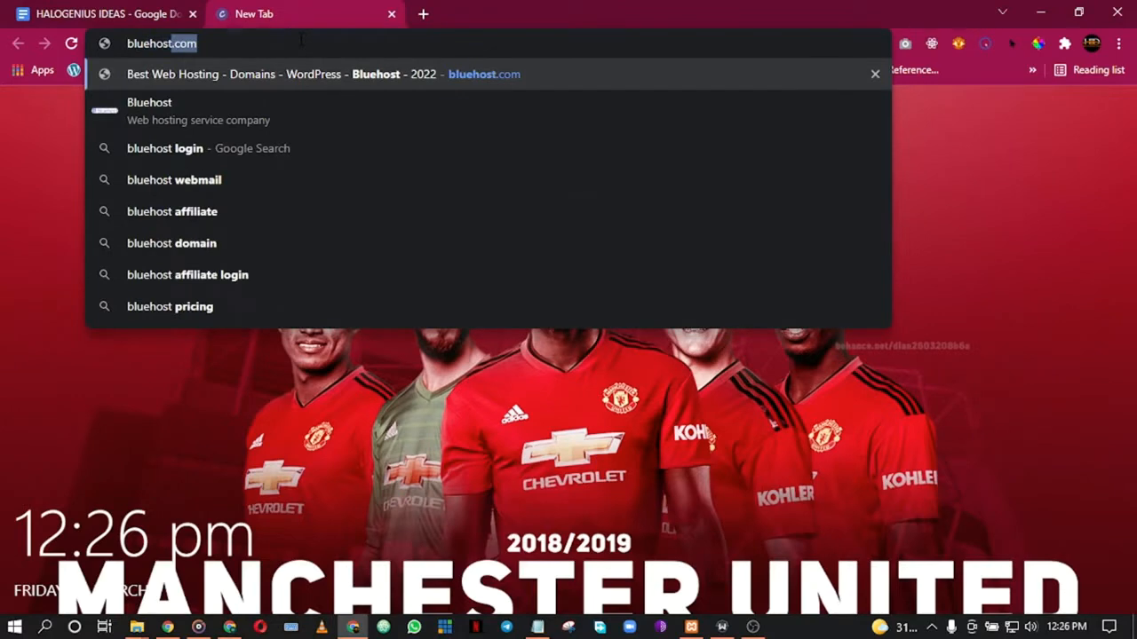
Step: Load bluehost.com, then open namecheap.com in a new tab
key("Return")
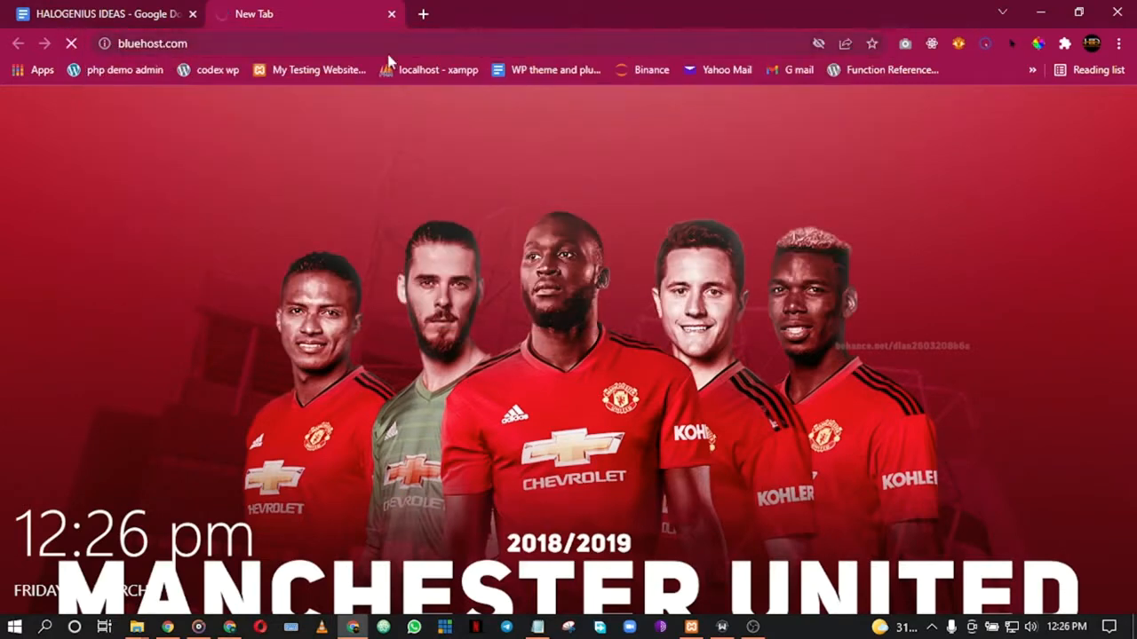
left_click(422, 14)
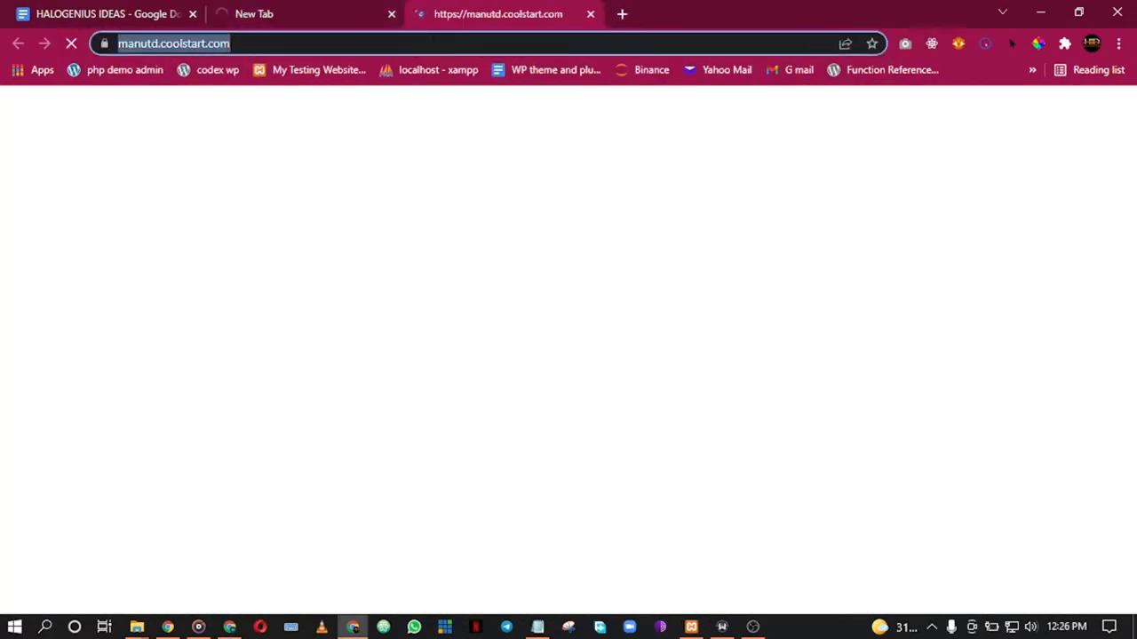
type("namecheap")
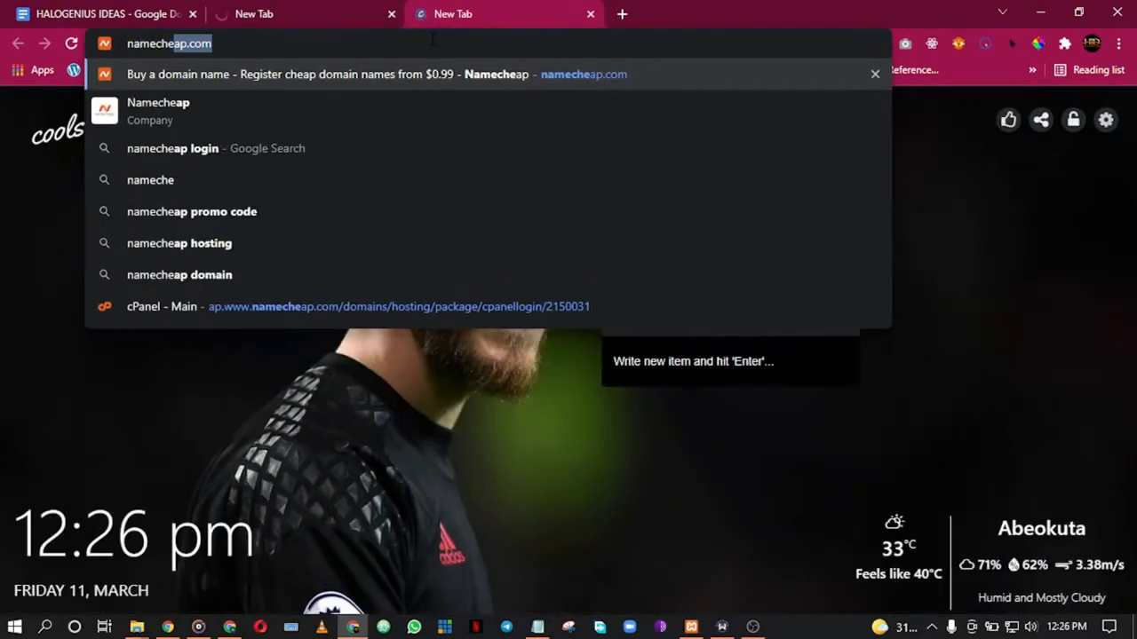
key("Return")
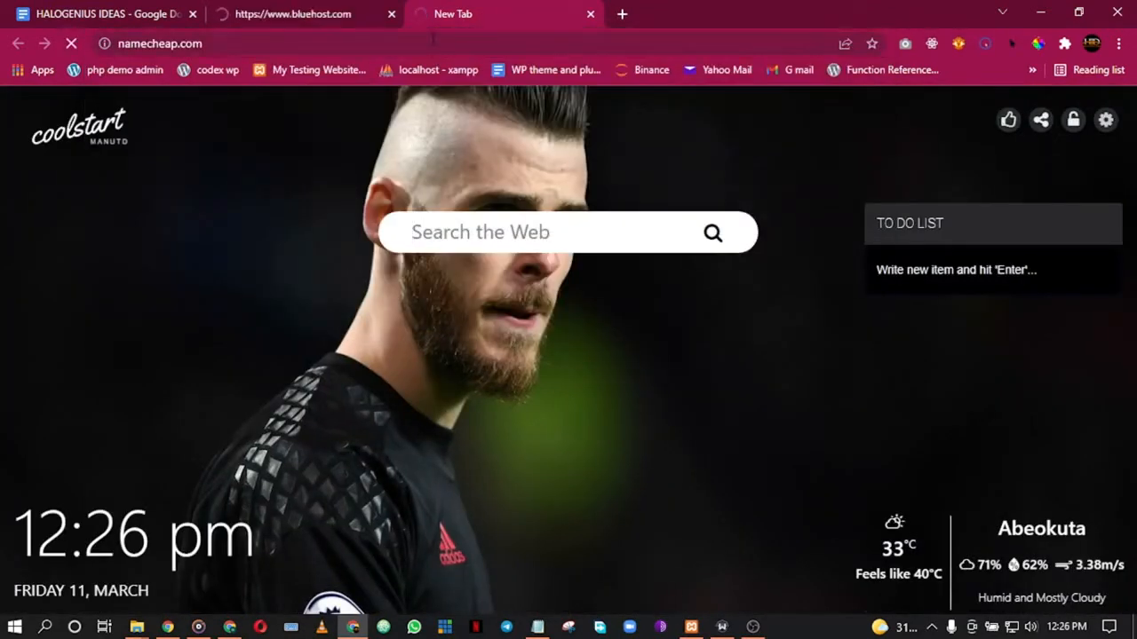
Step: Open siteground.com in another tab and return to the Bluehost tab
left_click(623, 14)
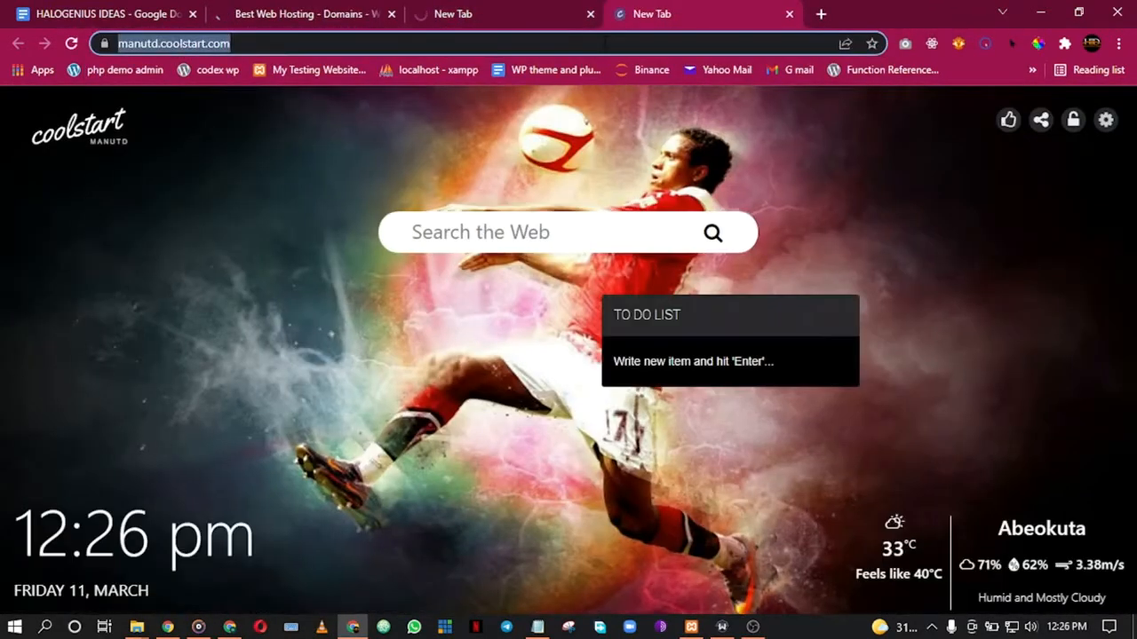
type("siteground.com")
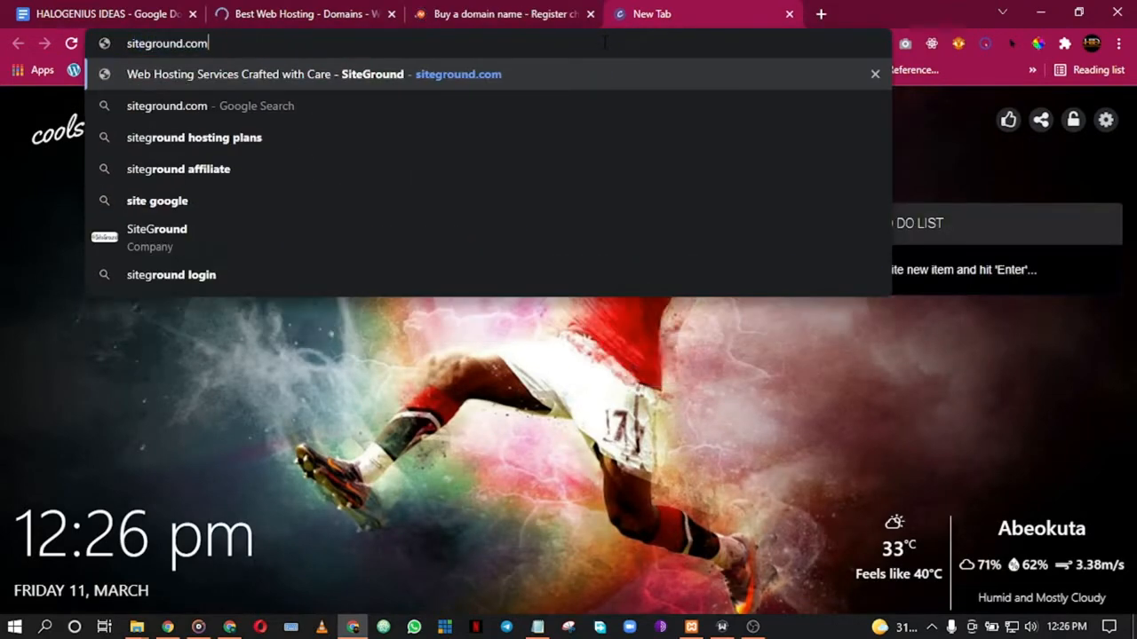
key("Return")
key("ctrl+2")
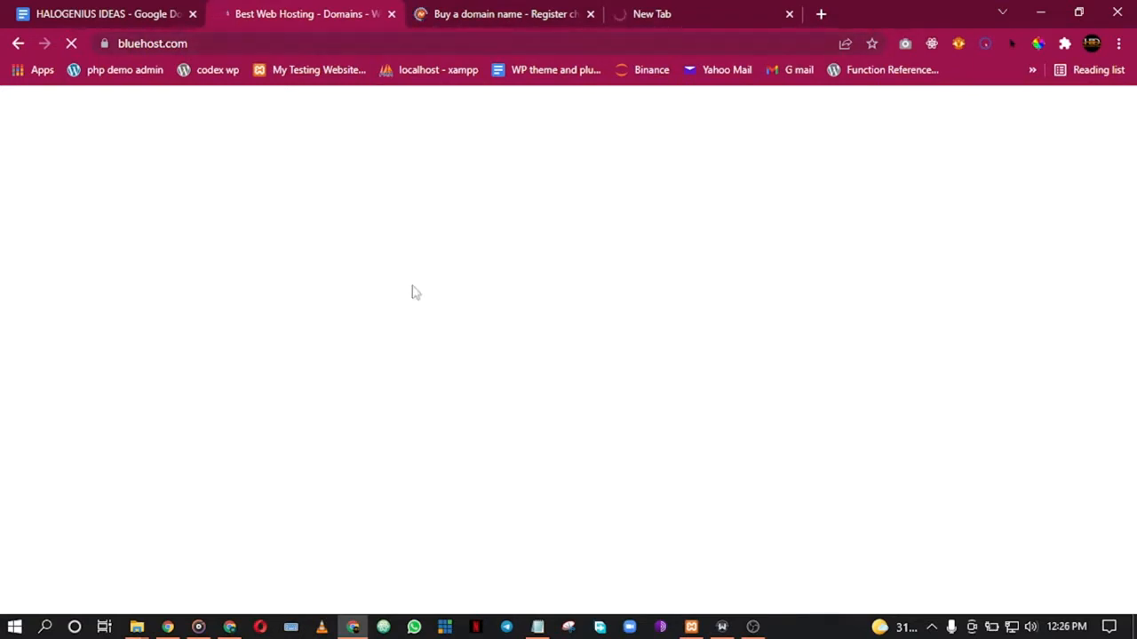
Step: Switch to the Namecheap tab and scroll its homepage down, then back up to the top deals
left_click(760, 633)
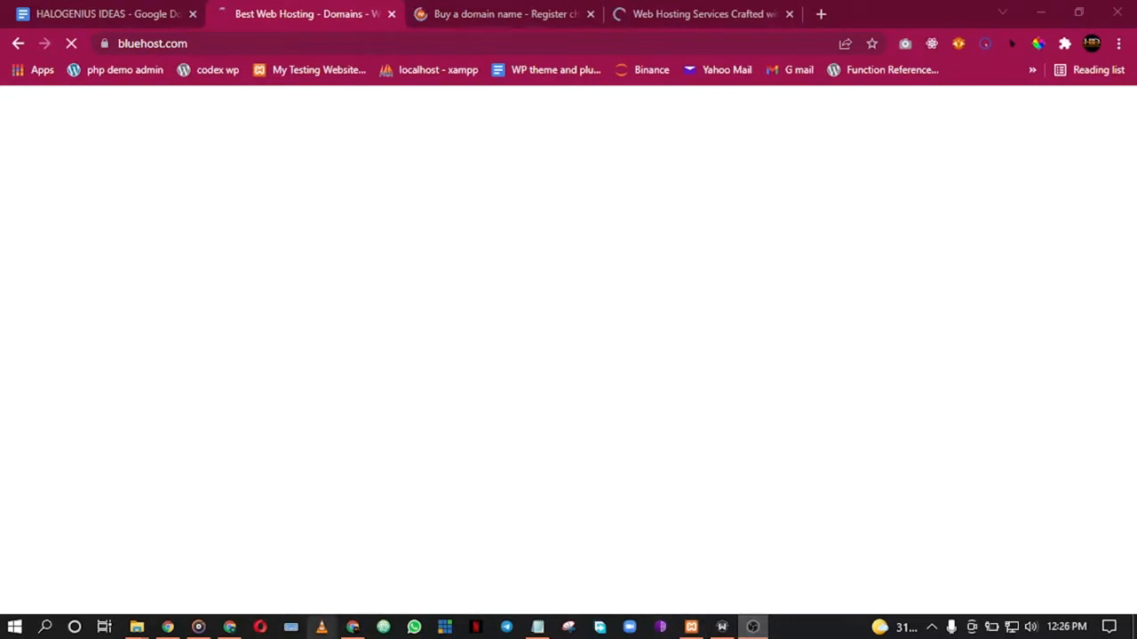
mouse_move(356, 632)
left_click(352, 560)
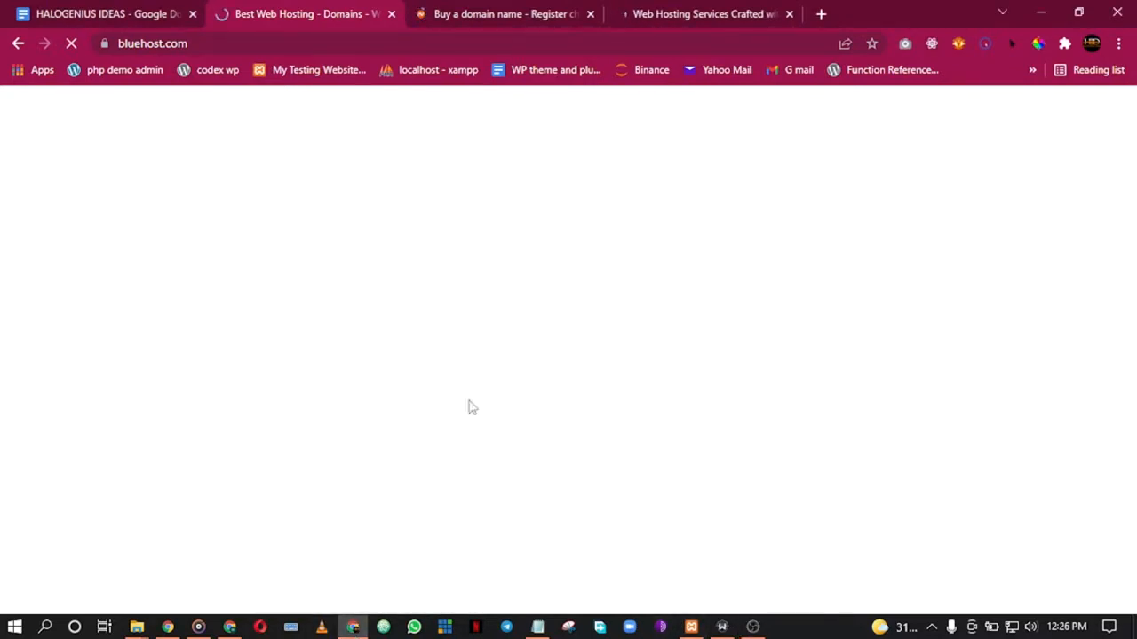
left_click(488, 7)
scroll(418, 294, "down", 2)
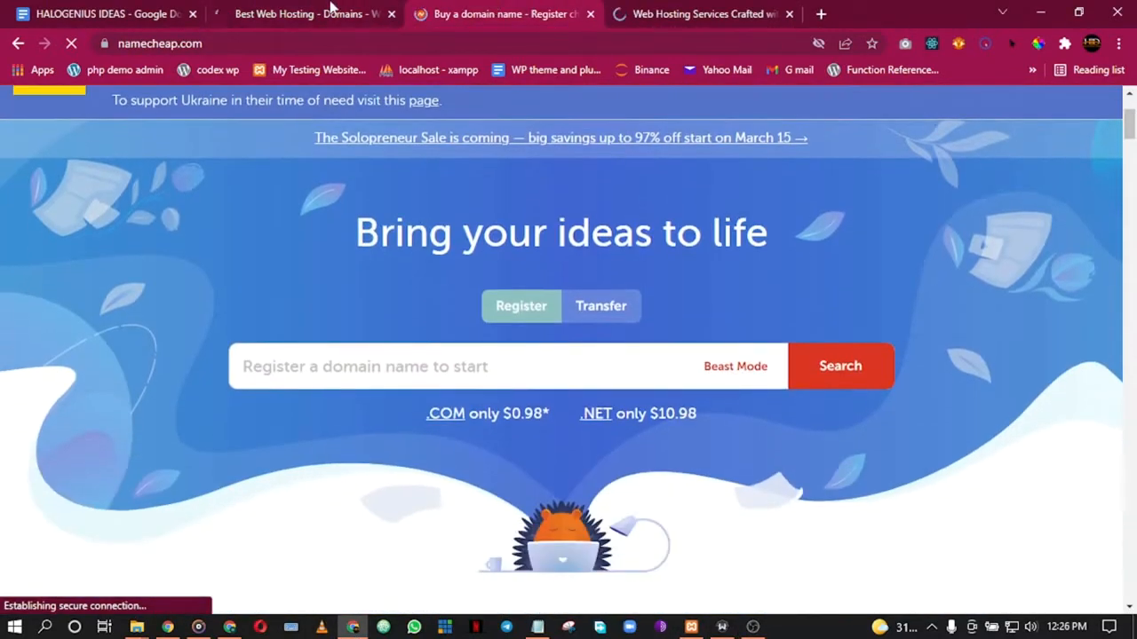
scroll(421, 362, "down", 10)
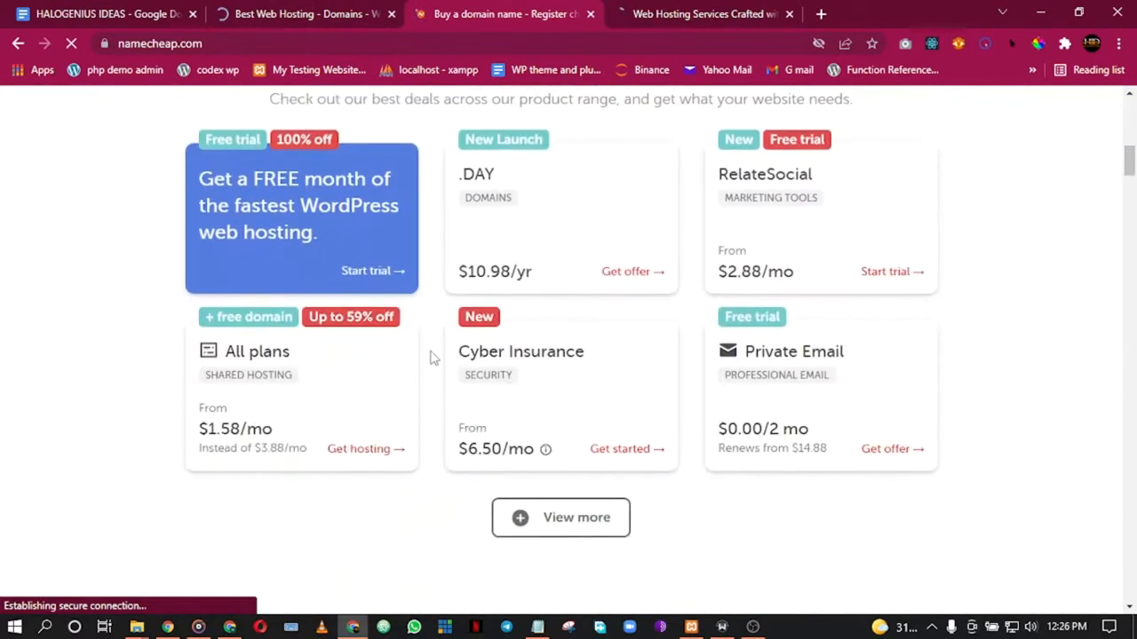
scroll(434, 357, "down", 12)
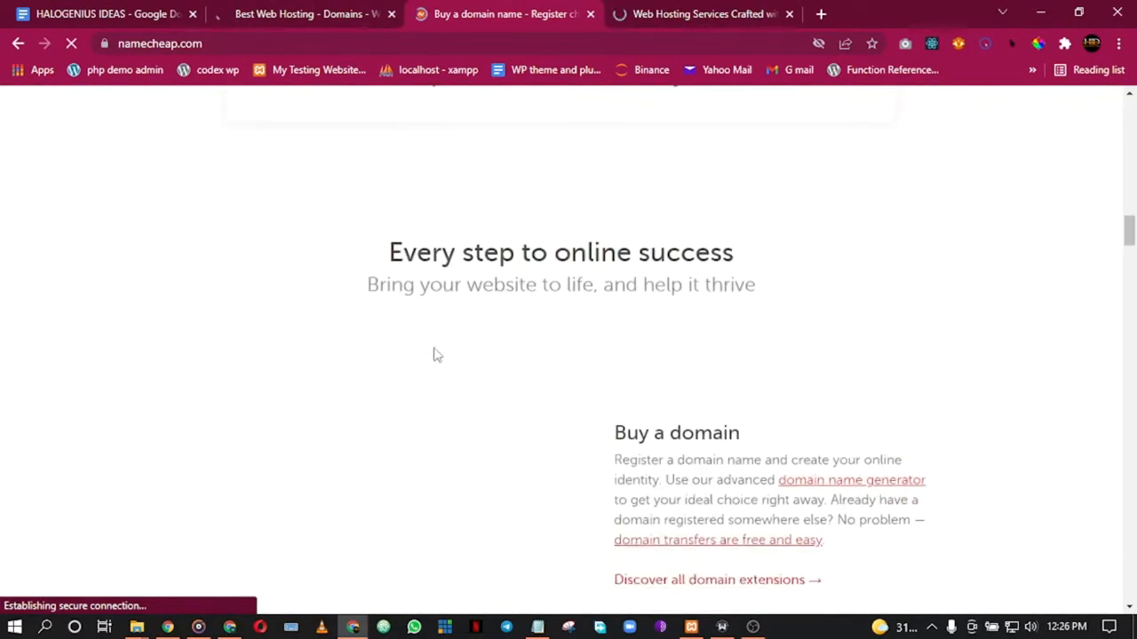
scroll(434, 357, "down", 15)
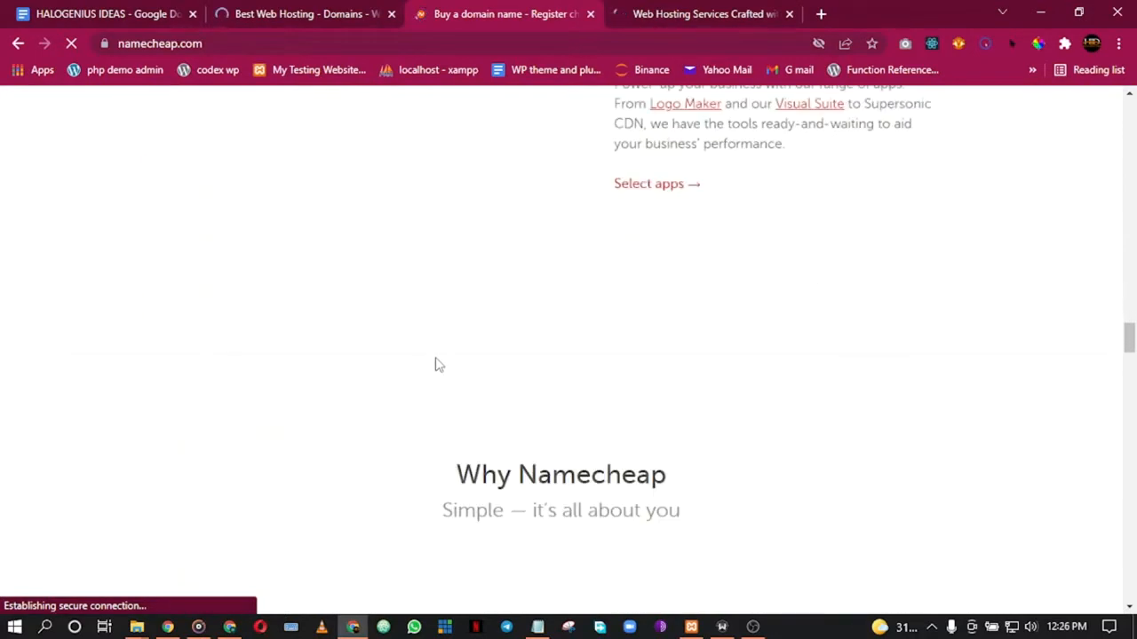
scroll(435, 364, "up", 10)
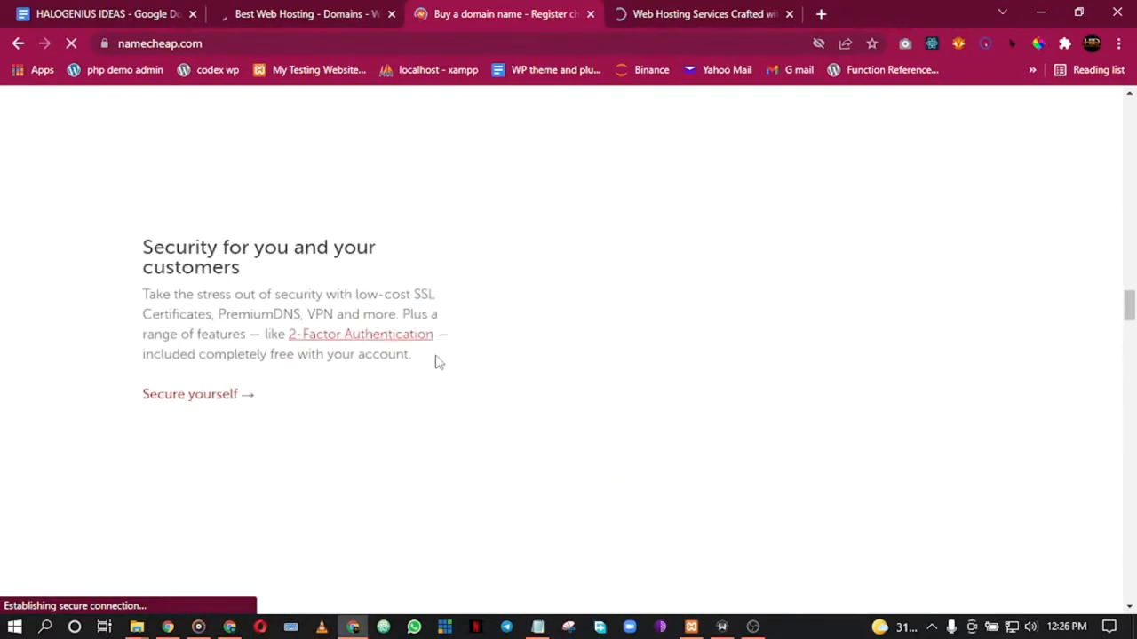
scroll(435, 363, "up", 15)
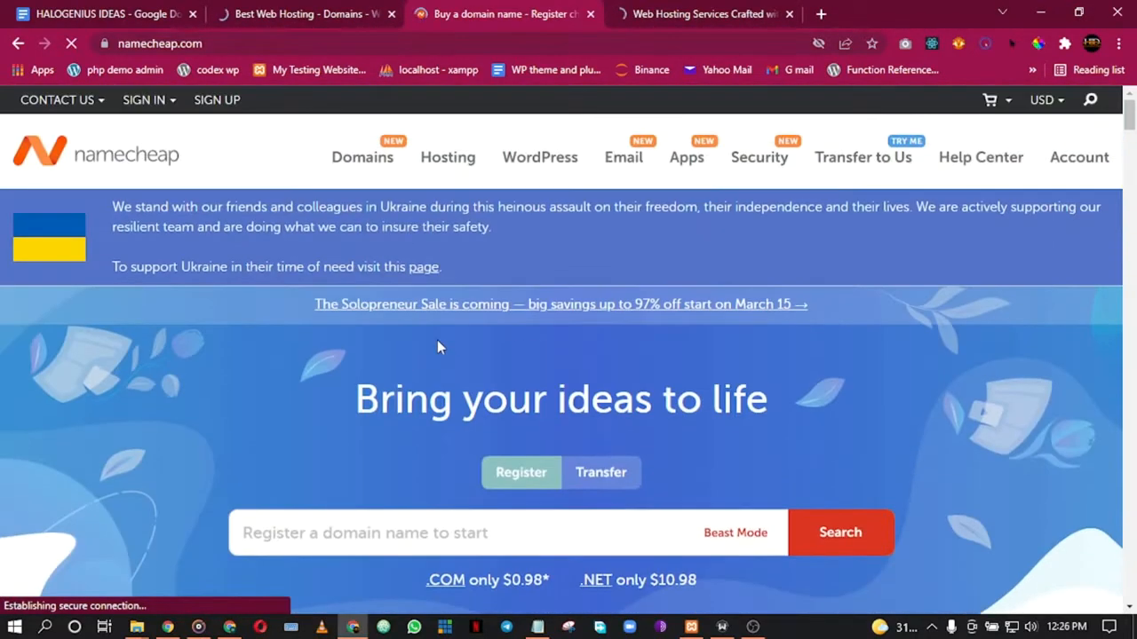
Step: Glance over the Bluehost page, then move to the SiteGround homepage
left_click(275, 13)
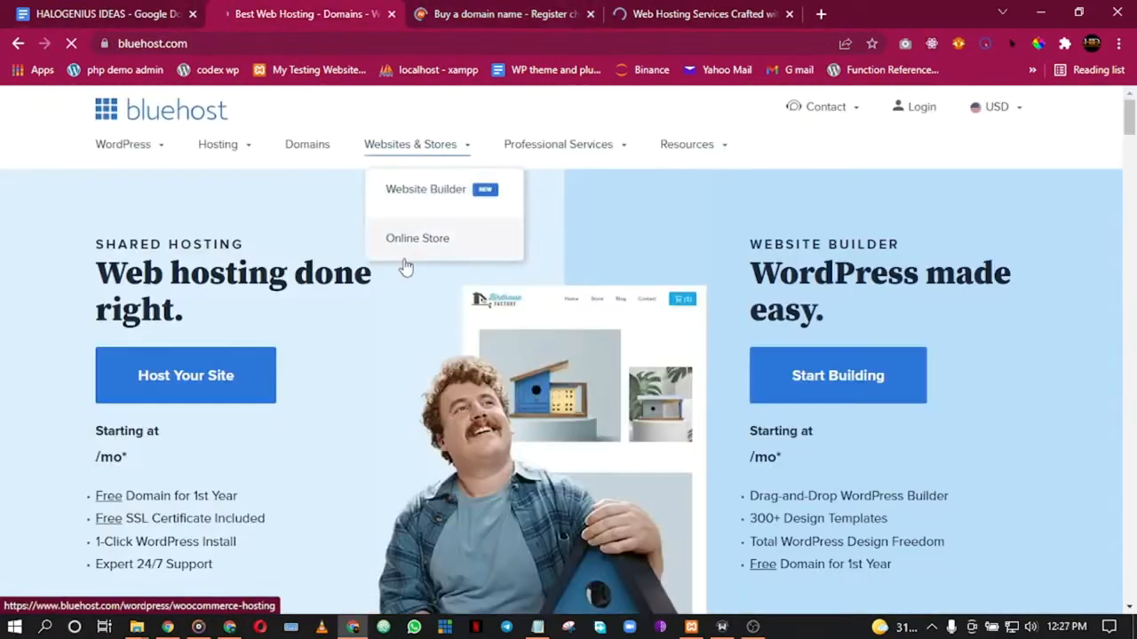
scroll(524, 333, "down", 8)
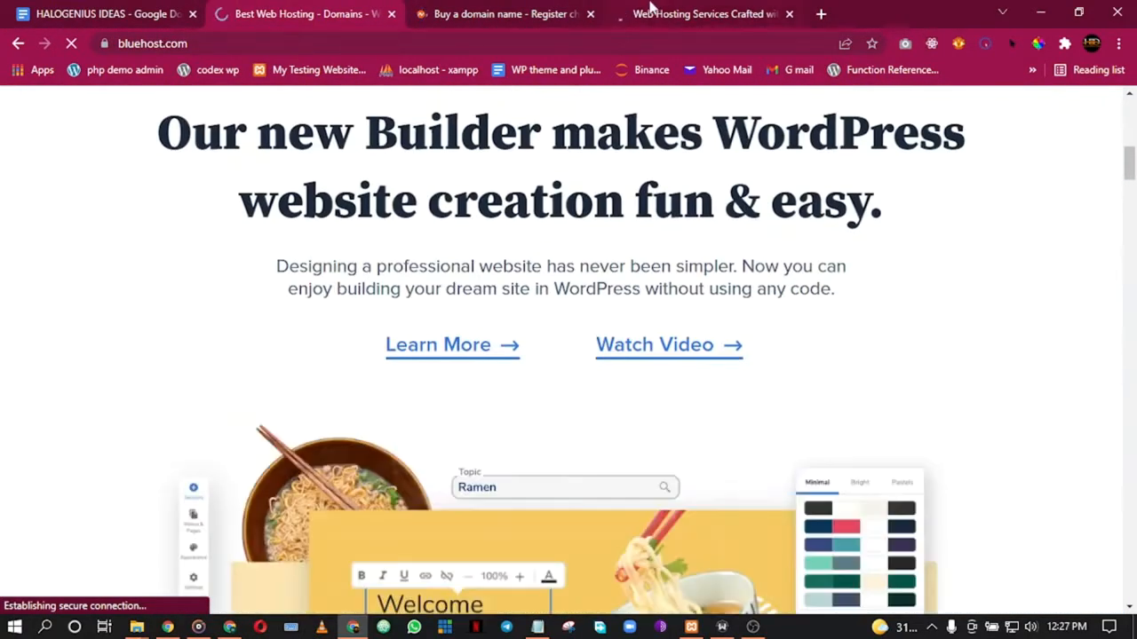
left_click(639, 11)
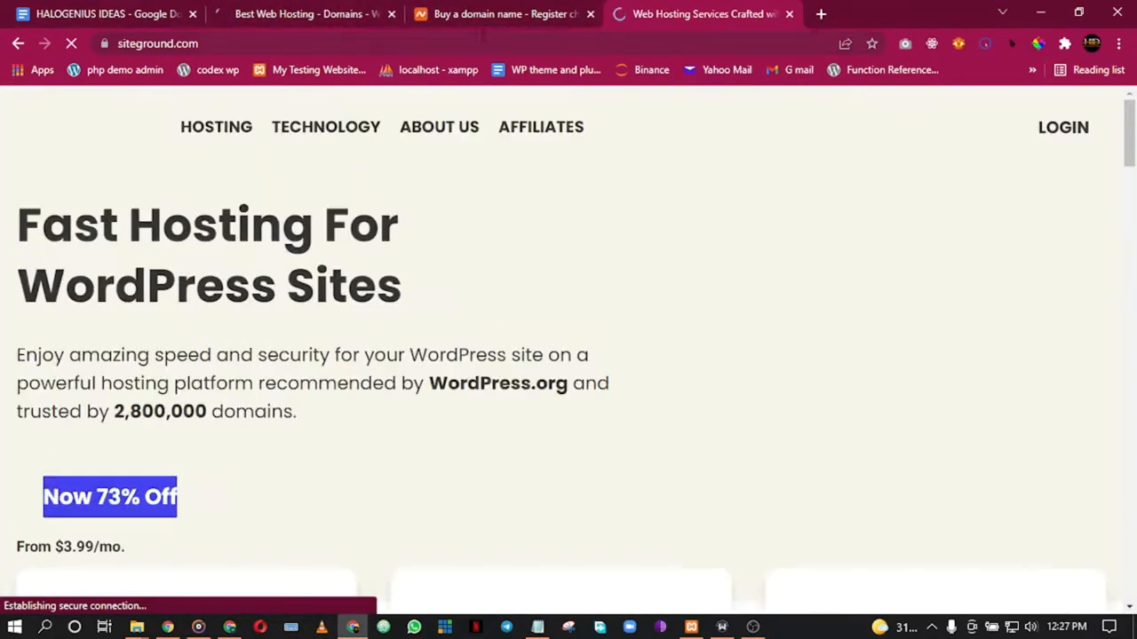
scroll(447, 367, "down", 5)
scroll(447, 366, "down", 15)
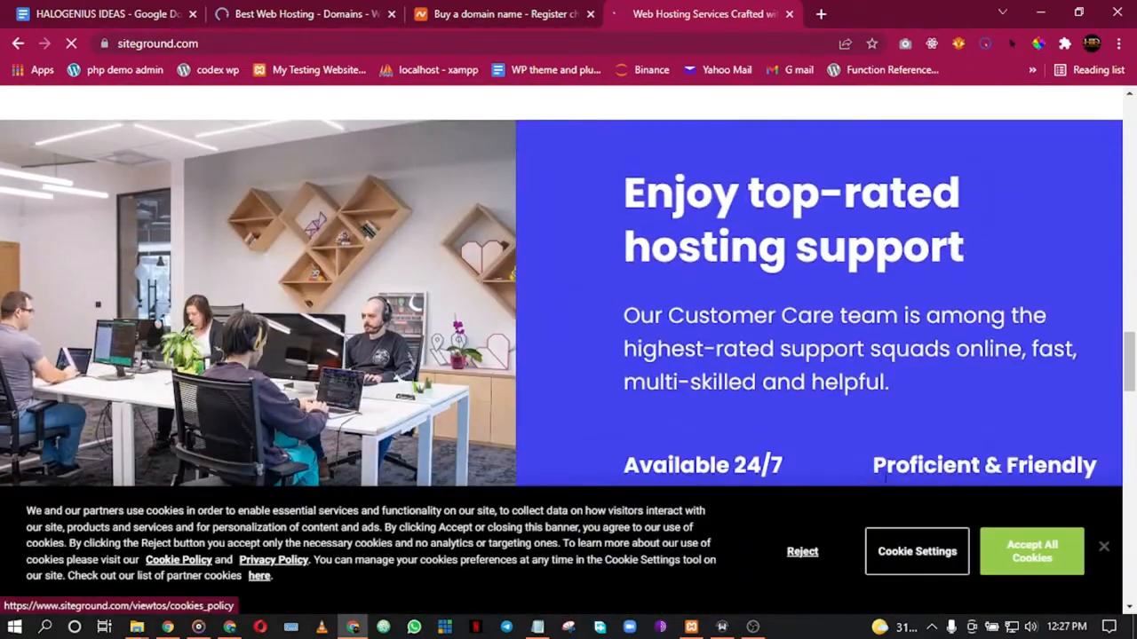
Step: Accept all SiteGround cookies and scroll back to the top of its homepage
left_click(1020, 558)
scroll(510, 446, "down", 10)
scroll(512, 454, "up", 15)
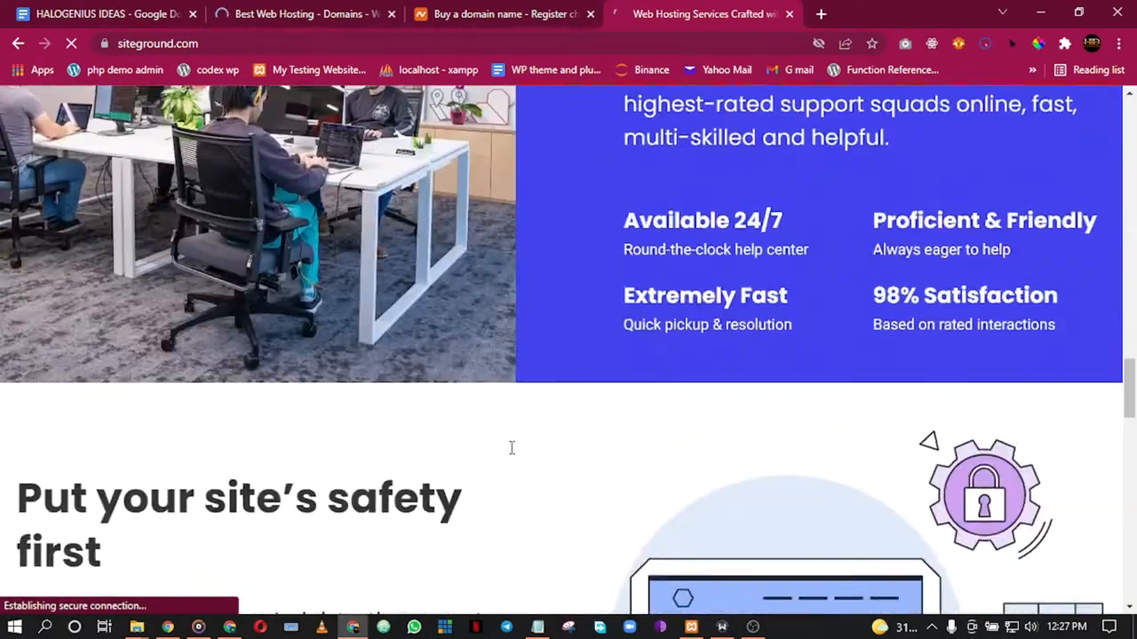
scroll(512, 454, "up", 6)
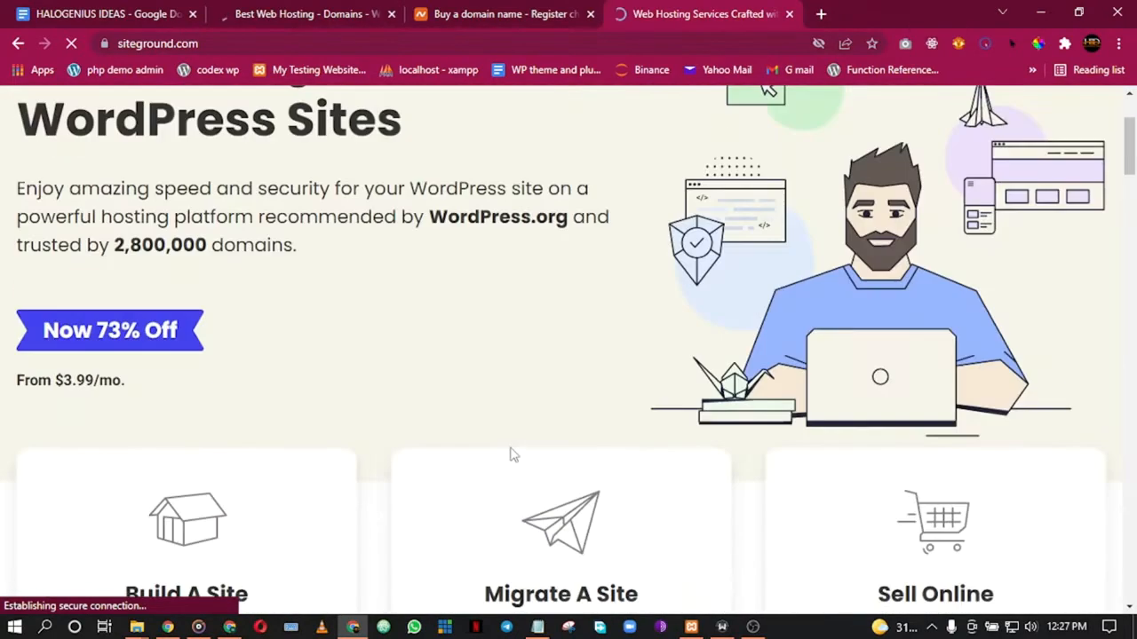
left_click(821, 14)
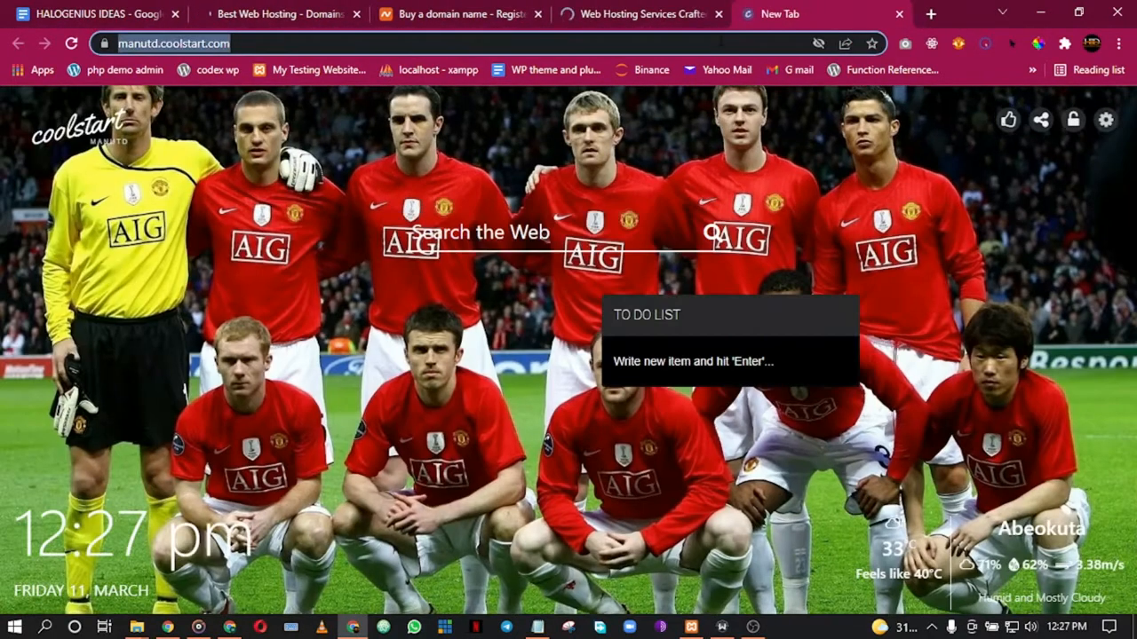
Step: Load the wecreatetechnologies.com:2222 DirectAdmin login page from the address suggestion
type("wecreatetechnologies.com:2222")
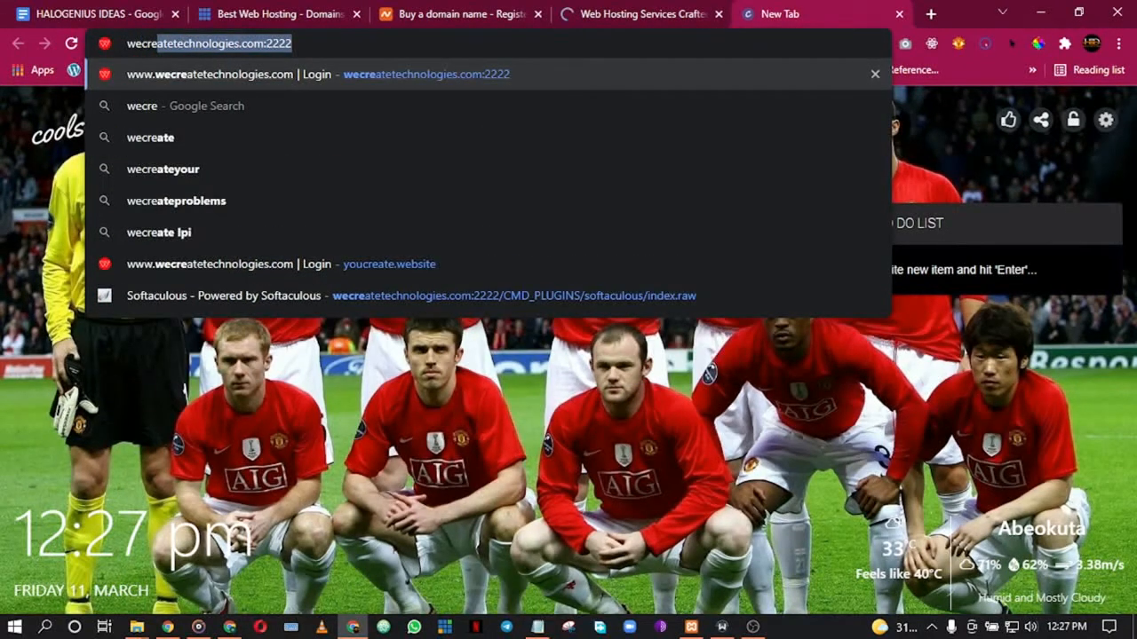
left_click(435, 74)
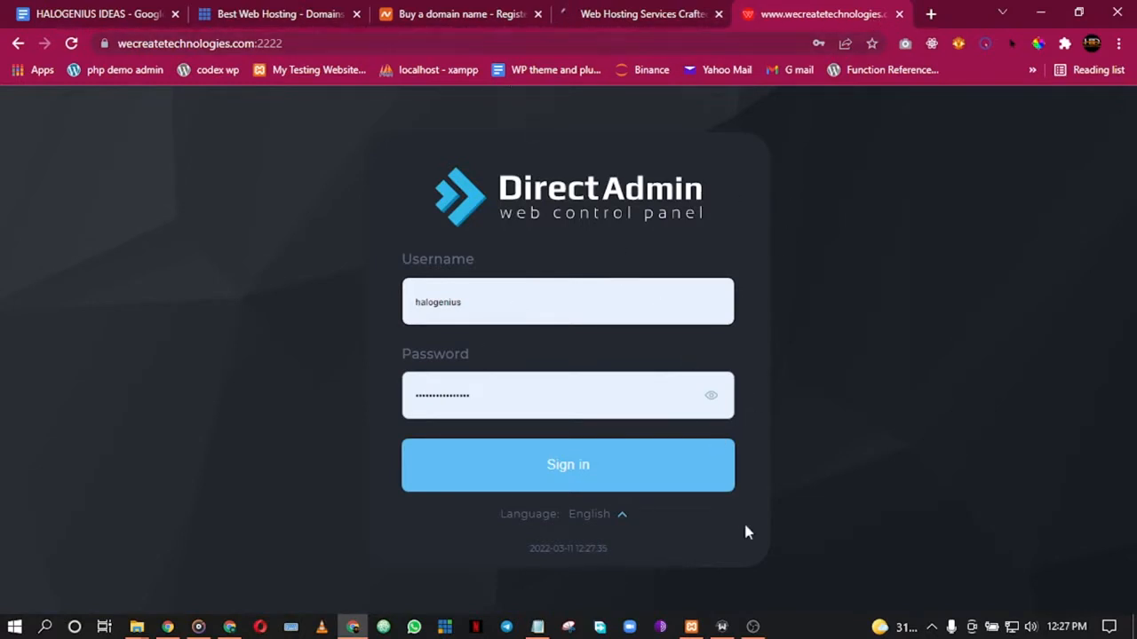
left_click(753, 628)
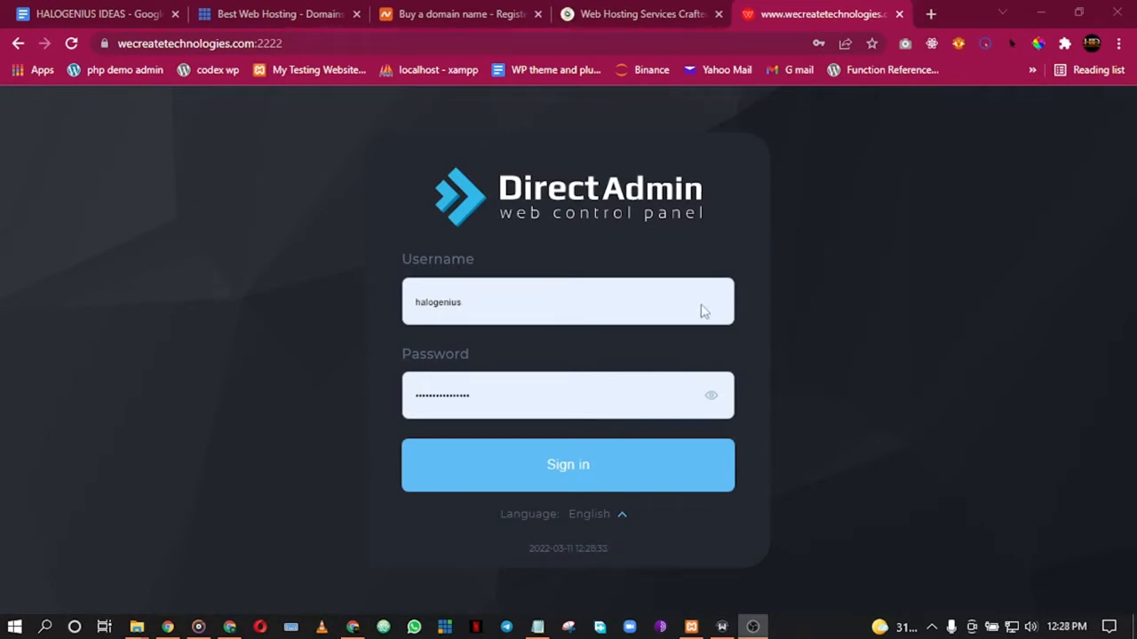
left_click(355, 627)
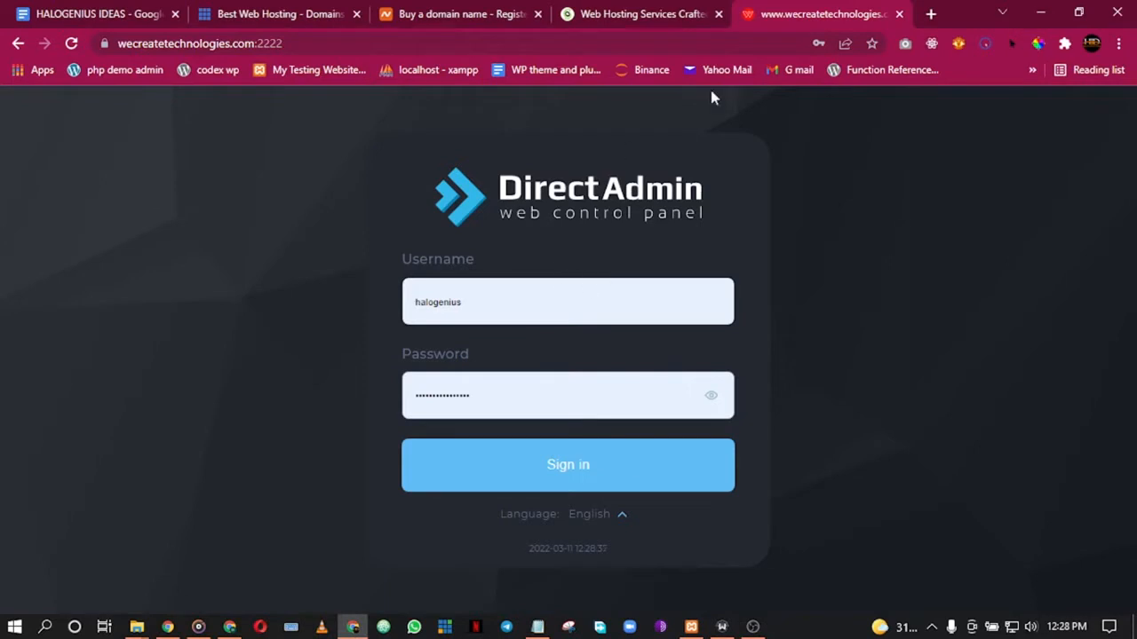
Step: Close the Bluehost, Namecheap and SiteGround tabs
left_click(355, 19)
left_click(355, 19)
left_click(356, 19)
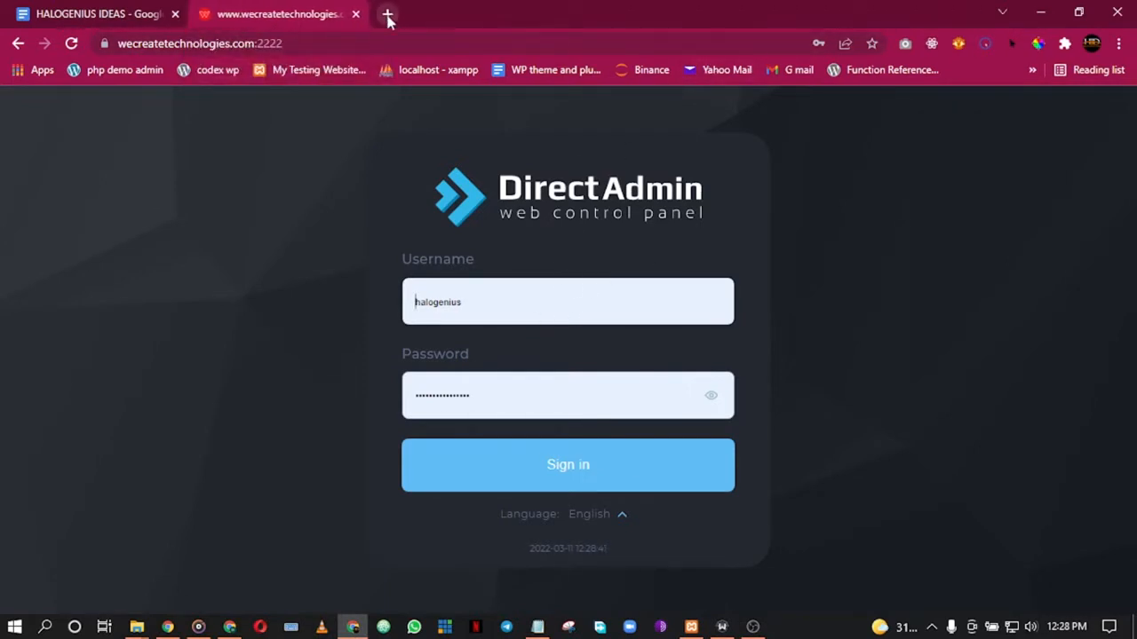
Step: In a new tab, enter bit.ly/learnweb2022, fix the stray character after 'bit.', and load it
left_click(387, 14)
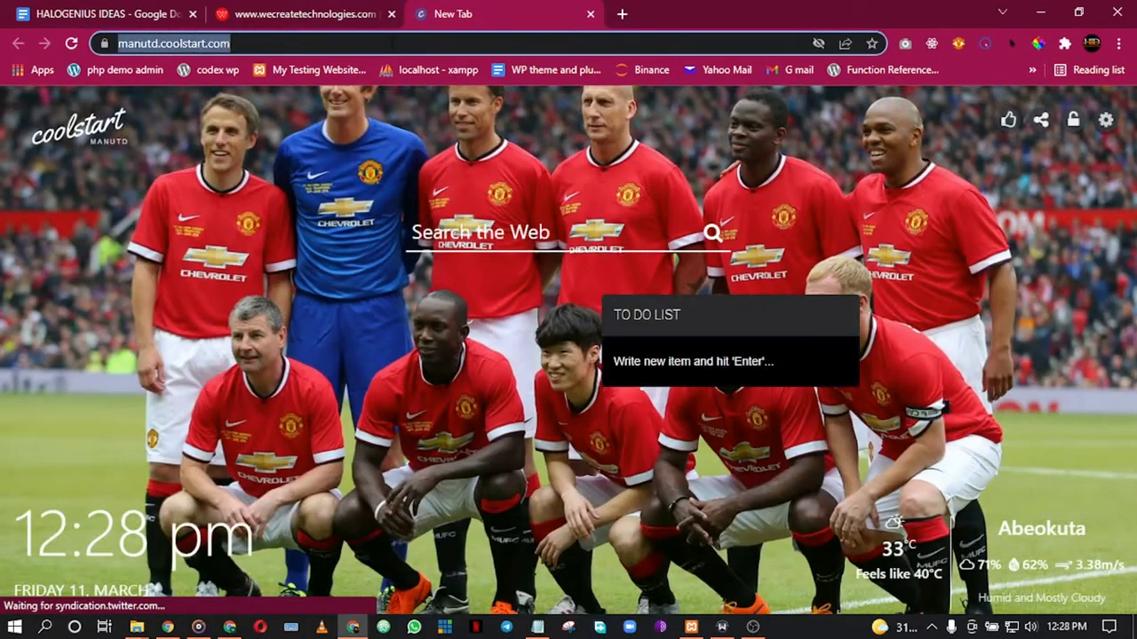
type("bit.")
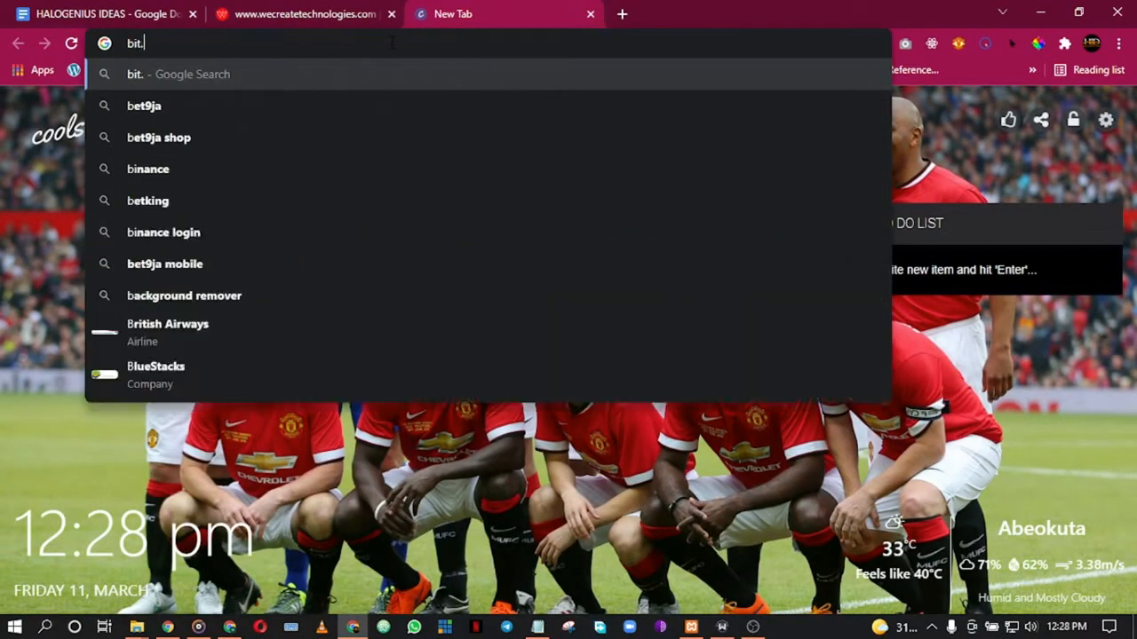
type("ly/learnweb")
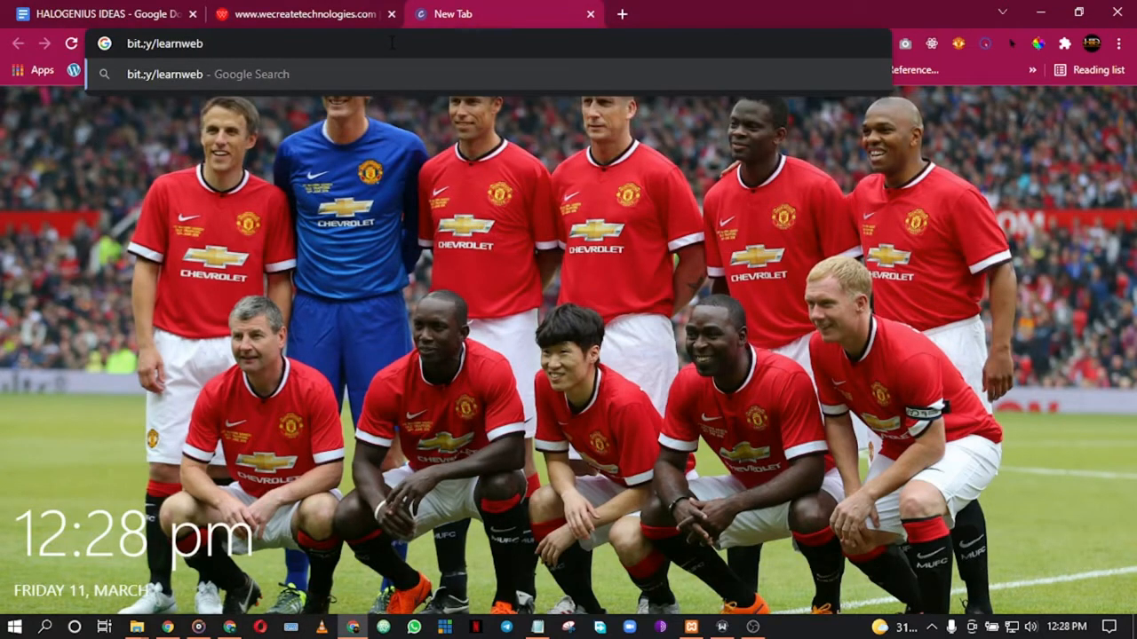
type("2022")
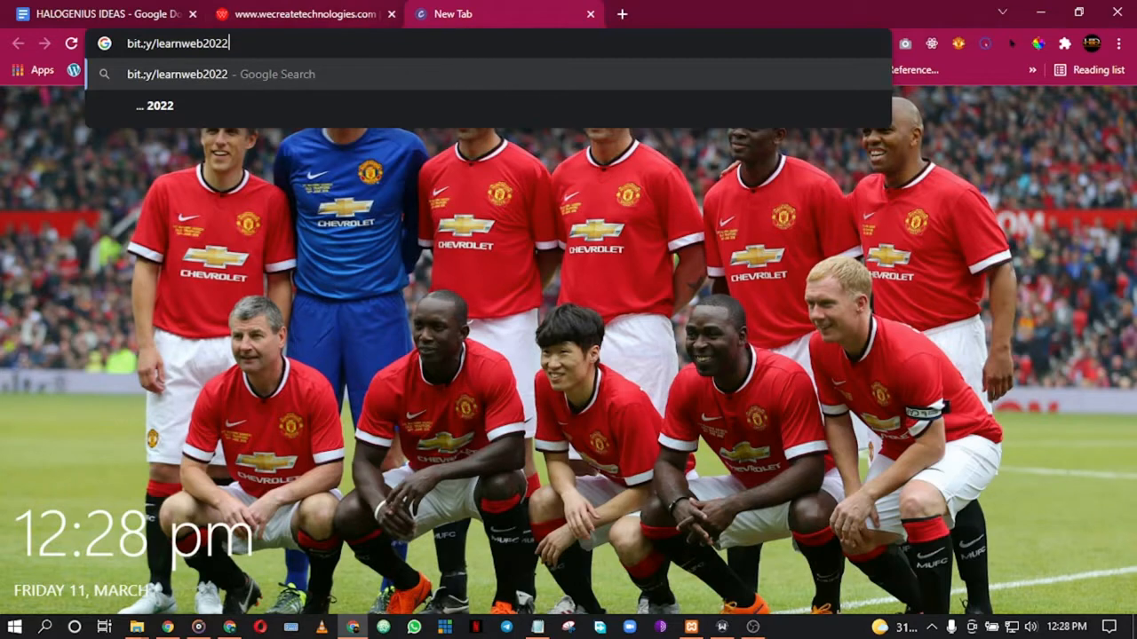
key("ctrl+shift+Left")
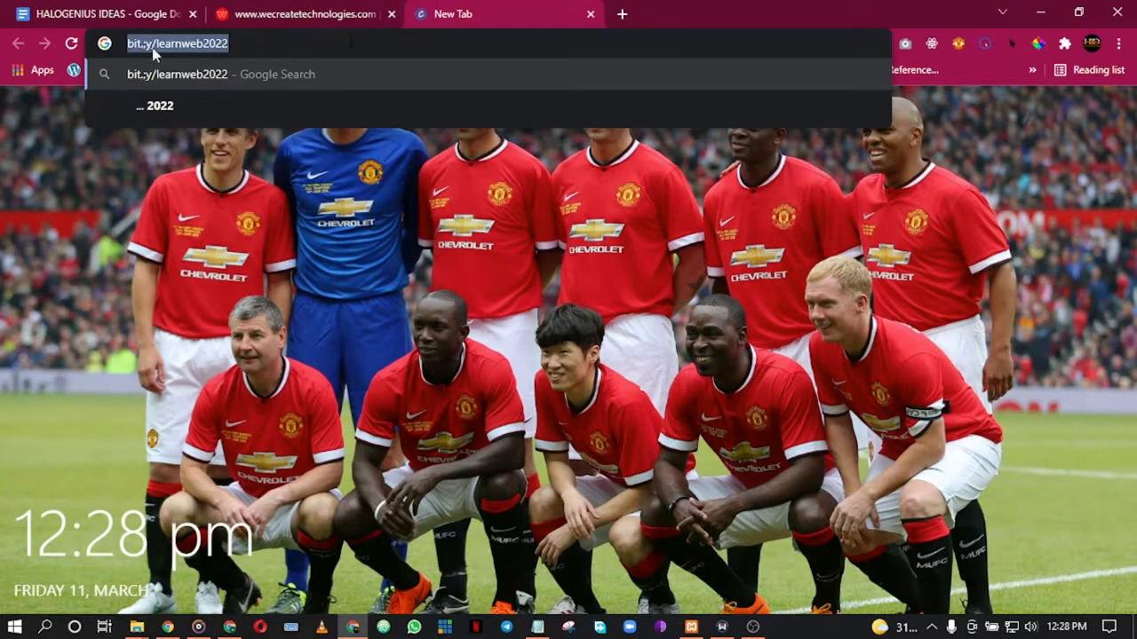
left_click(146, 45)
key("Delete")
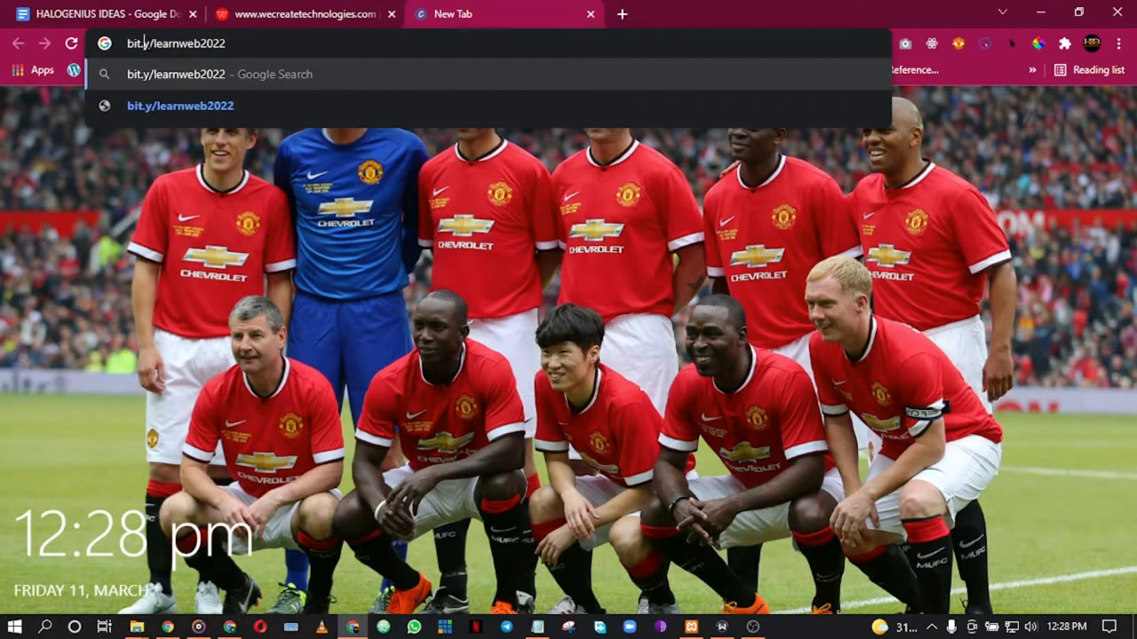
type("l")
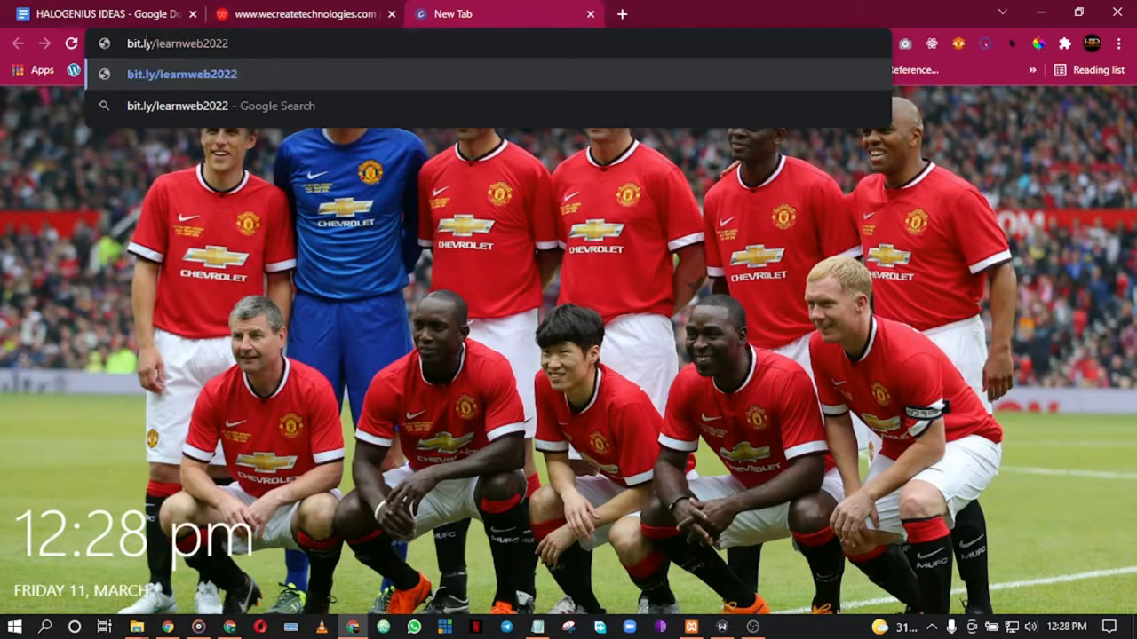
key("ctrl+a")
key("ctrl+c")
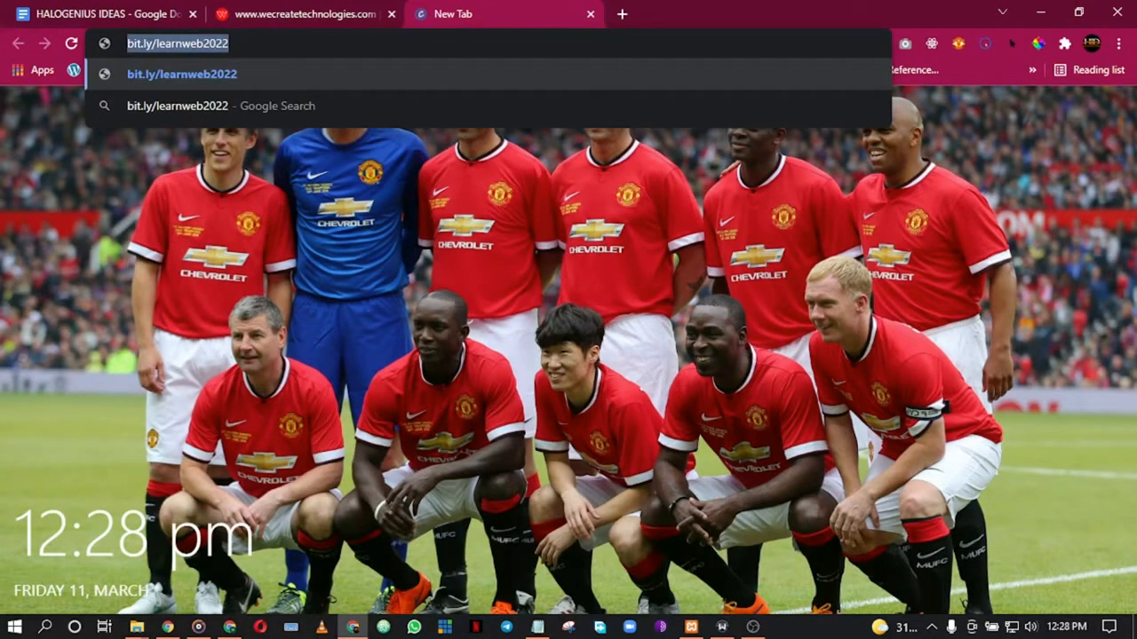
key("Return")
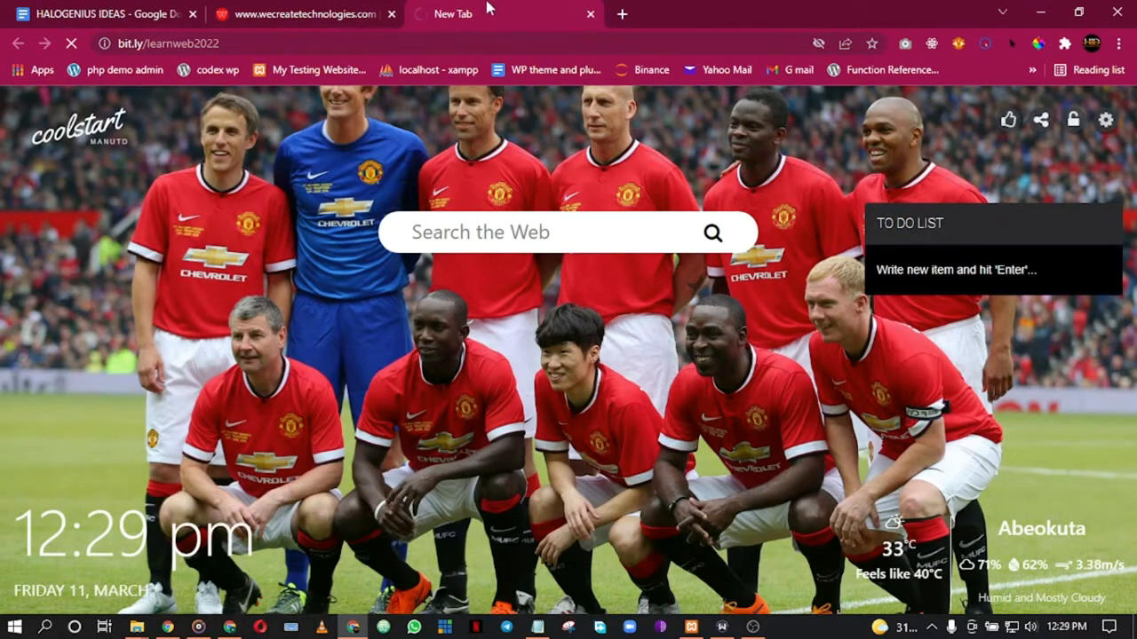
Step: Paste the bit.ly/learnweb2022 link after 'Hosting Setup - ' in the HALOGENIUS IDEAS doc and underline it
left_click(144, 11)
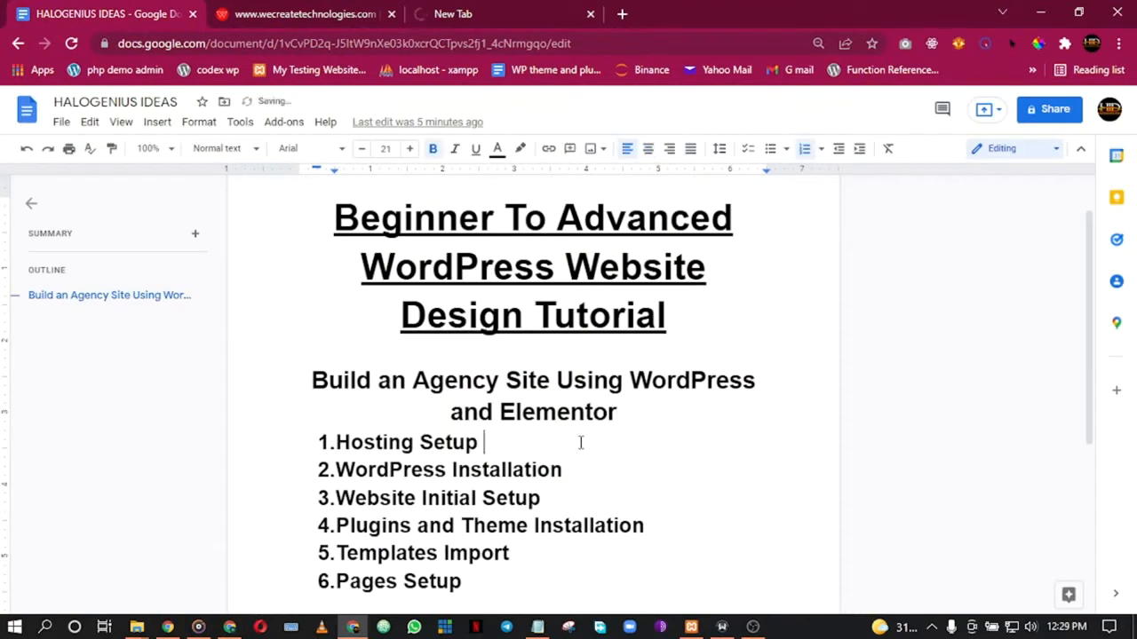
key("ctrl+v")
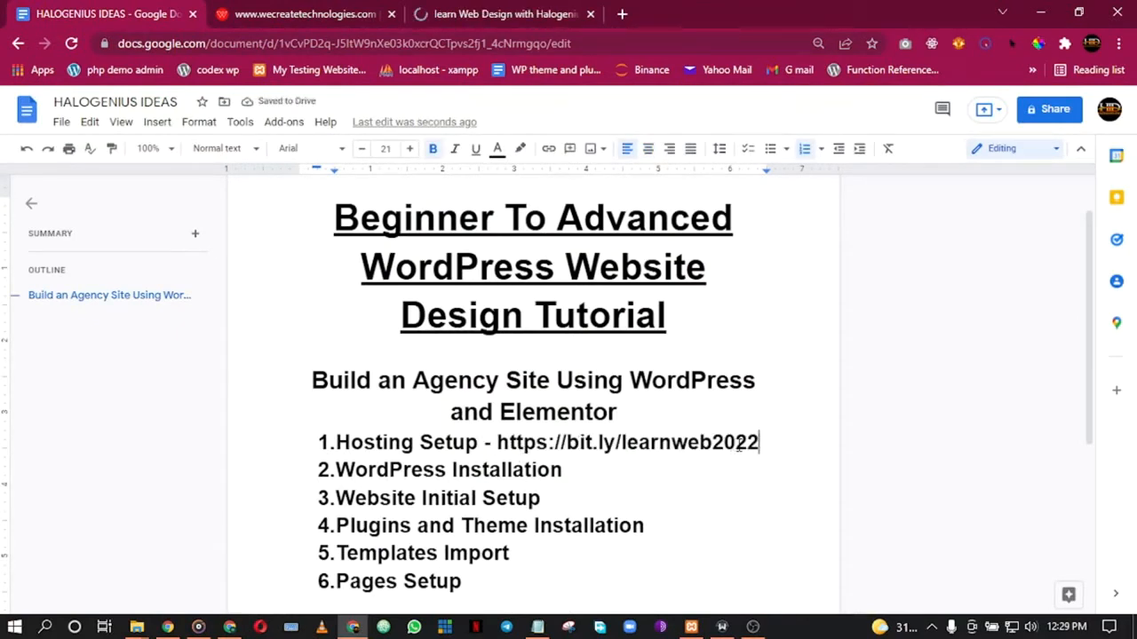
left_click_drag(498, 451, 751, 435)
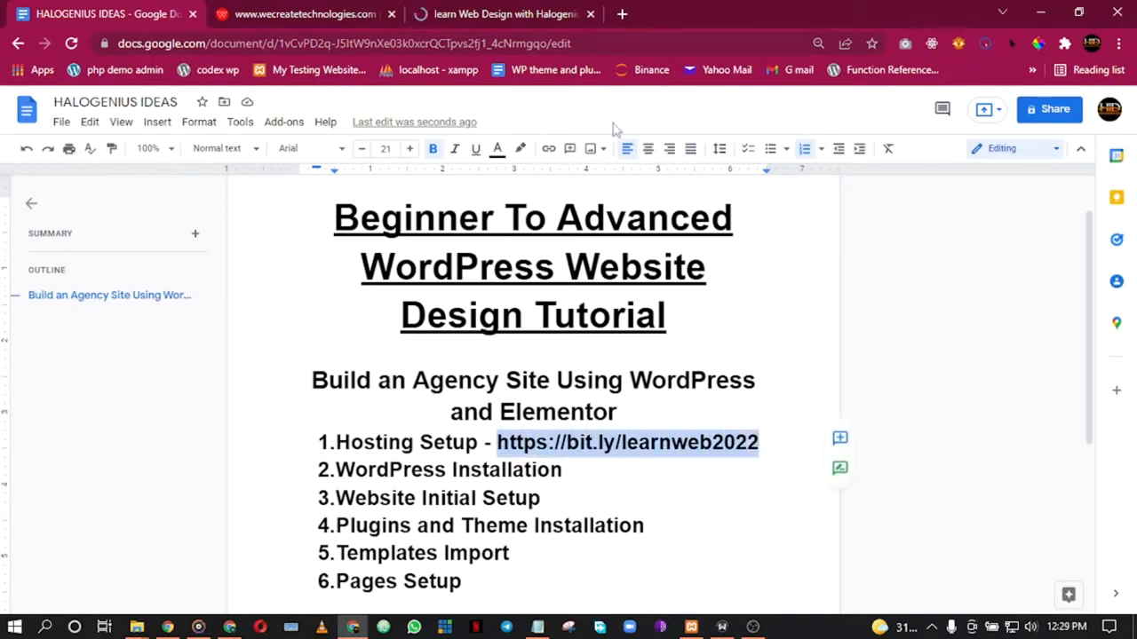
left_click(475, 151)
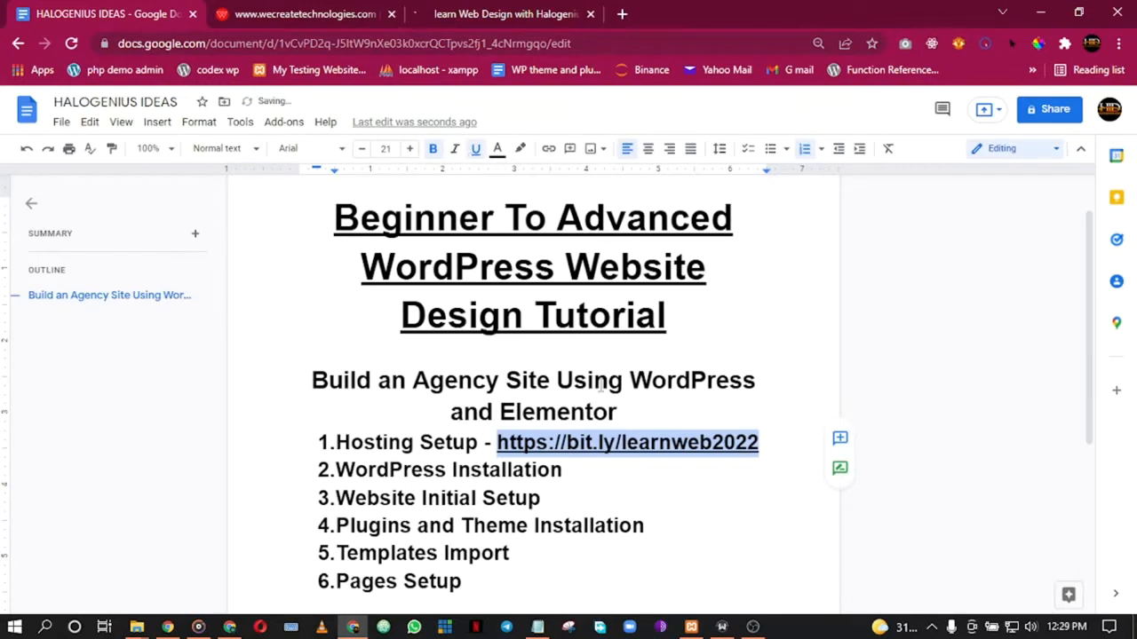
left_click(613, 455)
left_click(516, 14)
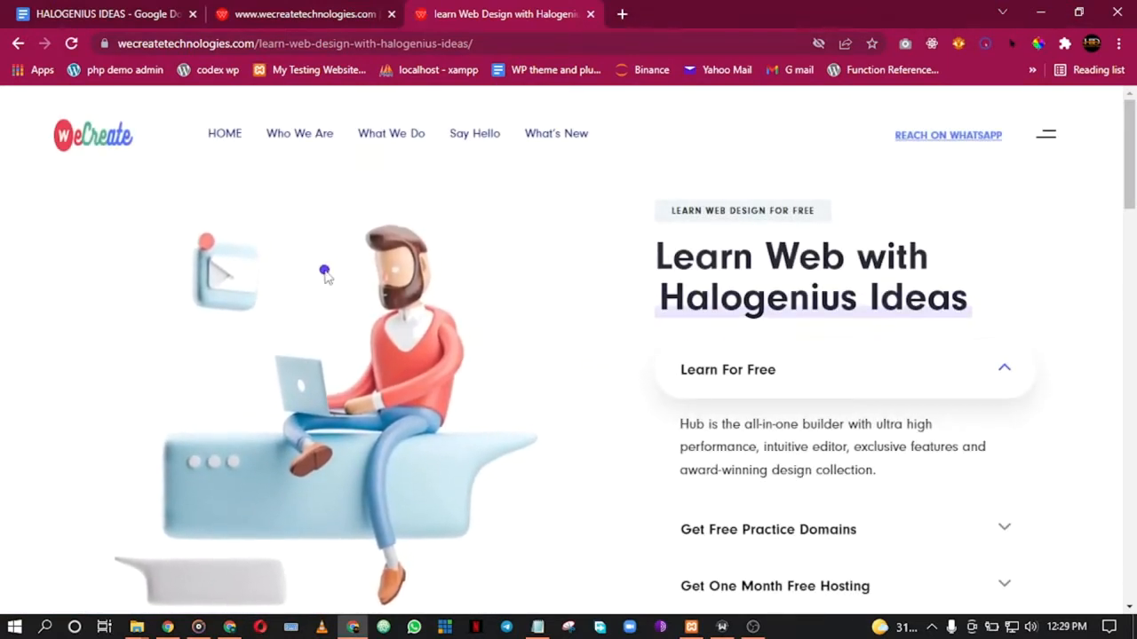
Step: Scroll through the Learn Web course page and its sign-up form
scroll(1021, 268, "down", 5)
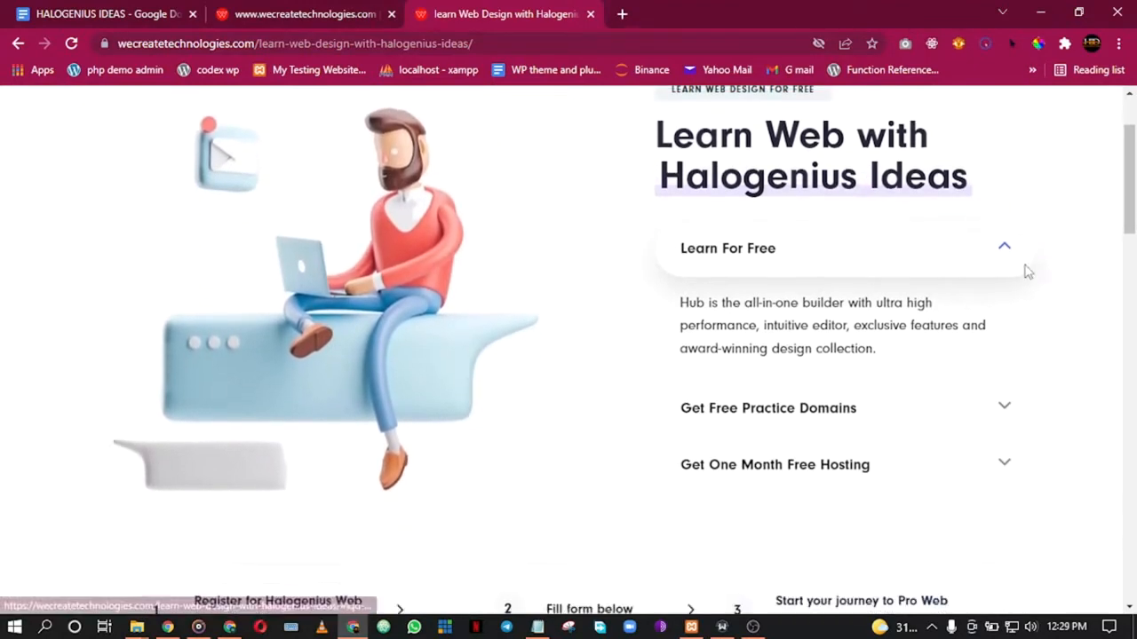
scroll(1026, 269, "down", 2)
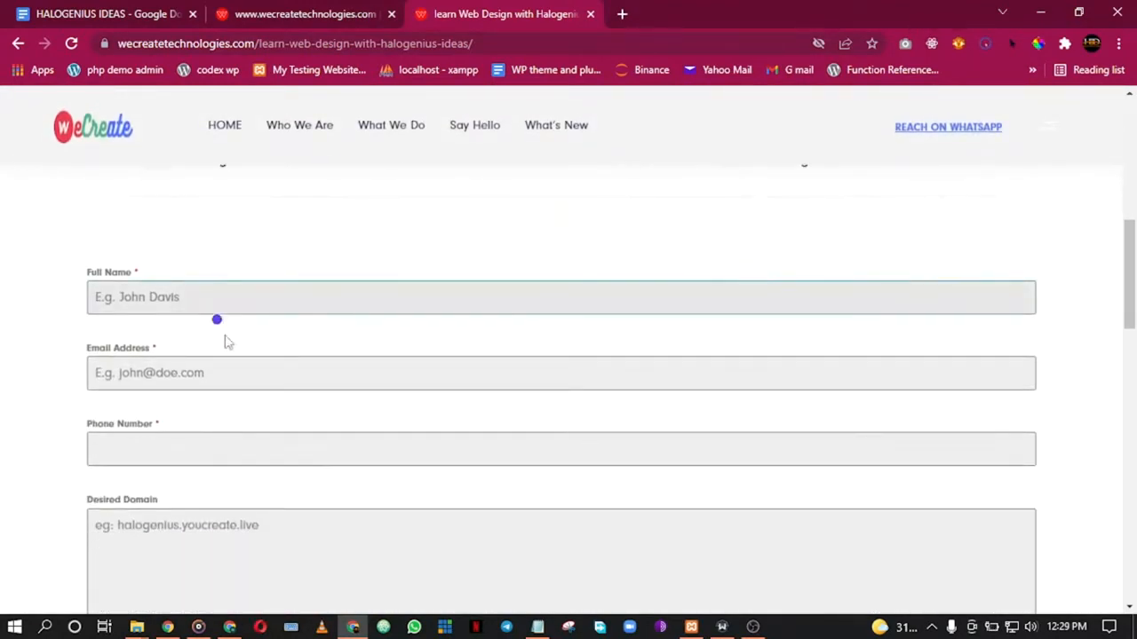
scroll(226, 333, "down", 5)
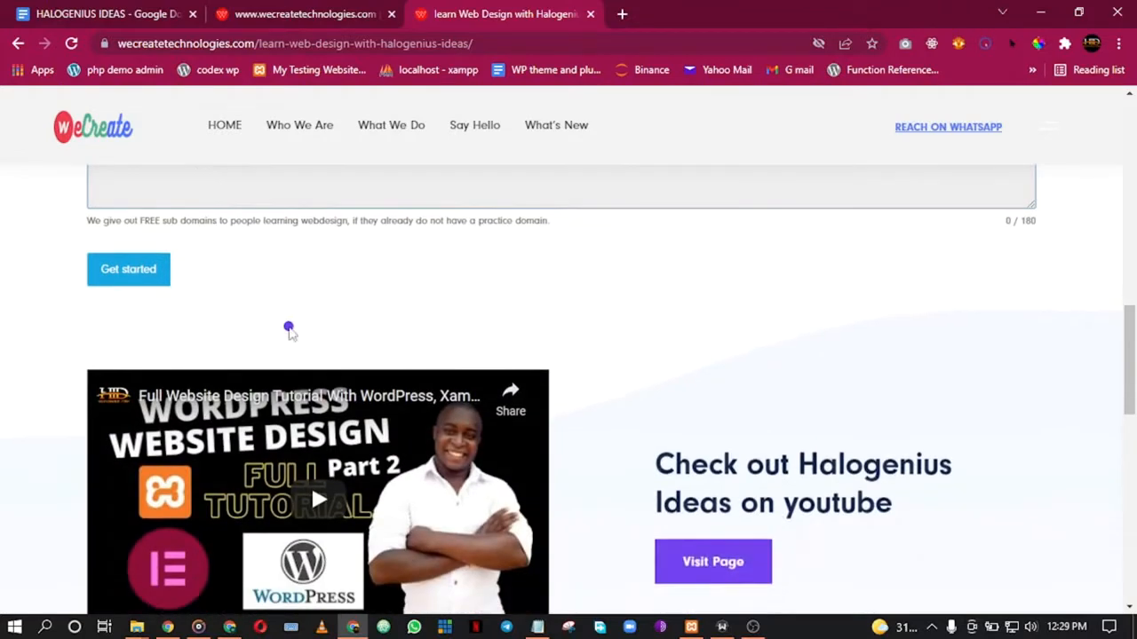
scroll(653, 315, "down", 2)
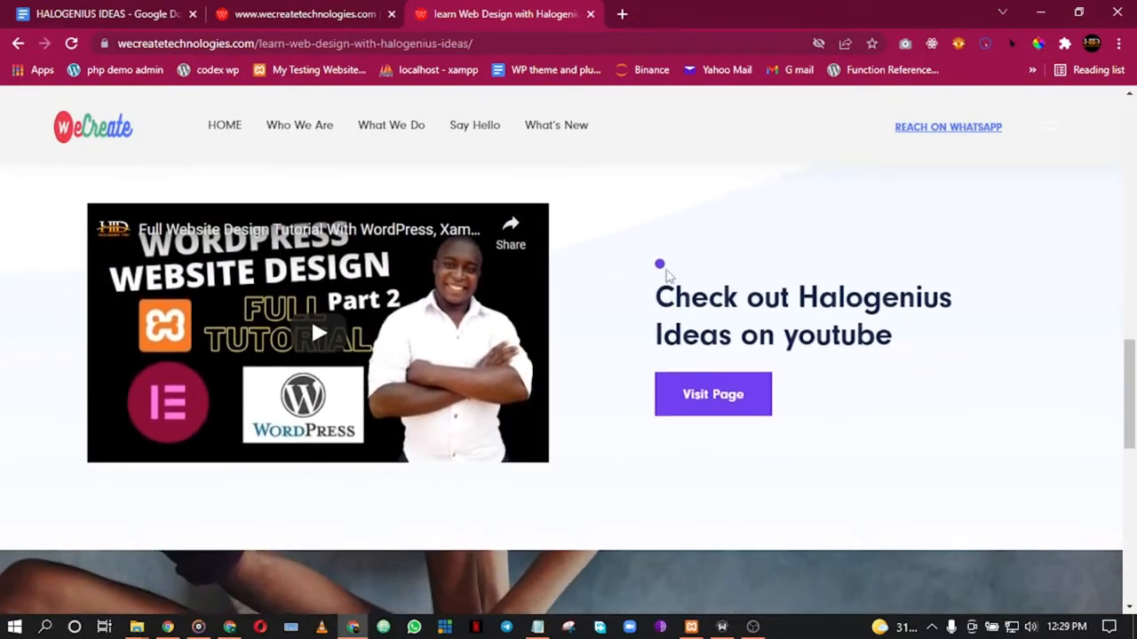
scroll(661, 273, "down", 3)
scroll(390, 400, "down", 1)
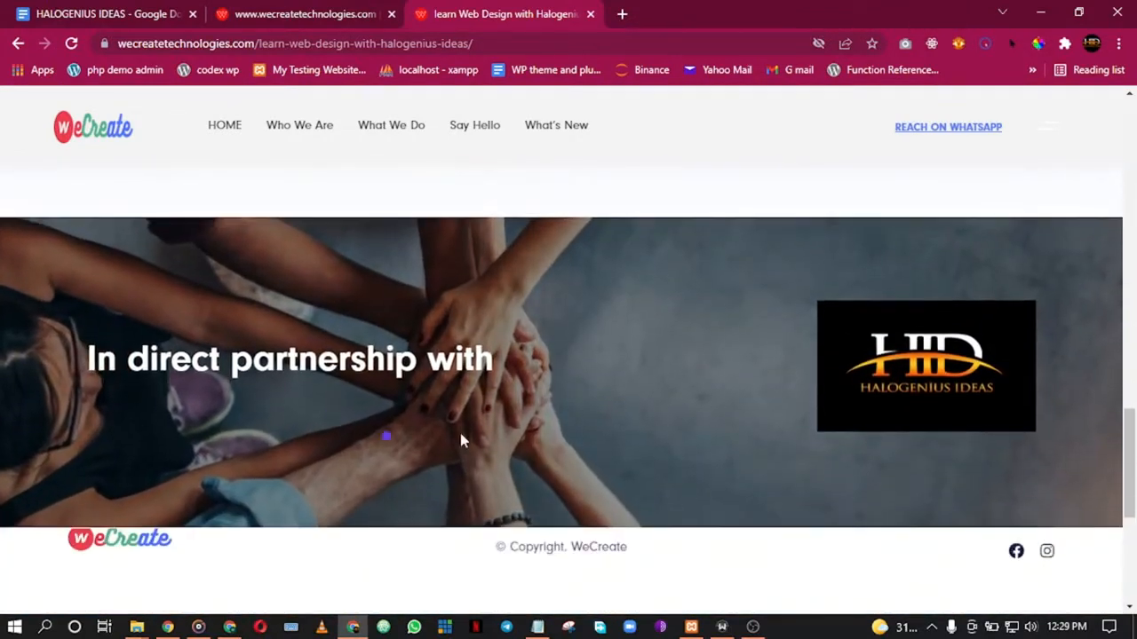
scroll(385, 376, "up", 15)
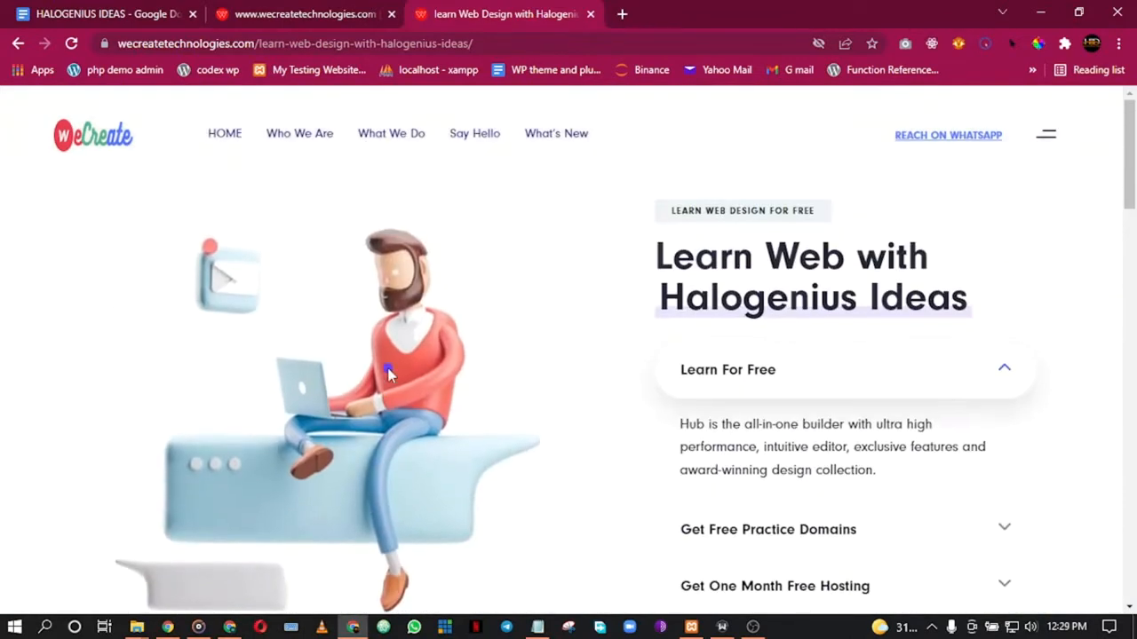
scroll(479, 348, "down", 5)
left_click(228, 388)
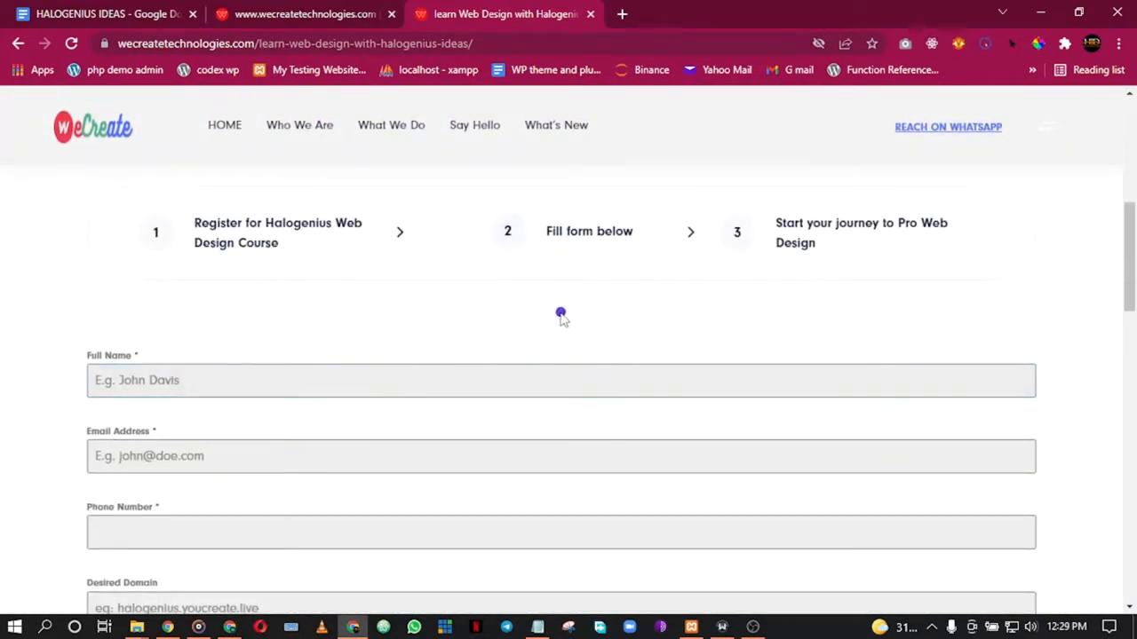
scroll(561, 318, "up", 2)
scroll(561, 318, "down", 3)
scroll(564, 318, "up", 4)
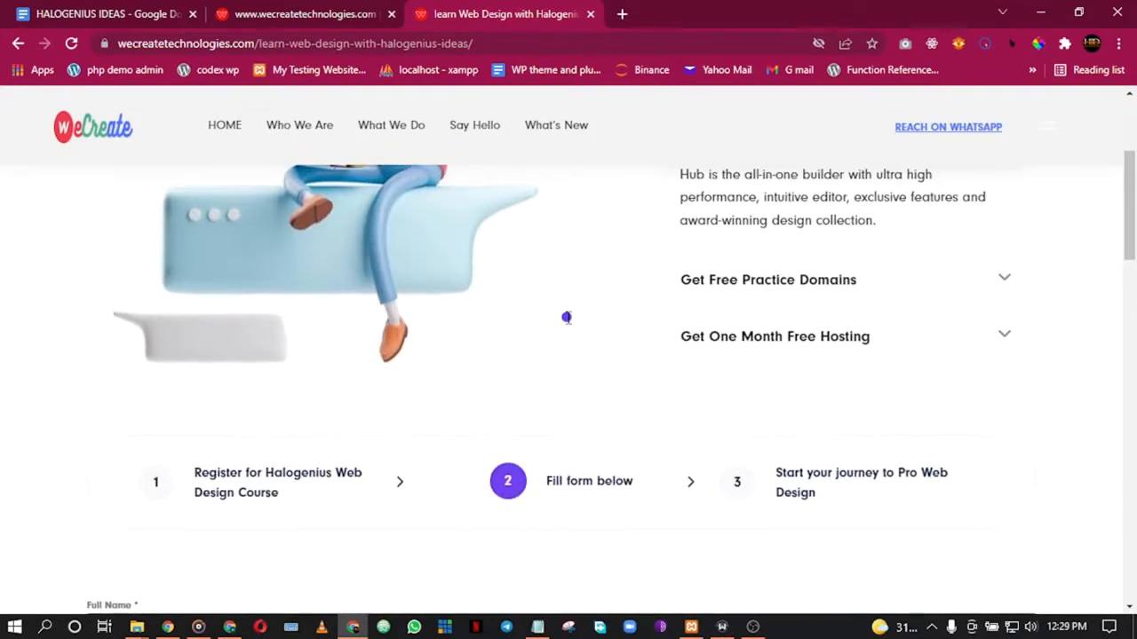
scroll(568, 320, "down", 1)
scroll(553, 323, "up", 1)
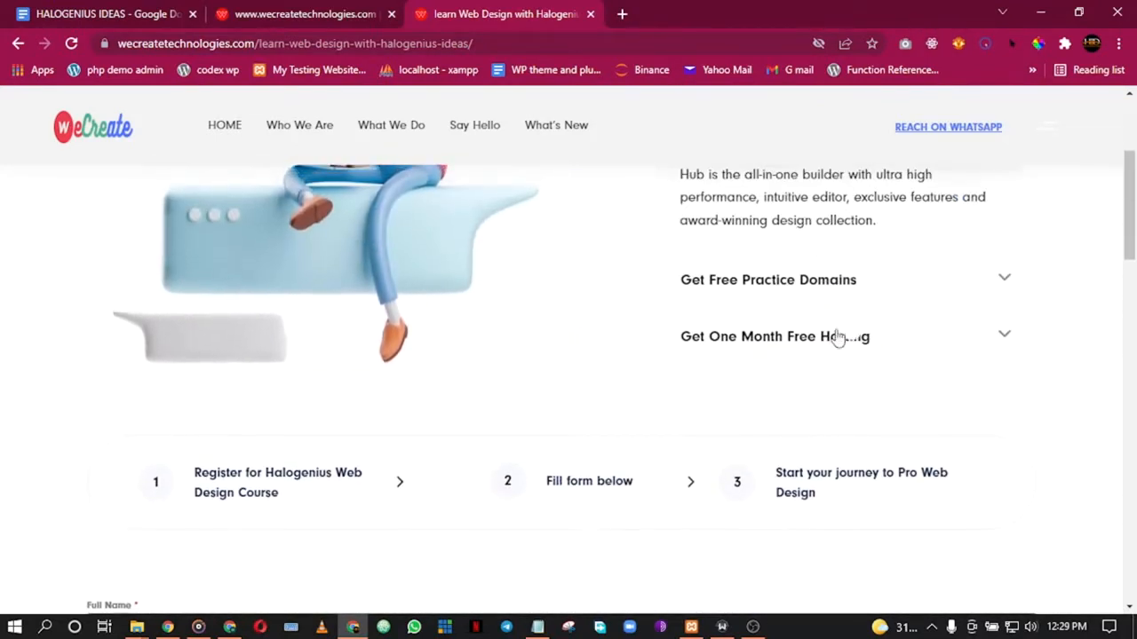
Step: Expand the One Month Free Hosting and Free Practice Domains details, then close the course tab
left_click(941, 338)
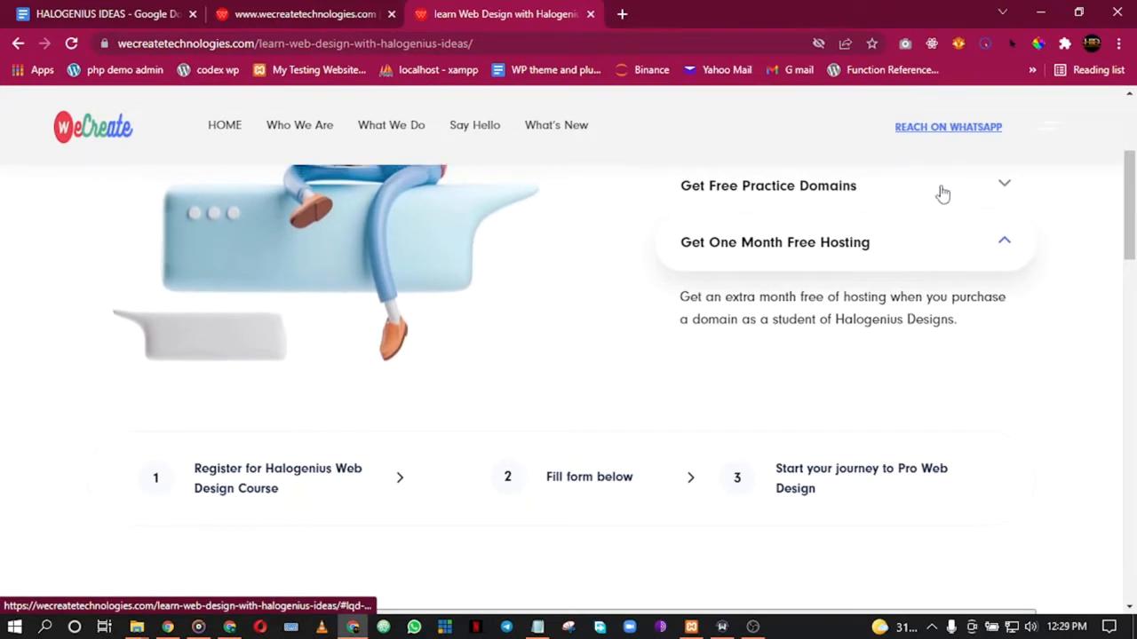
left_click(998, 191)
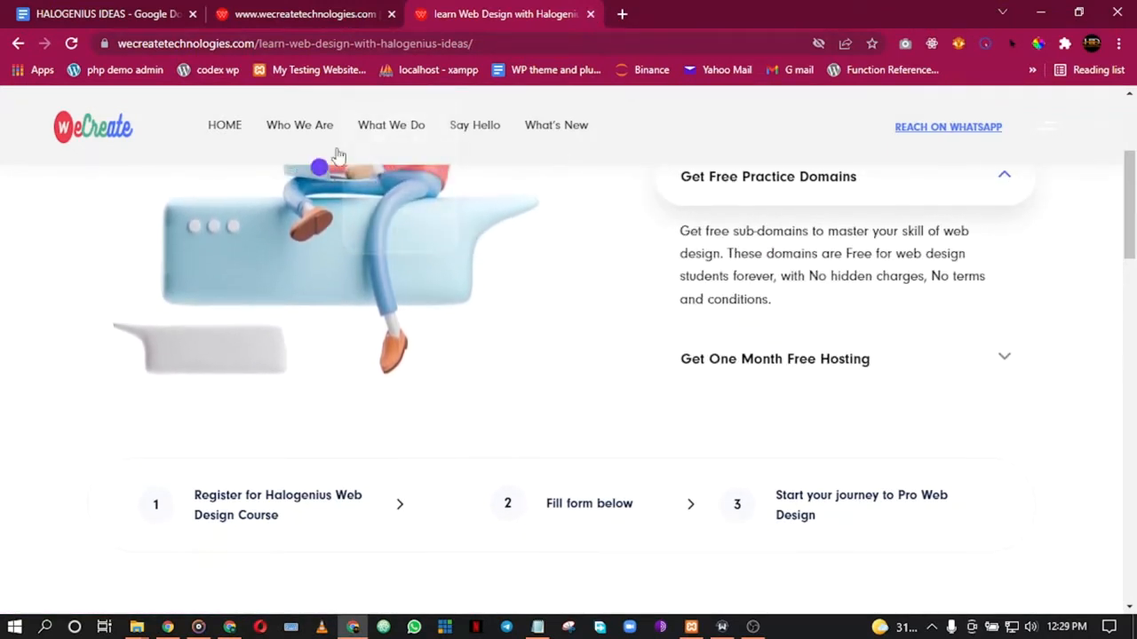
left_click(591, 14)
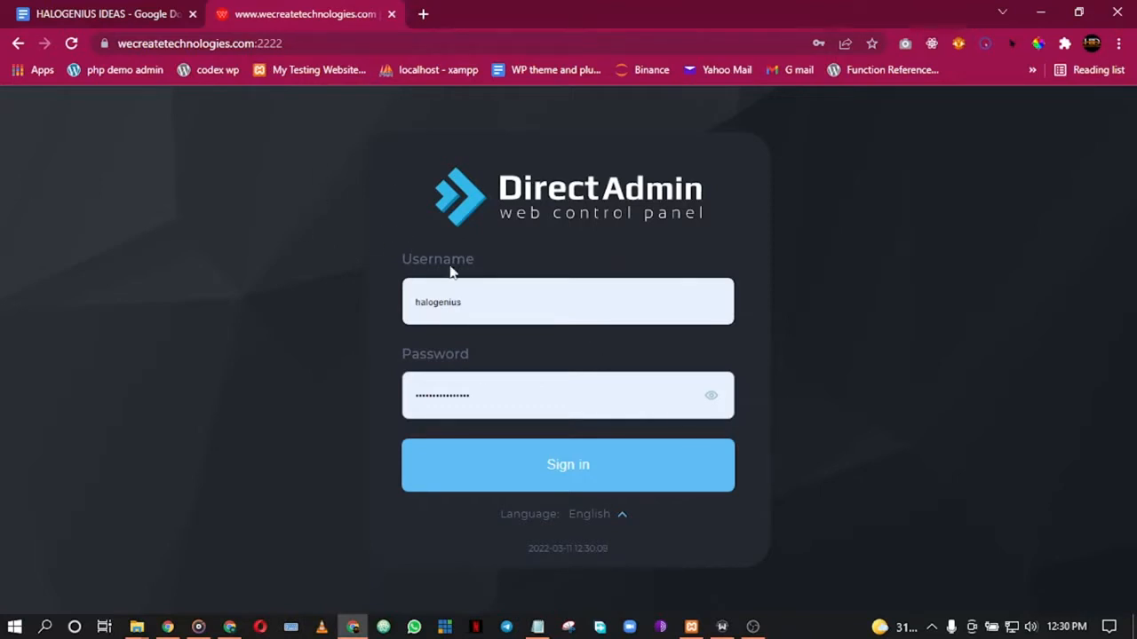
Step: Sign in to DirectAdmin and scroll over the dashboard tools
left_click(555, 471)
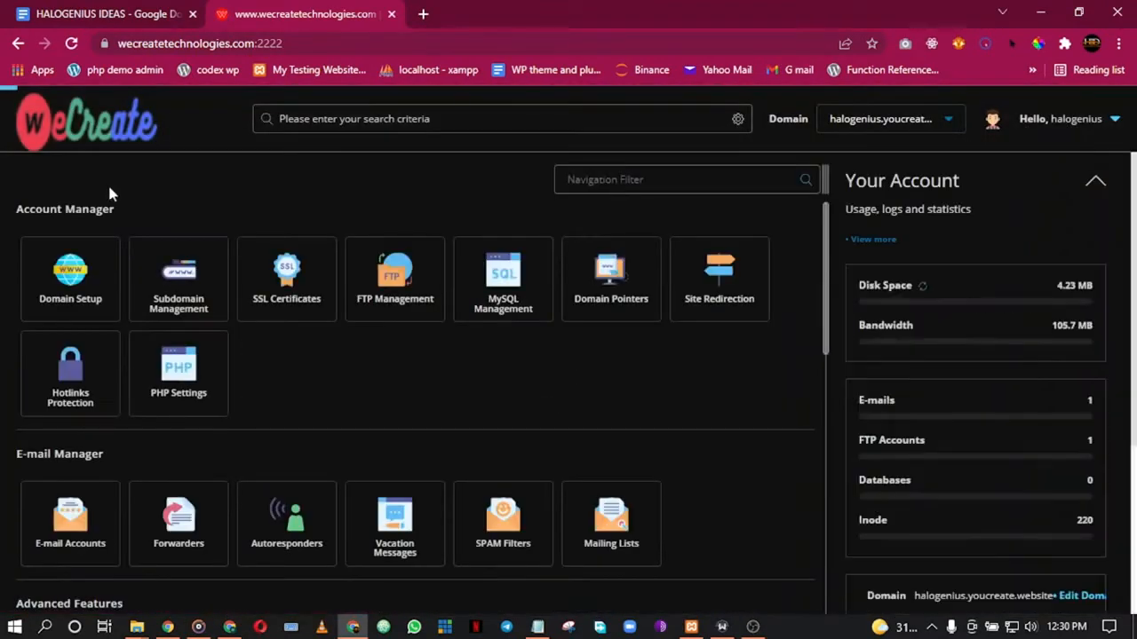
scroll(982, 306, "down", 3)
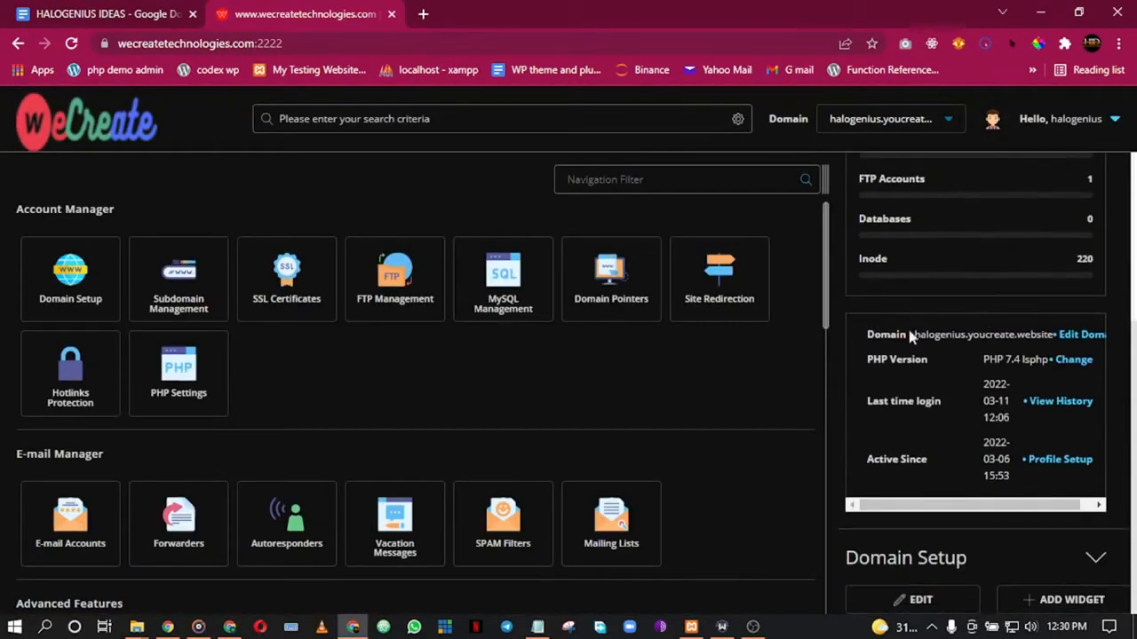
scroll(527, 333, "down", 10)
scroll(510, 342, "up", 10)
Step: Open SSL Certificates and PHP Settings in new tabs and check the SSL Certificates page
right_click(283, 292)
left_click(317, 301)
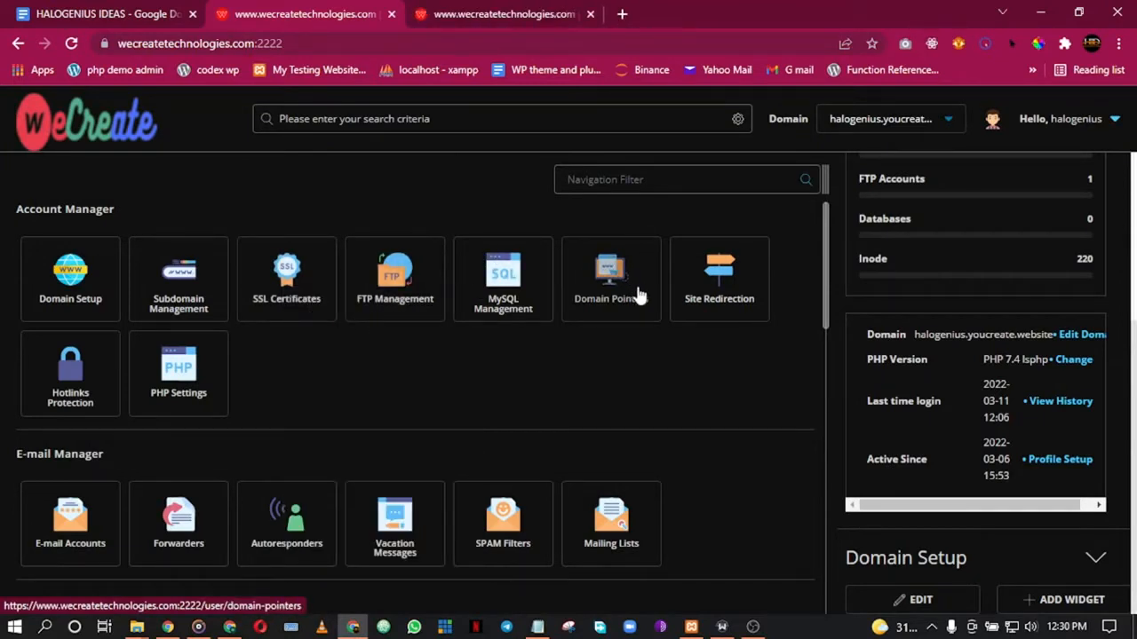
right_click(197, 383)
left_click(266, 89)
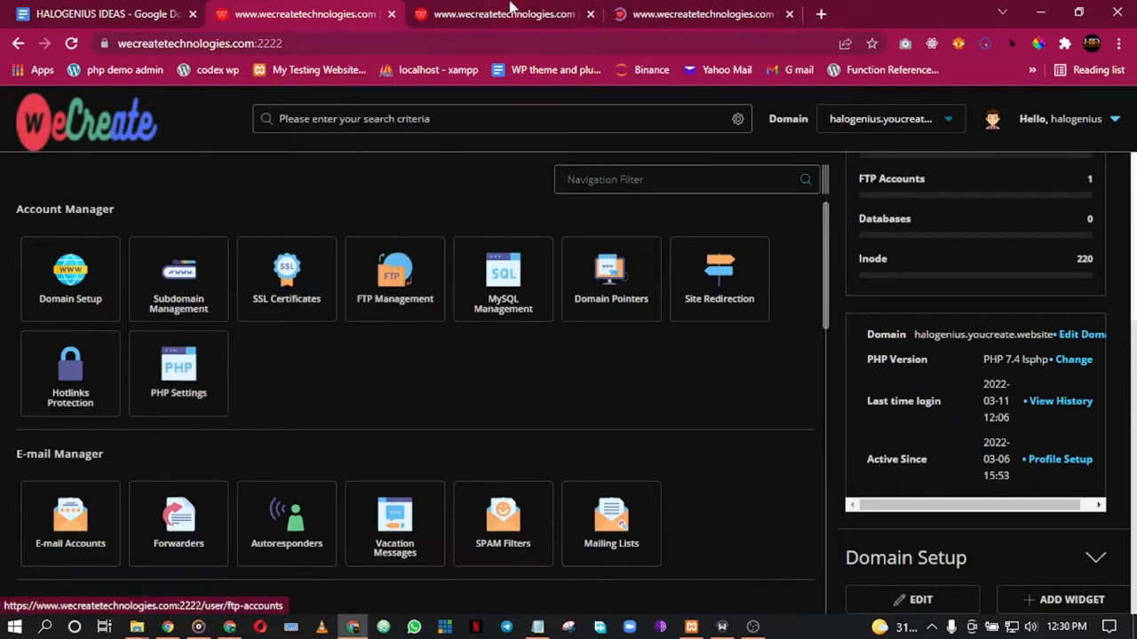
left_click(511, 10)
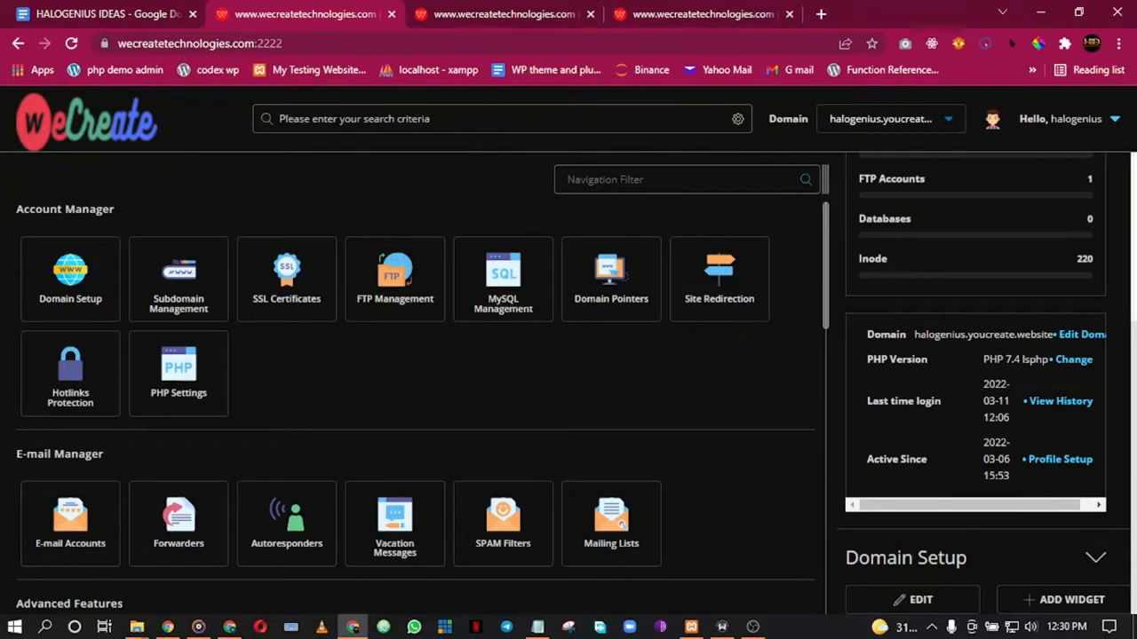
Step: Search Windows for 'epic' instead of 'ssl' and launch Epic Pen
left_click(45, 626)
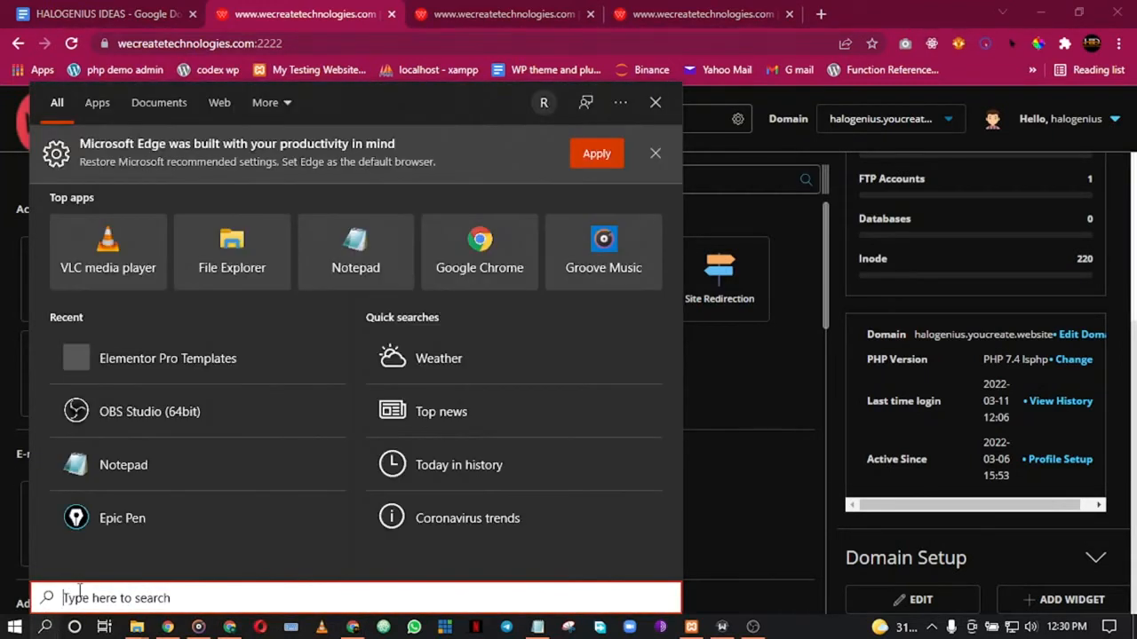
type("ssl")
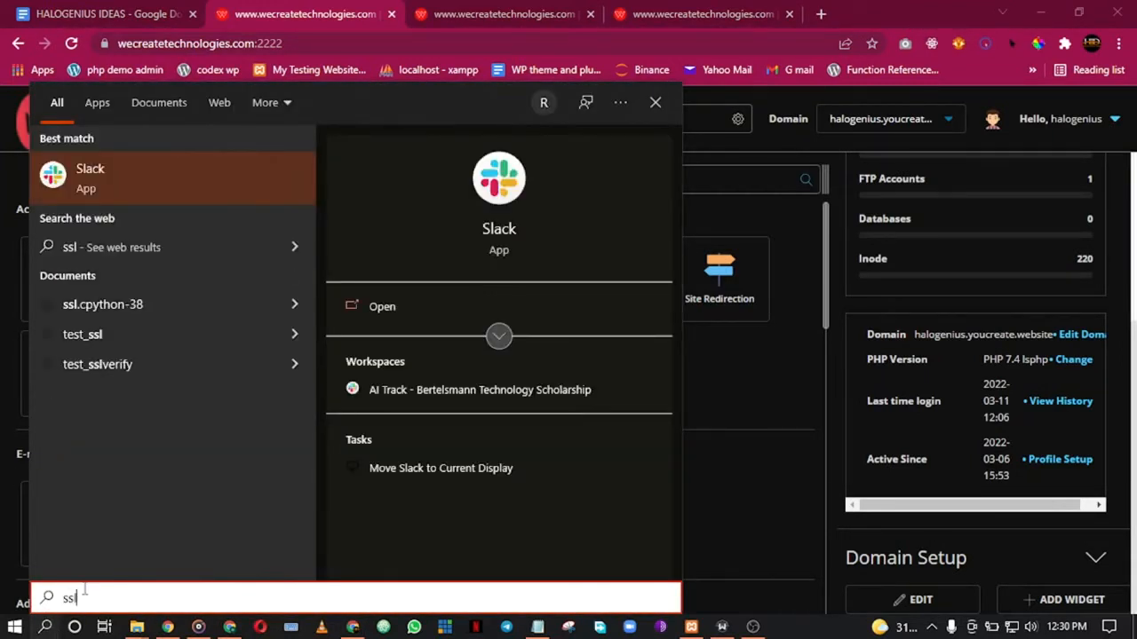
key("BackSpace")
type("epic")
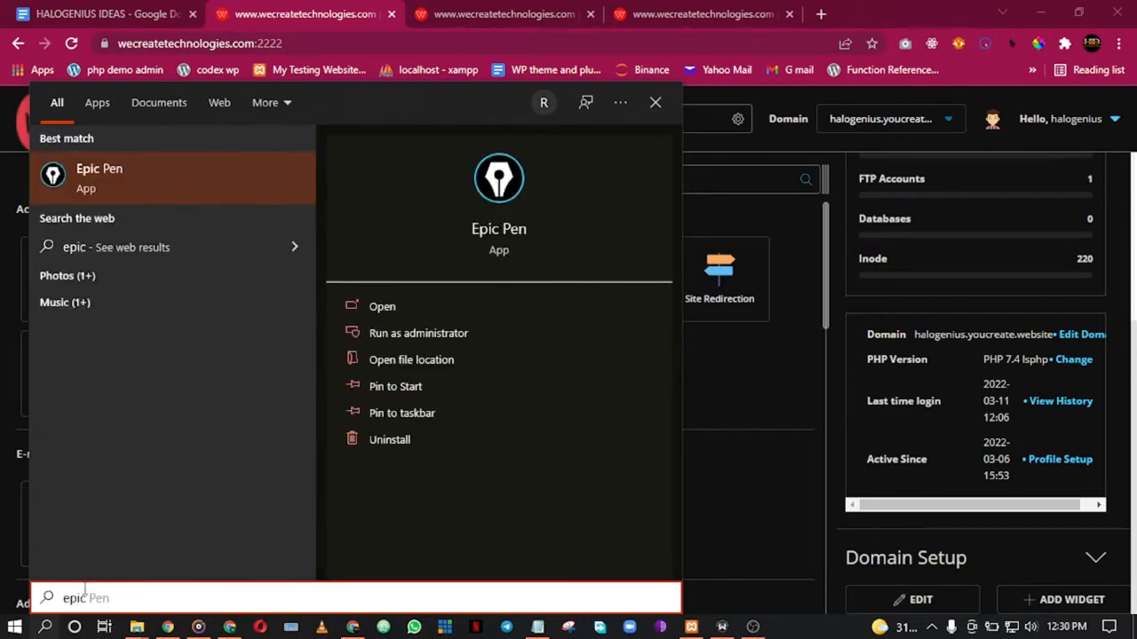
key("Return")
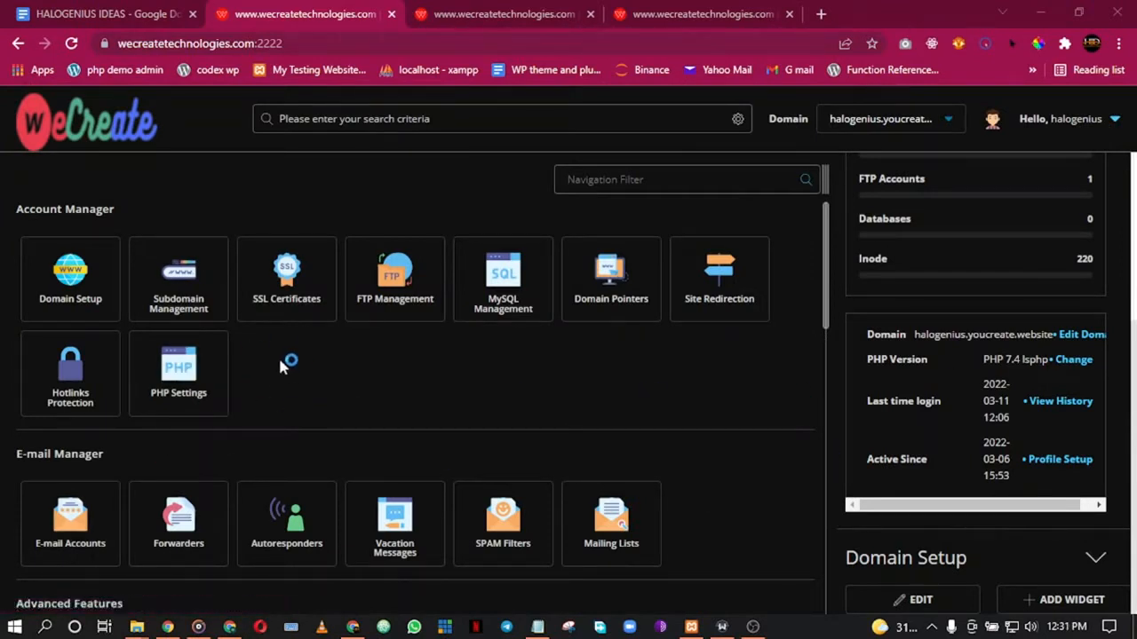
Step: Select 'Get automatic certificate from ACME Provider' on SSL Certificates, then pick yellow in Epic Pen
left_click(497, 11)
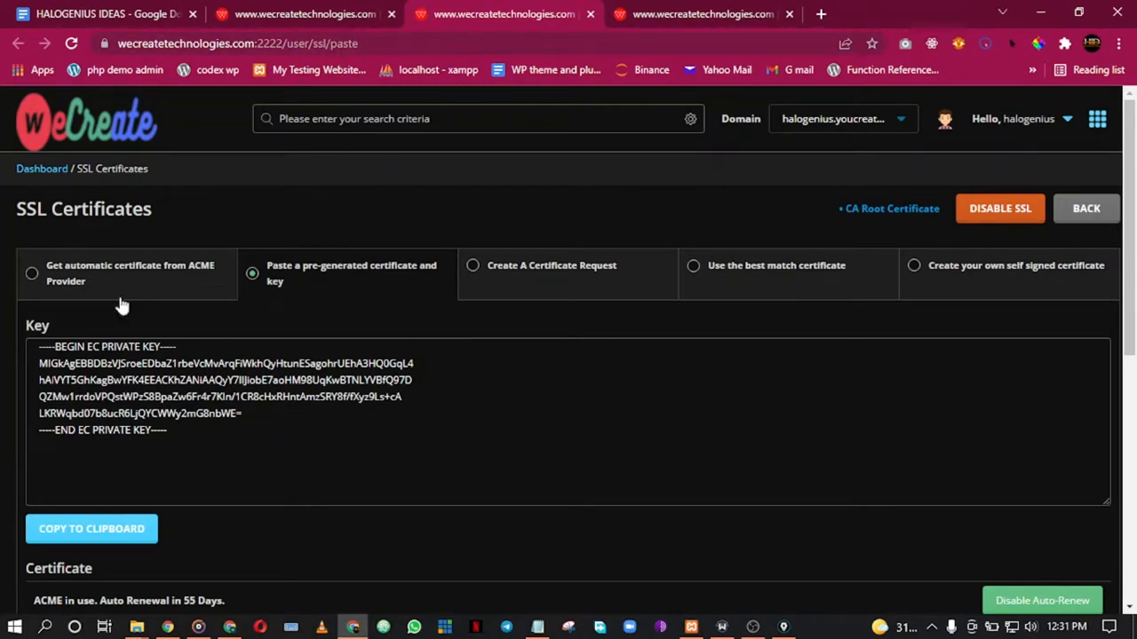
left_click(33, 275)
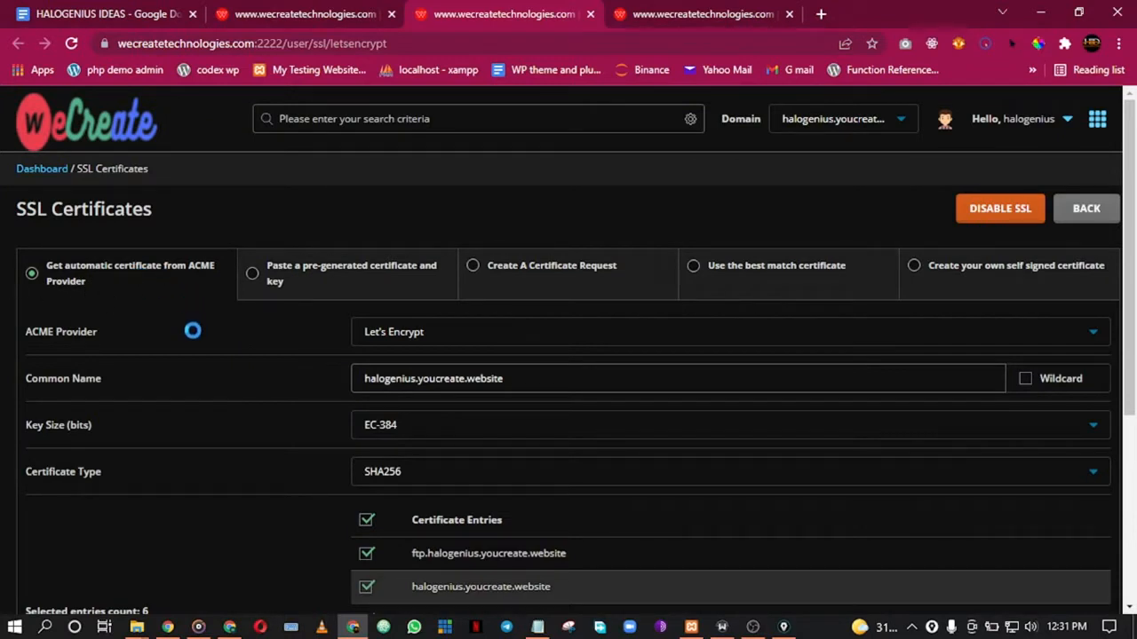
scroll(198, 539, "down", 2)
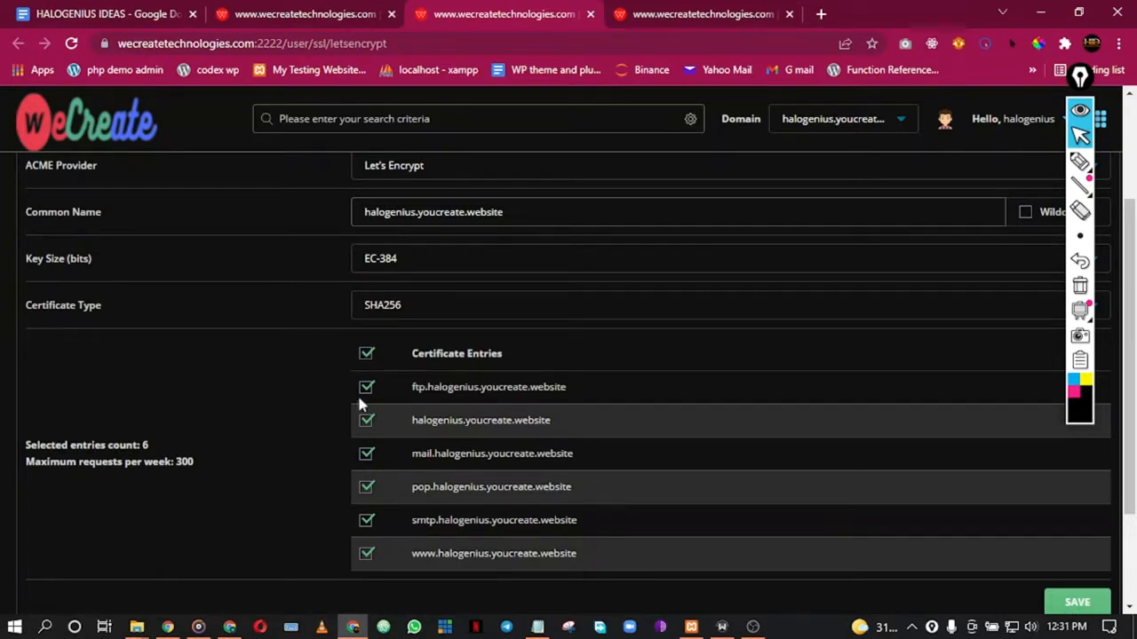
scroll(336, 470, "down", 2)
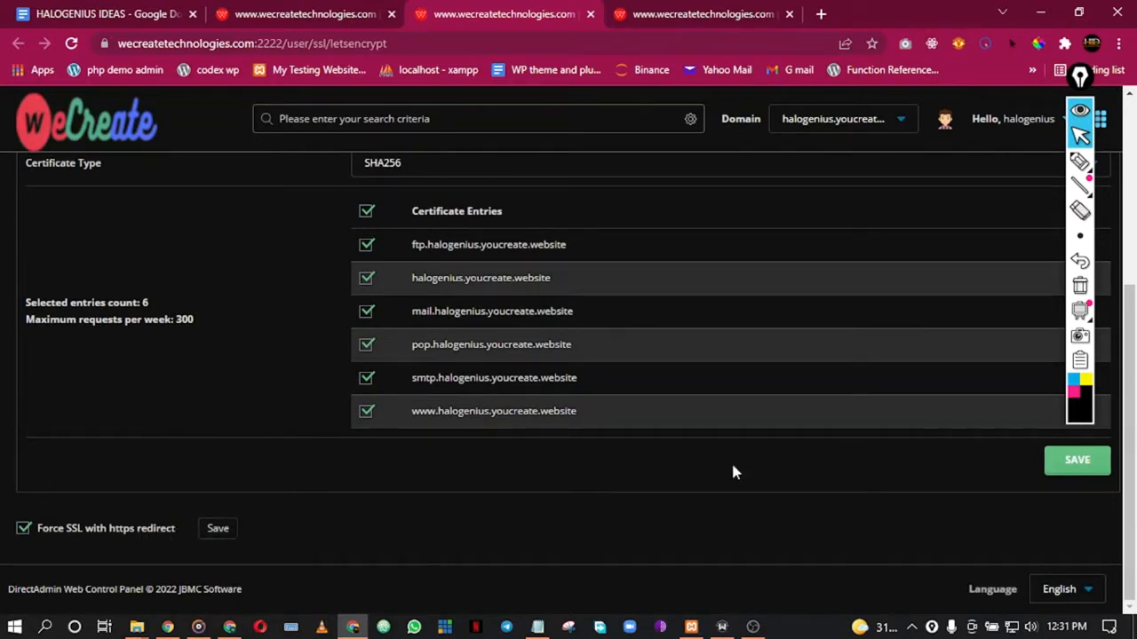
mouse_move(1081, 162)
left_click(1085, 380)
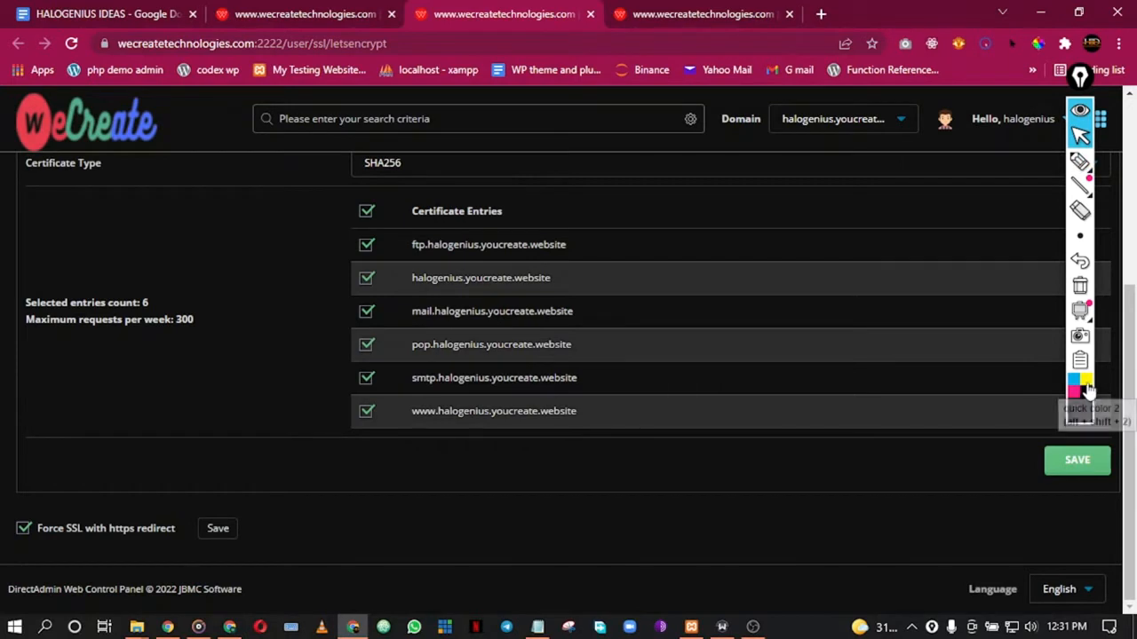
Step: With the Epic Pen pen, circle the selected-entries count of 6 and the certificate entries in yellow
left_click(1080, 162)
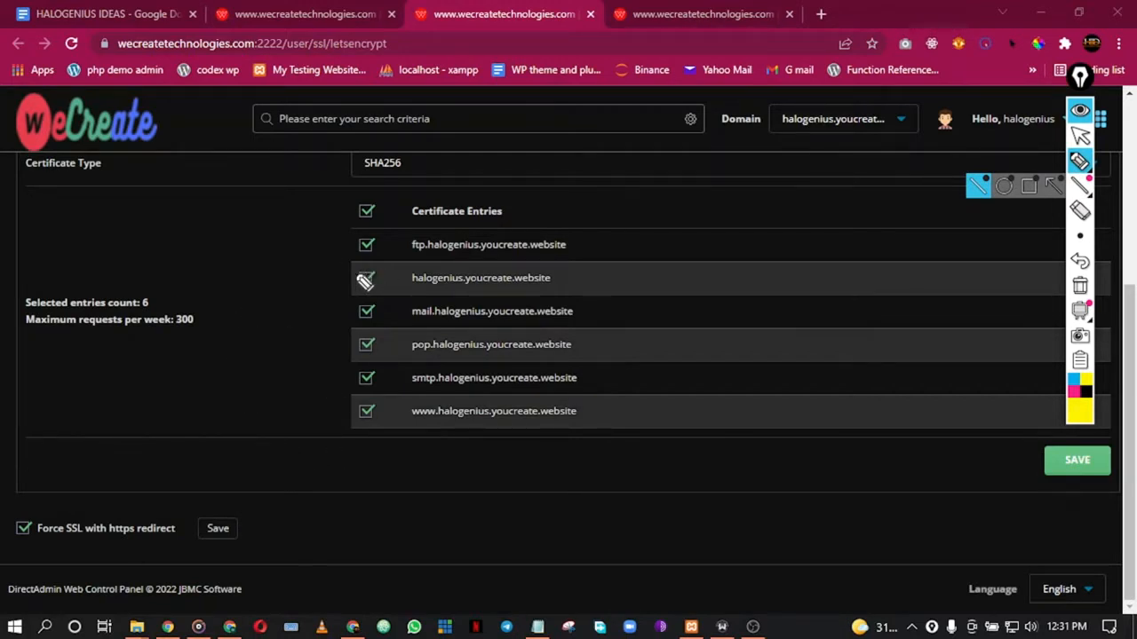
mouse_move(371, 241)
left_mouse_down()
mouse_move(240, 139)
mouse_move(106, 305)
mouse_move(381, 311)
mouse_move(369, 217)
left_mouse_up()
mouse_move(977, 154)
left_mouse_down()
mouse_move(815, 314)
mouse_move(1003, 394)
mouse_move(1009, 198)
mouse_move(970, 146)
left_mouse_up()
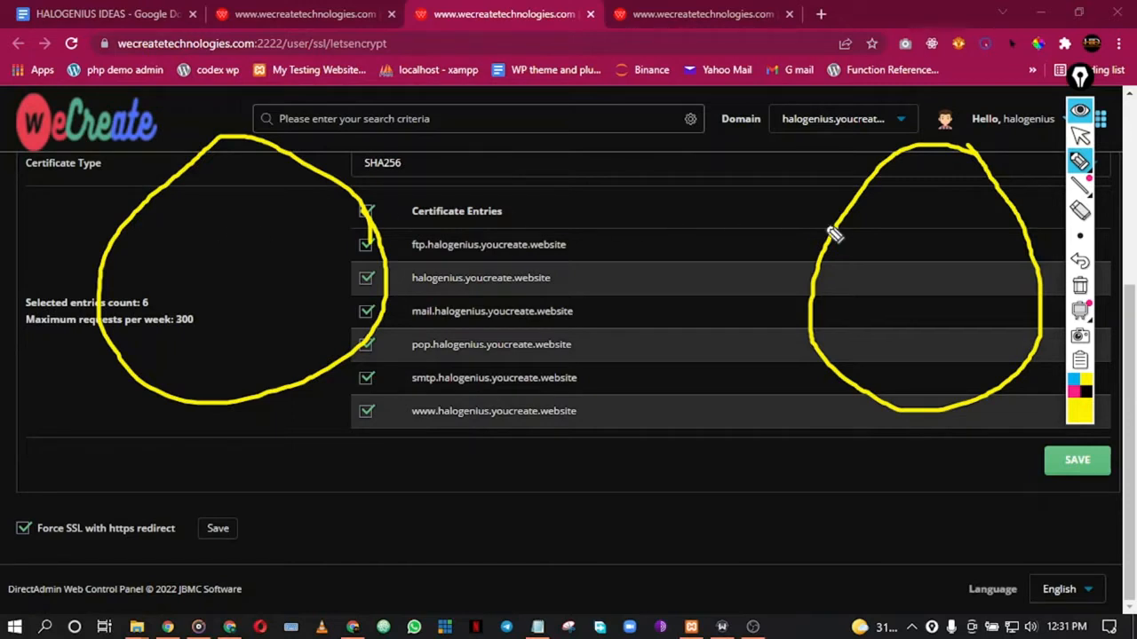
mouse_move(229, 206)
left_mouse_down()
mouse_move(203, 242)
mouse_move(263, 224)
mouse_move(224, 213)
left_mouse_up()
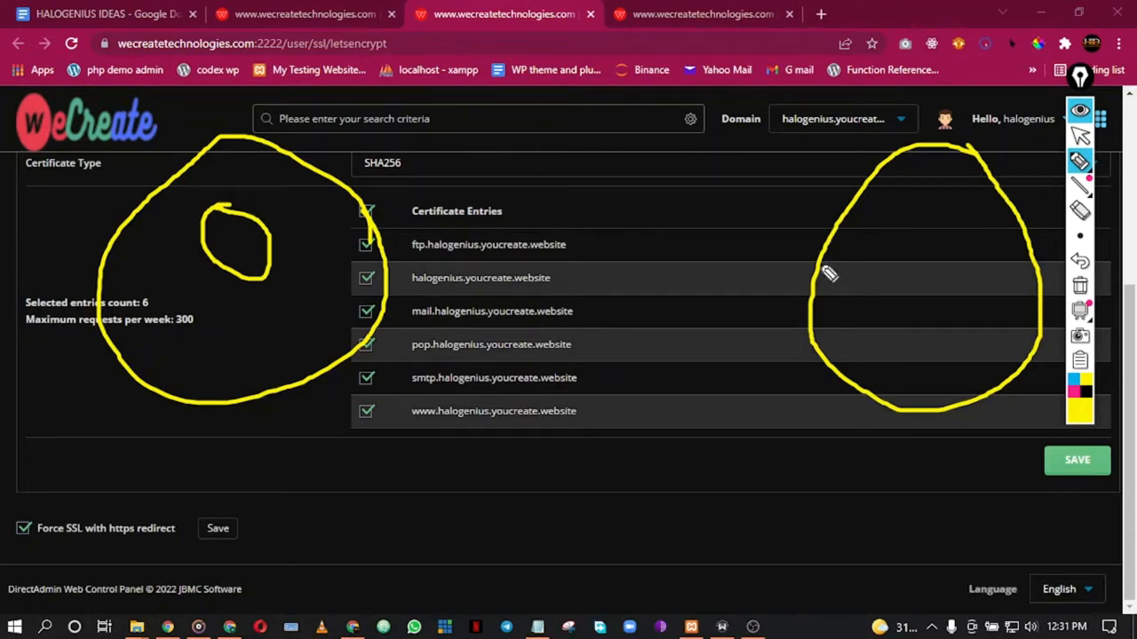
left_click(1080, 236)
mouse_move(921, 198)
left_mouse_down()
mouse_move(974, 198)
mouse_move(913, 187)
left_mouse_up()
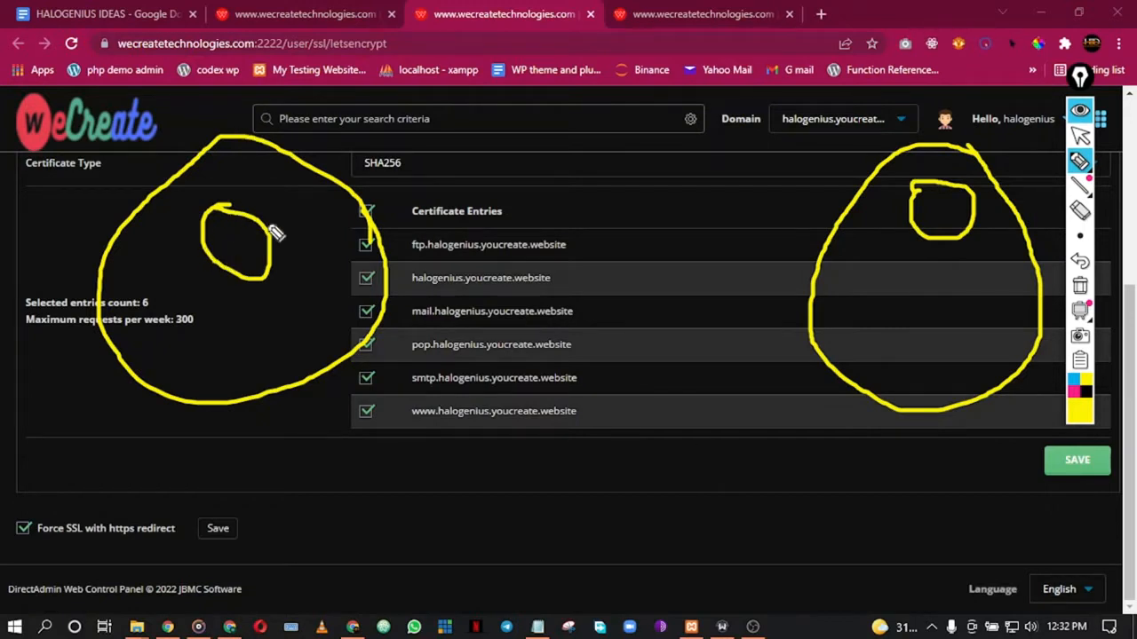
Step: Link the yellow circles with strokes and an arrow, and draw a long vertical line down the page
mouse_move(238, 251)
left_mouse_down()
mouse_move(299, 195)
mouse_move(524, 168)
mouse_move(786, 160)
mouse_move(927, 197)
left_mouse_up()
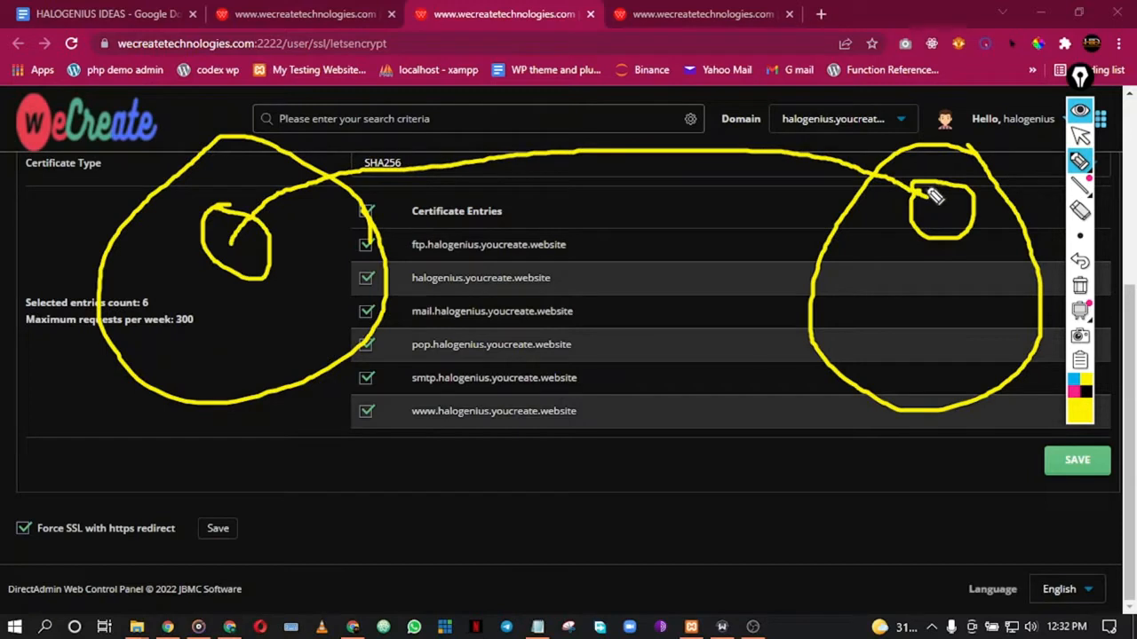
mouse_move(939, 251)
left_mouse_down()
mouse_move(909, 287)
mouse_move(532, 353)
mouse_move(329, 282)
mouse_move(293, 265)
mouse_move(301, 258)
mouse_move(281, 276)
left_mouse_up()
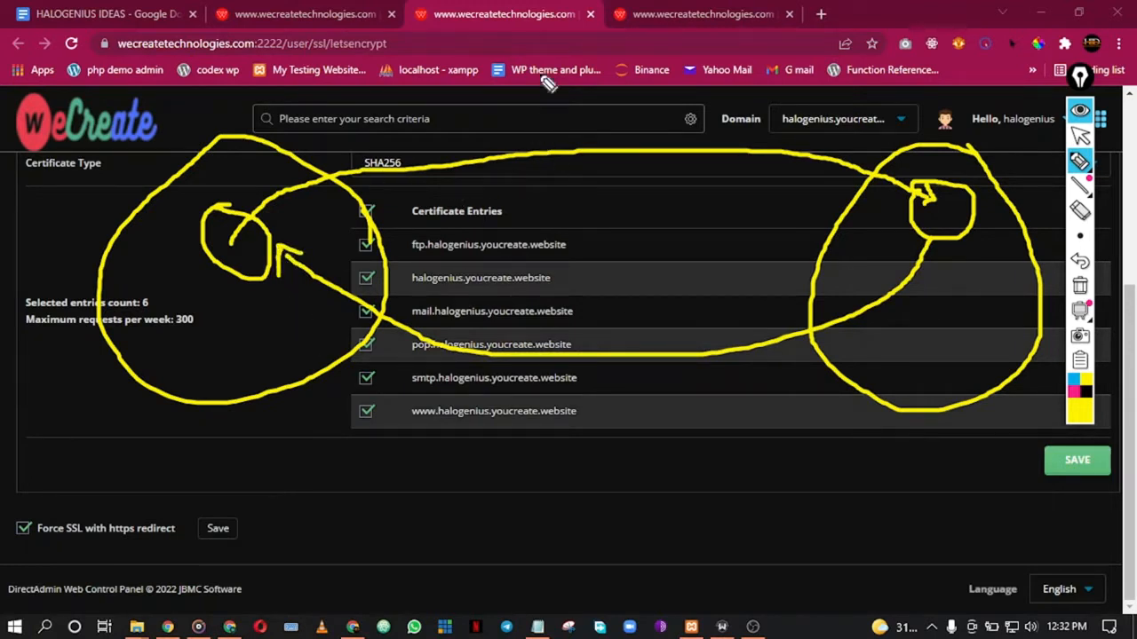
mouse_move(579, 27)
left_mouse_down()
mouse_move(576, 382)
mouse_move(554, 530)
left_mouse_up()
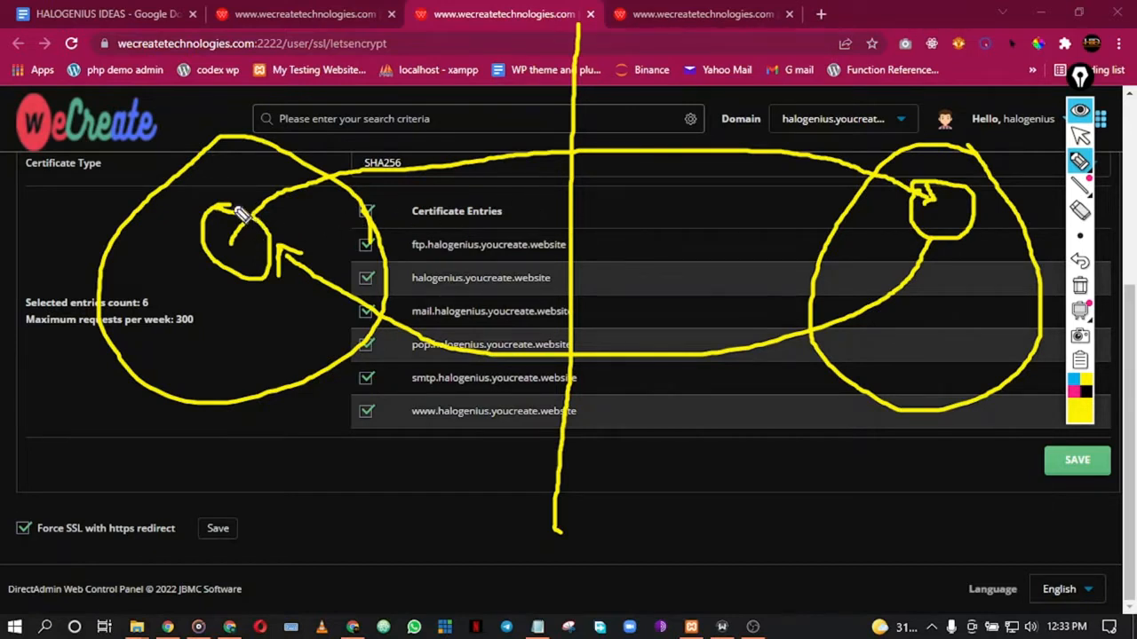
mouse_move(223, 209)
left_mouse_down()
mouse_move(218, 280)
mouse_move(287, 223)
mouse_move(297, 269)
mouse_move(286, 249)
left_mouse_up()
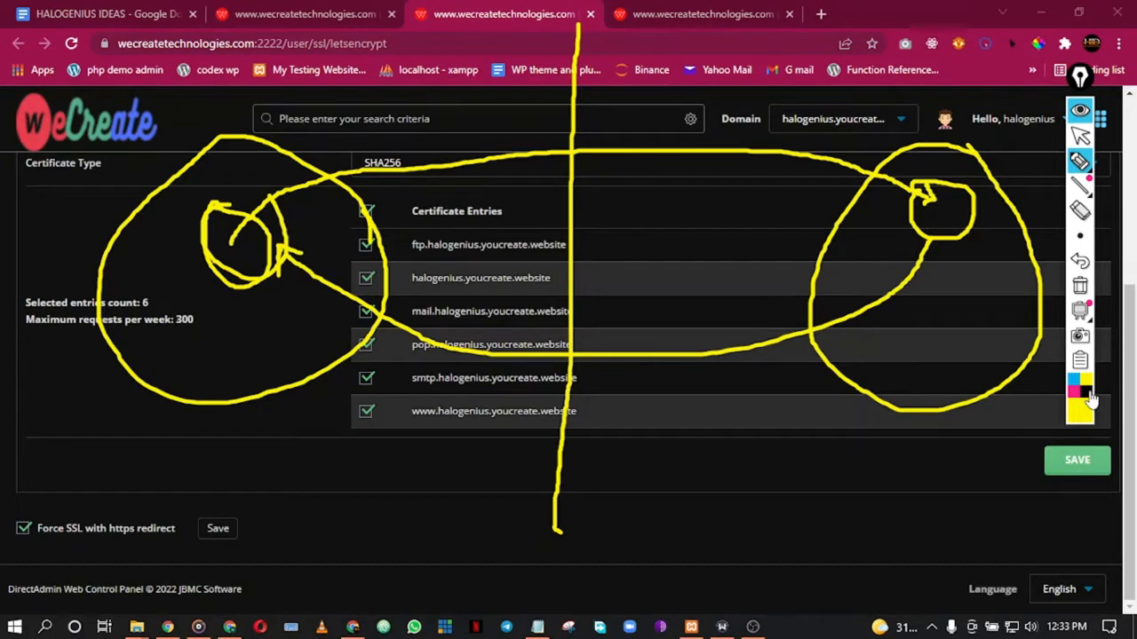
Step: In magenta, scribble over the SHA256 area, draw a vertical line, and trace the arrow
left_click(1074, 396)
mouse_move(450, 158)
left_mouse_down()
mouse_move(439, 165)
mouse_move(466, 155)
mouse_move(463, 144)
mouse_move(442, 151)
mouse_move(480, 158)
left_mouse_up()
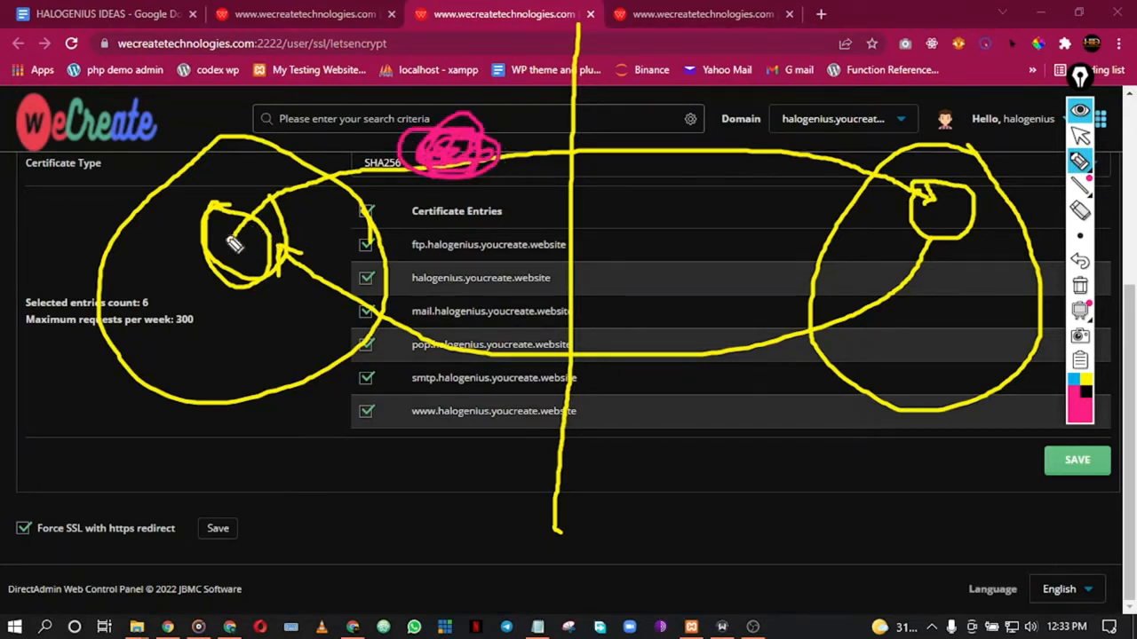
left_click_drag(566, 34, 537, 497)
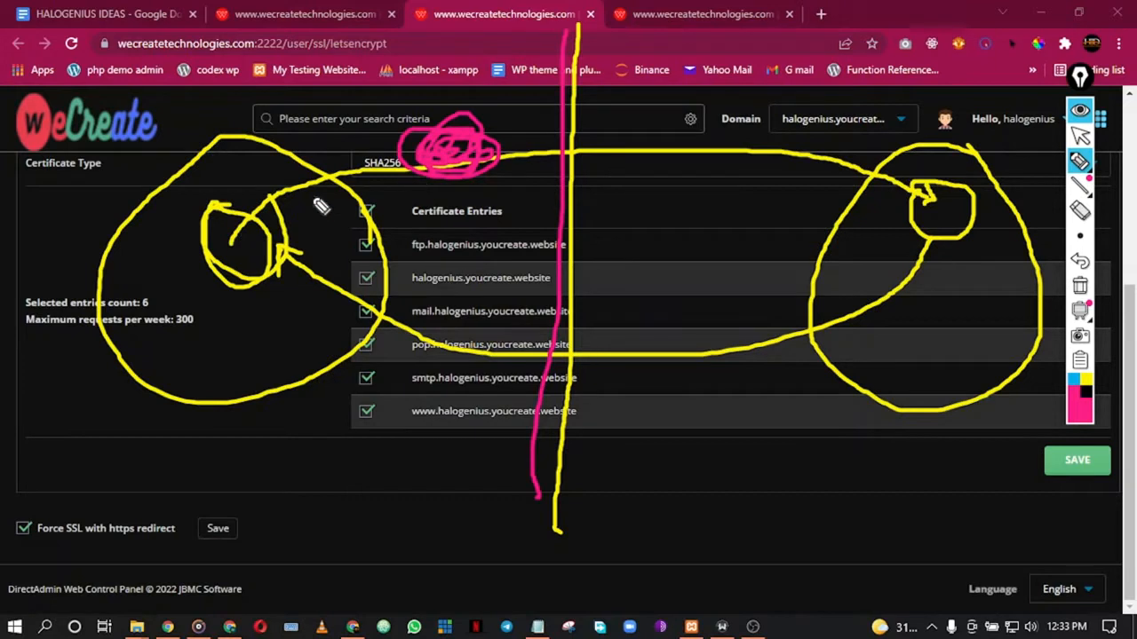
mouse_move(299, 212)
left_mouse_down()
mouse_move(316, 196)
mouse_move(307, 185)
mouse_move(324, 175)
mouse_move(307, 191)
mouse_move(360, 173)
mouse_move(706, 133)
mouse_move(958, 224)
mouse_move(945, 216)
left_mouse_up()
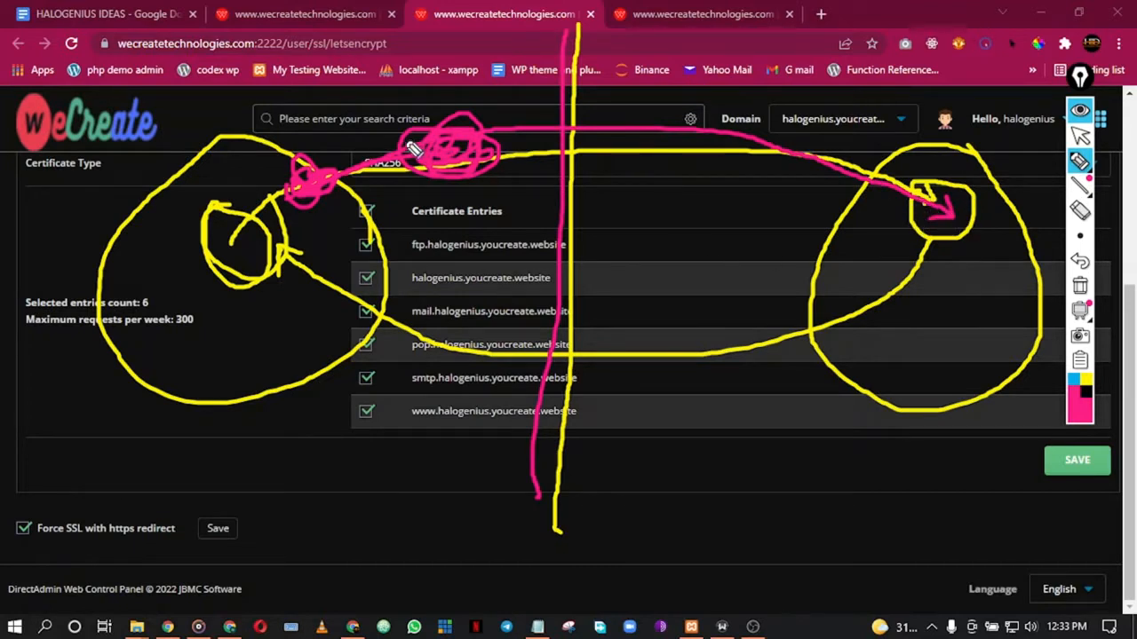
left_click_drag(940, 220, 948, 215)
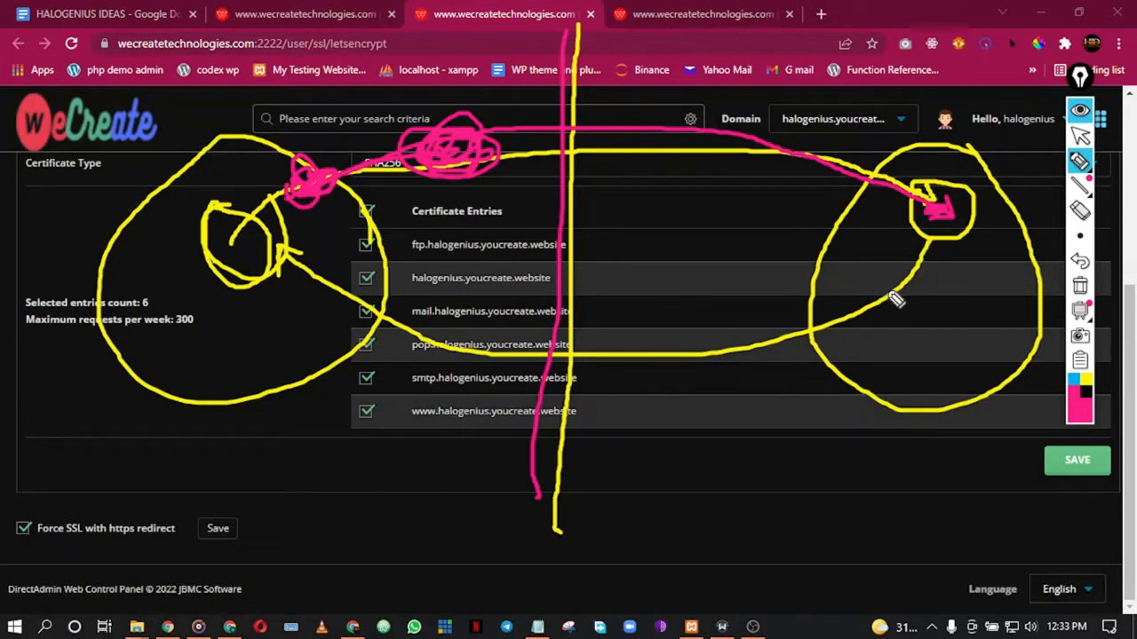
Step: Draw magenta lines from the right curve to the left circle, then erase most annotations
left_click_drag(898, 290, 901, 301)
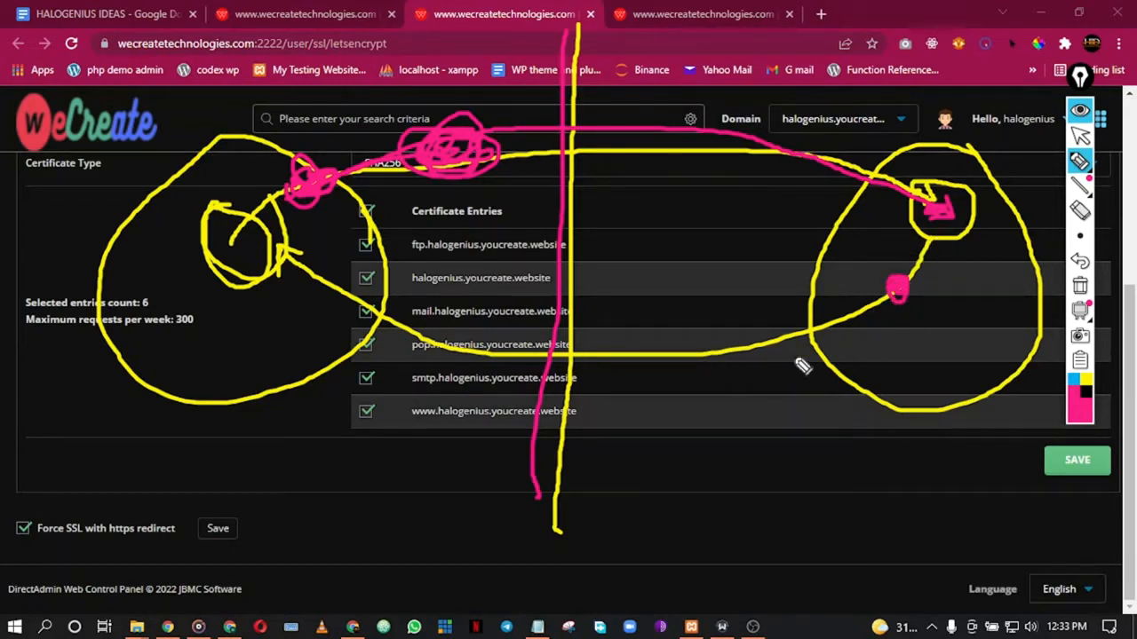
mouse_move(899, 300)
left_mouse_down()
mouse_move(541, 355)
mouse_move(329, 254)
mouse_move(301, 210)
mouse_move(320, 222)
left_mouse_up()
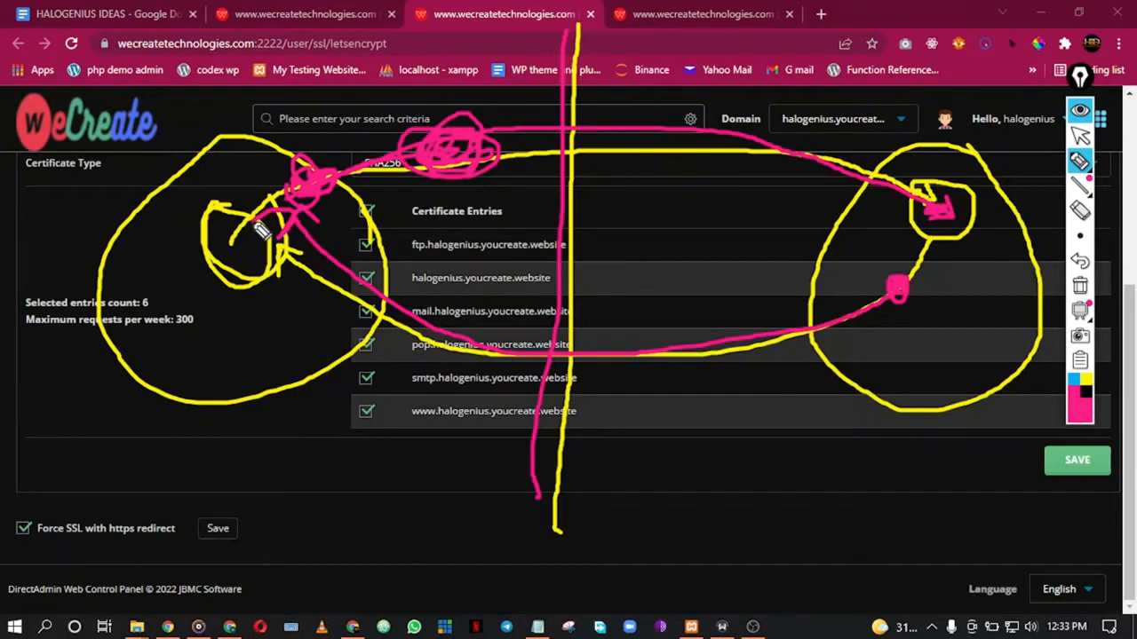
mouse_move(238, 179)
left_mouse_down()
mouse_move(135, 243)
mouse_move(315, 233)
mouse_move(223, 183)
mouse_move(340, 166)
mouse_move(319, 181)
left_mouse_up()
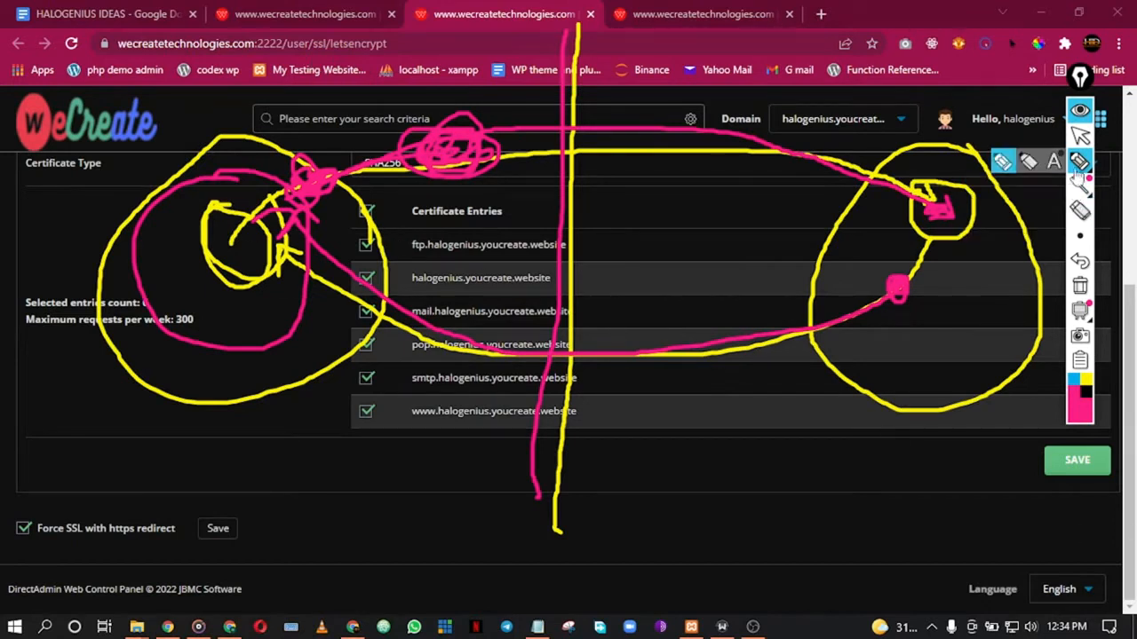
left_click(1079, 209)
mouse_move(990, 167)
left_mouse_down()
mouse_move(921, 243)
mouse_move(463, 339)
mouse_move(428, 137)
mouse_move(138, 229)
mouse_move(263, 224)
mouse_move(236, 240)
left_mouse_up()
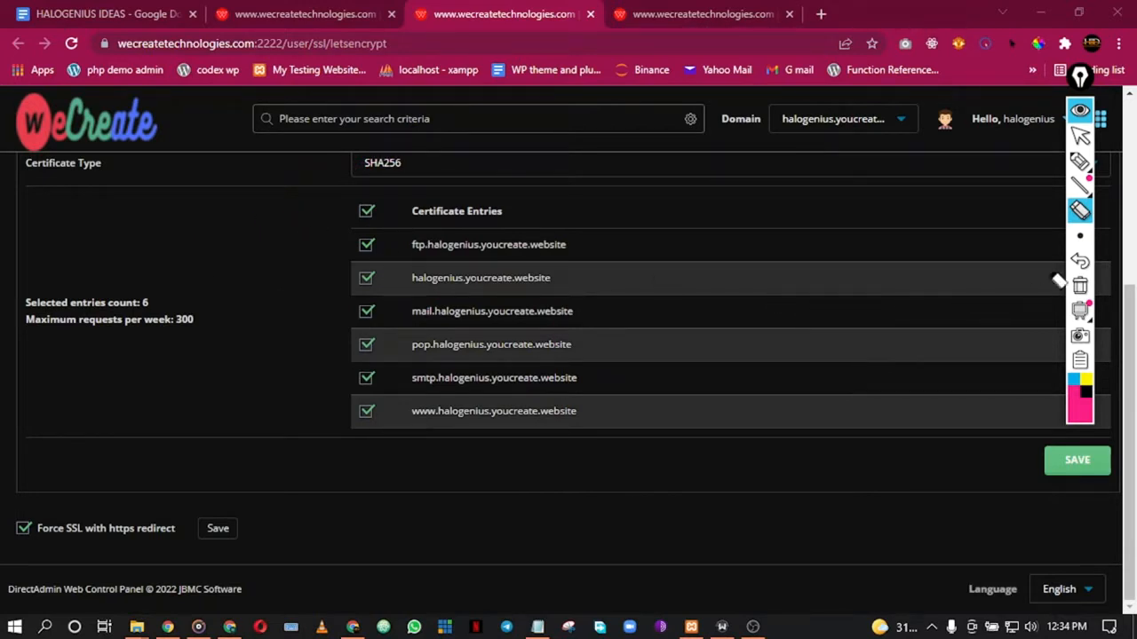
Step: Switch Epic Pen back to the cursor, collapse its toolbar, and scroll the Let's Encrypt page
left_click(1080, 135)
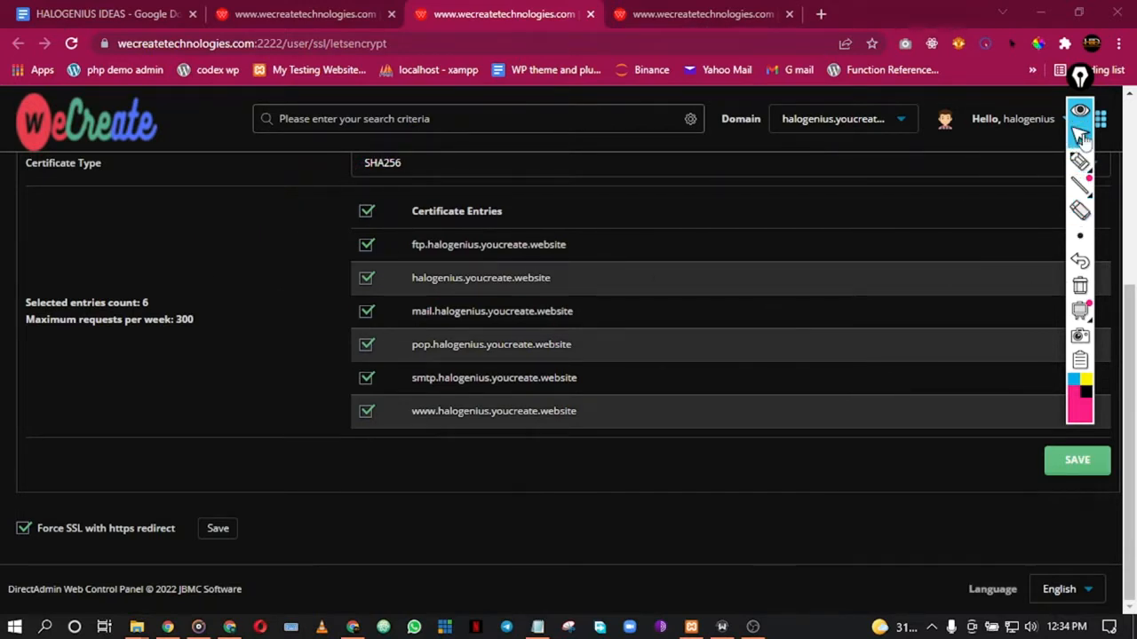
left_click(1080, 110)
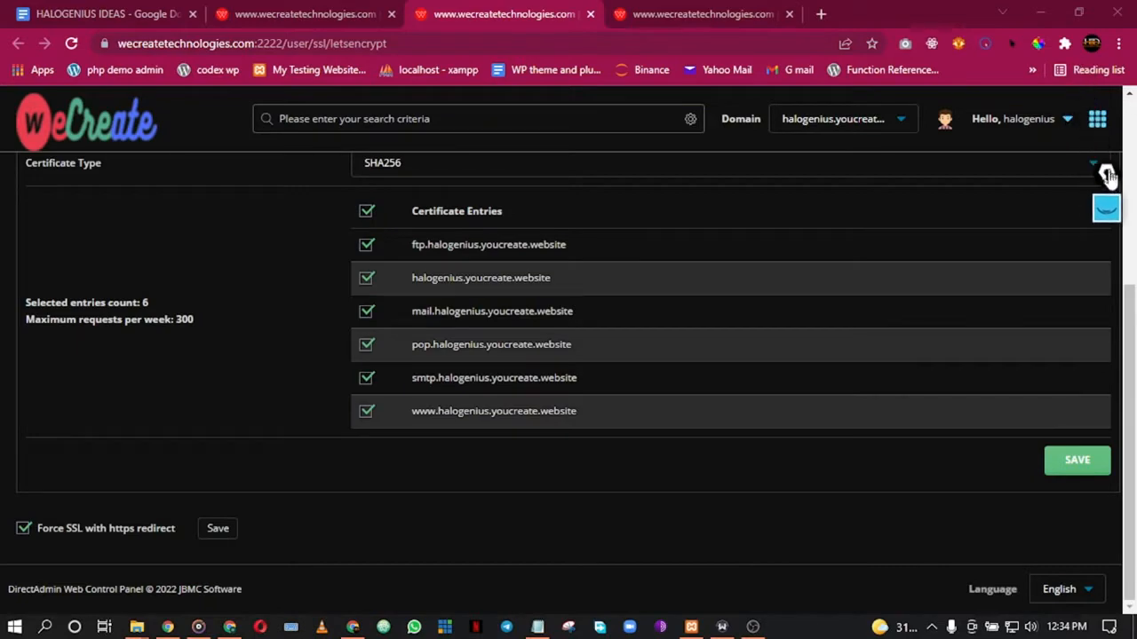
scroll(387, 550, "up", 4)
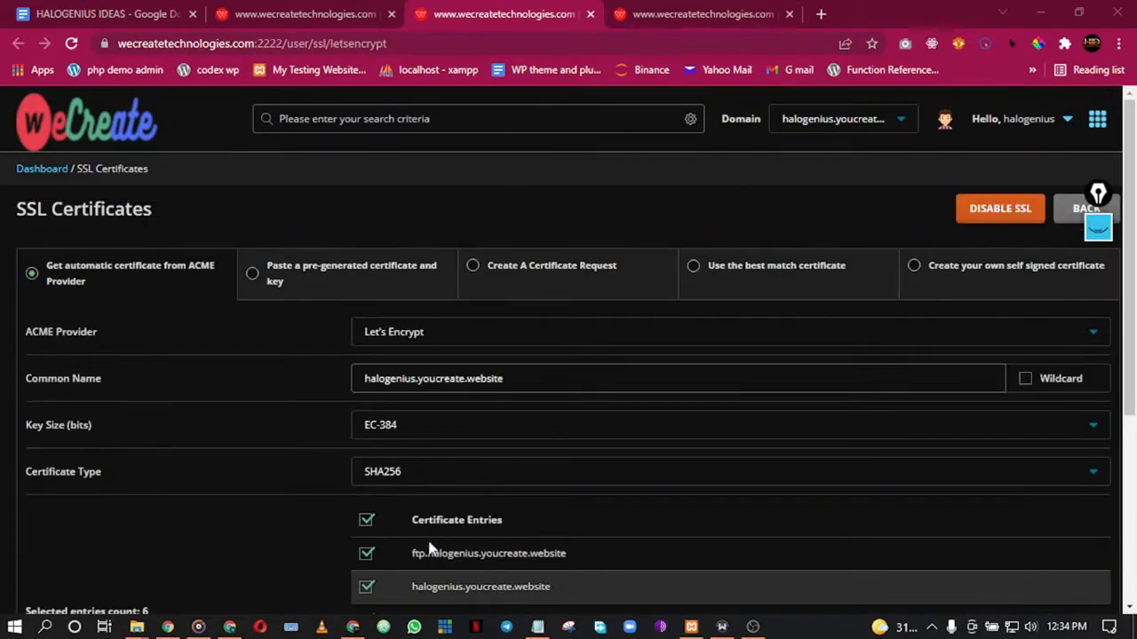
scroll(351, 414, "down", 4)
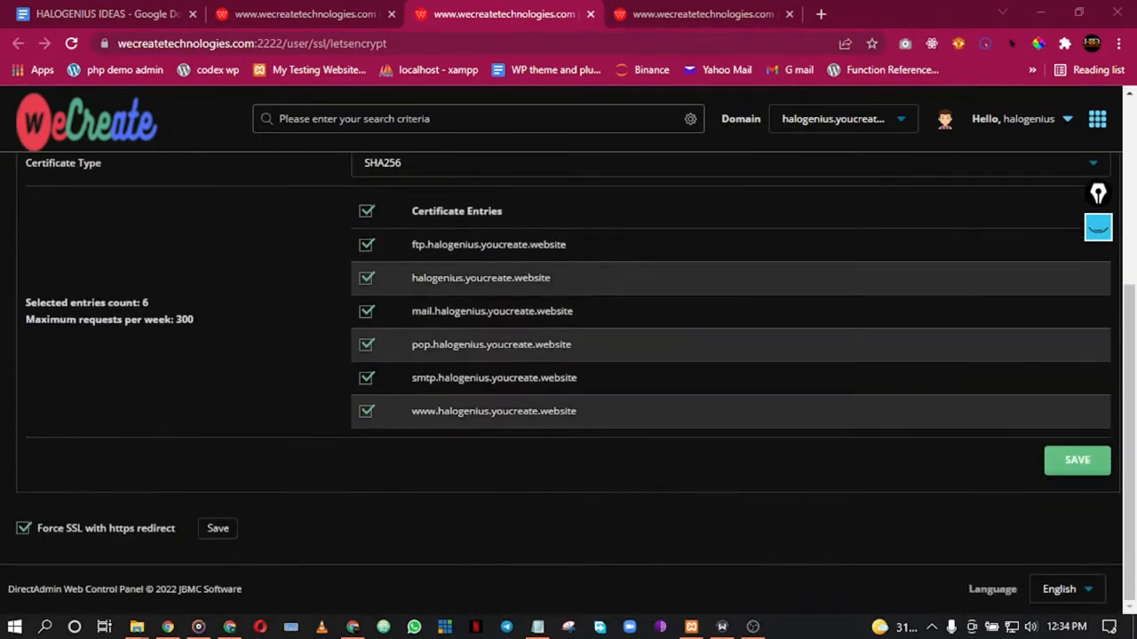
Step: Go to the PHP Settings page and browse the list of overridable settings
scroll(276, 355, "up", 5)
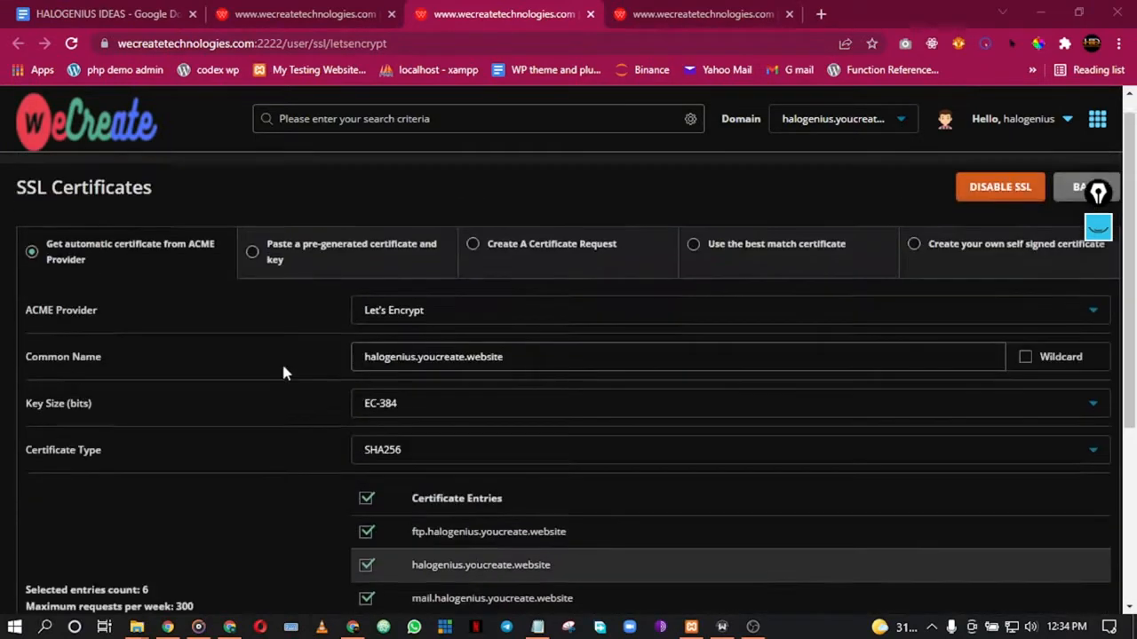
left_click(684, 10)
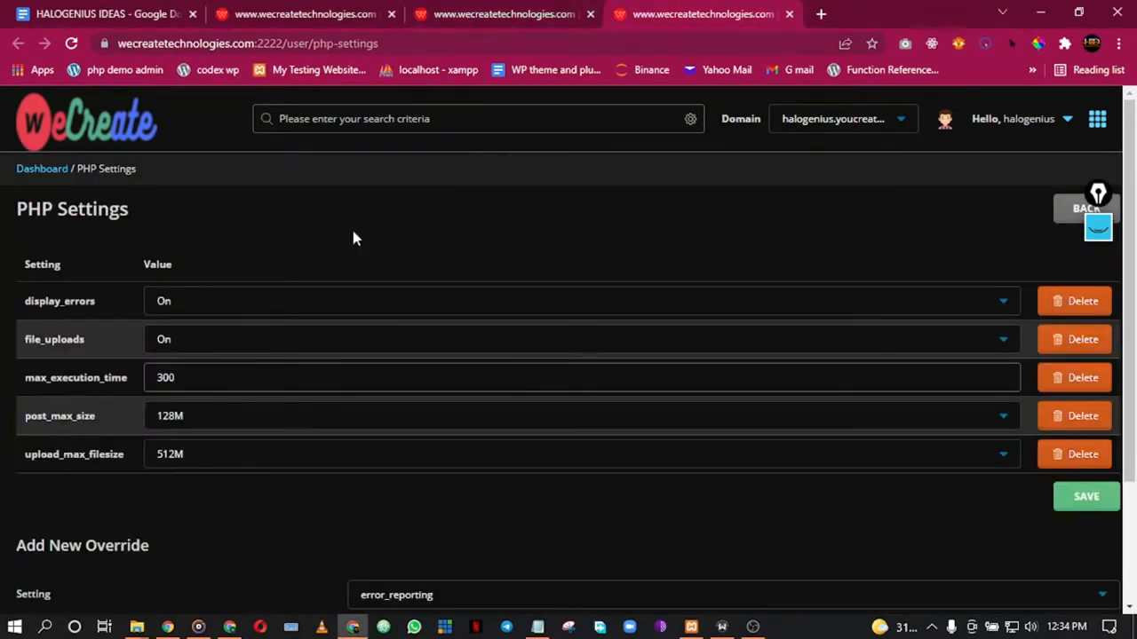
scroll(353, 237, "down", 1)
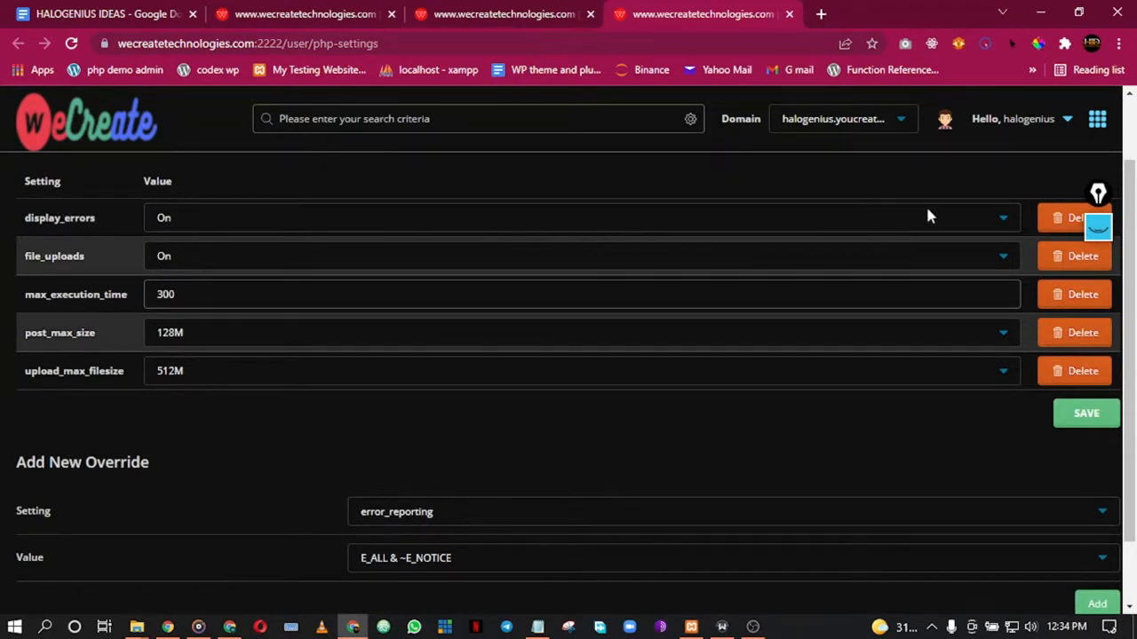
scroll(278, 453, "down", 1)
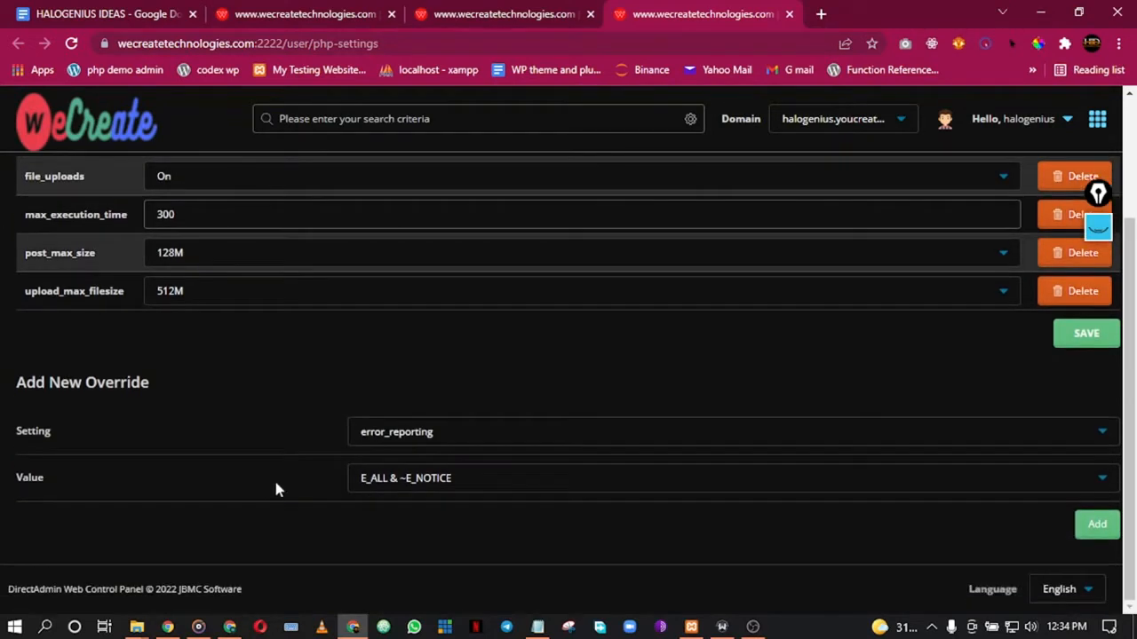
left_click(464, 431)
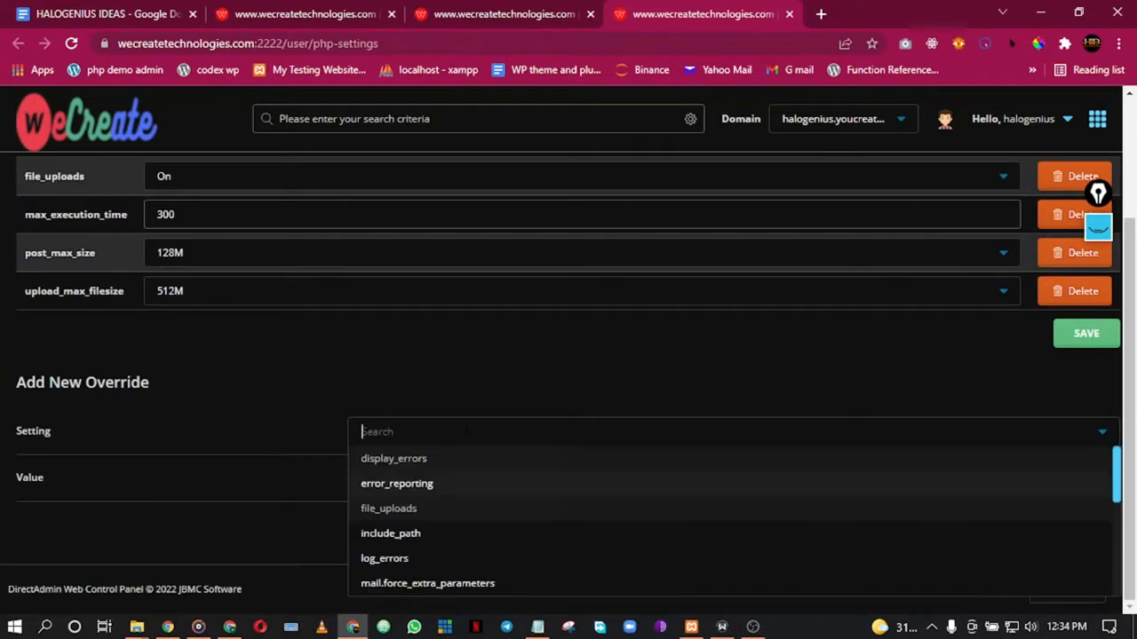
scroll(422, 520, "down", 5)
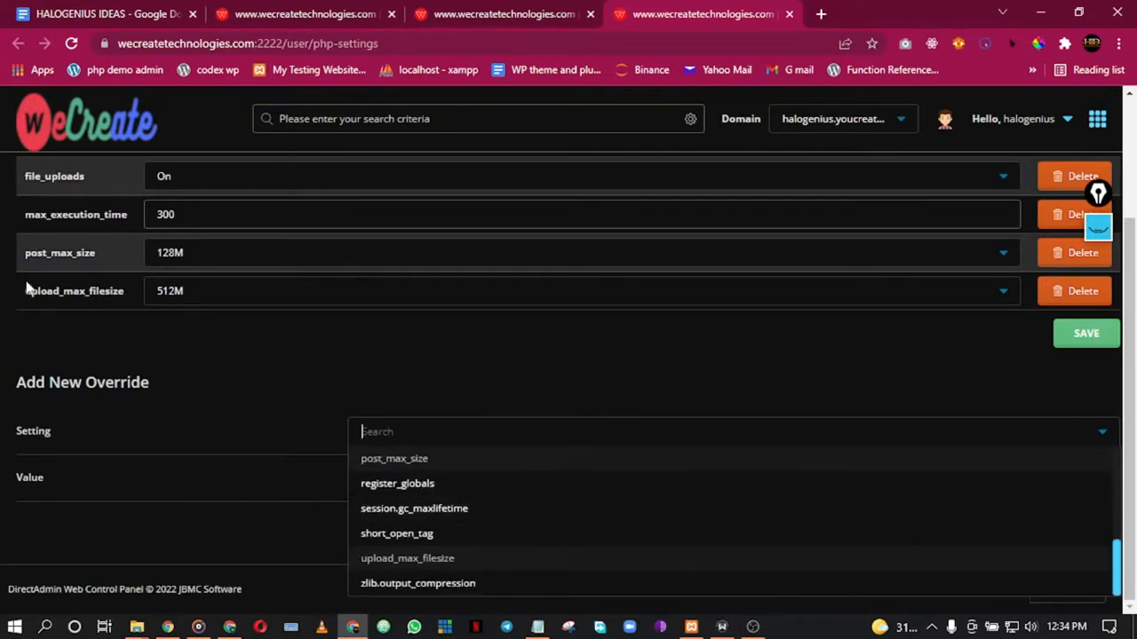
scroll(38, 237, "up", 1)
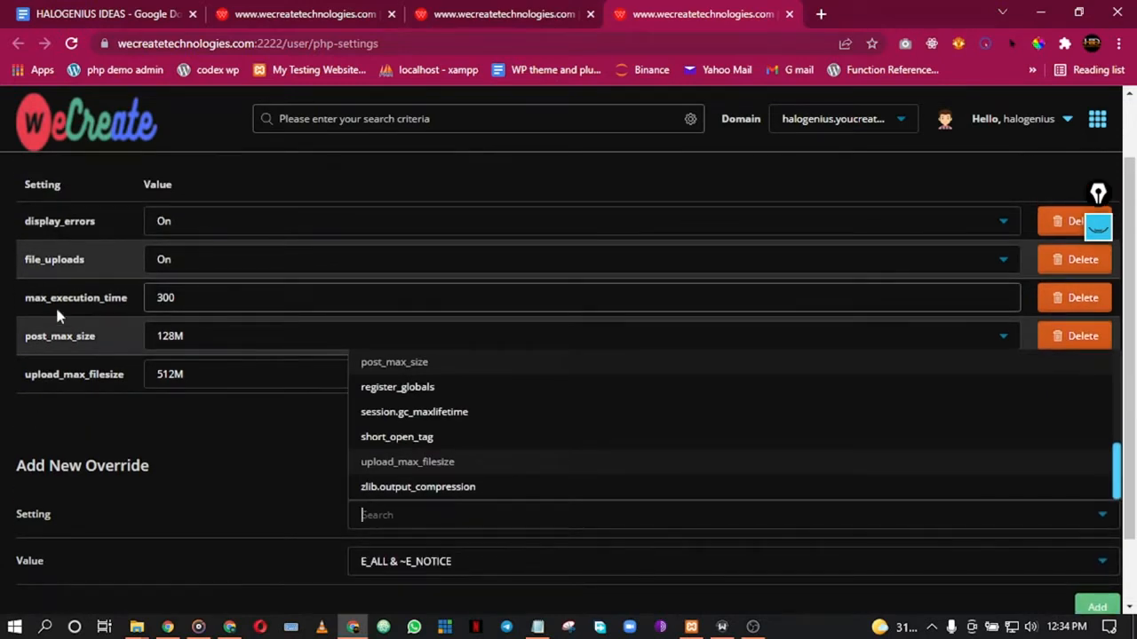
left_click(247, 460)
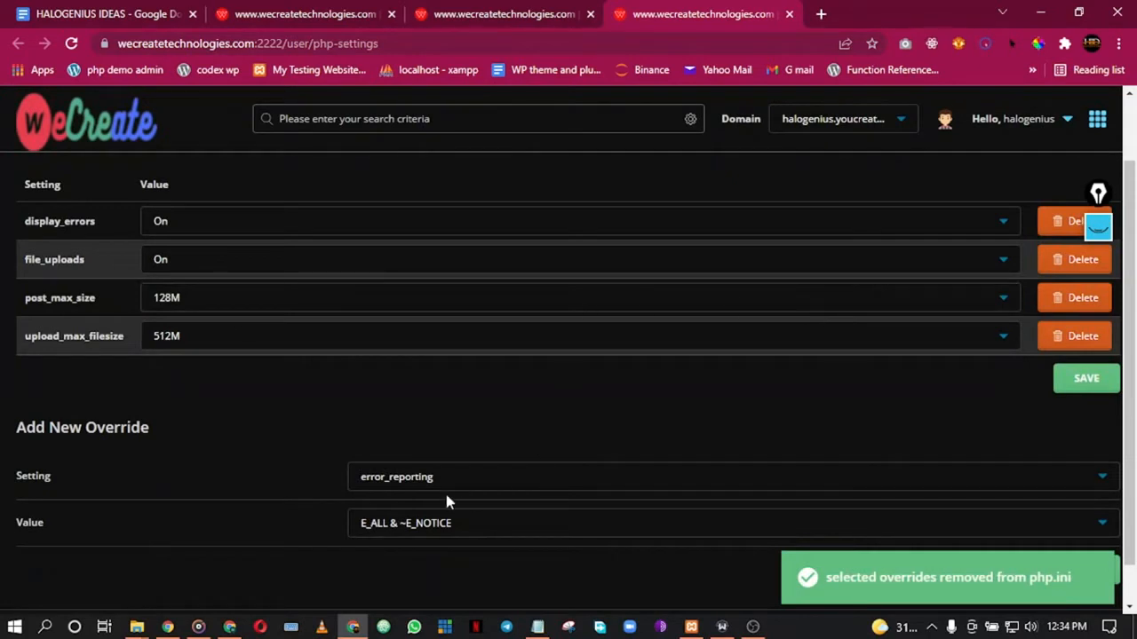
Step: Add a max_execution_time override with value 300 and dismiss the confirmation
left_click(439, 480)
scroll(416, 419, "down", 1)
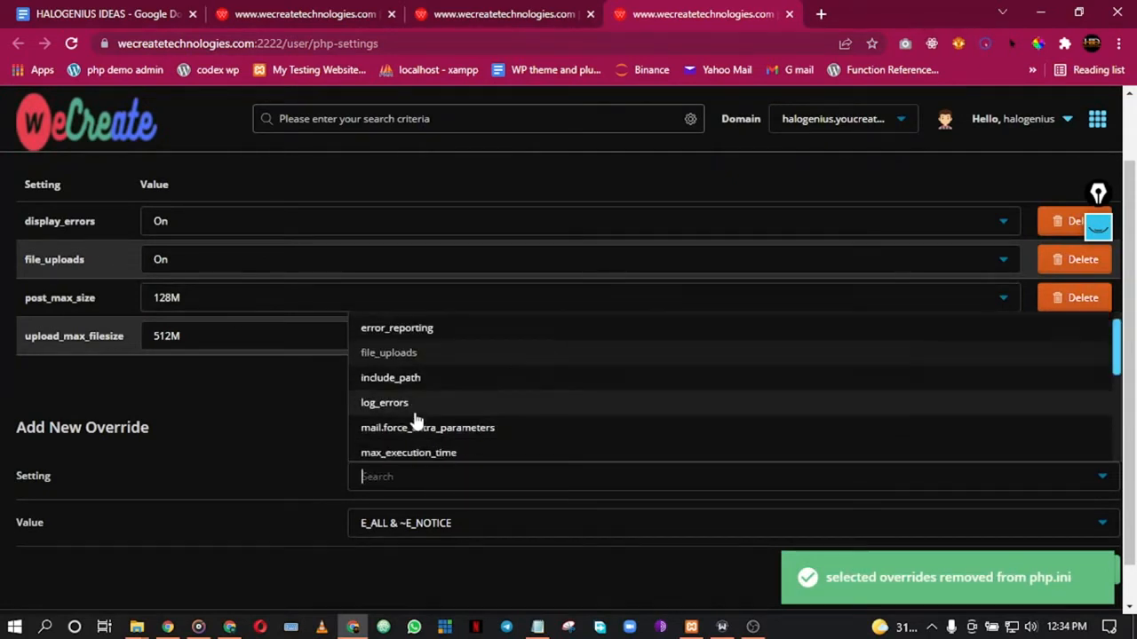
scroll(415, 419, "down", 2)
scroll(417, 391, "up", 2)
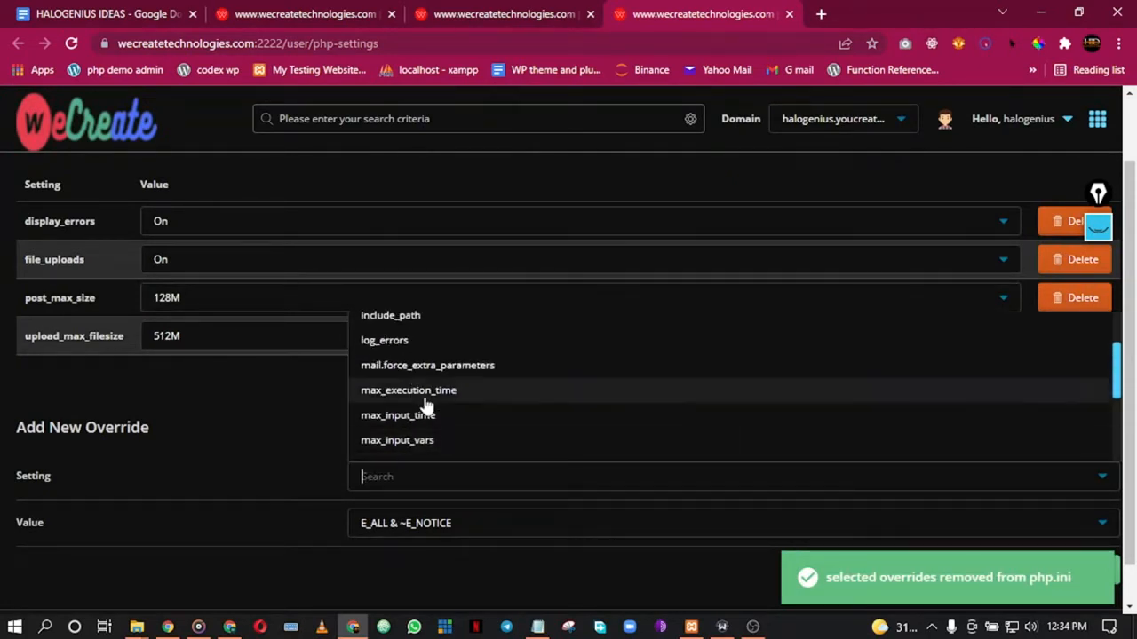
left_click(423, 397)
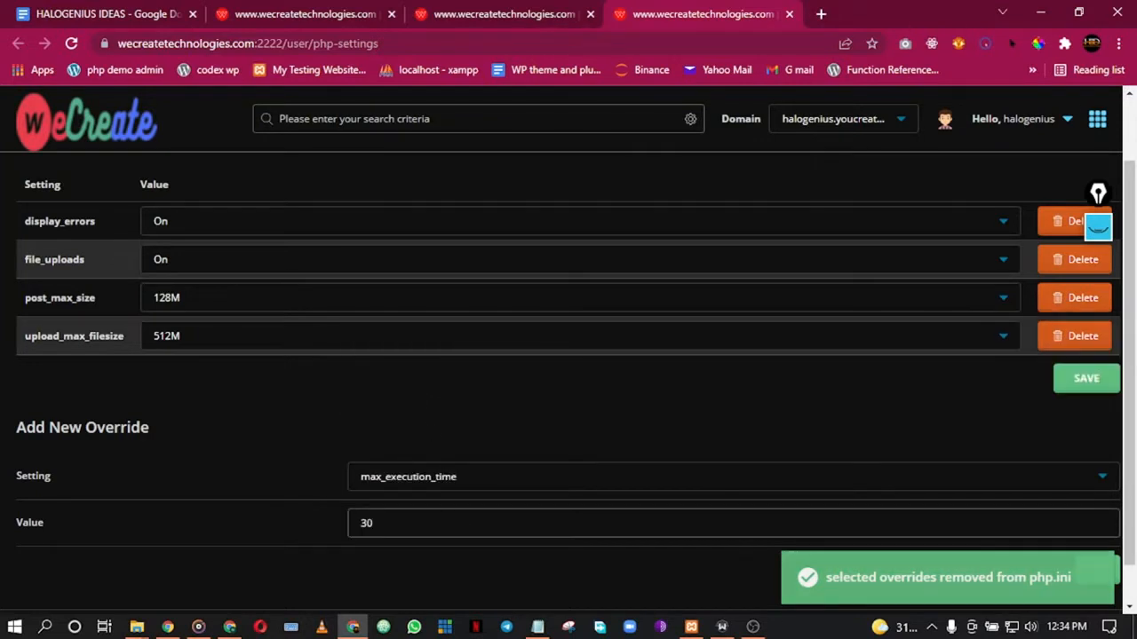
left_click(408, 523)
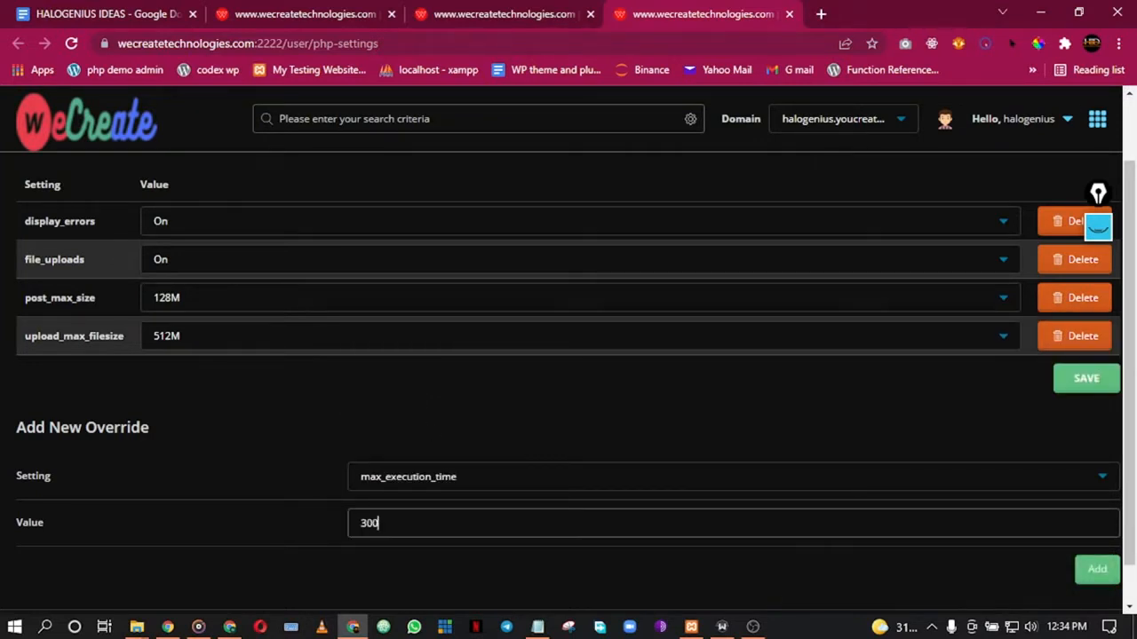
type("0")
left_click(1089, 569)
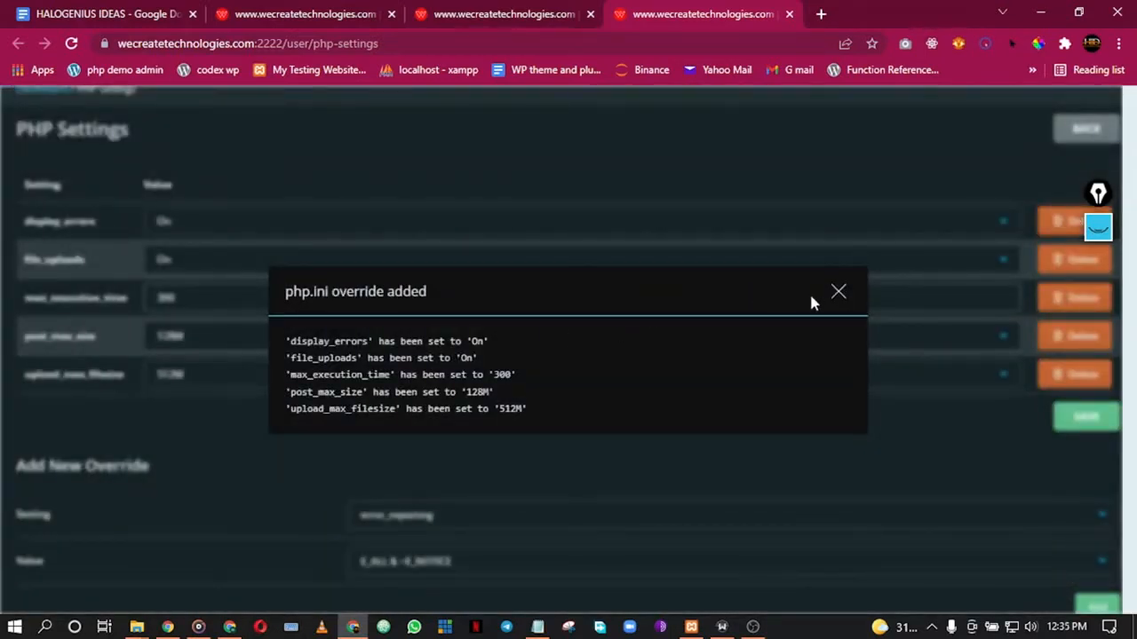
left_click(838, 293)
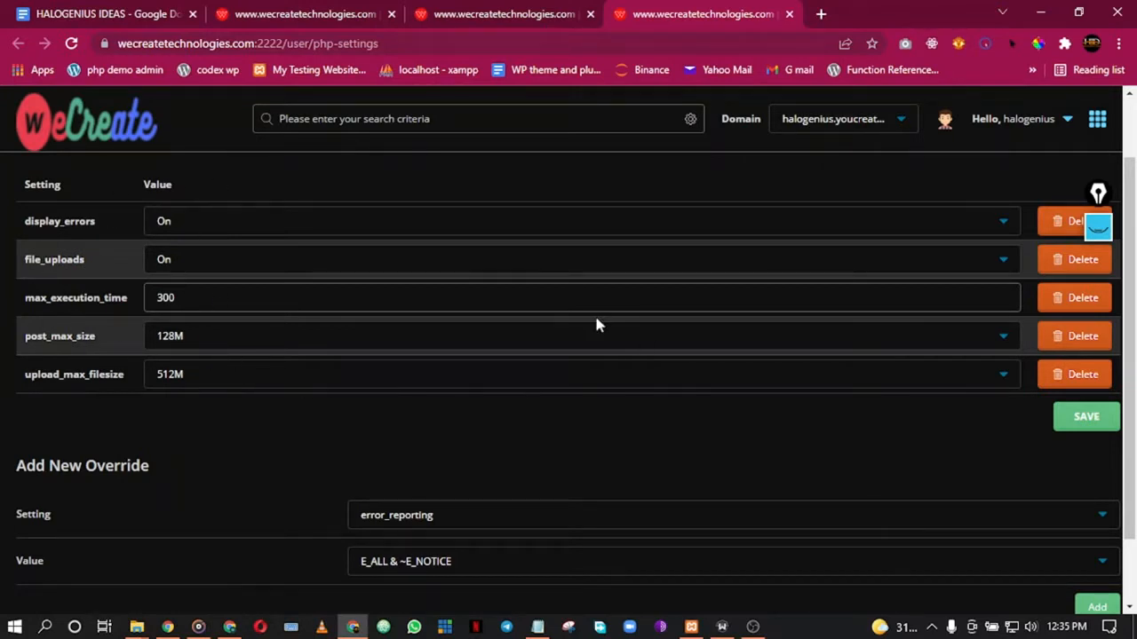
Step: Bring the browser back to the front and switch to the account dashboard tab
scroll(397, 455, "down", 1)
scroll(155, 325, "up", 2)
left_click(752, 627)
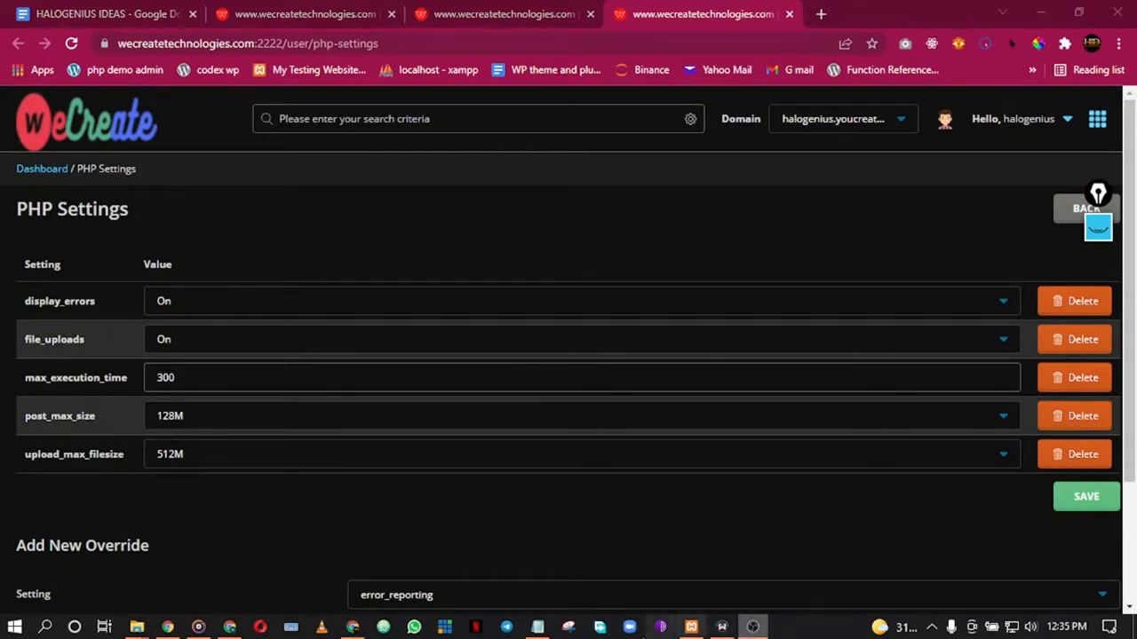
left_click(353, 627)
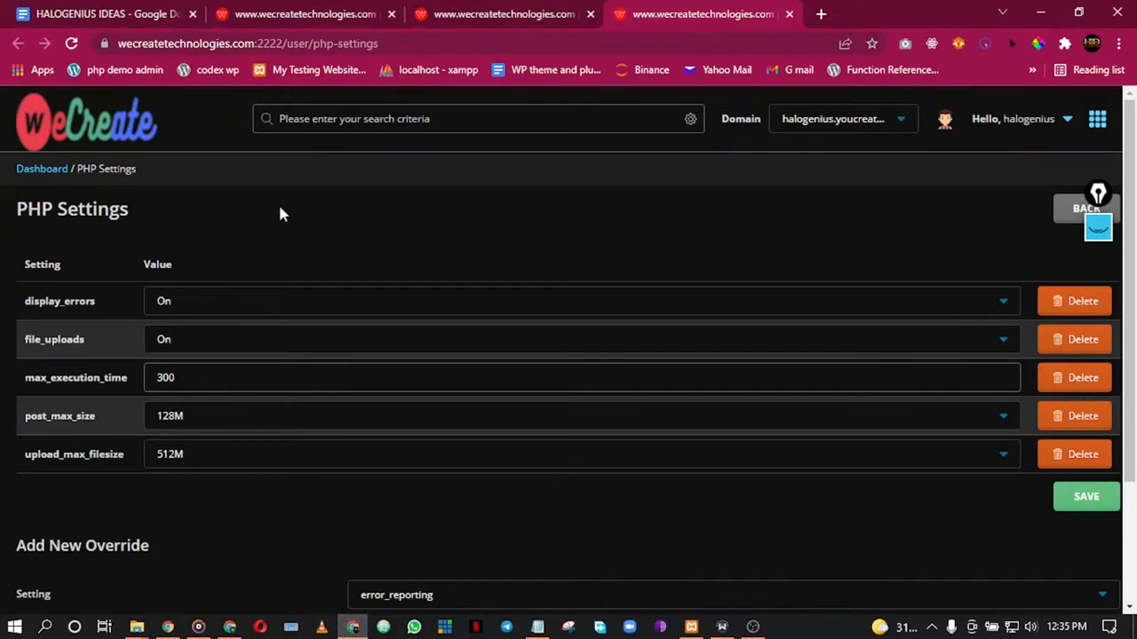
scroll(332, 308, "down", 2)
left_click(305, 14)
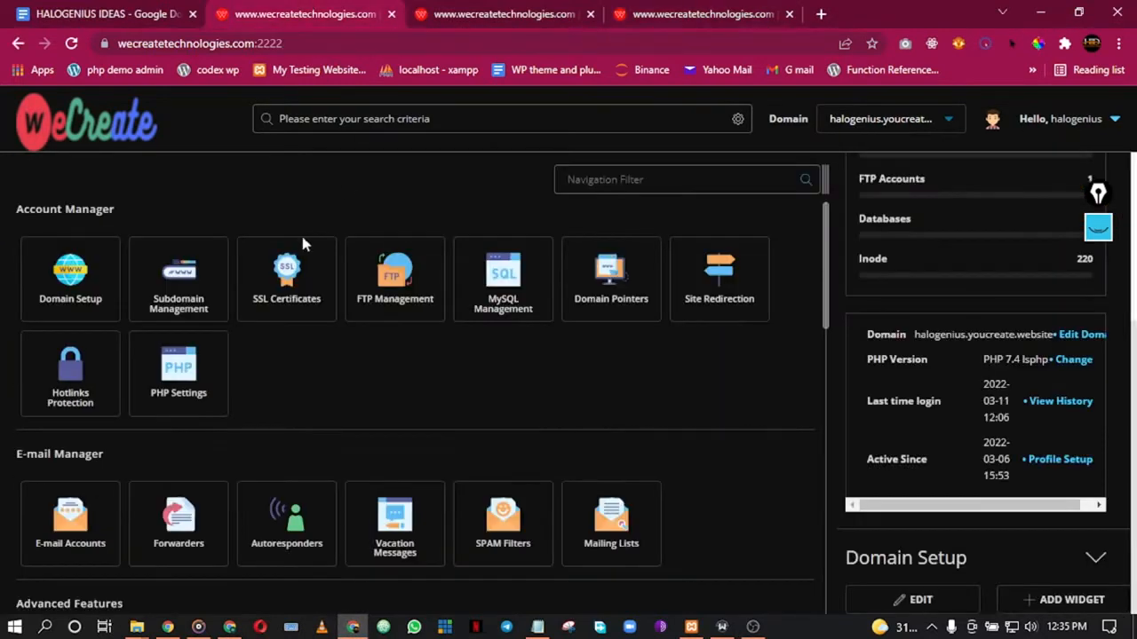
scroll(307, 391, "down", 2)
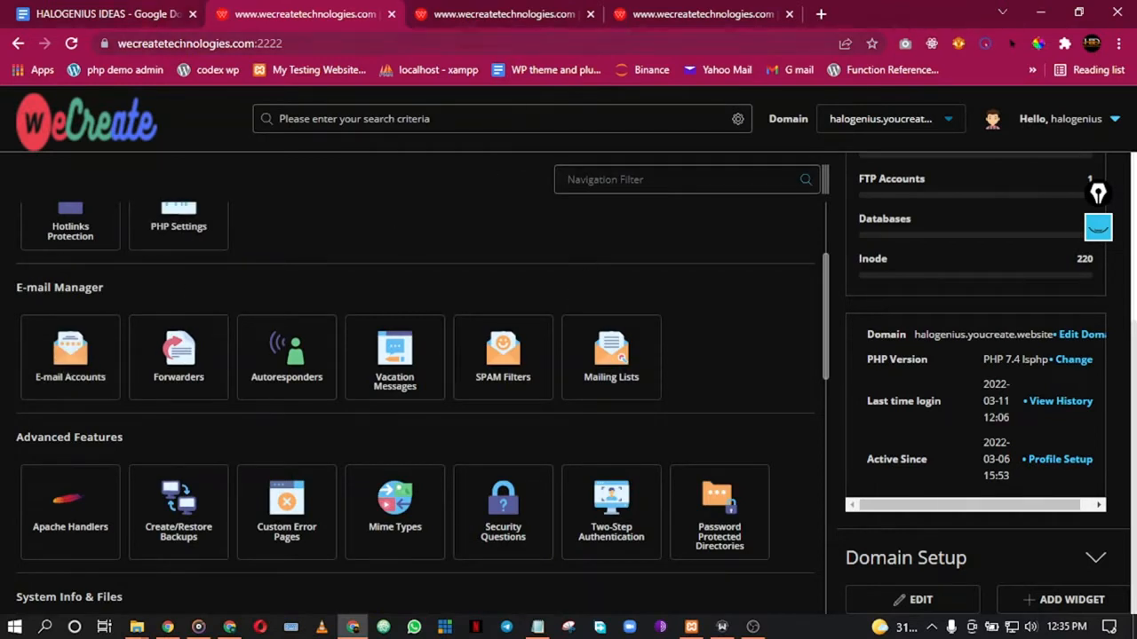
left_click(1098, 197)
mouse_move(1096, 304)
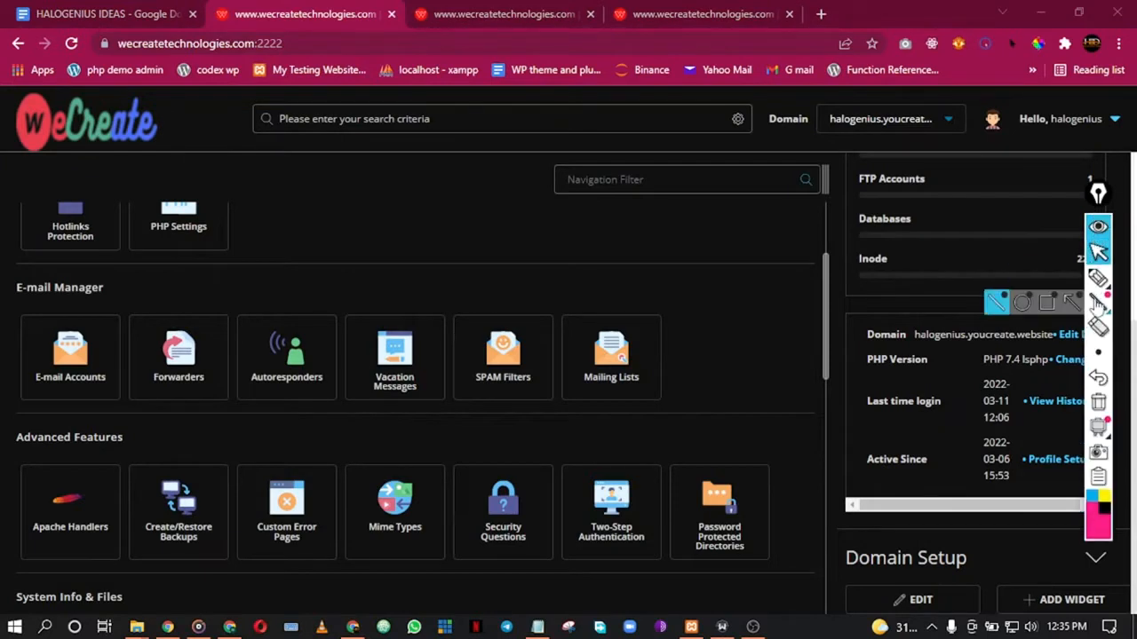
left_click(1099, 278)
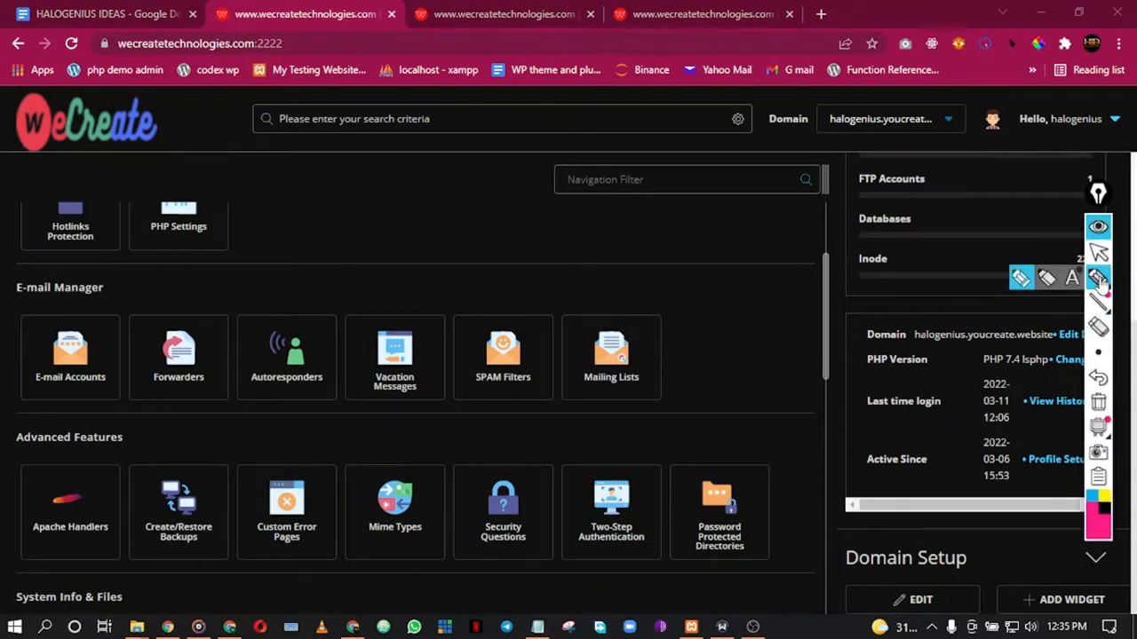
left_click(1104, 496)
mouse_move(338, 221)
left_mouse_down()
mouse_move(330, 203)
mouse_move(426, 233)
mouse_move(448, 228)
left_mouse_up()
scroll(353, 199, "up", 2)
mouse_move(500, 200)
left_mouse_down()
mouse_move(479, 238)
mouse_move(513, 222)
mouse_move(588, 234)
left_mouse_up()
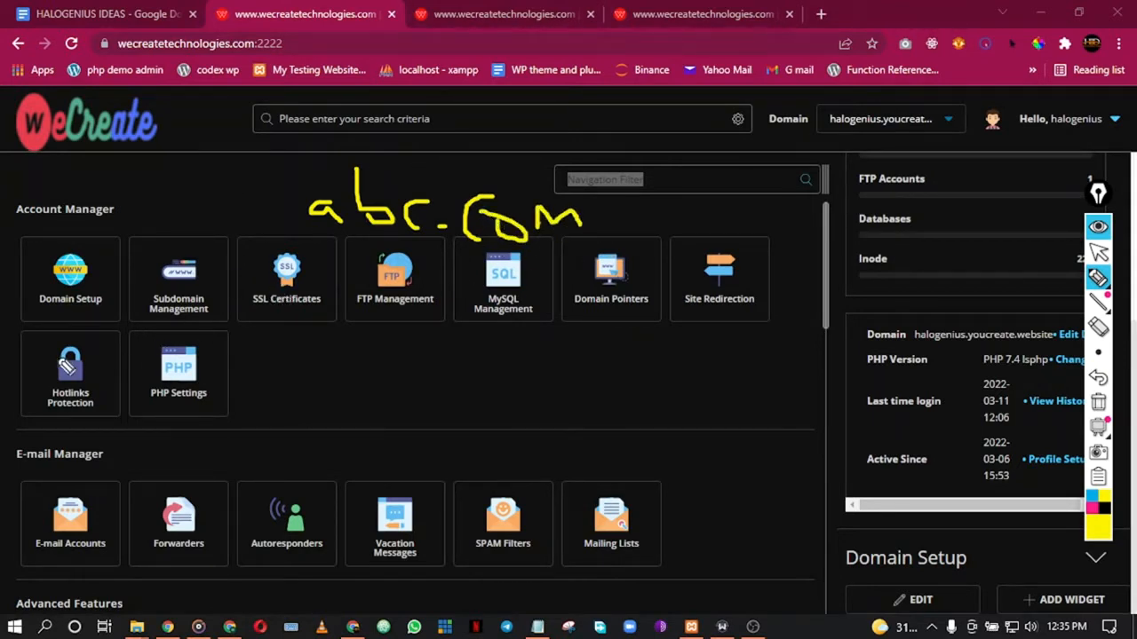
mouse_move(157, 335)
left_mouse_down()
mouse_move(154, 365)
mouse_move(191, 359)
left_mouse_up()
mouse_move(240, 330)
left_mouse_down()
mouse_move(210, 344)
mouse_move(208, 366)
mouse_move(219, 353)
mouse_move(334, 368)
mouse_move(337, 349)
mouse_move(293, 357)
mouse_move(338, 355)
mouse_move(331, 336)
mouse_move(368, 373)
mouse_move(391, 360)
mouse_move(404, 371)
left_mouse_up()
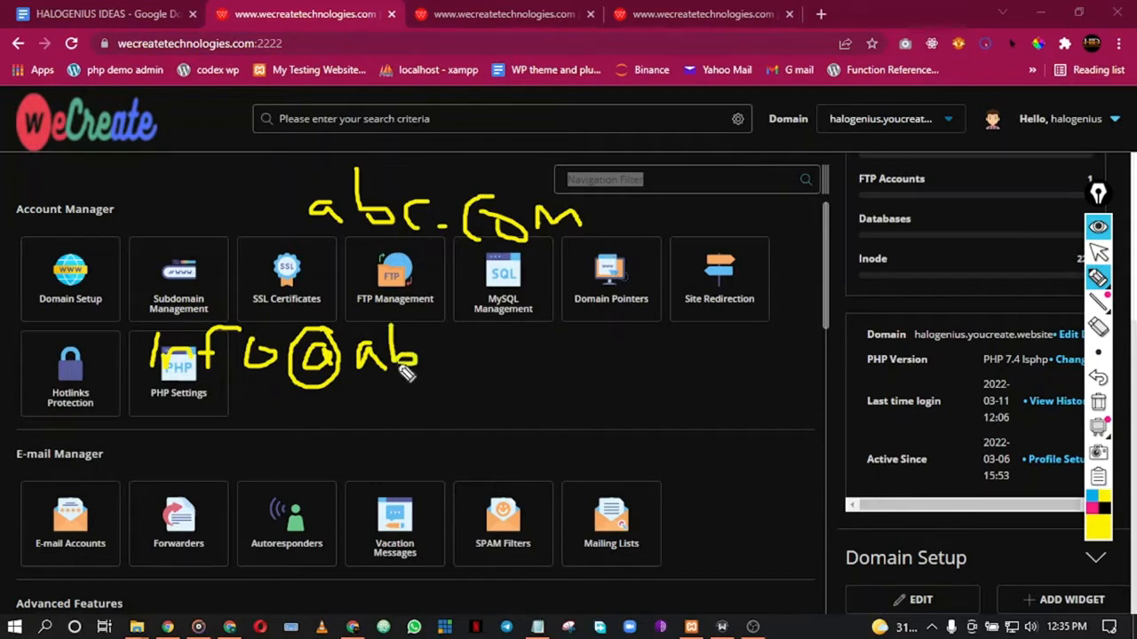
left_click_drag(455, 343, 451, 368)
left_click(468, 364)
mouse_move(508, 350)
left_mouse_down()
mouse_move(508, 374)
mouse_move(604, 360)
left_mouse_up()
left_click(524, 360)
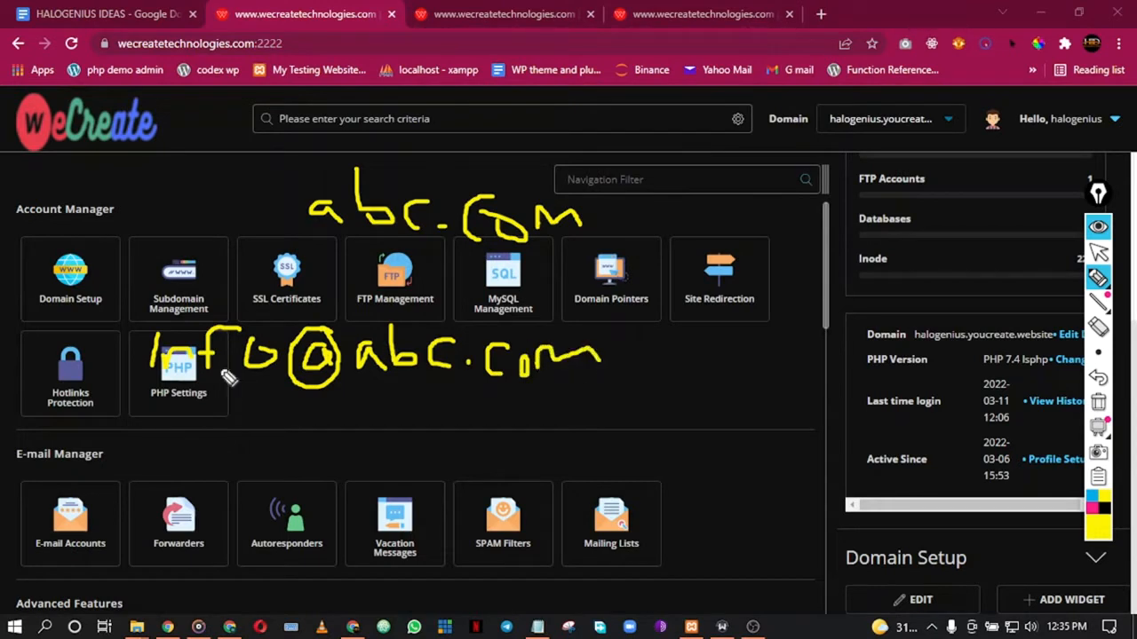
mouse_move(142, 406)
left_mouse_down()
mouse_move(651, 328)
mouse_move(119, 297)
mouse_move(262, 410)
left_mouse_up()
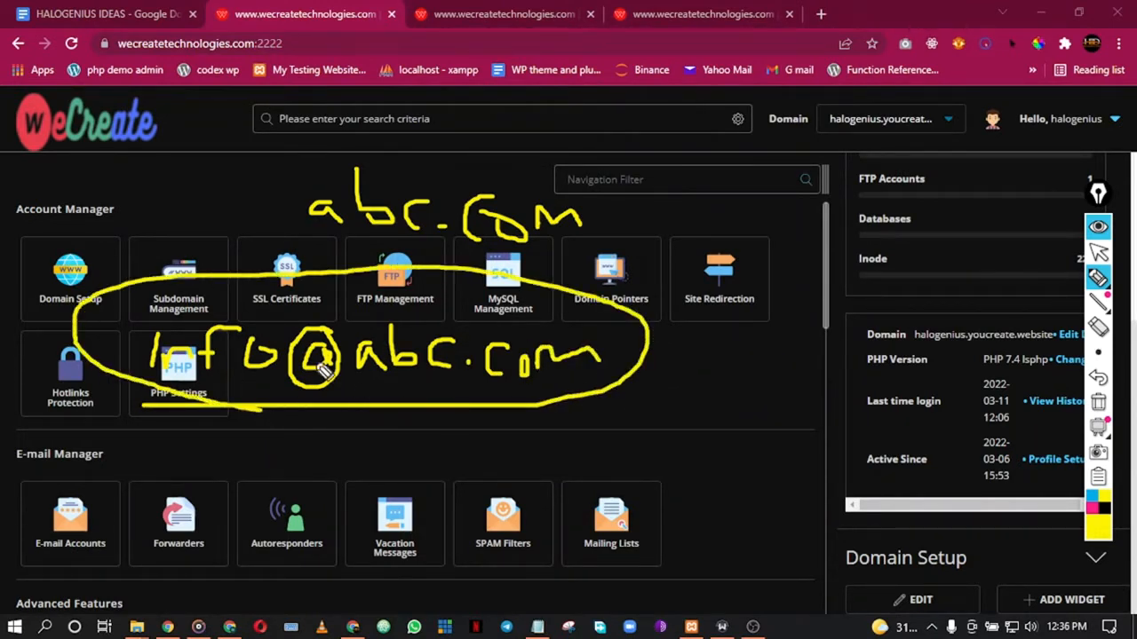
mouse_move(299, 238)
left_mouse_down()
mouse_move(458, 260)
mouse_move(634, 222)
mouse_move(360, 160)
mouse_move(296, 234)
mouse_move(328, 252)
left_mouse_up()
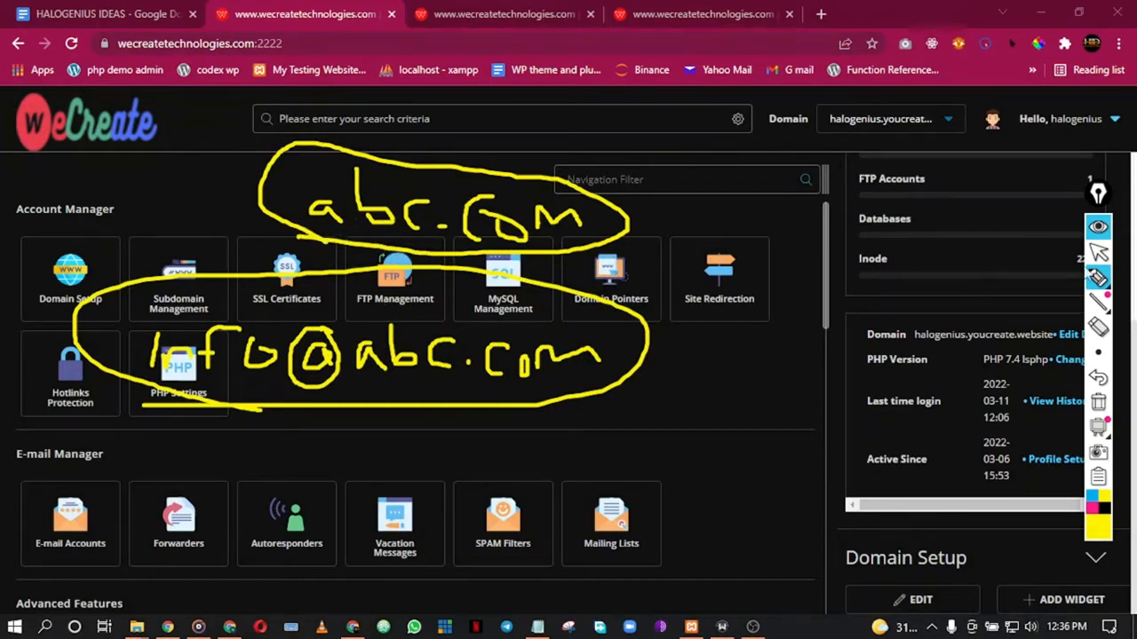
left_click(1099, 328)
mouse_move(632, 235)
left_mouse_down()
mouse_move(470, 212)
mouse_move(538, 302)
mouse_move(452, 236)
mouse_move(382, 296)
mouse_move(94, 376)
mouse_move(206, 350)
left_mouse_up()
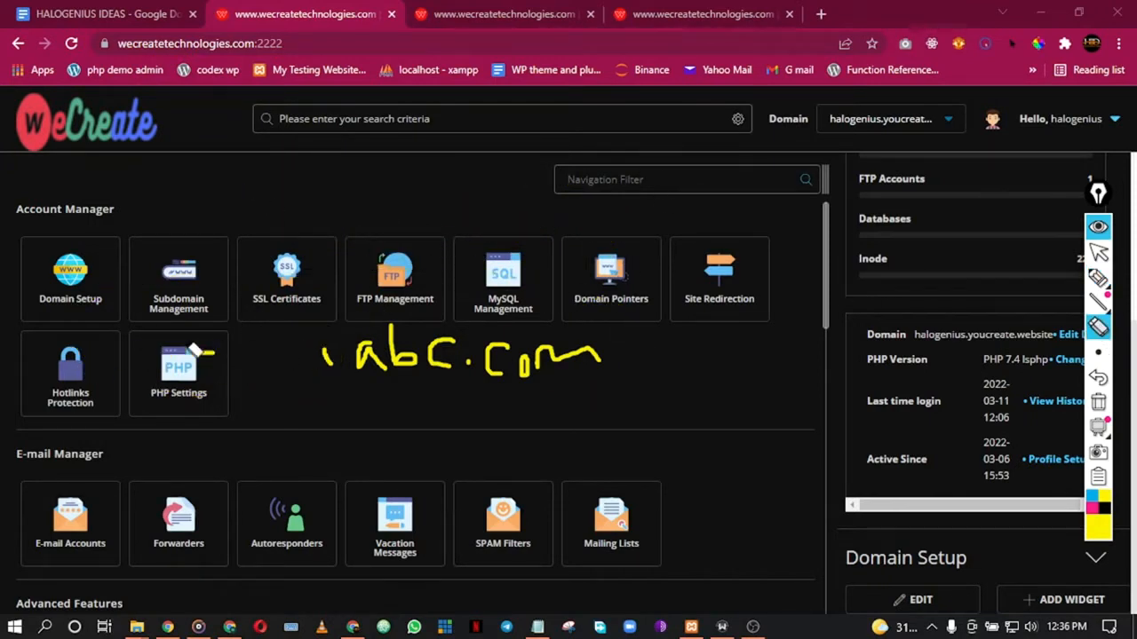
left_click_drag(297, 374, 376, 356)
left_click_drag(468, 402, 580, 376)
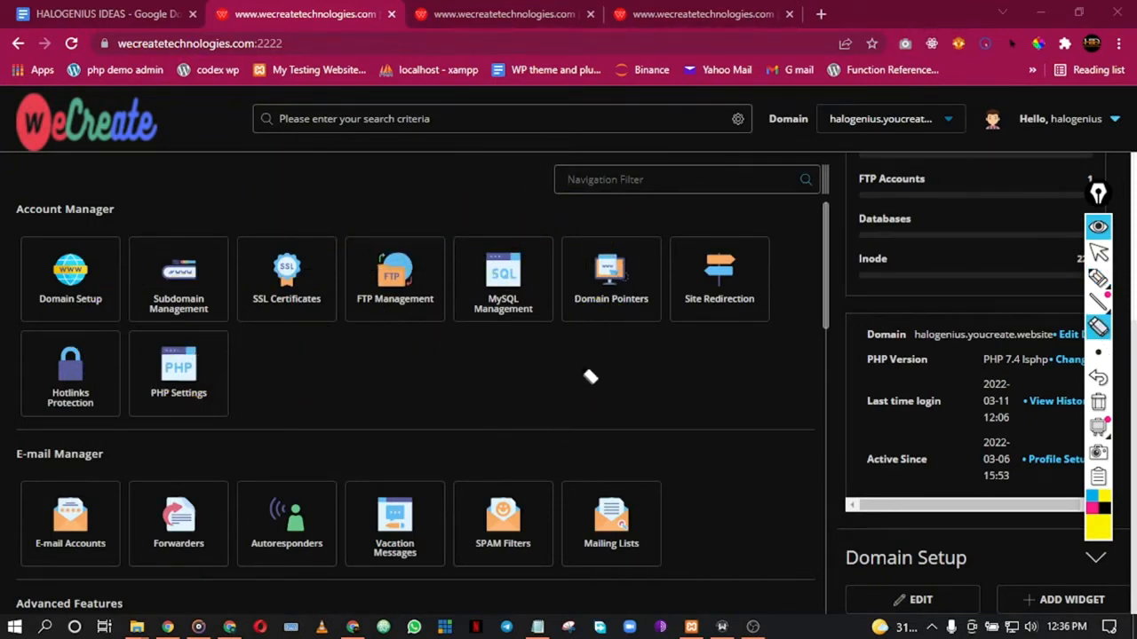
left_click(1099, 253)
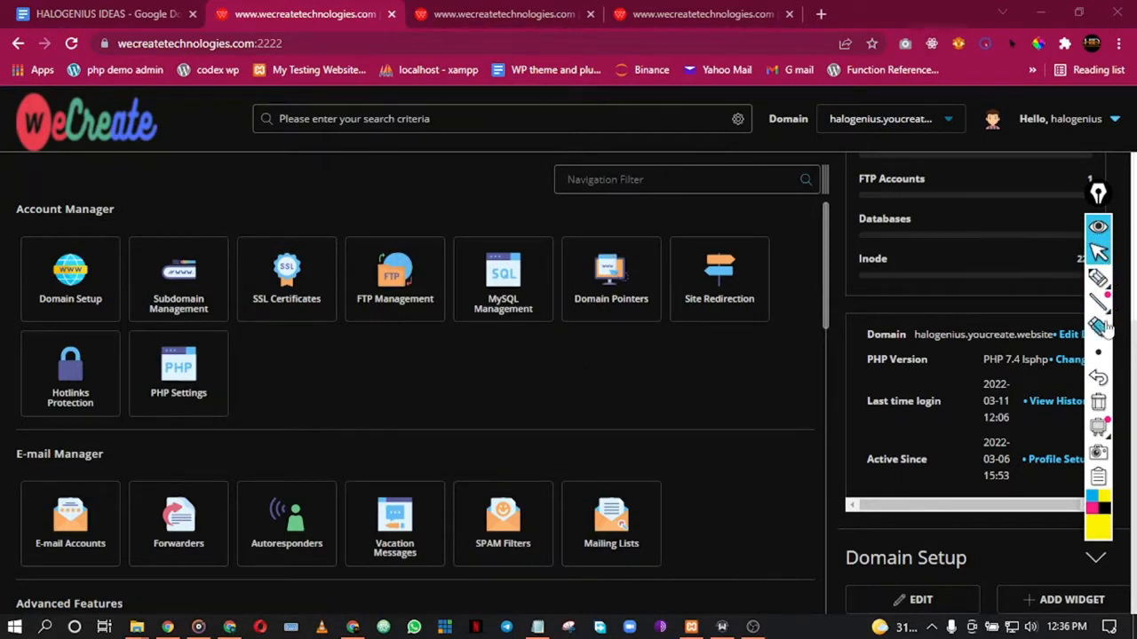
Step: Open the E-mail Accounts page in a new tab and close the leftover tabs
scroll(221, 426, "down", 1)
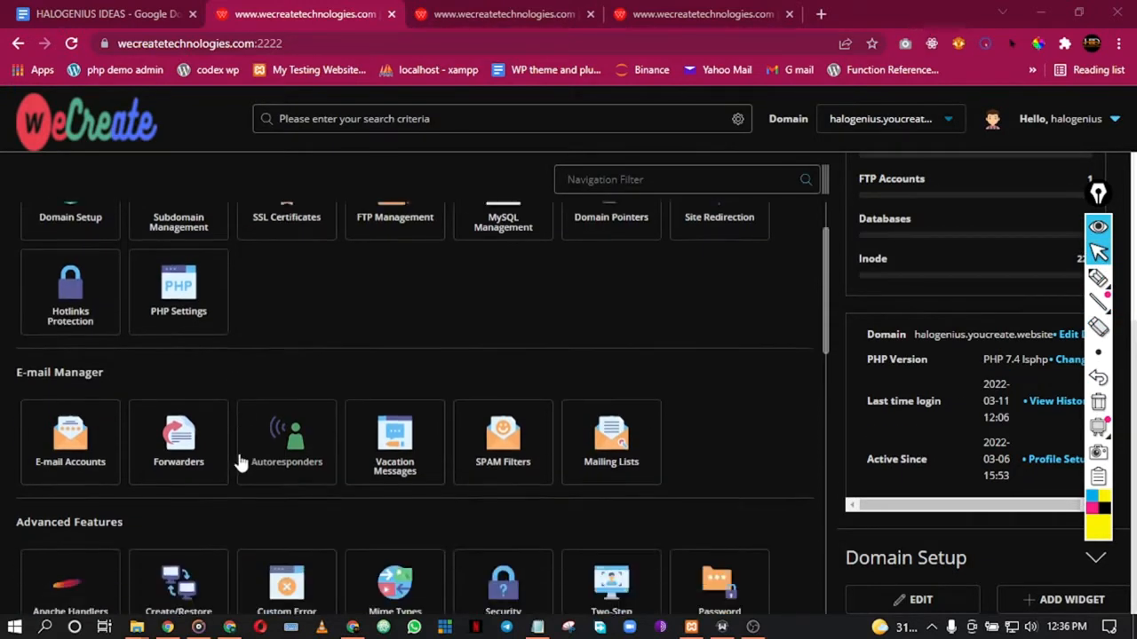
right_click(63, 455)
left_click(143, 165)
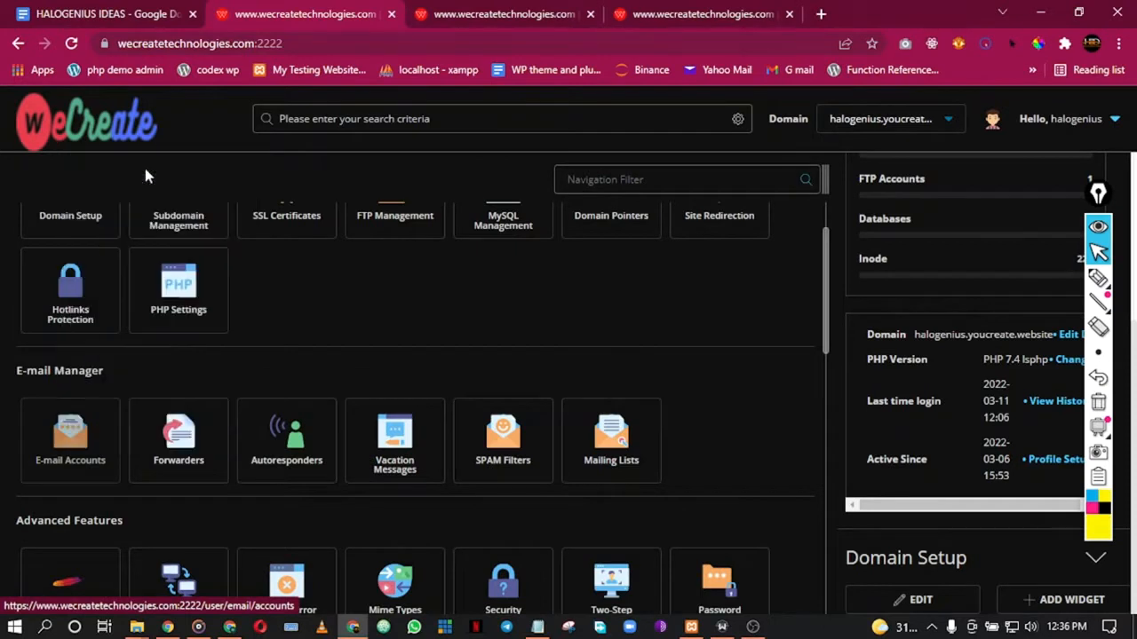
left_click(535, 14)
left_click(536, 14)
left_click(471, 15)
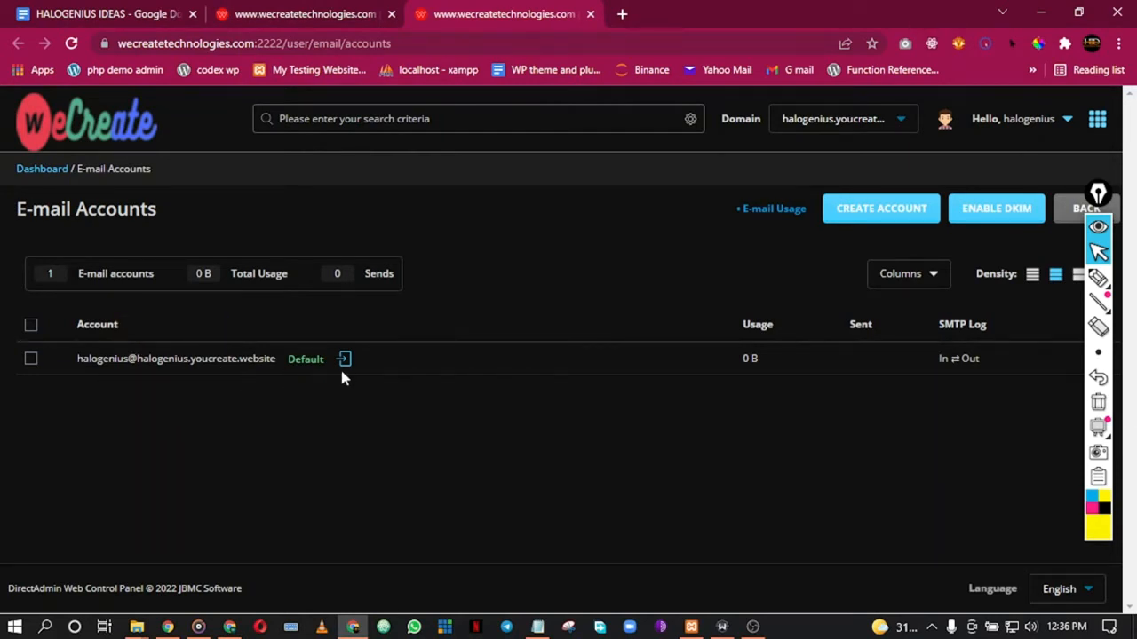
Step: Move the collapsed Epic Pen toolbar aside and open the Create Mail Account form
left_click(1099, 228)
left_click_drag(1099, 194, 1102, 125)
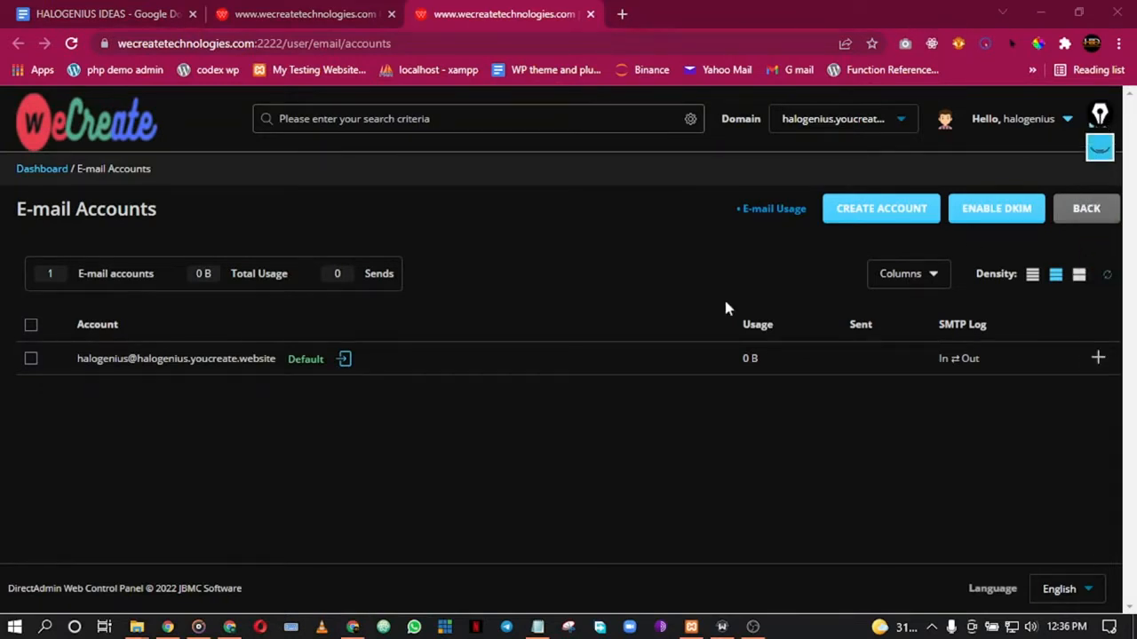
left_click(872, 215)
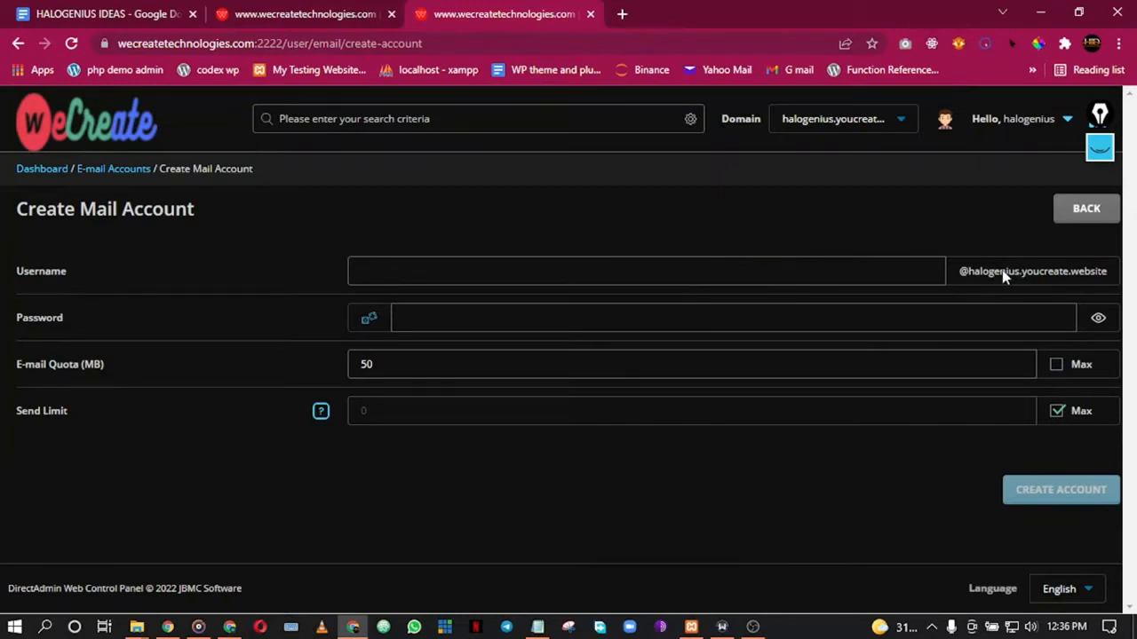
Step: Load halogenius.youcreate.website in a new tab (403 Forbidden), then return to the mail account form
left_click(622, 14)
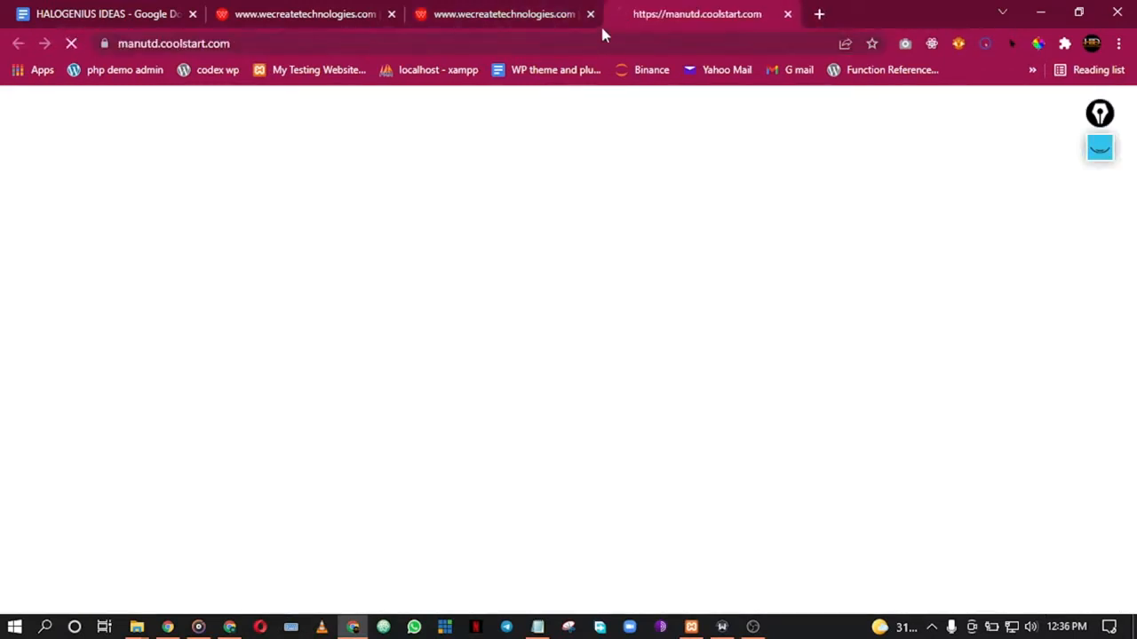
type("hal")
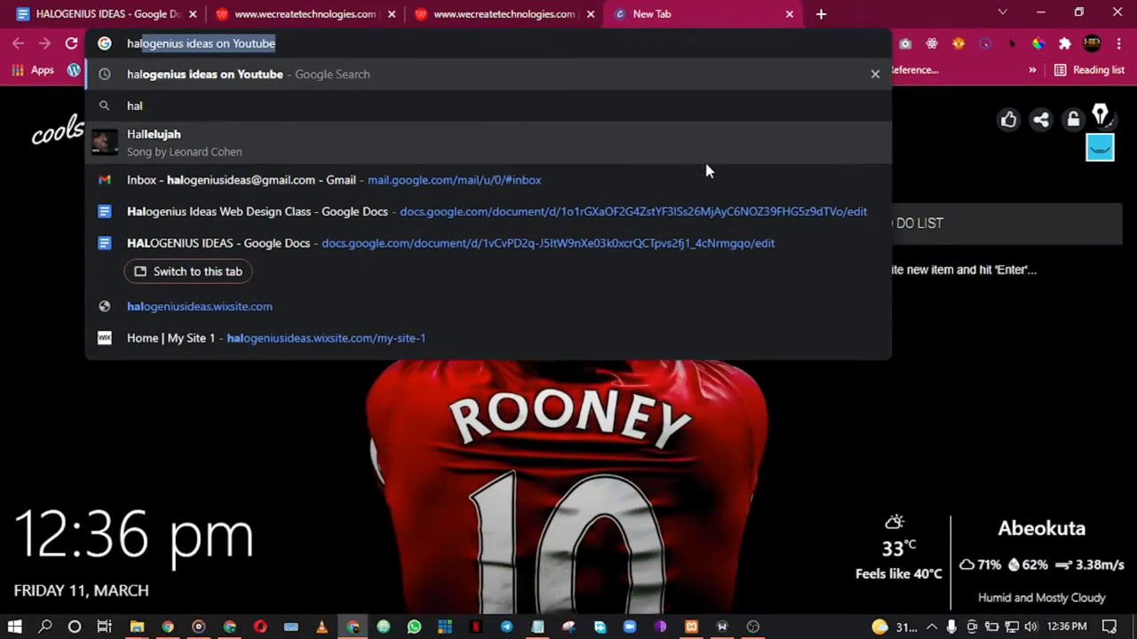
type("ogen")
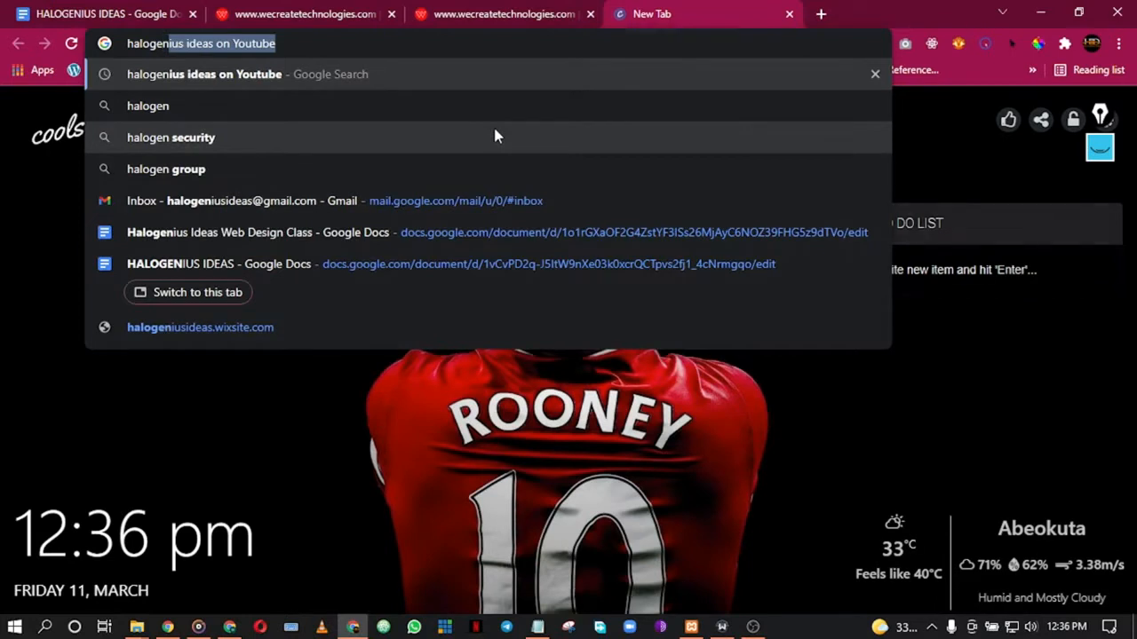
type("ius")
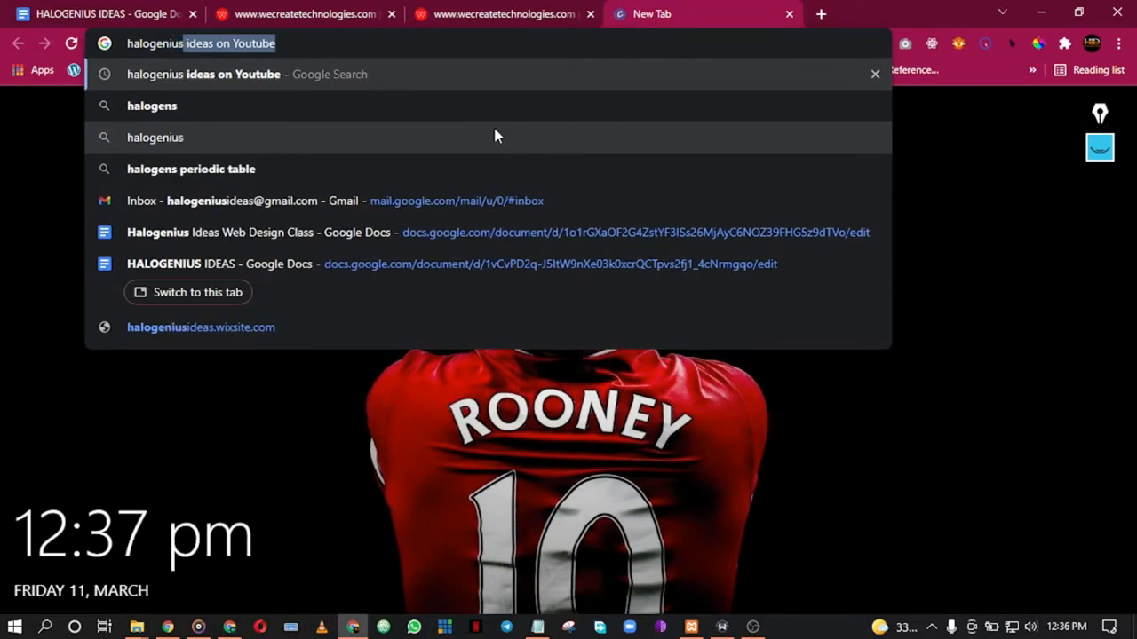
type(".y")
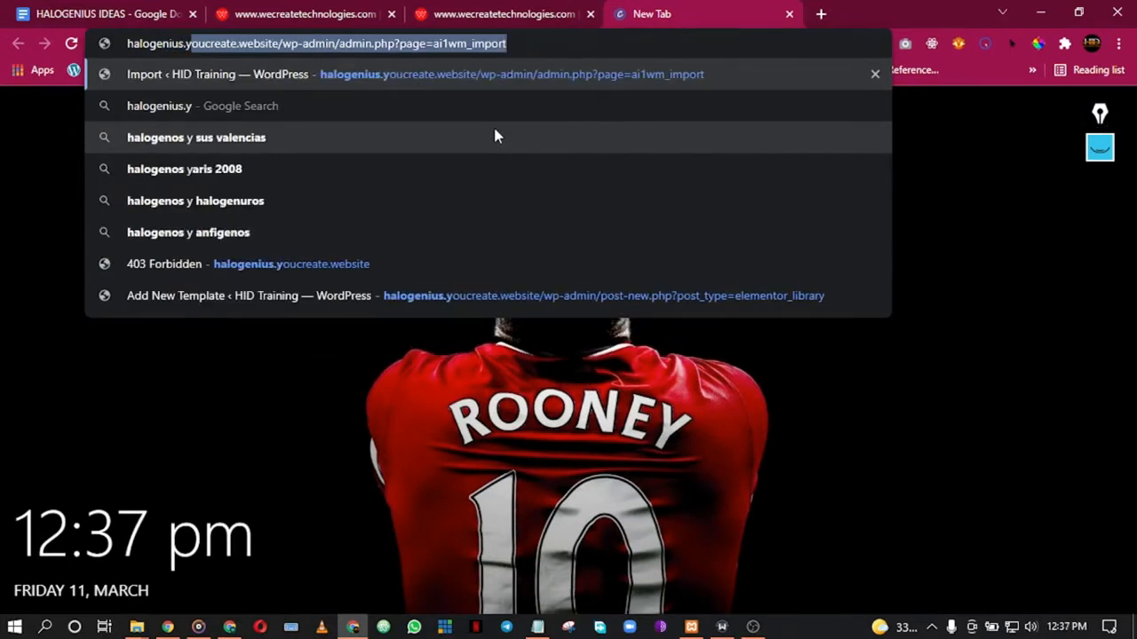
left_click(286, 264)
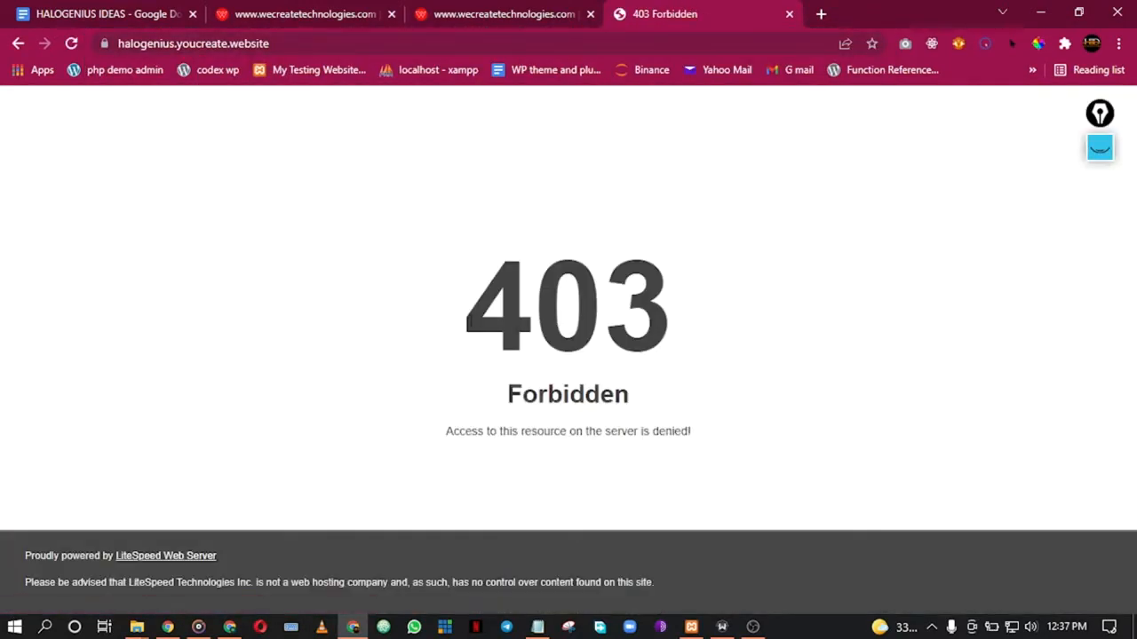
left_click(503, 13)
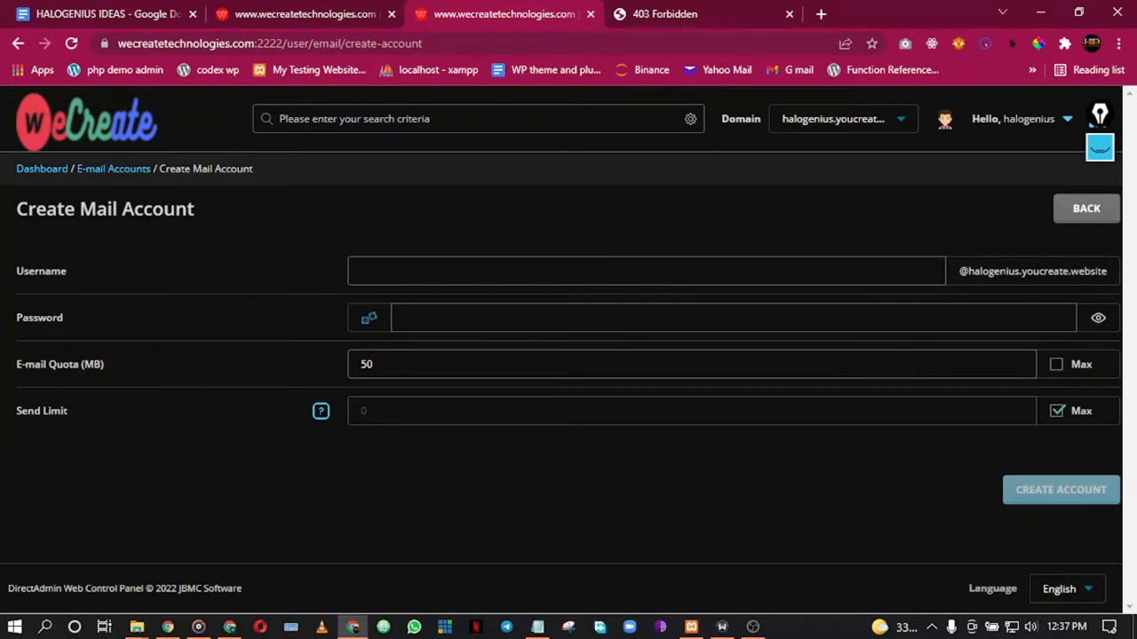
Step: Create the 'info' mailbox with a generated password and Max quota, then close the summary
left_click(361, 271)
type("info")
left_click(405, 318)
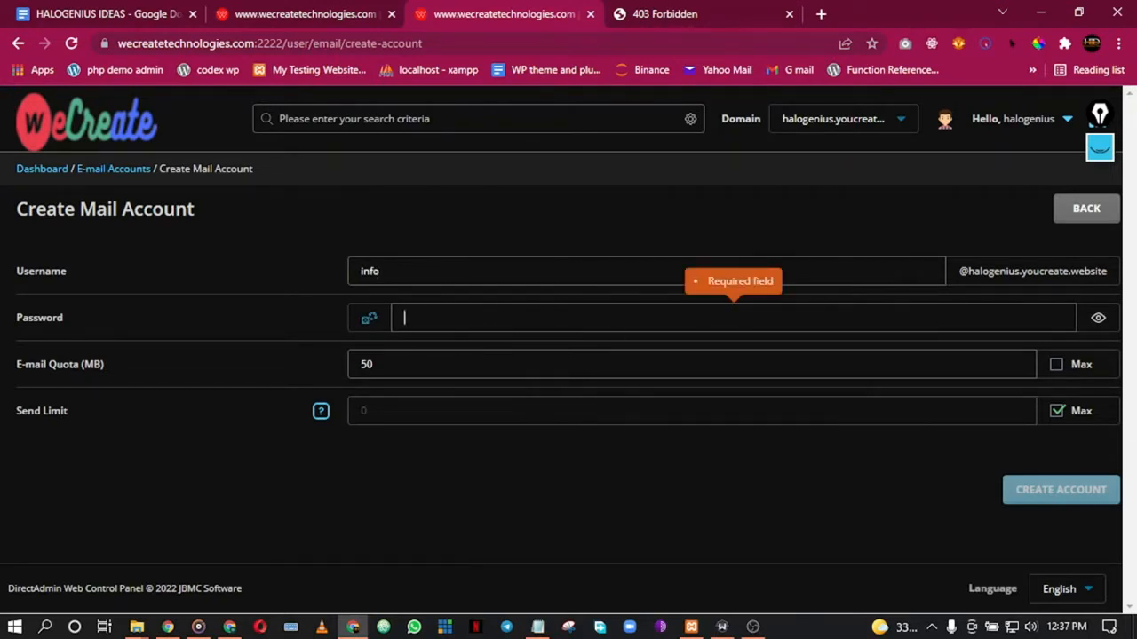
left_click(369, 320)
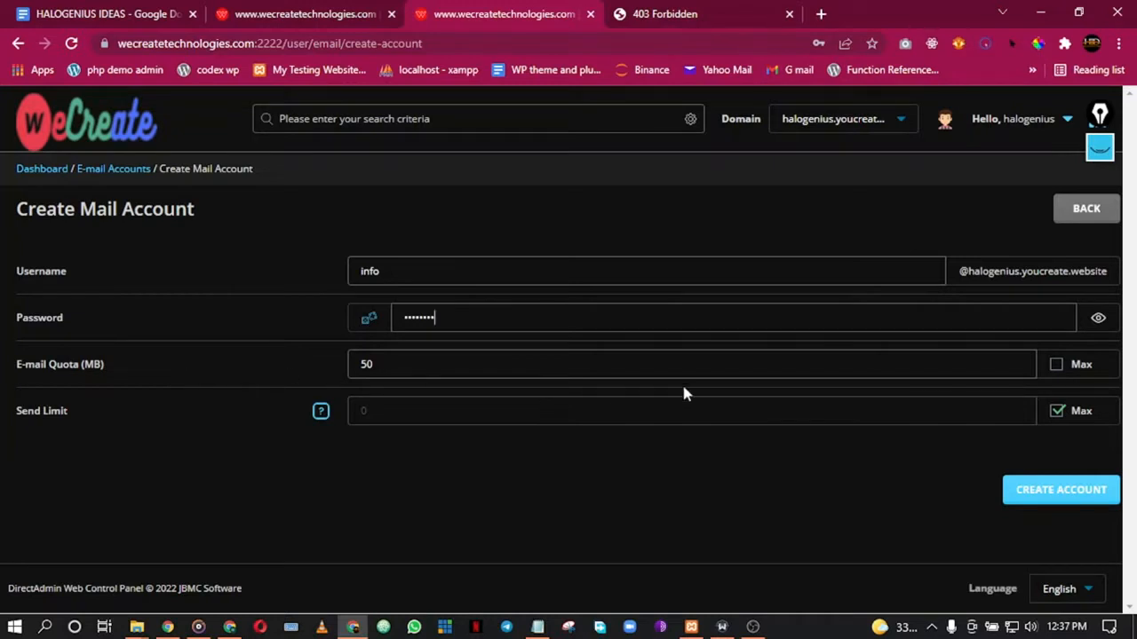
left_click(1055, 368)
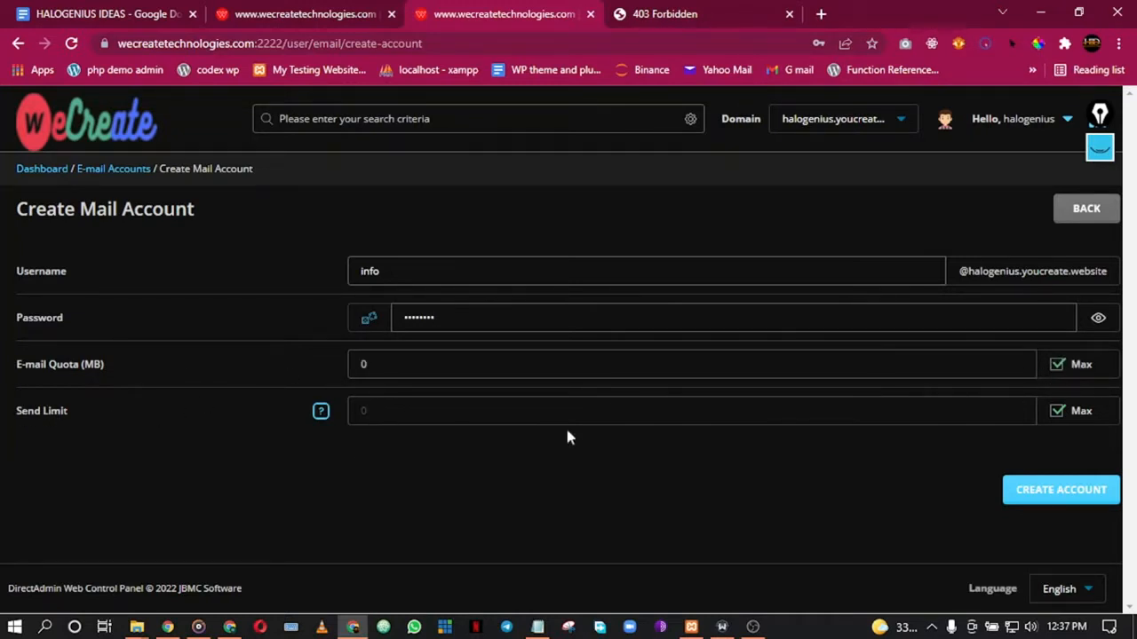
left_click(1053, 491)
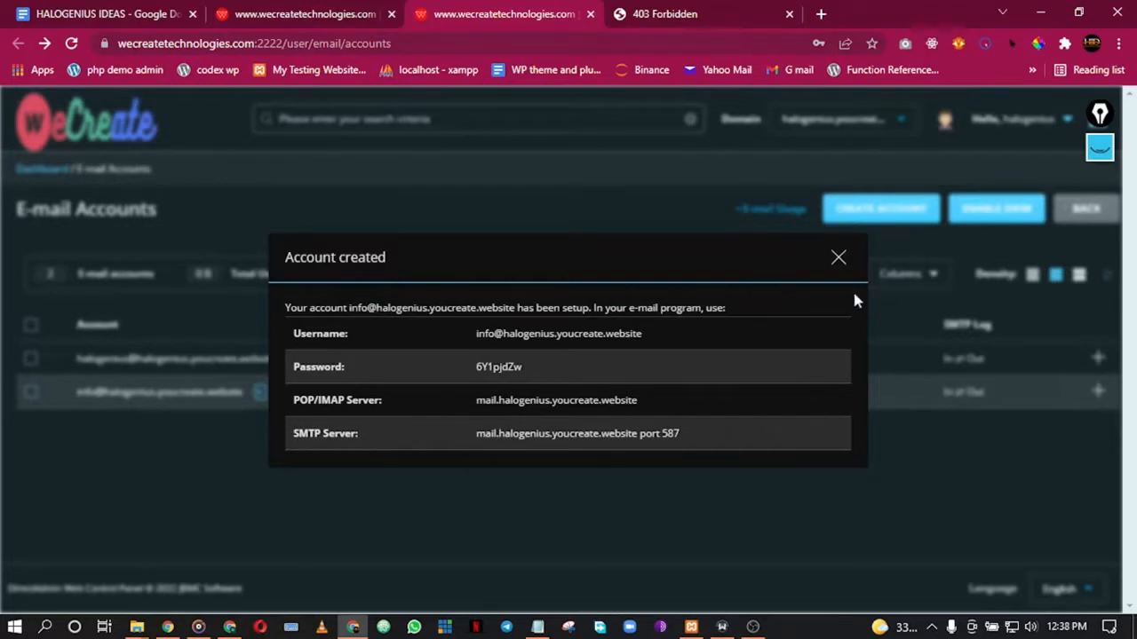
left_click(837, 258)
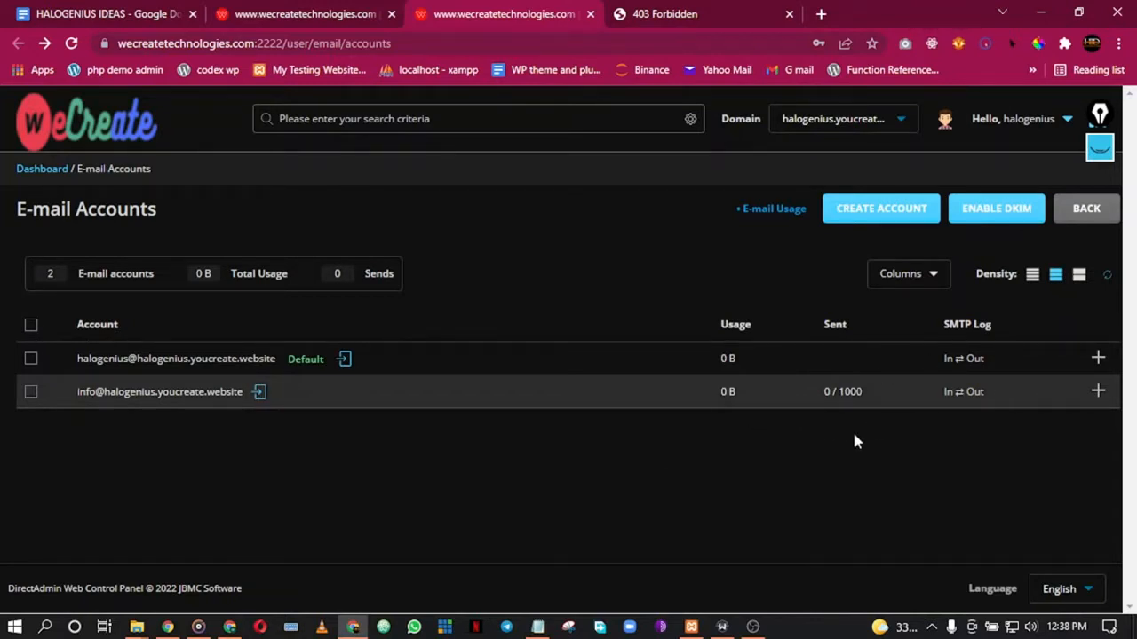
Step: Log into Roundcube webmail as the info account from the E-mail Accounts list
left_click(259, 393)
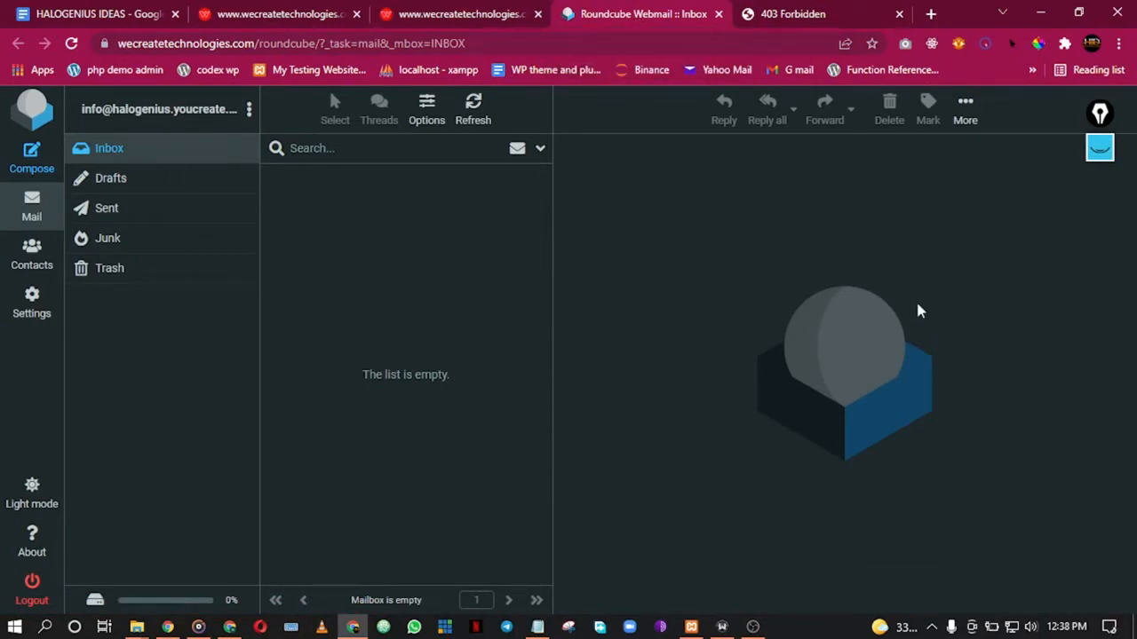
Step: Confirm Drafts, Sent, Junk and Trash are empty, widen the folder panel, and return to DirectAdmin
left_click(108, 179)
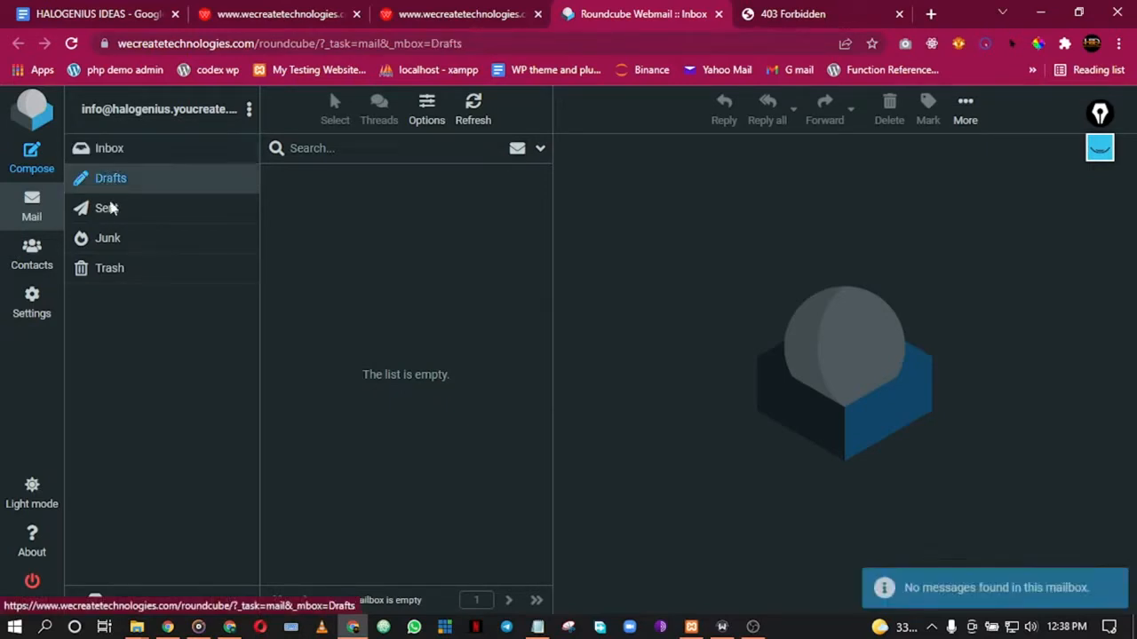
left_click(108, 215)
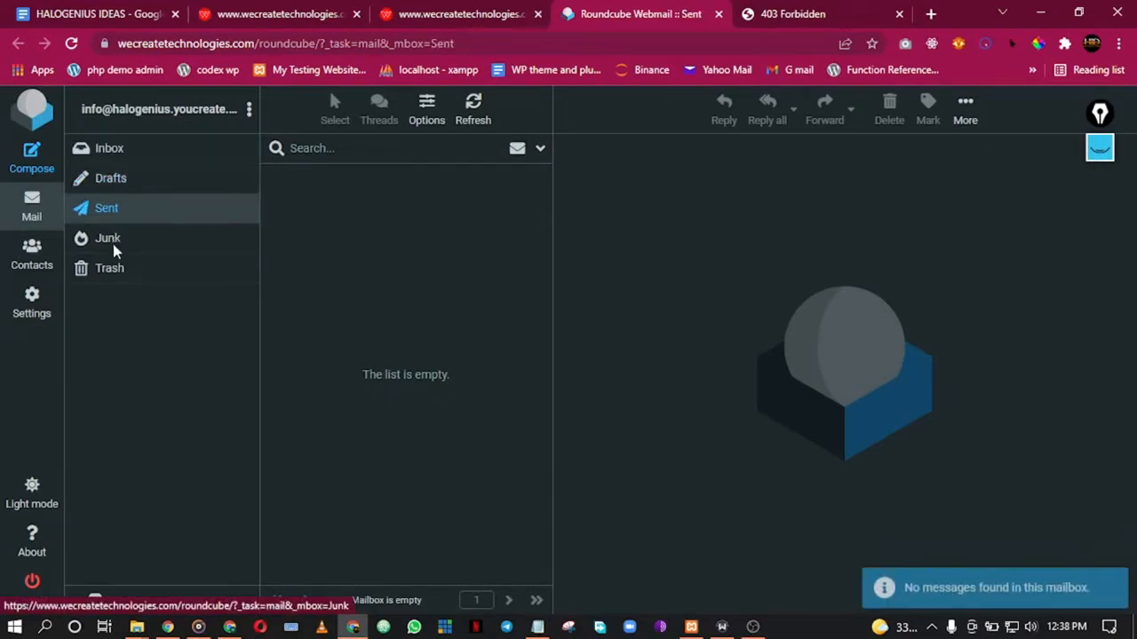
left_click(113, 247)
left_click(107, 266)
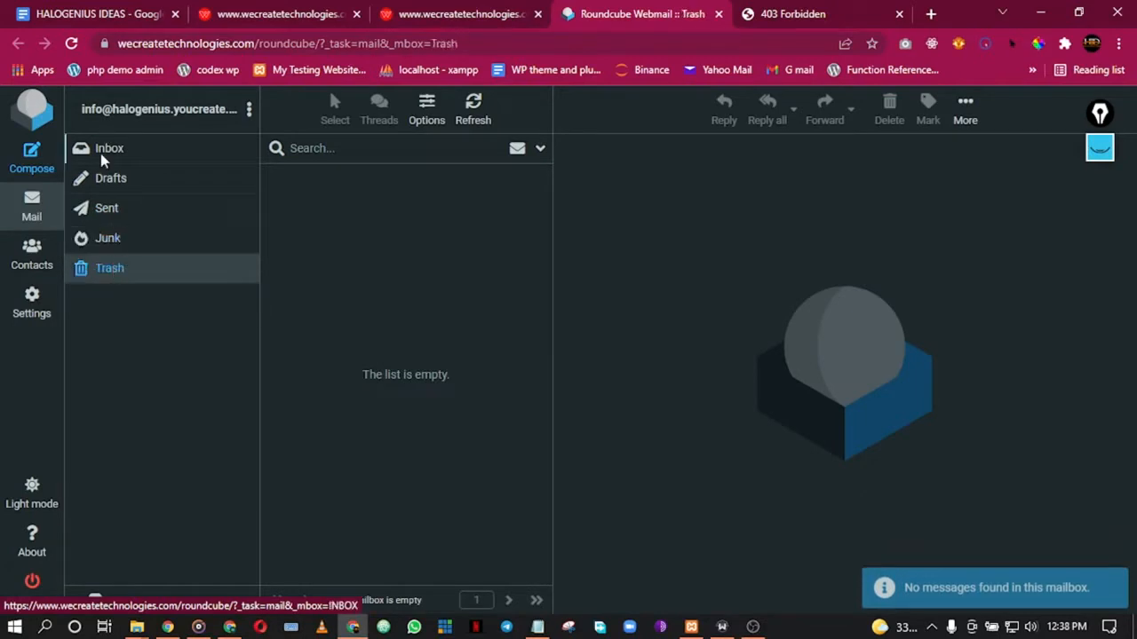
left_click(104, 151)
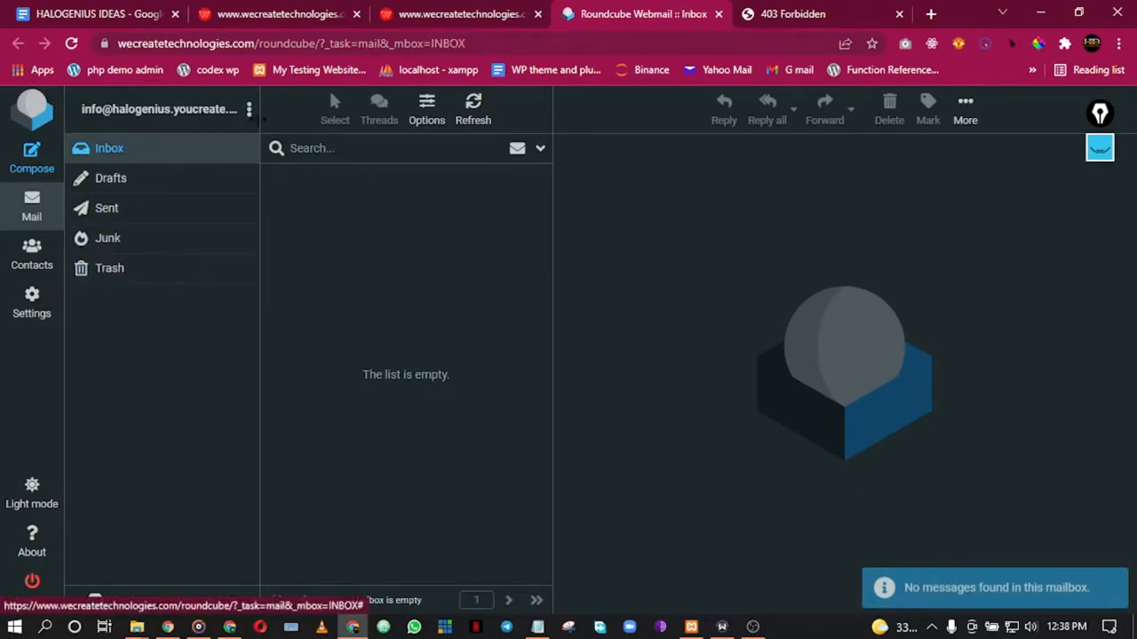
left_click_drag(260, 128, 393, 129)
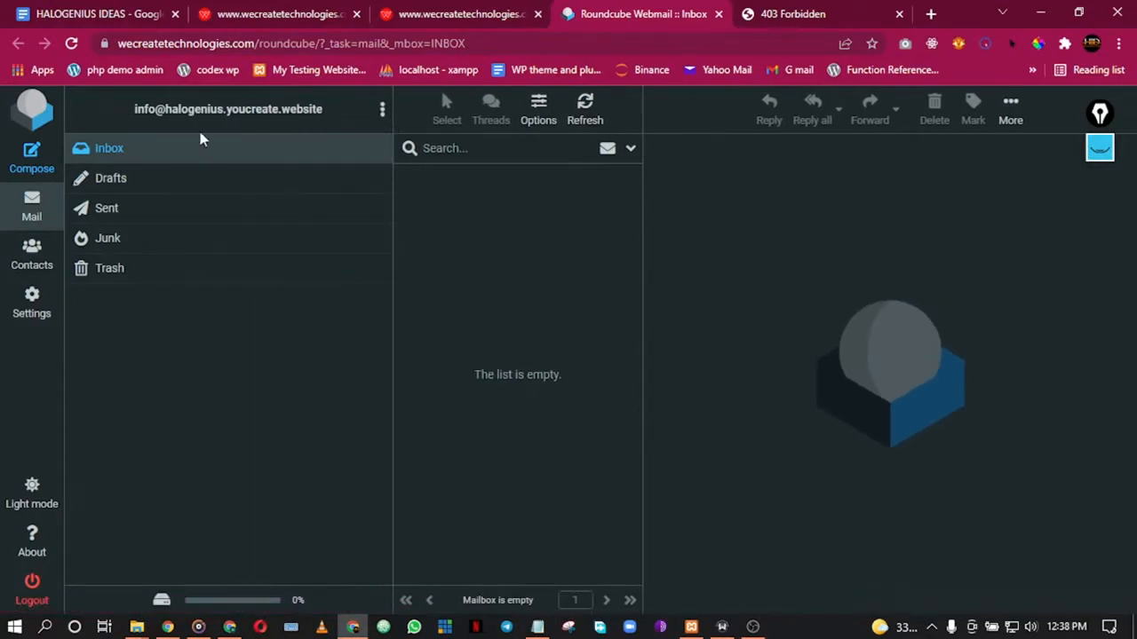
left_click(404, 11)
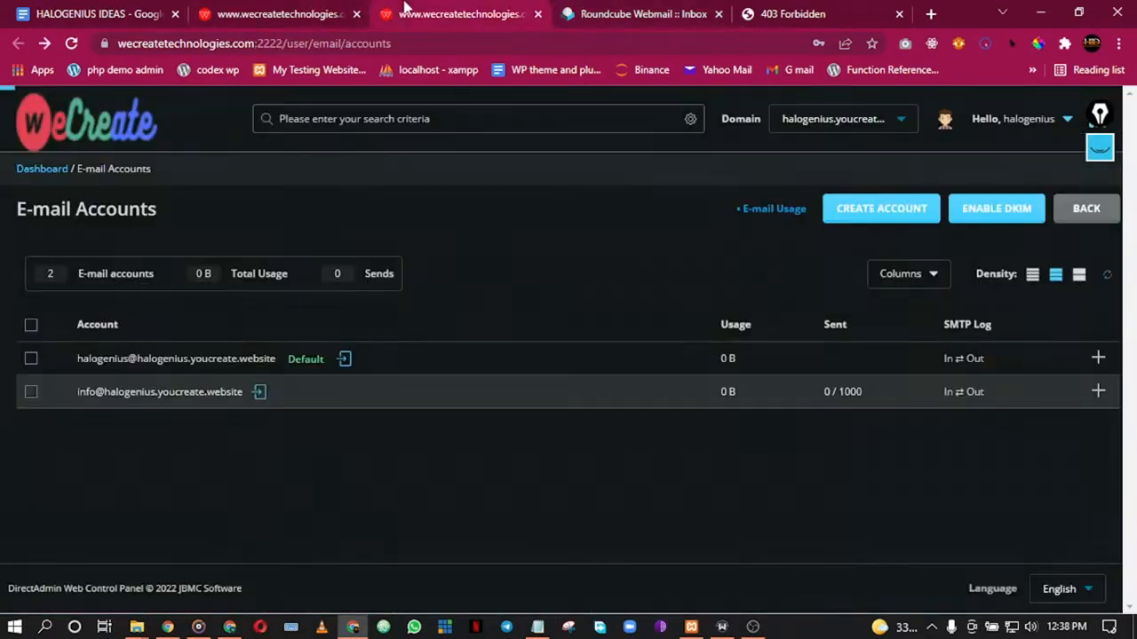
Step: Filter the dashboard with 'sof' so only the Softaculous Auto Installer remains
left_click(276, 9)
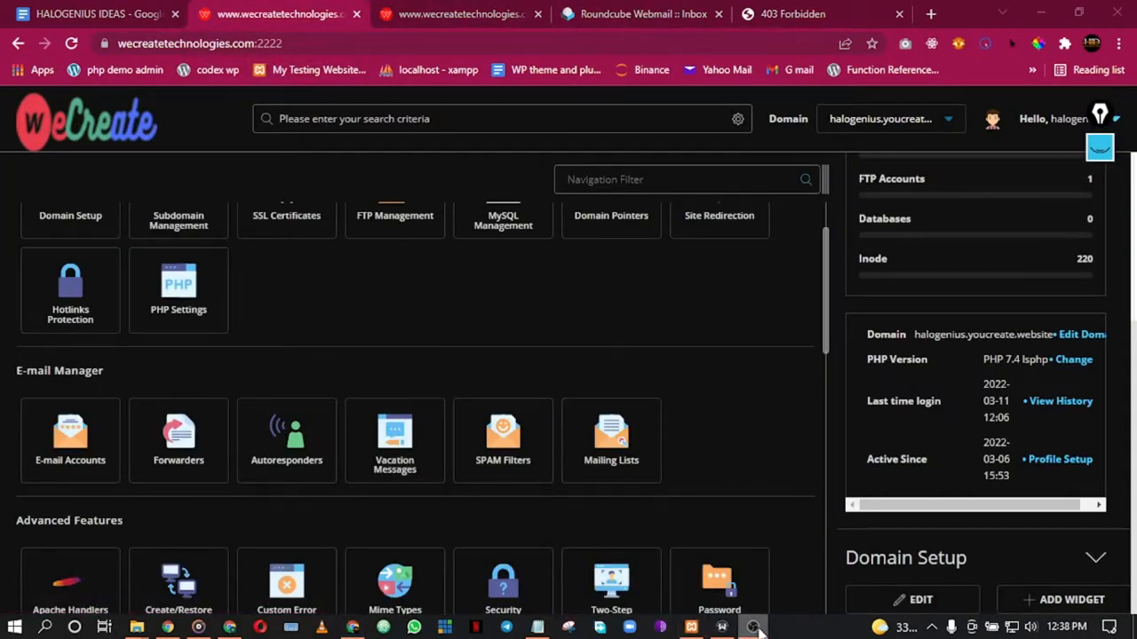
left_click(352, 627)
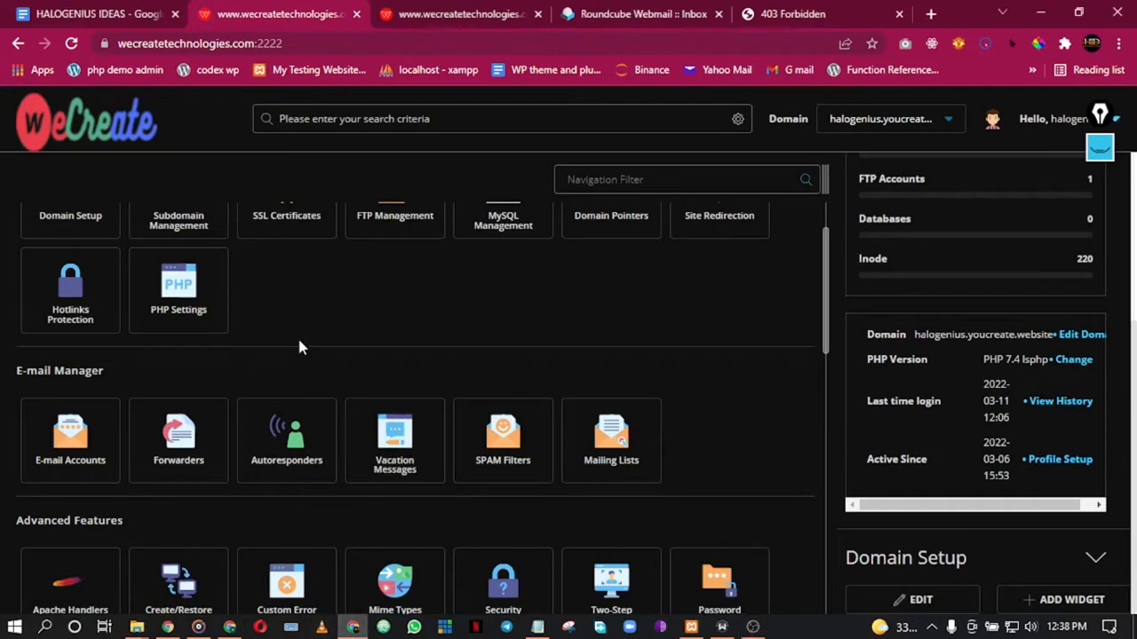
scroll(256, 355, "up", 1)
scroll(256, 355, "down", 7)
scroll(255, 355, "up", 4)
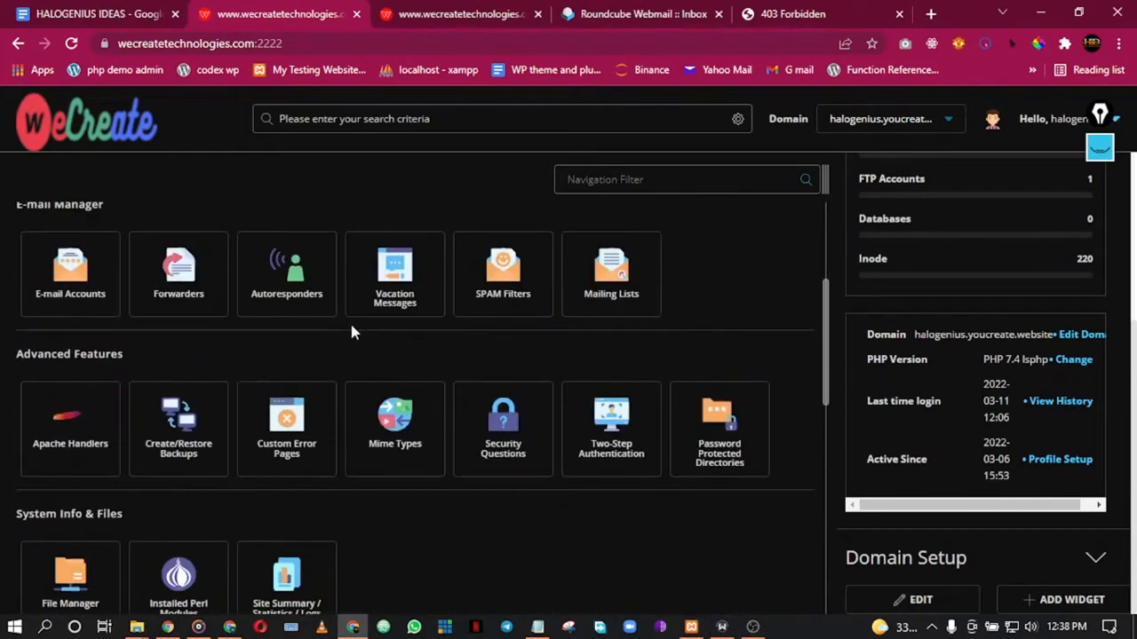
scroll(351, 332, "up", 3)
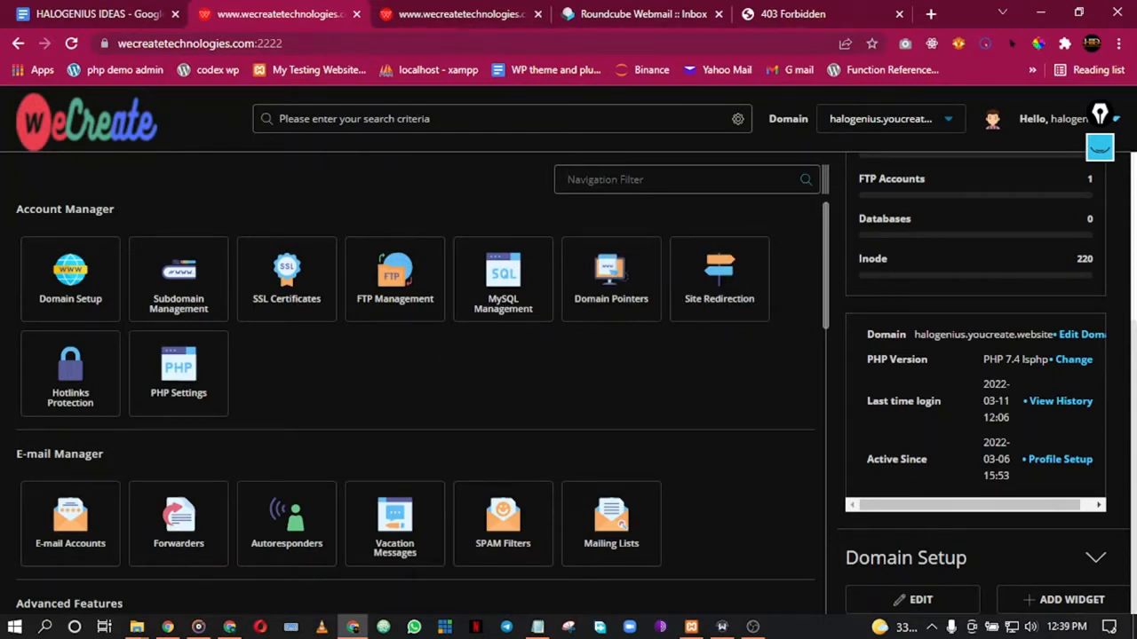
type("soft")
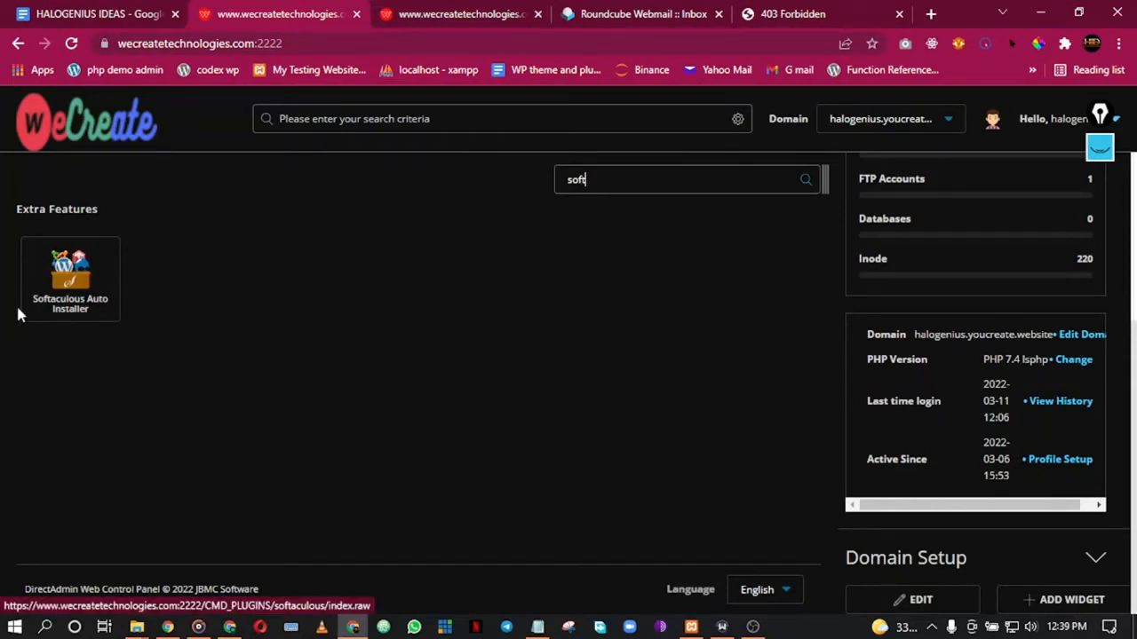
Step: Launch the Softaculous Auto Installer and drag the DirectAdmin tab ahead of it
left_click(63, 296)
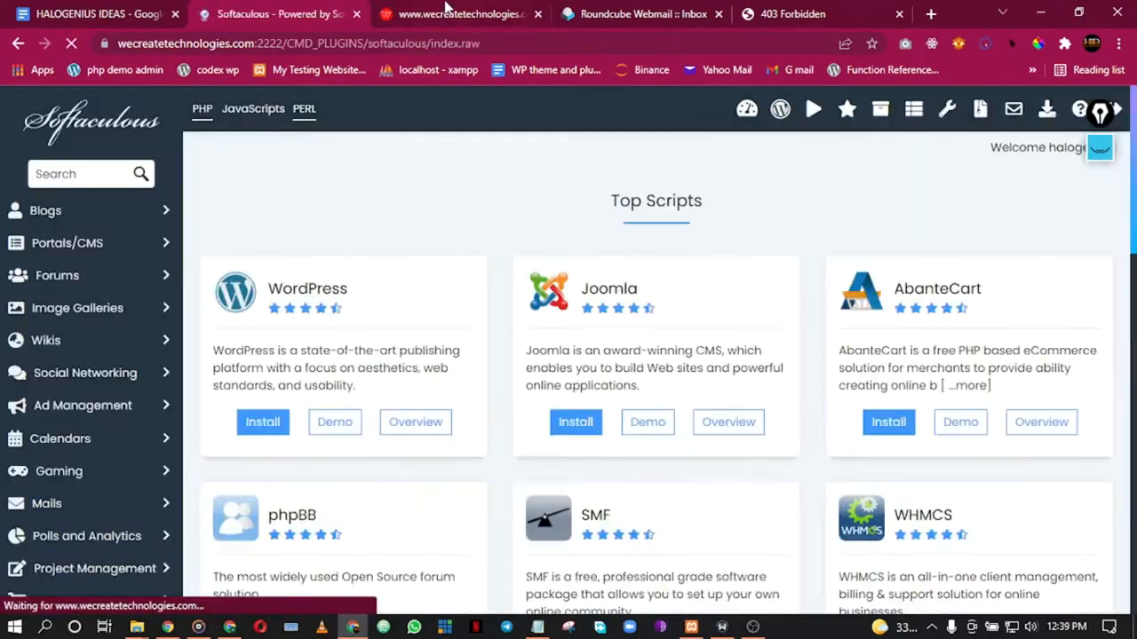
left_click(444, 13)
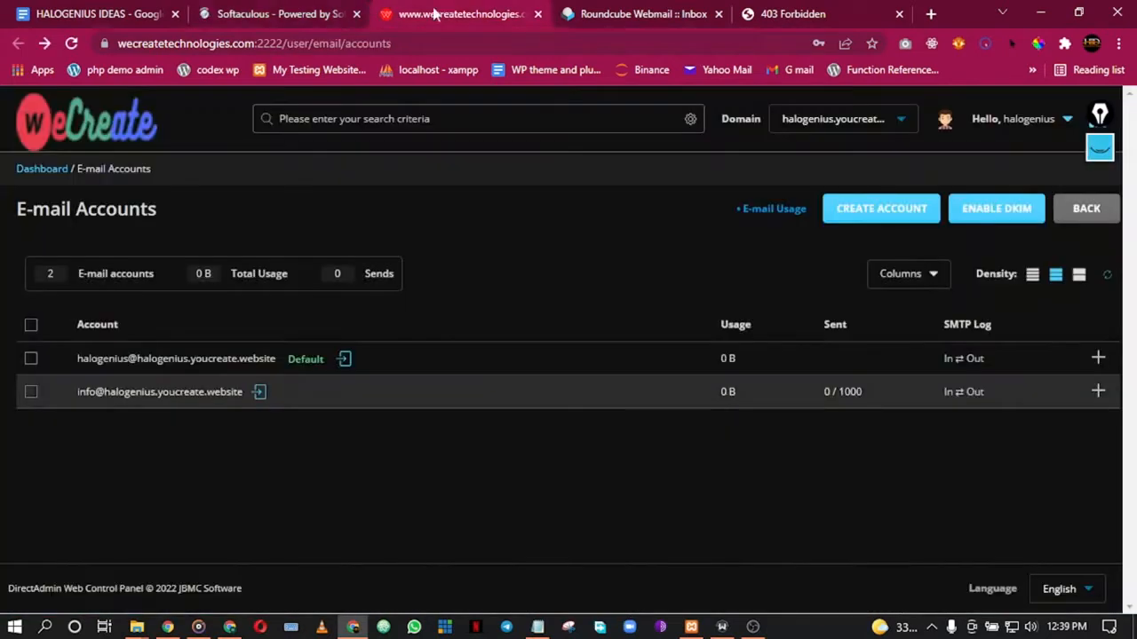
left_click(44, 124)
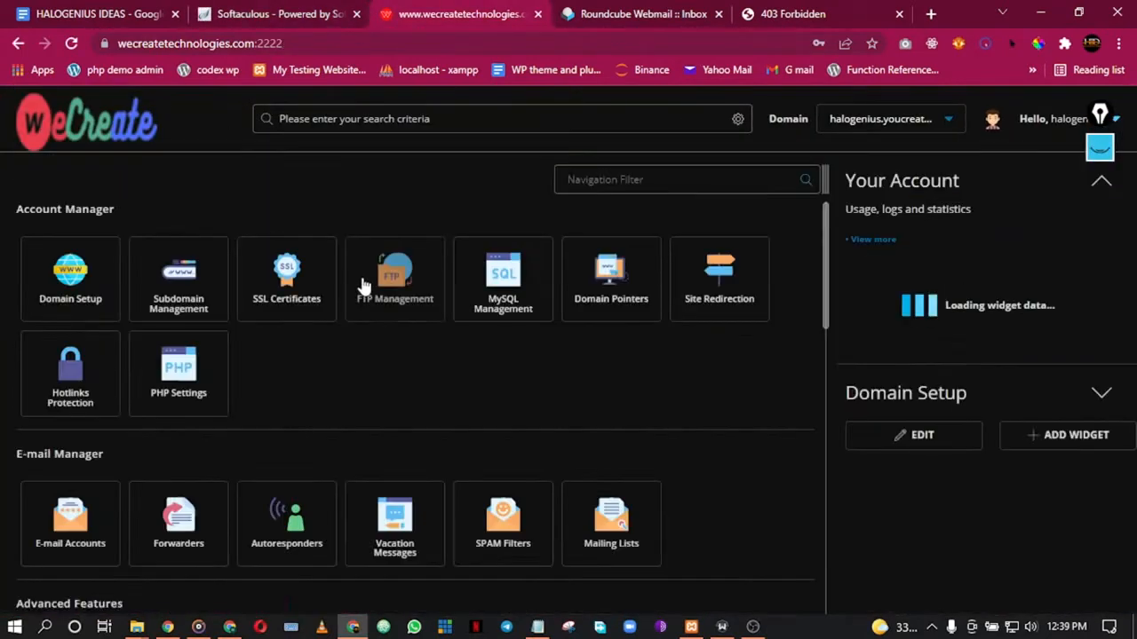
left_click_drag(417, 10, 284, 10)
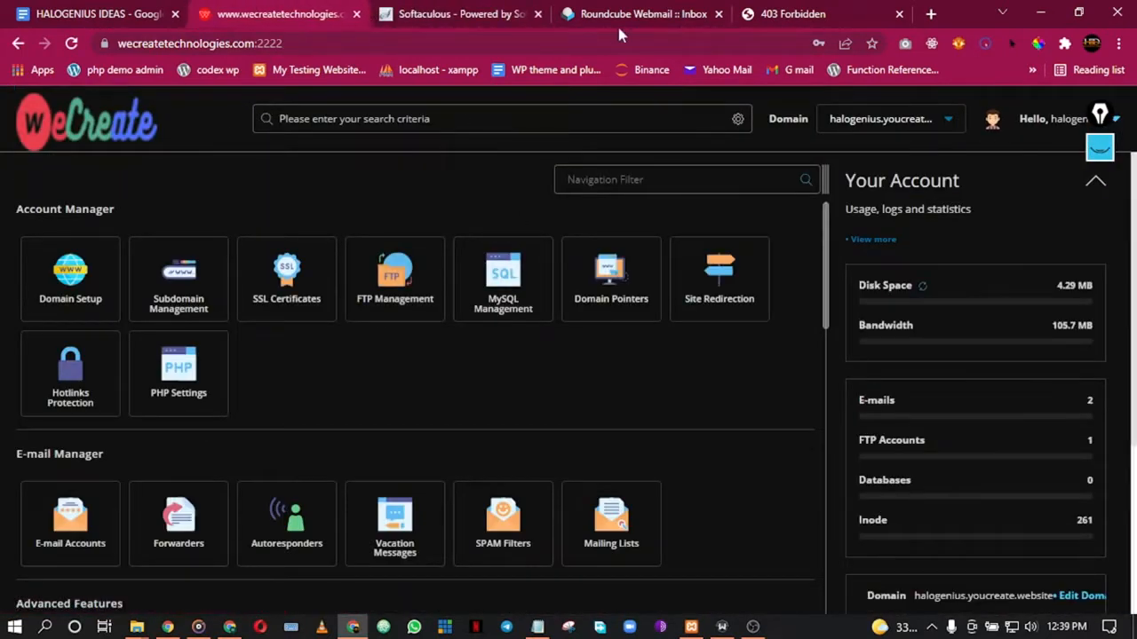
Step: Reorder the Roundcube and DirectAdmin tabs so the control panel sits second, then view Softaculous Top Scripts
left_click(648, 11)
left_click_drag(649, 11, 284, 11)
left_click(453, 13)
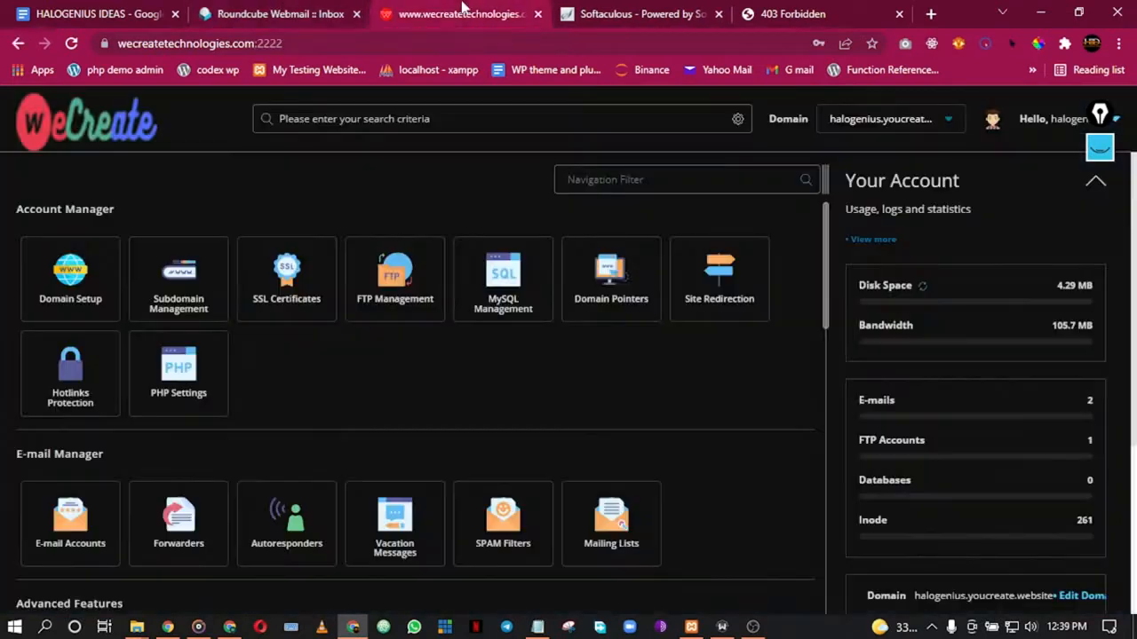
left_click(311, 20)
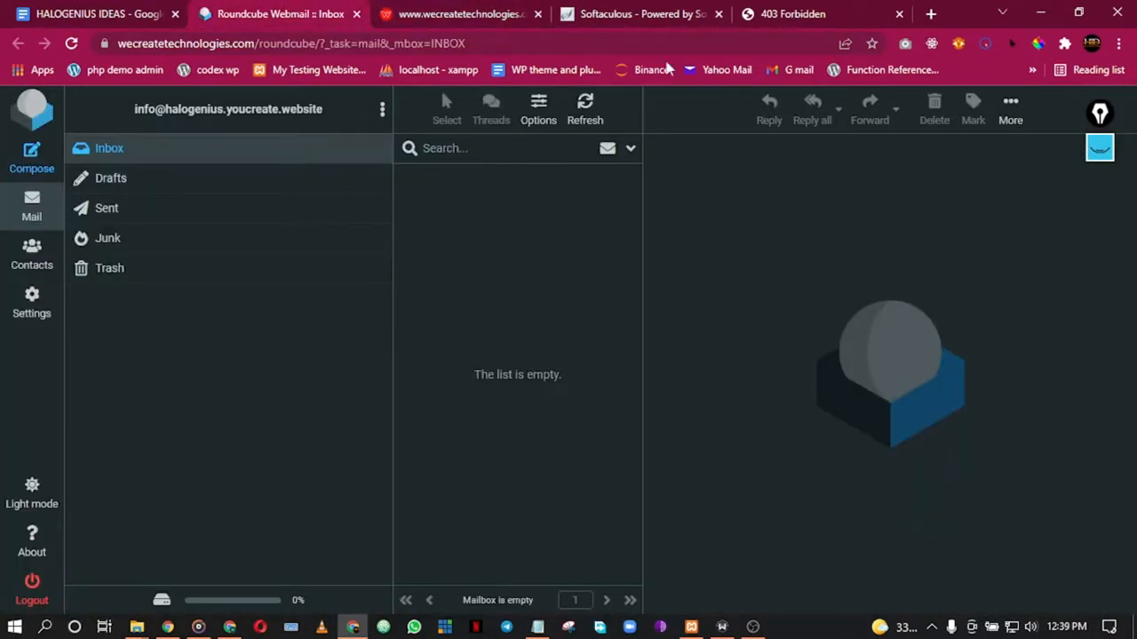
left_click(513, 9)
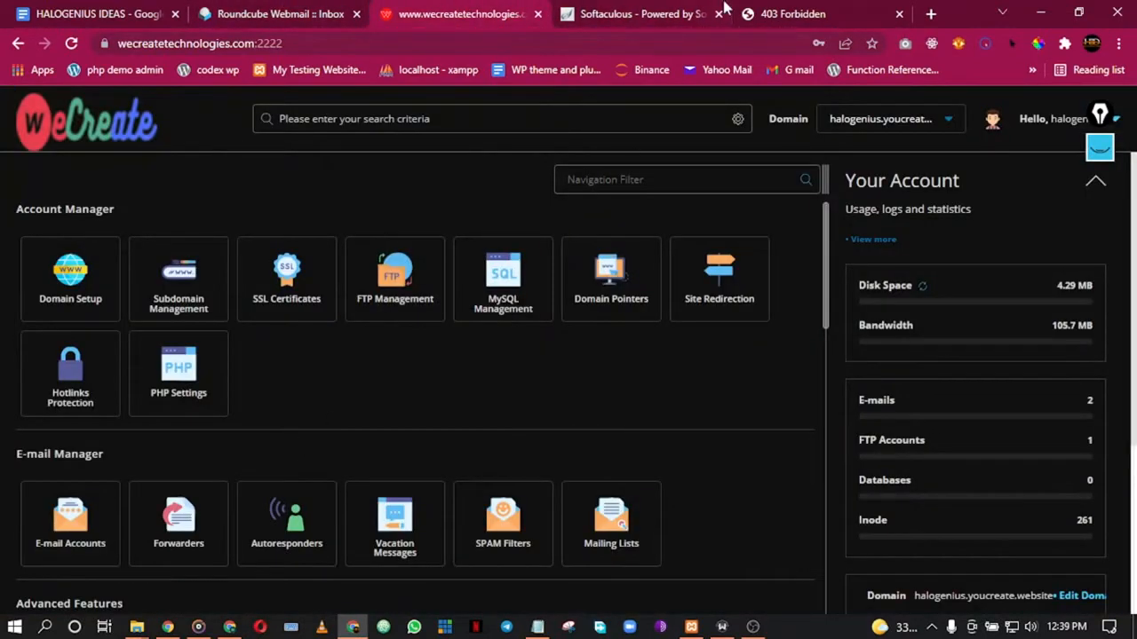
left_click_drag(459, 10, 316, 9)
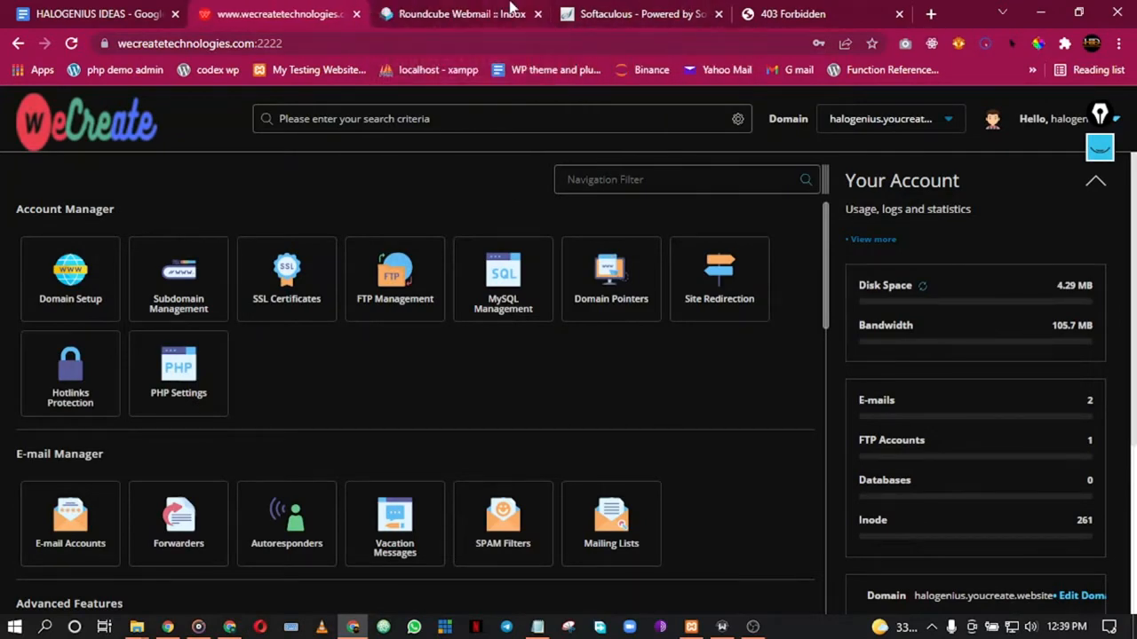
left_click(639, 12)
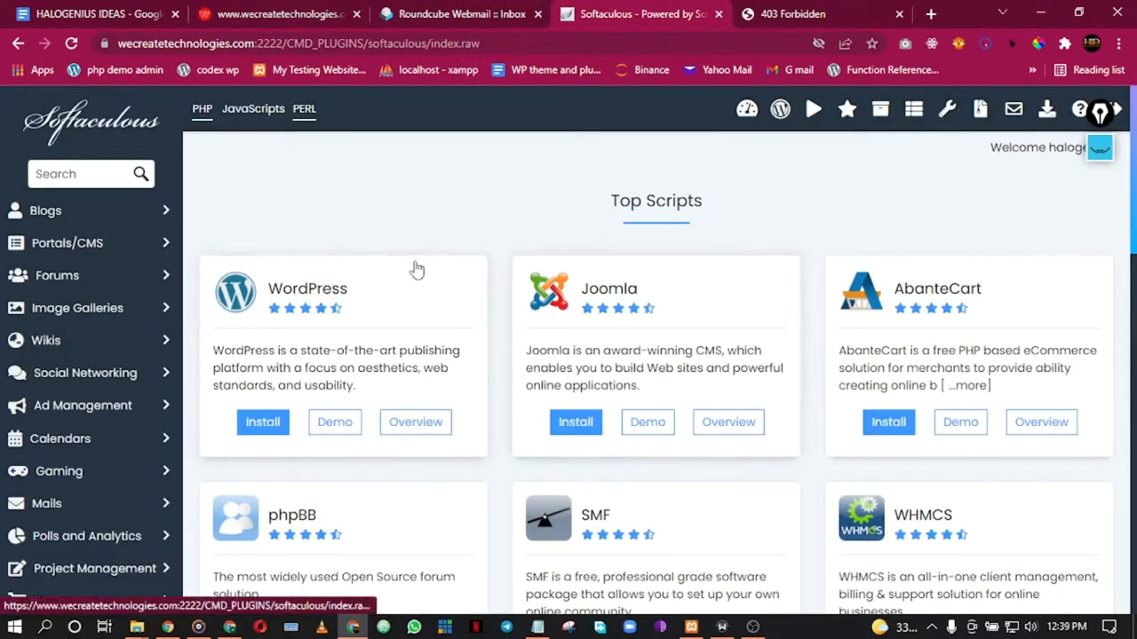
Step: Scroll through the Top Scripts list and launch the WordPress installer
scroll(959, 400, "down", 3)
scroll(966, 408, "down", 7)
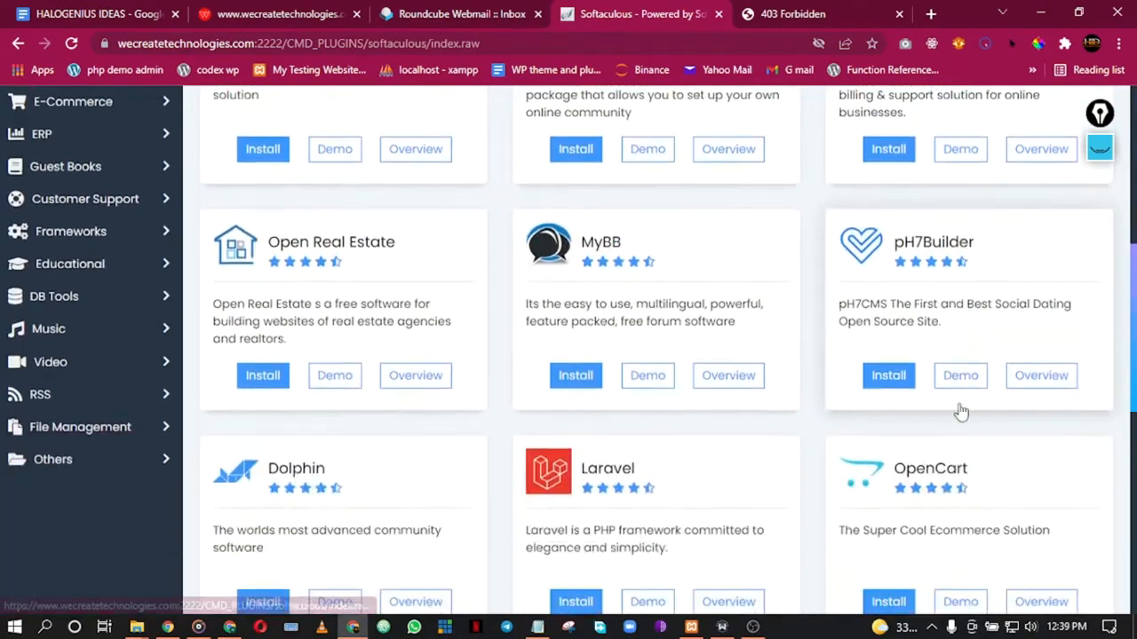
scroll(954, 417, "down", 3)
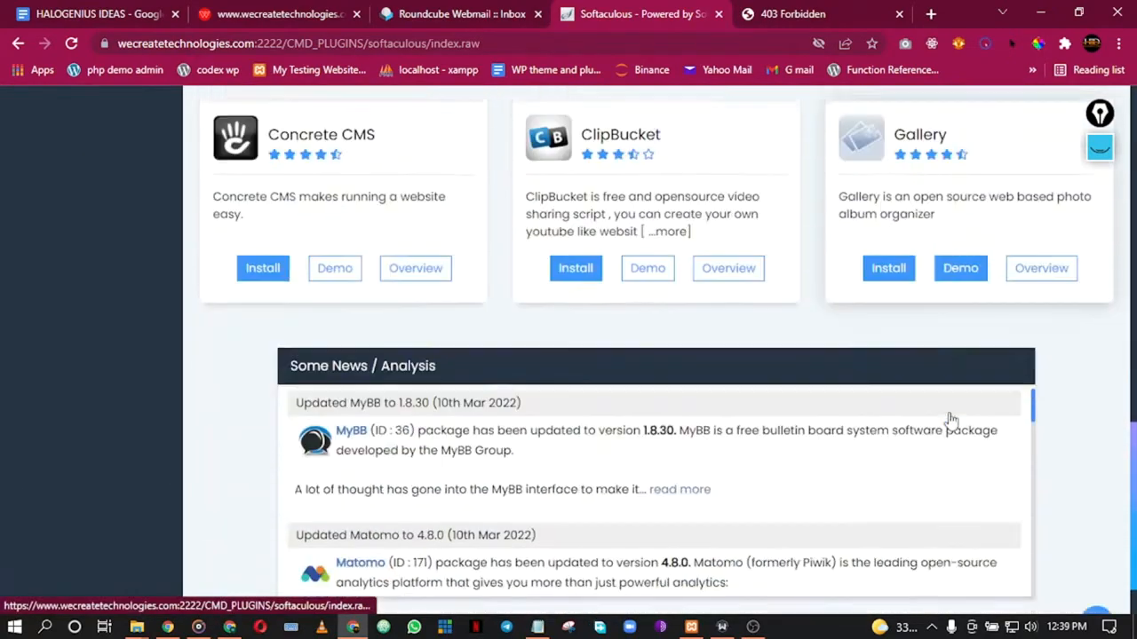
scroll(1018, 401, "up", 14)
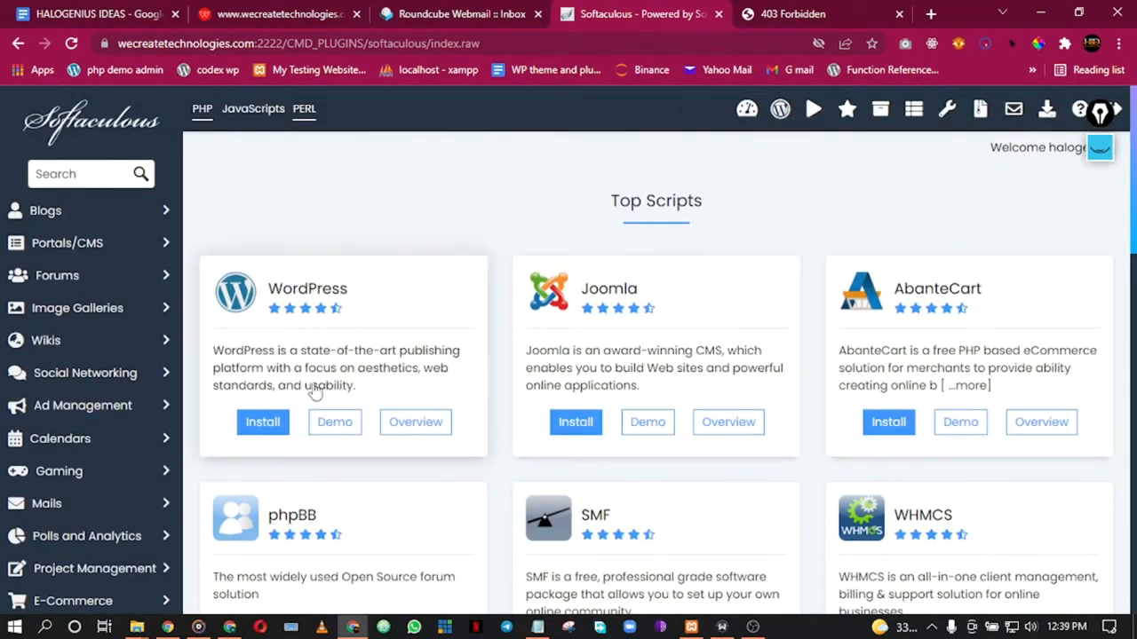
left_click(262, 426)
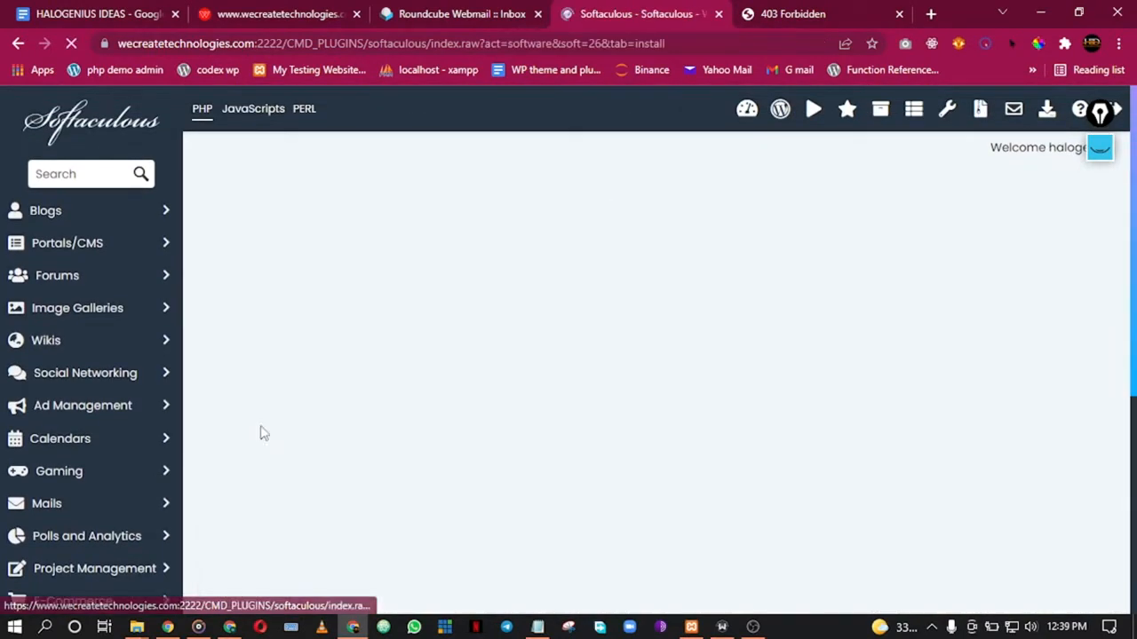
scroll(480, 377, "down", 1)
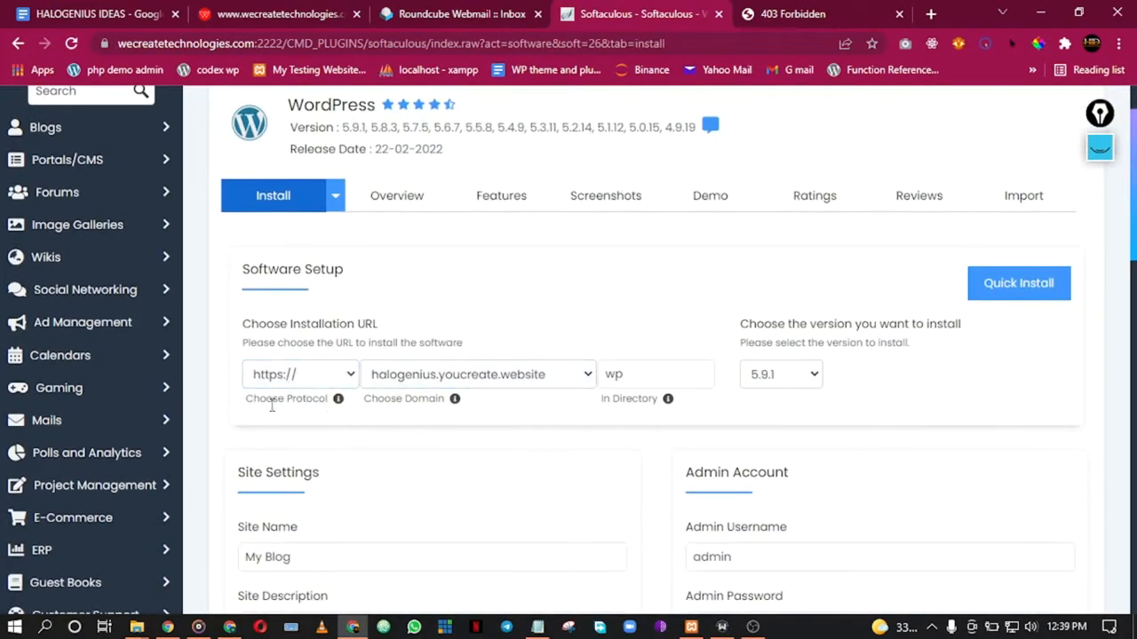
scroll(274, 404, "down", 2)
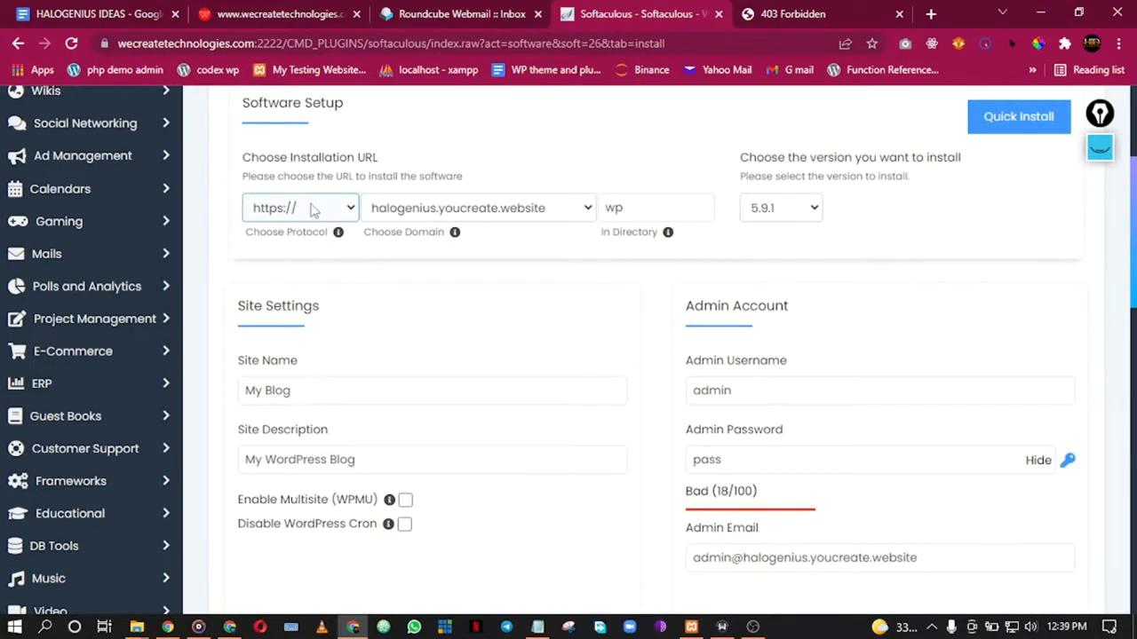
left_click(271, 14)
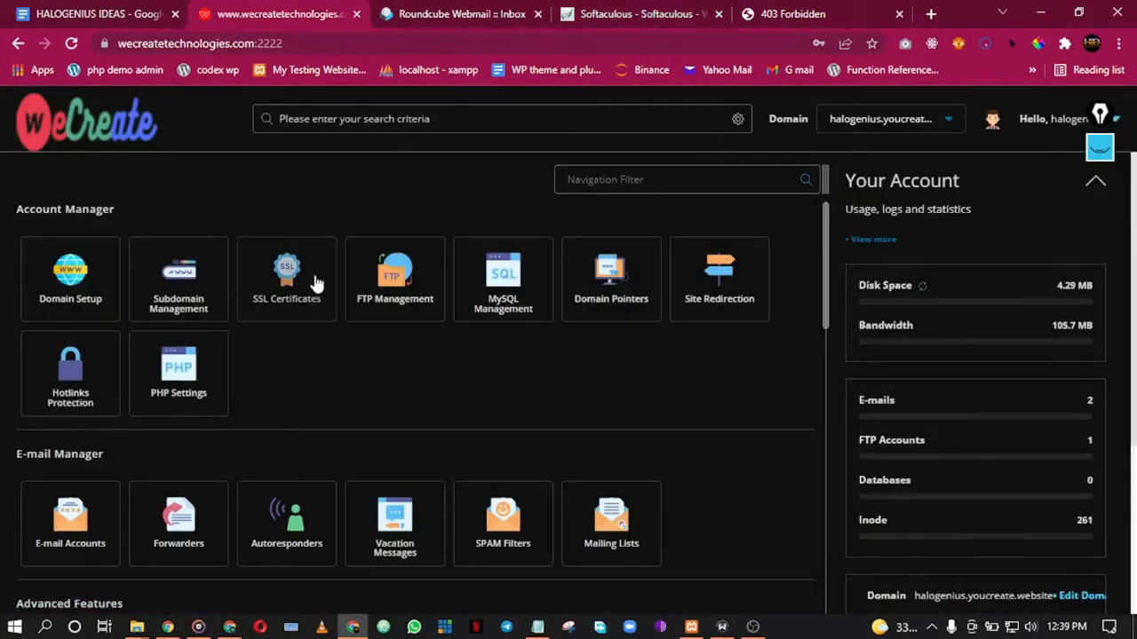
left_click(639, 9)
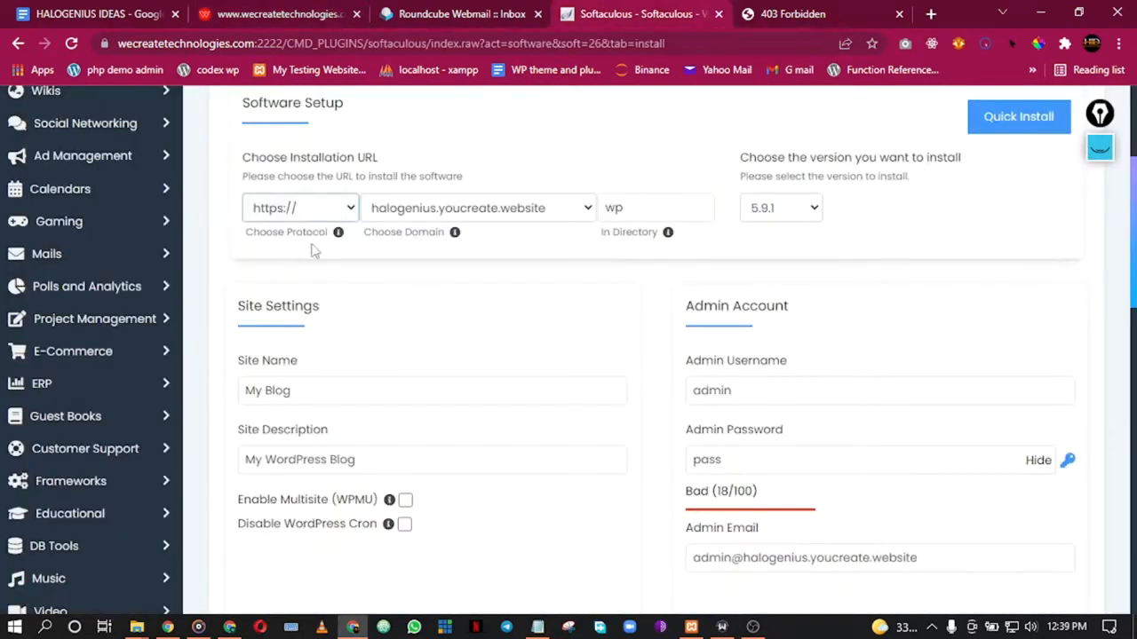
left_click(327, 213)
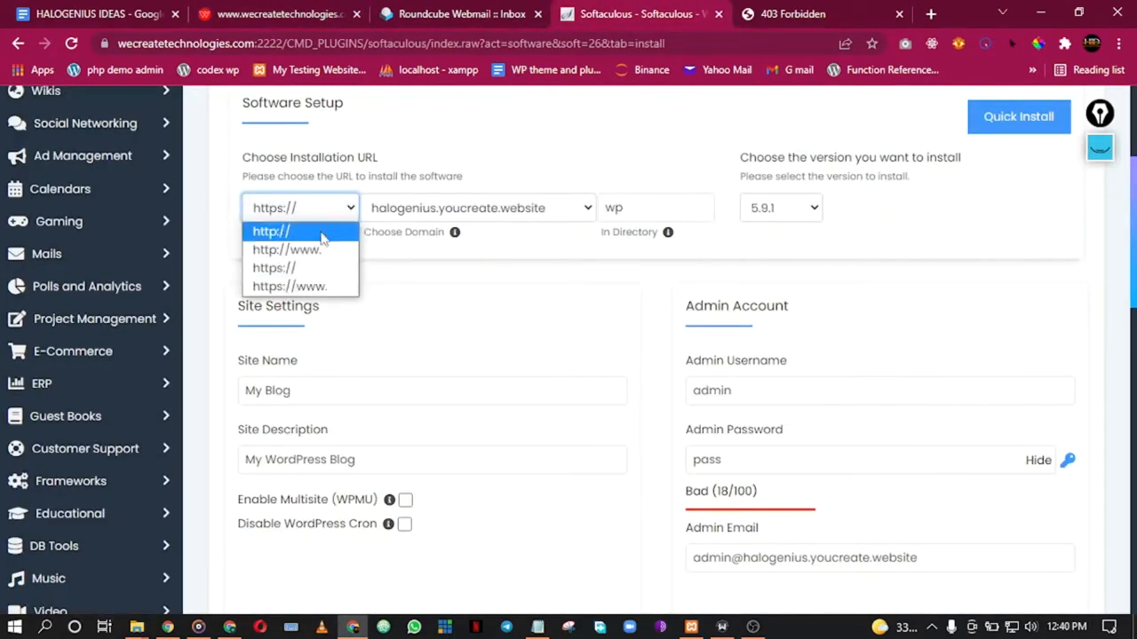
left_click(313, 232)
left_click(324, 213)
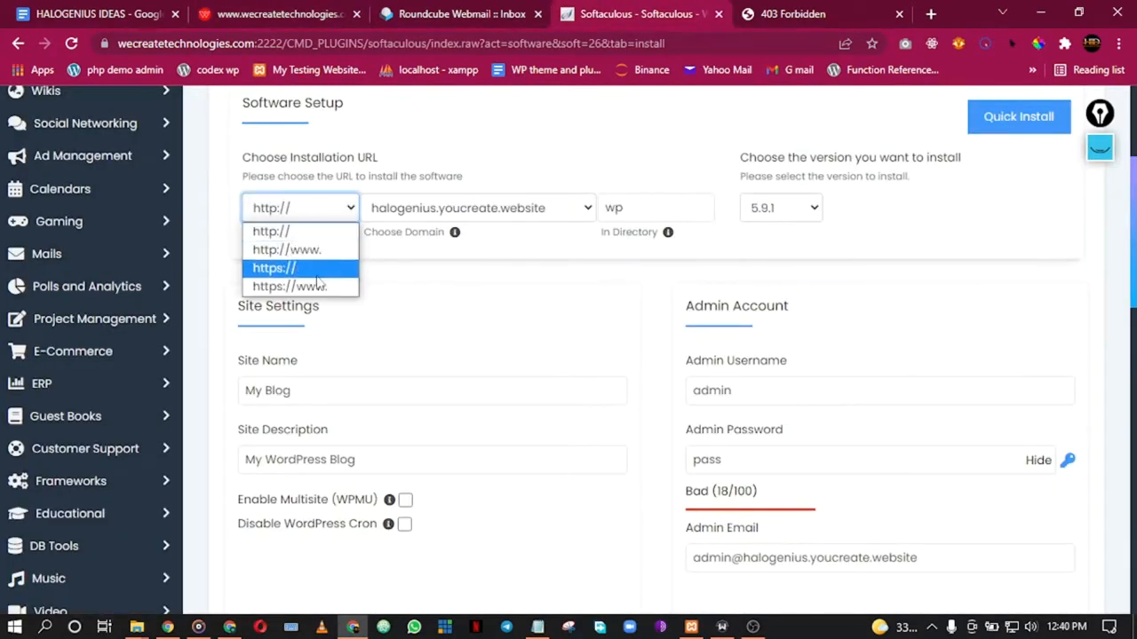
left_click(320, 270)
Step: Keep halogenius.youcreate.website as the domain and place the caret in the wp install directory
left_click(439, 213)
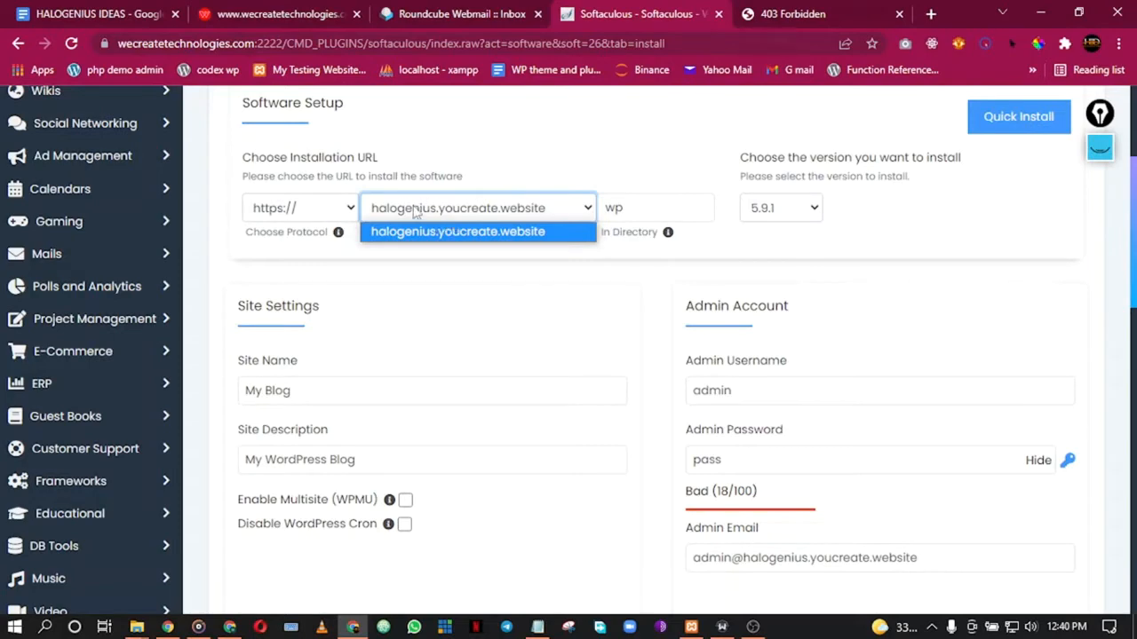
left_click(530, 286)
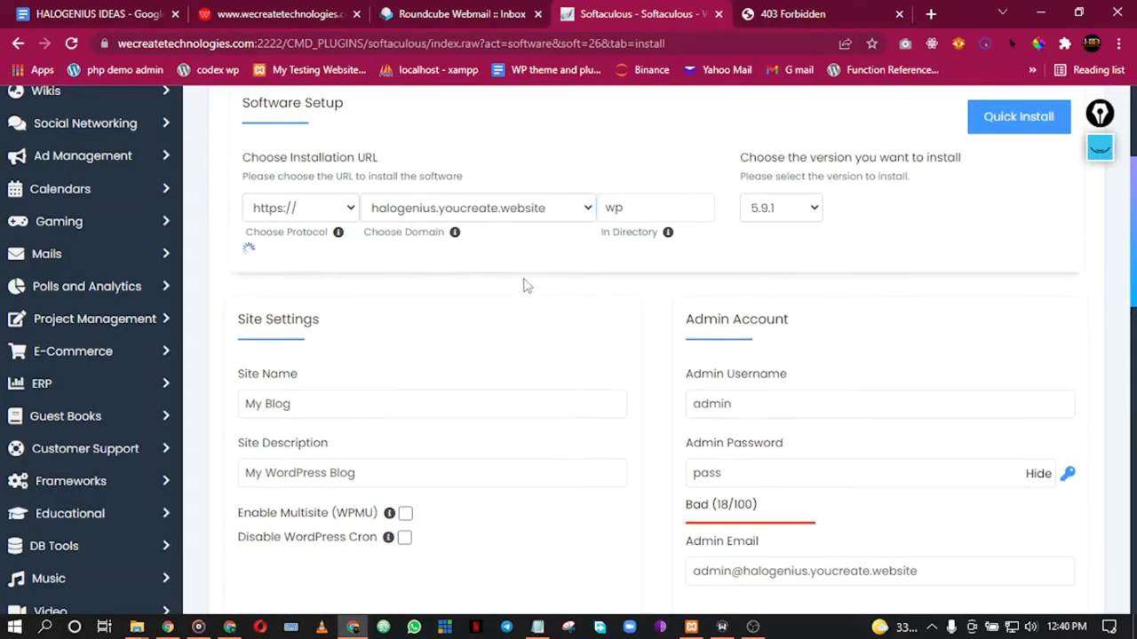
left_click(307, 10)
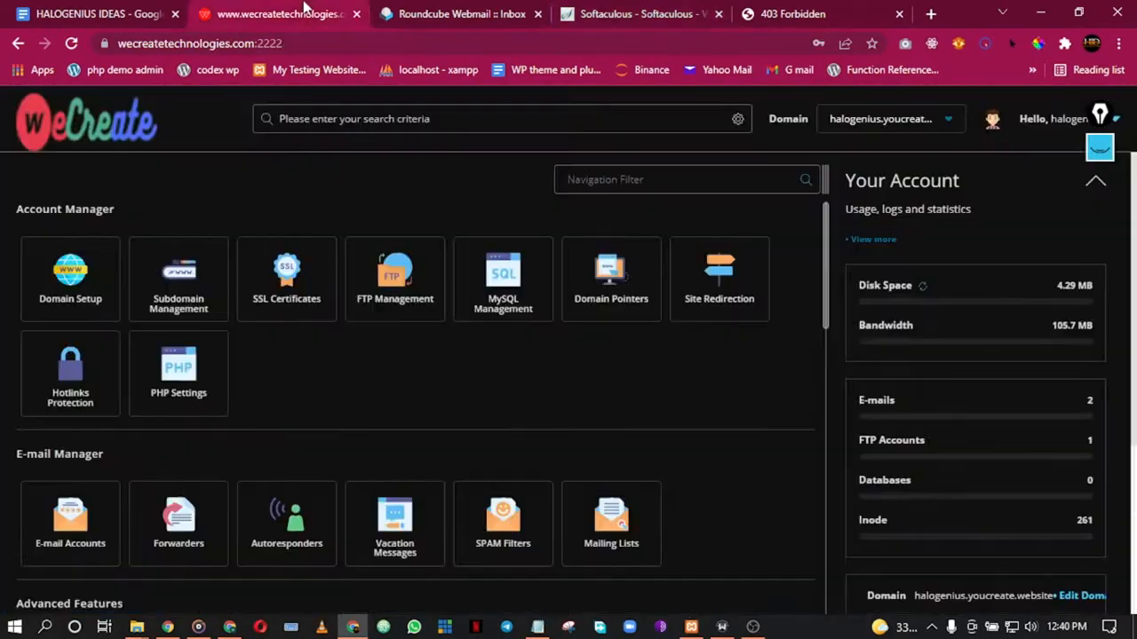
left_click(639, 10)
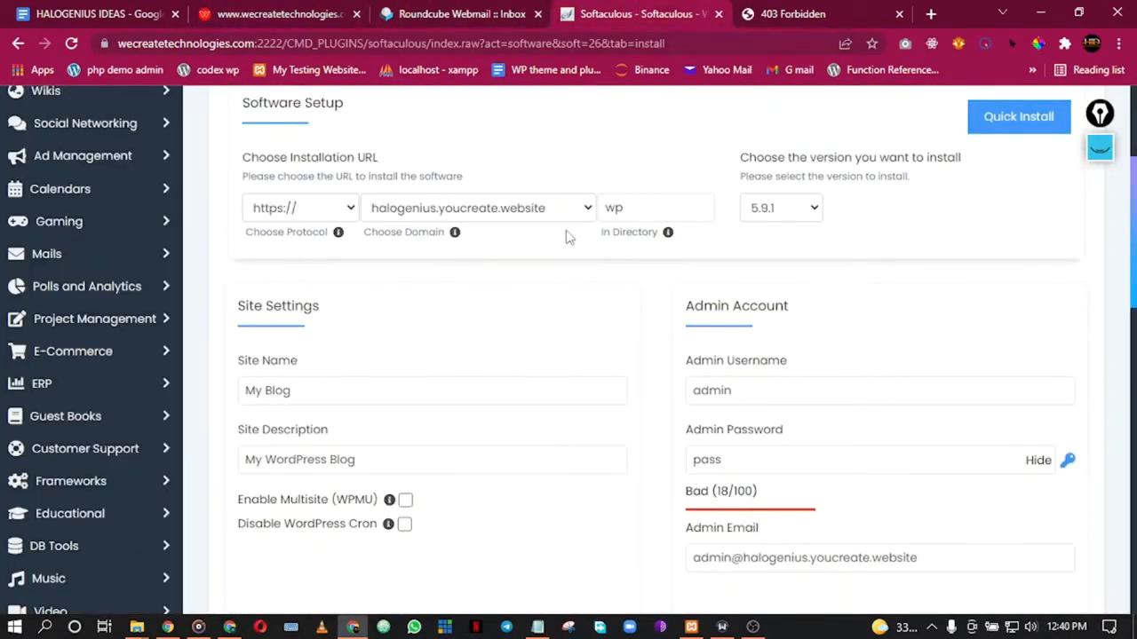
left_click(638, 212)
left_click(637, 204)
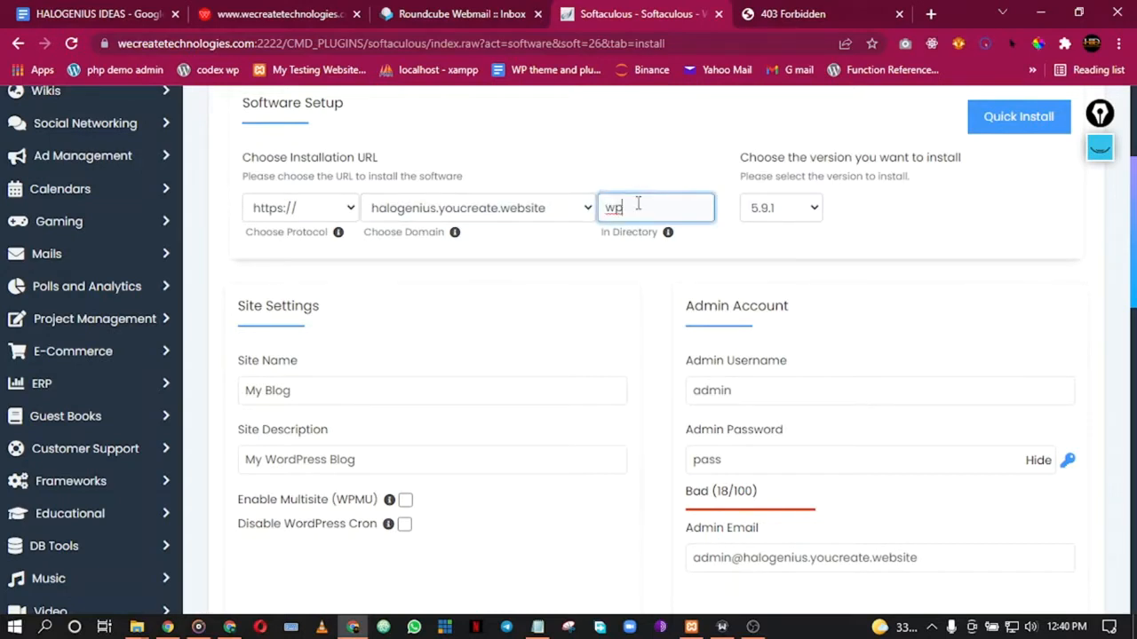
left_click(1099, 146)
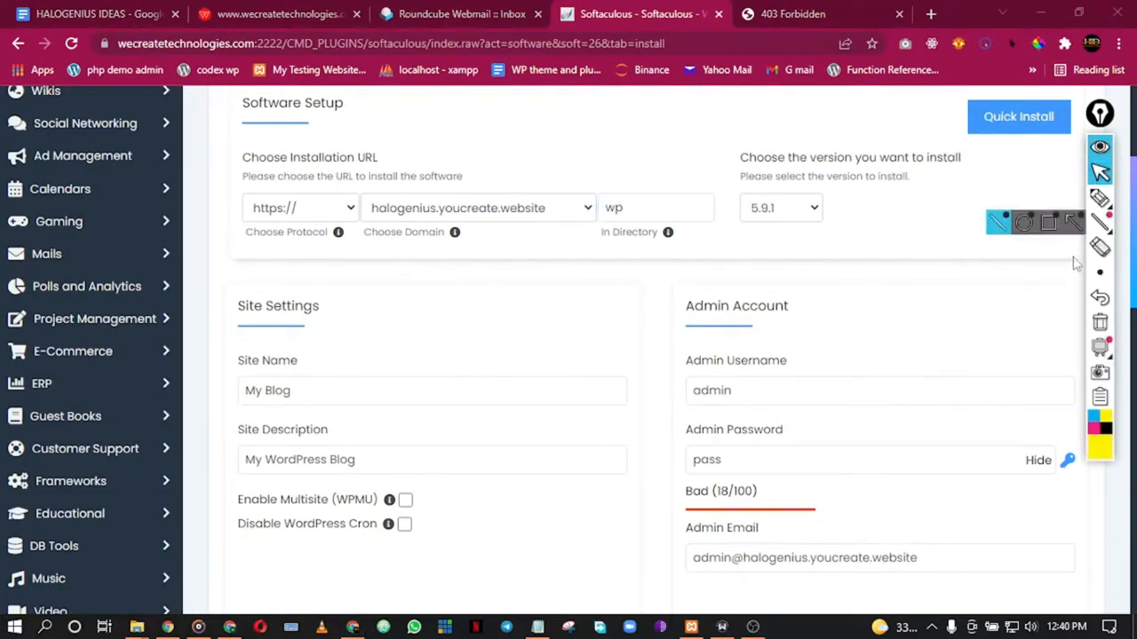
mouse_move(1106, 229)
left_click(1099, 197)
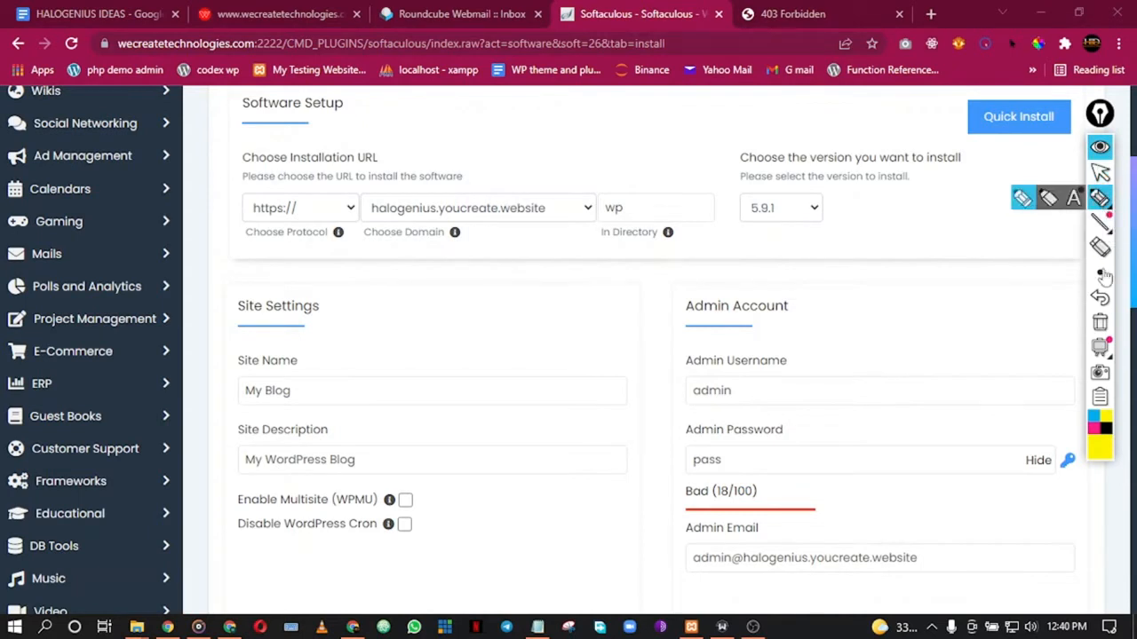
left_click(1106, 429)
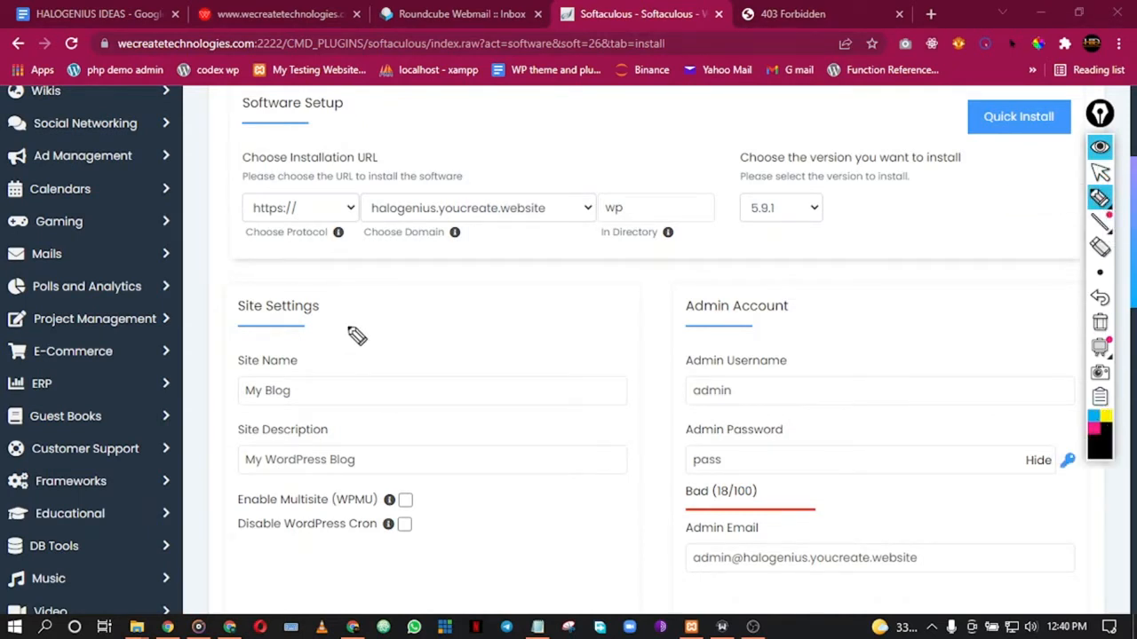
mouse_move(313, 270)
left_mouse_down()
mouse_move(286, 314)
mouse_move(336, 311)
left_mouse_up()
left_click_drag(348, 254, 364, 315)
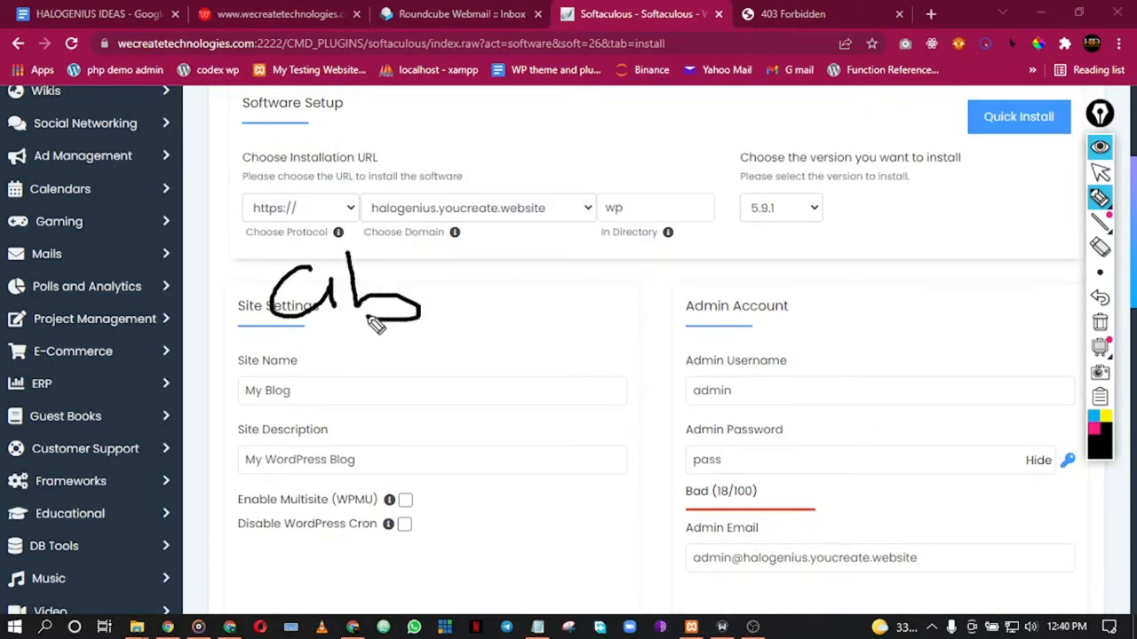
mouse_move(458, 280)
left_mouse_down()
mouse_move(459, 325)
mouse_move(468, 321)
left_mouse_up()
left_click(494, 309)
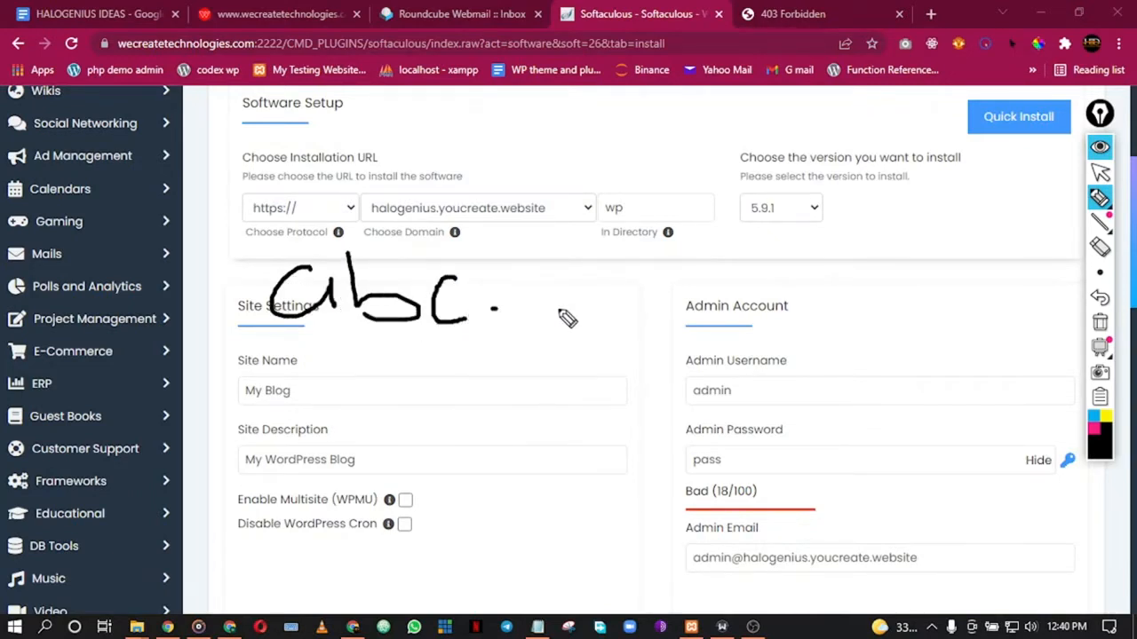
mouse_move(568, 286)
left_mouse_down()
mouse_move(575, 336)
mouse_move(639, 329)
mouse_move(633, 304)
left_mouse_up()
mouse_move(654, 321)
left_mouse_down()
mouse_move(667, 302)
mouse_move(716, 314)
left_mouse_up()
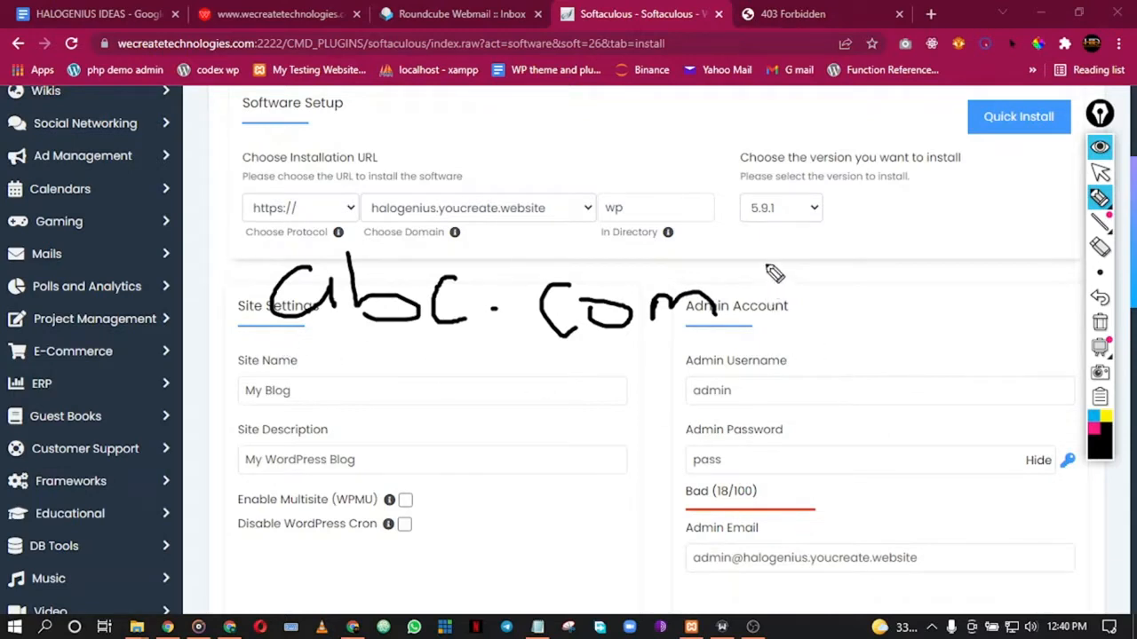
left_click_drag(804, 262, 740, 350)
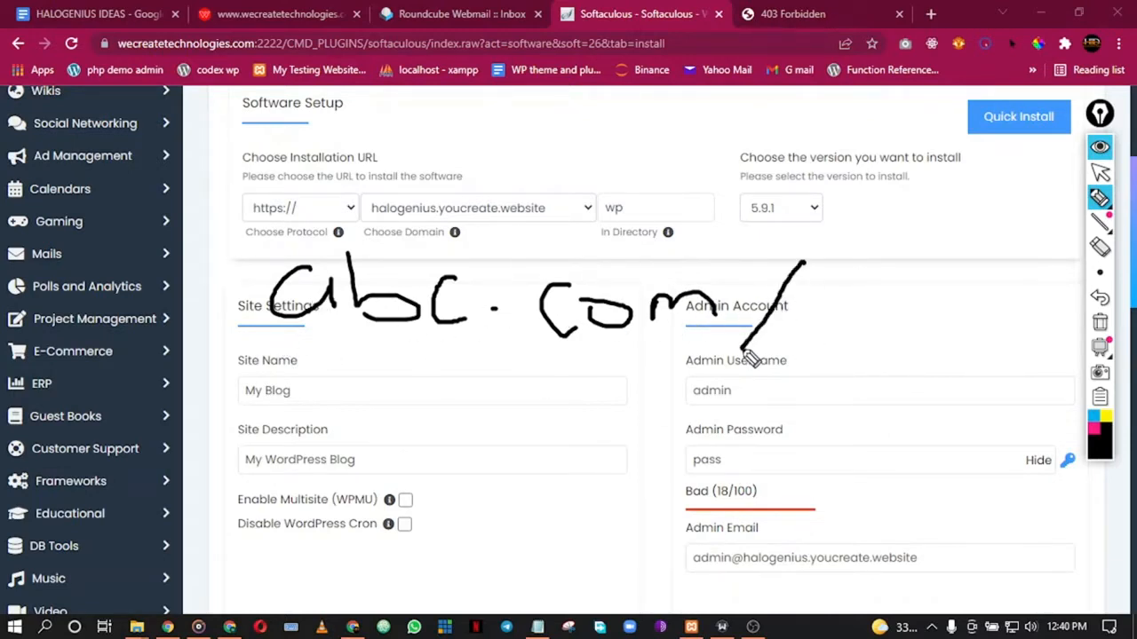
mouse_move(802, 308)
left_mouse_down()
mouse_move(850, 322)
mouse_move(884, 310)
mouse_move(900, 348)
mouse_move(886, 306)
mouse_move(876, 328)
left_mouse_up()
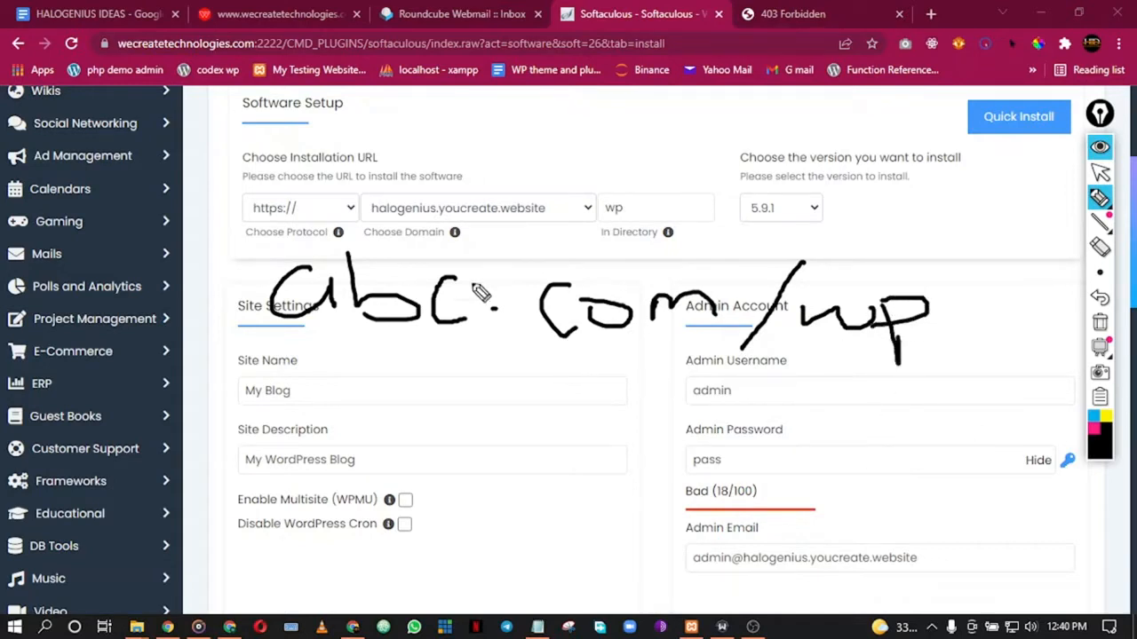
mouse_move(256, 349)
left_mouse_down()
mouse_move(791, 386)
mouse_move(870, 259)
mouse_move(280, 226)
mouse_move(255, 343)
mouse_move(303, 389)
mouse_move(587, 359)
mouse_move(375, 363)
mouse_move(484, 378)
left_mouse_up()
mouse_move(940, 240)
left_mouse_down()
mouse_move(919, 296)
mouse_move(834, 387)
left_mouse_up()
left_click_drag(836, 280, 988, 415)
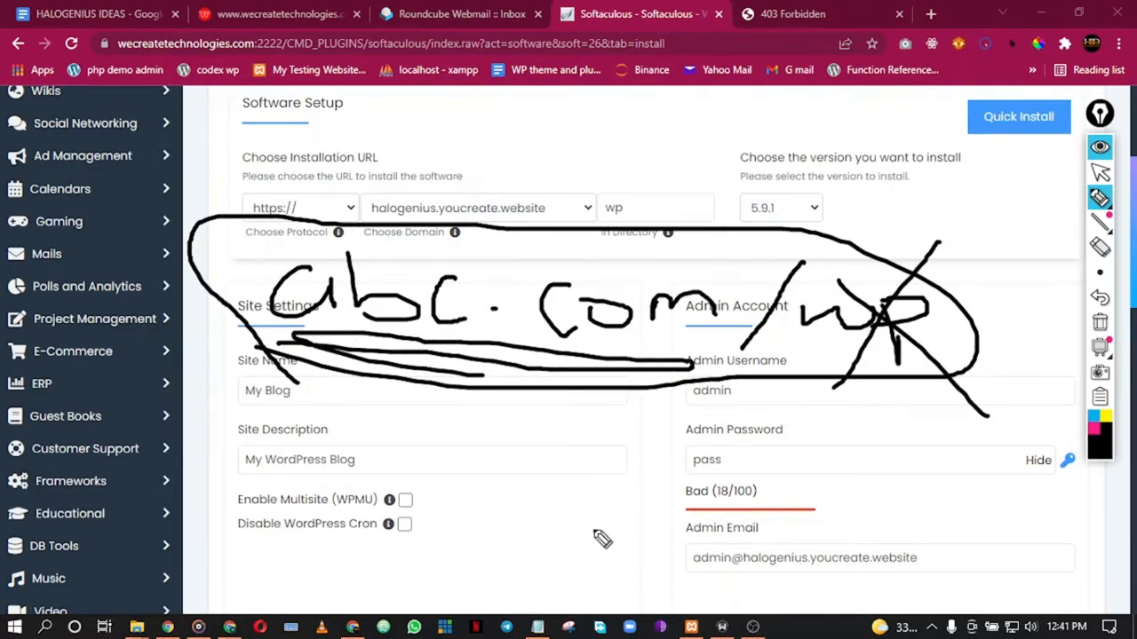
left_click(1101, 247)
mouse_move(945, 234)
left_mouse_down()
mouse_move(833, 377)
mouse_move(526, 263)
mouse_move(658, 323)
mouse_move(267, 307)
left_mouse_up()
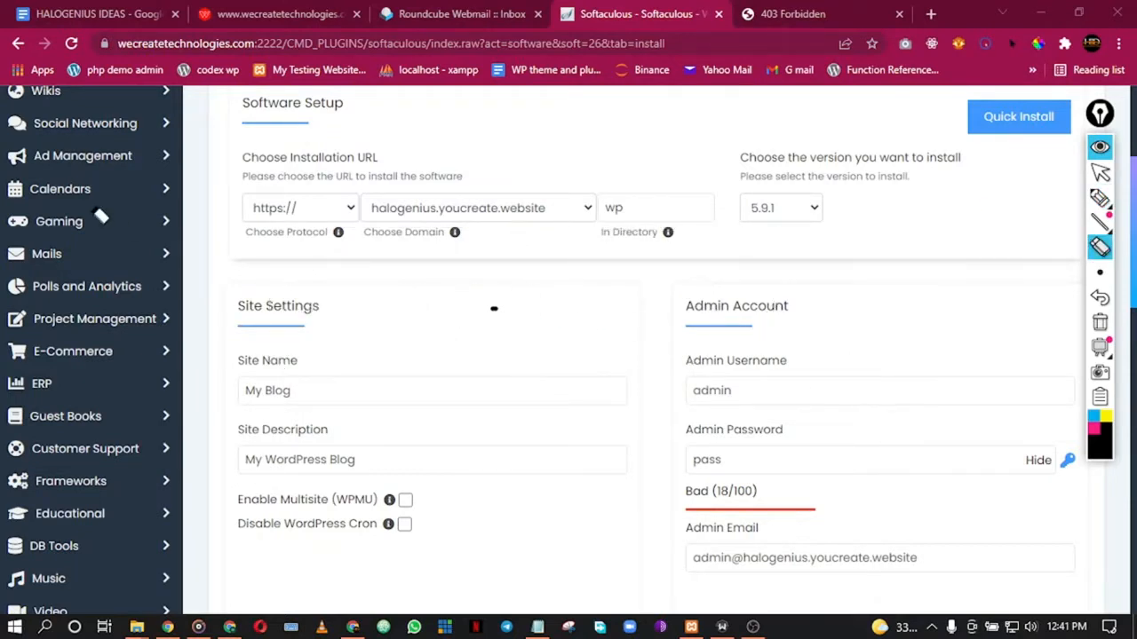
left_click_drag(470, 312, 525, 318)
left_click(1100, 174)
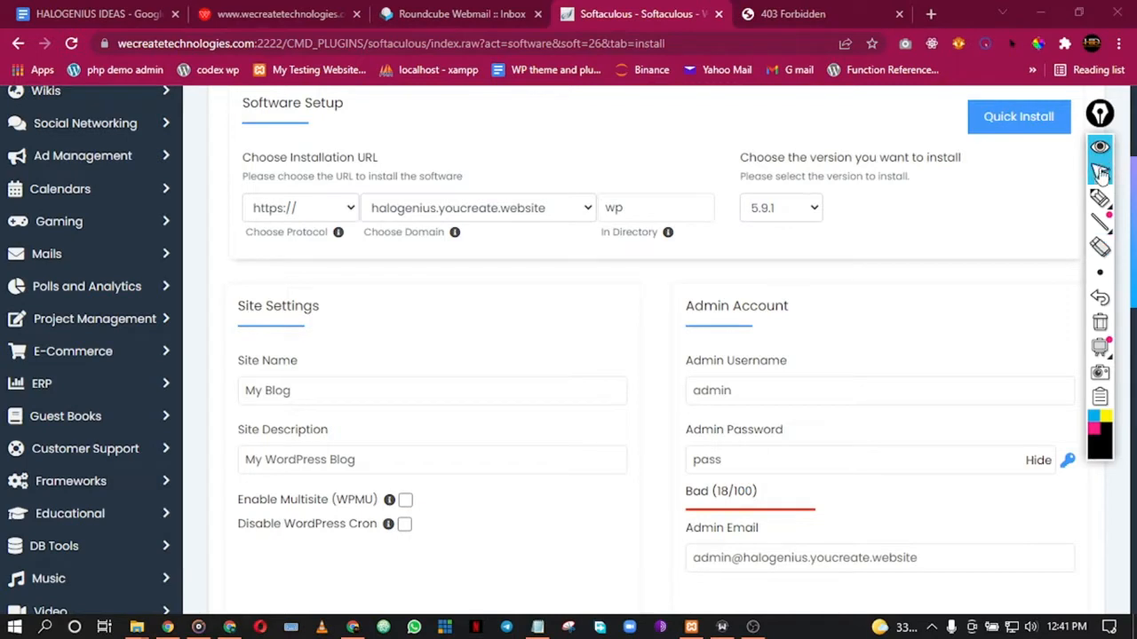
Step: Clear 'wp' from In Directory so WordPress installs at the domain root, keeping version 5.9.1
left_click(1101, 149)
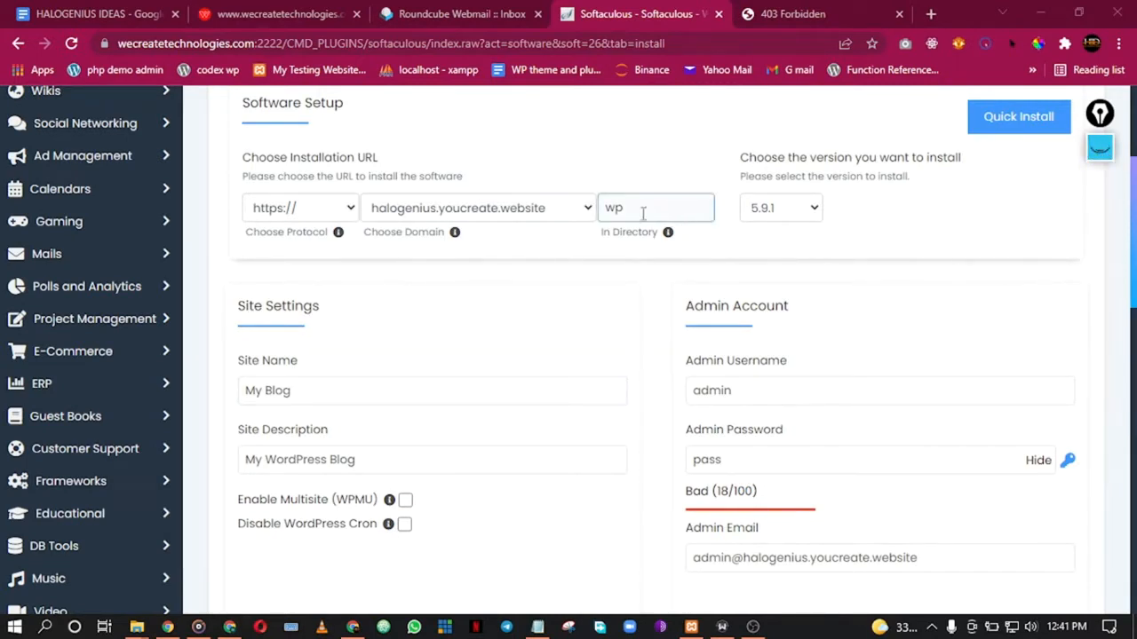
left_click_drag(662, 211, 561, 211)
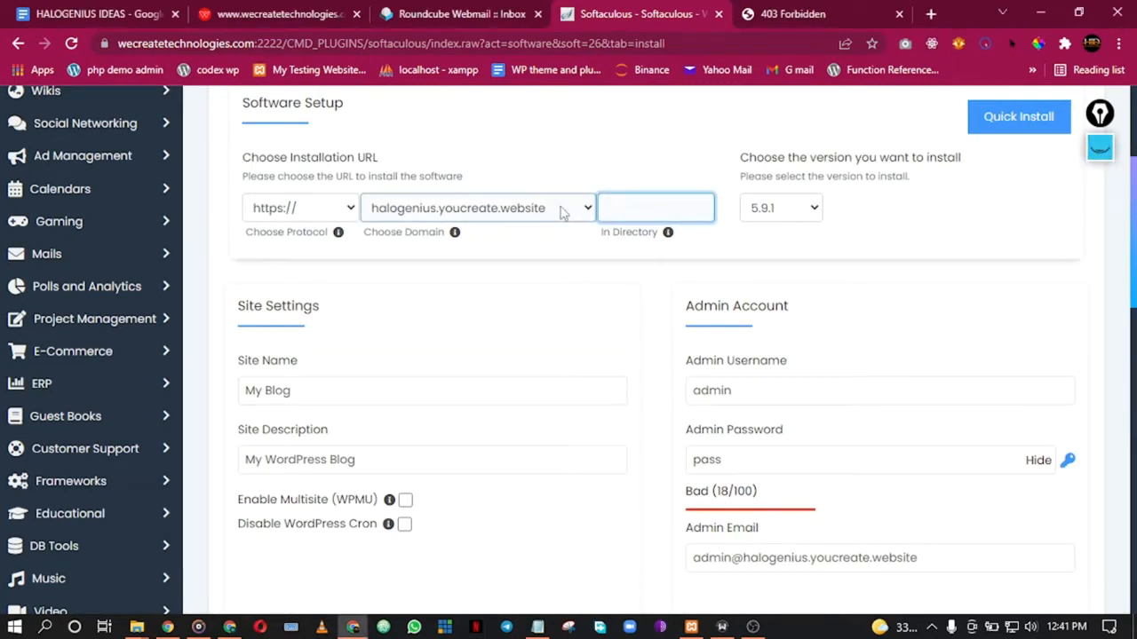
left_click(924, 249)
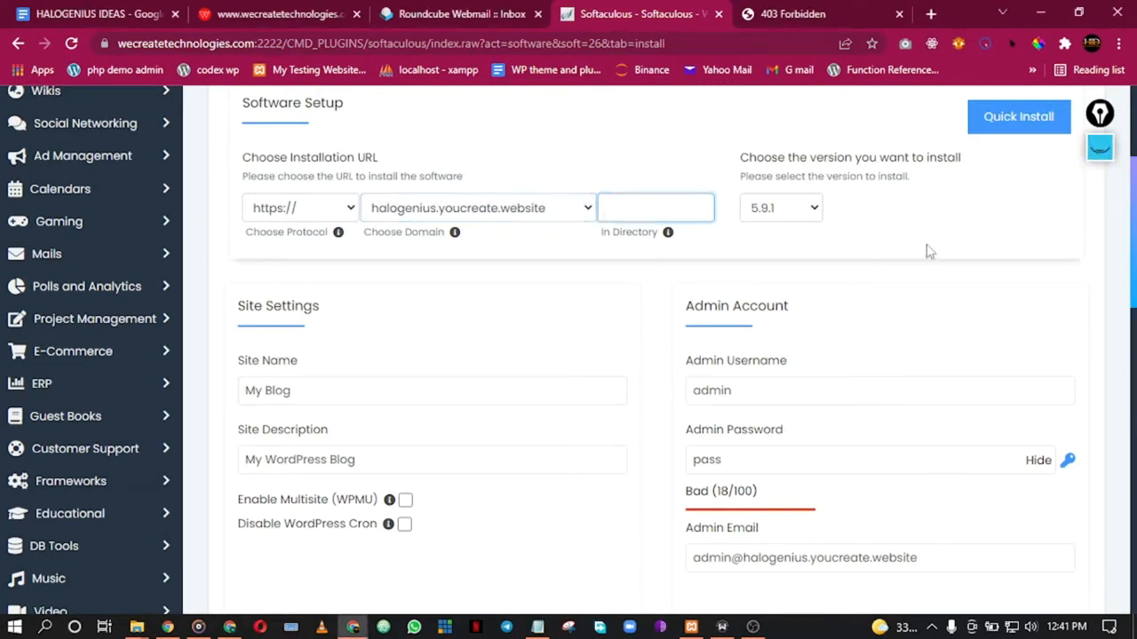
left_click(811, 208)
left_click(811, 208)
Step: Leave the site name as My Blog after a trial edit
scroll(923, 278, "down", 1)
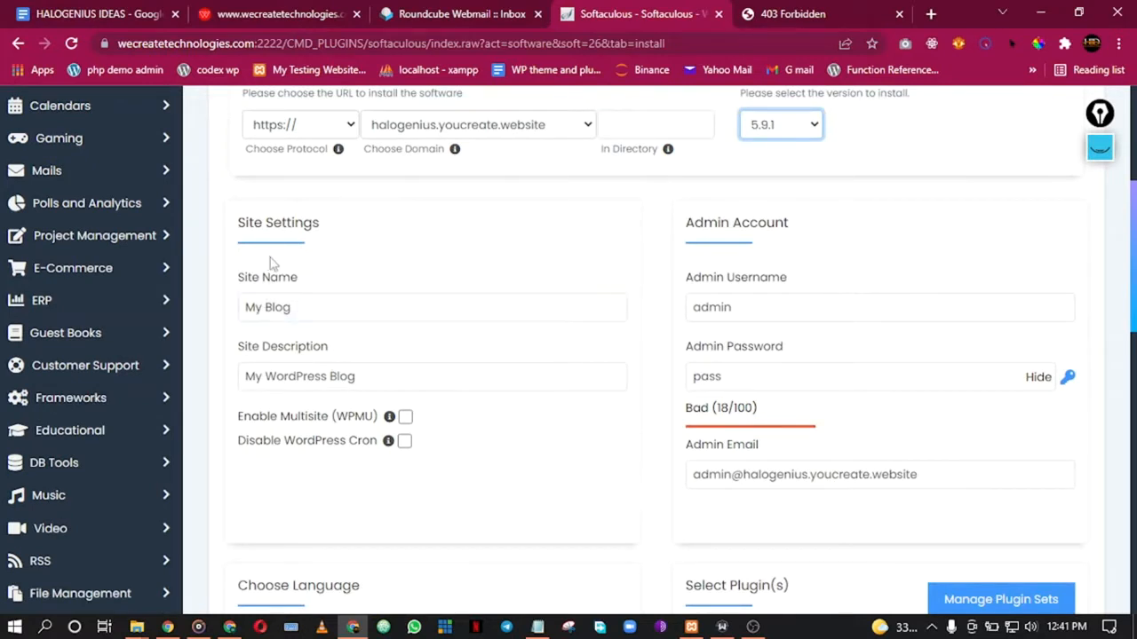
triple_click(324, 307)
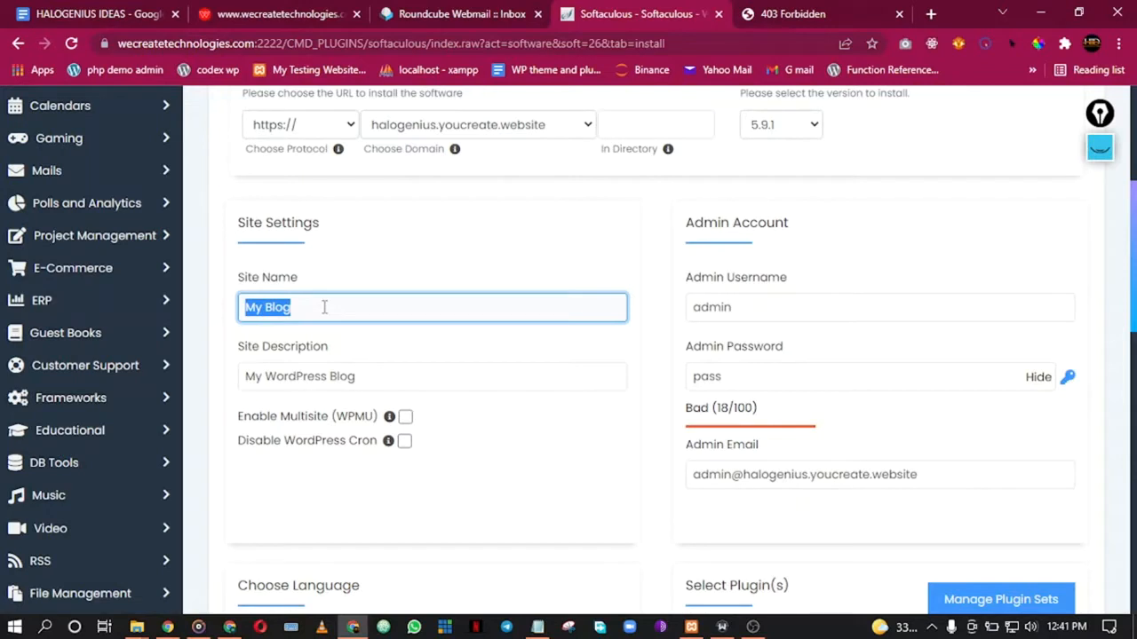
type("H")
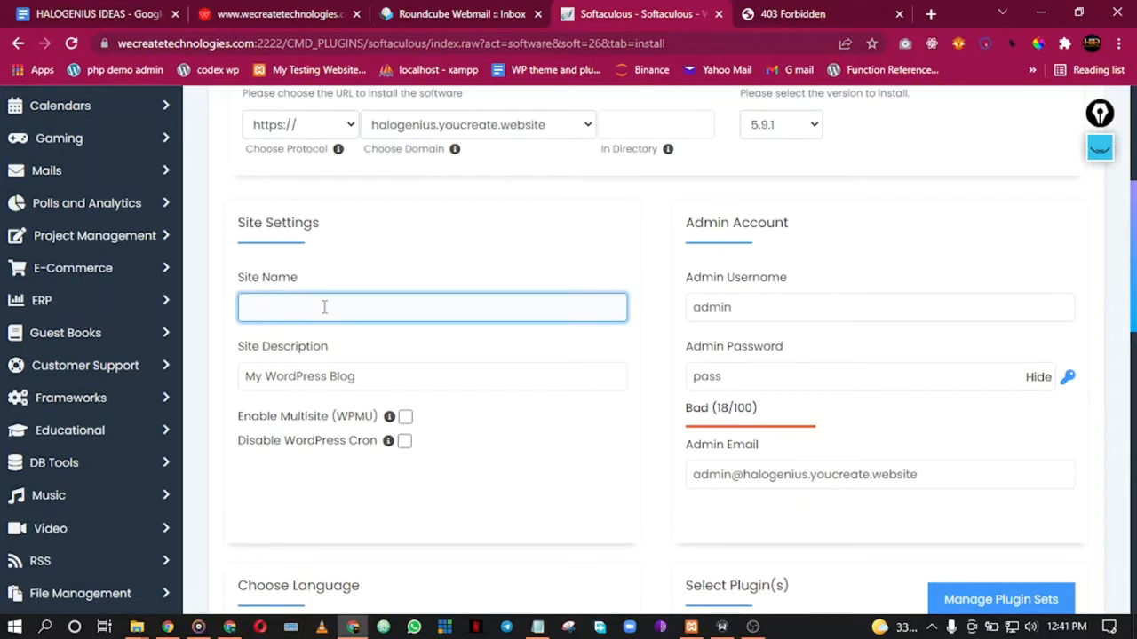
key("ctrl+z")
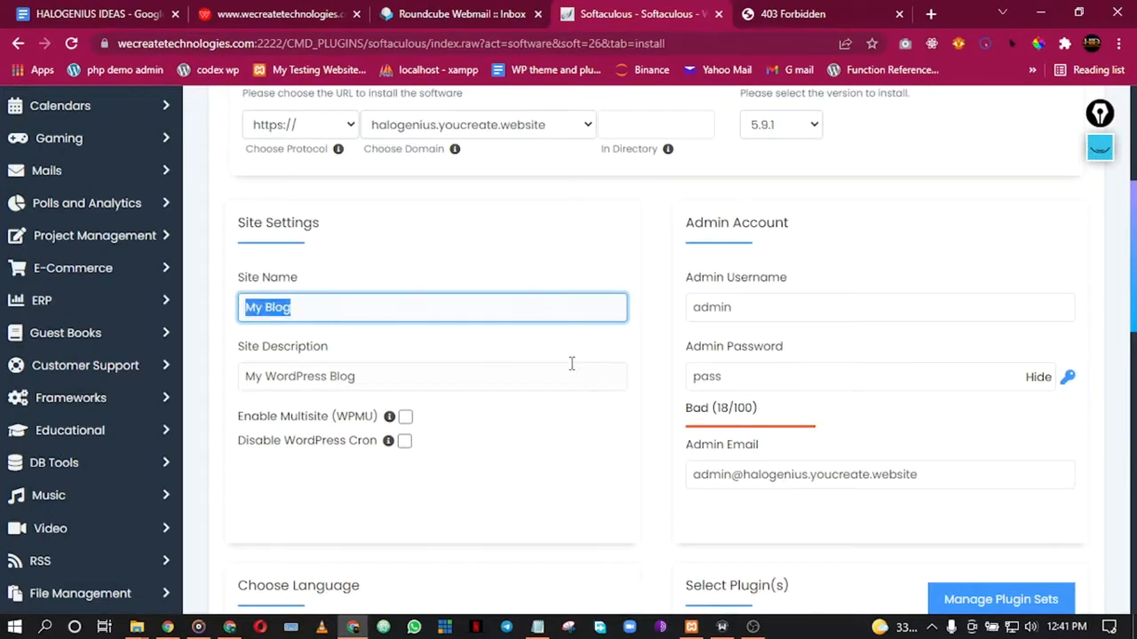
left_click(498, 281)
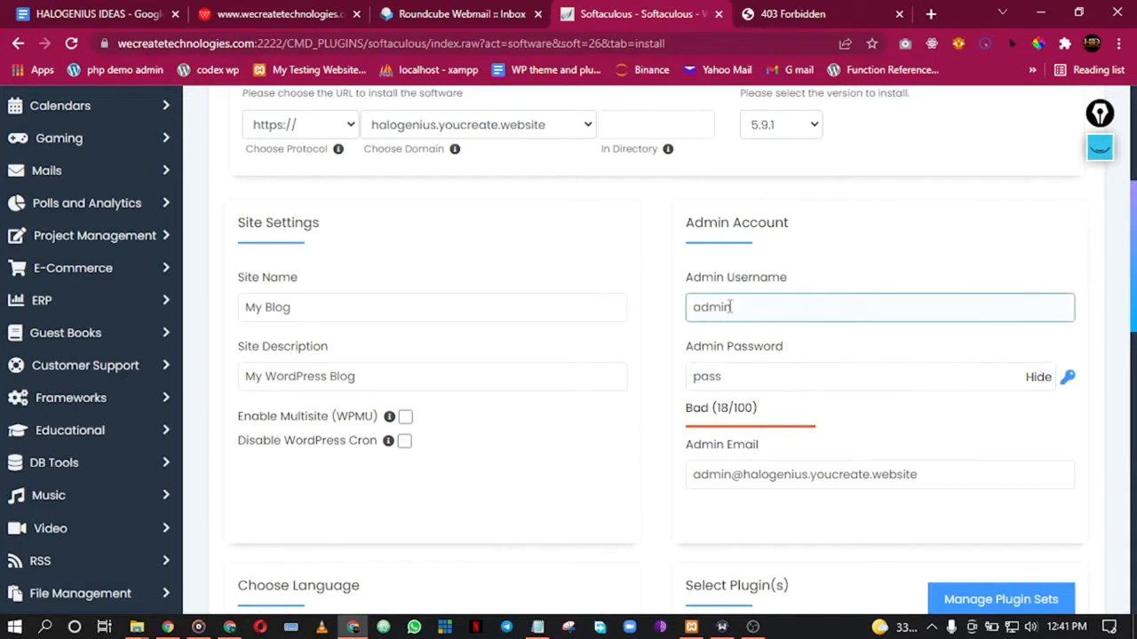
Step: Generate a strong random admin password rated Strong (65/100)
scroll(730, 307, "down", 1)
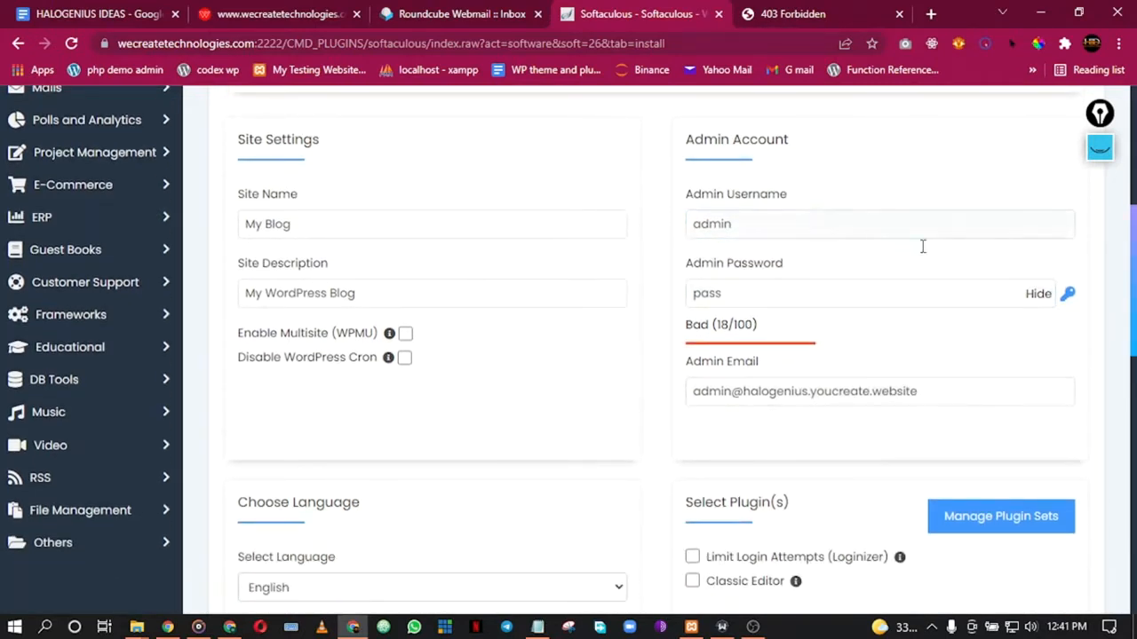
left_click(1067, 294)
left_click(781, 297)
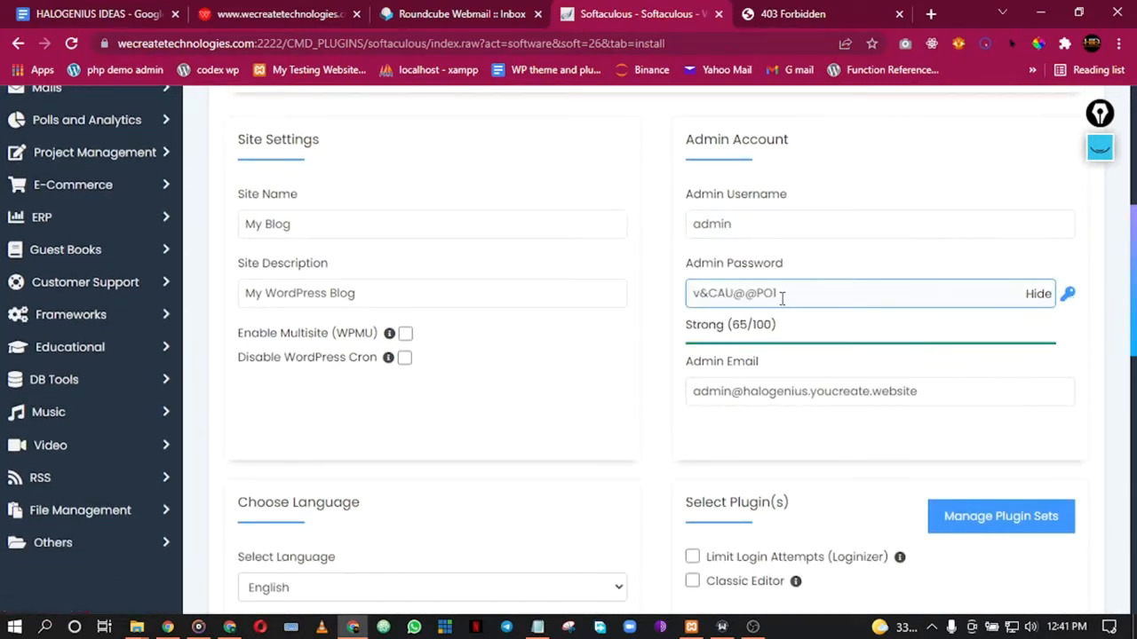
left_click(790, 223)
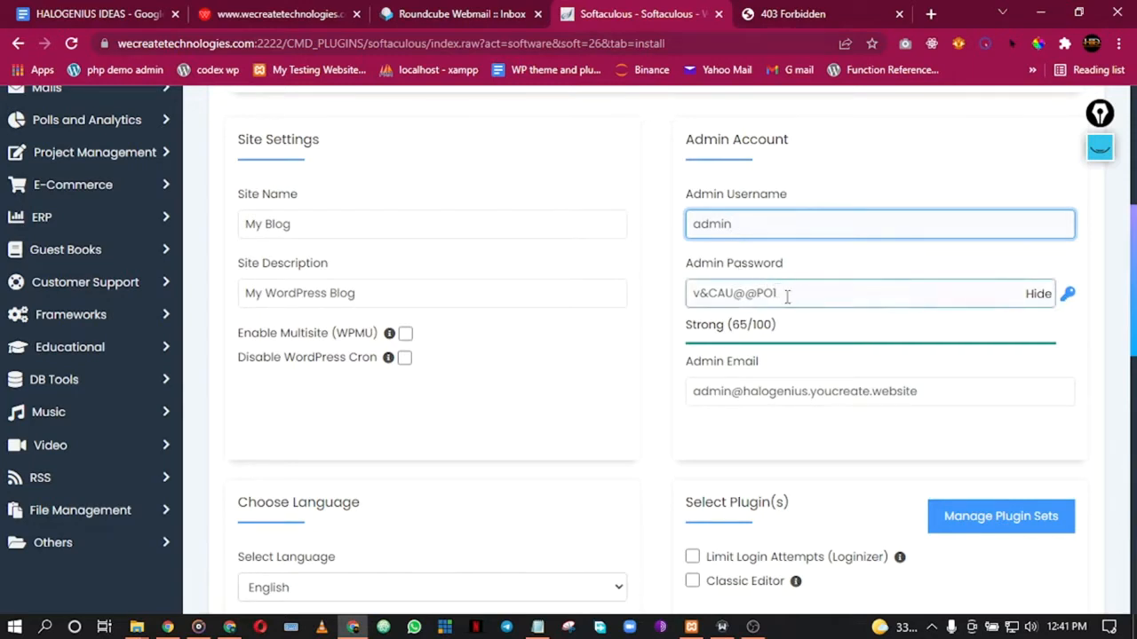
scroll(649, 371, "down", 1)
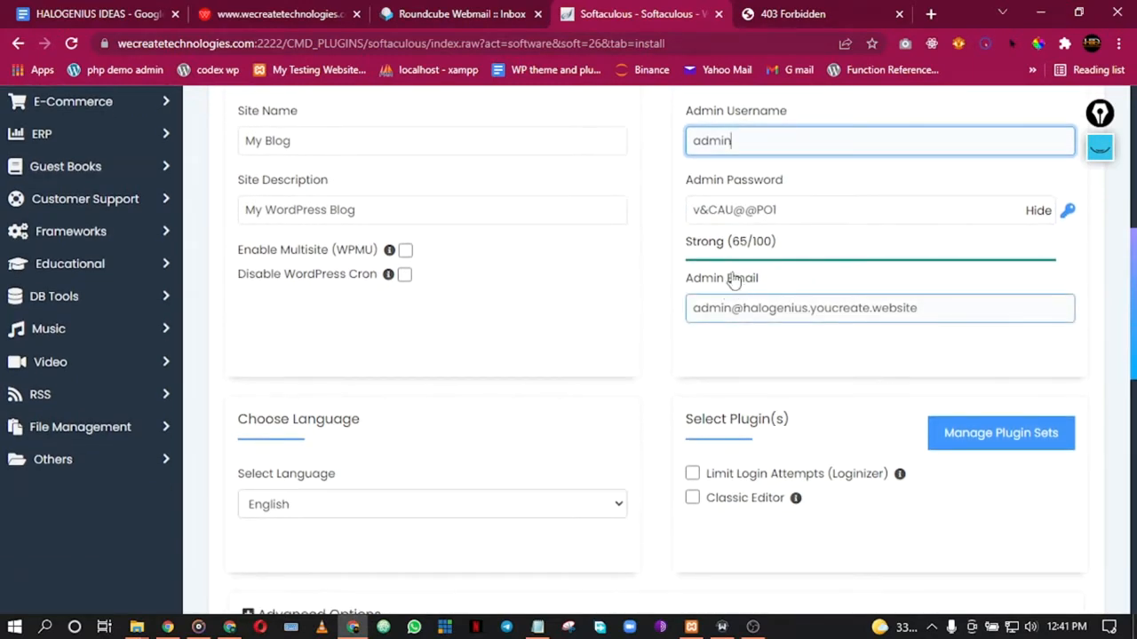
left_click(436, 11)
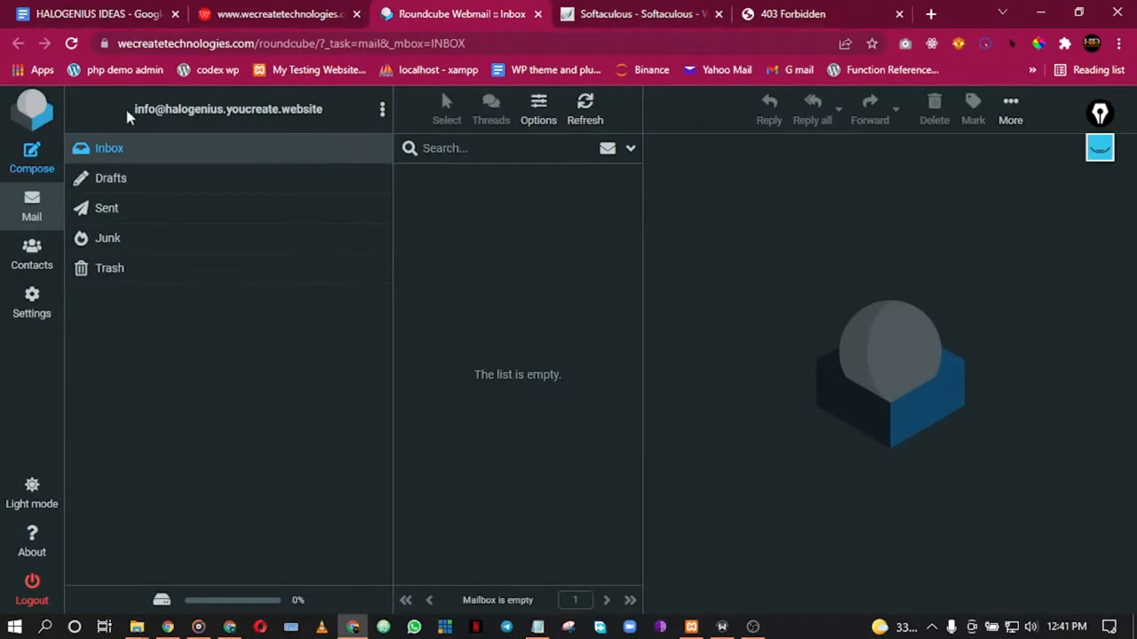
Step: Copy the Roundcube mailbox address and paste it in as the WordPress admin email
left_click_drag(125, 107, 327, 119)
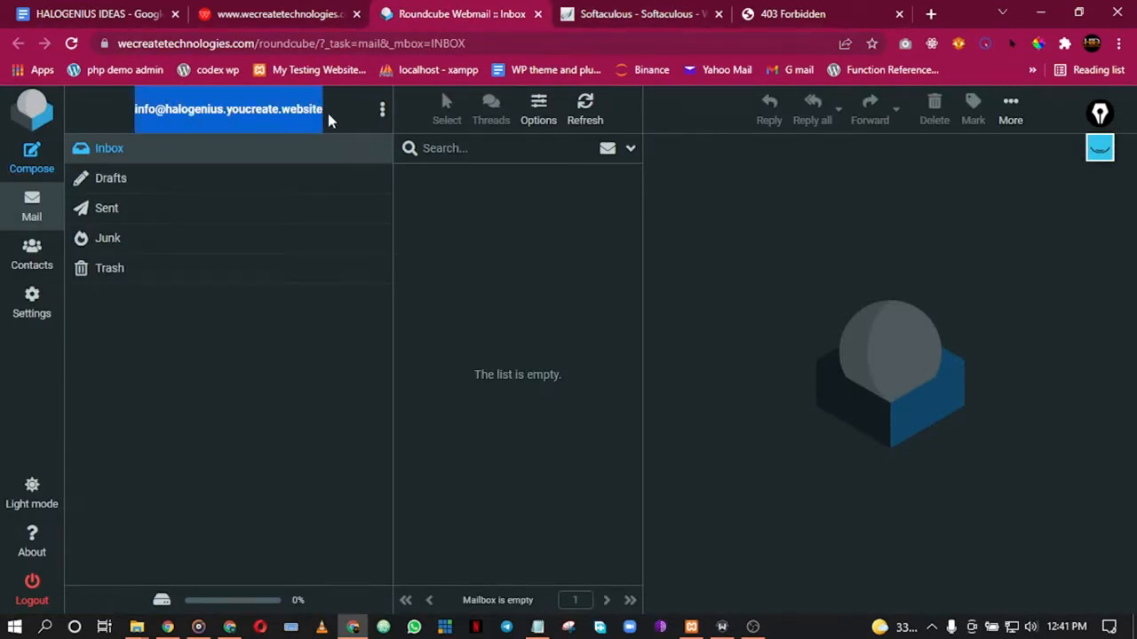
right_click(277, 127)
left_click(302, 136)
left_click(308, 11)
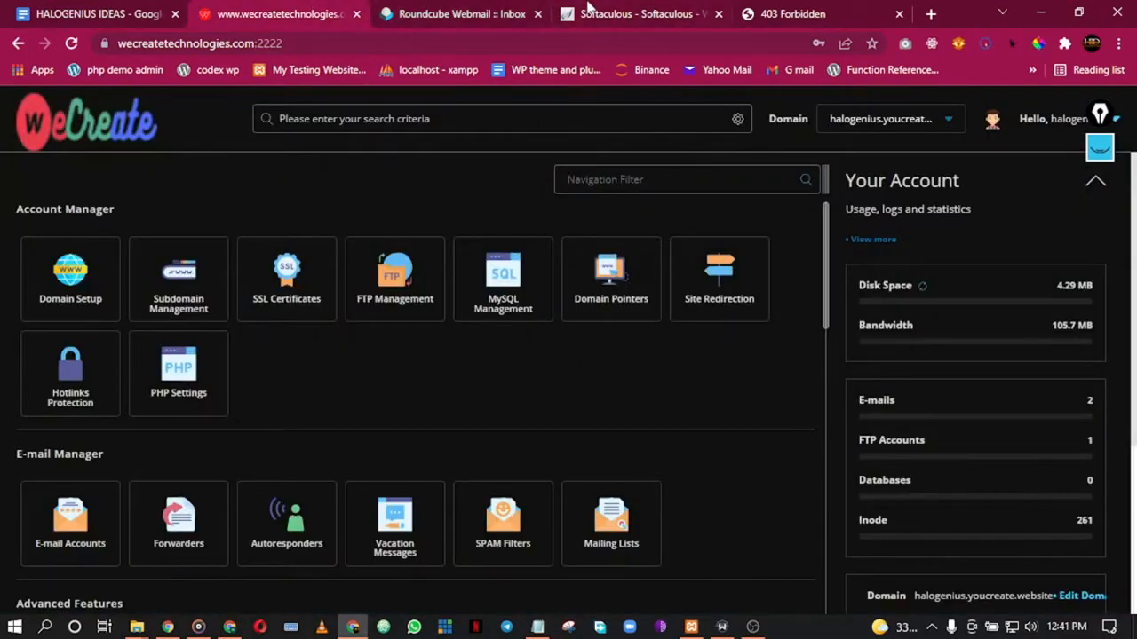
left_click(587, 10)
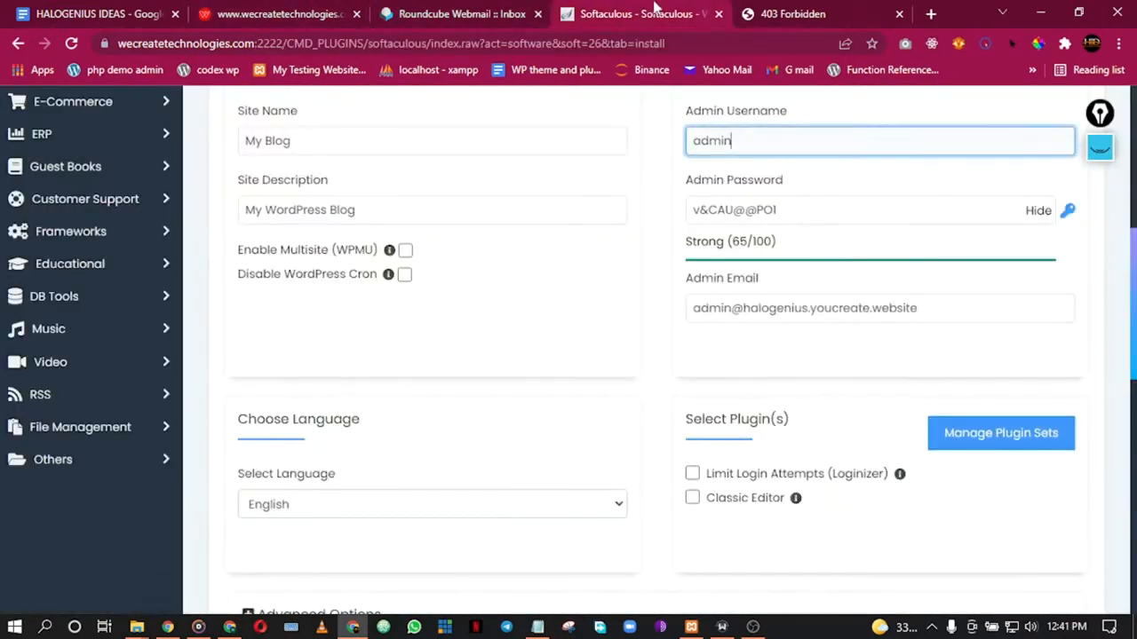
triple_click(742, 311)
right_click(746, 309)
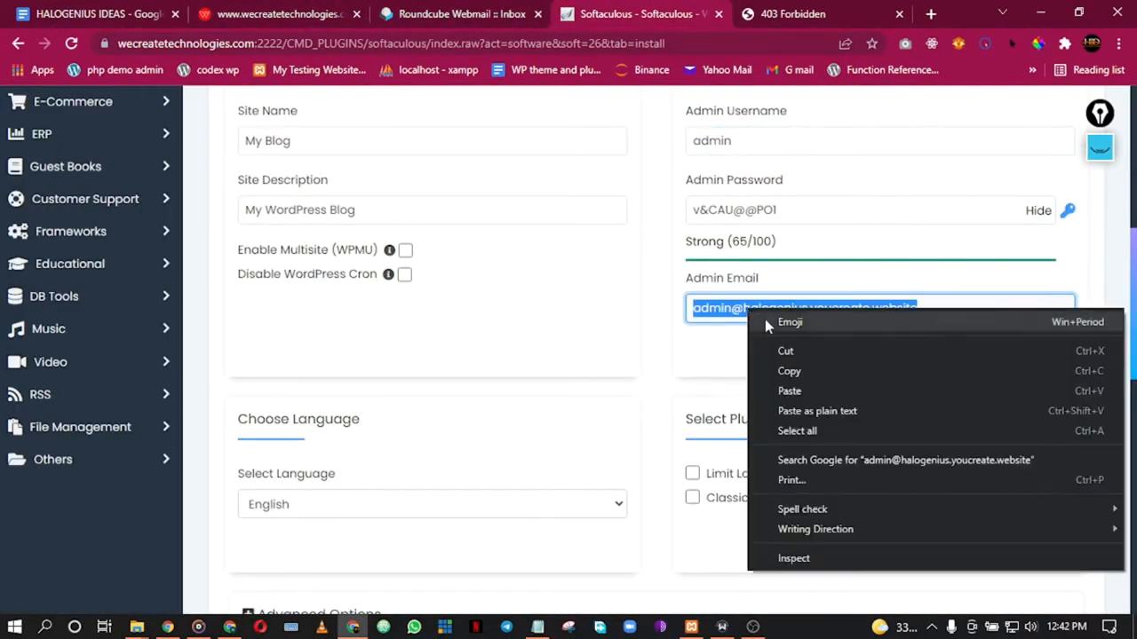
left_click(789, 391)
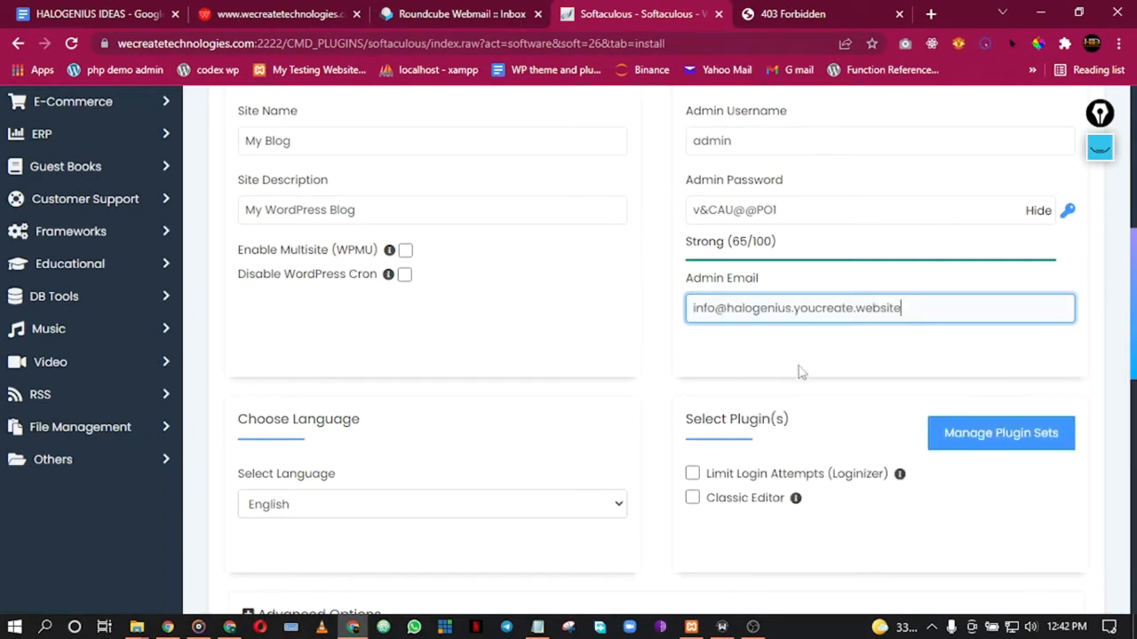
left_click(873, 346)
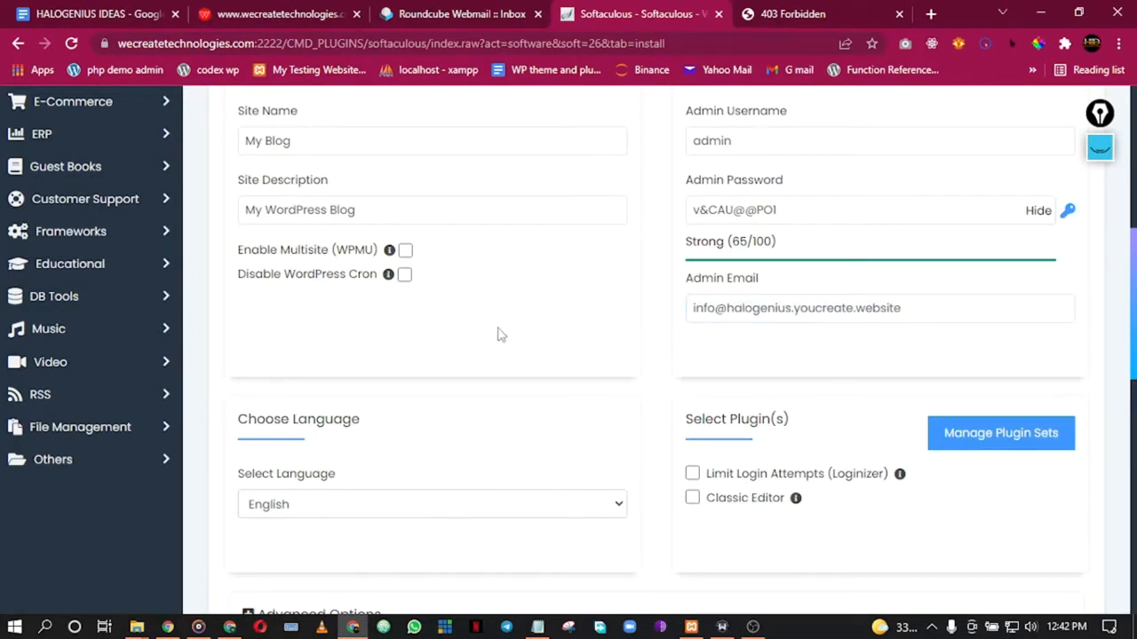
Step: Paste the same mailbox address into the field for emailing installation details
scroll(631, 381, "down", 1)
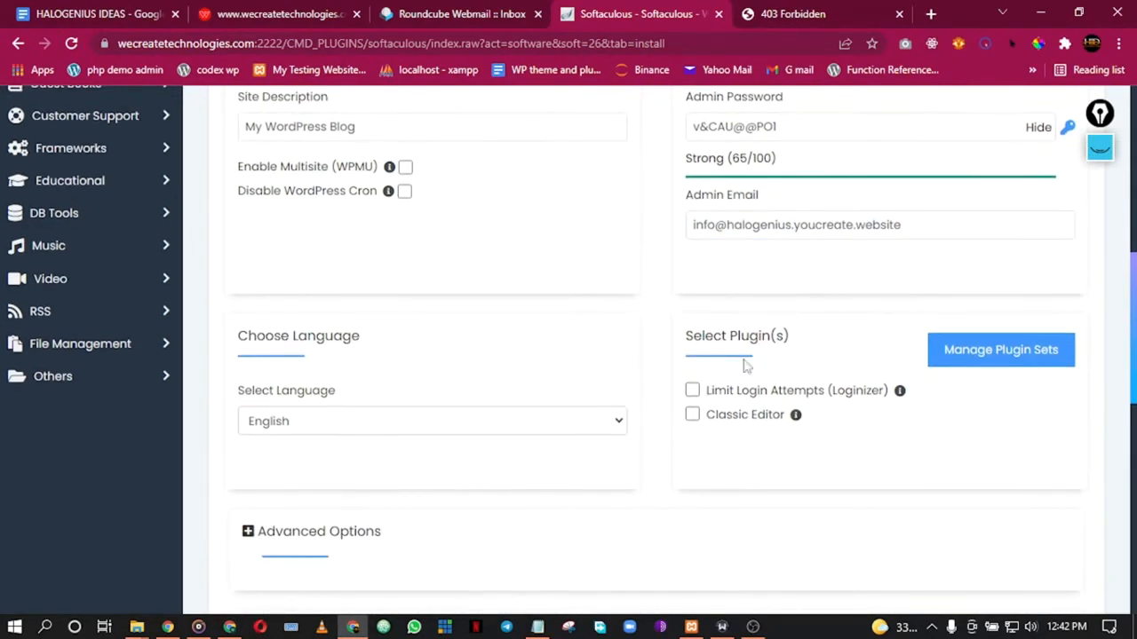
scroll(436, 370, "down", 2)
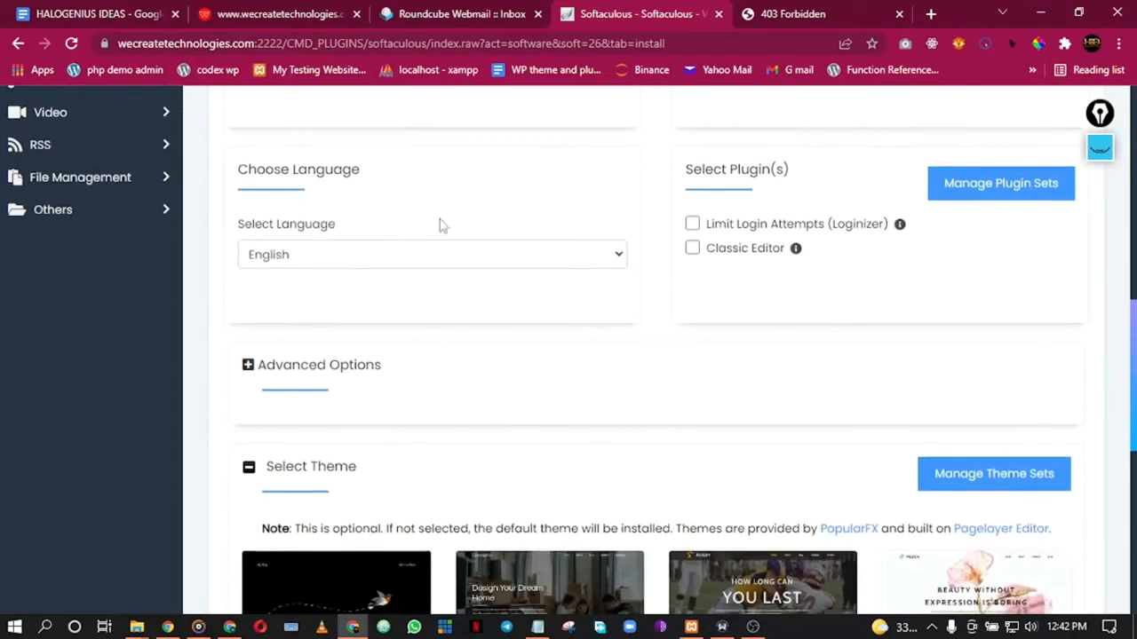
scroll(551, 347, "down", 2)
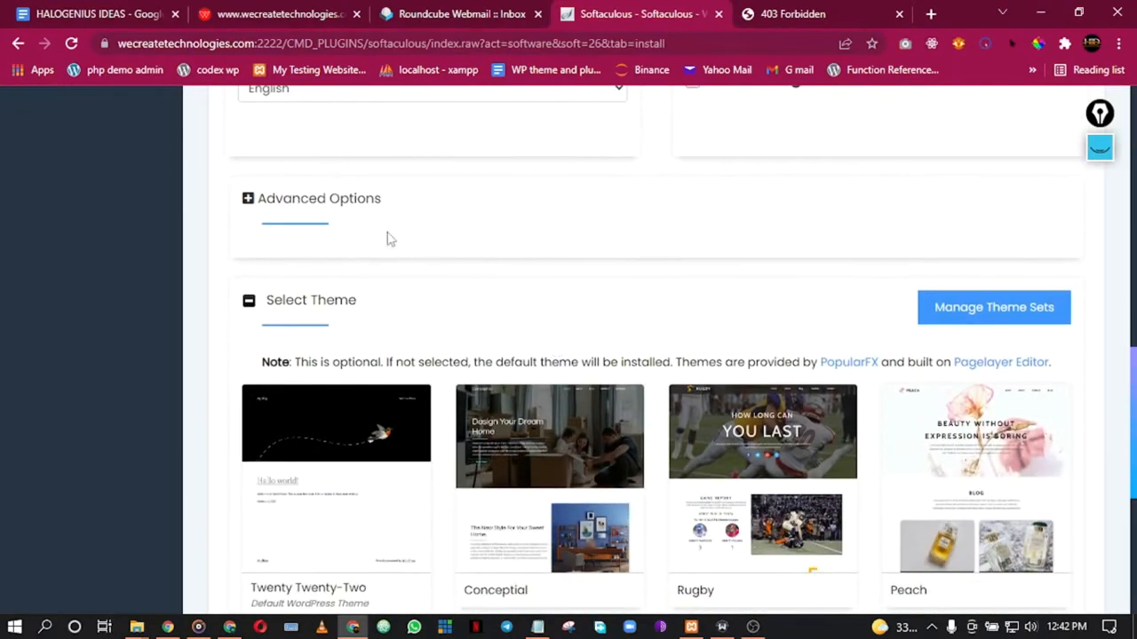
scroll(533, 266, "down", 1)
scroll(415, 270, "down", 1)
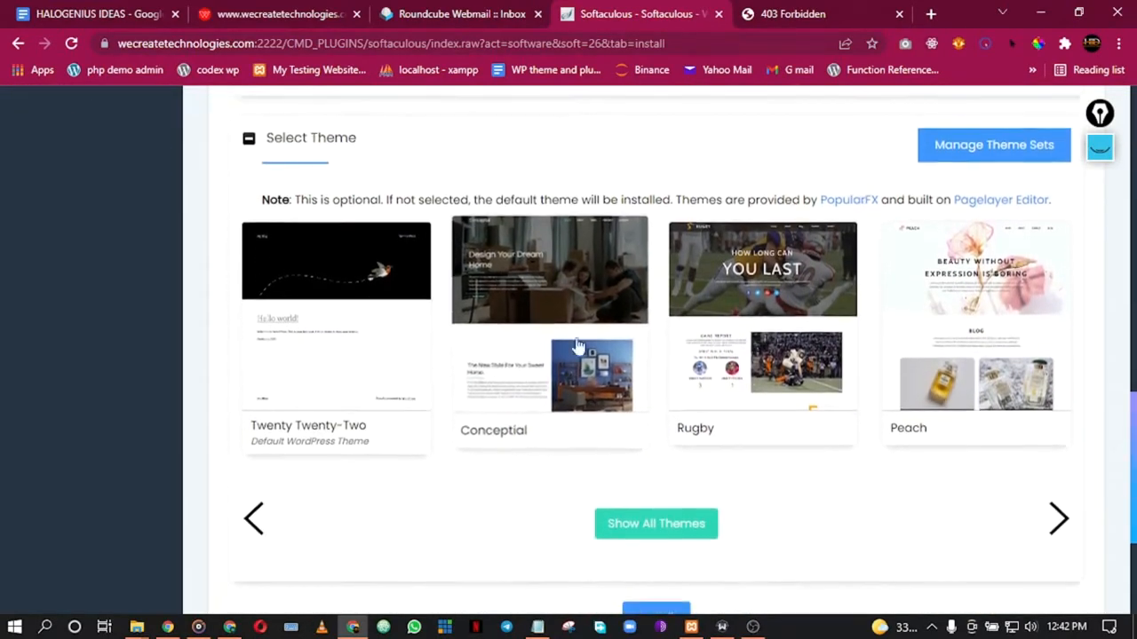
scroll(667, 347, "down", 3)
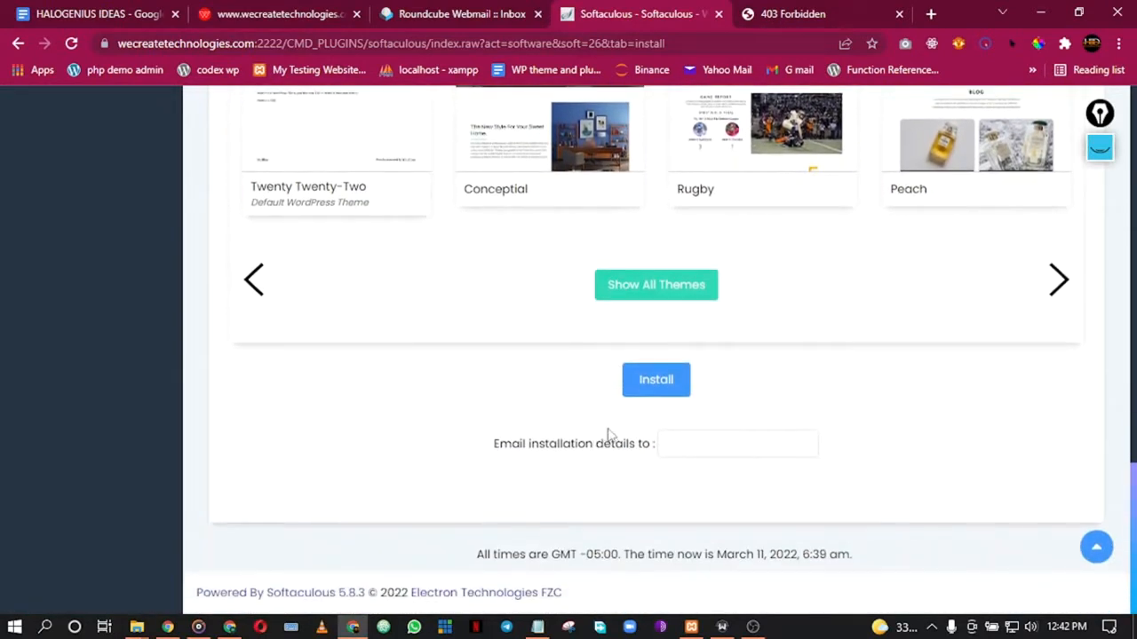
left_click(686, 447)
right_click(691, 448)
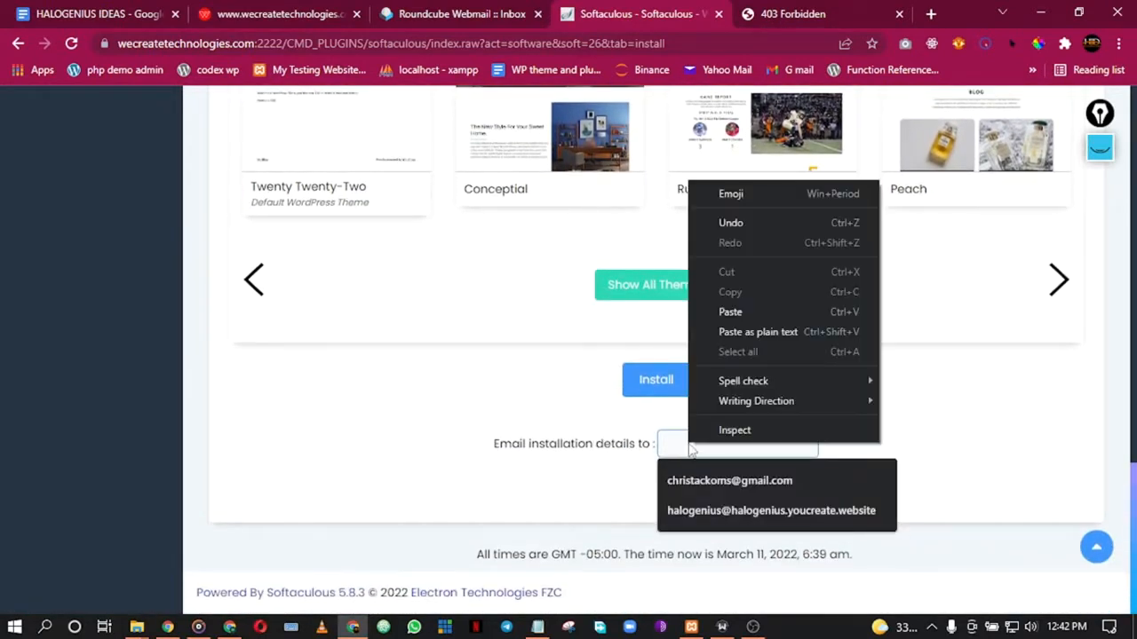
left_click(754, 310)
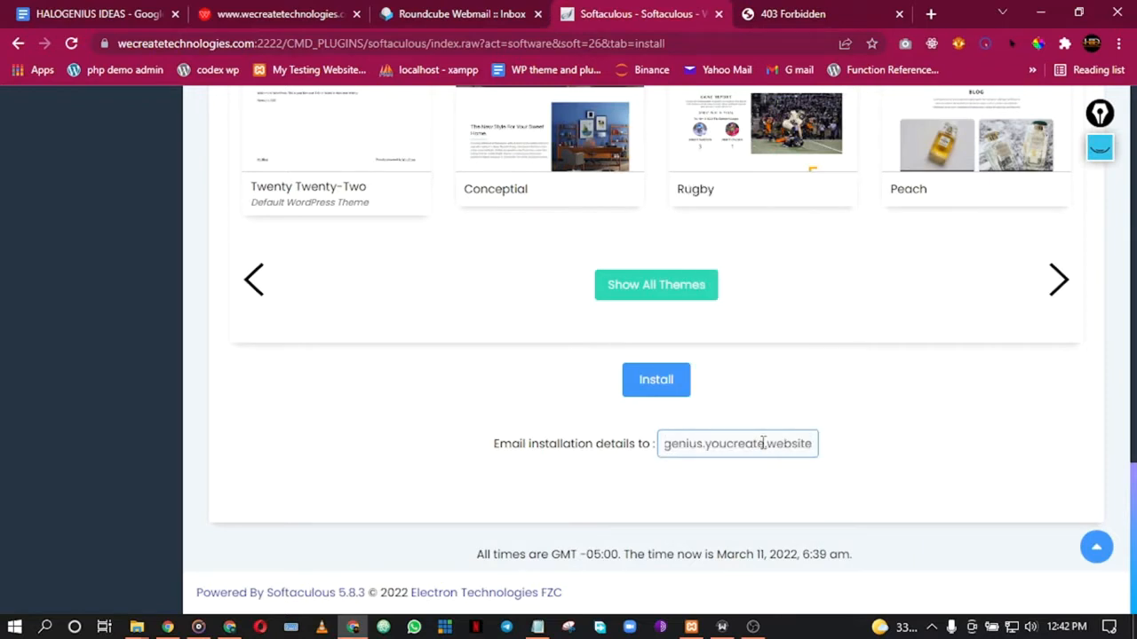
key("Home")
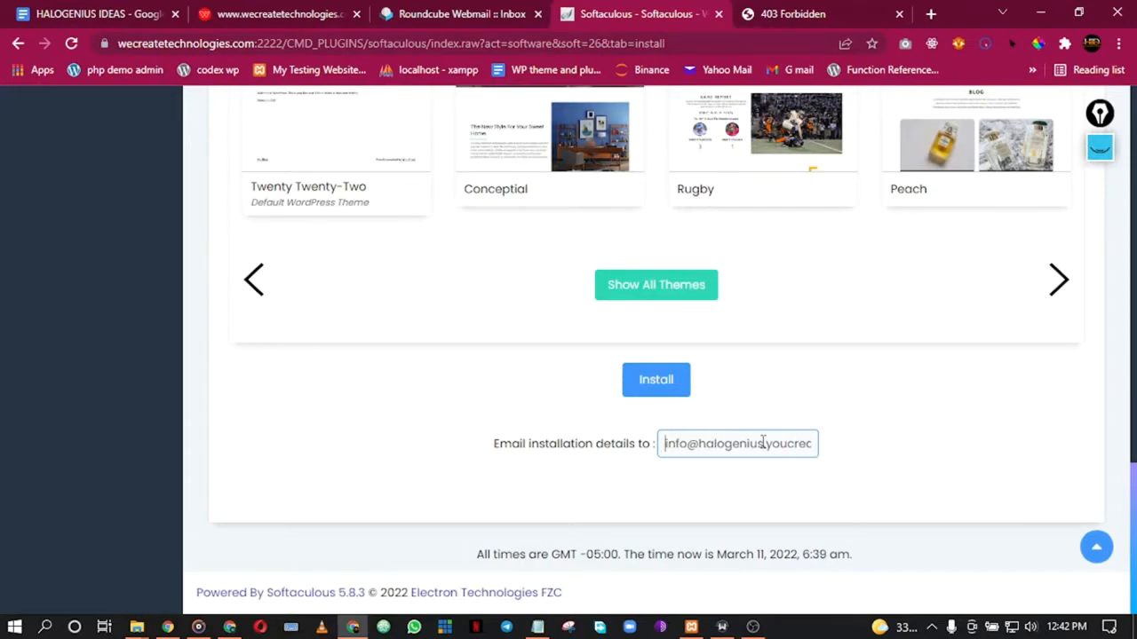
Step: Scroll through the completed install form down to the Install button
scroll(850, 386, "up", 15)
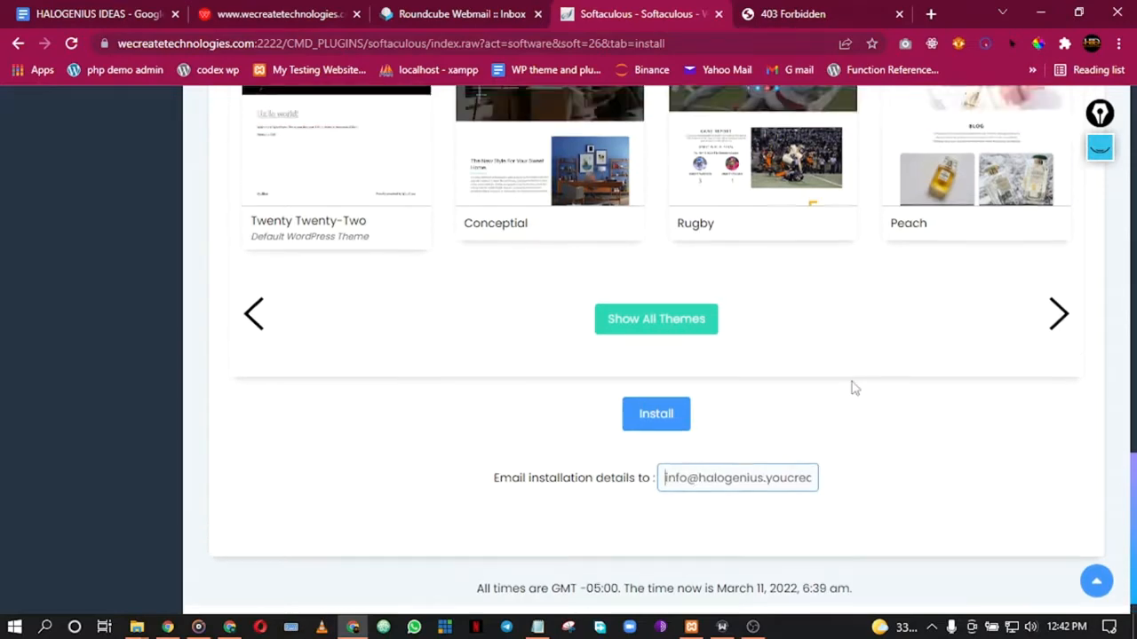
scroll(551, 368, "down", 5)
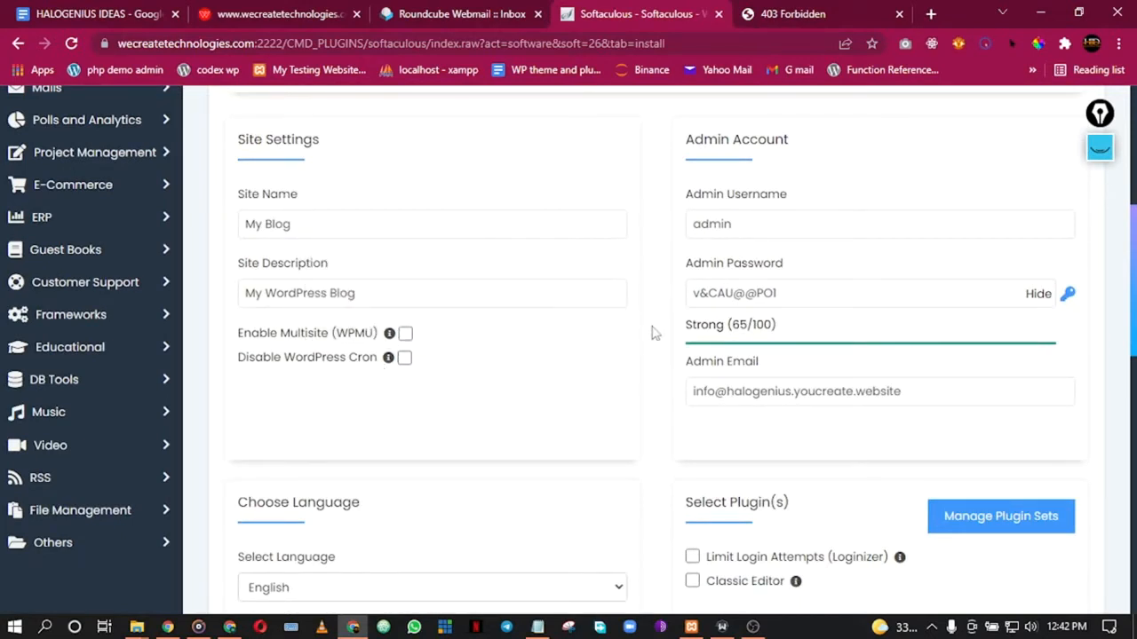
scroll(777, 377, "up", 2)
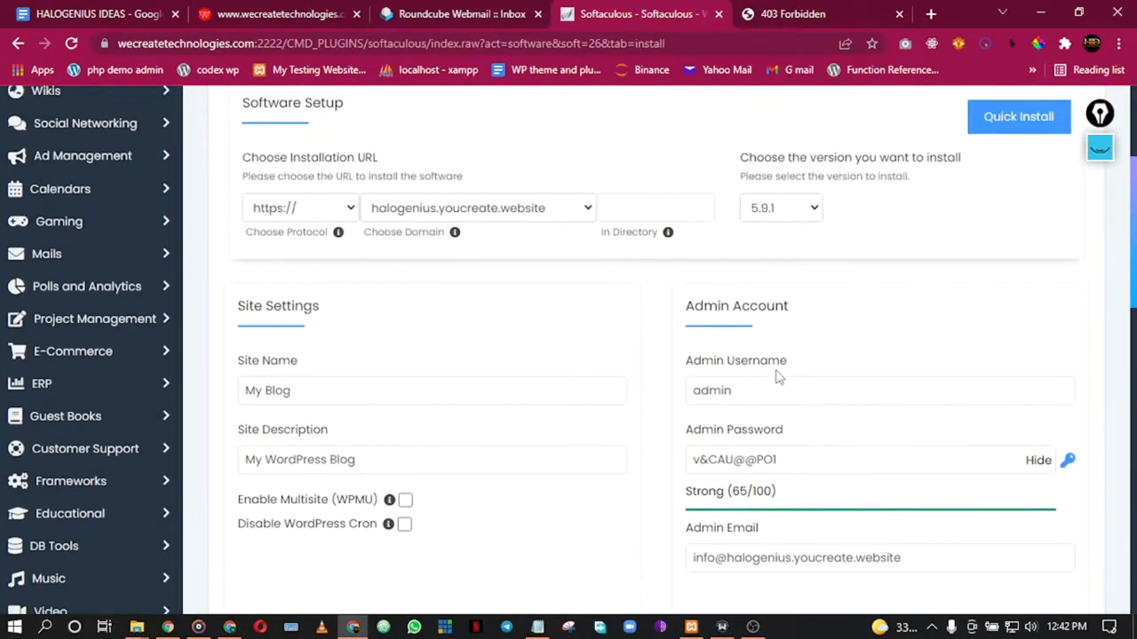
left_click(753, 628)
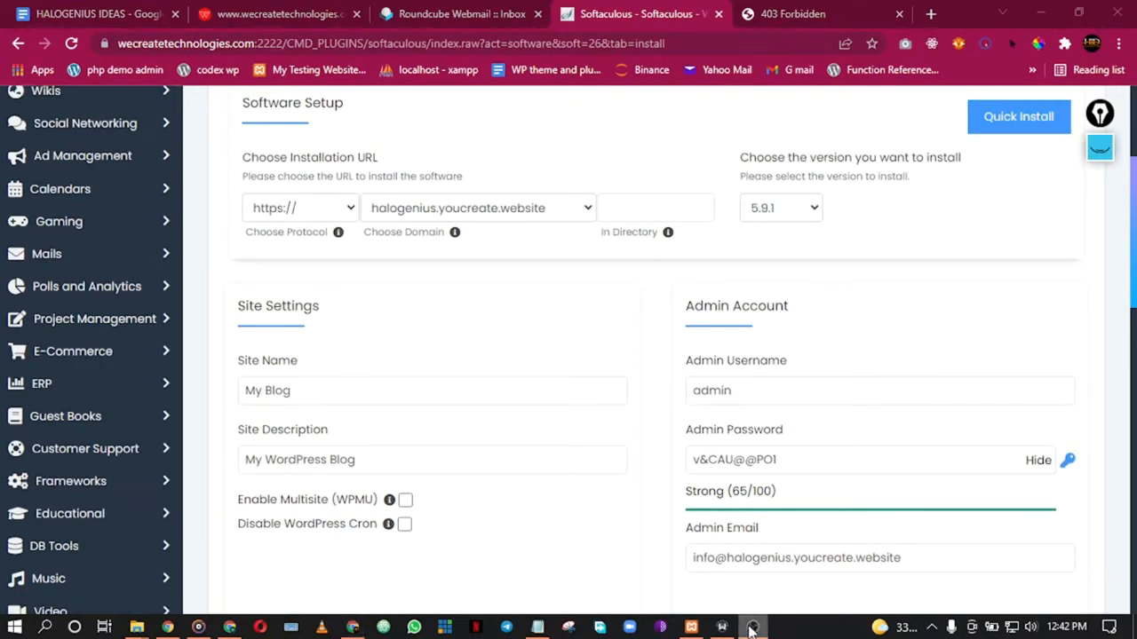
left_click(353, 627)
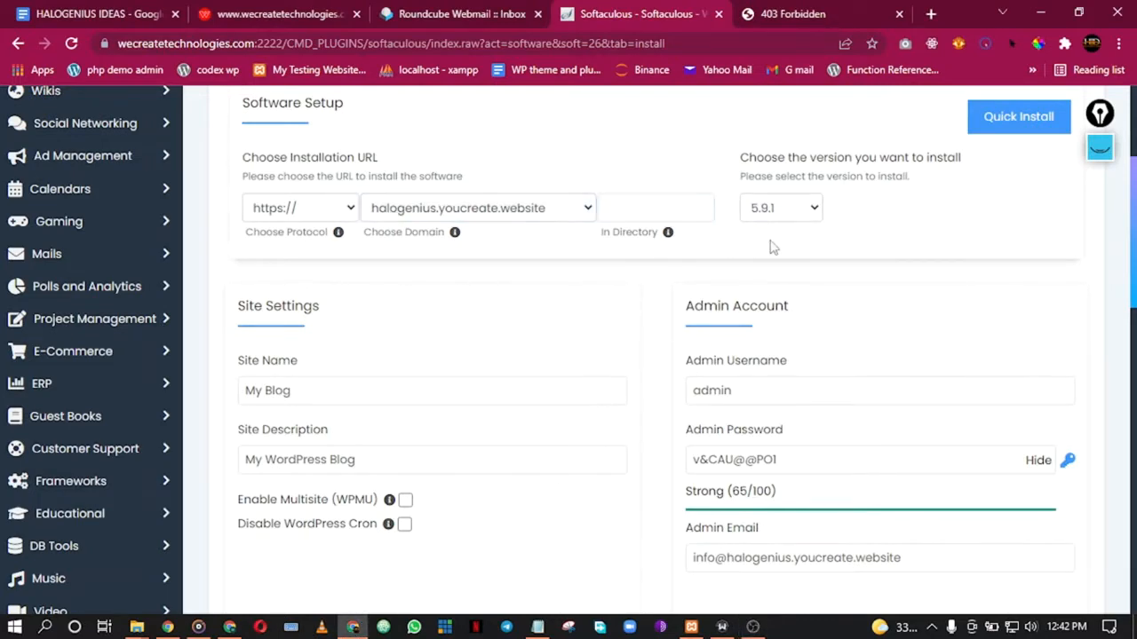
scroll(844, 308, "down", 1)
scroll(843, 308, "down", 9)
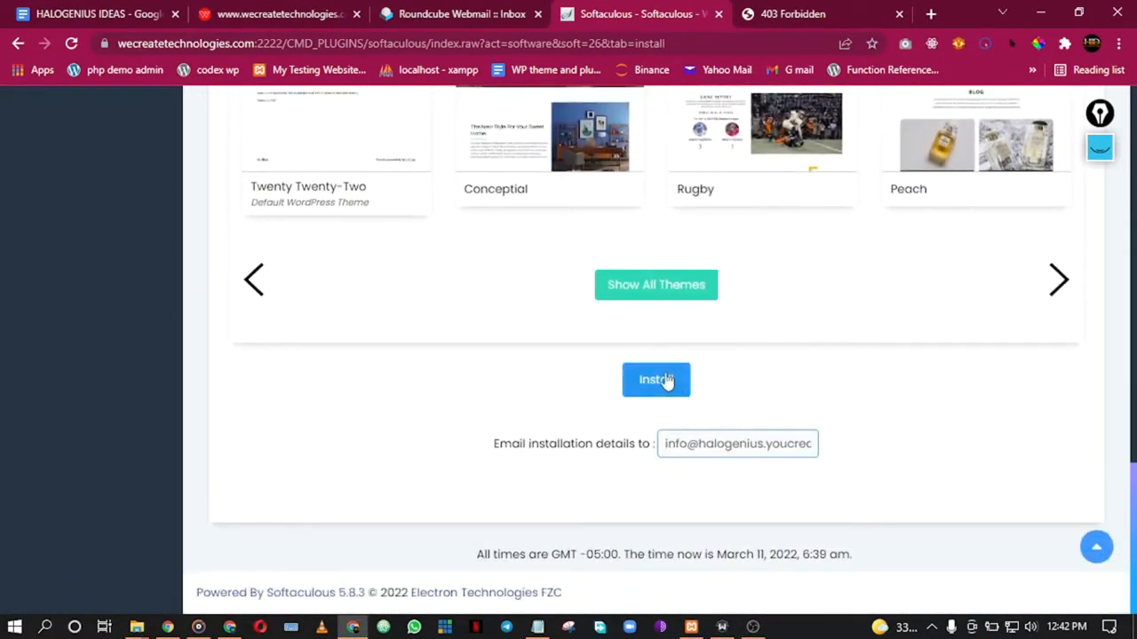
scroll(667, 381, "up", 5)
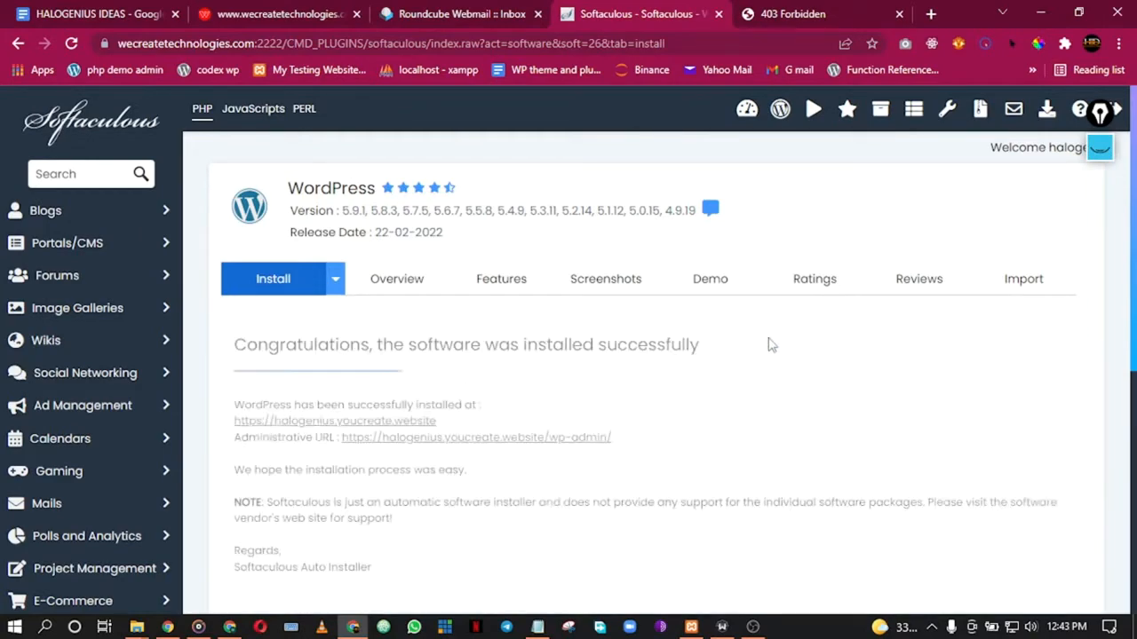
Step: Confirm WordPress installed successfully and open the new site's URL in a new tab
scroll(711, 373, "down", 2)
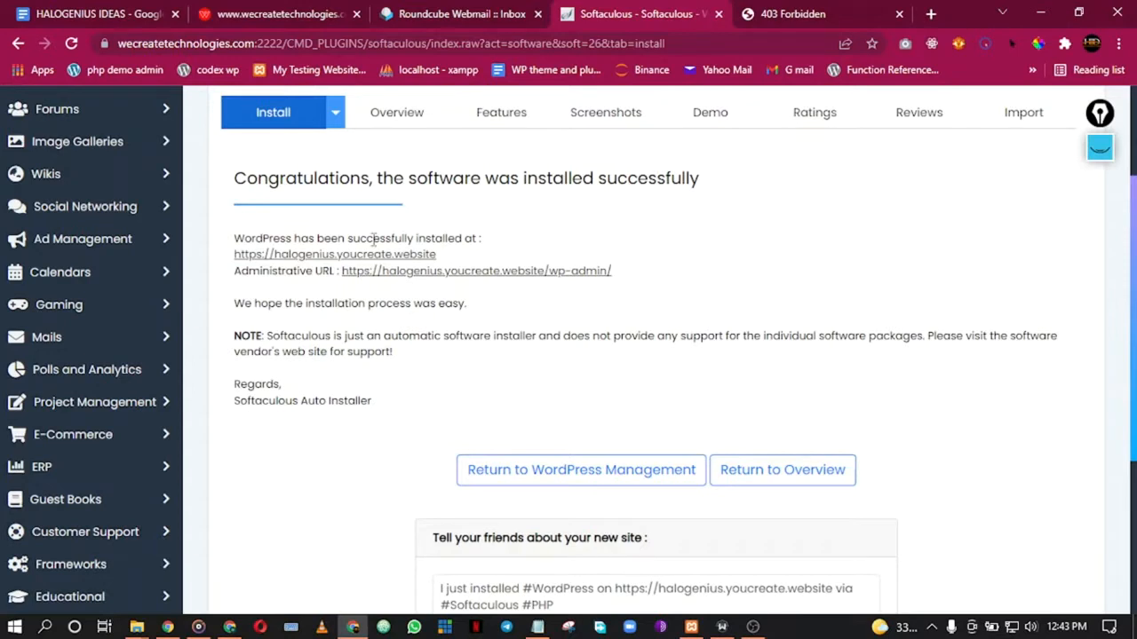
left_click_drag(324, 240, 462, 239)
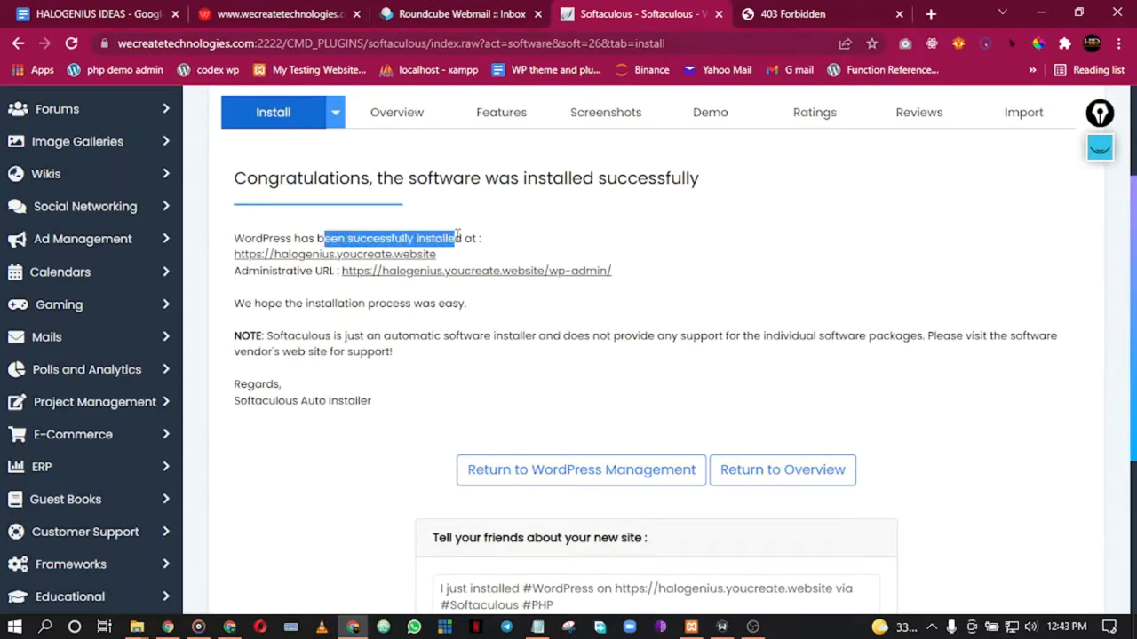
left_click(581, 242)
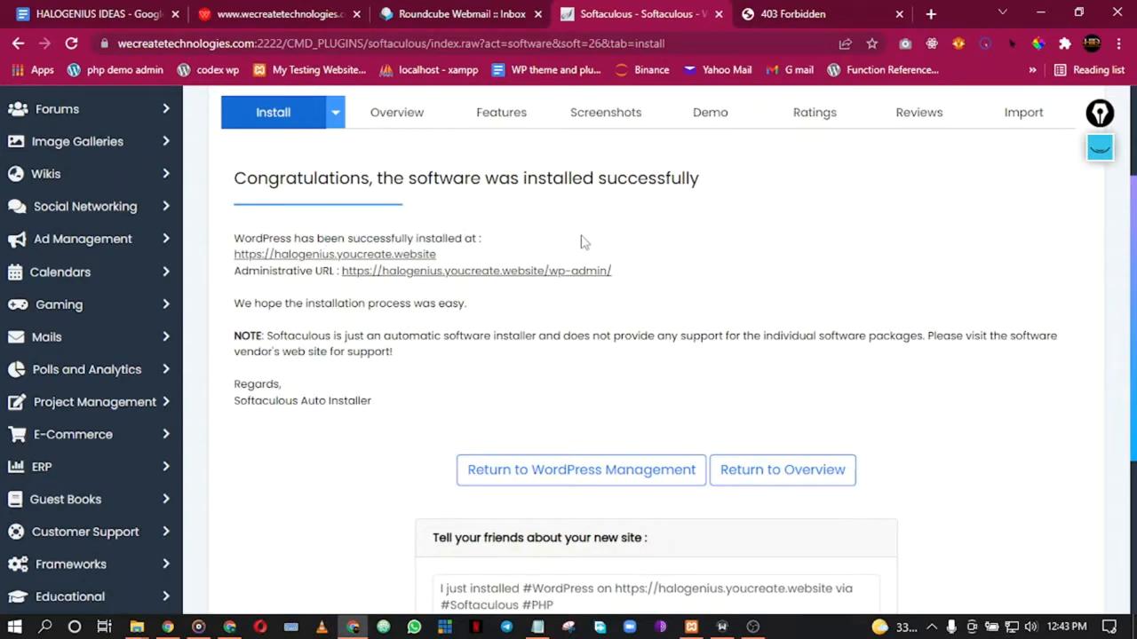
right_click(345, 259)
left_click(417, 268)
Step: Check the live My Blog site and close the 403 Forbidden tab
left_click(726, 9)
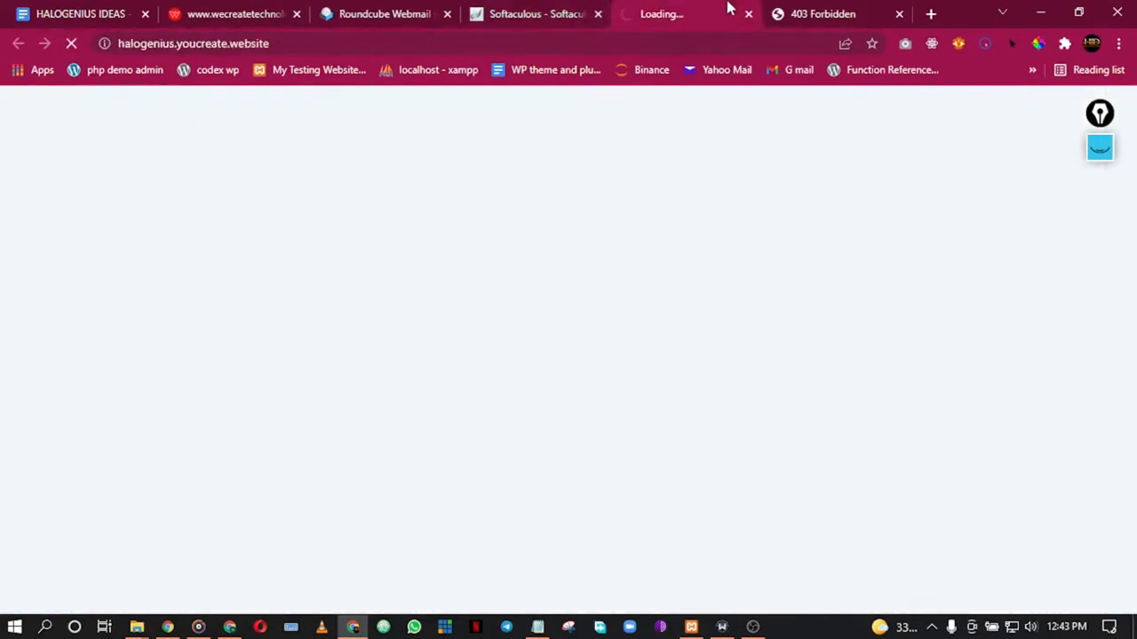
left_click(826, 8)
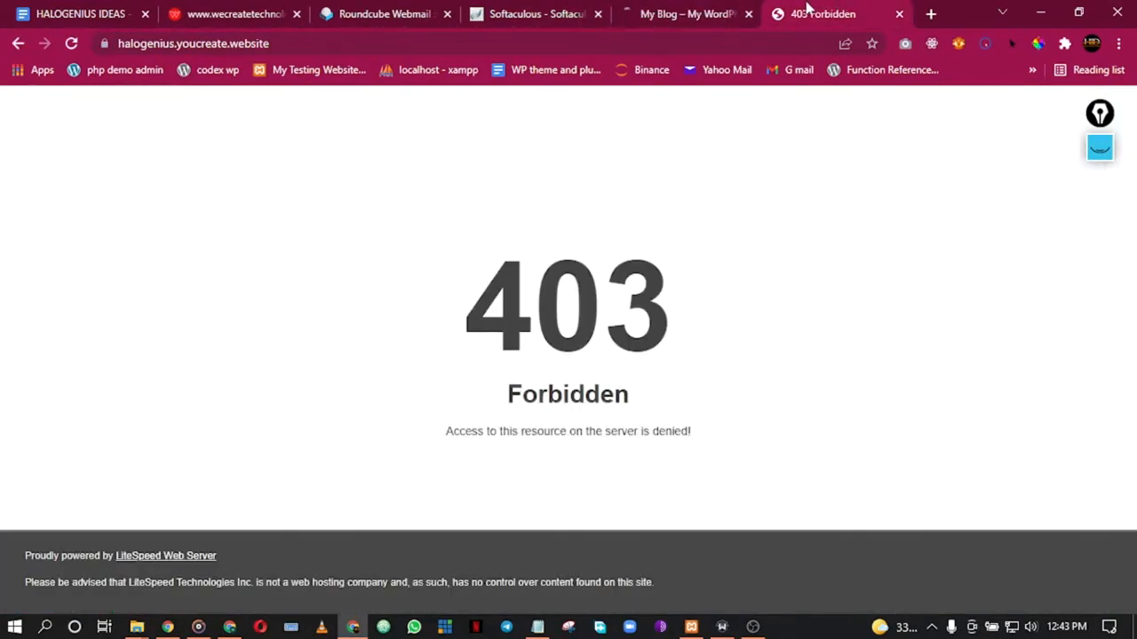
left_click(654, 11)
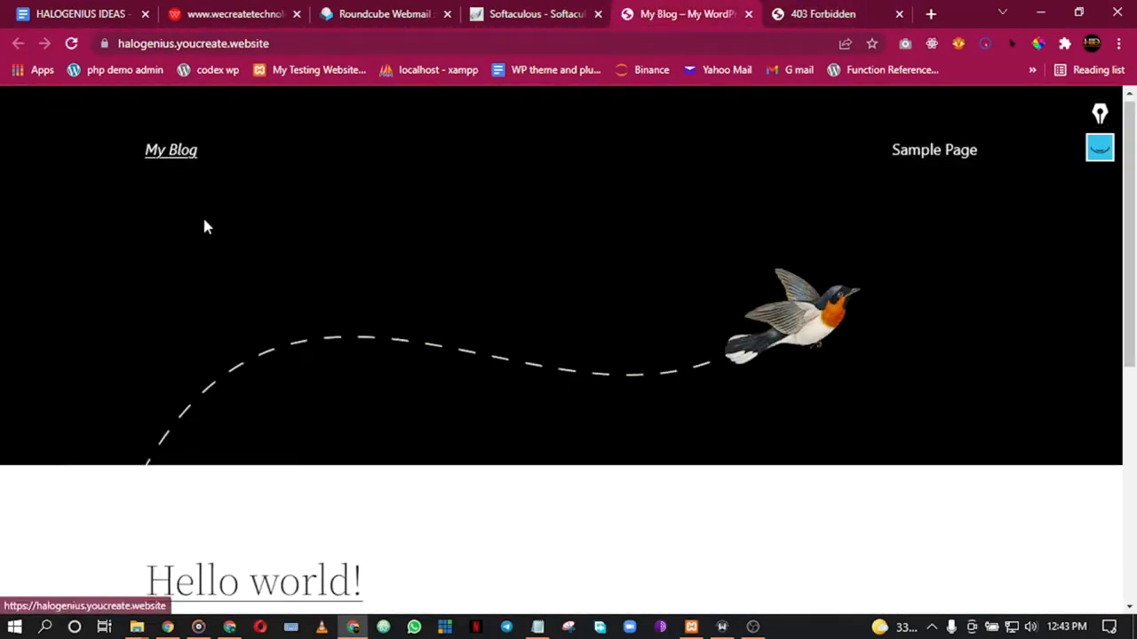
scroll(269, 341, "down", 5)
scroll(284, 336, "up", 5)
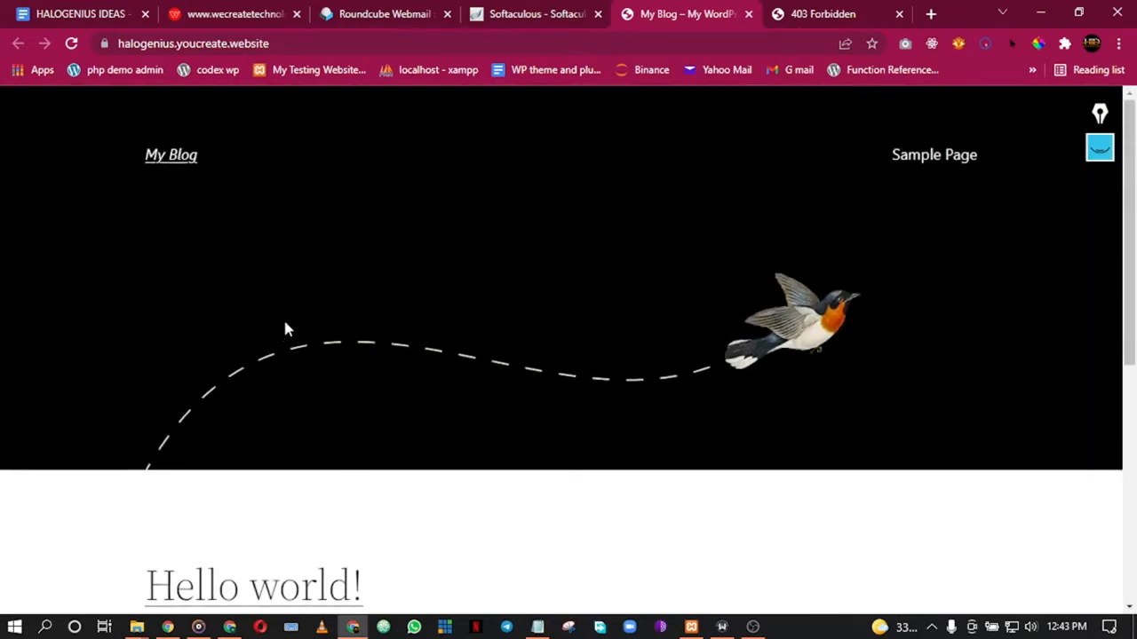
scroll(246, 350, "down", 5)
scroll(303, 356, "up", 5)
scroll(300, 348, "down", 5)
scroll(400, 302, "up", 1)
scroll(475, 276, "up", 5)
left_click(837, 9)
left_click(901, 17)
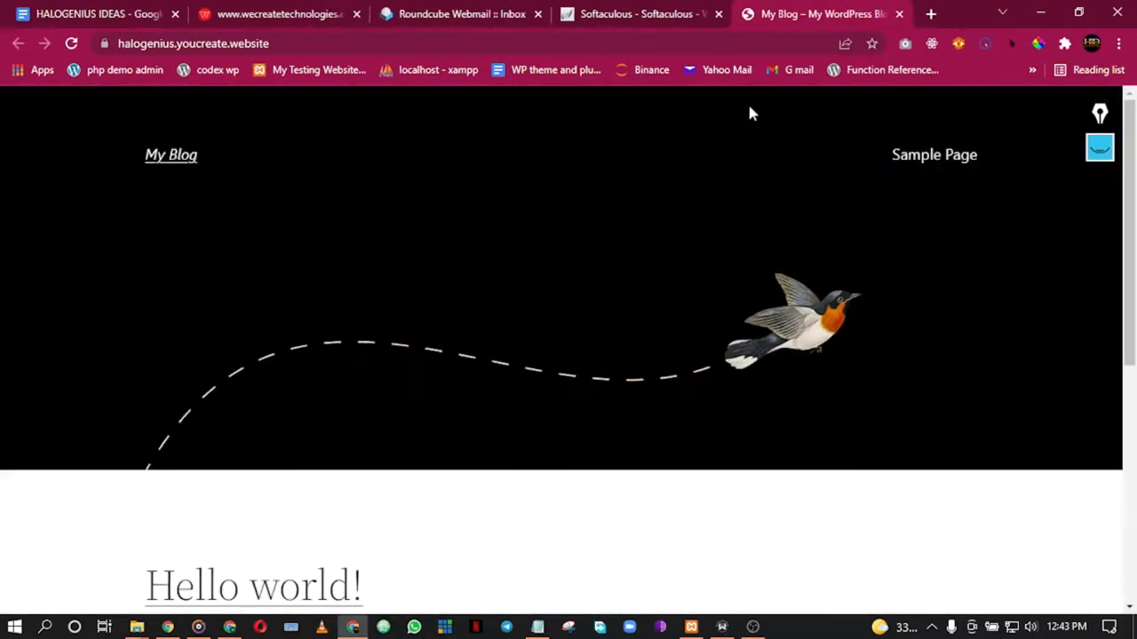
left_click(611, 8)
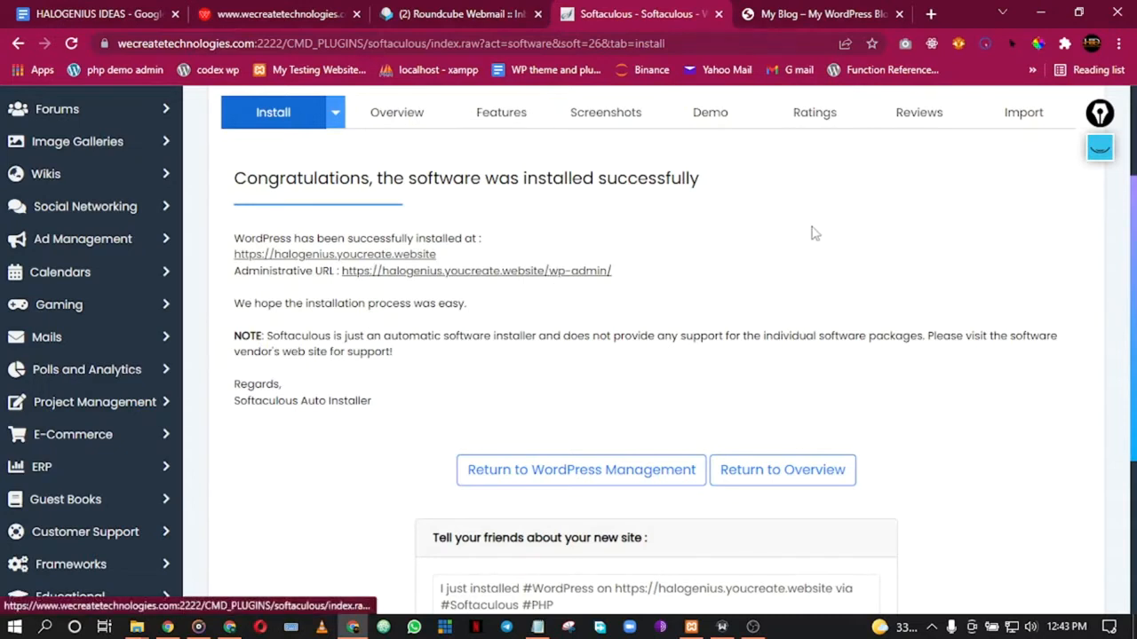
Step: Copy the My Blog site address from the address bar
left_click(777, 15)
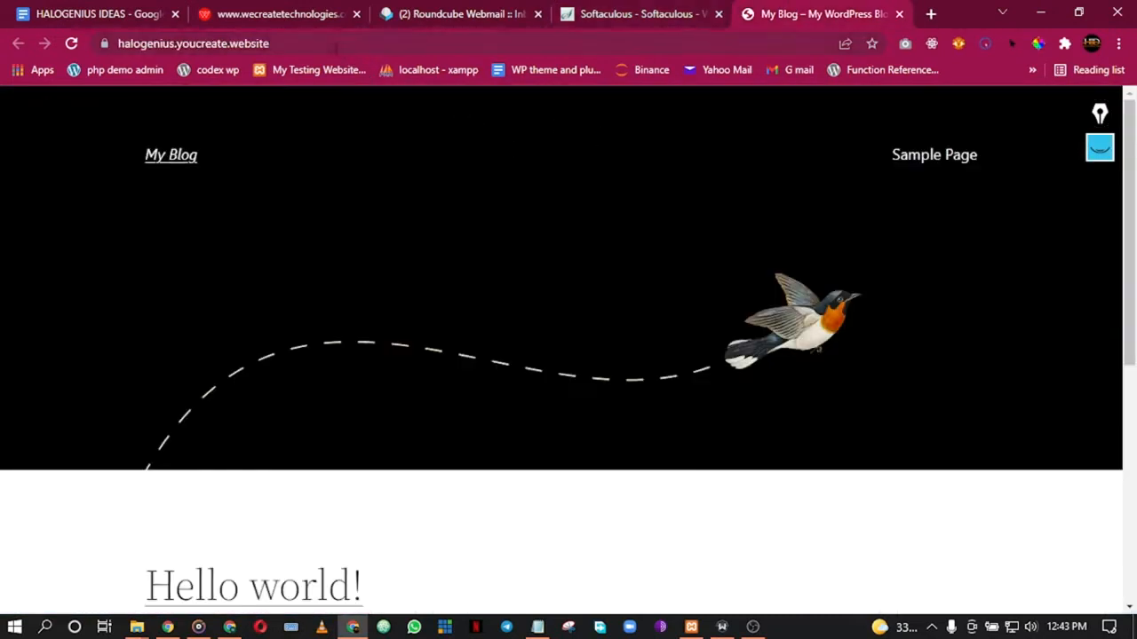
double_click(338, 47)
left_click(338, 47)
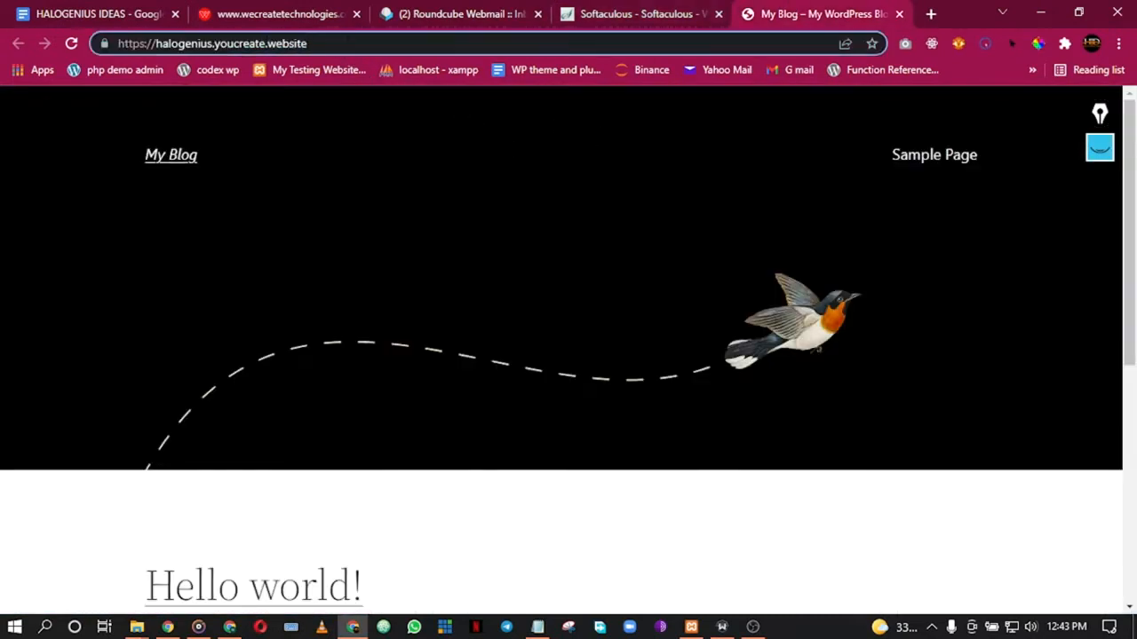
triple_click(346, 43)
key("ctrl+c")
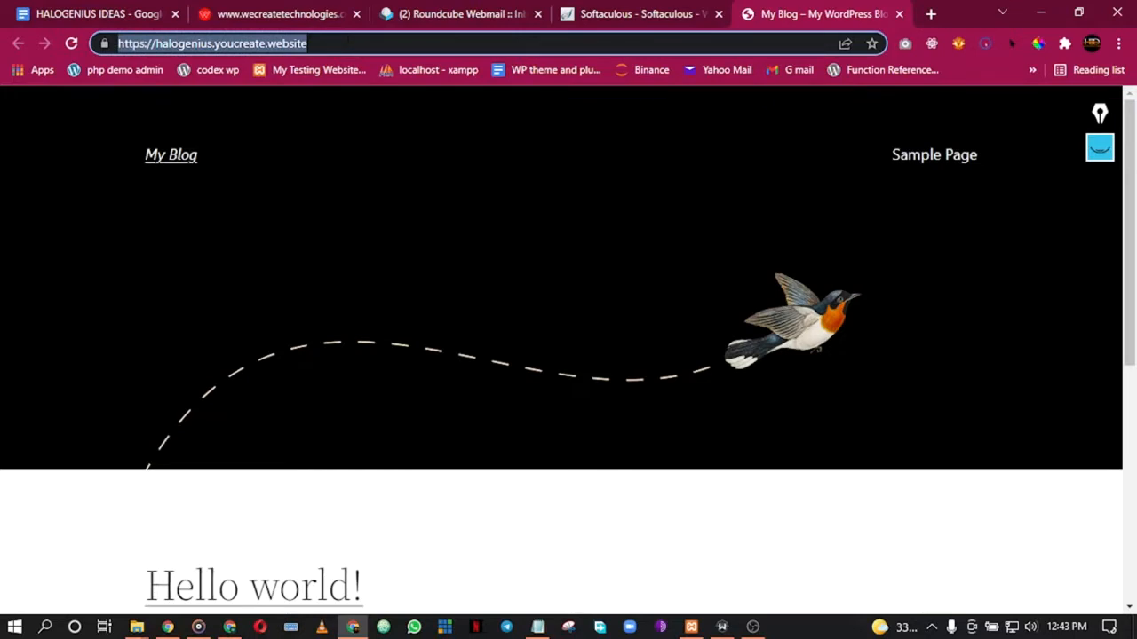
left_click(929, 13)
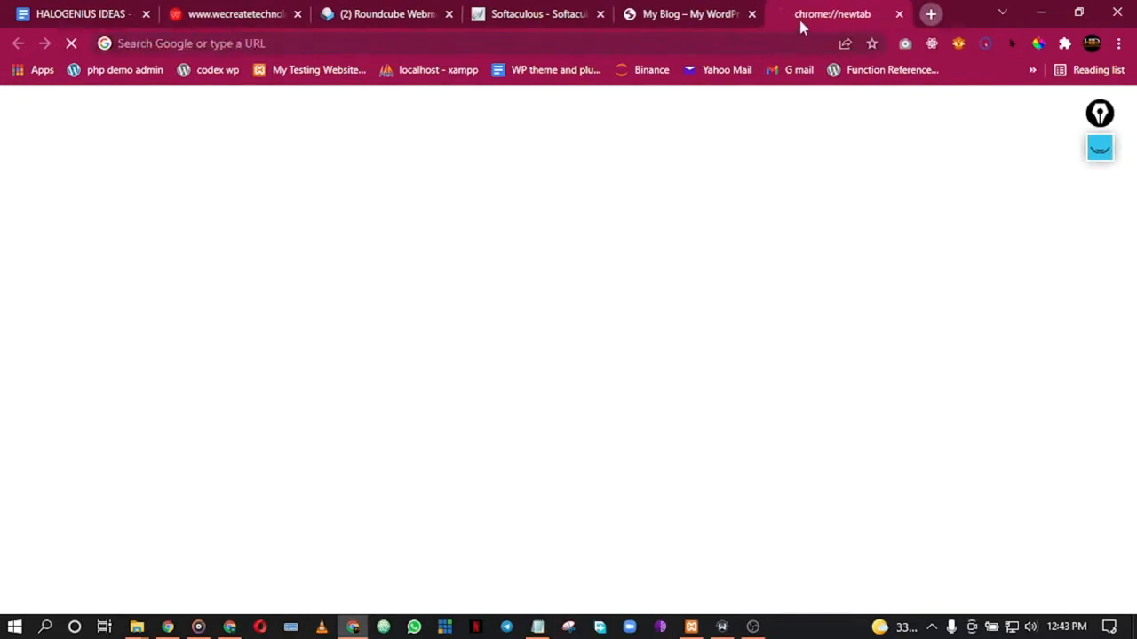
key("ctrl+v")
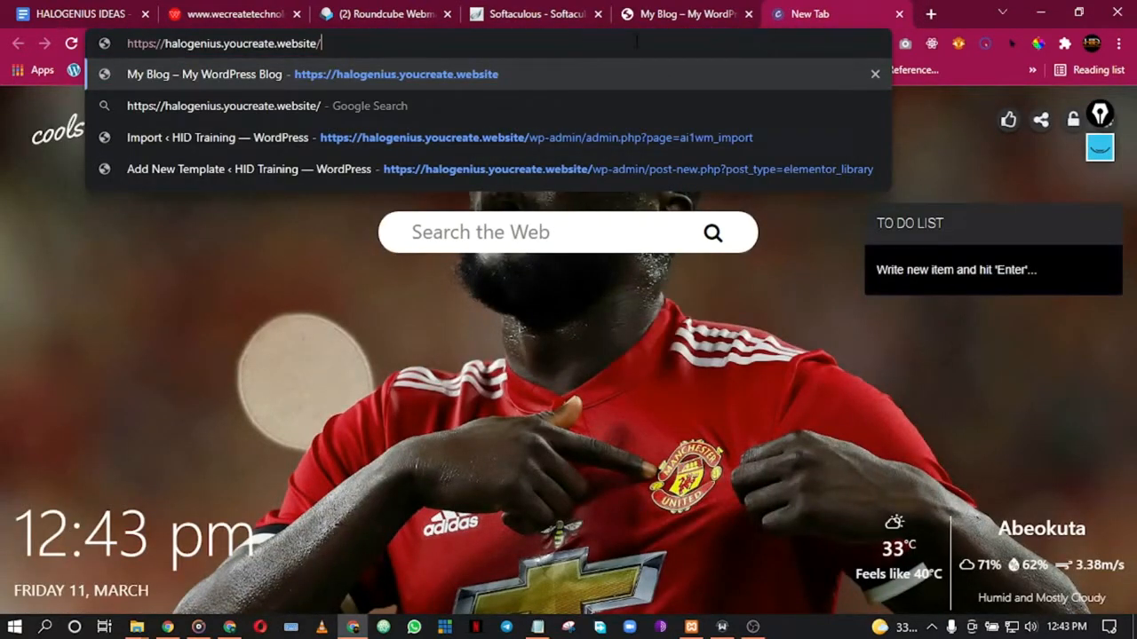
type("wp")
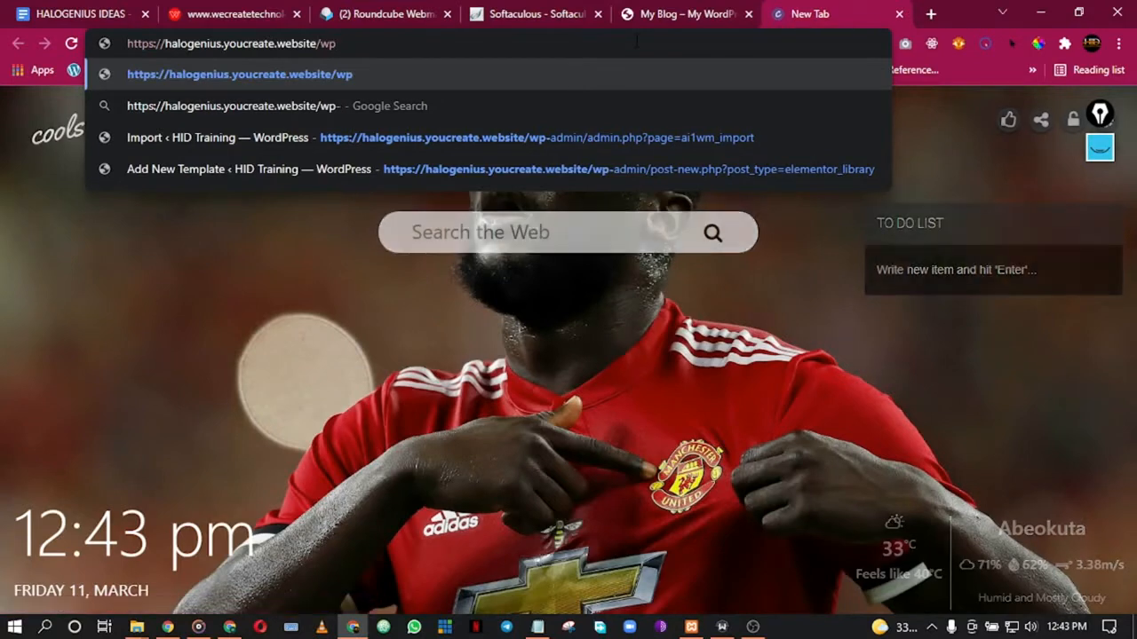
type("-admin")
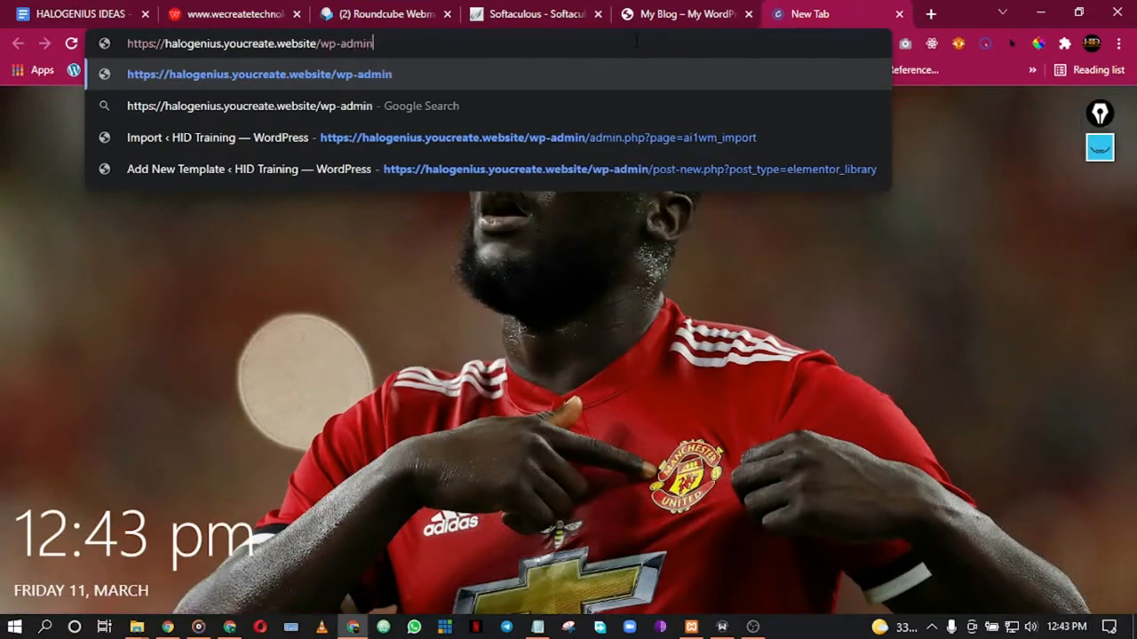
left_click(185, 212)
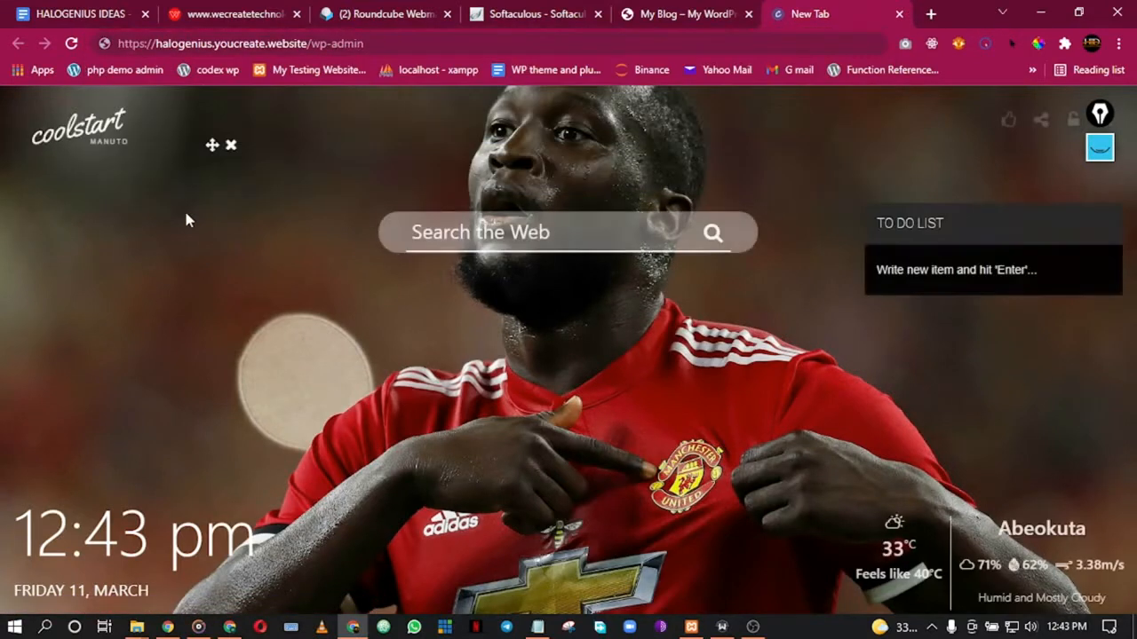
left_click(408, 44)
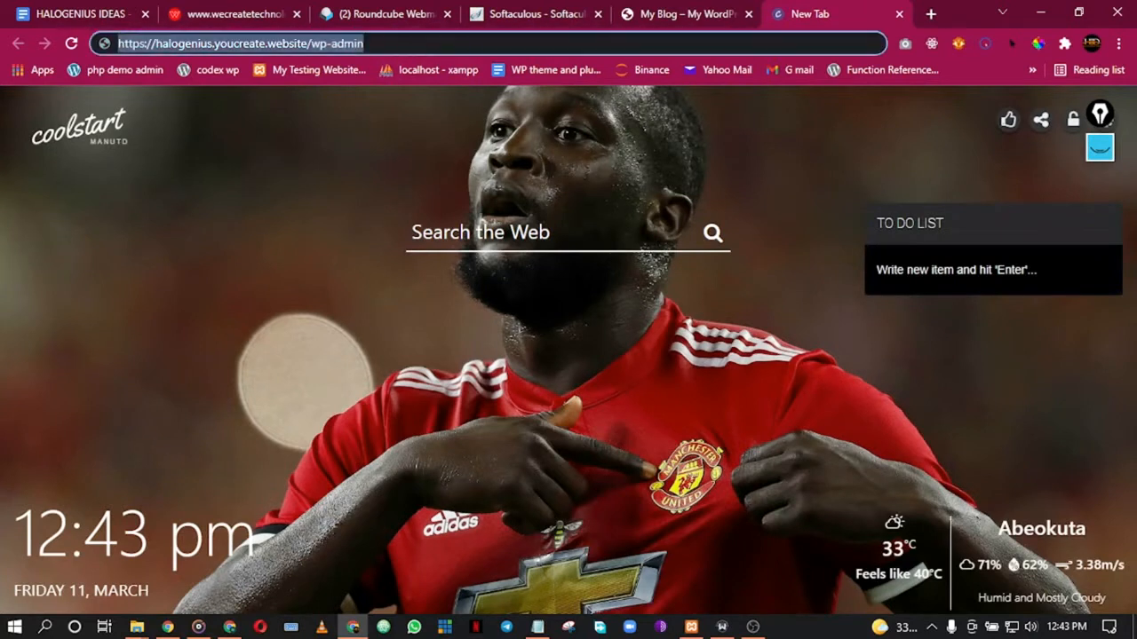
left_click(607, 40)
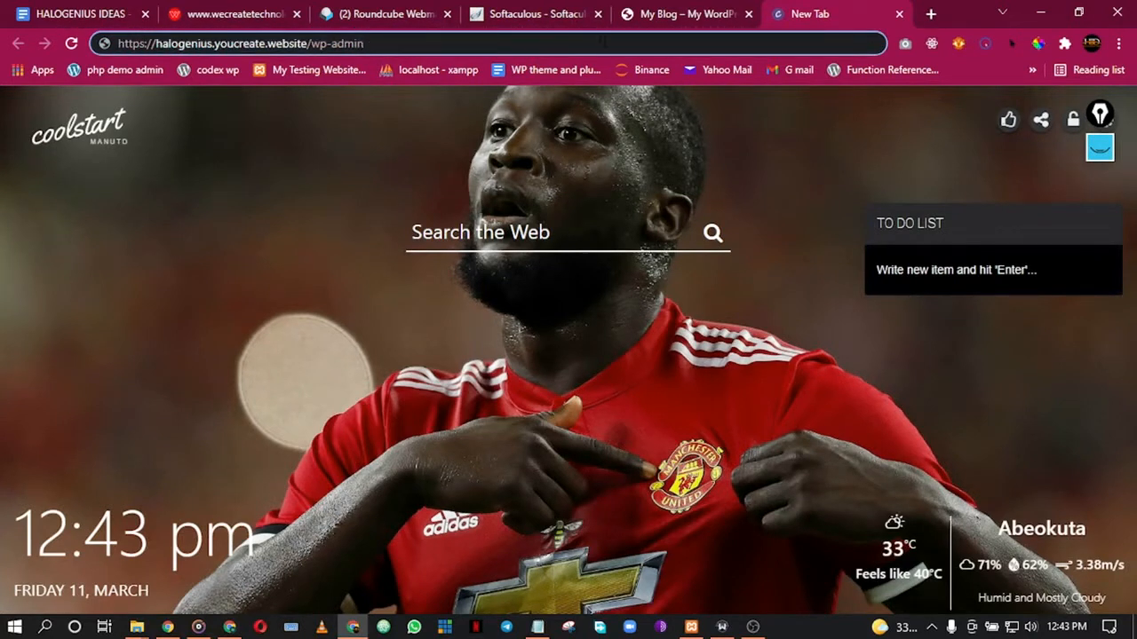
key("Return")
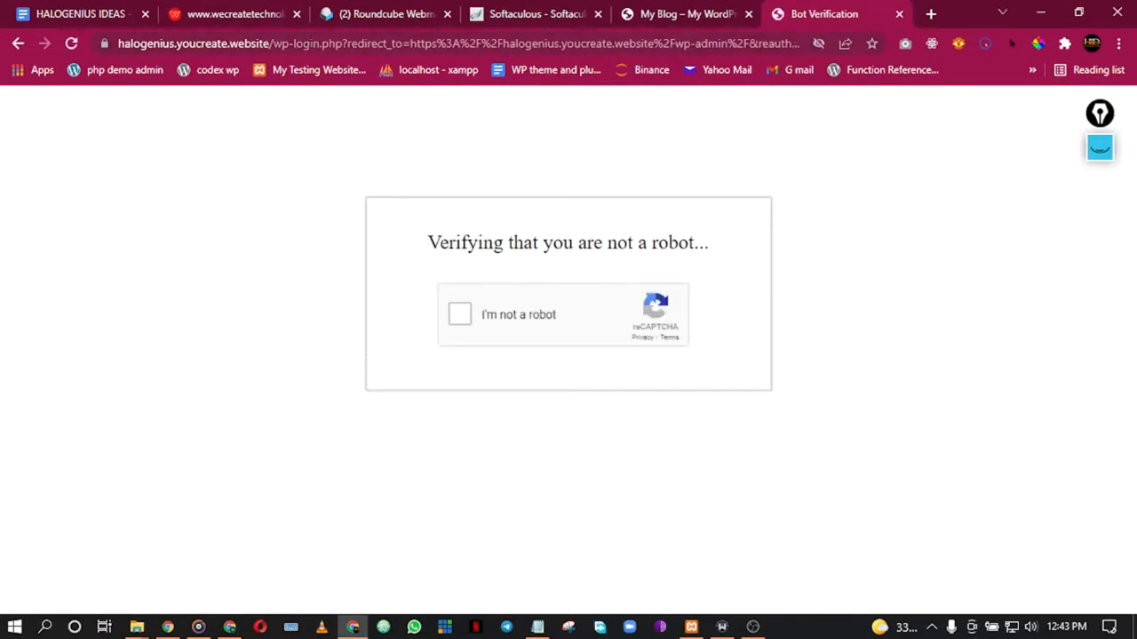
Step: Start the reCAPTCHA, skip the tractors challenge and submit the first traffic-light tiles
left_click(462, 316)
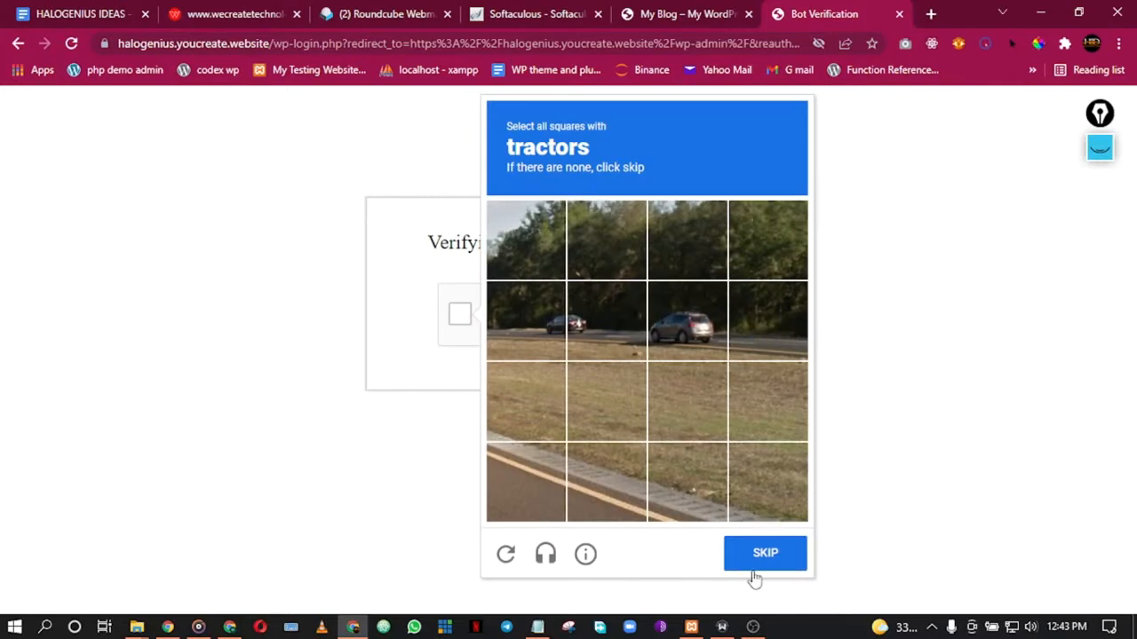
left_click(751, 572)
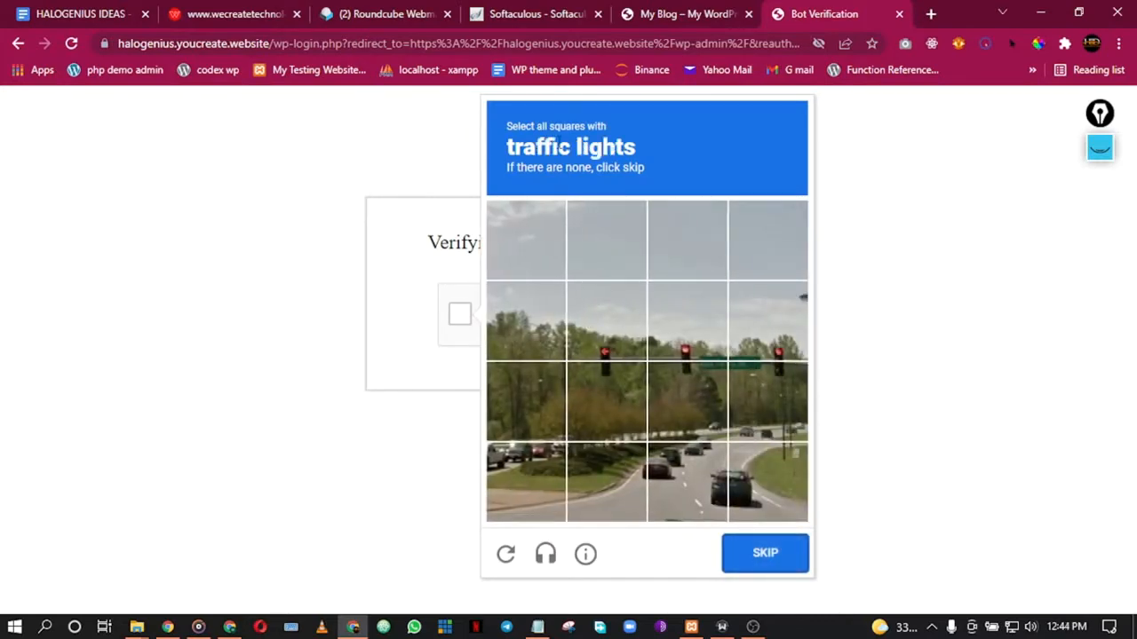
left_click(603, 338)
left_click(686, 321)
left_click(765, 321)
left_click(755, 397)
left_click(653, 397)
left_click(753, 555)
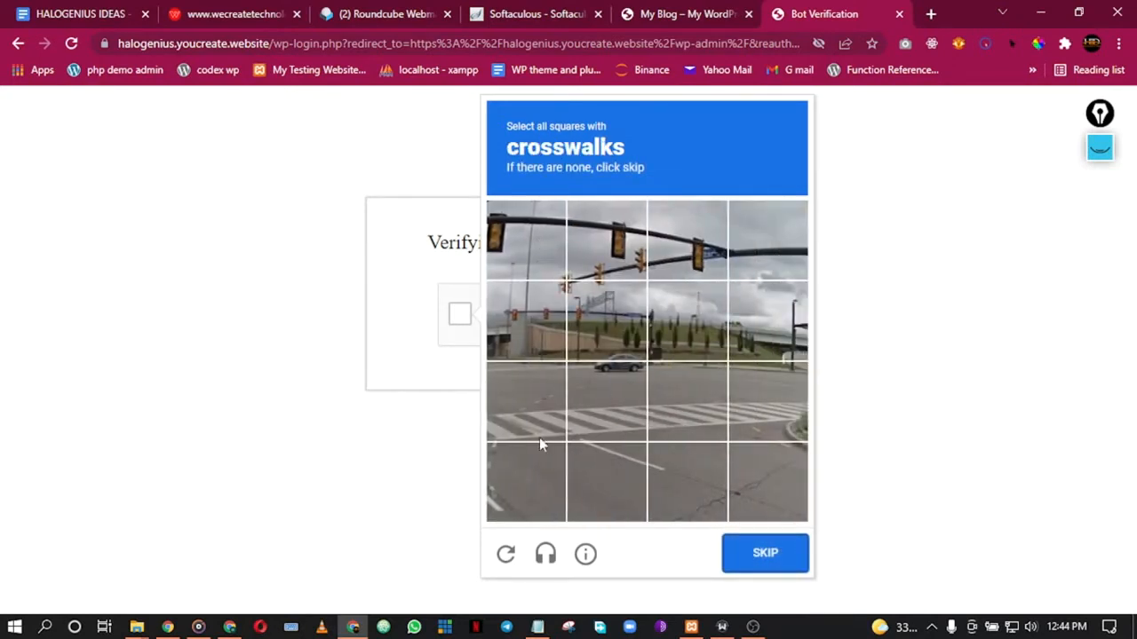
Step: Select and submit the crosswalk tiles, then another round of traffic-light tiles
left_click(531, 418)
left_click(607, 411)
left_click(681, 423)
left_click(763, 407)
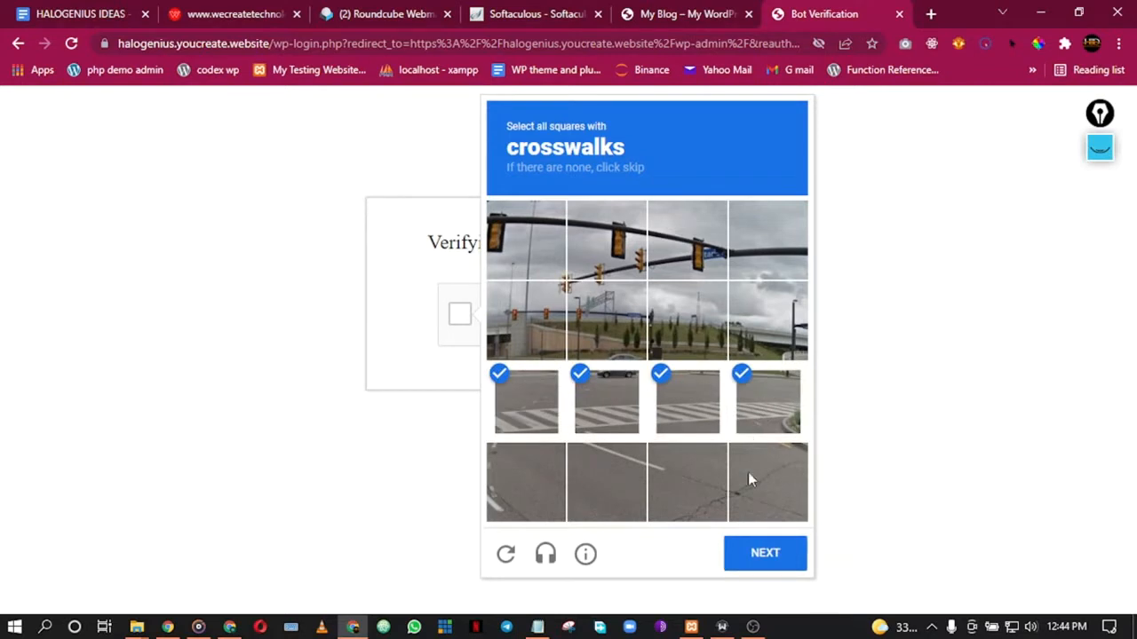
left_click(755, 559)
left_click(532, 248)
left_click(607, 239)
left_click(671, 238)
left_click(767, 256)
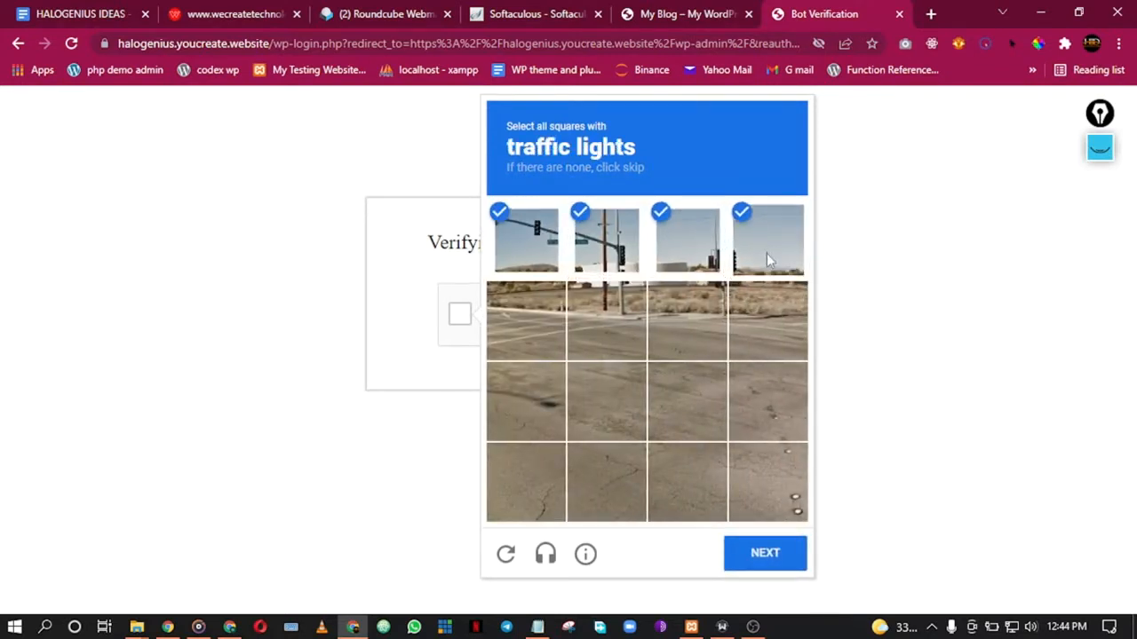
left_click(708, 299)
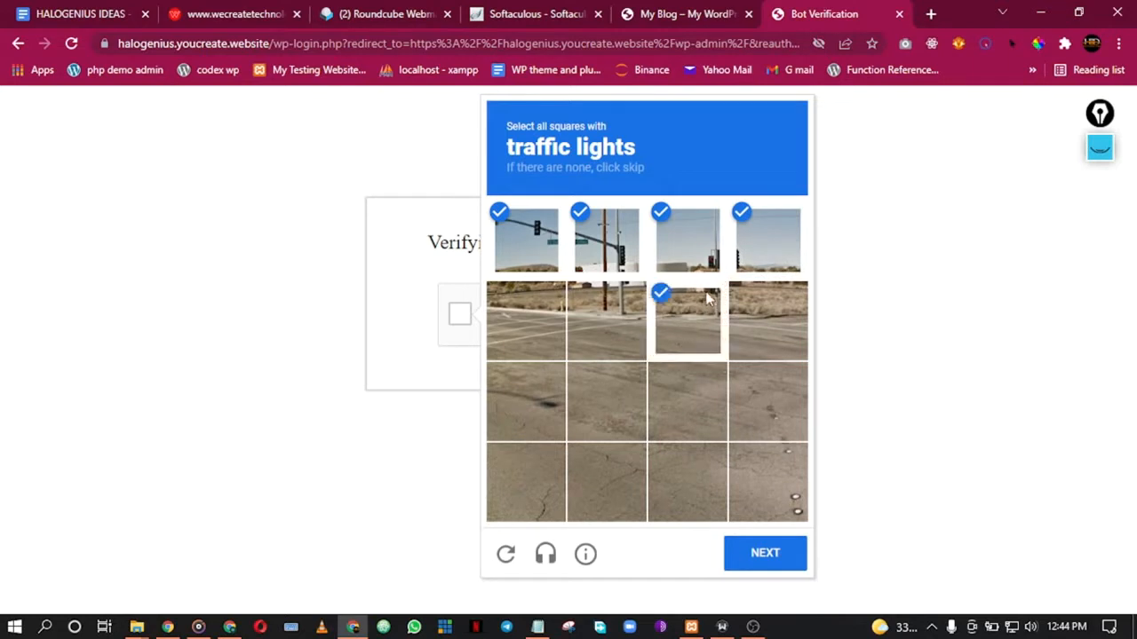
left_click(755, 570)
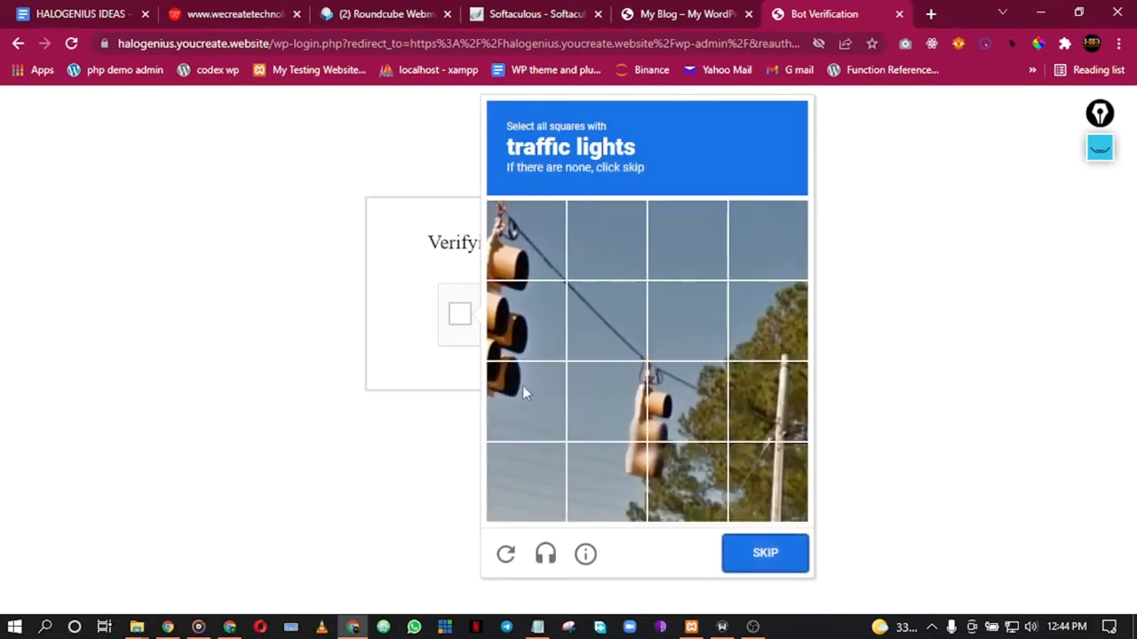
Step: Mark the remaining traffic-light tiles and verify to reach the WordPress login page
left_click(536, 392)
left_click(530, 325)
left_click(526, 242)
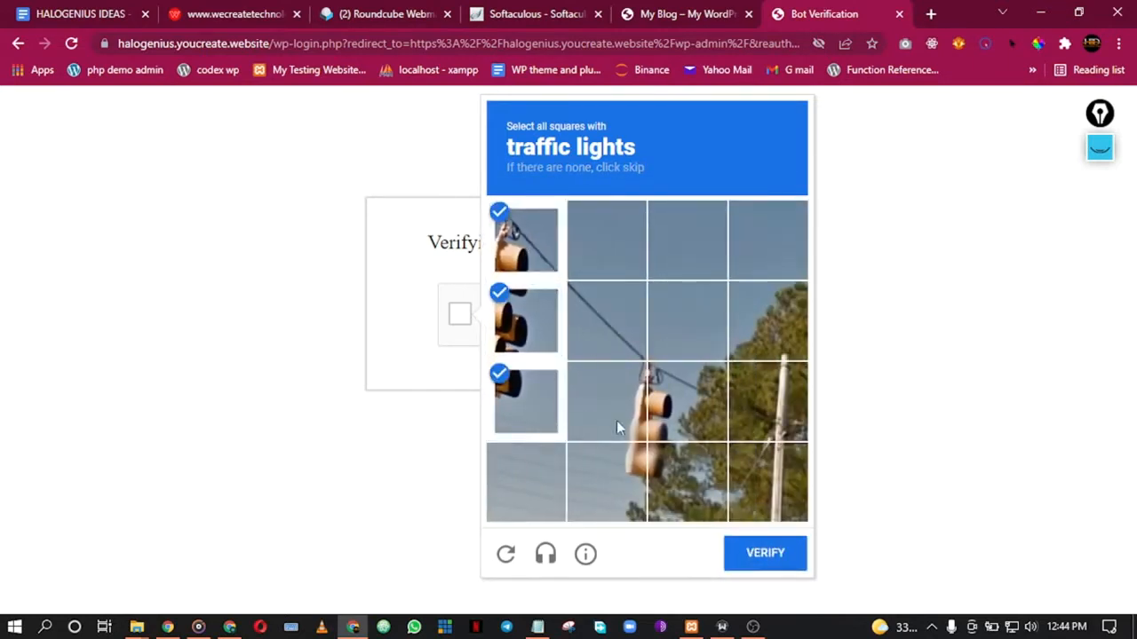
left_click(621, 463)
left_click(606, 402)
left_click(702, 399)
left_click(672, 470)
left_click(750, 561)
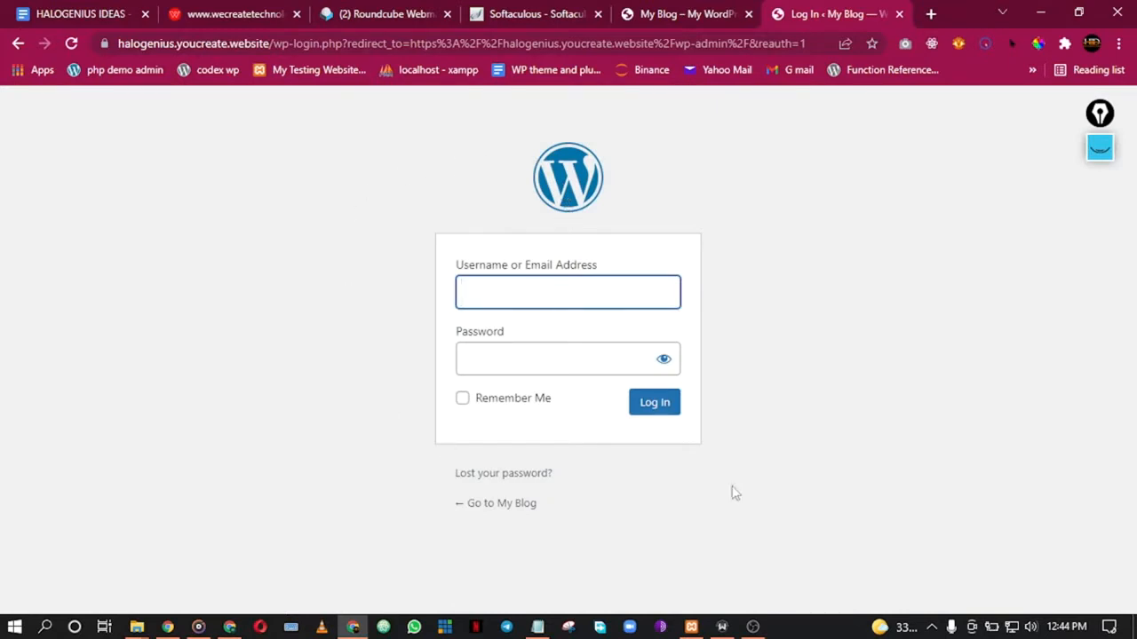
Step: Return to the Softaculous success page and follow the site's Administrative URL link in a new tab
left_click(648, 8)
left_click(533, 11)
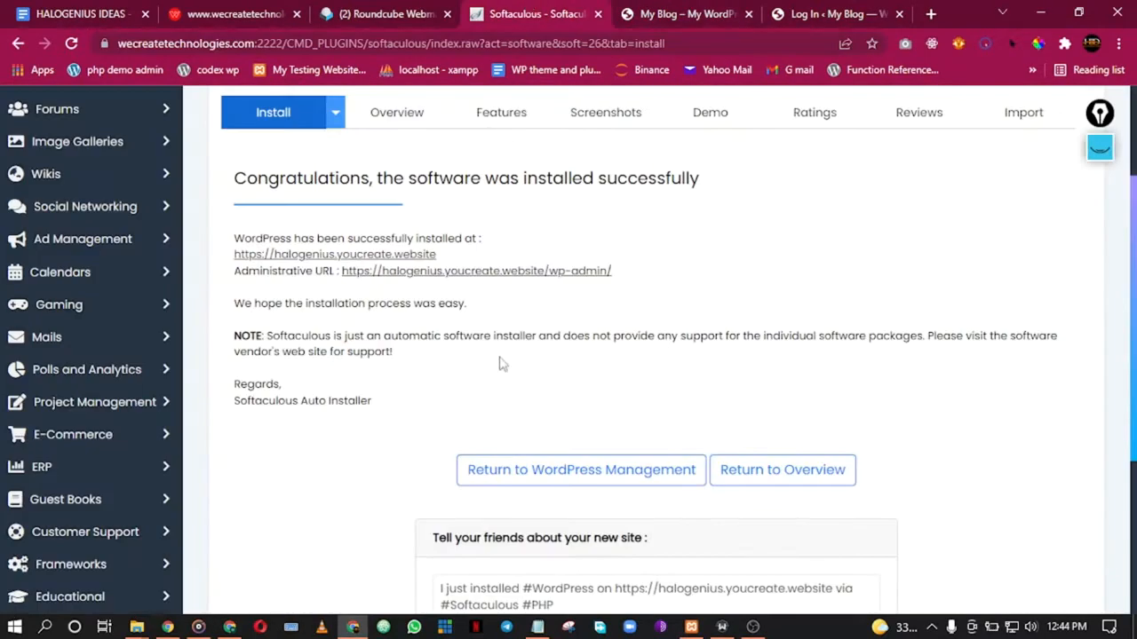
scroll(536, 337, "down", 3)
left_click(604, 347)
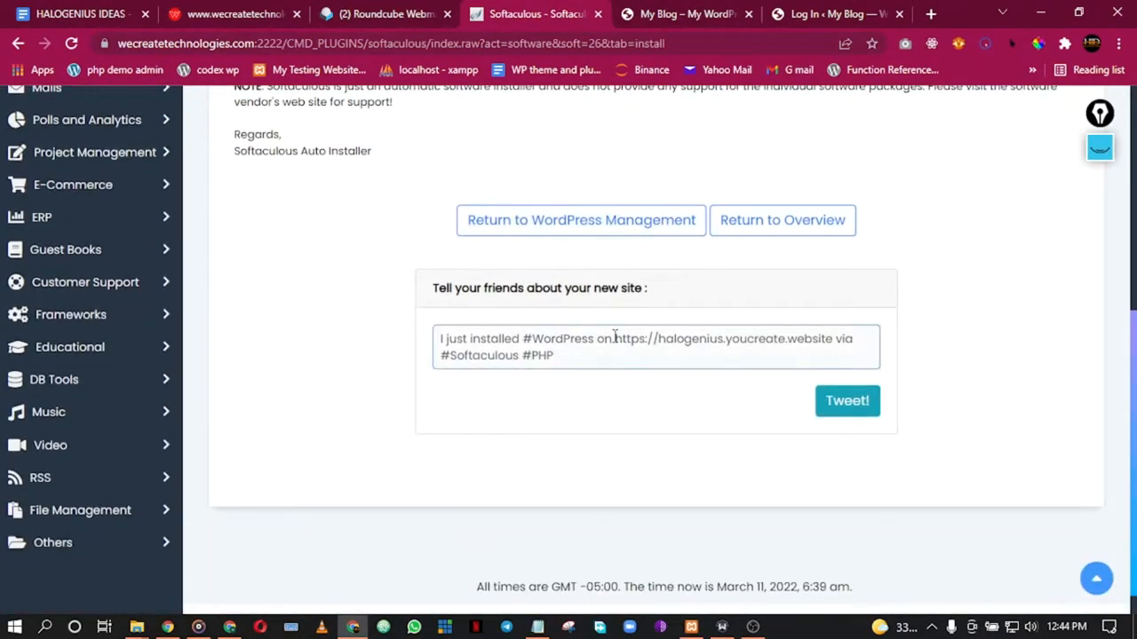
scroll(539, 281, "up", 2)
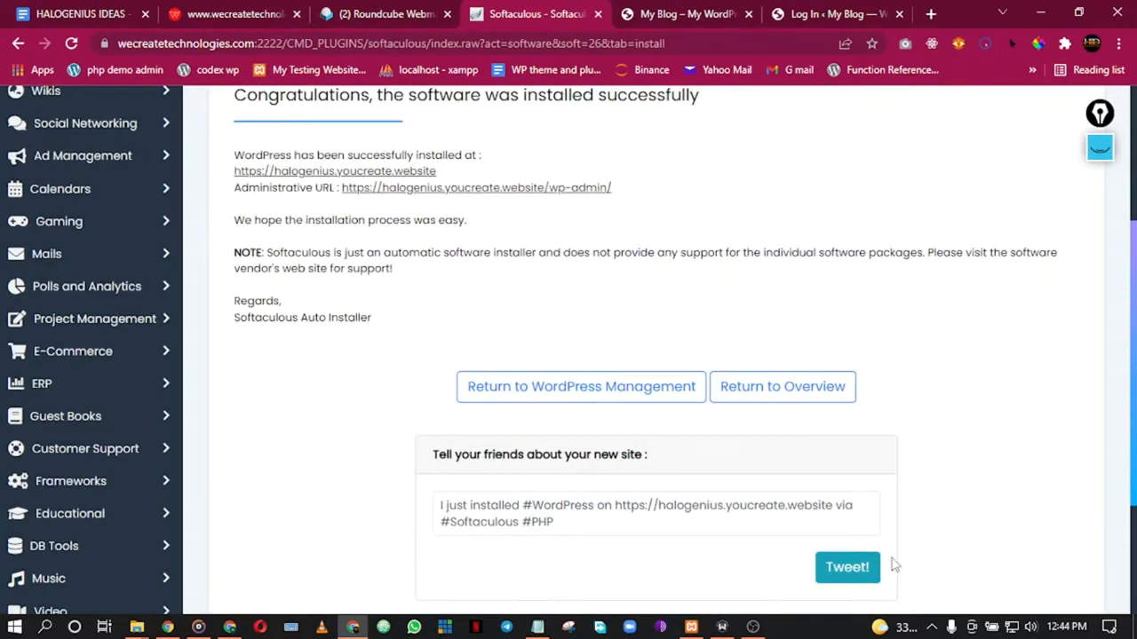
left_click(806, 9)
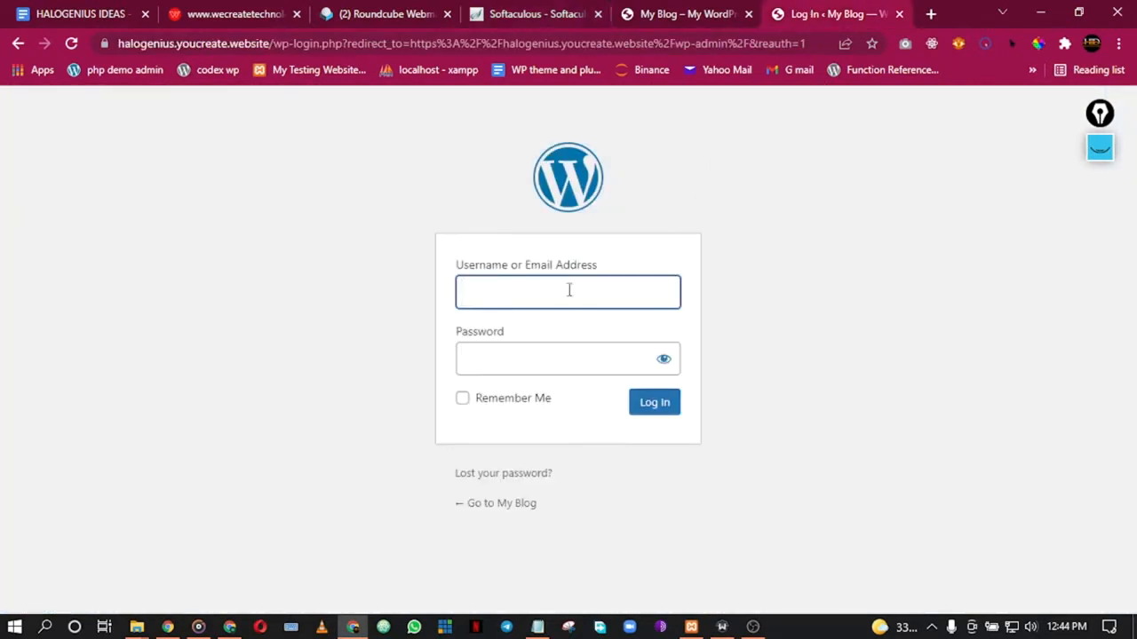
left_click(524, 9)
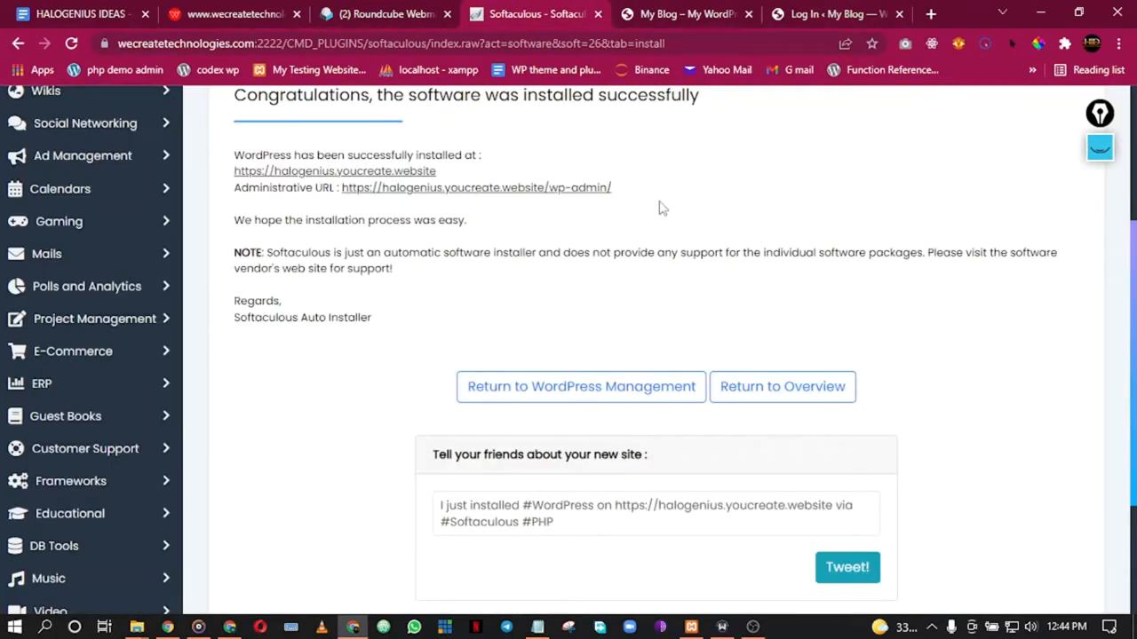
left_click(539, 190)
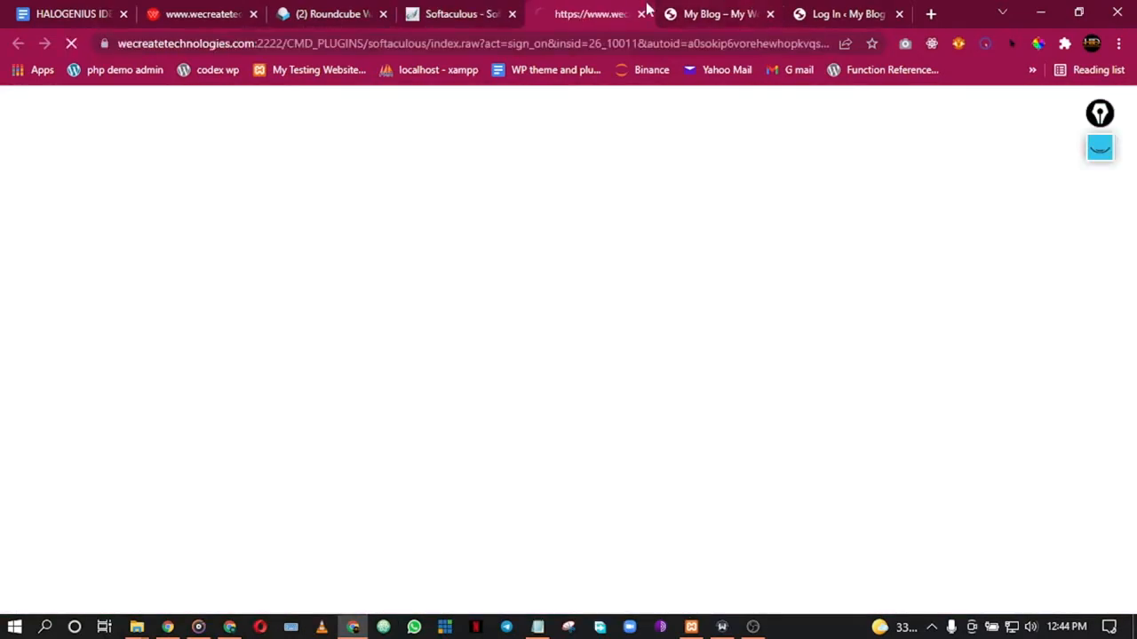
Step: Compare the WordPress login page with the admin Dashboard, then close the leftover login page
left_click(798, 11)
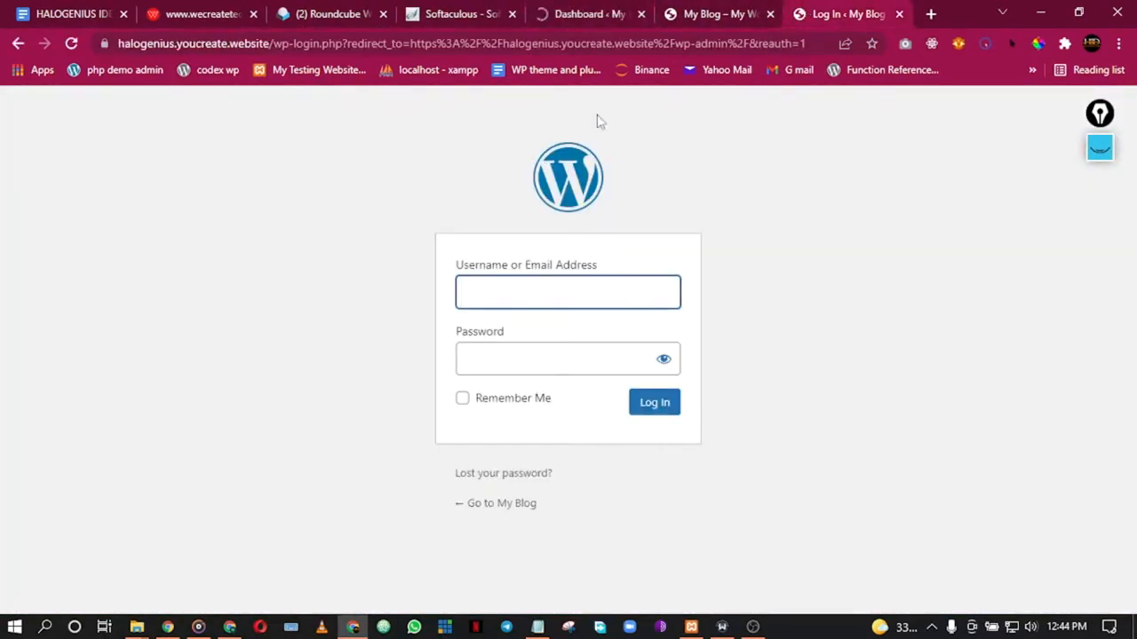
left_click(597, 12)
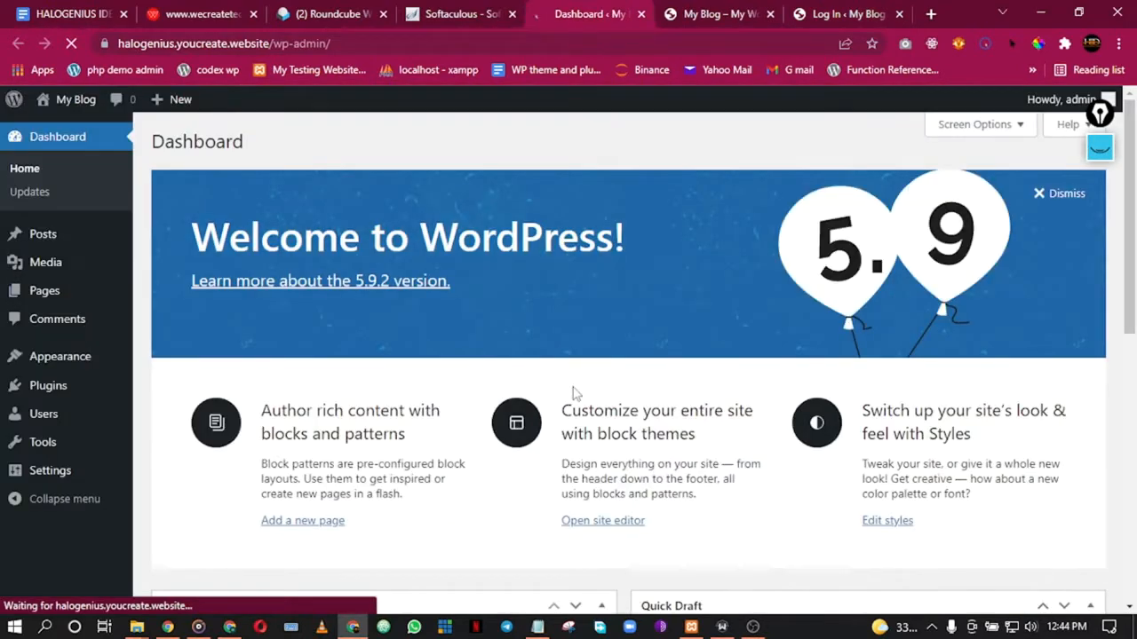
left_click(846, 10)
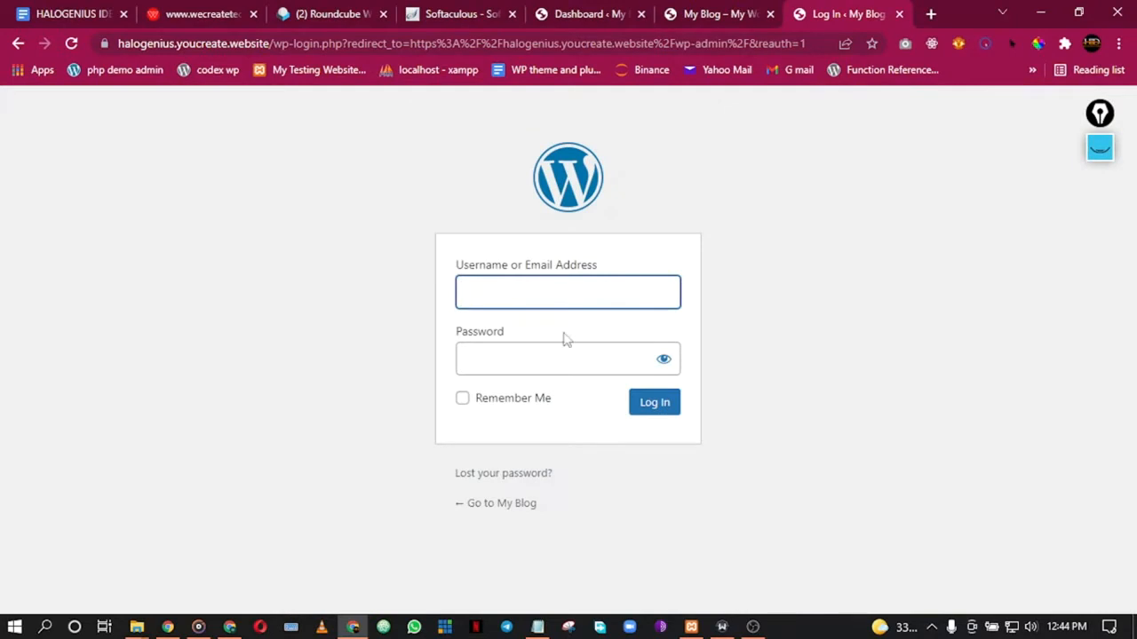
left_click(600, 11)
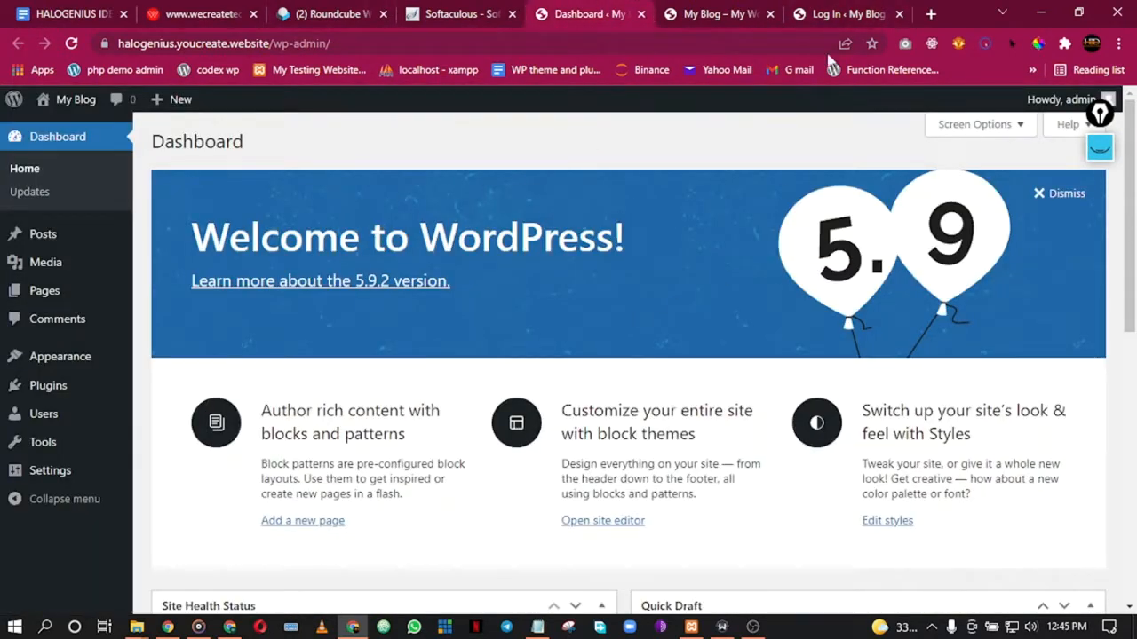
left_click(852, 11)
left_click(899, 15)
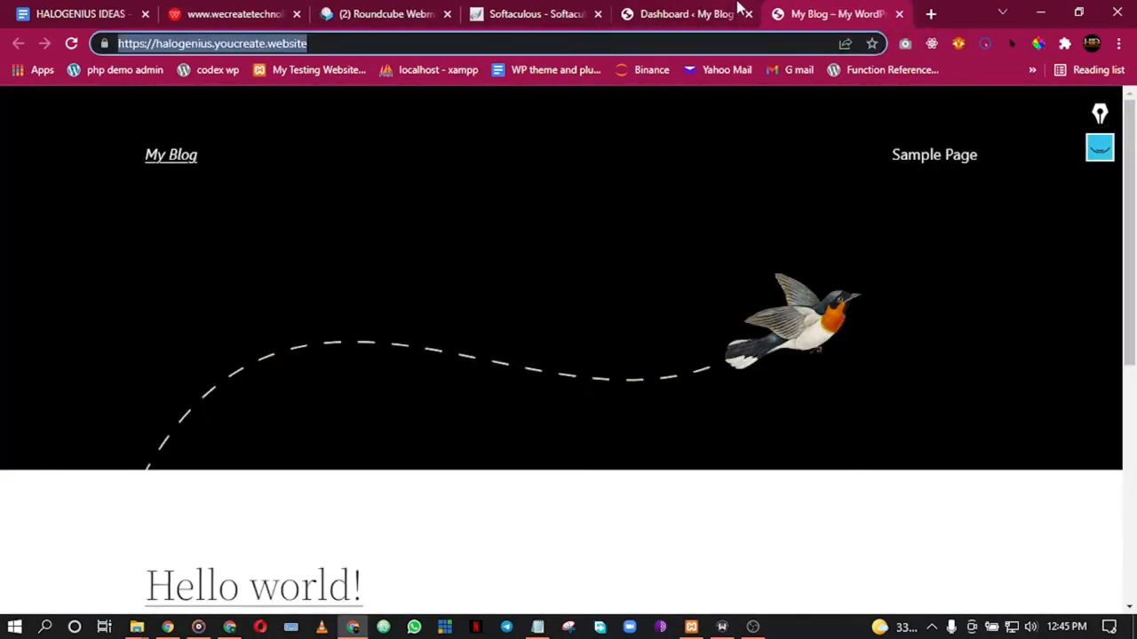
Step: Check the live My Blog front page, then return to the admin Dashboard
left_click(736, 8)
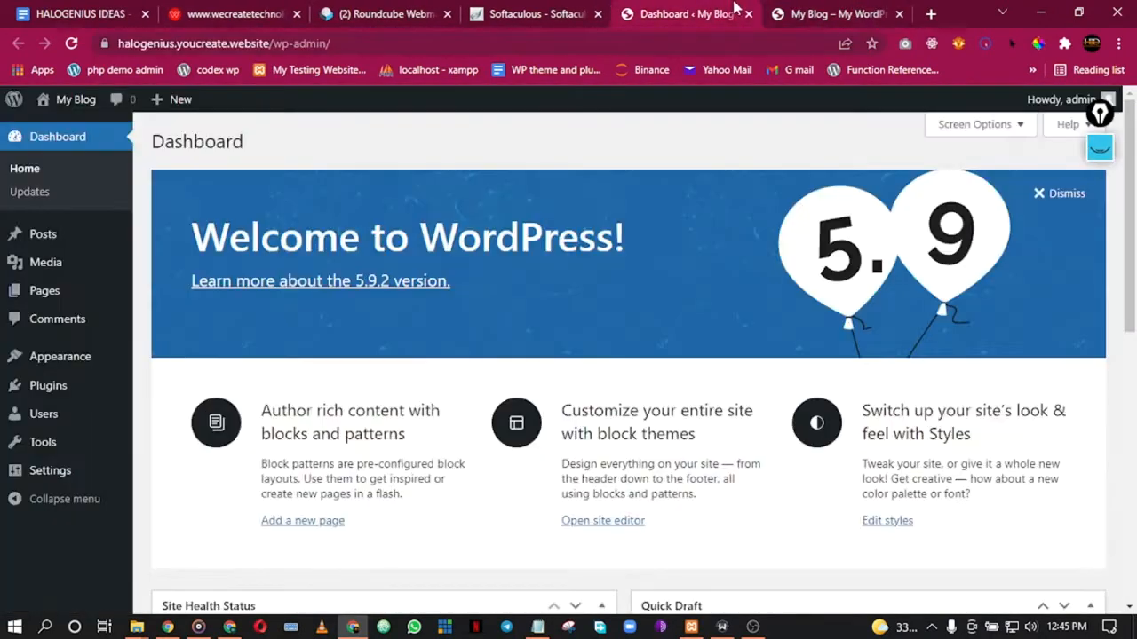
left_click(846, 10)
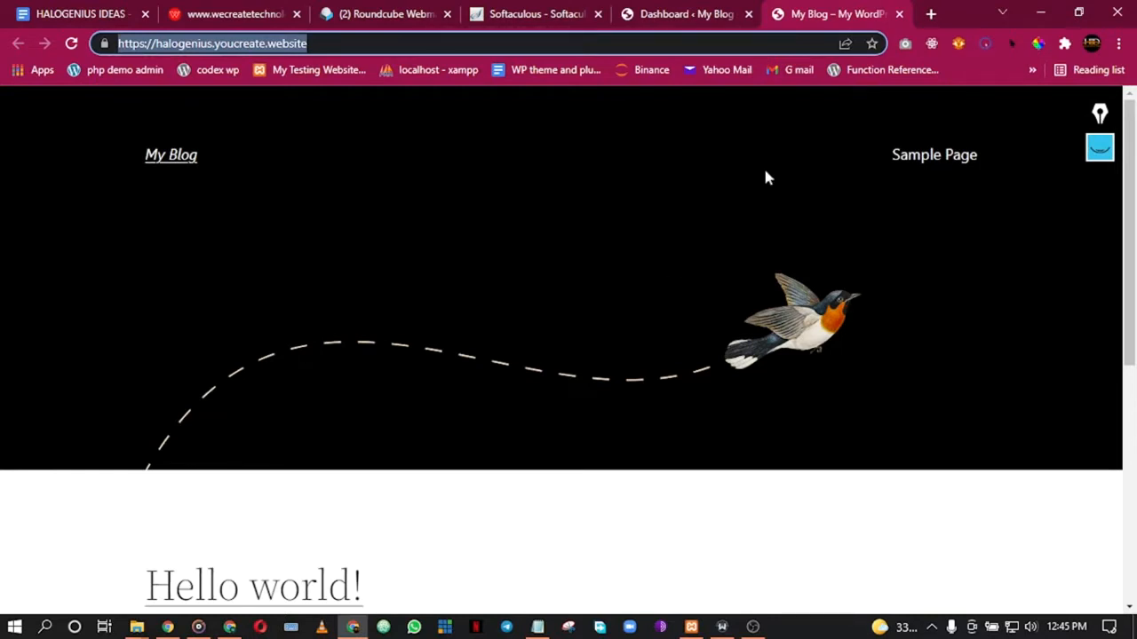
left_click(638, 9)
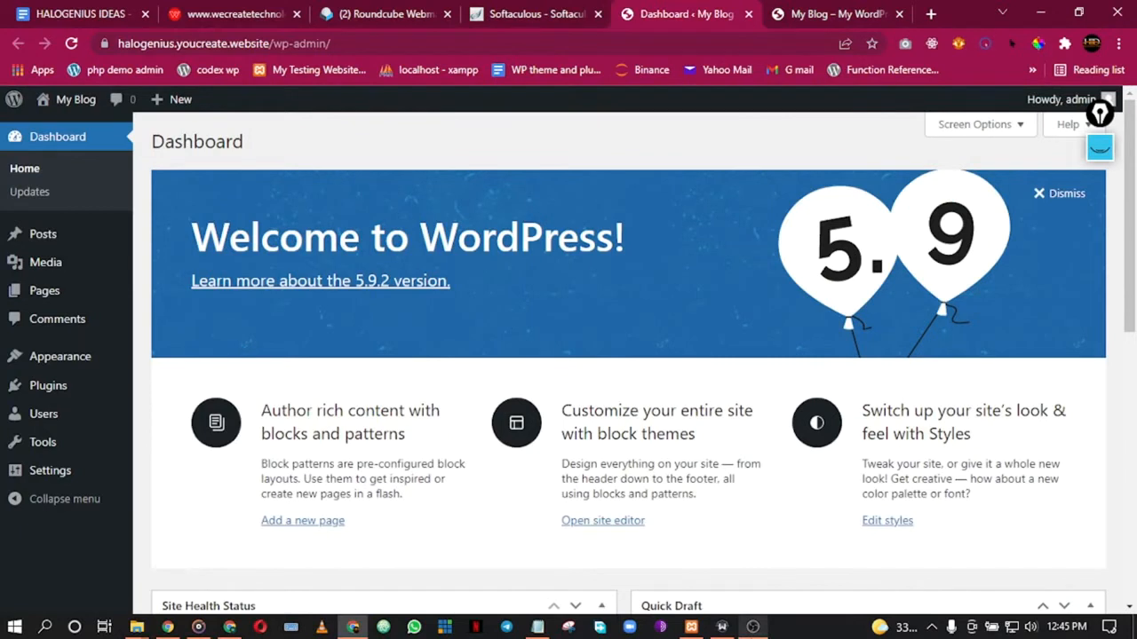
Step: Bring the browser back to the front and switch to Roundcube webmail
left_click(753, 627)
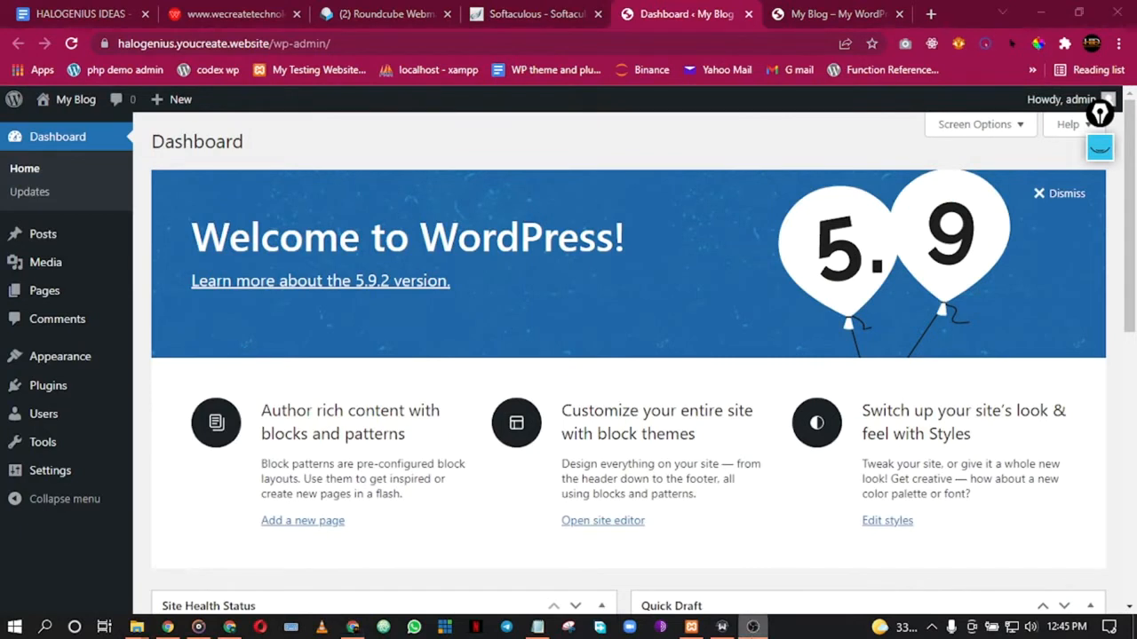
left_click(352, 628)
left_click(753, 627)
left_click(353, 627)
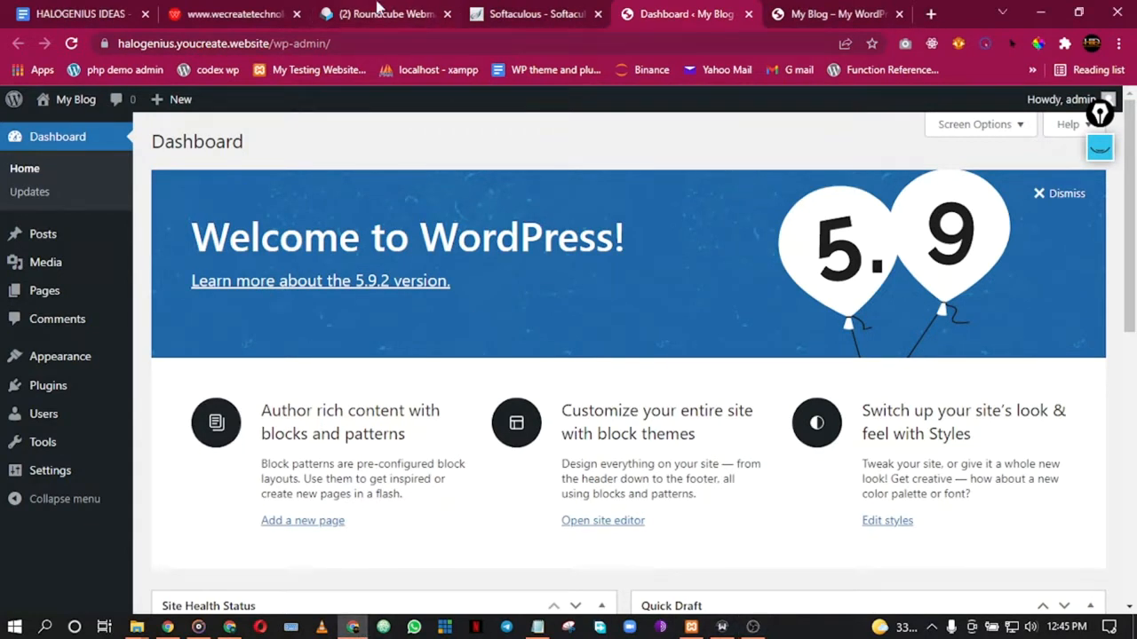
left_click(379, 14)
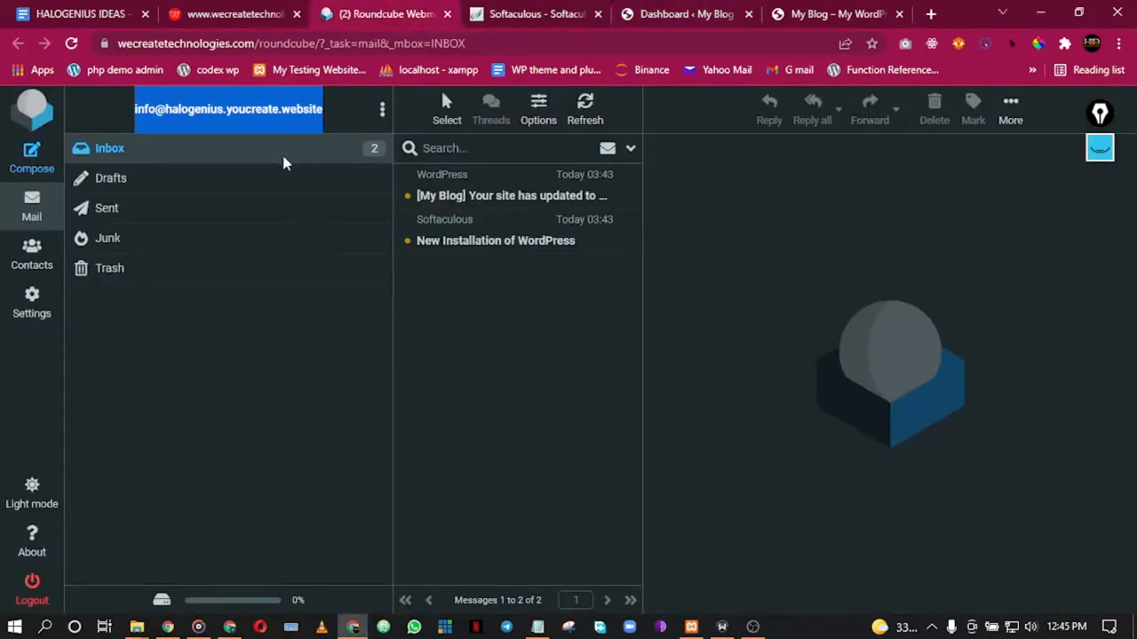
Step: Read the '[My Blog] Your site has updated' email announcing WordPress 5.9.2
left_click(203, 121)
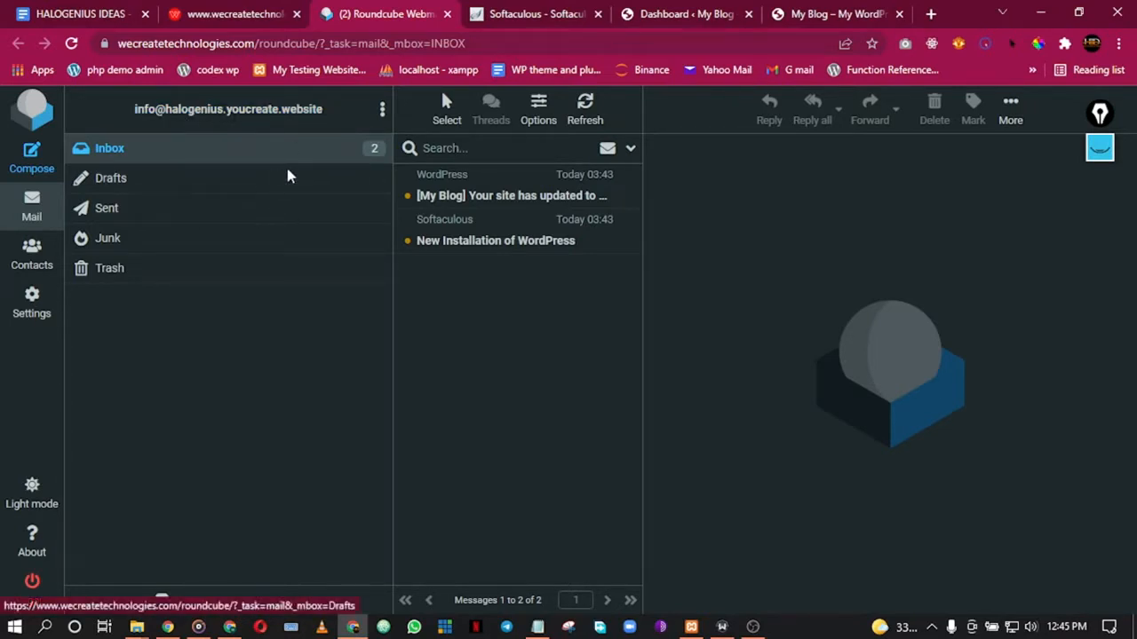
left_click(469, 205)
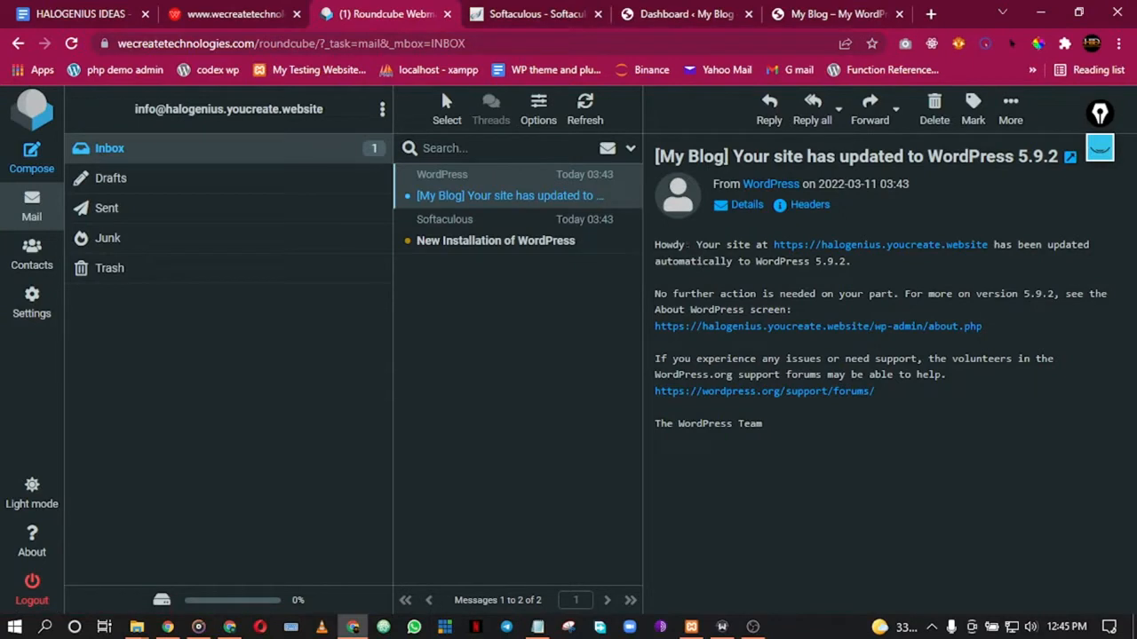
left_click_drag(689, 245, 654, 246)
left_click(698, 261)
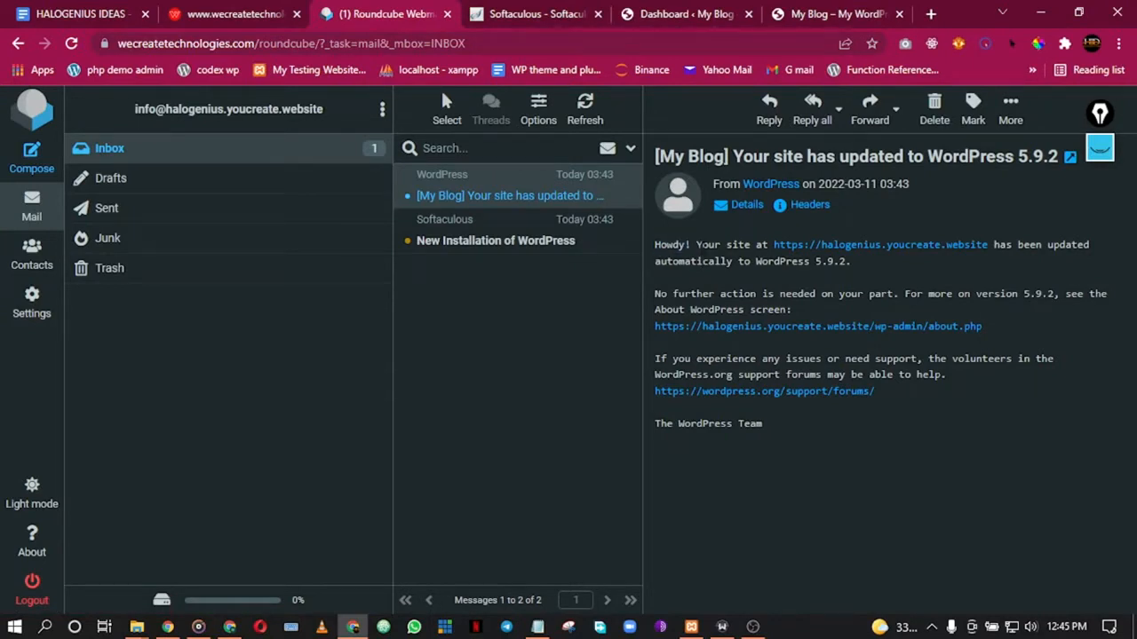
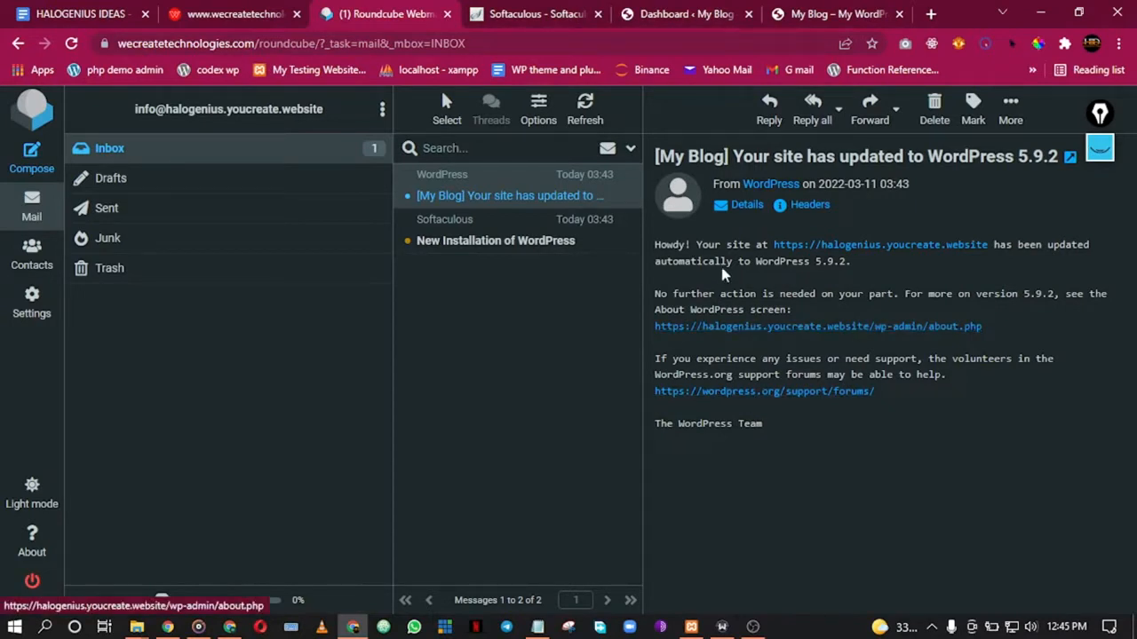
Step: Review the Softaculous installation email's admin password and MySQL database details, then return to the dashboard
left_click(529, 258)
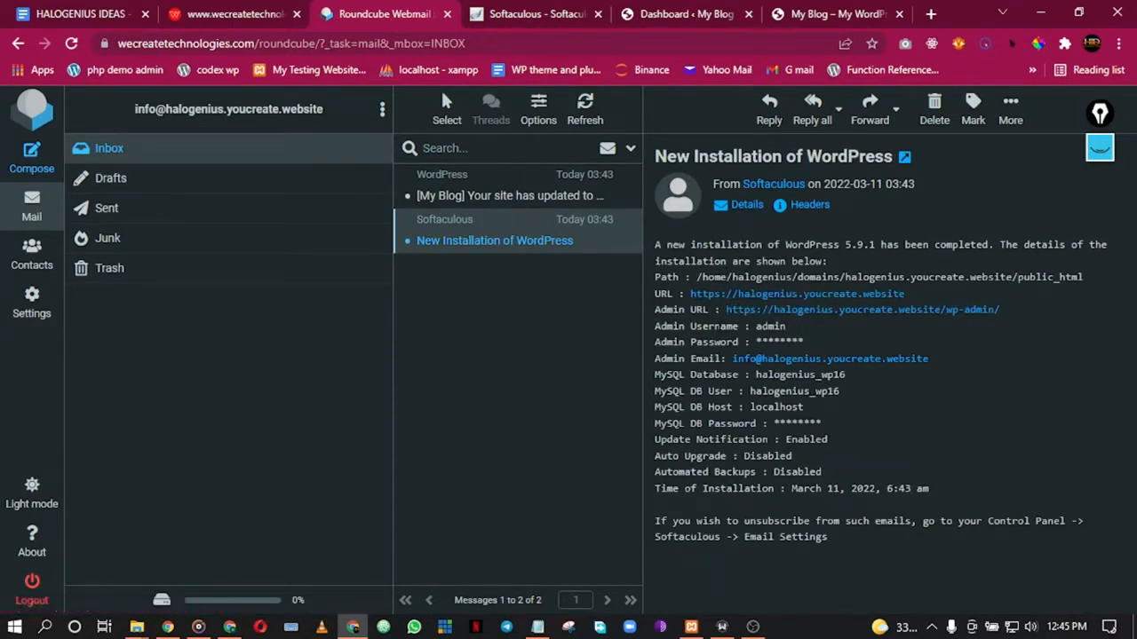
left_click_drag(756, 343, 812, 343)
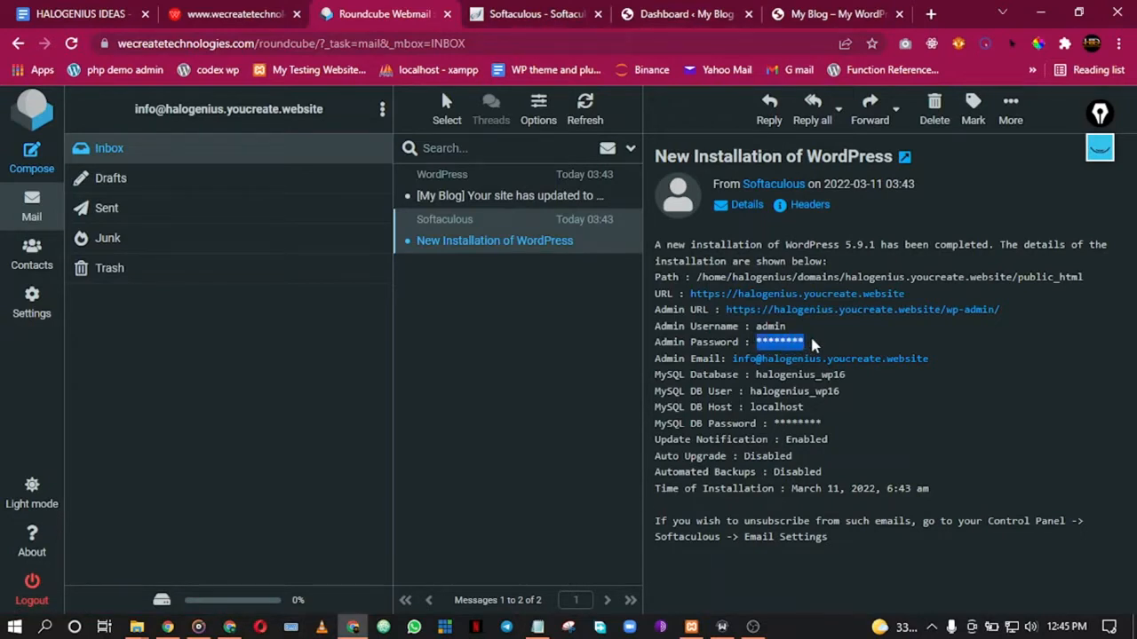
left_click(834, 341)
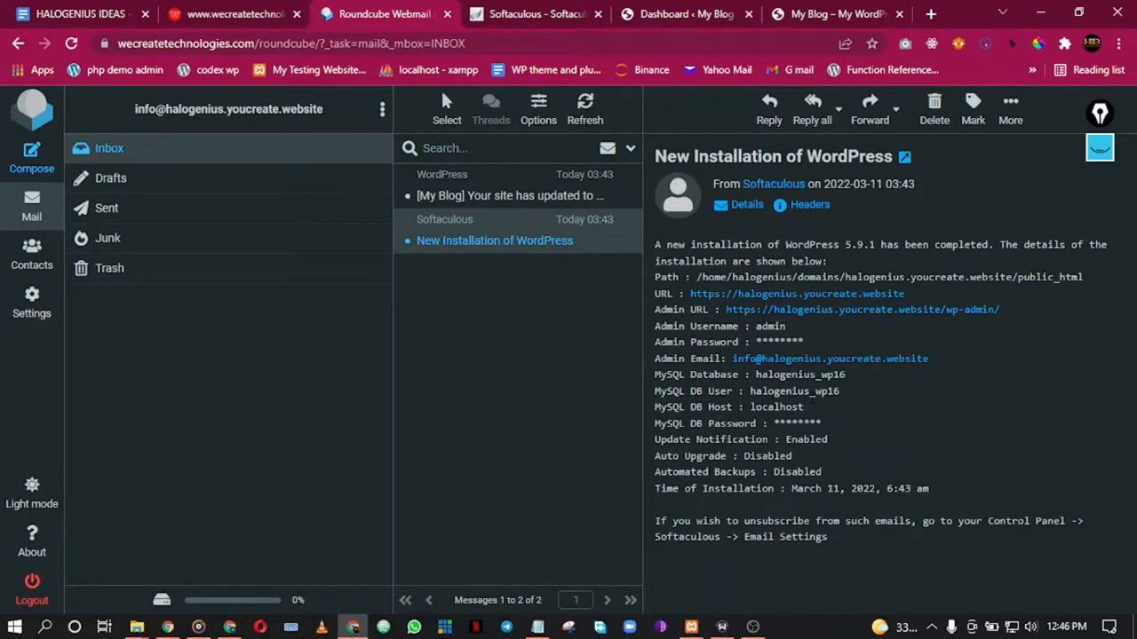
left_click_drag(839, 399, 757, 375)
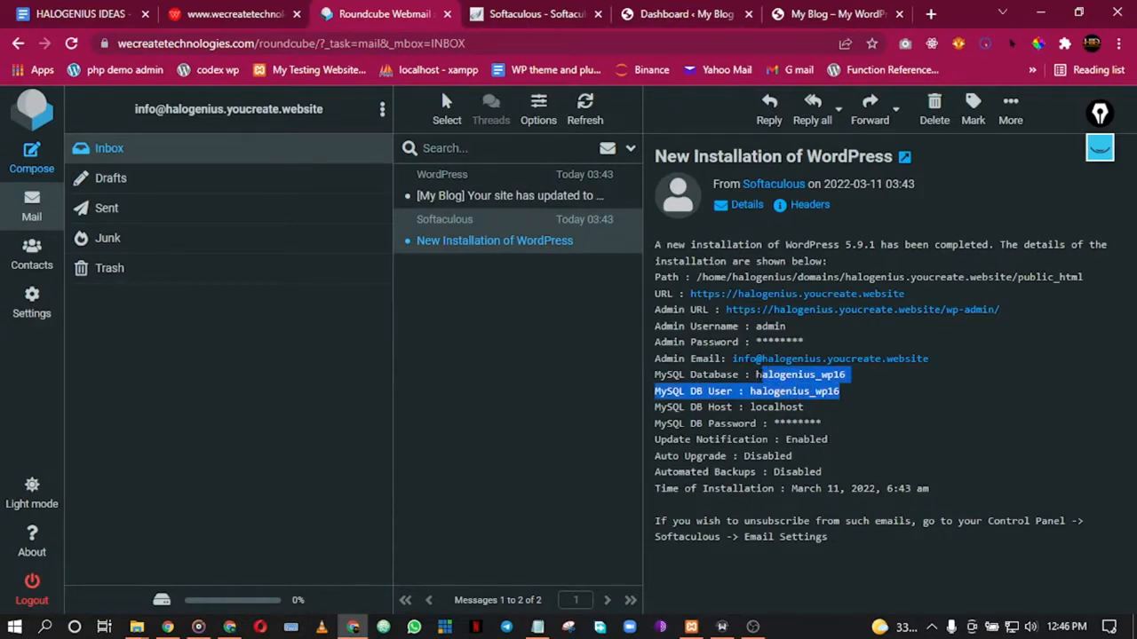
left_click(728, 374)
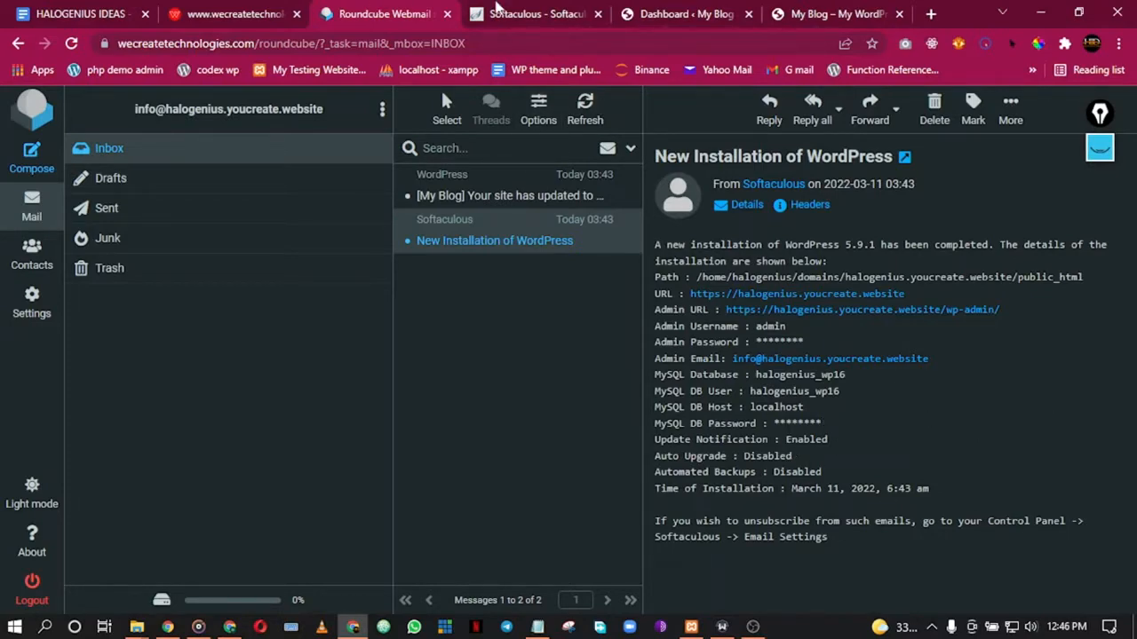
left_click(535, 12)
left_click(664, 12)
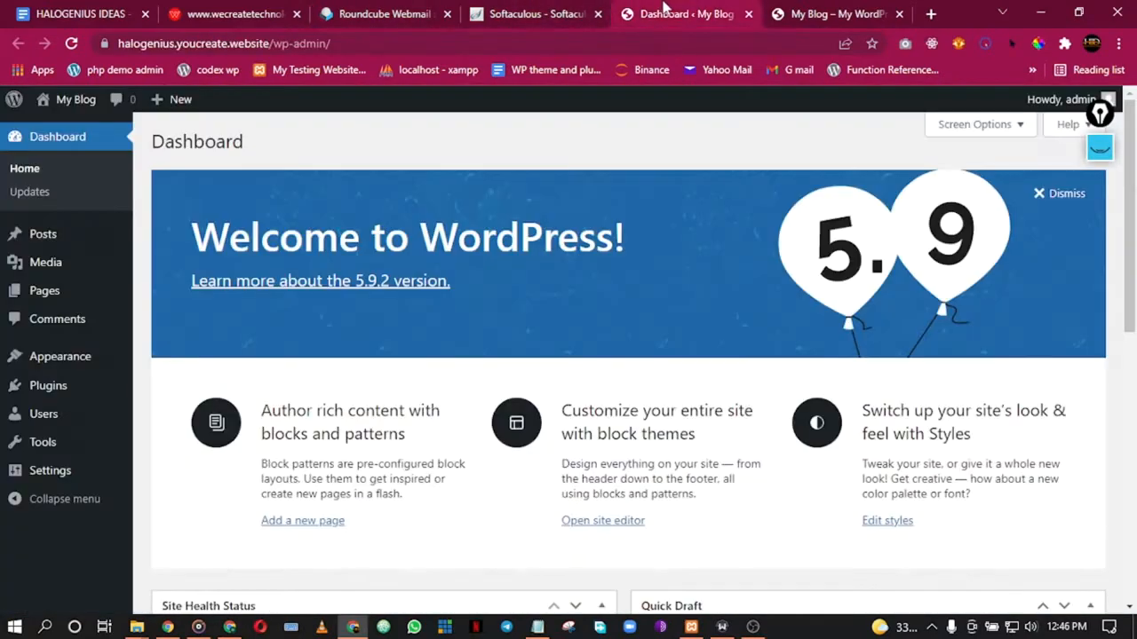
Step: Move the Softaculous success tab ahead of webmail and return to the admin dashboard
left_click(586, 13)
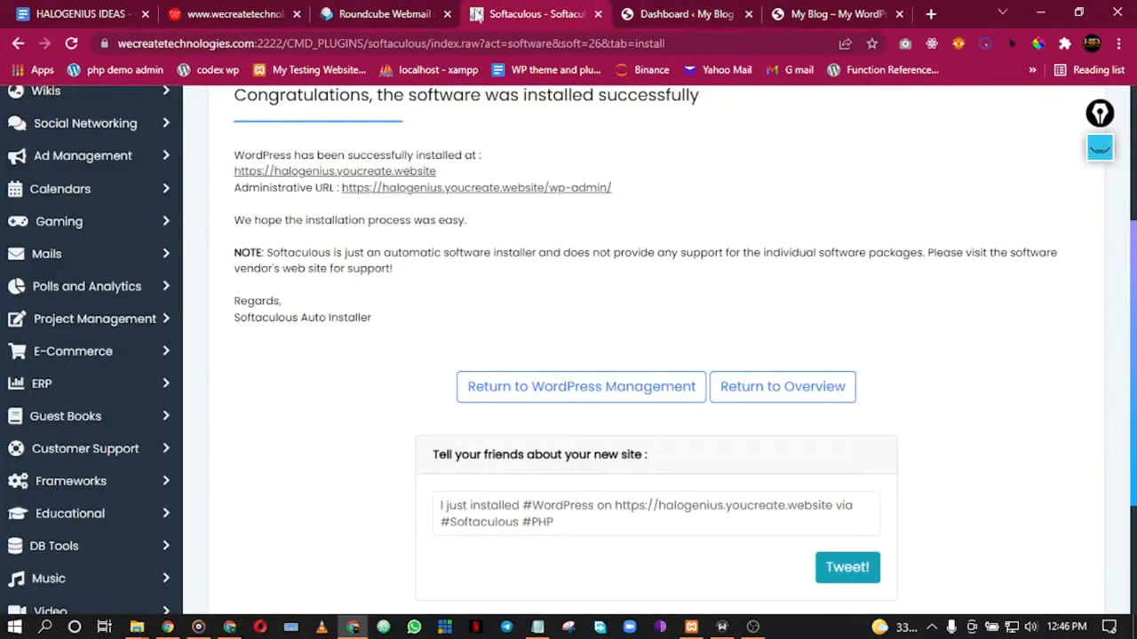
left_click_drag(548, 7, 400, 10)
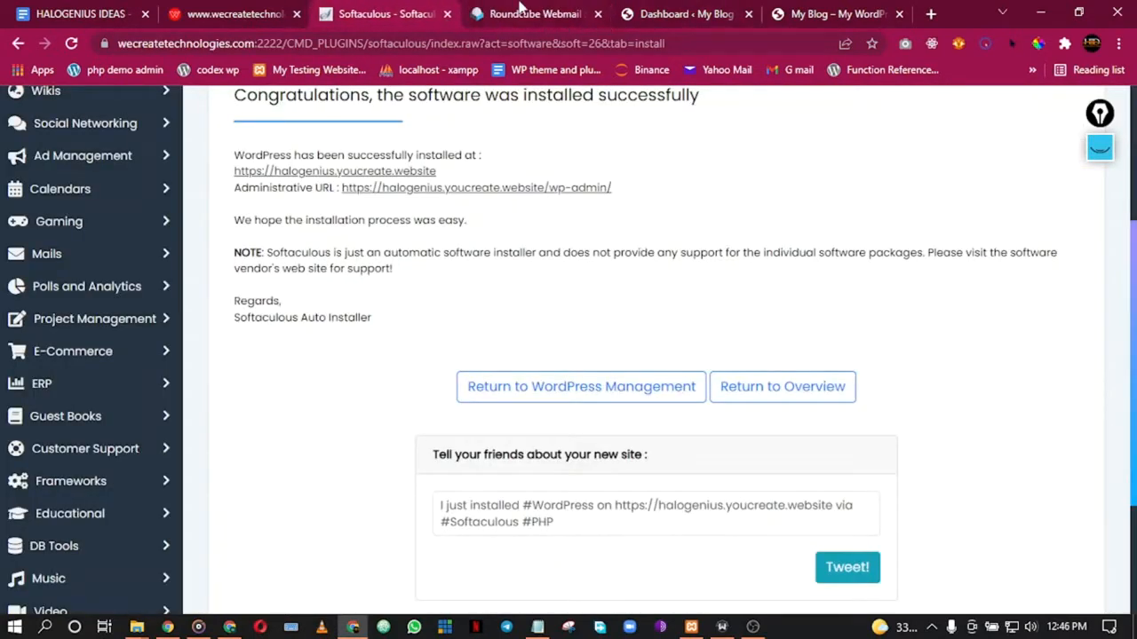
left_click(677, 12)
scroll(684, 298, "down", 5)
scroll(716, 304, "up", 5)
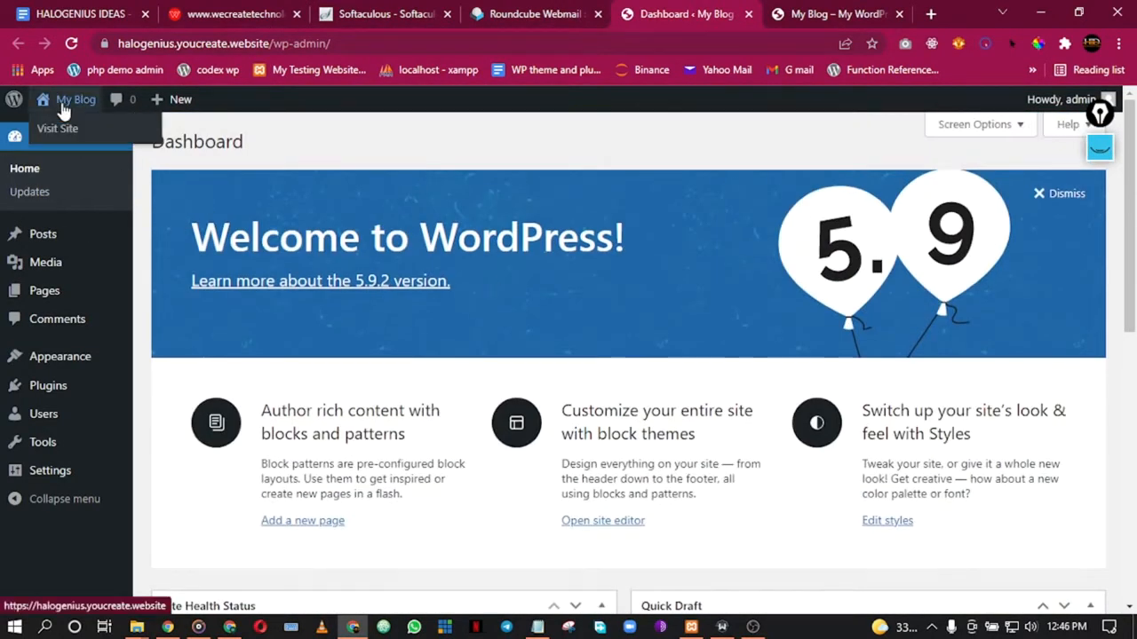
Step: Open the My Blog front page in a new tab, look it over, then go back to the dashboard
right_click(88, 135)
left_click(134, 142)
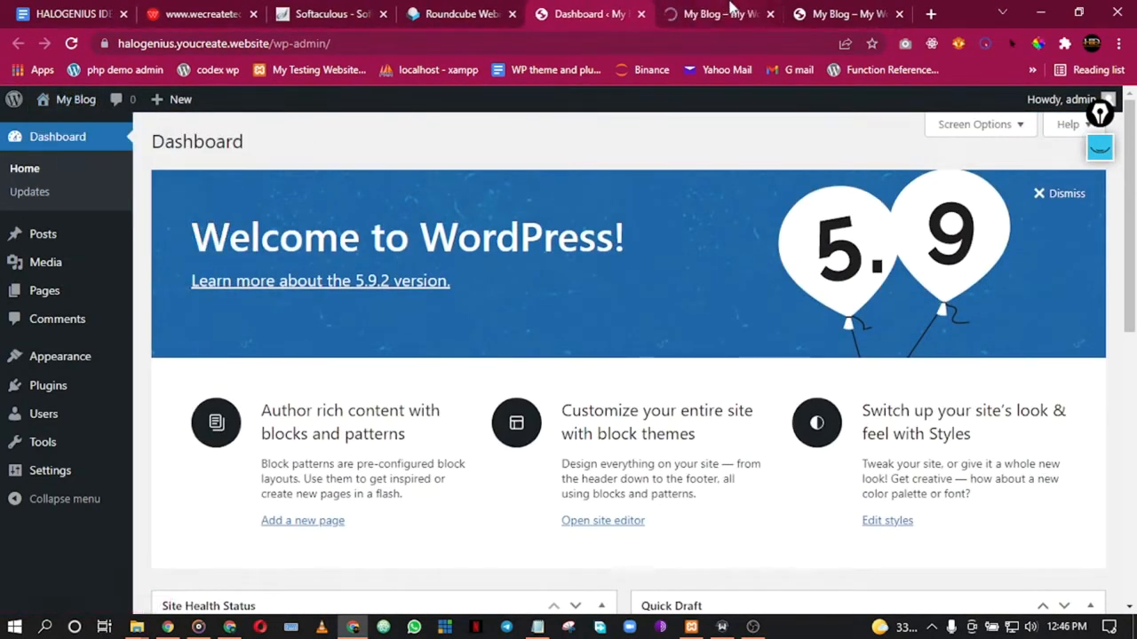
key("ctrl+Tab")
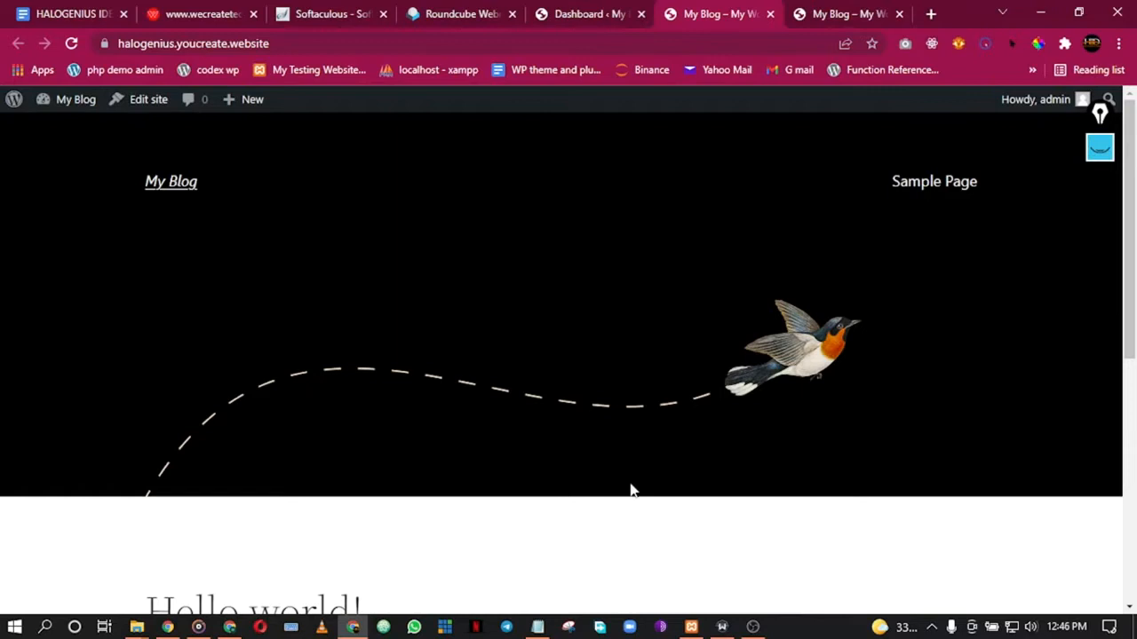
scroll(533, 397, "down", 5)
scroll(566, 396, "up", 3)
scroll(573, 356, "down", 1)
scroll(581, 312, "up", 1)
left_click(603, 12)
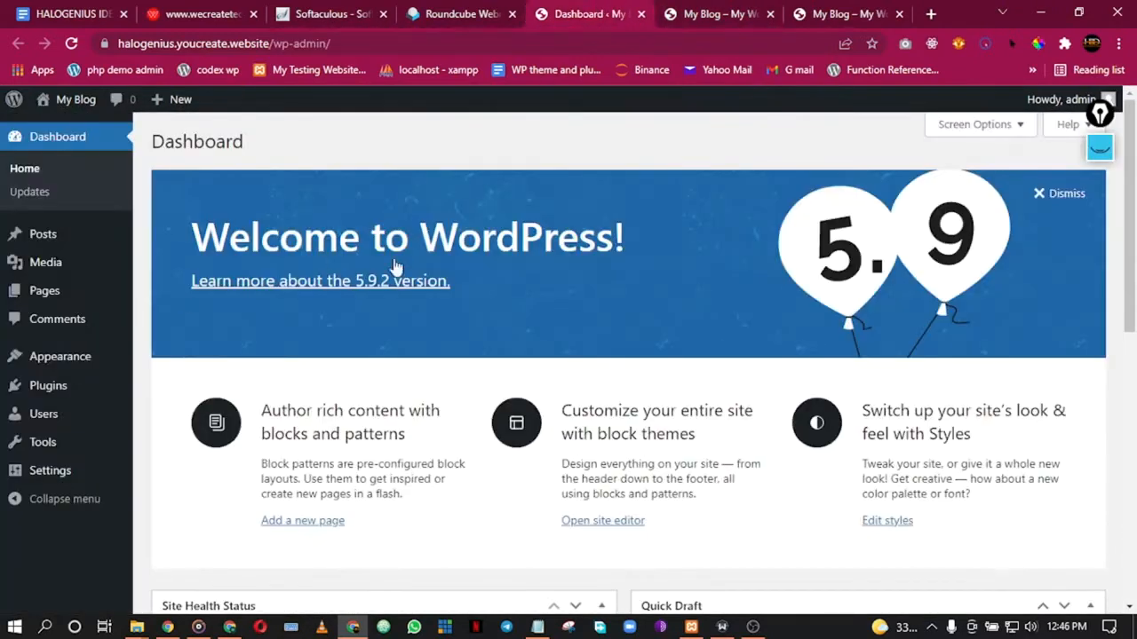
left_click(724, 13)
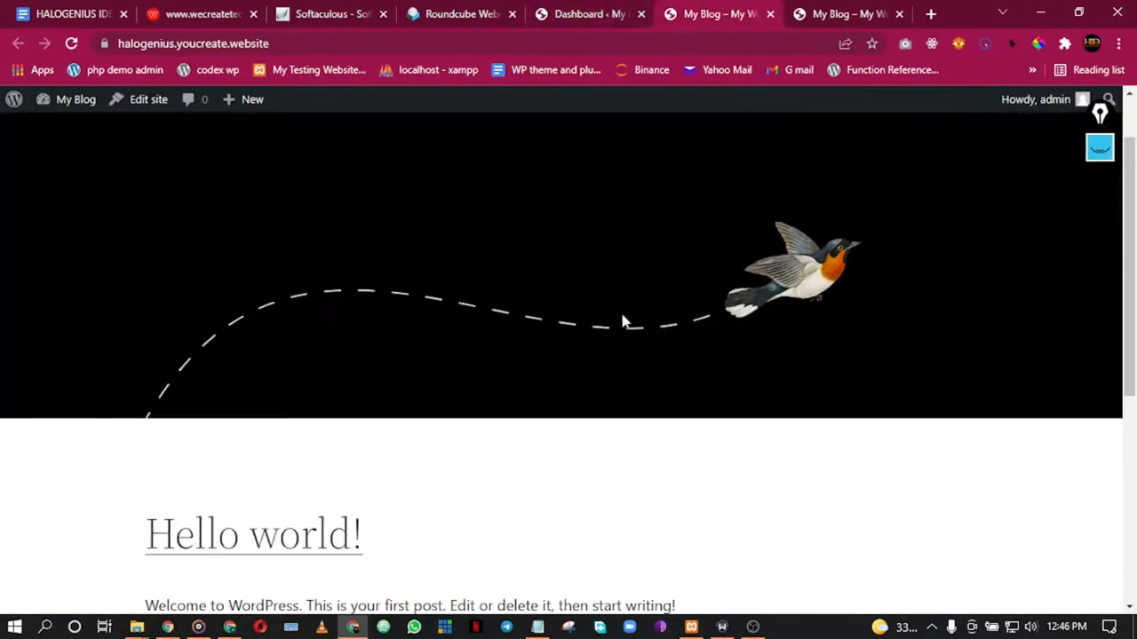
left_click(573, 9)
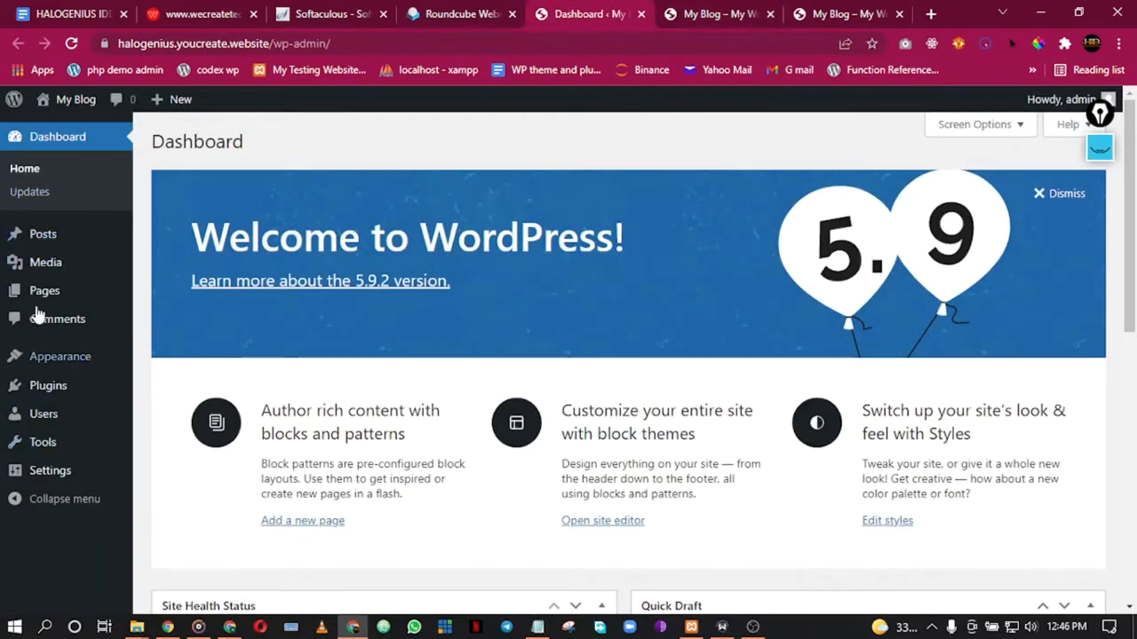
Step: Dismiss the Welcome to WordPress banner and collapse all five dashboard boxes
left_click(1075, 197)
left_click(601, 181)
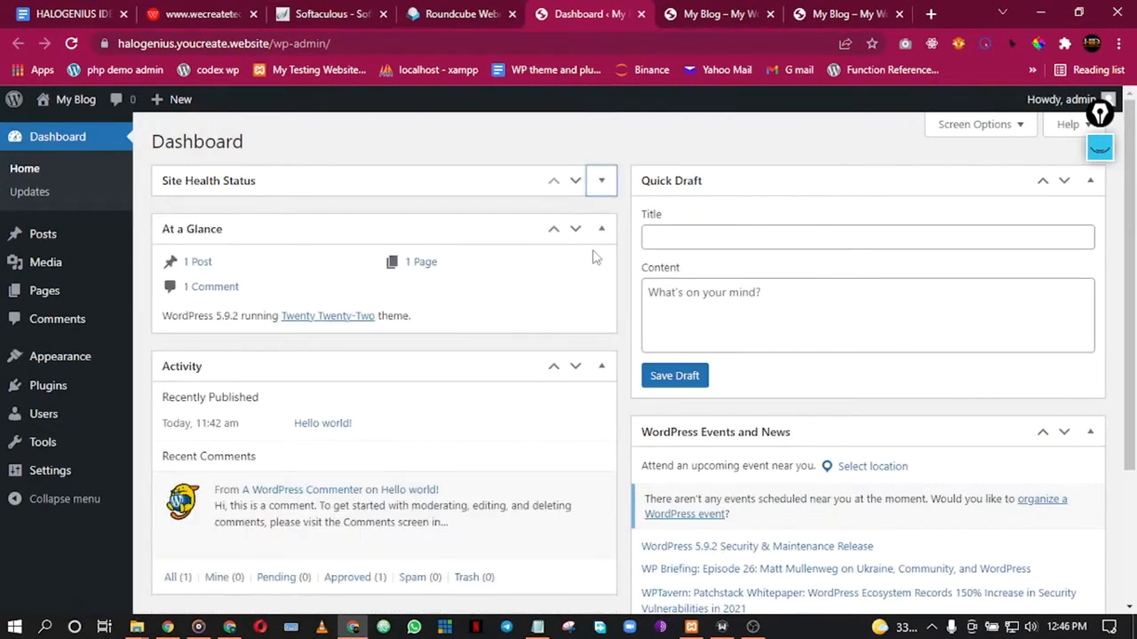
left_click(601, 228)
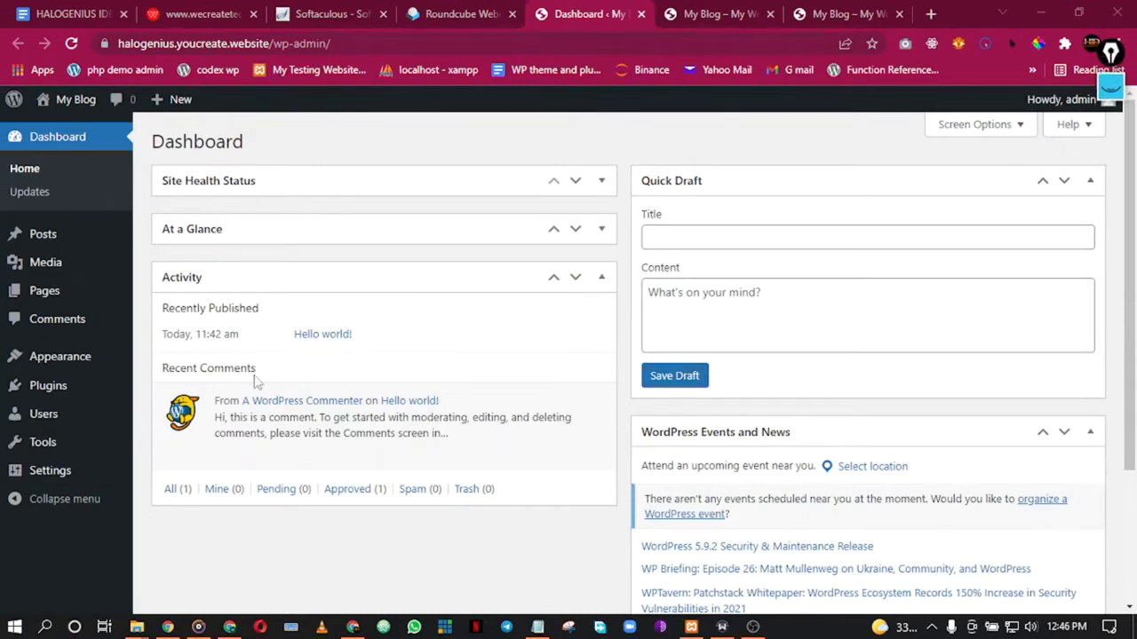
left_click(601, 278)
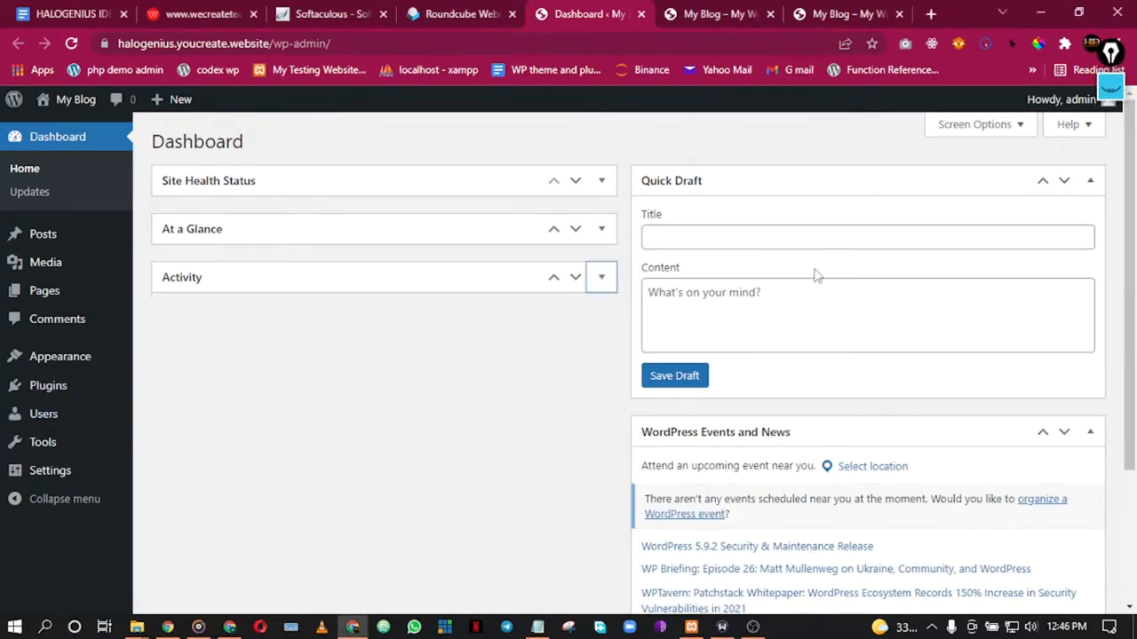
left_click(1090, 181)
left_click(1102, 233)
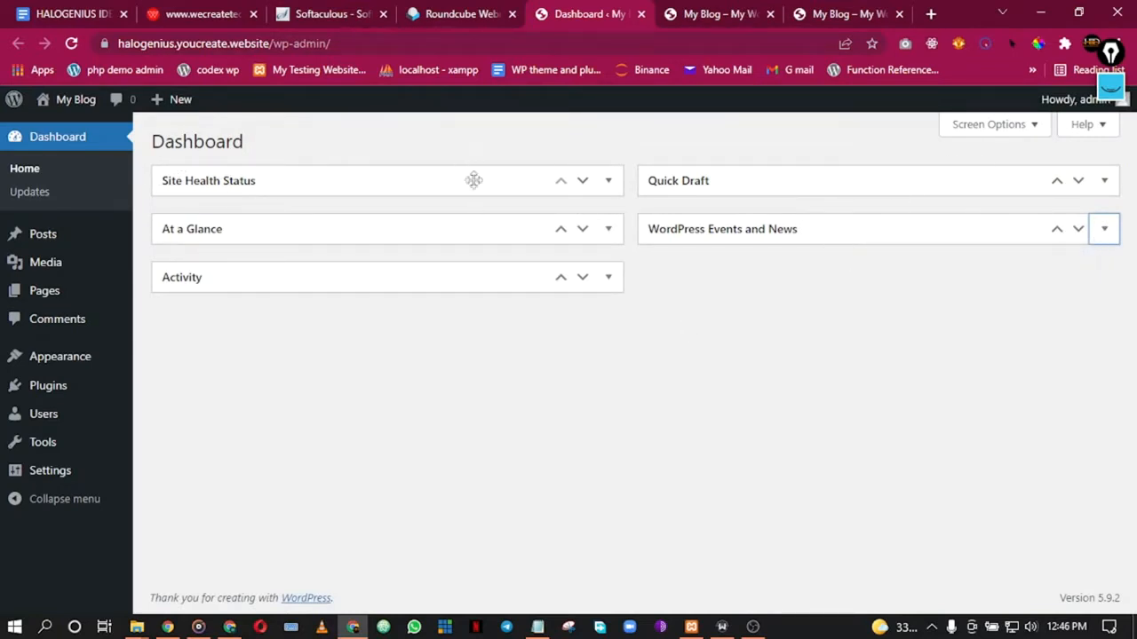
Step: Expand Site Health Status, At a Glance, Activity, Quick Draft and Events and News again
left_click(609, 183)
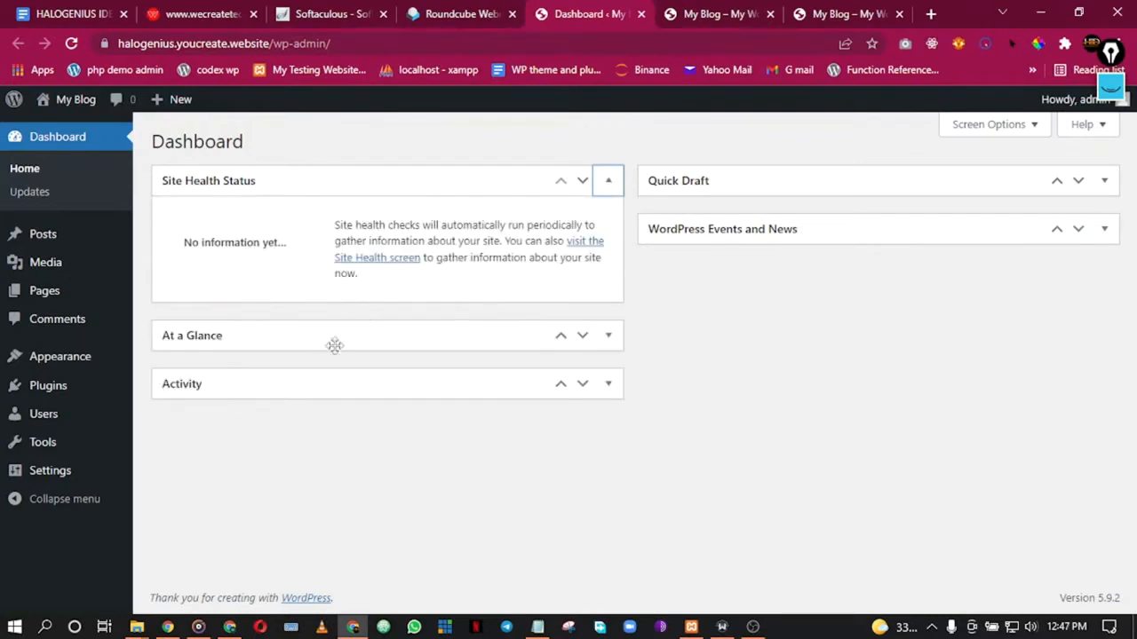
left_click(609, 337)
left_click(608, 472)
scroll(436, 510, "down", 3)
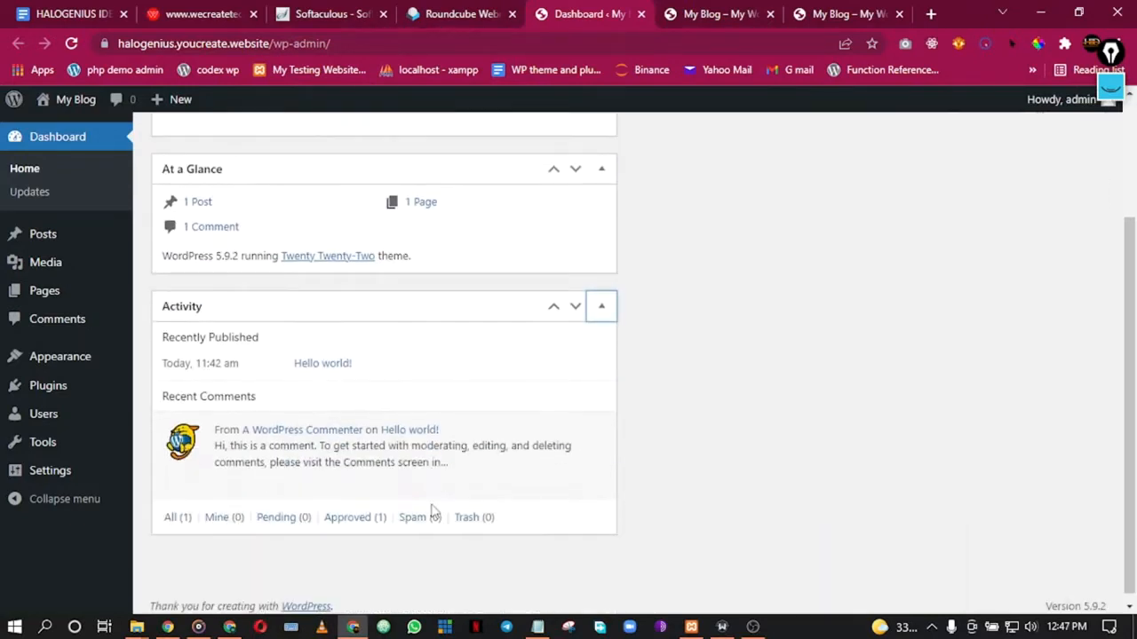
scroll(433, 510, "up", 1)
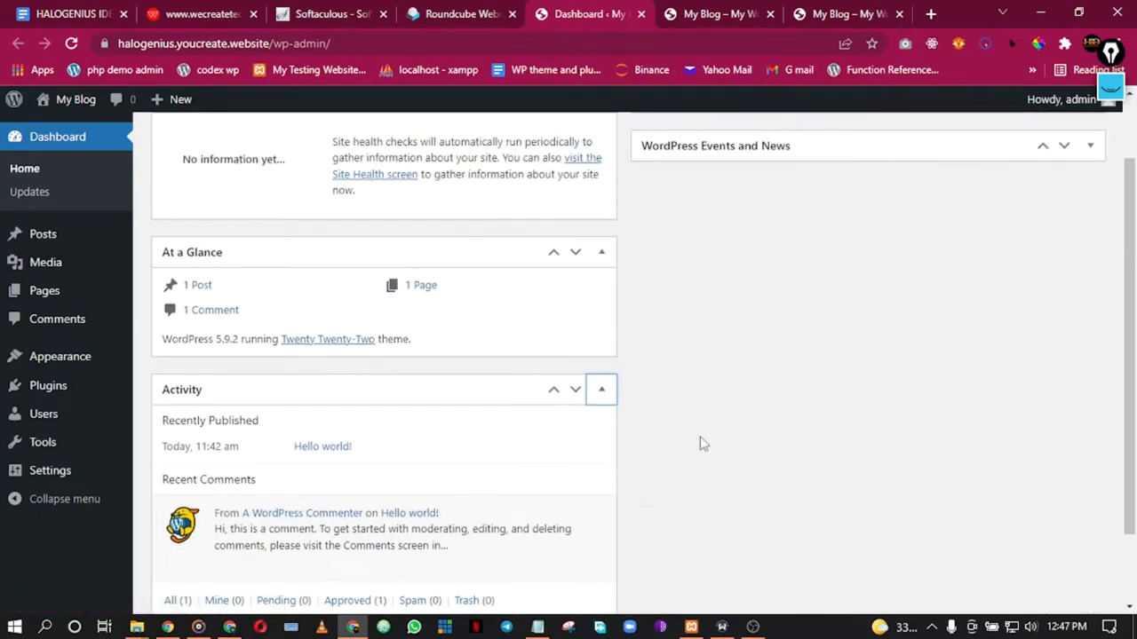
scroll(729, 382, "up", 1)
scroll(734, 386, "down", 2)
scroll(752, 371, "up", 2)
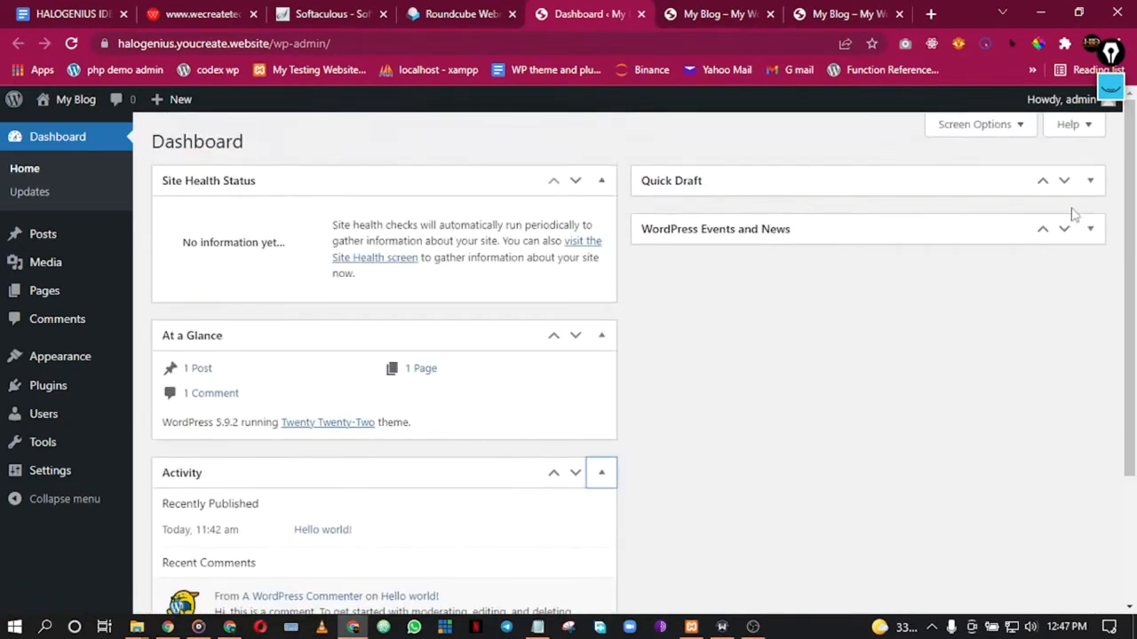
left_click(1090, 182)
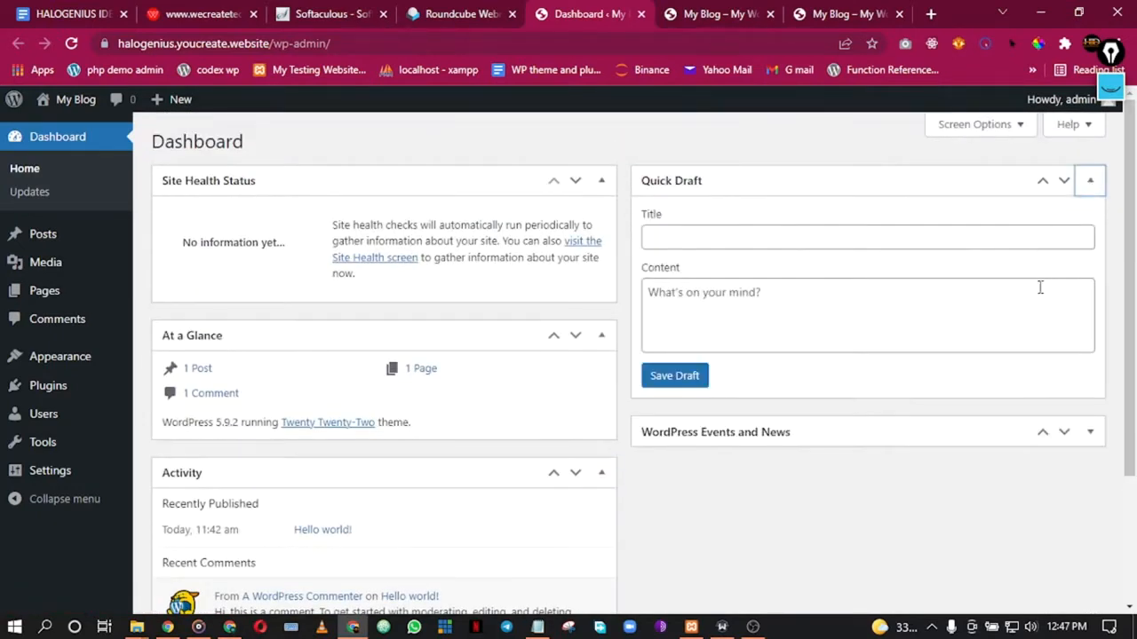
left_click(1087, 431)
Step: In Screen Options, uncheck Site Health Status, At a Glance, Quick Draft, Events and News, and Activity
left_click(977, 126)
left_click(206, 218)
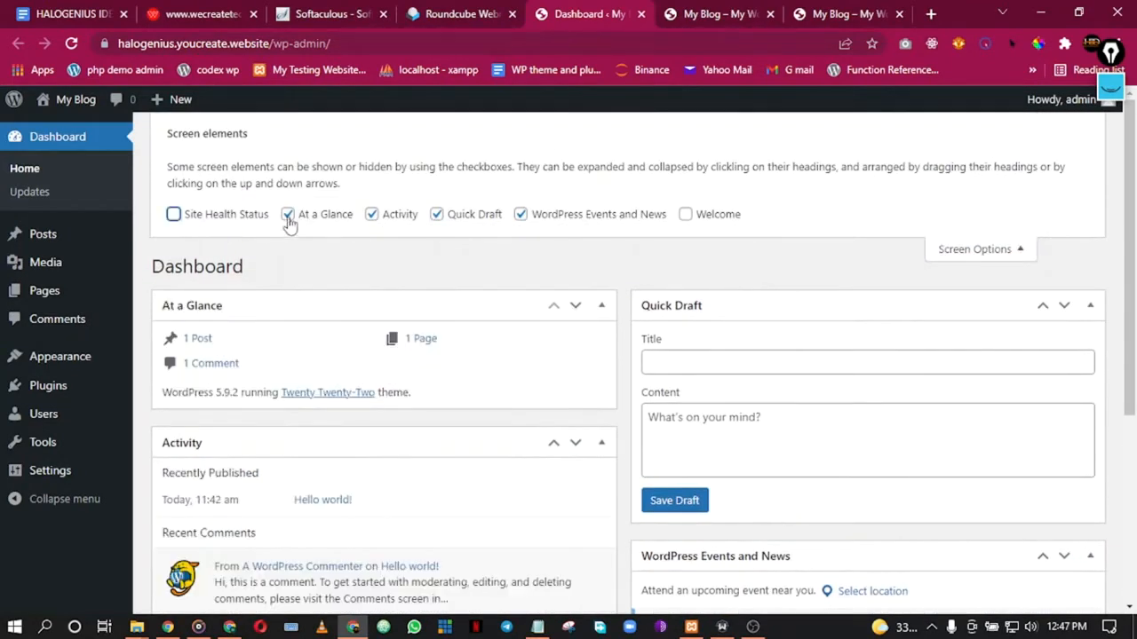
left_click(288, 214)
left_click(489, 216)
left_click(520, 217)
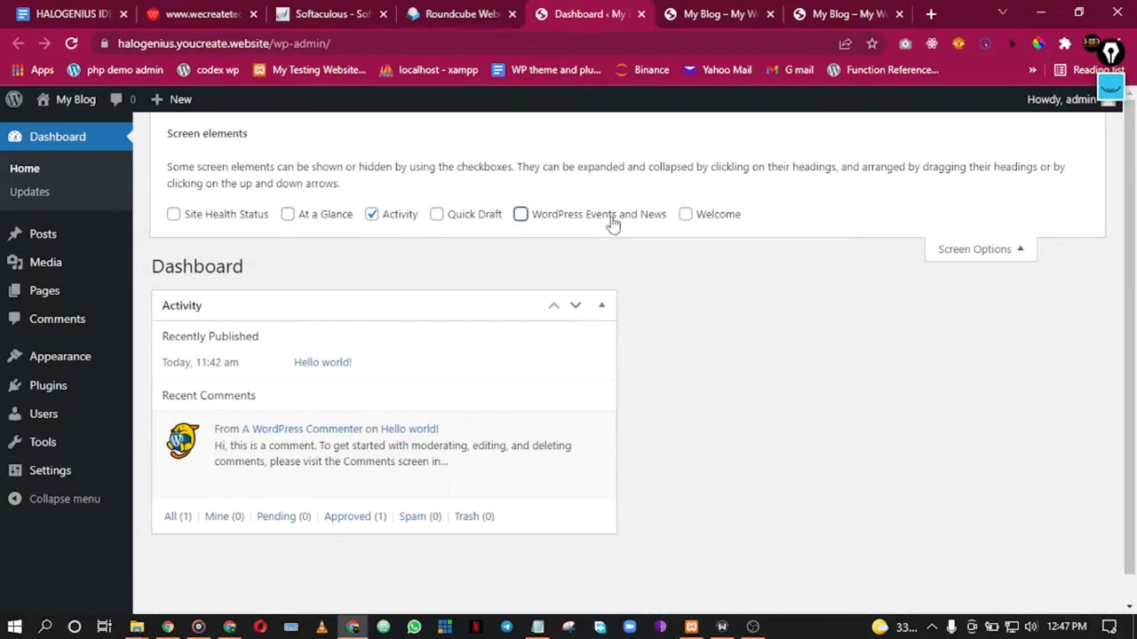
left_click(388, 218)
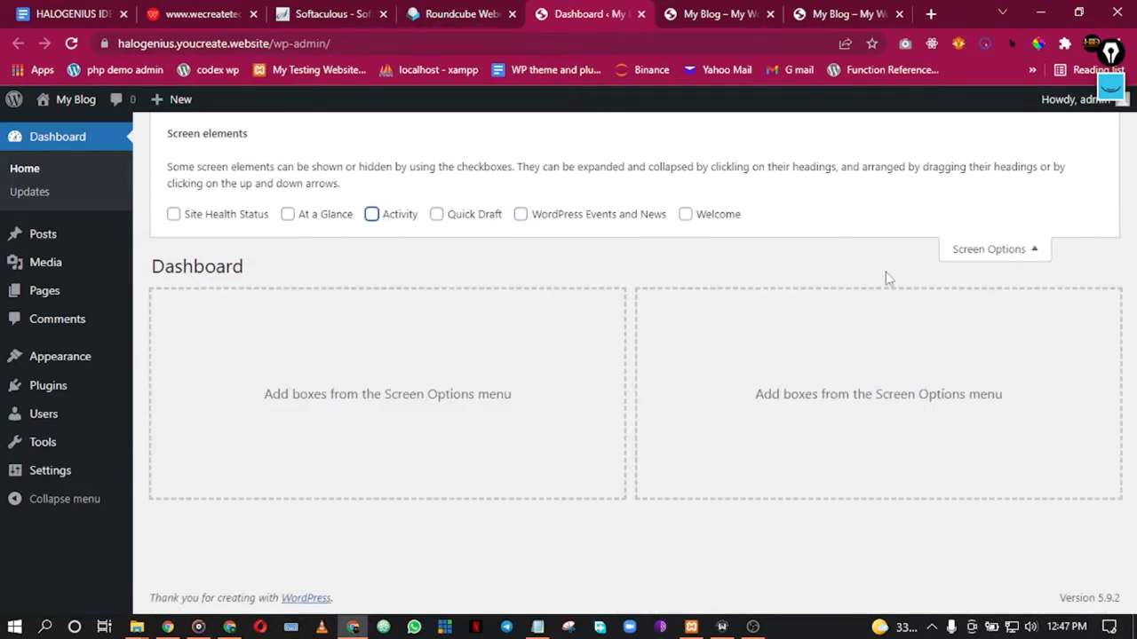
left_click(1021, 256)
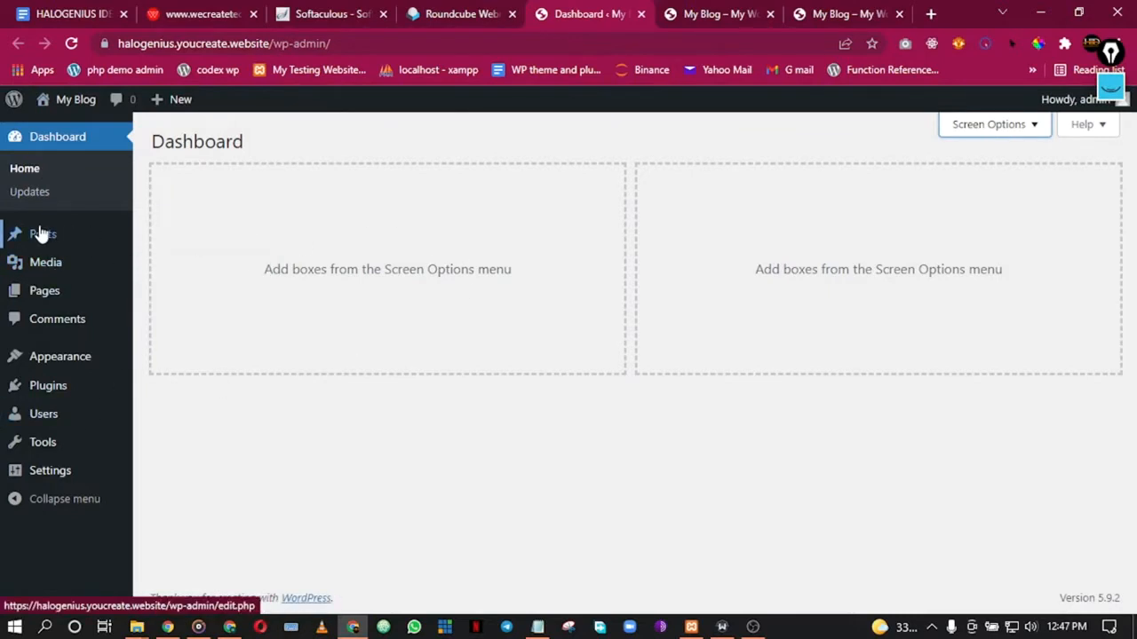
mouse_move(41, 231)
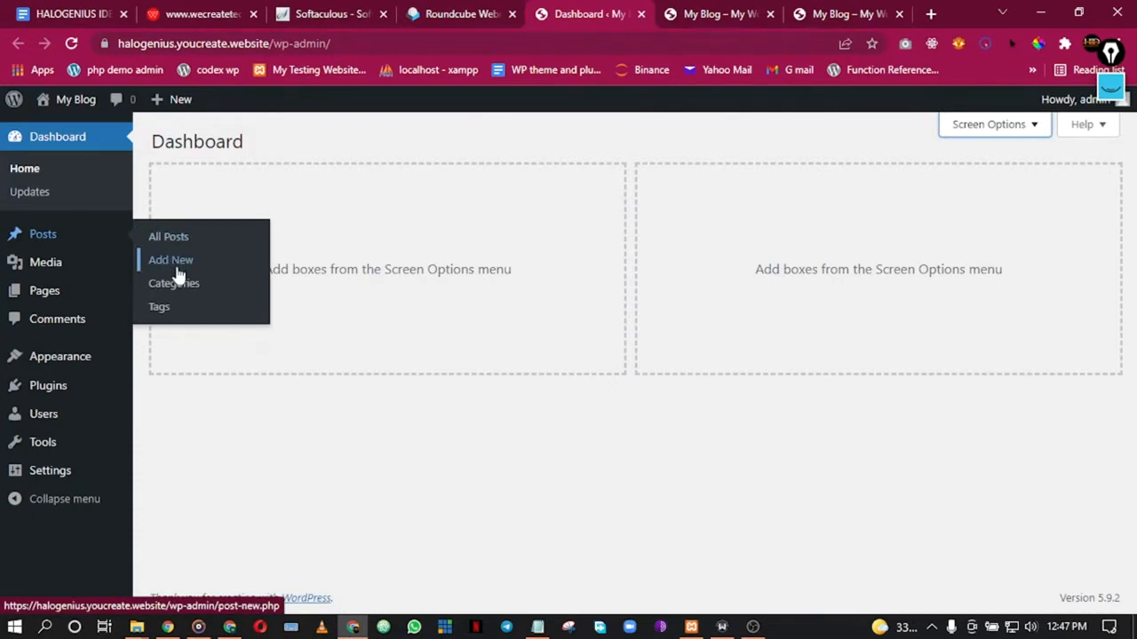
mouse_move(134, 269)
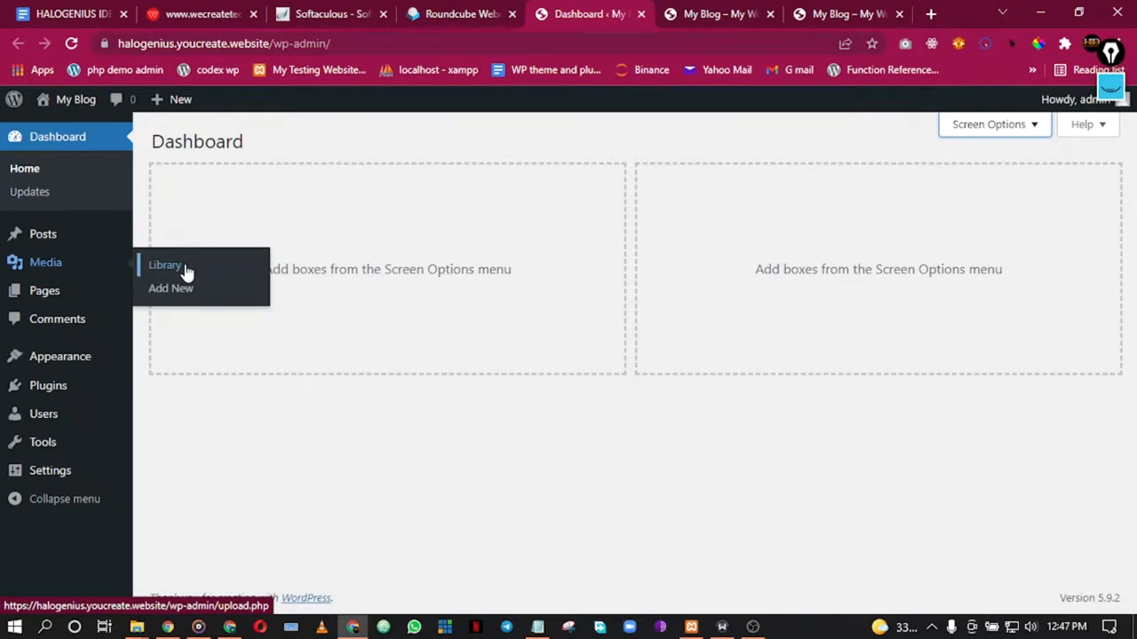
mouse_move(30, 297)
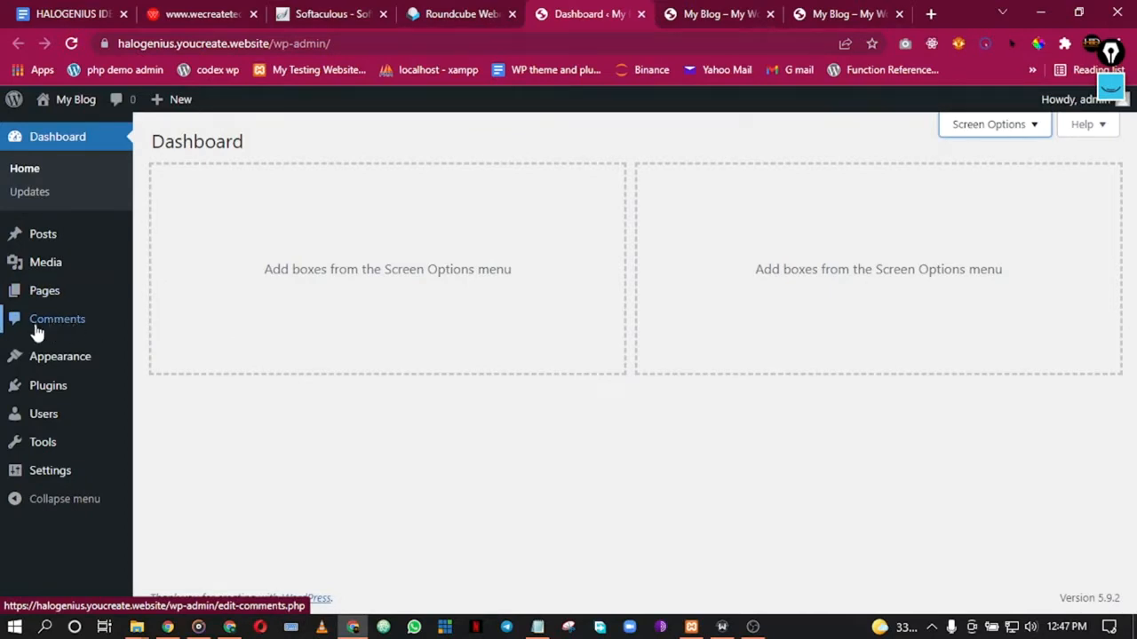
mouse_move(84, 370)
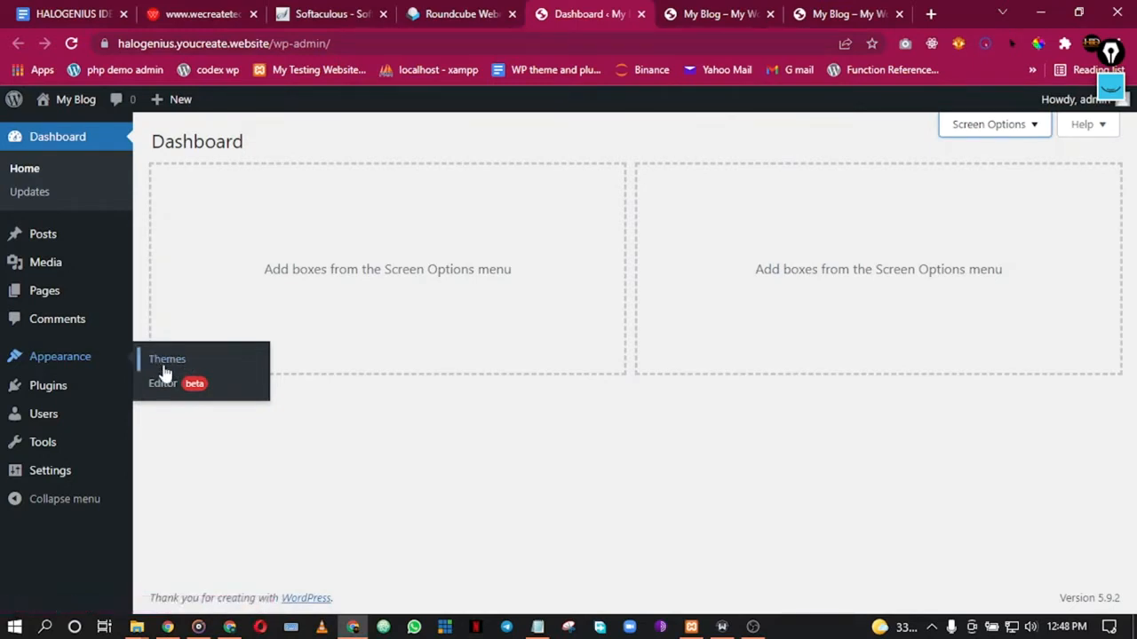
mouse_move(46, 395)
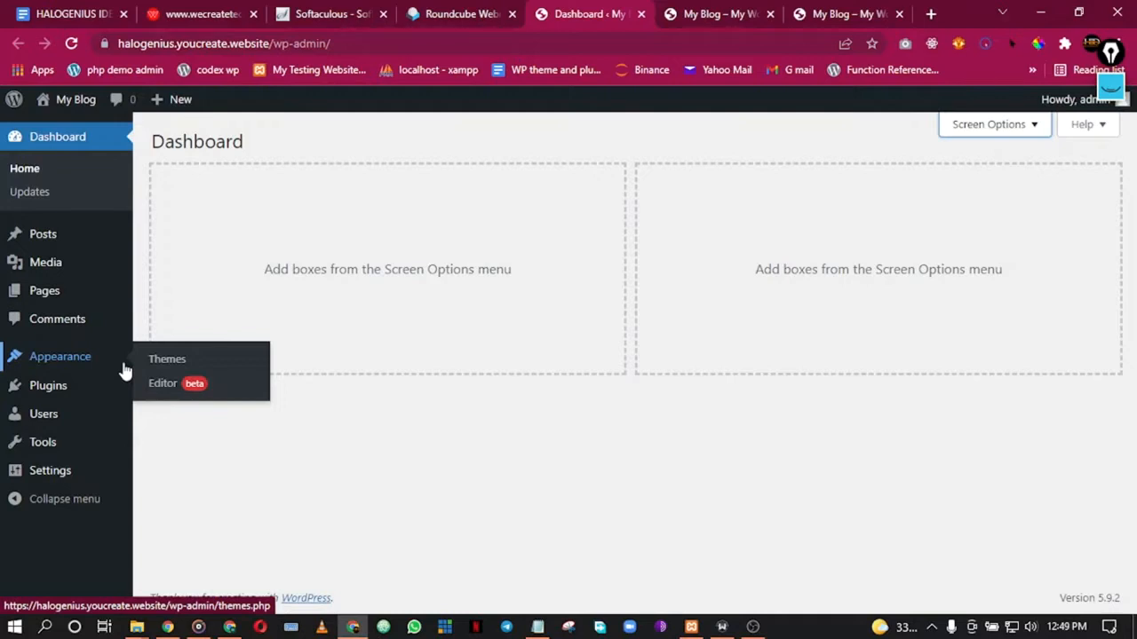
mouse_move(56, 413)
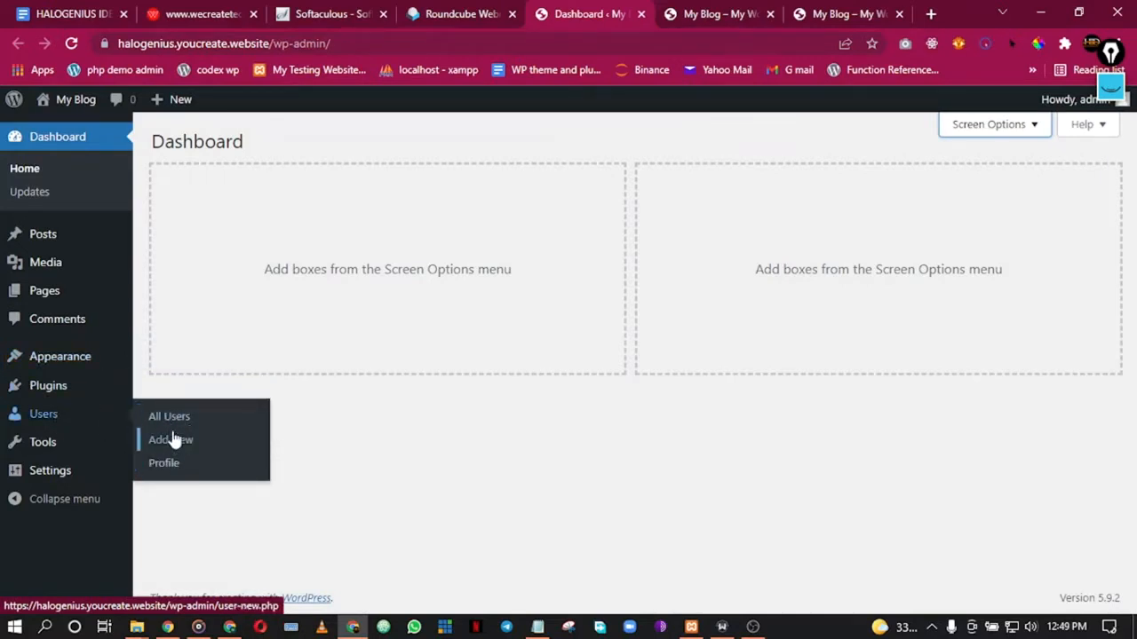
mouse_move(1045, 114)
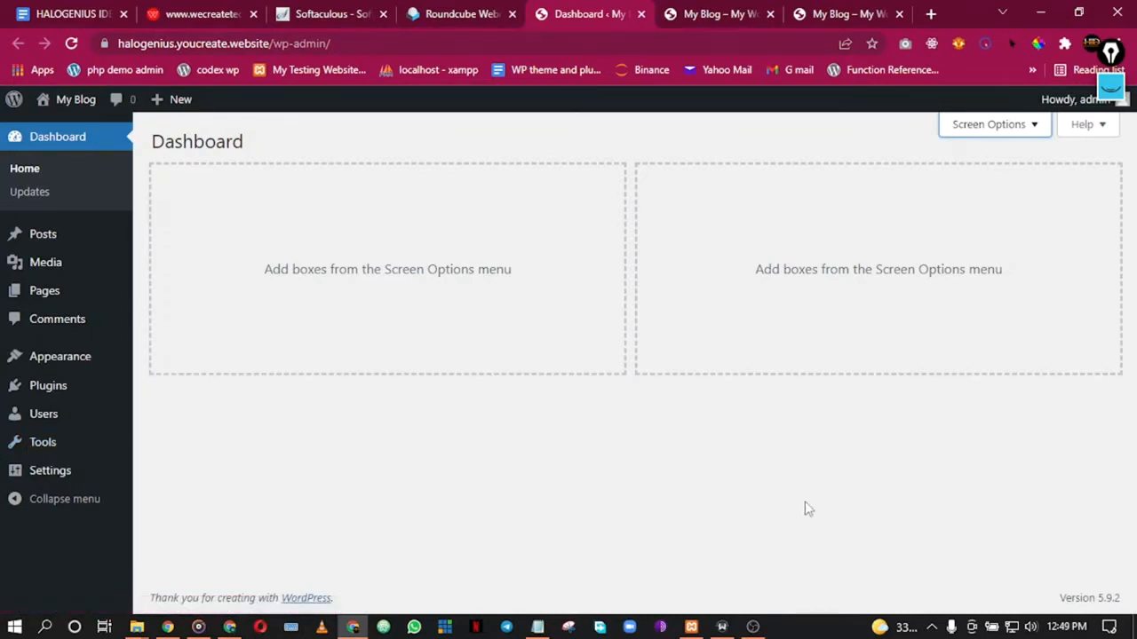
mouse_move(56, 470)
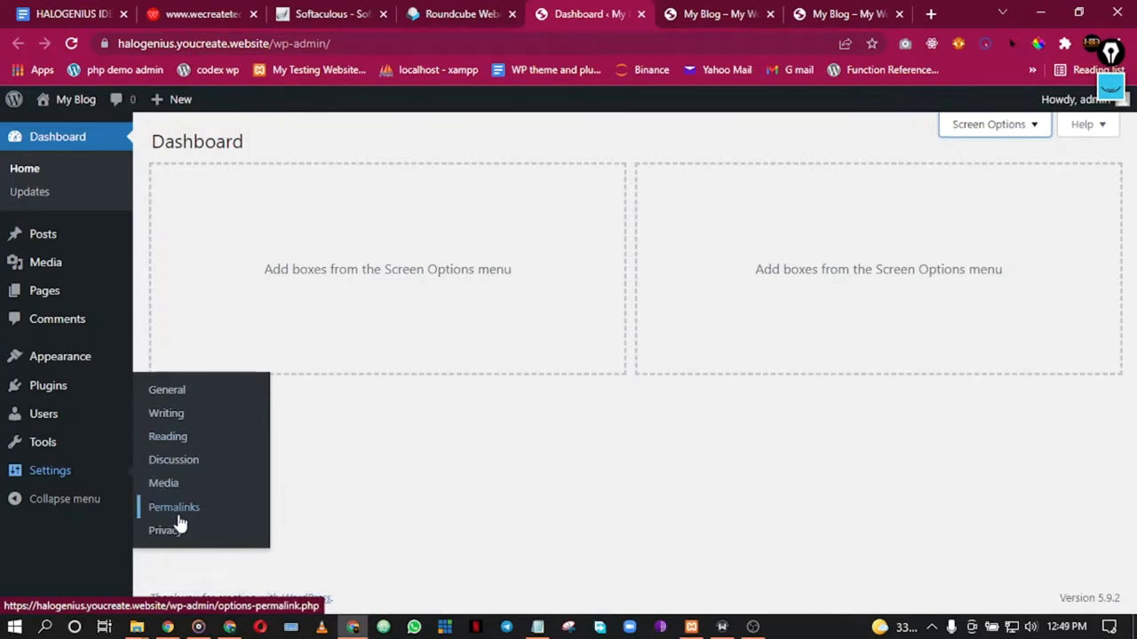
left_click(652, 440)
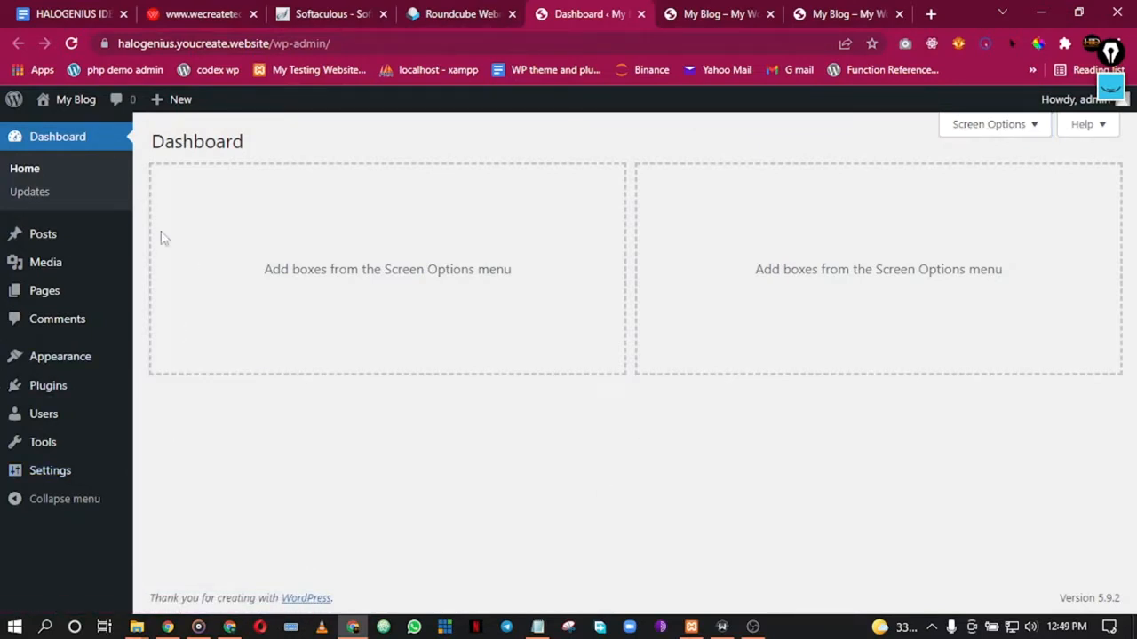
mouse_move(23, 434)
left_click(95, 11)
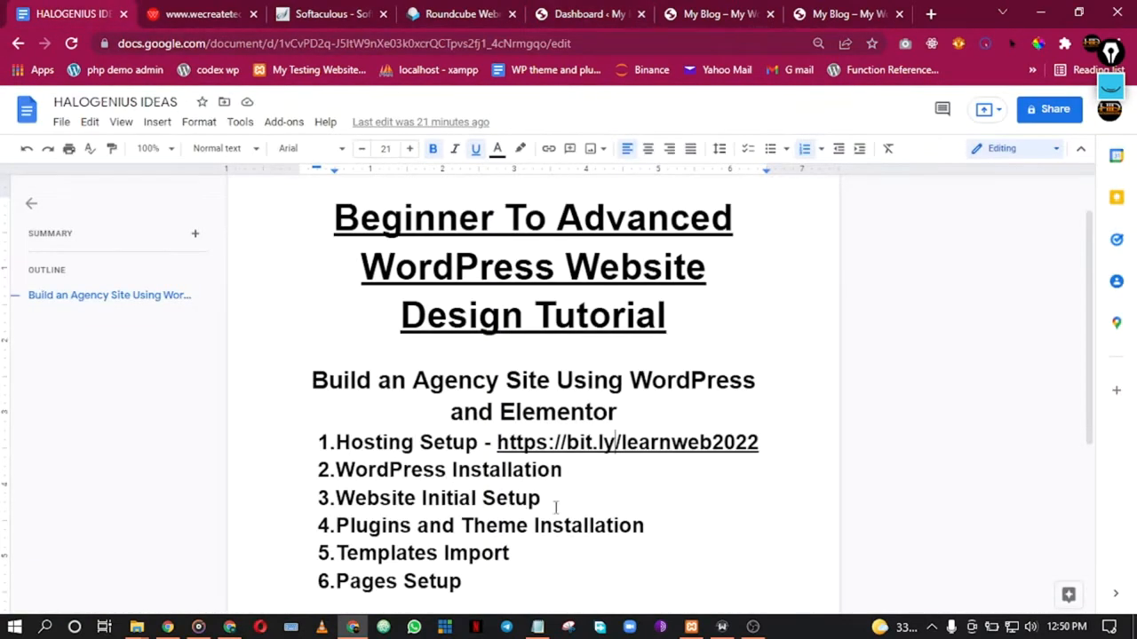
left_click_drag(544, 499, 344, 480)
left_click(357, 440)
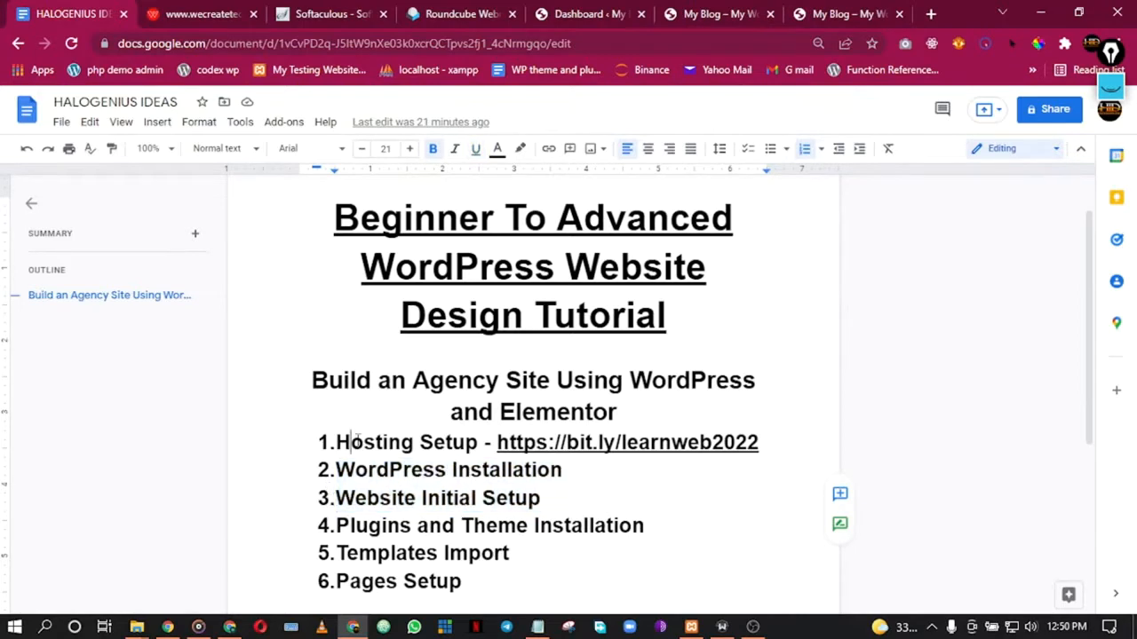
left_click(710, 12)
left_click(614, 16)
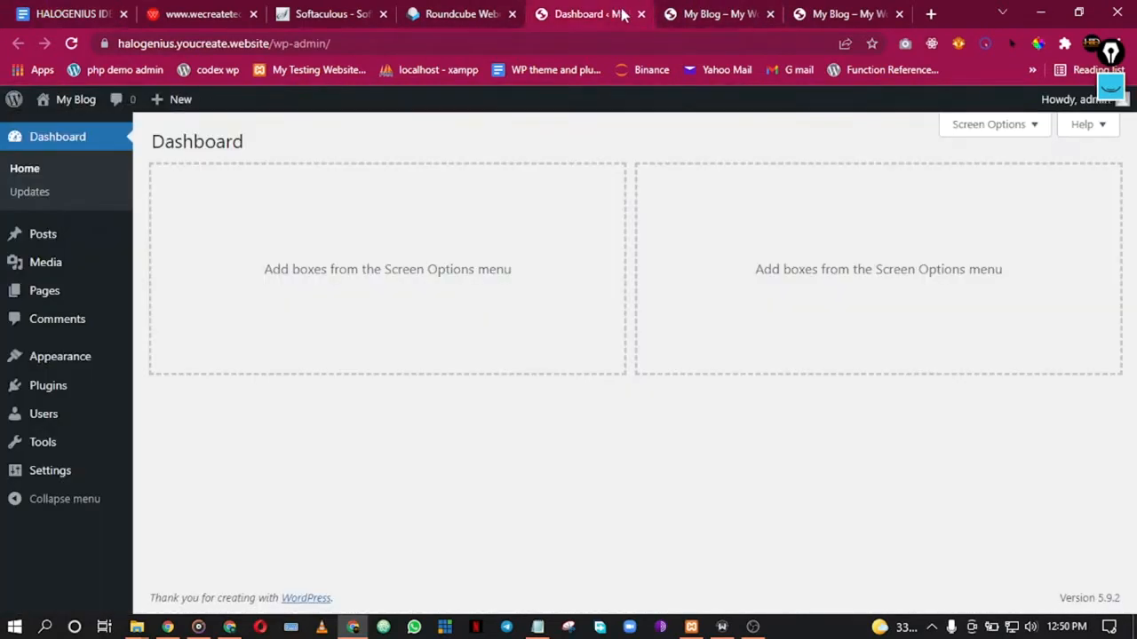
left_click(863, 9)
left_click(573, 9)
Step: Show the Pages list and open a blank new-page editor in a new tab from the admin bar
left_click(40, 301)
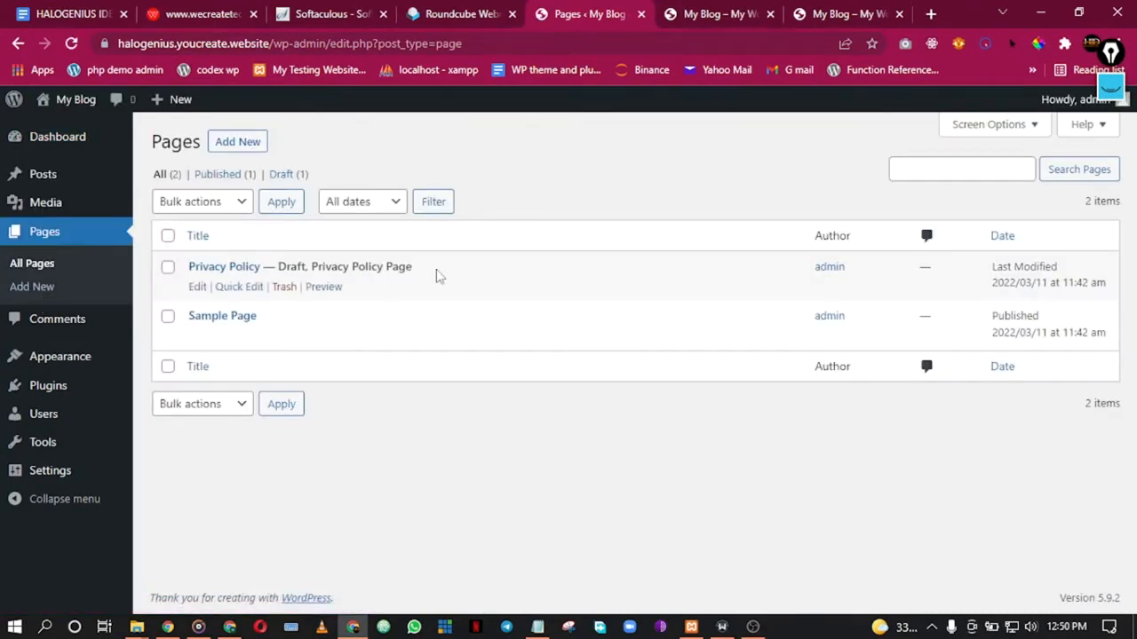
mouse_move(157, 100)
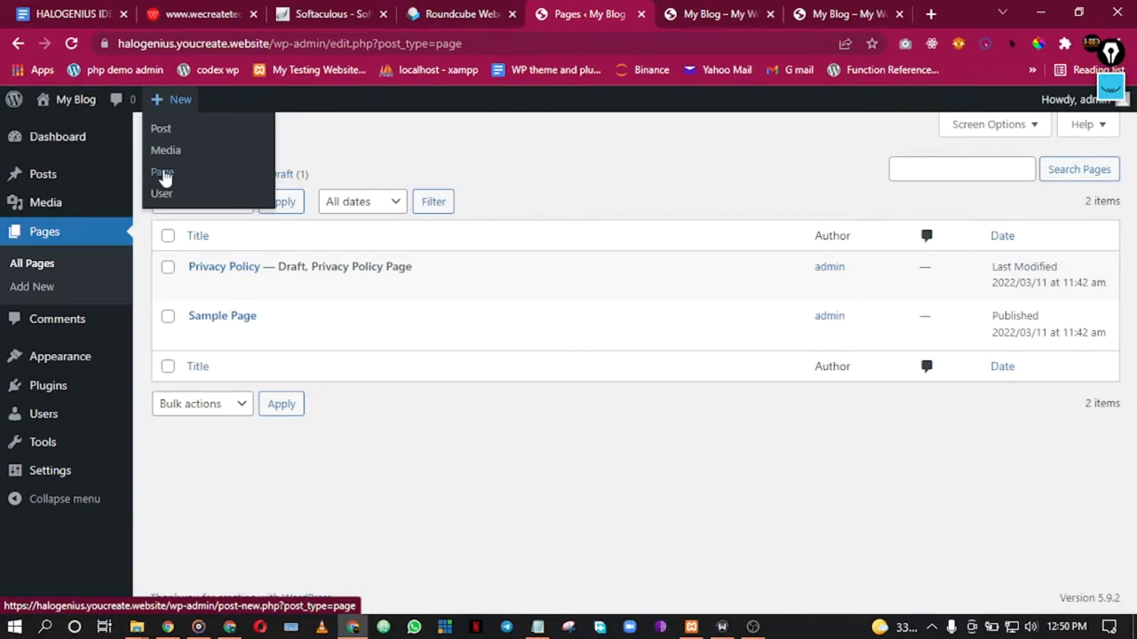
right_click(164, 177)
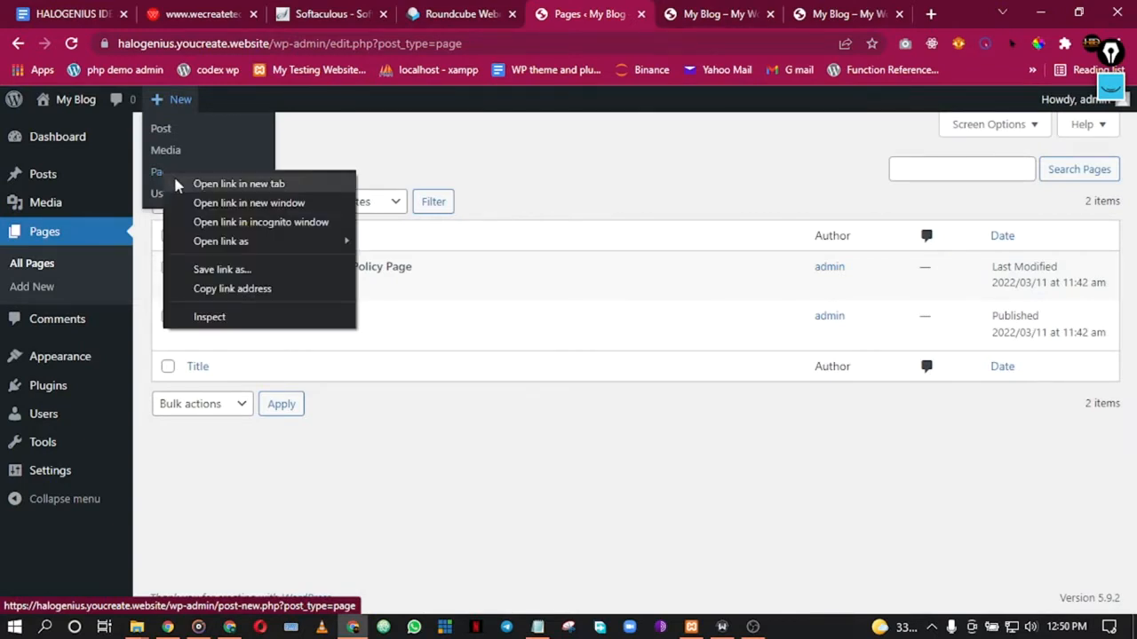
left_click(176, 185)
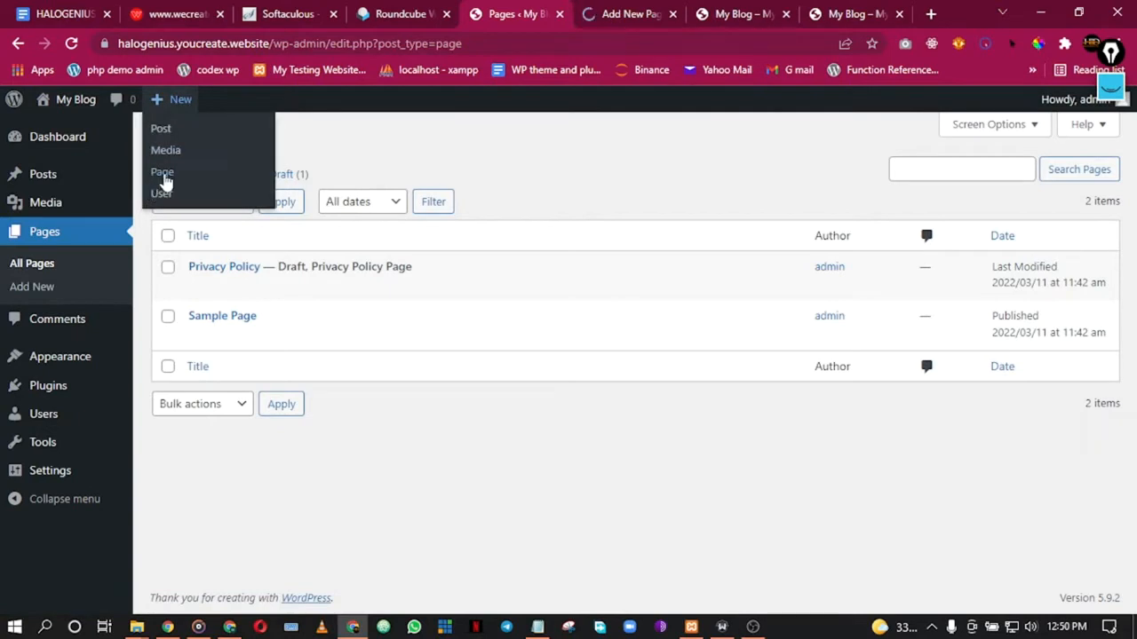
Step: Open three more blank new-page editors in separate browser tabs
right_click(182, 180)
left_click(189, 187)
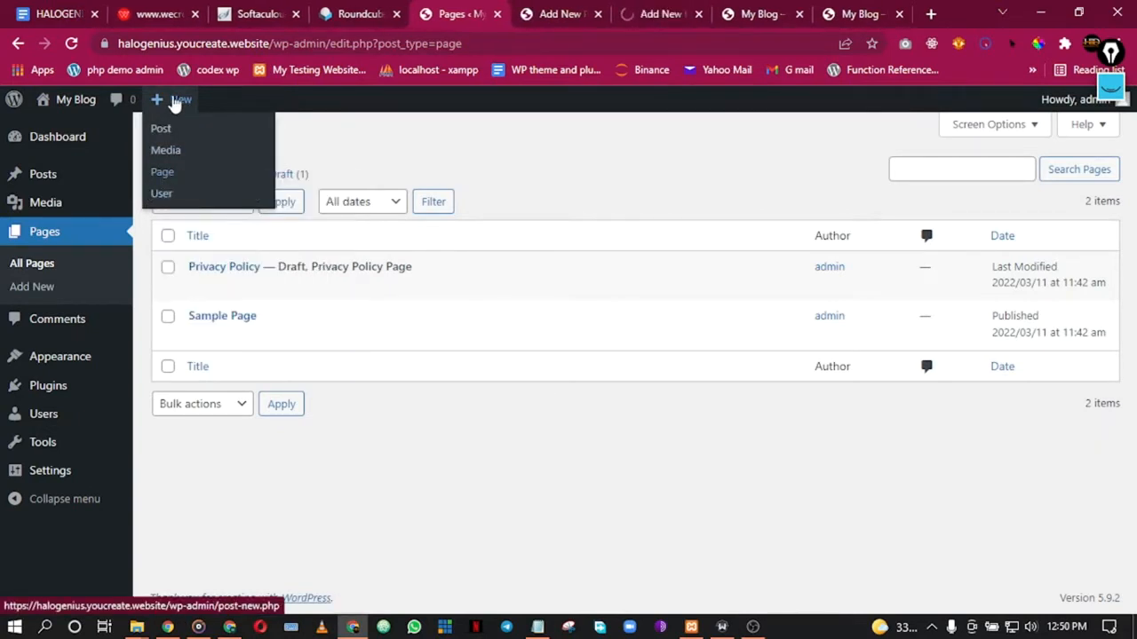
right_click(162, 184)
left_click(200, 188)
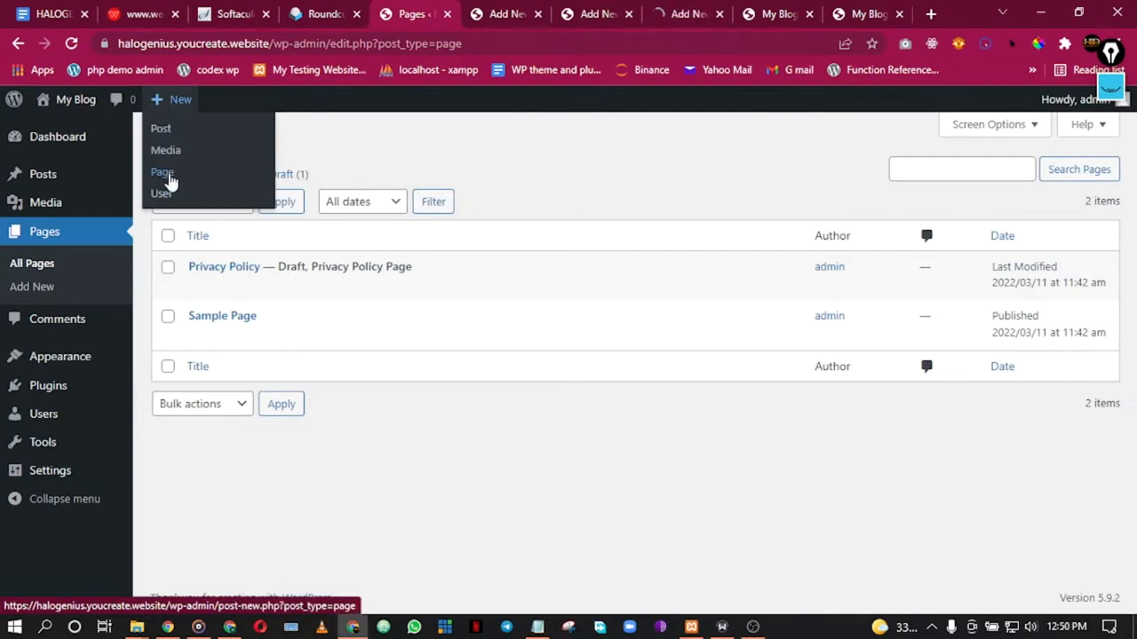
right_click(169, 182)
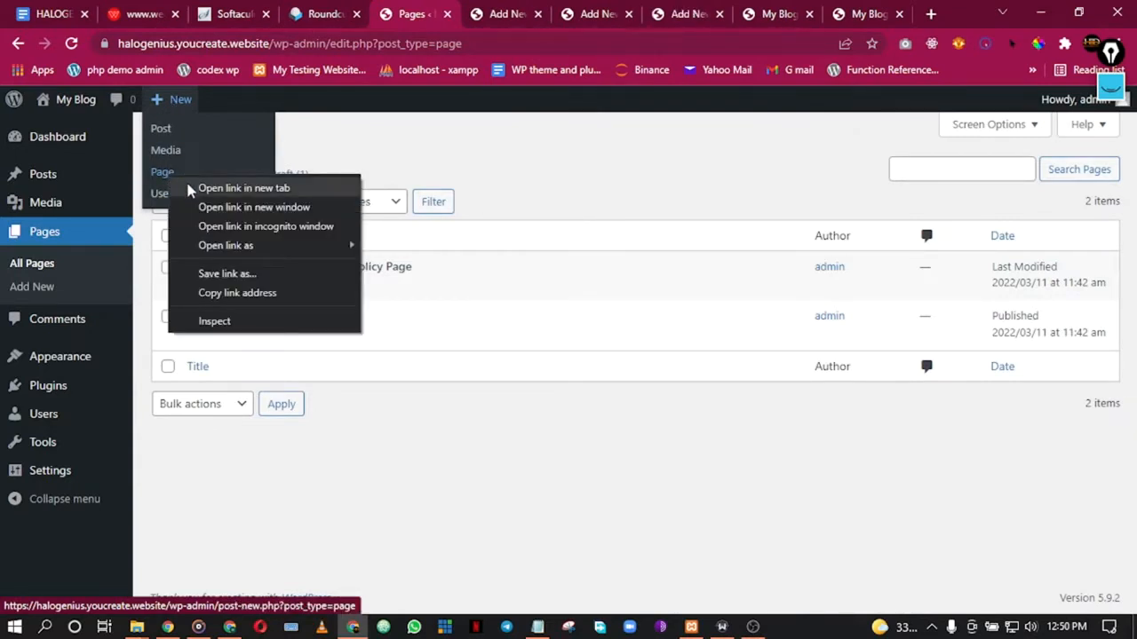
left_click(188, 186)
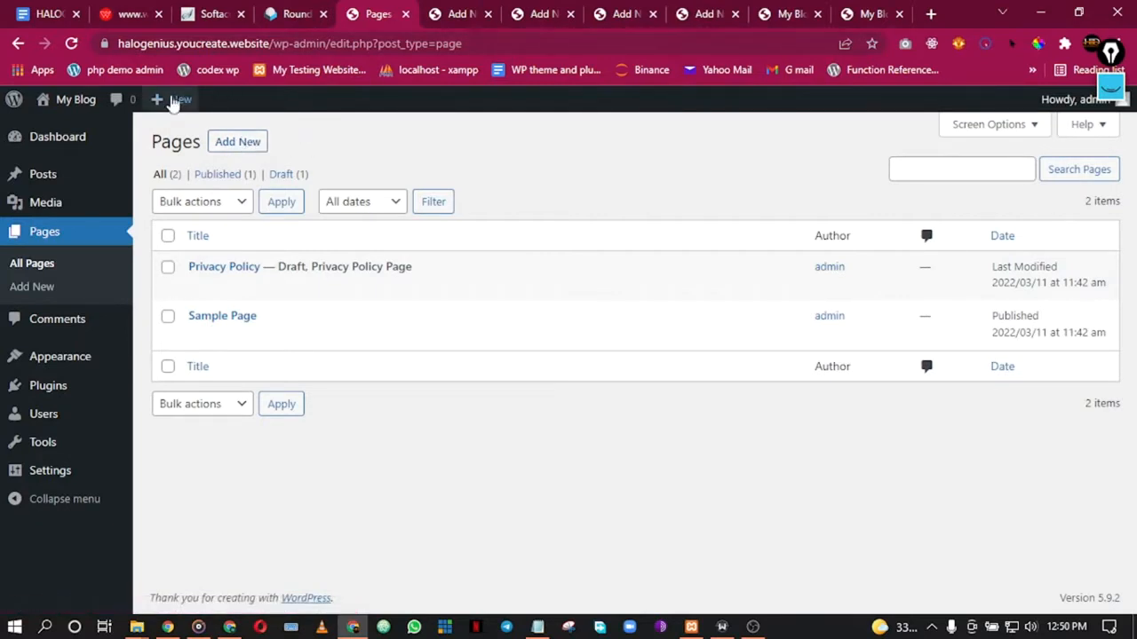
Step: Publish a new page titled 'Home' and close its editor tab
left_click(469, 10)
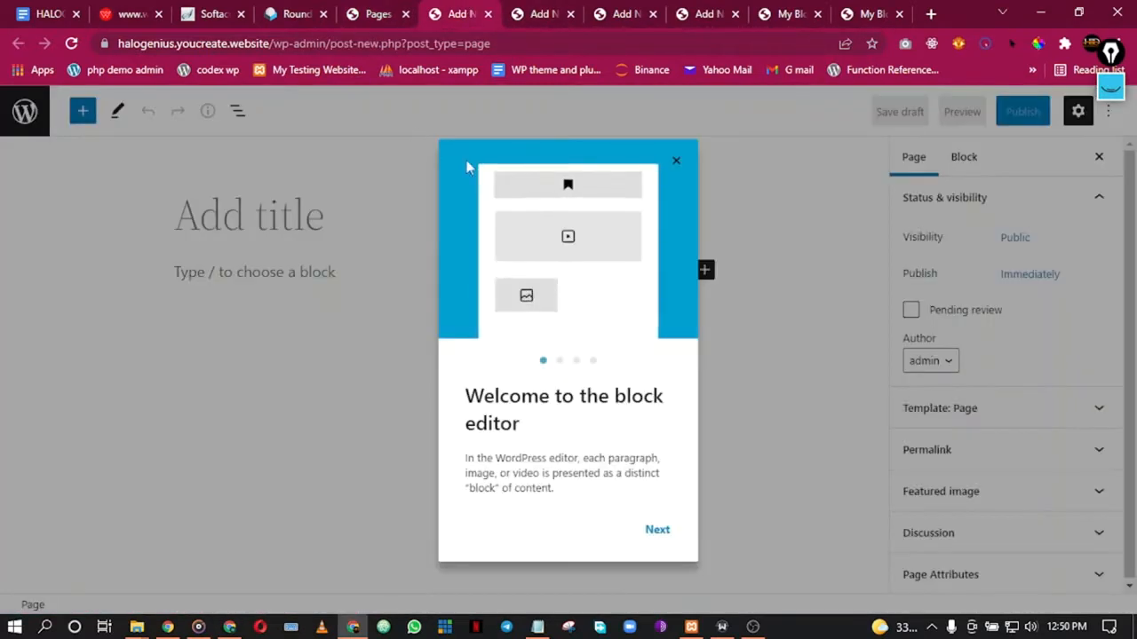
left_click(676, 164)
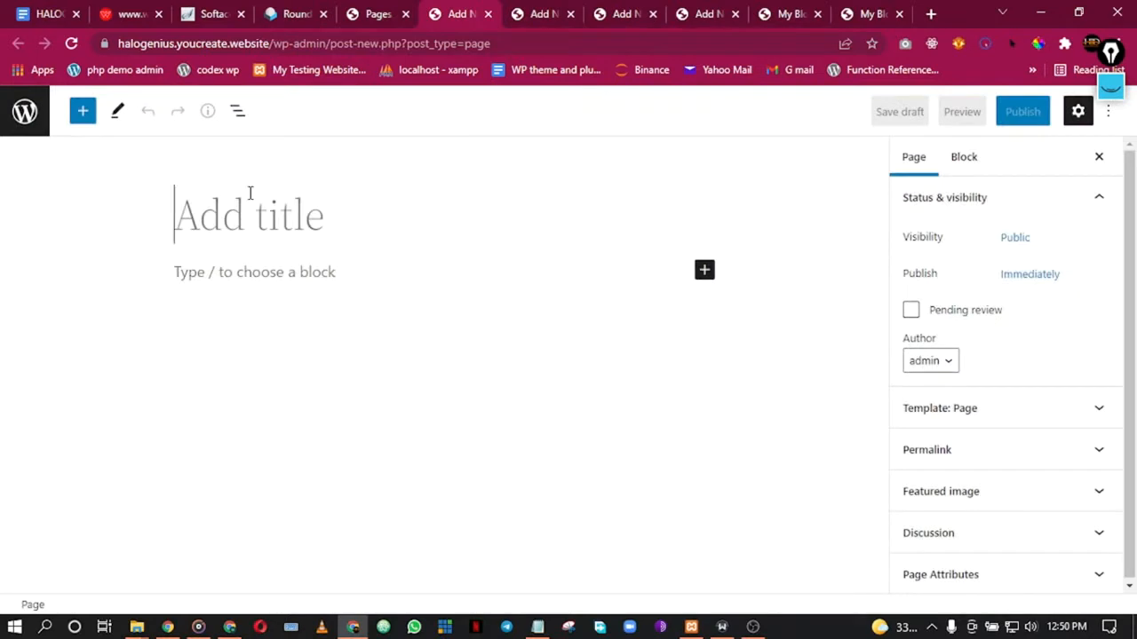
type("H")
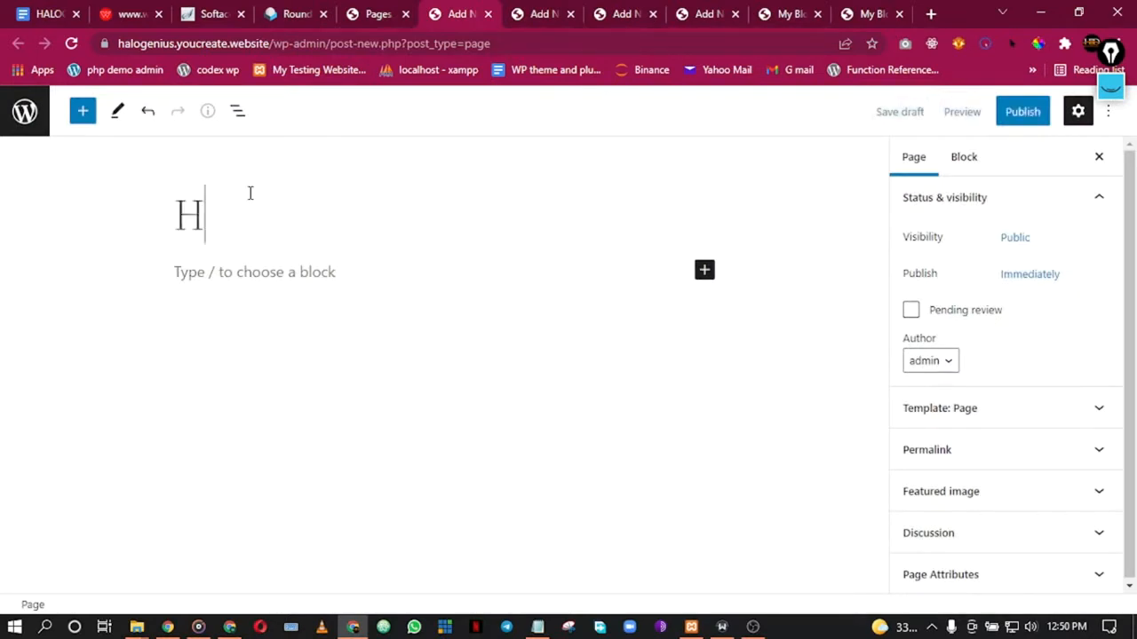
type("ome")
left_click(1018, 115)
left_click(1015, 114)
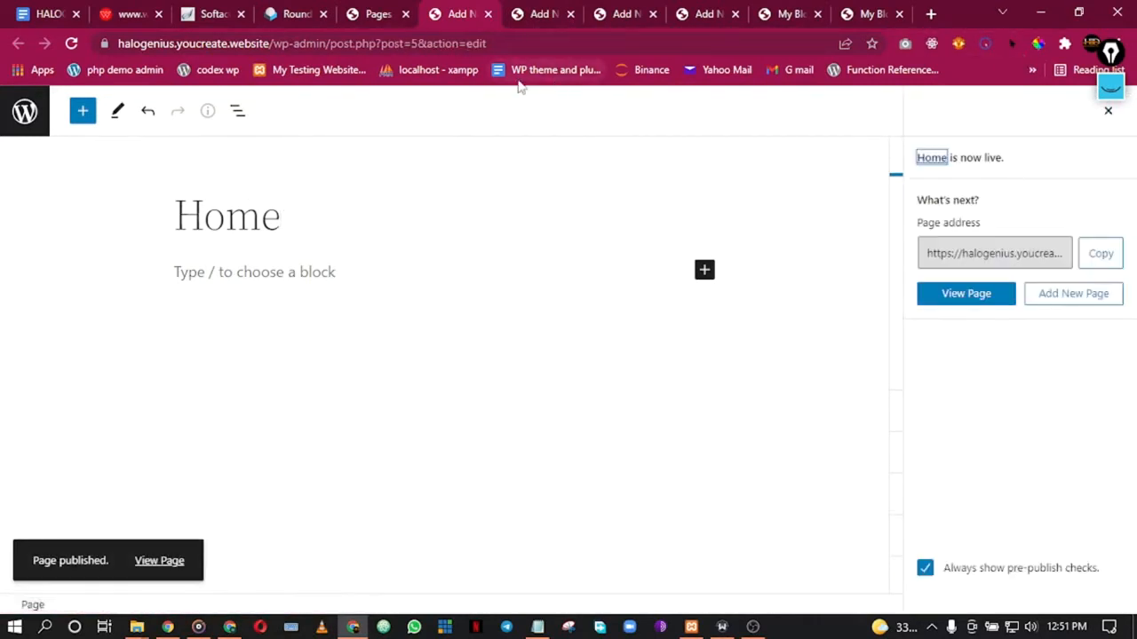
left_click(488, 14)
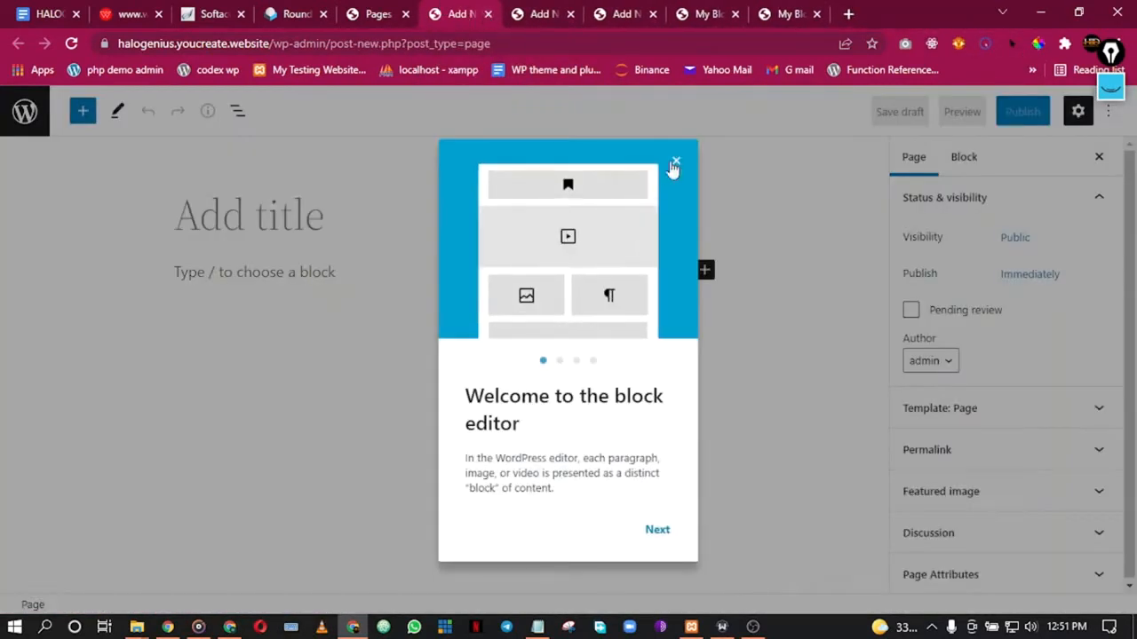
Step: Publish a second new page titled 'About'
left_click(675, 161)
left_click(203, 214)
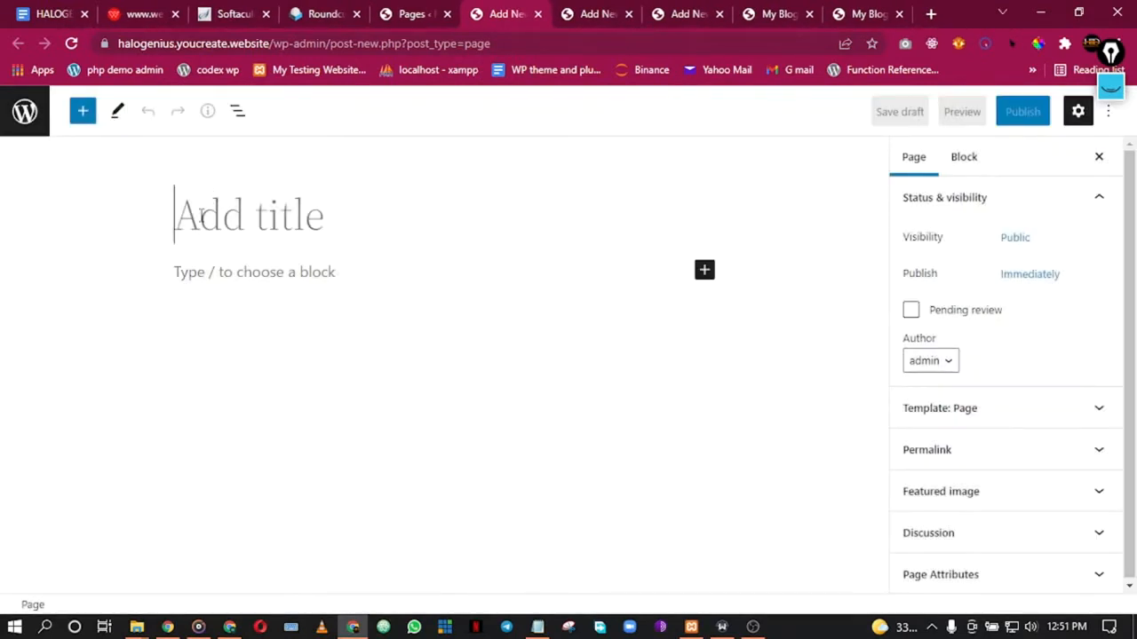
type("About")
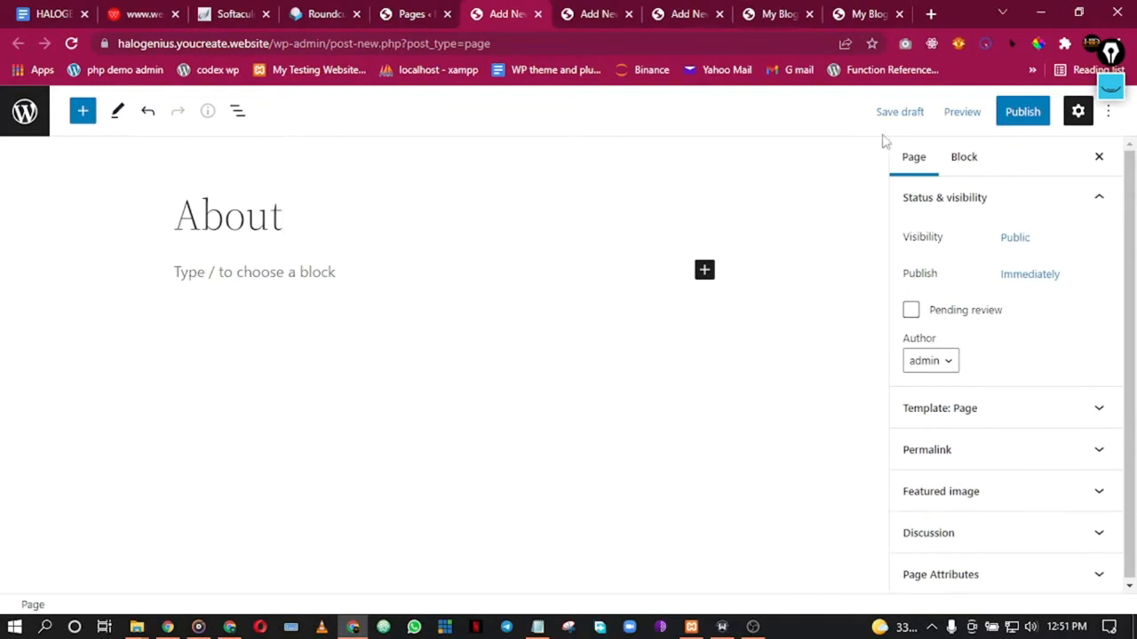
left_click(1016, 115)
left_click(983, 122)
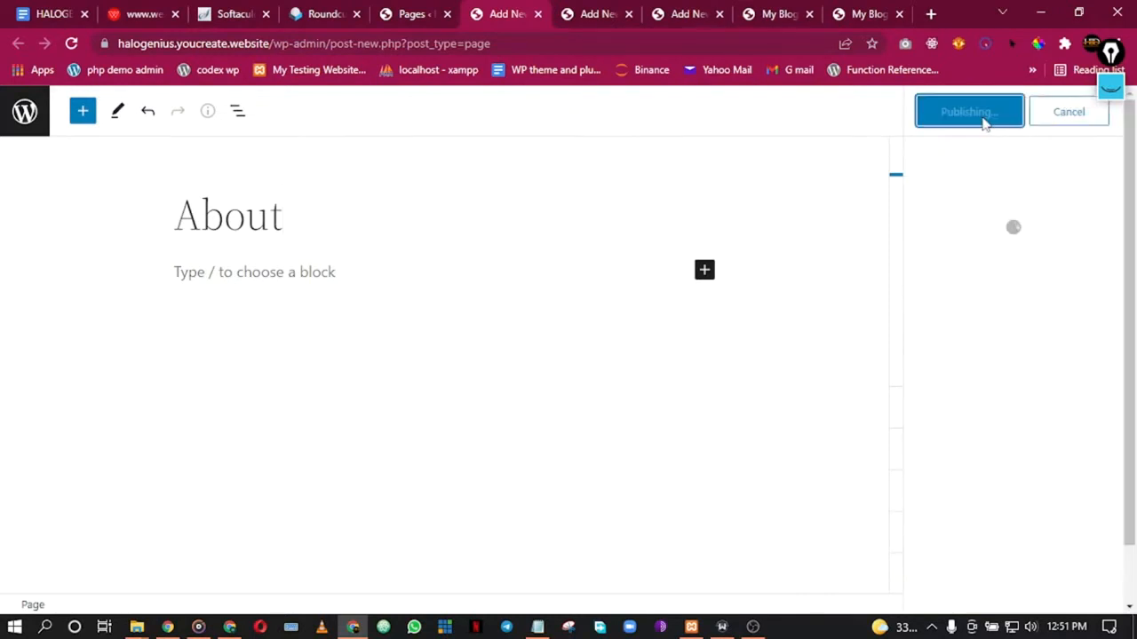
Step: Publish a new page titled 'Services' and close its editor tab
left_click(536, 14)
left_click(676, 169)
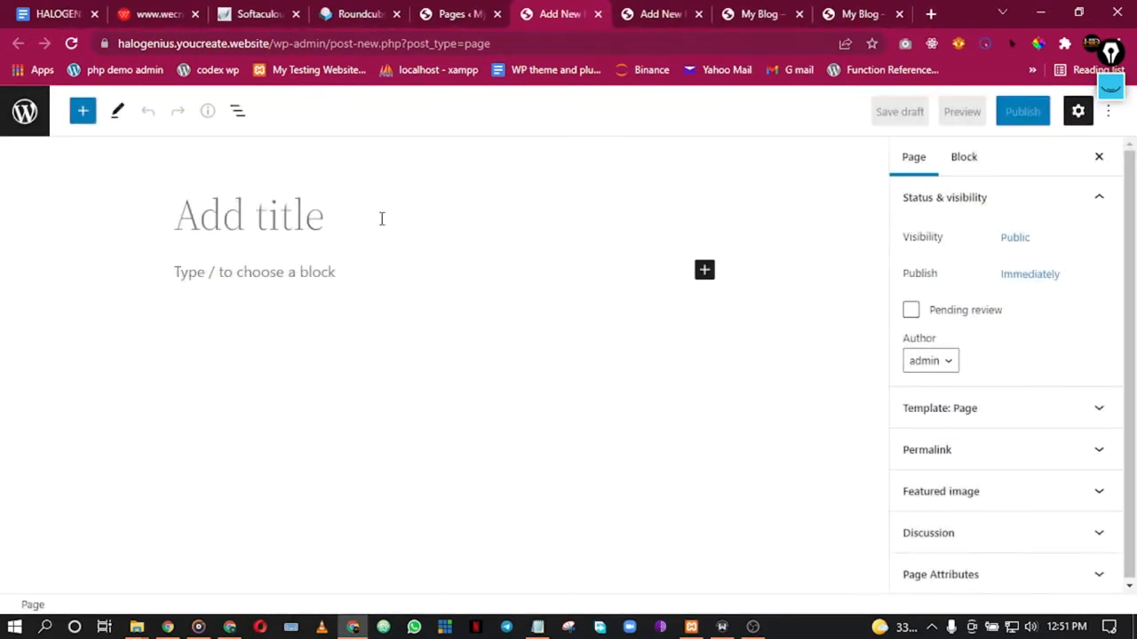
type("Se")
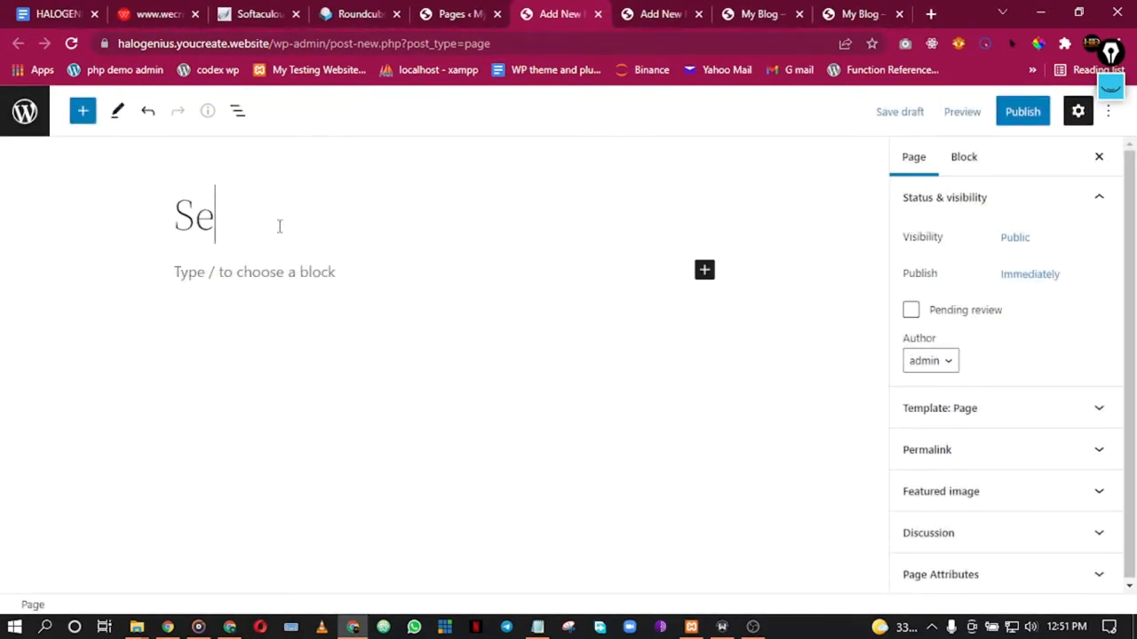
type("rvices")
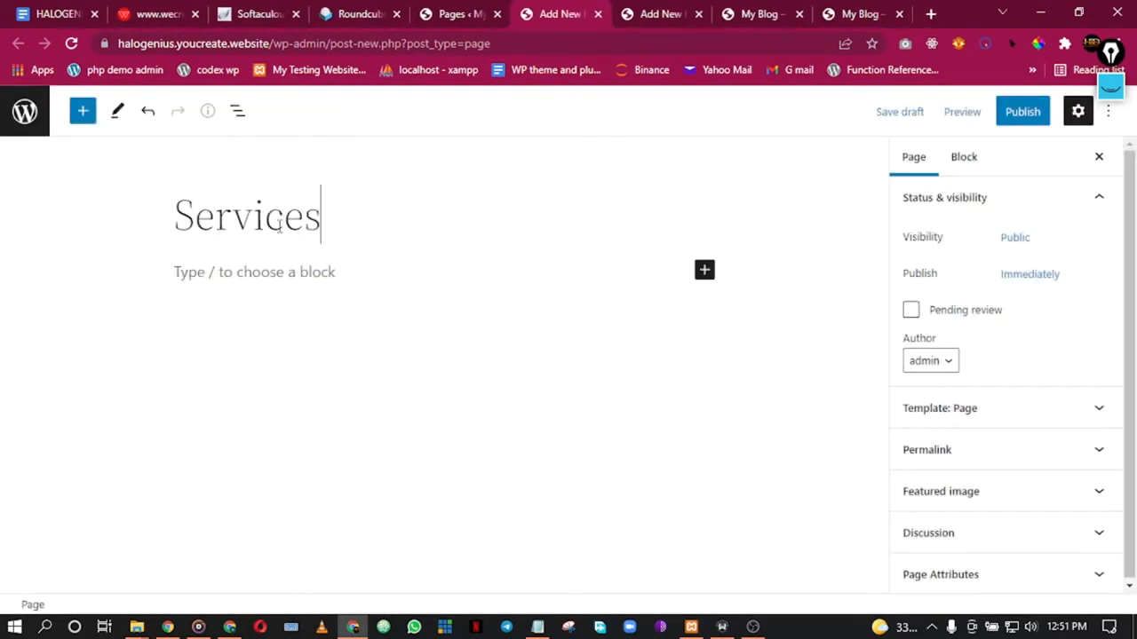
left_click(1020, 116)
left_click(990, 115)
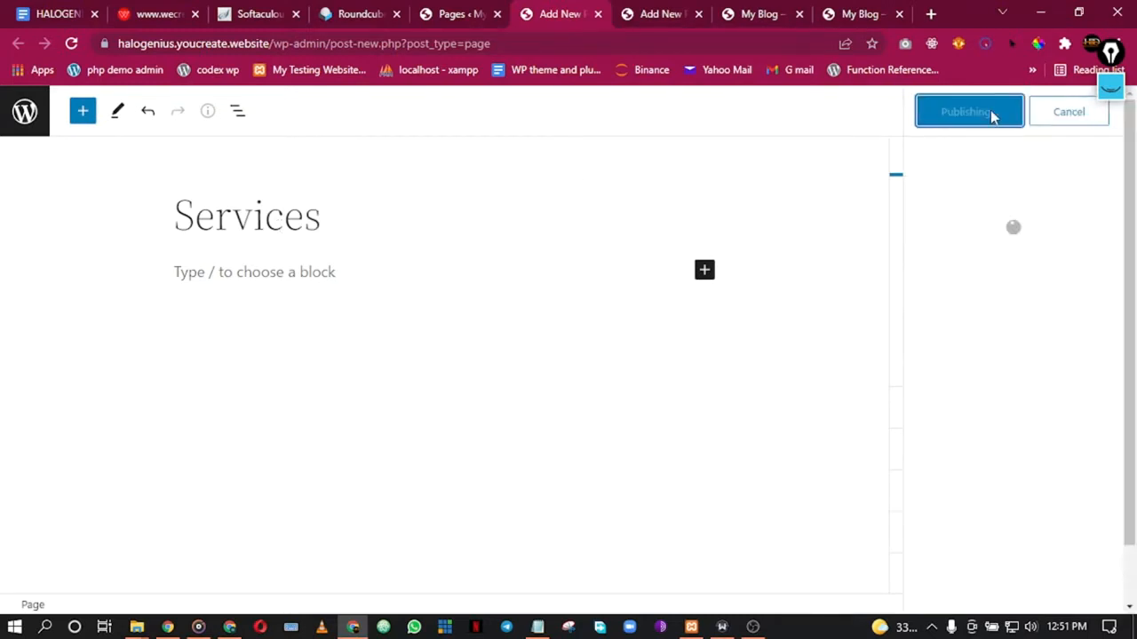
left_click(598, 16)
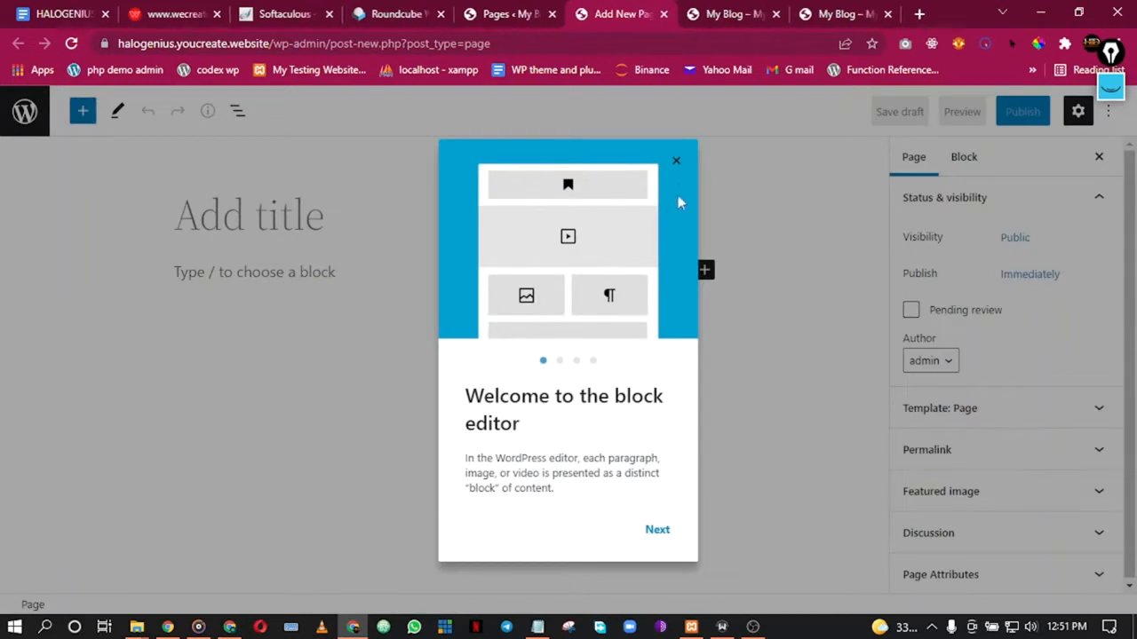
Step: Publish a page titled 'Contact' and return to the Pages list
left_click(675, 165)
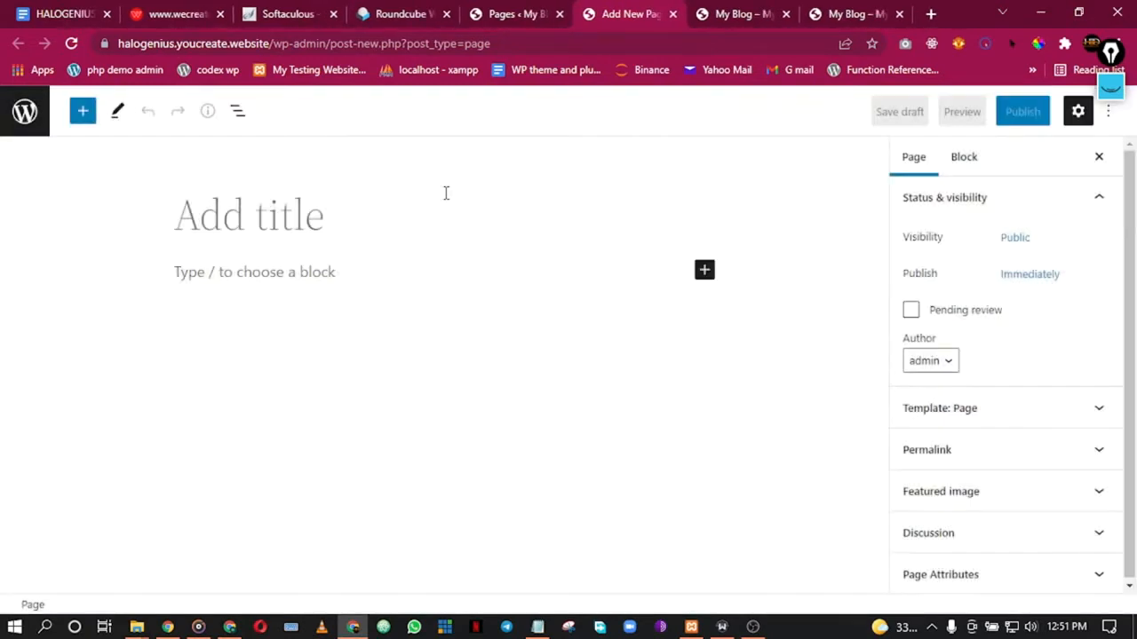
left_click(256, 211)
type("Con")
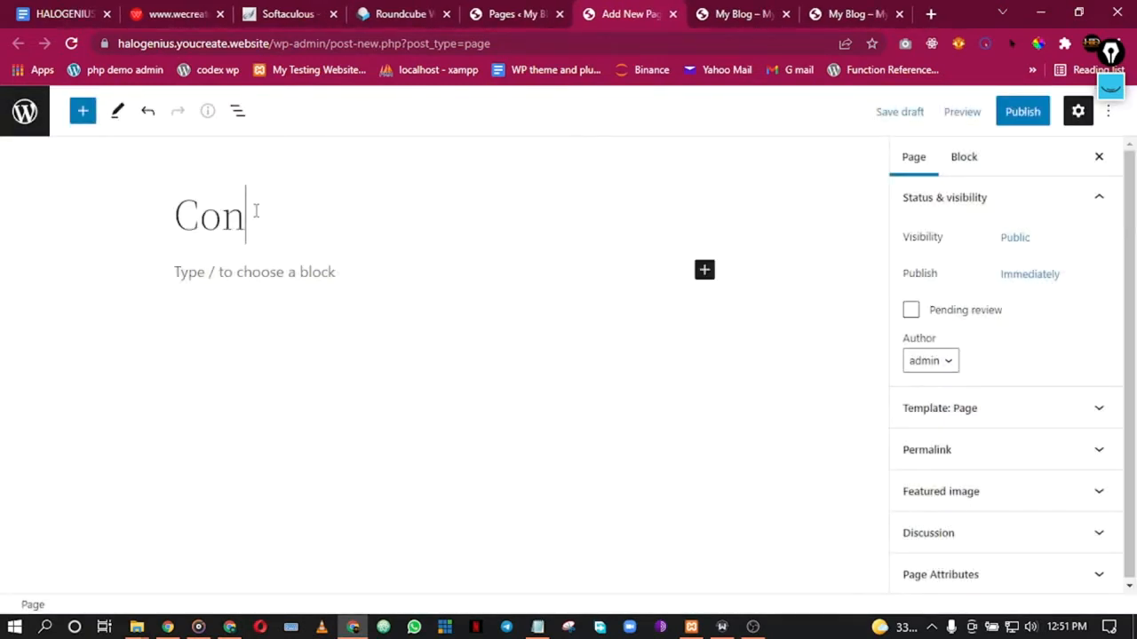
type("tact")
left_click(1019, 113)
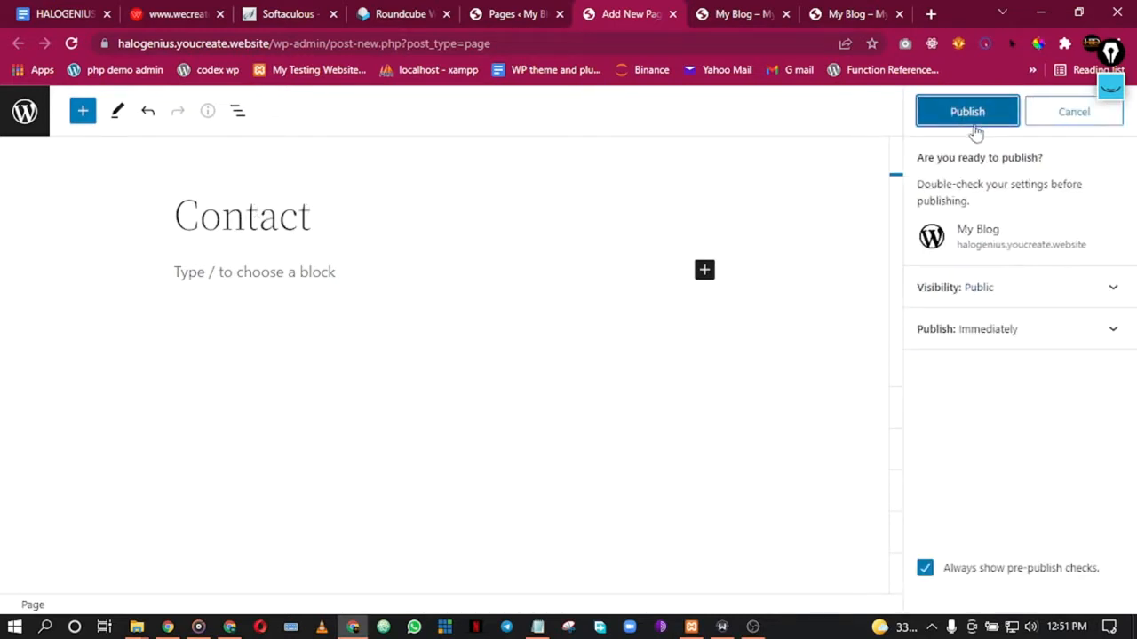
left_click(973, 126)
left_click(503, 11)
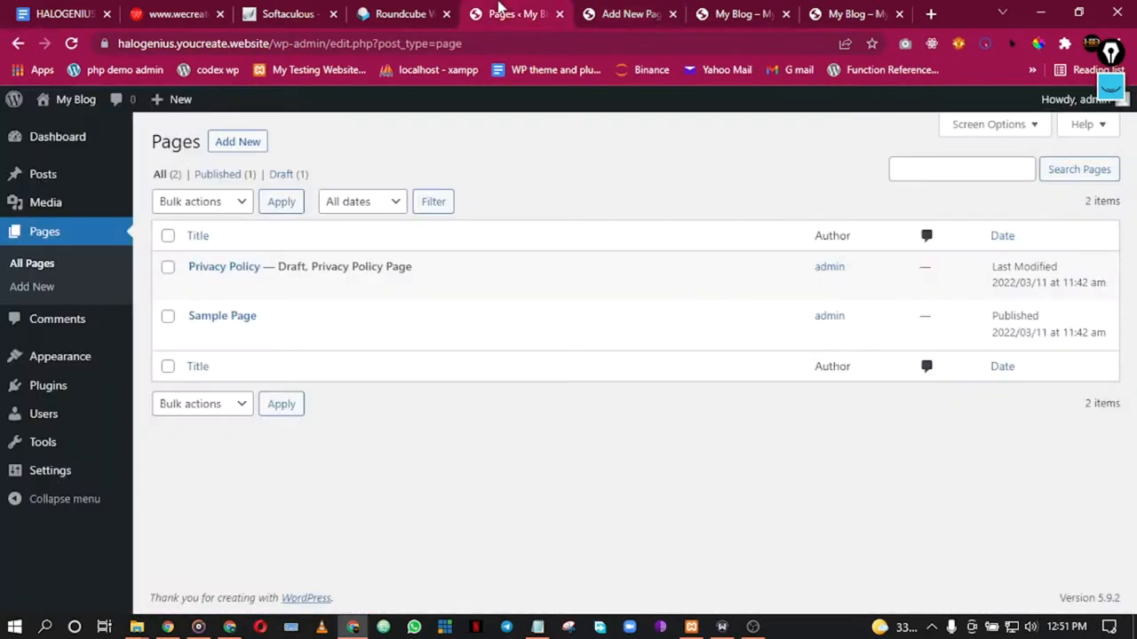
Step: Reload the Pages list and trash the Privacy Policy and Sample Page pages
left_click(72, 44)
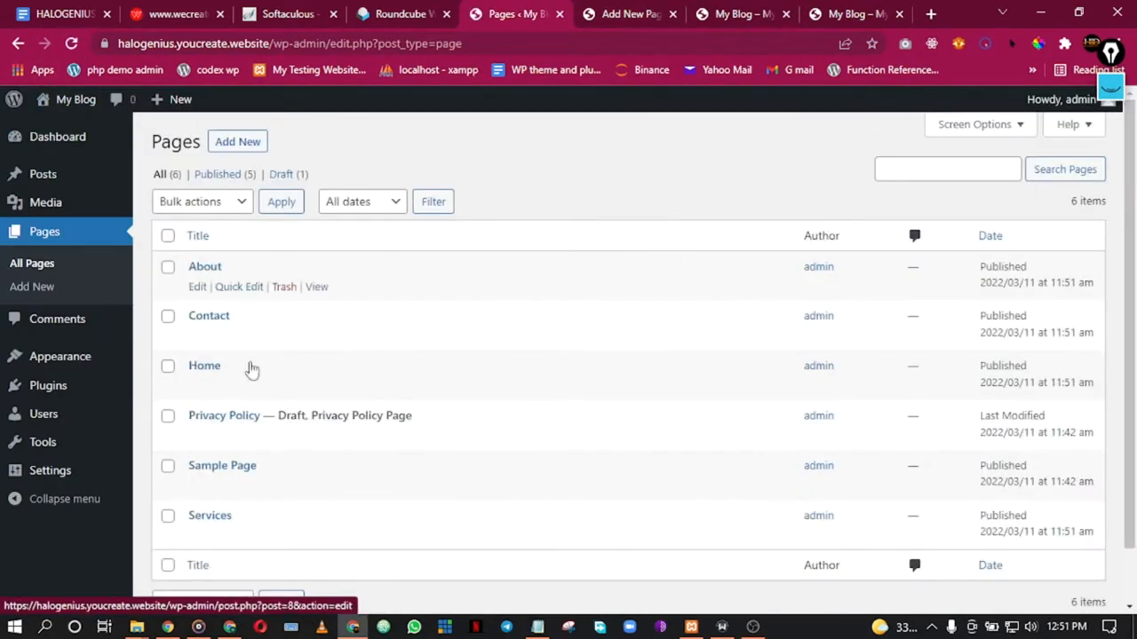
scroll(586, 169, "down", 1)
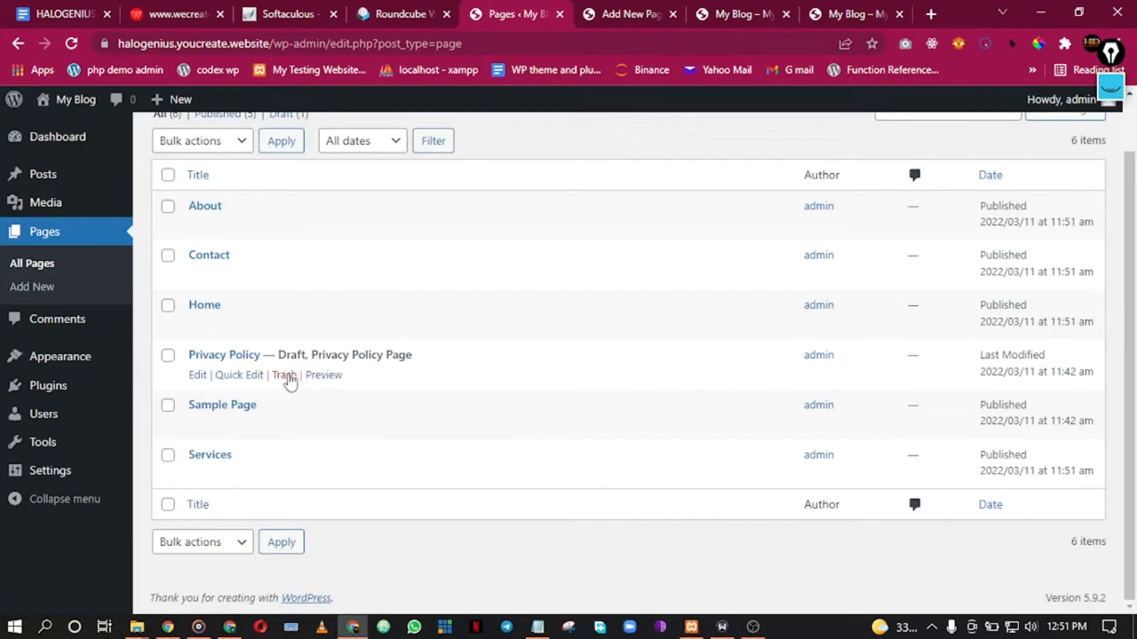
left_click(285, 376)
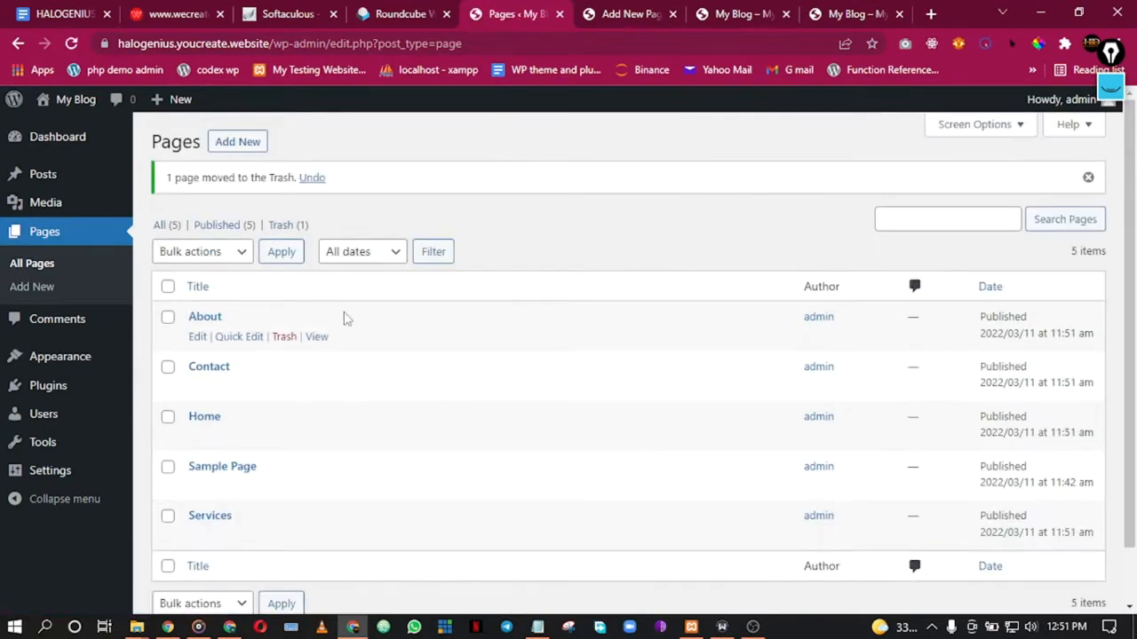
scroll(308, 344, "down", 1)
left_click(284, 425)
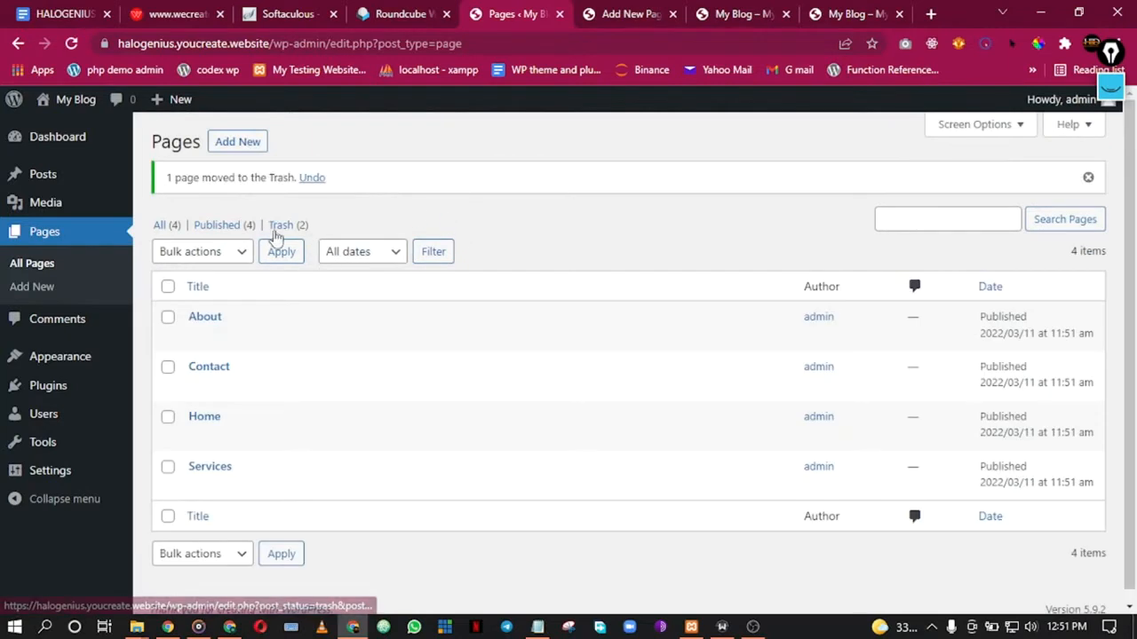
Step: Permanently delete both trashed pages via Bulk actions, then show All pages
left_click(279, 226)
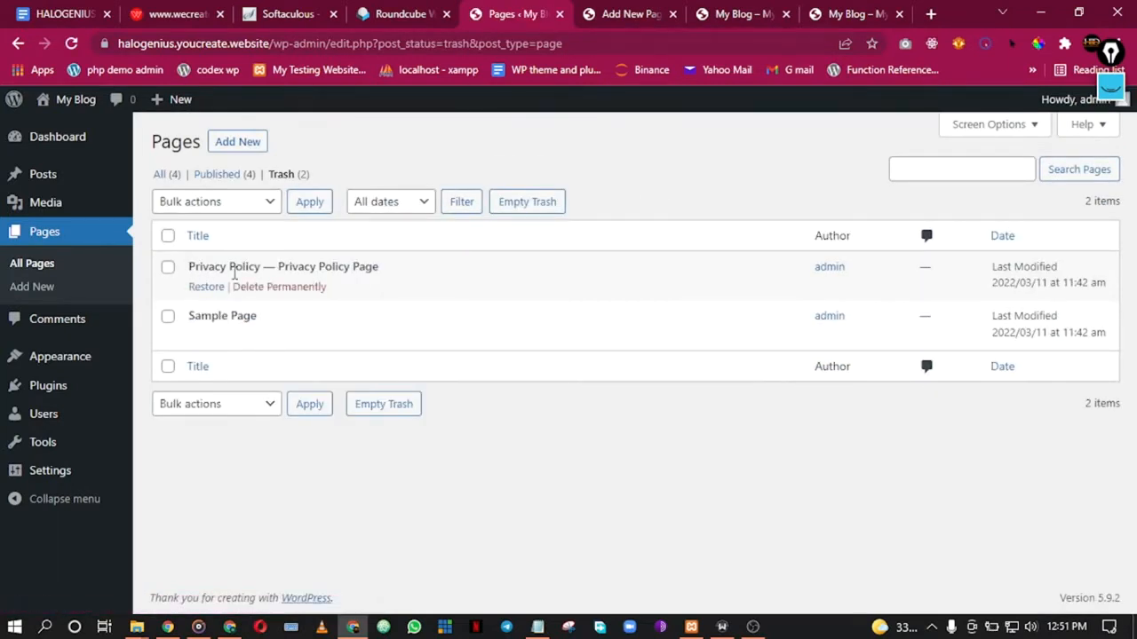
left_click(168, 235)
left_click(236, 204)
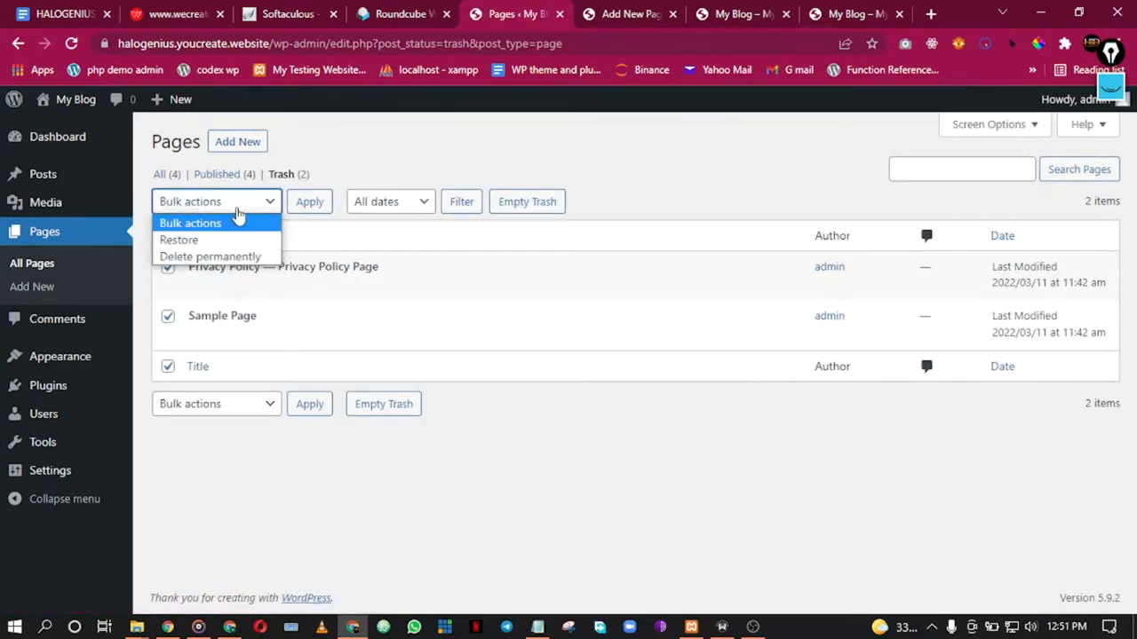
left_click(227, 257)
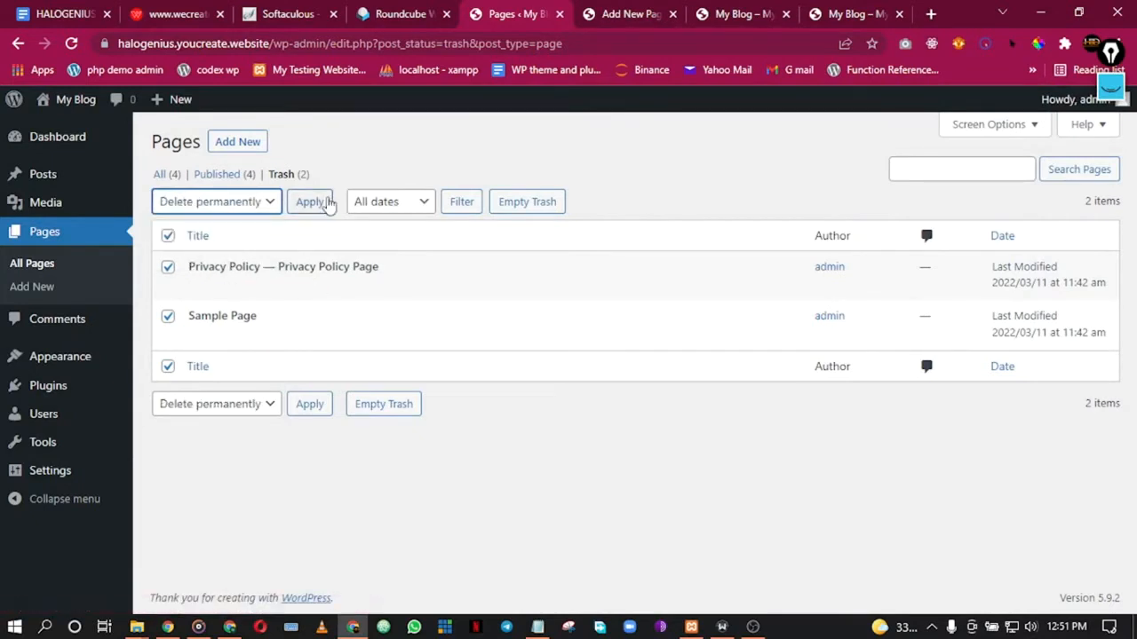
left_click(309, 203)
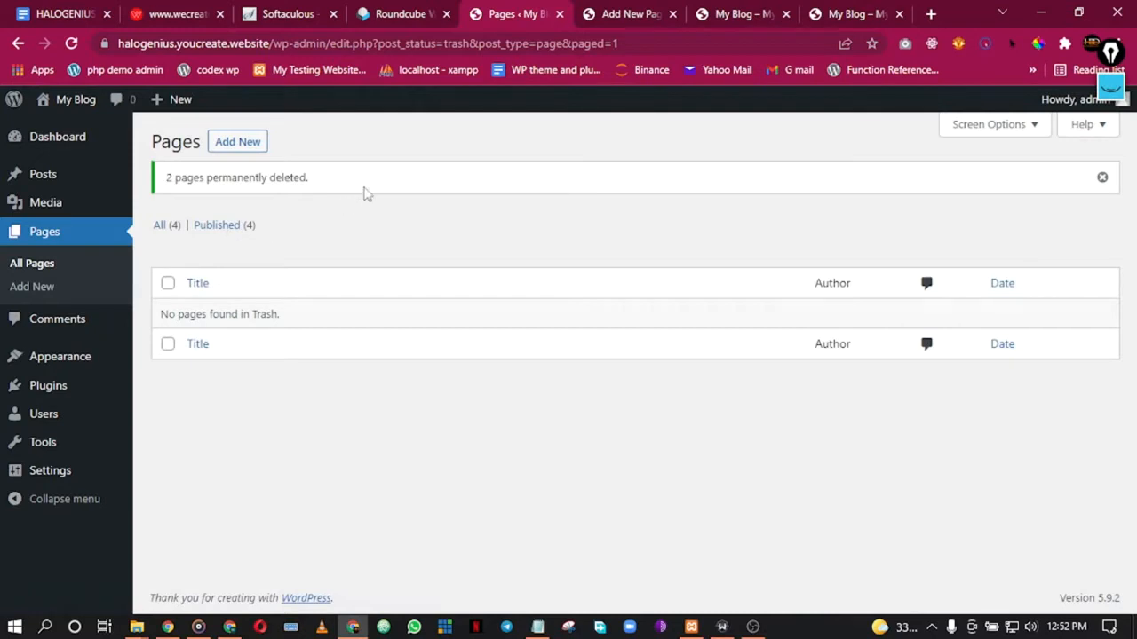
left_click(162, 227)
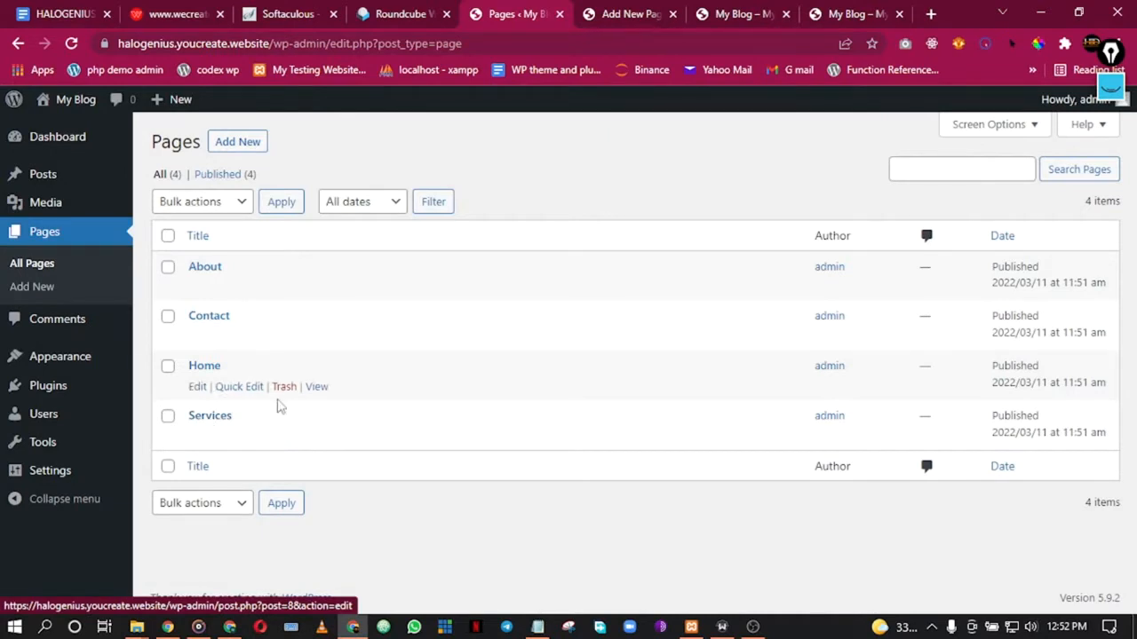
Step: Open a fresh new-page editor in a new tab and close the finished Contact tab
right_click(255, 145)
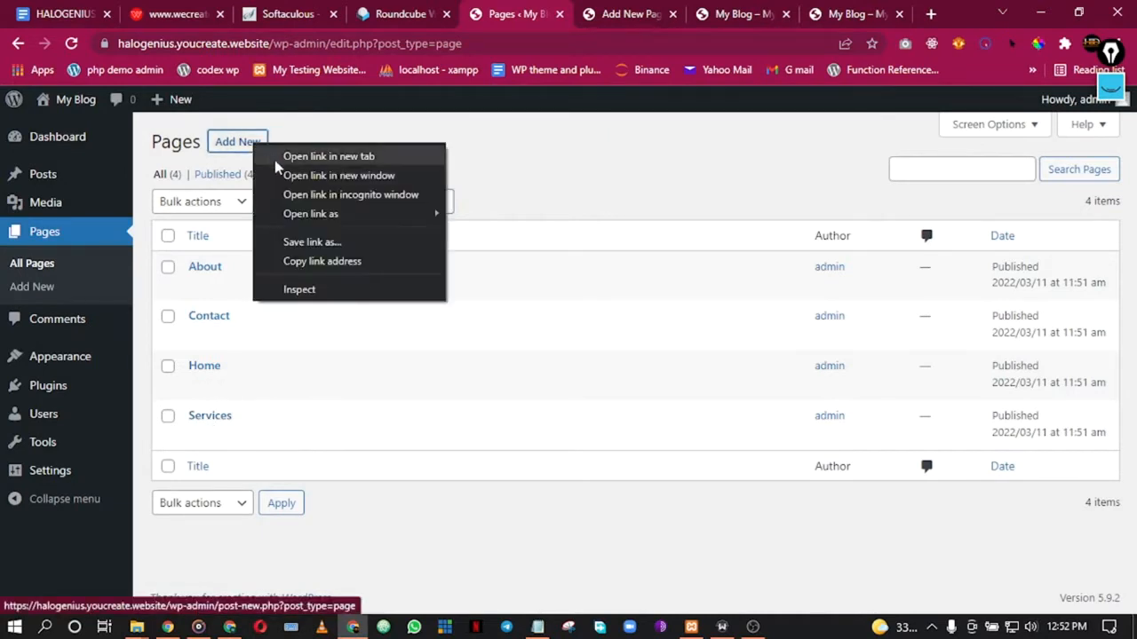
left_click(275, 158)
left_click(629, 11)
left_click(569, 12)
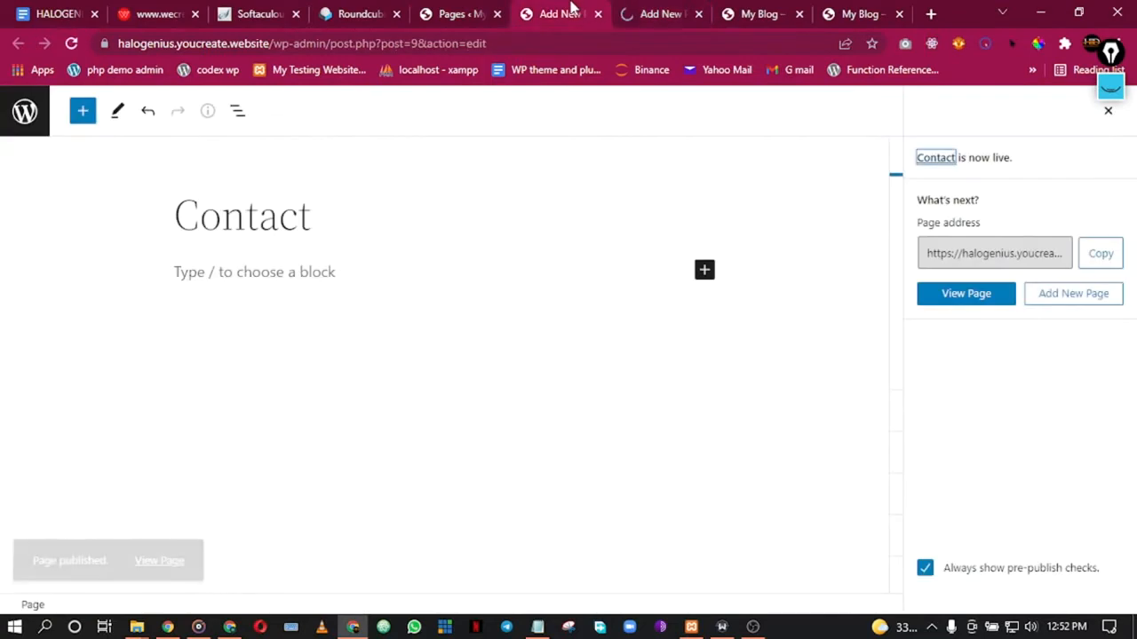
left_click(598, 15)
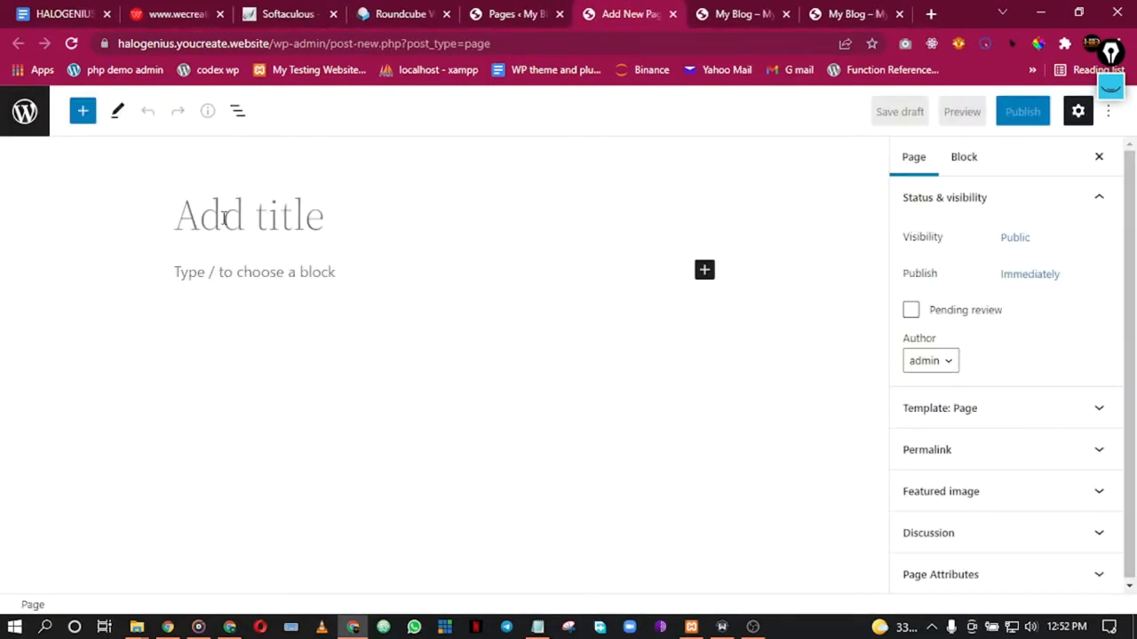
Step: Publish a new page titled 'Privacy Policy' and refresh the Pages list to show it
type("Privacy Policy")
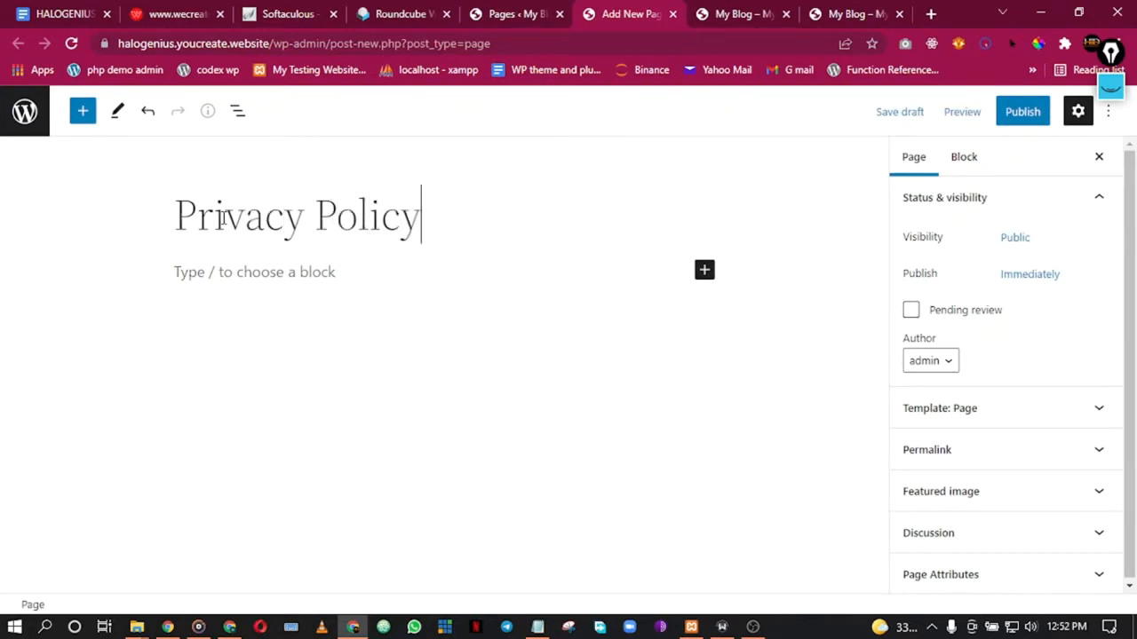
left_click(1027, 120)
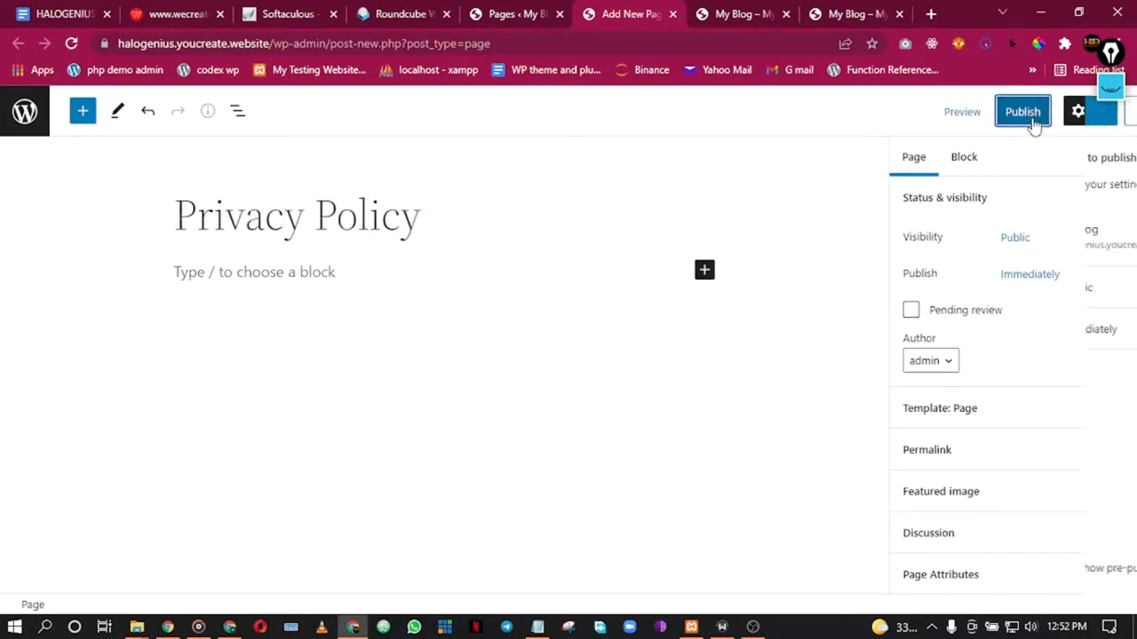
left_click(964, 125)
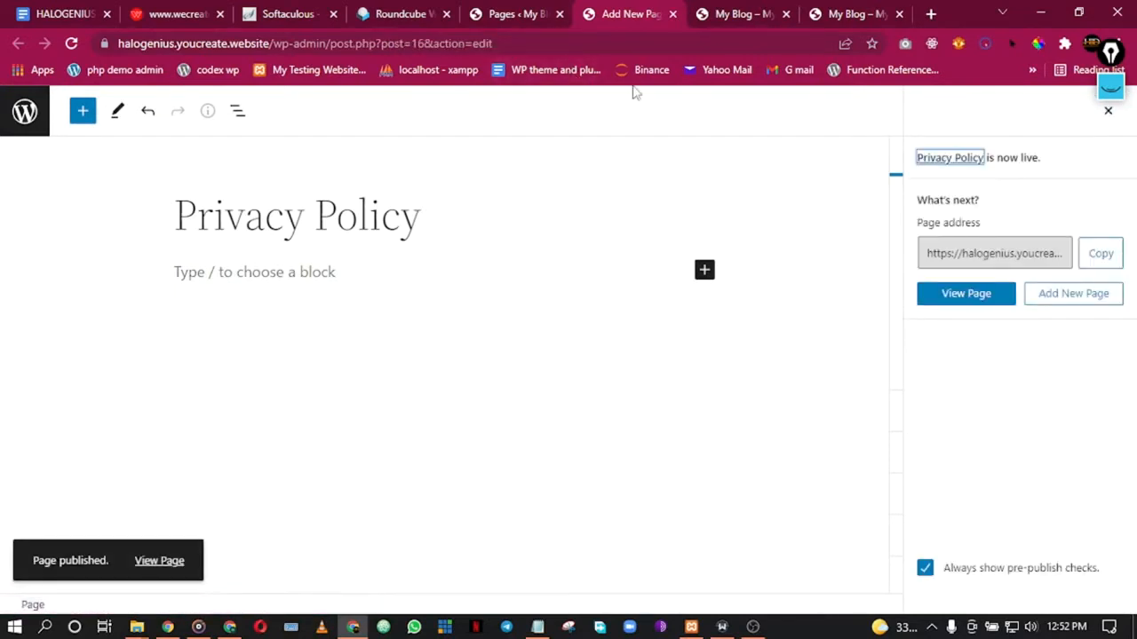
left_click(672, 14)
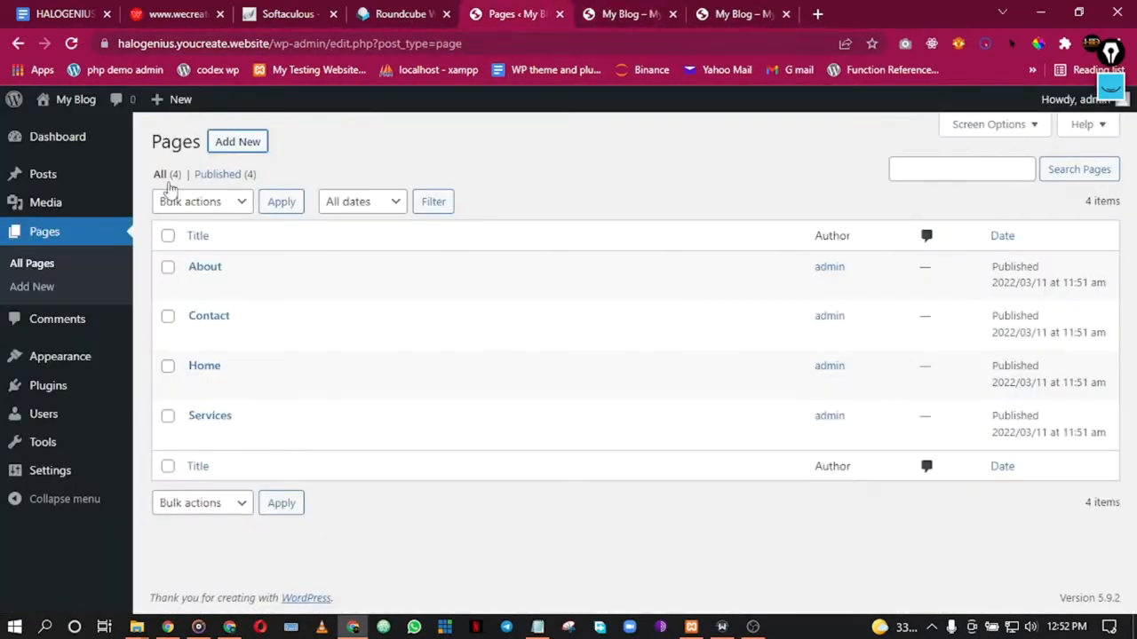
left_click(71, 43)
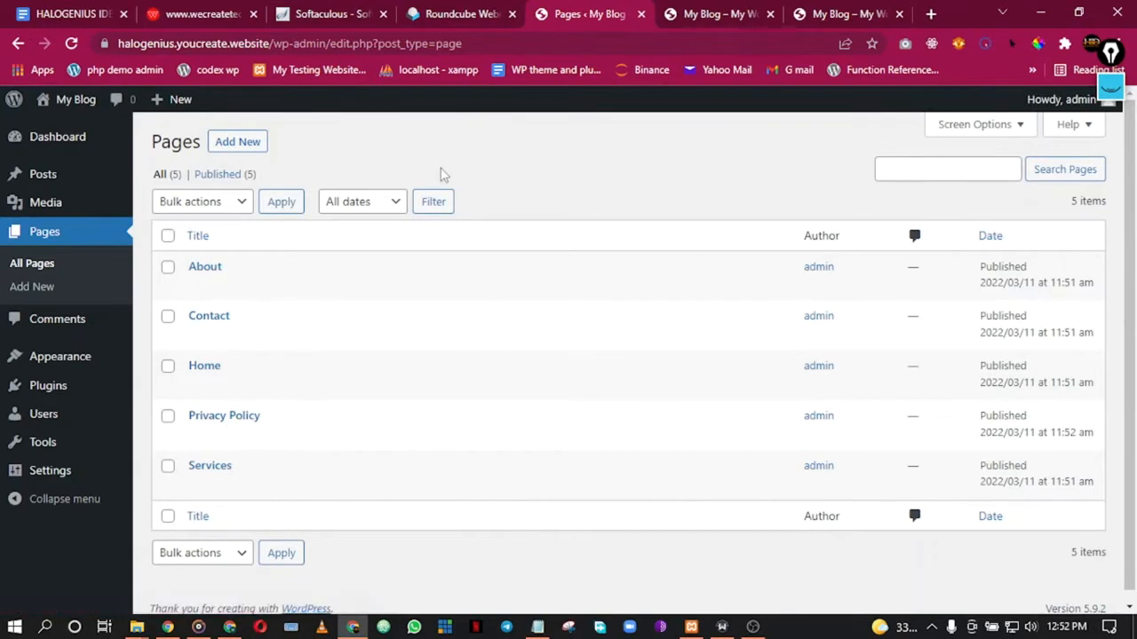
scroll(469, 209, "down", 1)
scroll(426, 209, "up", 1)
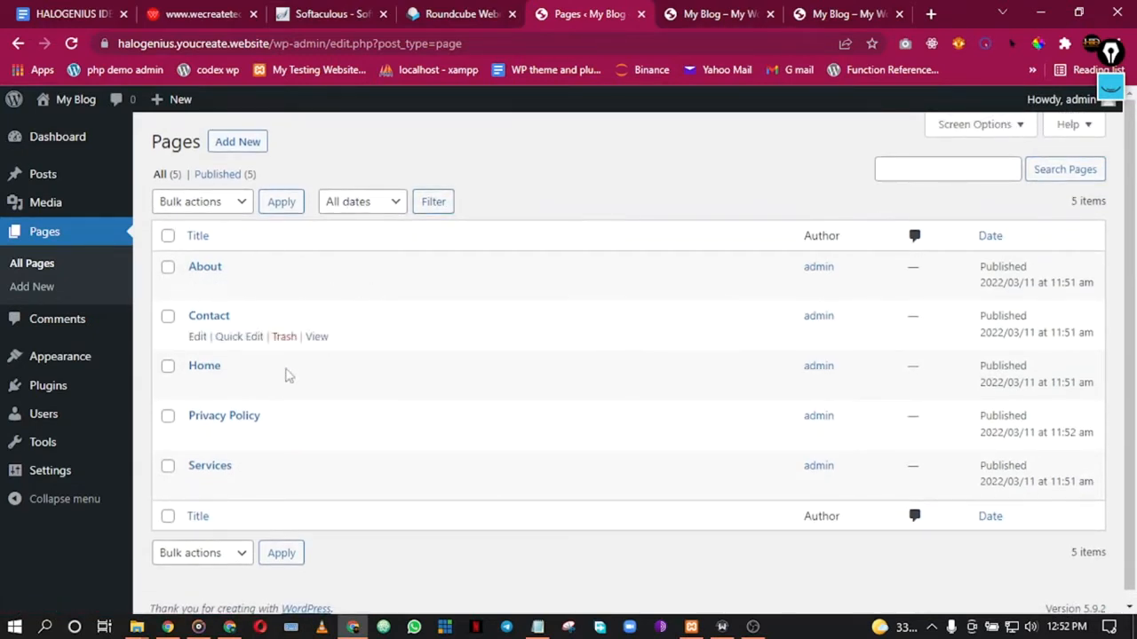
scroll(264, 353, "down", 1)
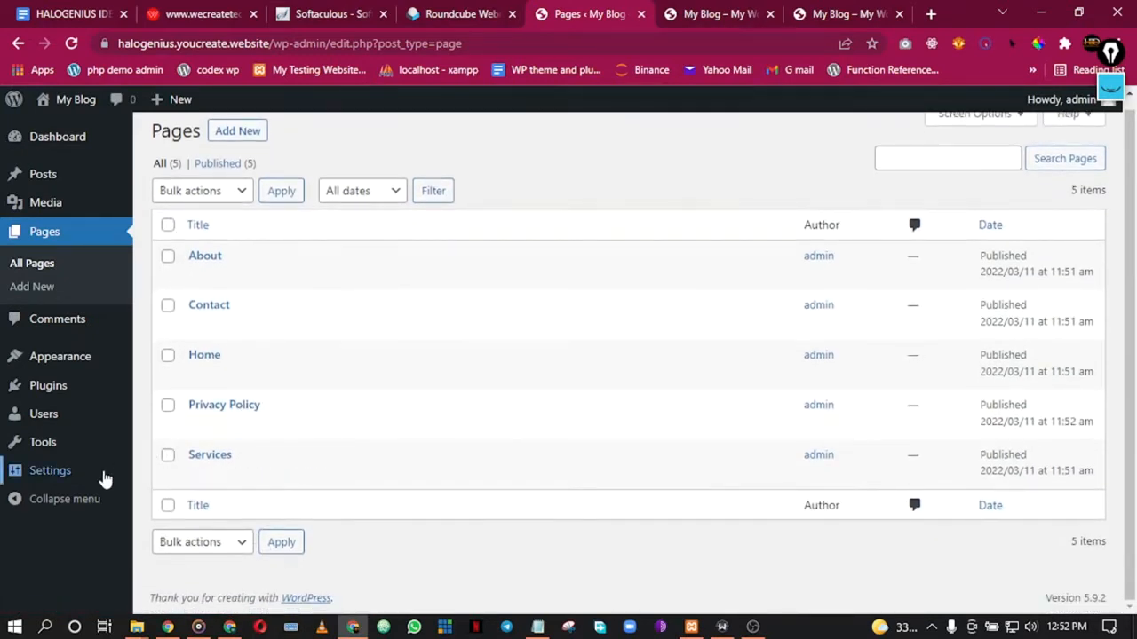
mouse_move(114, 481)
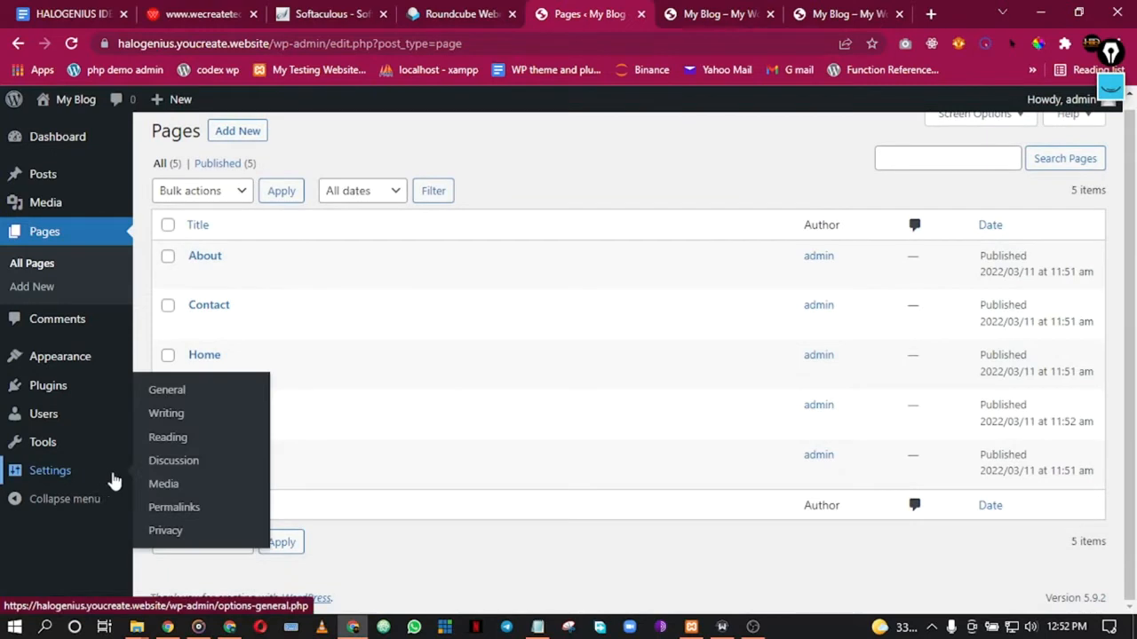
Step: Open Settings > General and select the current 'My Blog' site title
left_click(182, 393)
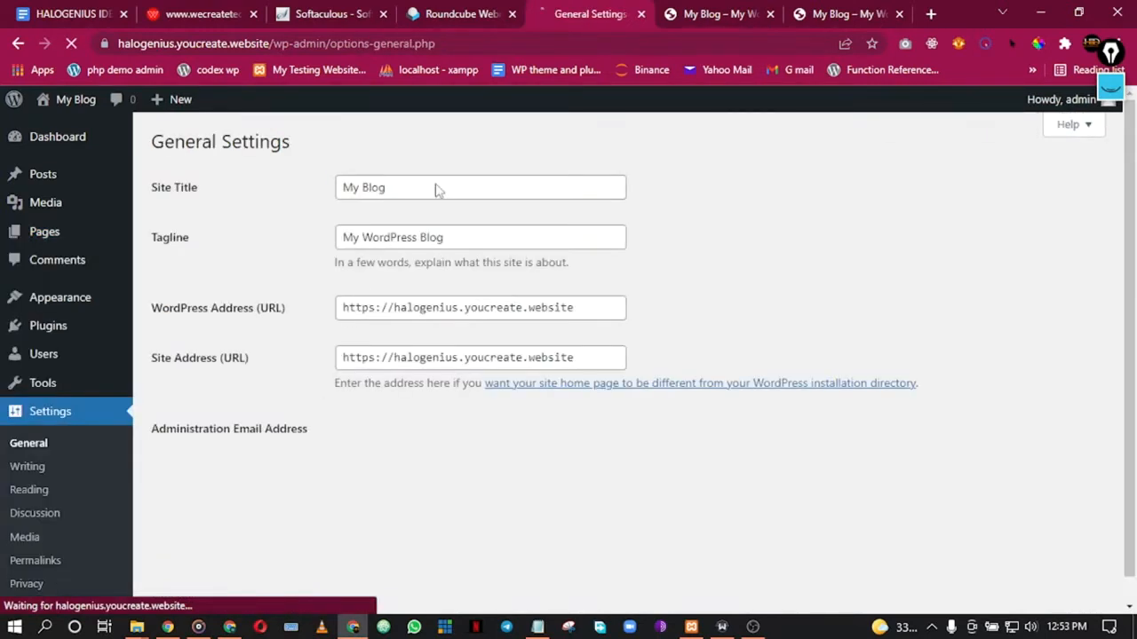
double_click(424, 192)
triple_click(424, 192)
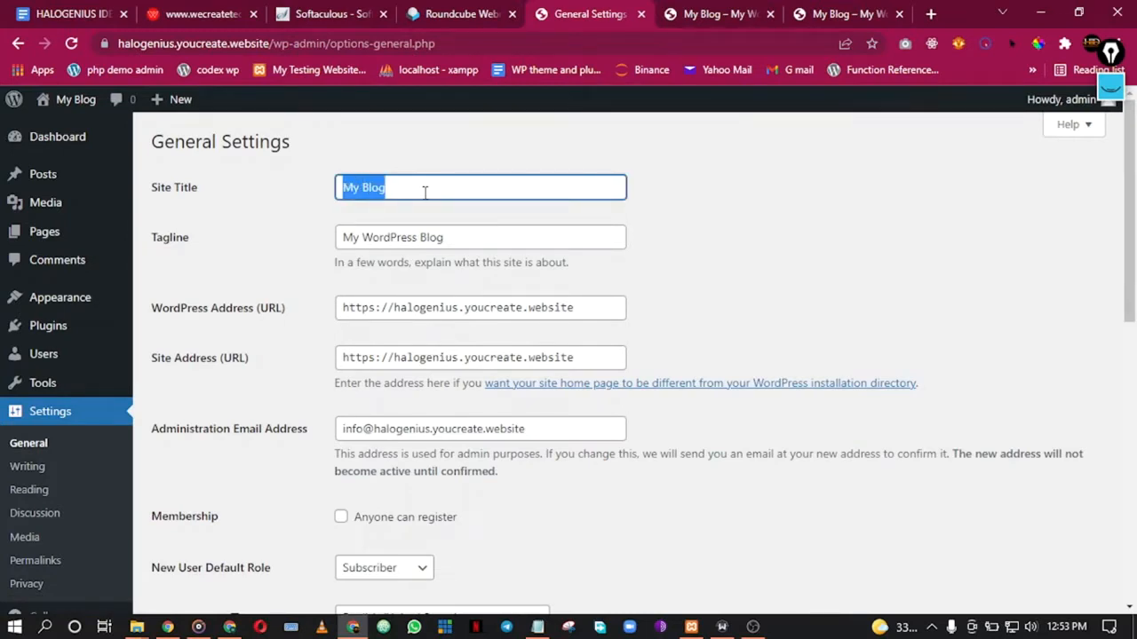
Step: Replace the site title with 'HID Web Design Agency', then move to the Tagline field
type("HIW")
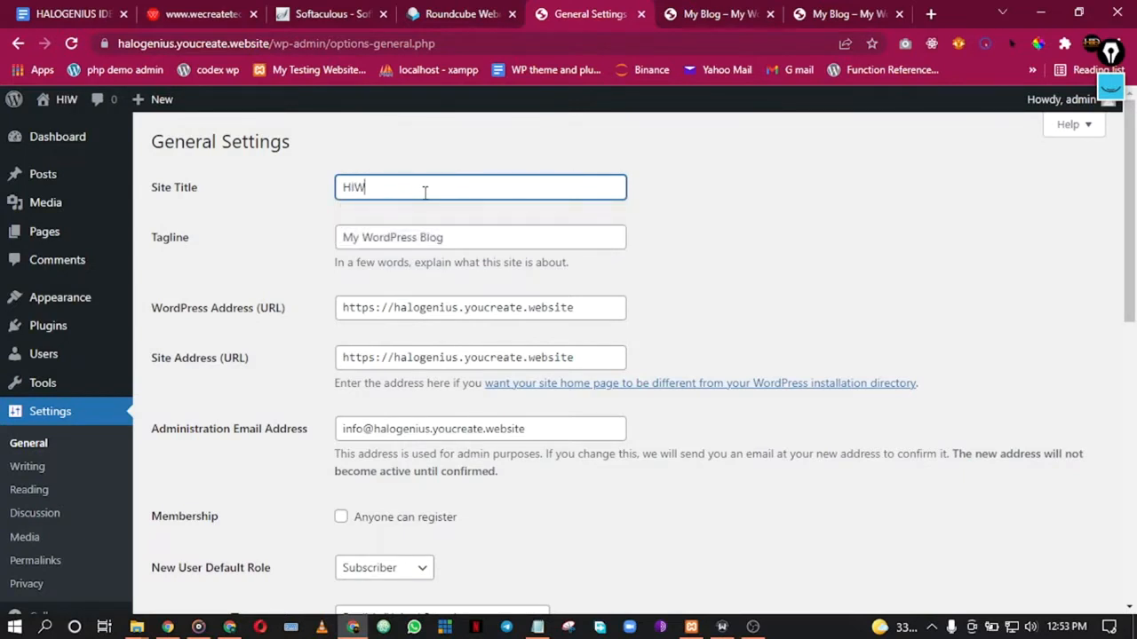
key("BackSpace")
type("D WE")
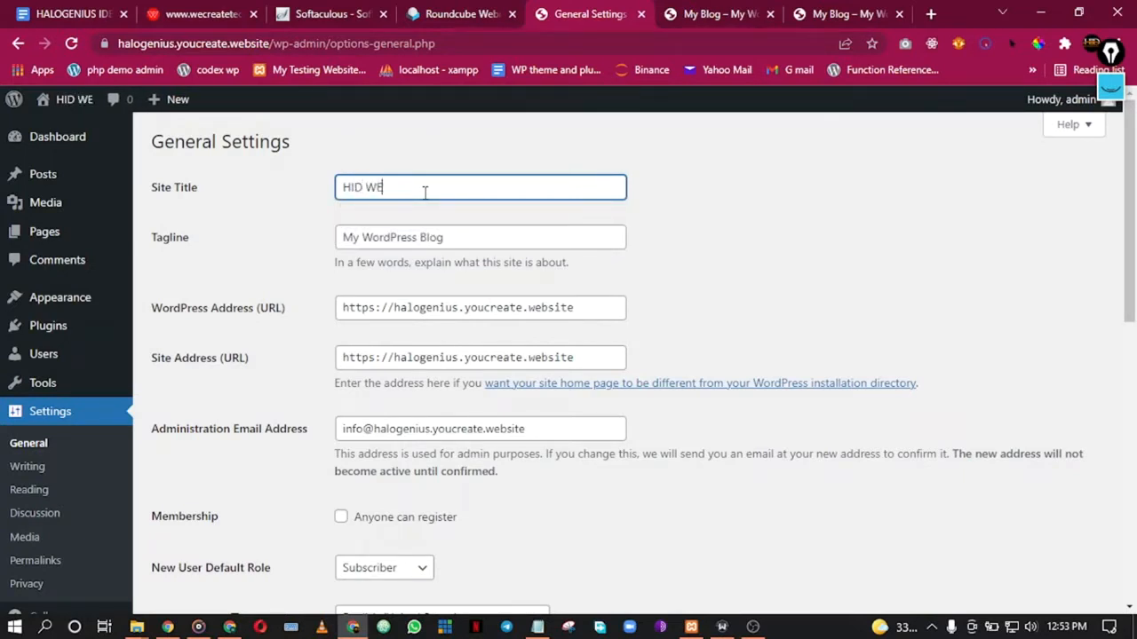
key("BackSpace")
type("eb D")
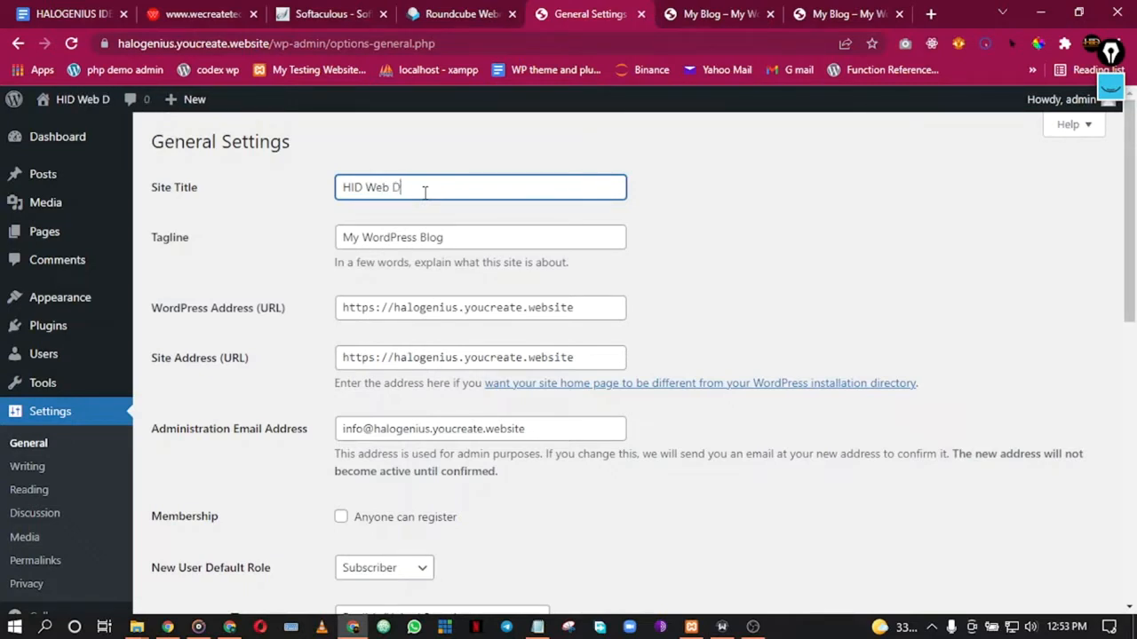
type("eign")
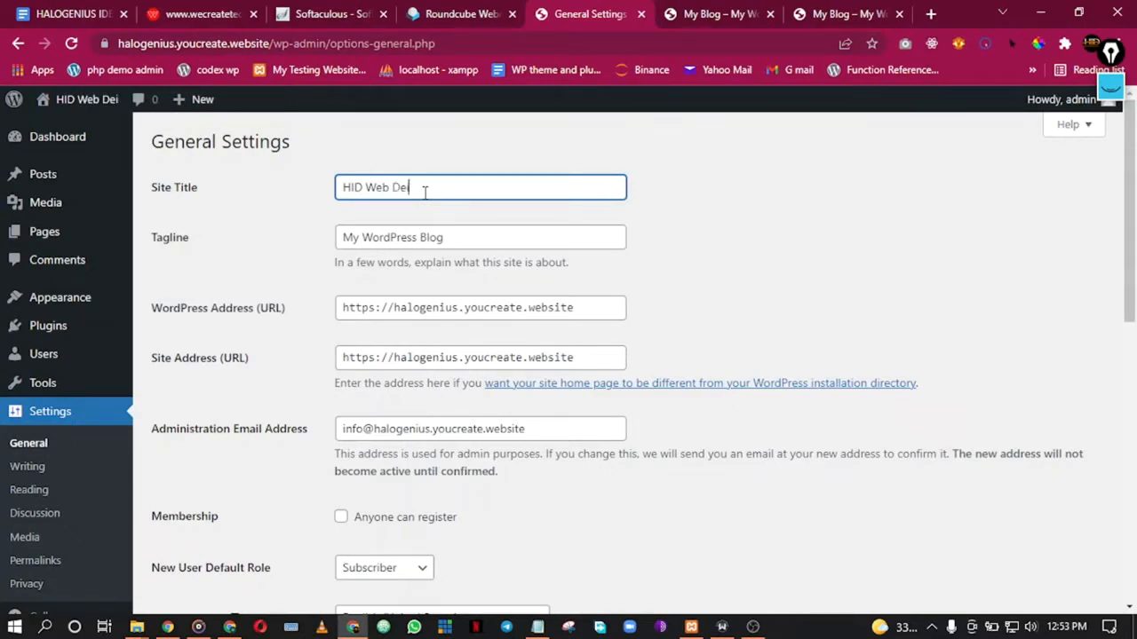
key("BackSpace")
key("BackSpace")
key("BackSpace")
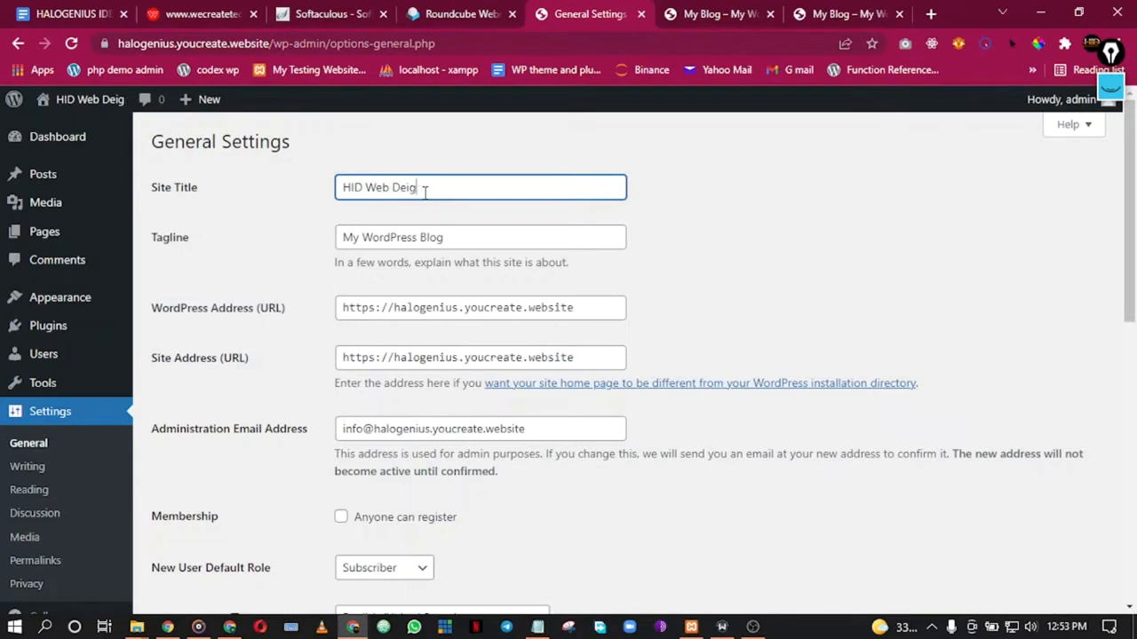
type("sign")
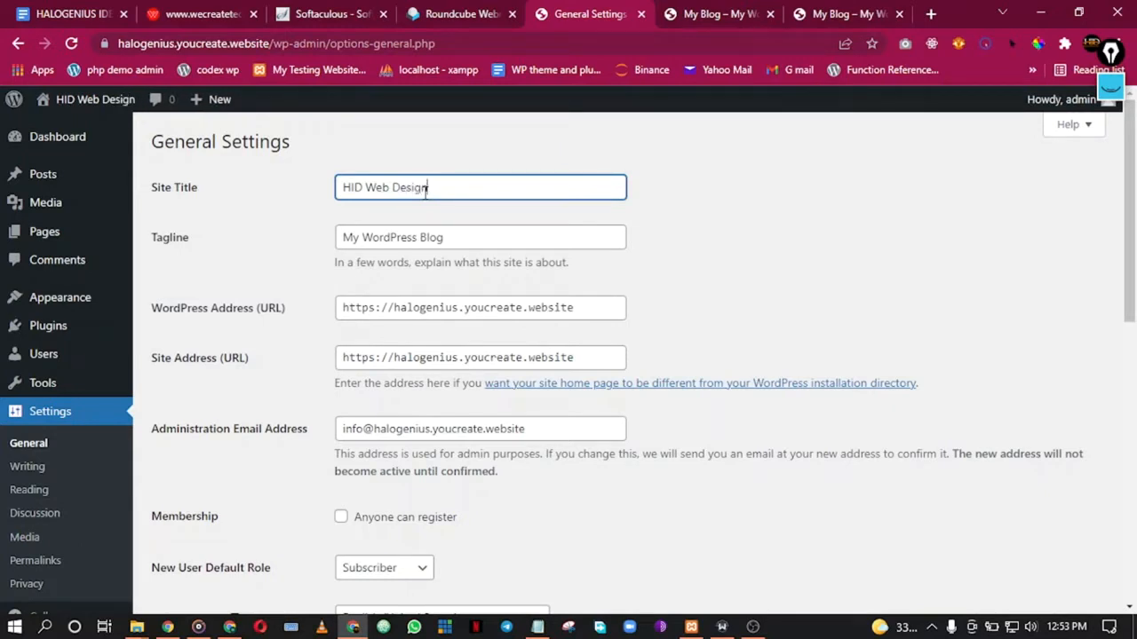
type(" Agency")
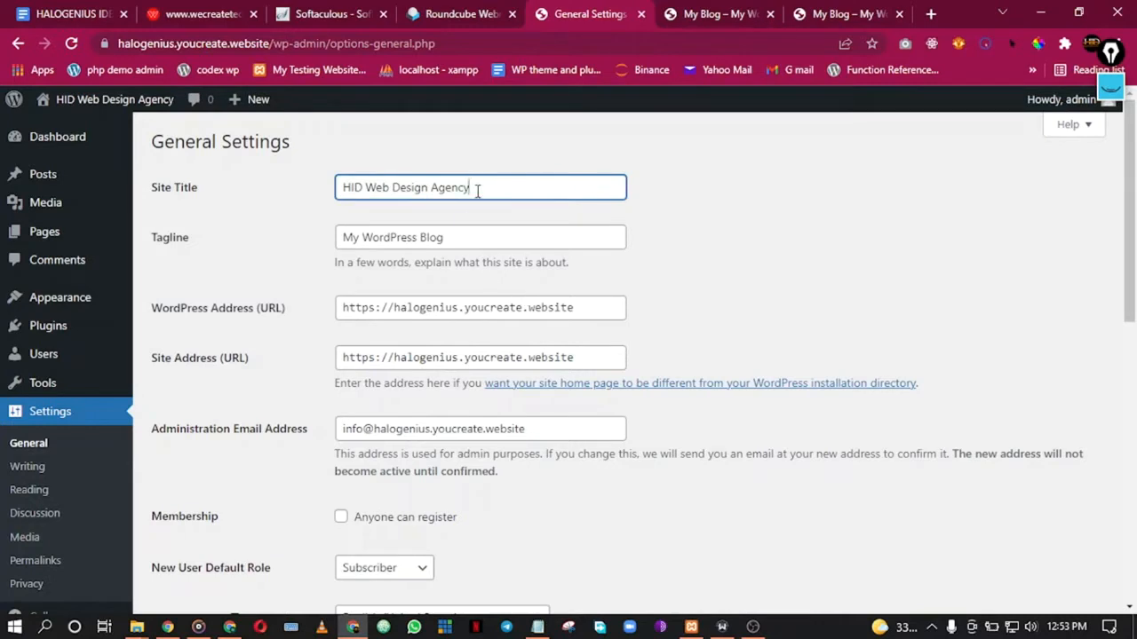
key("ctrl+shift+Left")
key("ctrl+shift+Left")
key("ctrl+shift+Left")
key("ctrl+shift+Left")
left_click(462, 238)
key("ctrl+shift+Left")
key("ctrl+shift+Left")
key("ctrl+shift+Left")
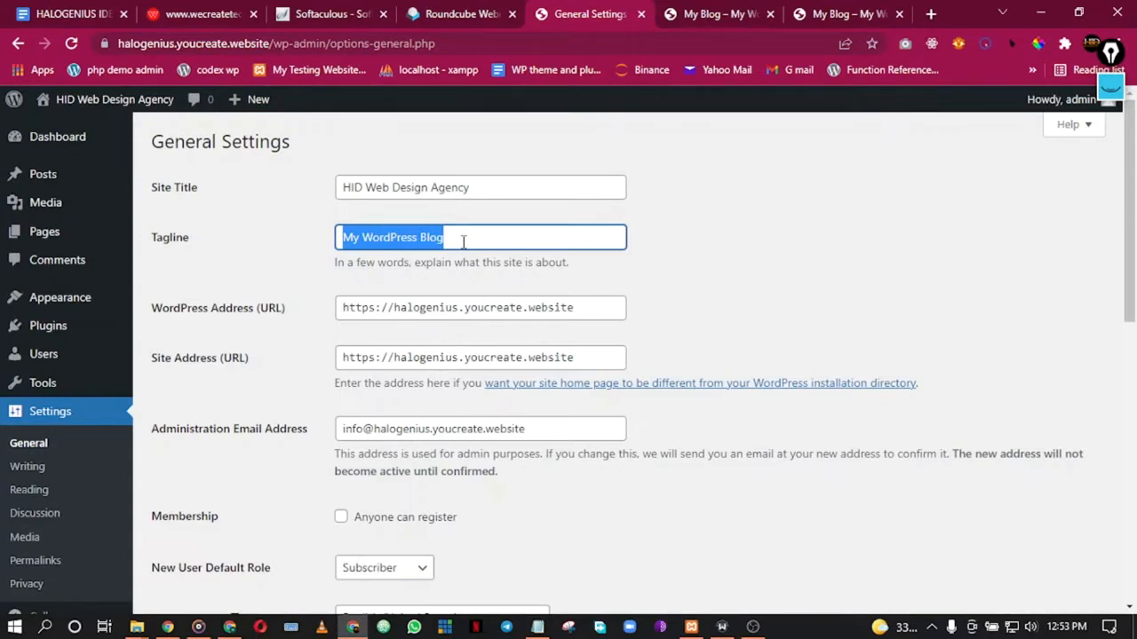
Step: Replace the tagline 'Websites that Converts' with 'Let us Tell Your Business Story'
type("Websites that Converts")
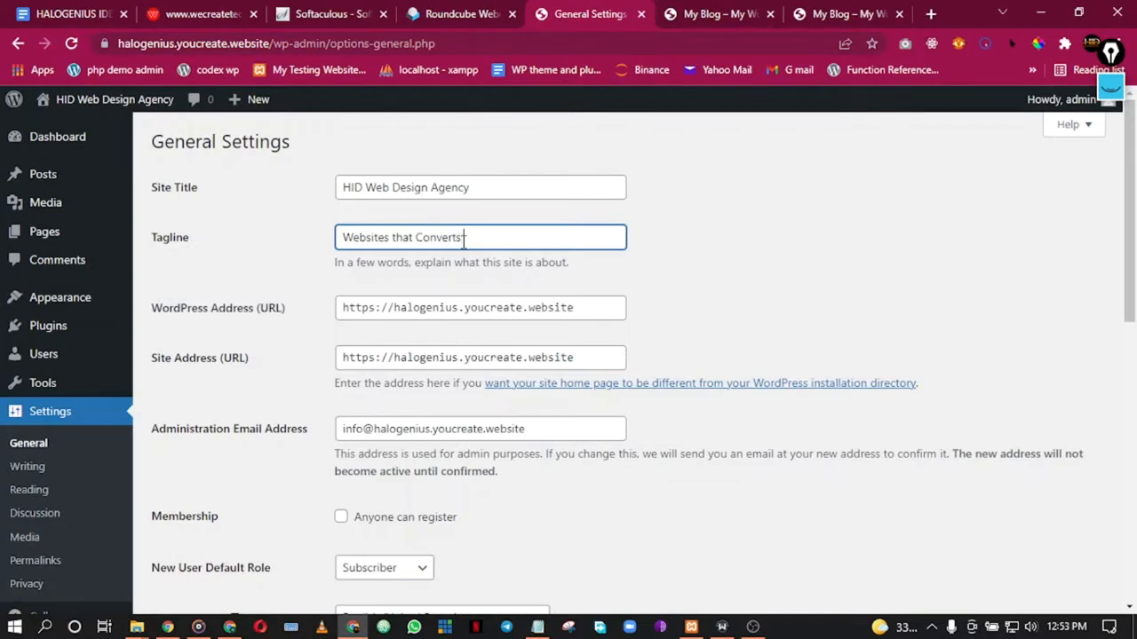
triple_click(488, 237)
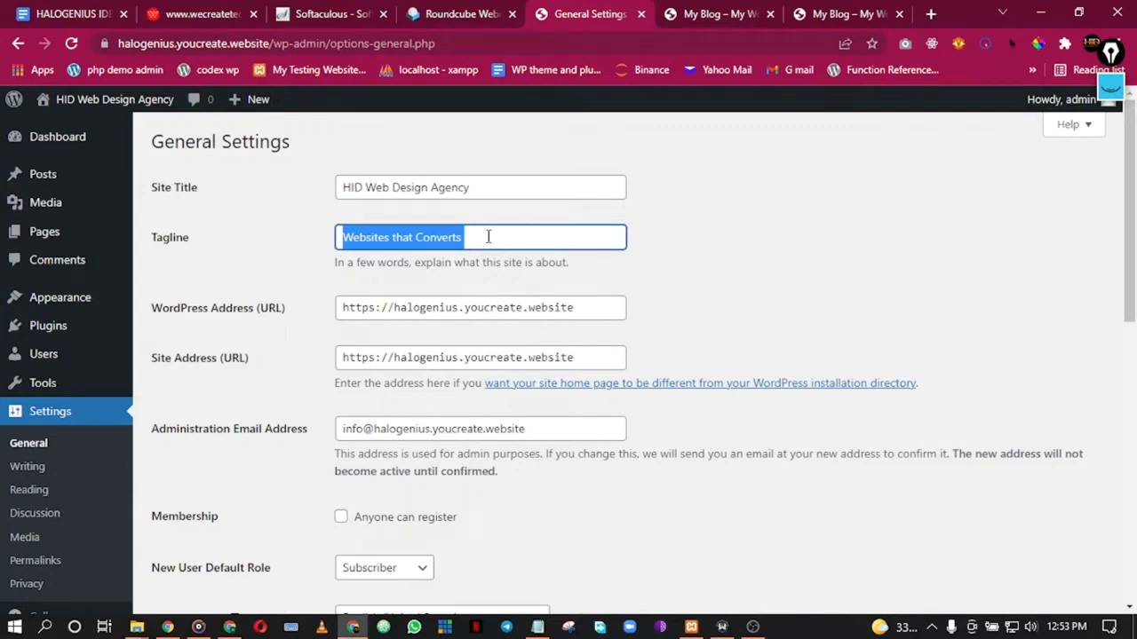
left_click(488, 237)
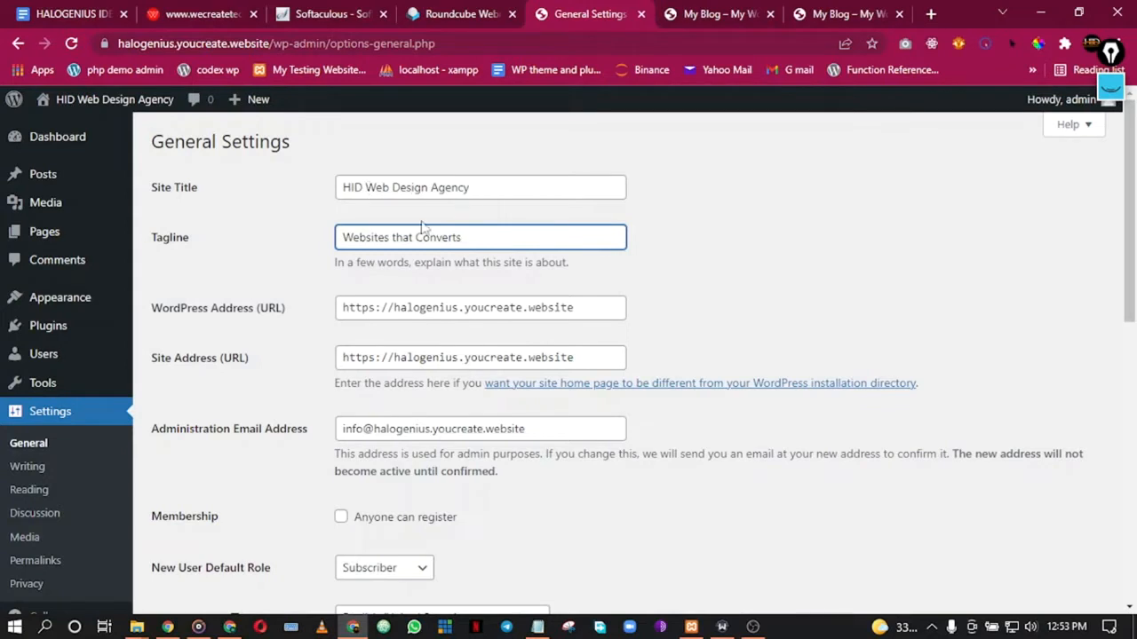
double_click(397, 238)
left_click(476, 246)
left_click_drag(476, 234, 403, 235)
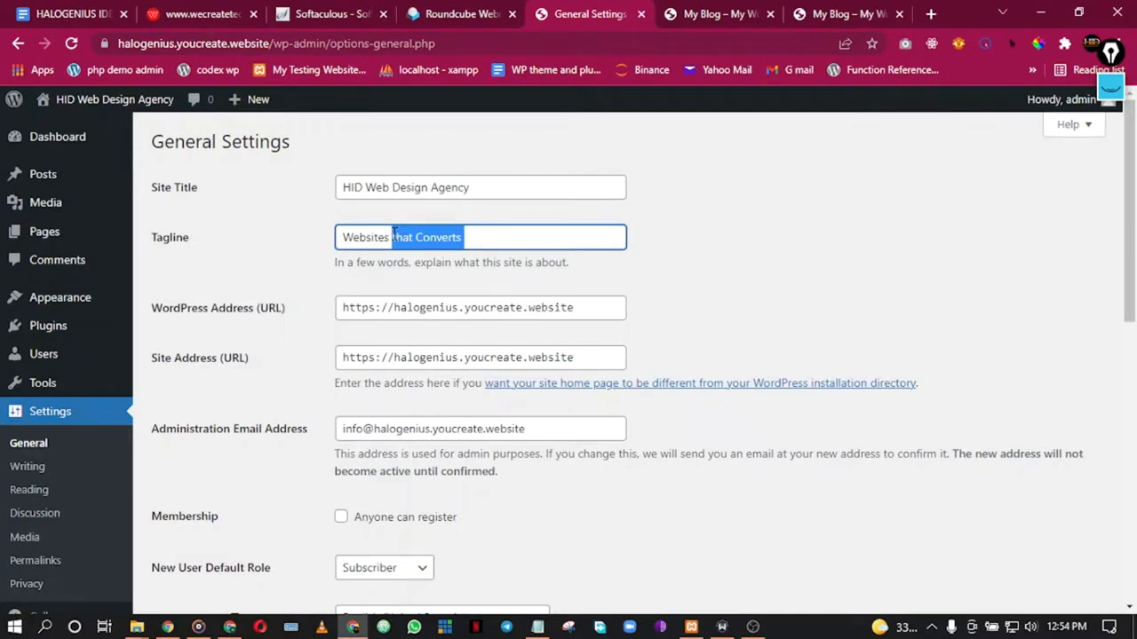
key("BackSpace")
key("BackSpace")
key("BackSpace")
key("BackSpace")
key("BackSpace")
key("BackSpace")
key("BackSpace")
key("BackSpace")
key("BackSpace")
key("BackSpace")
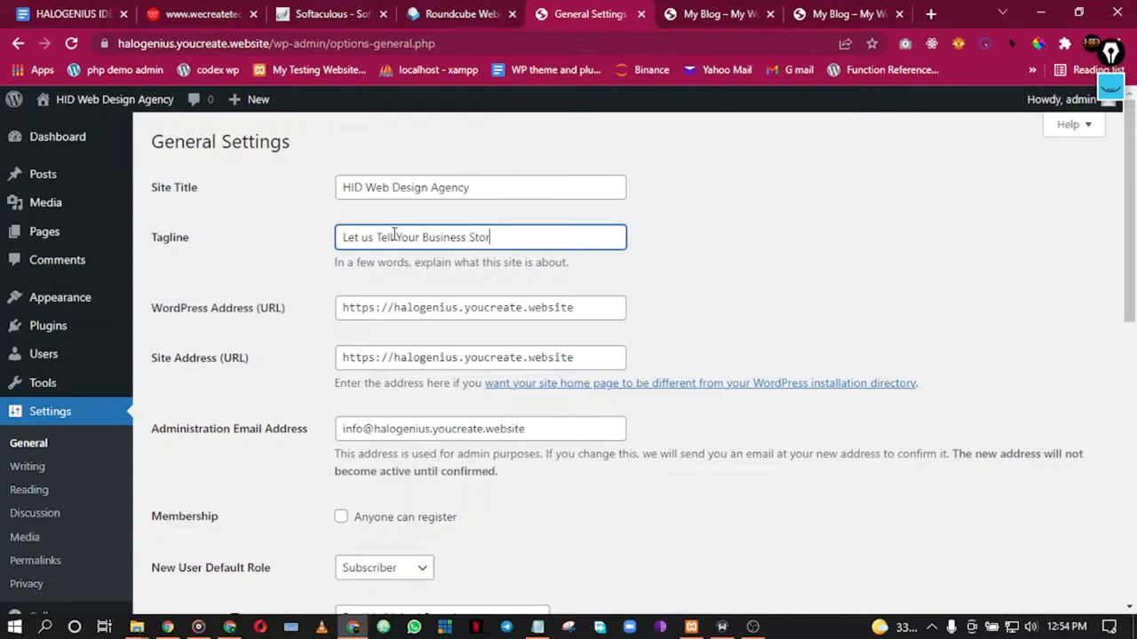
left_click(866, 311)
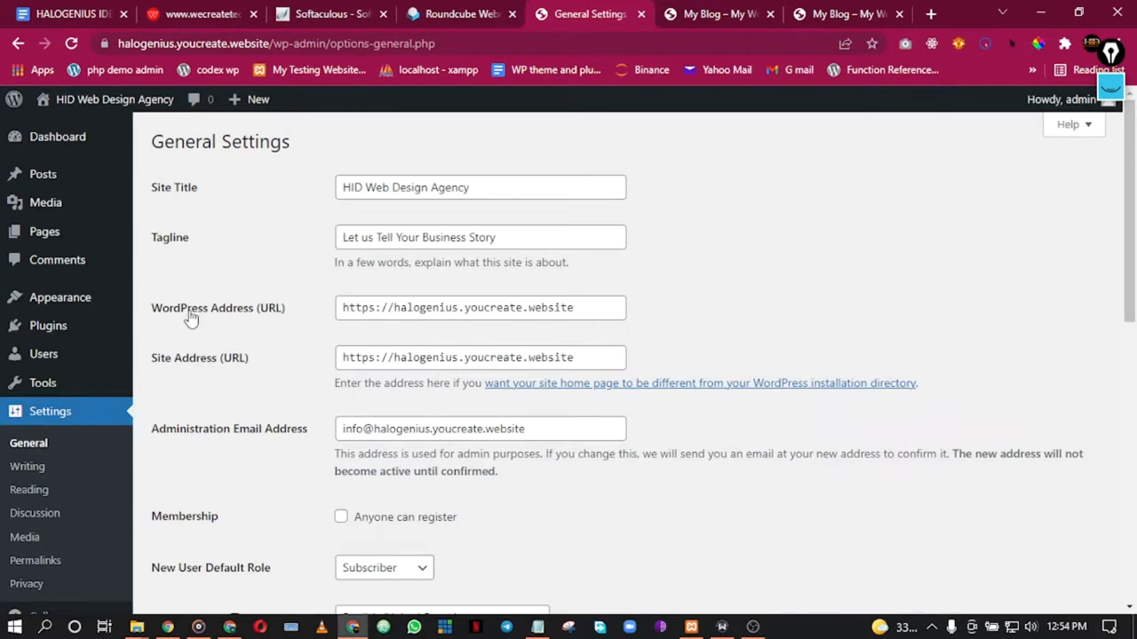
Step: Allow anyone to register as a site member
scroll(622, 293, "down", 2)
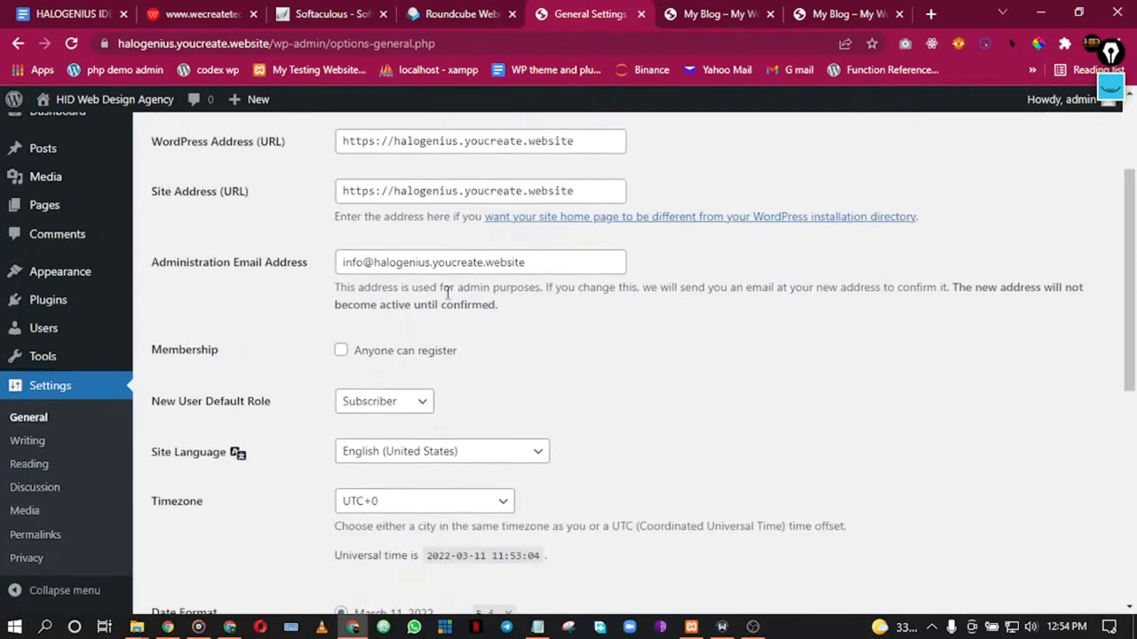
left_click(363, 270)
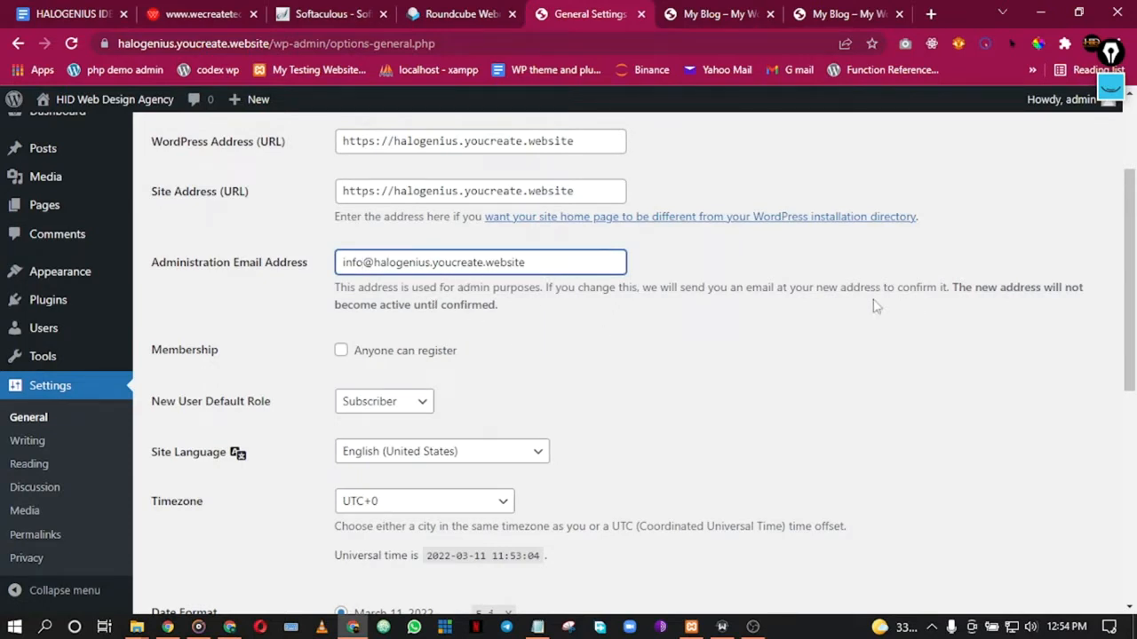
scroll(618, 372, "down", 3)
scroll(612, 370, "up", 1)
left_click(353, 187)
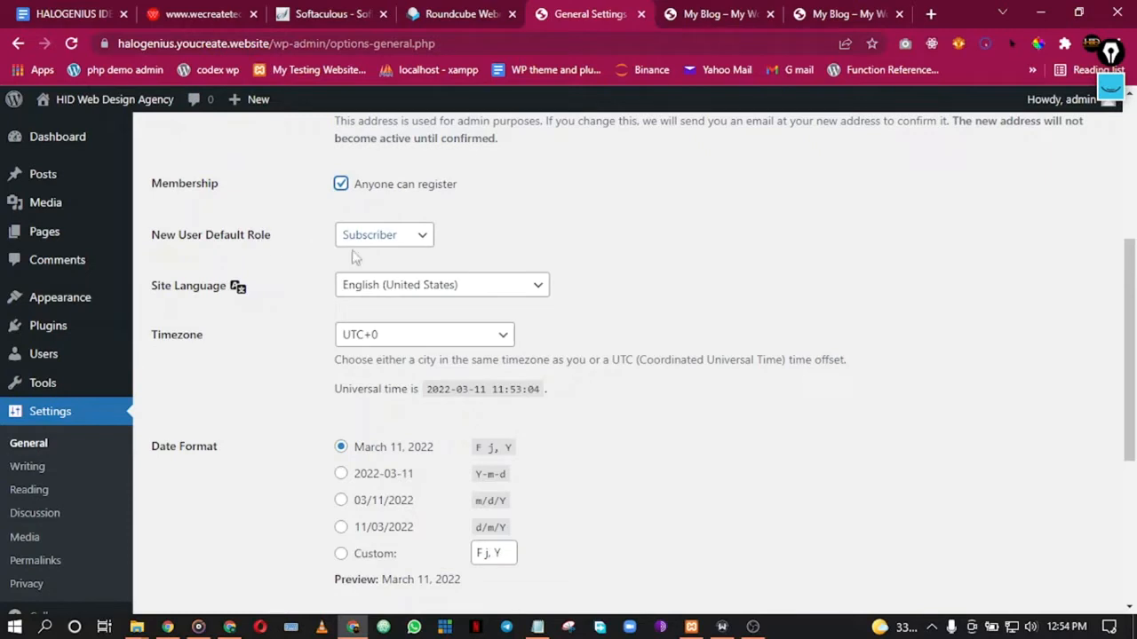
Step: Set the site timezone to Lagos
scroll(764, 260, "down", 1)
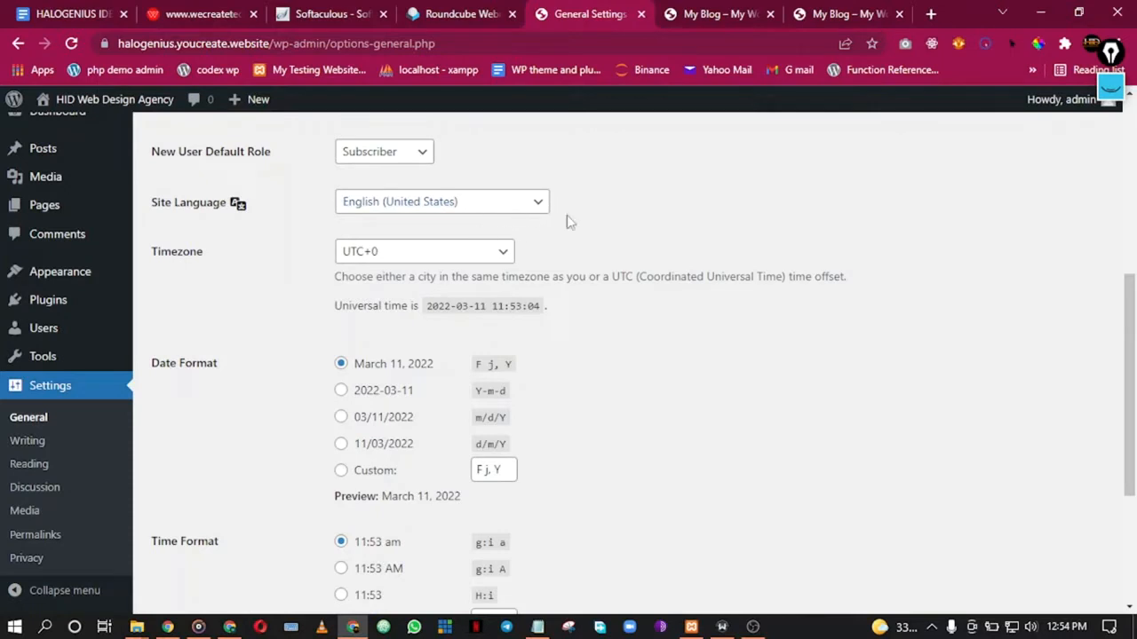
scroll(539, 242, "down", 1)
left_click(498, 168)
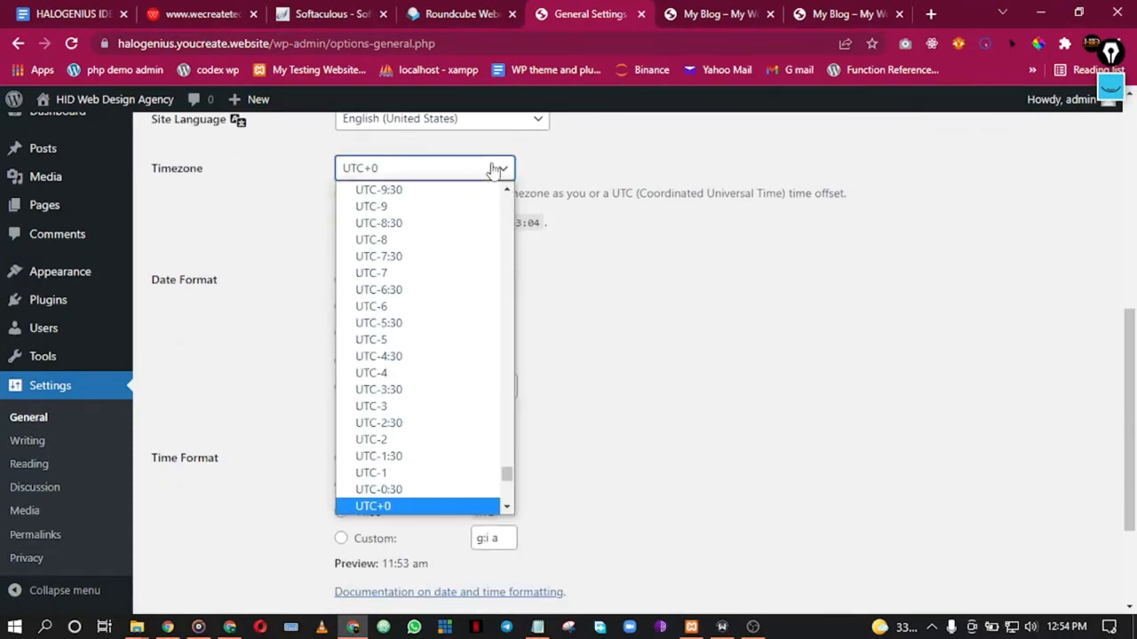
key("l")
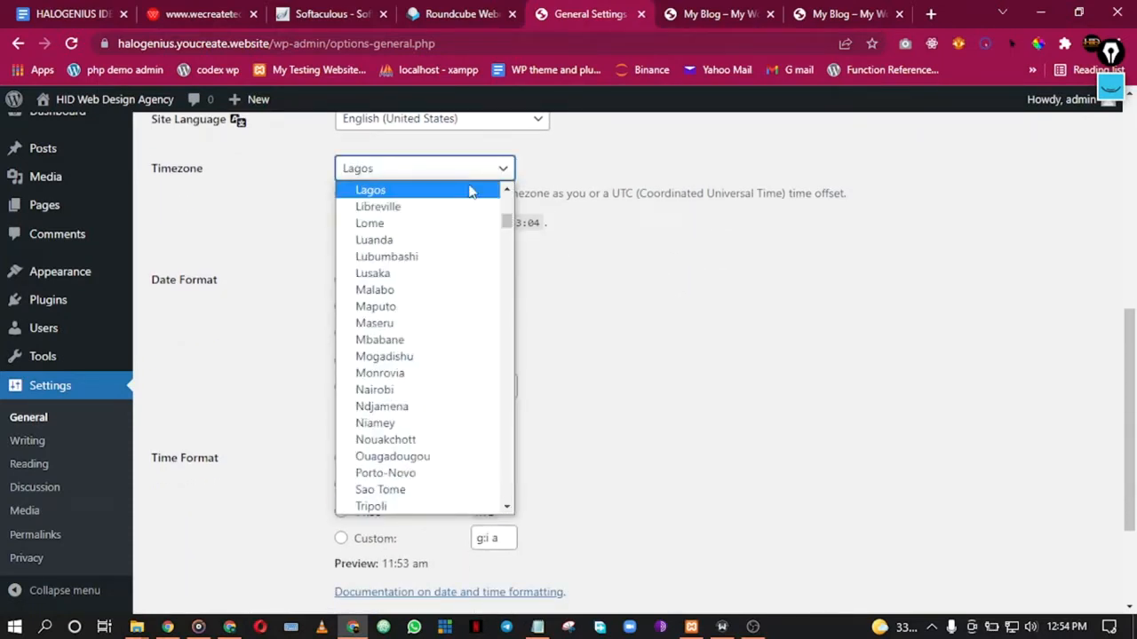
left_click(471, 190)
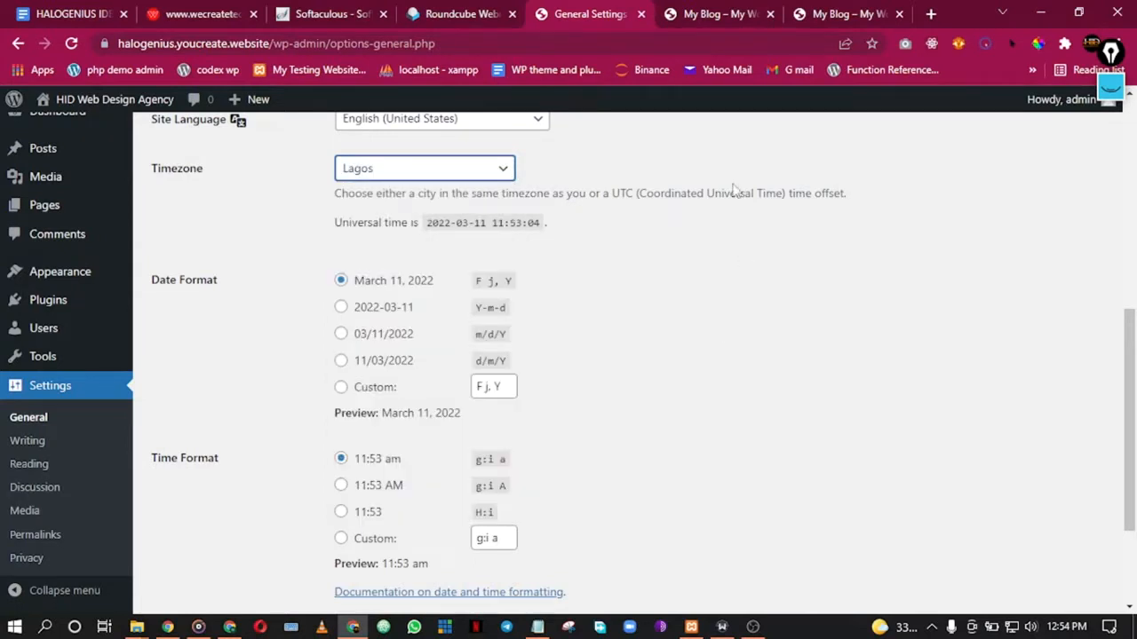
Step: Keep Sunday as the week start day and save the general settings
scroll(263, 305, "down", 2)
left_click(360, 480)
left_click(364, 499)
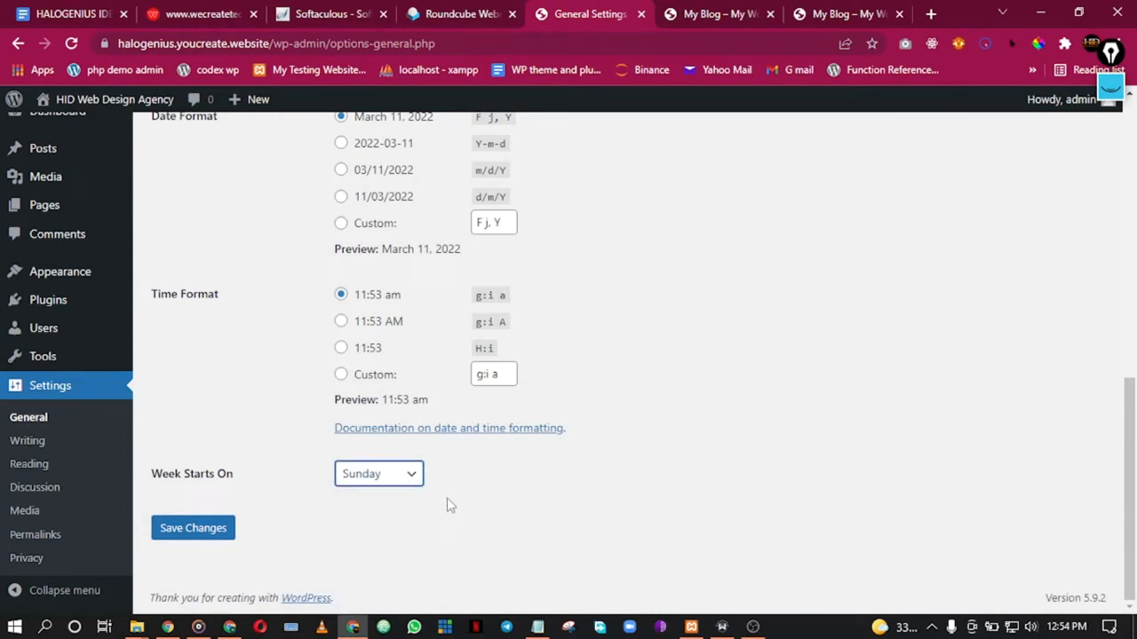
left_click(209, 536)
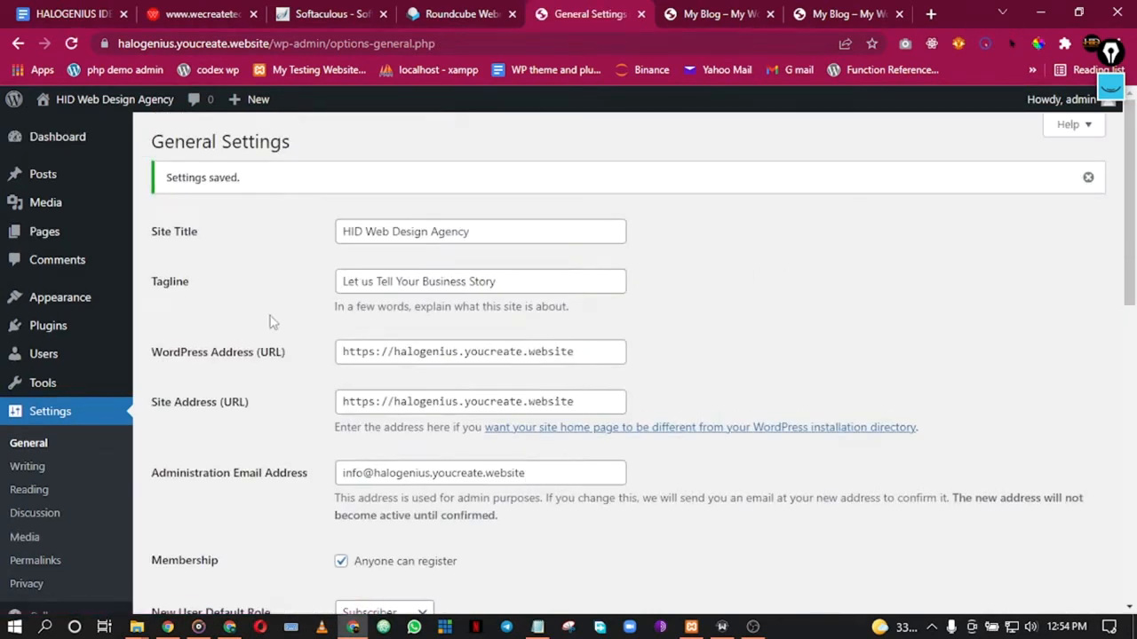
scroll(235, 355, "down", 2)
Step: In Reading settings, switch the homepage display to a static page
left_click(51, 440)
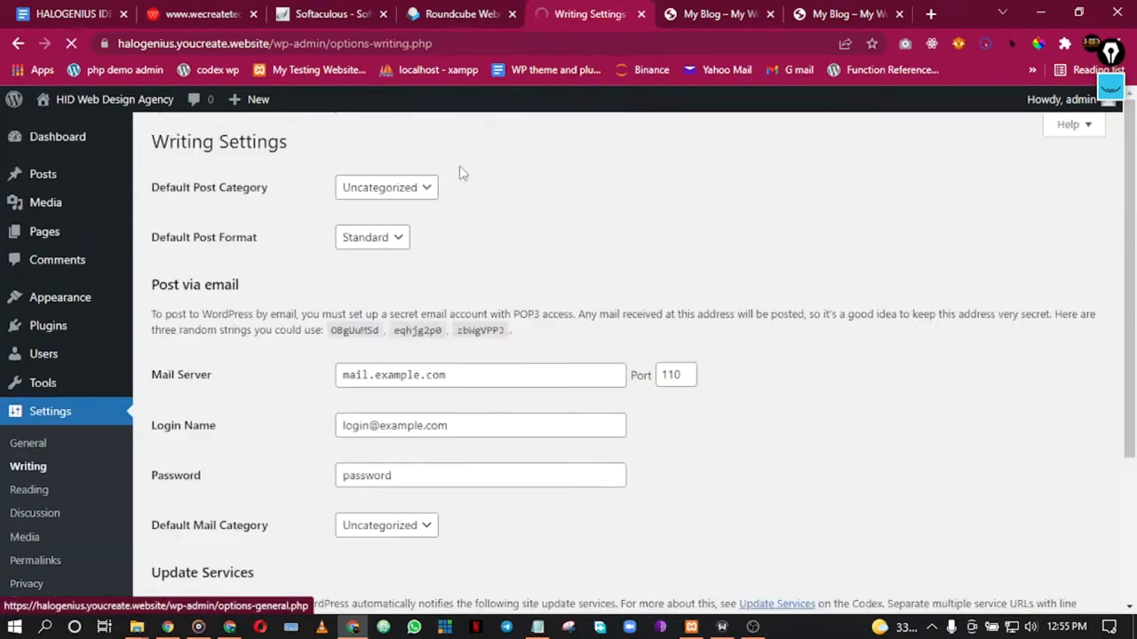
scroll(550, 345, "down", 3)
scroll(551, 345, "up", 3)
left_click(42, 496)
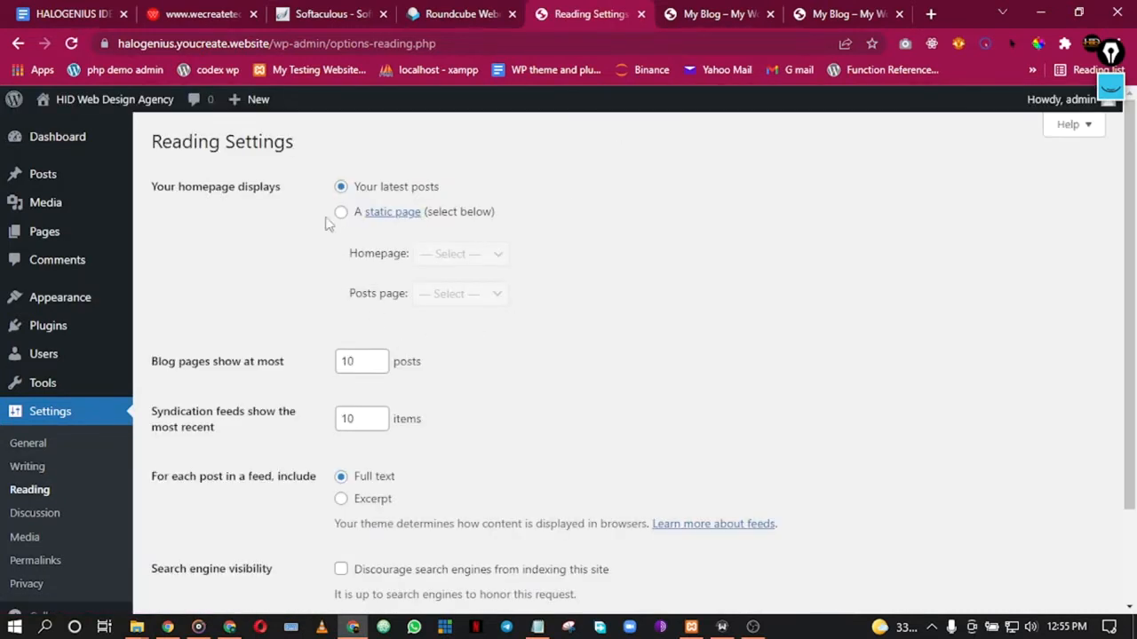
left_click(343, 213)
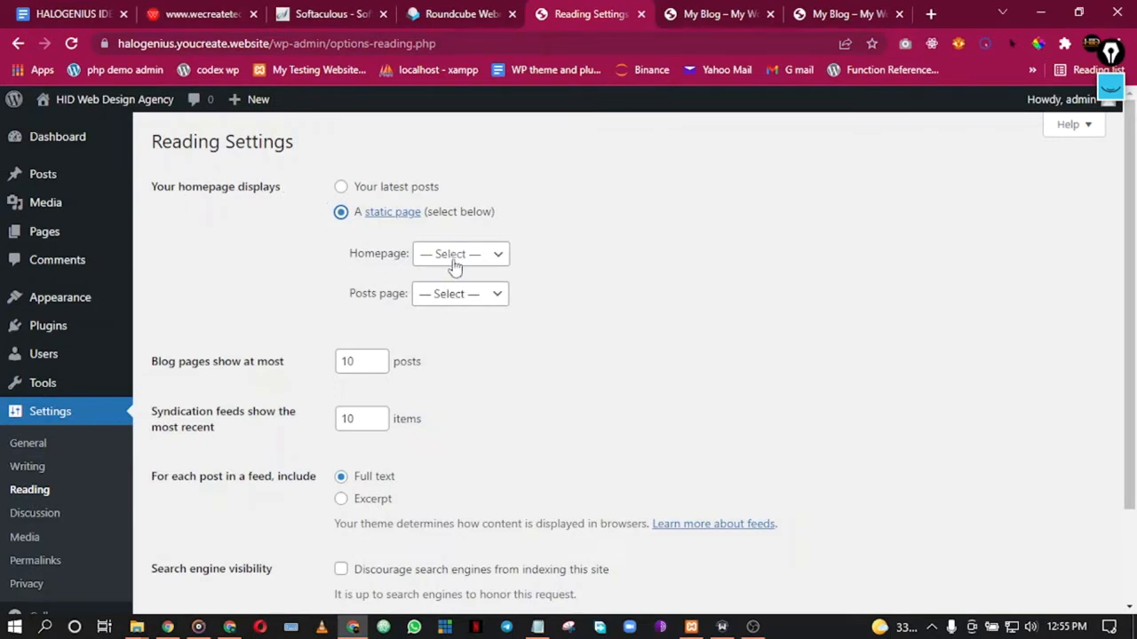
Step: Open a new page editor in a separate browser tab
mouse_move(251, 105)
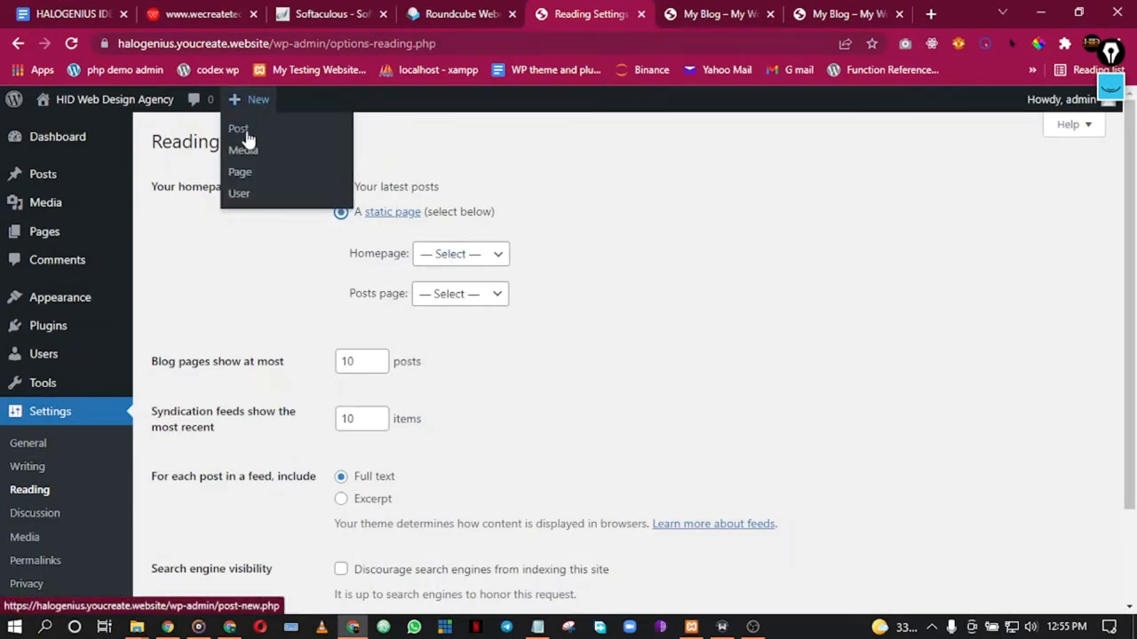
right_click(243, 133)
left_click(199, 151)
mouse_move(251, 96)
right_click(243, 175)
left_click(294, 185)
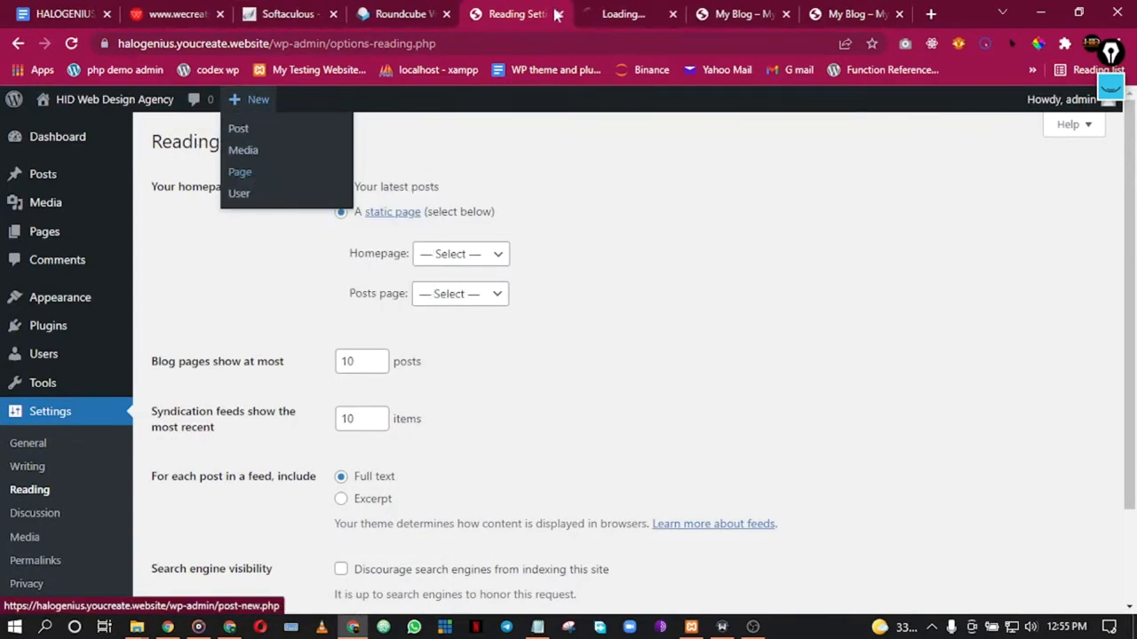
Step: Title a new page 'Blog', publish it, and go back to Reading Settings
left_click(640, 9)
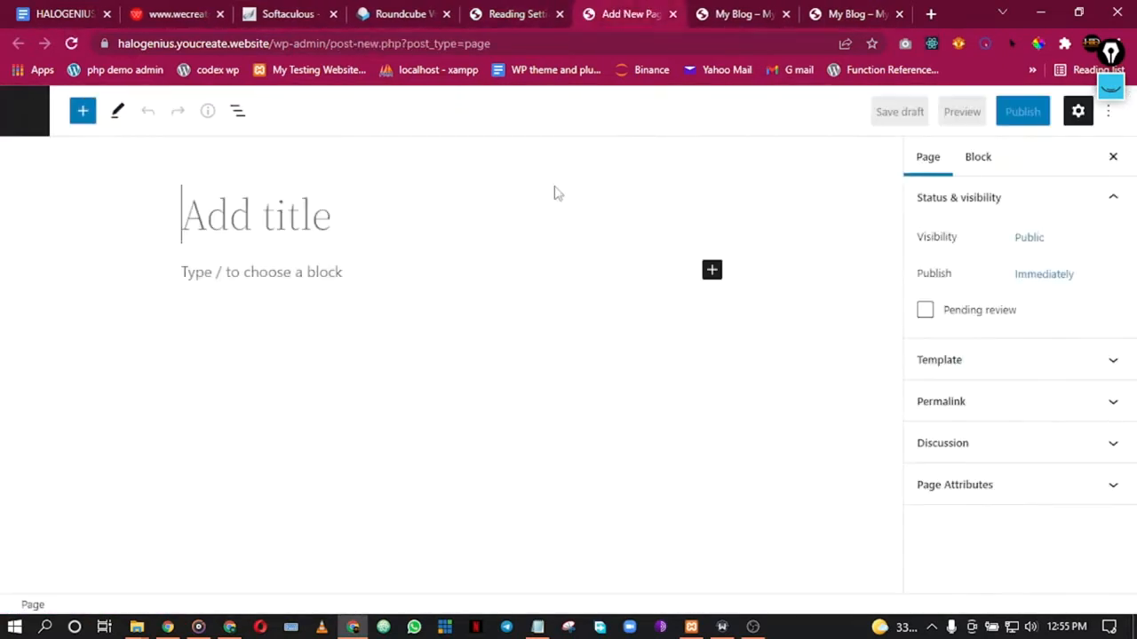
type("Glo")
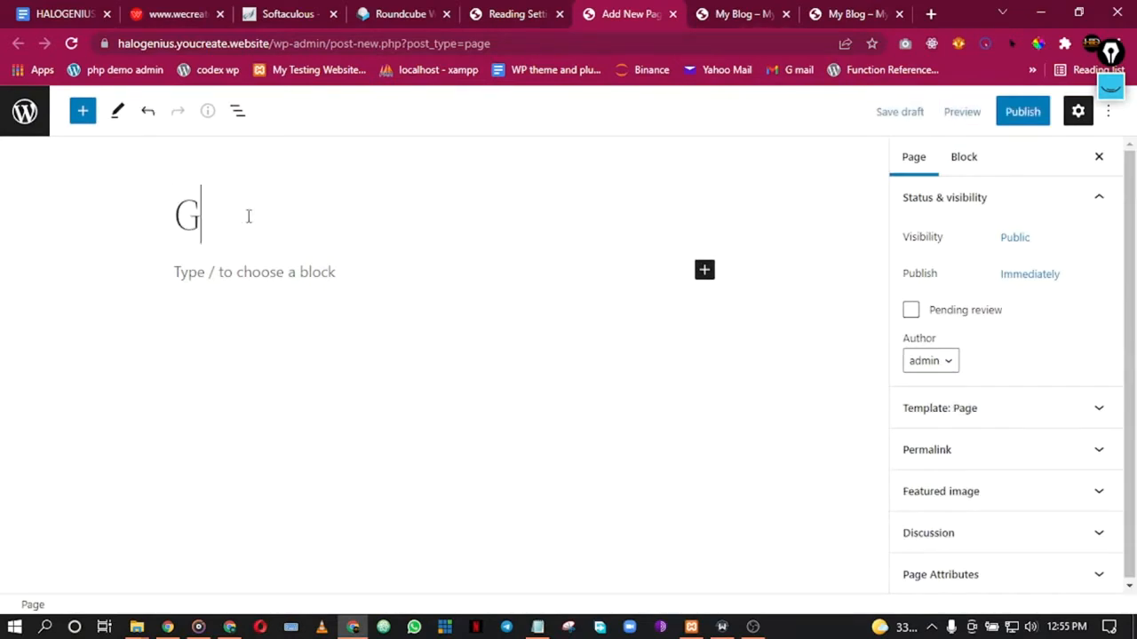
key("BackSpace")
key("BackSpace")
key("BackSpace")
type("Blog")
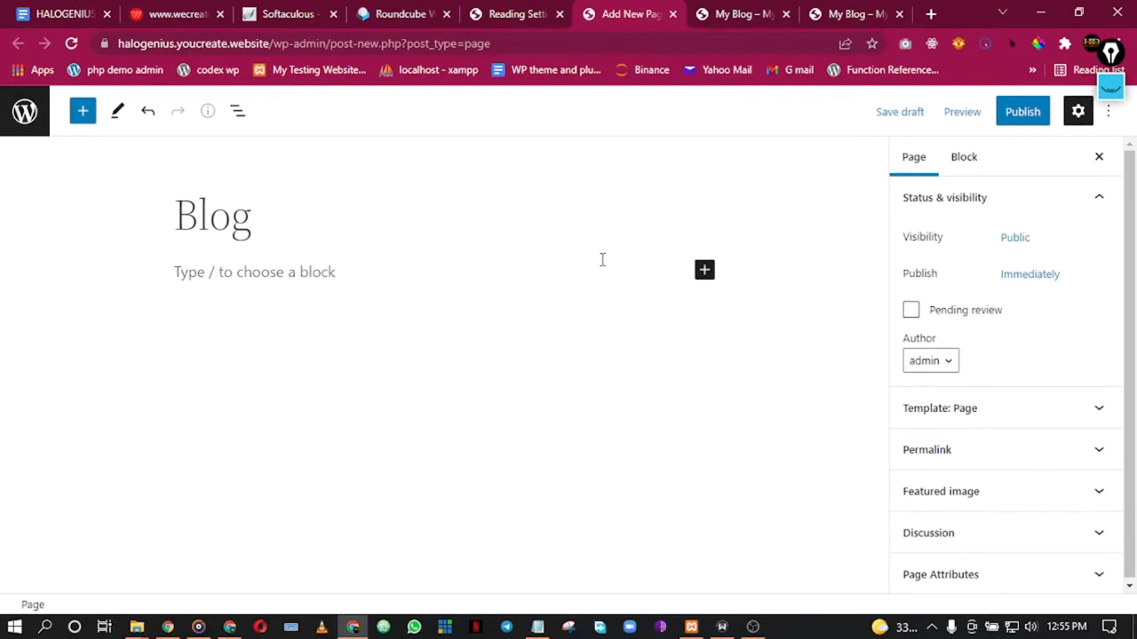
left_click(1023, 111)
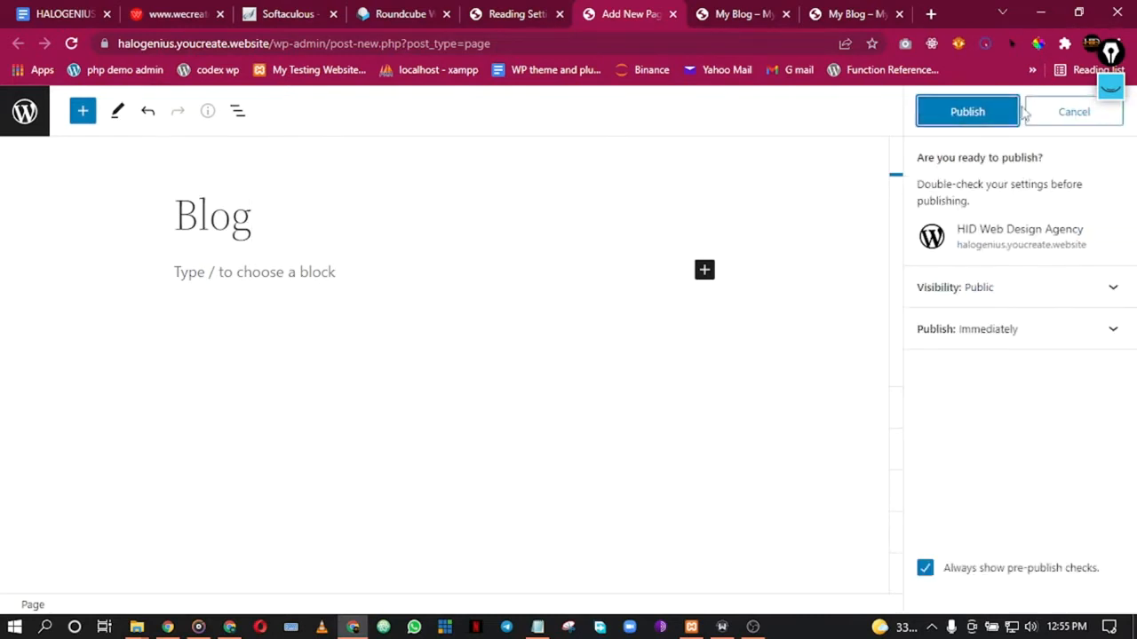
left_click(957, 116)
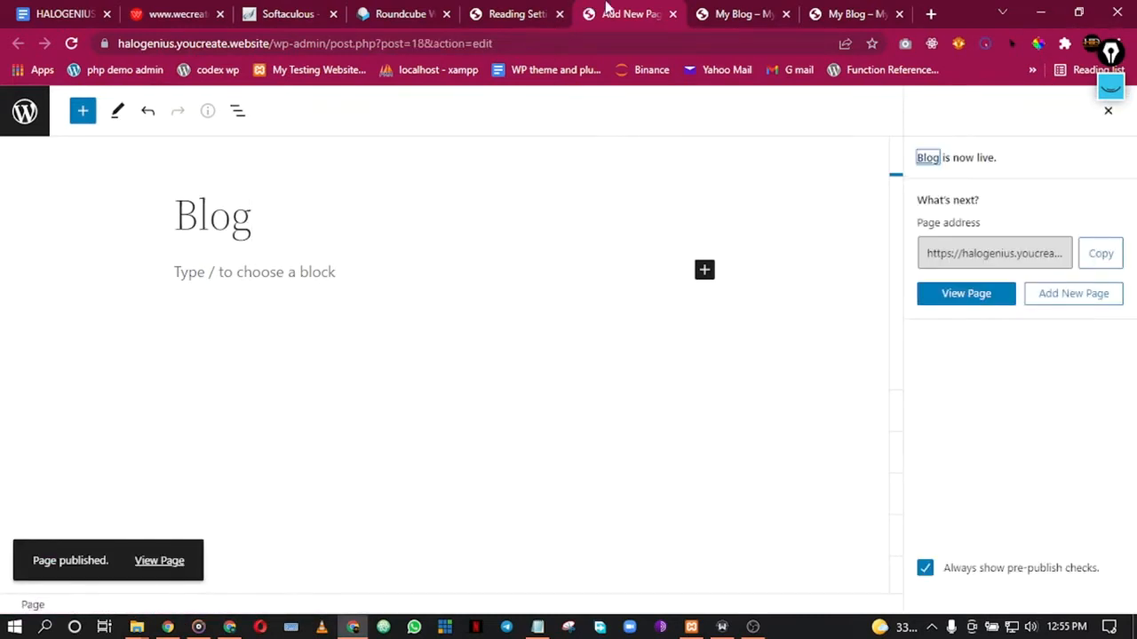
left_click(510, 11)
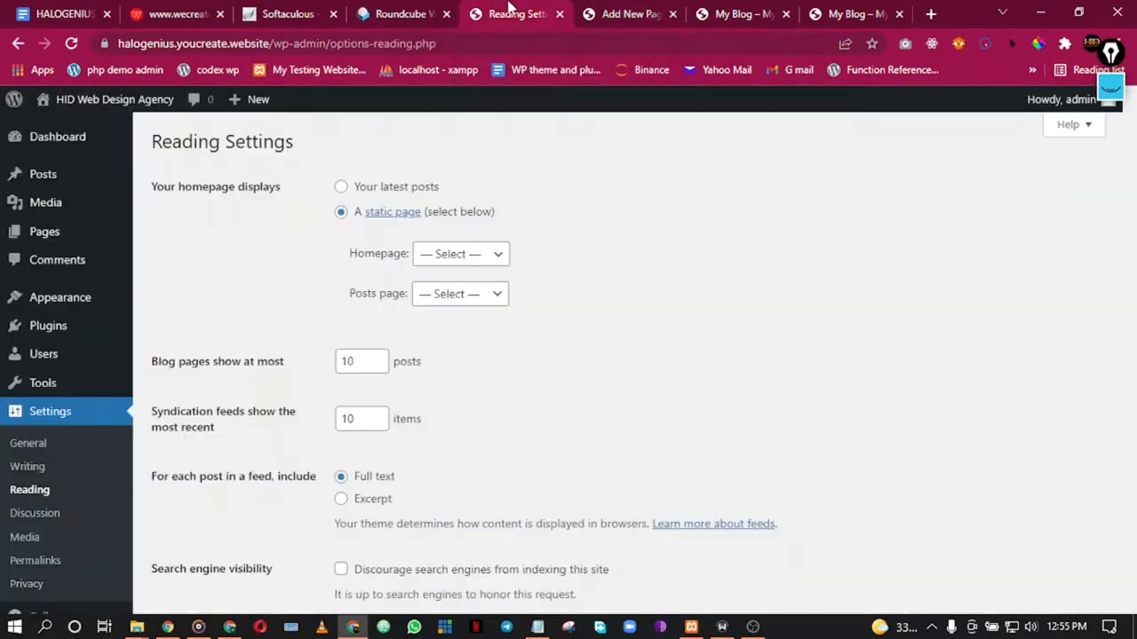
Step: Toggle the homepage display between latest posts and a static page, browsing the page lists
left_click(341, 186)
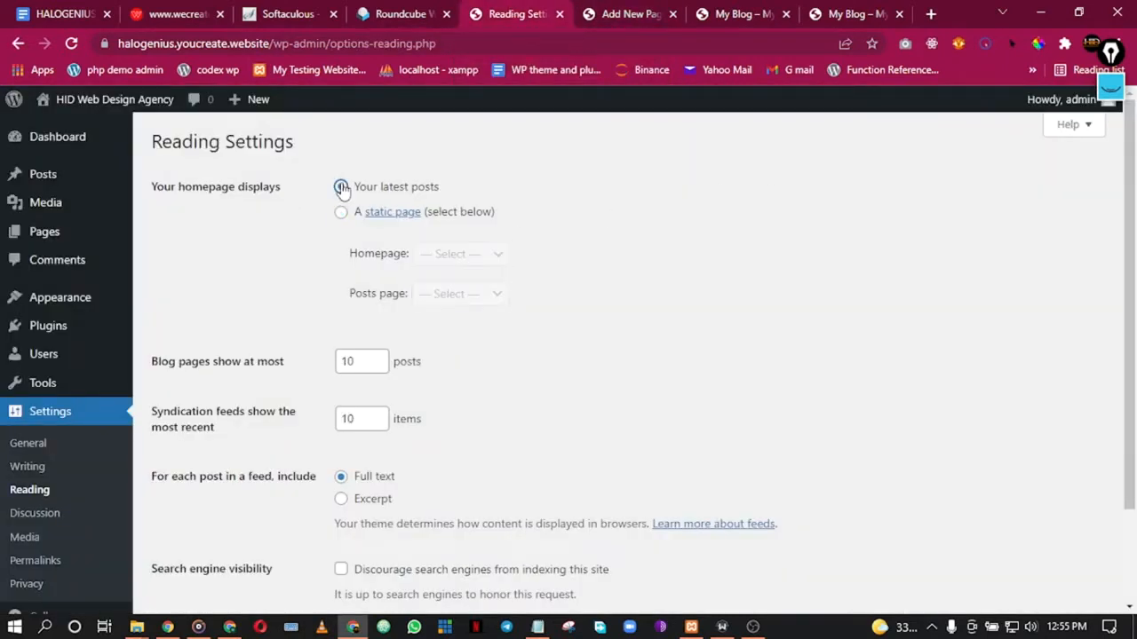
left_click(342, 212)
left_click(465, 259)
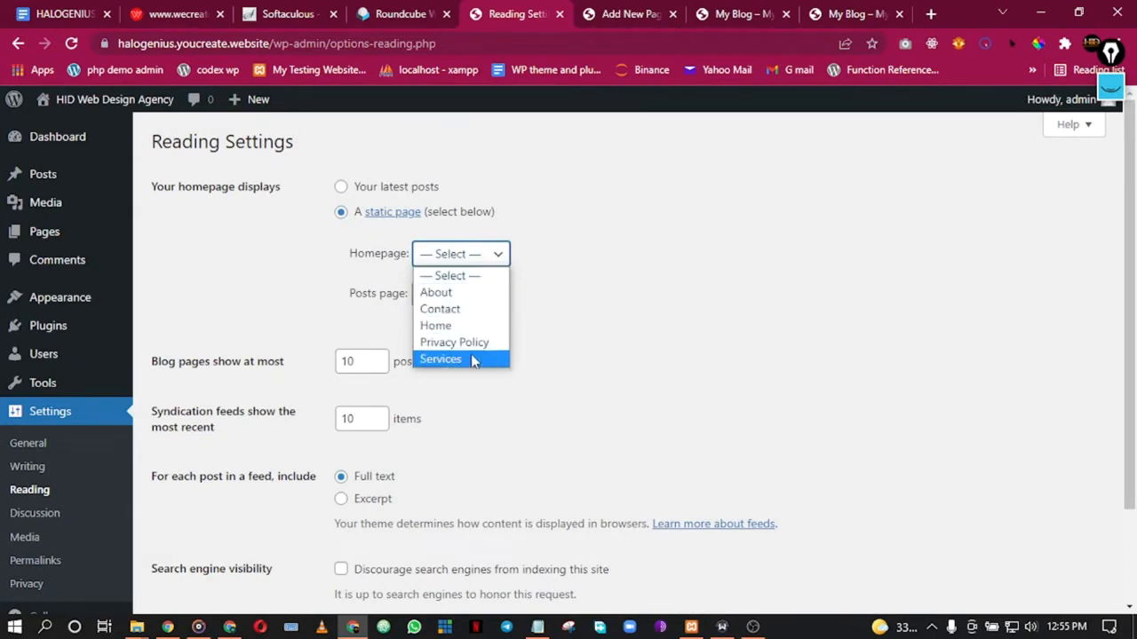
left_click(342, 188)
left_click(341, 187)
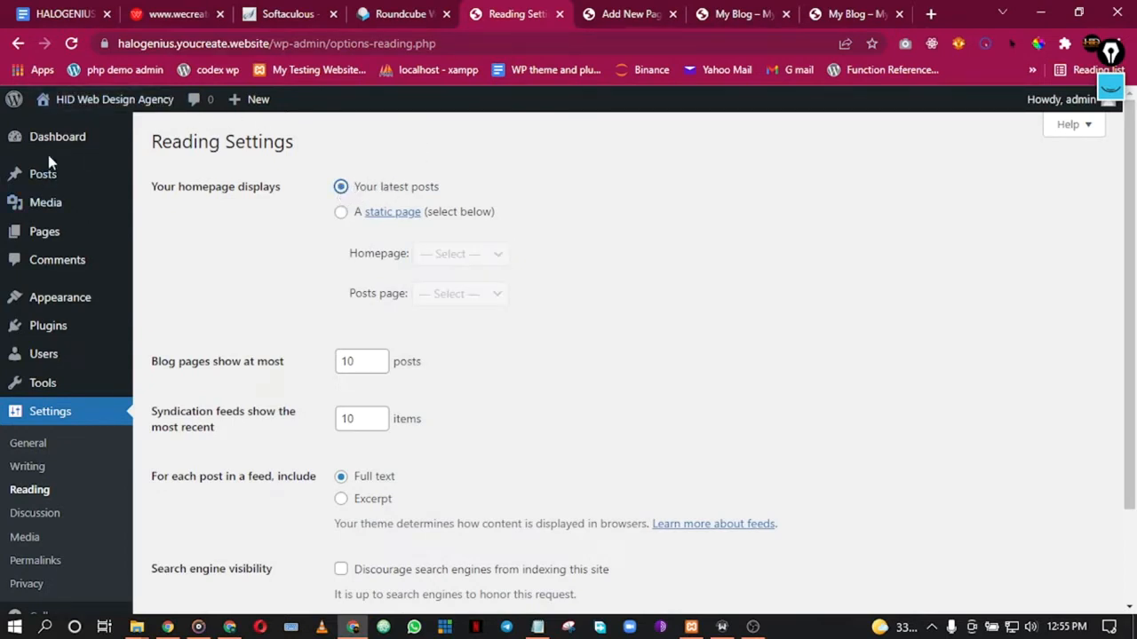
mouse_move(46, 178)
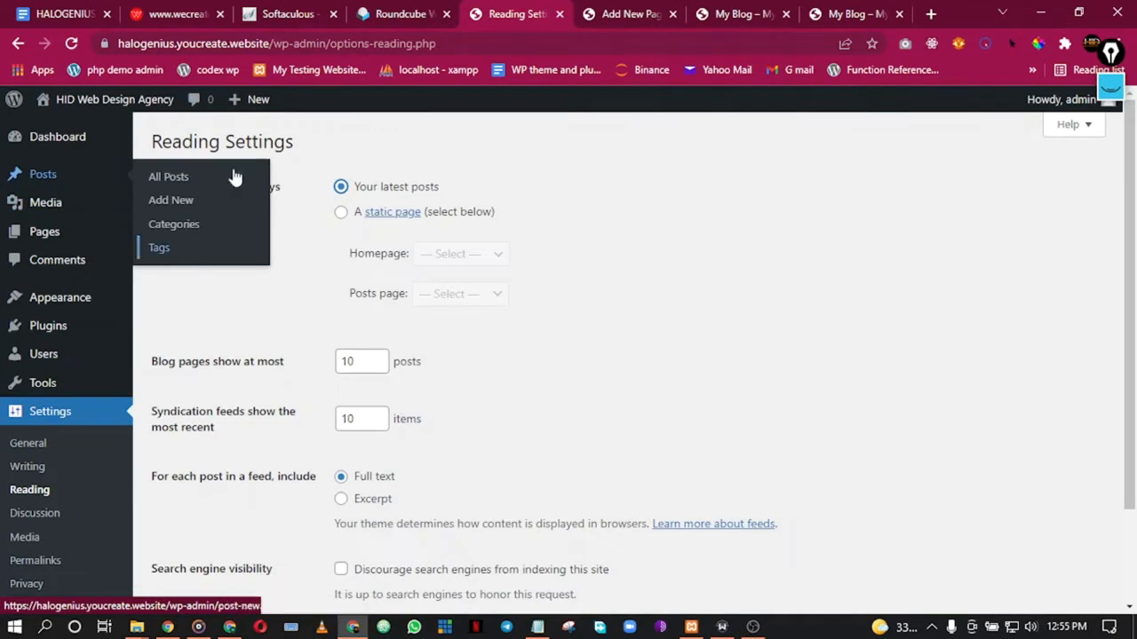
left_click(341, 214)
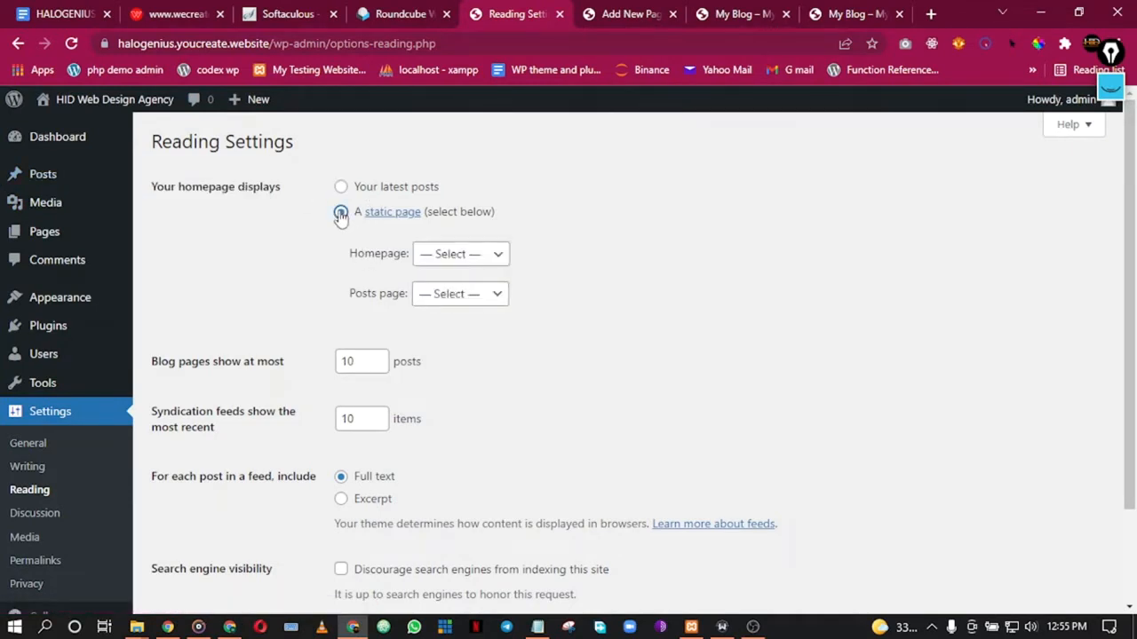
left_click(492, 259)
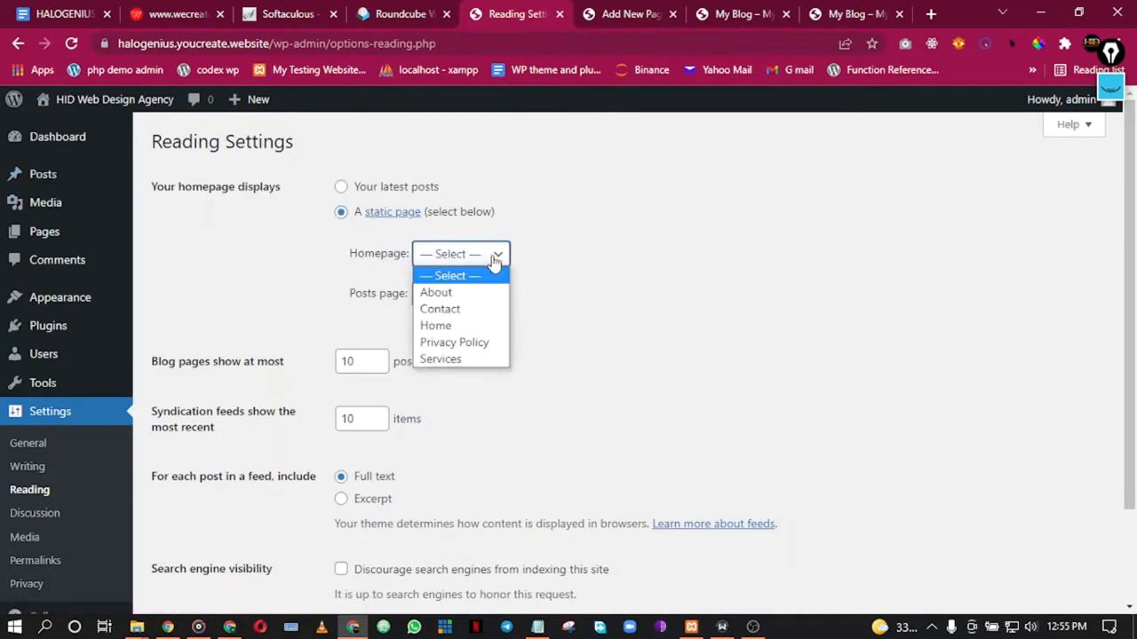
left_click(459, 325)
left_click(456, 295)
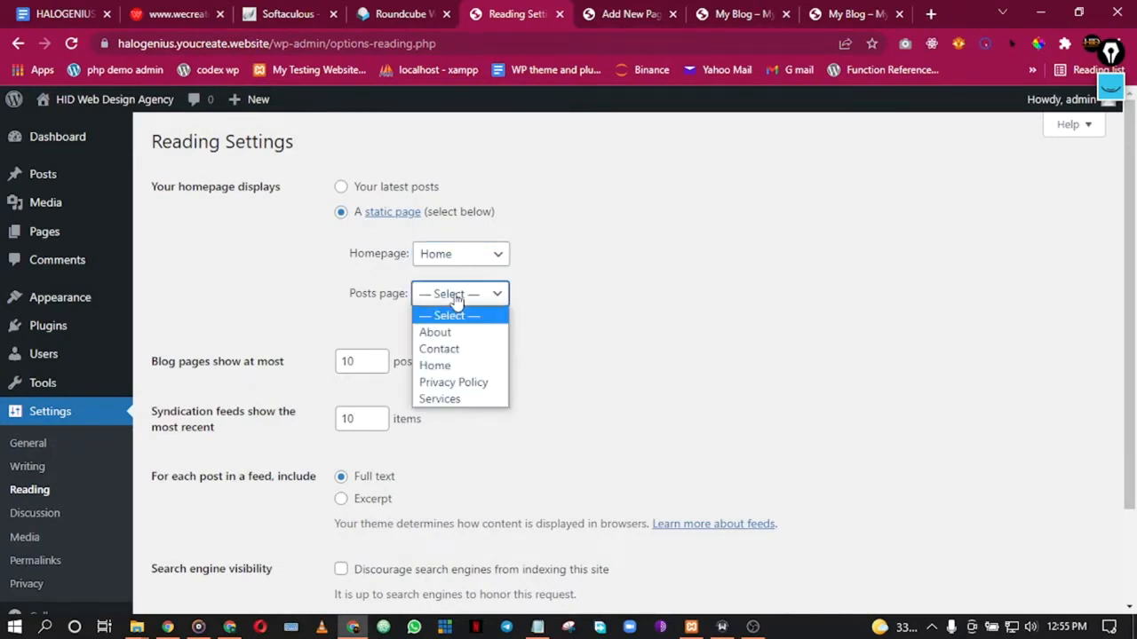
left_click(301, 252)
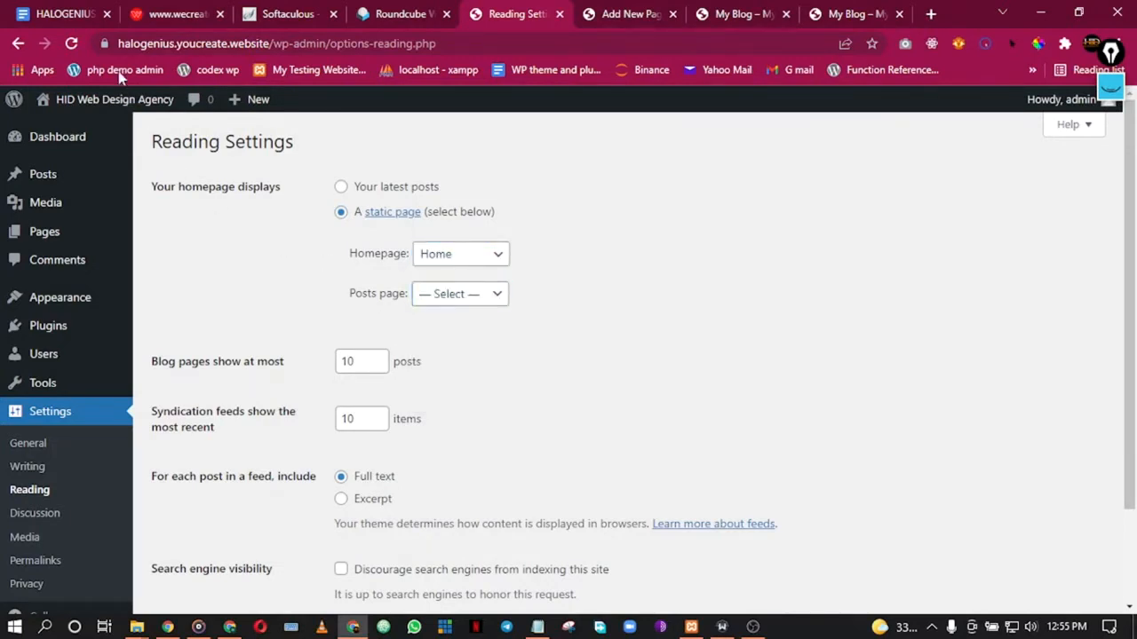
Step: Reload Reading settings and check that the Blog page is published
left_click(71, 44)
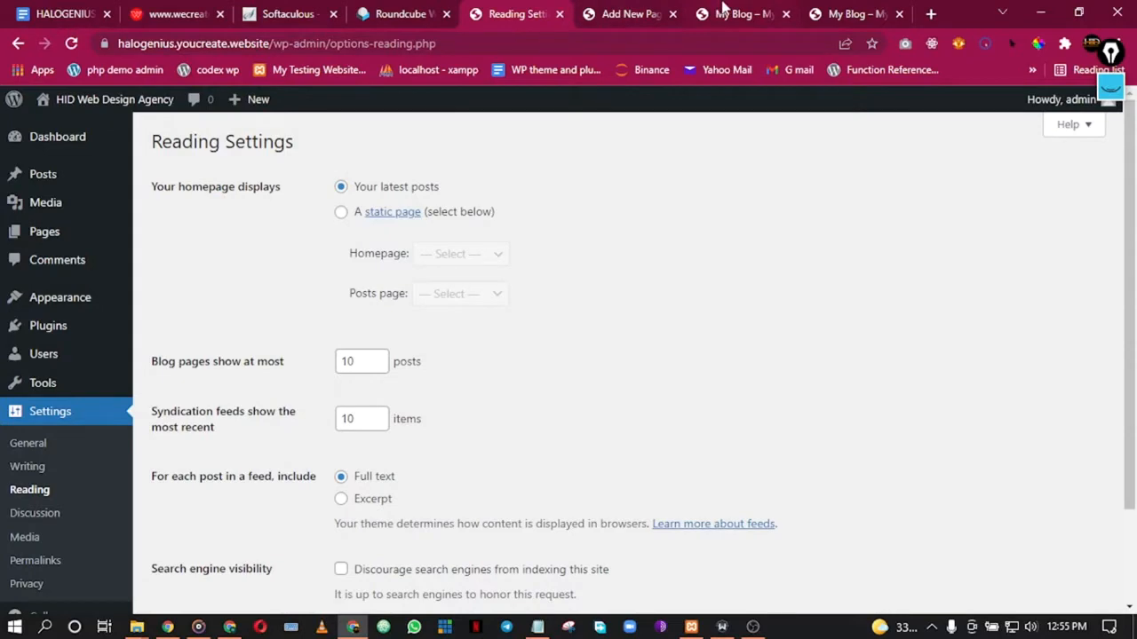
left_click(723, 12)
left_click(635, 13)
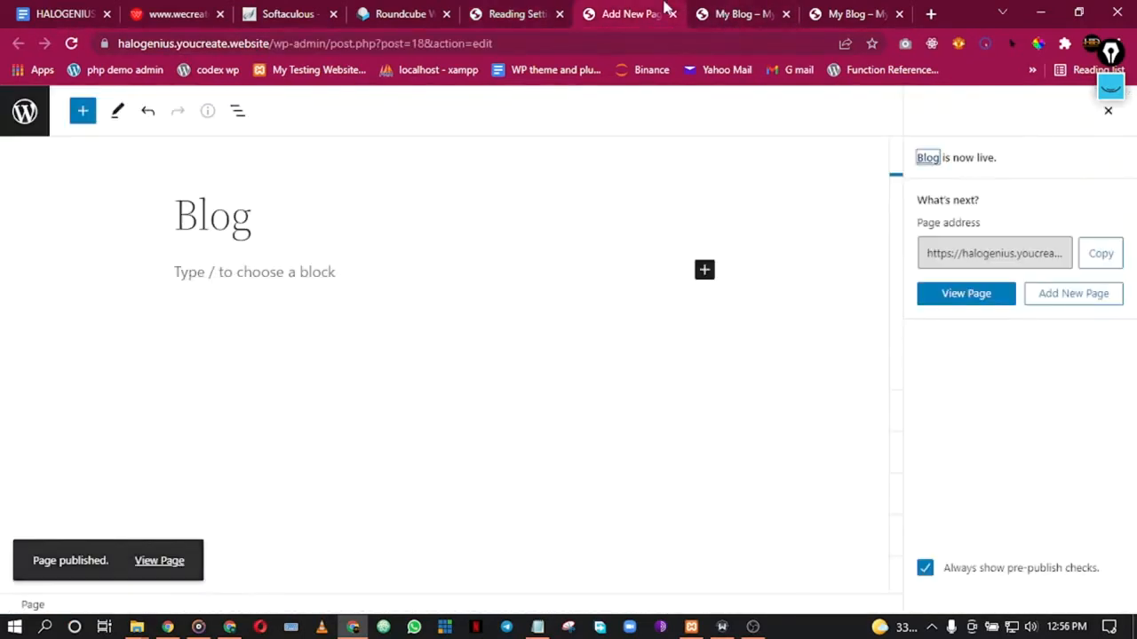
left_click(498, 11)
Step: Set Home as the static homepage and Blog as the posts page
left_click(342, 211)
left_click(455, 255)
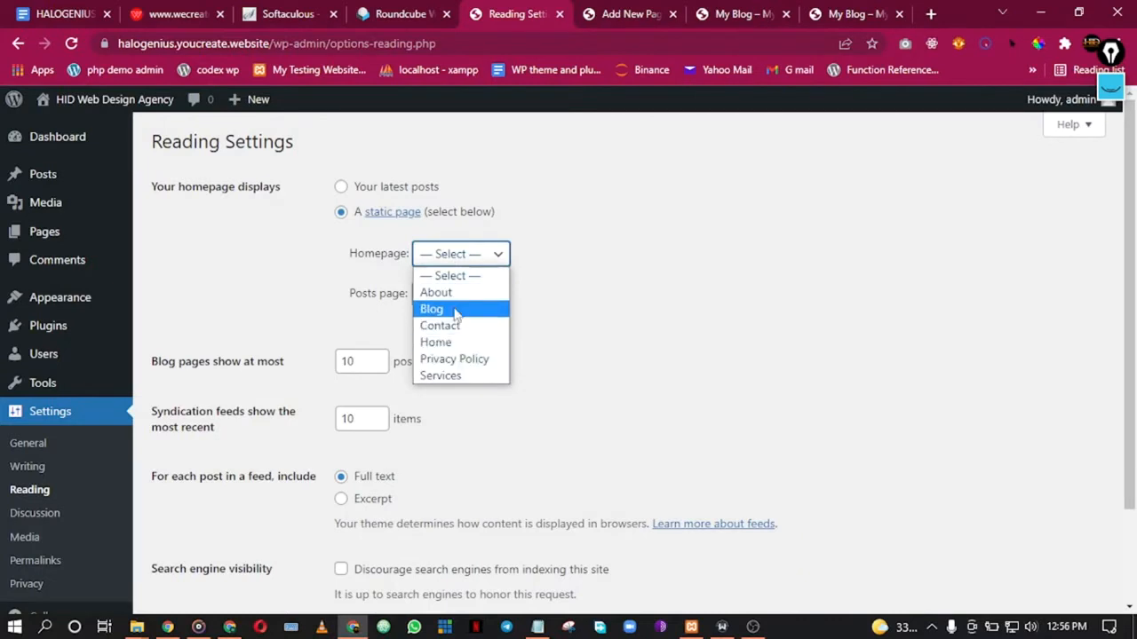
left_click(453, 309)
left_click(453, 297)
left_click(446, 254)
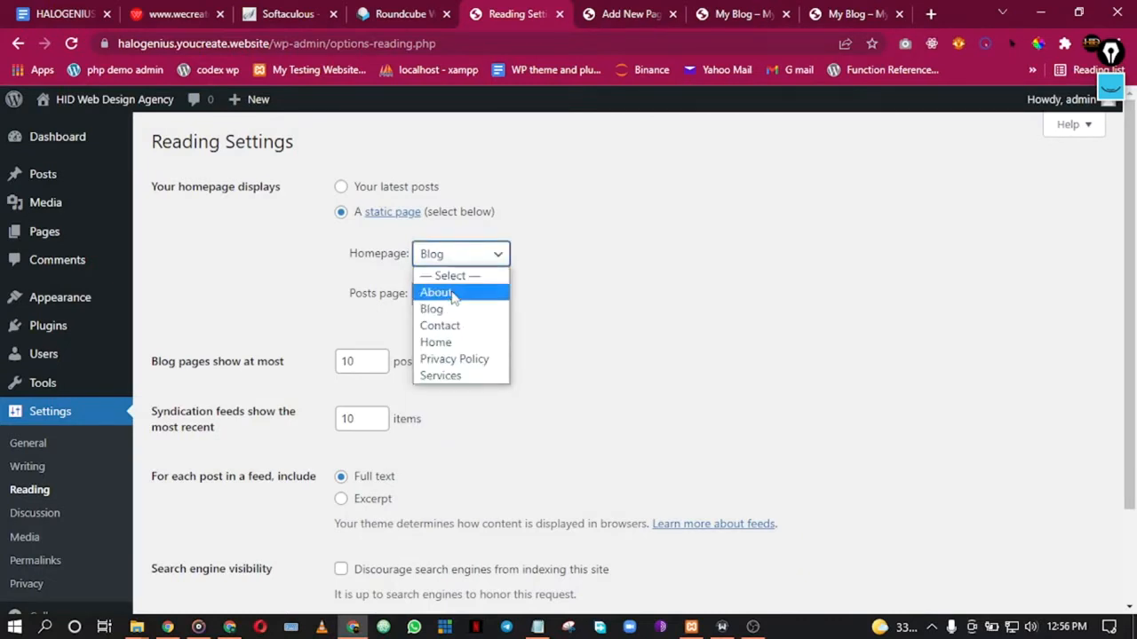
left_click(444, 340)
left_click(445, 296)
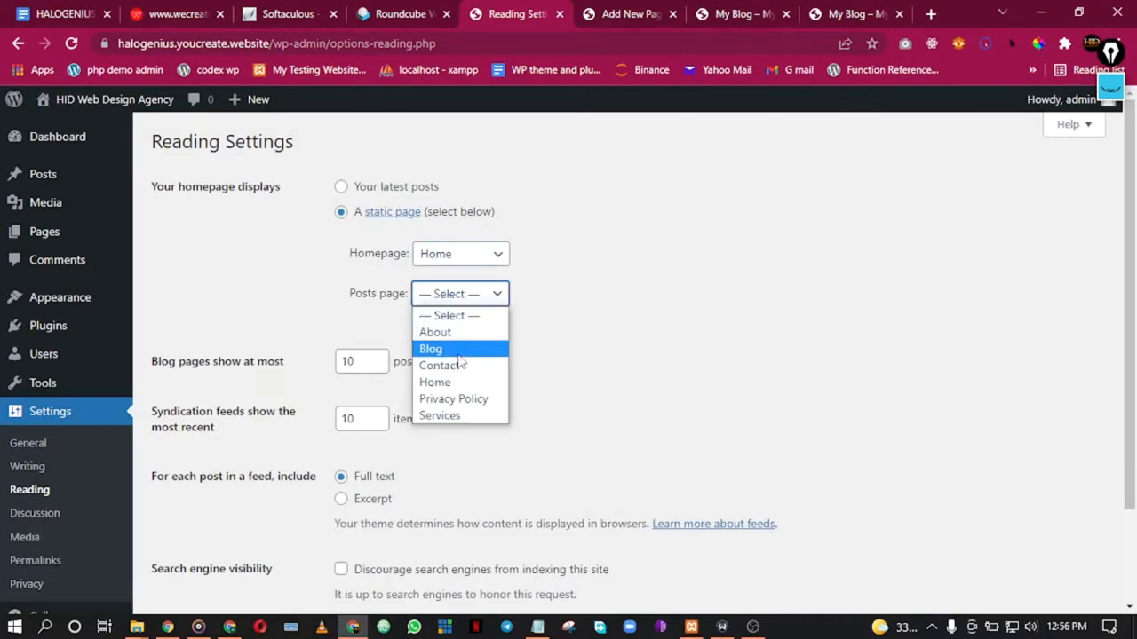
left_click(458, 350)
Step: Limit blog pages to 9 posts and save the reading settings
scroll(550, 305, "down", 1)
scroll(550, 305, "down", 2)
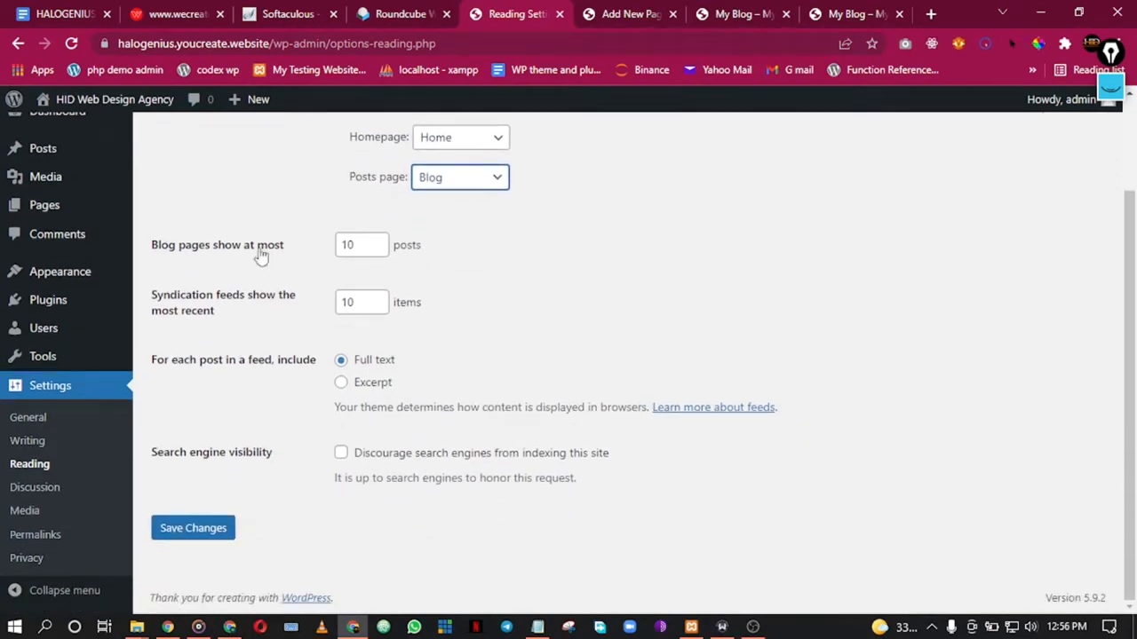
left_click(383, 250)
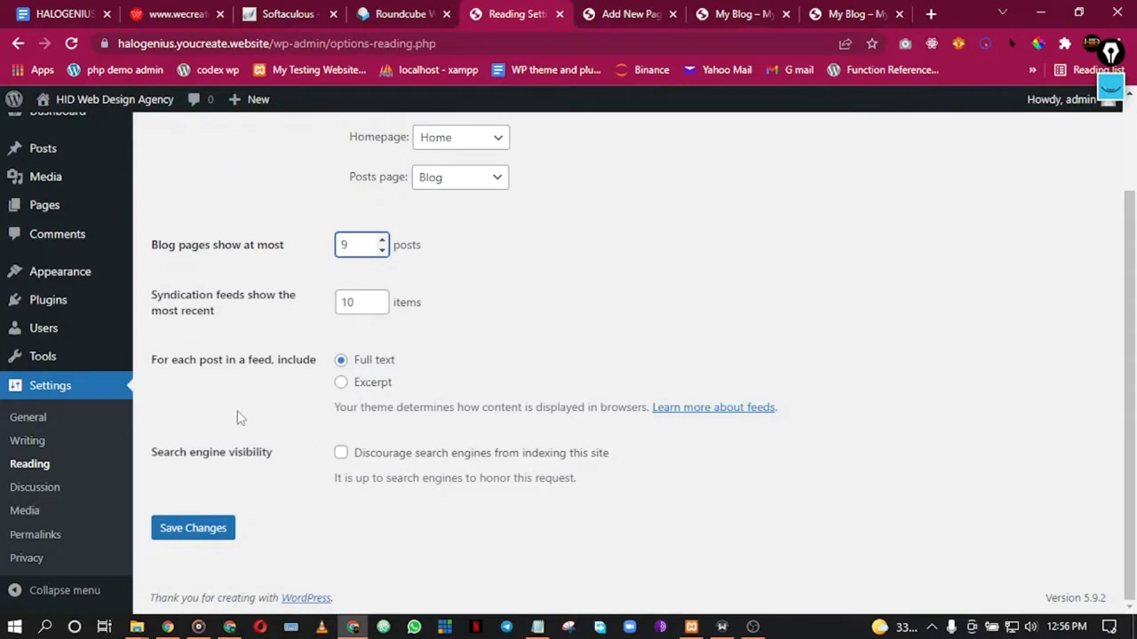
left_click(228, 531)
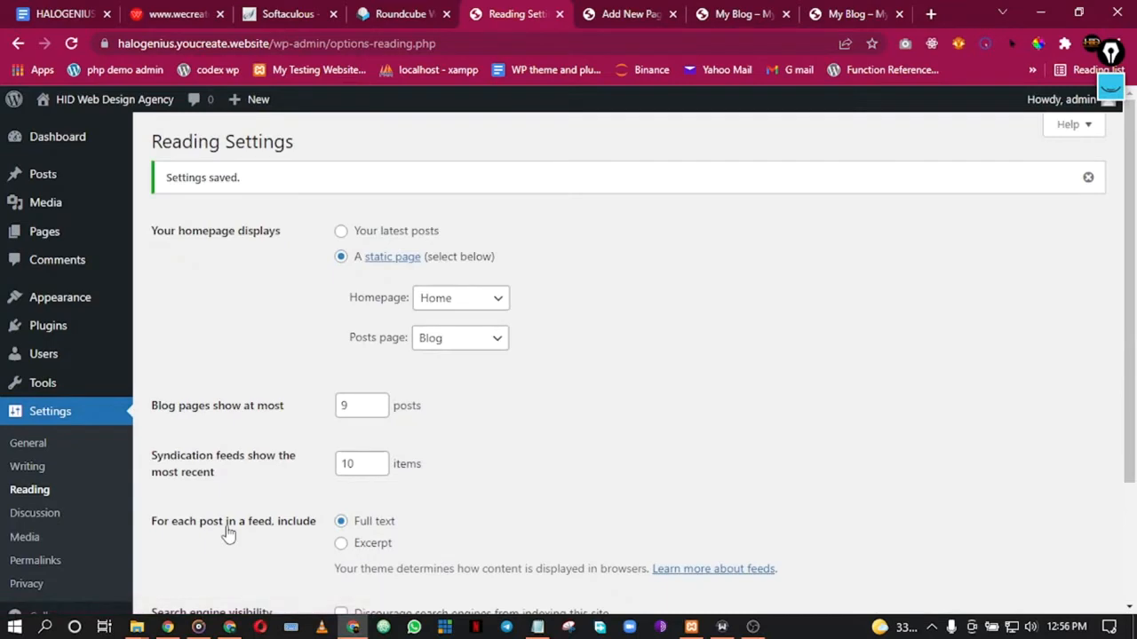
scroll(296, 447, "down", 2)
Step: Scroll through Discussion settings, then view Media settings with 150×150, 300 and 1024 sizes
left_click(44, 492)
scroll(439, 295, "down", 2)
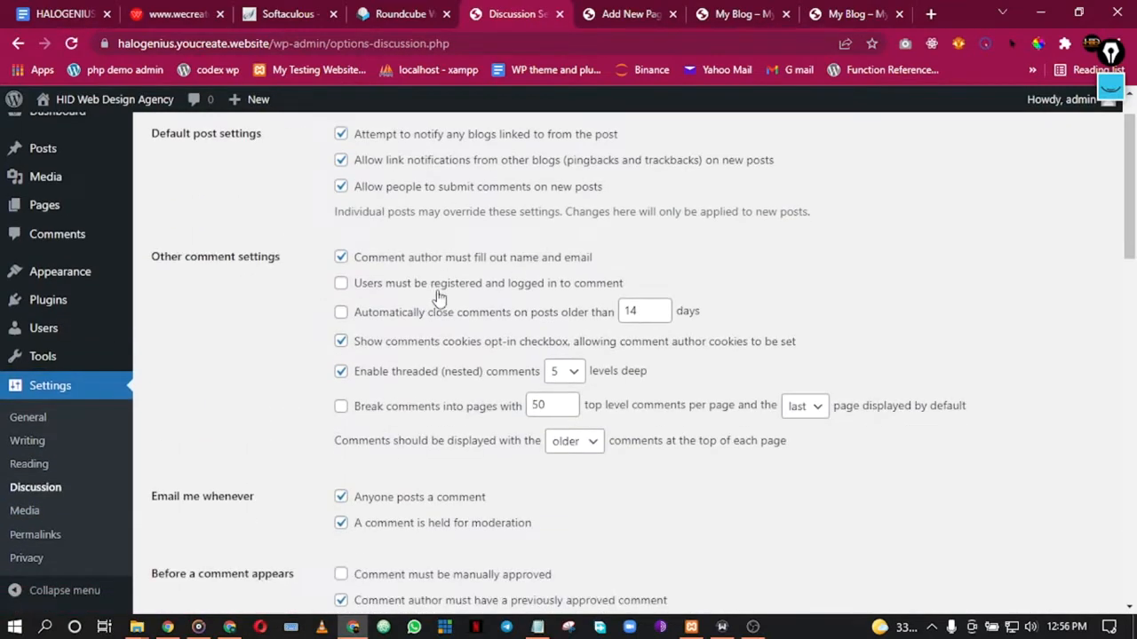
scroll(435, 266, "up", 2)
scroll(430, 199, "down", 4)
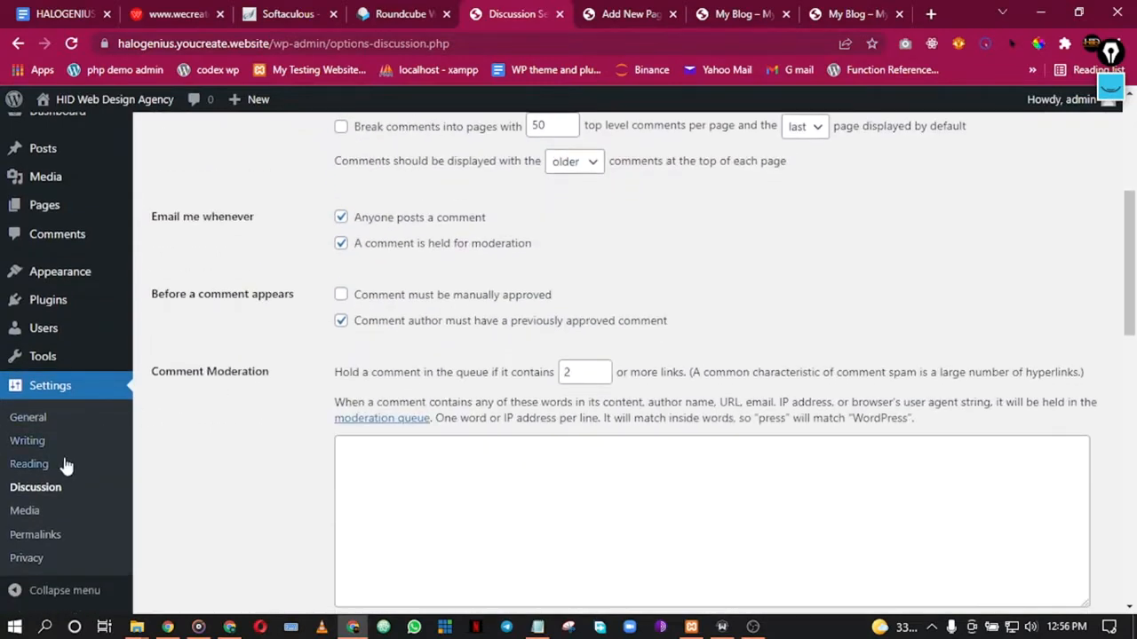
left_click(27, 512)
scroll(100, 425, "down", 2)
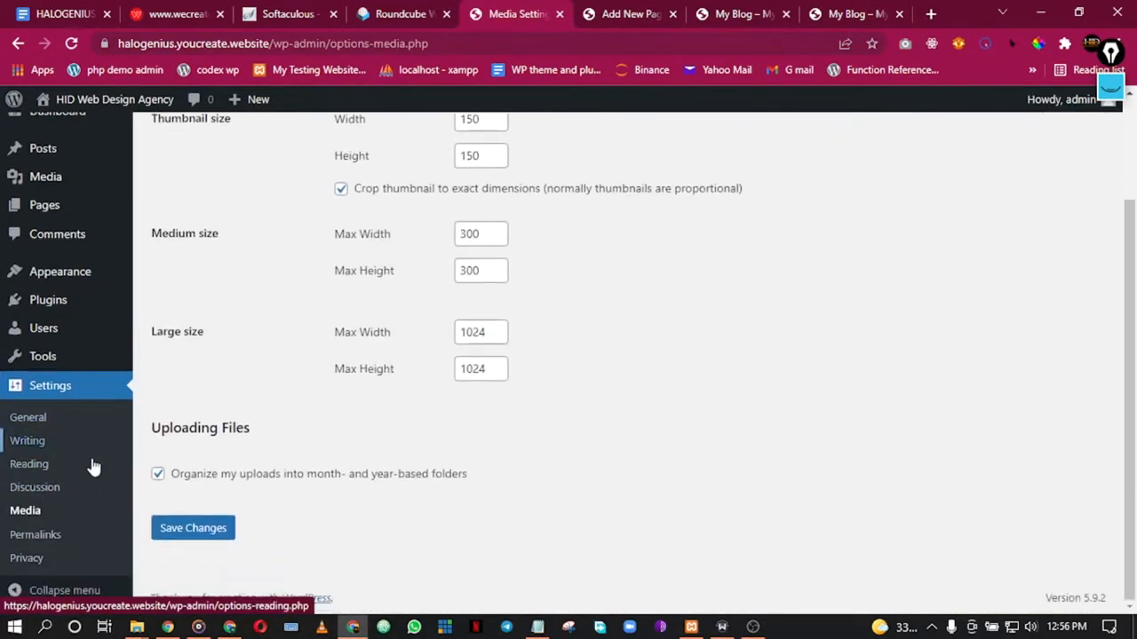
Step: Switch permalinks to the Post name structure and save
left_click(34, 535)
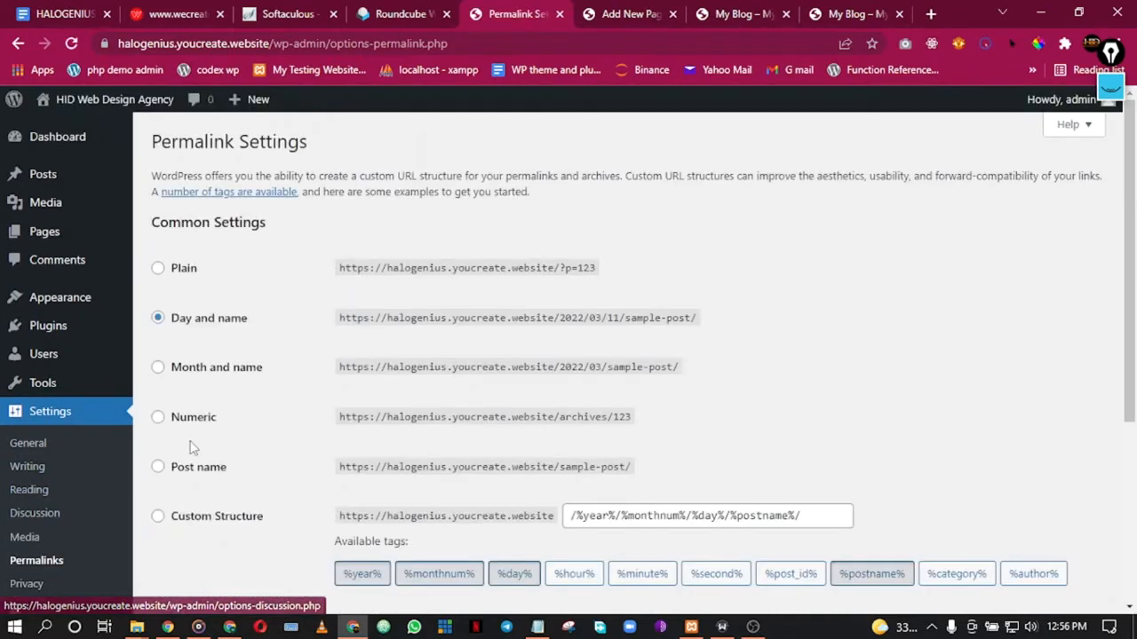
scroll(304, 333, "down", 1)
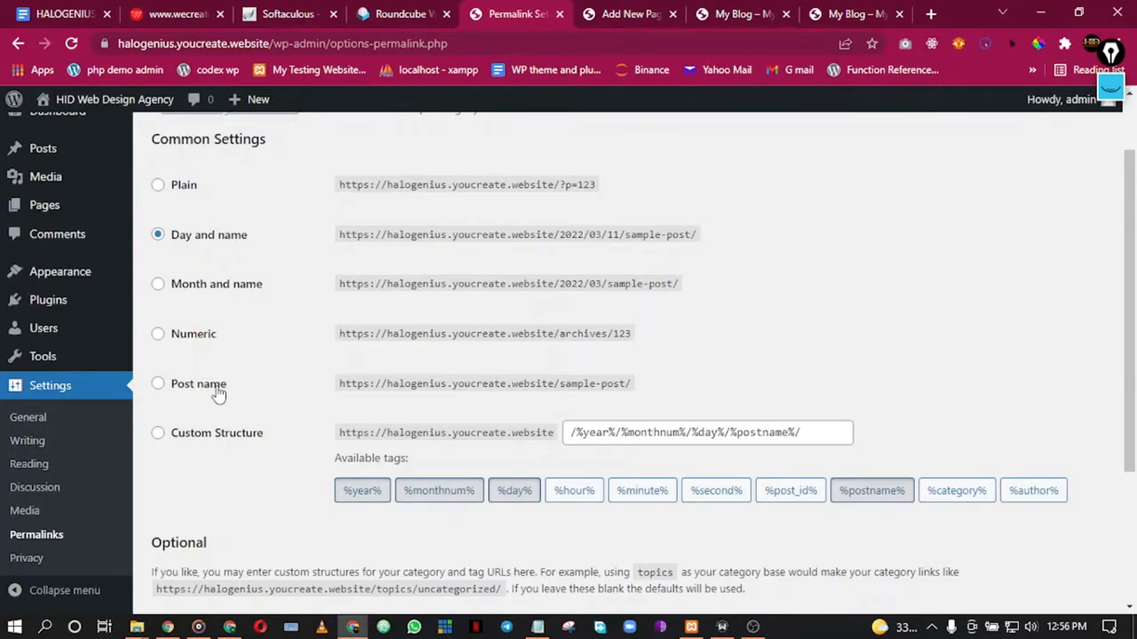
left_click(217, 395)
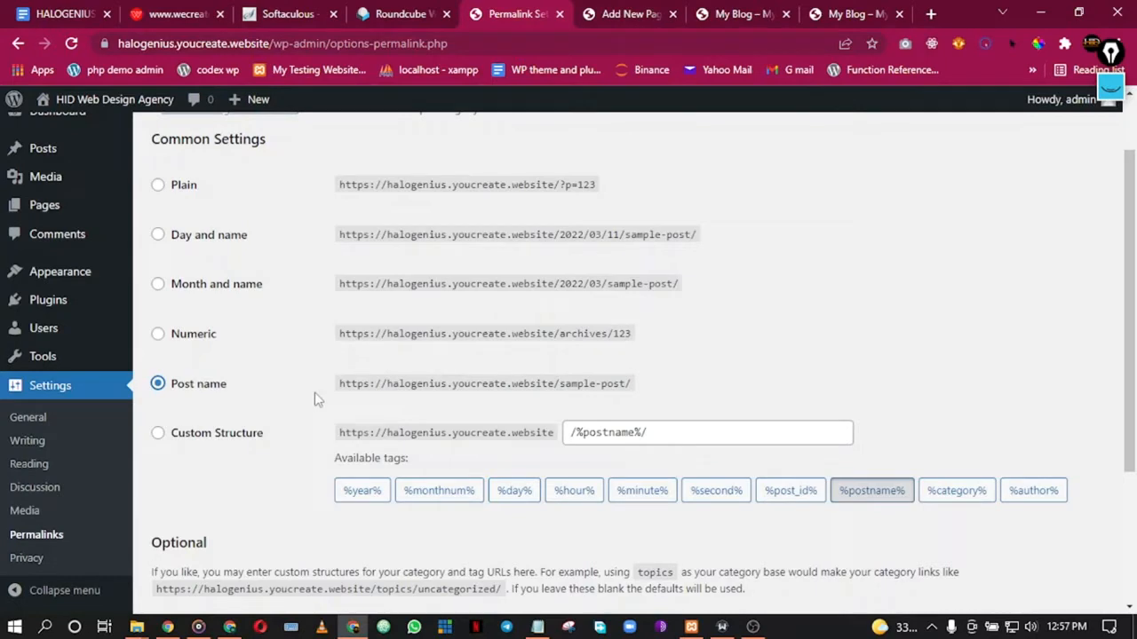
scroll(405, 435, "down", 3)
left_click(186, 526)
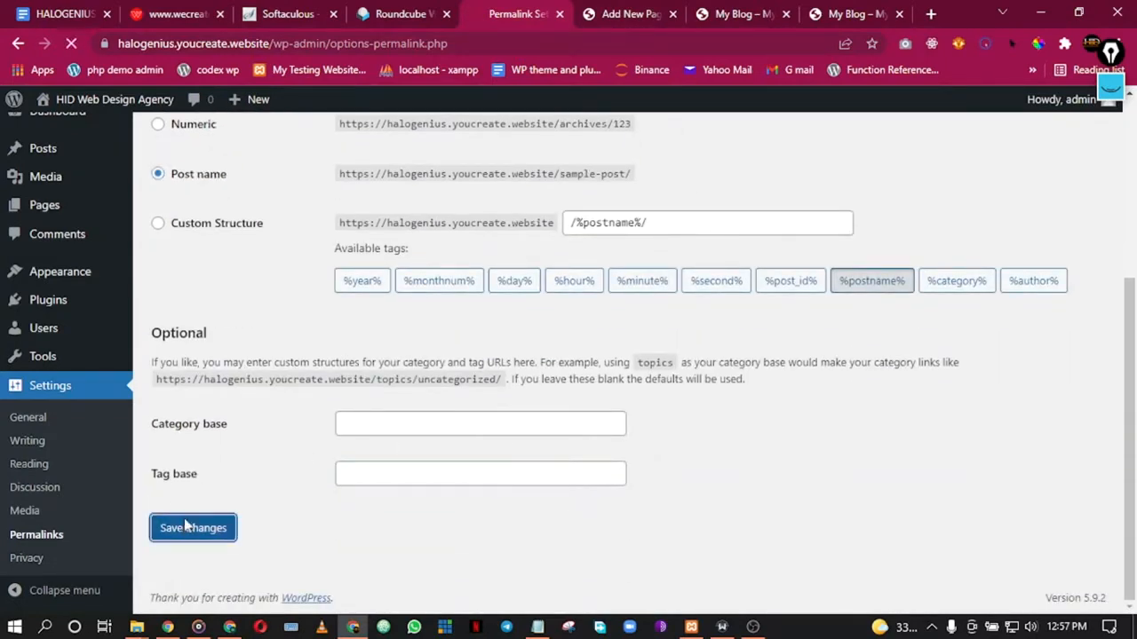
Step: Go to the Privacy settings page
scroll(236, 458, "down", 5)
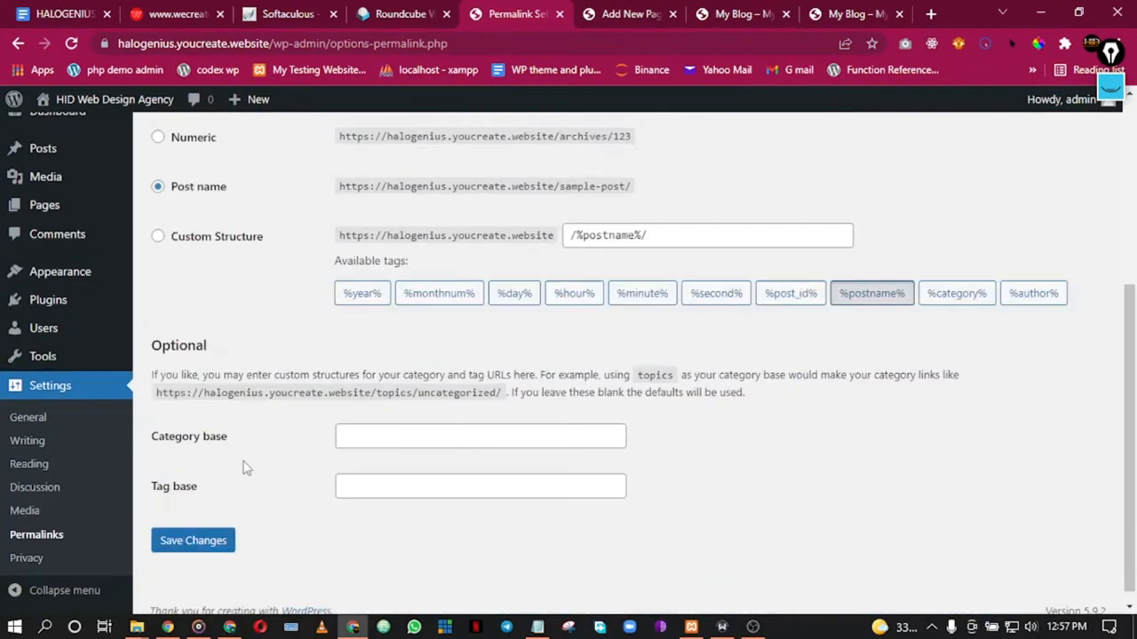
left_click(39, 559)
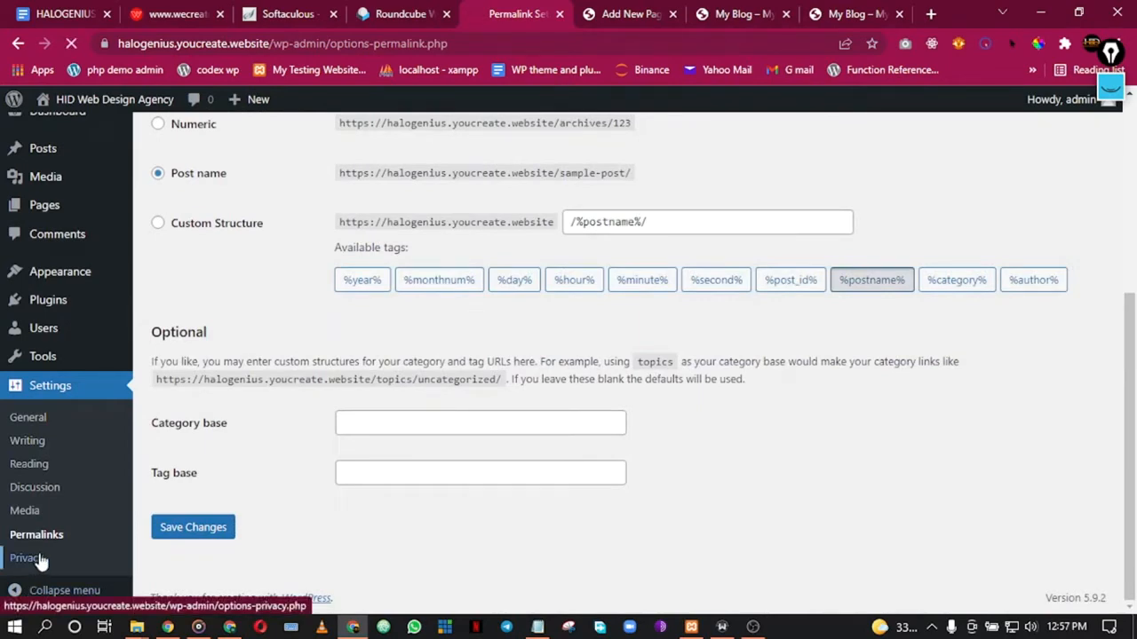
scroll(444, 367, "down", 1)
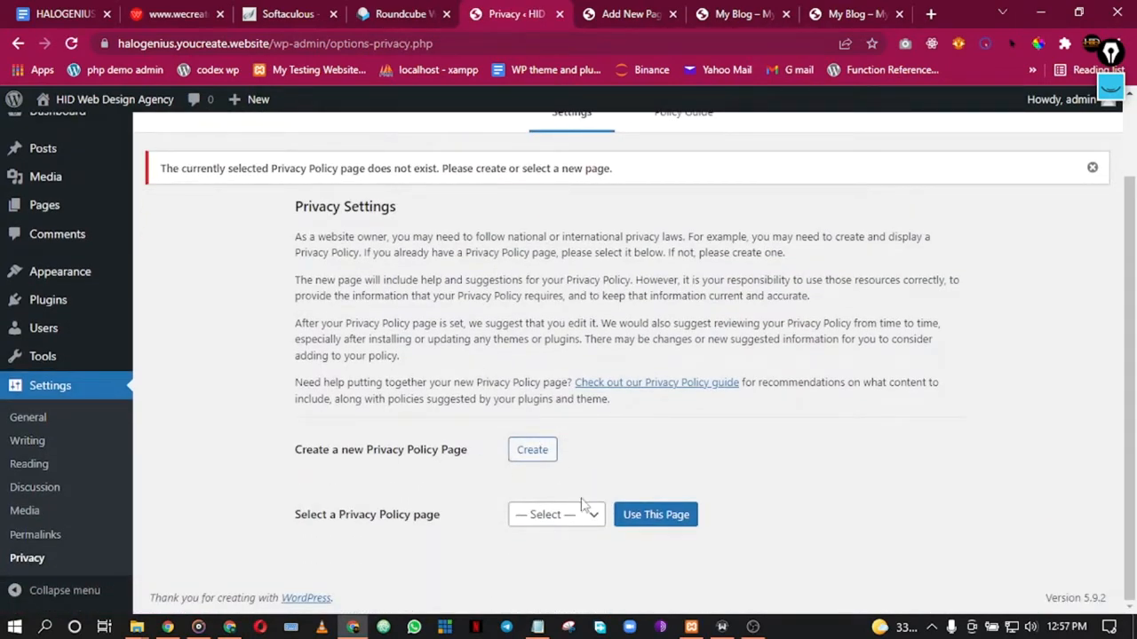
Step: Choose the Privacy Policy page as the site's privacy policy and apply it
left_click(563, 519)
left_click(566, 477)
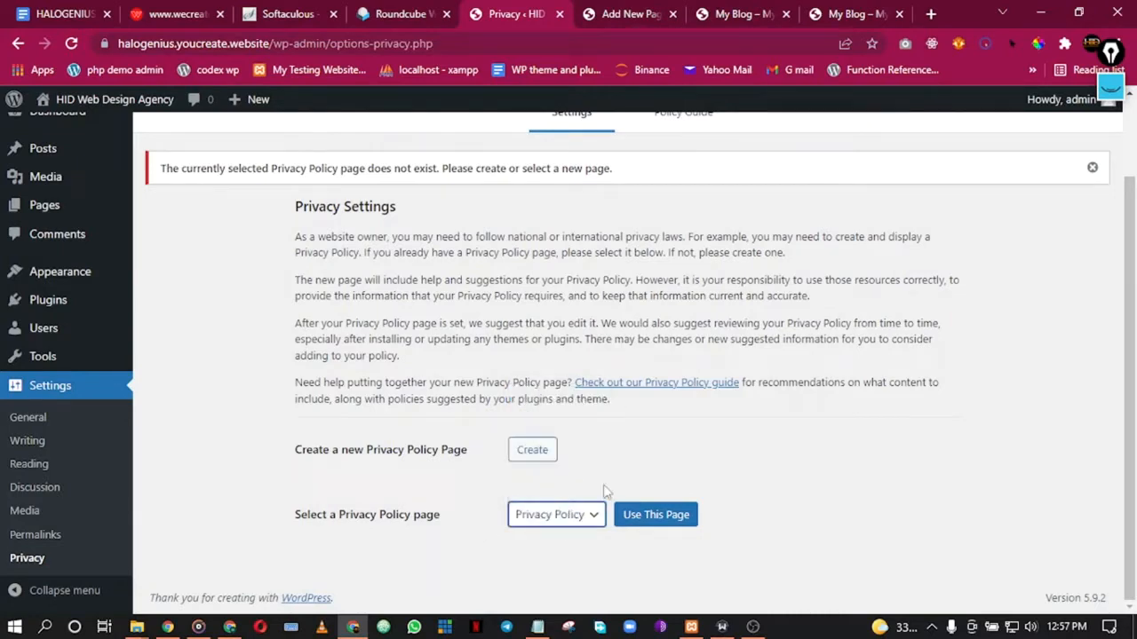
left_click(655, 517)
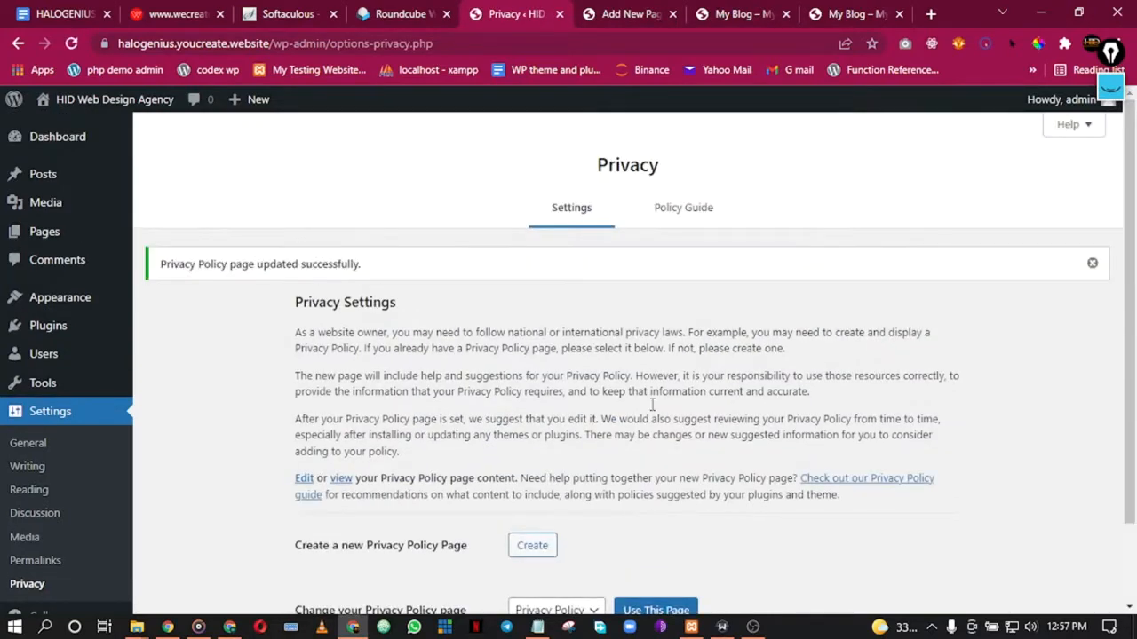
scroll(176, 388, "up", 2)
scroll(891, 295, "down", 2)
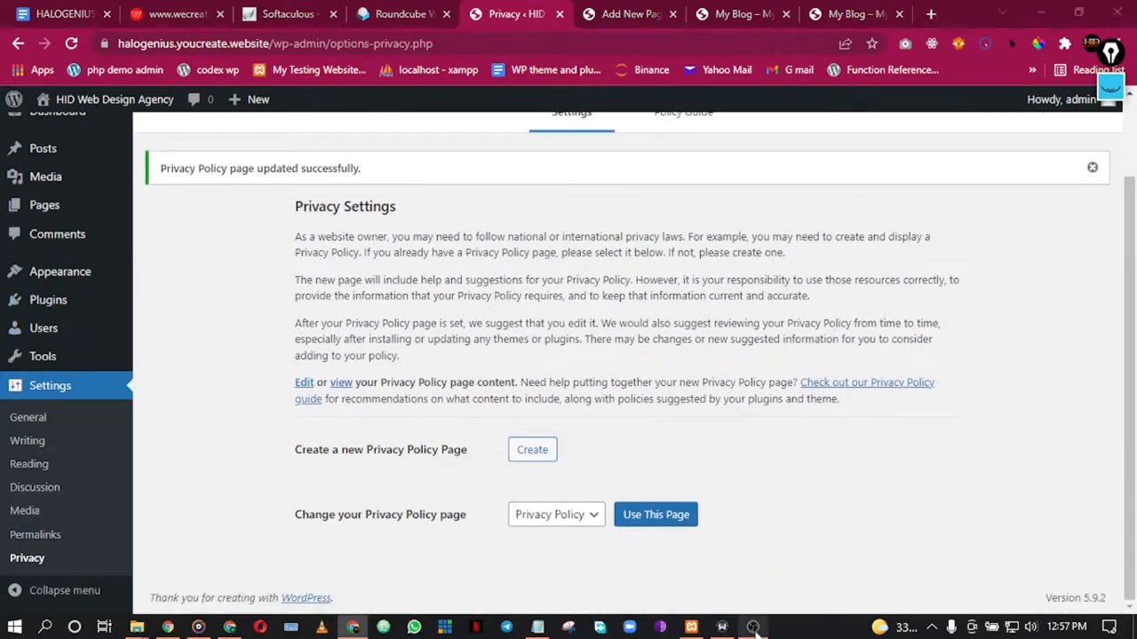
Step: Return to the browser window showing the site front end
left_click(754, 629)
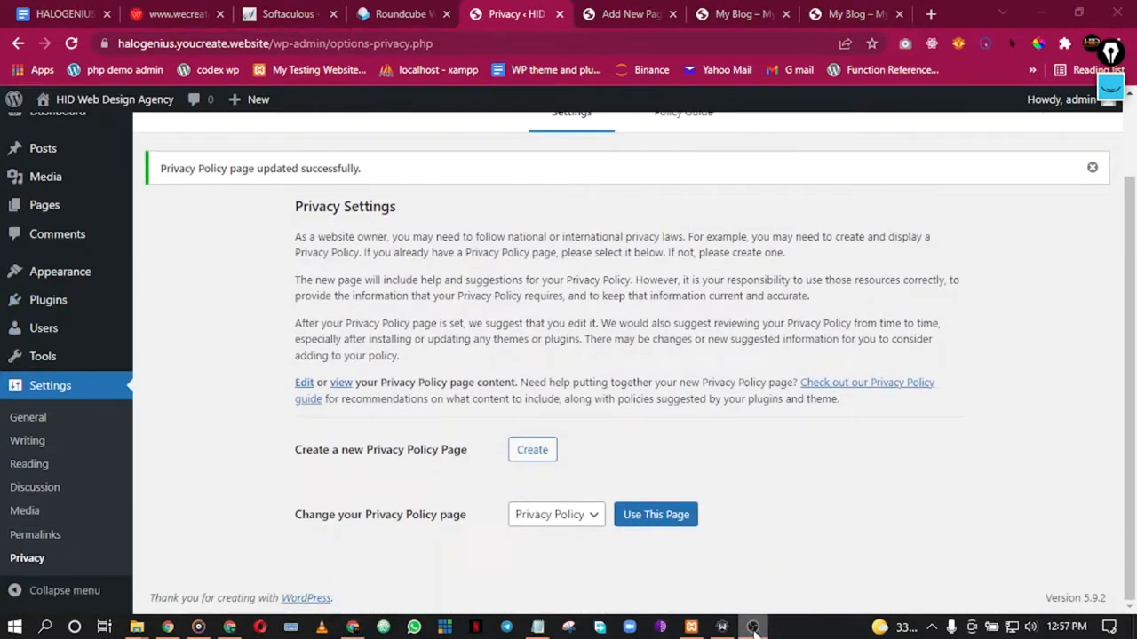
left_click(353, 628)
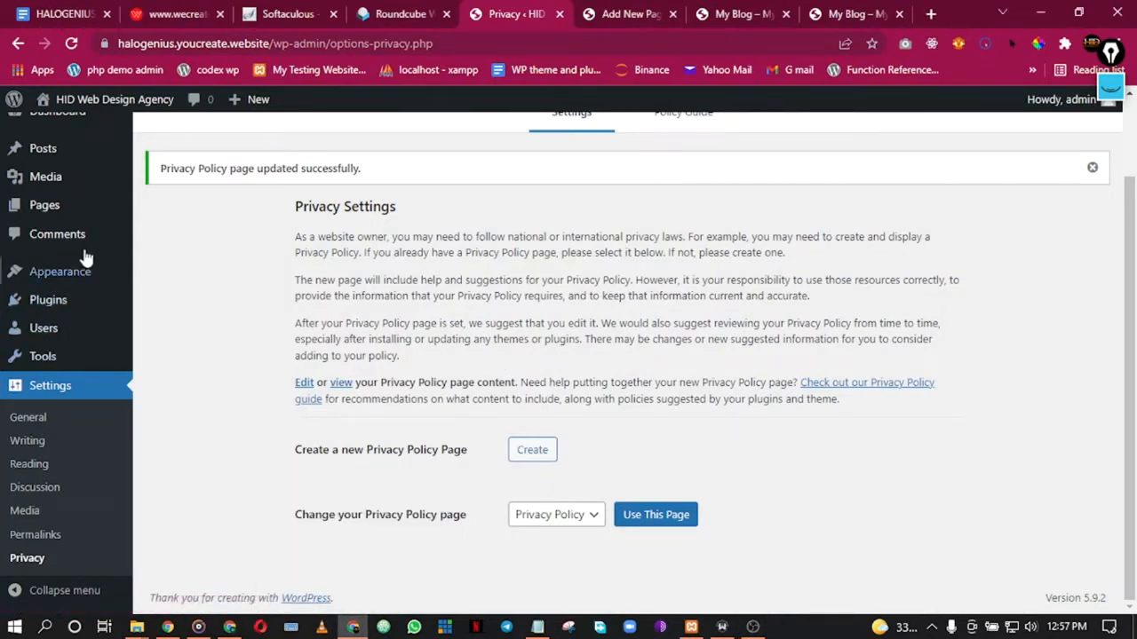
scroll(144, 329, "up", 2)
scroll(146, 331, "down", 2)
Step: Reload the site front end and check it now shows the Home page
left_click(847, 10)
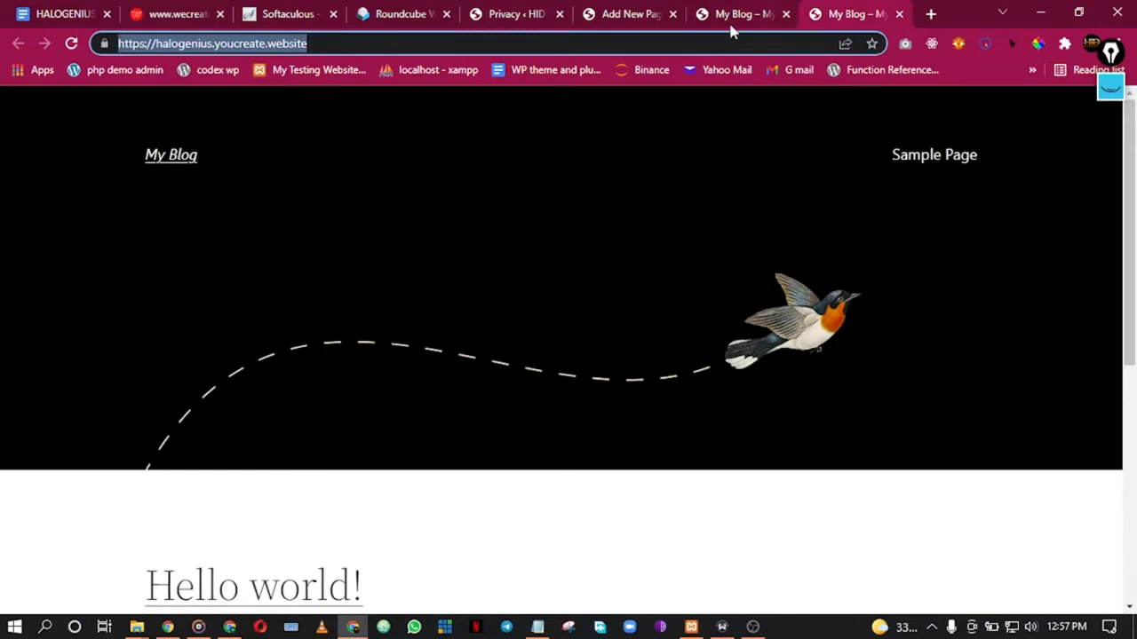
left_click(71, 44)
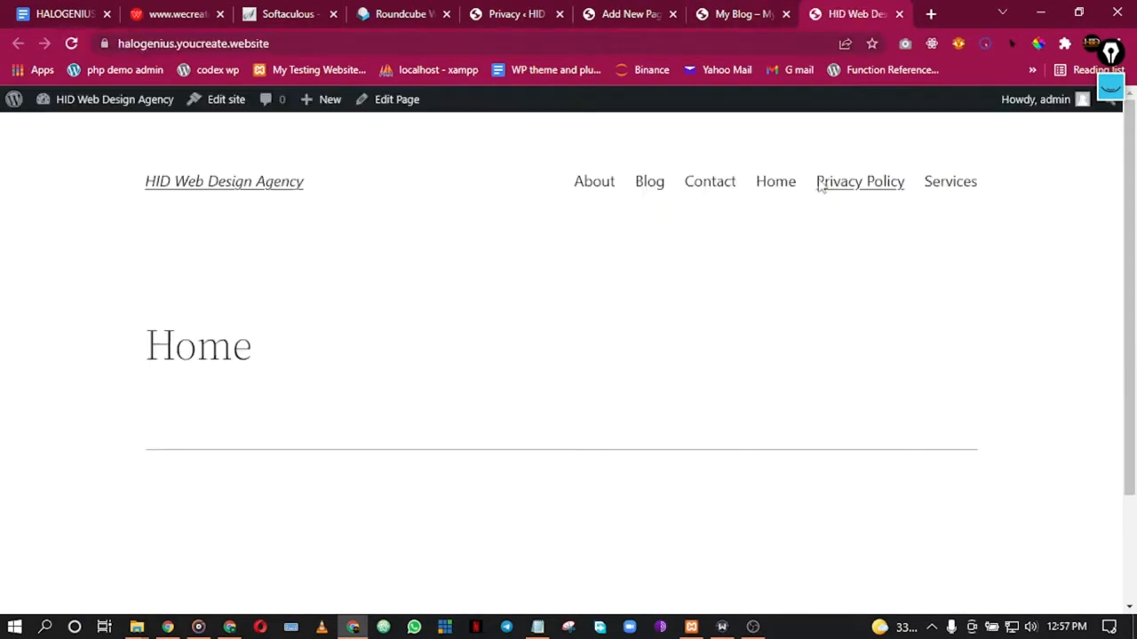
scroll(300, 236, "down", 1)
scroll(342, 249, "up", 2)
scroll(338, 312, "down", 2)
scroll(333, 308, "up", 2)
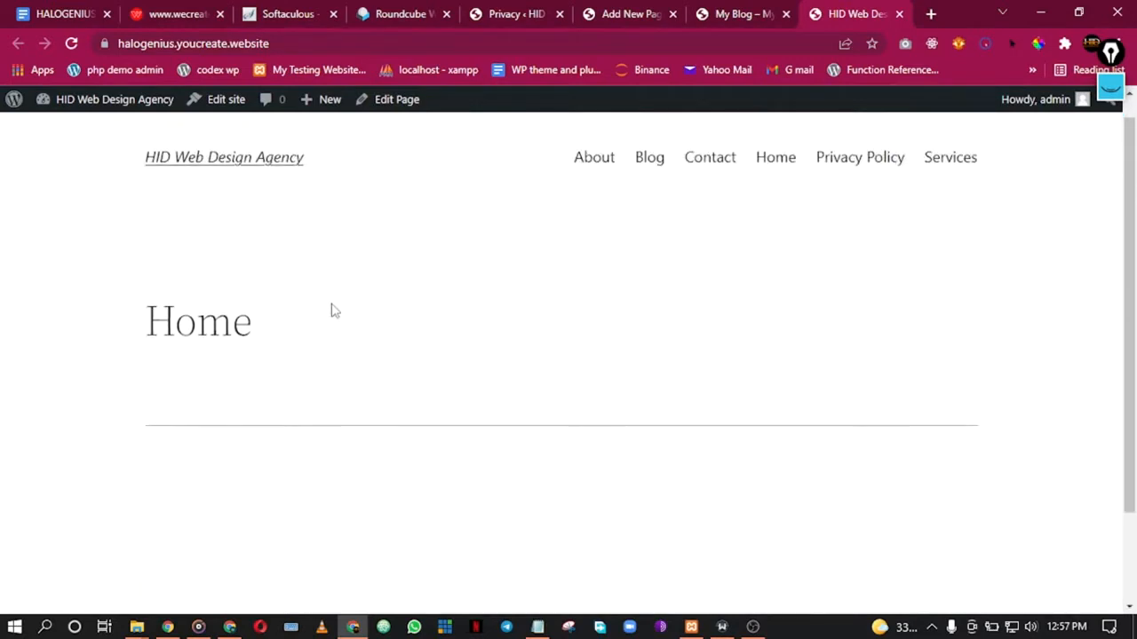
Step: Close the outdated My Blog and Blog editor tabs, returning to Privacy settings
left_click(746, 14)
left_click(847, 10)
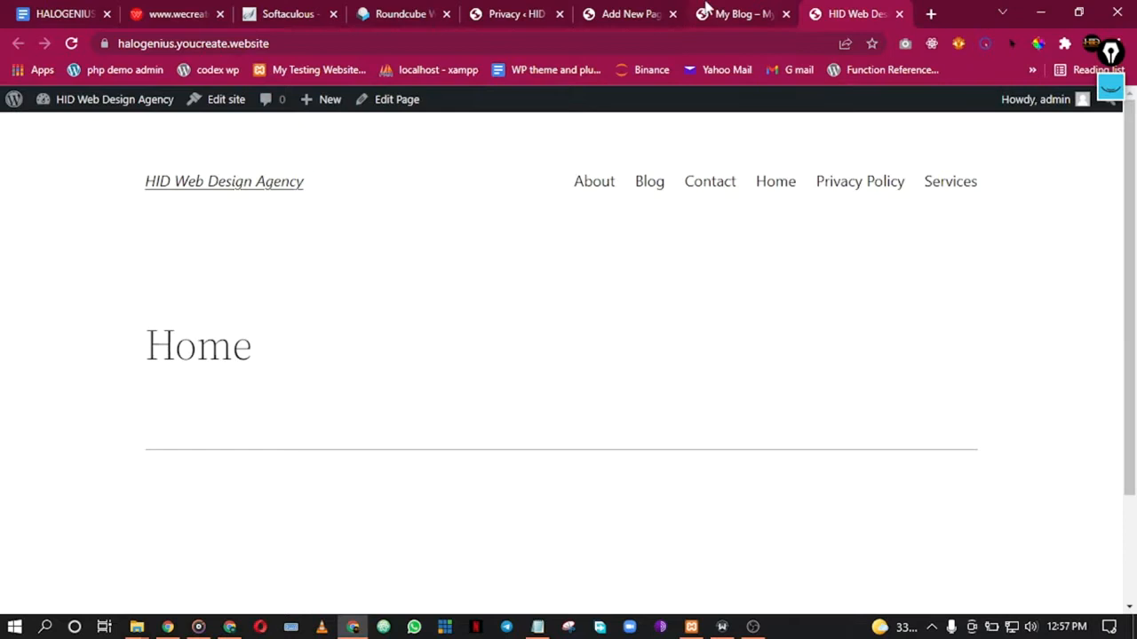
left_click(704, 9)
left_click(786, 13)
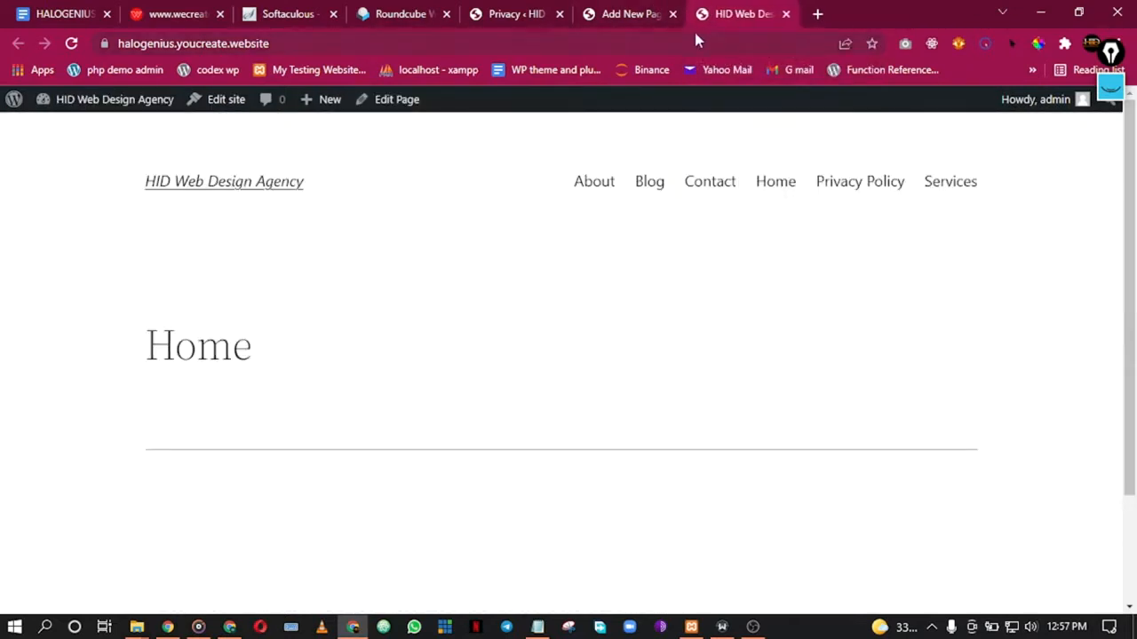
left_click(621, 13)
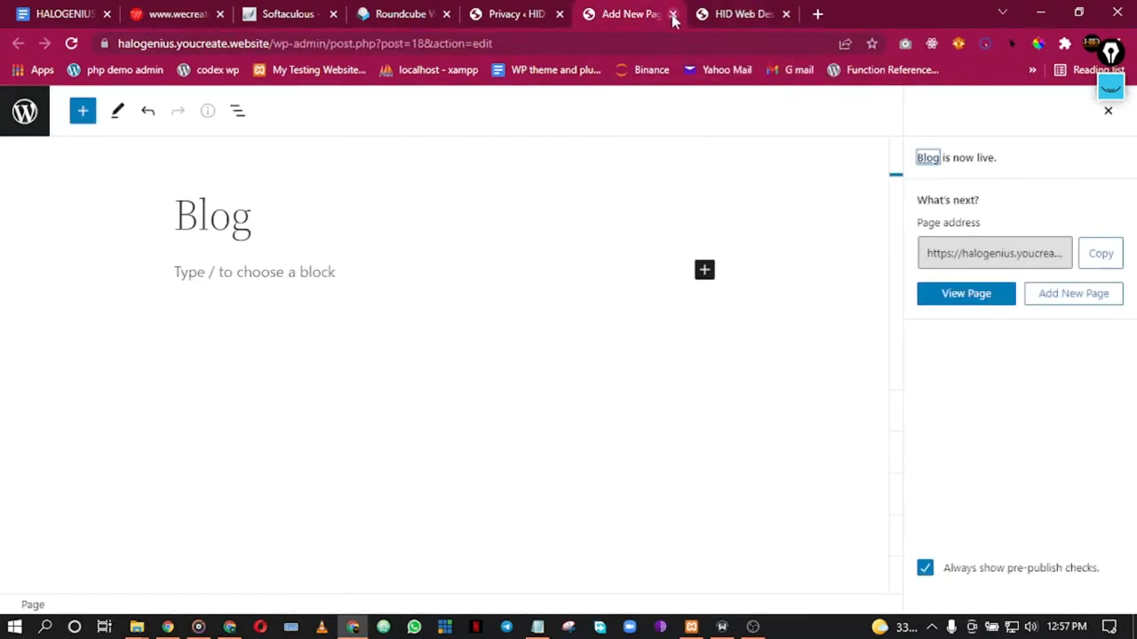
left_click(672, 14)
left_click(542, 14)
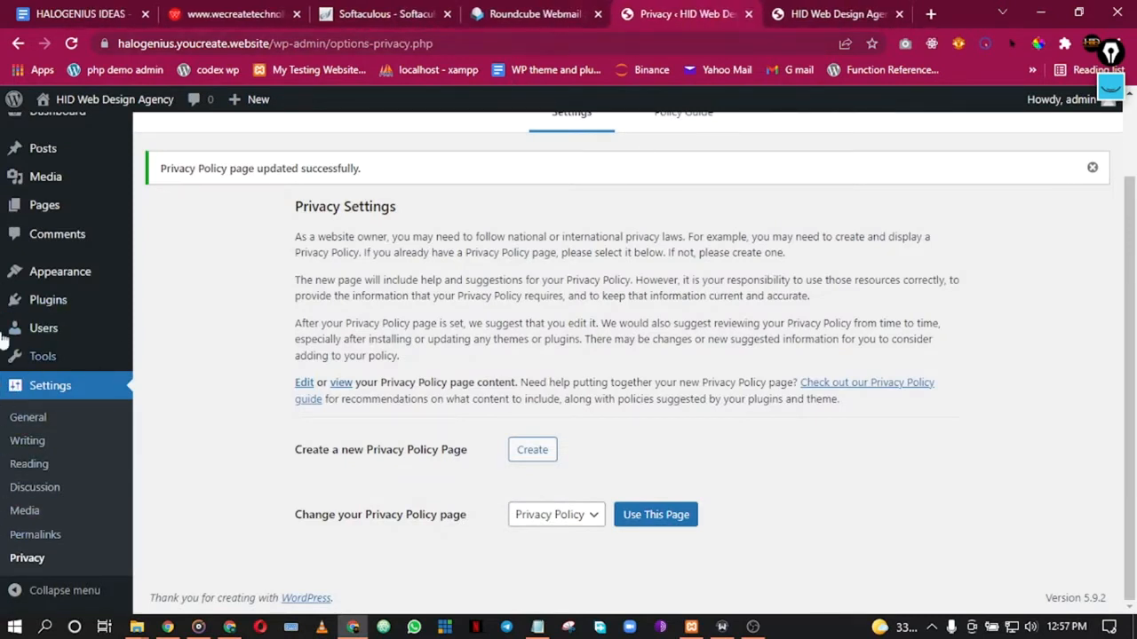
Step: Briefly open Add New Theme, then return to the installed themes list
scroll(4, 355, "up", 1)
mouse_move(54, 300)
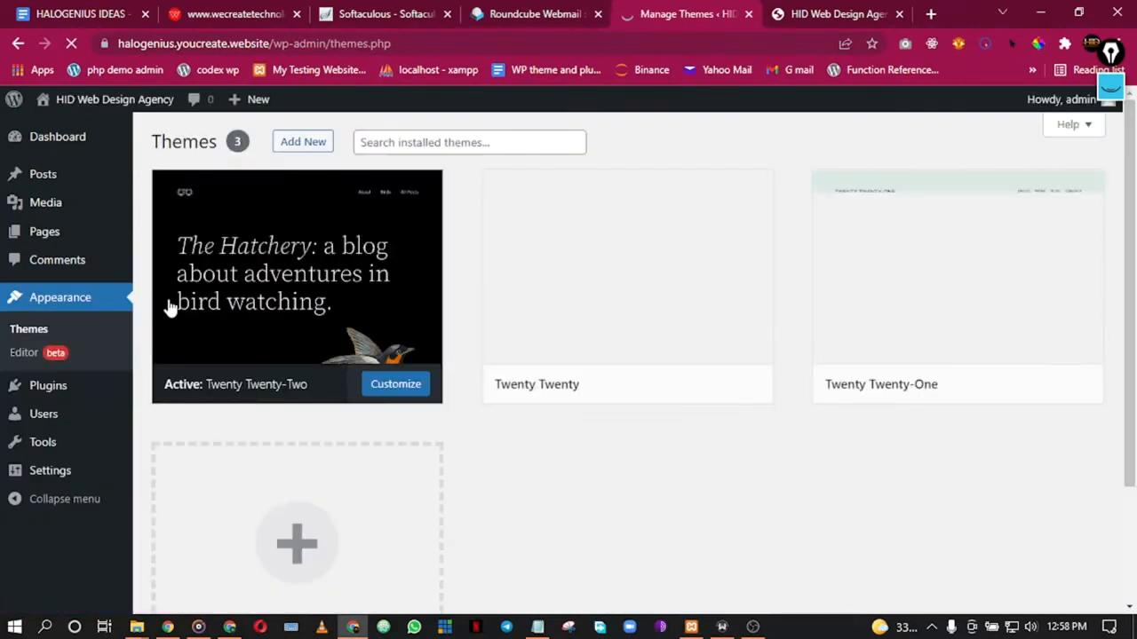
left_click(307, 147)
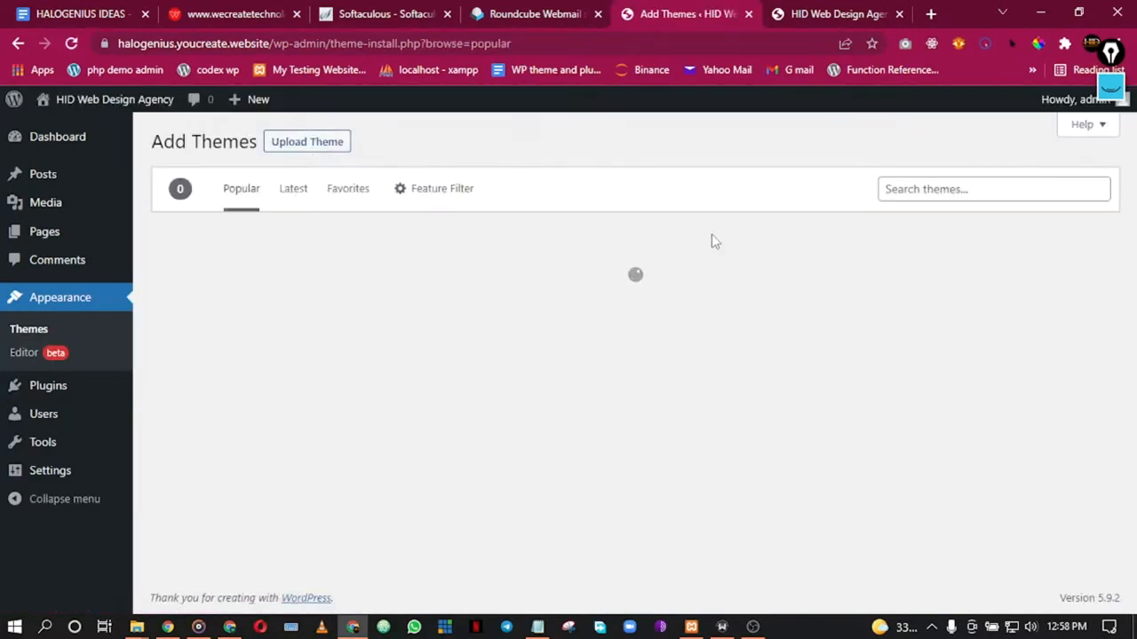
left_click(17, 43)
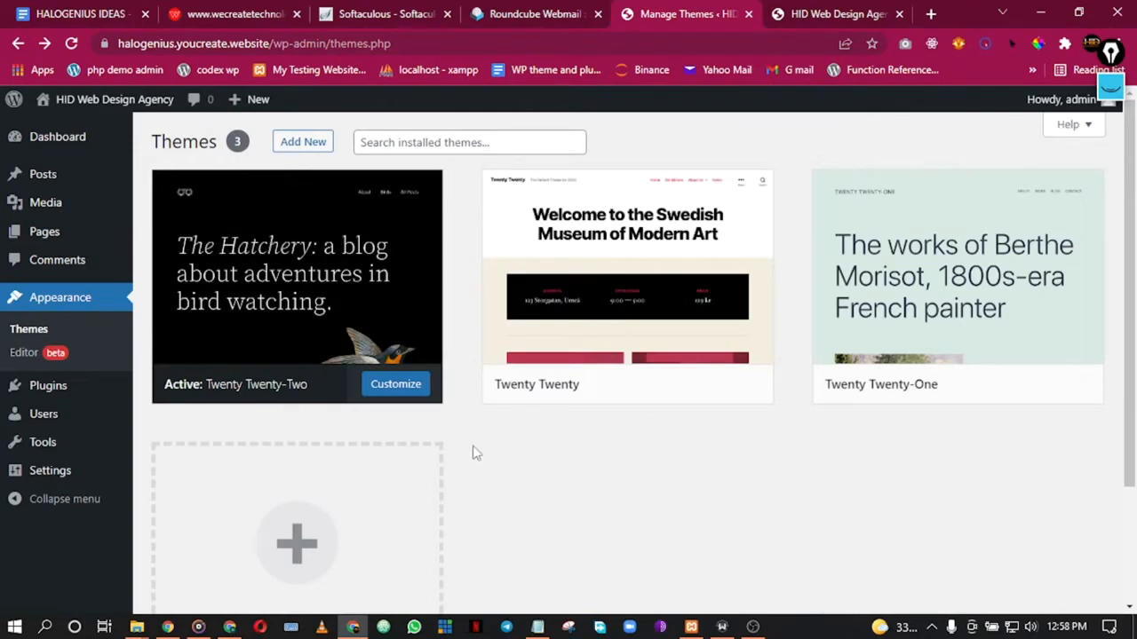
scroll(472, 453, "down", 2)
scroll(377, 375, "up", 2)
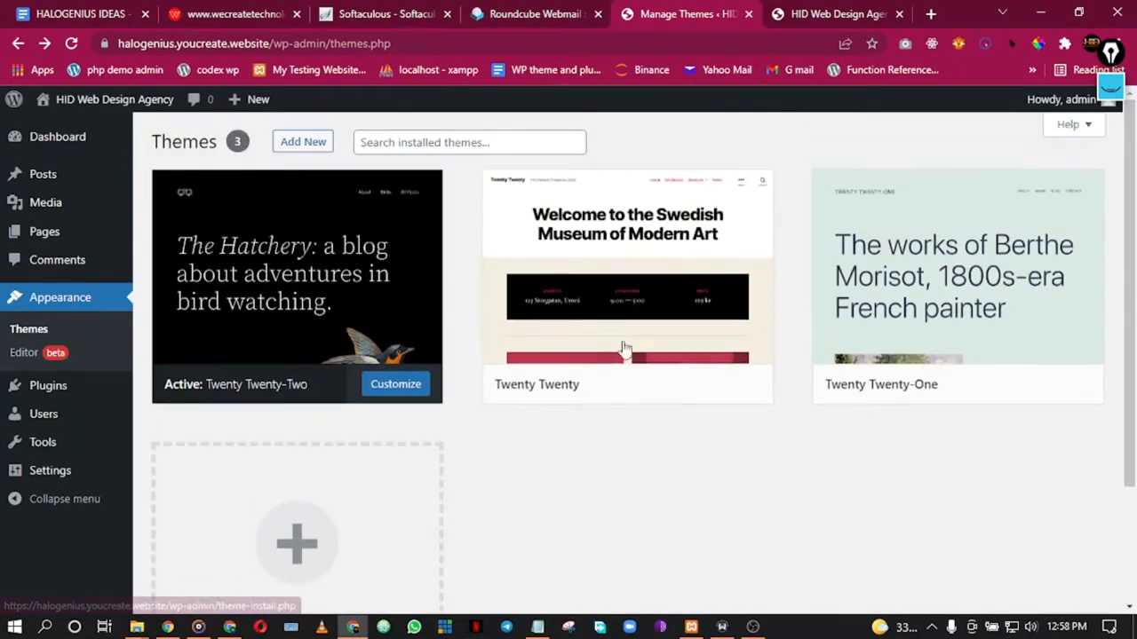
scroll(333, 266, "down", 2)
Step: Open the Add Themes page with the Upload Theme zip box showing
left_click(312, 360)
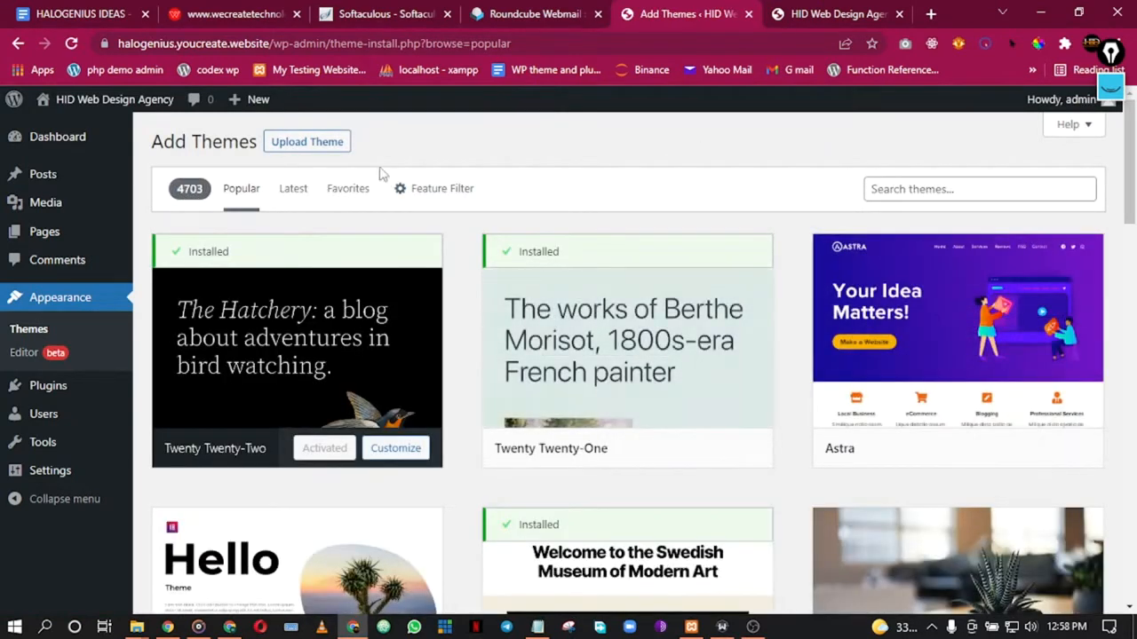
left_click(312, 151)
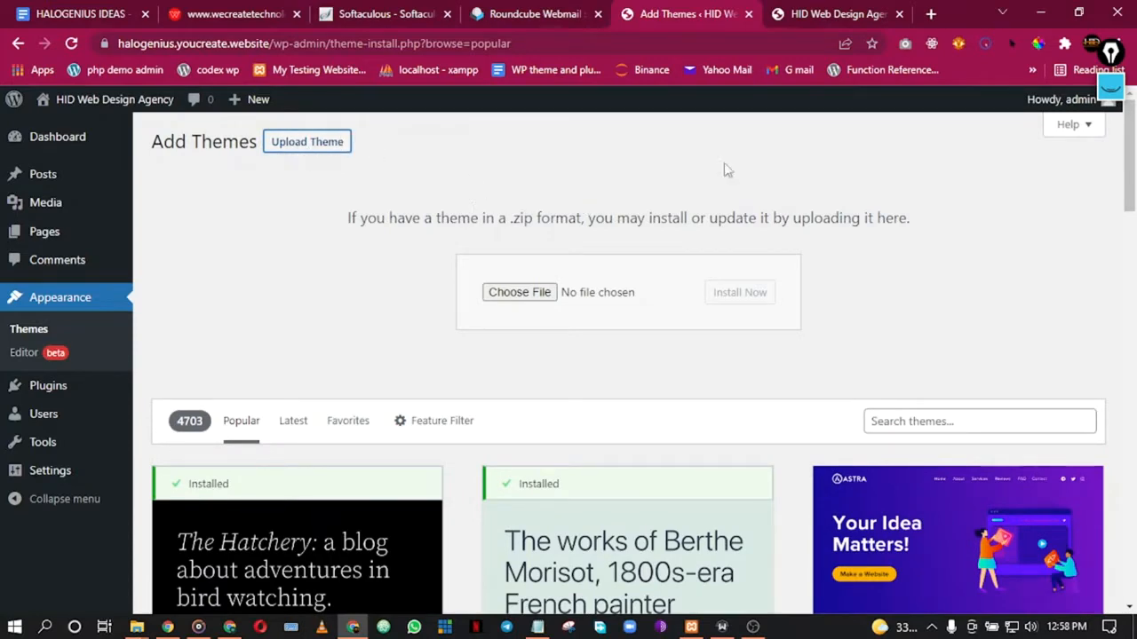
scroll(613, 208, "down", 3)
scroll(626, 210, "up", 2)
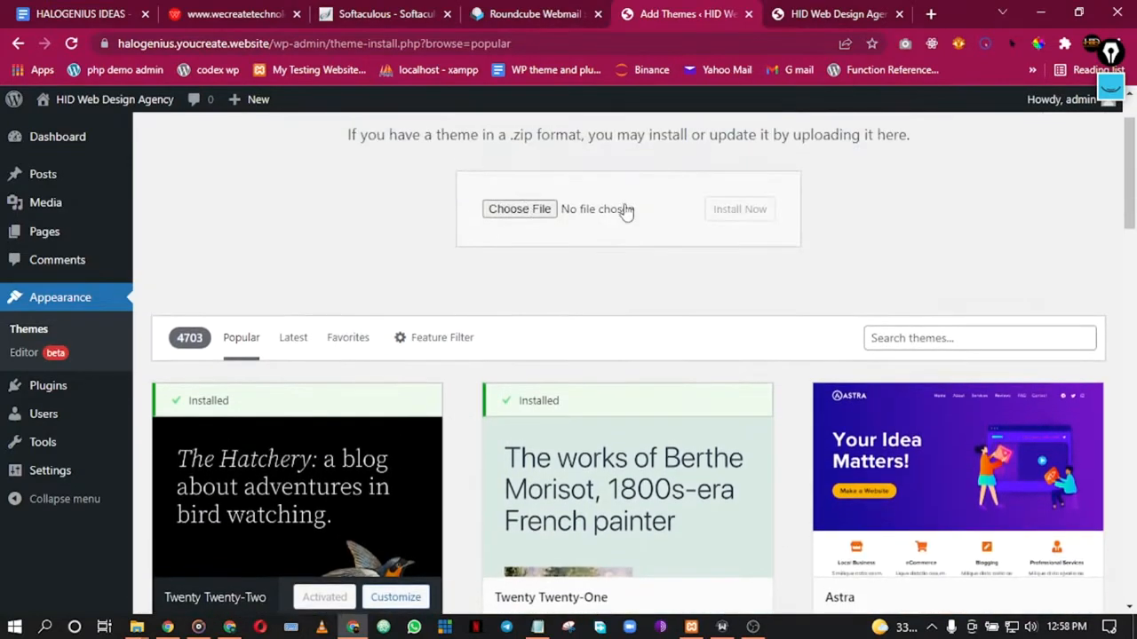
scroll(528, 221, "up", 1)
scroll(622, 252, "down", 2)
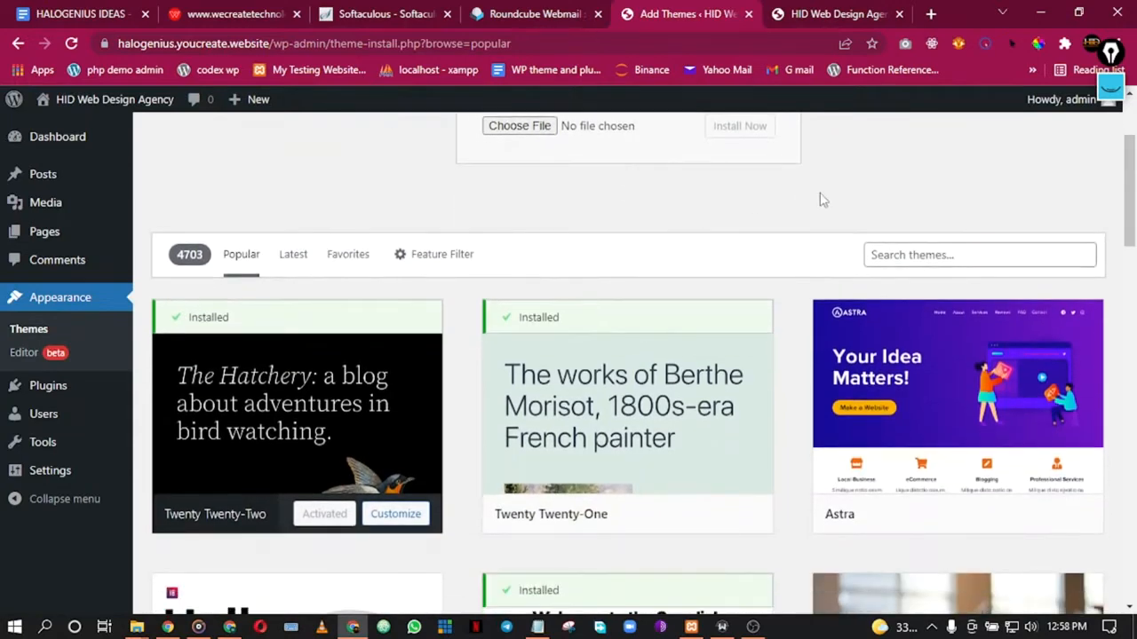
scroll(868, 193, "up", 1)
scroll(868, 193, "down", 2)
scroll(868, 194, "up", 2)
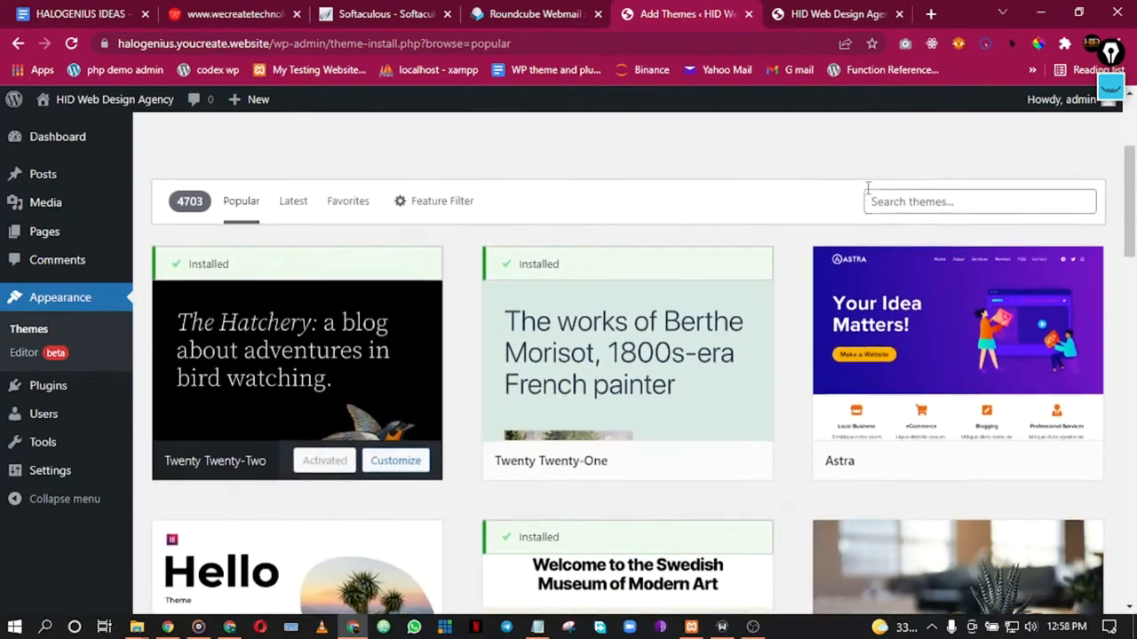
scroll(750, 226, "up", 1)
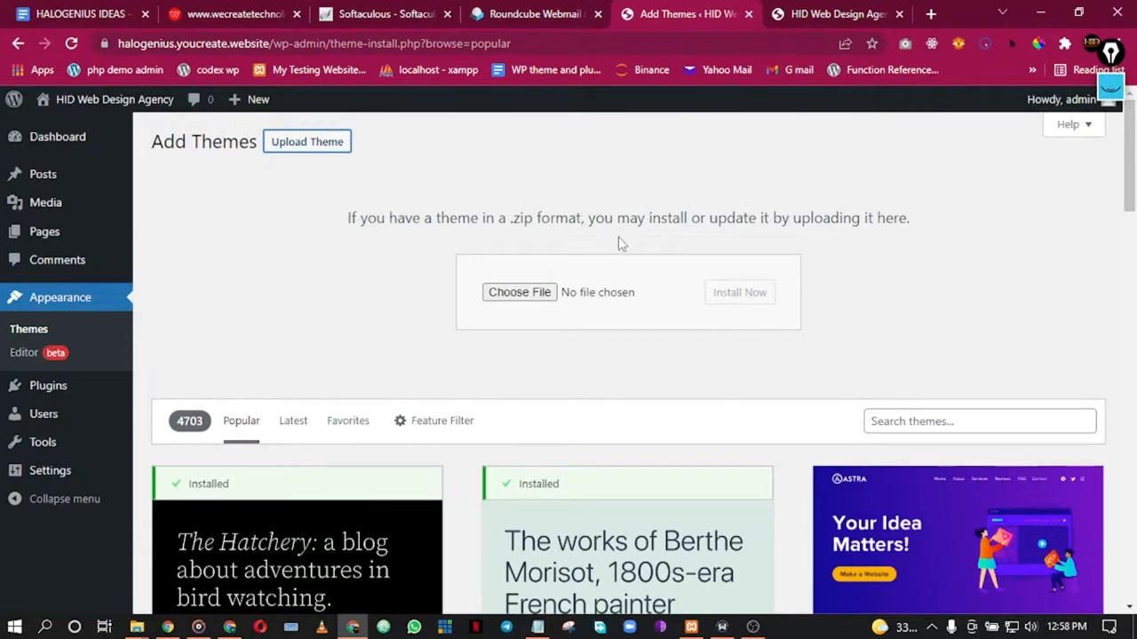
scroll(1021, 184, "down", 1)
scroll(1019, 185, "down", 1)
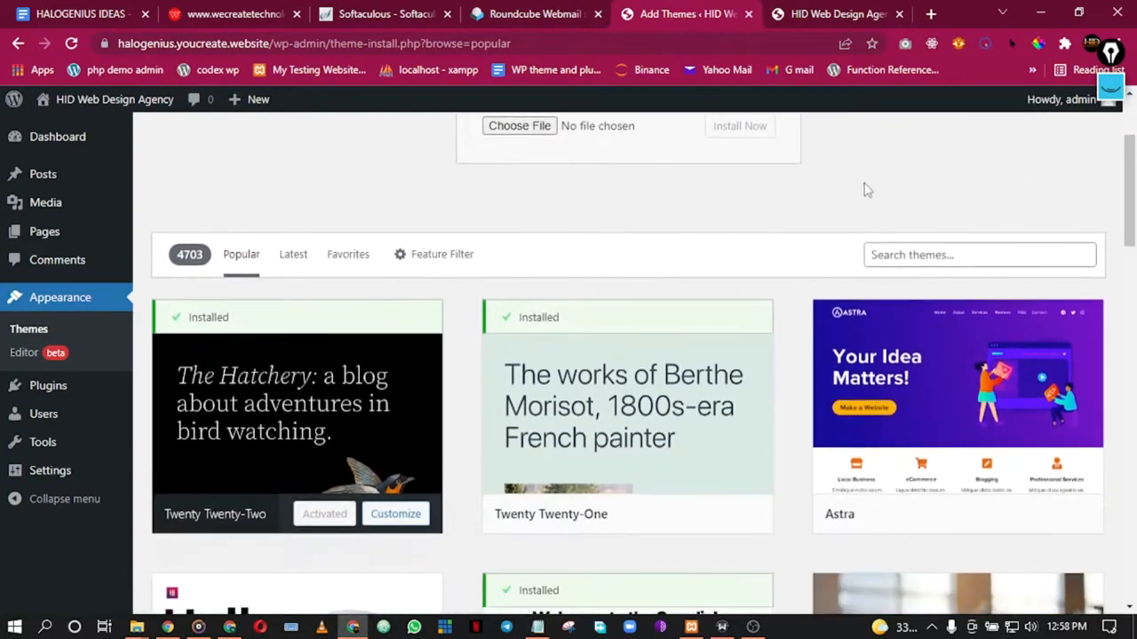
scroll(858, 185, "down", 1)
Step: Browse the popular themes list, including OceanWP, Neve, Kadence and GeneratePress
mouse_move(903, 326)
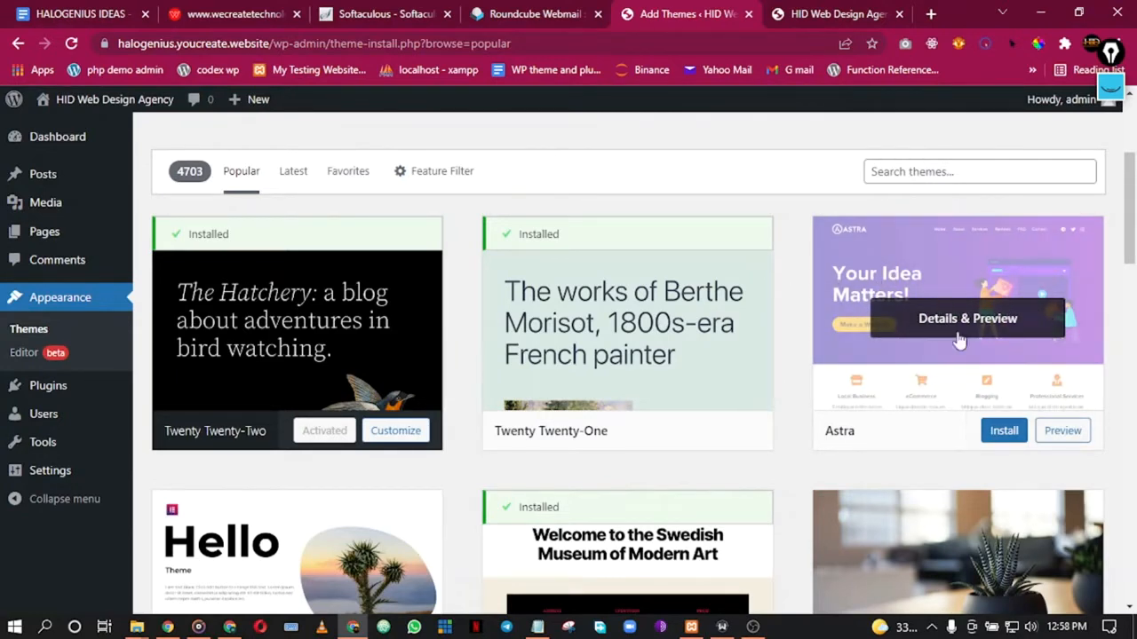
scroll(986, 324, "down", 4)
scroll(532, 391, "down", 2)
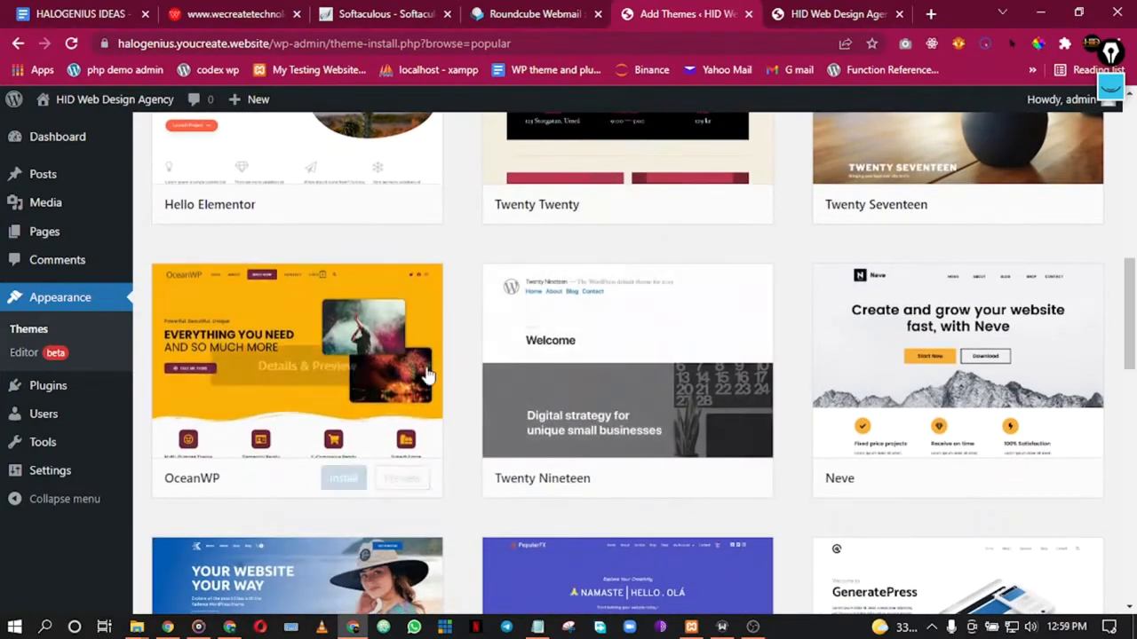
mouse_move(904, 380)
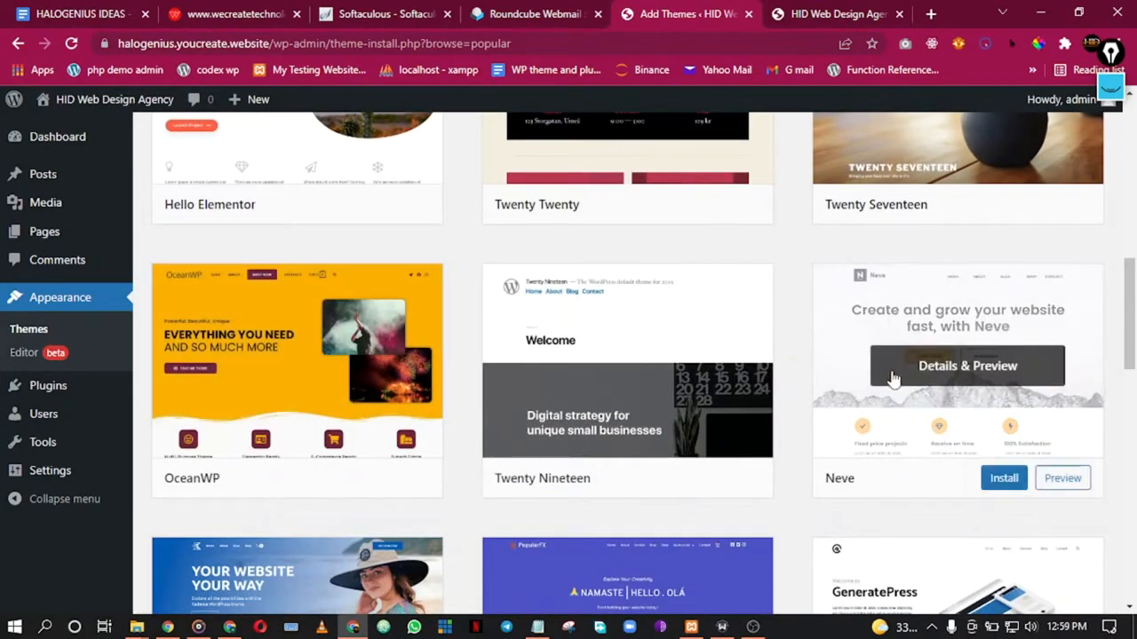
scroll(952, 334, "down", 5)
scroll(1061, 324, "down", 1)
scroll(1075, 323, "up", 2)
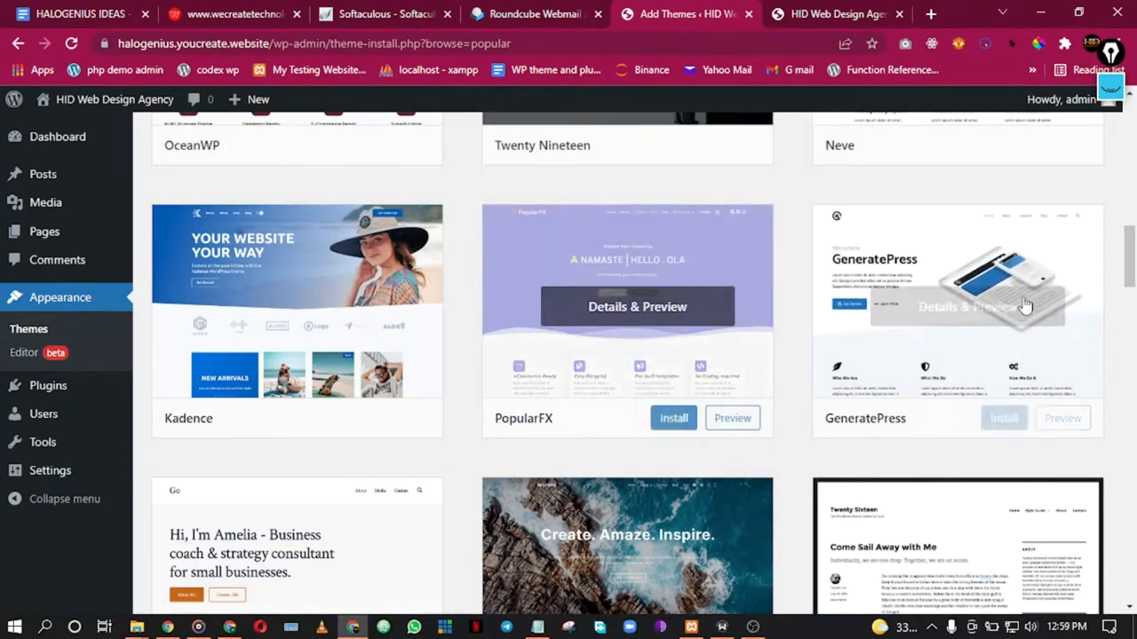
scroll(589, 284, "down", 2)
scroll(1109, 310, "down", 2)
scroll(1053, 305, "down", 5)
scroll(1053, 314, "up", 3)
scroll(1055, 312, "down", 1)
scroll(1055, 313, "down", 6)
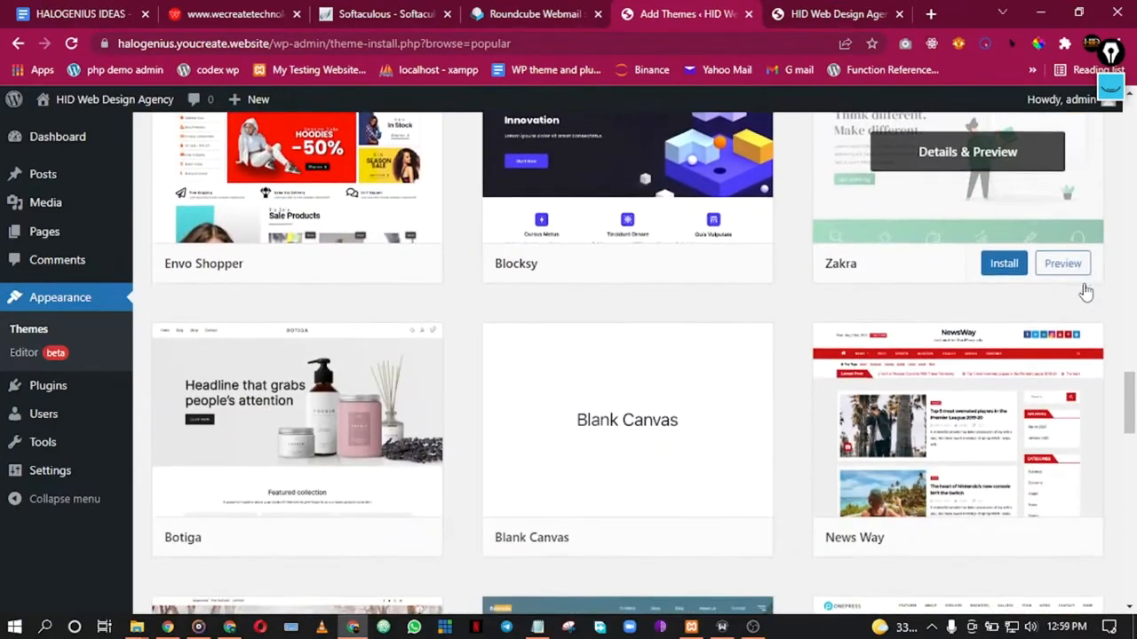
scroll(1085, 292, "down", 2)
scroll(1083, 279, "up", 15)
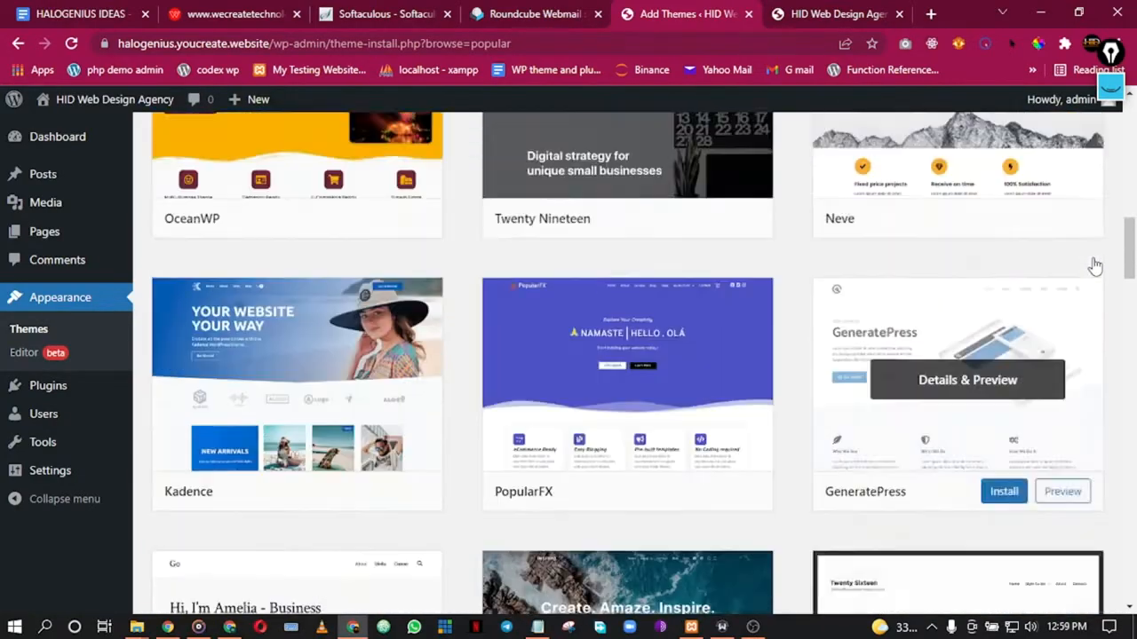
scroll(1095, 266, "up", 9)
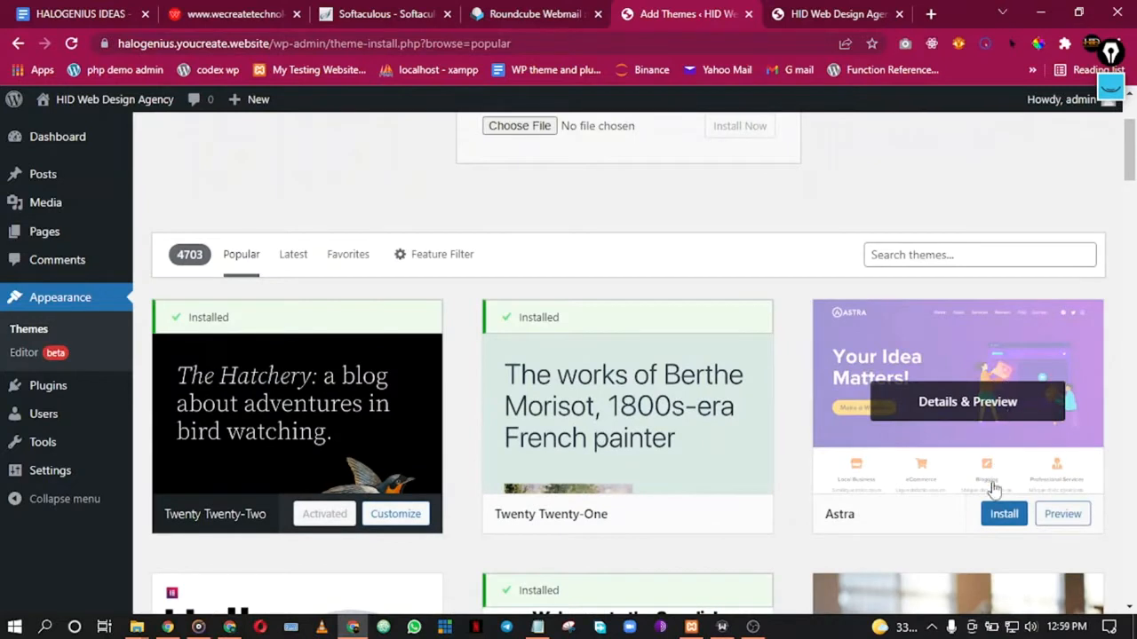
Step: Install the Astra theme and activate it
left_click(998, 518)
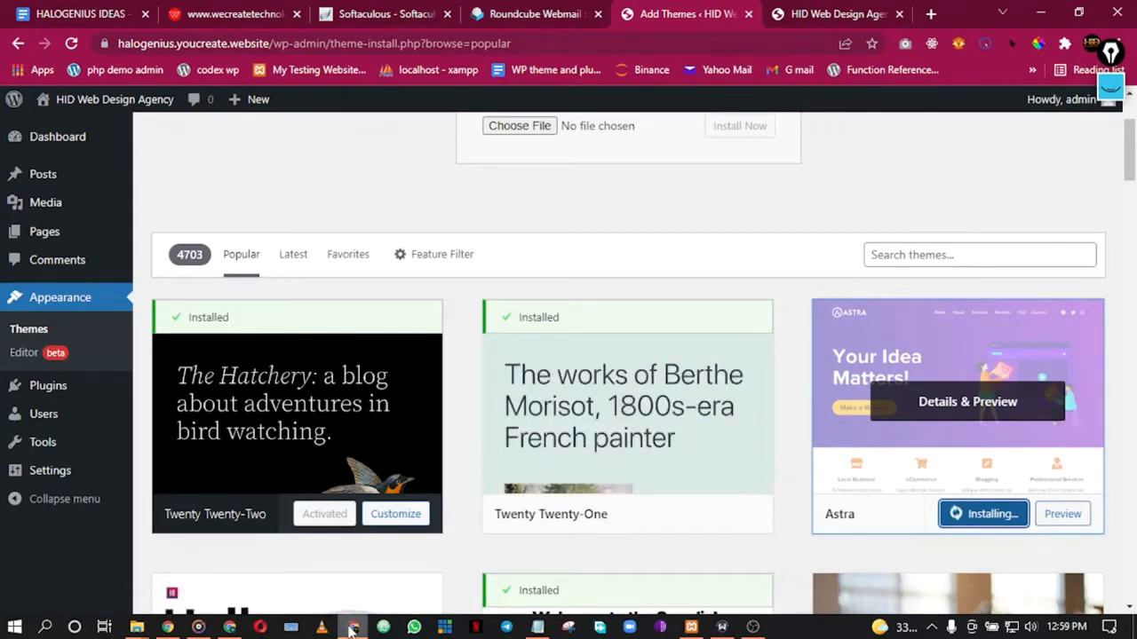
mouse_move(353, 628)
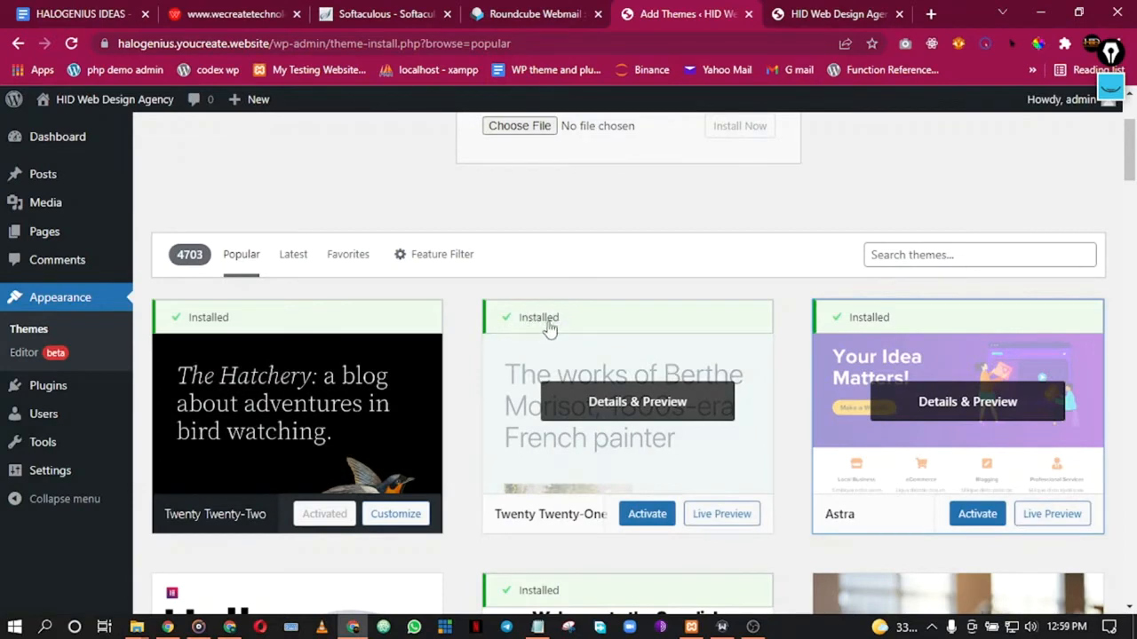
scroll(551, 330, "down", 3)
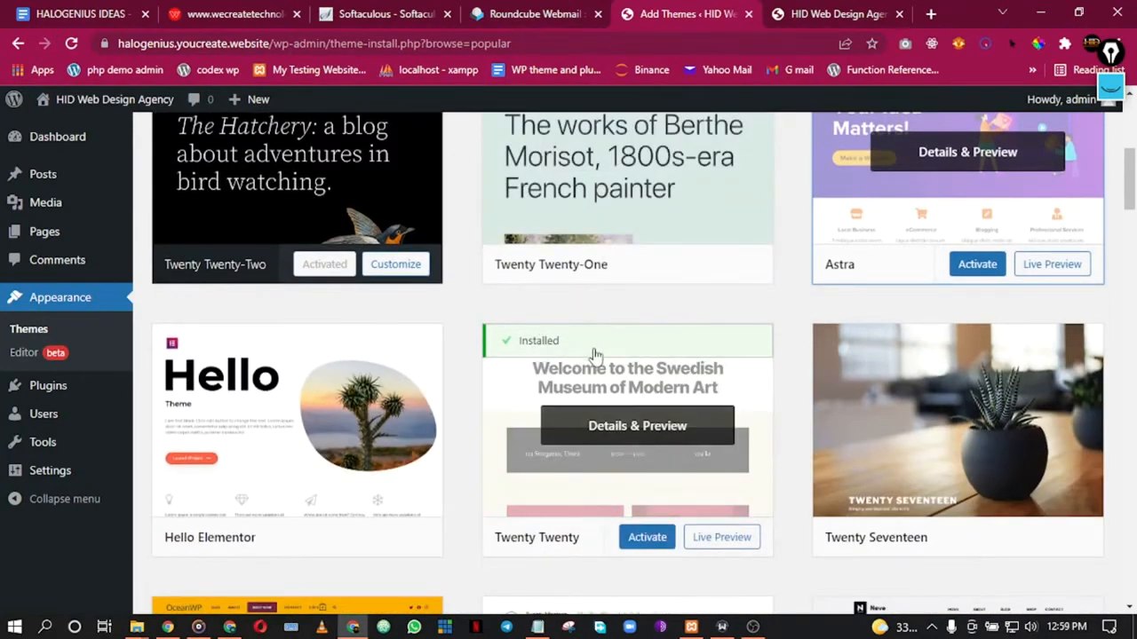
scroll(986, 293, "up", 1)
left_click(966, 349)
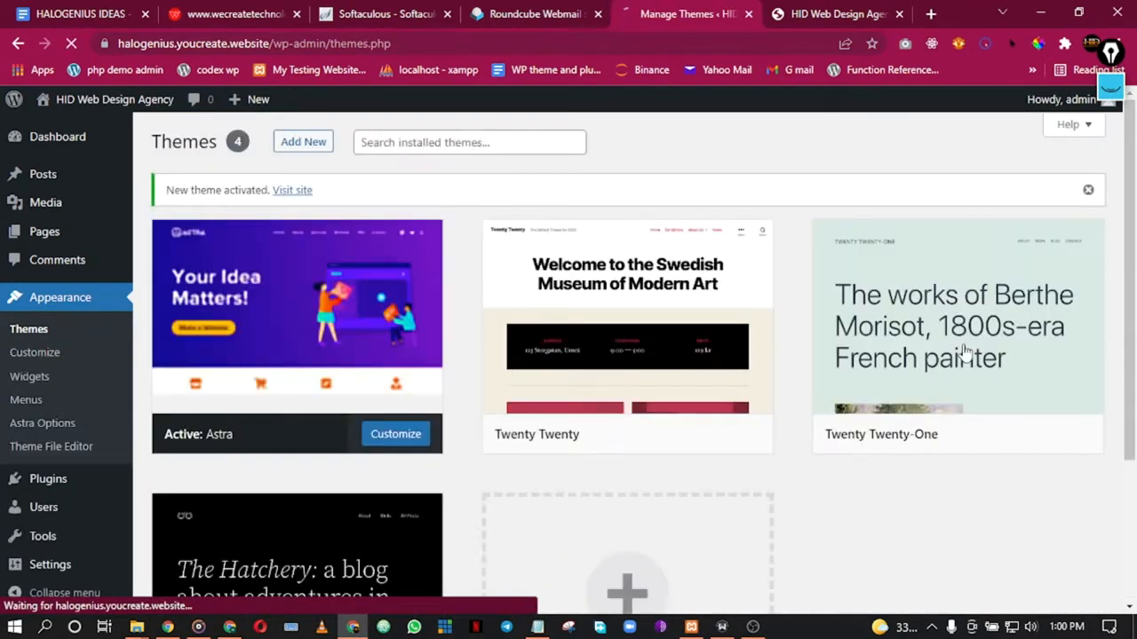
Step: Reload the live site to check the Astra styling, then return to Manage Themes
left_click(826, 14)
left_click(71, 44)
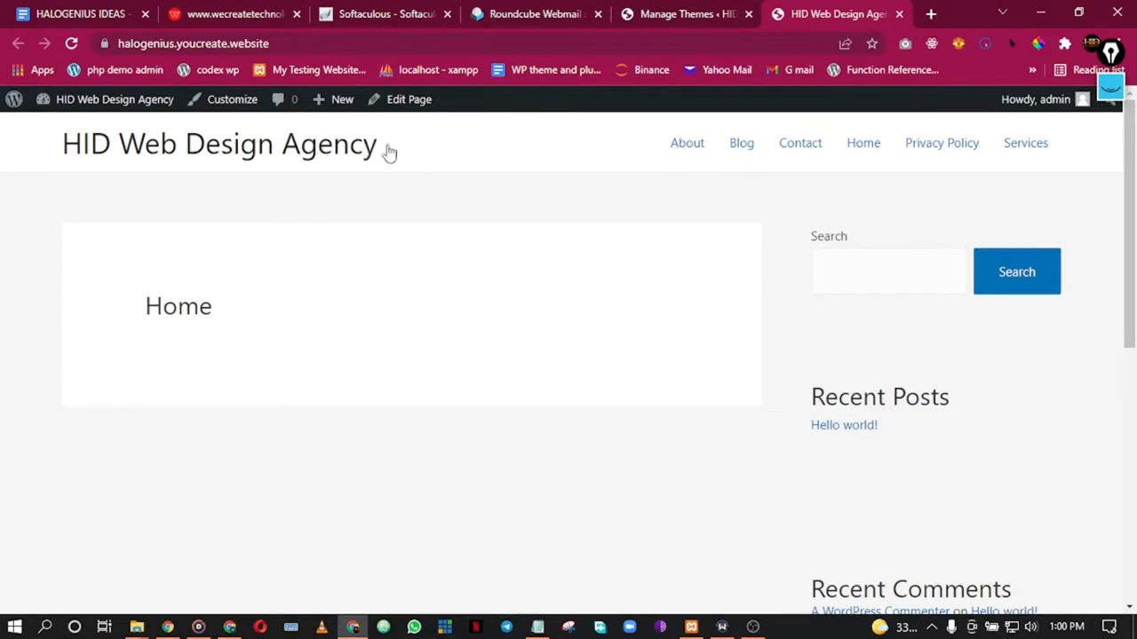
scroll(933, 184, "down", 7)
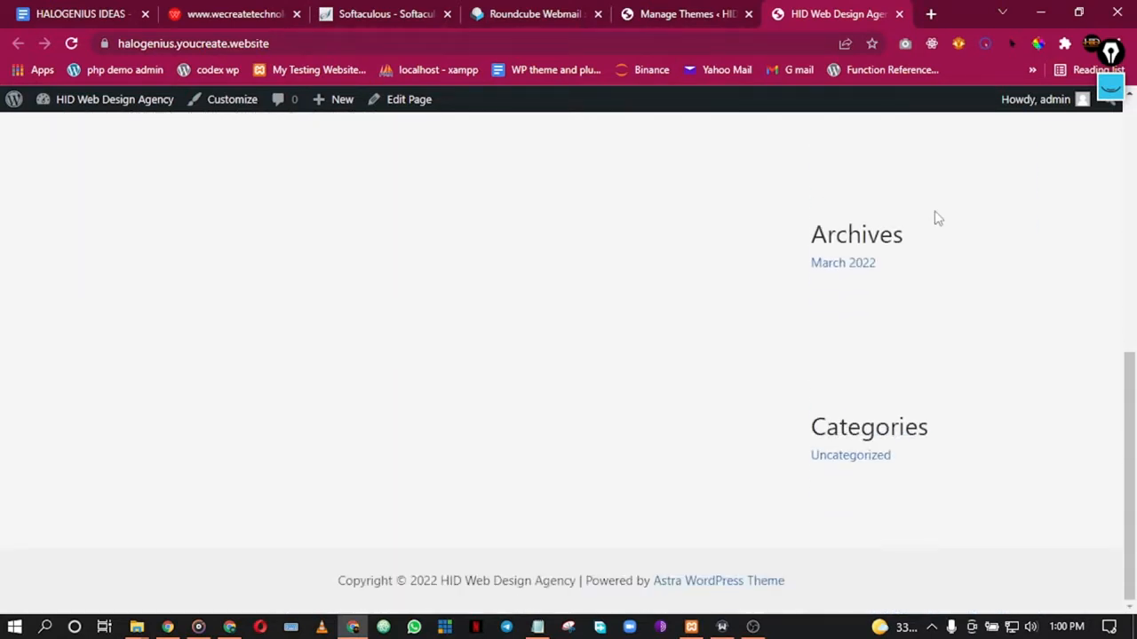
scroll(933, 218, "up", 7)
scroll(936, 217, "up", 1)
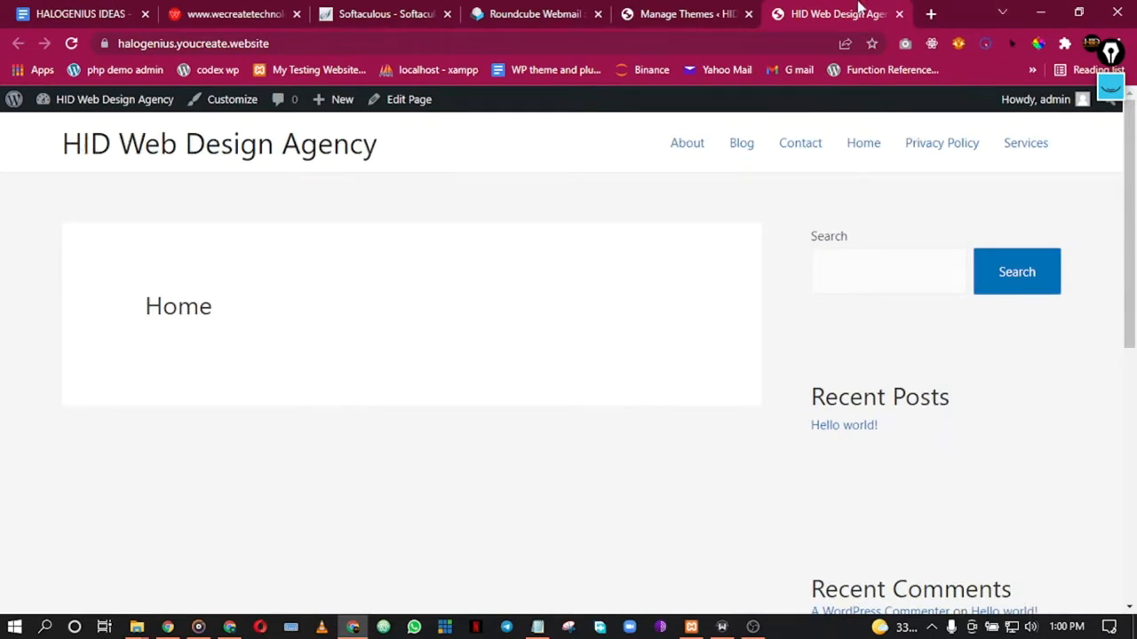
left_click(713, 11)
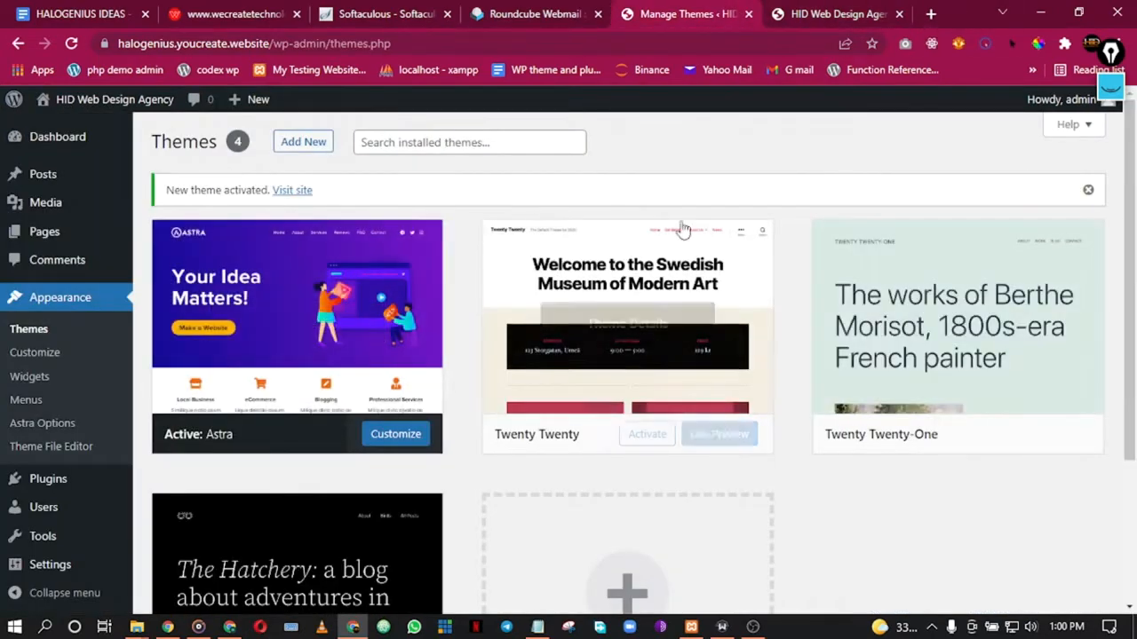
Step: Delete the Twenty Twenty theme from its details view
scroll(785, 267, "down", 3)
scroll(811, 287, "up", 2)
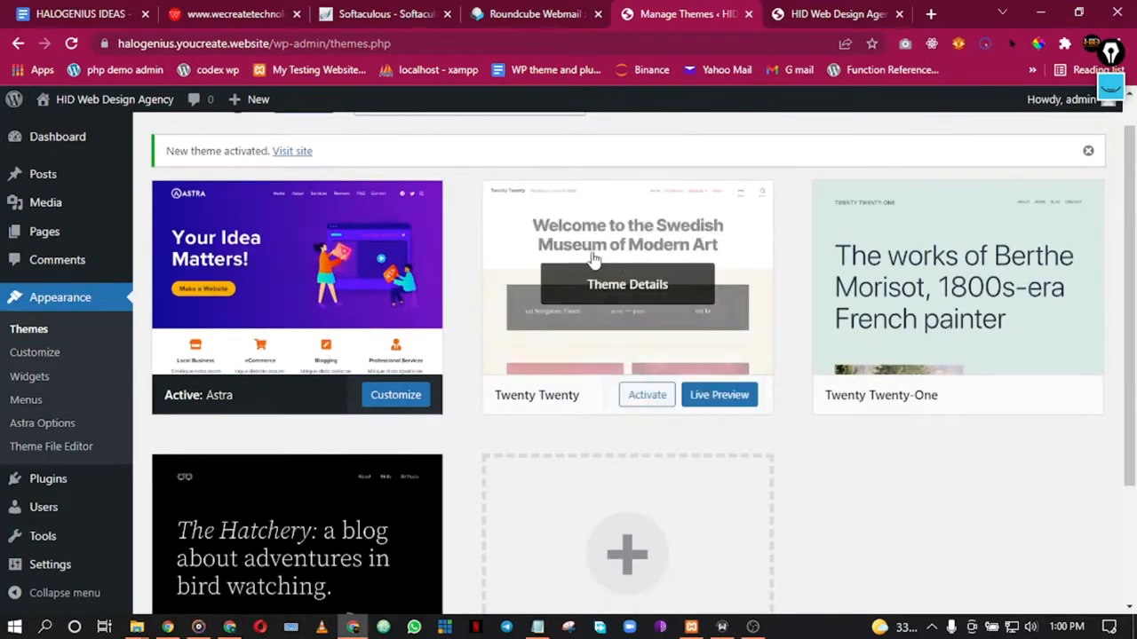
scroll(879, 498, "down", 2)
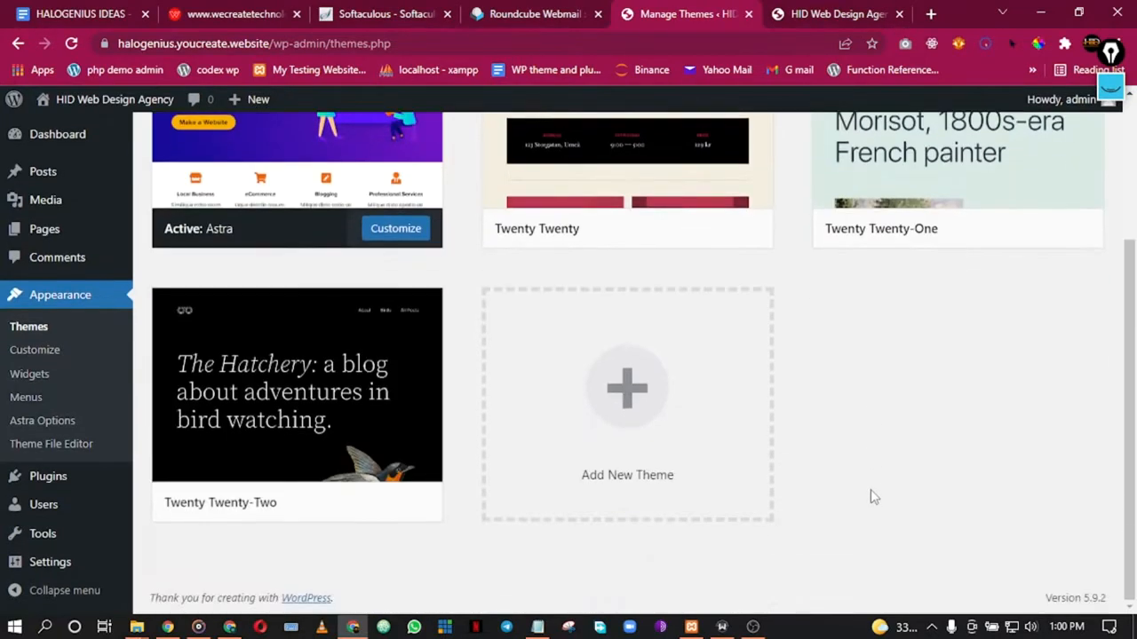
scroll(852, 382, "up", 1)
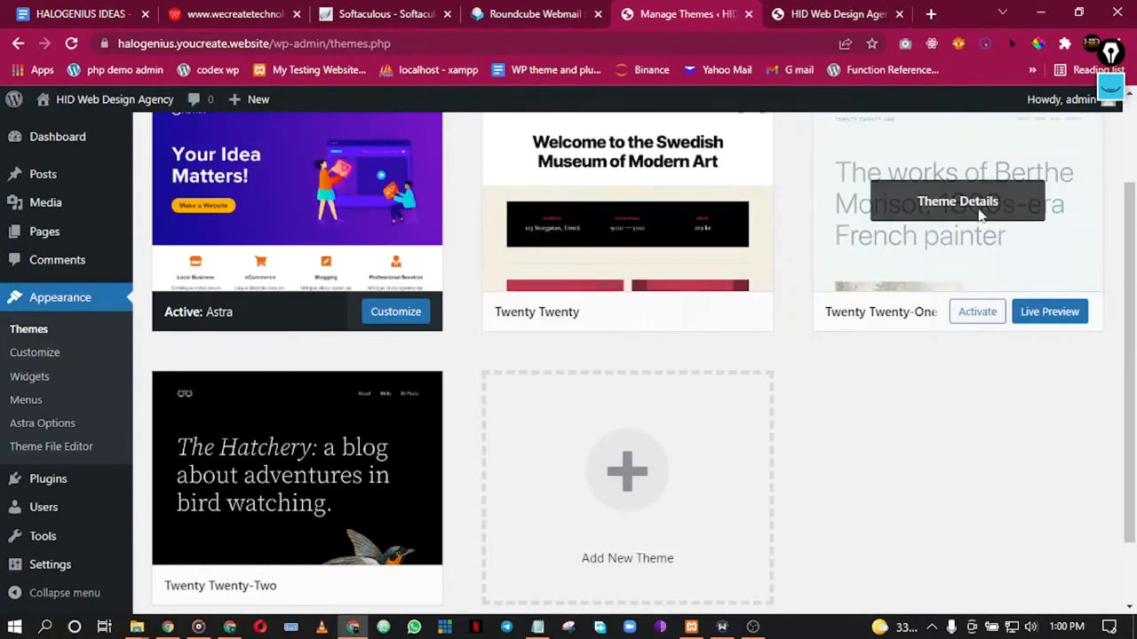
scroll(981, 214, "up", 2)
scroll(947, 246, "down", 3)
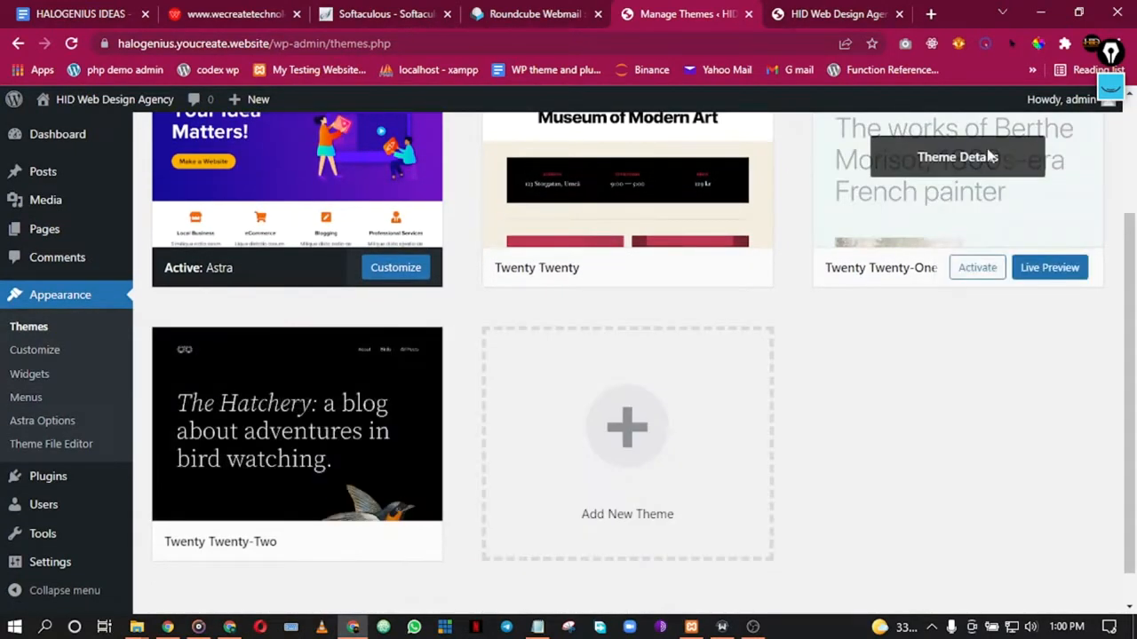
scroll(991, 156, "up", 2)
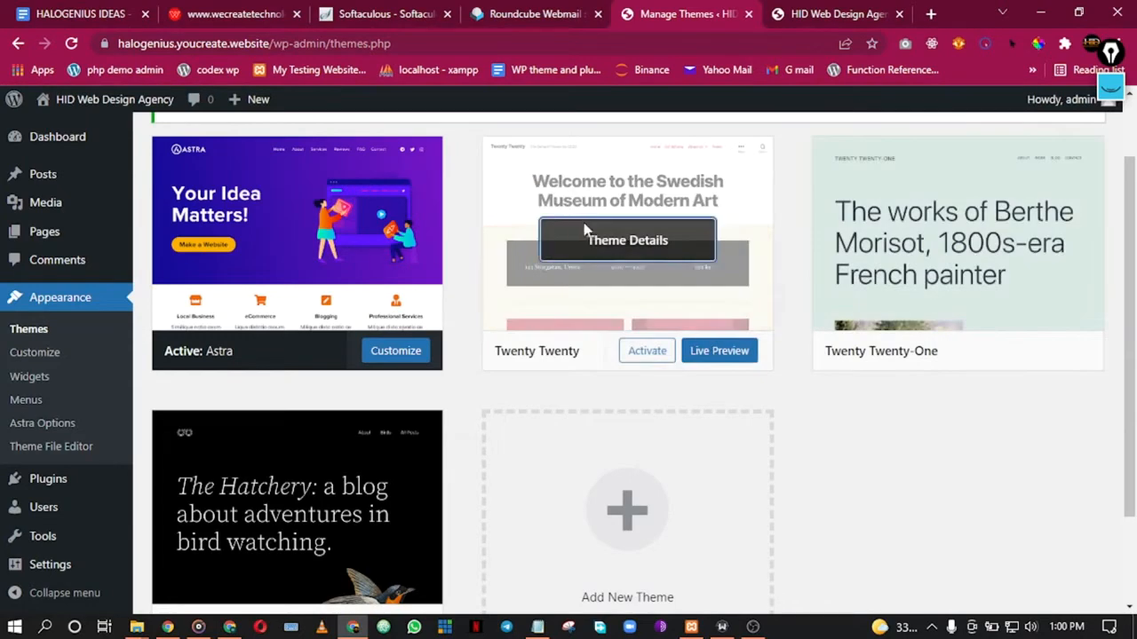
left_click(666, 320)
scroll(986, 391, "down", 1)
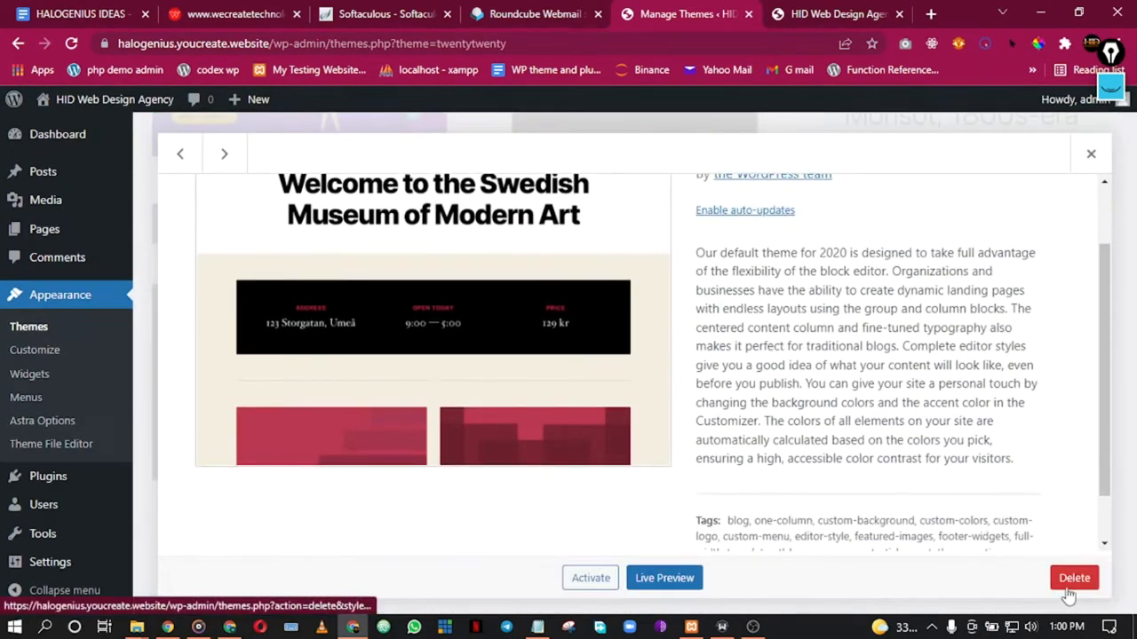
left_click(1073, 579)
left_click(634, 165)
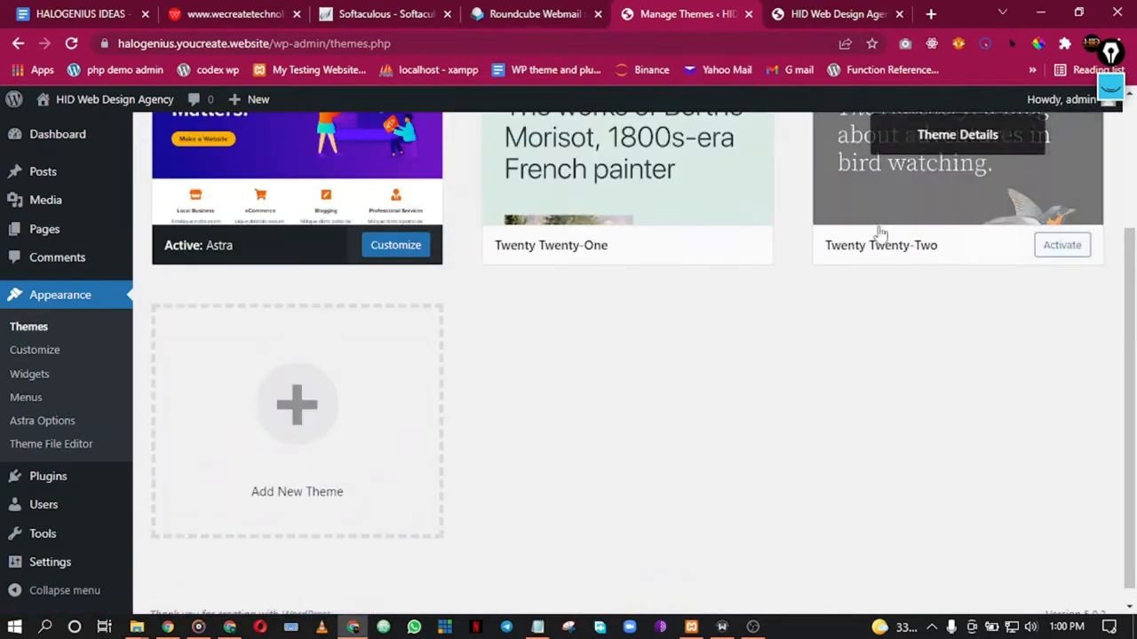
Step: Delete the Twenty Twenty-Two theme as well
left_click(965, 181)
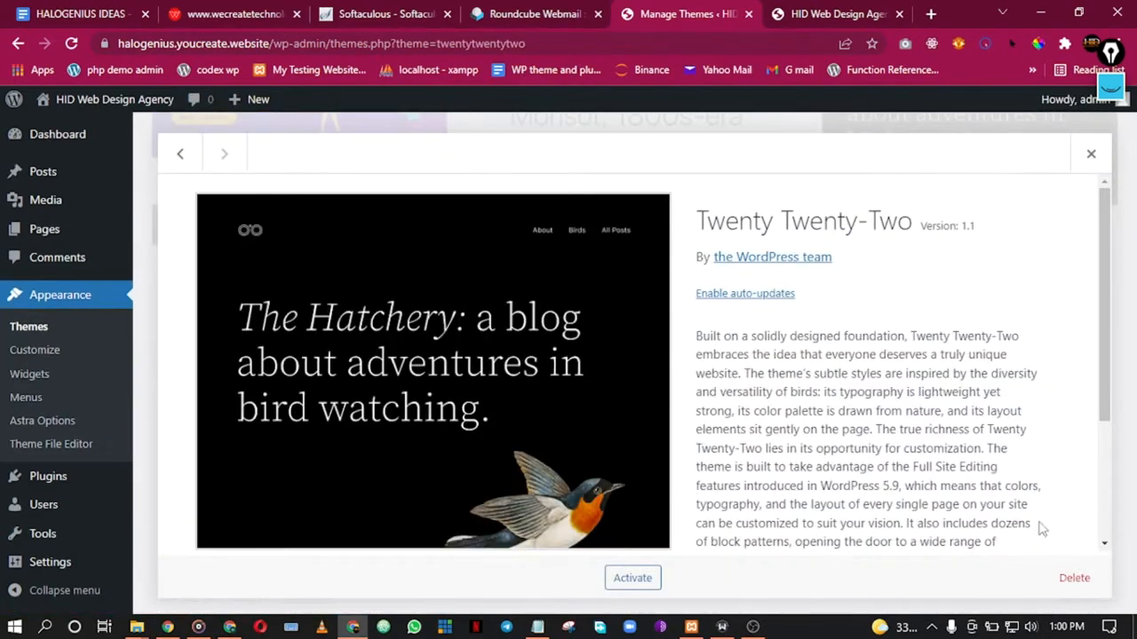
left_click(1074, 578)
left_click(648, 171)
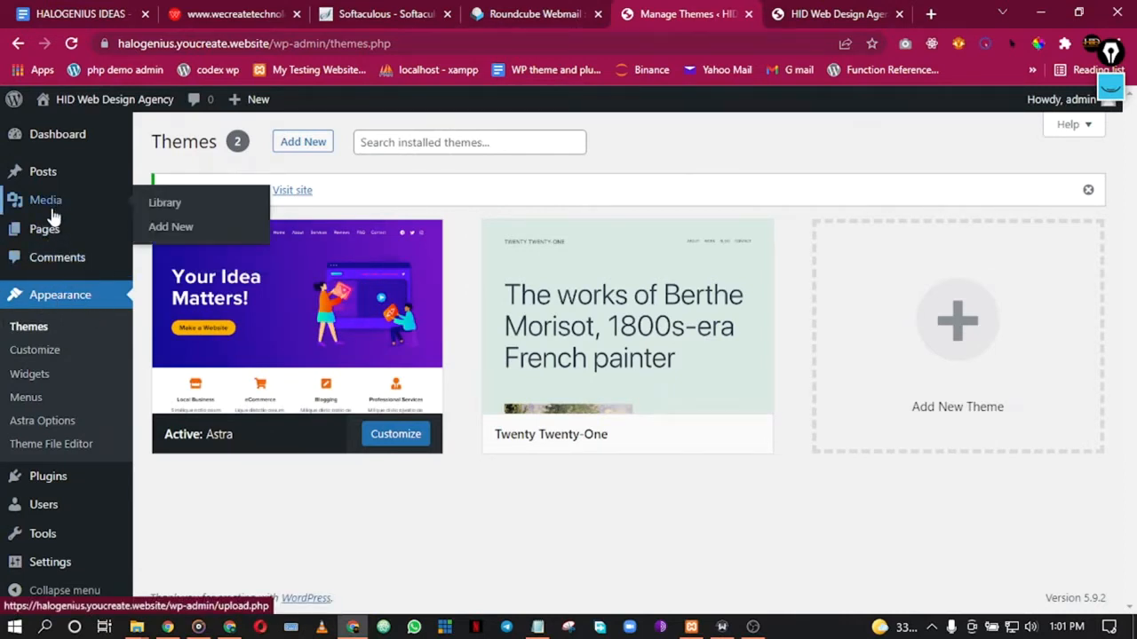
Step: Open Installed Plugins in a new browser tab and switch to it
mouse_move(41, 482)
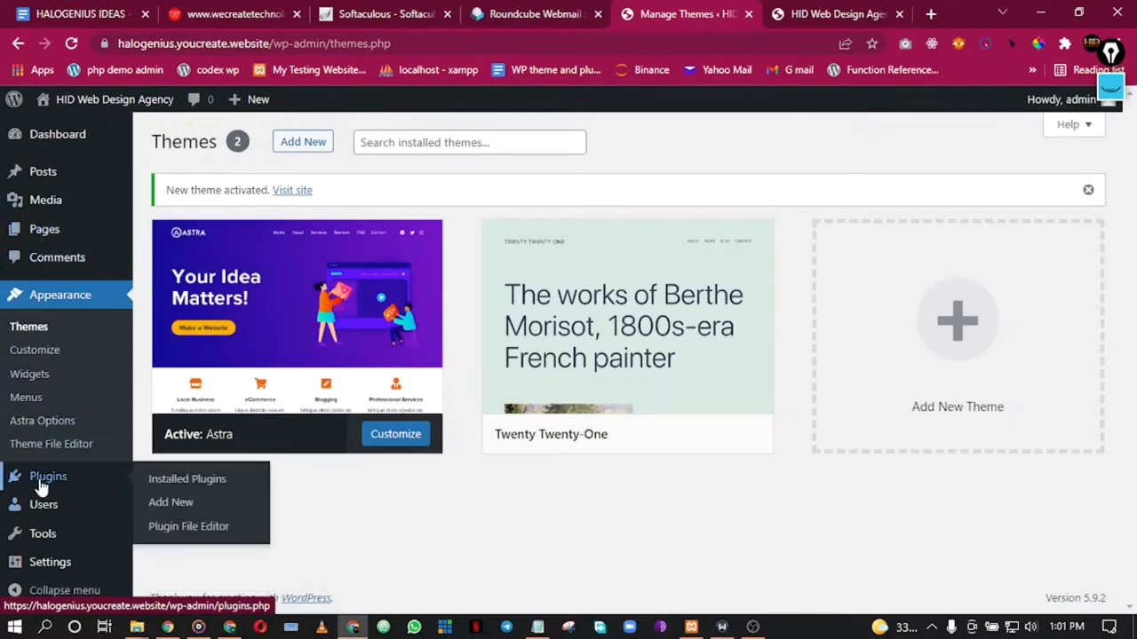
right_click(181, 503)
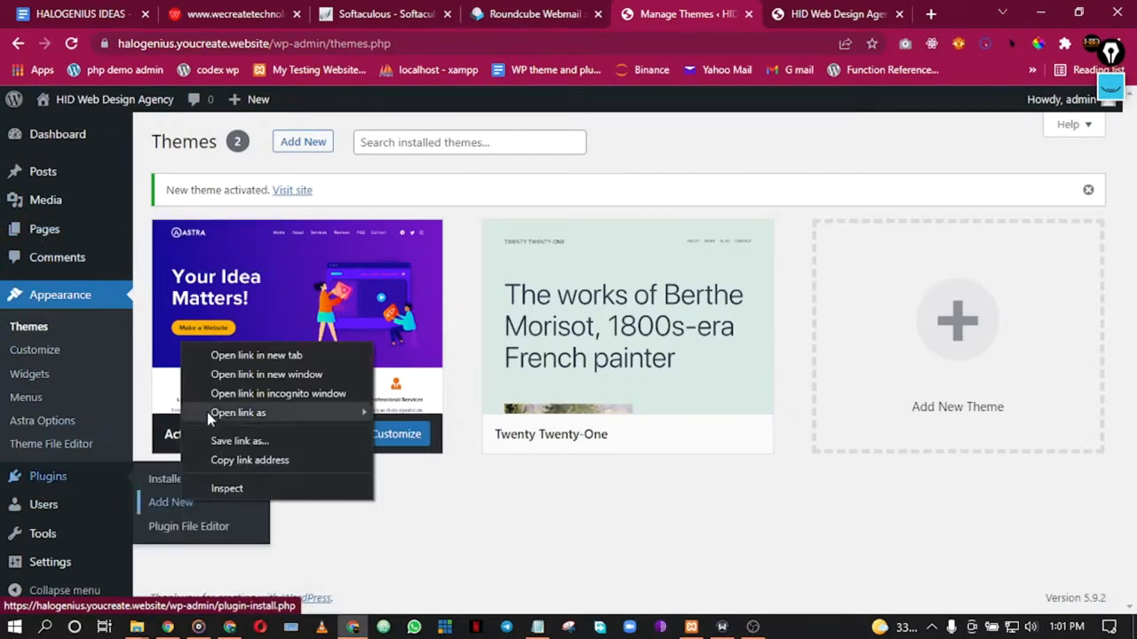
right_click(160, 480)
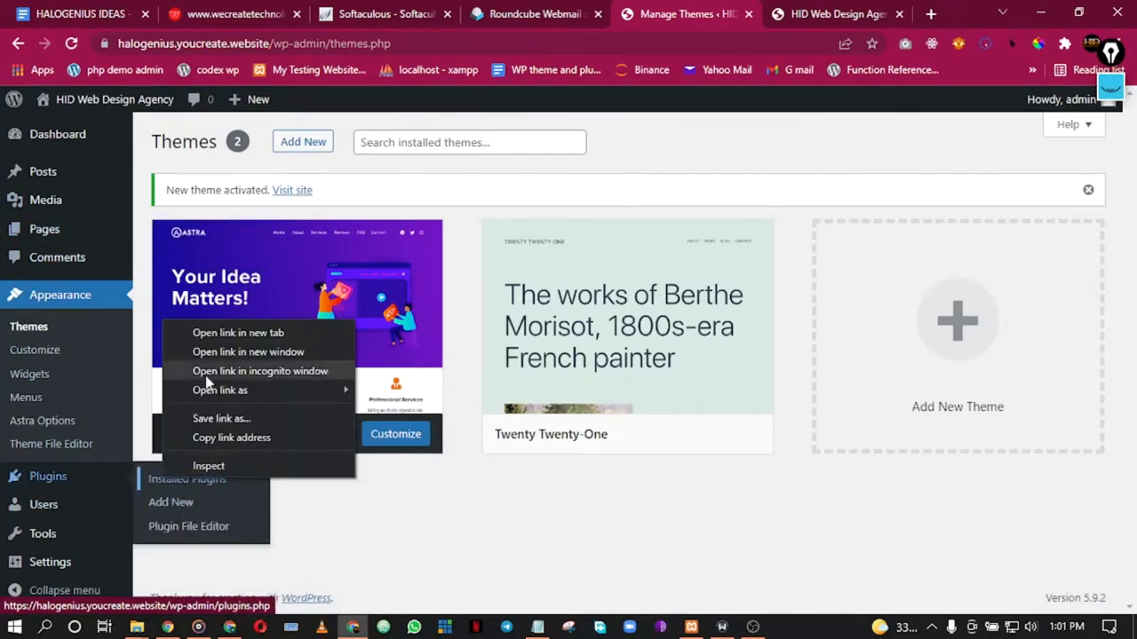
left_click(214, 334)
left_click(672, 10)
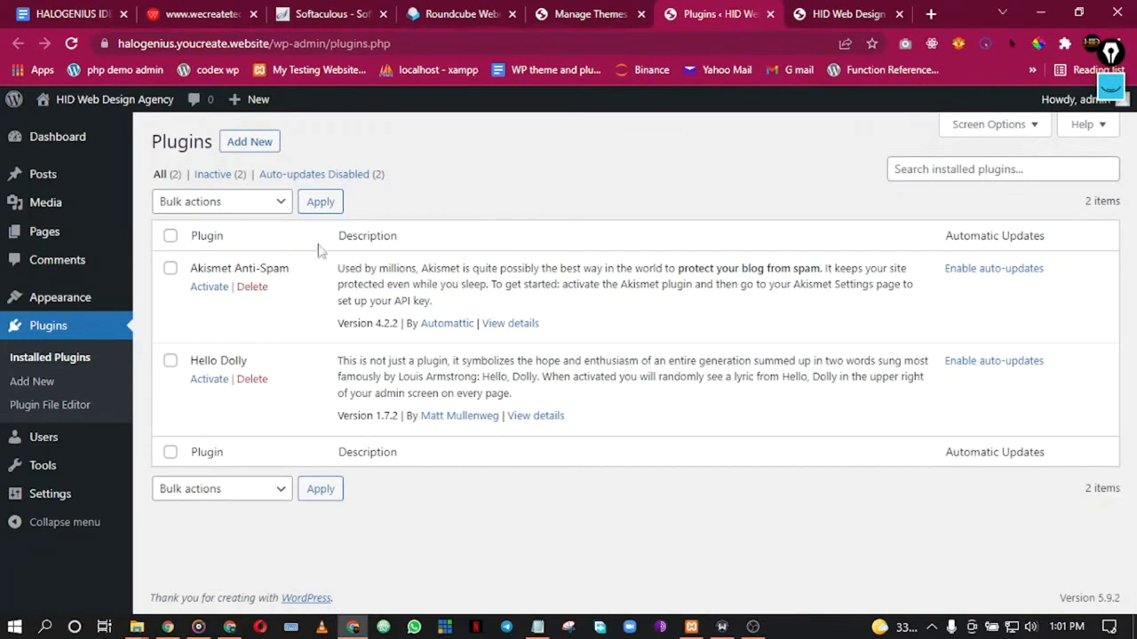
Step: Delete the Hello Dolly and Akismet Anti-Spam plugins, then go to Add Plugins
left_click(253, 382)
left_click(650, 138)
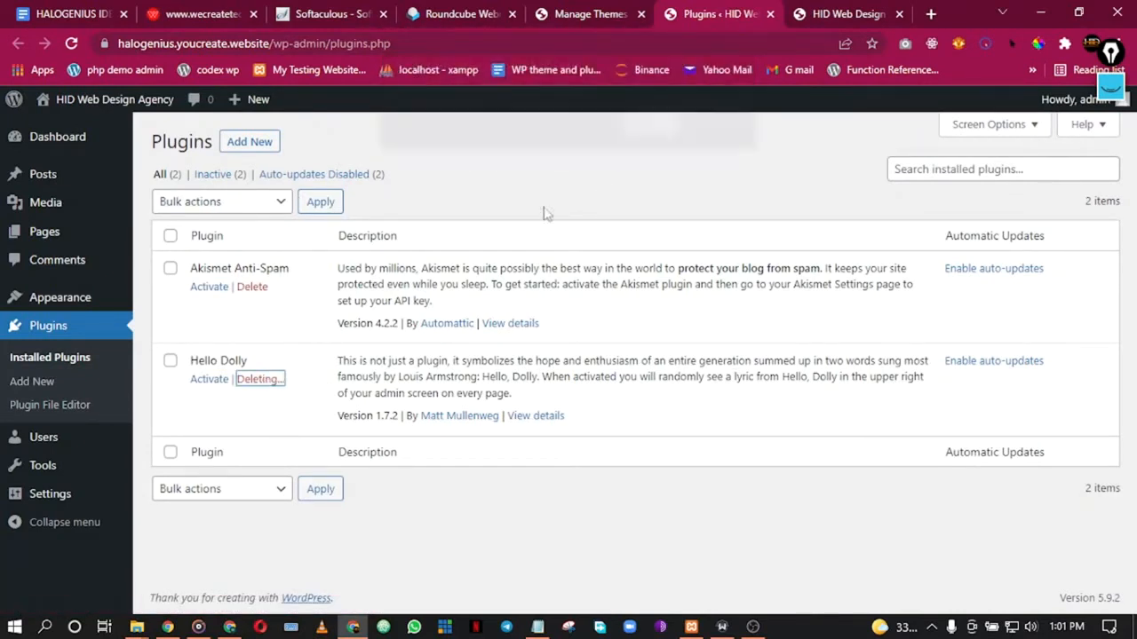
left_click(252, 286)
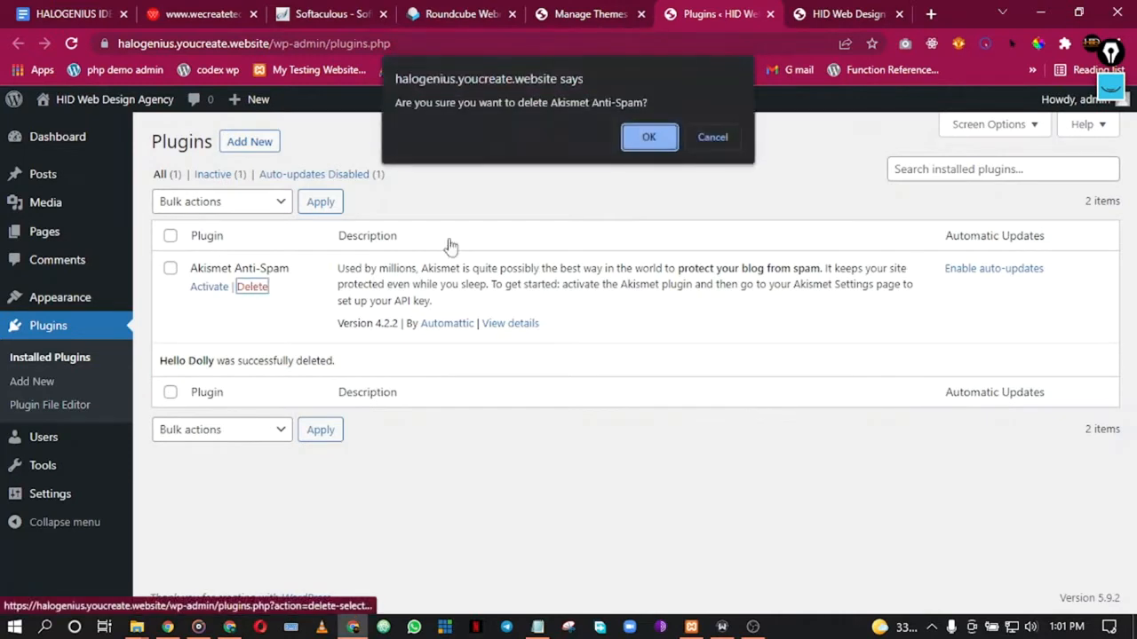
left_click(648, 137)
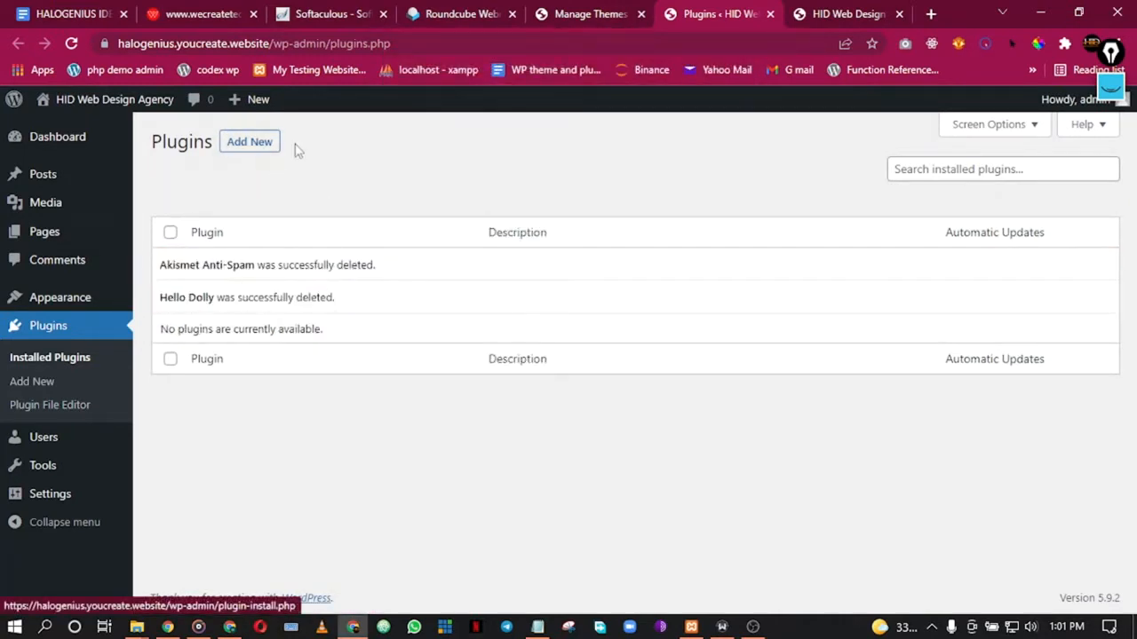
left_click(242, 144)
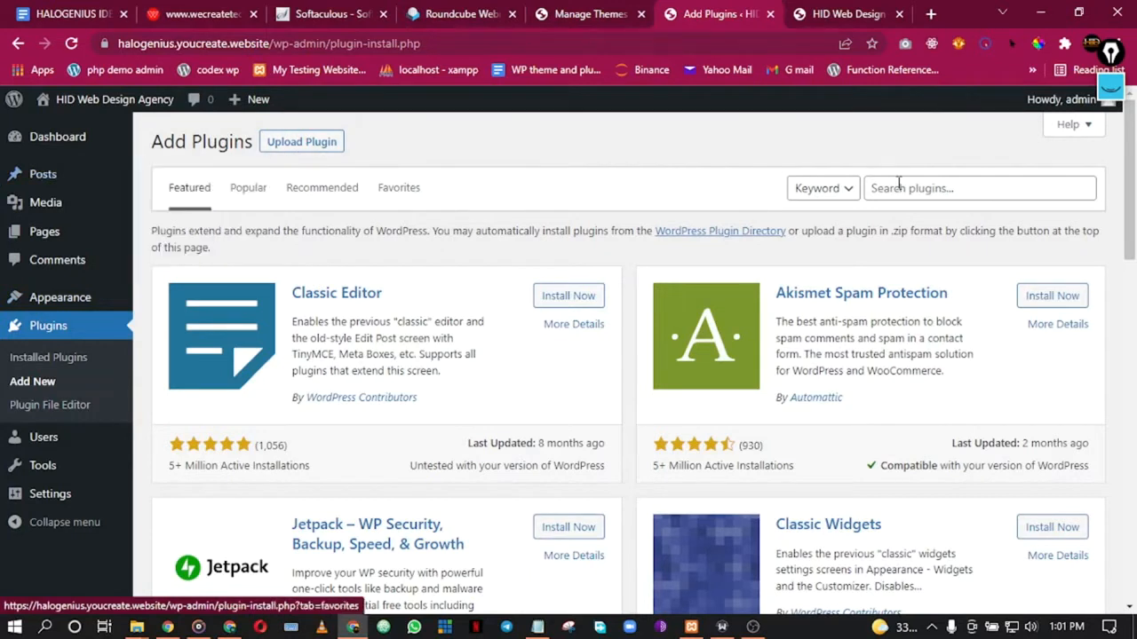
Step: Look over the live home page, selecting and deselecting the Home title
left_click(811, 9)
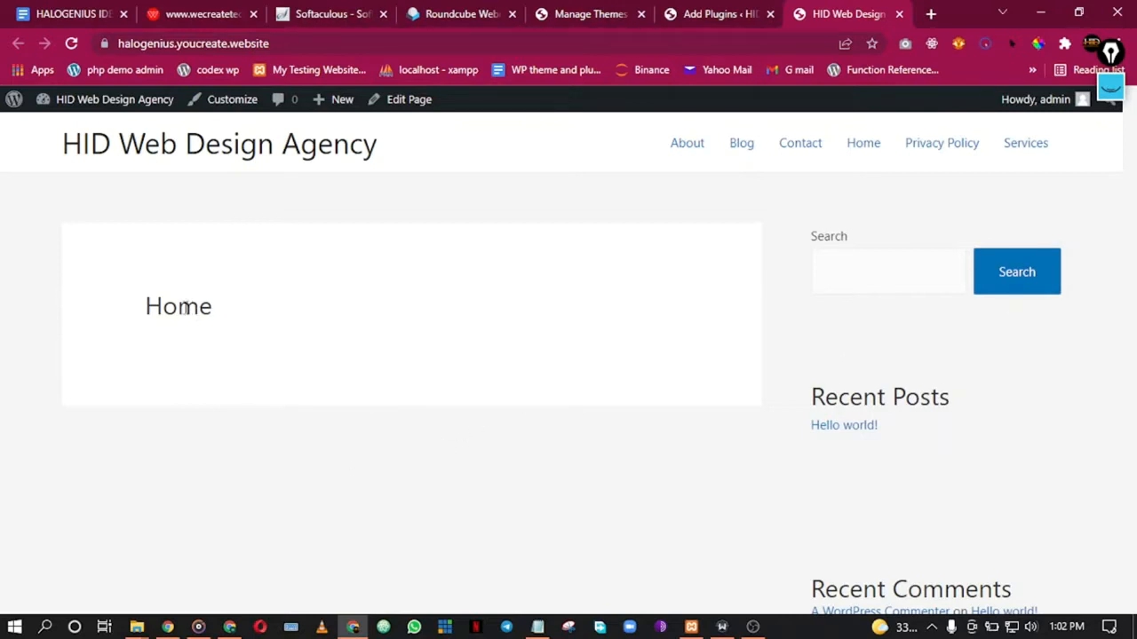
left_click_drag(148, 307, 243, 307)
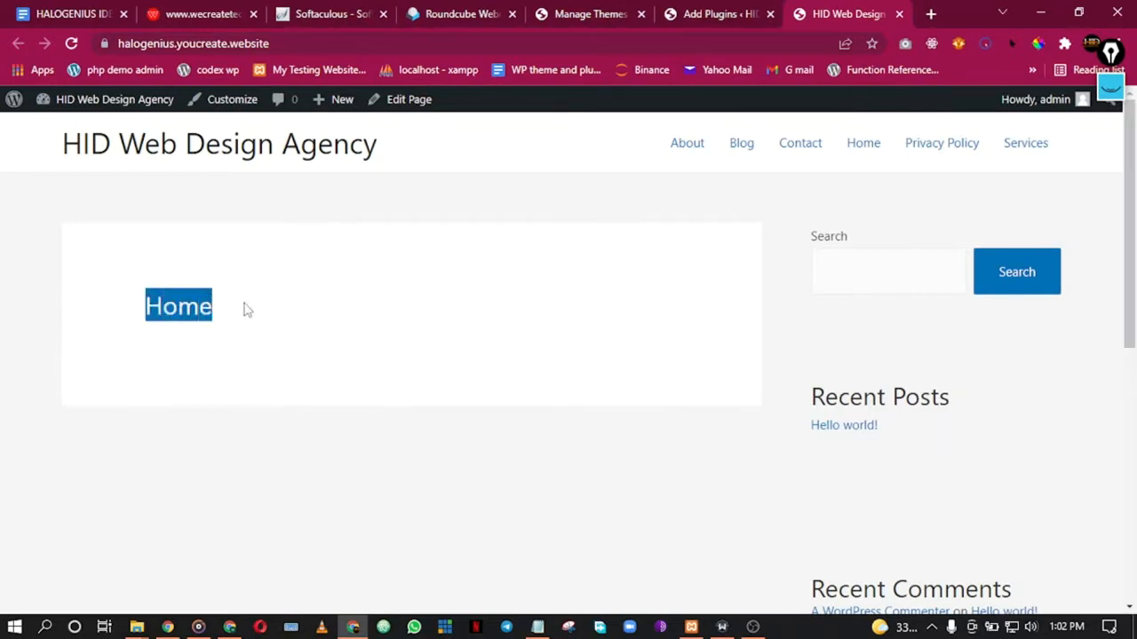
left_click(245, 308)
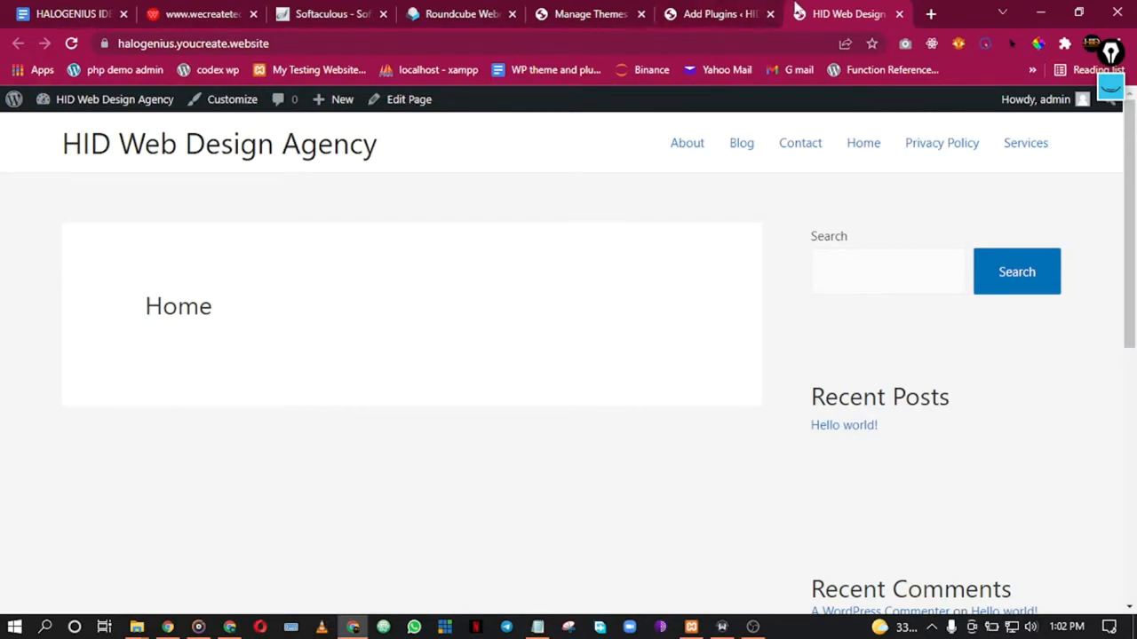
Step: Search the plugin directory for 'elementor' and install Elementor Website Builder
left_click(739, 10)
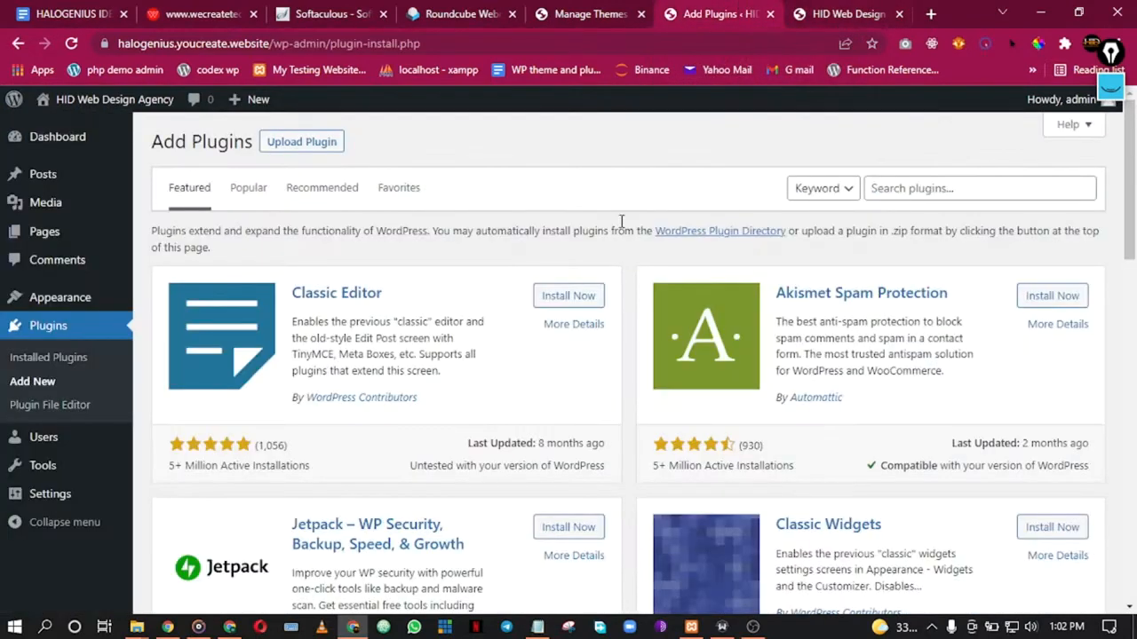
left_click(954, 188)
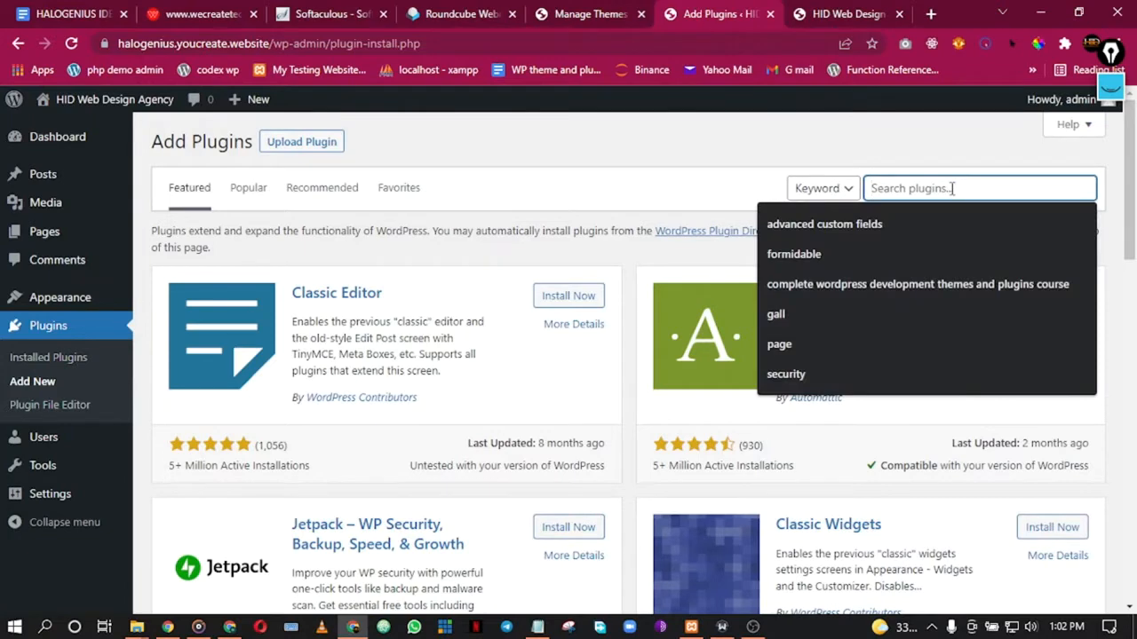
type("elementor")
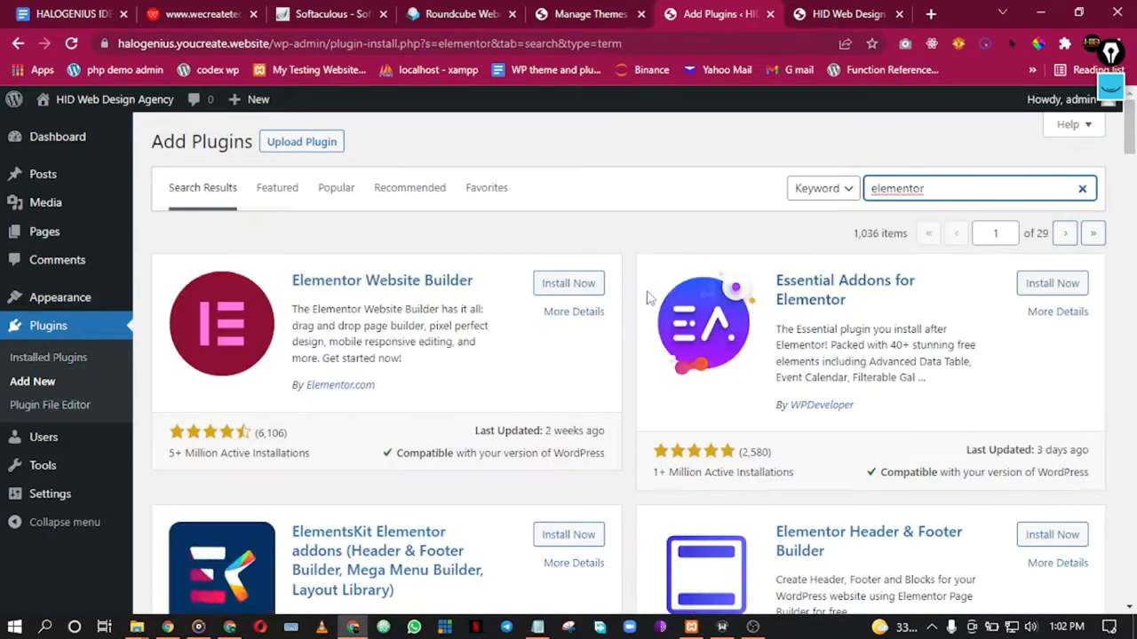
left_click(568, 283)
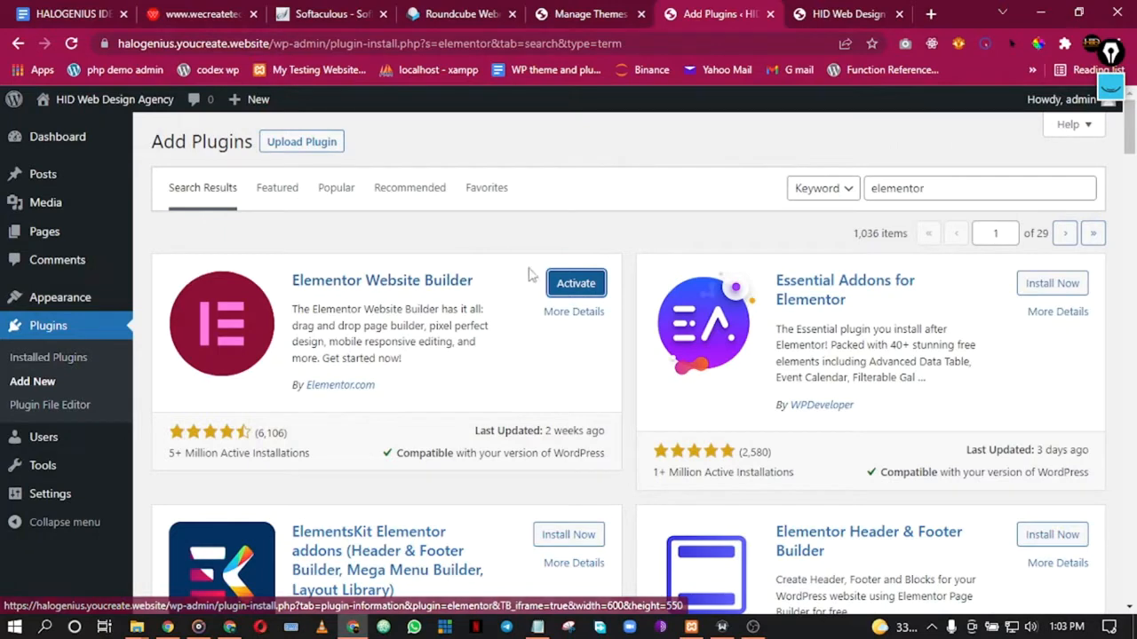
Step: Activate the newly installed Elementor Website Builder plugin
left_click(565, 284)
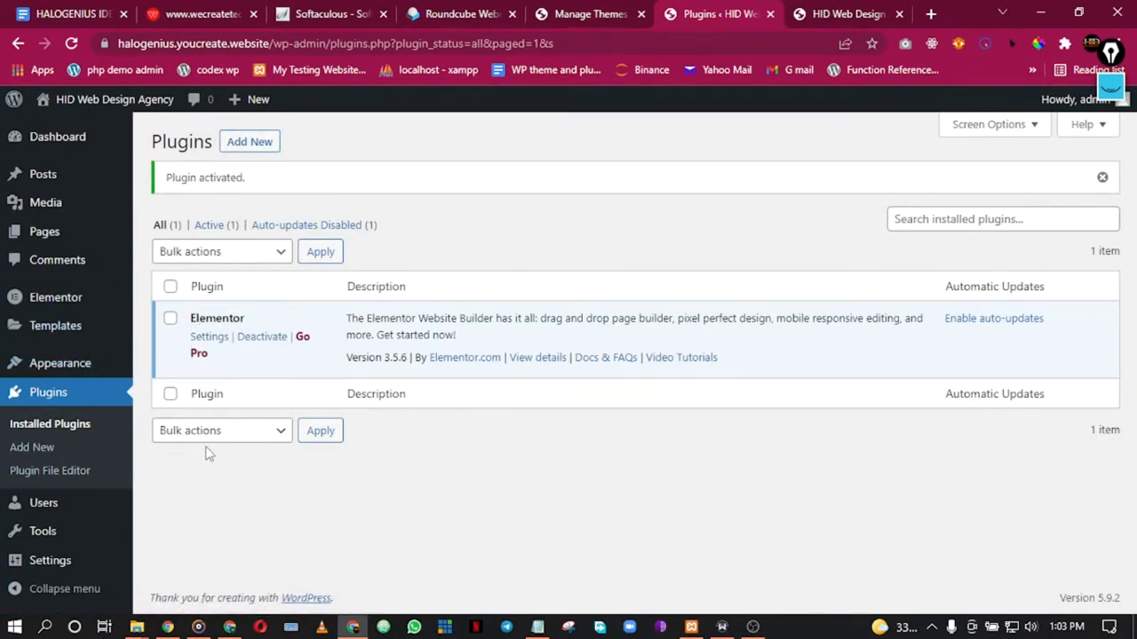
Step: Open Plugins > Add New in a new browser tab and switch to it
right_click(44, 449)
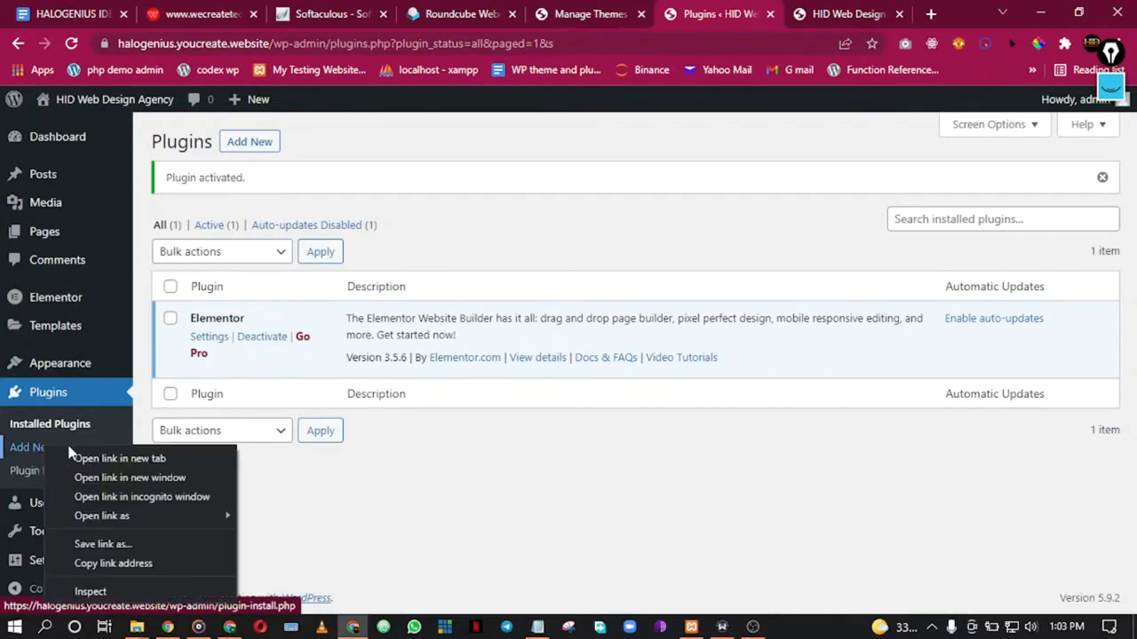
left_click(109, 460)
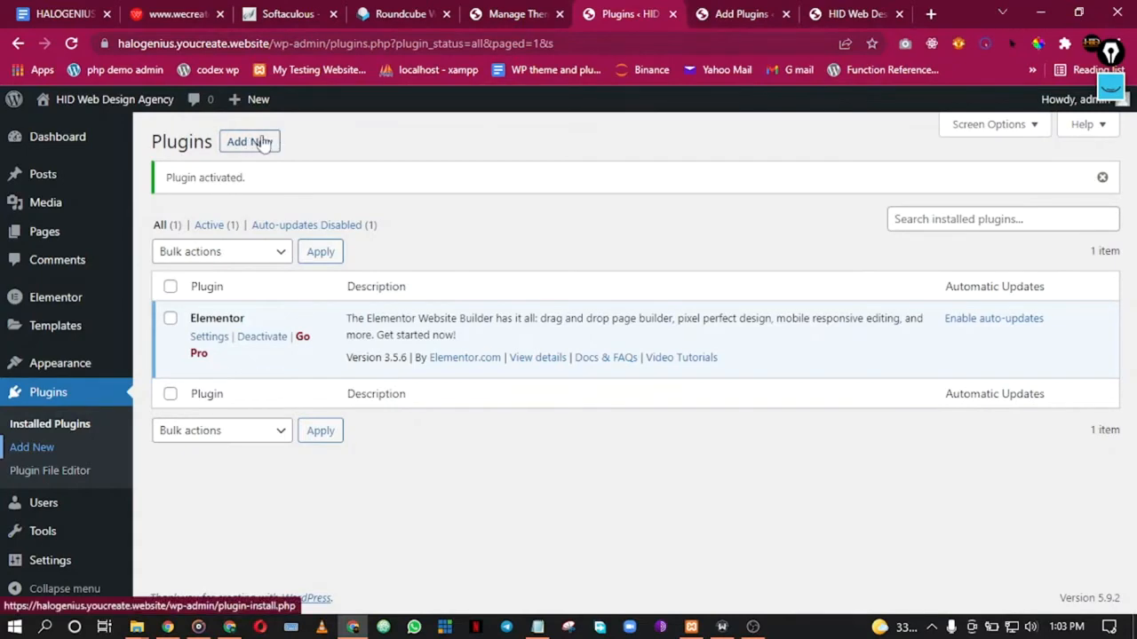
left_click(737, 13)
Step: Search 'elementor', then install and activate the ElementsKit Elementor addons plugin
left_click(911, 188)
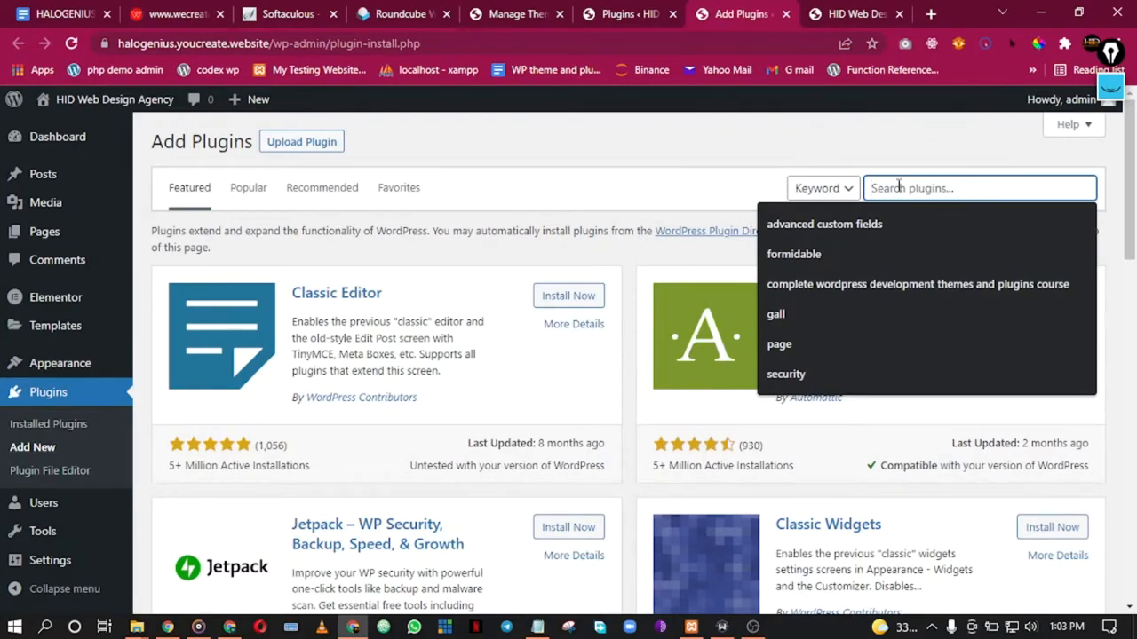
type("elementor")
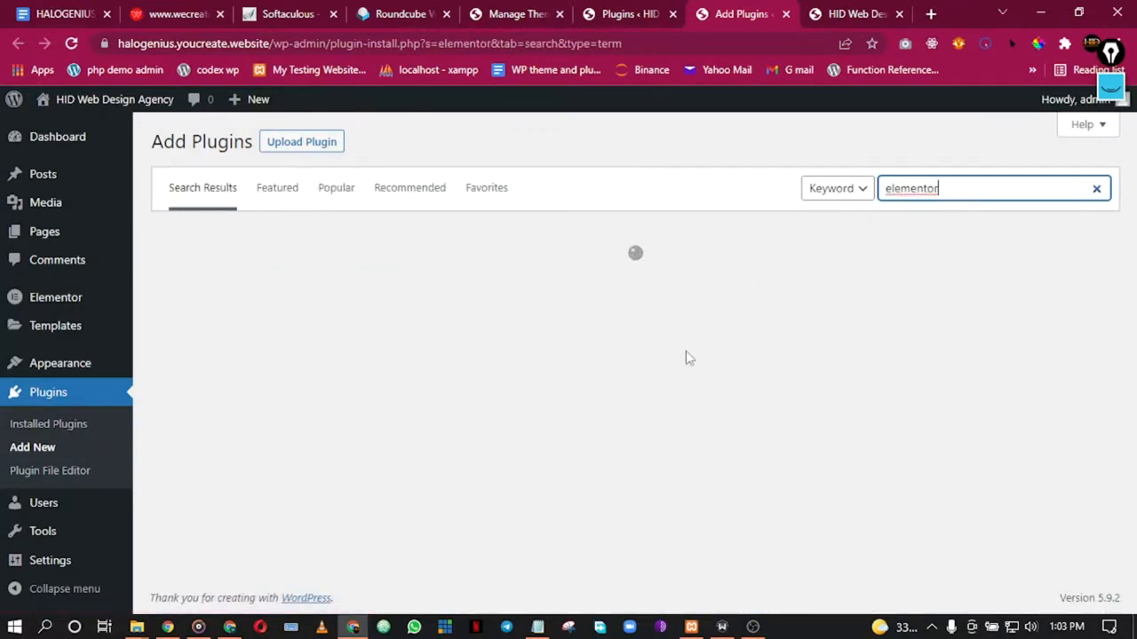
scroll(522, 417, "down", 2)
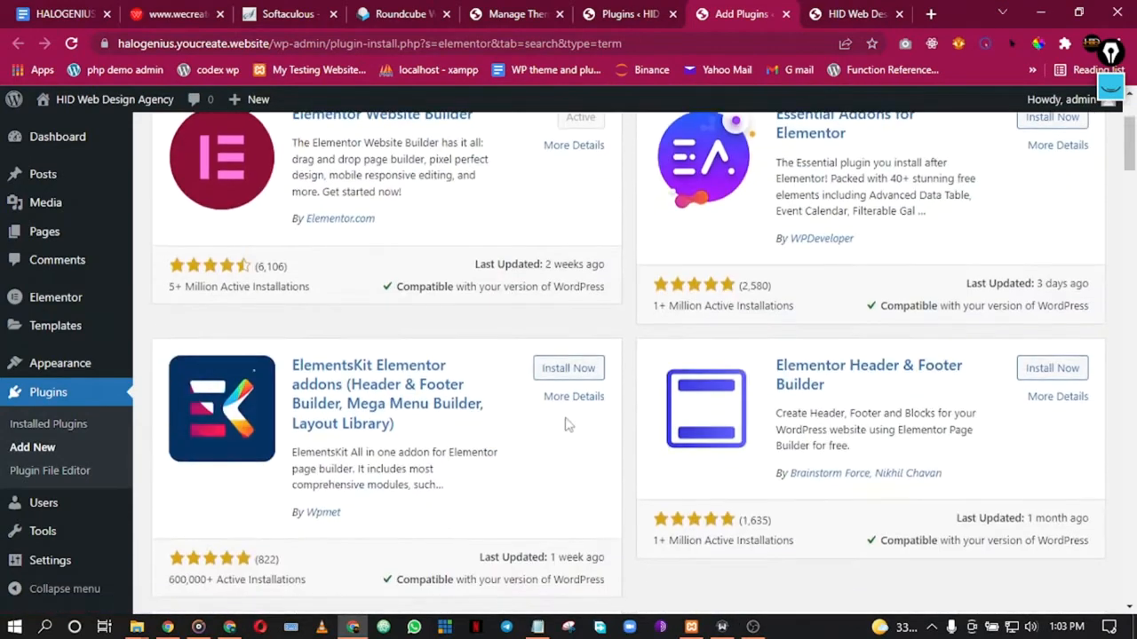
left_click(572, 372)
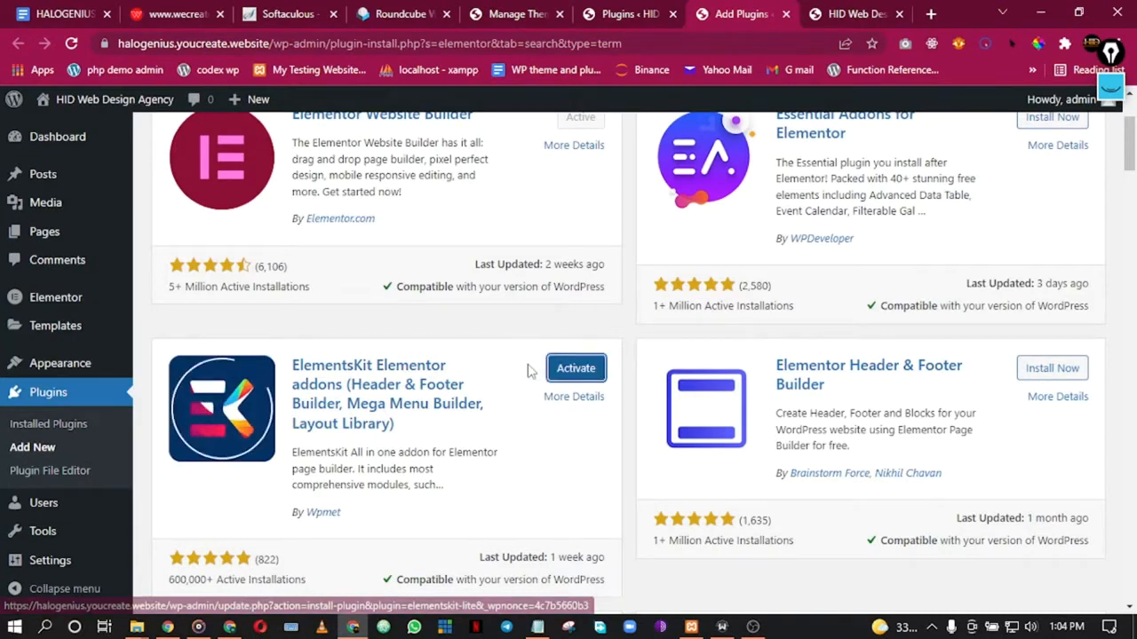
left_click(575, 369)
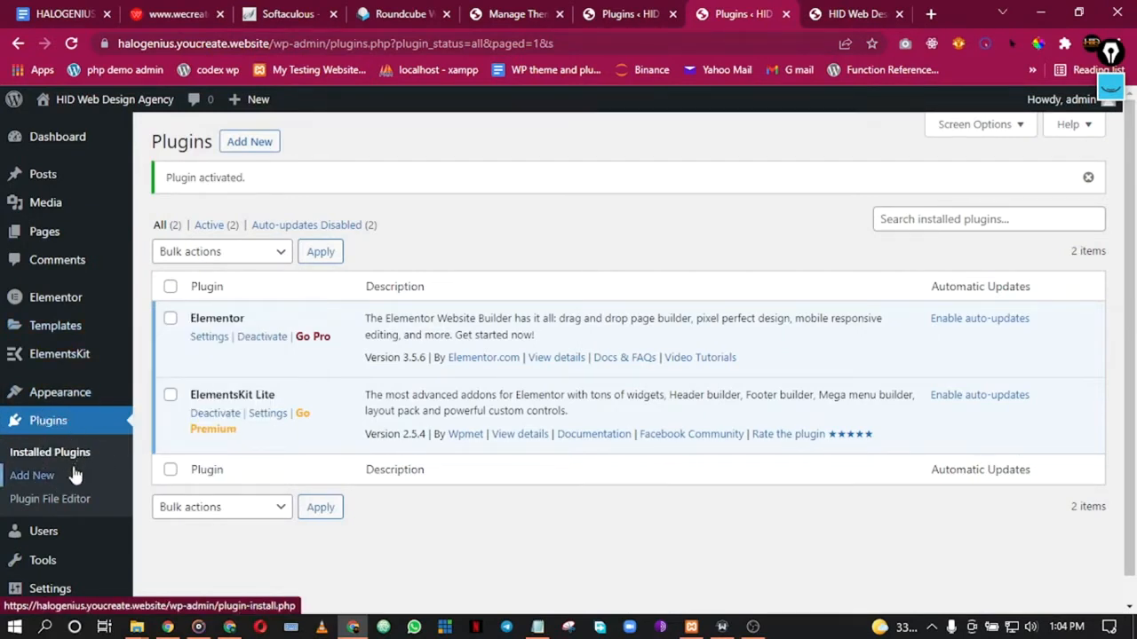
Step: Rearrange the plugin tabs, loading Add Plugins in the older tab
left_click(672, 10)
left_click(716, 9)
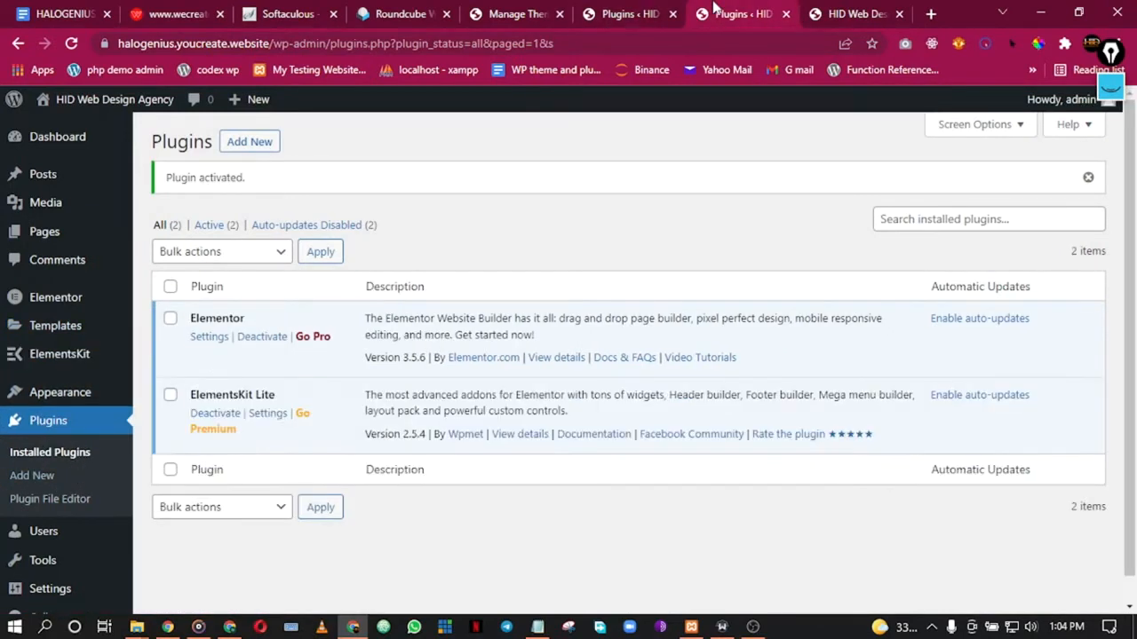
left_click(662, 11)
left_click(245, 146)
left_click(701, 11)
left_click_drag(701, 11, 593, 12)
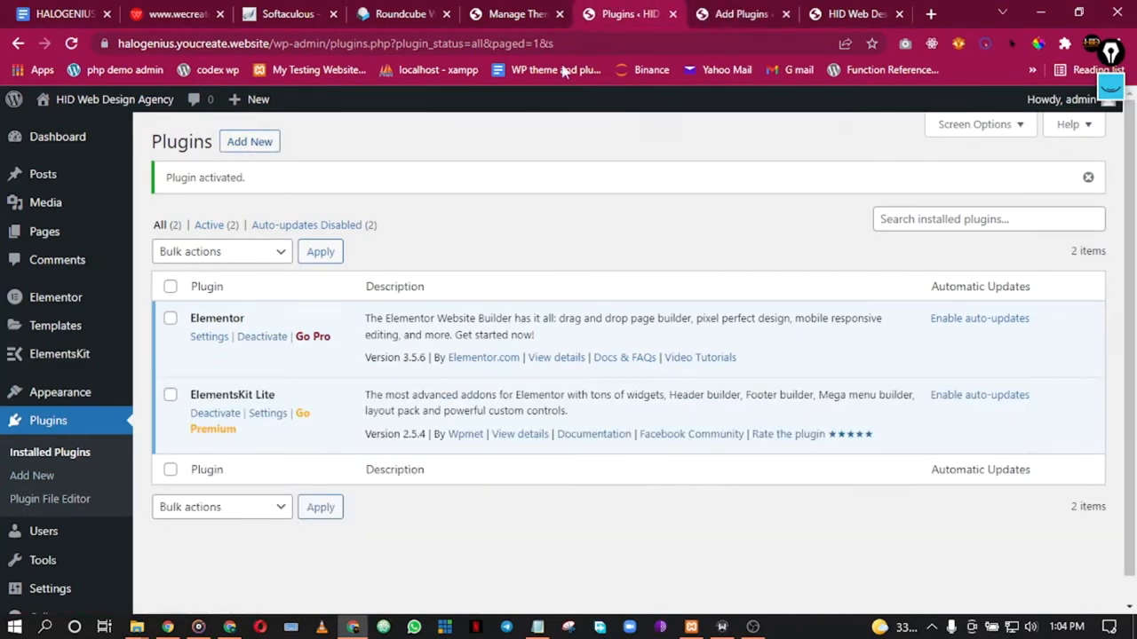
left_click(761, 9)
Step: Search 'envato', then install and activate the Envato Elements plugin
left_click(922, 185)
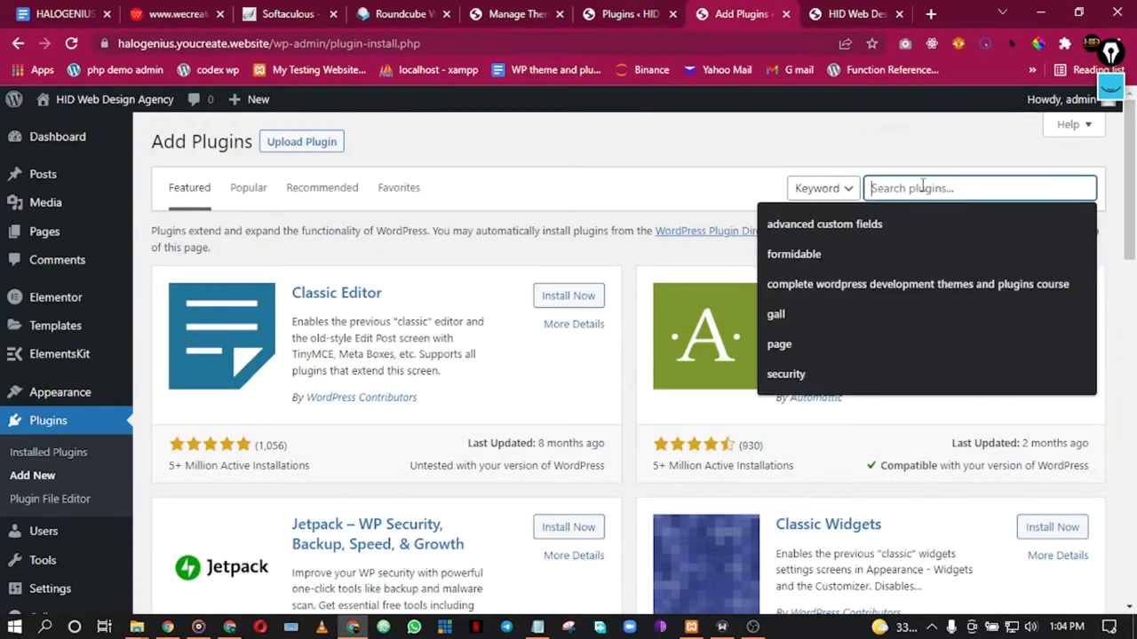
type("envato")
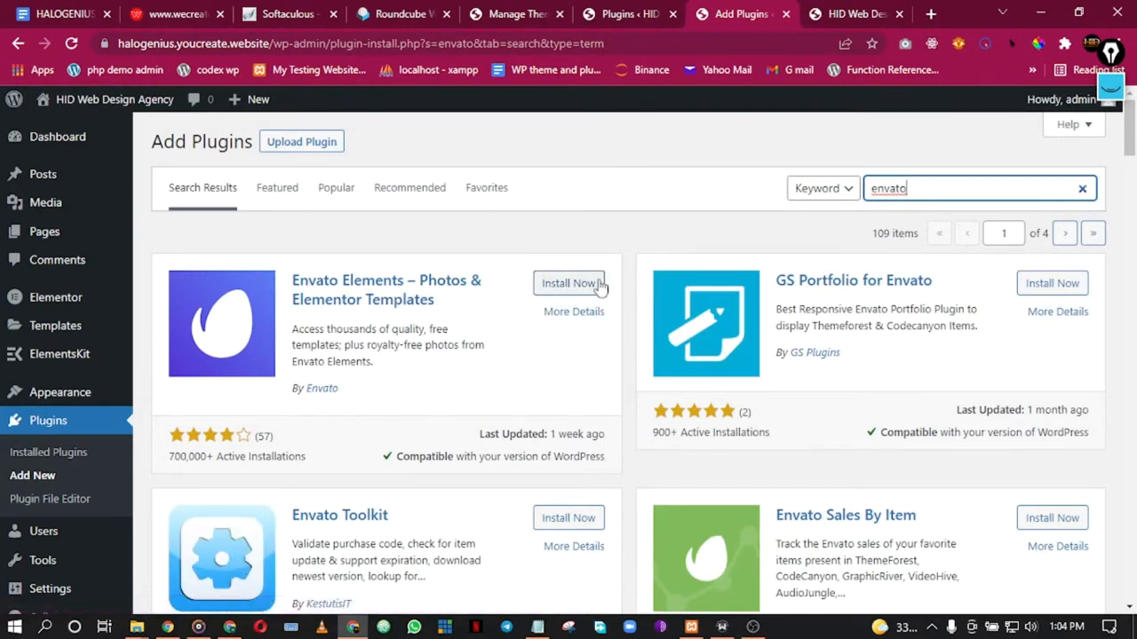
left_click(568, 285)
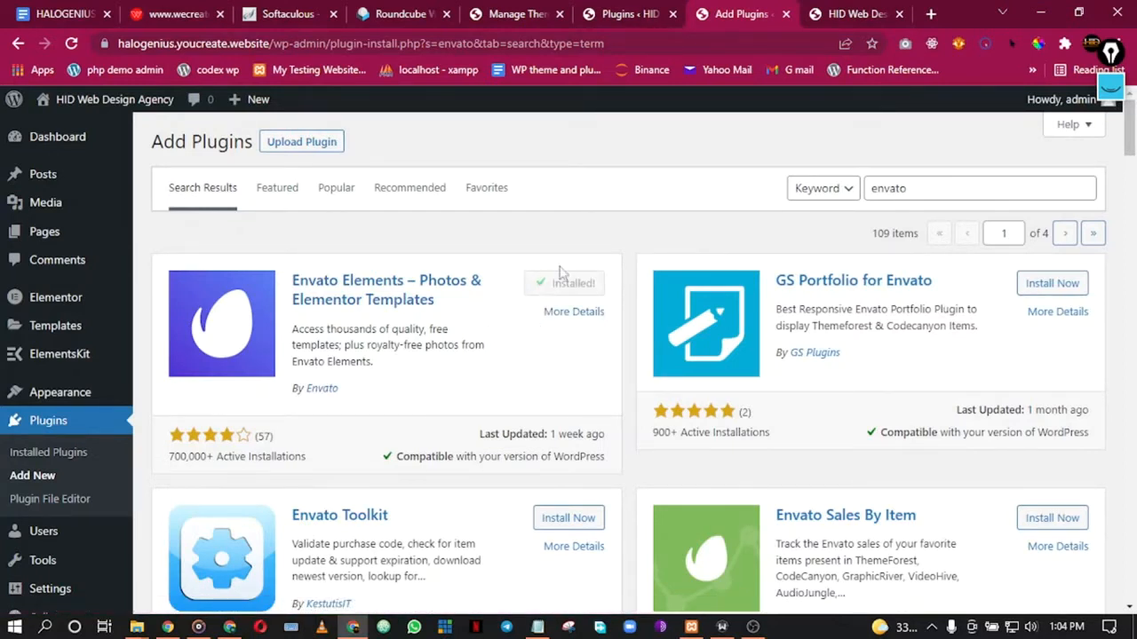
left_click(577, 284)
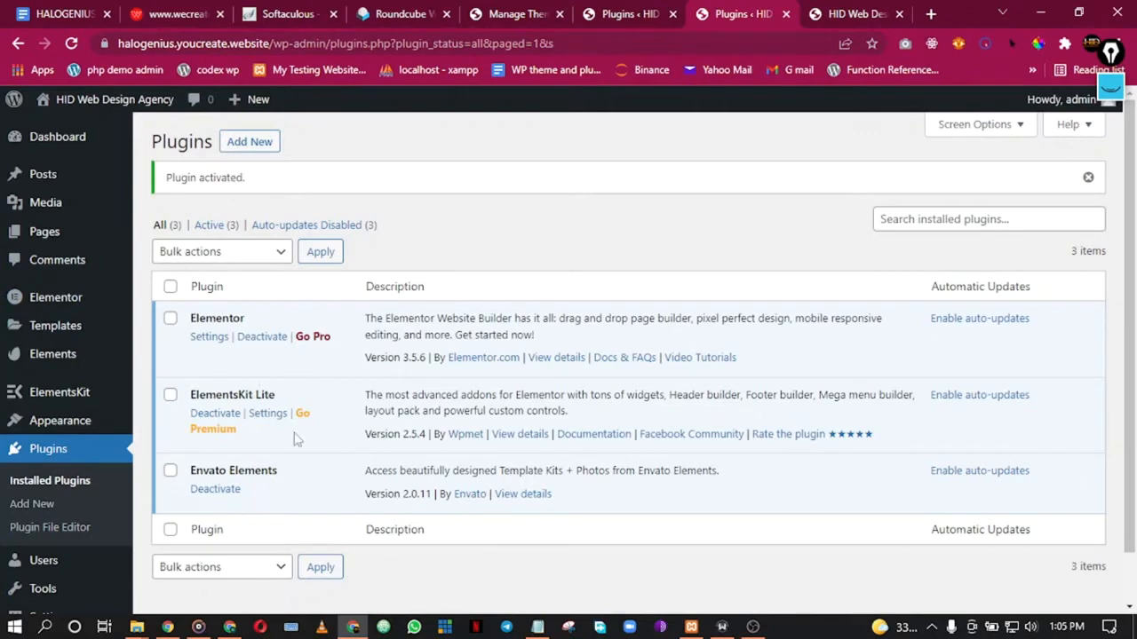
scroll(956, 275, "down", 1)
scroll(957, 276, "up", 1)
scroll(206, 395, "down", 1)
mouse_move(51, 500)
scroll(58, 426, "up", 1)
scroll(1134, 182, "down", 1)
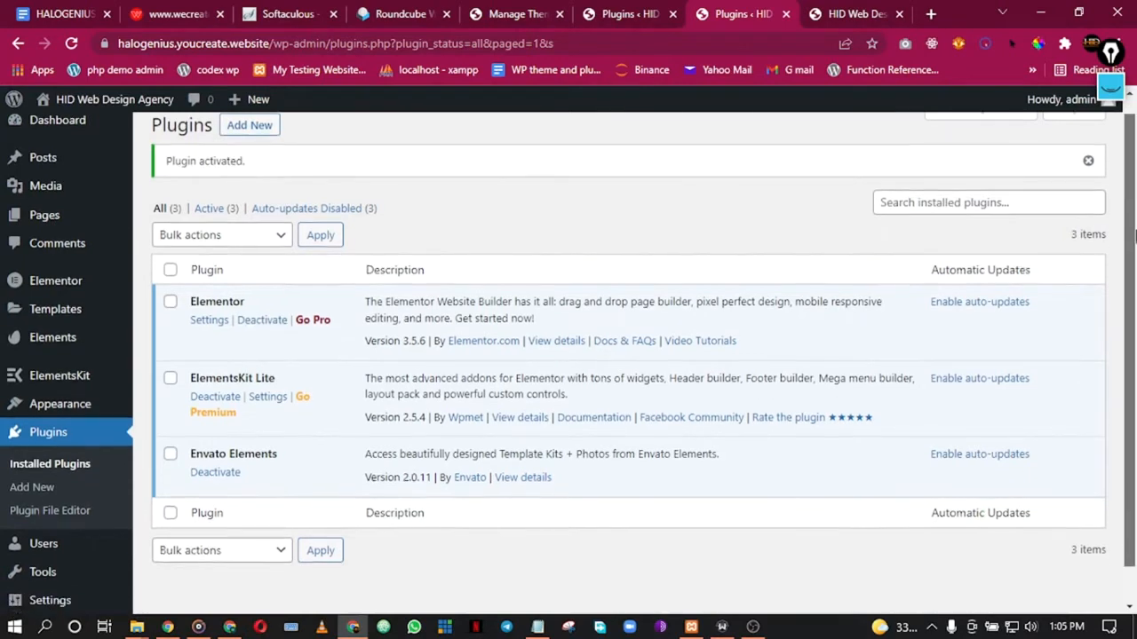
scroll(1134, 182, "up", 1)
left_click(68, 11)
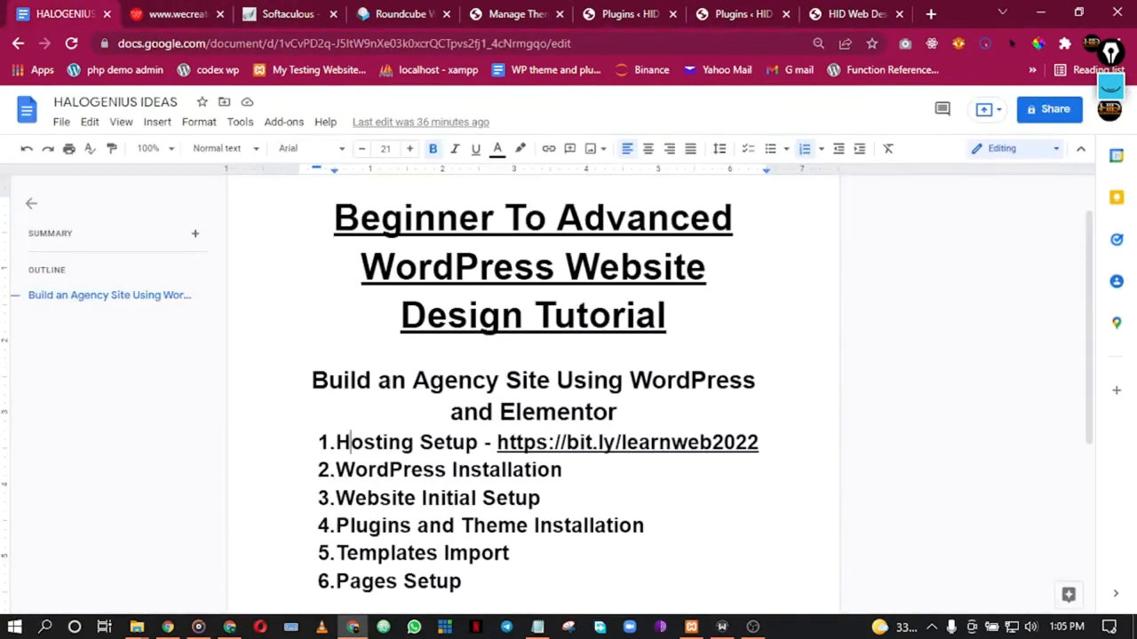
scroll(497, 489, "down", 1)
left_click_drag(415, 442, 565, 445)
left_click(620, 442)
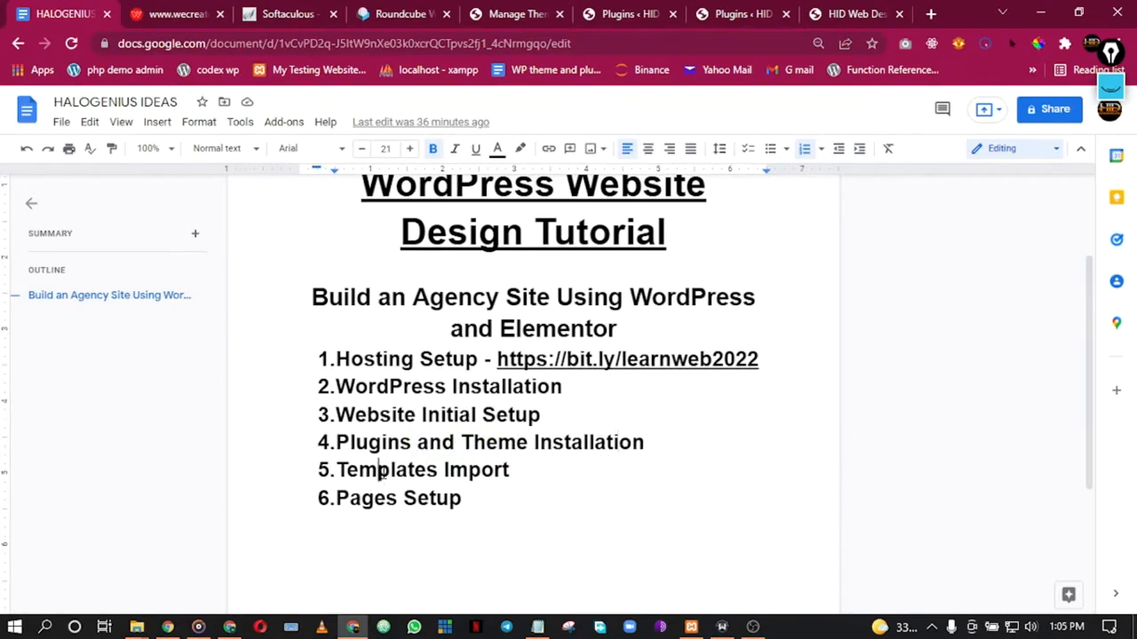
left_click_drag(385, 475, 507, 471)
left_click(307, 241)
left_click(815, 11)
left_click(740, 11)
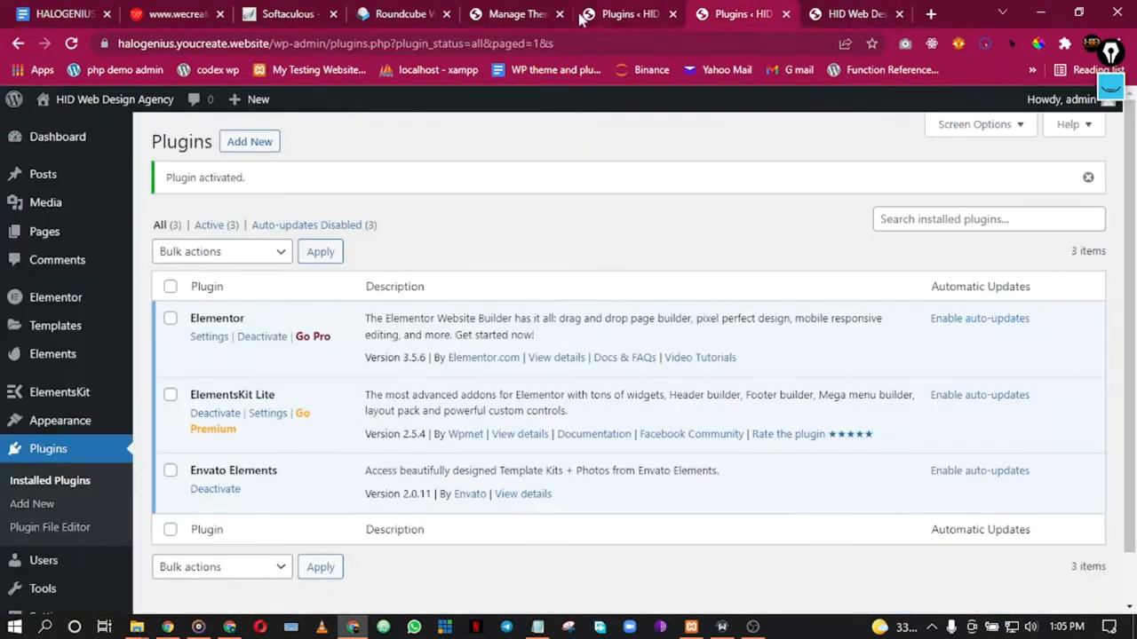
scroll(53, 266, "down", 1)
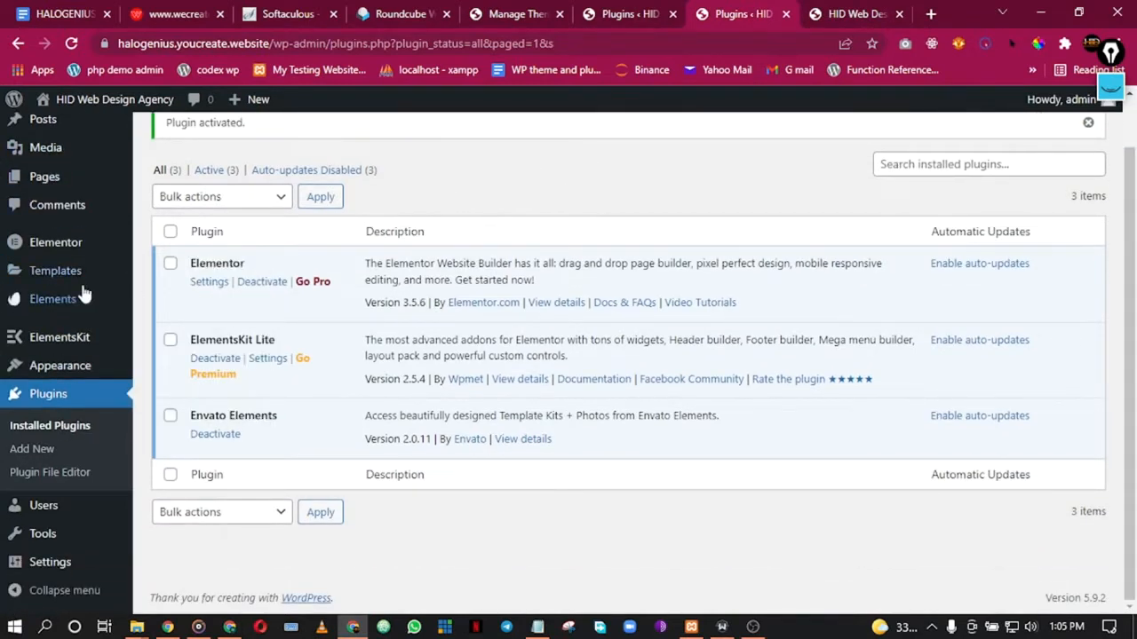
mouse_move(55, 270)
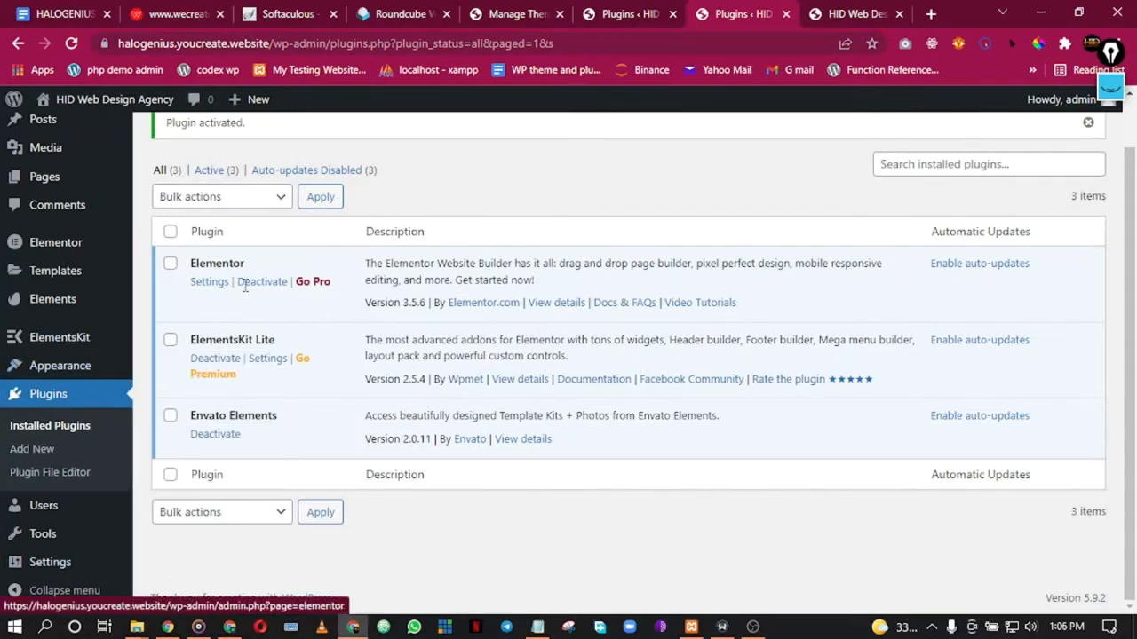
mouse_move(71, 337)
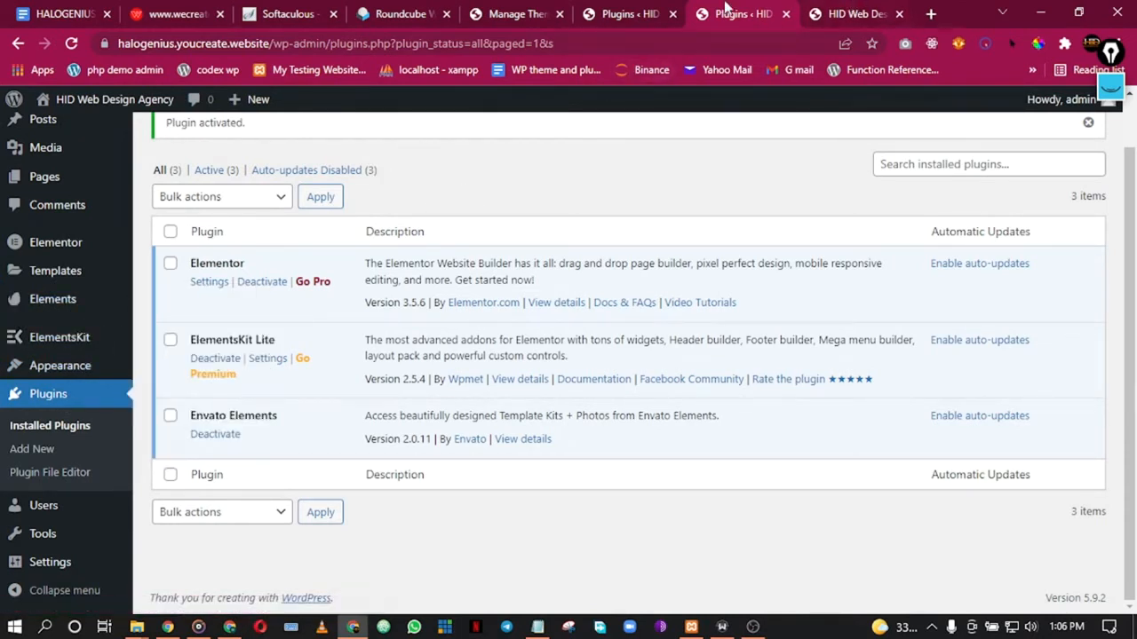
Step: Reload and scroll the live Home page, then return to the earlier Plugins tab
left_click(851, 9)
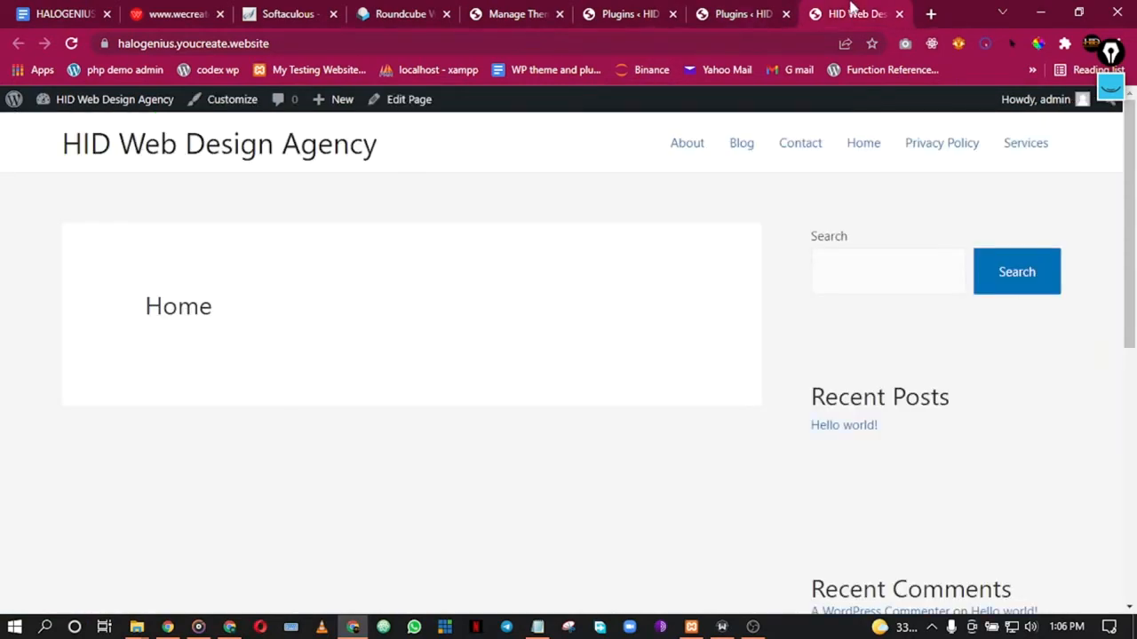
left_click(71, 43)
scroll(577, 441, "down", 1)
scroll(587, 433, "down", 4)
scroll(596, 415, "up", 5)
scroll(805, 551, "down", 6)
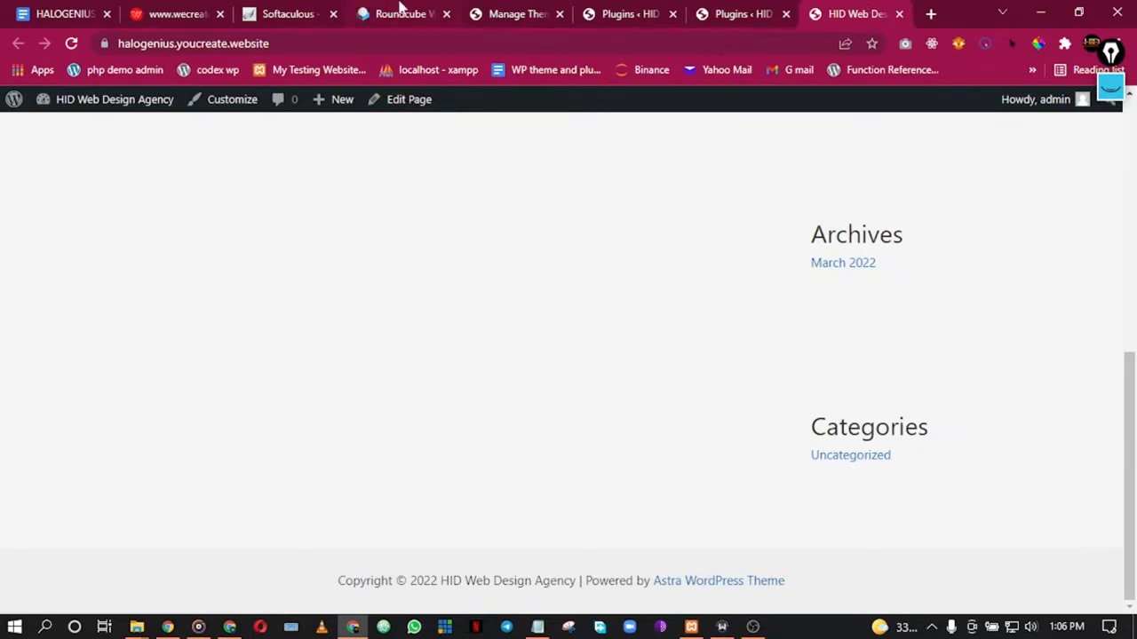
left_click(626, 13)
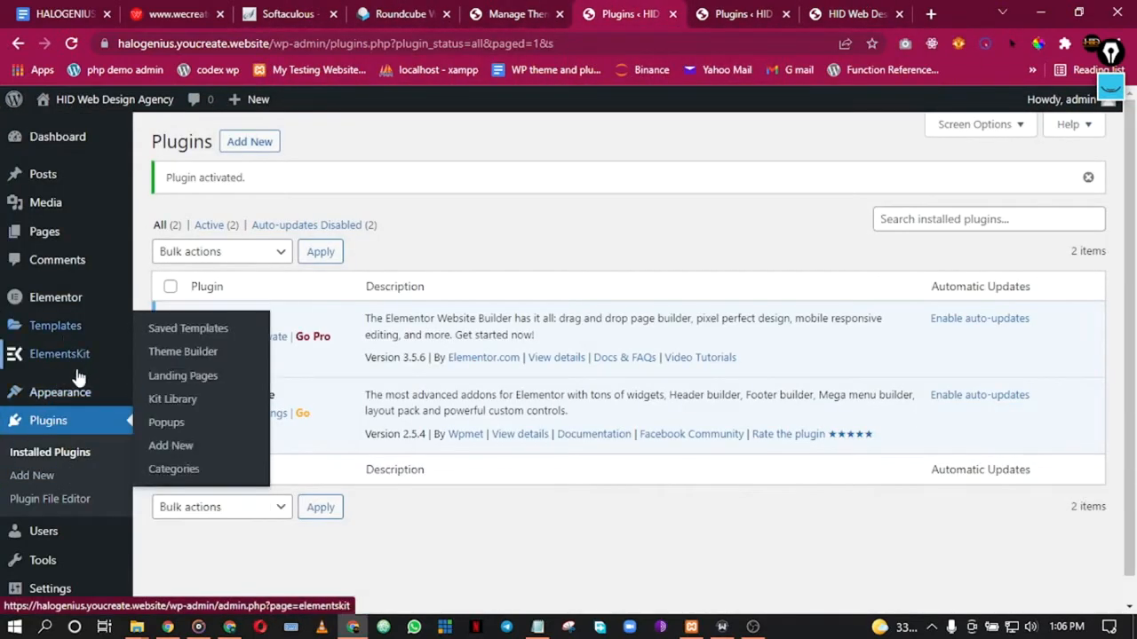
mouse_move(107, 360)
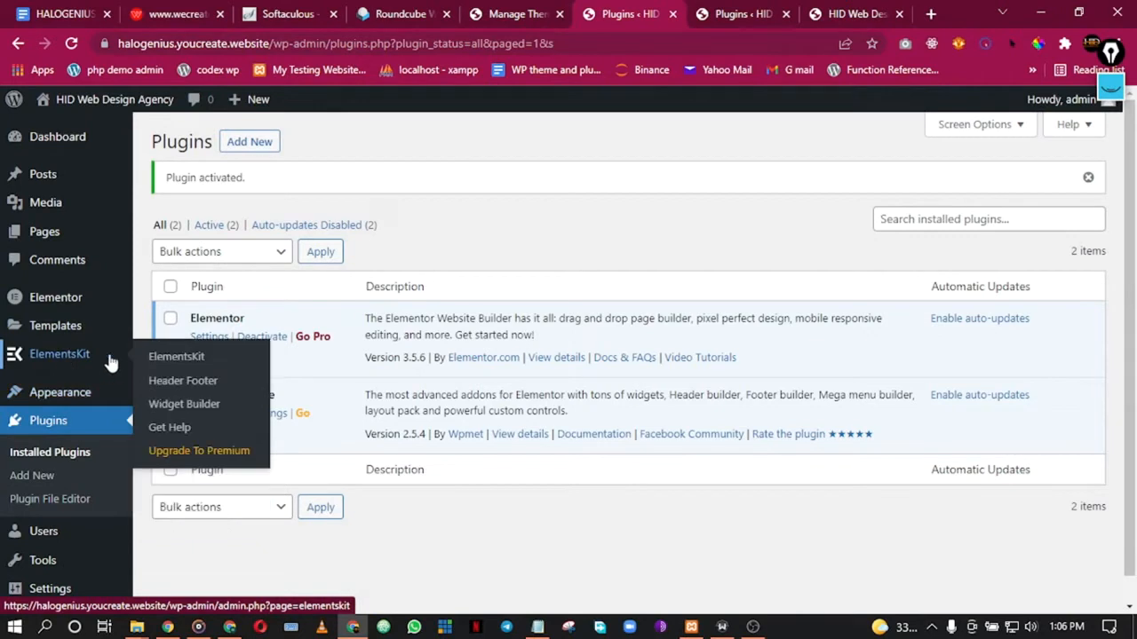
Step: Open the ElementsKit setup wizard and review the Basic preset's modules and widgets
left_click(199, 363)
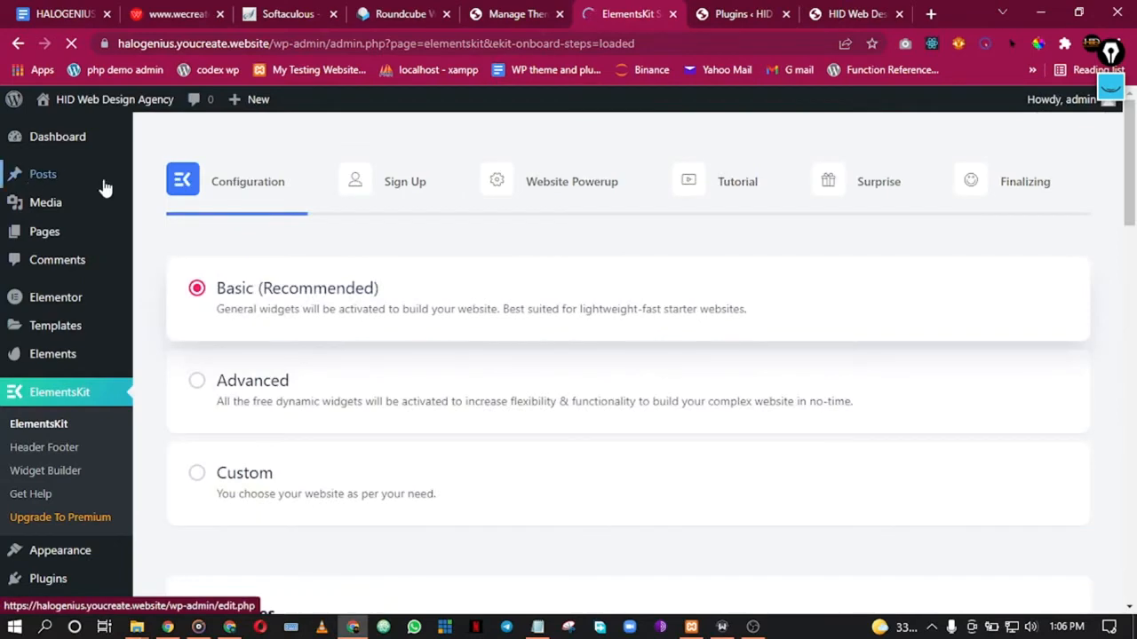
scroll(266, 302, "down", 5)
scroll(266, 307, "up", 4)
scroll(267, 315, "down", 5)
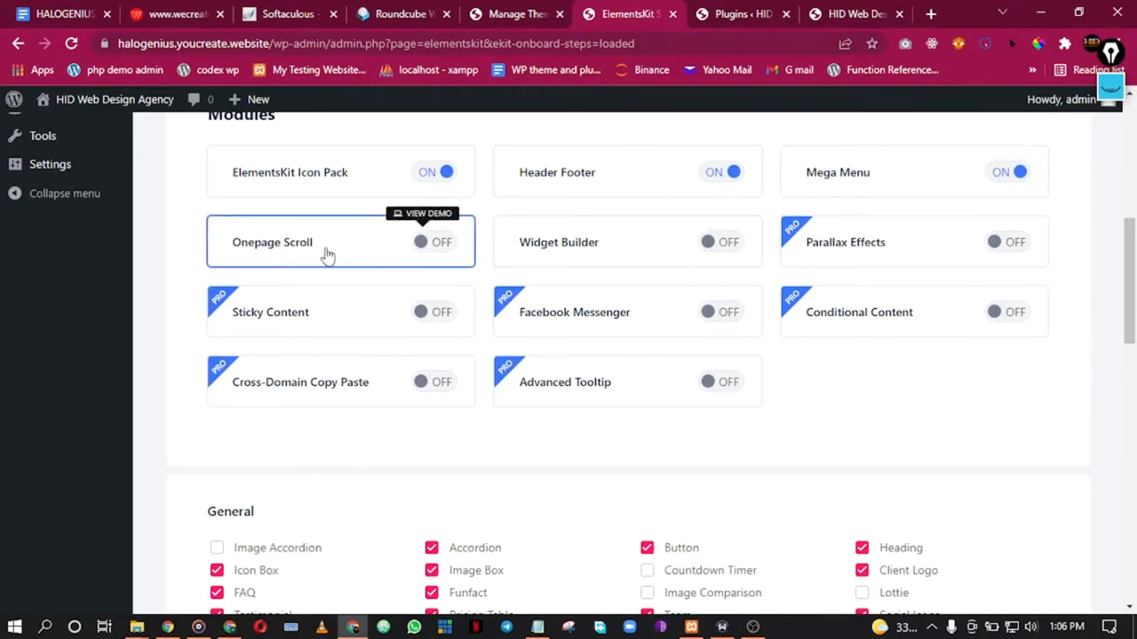
scroll(653, 378, "down", 3)
scroll(653, 377, "down", 3)
scroll(652, 380, "up", 5)
scroll(646, 373, "down", 3)
scroll(645, 369, "up", 1)
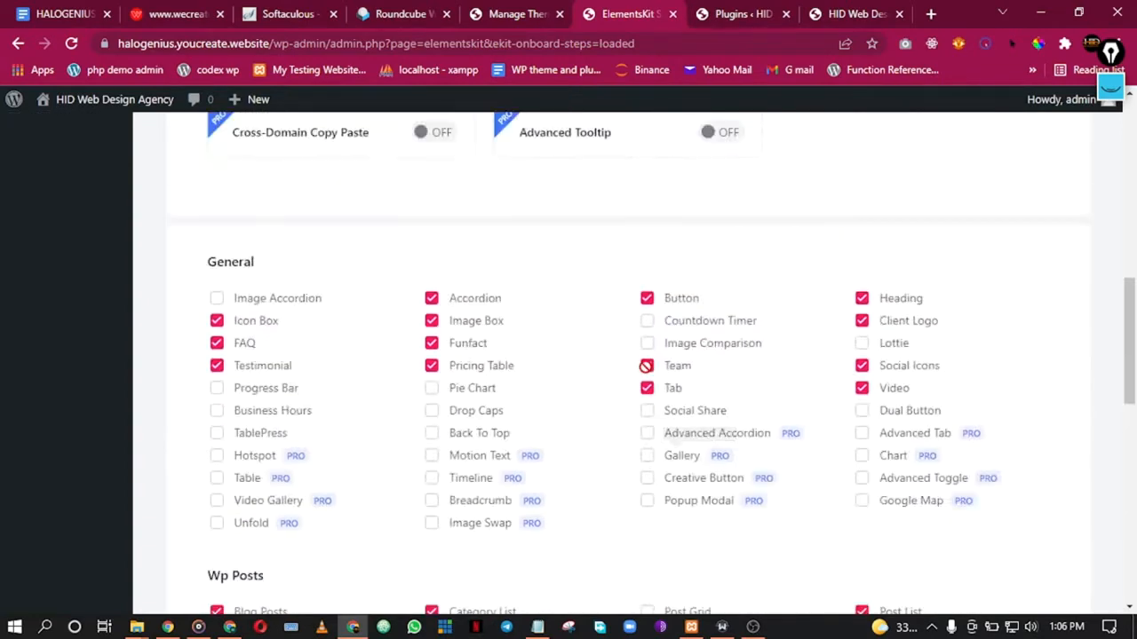
scroll(647, 373, "up", 10)
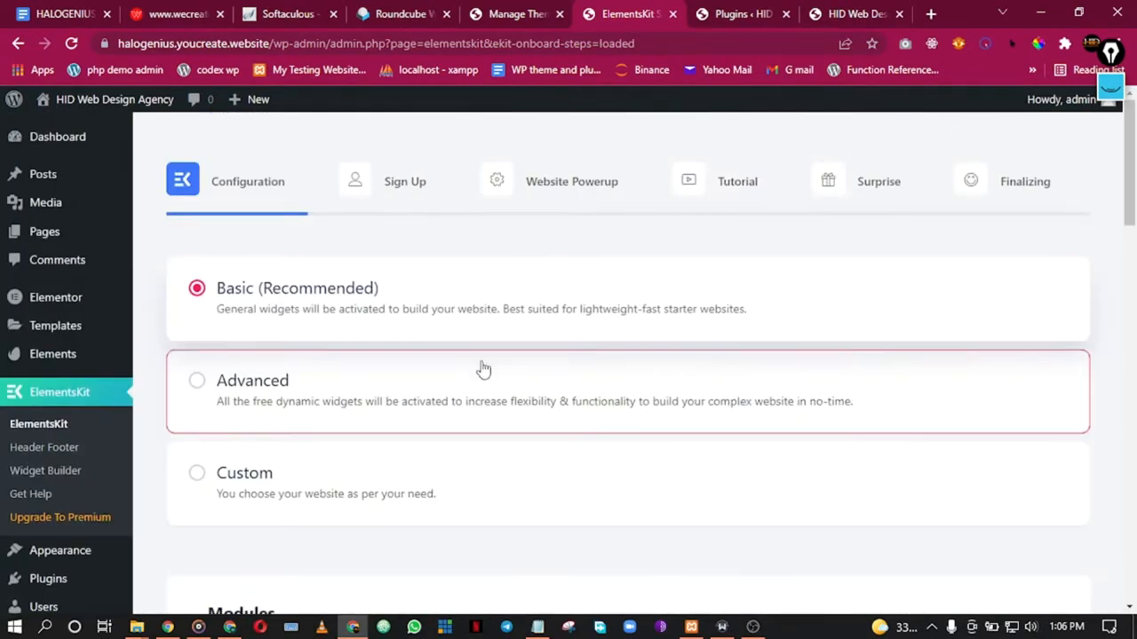
scroll(483, 368, "down", 15)
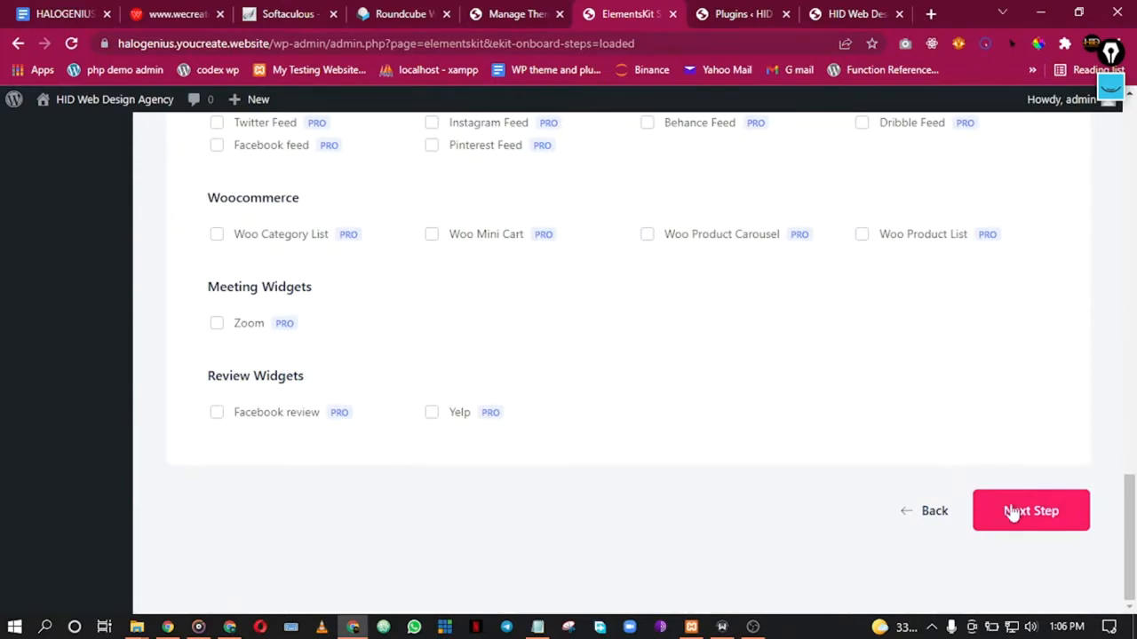
Step: Advance the wizard to the Sign Up step and focus the email field
left_click(1002, 511)
scroll(528, 423, "down", 3)
scroll(525, 435, "up", 2)
left_click(524, 431)
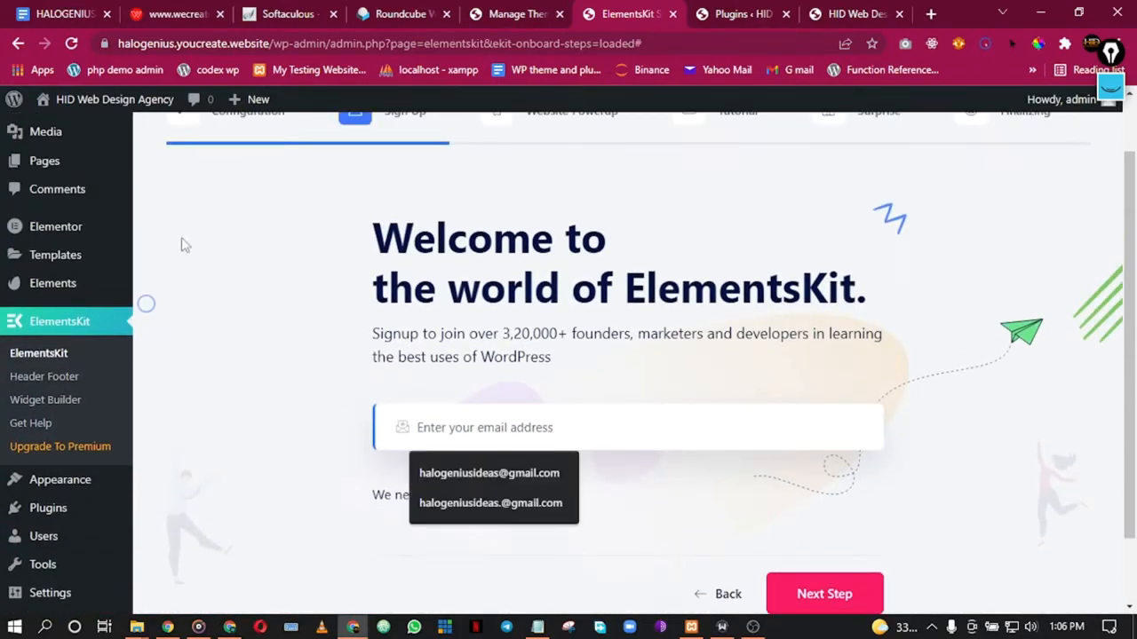
Step: Copy the site's admin email address from the WordPress installation mail in webmail
left_click(281, 11)
left_click(425, 10)
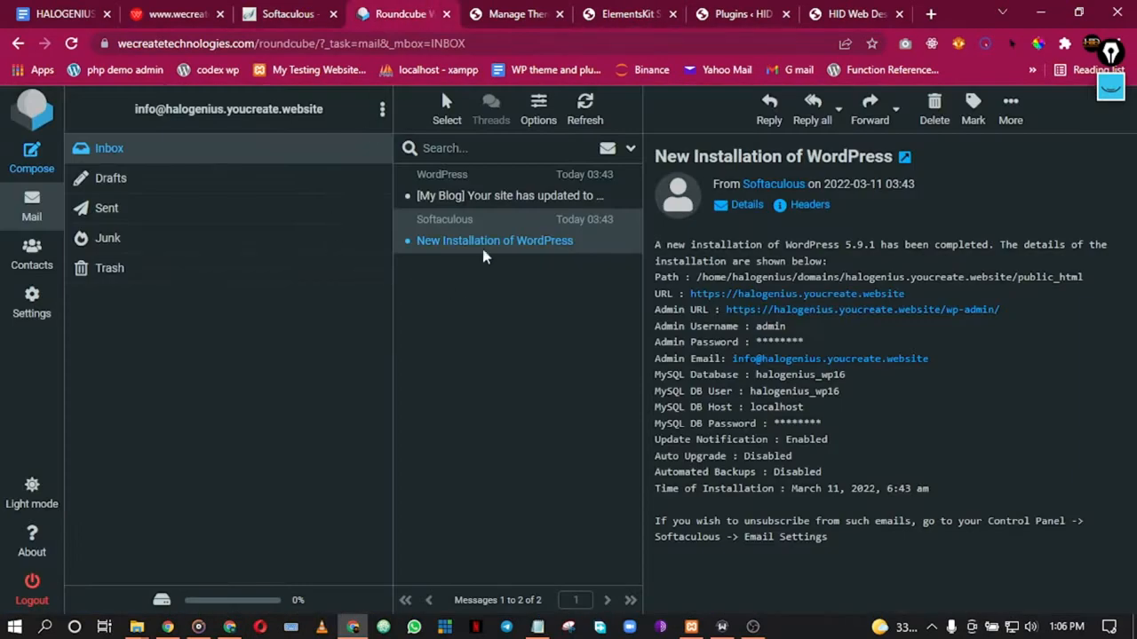
left_click_drag(126, 117, 327, 120)
right_click(298, 128)
left_click(331, 136)
Step: Close the Themes tab, paste the admin email into ElementsKit's sign-up field, and submit it
left_click(499, 26)
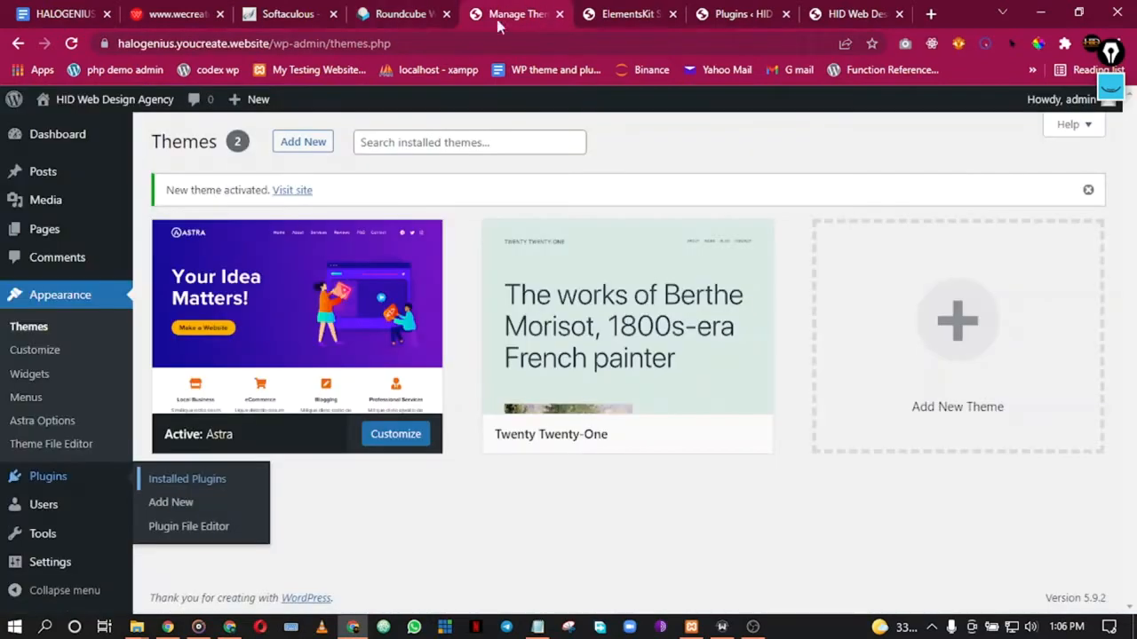
left_click(559, 15)
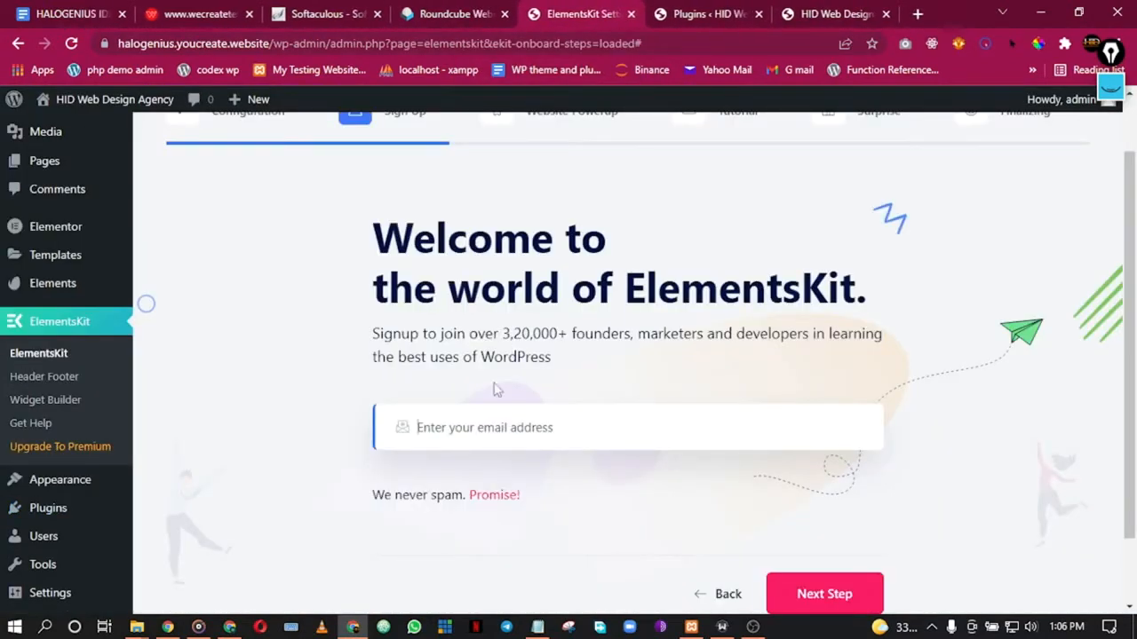
right_click(480, 430)
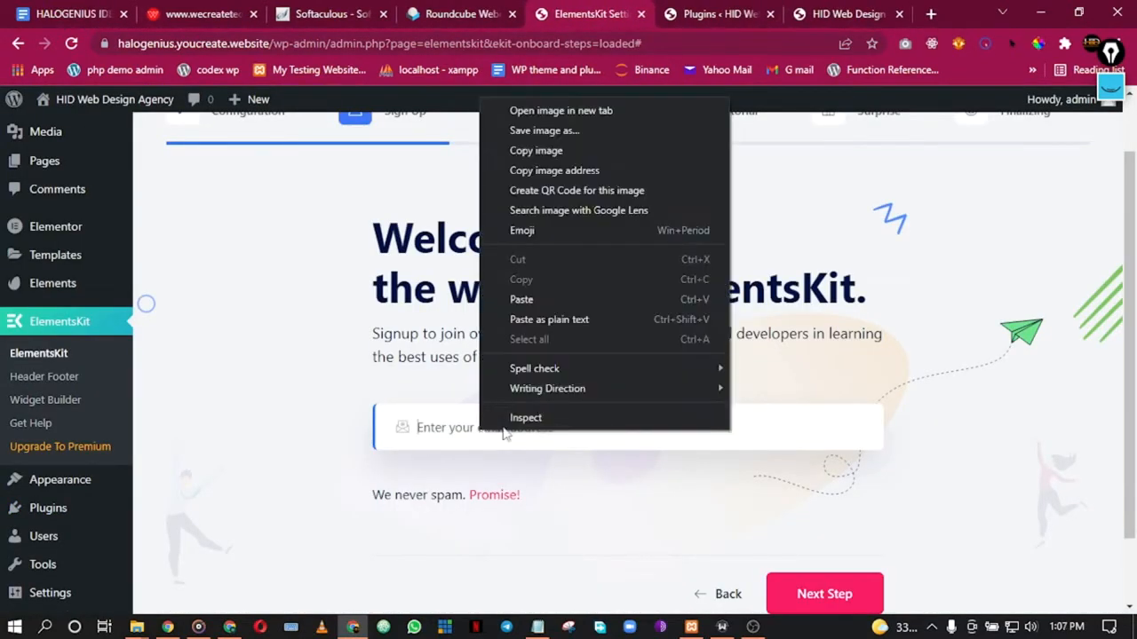
left_click(556, 320)
scroll(895, 477, "down", 1)
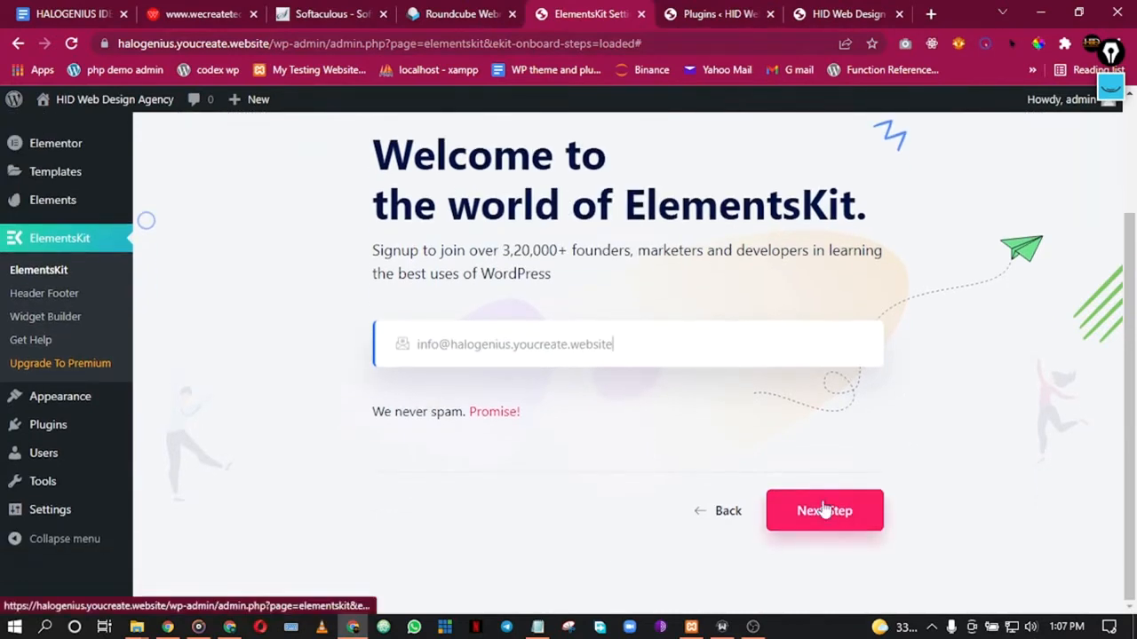
left_click(824, 511)
scroll(553, 364, "down", 3)
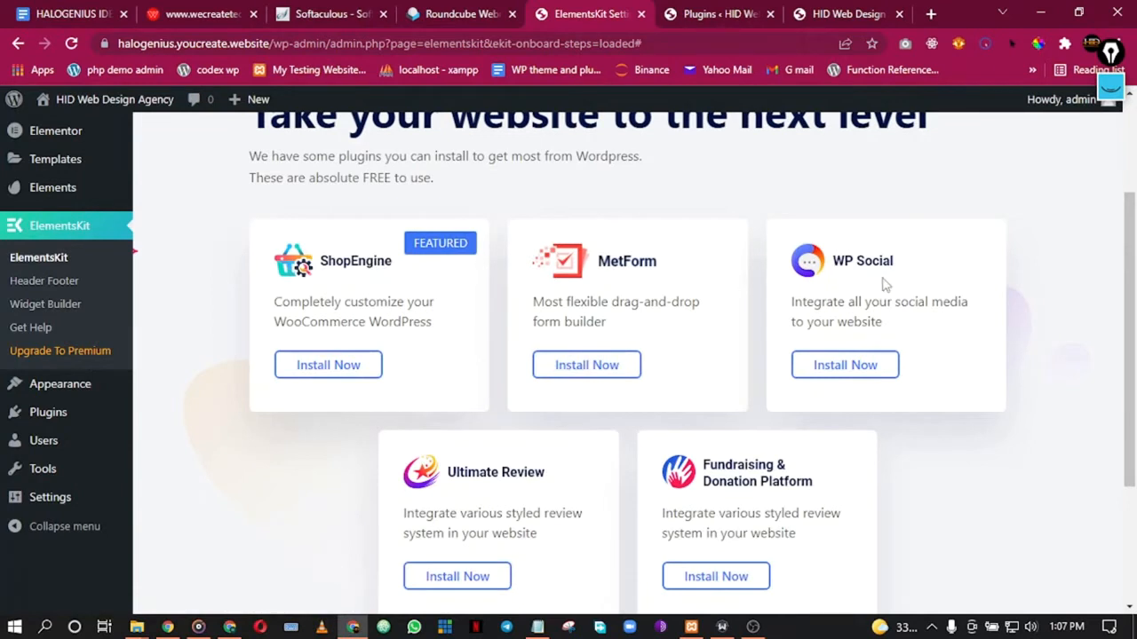
Step: Install and activate MetForm from the free plugin offers, then begin installing WP Social
left_click(584, 367)
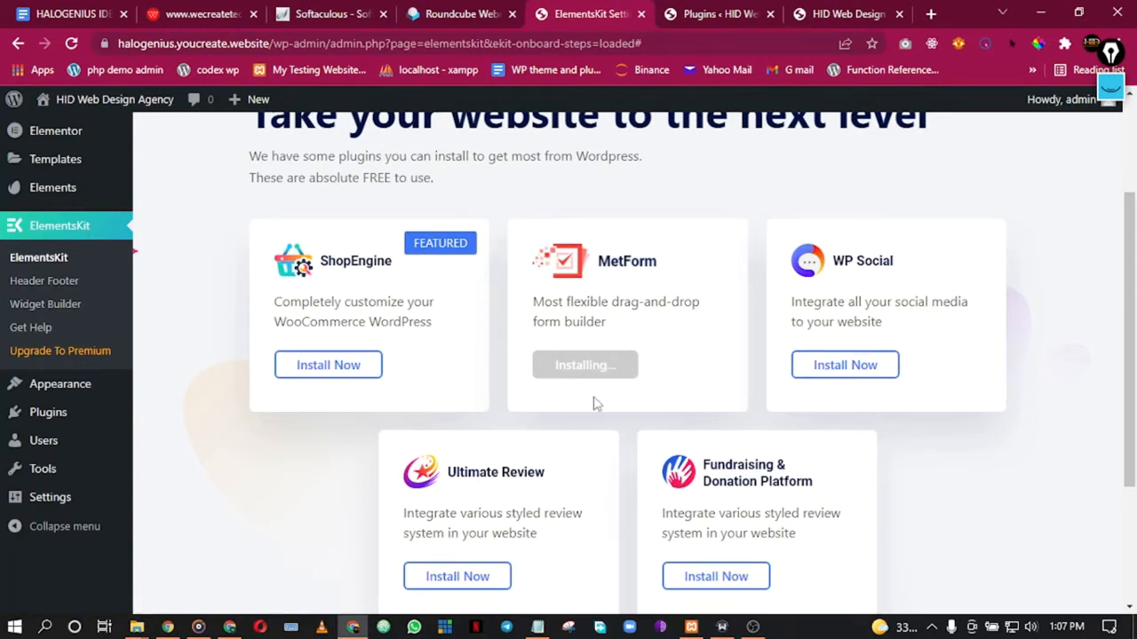
scroll(596, 403, "down", 1)
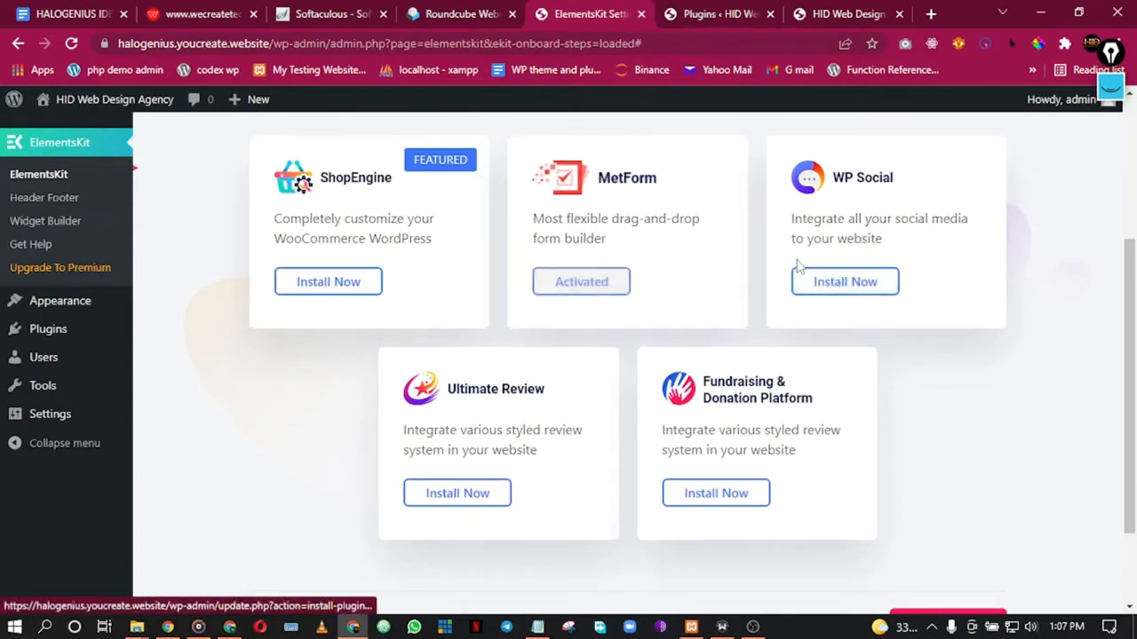
scroll(699, 196, "up", 1)
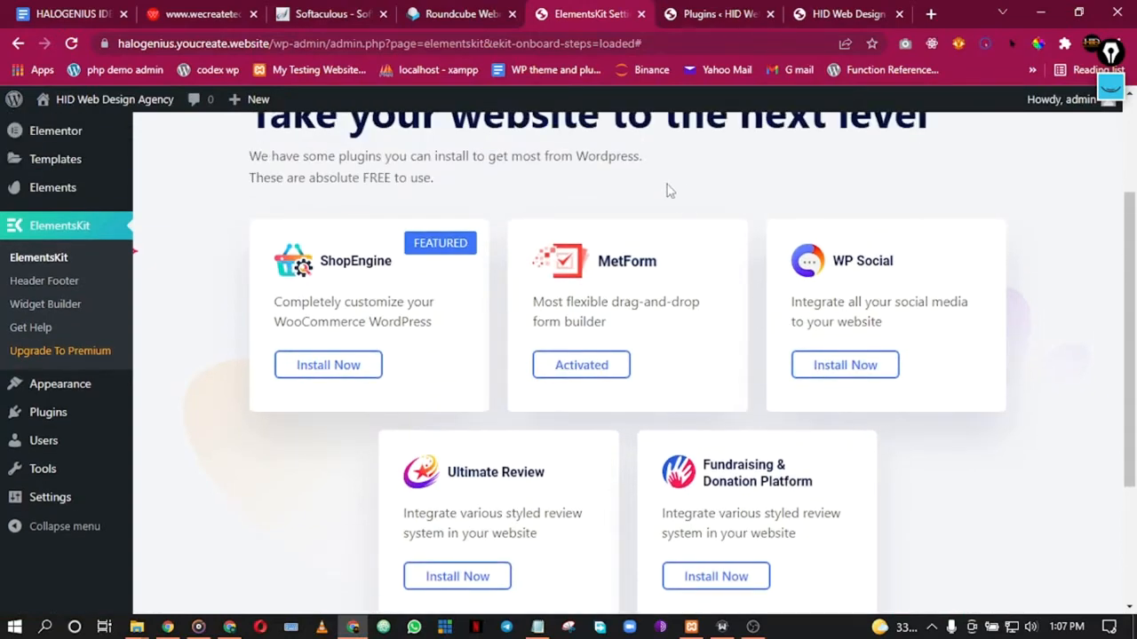
scroll(680, 200, "up", 1)
scroll(680, 200, "down", 1)
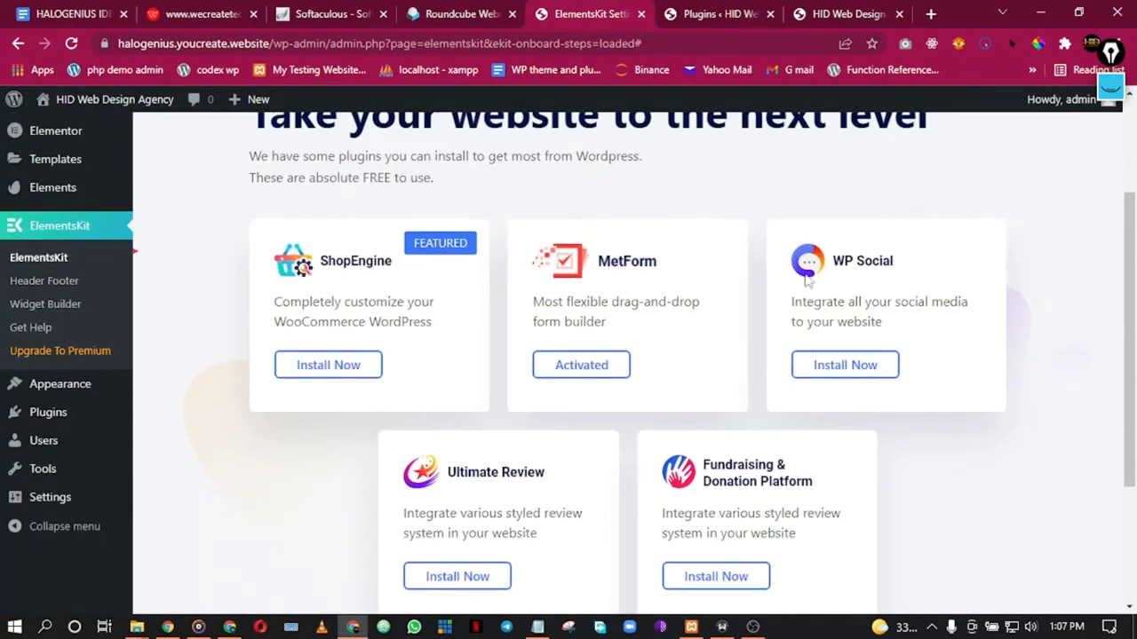
left_click(855, 374)
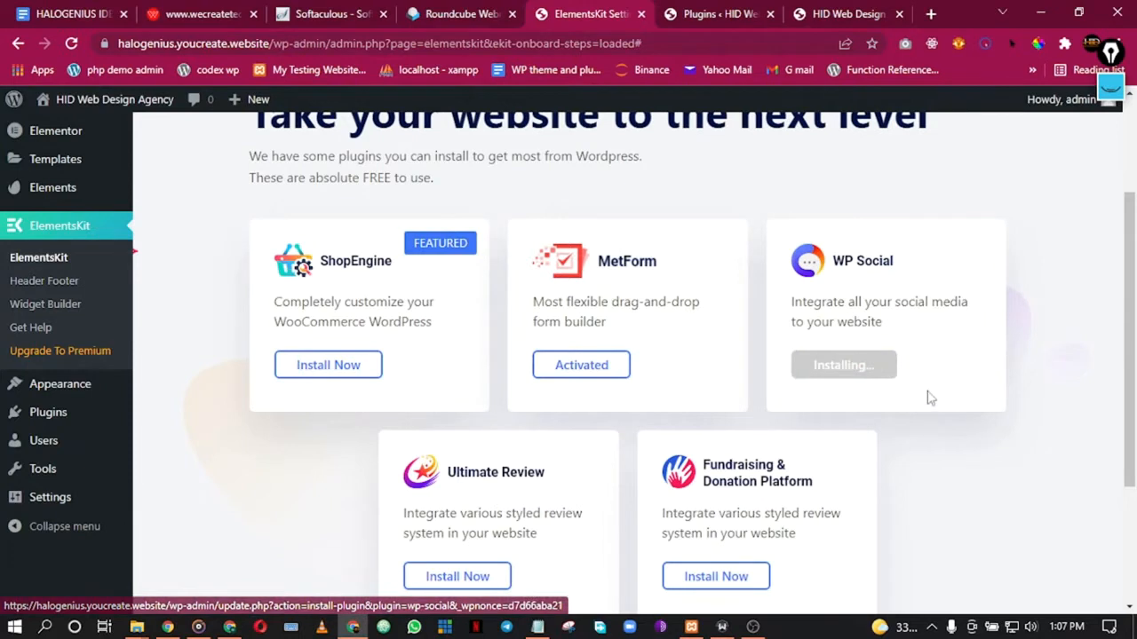
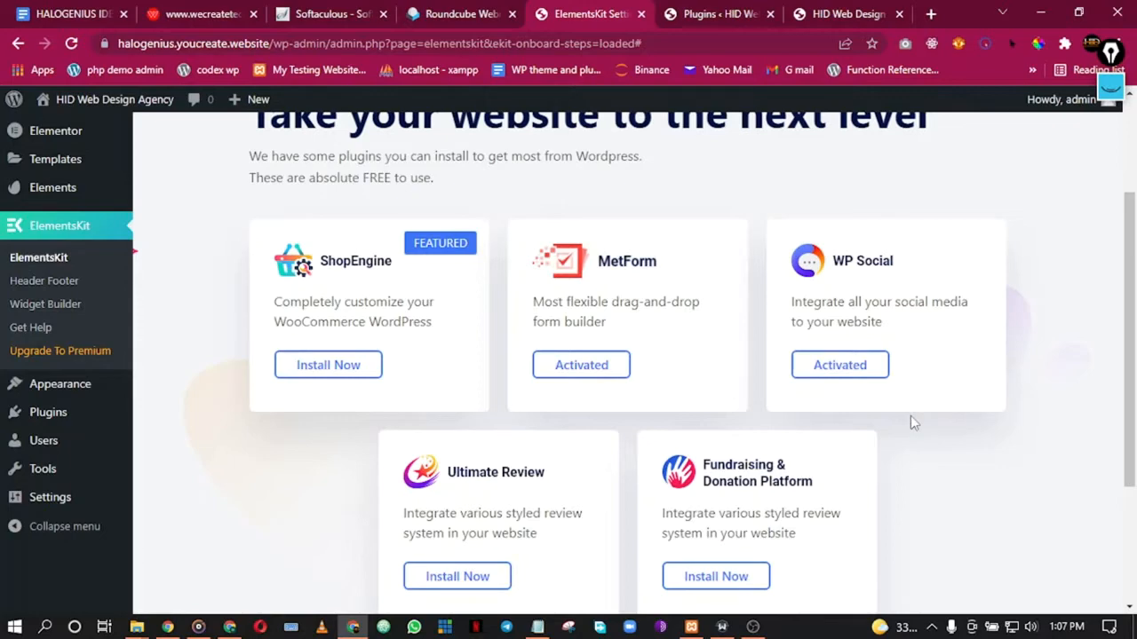
Step: Open a new Chrome tab next to the WordPress admin tabs
left_click(931, 14)
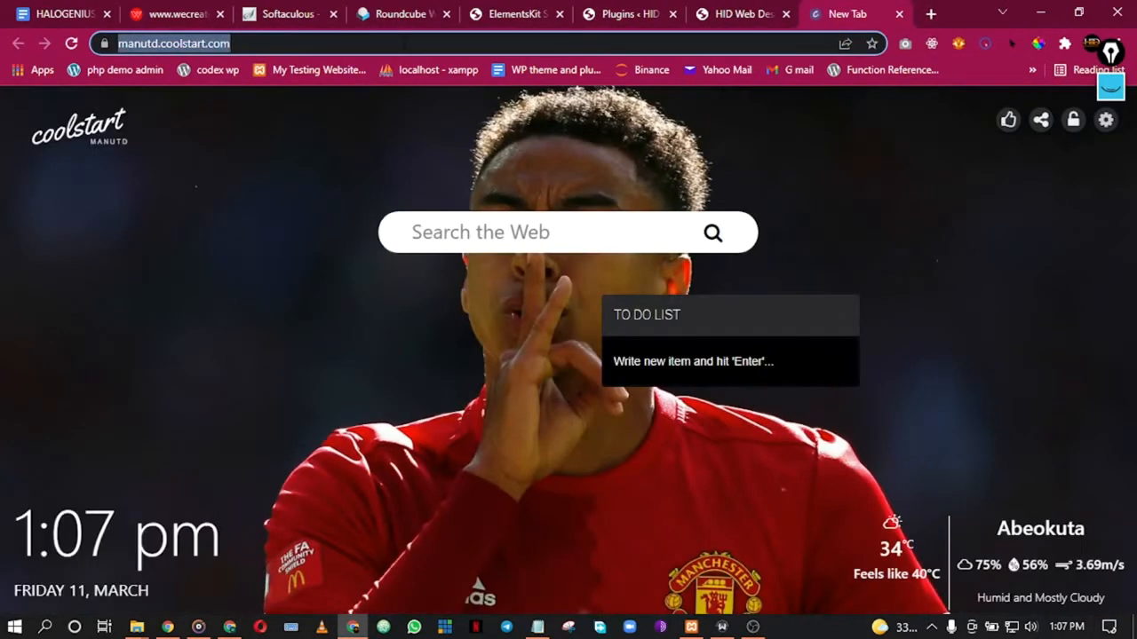
Step: Load google.com in the new tab and dismiss the saved-passwords notice
type("google.com")
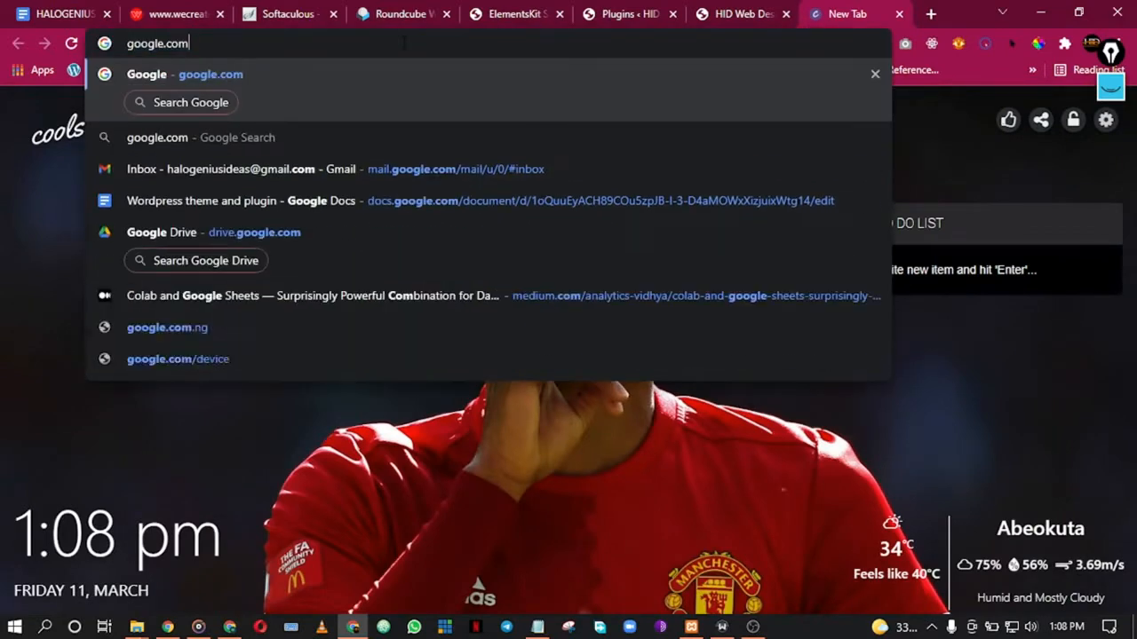
key("Return")
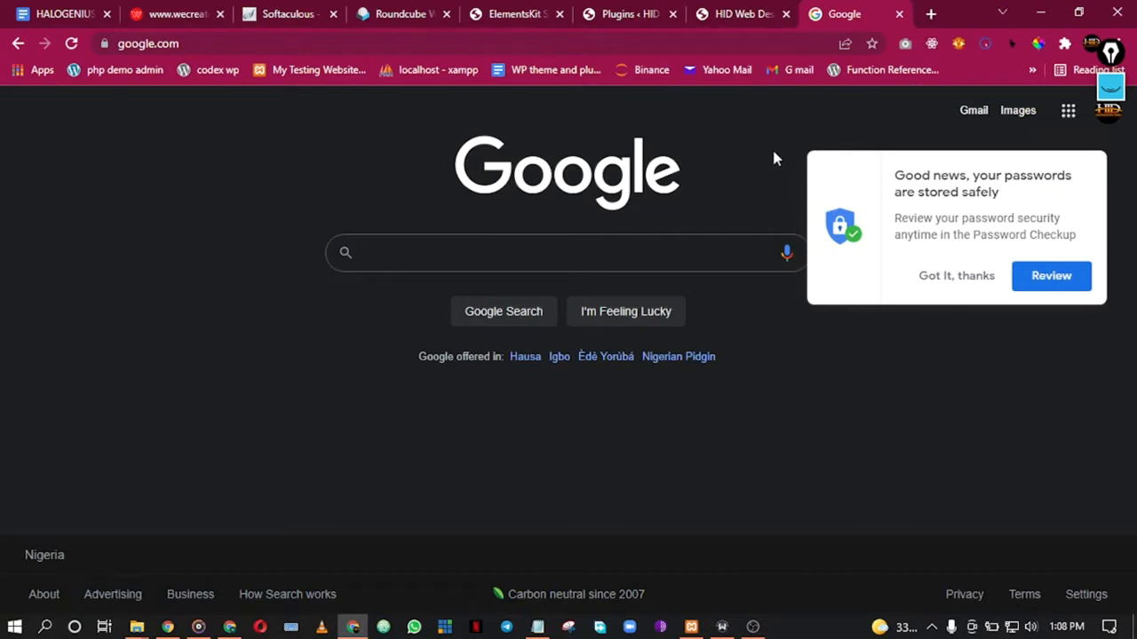
left_click(931, 283)
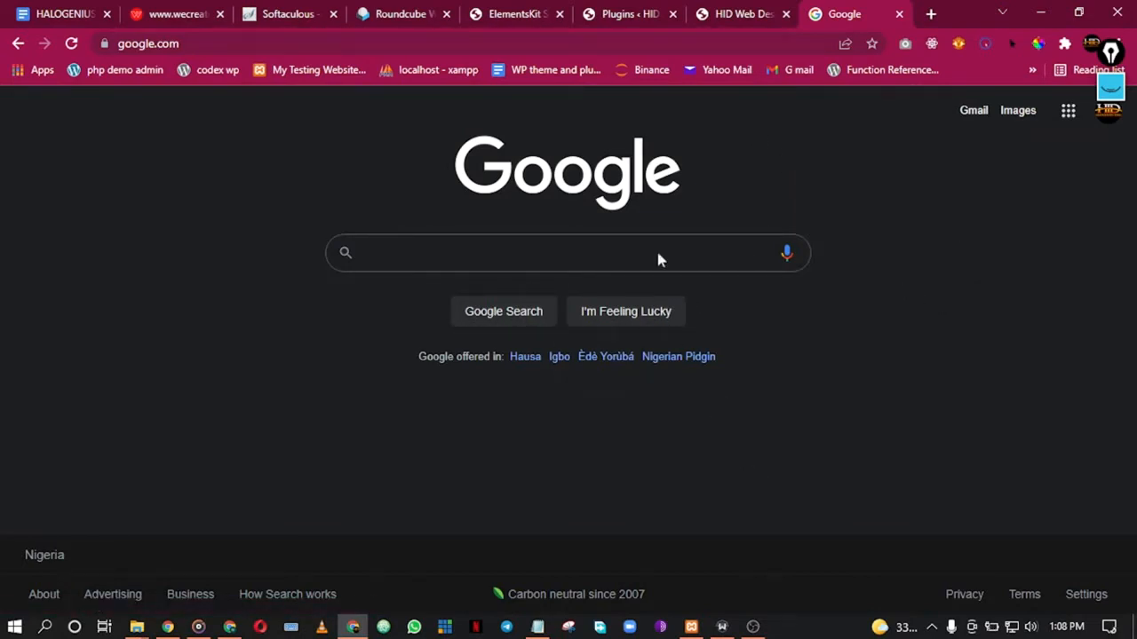
Step: Go back through the open tabs to the ElementsKit setup wizard's plugin step
left_click(757, 7)
left_click(650, 7)
left_click(726, 11)
scroll(560, 292, "up", 8)
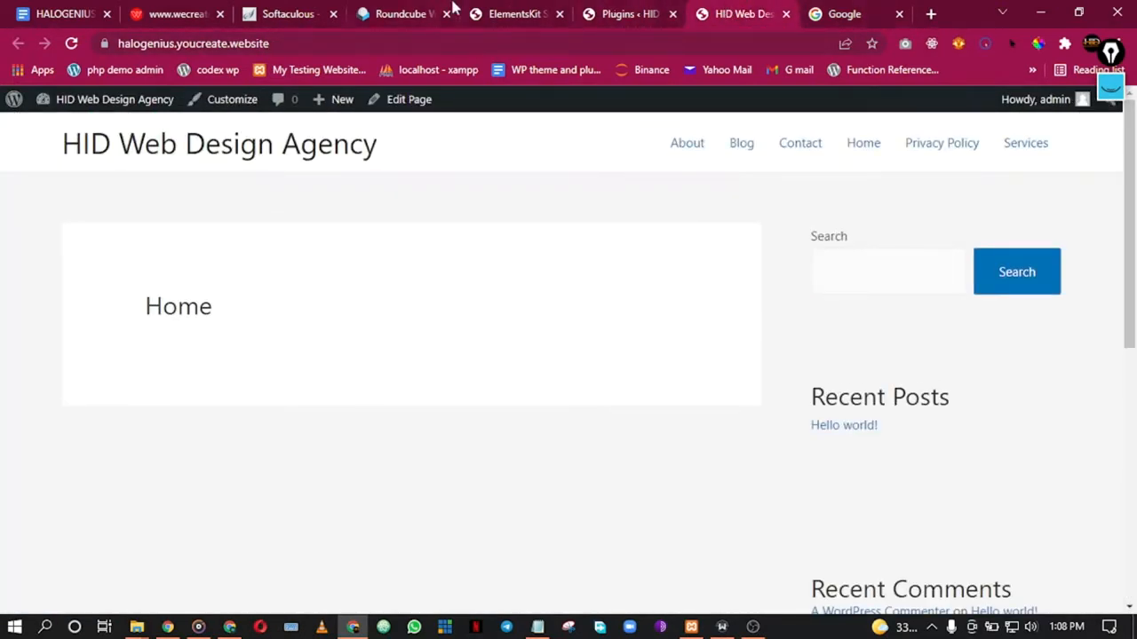
left_click(514, 12)
scroll(693, 369, "down", 1)
scroll(944, 322, "down", 1)
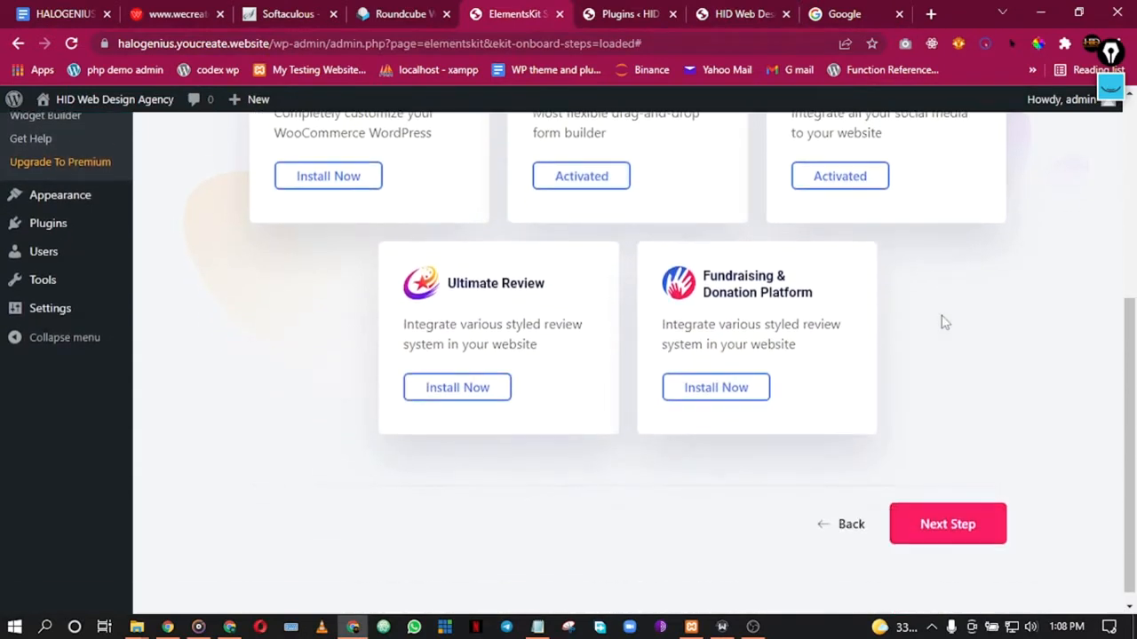
Step: Advance the ElementsKit wizard from the plugin step past the Tutorial step
scroll(944, 323, "up", 4)
scroll(944, 322, "down", 2)
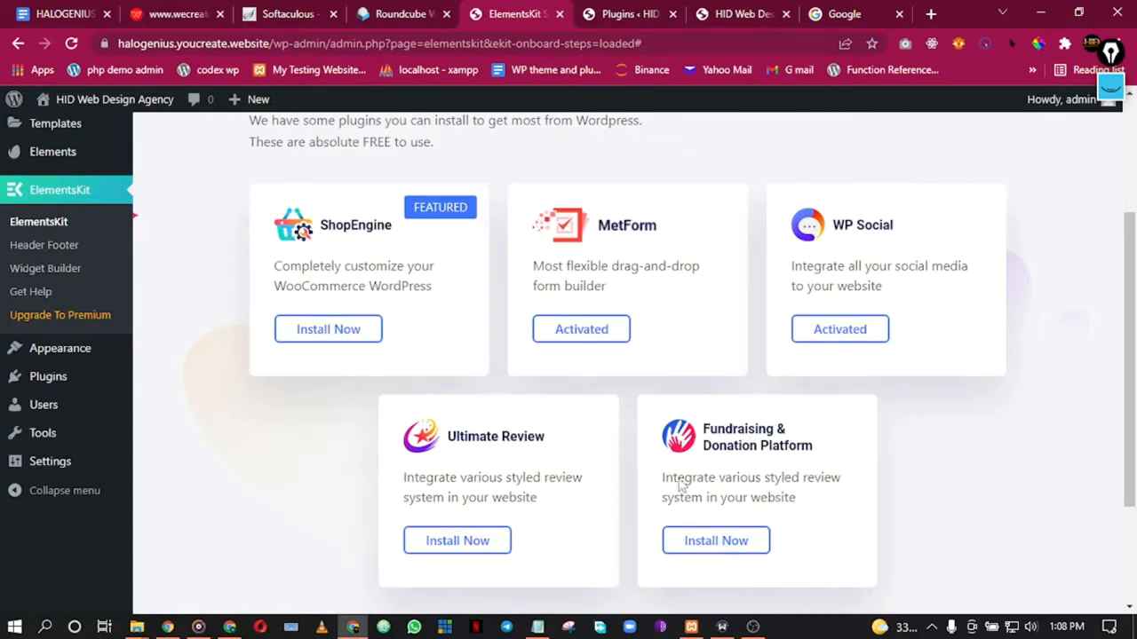
scroll(1020, 533, "down", 2)
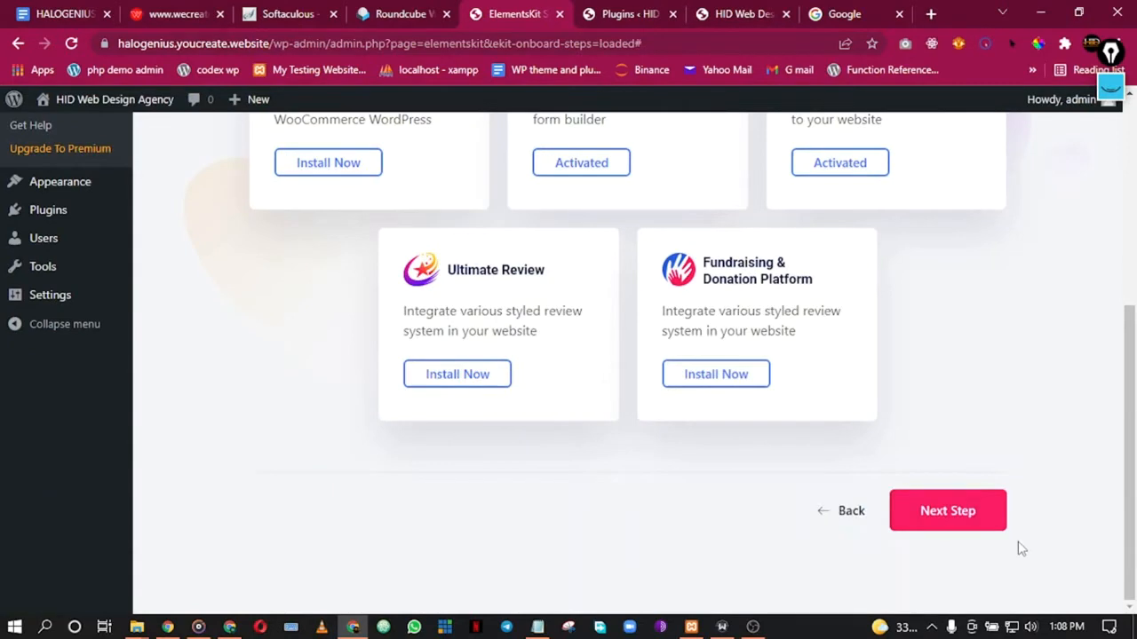
left_click(940, 526)
scroll(720, 320, "down", 5)
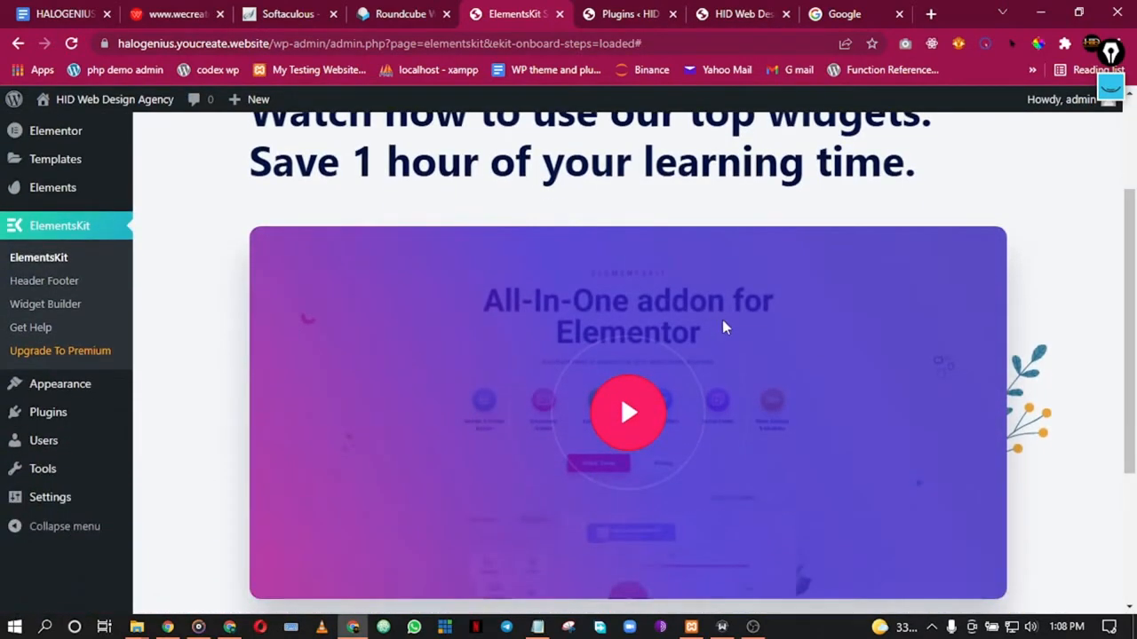
scroll(743, 410, "up", 5)
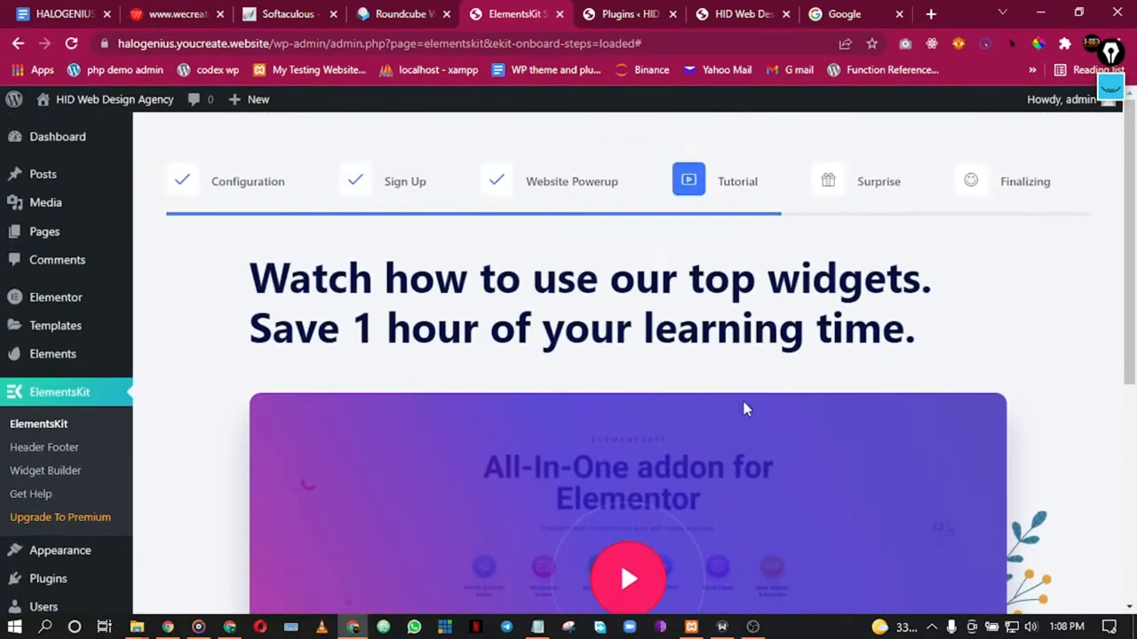
scroll(717, 355, "down", 5)
scroll(931, 507, "up", 2)
scroll(941, 497, "down", 2)
left_click(947, 520)
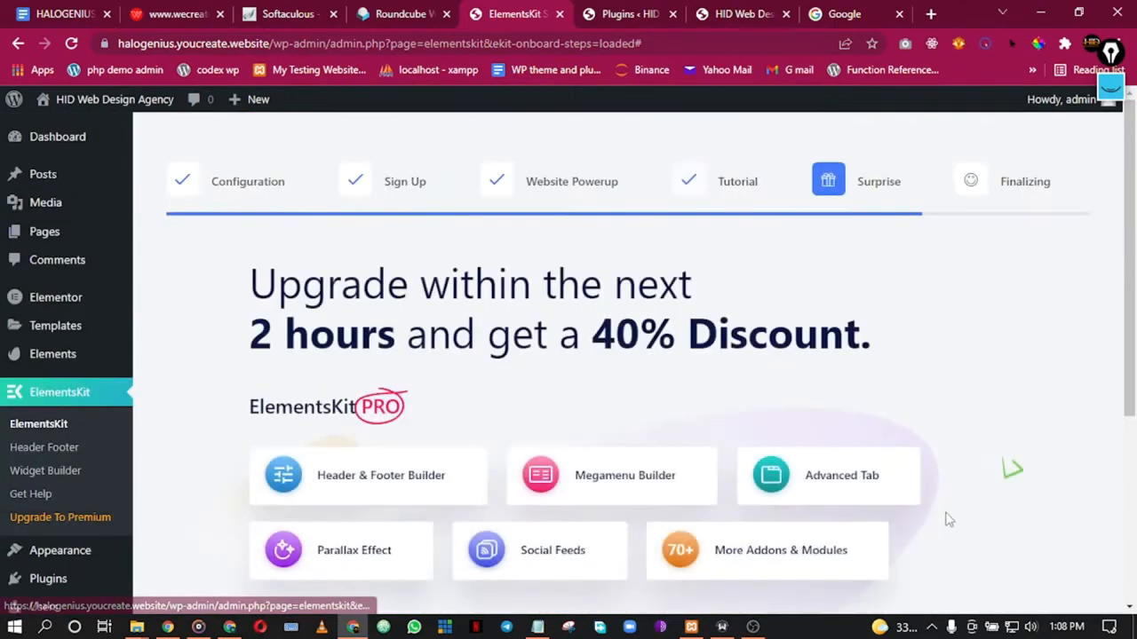
Step: Move past the Surprise upgrade offer to the Congratulations screen
scroll(814, 347, "down", 2)
scroll(627, 274, "up", 1)
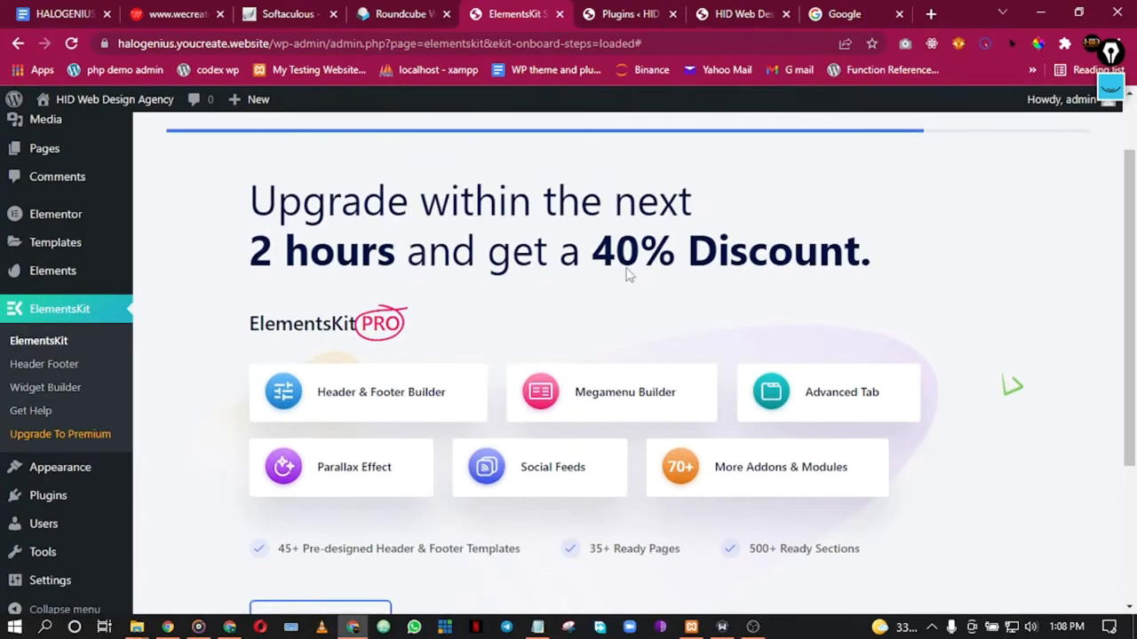
scroll(557, 328, "down", 2)
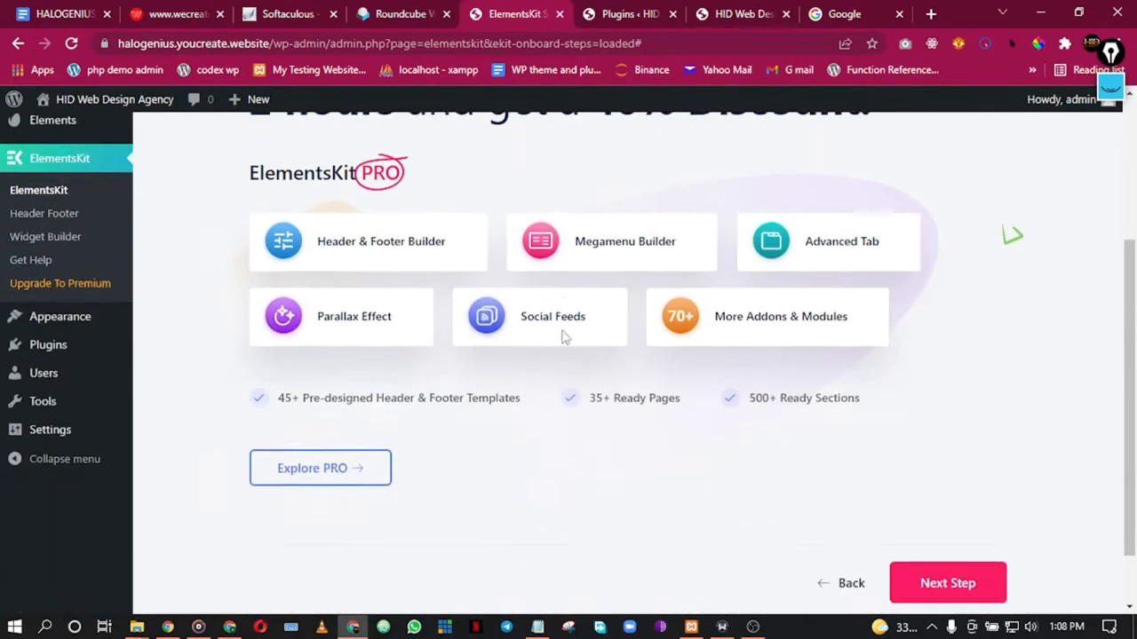
scroll(417, 249, "up", 3)
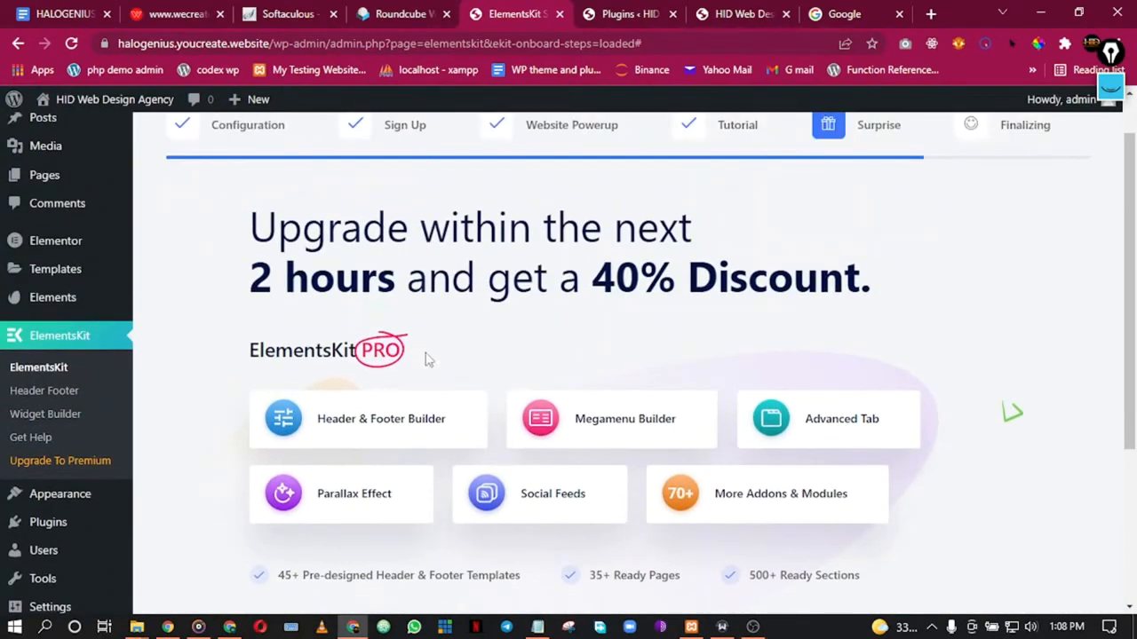
scroll(658, 310, "down", 3)
scroll(879, 332, "up", 4)
scroll(924, 280, "down", 1)
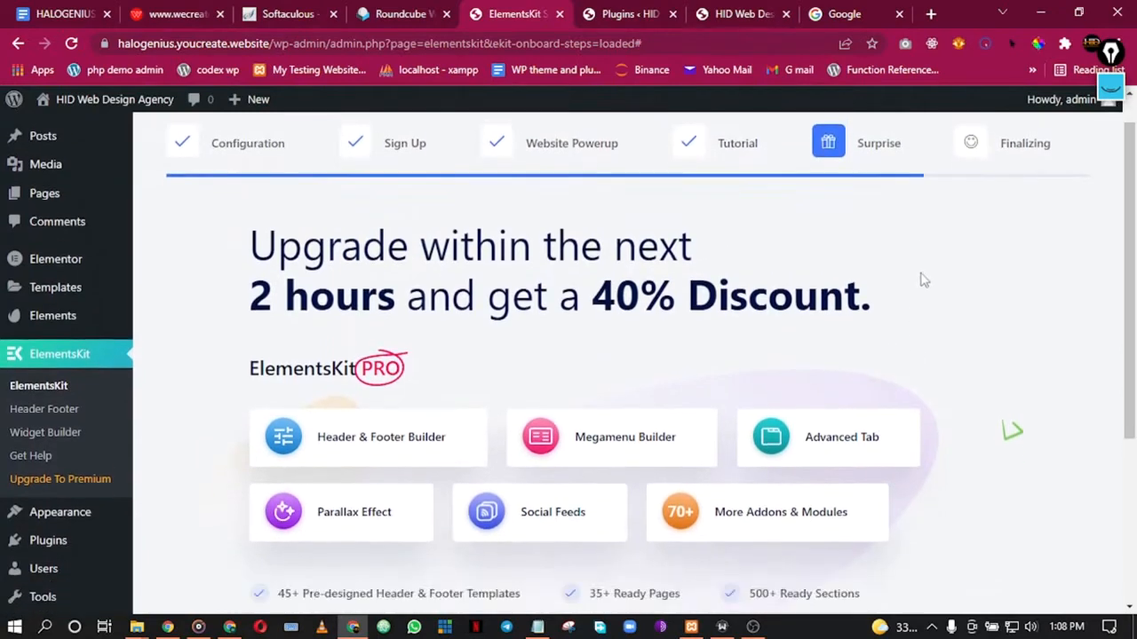
scroll(924, 280, "down", 3)
left_click(944, 515)
scroll(977, 471, "down", 2)
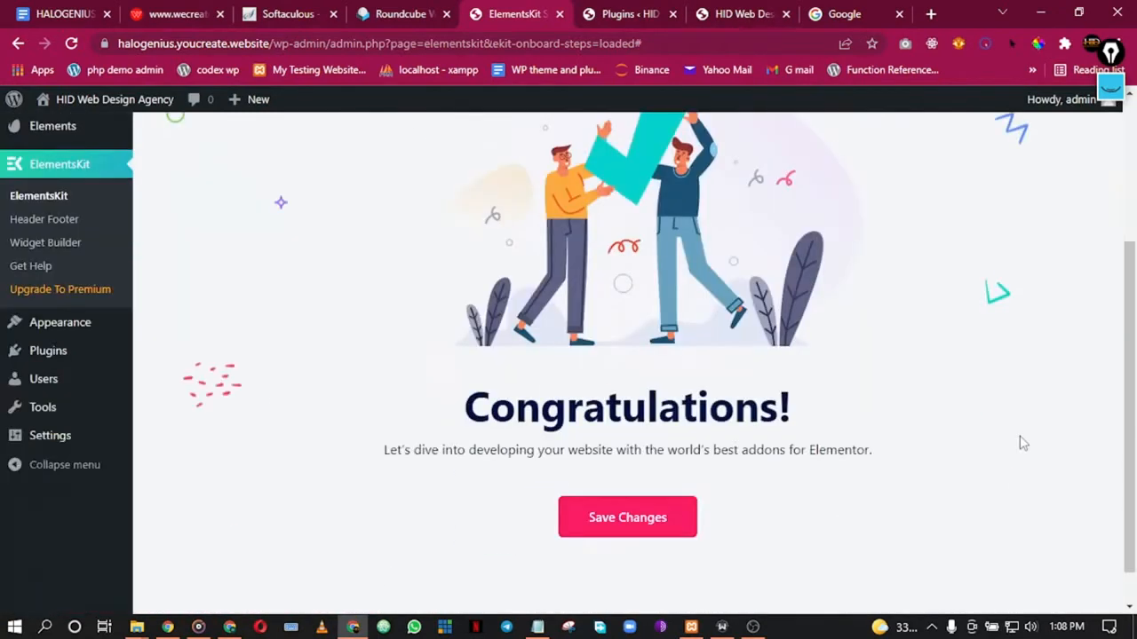
scroll(1021, 442, "down", 1)
Step: Save the wizard and list ElementsKit Header Footer templates filtered to Header
left_click(652, 486)
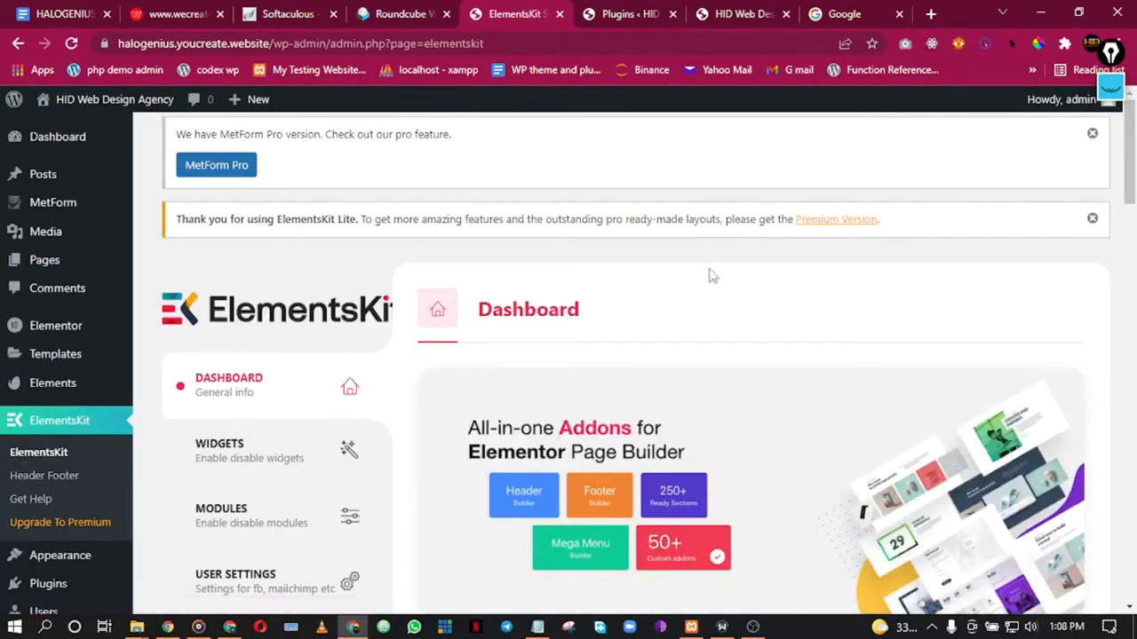
scroll(724, 293, "down", 4)
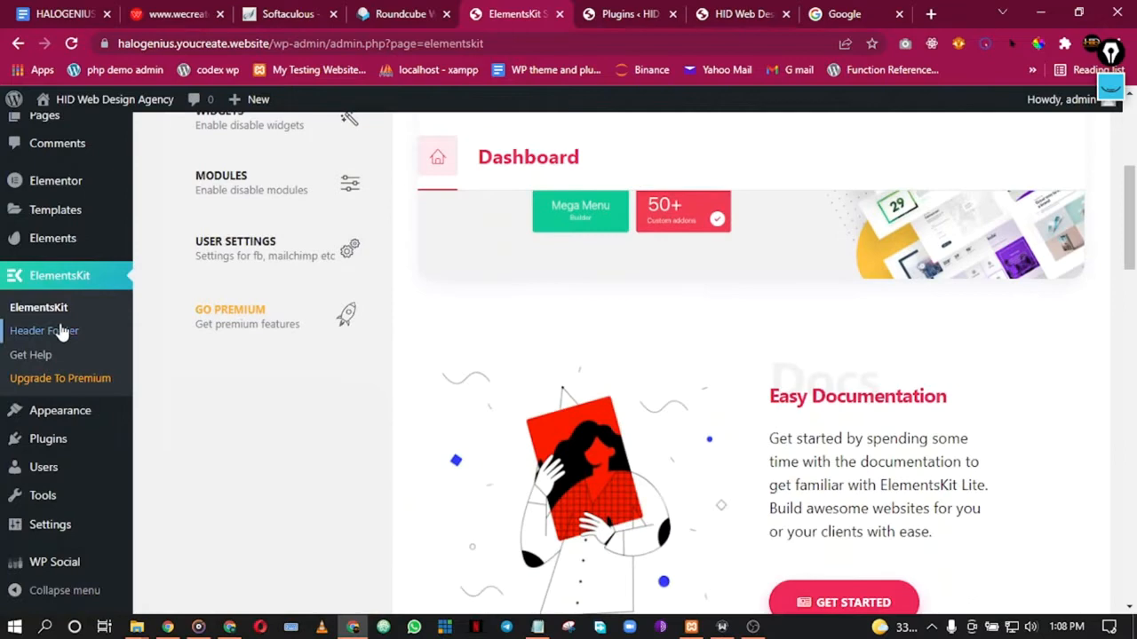
left_click(63, 331)
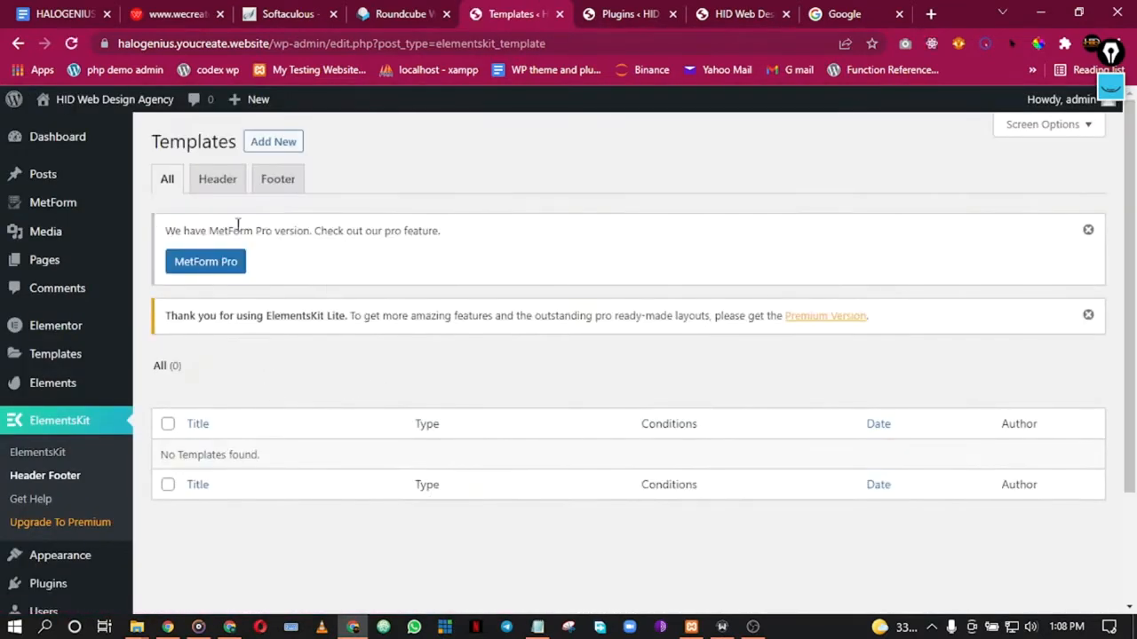
left_click(227, 191)
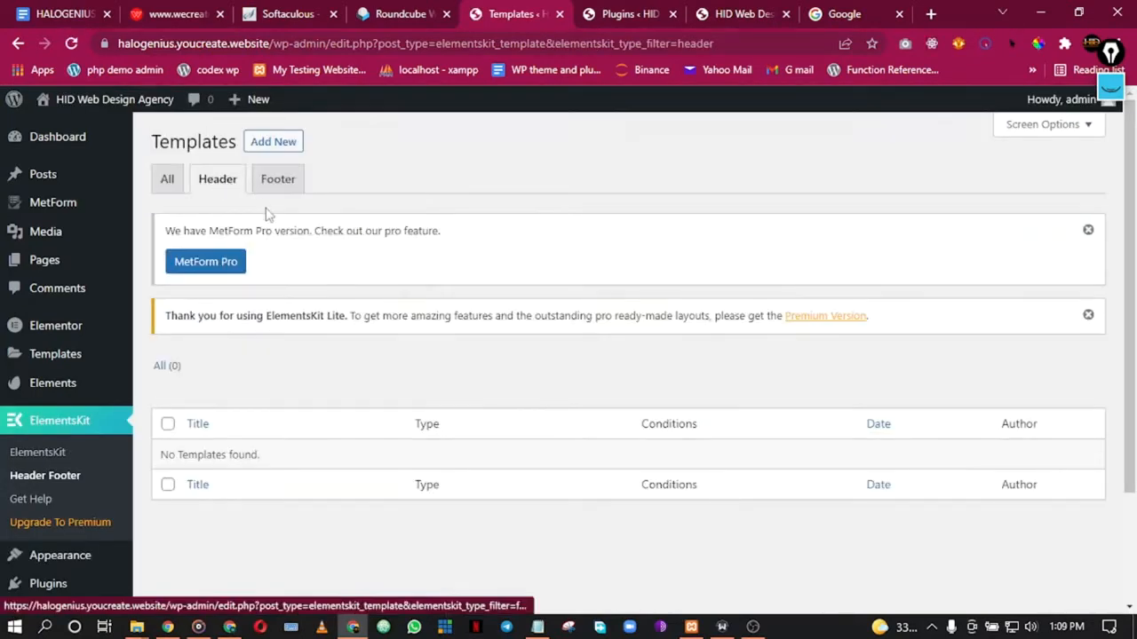
Step: Add and save a 'Main Site Header' template with type Header and condition Entire Site
left_click(267, 143)
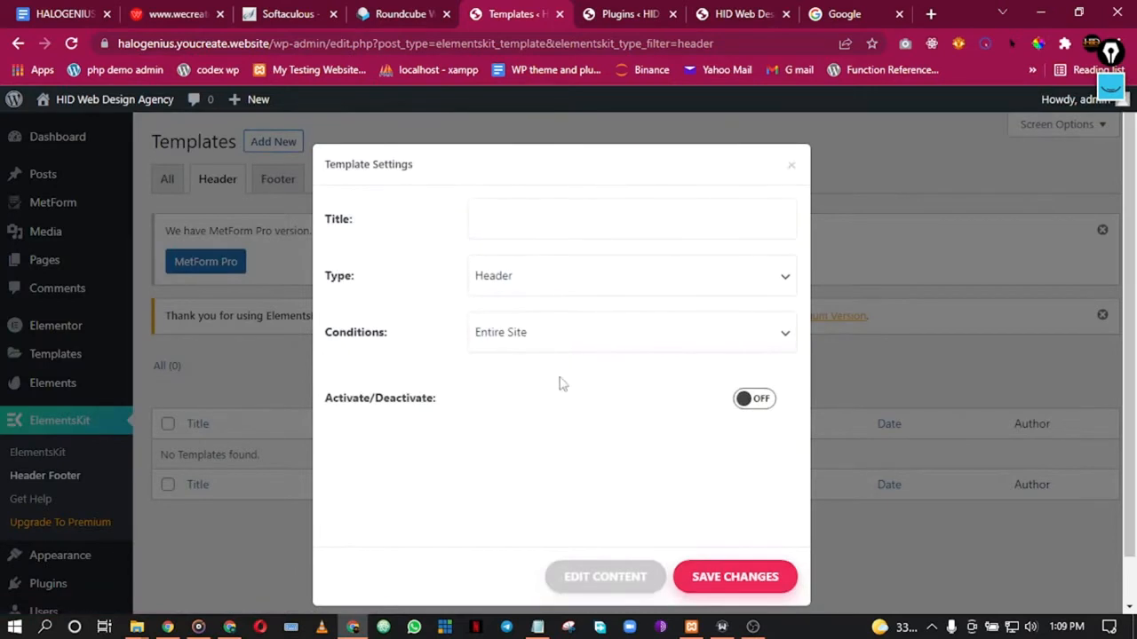
left_click(513, 217)
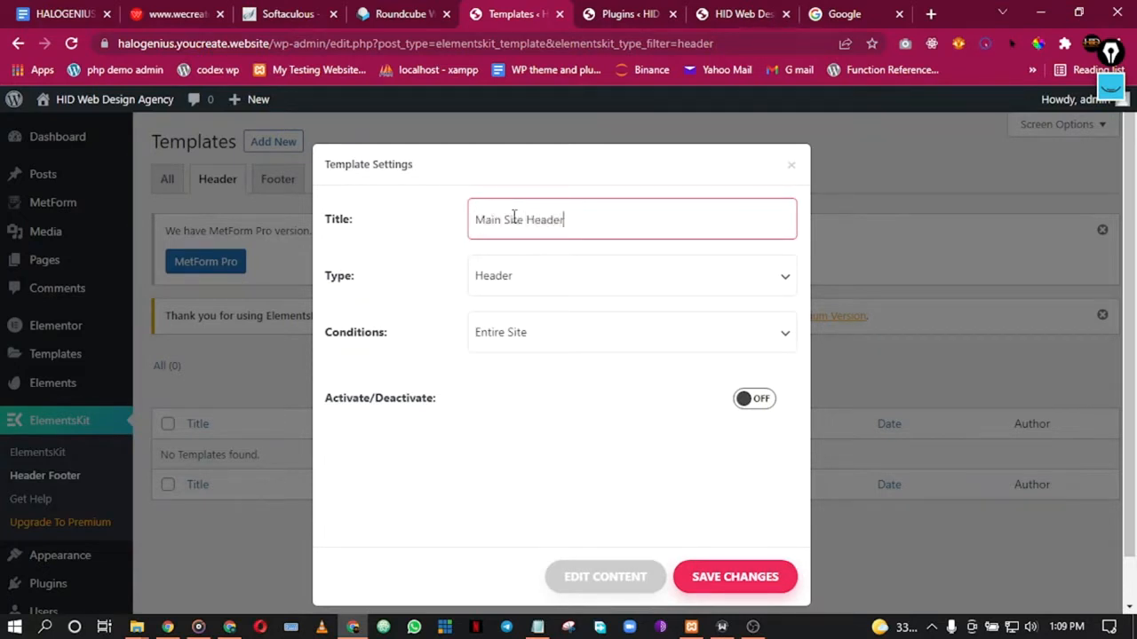
left_click(568, 281)
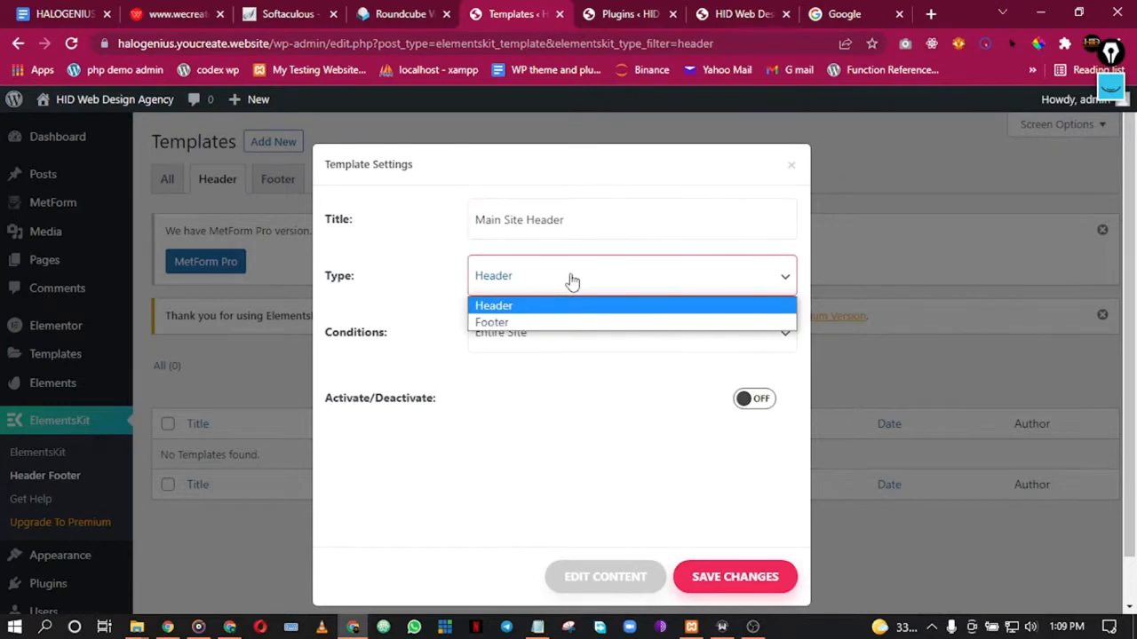
left_click(570, 289)
left_click(546, 347)
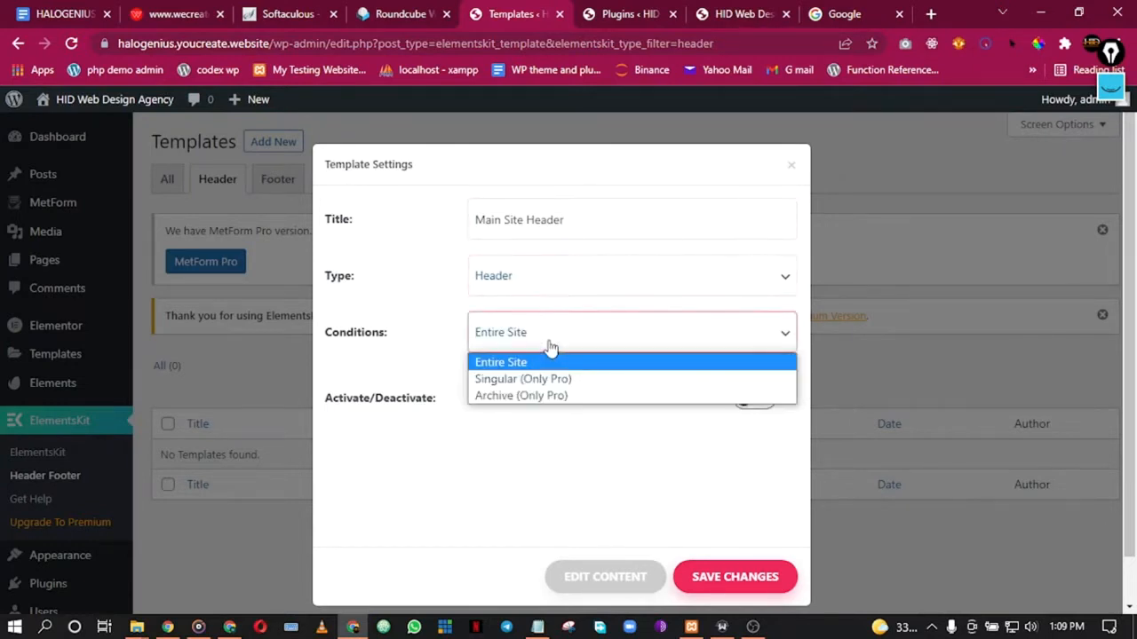
left_click(552, 367)
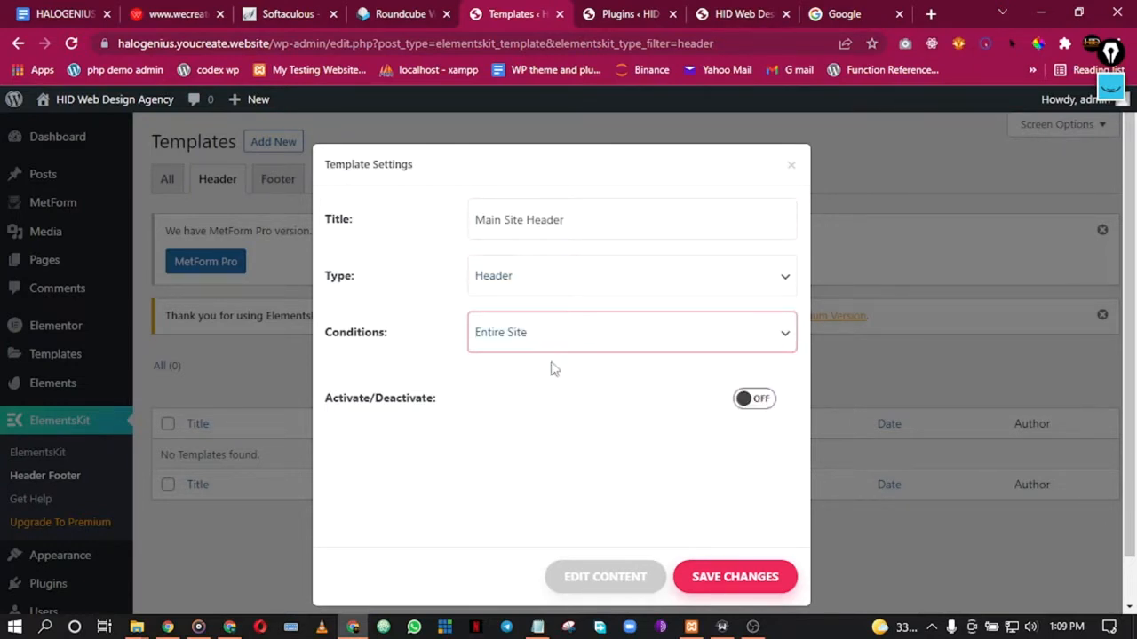
left_click(540, 332)
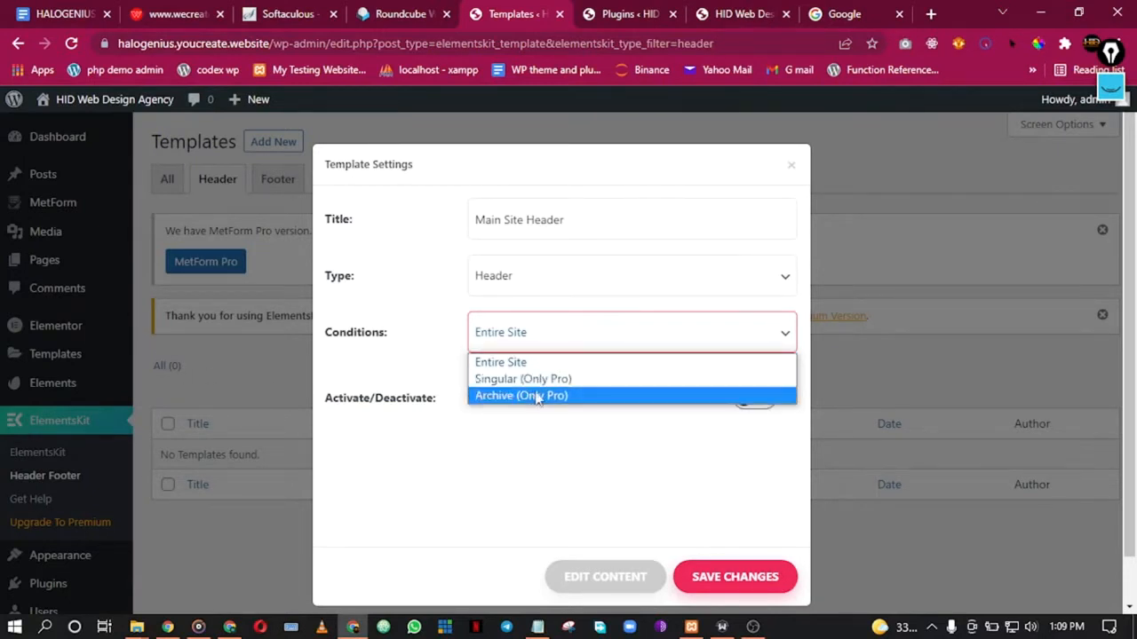
left_click(510, 362)
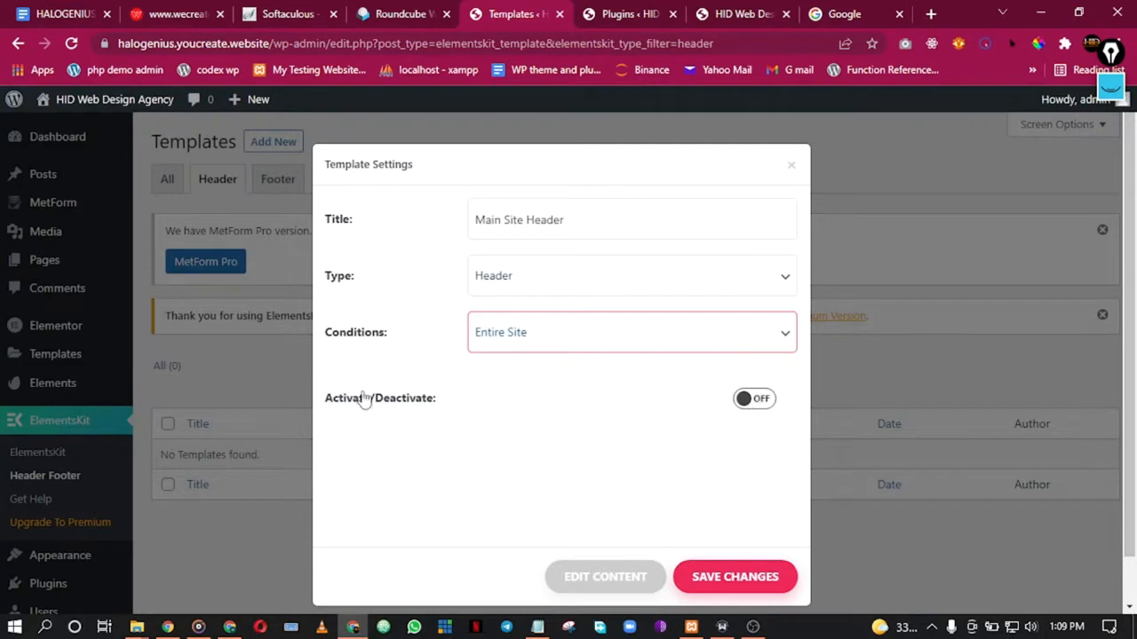
left_click(744, 582)
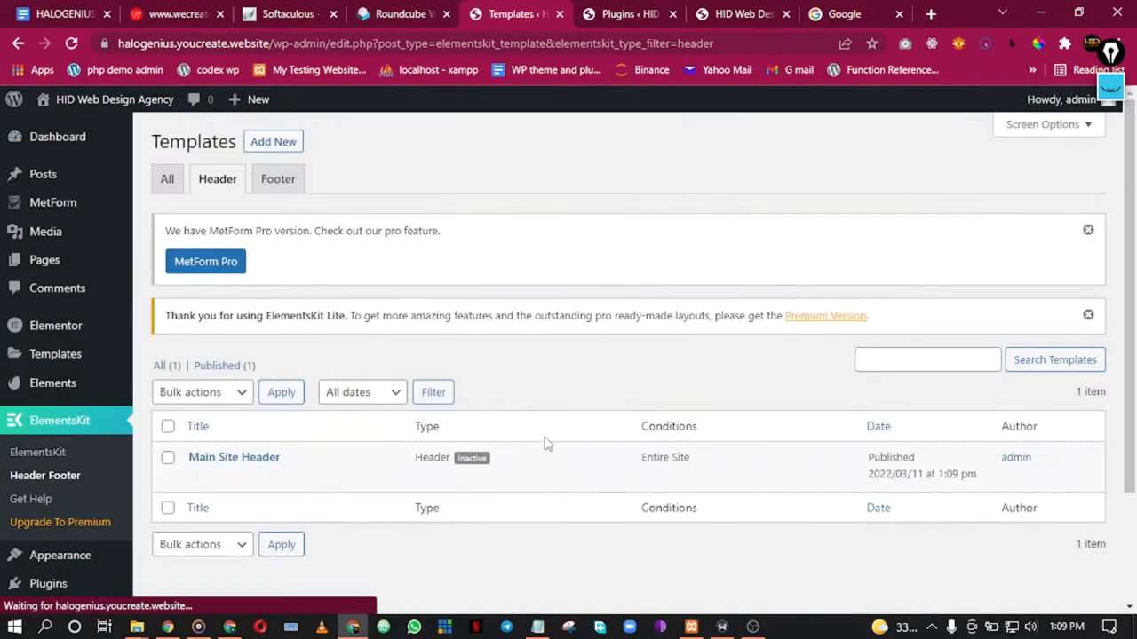
Step: Open Main Site Header's edit page in a new tab and launch Edit with Elementor
left_click(199, 479)
right_click(202, 486)
left_click(291, 332)
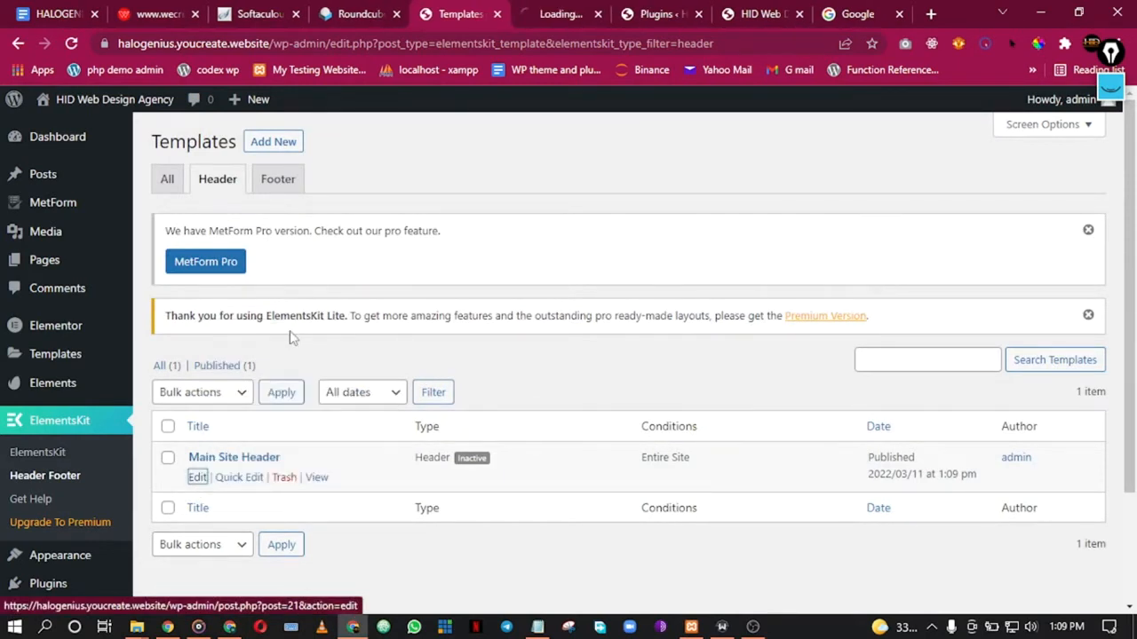
left_click(549, 17)
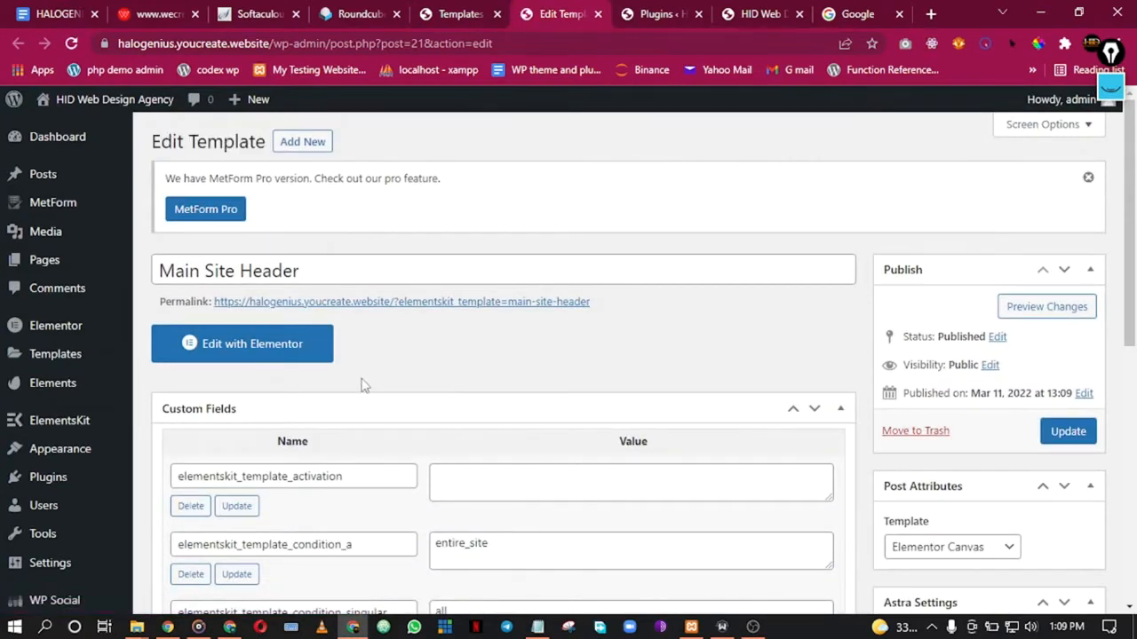
scroll(477, 299, "down", 6)
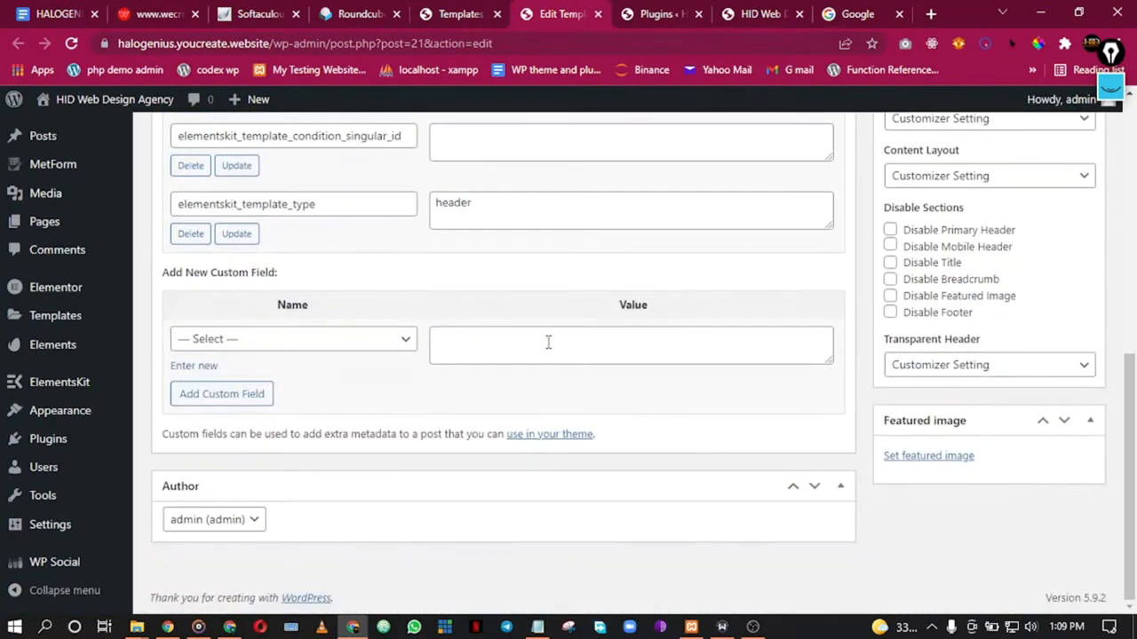
scroll(548, 342, "up", 6)
left_click(233, 348)
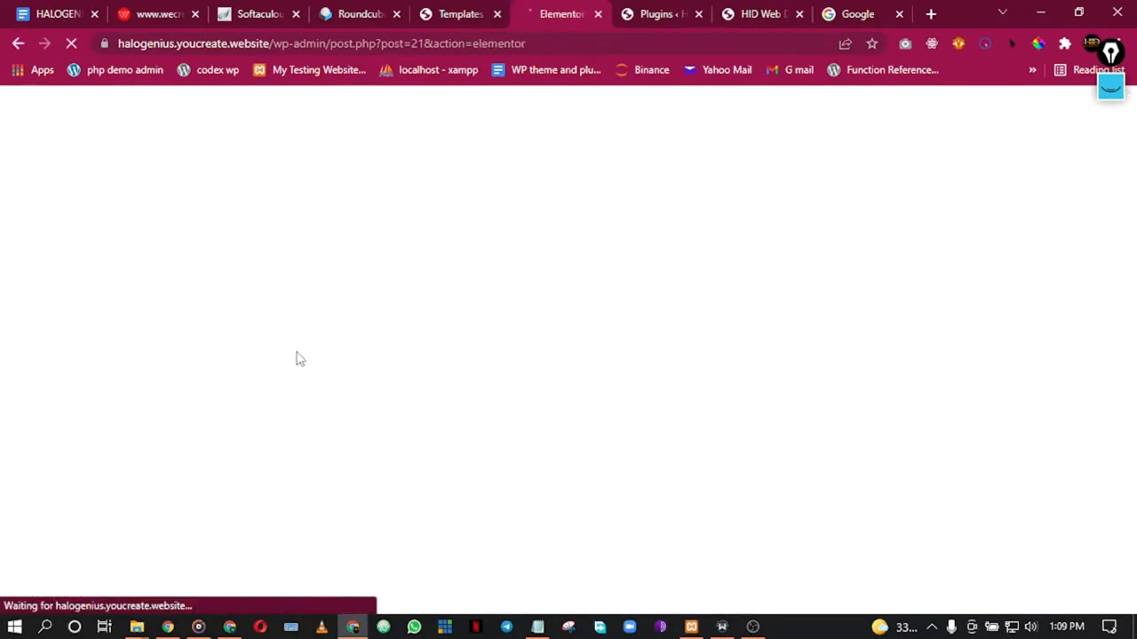
left_click(454, 10)
left_click(541, 11)
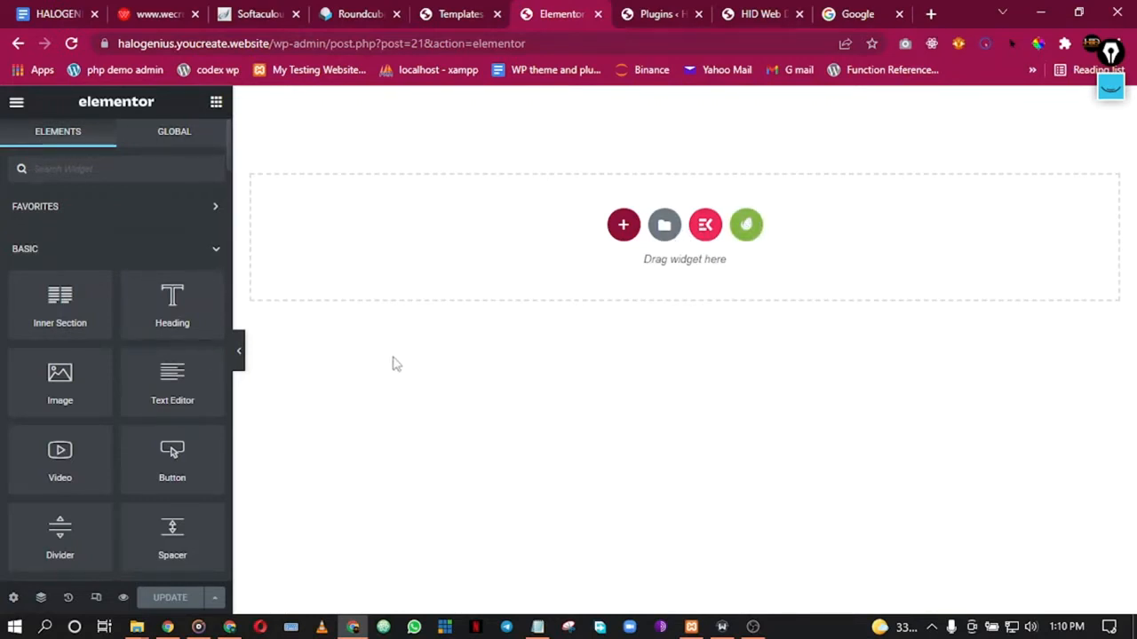
Step: Browse the Free Blocks Header designs in the Envato Template Kits library, then close it
left_click(753, 232)
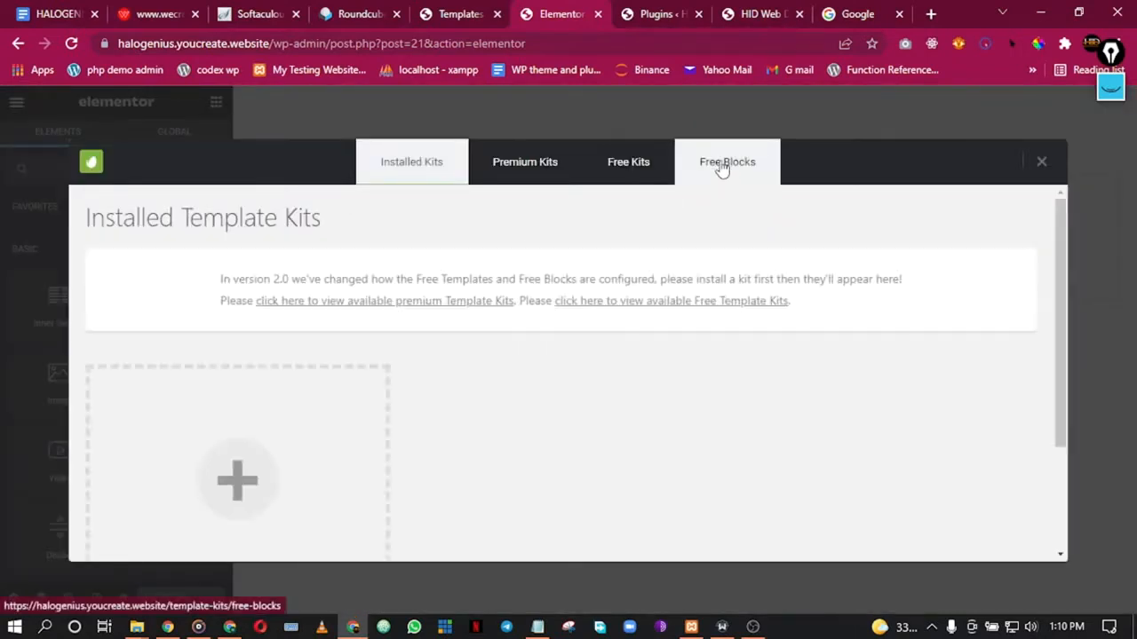
left_click(722, 167)
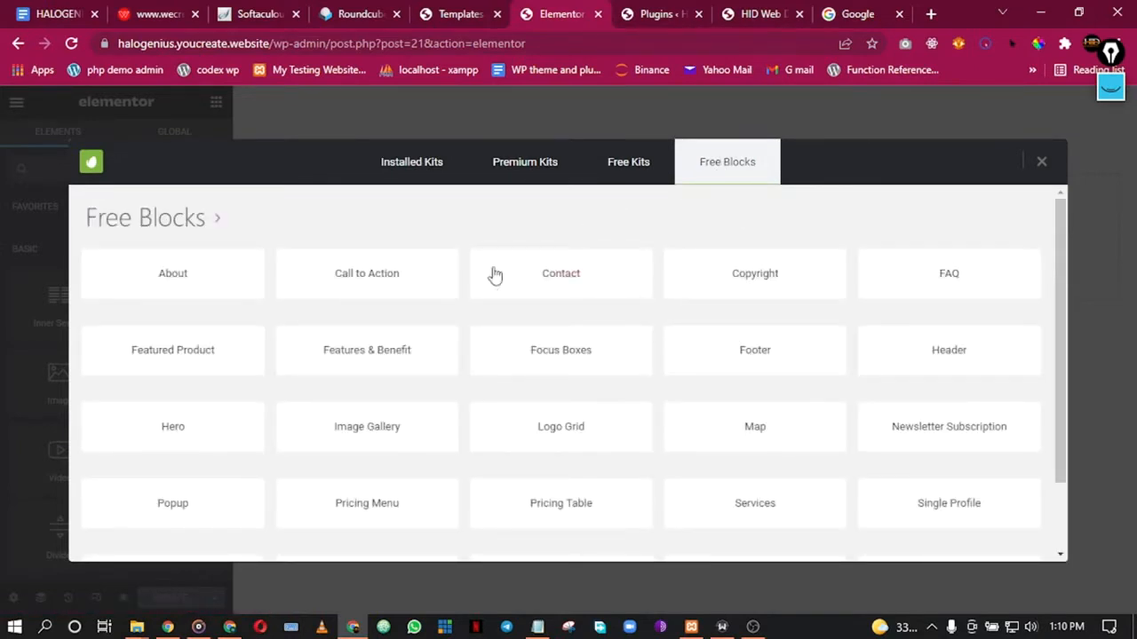
left_click(976, 359)
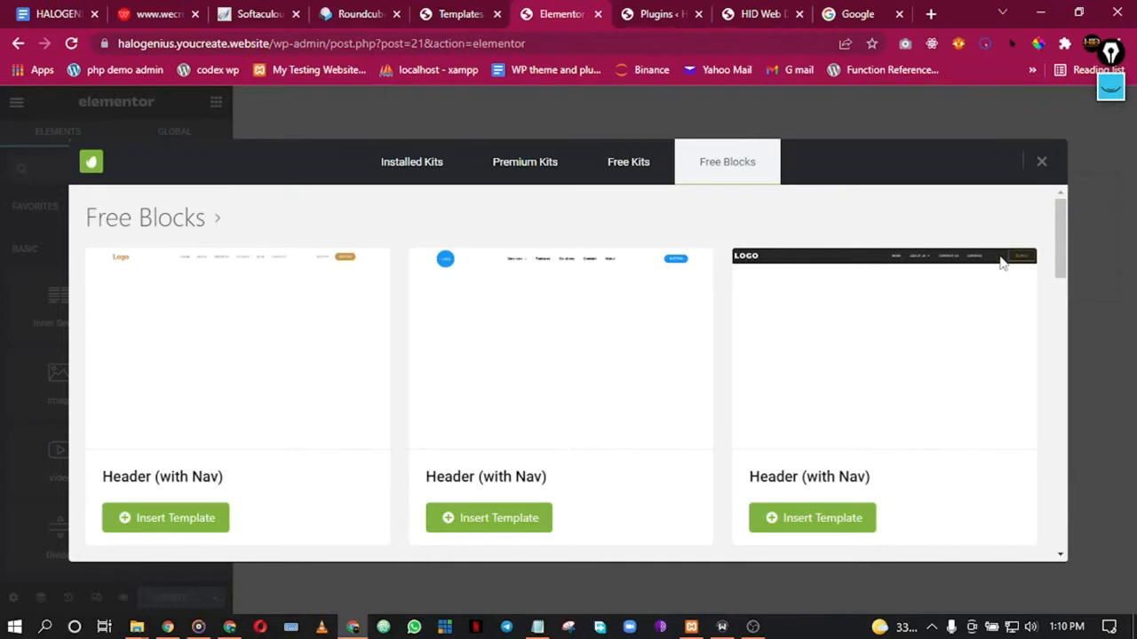
scroll(723, 378, "down", 1)
scroll(627, 368, "down", 2)
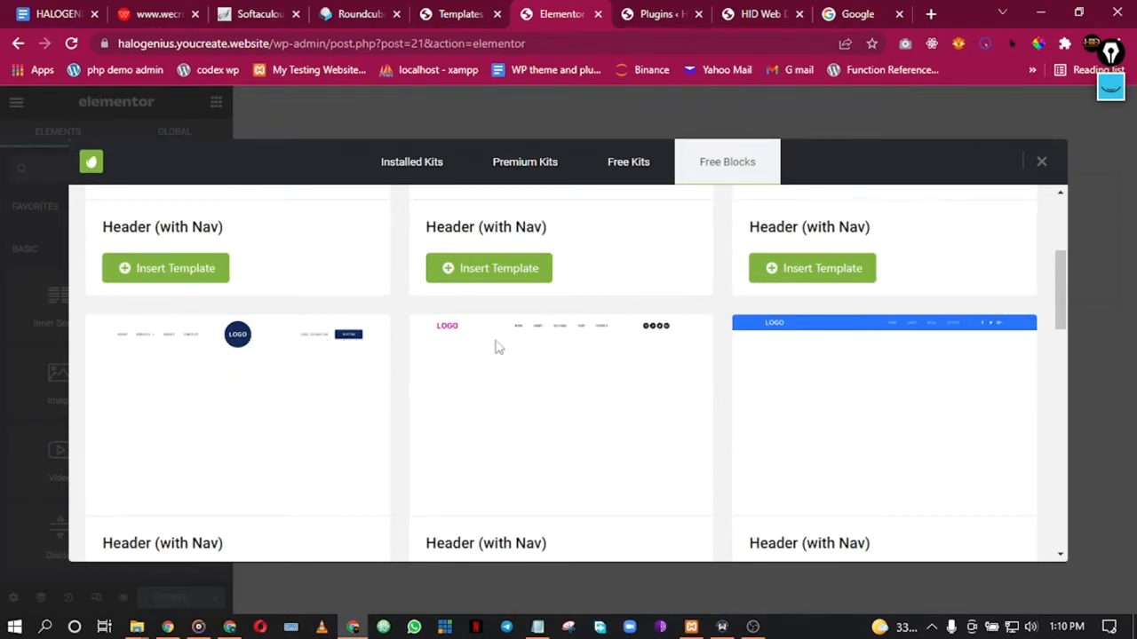
scroll(771, 350, "down", 5)
scroll(769, 343, "up", 1)
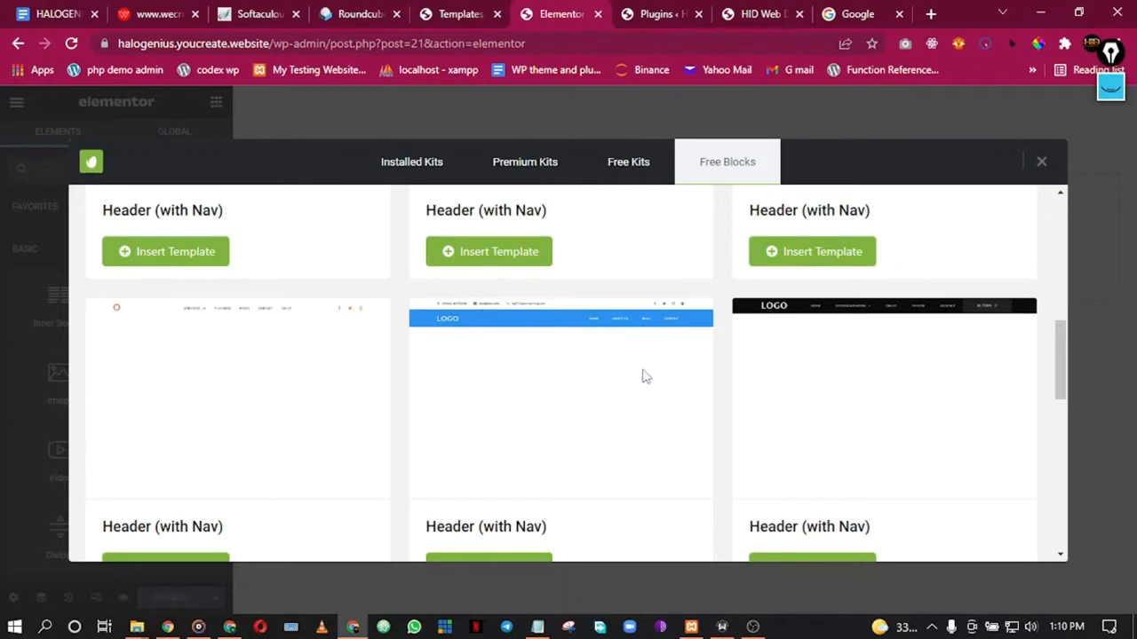
scroll(658, 373, "down", 4)
scroll(660, 373, "up", 2)
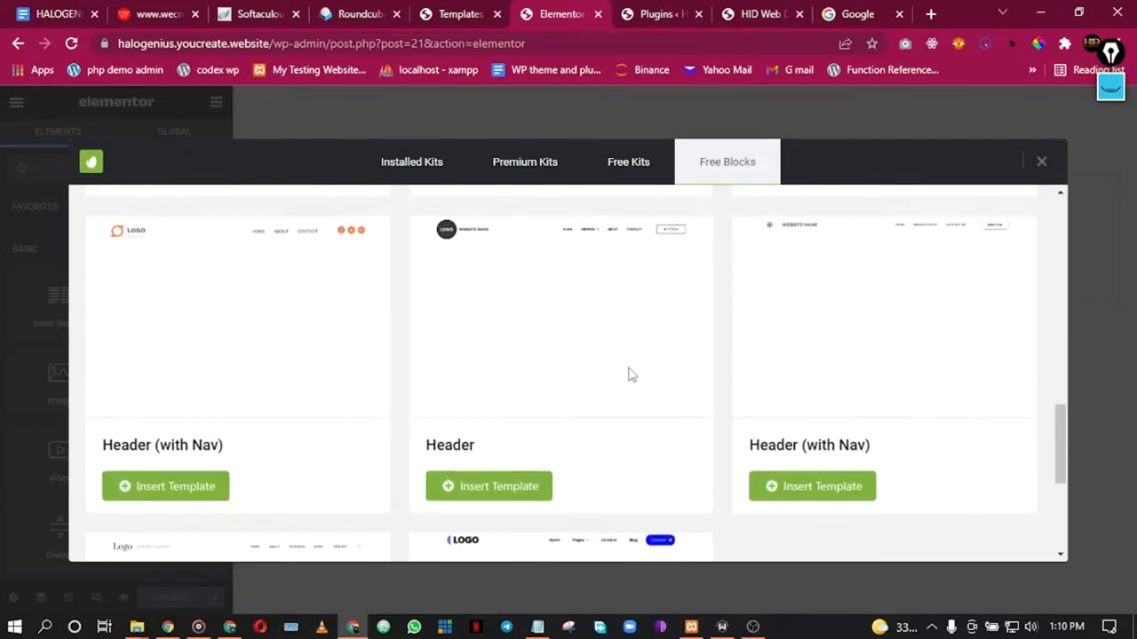
scroll(628, 374, "up", 1)
scroll(642, 314, "down", 4)
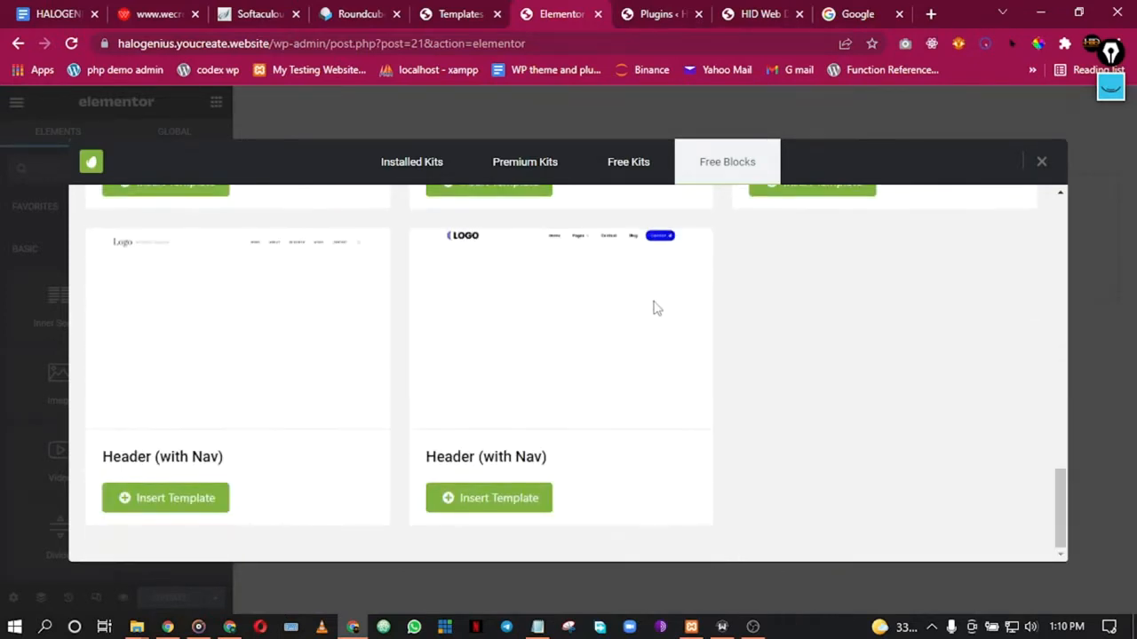
scroll(649, 306, "up", 1)
scroll(563, 294, "up", 3)
scroll(573, 297, "down", 4)
scroll(827, 228, "up", 3)
scroll(878, 242, "up", 5)
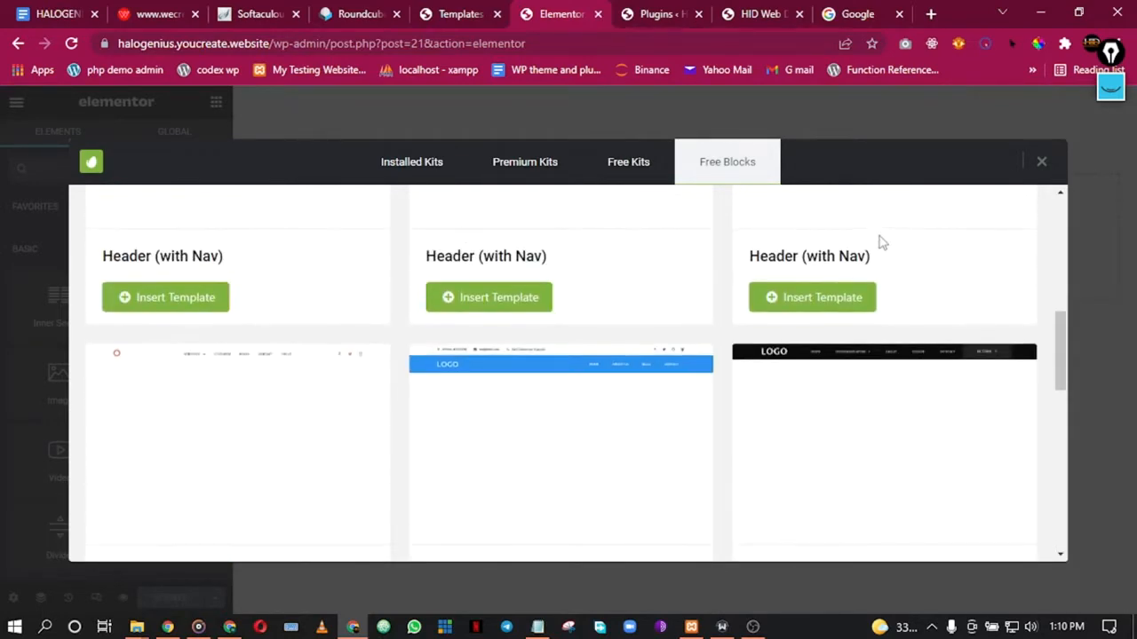
left_click(1041, 163)
Step: Open the ElementsKit library and compare its Sections and Pages templates
left_click(705, 225)
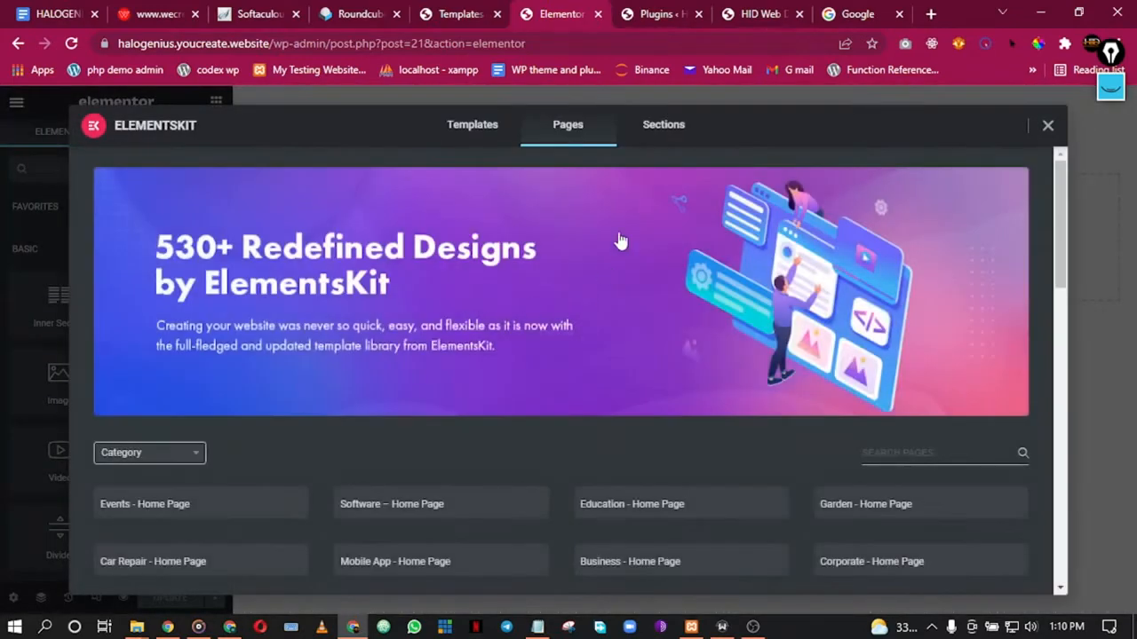
left_click(662, 126)
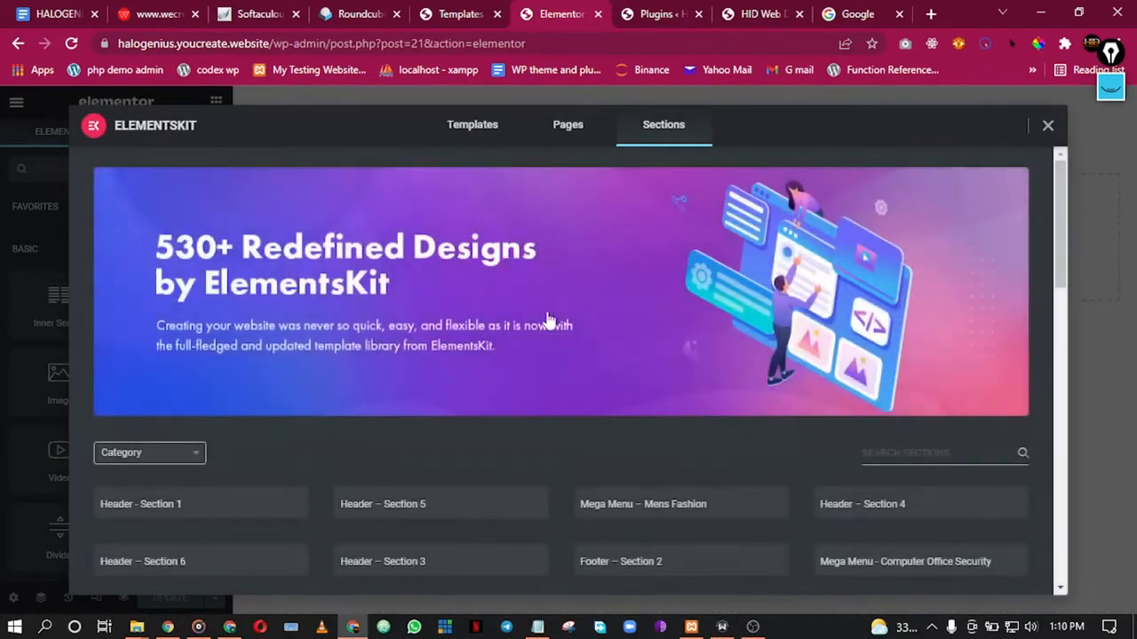
left_click(582, 128)
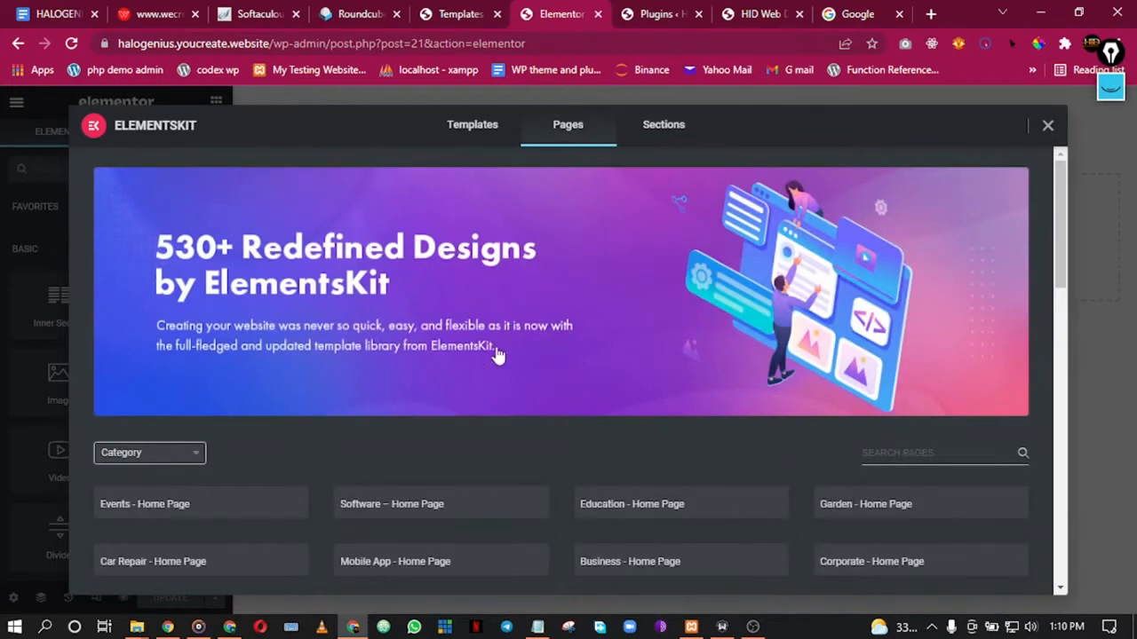
scroll(427, 397, "down", 3)
scroll(427, 397, "up", 3)
left_click(663, 129)
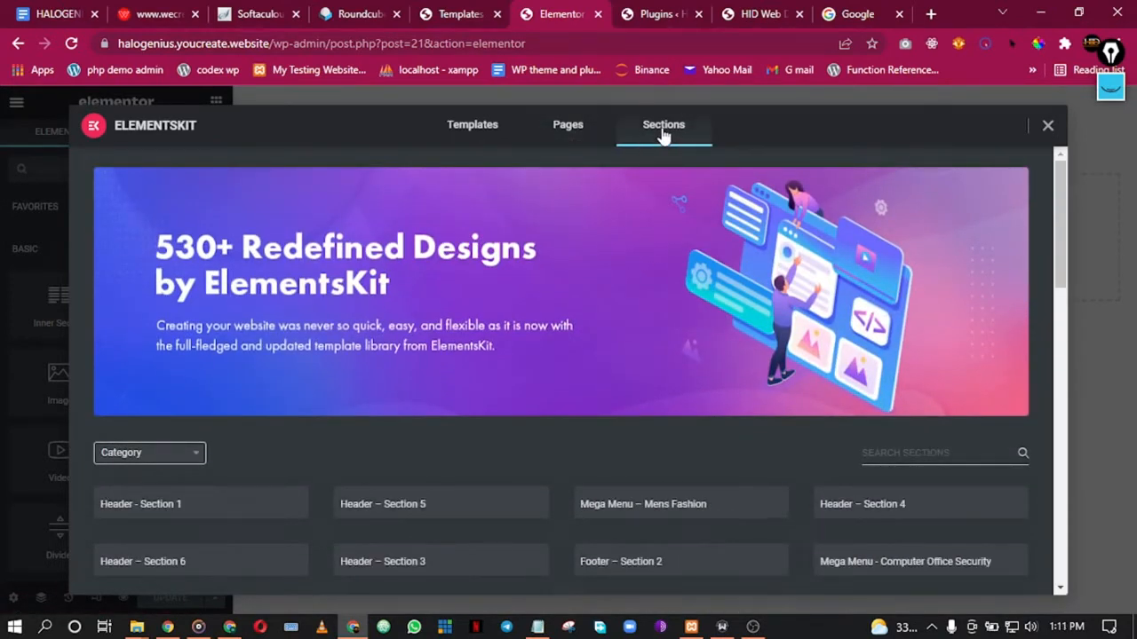
scroll(344, 494, "down", 2)
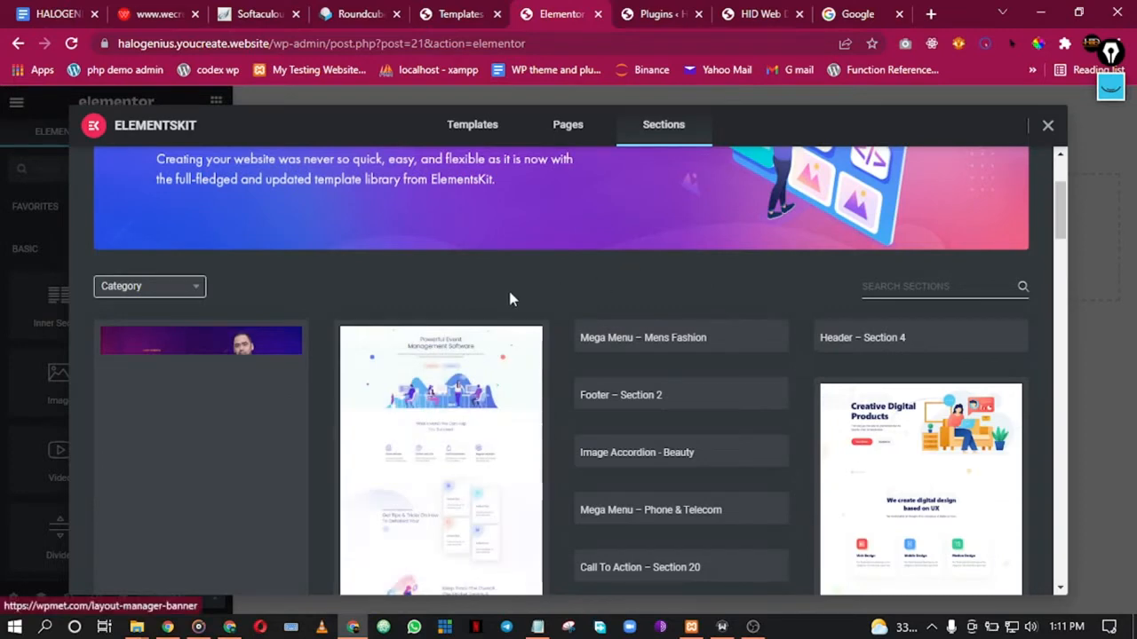
Step: Filter the ElementsKit sections to the Heading category and browse them
mouse_move(160, 284)
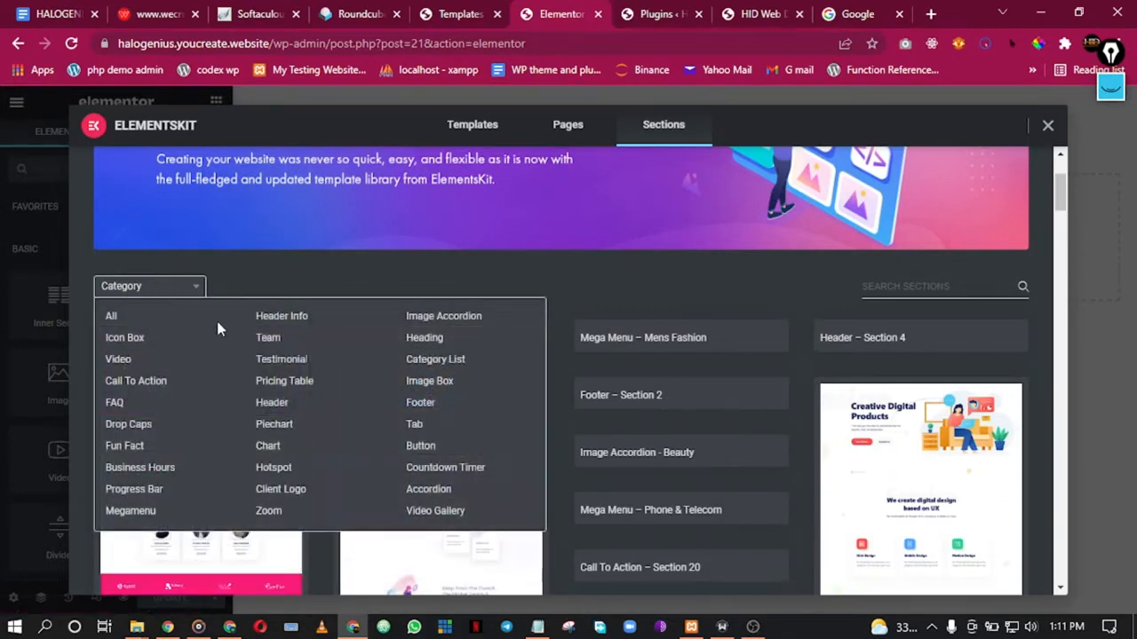
left_click(434, 341)
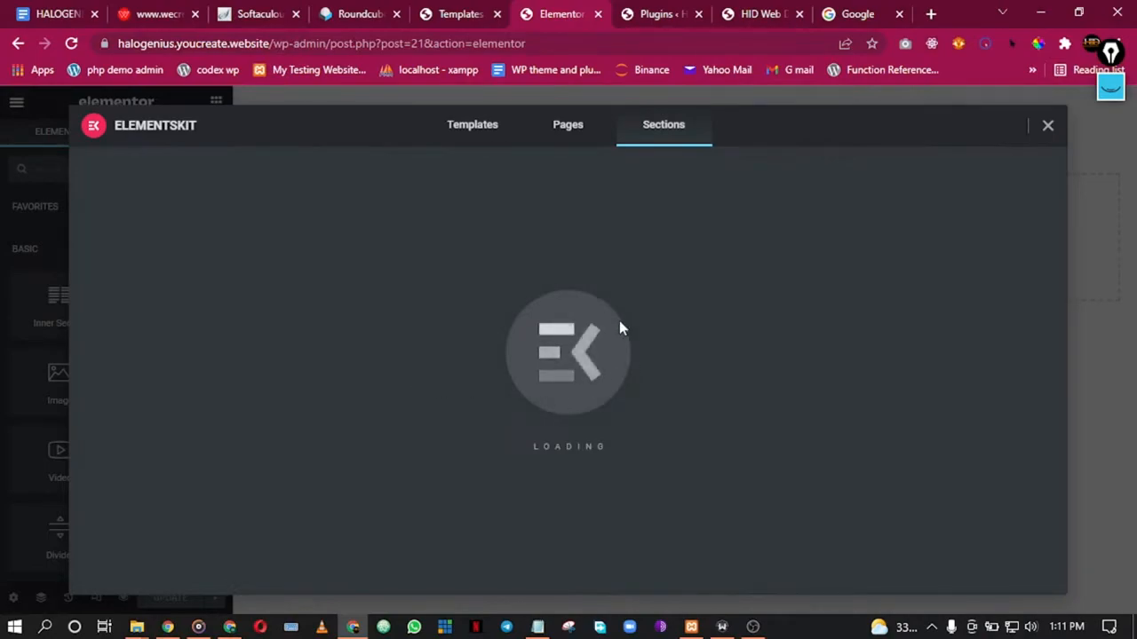
scroll(286, 368, "down", 5)
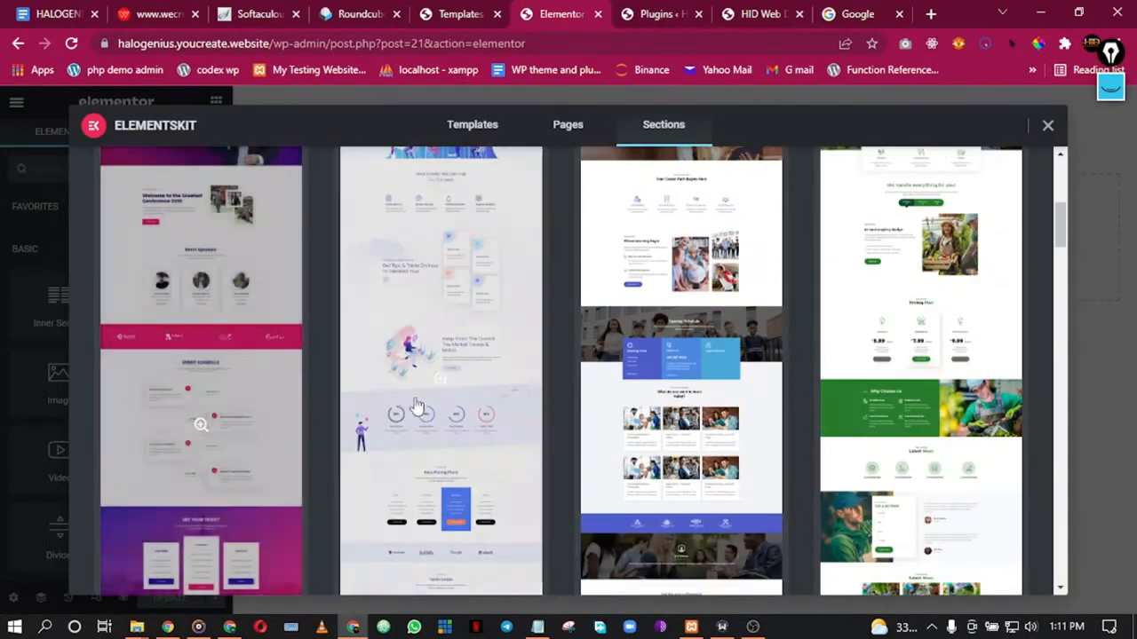
scroll(436, 398, "up", 5)
left_click(171, 288)
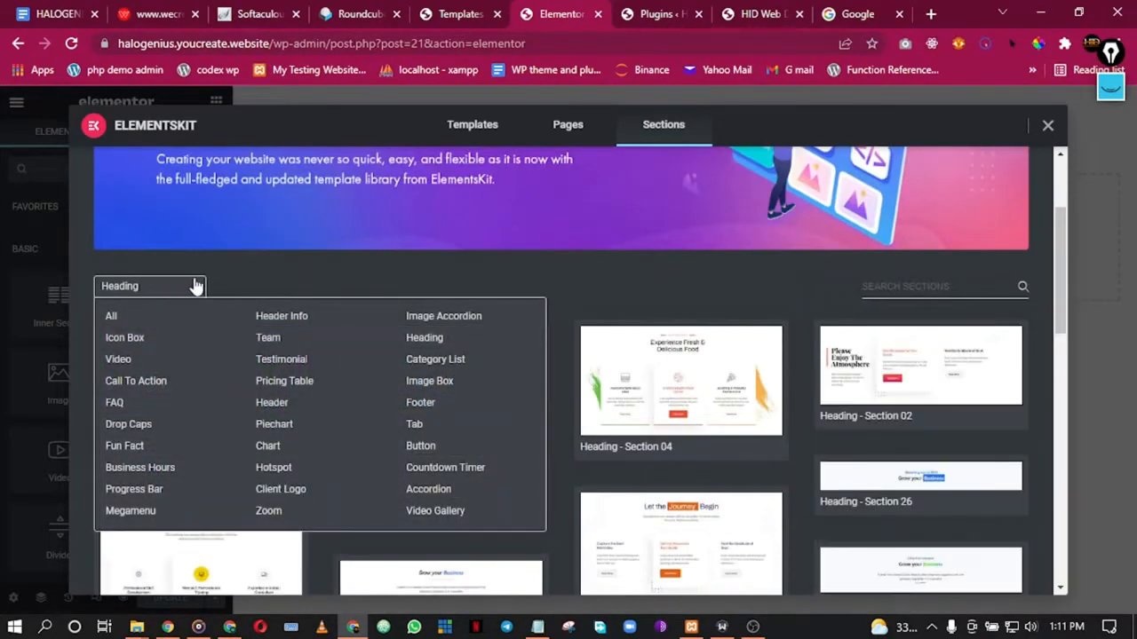
left_click(172, 288)
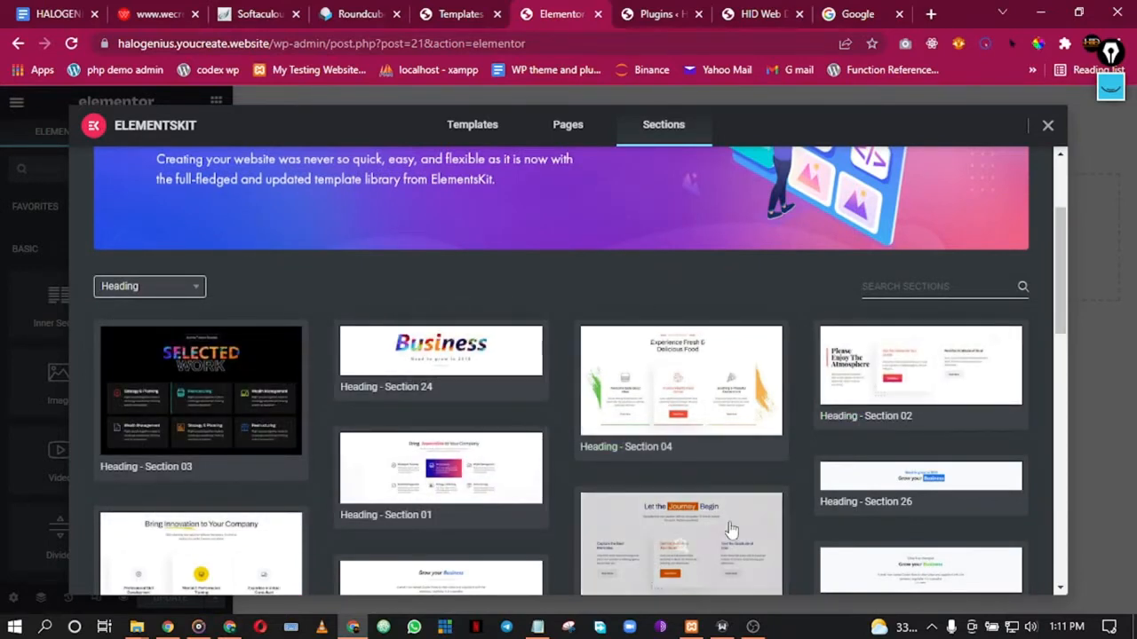
scroll(241, 525, "down", 3)
scroll(293, 267, "up", 1)
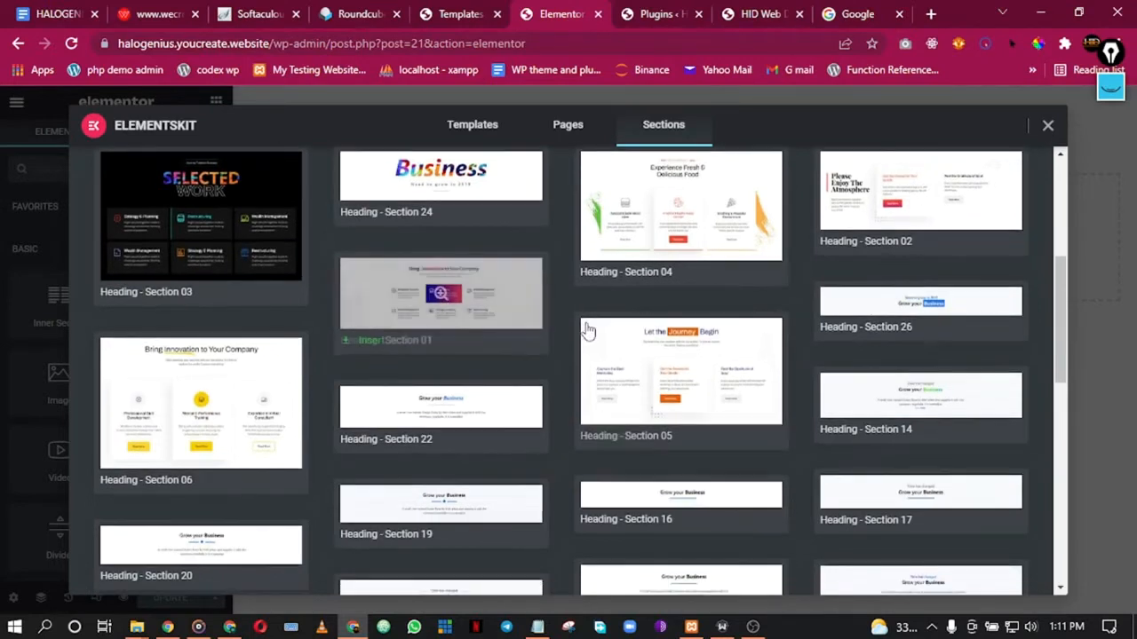
scroll(558, 320, "up", 1)
Step: Switch the section category to Header Info, then Header, and close the library
left_click(156, 206)
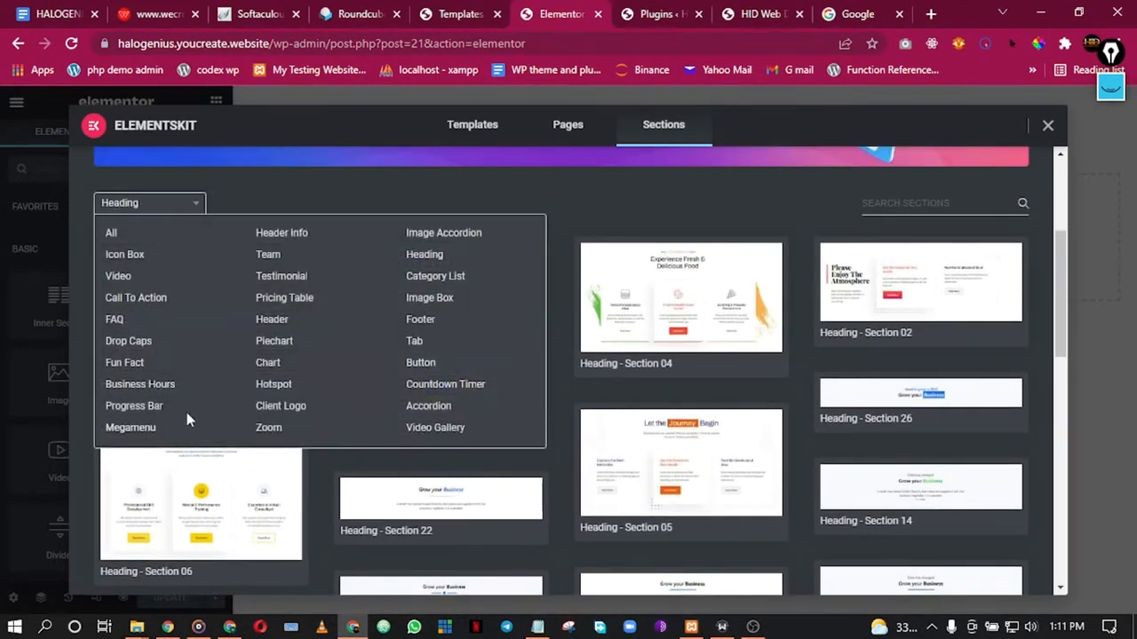
left_click(286, 235)
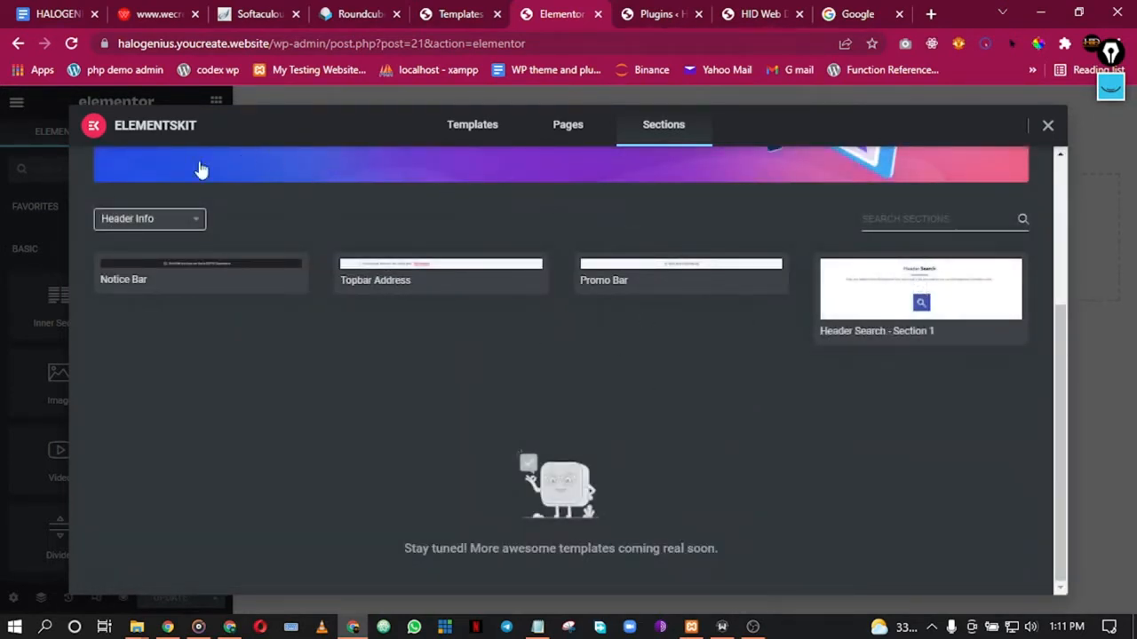
left_click(169, 219)
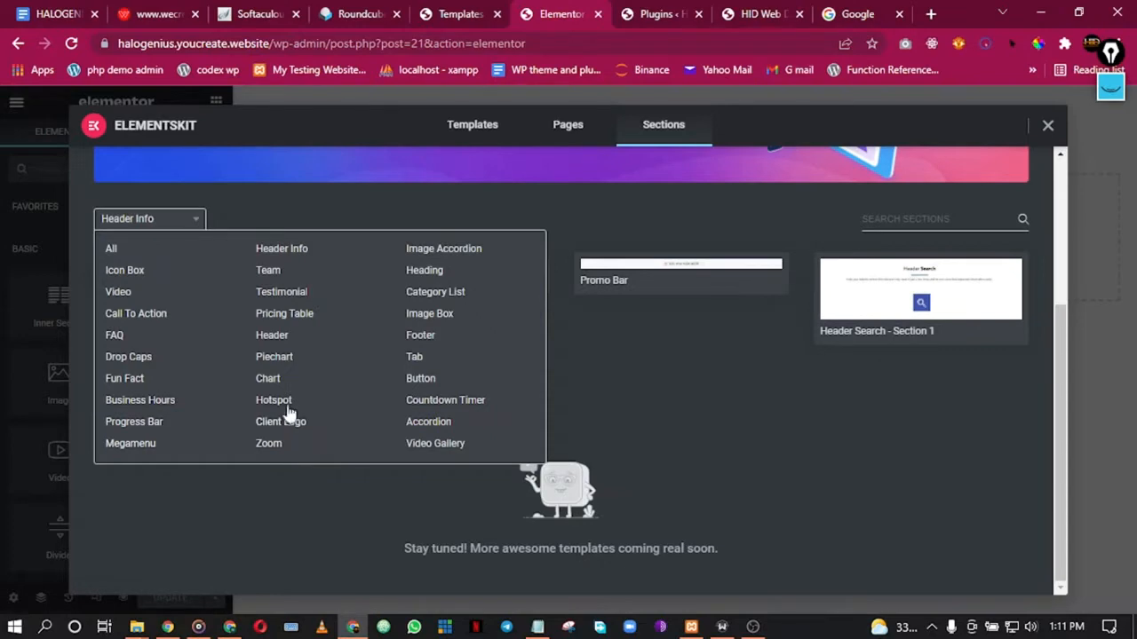
left_click(271, 336)
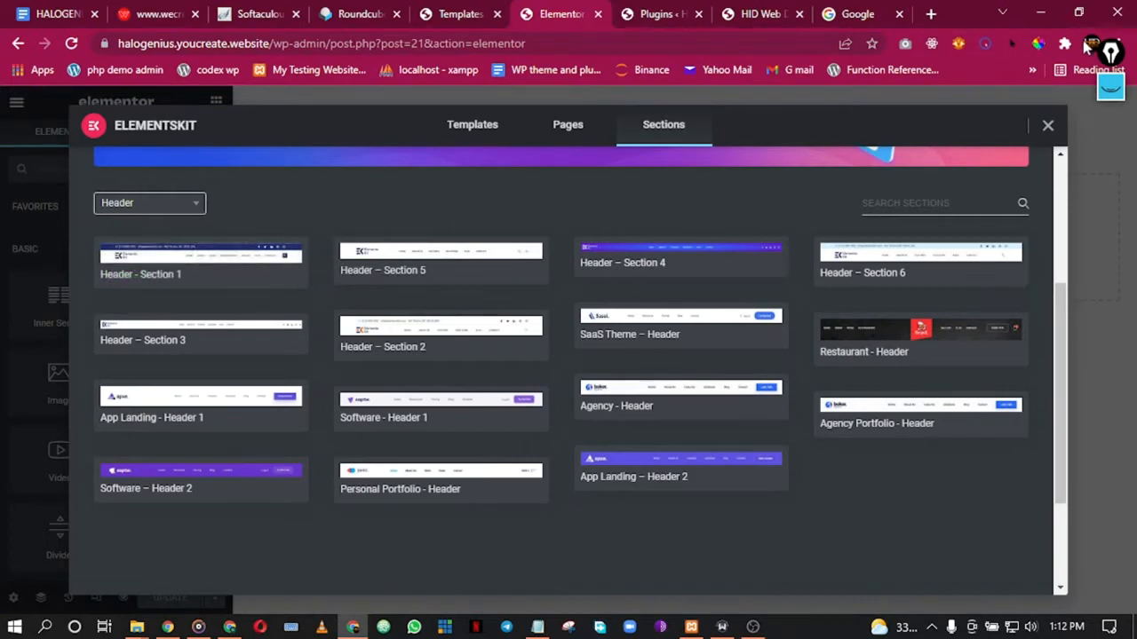
left_click(1048, 127)
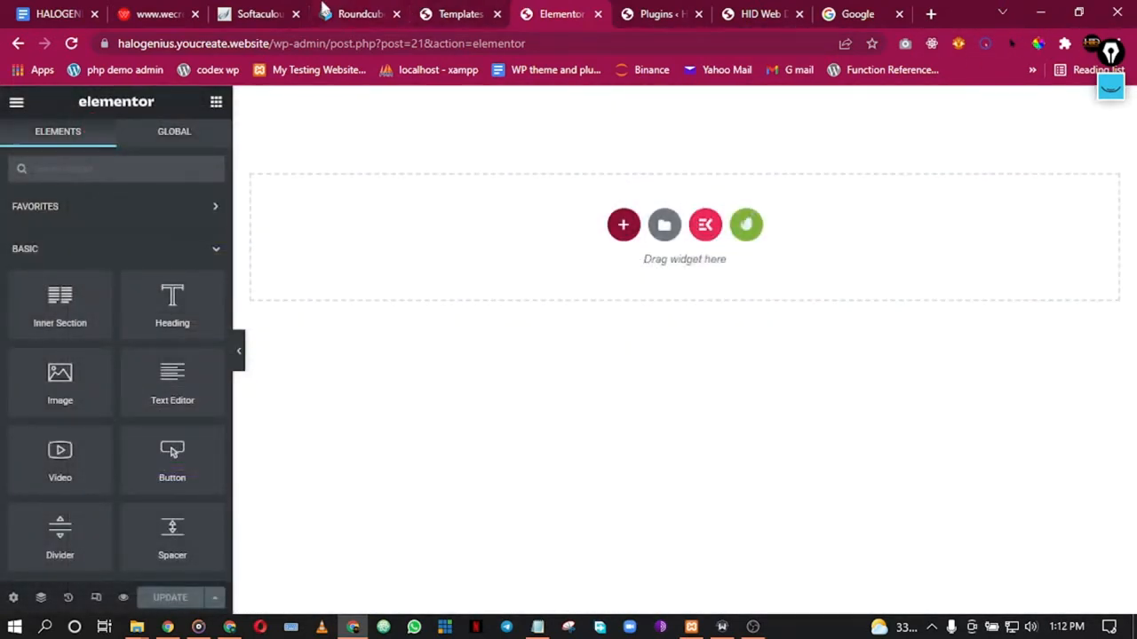
Step: Open Appearance > Menus in a new tab from the header templates list
left_click(438, 14)
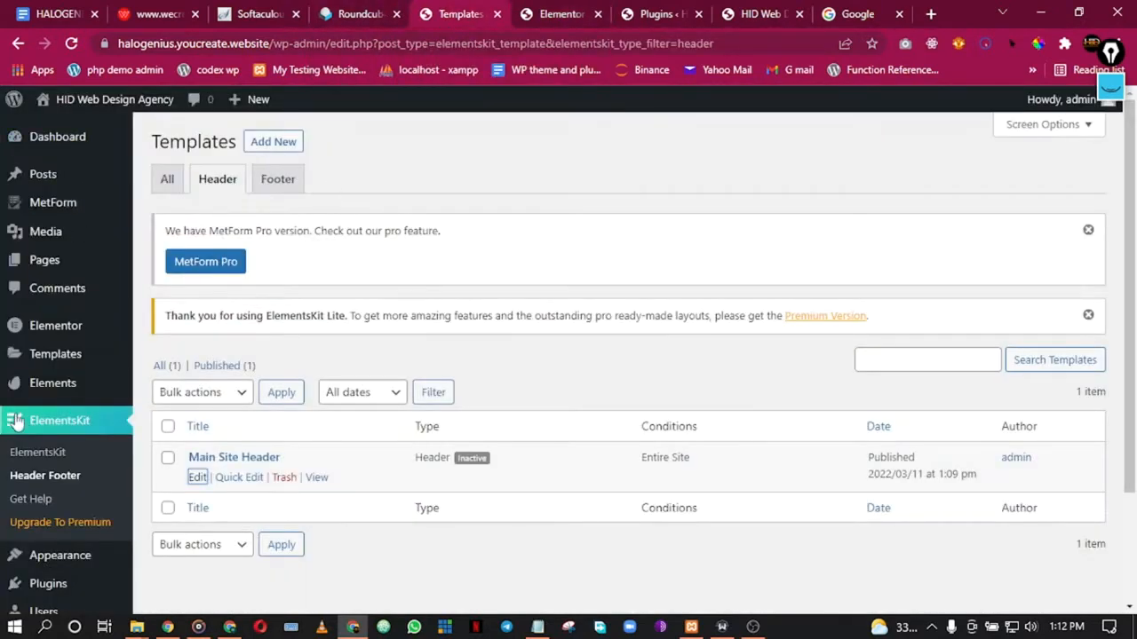
scroll(15, 421, "down", 2)
mouse_move(20, 414)
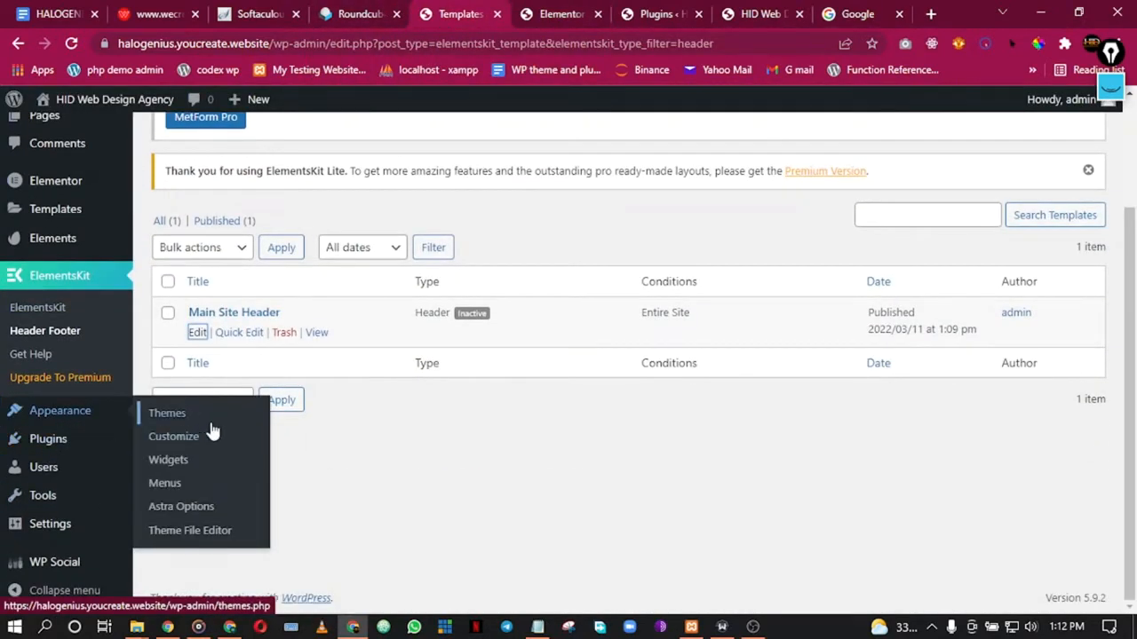
right_click(171, 484)
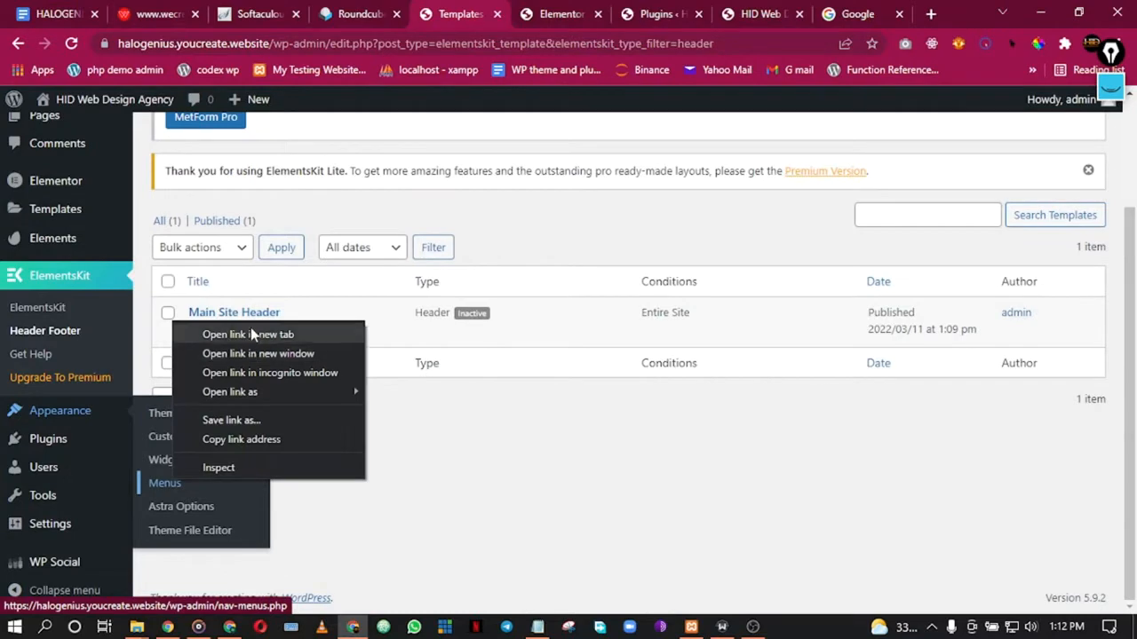
left_click(251, 331)
left_click(586, 13)
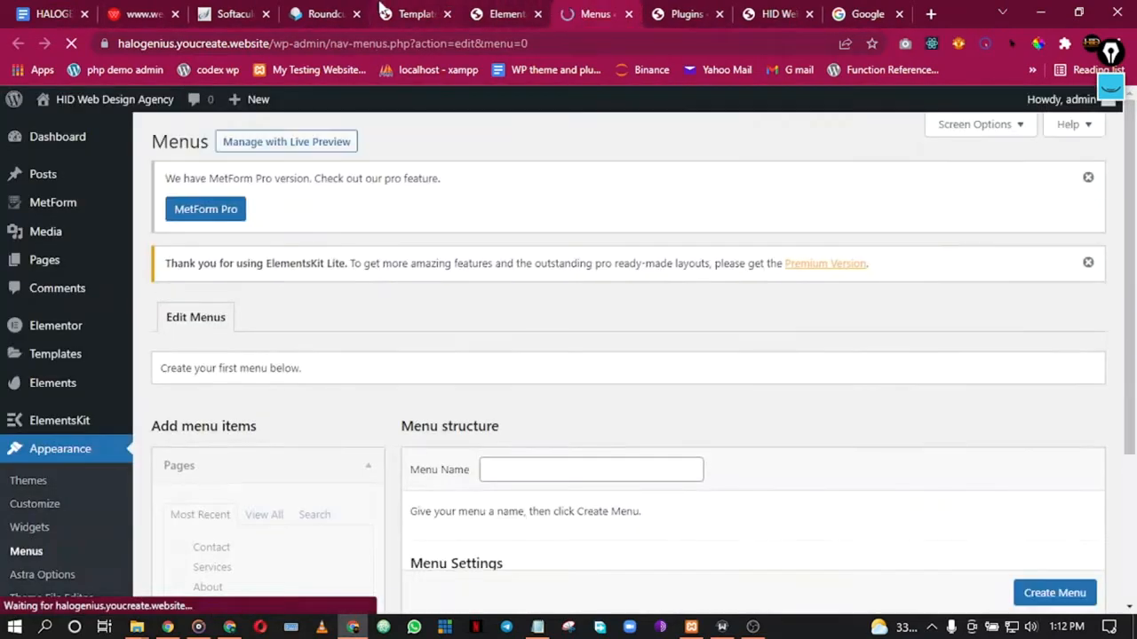
Step: Open the live site homepage in a new tab and move it to the end
left_click(517, 11)
left_click(409, 9)
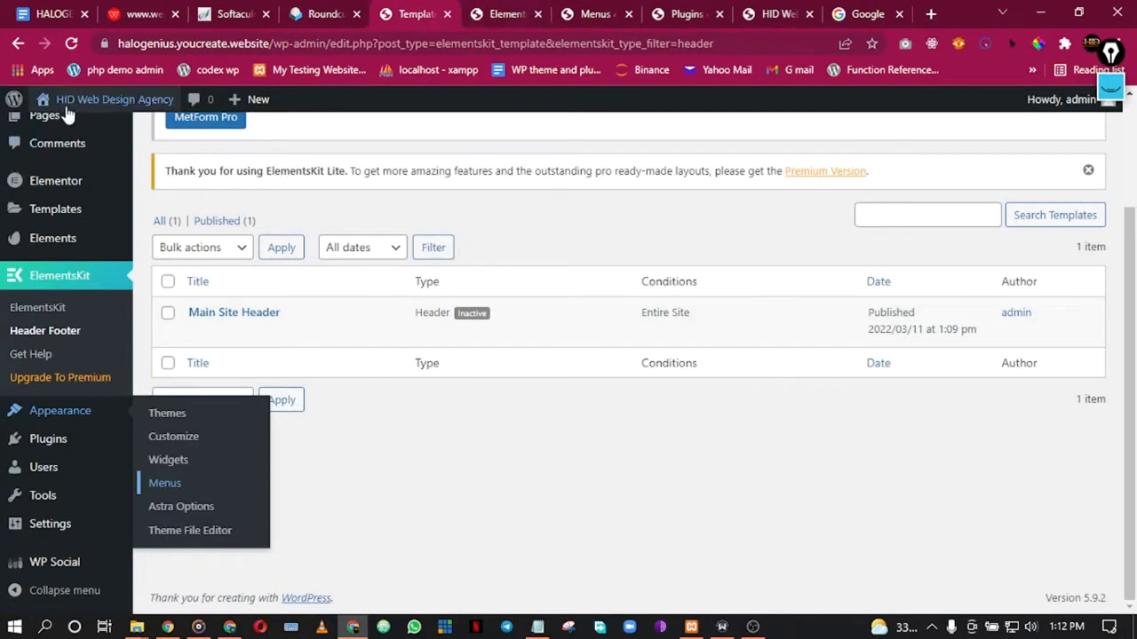
mouse_move(53, 100)
right_click(80, 130)
left_click(155, 138)
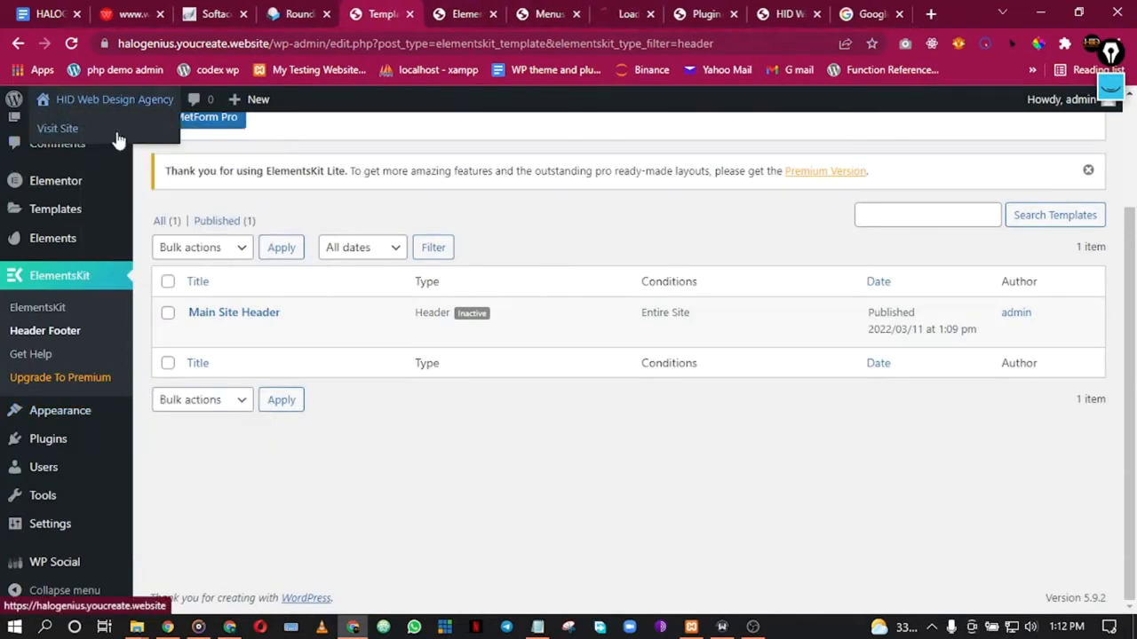
left_click(622, 12)
left_click_drag(619, 7, 871, 7)
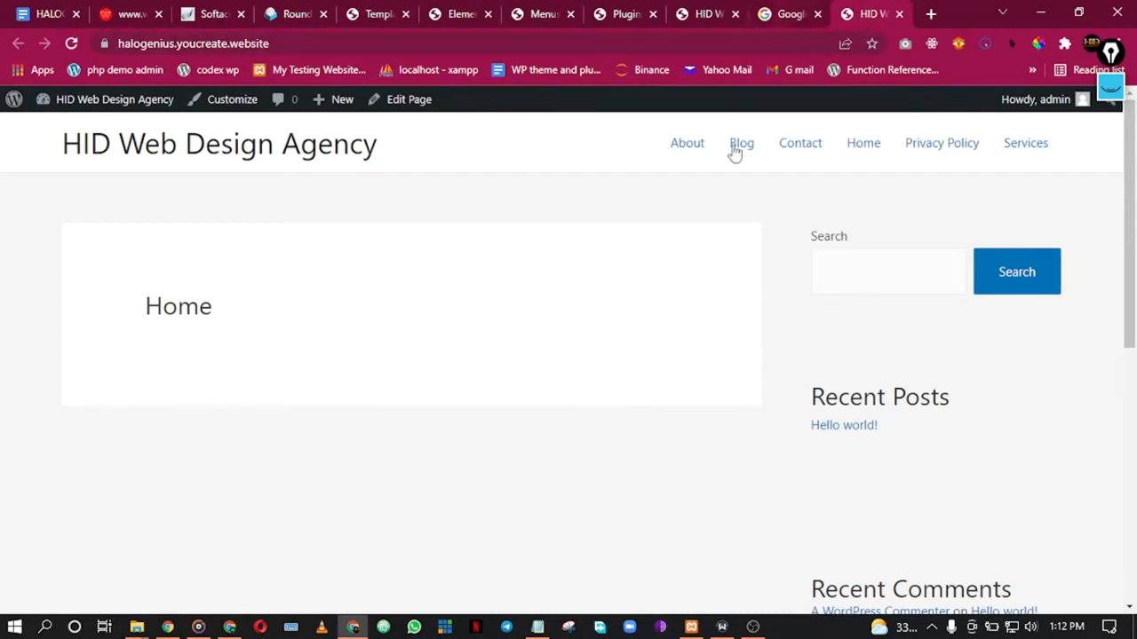
left_click_drag(668, 167, 679, 178)
left_click_drag(806, 198, 1101, 162)
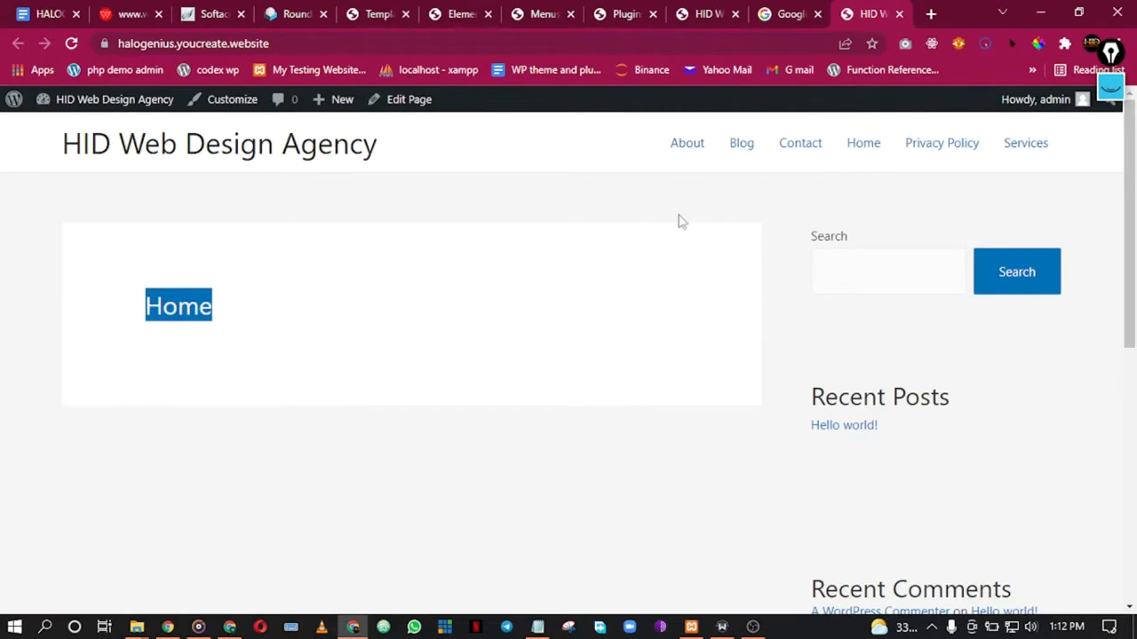
scroll(757, 269, "down", 5)
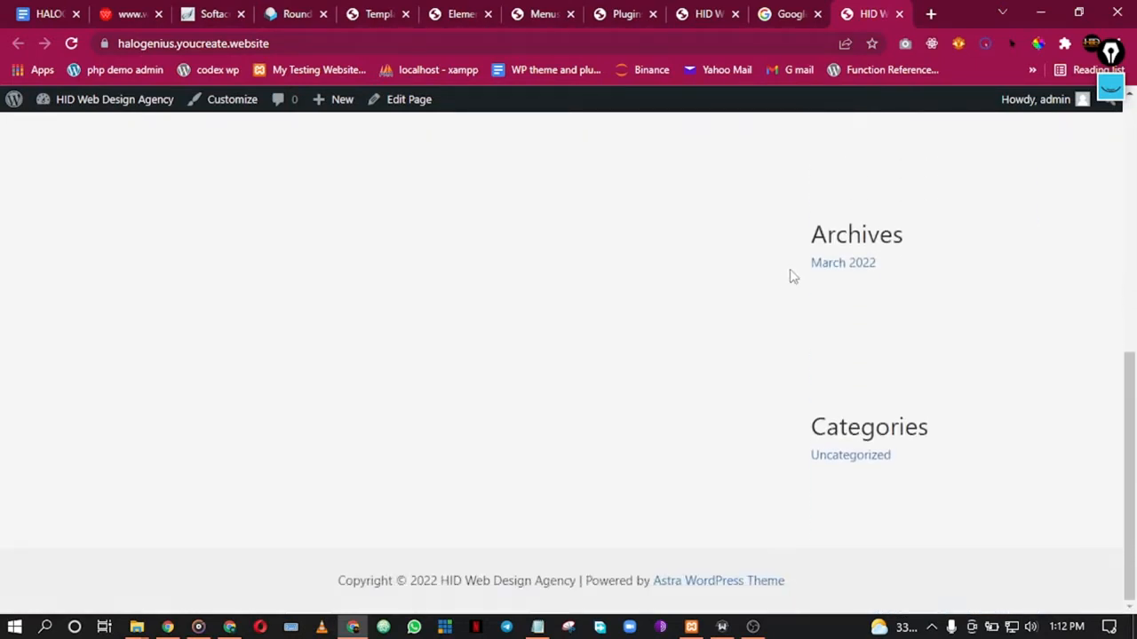
scroll(687, 386, "up", 5)
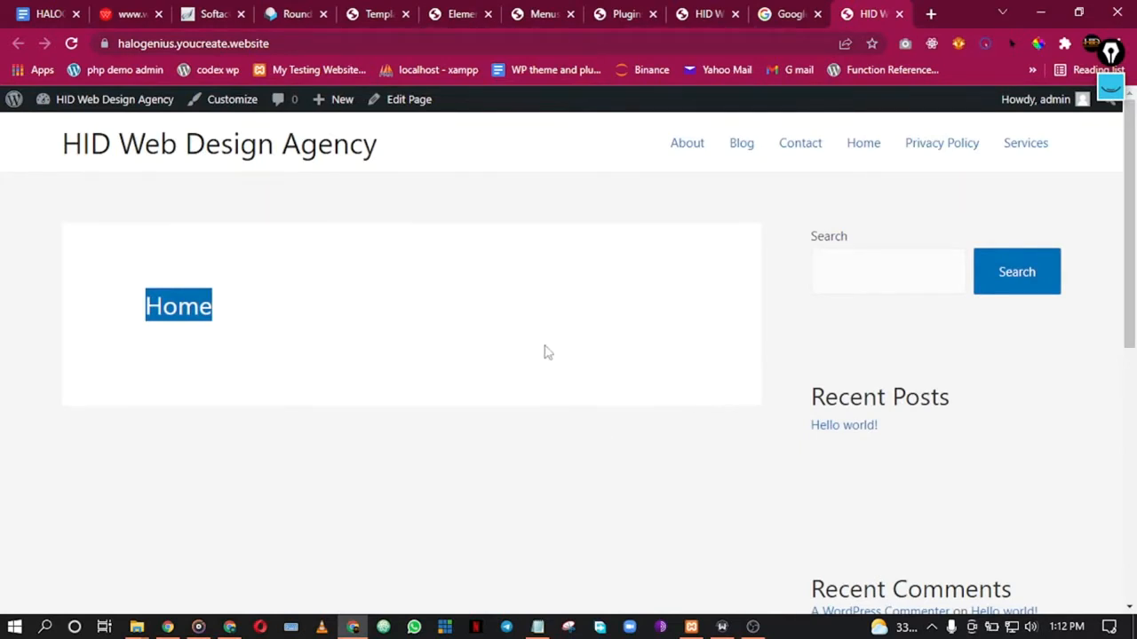
left_click(545, 291)
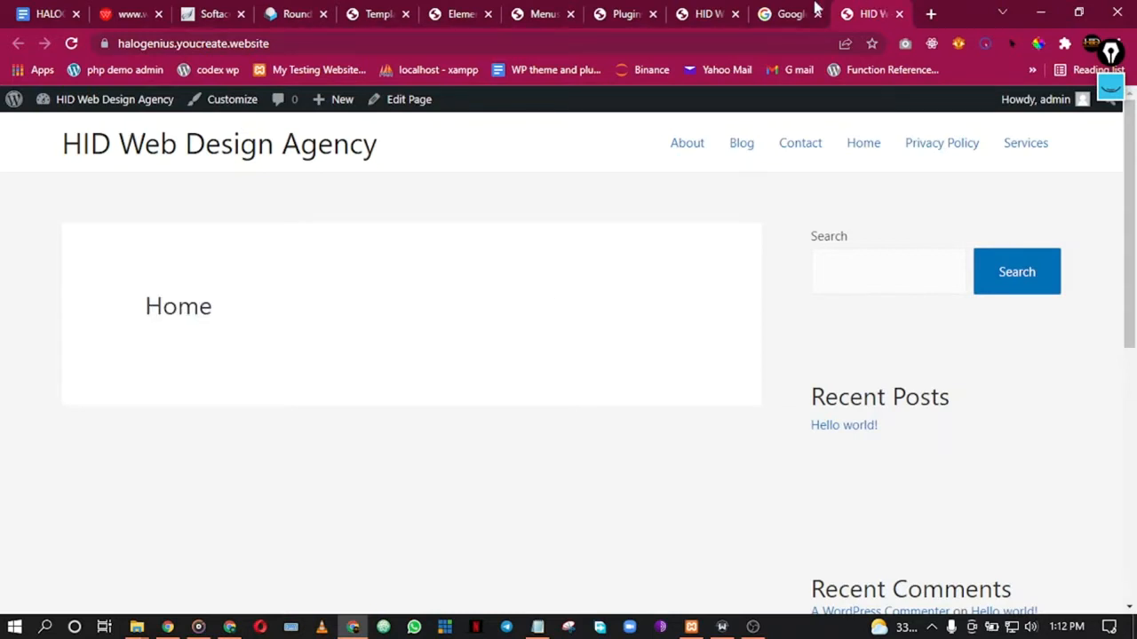
Step: Close the duplicate site tab and return to the Menus page
left_click(737, 5)
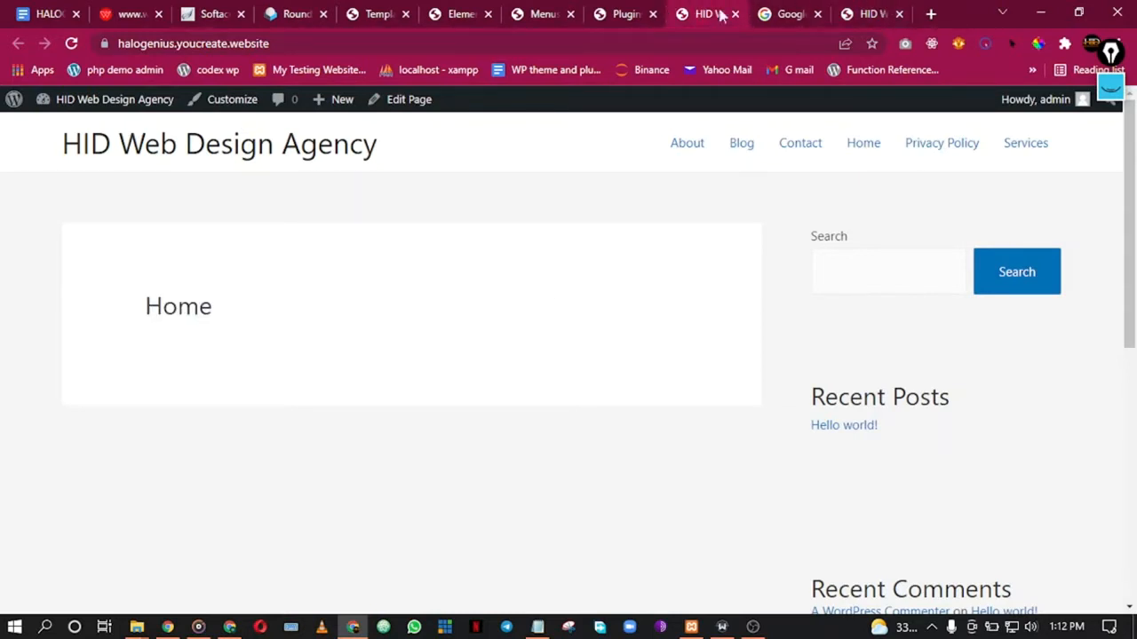
left_click(736, 14)
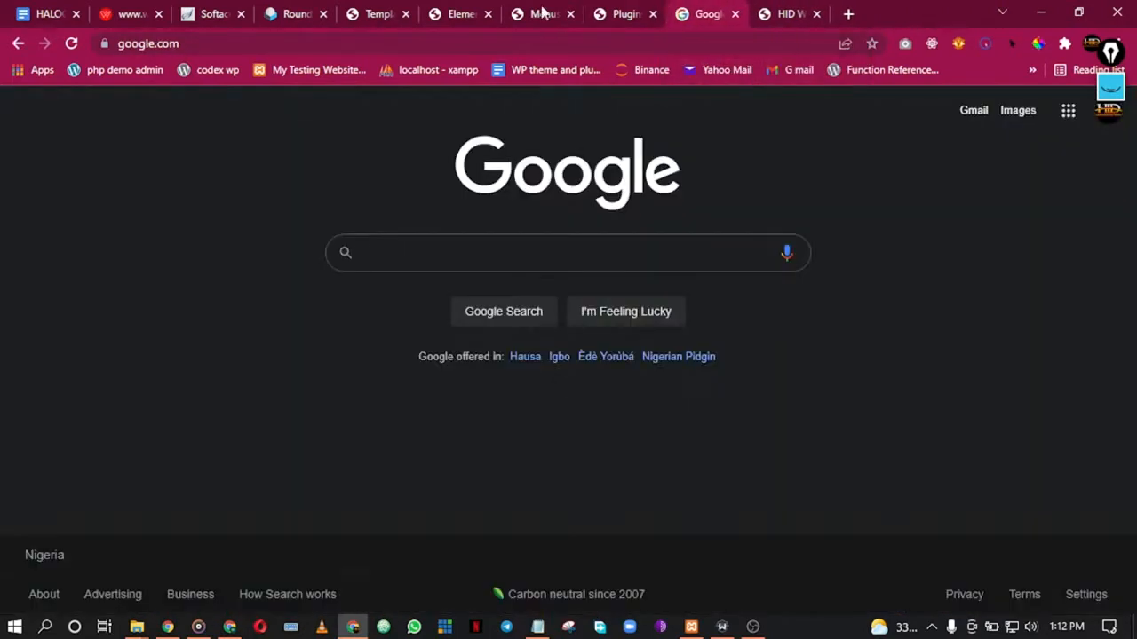
left_click(456, 16)
left_click(404, 13)
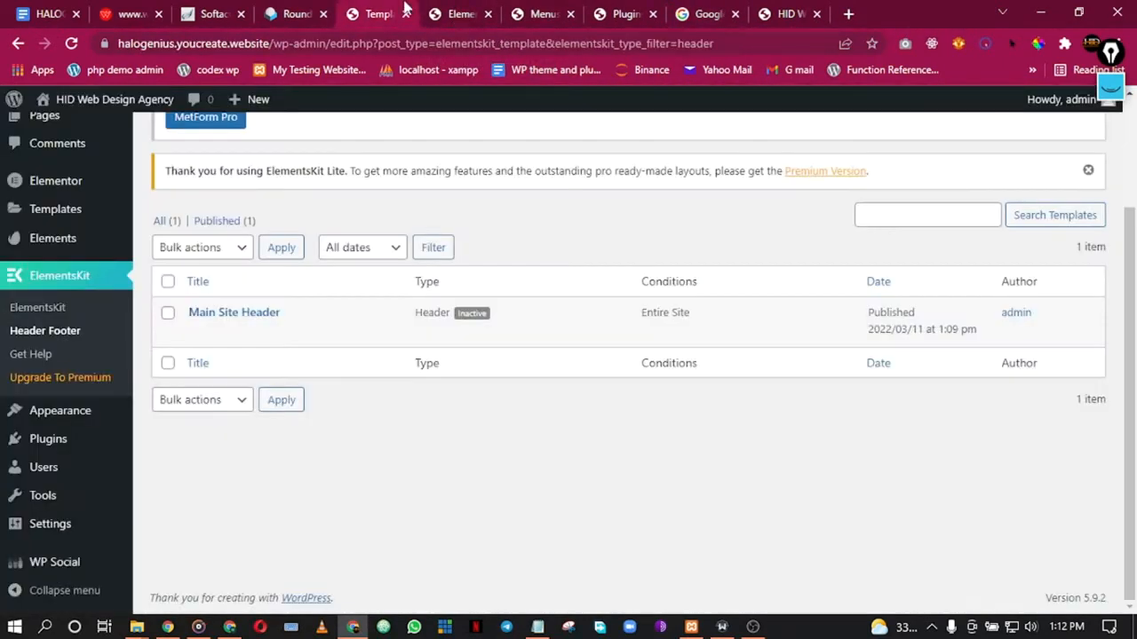
left_click(502, 11)
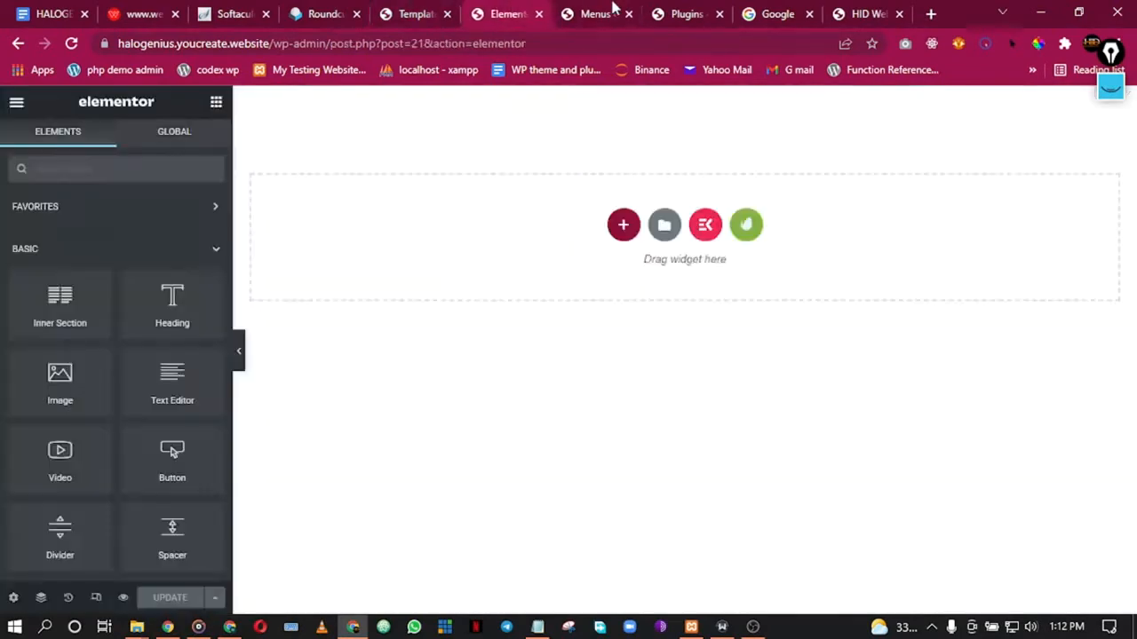
left_click(610, 10)
scroll(552, 461, "down", 3)
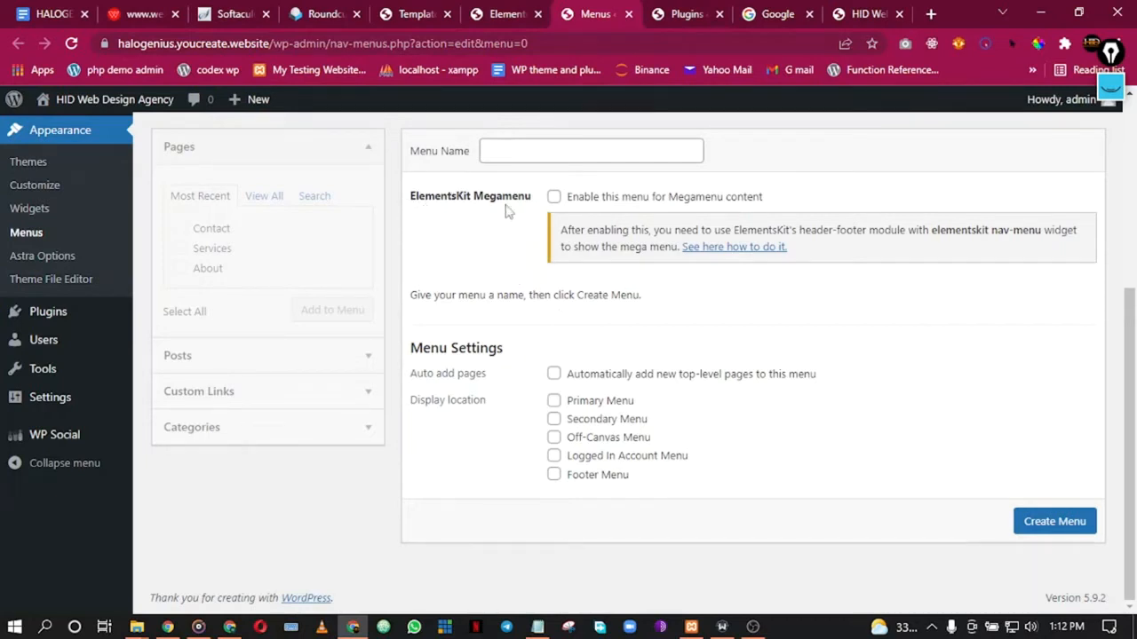
Step: Name the new menu 'Main Menu' and tick Primary Menu as its display location
left_click(552, 153)
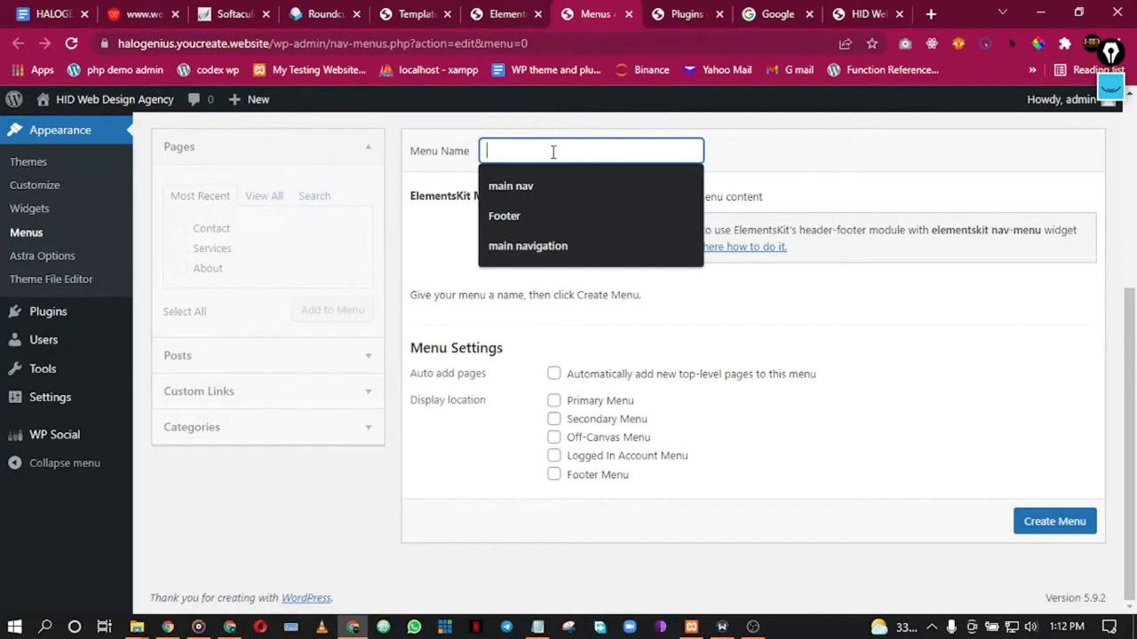
left_click(604, 189)
double_click(520, 151)
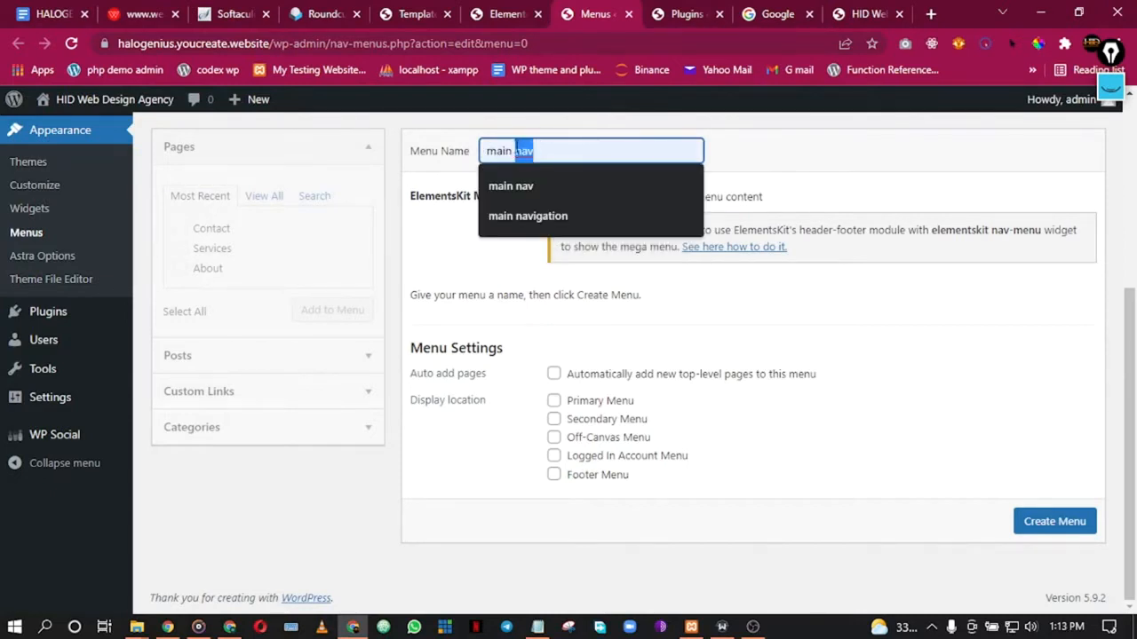
left_click(538, 218)
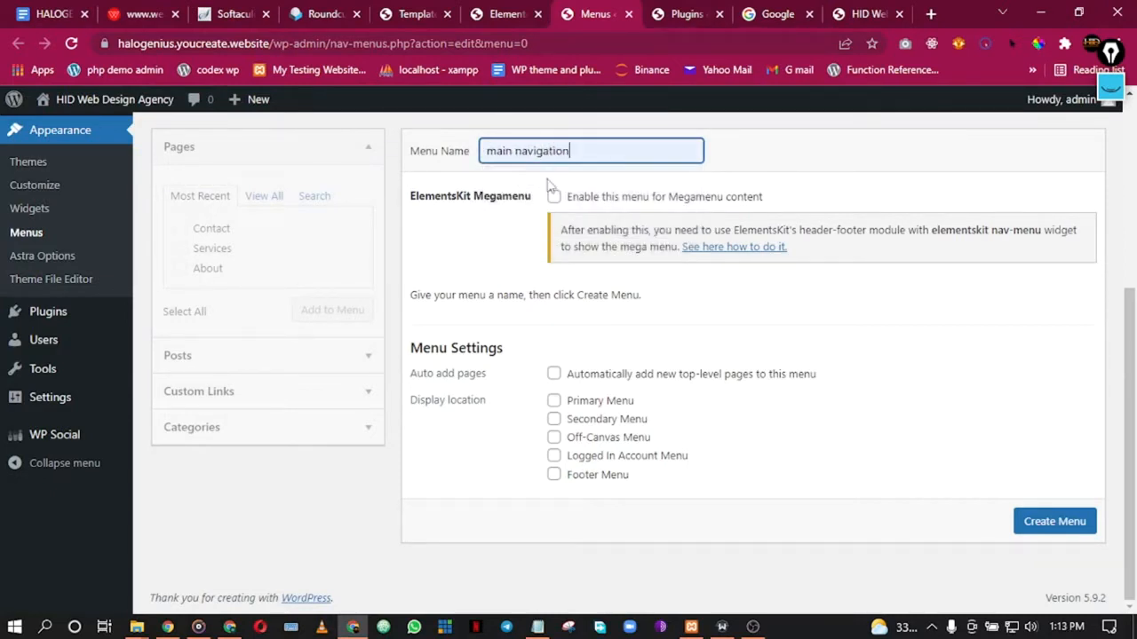
key("ctrl+shift+Left")
key("ctrl+shift+Left")
type("M")
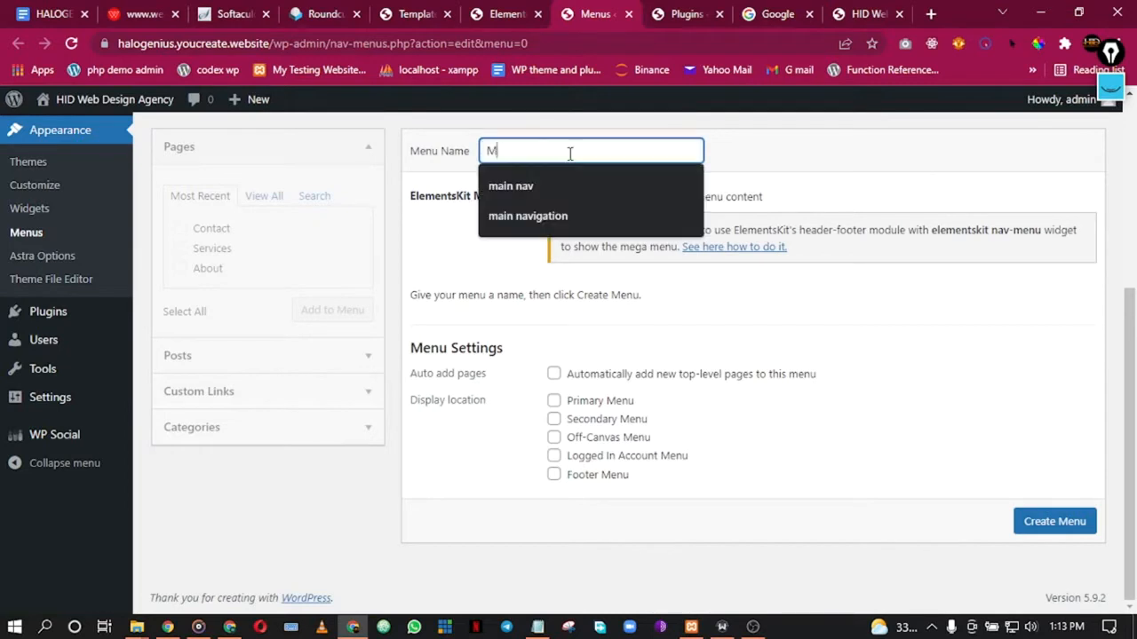
type("ain Menu")
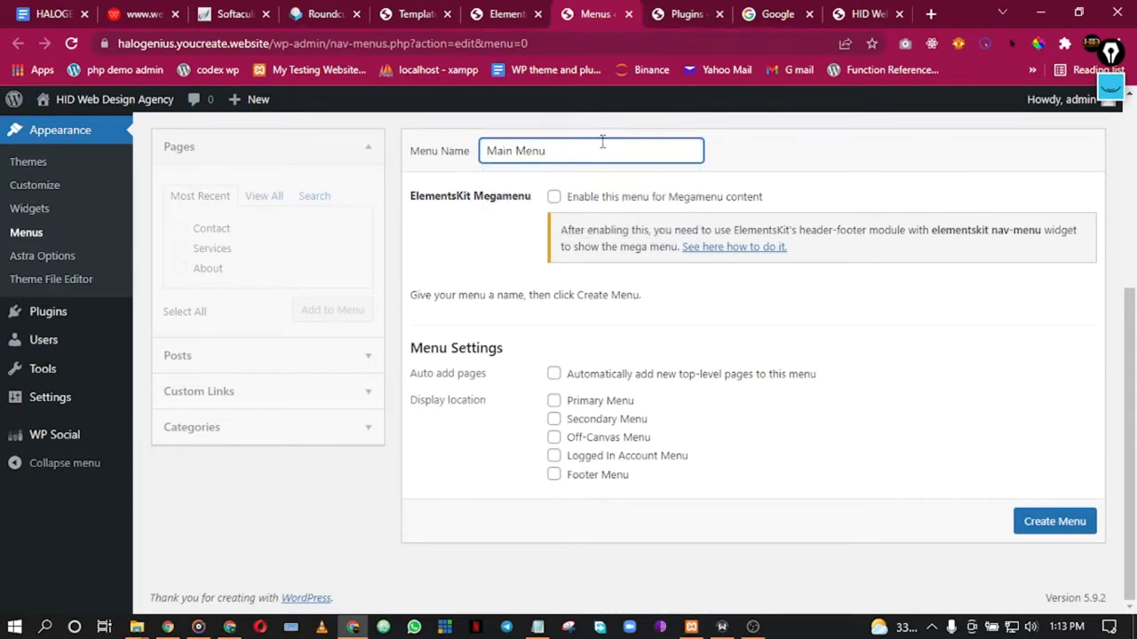
left_click(554, 402)
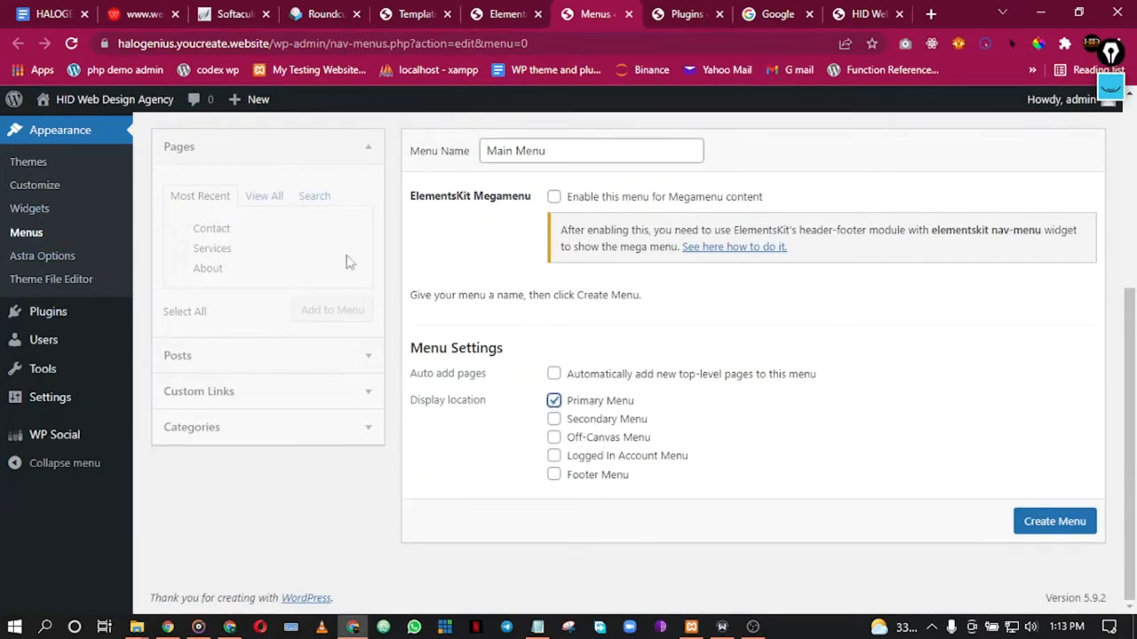
Step: Check the plugins and live-site tabs, then create the Main Menu
left_click(710, 9)
left_click(564, 10)
left_click(500, 9)
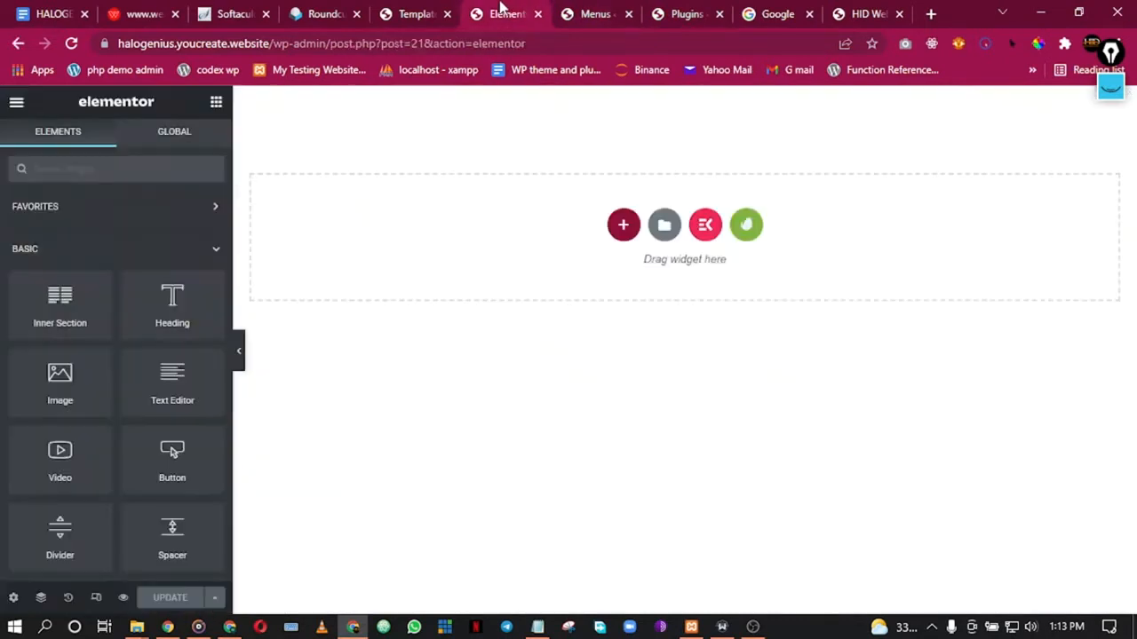
left_click(879, 11)
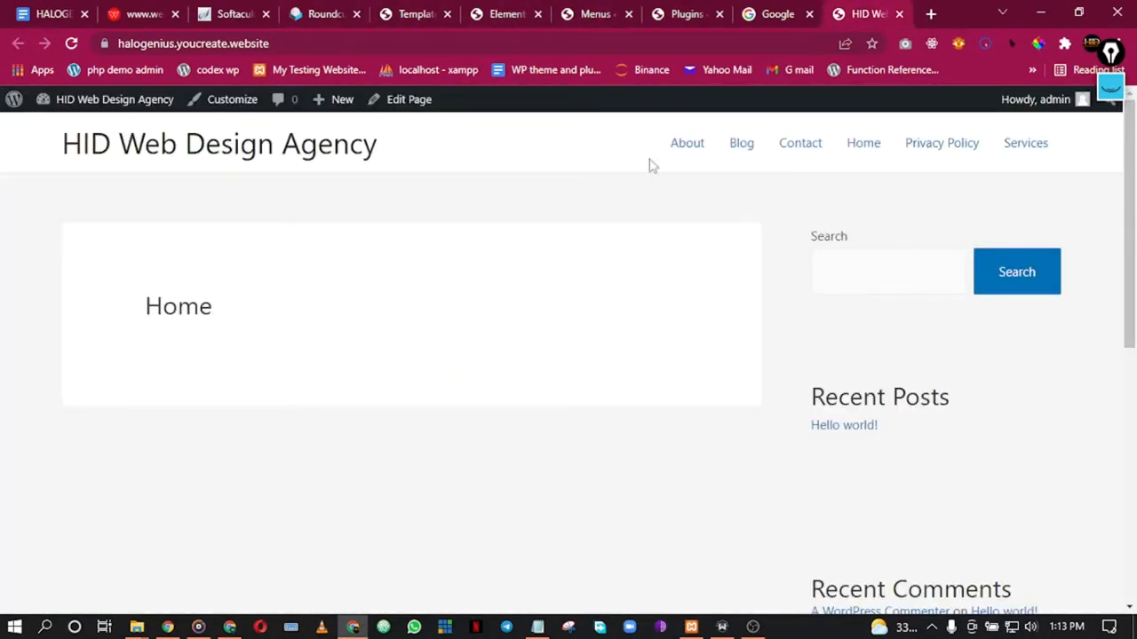
left_click(685, 10)
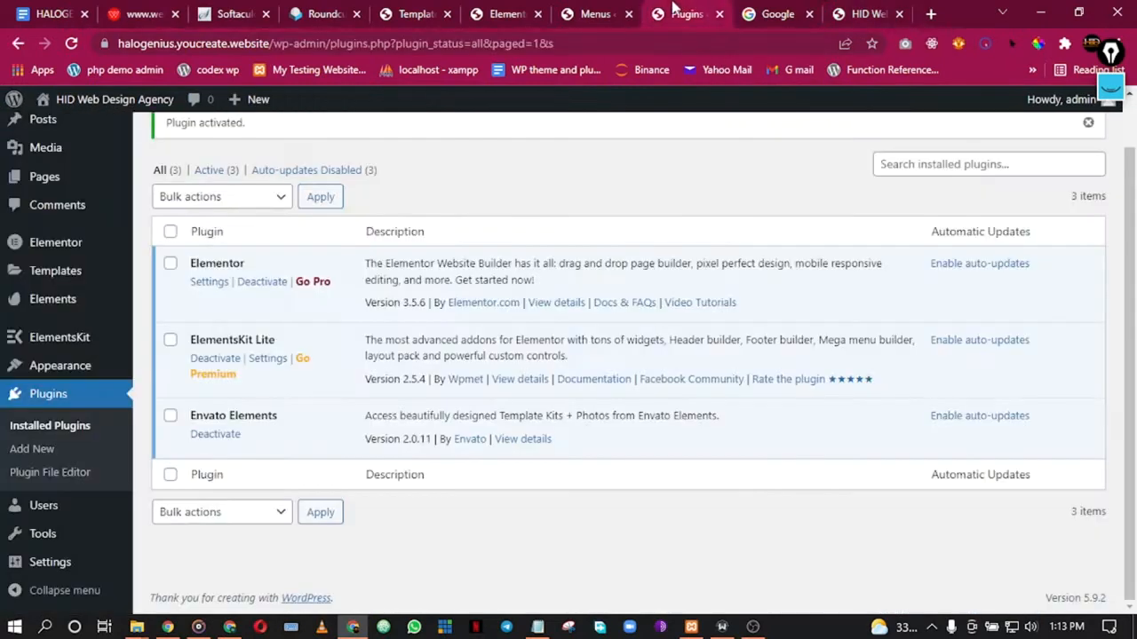
left_click(581, 10)
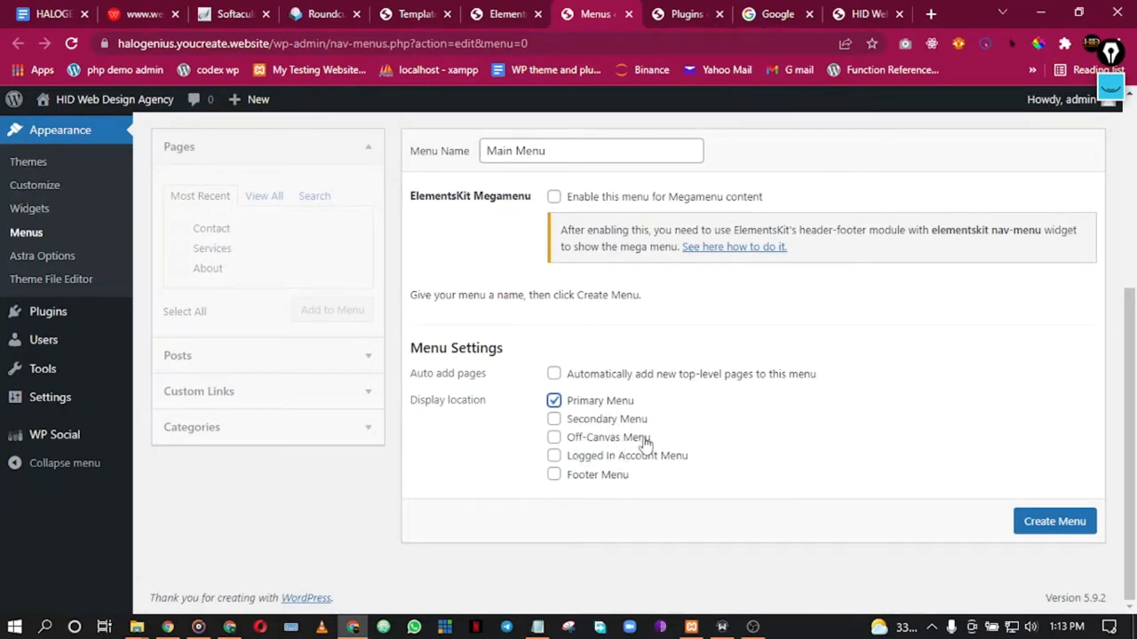
left_click(875, 8)
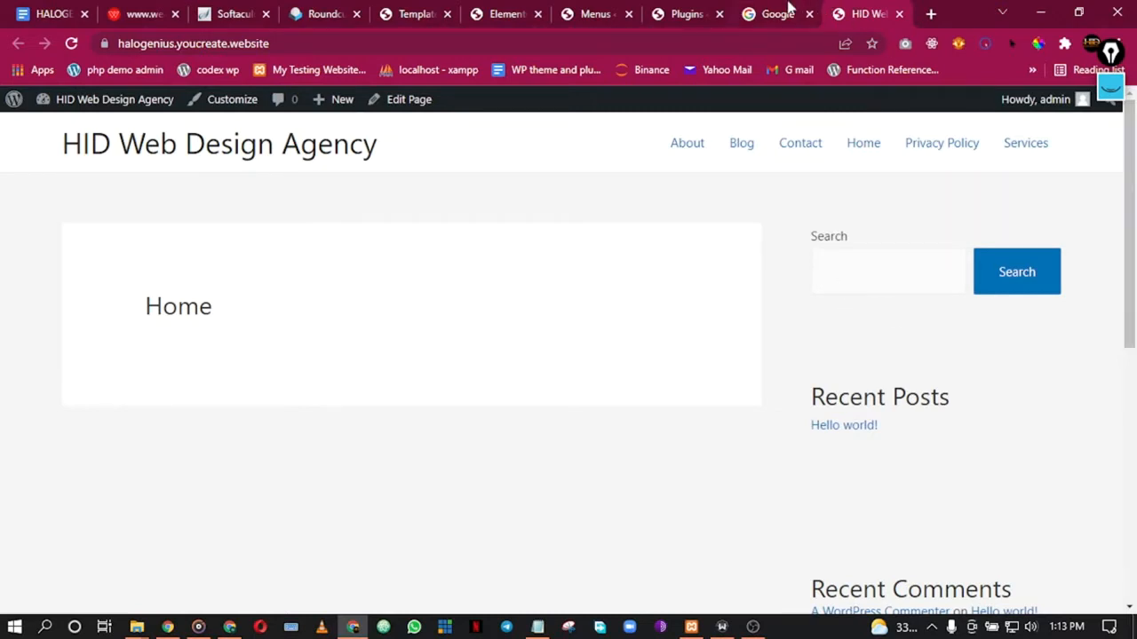
left_click(677, 13)
left_click(614, 12)
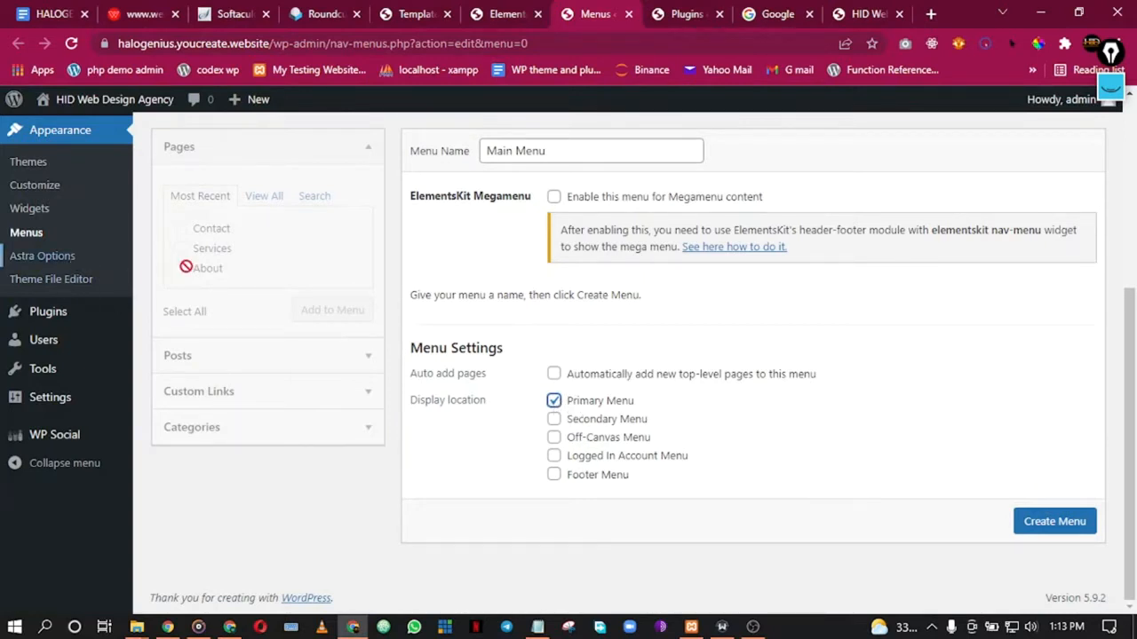
left_click(1057, 523)
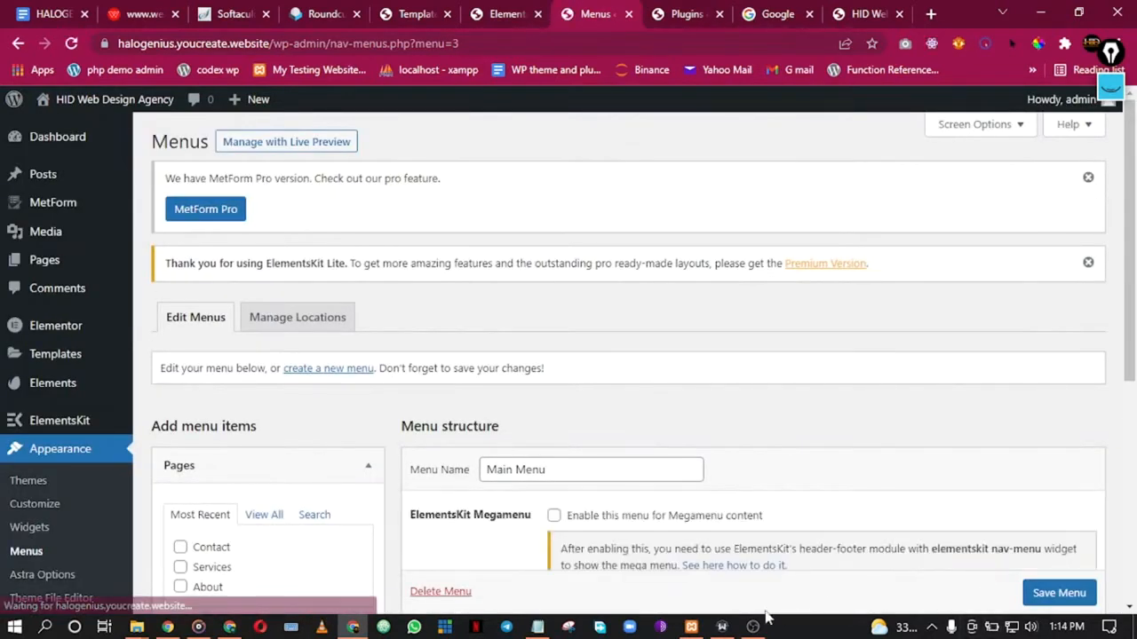
Step: Tick the Home and Contact pages under Pages > View All and save the menu
left_click(754, 627)
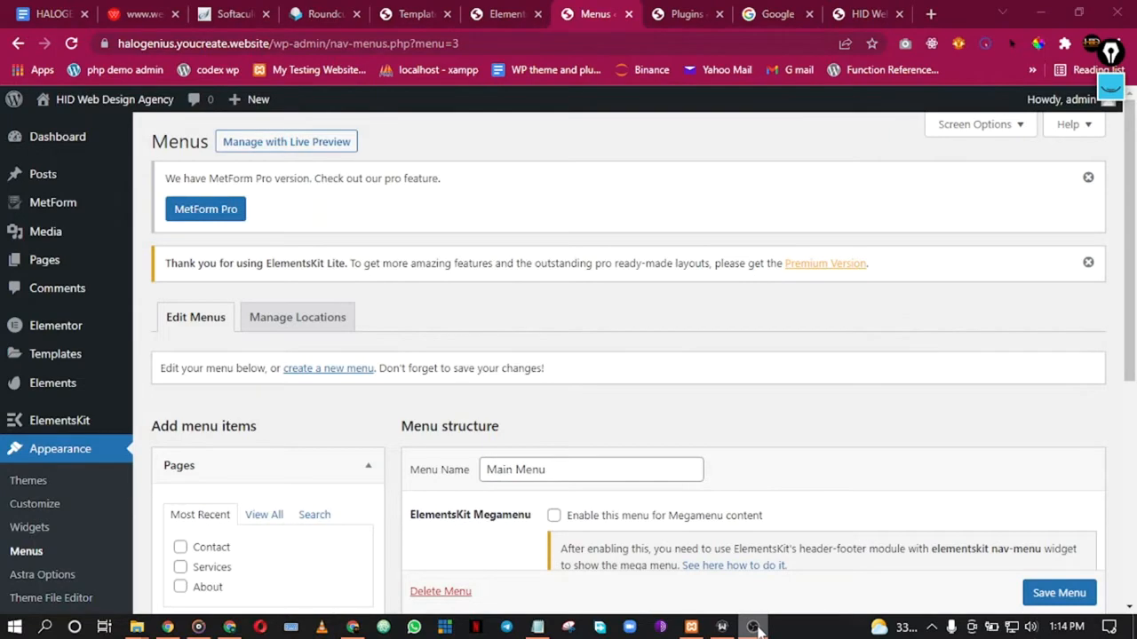
left_click(353, 627)
scroll(621, 400, "down", 3)
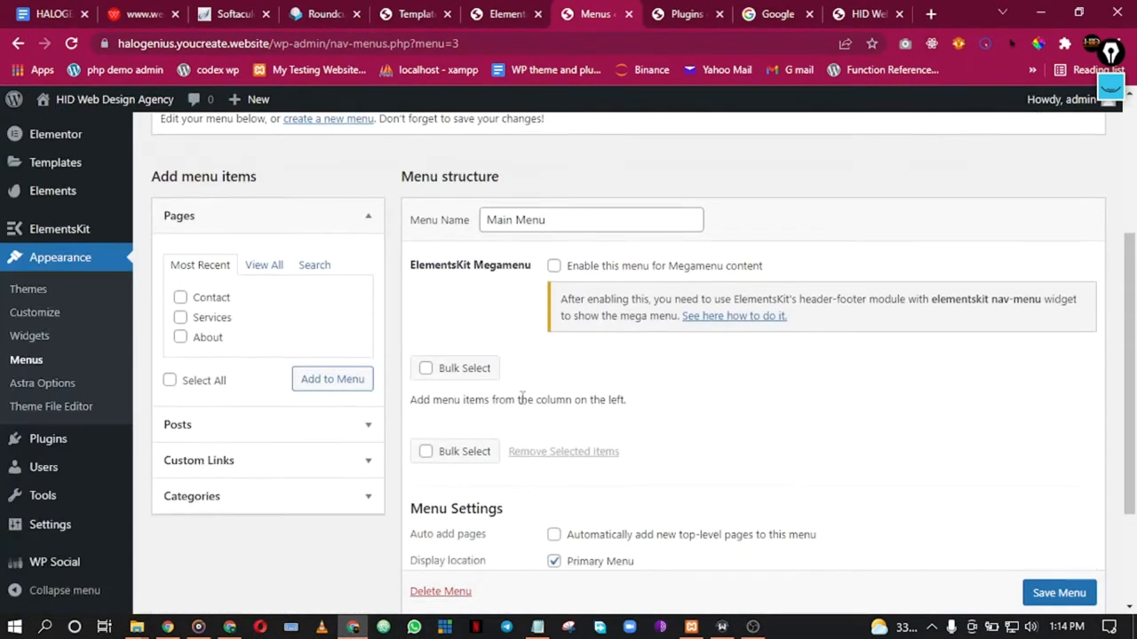
left_click(253, 271)
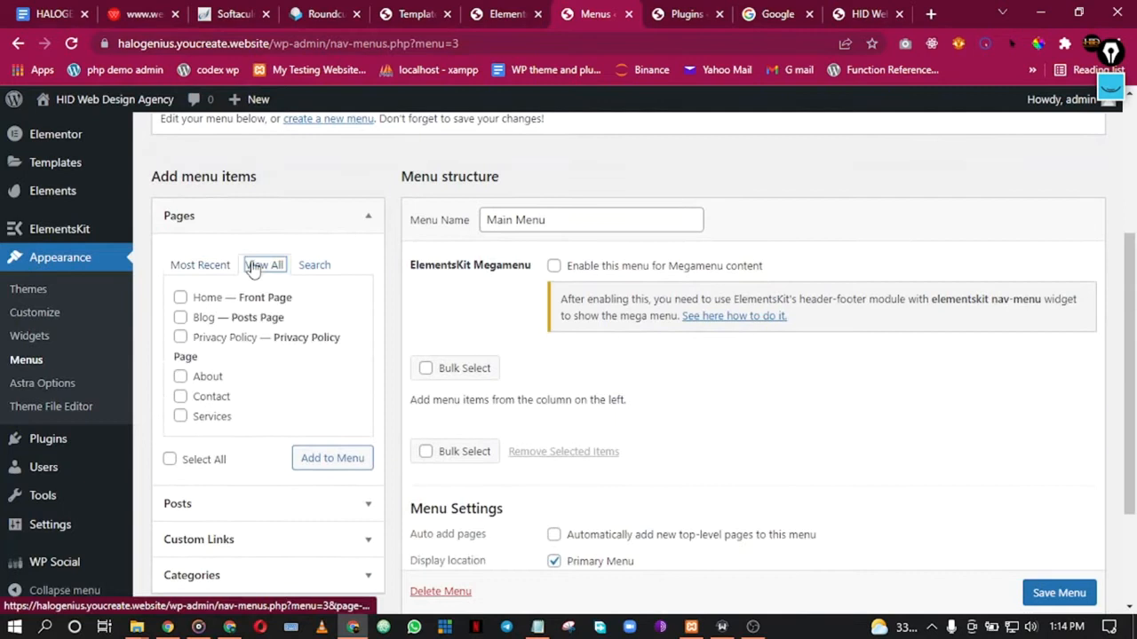
left_click(180, 299)
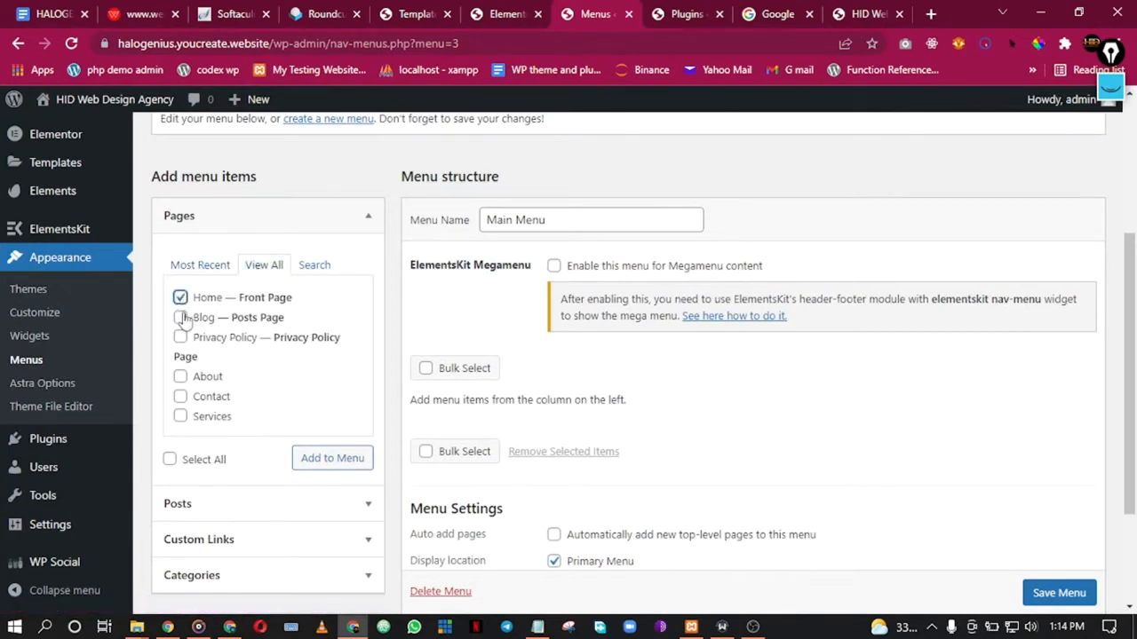
left_click(180, 398)
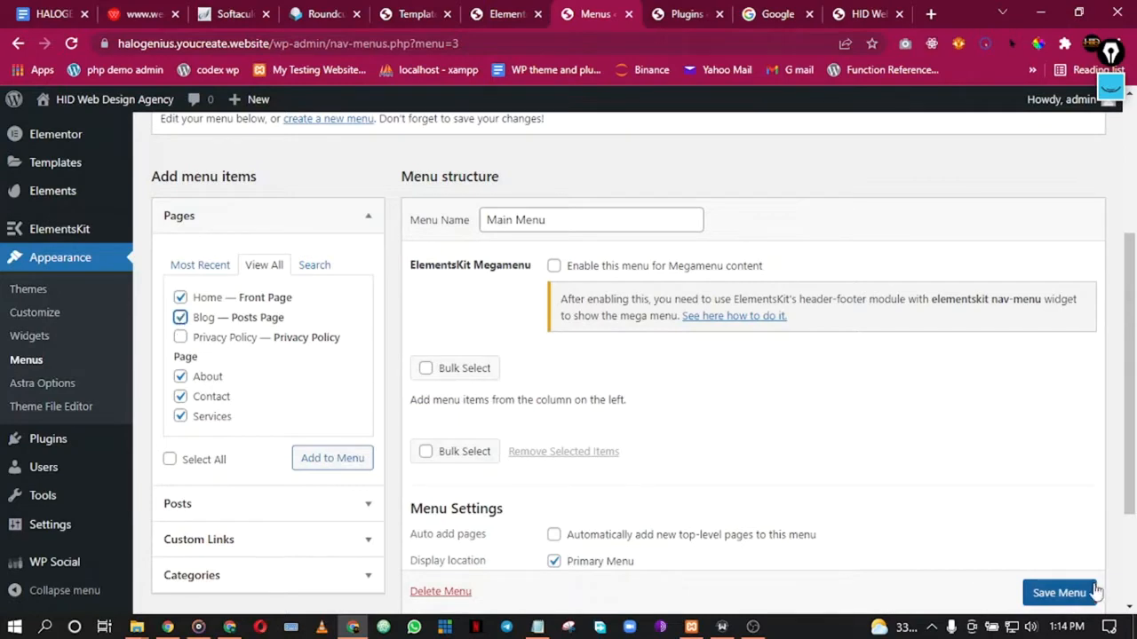
left_click(1070, 594)
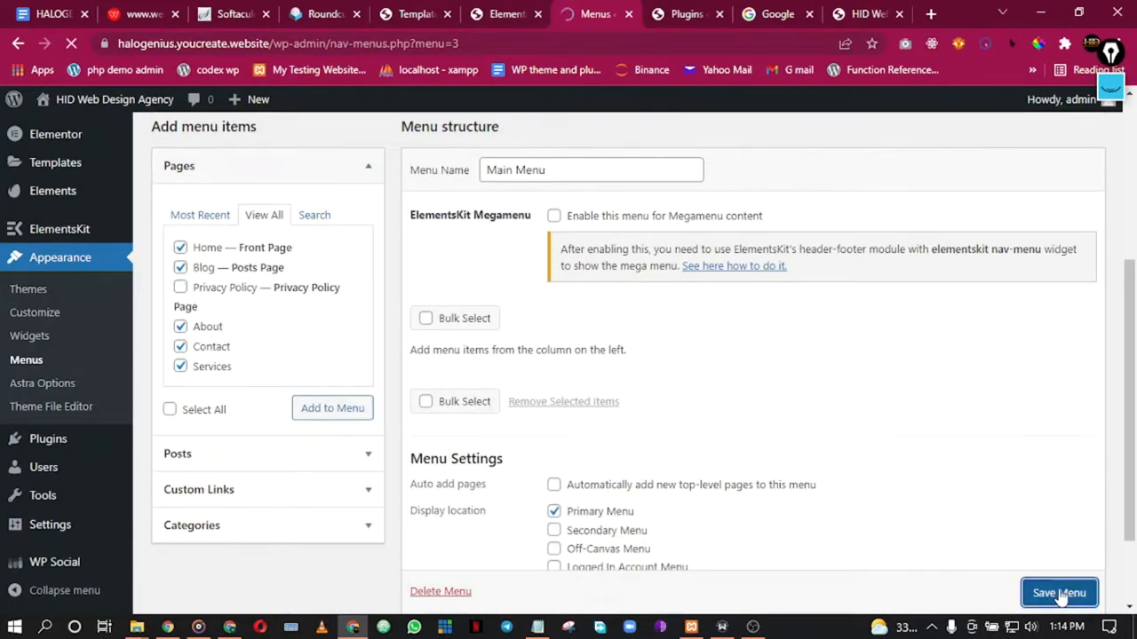
Step: Tick Home, Blog, About, Contact and Services and add them to the Main Menu
scroll(774, 521, "down", 3)
scroll(585, 458, "down", 1)
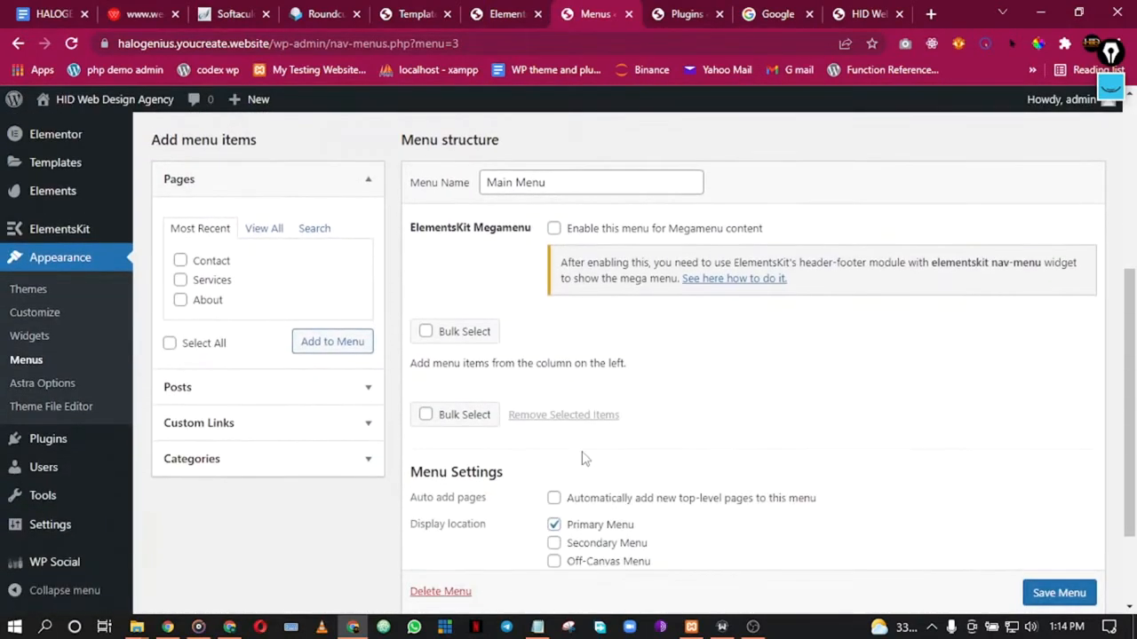
scroll(538, 501, "down", 2)
scroll(469, 470, "up", 2)
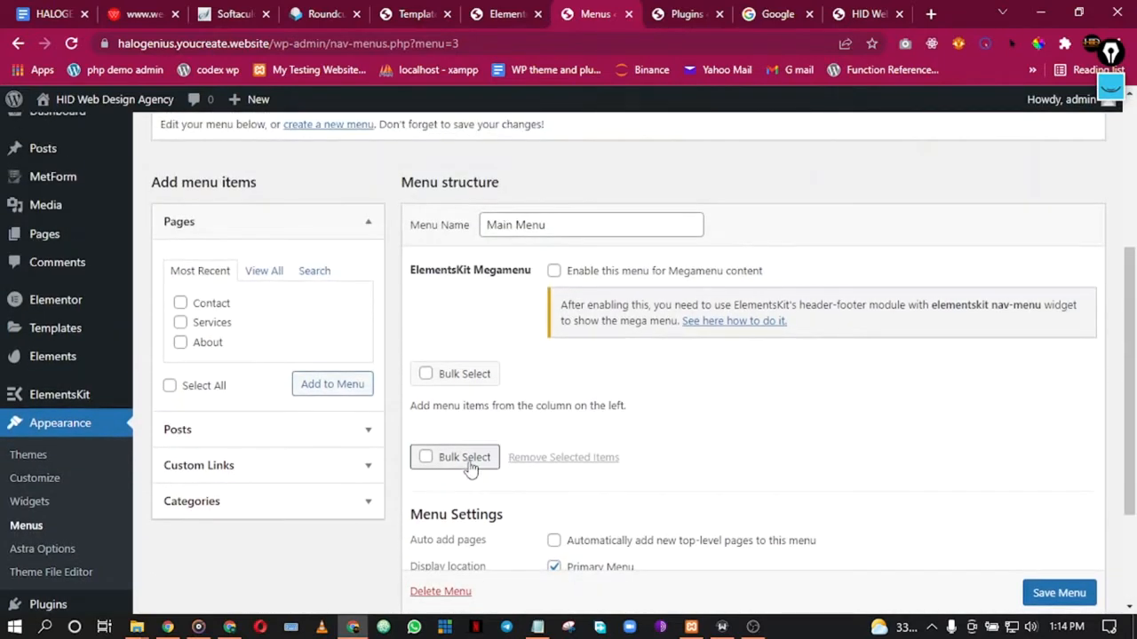
scroll(723, 520, "down", 3)
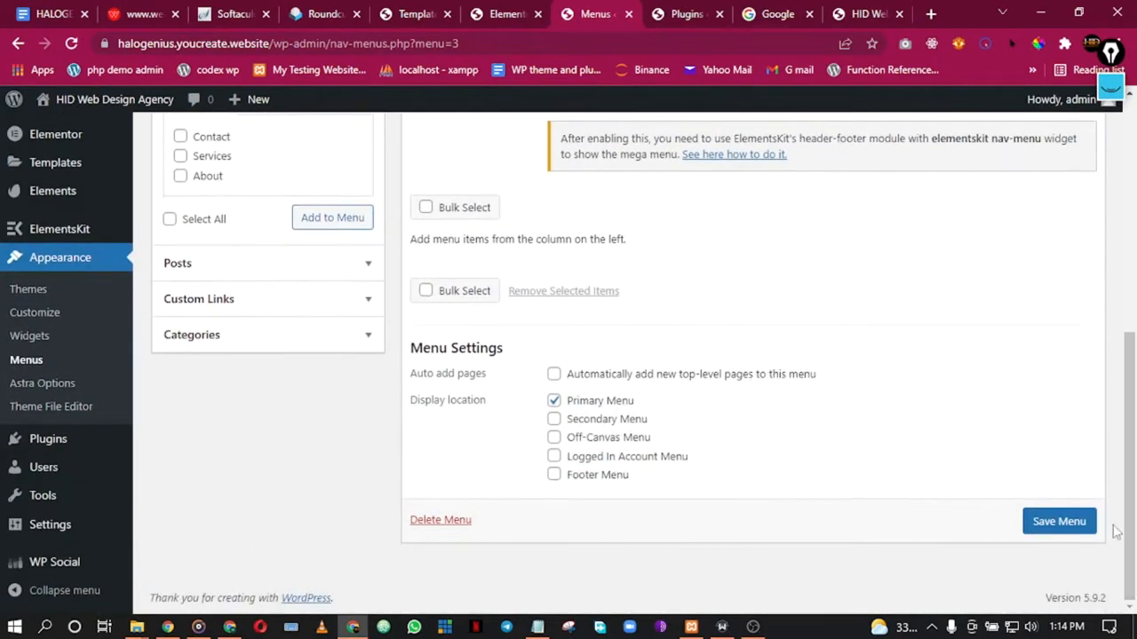
scroll(992, 541, "up", 2)
left_click(266, 189)
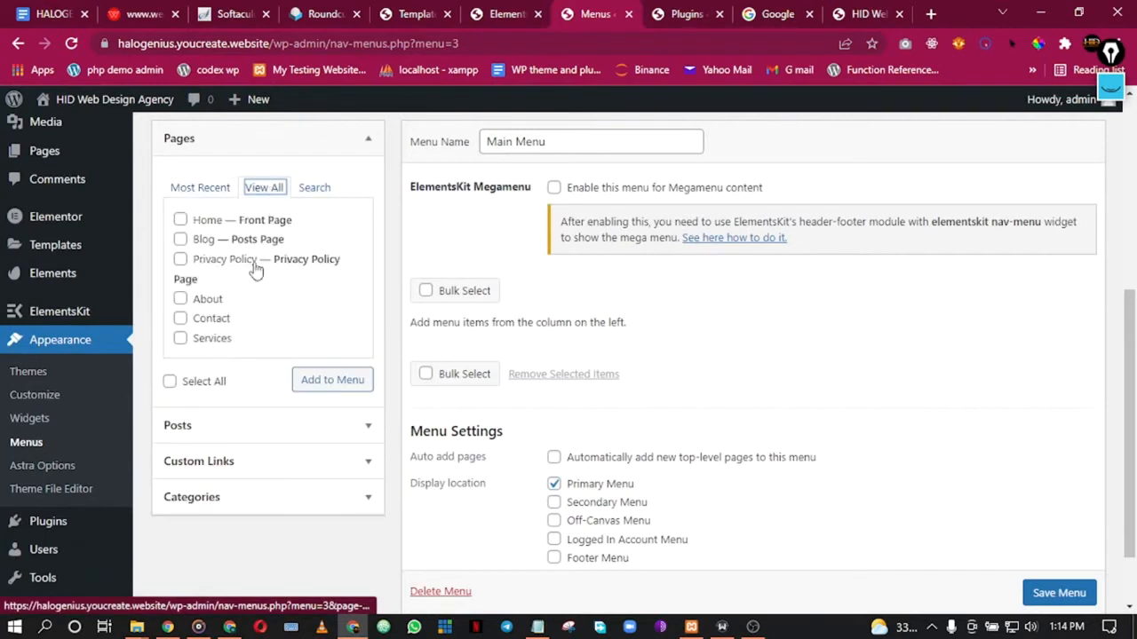
left_click(180, 220)
left_click(181, 239)
left_click(180, 298)
left_click(180, 318)
left_click(180, 338)
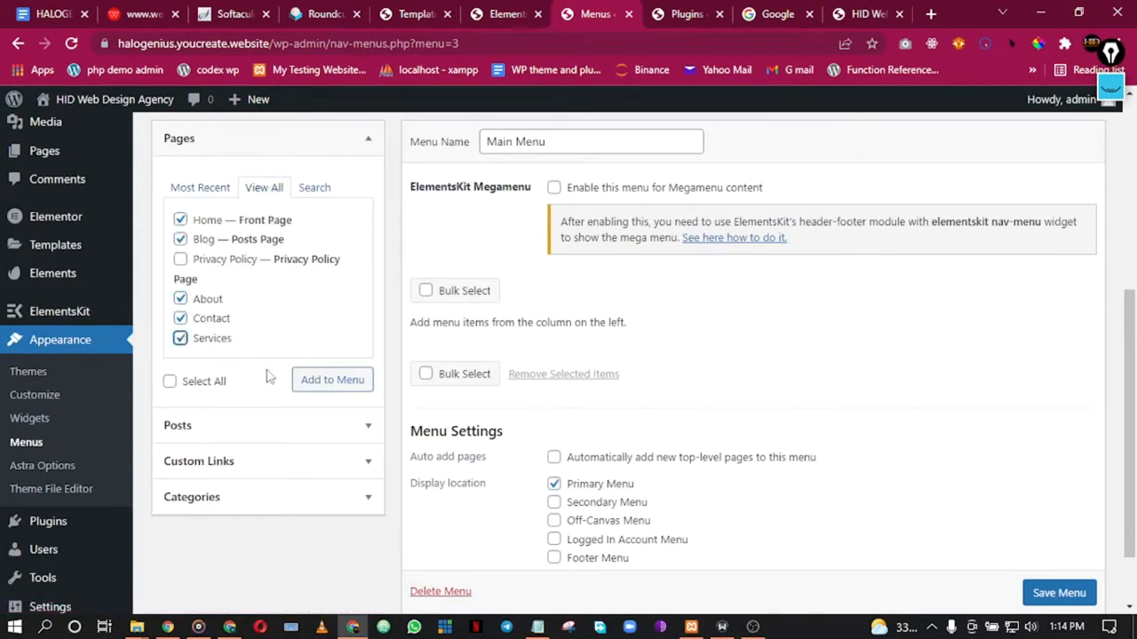
left_click(330, 384)
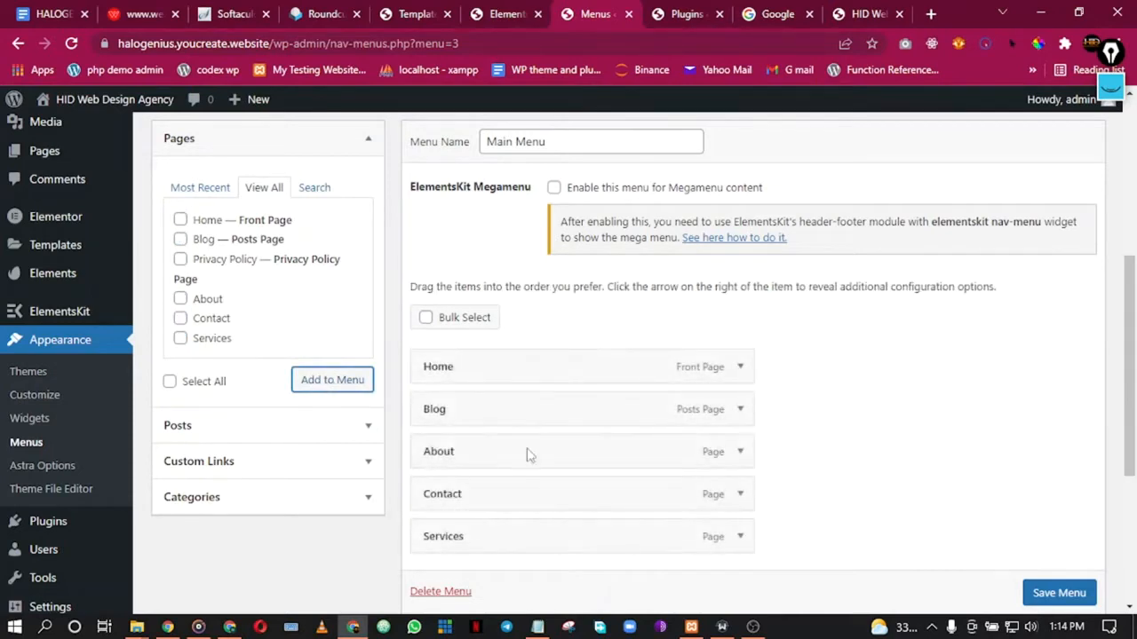
Step: Save the Main Menu with its five new pages
scroll(813, 313, "down", 2)
scroll(808, 311, "up", 2)
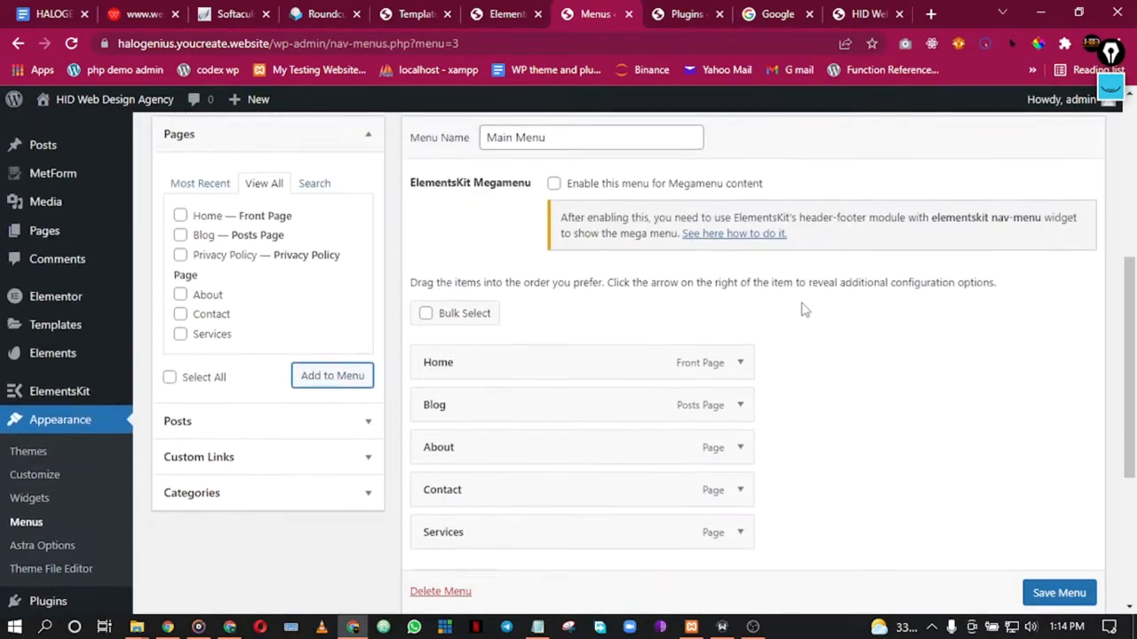
scroll(800, 313, "down", 4)
scroll(797, 315, "up", 3)
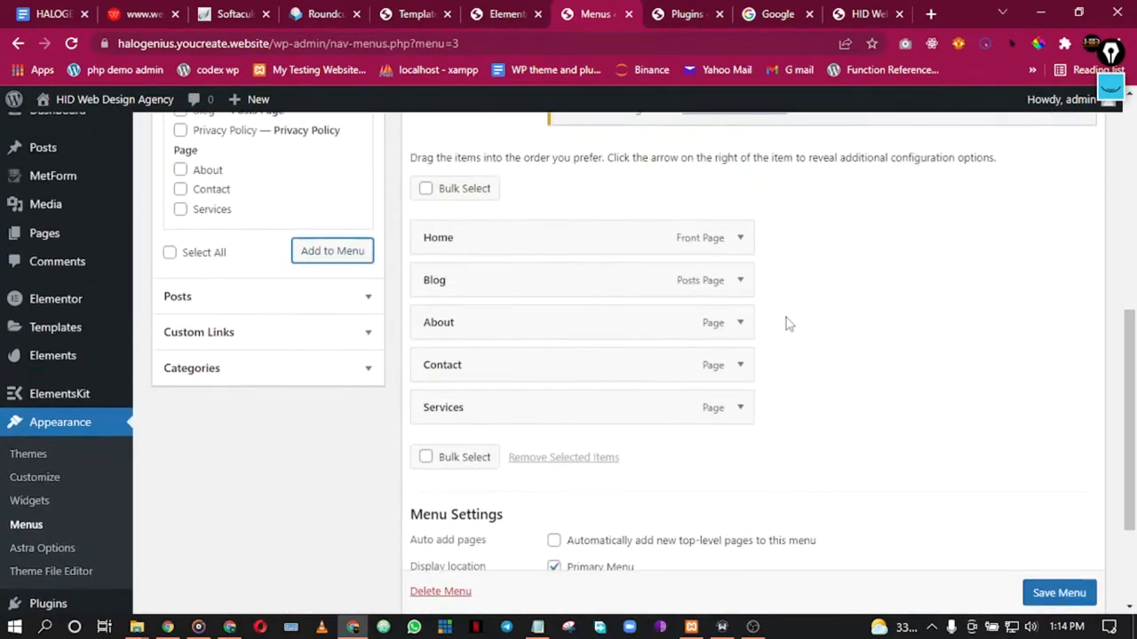
scroll(1045, 592, "down", 1)
left_click(1048, 592)
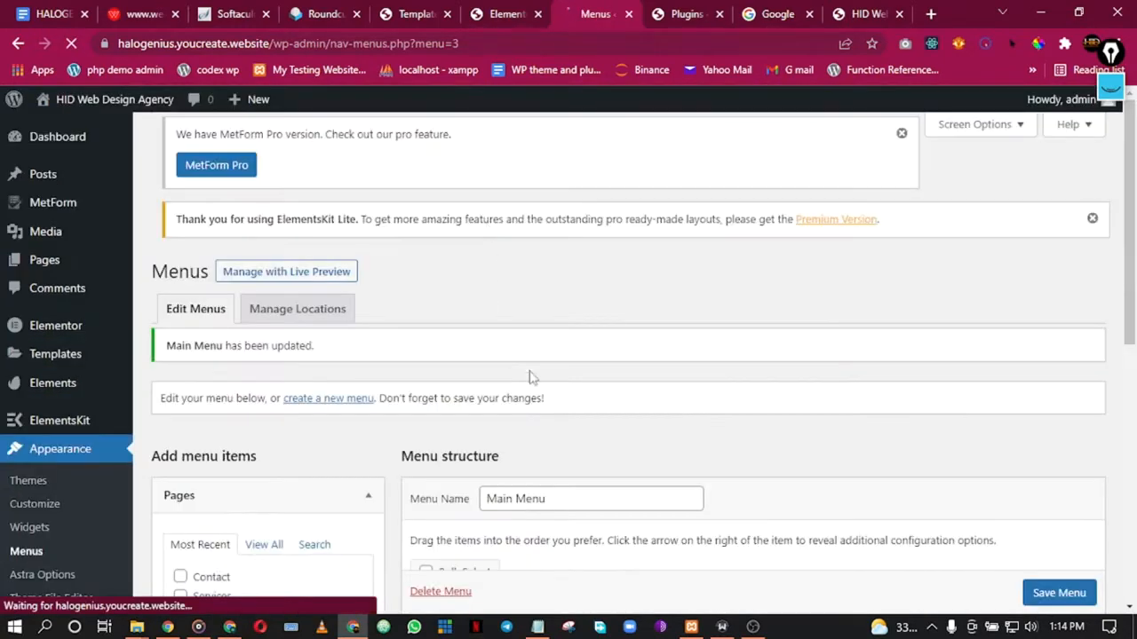
Step: Reload the live home page to check the new header menu links, then go to Installed Plugins
scroll(524, 382, "down", 5)
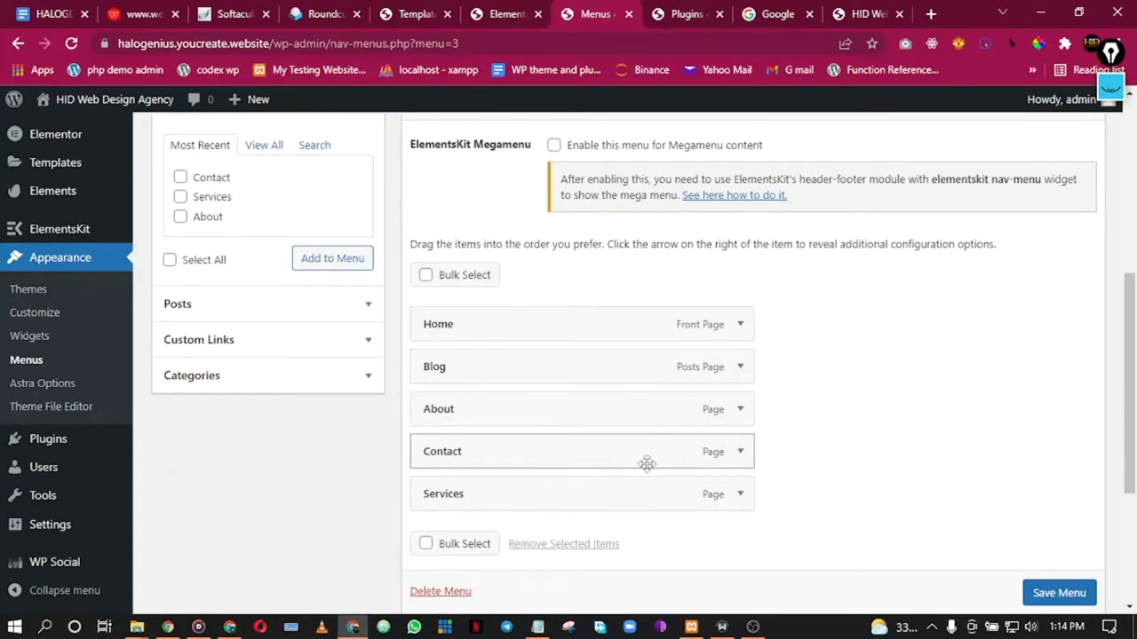
scroll(947, 460, "down", 3)
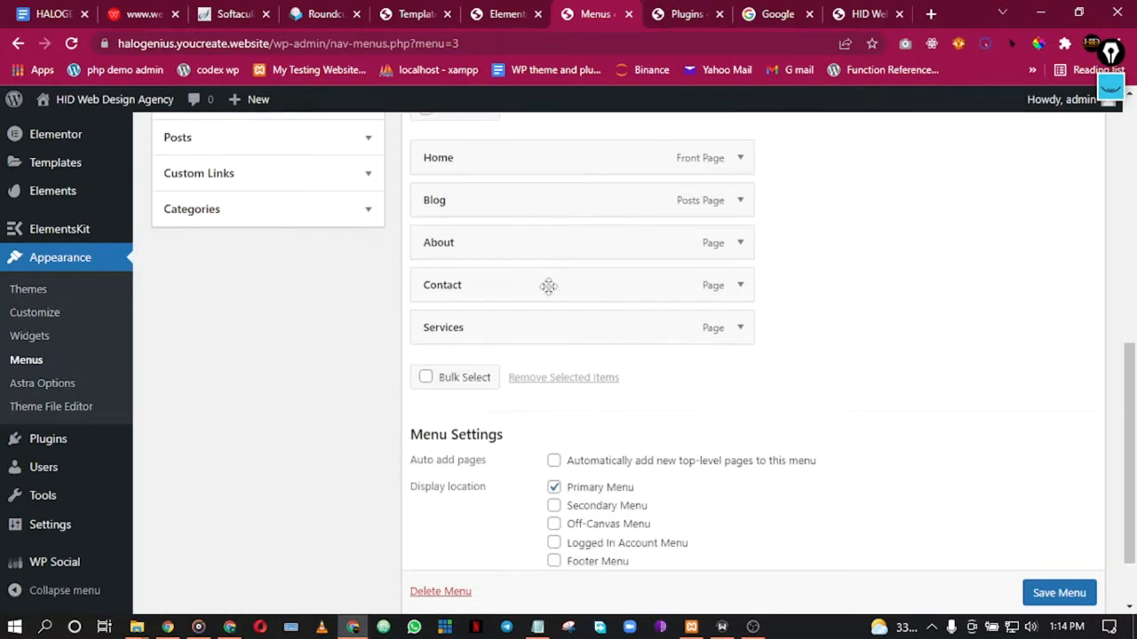
left_click(424, 10)
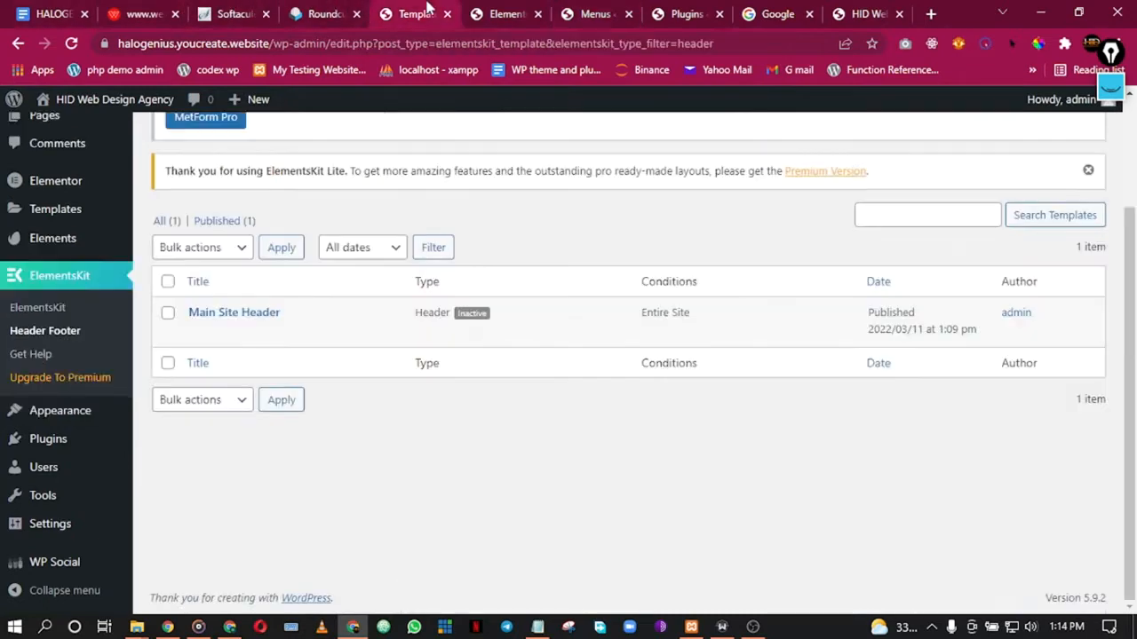
left_click(866, 13)
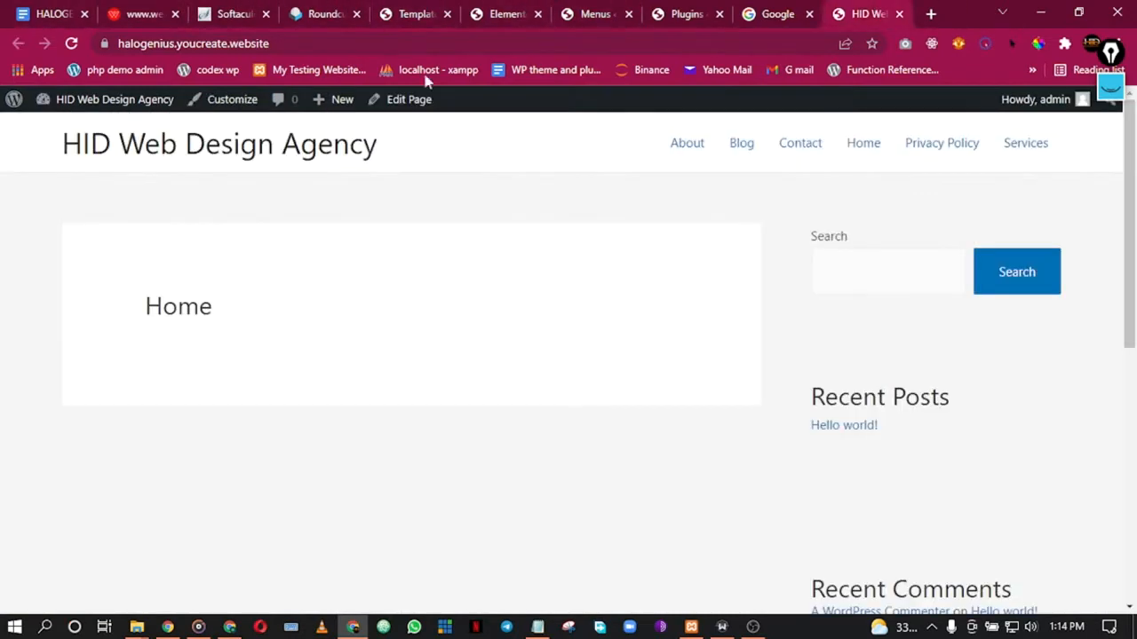
left_click(74, 43)
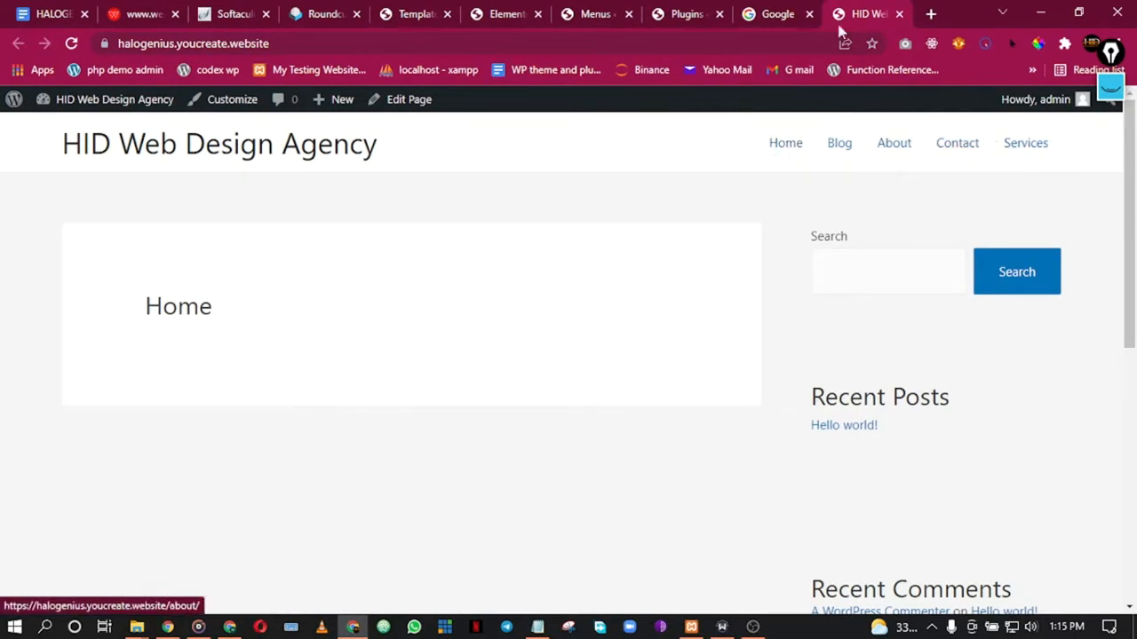
left_click(701, 13)
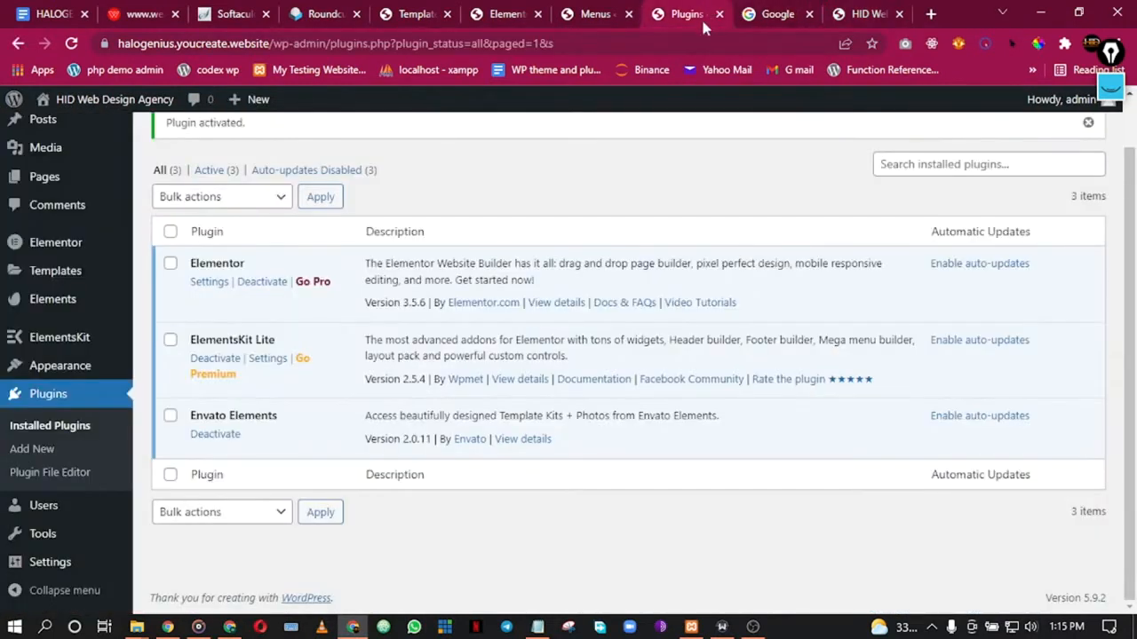
Step: Drag Contact below Services and About above Blog, then save the Main Menu
left_click(598, 11)
scroll(403, 324, "up", 1)
scroll(406, 329, "down", 1)
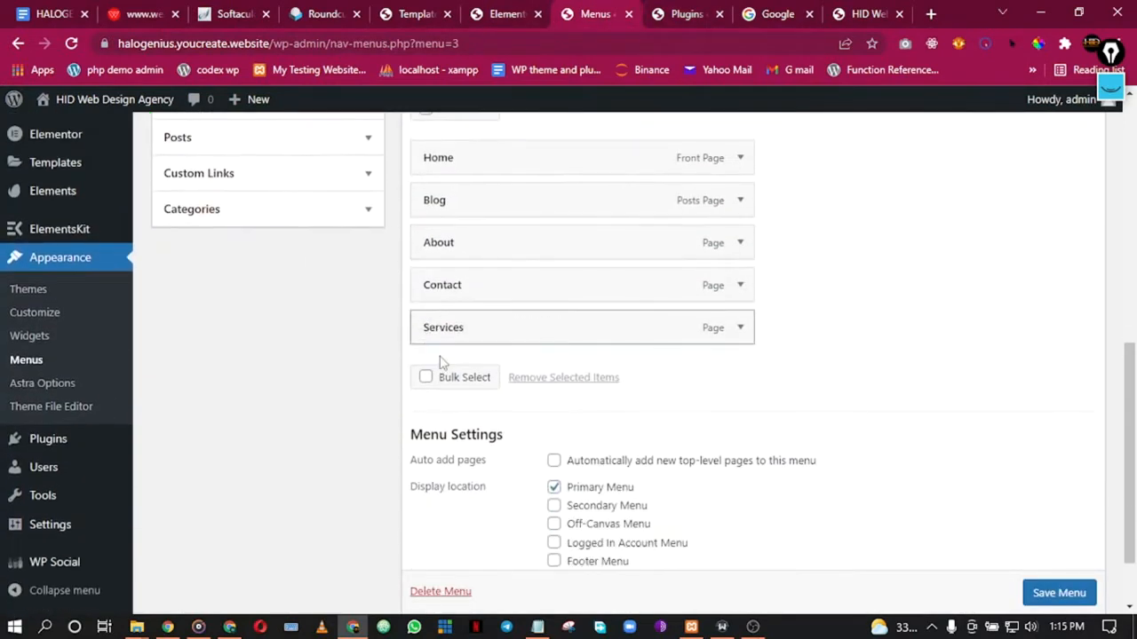
left_click_drag(471, 294, 462, 350)
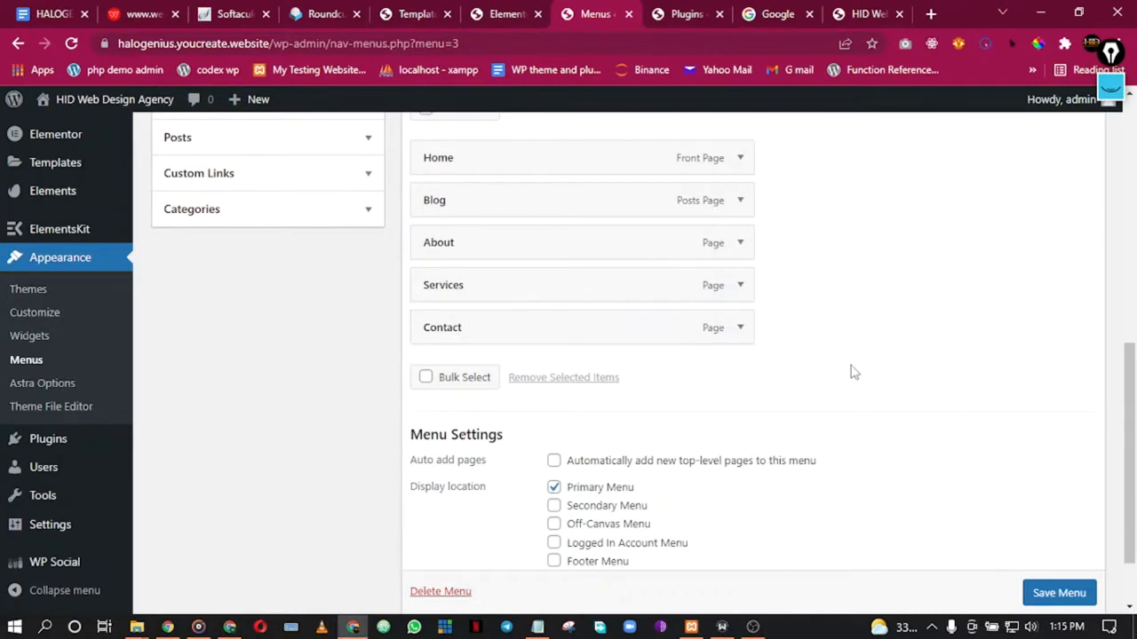
scroll(851, 374, "up", 1)
left_click_drag(464, 330, 421, 282)
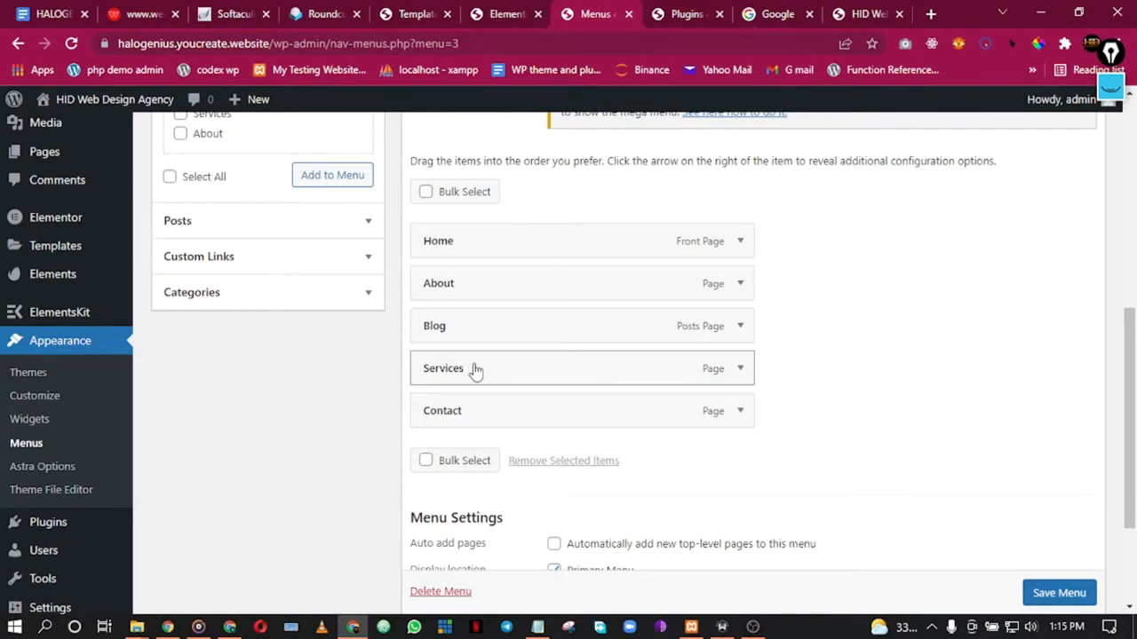
scroll(923, 373, "down", 2)
left_click(1039, 526)
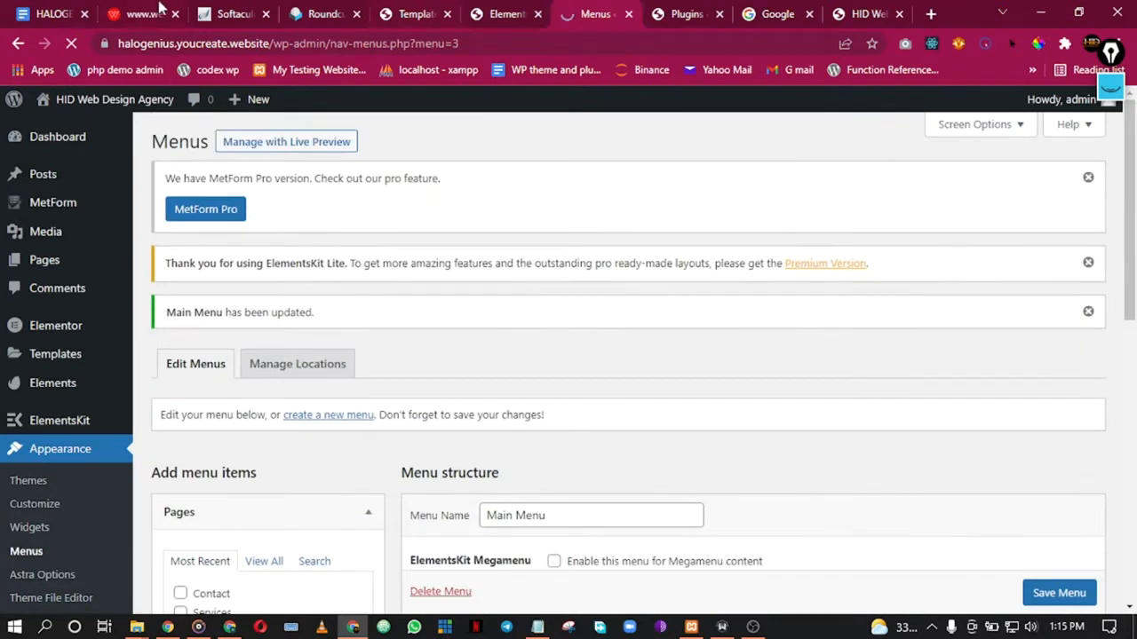
Step: Return to the Main Site Header in Elementor and open the ElementsKit template library
left_click(440, 10)
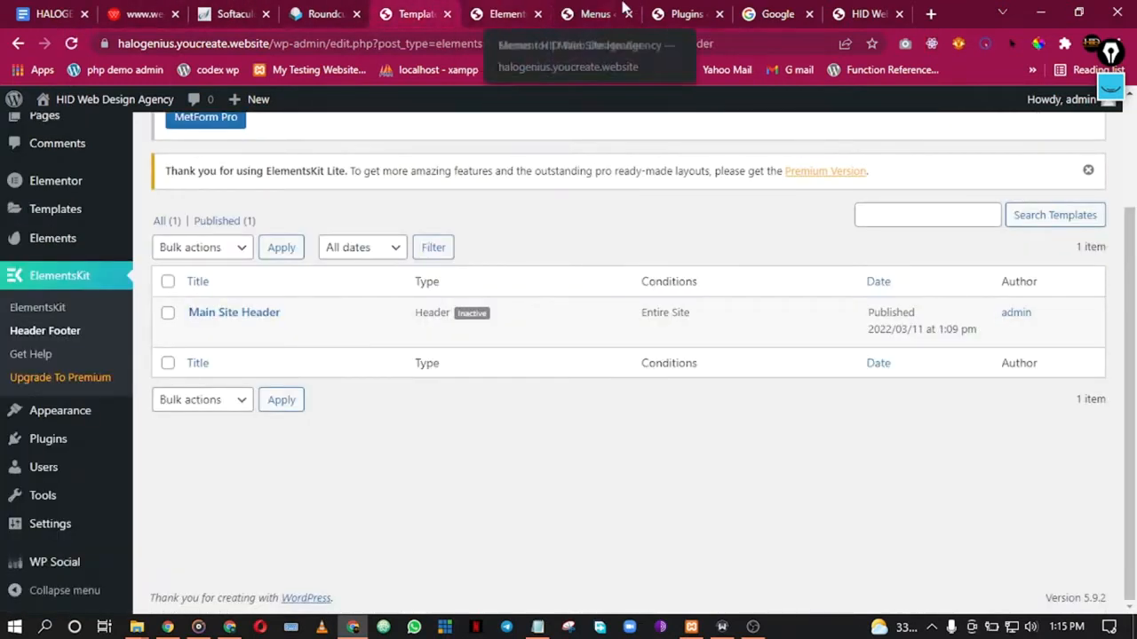
mouse_move(418, 331)
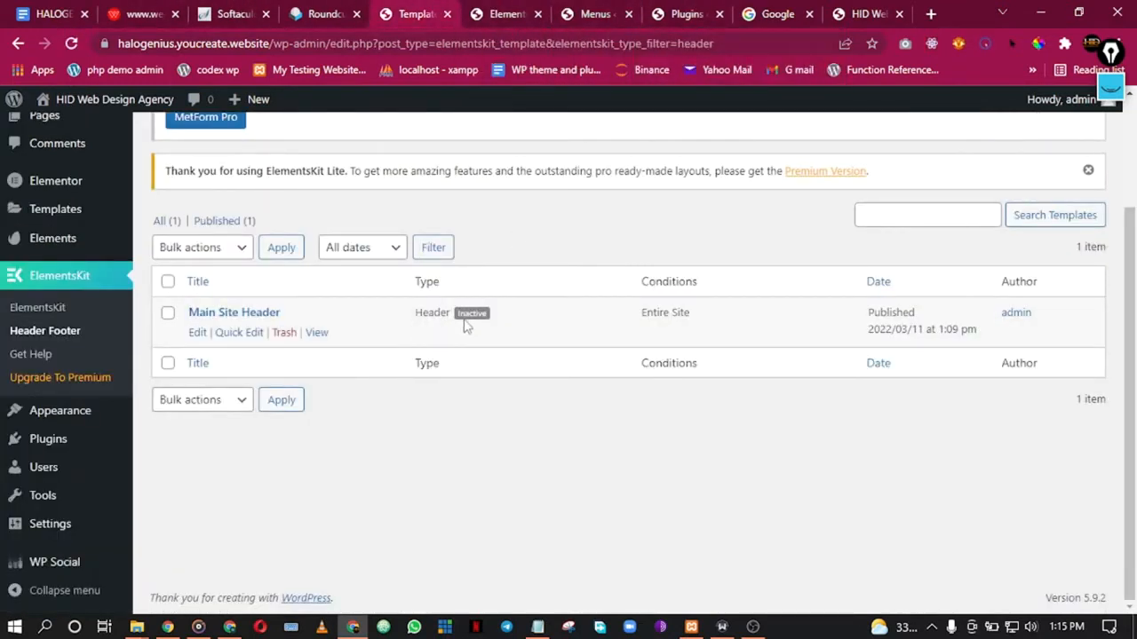
left_click(596, 10)
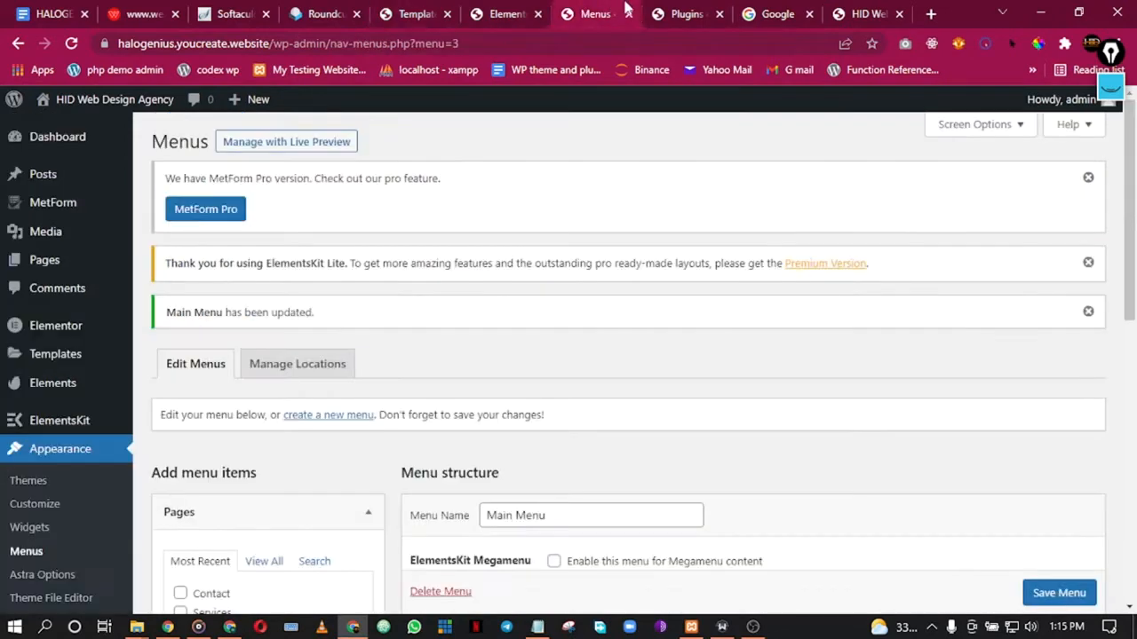
left_click(684, 11)
left_click(487, 9)
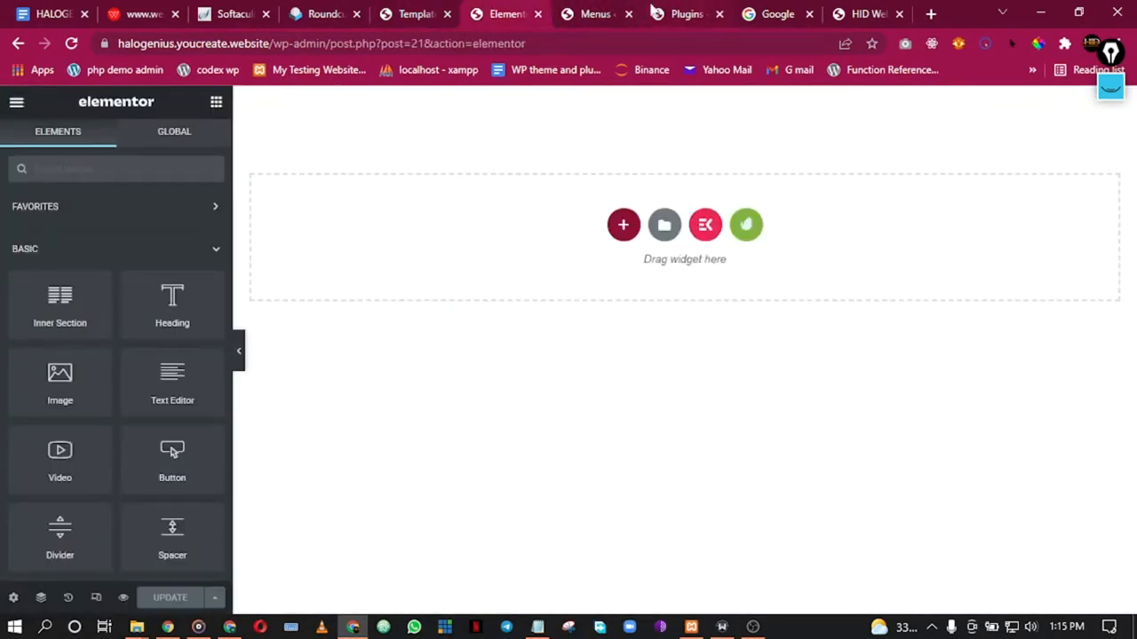
left_click(423, 10)
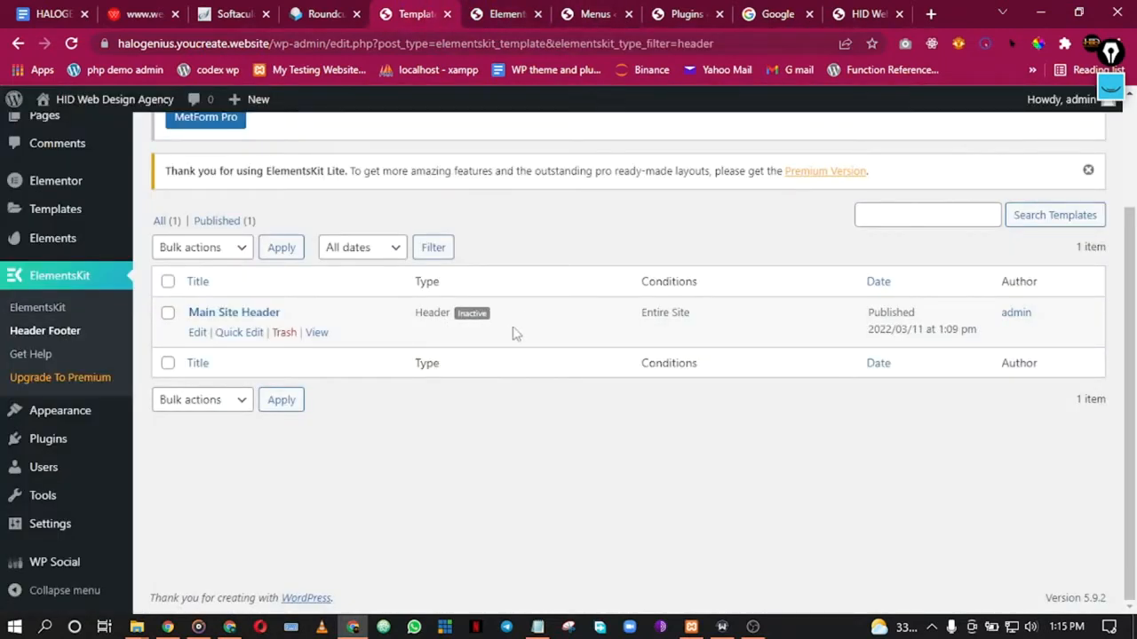
left_click(866, 13)
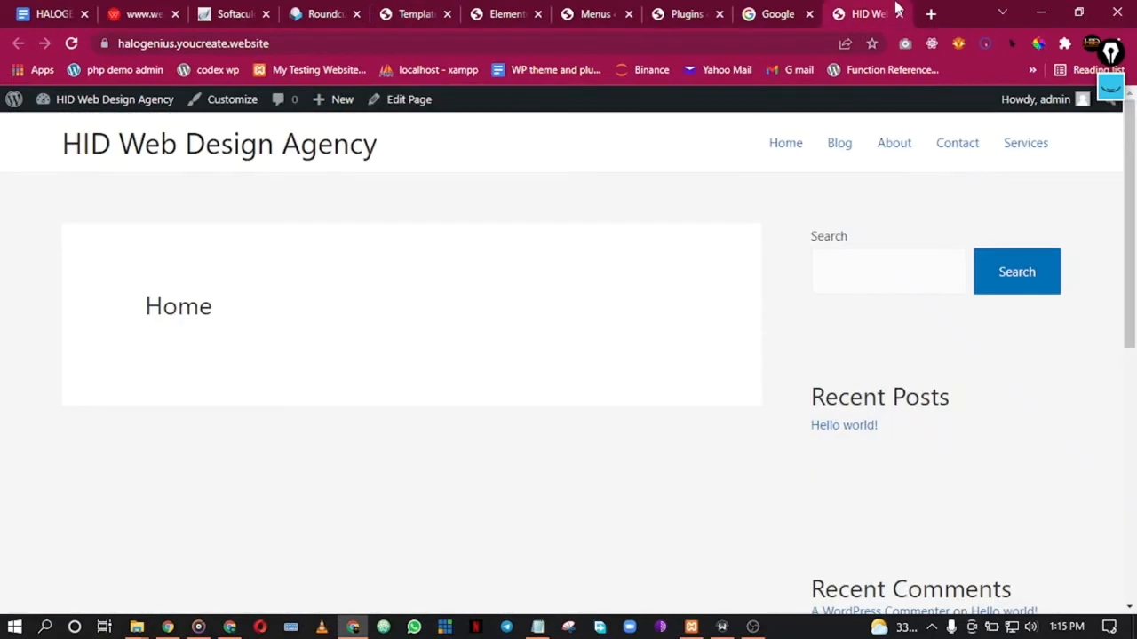
left_click(666, 10)
left_click(601, 10)
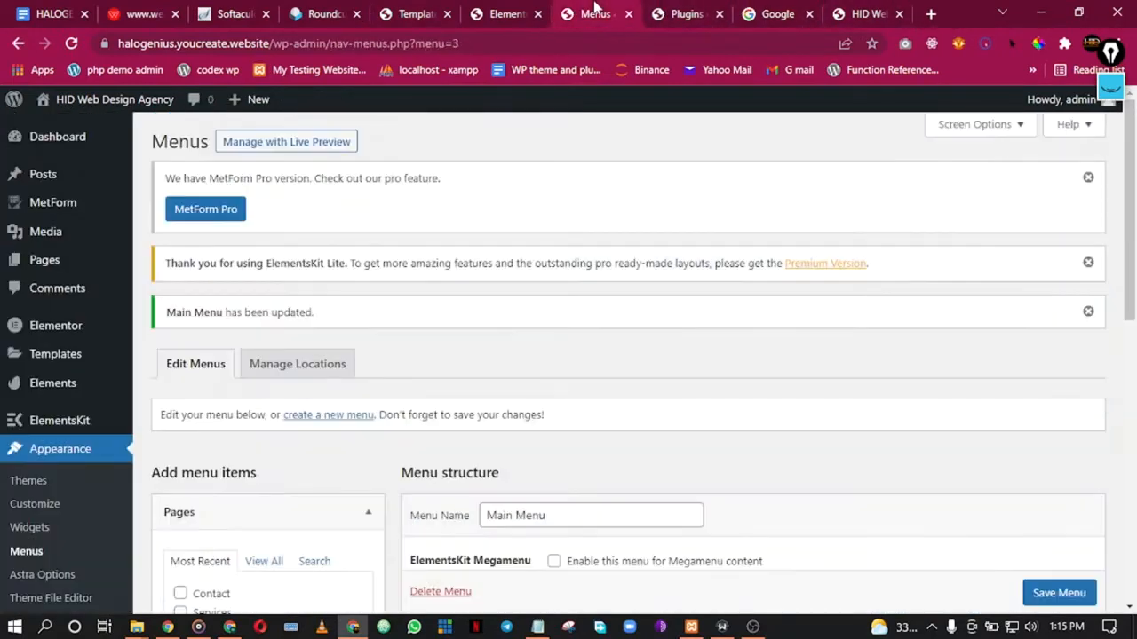
left_click(525, 9)
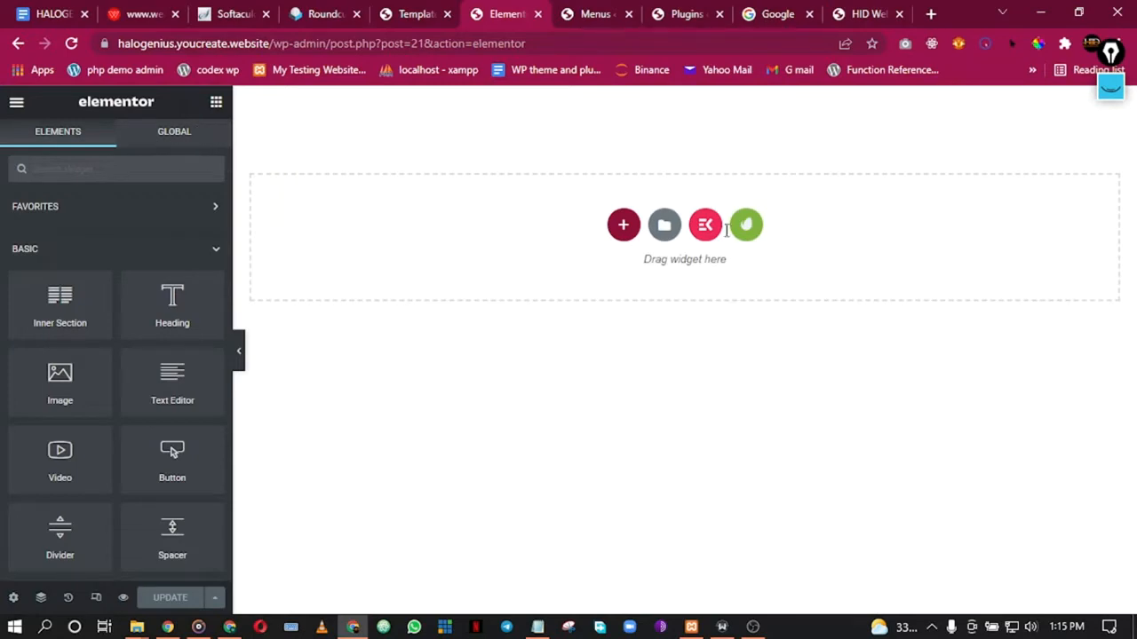
left_click(701, 230)
Step: Insert the Header - Section 1 design from ElementsKit's Header sections
left_click(177, 467)
scroll(640, 451, "down", 3)
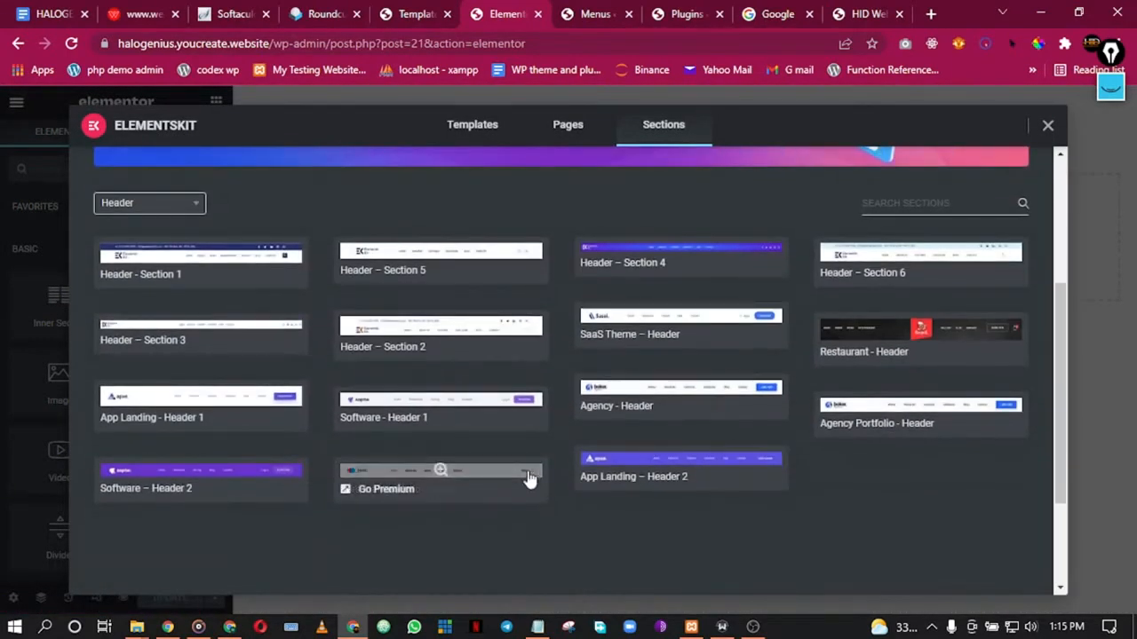
mouse_move(655, 269)
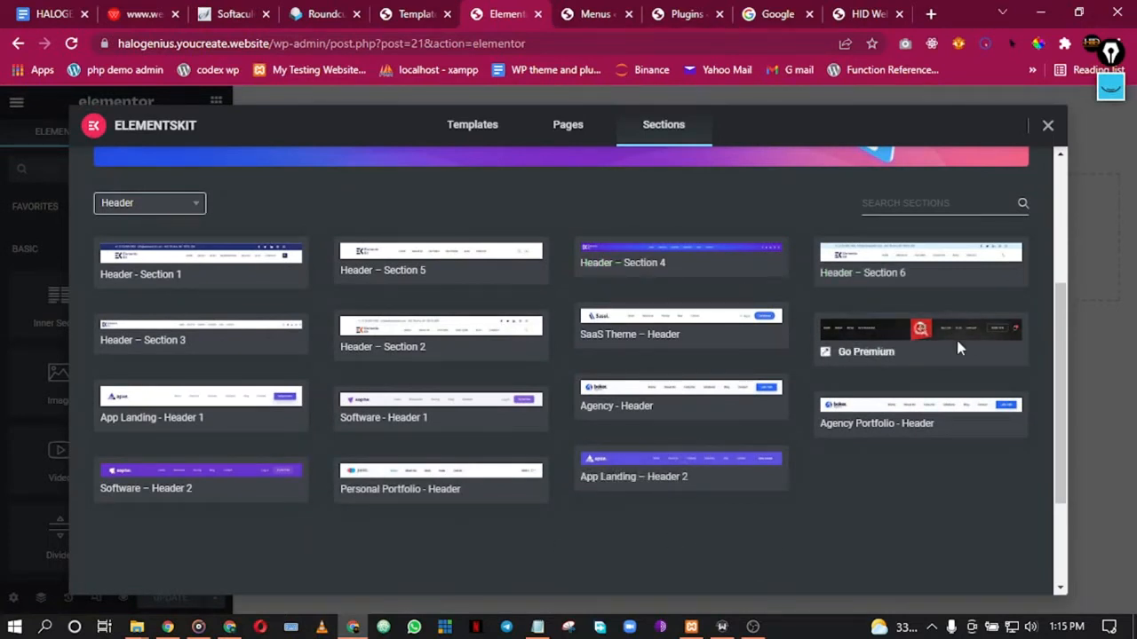
mouse_move(1063, 333)
left_mouse_down()
mouse_move(1067, 293)
mouse_move(1063, 334)
left_mouse_up()
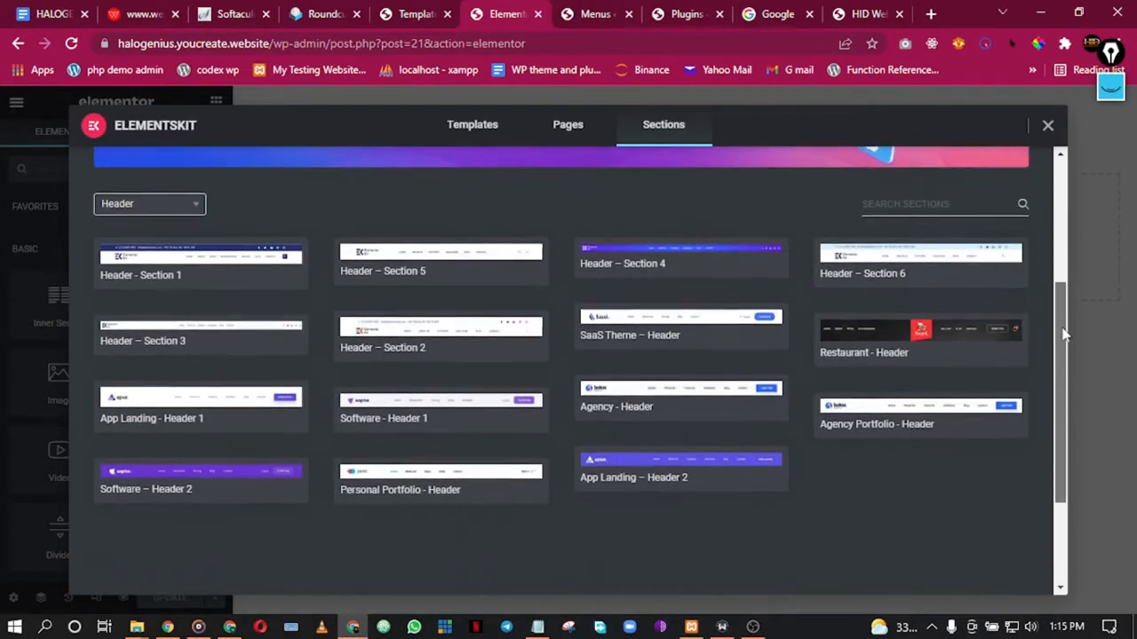
mouse_move(153, 265)
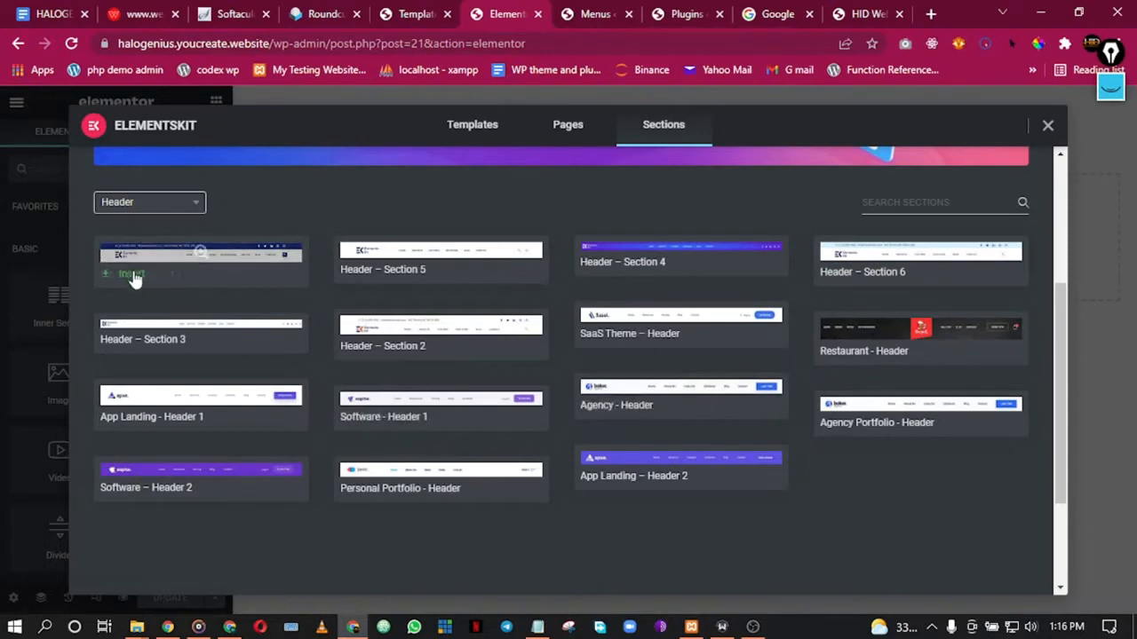
left_click(132, 276)
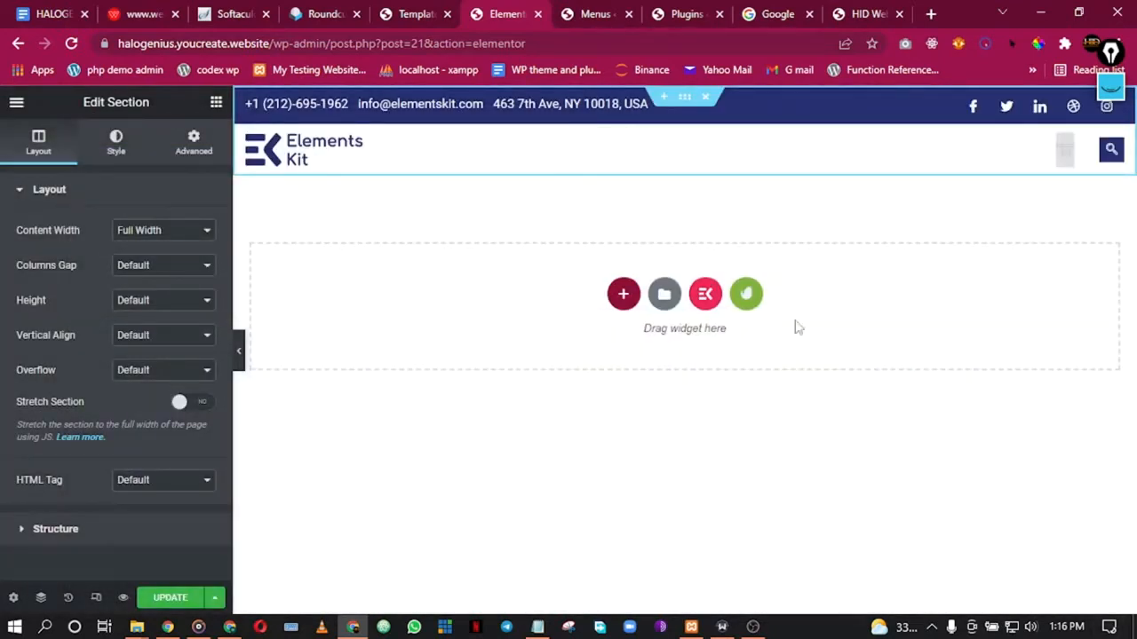
Step: Preview the inserted header full-width, then bring up the ElementsKit Nav Menu widget's context menu
left_click(239, 352)
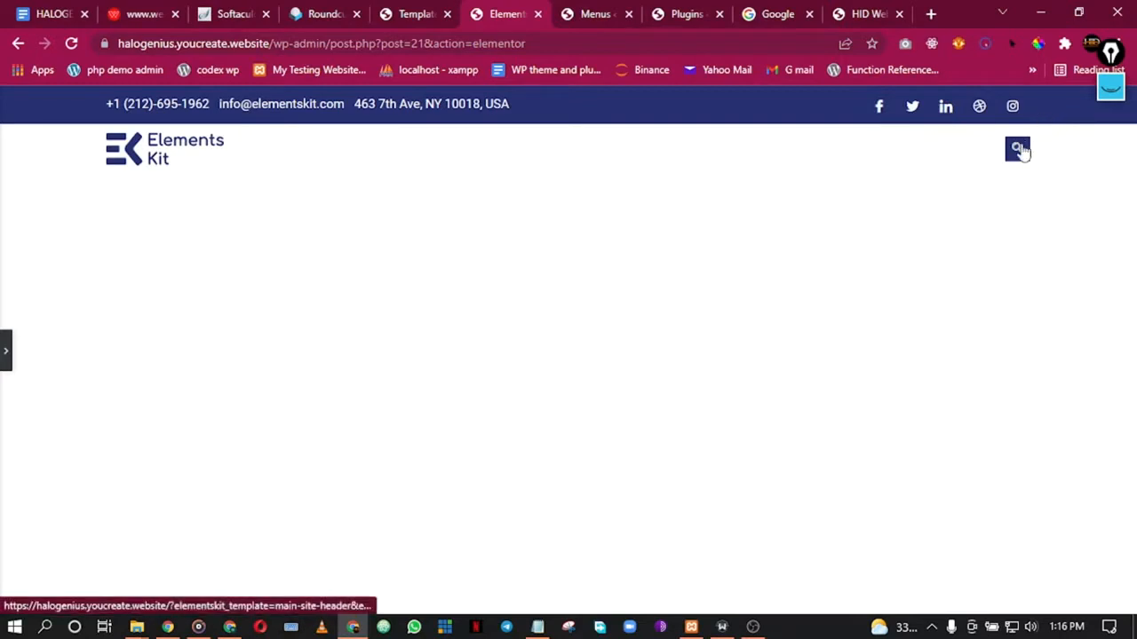
left_click(4, 355)
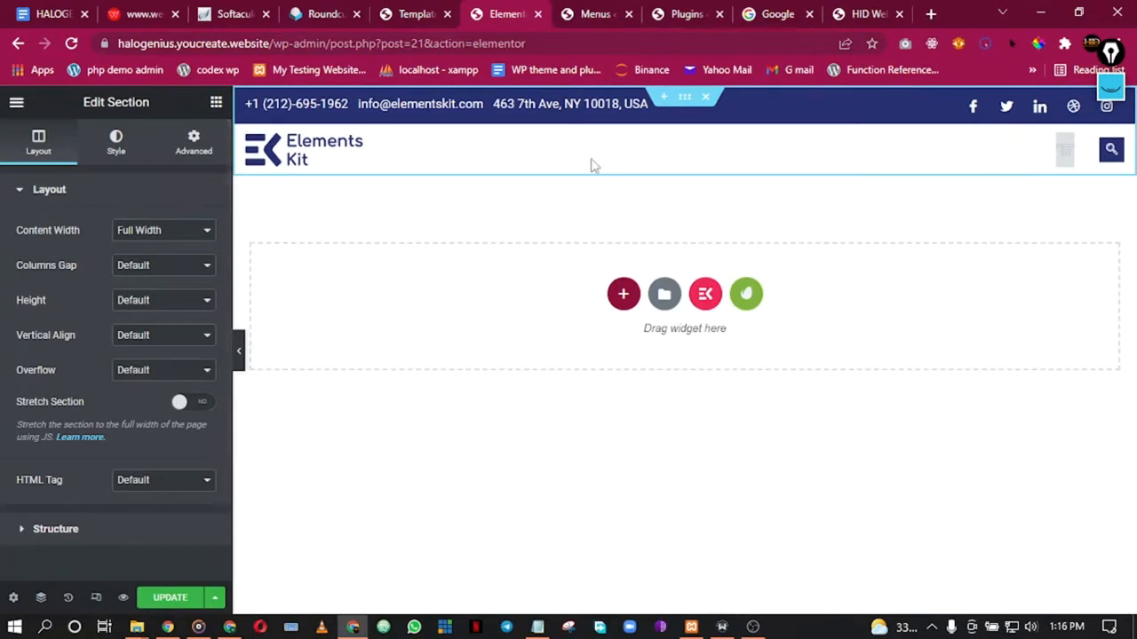
right_click(1065, 149)
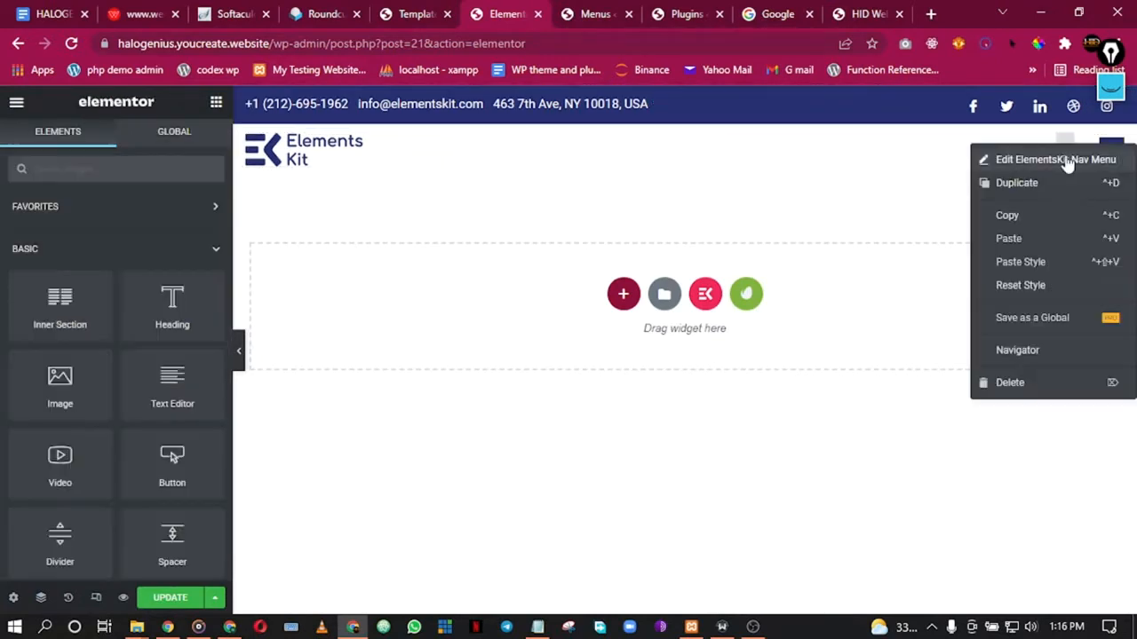
left_click(1044, 163)
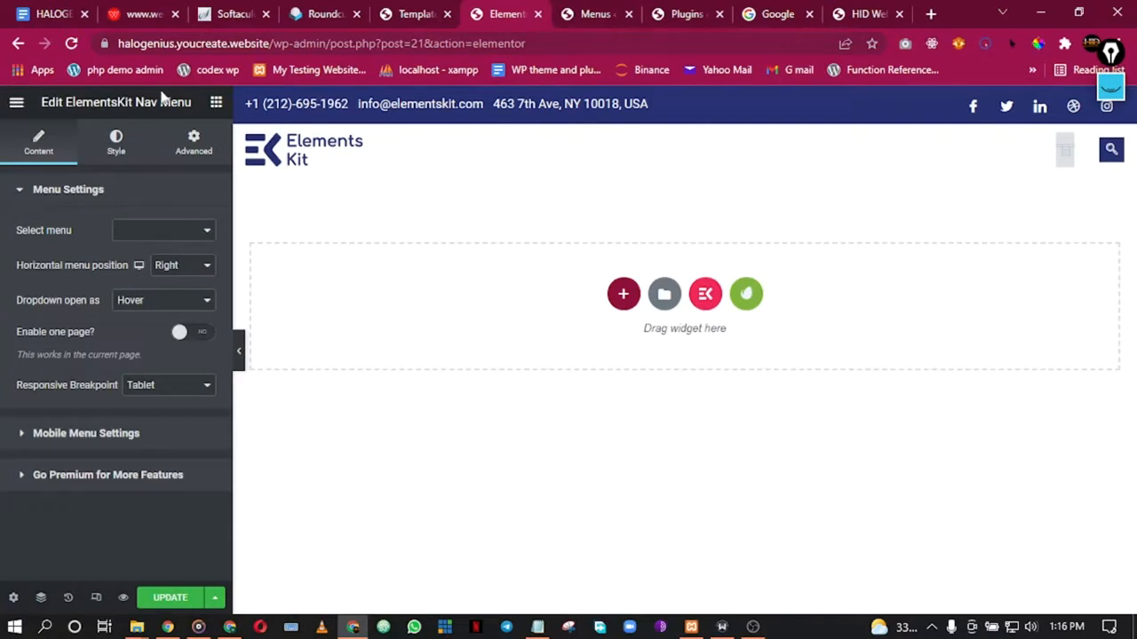
left_click(216, 103)
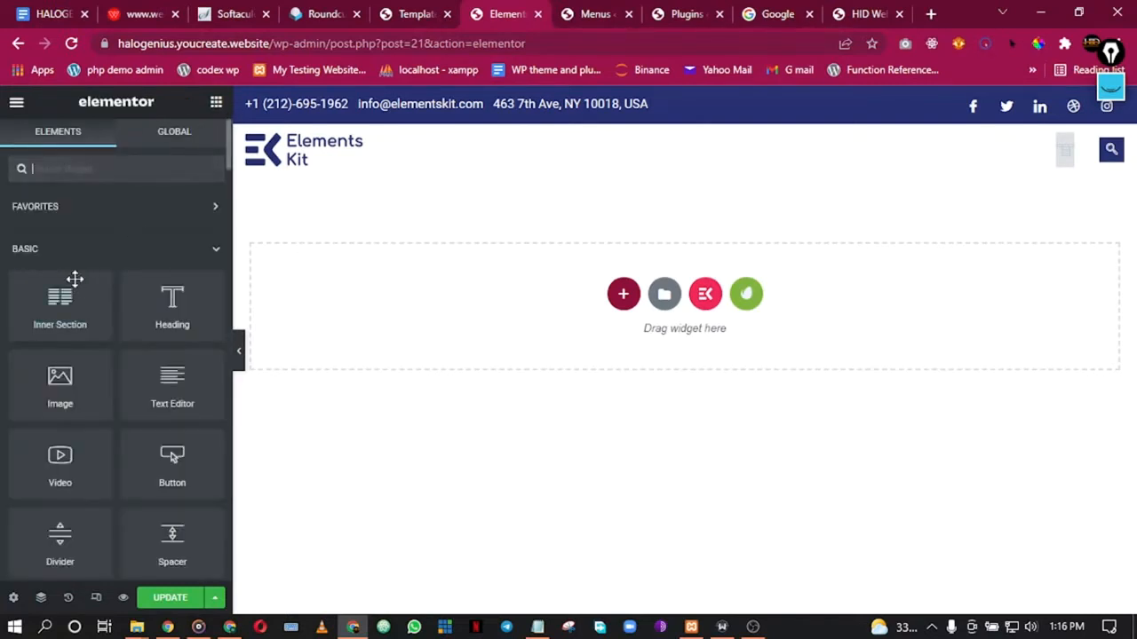
scroll(125, 292, "down", 4)
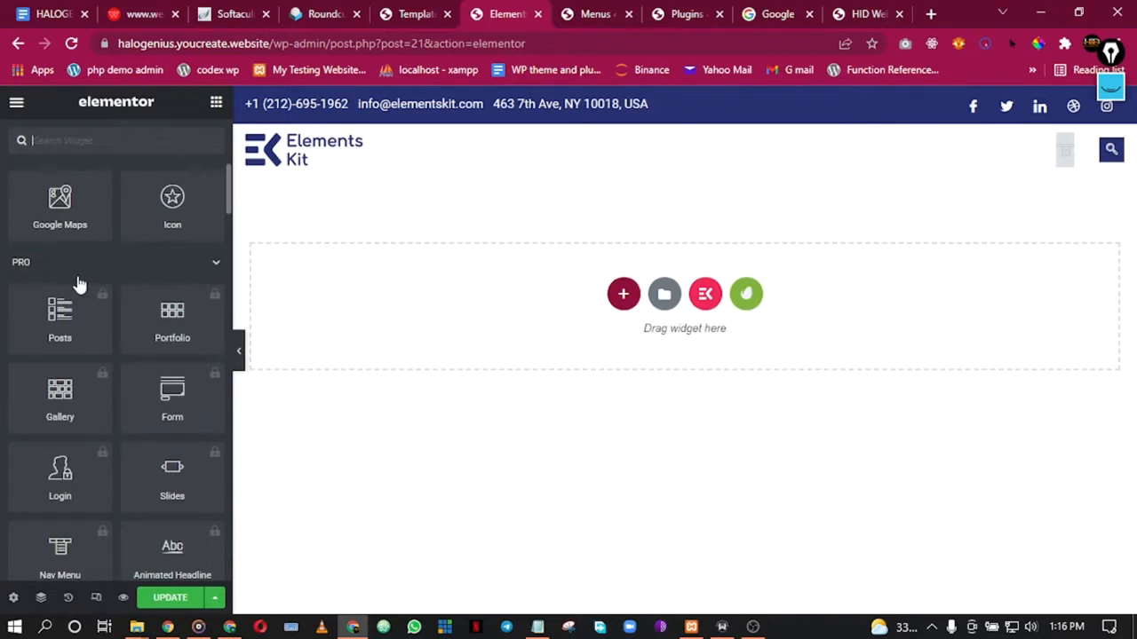
scroll(77, 284, "down", 8)
scroll(78, 291, "down", 4)
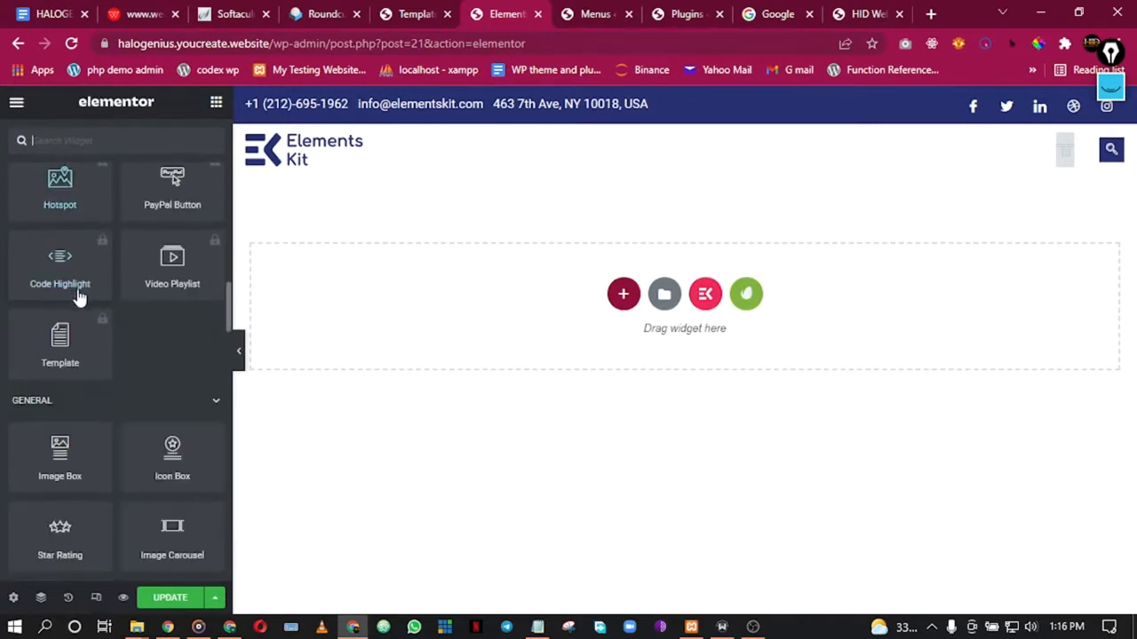
scroll(36, 417, "down", 10)
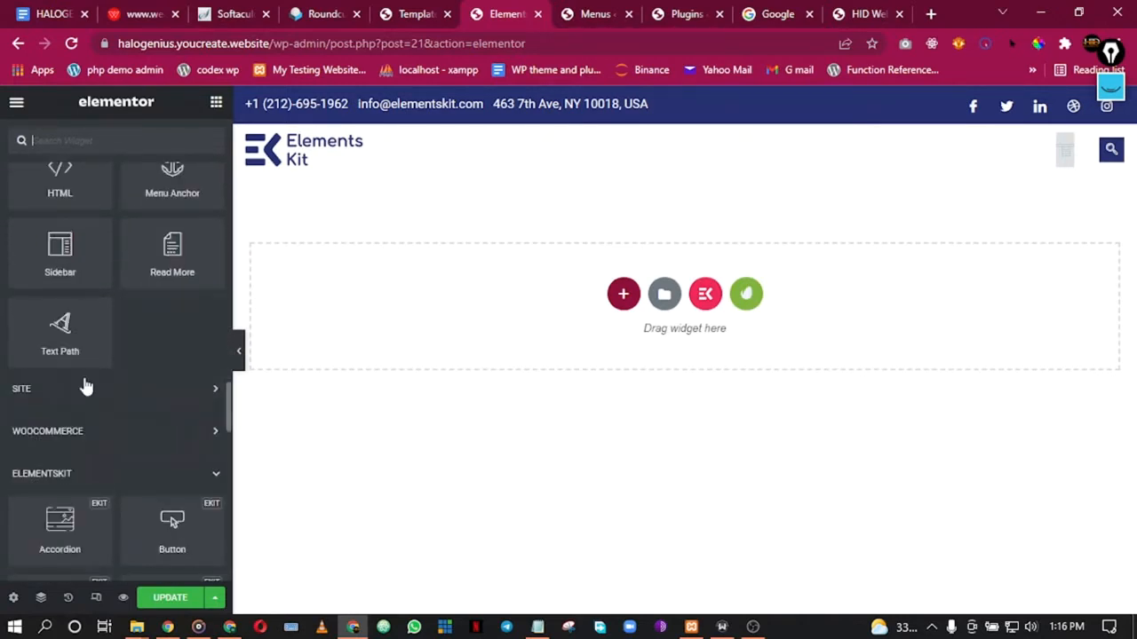
scroll(71, 404, "down", 3)
scroll(92, 389, "up", 2)
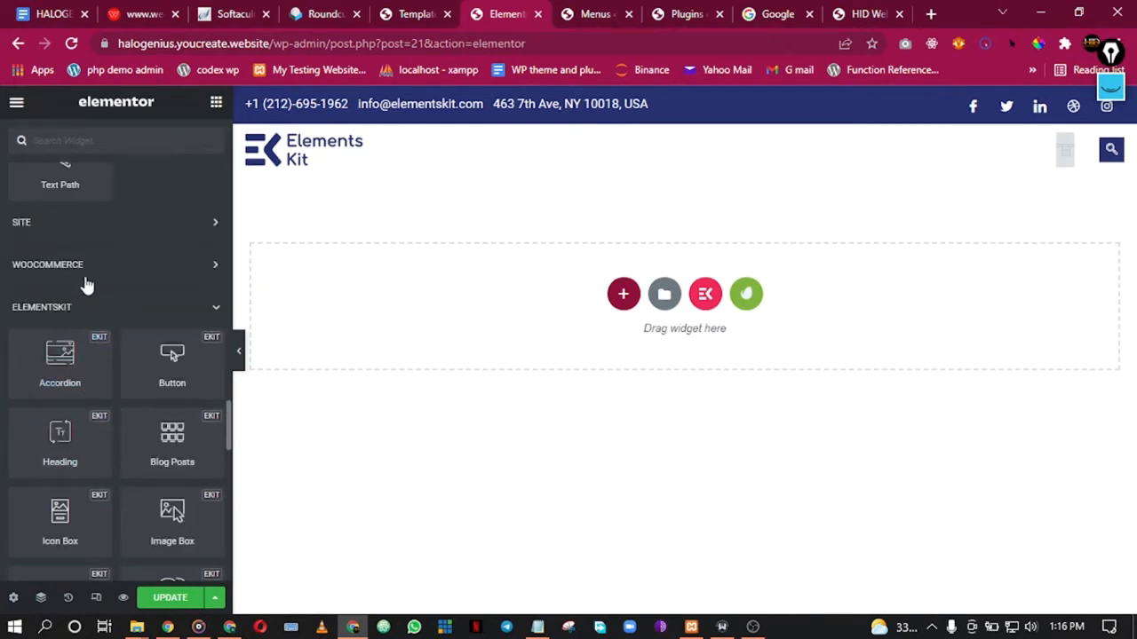
scroll(100, 344, "down", 8)
scroll(97, 368, "up", 3)
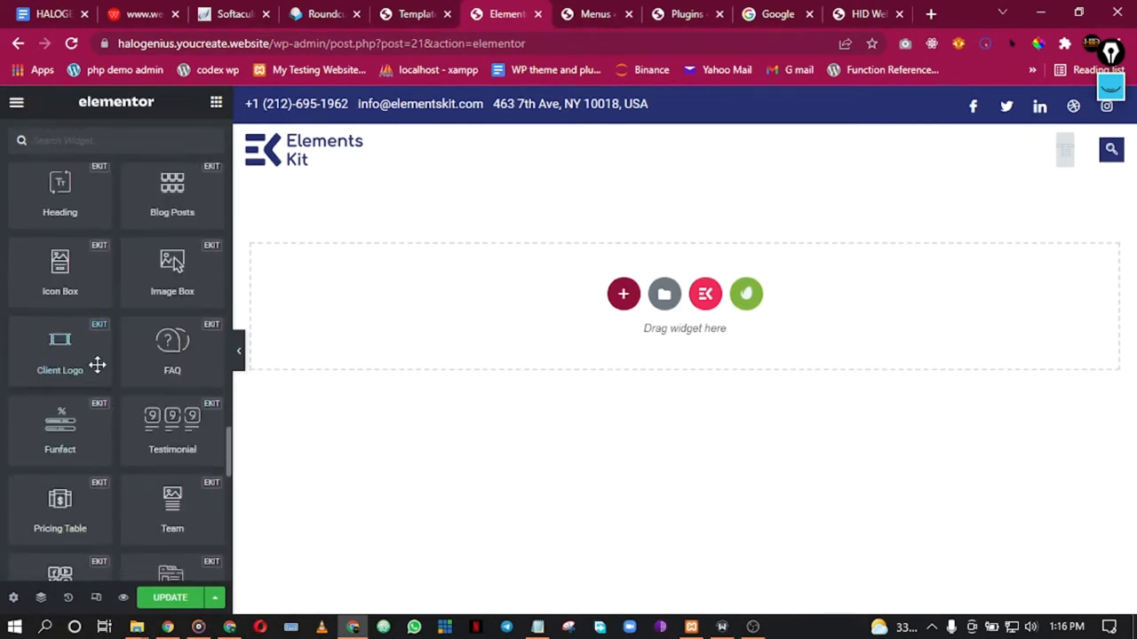
scroll(97, 368, "down", 6)
scroll(89, 391, "down", 5)
scroll(94, 373, "up", 2)
scroll(99, 378, "down", 1)
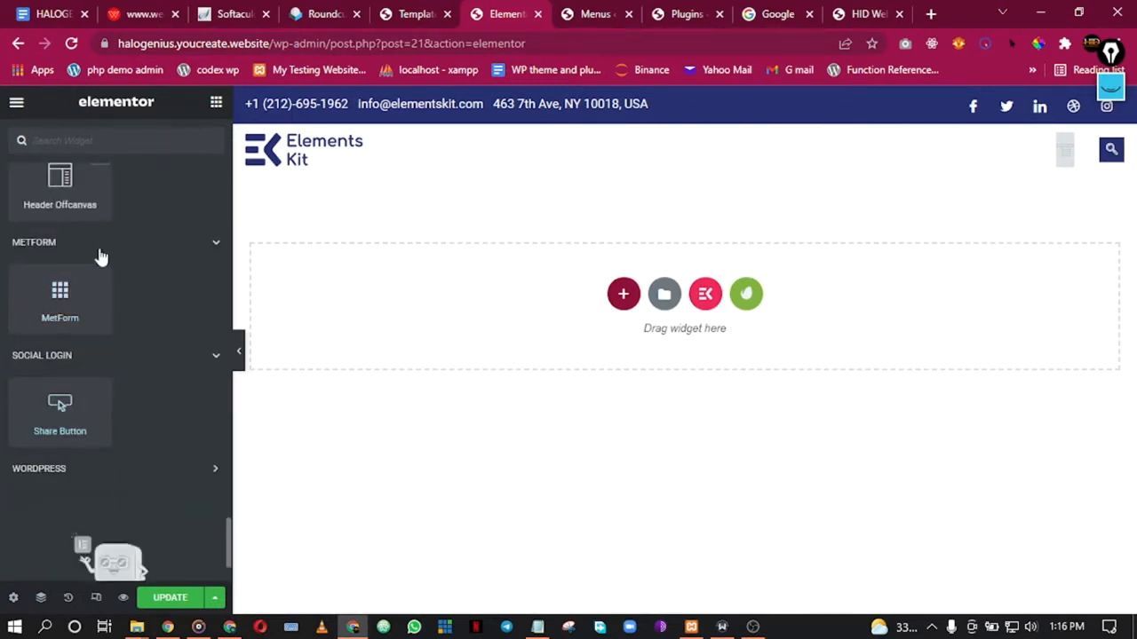
scroll(115, 207, "up", 5)
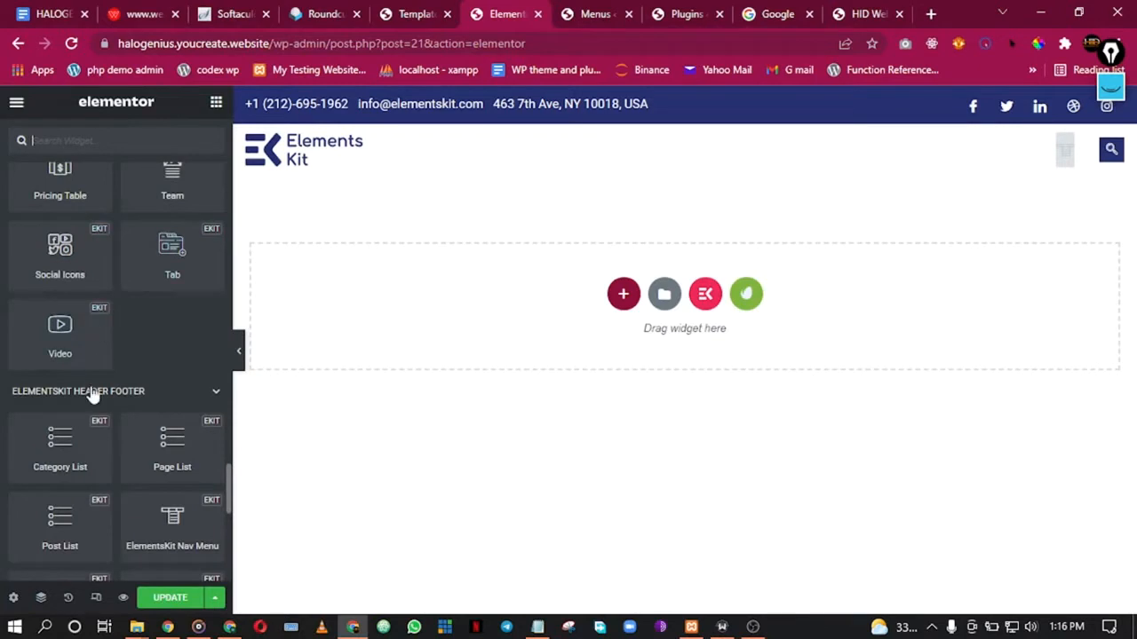
scroll(97, 367, "down", 2)
scroll(119, 320, "down", 3)
scroll(120, 346, "down", 2)
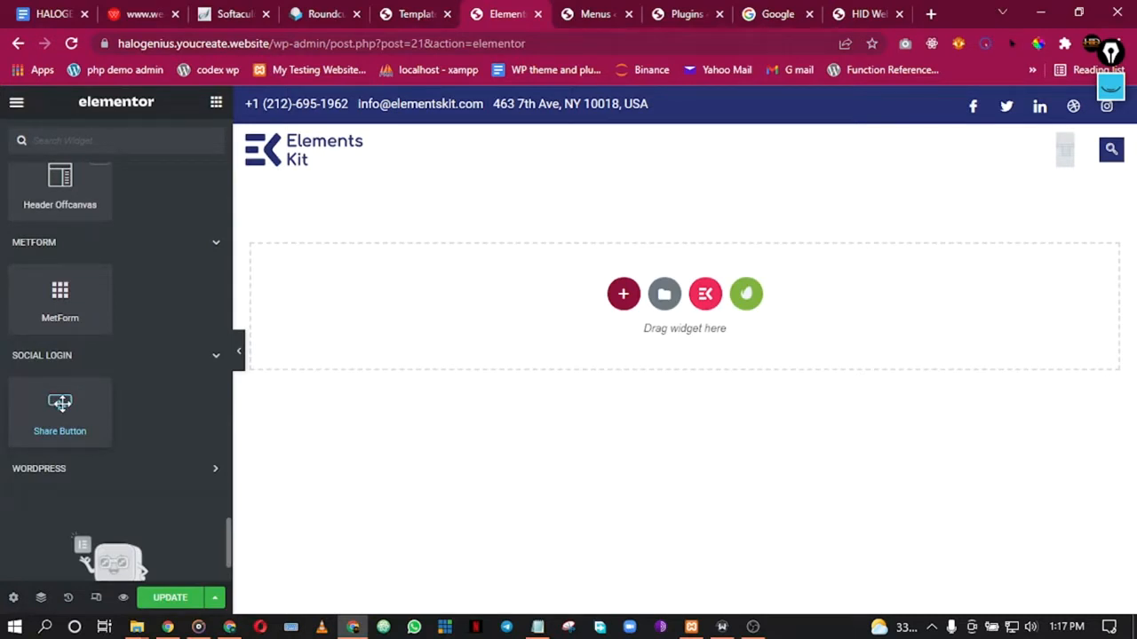
scroll(96, 310, "up", 15)
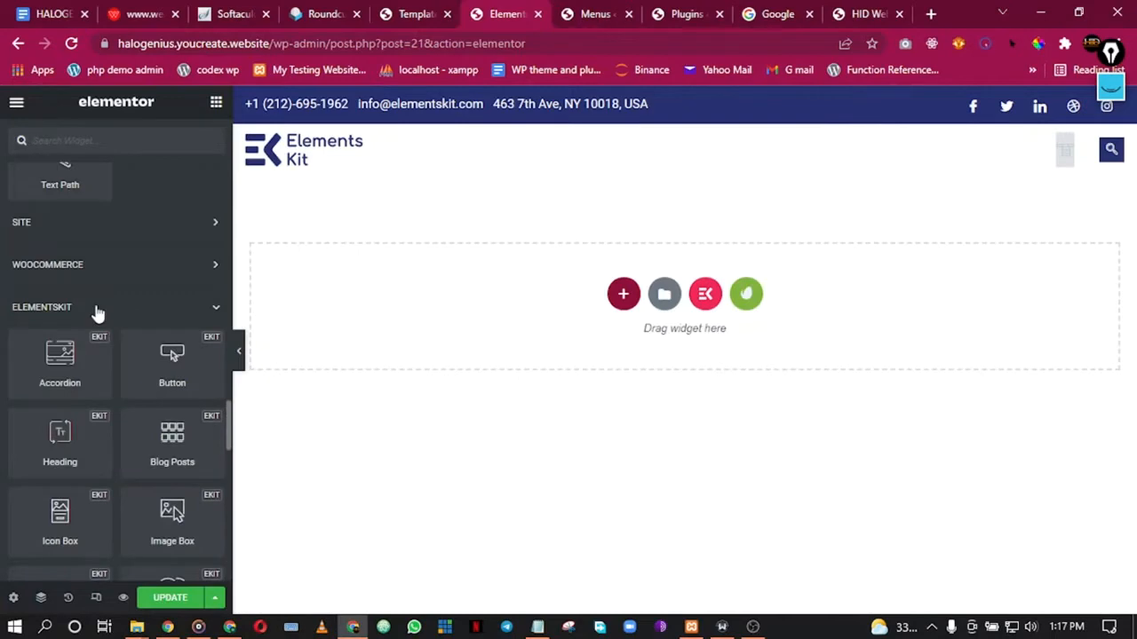
scroll(96, 311, "up", 3)
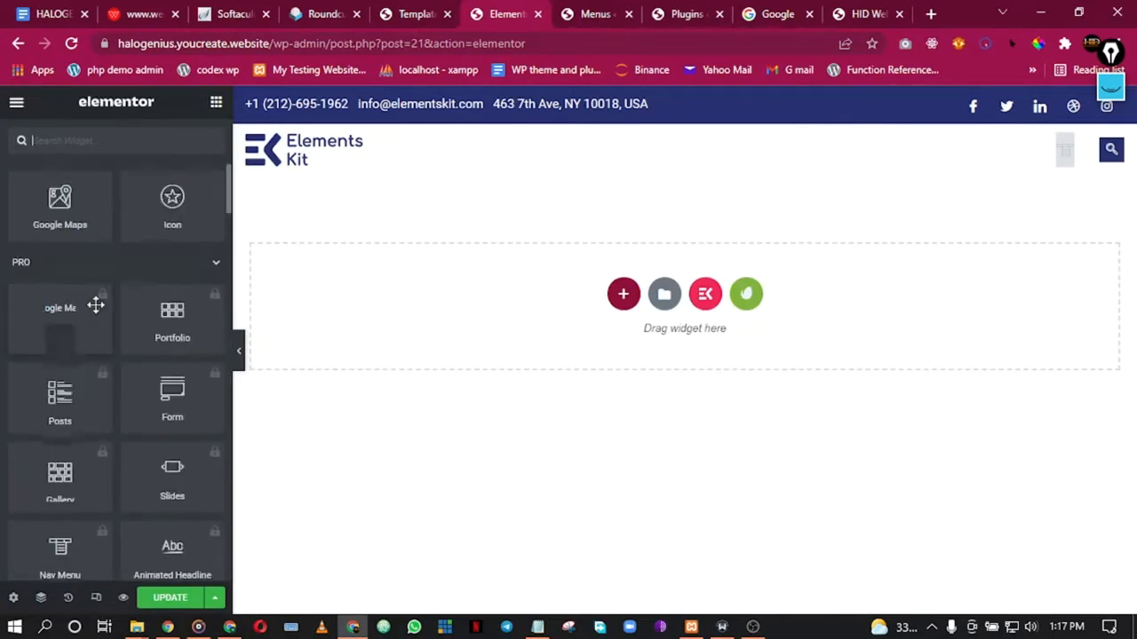
scroll(98, 307, "down", 8)
scroll(102, 305, "down", 5)
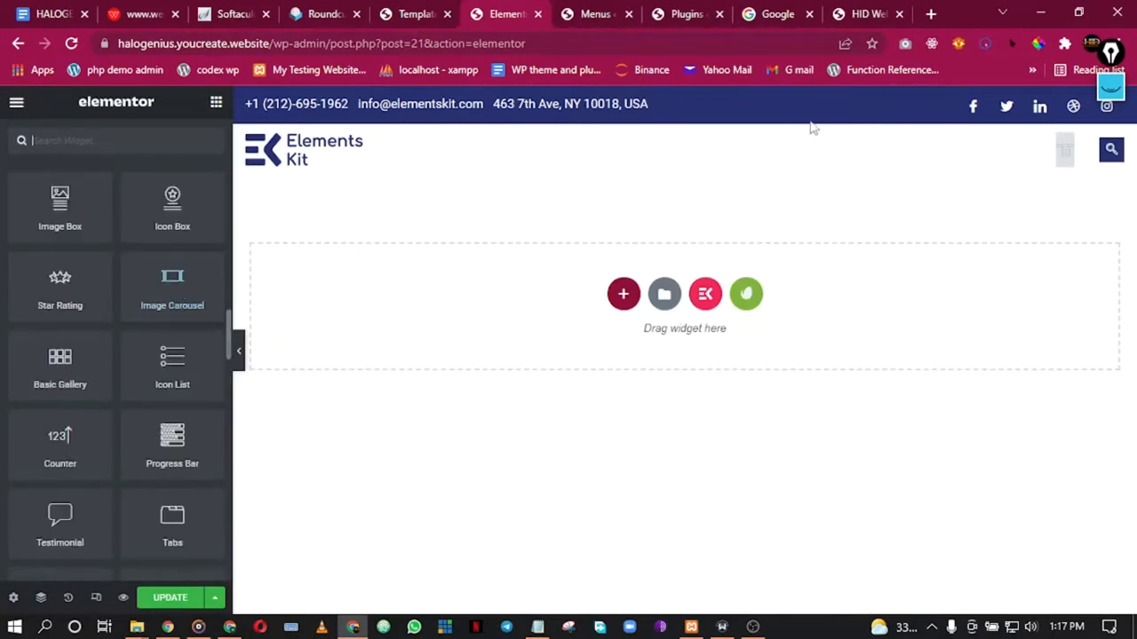
right_click(1062, 160)
Step: Check the Nav Menu widget's empty menu list, save the header template and reload the editor
left_click(1038, 173)
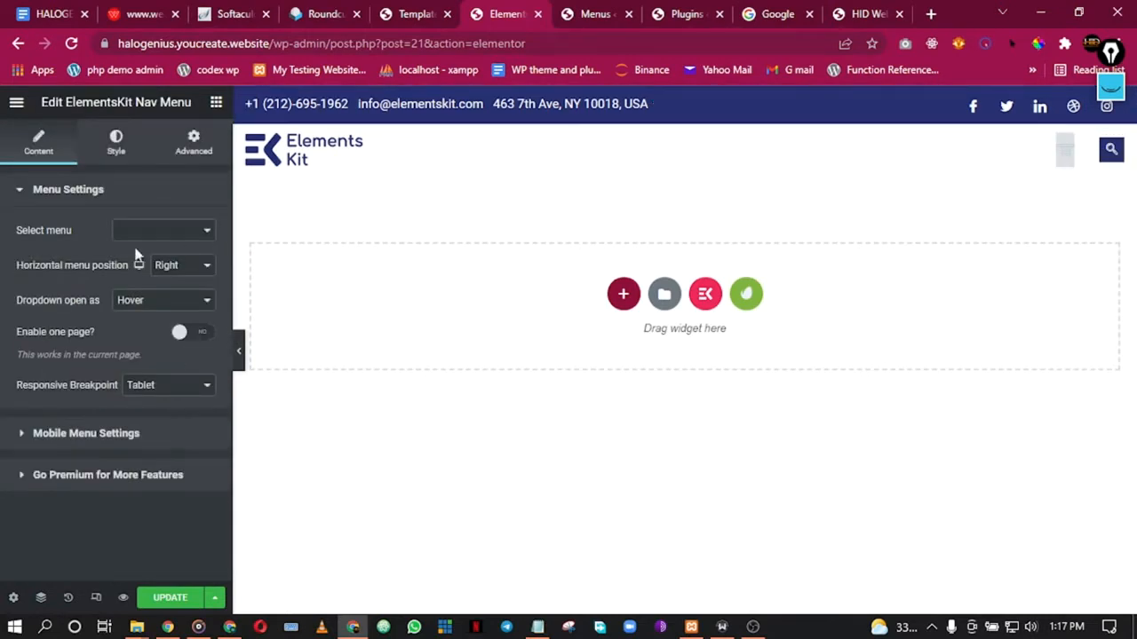
left_click(151, 233)
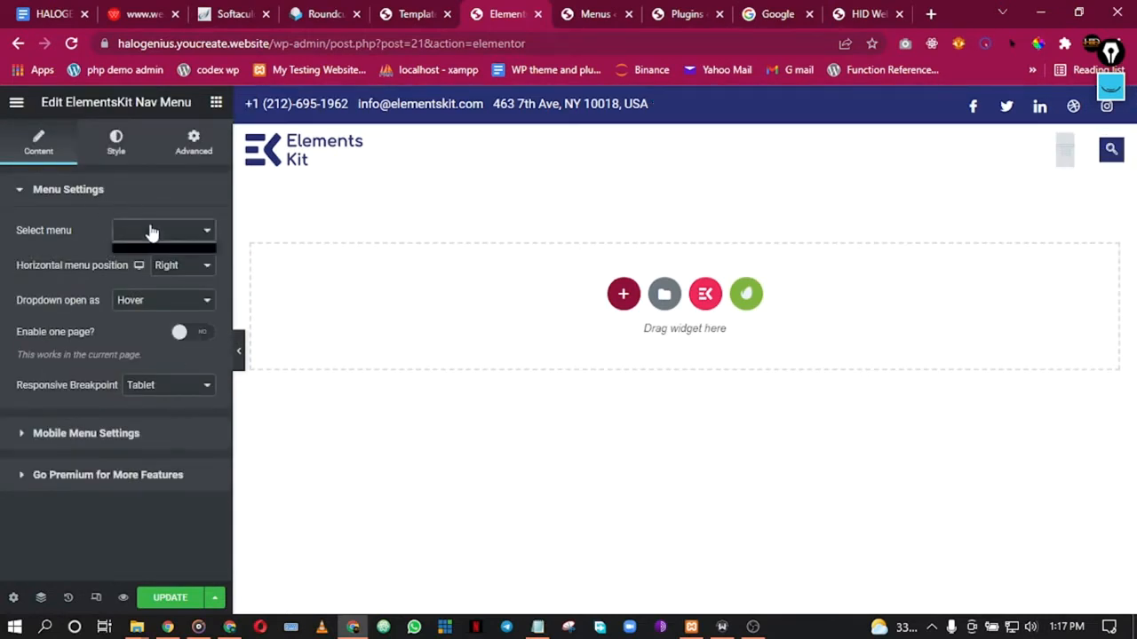
left_click(205, 234)
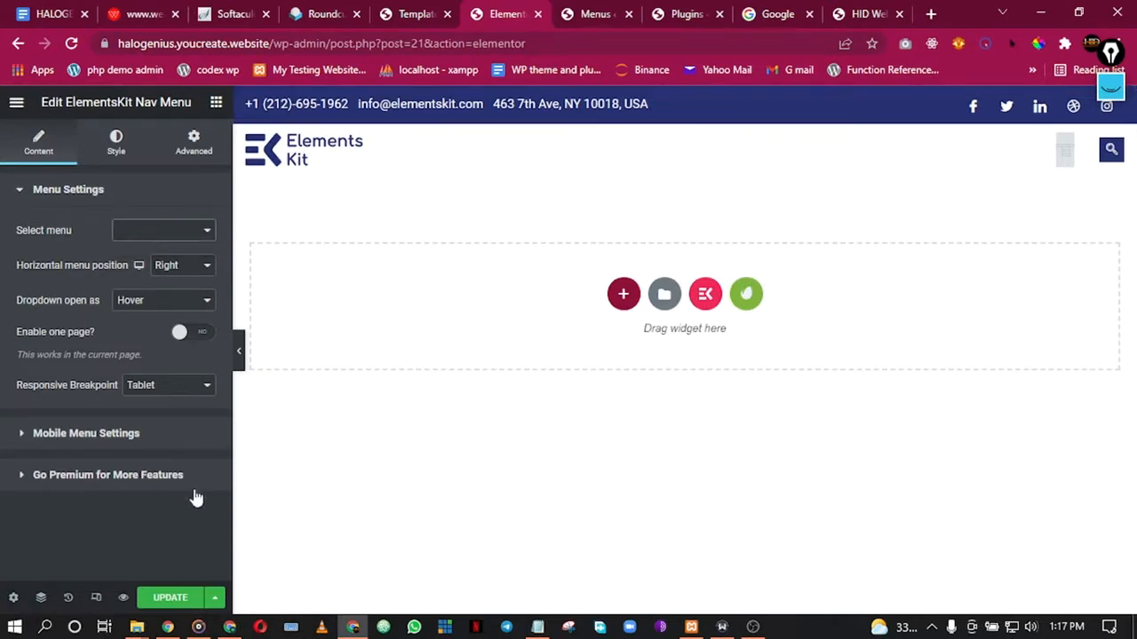
left_click(170, 601)
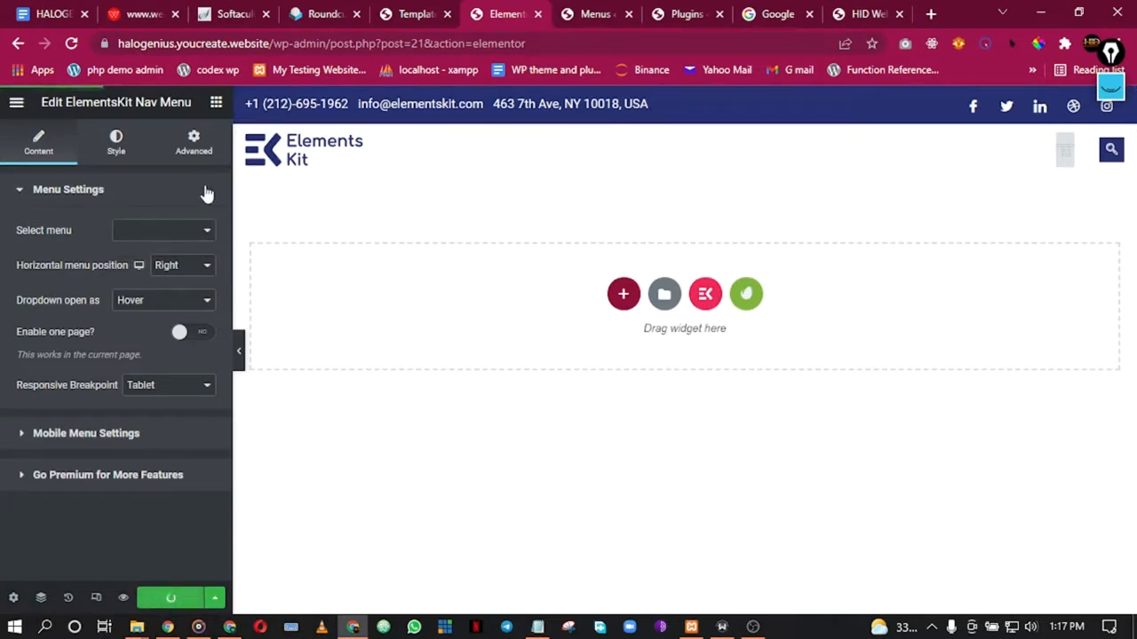
left_click(71, 42)
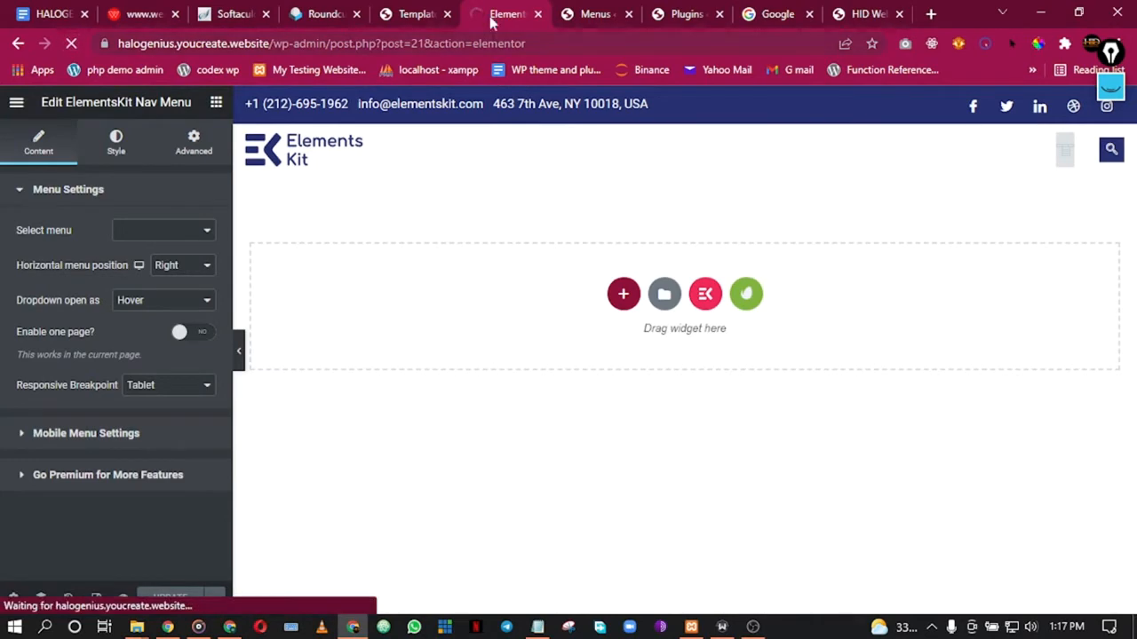
Step: Re-save the Main Menu on the Menus page and return to the Elementor editor
left_click(595, 12)
scroll(855, 437, "down", 5)
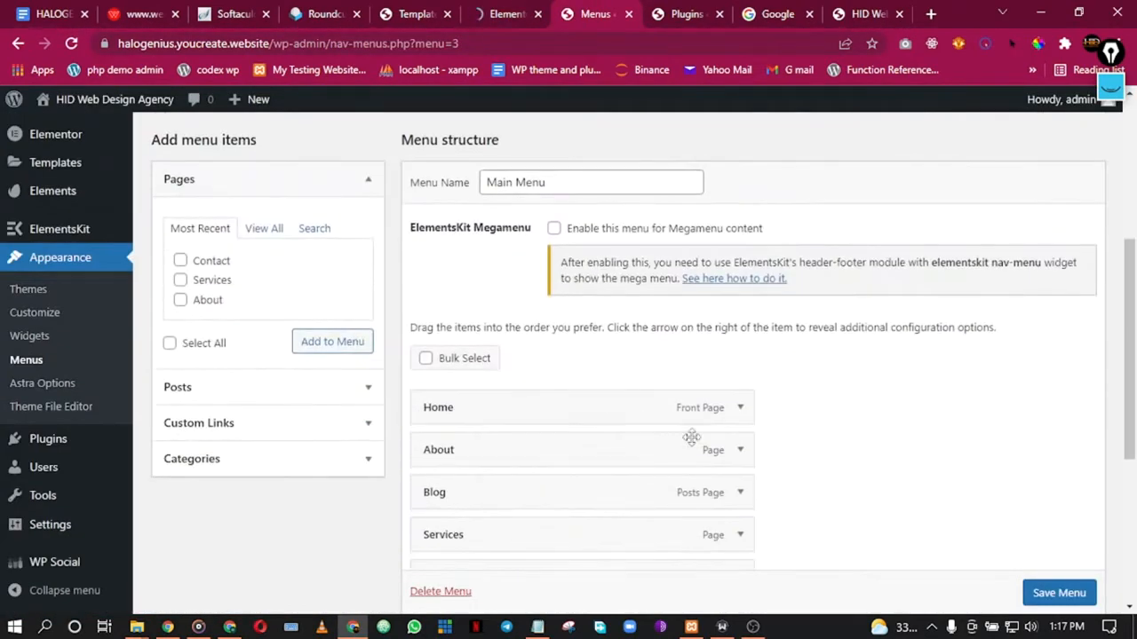
scroll(884, 489, "up", 2)
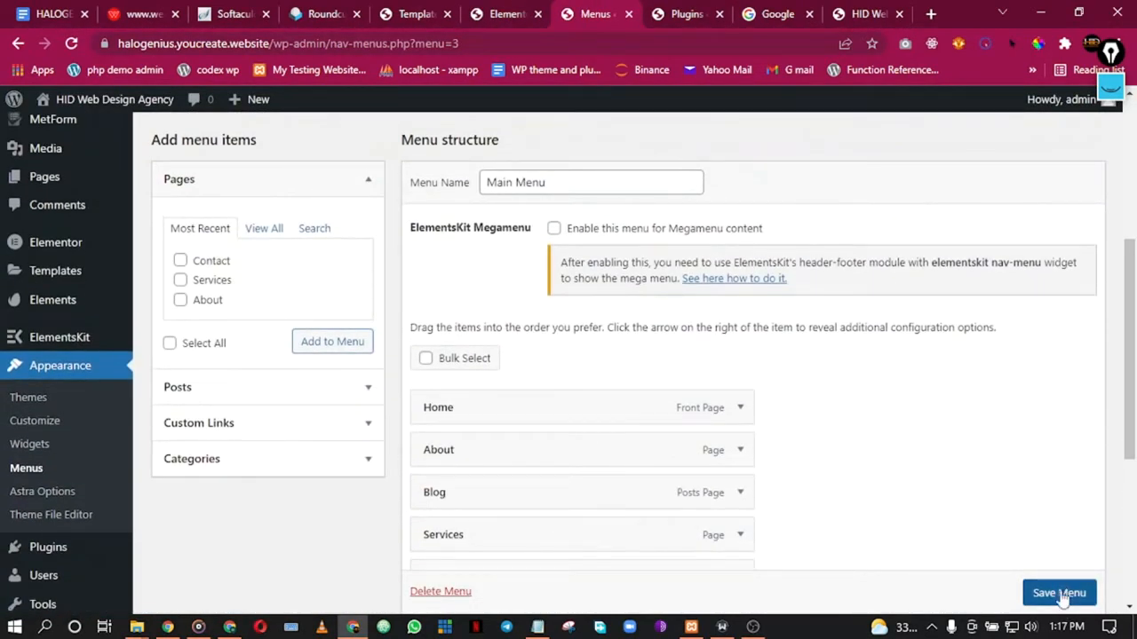
scroll(1039, 588, "down", 1)
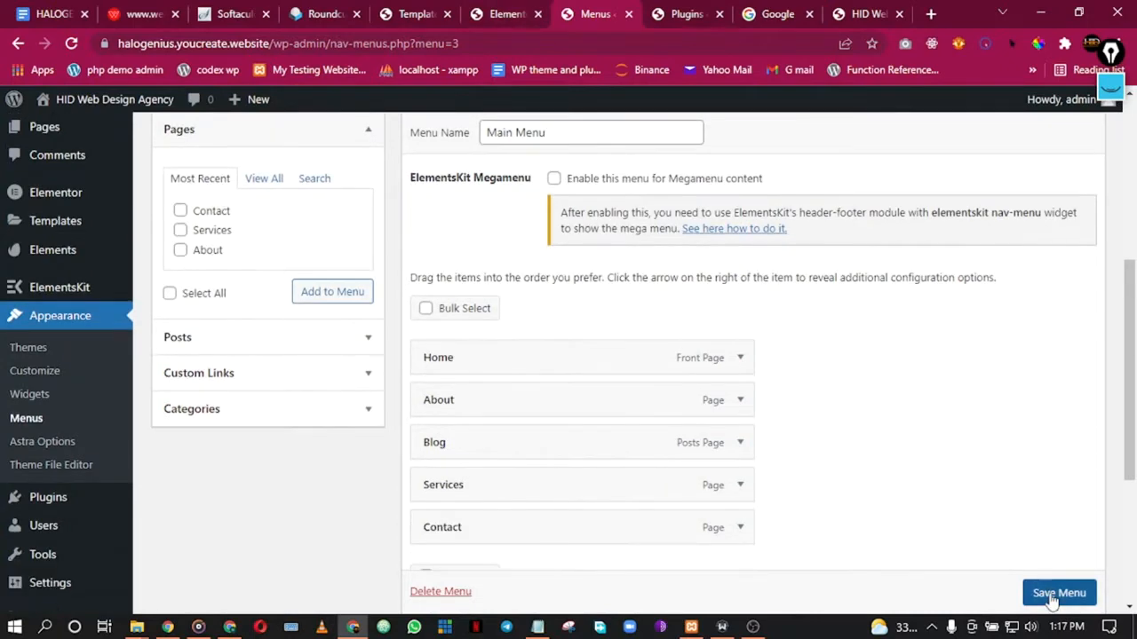
left_click(1044, 592)
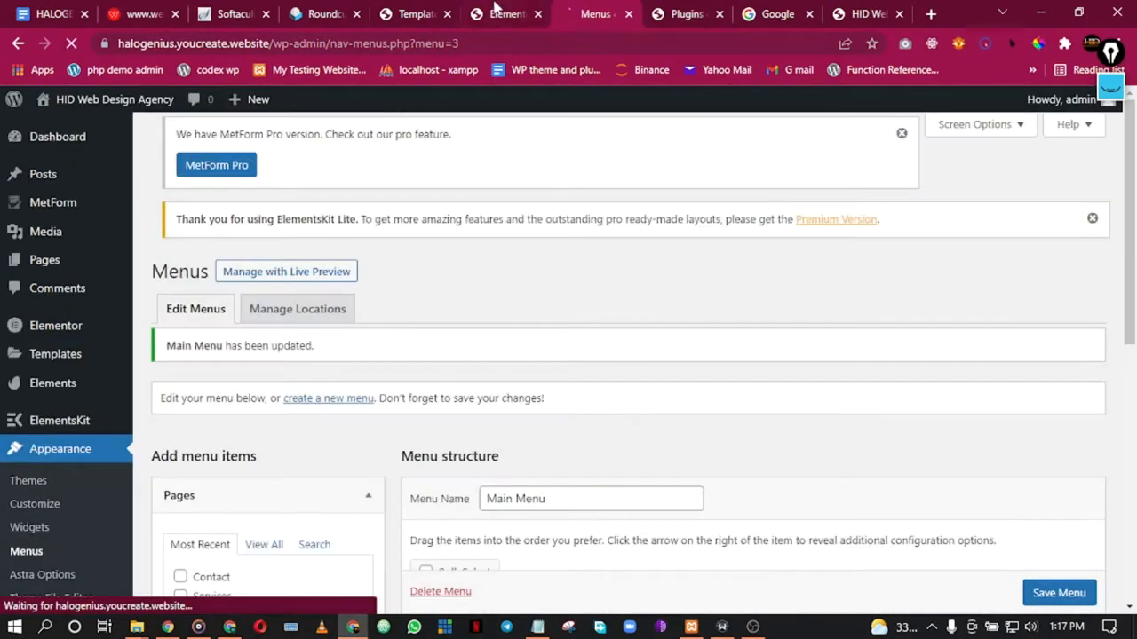
left_click(502, 14)
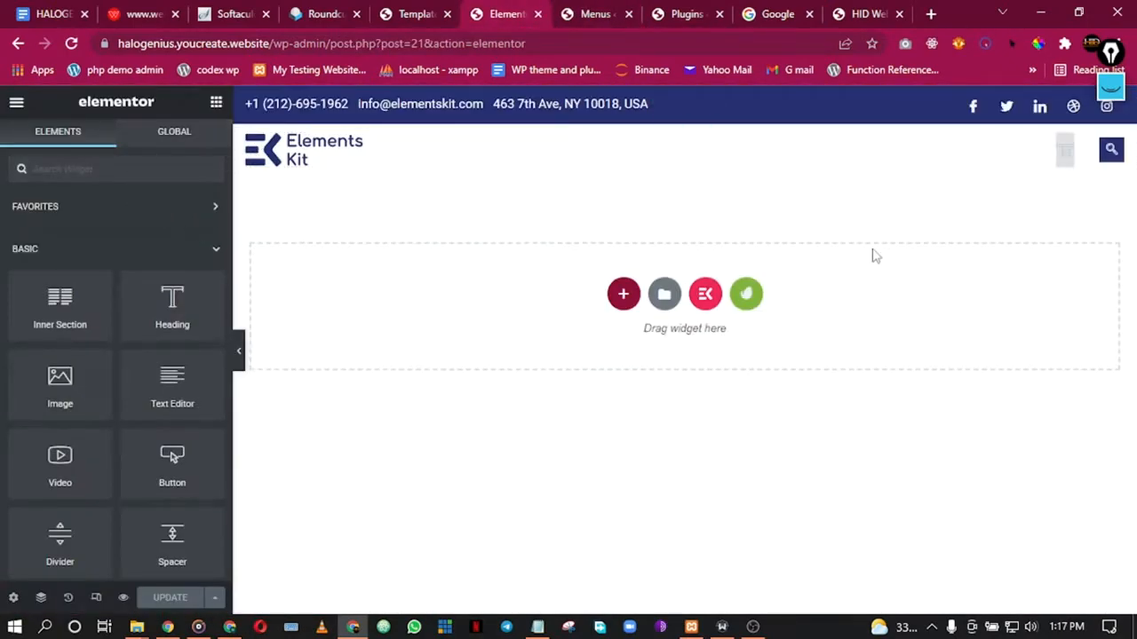
Step: Set the ElementsKit Nav Menu widget to Main Menu and preview the header links
right_click(1064, 165)
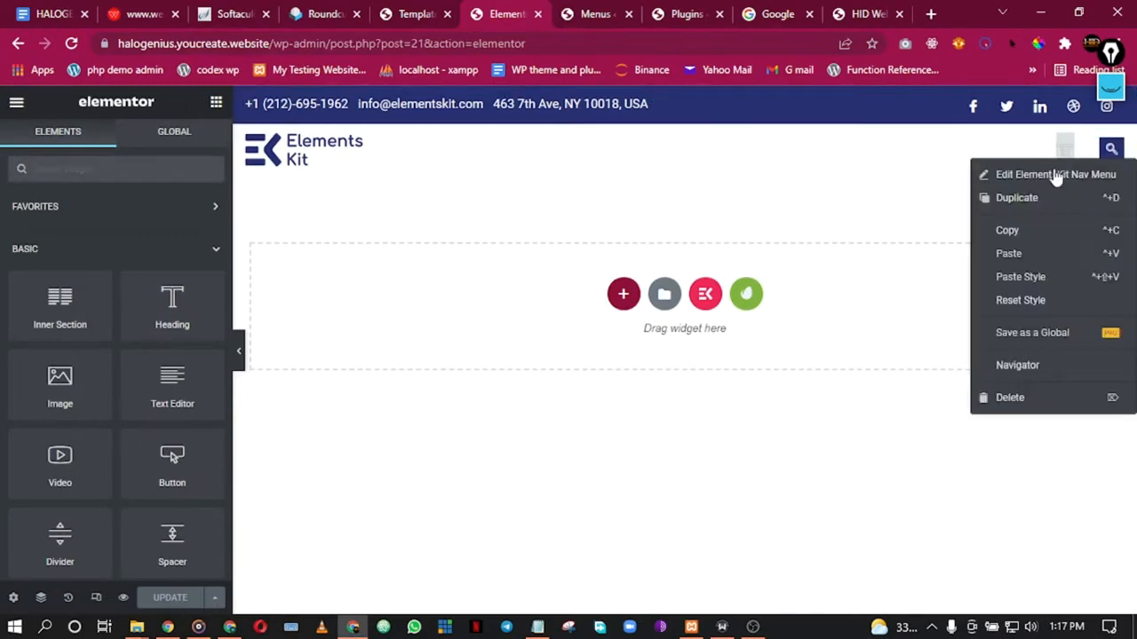
left_click(1037, 183)
left_click(164, 233)
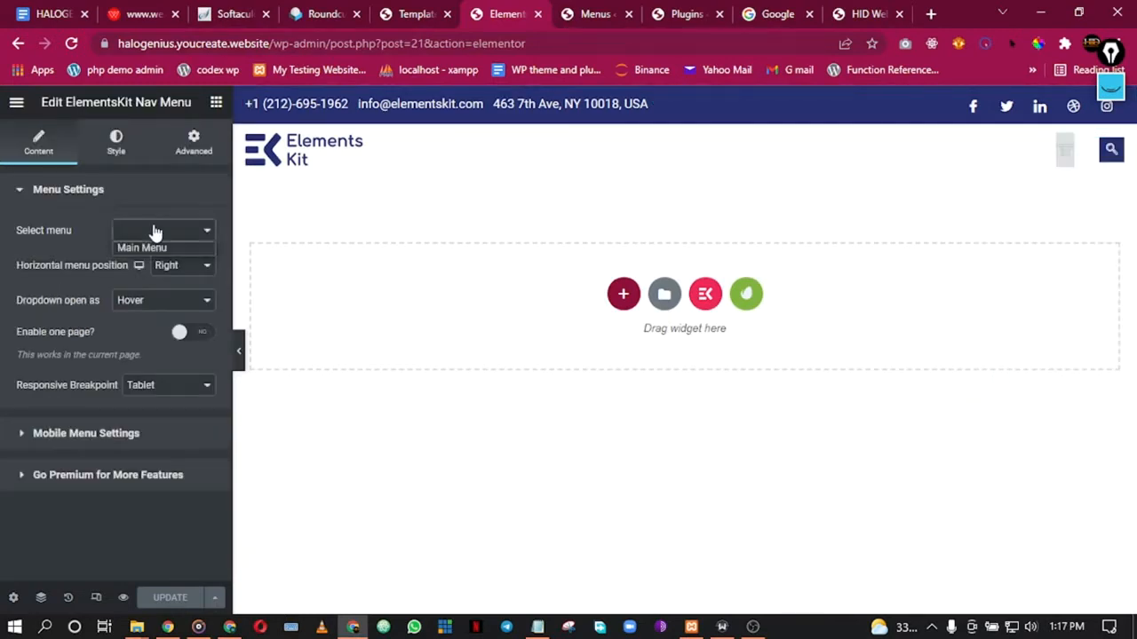
left_click(158, 249)
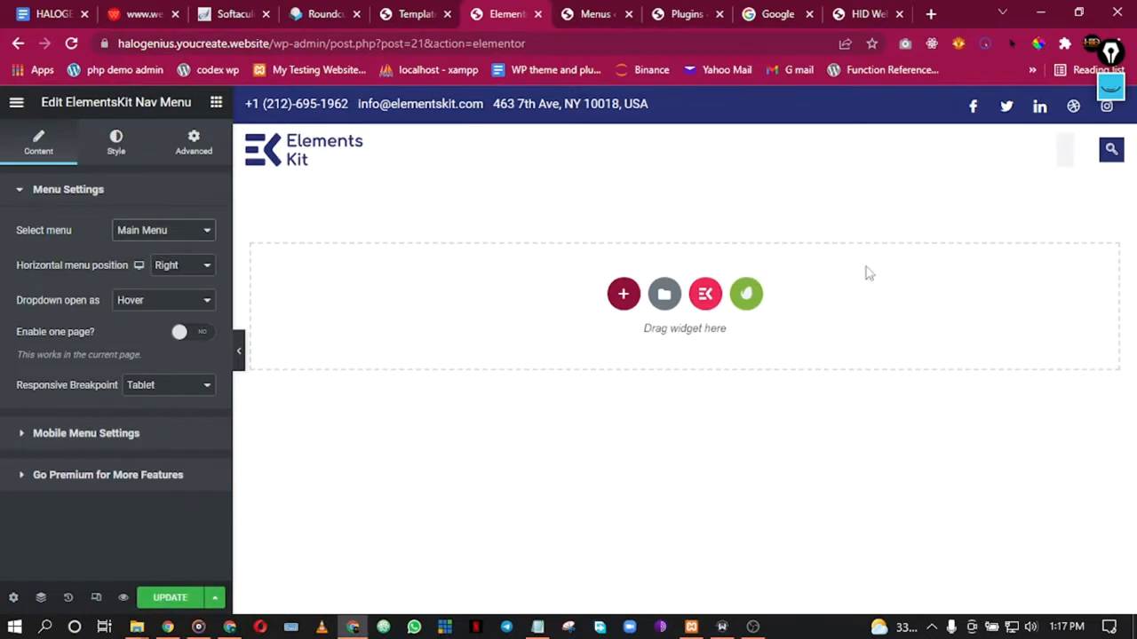
left_click(238, 352)
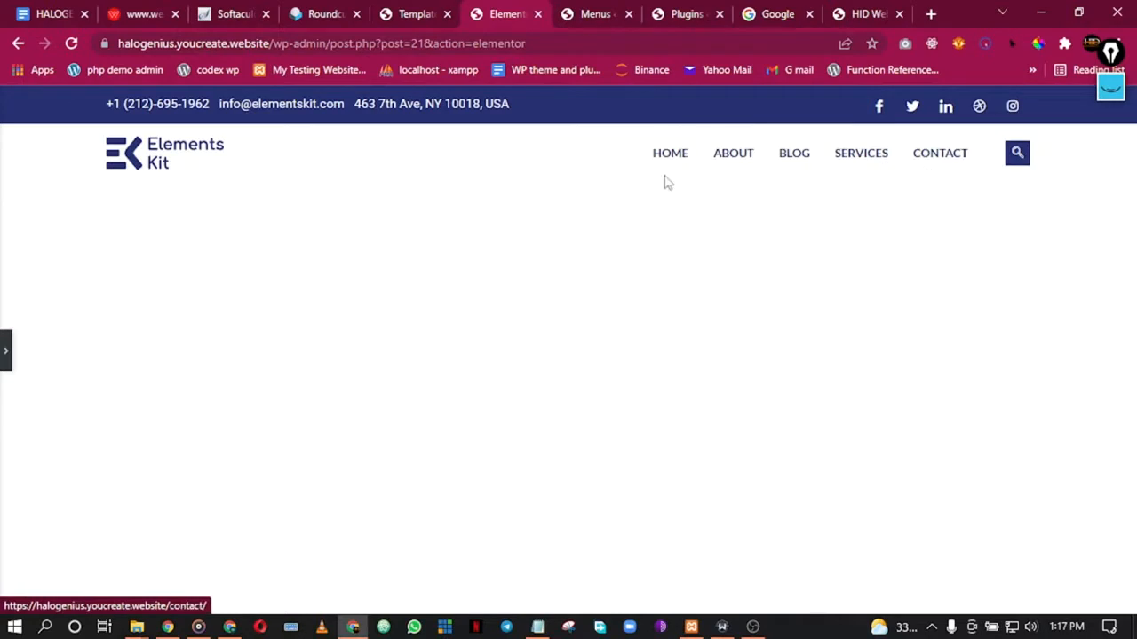
left_click(5, 349)
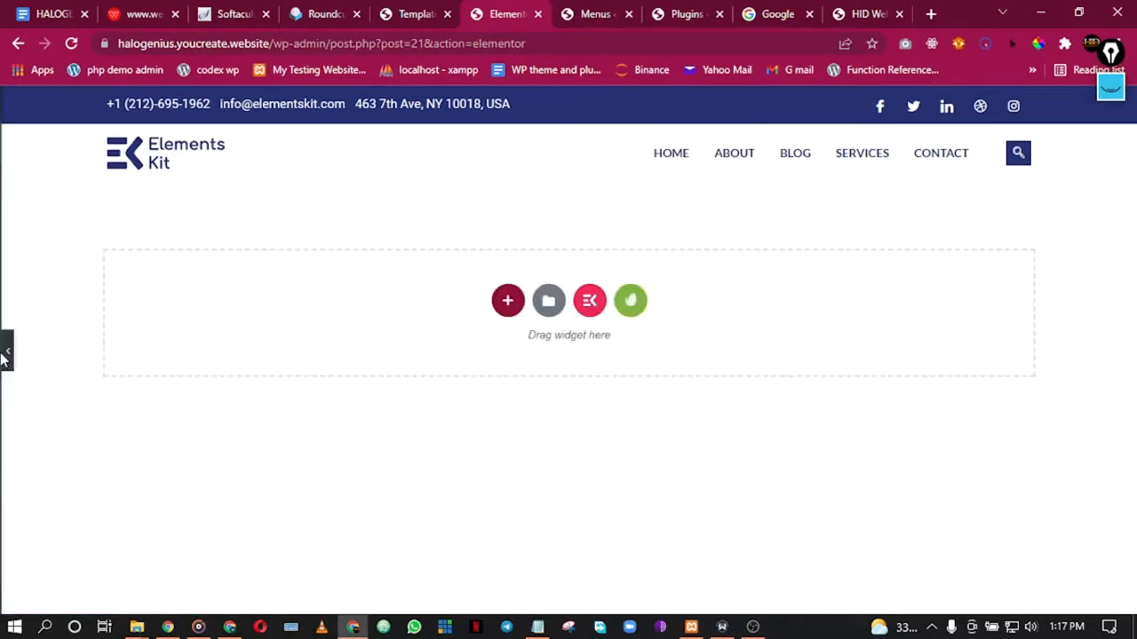
left_click(322, 157)
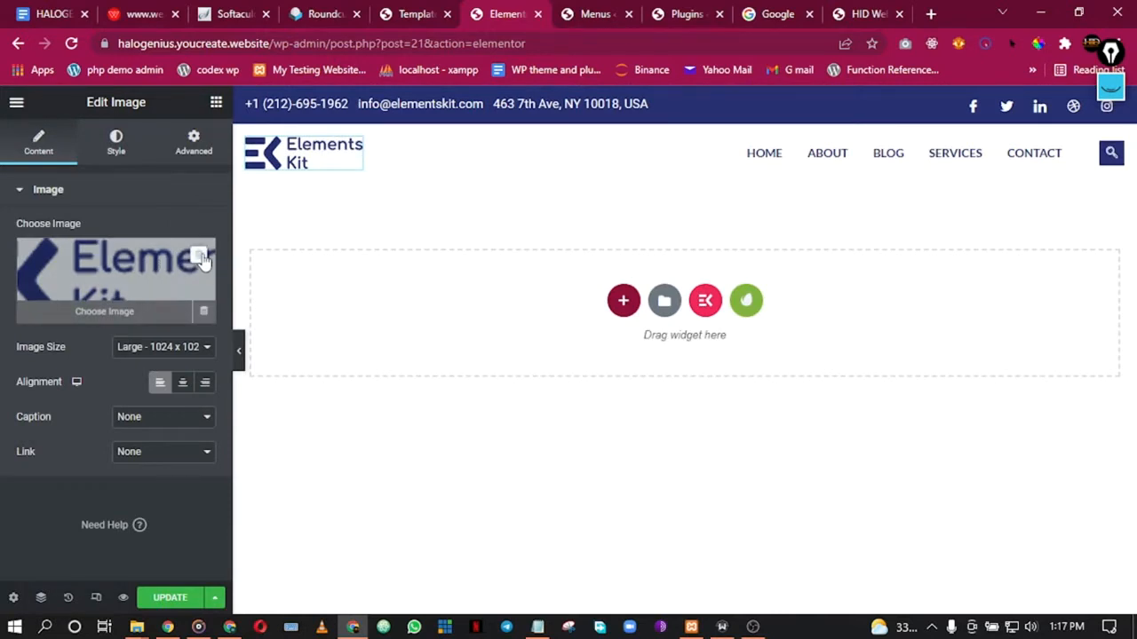
Step: Replace the header logo with LogoMakr-4yYRsL uploaded from the Downloads folder
left_click(201, 257)
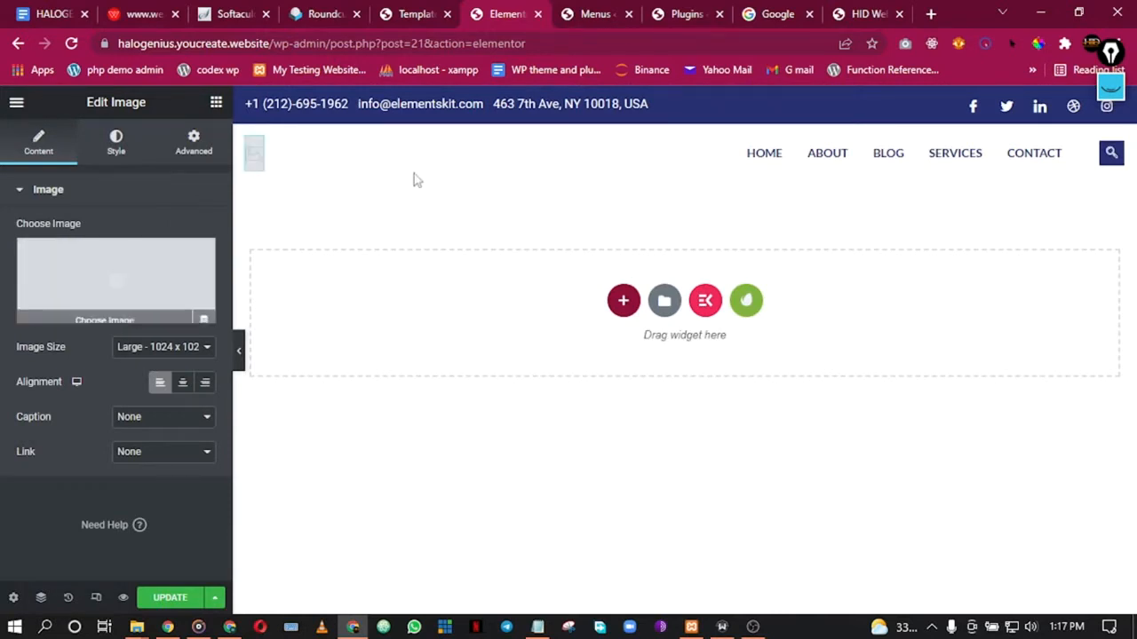
left_click(109, 267)
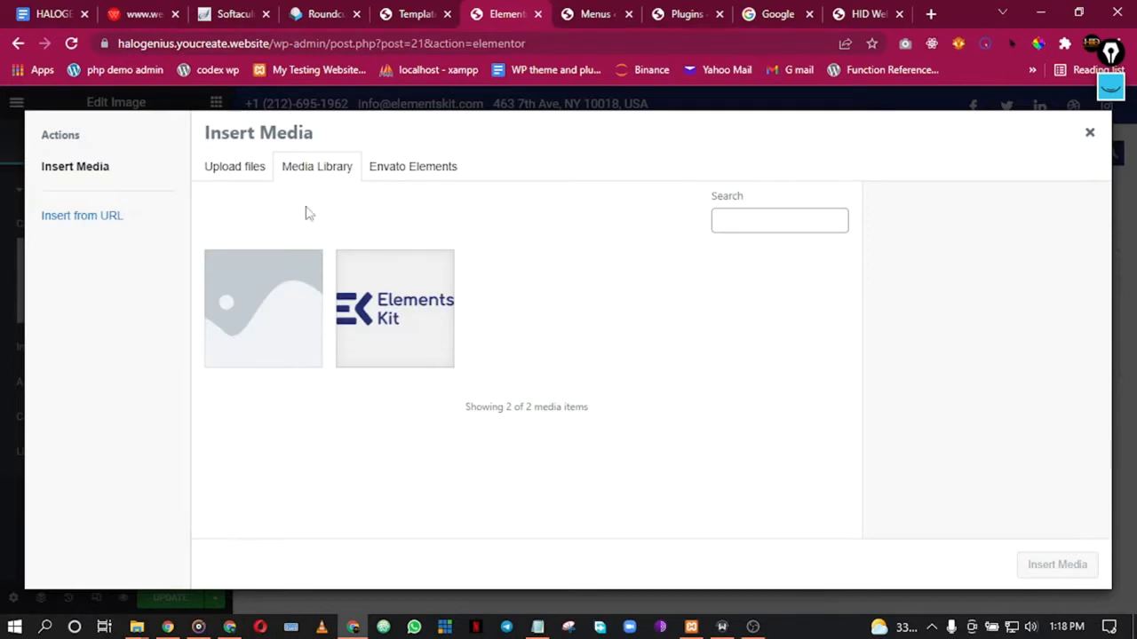
left_click(237, 173)
left_click(660, 366)
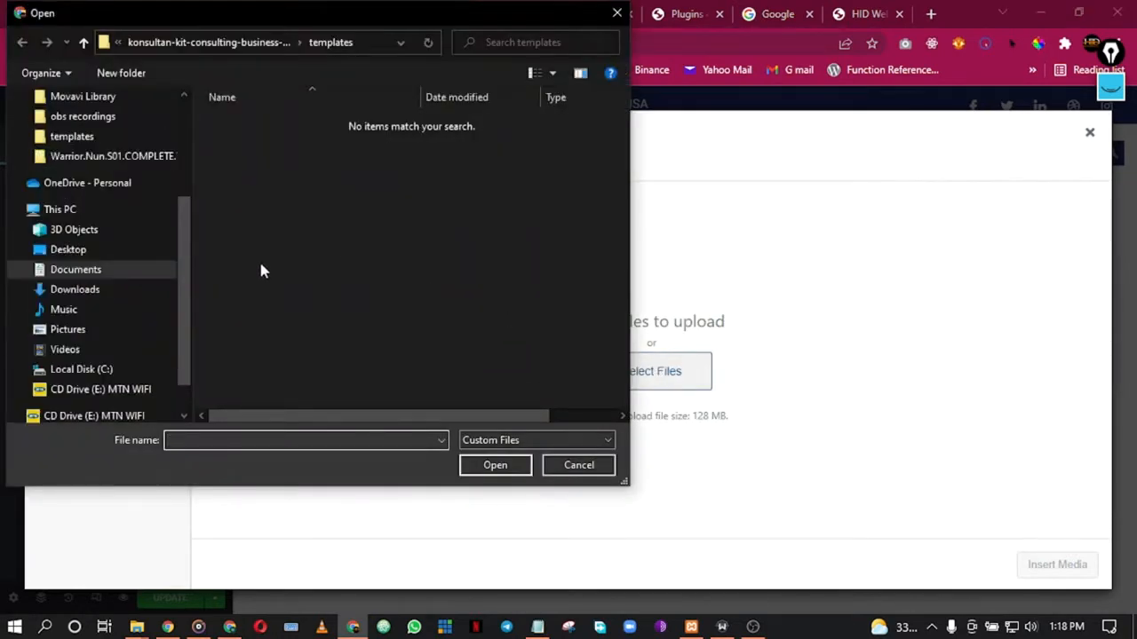
scroll(140, 270, "up", 3)
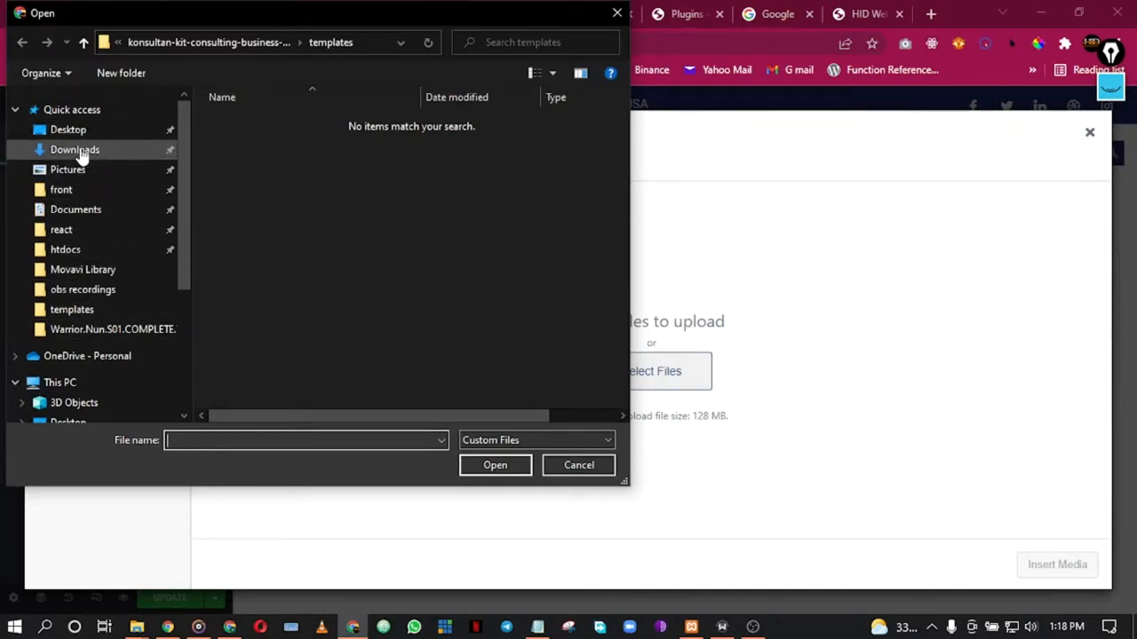
left_click(81, 153)
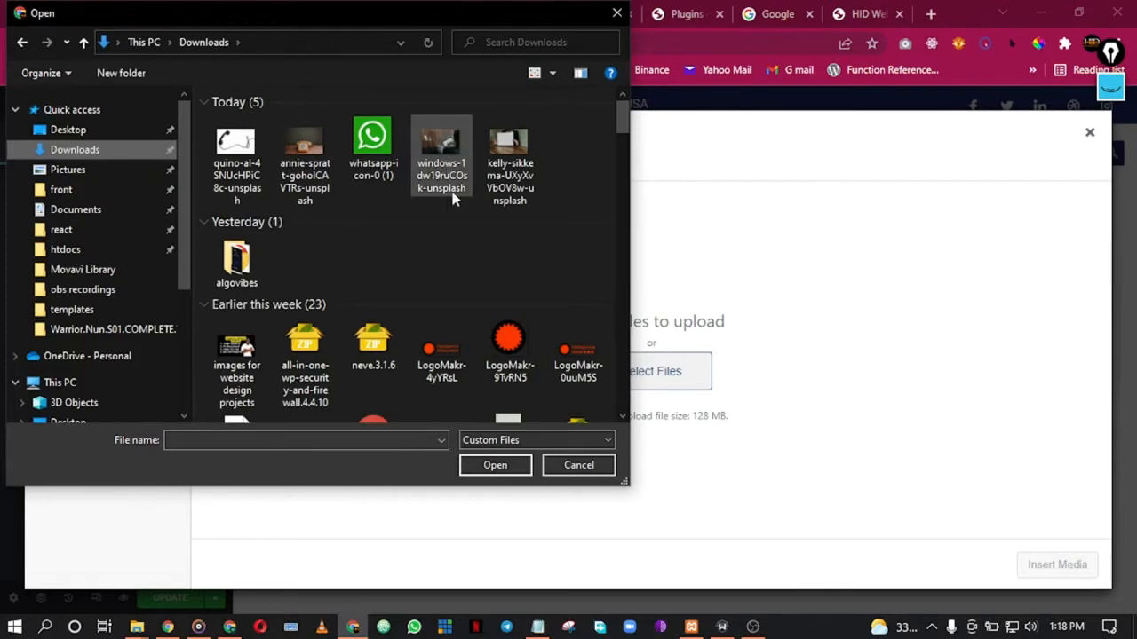
double_click(453, 368)
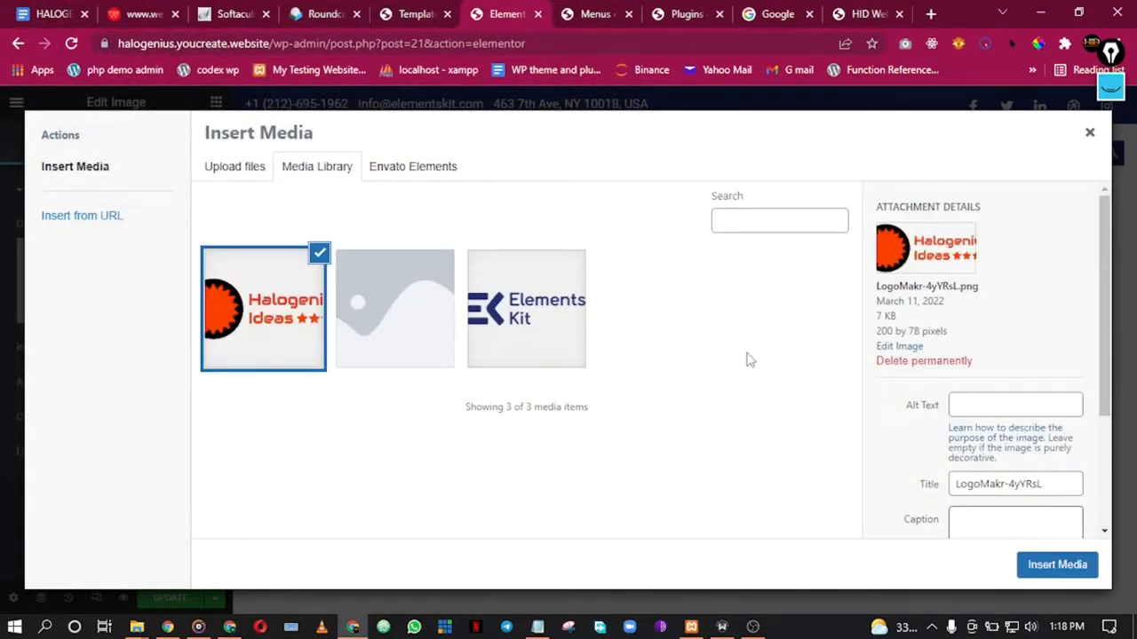
left_click(1044, 565)
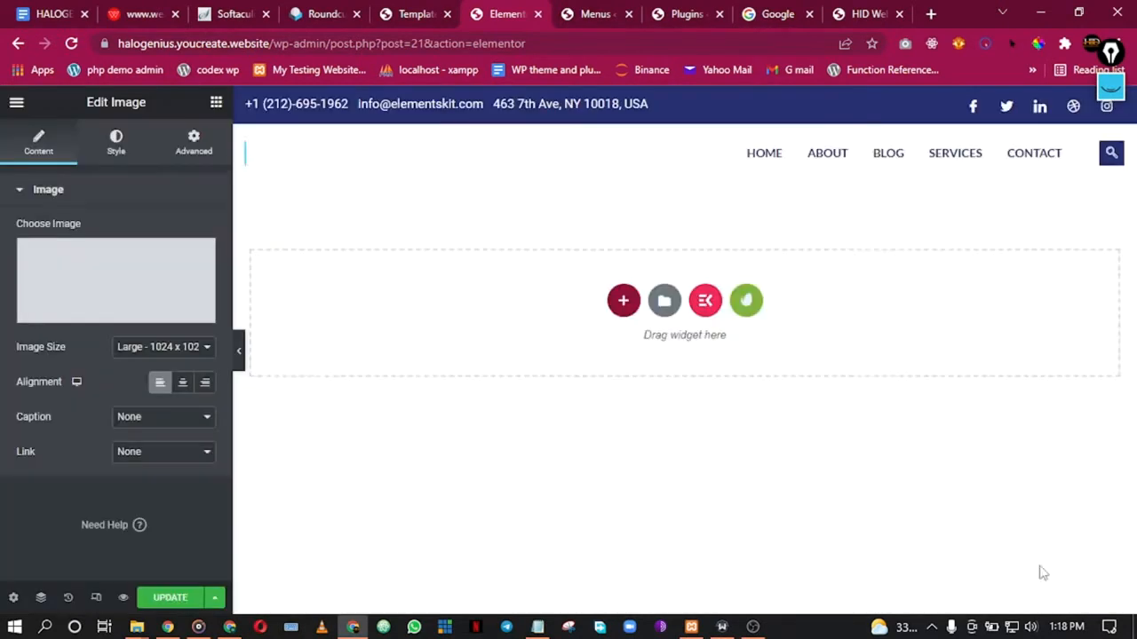
Step: Preview full-width to confirm the Halogenius Ideas logo beside the menu, then restore the panel
left_click(239, 360)
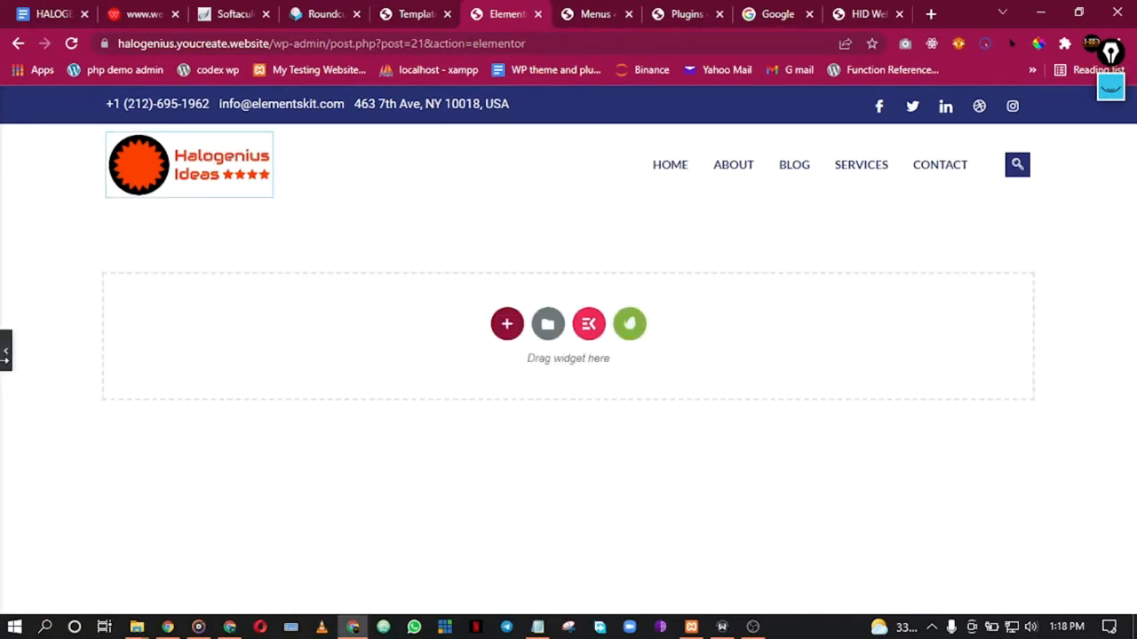
left_click(5, 353)
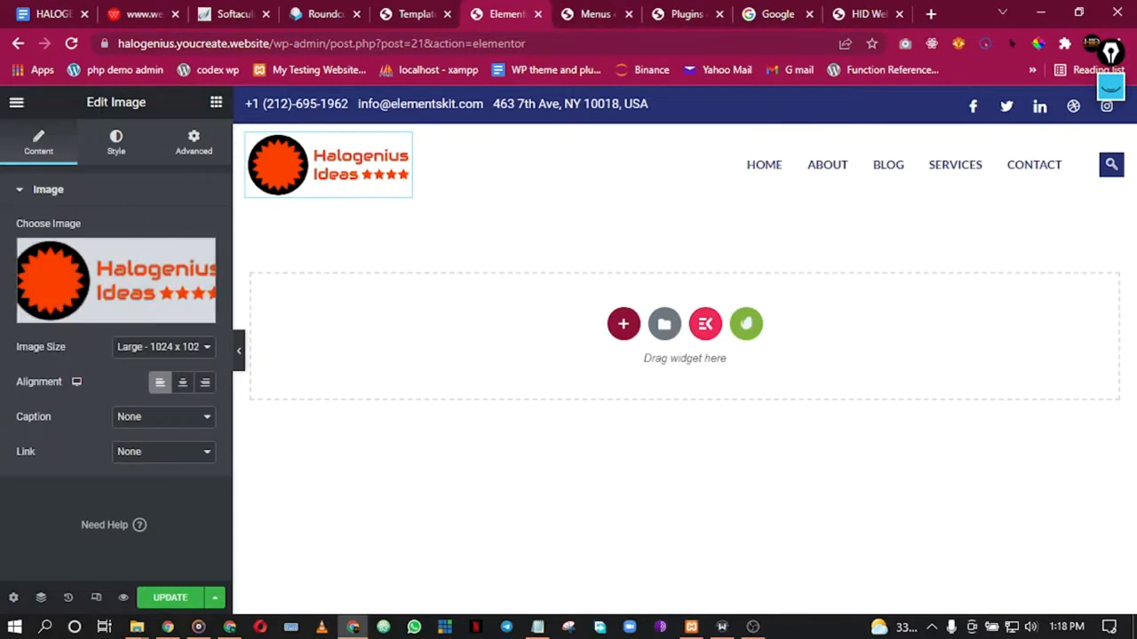
Step: Open Site Settings > Global Colors and inspect the Primary colour, currently #6EC1E4
left_click(12, 108)
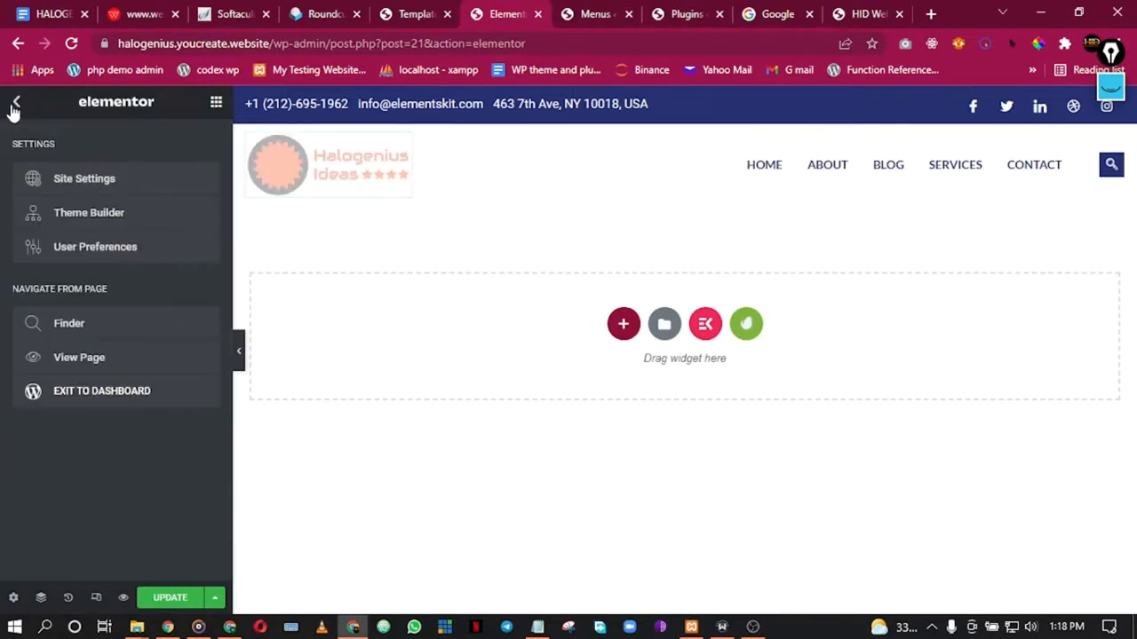
left_click(111, 189)
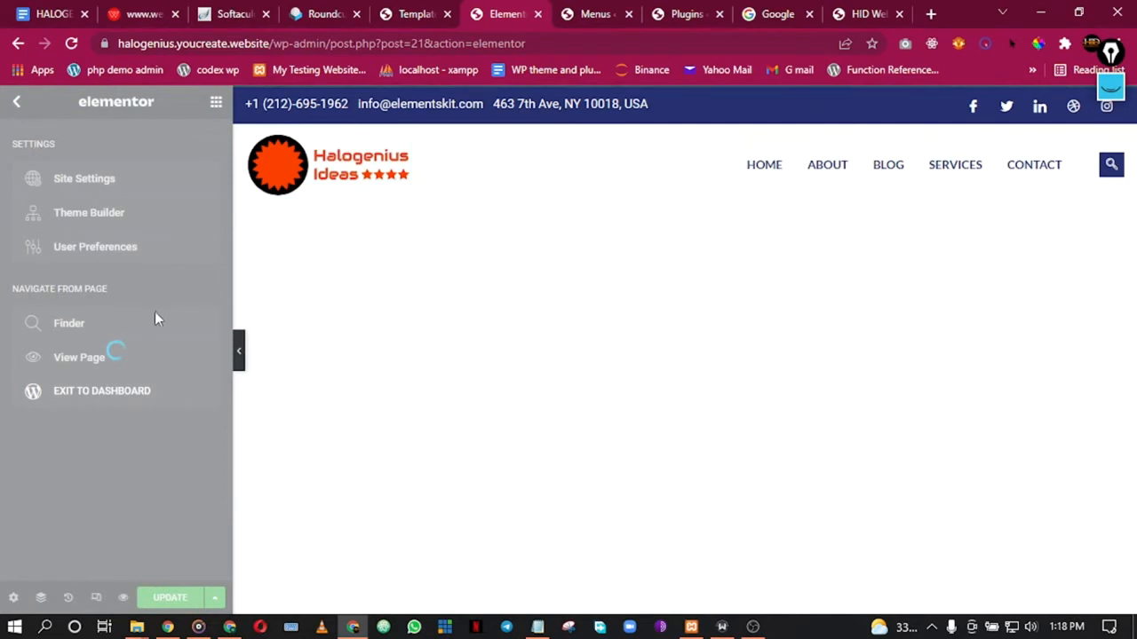
left_click(96, 180)
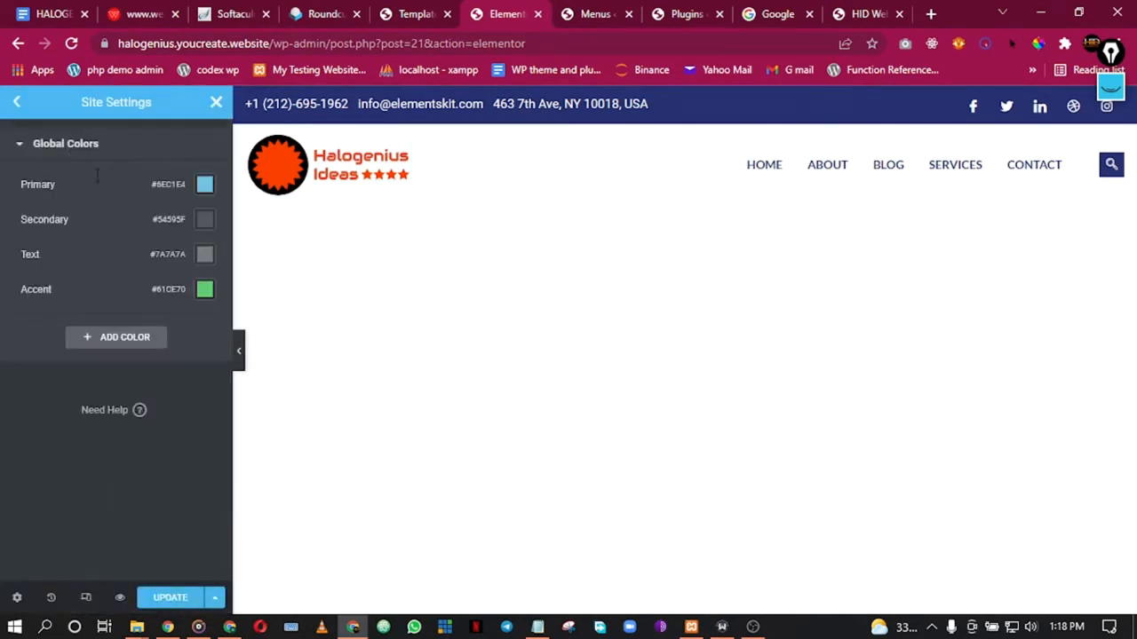
left_click(204, 186)
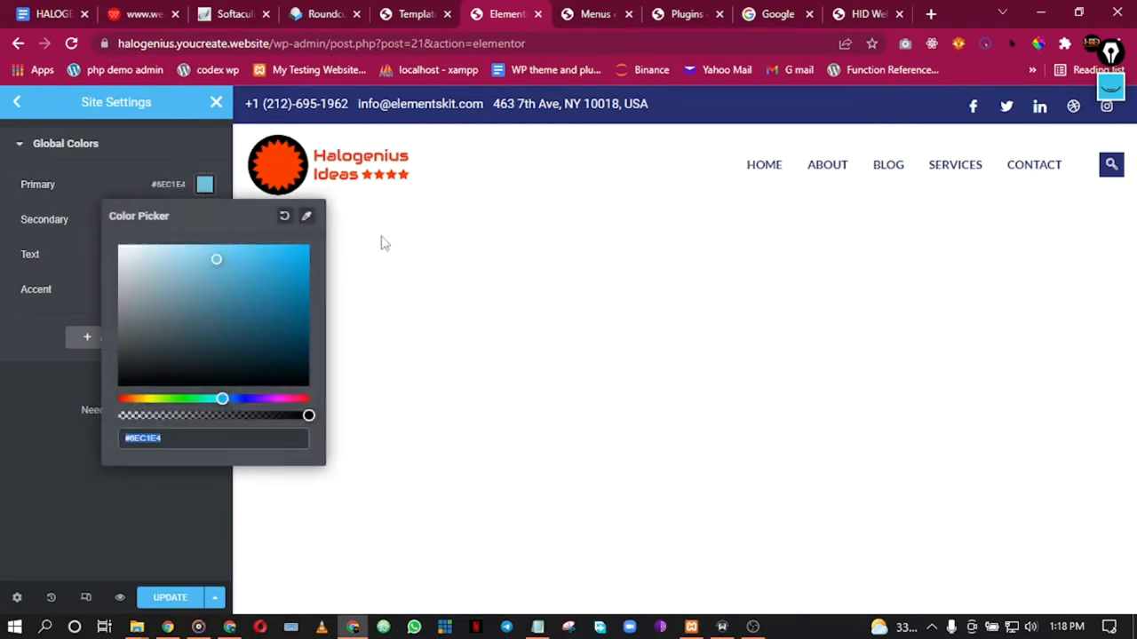
left_click(490, 289)
left_click(25, 450)
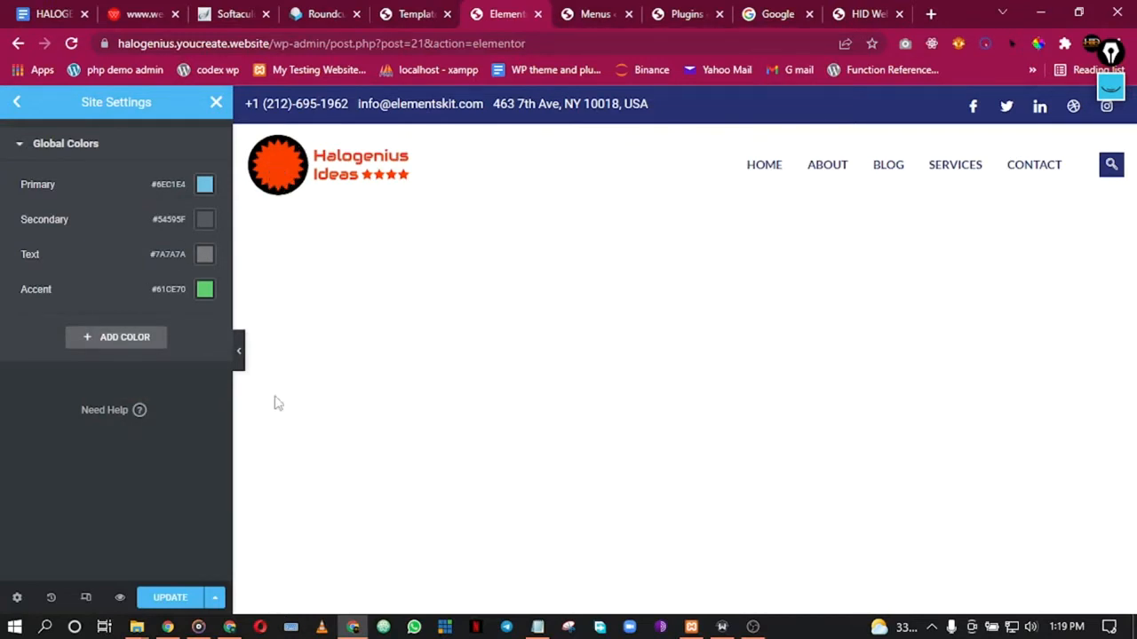
Step: Sample the Halogenius logo orange with ColorPick, copy FF4000, and reopen the Primary colour
left_click(1038, 44)
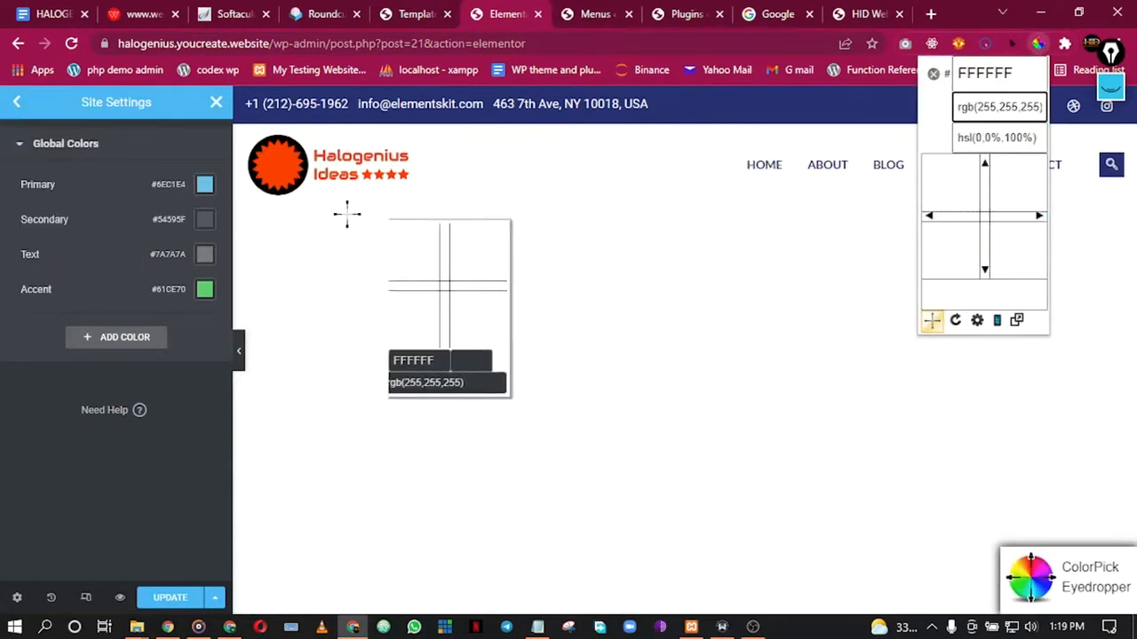
left_click(276, 165)
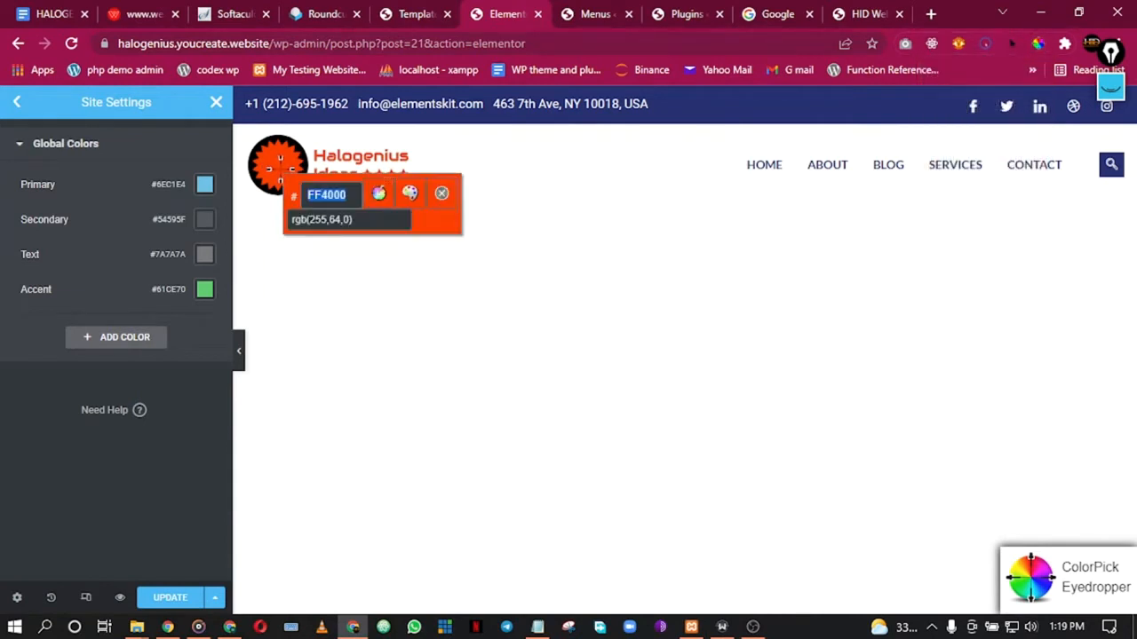
right_click(328, 197)
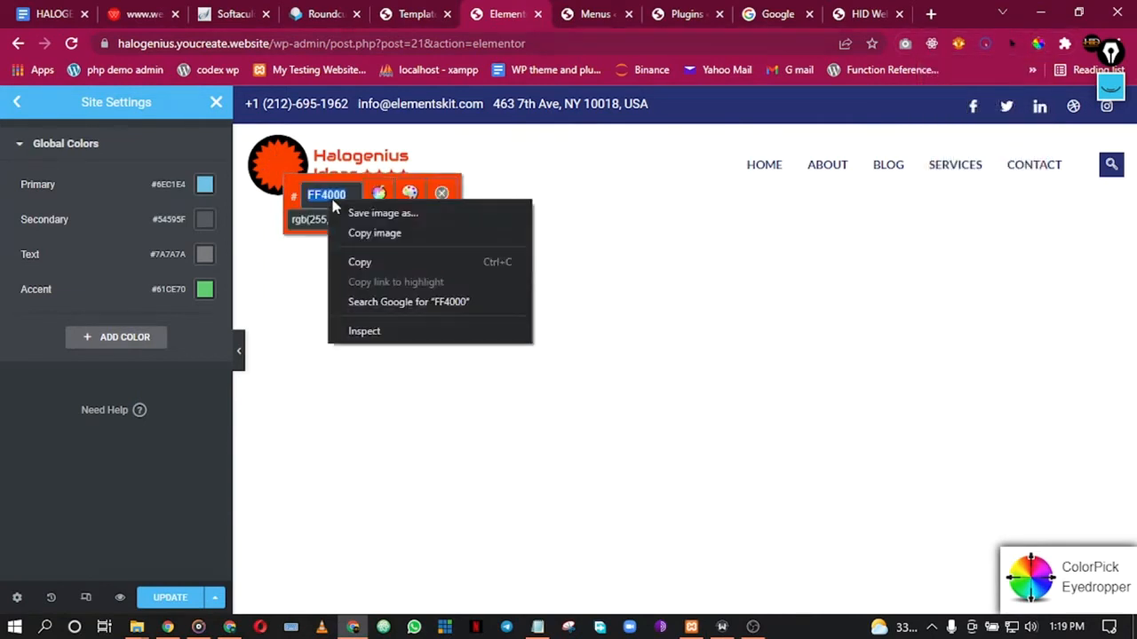
left_click(376, 267)
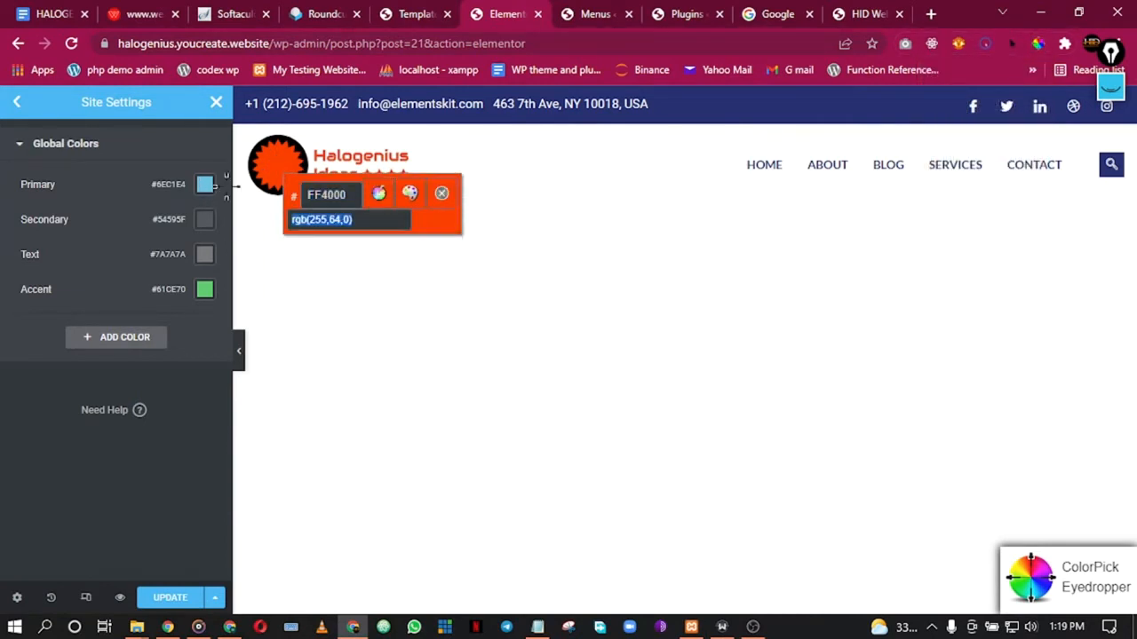
left_click(441, 192)
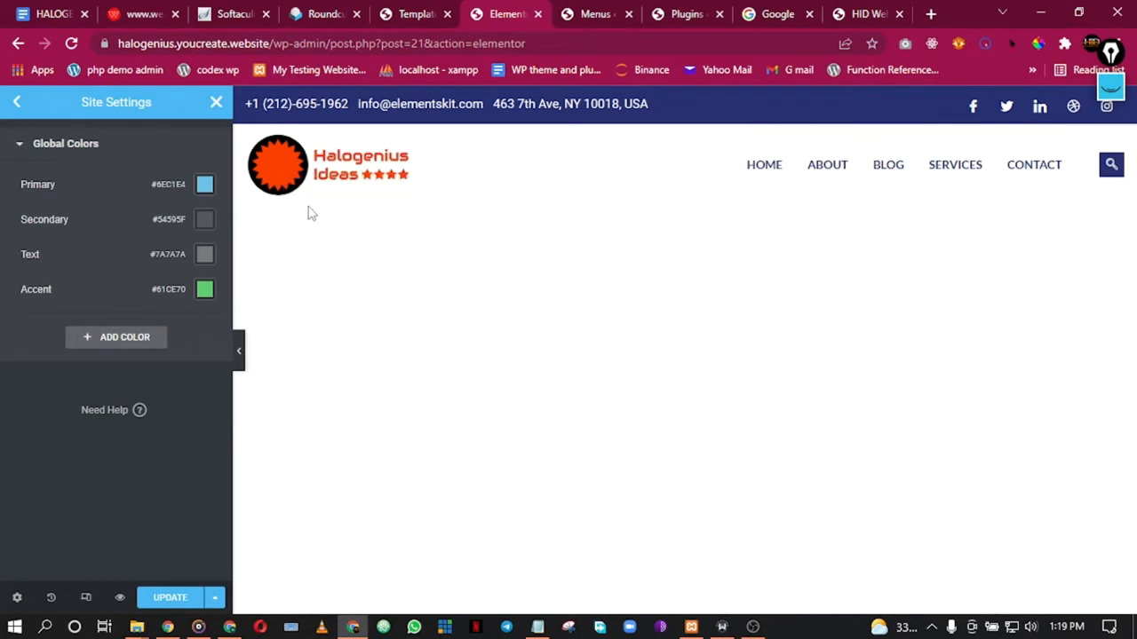
left_click(205, 184)
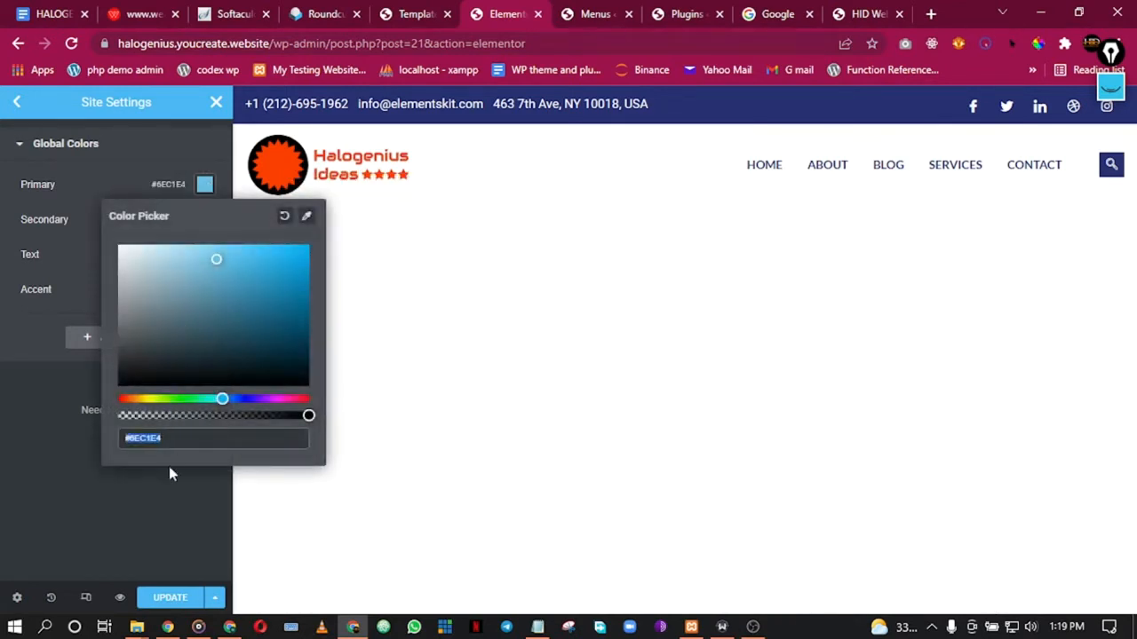
Step: Set Primary to #FF4000 and Accent to a slightly lighter orange, #FF571E
key("ctrl+v")
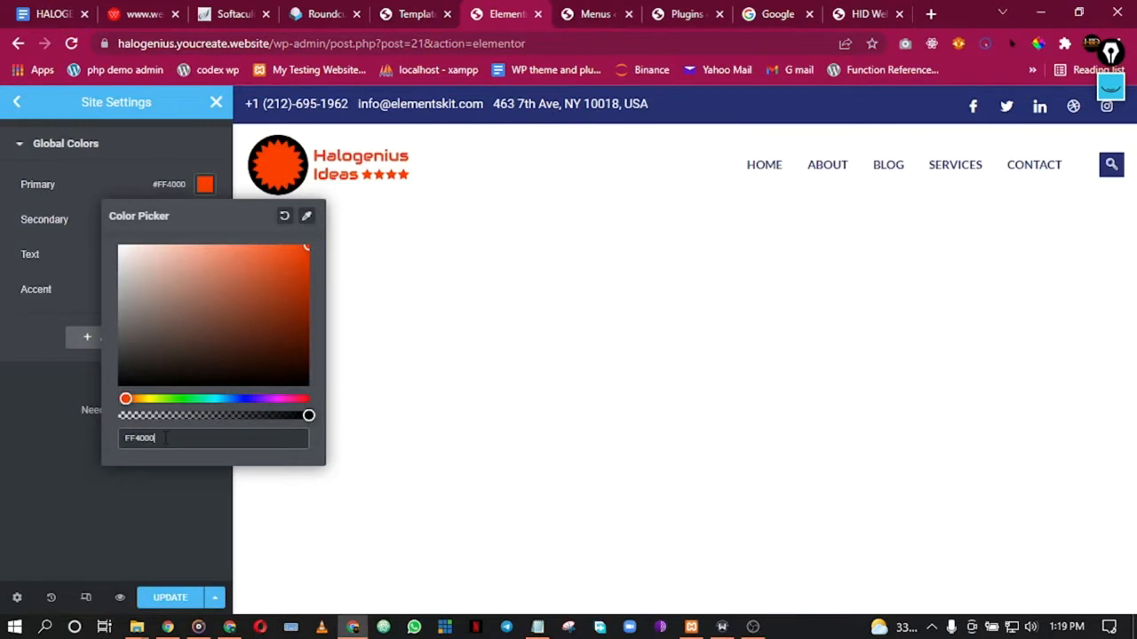
left_click(25, 430)
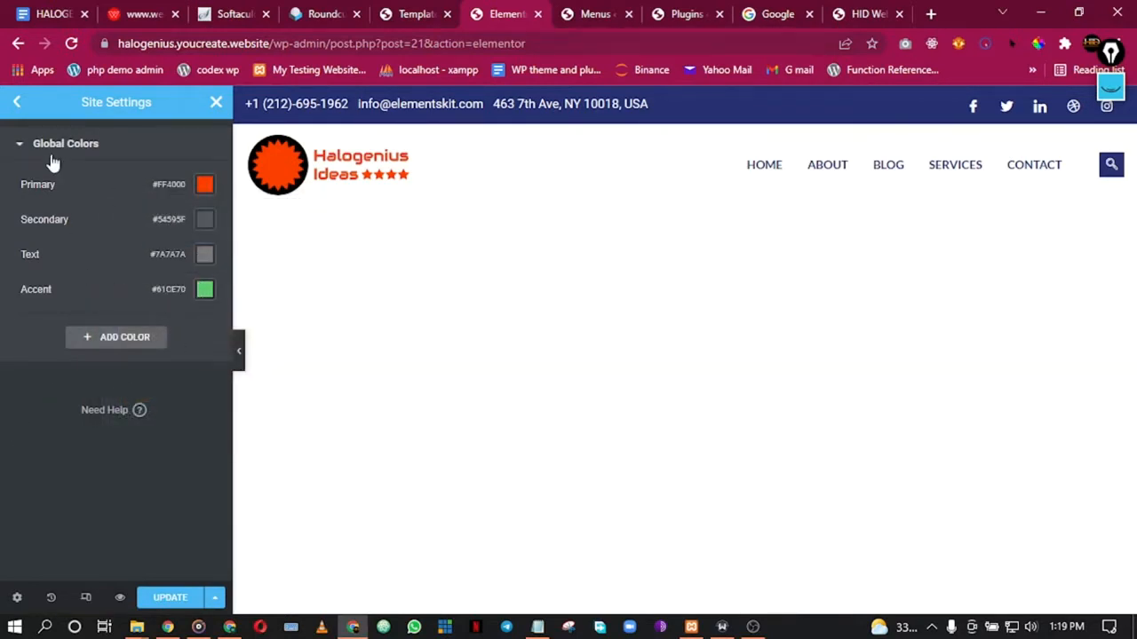
left_click(205, 292)
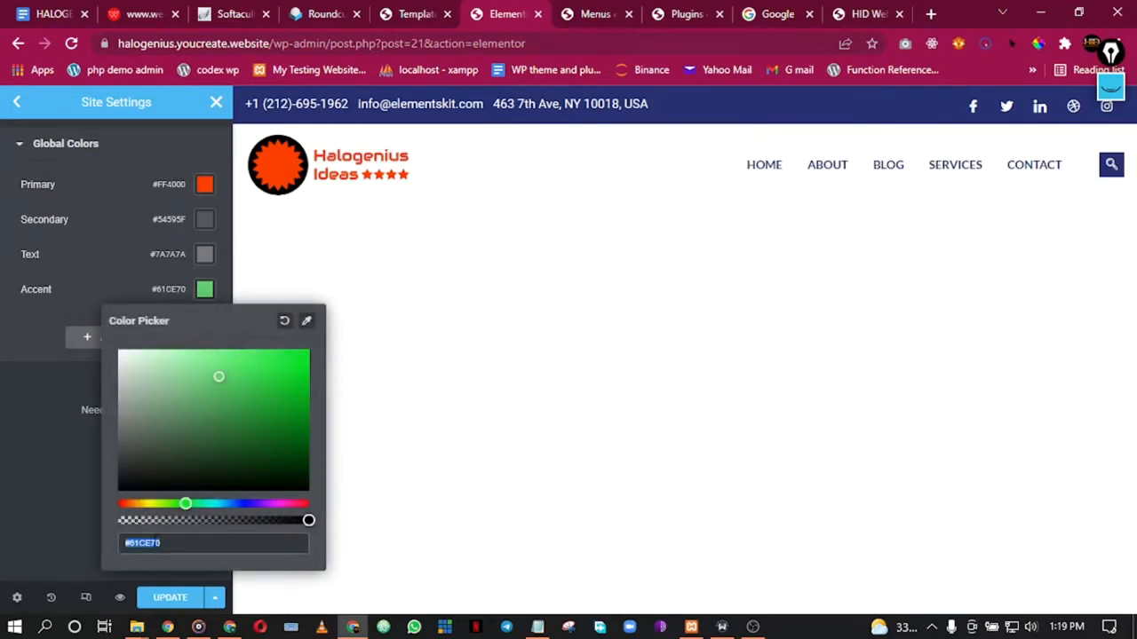
key("ctrl+v")
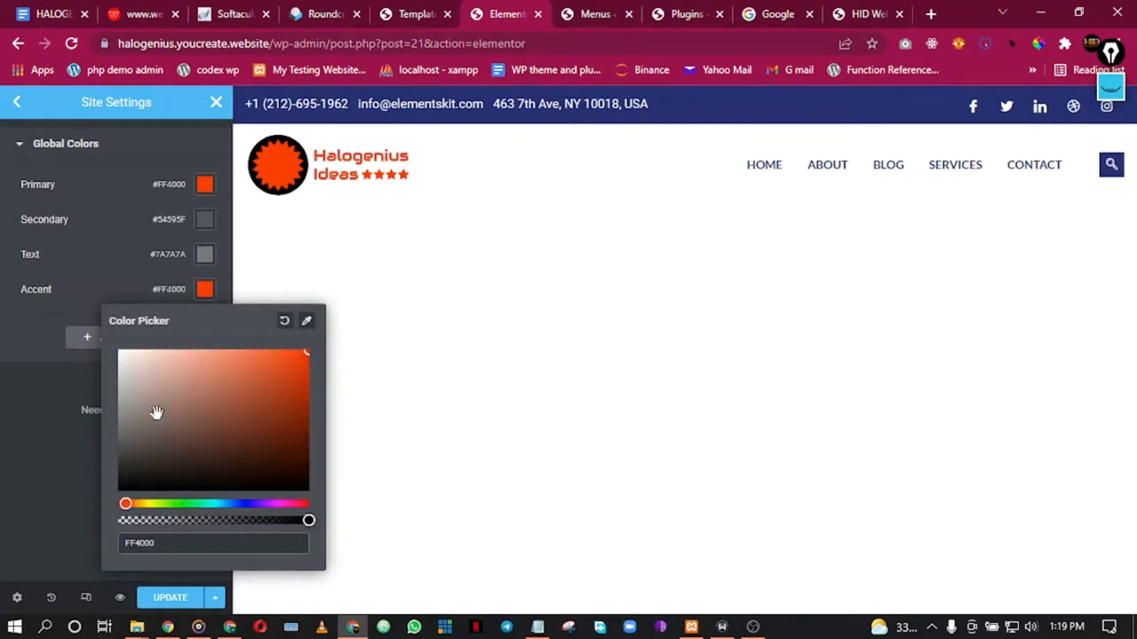
left_click_drag(304, 353, 286, 348)
left_click(71, 385)
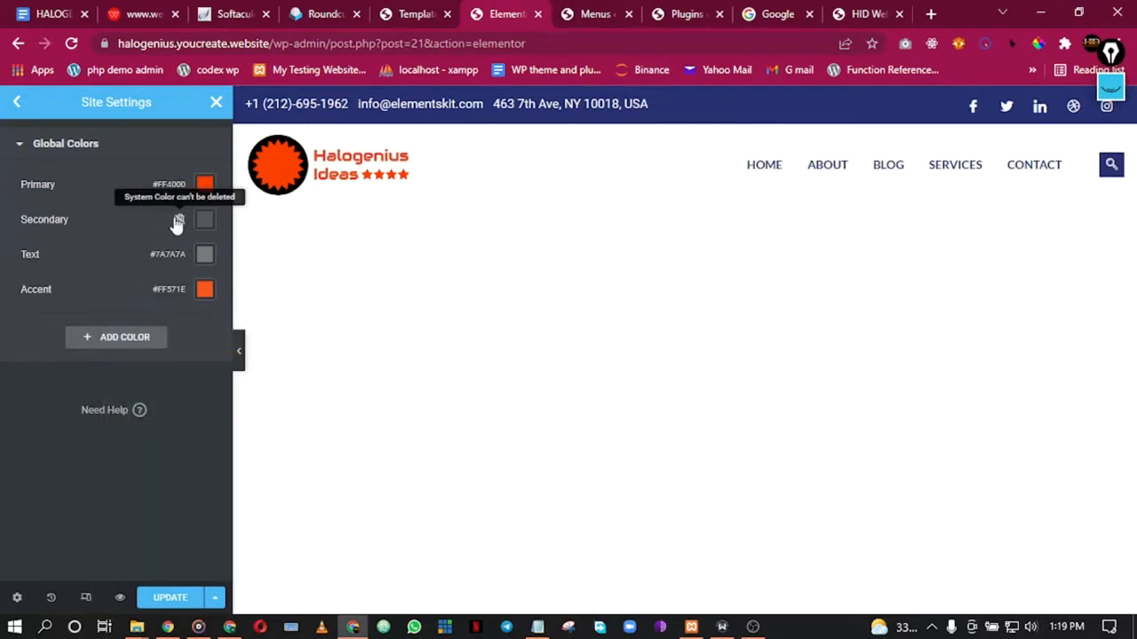
Step: Darken the Secondary colour to #212121 and save the site settings
left_click(206, 222)
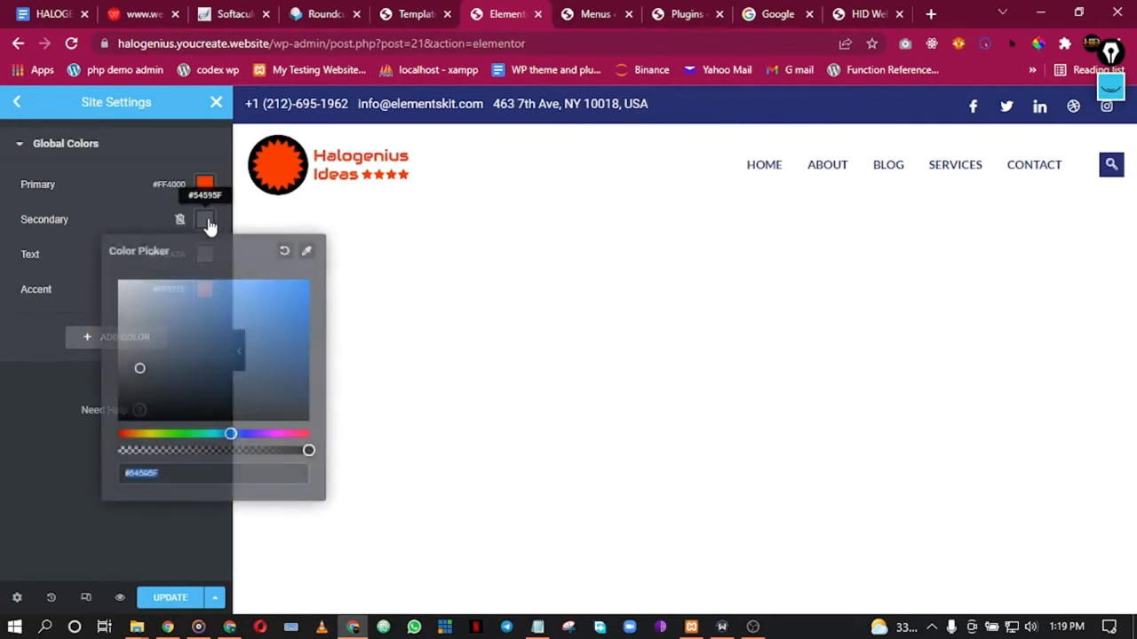
left_click_drag(138, 369, 109, 409)
left_click(300, 233)
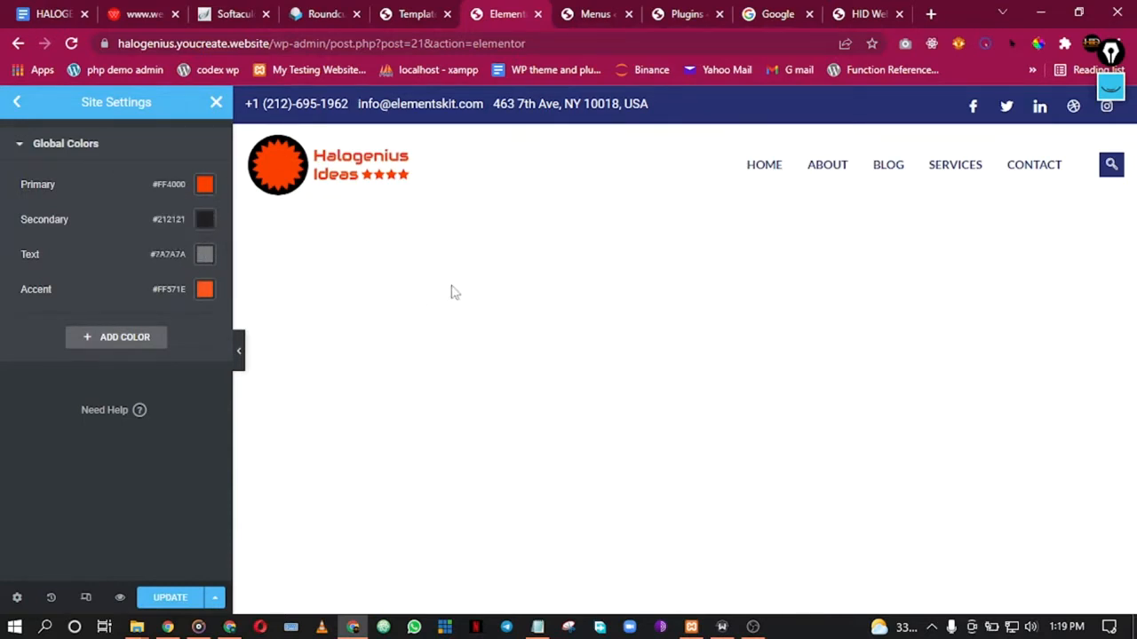
left_click(35, 145)
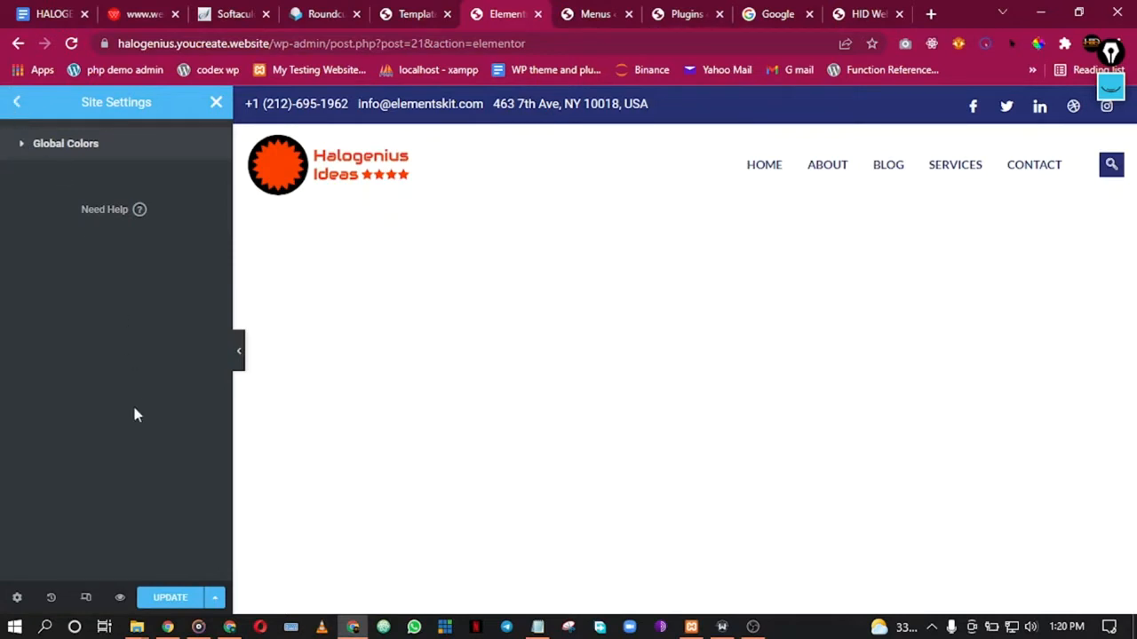
left_click(163, 597)
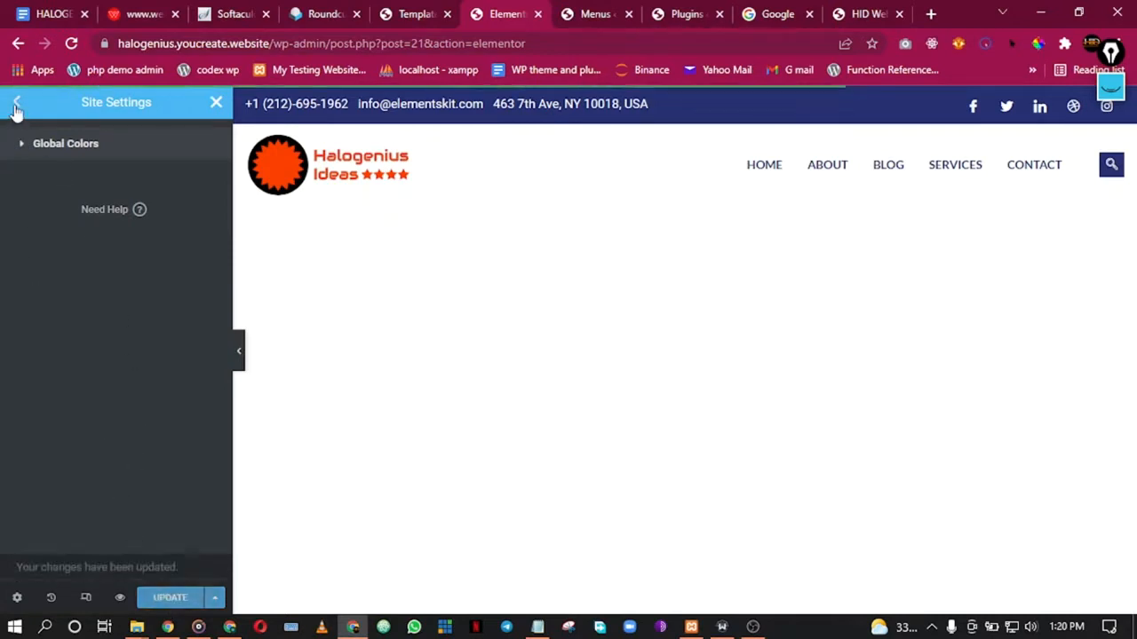
Step: In Global Fonts, set the Primary font family to Open Sans
left_click(16, 105)
left_click(107, 215)
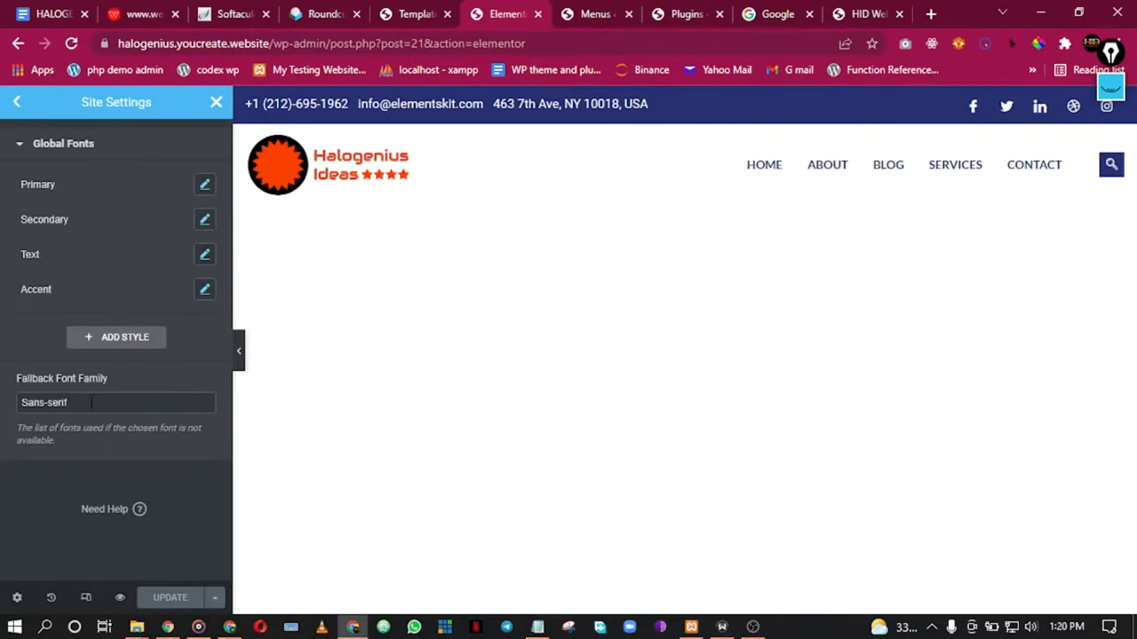
left_click(205, 185)
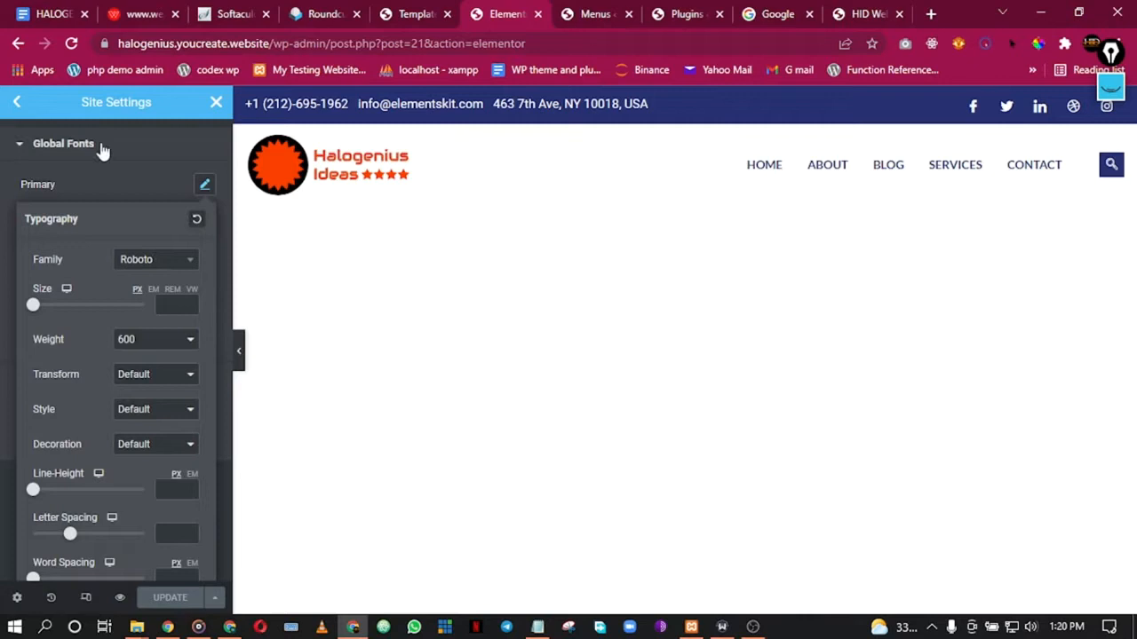
left_click(155, 265)
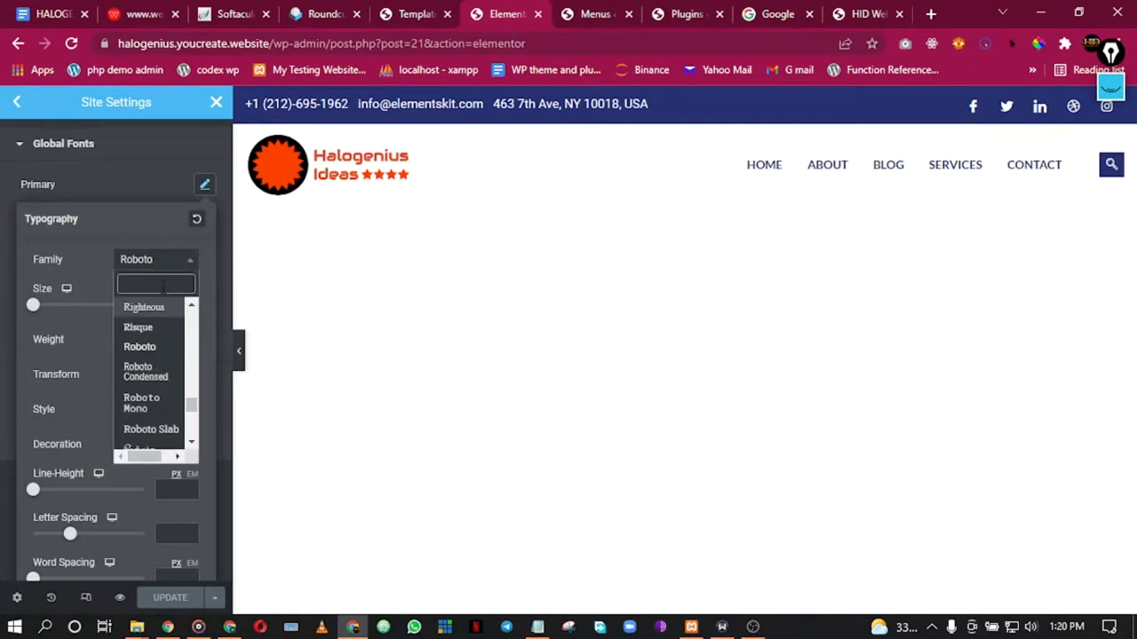
type("open")
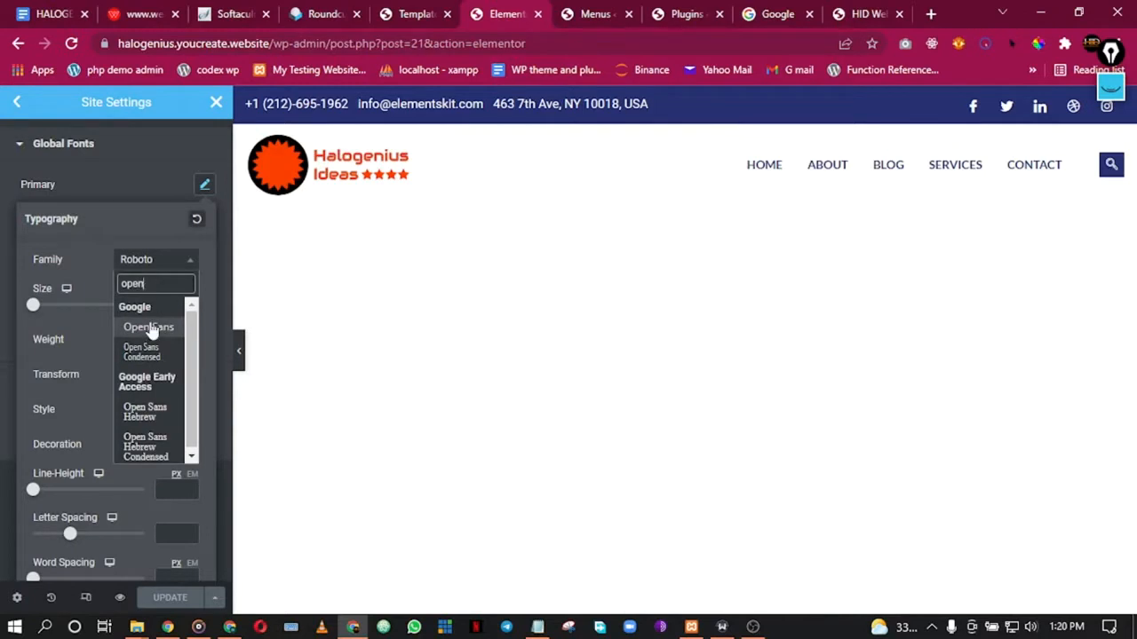
left_click(148, 327)
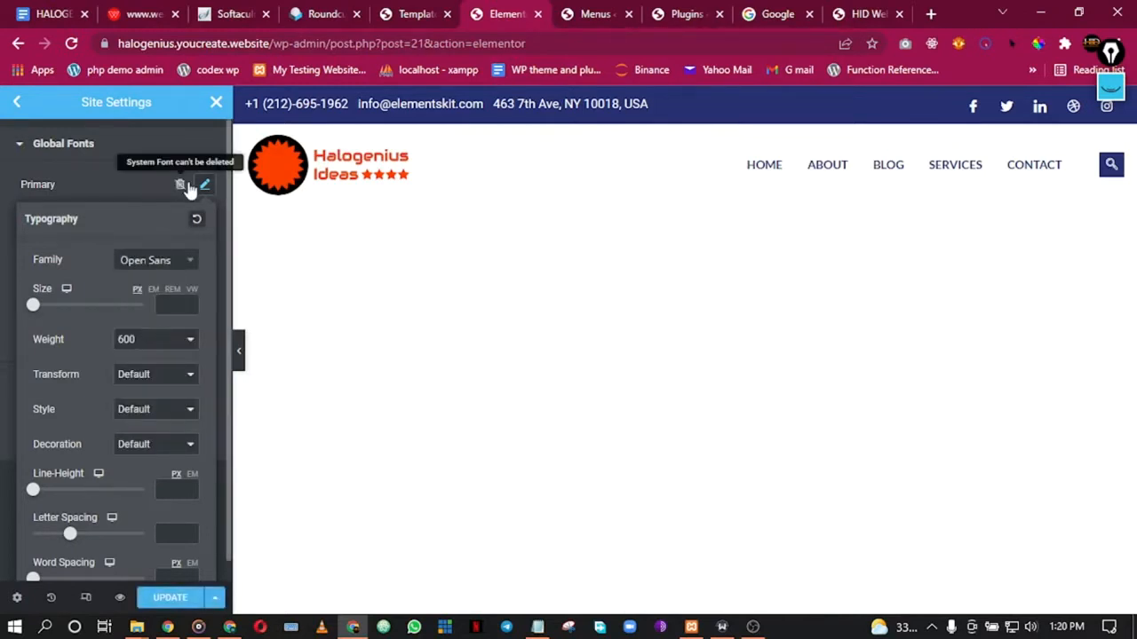
scroll(143, 510, "down", 1)
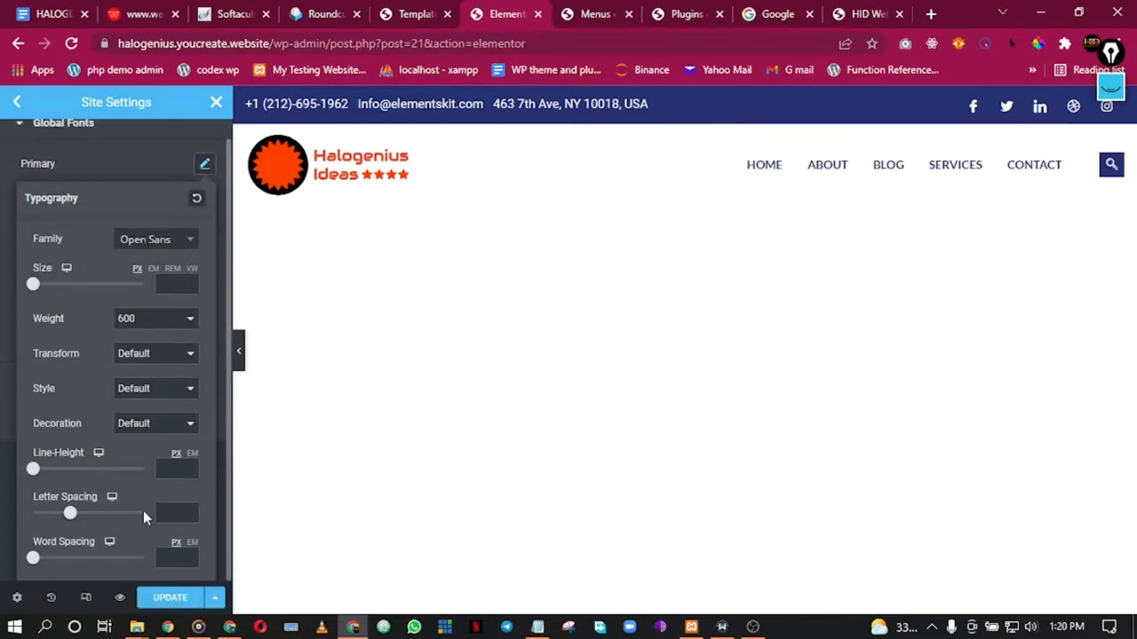
scroll(140, 519, "up", 1)
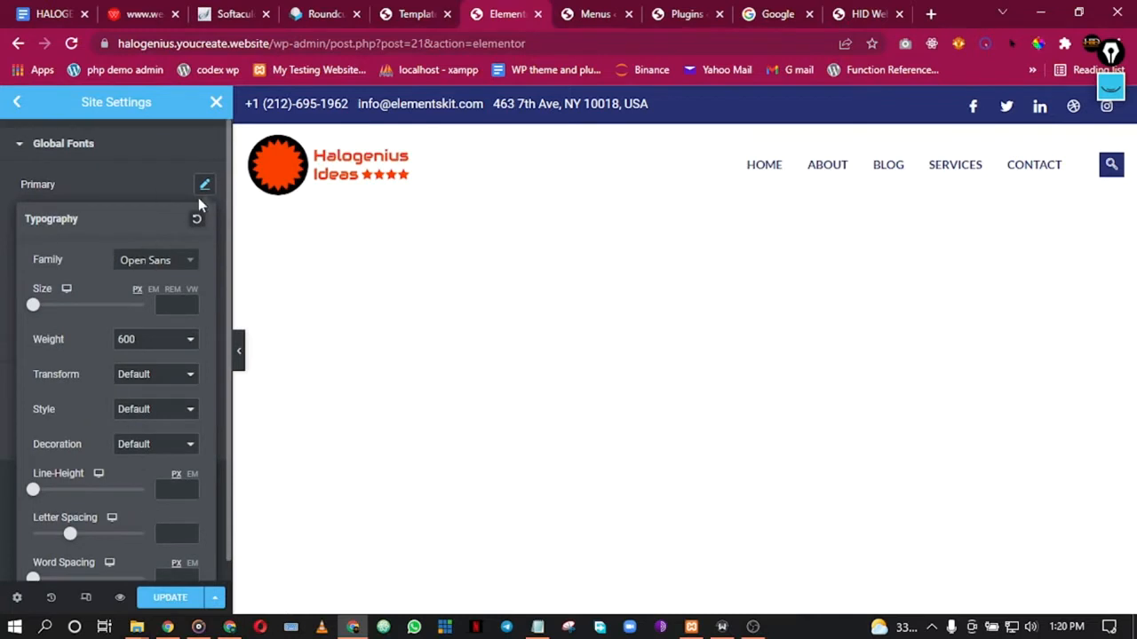
left_click(78, 153)
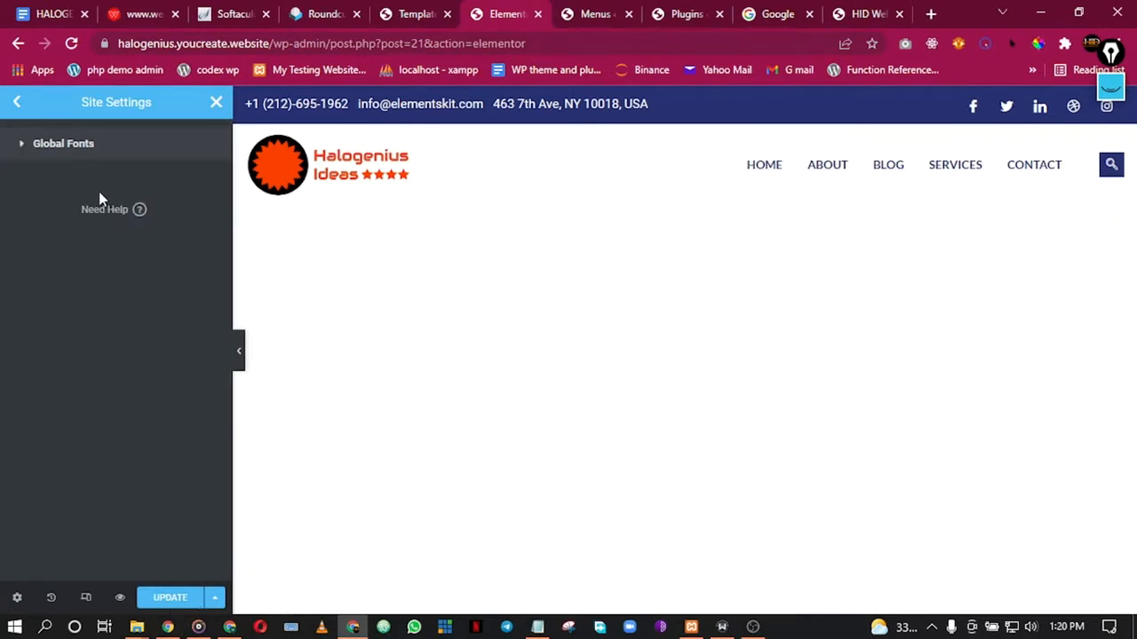
left_click(96, 158)
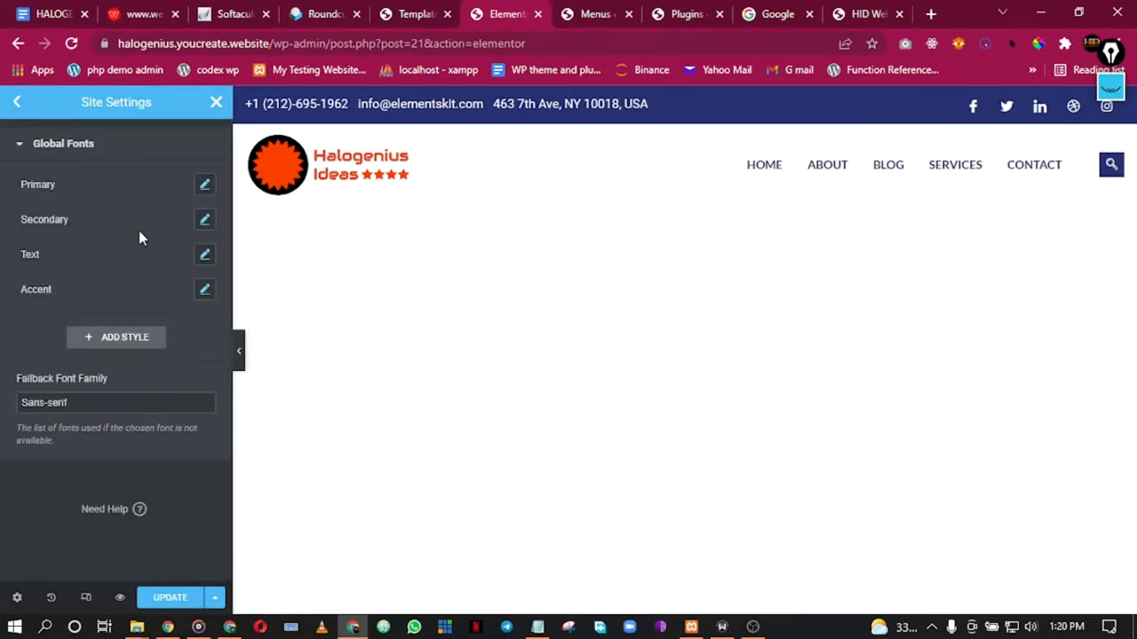
Step: Set the Secondary and Text global font families to Open Sans
left_click(204, 219)
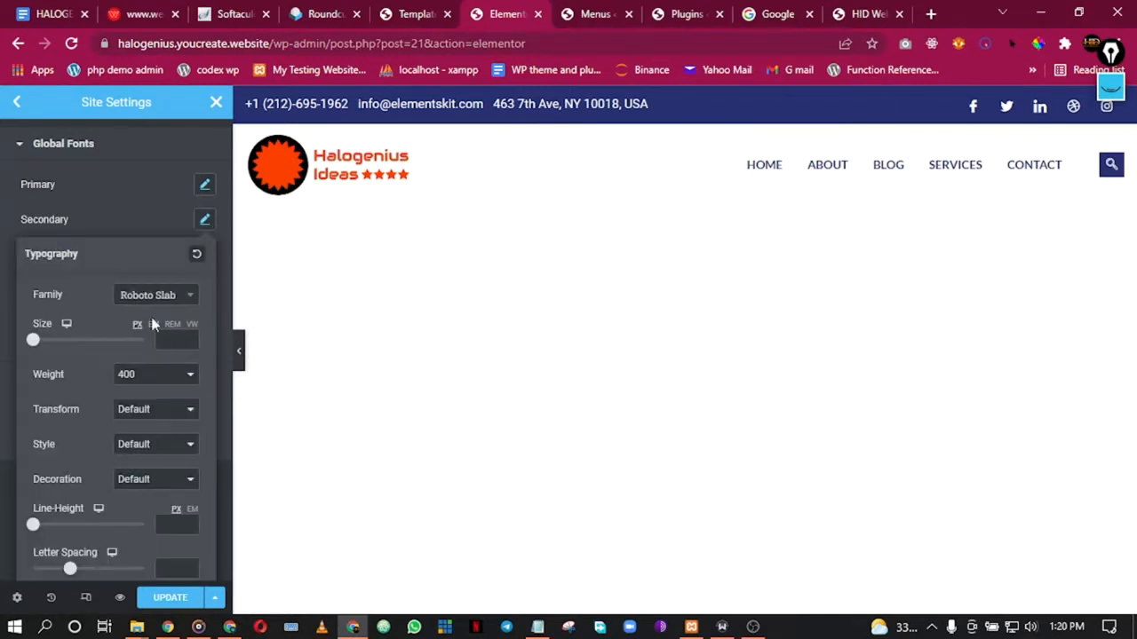
left_click(158, 295)
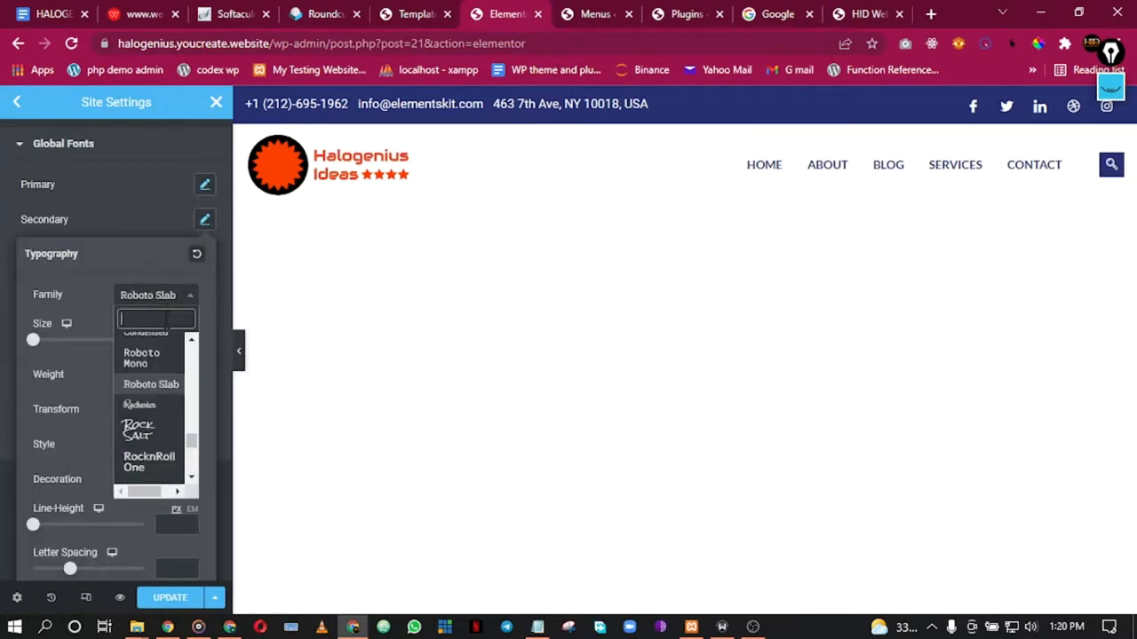
type("open")
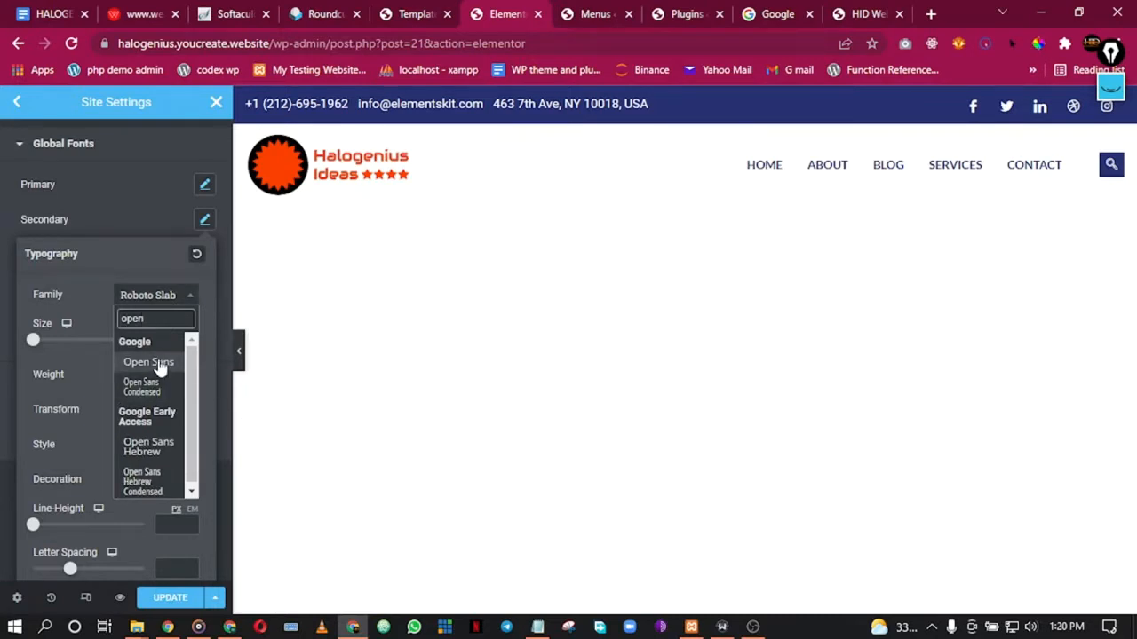
left_click(160, 361)
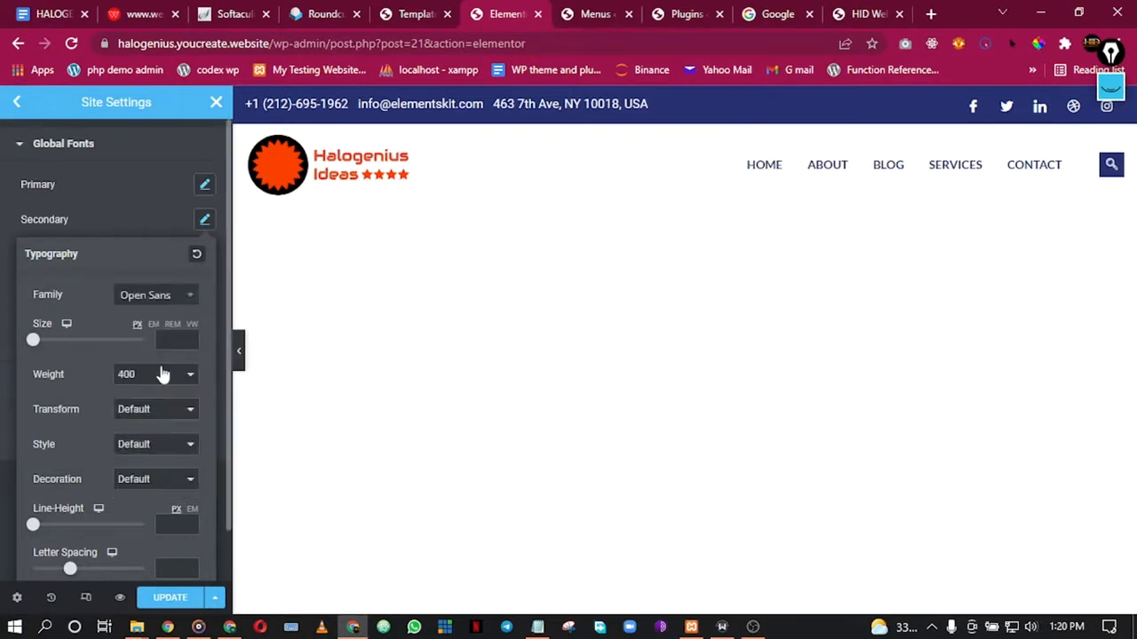
left_click(205, 222)
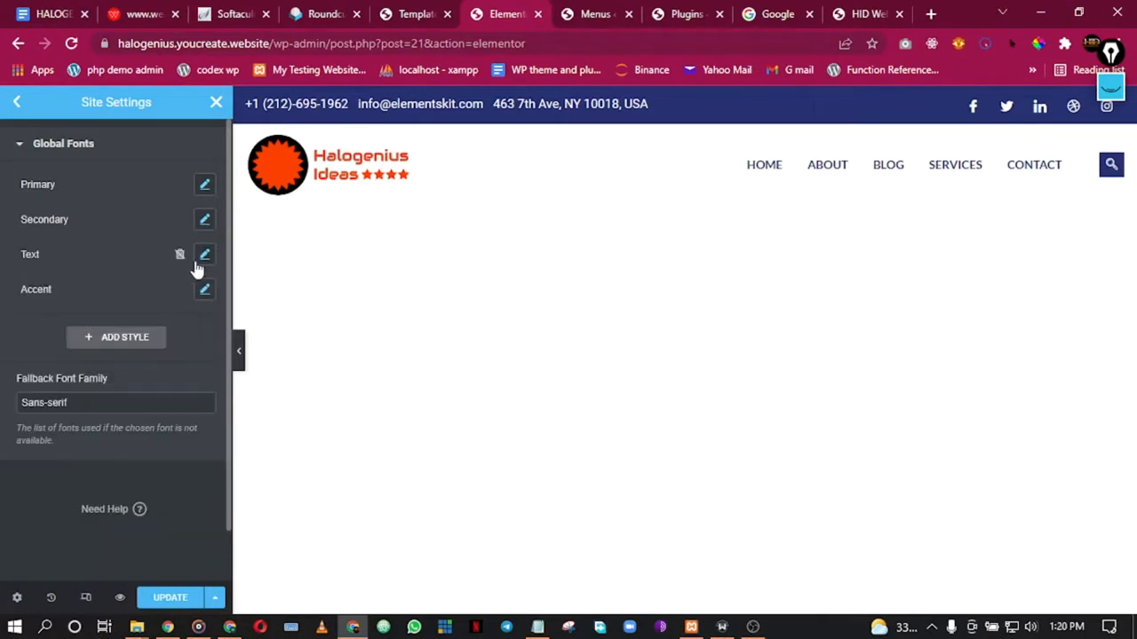
left_click(205, 255)
left_click(157, 329)
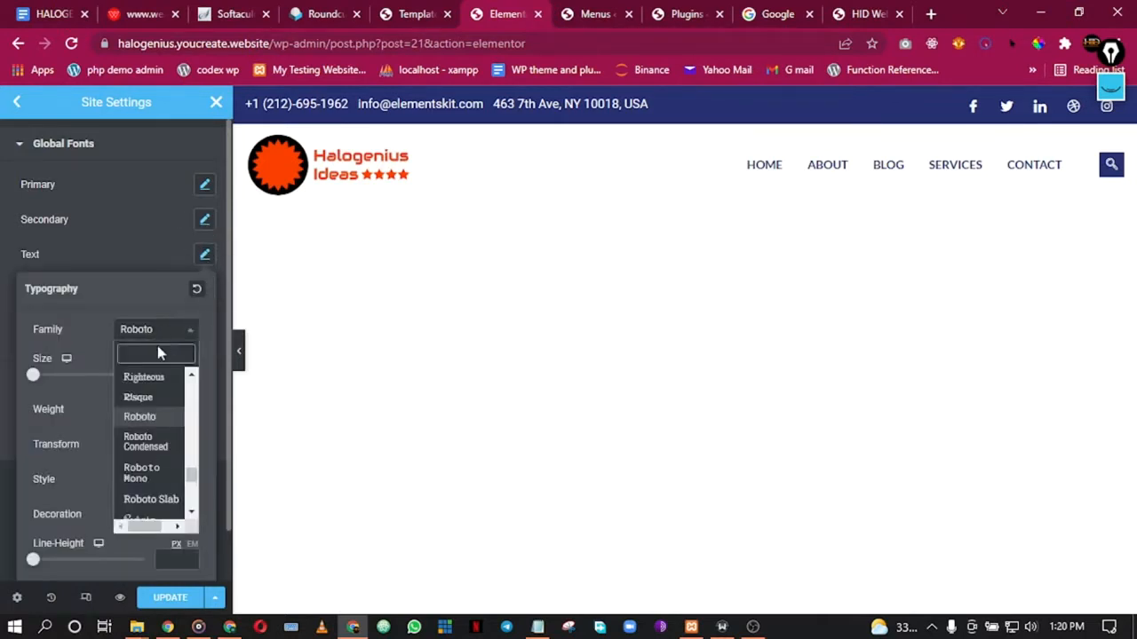
type("open")
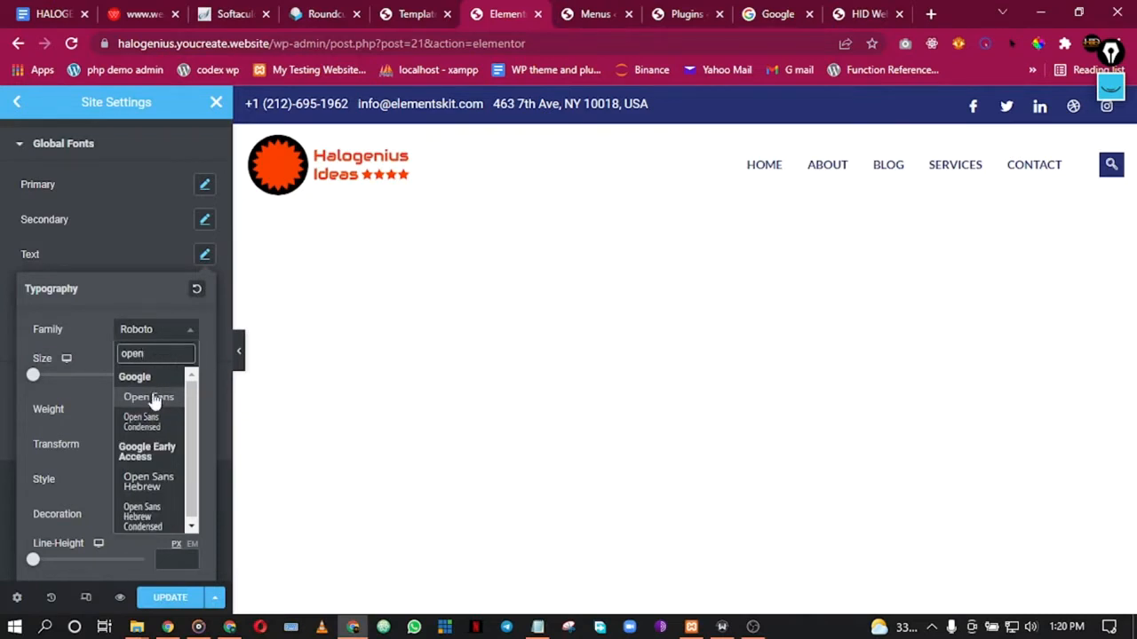
left_click(149, 398)
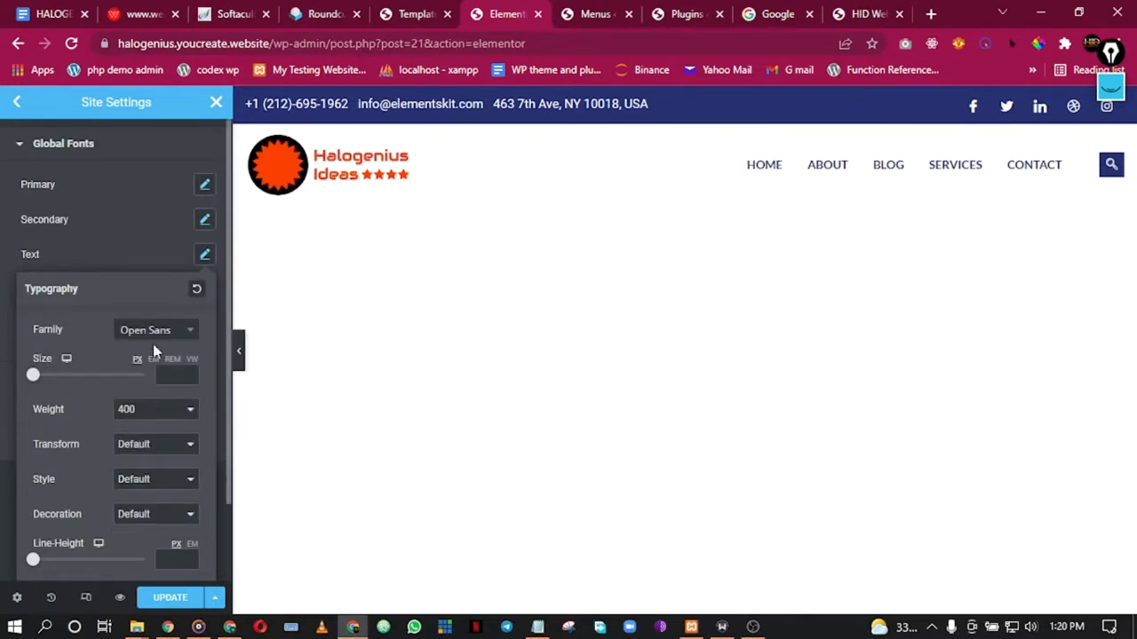
left_click(205, 255)
Step: Set the Accent font family to Open Sans and save the site settings
left_click(205, 291)
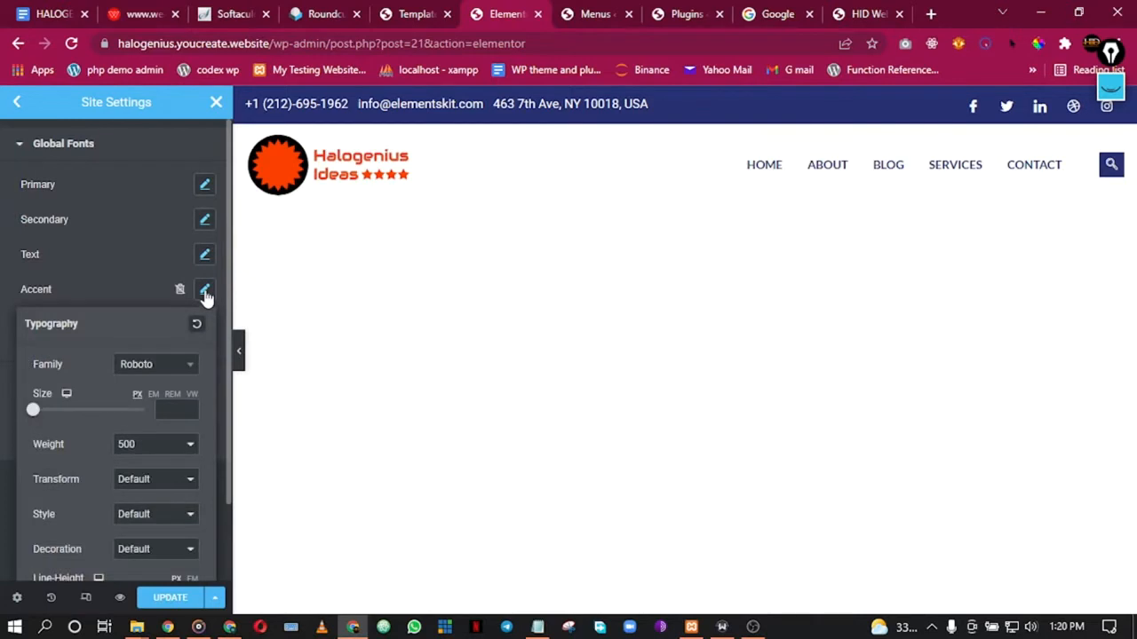
left_click(146, 369)
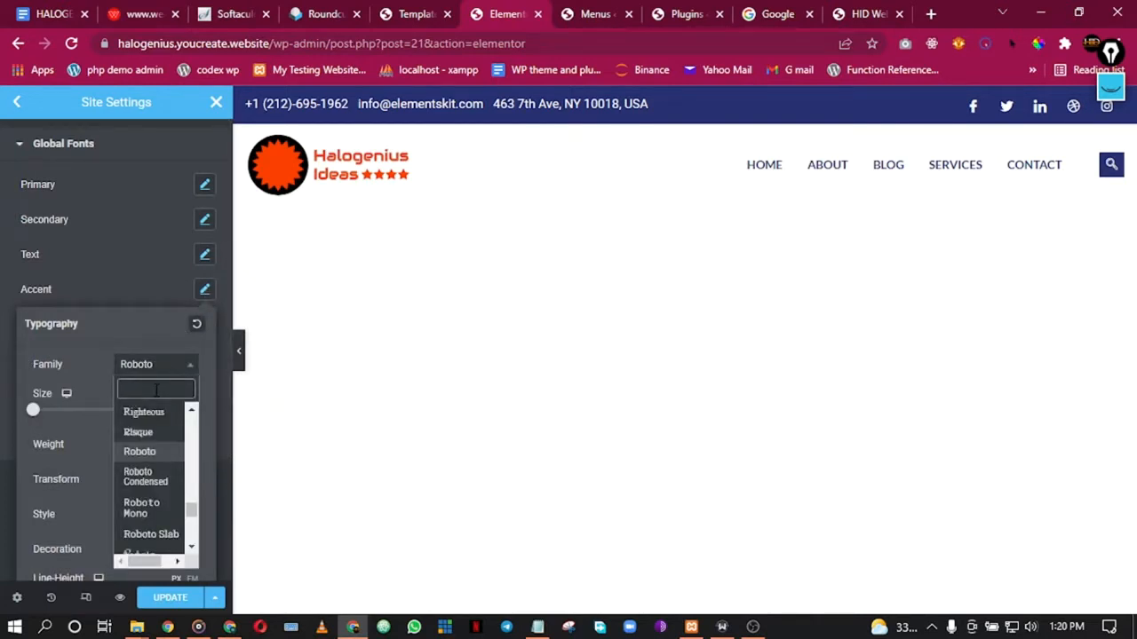
type("open")
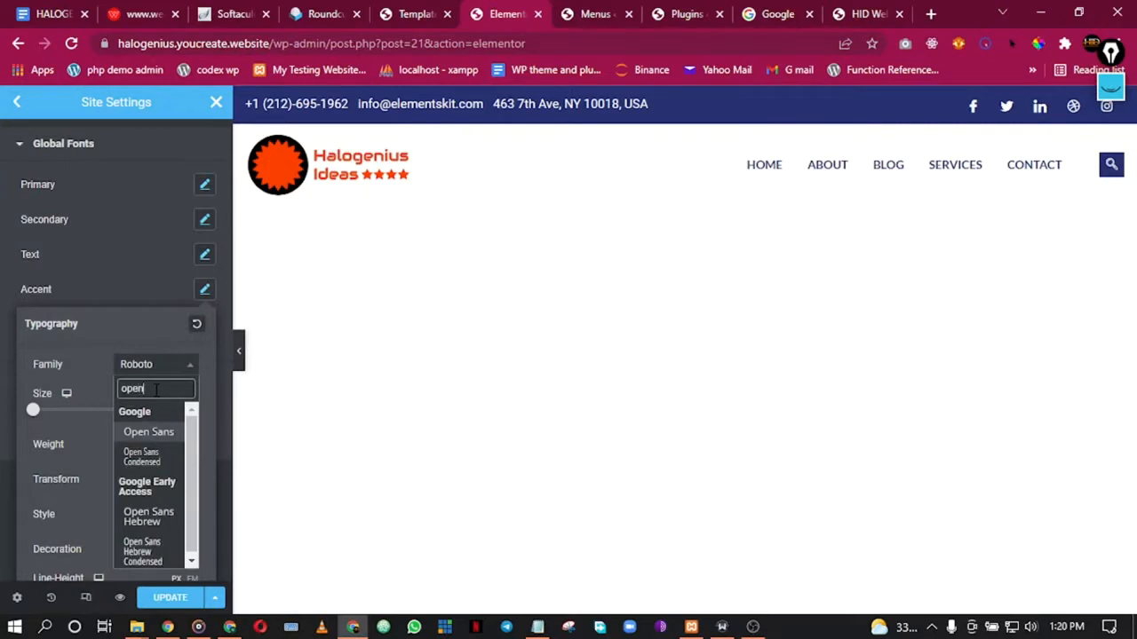
left_click(149, 432)
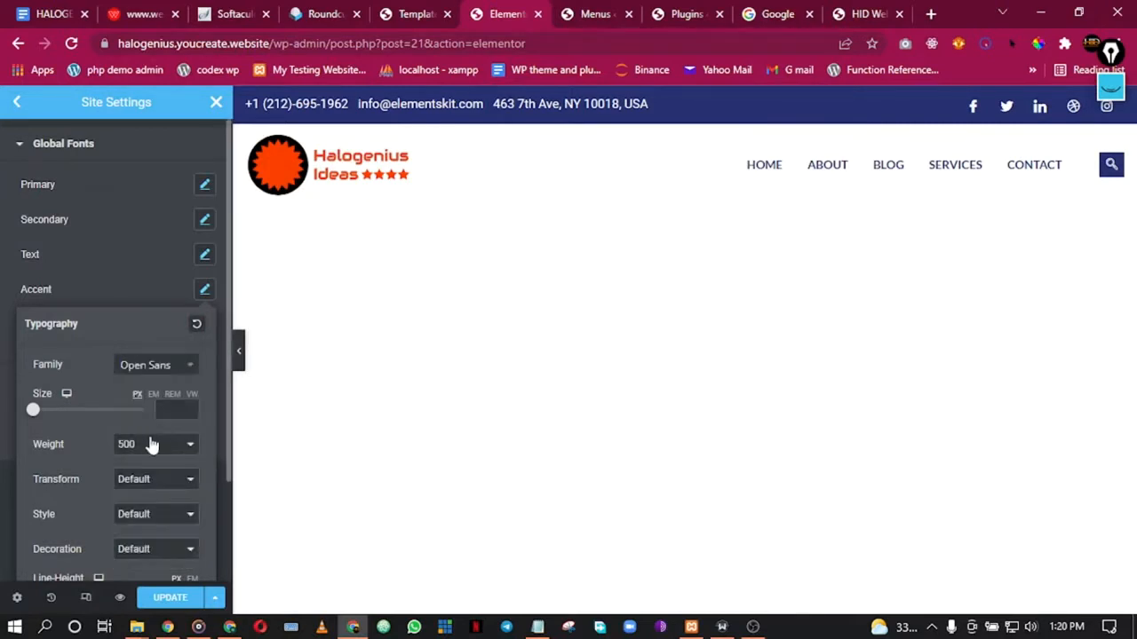
left_click(204, 293)
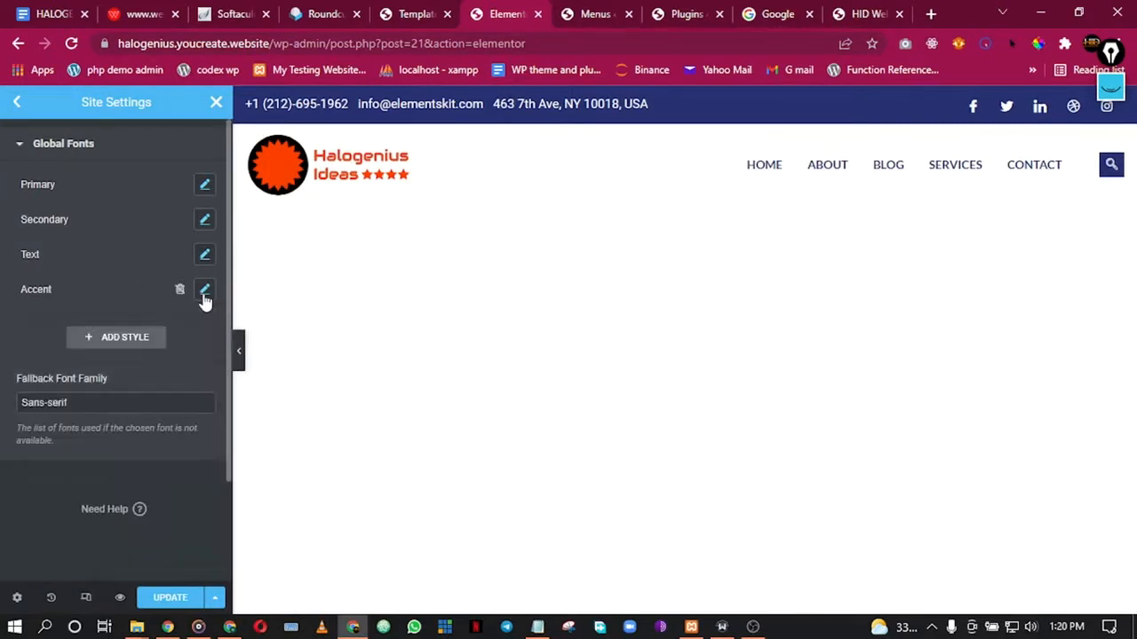
left_click(170, 597)
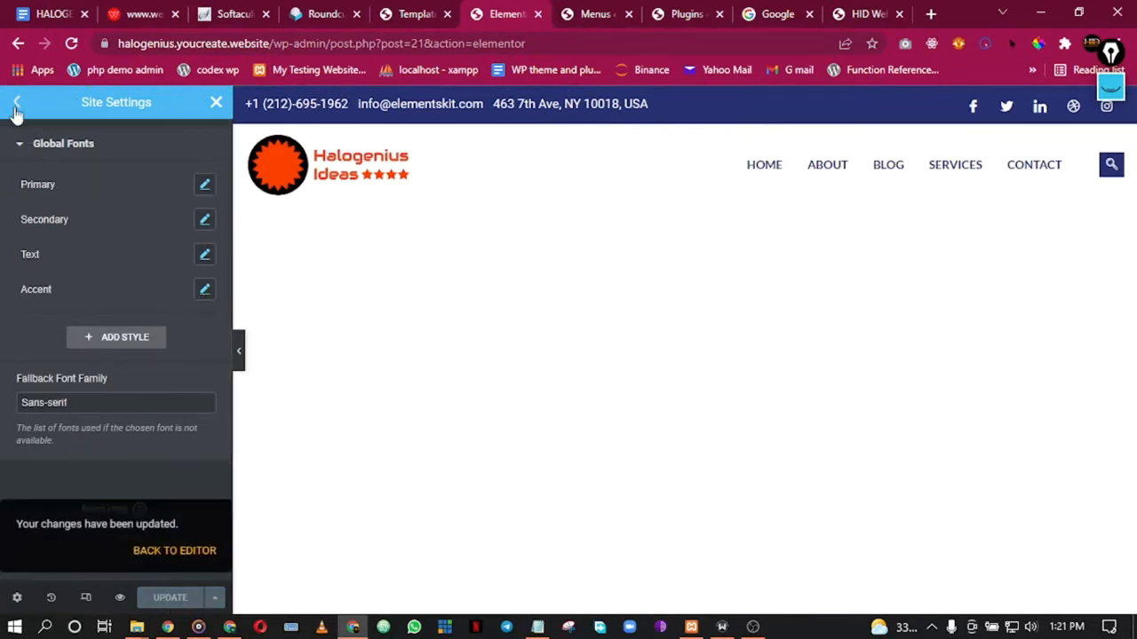
Step: Browse the Typography and Buttons site settings, then return to the settings list
left_click(13, 104)
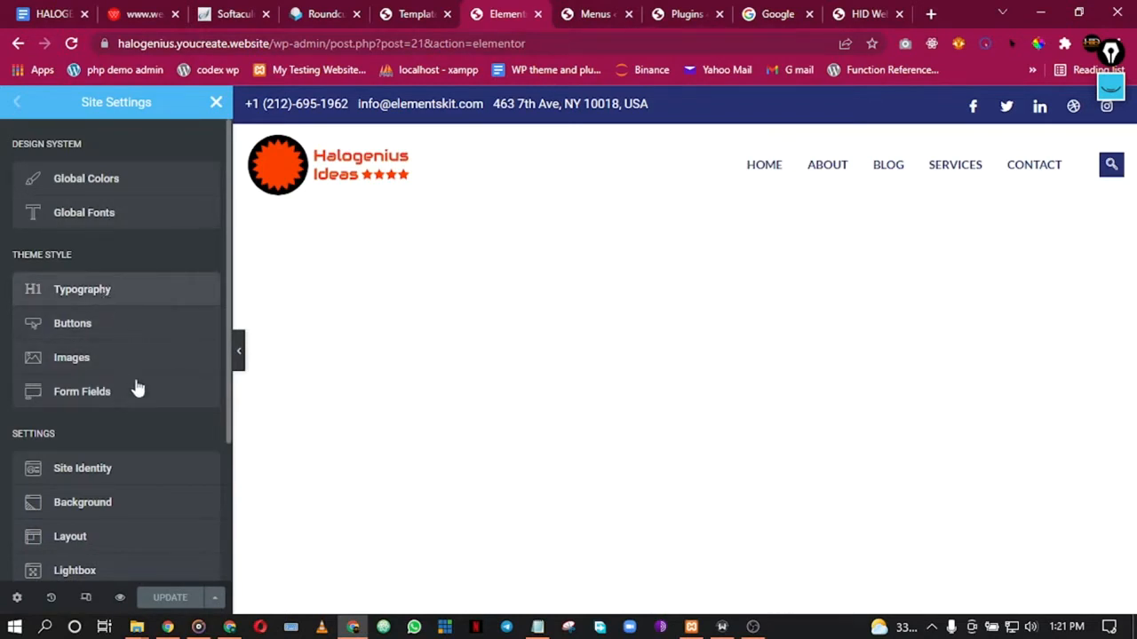
left_click(98, 289)
scroll(155, 395, "down", 5)
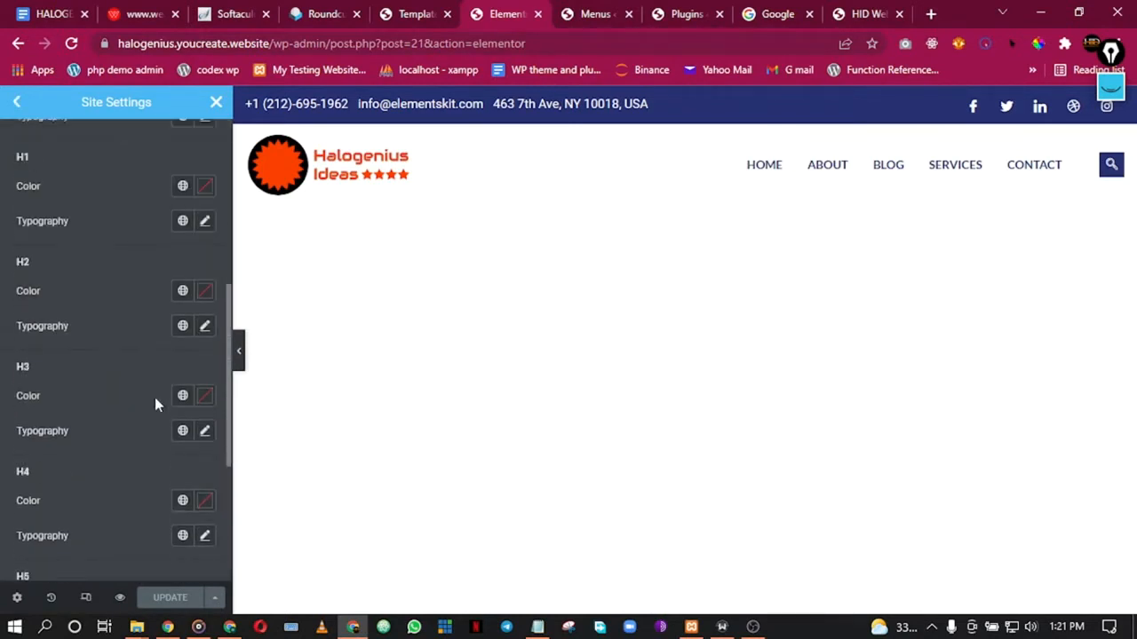
scroll(155, 397, "up", 5)
left_click(17, 103)
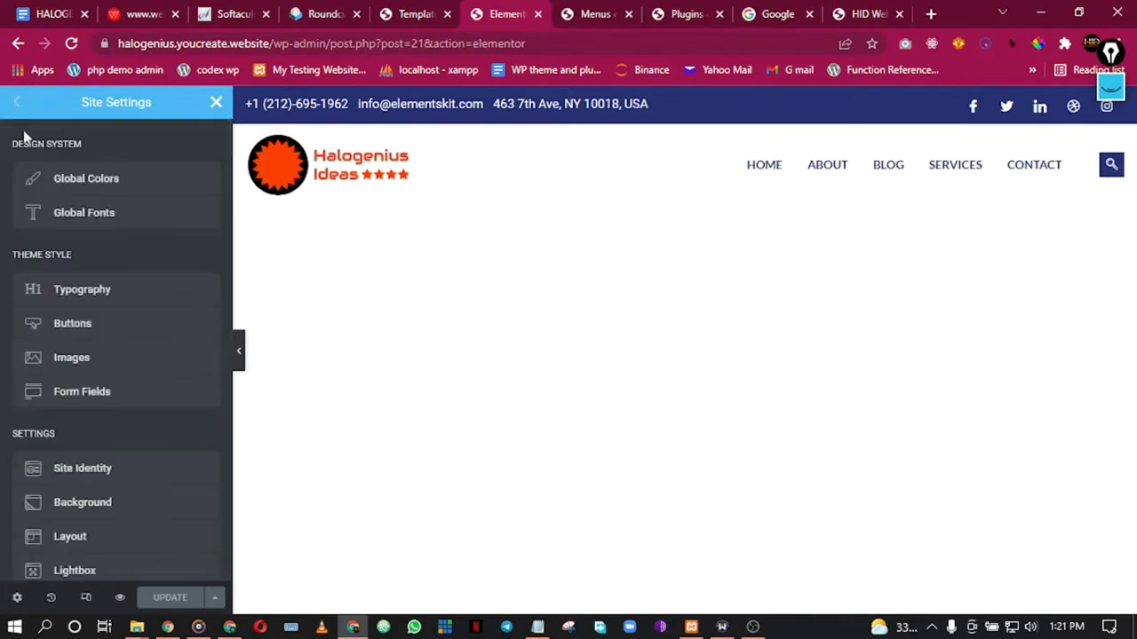
left_click(214, 325)
scroll(153, 421, "down", 3)
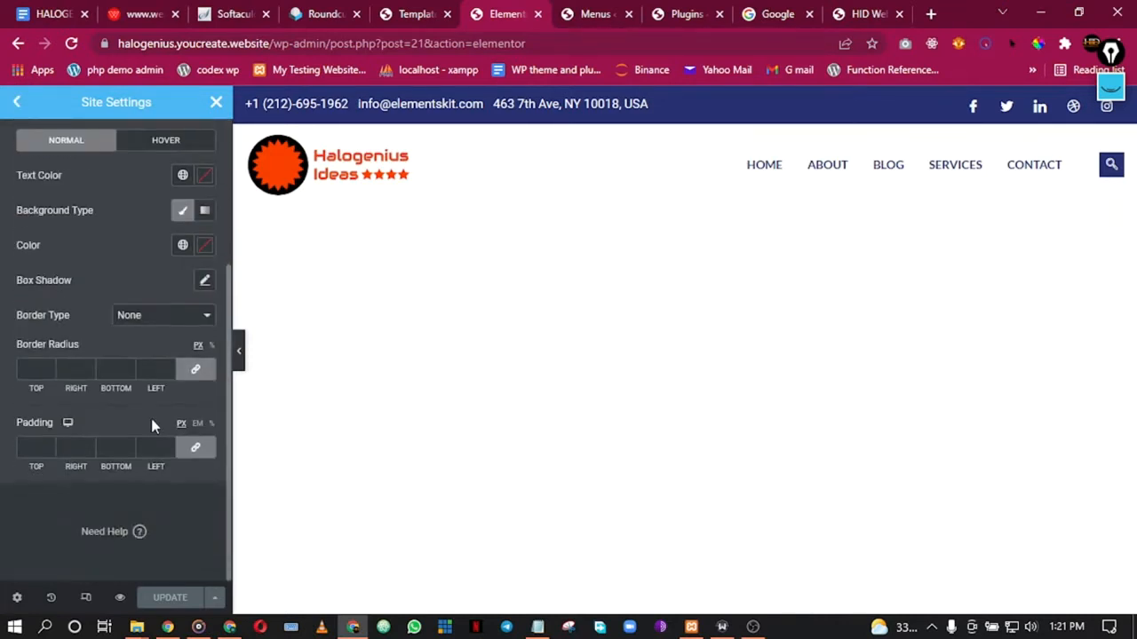
scroll(151, 427, "up", 3)
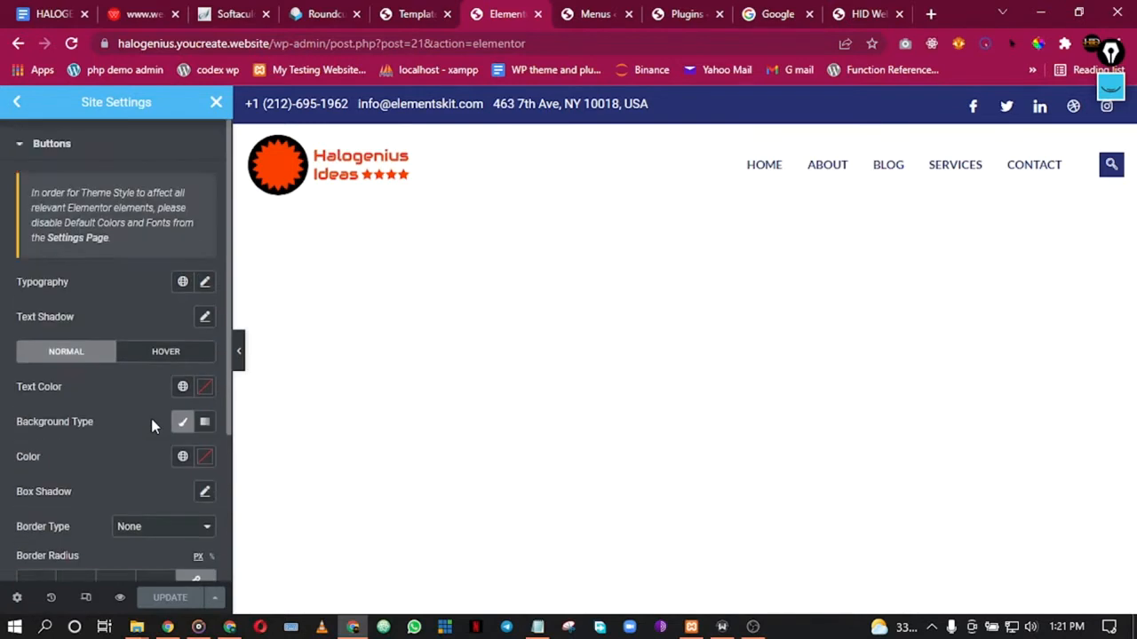
left_click(16, 102)
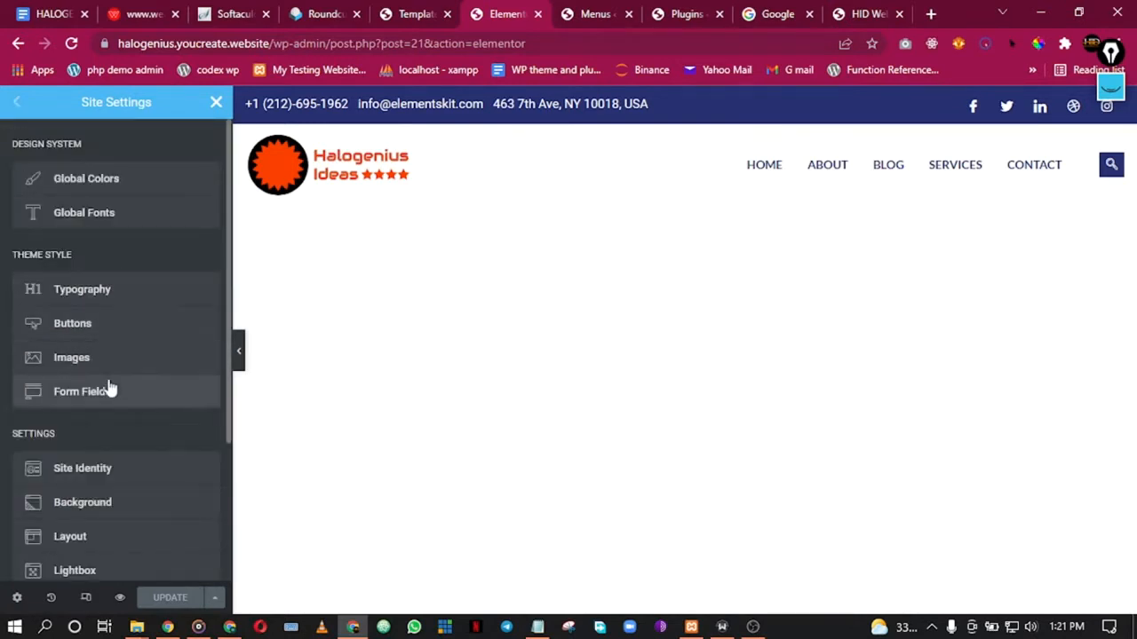
Step: Open Site Identity, showing site name HID Web Design Agency and its description
scroll(102, 399, "down", 3)
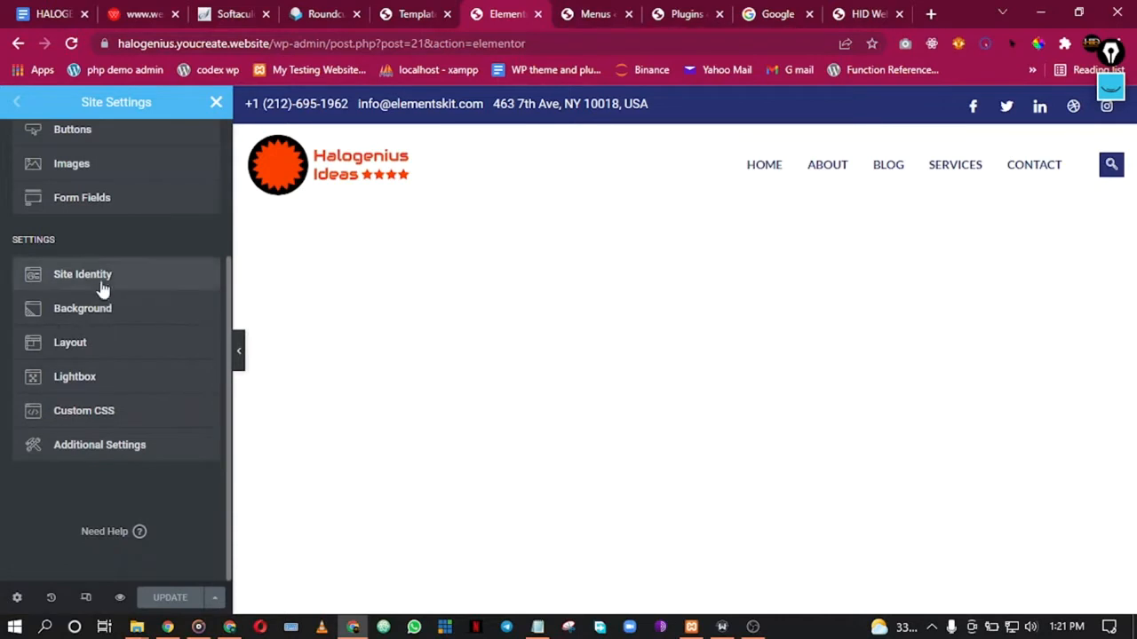
left_click(101, 279)
scroll(113, 355, "down", 2)
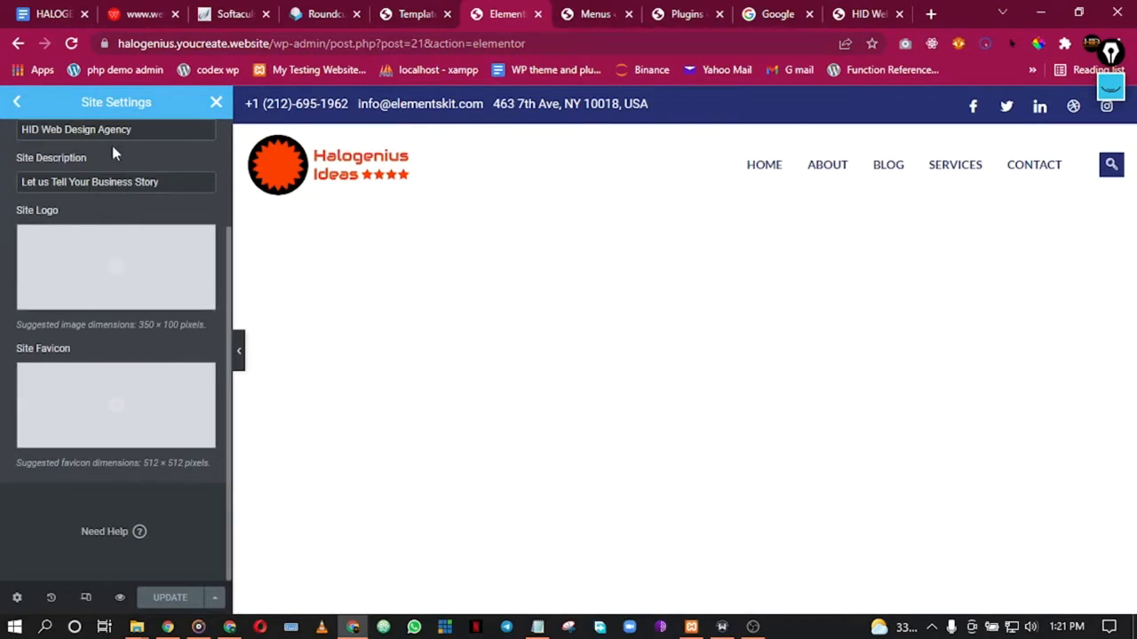
scroll(113, 160, "up", 2)
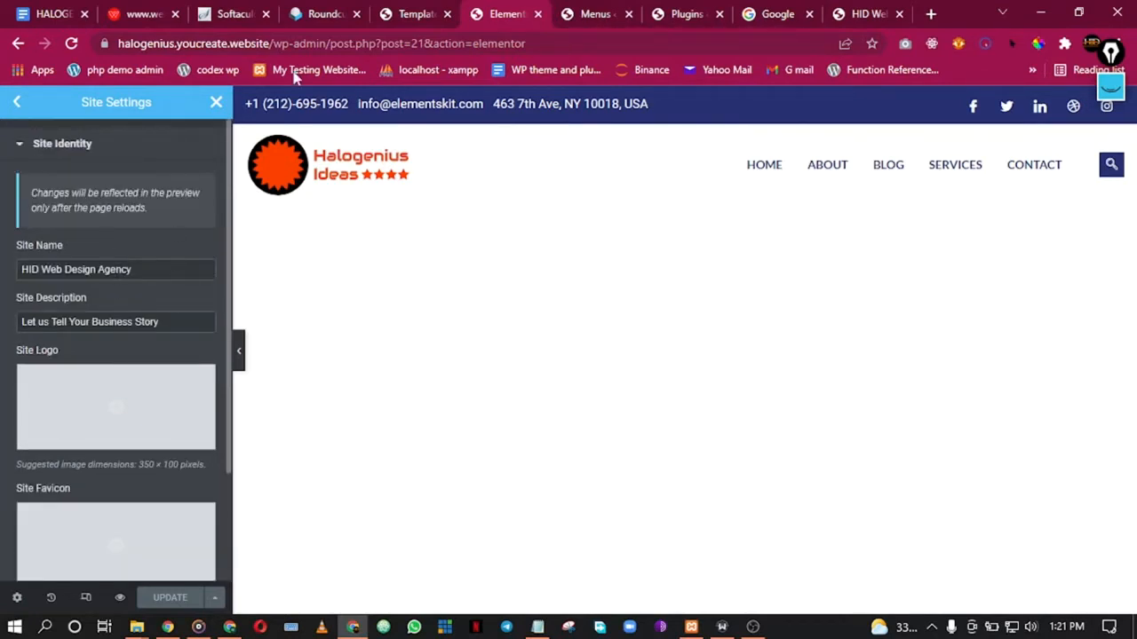
Step: Open WordPress Settings > General in a new tab, then return to Elementor's Site Identity
left_click(411, 14)
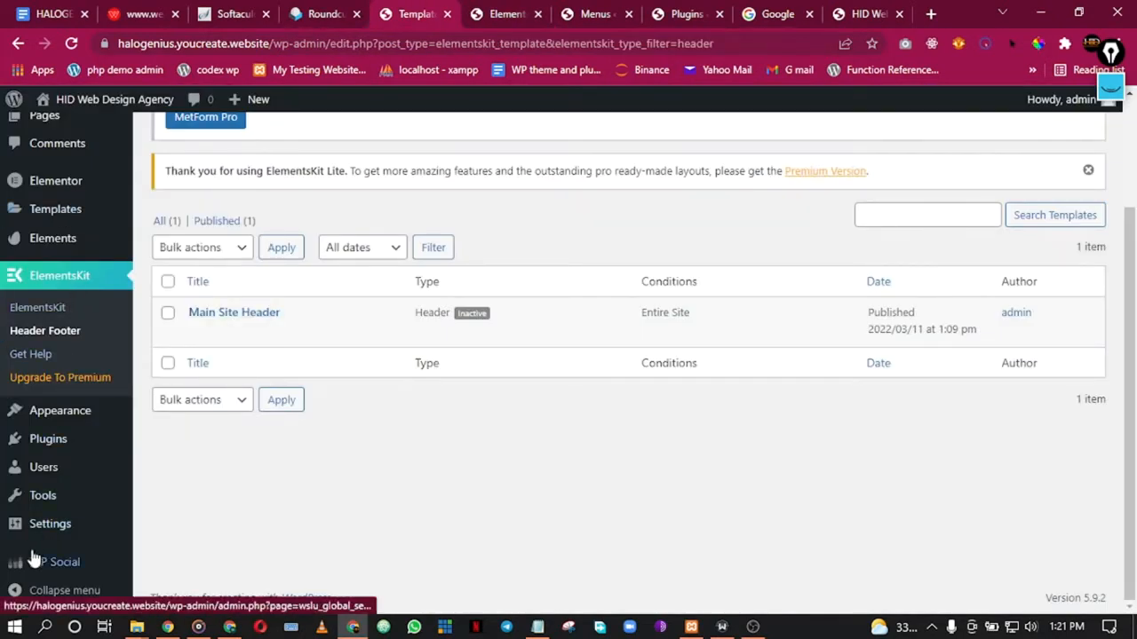
mouse_move(59, 418)
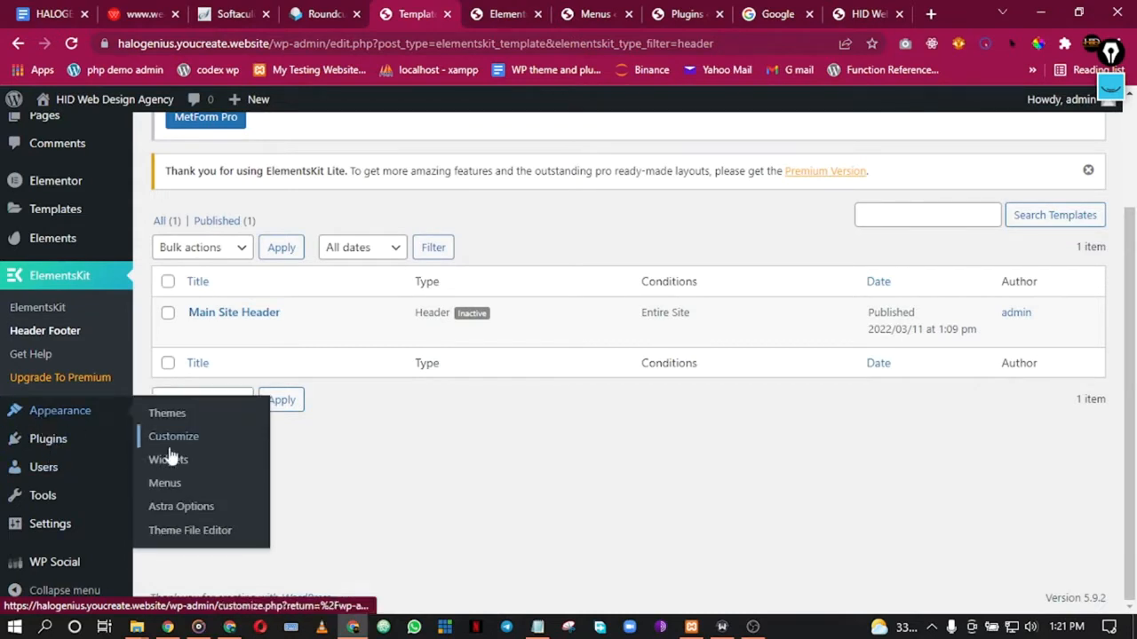
mouse_move(71, 531)
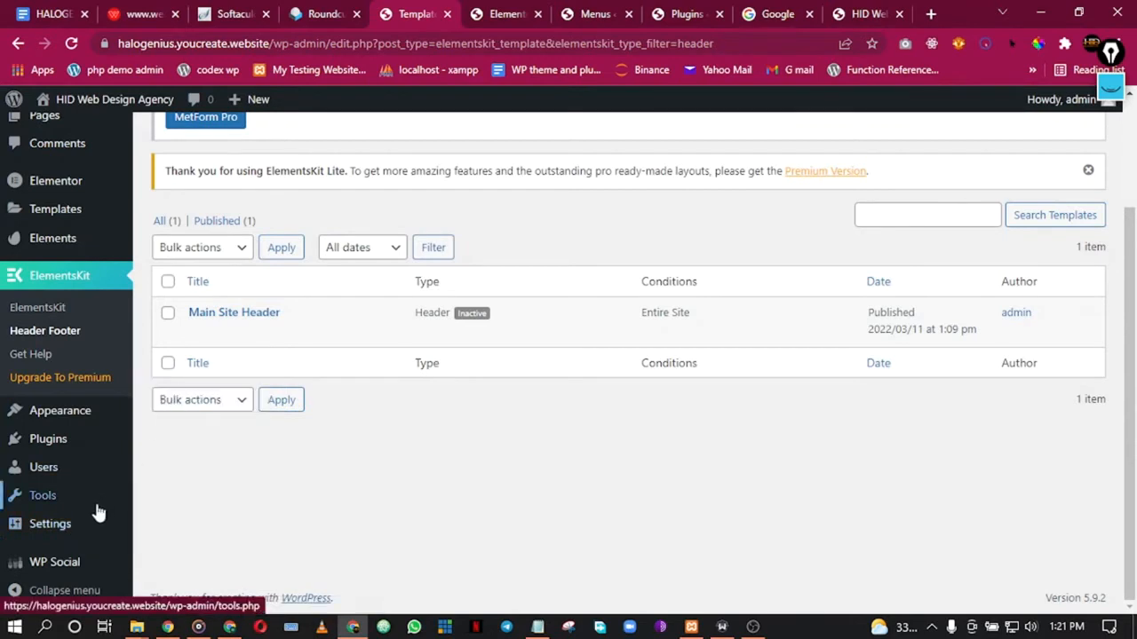
right_click(189, 393)
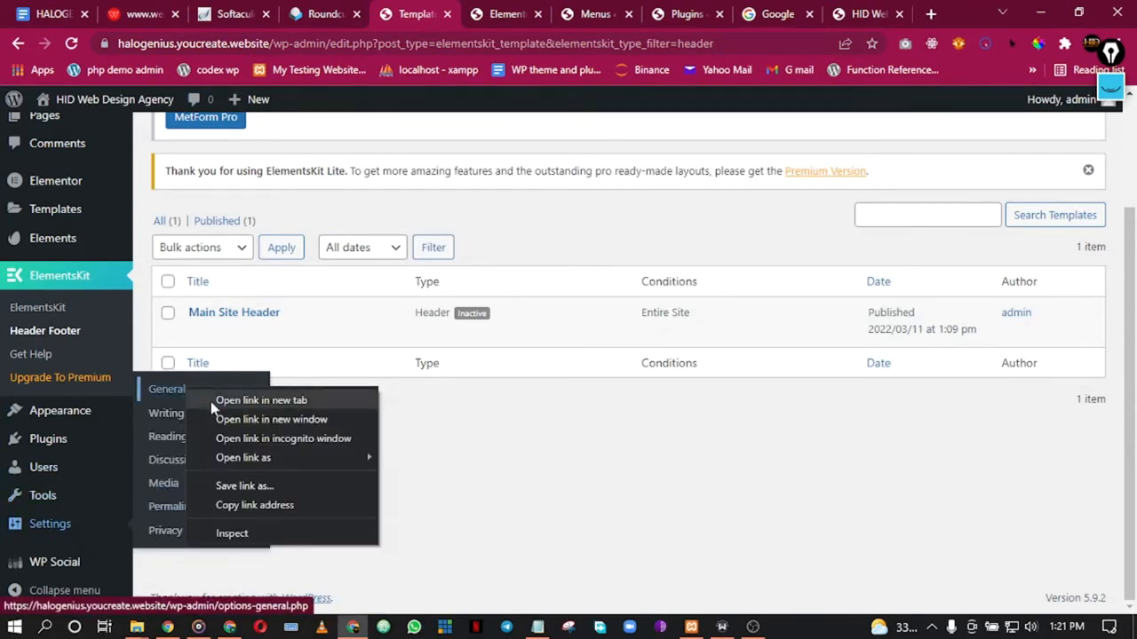
left_click(240, 399)
left_click(477, 12)
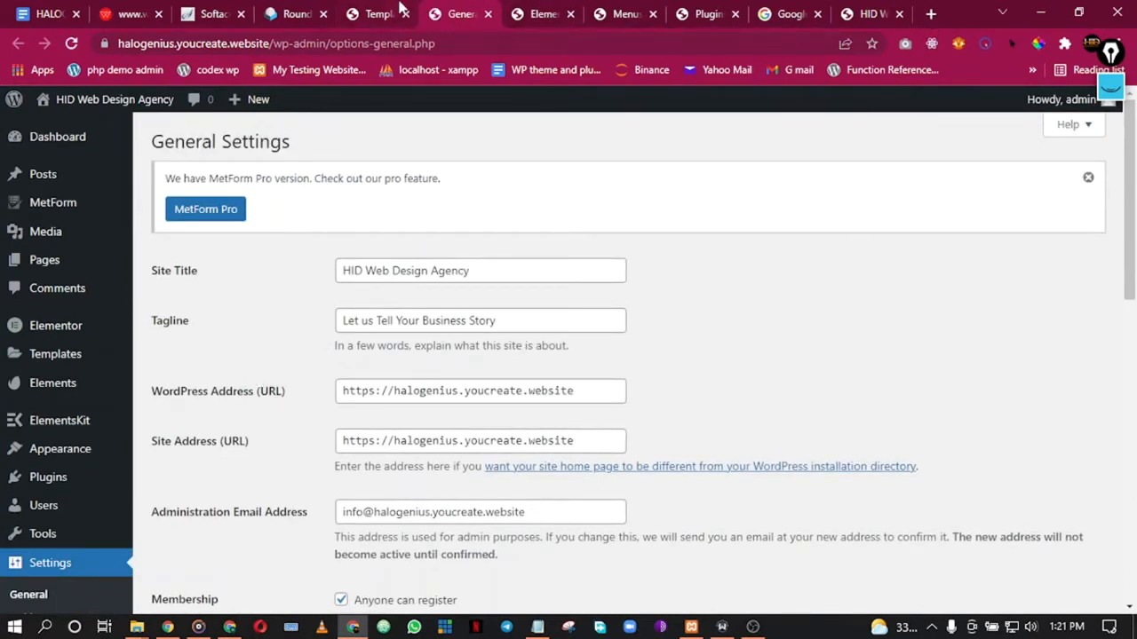
left_click(399, 7)
left_click(542, 13)
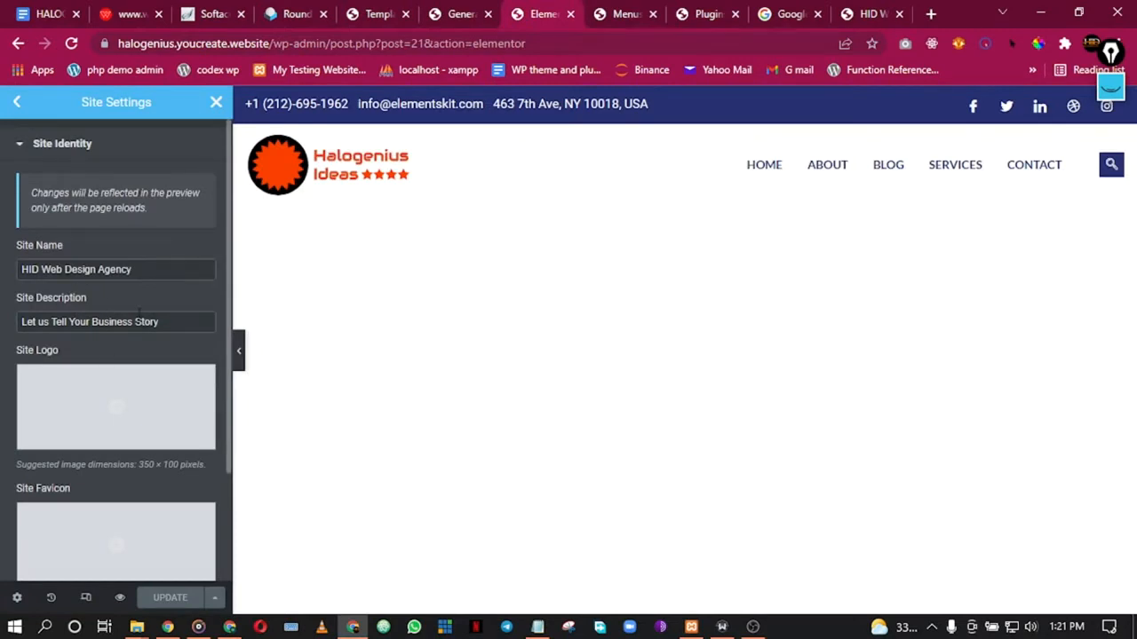
Step: Choose the Halogenius Ideas image from the Media Library as the Site Logo
scroll(99, 310, "down", 2)
mouse_move(56, 257)
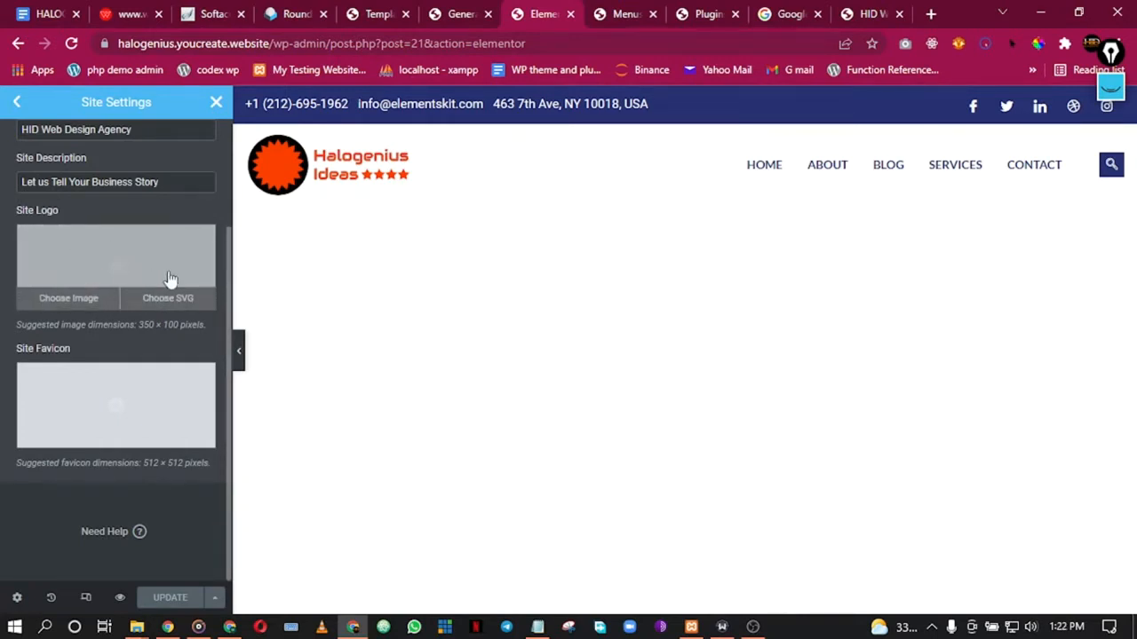
left_click(89, 300)
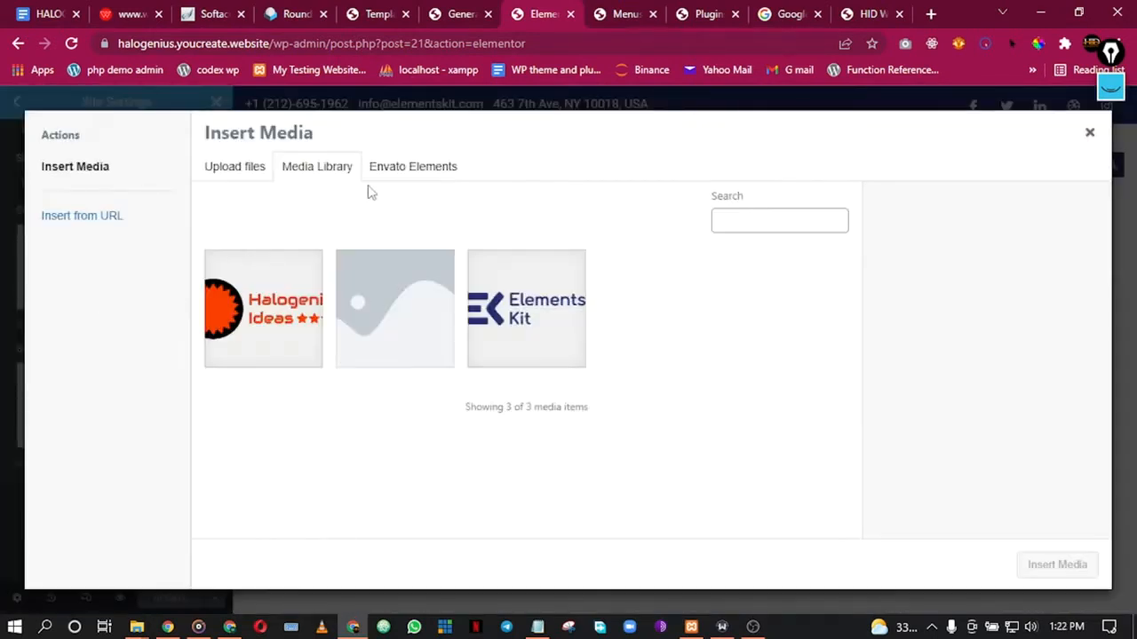
left_click(301, 276)
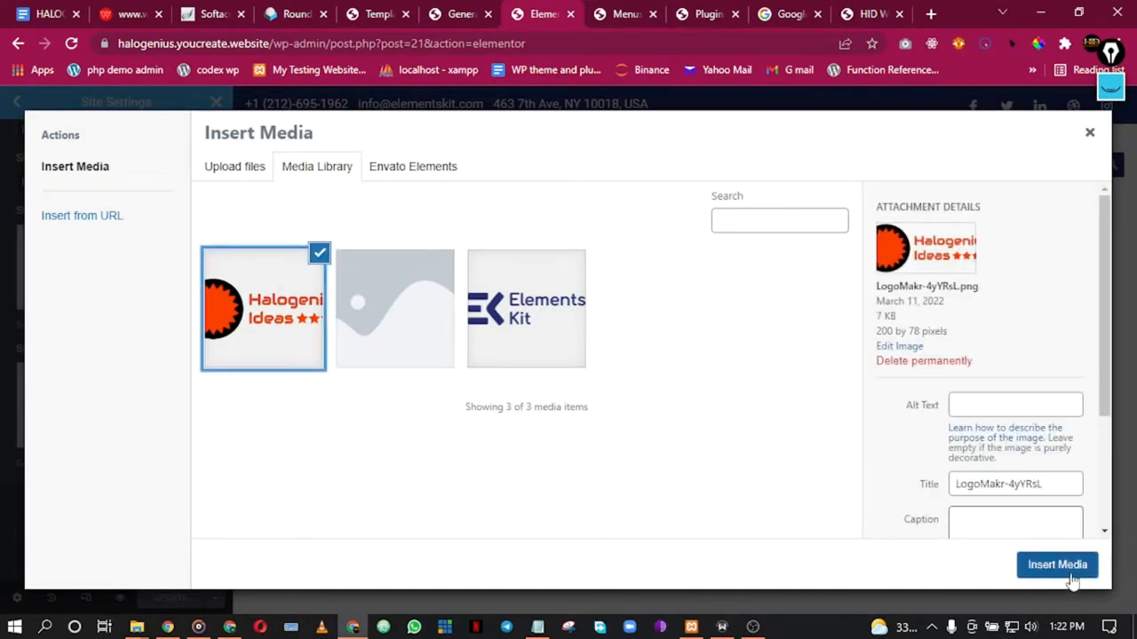
left_click(1061, 572)
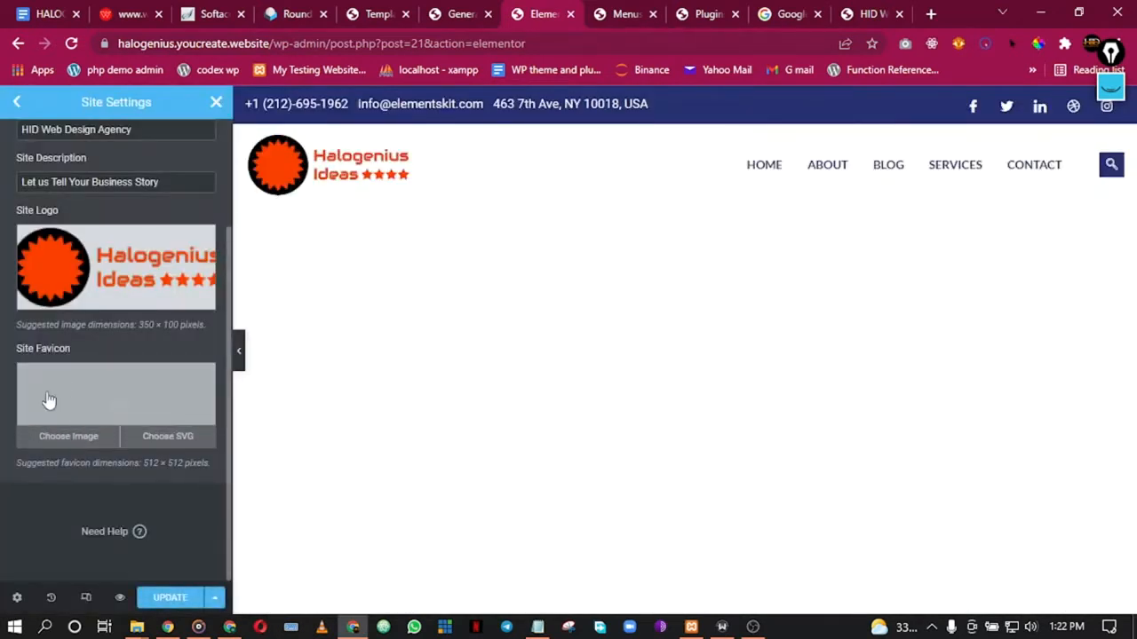
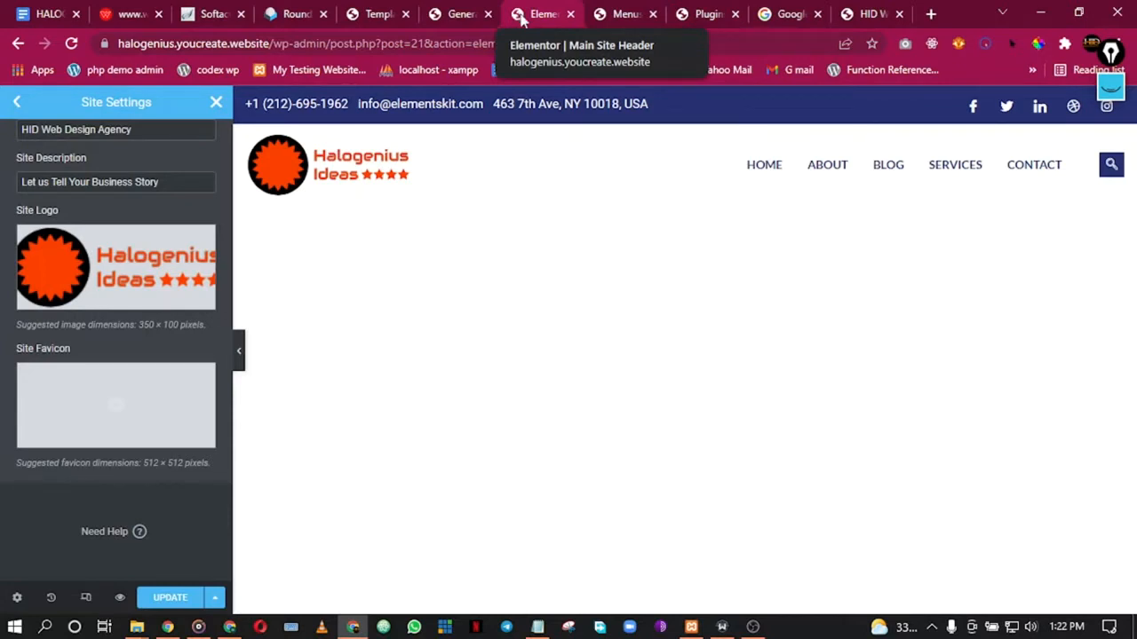
Step: Upload LogoMakr-9TvRN5 and insert it as the Site Favicon
mouse_move(122, 428)
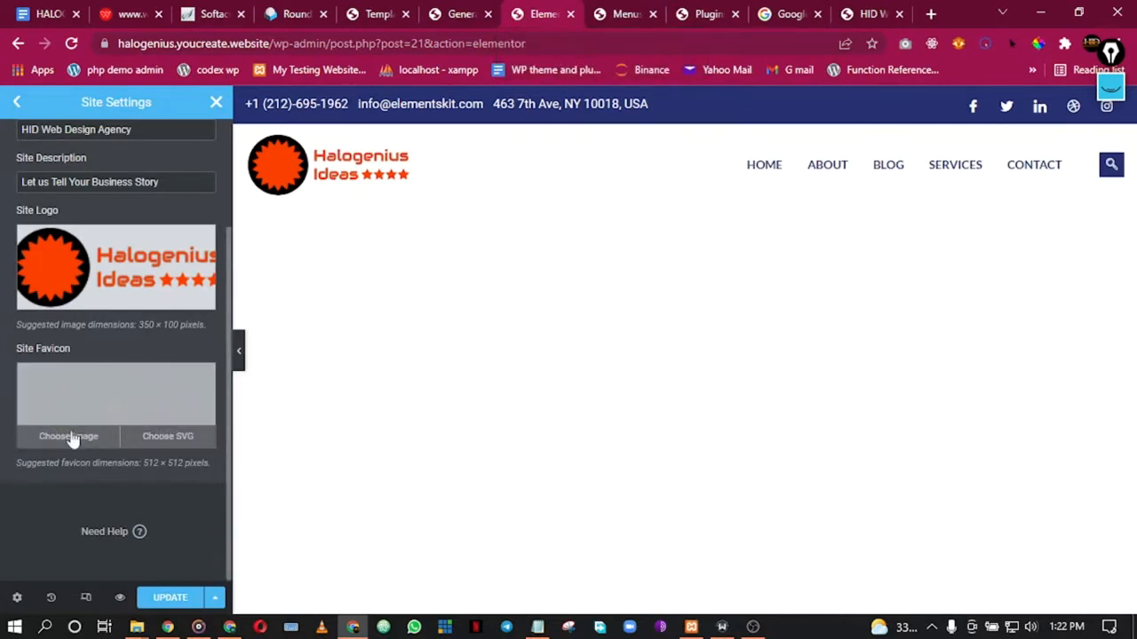
left_click(89, 412)
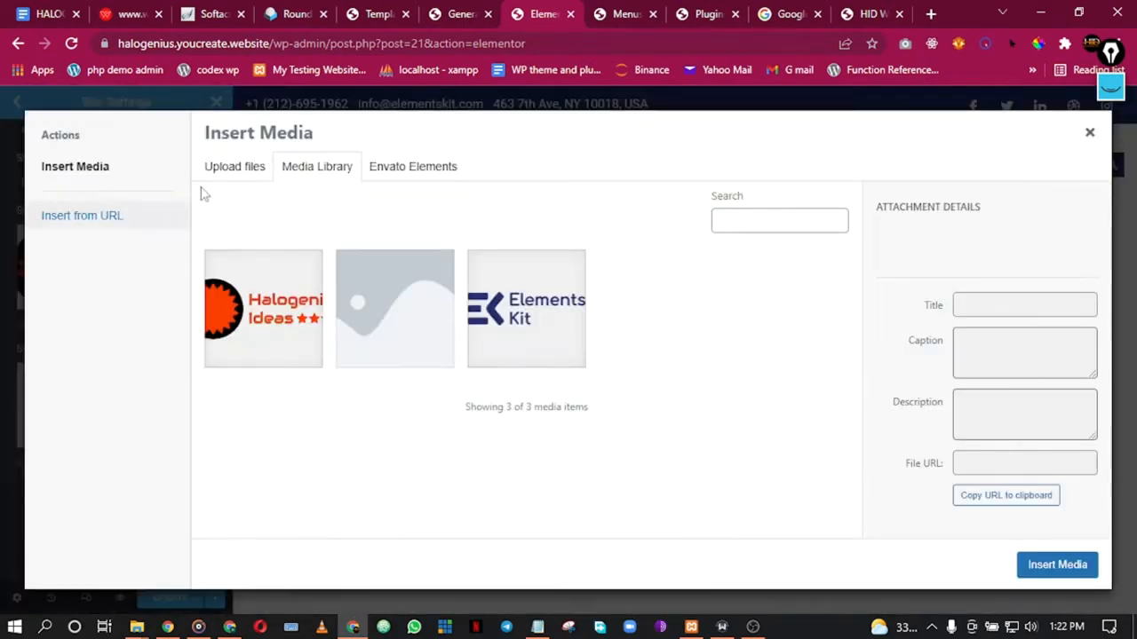
left_click(233, 167)
left_click(627, 373)
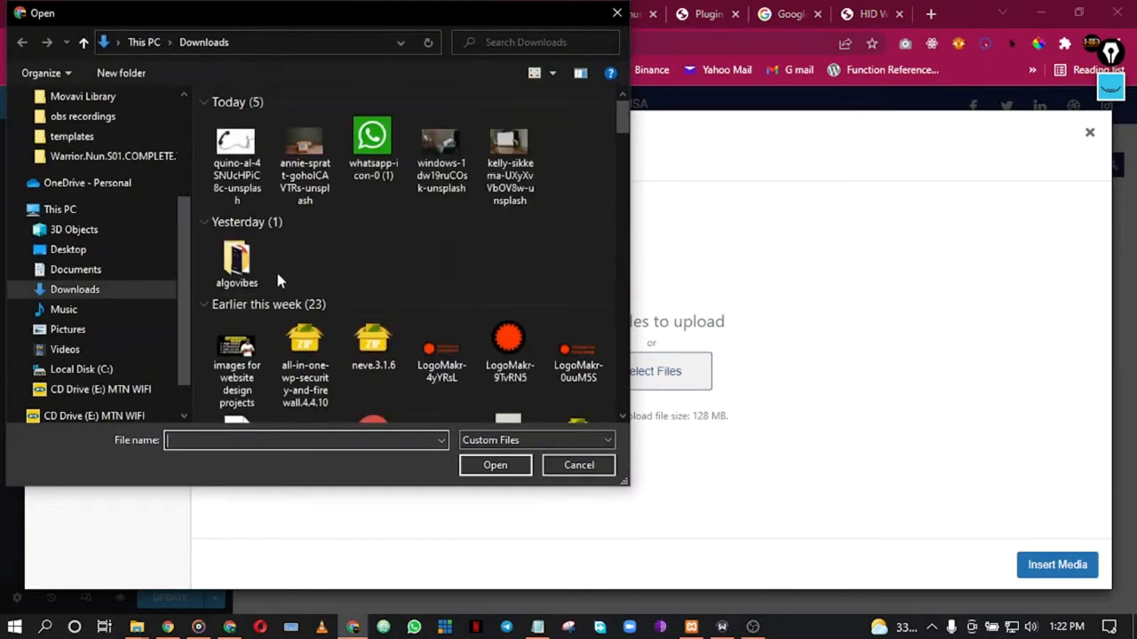
double_click(509, 341)
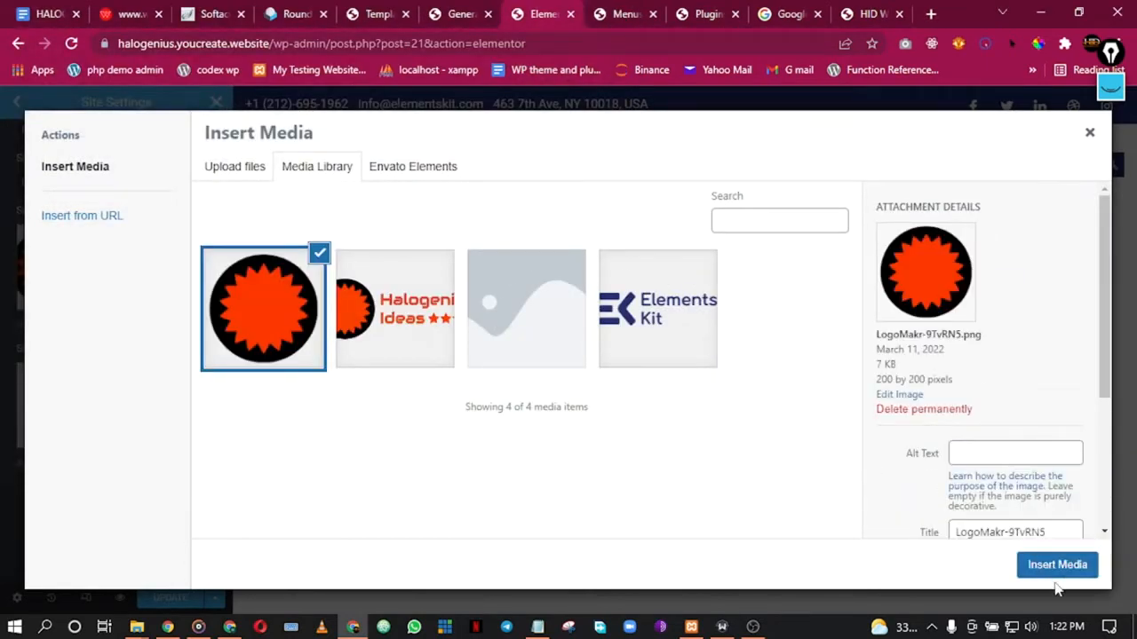
left_click(1055, 566)
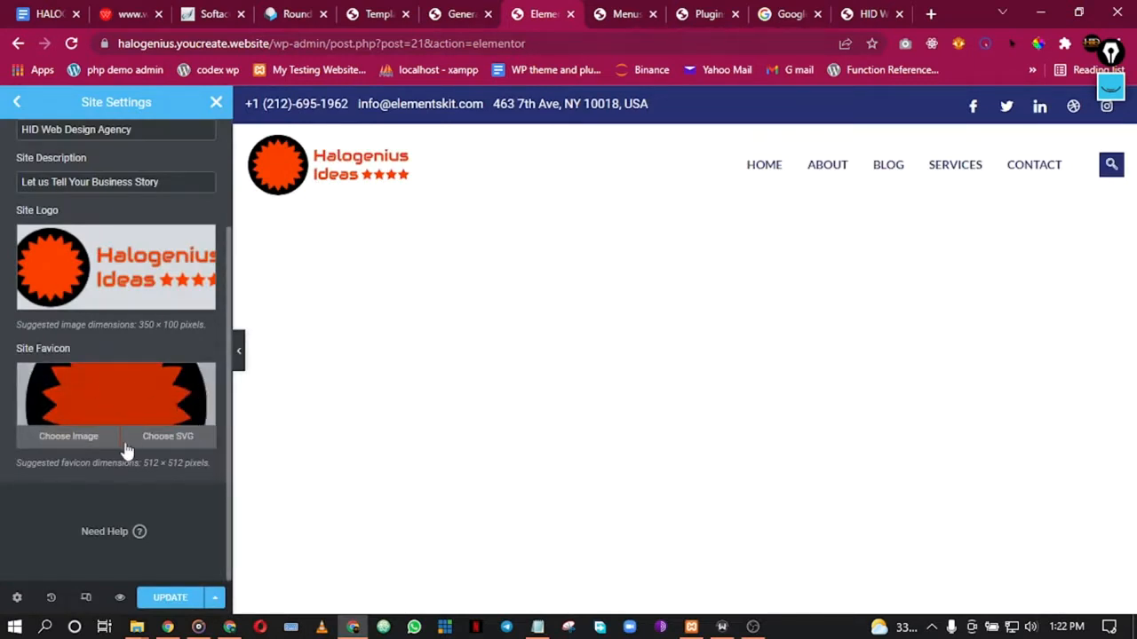
Step: Remove the favicon again, save with UPDATE, and go back to the Site Settings list
left_click(198, 380)
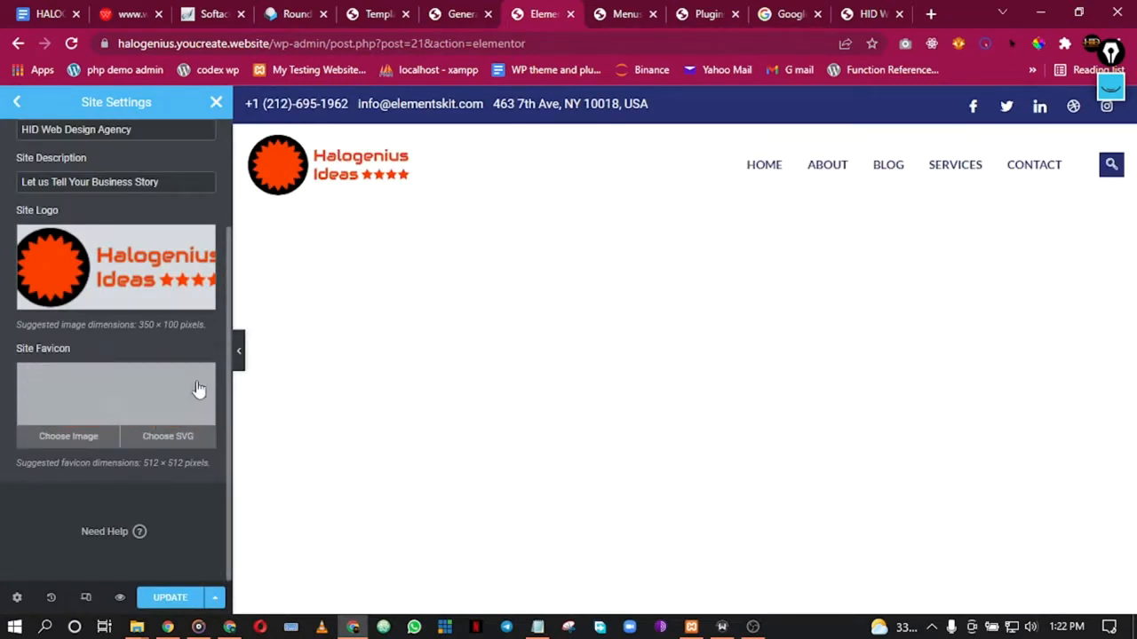
left_click(174, 598)
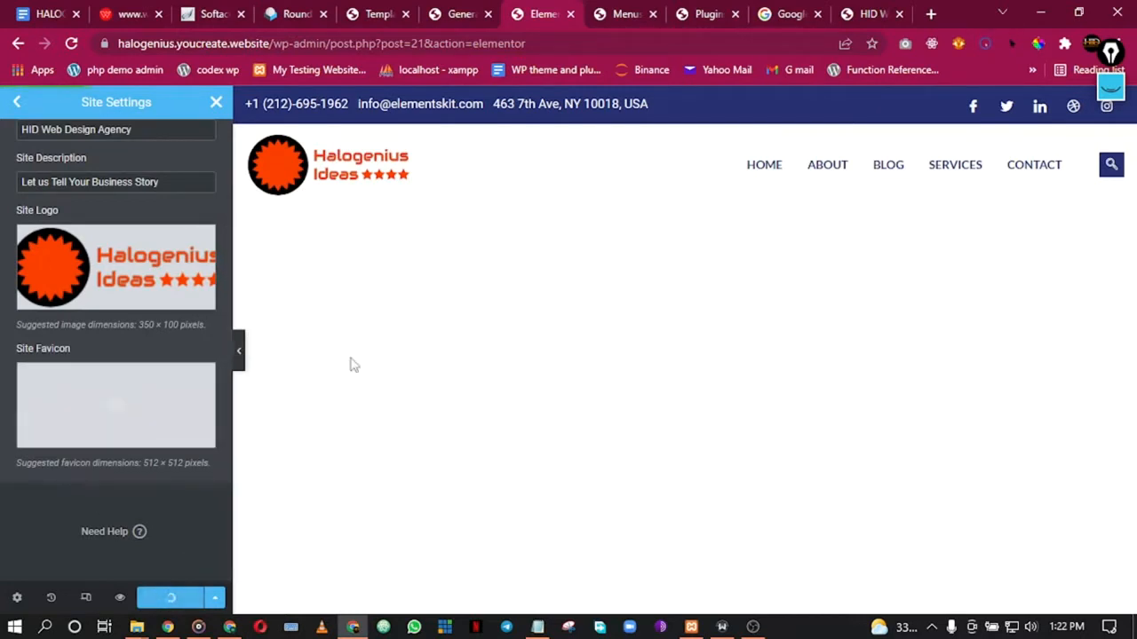
scroll(123, 273, "up", 2)
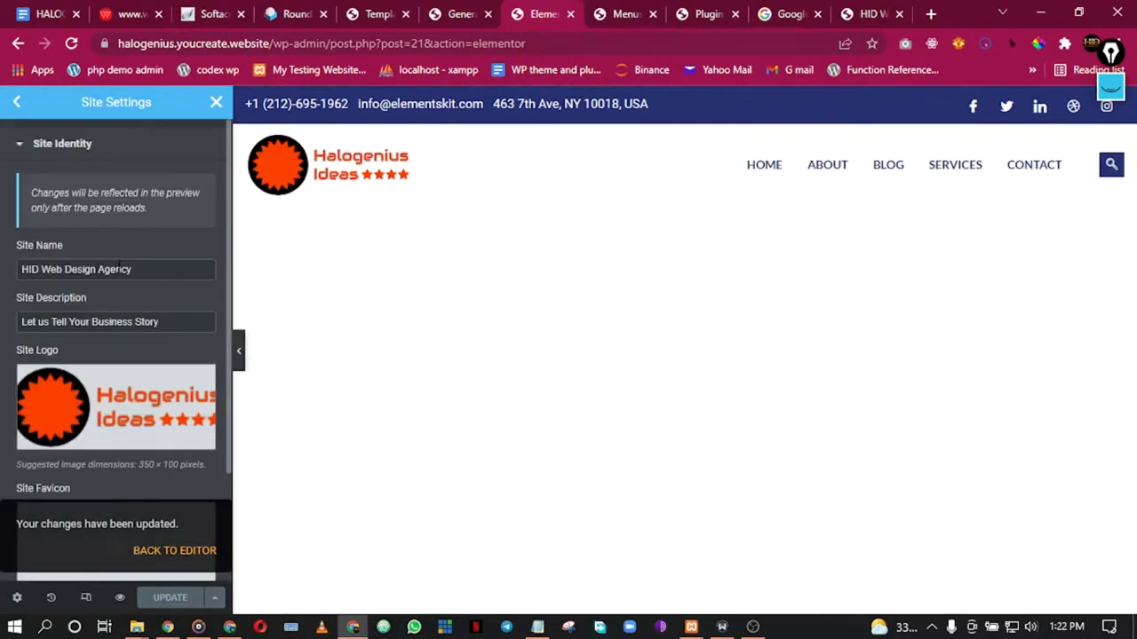
left_click(16, 102)
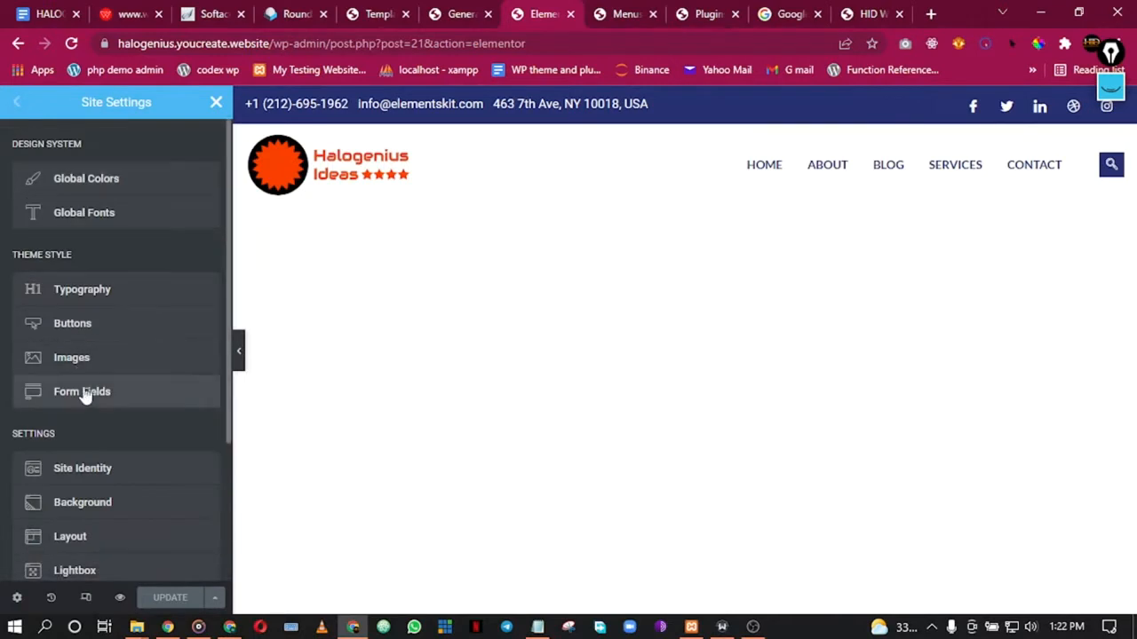
Step: Close Site Settings, glance at the General Settings tab, and return to the Elementor editor
scroll(110, 460, "down", 3)
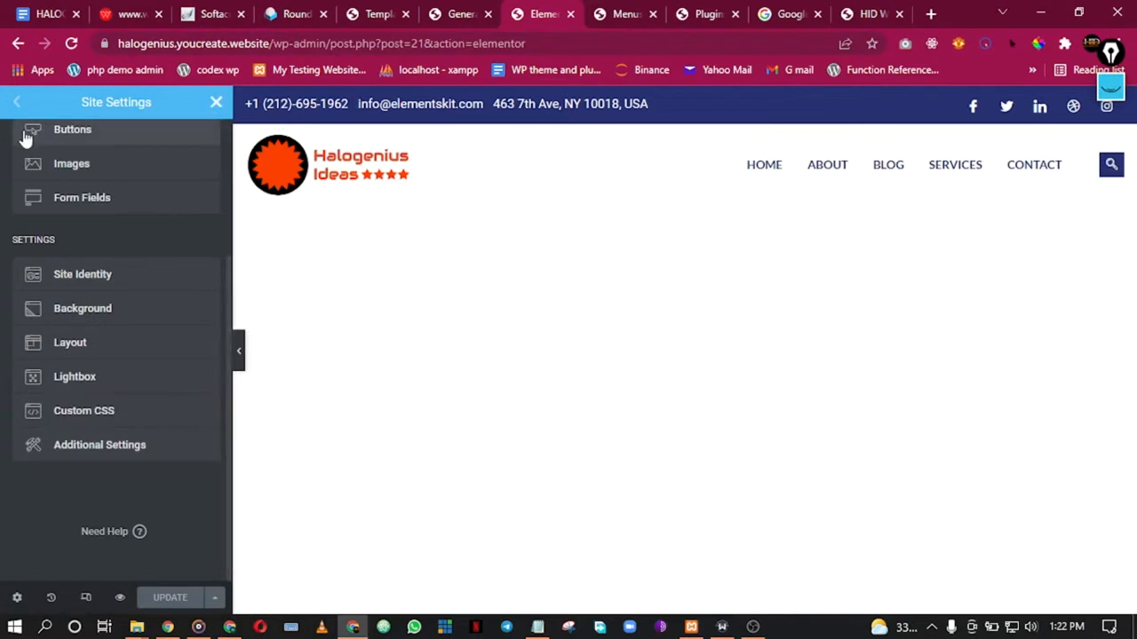
left_click(216, 104)
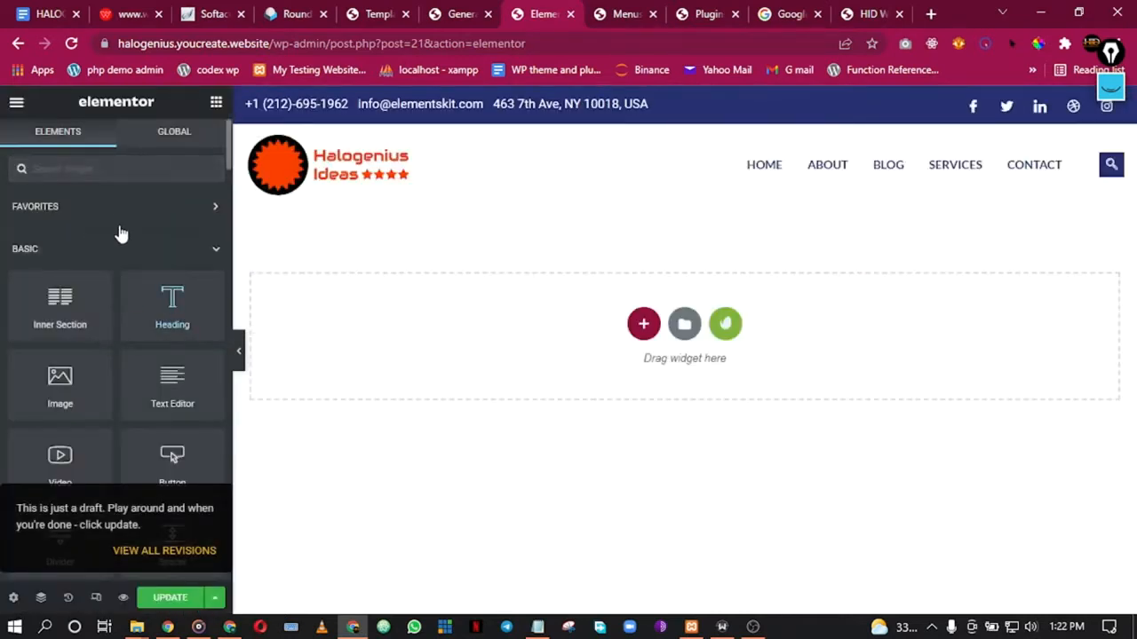
left_click(441, 7)
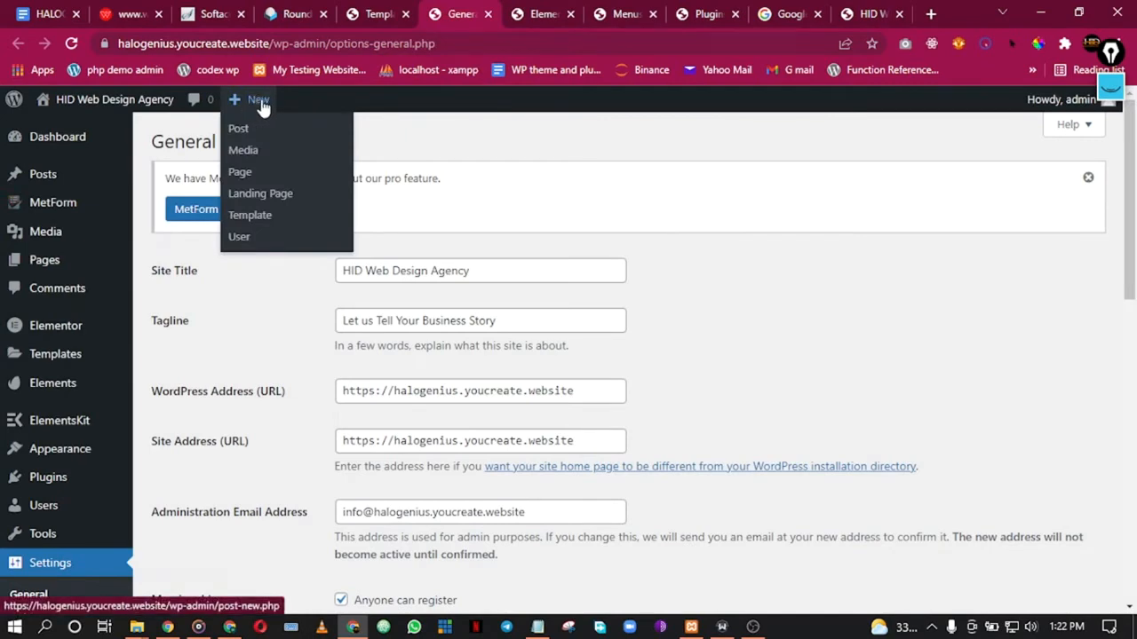
left_click(537, 11)
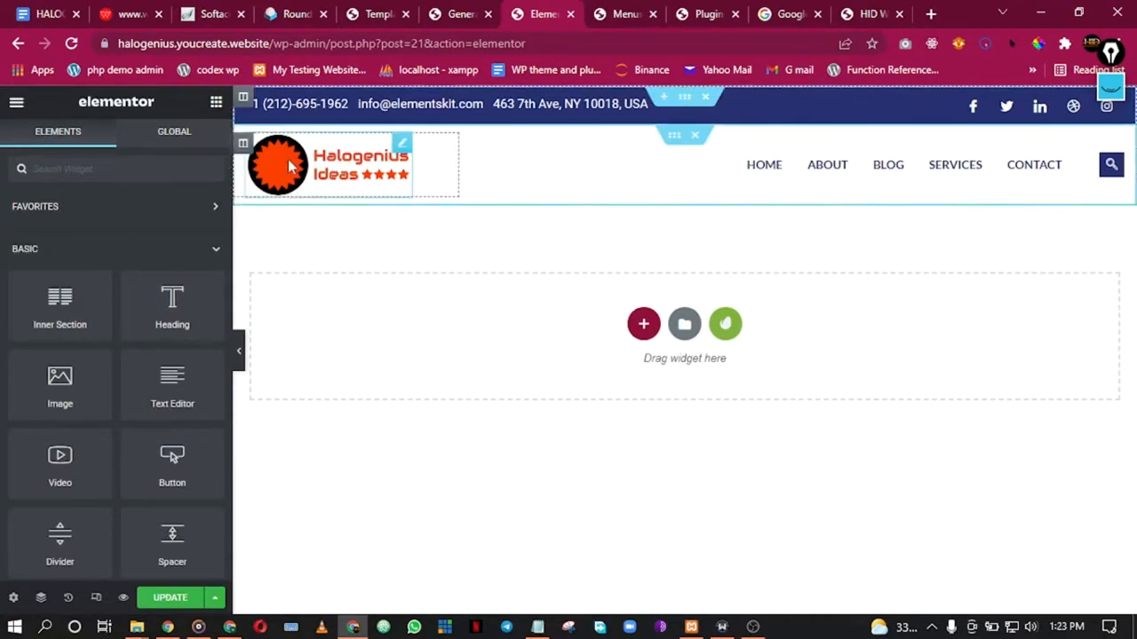
Step: Select the header Nav Menu widget and expand its Style > Menu item style settings
left_click(851, 171)
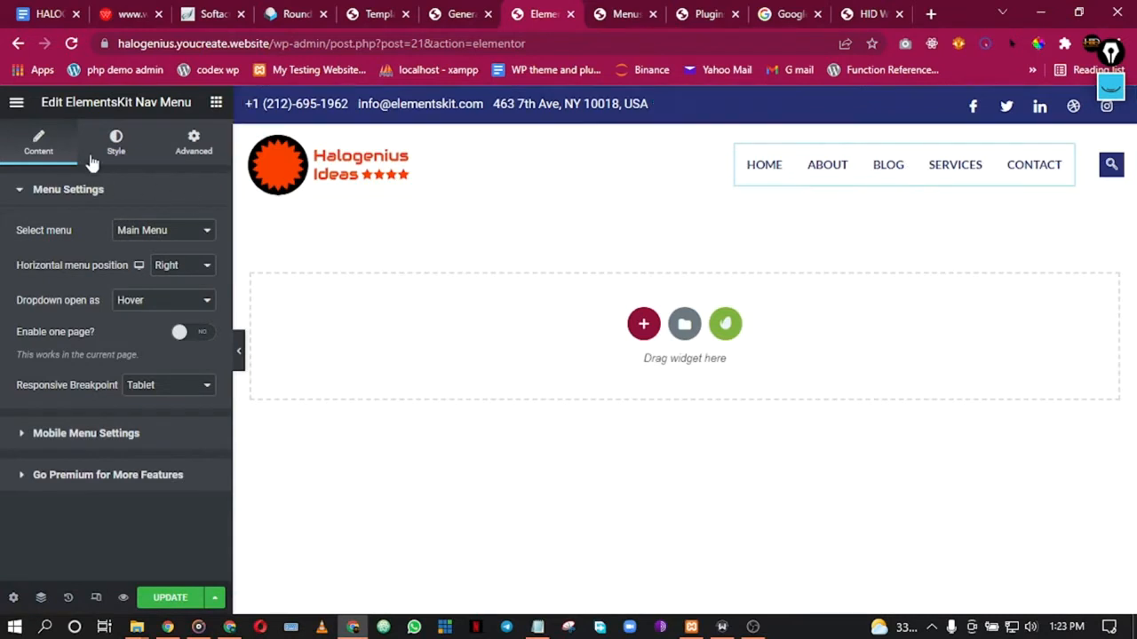
left_click(116, 142)
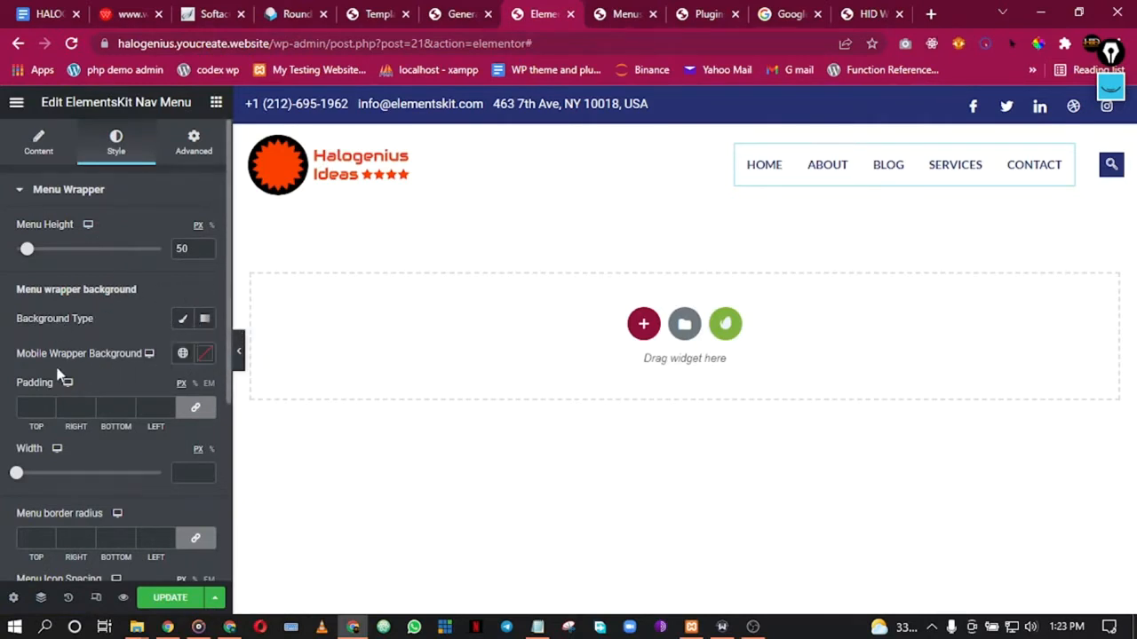
scroll(73, 418, "down", 1)
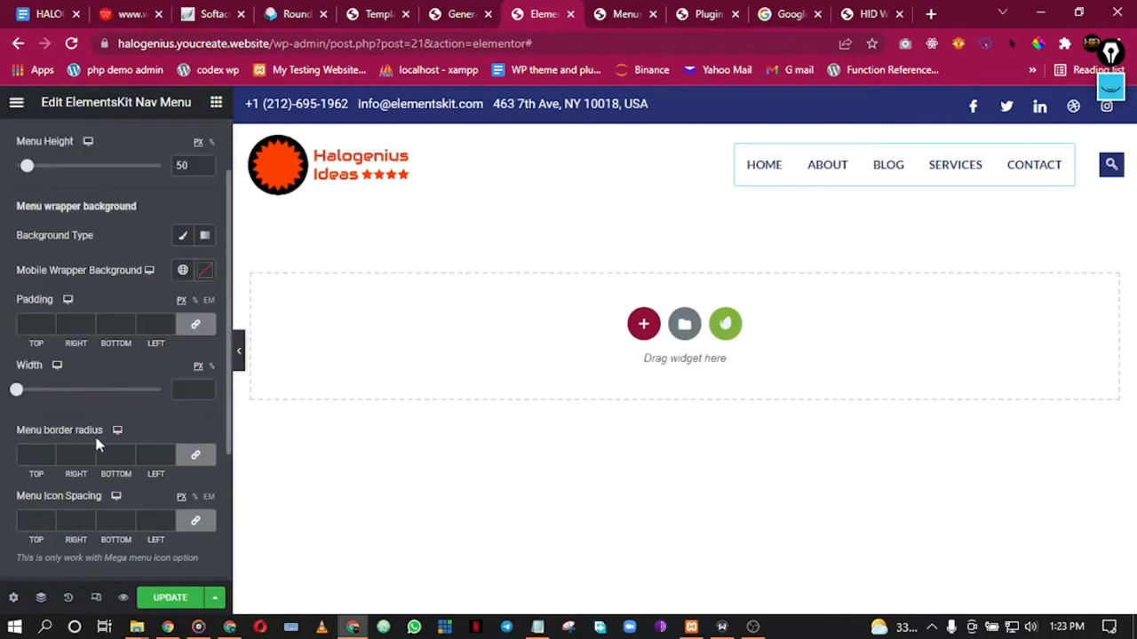
scroll(98, 444, "down", 1)
scroll(106, 442, "down", 1)
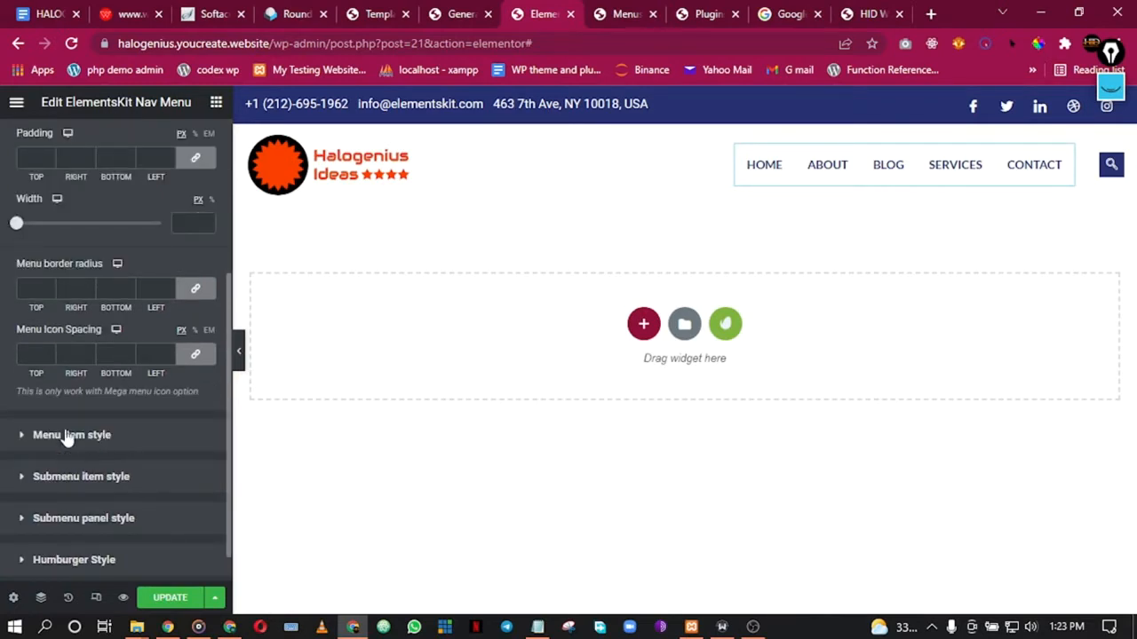
left_click(162, 425)
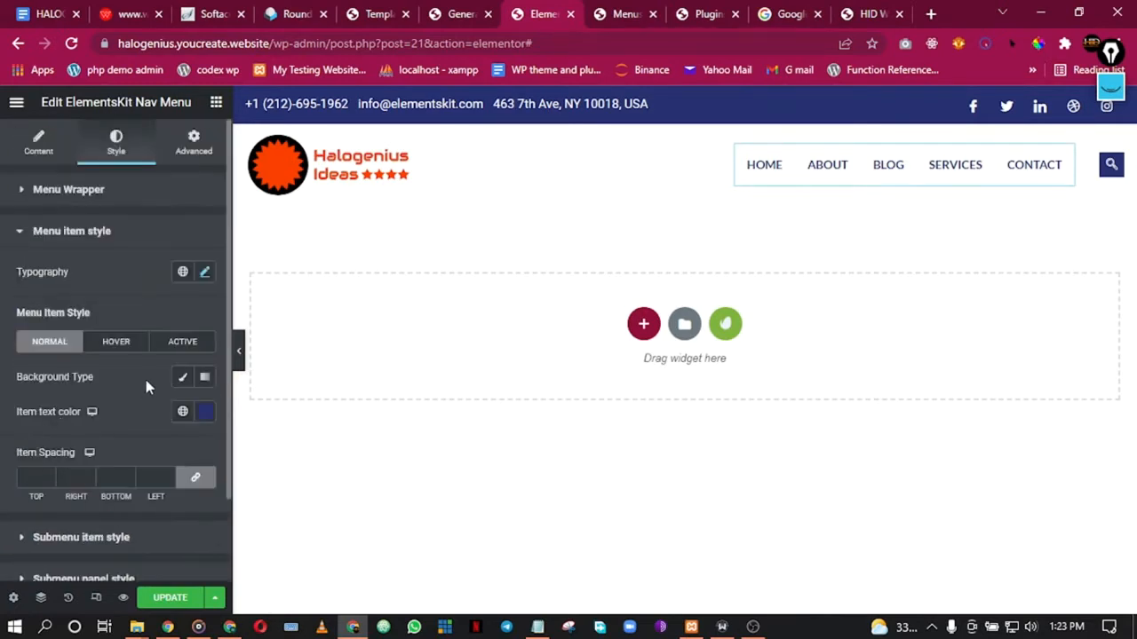
scroll(148, 387, "down", 1)
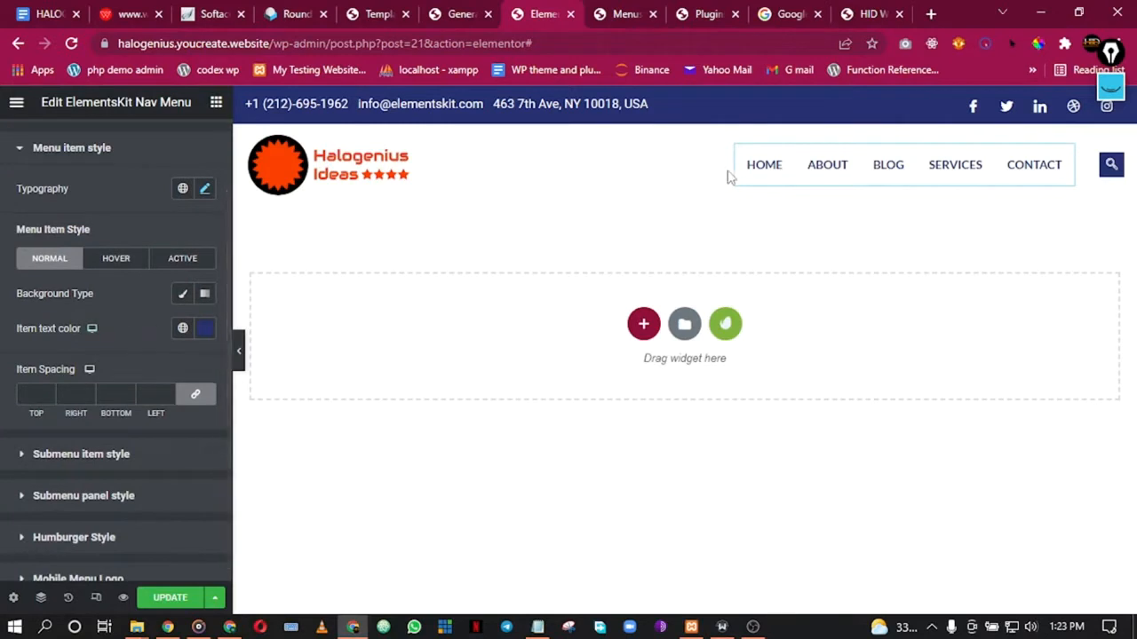
Step: Set menu item text colours: Secondary normally, Accent on hover, Primary when active
left_click(184, 332)
left_click(88, 436)
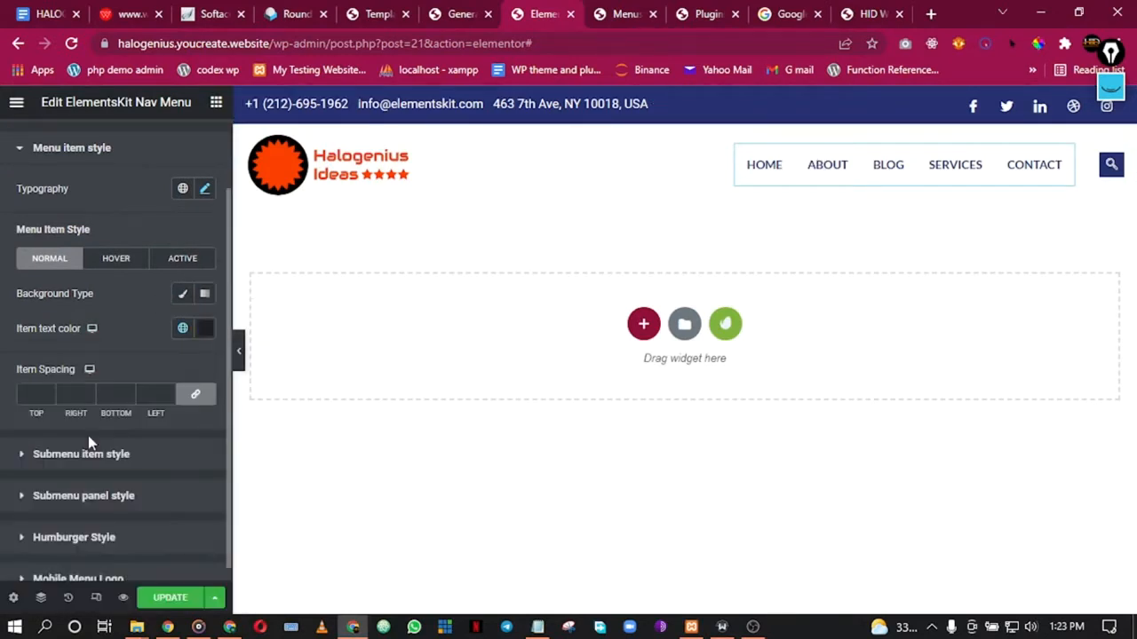
left_click(108, 266)
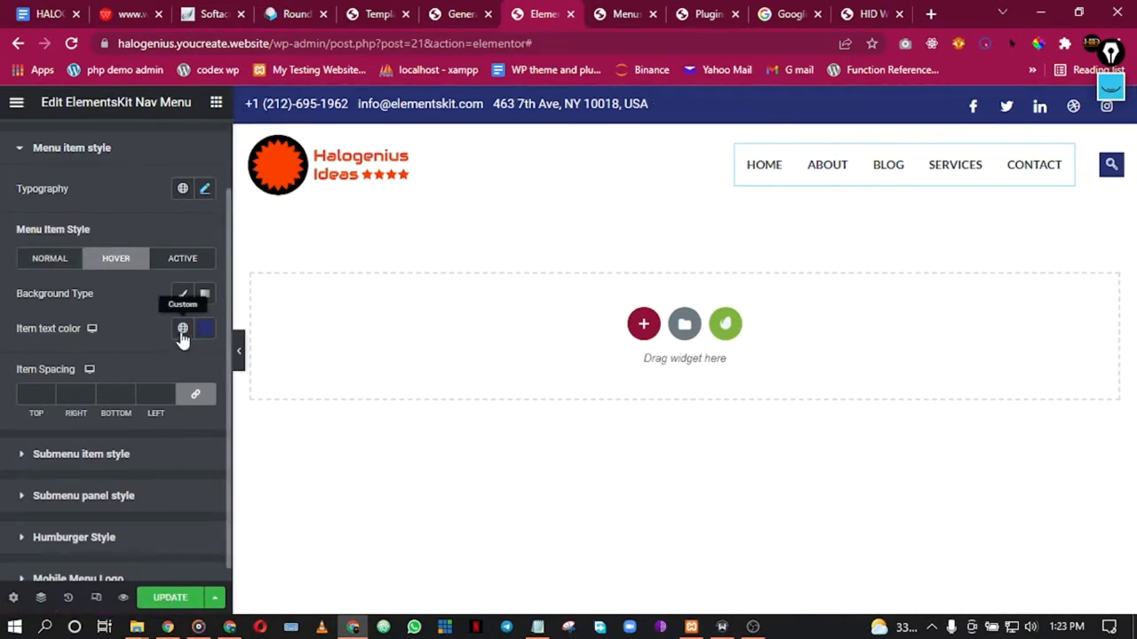
left_click(182, 329)
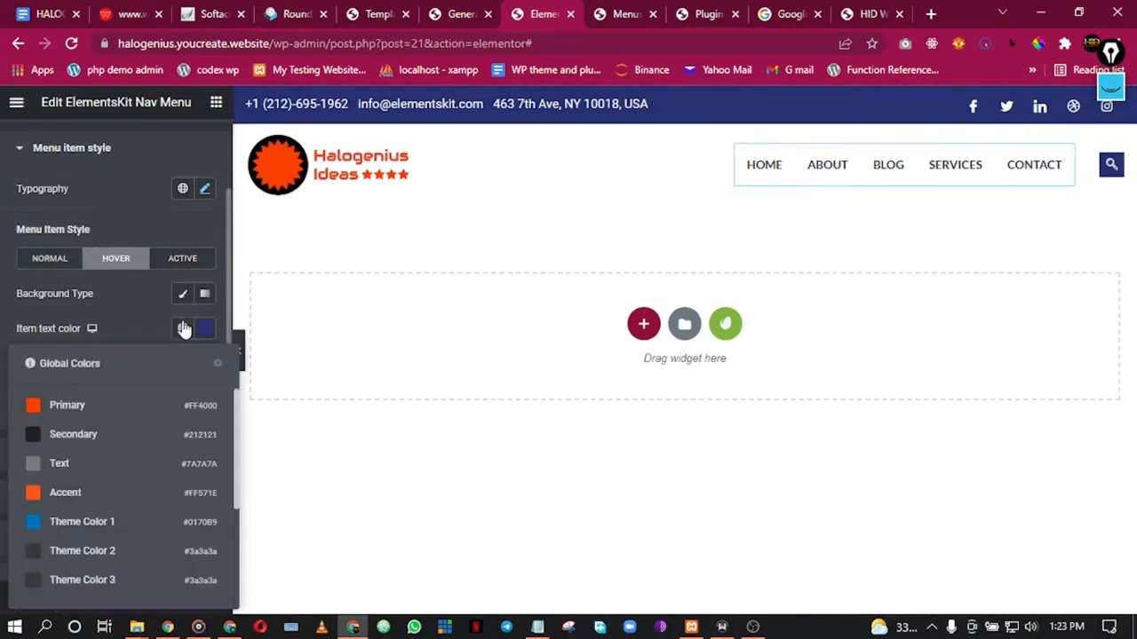
left_click(66, 493)
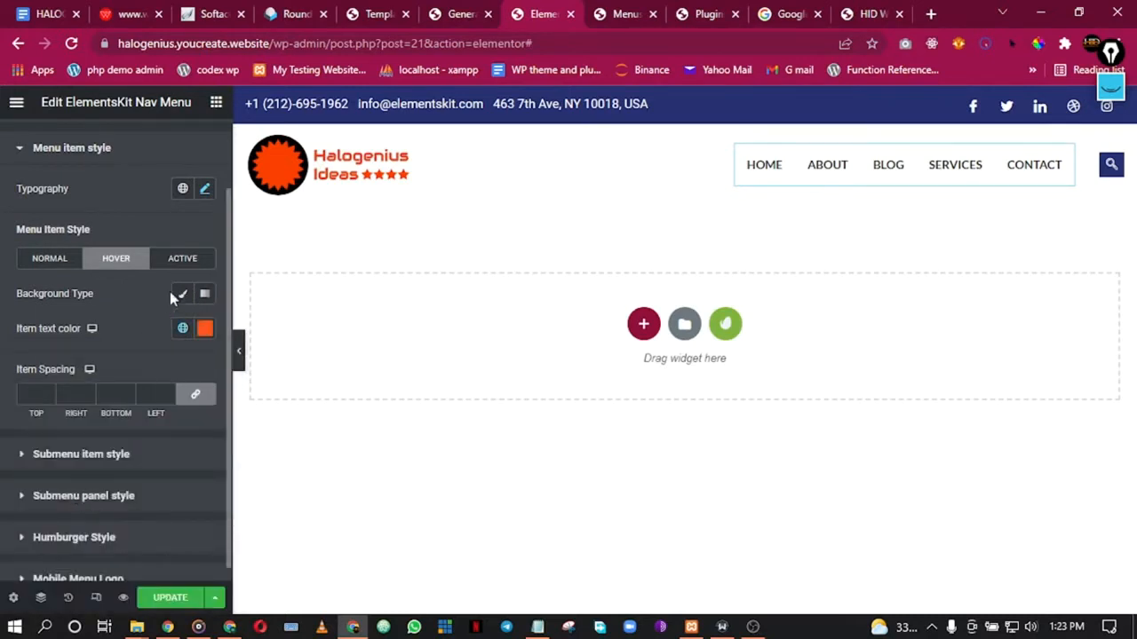
left_click(181, 261)
left_click(183, 336)
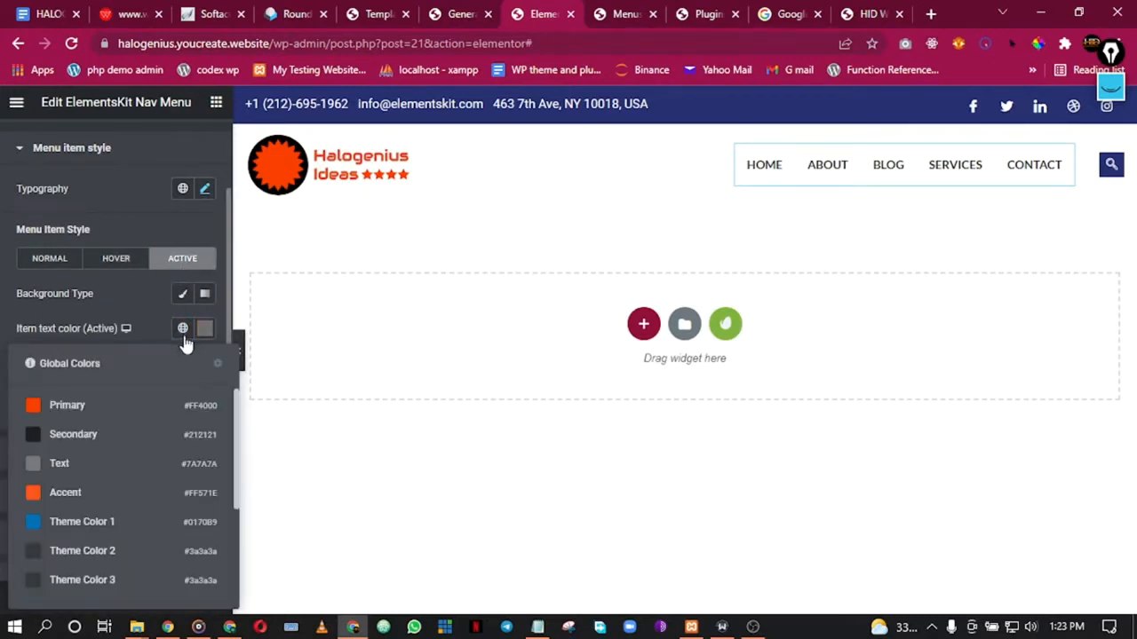
left_click(66, 404)
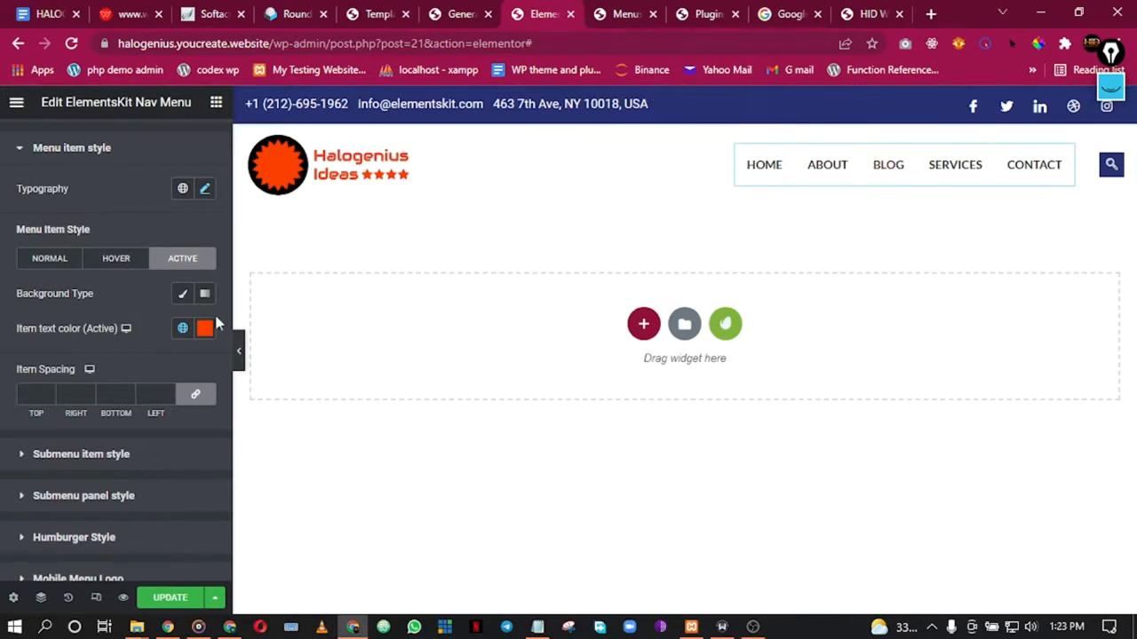
scroll(131, 382, "down", 1)
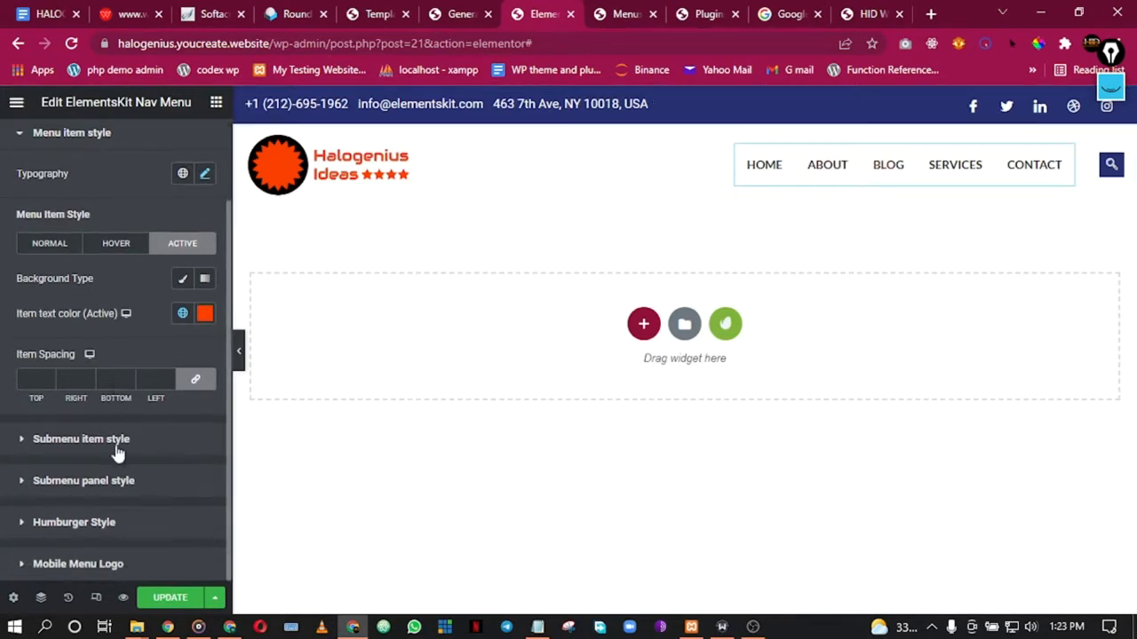
Step: Expand and look over the Submenu item style settings, then collapse them
left_click(89, 439)
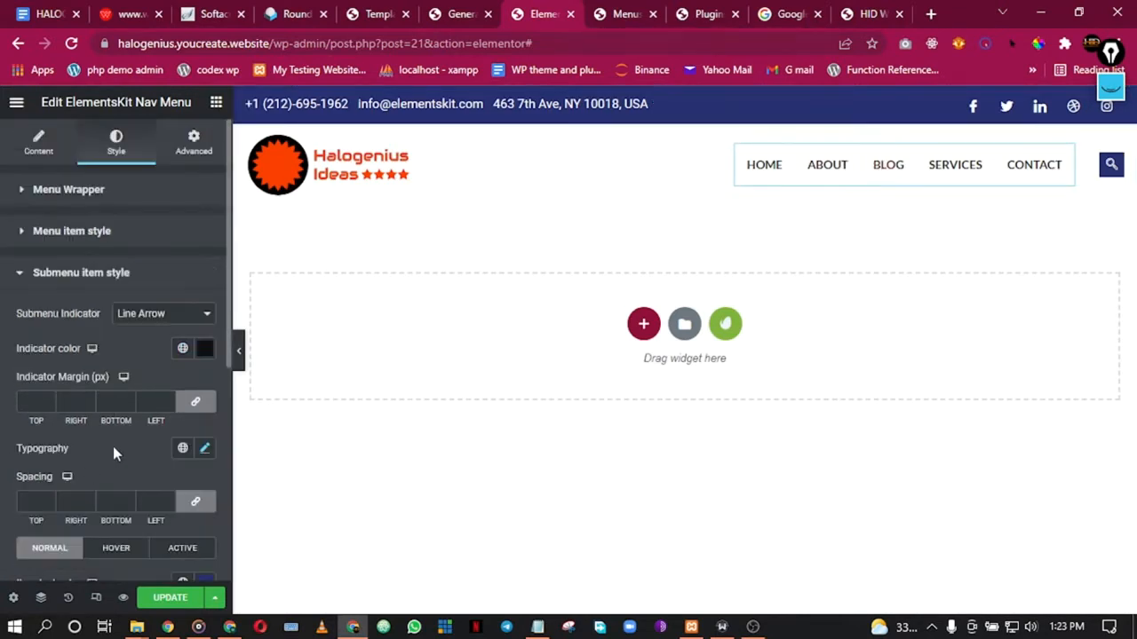
scroll(171, 377, "down", 1)
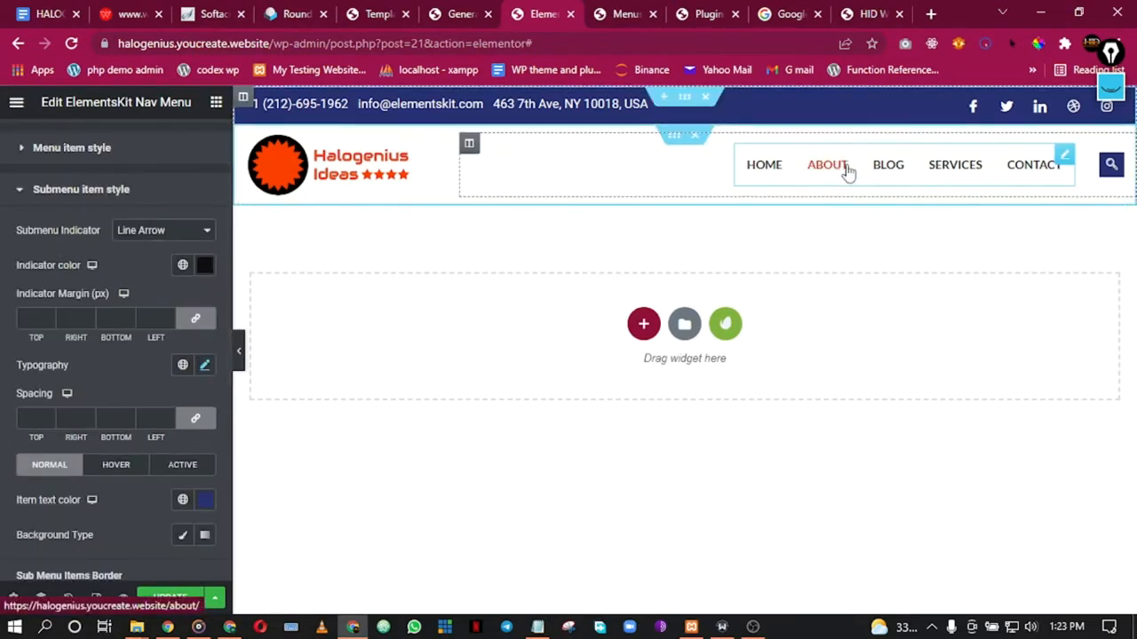
scroll(149, 455, "down", 1)
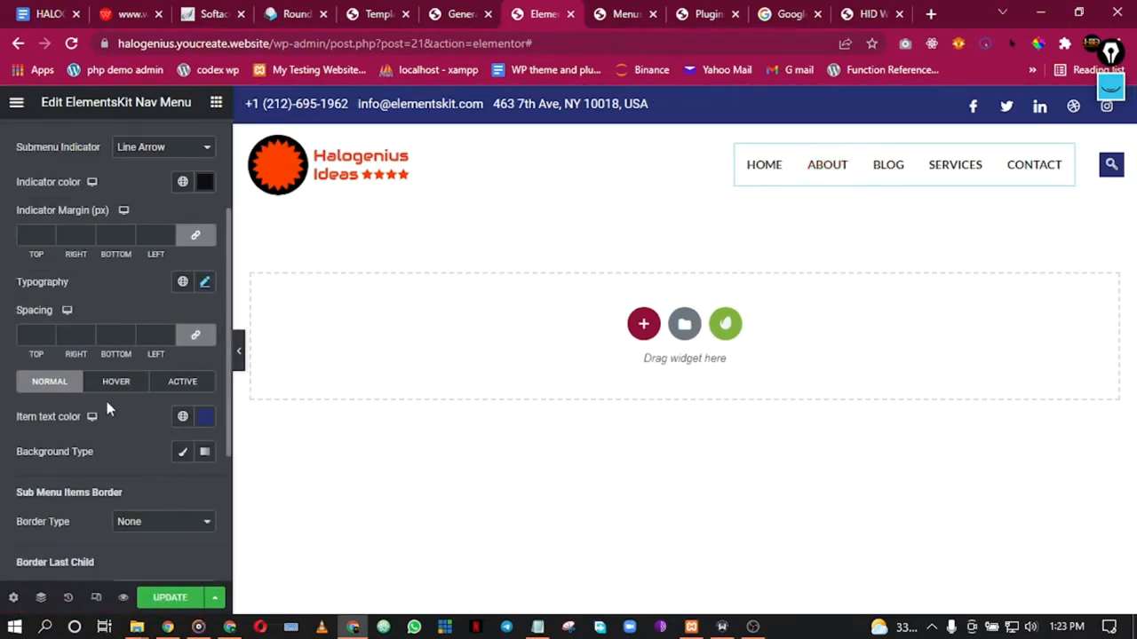
scroll(116, 419, "down", 1)
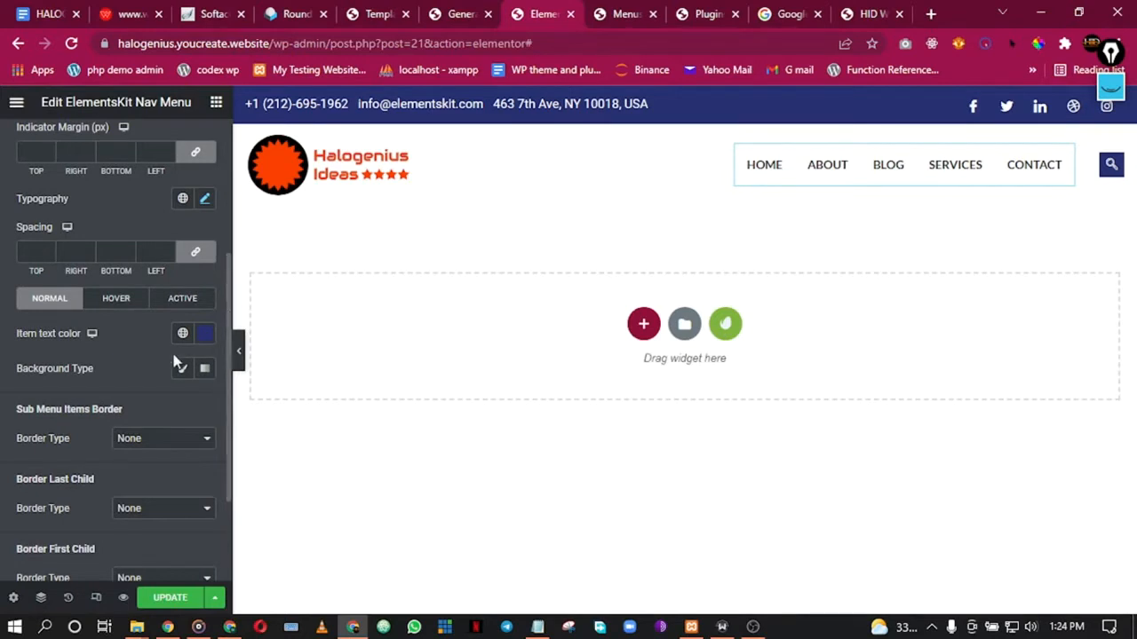
scroll(74, 302, "up", 1)
scroll(75, 302, "up", 1)
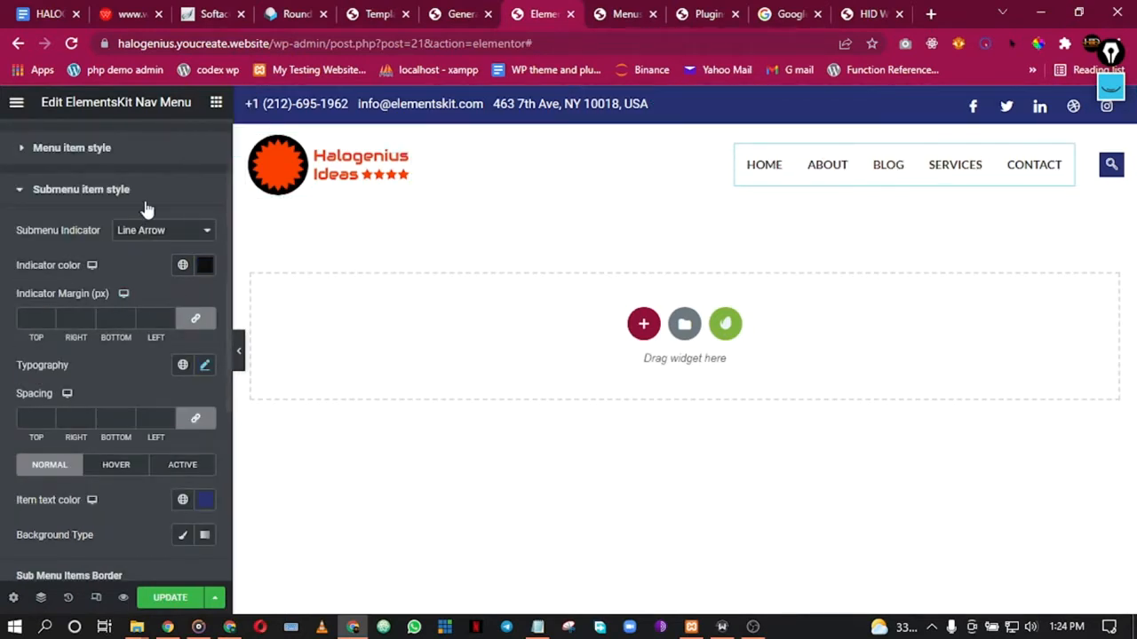
left_click(91, 194)
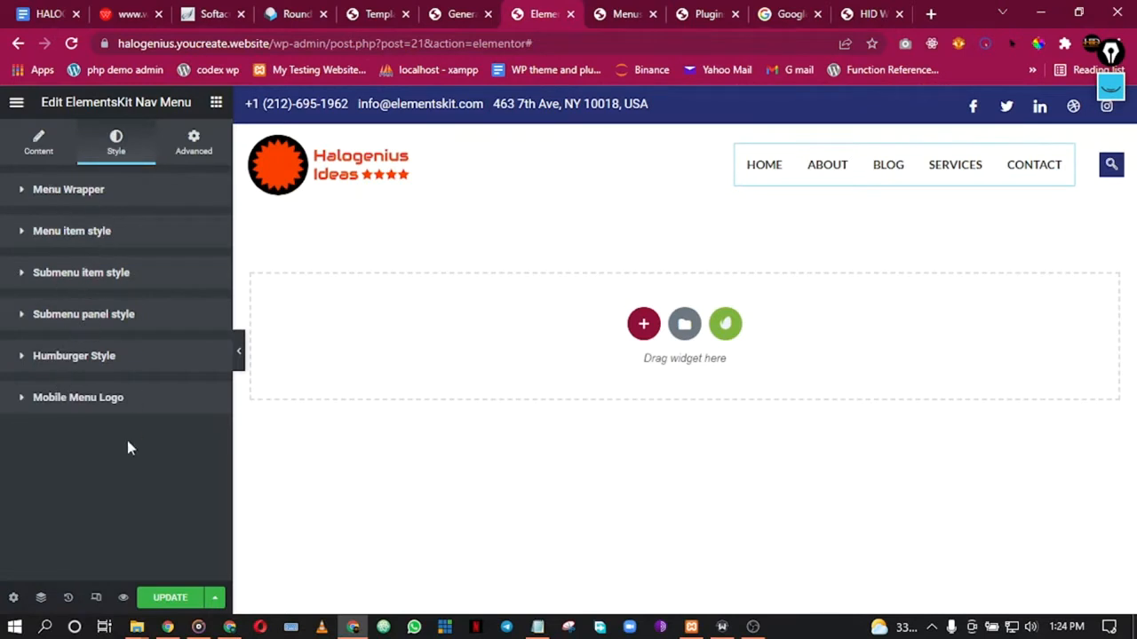
Step: Under Humburger Style, set the toggle background to the Primary global colour
left_click(105, 359)
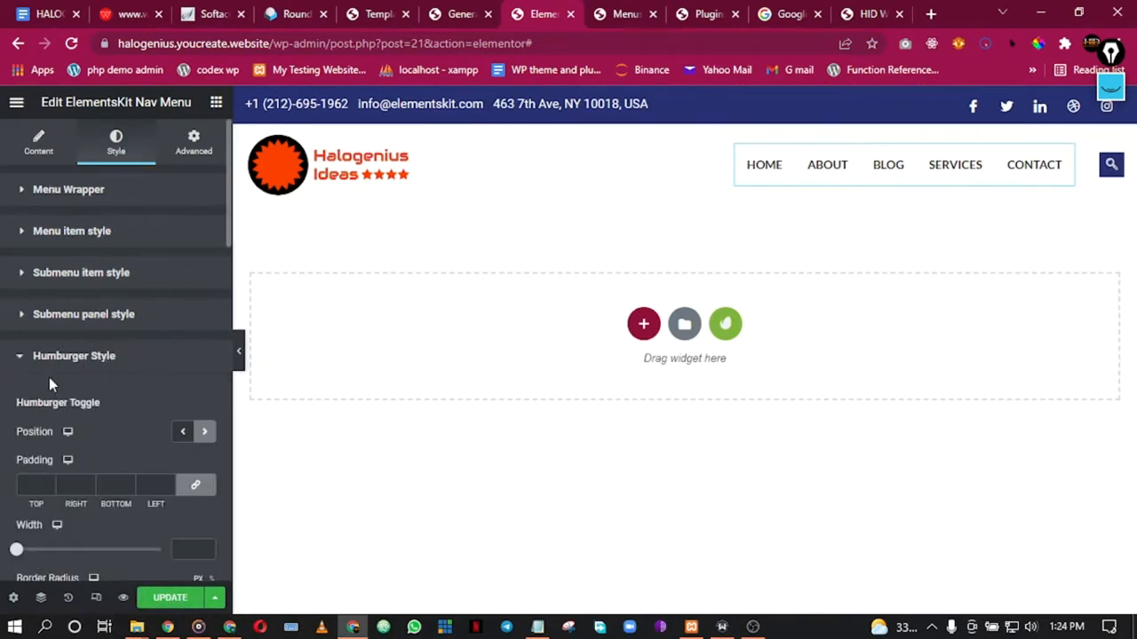
scroll(118, 407, "down", 1)
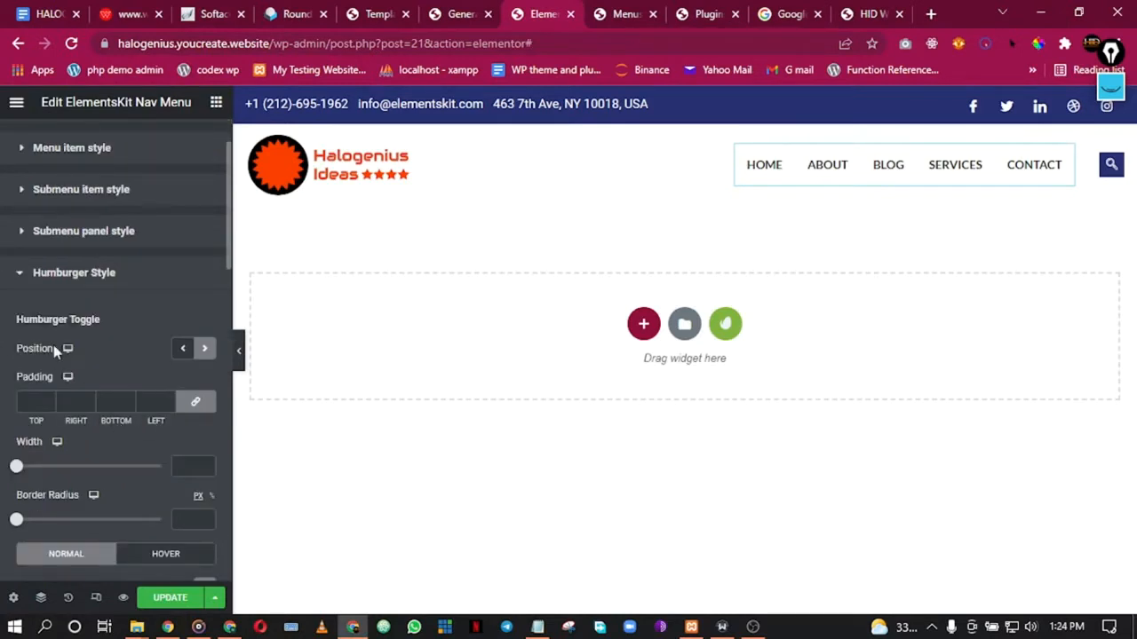
scroll(116, 411, "down", 3)
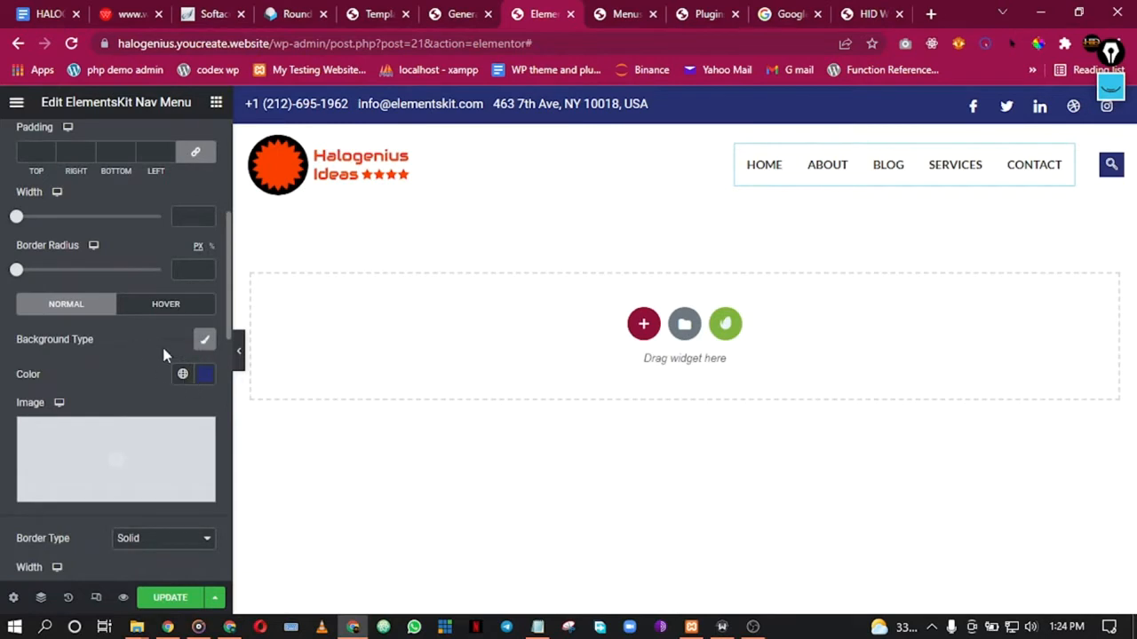
left_click(180, 377)
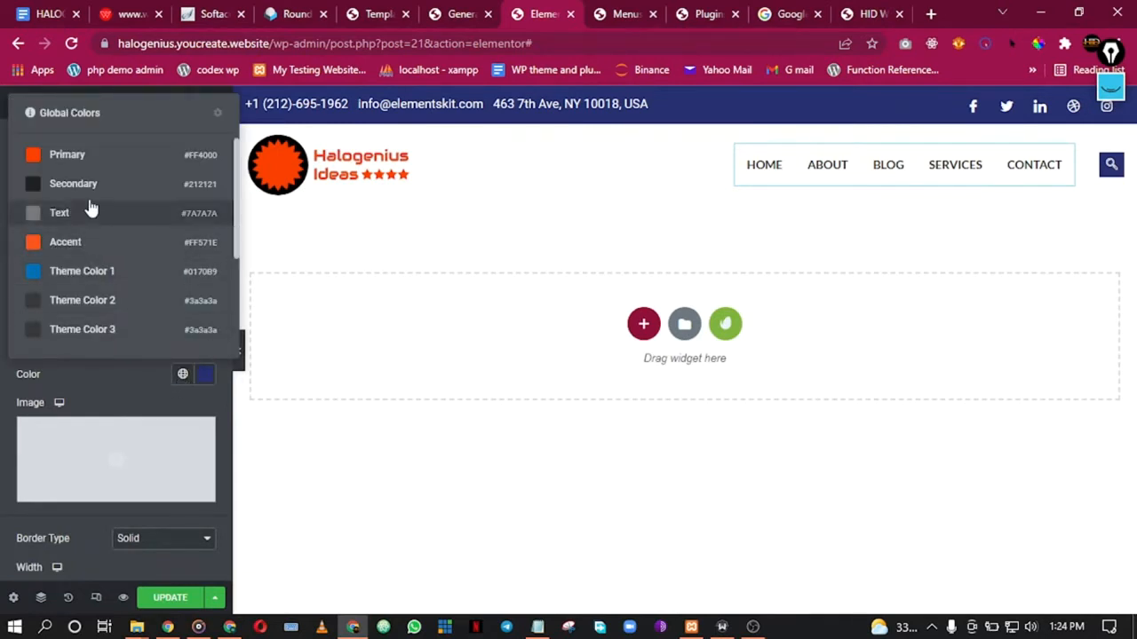
left_click(83, 156)
Step: Set both hamburger toggle border colours to Primary orange, then collapse the section
scroll(139, 356, "down", 2)
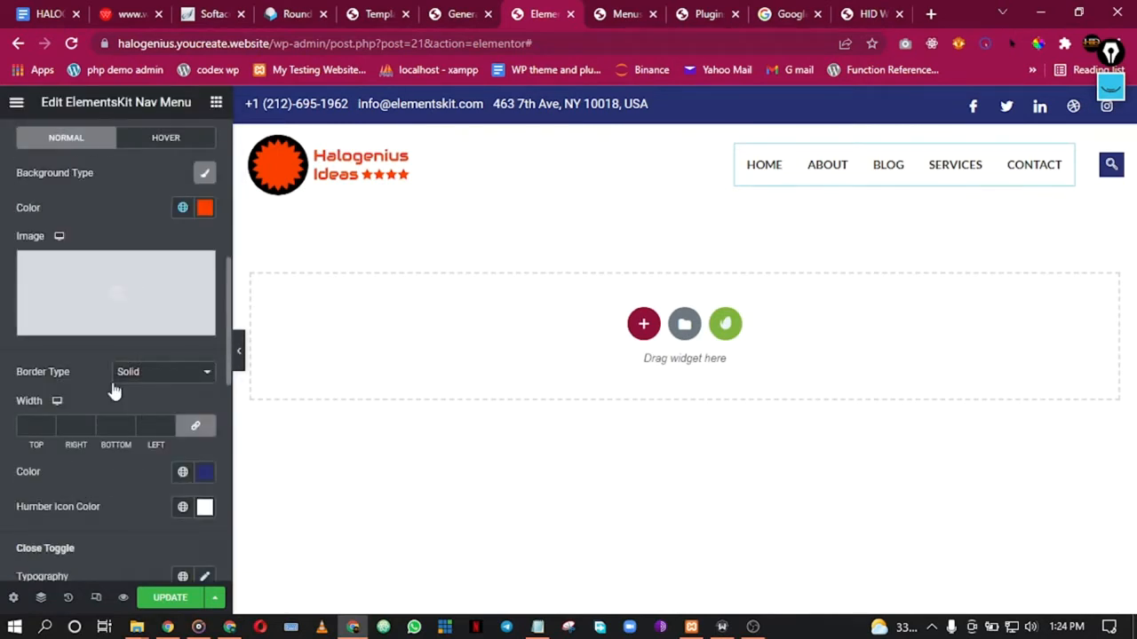
scroll(106, 414, "down", 1)
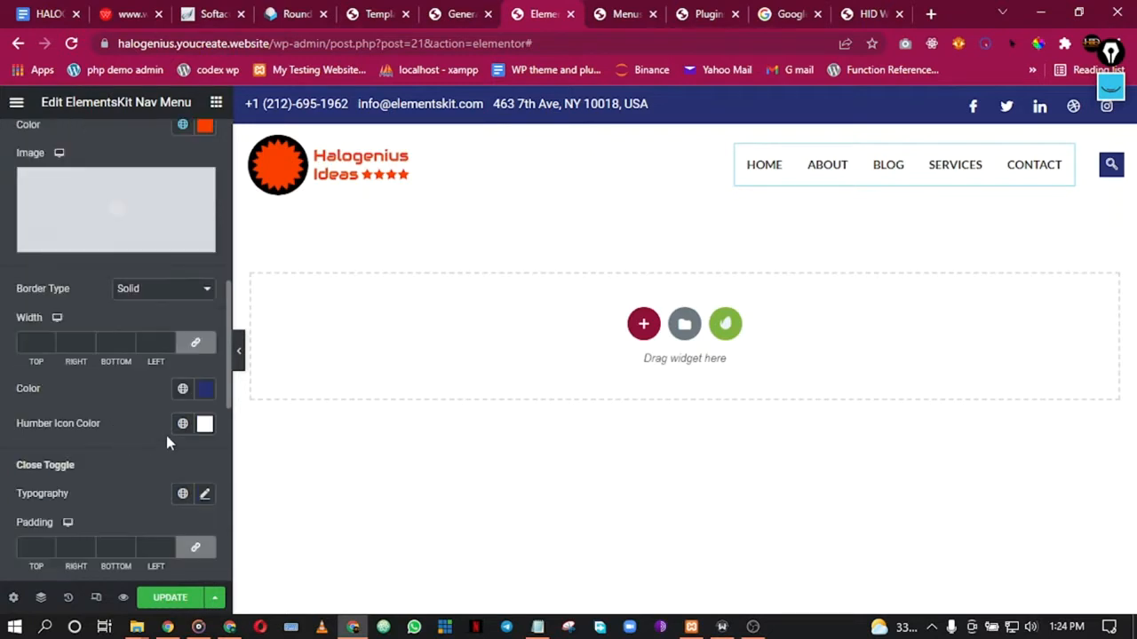
left_click(183, 389)
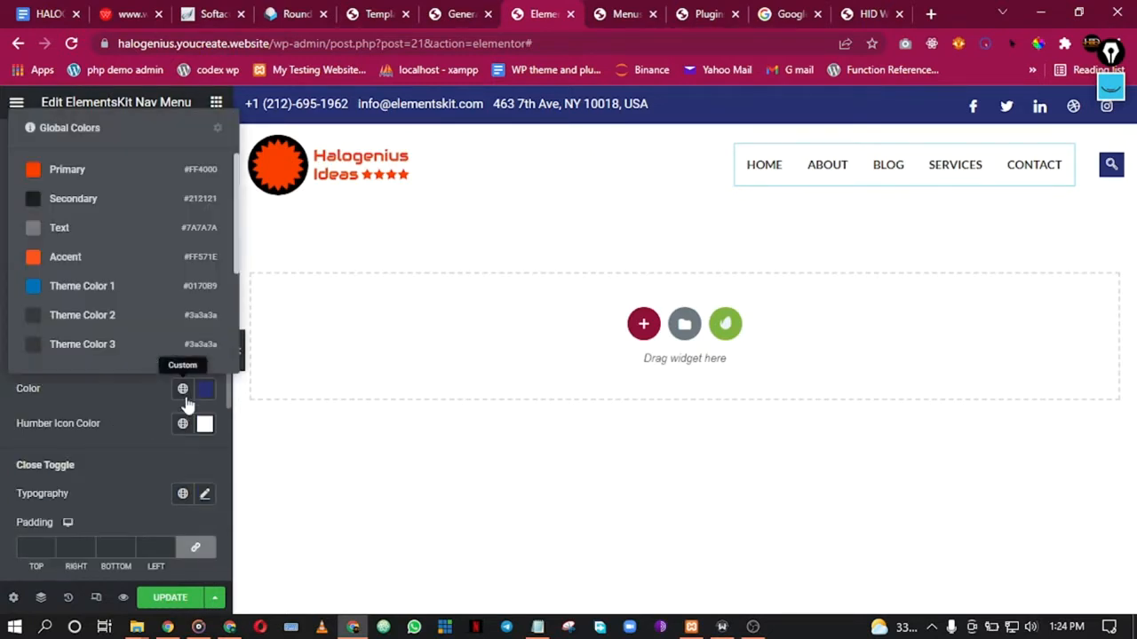
left_click(77, 182)
scroll(102, 395, "down", 5)
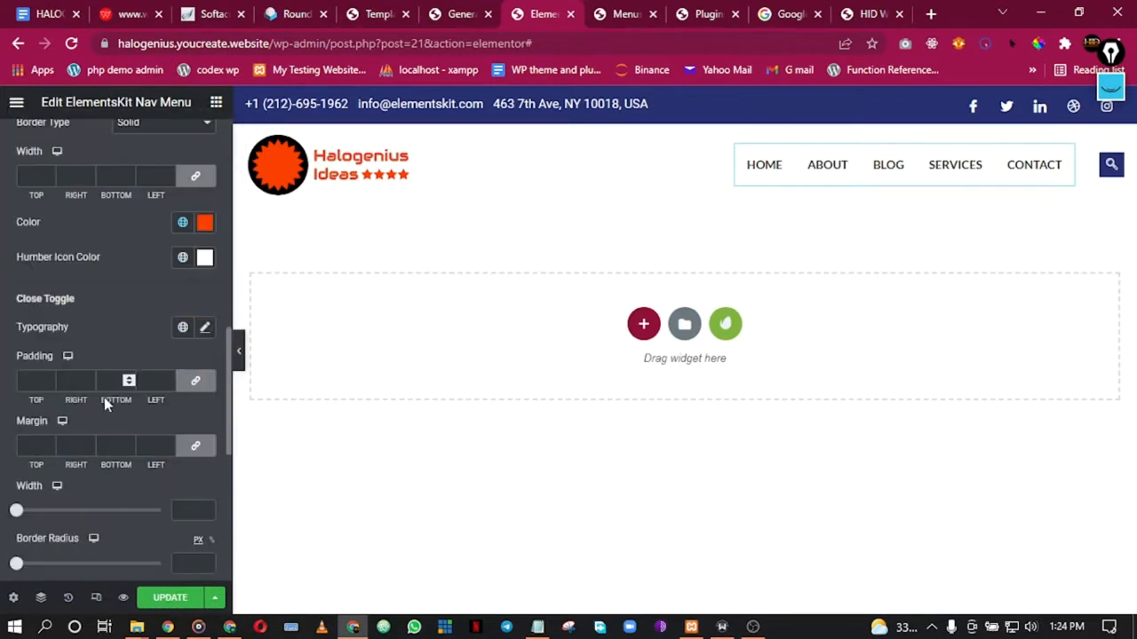
scroll(105, 405, "down", 3)
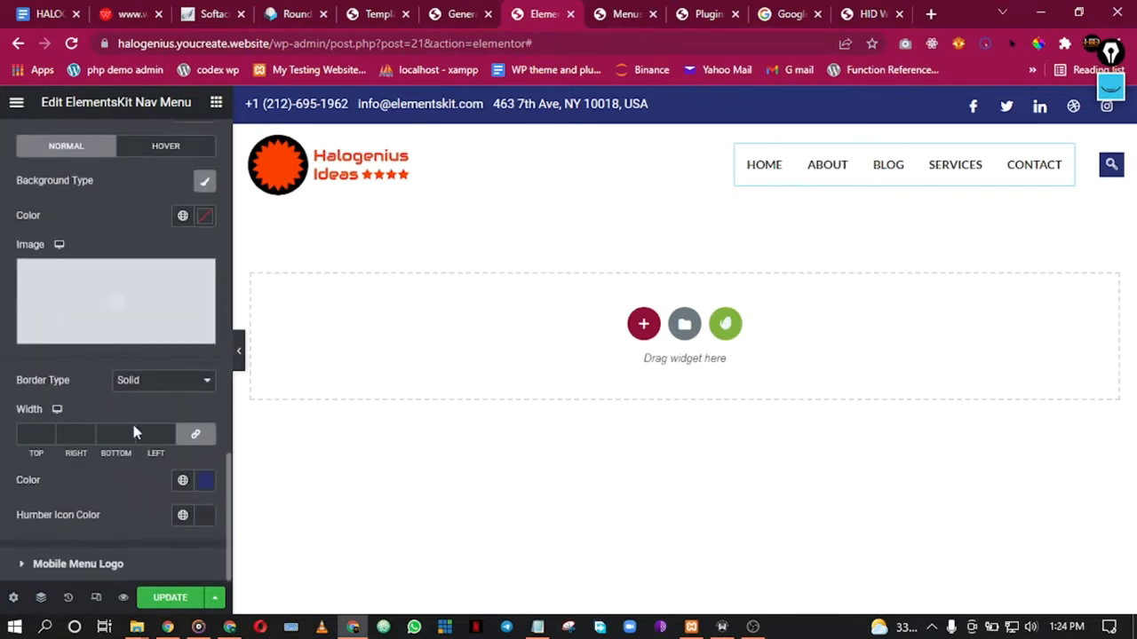
left_click(190, 482)
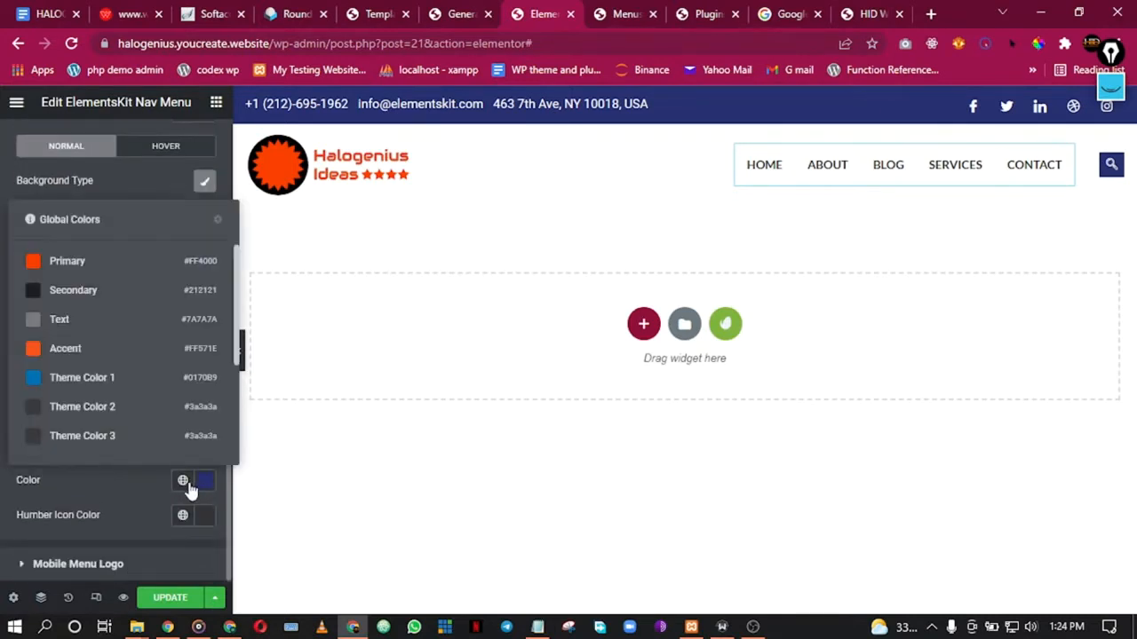
left_click(76, 261)
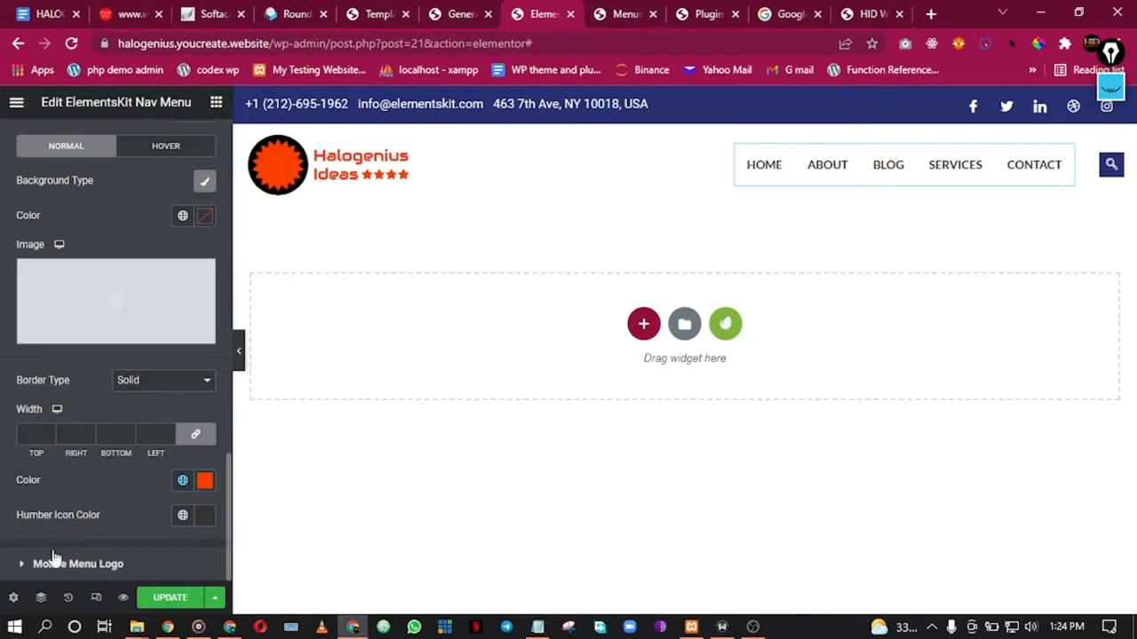
scroll(89, 433, "down", 4)
scroll(83, 342, "up", 8)
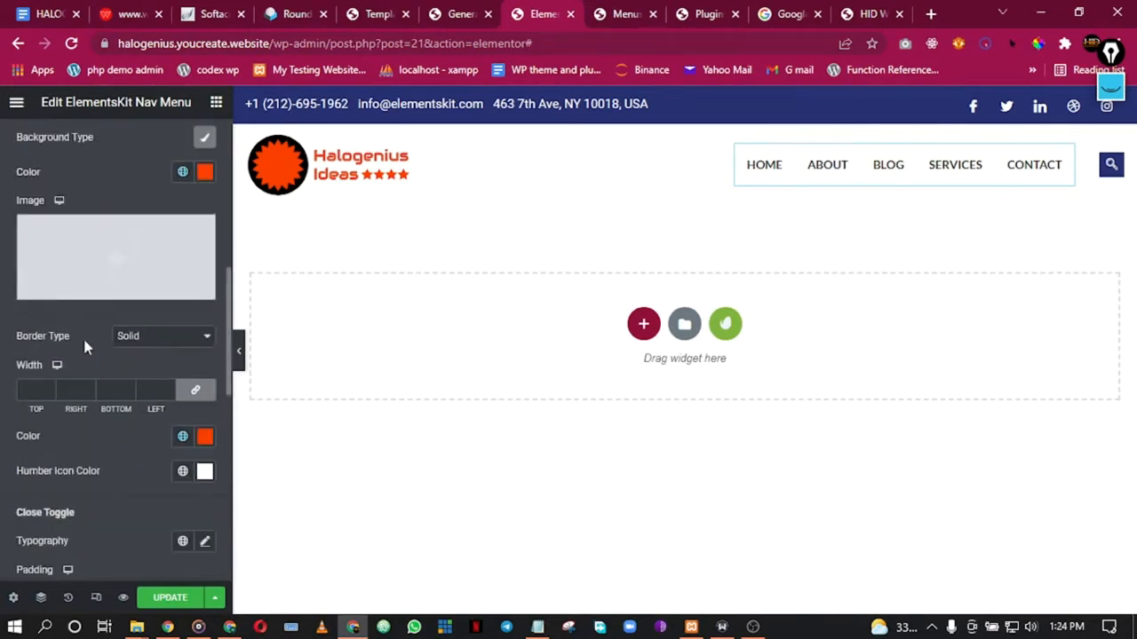
scroll(85, 347, "up", 2)
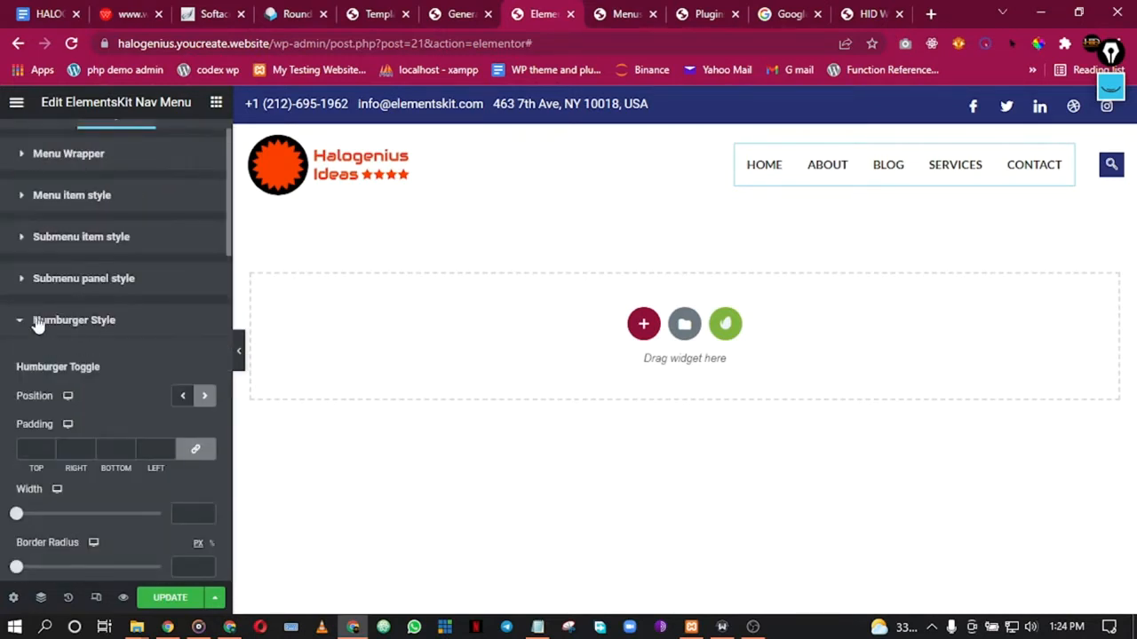
left_click(36, 323)
Step: Check the mobile menu logo settings, then bring up the header search icon's options
left_click(75, 399)
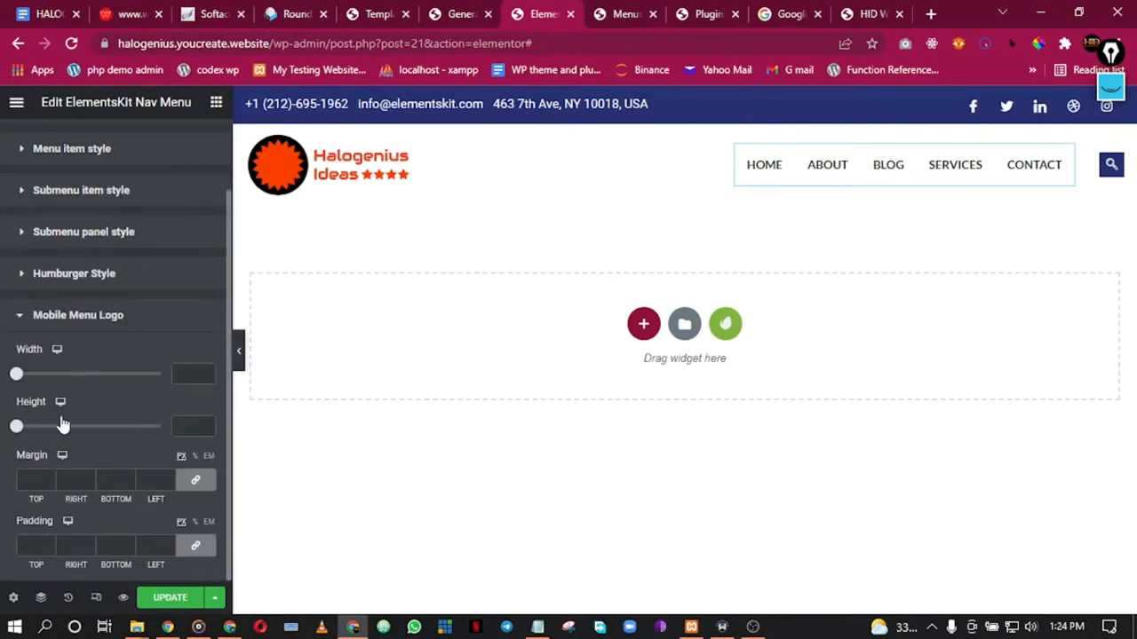
left_click(39, 316)
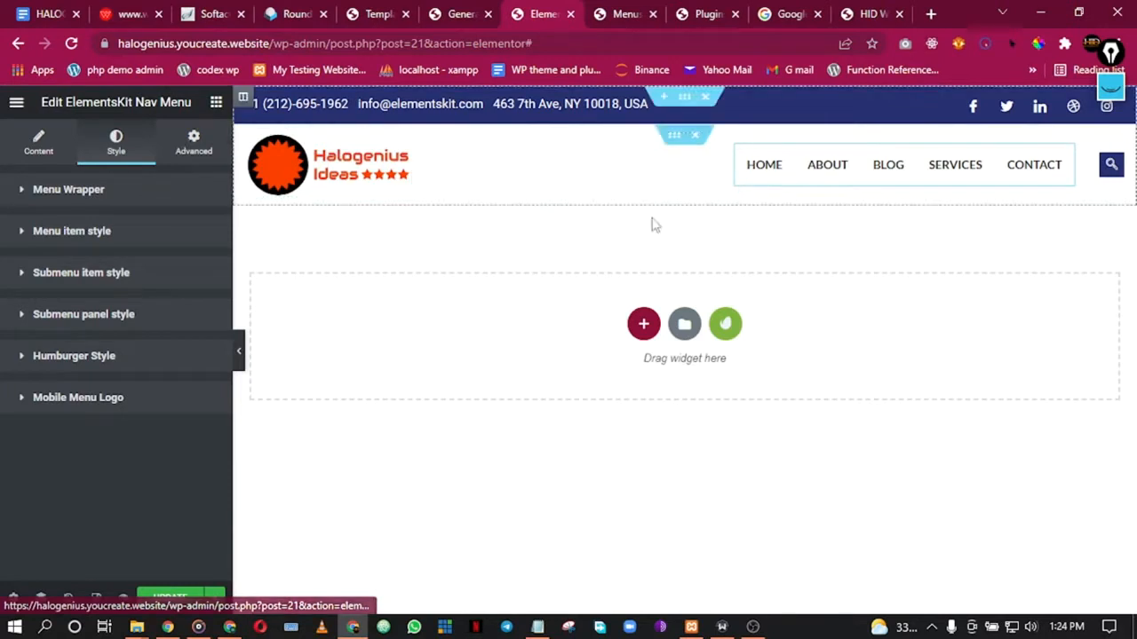
mouse_move(1119, 180)
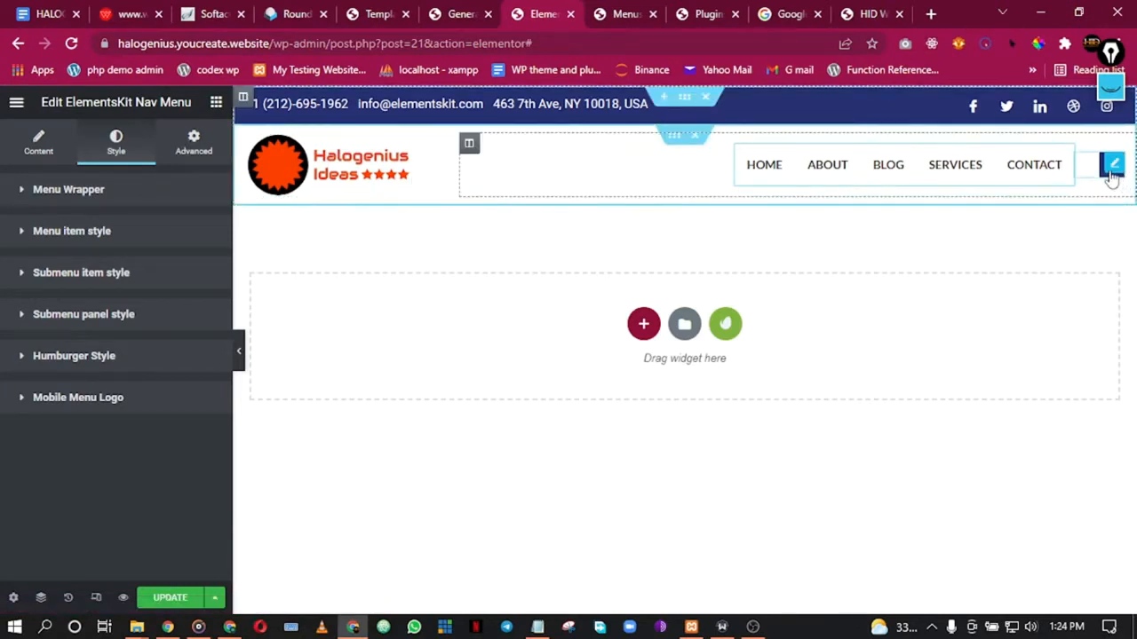
right_click(1111, 164)
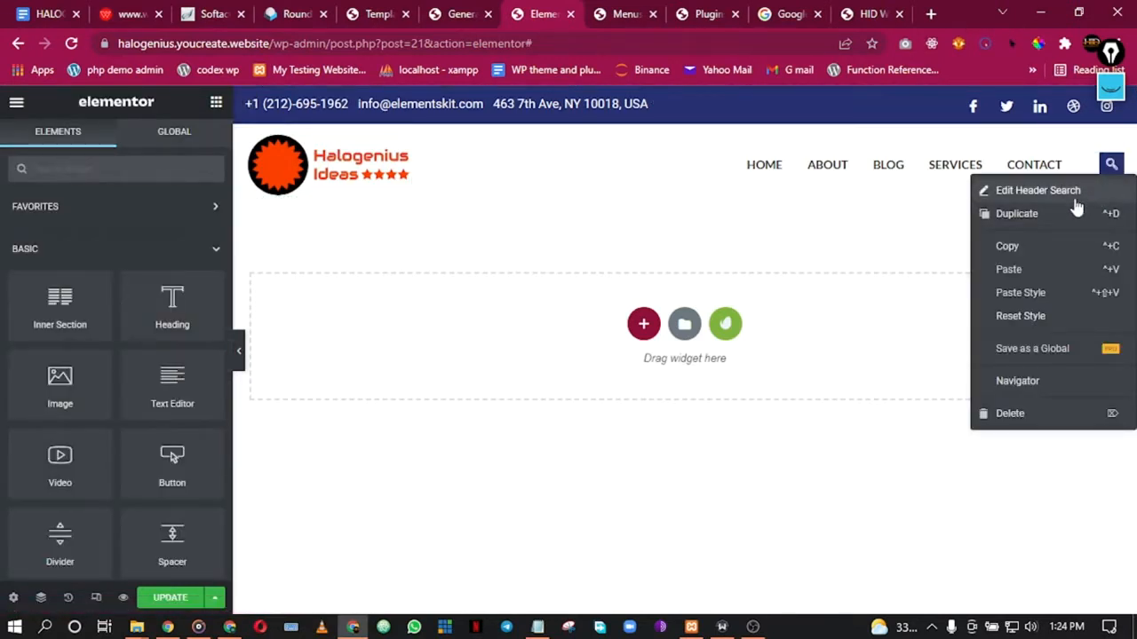
Step: Give the header search button a Primary orange background in its Style settings
left_click(1038, 190)
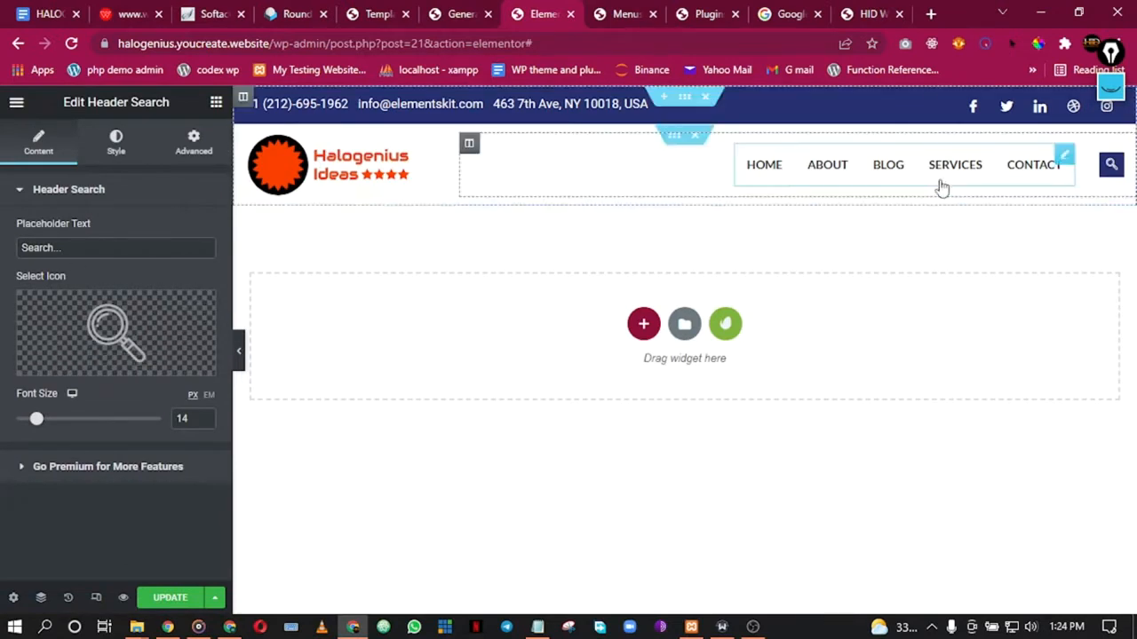
left_click(115, 155)
left_click(186, 305)
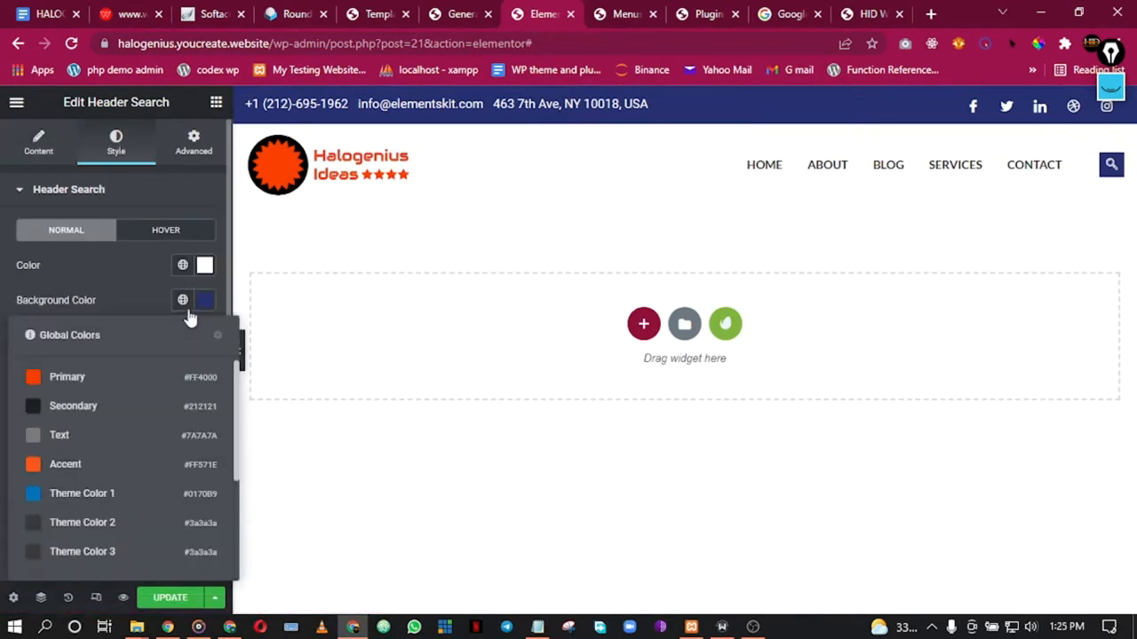
left_click(64, 379)
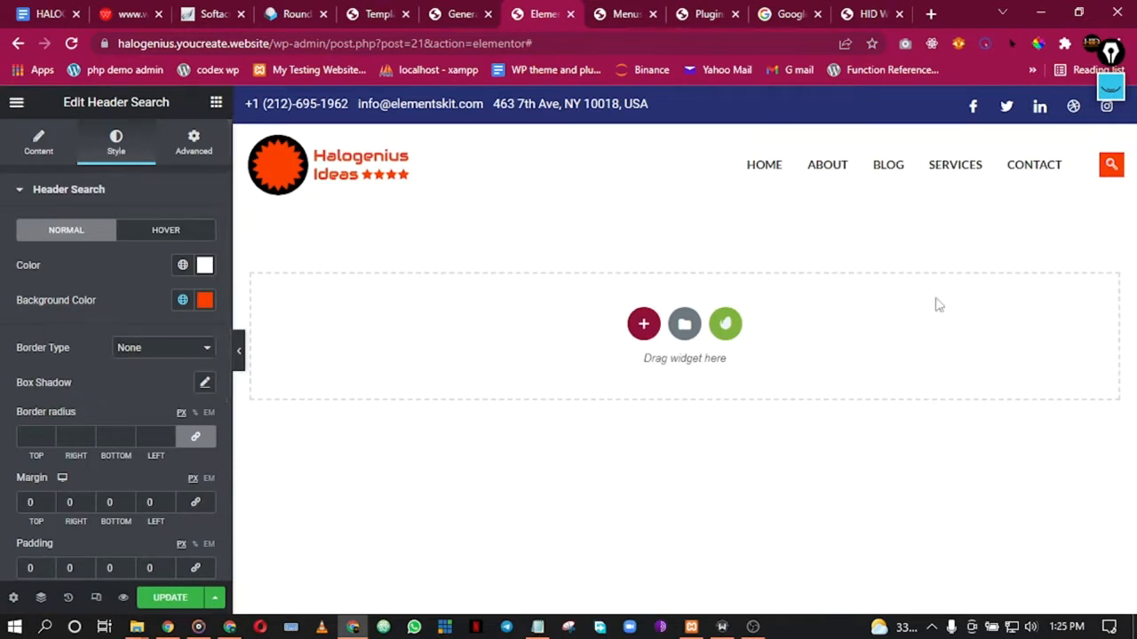
Step: Try Secondary, then custom red and green shades, as the search button's hover background
left_click(148, 233)
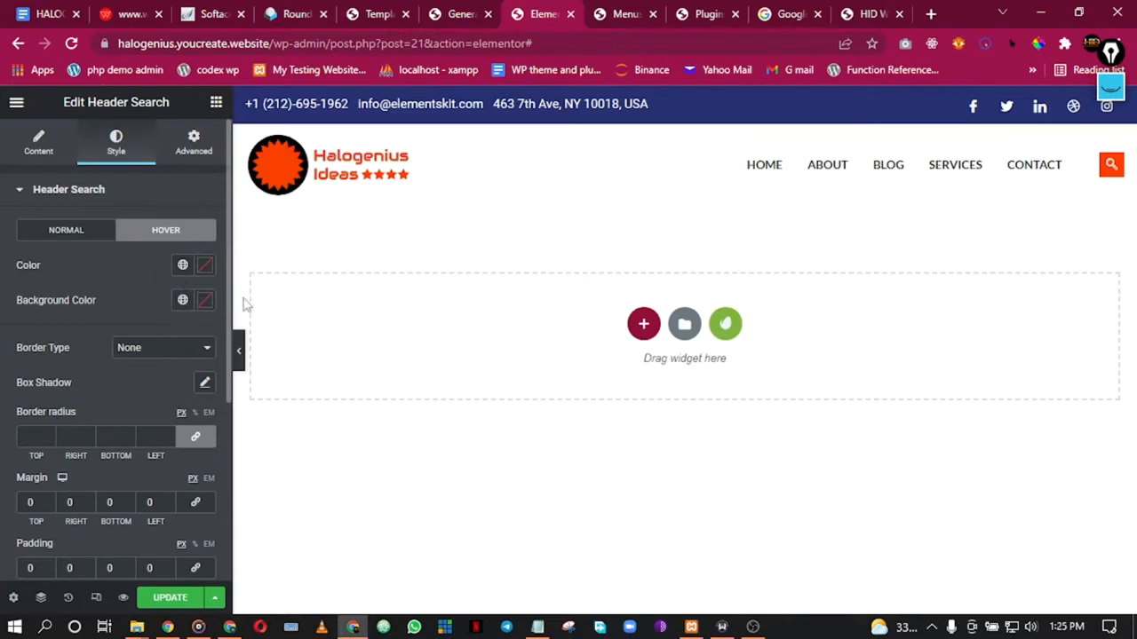
left_click(184, 302)
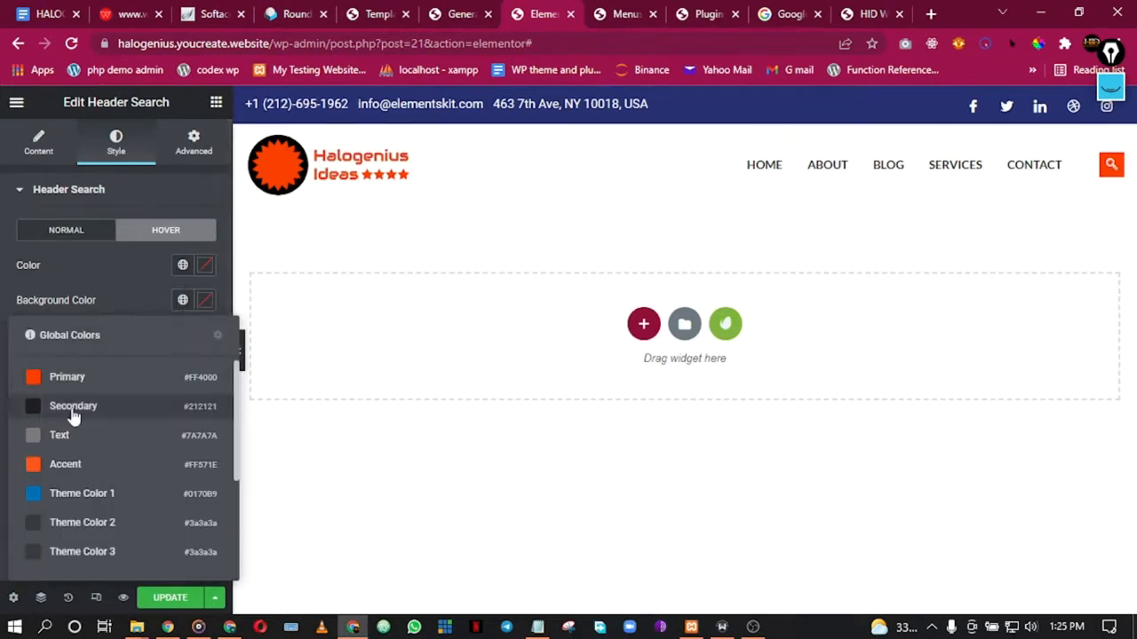
left_click(72, 408)
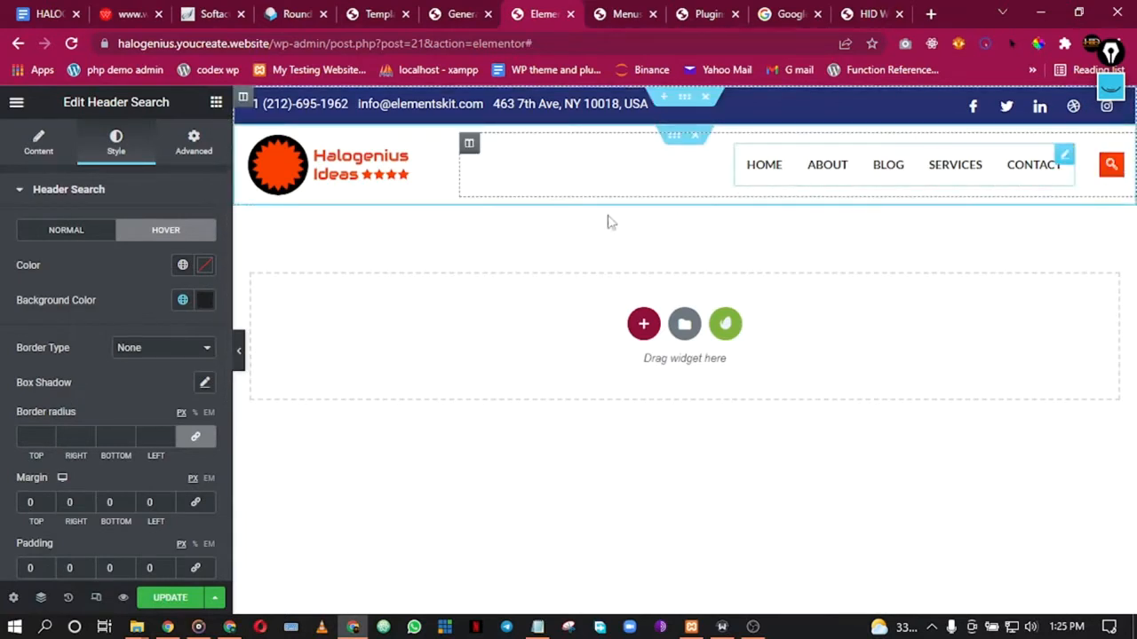
left_click(205, 302)
left_click(221, 406)
left_click(244, 443)
left_click_drag(242, 450, 252, 422)
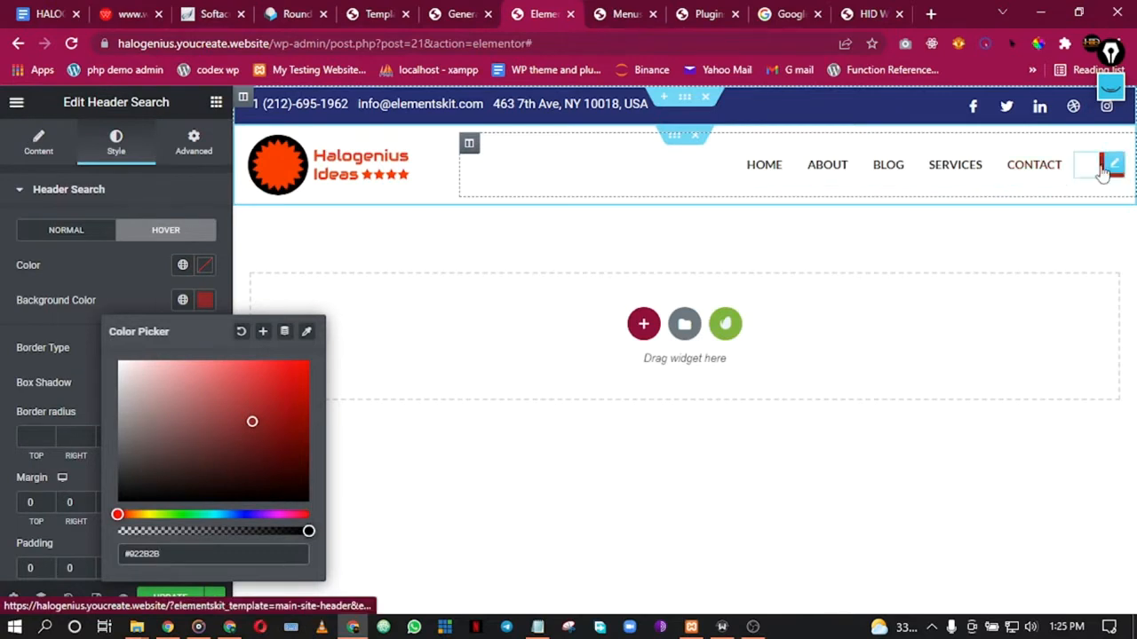
left_click_drag(242, 468, 292, 379)
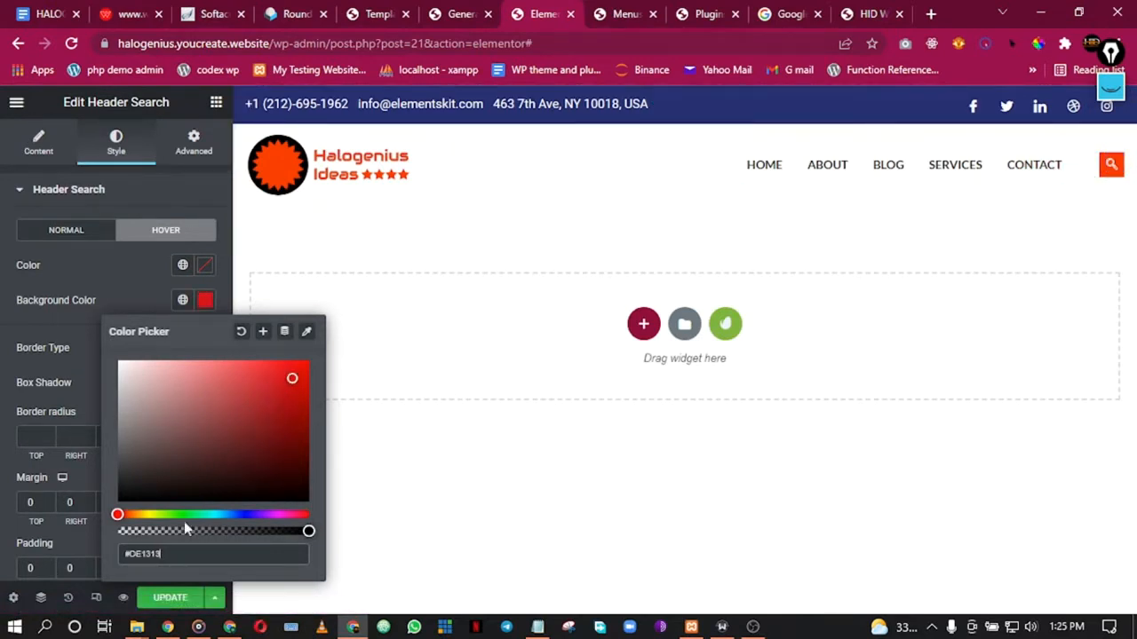
left_click(173, 514)
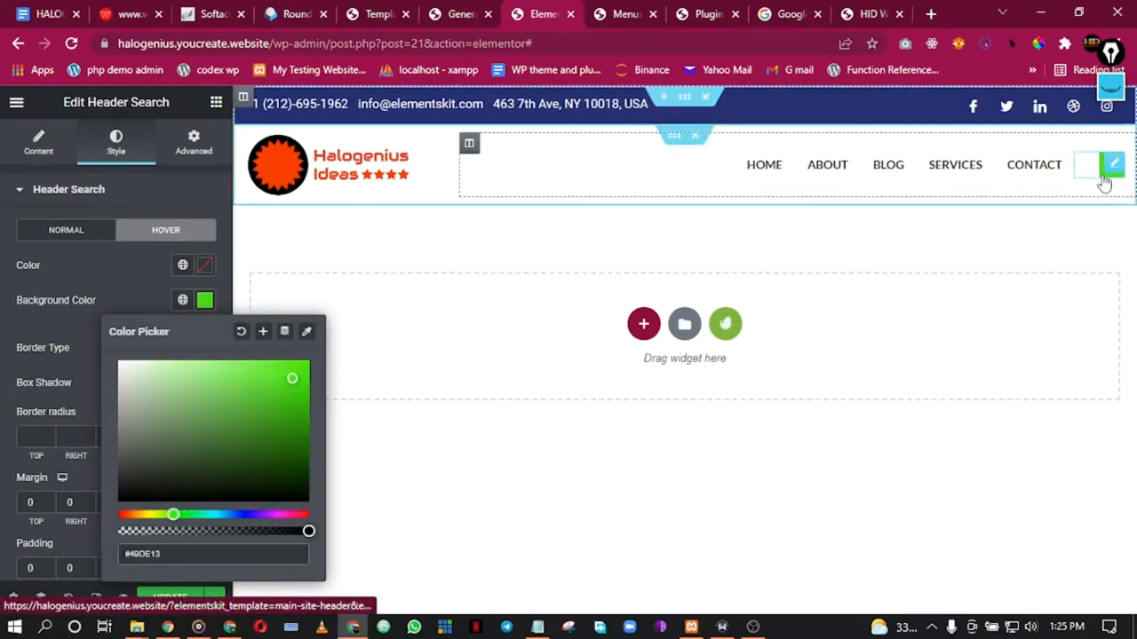
left_click(184, 301)
Step: Set the hover background back to the Secondary global colour and save with UPDATE
left_click(78, 236)
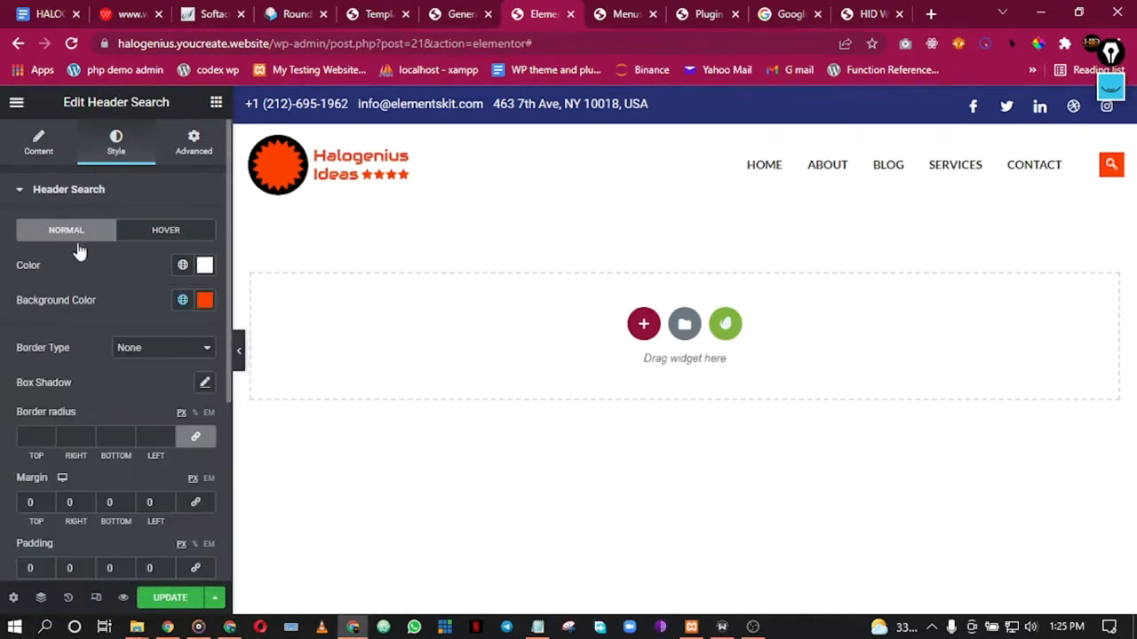
left_click(151, 229)
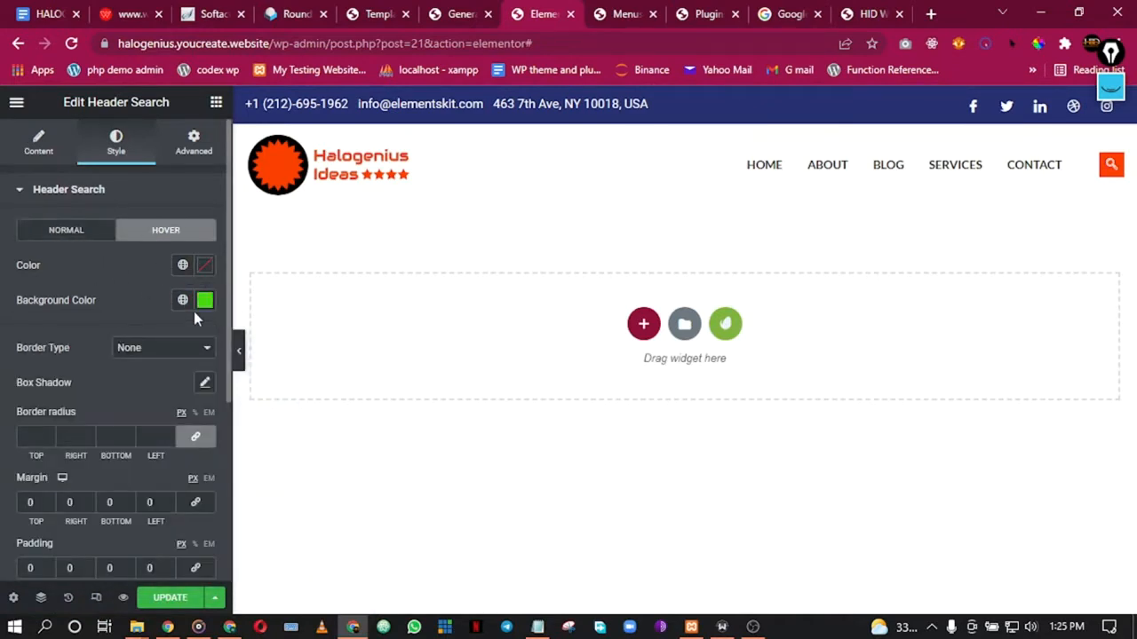
left_click(183, 300)
left_click(73, 405)
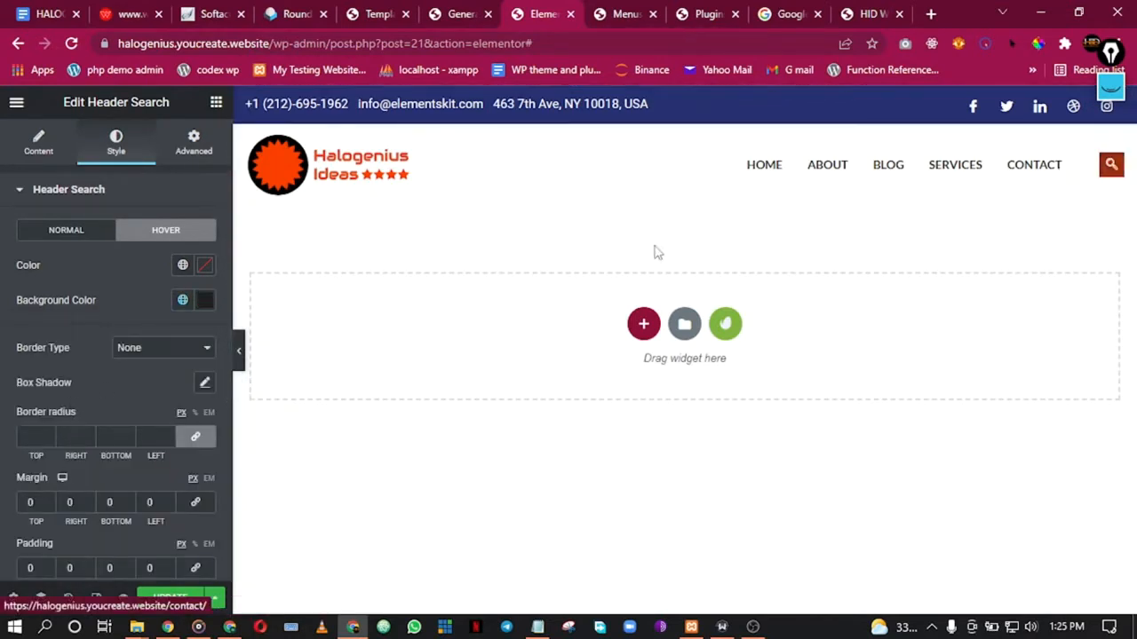
scroll(17, 300, "down", 3)
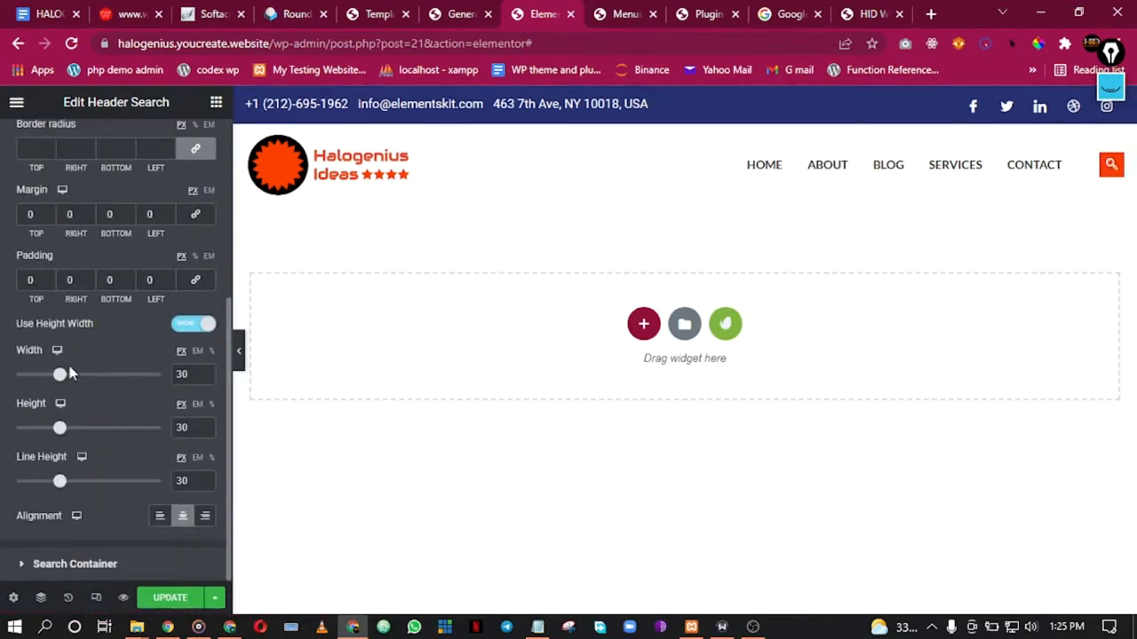
left_click(169, 598)
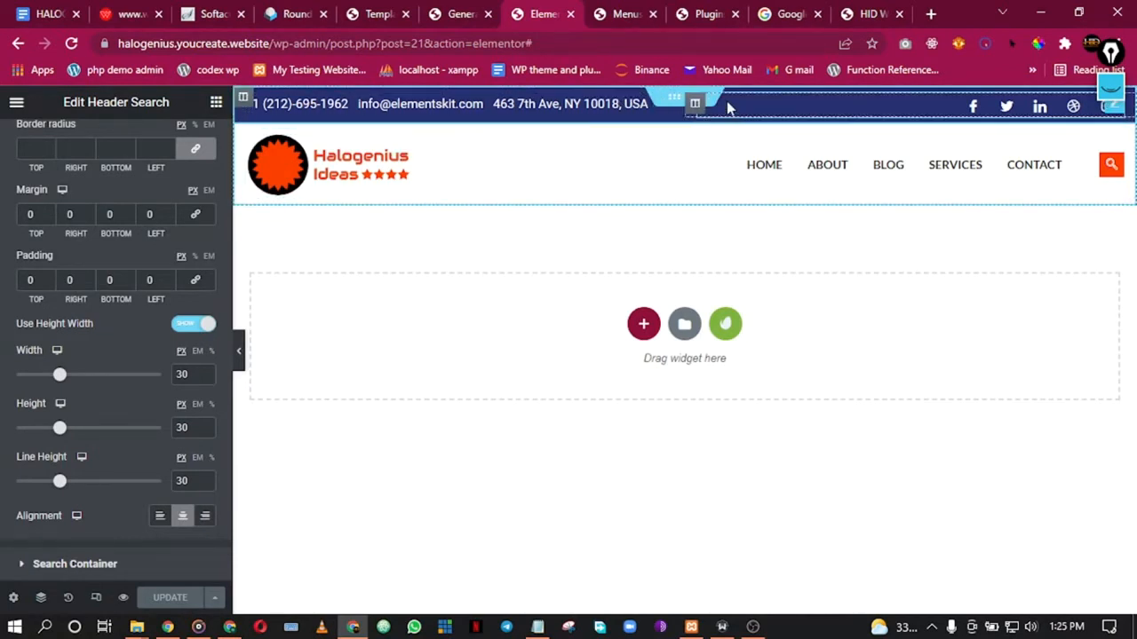
Step: Open the outer header section's Style settings
right_click(687, 102)
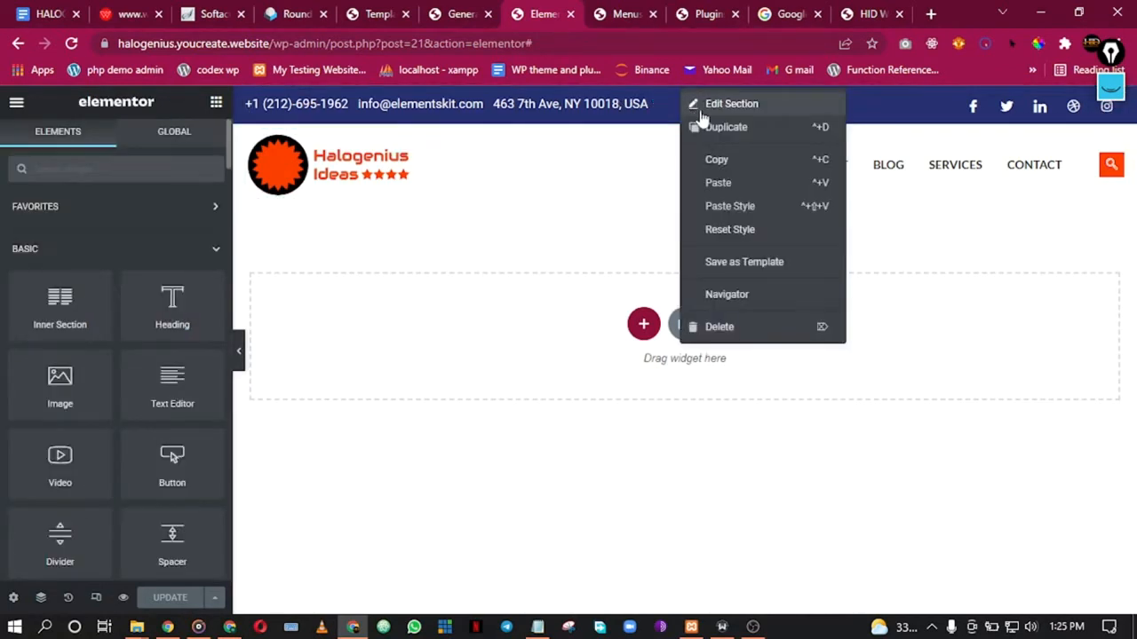
left_click(728, 103)
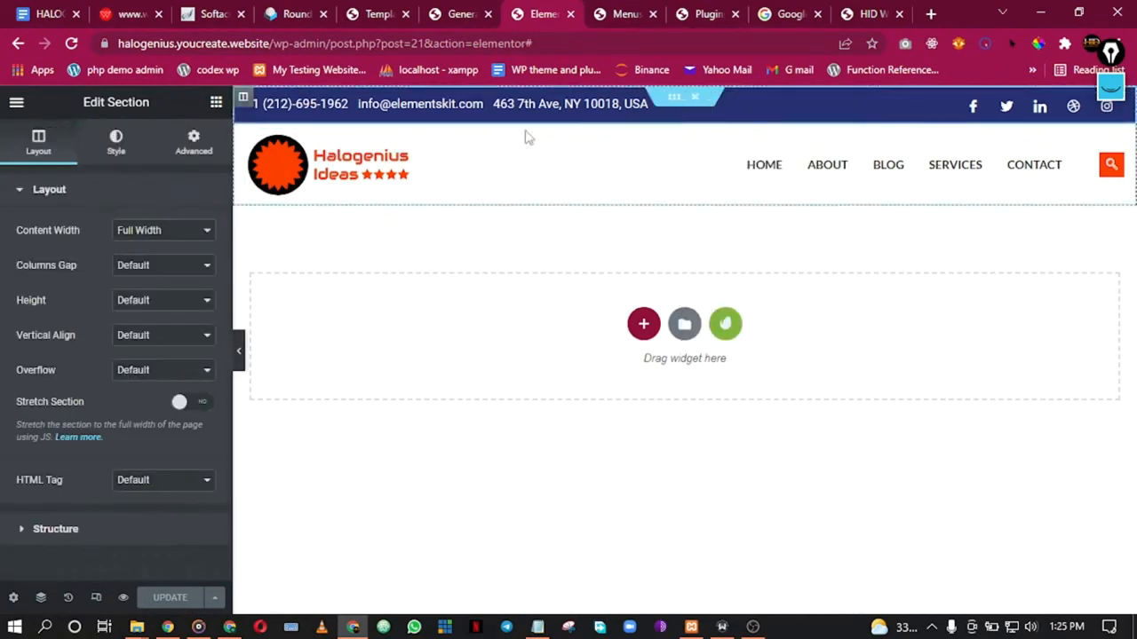
left_click(112, 147)
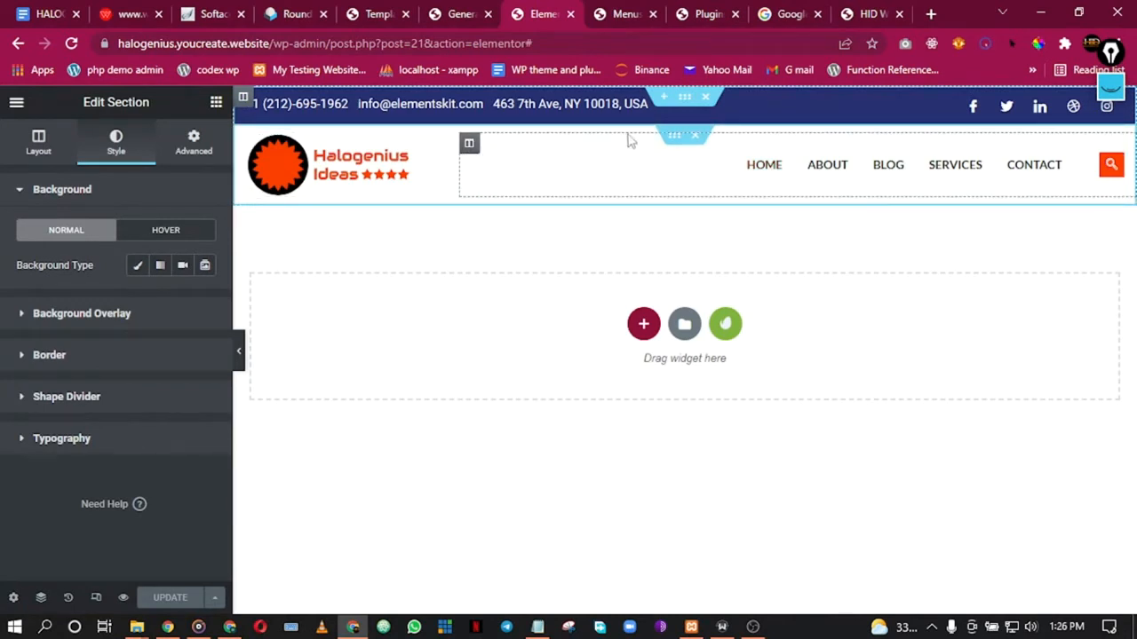
Step: Set the top bar inner section background to Secondary, then preview without the panel and restore it
right_click(672, 99)
left_click(701, 107)
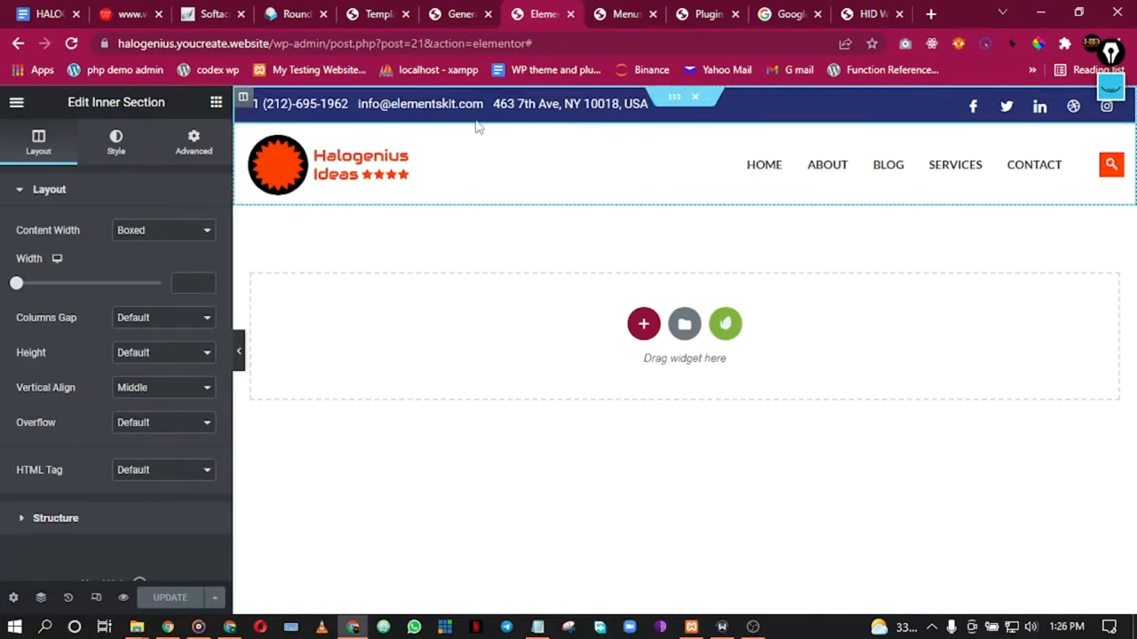
left_click(113, 163)
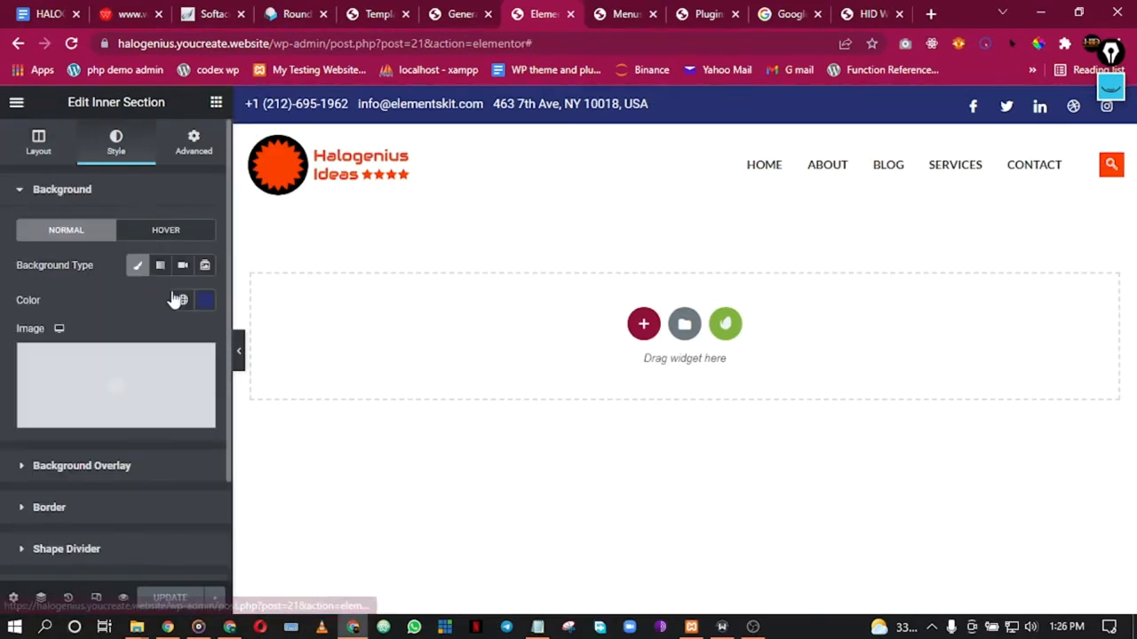
left_click(182, 301)
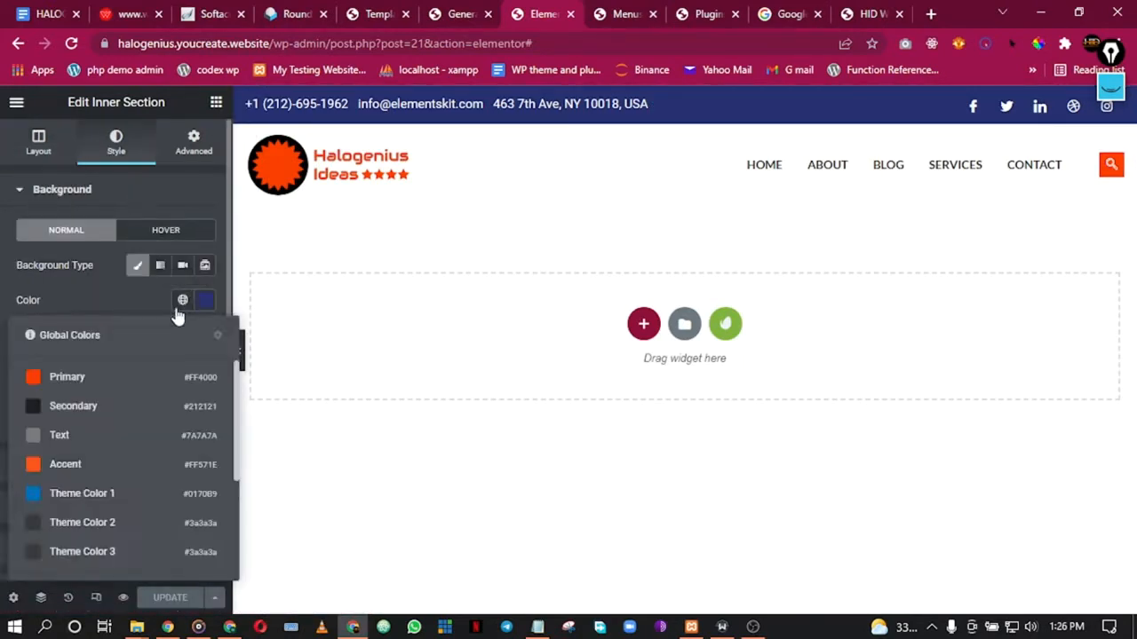
left_click(88, 405)
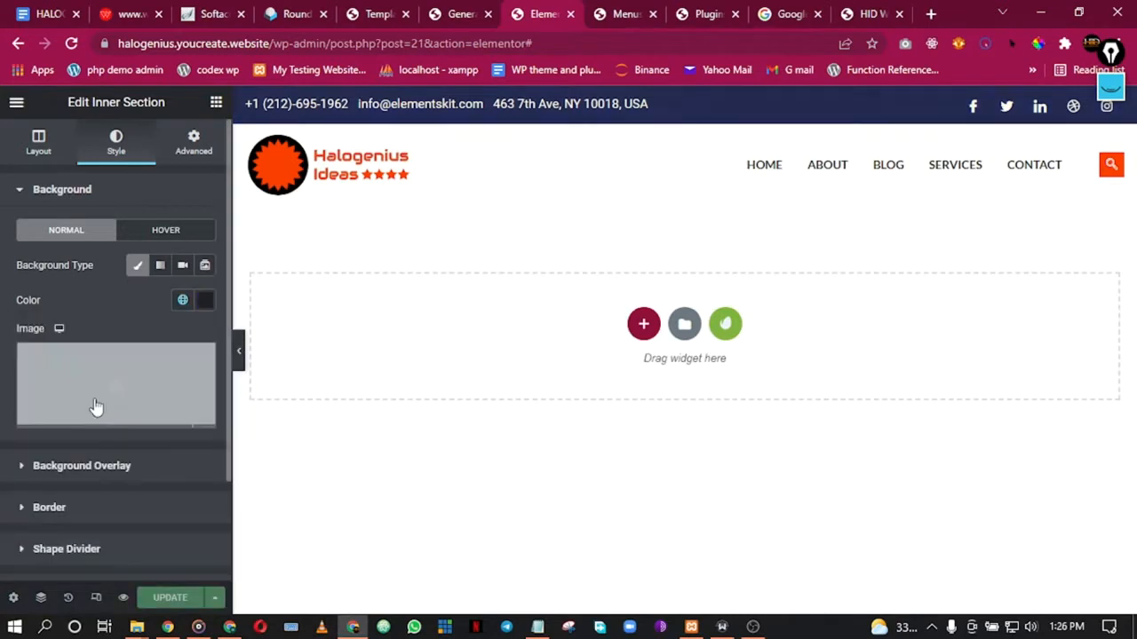
left_click(240, 350)
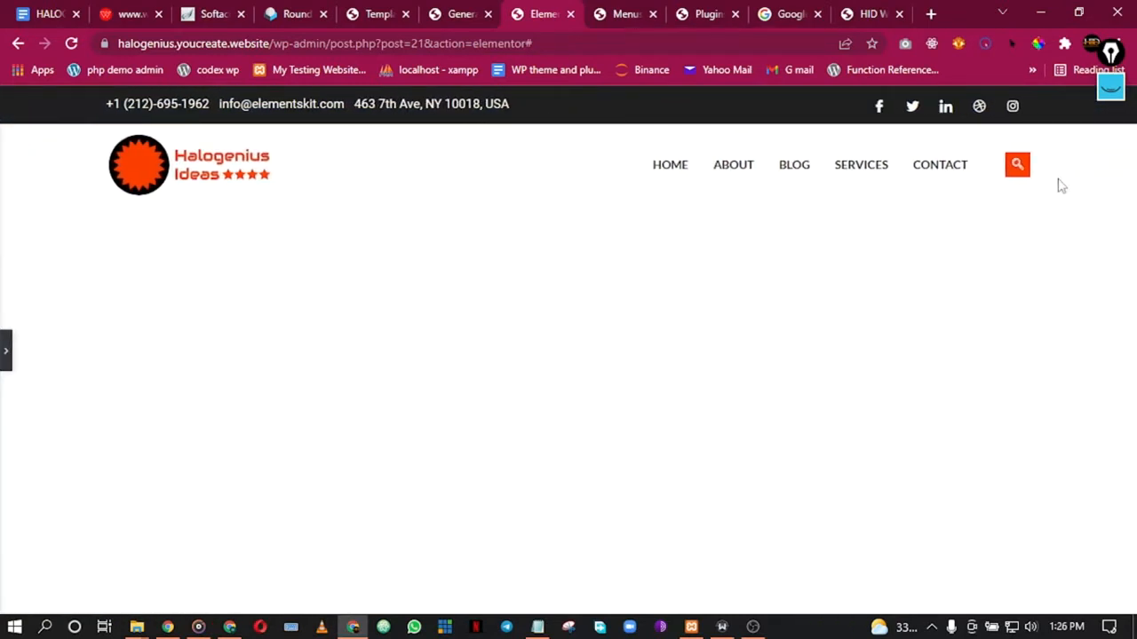
left_click(5, 352)
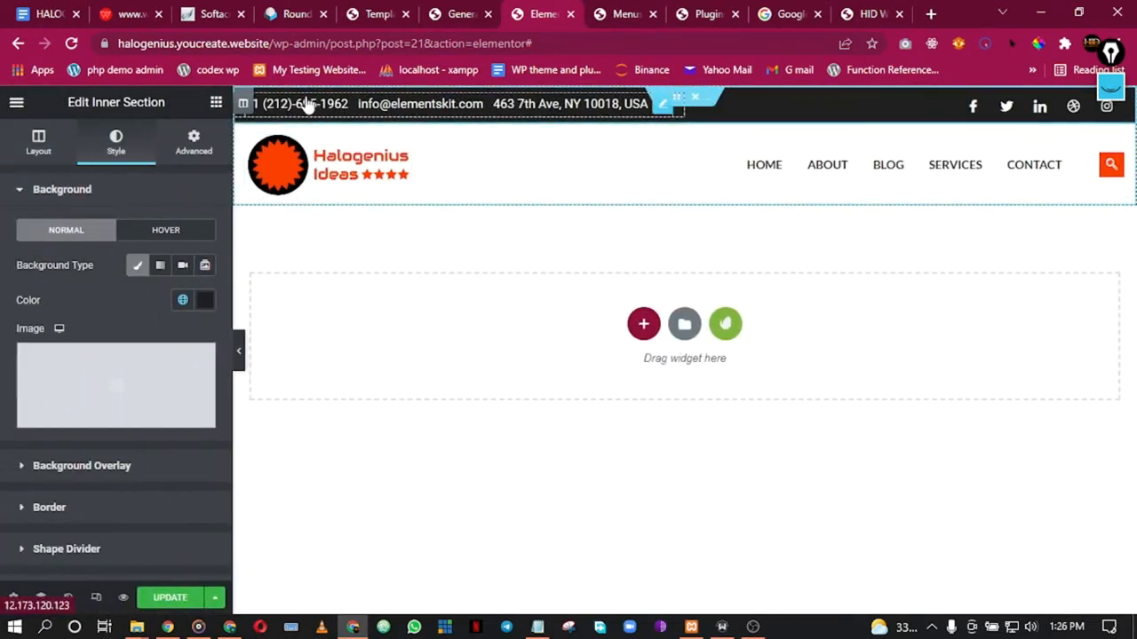
Step: Set the contact icon list's Text typography to the global Text font
left_click(305, 103)
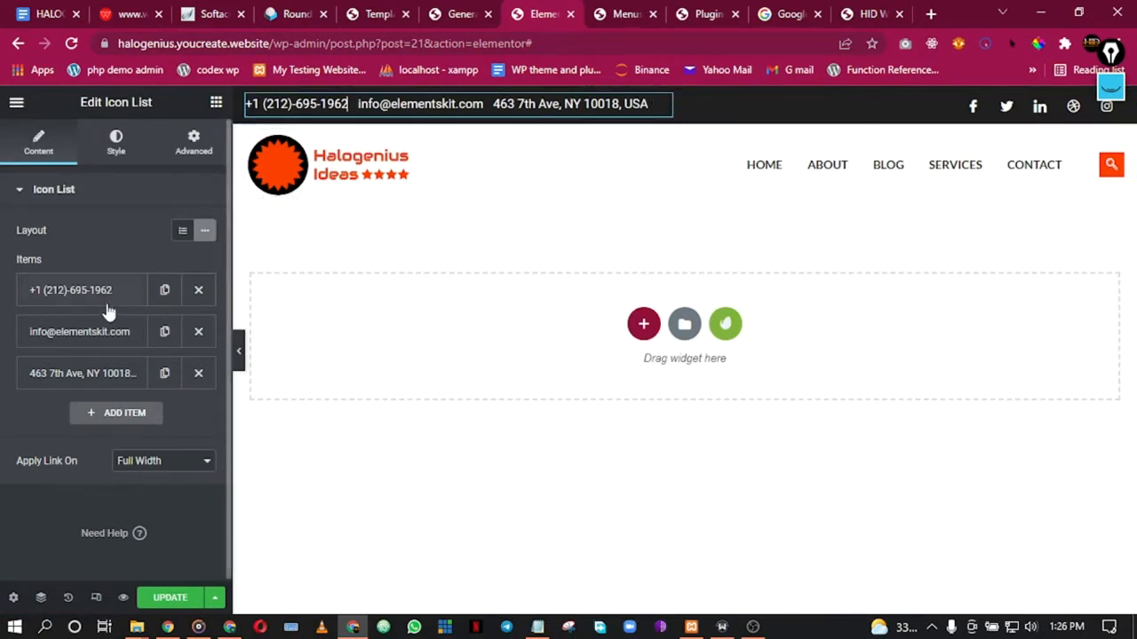
left_click(122, 145)
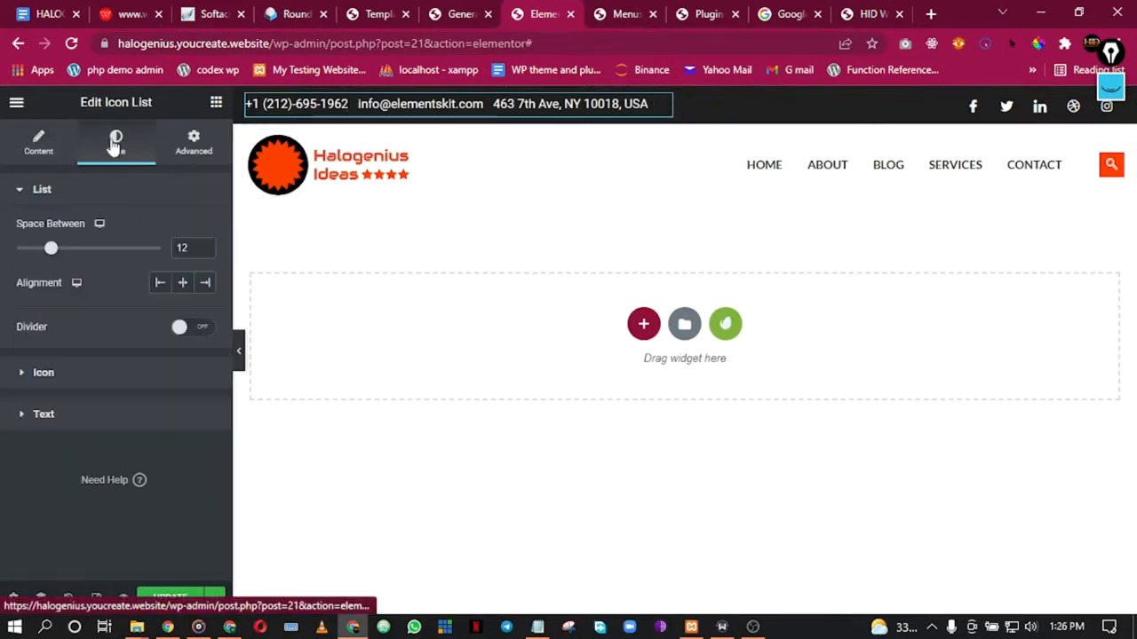
left_click(43, 375)
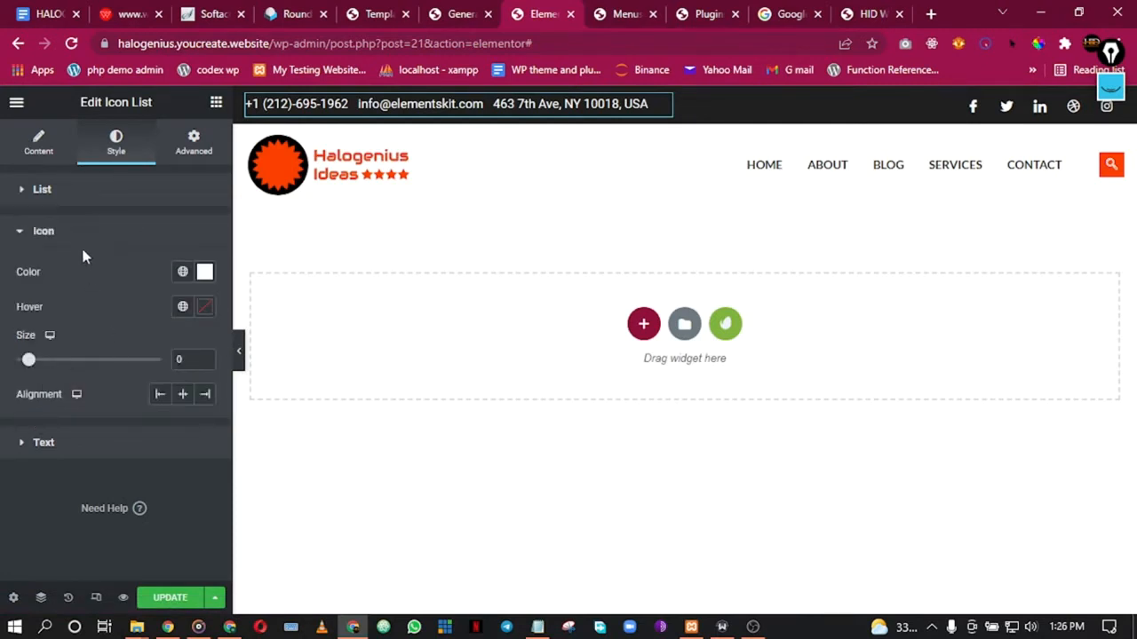
left_click(63, 442)
left_click(204, 437)
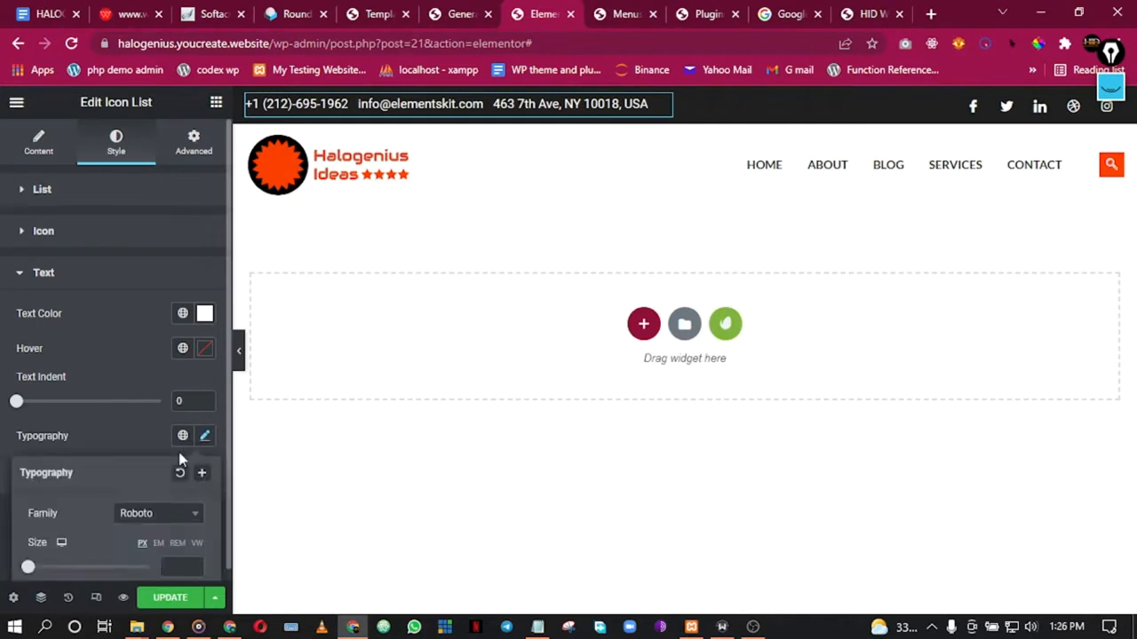
scroll(141, 400, "down", 2)
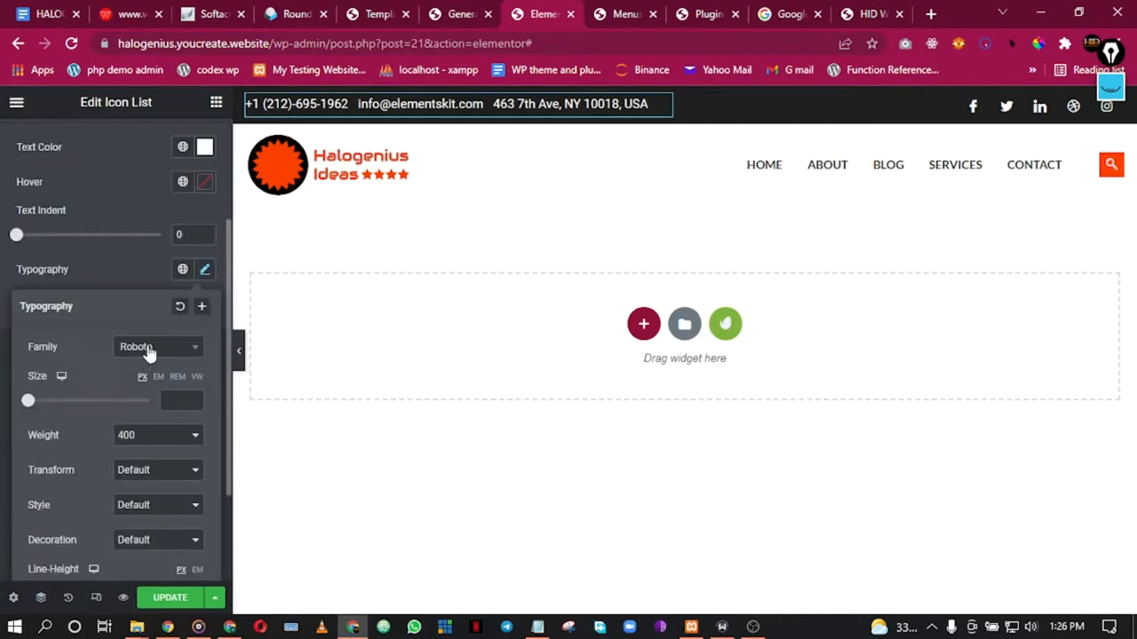
left_click(149, 354)
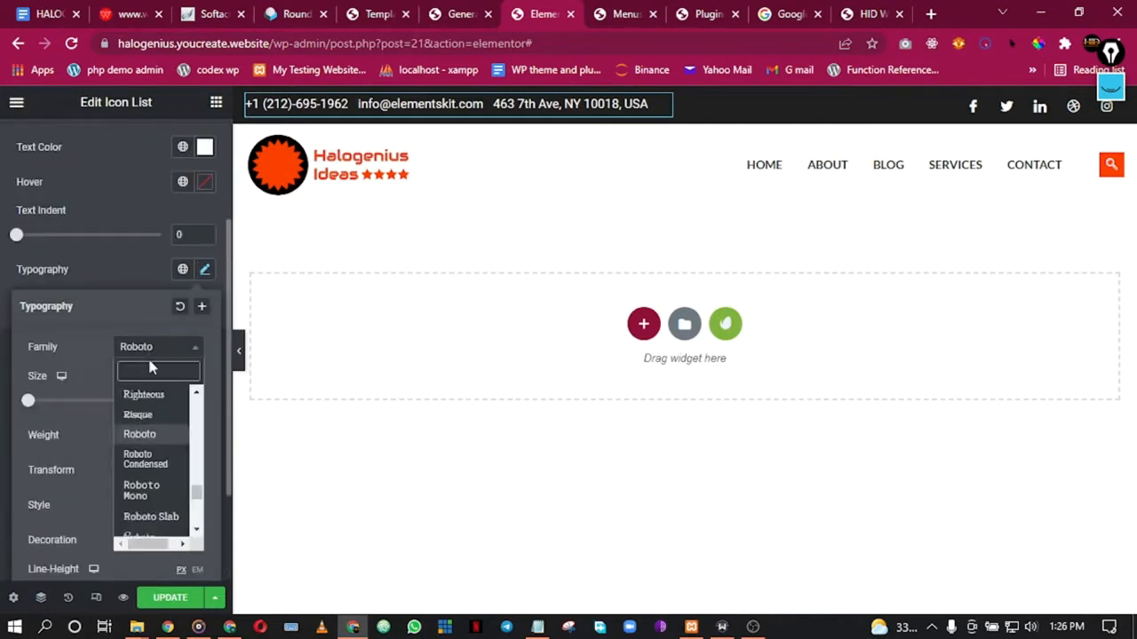
left_click(183, 271)
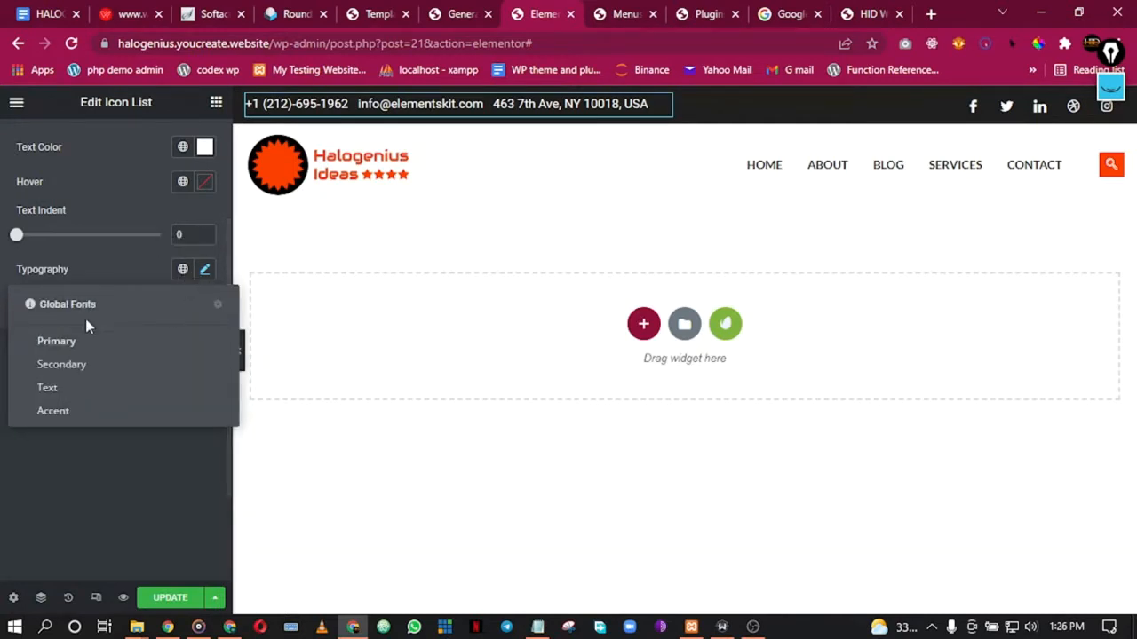
left_click(67, 388)
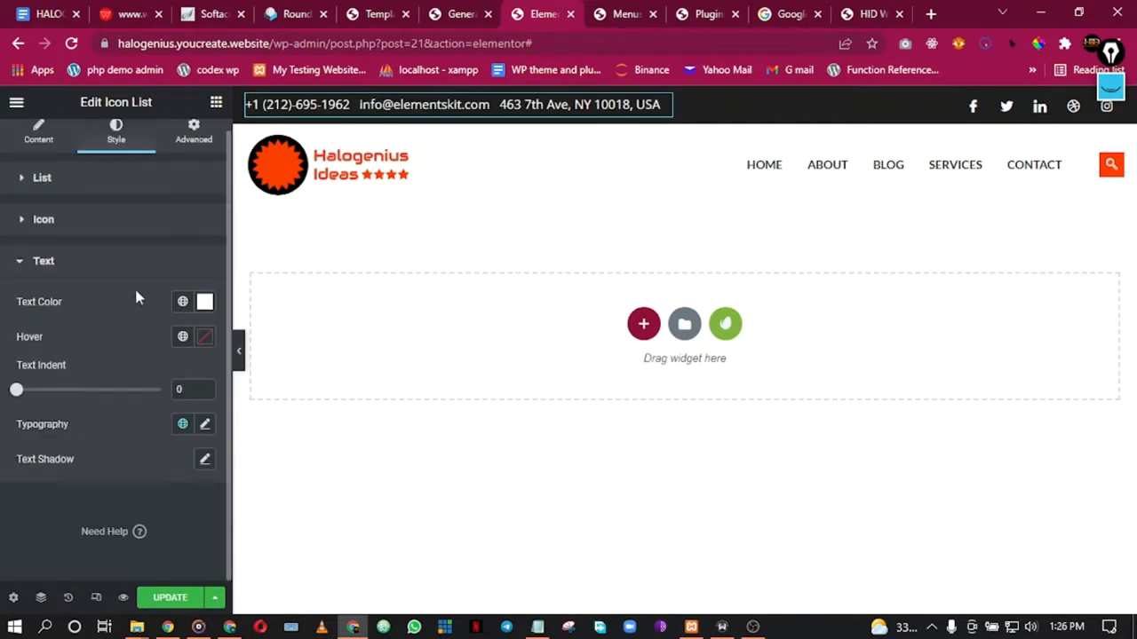
left_click(877, 170)
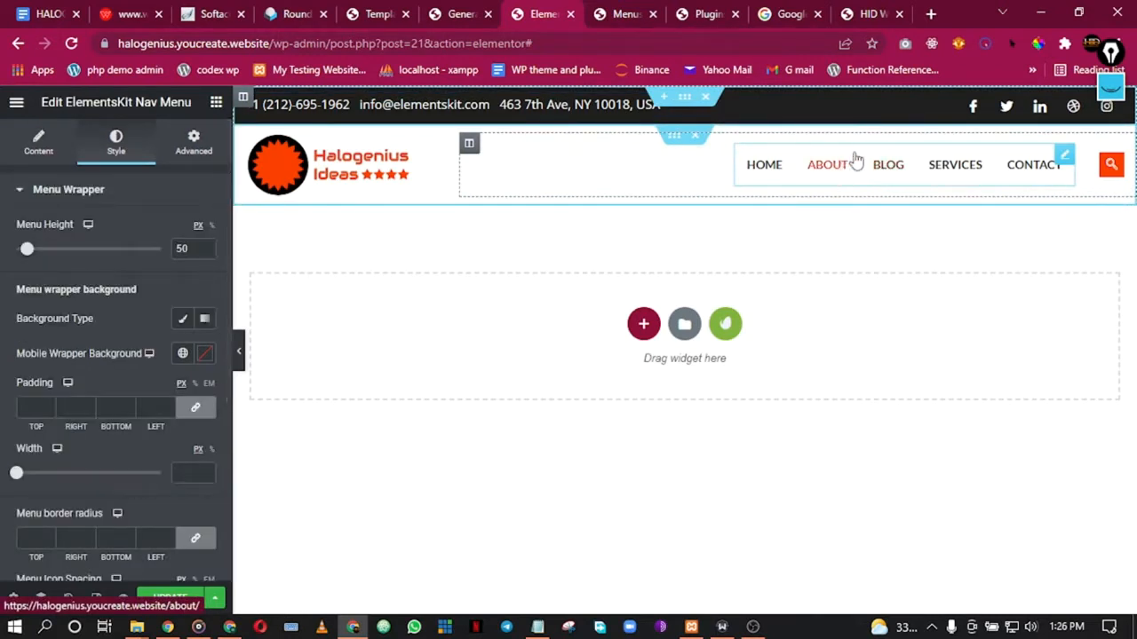
Step: Try the Text, Secondary and Primary global fonts on the menu items, then preview the header
scroll(76, 228, "down", 3)
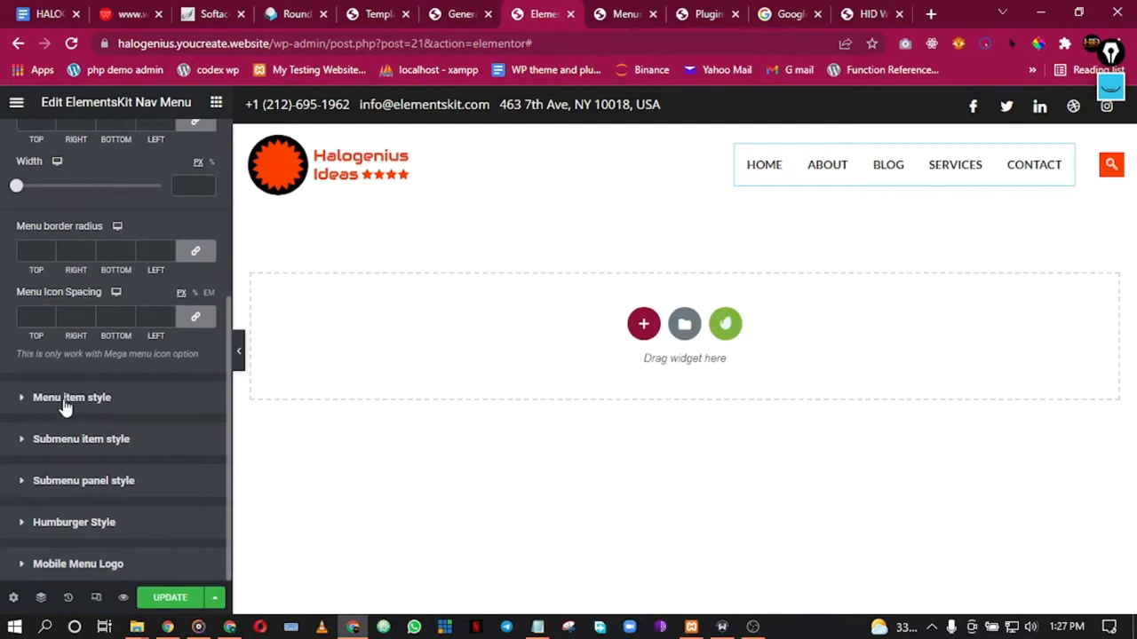
left_click(76, 399)
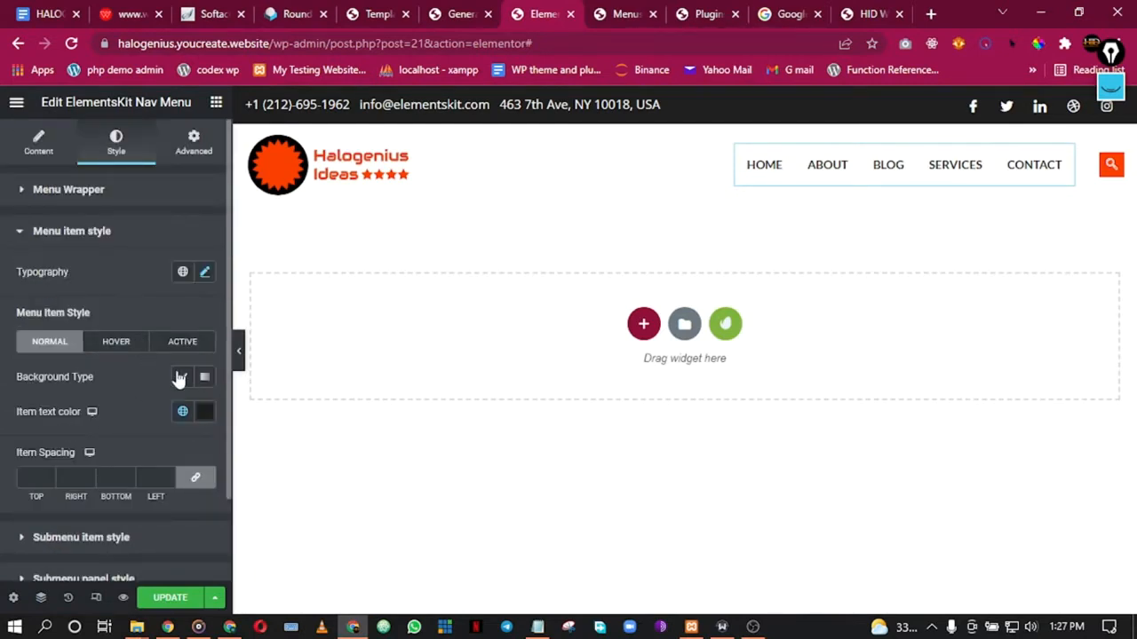
left_click(180, 275)
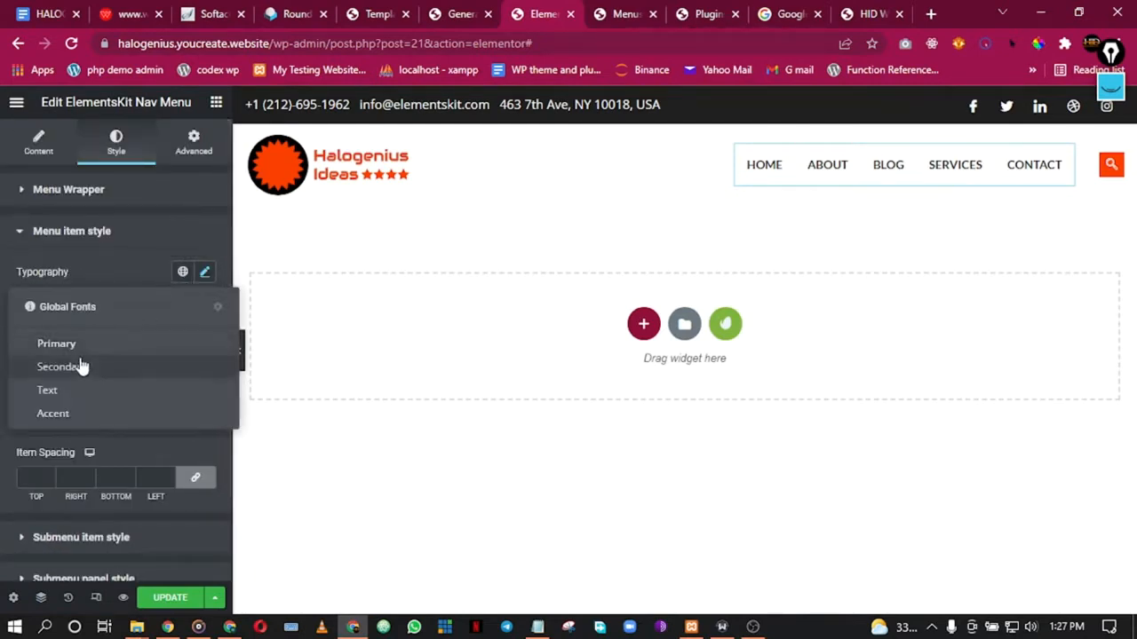
left_click(64, 393)
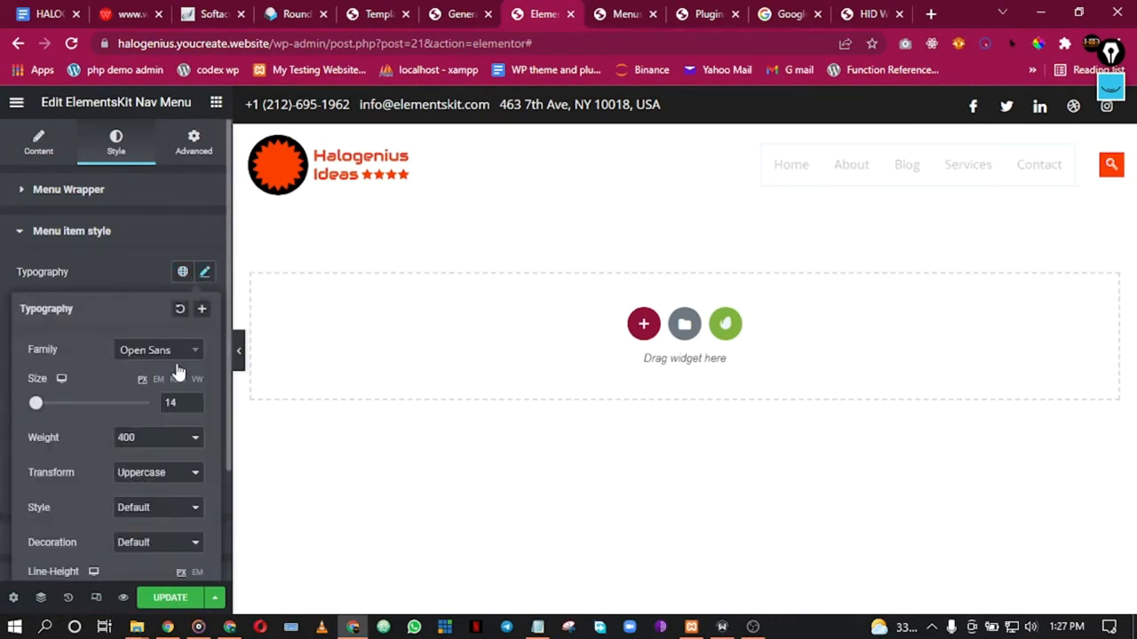
left_click(183, 273)
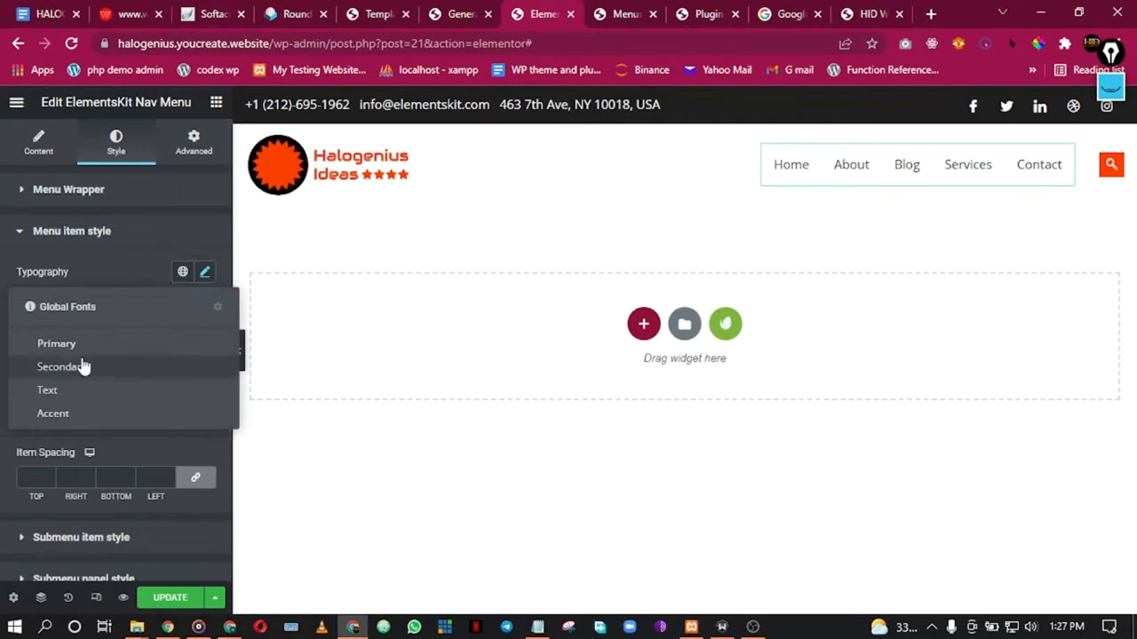
left_click(83, 364)
left_click(183, 272)
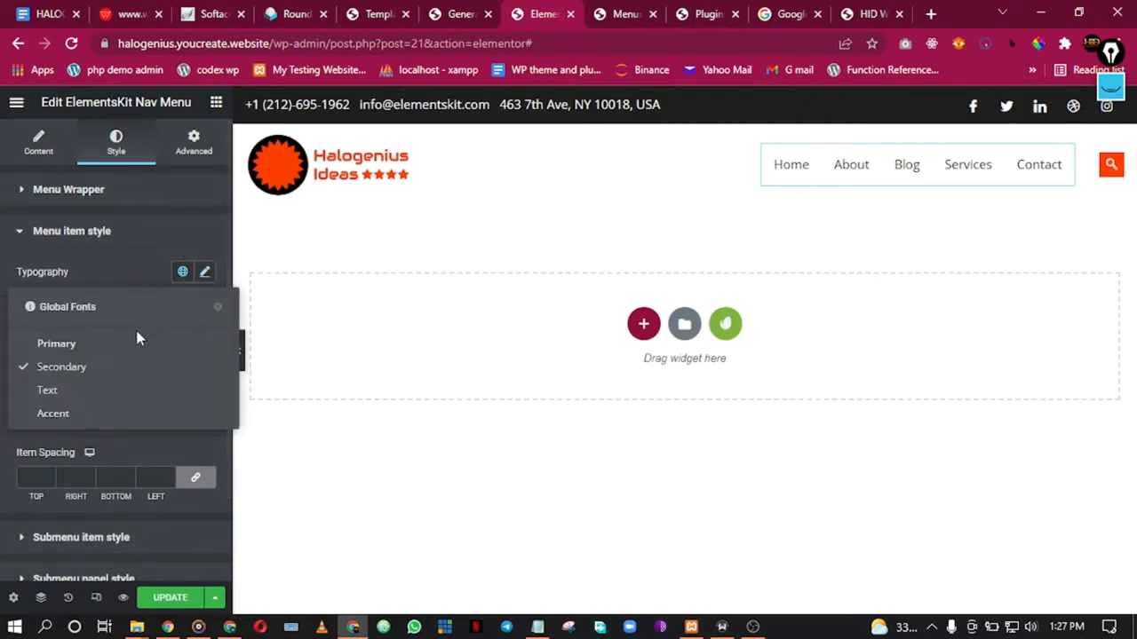
left_click(115, 349)
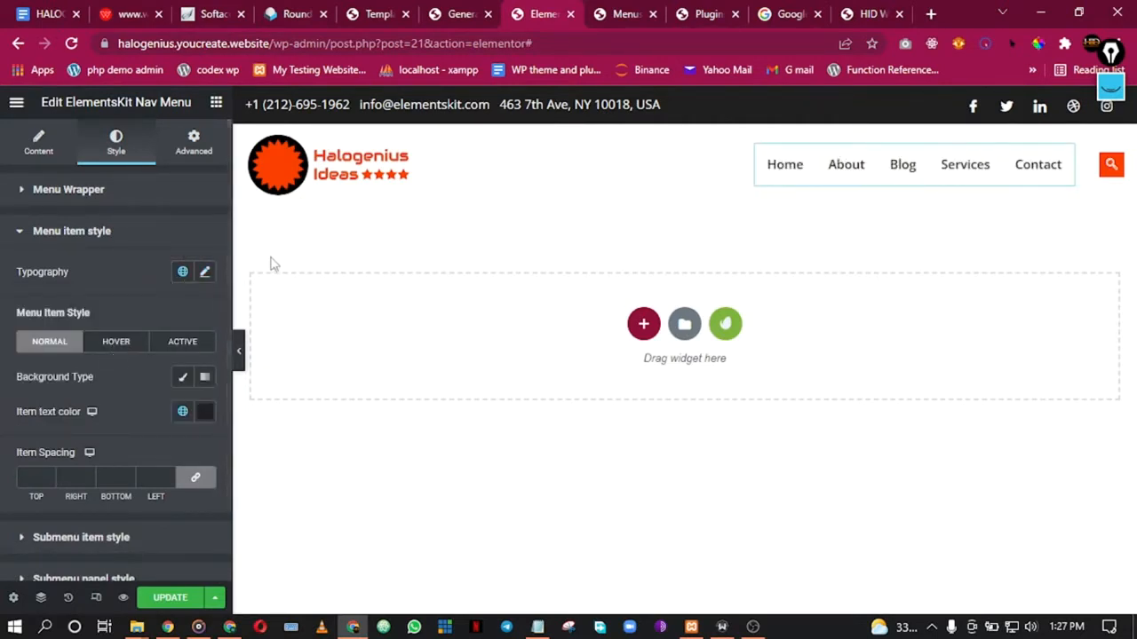
left_click(238, 349)
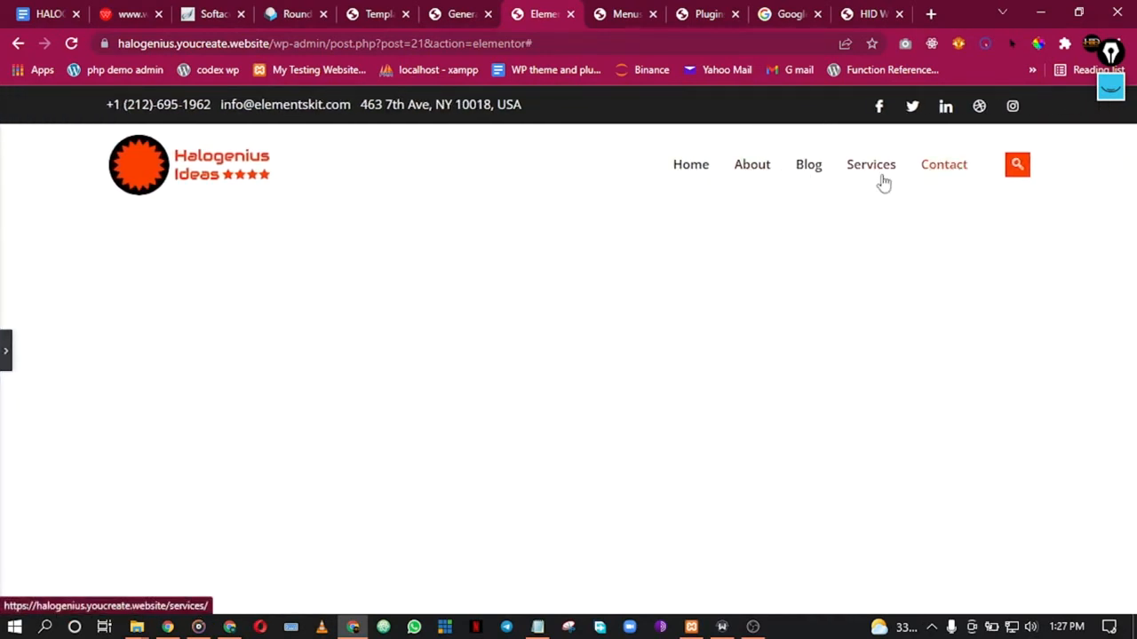
left_click(3, 355)
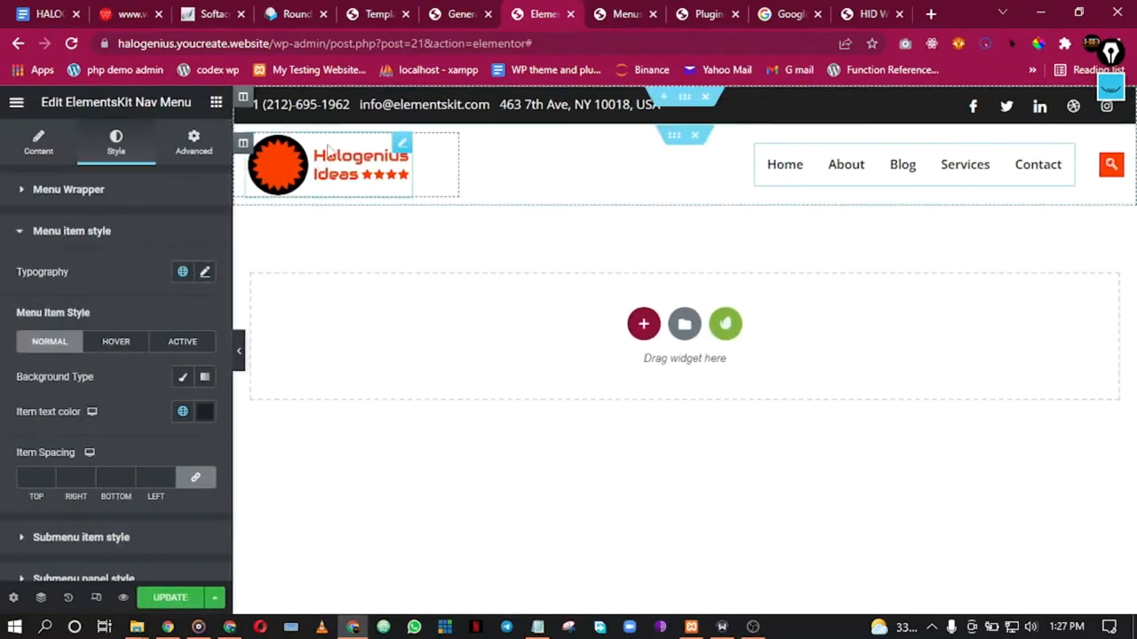
Step: Replace the top bar's sample phone number with the business's own number
left_click(352, 107)
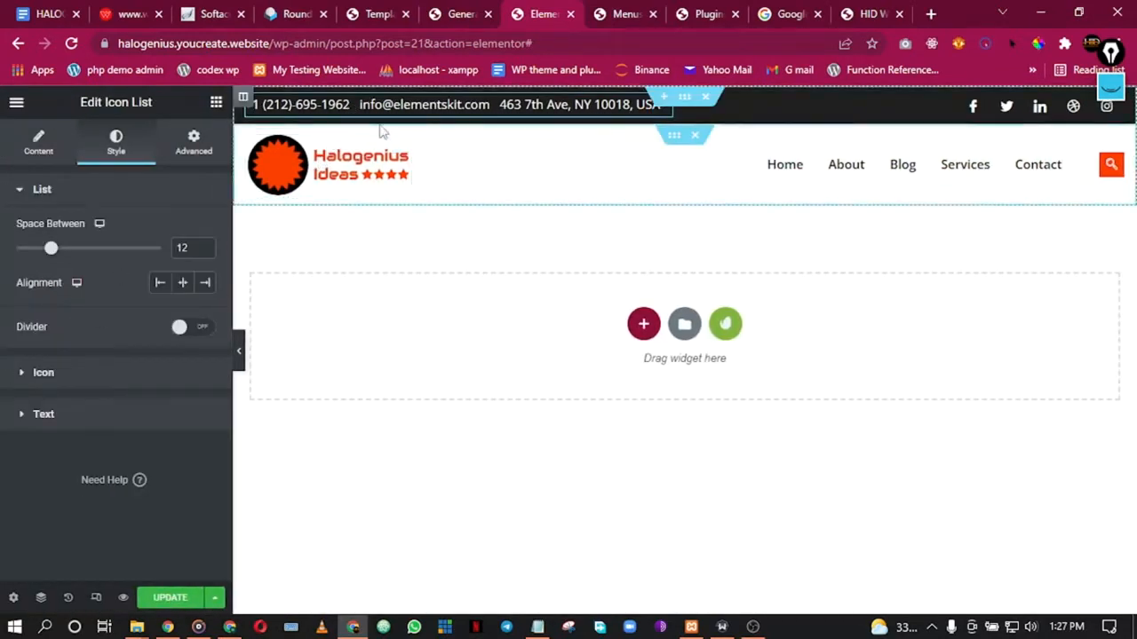
left_click(29, 147)
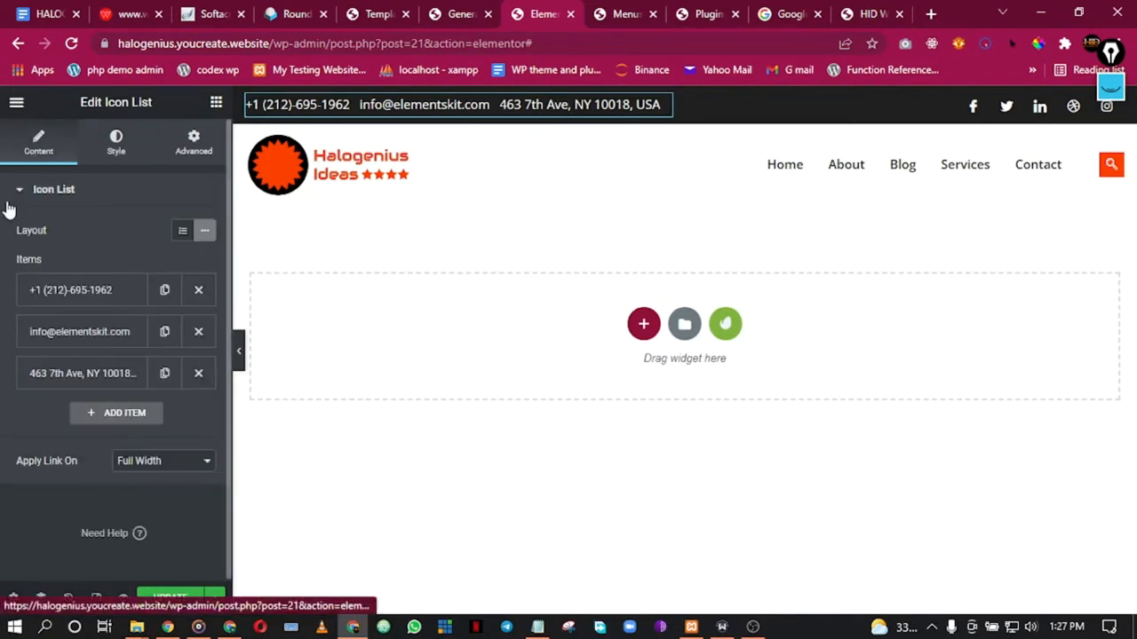
left_click(79, 294)
left_click(36, 348)
left_click_drag(37, 348, 114, 348)
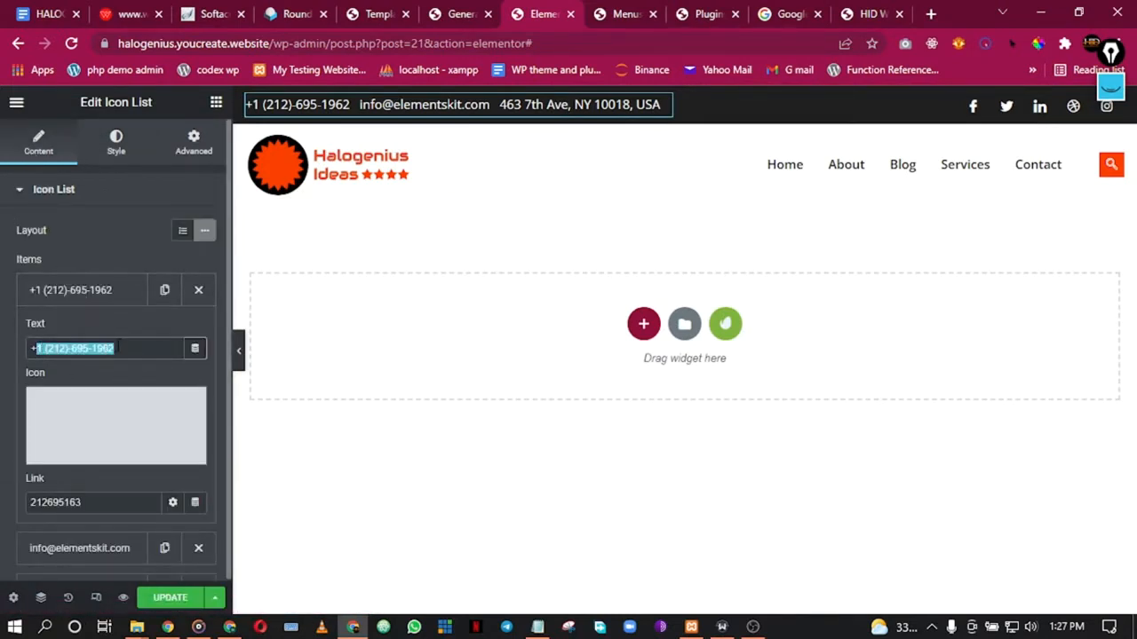
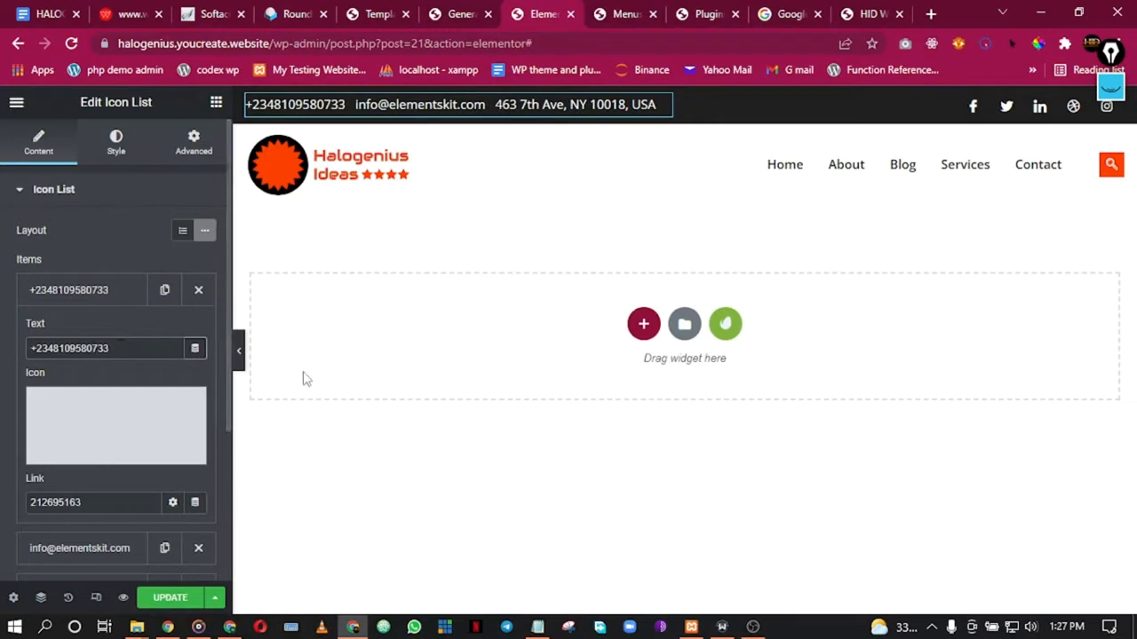
left_click(100, 300)
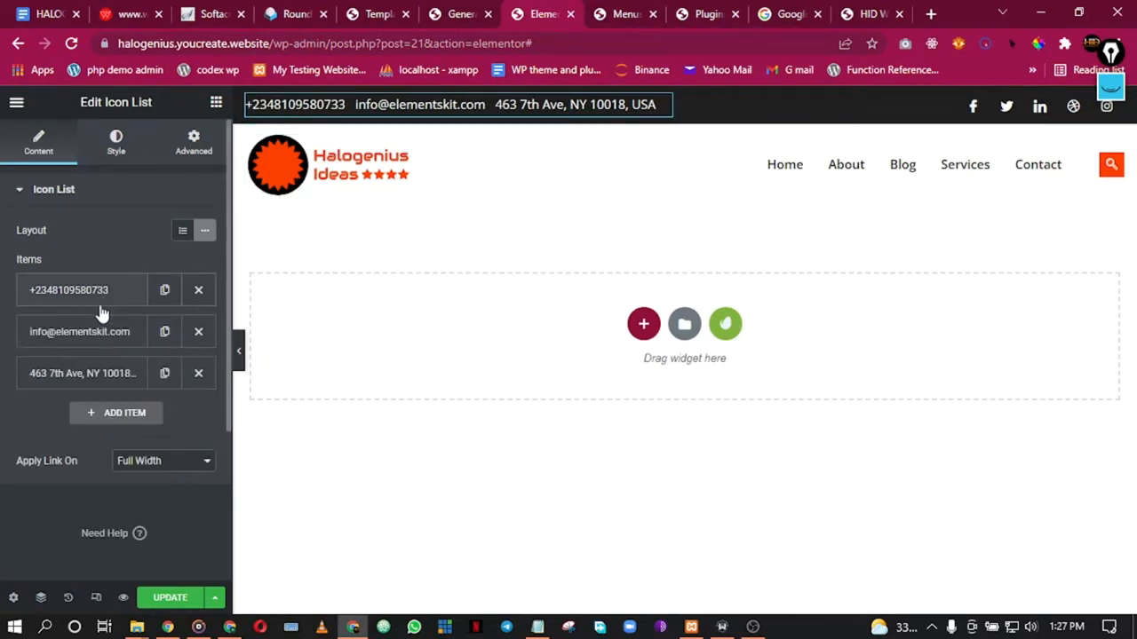
Step: Copy the site's admin e-mail from webmail and paste it over the sample e-mail item
left_click(110, 345)
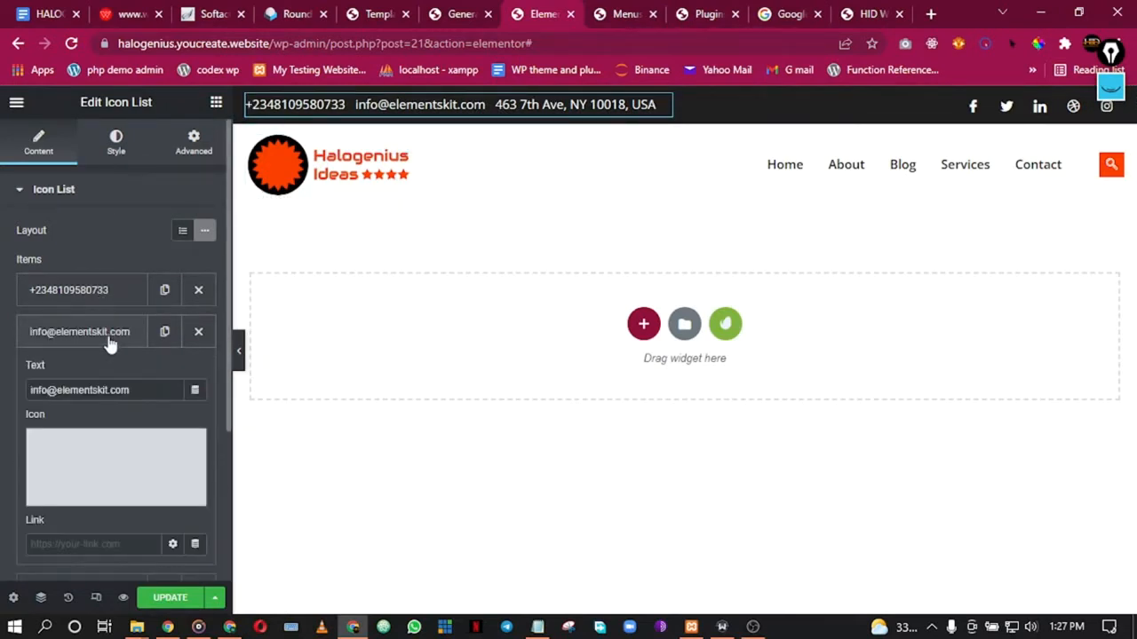
triple_click(108, 391)
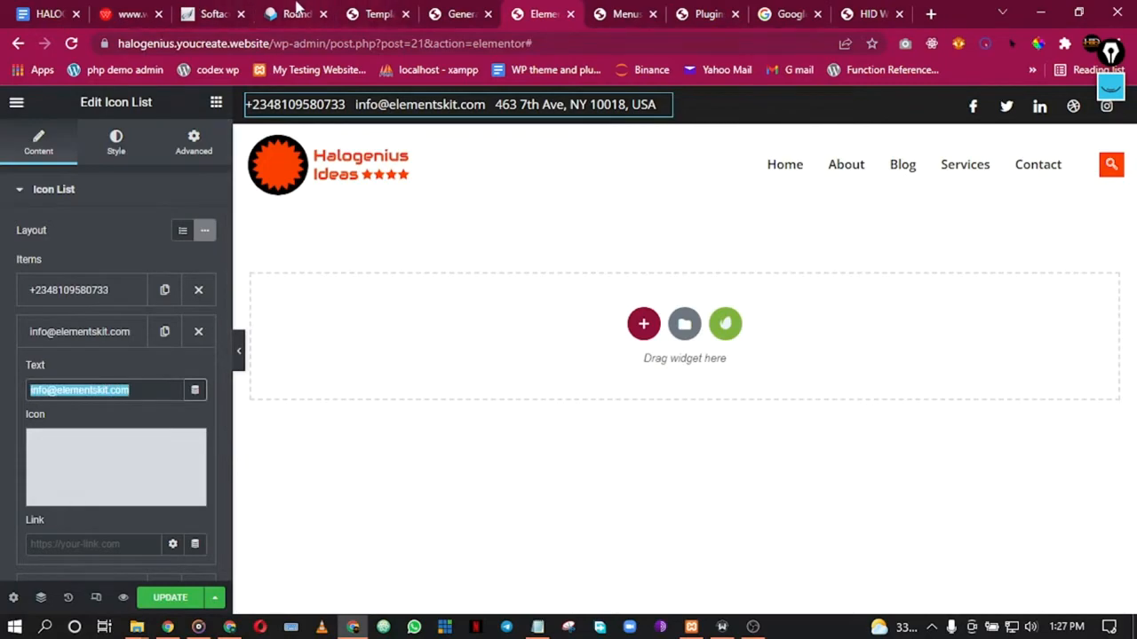
left_click(297, 11)
right_click(167, 123)
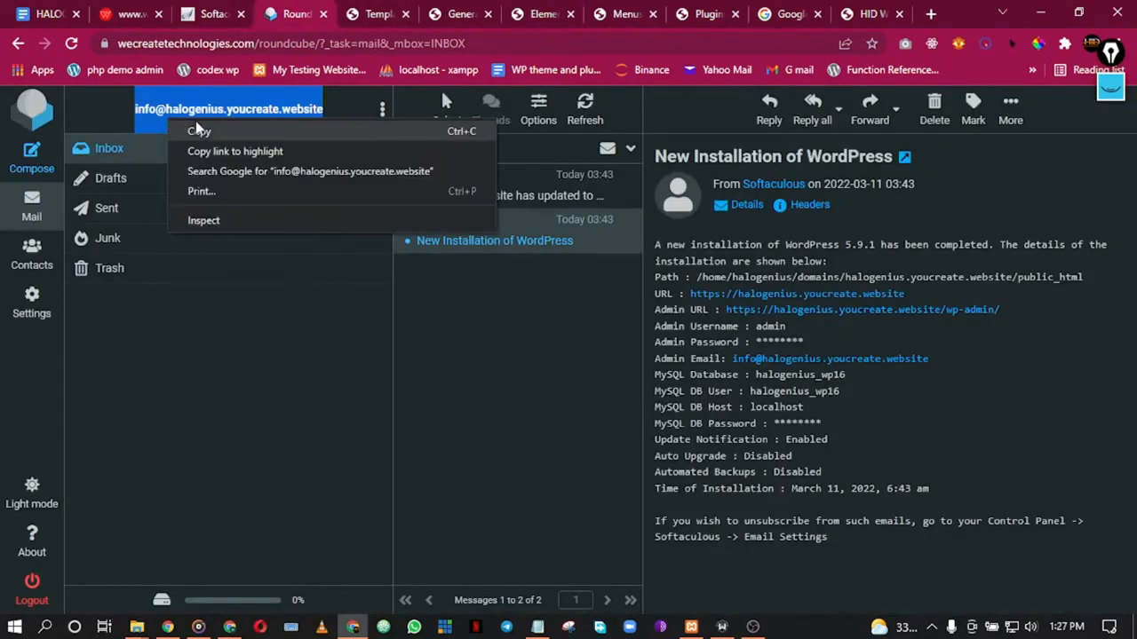
left_click(203, 138)
left_click(373, 16)
left_click(437, 10)
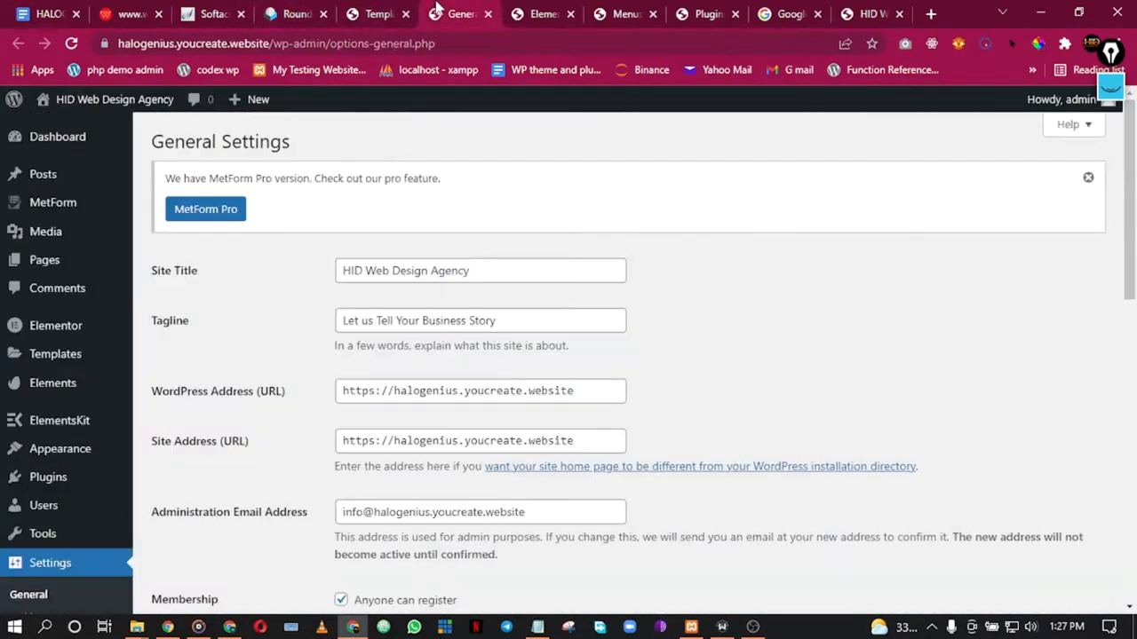
left_click(520, 11)
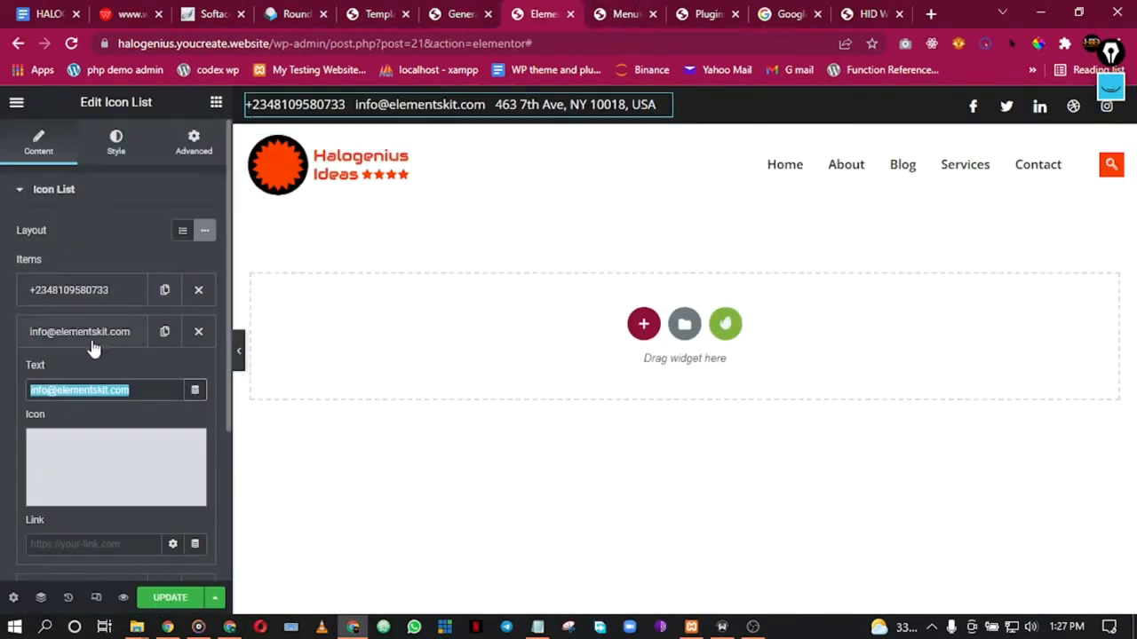
key("ctrl+v")
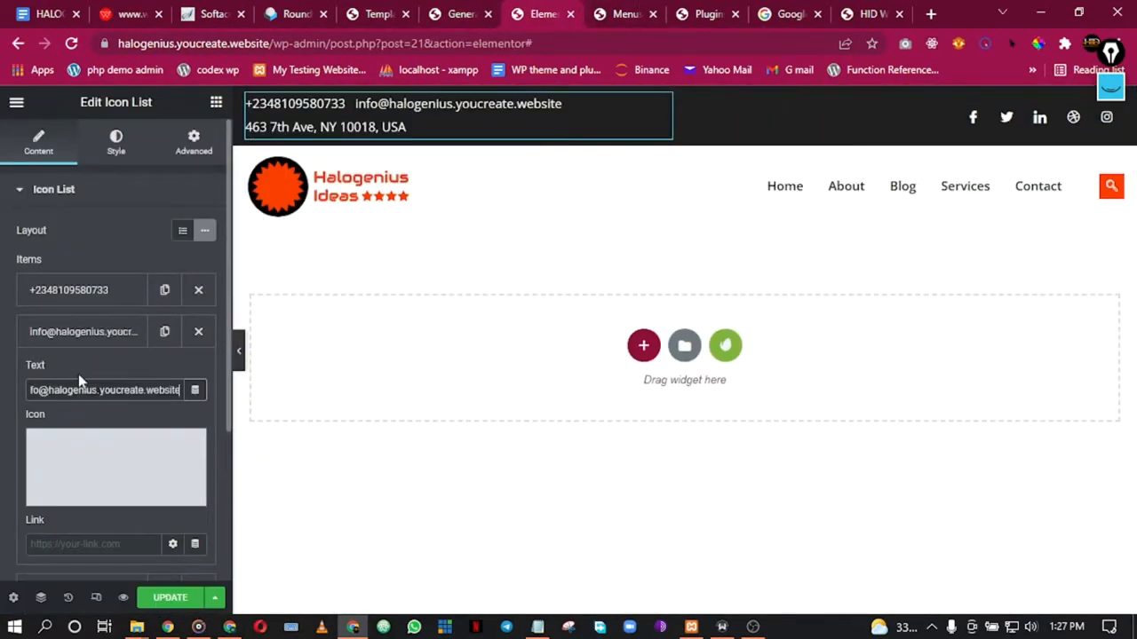
left_click(93, 331)
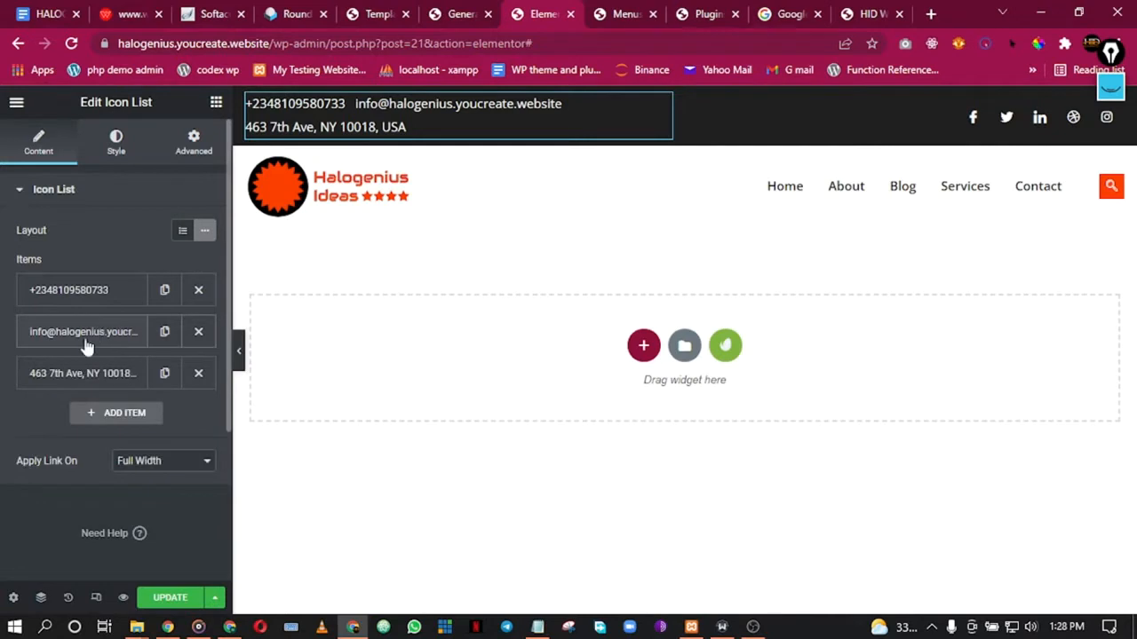
Step: Select the sample New York address and start typing the new city-and-country address
left_click(78, 375)
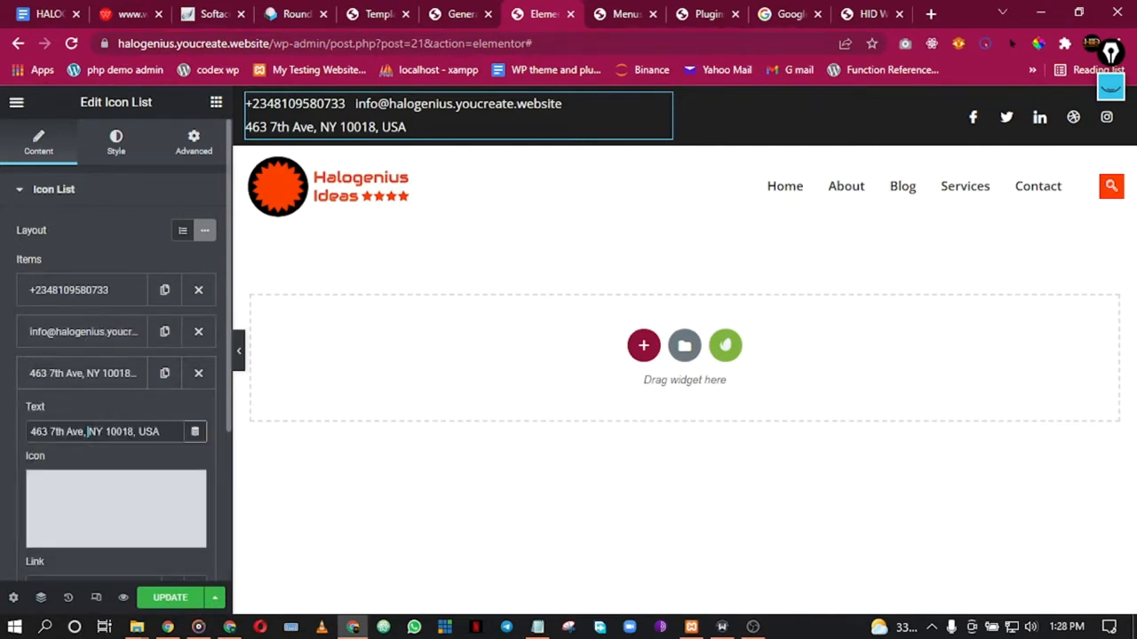
triple_click(87, 431)
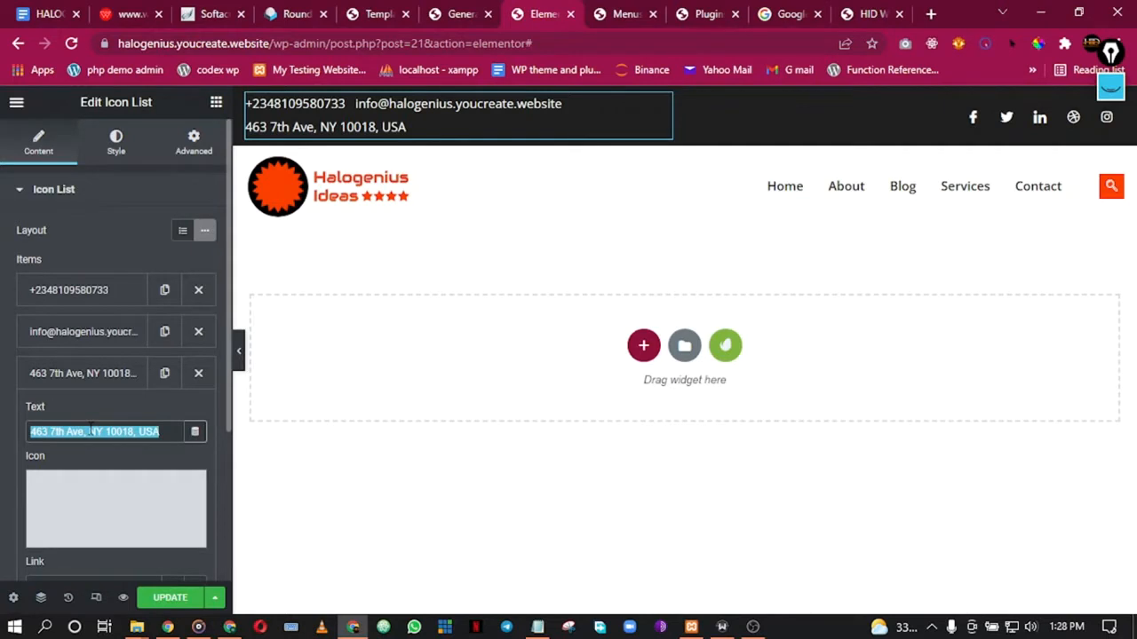
type("Yaba, Lagos")
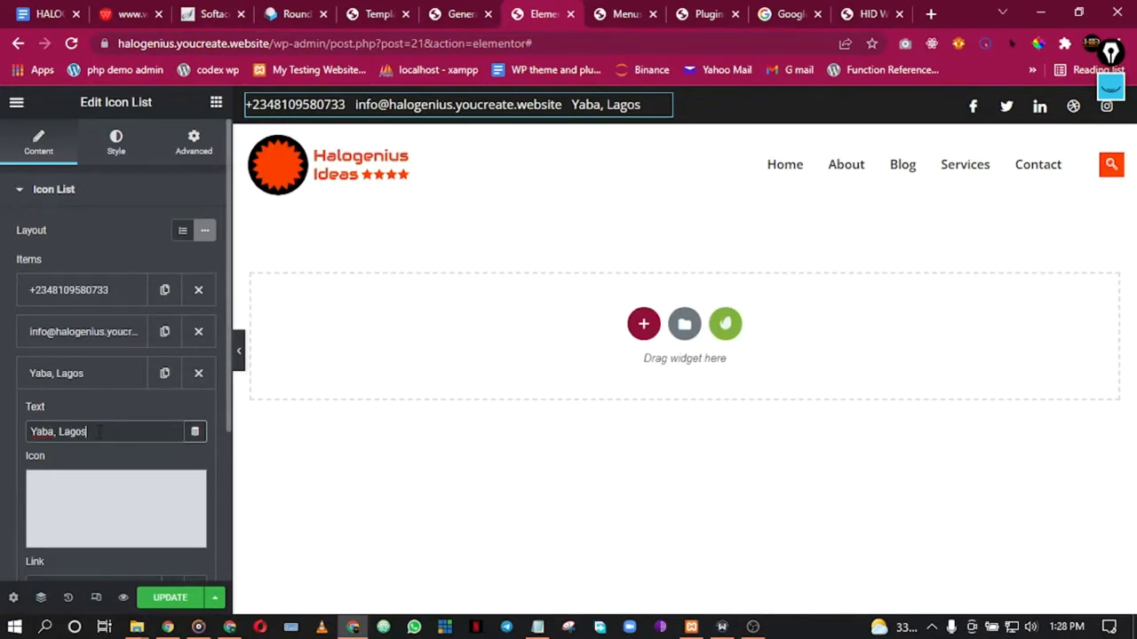
type("eria")
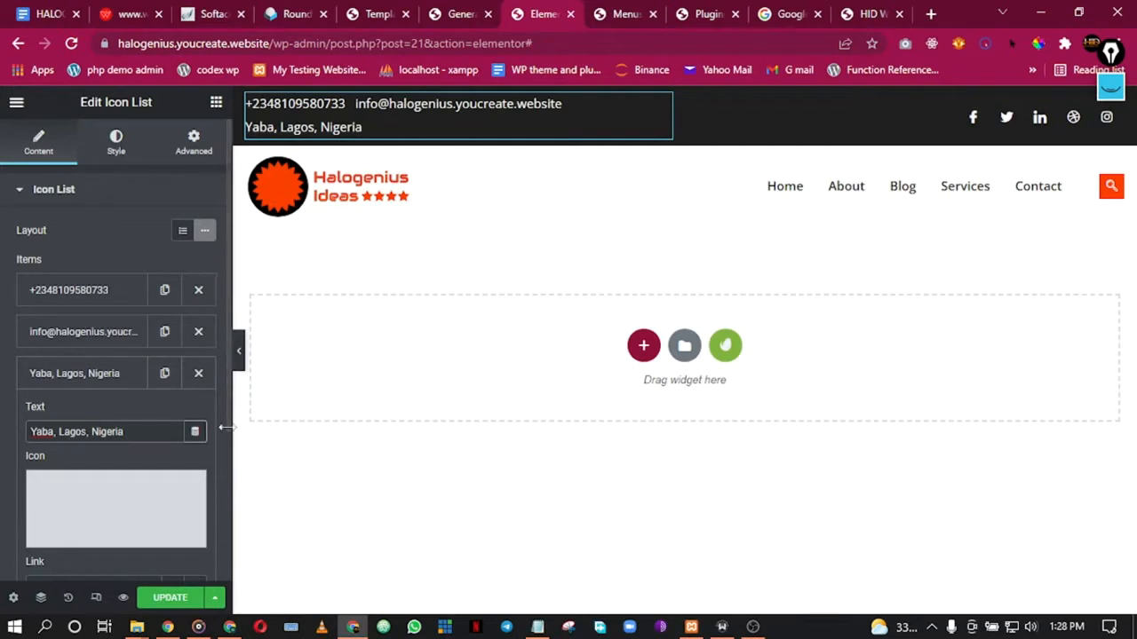
Step: Open the Social Icons widget, inspect its Facebook item, then start a new browser tab
right_click(1081, 121)
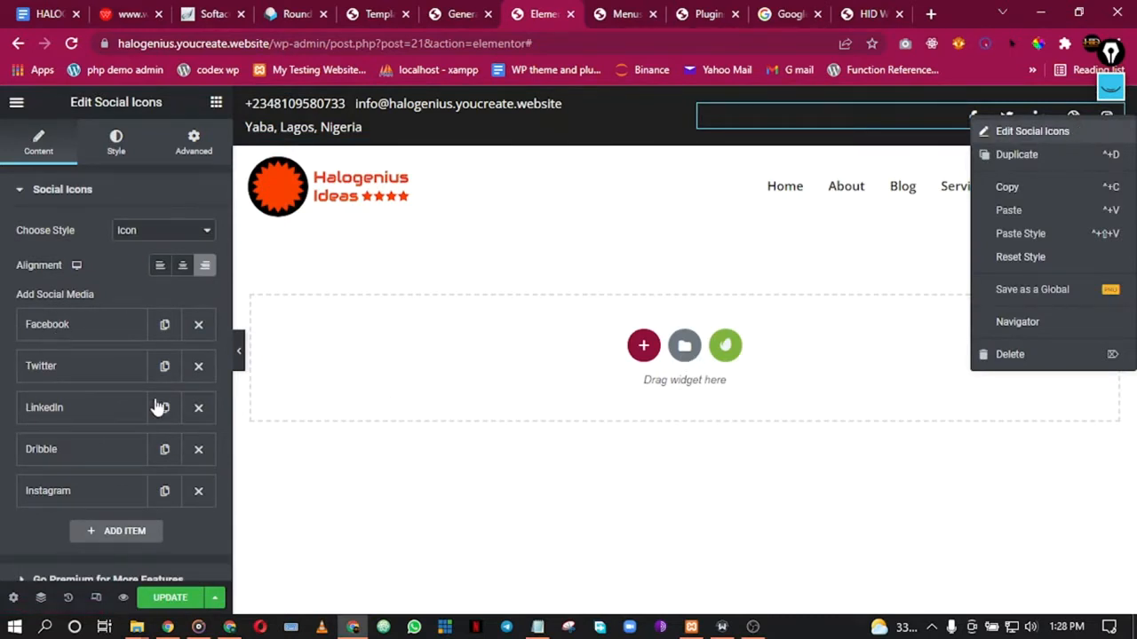
left_click(50, 328)
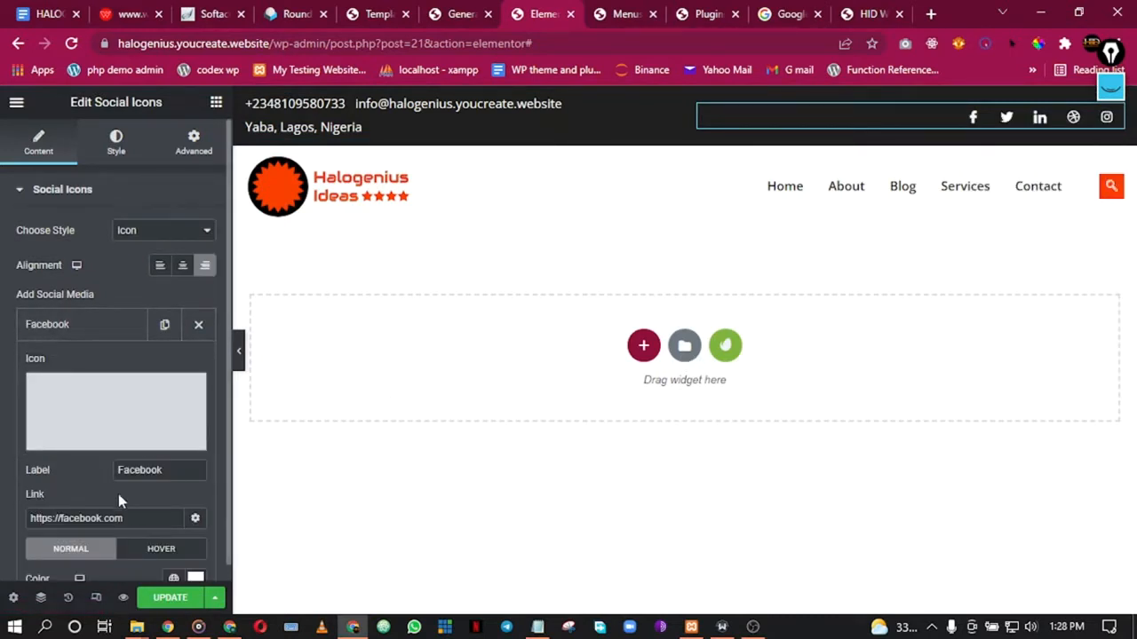
left_click(71, 325)
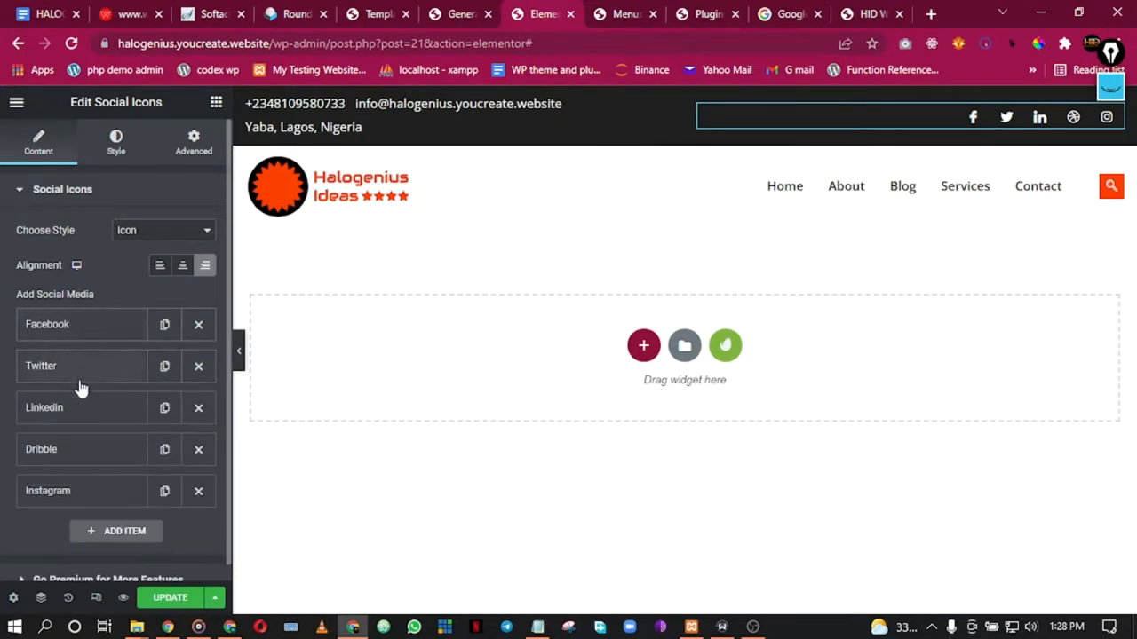
left_click(931, 13)
left_click(578, 44)
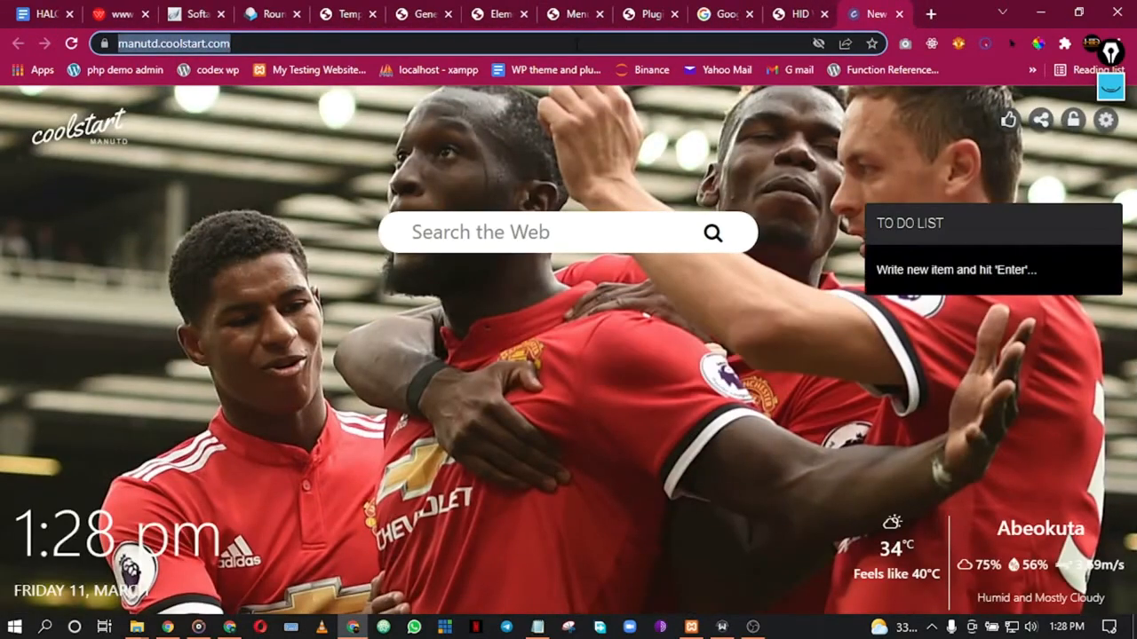
Step: Search Google for 'halogeniusideas on facebook' and open the Facebook result in a new tab
type("haloge")
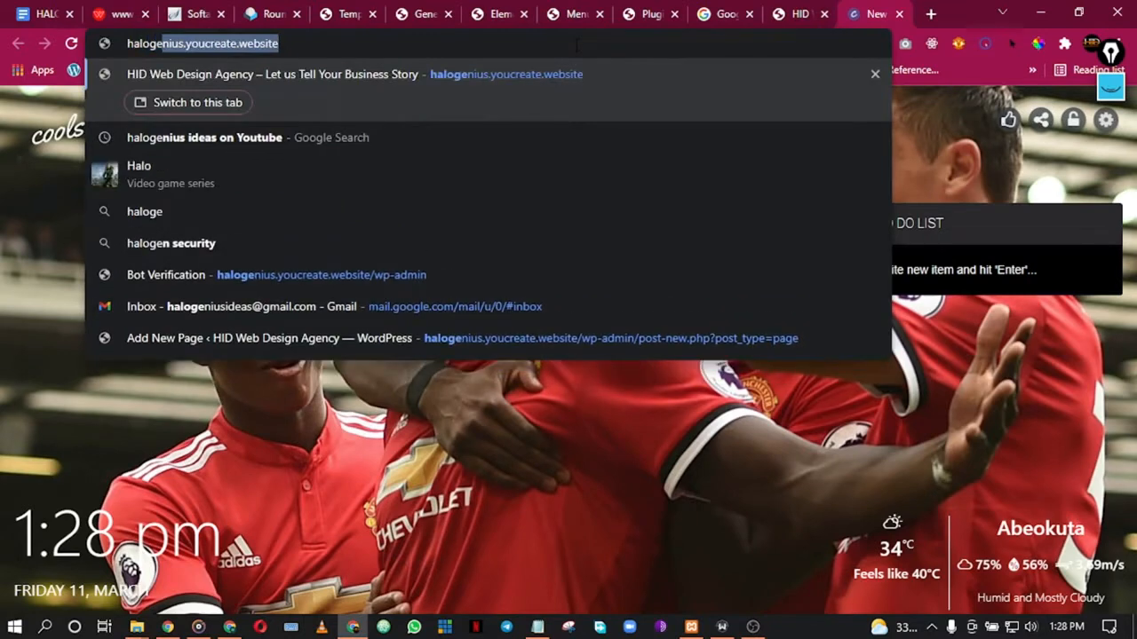
type("niusidea")
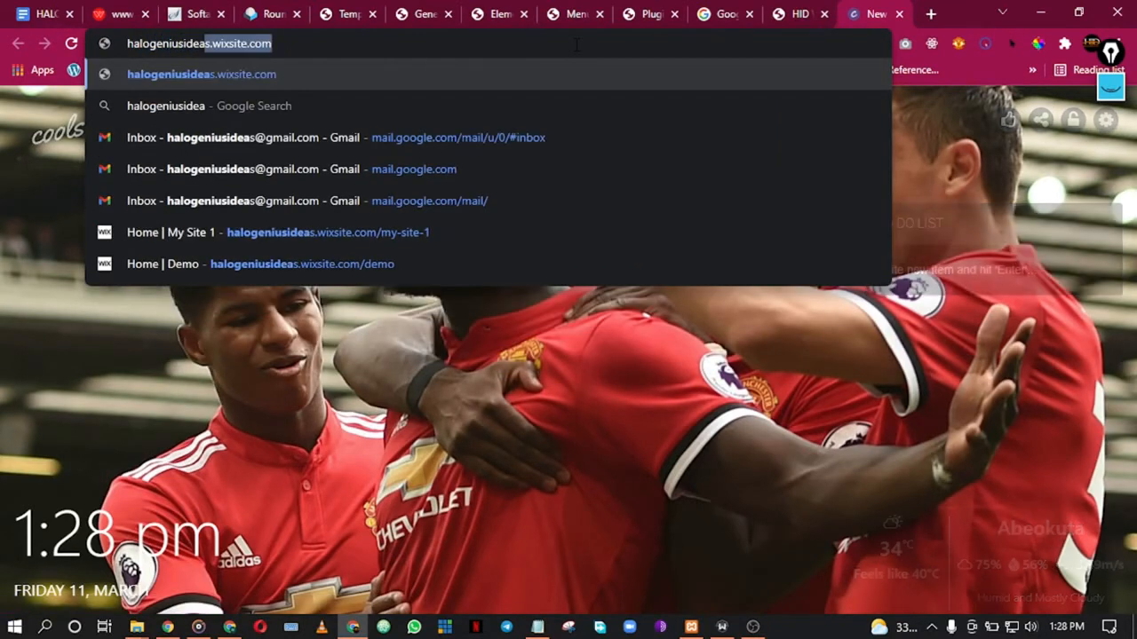
type("s on ")
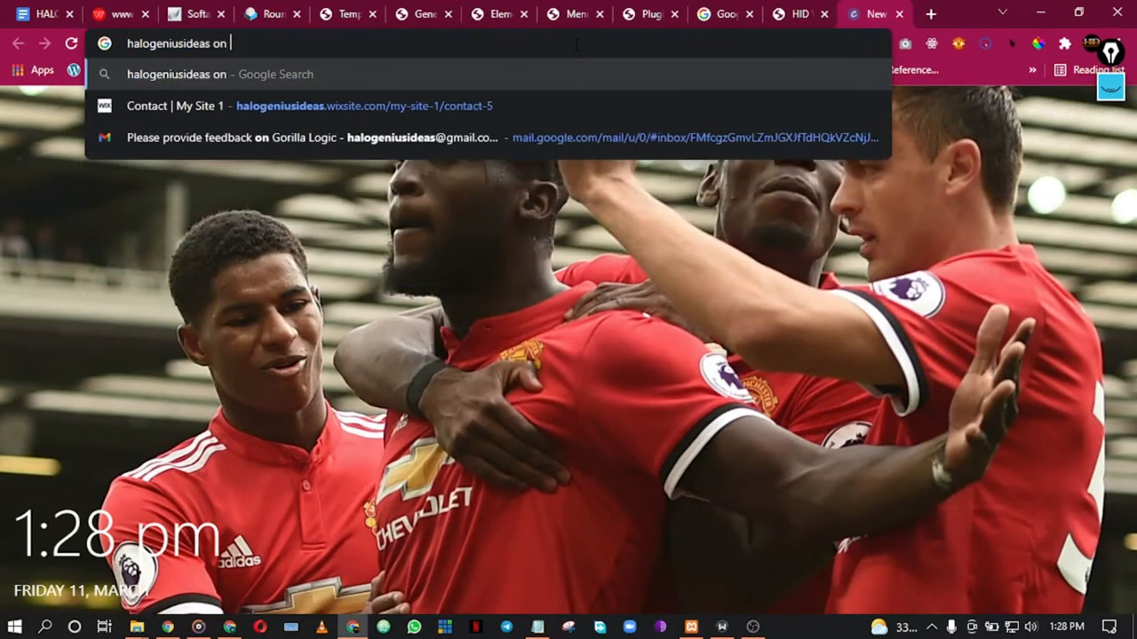
type("facebook")
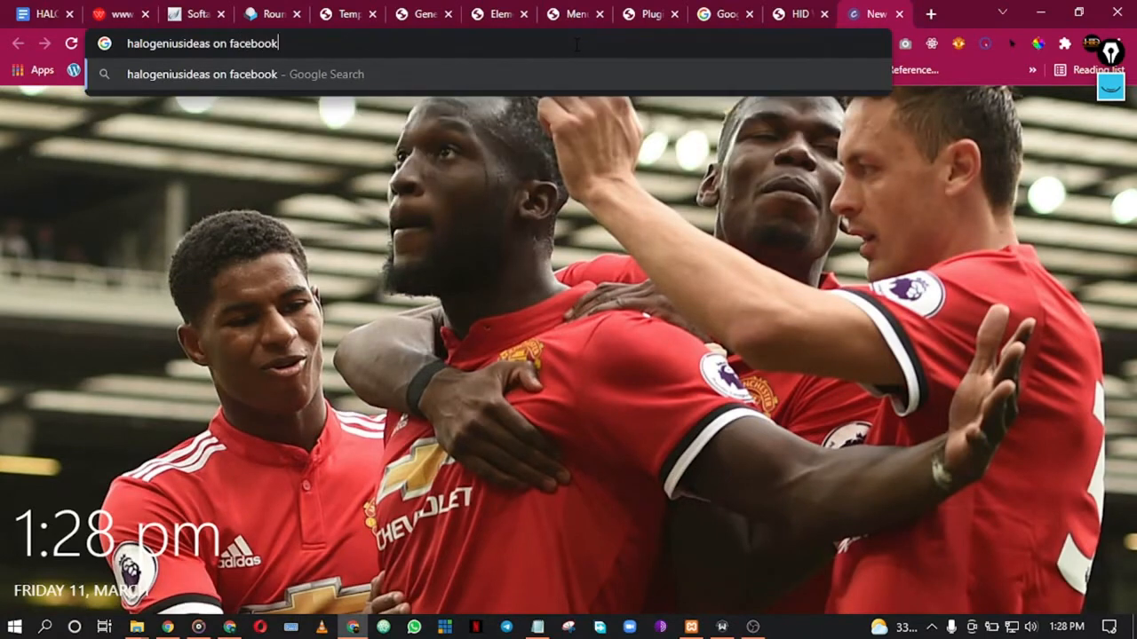
key("Return")
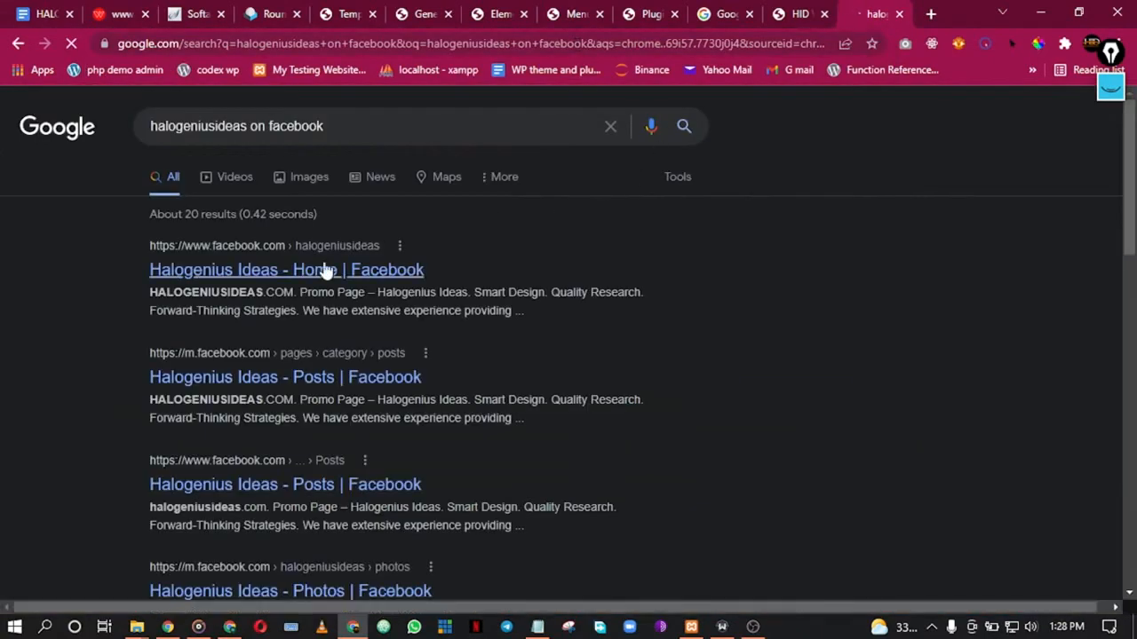
right_click(323, 274)
left_click(395, 278)
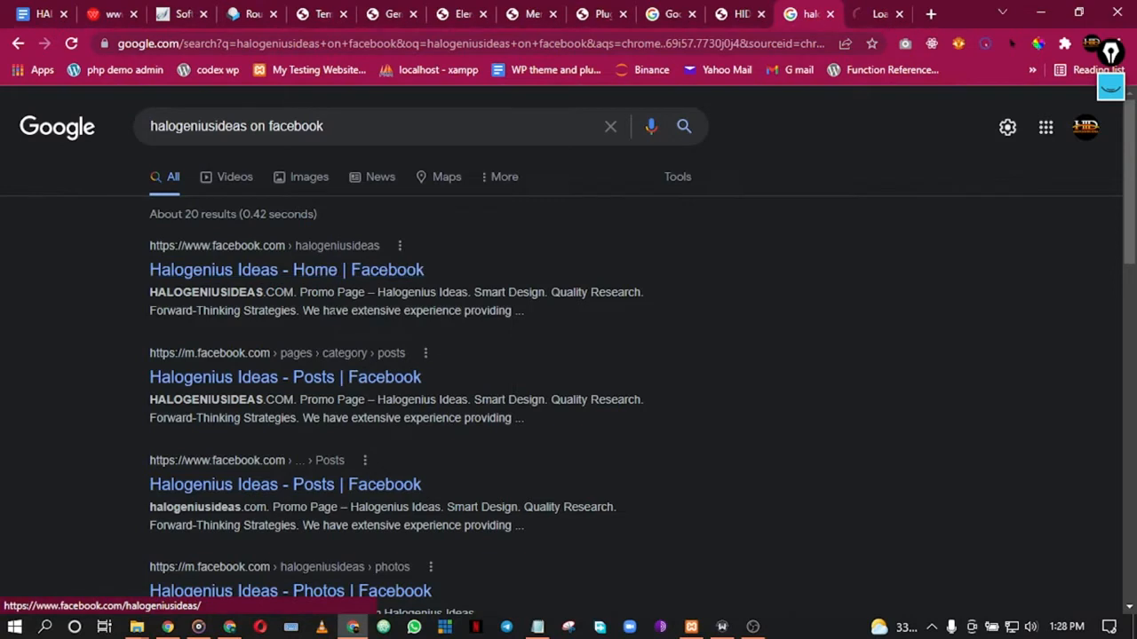
left_click(881, 11)
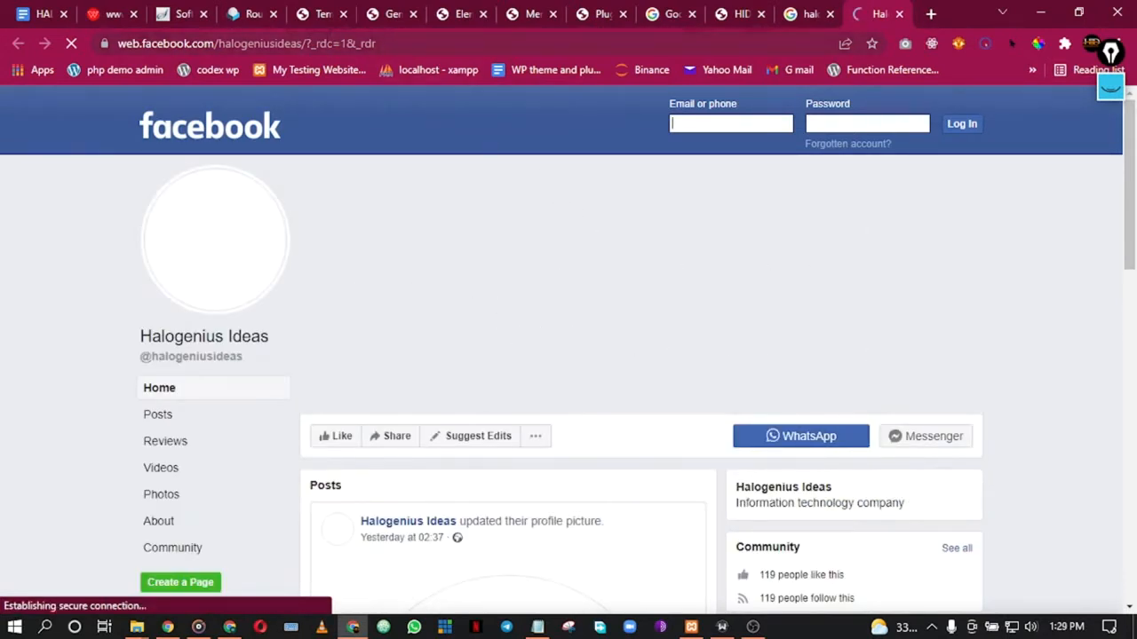
Step: Copy the Halogenius Ideas Facebook page address, look over the page, then close it and return to the header editor
left_click_drag(305, 43, 93, 29)
key("ctrl+c")
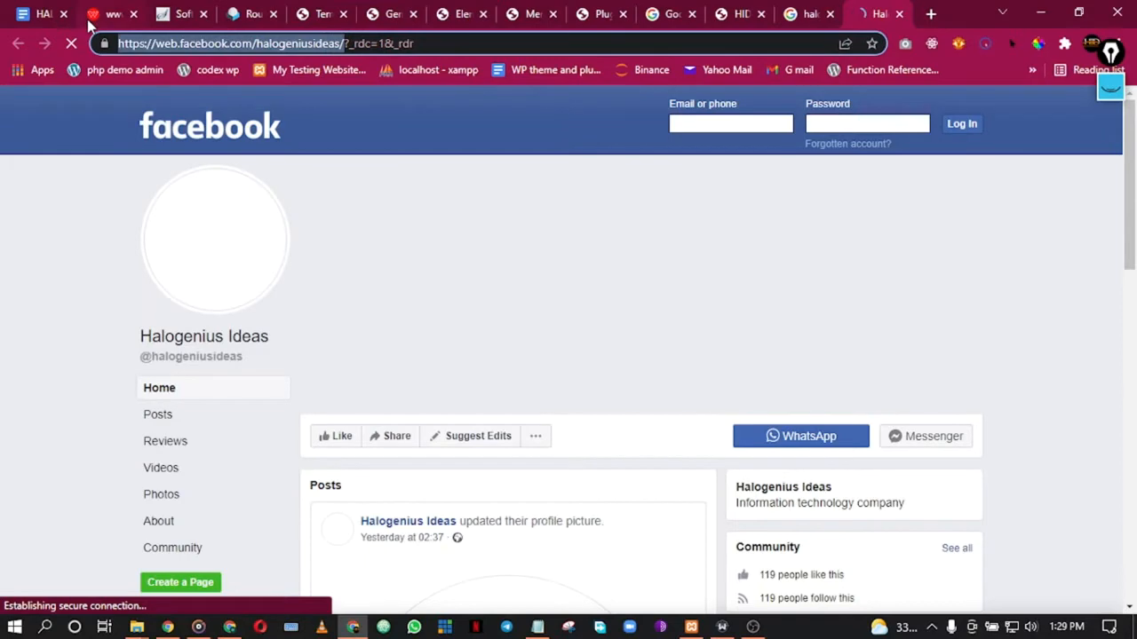
left_click(602, 14)
left_click(875, 14)
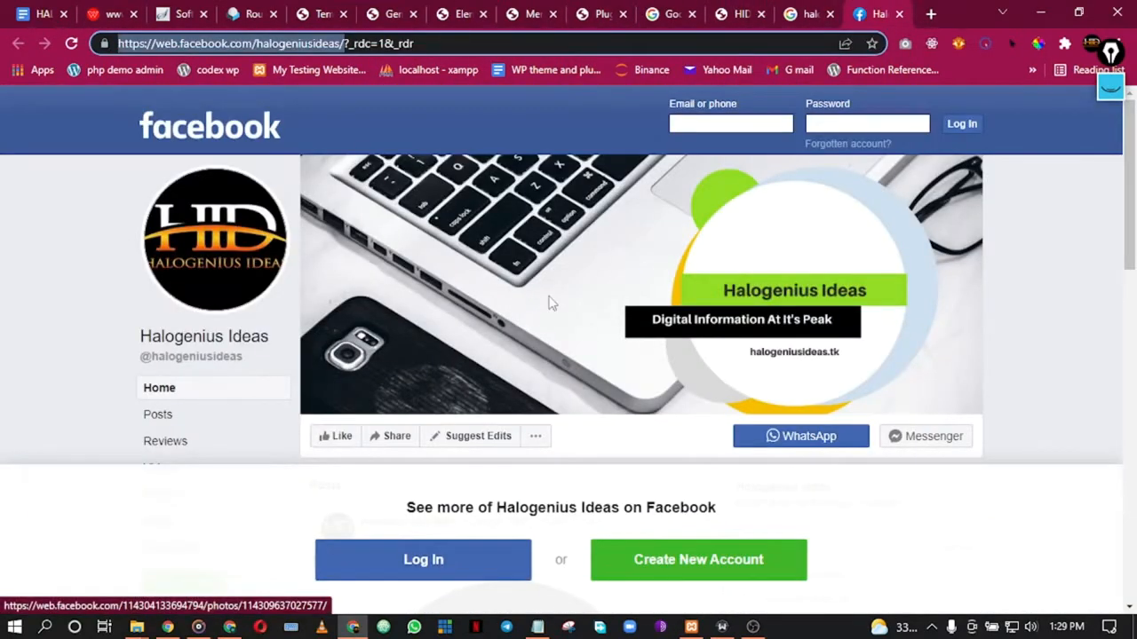
scroll(551, 299, "down", 3)
scroll(553, 297, "down", 6)
scroll(555, 293, "up", 2)
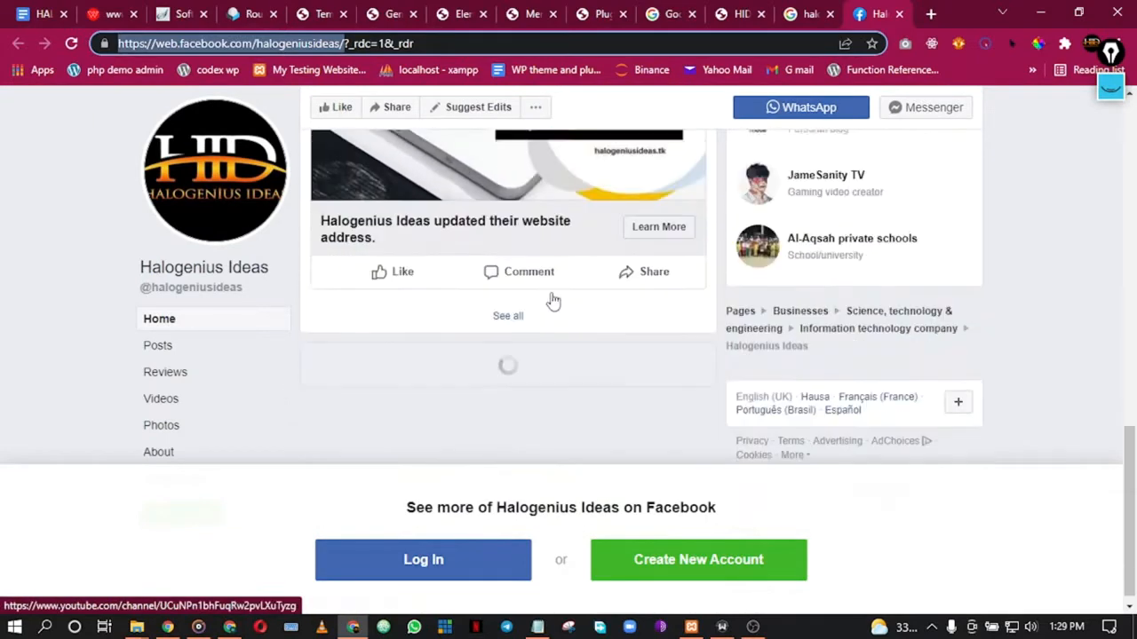
left_click(899, 13)
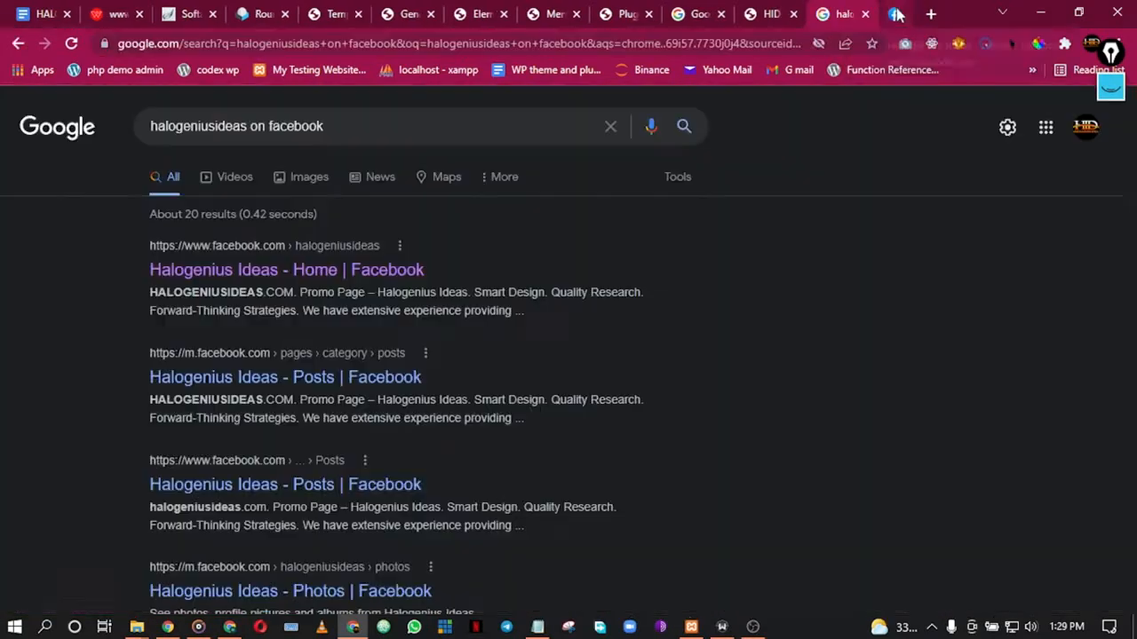
left_click(649, 10)
left_click(574, 13)
left_click(503, 14)
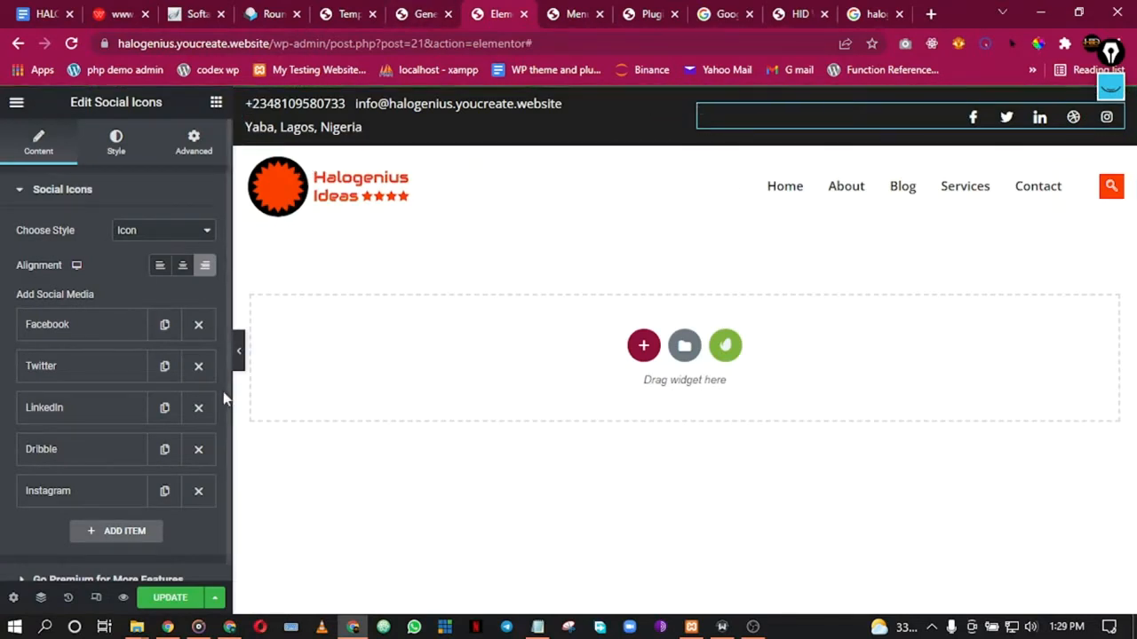
Step: Paste the copied Facebook page address into the Facebook icon's link and enter the company's twitter.com profile in the Twitter link
left_click(76, 337)
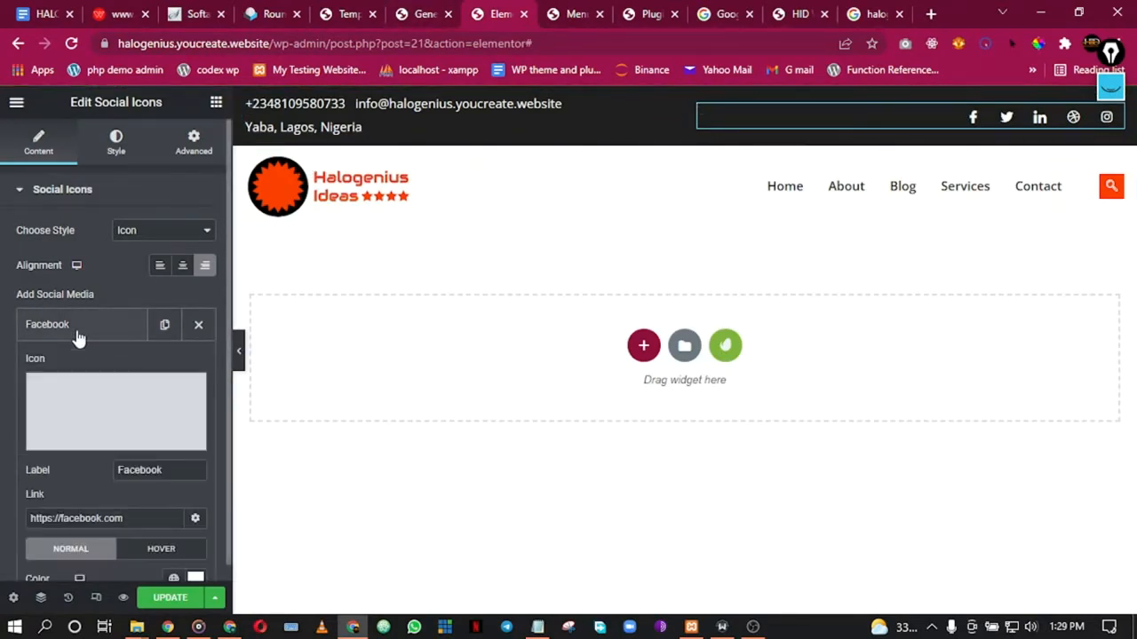
triple_click(95, 518)
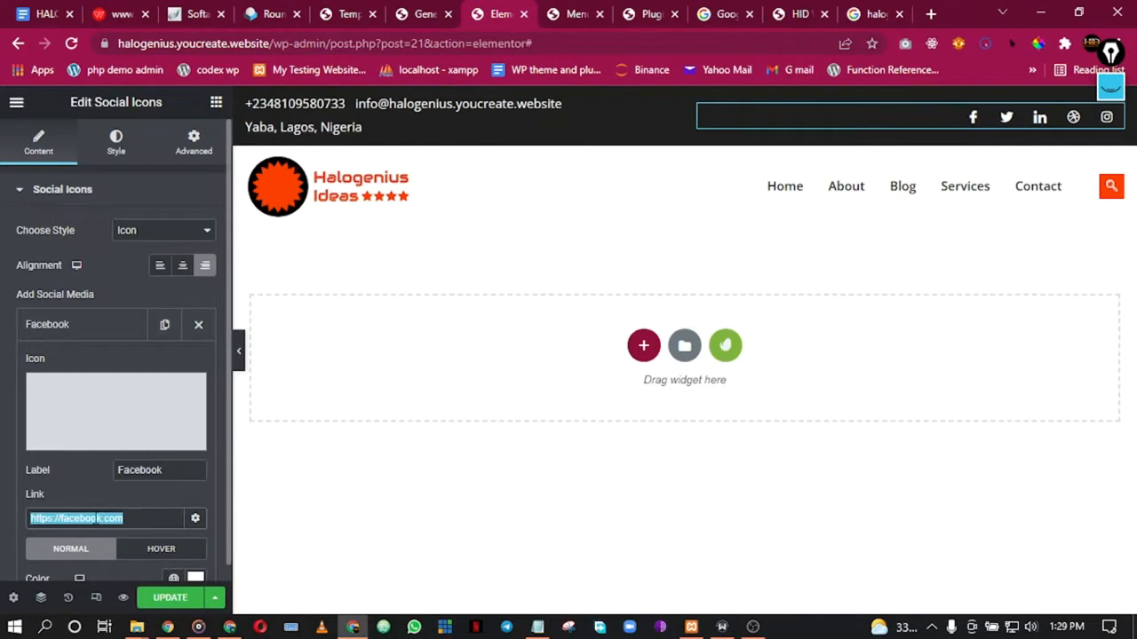
key("ctrl+v")
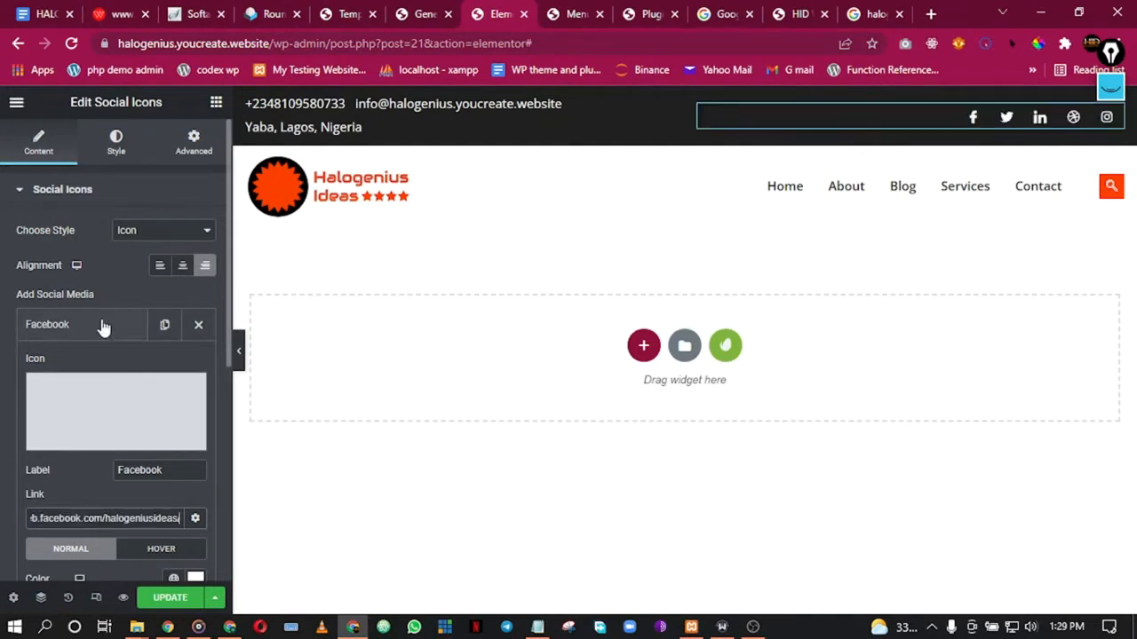
left_click(79, 325)
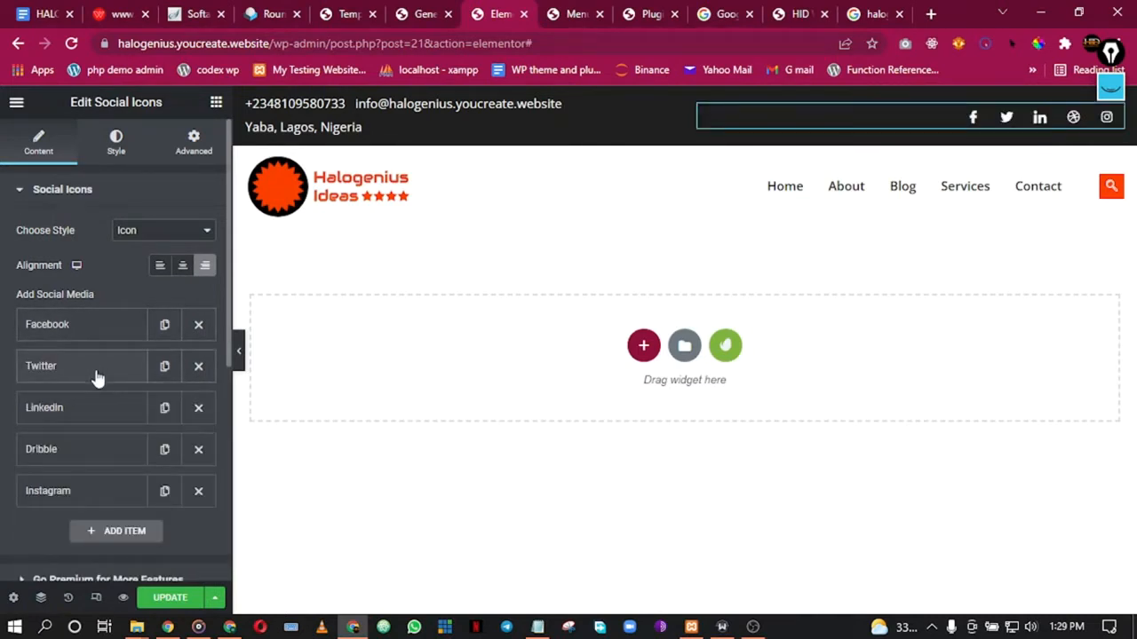
left_click(98, 378)
scroll(101, 548, "down", 1)
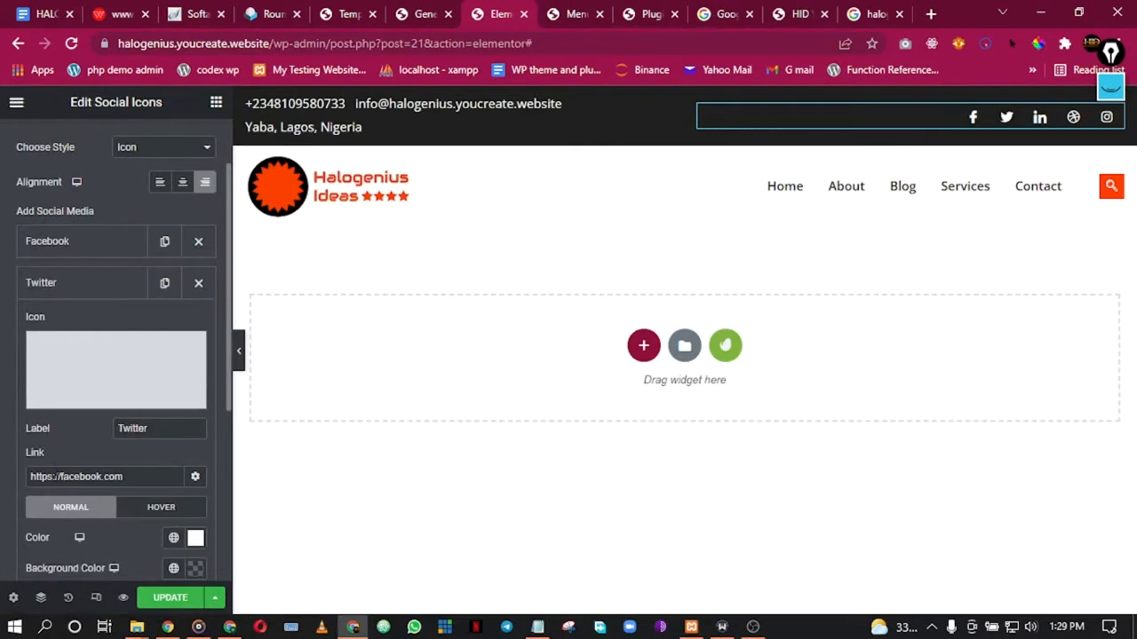
left_click_drag(61, 476, 140, 471)
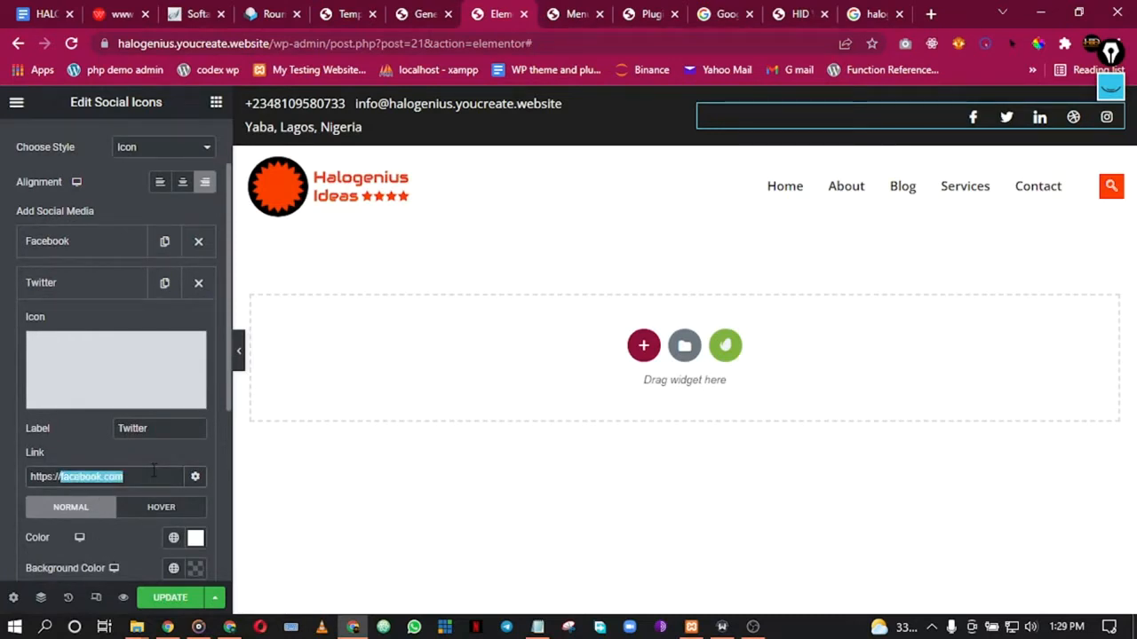
type("twit")
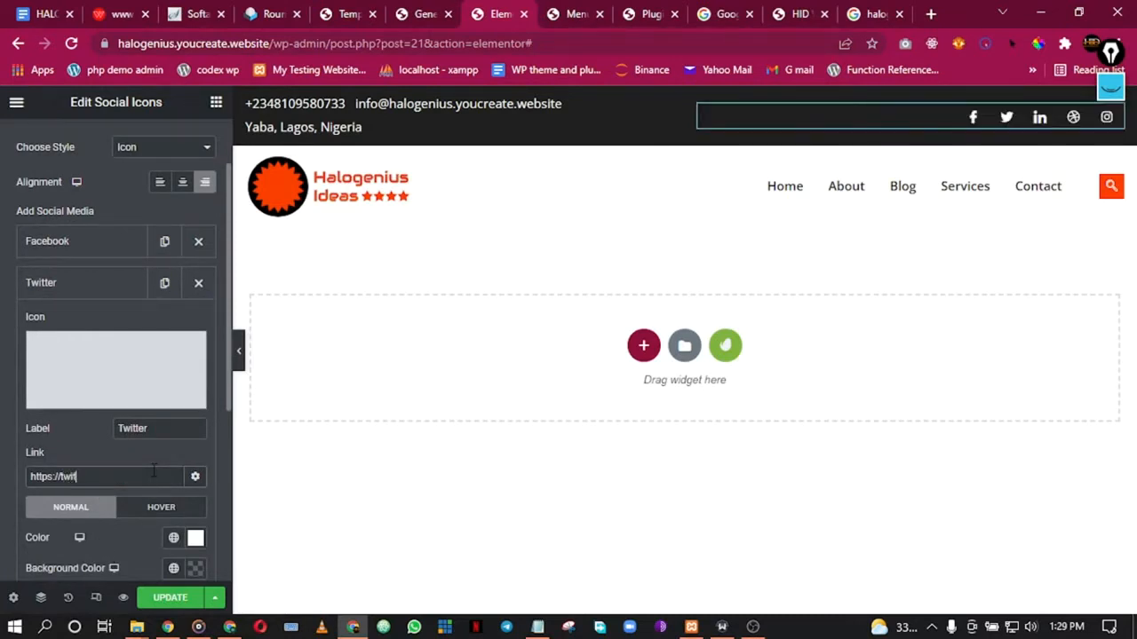
type("ter.com/chrishalogen_")
left_click(108, 280)
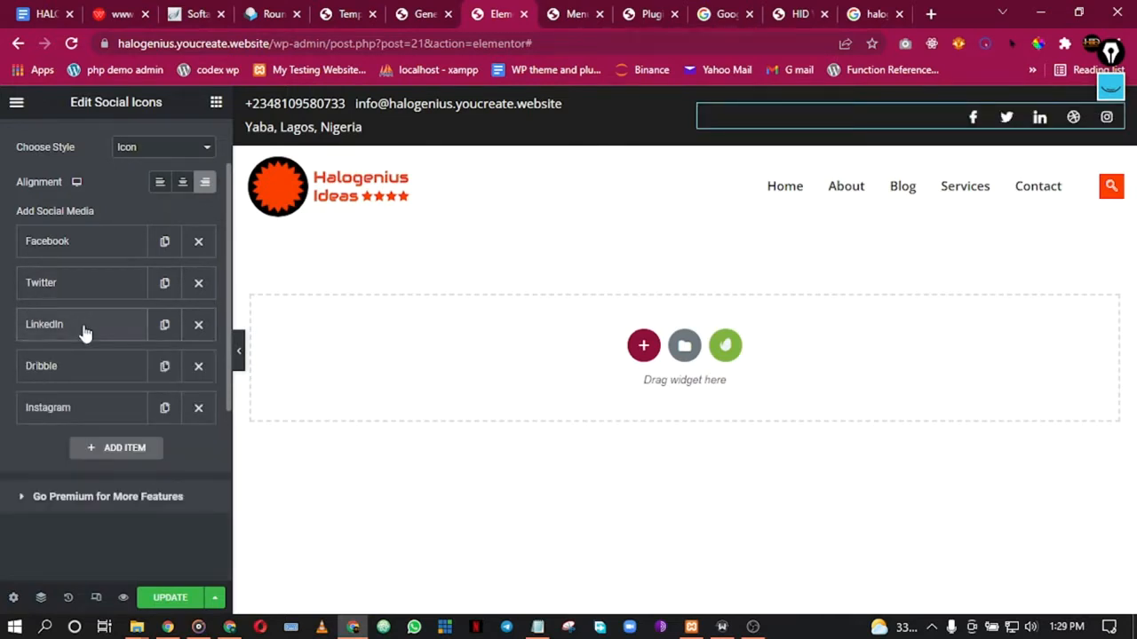
Step: Replace the LinkedIn icon's placeholder link with the company's linkedin.com/in/ profile address
left_click(84, 332)
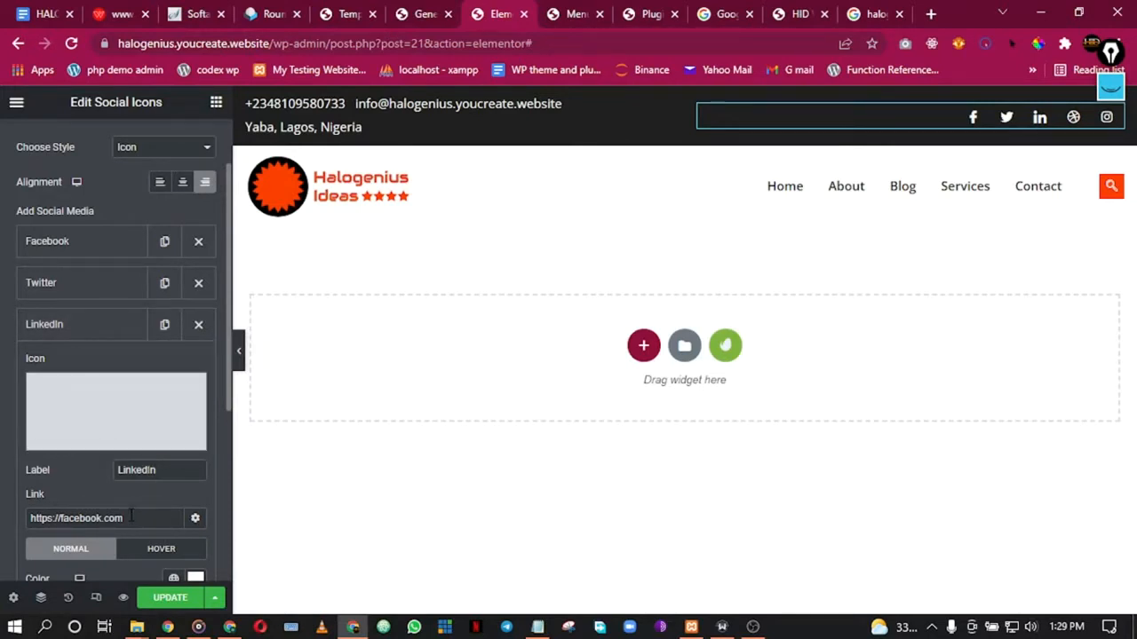
left_click_drag(128, 518, 60, 517)
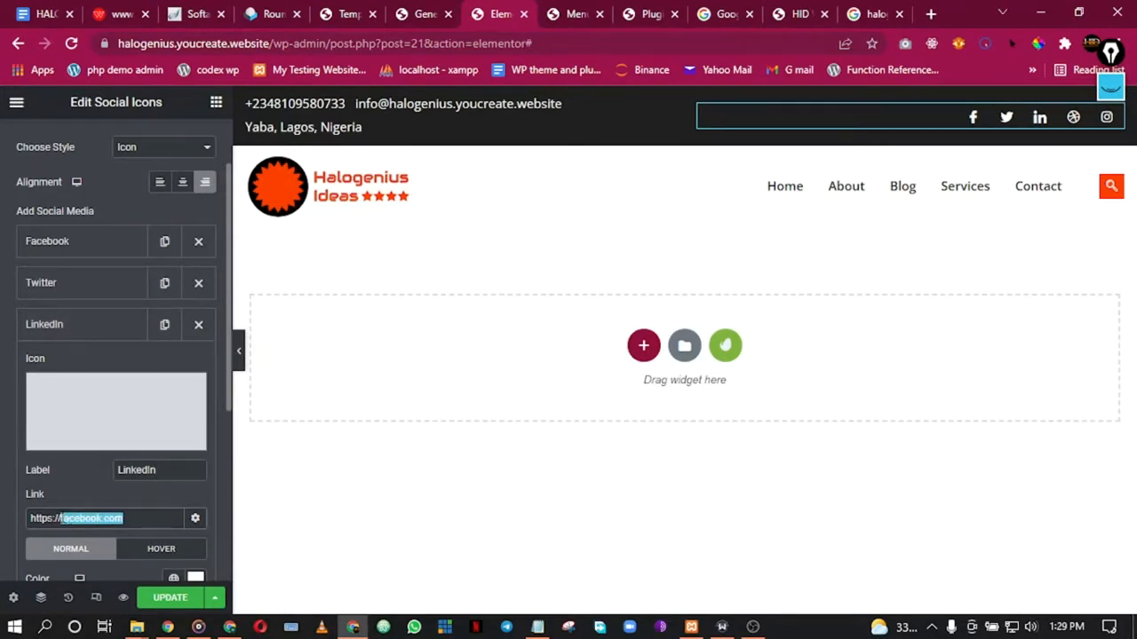
key("BackSpace")
type("linke")
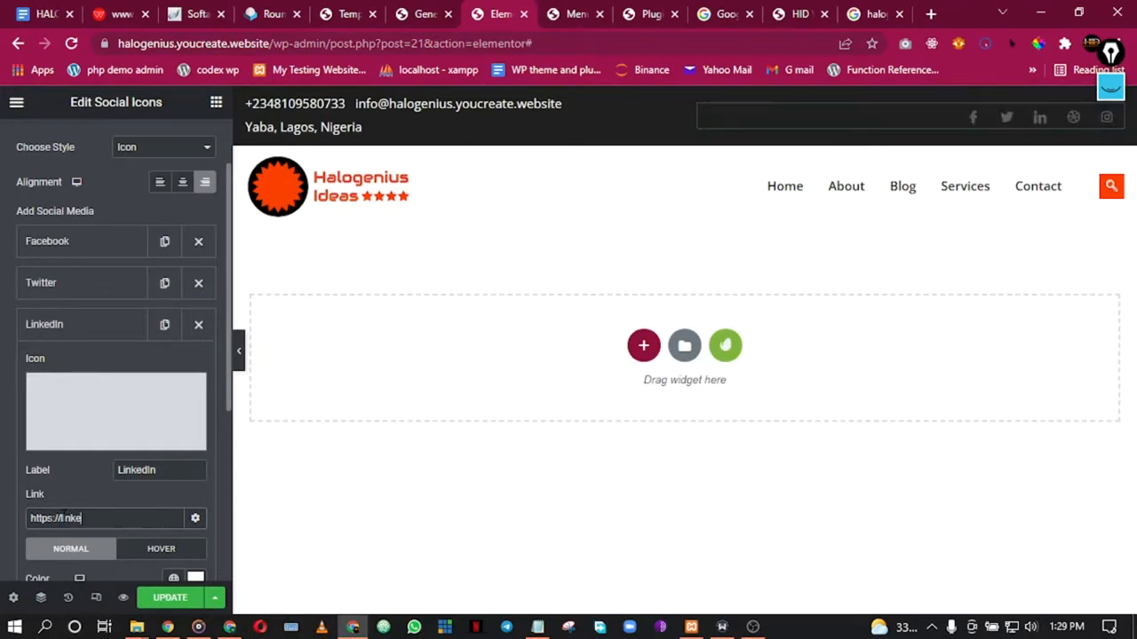
type("din")
type(".com/")
type("in/")
type("chrishalo")
type("ger")
mouse_move(46, 379)
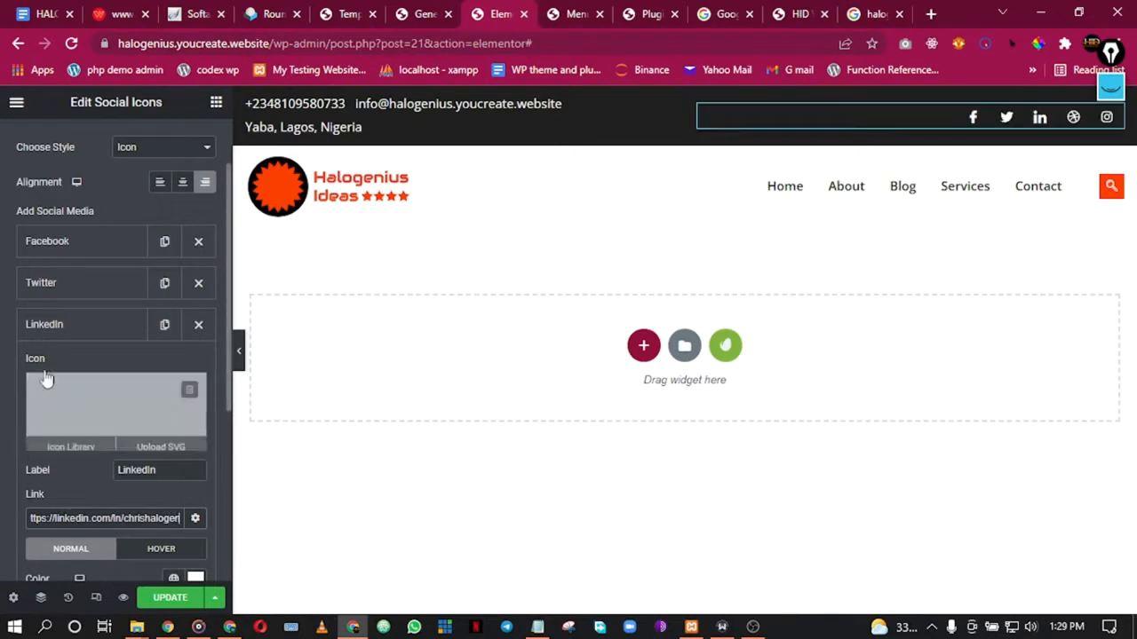
left_click(50, 324)
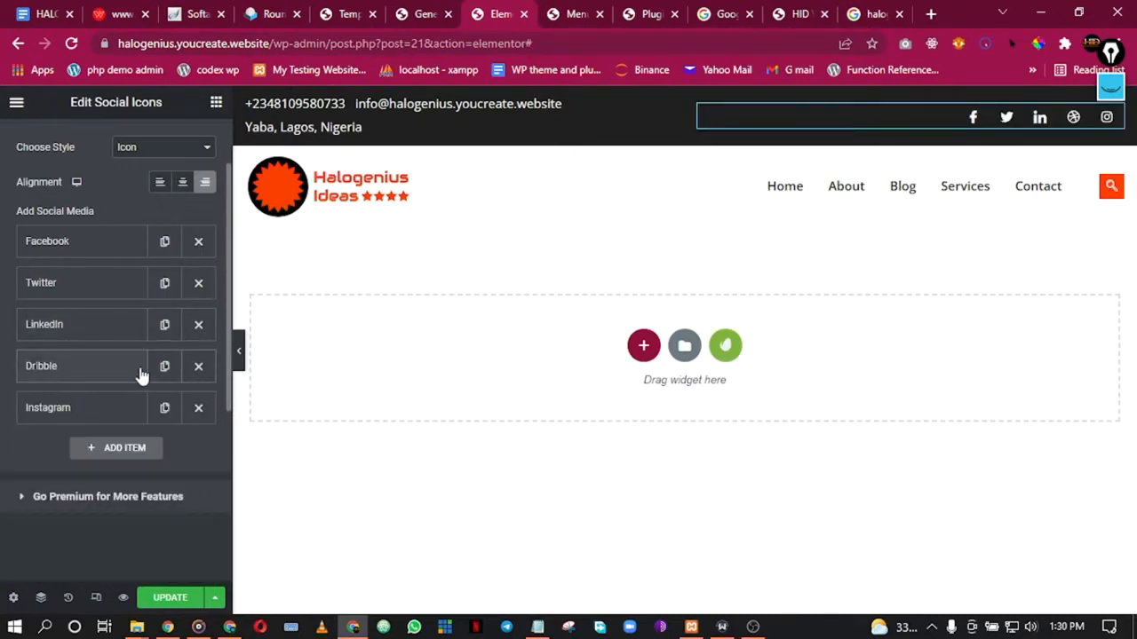
Step: Remove the Dribbble icon and point the Instagram icon at the company's instagram.com profile
left_click(199, 366)
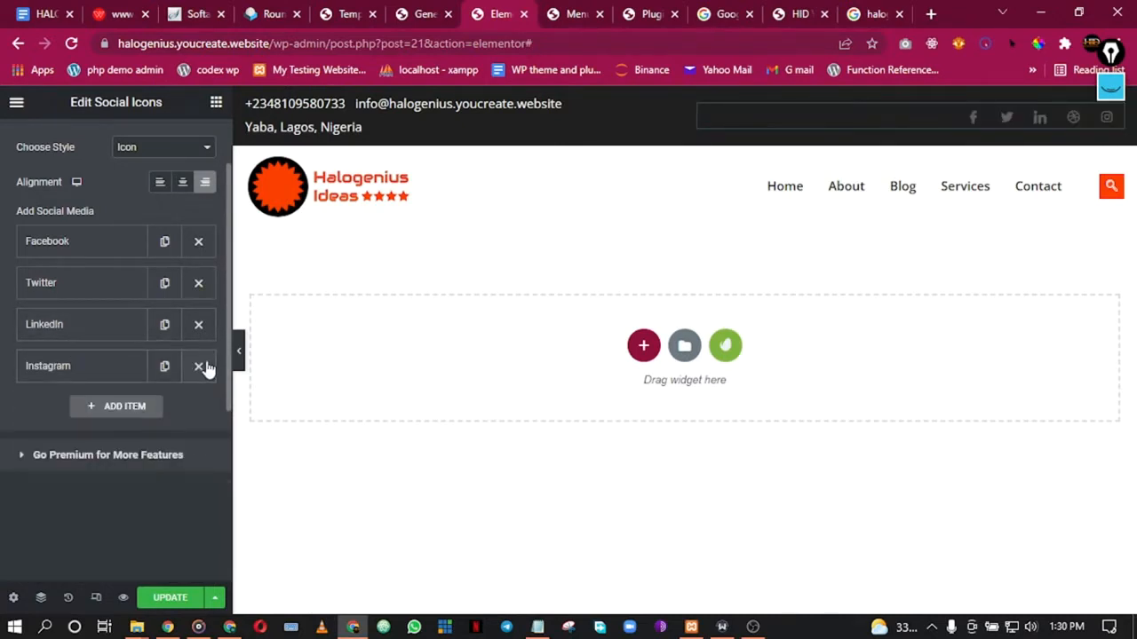
left_click(79, 375)
left_click_drag(122, 559, 71, 560)
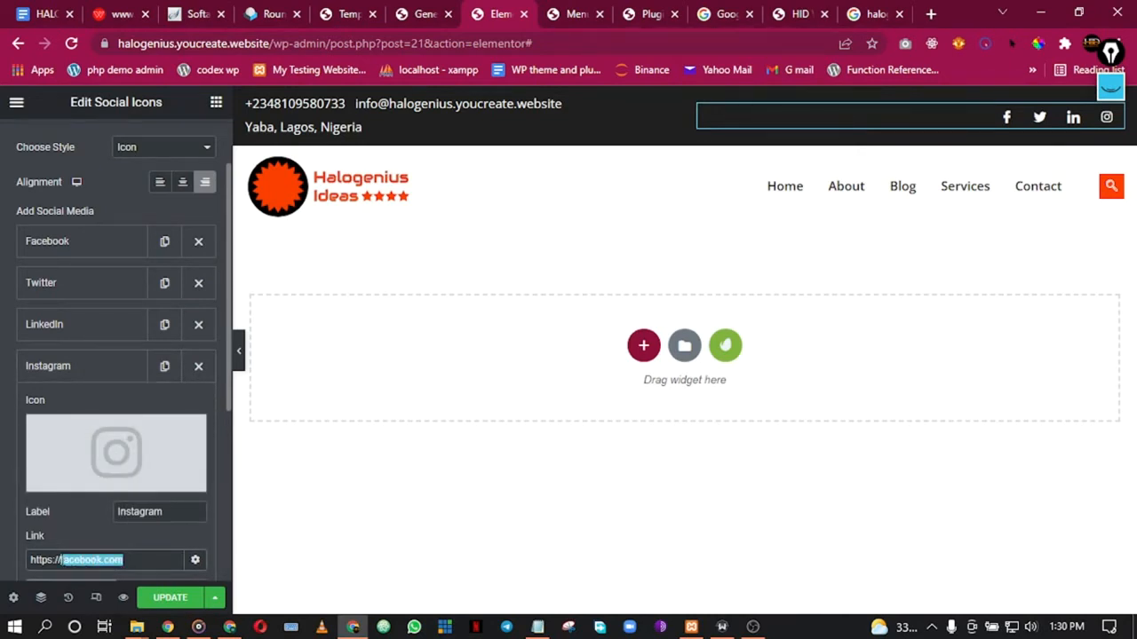
type("in")
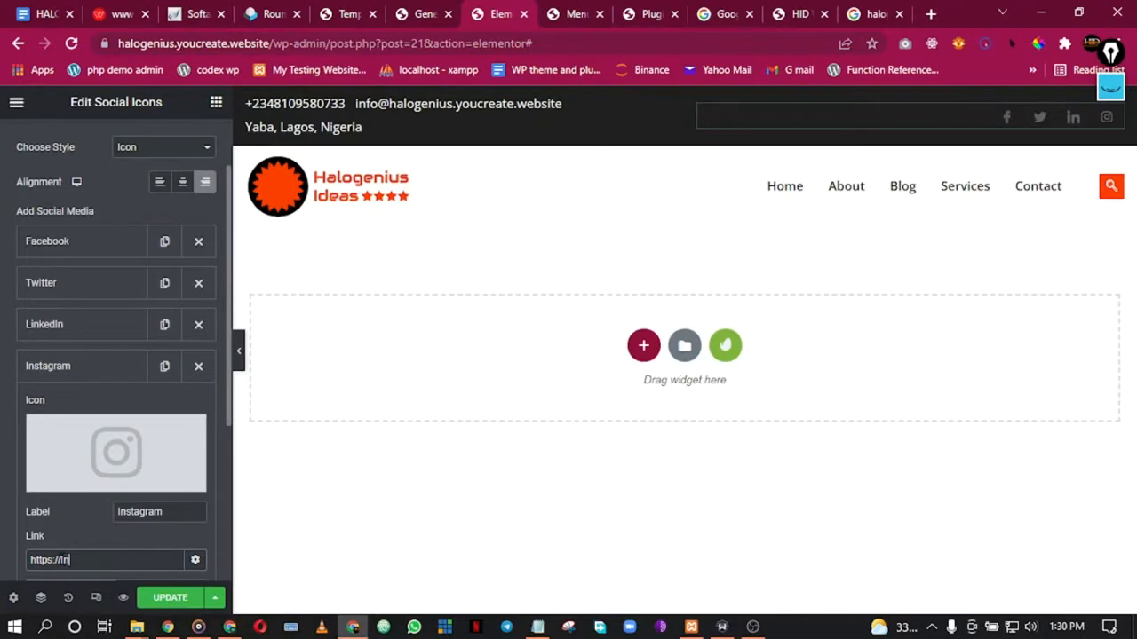
type("stagram.com/chrishalogen")
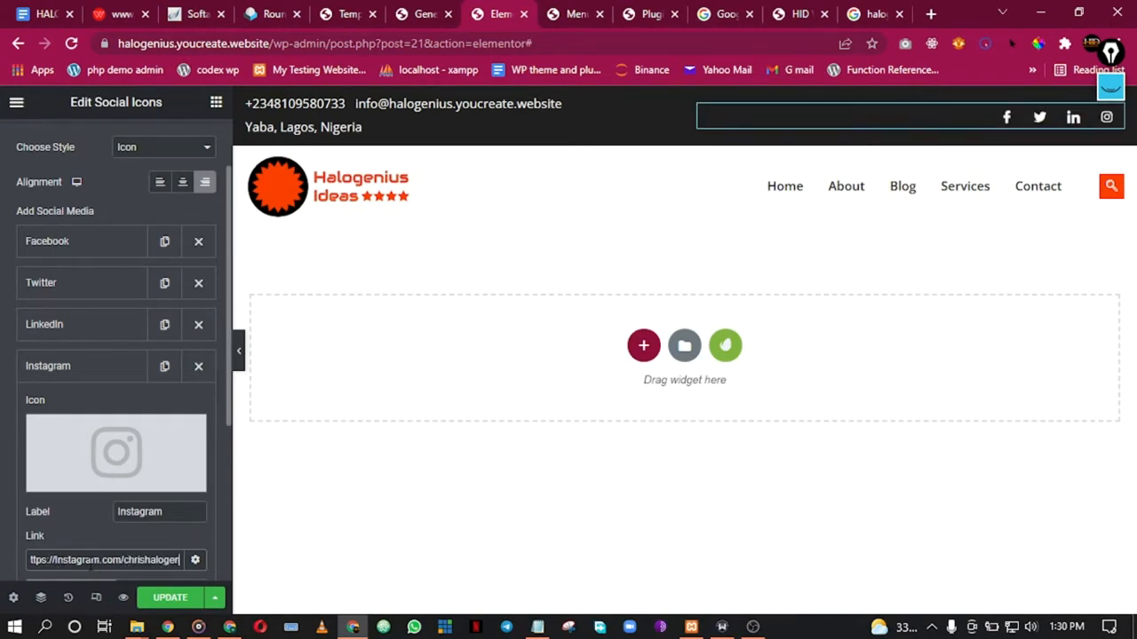
left_click(73, 371)
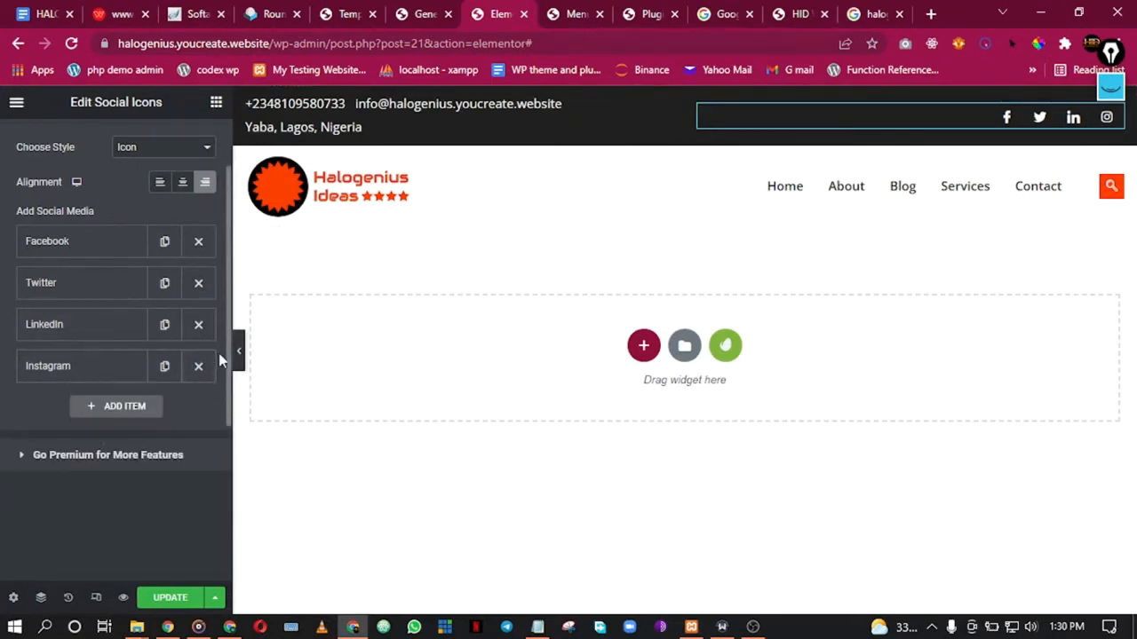
Step: Preview the header without the panel, then keep the icons' display style as Icon
left_click(242, 359)
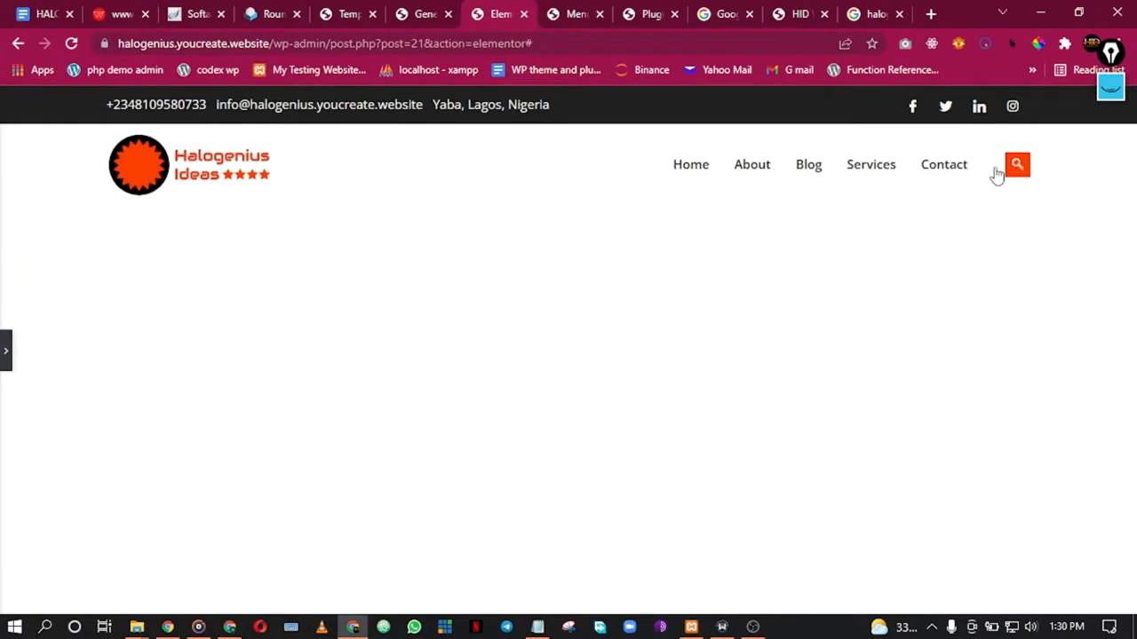
left_click(5, 349)
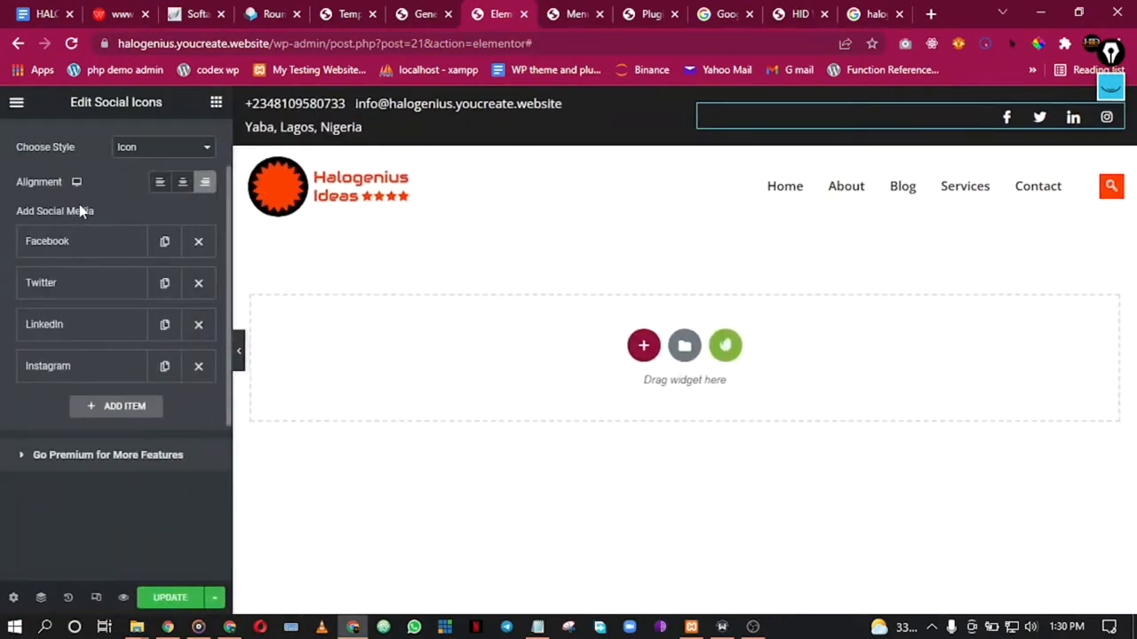
scroll(79, 211, "up", 1)
left_click(128, 243)
left_click(130, 244)
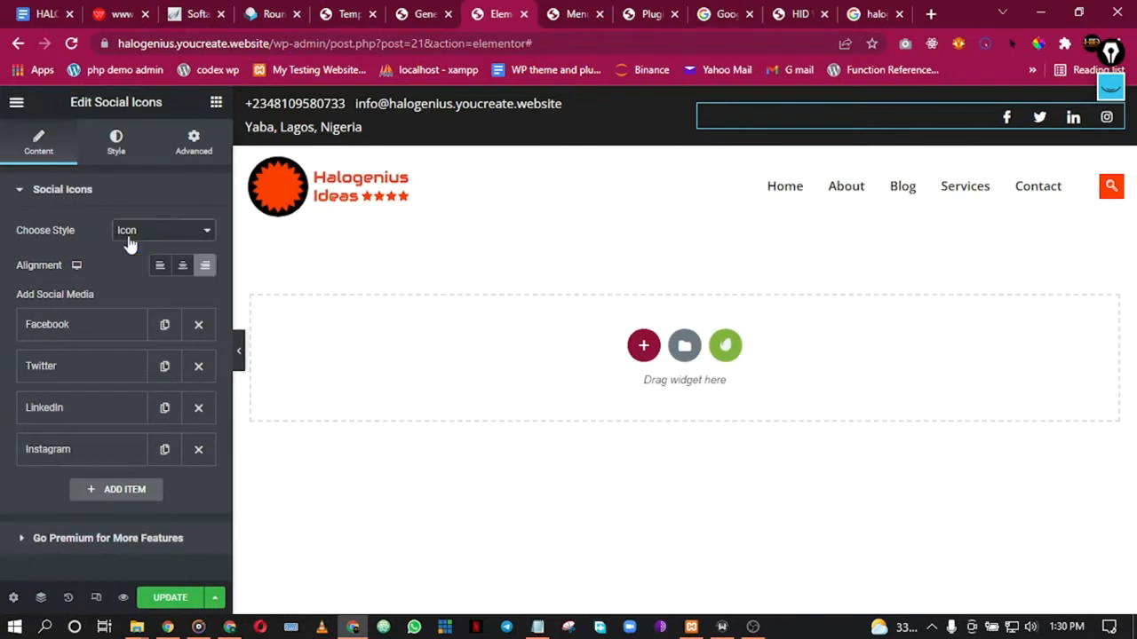
Step: Set the social icons' Icon Size to 15 in the Style tab
left_click(113, 151)
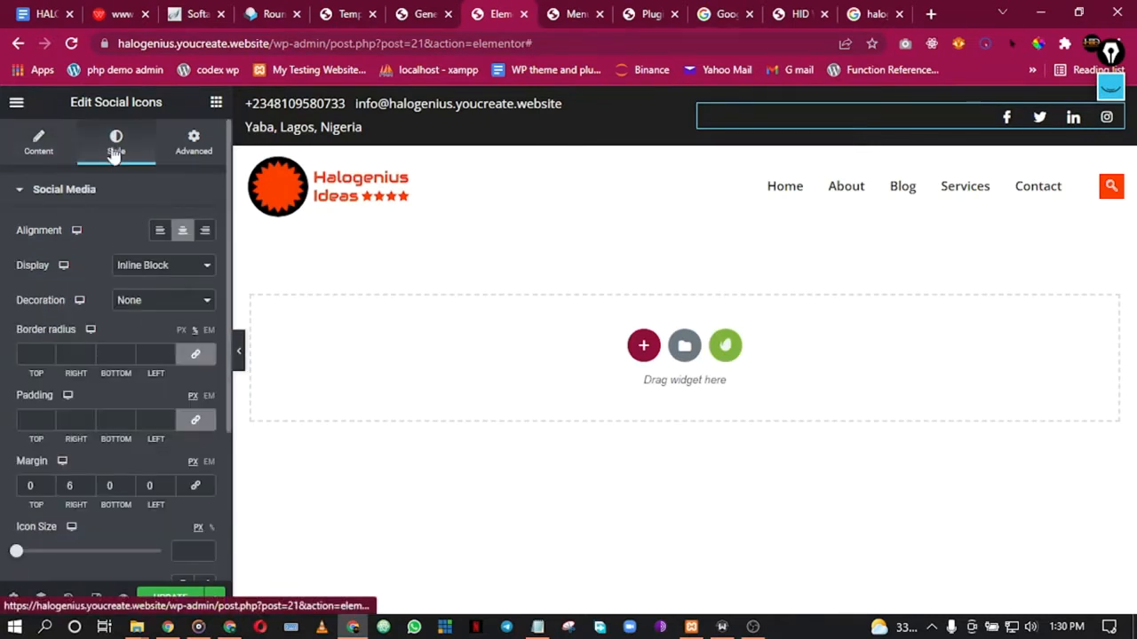
left_click(38, 144)
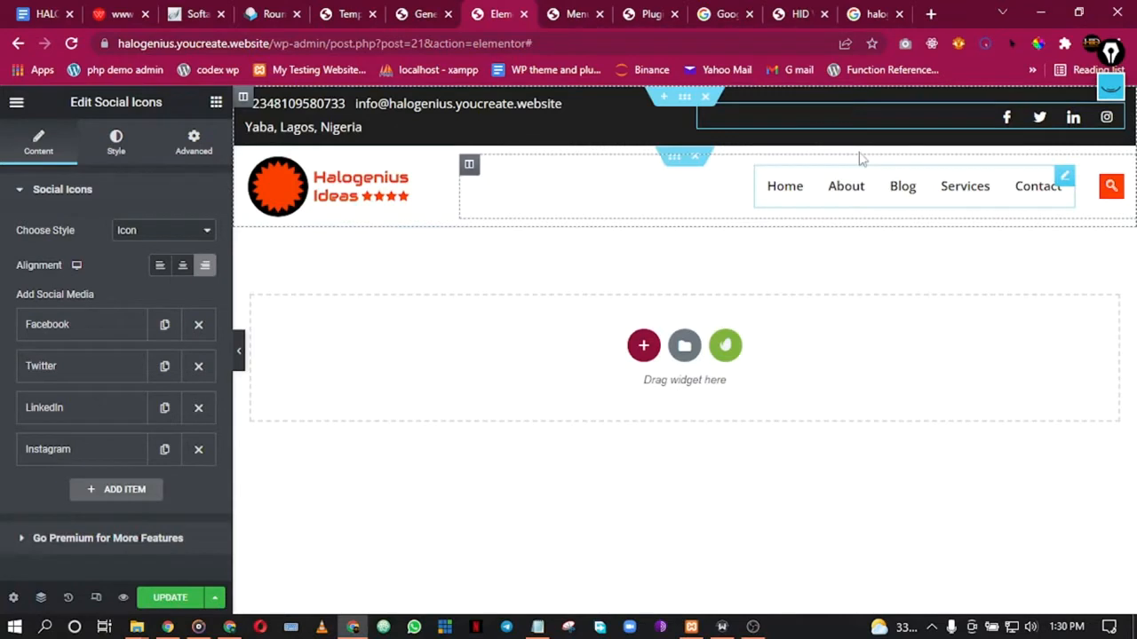
left_click(119, 151)
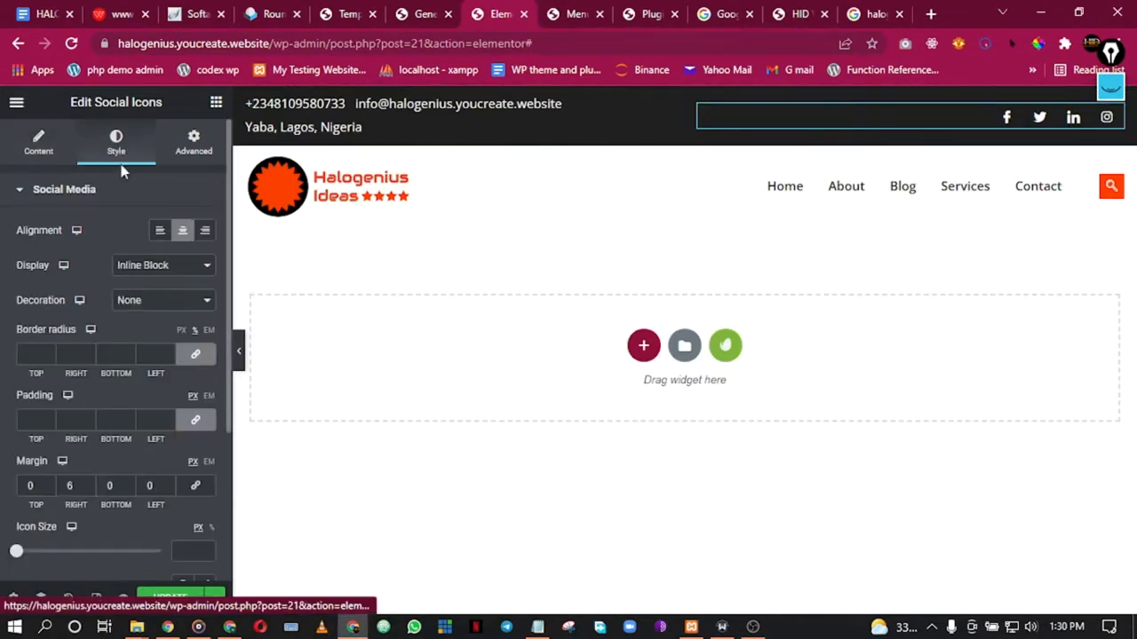
scroll(72, 239, "down", 3)
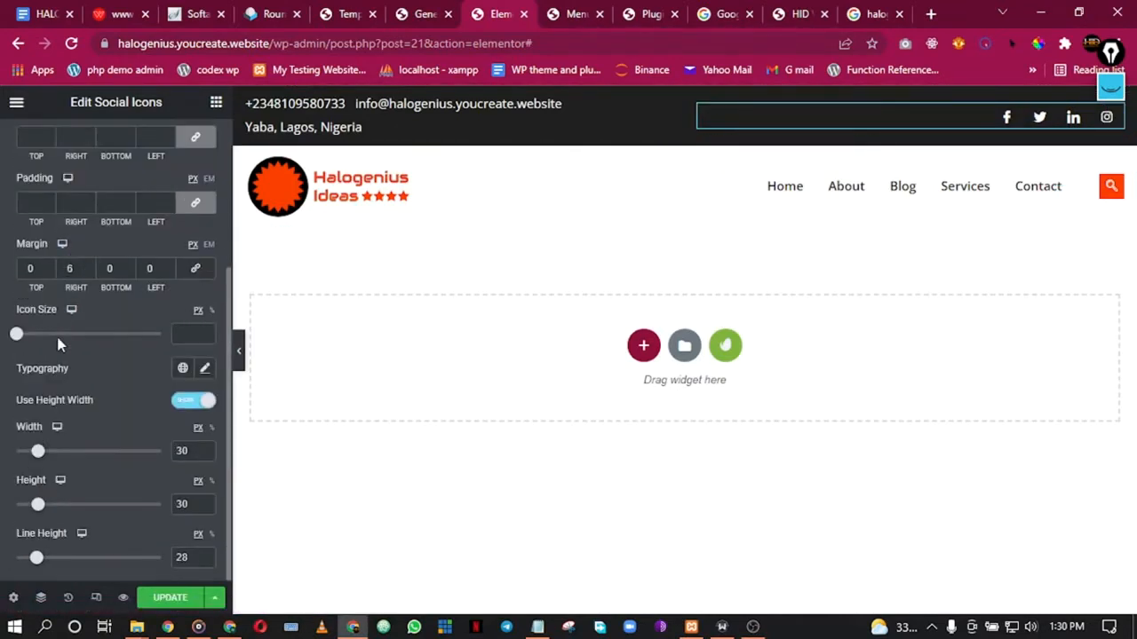
left_click_drag(24, 344, 44, 345)
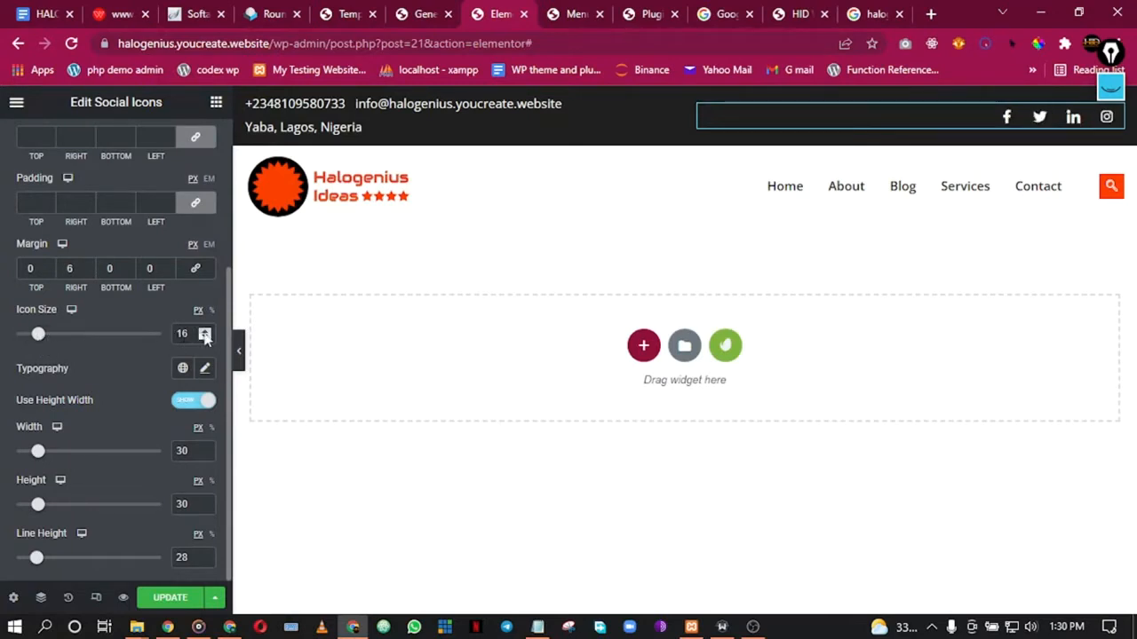
left_click(205, 338)
left_click(205, 331)
left_click(205, 332)
left_click(205, 338)
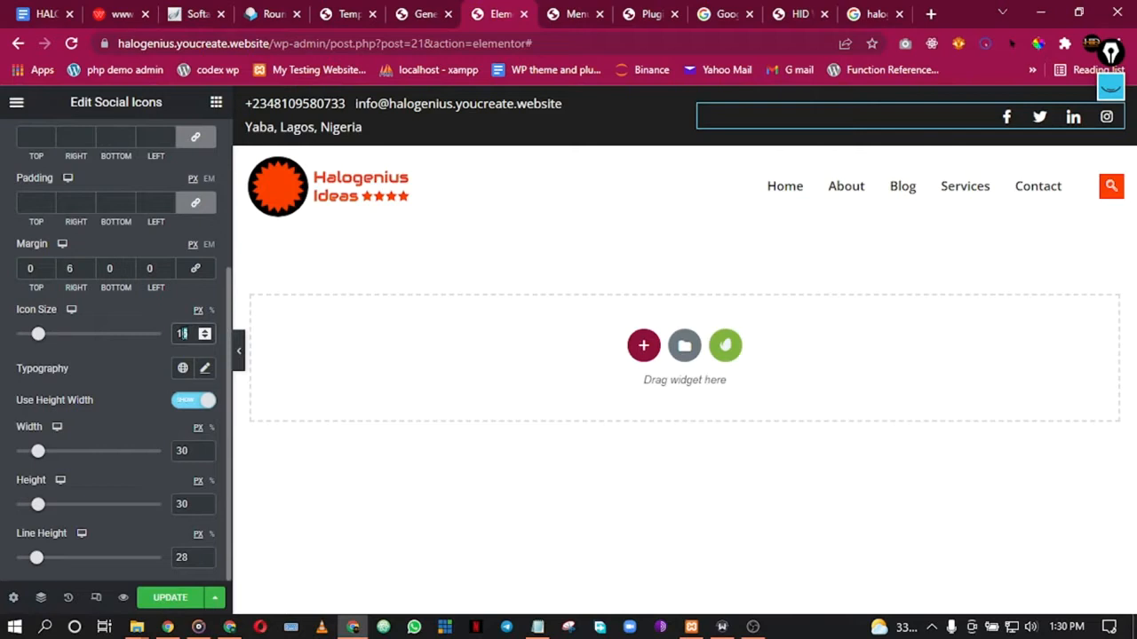
type("5")
Step: Keep the icons' Display as Inline Block and set Decoration to None after trying Underline
scroll(86, 410, "up", 5)
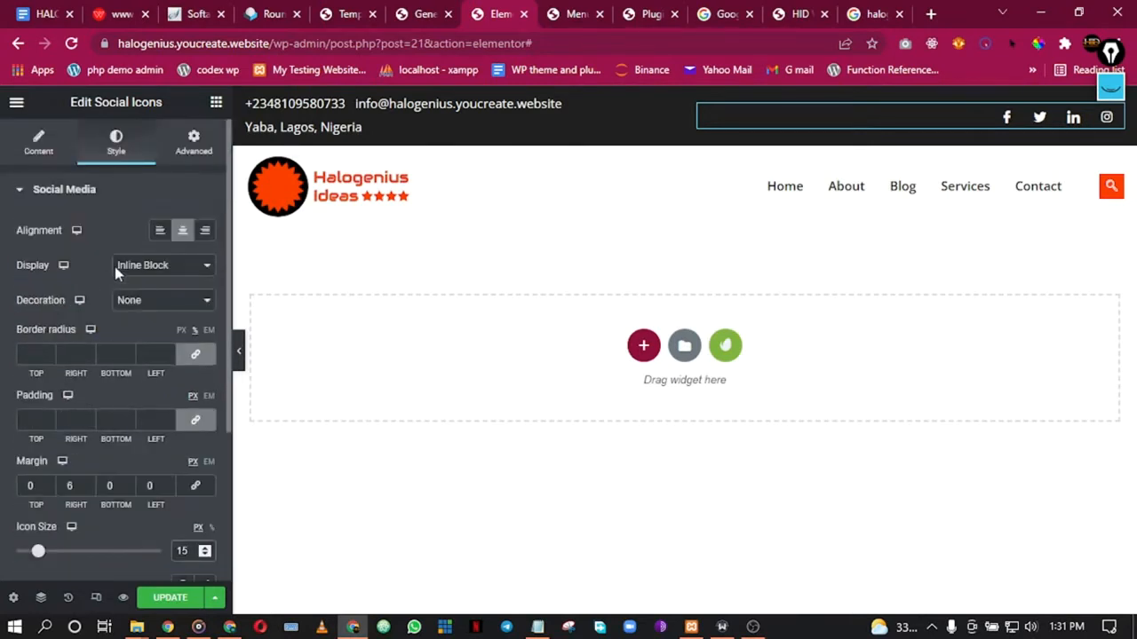
left_click(78, 192)
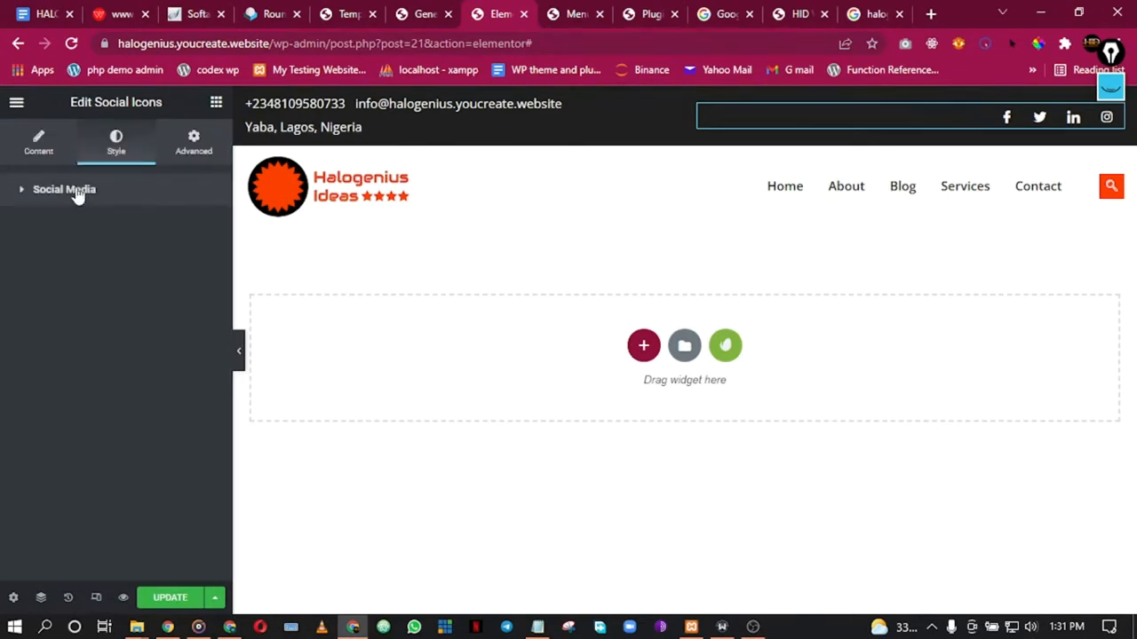
left_click(78, 194)
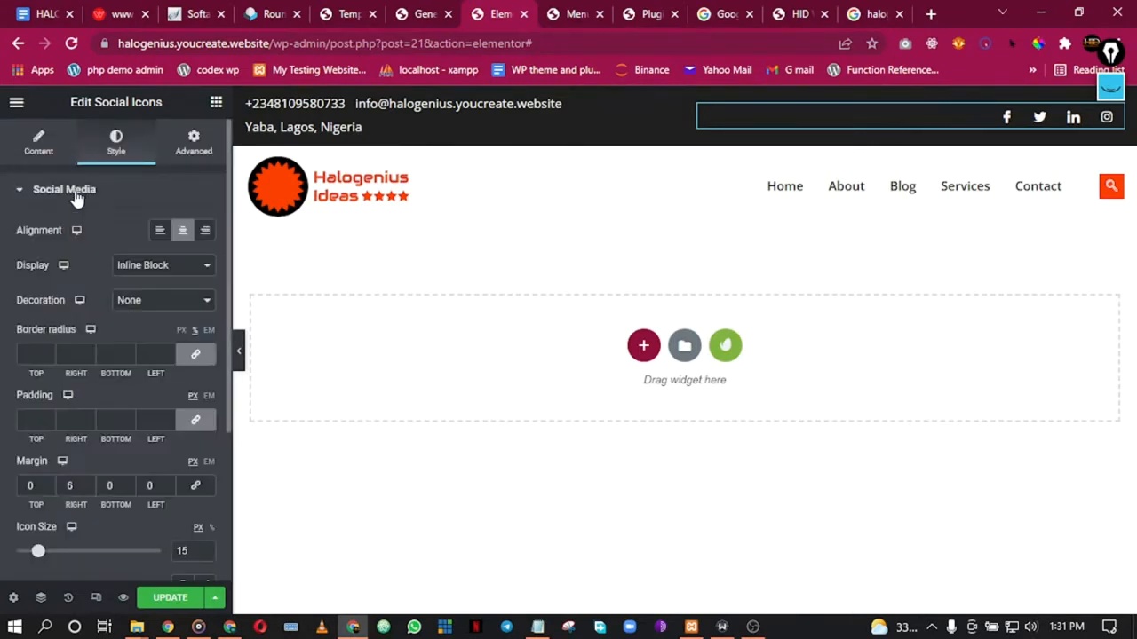
left_click(172, 270)
left_click(171, 270)
left_click(142, 306)
left_click(140, 330)
left_click(153, 305)
left_click(151, 317)
scroll(117, 404, "down", 2)
scroll(123, 417, "down", 1)
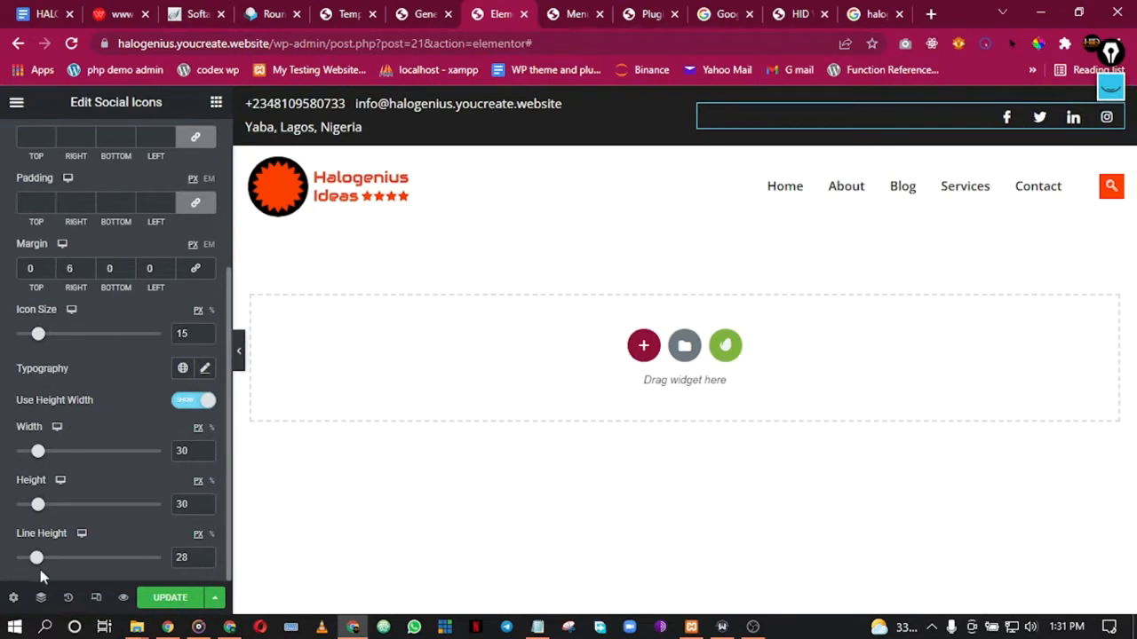
scroll(53, 435, "up", 5)
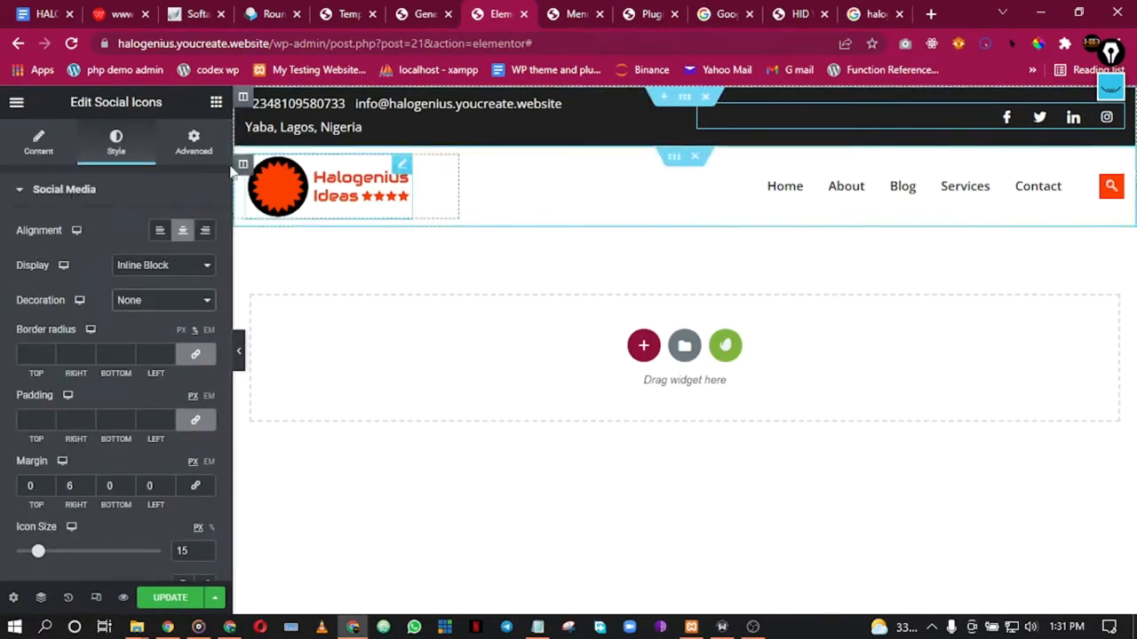
left_click(217, 105)
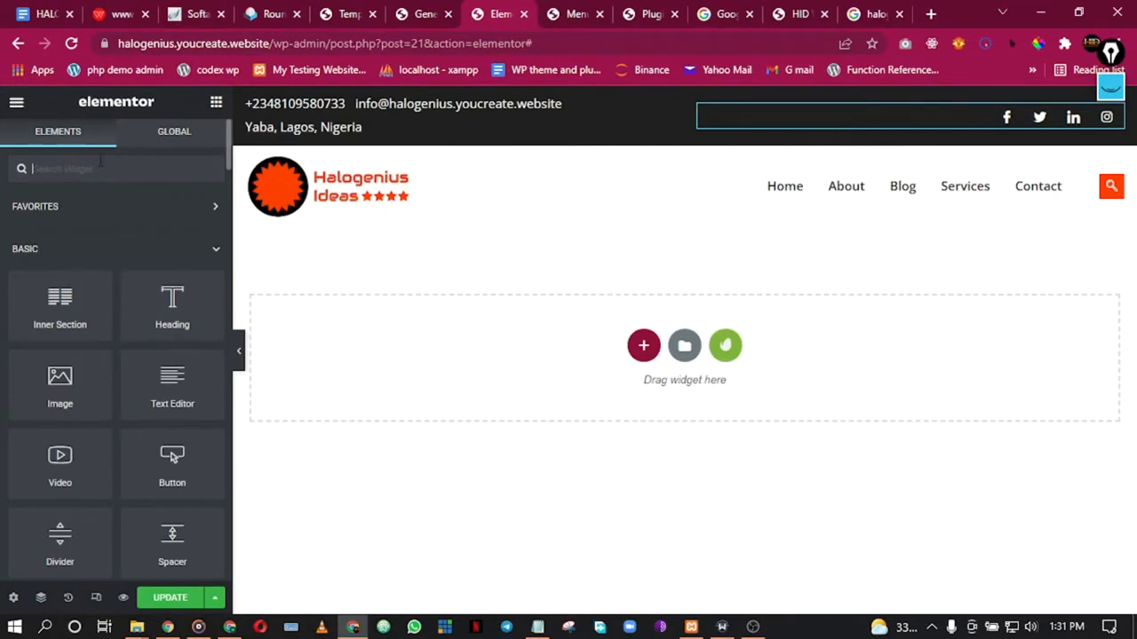
type("icon")
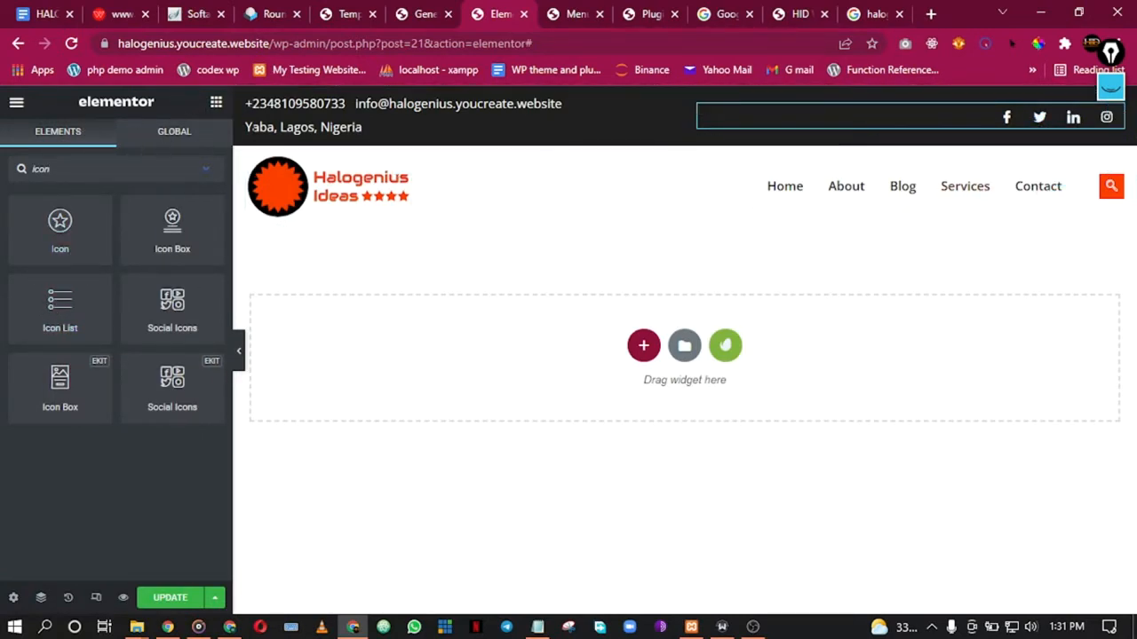
right_click(933, 113)
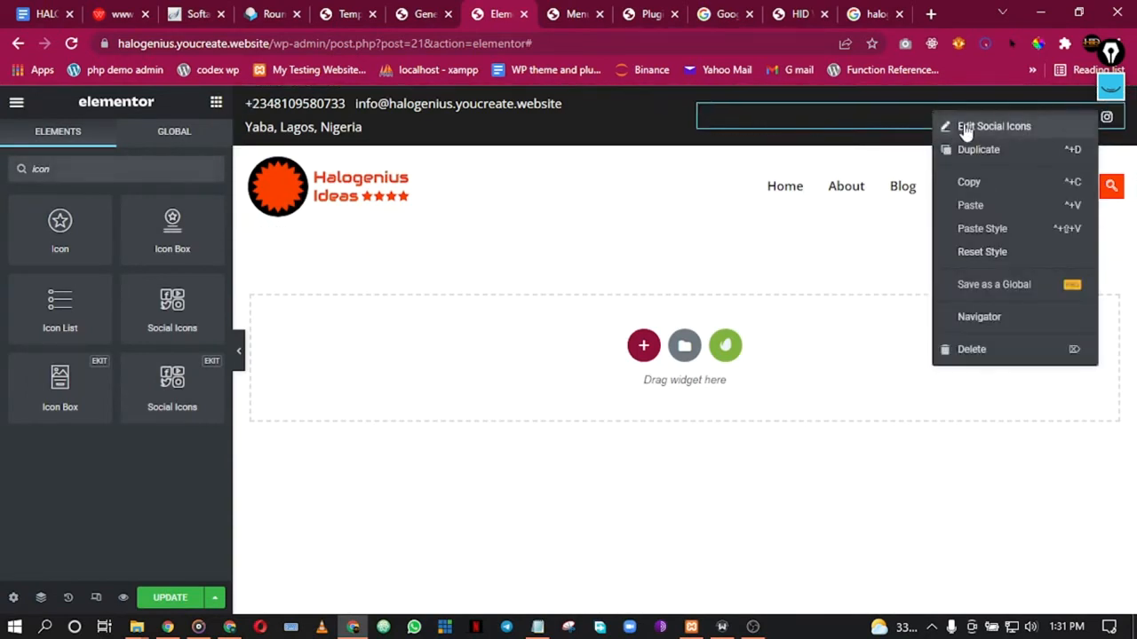
left_click(965, 127)
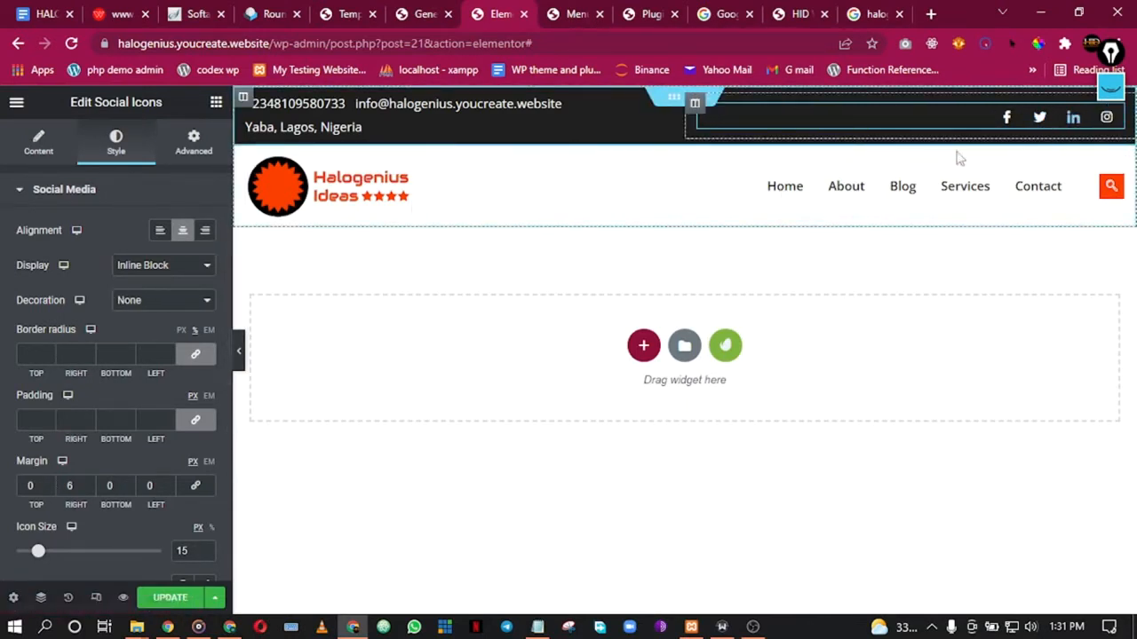
Step: Look through the social icons' Style and Advanced settings, then go back to the Content network list
scroll(71, 350, "down", 3)
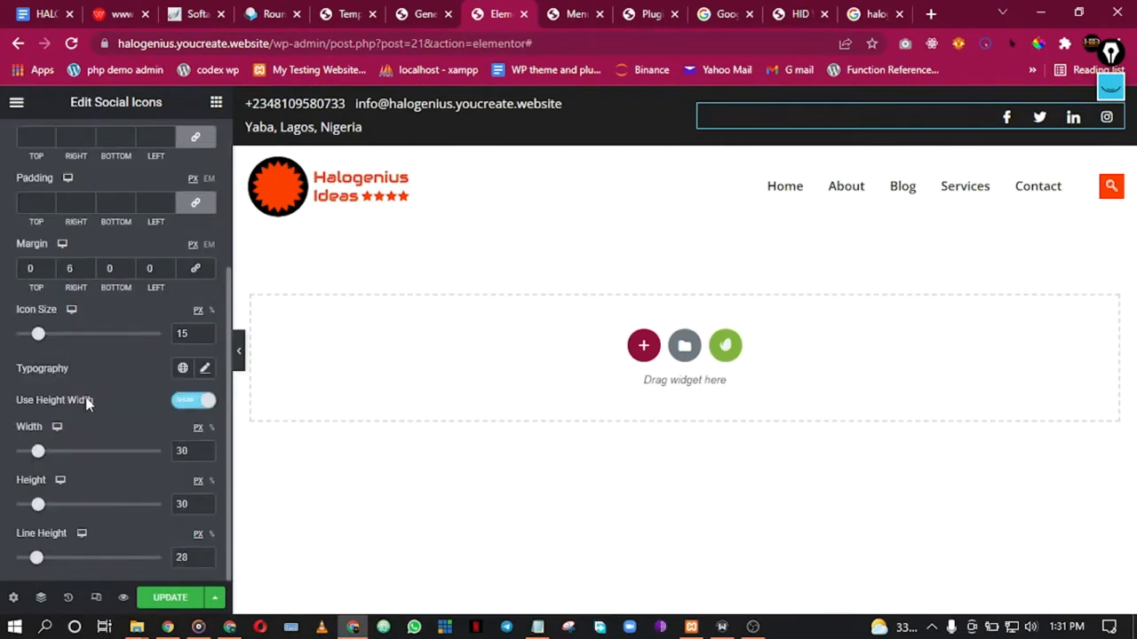
scroll(89, 367, "up", 3)
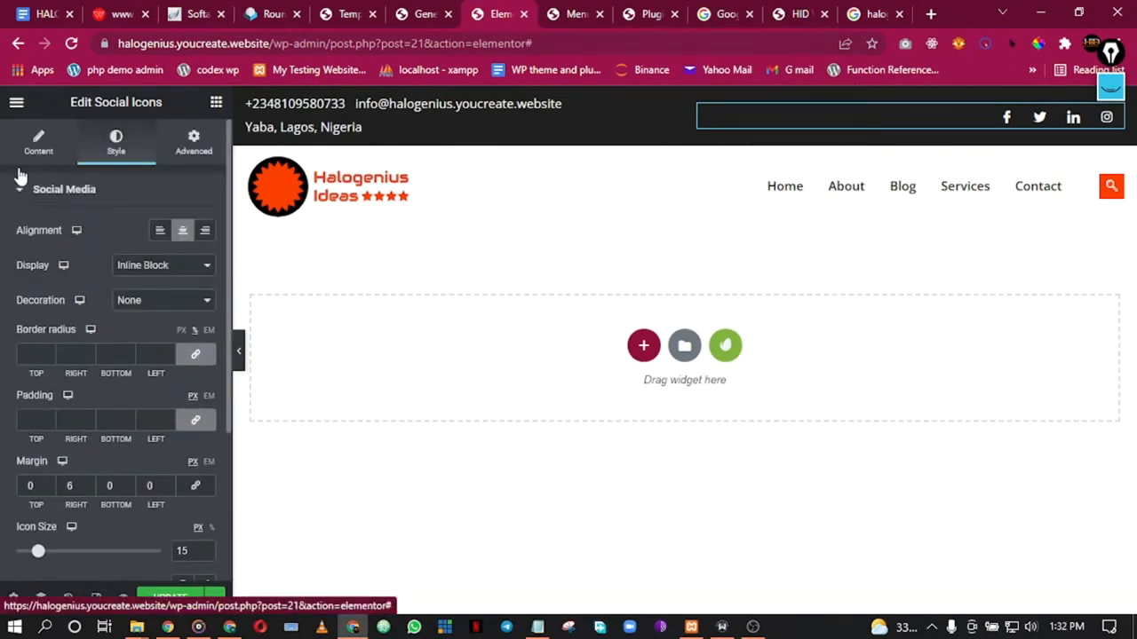
left_click(40, 145)
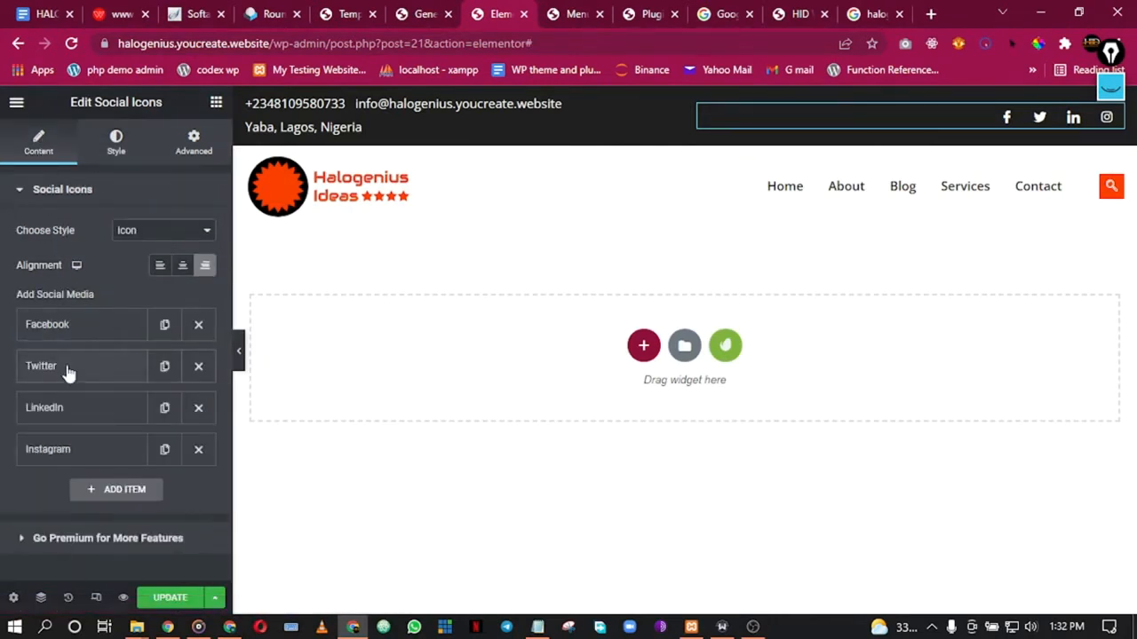
left_click(116, 140)
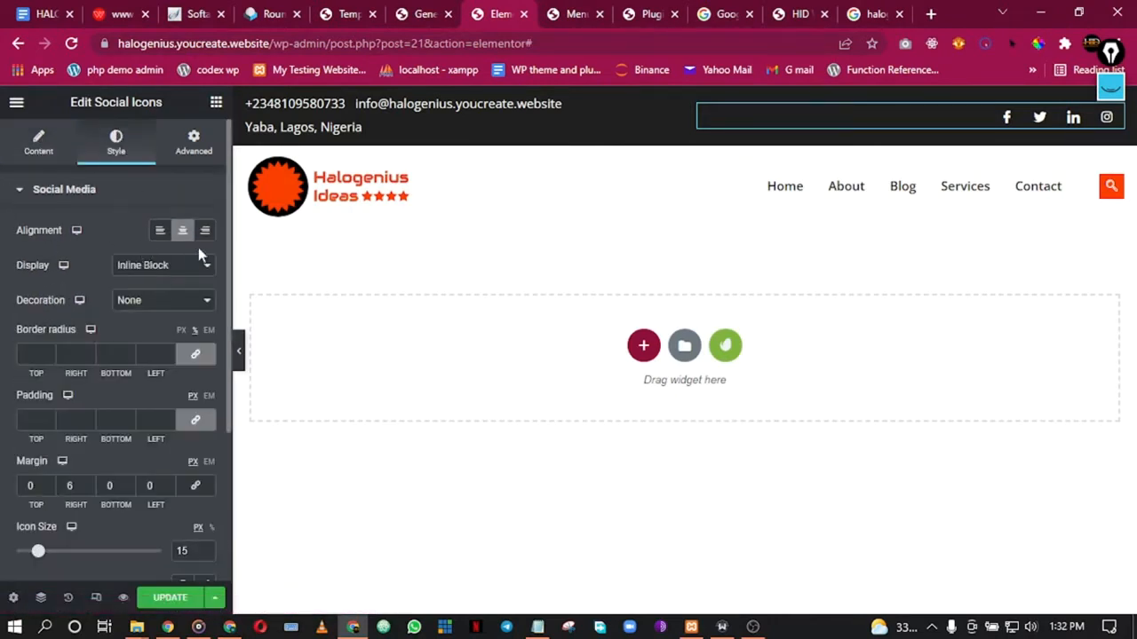
scroll(151, 324, "down", 3)
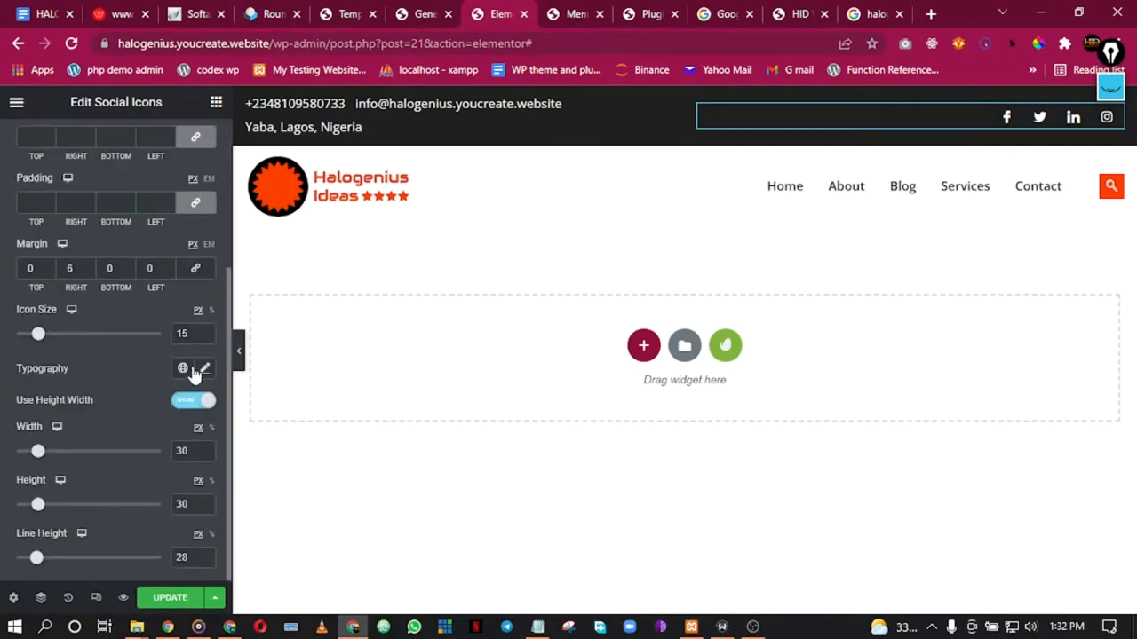
scroll(193, 373, "up", 4)
left_click(192, 147)
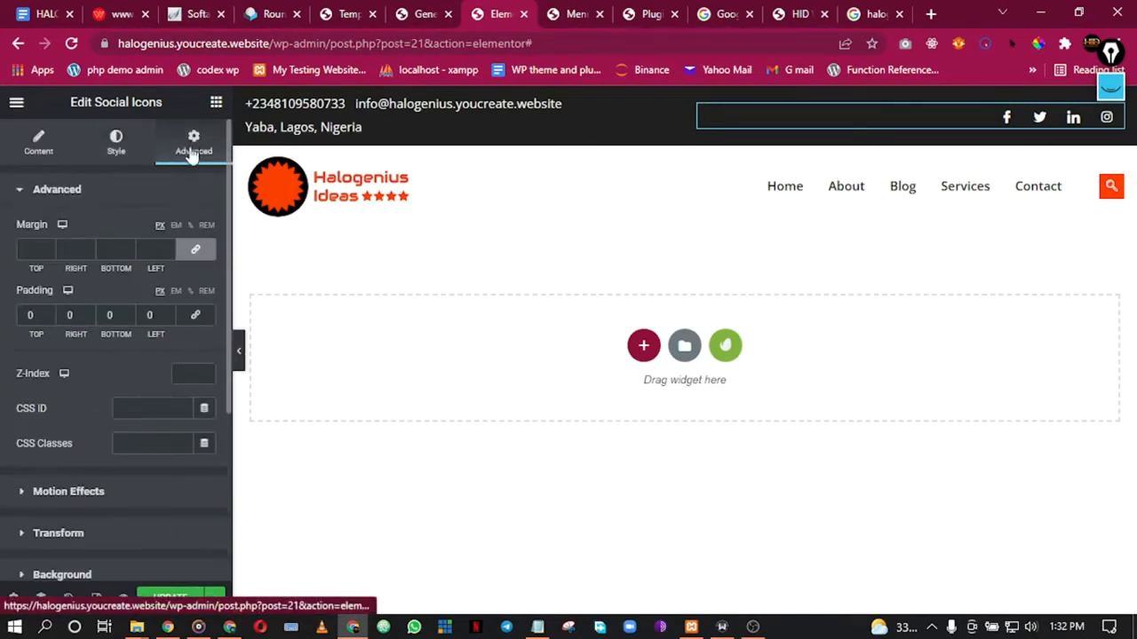
scroll(96, 347, "down", 3)
scroll(93, 333, "up", 3)
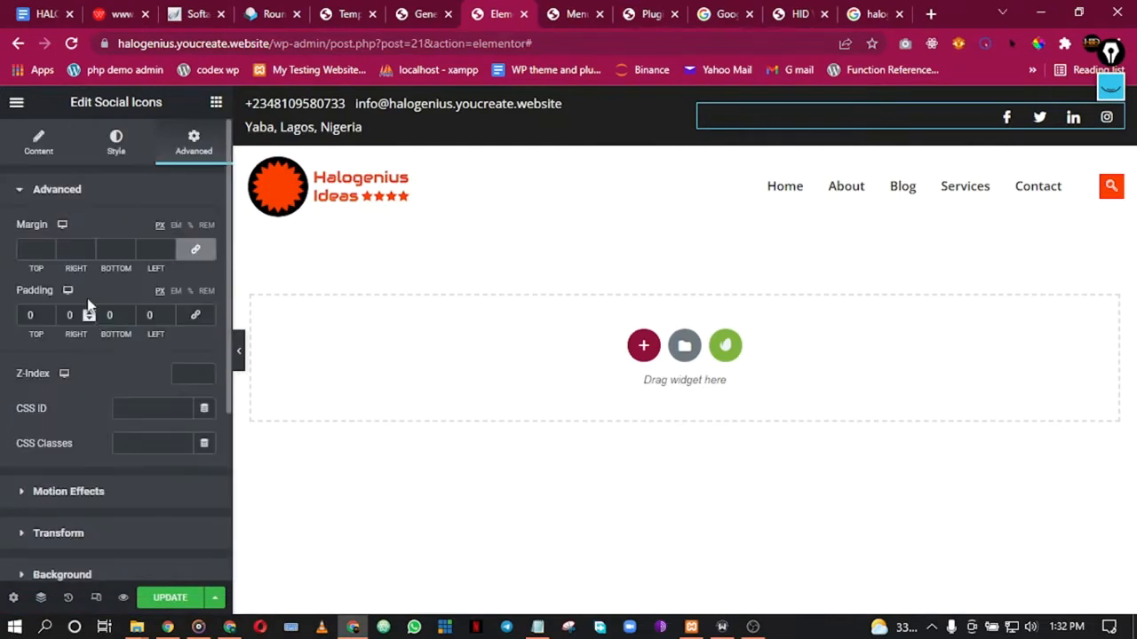
left_click(39, 142)
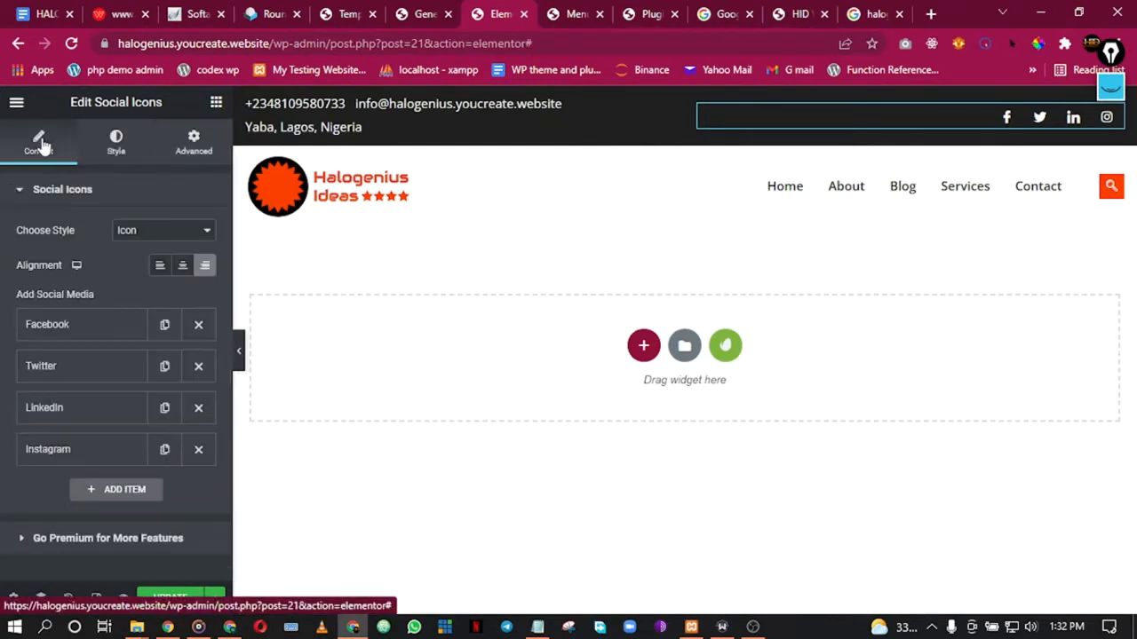
Step: Give the Facebook icon the Accent orange hover colour, trying a Solid border and then removing it
left_click(91, 326)
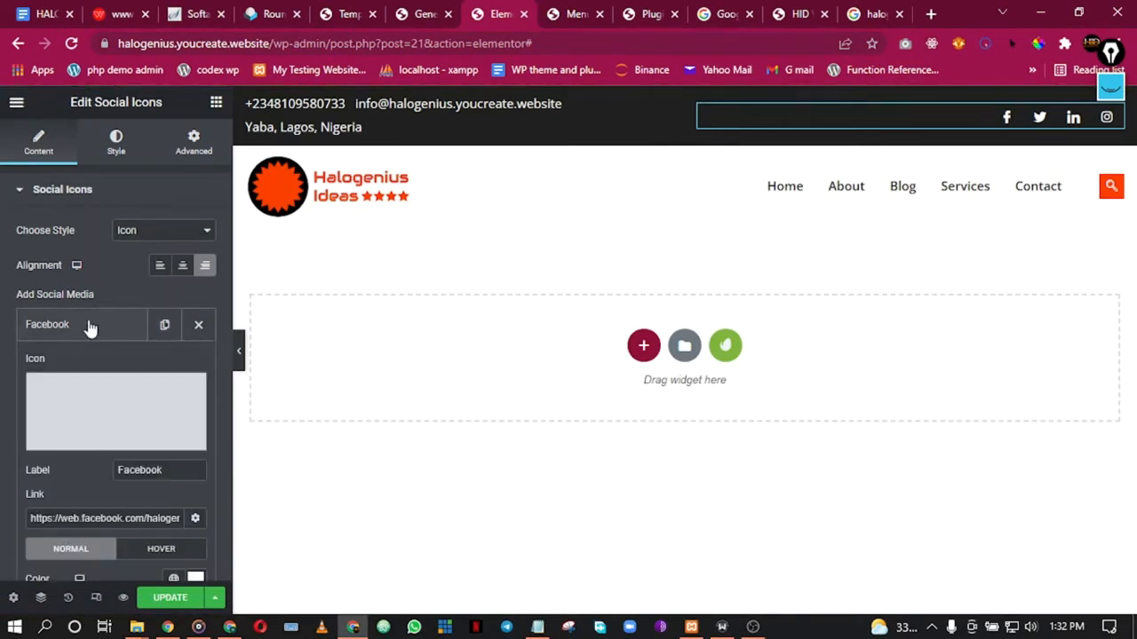
scroll(112, 387, "down", 5)
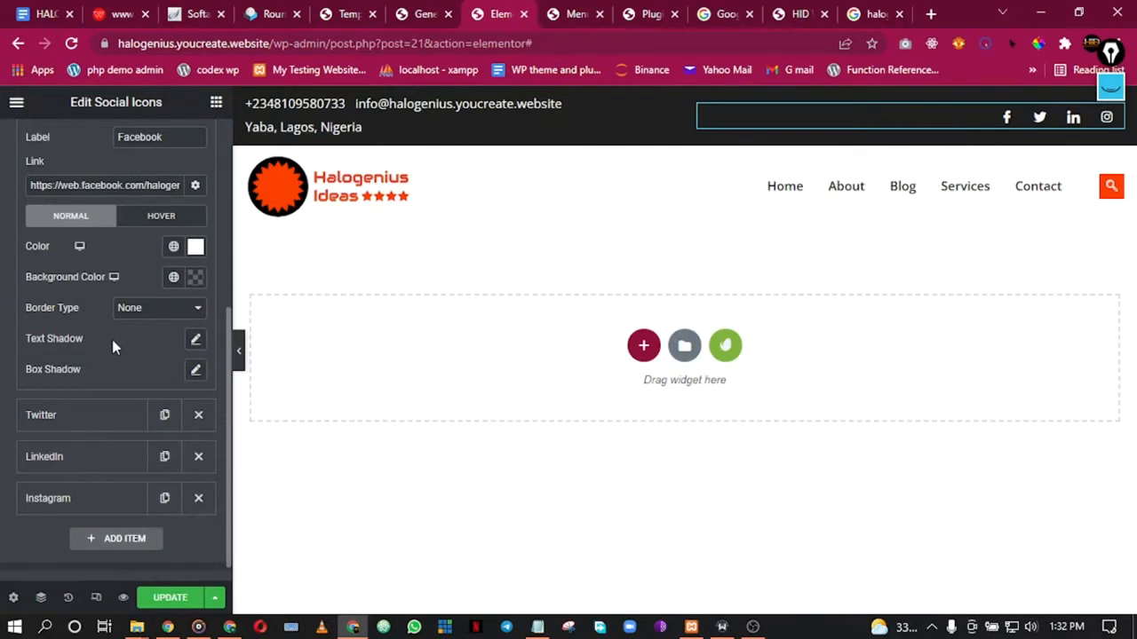
scroll(121, 274, "up", 1)
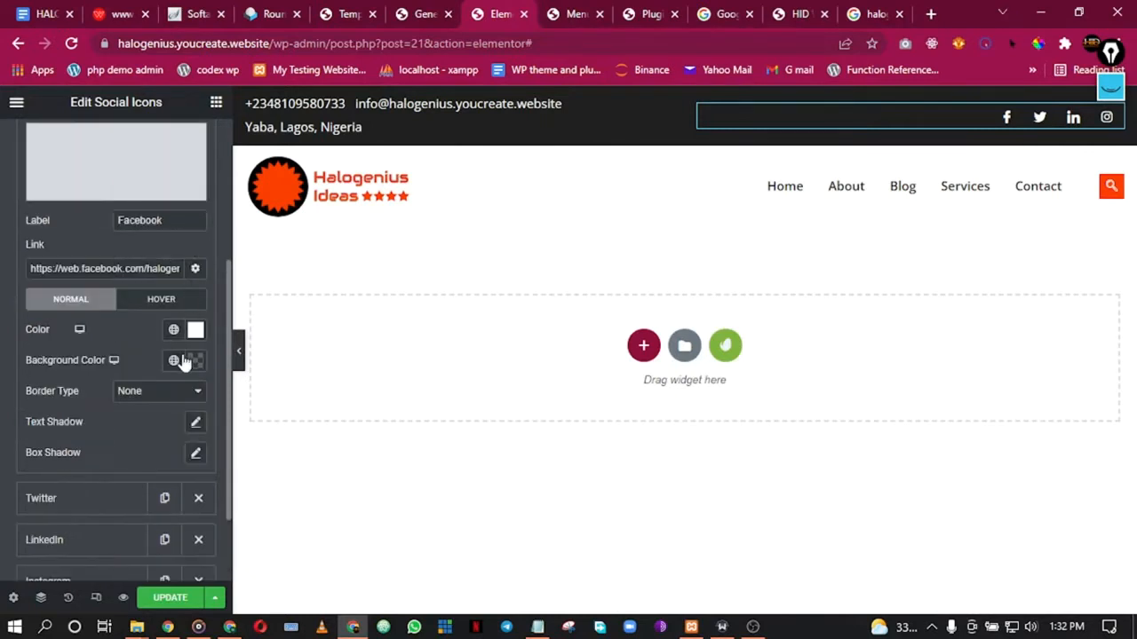
left_click(179, 305)
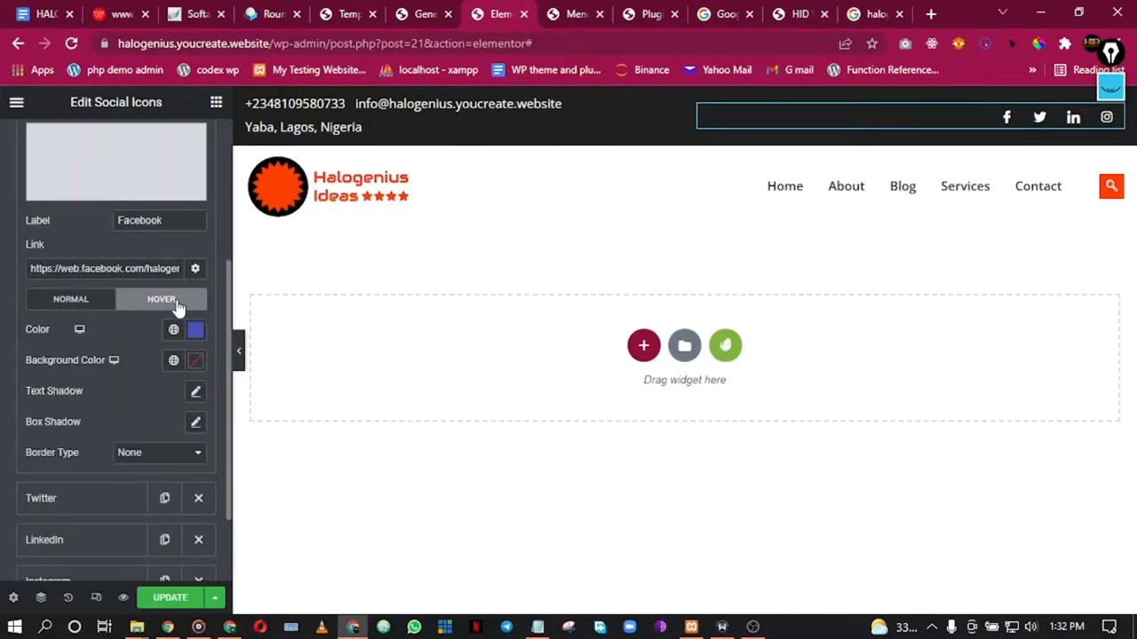
left_click(173, 331)
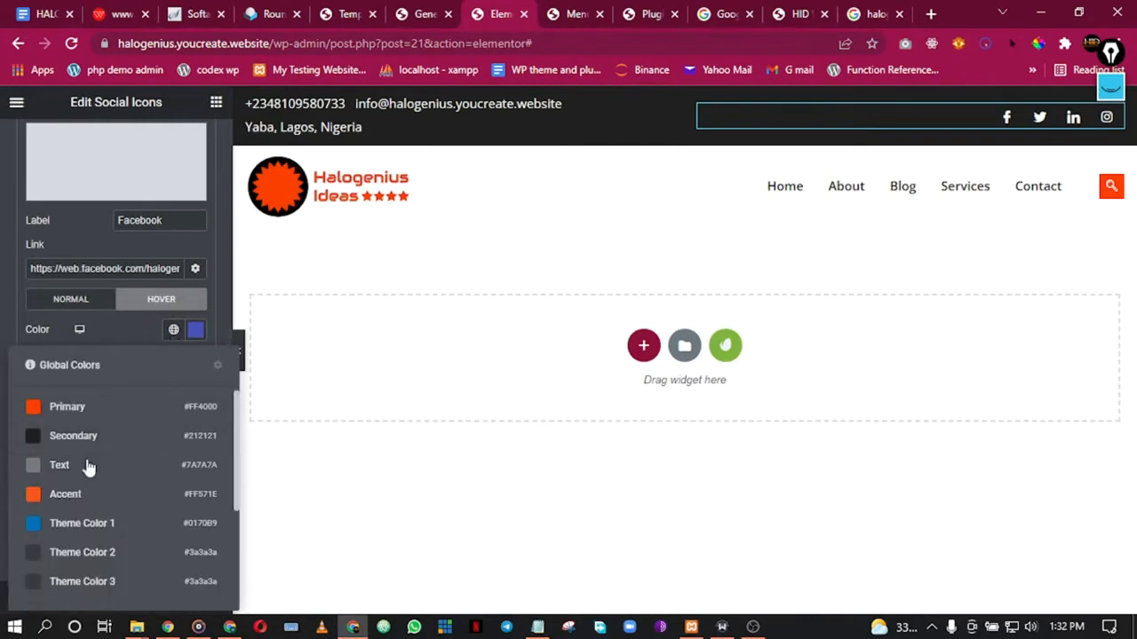
left_click(71, 495)
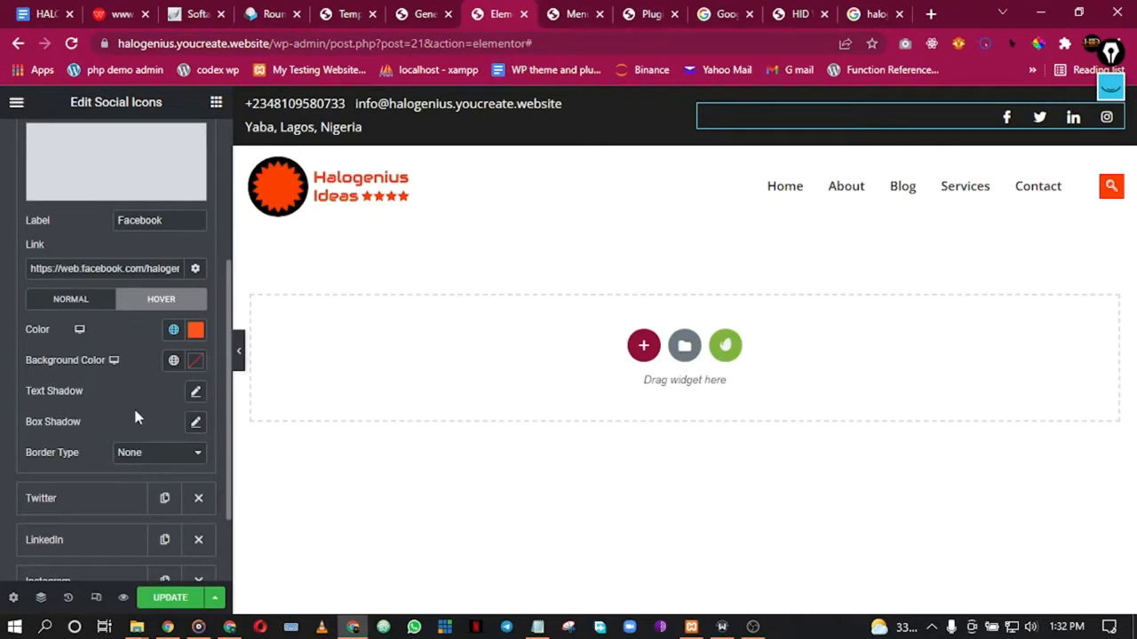
left_click(135, 456)
left_click(133, 480)
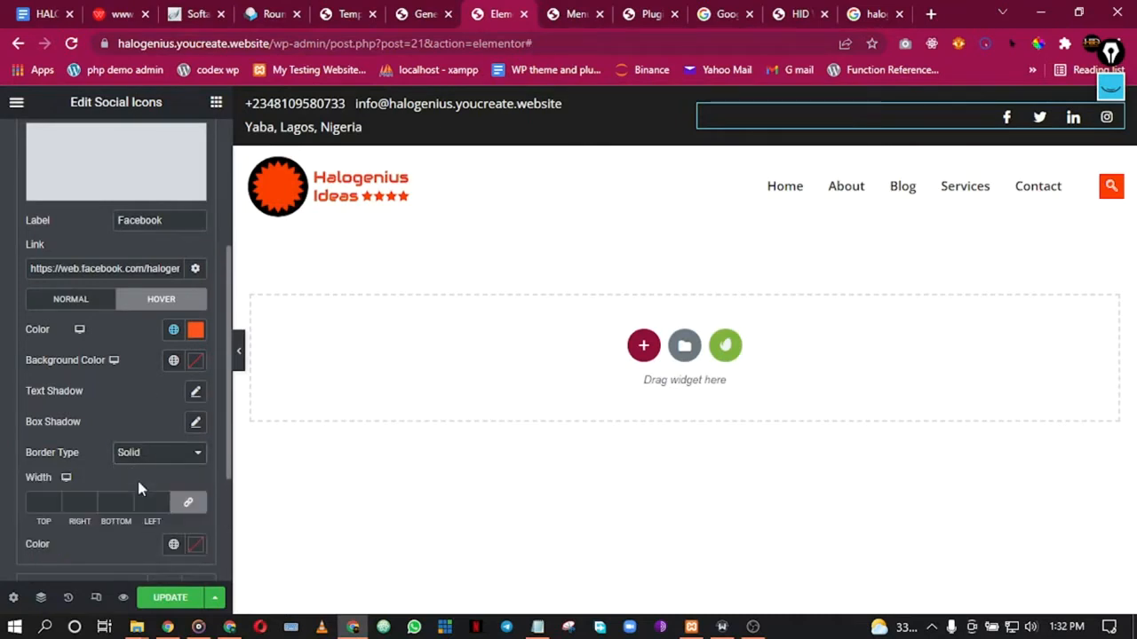
left_click(142, 454)
left_click(129, 471)
scroll(94, 388, "down", 4)
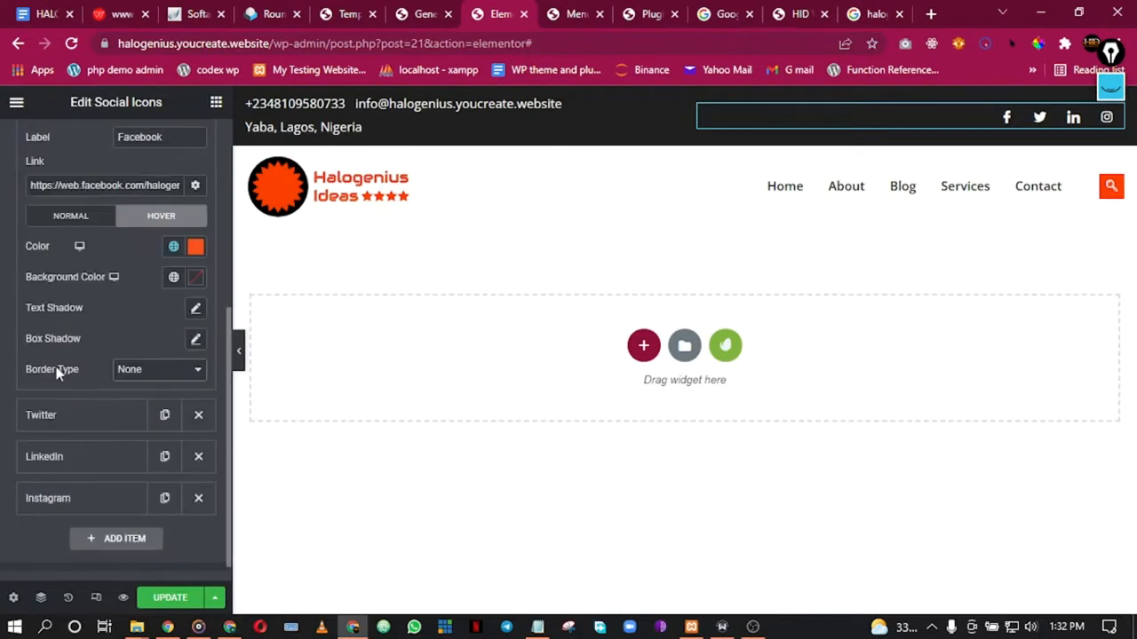
scroll(71, 391, "down", 1)
Step: Leave the Twitter icon's border as None and give it the Accent orange hover colour
left_click(78, 398)
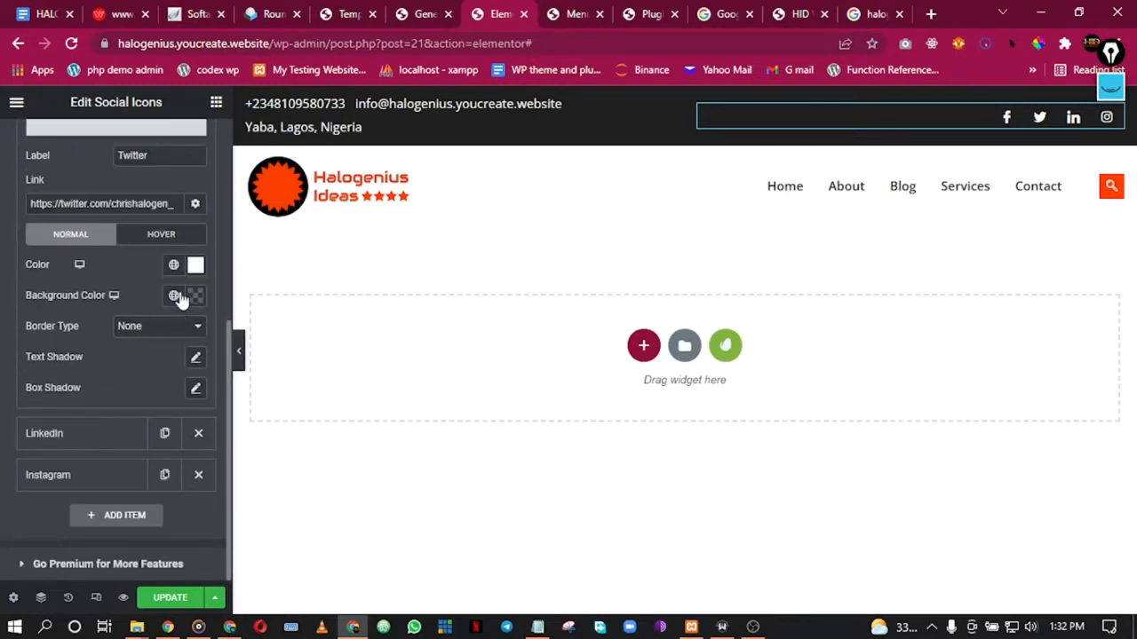
left_click(166, 328)
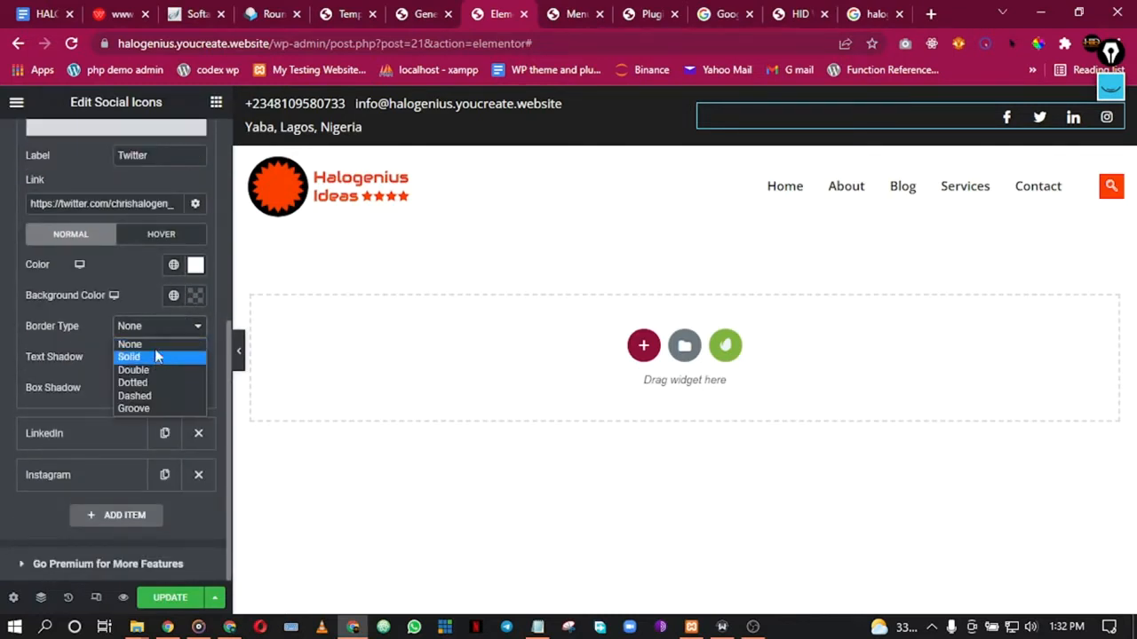
left_click(165, 240)
left_click(164, 239)
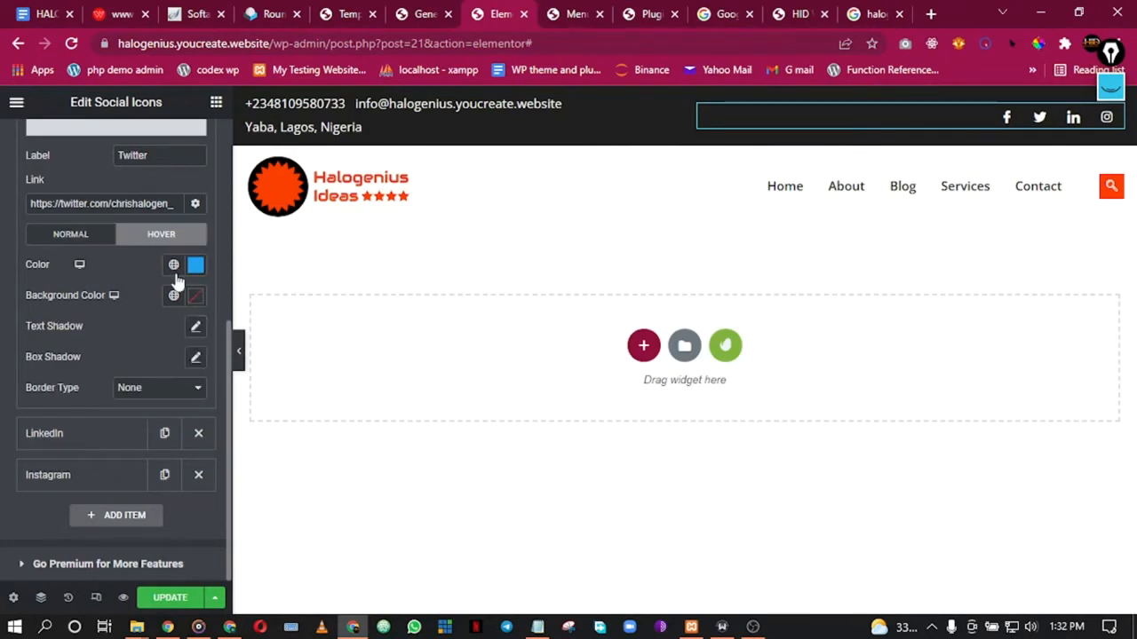
left_click(174, 266)
left_click(89, 429)
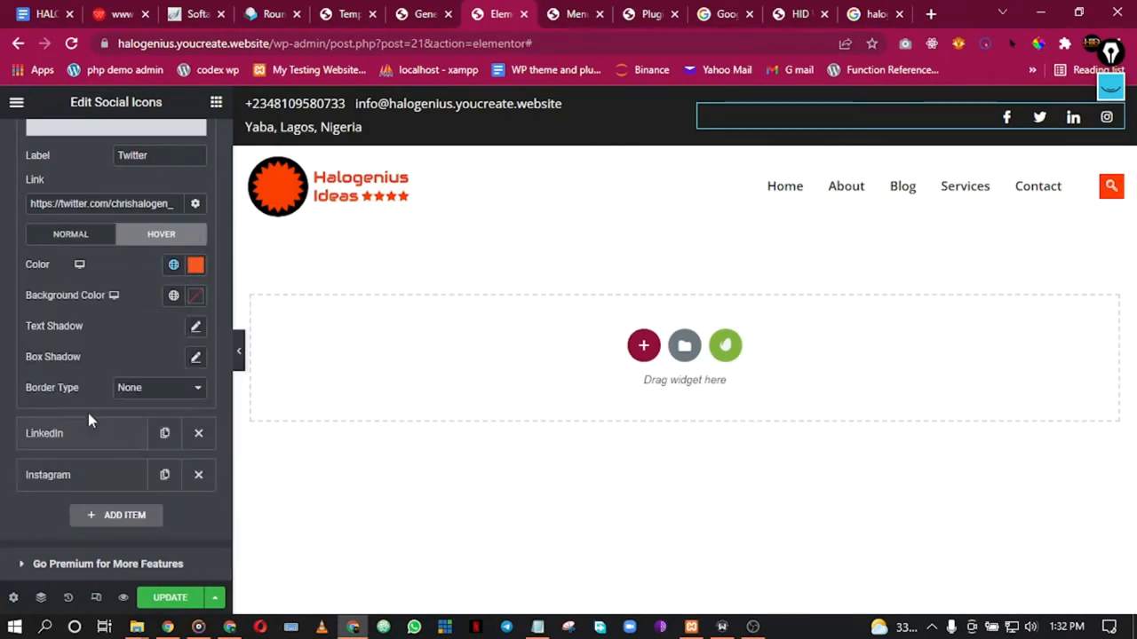
Step: Set the LinkedIn and Instagram icons' hover colour to the global Accent orange
left_click(97, 445)
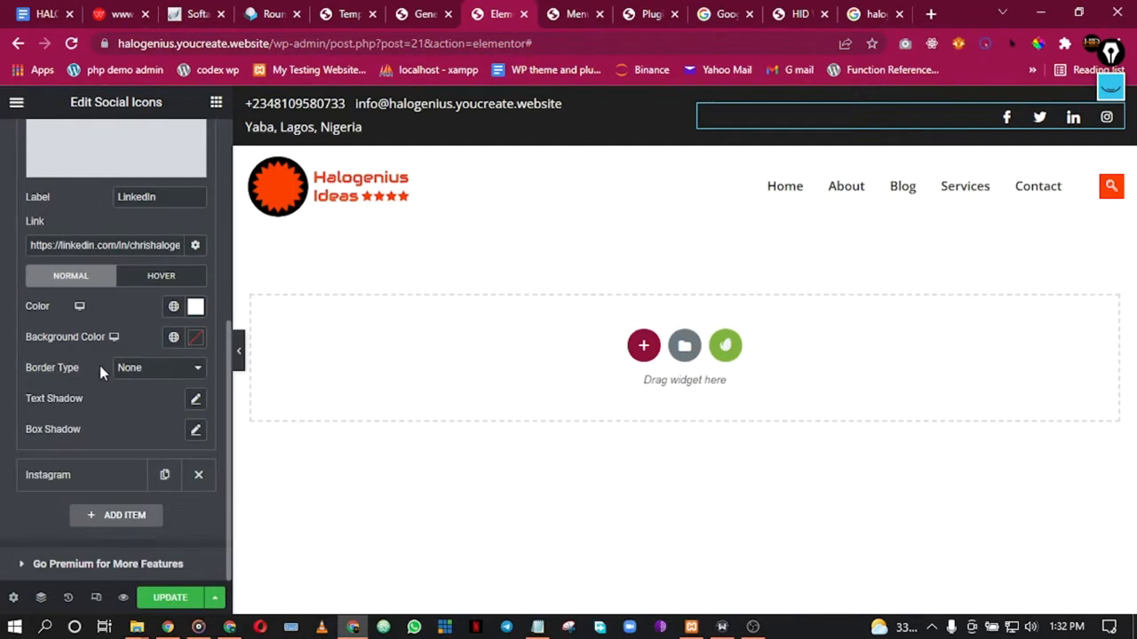
left_click(162, 277)
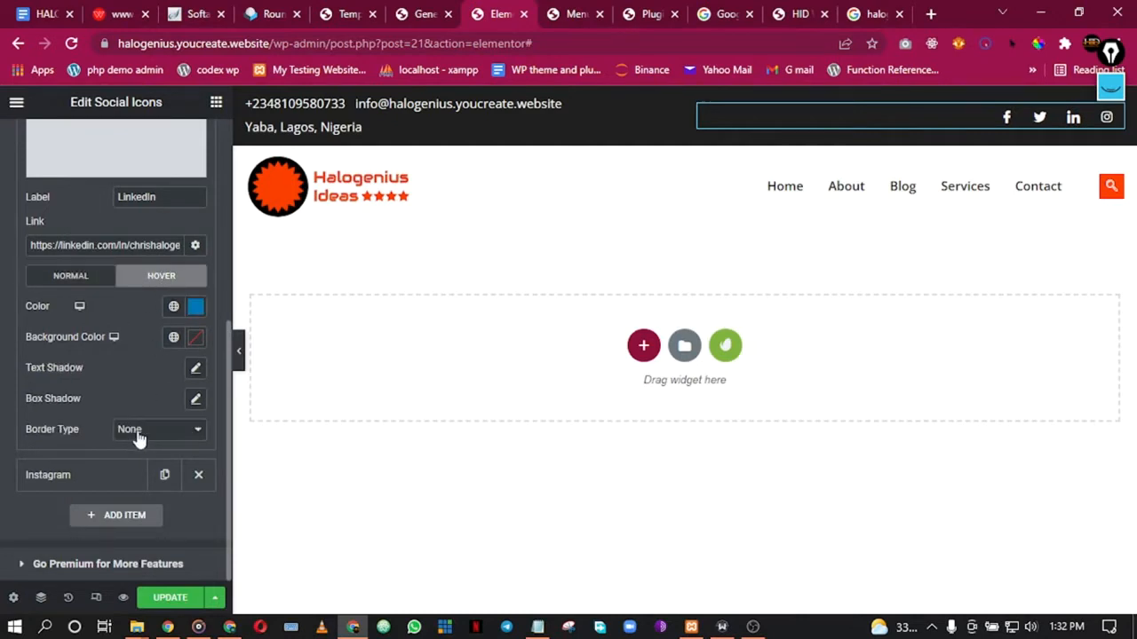
left_click(174, 306)
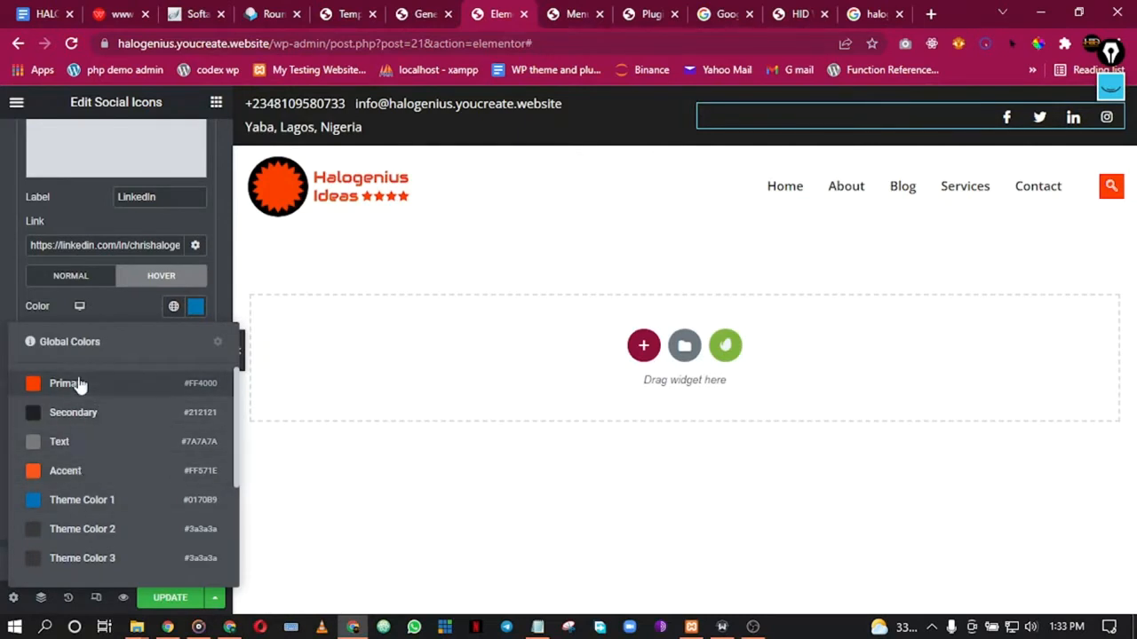
left_click(81, 471)
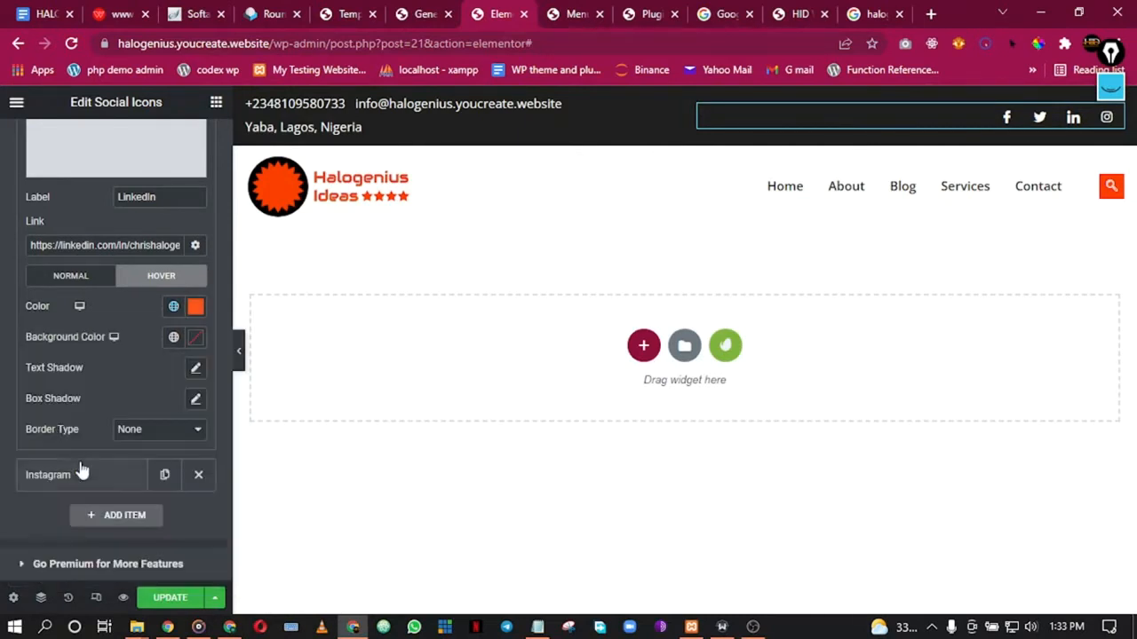
left_click(98, 479)
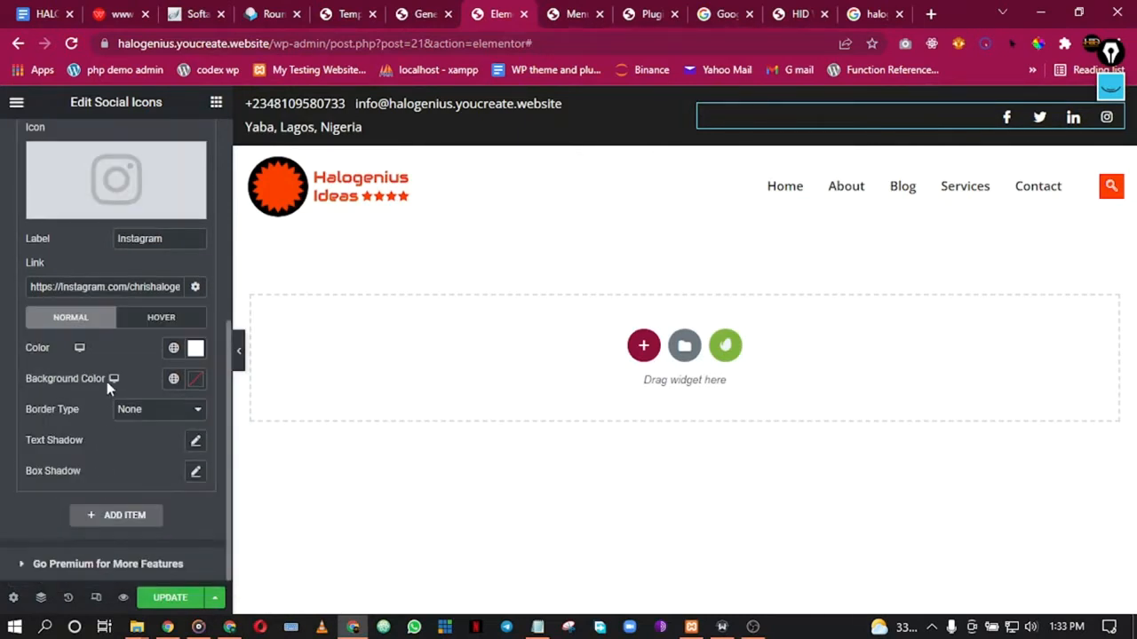
left_click(164, 321)
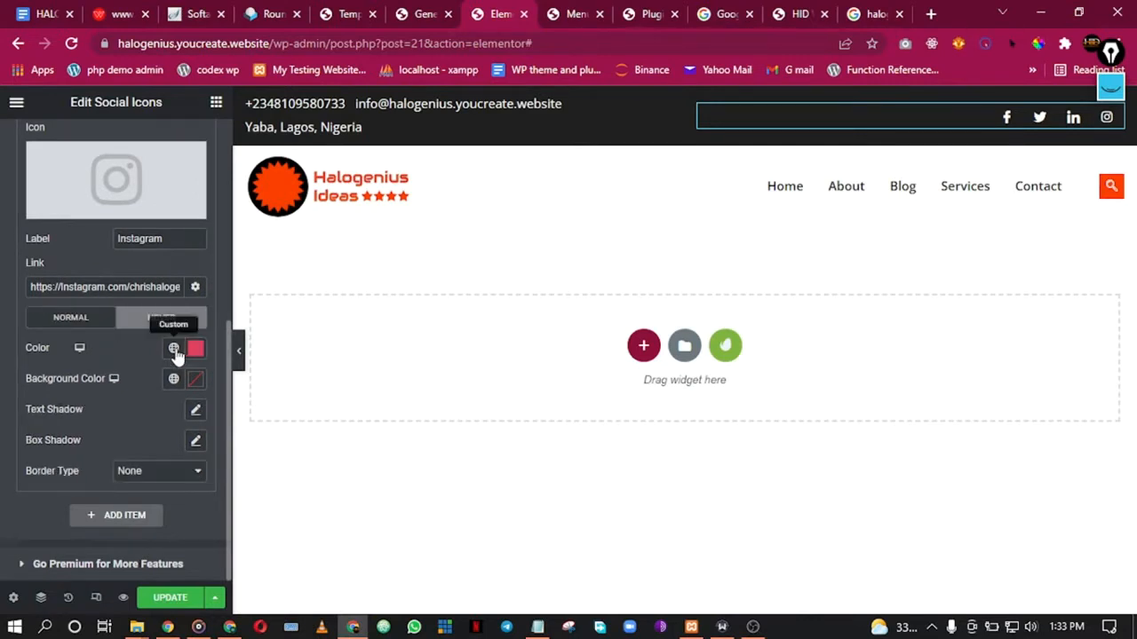
left_click(174, 347)
left_click(119, 514)
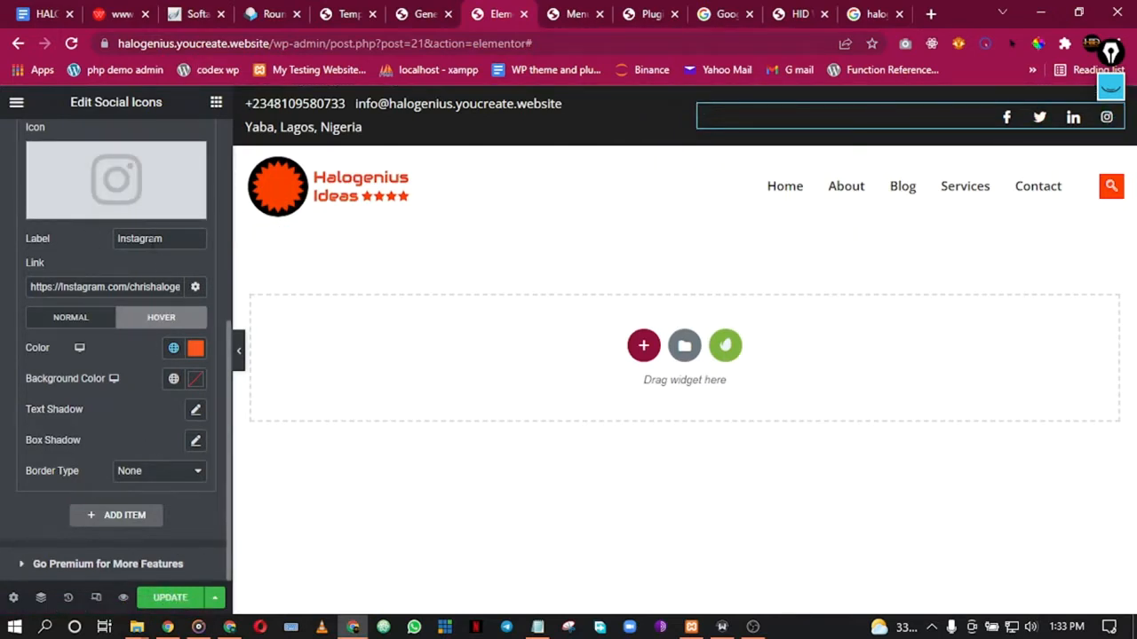
Step: Update the header, preview it without the panel, and open the contact details list for editing
left_click(159, 599)
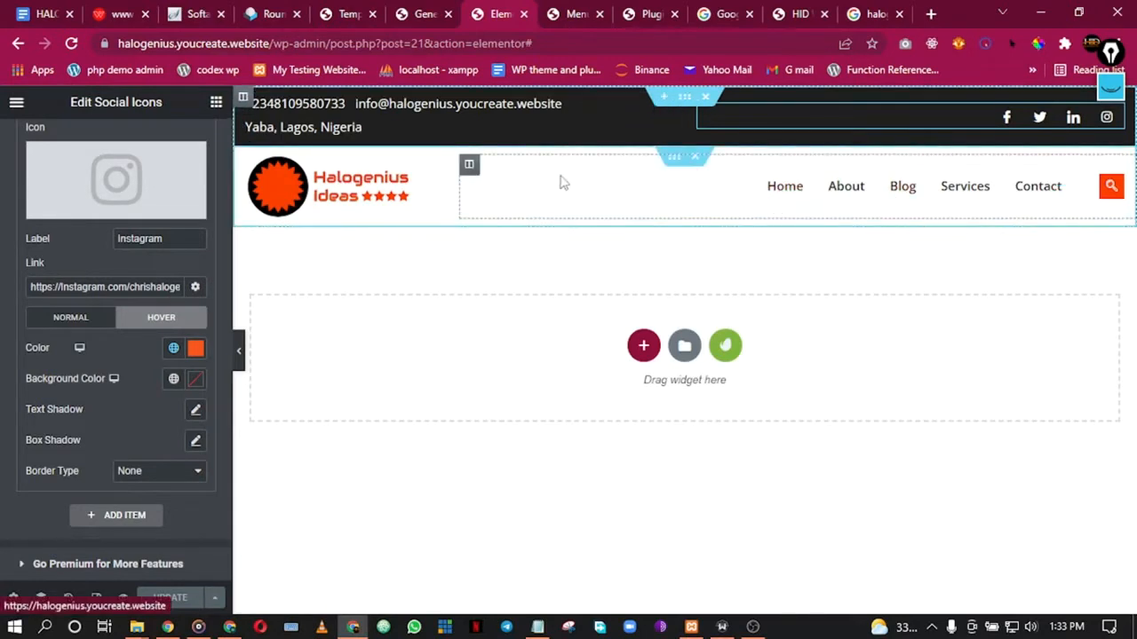
left_click(242, 353)
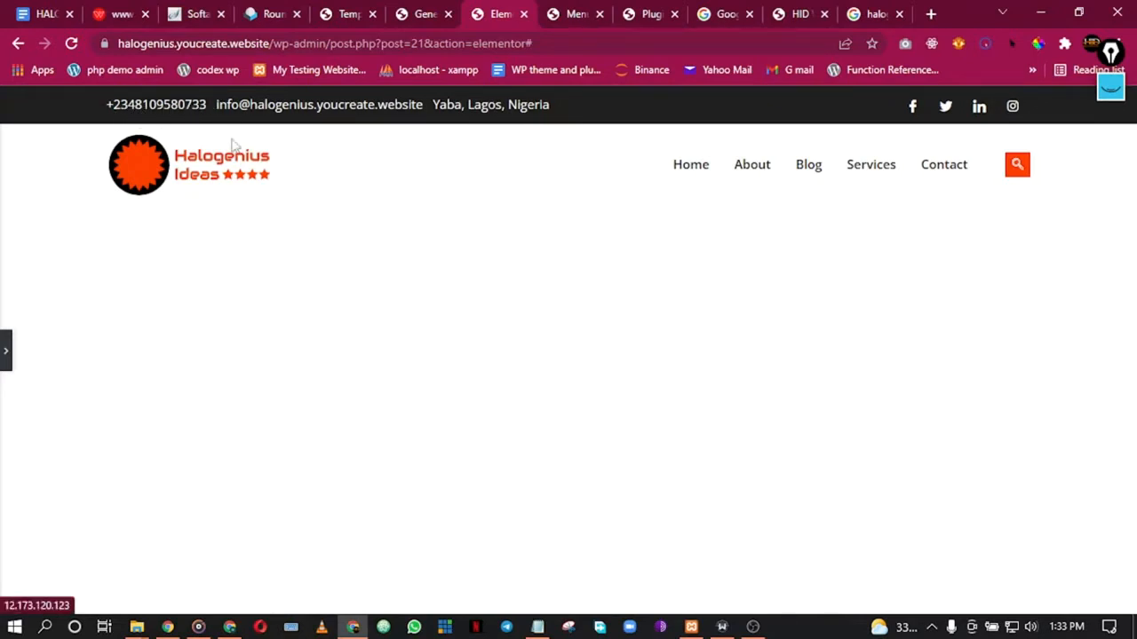
left_click(4, 365)
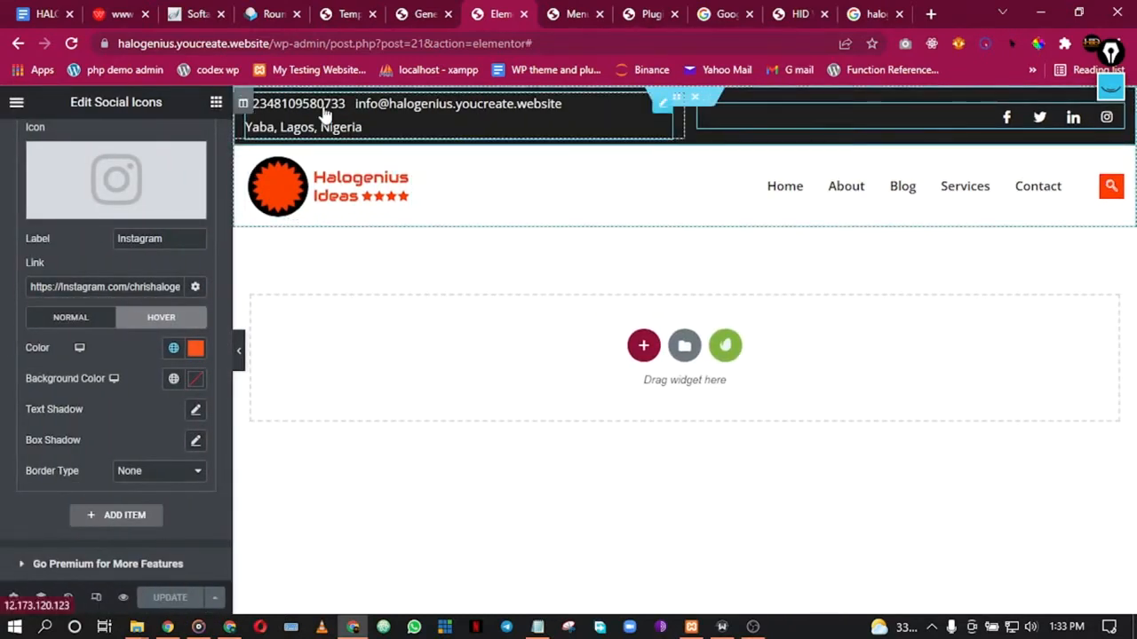
right_click(327, 114)
left_click(373, 122)
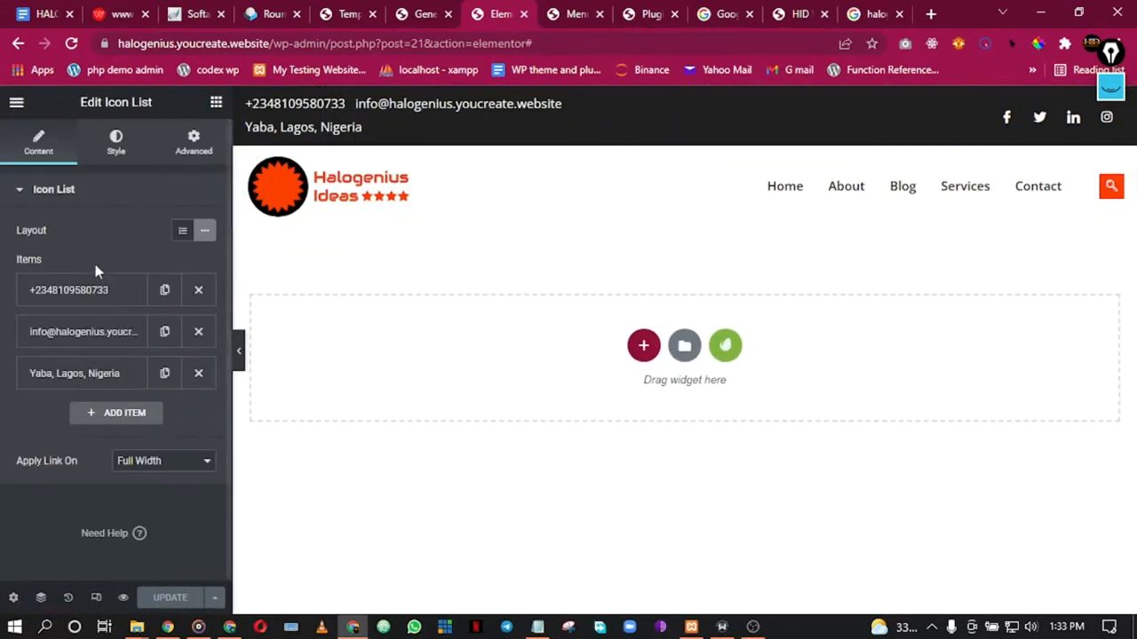
Step: Link the phone item to tel: followed by its phone number and update the header
left_click(66, 291)
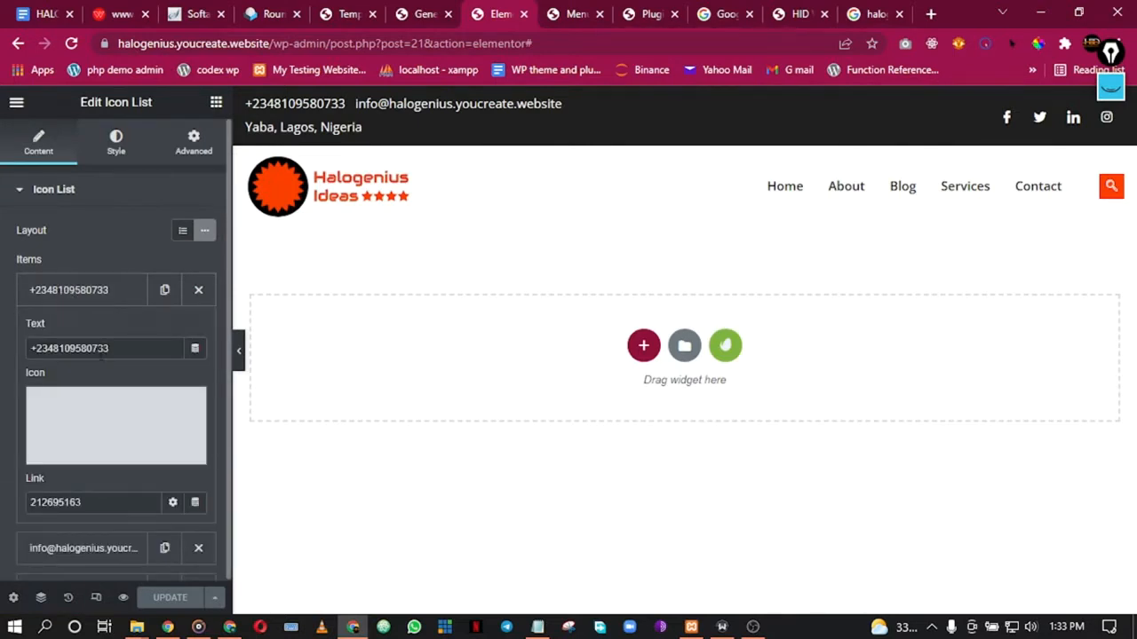
double_click(101, 349)
triple_click(96, 352)
key("ctrl+c")
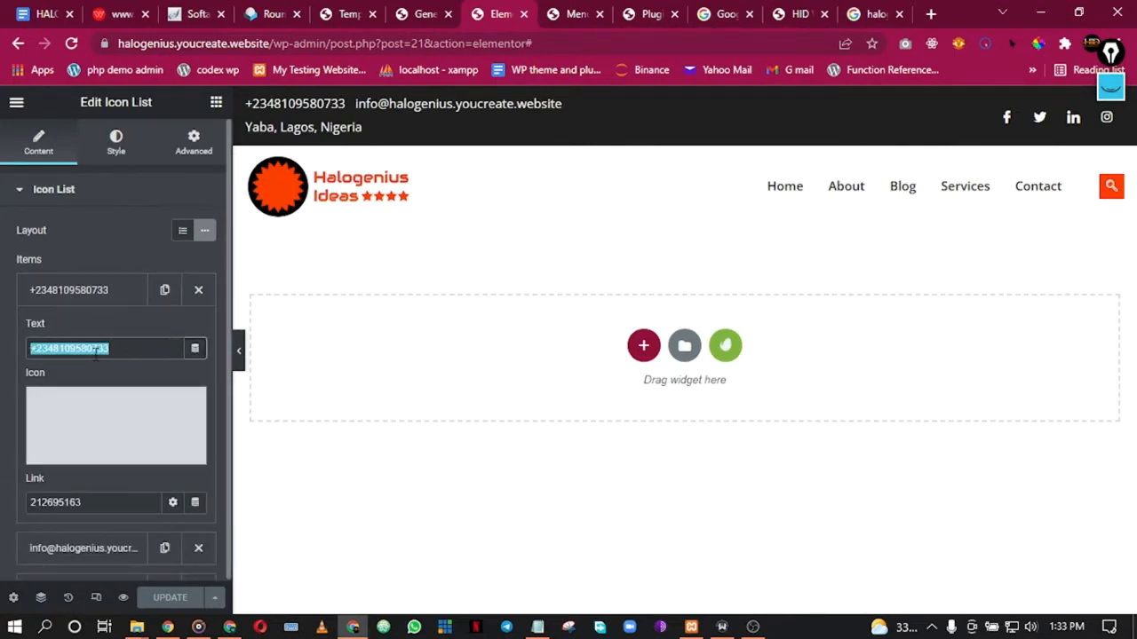
double_click(68, 503)
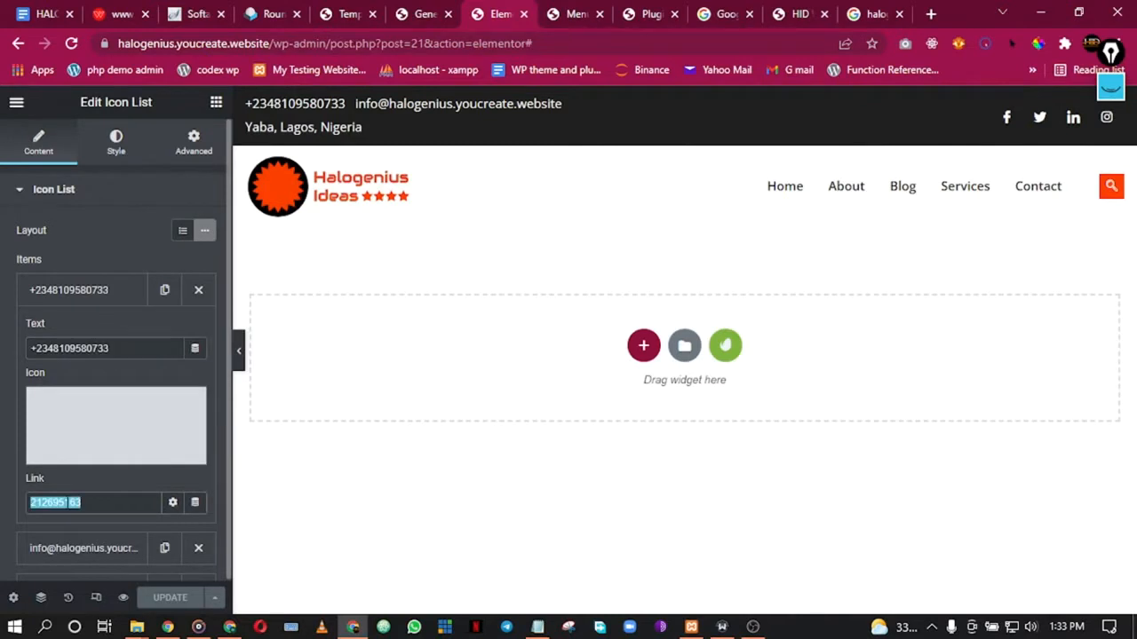
type("tel:")
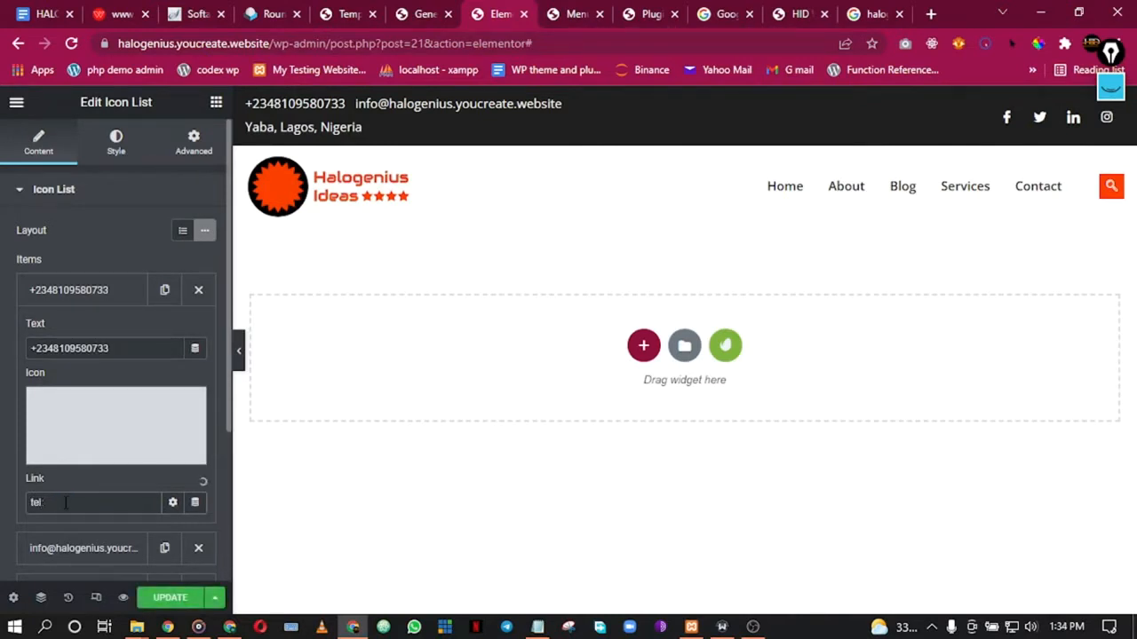
key("ctrl+v")
left_click(157, 602)
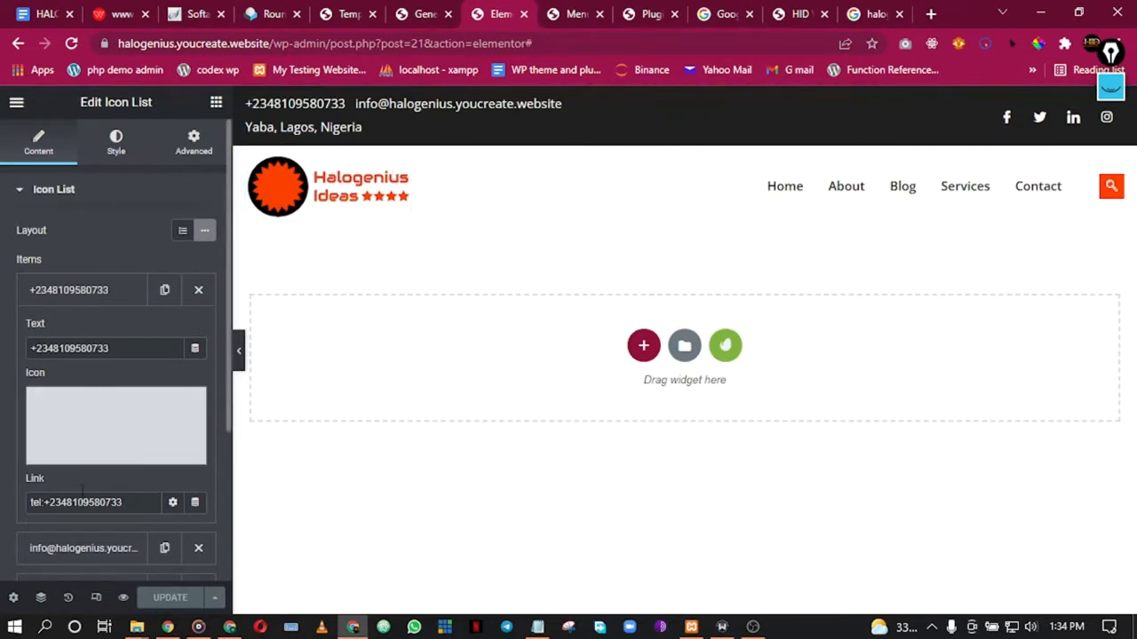
left_click(68, 293)
Step: Link the e-mail item to mailto: followed by its address, update, and expand the location item
left_click(69, 331)
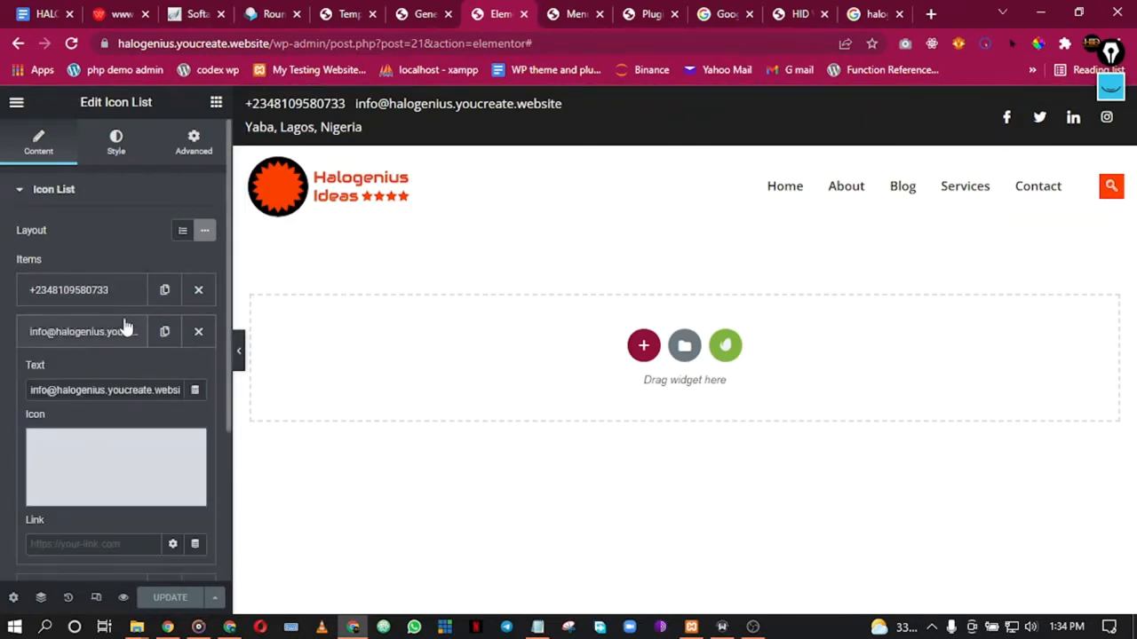
triple_click(113, 390)
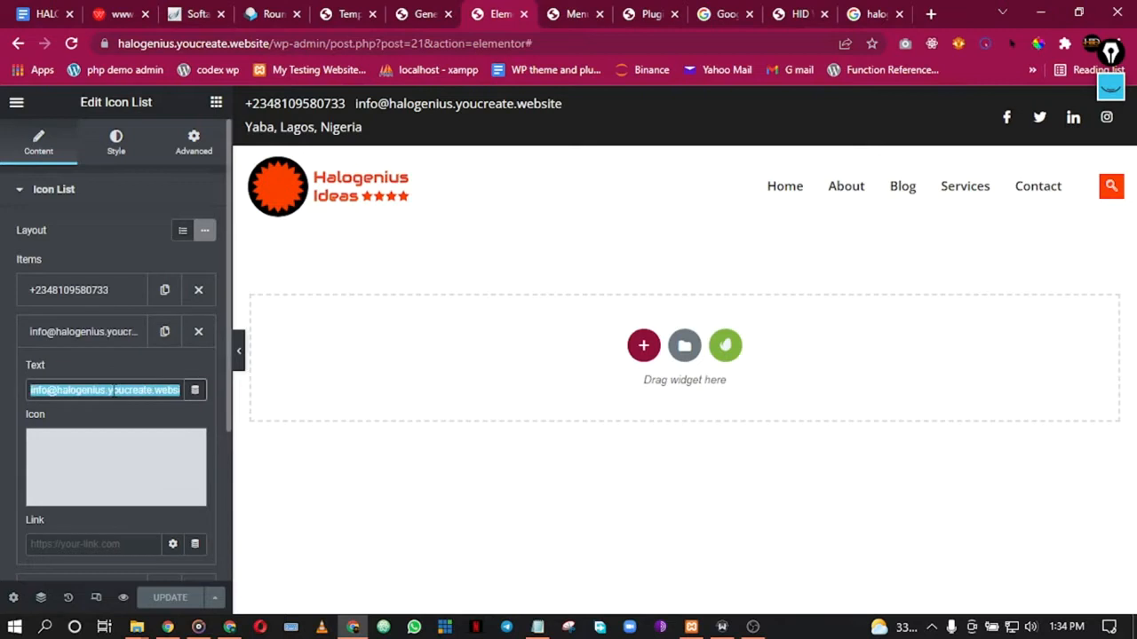
left_click(66, 546)
type("mailto")
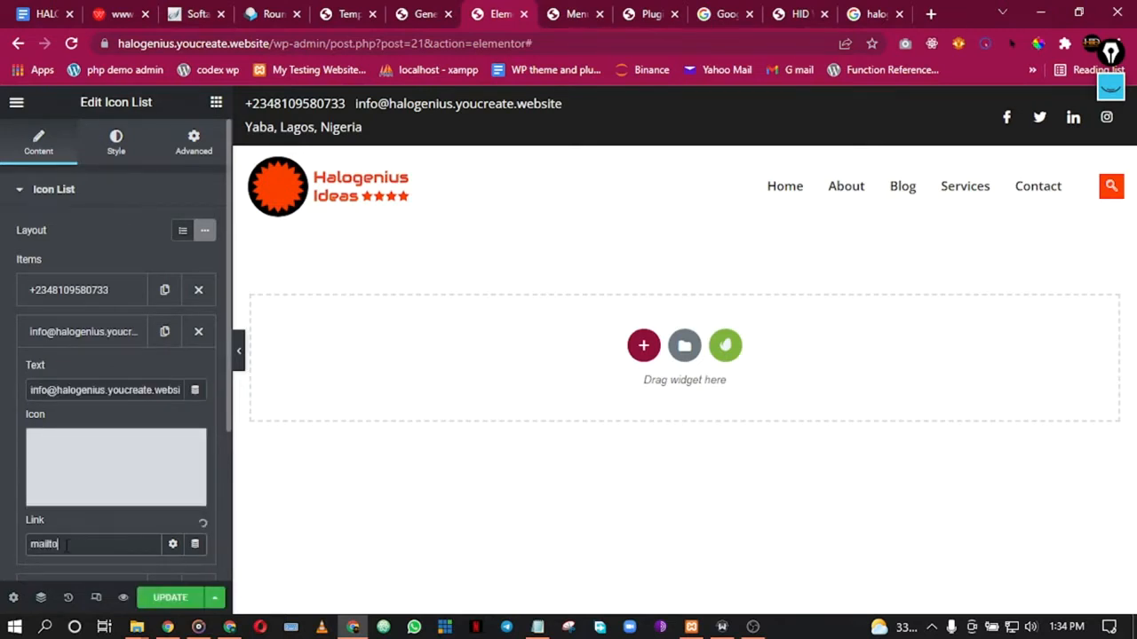
type(":")
key("ctrl+v")
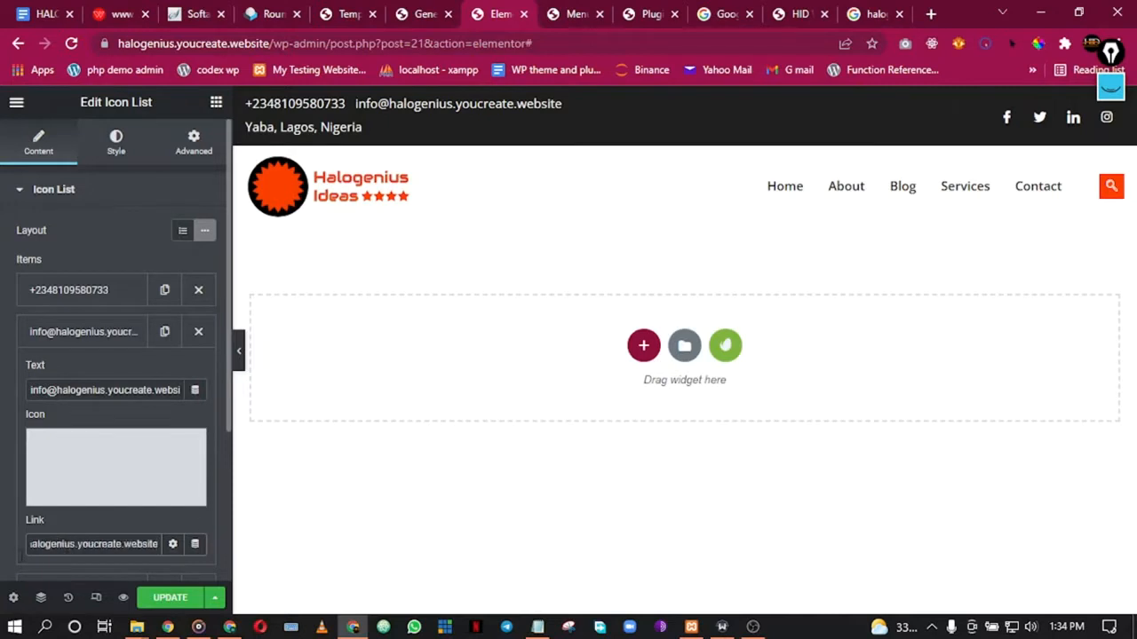
left_click(170, 597)
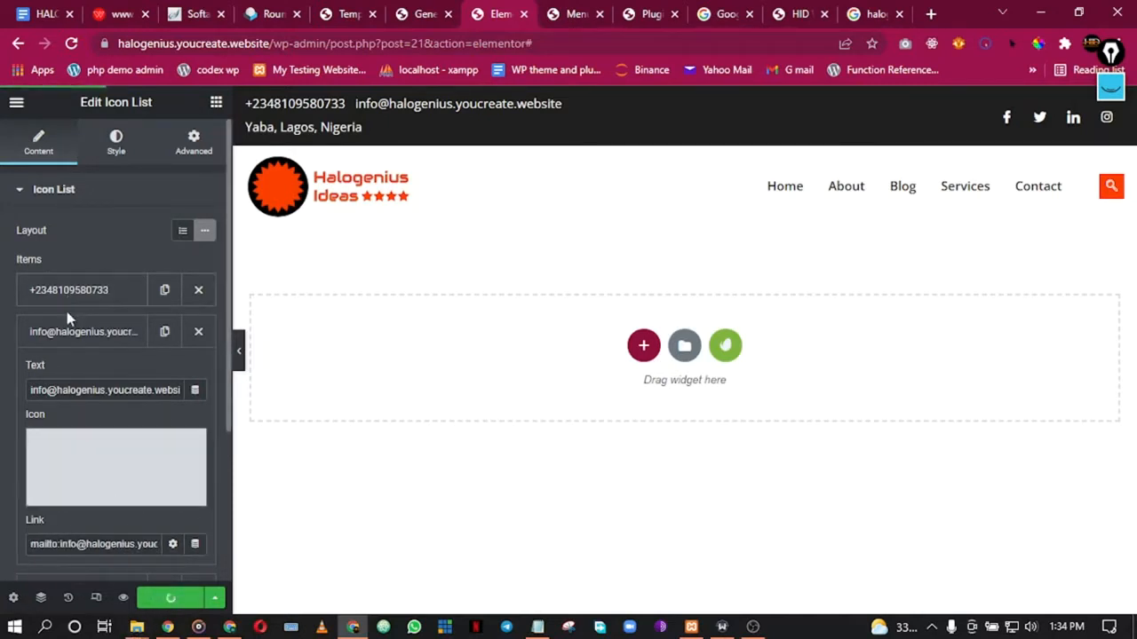
scroll(67, 318, "down", 2)
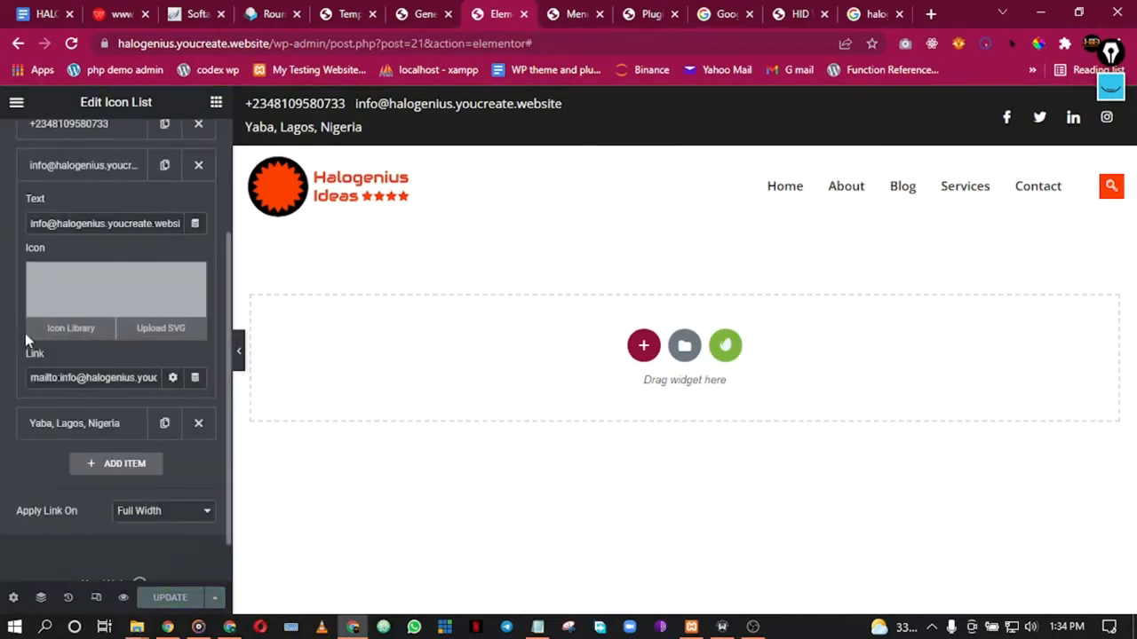
left_click(78, 424)
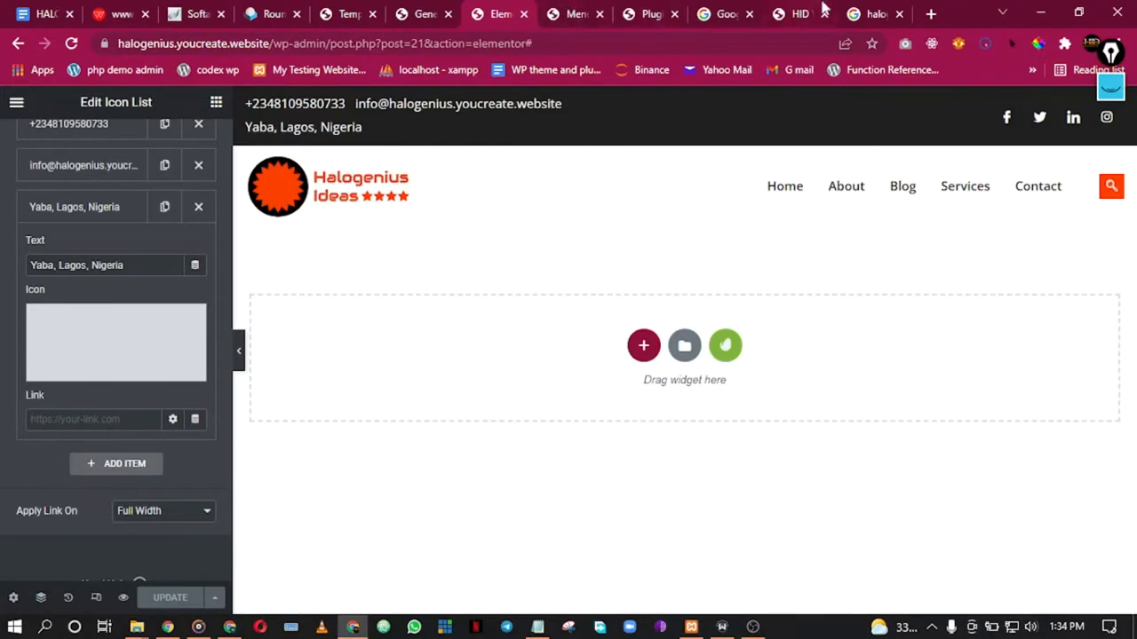
Step: Open Google Maps at maps.google.com in the search results tab
left_click(896, 11)
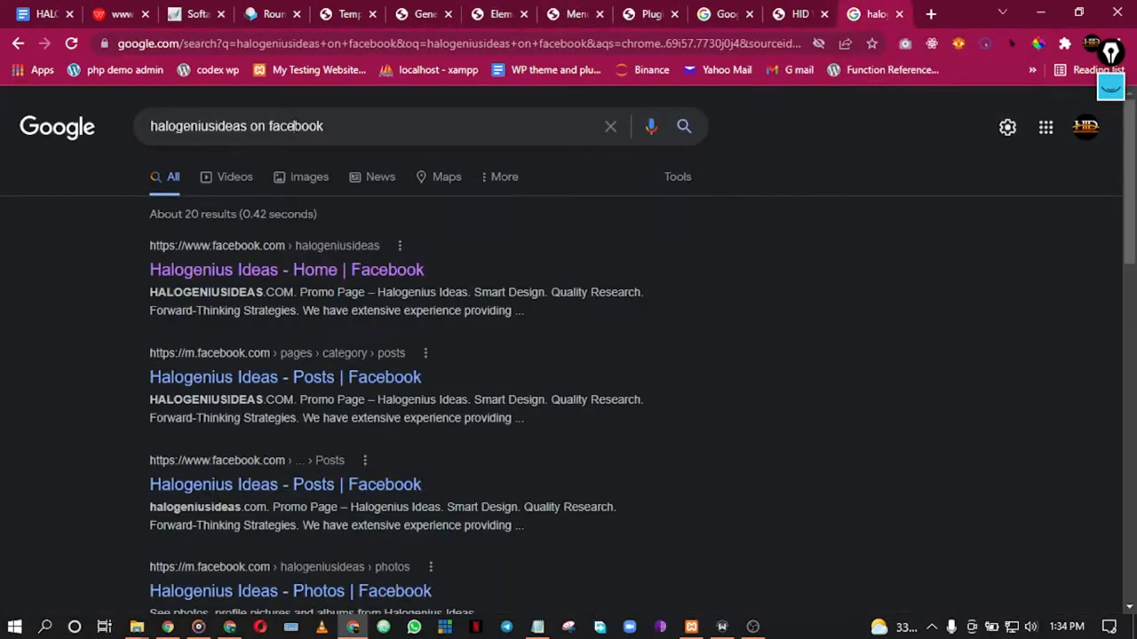
double_click(297, 125)
left_click(313, 44)
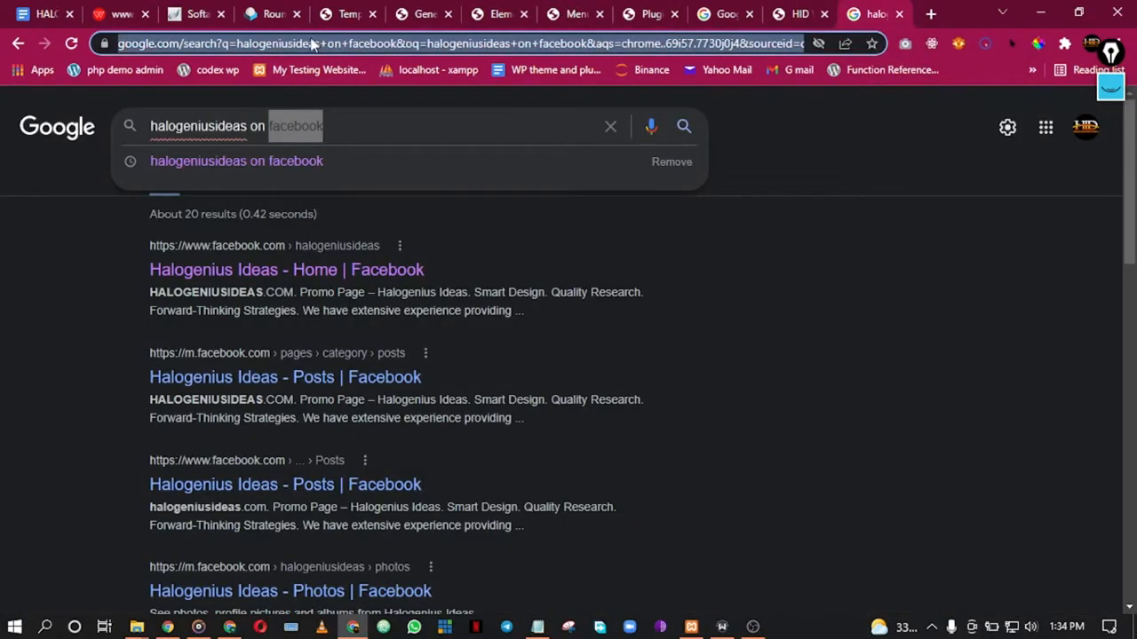
type("maps.coo")
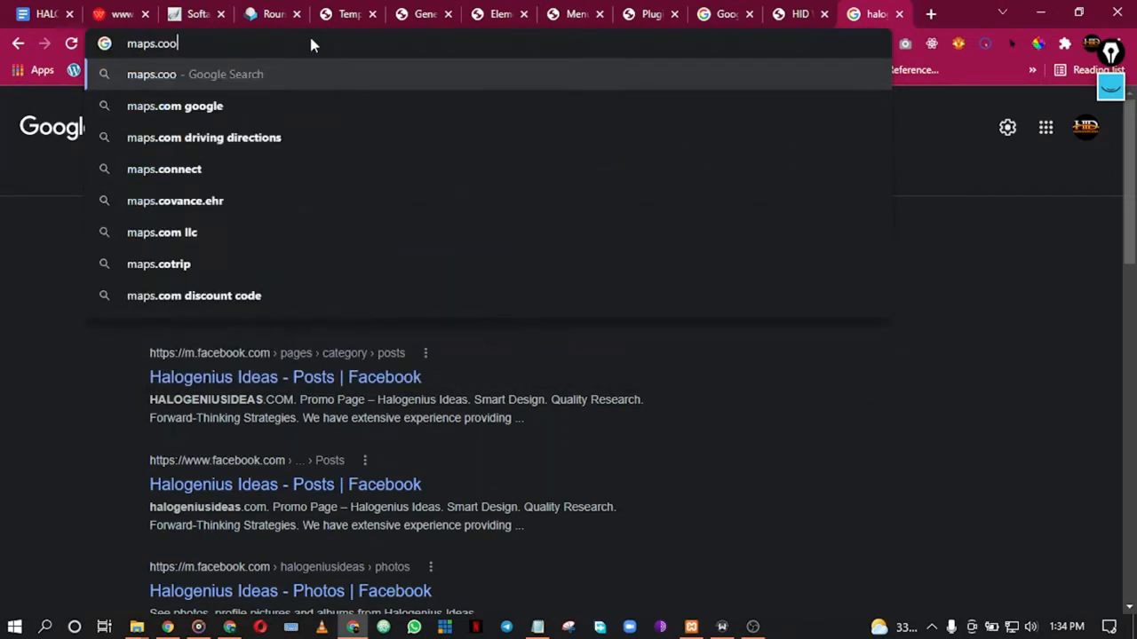
key("BackSpace")
key("BackSpace")
type("google.com")
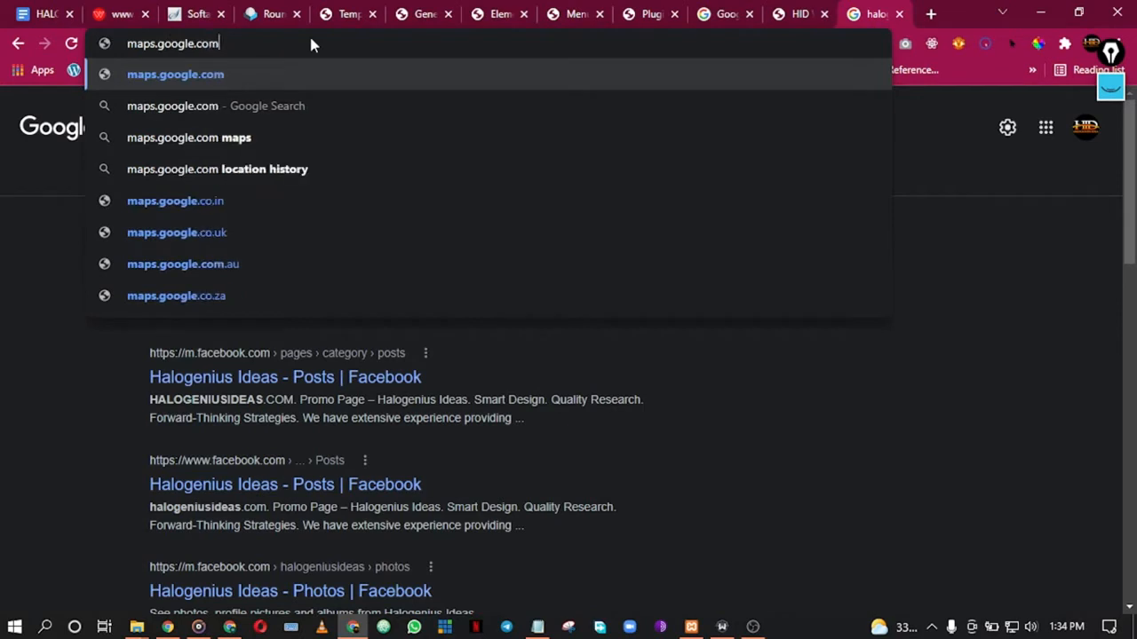
key("Return")
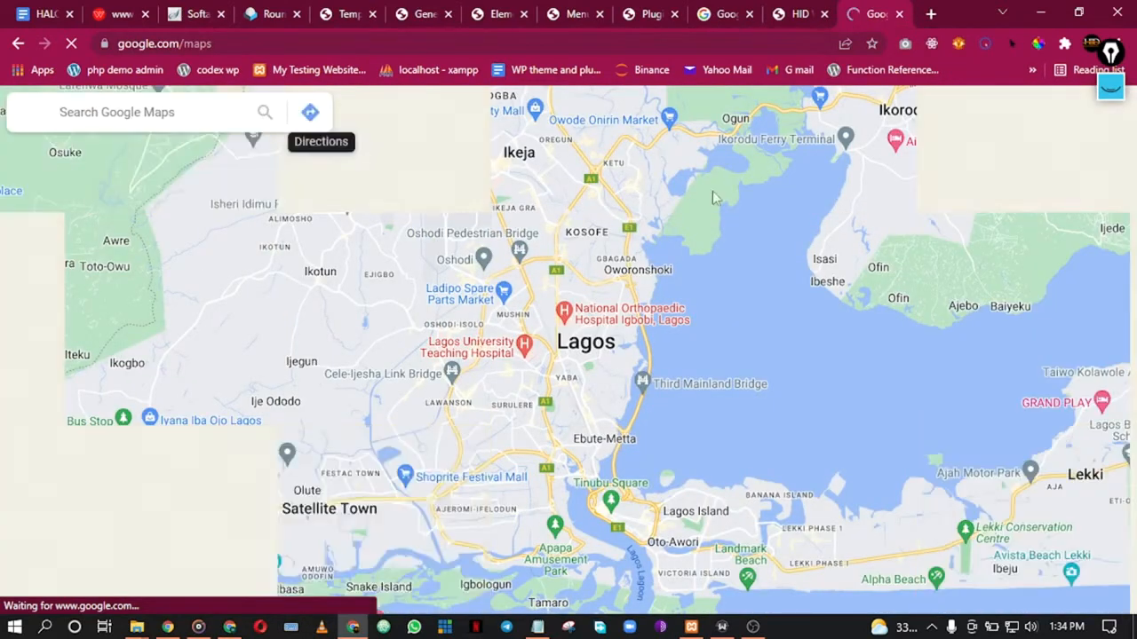
Step: Search Maps for 'unilag akoka' and copy the University of Lagos share link
left_click(85, 116)
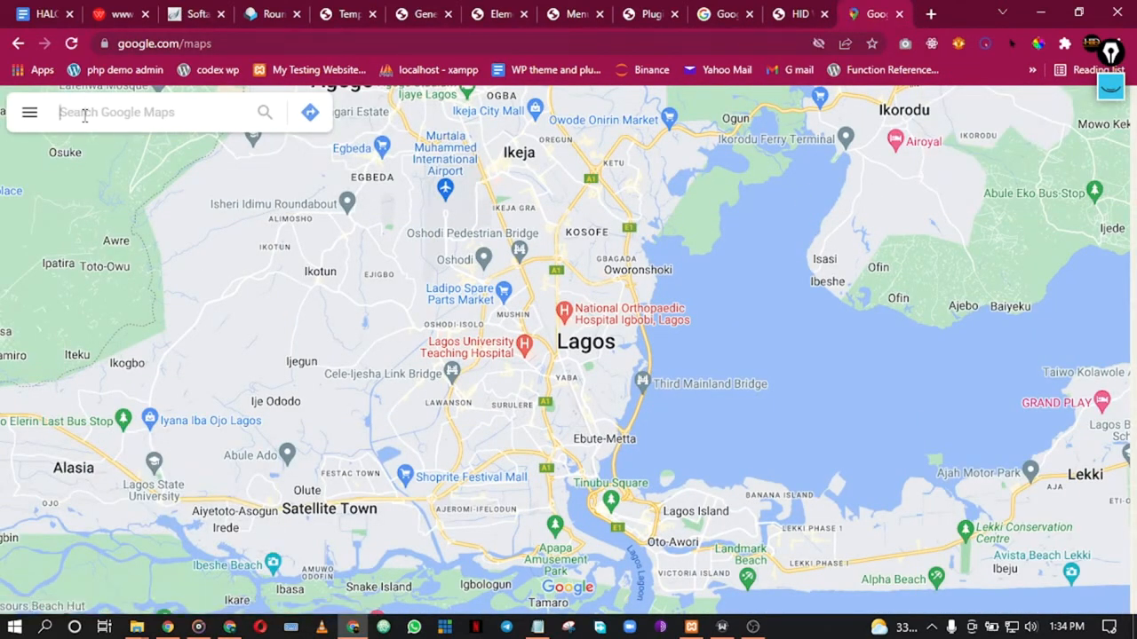
type("unila")
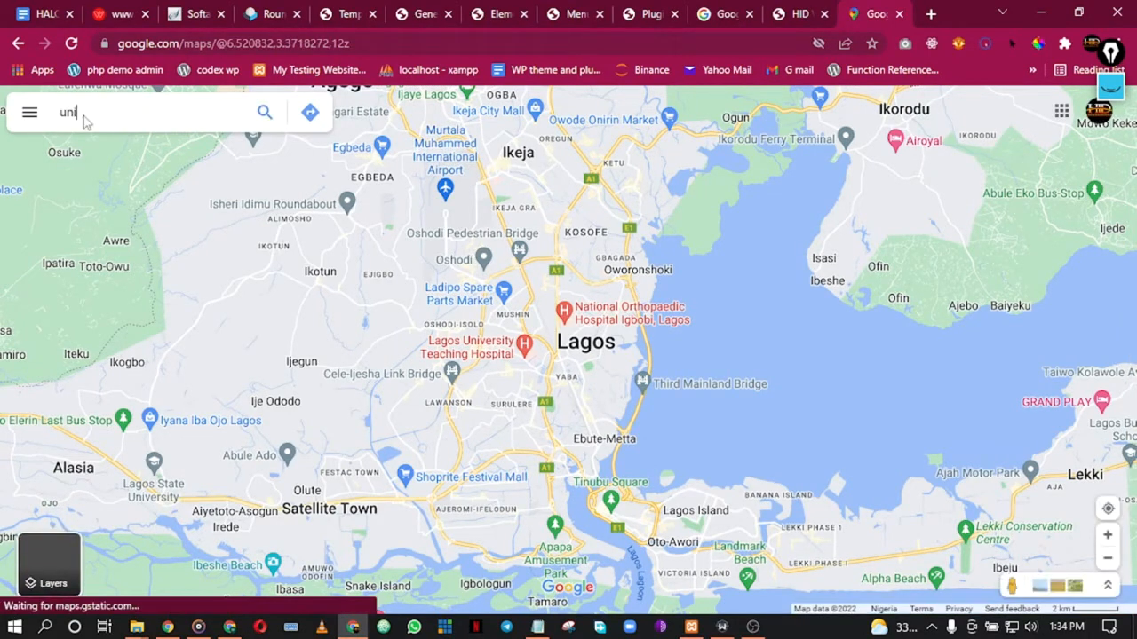
type("g akoka")
key("Return")
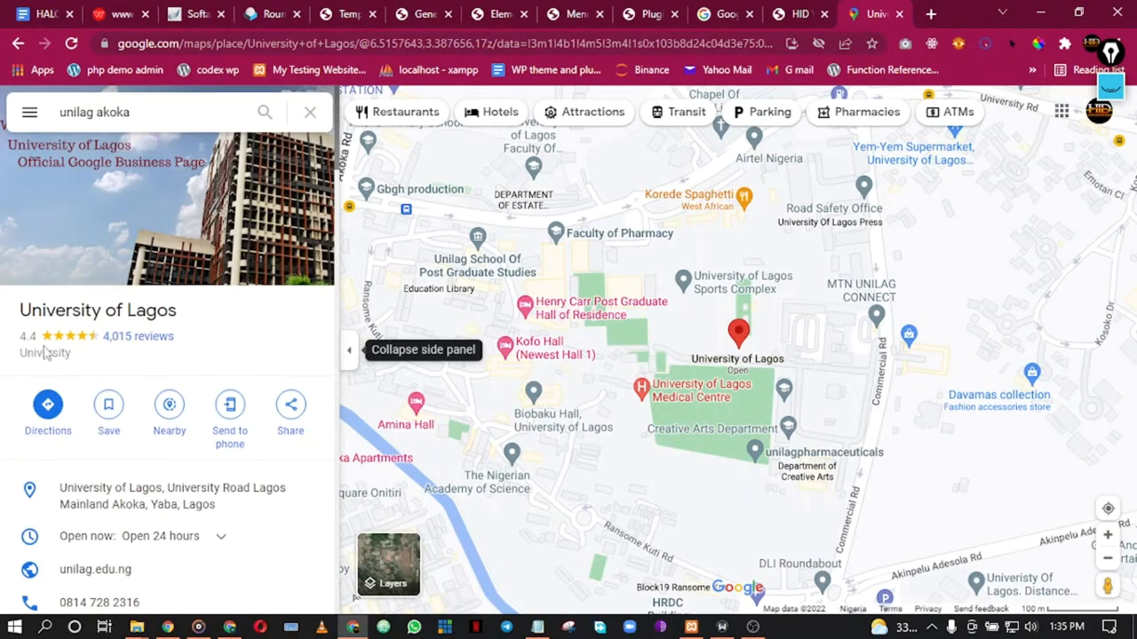
scroll(254, 361, "down", 1)
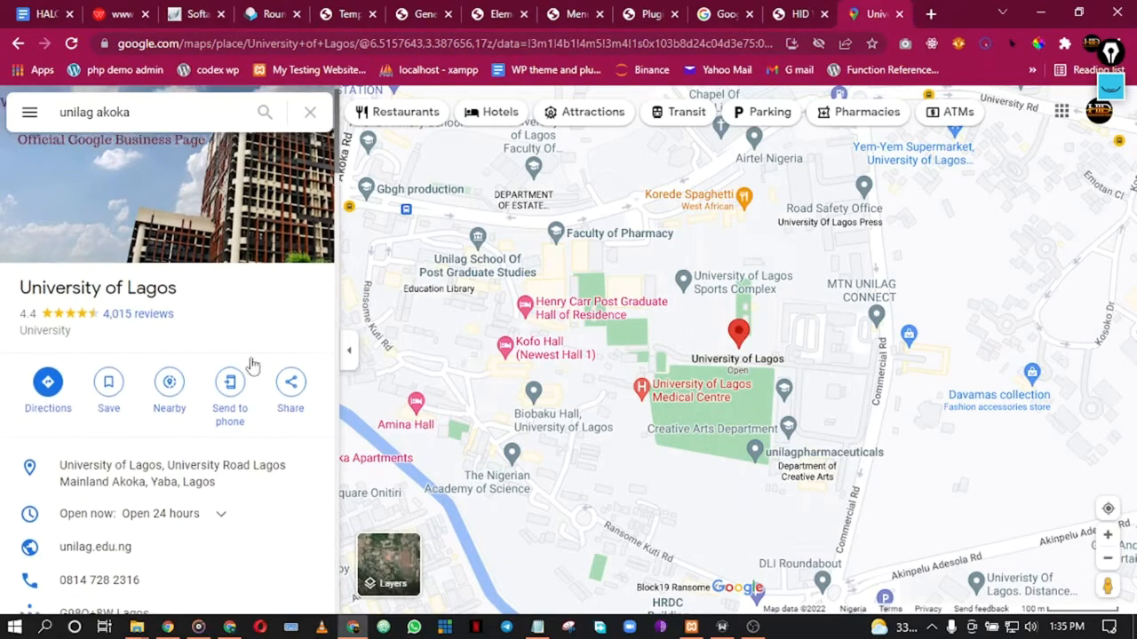
scroll(204, 251, "up", 1)
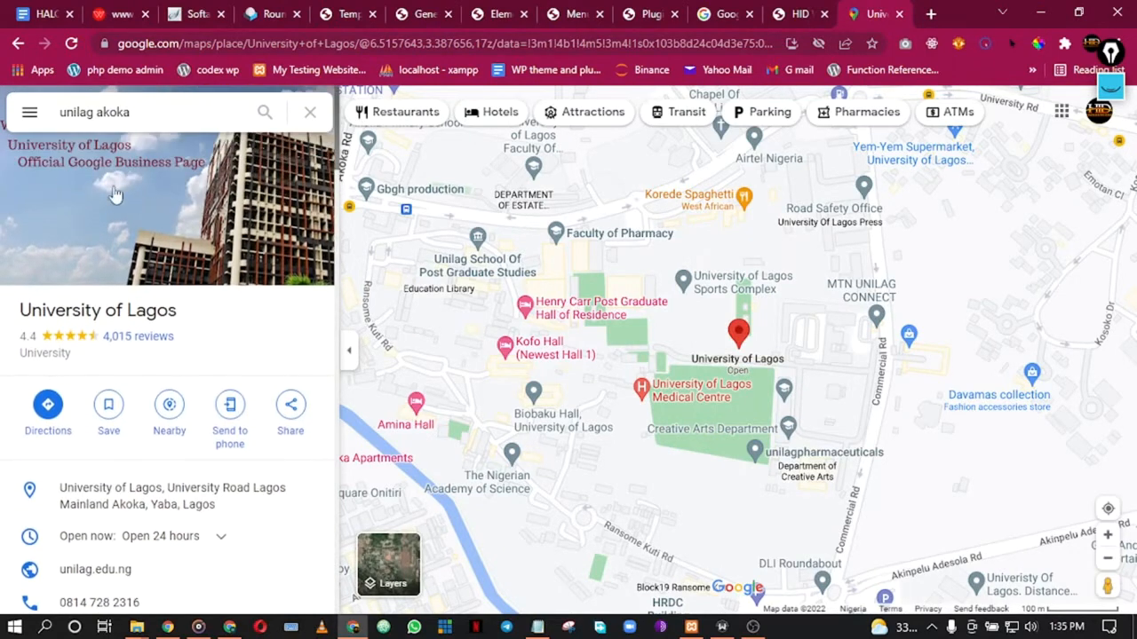
left_click(293, 408)
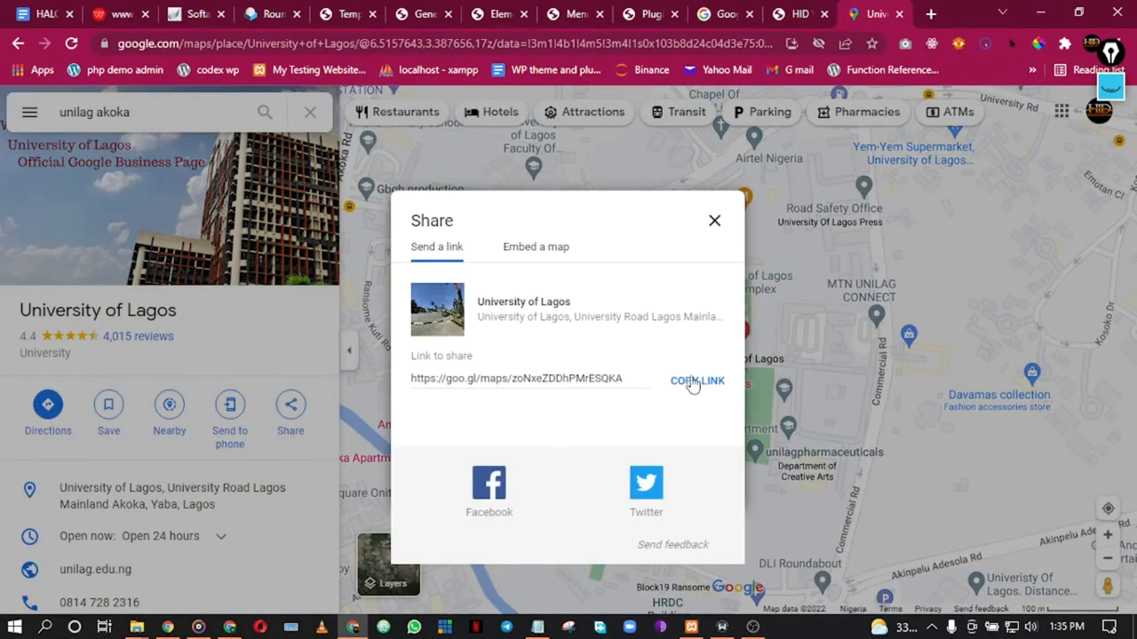
left_click(691, 384)
Step: Switch back to the Elementor header editor tab
left_click(347, 10)
left_click(423, 11)
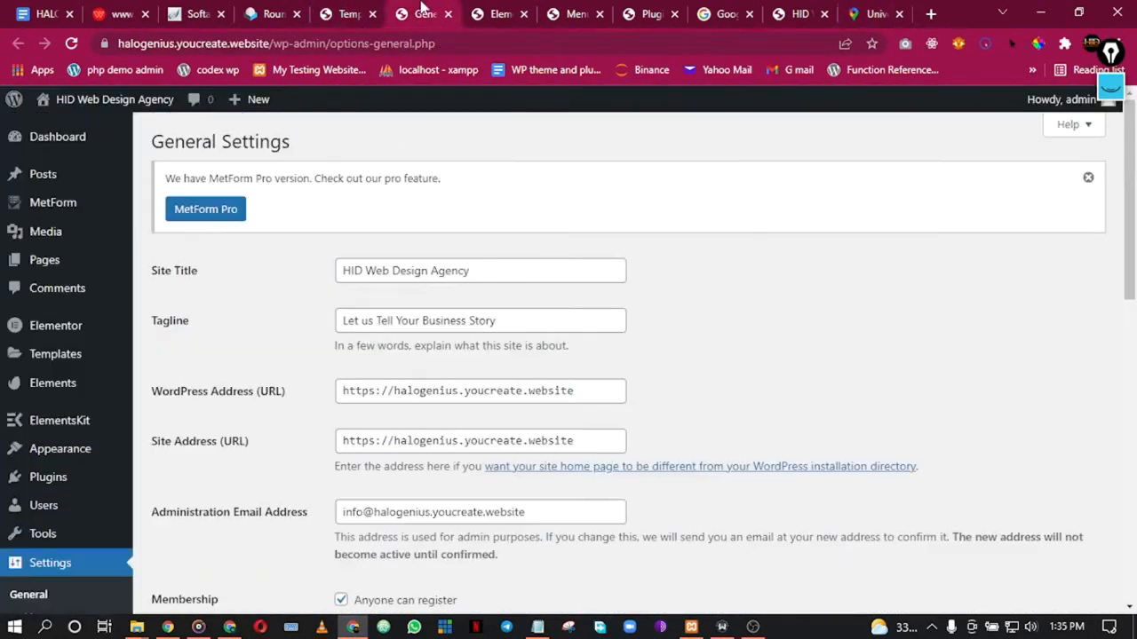
left_click(496, 12)
left_click(566, 13)
left_click(497, 13)
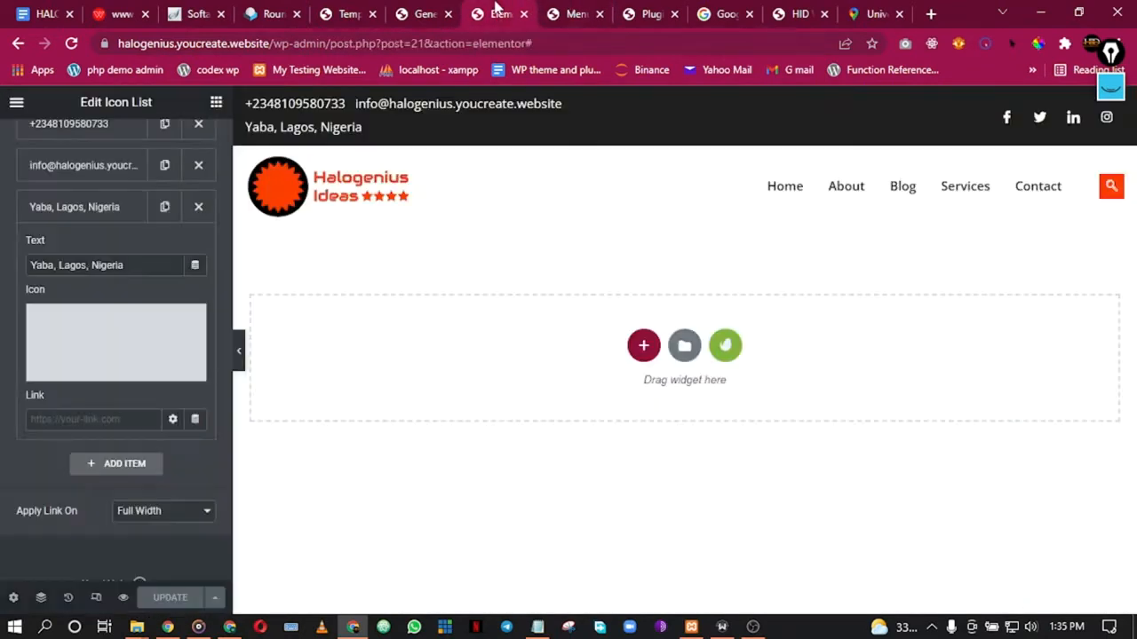
Step: Paste the goo.gl Google Maps link into the Yaba, Lagos, Nigeria item's Link field and update the header
left_click(82, 419)
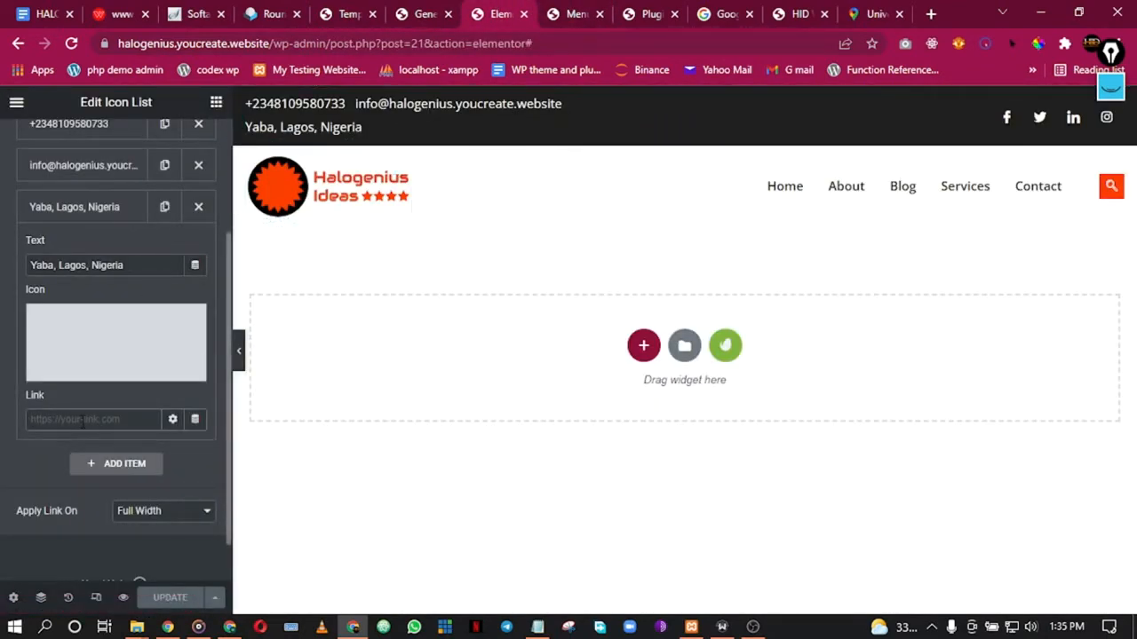
key("ctrl+v")
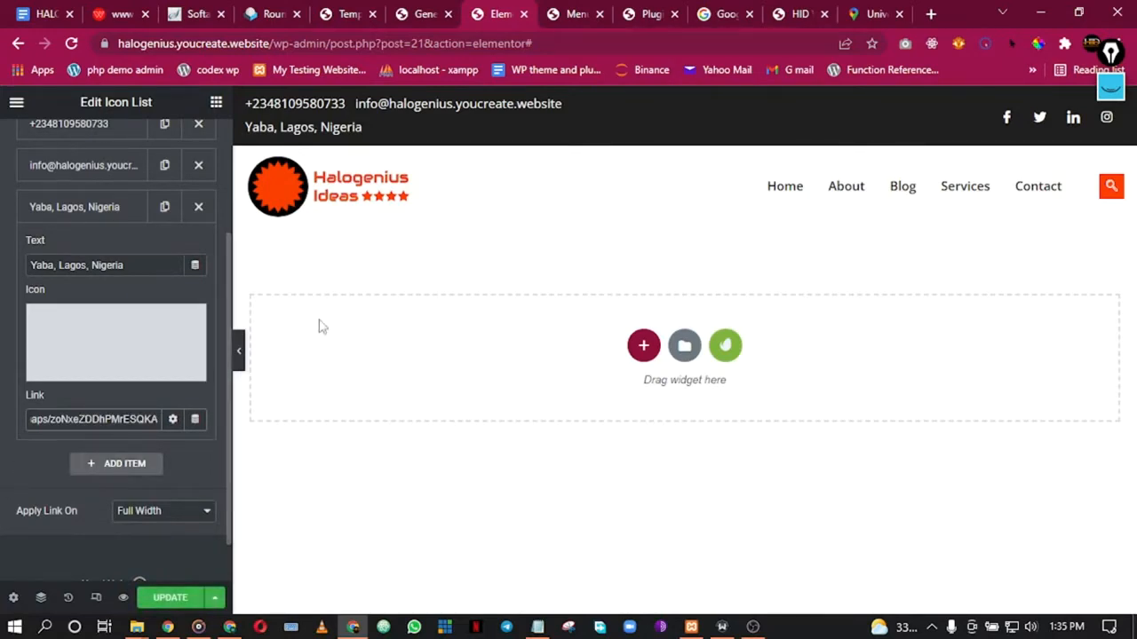
left_click(869, 13)
left_click(558, 9)
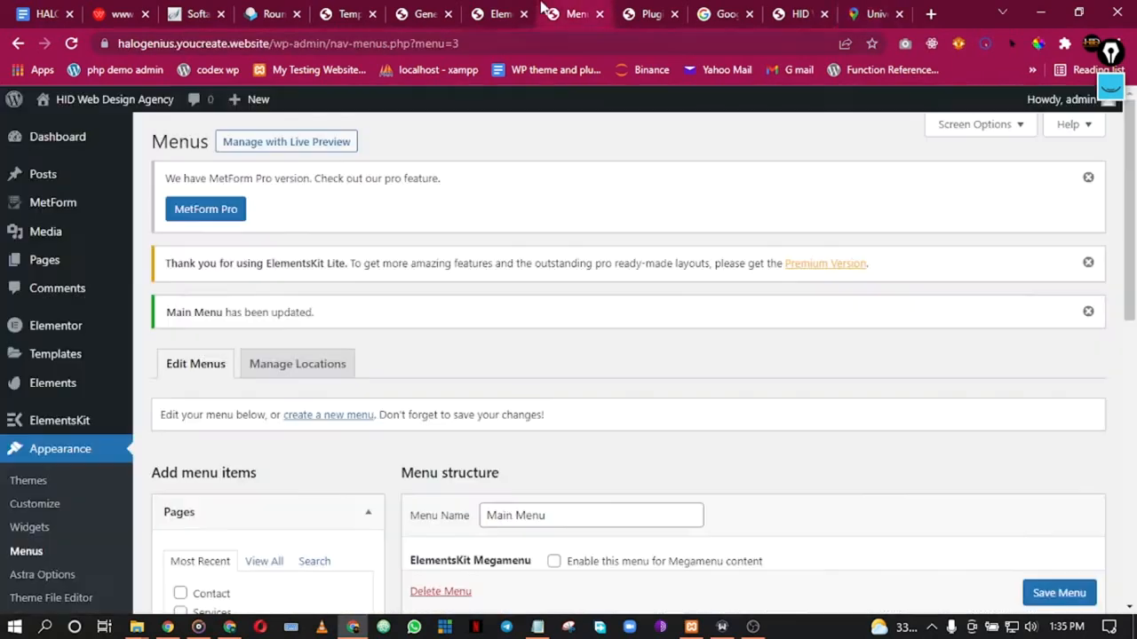
left_click(510, 9)
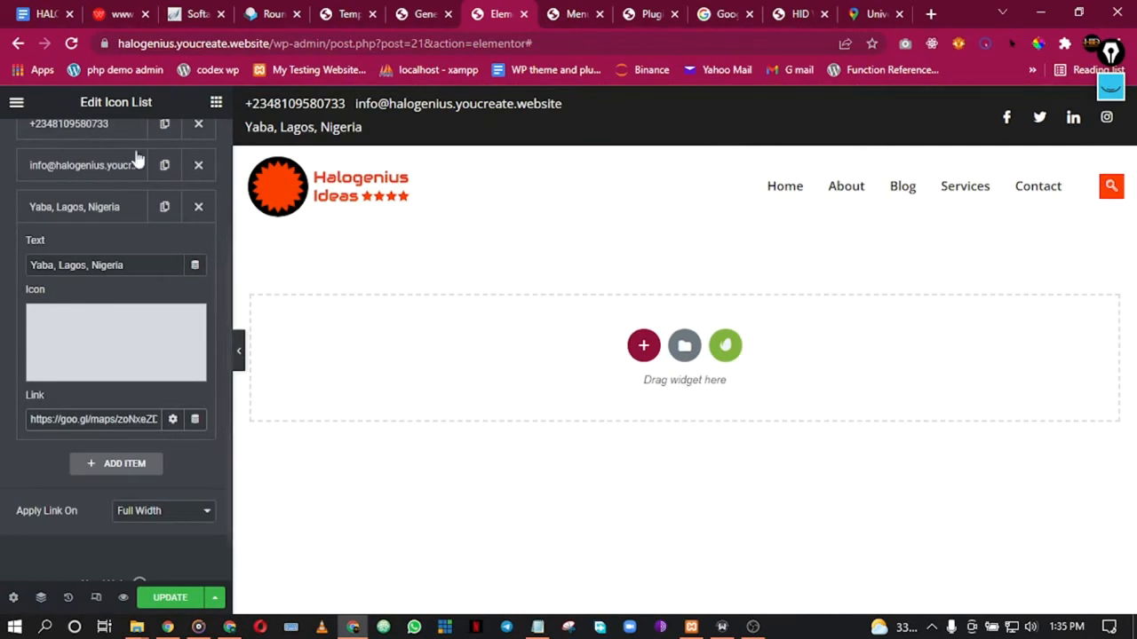
left_click(165, 598)
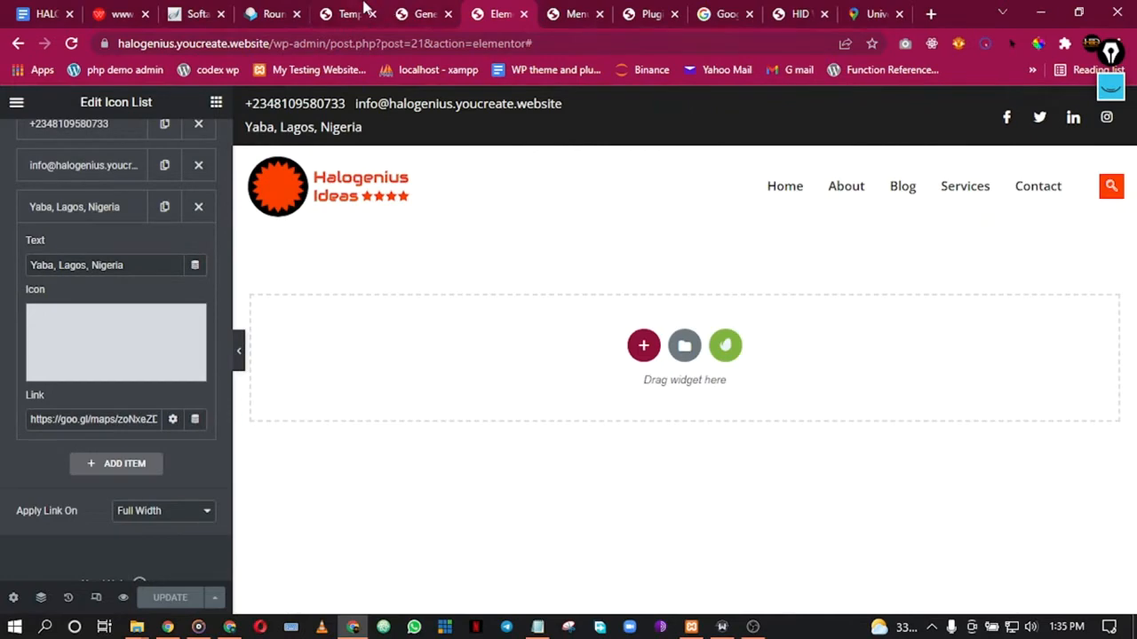
Step: Turn Activate/Deactivate ON for the Main Site Header template in ElementsKit Header Footer and save changes
left_click(364, 7)
left_click(426, 13)
left_click(369, 11)
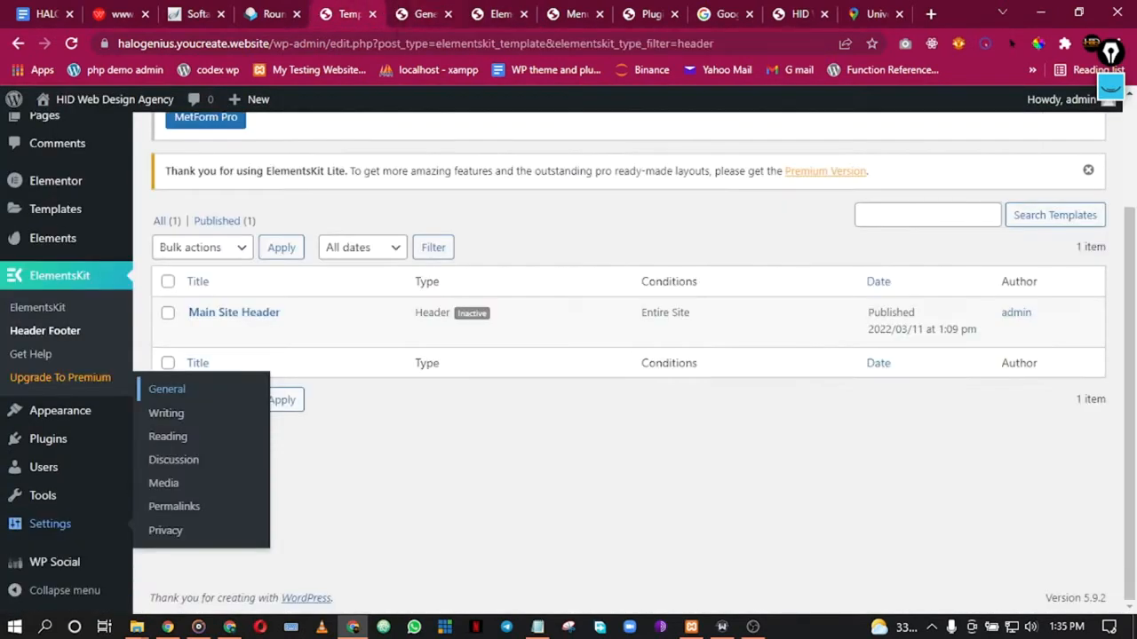
left_click(240, 333)
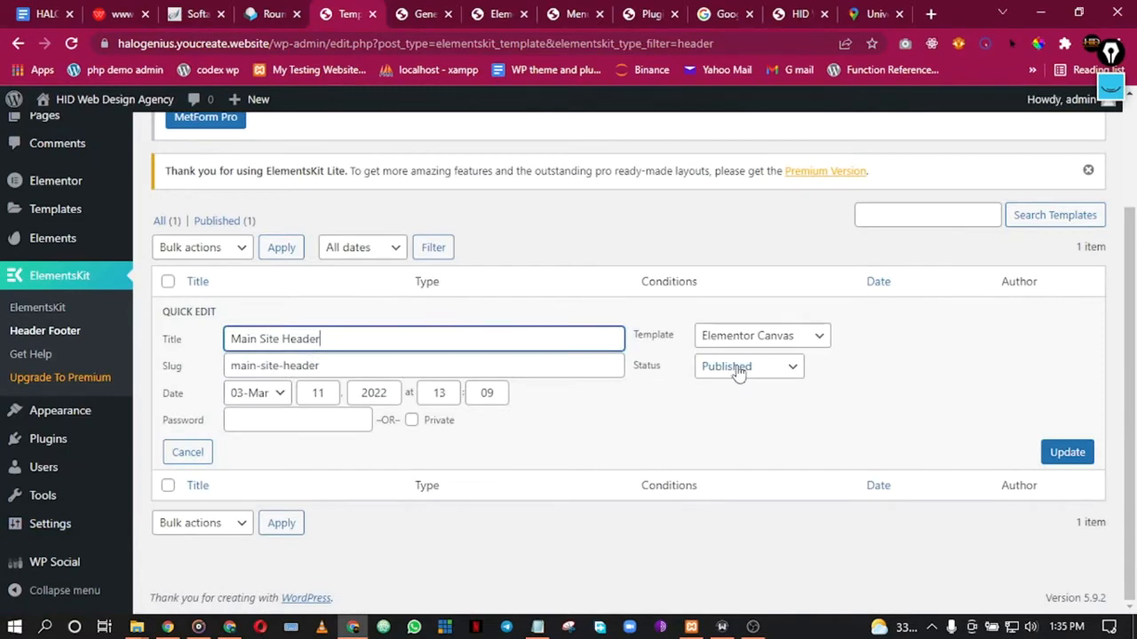
left_click(187, 452)
left_click(197, 333)
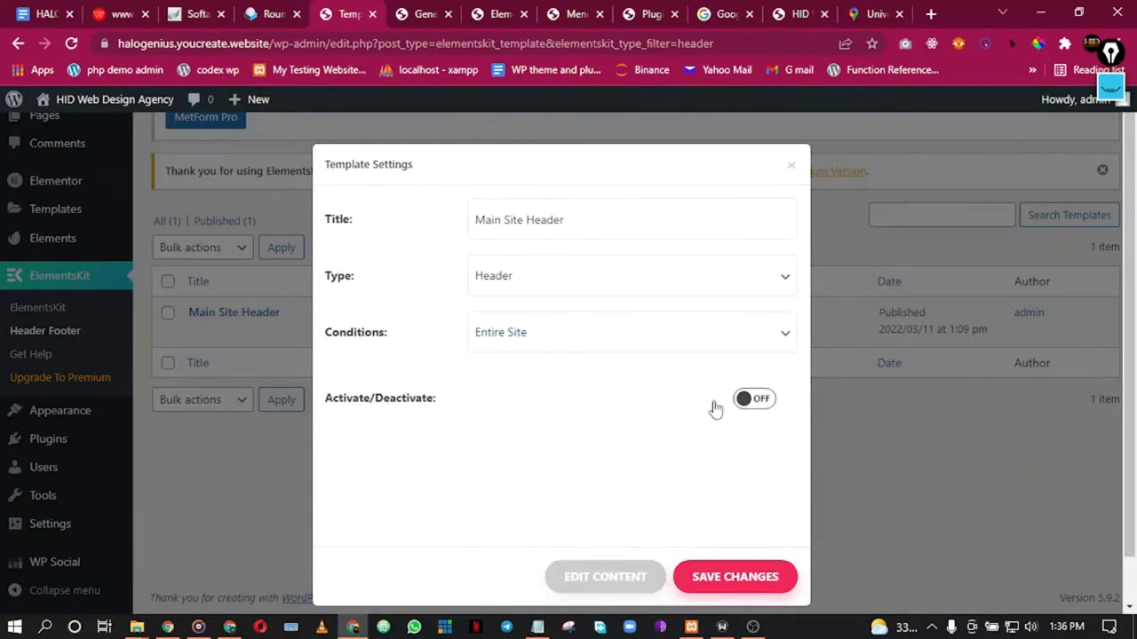
left_click(765, 399)
left_click(762, 578)
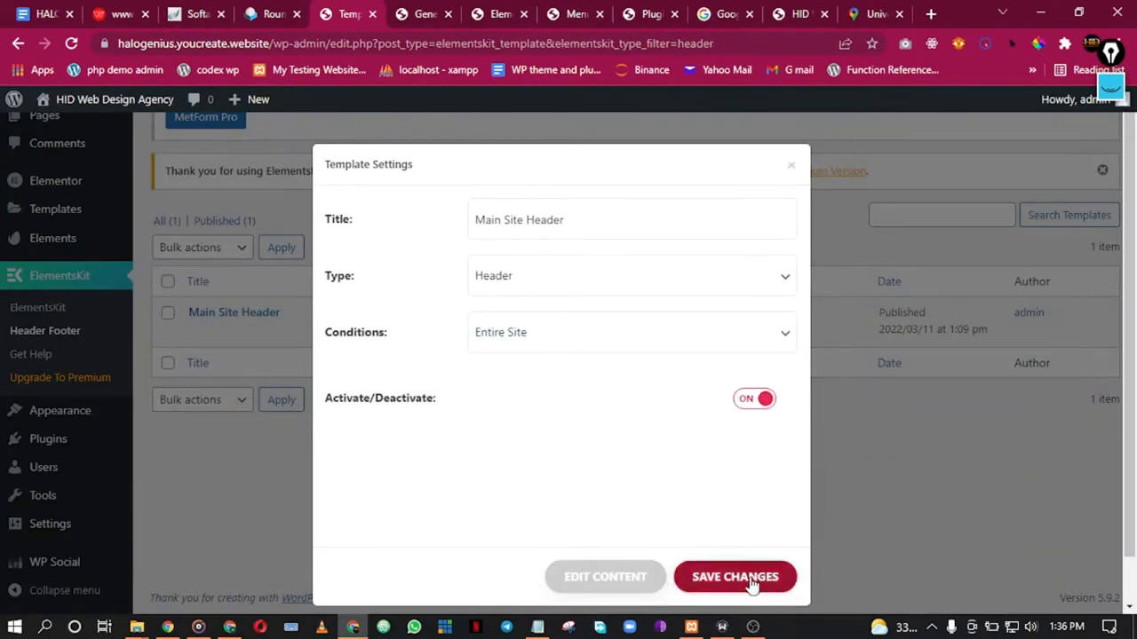
left_click(206, 334)
left_click(424, 13)
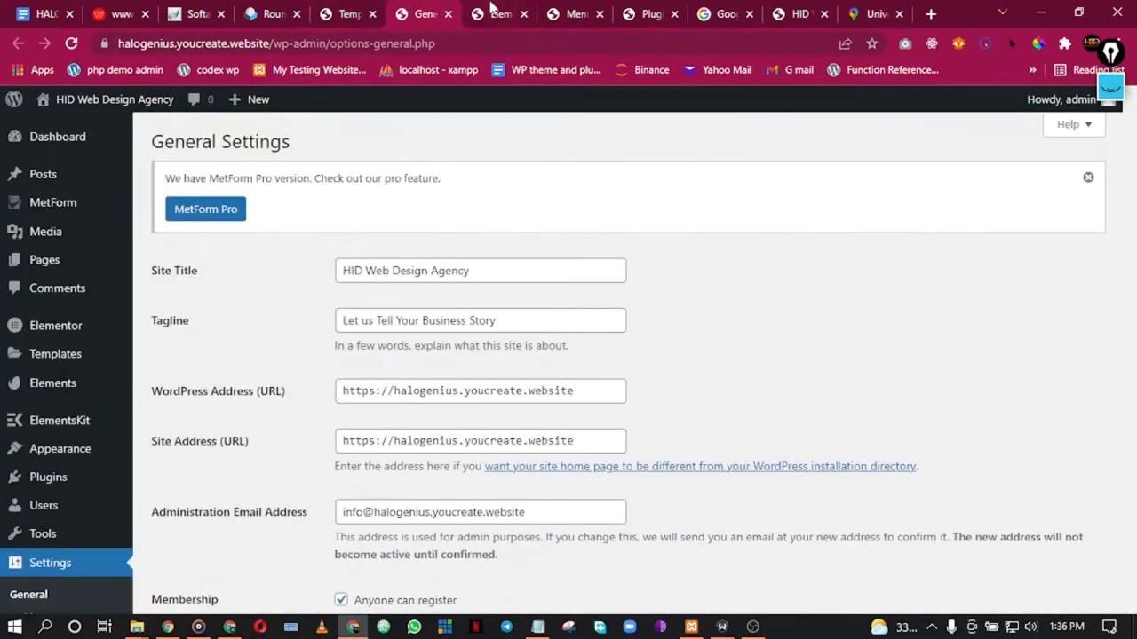
left_click(493, 11)
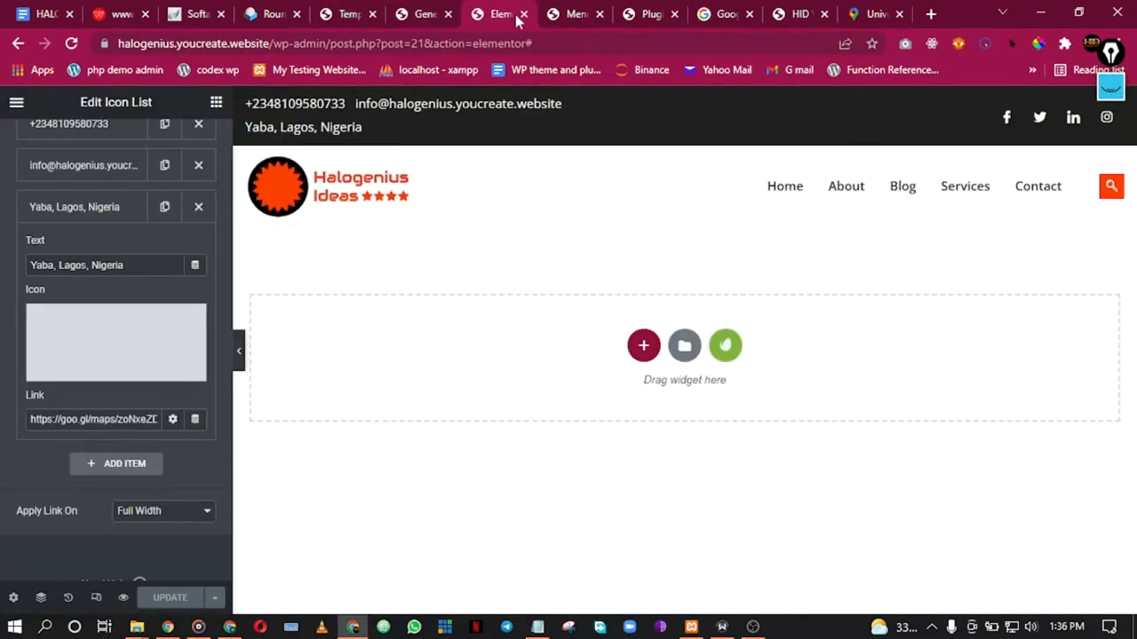
Step: Close the Elementor editor and reload the site's home page to display the new header
left_click(524, 15)
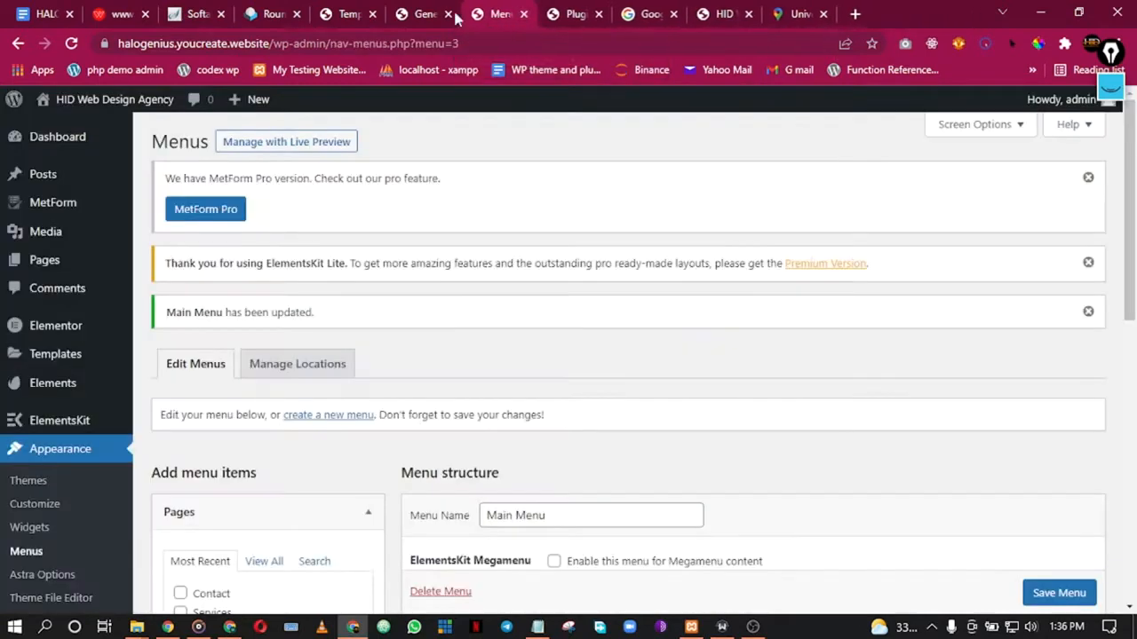
left_click(326, 11)
left_click(402, 11)
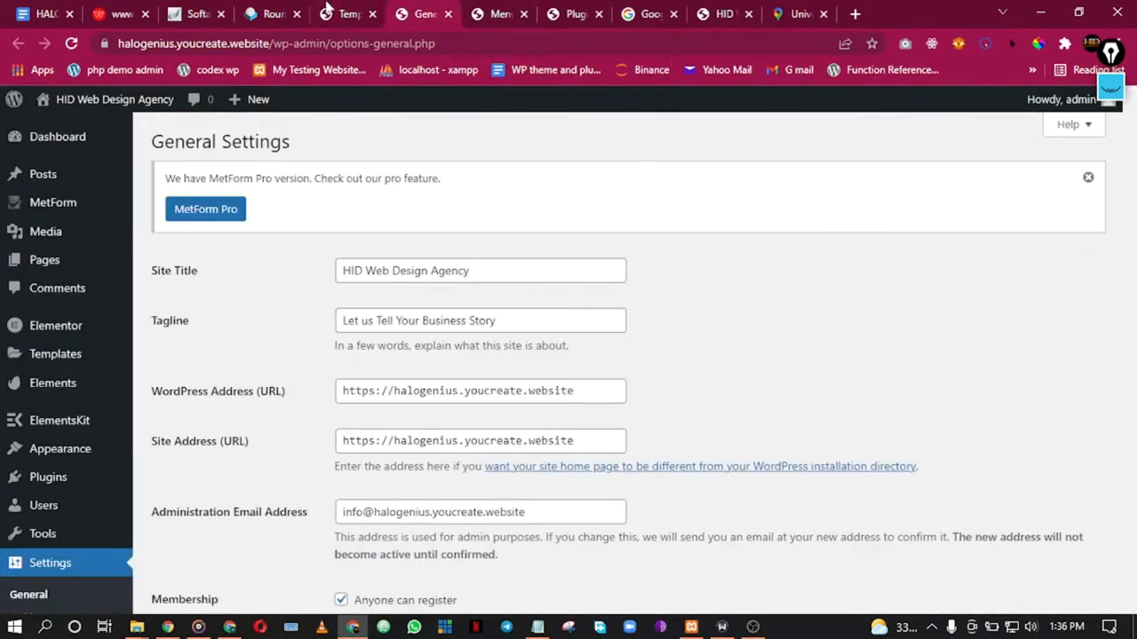
left_click(724, 11)
left_click_drag(721, 10, 798, 16)
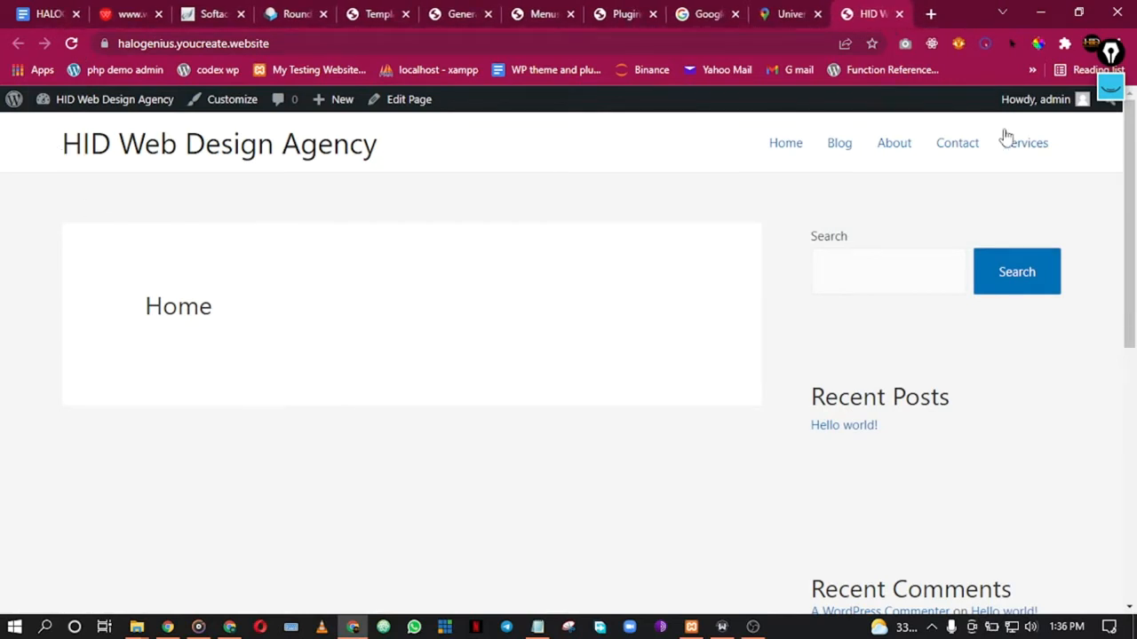
left_click(73, 48)
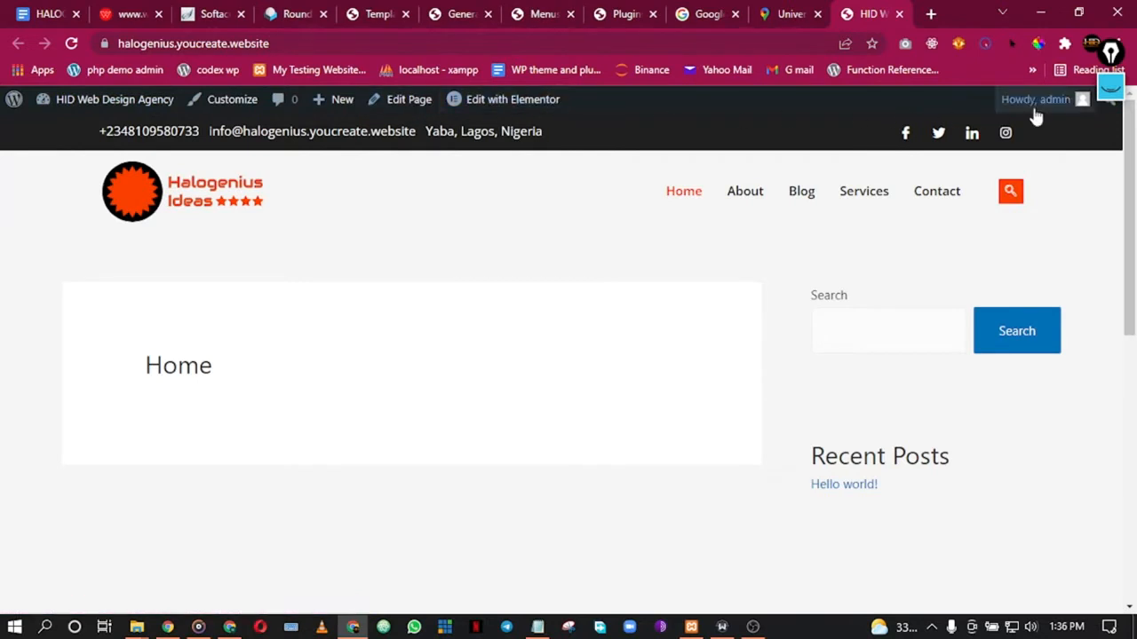
Step: Copy the site's address and load it in a new Incognito window
left_click(260, 46)
key("ctrl+c")
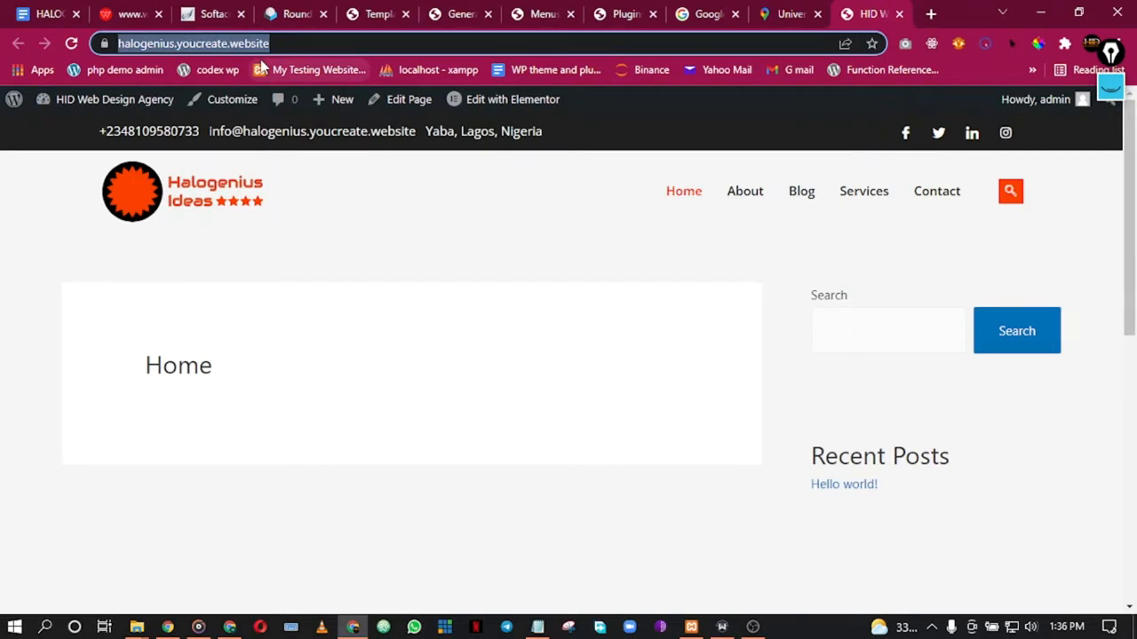
key("ctrl+shift+n")
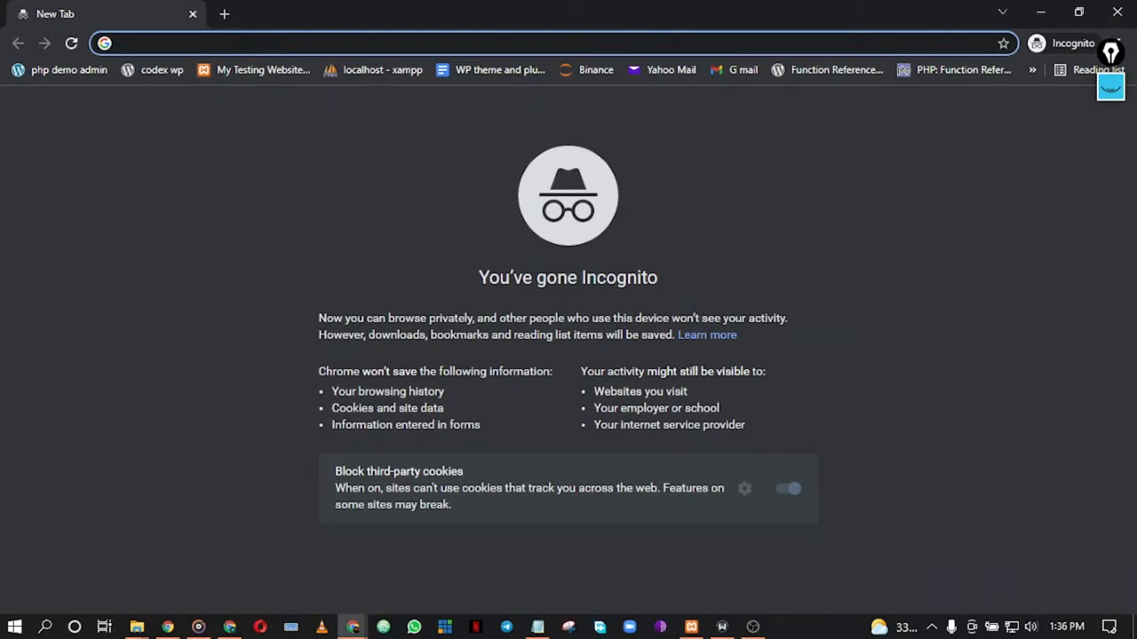
key("ctrl+v")
key("Return")
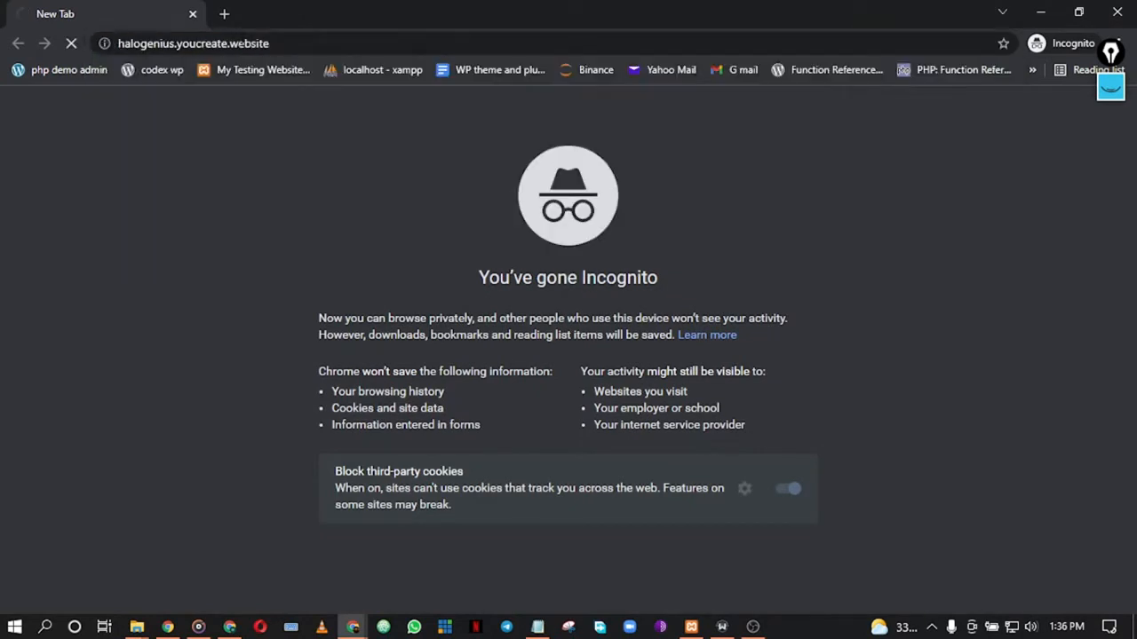
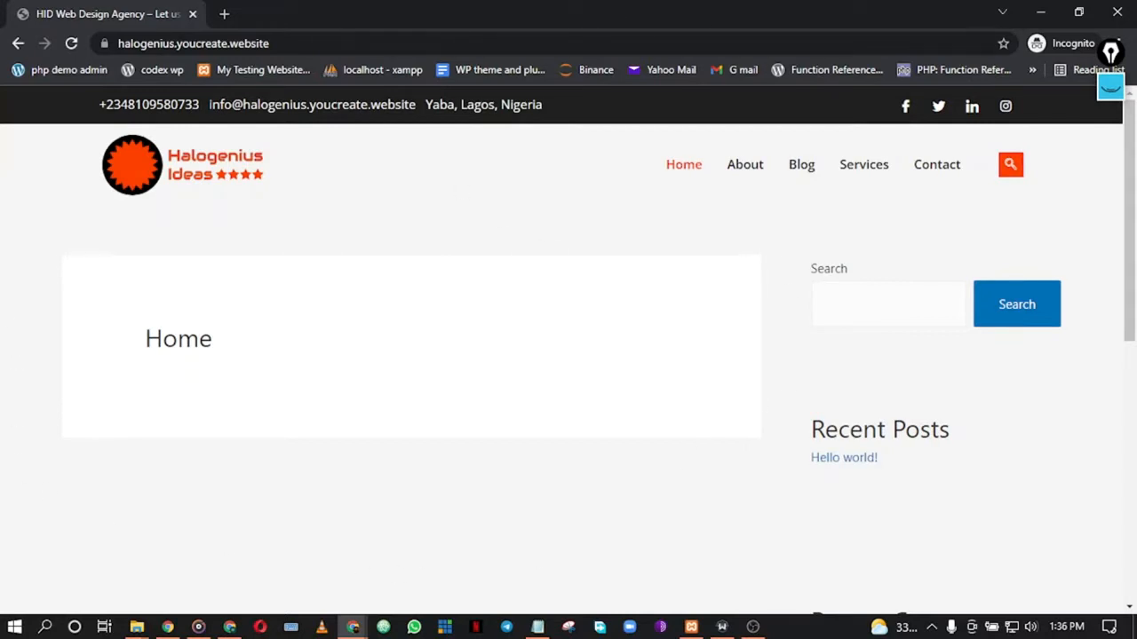
Step: Close the Incognito window to get back to the main Chrome window with the site tab
left_click(1111, 10)
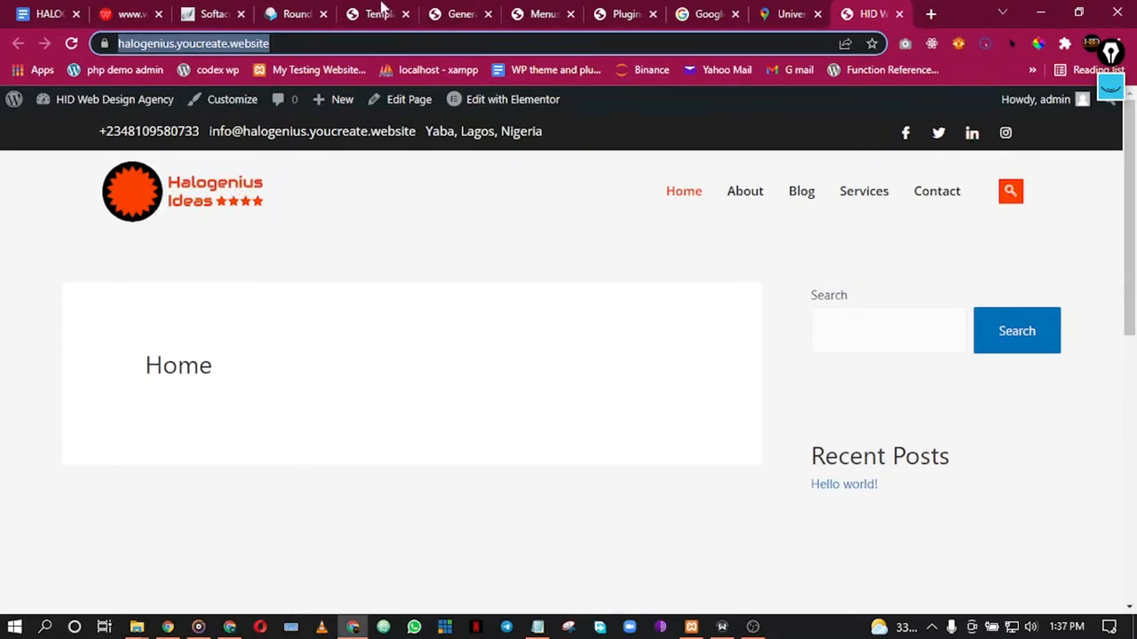
Step: Re-save the Main Site Header template settings in ElementsKit Header Footer
left_click(516, 11)
left_click(588, 10)
left_click(527, 11)
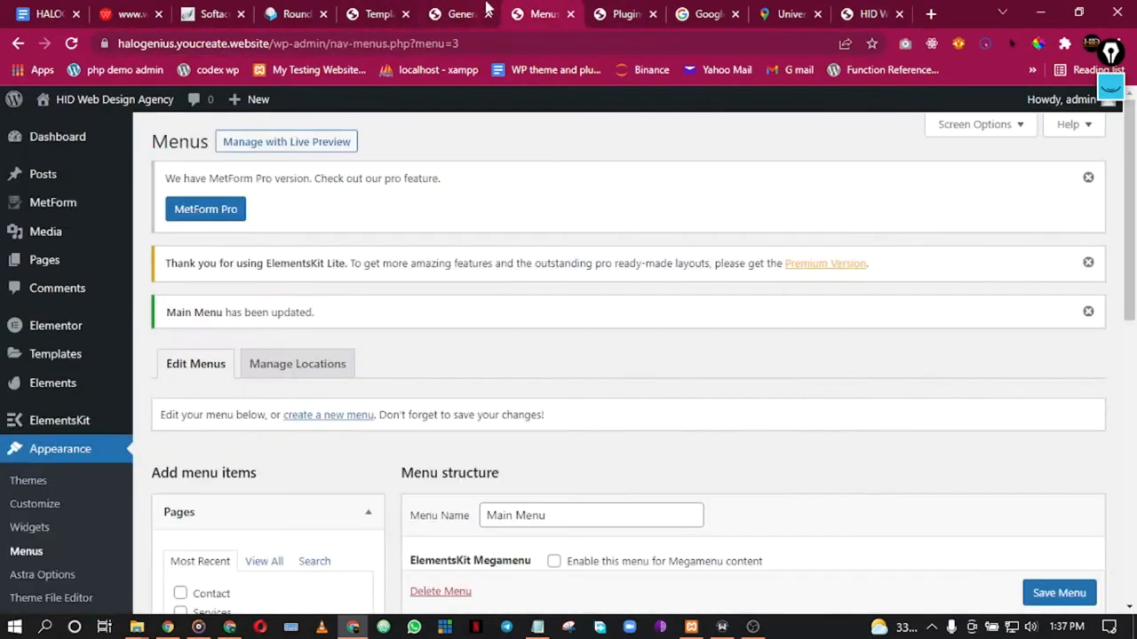
left_click(488, 9)
left_click(394, 9)
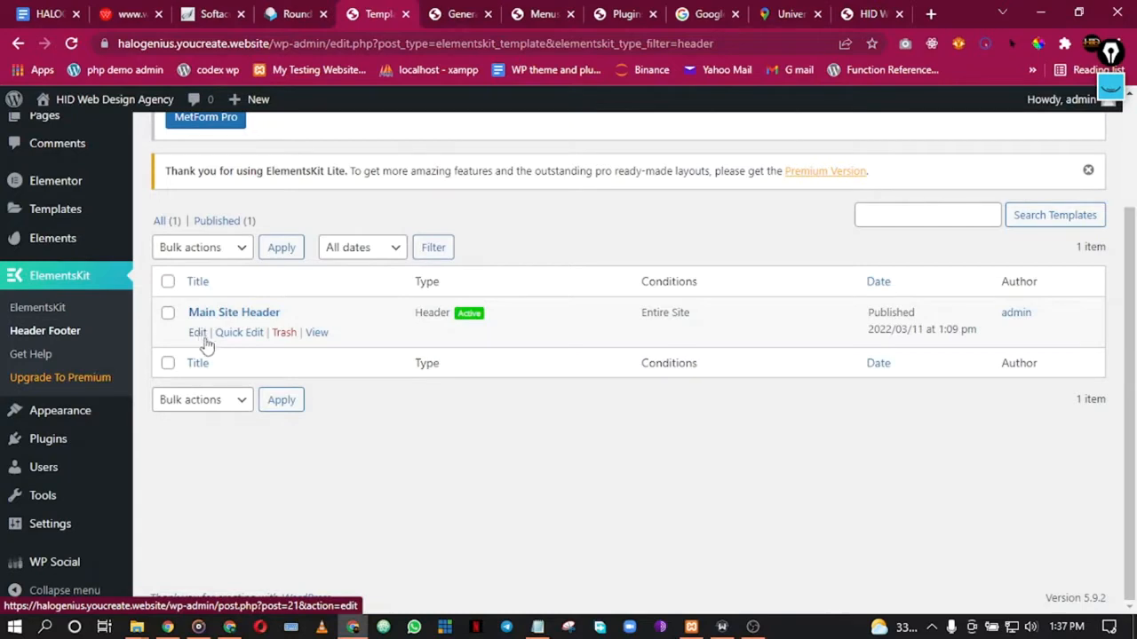
left_click(199, 336)
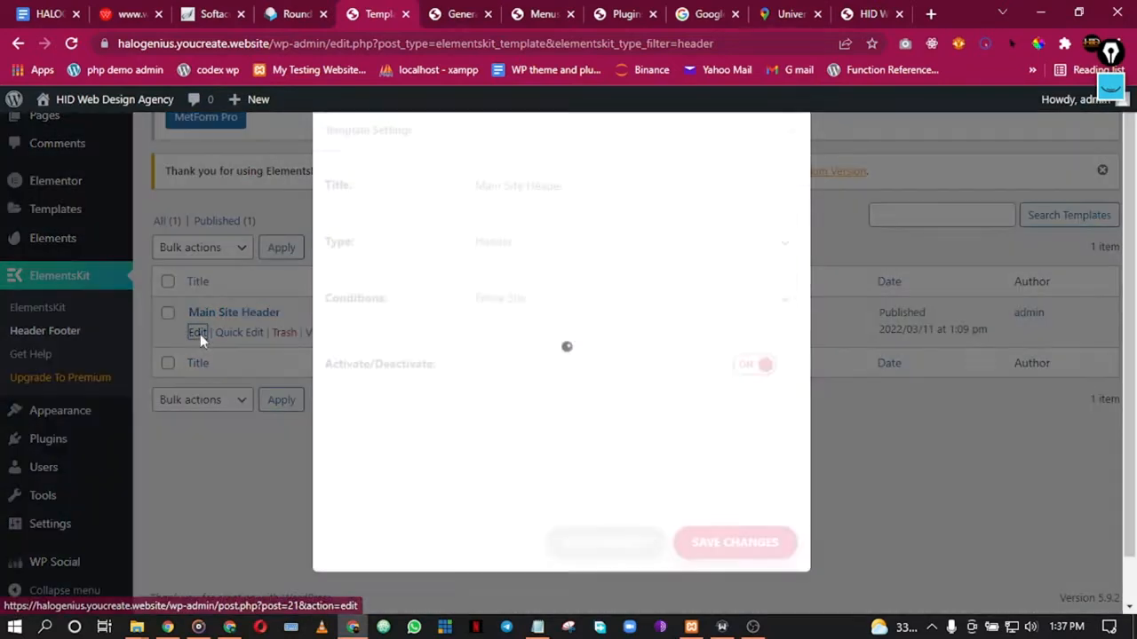
left_click(765, 586)
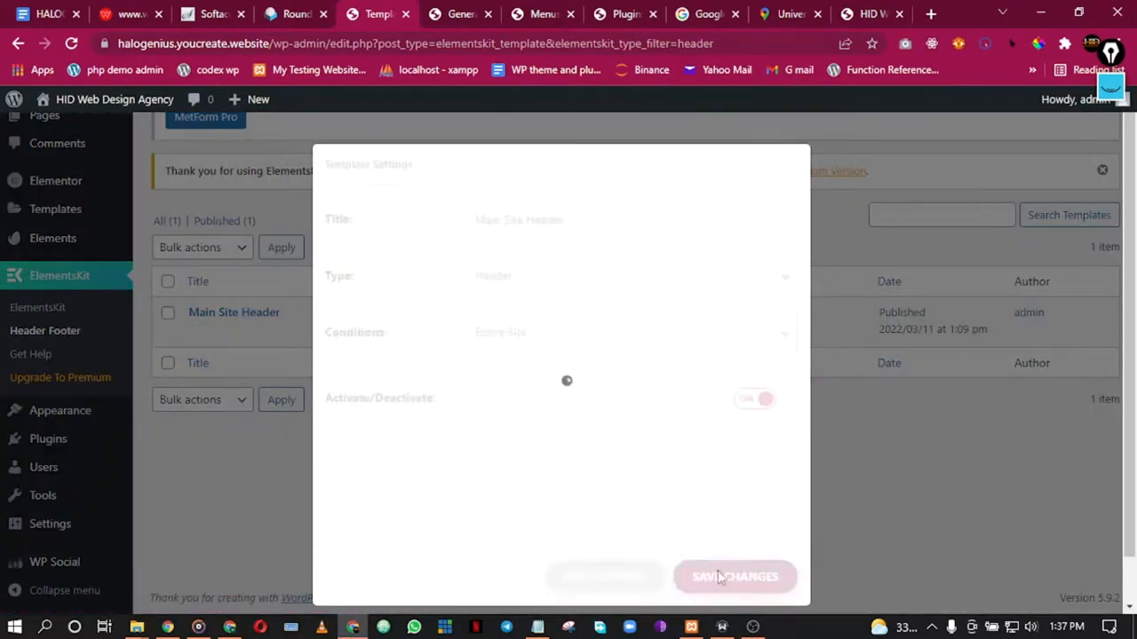
left_click(169, 335)
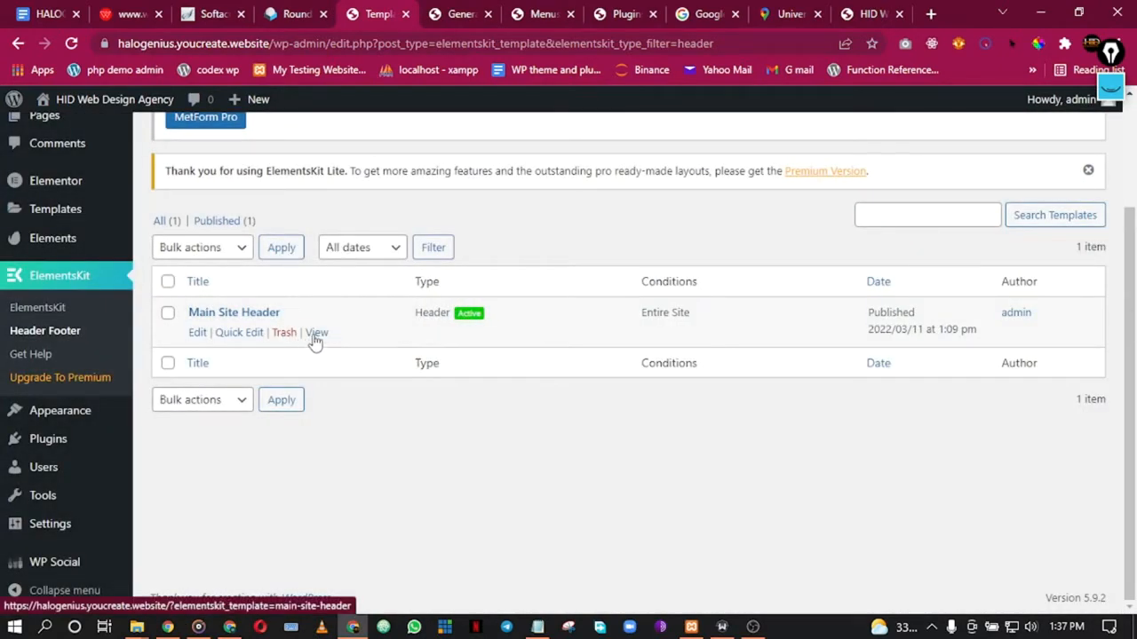
Step: Preview the Main Site Header template page, then go back to the templates list
right_click(317, 334)
key("Escape")
left_click(317, 334)
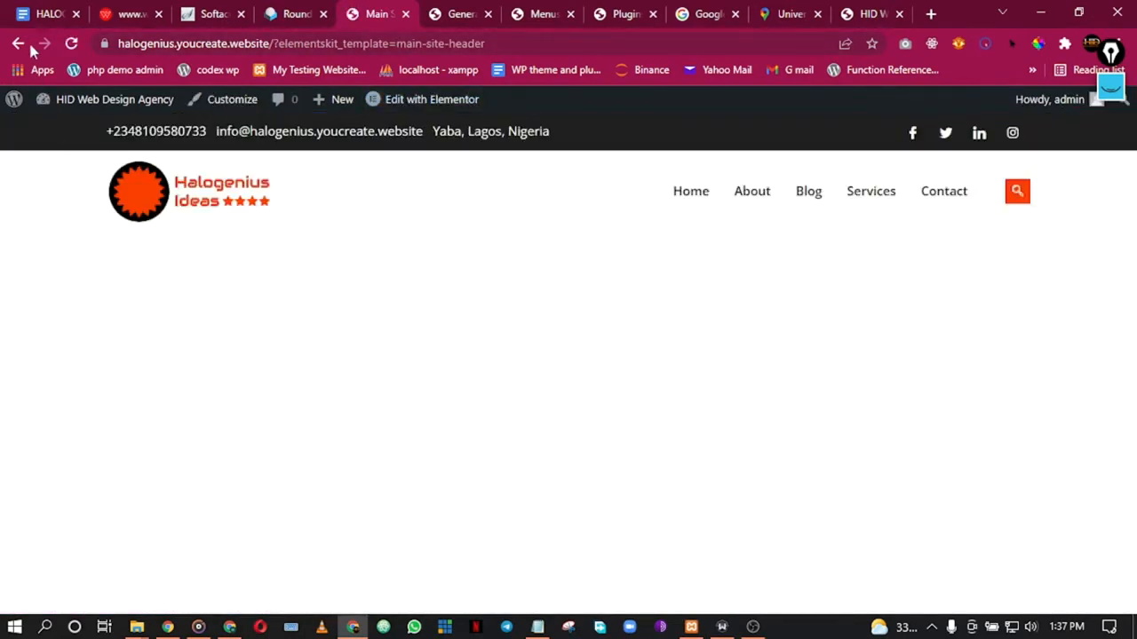
left_click(17, 45)
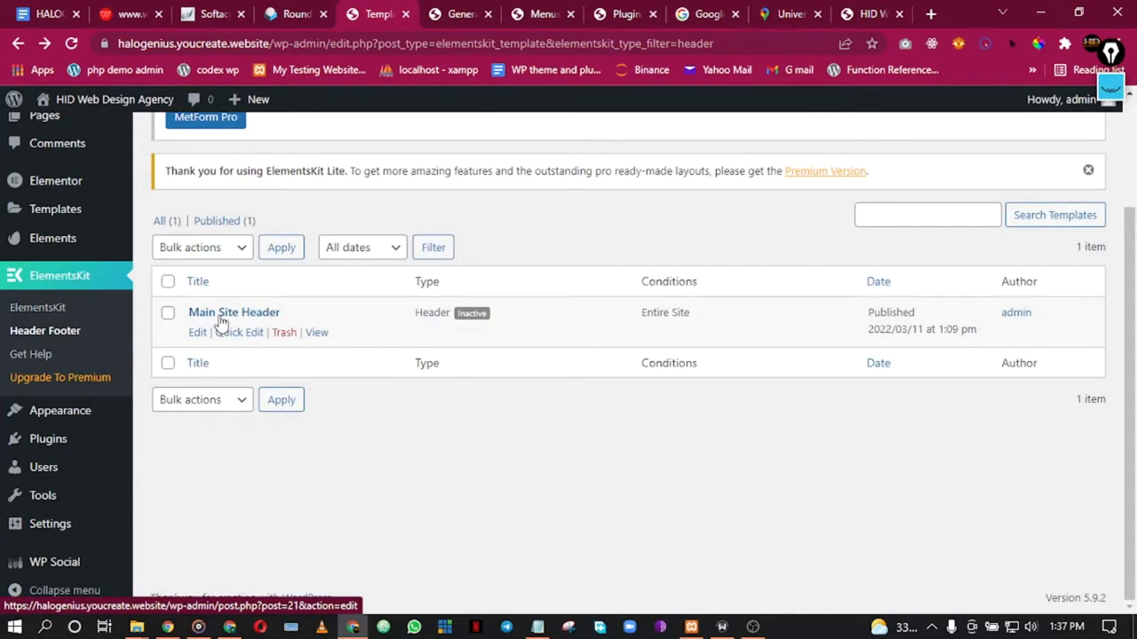
Step: Open Main Site Header in a new tab and launch it in Elementor
right_click(238, 316)
left_click(253, 326)
left_click(419, 13)
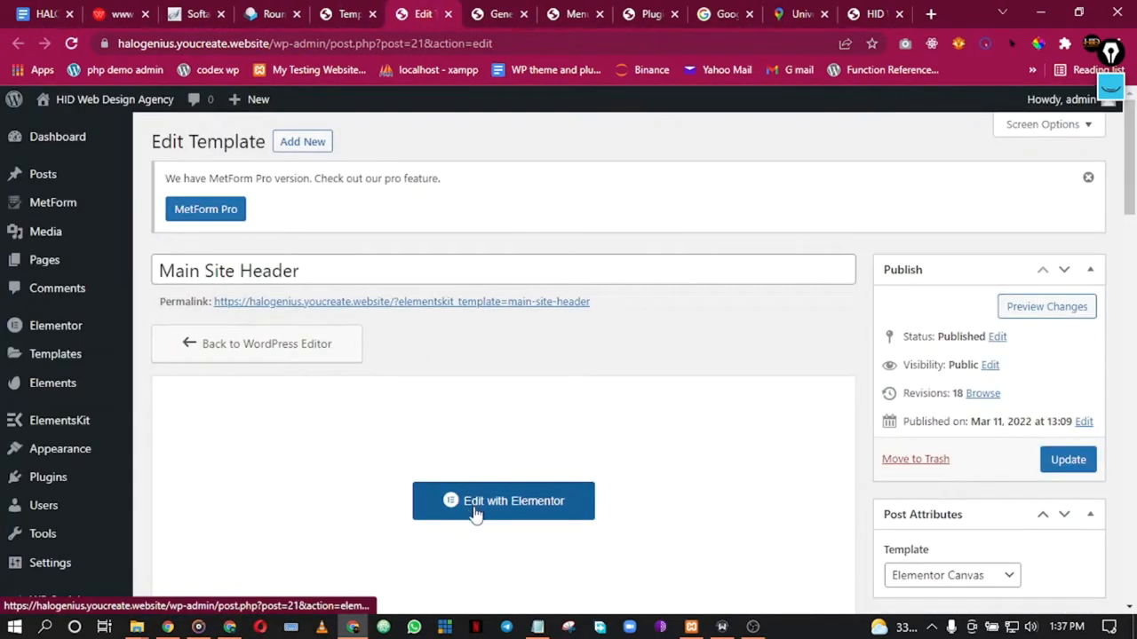
left_click(474, 503)
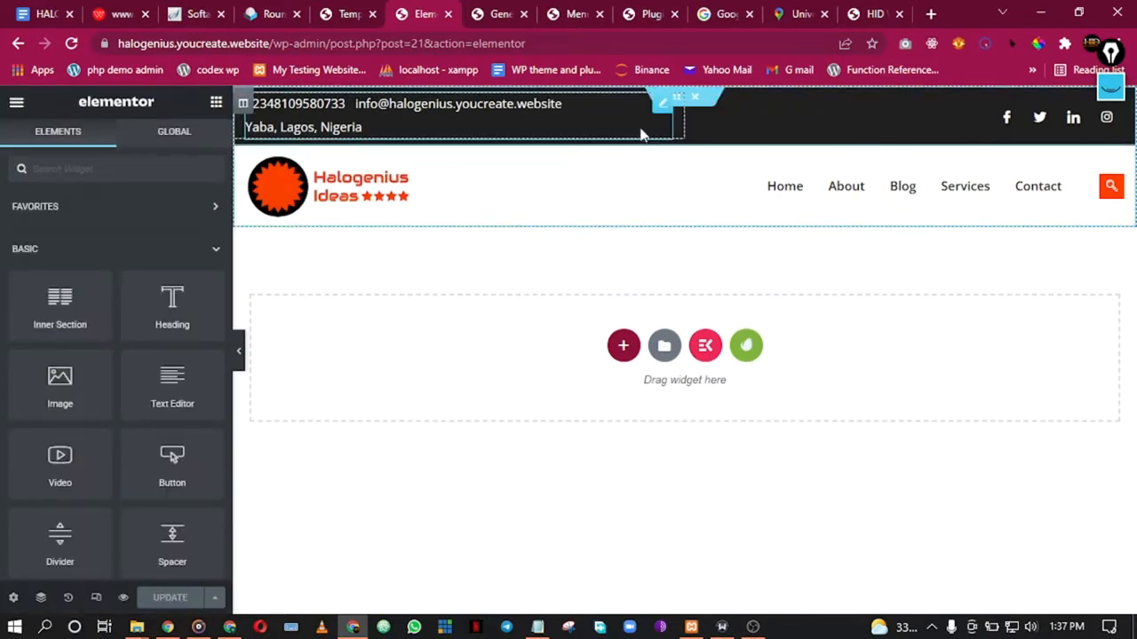
Step: Give the top contact-info inner section a classic white (#FFFFFF) background, update, then go to webmail
right_click(682, 159)
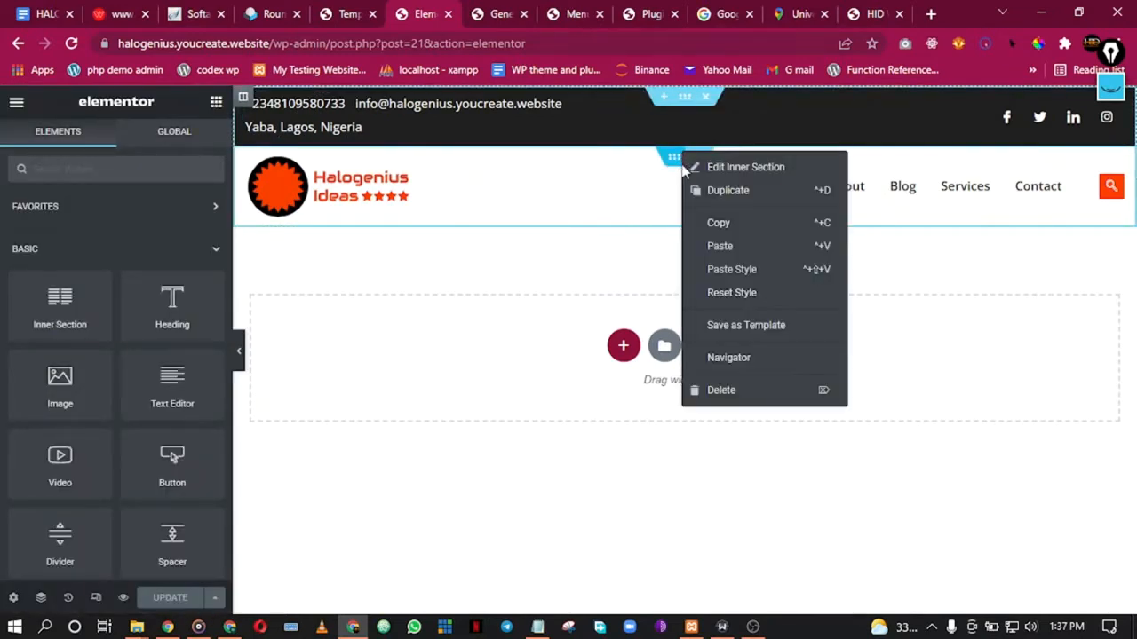
left_click(698, 168)
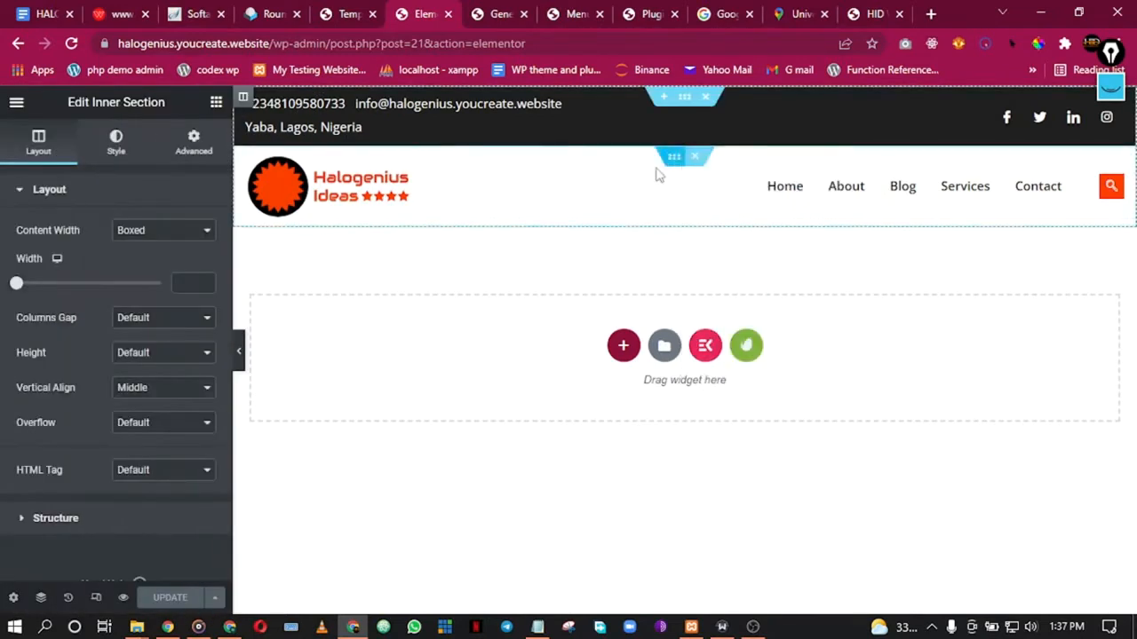
left_click(110, 151)
left_click(140, 265)
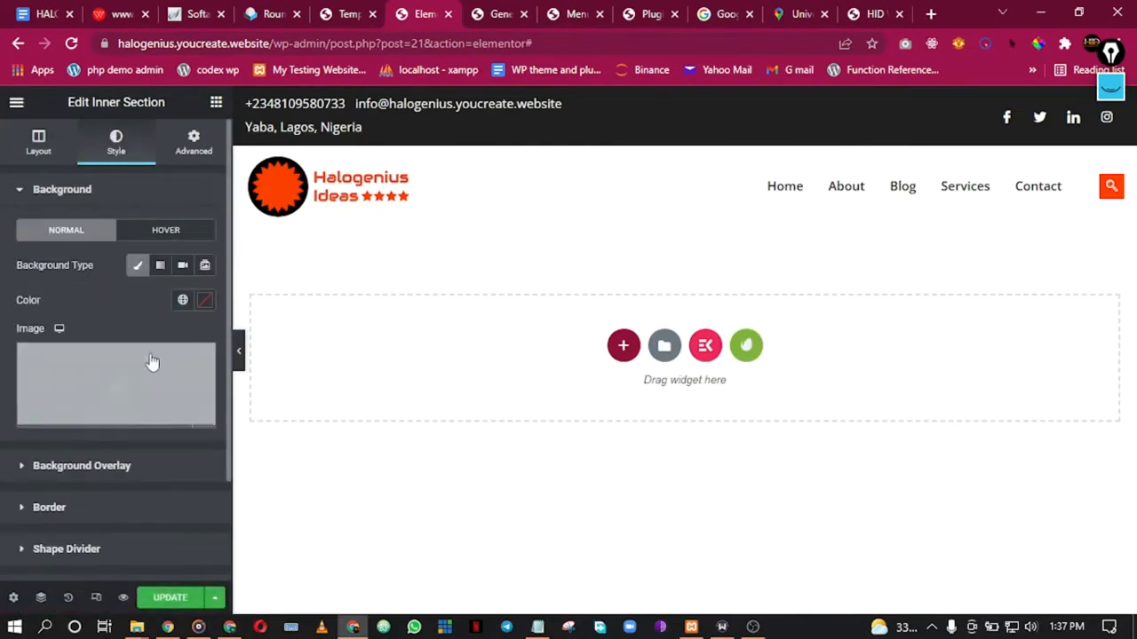
left_click(204, 300)
left_click(120, 361)
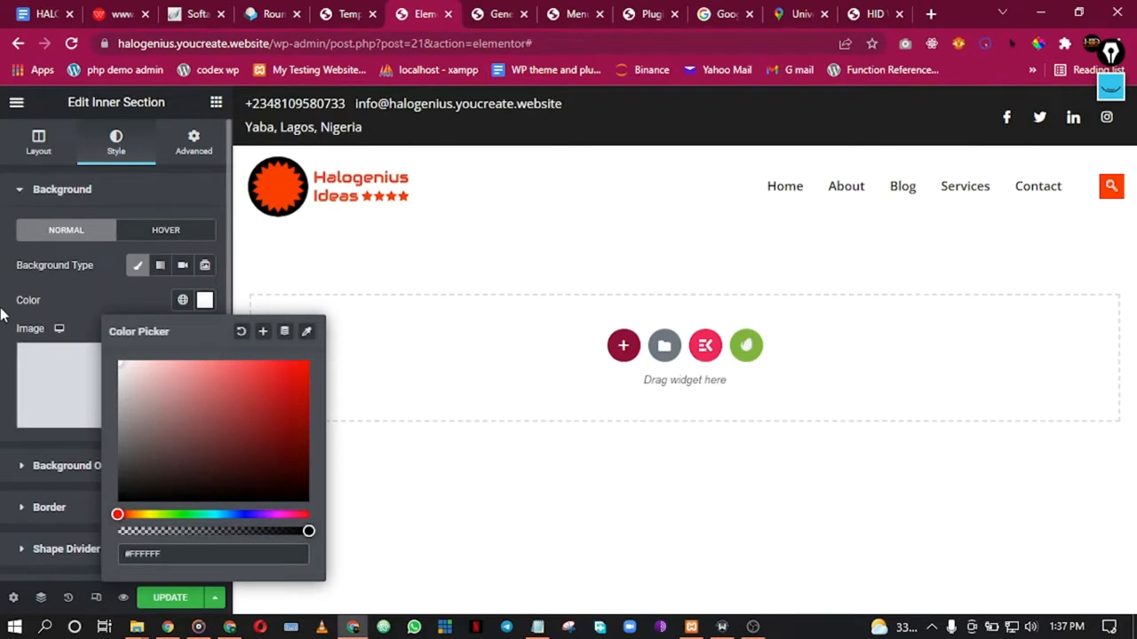
left_click_drag(126, 382, 68, 348)
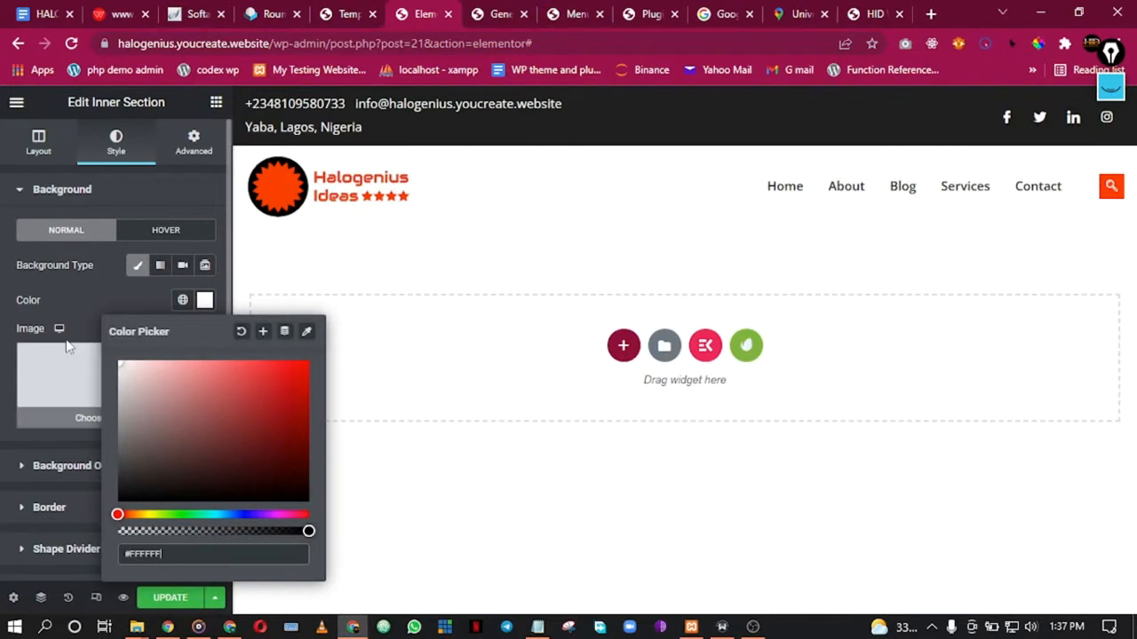
left_click(6, 271)
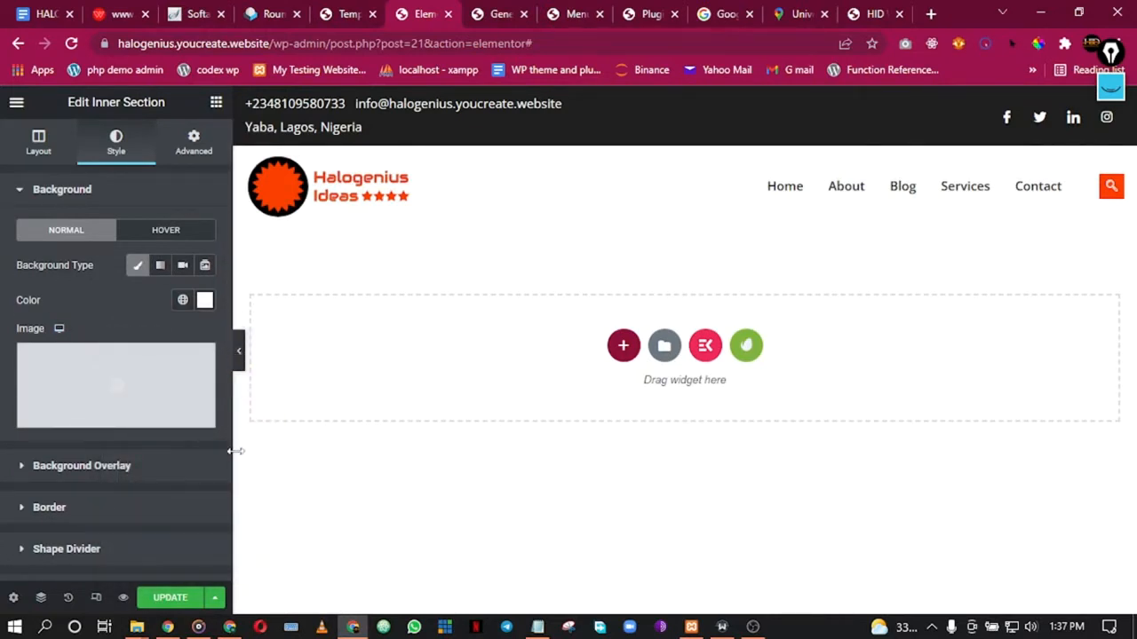
left_click(180, 600)
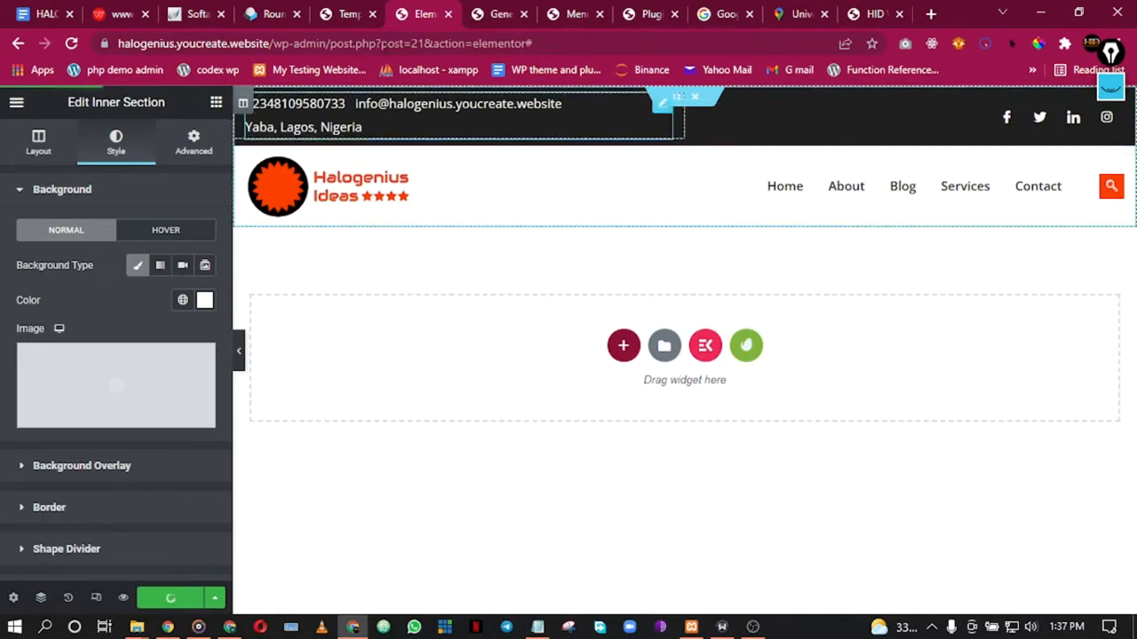
left_click(343, 13)
left_click(267, 9)
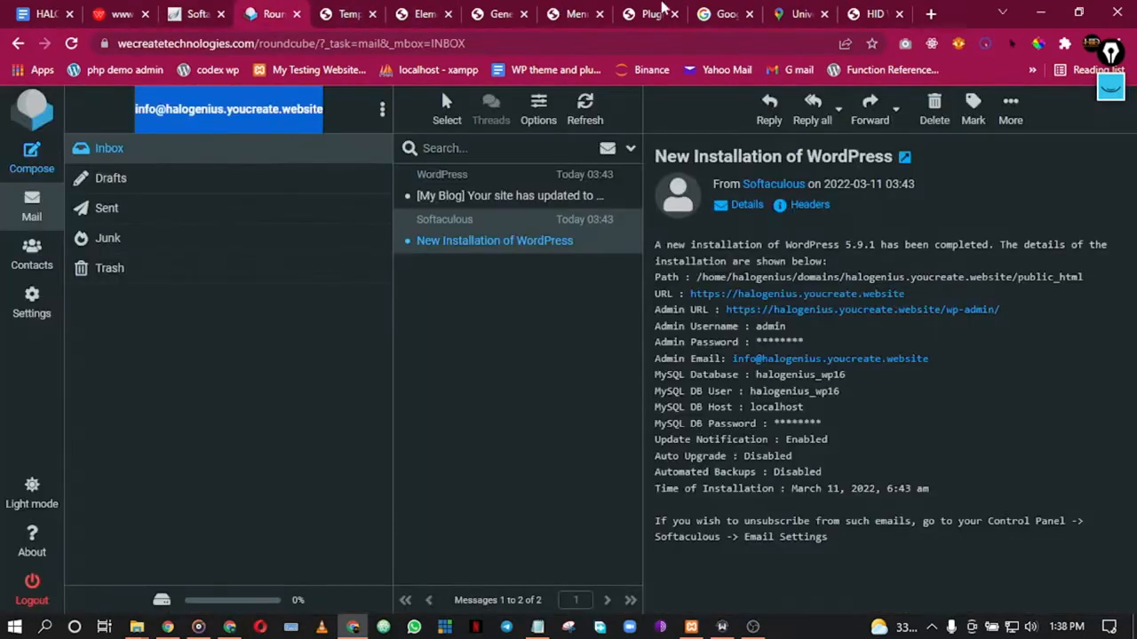
Step: Reload the live home page and scroll down to check the header and footer
left_click(860, 11)
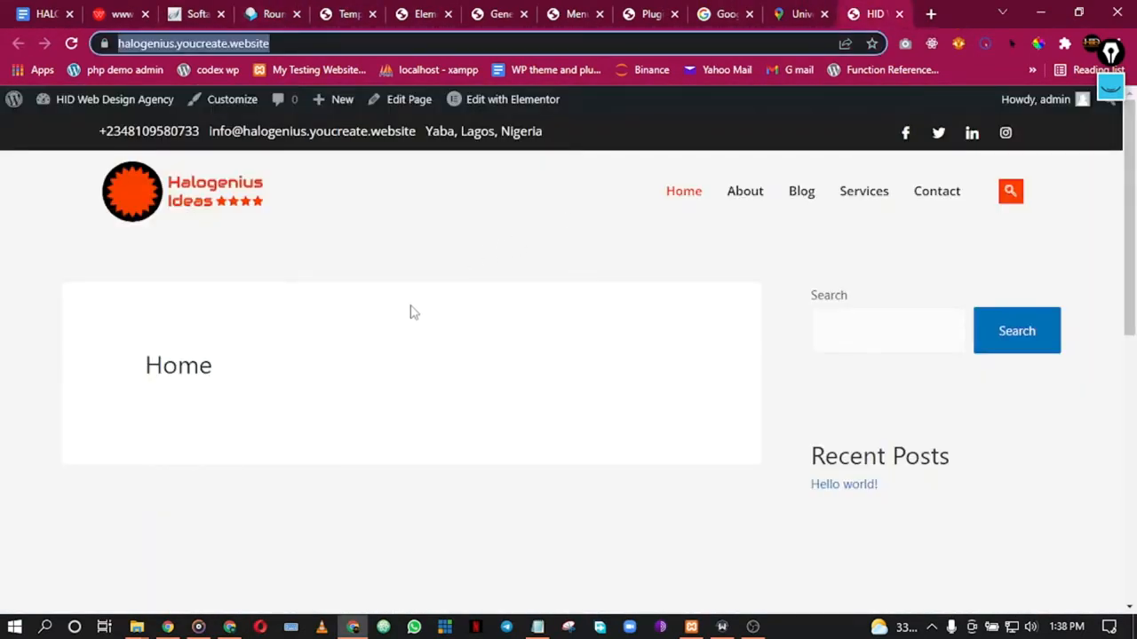
left_click(72, 44)
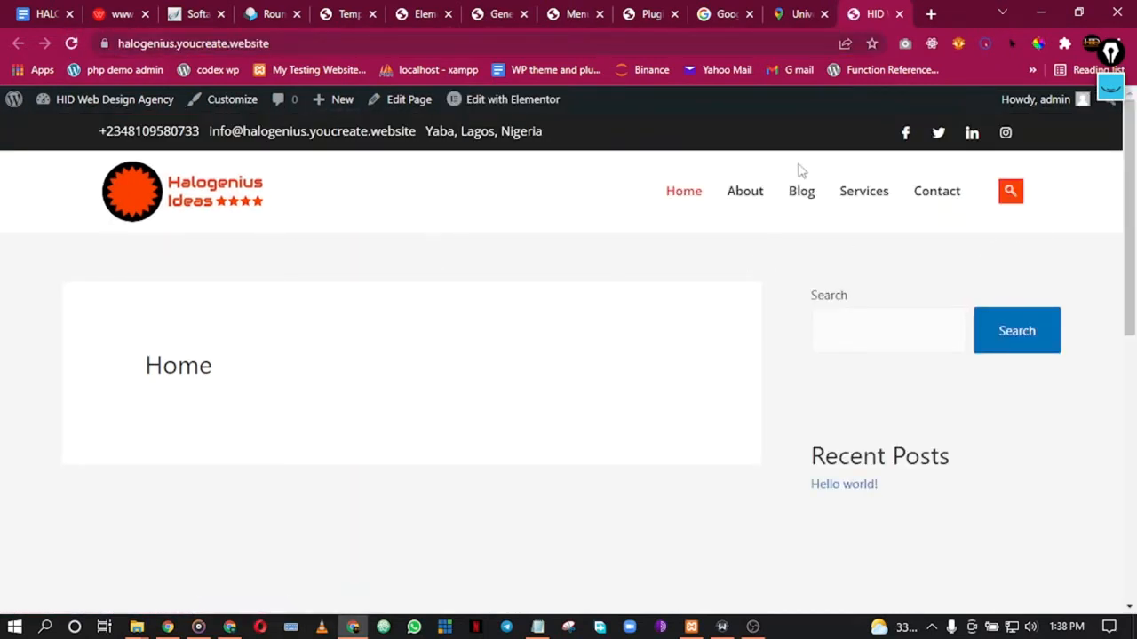
scroll(616, 325, "down", 6)
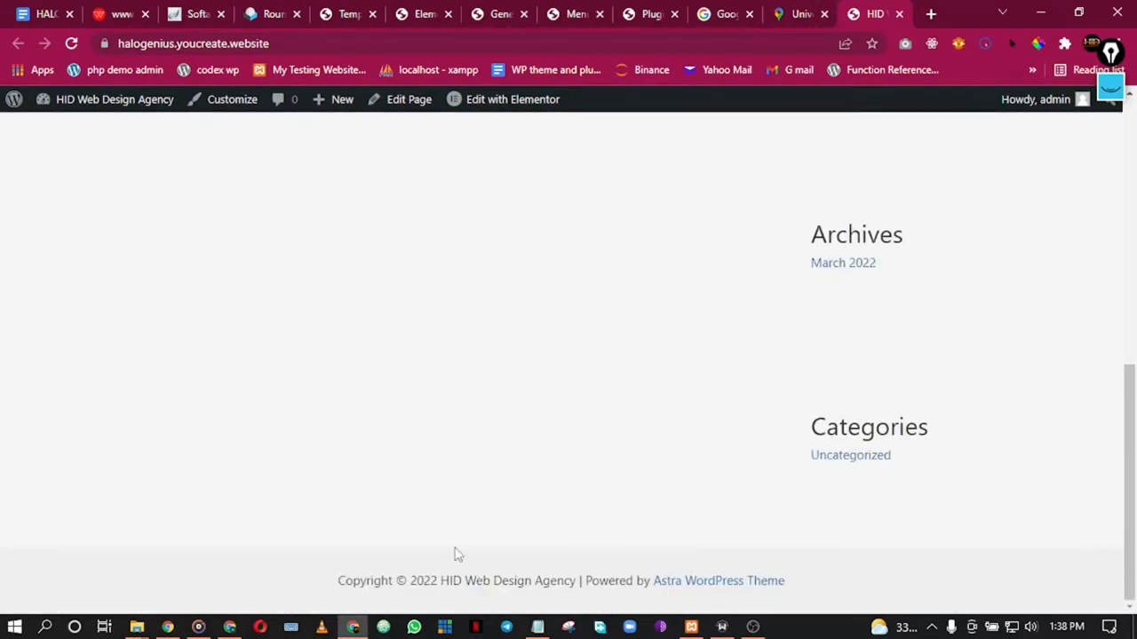
Step: Return to the ElementsKit templates tab and scroll to the top
left_click(570, 10)
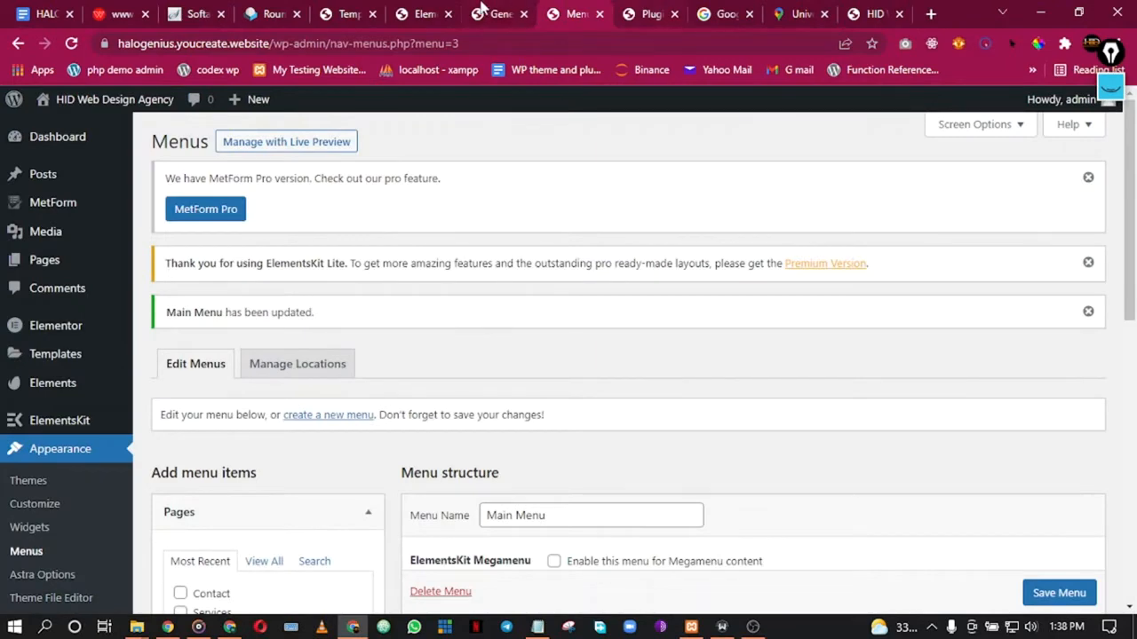
left_click(480, 11)
left_click(418, 10)
left_click(346, 9)
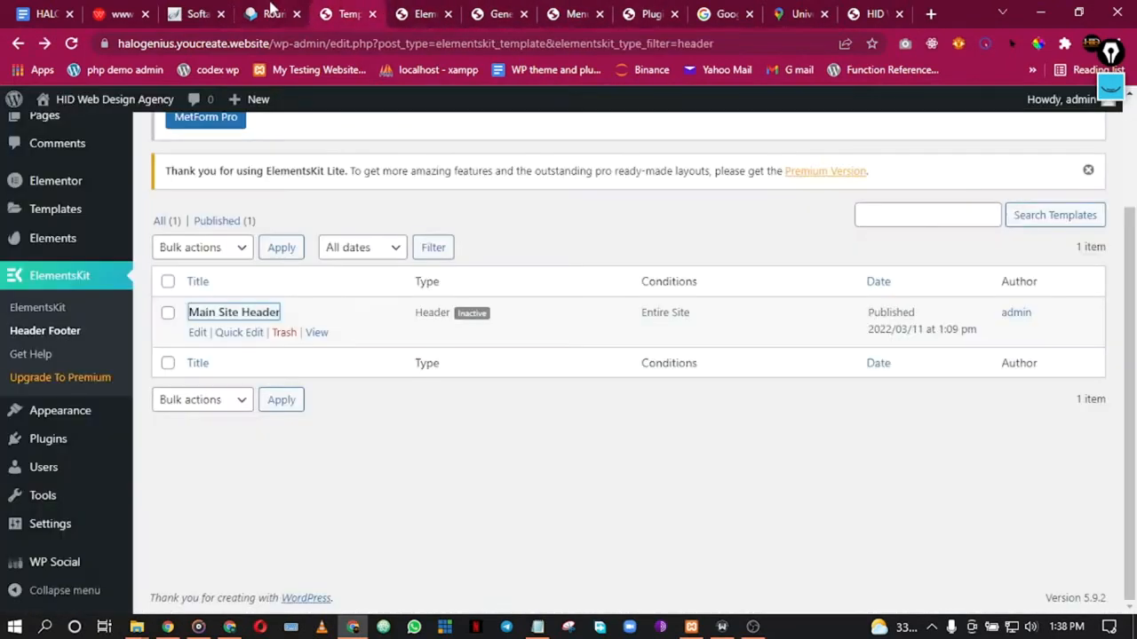
scroll(272, 310, "up", 3)
Step: Create a Main Footer template of type Footer, Entire Site condition, left inactive, and save it
left_click(274, 175)
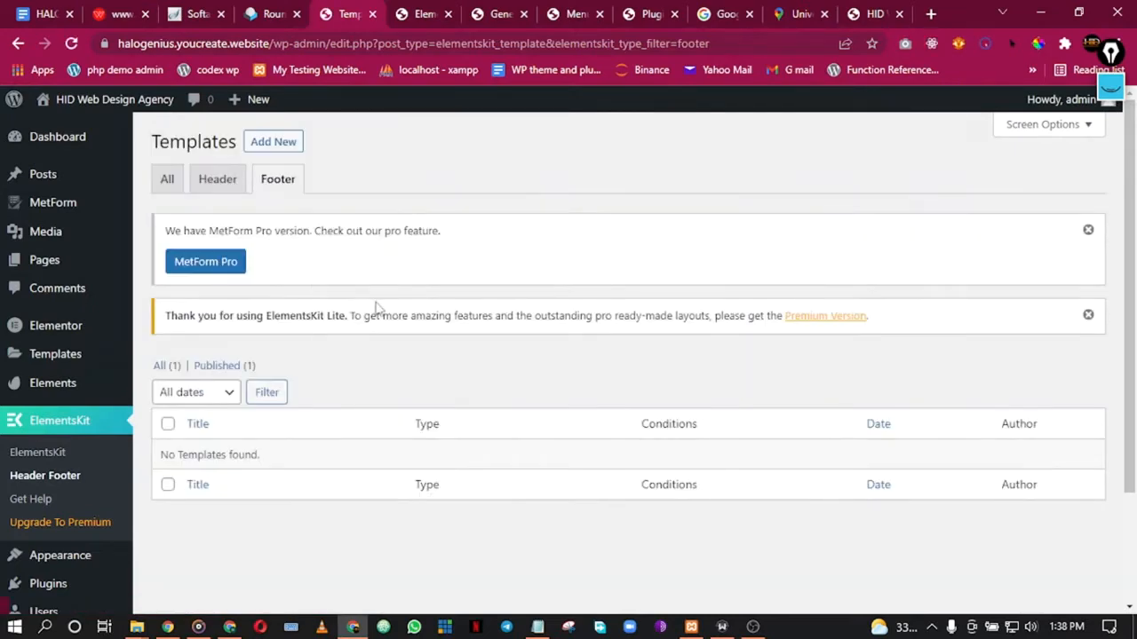
scroll(296, 429, "down", 1)
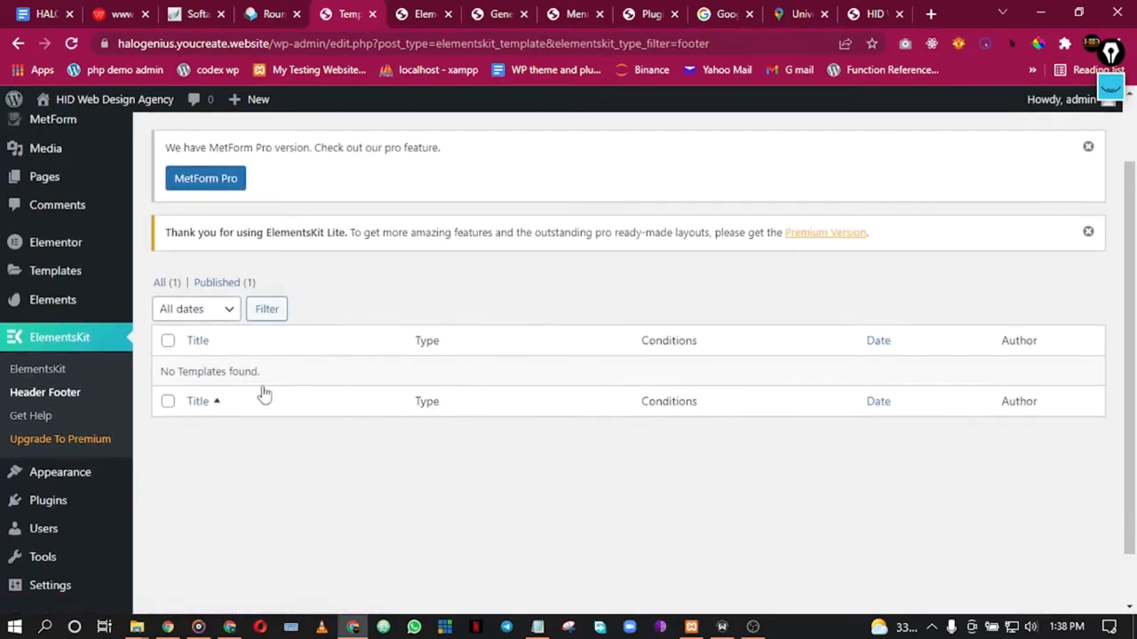
scroll(257, 240, "up", 1)
left_click(275, 143)
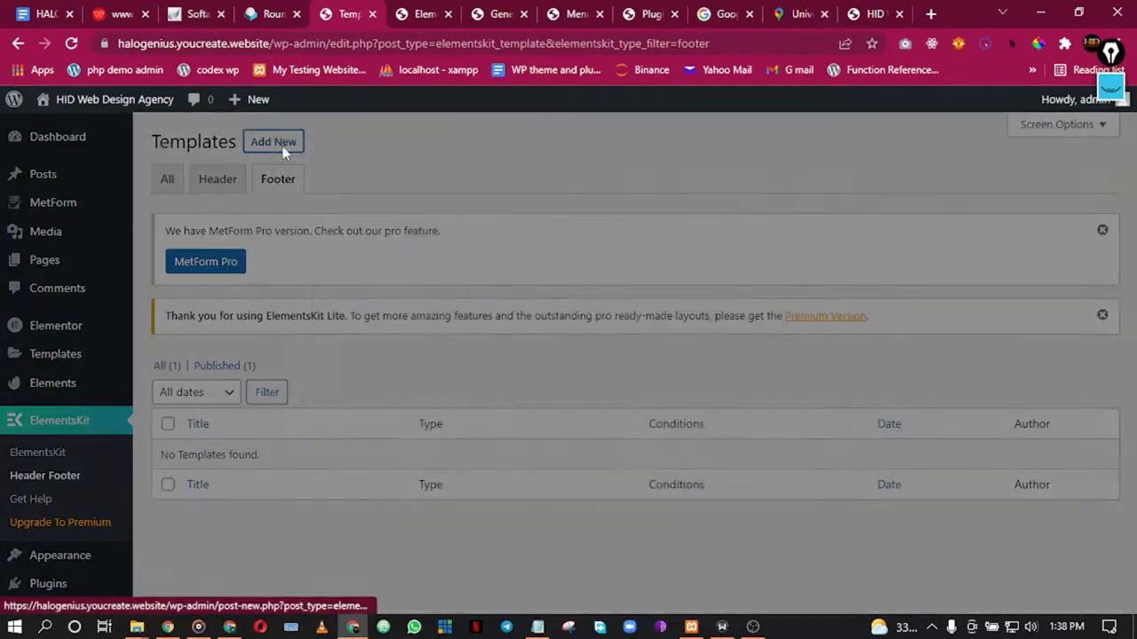
left_click(581, 224)
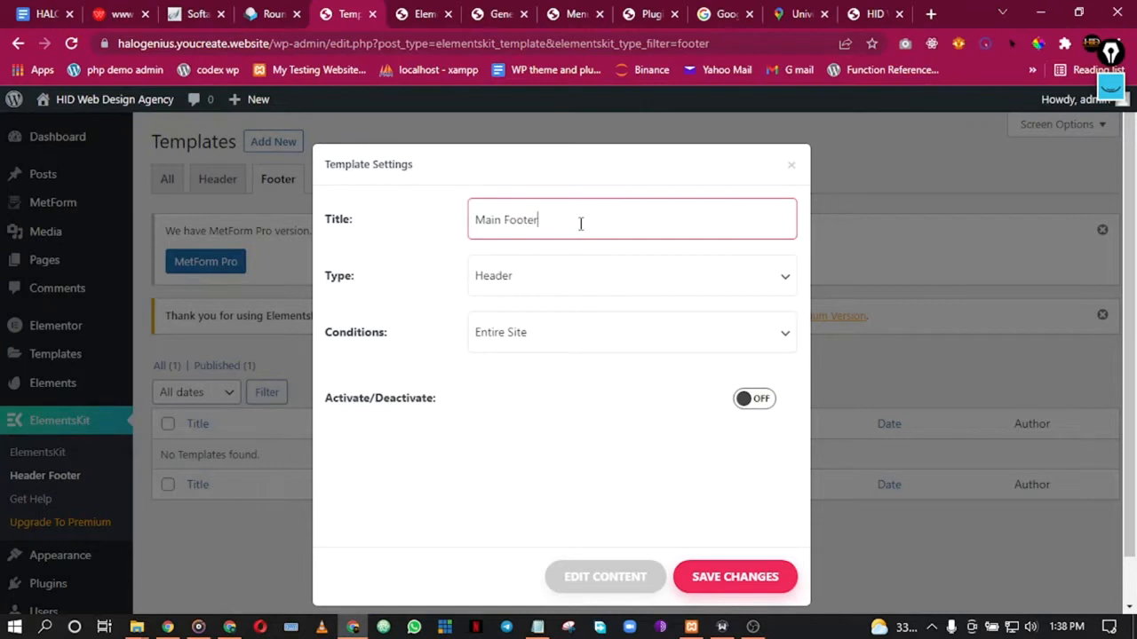
left_click(548, 274)
left_click(546, 324)
left_click(526, 339)
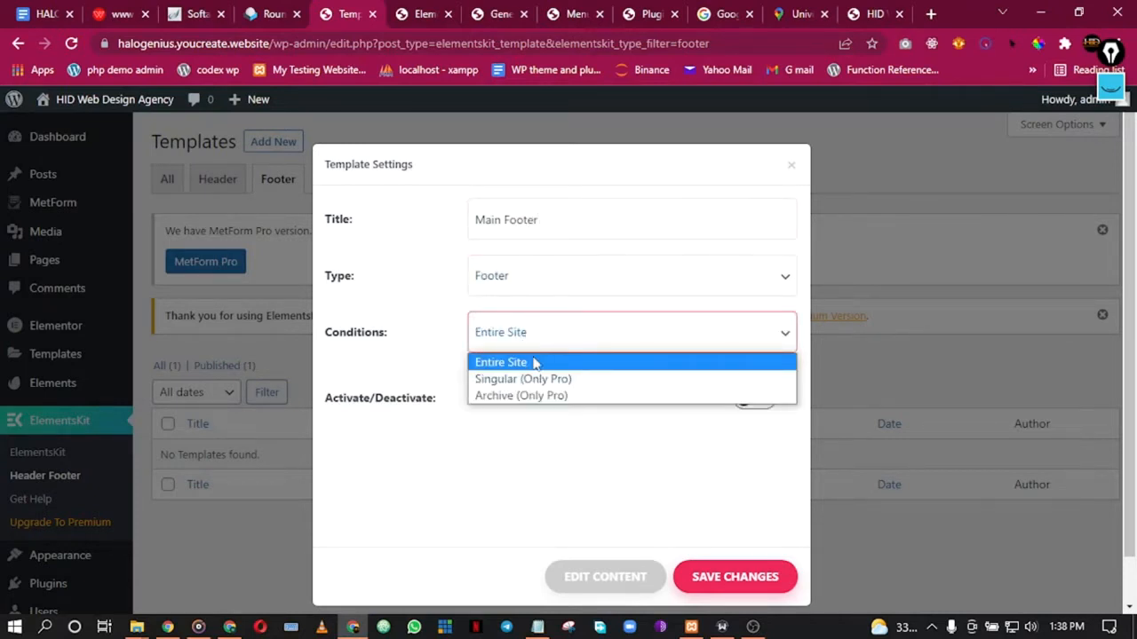
left_click(534, 363)
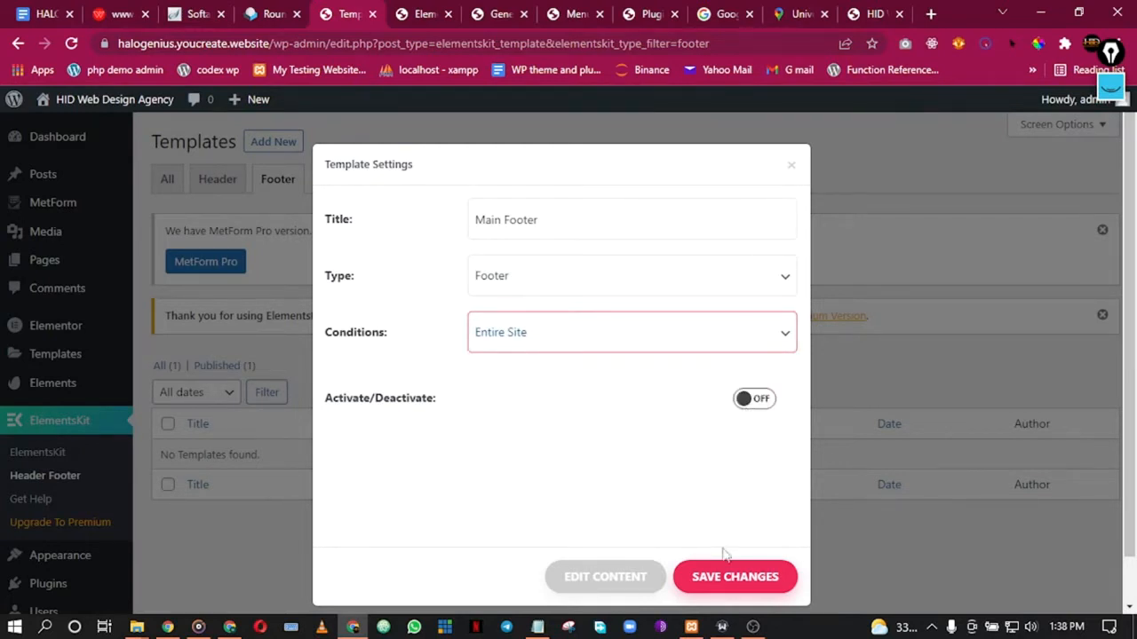
left_click(724, 579)
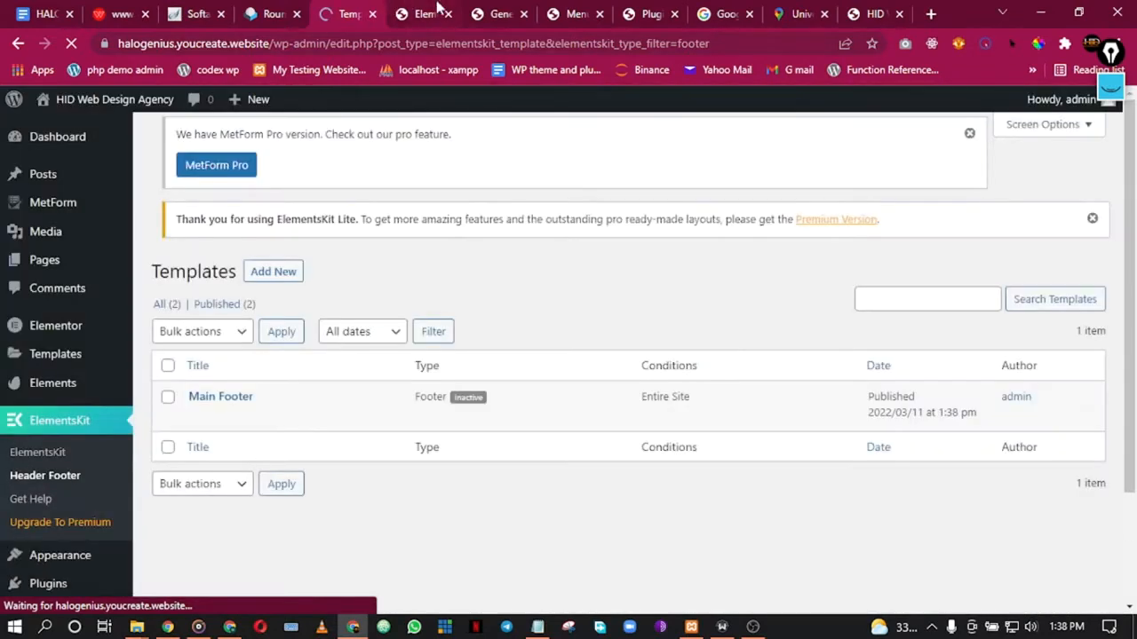
left_click(422, 13)
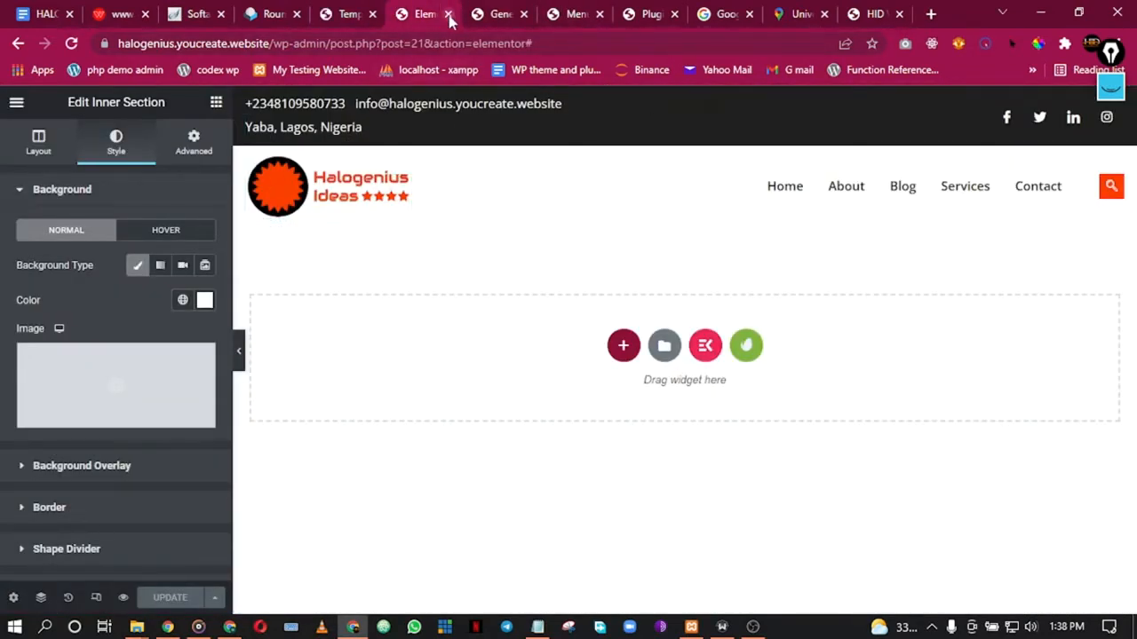
Step: Close the Elementor editor and reload the live site to see the new header
left_click(448, 14)
left_click(797, 12)
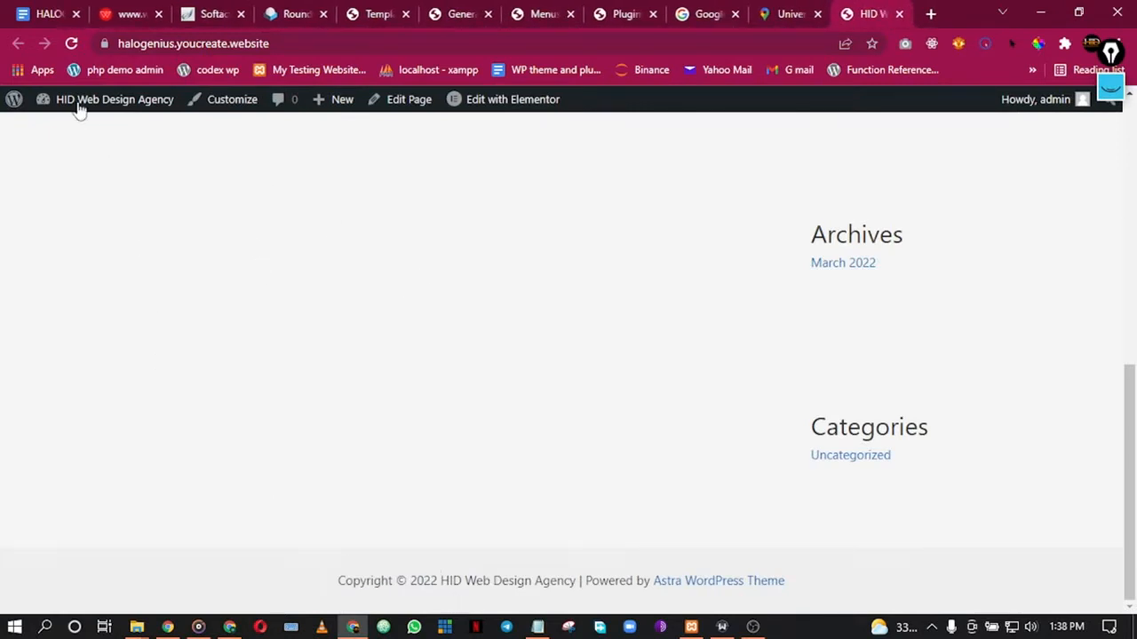
left_click(72, 43)
left_click(789, 8)
left_click(863, 12)
scroll(706, 246, "up", 10)
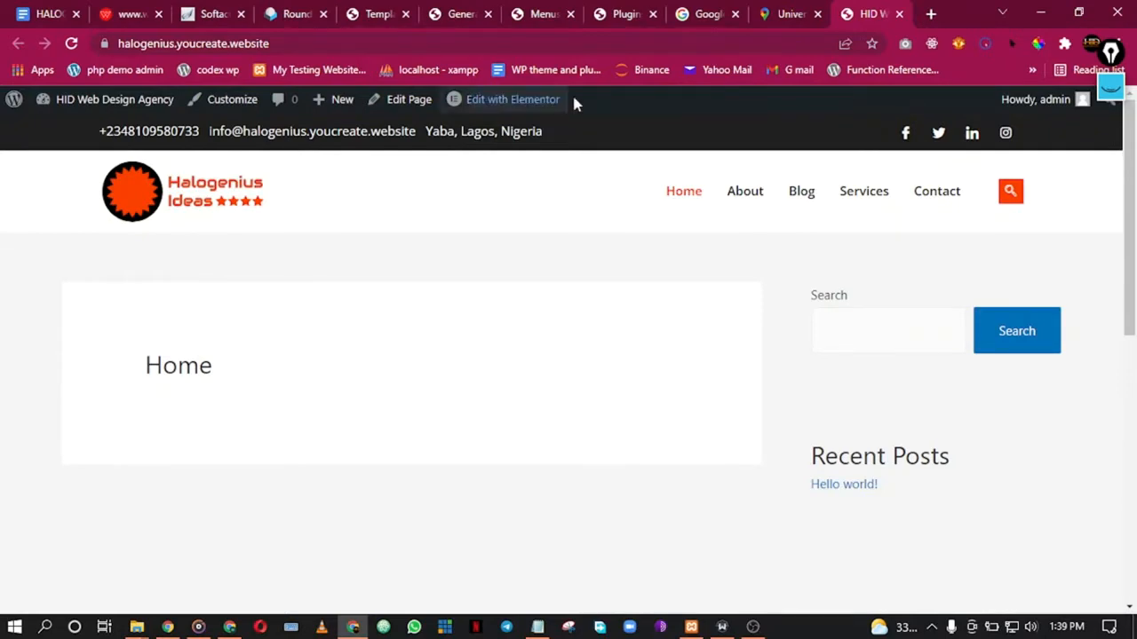
Step: Visit the site's About and Blog pages, ending on the General Settings tab
left_click(541, 11)
left_click(459, 11)
left_click(871, 10)
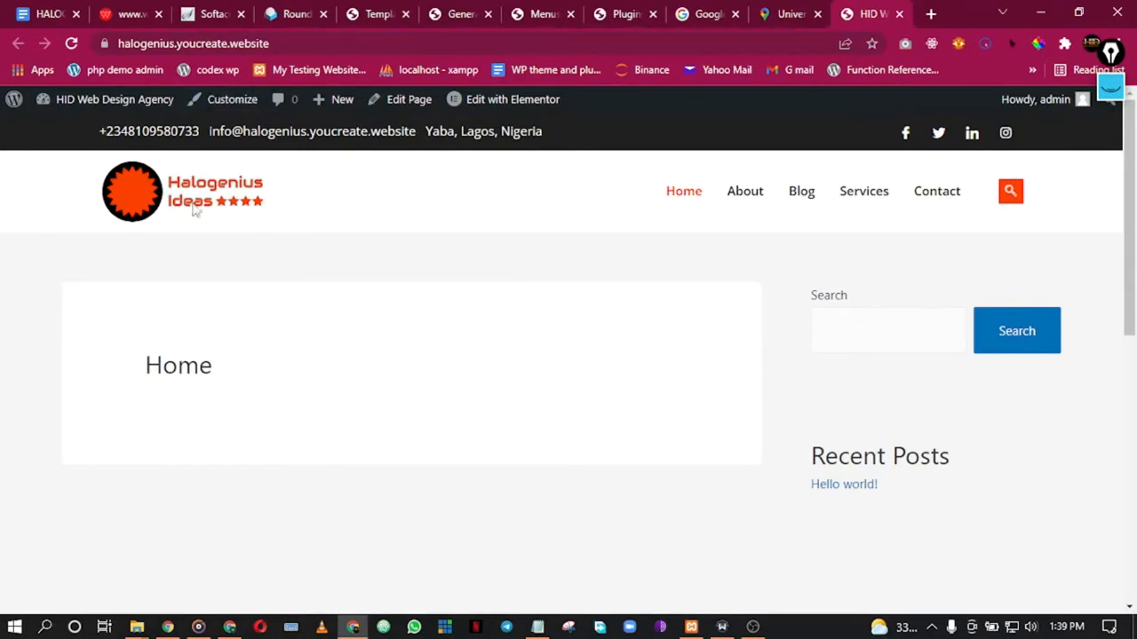
left_click(742, 202)
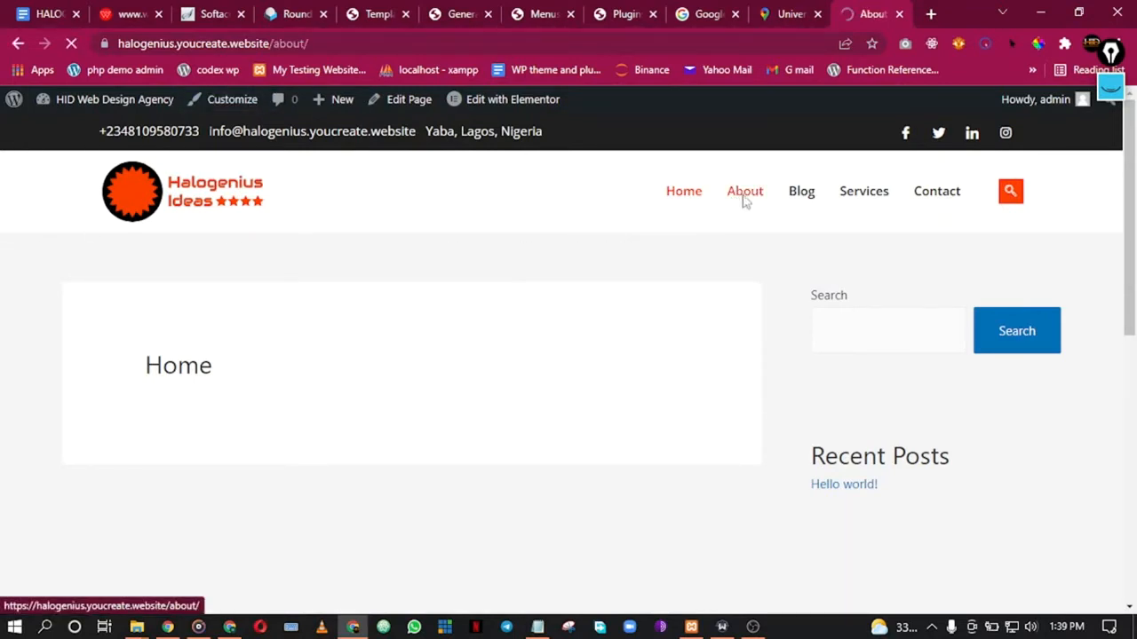
left_click(807, 203)
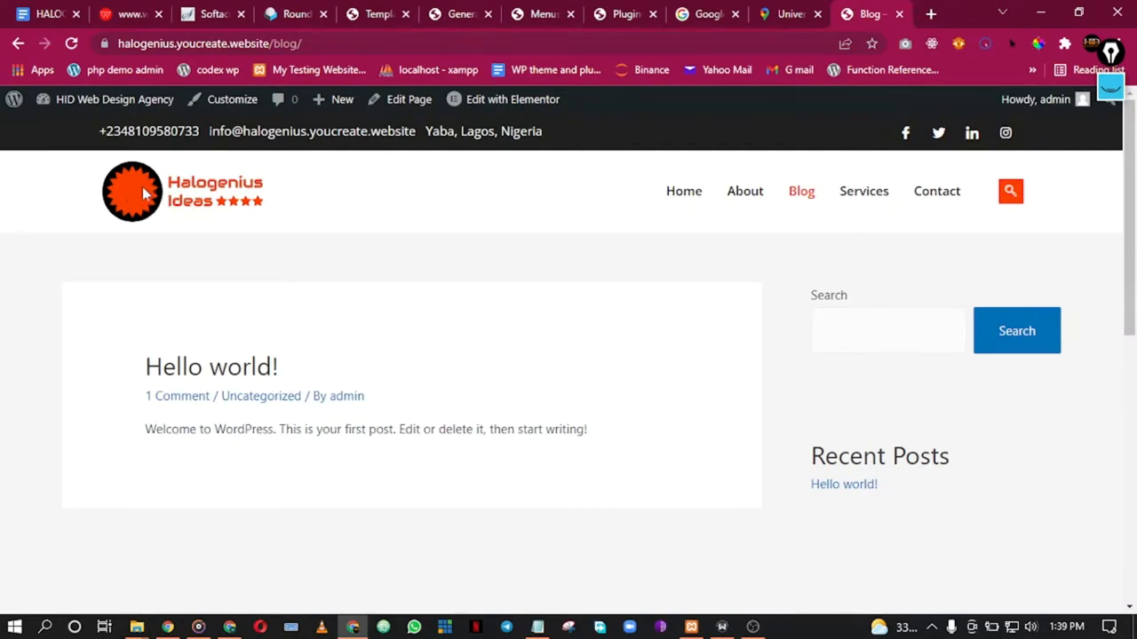
left_click(444, 9)
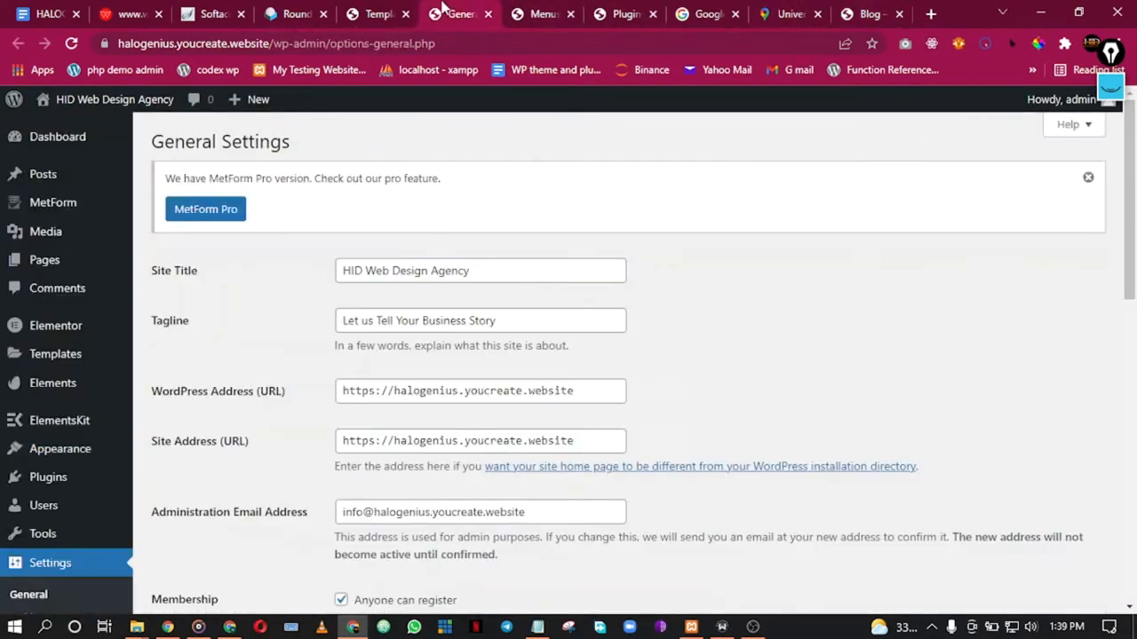
Step: Open the Header template list in a new tab and close the Google and Plugins tabs
left_click(381, 11)
right_click(203, 184)
left_click(231, 194)
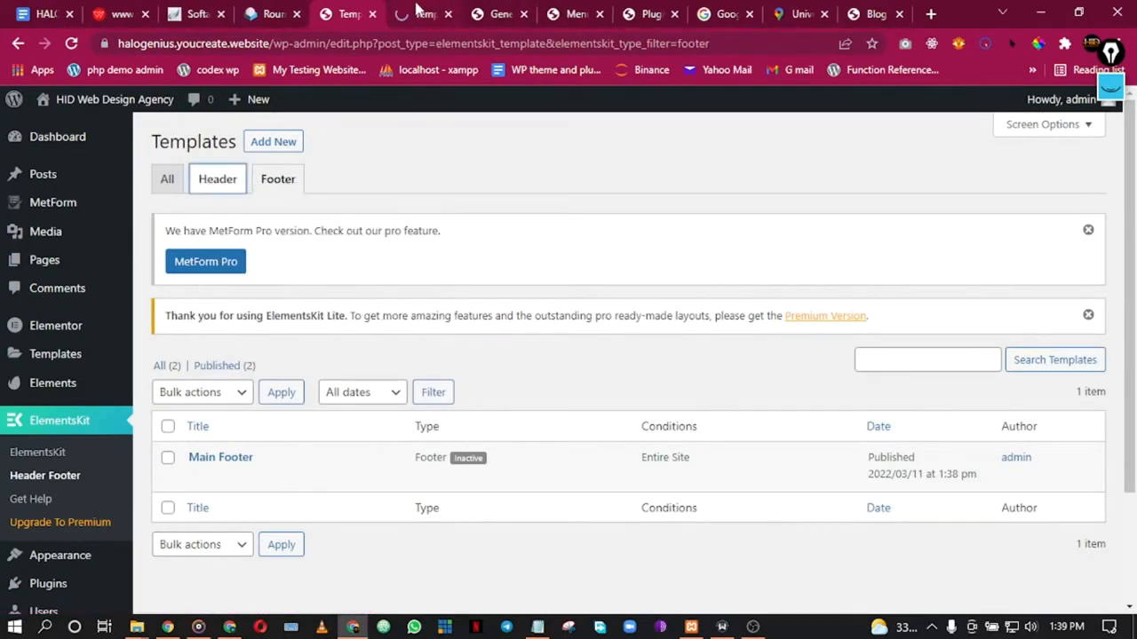
left_click(639, 12)
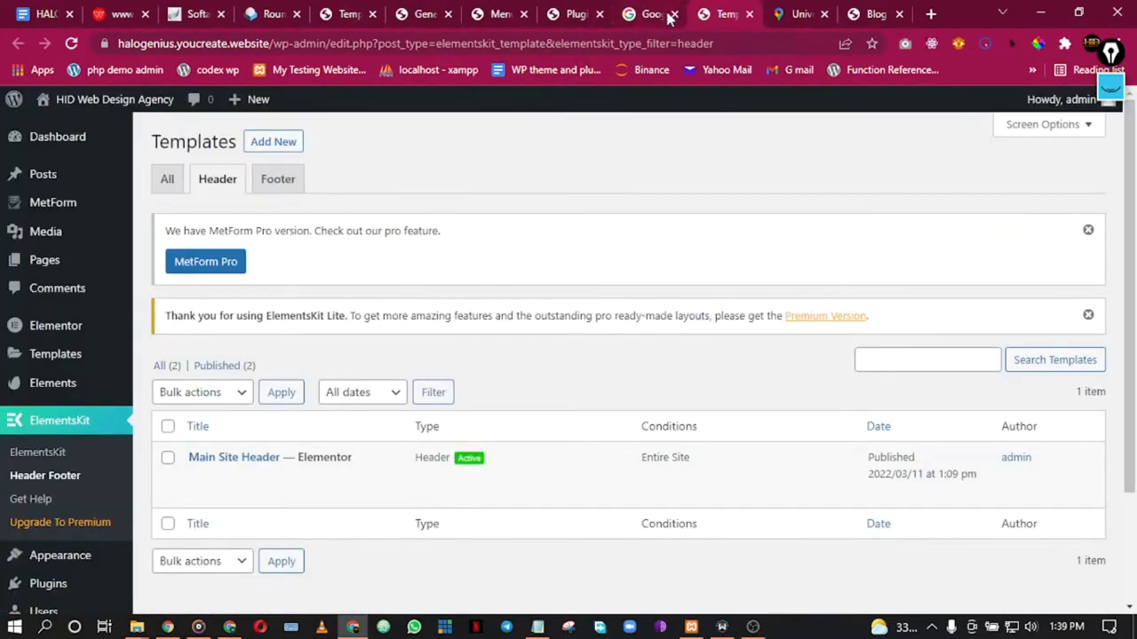
left_click(673, 14)
left_click(591, 14)
left_click(599, 15)
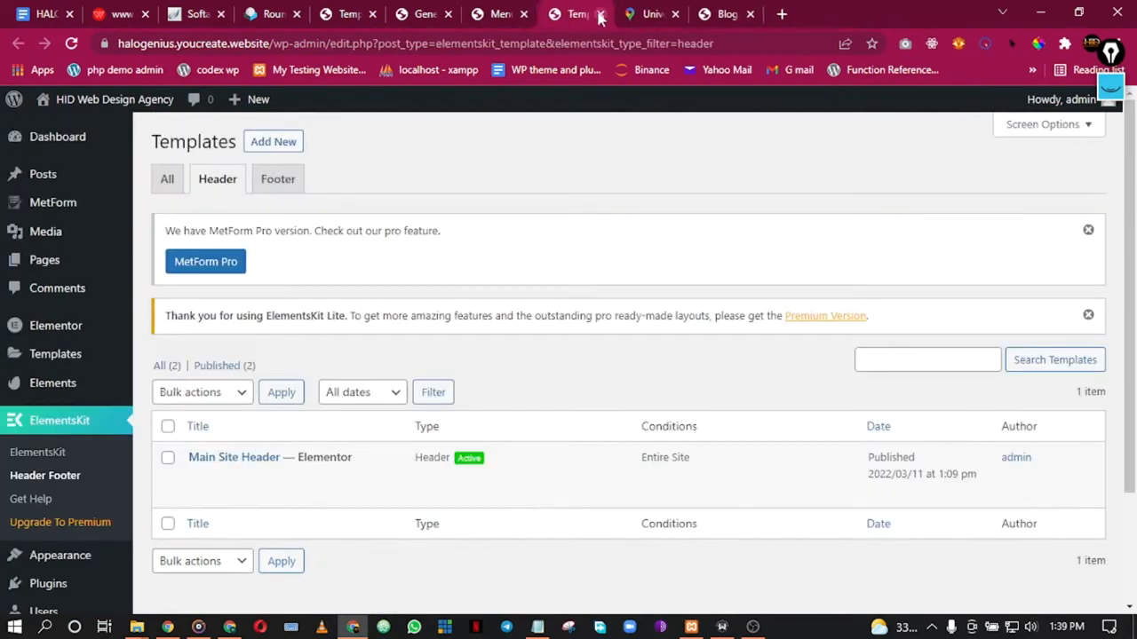
Step: Open the Main Site Header template in the Elementor editor
mouse_move(253, 500)
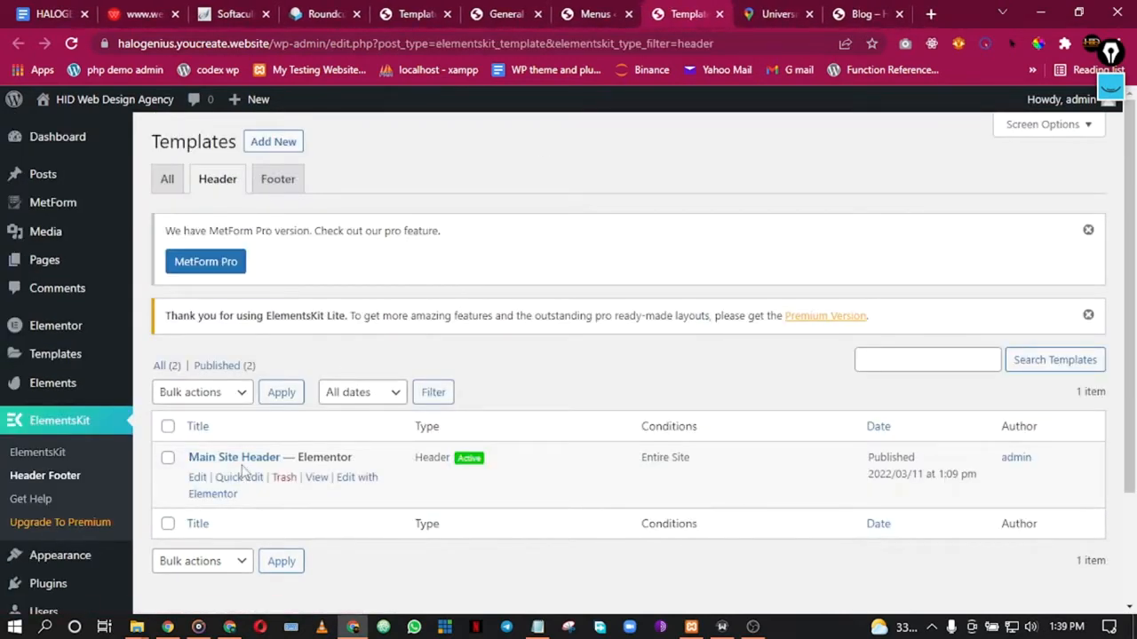
left_click(241, 459)
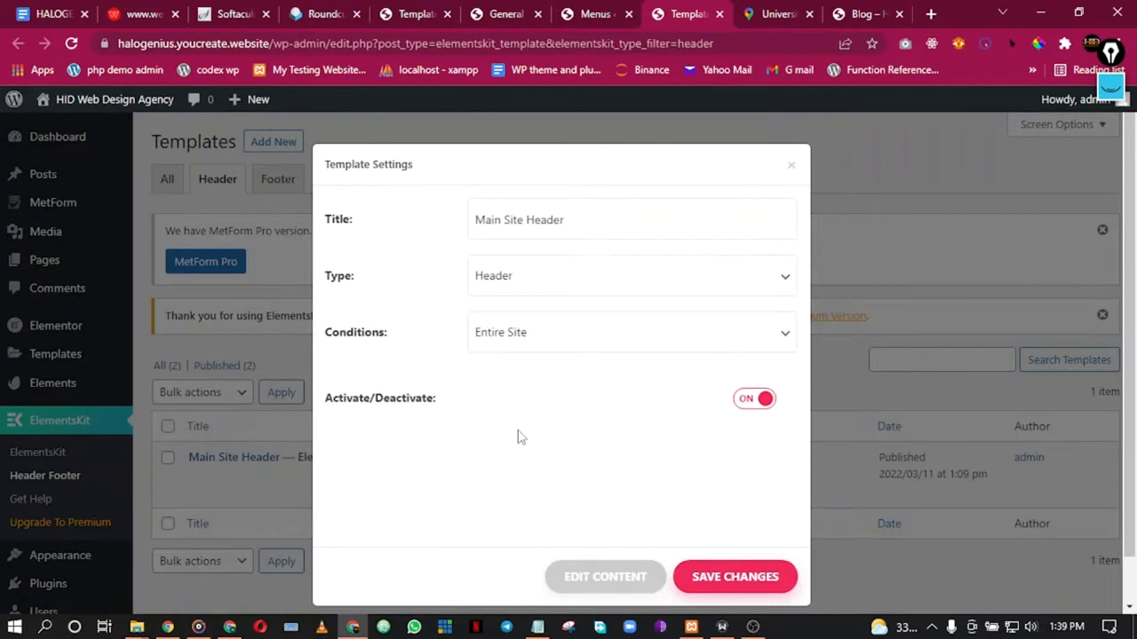
left_click(838, 181)
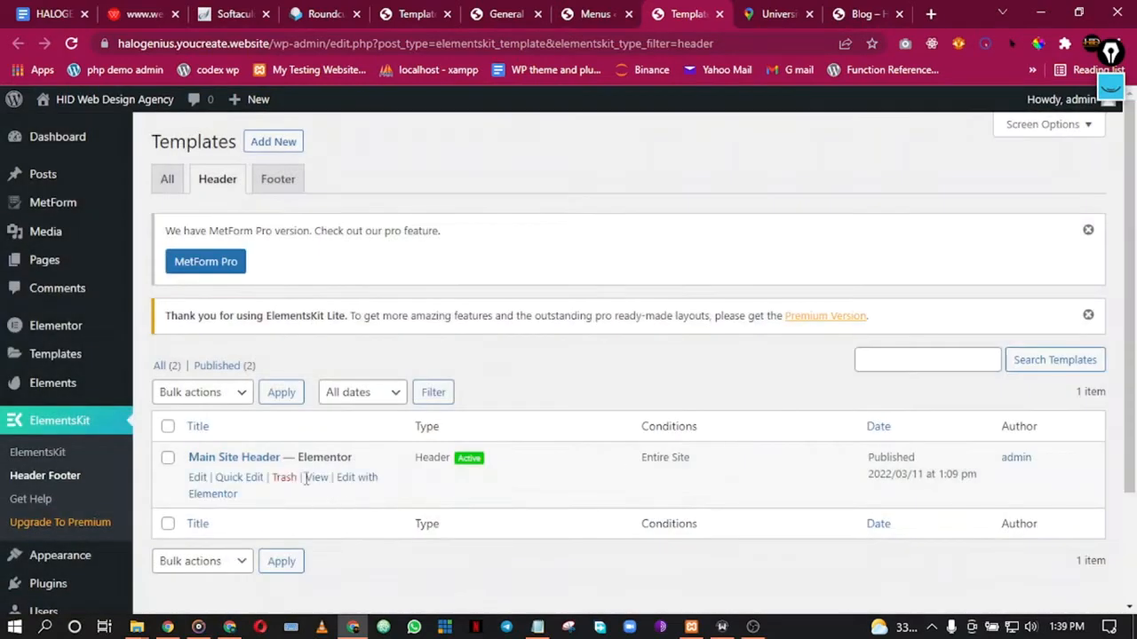
left_click(362, 479)
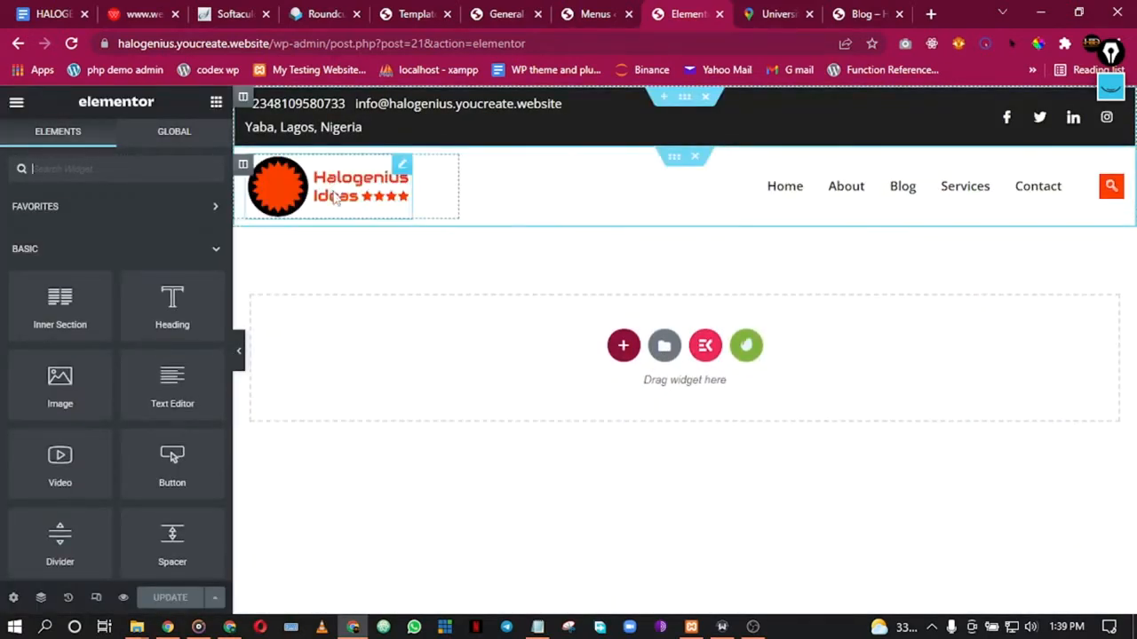
Step: Link the header logo to the custom URL halogenius.youcreate.website, update, and close the editor
right_click(324, 187)
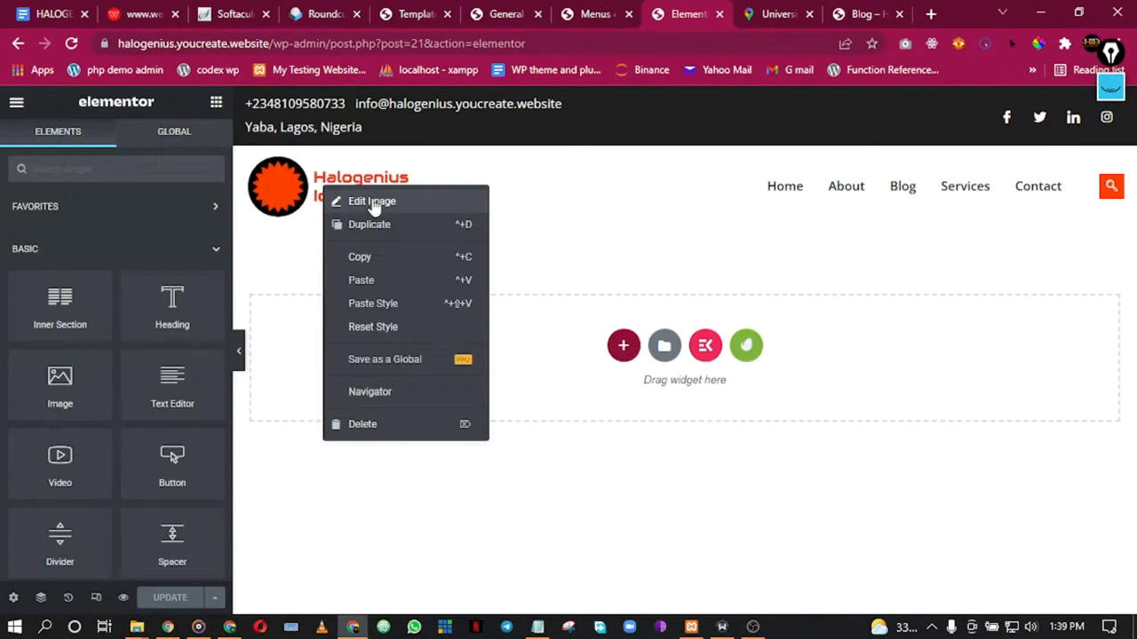
left_click(374, 206)
left_click(130, 455)
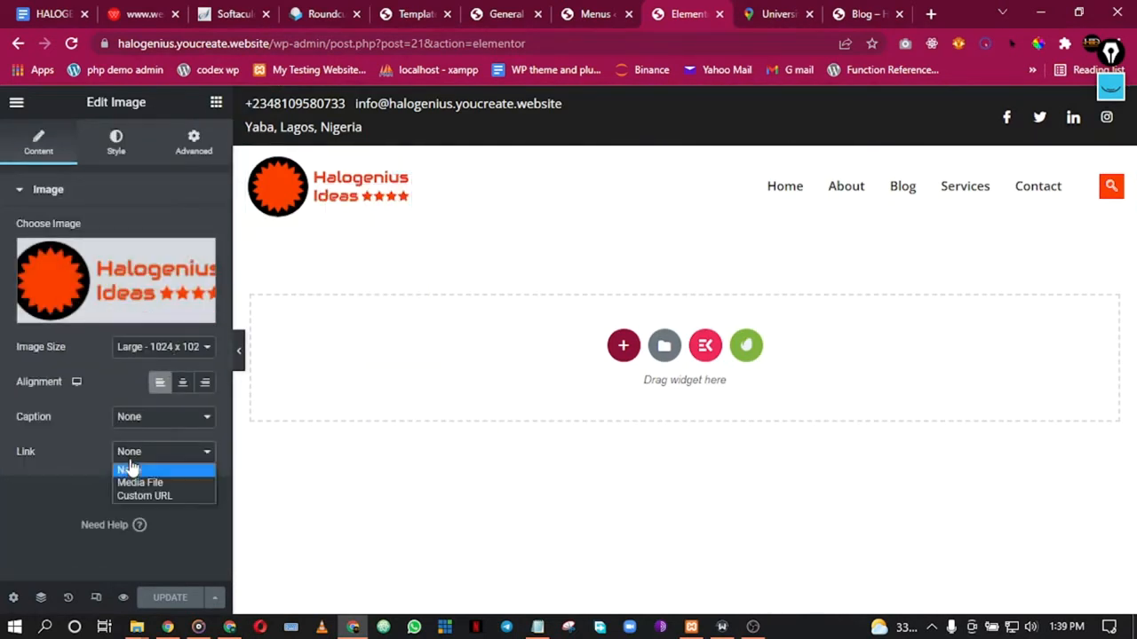
left_click(151, 495)
left_click(114, 491)
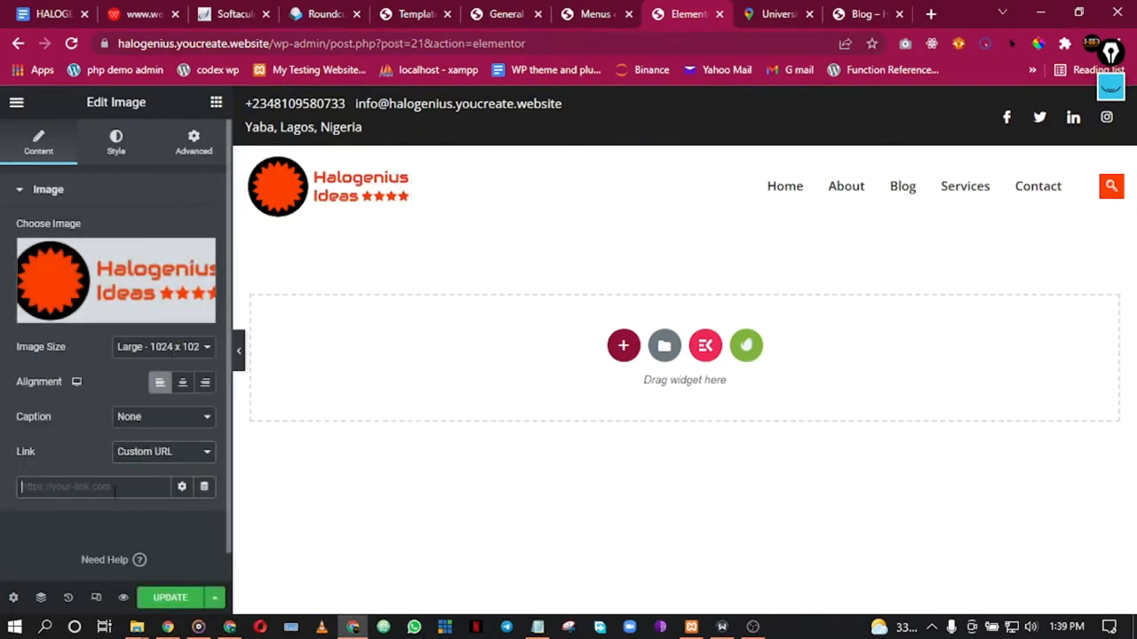
left_click_drag(307, 44, 92, 46)
key("ctrl+c")
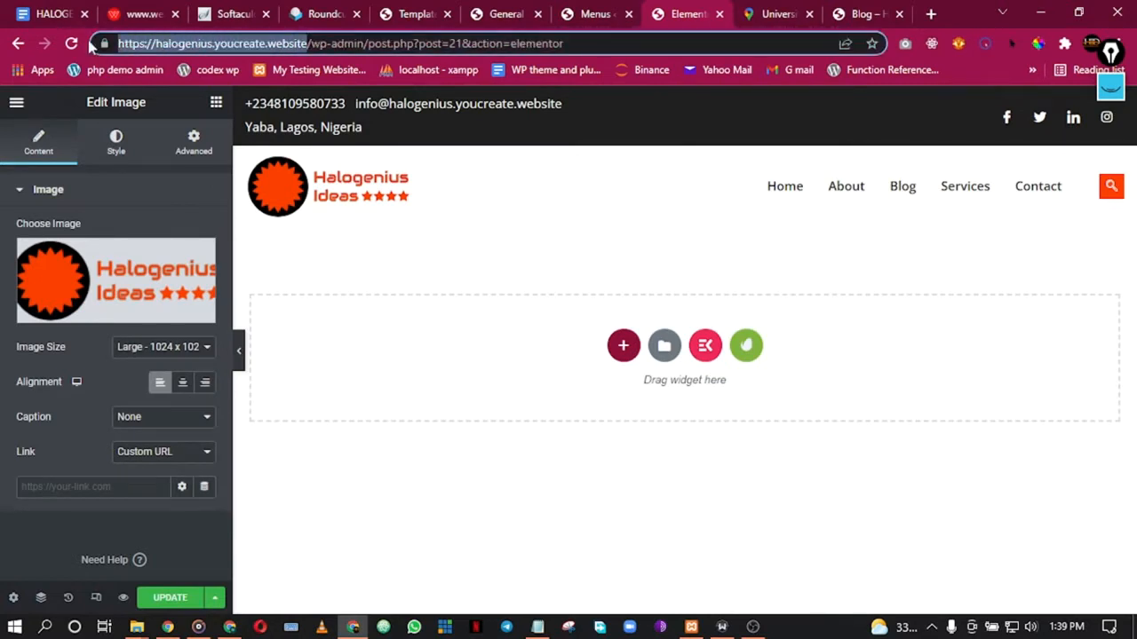
left_click(87, 486)
key("ctrl+v")
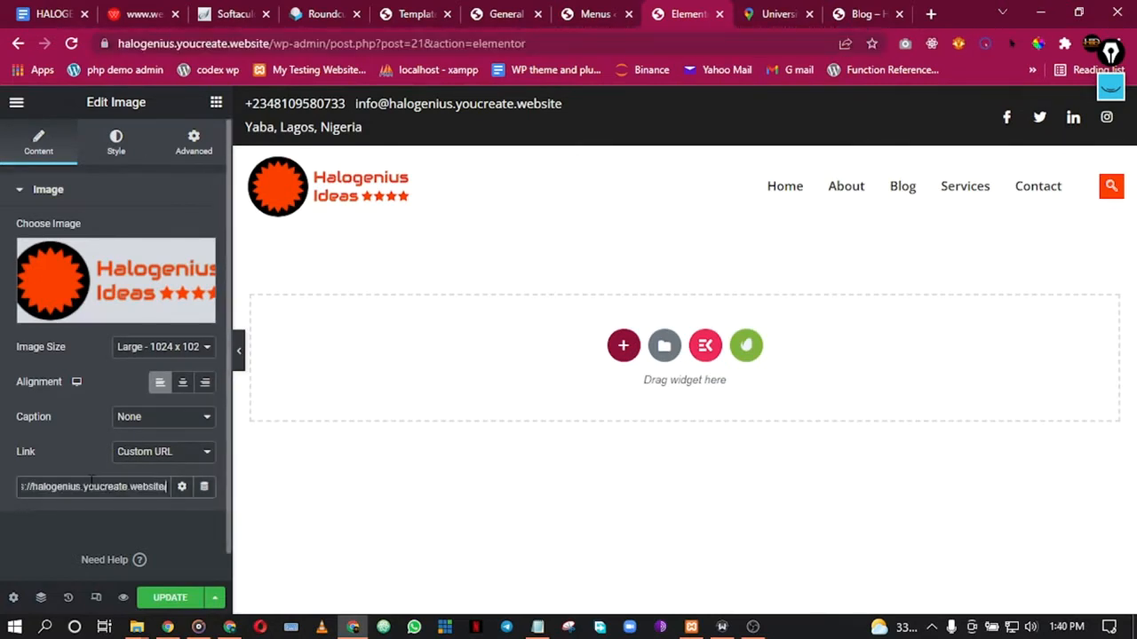
left_click(178, 598)
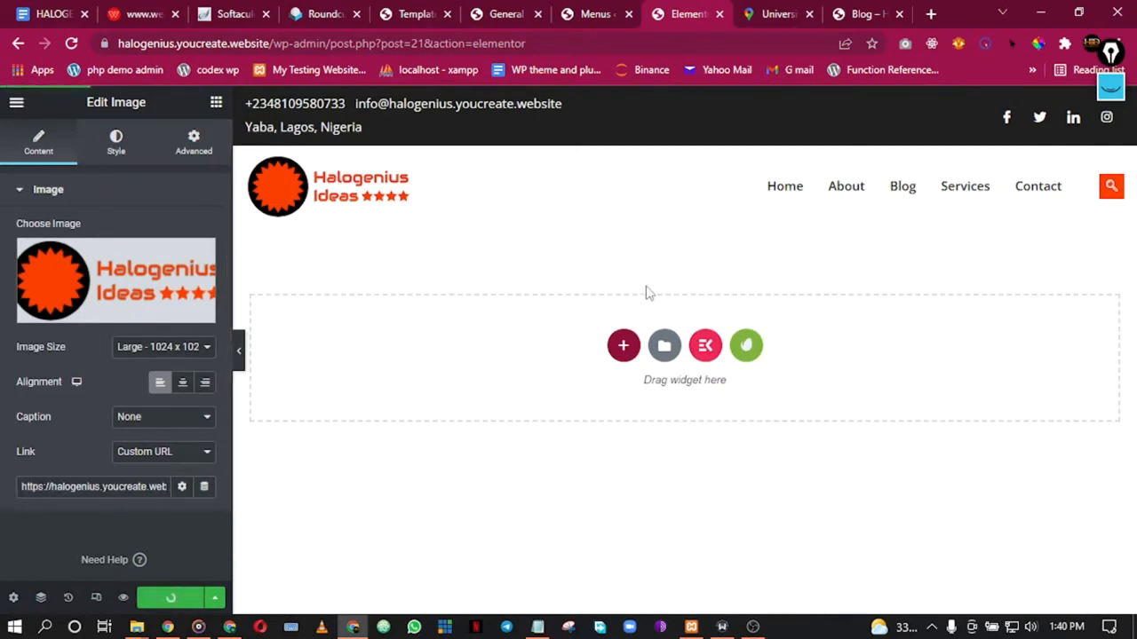
left_click(720, 15)
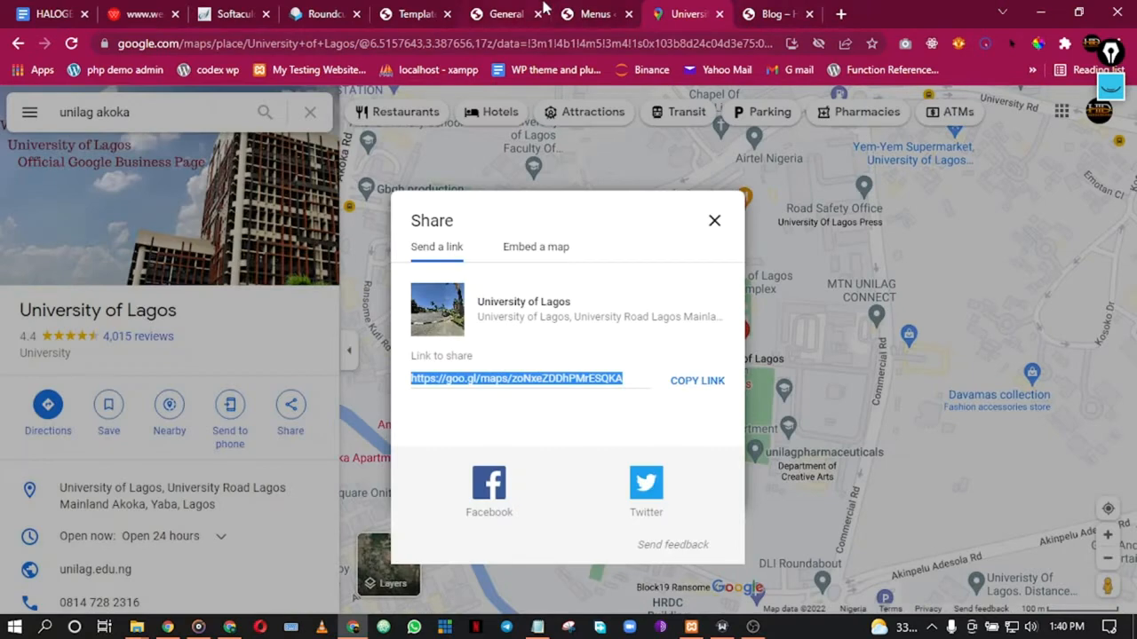
Step: Open the live homepage and move the General Settings tab ahead of Templates
left_click(611, 10)
left_click(479, 11)
left_click(773, 14)
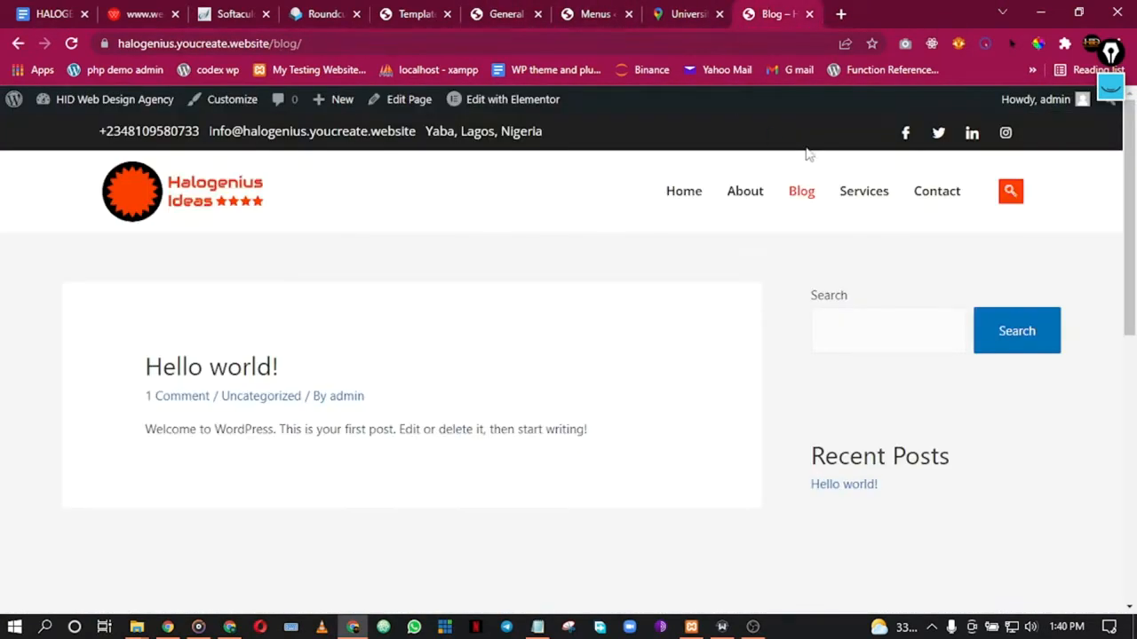
left_click(751, 193)
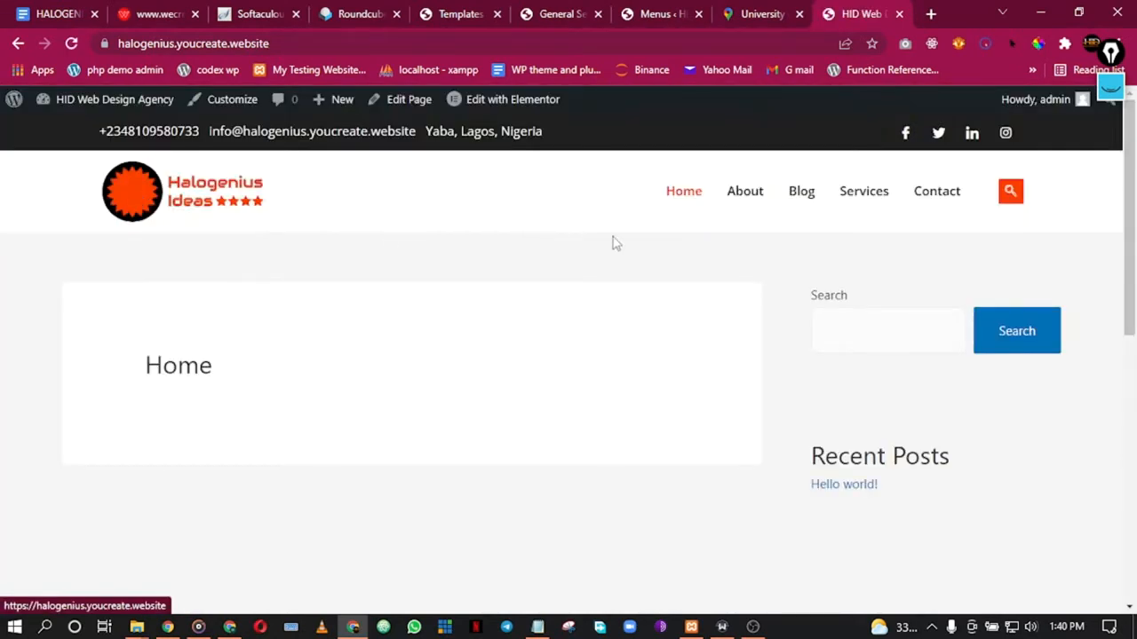
left_click(662, 8)
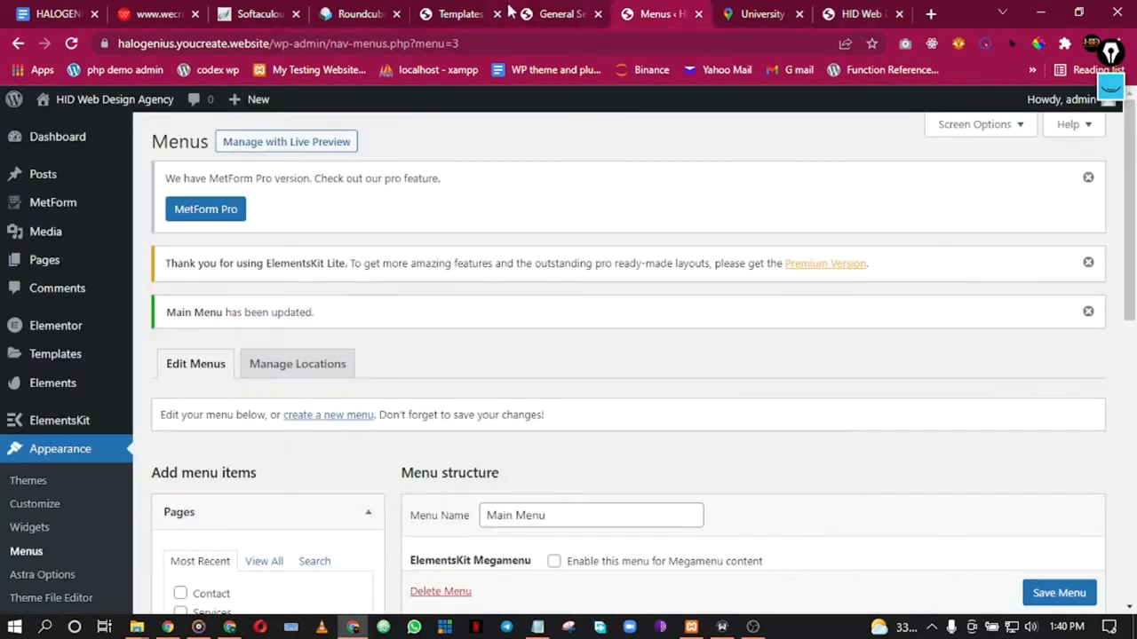
left_click(456, 11)
left_click(575, 9)
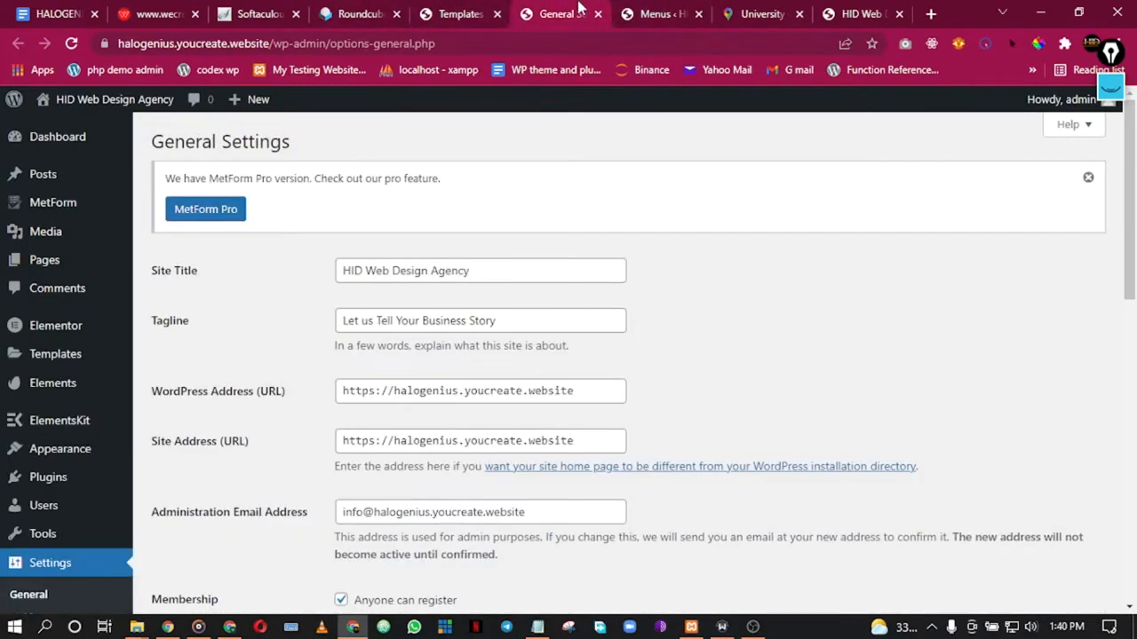
left_click_drag(573, 7, 466, 9)
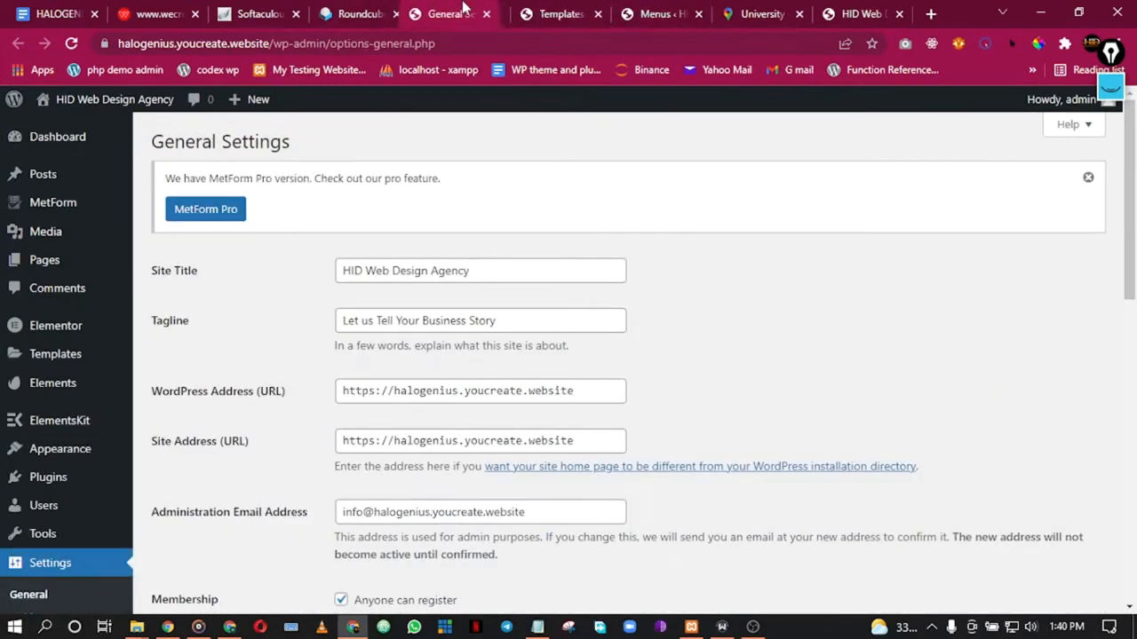
Step: Close the hosting control panel and Softaculous installer tabs
left_click(188, 10)
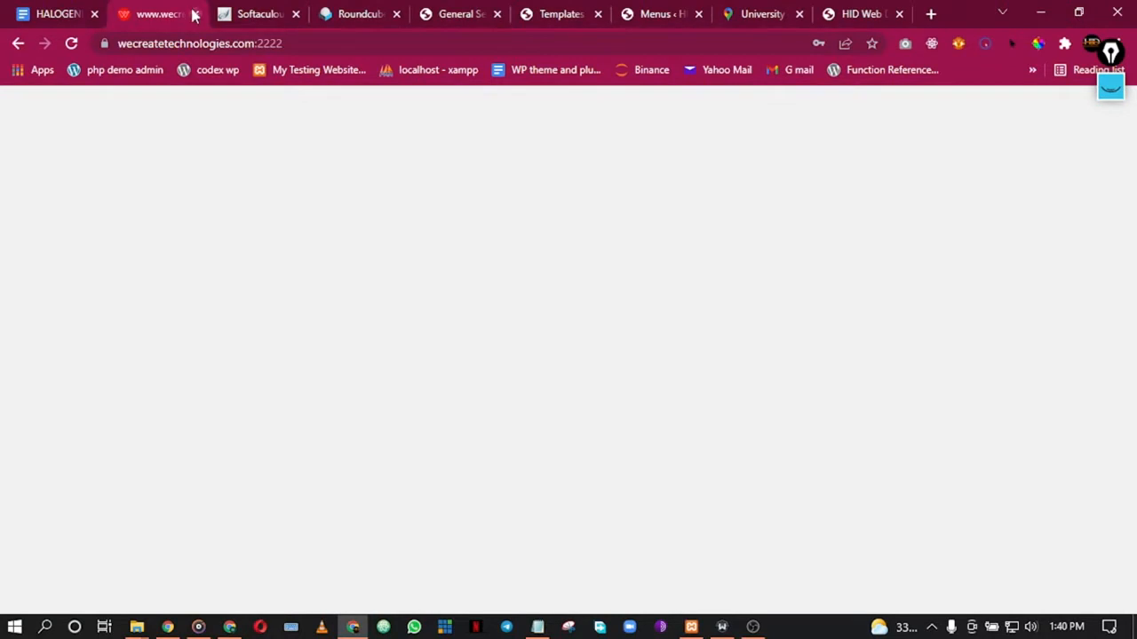
left_click(196, 13)
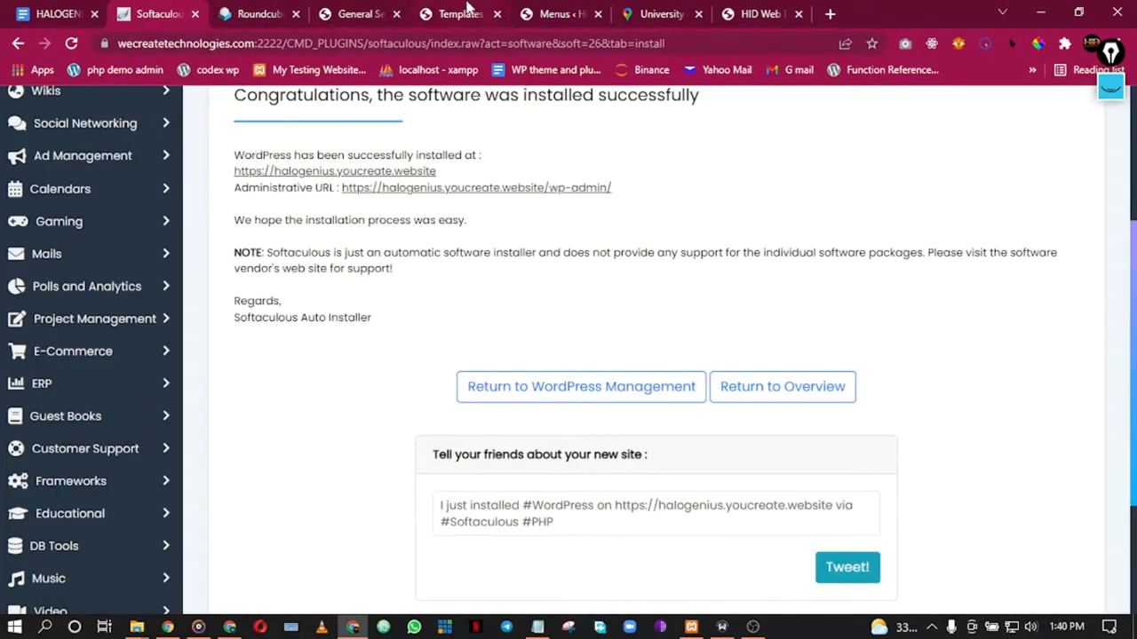
scroll(243, 160, "up", 3)
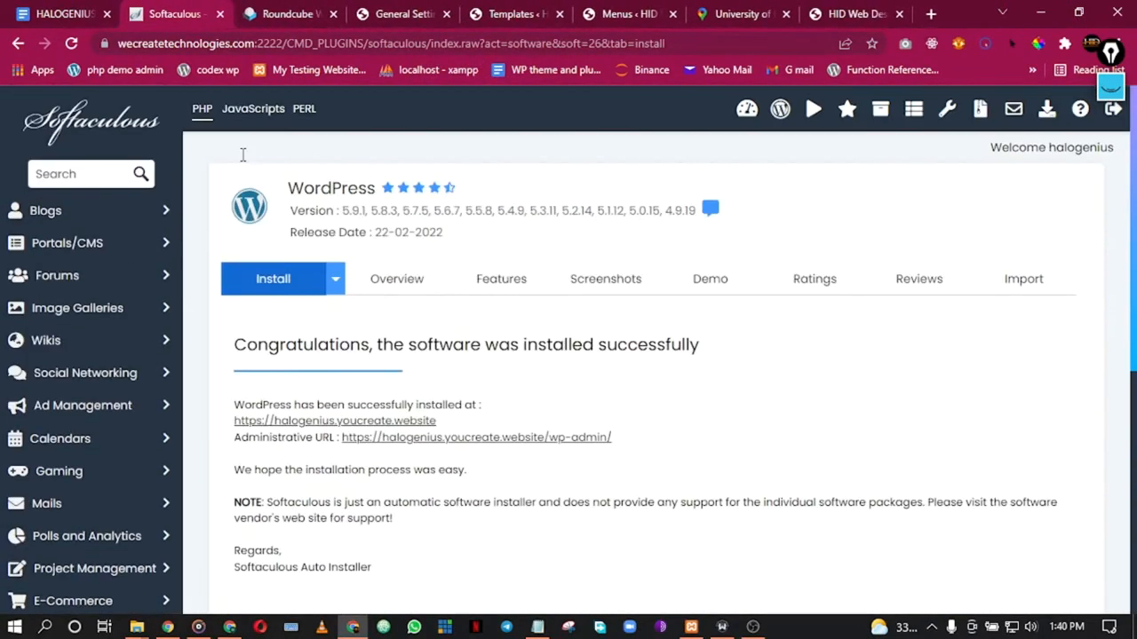
left_click(220, 14)
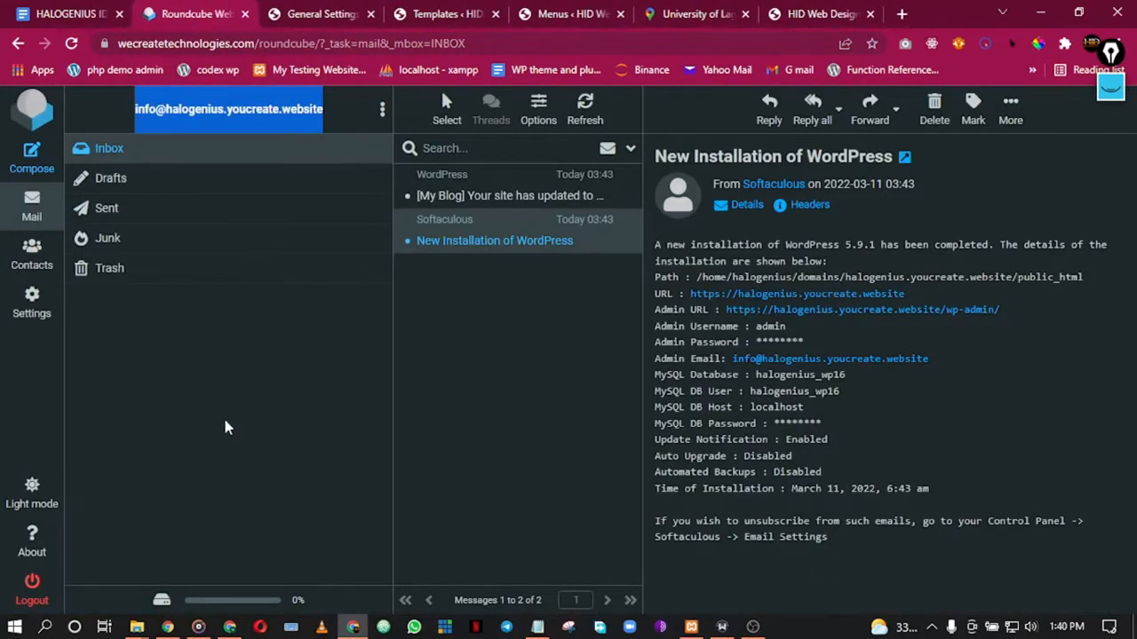
Step: Scroll to the live home page's footer and reload it to check the default footer
left_click(473, 10)
left_click(572, 9)
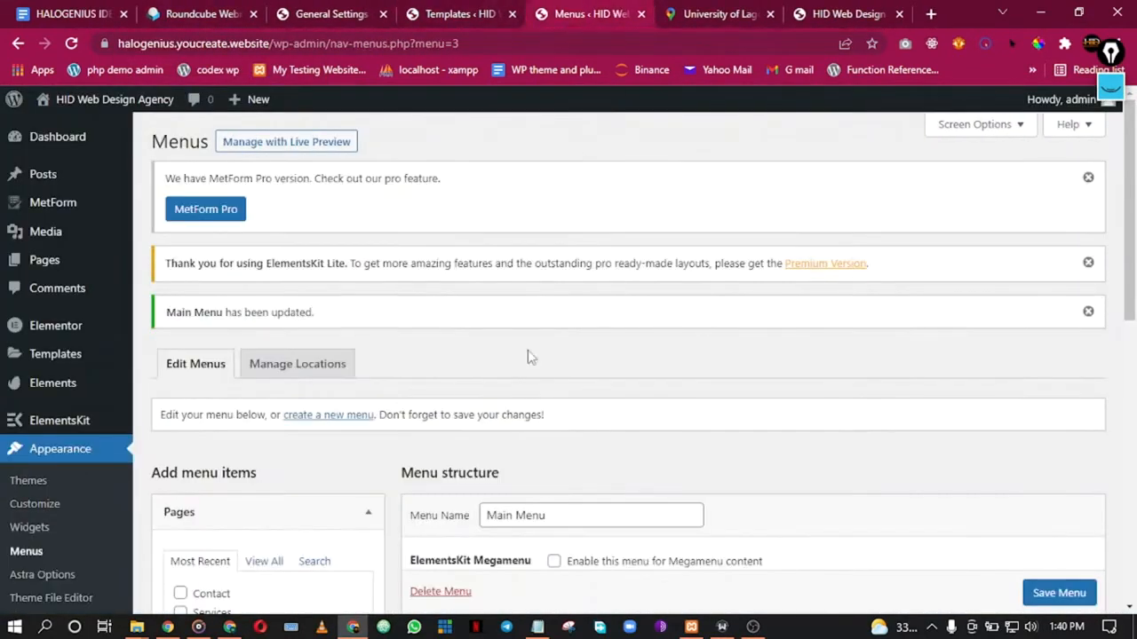
scroll(551, 437, "down", 3)
scroll(551, 434, "down", 1)
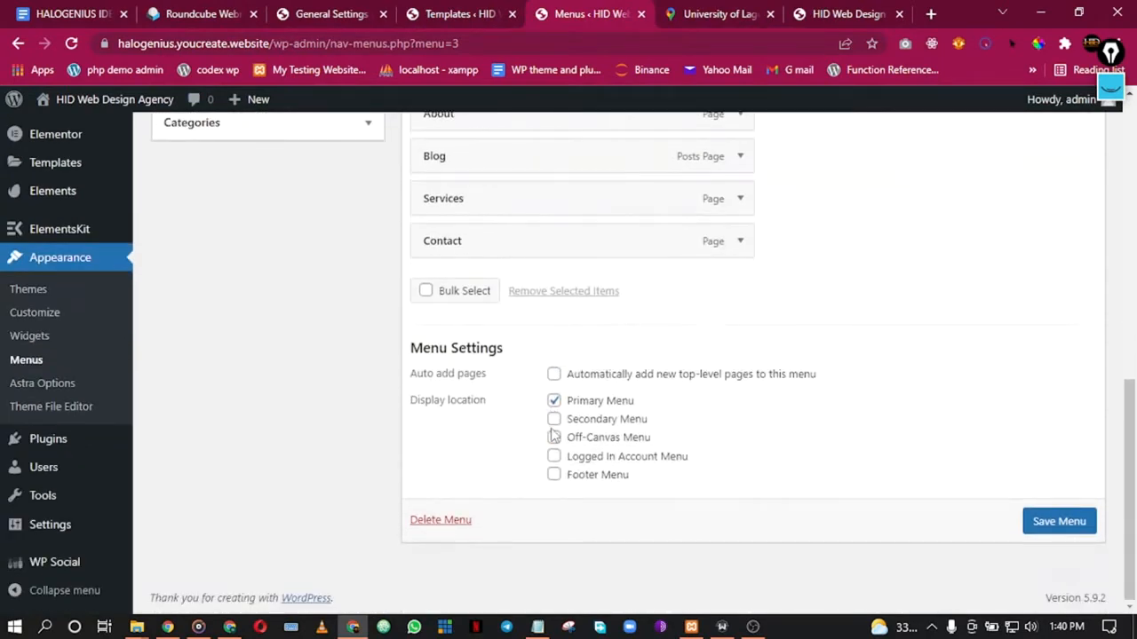
scroll(558, 449, "up", 8)
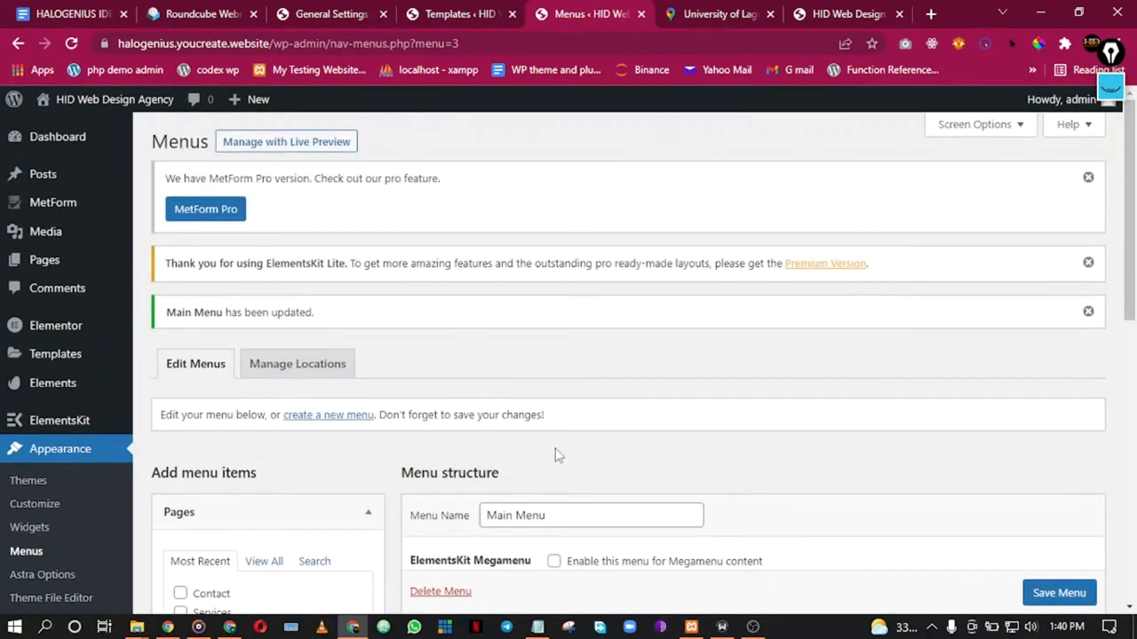
left_click(839, 10)
scroll(731, 269, "down", 8)
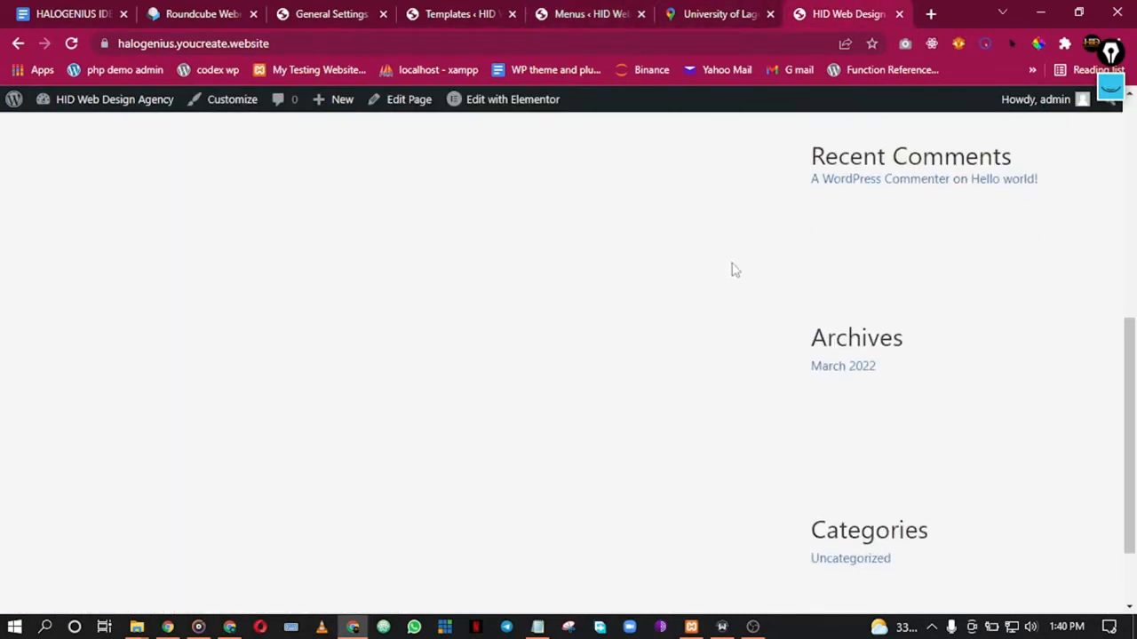
left_click(72, 43)
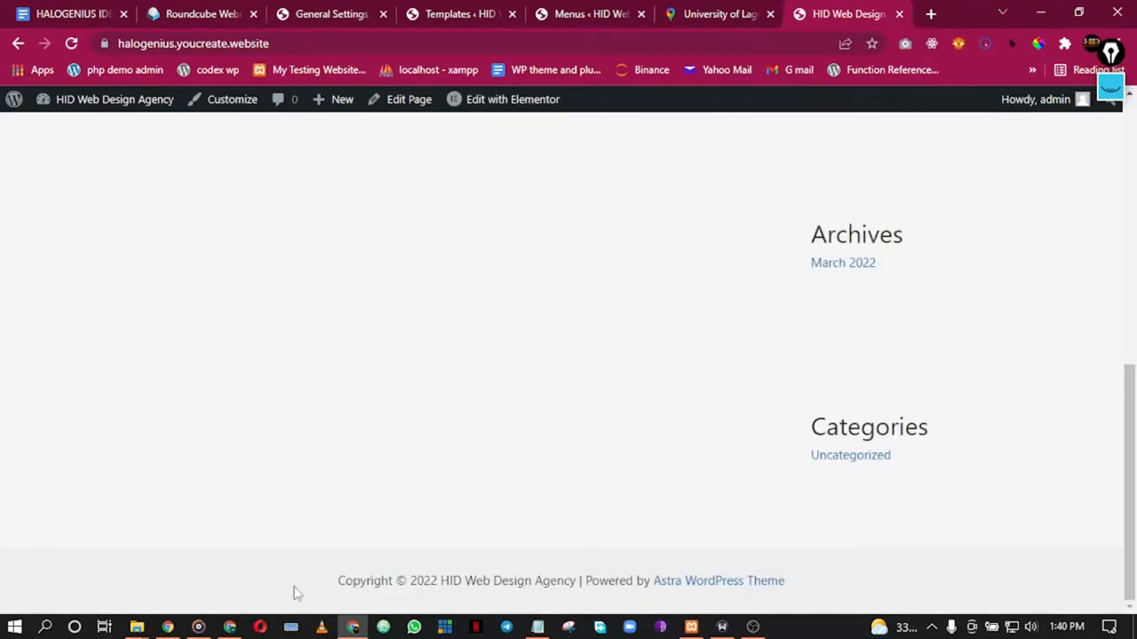
Step: Re-save the Main Footer settings with activation toggled back off, Entire Site condition
left_click(502, 13)
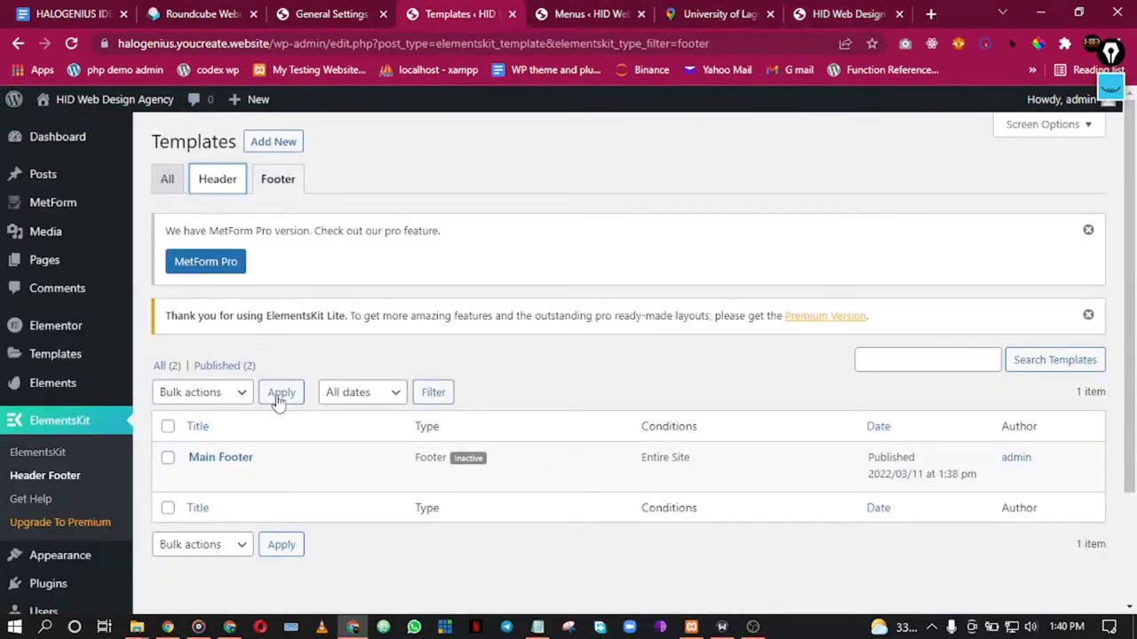
left_click(226, 459)
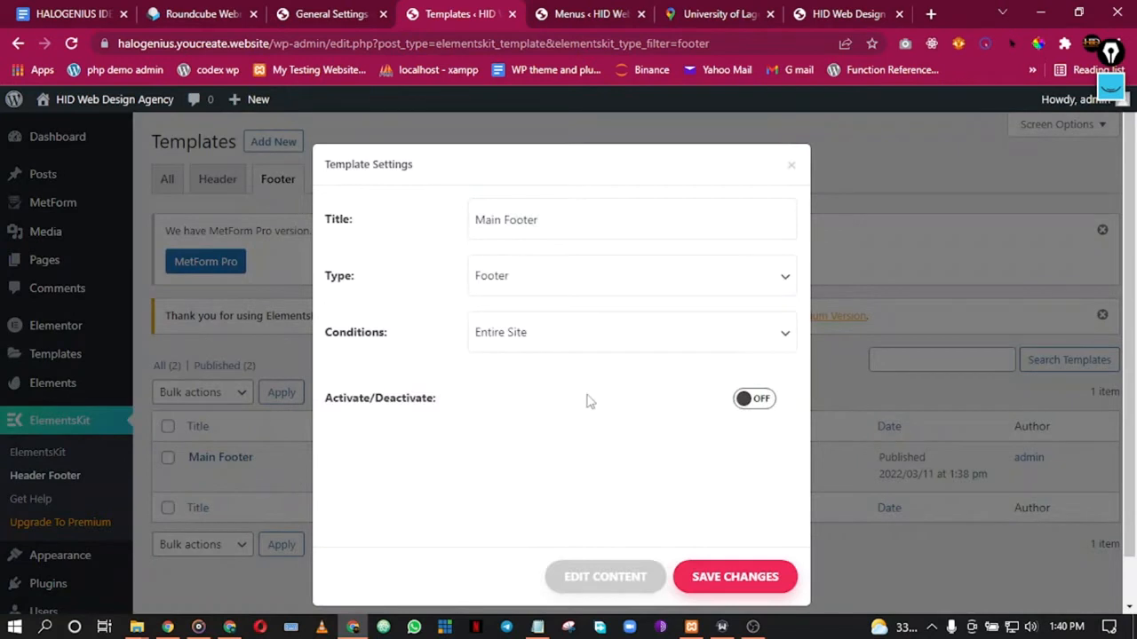
left_click(755, 399)
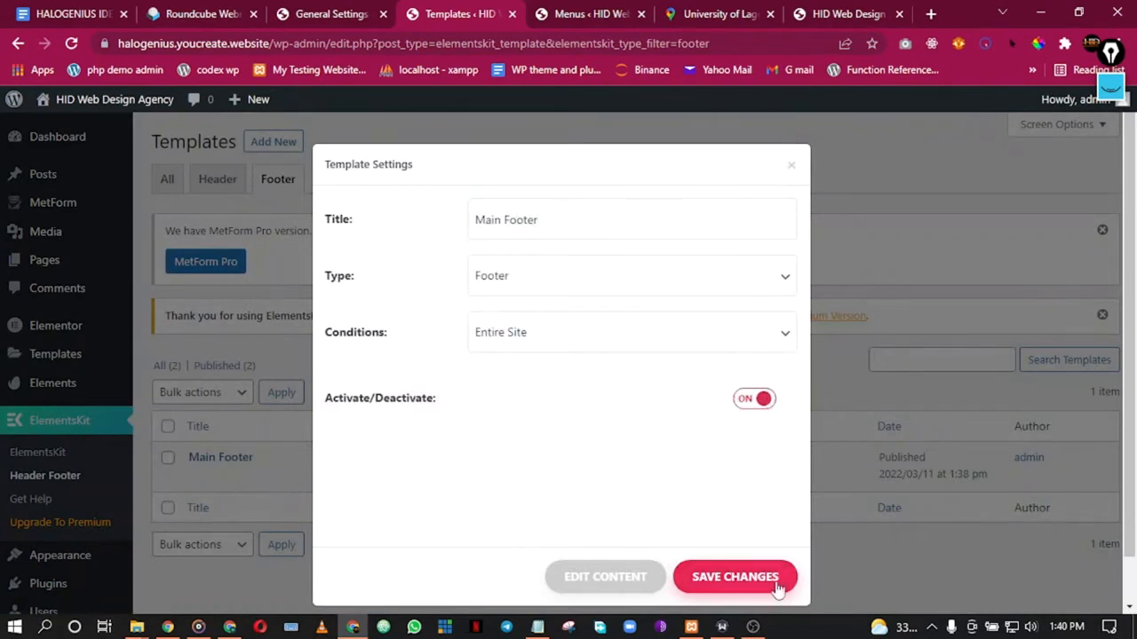
left_click(753, 402)
left_click(754, 573)
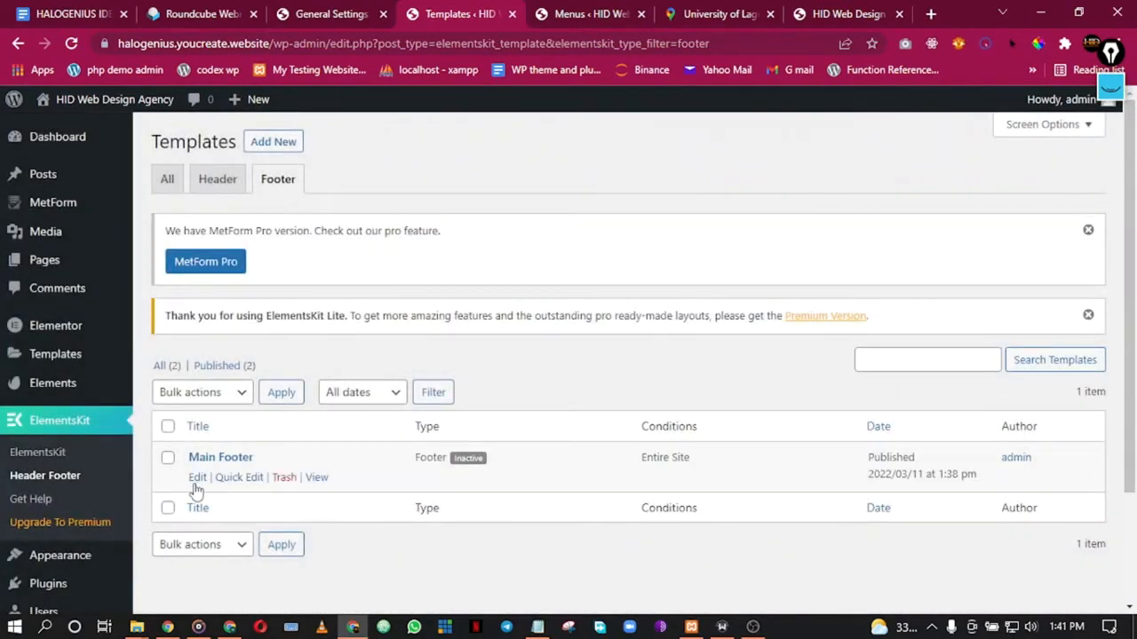
left_click(195, 481)
left_click(911, 288)
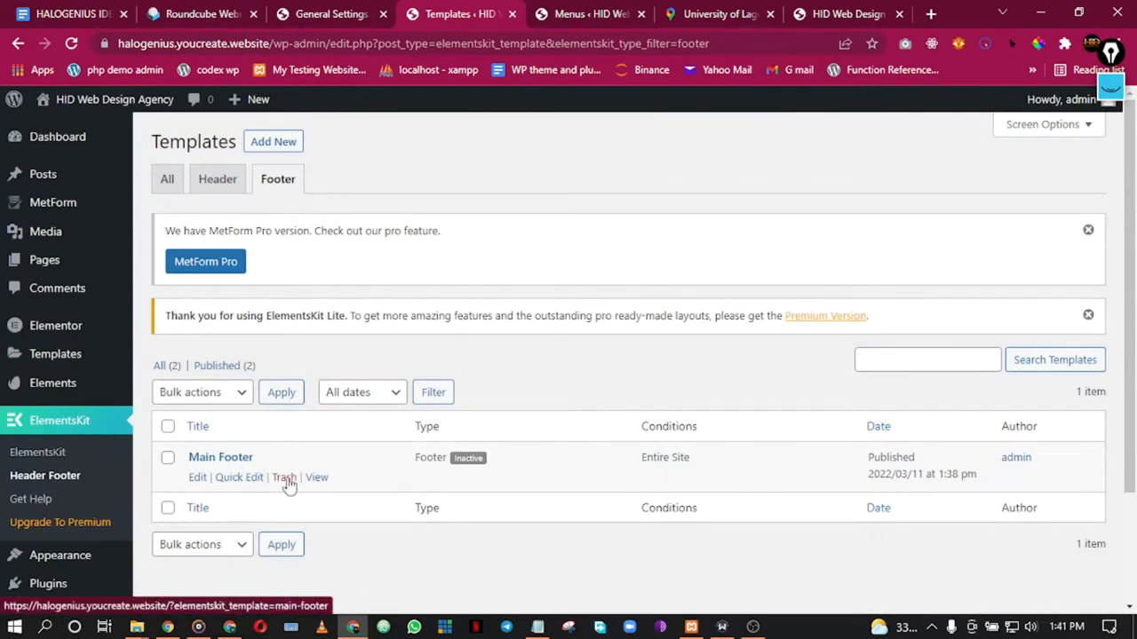
left_click(239, 457)
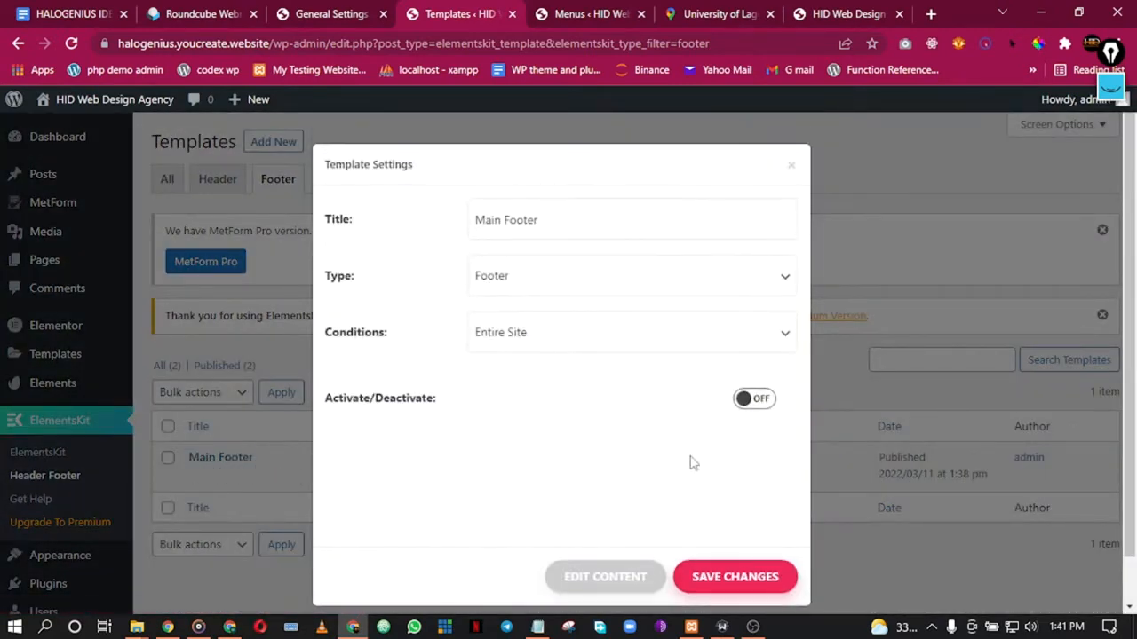
left_click(723, 577)
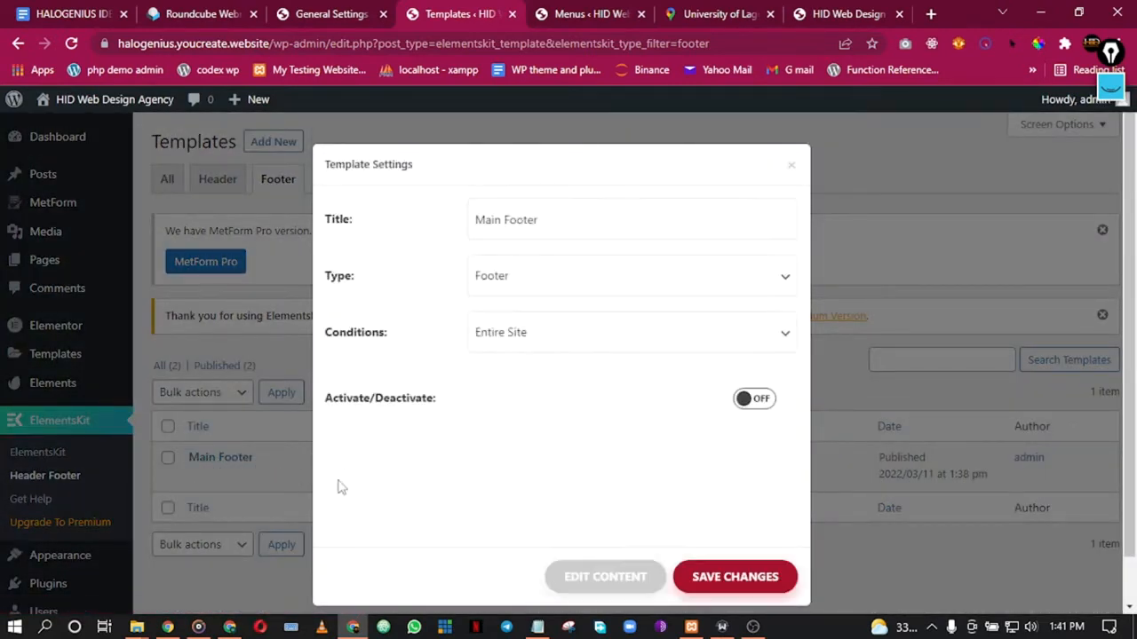
left_click(716, 579)
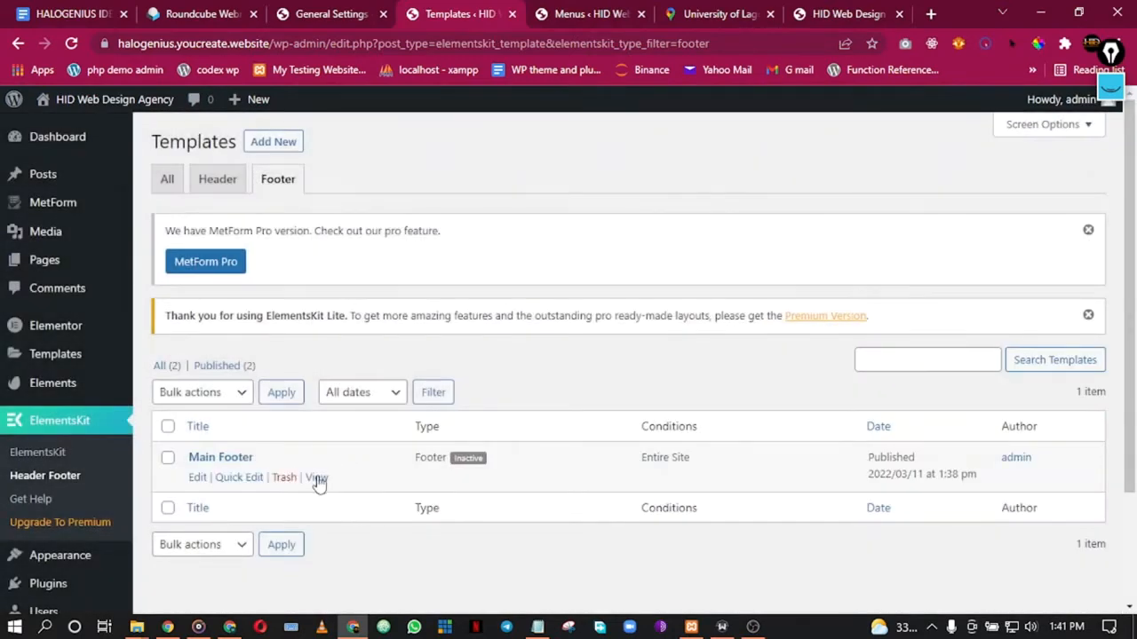
Step: Preview the Main Footer template page, return to the list, and open its link options
left_click(317, 478)
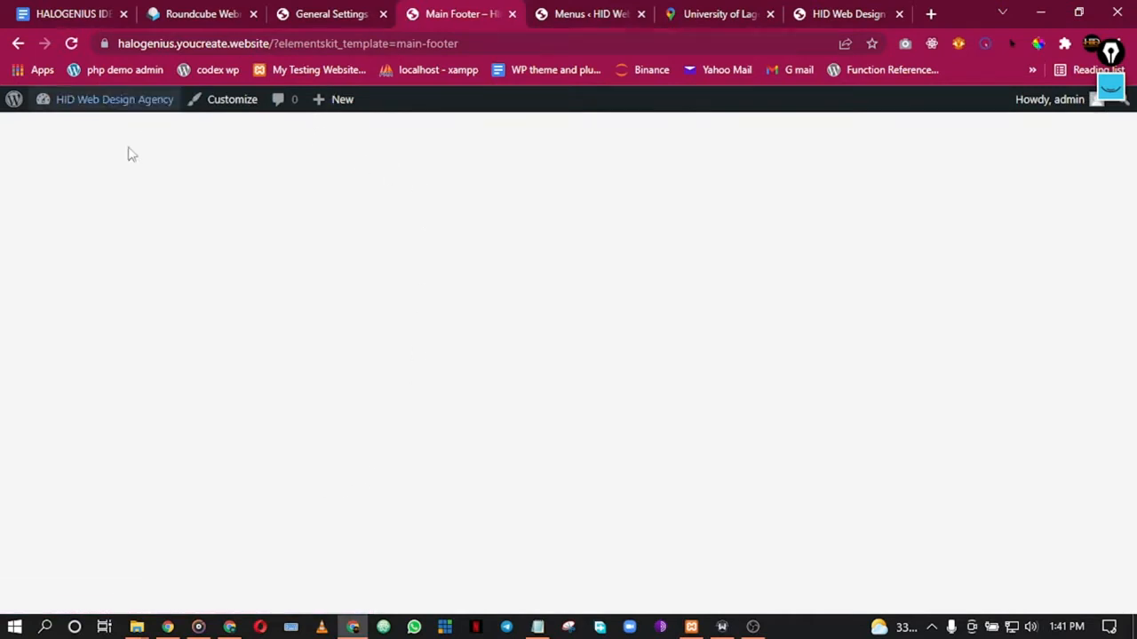
left_click(20, 44)
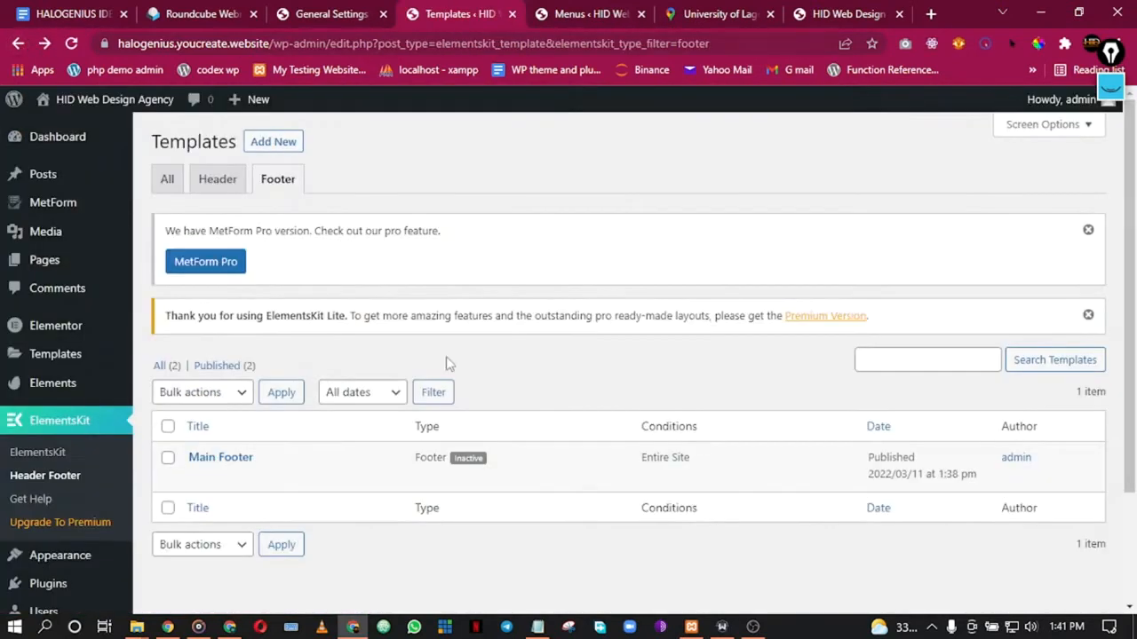
right_click(235, 460)
Step: Open the Main Footer template's edit page in a new tab and launch it in Elementor
left_click(316, 309)
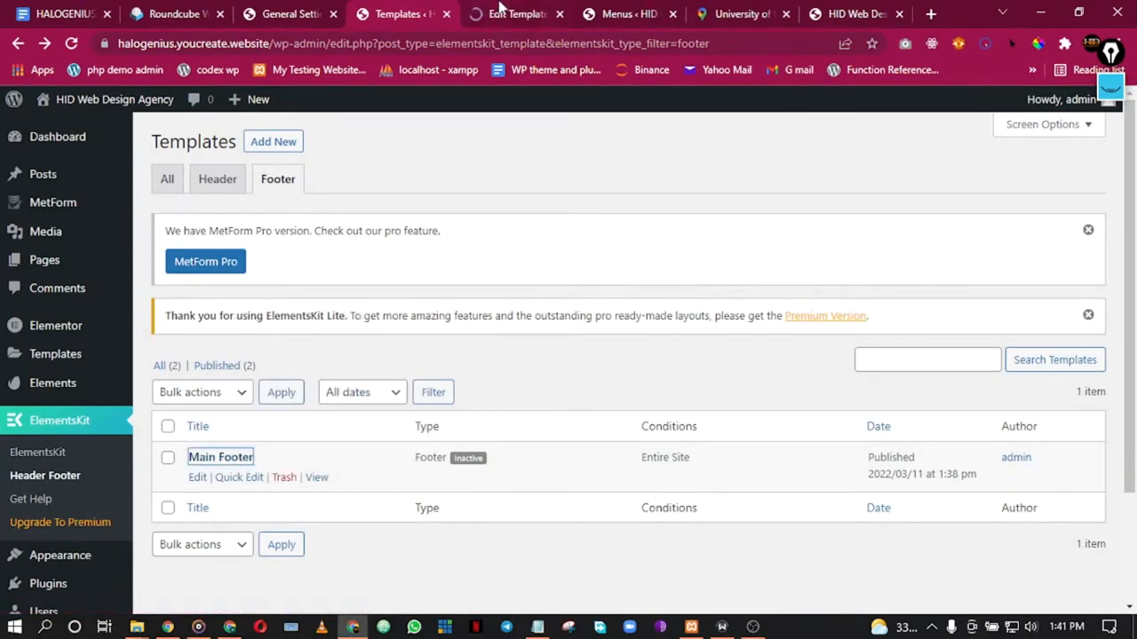
left_click(504, 11)
scroll(364, 437, "down", 3)
scroll(368, 435, "up", 3)
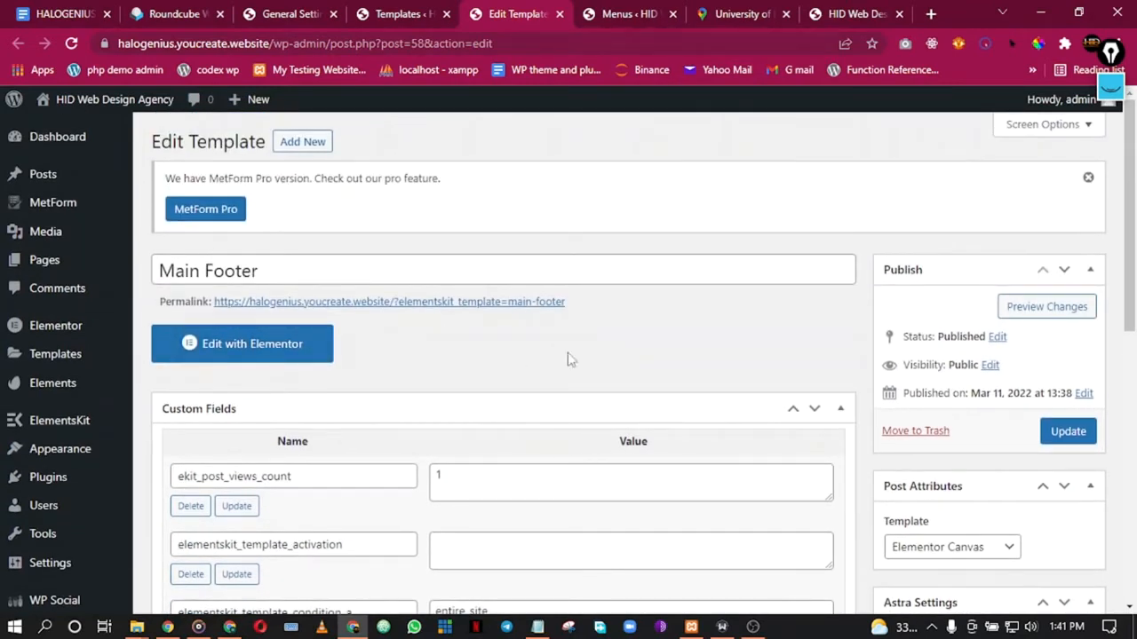
scroll(995, 525, "down", 7)
scroll(981, 526, "up", 7)
left_click(238, 346)
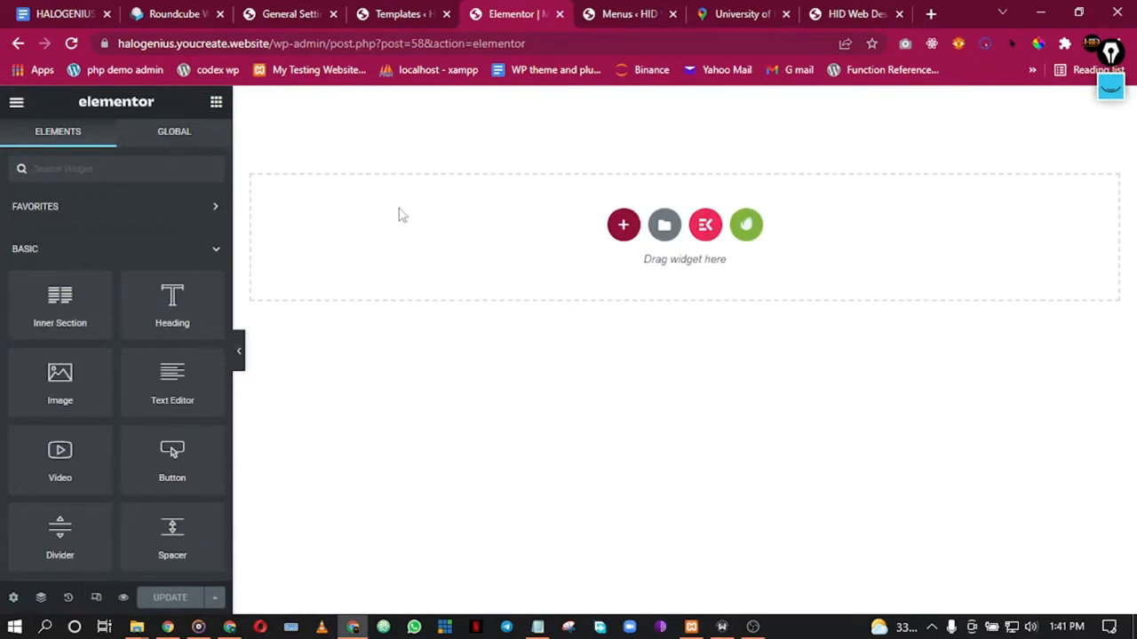
left_click(746, 226)
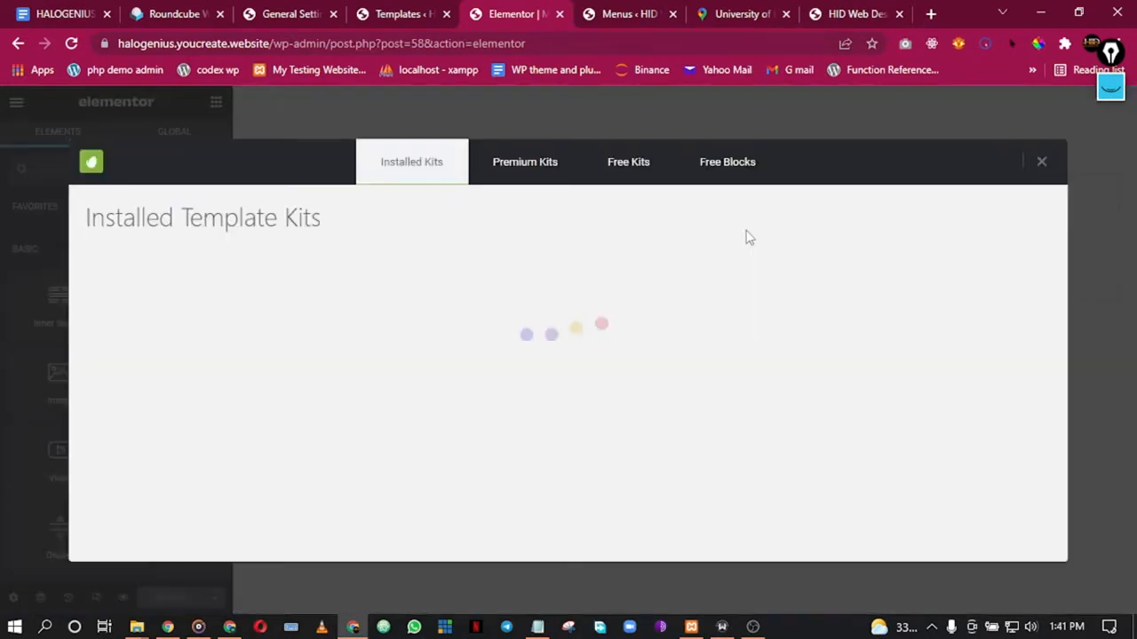
left_click(710, 168)
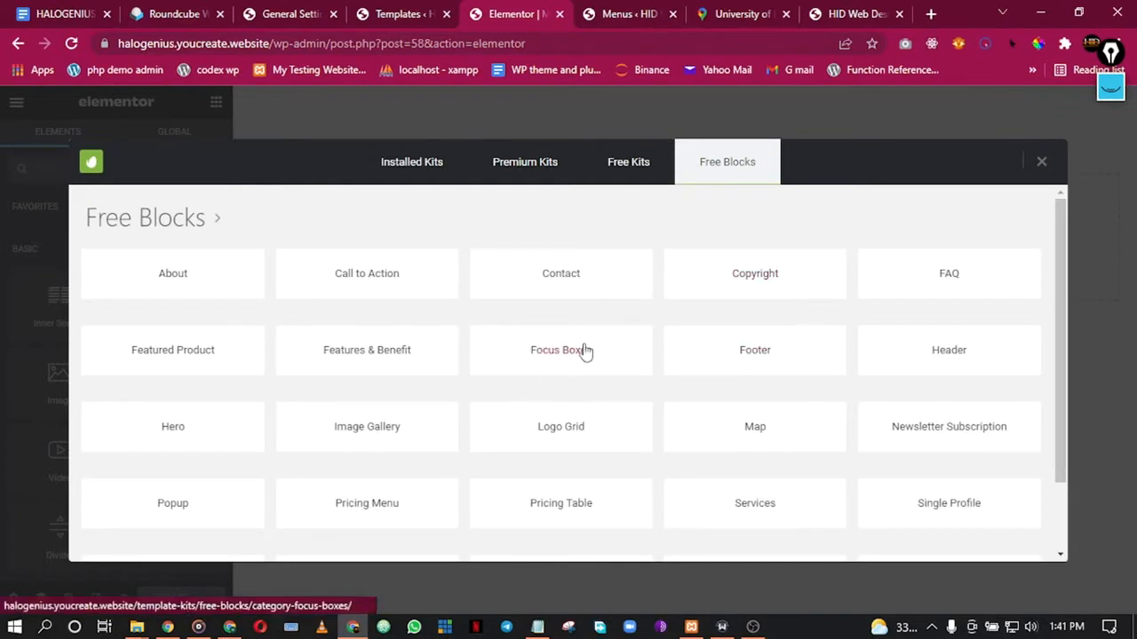
left_click(761, 346)
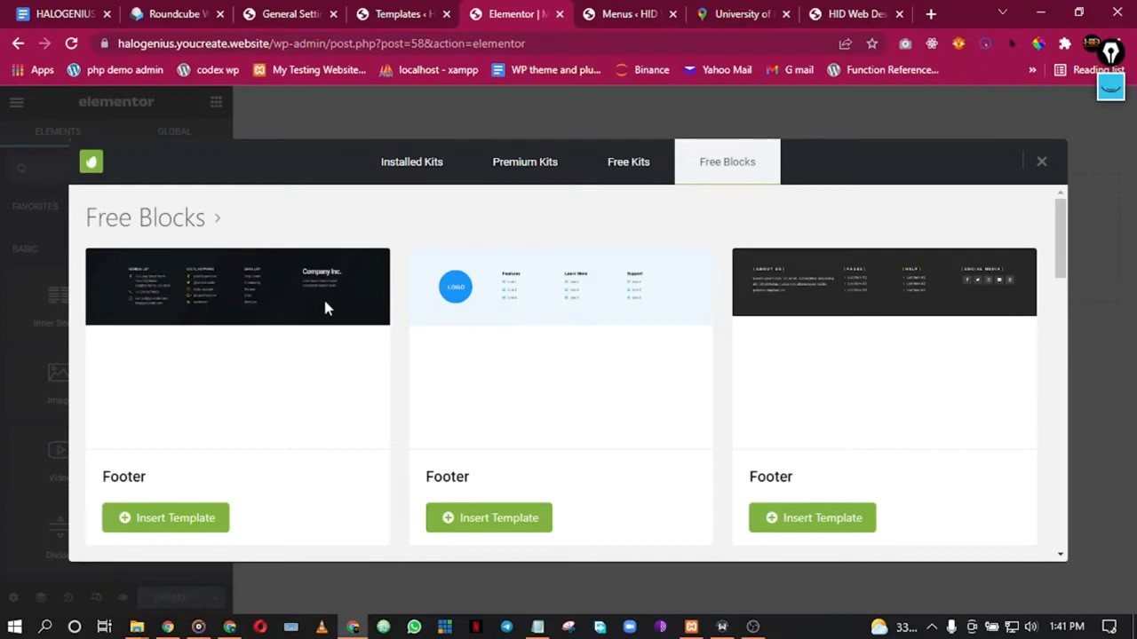
scroll(829, 400, "down", 10)
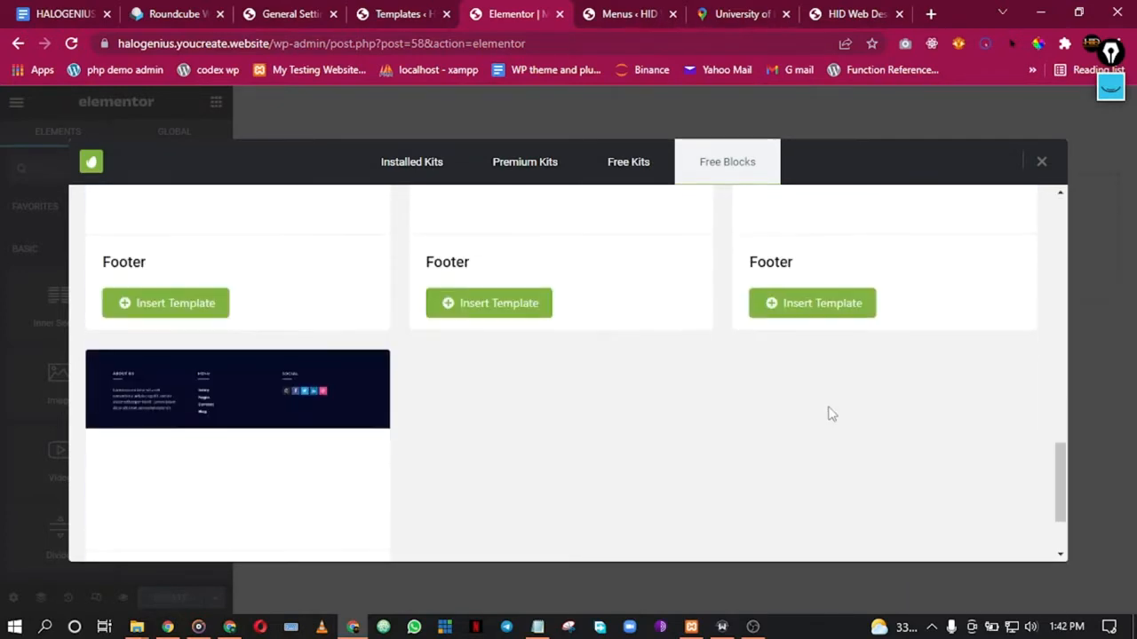
scroll(835, 408, "up", 1)
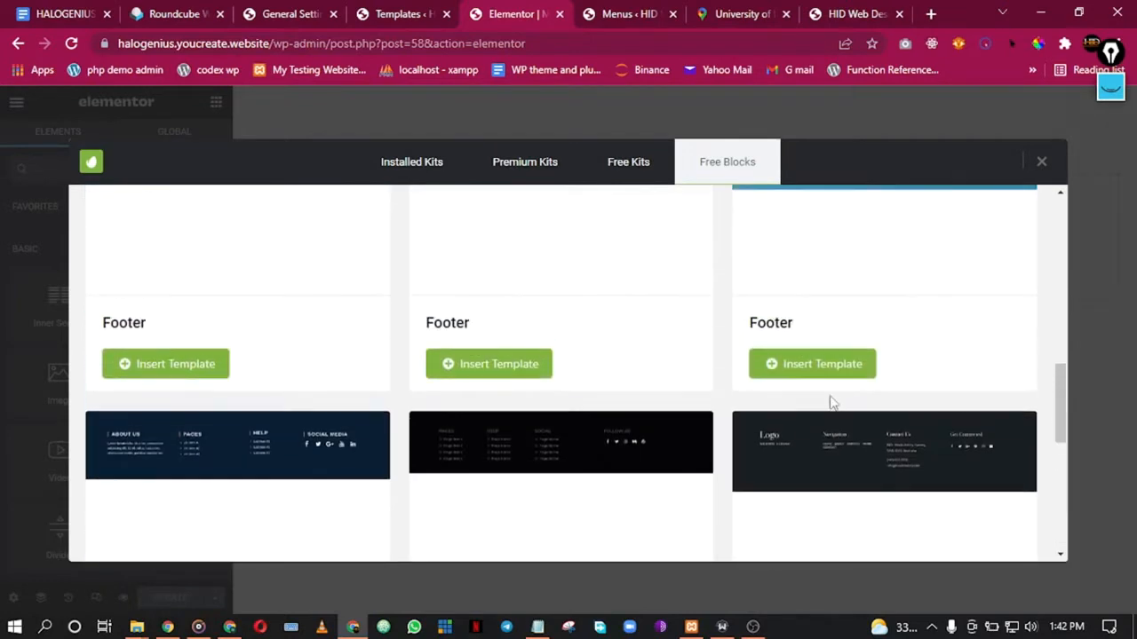
left_click(1041, 162)
Step: Insert the ElementsKit 'Footer – Section 2' layout from the library's Footer sections
left_click(706, 225)
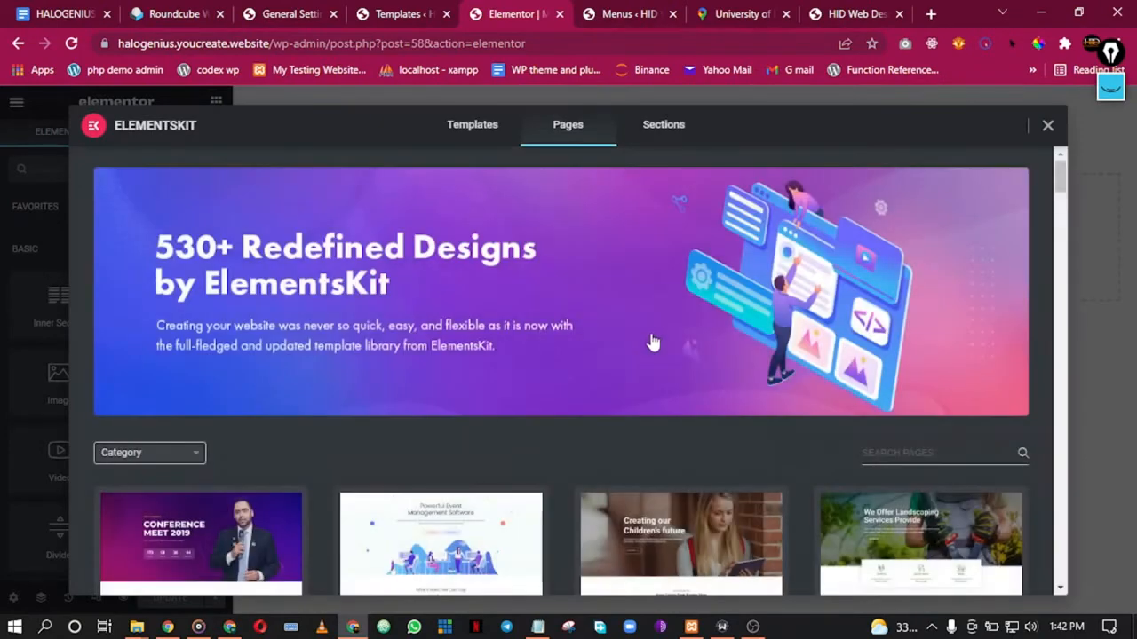
left_click(666, 129)
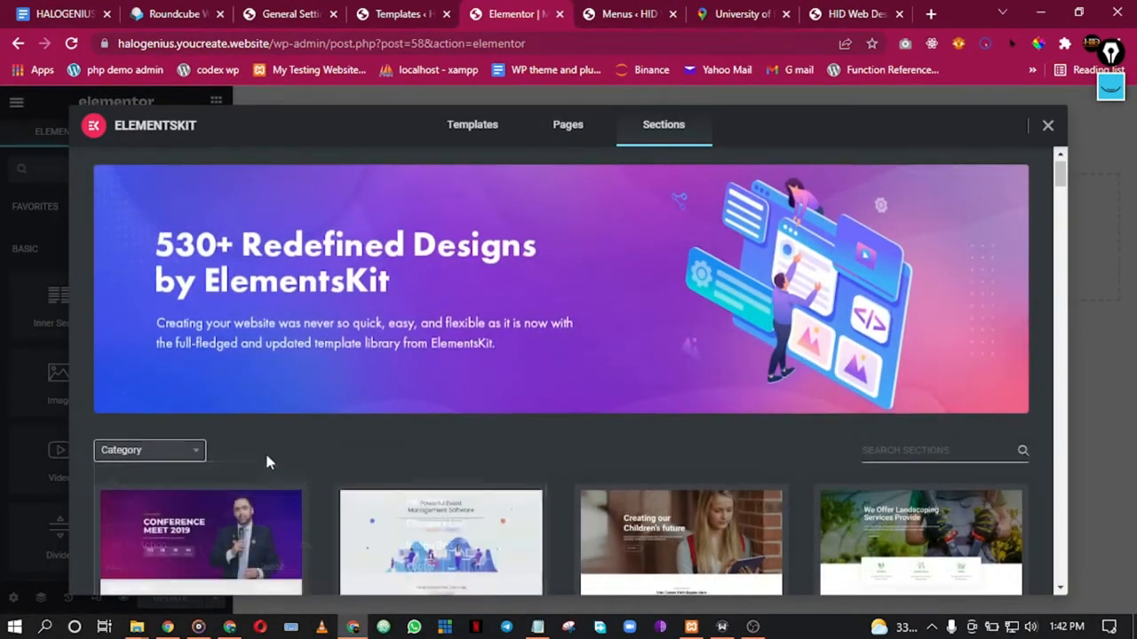
scroll(267, 462, "down", 3)
mouse_move(197, 353)
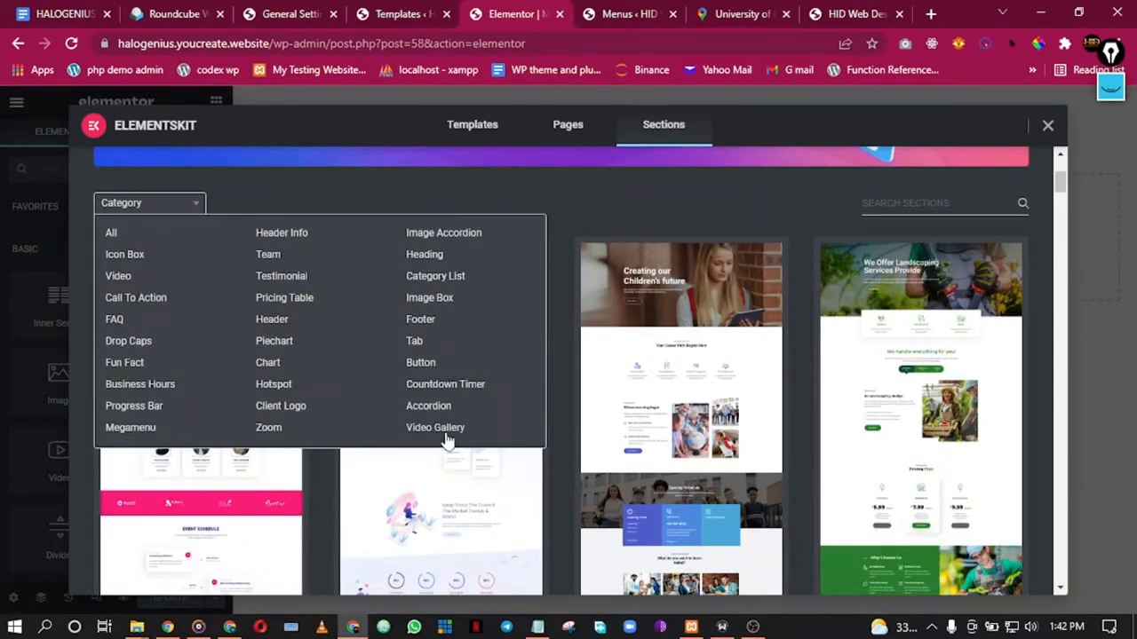
left_click(415, 321)
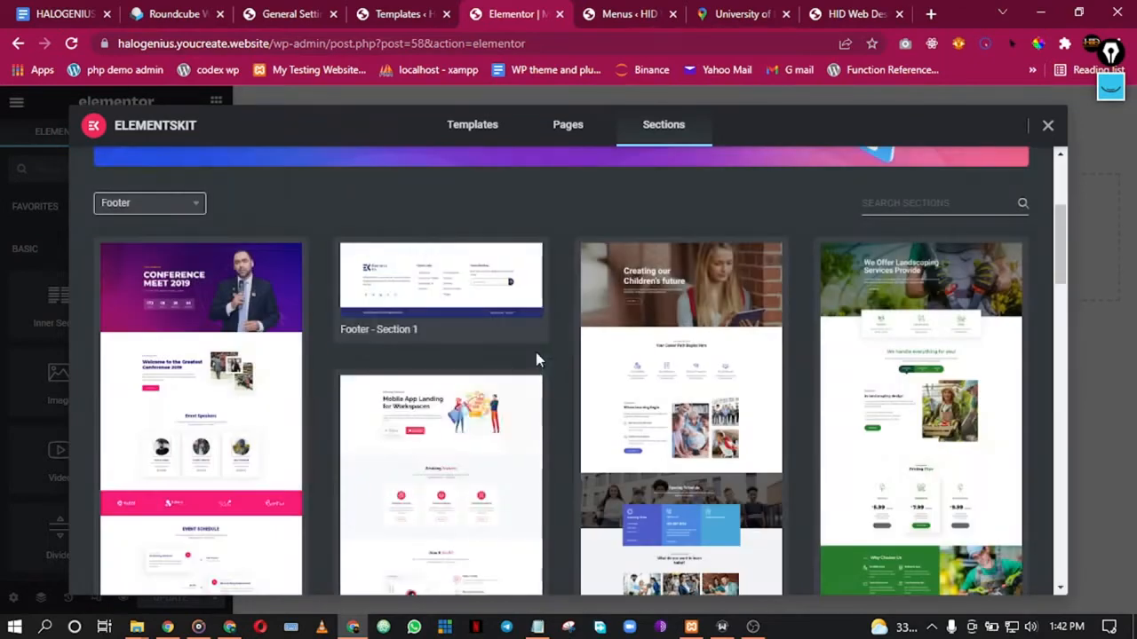
mouse_move(191, 301)
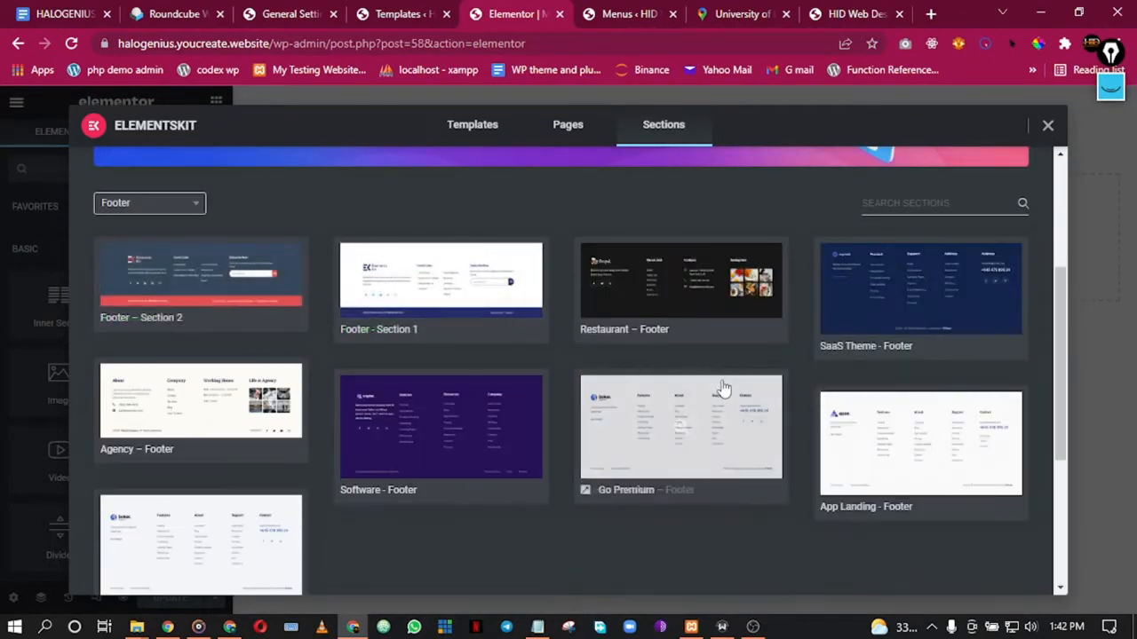
scroll(879, 411, "down", 3)
scroll(875, 413, "up", 3)
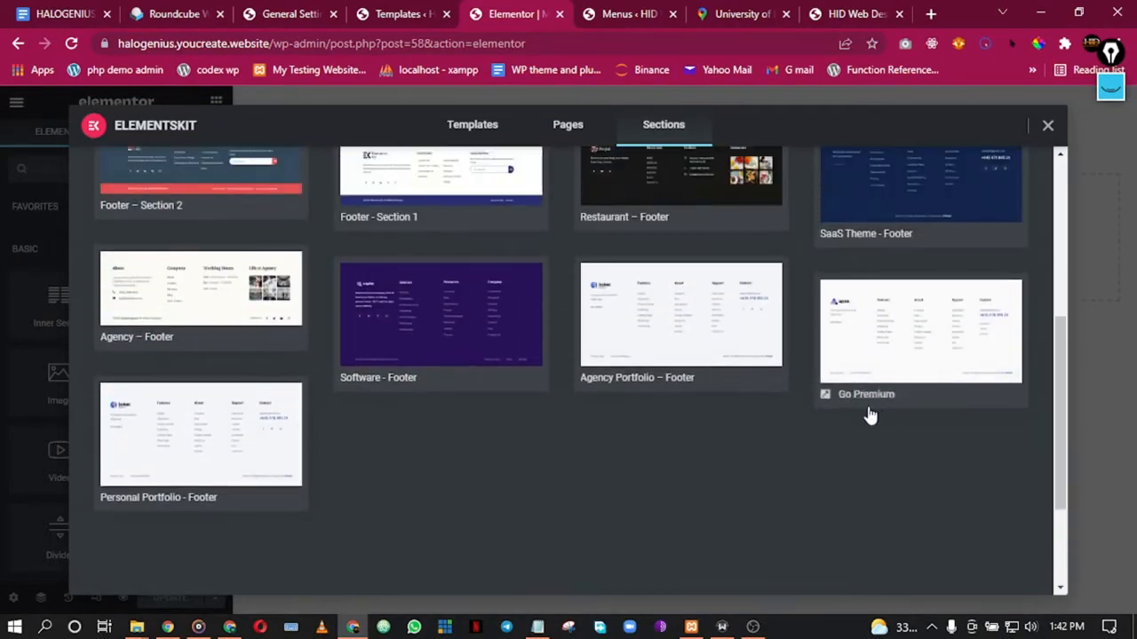
mouse_move(869, 415)
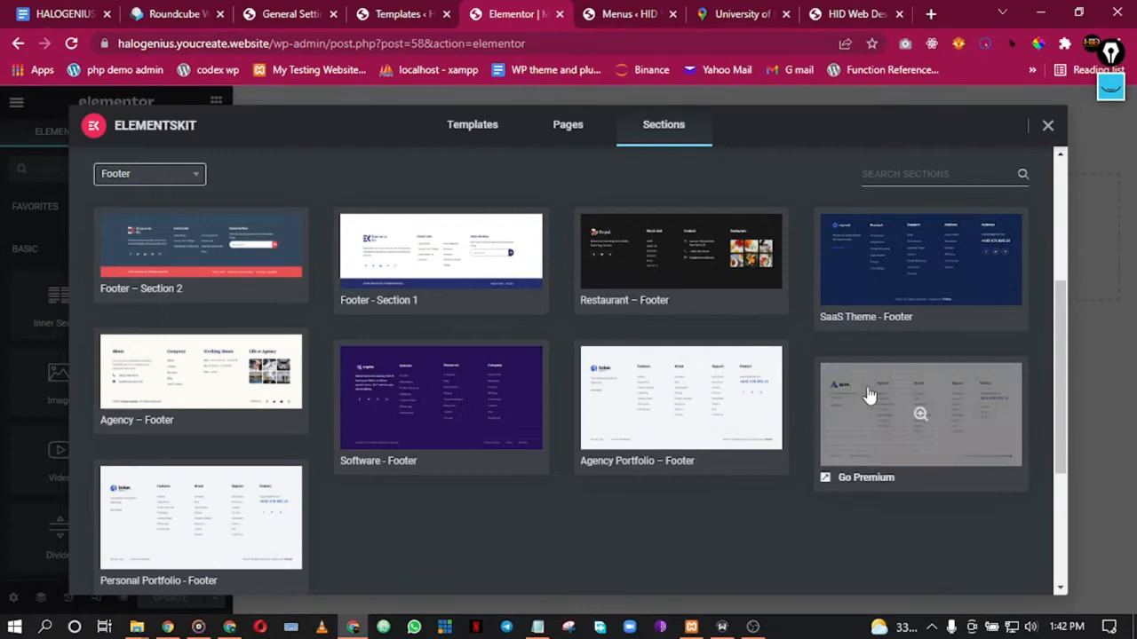
mouse_move(254, 272)
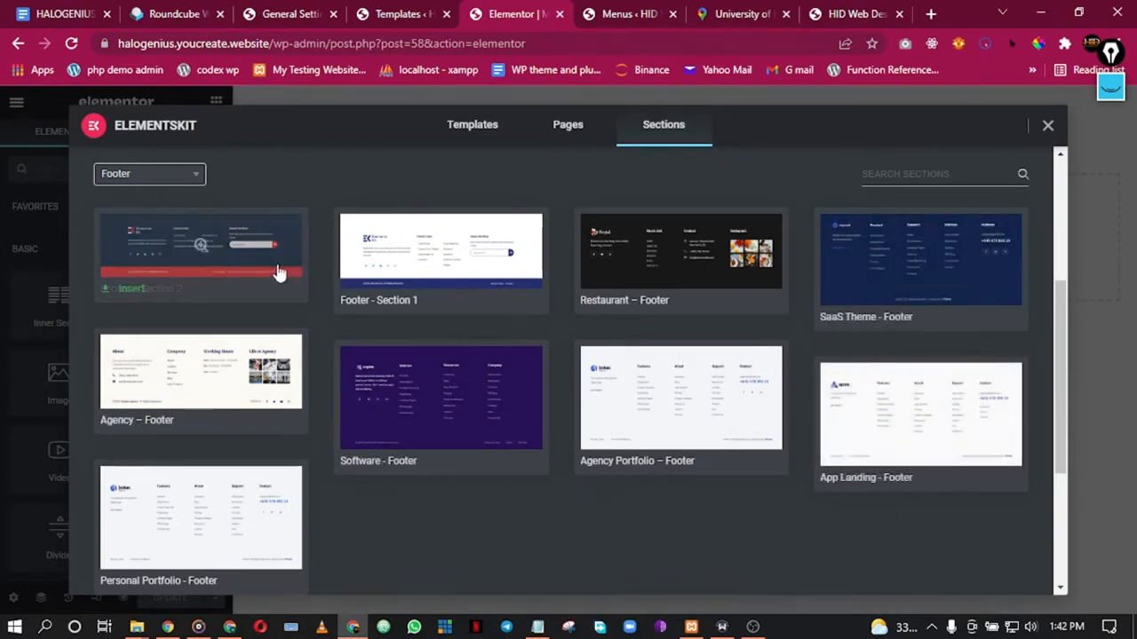
left_click(131, 290)
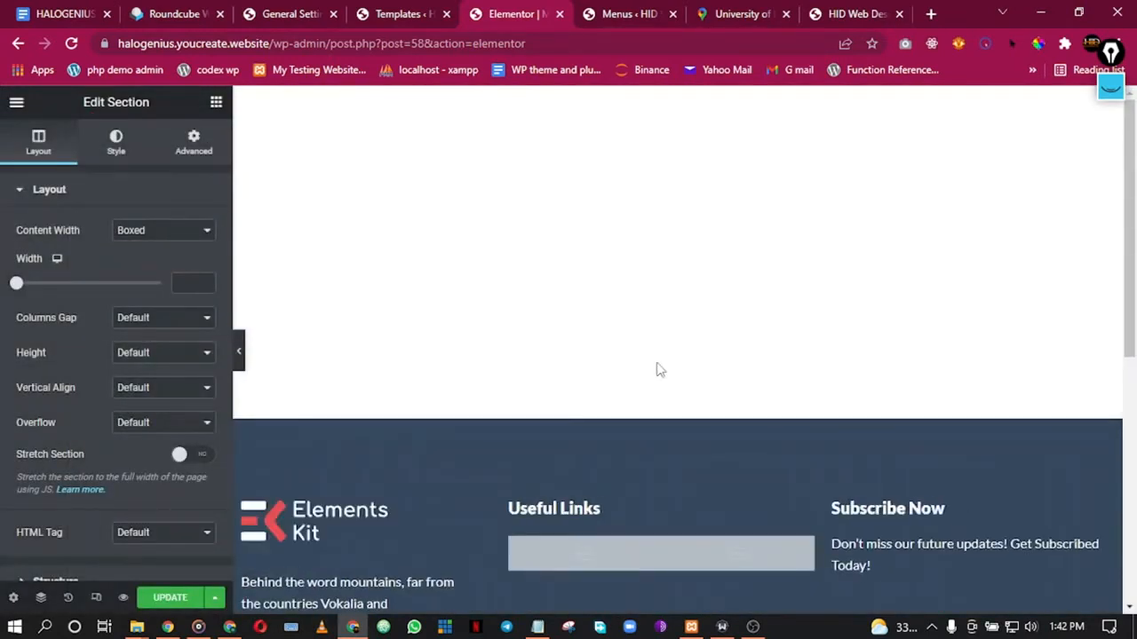
Step: Inspect the Useful Links Page List widget and preview the inserted footer at full width
scroll(660, 370, "down", 4)
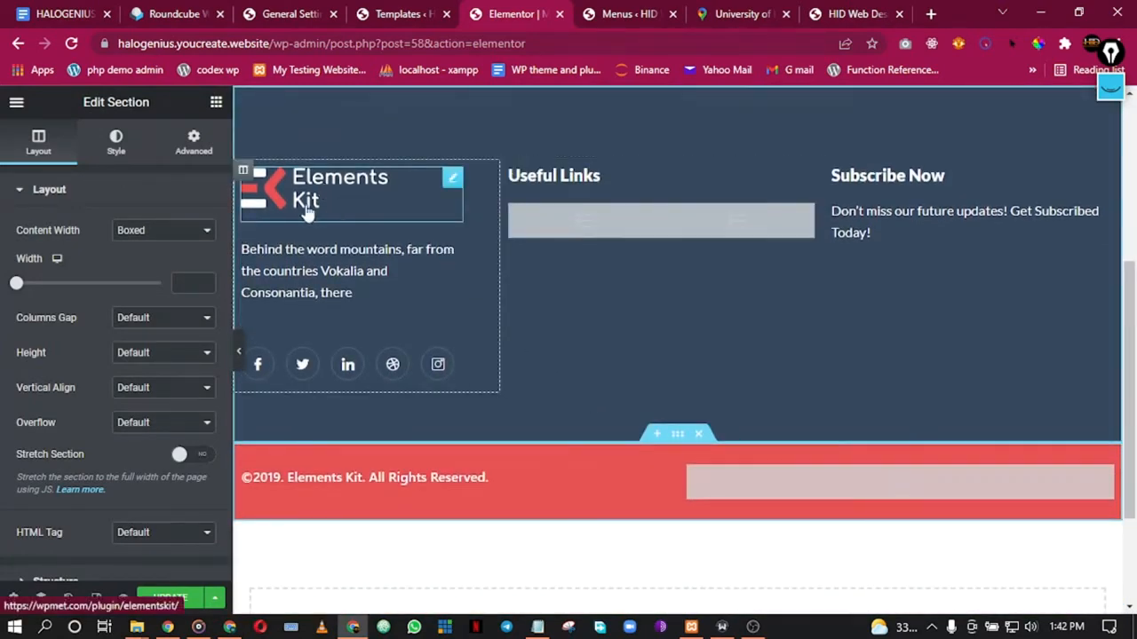
scroll(621, 169, "up", 1)
scroll(711, 267, "down", 3)
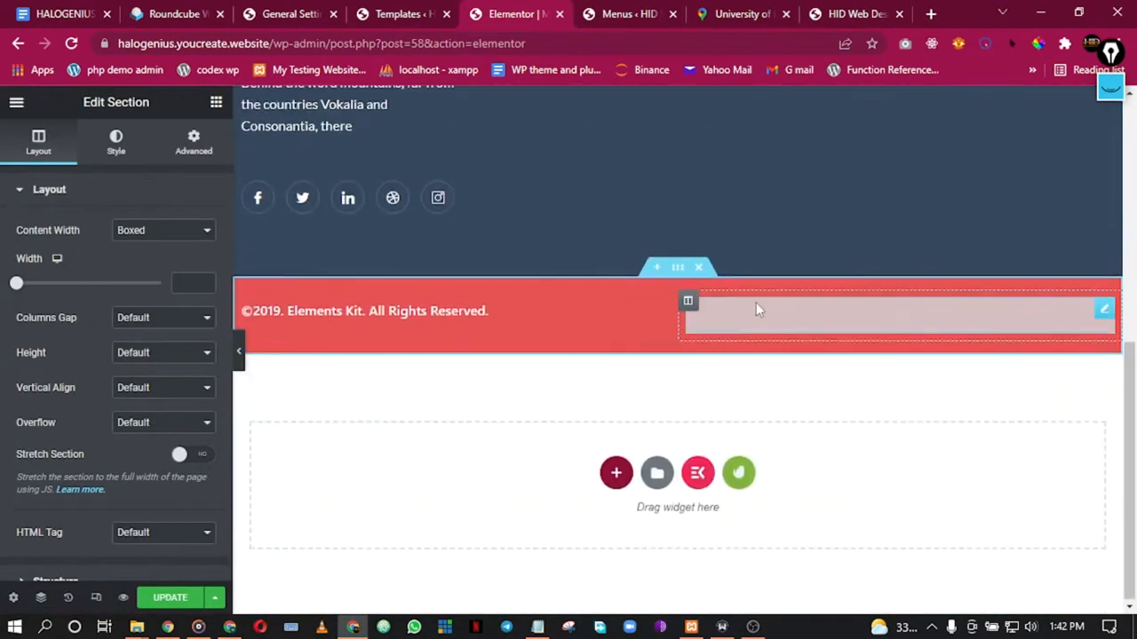
right_click(855, 326)
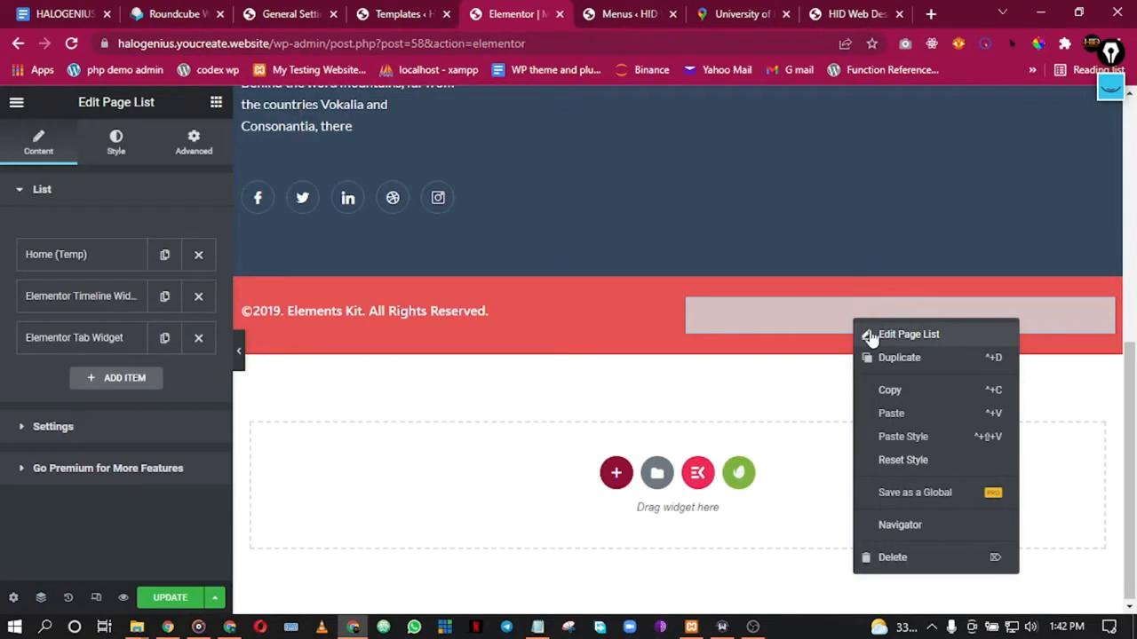
left_click(914, 336)
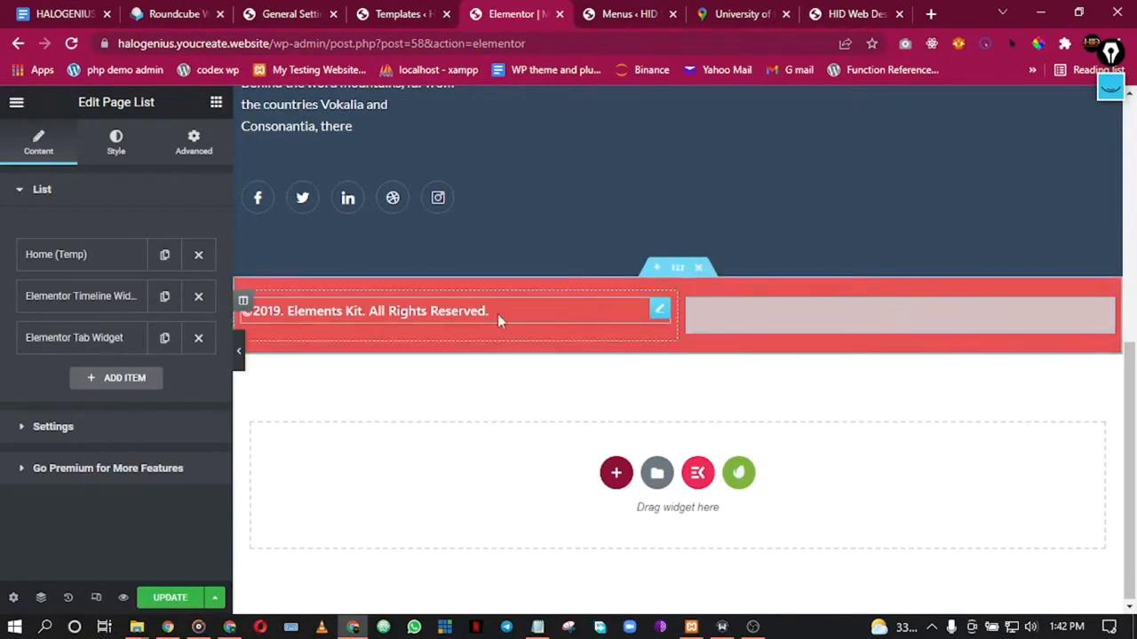
scroll(584, 223, "up", 3)
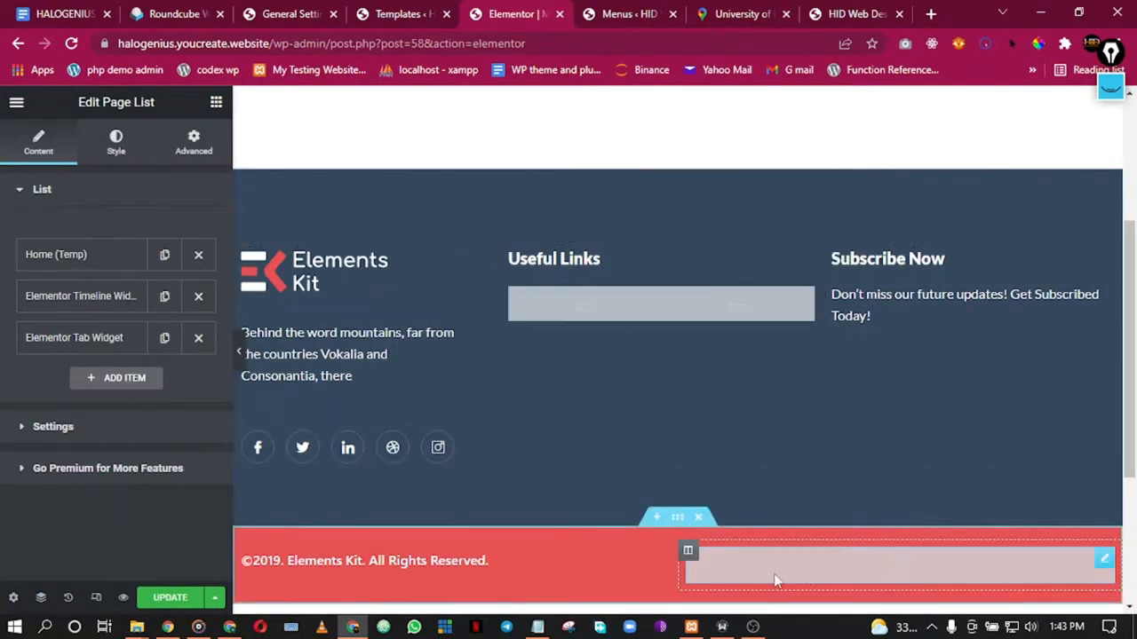
scroll(535, 571, "down", 1)
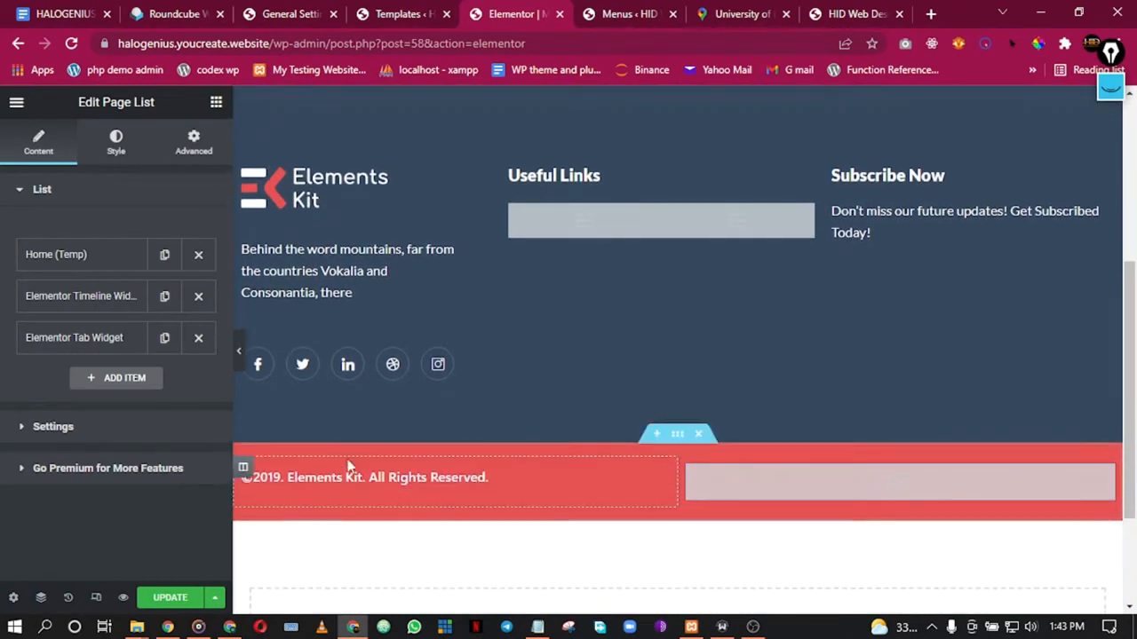
scroll(382, 426, "up", 1)
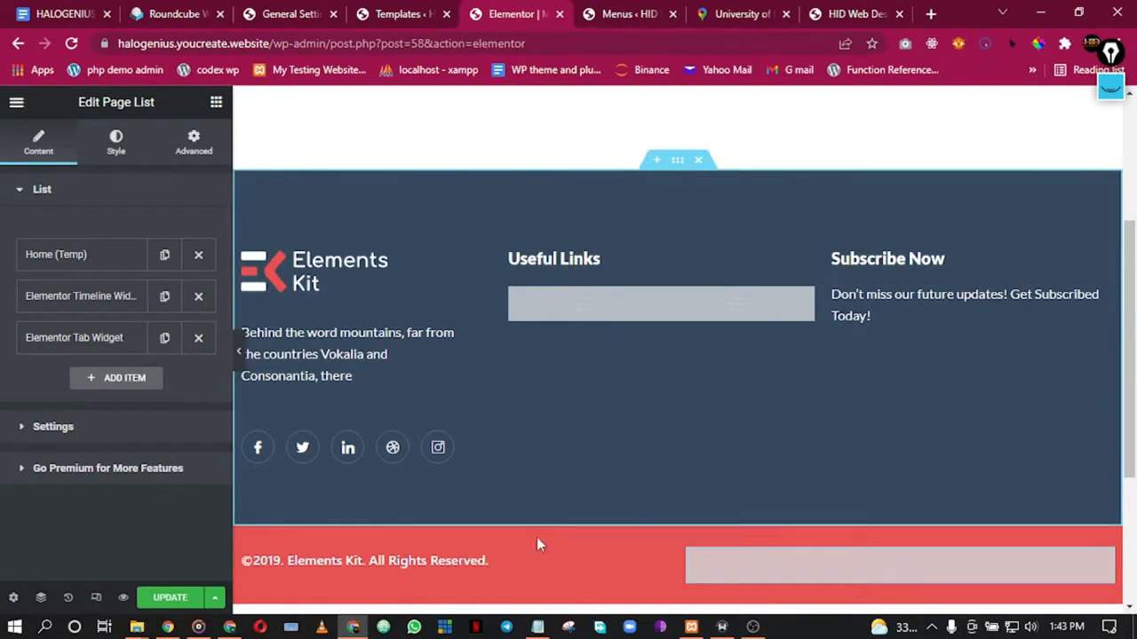
left_click(238, 355)
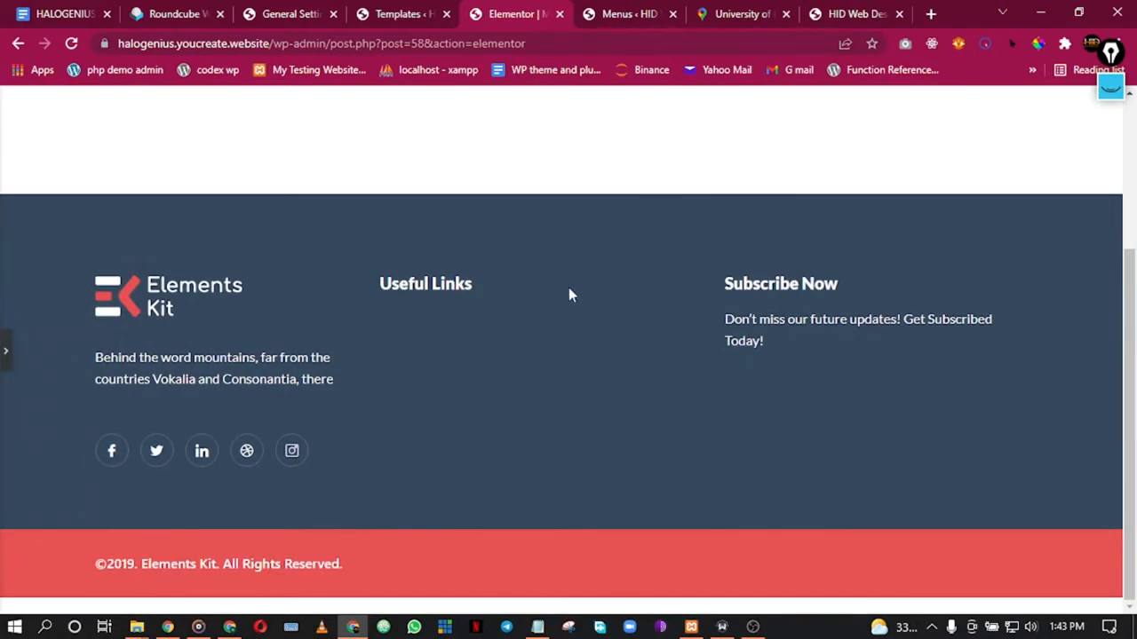
left_click(6, 350)
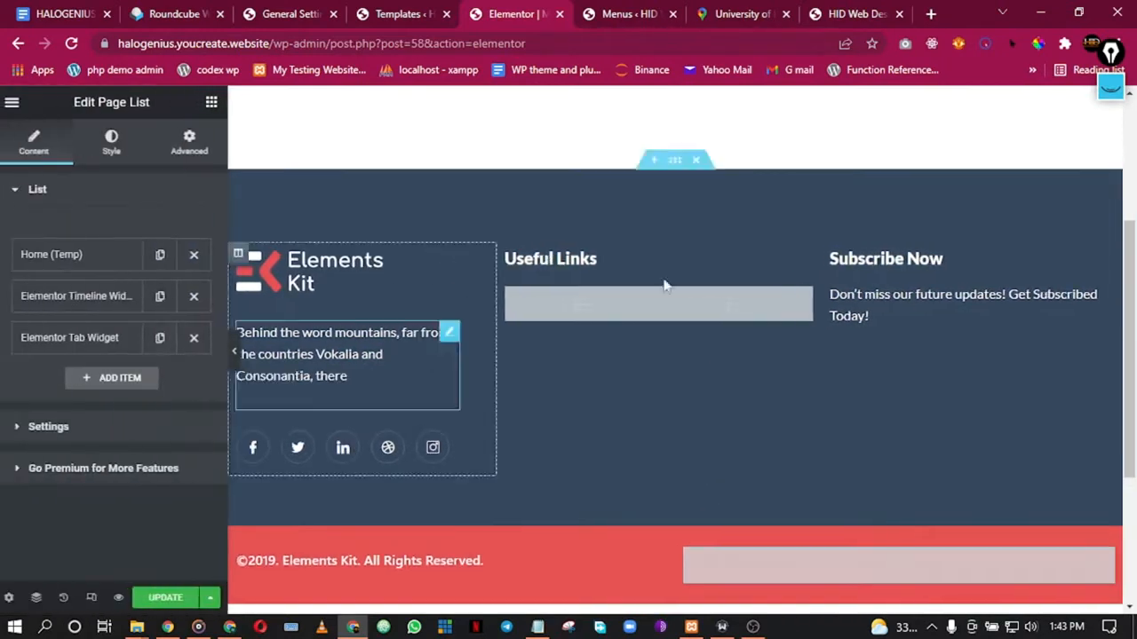
Step: Give the footer's main section the global Secondary background colour #212121
right_click(735, 207)
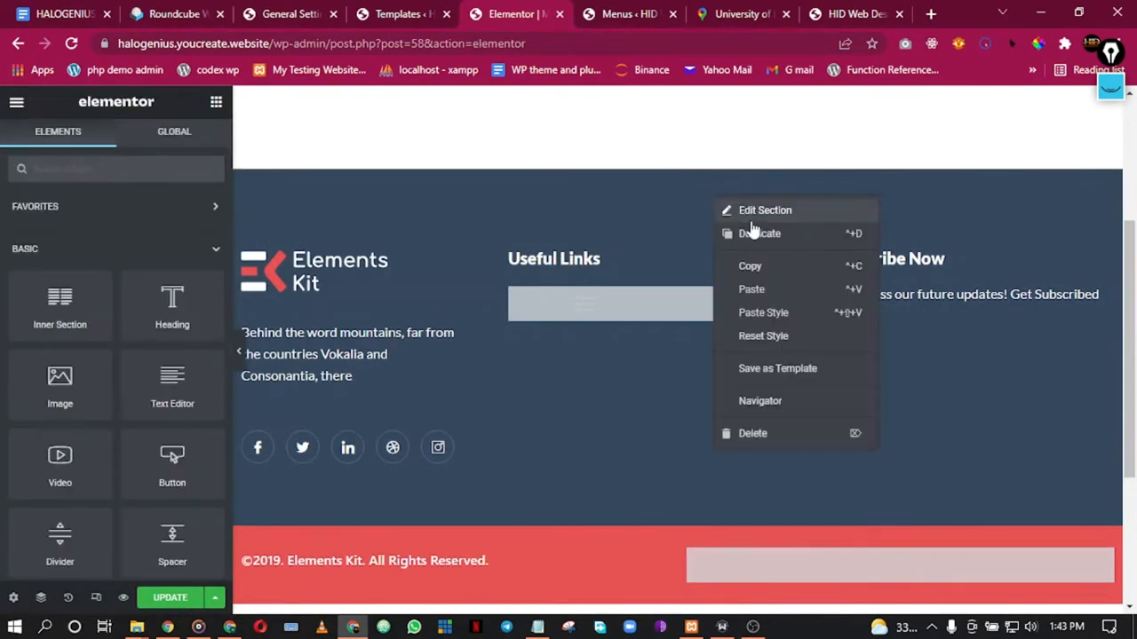
left_click(738, 209)
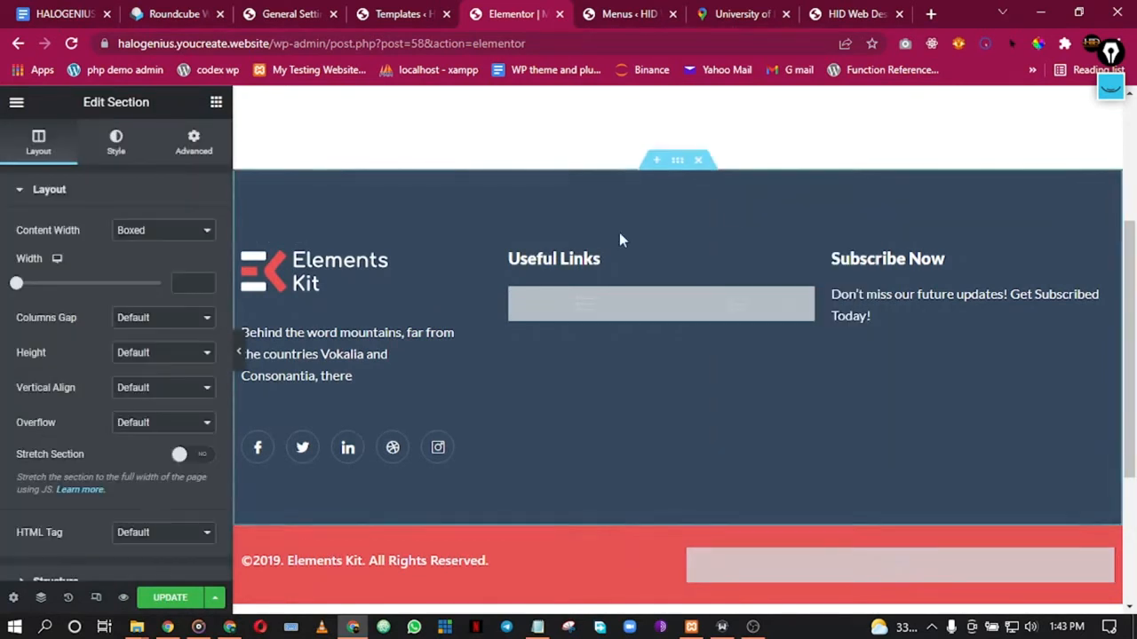
left_click(116, 144)
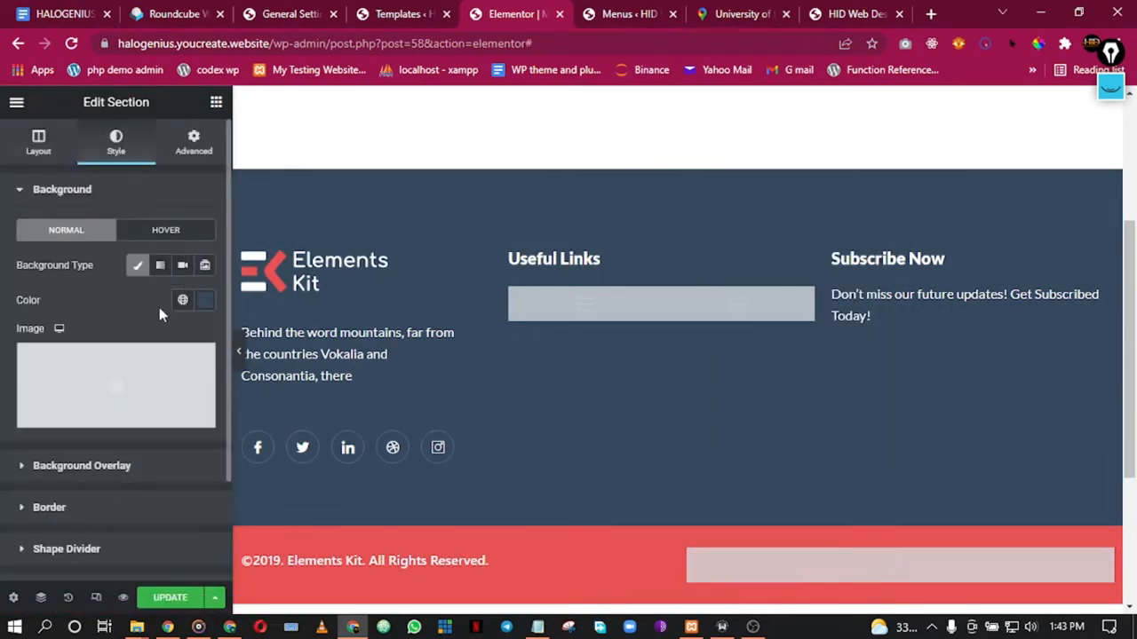
left_click(183, 300)
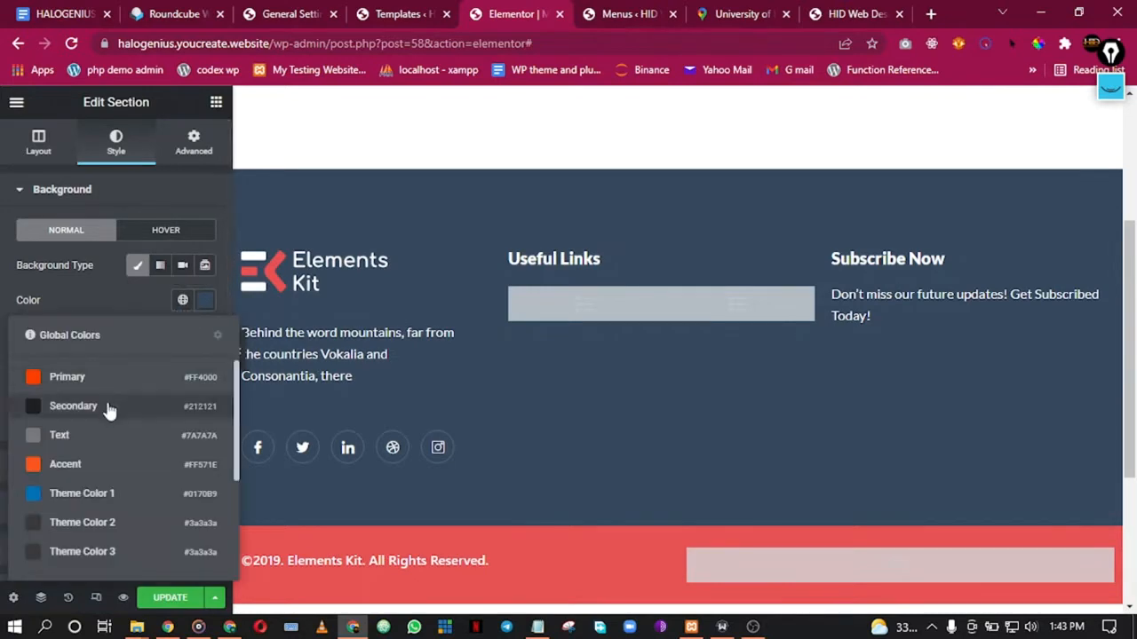
left_click(96, 413)
scroll(567, 463, "down", 3)
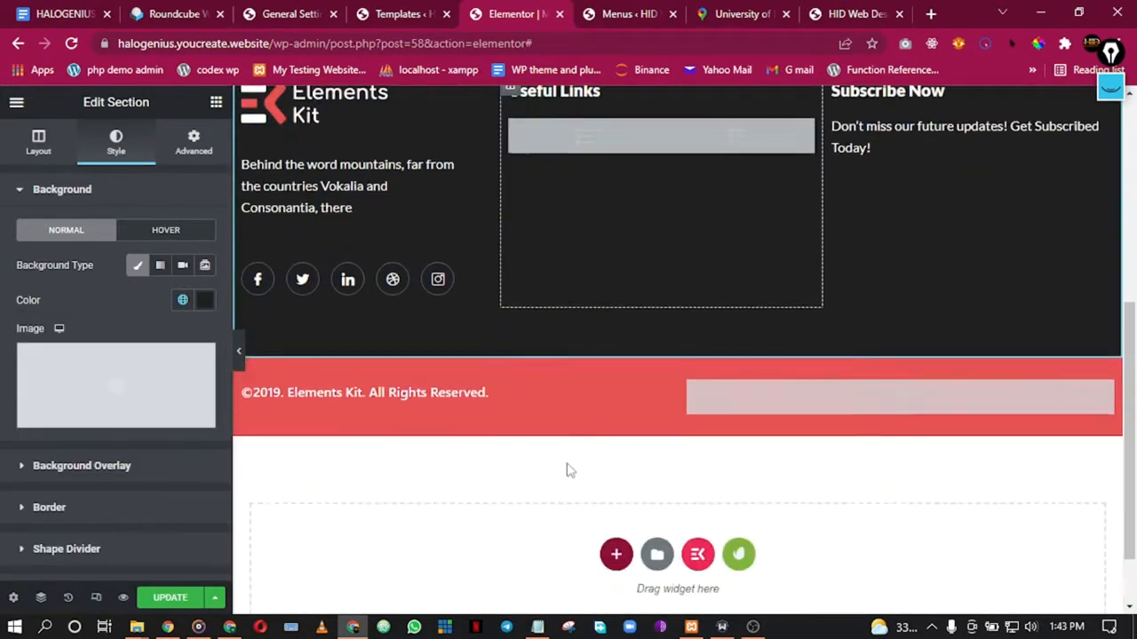
Step: Set the copyright bar section's background to the global Primary colour #FF4000
right_click(666, 293)
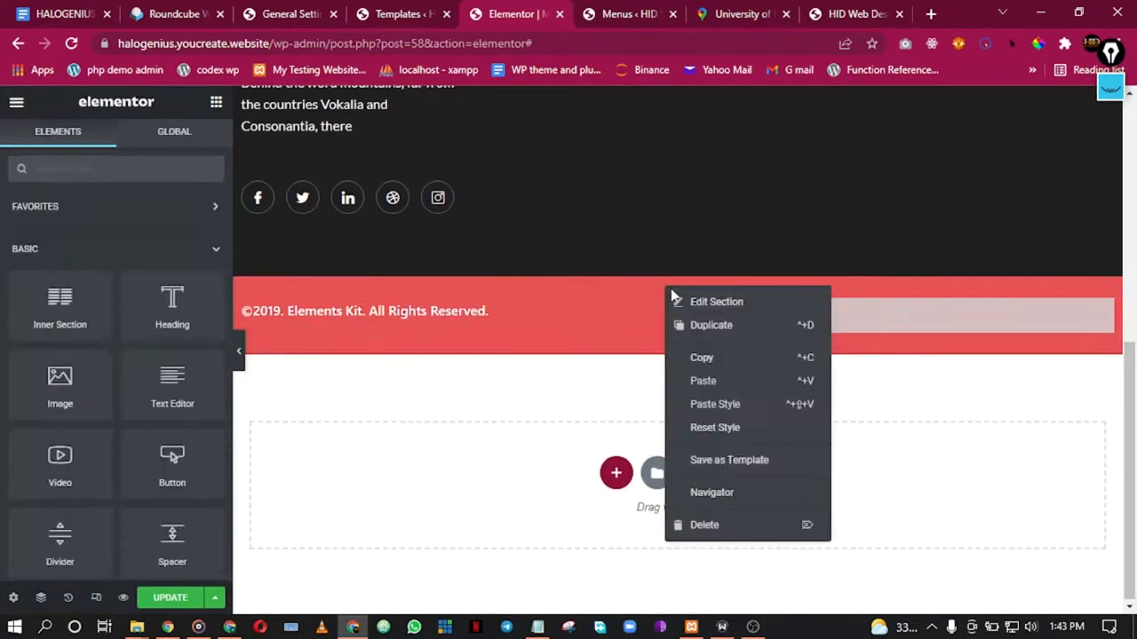
left_click(686, 307)
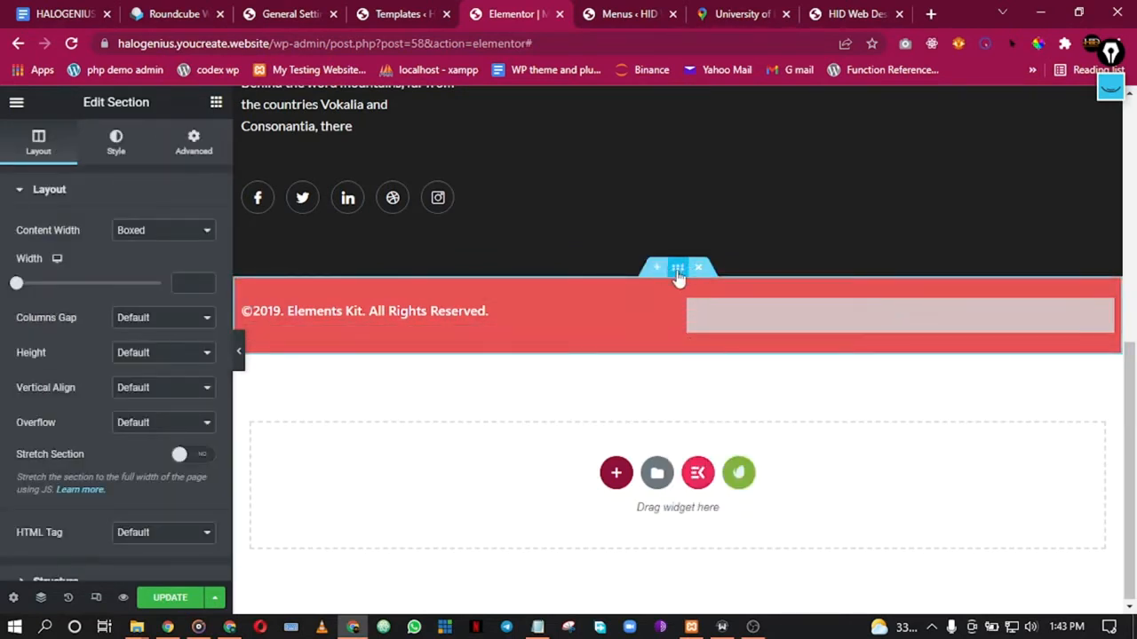
right_click(682, 275)
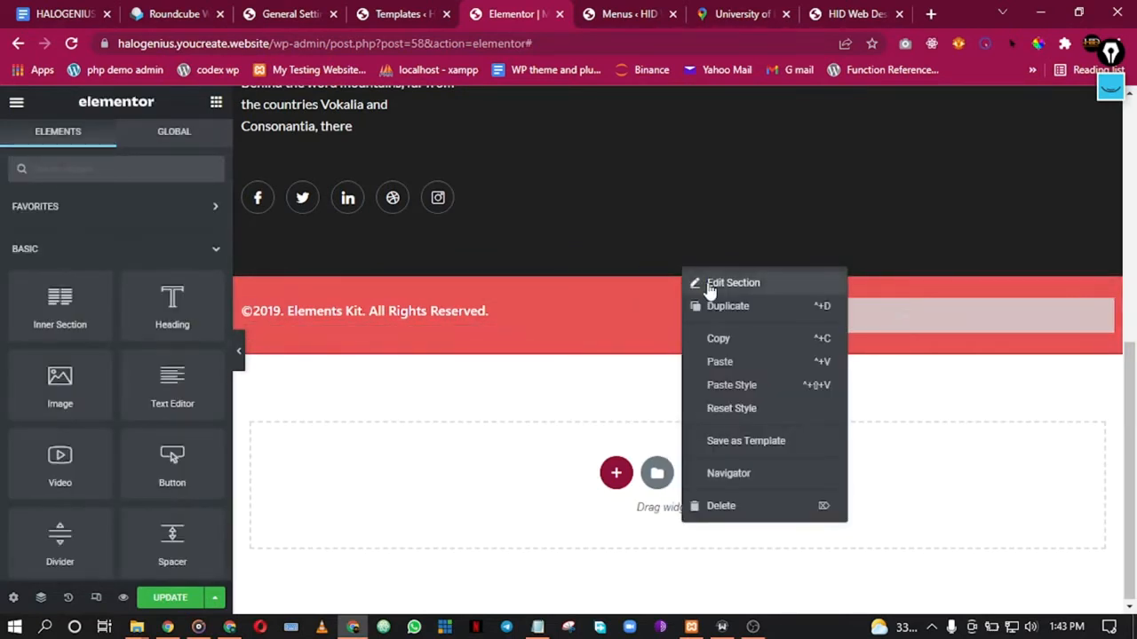
left_click(708, 282)
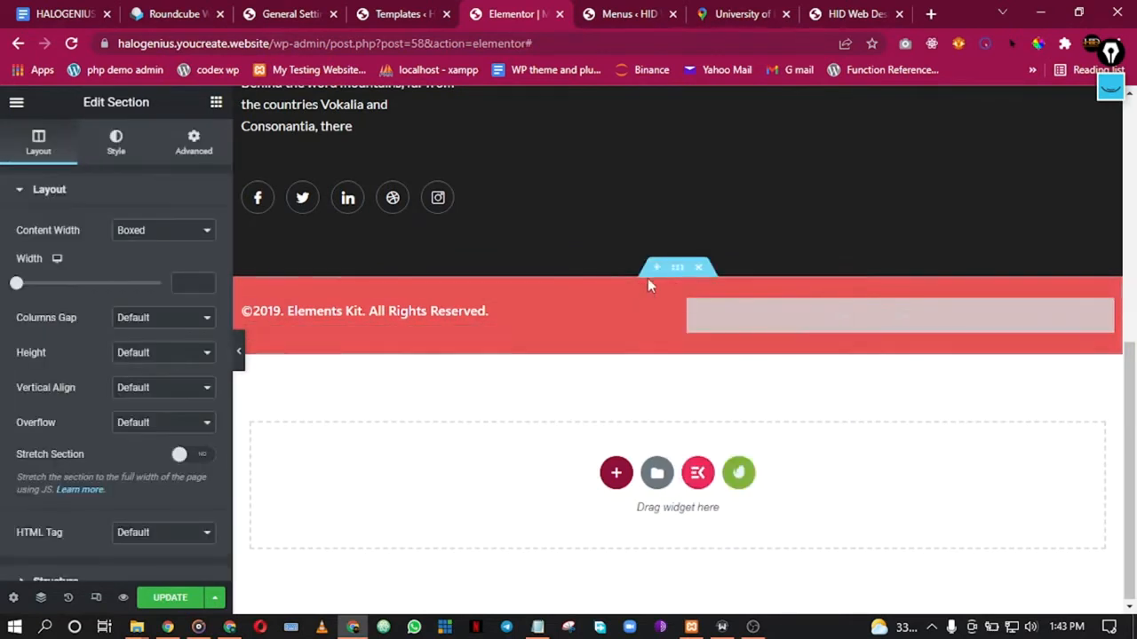
left_click(111, 140)
left_click(183, 300)
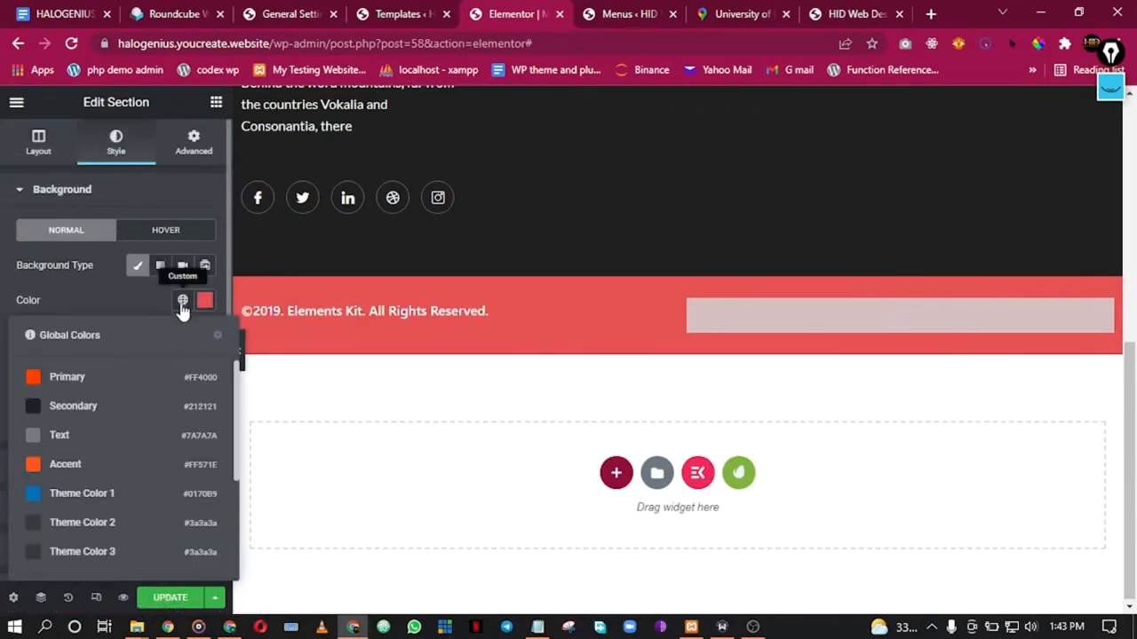
left_click(67, 377)
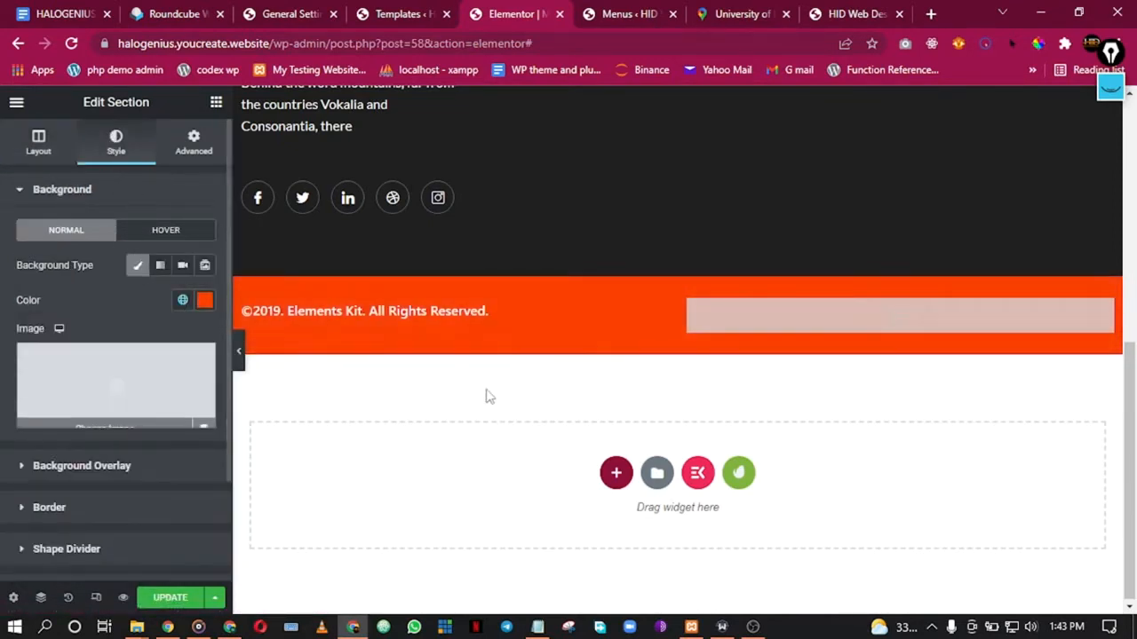
left_click(442, 310)
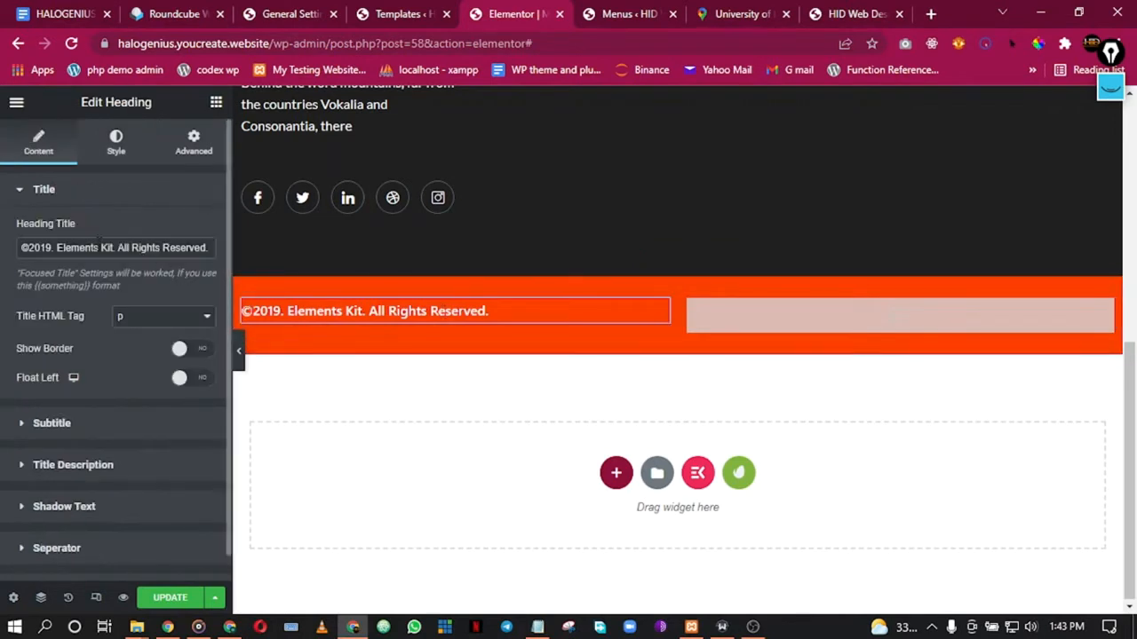
Step: Set the copyright heading's title colour to white #FFFFFF and preview it on the orange bar
left_click(116, 142)
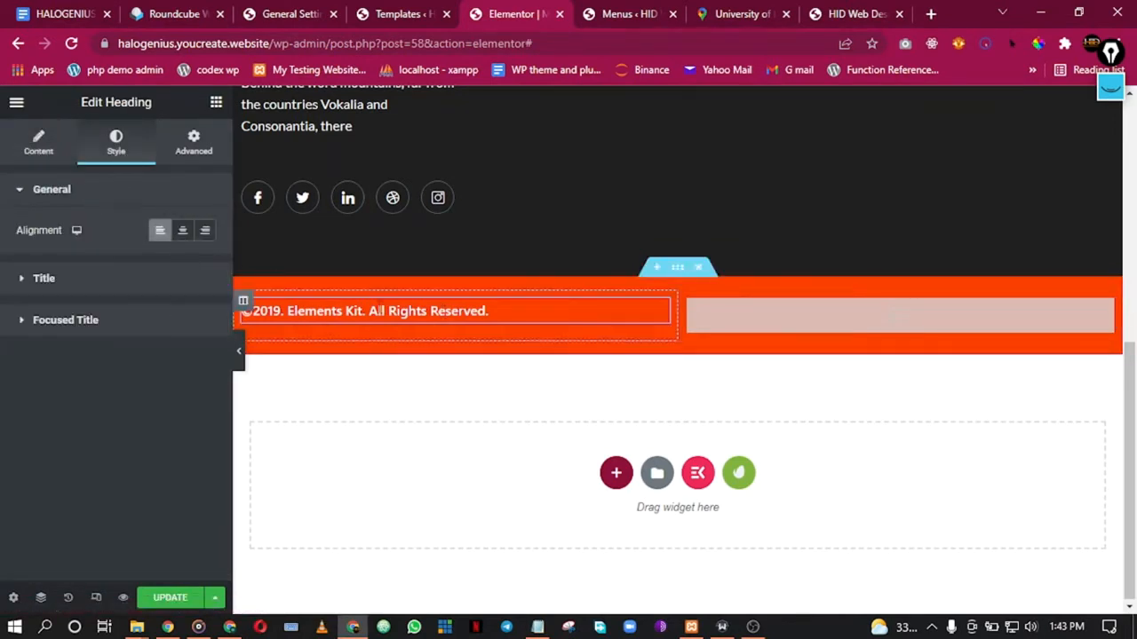
left_click(106, 278)
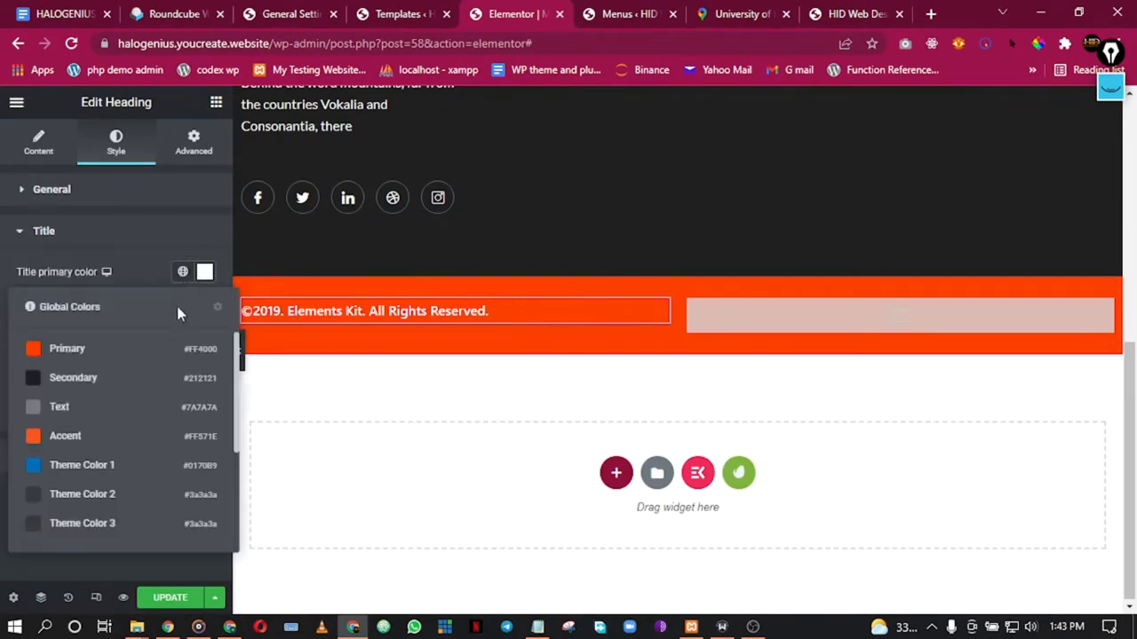
left_click(112, 379)
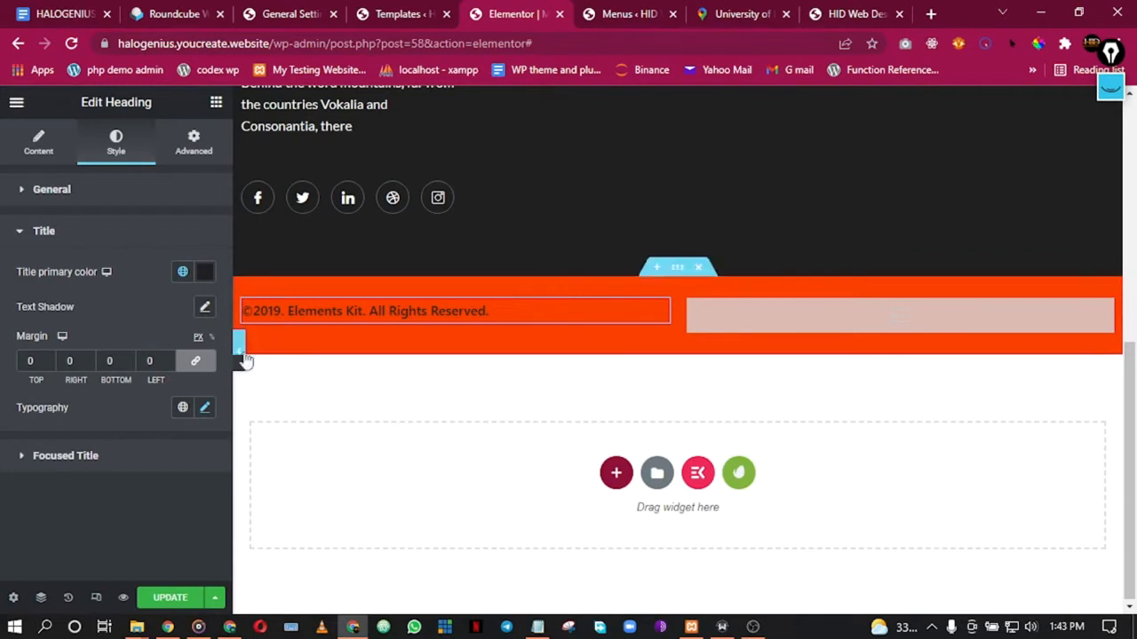
left_click(236, 352)
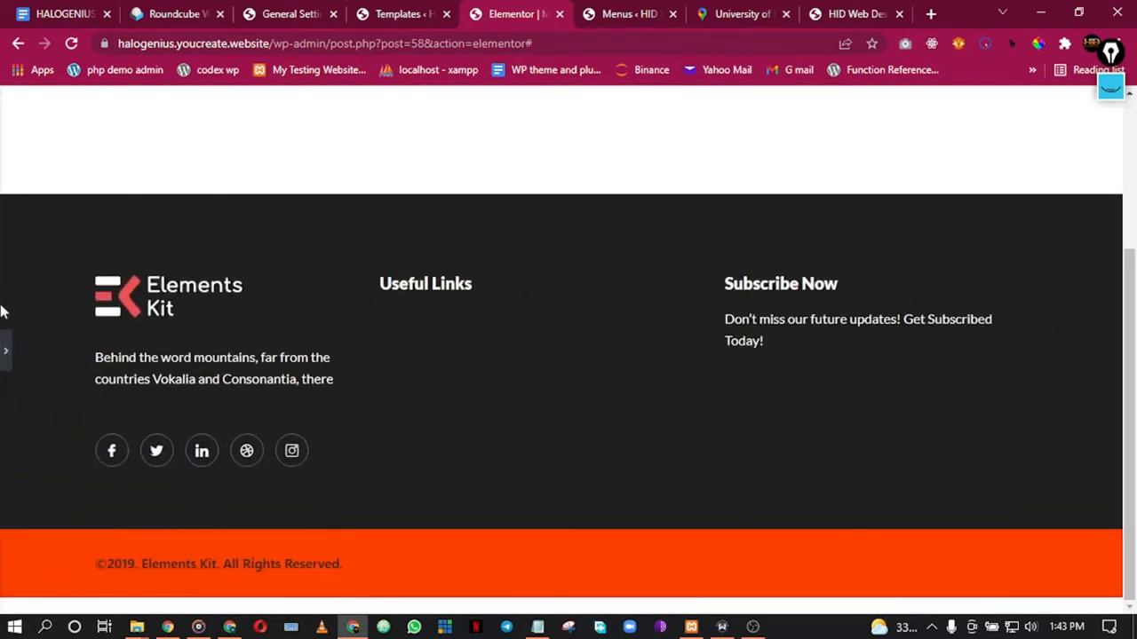
left_click(5, 350)
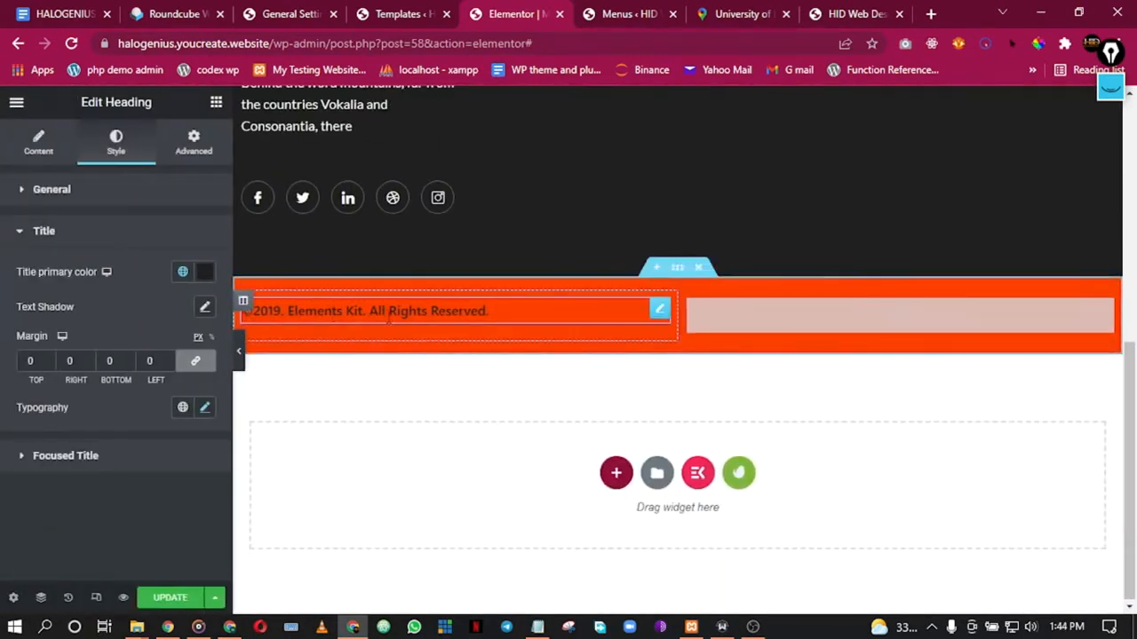
left_click(203, 273)
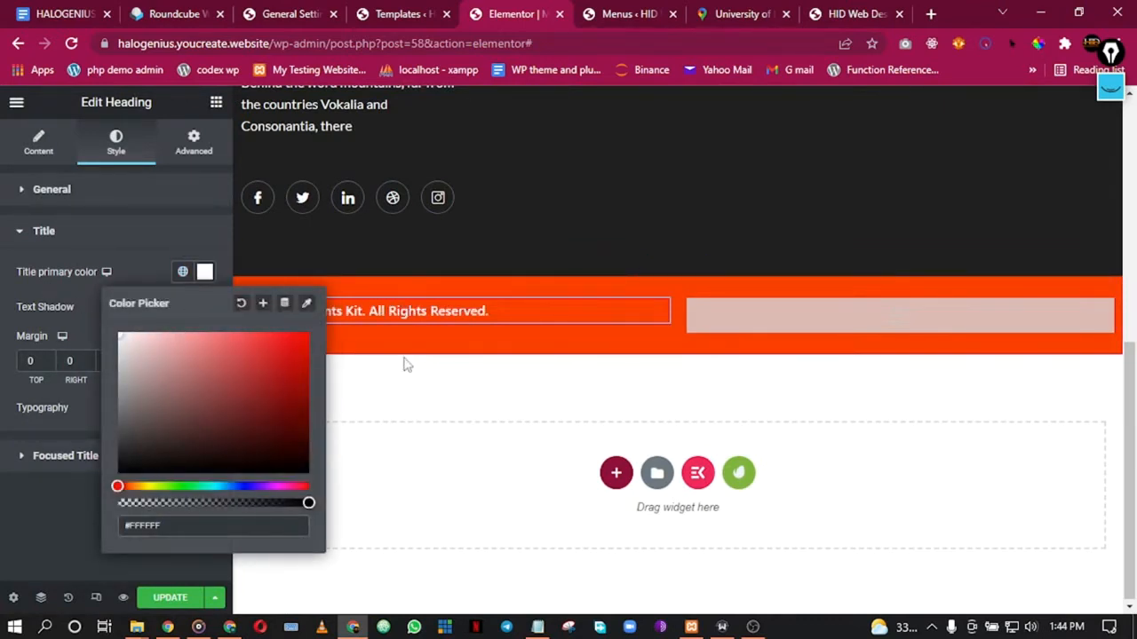
left_click(8, 268)
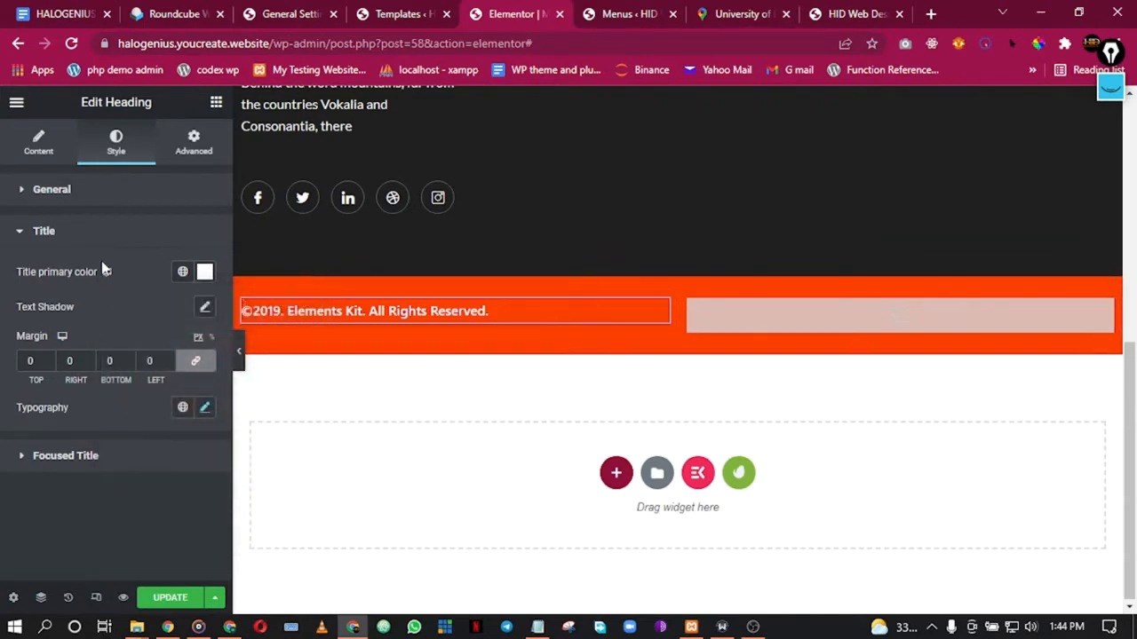
scroll(239, 351, "up", 3)
left_click(239, 350)
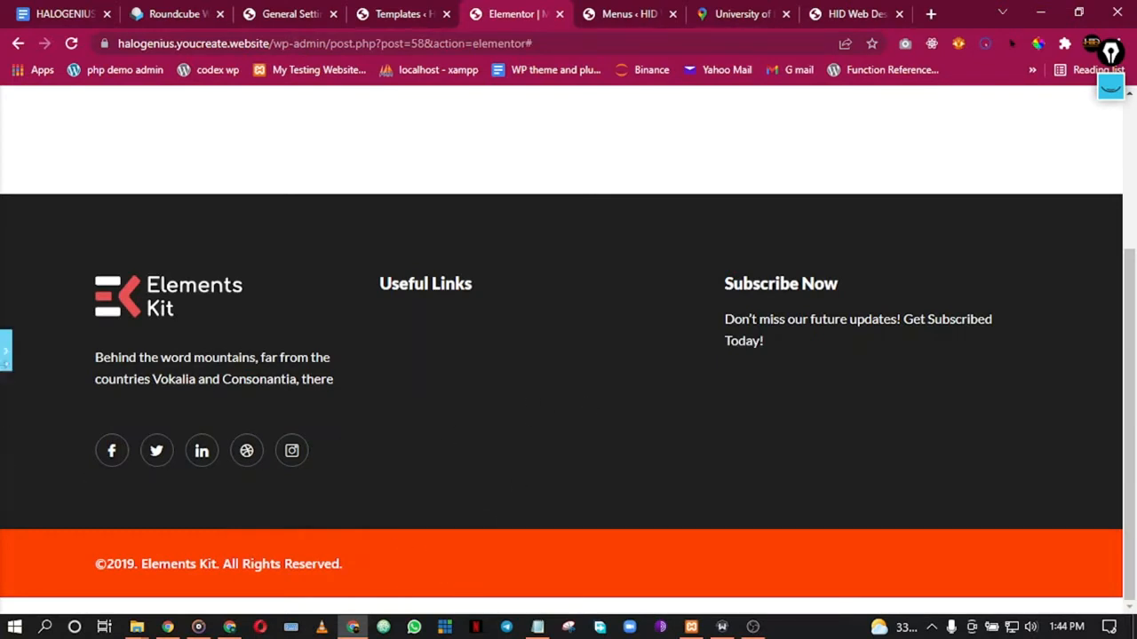
left_click(5, 354)
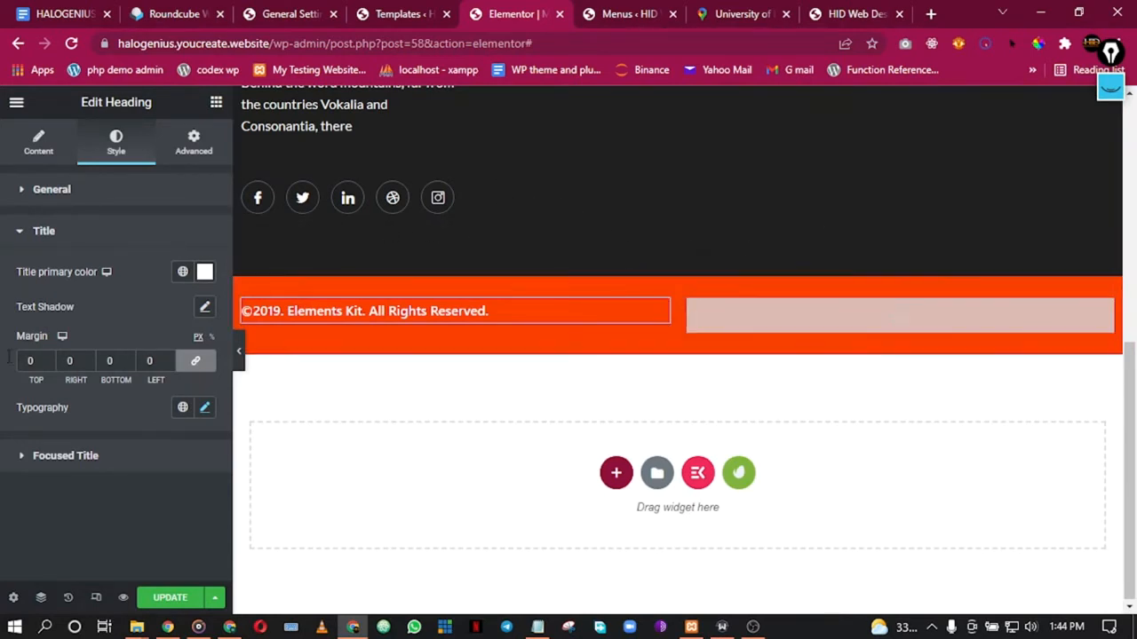
Step: Try the global Text font on the copyright heading, then undo it from History
scroll(342, 295, "up", 3)
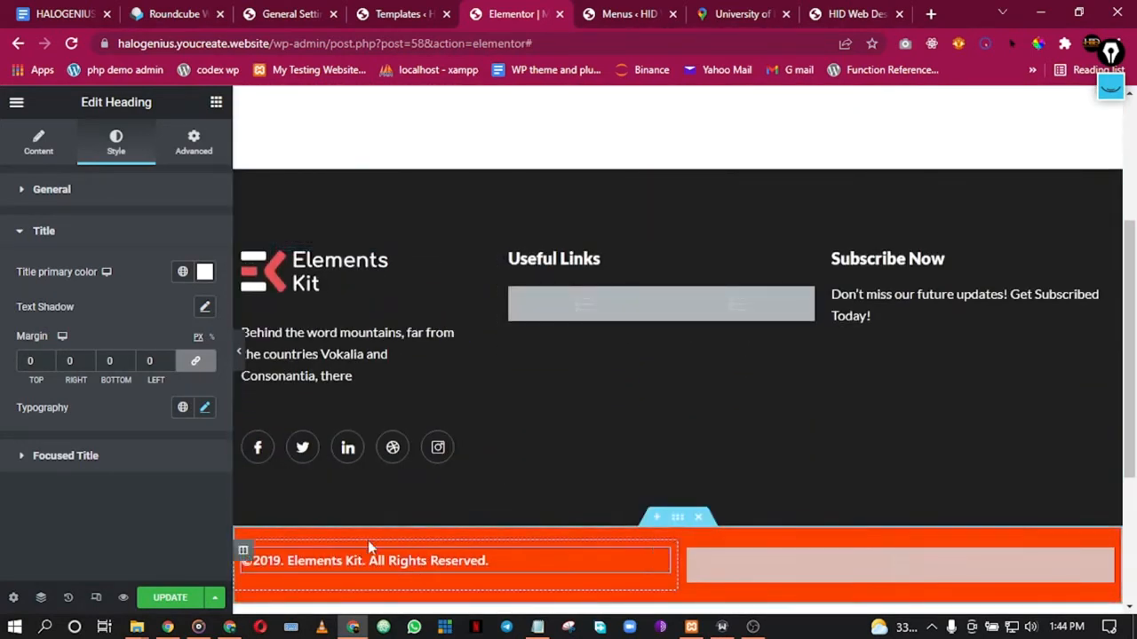
right_click(526, 559)
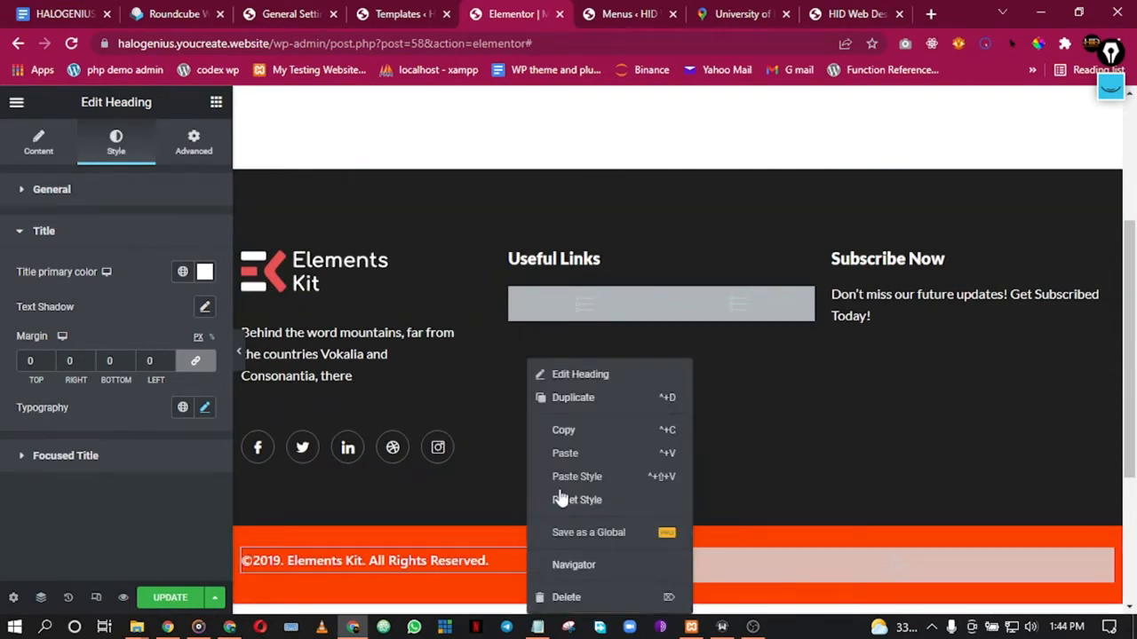
left_click(560, 376)
left_click(137, 277)
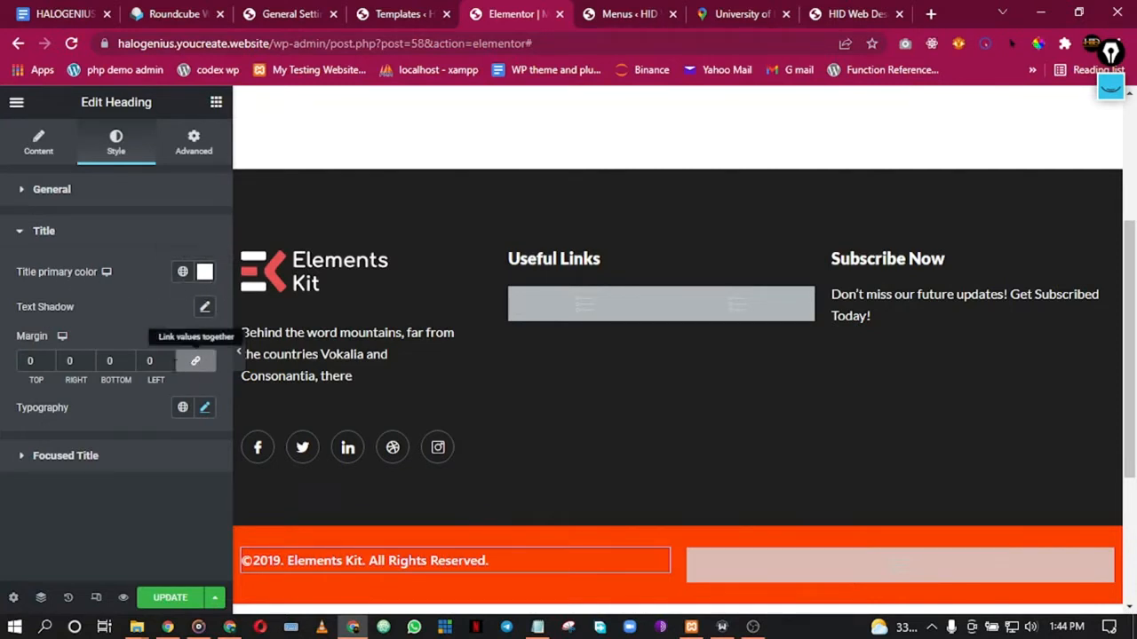
left_click(183, 409)
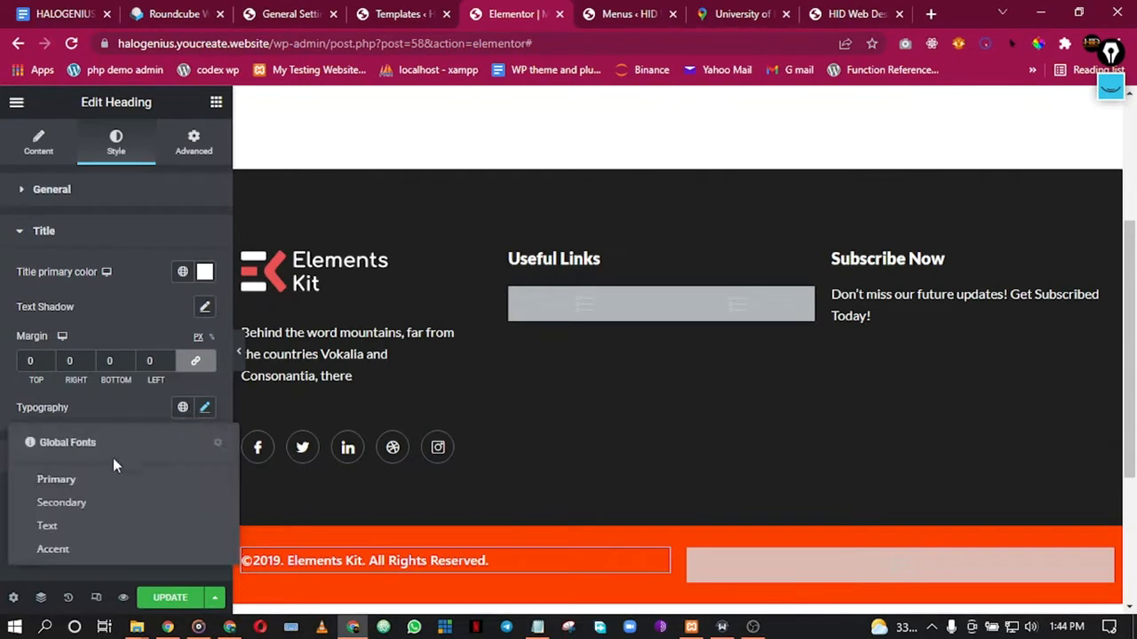
left_click(96, 528)
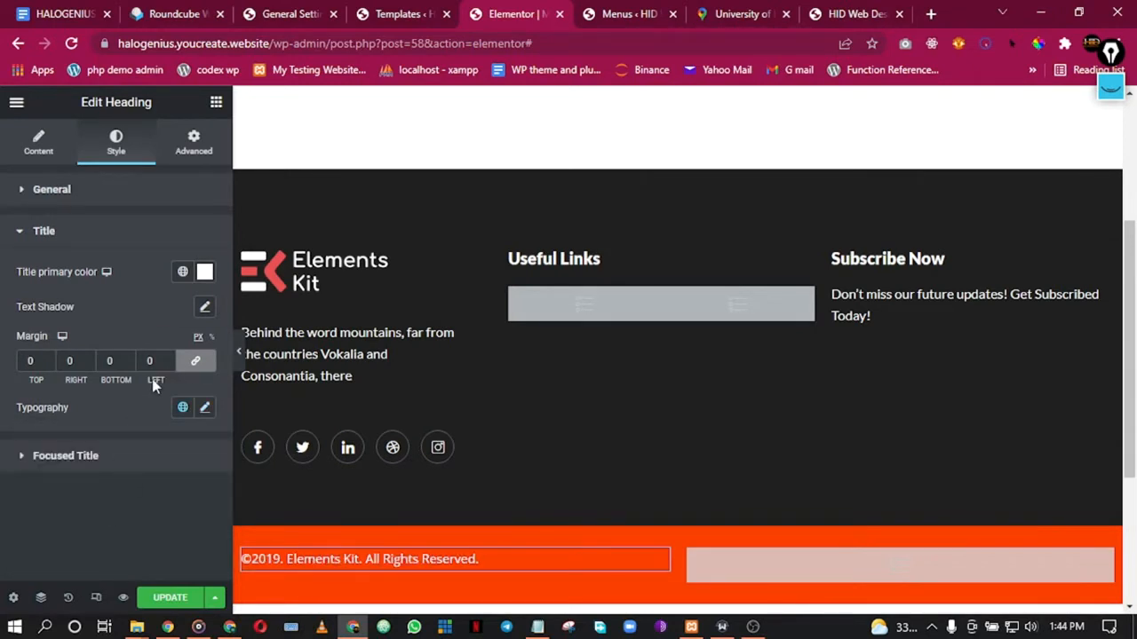
left_click(67, 597)
left_click(105, 235)
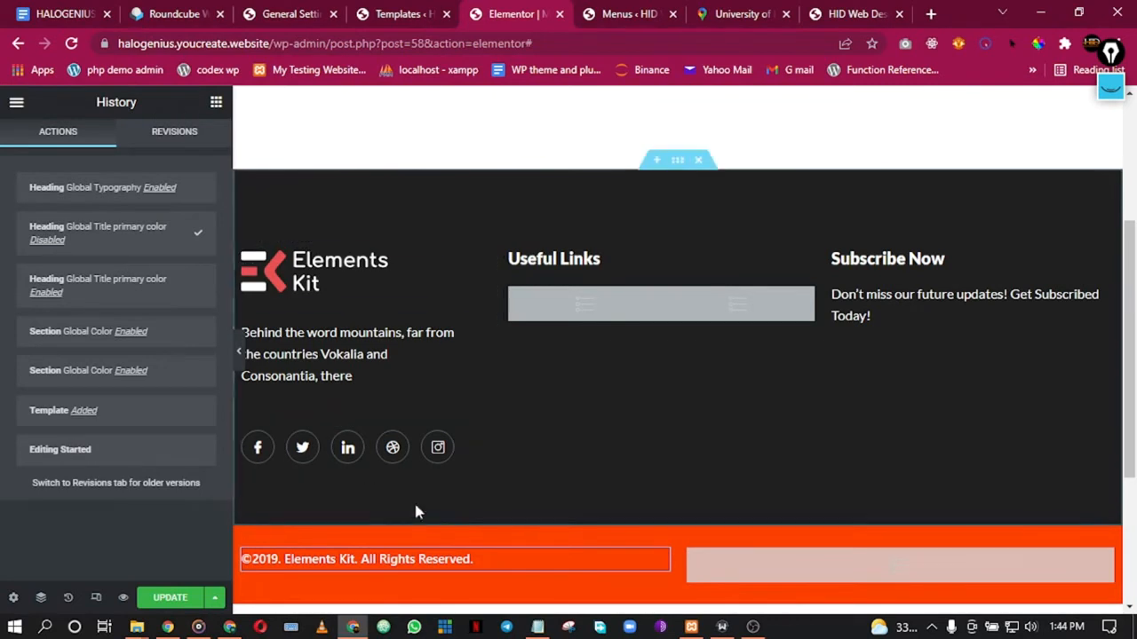
Step: Review the copyright heading's custom typography settings without changing them
right_click(496, 576)
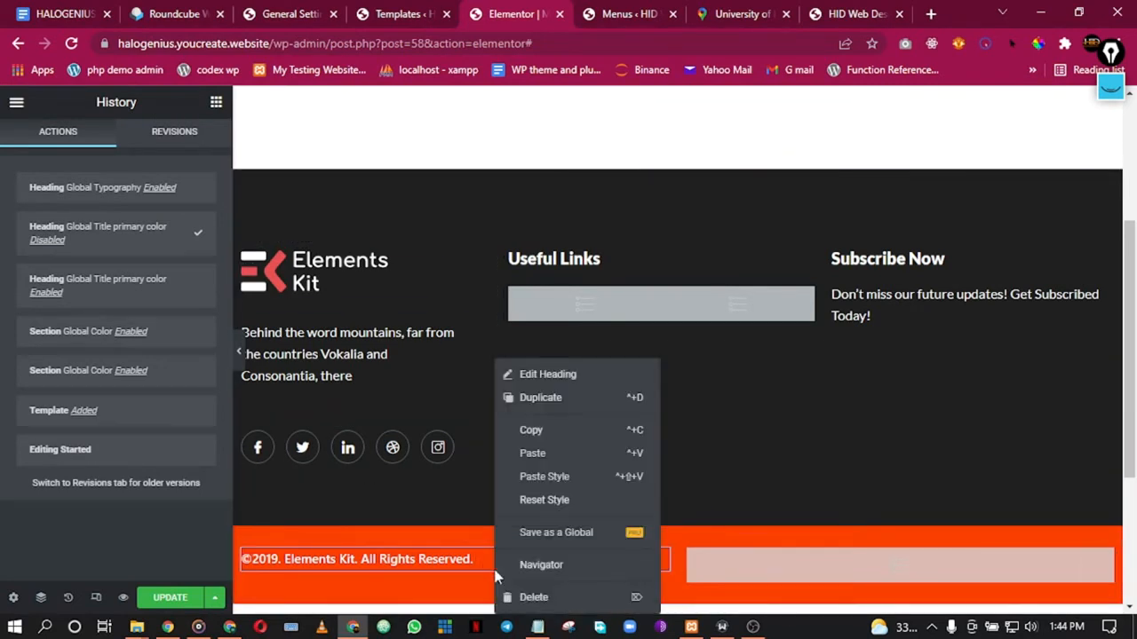
left_click(522, 376)
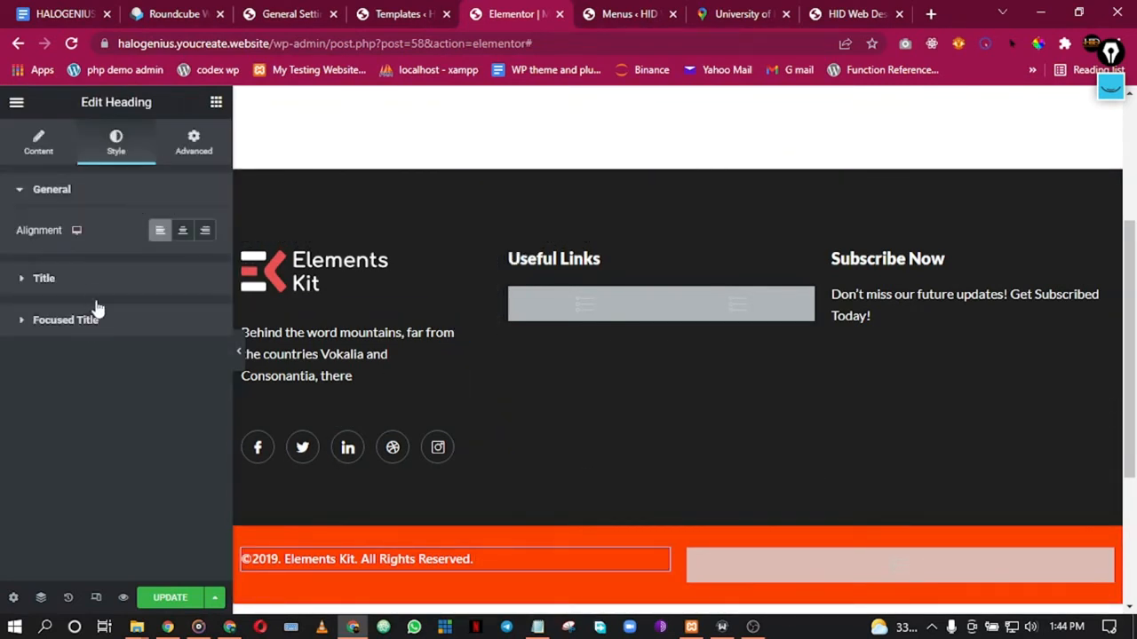
left_click(53, 280)
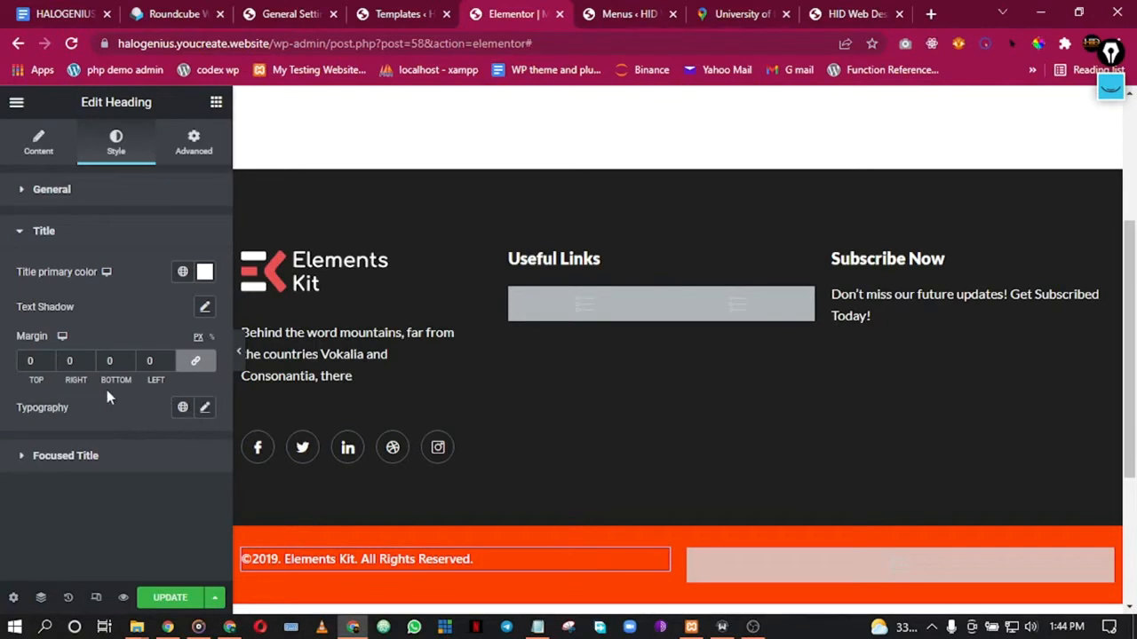
left_click(204, 406)
scroll(84, 471, "down", 2)
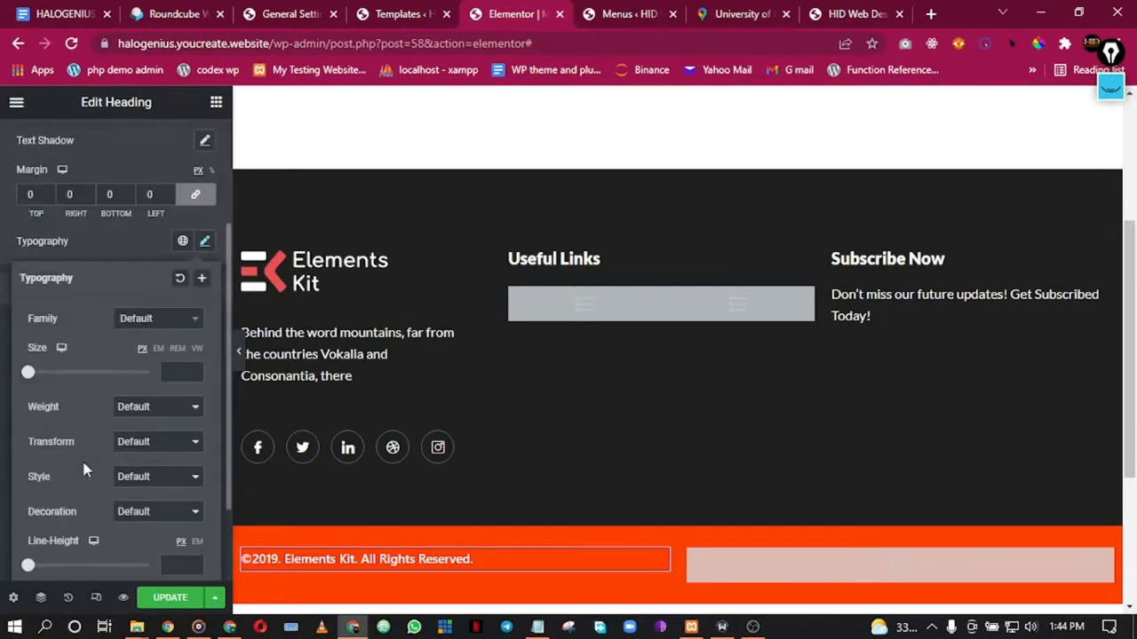
scroll(84, 471, "down", 1)
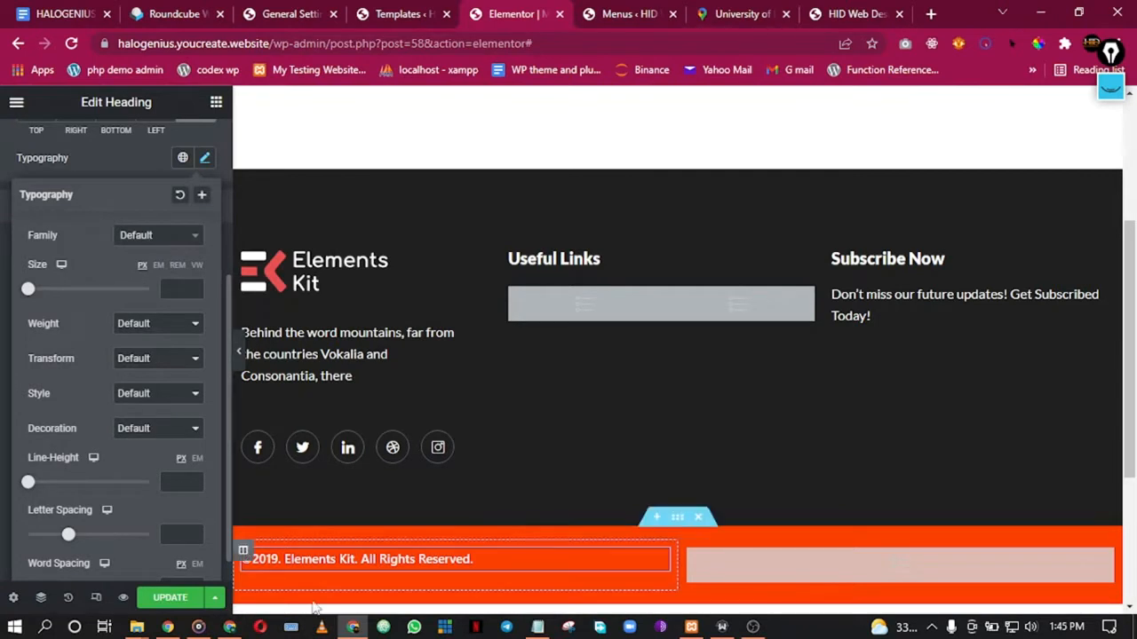
left_click(3, 158)
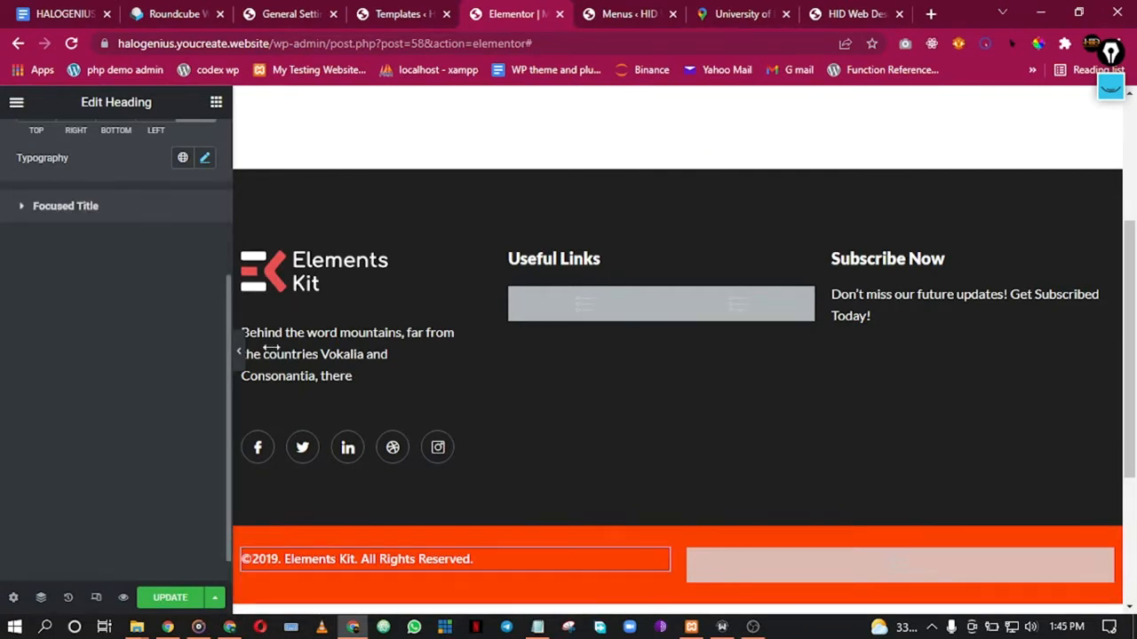
Step: Replace the footer's Elements Kit logo with the Halogenius Ideas logo from the Media Library
right_click(371, 279)
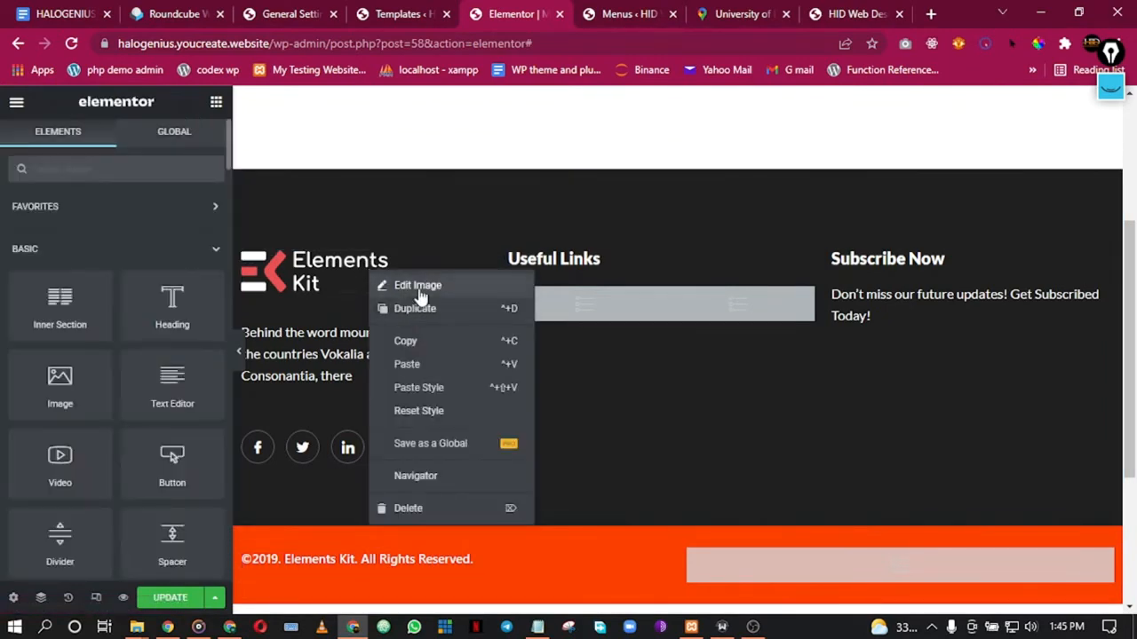
left_click(417, 285)
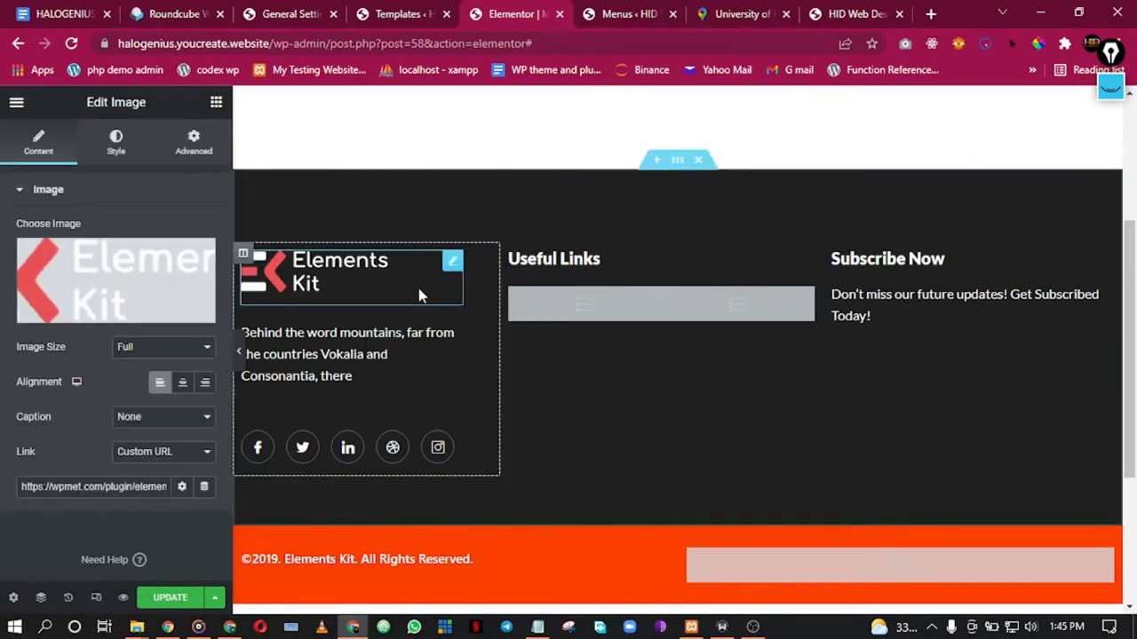
left_click(134, 286)
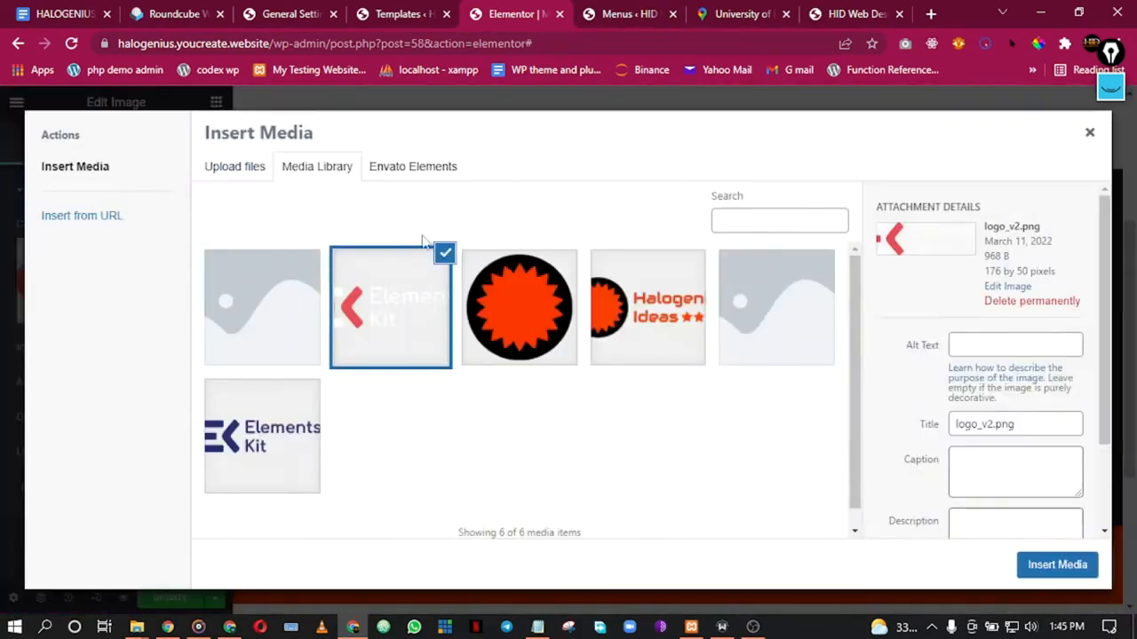
left_click(644, 336)
left_click(1085, 569)
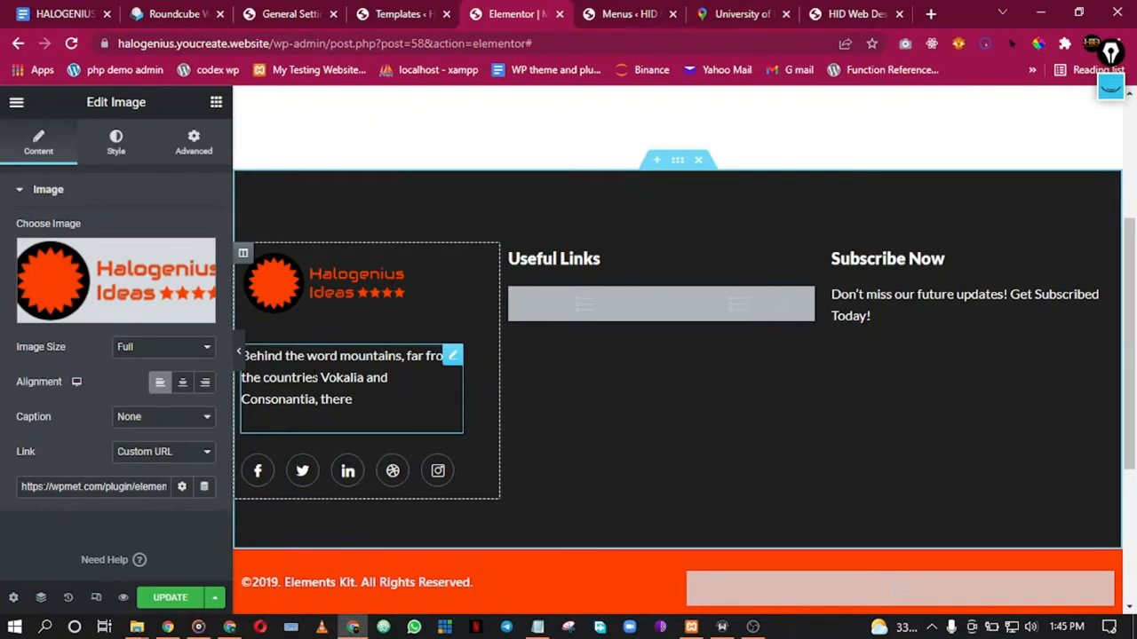
left_click(452, 355)
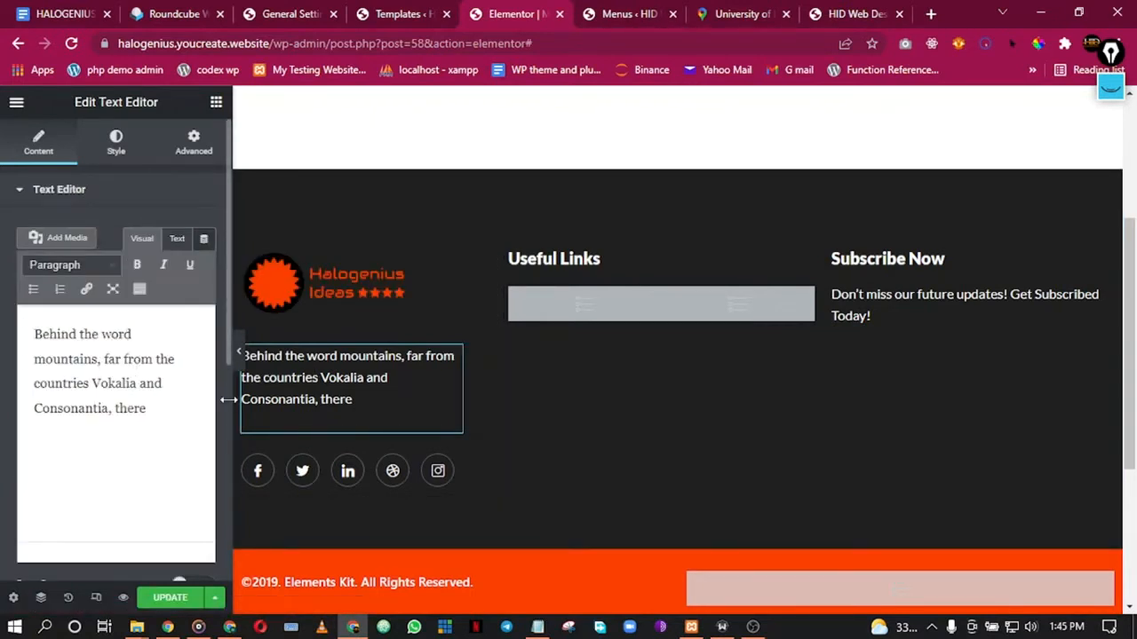
Step: Select the 'Behind the word mountains' placeholder description and overwrite it to clear the text
left_click_drag(149, 408, 18, 333)
left_click(96, 360)
left_click_drag(99, 362, 29, 334)
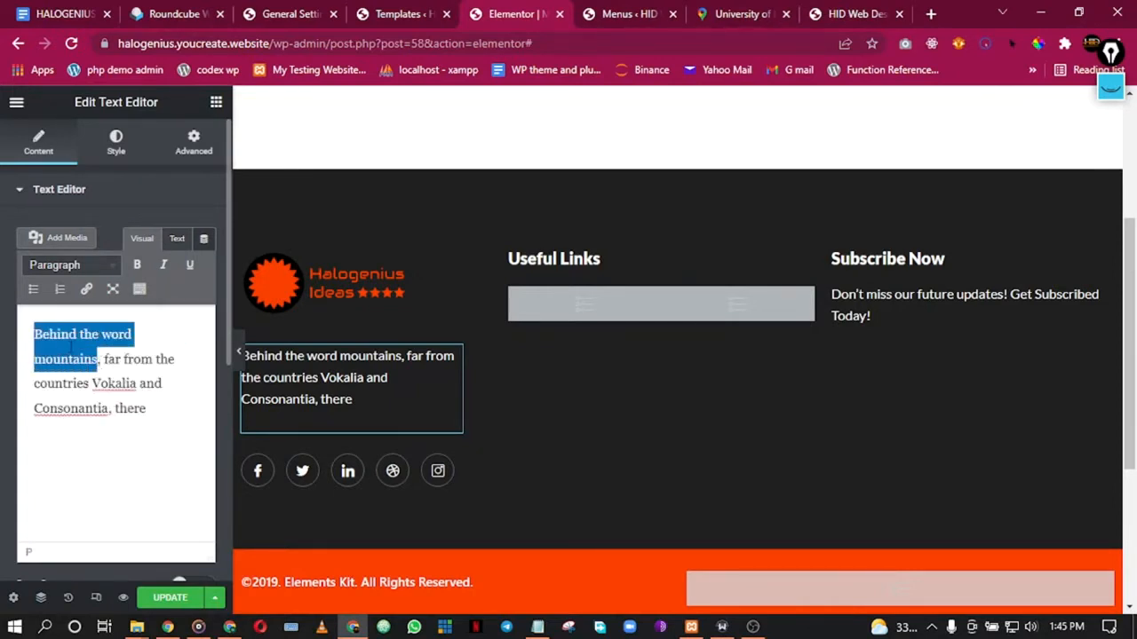
left_click(105, 408)
left_click_drag(160, 414, 32, 330)
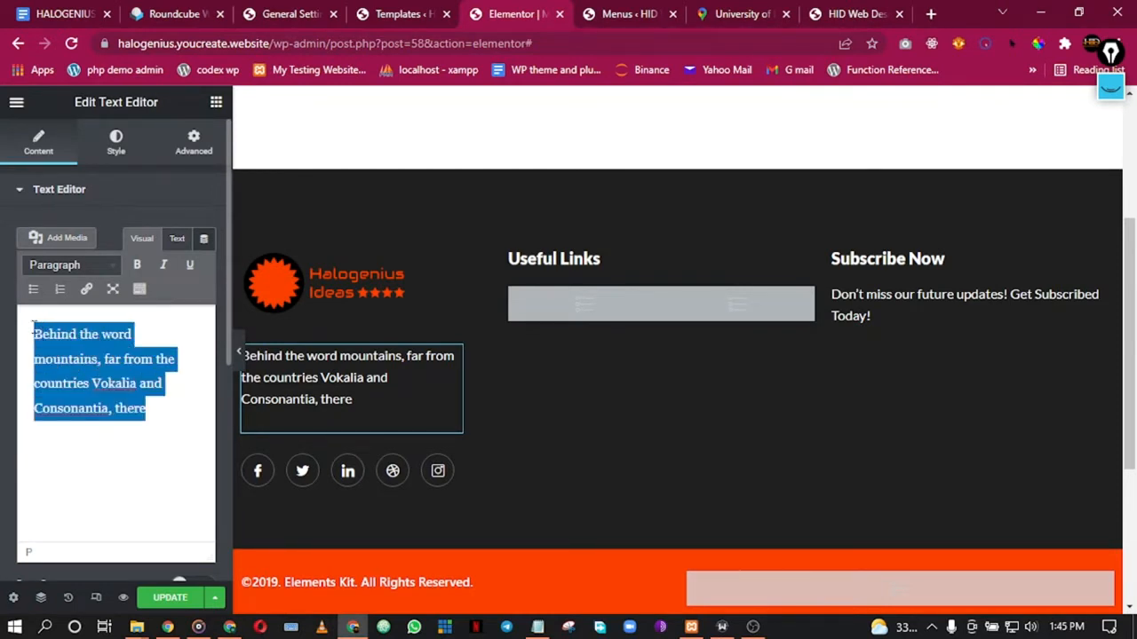
type("Bringing")
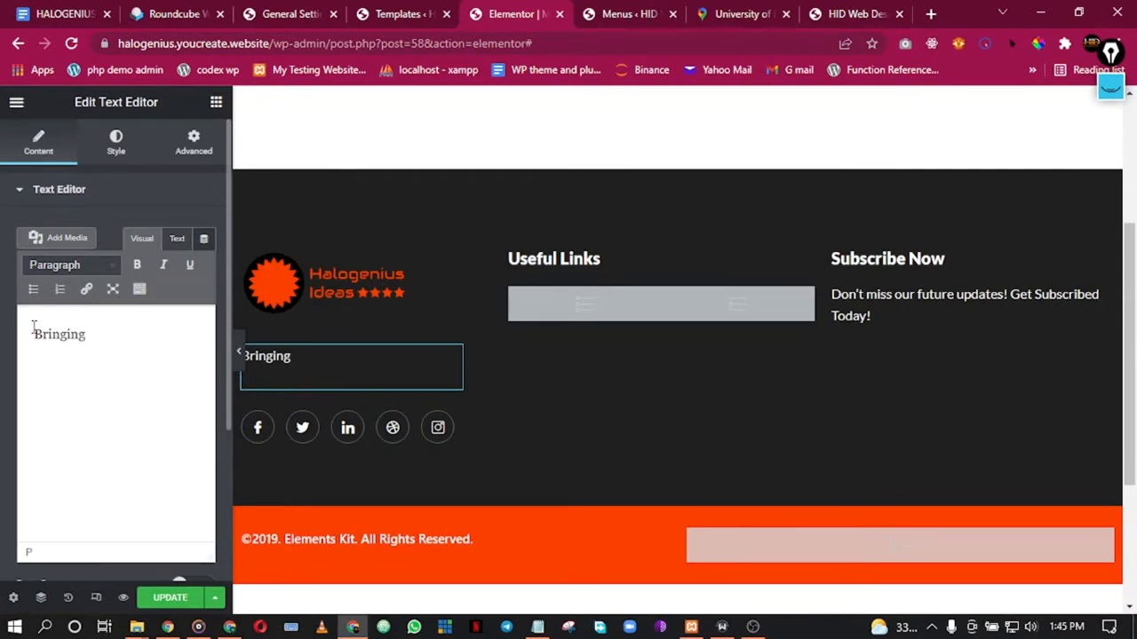
key("BackSpace")
key("BackSpace")
key("BackSpace")
key("BackSpace")
key("BackSpace")
key("BackSpace")
key("BackSpace")
key("BackSpace")
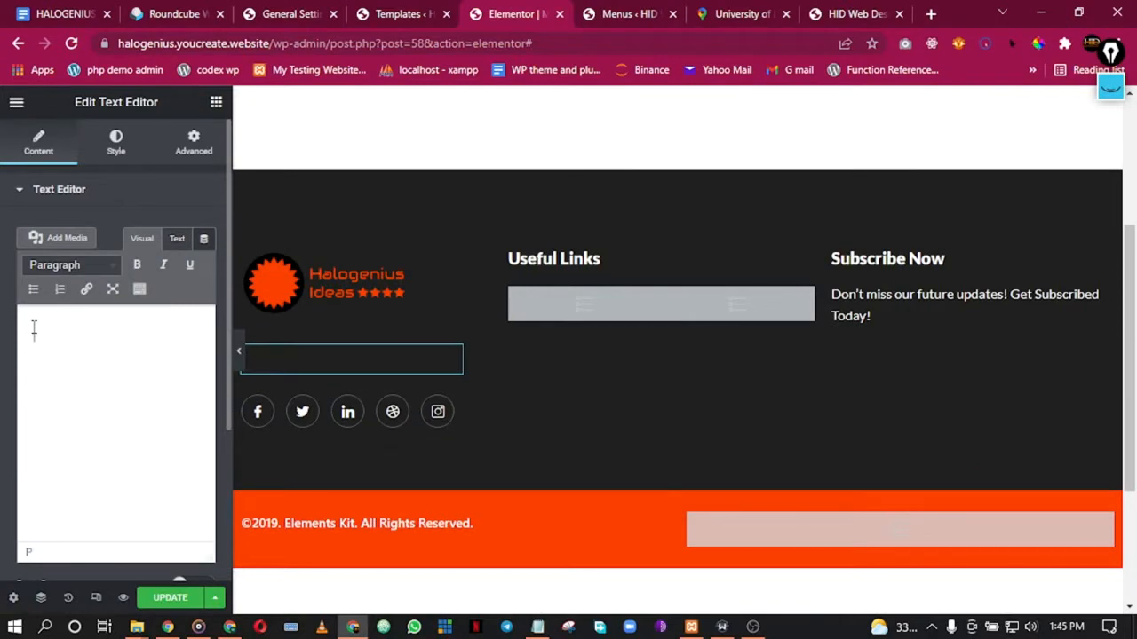
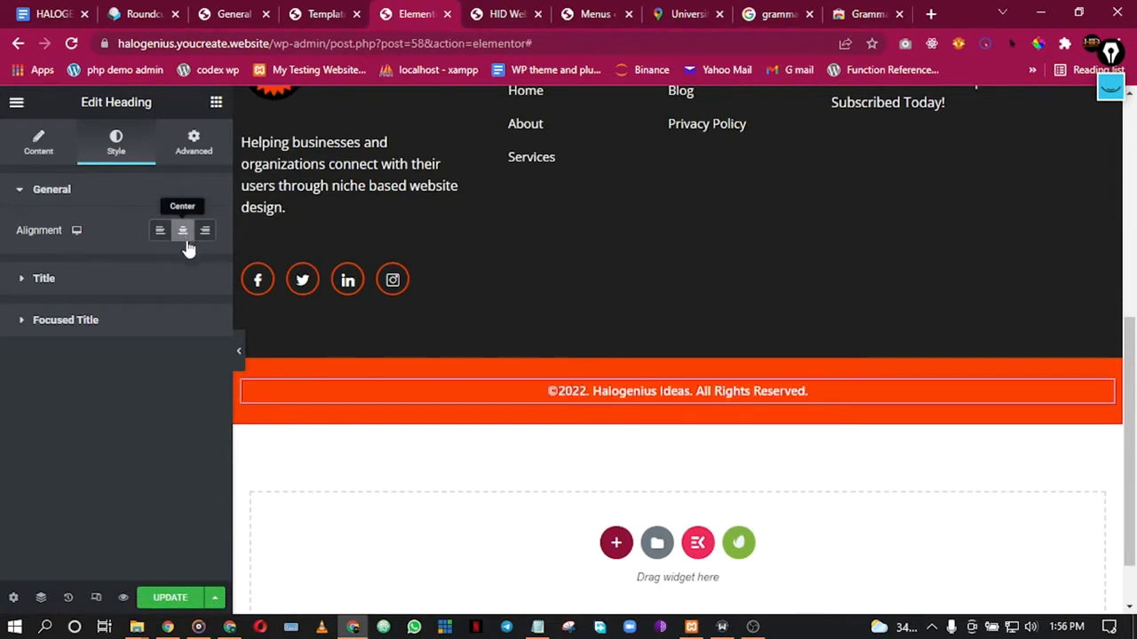
Step: Center the copyright text and give the first Useful Links list a Global Primary orange hover colour
left_click(238, 351)
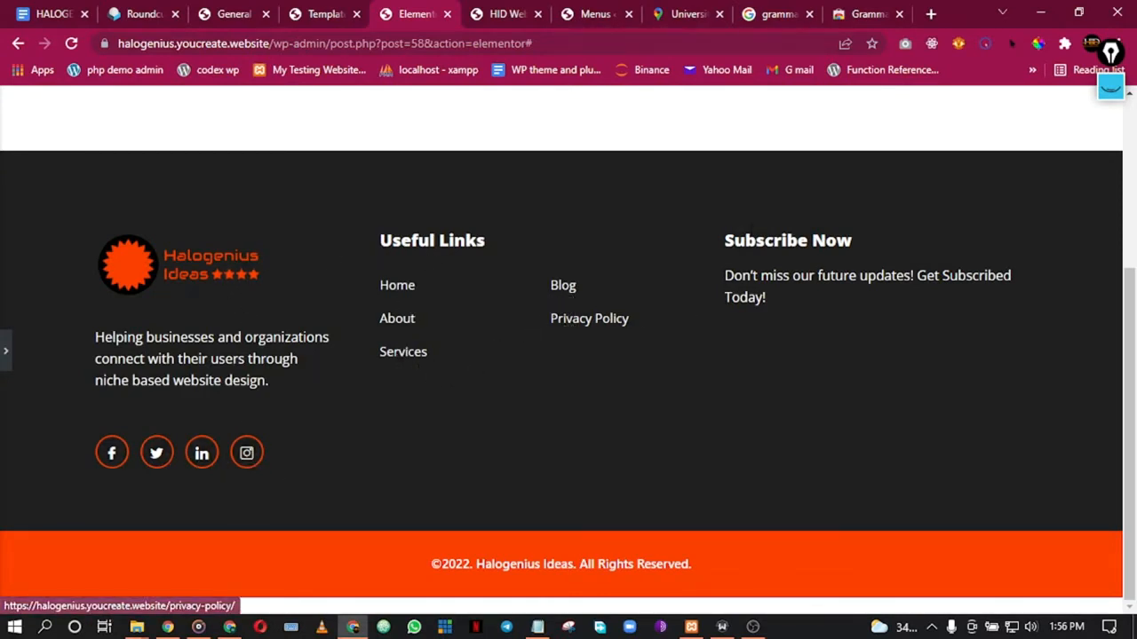
left_click(4, 346)
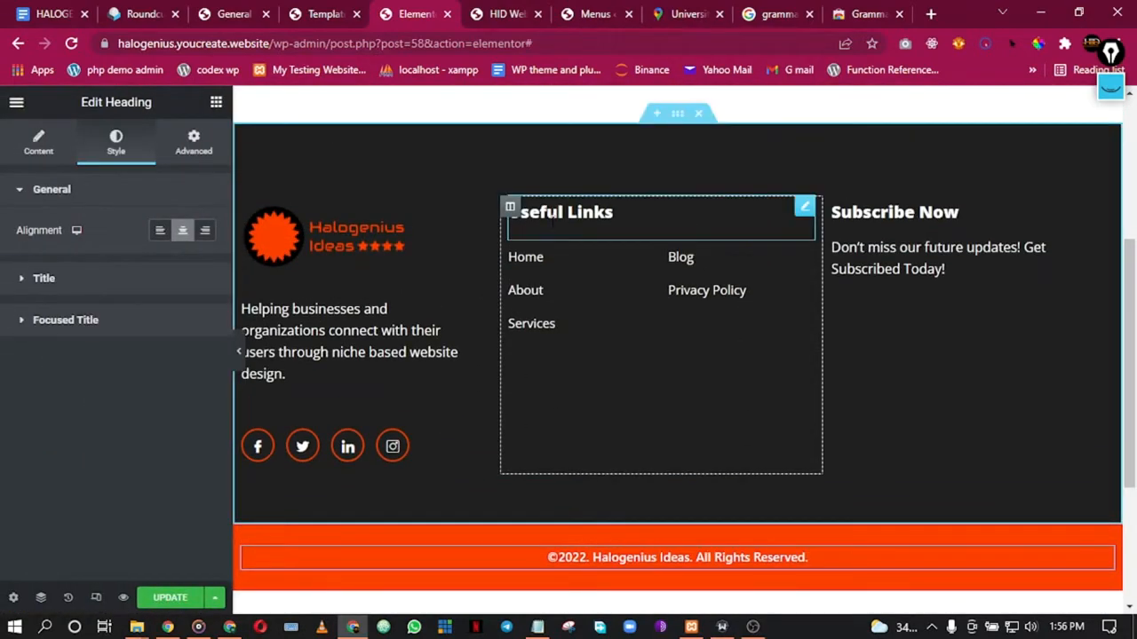
right_click(561, 265)
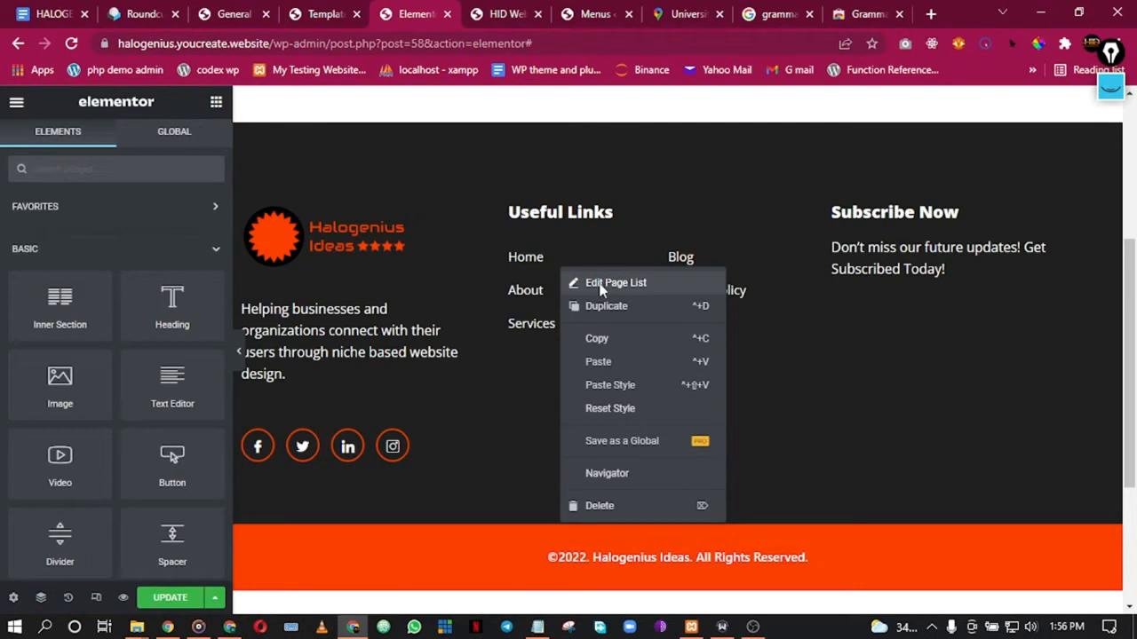
left_click(611, 283)
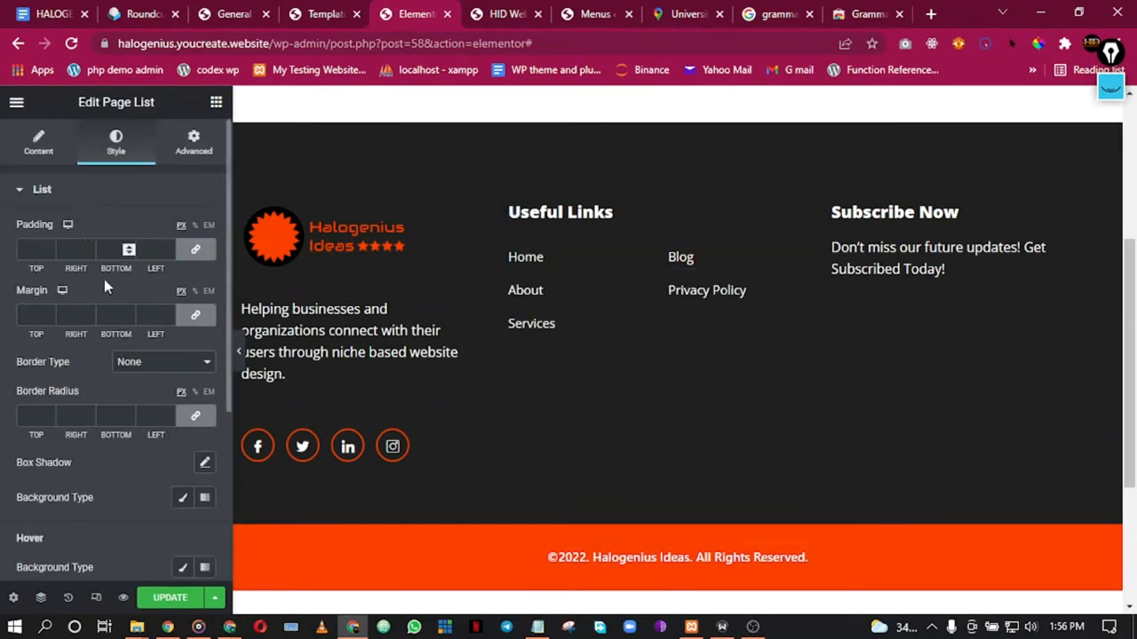
scroll(111, 293, "down", 3)
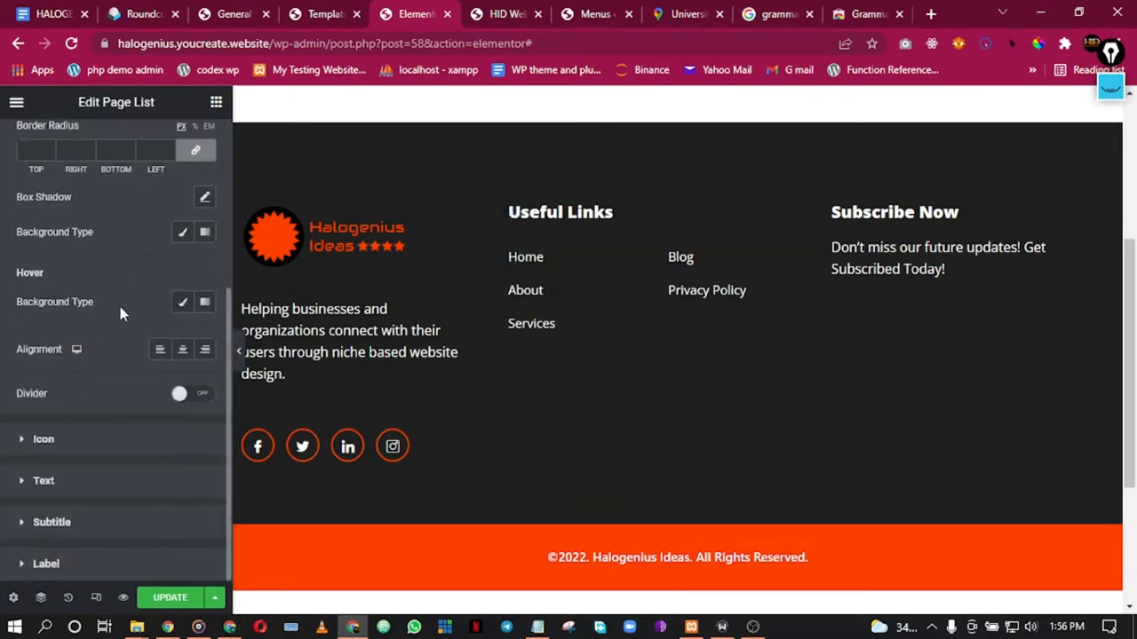
left_click(77, 494)
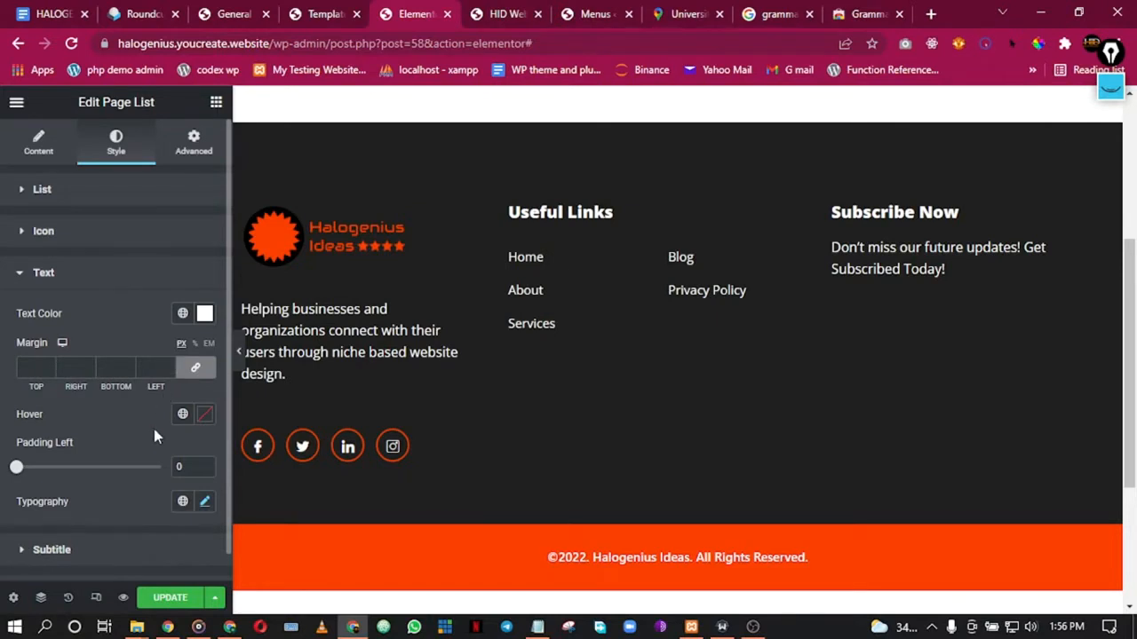
scroll(154, 429, "down", 1)
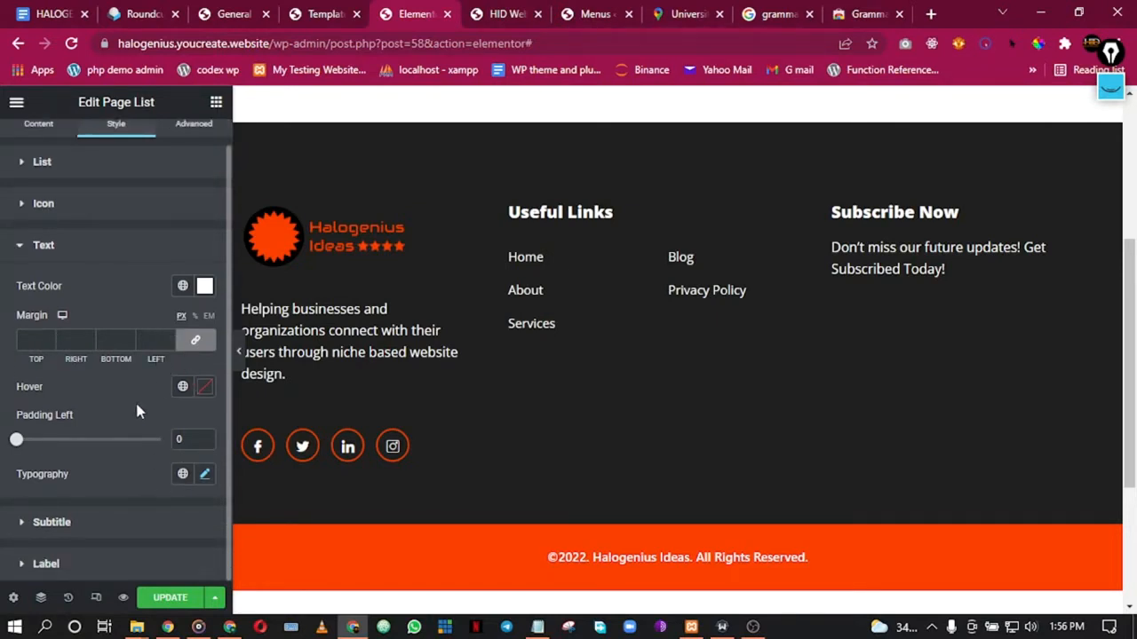
left_click(203, 391)
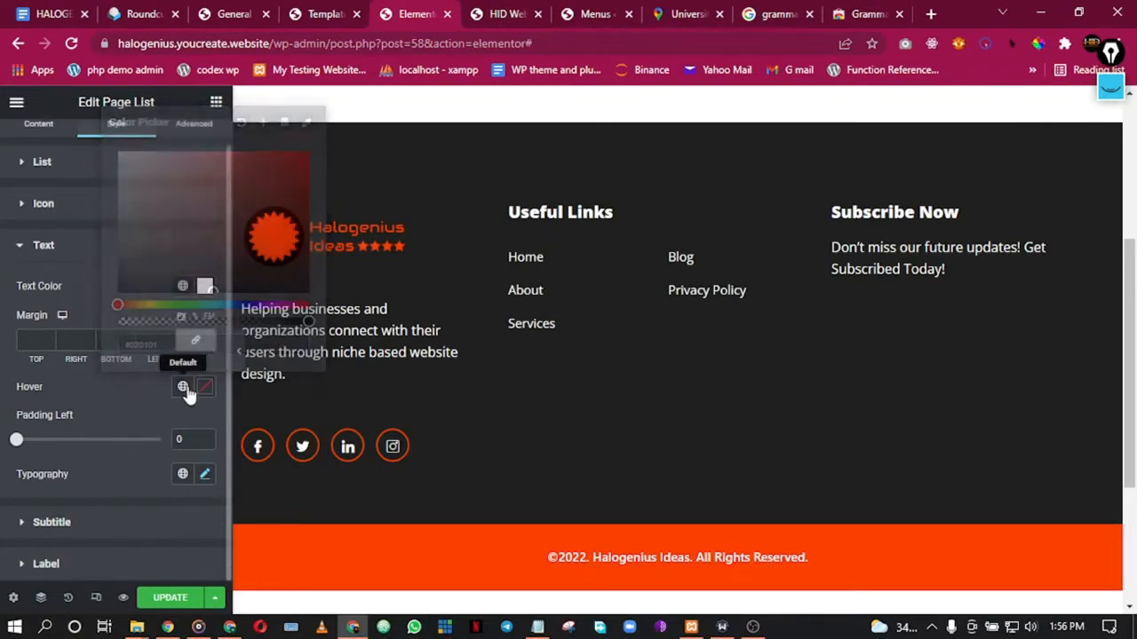
left_click(183, 387)
left_click(84, 171)
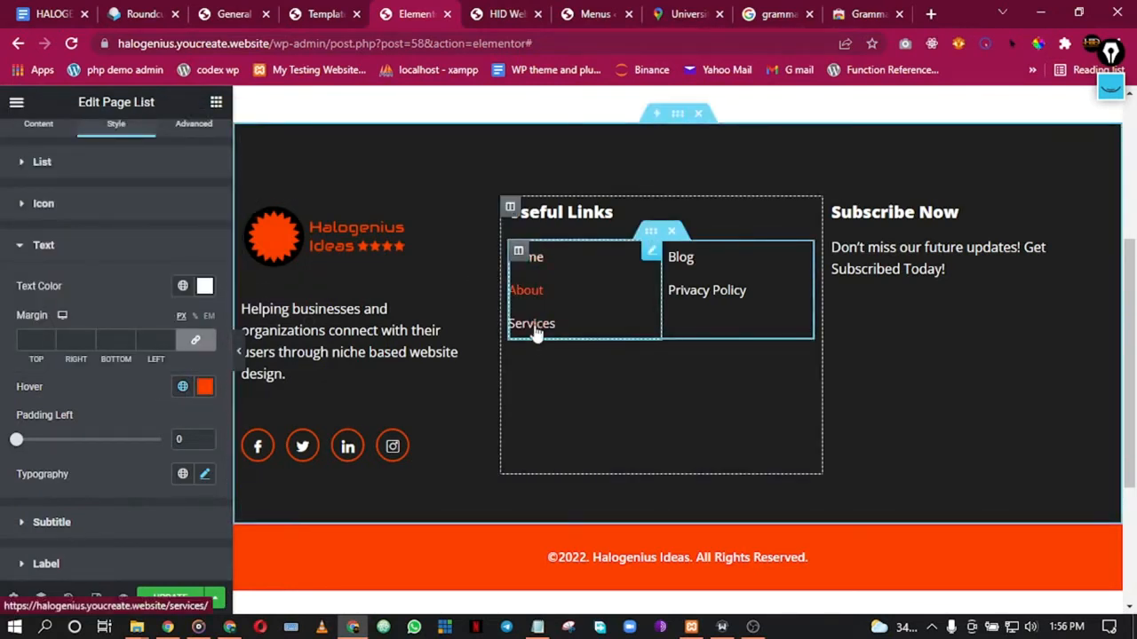
Step: Give the Blog link list the same Global Primary orange hover colour and save with Update
right_click(750, 276)
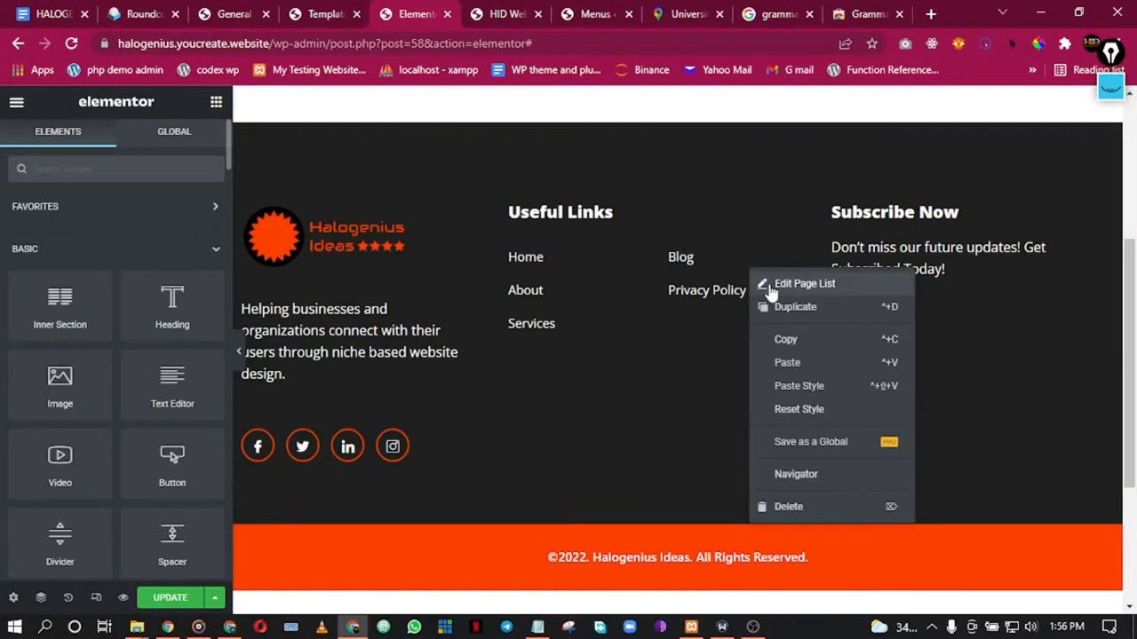
left_click(769, 286)
scroll(116, 338, "down", 3)
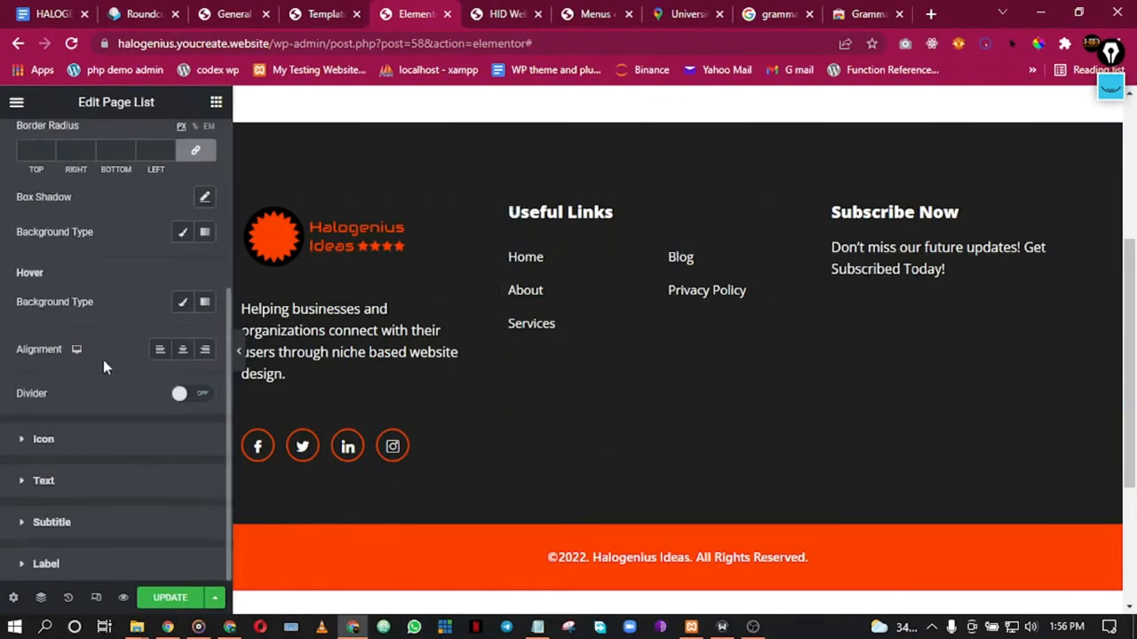
scroll(79, 254, "up", 1)
scroll(81, 257, "down", 1)
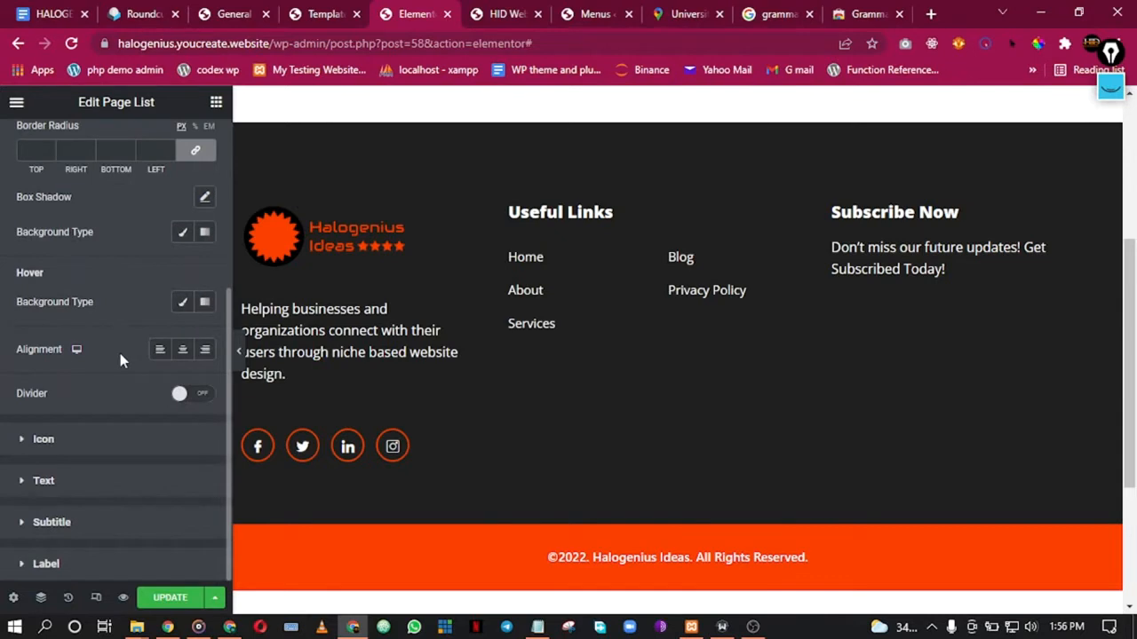
left_click(66, 488)
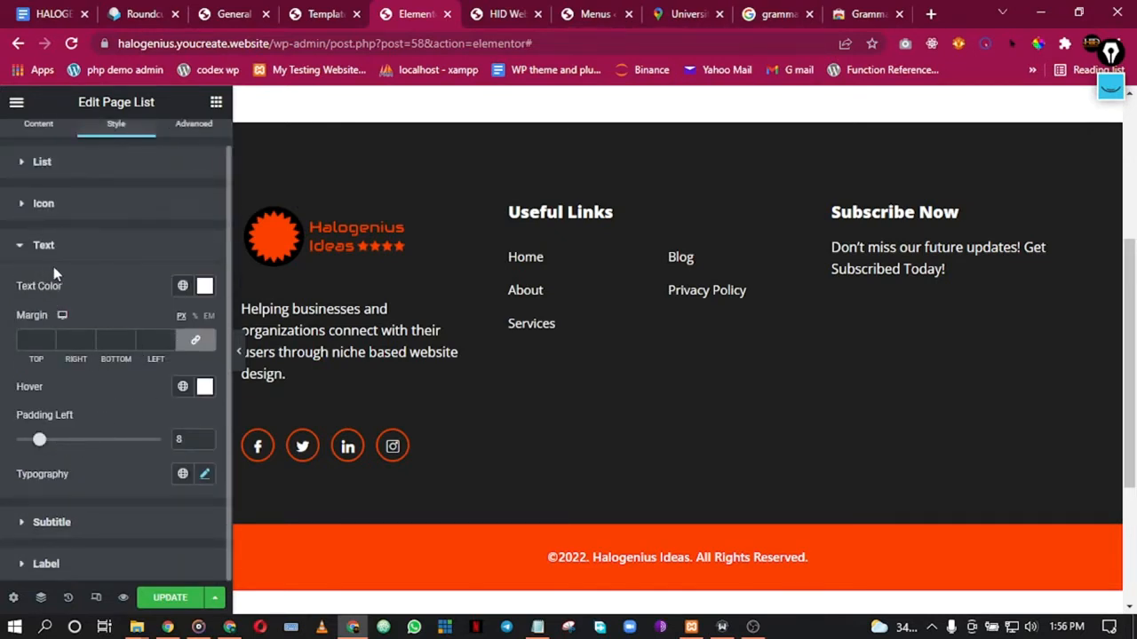
left_click(182, 386)
left_click(85, 171)
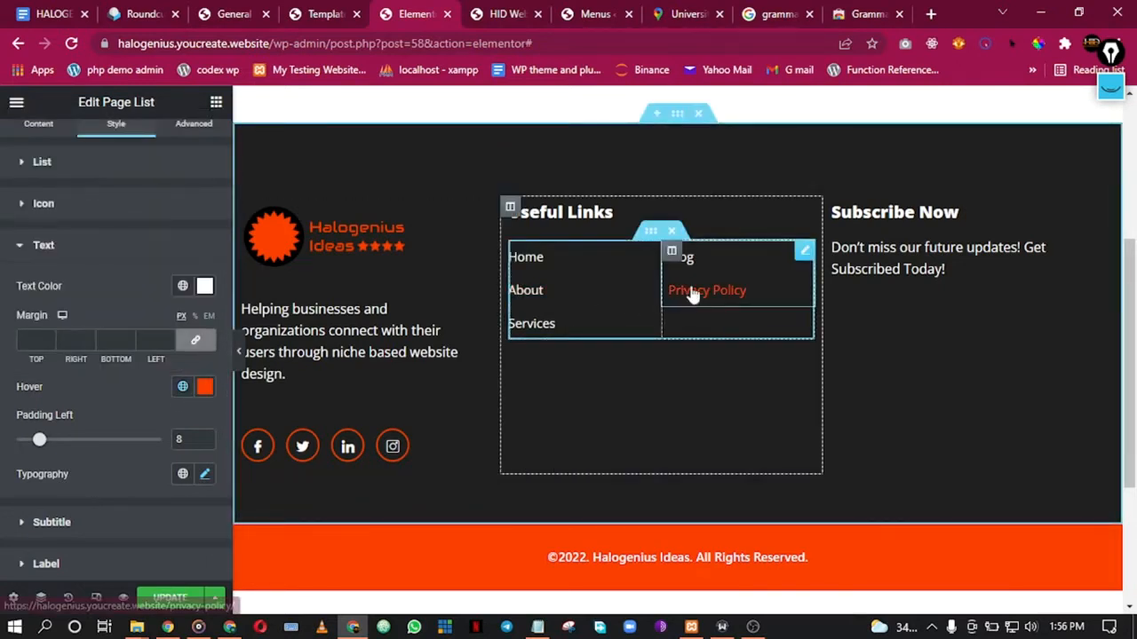
left_click(187, 597)
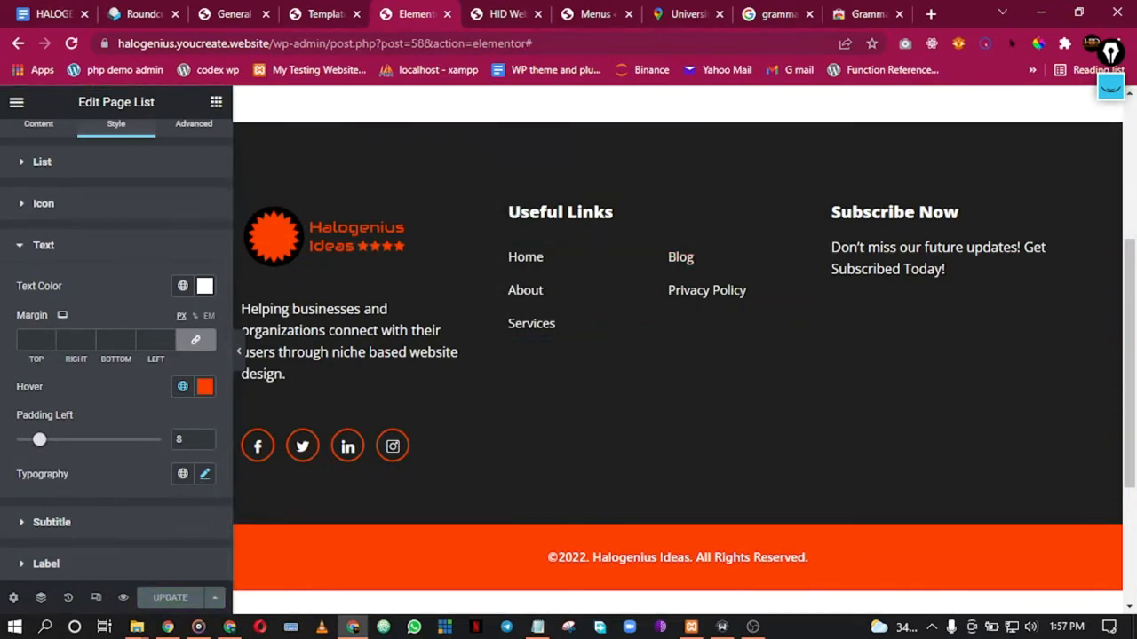
left_click(236, 11)
Step: Reload the live site and scroll to check whether the footer appears
left_click(302, 12)
left_click(414, 12)
left_click(504, 12)
left_click(74, 50)
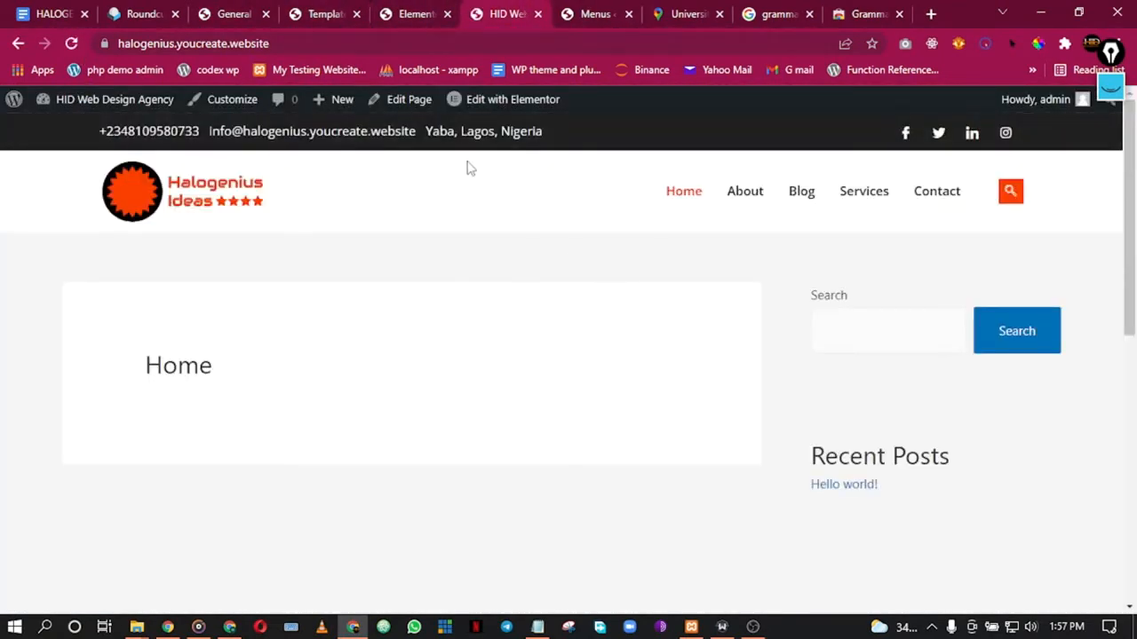
scroll(564, 221, "down", 6)
Step: Activate the Main Footer template in ElementsKit Header Footer and save the changes
left_click(347, 12)
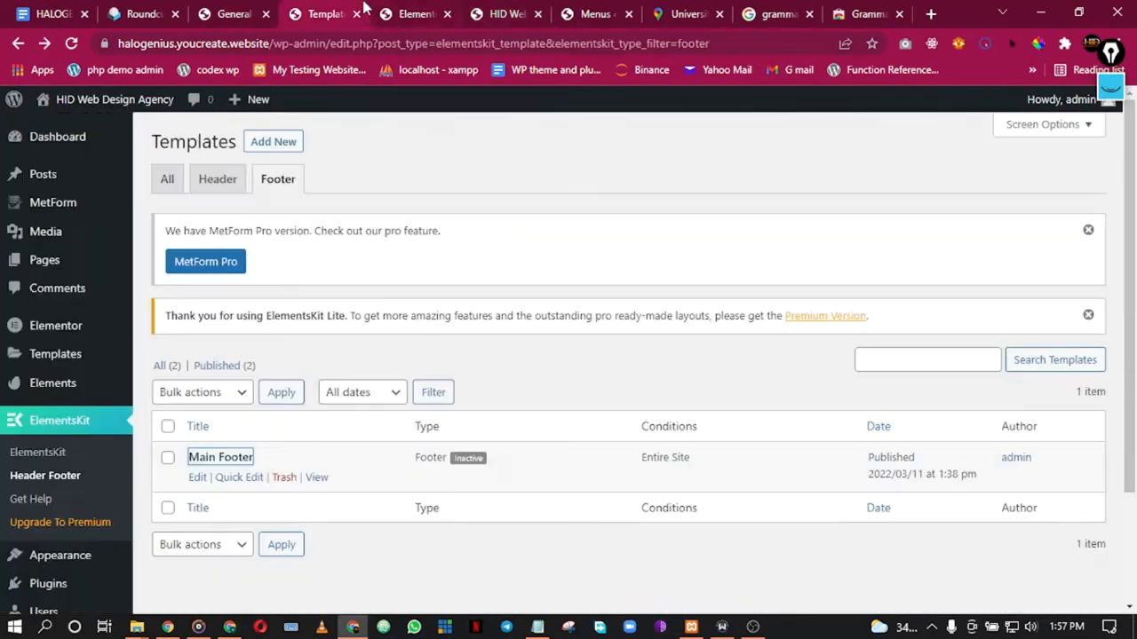
left_click(414, 11)
left_click(240, 9)
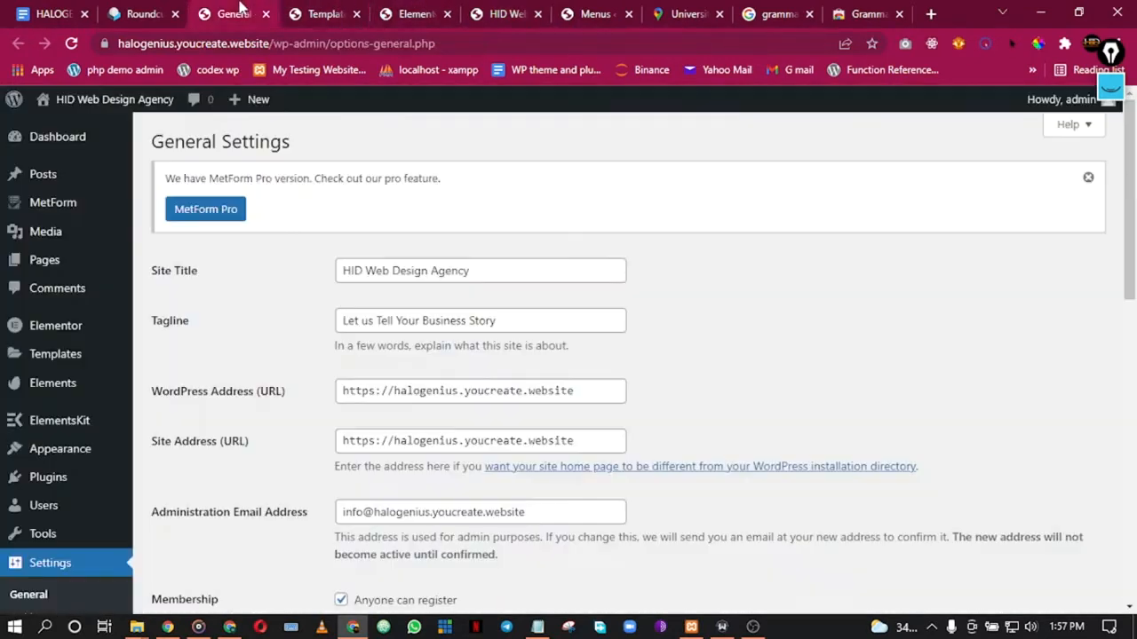
left_click(299, 8)
left_click(404, 7)
left_click(336, 9)
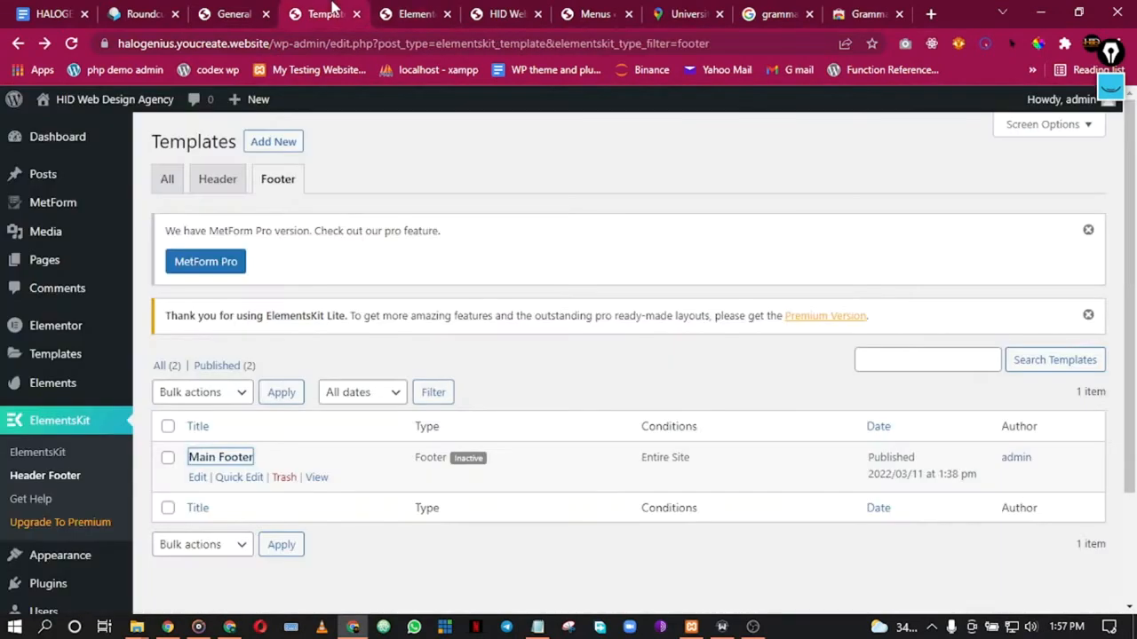
left_click(198, 479)
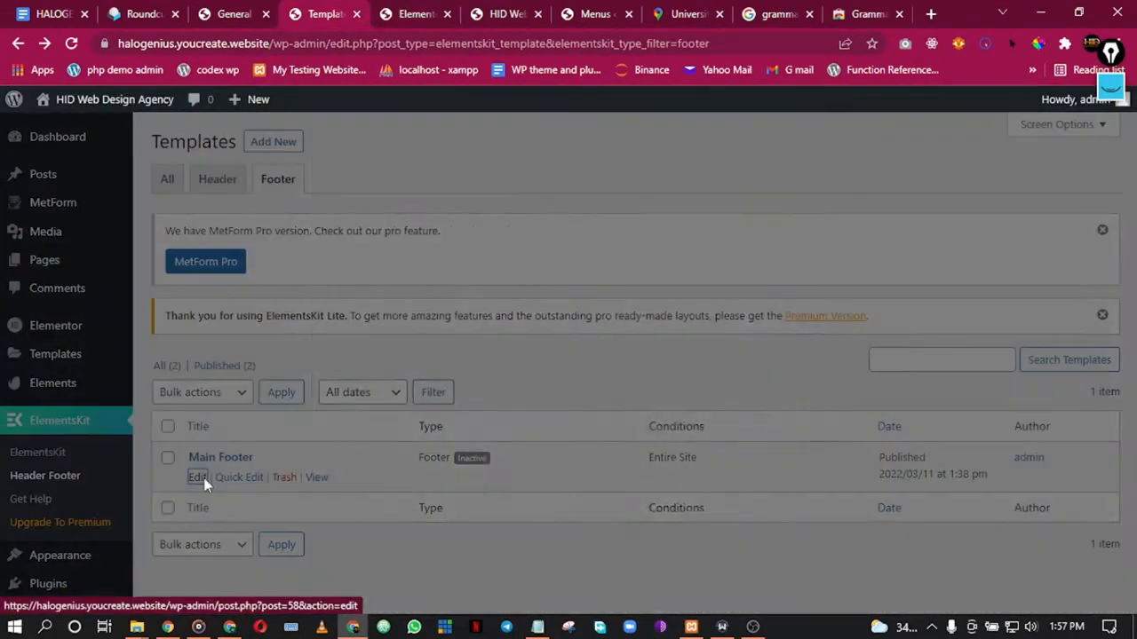
left_click(755, 399)
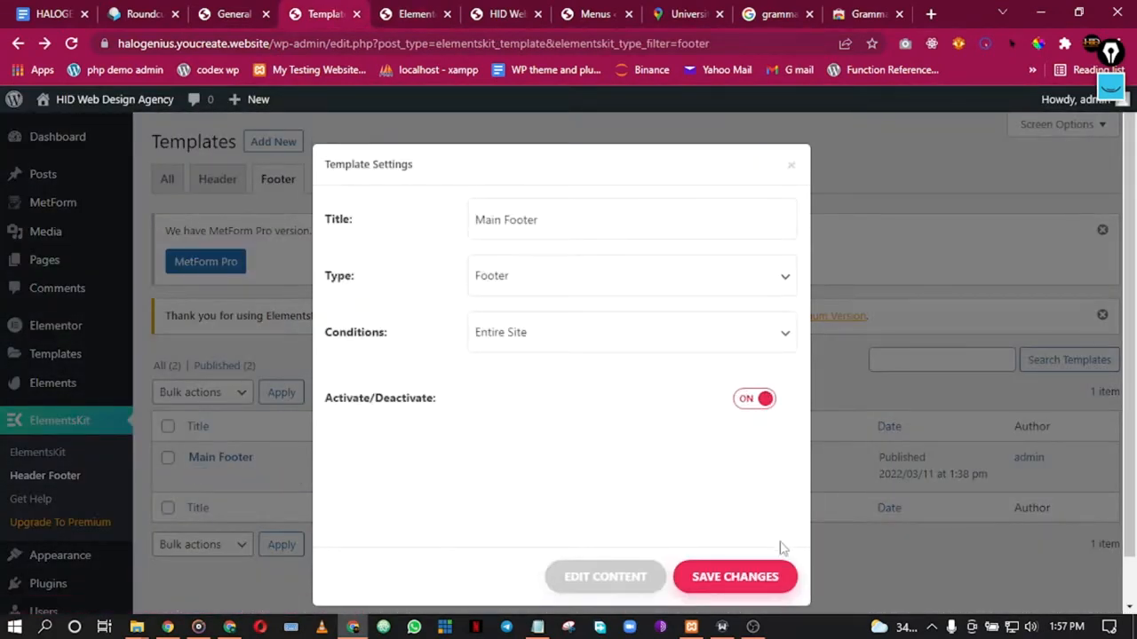
left_click(822, 166)
Step: Reload the live site and scroll to confirm the dark Halogenius footer now shows
left_click(414, 11)
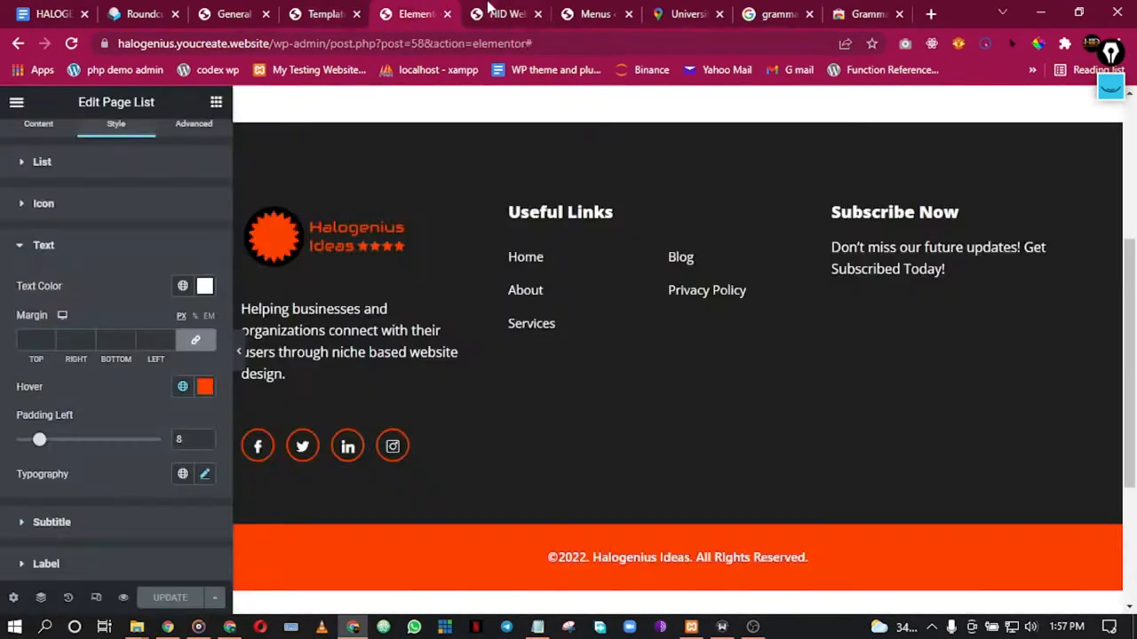
left_click(491, 10)
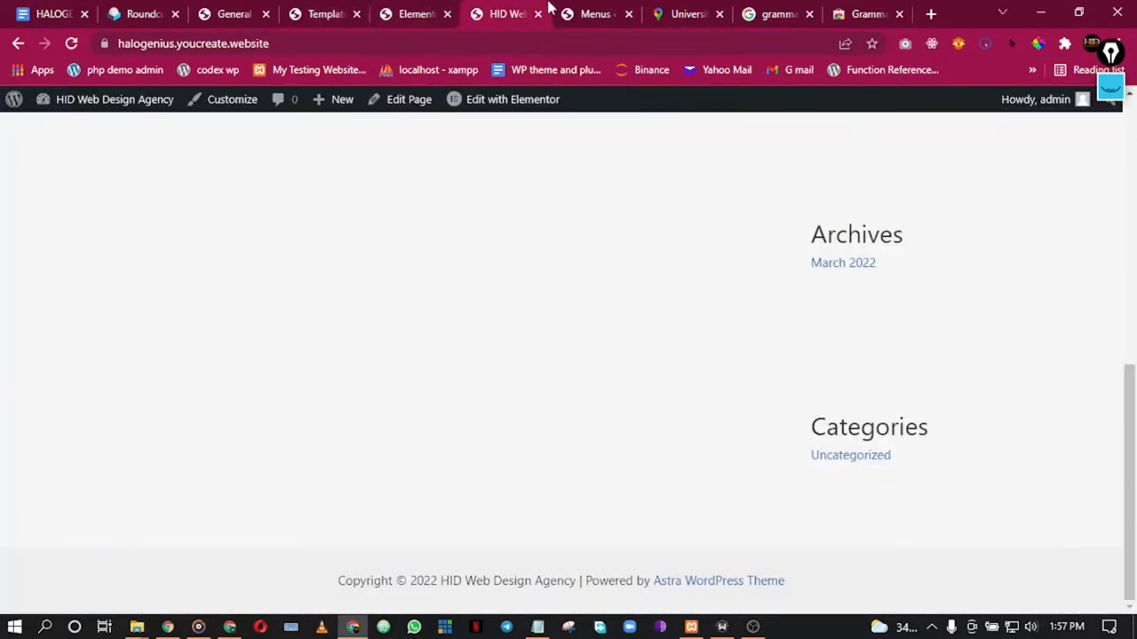
left_click(71, 43)
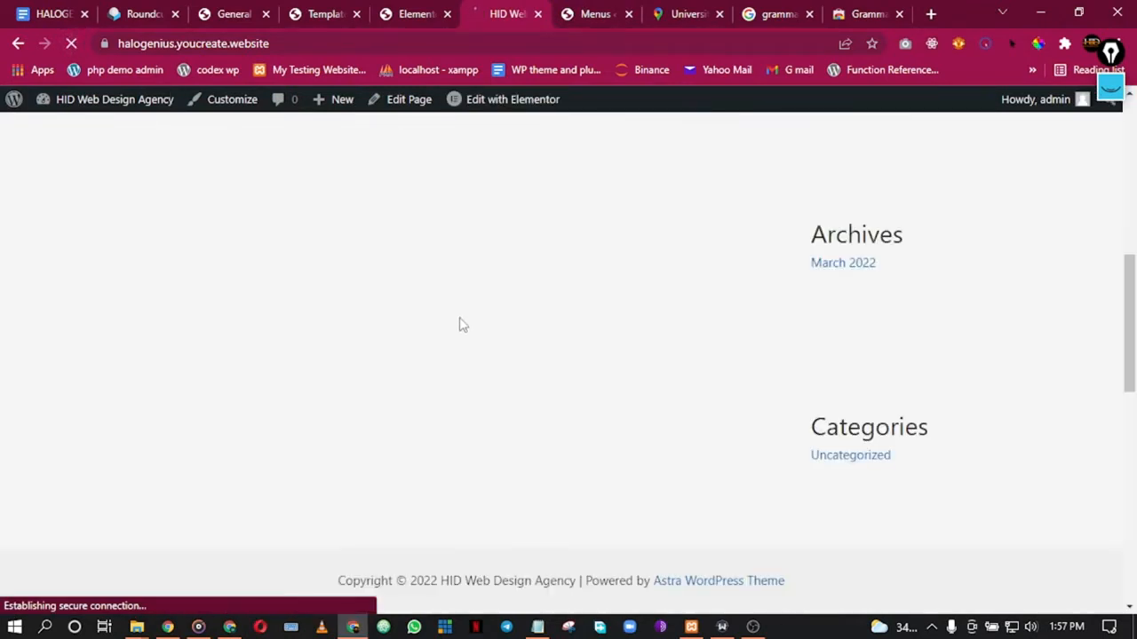
left_click(69, 47)
scroll(566, 383, "down", 3)
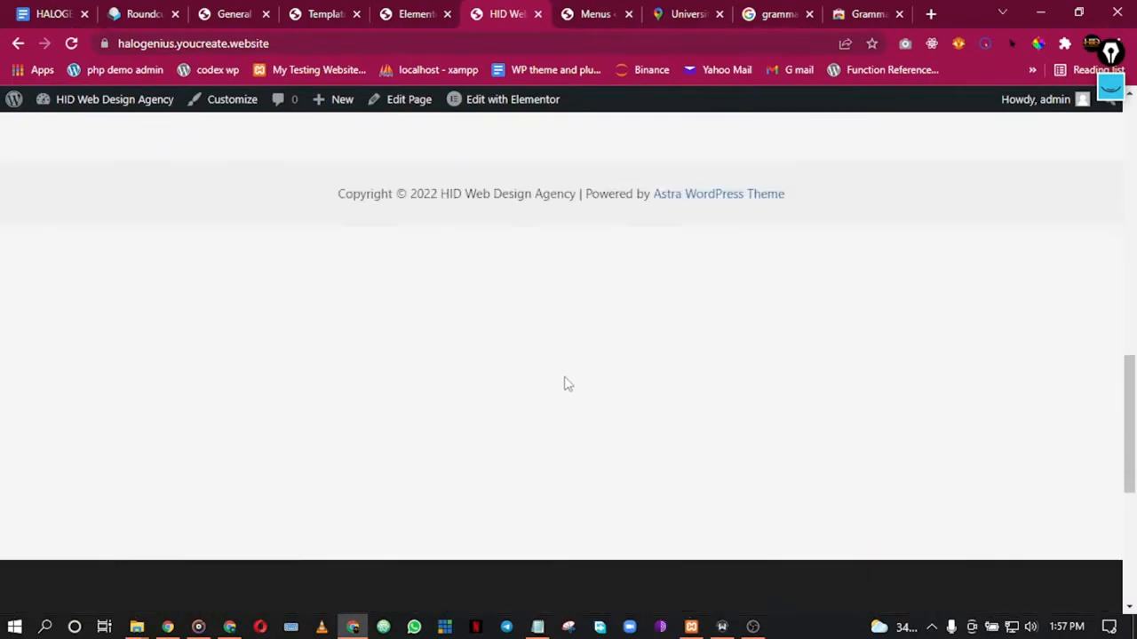
scroll(563, 383, "down", 5)
scroll(559, 293, "up", 4)
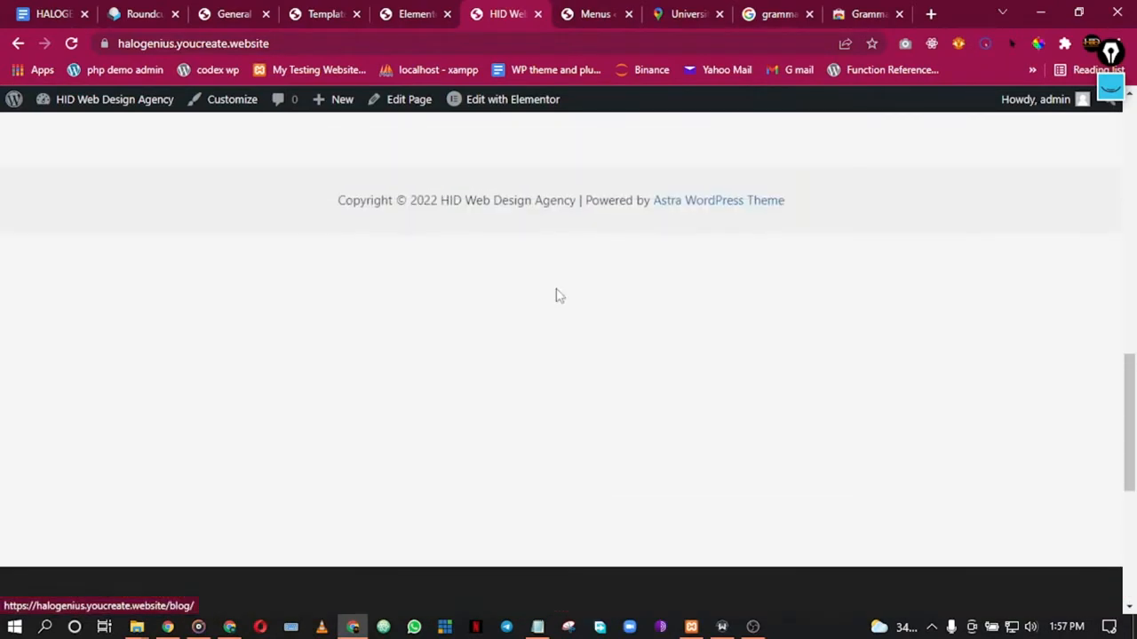
scroll(500, 271, "down", 5)
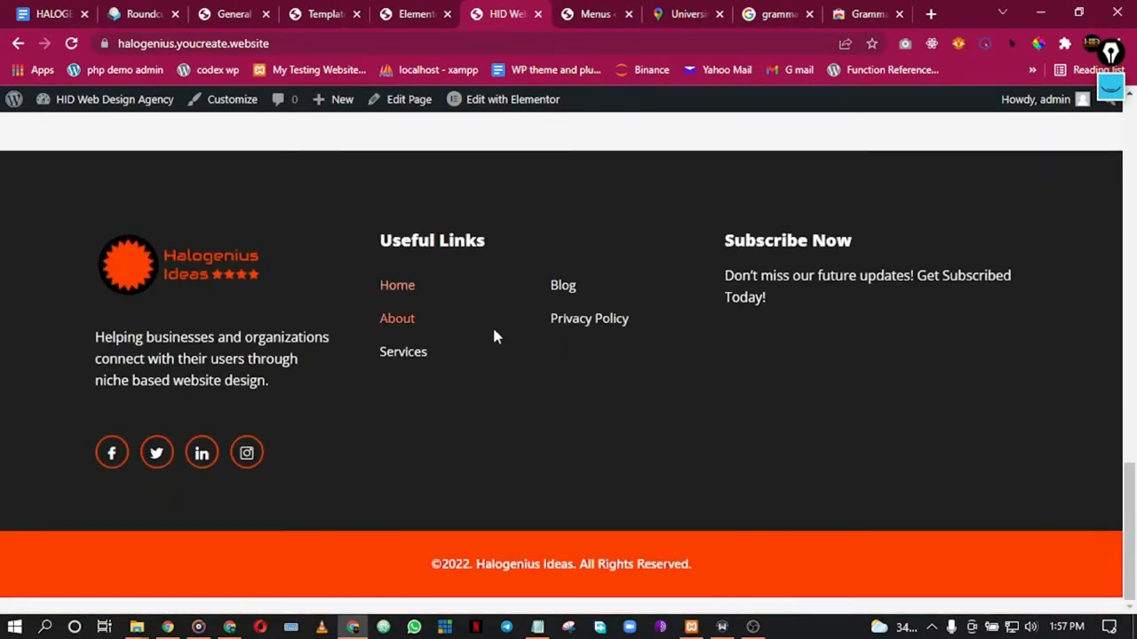
scroll(480, 311, "up", 3)
scroll(458, 285, "up", 2)
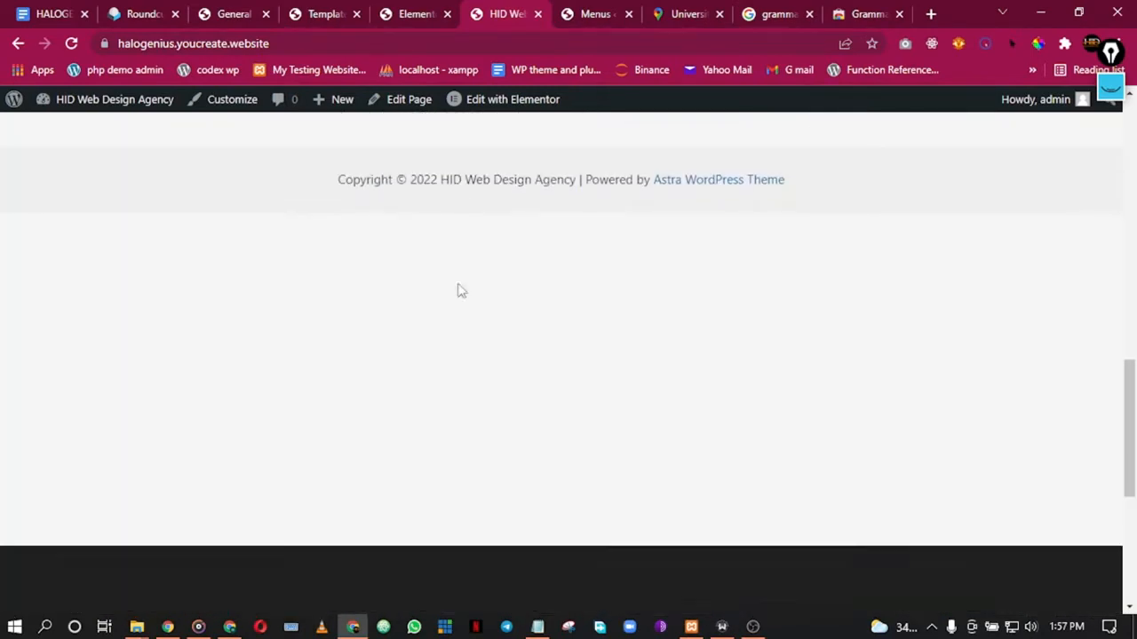
scroll(460, 320, "down", 4)
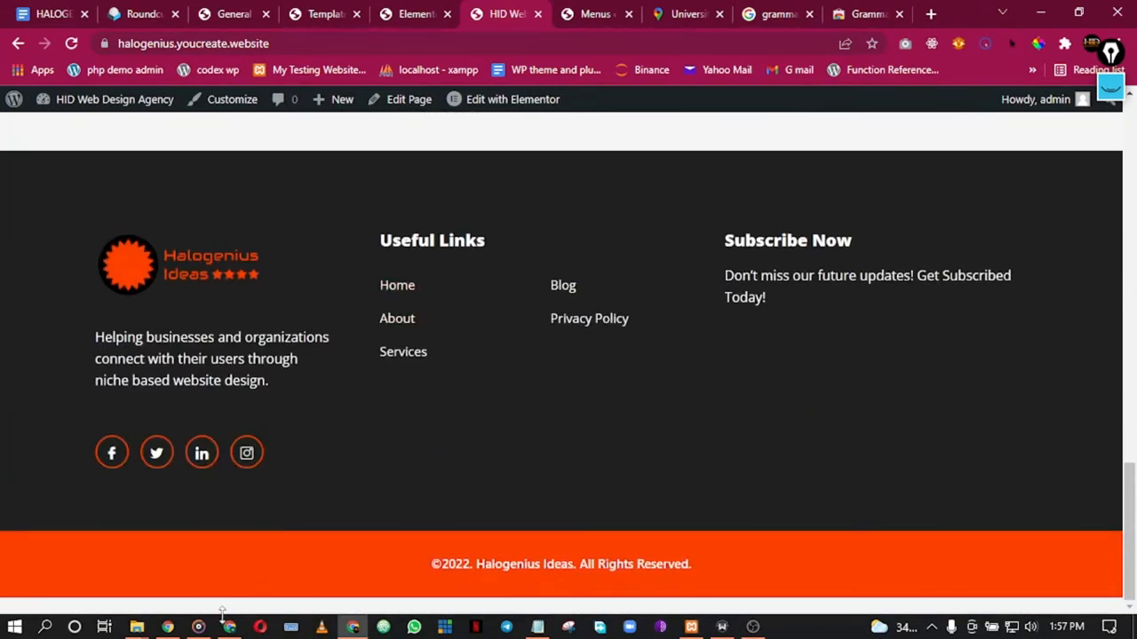
Step: Set the footer section's Advanced Margin Bottom to 0 and save with Update
left_click(408, 11)
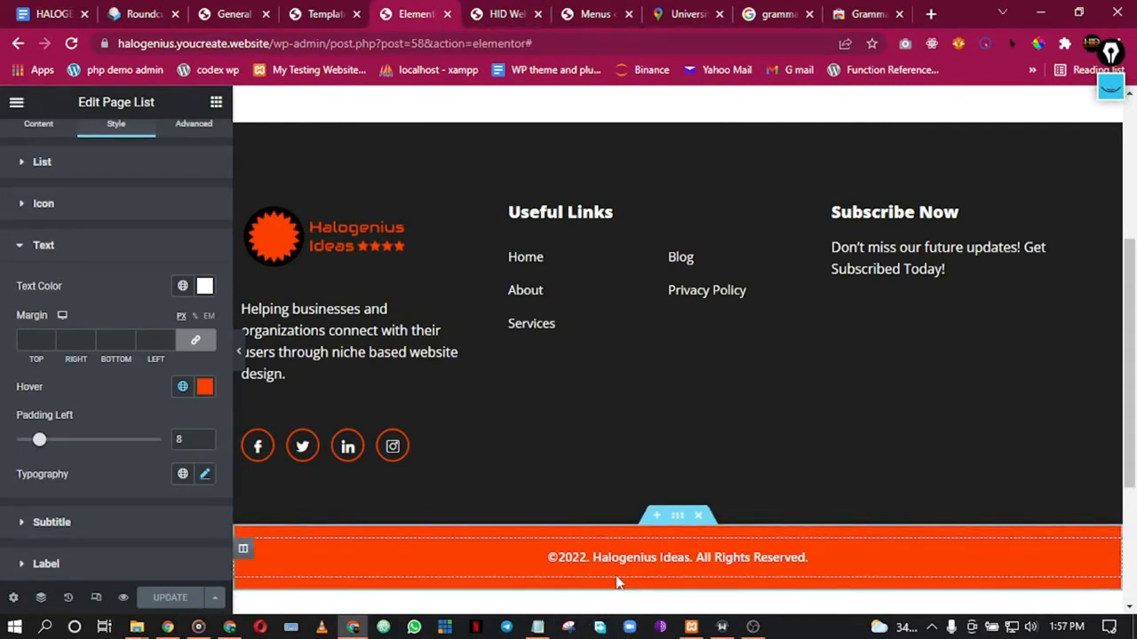
right_click(678, 517)
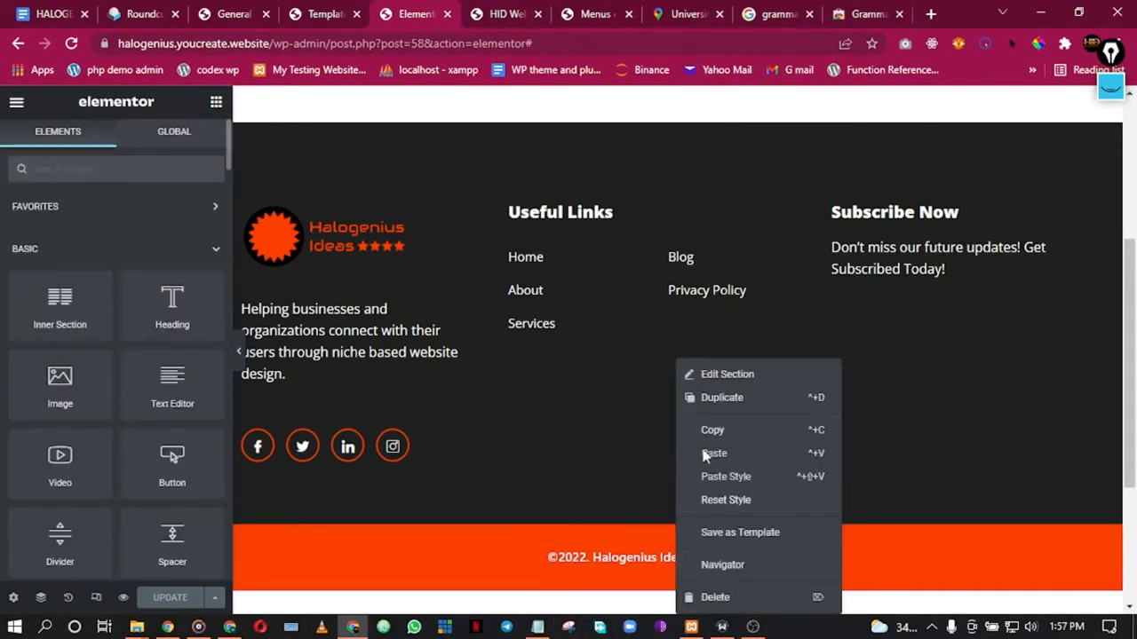
left_click(722, 376)
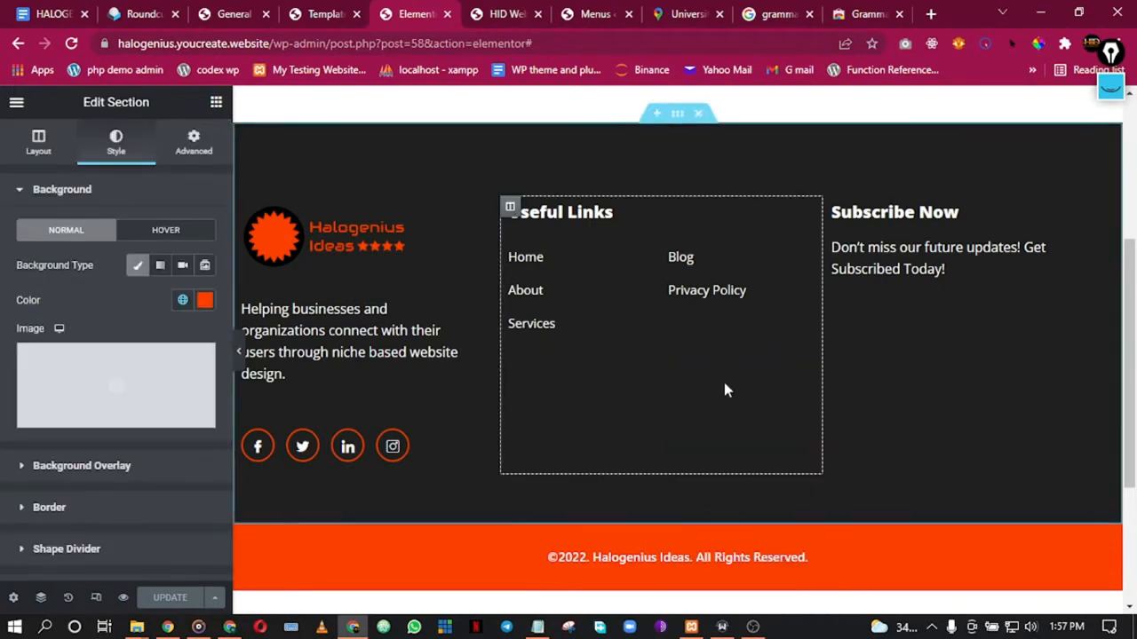
left_click(198, 140)
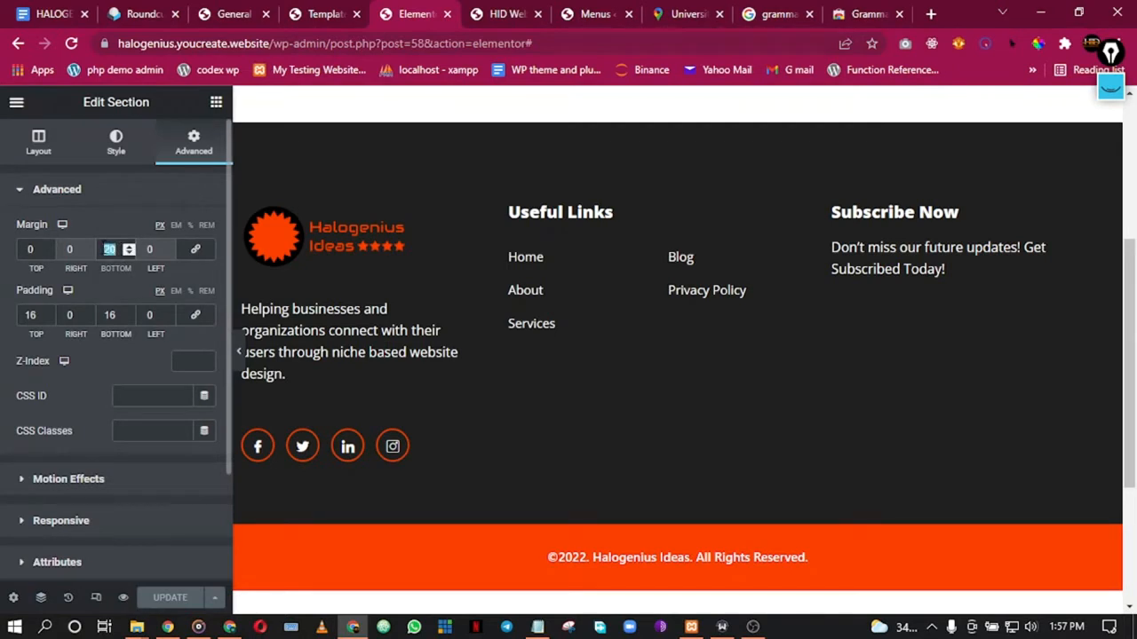
type("0")
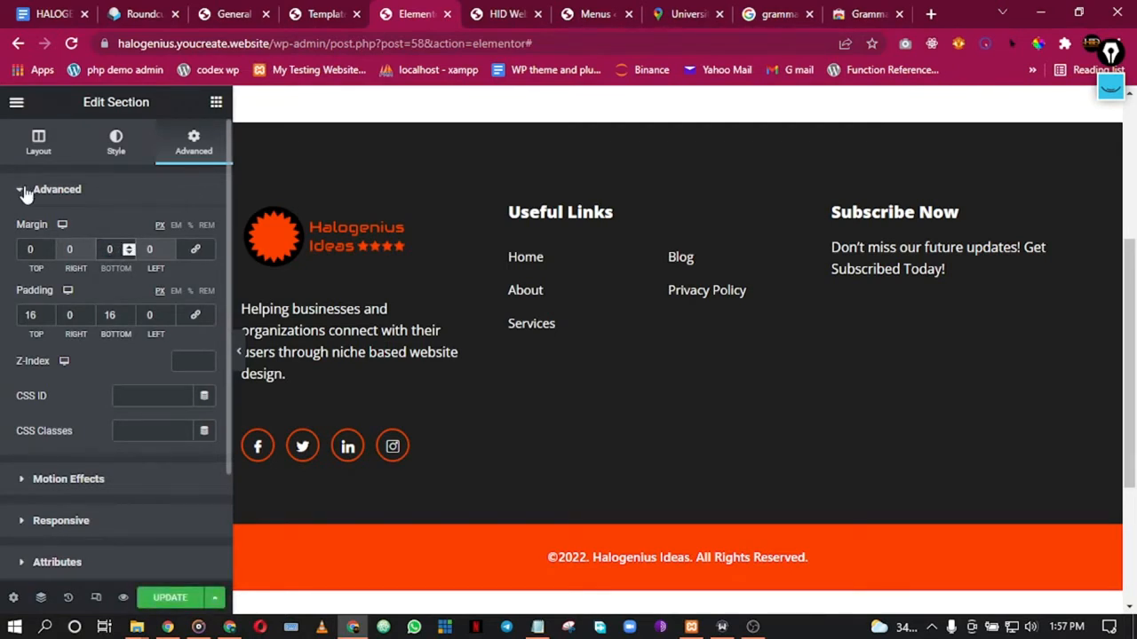
left_click(173, 600)
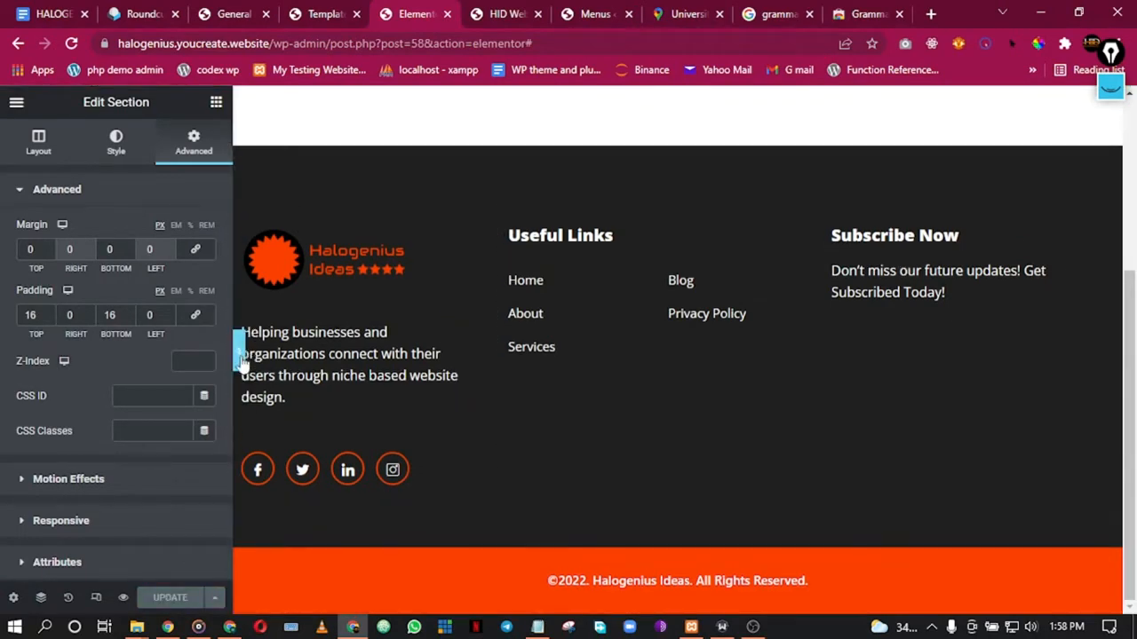
Step: Hide and restore the Elementor editing panel to preview the footer
left_click(240, 354)
left_click(6, 342)
left_click(324, 13)
left_click(417, 13)
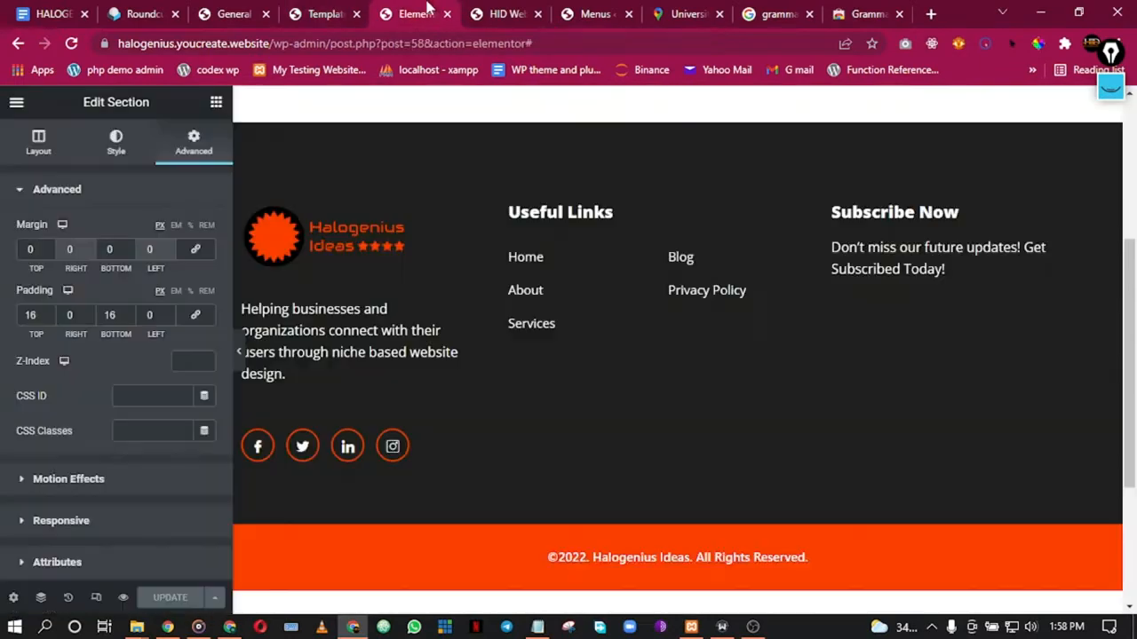
Step: Review the new footer on the live site, highlighting its description and subscribe paragraphs
left_click(497, 13)
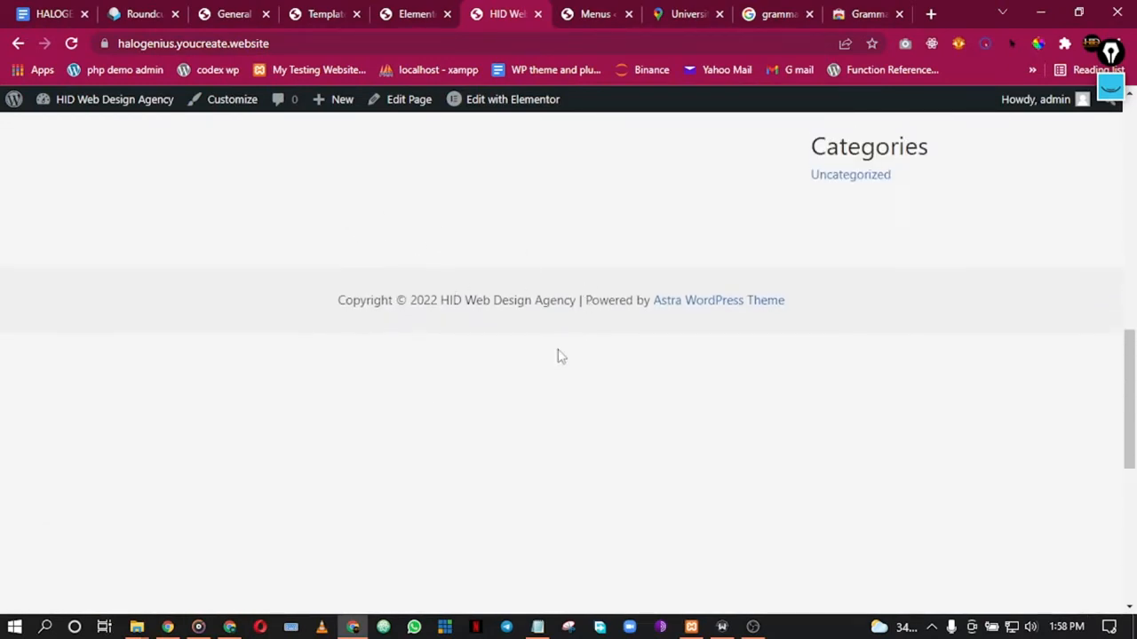
scroll(429, 331, "down", 5)
scroll(429, 331, "up", 4)
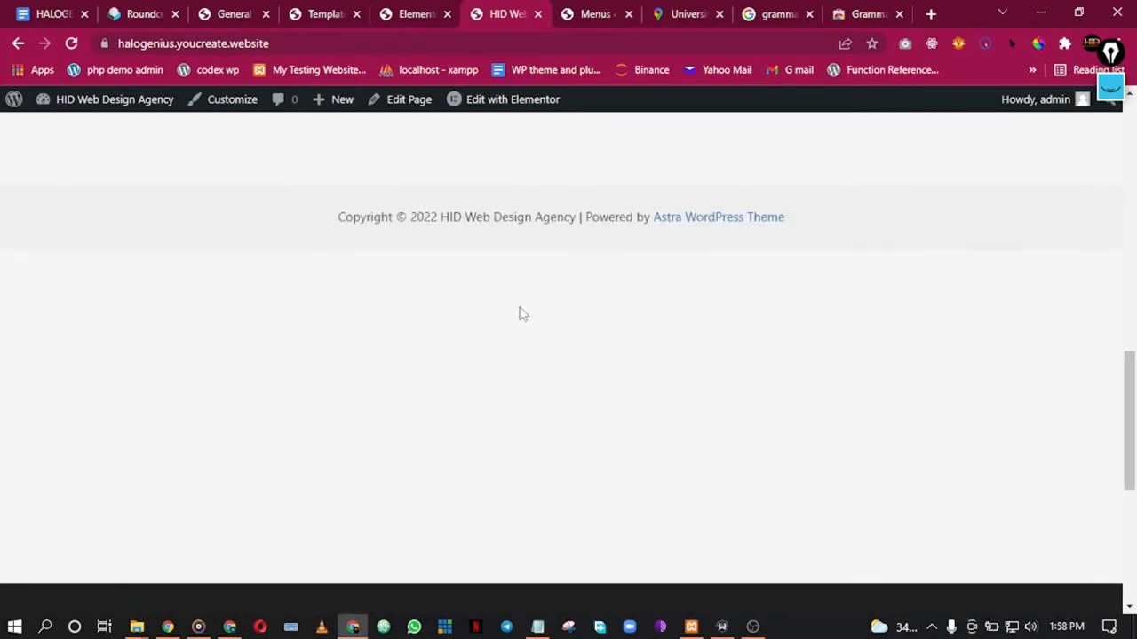
scroll(434, 500, "down", 3)
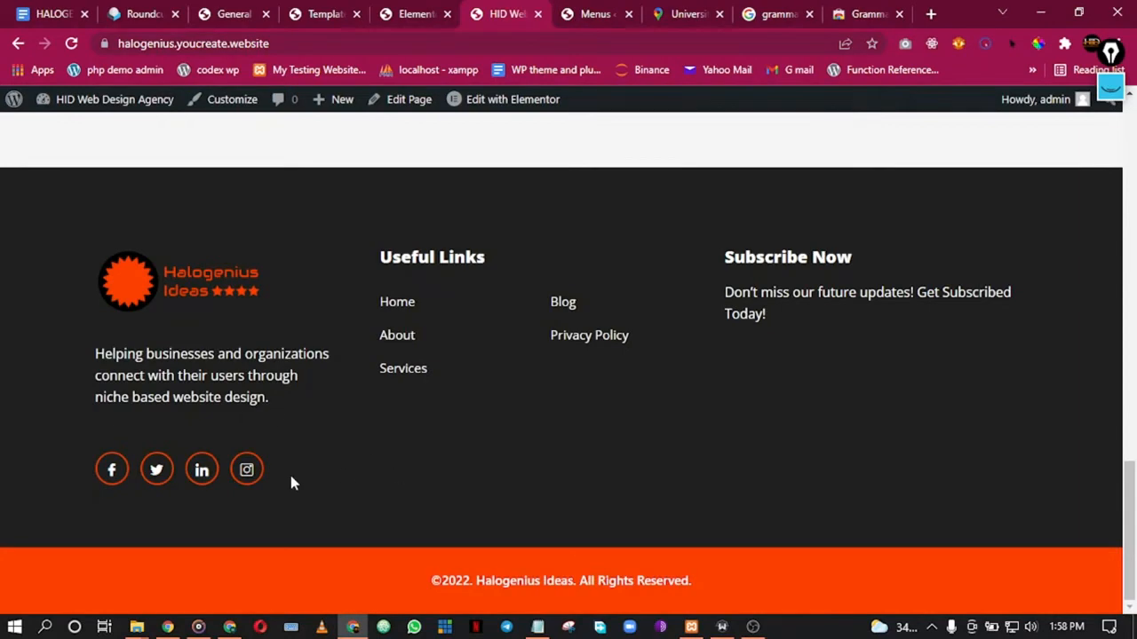
scroll(477, 464, "up", 3)
scroll(474, 465, "down", 3)
left_click_drag(95, 354, 294, 414)
left_click(298, 416)
left_click_drag(725, 292, 834, 341)
left_click(834, 377)
Step: Reload the live home page with F5 and scroll back to the top
left_click(752, 627)
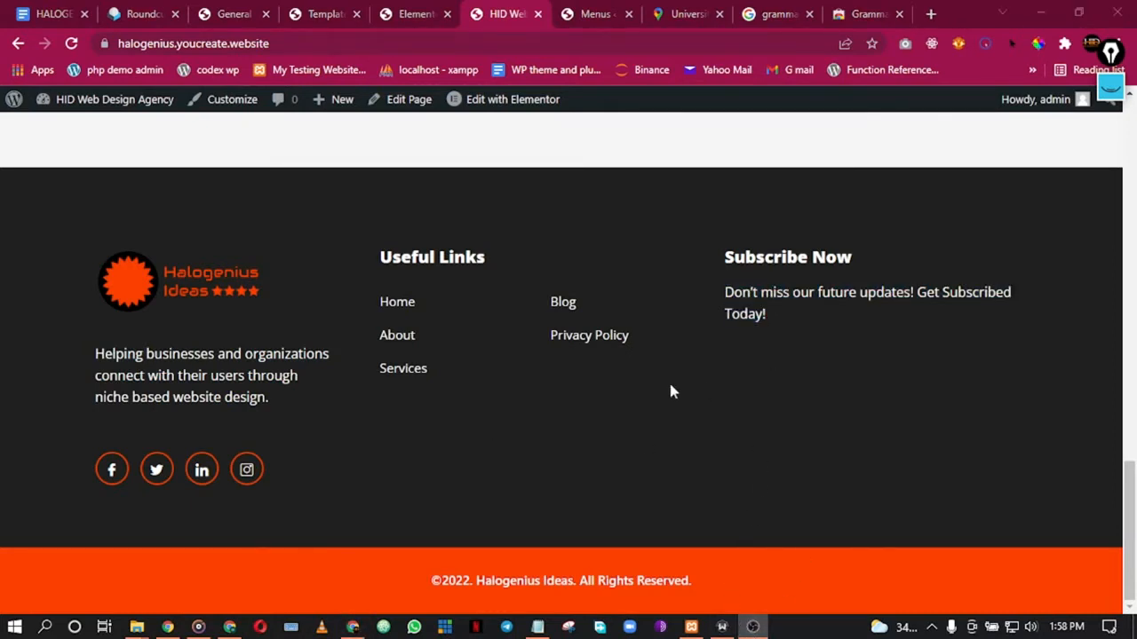
left_click(354, 627)
key("F5")
scroll(345, 266, "up", 2)
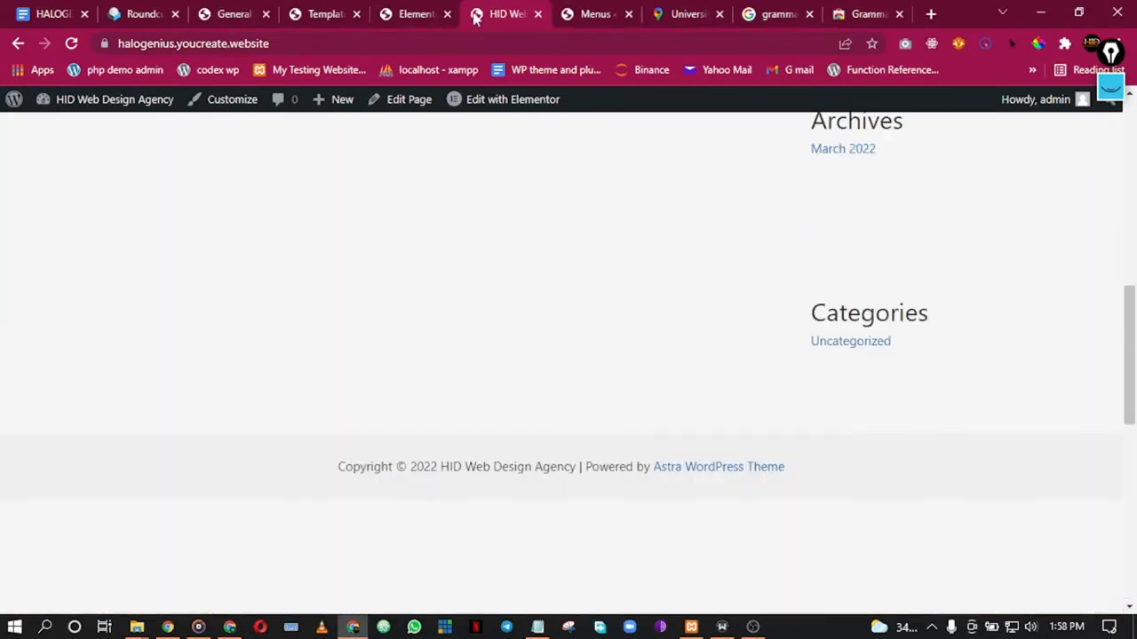
scroll(320, 319, "up", 6)
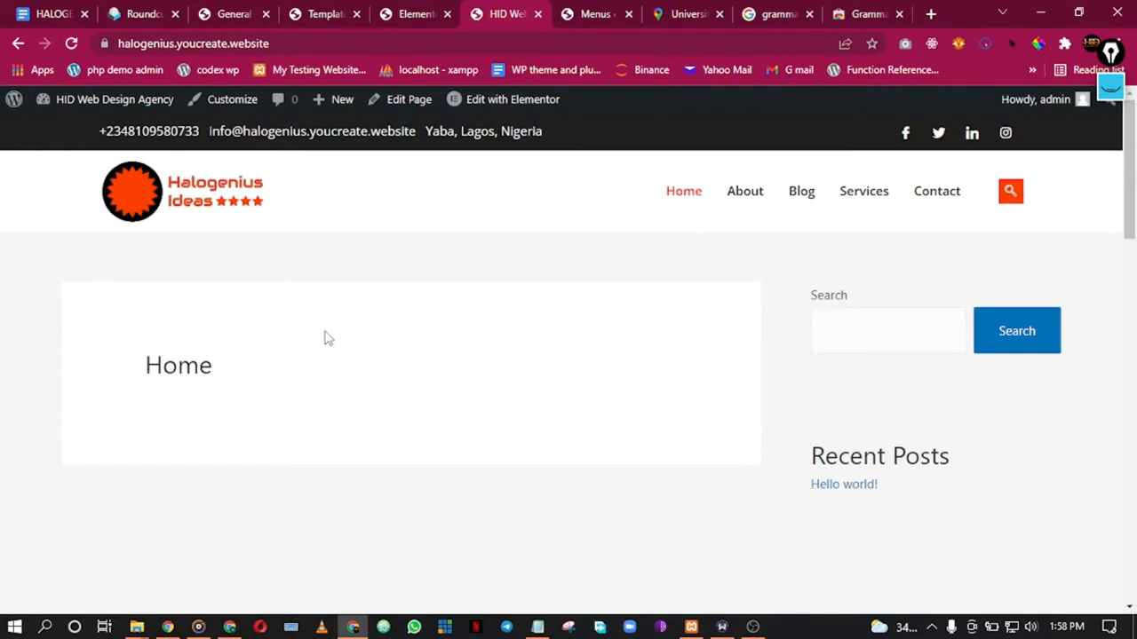
right_click(231, 105)
Step: In the Customizer's Site Identity, choose the round orange Halogenius logo as the site icon
left_click(246, 113)
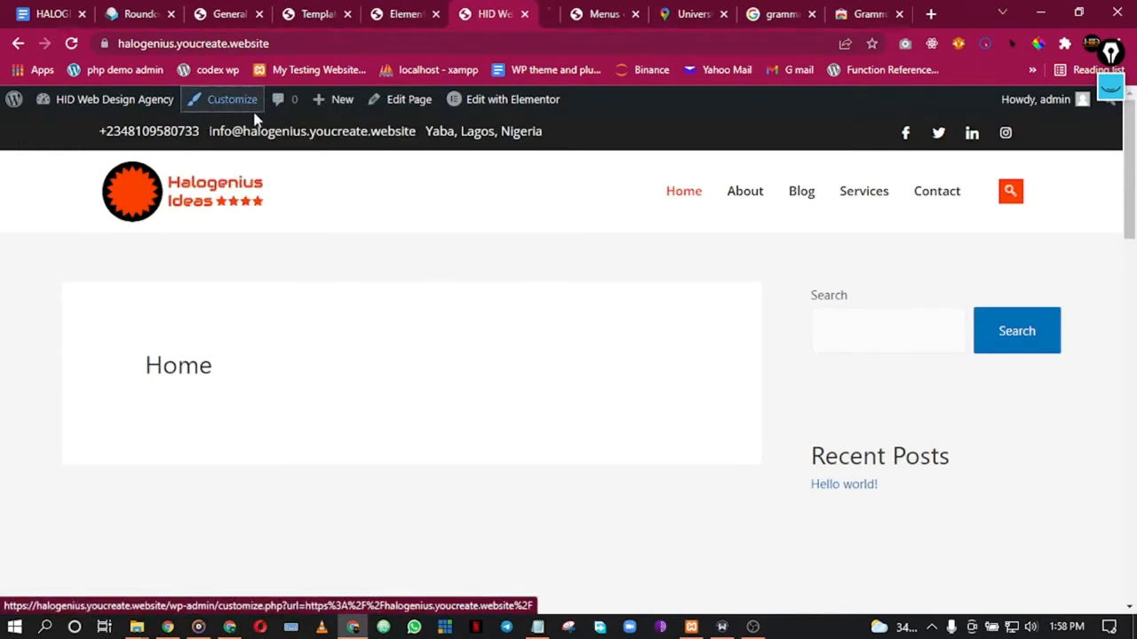
left_click(533, 13)
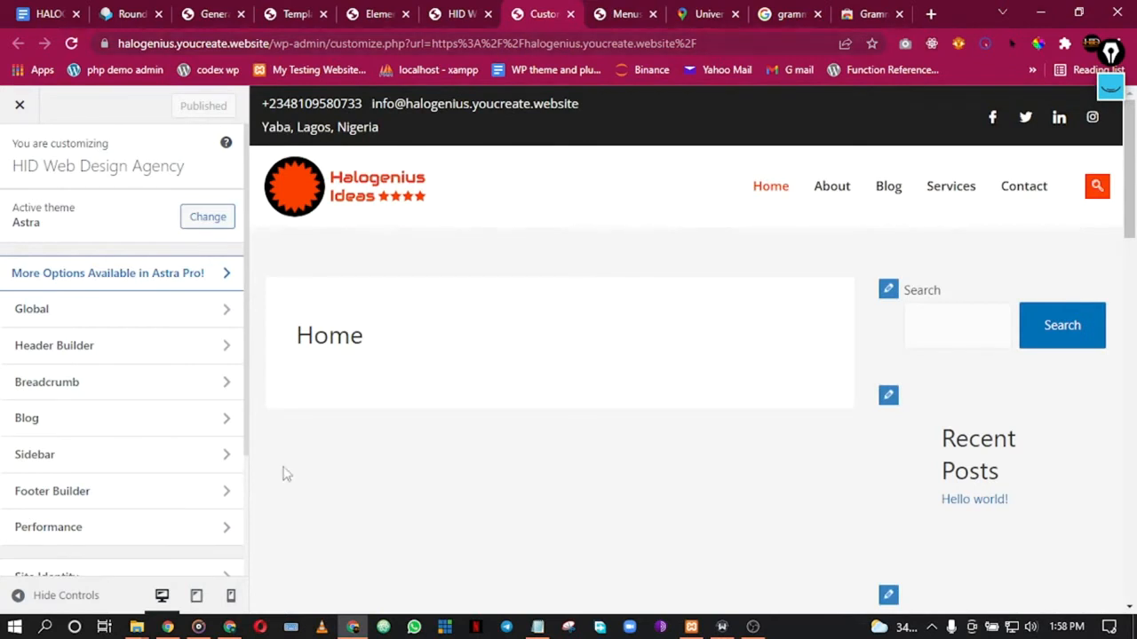
left_click(86, 320)
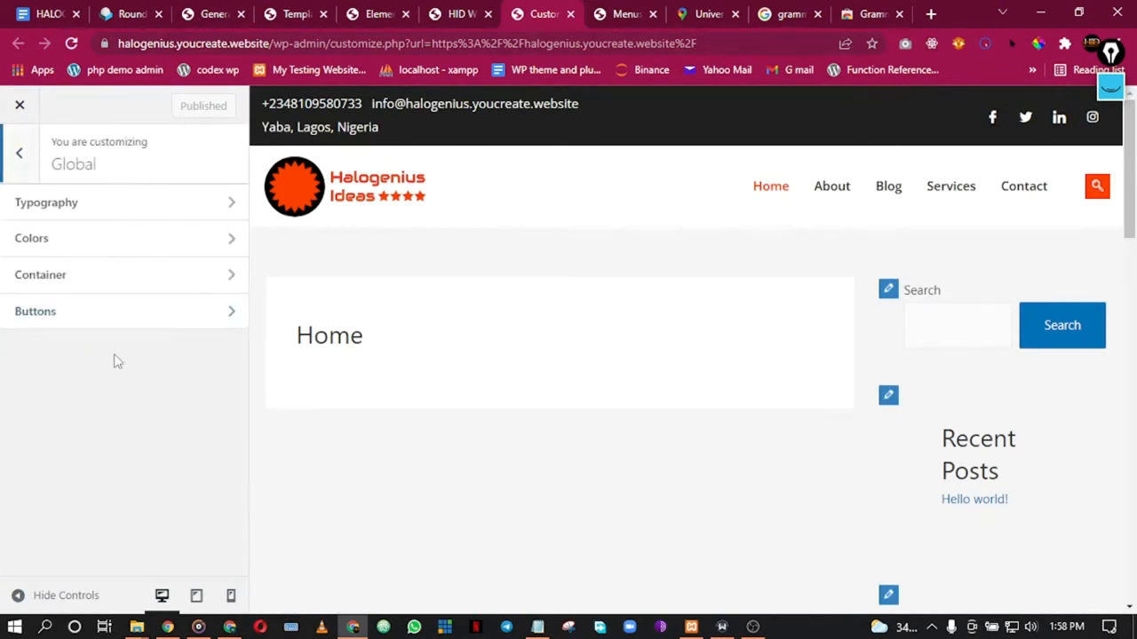
left_click(21, 171)
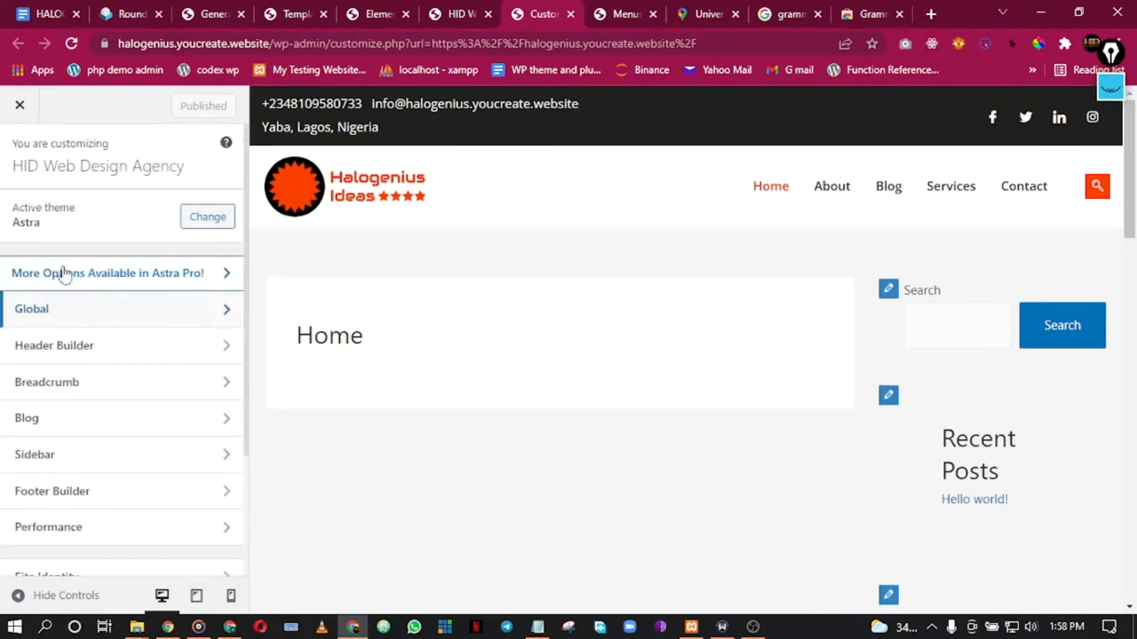
scroll(67, 489, "down", 3)
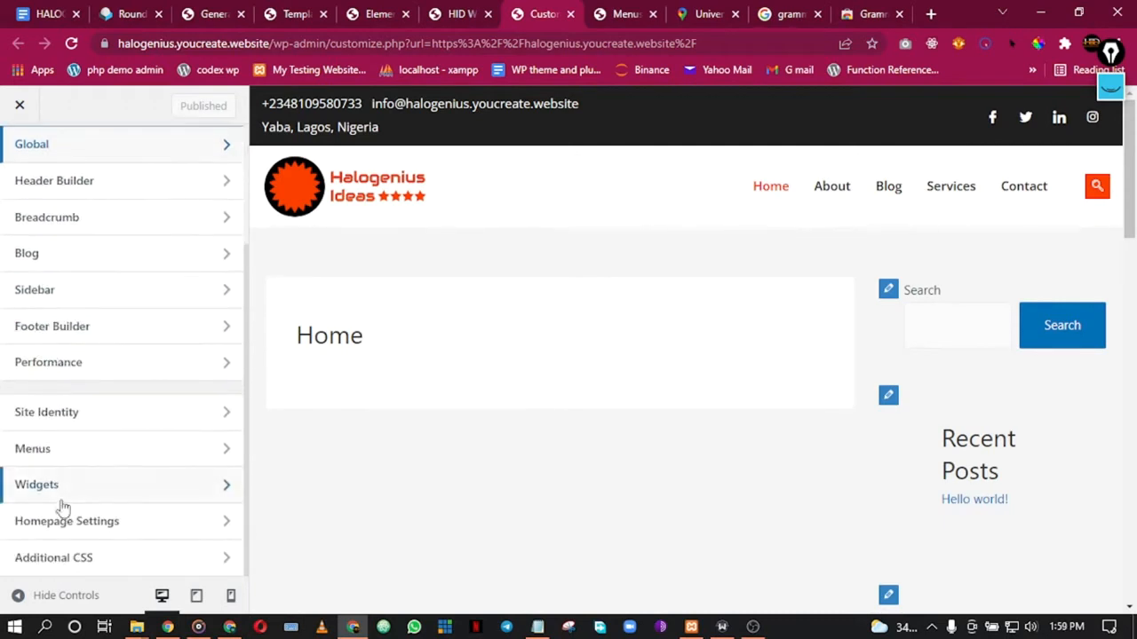
left_click(53, 414)
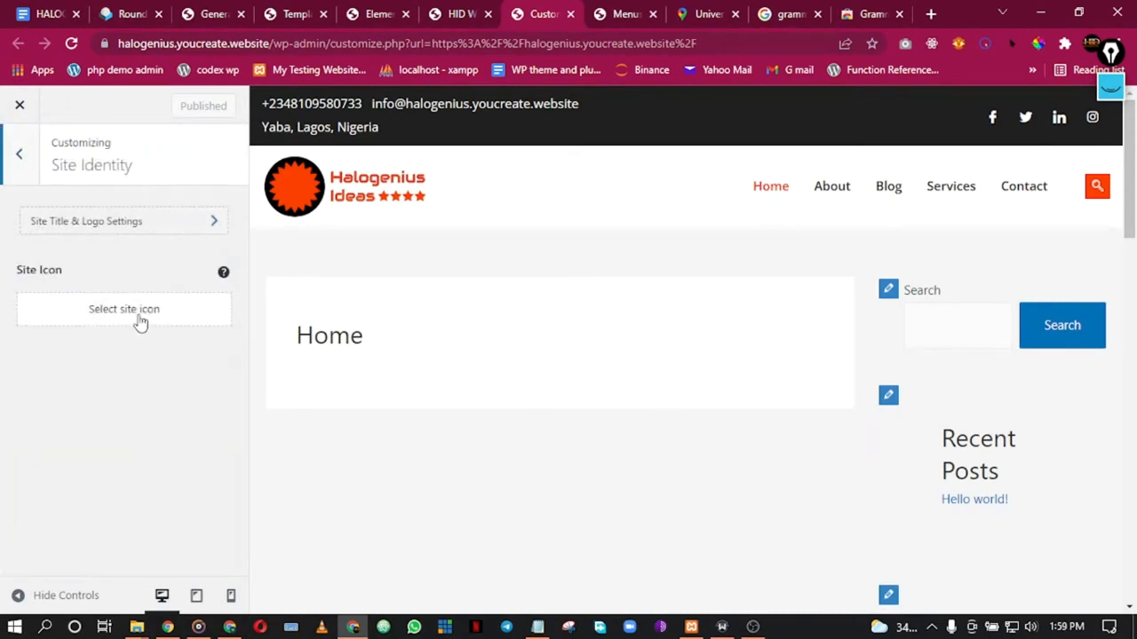
left_click(137, 321)
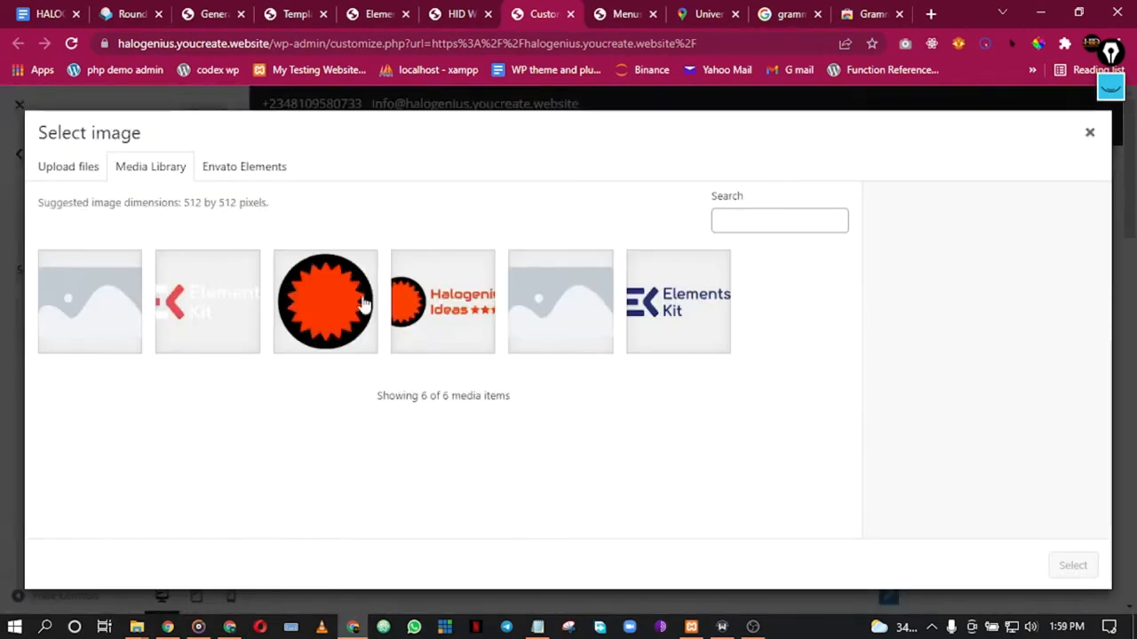
left_click(380, 308)
left_click(1072, 566)
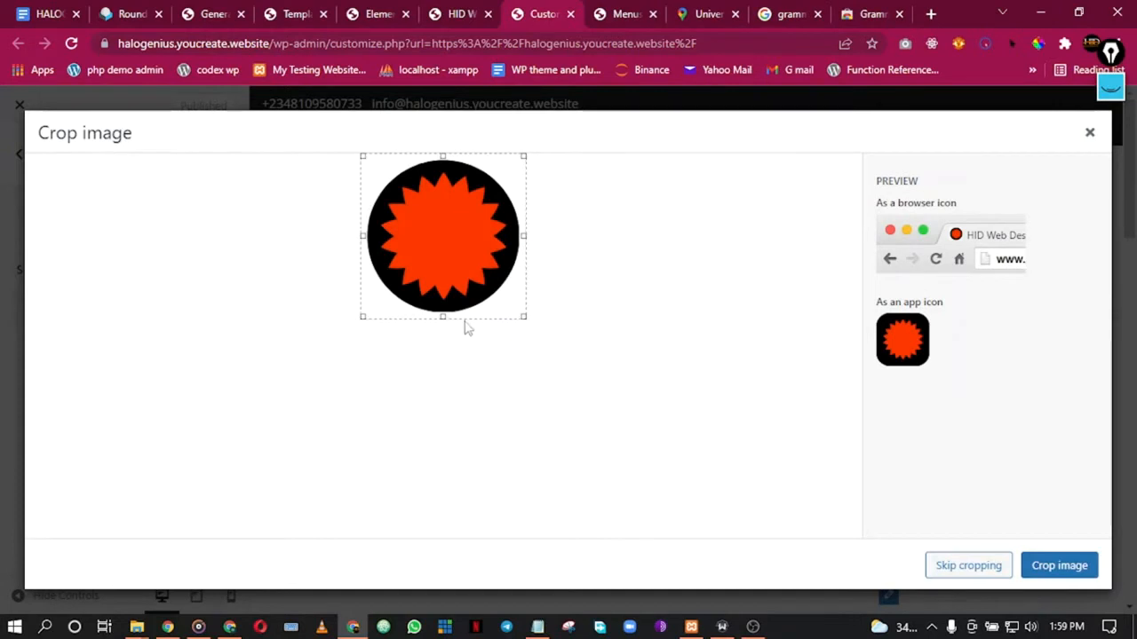
Step: Draw pen annotations around the crop box and preview, then erase them
left_click(1112, 90)
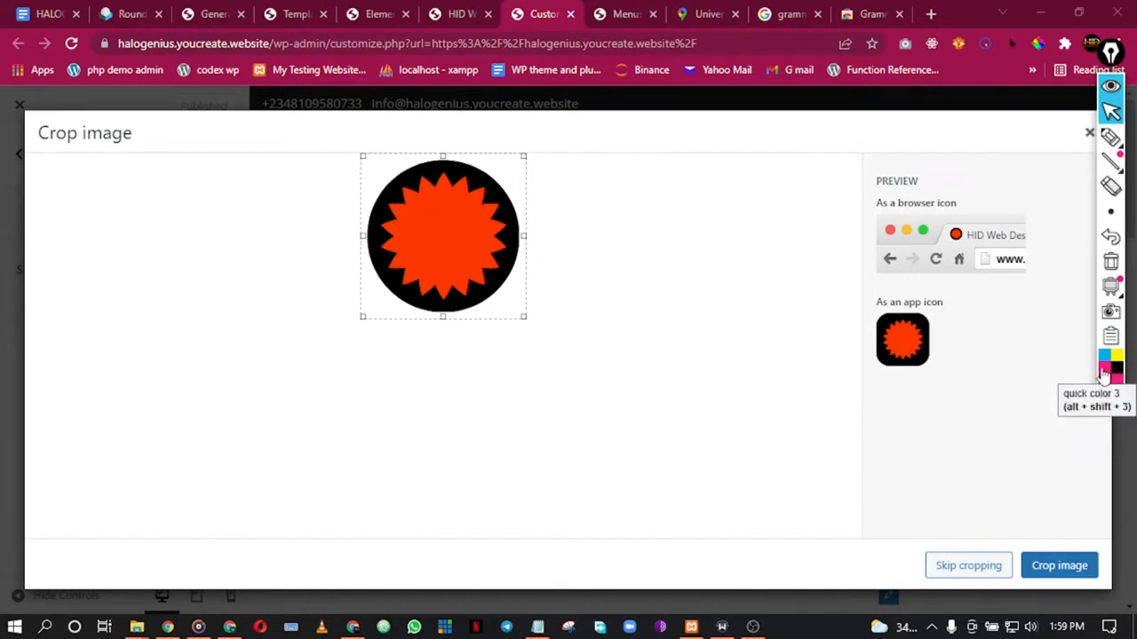
left_click(1110, 135)
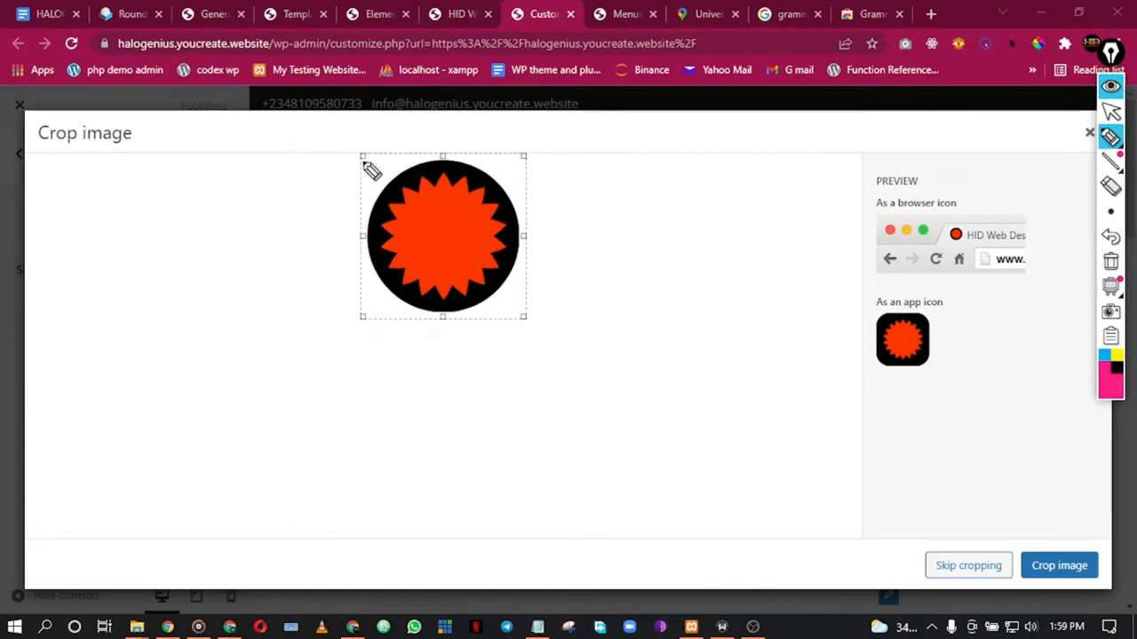
left_click_drag(361, 148, 439, 148)
left_click_drag(520, 156, 533, 156)
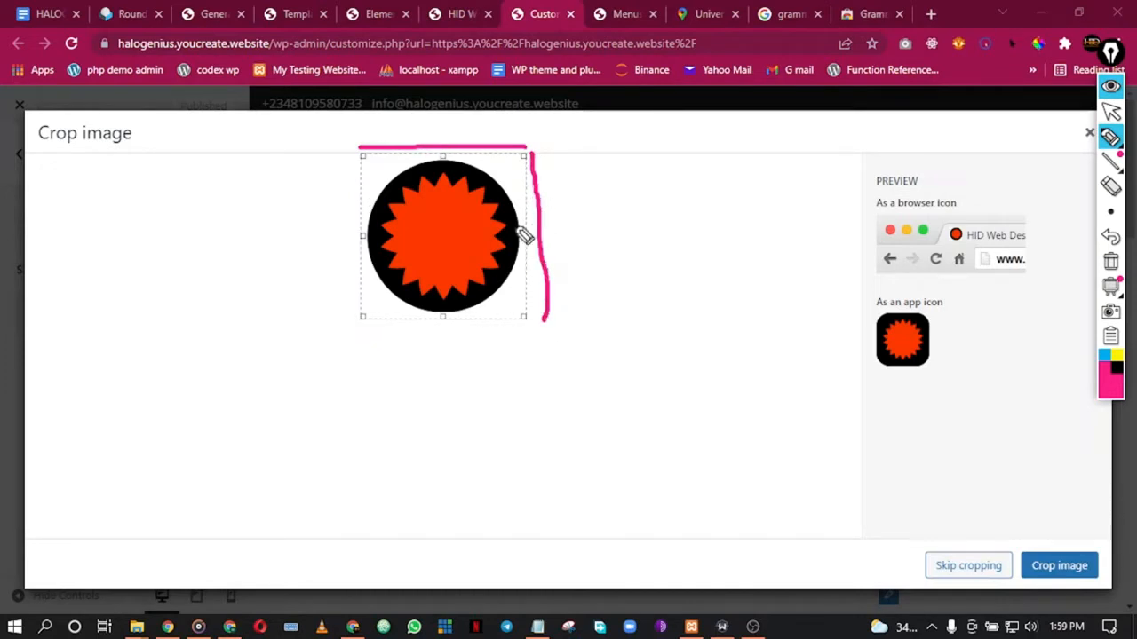
mouse_move(196, 351)
left_mouse_down()
mouse_move(611, 355)
mouse_move(622, 533)
mouse_move(304, 549)
left_mouse_up()
mouse_move(207, 549)
left_mouse_down()
mouse_move(188, 544)
mouse_move(197, 349)
left_mouse_up()
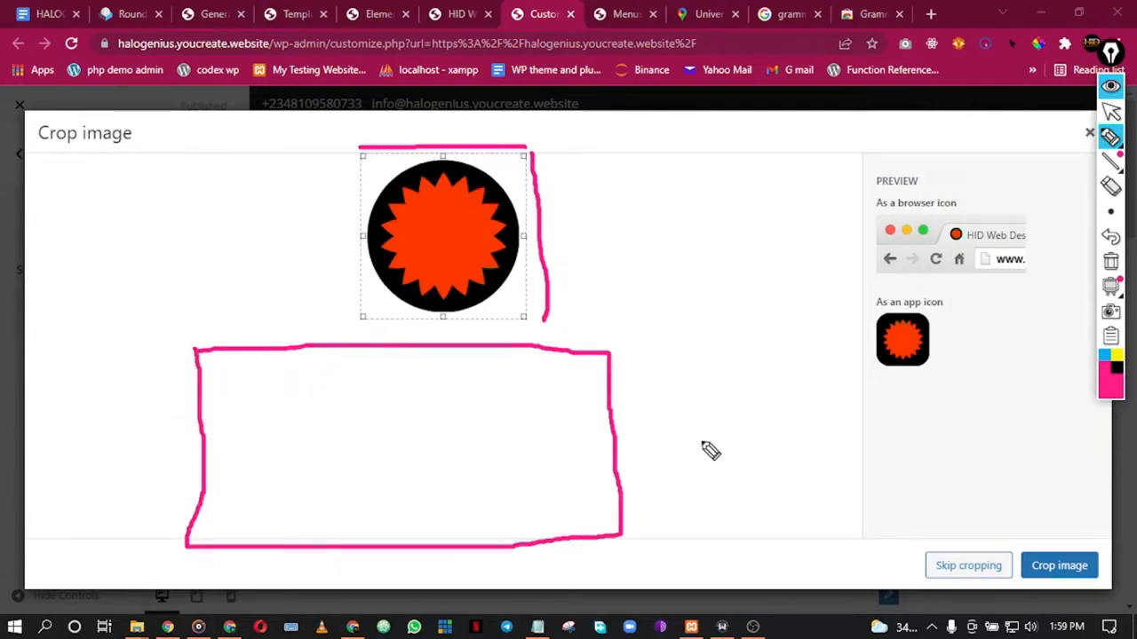
left_click_drag(198, 338, 318, 340)
mouse_move(599, 331)
left_mouse_down()
mouse_move(613, 329)
mouse_move(650, 526)
left_mouse_up()
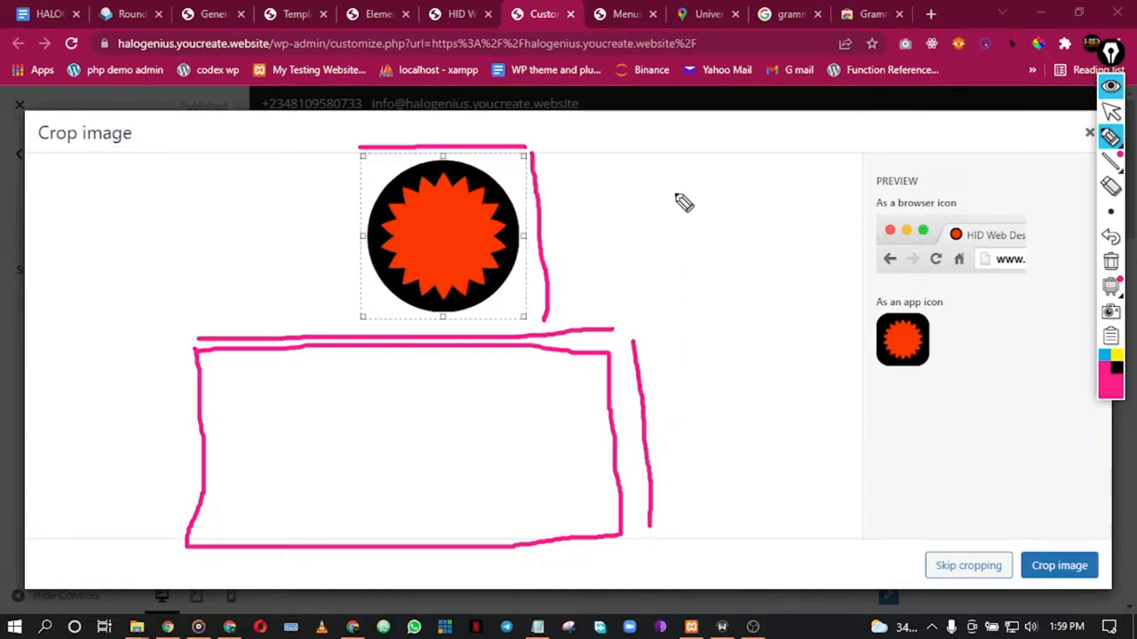
mouse_move(698, 130)
left_mouse_down()
mouse_move(713, 220)
mouse_move(718, 499)
mouse_move(783, 525)
mouse_move(913, 524)
mouse_move(950, 444)
mouse_move(920, 155)
mouse_move(818, 131)
mouse_move(719, 140)
left_mouse_up()
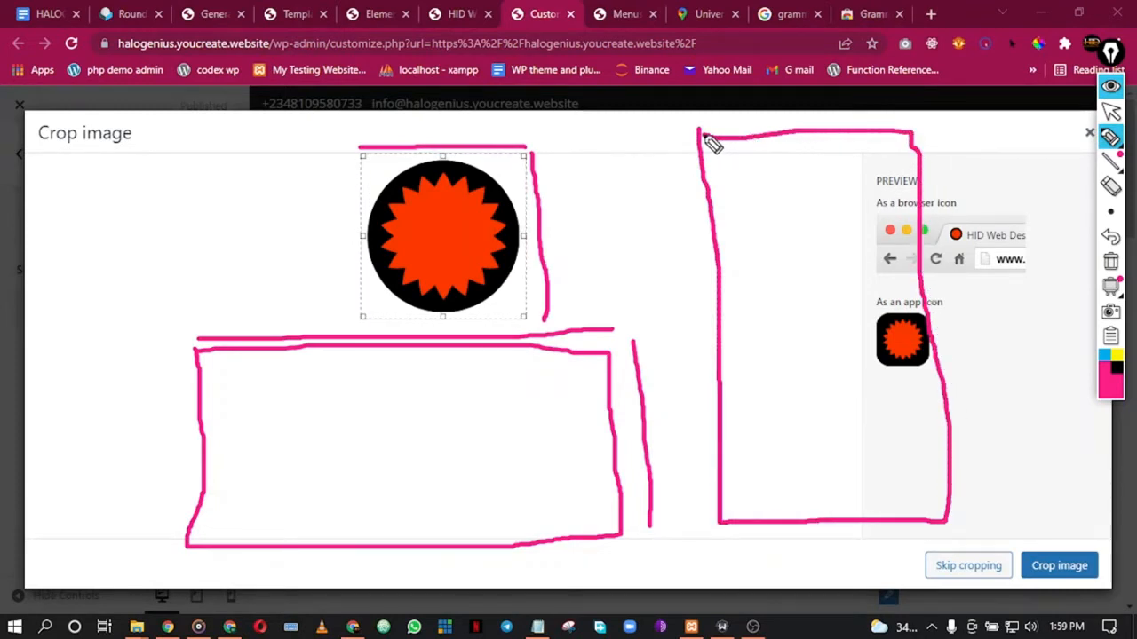
left_click_drag(769, 90, 795, 593)
mouse_move(700, 115)
left_mouse_down()
mouse_move(929, 115)
mouse_move(968, 321)
mouse_move(982, 493)
left_mouse_up()
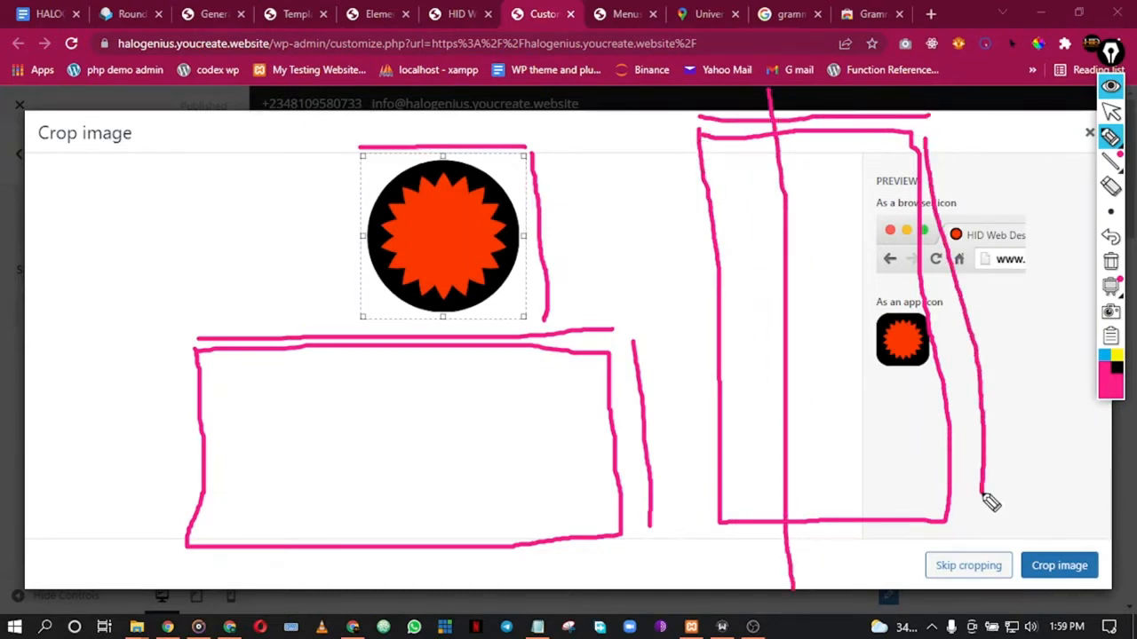
left_click(1110, 185)
mouse_move(983, 194)
left_mouse_down()
mouse_move(455, 307)
mouse_move(733, 111)
left_mouse_up()
mouse_move(326, 170)
left_mouse_down()
mouse_move(419, 393)
mouse_move(675, 471)
left_mouse_up()
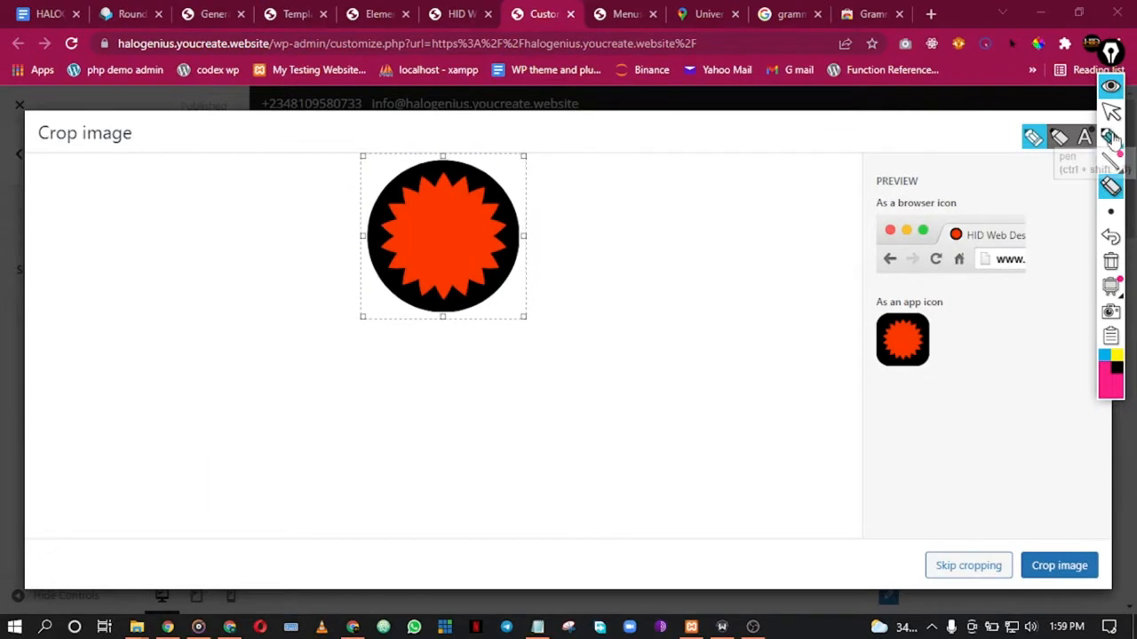
left_click(1111, 86)
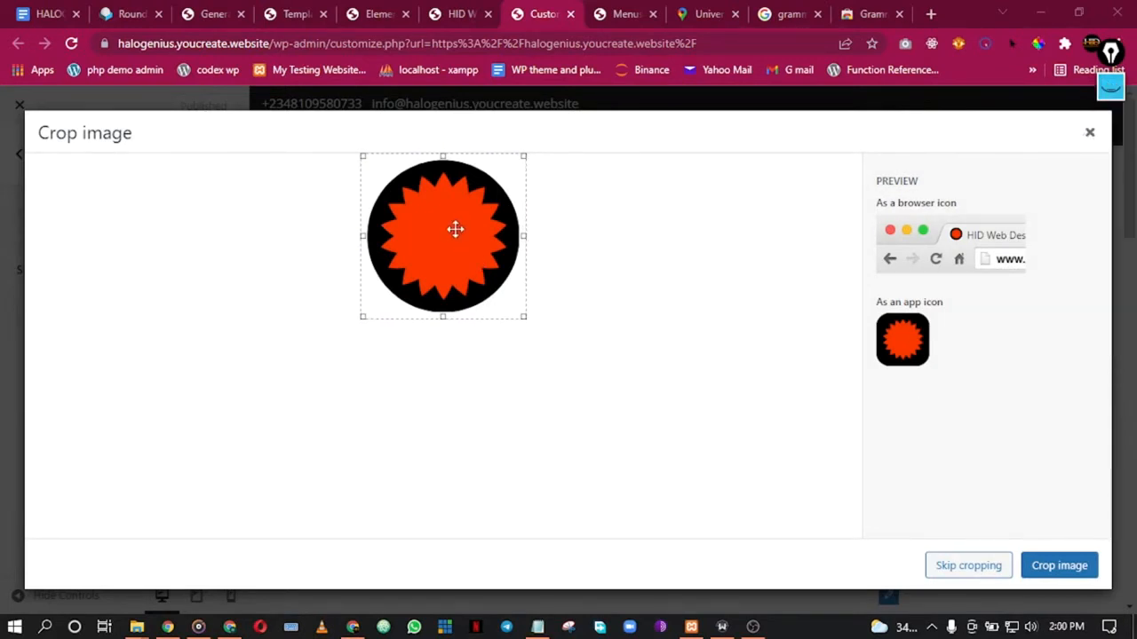
Step: Crop the logo as the site icon and publish the customizer changes
left_click(1041, 573)
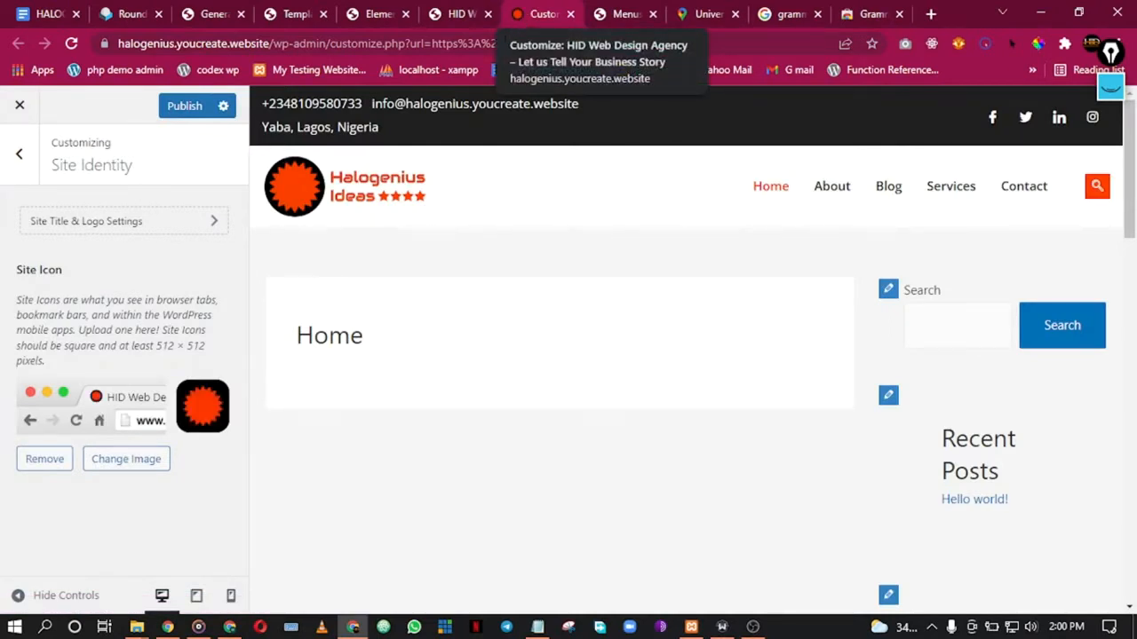
left_click(172, 106)
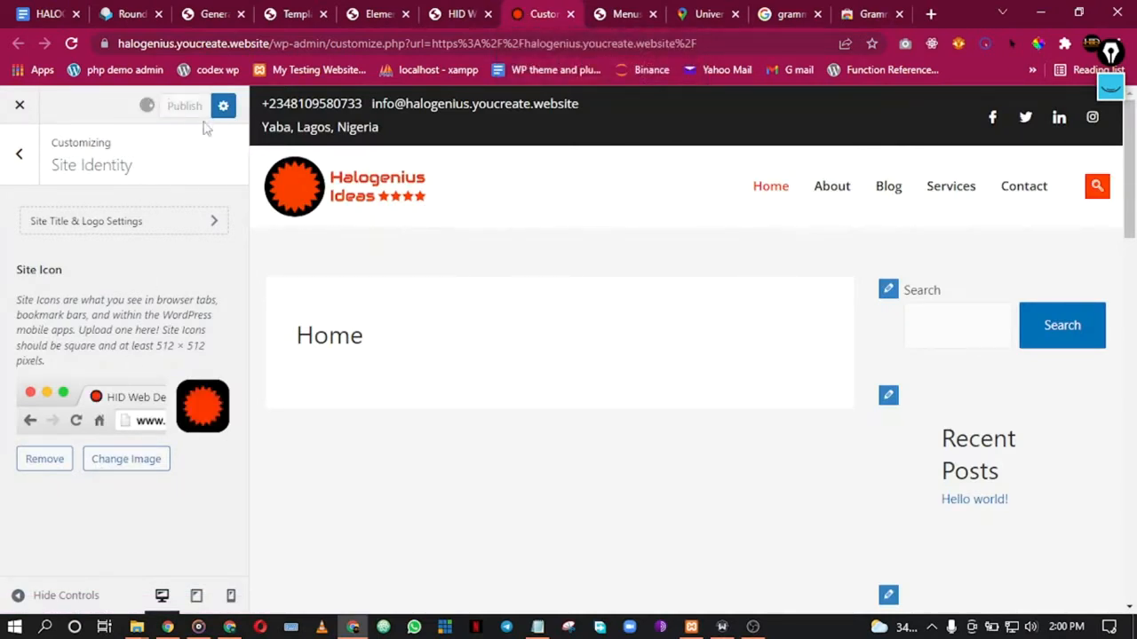
left_click(396, 11)
left_click(473, 11)
left_click(384, 9)
Step: Close the Customizer and scroll through the live Home page
left_click(288, 13)
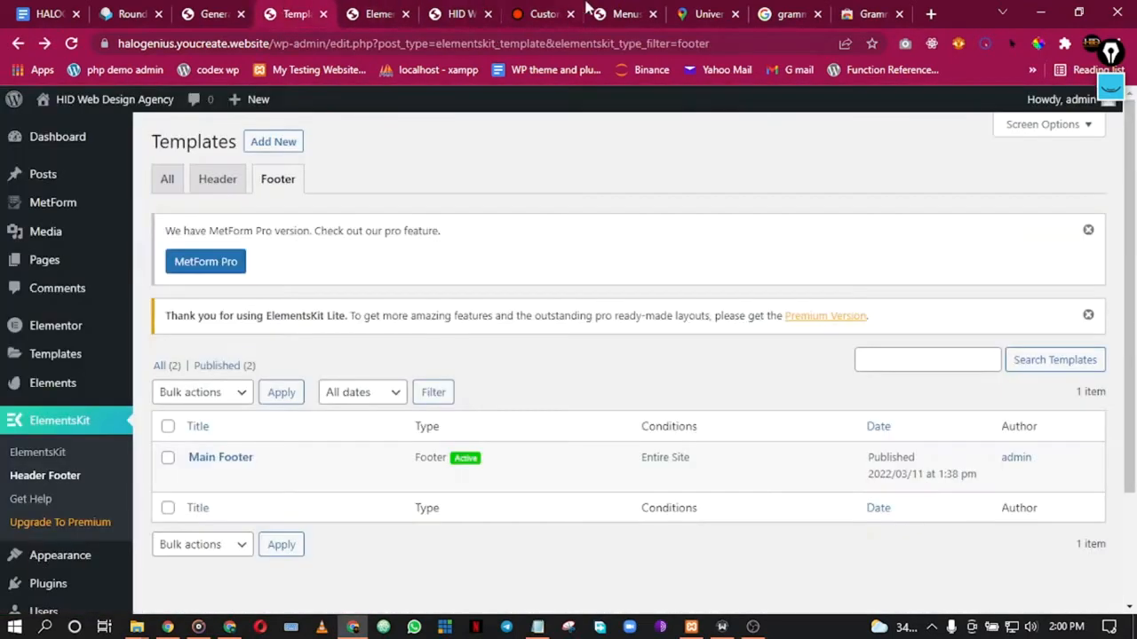
left_click(616, 12)
left_click(547, 11)
left_click(453, 11)
left_click(533, 9)
left_click(19, 104)
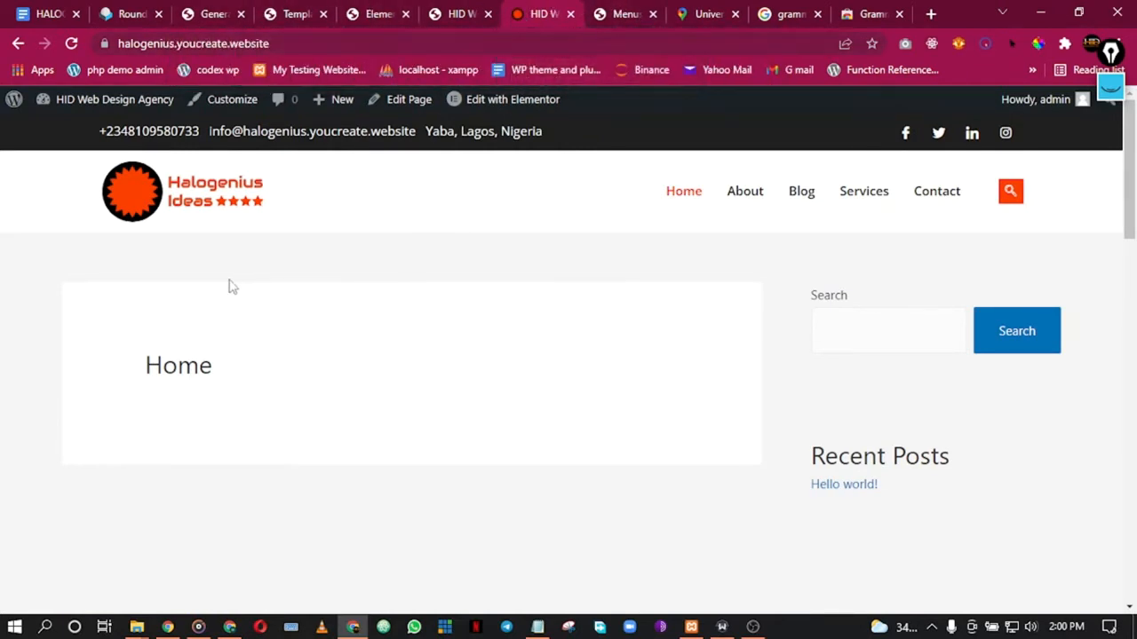
scroll(224, 282, "down", 10)
scroll(223, 280, "up", 3)
scroll(224, 283, "down", 3)
scroll(229, 311, "up", 5)
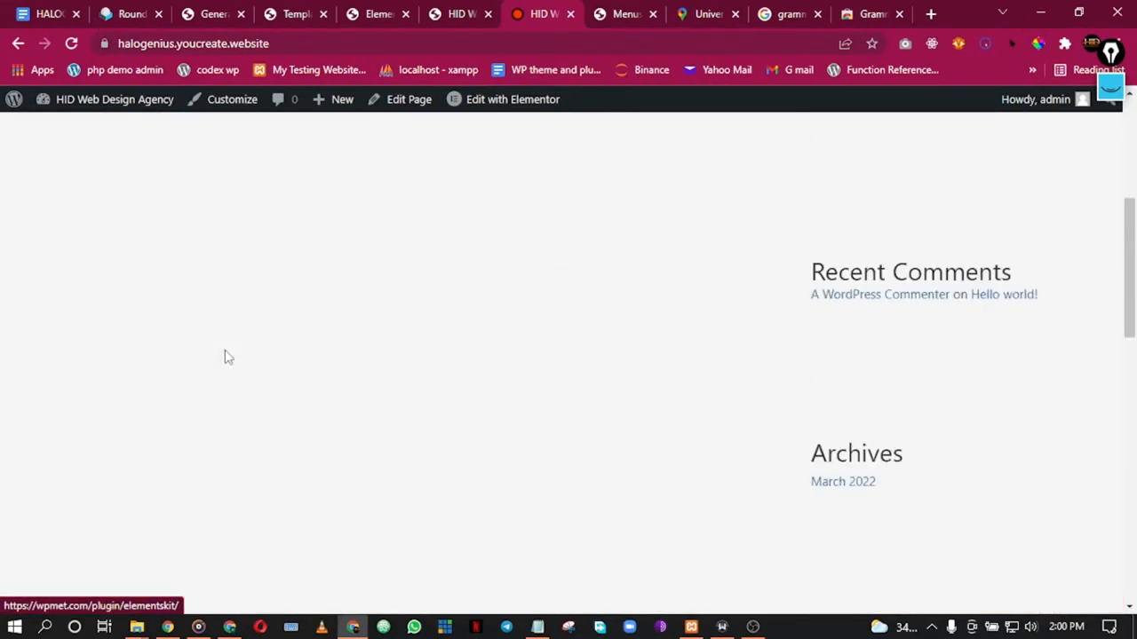
scroll(231, 357, "up", 5)
Step: Close the footer templates, settings, Elementor, duplicate site, menus, university and Grammarly tabs
left_click(752, 627)
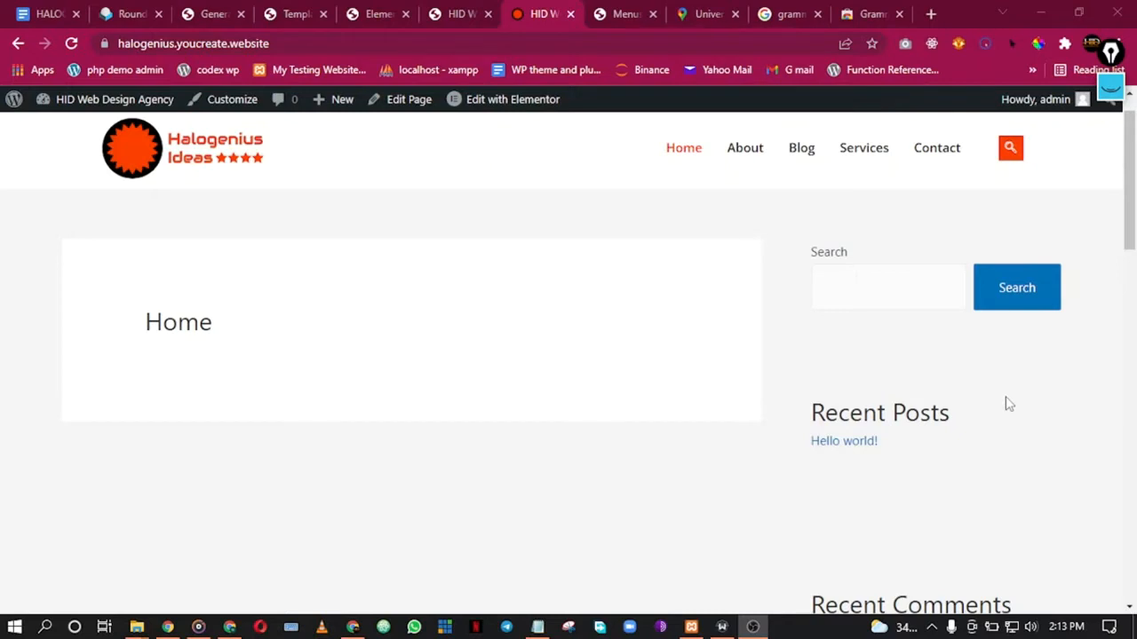
left_click(353, 627)
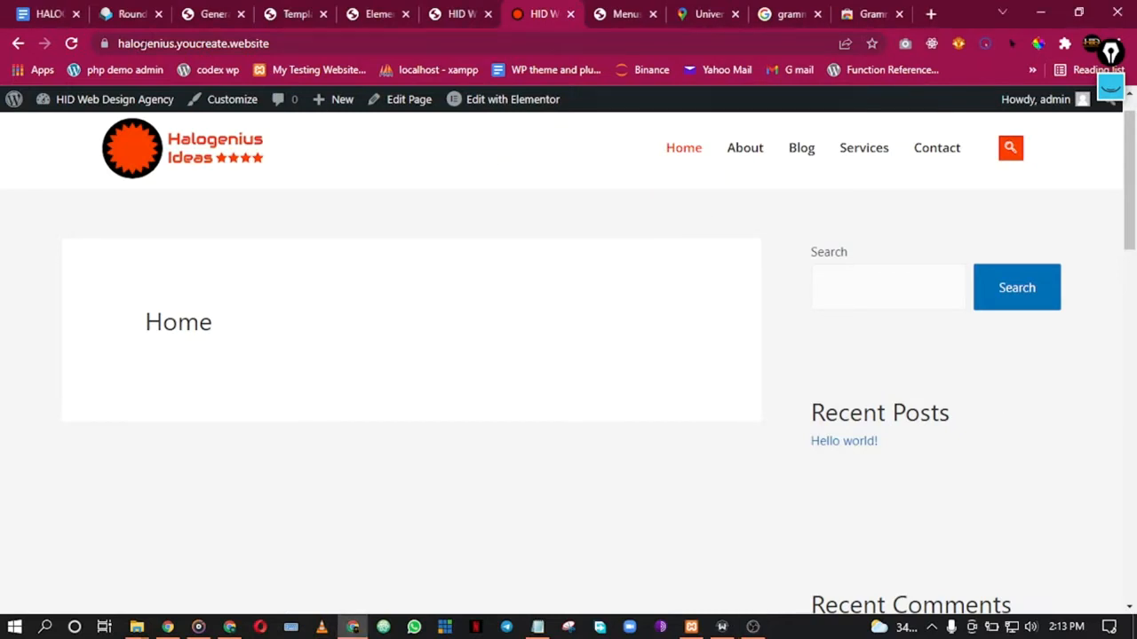
left_click(267, 11)
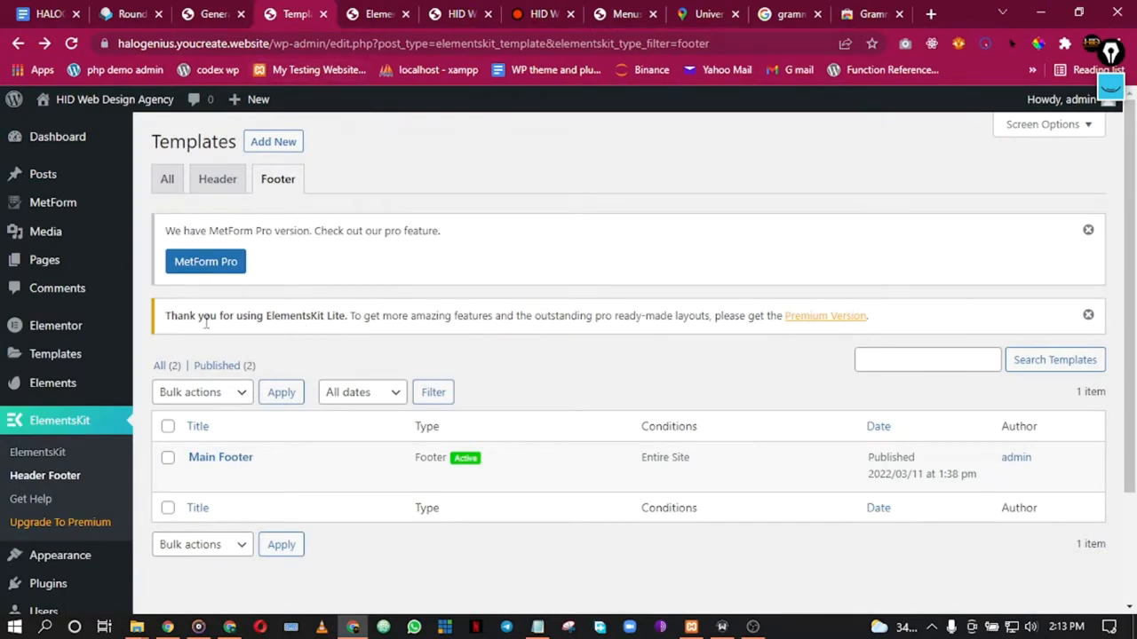
left_click(322, 15)
left_click(222, 15)
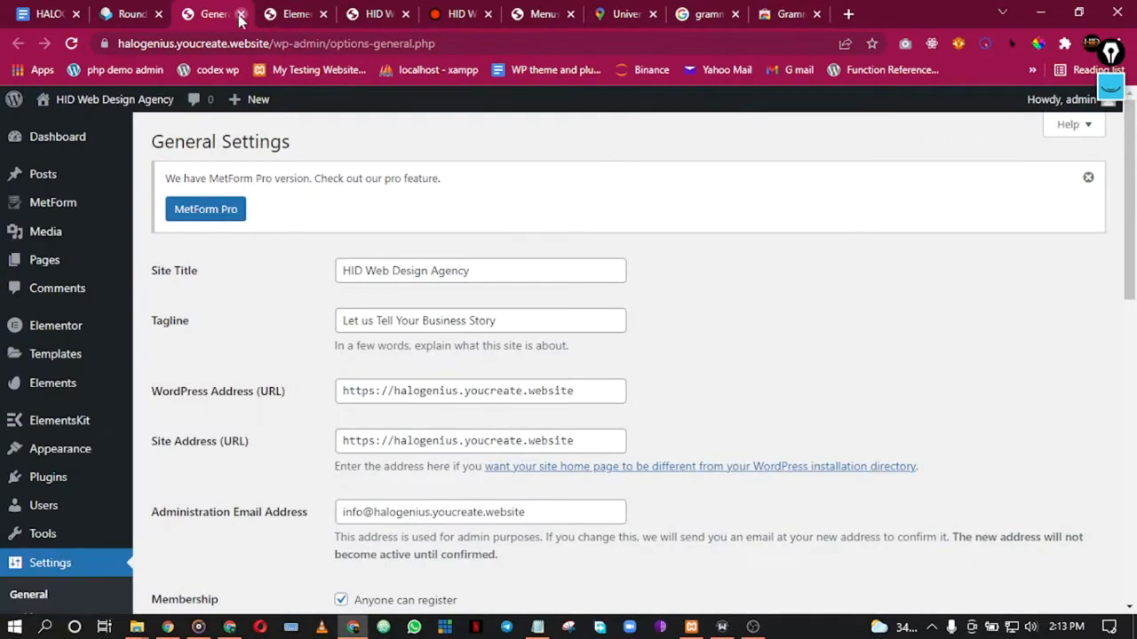
left_click(239, 15)
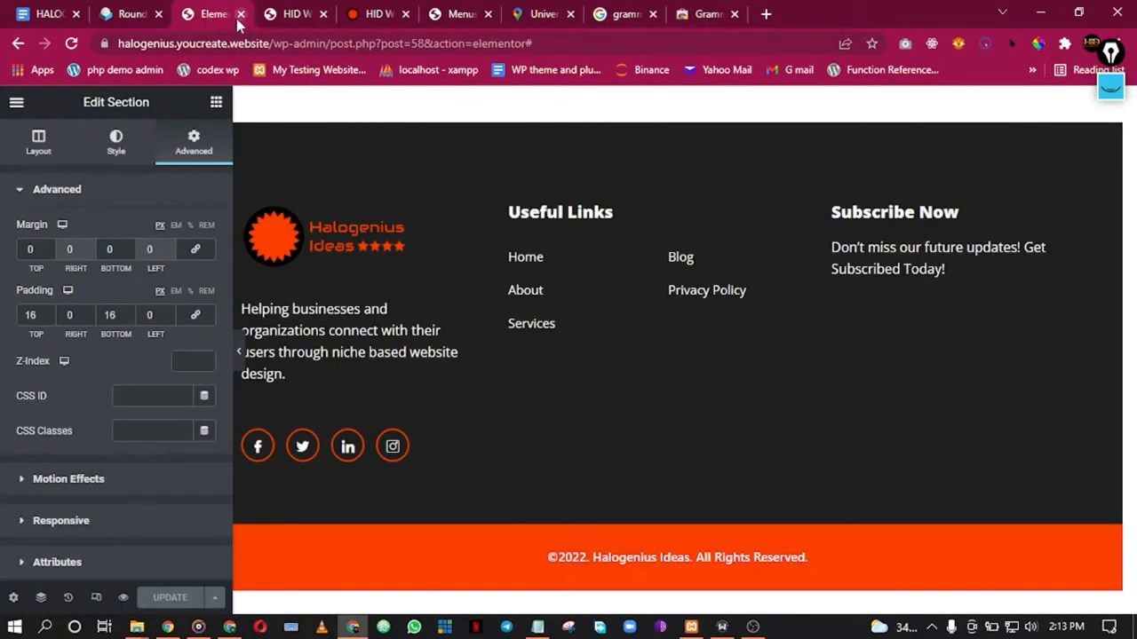
left_click(240, 14)
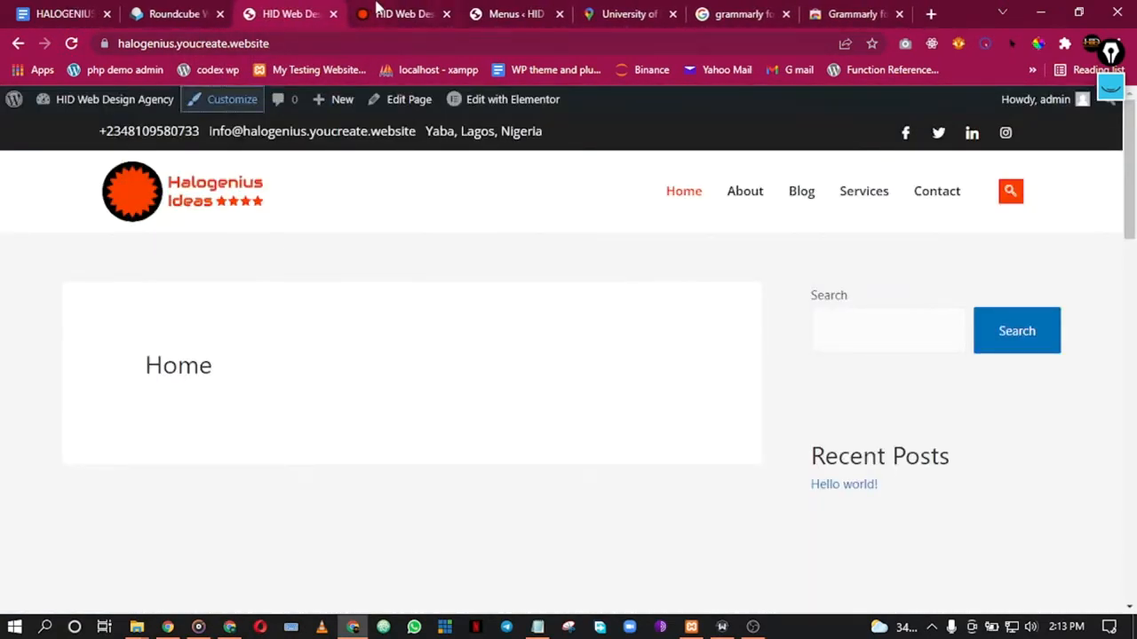
left_click(375, 5)
left_click(334, 15)
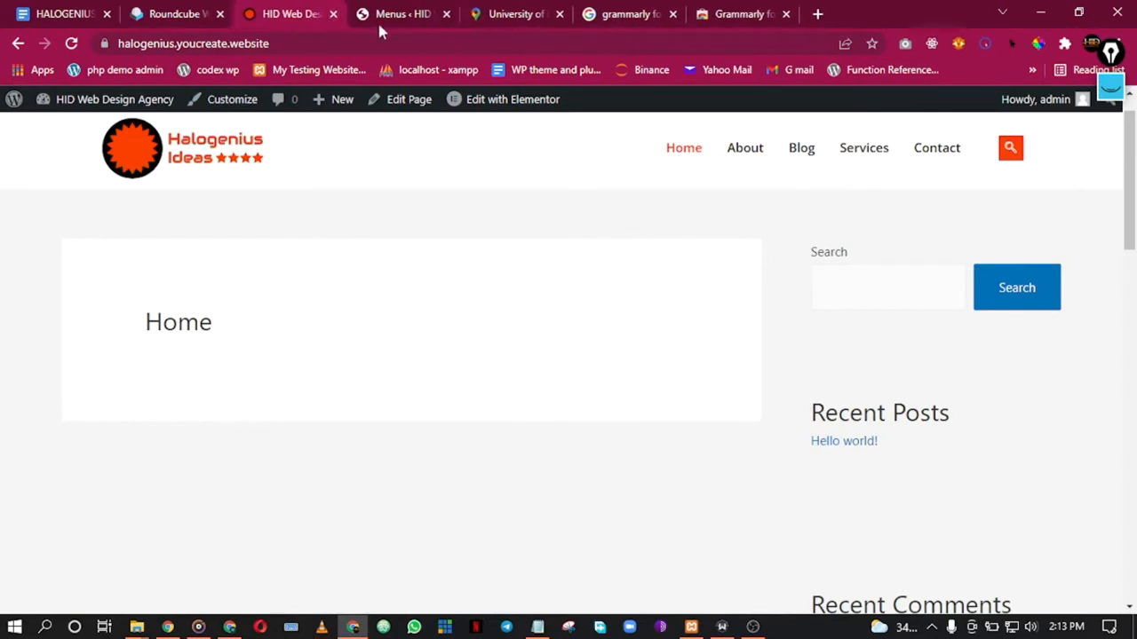
left_click(446, 14)
left_click(446, 15)
left_click(447, 14)
left_click(447, 14)
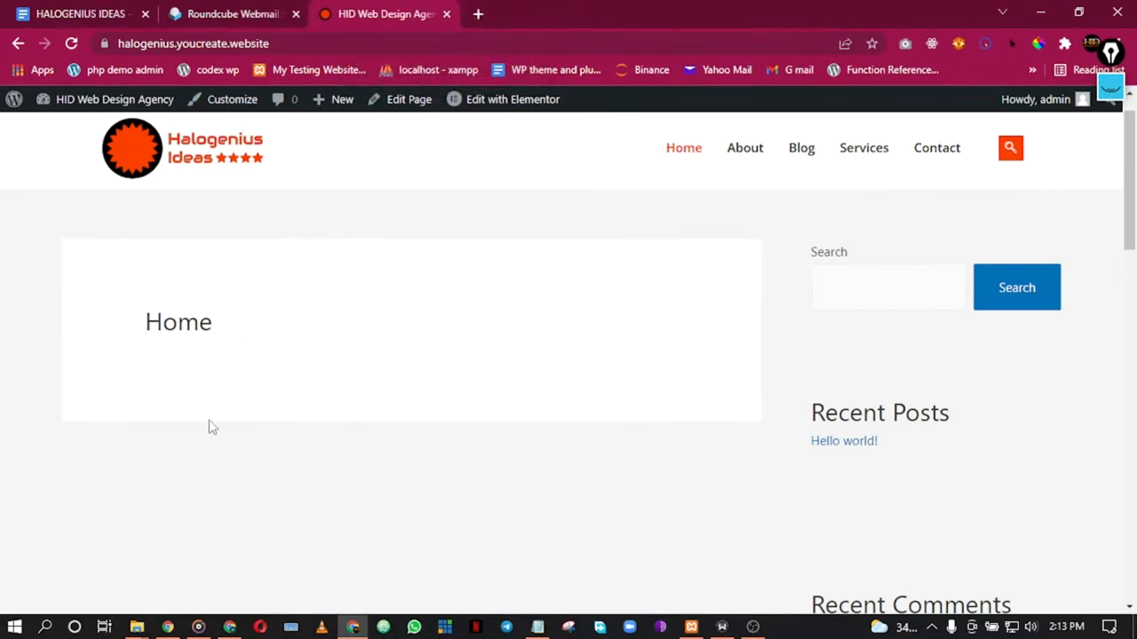
Step: Scroll the home page, then bring up link options for the dashboard link
scroll(444, 258, "down", 3)
scroll(472, 255, "up", 4)
scroll(475, 254, "down", 10)
scroll(482, 271, "down", 3)
scroll(482, 270, "up", 12)
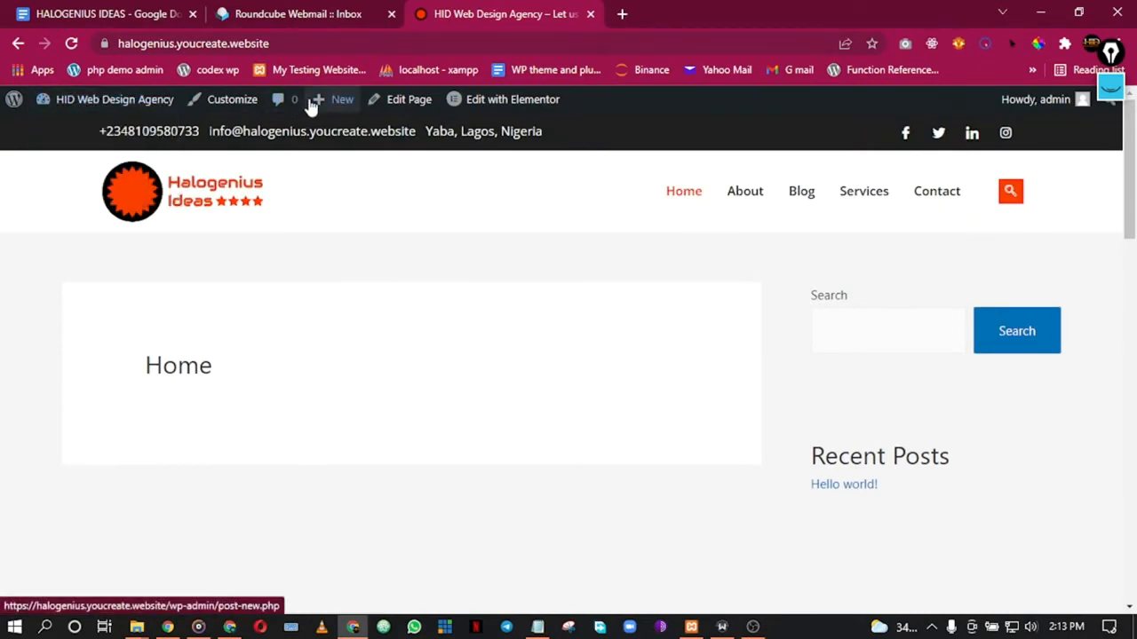
mouse_move(114, 99)
right_click(71, 132)
Step: Open the WordPress Dashboard in its own browser tab
left_click(127, 139)
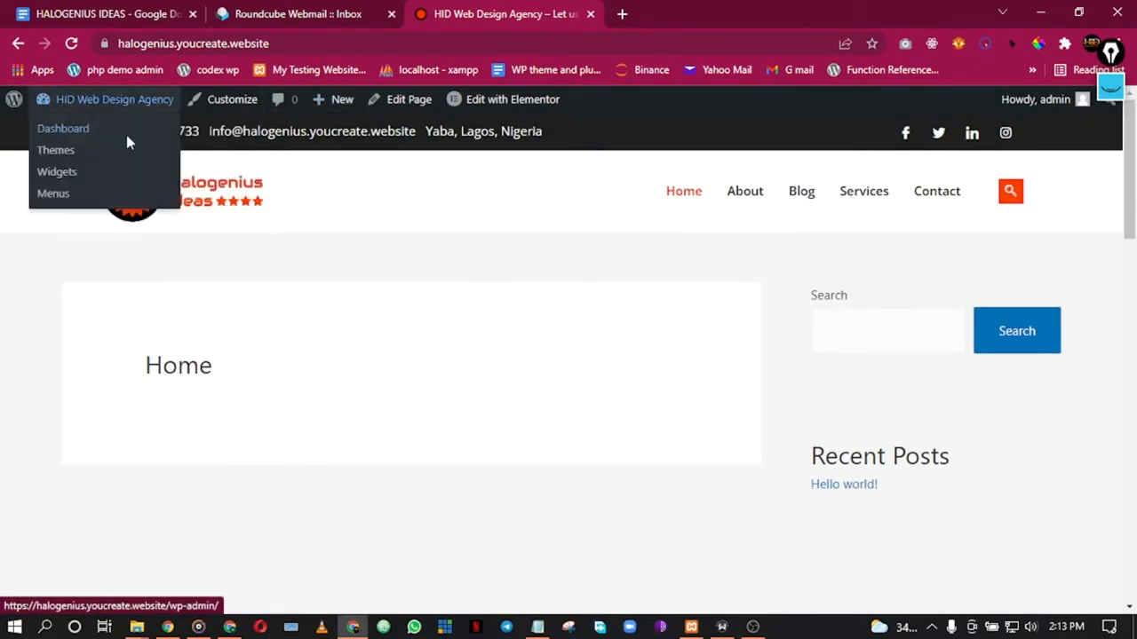
left_click(627, 11)
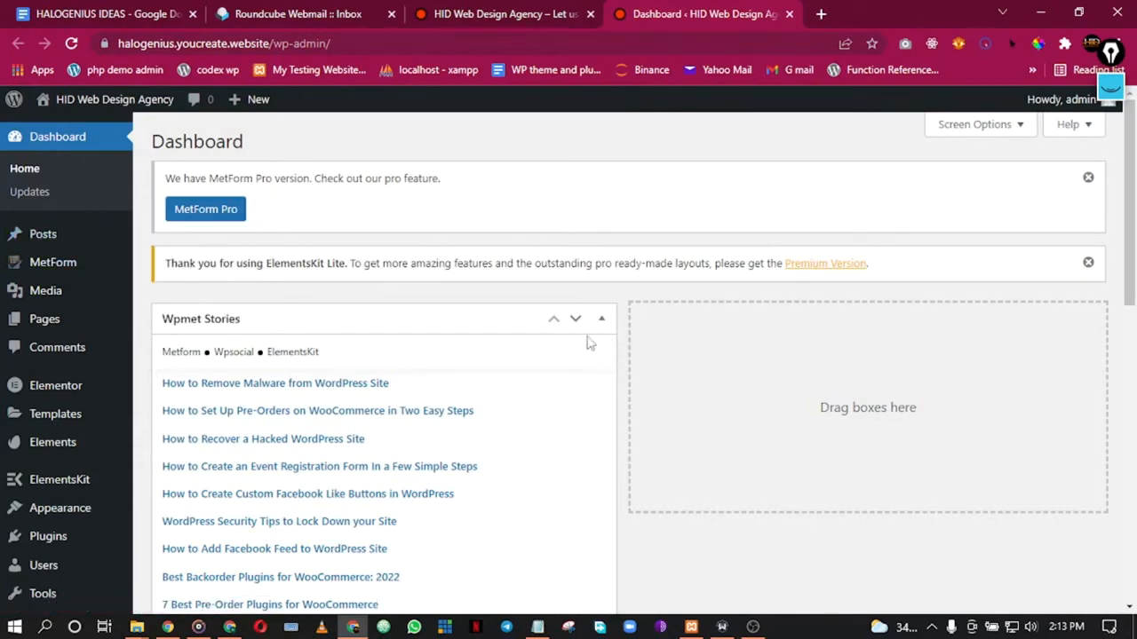
scroll(606, 343, "down", 4)
scroll(556, 350, "up", 4)
Step: Hide the Elementor Overview and Wpmet Stories boxes using Screen Options
left_click(942, 126)
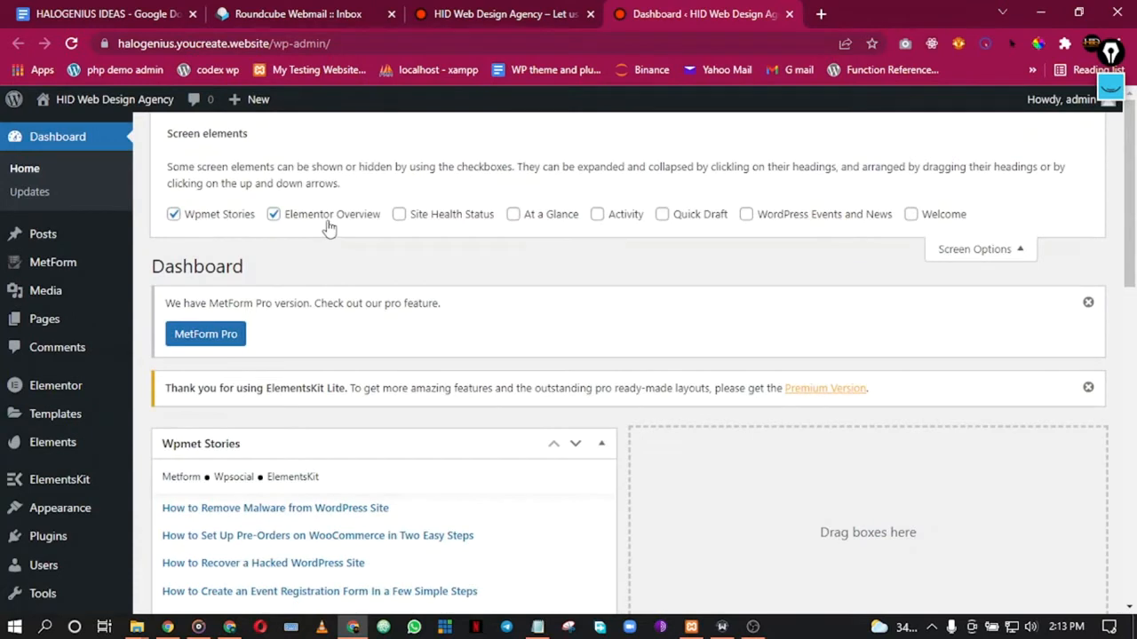
left_click(327, 218)
left_click(223, 219)
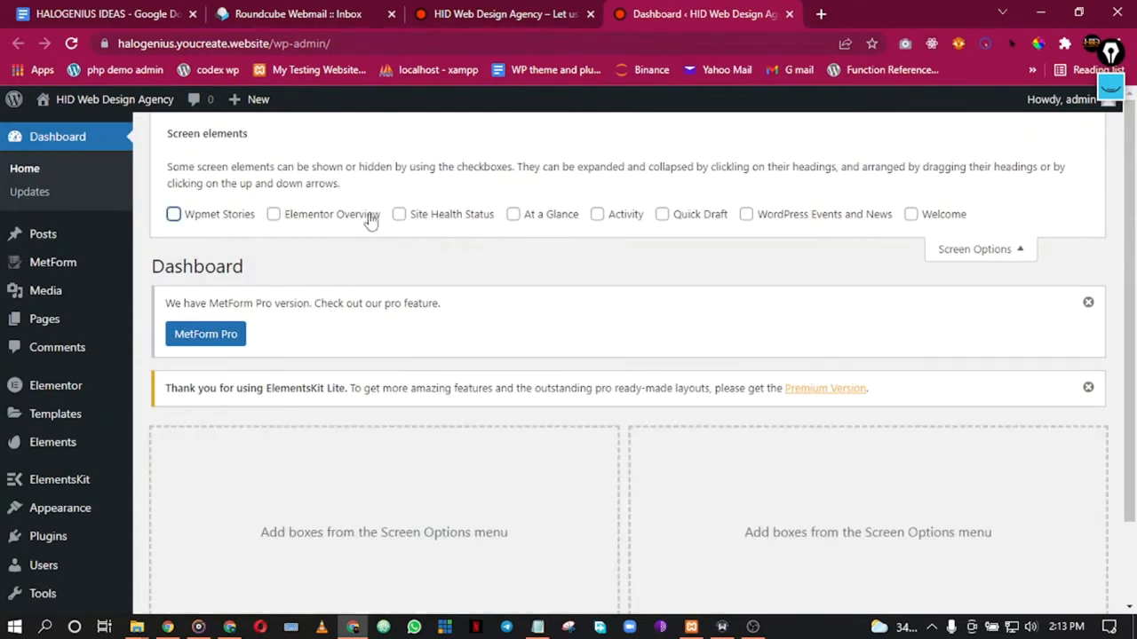
left_click(966, 249)
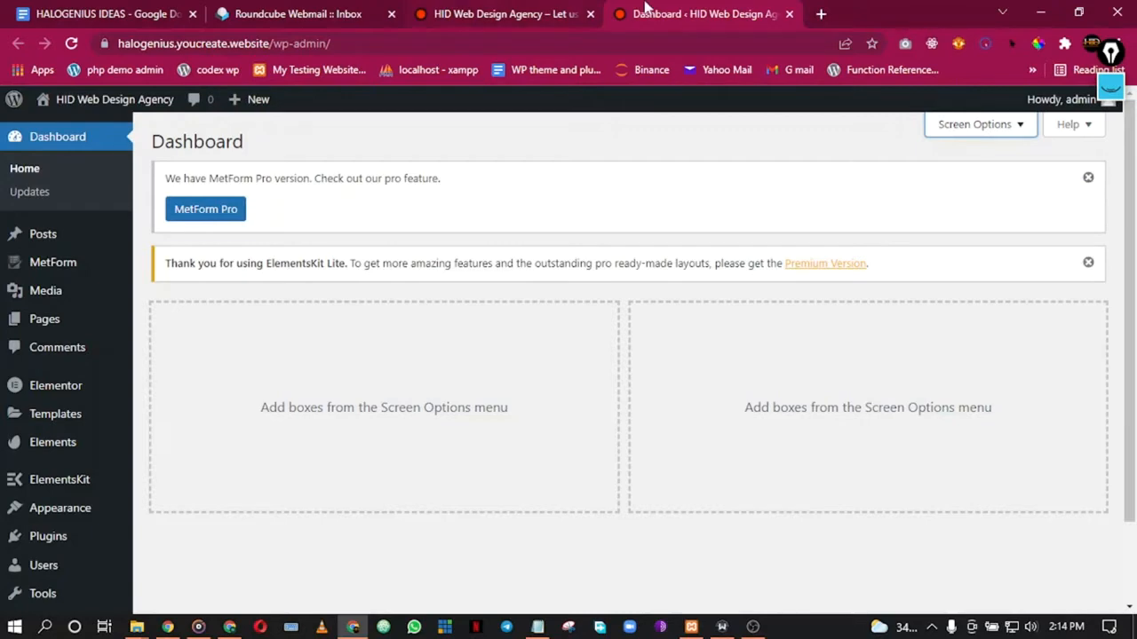
Step: Check the dark footer on the live site, then return to the Dashboard
scroll(45, 480, "down", 1)
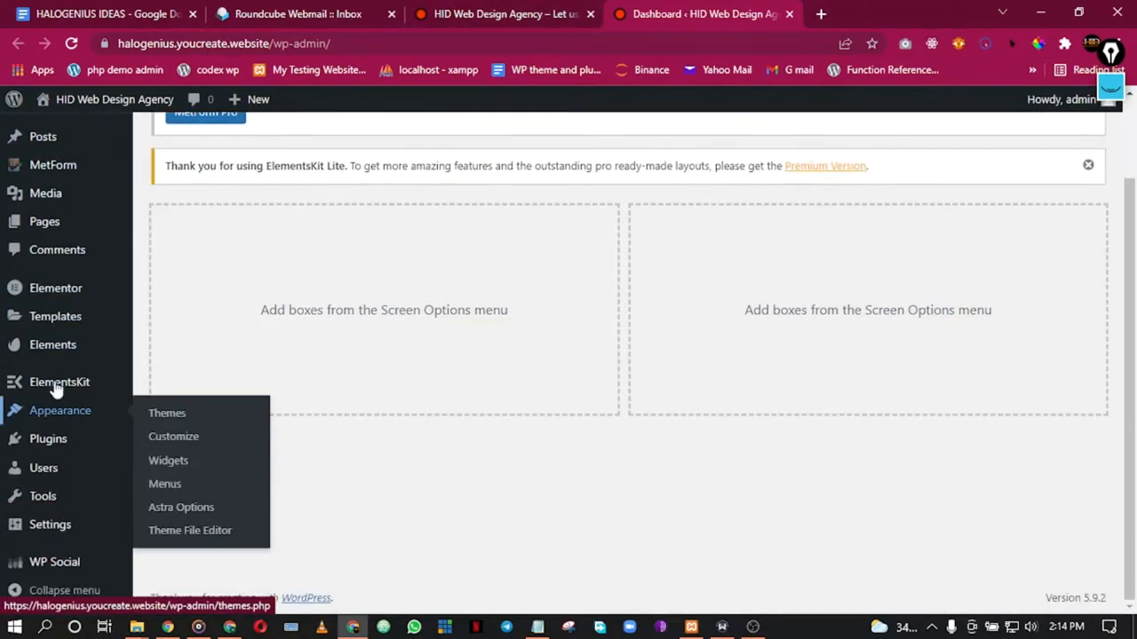
mouse_move(63, 382)
left_click(465, 12)
scroll(648, 358, "down", 10)
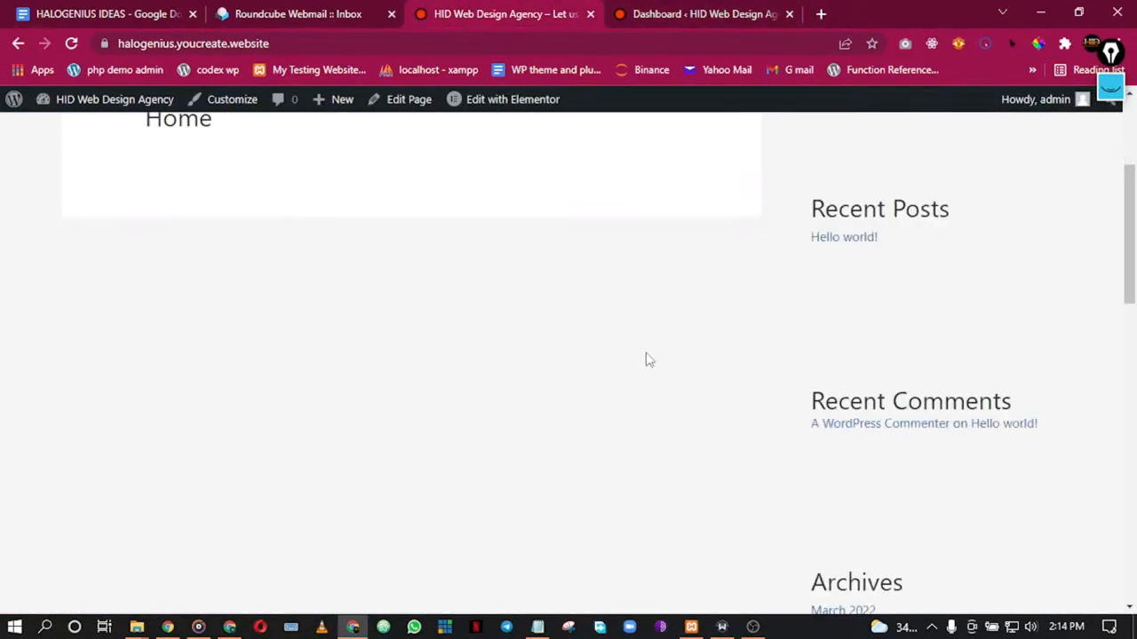
scroll(675, 399, "down", 1)
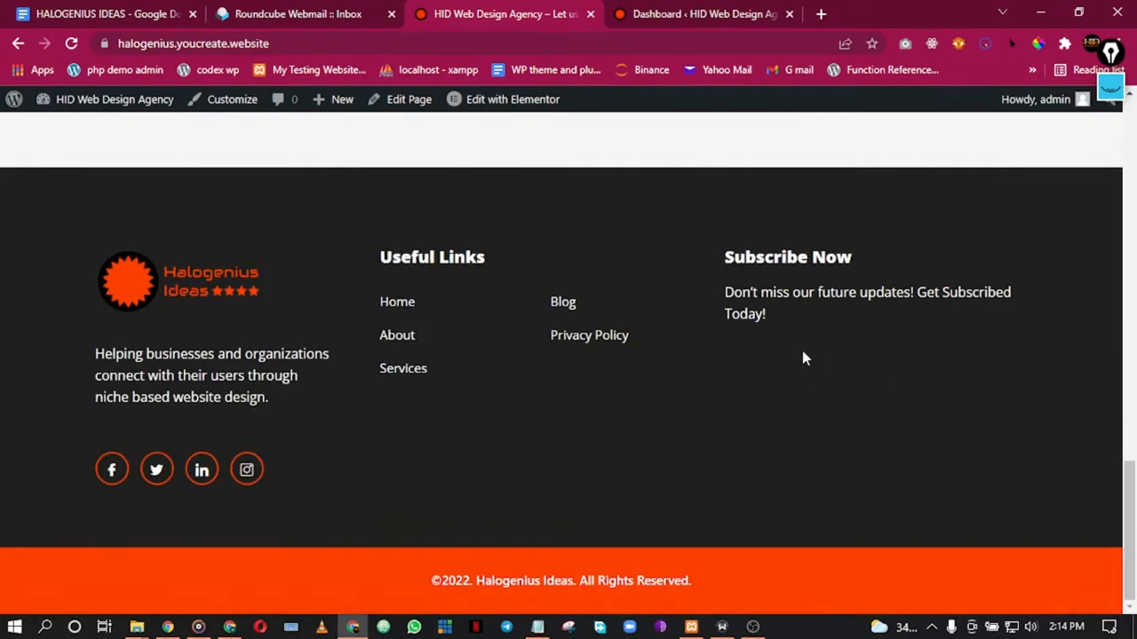
left_click(664, 10)
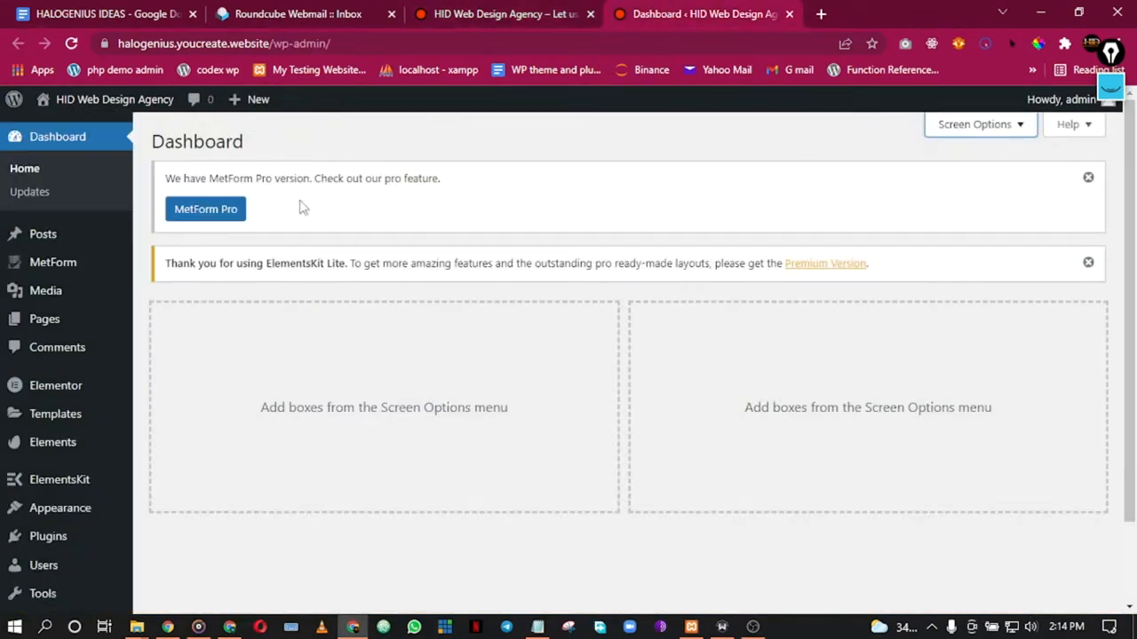
mouse_move(62, 480)
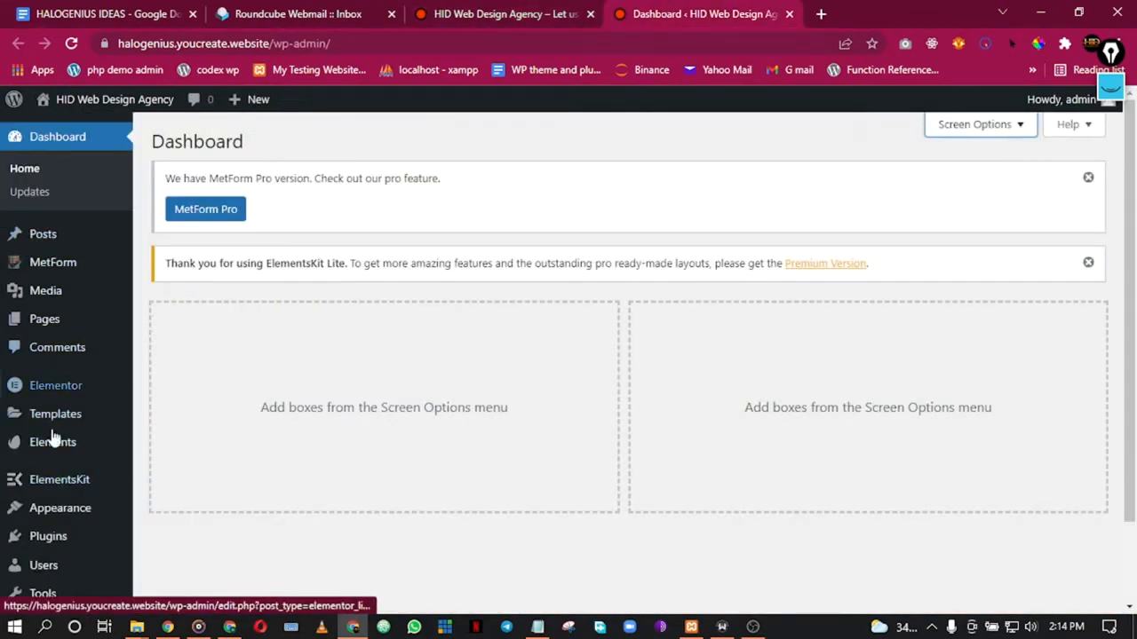
Step: Open the header footer templates list in a new tab
right_click(184, 517)
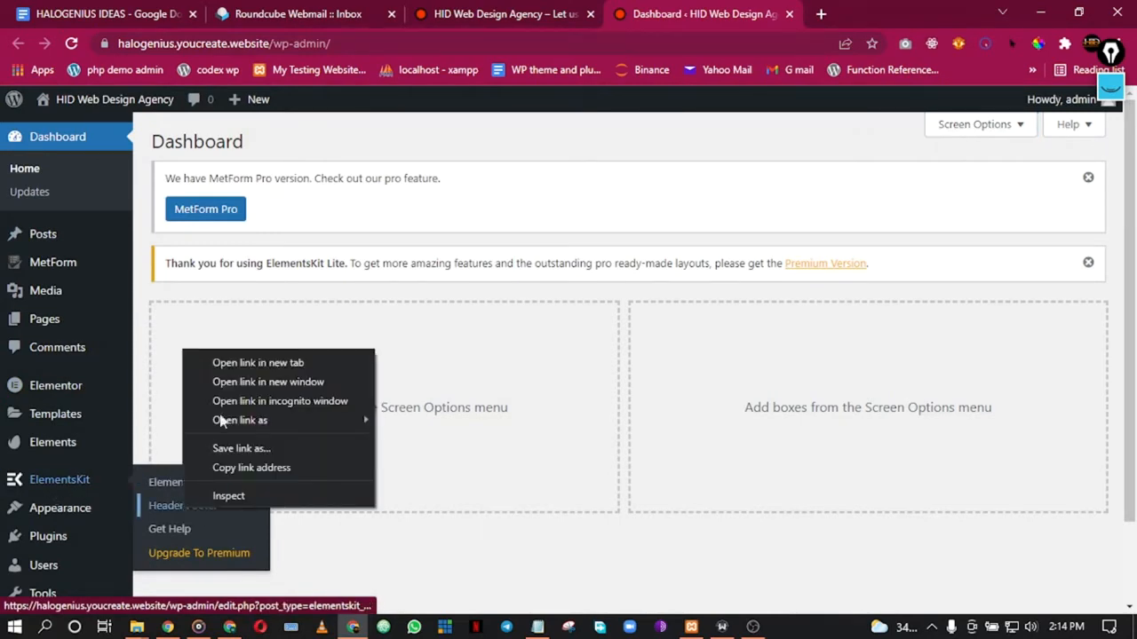
left_click(223, 365)
left_click(795, 9)
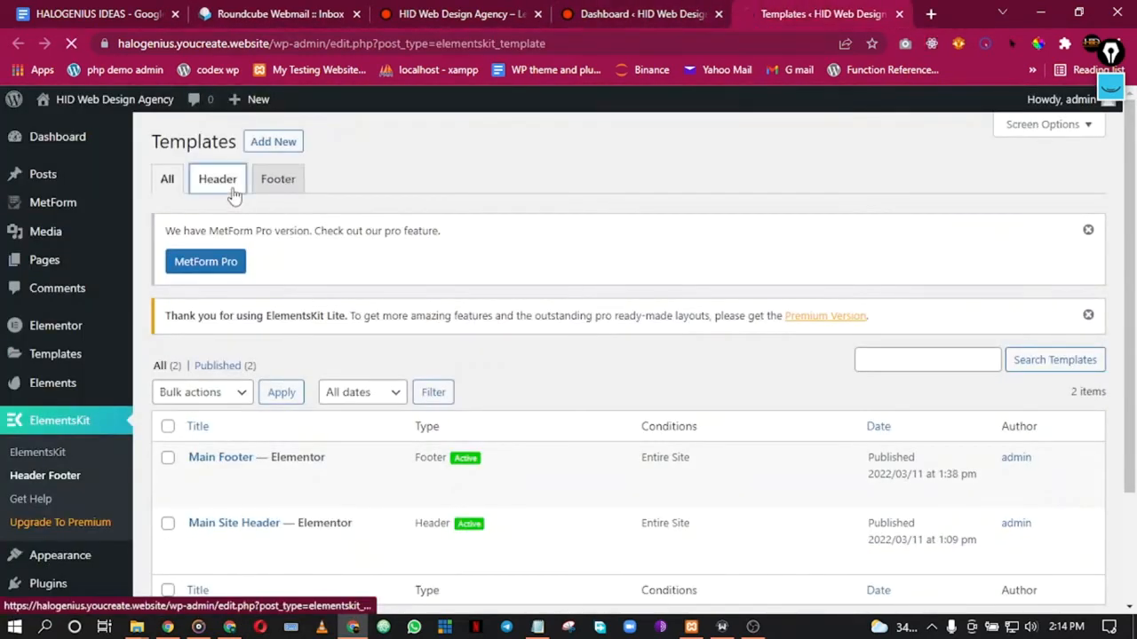
Step: Filter the templates to footers and open Main Footer in Elementor
left_click(234, 195)
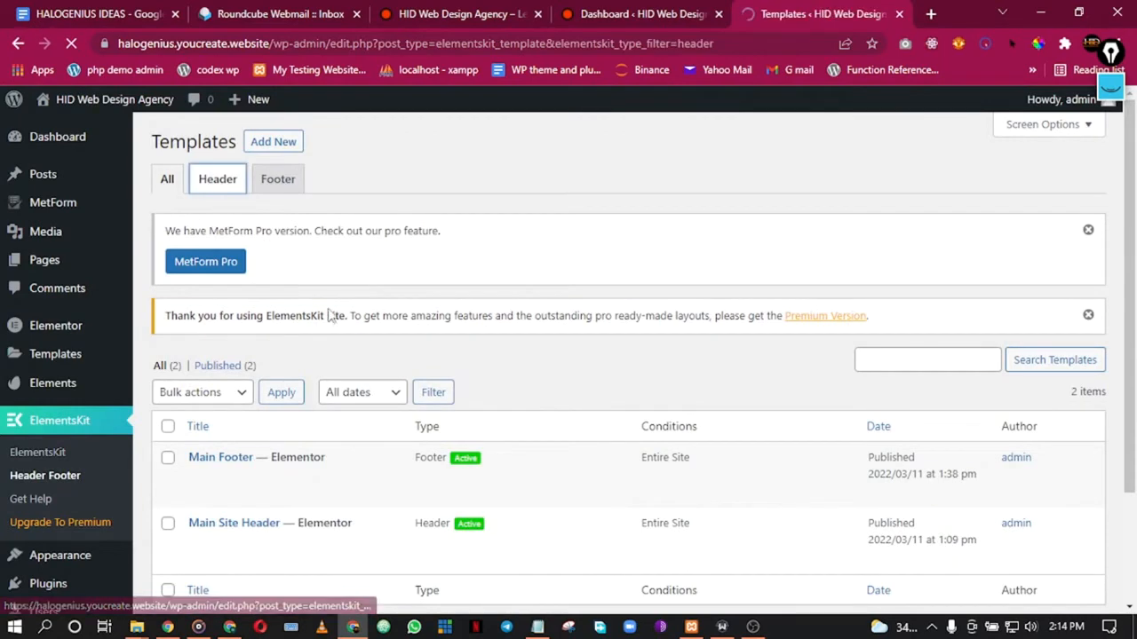
left_click(300, 198)
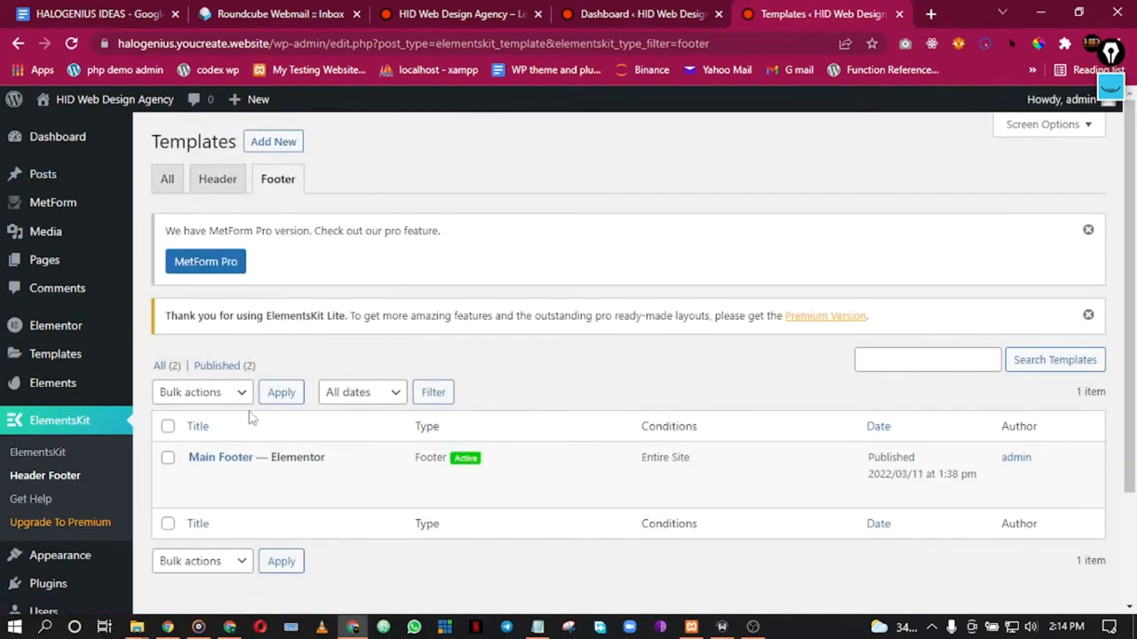
scroll(317, 362, "down", 2)
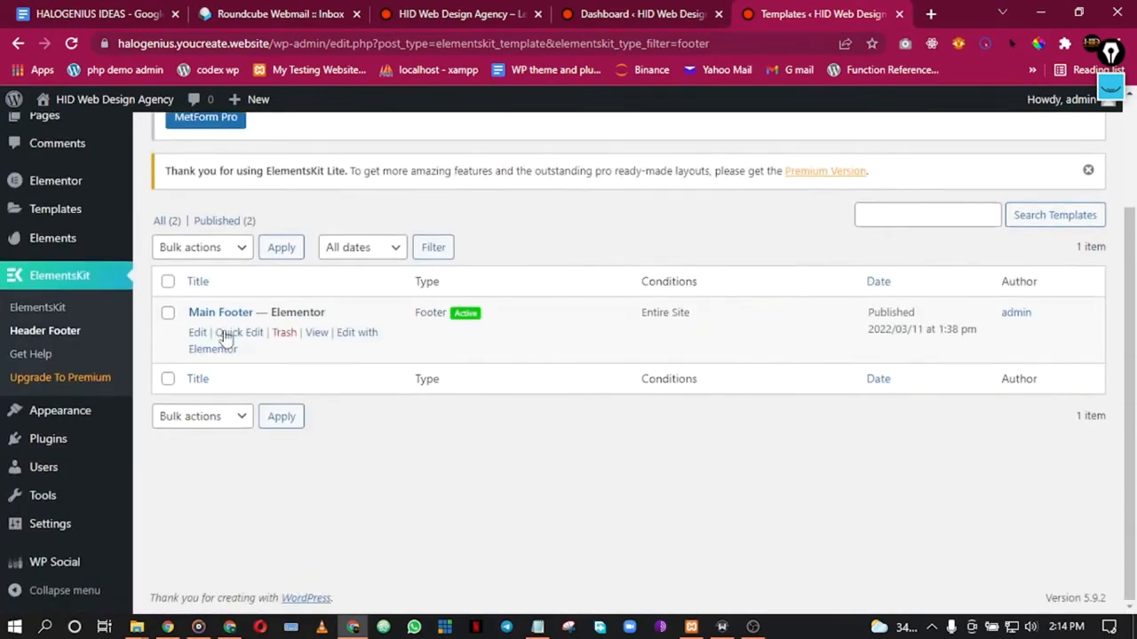
left_click(215, 314)
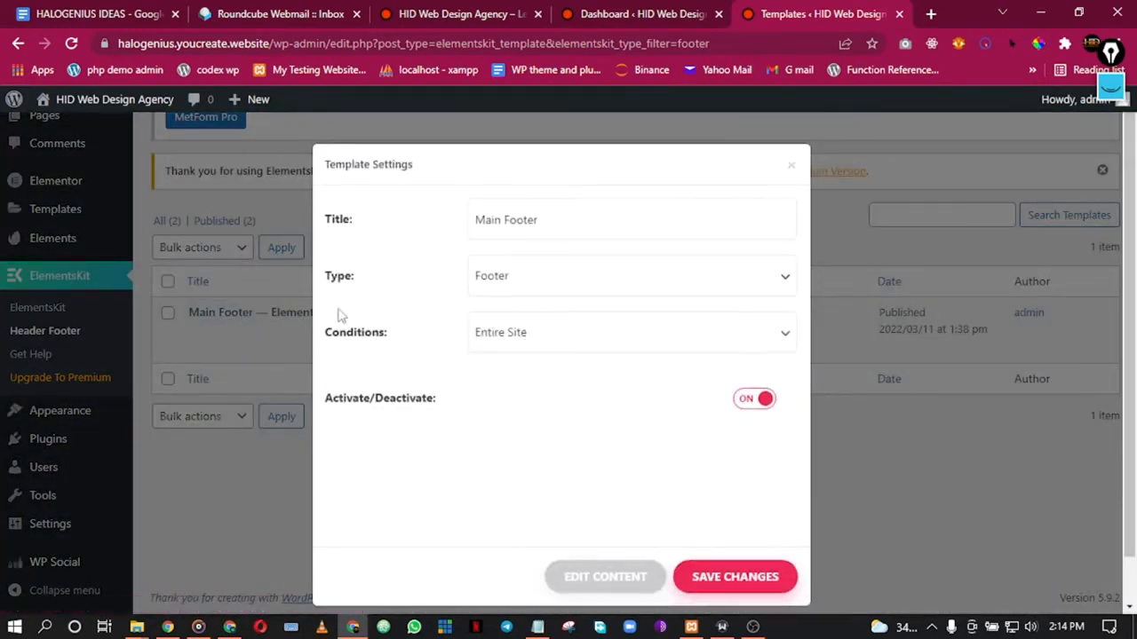
left_click(791, 169)
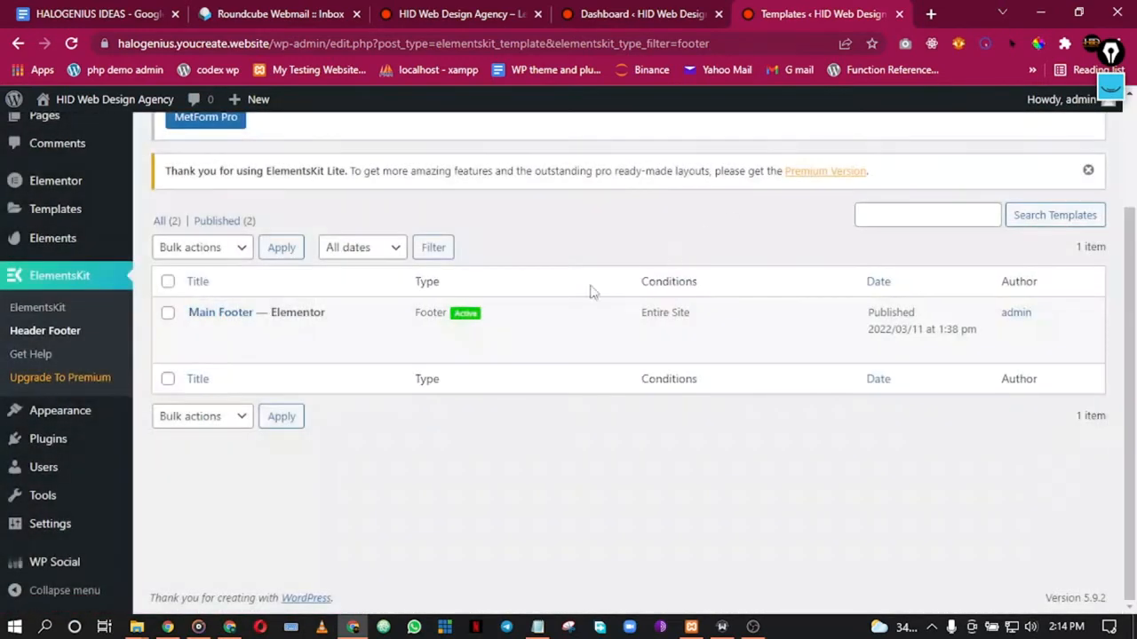
left_click(224, 350)
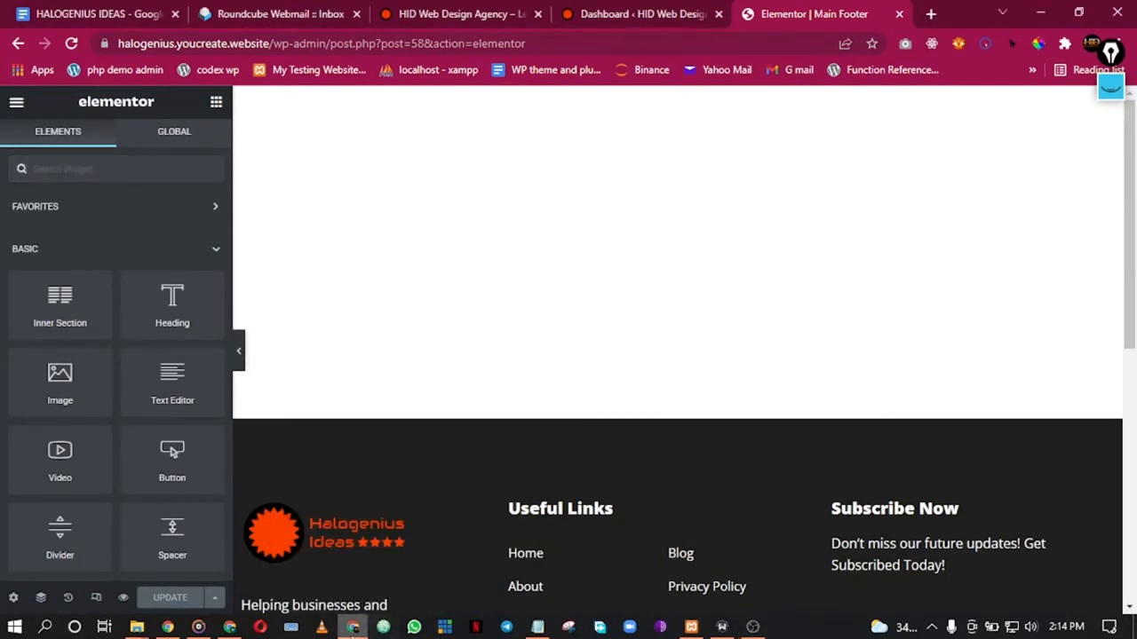
Step: Bring the Main Footer editor window back into focus
left_click(352, 627)
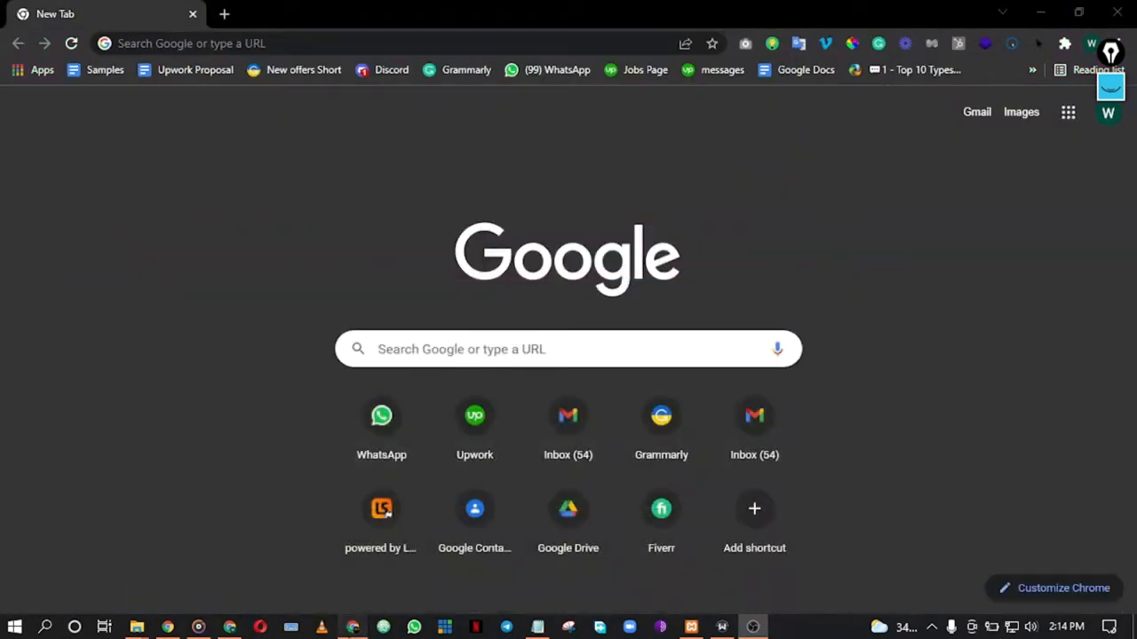
left_click(354, 628)
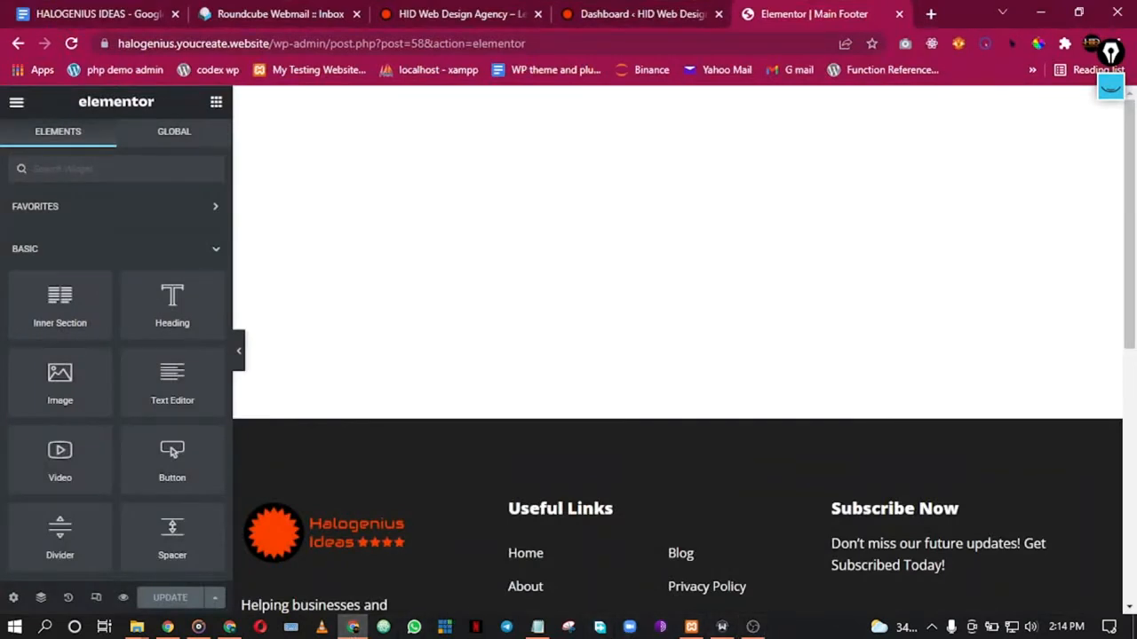
left_click(753, 627)
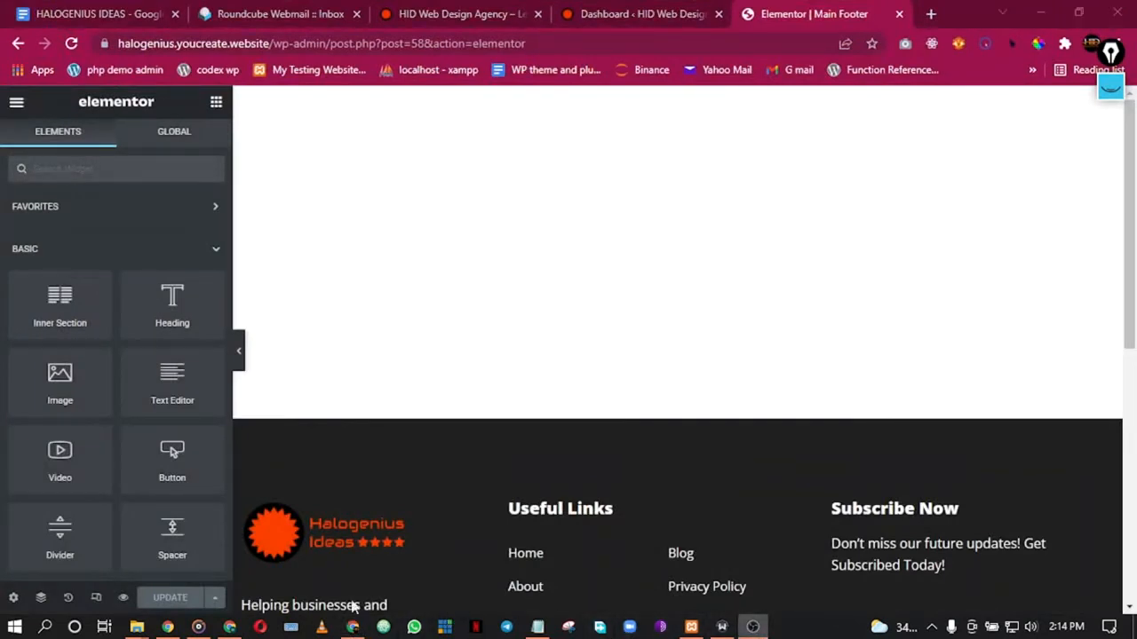
left_click(349, 628)
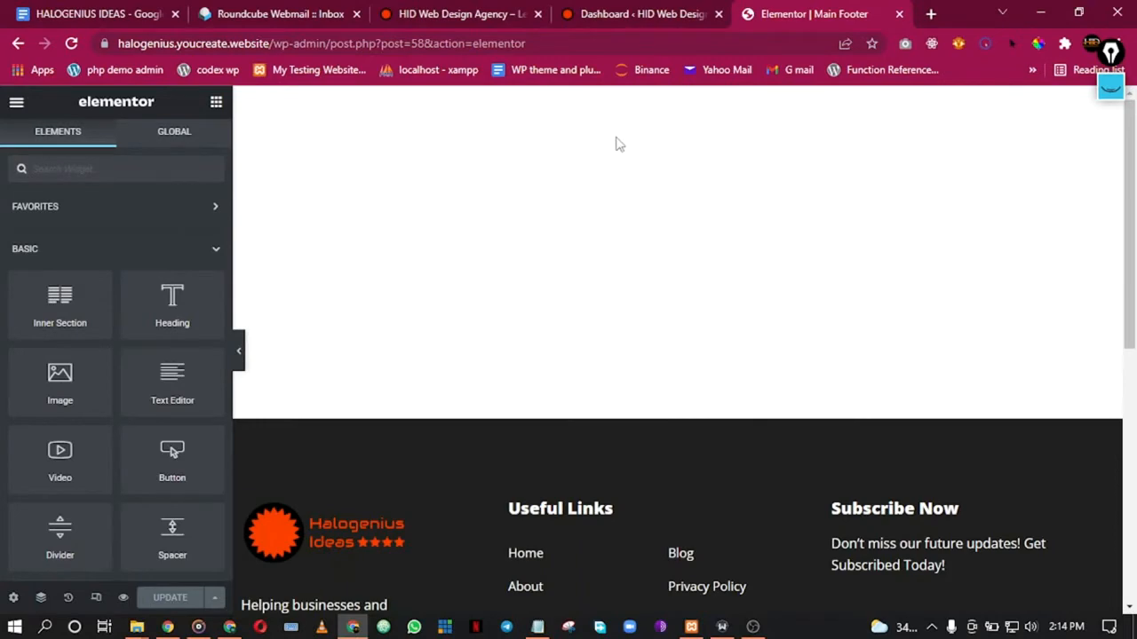
Step: Scroll to the footer and search the widgets for 'met'
scroll(822, 423, "down", 5)
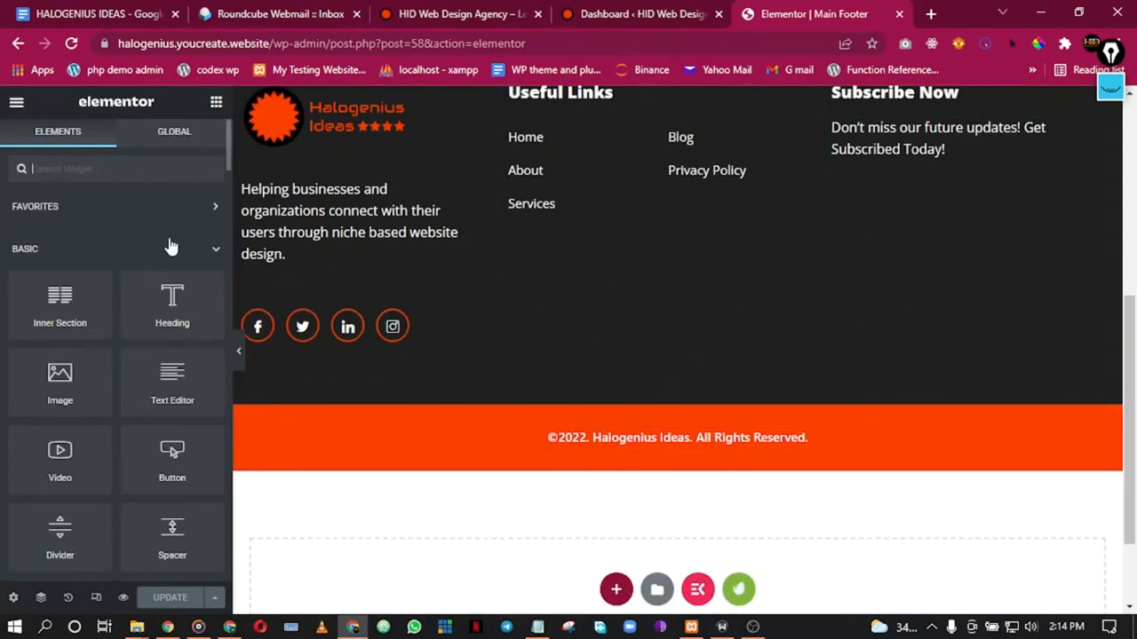
left_click(163, 167)
type("m")
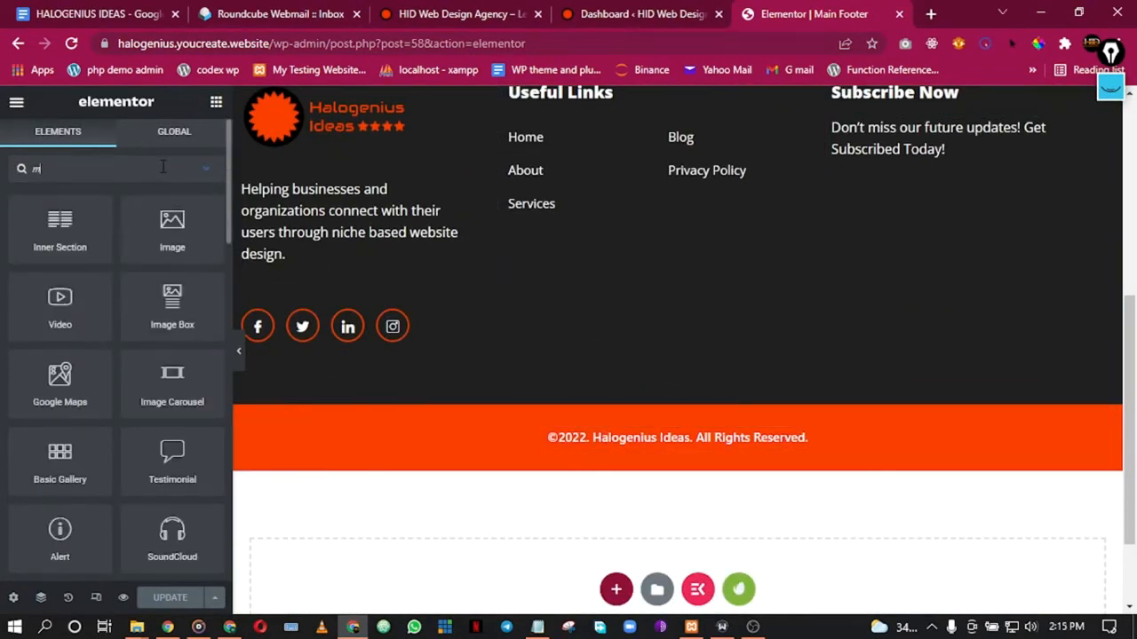
type("et")
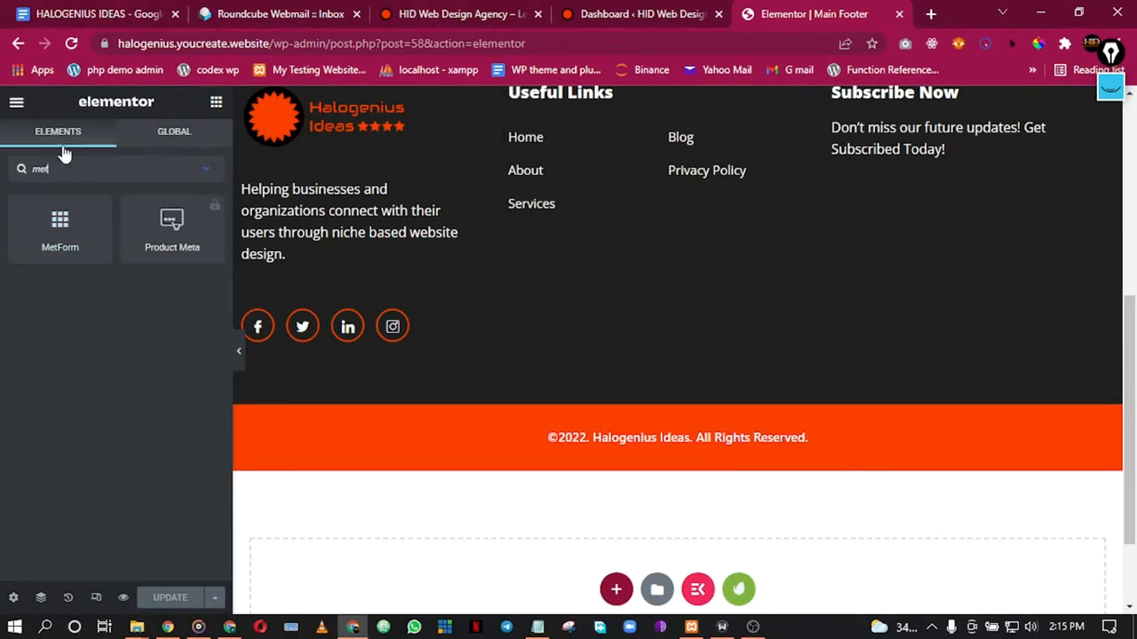
Step: Go to the Installed Plugins list in the WordPress dashboard
left_click_drag(619, 10, 471, 11)
scroll(25, 366, "down", 2)
scroll(25, 471, "up", 2)
mouse_move(76, 275)
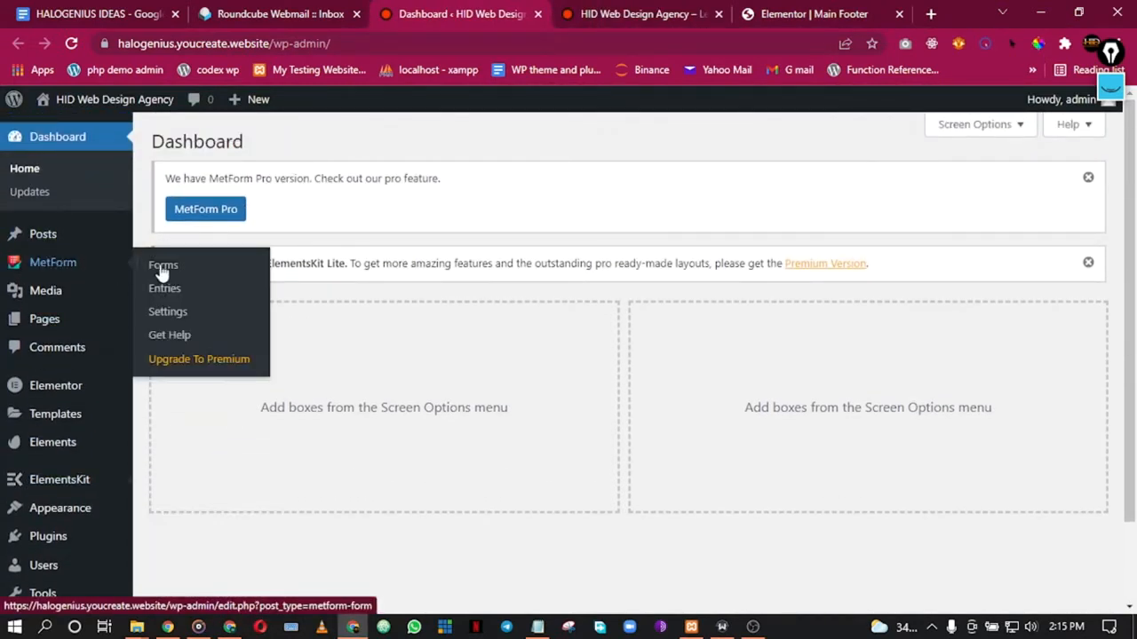
scroll(62, 447, "down", 1)
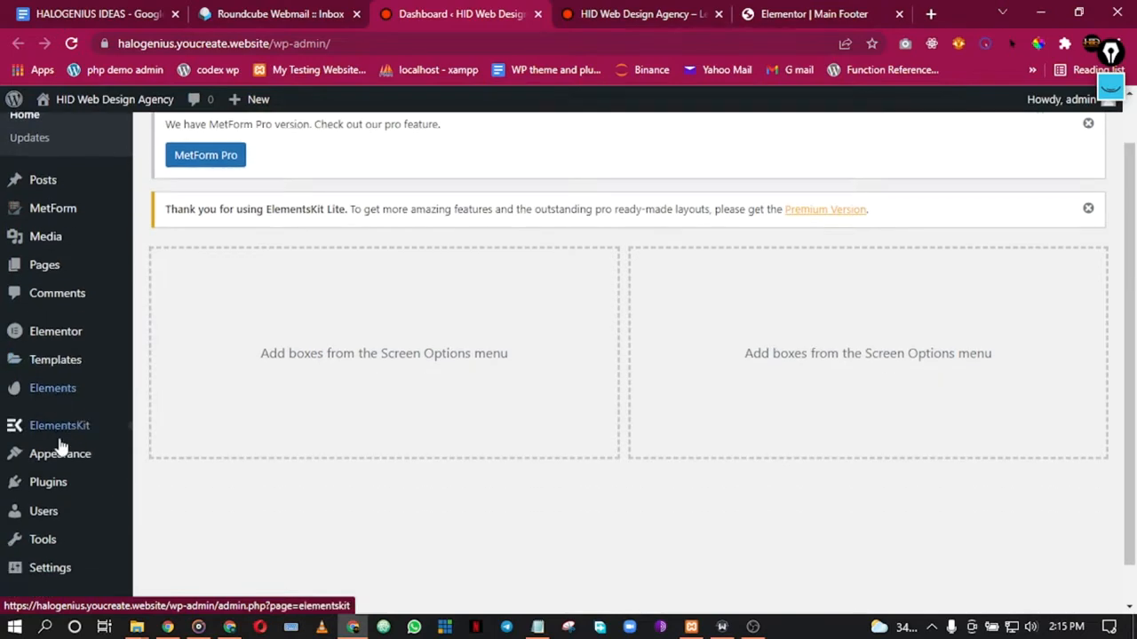
scroll(61, 447, "down", 1)
mouse_move(46, 439)
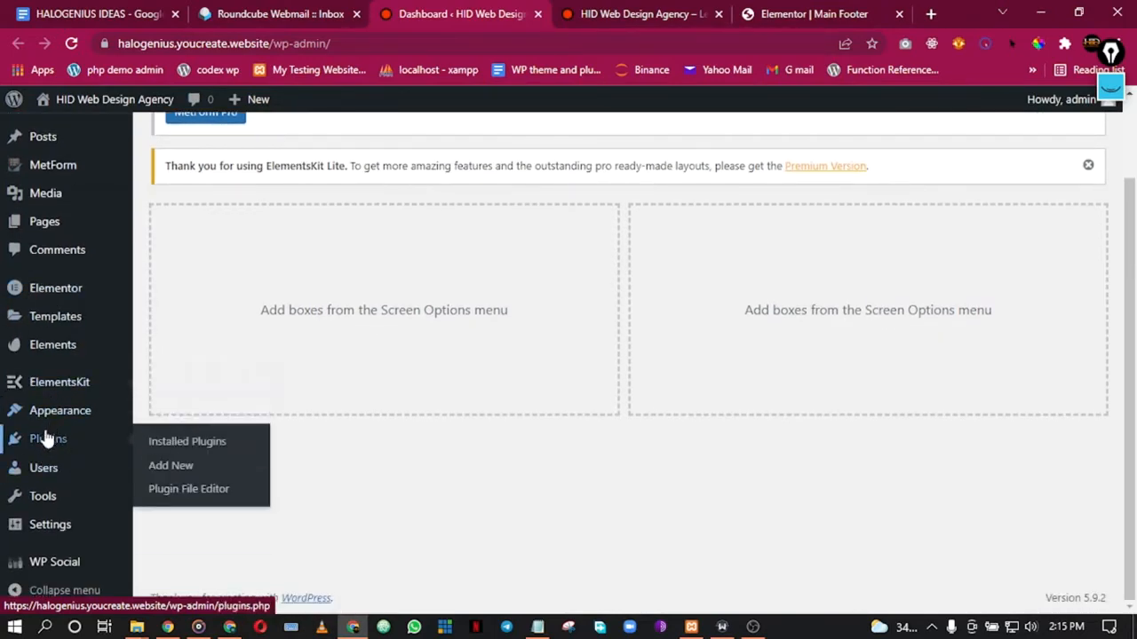
left_click(186, 442)
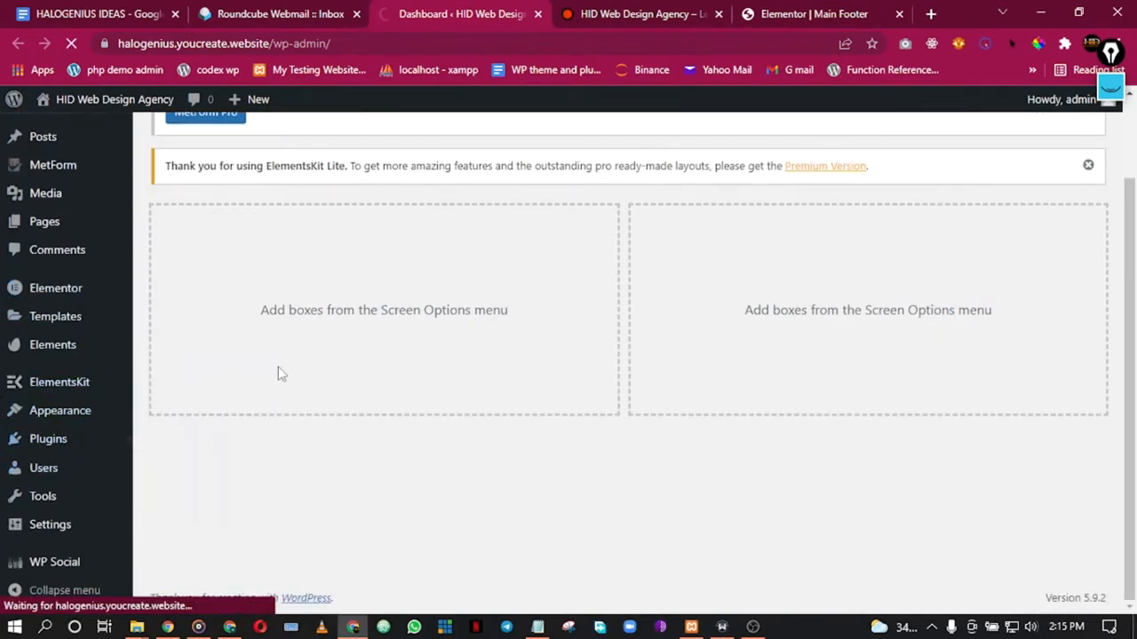
Step: Open the Add Plugins page in a new tab, then close it
scroll(312, 435, "down", 2)
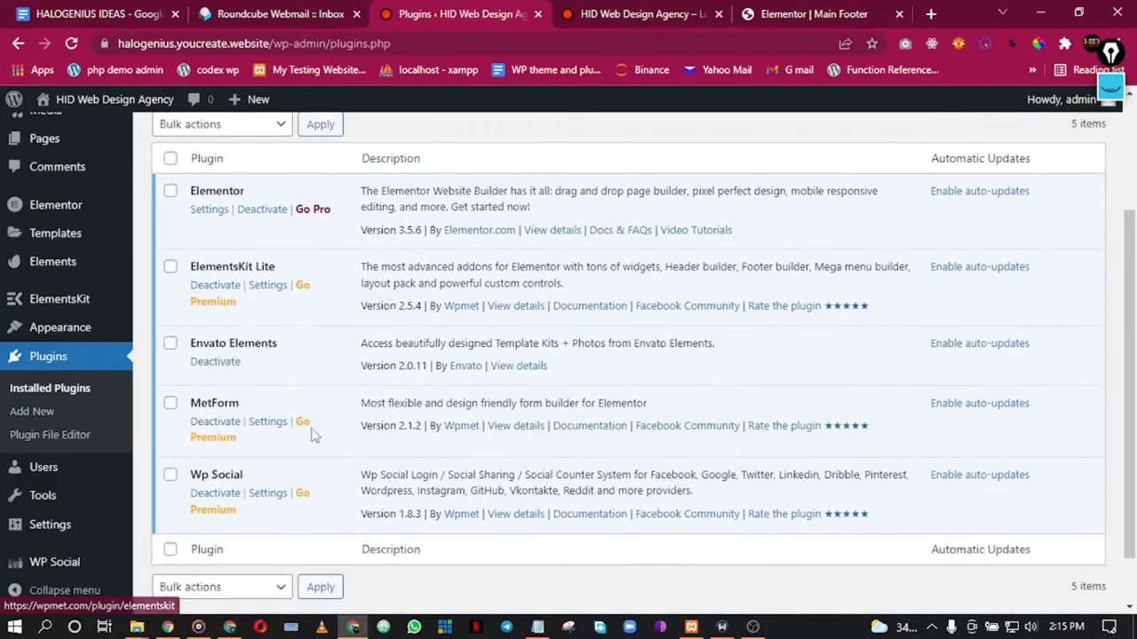
scroll(275, 329, "down", 1)
scroll(269, 338, "up", 5)
scroll(293, 217, "down", 3)
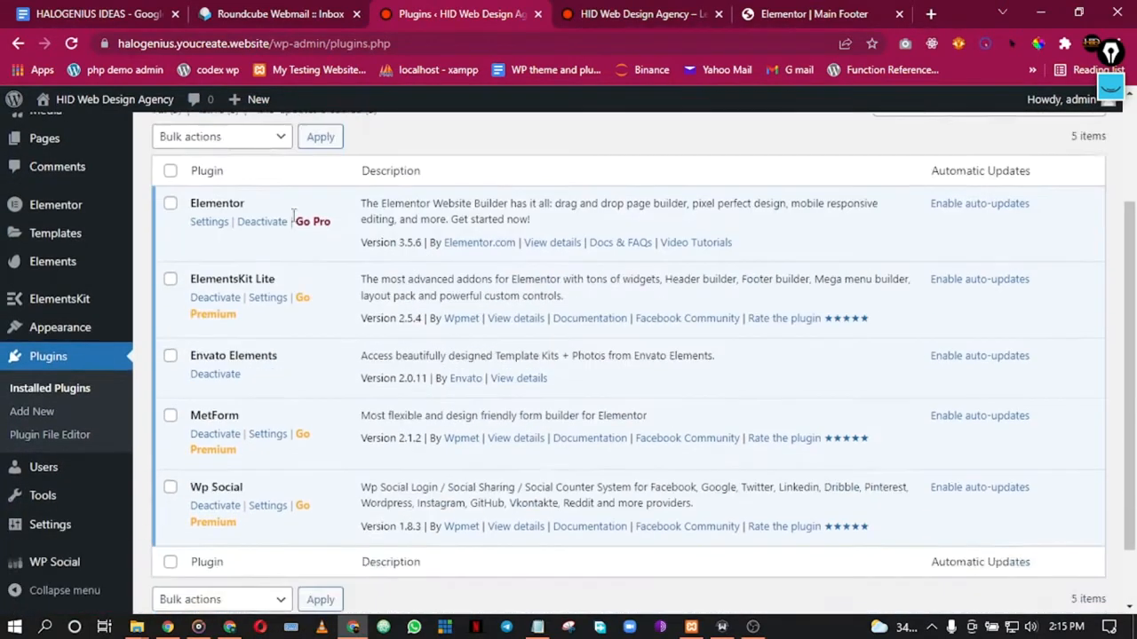
scroll(293, 218, "down", 1)
scroll(290, 265, "up", 1)
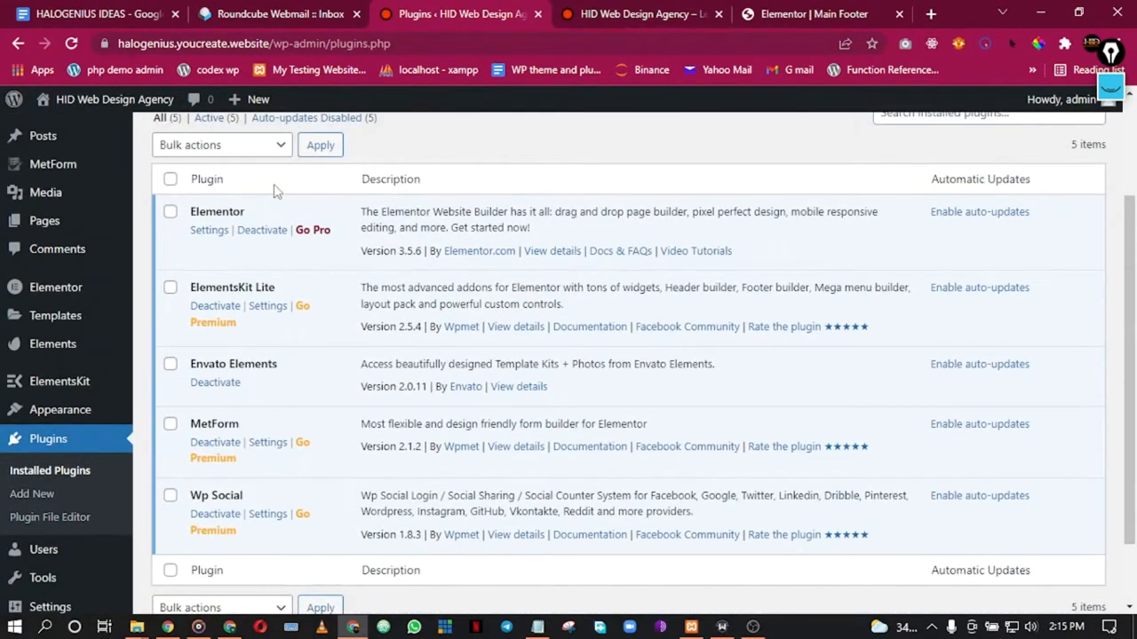
scroll(275, 190, "up", 3)
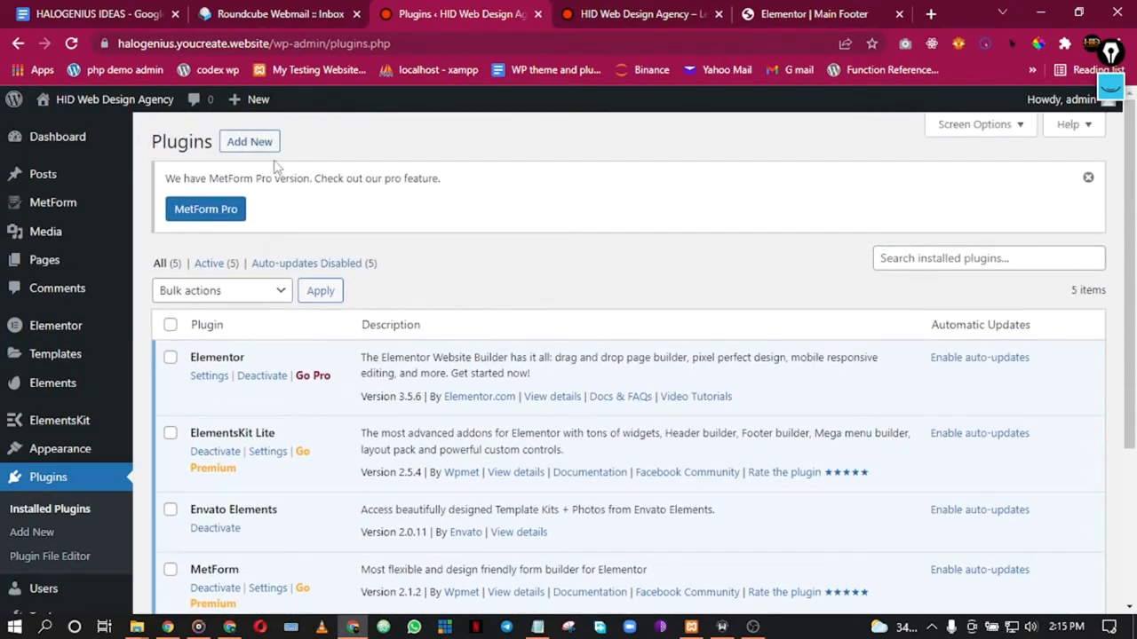
right_click(257, 149)
left_click(293, 158)
left_click(532, 10)
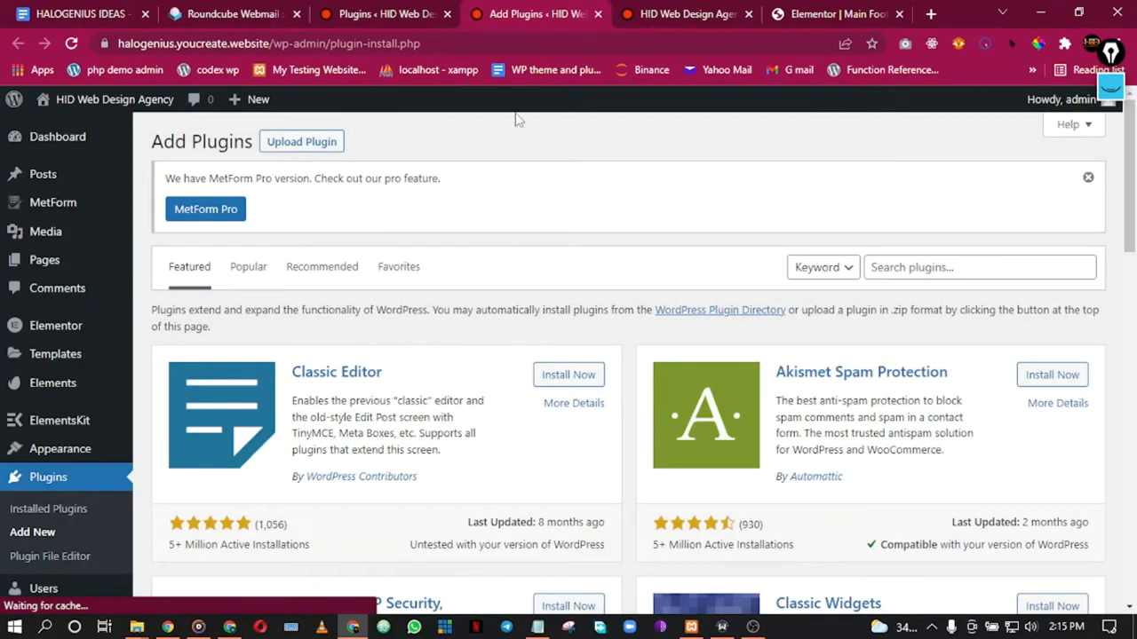
left_click(599, 15)
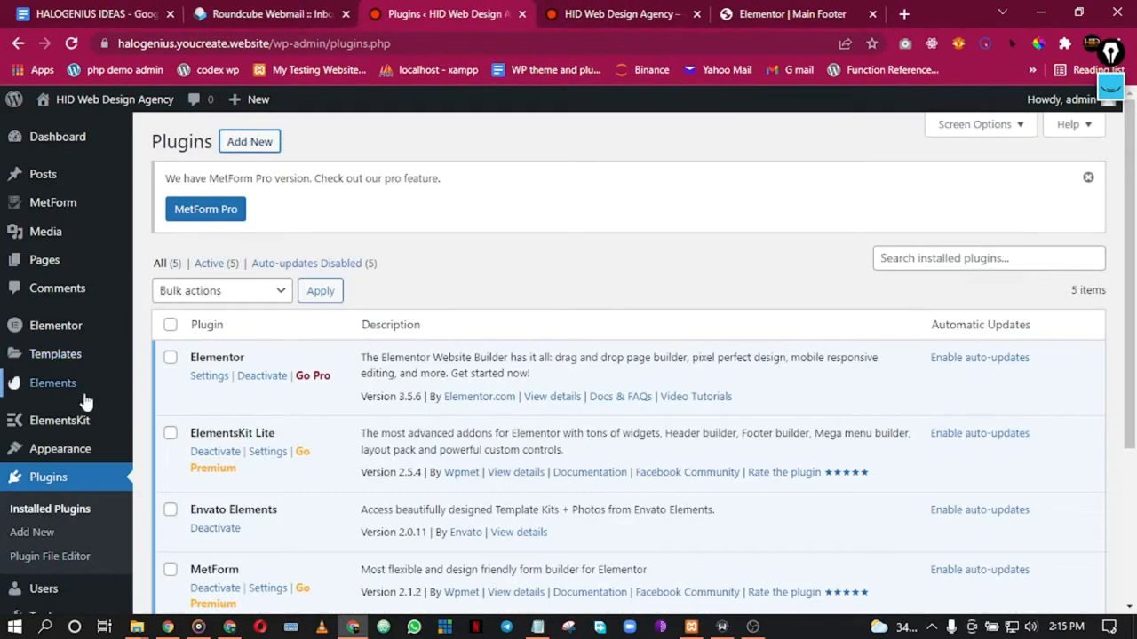
Step: Glance at the live site footer and footer editor, then return to Installed Plugins
mouse_move(102, 426)
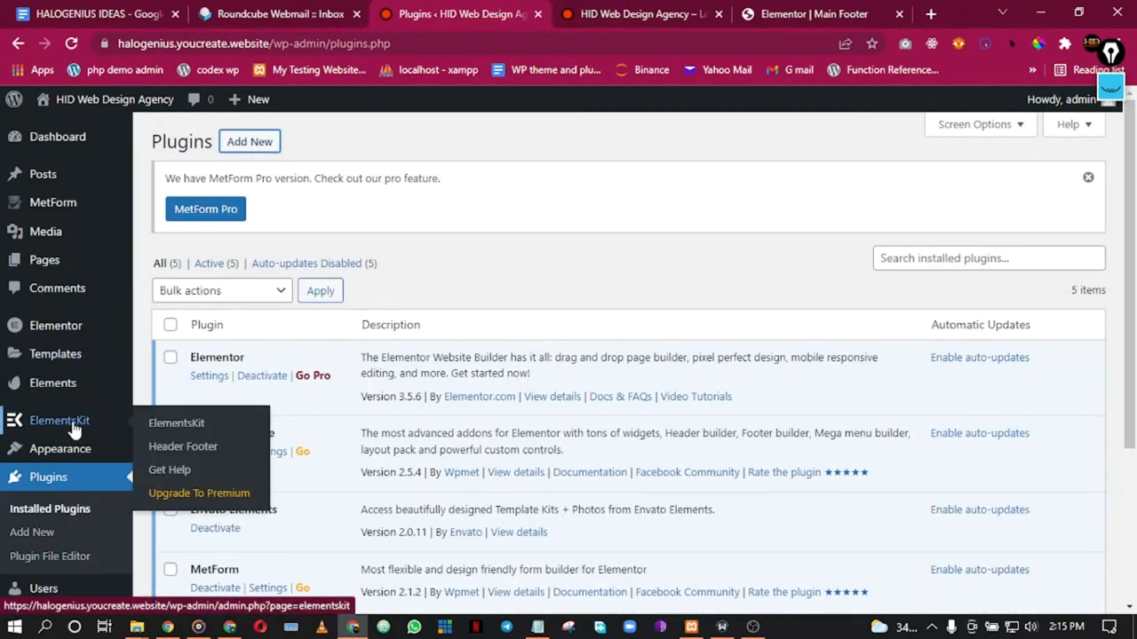
left_click(646, 9)
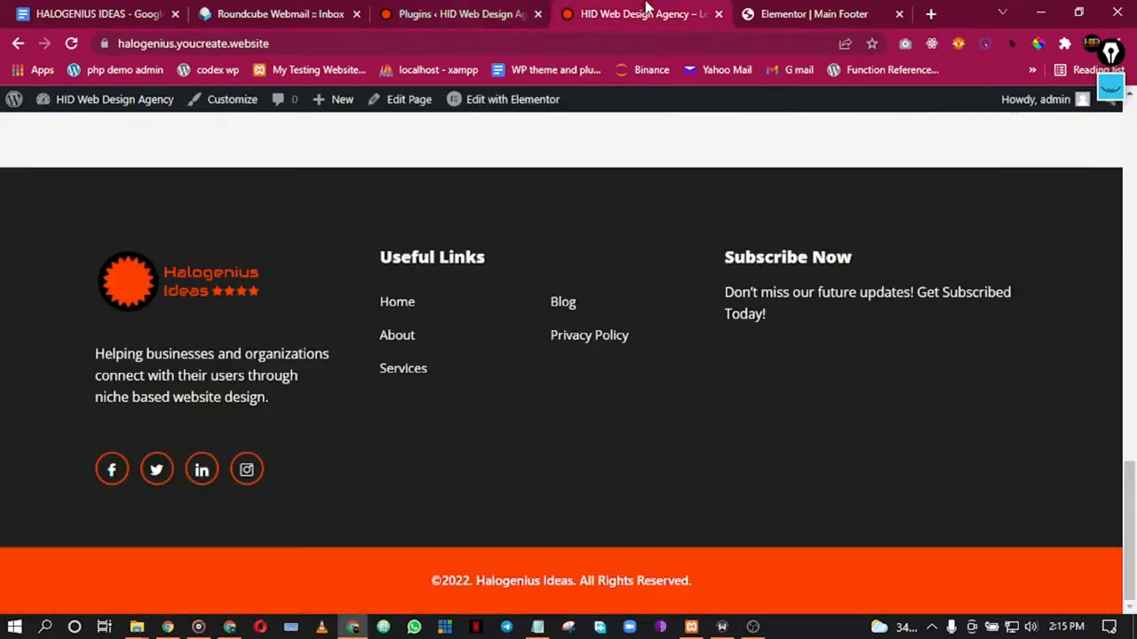
left_click(794, 11)
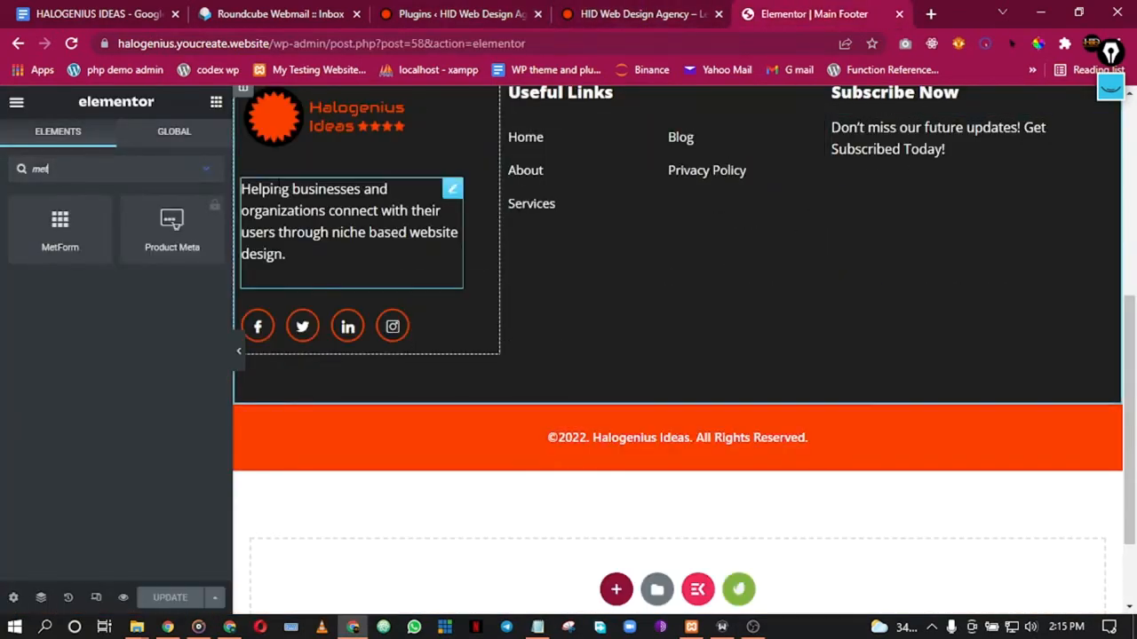
left_click(578, 10)
left_click(502, 11)
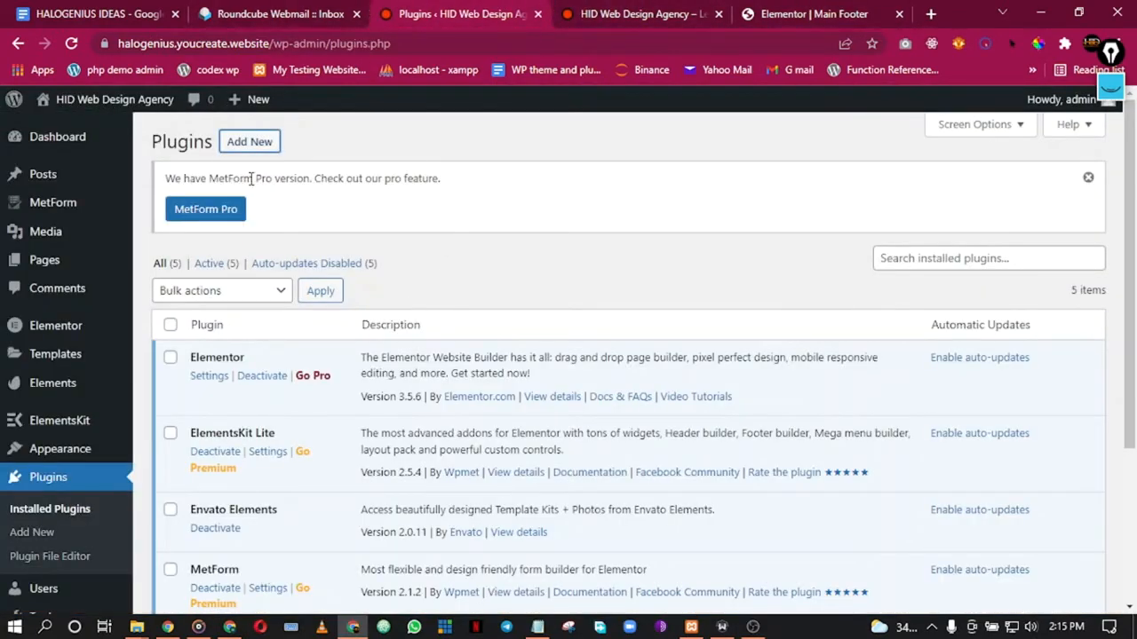
Step: Open Add Plugins in a new tab and search for 'metf'
right_click(249, 147)
left_click(268, 158)
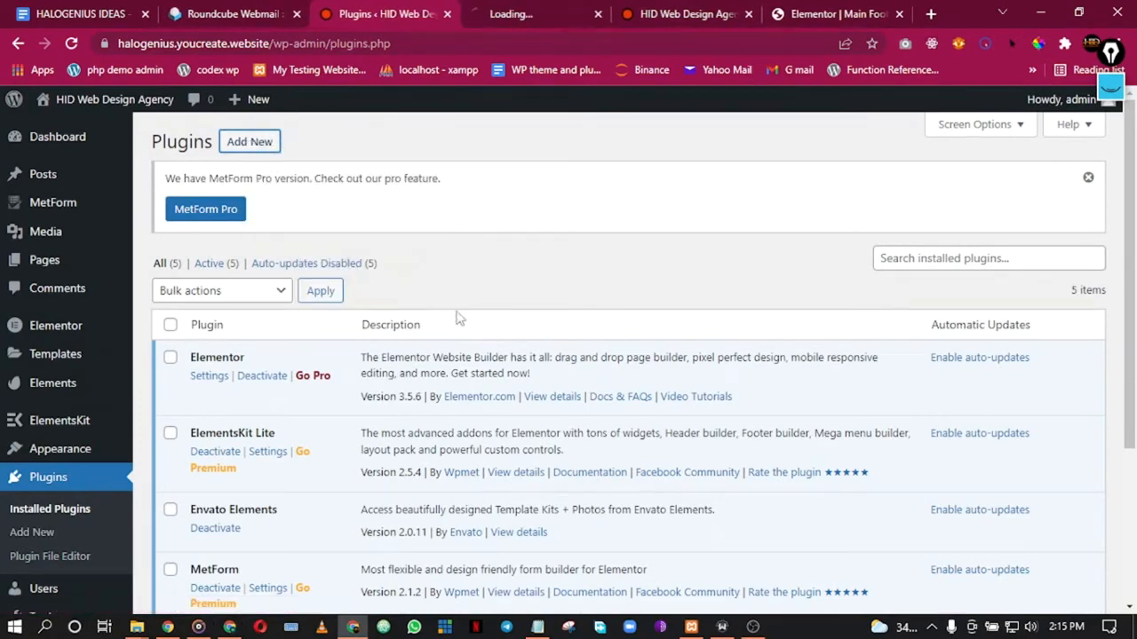
left_click(524, 20)
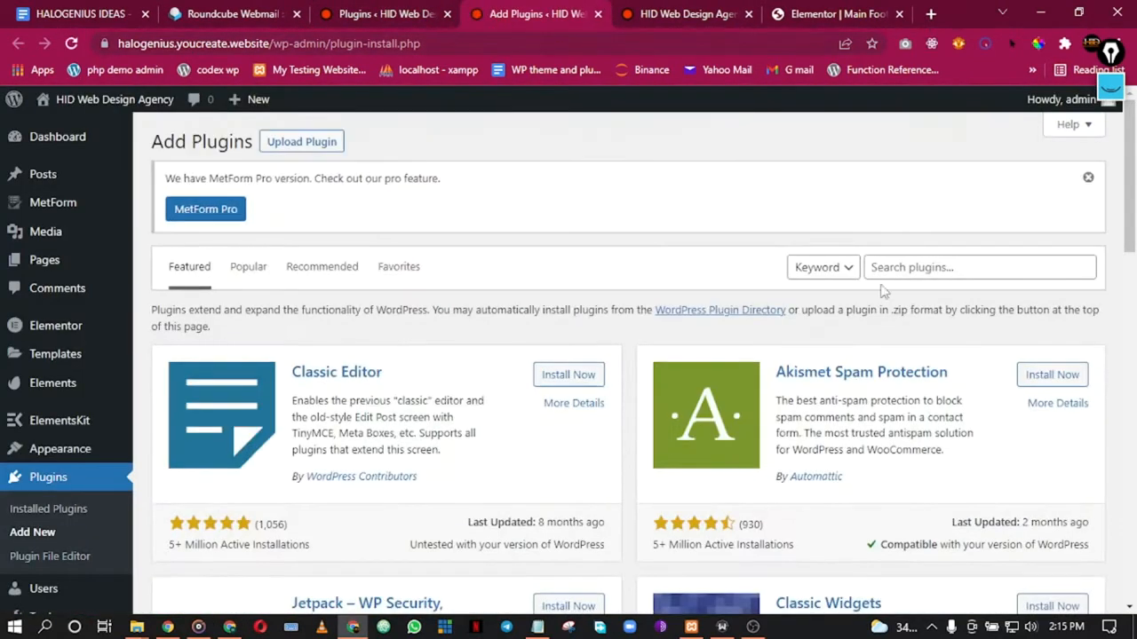
left_click(908, 271)
type("met")
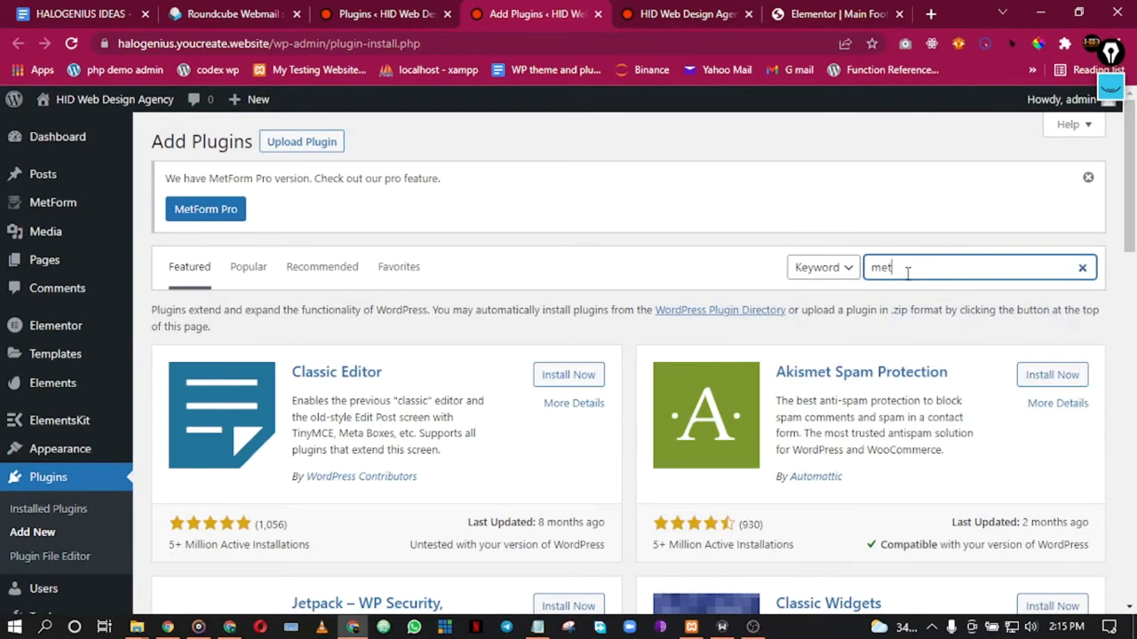
type("form")
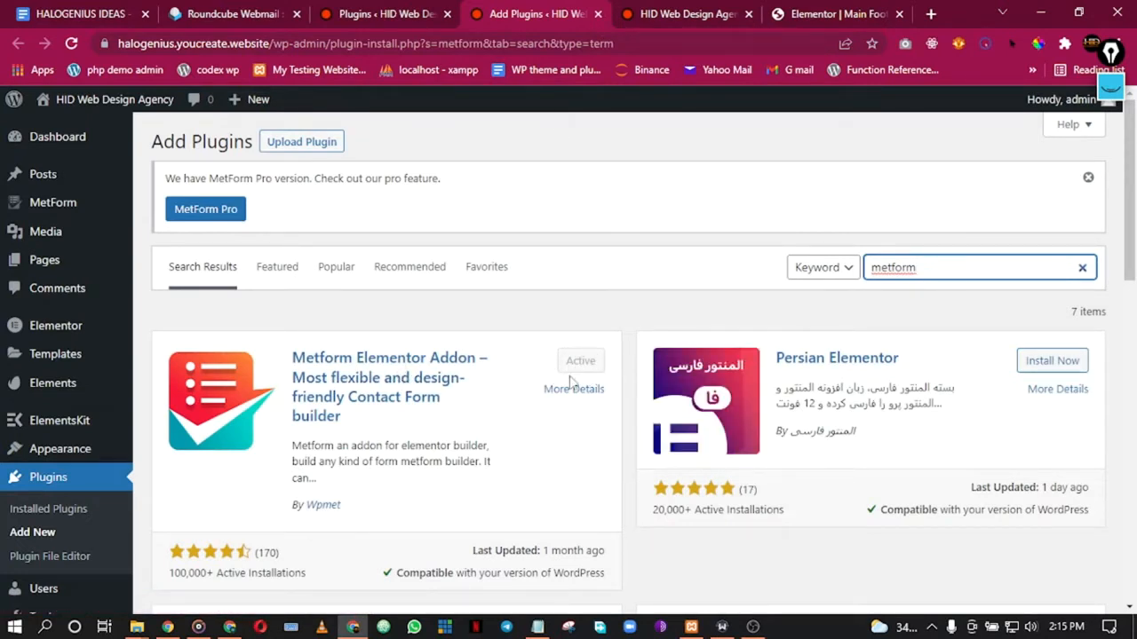
left_click(597, 14)
Step: Drop the MetForm widget into the footer's Subscribe Now column
left_click(693, 14)
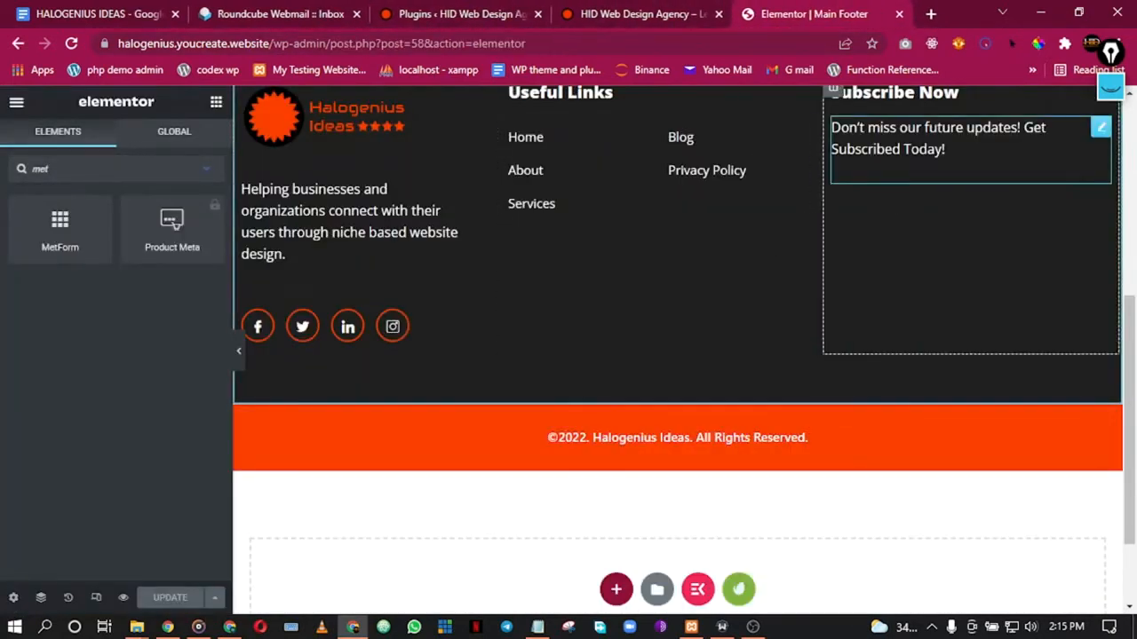
left_click_drag(57, 236, 938, 192)
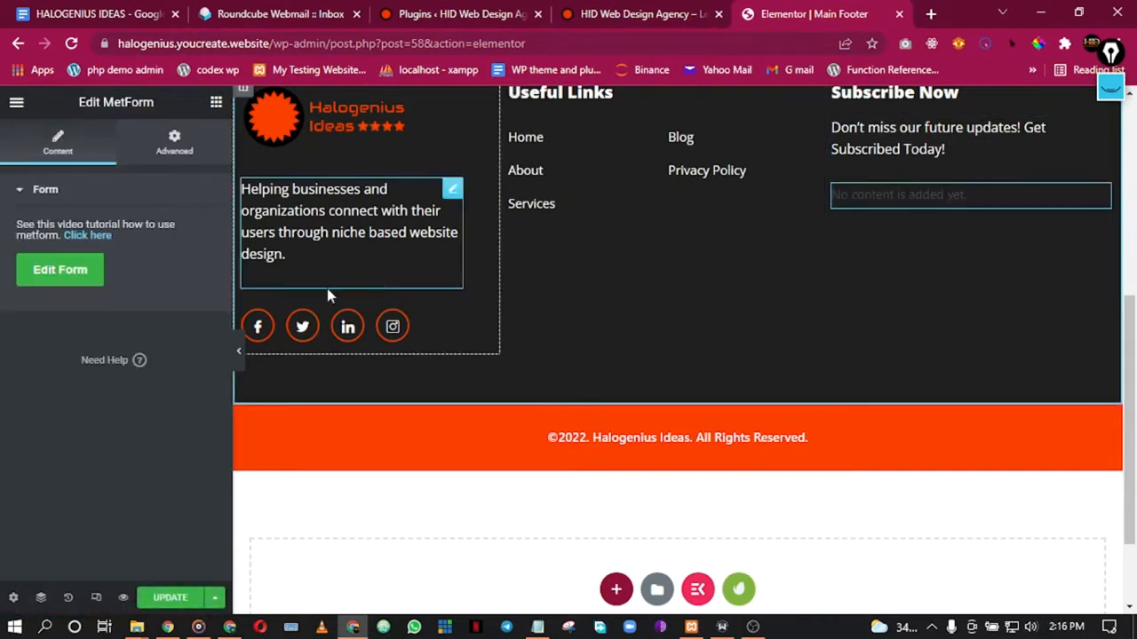
left_click(55, 274)
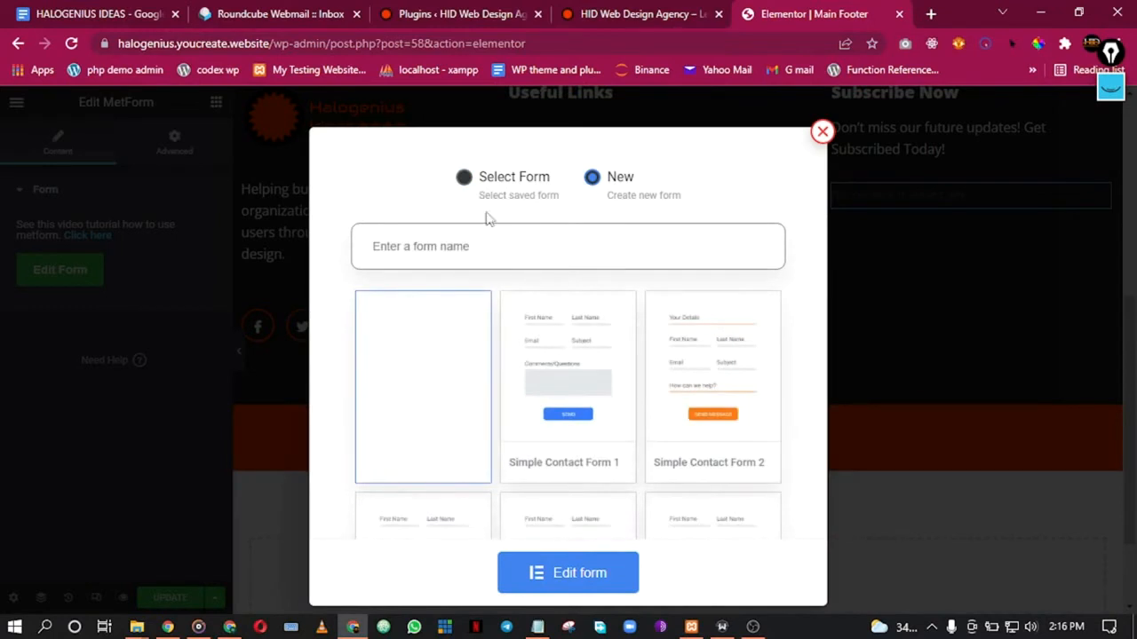
Step: Pick the Simple Contact Form 2 template and open it in the form editor
scroll(614, 403, "down", 2)
scroll(616, 402, "up", 2)
scroll(619, 264, "down", 5)
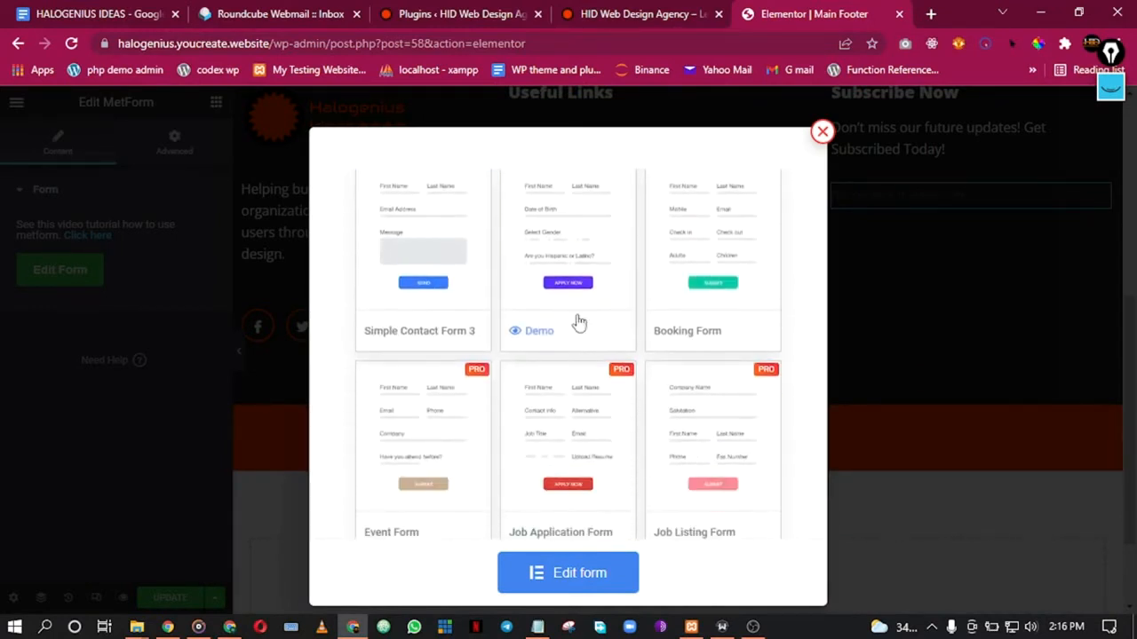
scroll(622, 289, "down", 5)
scroll(553, 417, "up", 10)
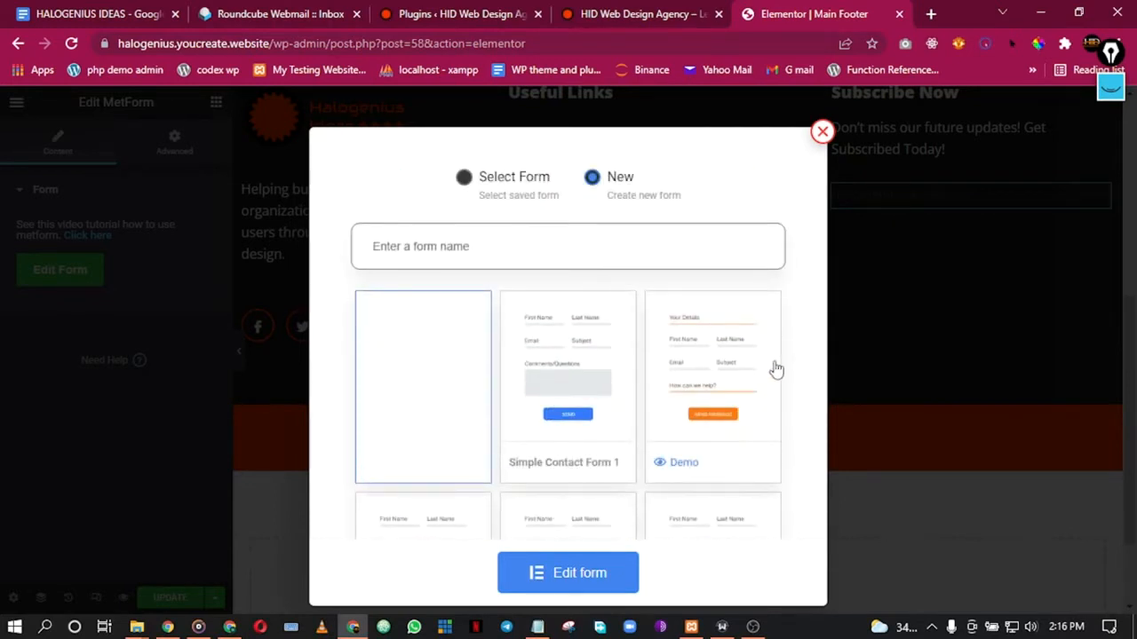
left_click(708, 376)
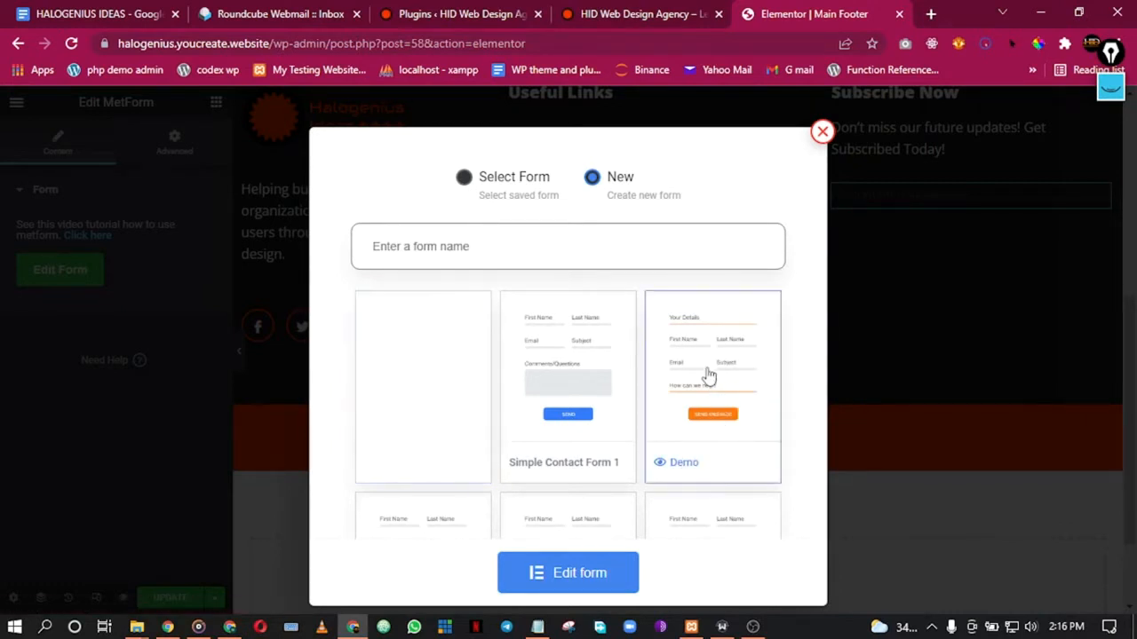
left_click(580, 574)
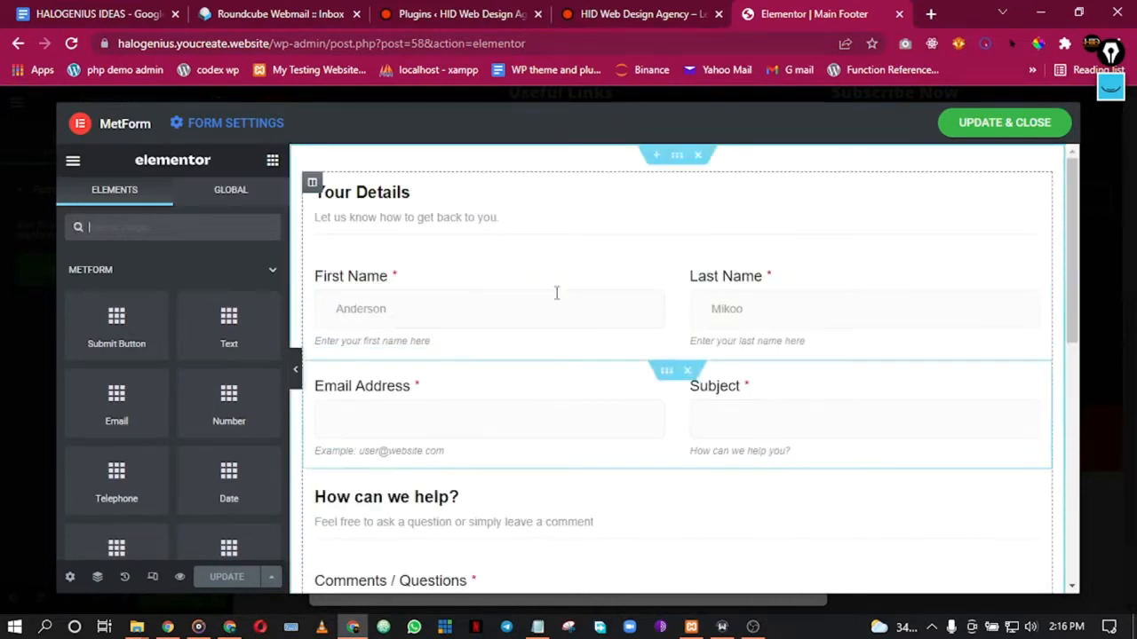
Step: Delete the reCAPTCHA notice and the Comments / Questions box
scroll(531, 266, "down", 3)
scroll(532, 263, "up", 2)
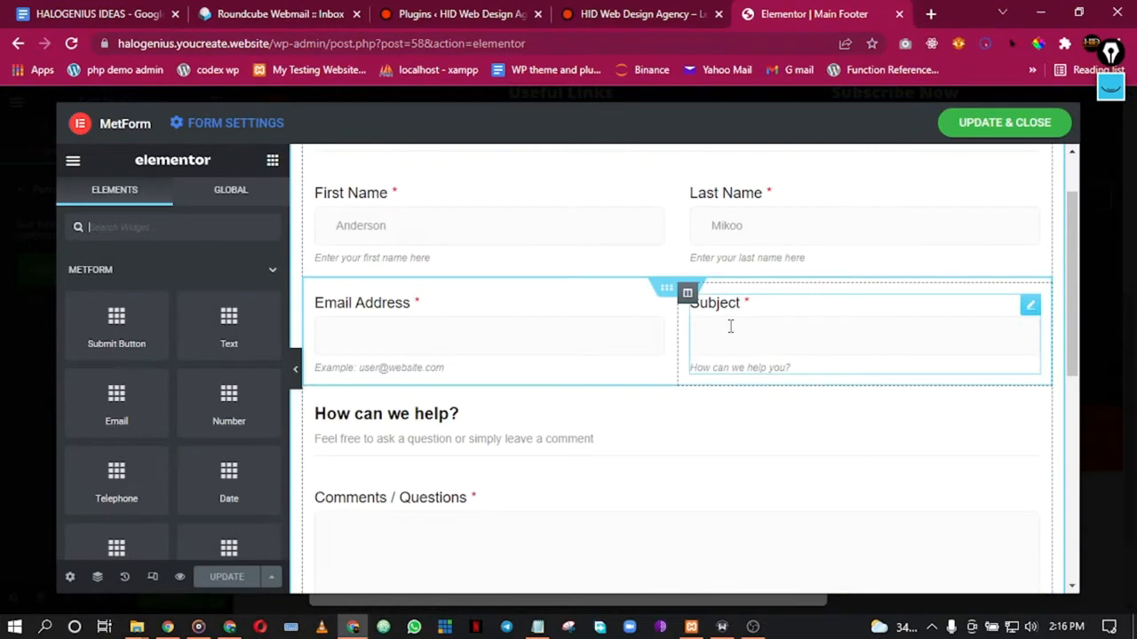
scroll(496, 441, "down", 4)
scroll(505, 450, "up", 4)
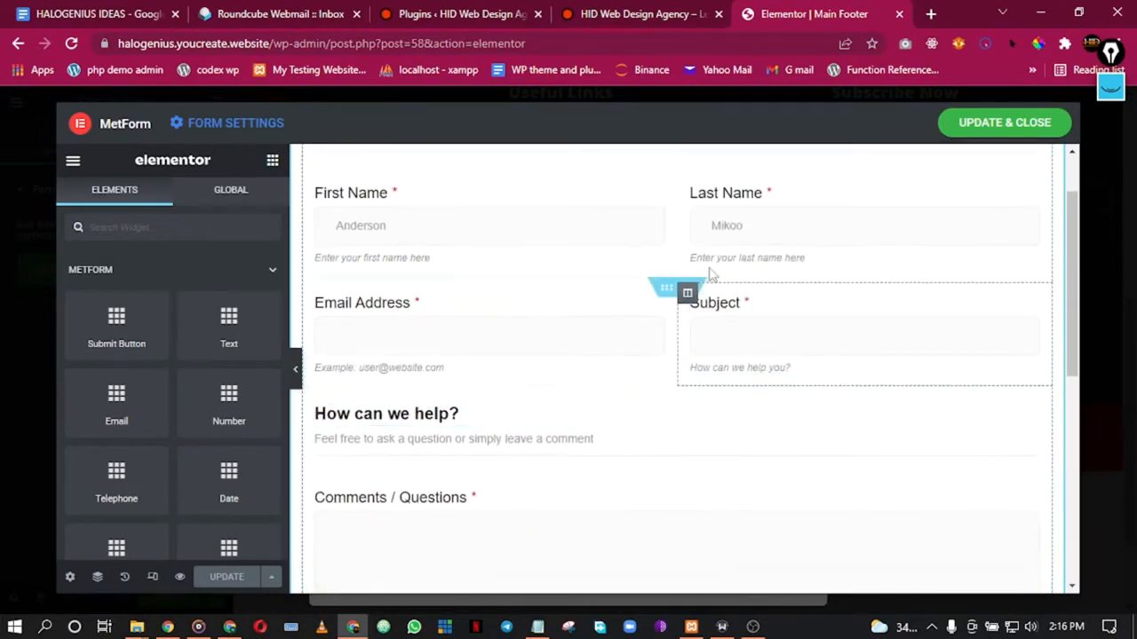
scroll(670, 293, "down", 3)
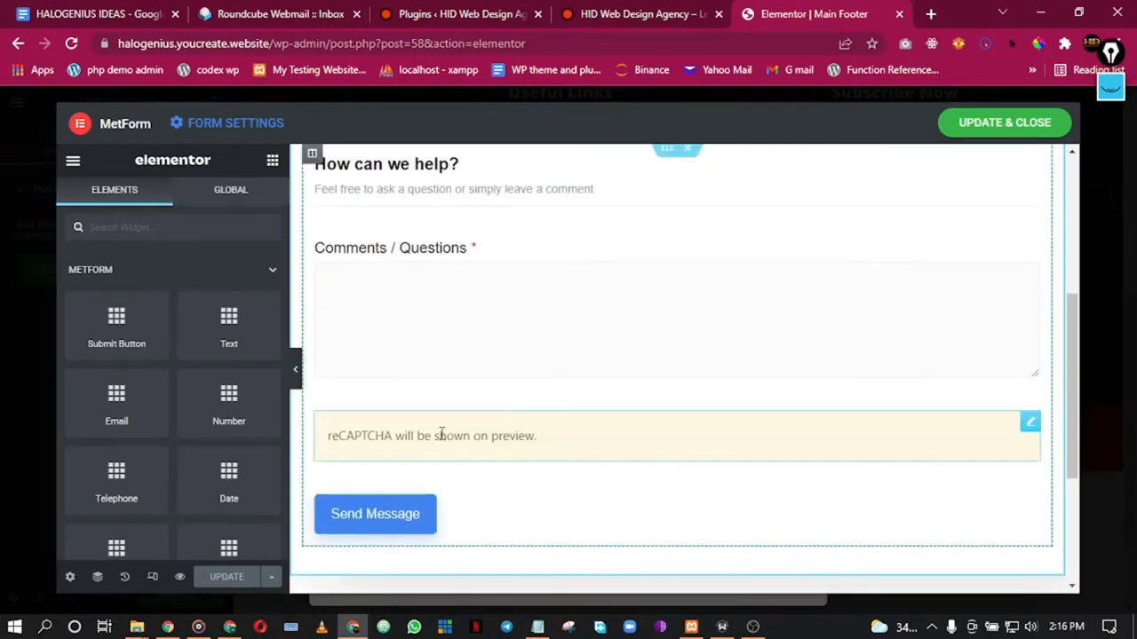
right_click(642, 441)
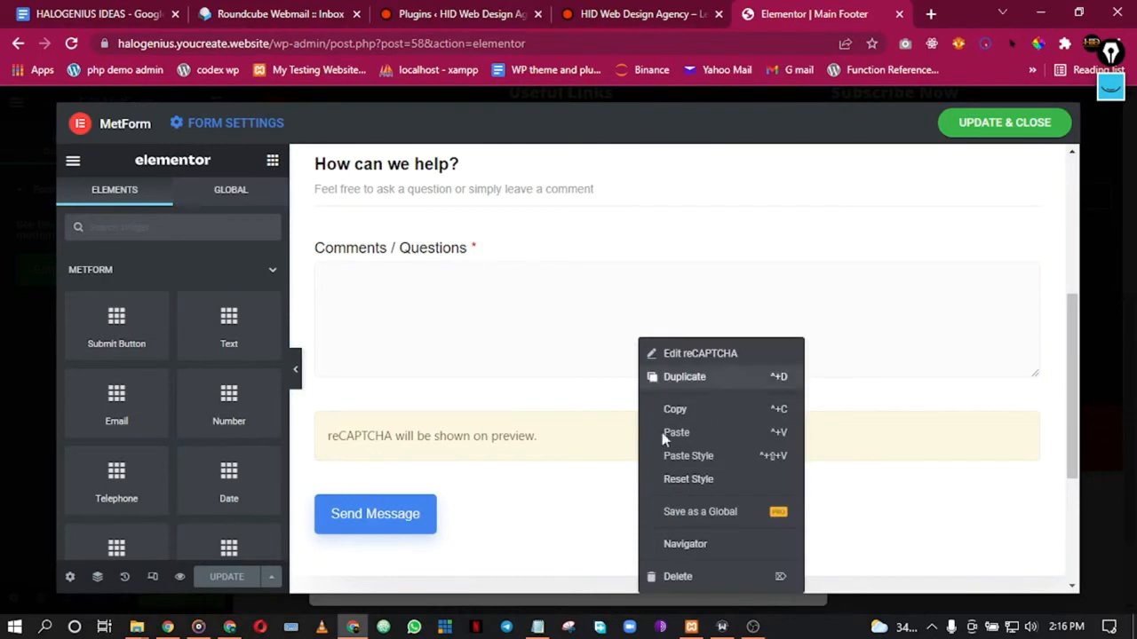
left_click(673, 577)
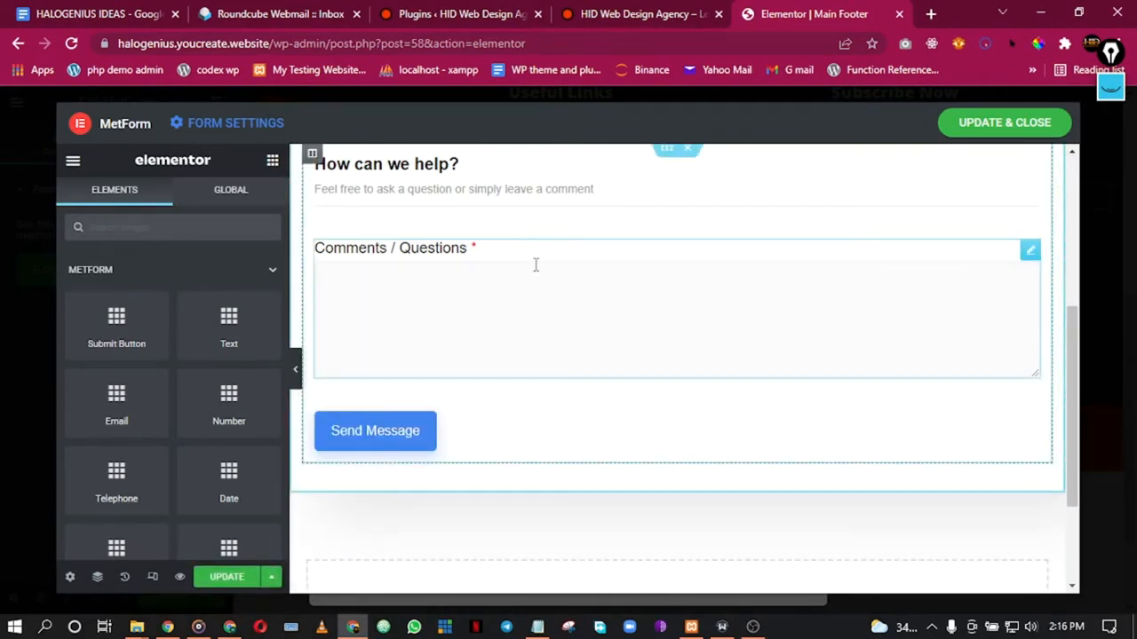
right_click(535, 263)
left_click(578, 503)
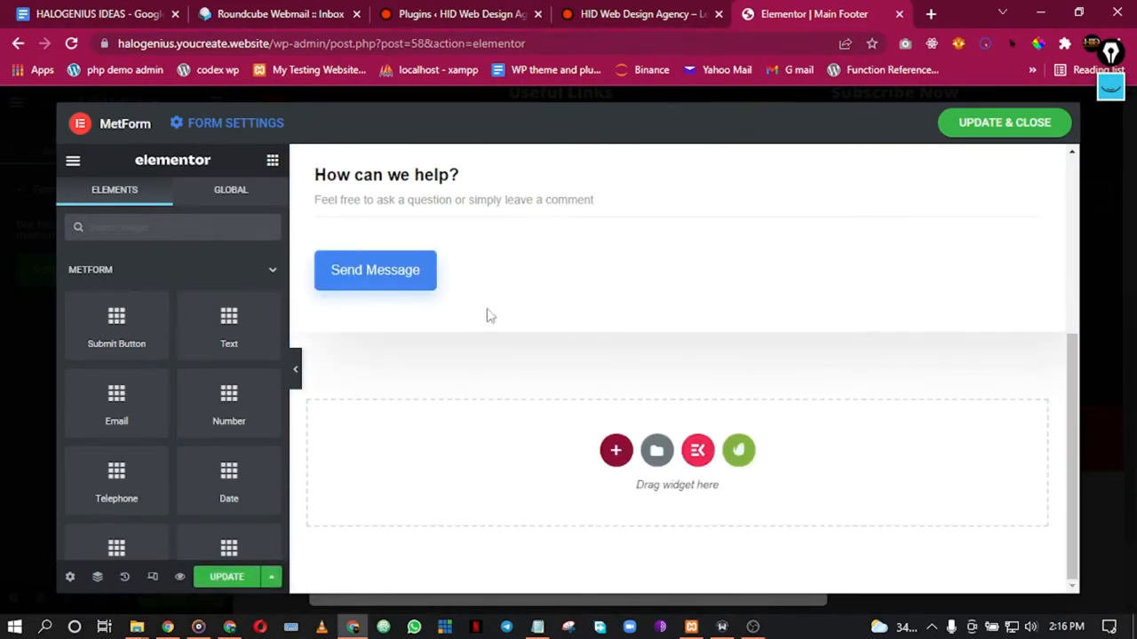
Step: Delete the 'How can we help?' heading, its description line and the Subject field
scroll(453, 286, "up", 1)
scroll(463, 291, "up", 2)
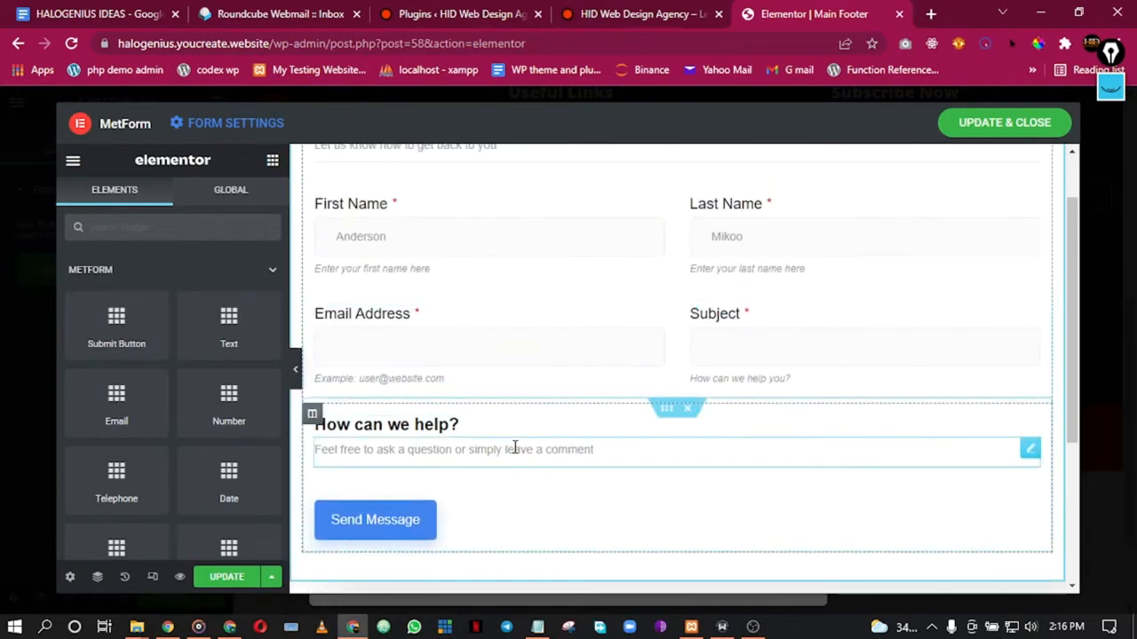
right_click(668, 438)
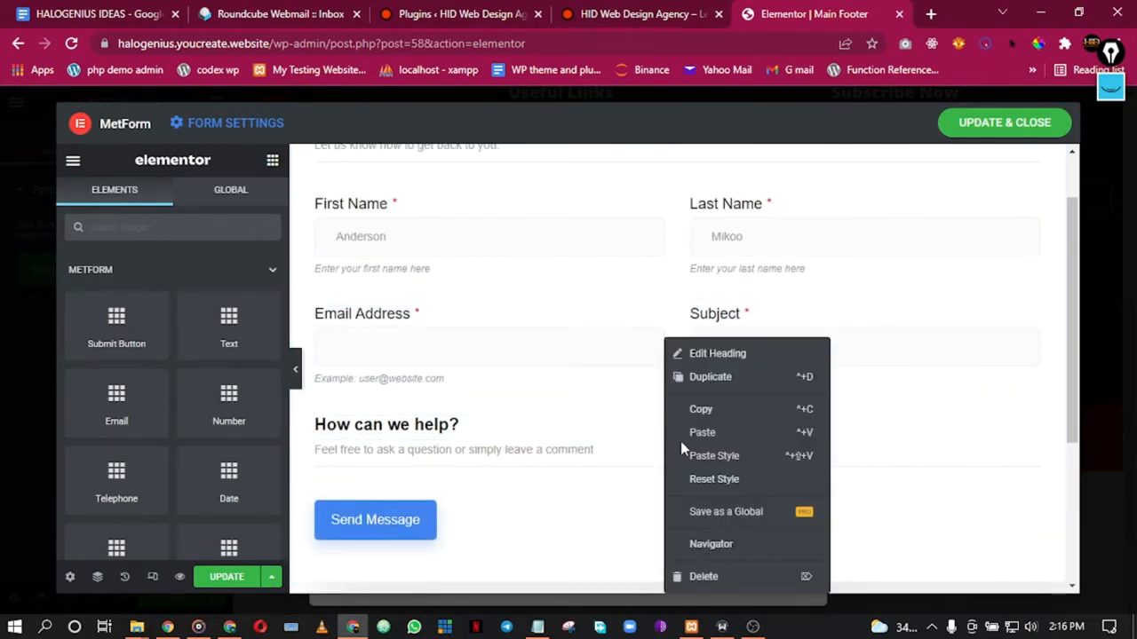
left_click(723, 576)
right_click(644, 436)
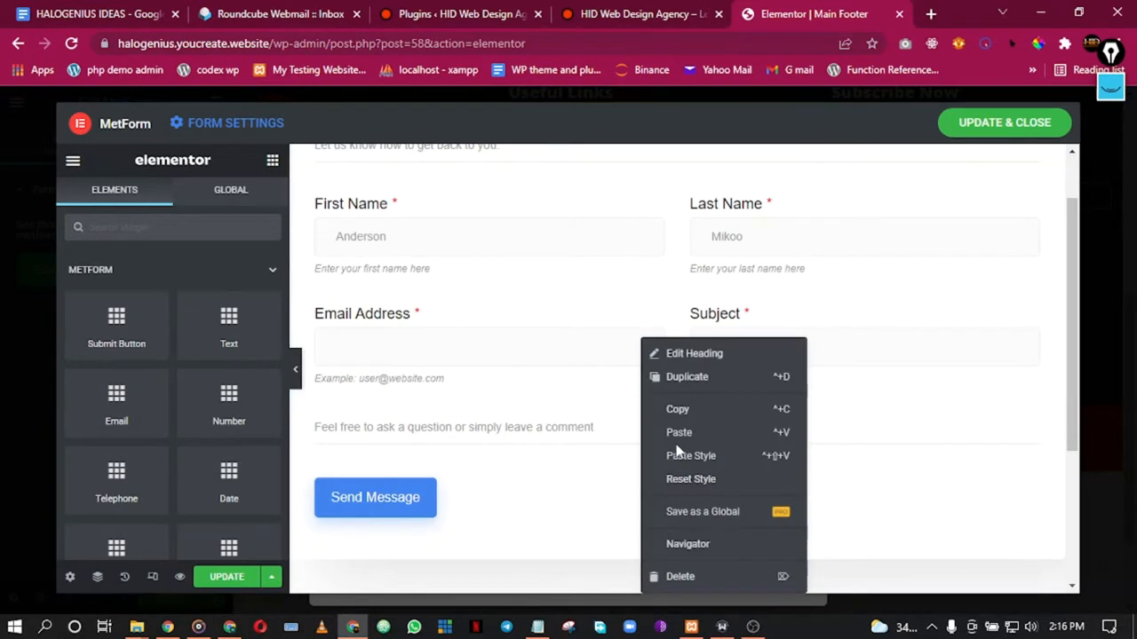
left_click(680, 577)
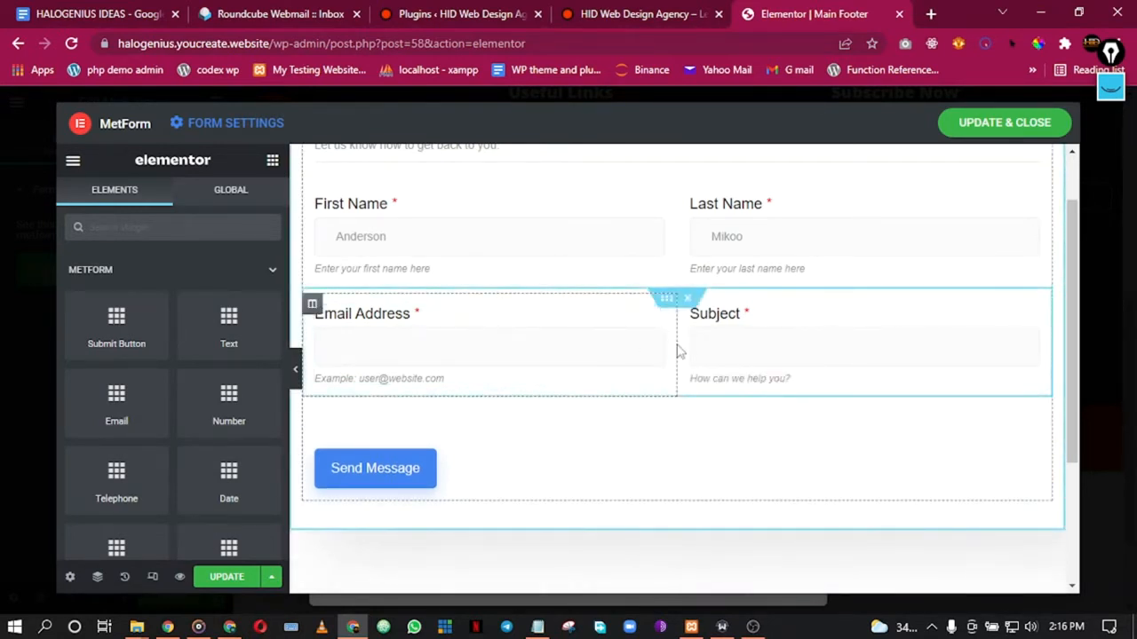
right_click(796, 338)
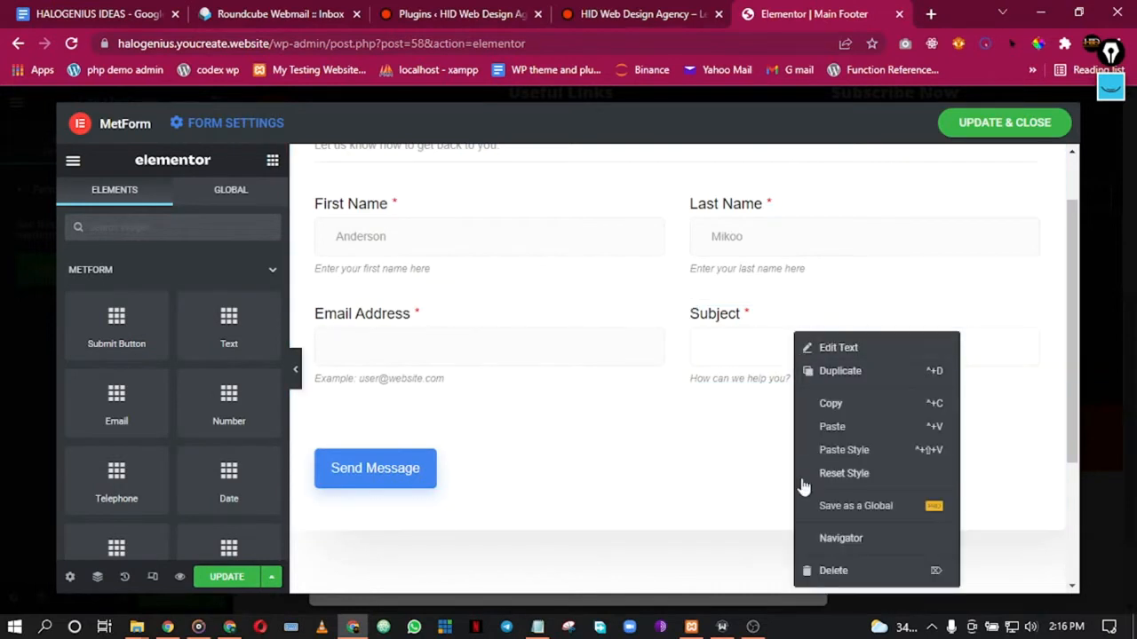
left_click(804, 566)
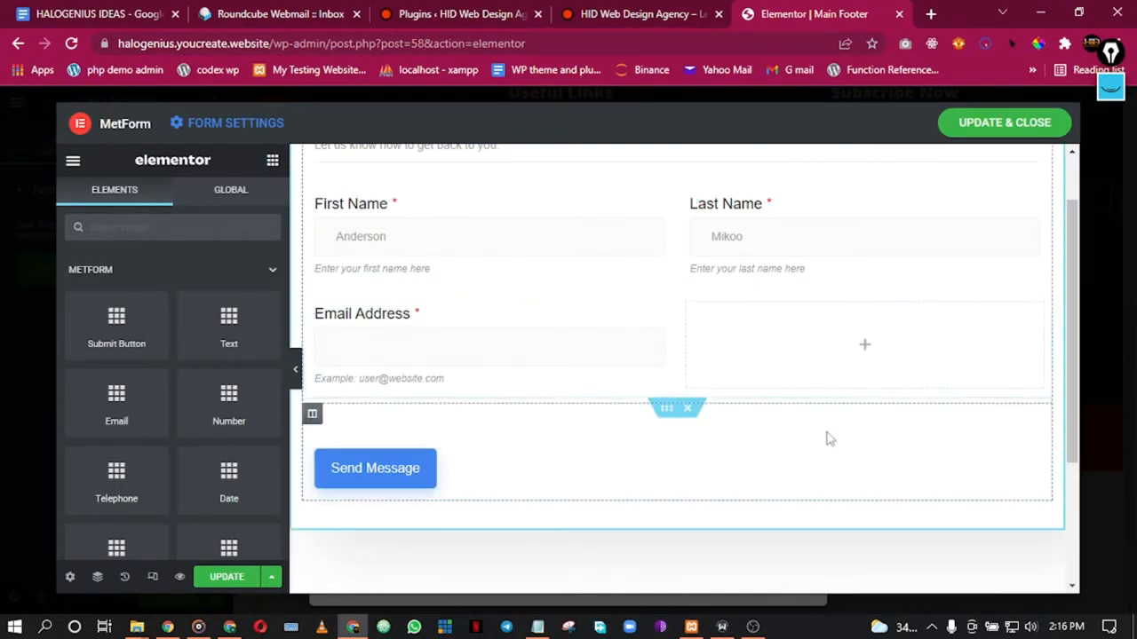
Step: Try moving the Send Message button up beside the Email Address field
left_click_drag(1030, 475, 713, 399)
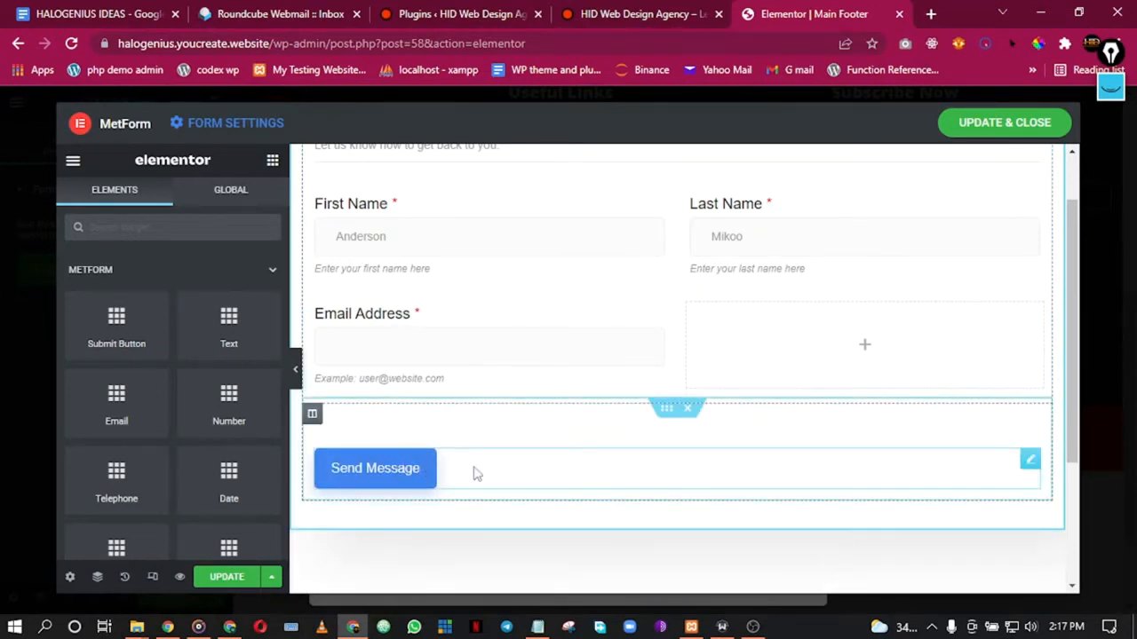
left_click(402, 468)
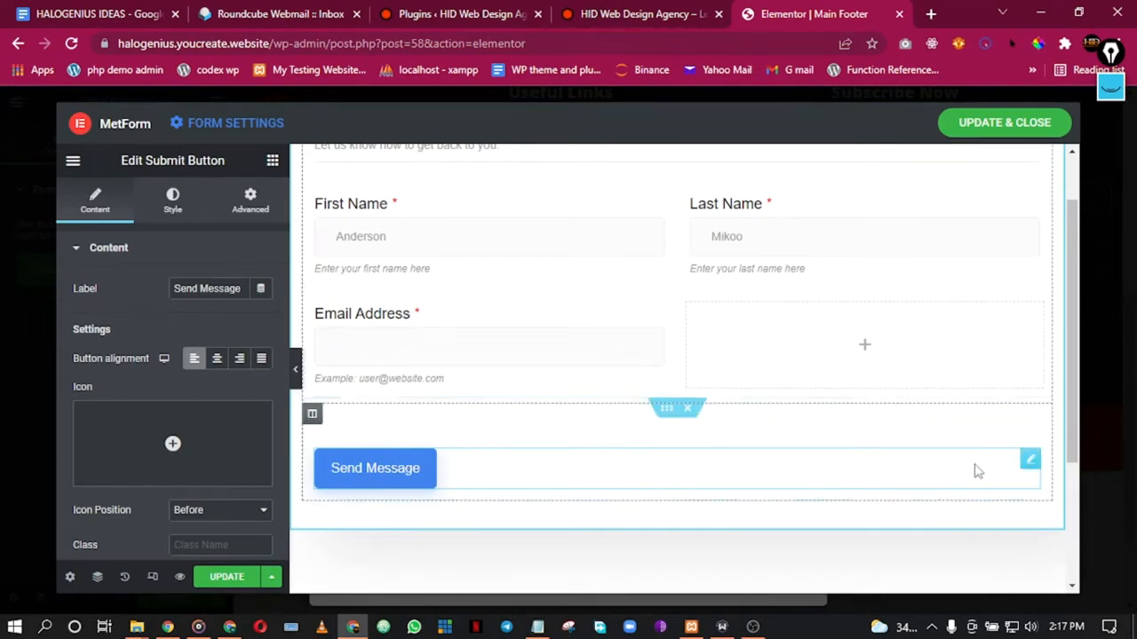
left_click_drag(1027, 461, 756, 400)
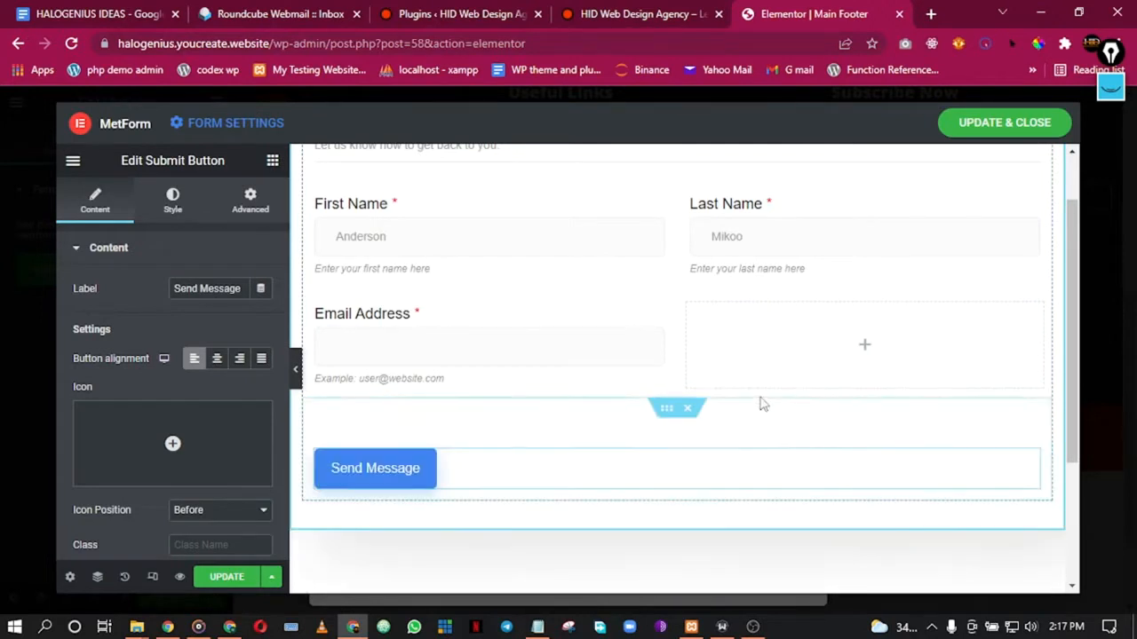
right_click(346, 470)
left_click(418, 353)
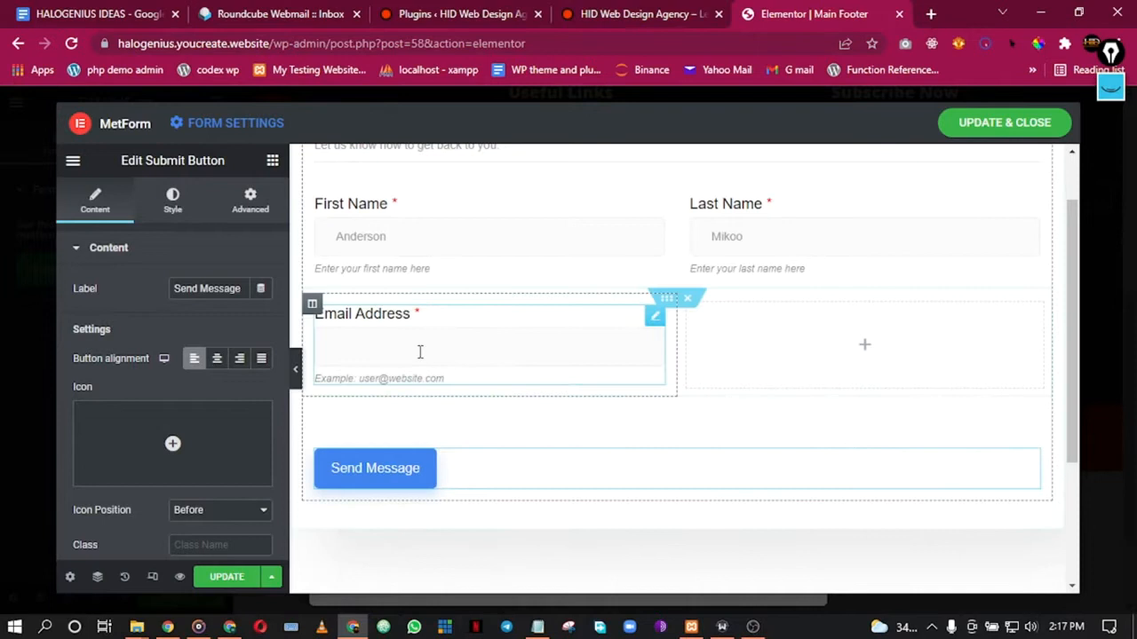
left_click_drag(453, 475, 718, 431)
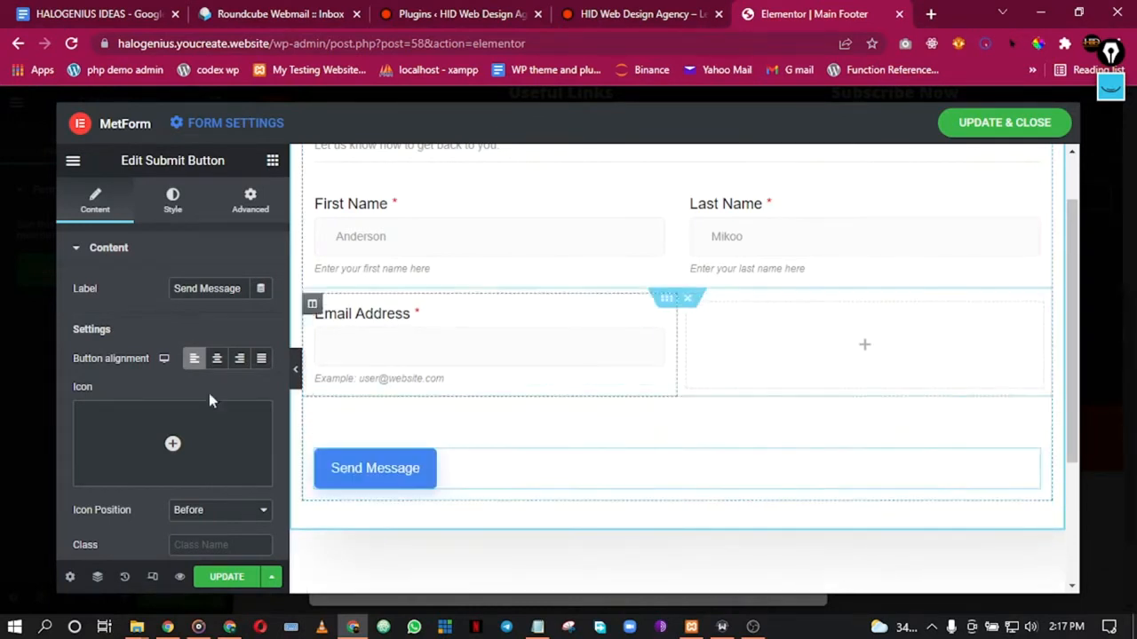
Step: Place a Submit Button beside Email Address and delete the Send Message section
left_click(271, 162)
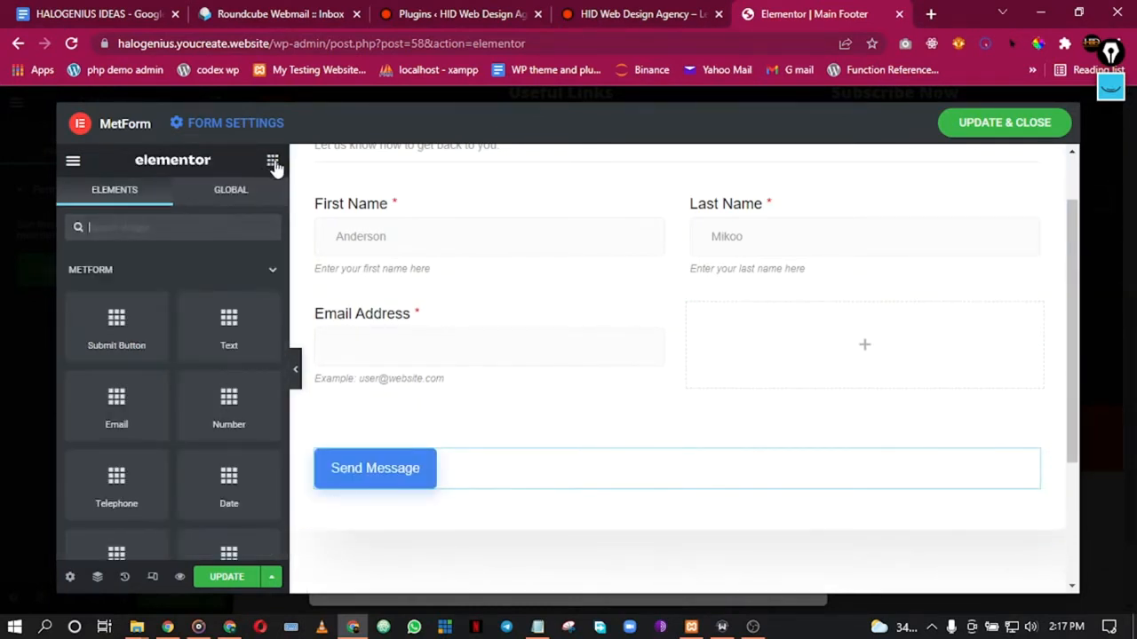
left_click_drag(108, 329, 879, 338)
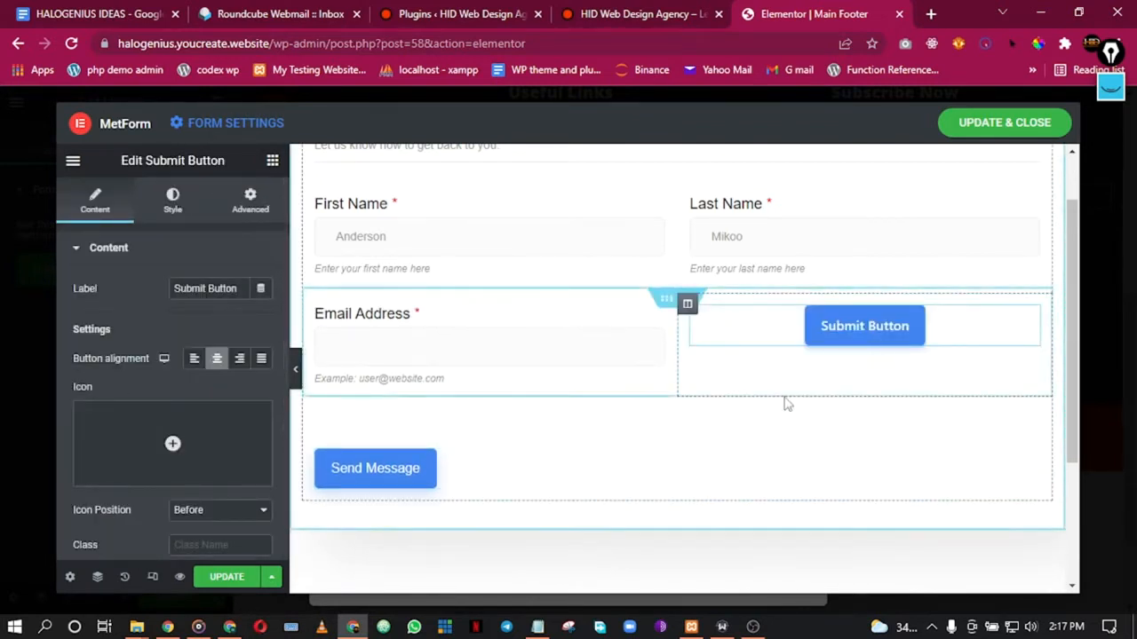
right_click(497, 471)
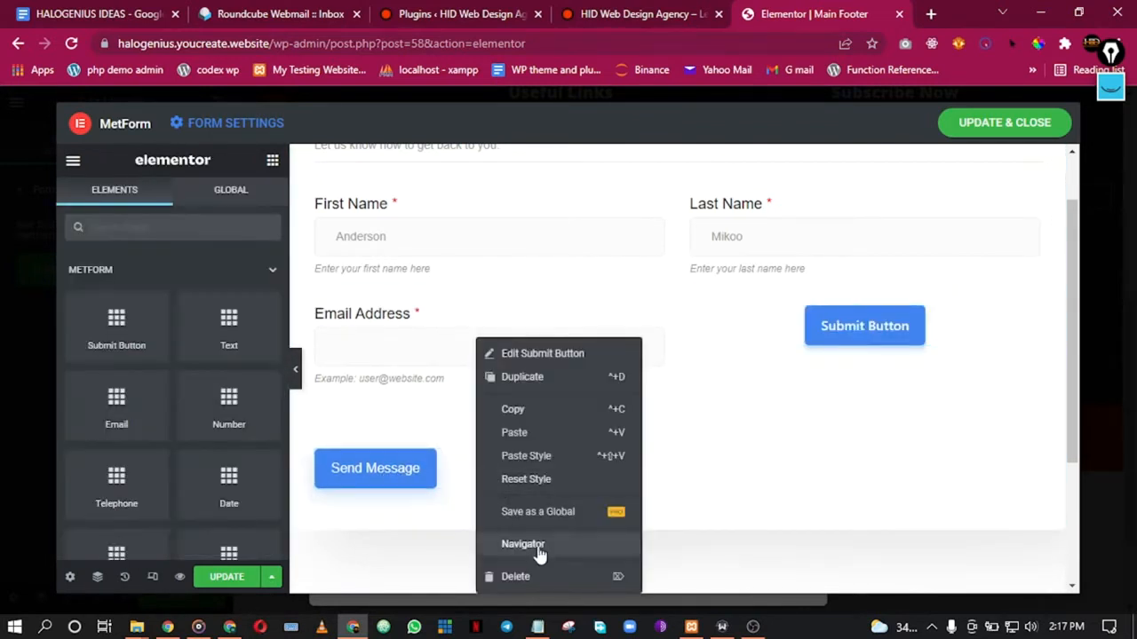
left_click(529, 578)
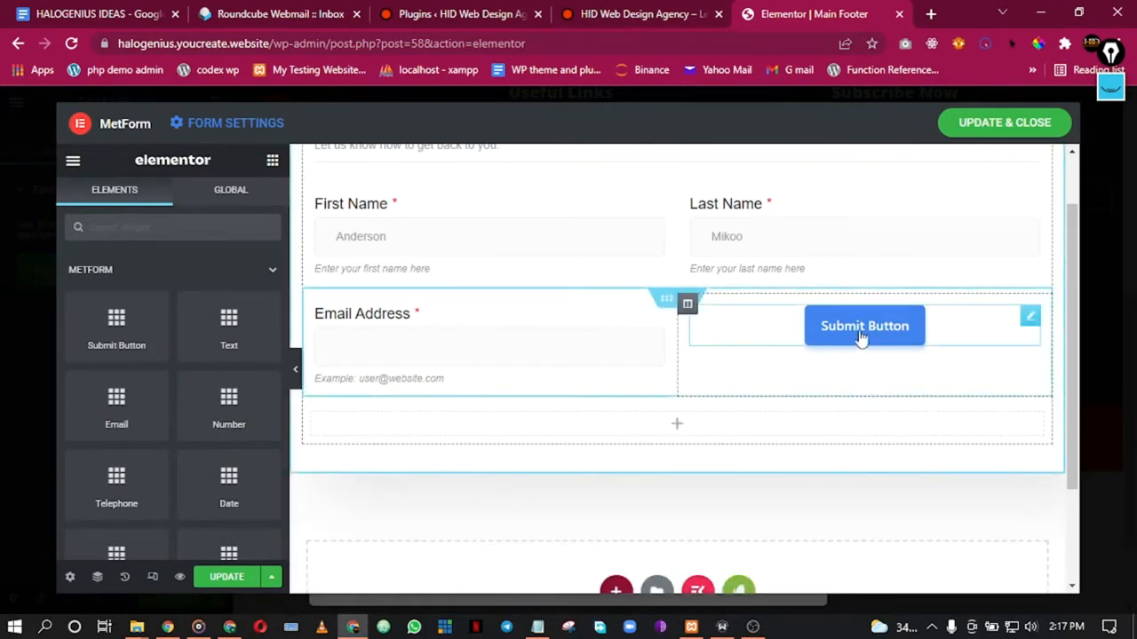
Step: Hide the email field's label and clear its help text
left_click(484, 345)
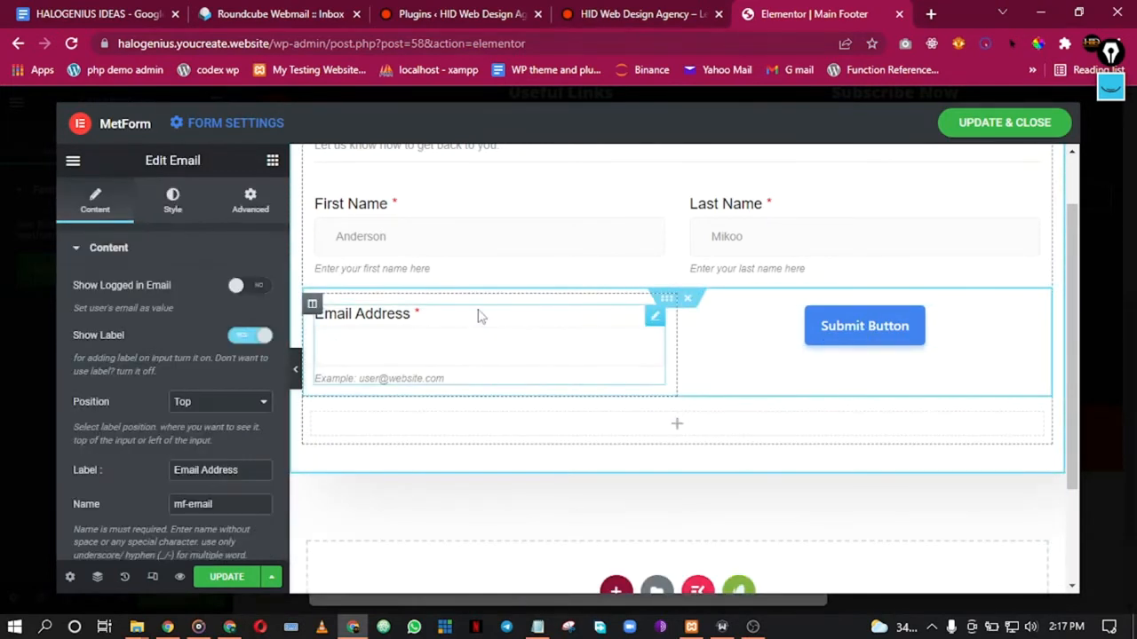
left_click(249, 342)
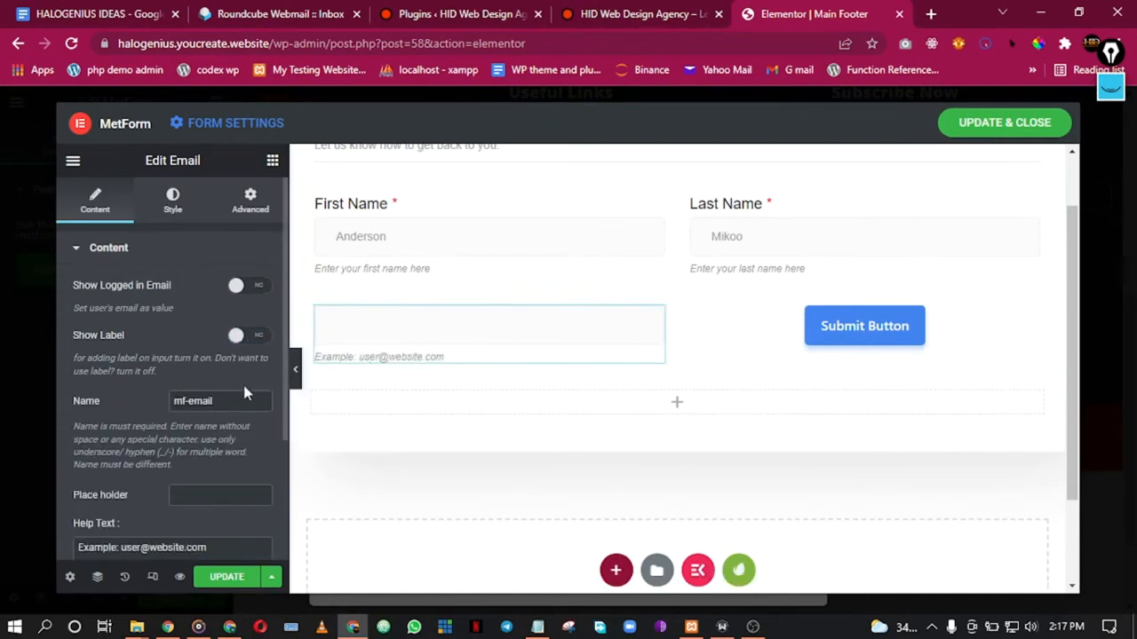
scroll(173, 486, "down", 2)
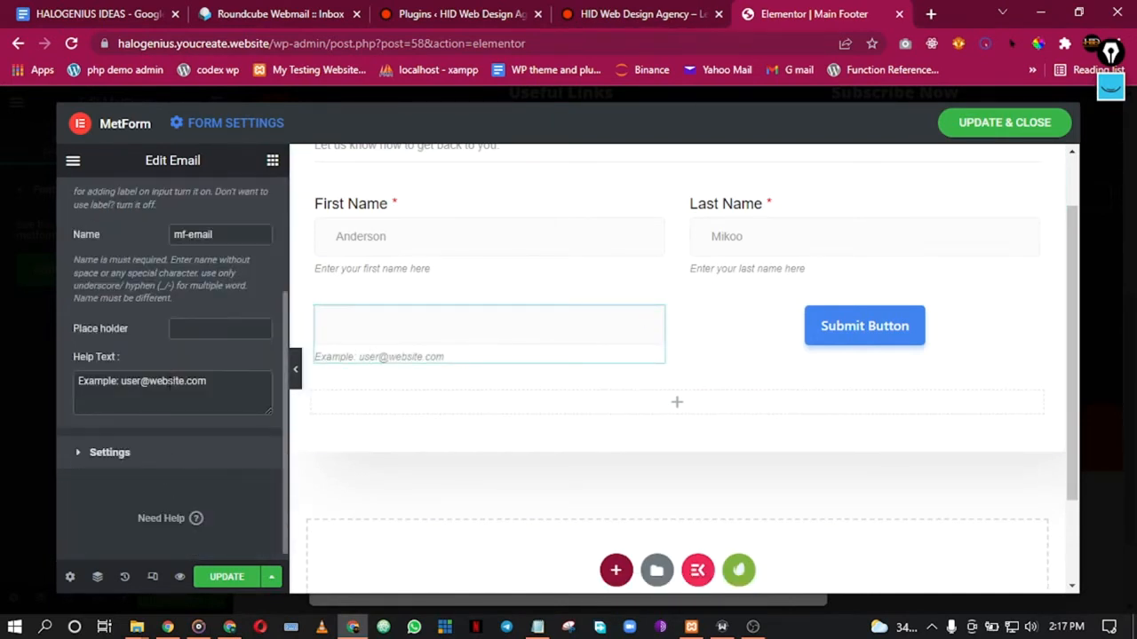
key("BackSpace")
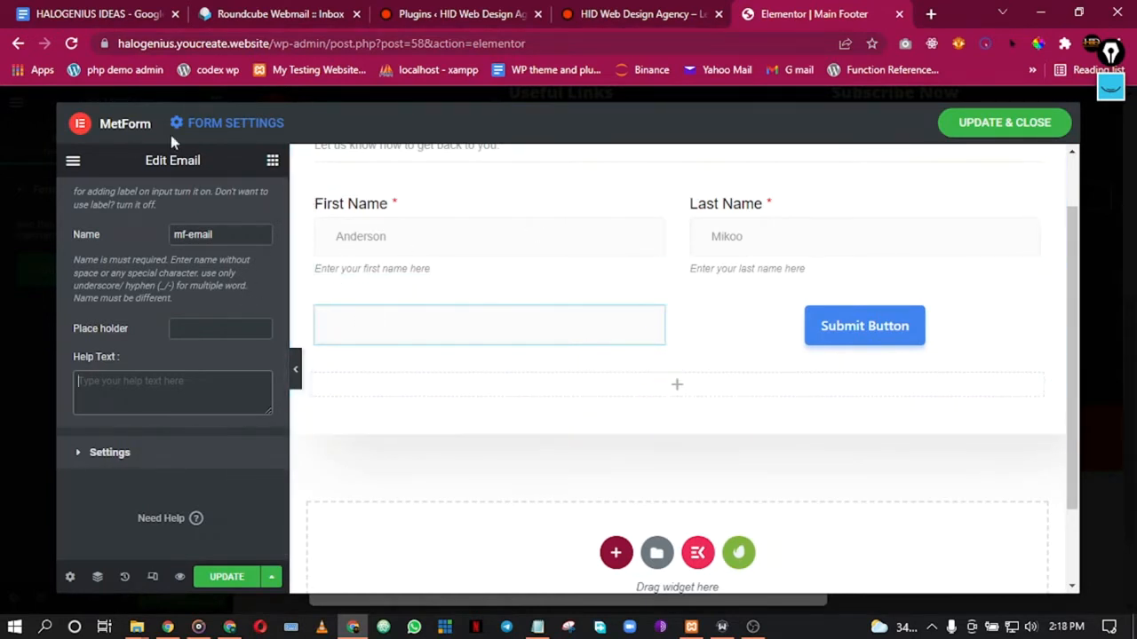
Step: Add an empty two-column Inner Section below the form fields
left_click(273, 162)
scroll(203, 312, "down", 6)
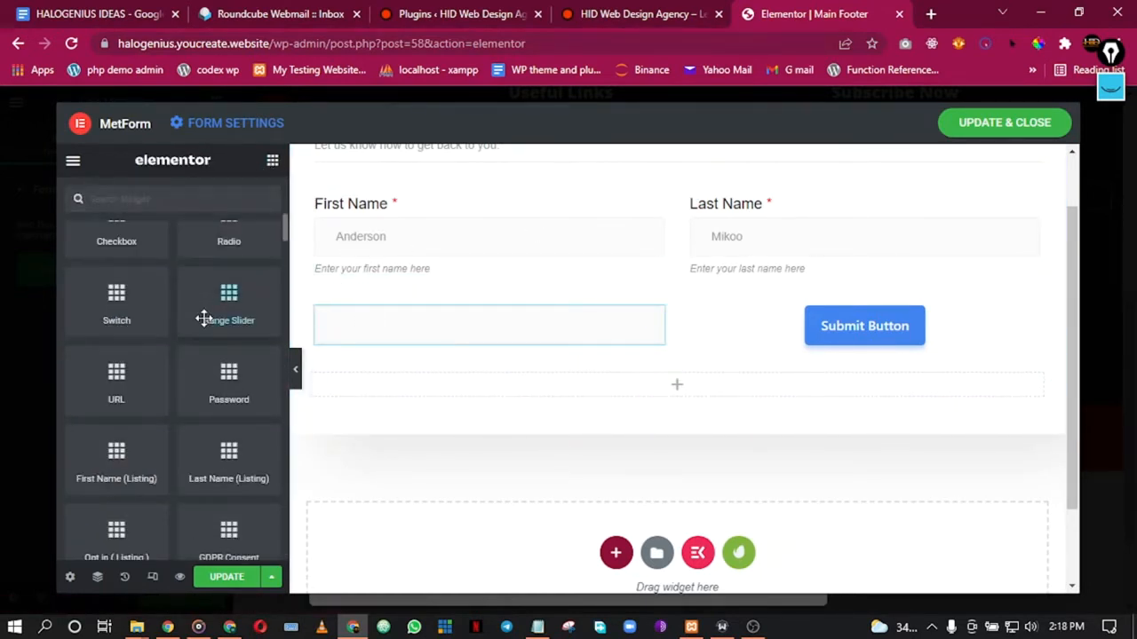
left_click_drag(112, 422, 703, 371)
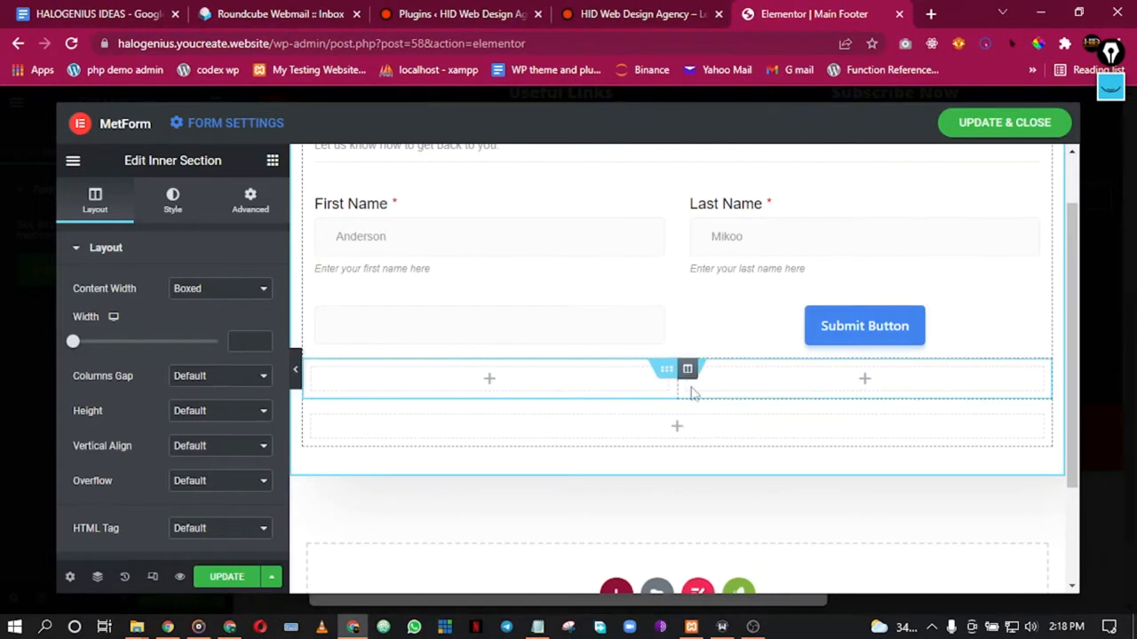
left_click(124, 577)
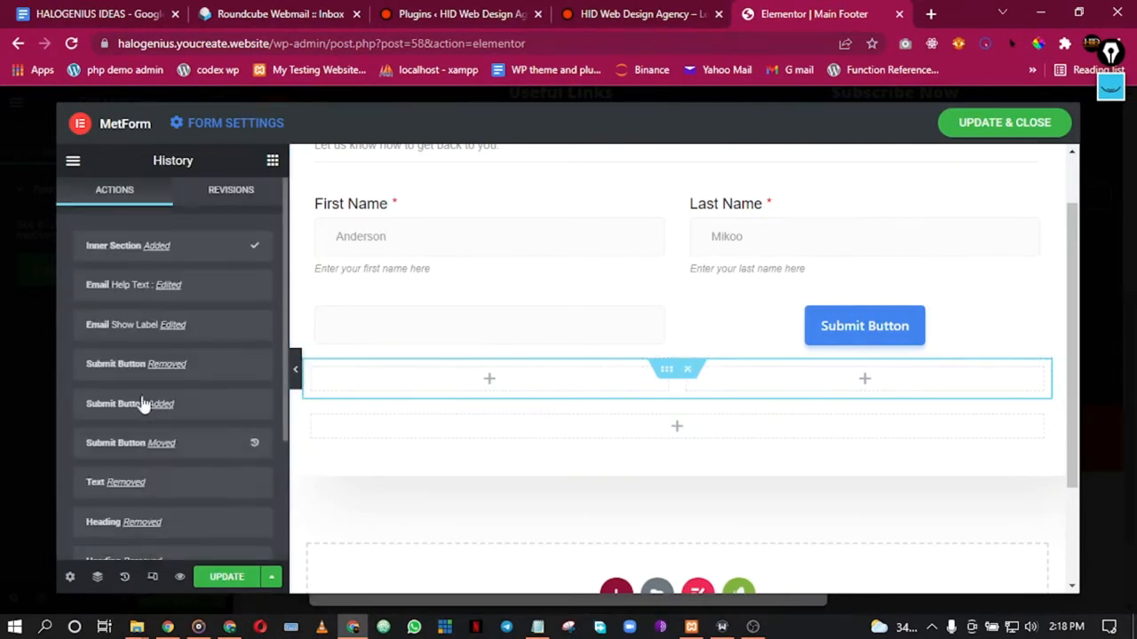
Step: Revert to 'Submit Button Moved', widen the email field, and add a Submit Button below it
left_click(151, 453)
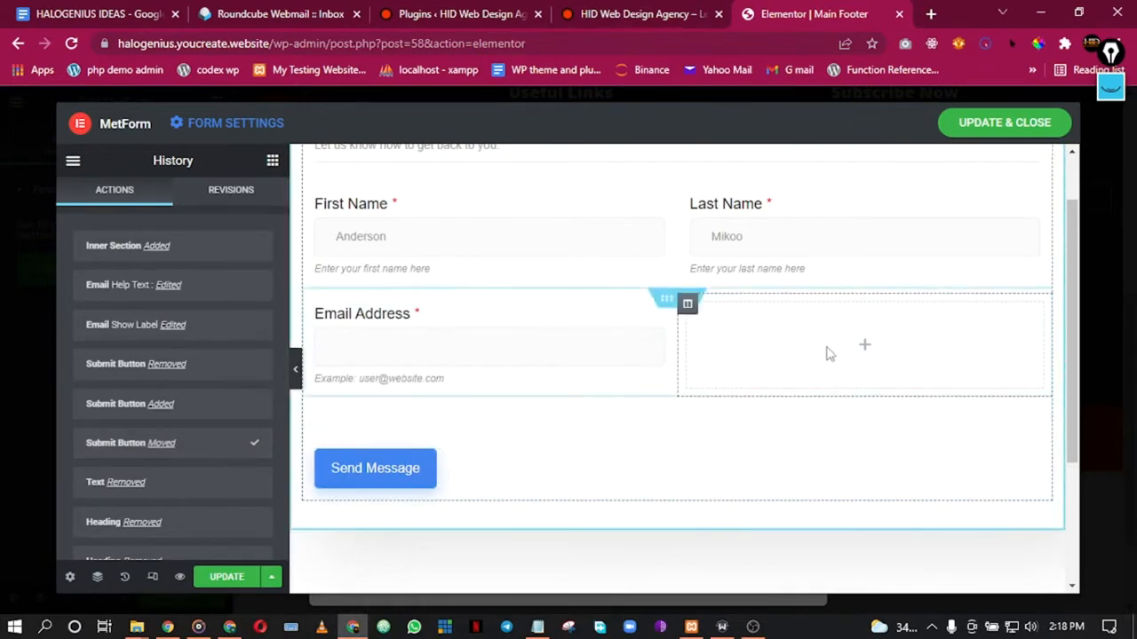
scroll(634, 269, "down", 2)
scroll(634, 269, "up", 3)
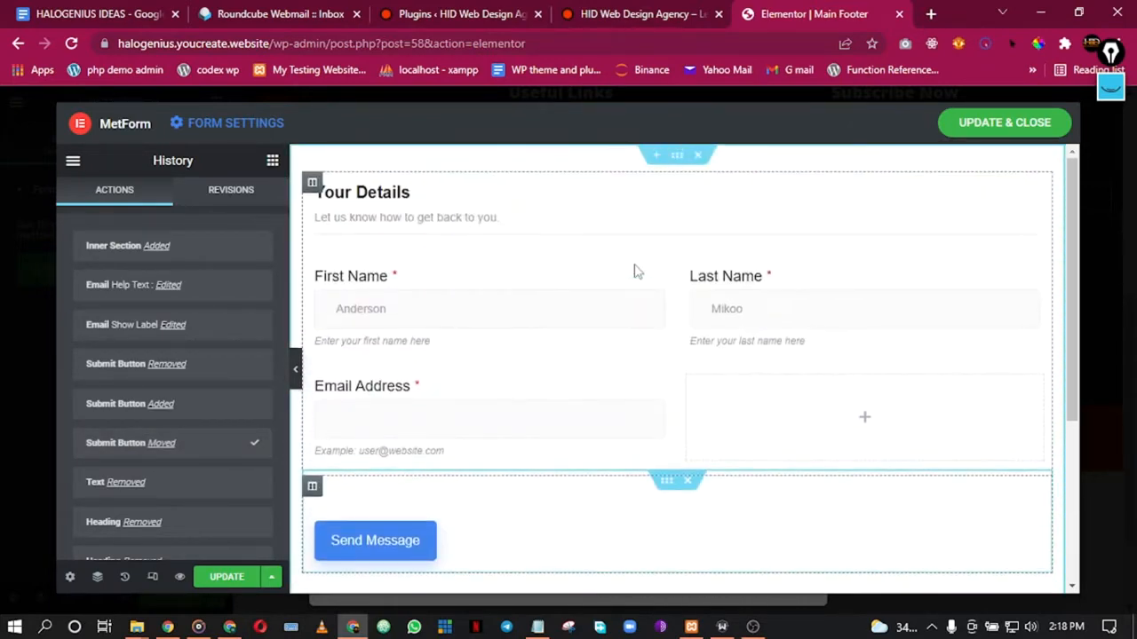
scroll(574, 228, "down", 2)
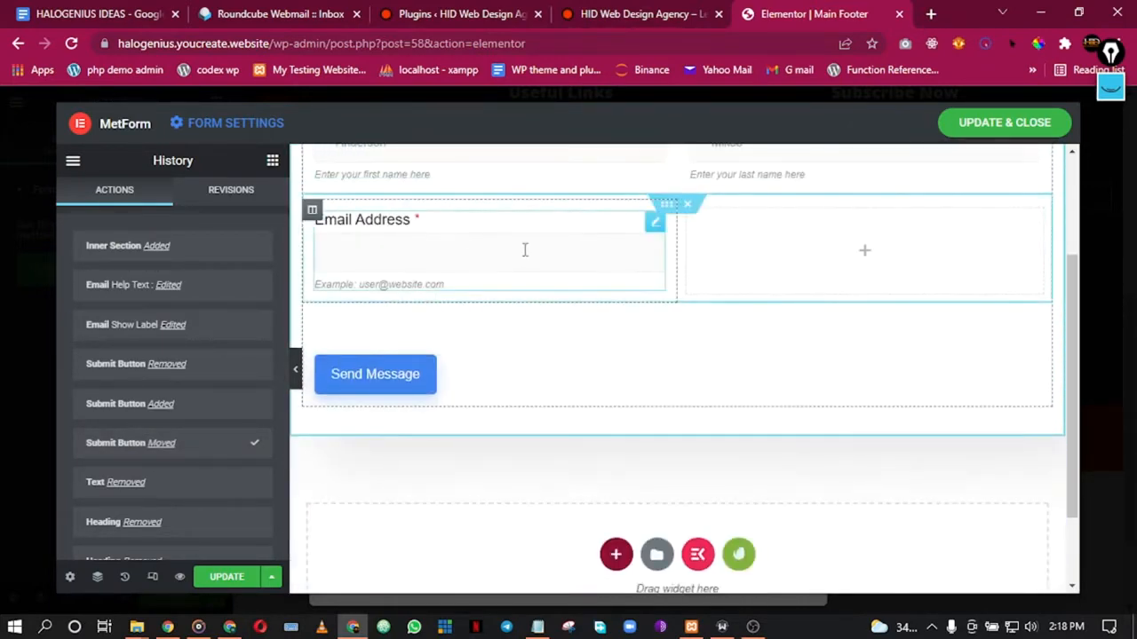
left_click_drag(654, 227, 657, 281)
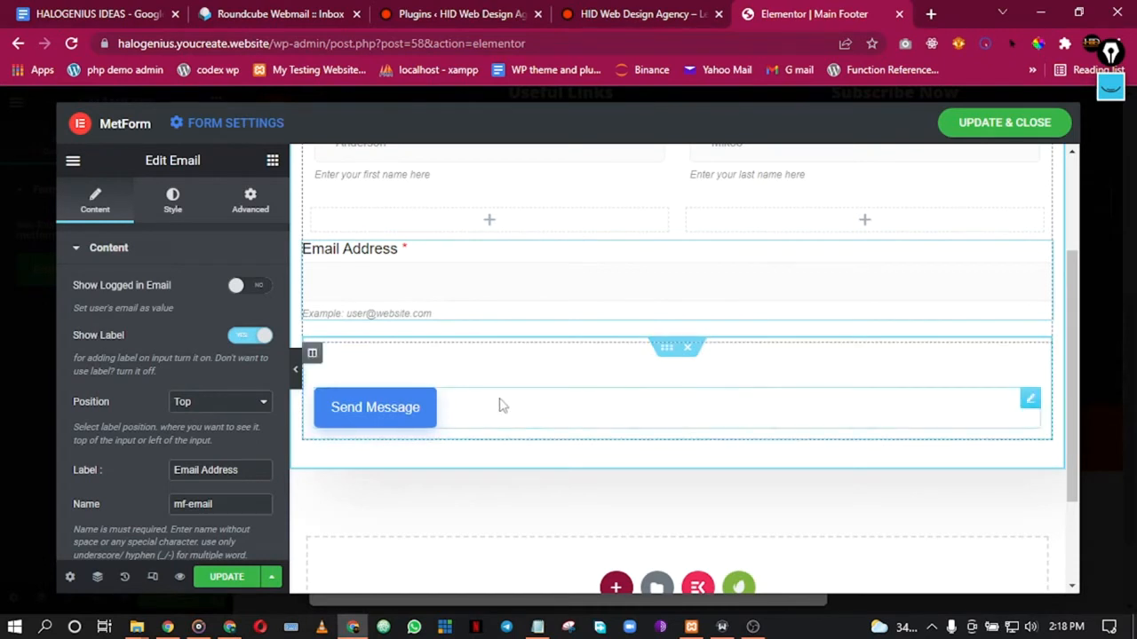
left_click_drag(447, 403, 475, 378)
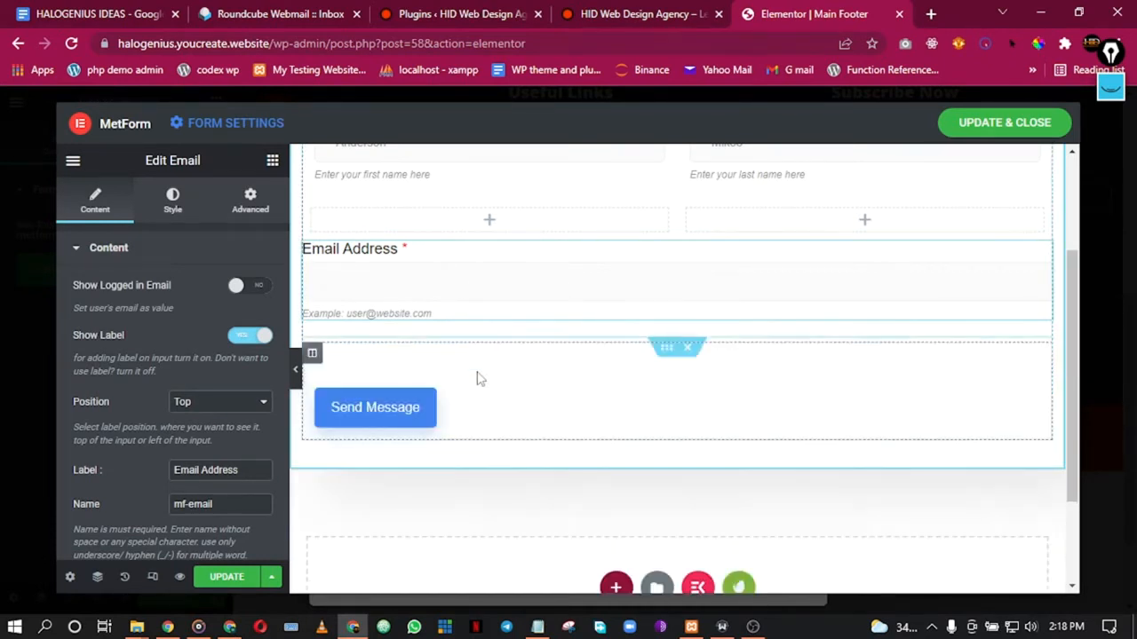
left_click(273, 161)
left_click_drag(141, 344, 579, 316)
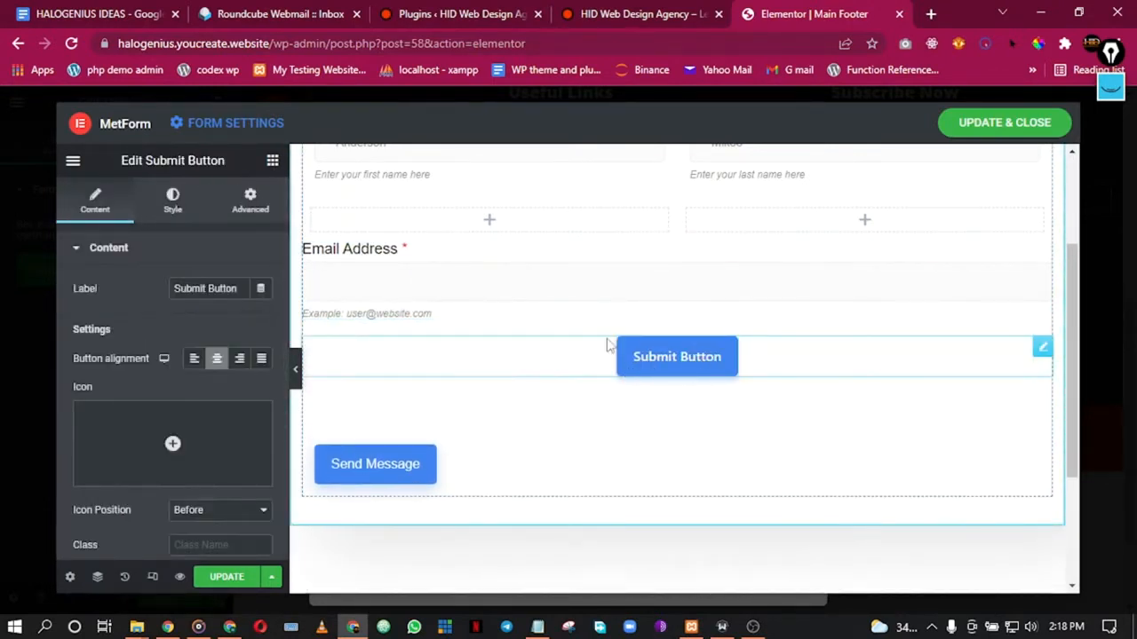
Step: Turn off the Email Address label and delete its help text
left_click(426, 281)
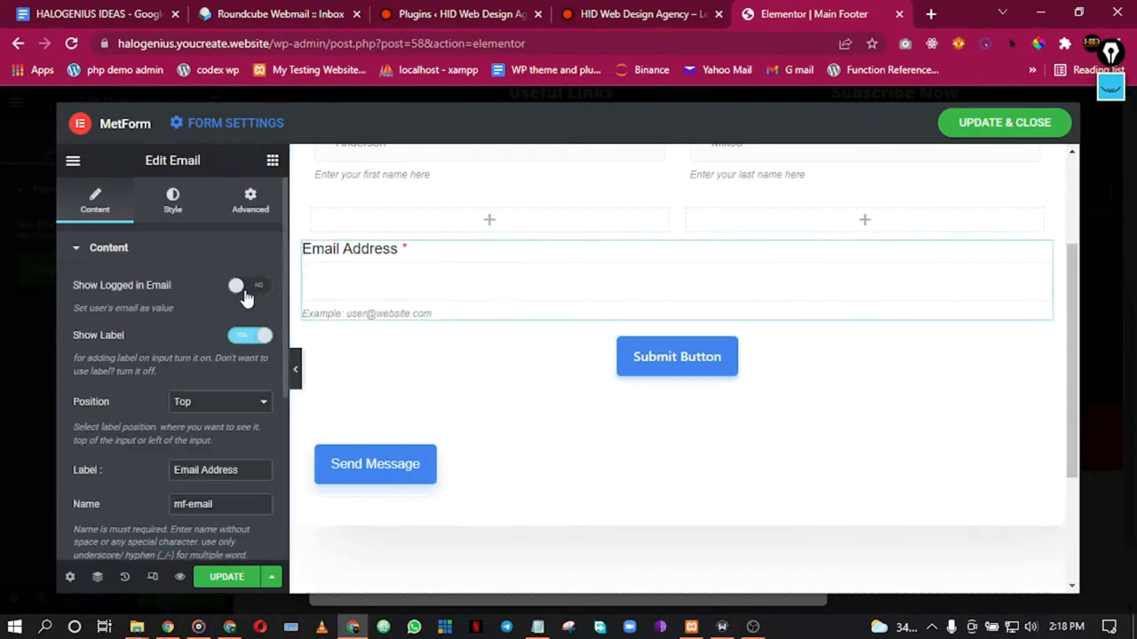
left_click(249, 346)
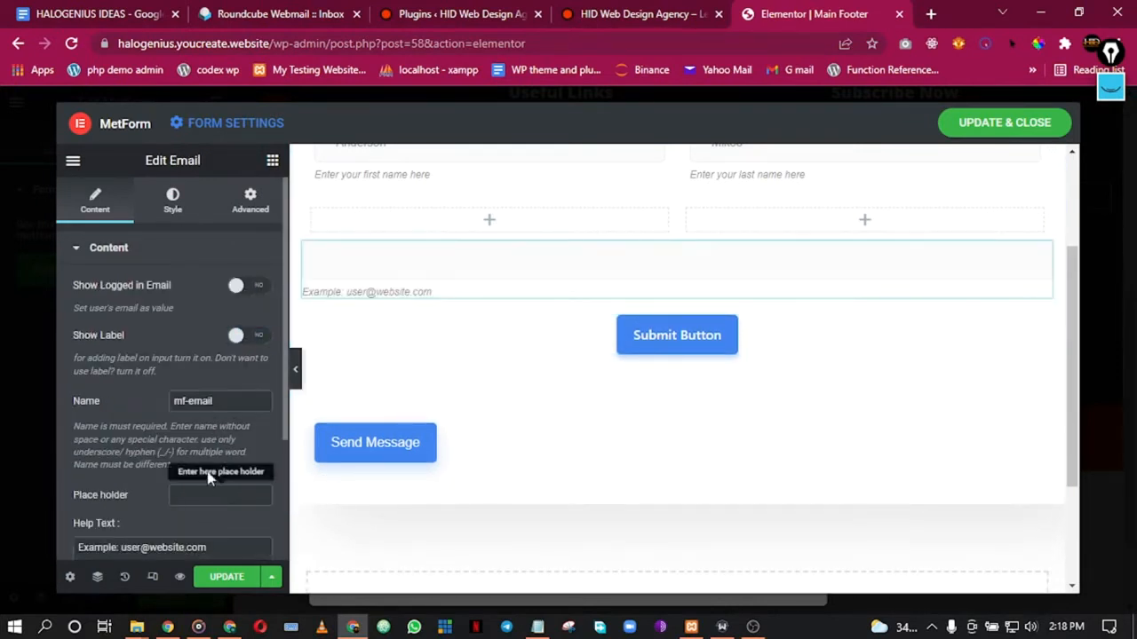
scroll(206, 471, "down", 4)
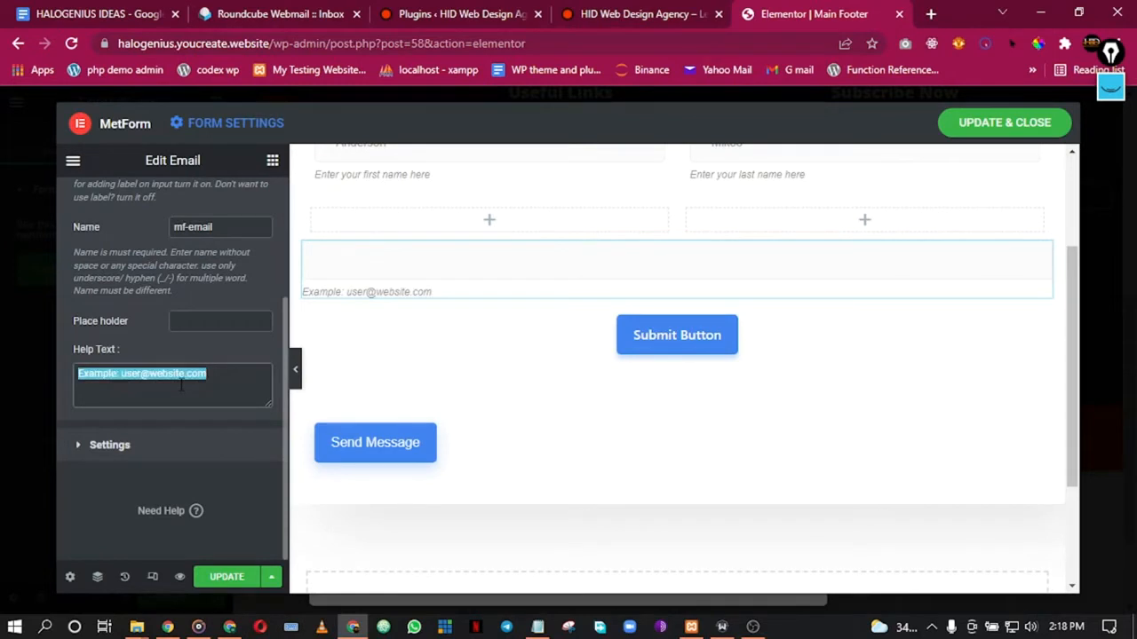
key("BackSpace")
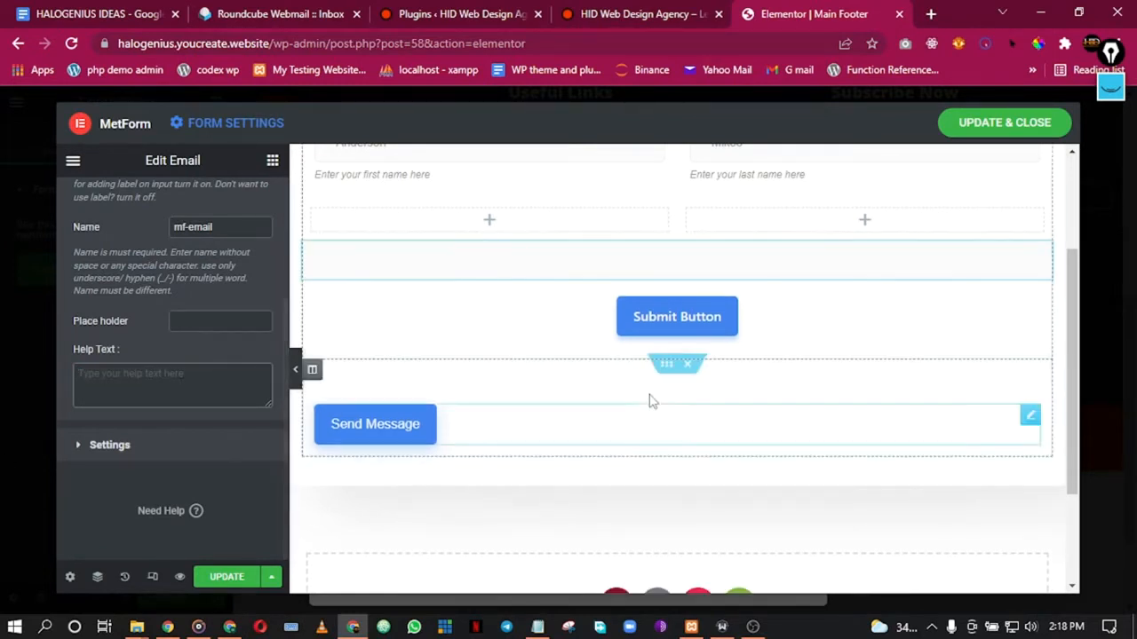
Step: Delete the Send Message section, name row, empty row and Your Details heading
left_click(689, 364)
scroll(689, 260, "up", 2)
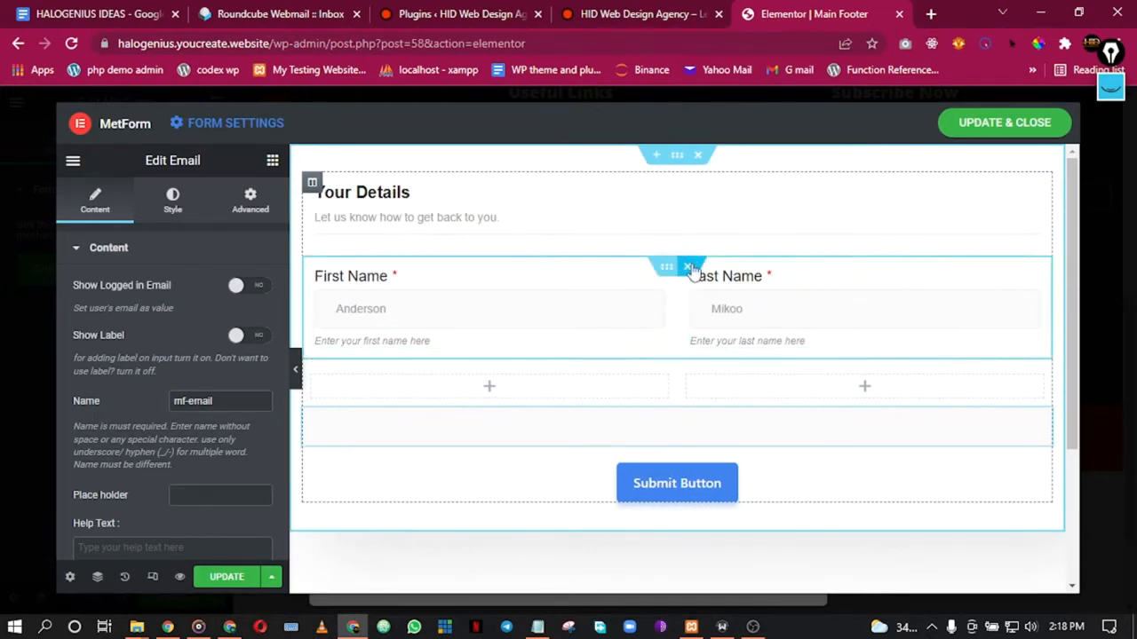
left_click(687, 266)
left_click(692, 264)
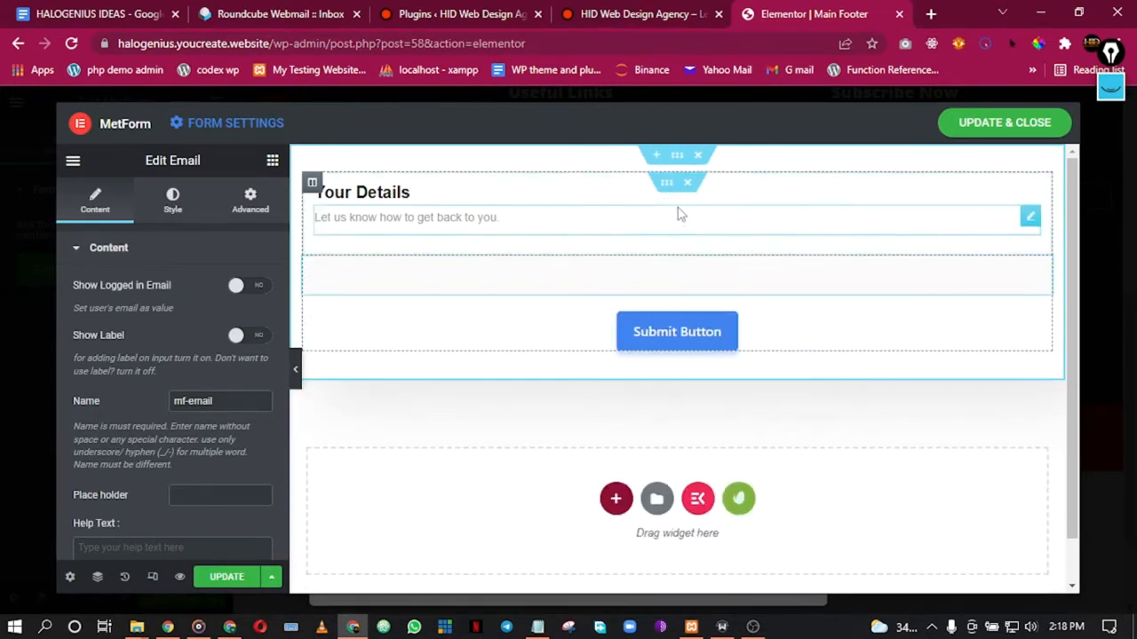
left_click(695, 182)
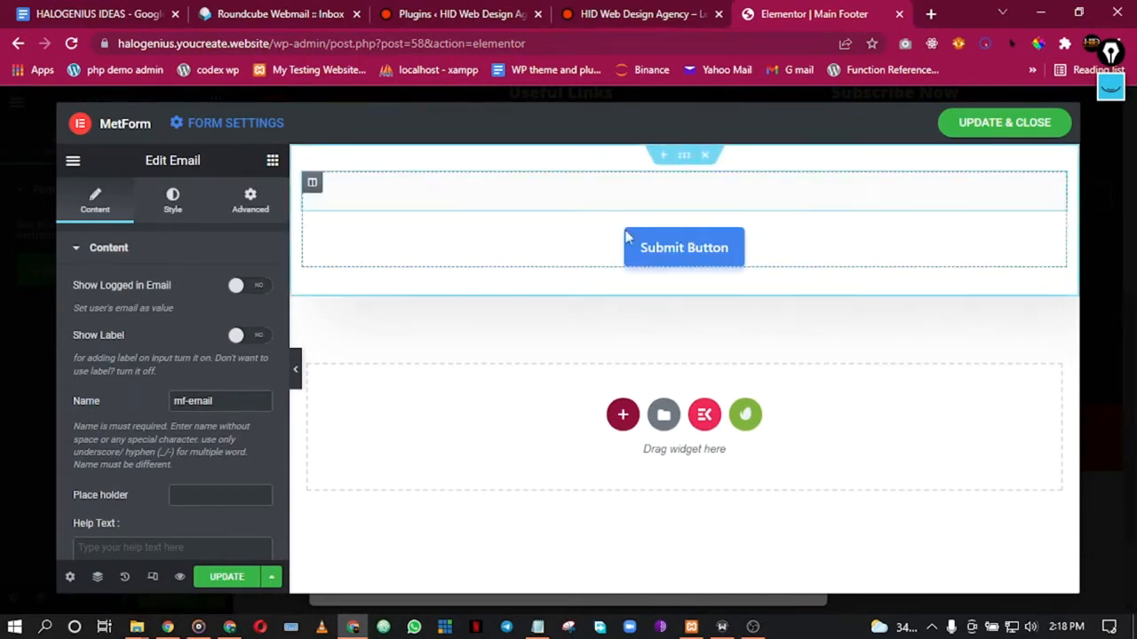
Step: Open the Submit Button's style settings and reset its text shadow to default
left_click(704, 258)
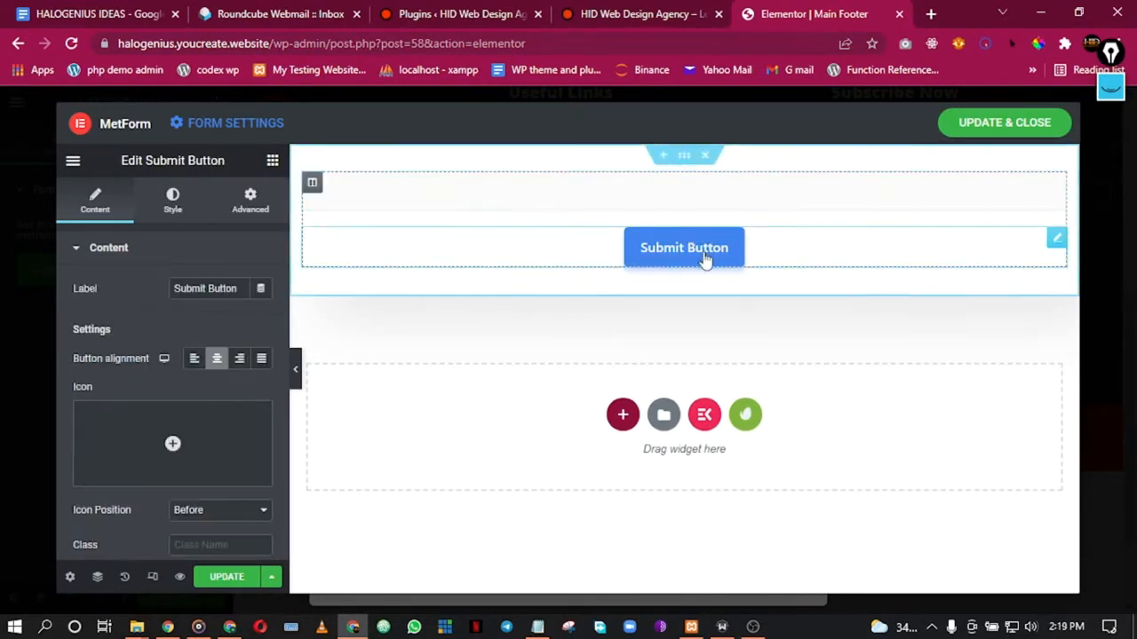
scroll(226, 471, "down", 3)
scroll(168, 456, "up", 1)
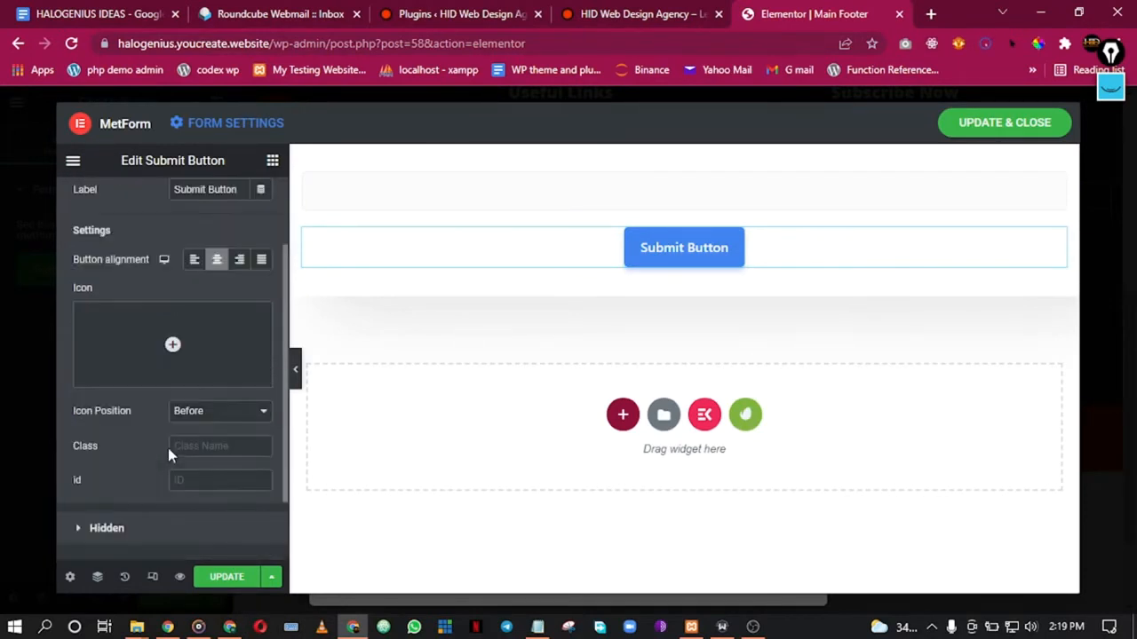
scroll(182, 463, "down", 1)
scroll(135, 445, "up", 3)
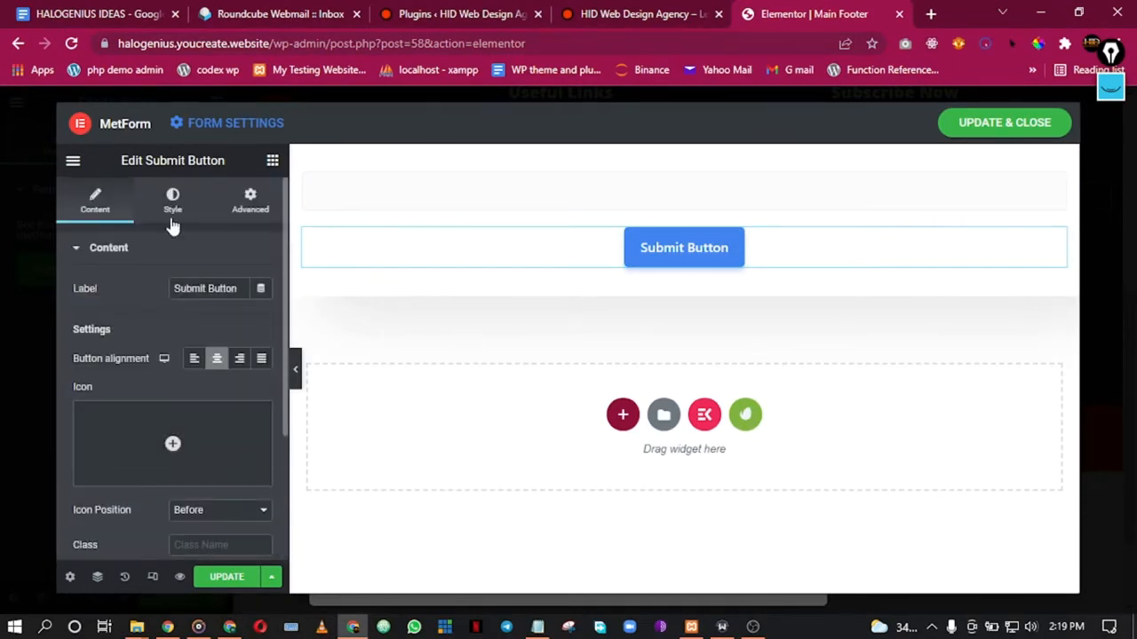
left_click(147, 203)
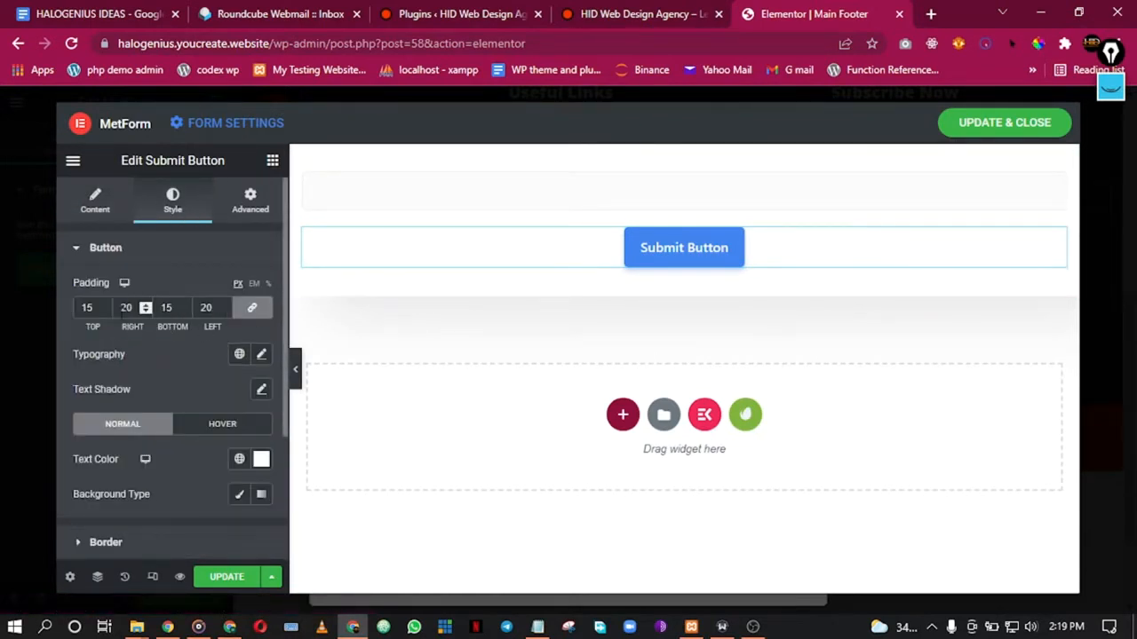
double_click(89, 308)
scroll(184, 339, "down", 2)
scroll(184, 339, "up", 2)
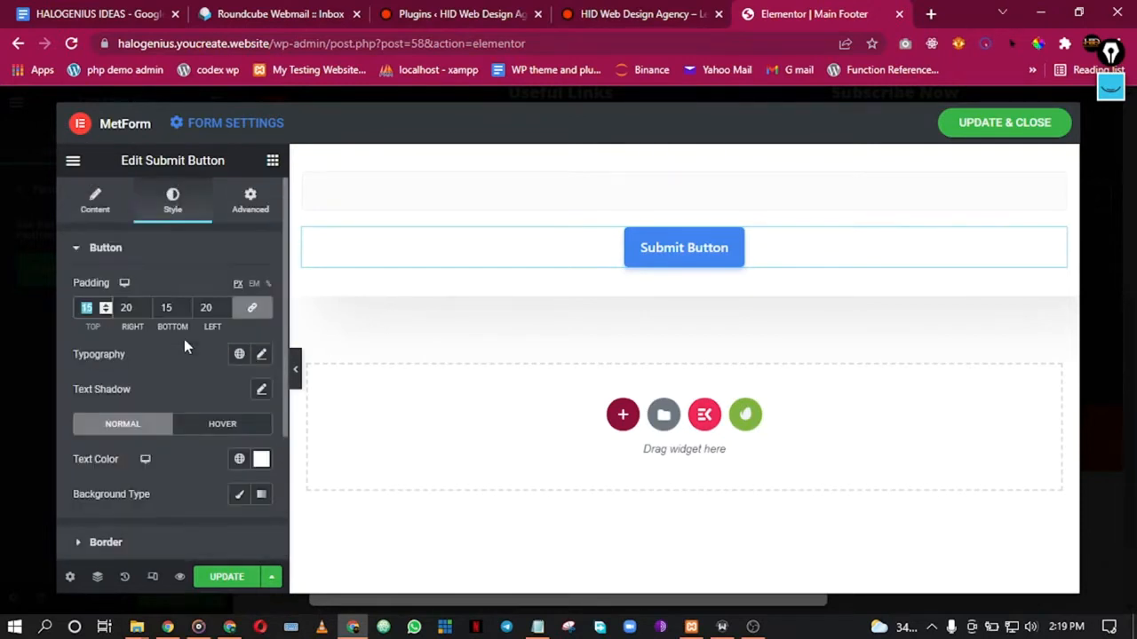
left_click(261, 392)
left_click(237, 391)
Step: Reset the Submit Button's box shadow to default
scroll(225, 393, "down", 2)
left_click(110, 418)
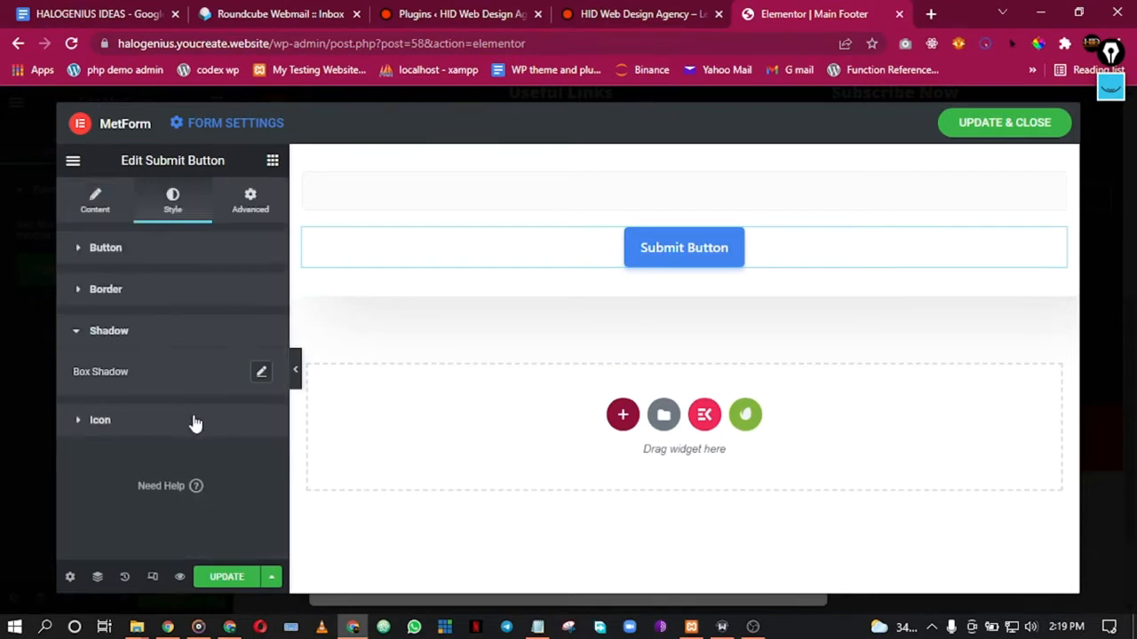
left_click(258, 373)
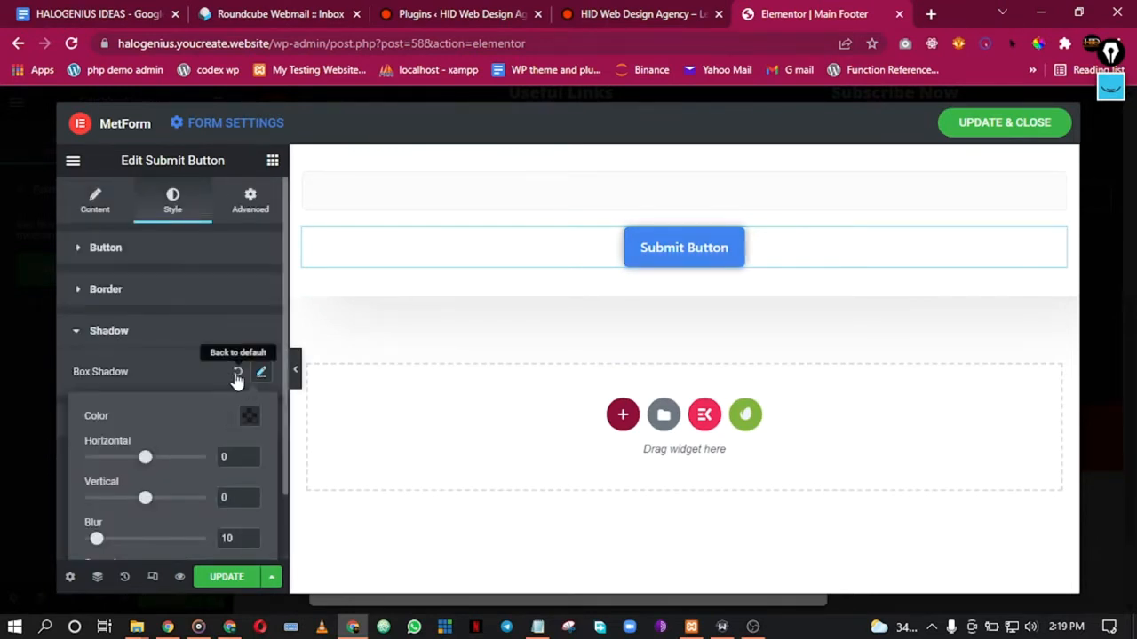
left_click(237, 372)
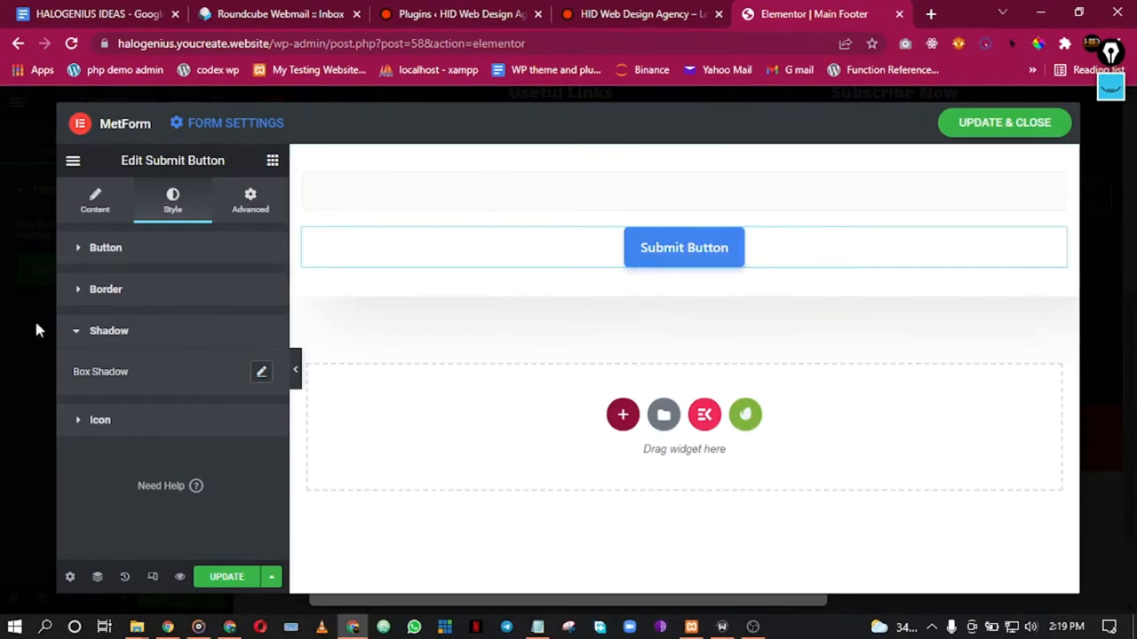
left_click(98, 247)
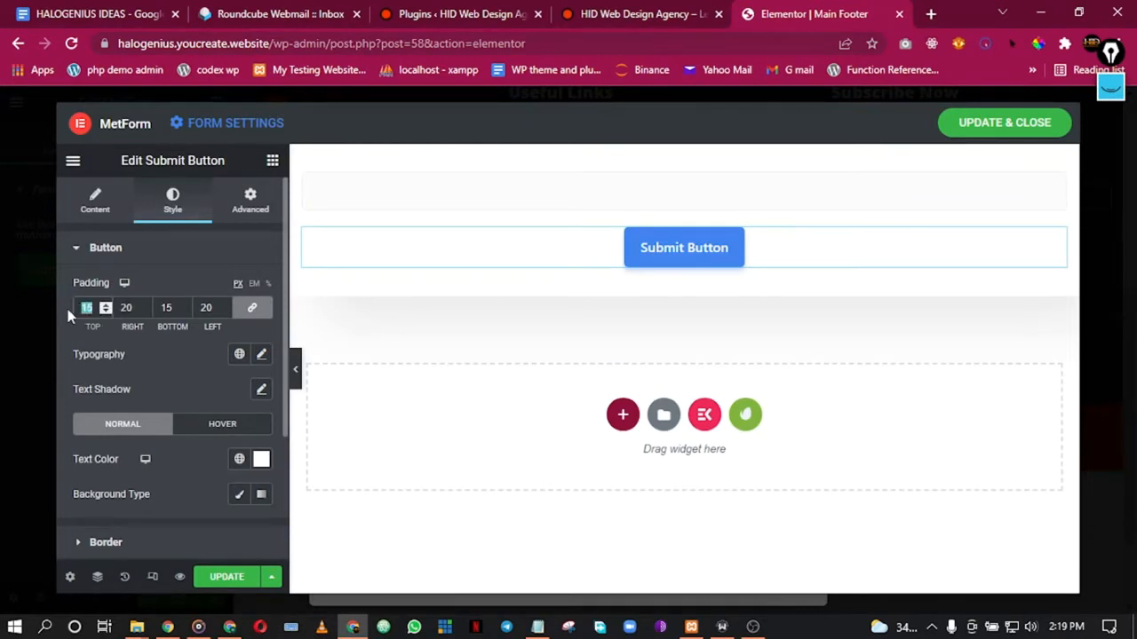
Step: Check the footer on the live site page
left_click(613, 15)
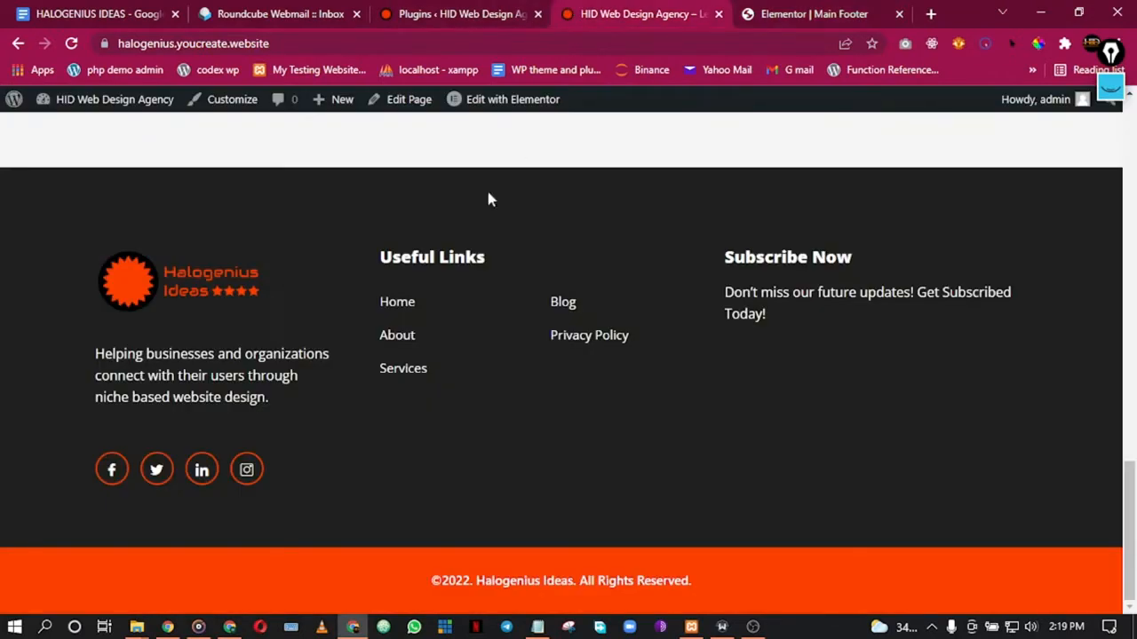
scroll(471, 235, "down", 10)
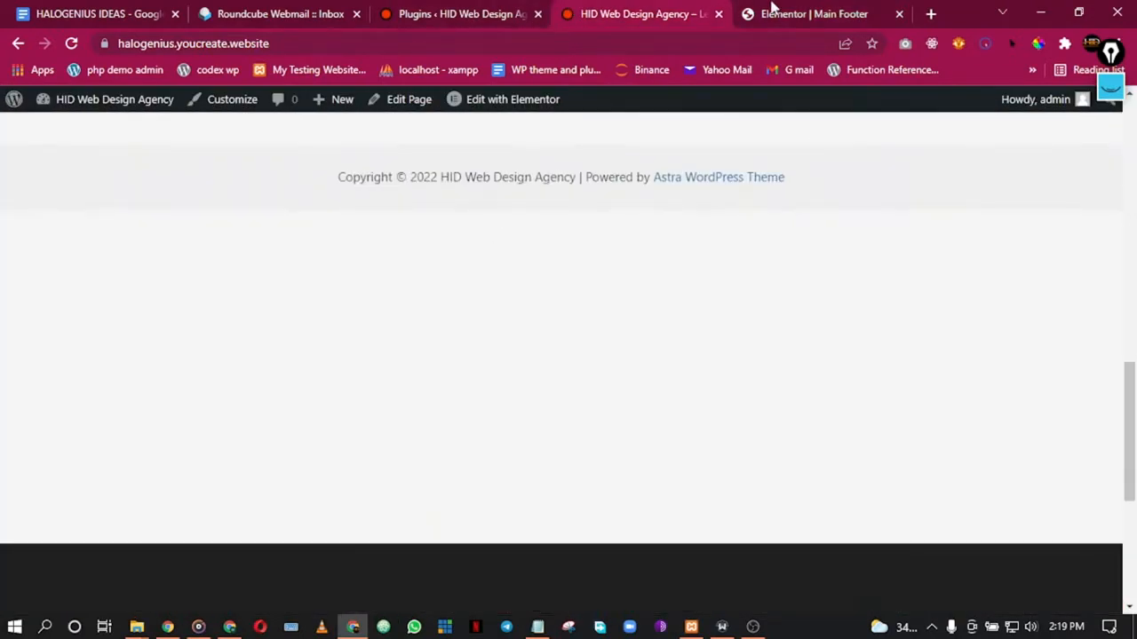
key("ctrl+Tab")
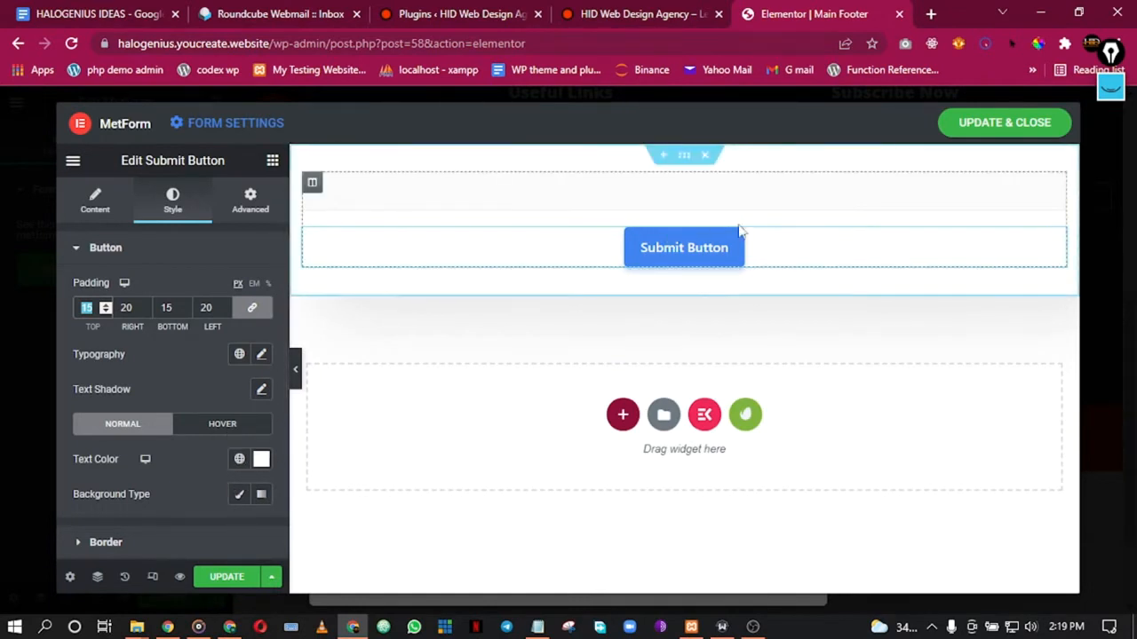
type("0")
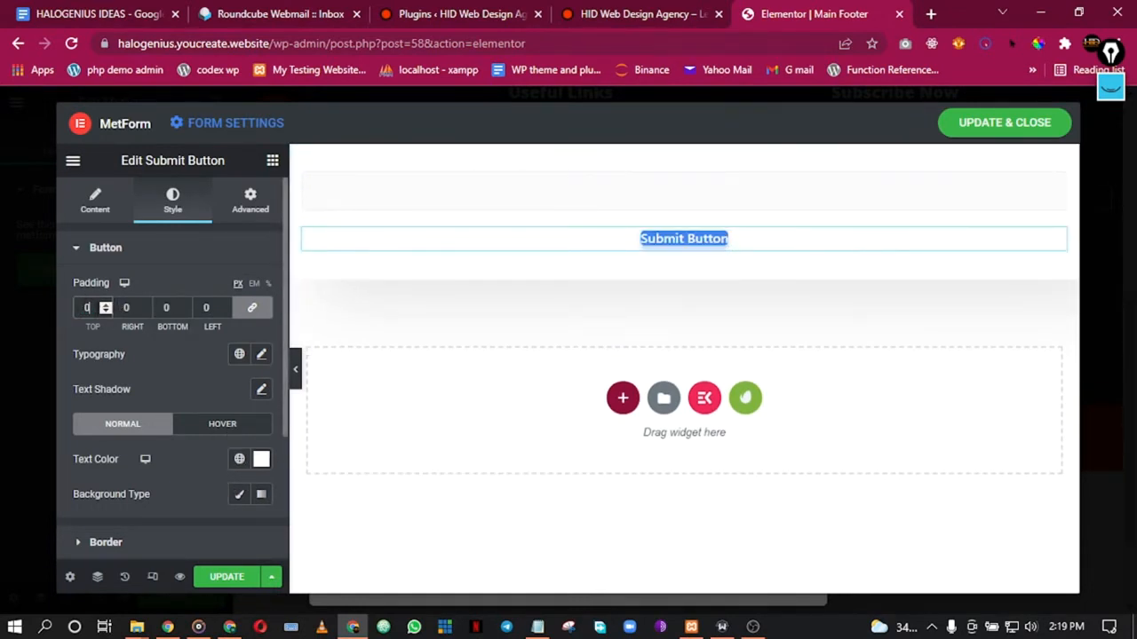
type("15")
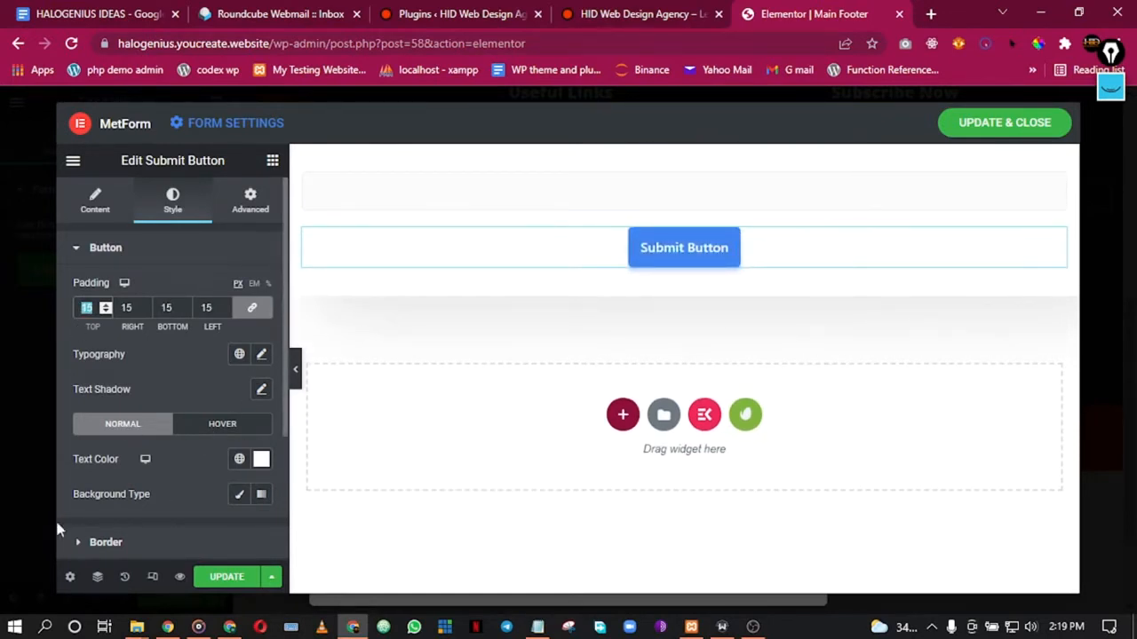
scroll(227, 476, "down", 3)
scroll(198, 471, "up", 3)
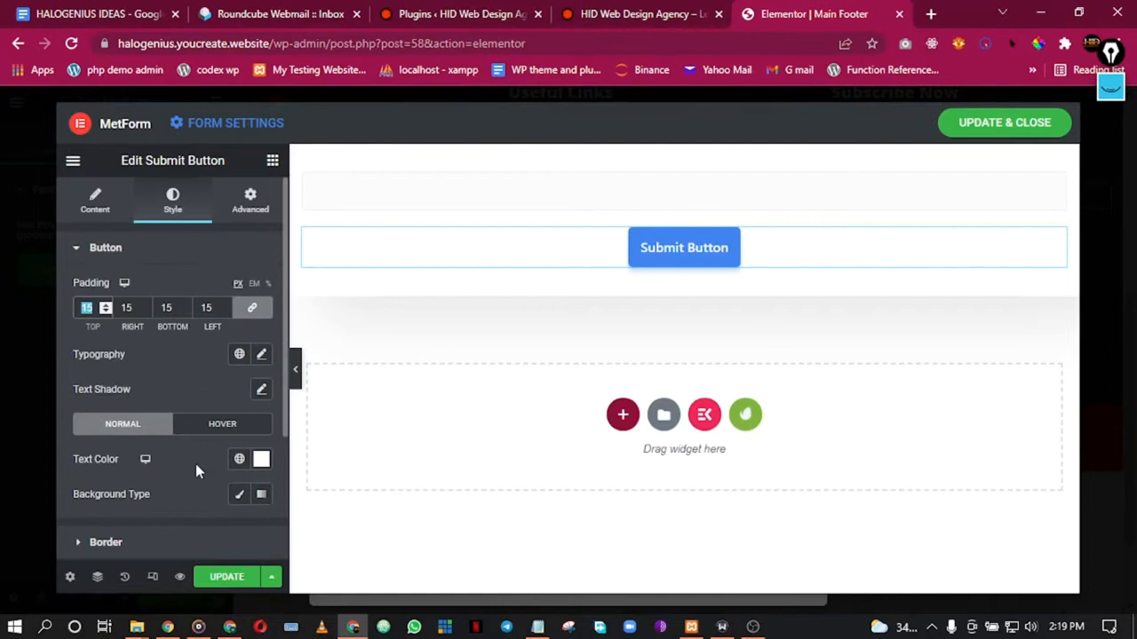
Step: Set the Submit Button's border radius to 0 on all corners
left_click(112, 206)
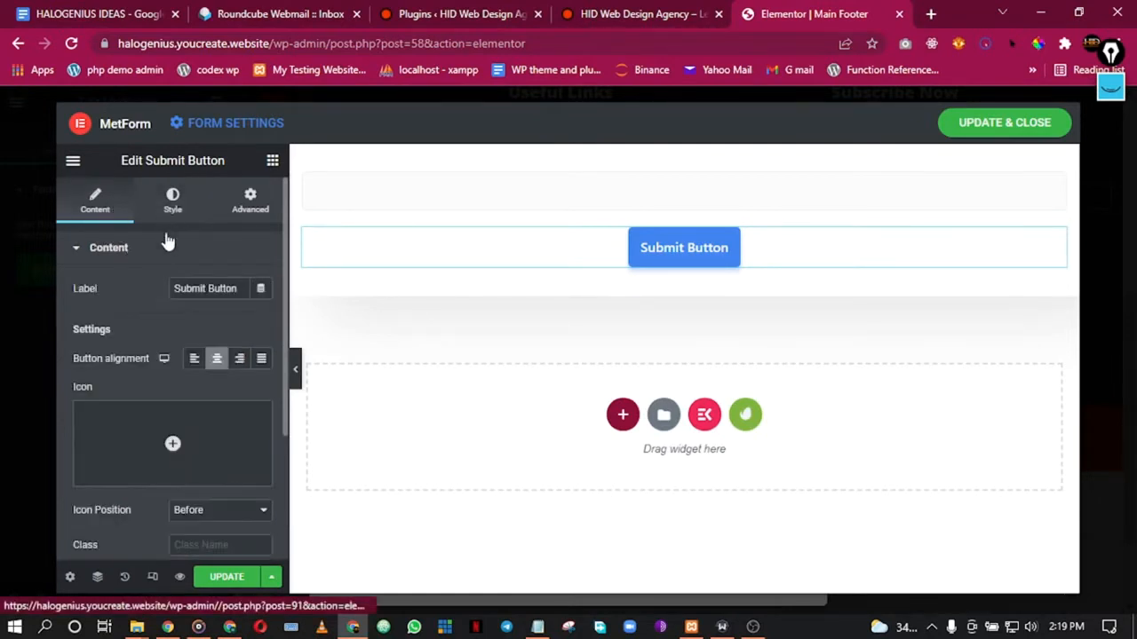
left_click(166, 199)
scroll(161, 381, "down", 3)
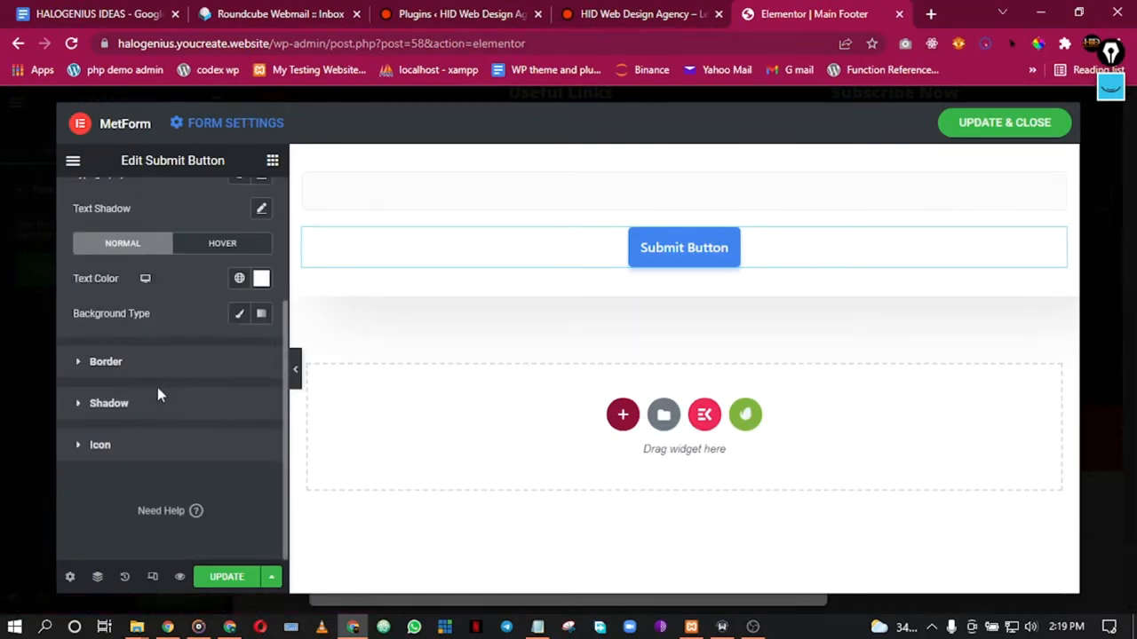
left_click(106, 361)
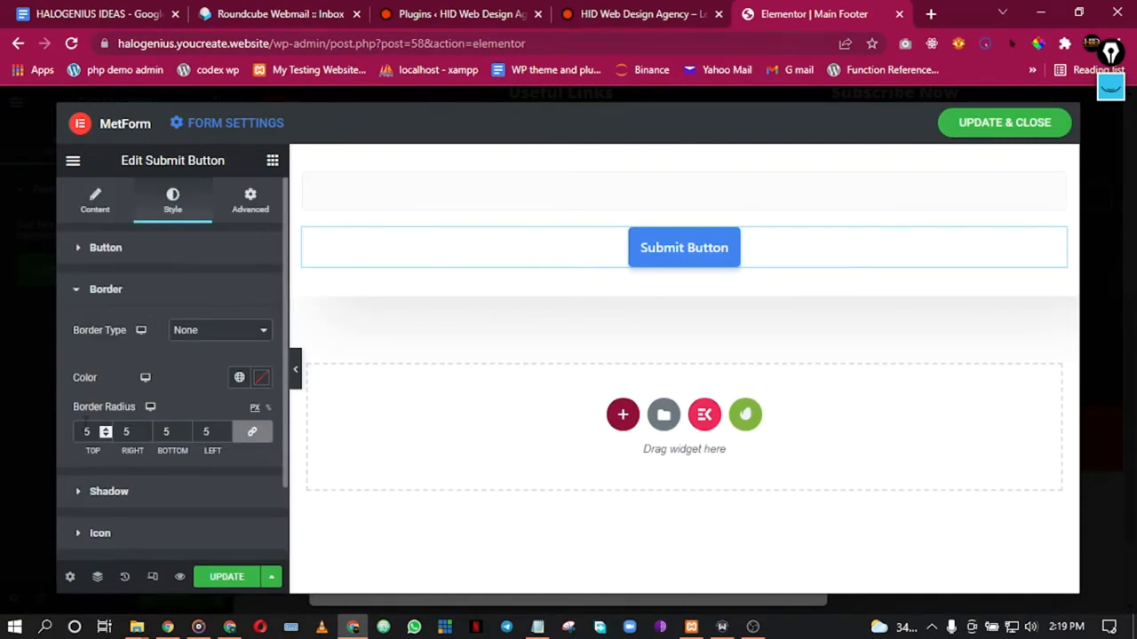
left_click_drag(92, 431, 45, 423)
type("0")
left_click(165, 248)
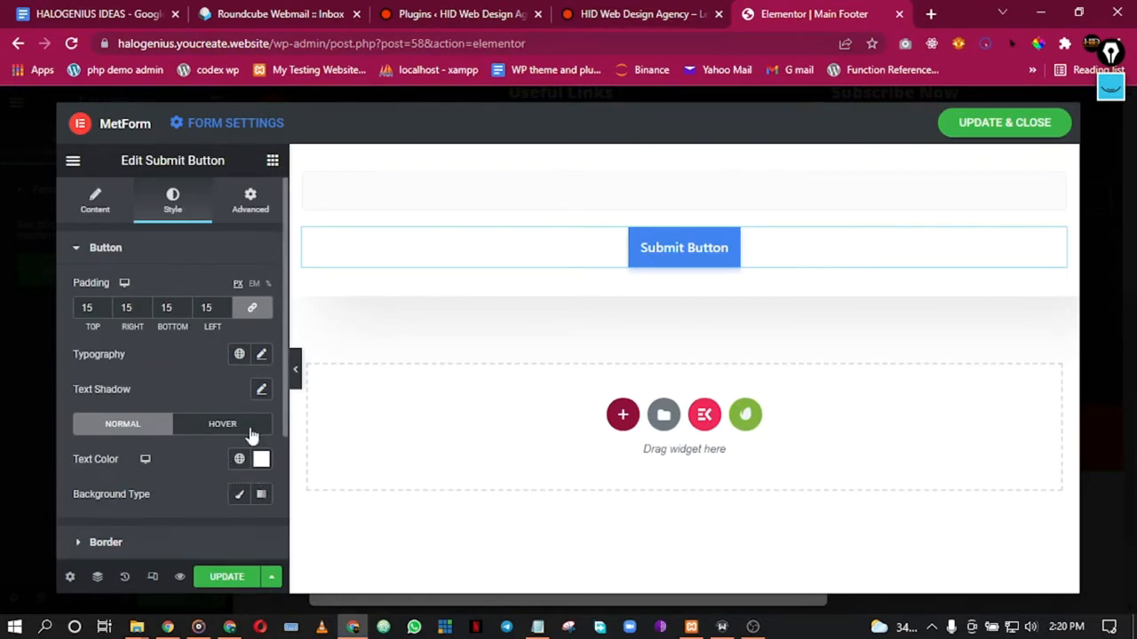
left_click(239, 460)
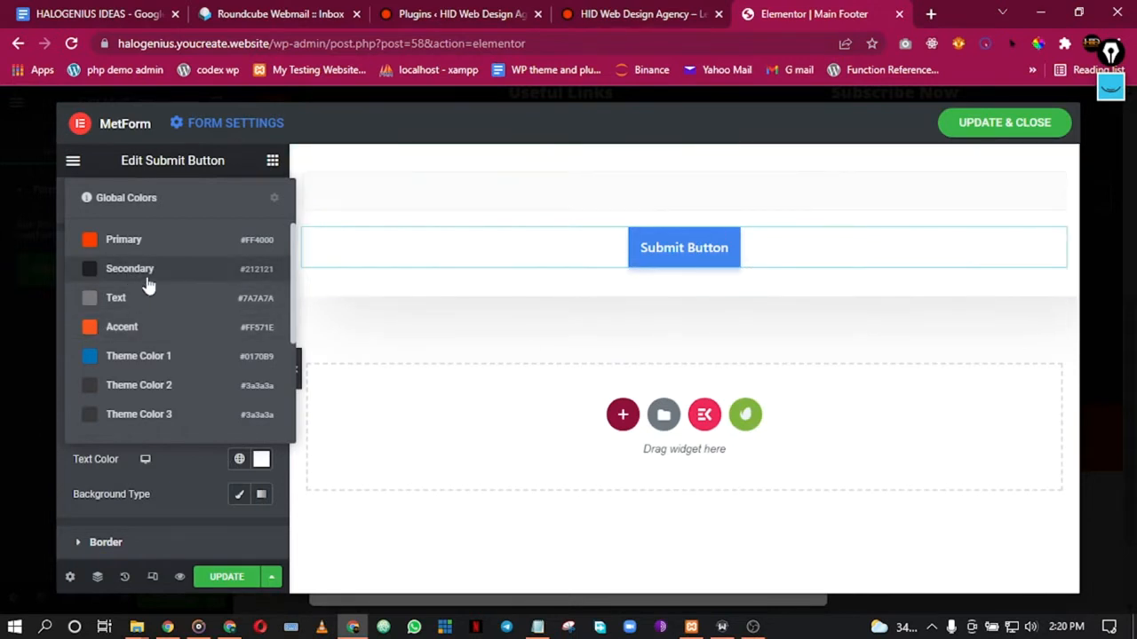
Step: Set the Submit Button's text colour to white (#FFFFFF)
left_click(104, 241)
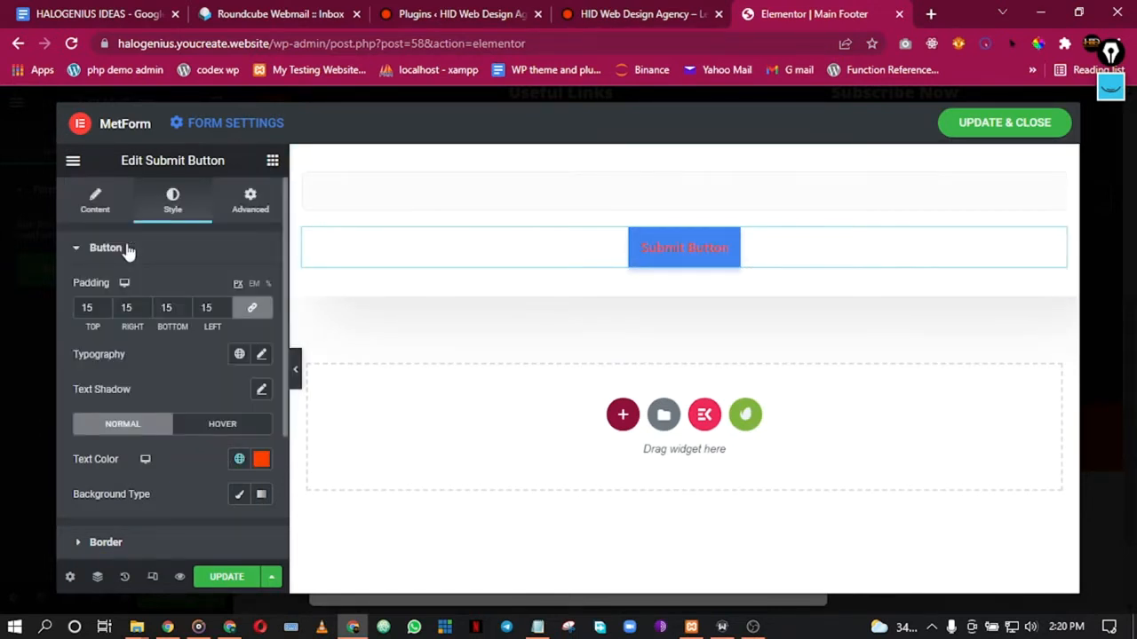
left_click(239, 459)
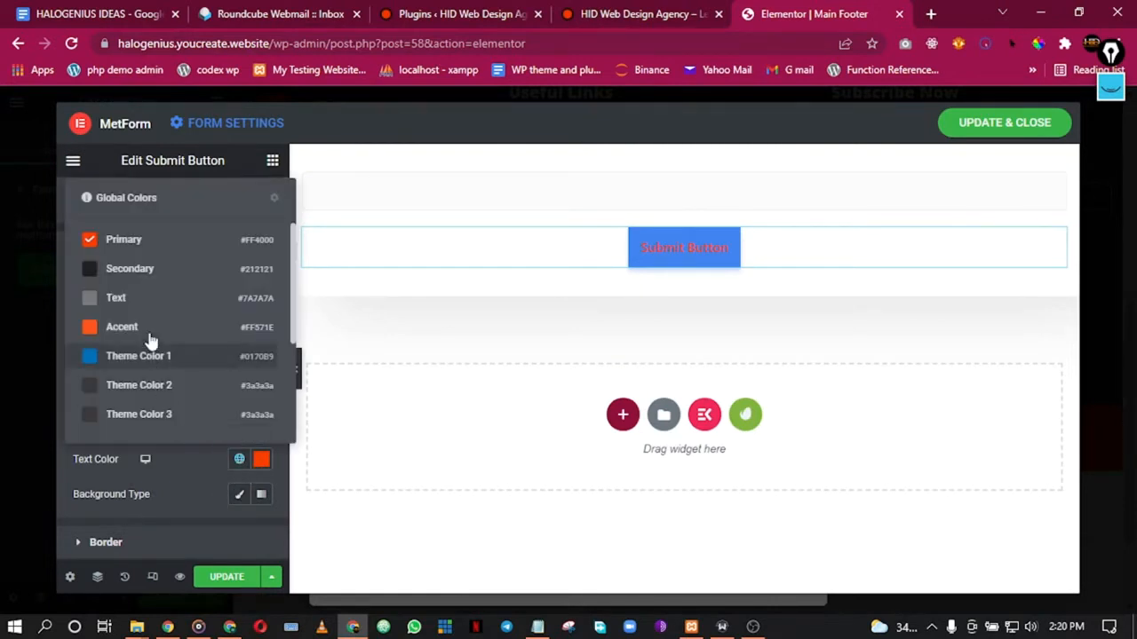
left_click(260, 459)
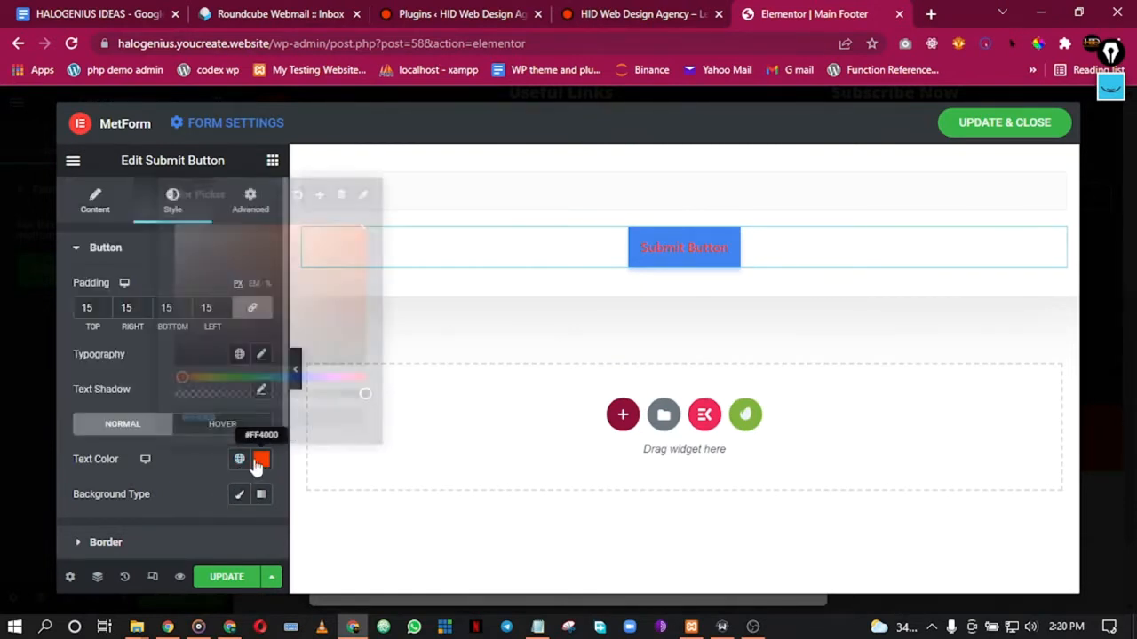
type("#FFFFFF")
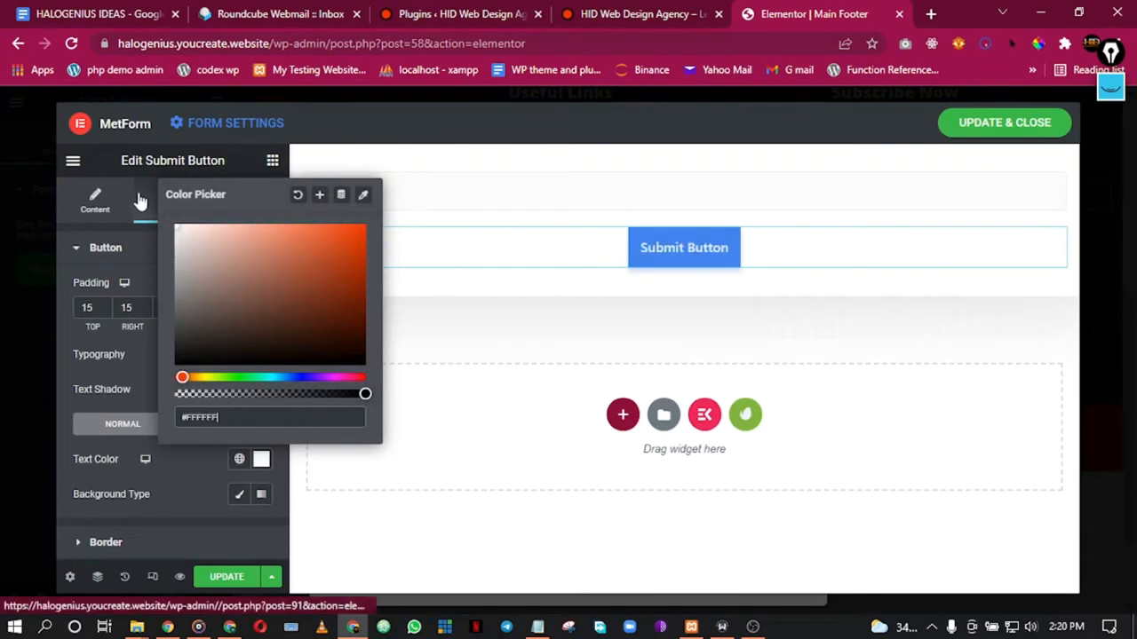
left_click(180, 444)
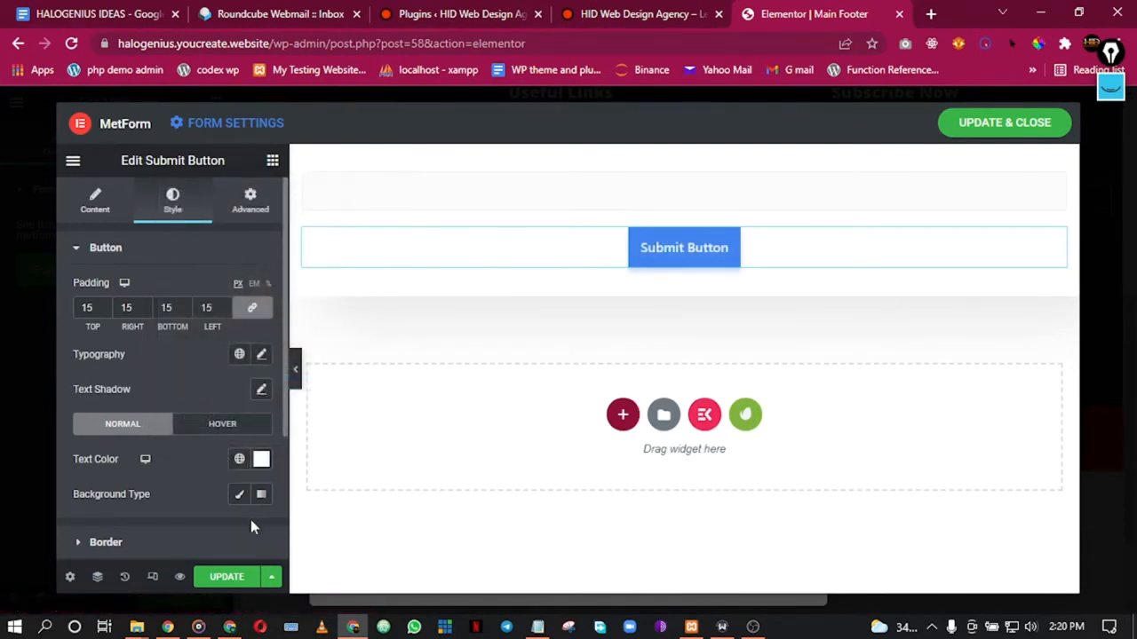
Step: Give the button a Classic background filled with the Primary global colour
left_click(236, 497)
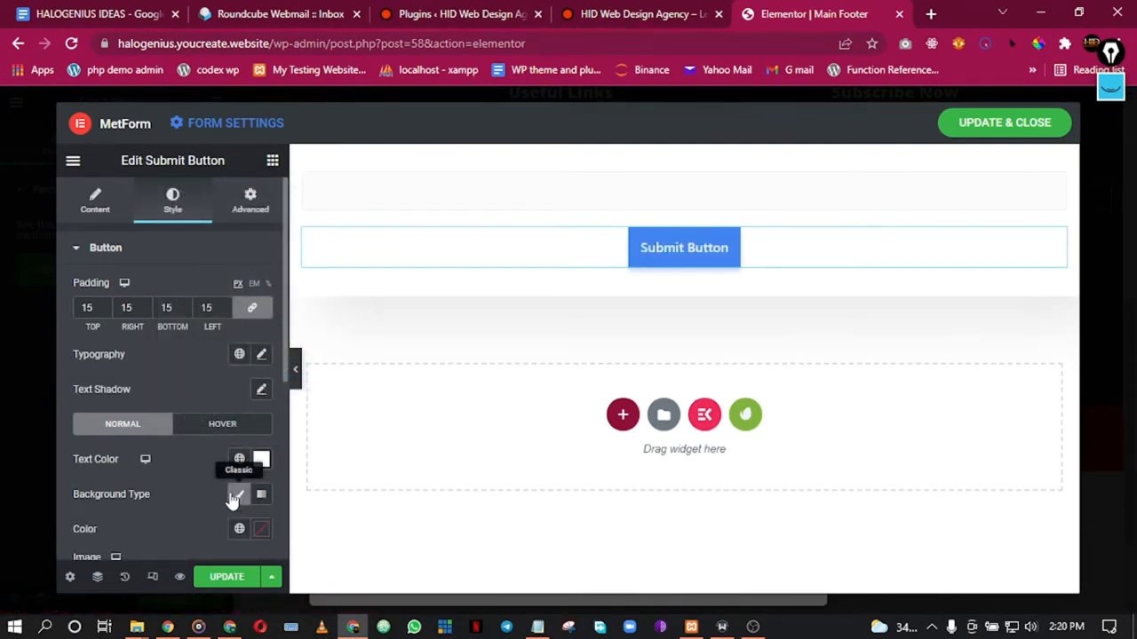
scroll(213, 494, "down", 2)
left_click(239, 363)
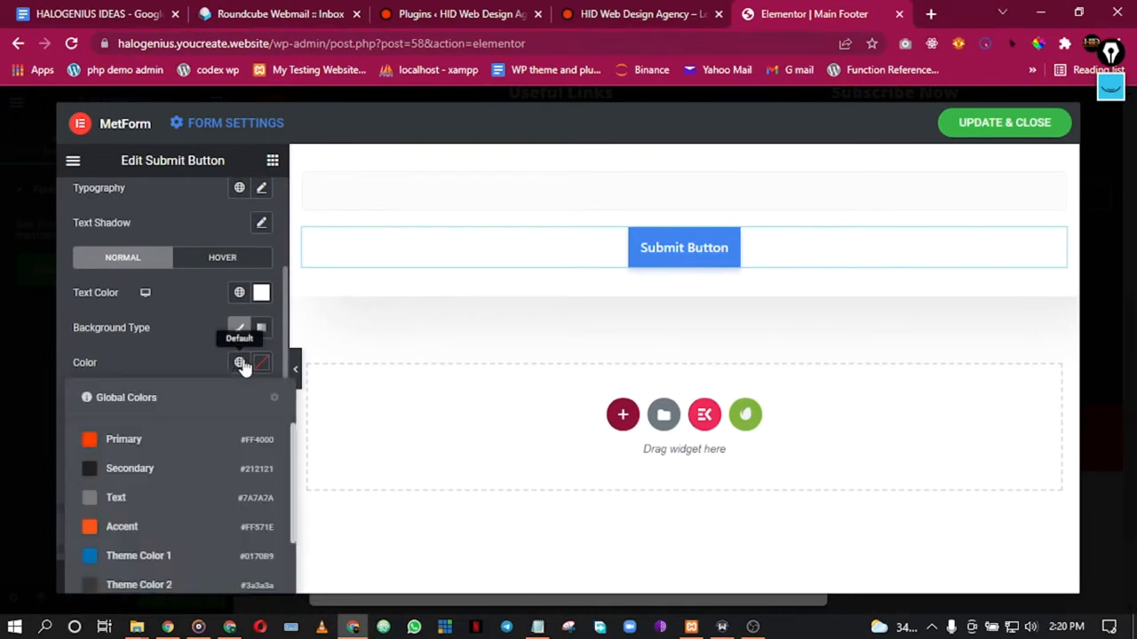
left_click(140, 444)
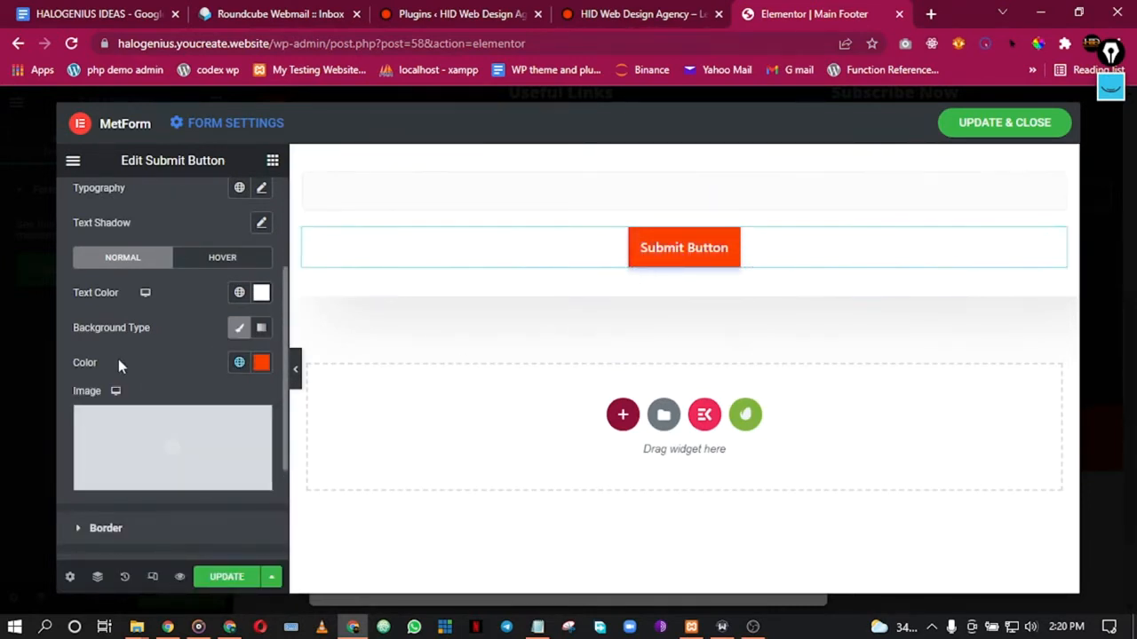
scroll(155, 462, "down", 1)
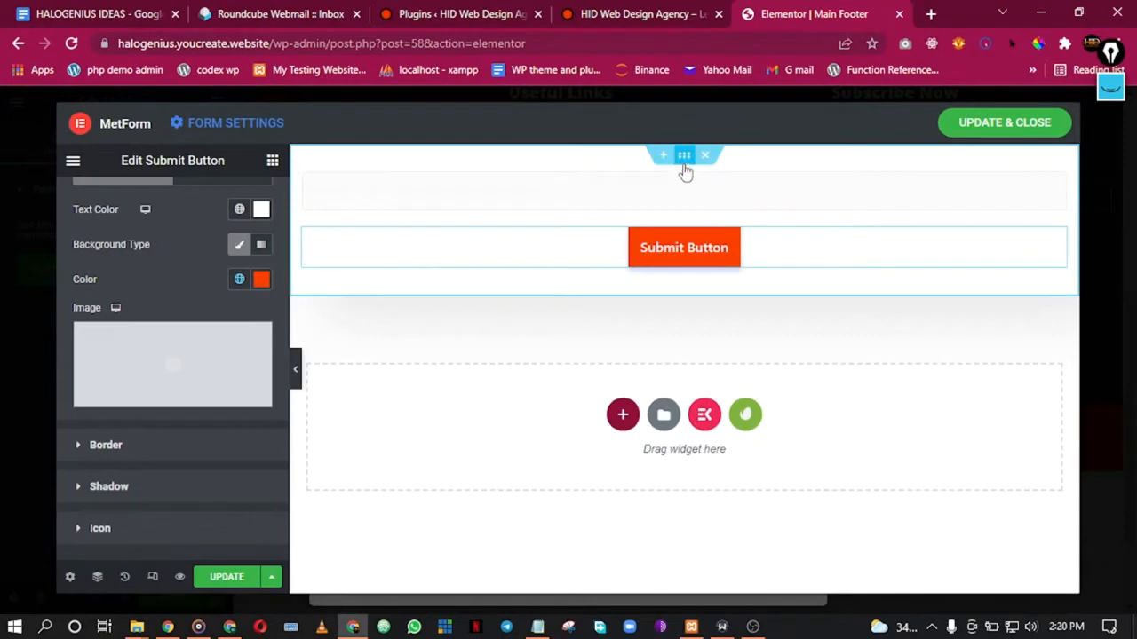
Step: Save the form with UPDATE & CLOSE, then reopen it in the MetForm editor
right_click(682, 163)
left_click(720, 173)
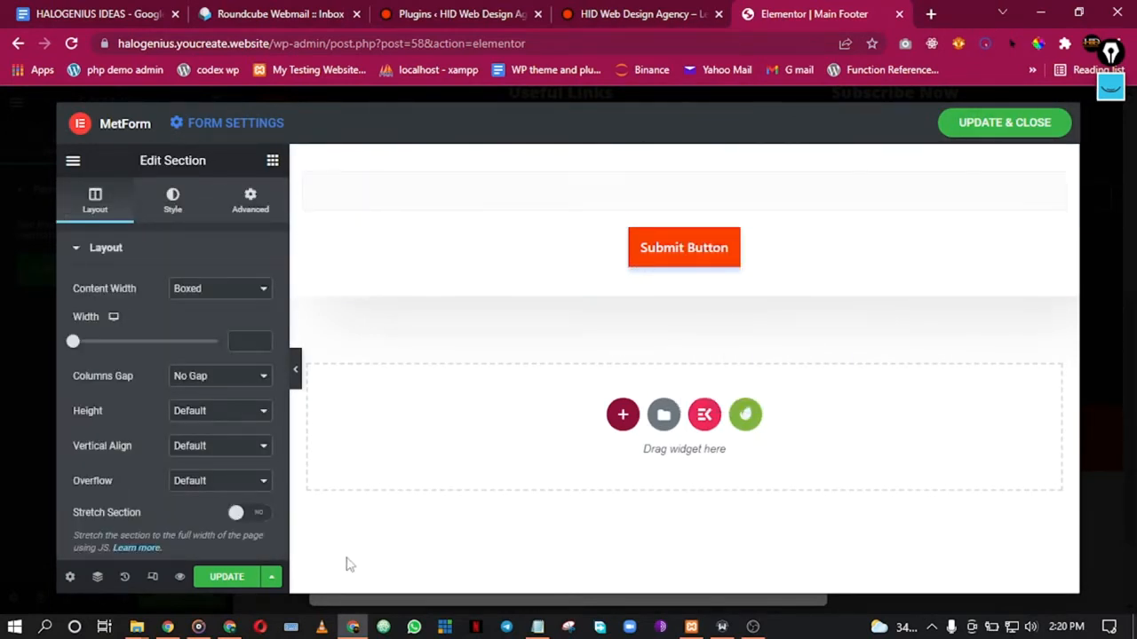
left_click(981, 130)
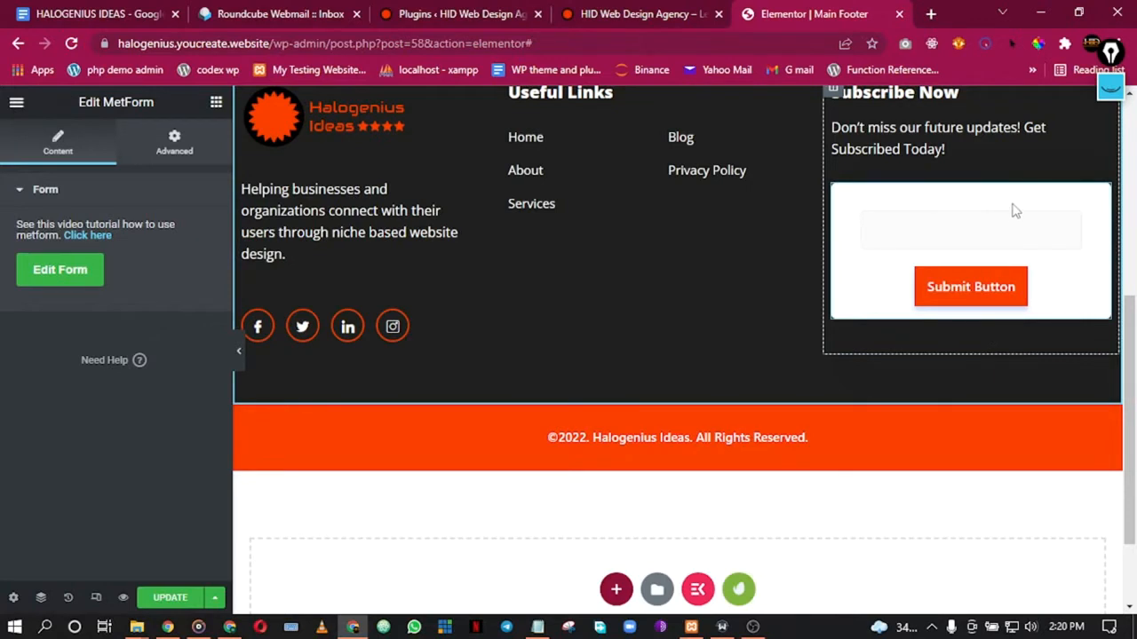
left_click(60, 275)
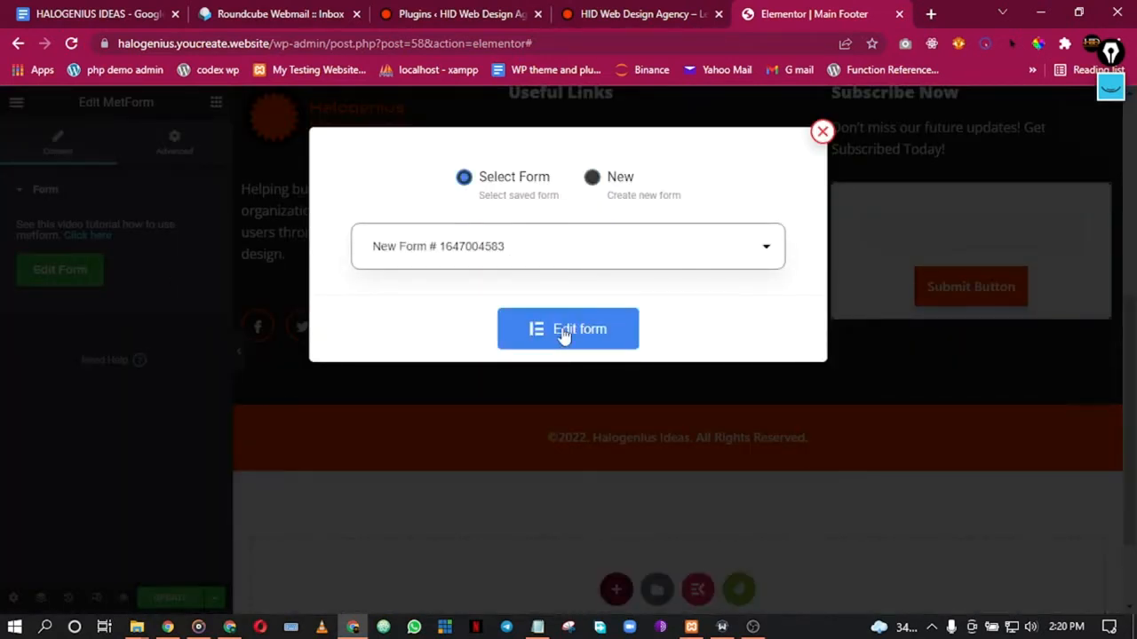
left_click(563, 331)
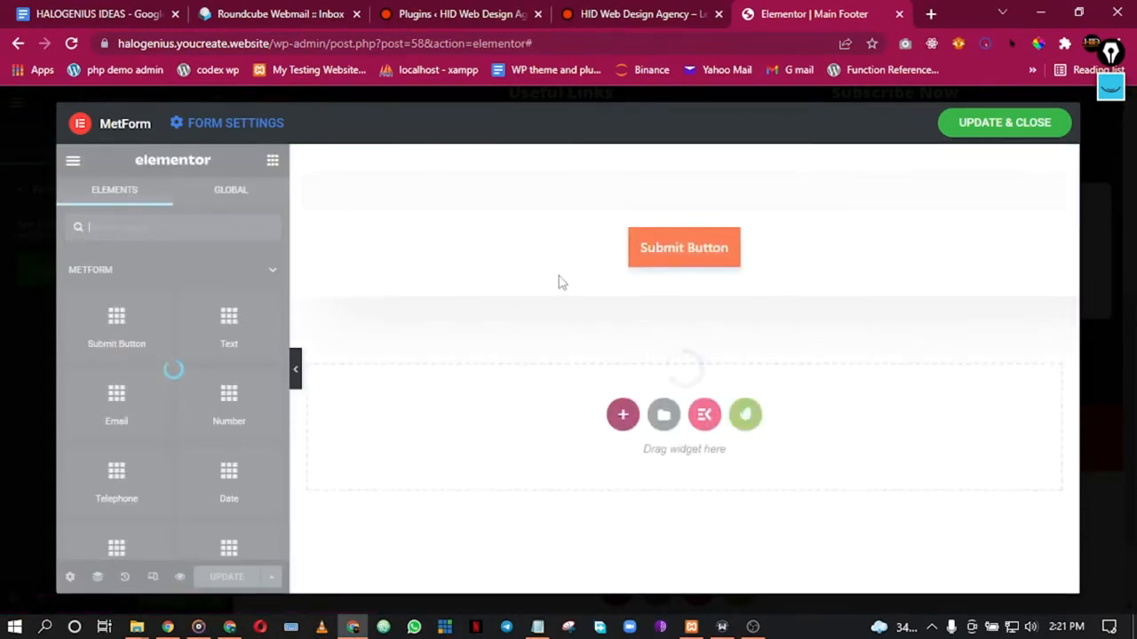
Step: Clear the form section's white background colour and drag its alpha to 0
right_click(649, 164)
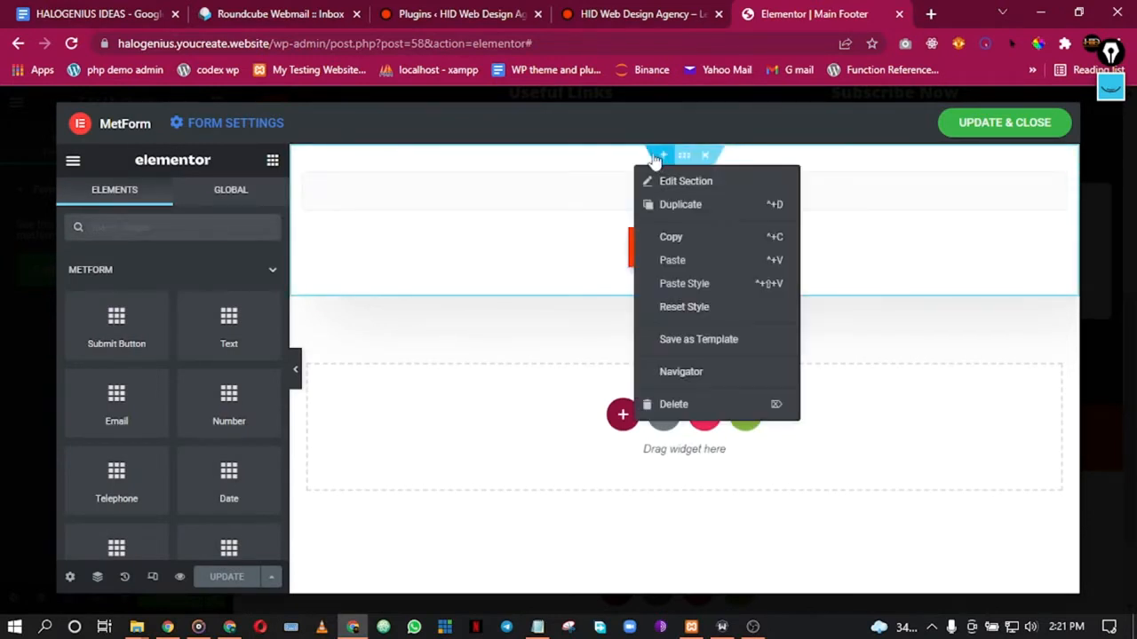
left_click(679, 181)
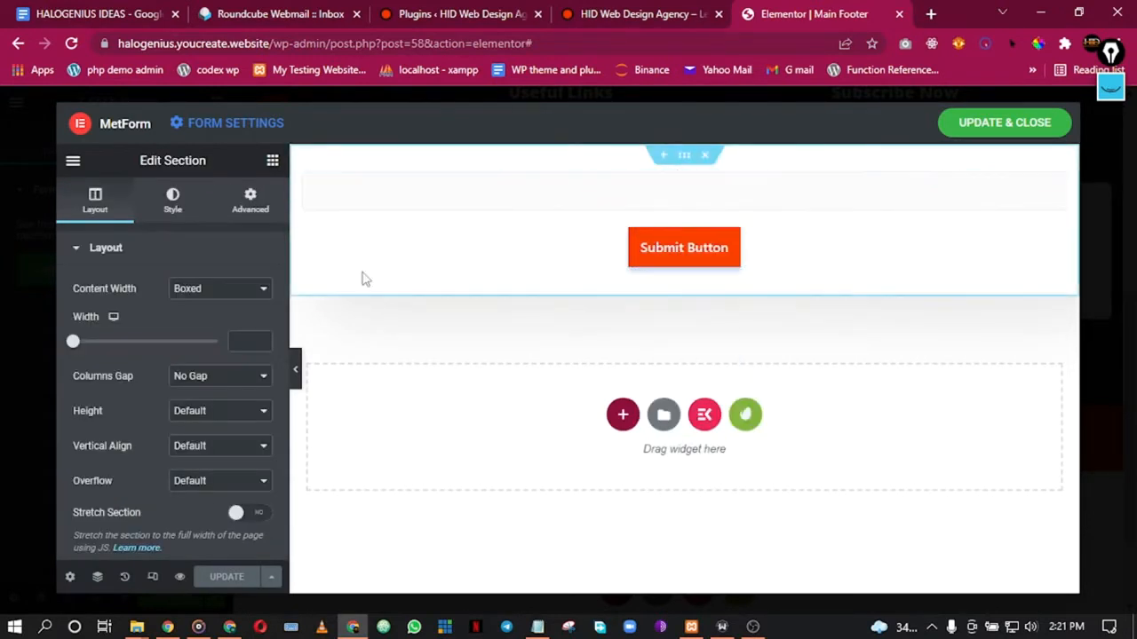
left_click(168, 201)
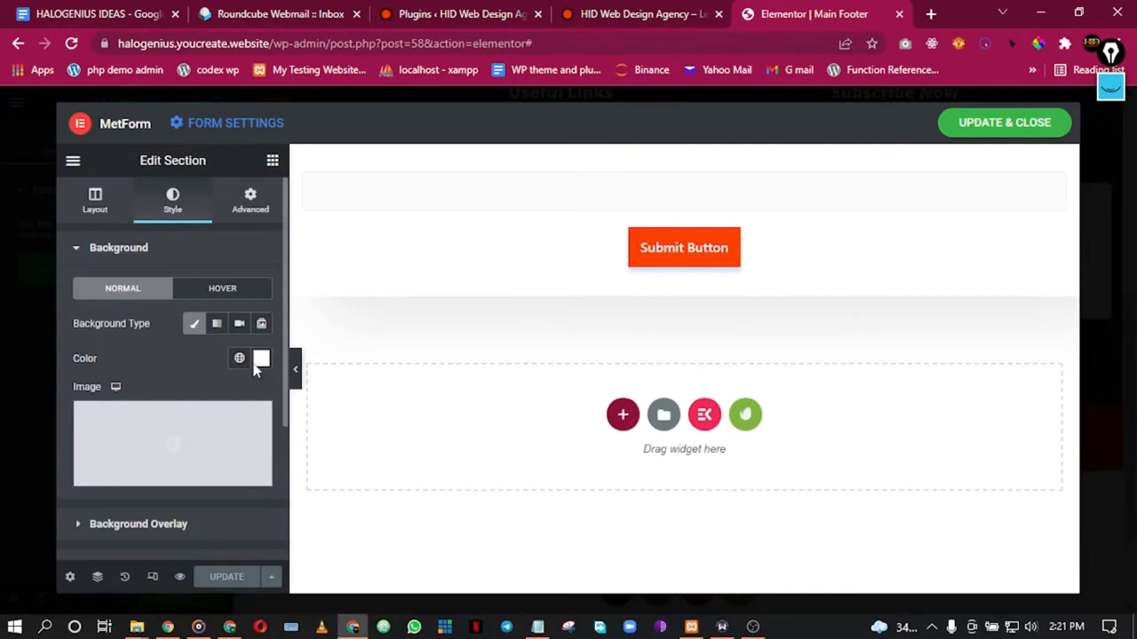
left_click(239, 358)
left_click(261, 358)
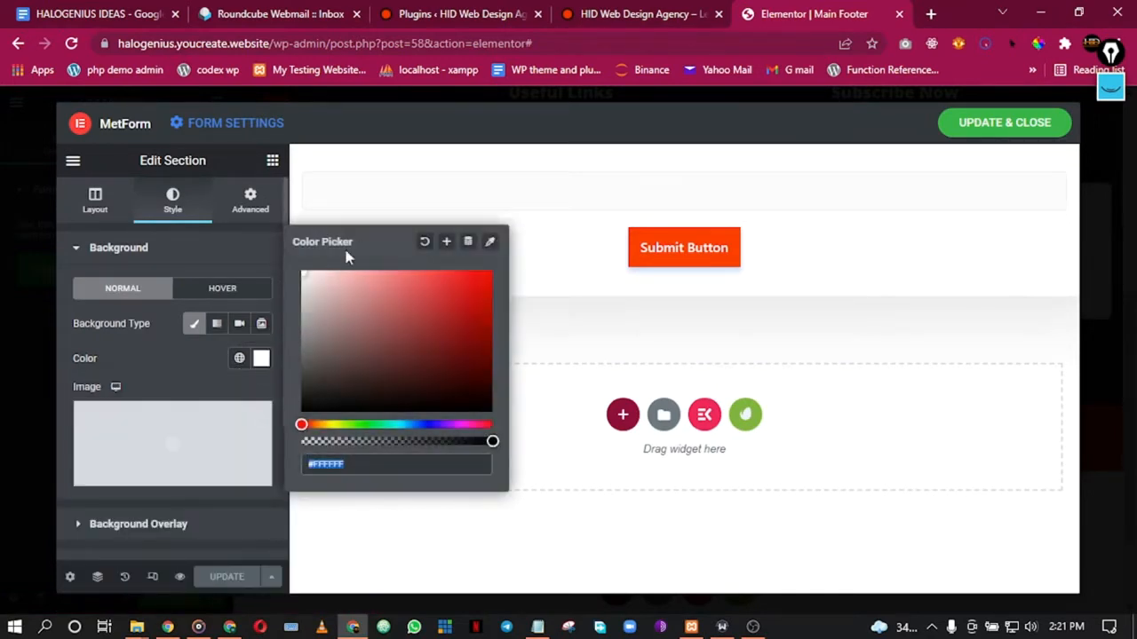
left_click(424, 243)
left_click(205, 383)
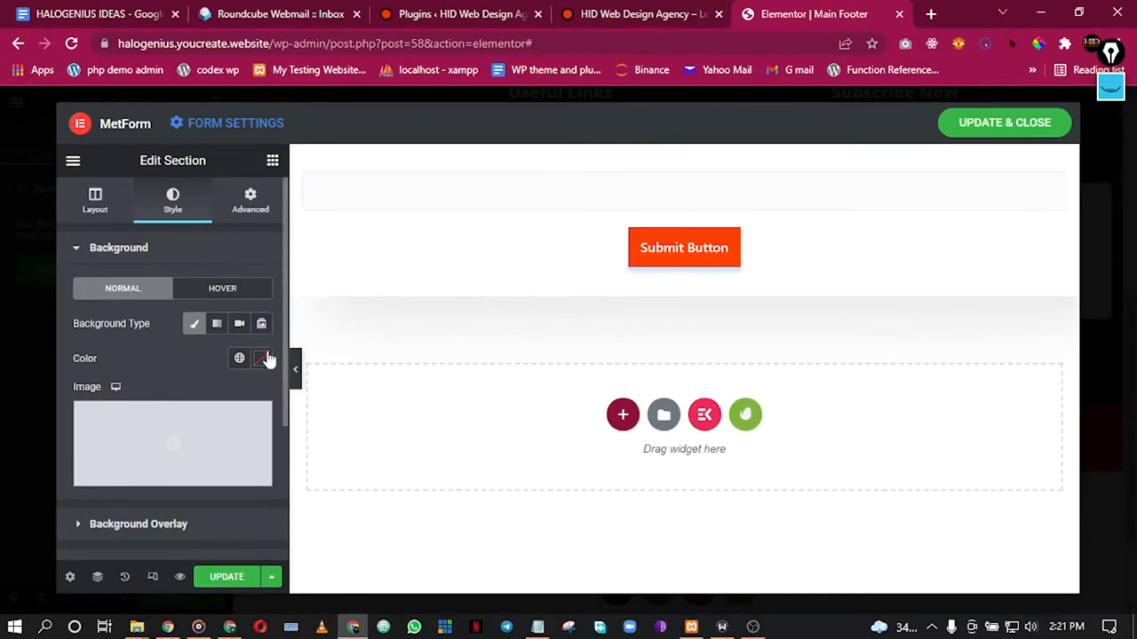
left_click(260, 360)
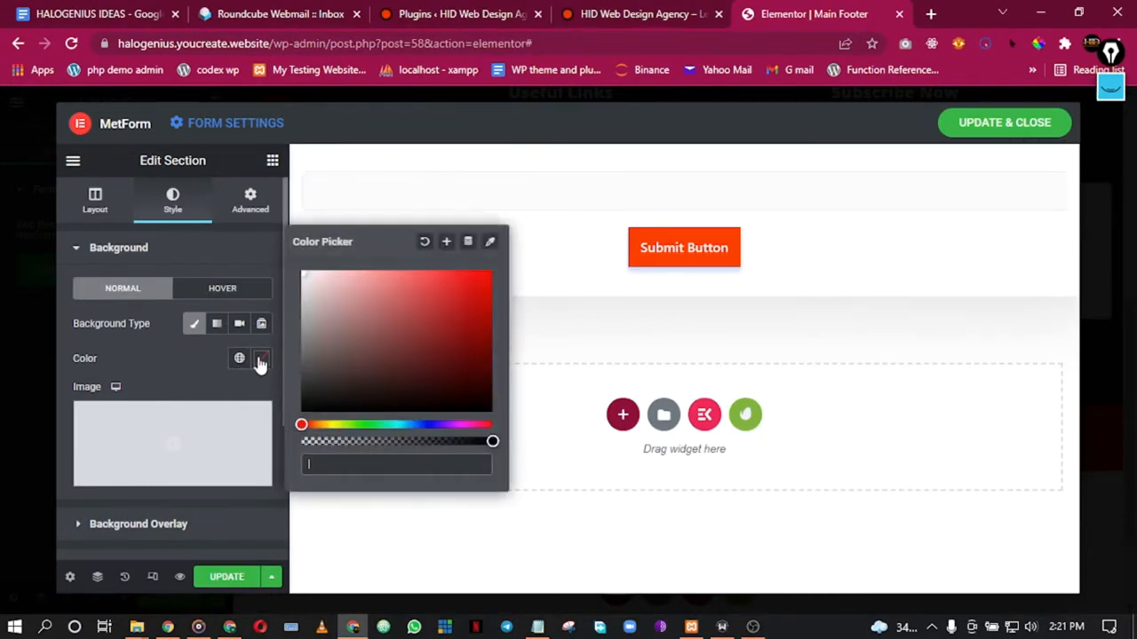
left_click_drag(446, 444, 248, 436)
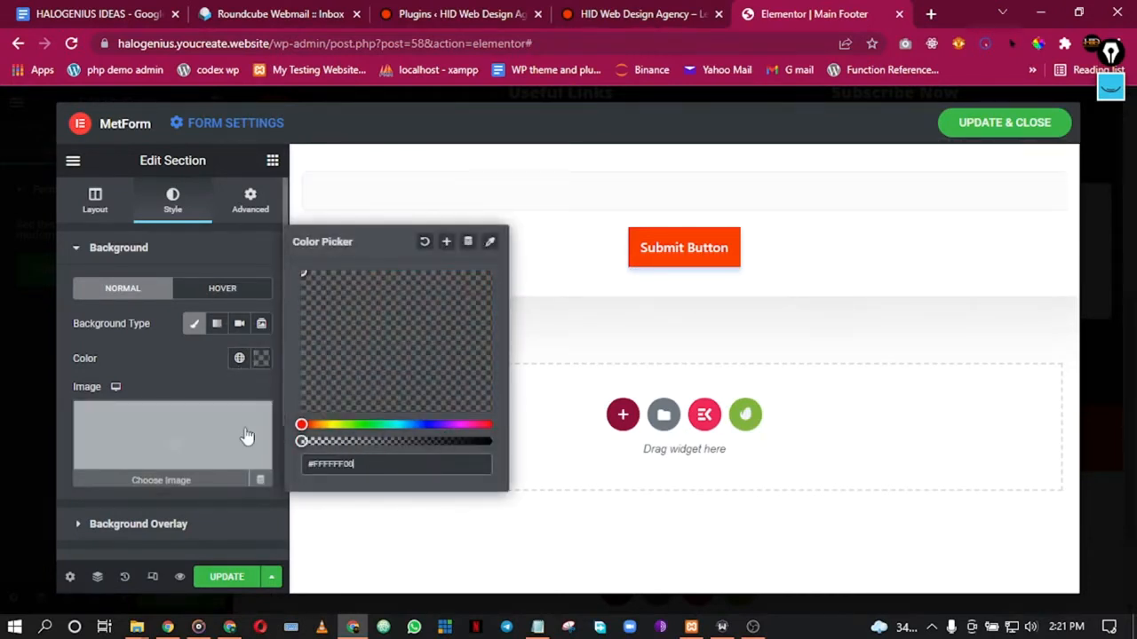
left_click(147, 366)
Step: Save the form with UPDATE and UPDATE & CLOSE
scroll(171, 364, "down", 1)
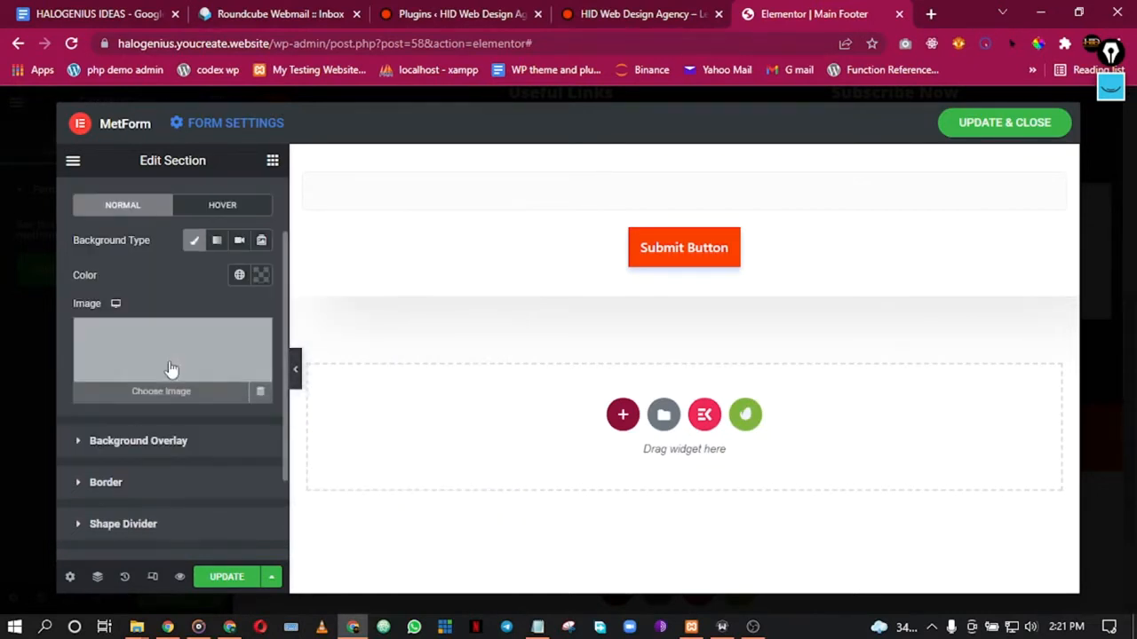
left_click(139, 442)
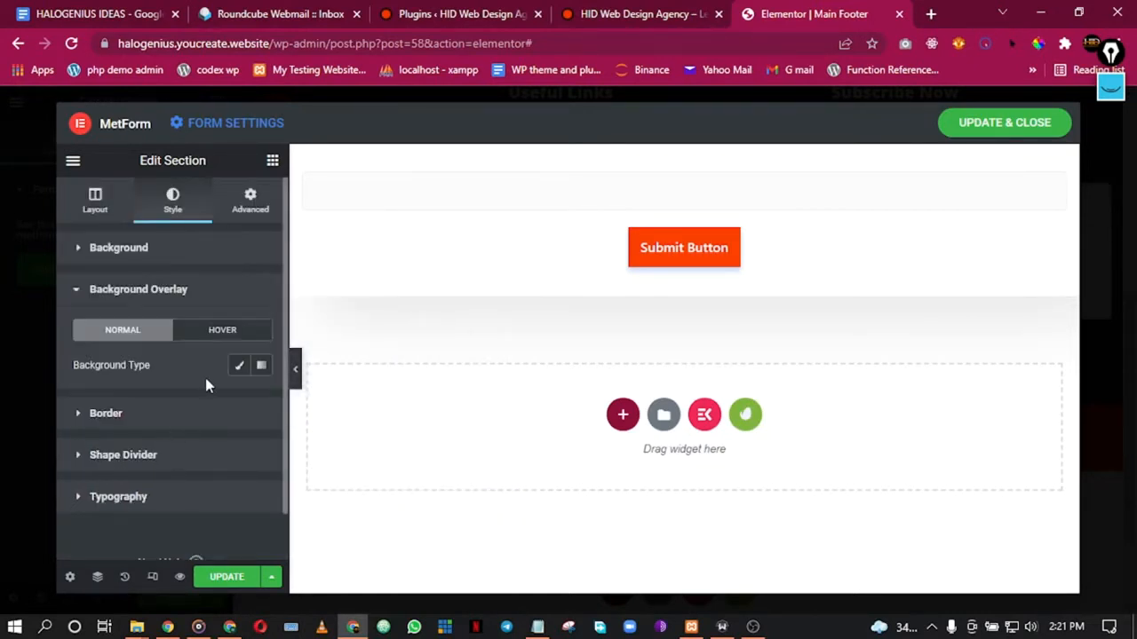
left_click(226, 577)
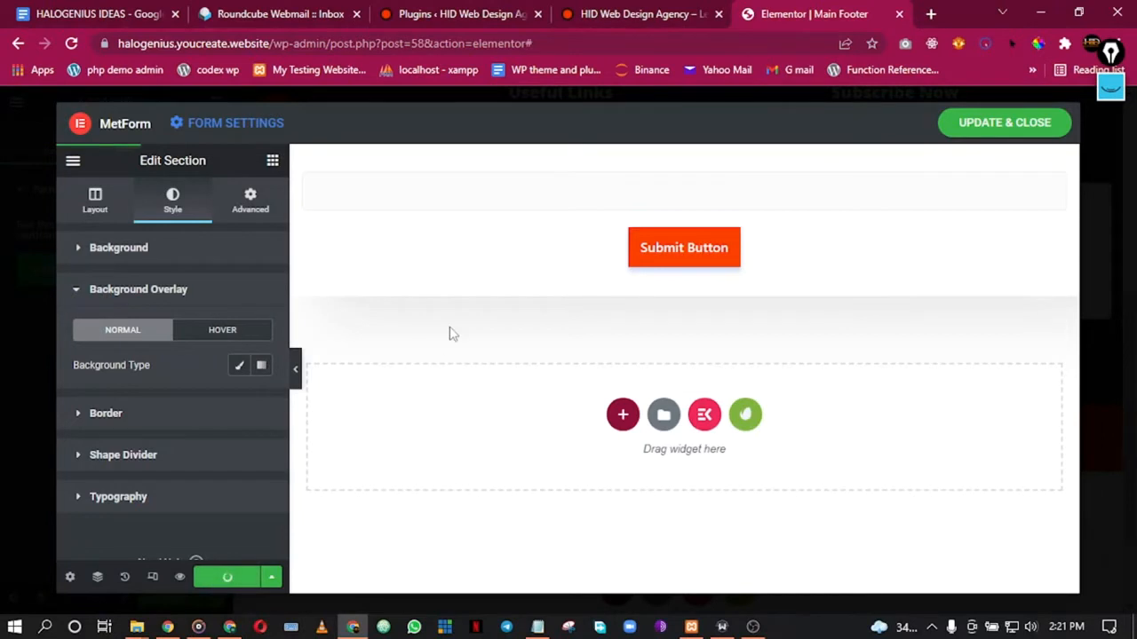
left_click(975, 134)
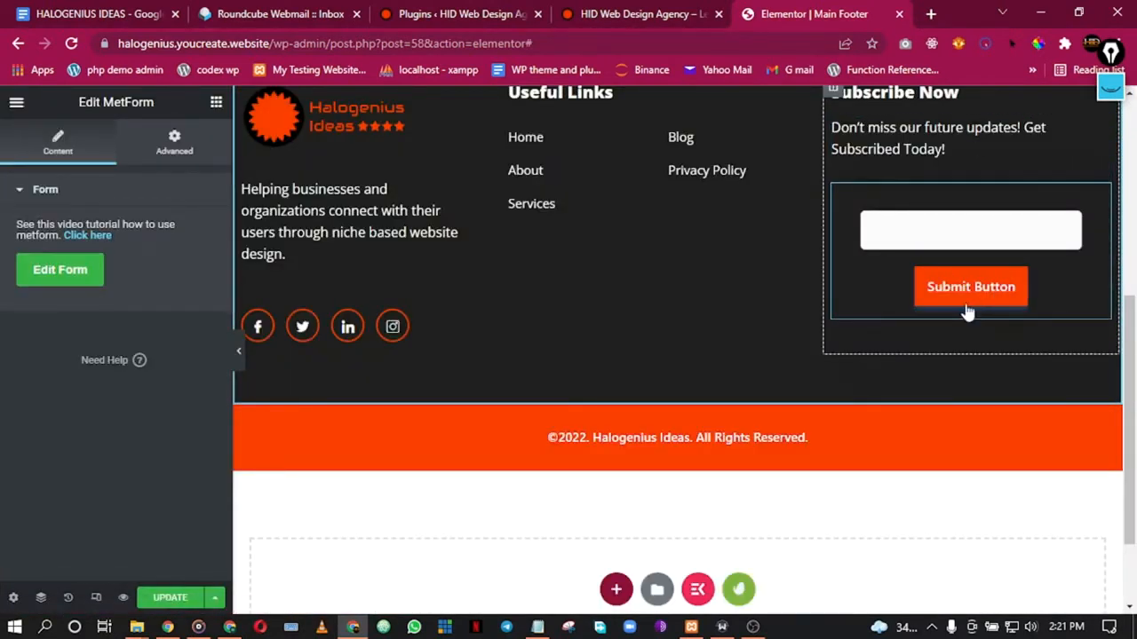
Step: Preview the footer, then reopen the subscribe form in the MetForm editor
left_click(238, 352)
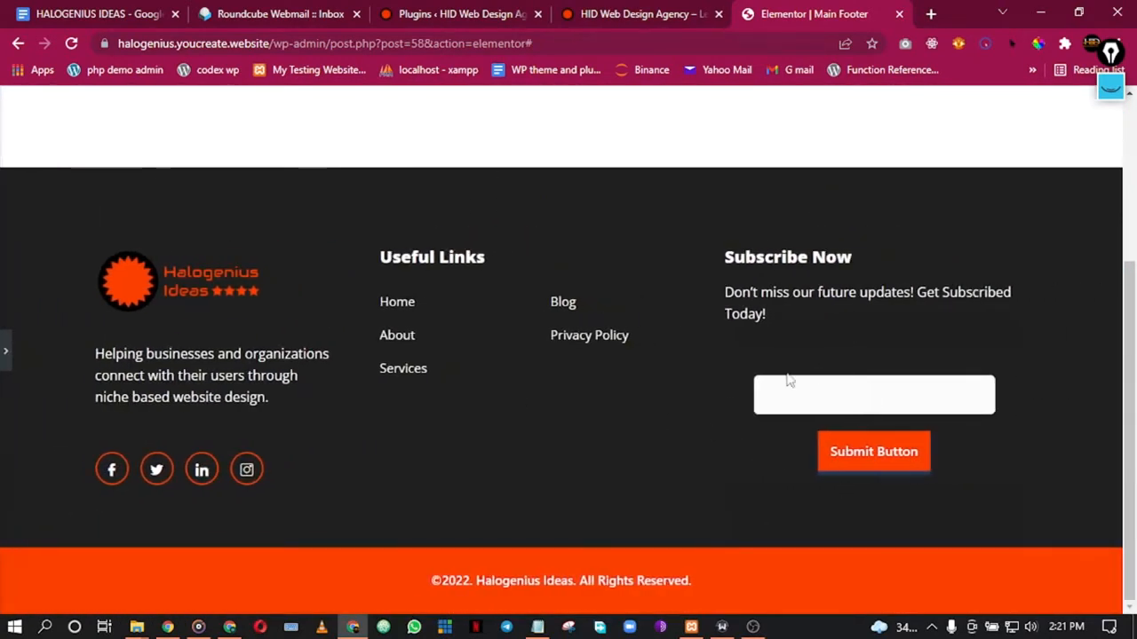
left_click(5, 351)
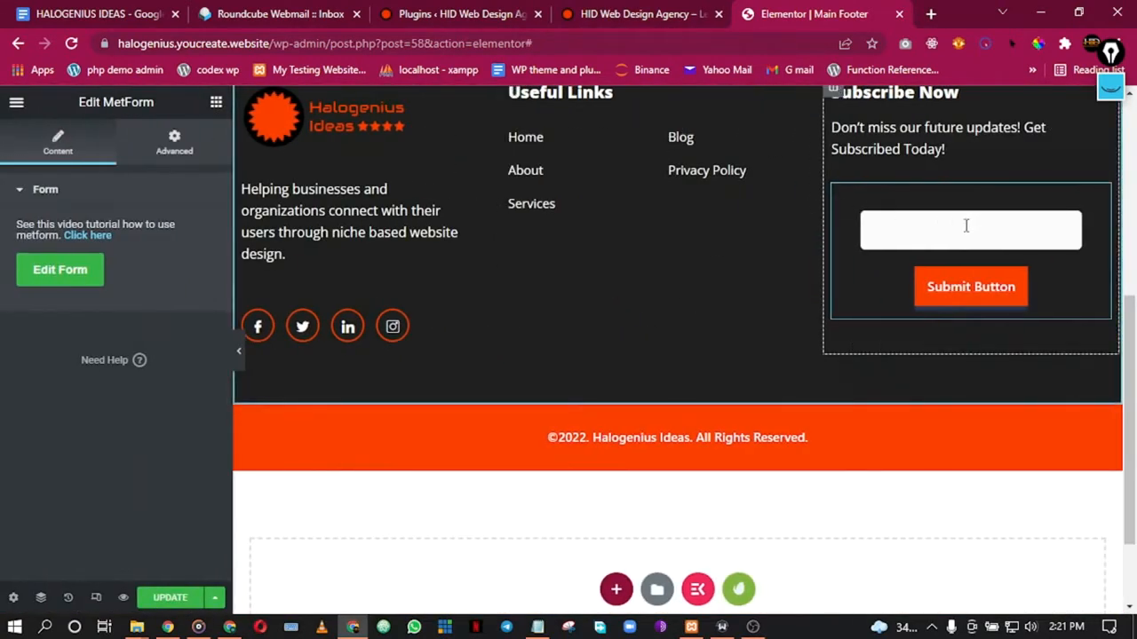
right_click(907, 198)
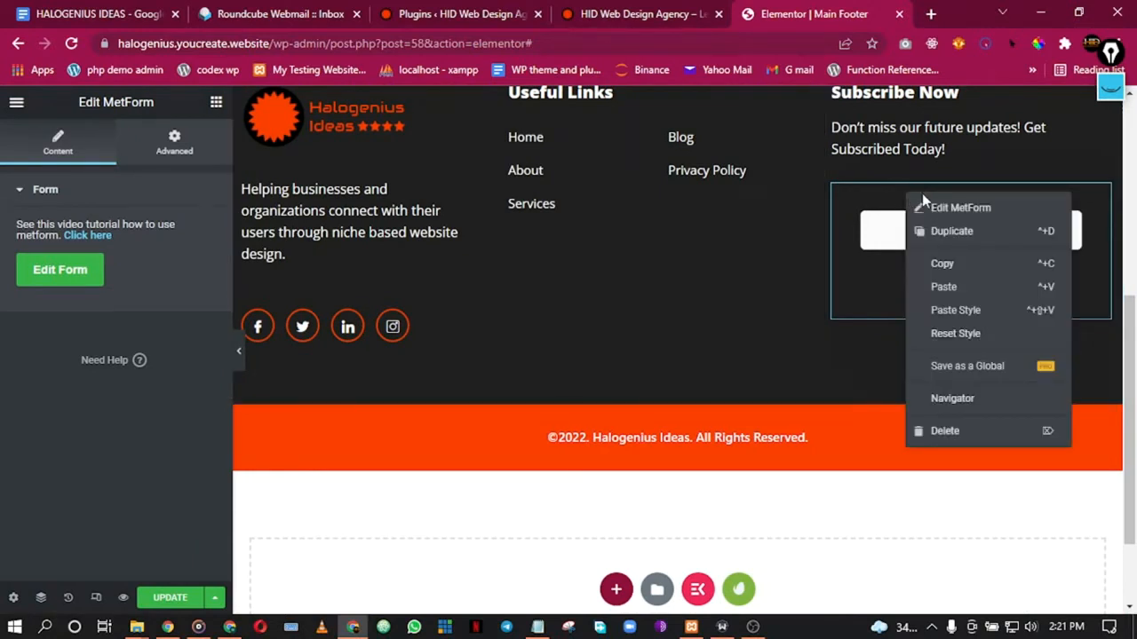
left_click(939, 208)
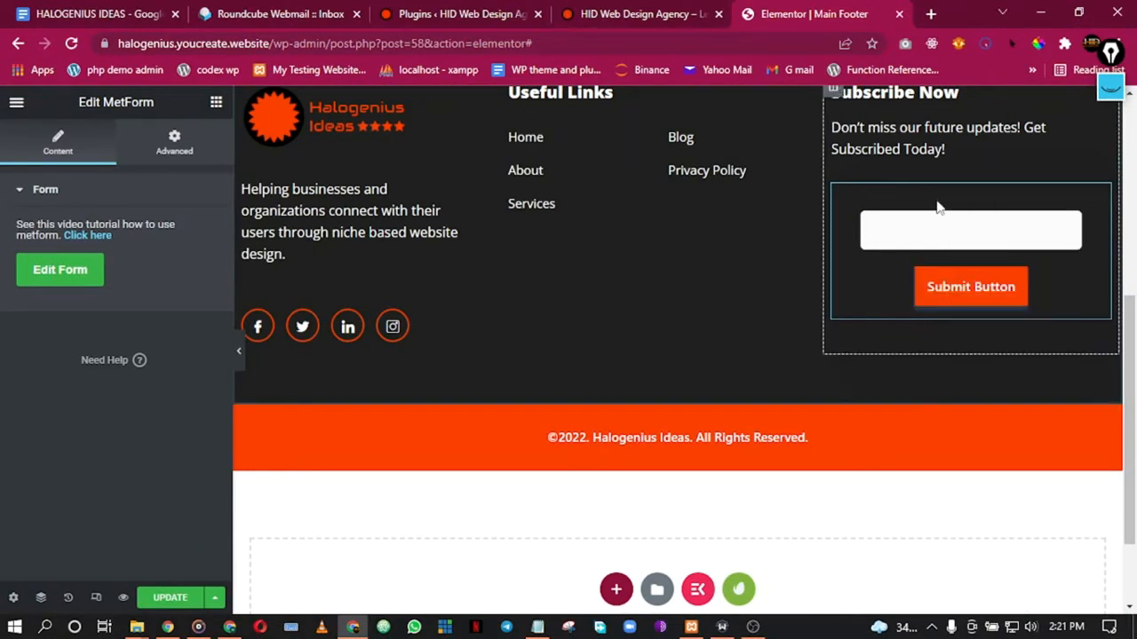
left_click(83, 266)
left_click(534, 328)
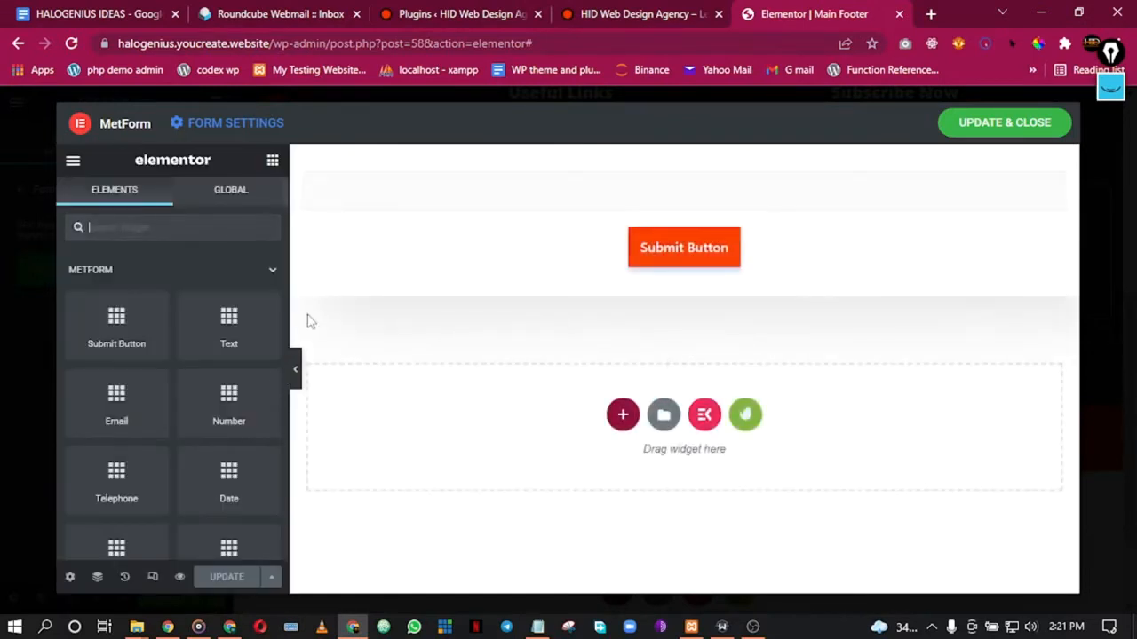
Step: Reset the Submit Button's box shadow to remove its drop shadow
right_click(682, 253)
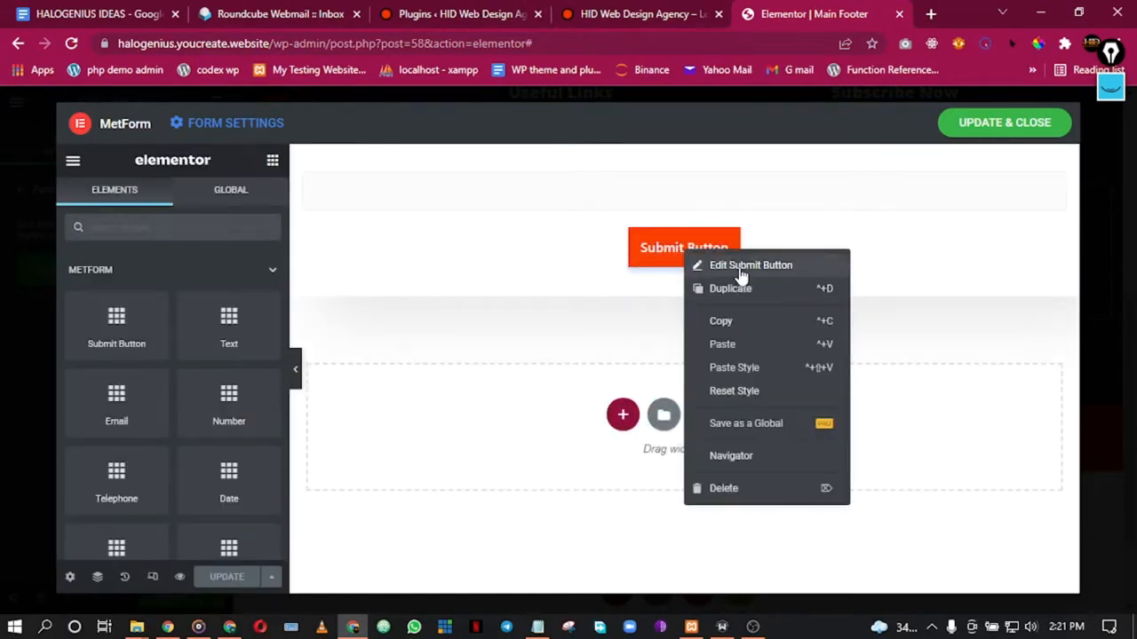
left_click(740, 266)
scroll(177, 382, "down", 3)
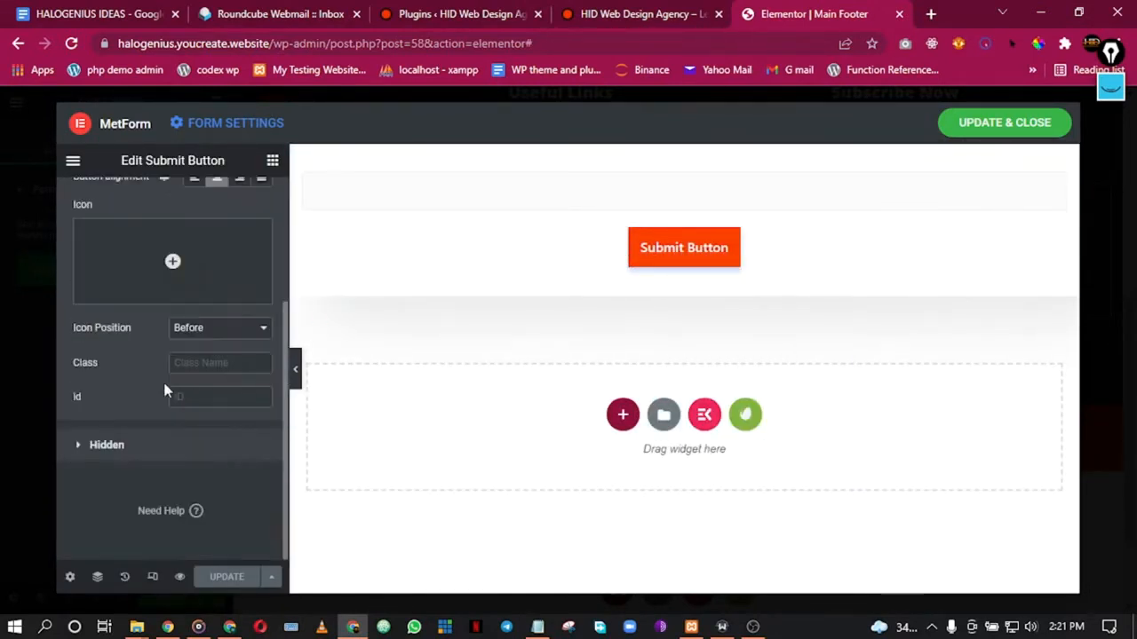
scroll(169, 258, "up", 3)
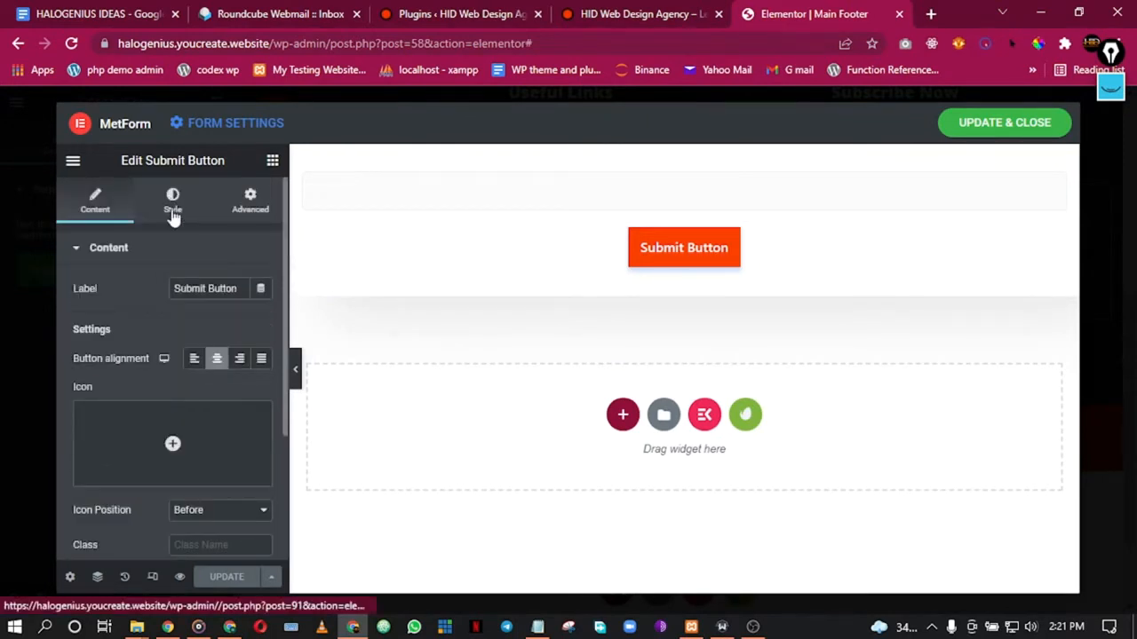
left_click(174, 213)
scroll(196, 361, "down", 5)
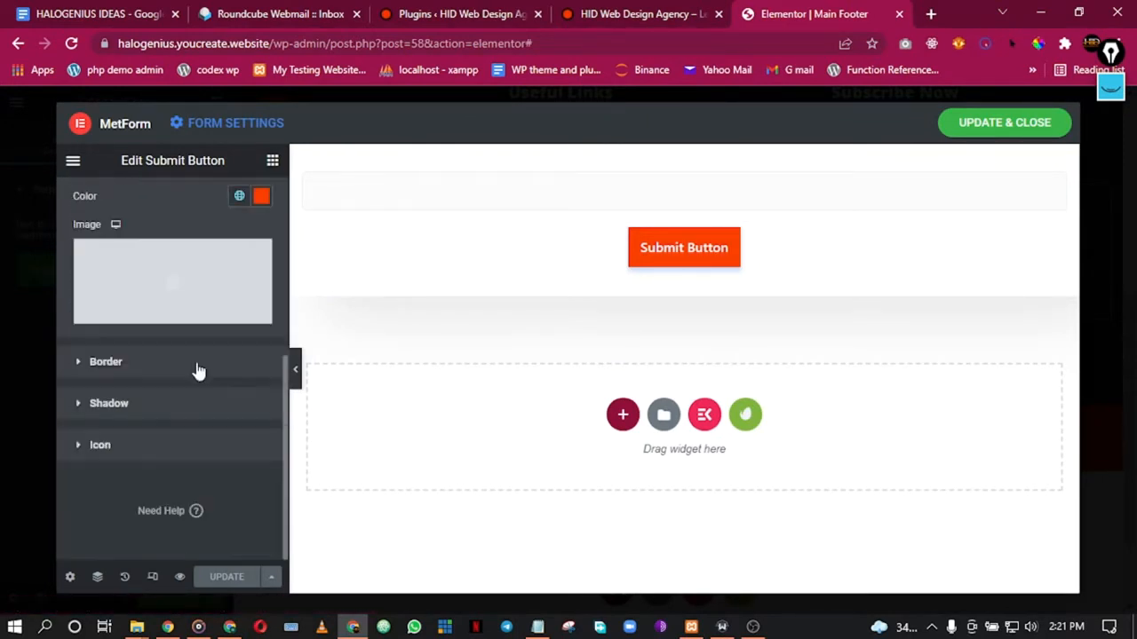
left_click(138, 404)
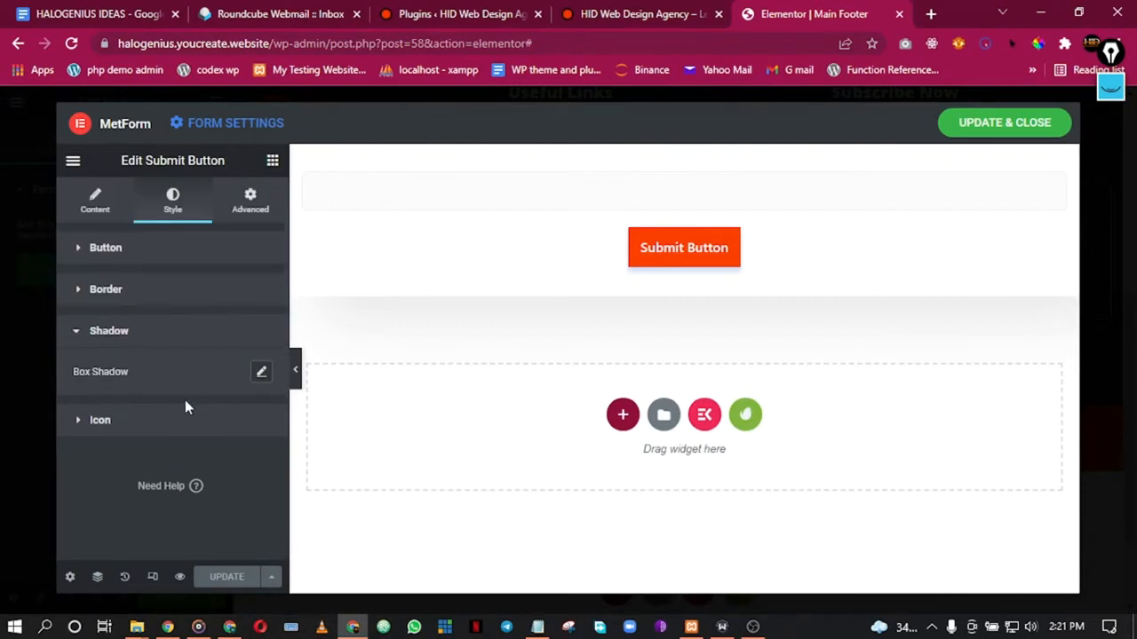
left_click(259, 371)
scroll(175, 473, "down", 1)
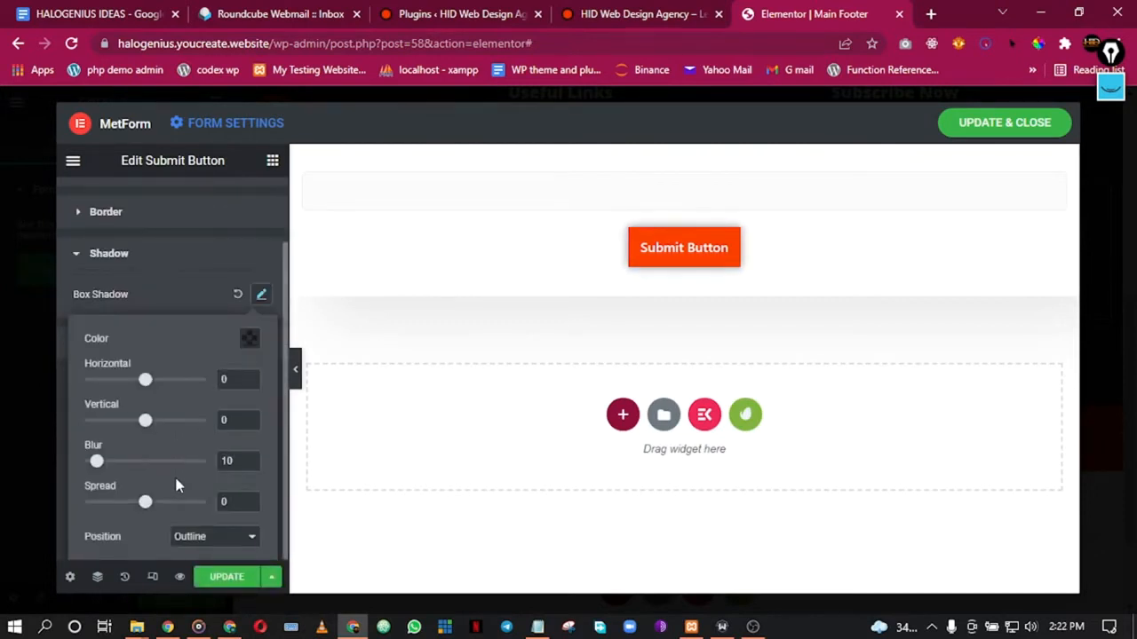
scroll(175, 469, "up", 1)
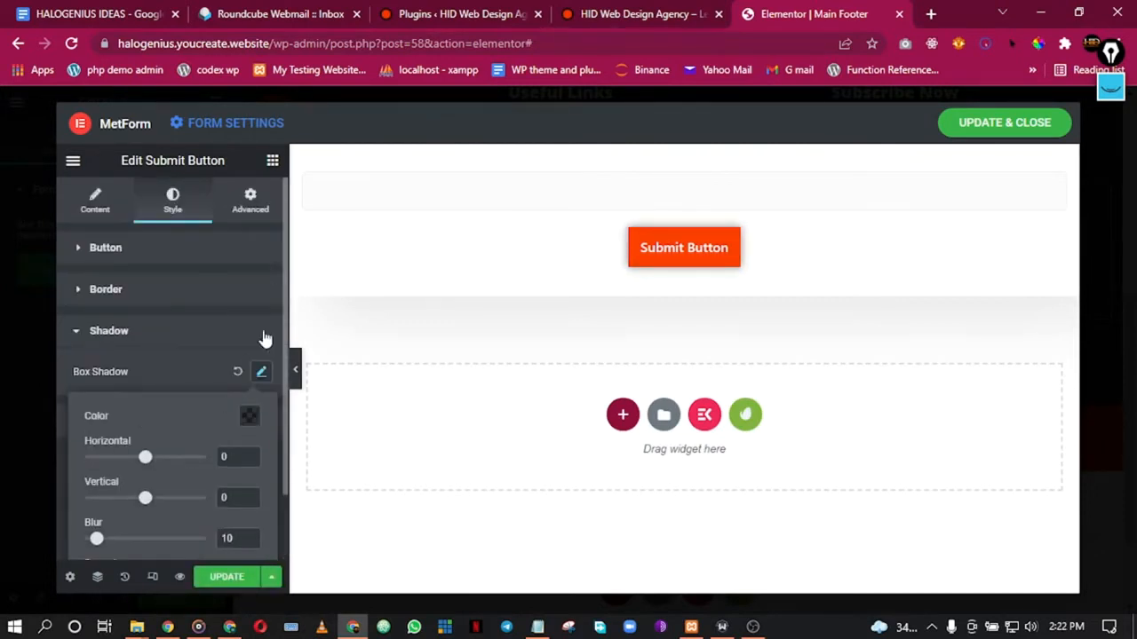
left_click(238, 372)
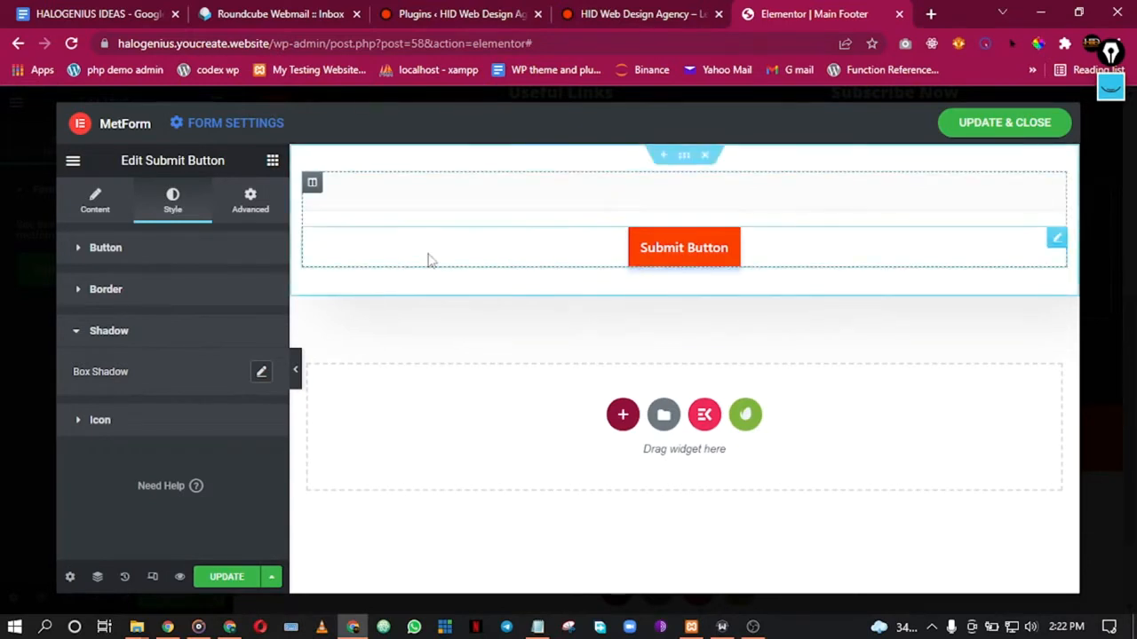
Step: Set the form section's padding to 0 on all sides, then save and close the editor
right_click(691, 158)
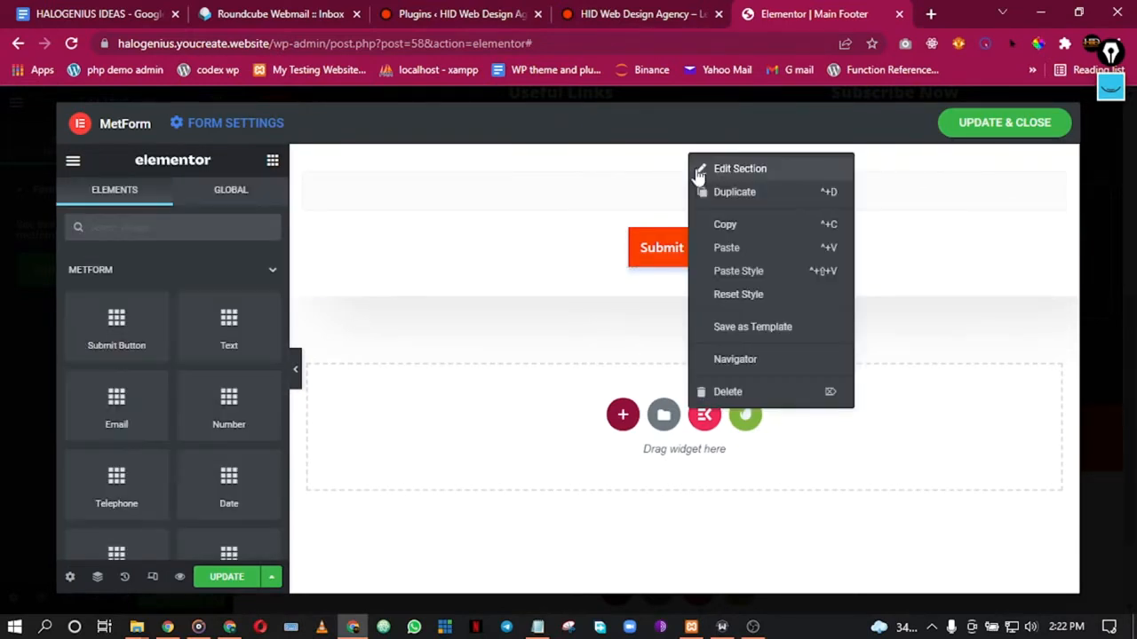
left_click(737, 169)
left_click(251, 197)
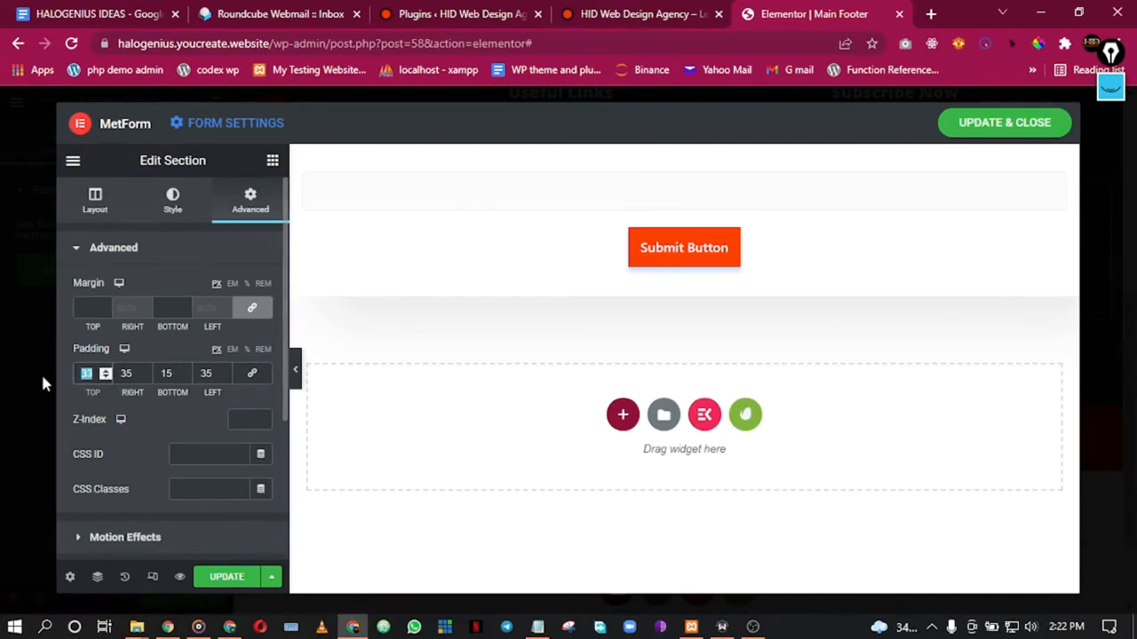
type("0")
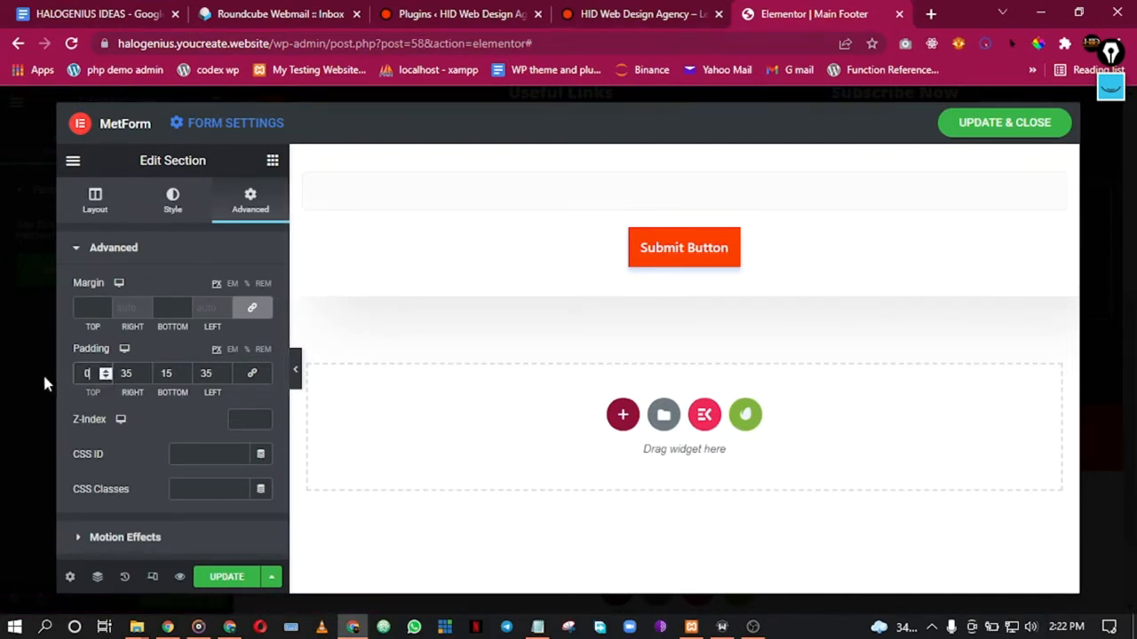
left_click(251, 374)
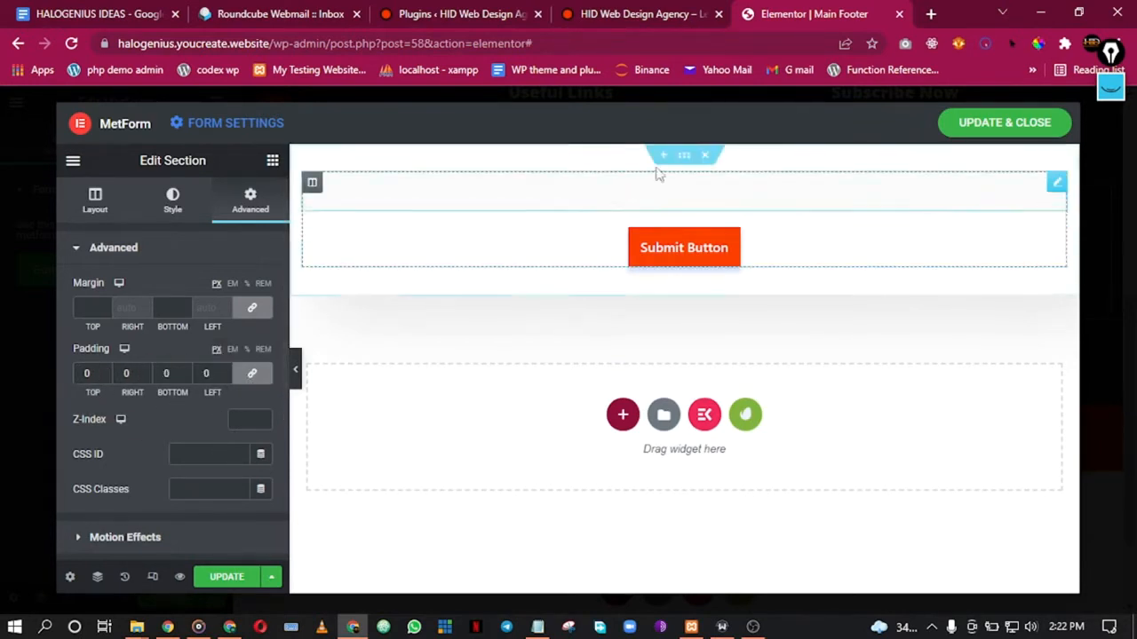
left_click(216, 579)
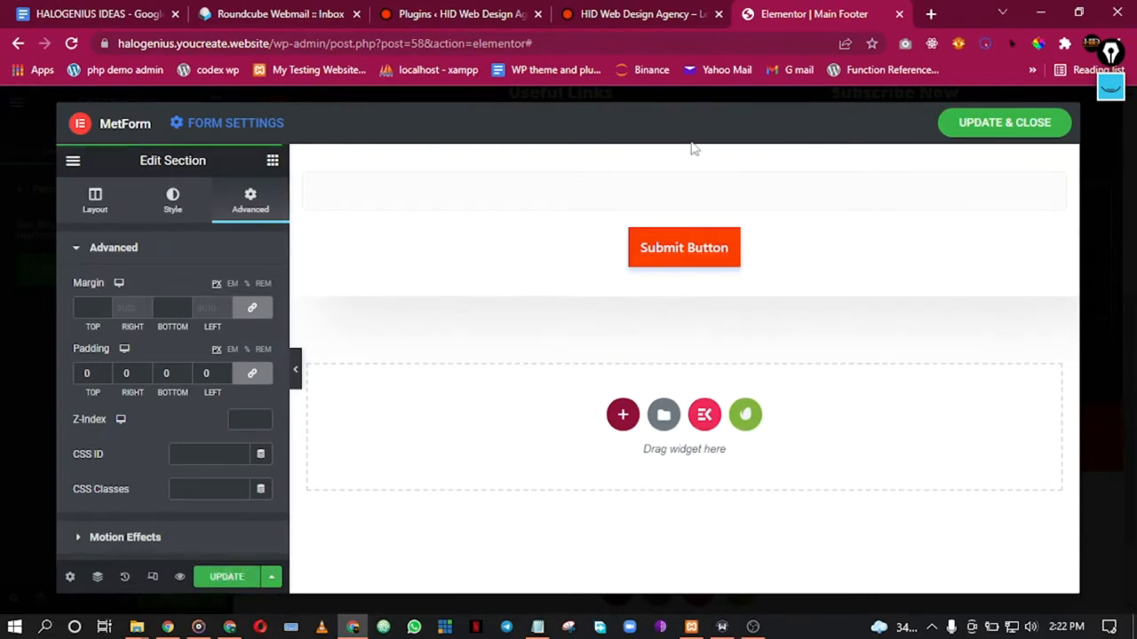
left_click(993, 127)
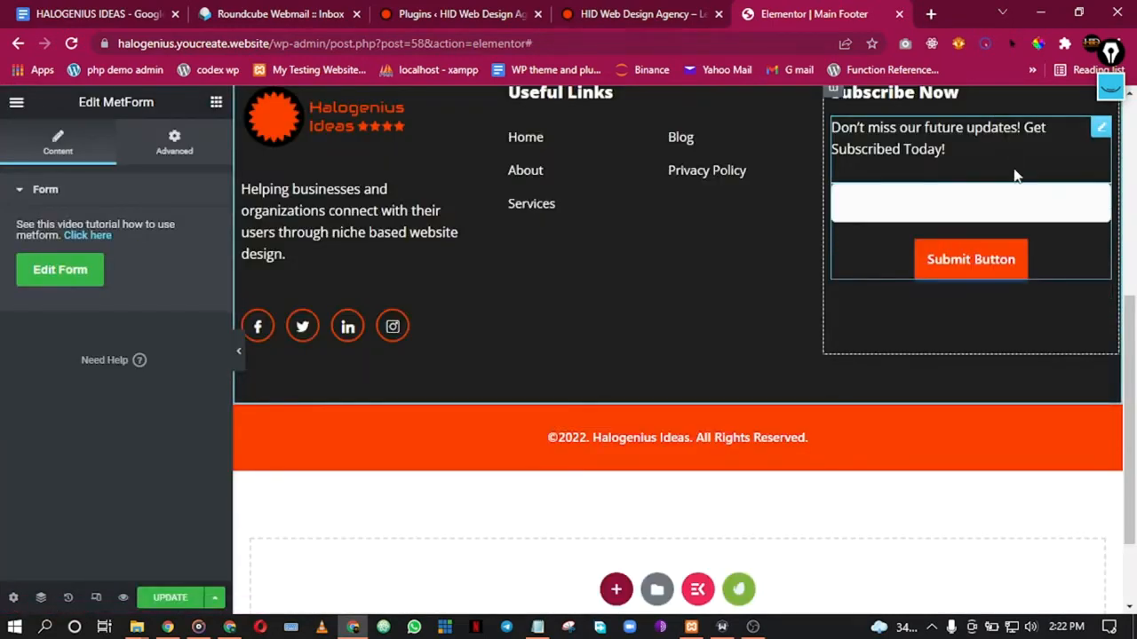
Step: Type test text in the footer email field and clear it to trigger 'This field is required.'
left_click(238, 350)
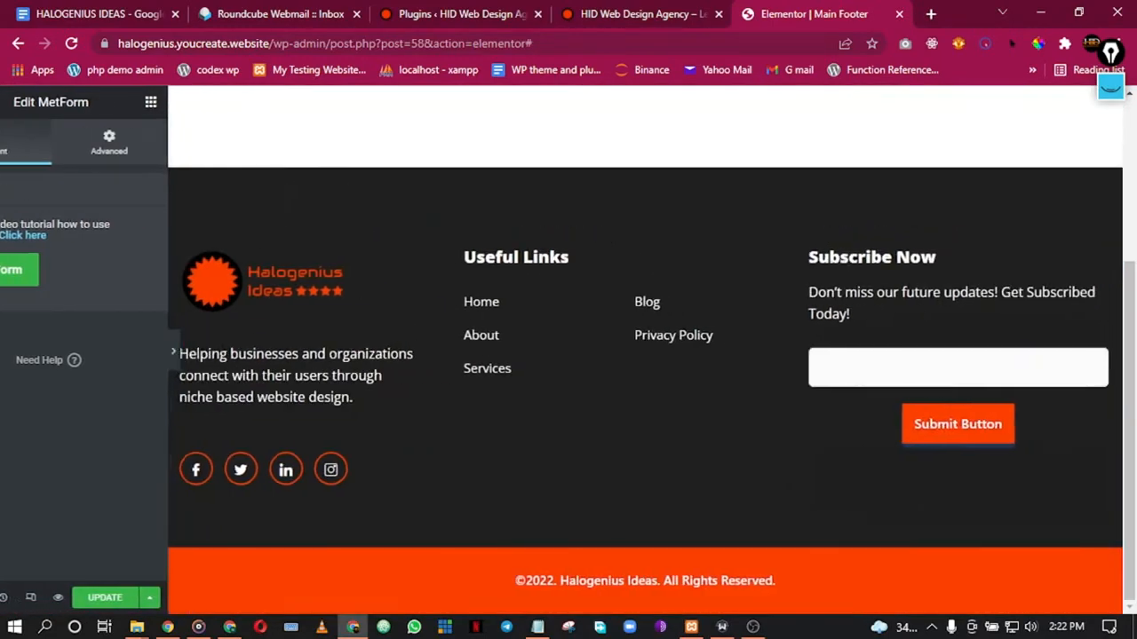
left_click(875, 359)
type("jkcnk")
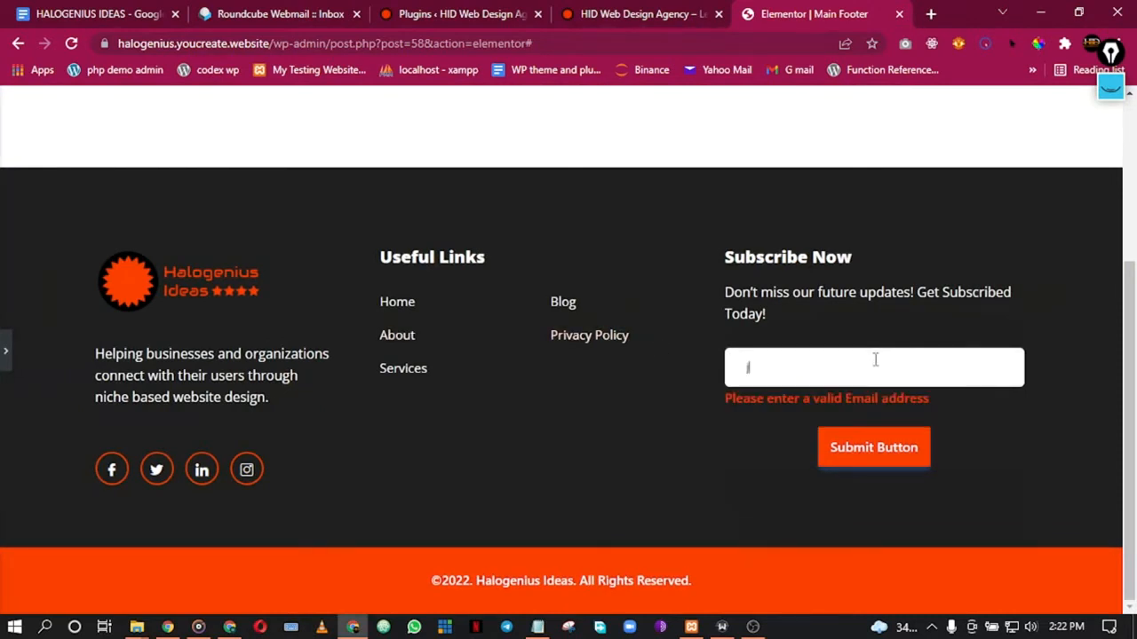
key("BackSpace")
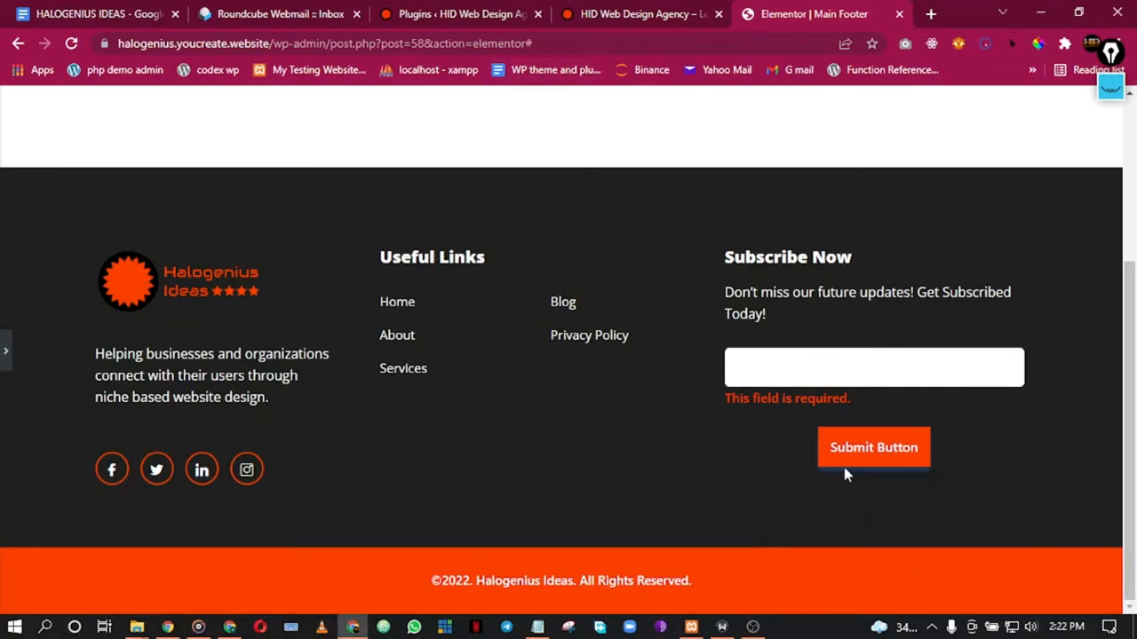
left_click(6, 351)
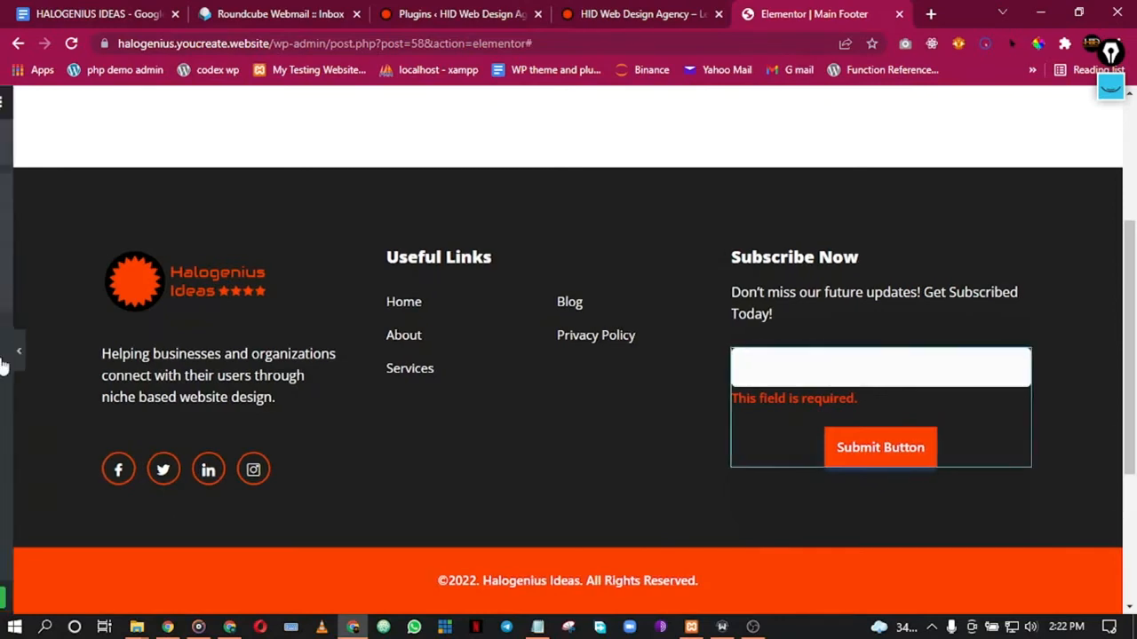
left_click(57, 271)
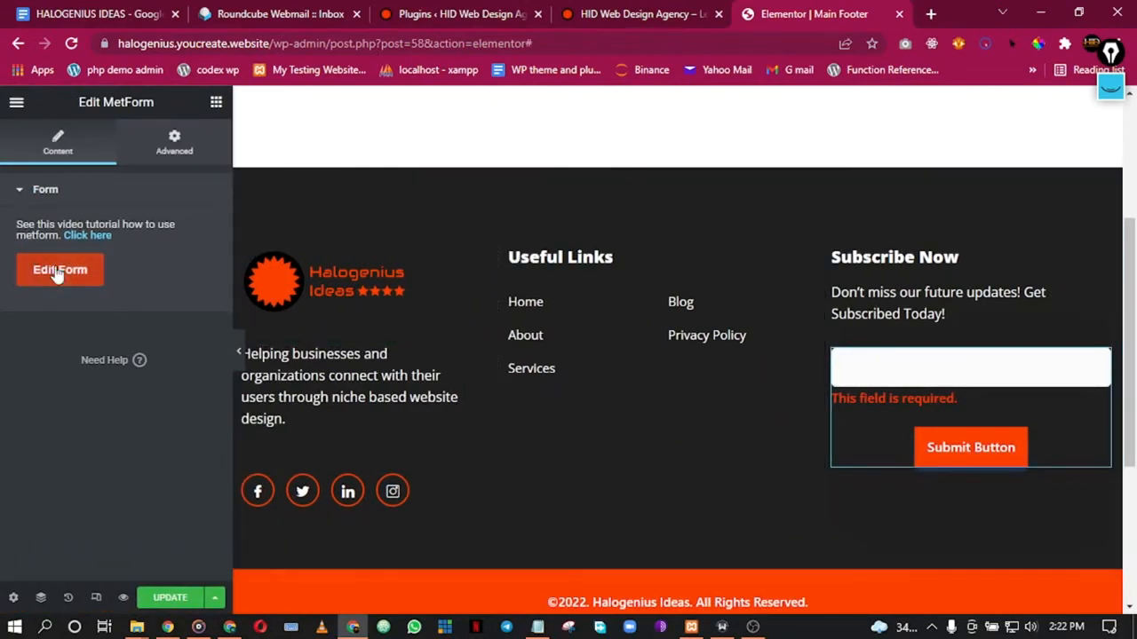
Step: Reopen the subscribe form and open its section's Advanced settings
left_click(564, 343)
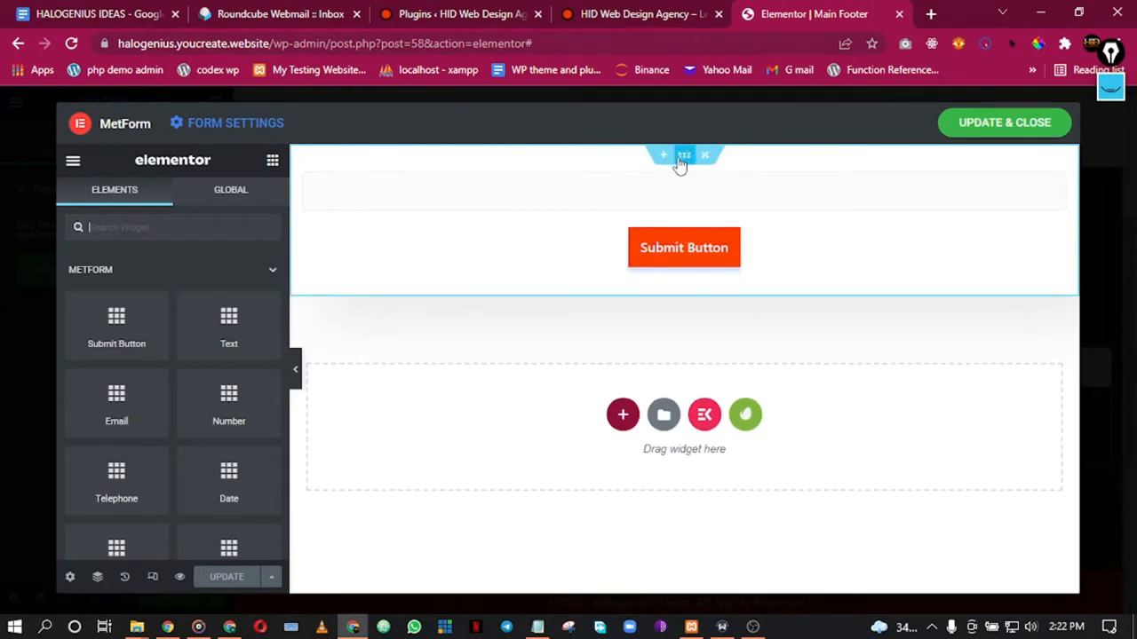
right_click(681, 165)
left_click(689, 172)
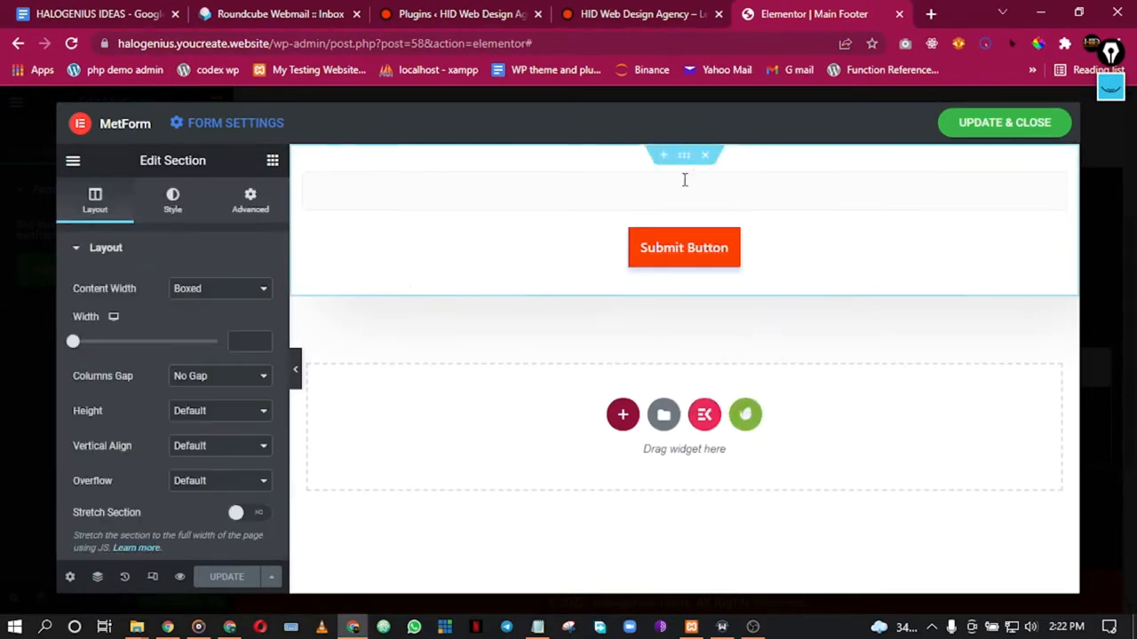
left_click(248, 199)
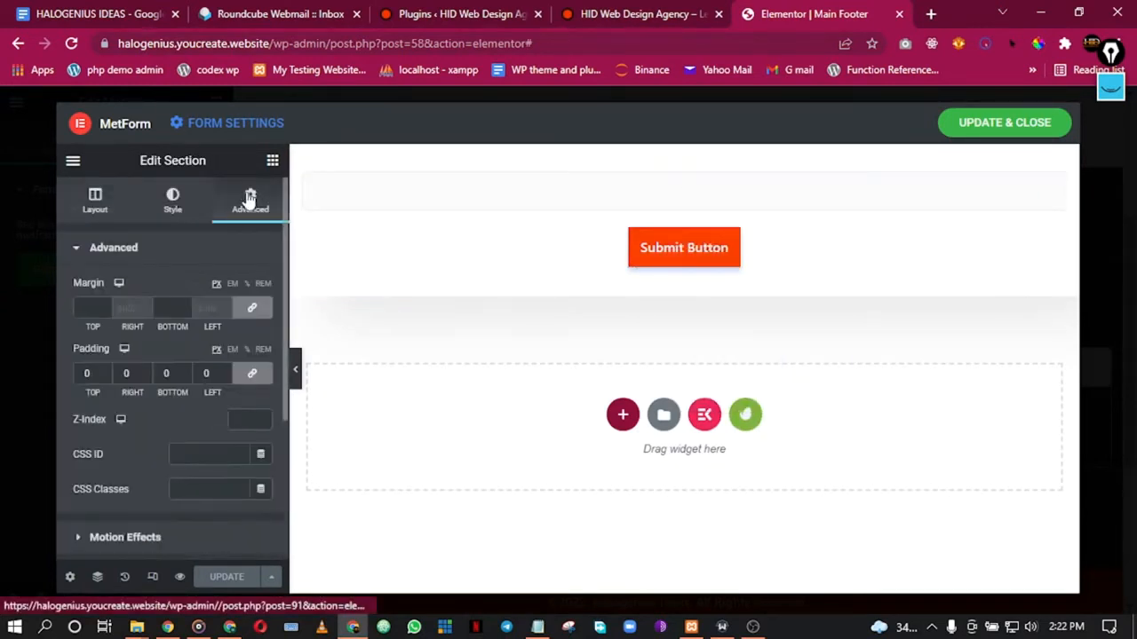
scroll(199, 327, "down", 3)
scroll(201, 365, "up", 3)
Step: Expand the section's border settings and reset its box shadow to default
left_click(166, 212)
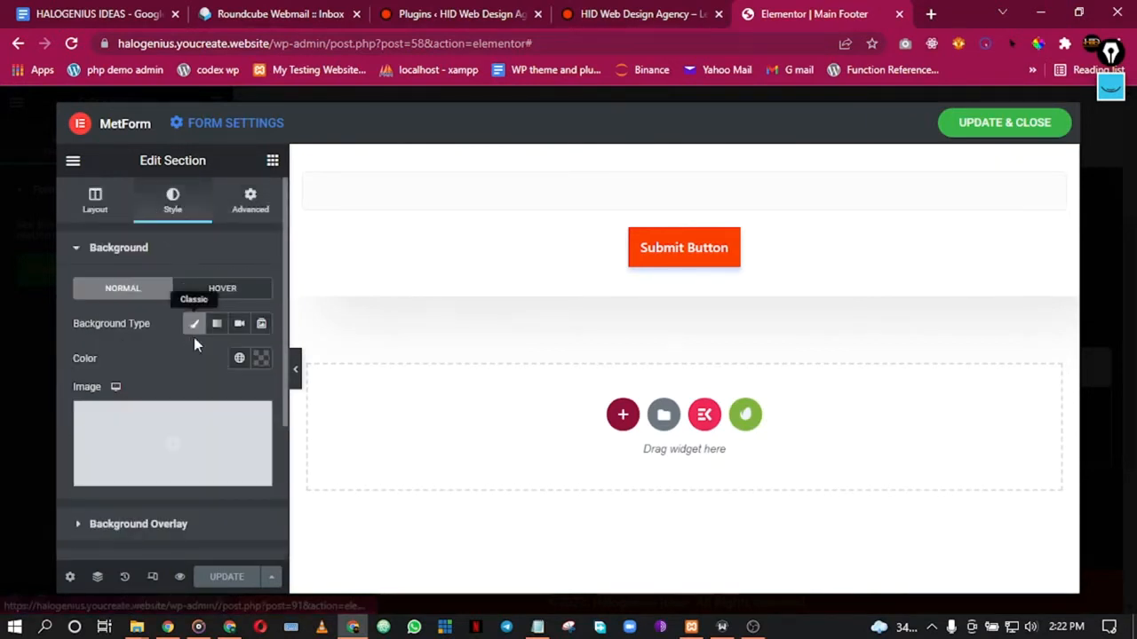
scroll(196, 341, "down", 3)
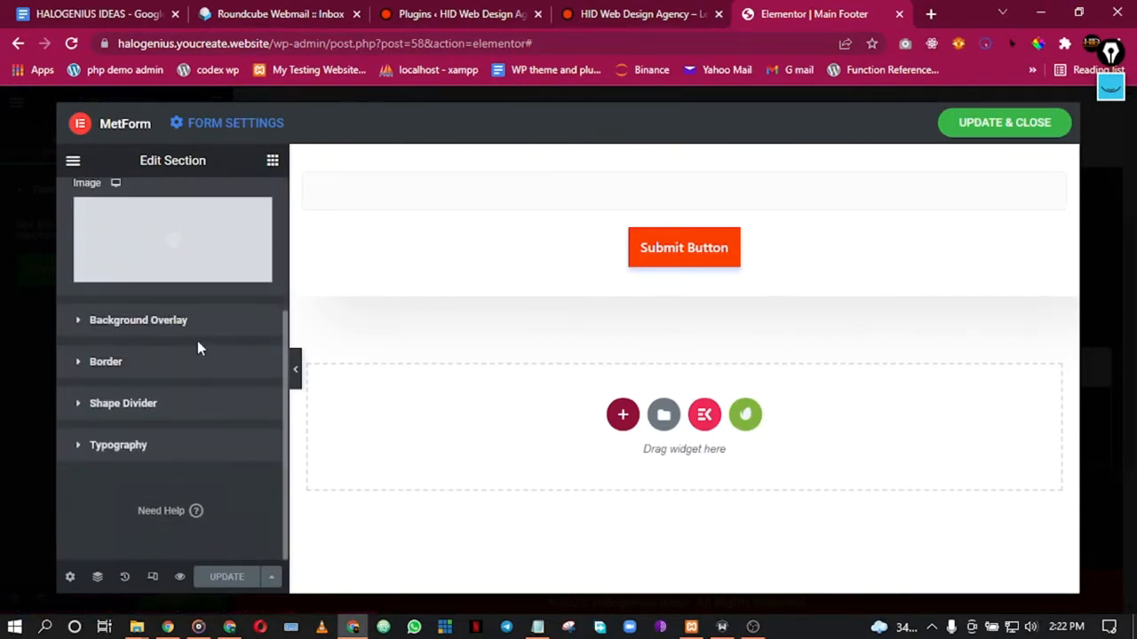
left_click(157, 323)
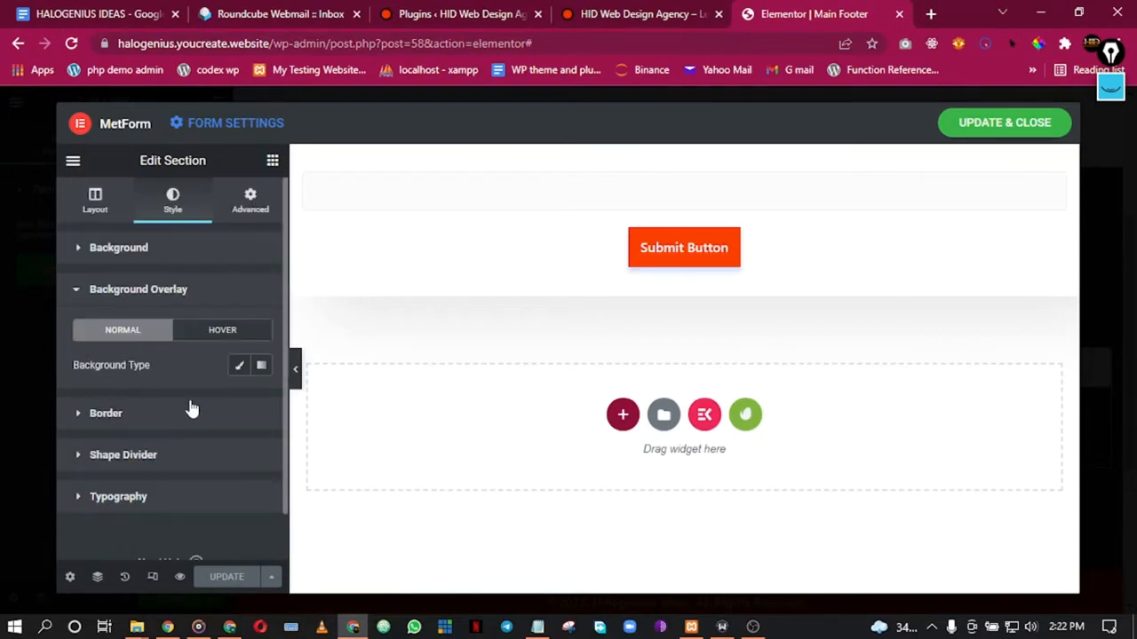
left_click(120, 431)
scroll(212, 455, "down", 2)
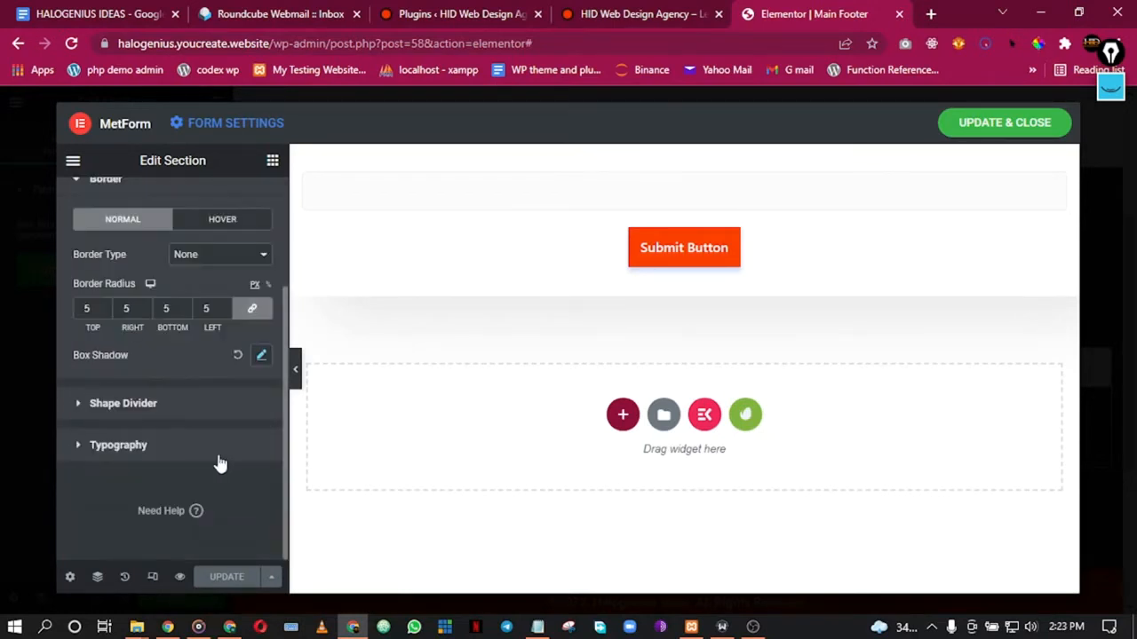
left_click(238, 356)
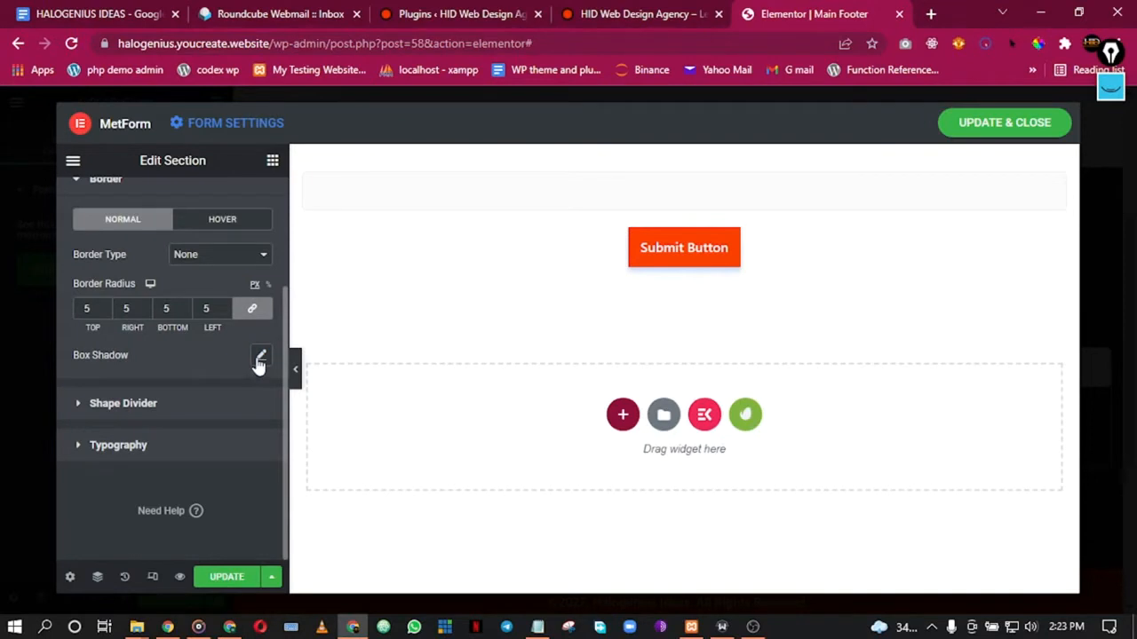
scroll(159, 381, "up", 3)
scroll(172, 404, "down", 1)
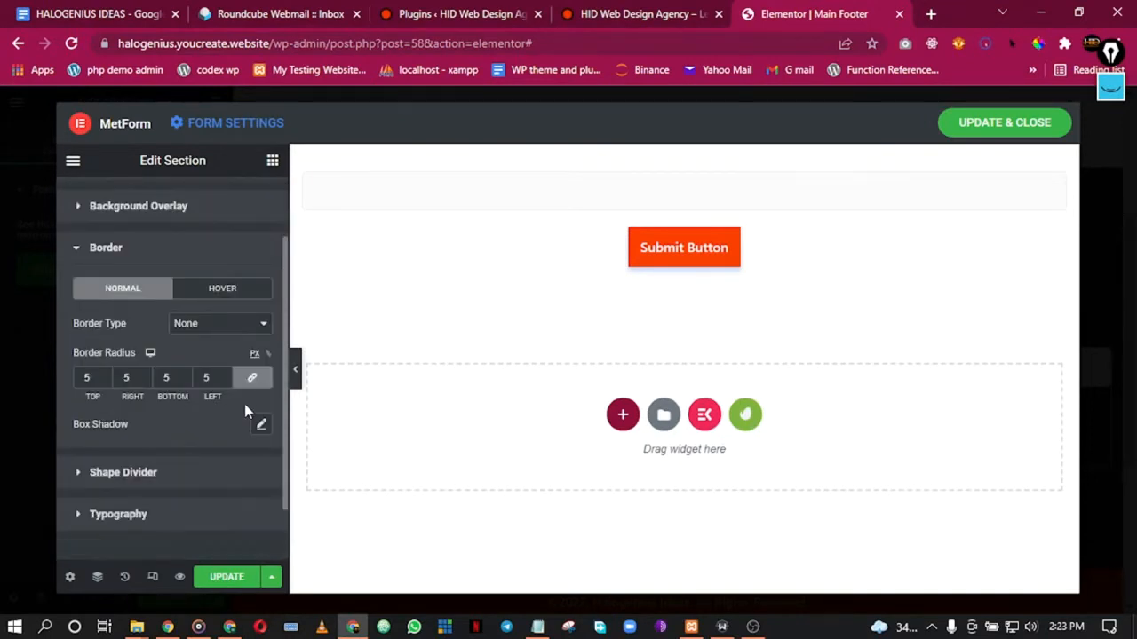
scroll(165, 230, "up", 1)
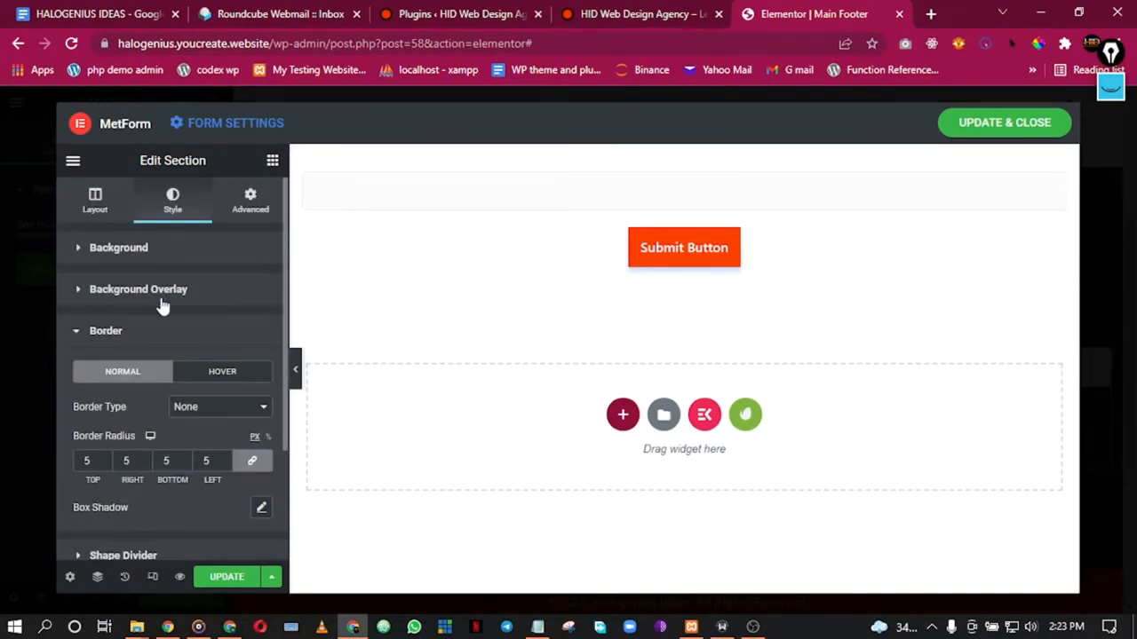
Step: Open the Submit Button's style settings and expand its Border and Shadow sections
right_click(683, 265)
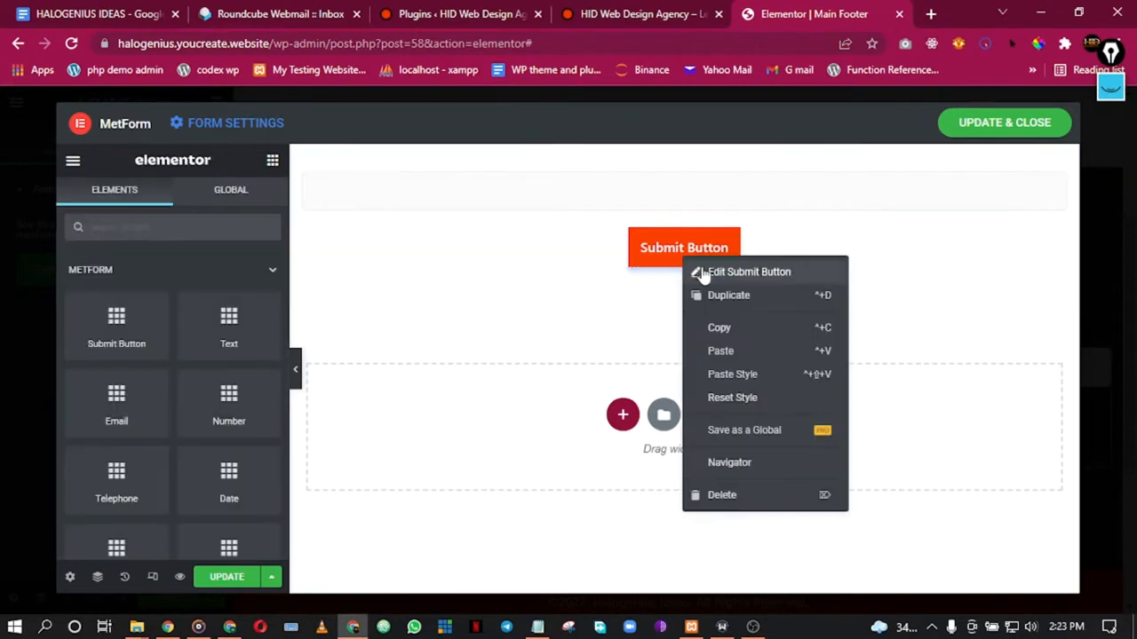
left_click(708, 273)
scroll(193, 382, "down", 2)
mouse_move(187, 261)
scroll(187, 257, "up", 2)
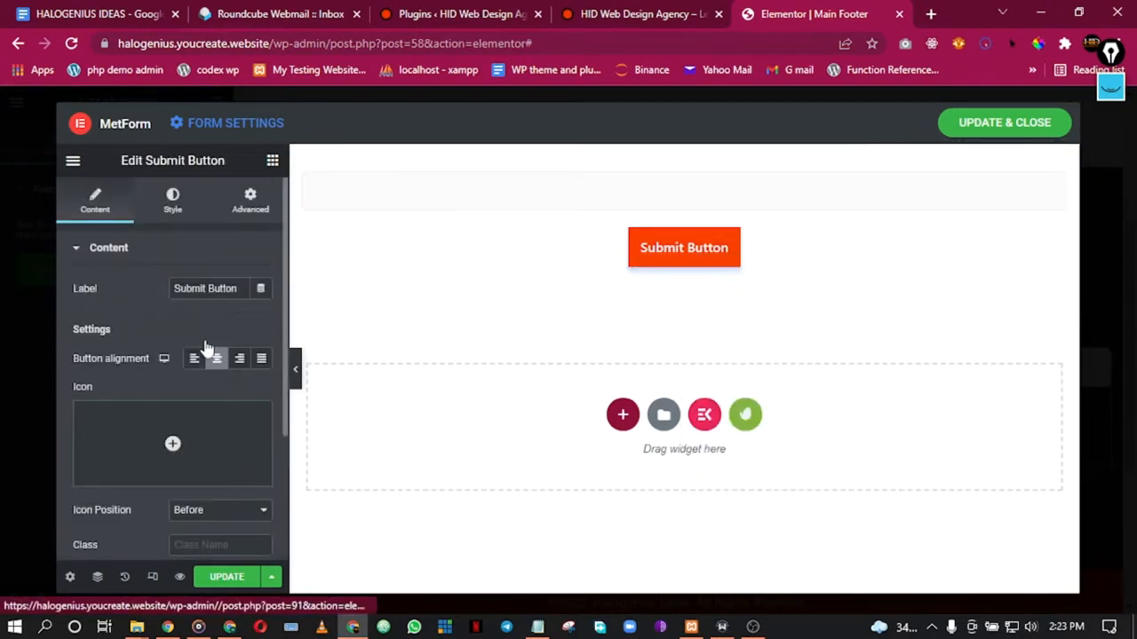
left_click(173, 201)
scroll(205, 394, "down", 4)
scroll(208, 393, "up", 4)
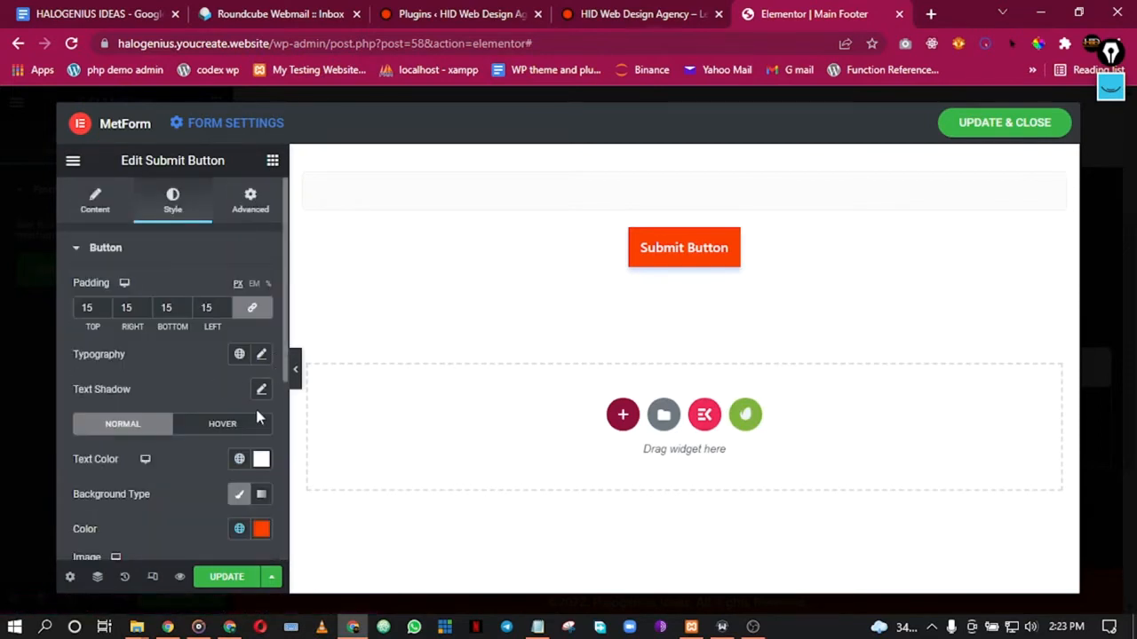
scroll(177, 355, "down", 2)
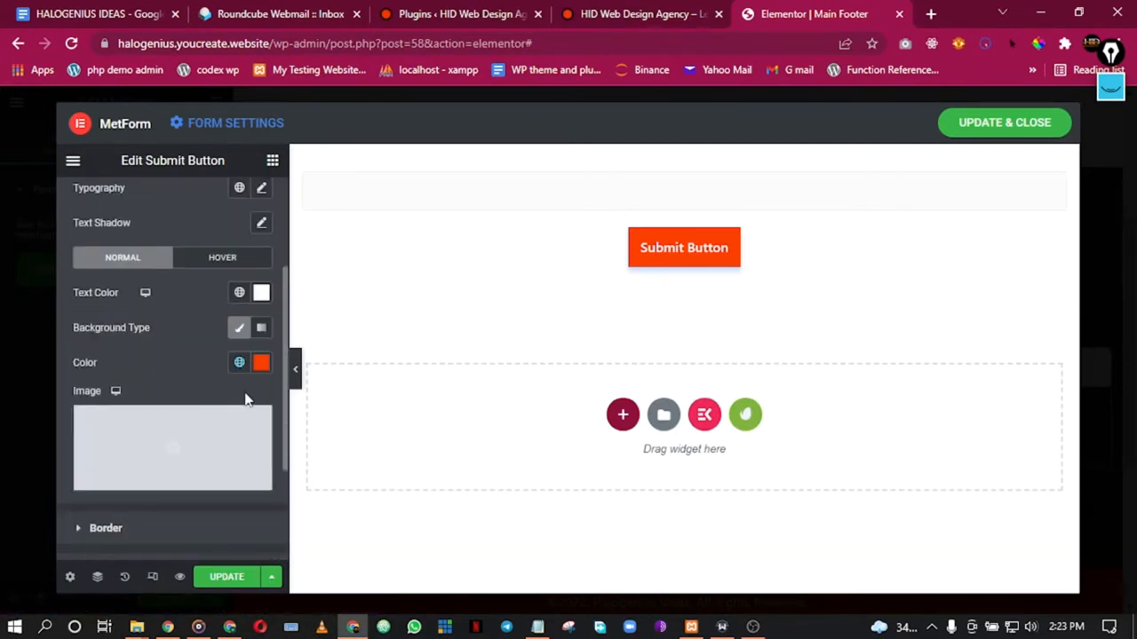
scroll(235, 397, "down", 2)
left_click(106, 361)
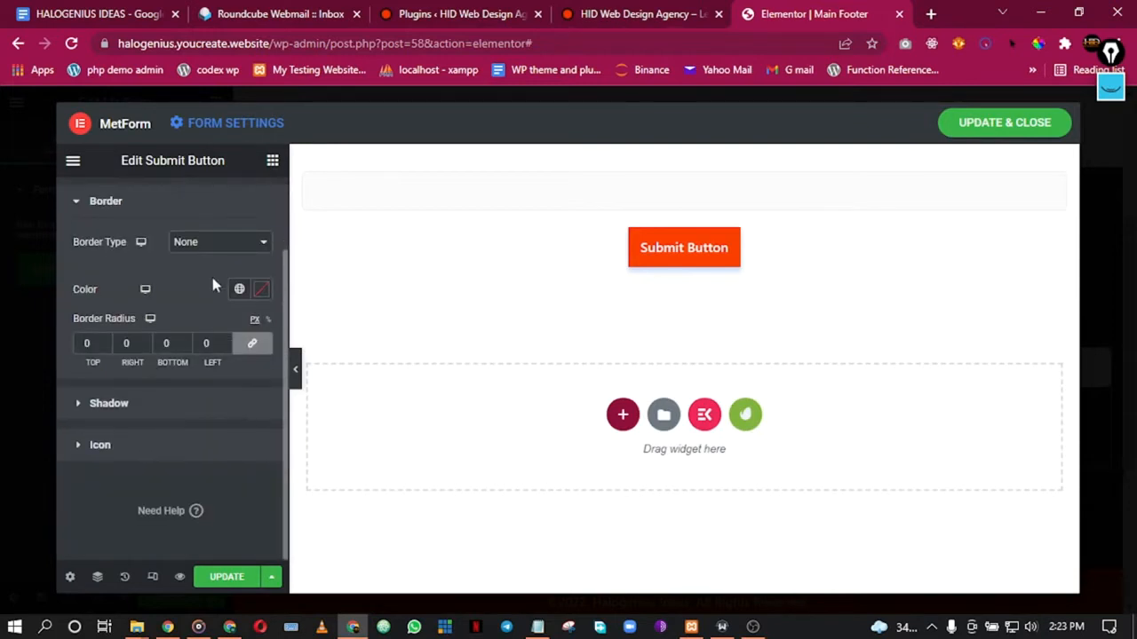
left_click(143, 401)
Step: Set the button's box shadow horizontal offset and blur to 0, keeping Outline, and save
left_click(261, 371)
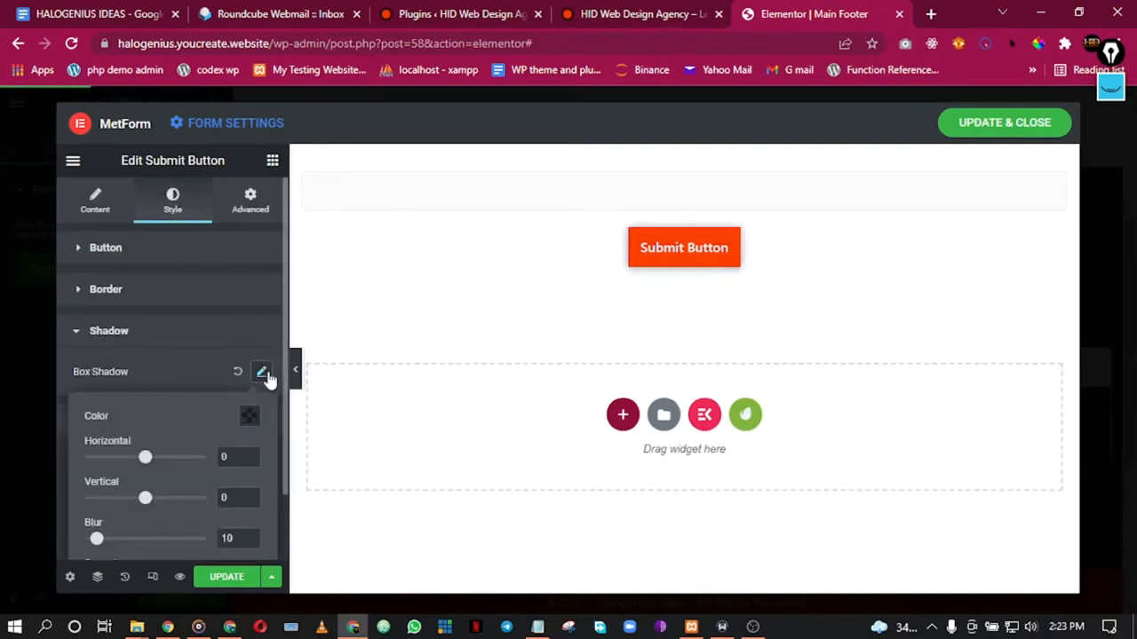
left_click_drag(145, 458, 59, 461)
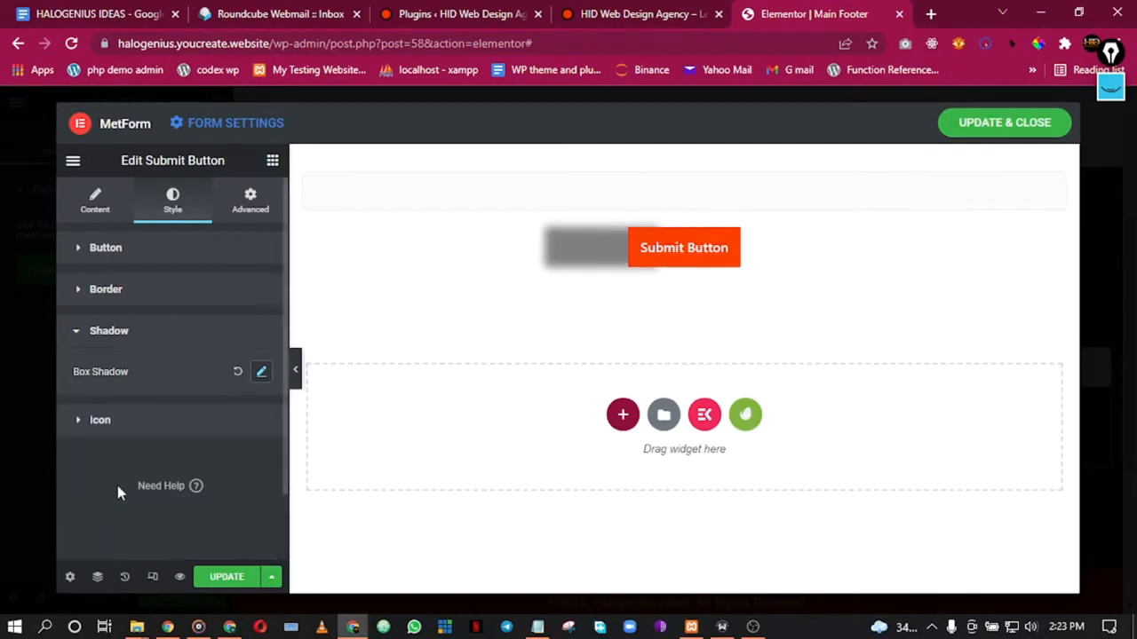
left_click(260, 373)
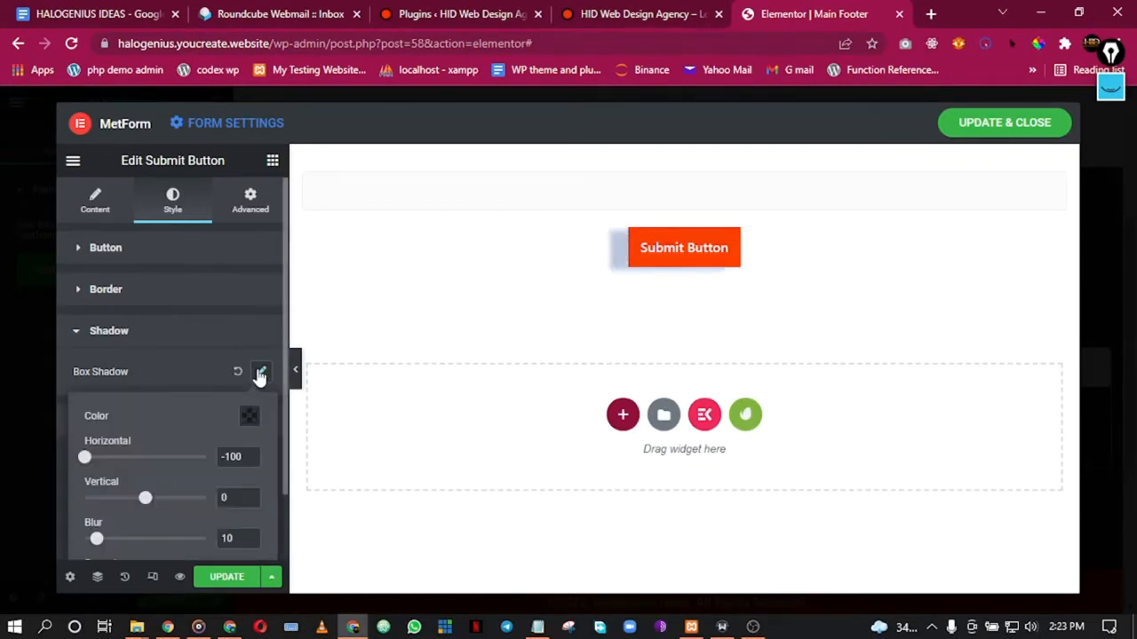
scroll(175, 387, "down", 1)
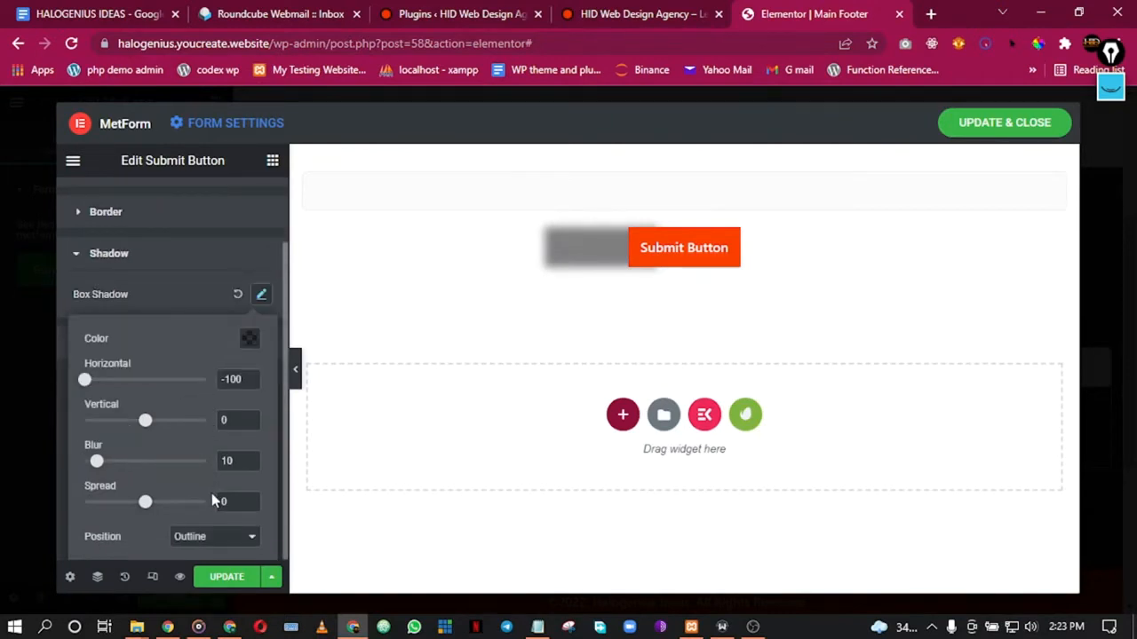
left_click(213, 538)
left_click(213, 544)
left_click_drag(241, 379, 206, 388)
type("0")
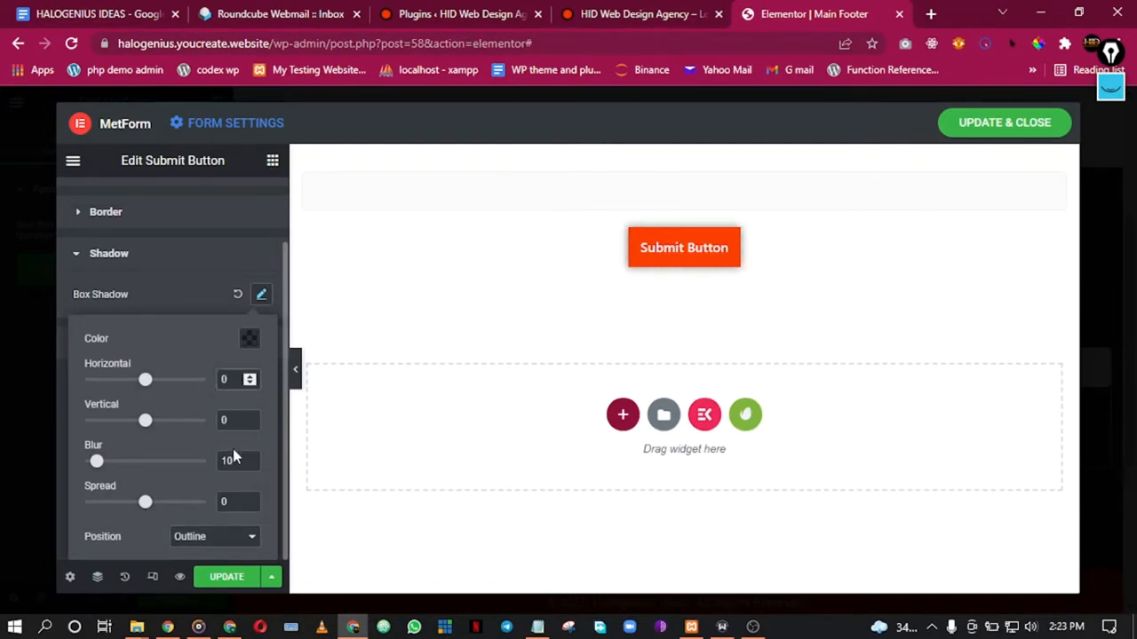
left_click_drag(237, 461, 203, 467)
type("0")
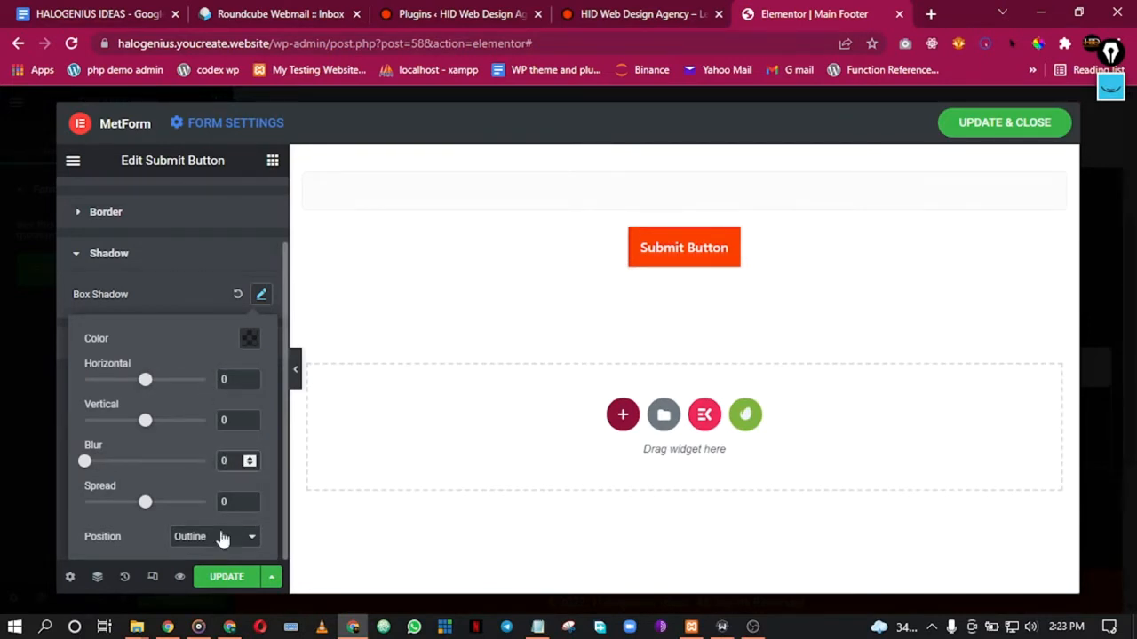
left_click(223, 577)
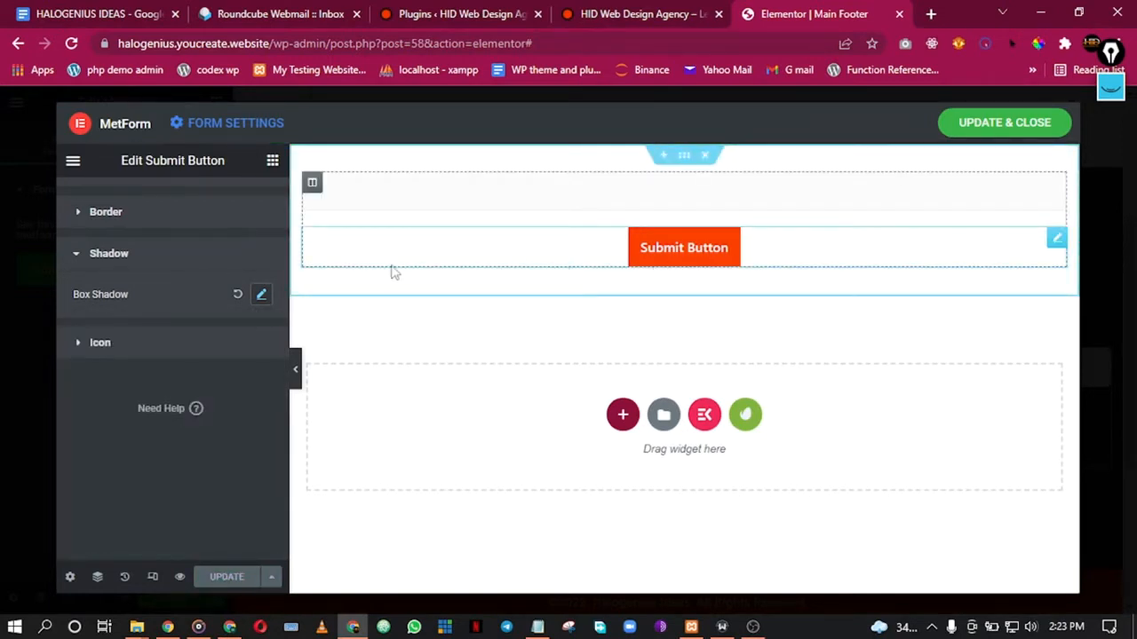
Step: Save and close the MetForm form editor, then preview the footer with the panel hidden
left_click(1003, 123)
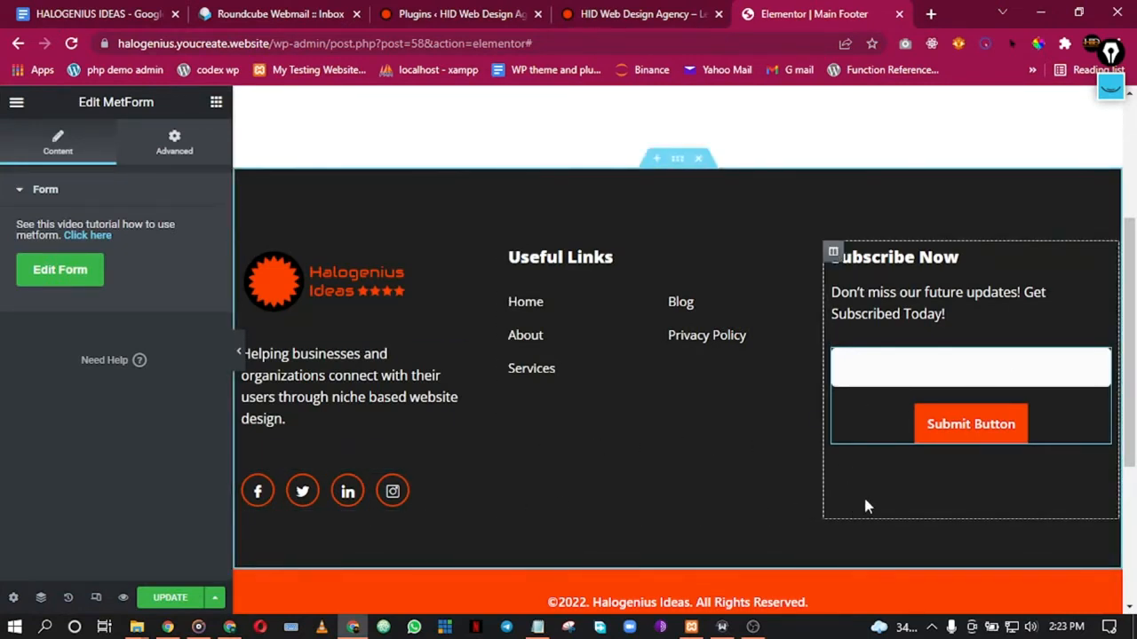
left_click(910, 335)
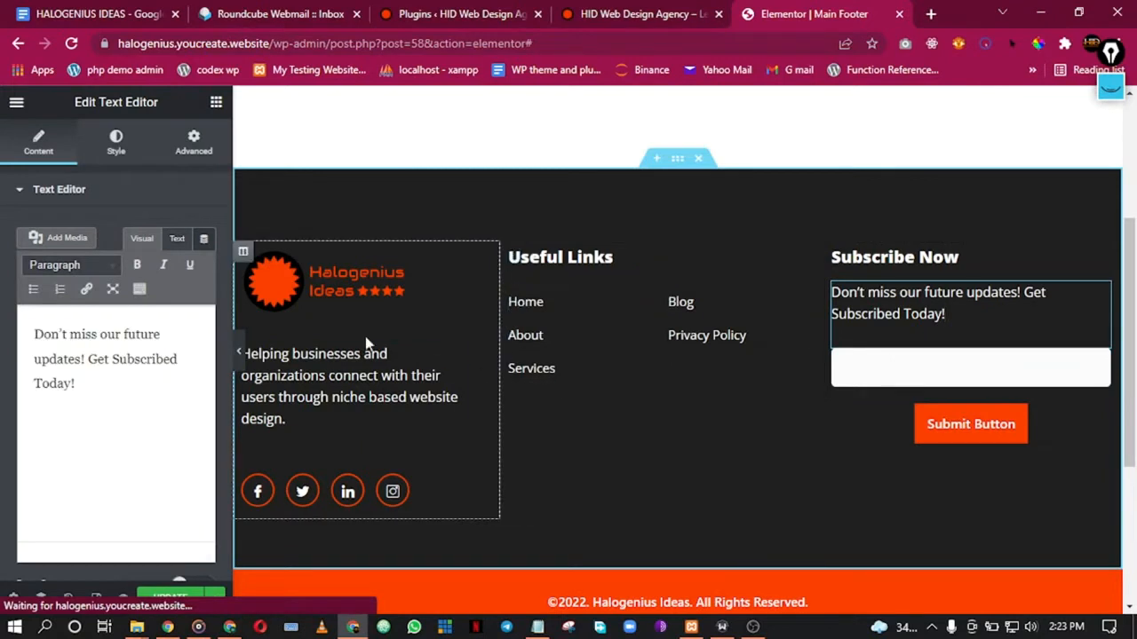
left_click(238, 351)
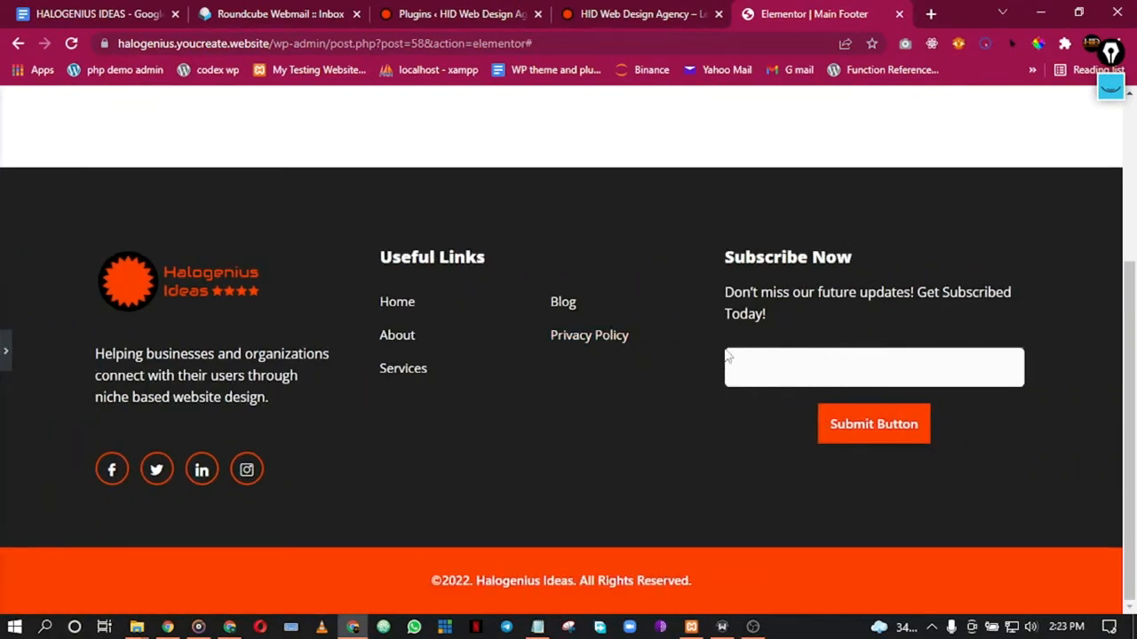
left_click(6, 355)
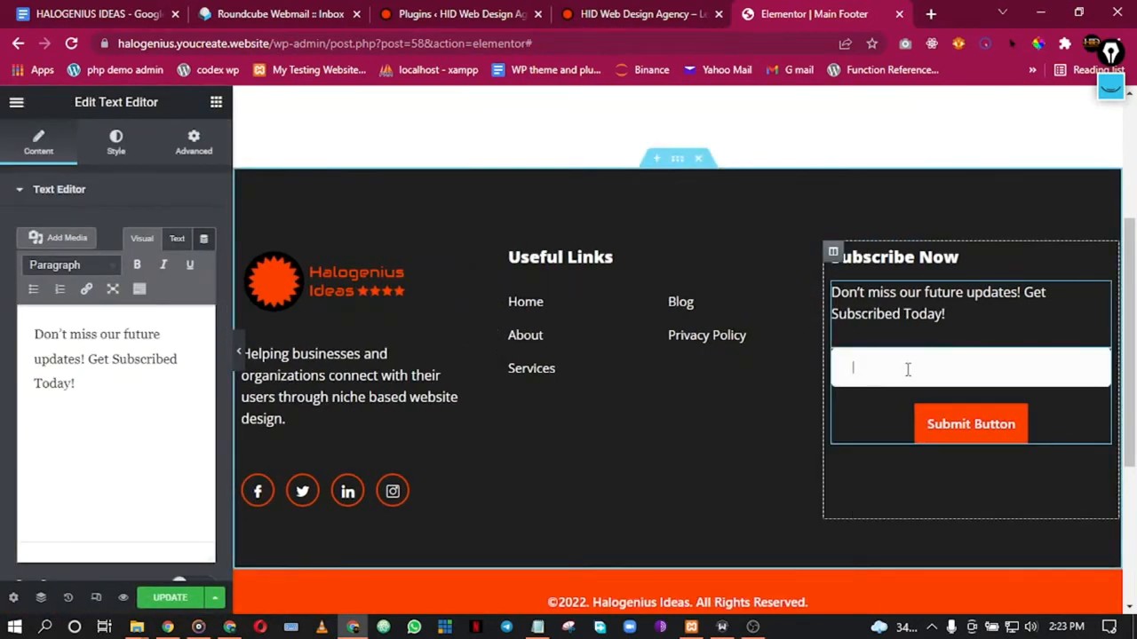
Step: Bring up the subscribe form's settings and update the footer
right_click(907, 368)
left_click(938, 374)
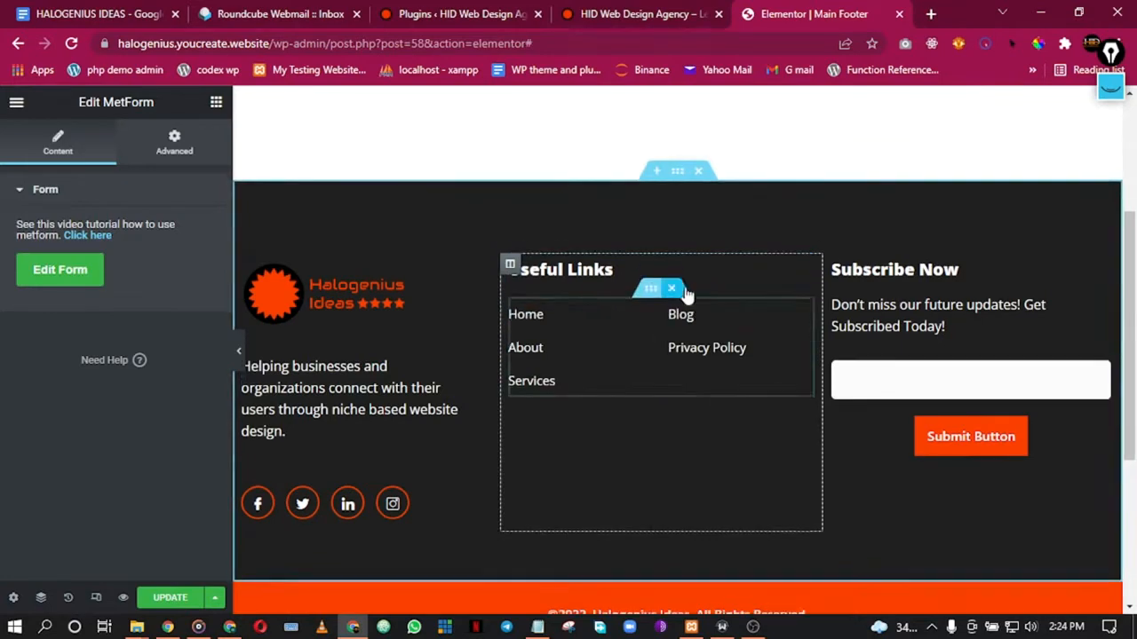
scroll(685, 294, "up", 3)
left_click(177, 598)
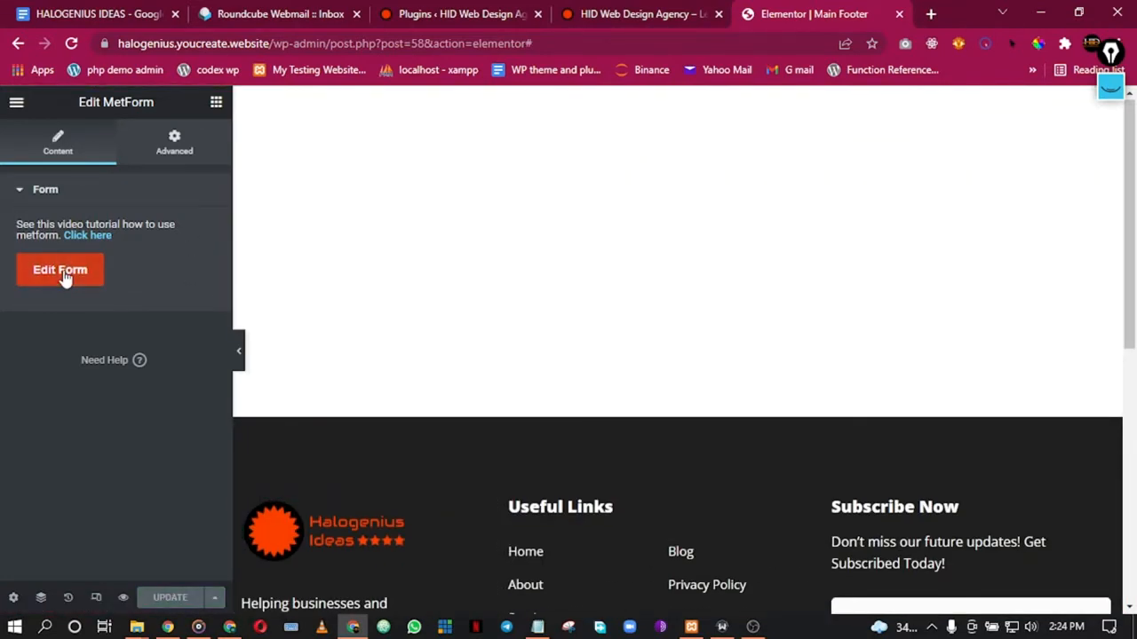
Step: Reopen the subscribe form's settings, then reload the Elementor editor page
scroll(766, 455, "down", 4)
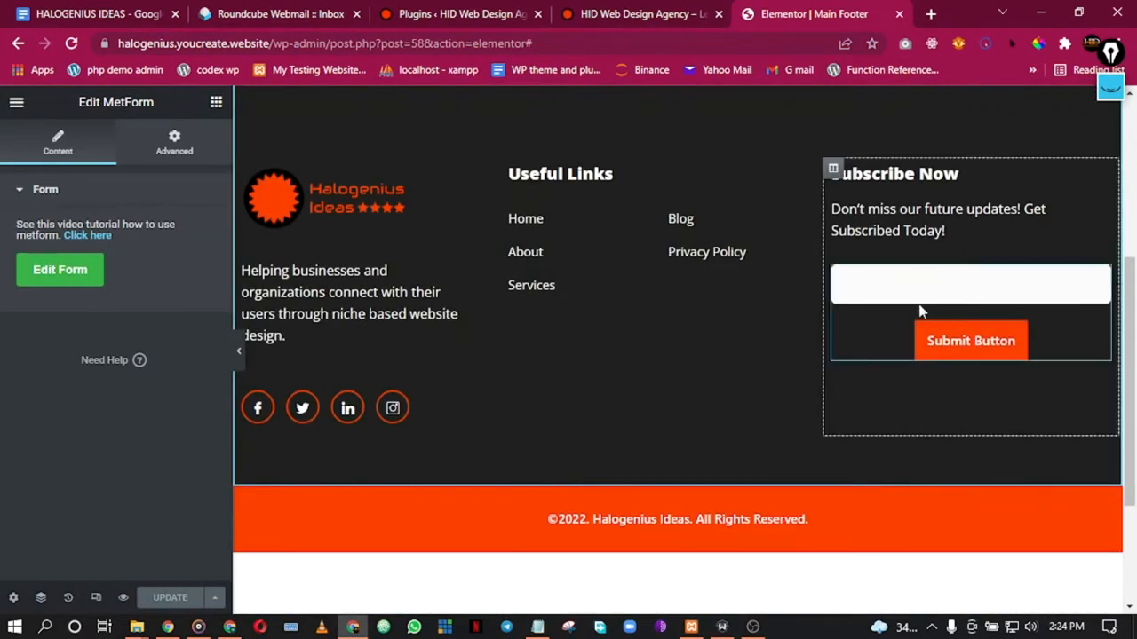
right_click(927, 294)
left_click(933, 307)
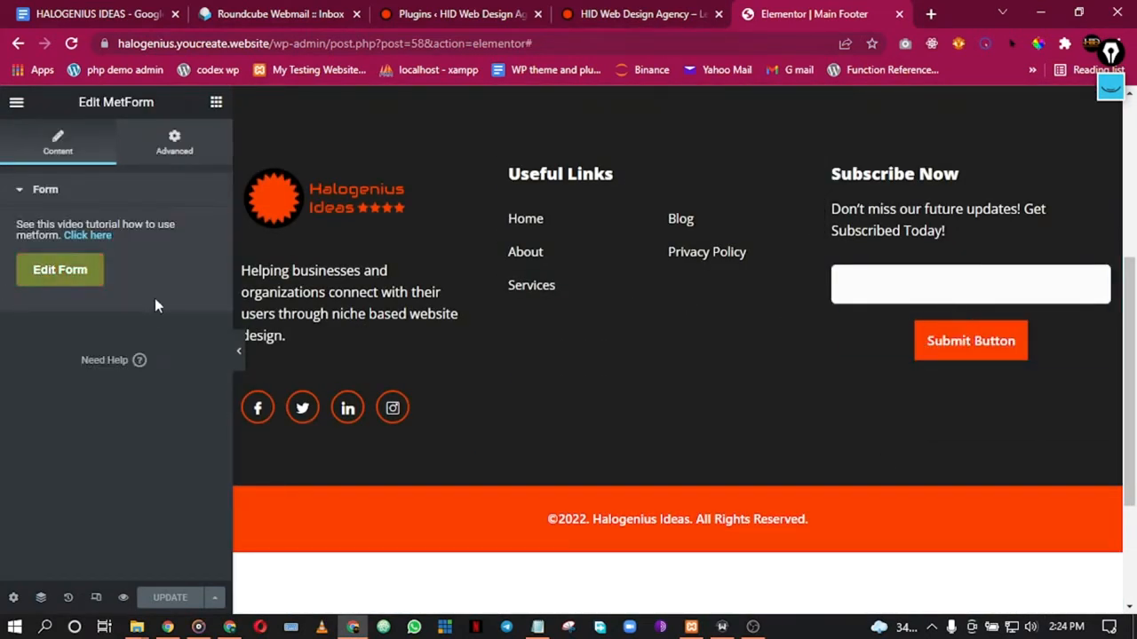
left_click(72, 44)
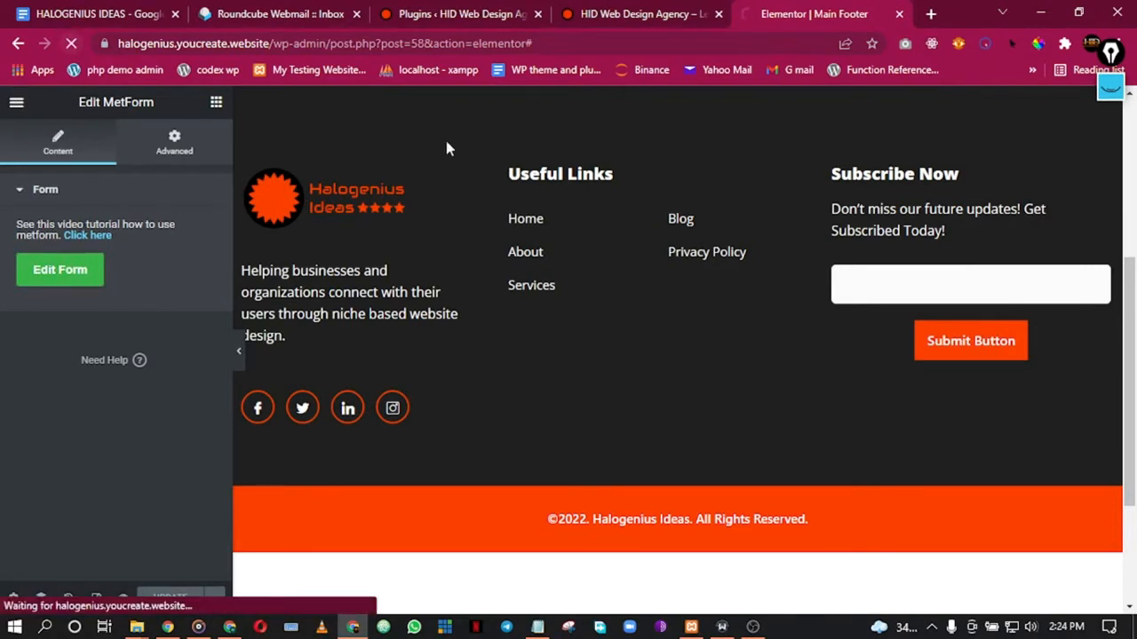
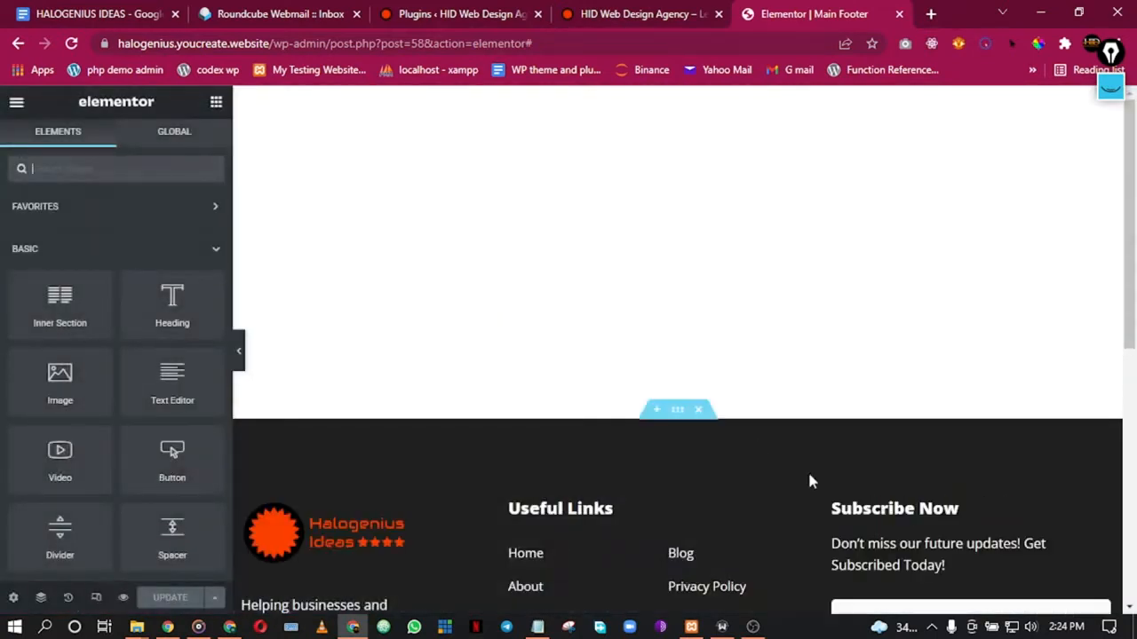
Step: Select the footer's MetForm subscribe widget and bring up its saved-form selection
scroll(759, 449, "down", 5)
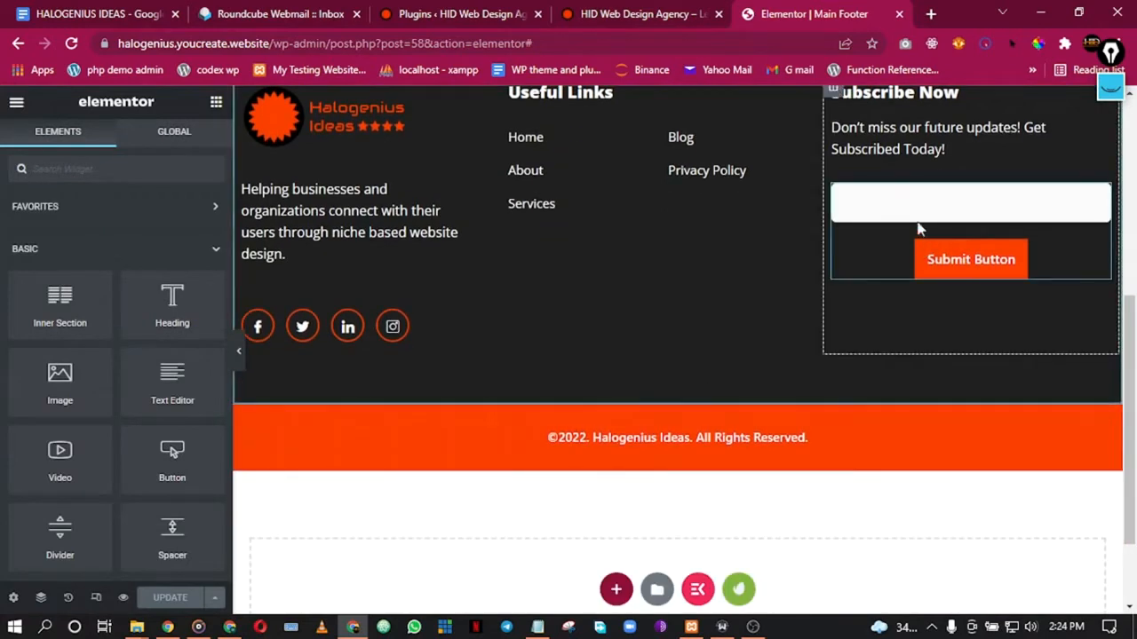
left_click(956, 258)
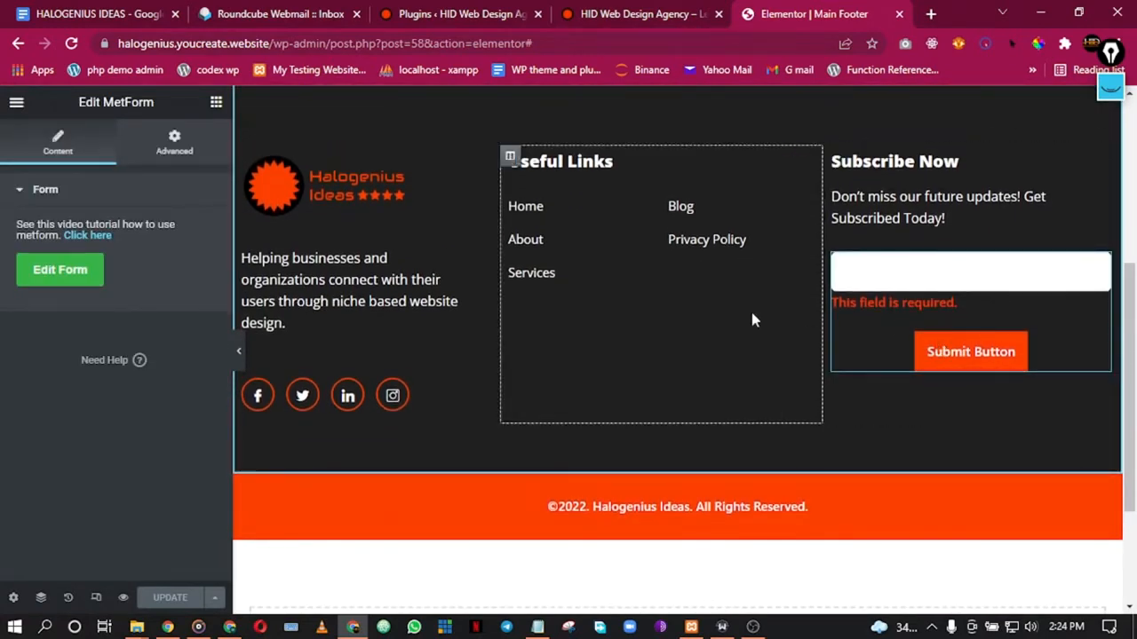
left_click(87, 269)
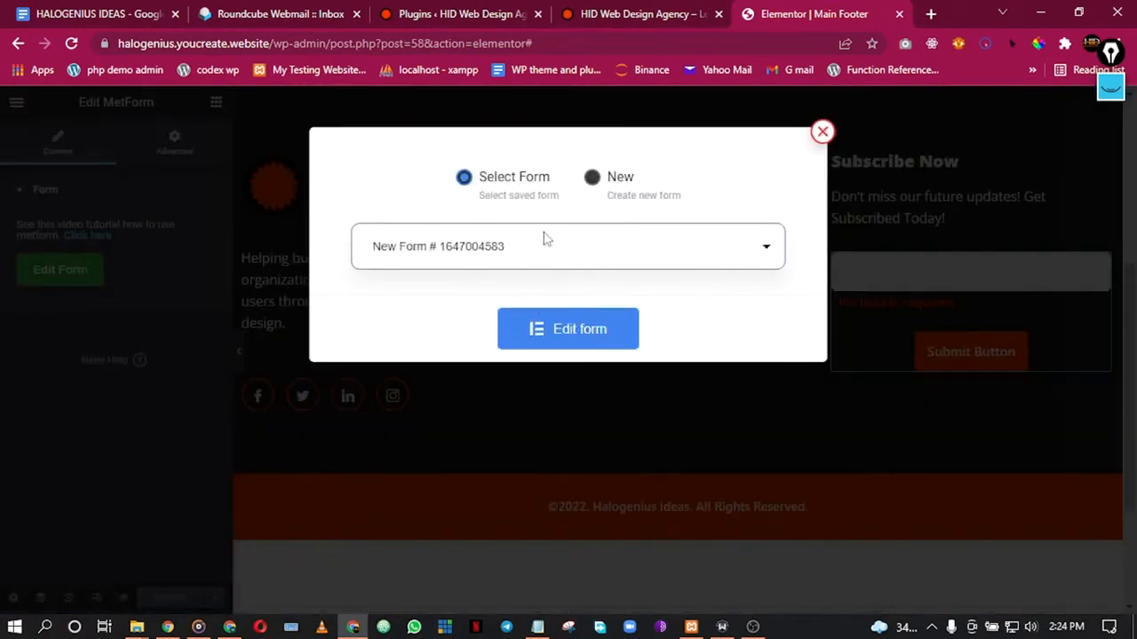
Step: Add an Email field above the Submit Button and set its border radius to 0
left_click(551, 345)
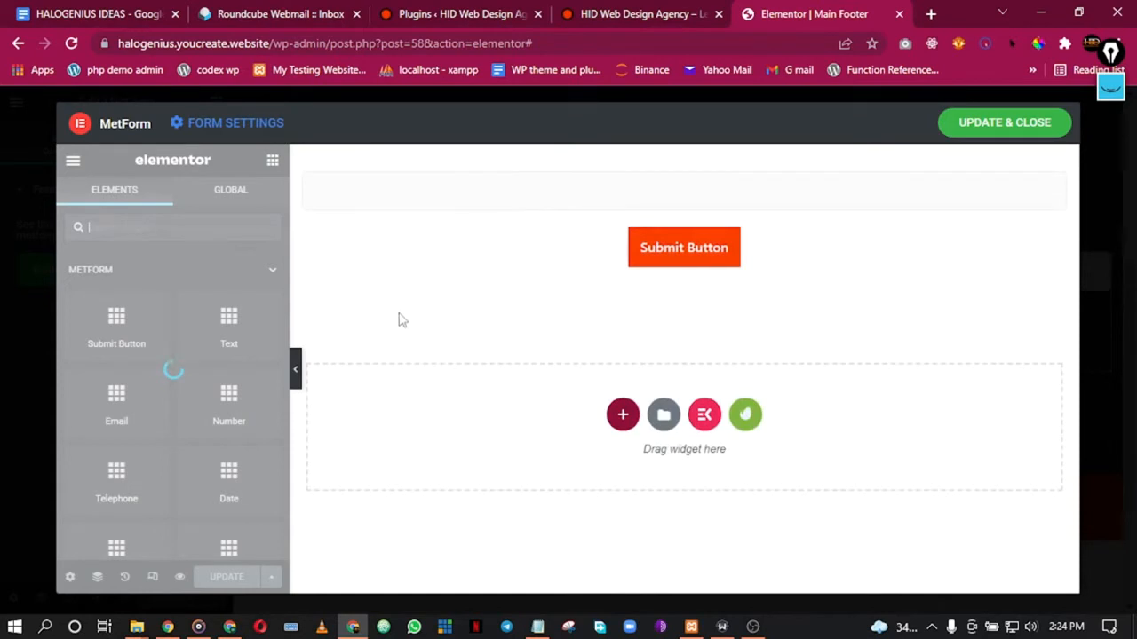
left_click_drag(117, 399, 539, 193)
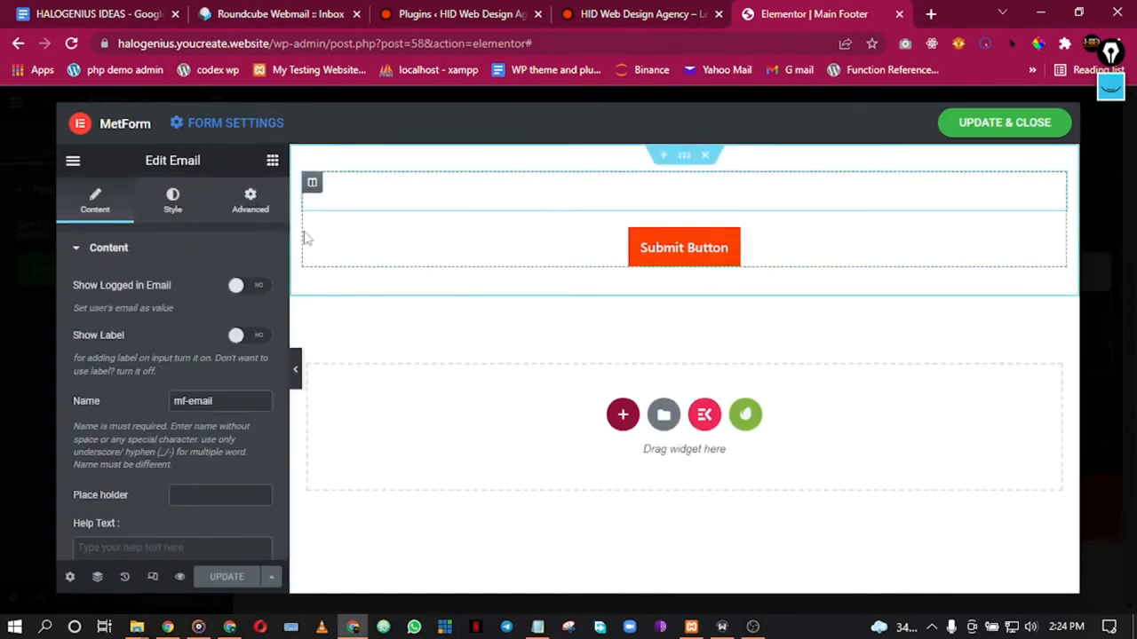
scroll(186, 416, "down", 3)
scroll(185, 416, "up", 3)
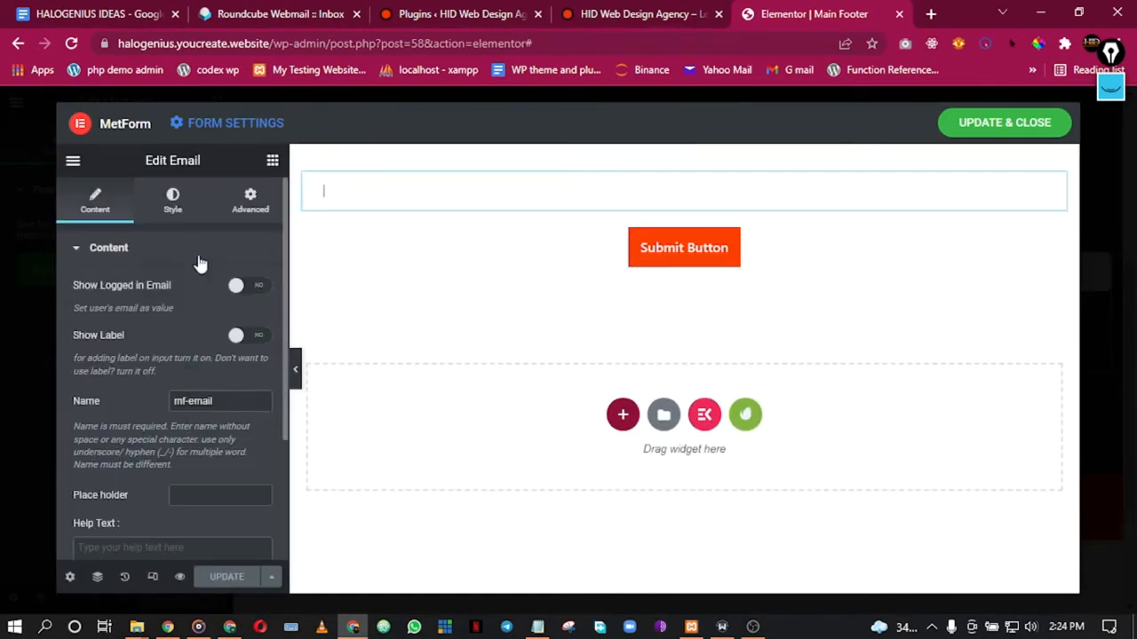
left_click(176, 212)
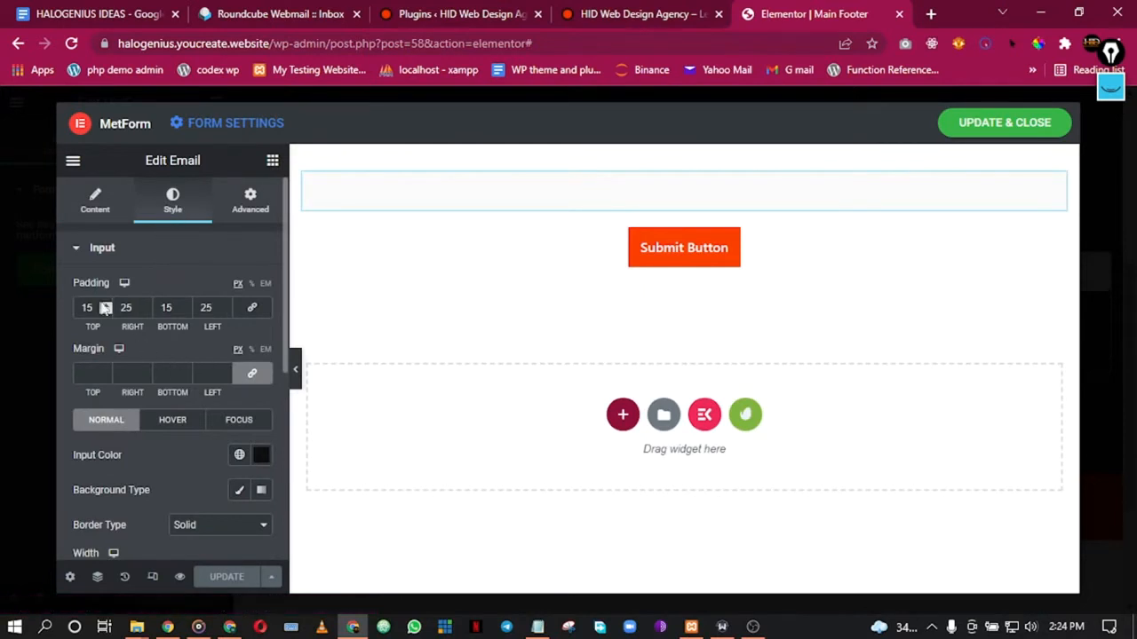
scroll(118, 351, "down", 5)
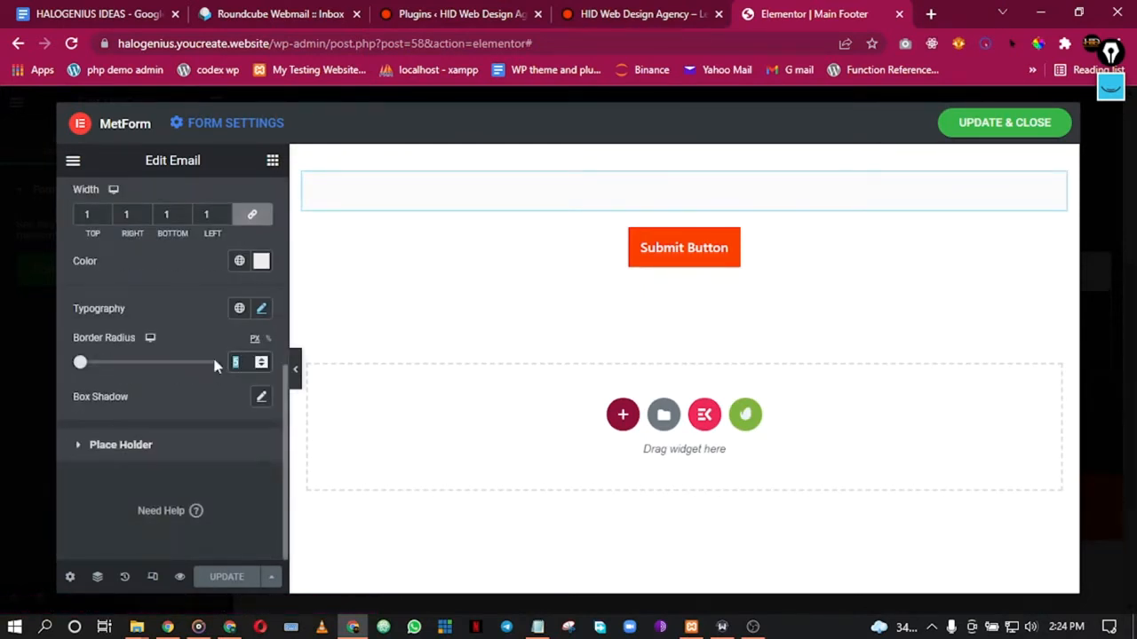
type("0")
Step: Save and close the form, update the footer, and close the footer tab
left_click(228, 577)
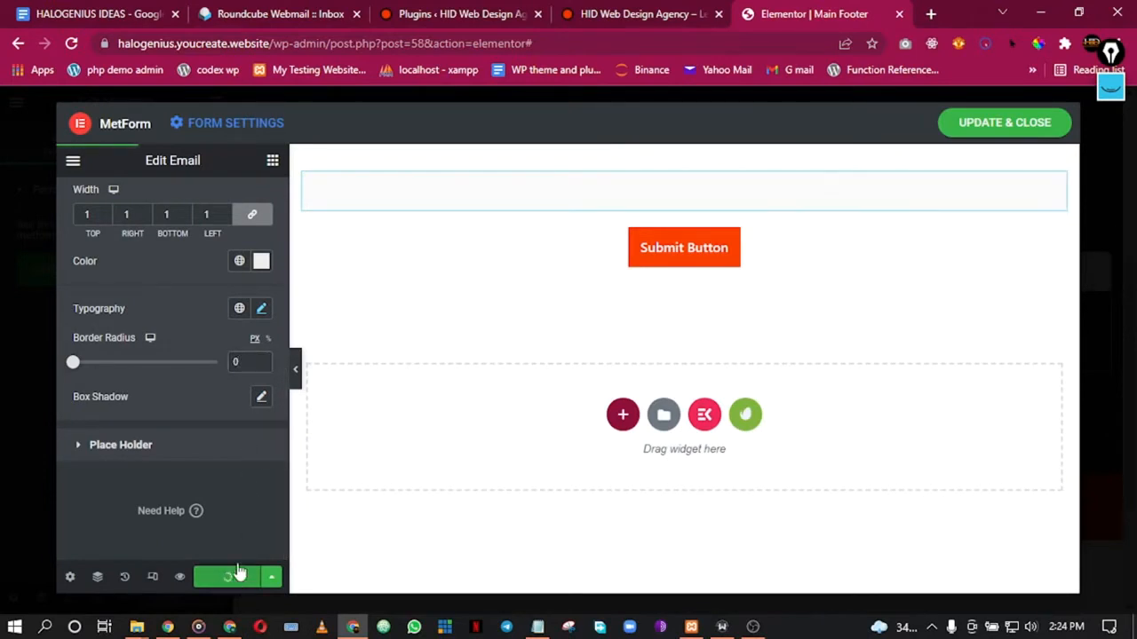
left_click(991, 124)
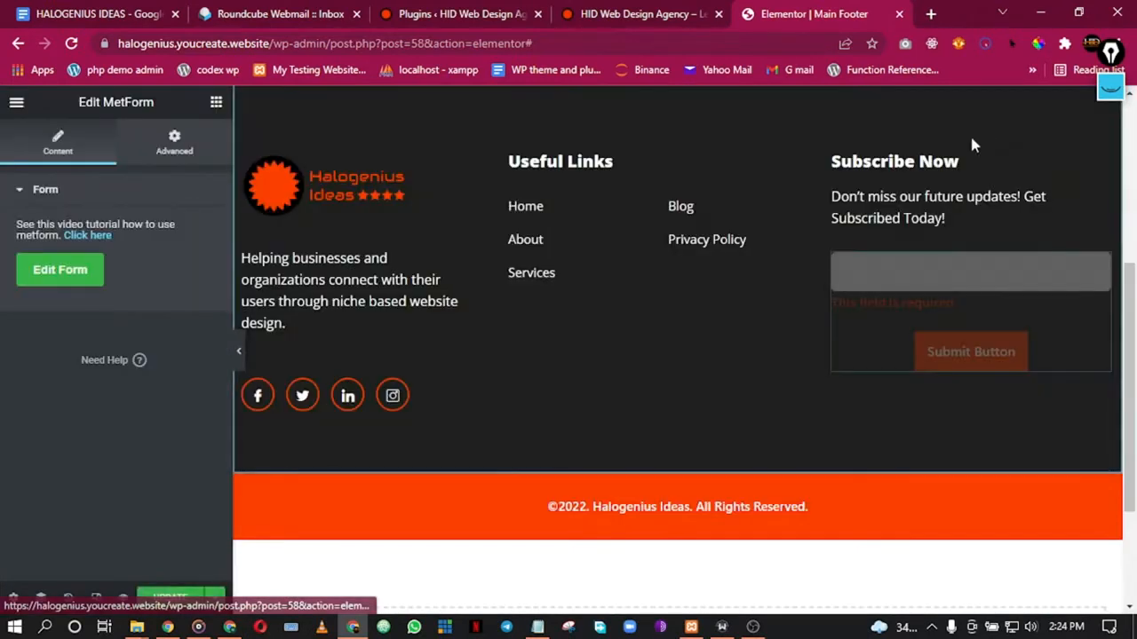
left_click(235, 349)
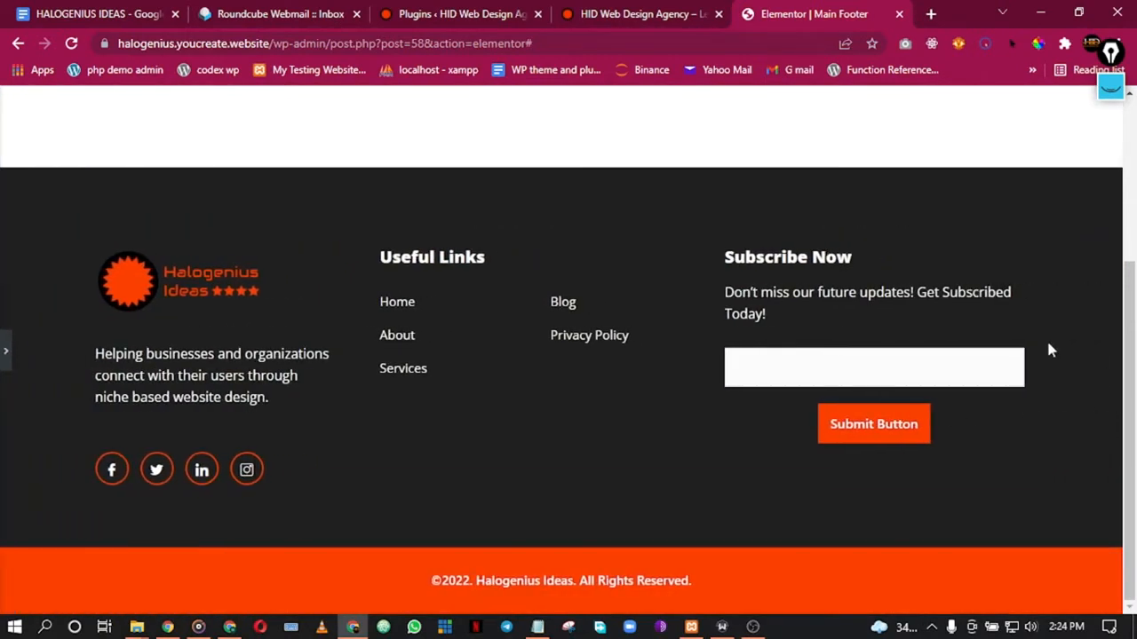
left_click(4, 355)
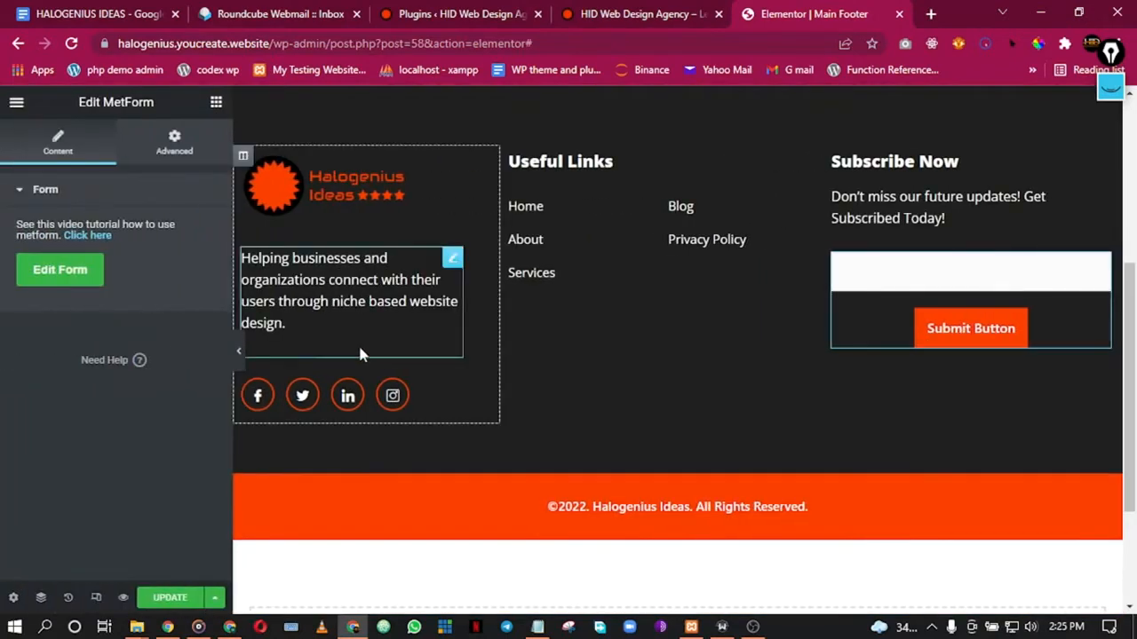
left_click(169, 599)
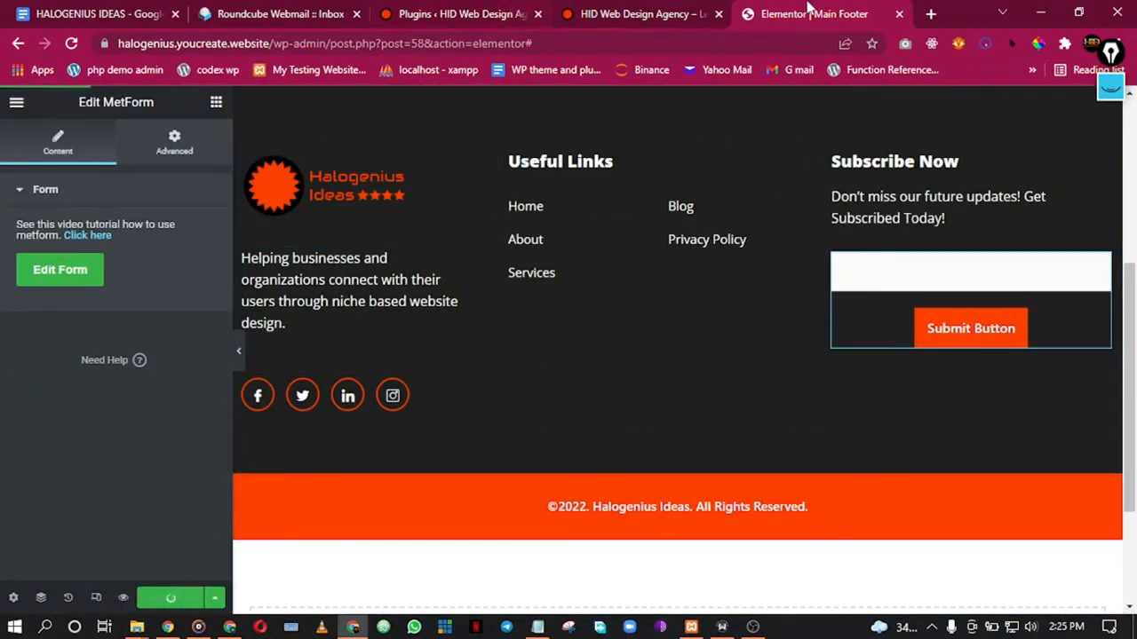
left_click(899, 14)
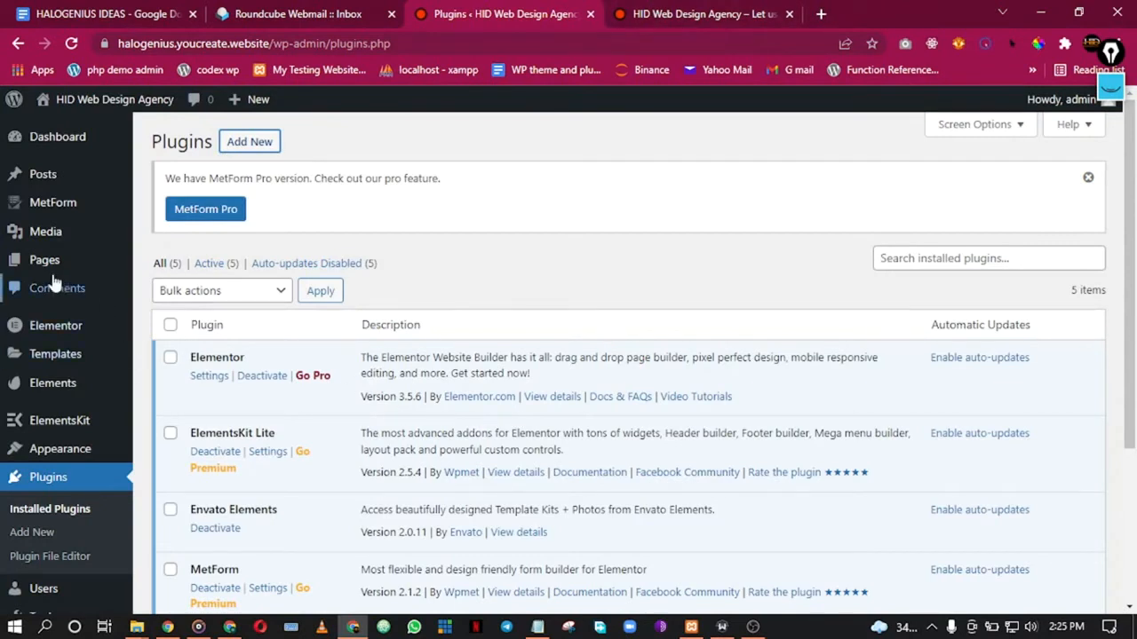
Step: Open the All Pages list in a new browser tab
mouse_move(61, 278)
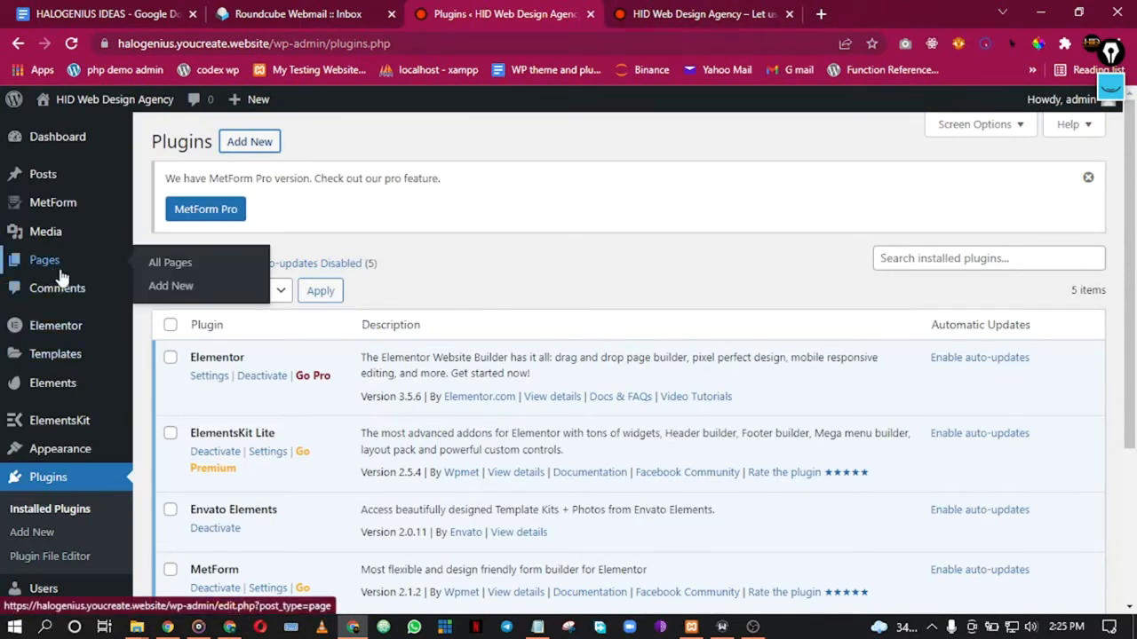
right_click(183, 272)
left_click(254, 278)
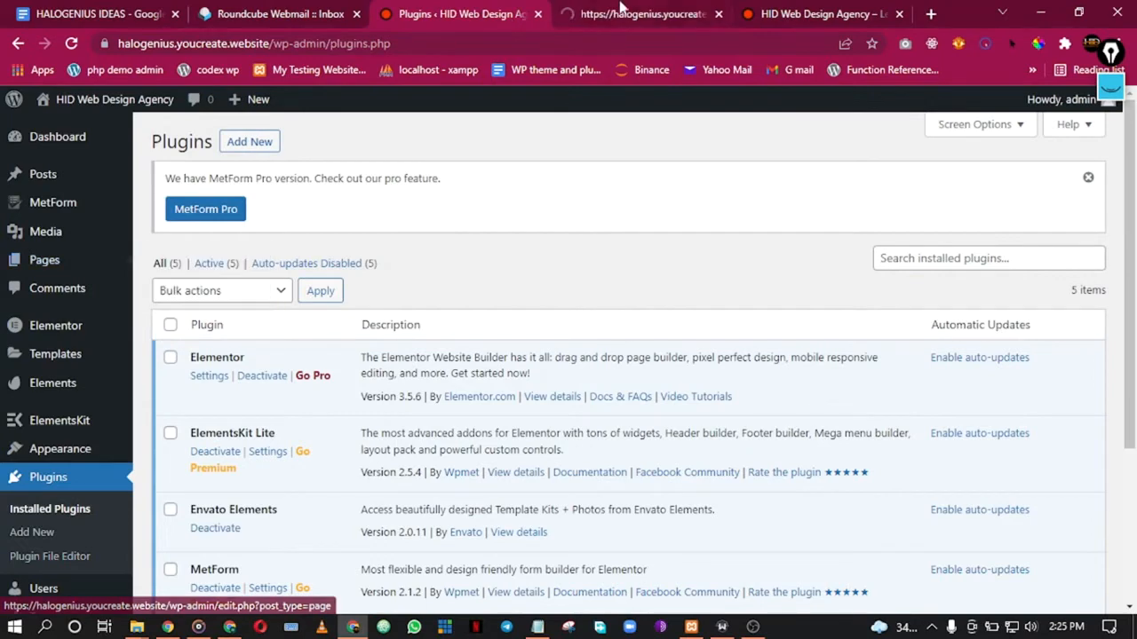
left_click(746, 11)
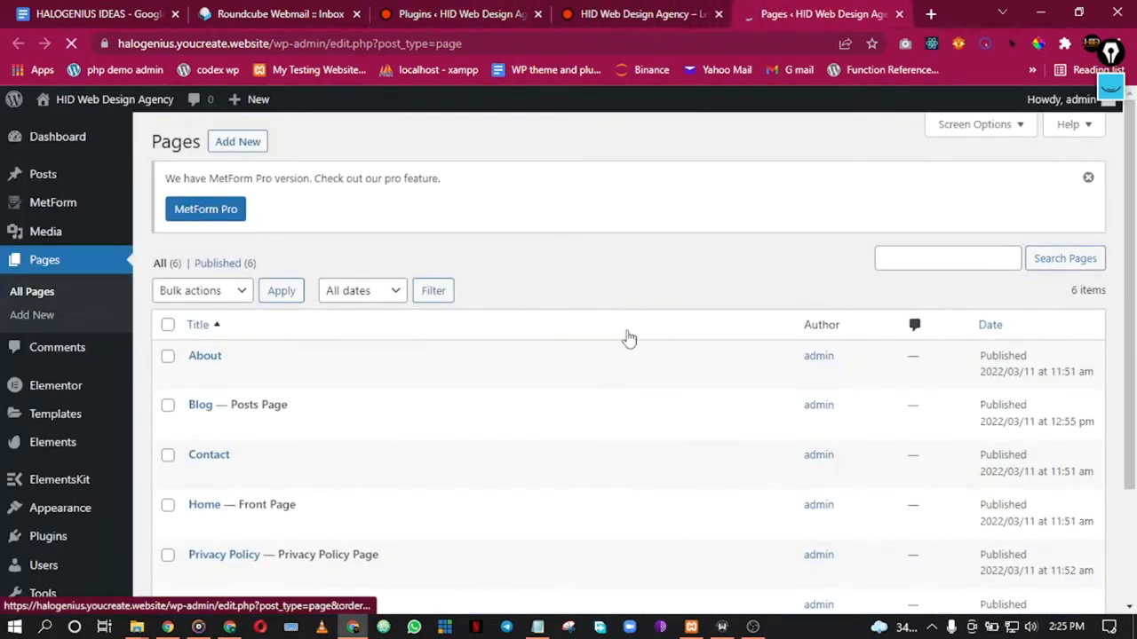
left_click(753, 627)
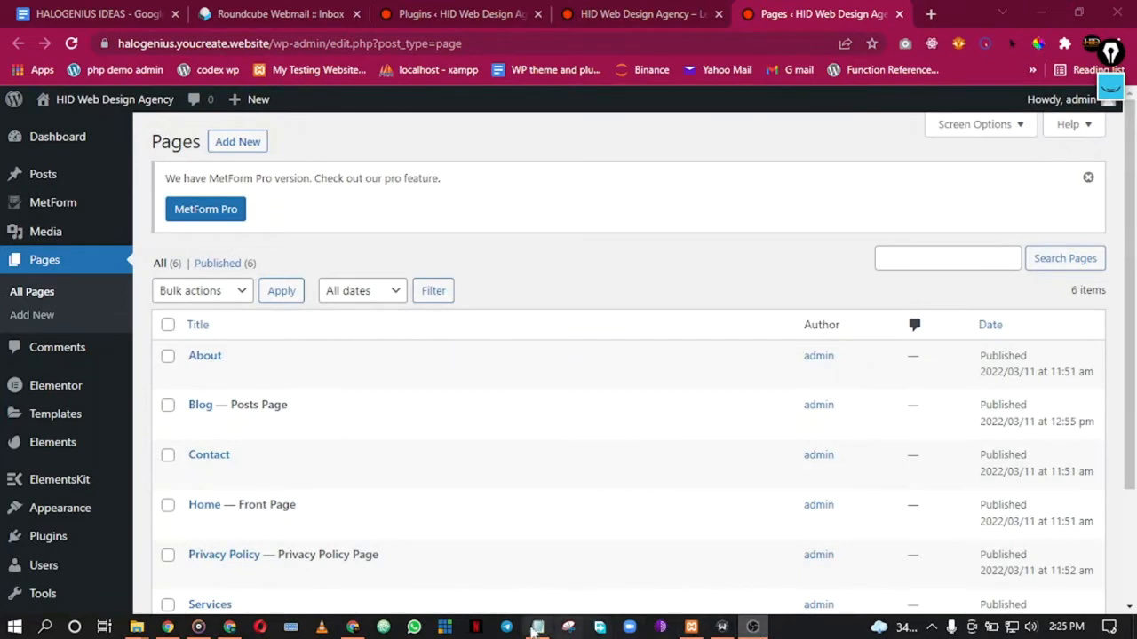
left_click(351, 629)
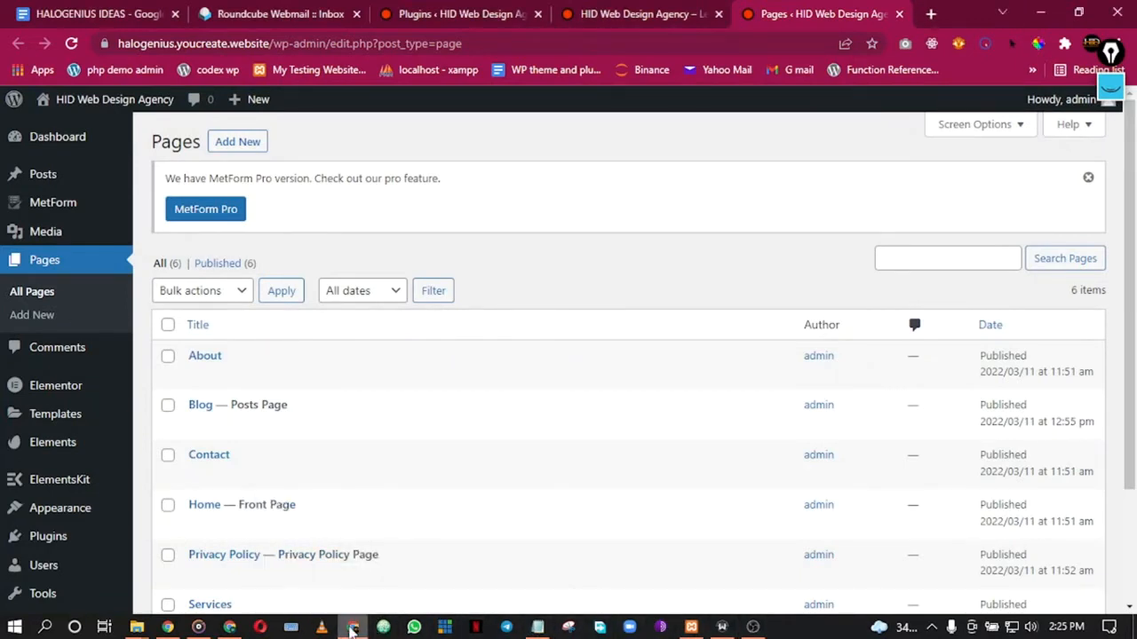
scroll(542, 293, "down", 2)
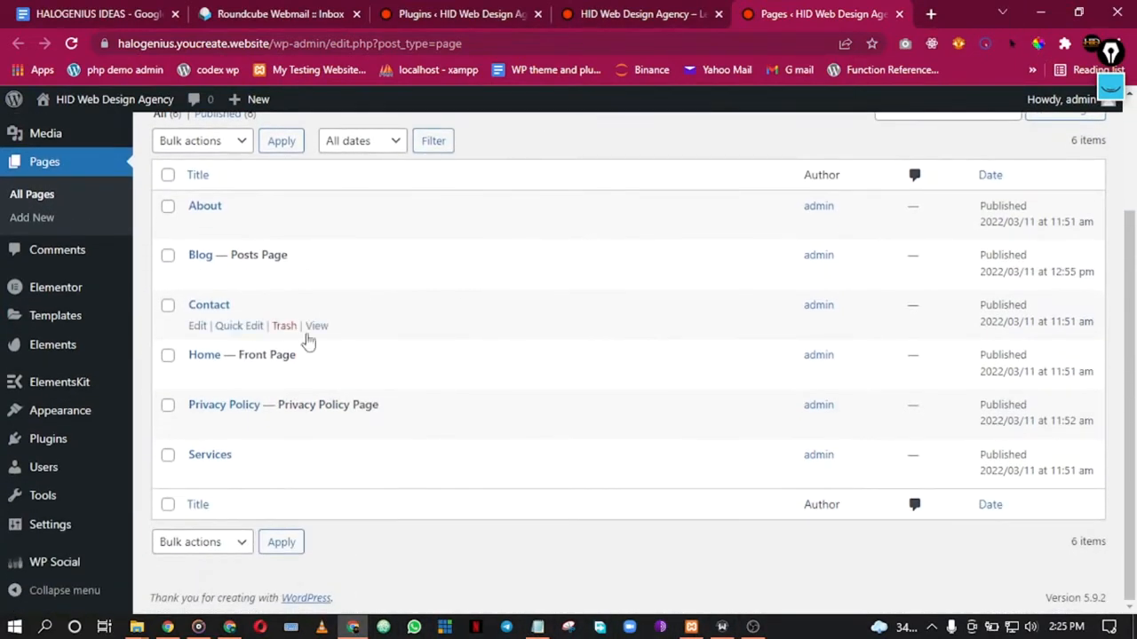
Step: Switch the Home page to the Elementor Full Width template and update it
right_click(201, 377)
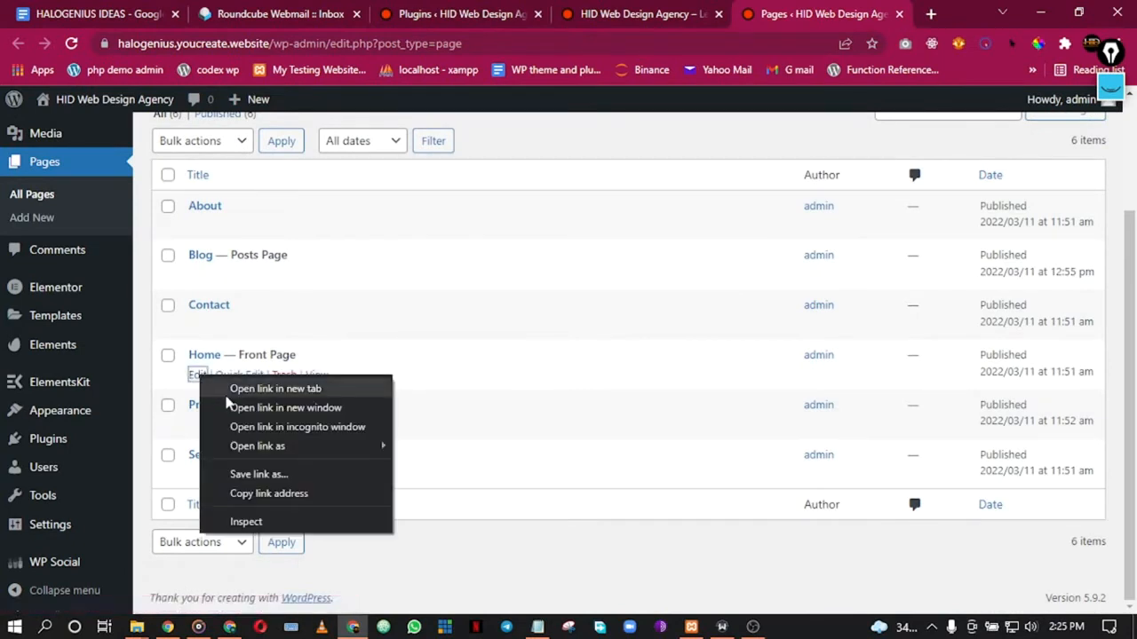
left_click(275, 389)
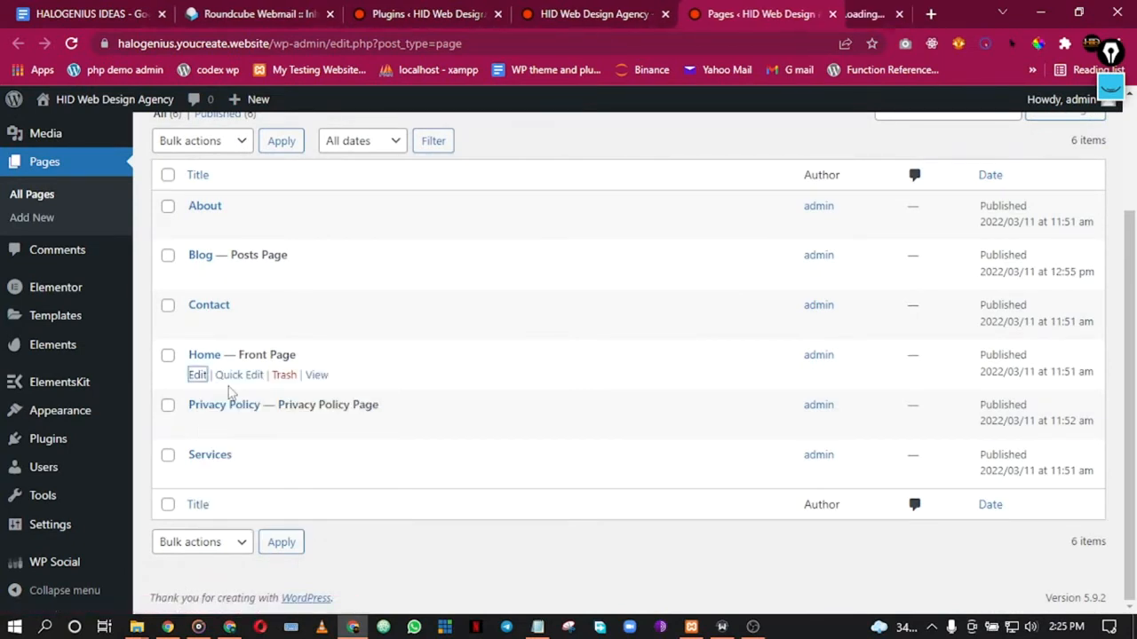
left_click(814, 11)
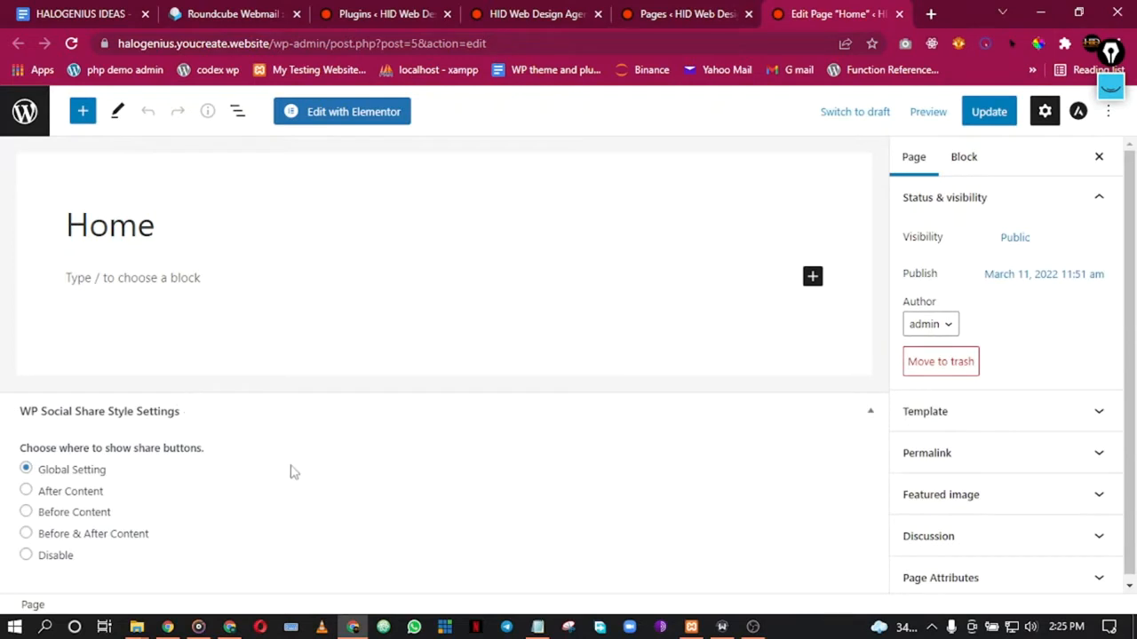
left_click(874, 417)
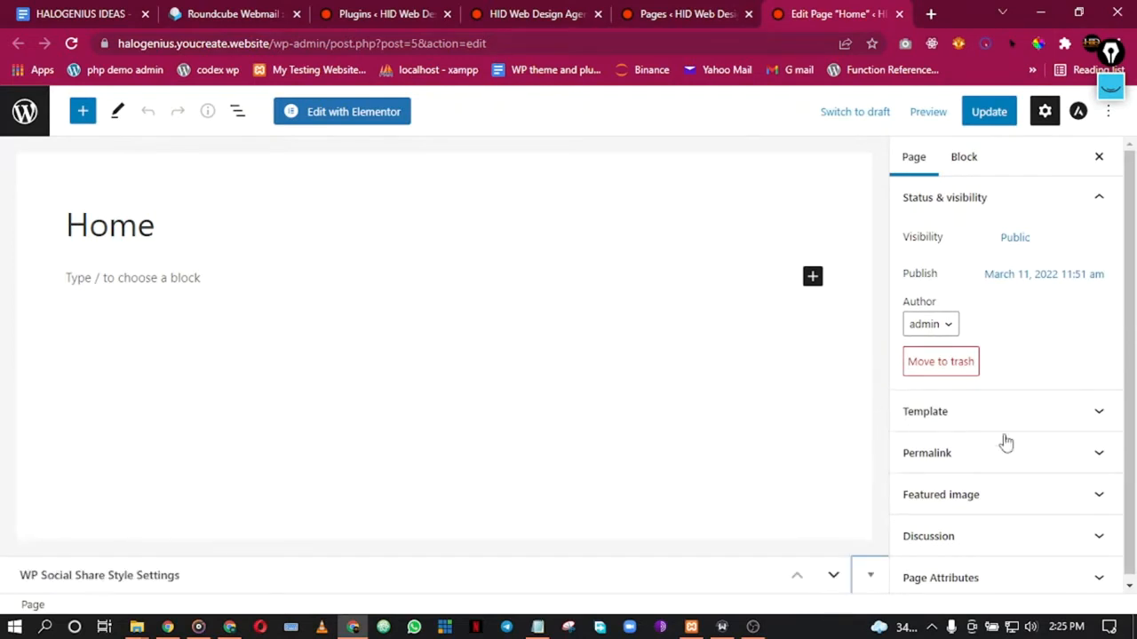
left_click(1009, 424)
left_click(982, 457)
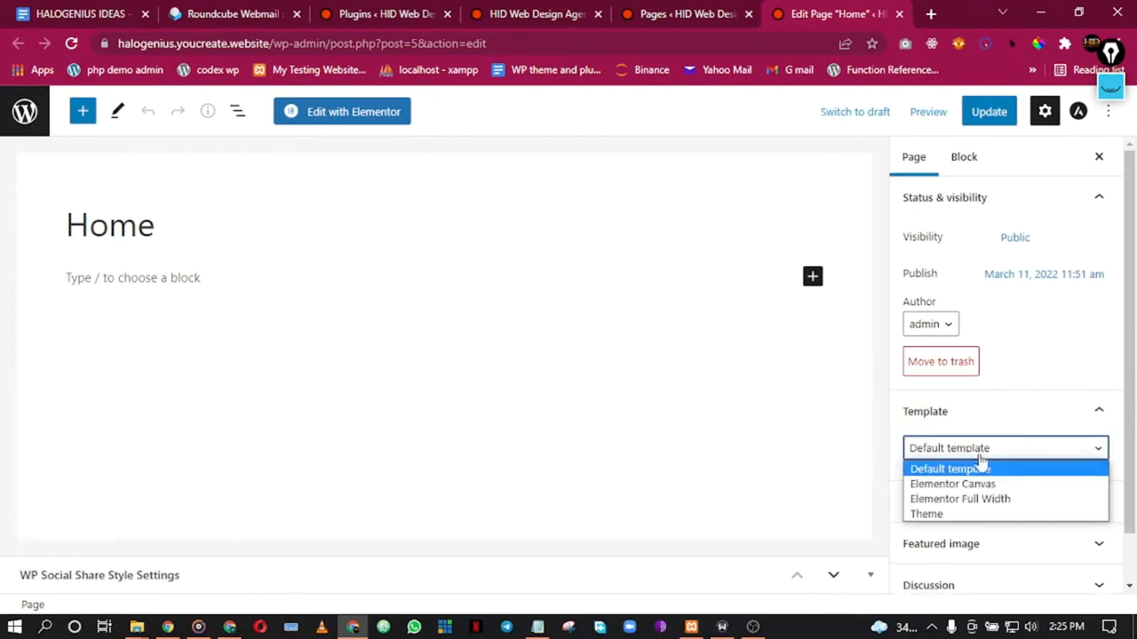
left_click(983, 500)
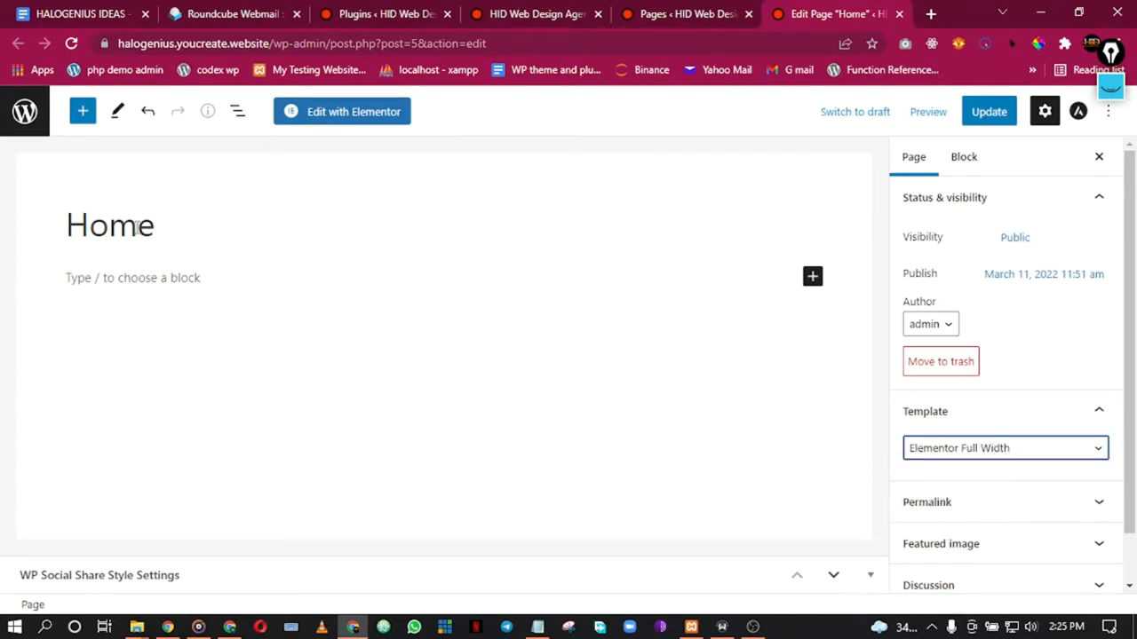
left_click(986, 114)
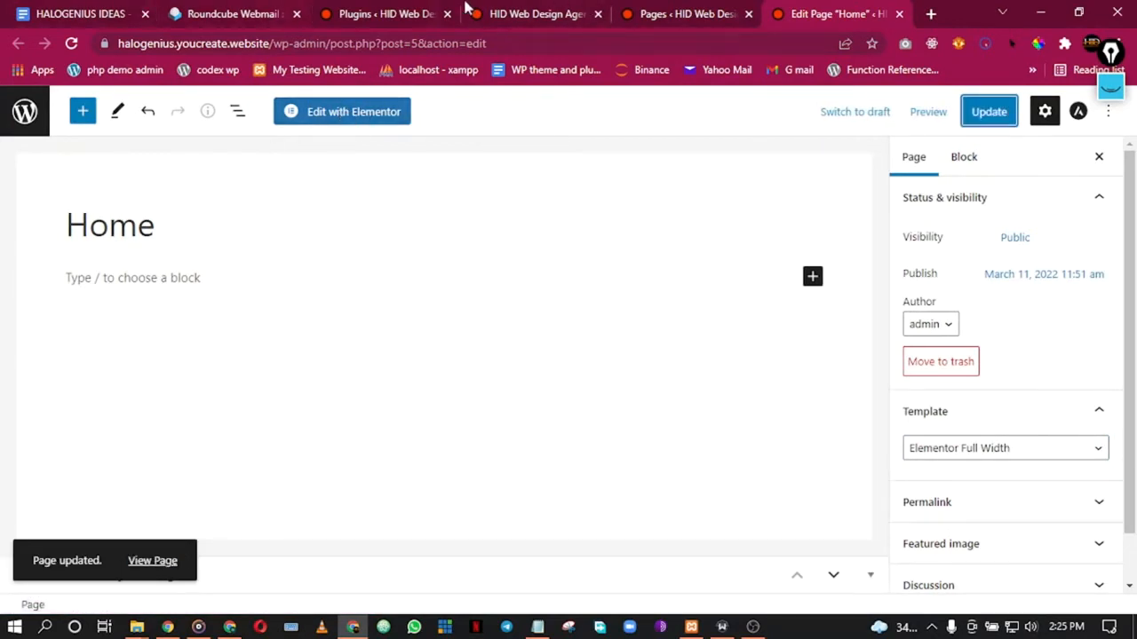
left_click(655, 13)
Step: Open Elementor's Saved Templates page in a new tab
left_click(543, 12)
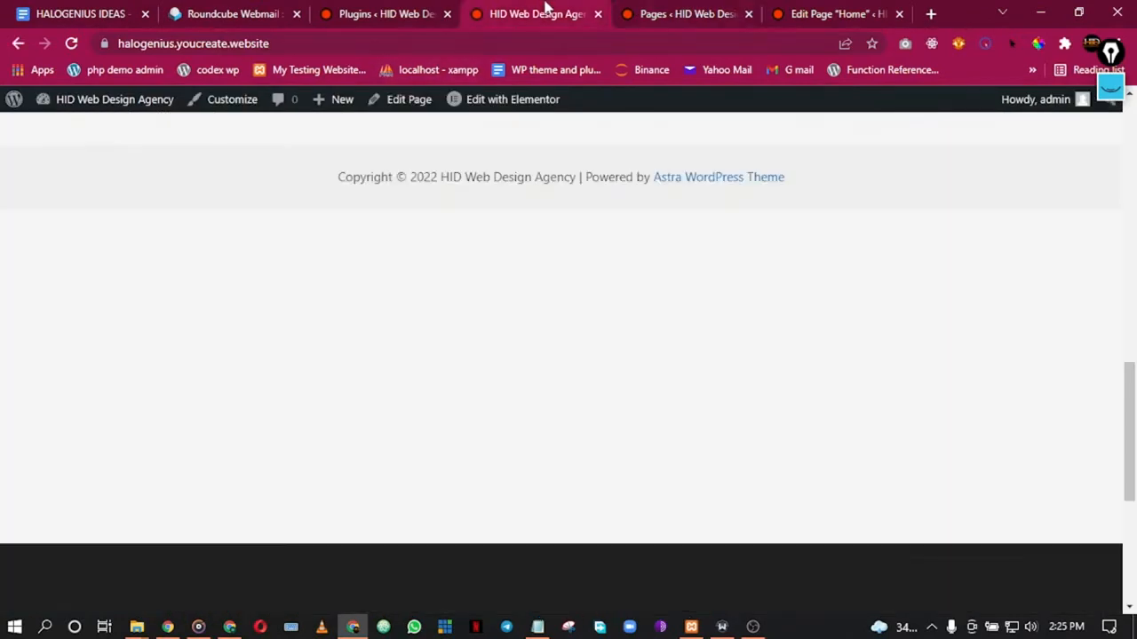
left_click(382, 13)
left_click(648, 10)
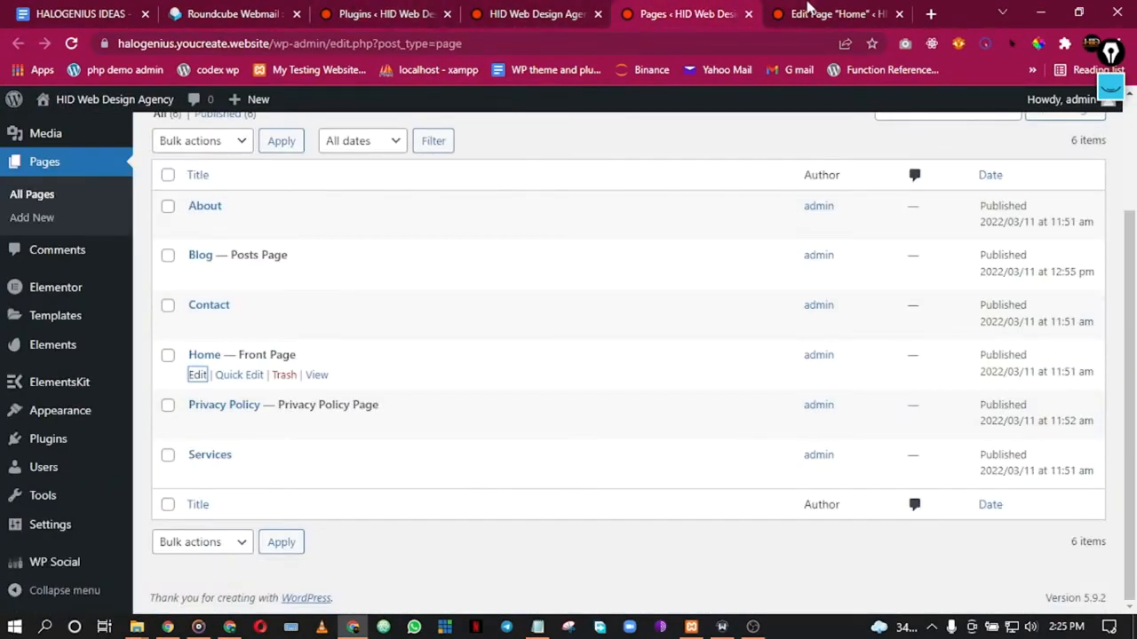
left_click(806, 12)
left_click(404, 7)
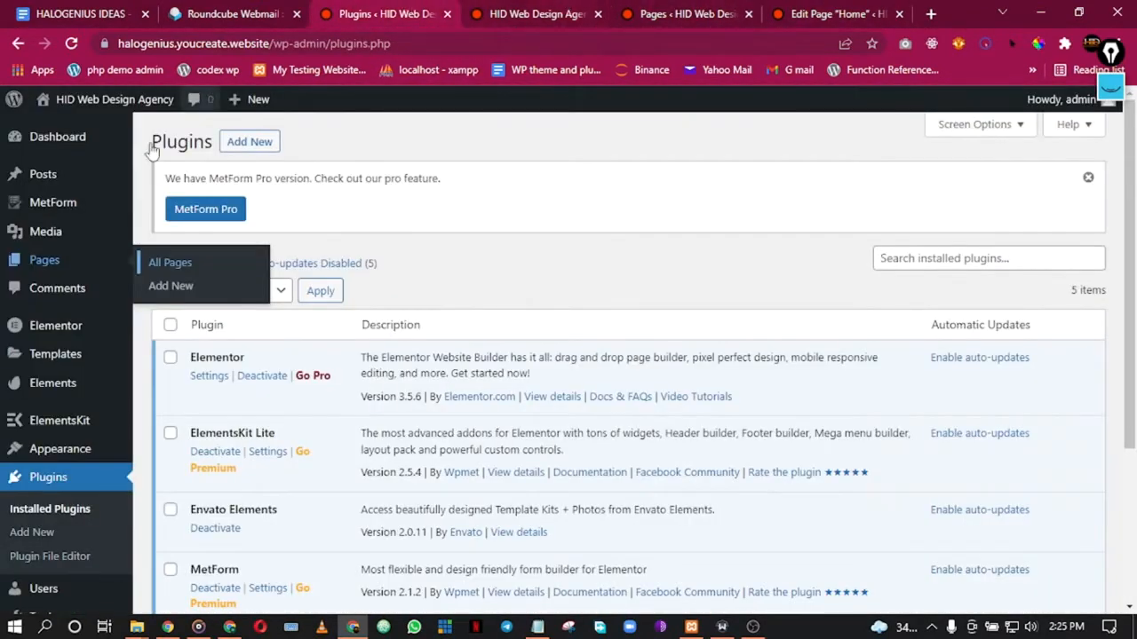
scroll(29, 369, "down", 3)
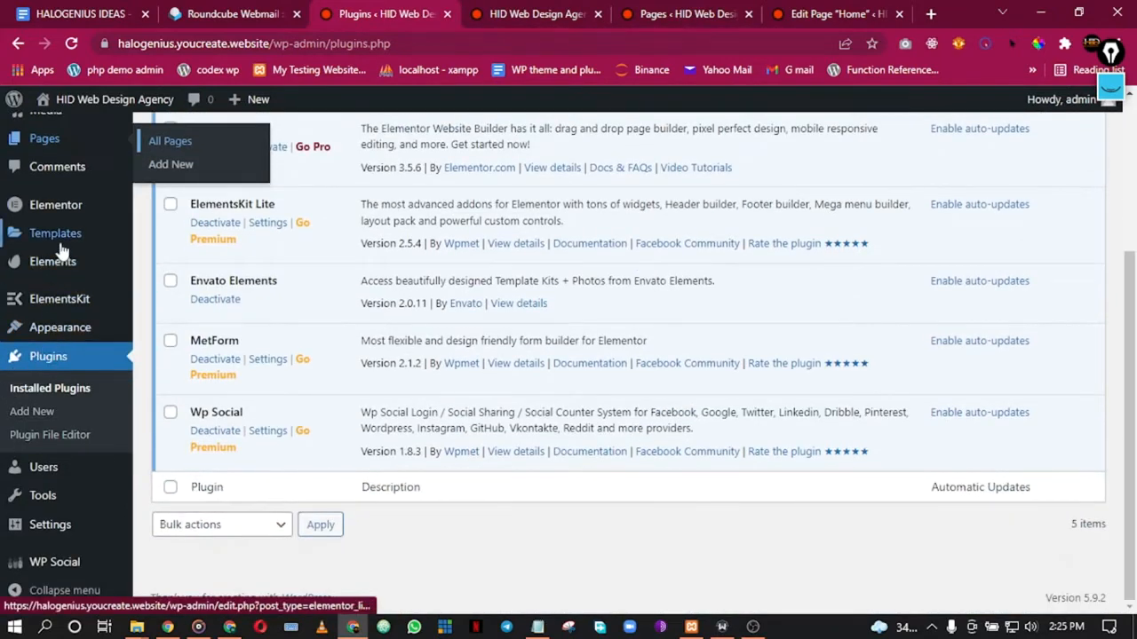
mouse_move(73, 211)
mouse_move(51, 240)
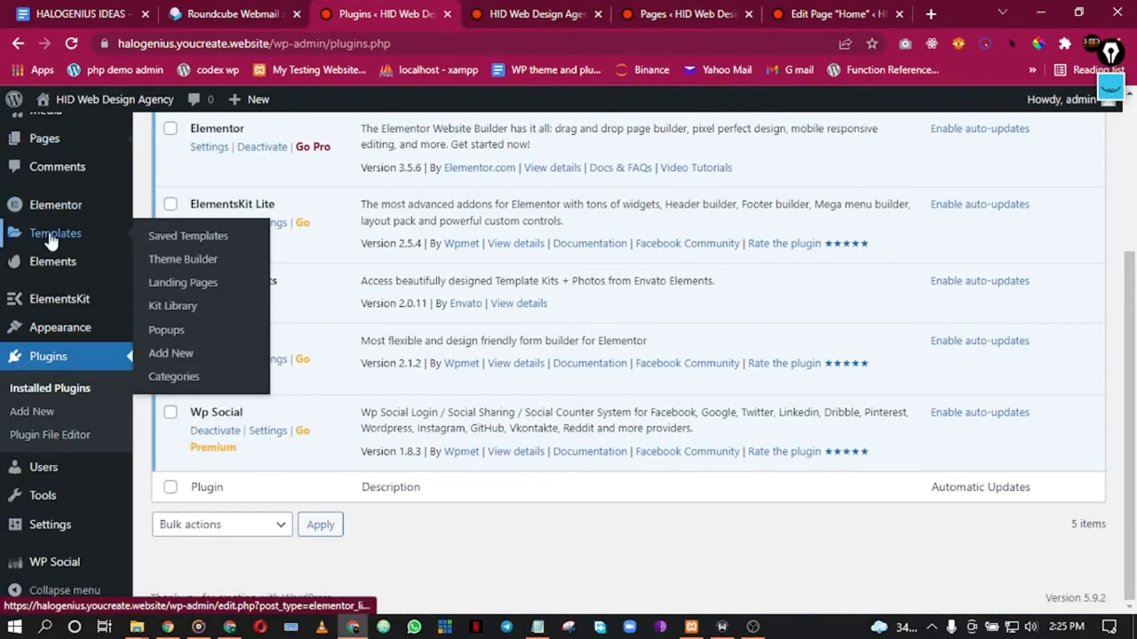
right_click(171, 245)
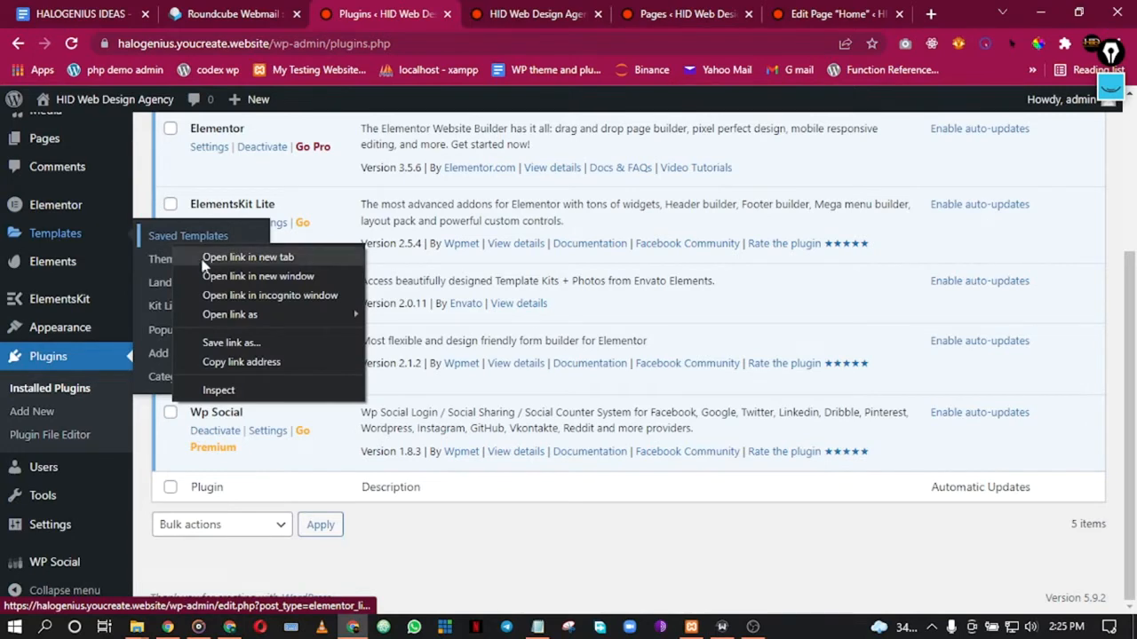
left_click(209, 259)
left_click(441, 8)
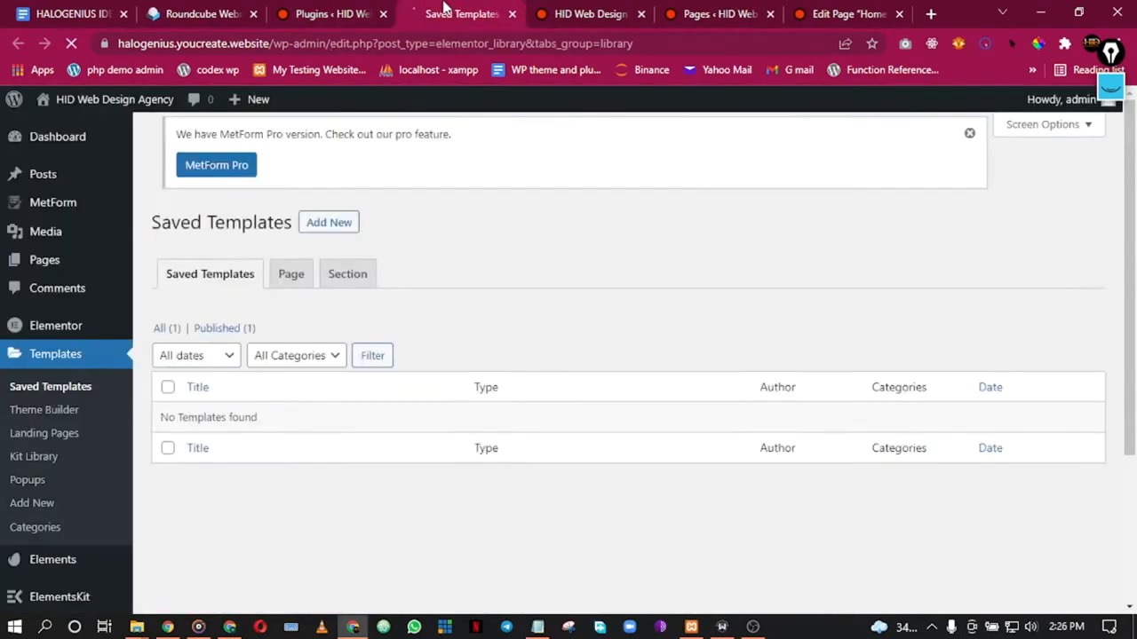
Step: Import home-page.json from the Desktop templates folder
left_click(458, 145)
left_click(540, 308)
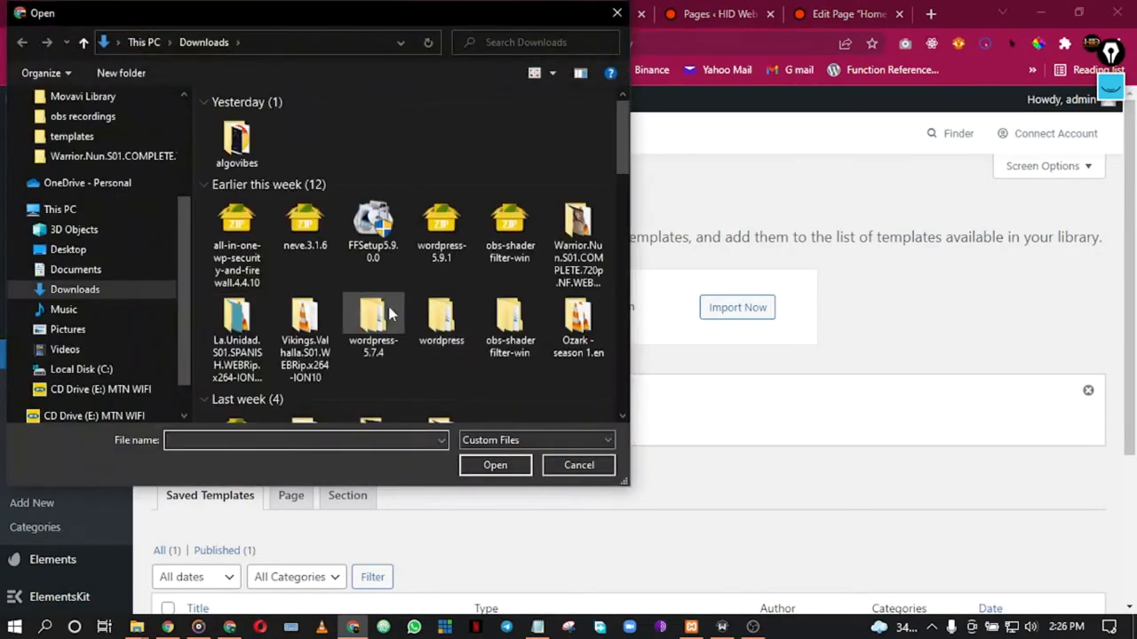
scroll(80, 169, "up", 3)
left_click(80, 150)
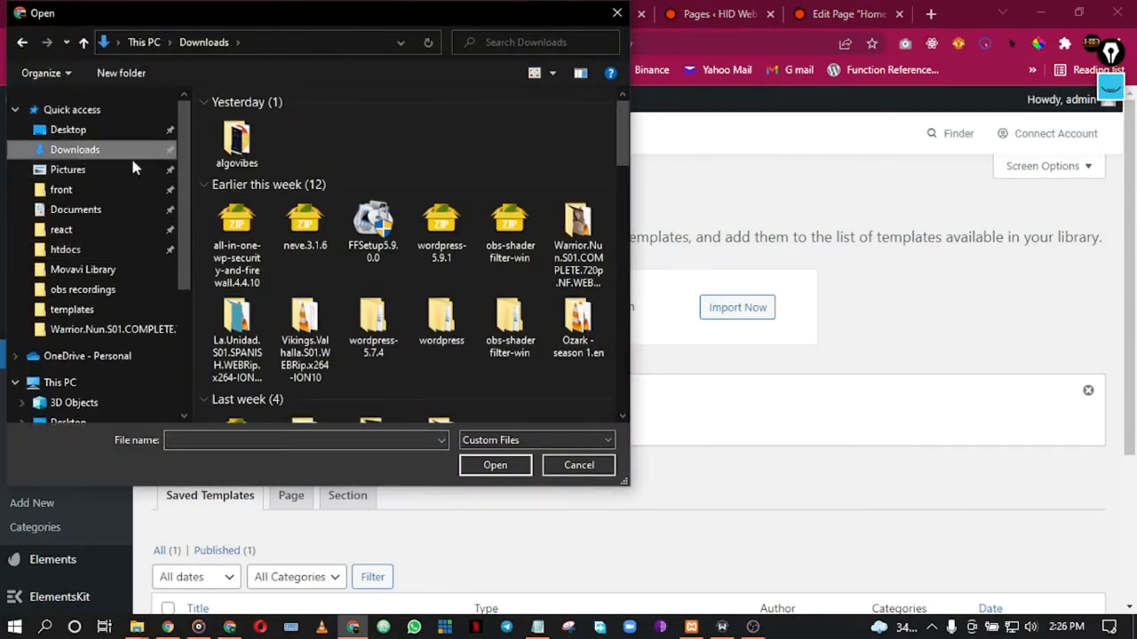
left_click(81, 132)
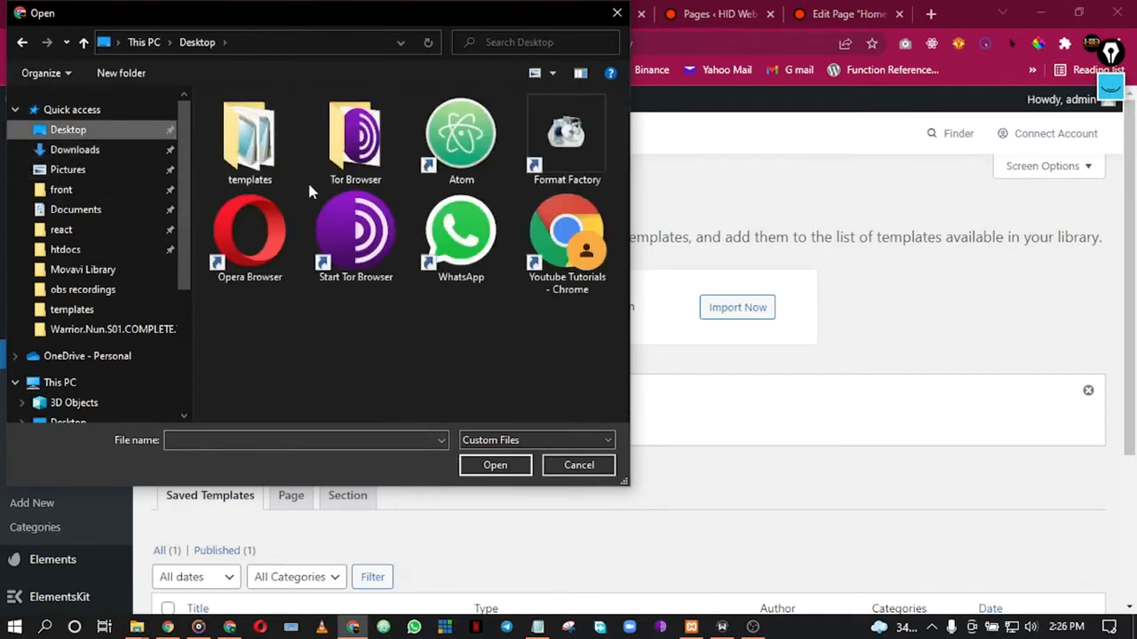
double_click(251, 155)
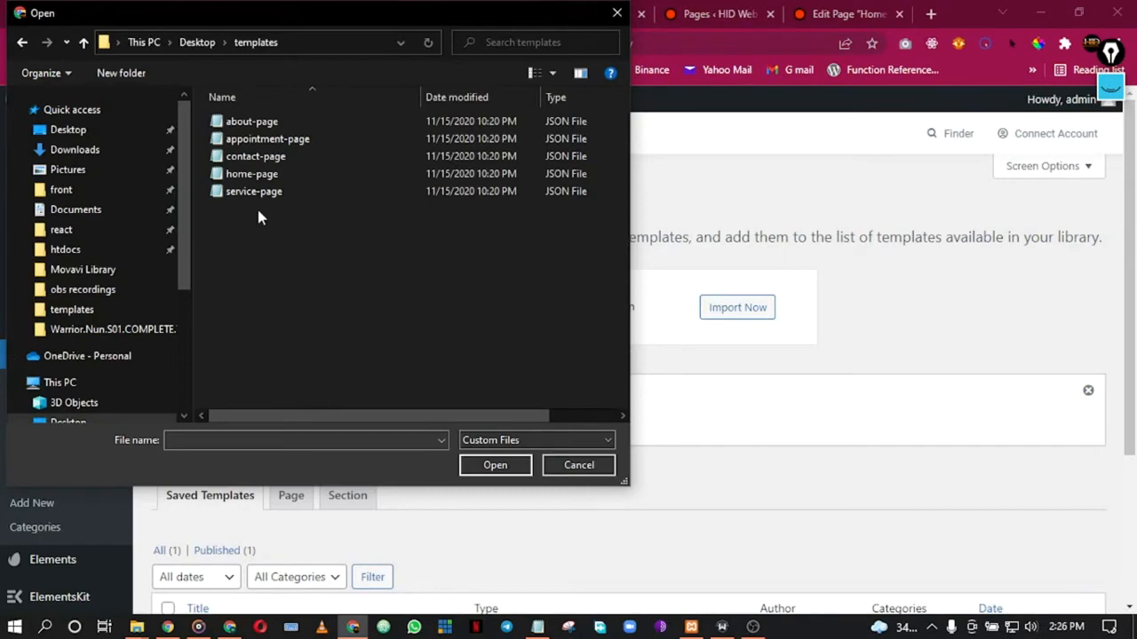
double_click(253, 174)
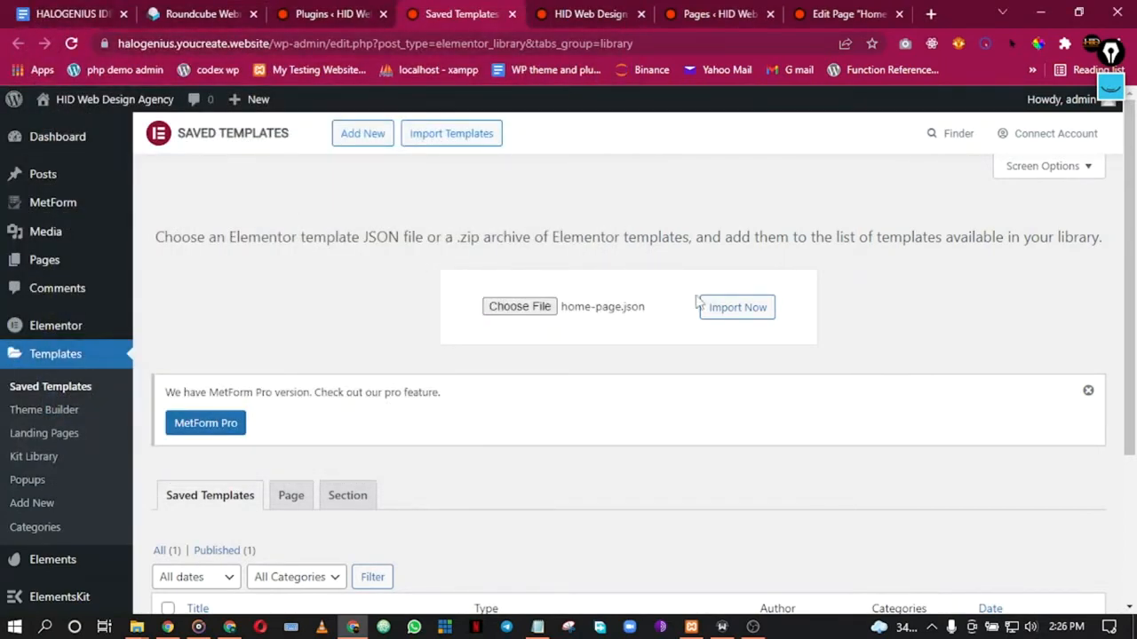
left_click(728, 317)
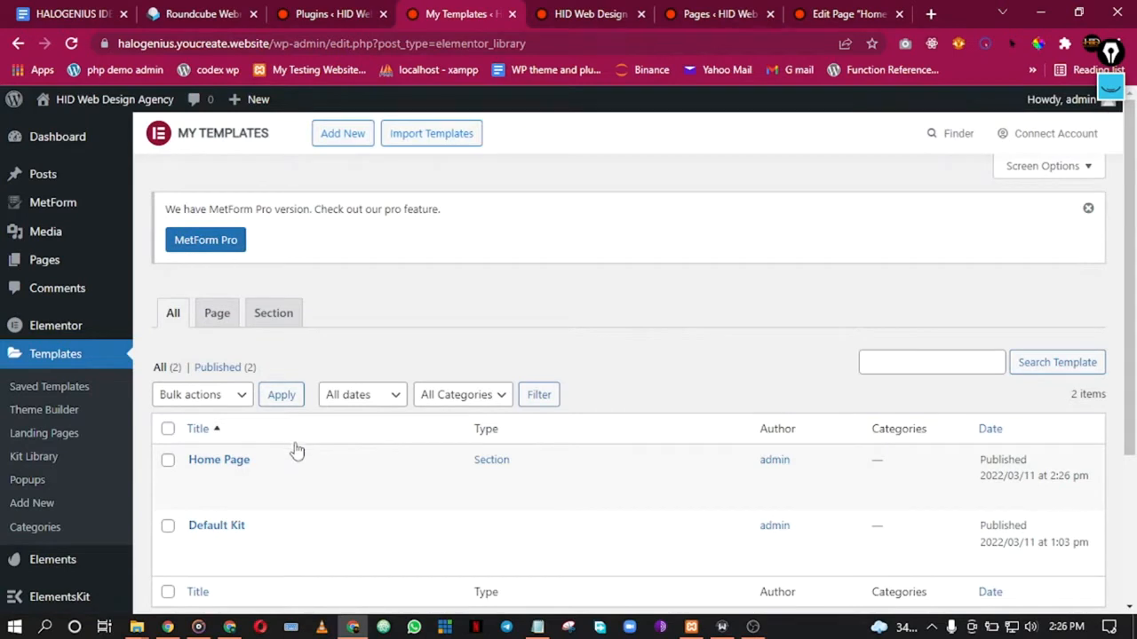
Step: Launch the Home page in Elementor from its WordPress editor tab
scroll(293, 451, "down", 2)
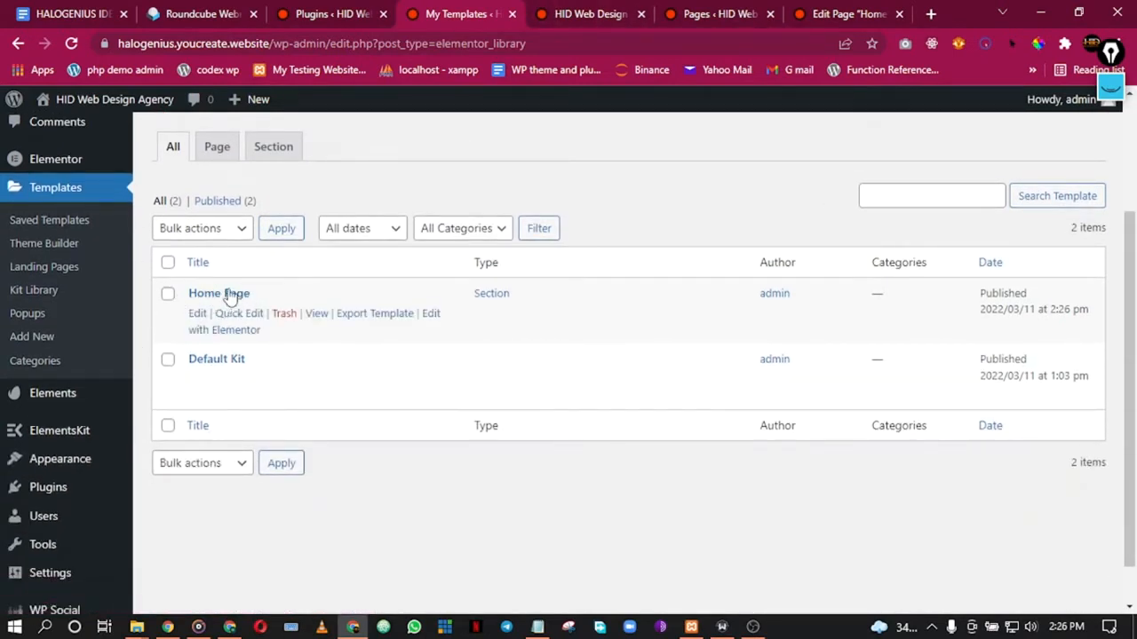
left_click(594, 14)
left_click(721, 13)
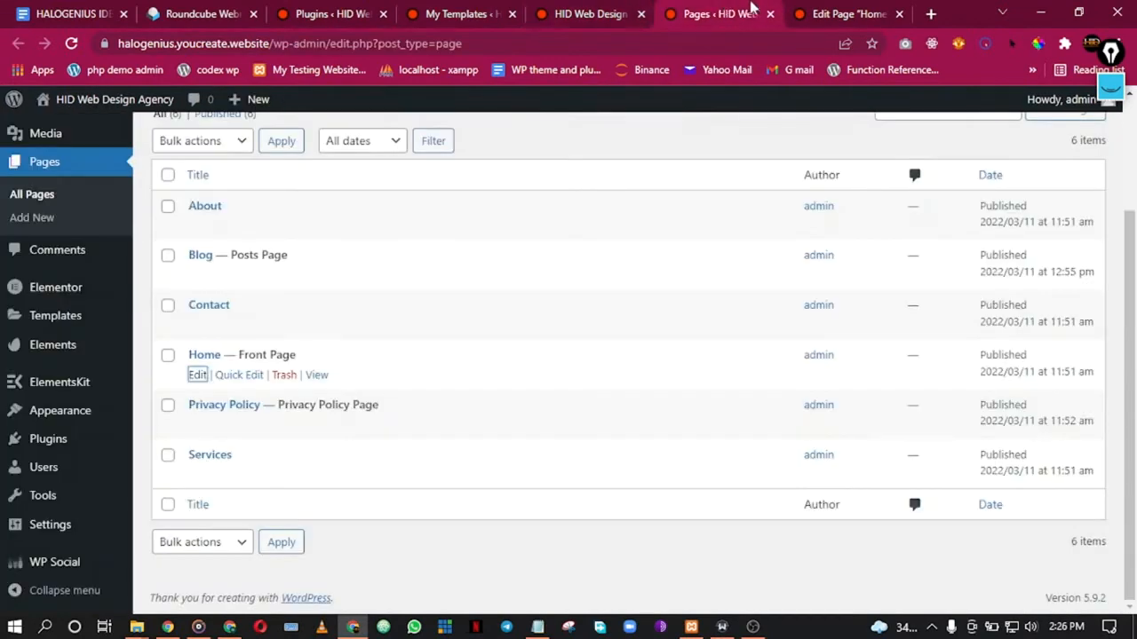
left_click(835, 10)
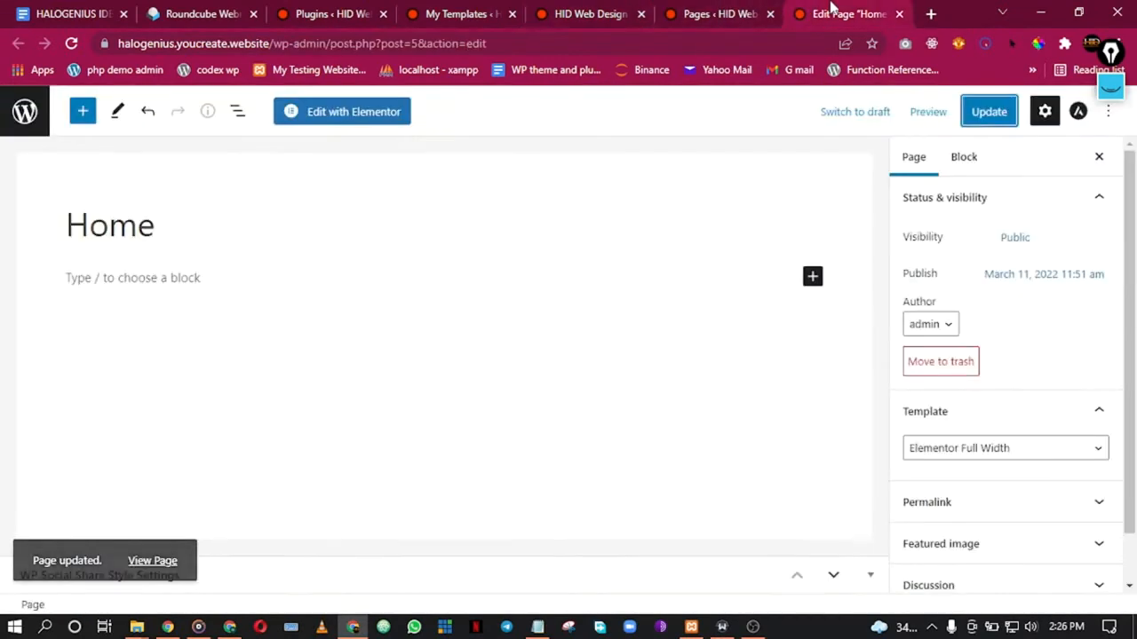
left_click(354, 112)
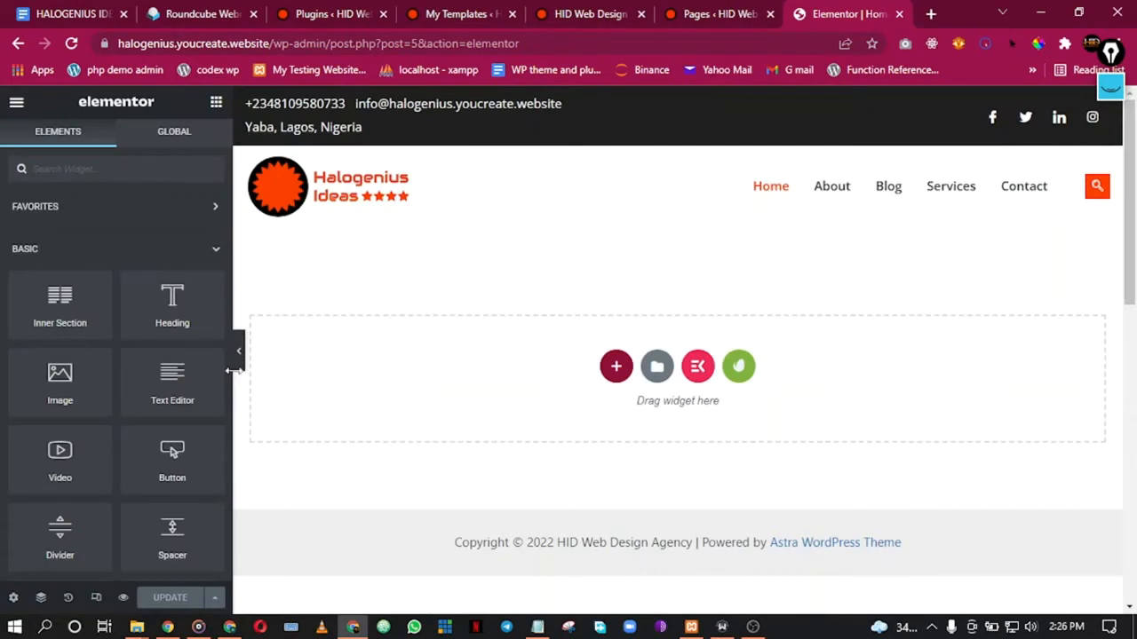
scroll(857, 218, "down", 8)
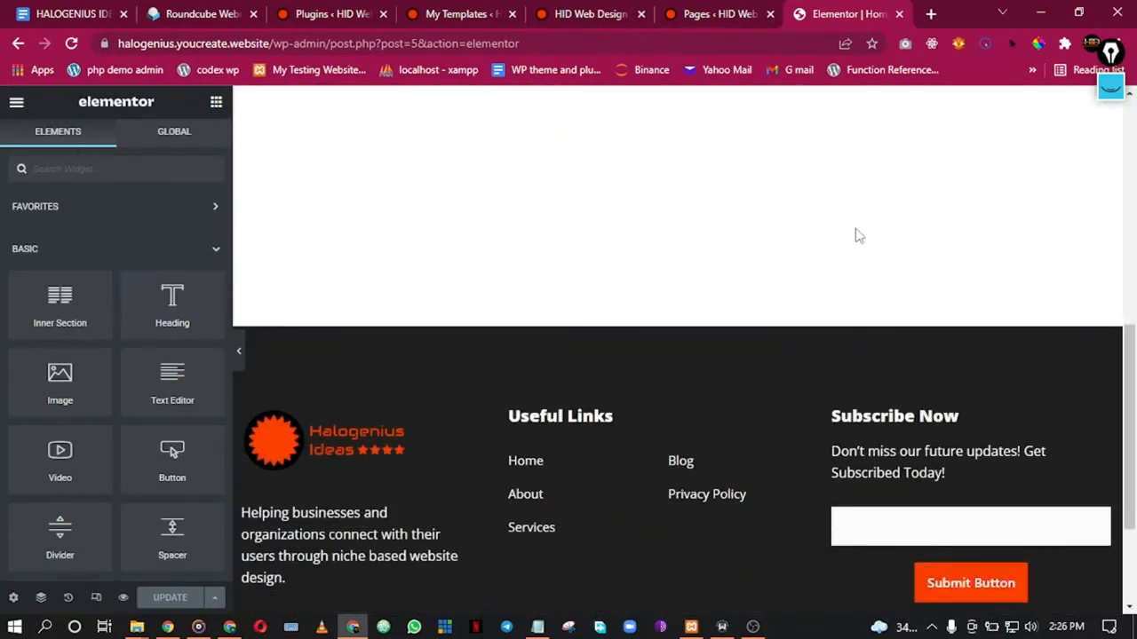
scroll(702, 337, "down", 5)
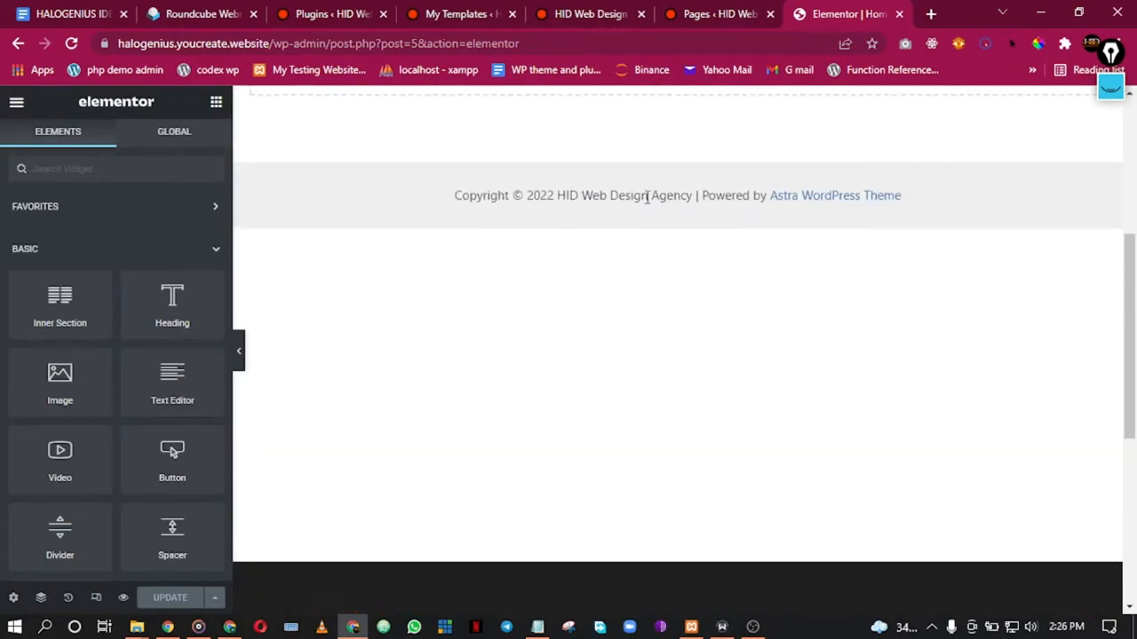
Step: Look over the footer copyright text in the Elementor preview
scroll(639, 200, "up", 2)
scroll(622, 191, "down", 2)
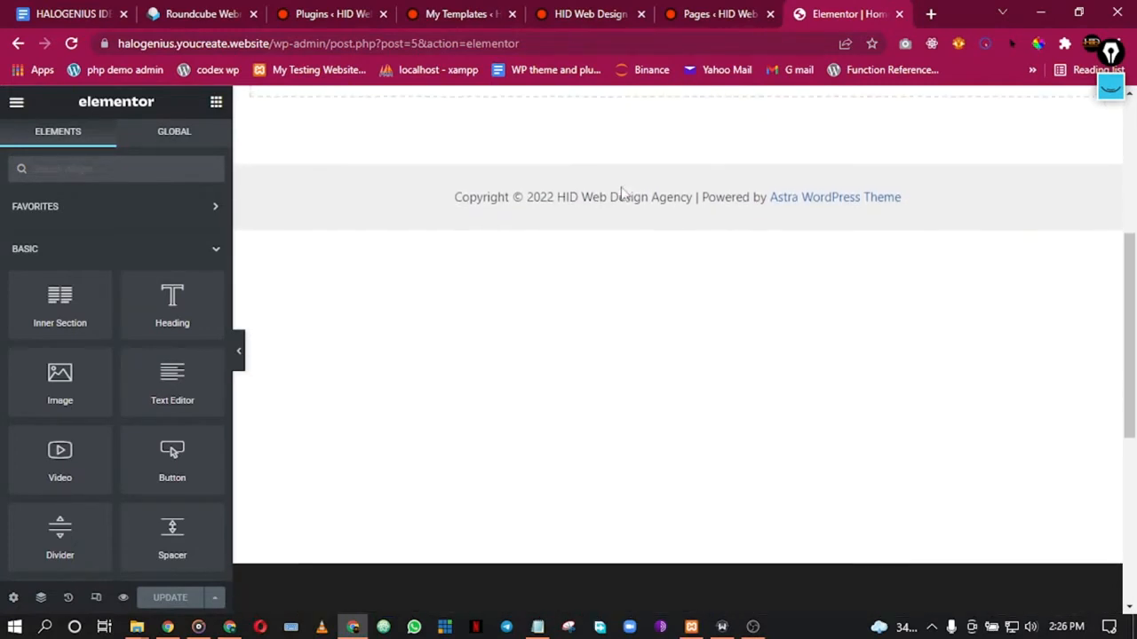
scroll(621, 195, "up", 4)
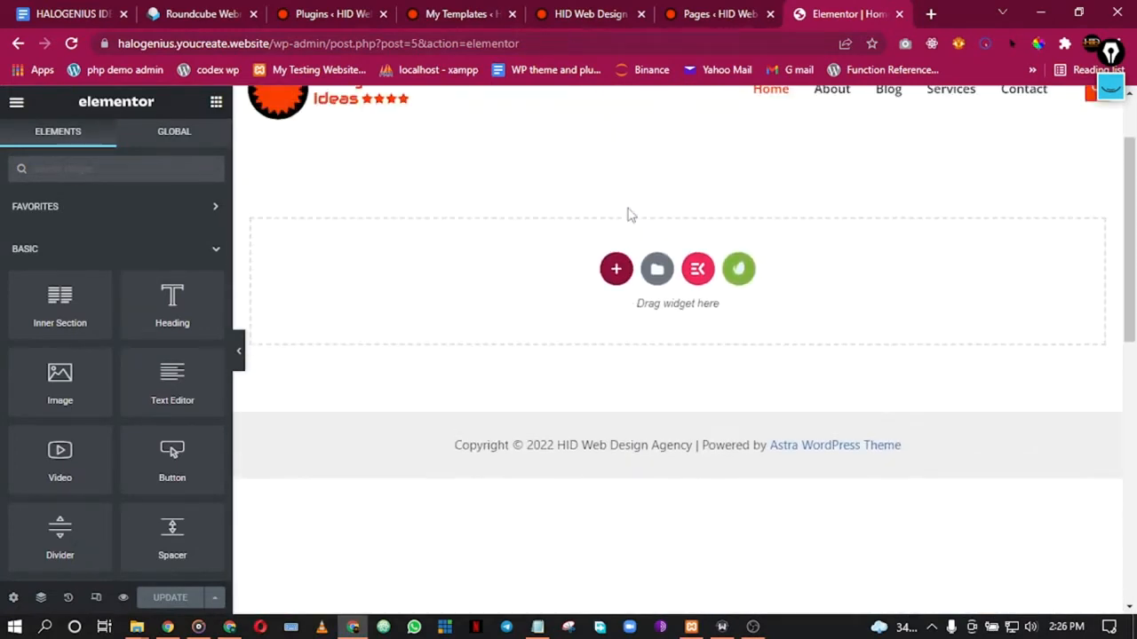
scroll(629, 218, "down", 3)
left_click_drag(448, 203, 737, 195)
left_click(721, 201)
left_click(735, 193)
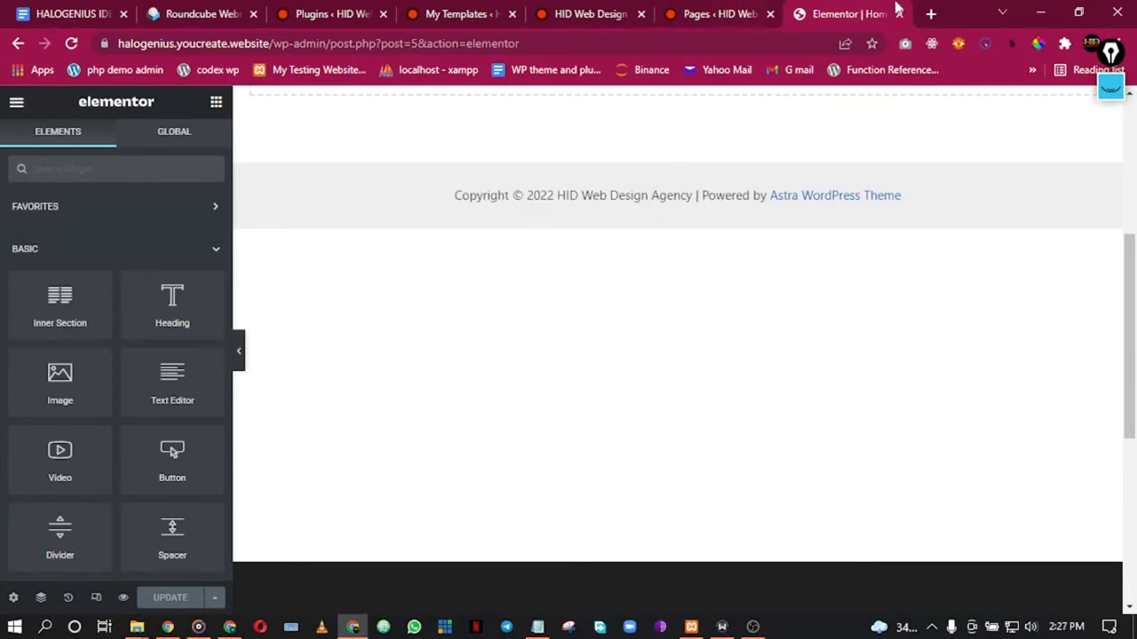
Step: Open the live site via Visit Site in a new tab placed after the Elementor tab
left_click(329, 7)
left_click(442, 7)
left_click(703, 7)
left_click(578, 7)
left_click(693, 7)
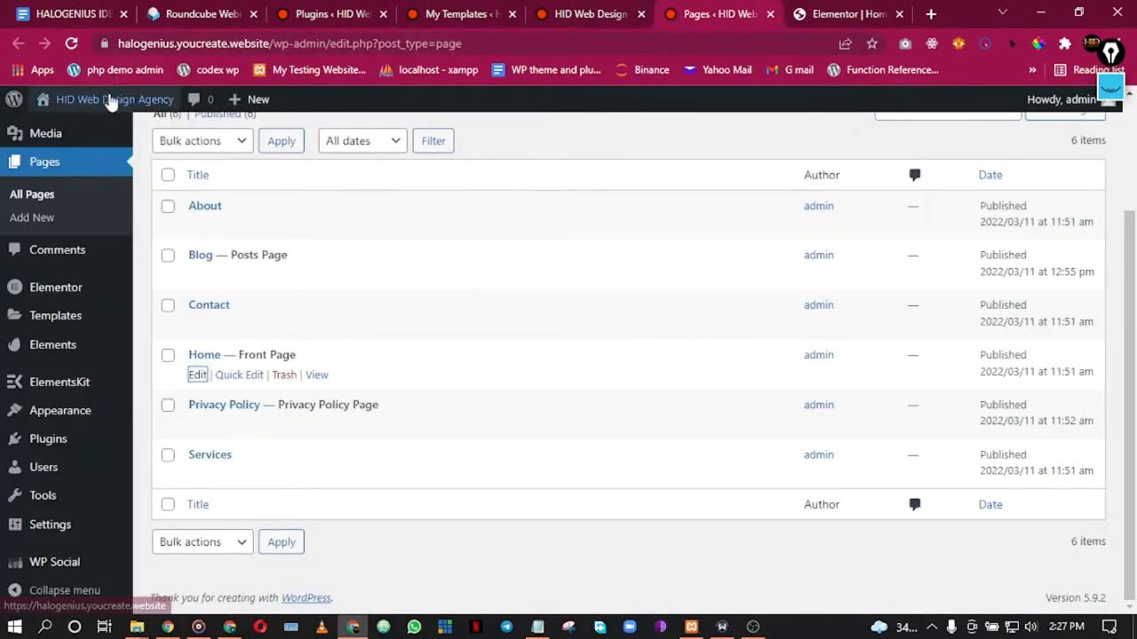
mouse_move(114, 98)
right_click(89, 128)
left_click(153, 140)
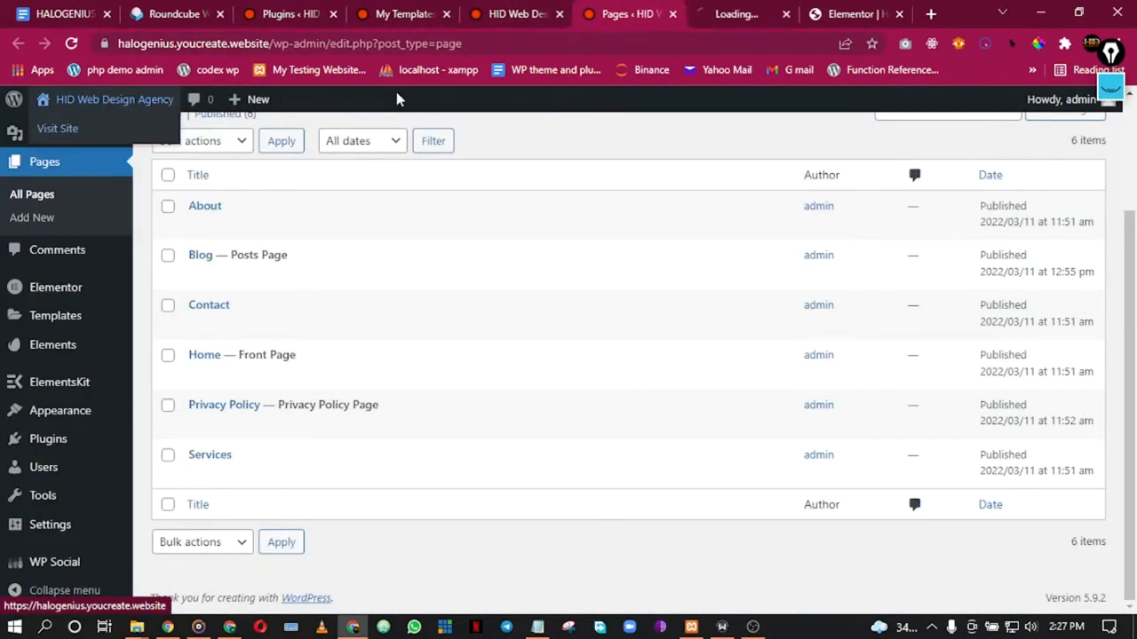
left_click(729, 10)
left_click_drag(773, 7, 881, 9)
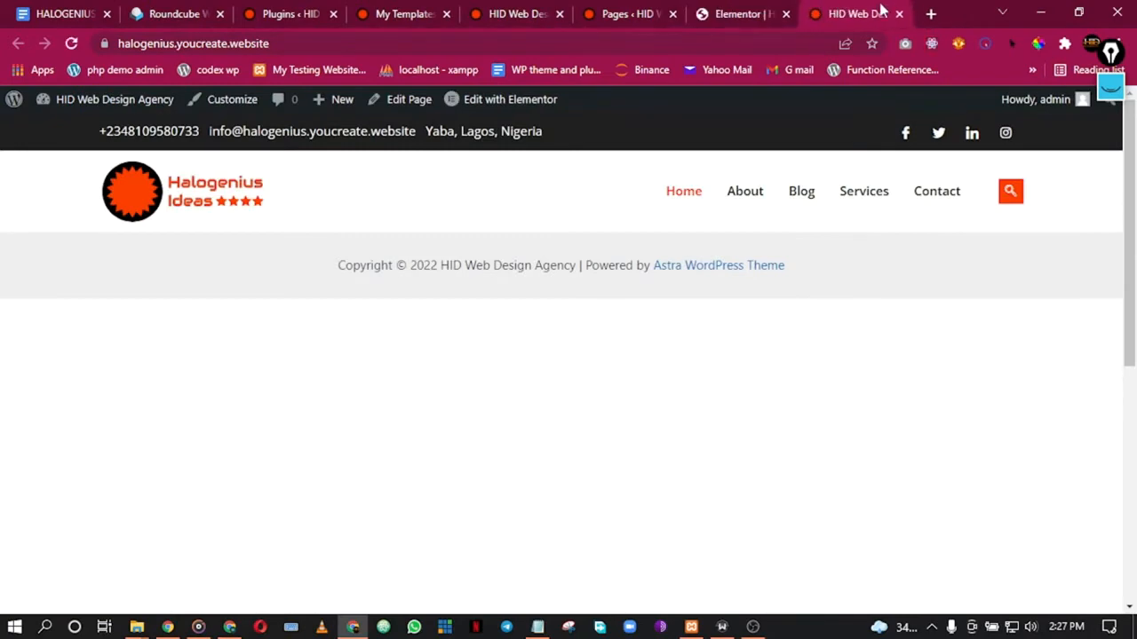
Step: Inspect the live homepage and pick the footer copyright bar's element
scroll(777, 284, "down", 5)
scroll(777, 284, "up", 5)
scroll(776, 284, "down", 1)
right_click(675, 258)
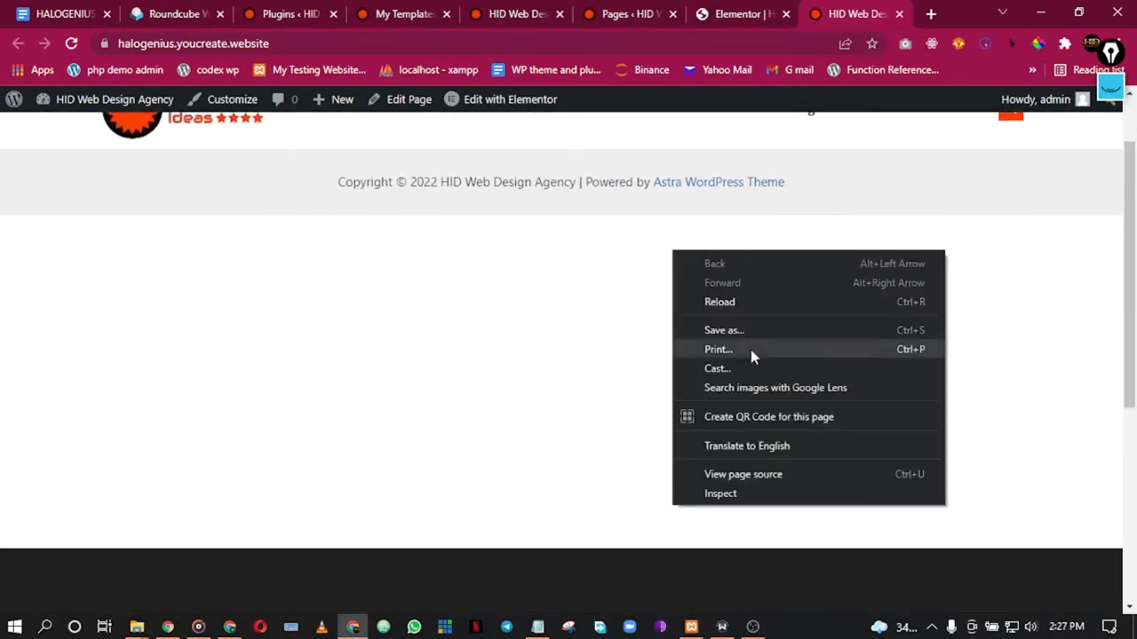
left_click(738, 504)
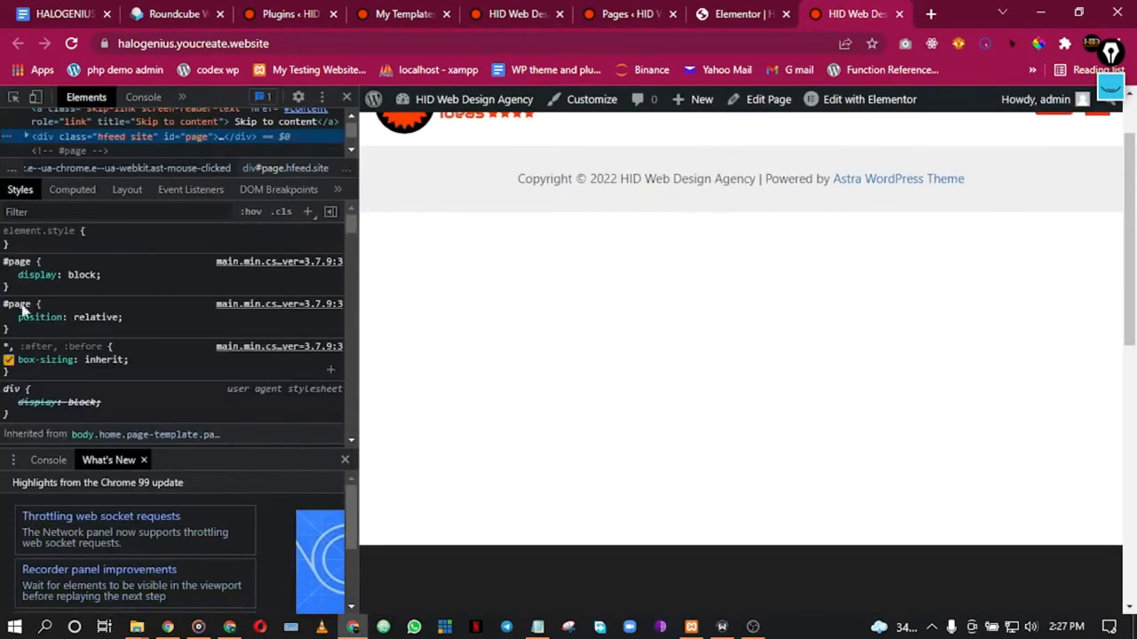
left_click(13, 99)
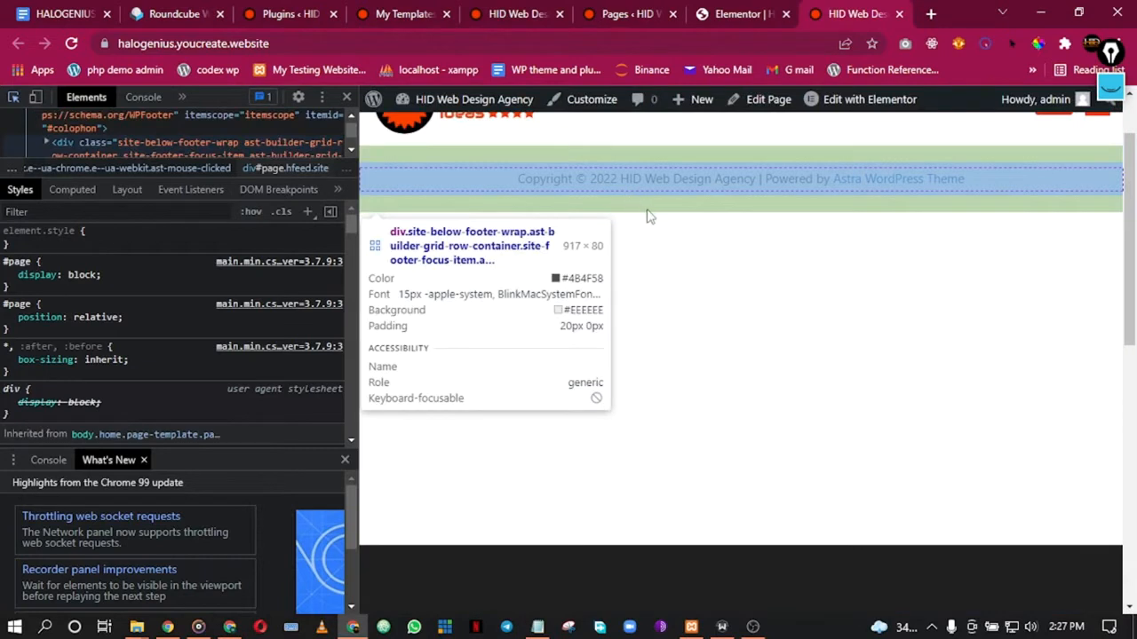
left_click(724, 211)
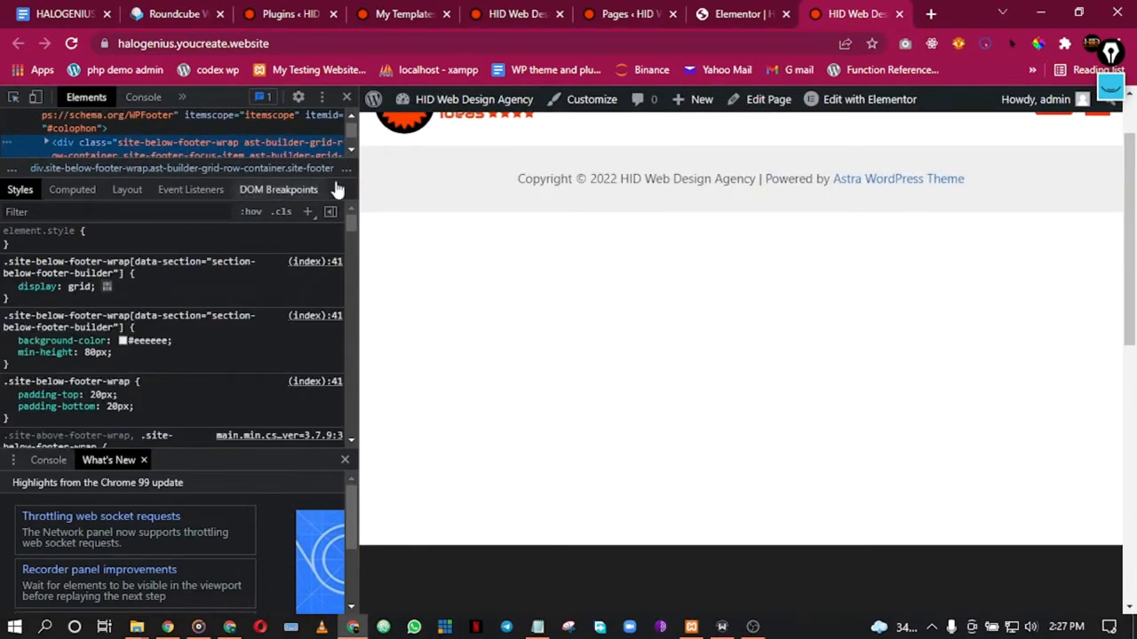
Step: Dock the developer tools at the bottom of the window
left_click(322, 98)
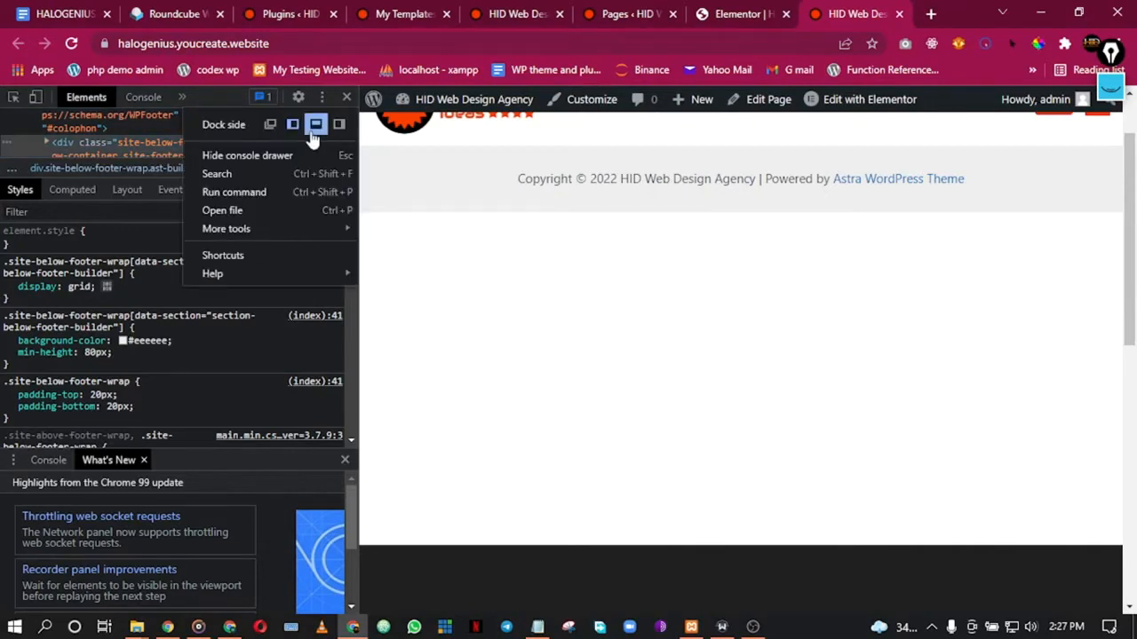
left_click(313, 129)
scroll(481, 209, "up", 1)
scroll(481, 209, "down", 6)
scroll(481, 209, "up", 3)
scroll(480, 209, "down", 3)
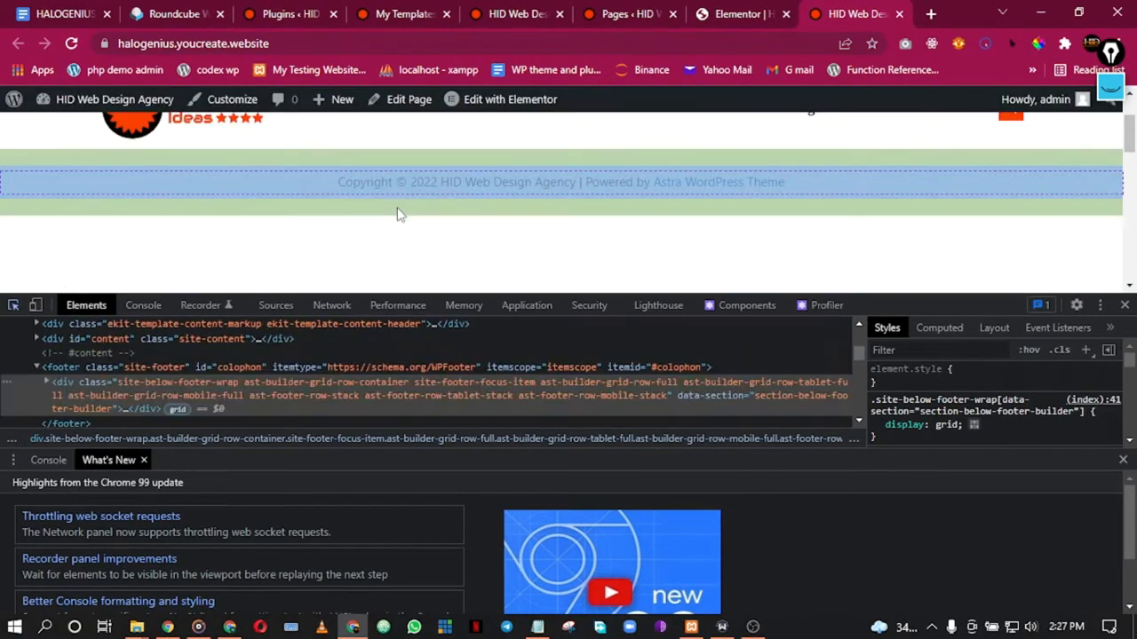
Step: Test toggling the copyright bar's grid display, 80px minimum height and grey background
left_click(398, 216)
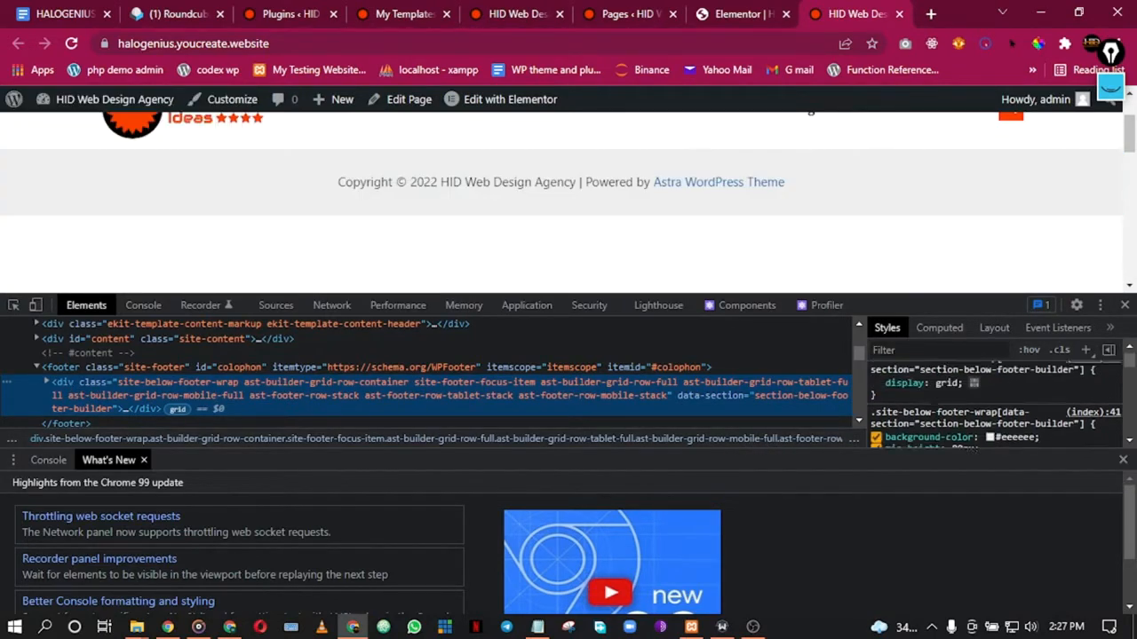
left_click(875, 426)
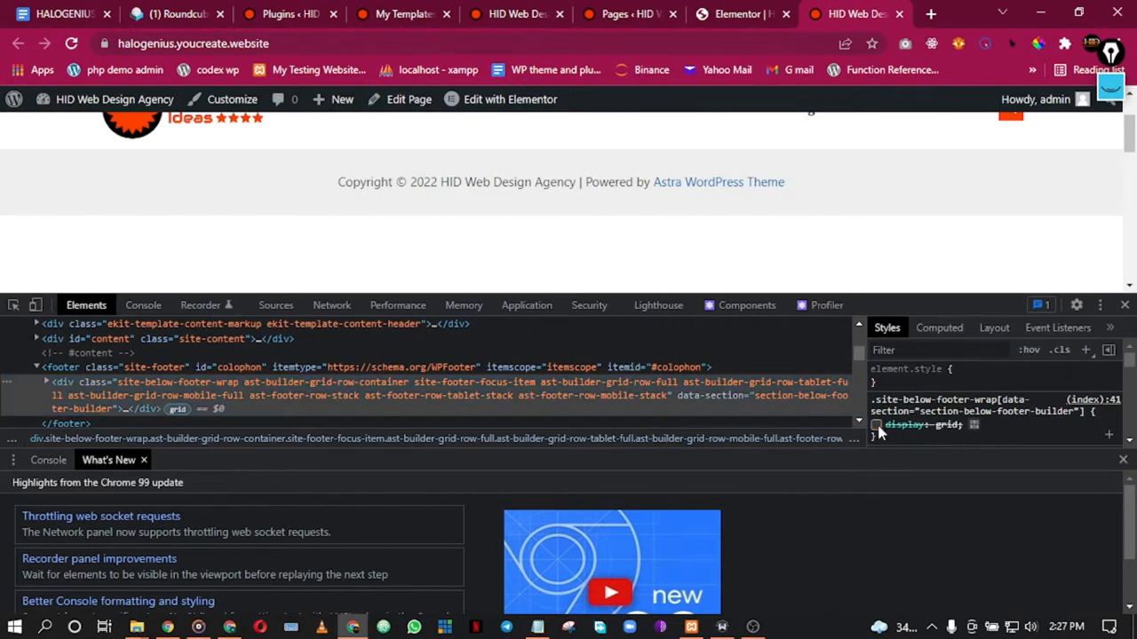
scroll(899, 429, "down", 1)
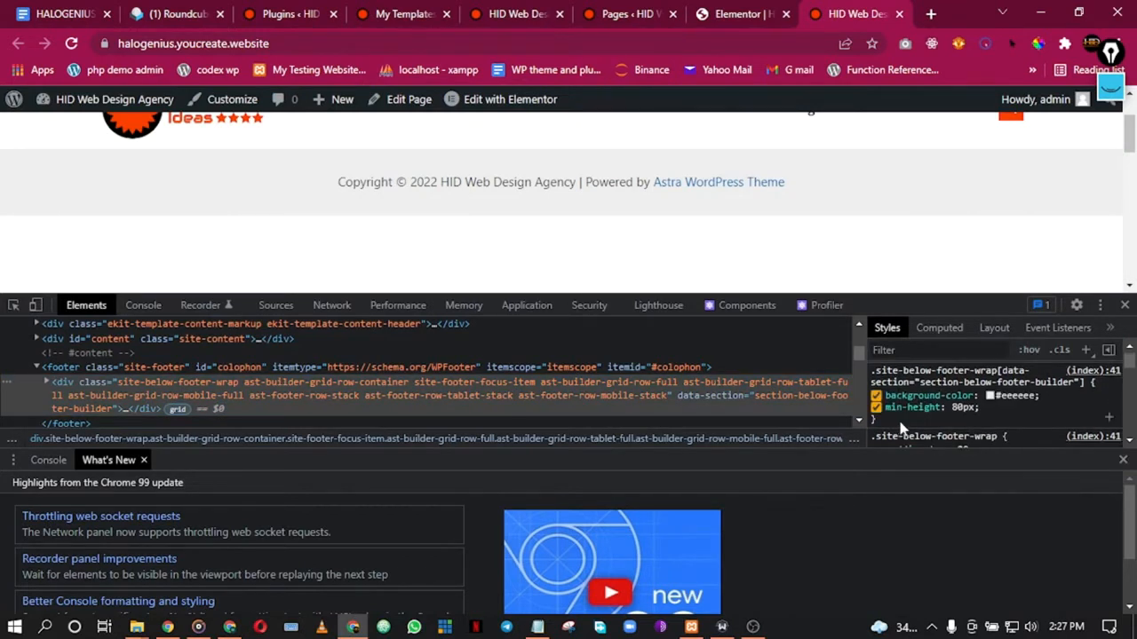
left_click(876, 408)
left_click(876, 408)
left_click(876, 407)
left_click(876, 408)
left_click(875, 396)
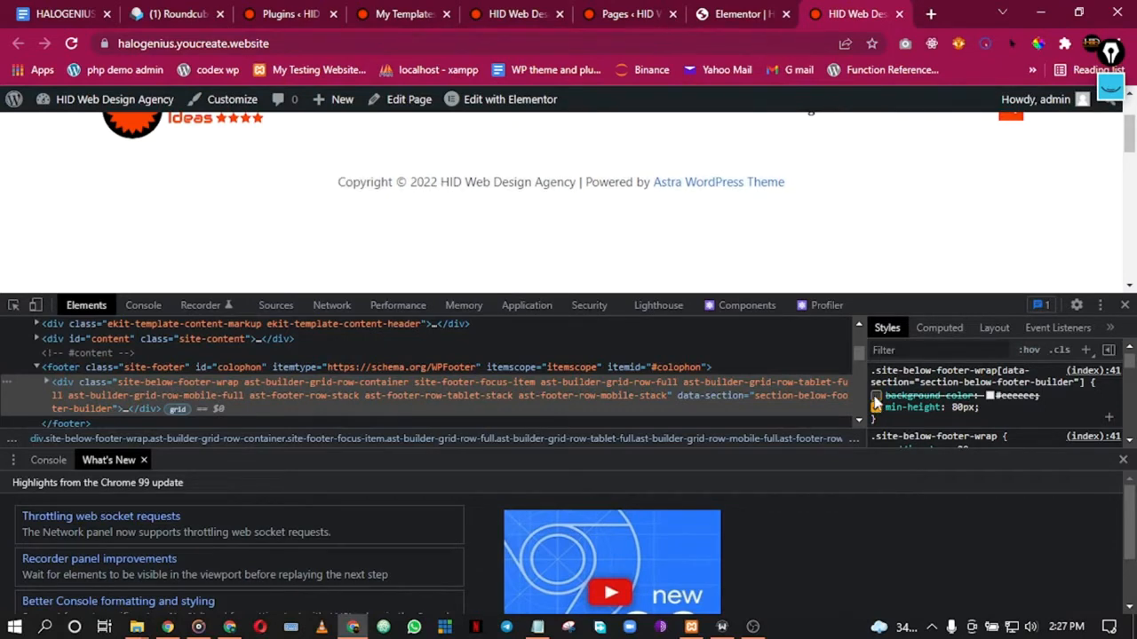
left_click(876, 396)
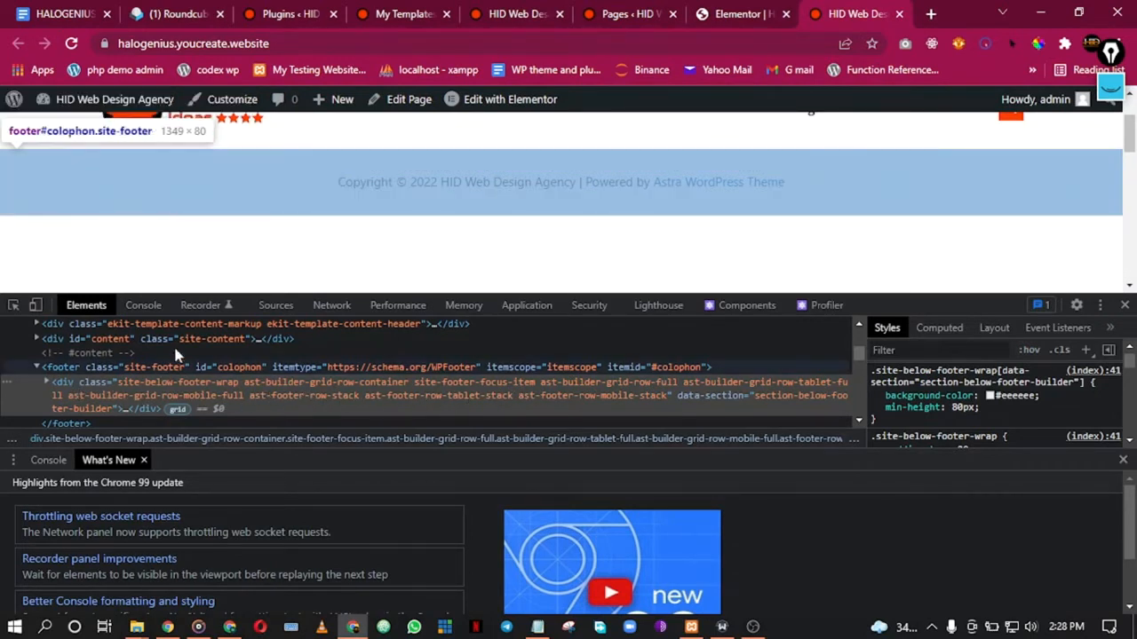
scroll(224, 266, "down", 3)
scroll(222, 261, "down", 2)
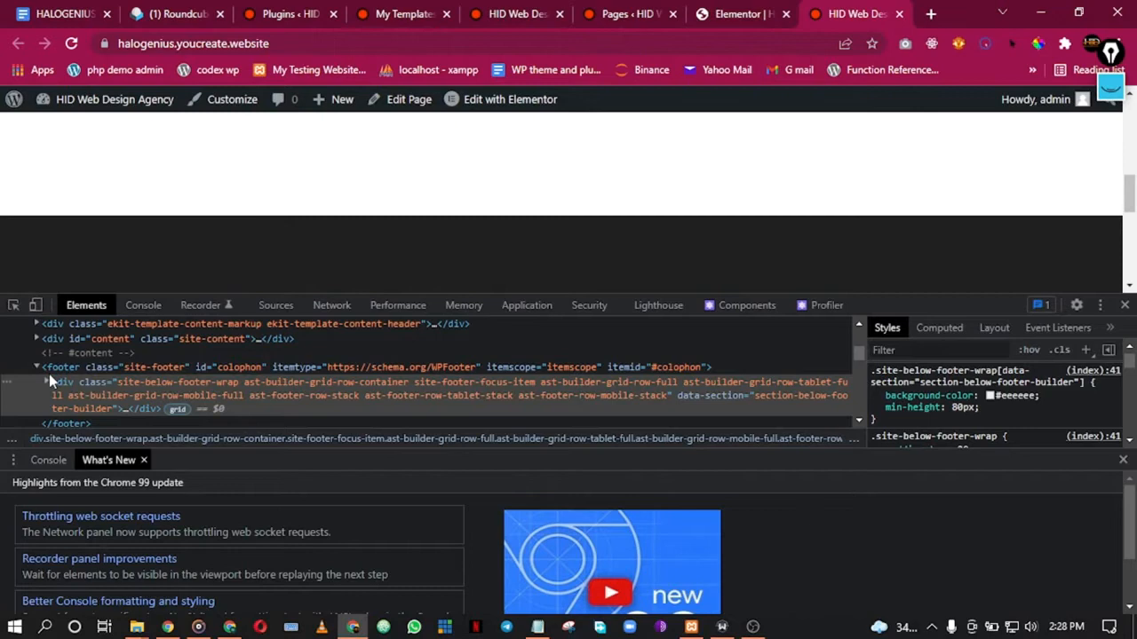
scroll(126, 218, "up", 4)
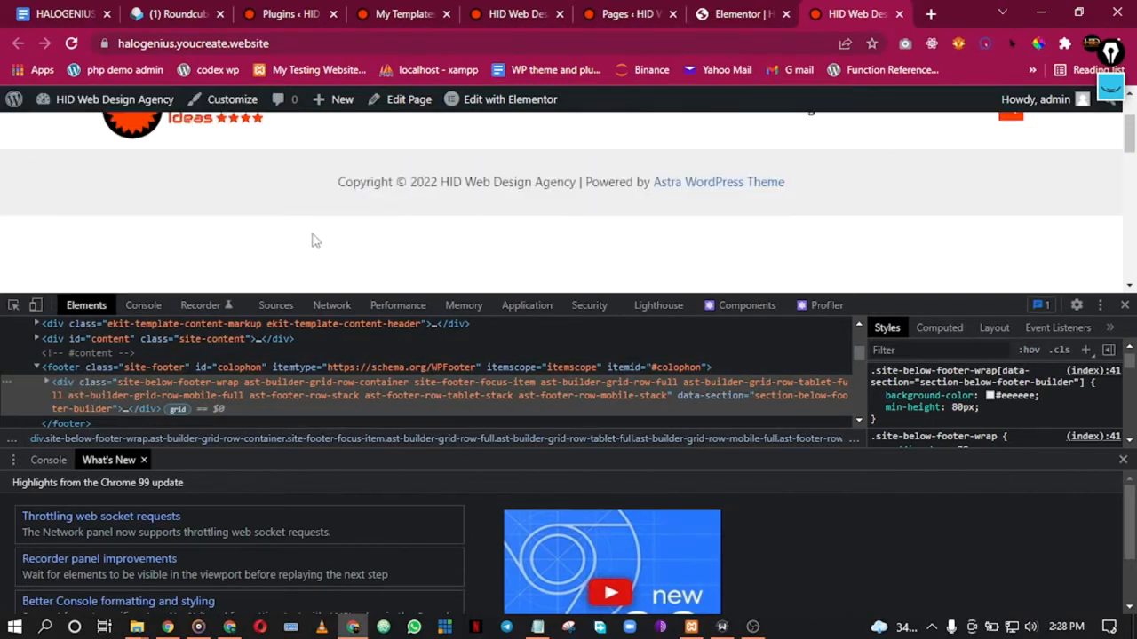
Step: Copy the copyright footer bar element's CSS selector
left_click(118, 380)
right_click(118, 380)
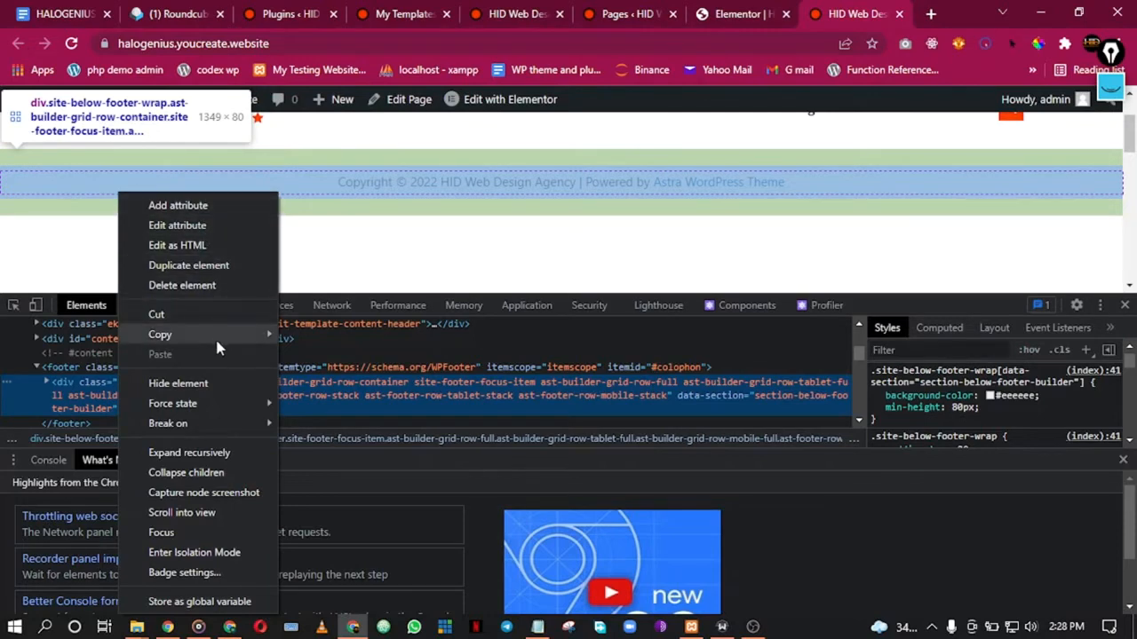
mouse_move(216, 342)
left_click(333, 385)
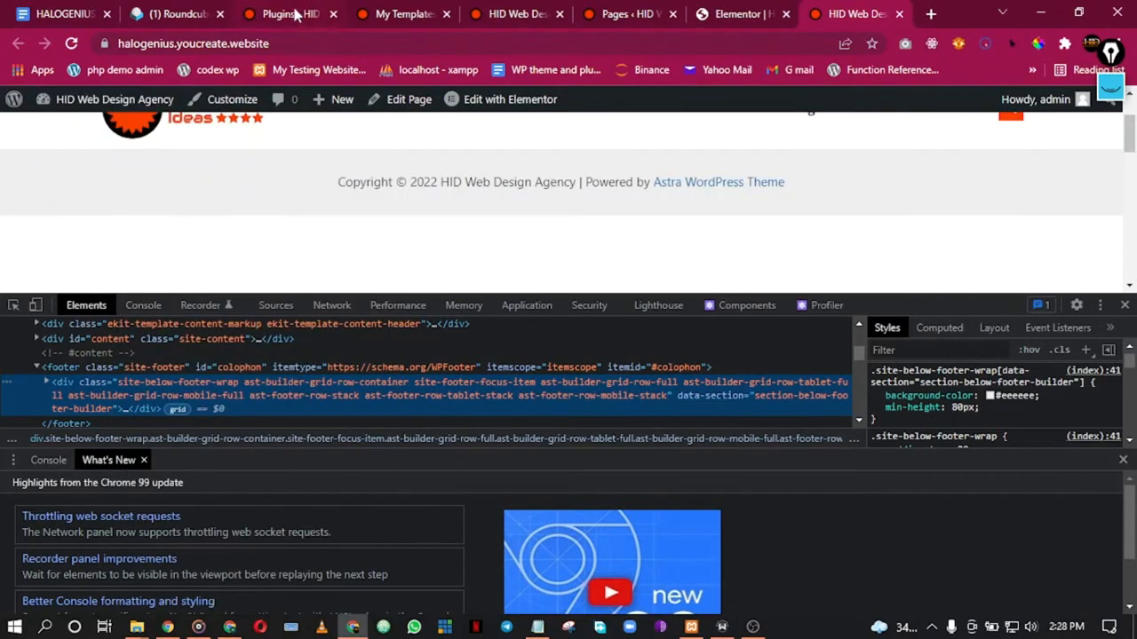
Step: Read the Wpmet welcome email in webmail, then return to the installed plugins page
left_click(175, 10)
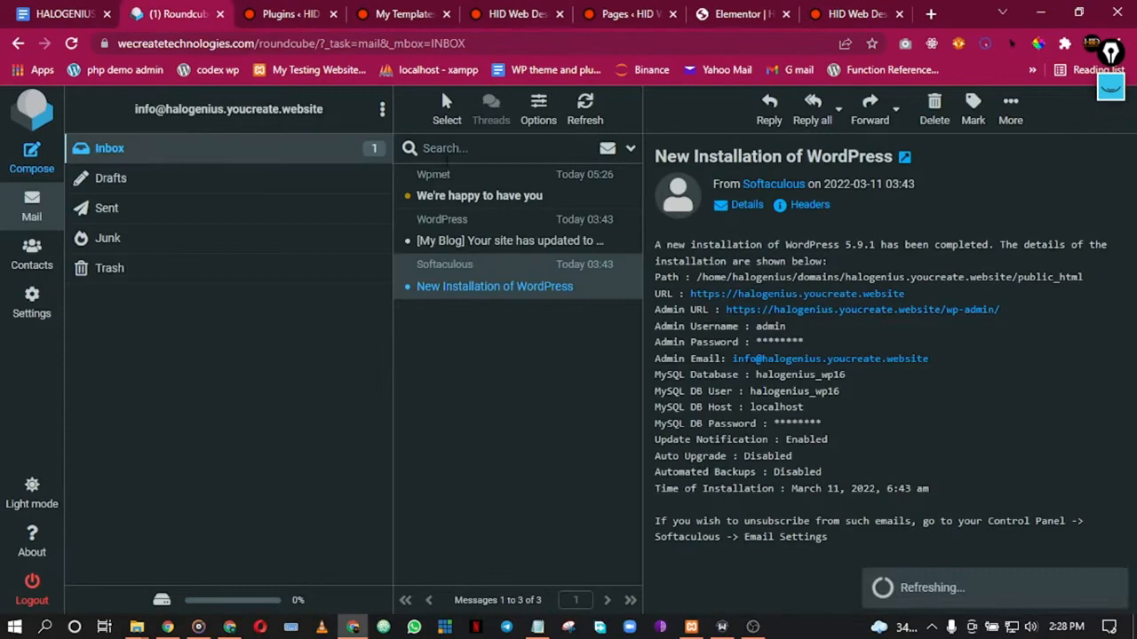
left_click(476, 196)
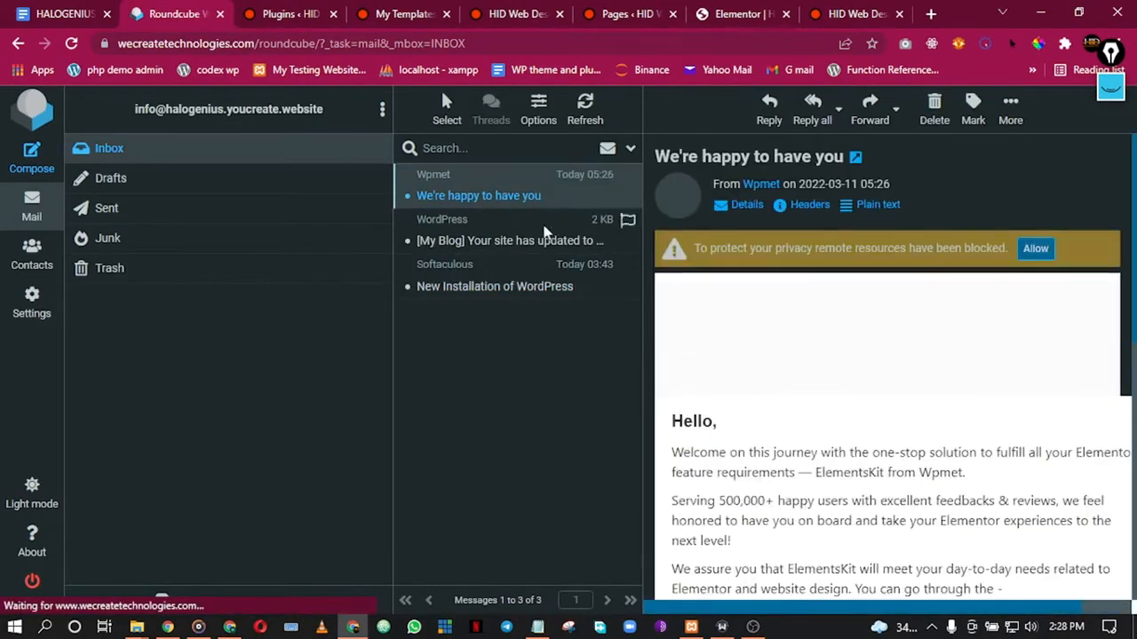
scroll(810, 441, "down", 6)
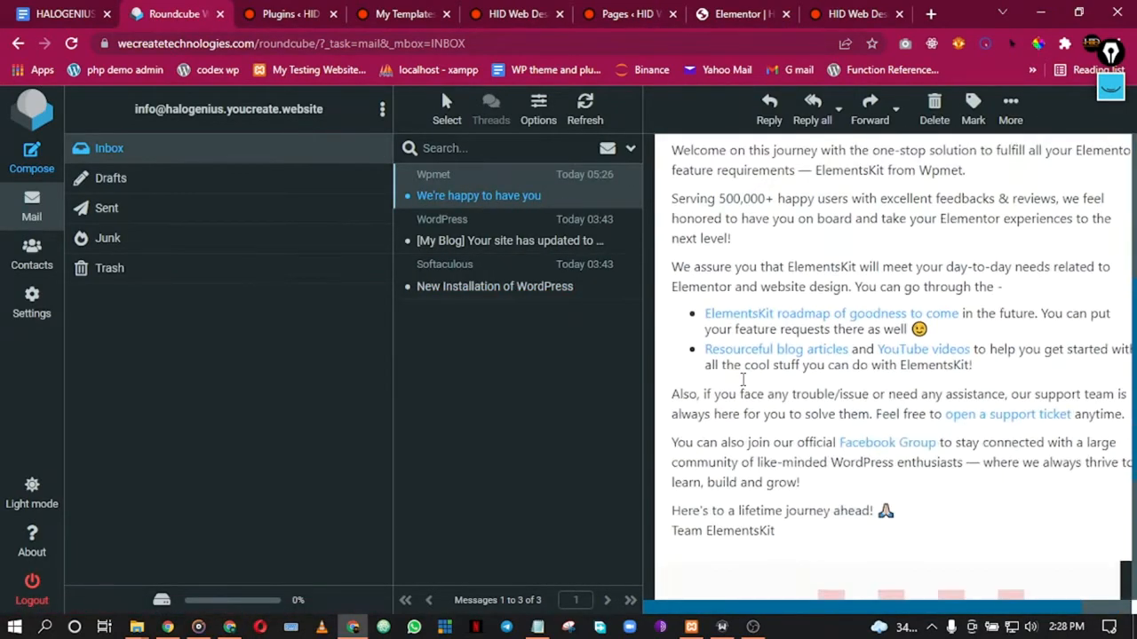
left_click(291, 13)
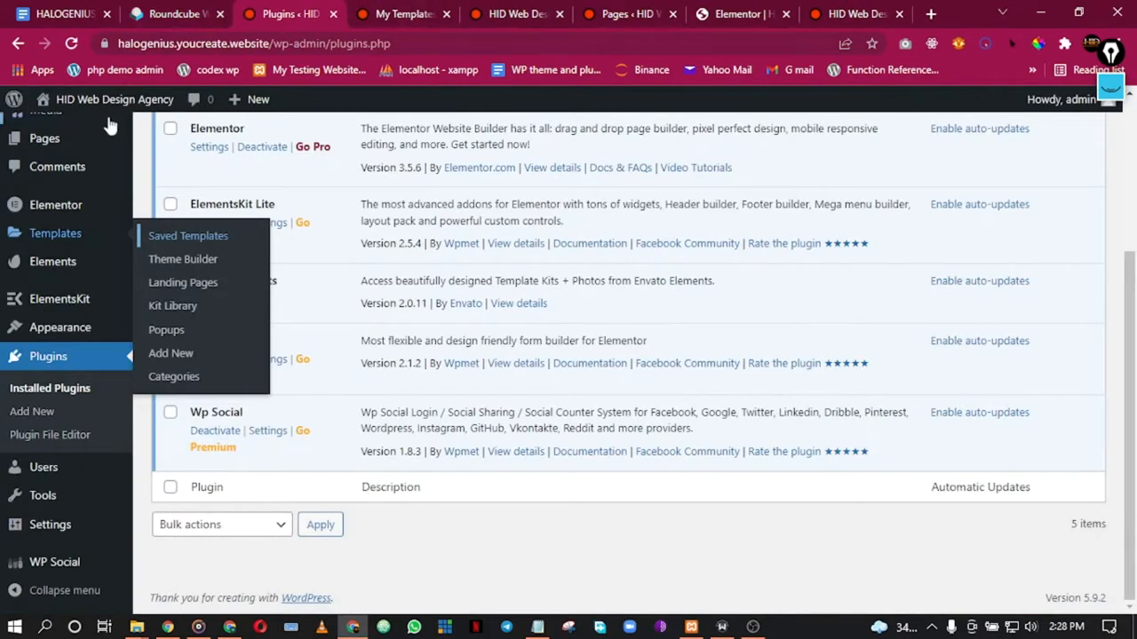
Step: Open Appearance > Customize in a new tab
mouse_move(63, 326)
right_click(174, 355)
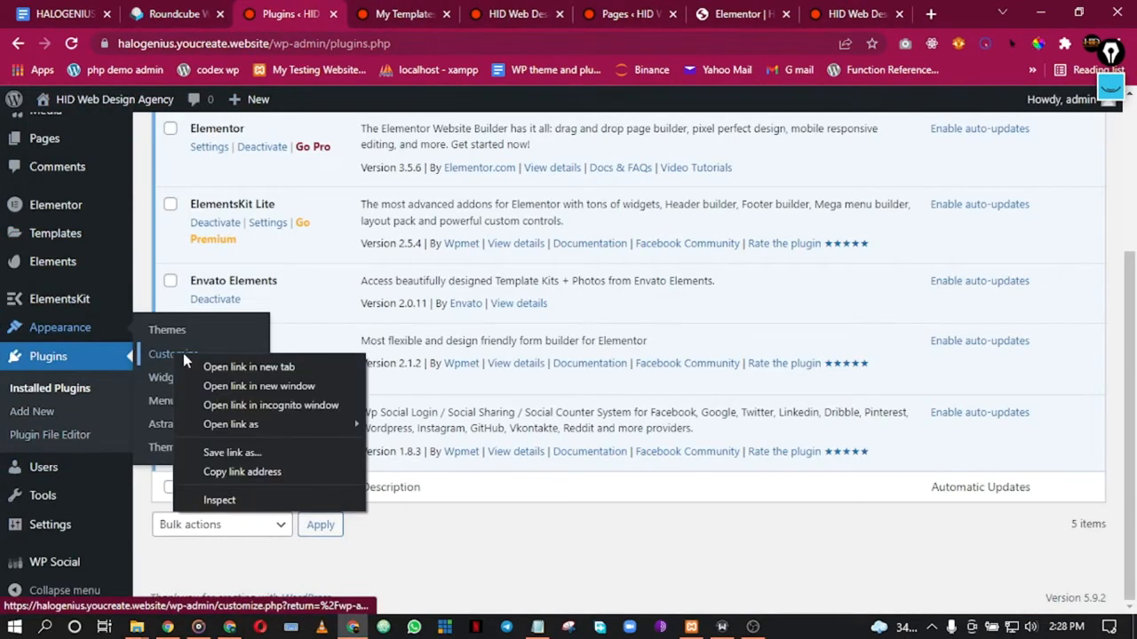
left_click(189, 359)
left_click(380, 8)
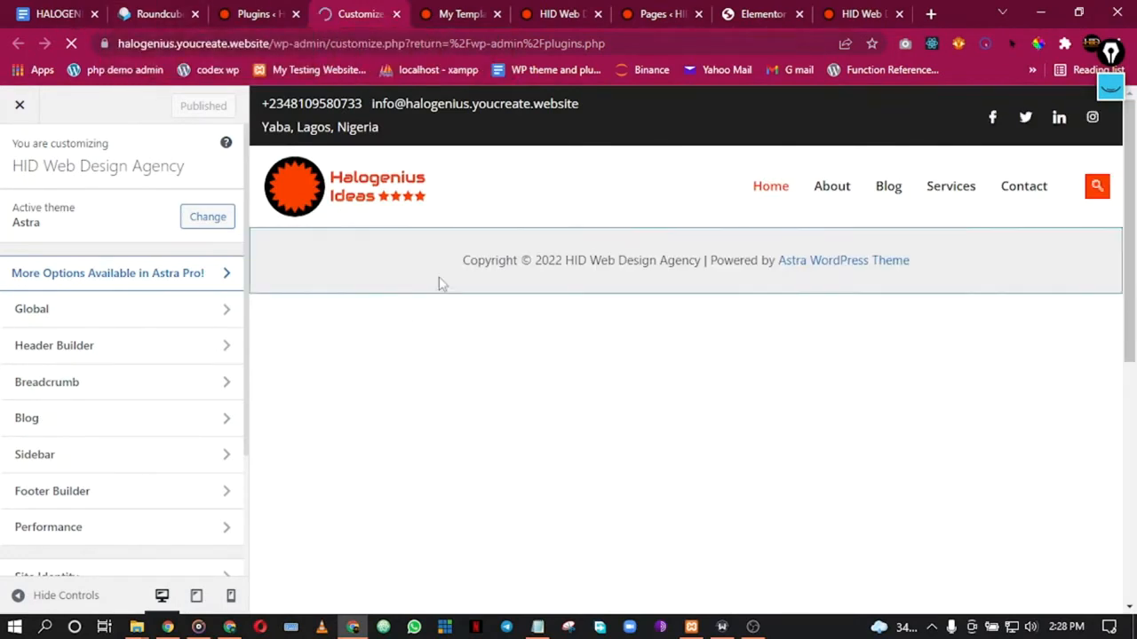
Step: Add and publish the Additional CSS rule '#colophon > div{display:none;}'
scroll(96, 397, "down", 1)
scroll(96, 397, "down", 2)
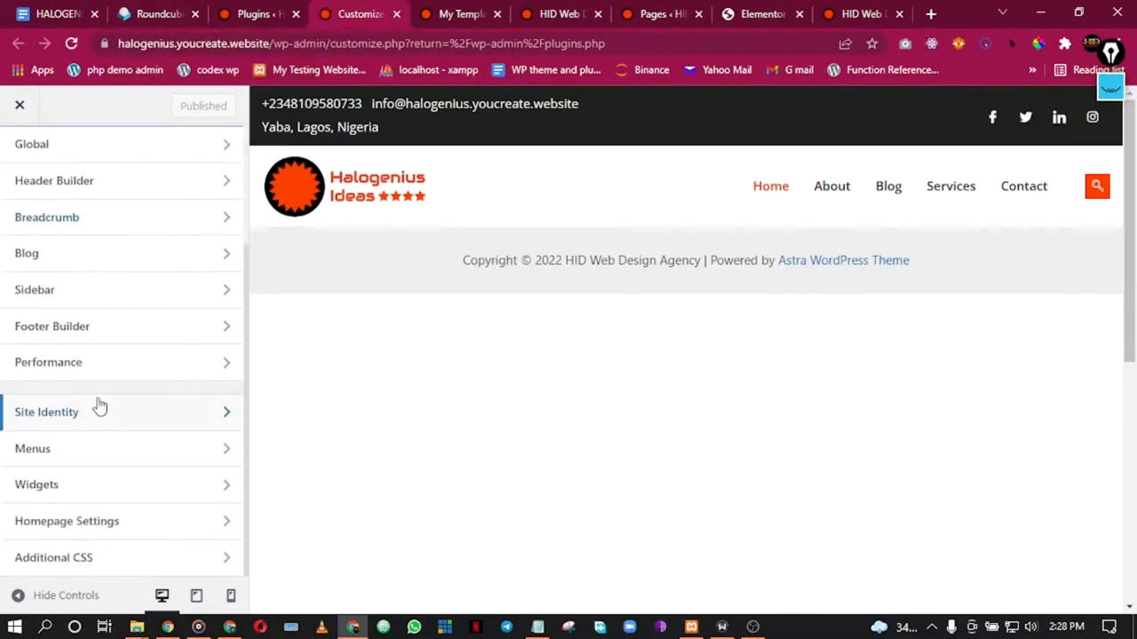
left_click(76, 562)
scroll(96, 402, "down", 3)
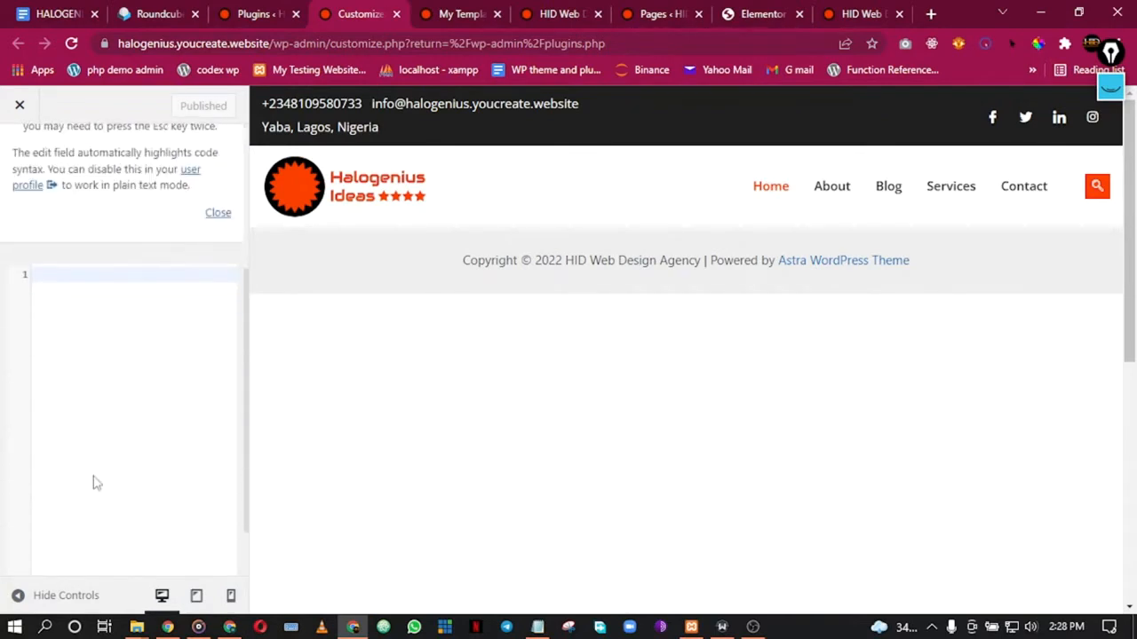
left_click(217, 215)
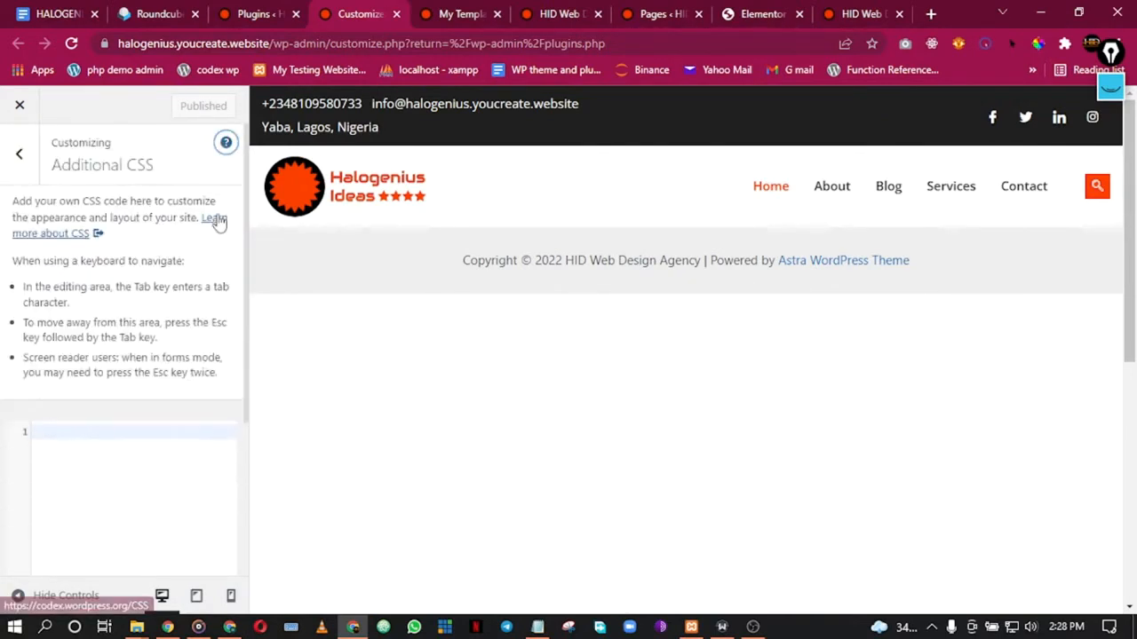
key("ctrl+v")
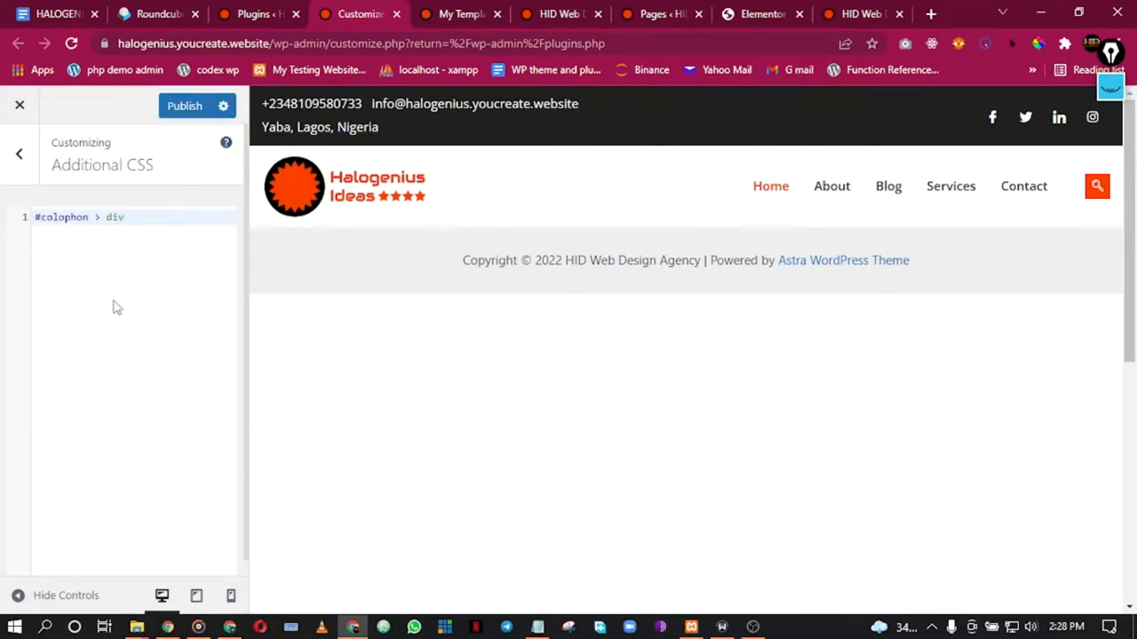
type("{")
key("Return")
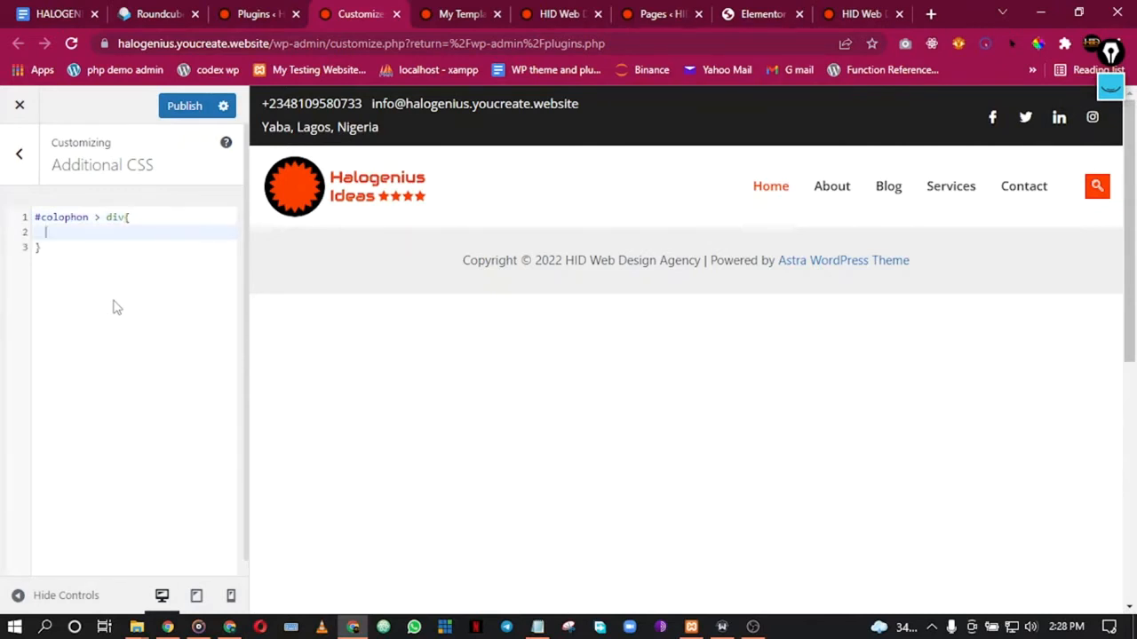
type("display:none")
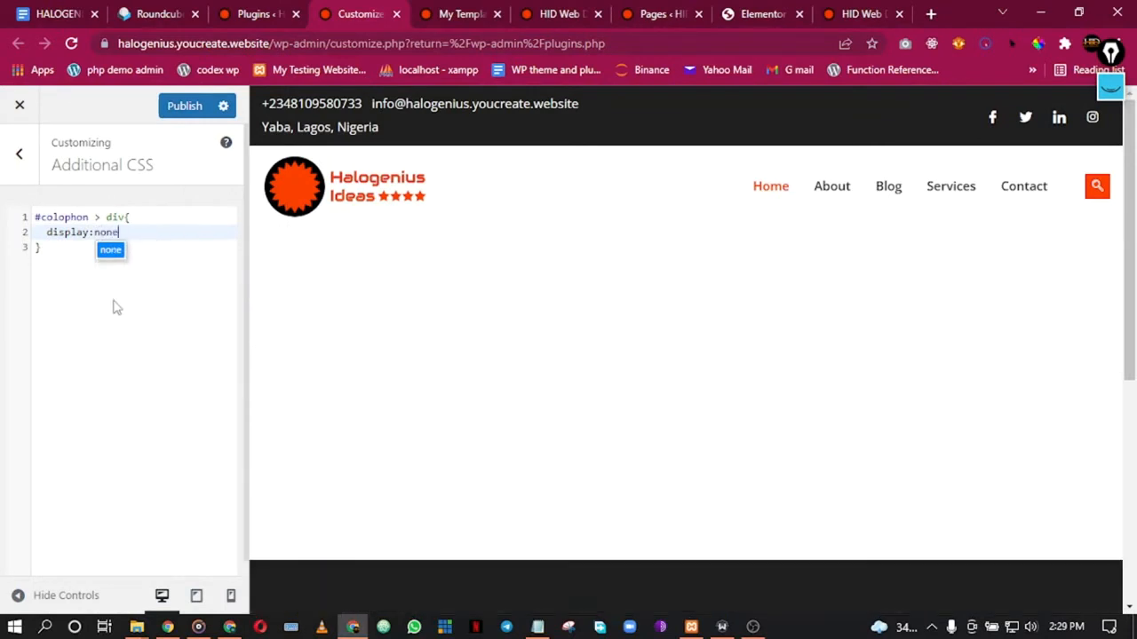
type(";")
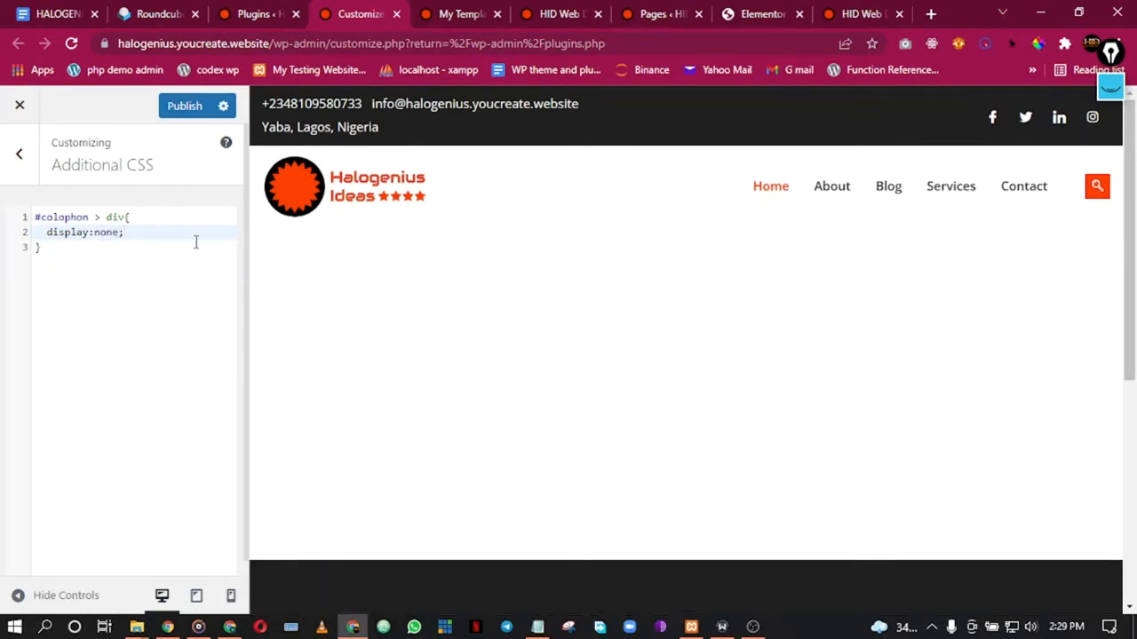
left_click(177, 110)
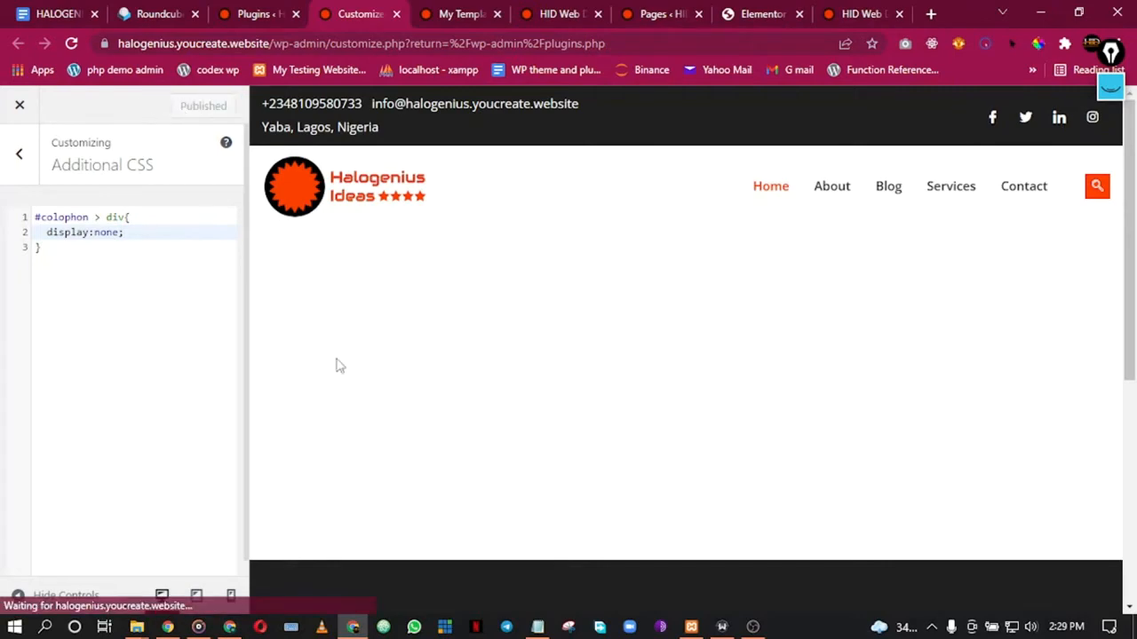
scroll(472, 513, "down", 2)
left_click(622, 11)
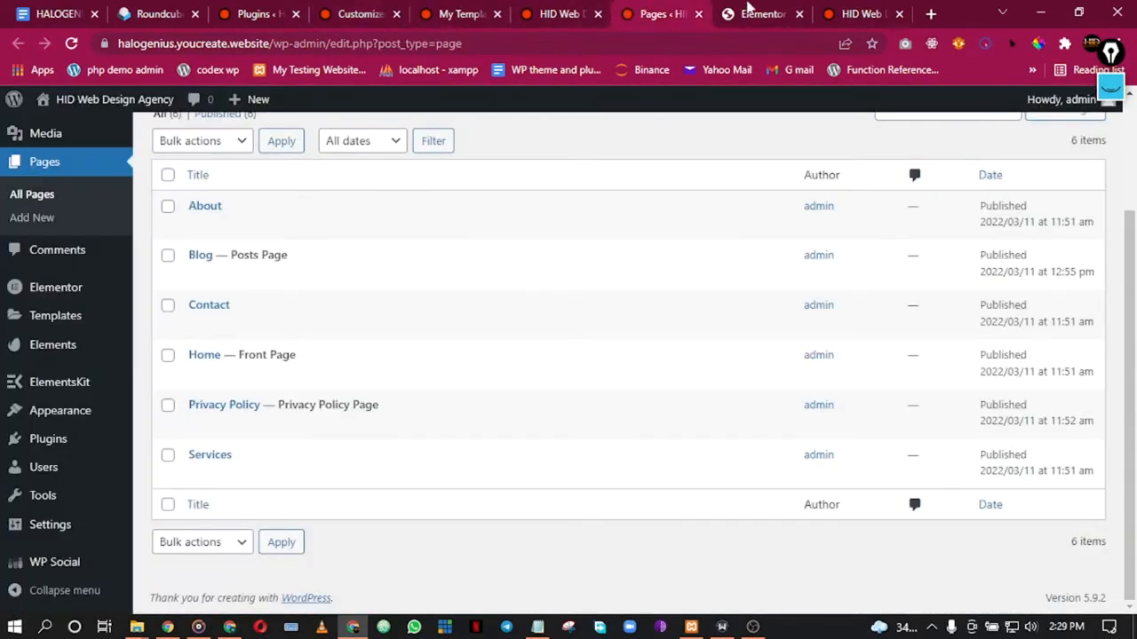
Step: Reload the live site to confirm the copyright bar is hidden, closing the developer tools
left_click(826, 9)
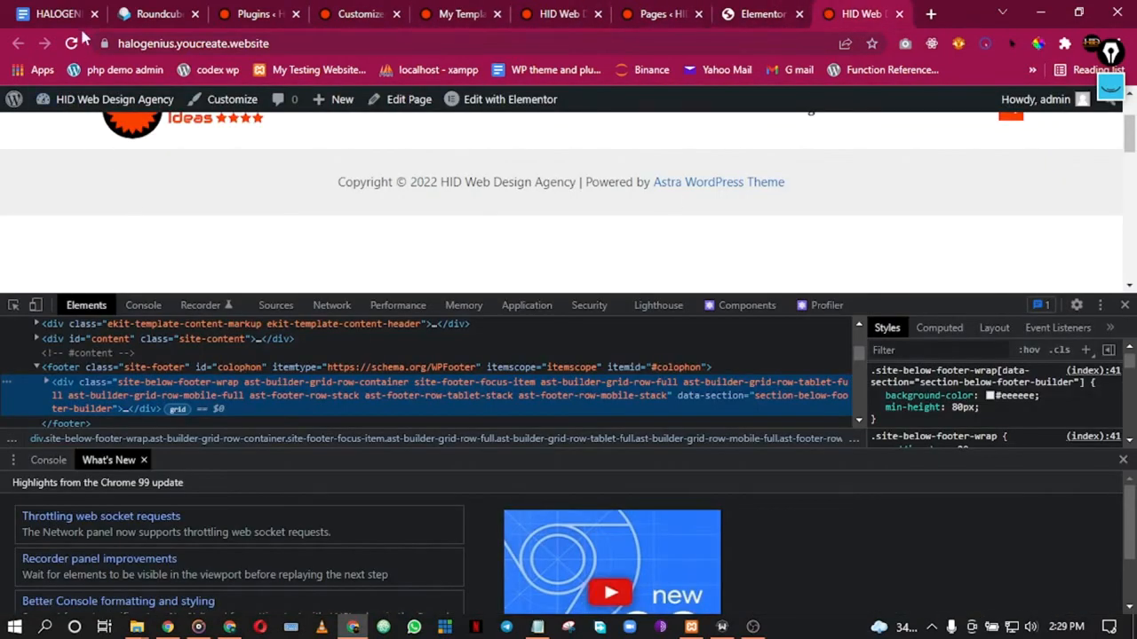
left_click(73, 42)
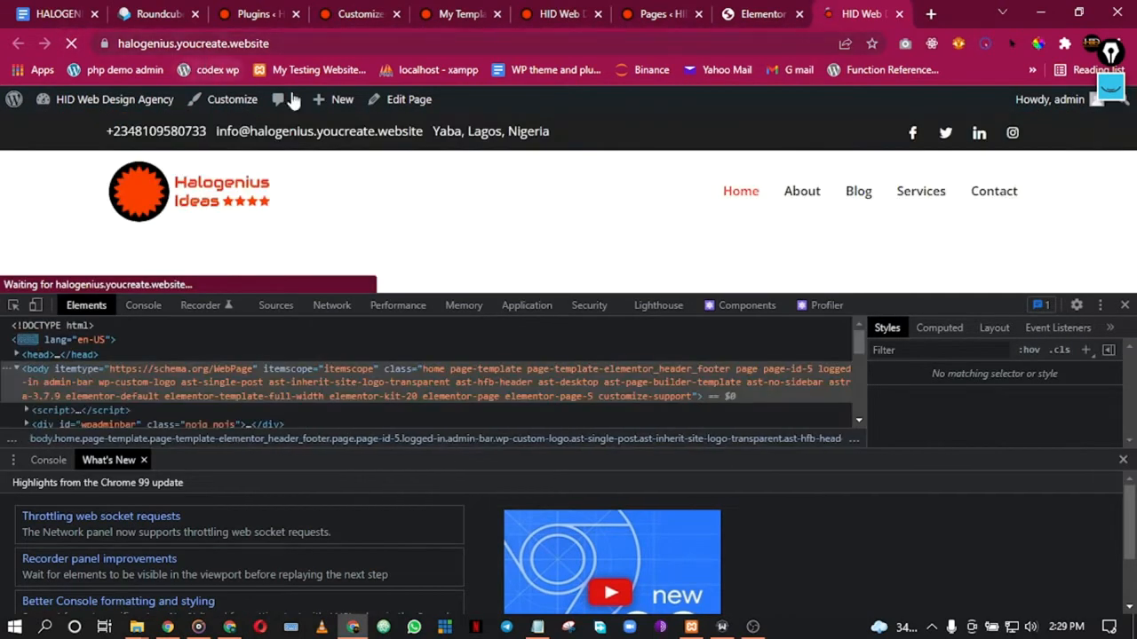
left_click(1124, 305)
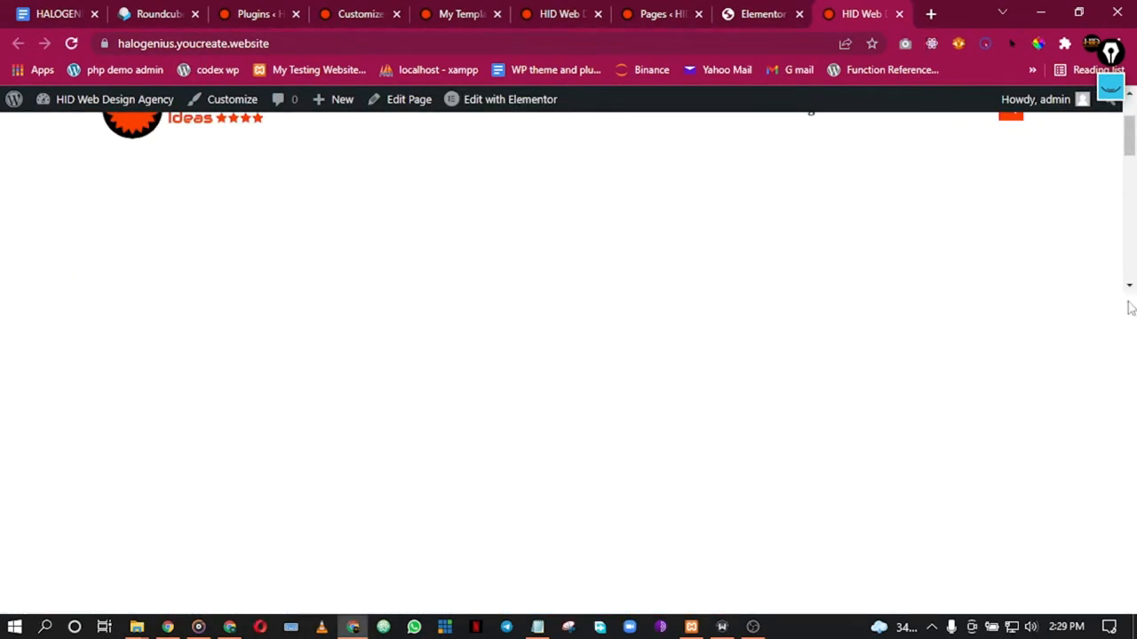
scroll(817, 380, "down", 1)
scroll(770, 393, "up", 2)
scroll(768, 385, "down", 1)
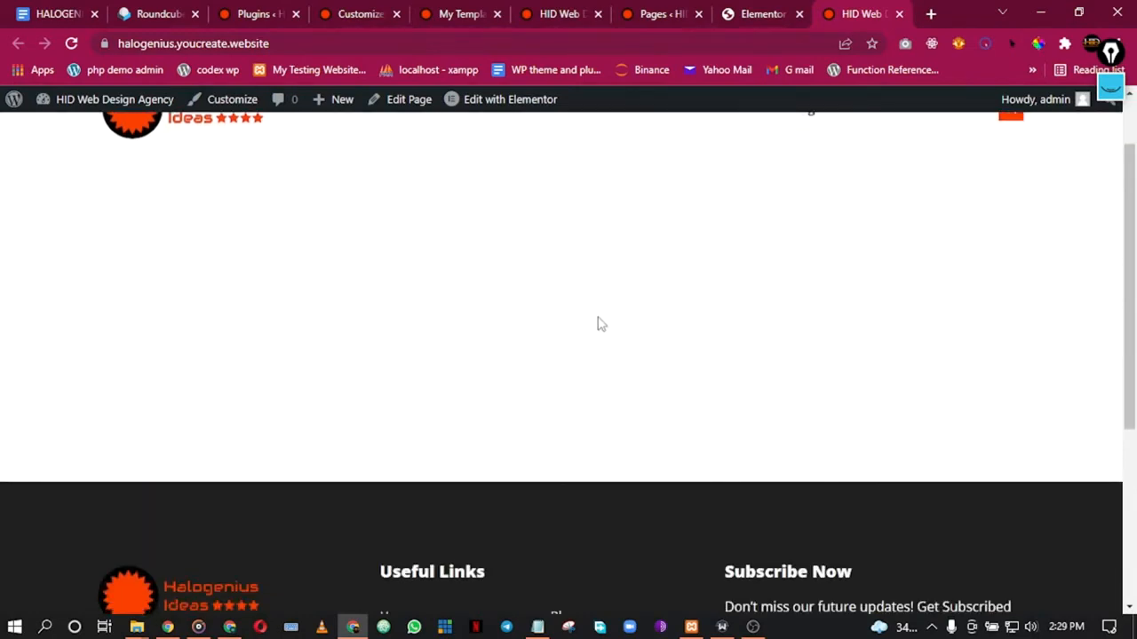
Step: Move through the Pages and Customizer tabs back to the Elementor editor
left_click(668, 10)
left_click(540, 11)
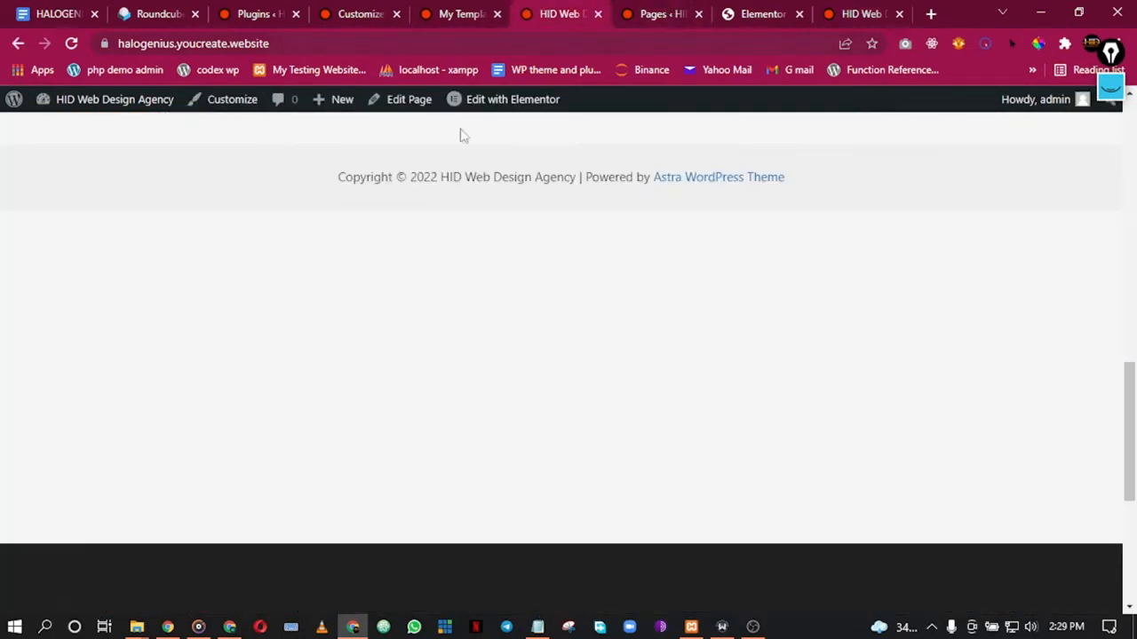
left_click(458, 13)
left_click(346, 11)
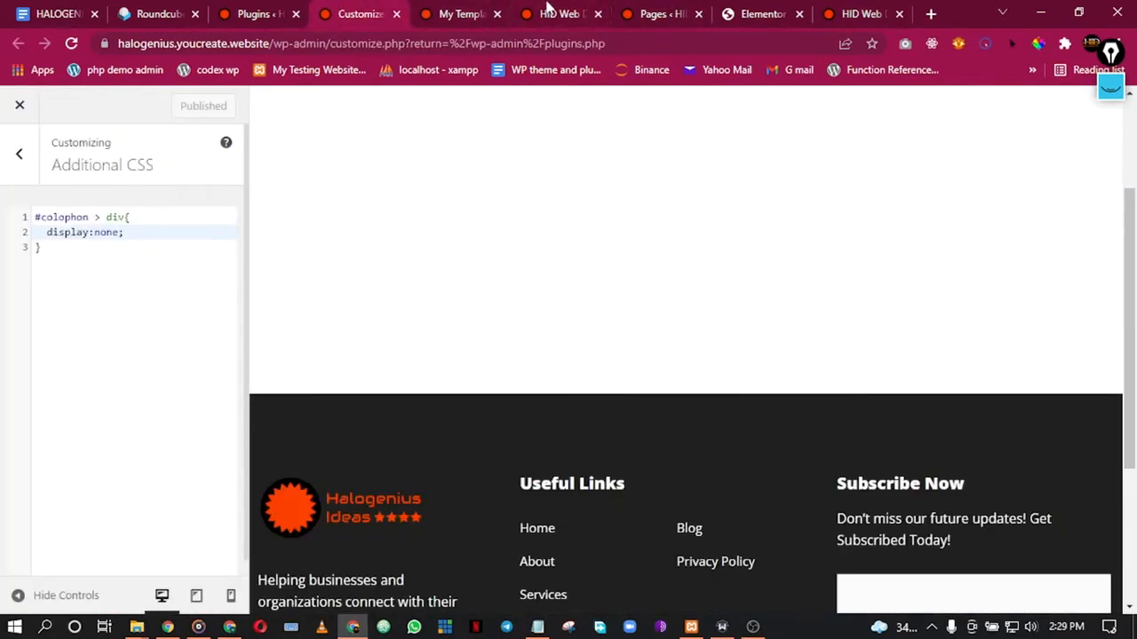
left_click(653, 11)
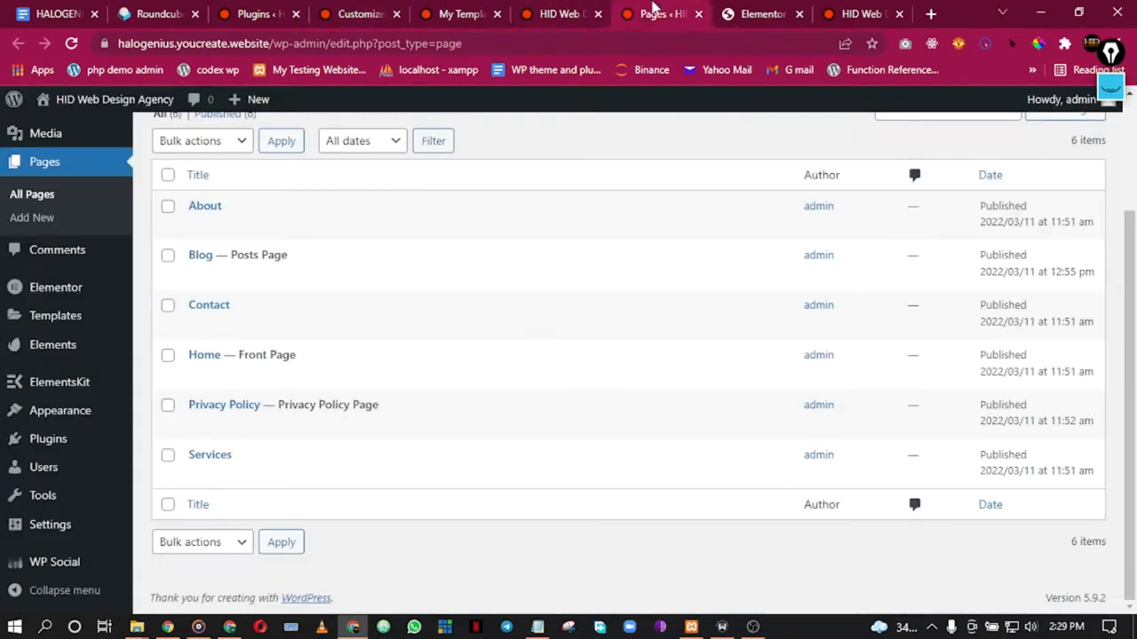
left_click(744, 11)
Step: Reload the Elementor editor on the empty Home page and open the template library
left_click(71, 45)
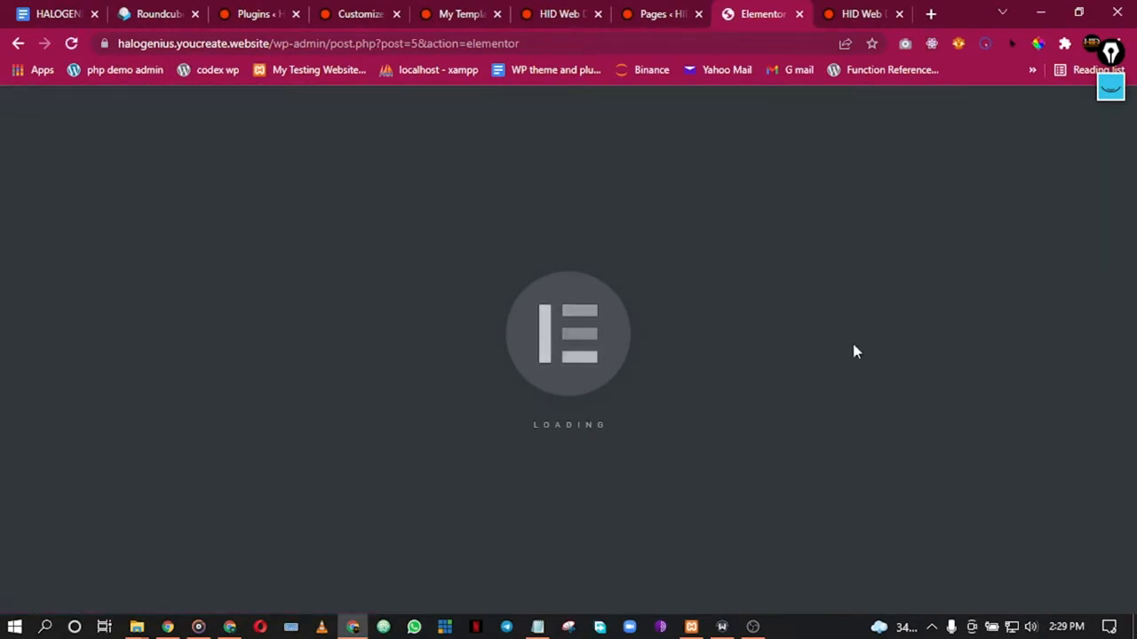
scroll(687, 381, "down", 4)
scroll(691, 381, "up", 3)
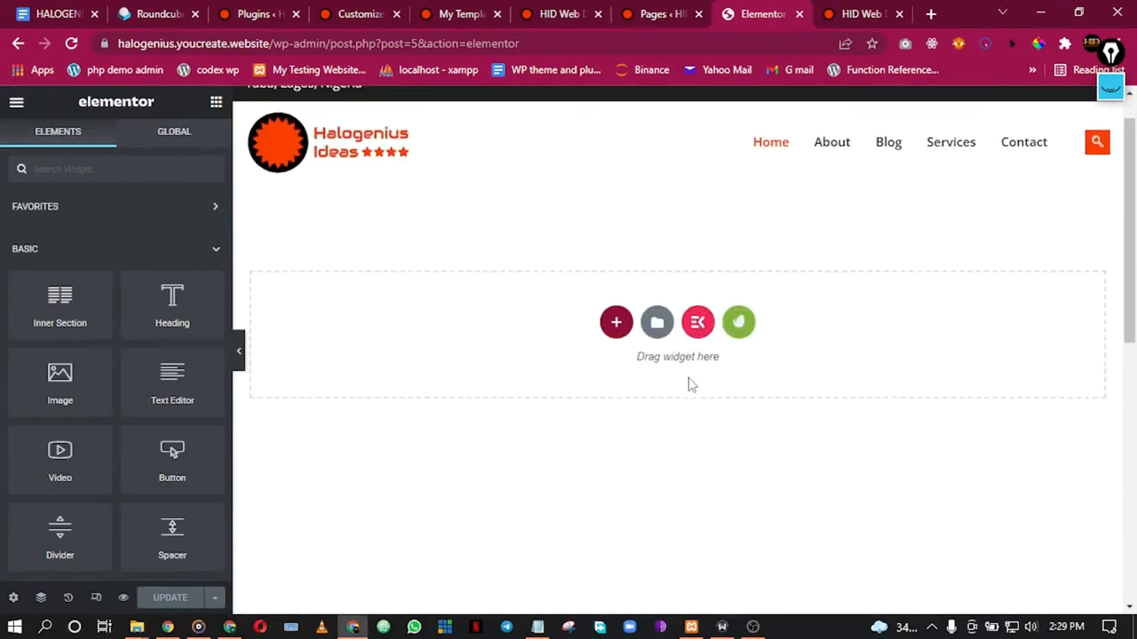
scroll(693, 389, "down", 2)
scroll(572, 359, "up", 3)
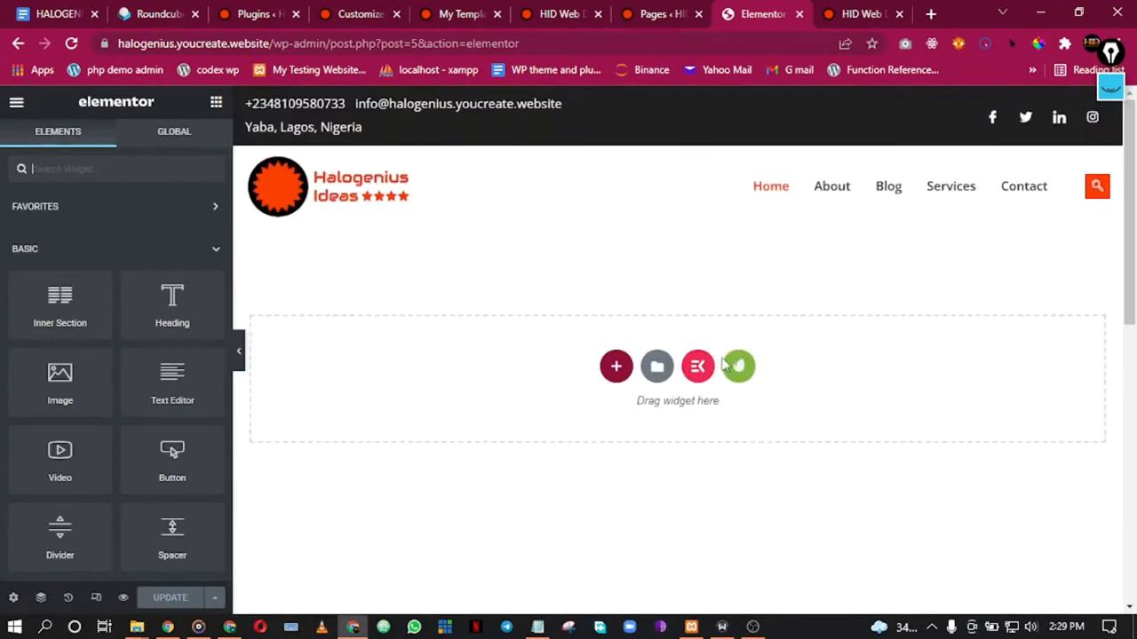
left_click(657, 365)
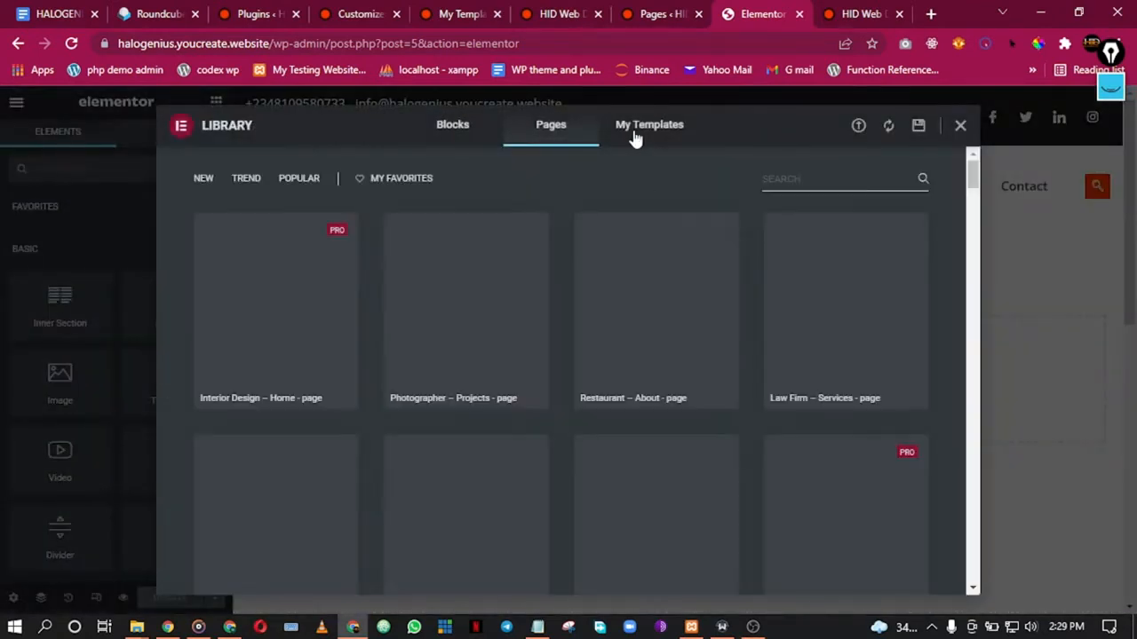
Step: Insert the saved 'Home Page' template from My Templates and preview it with the panel hidden
left_click(634, 133)
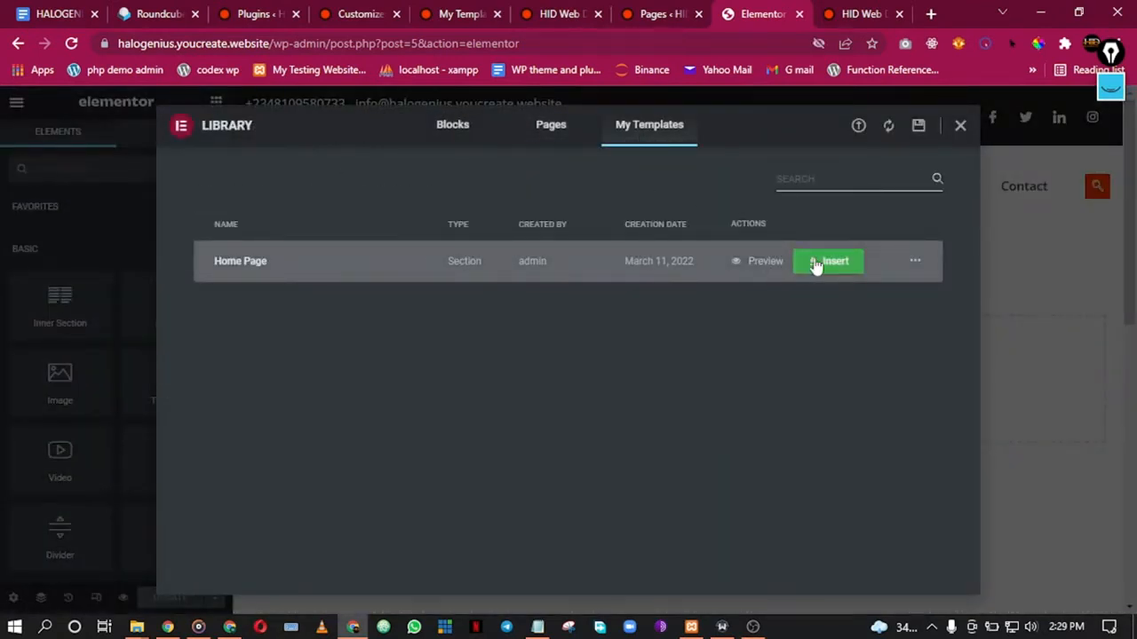
left_click(818, 261)
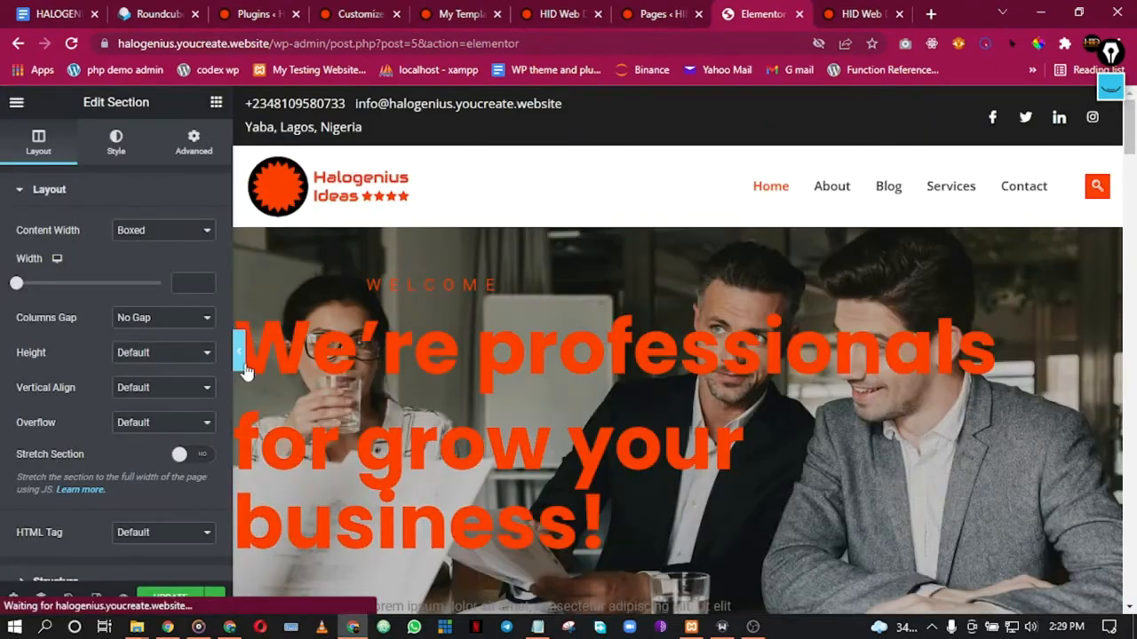
left_click(238, 352)
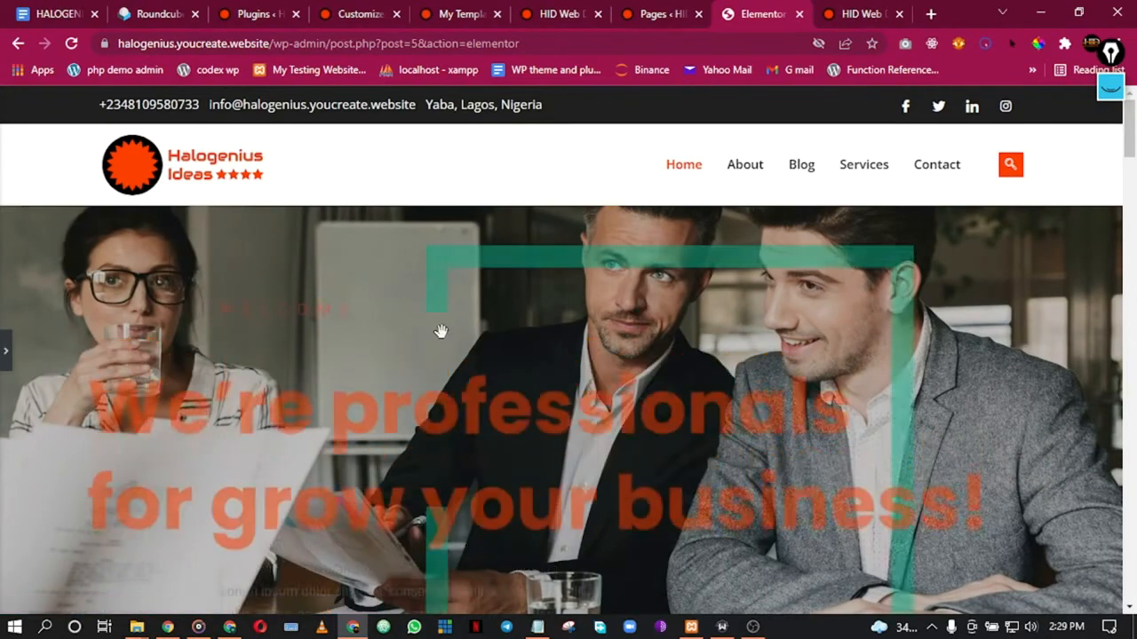
Step: Scroll through the inserted Home Page template, then restore the editing panel
scroll(597, 306, "down", 1)
scroll(608, 440, "up", 1)
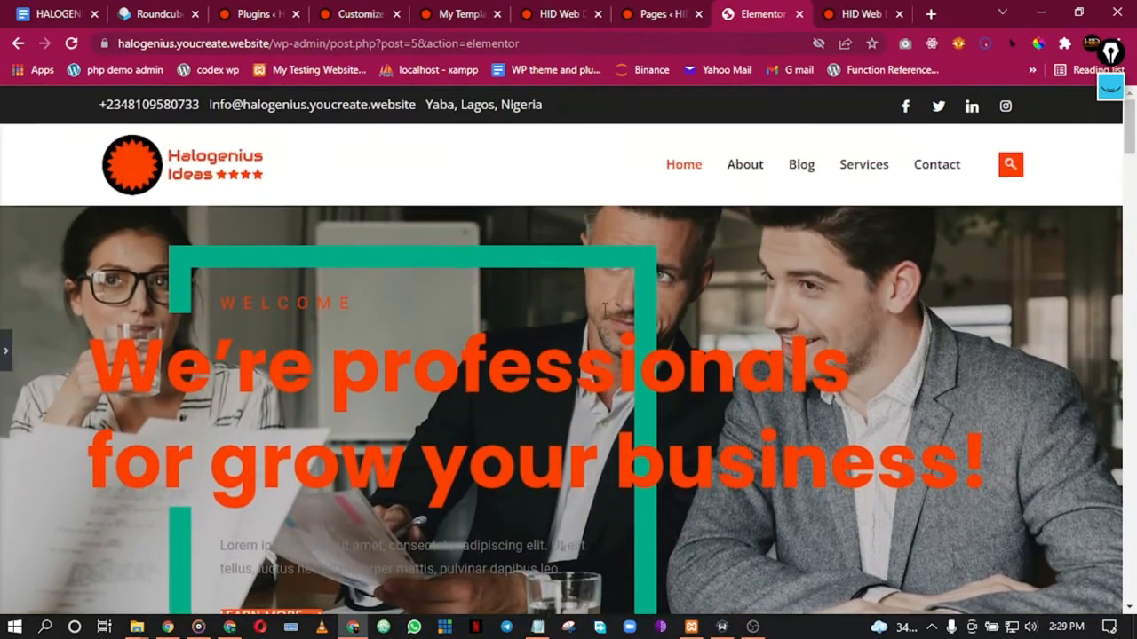
scroll(609, 322, "down", 6)
scroll(609, 321, "down", 7)
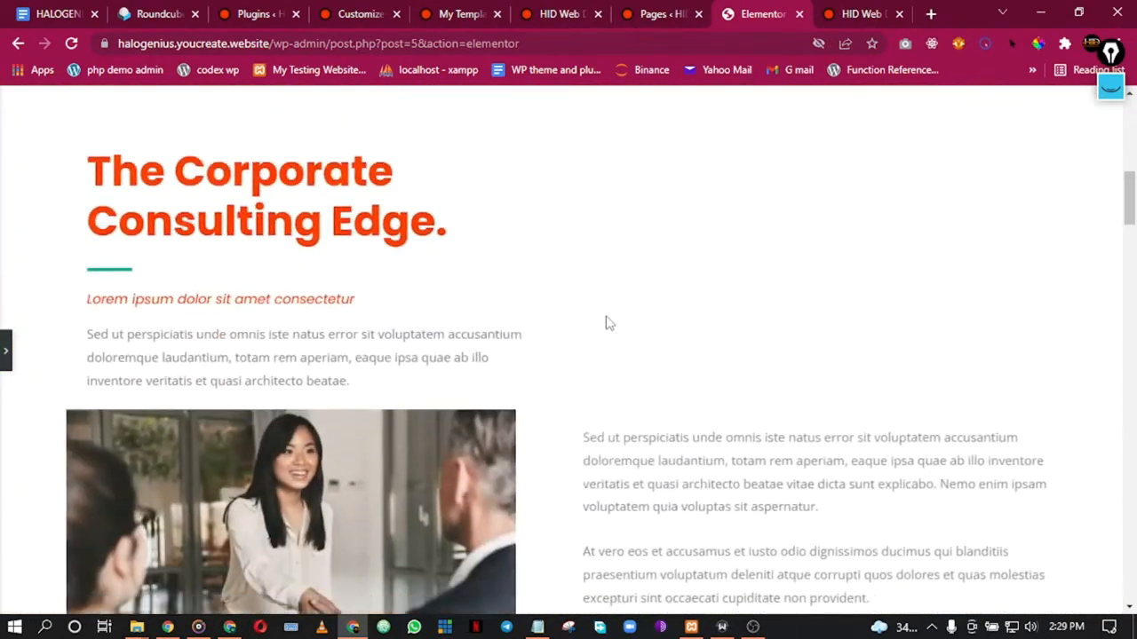
scroll(607, 326, "down", 9)
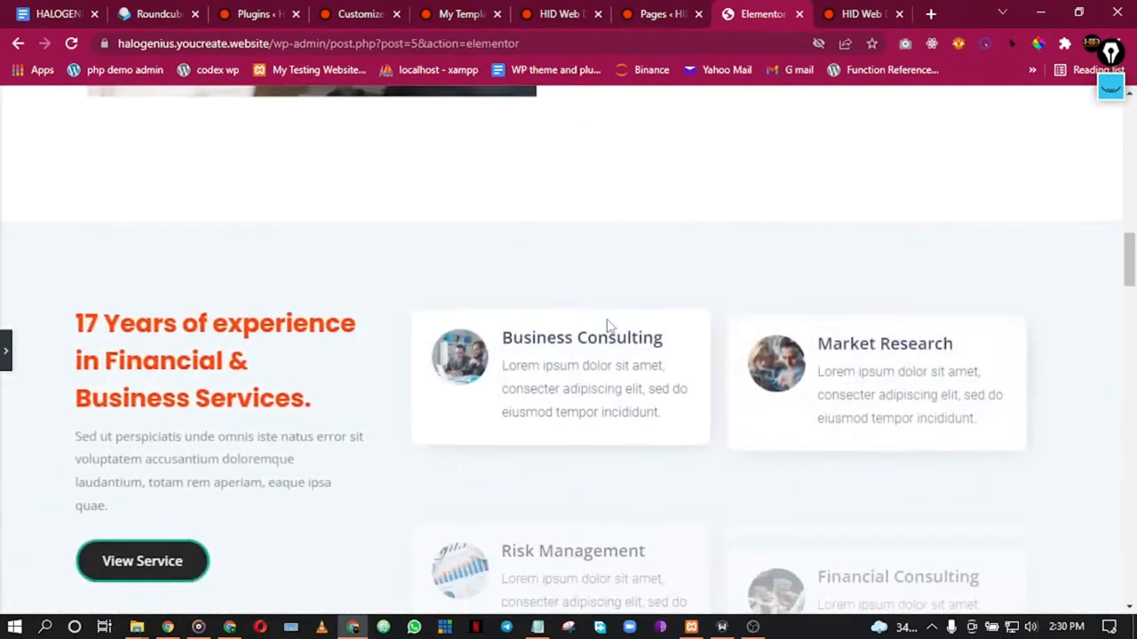
scroll(608, 329, "down", 8)
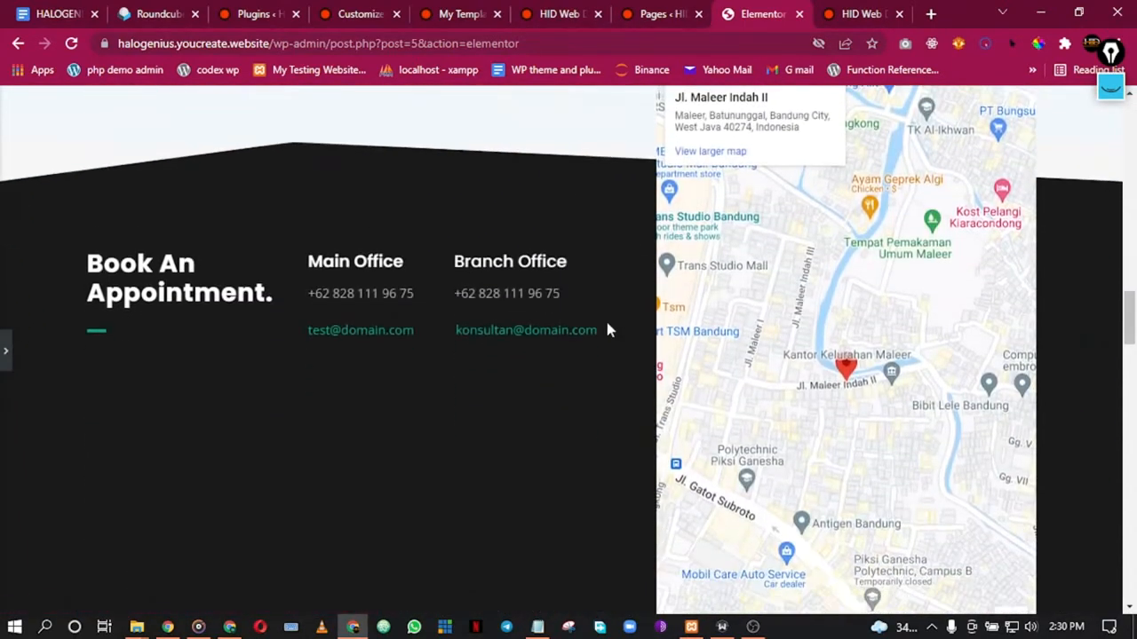
scroll(609, 332, "down", 6)
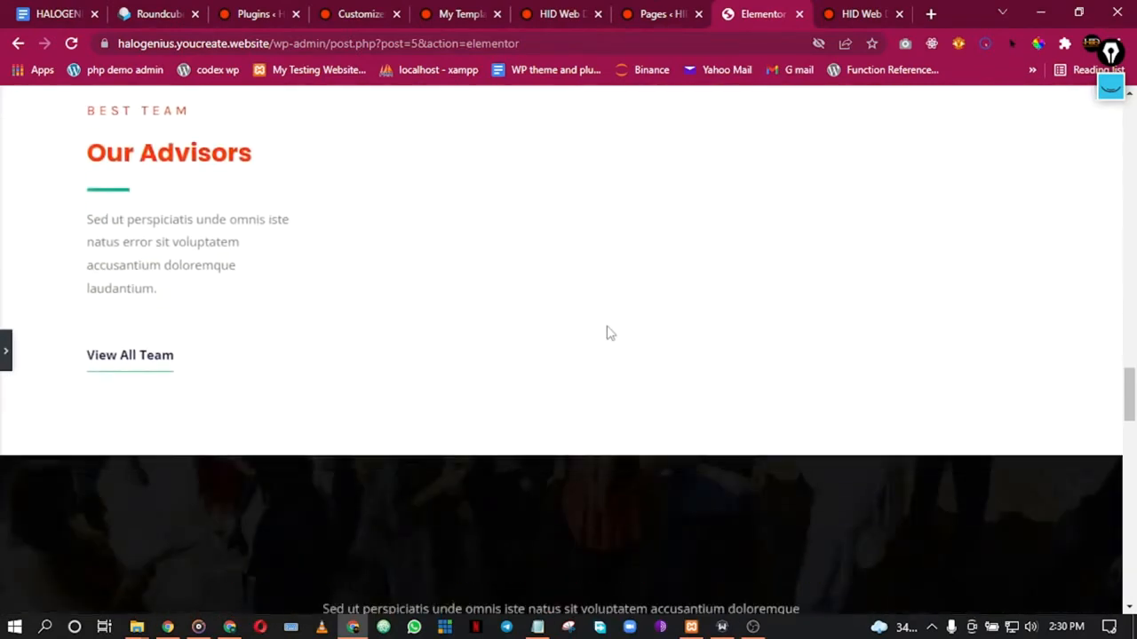
scroll(610, 336, "down", 8)
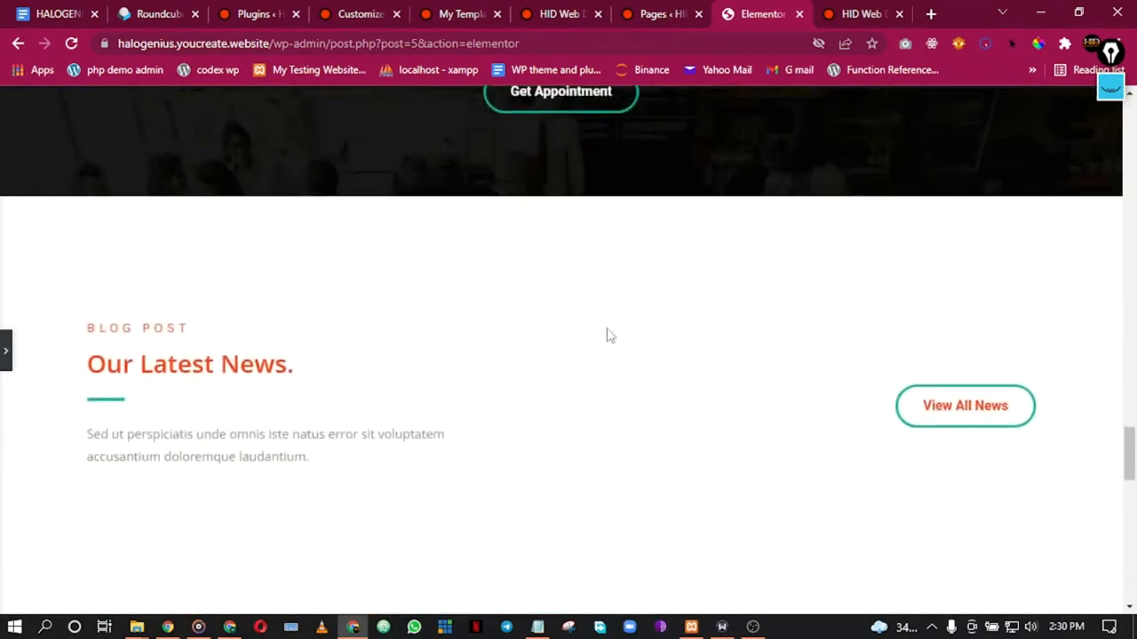
scroll(609, 338, "down", 8)
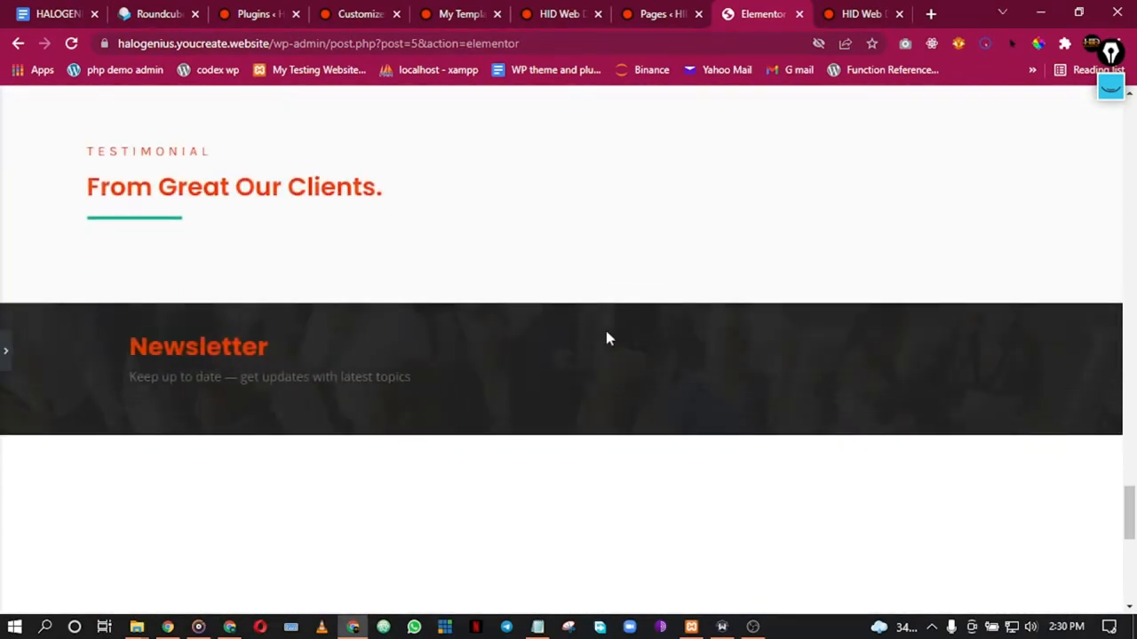
scroll(608, 336, "up", 3)
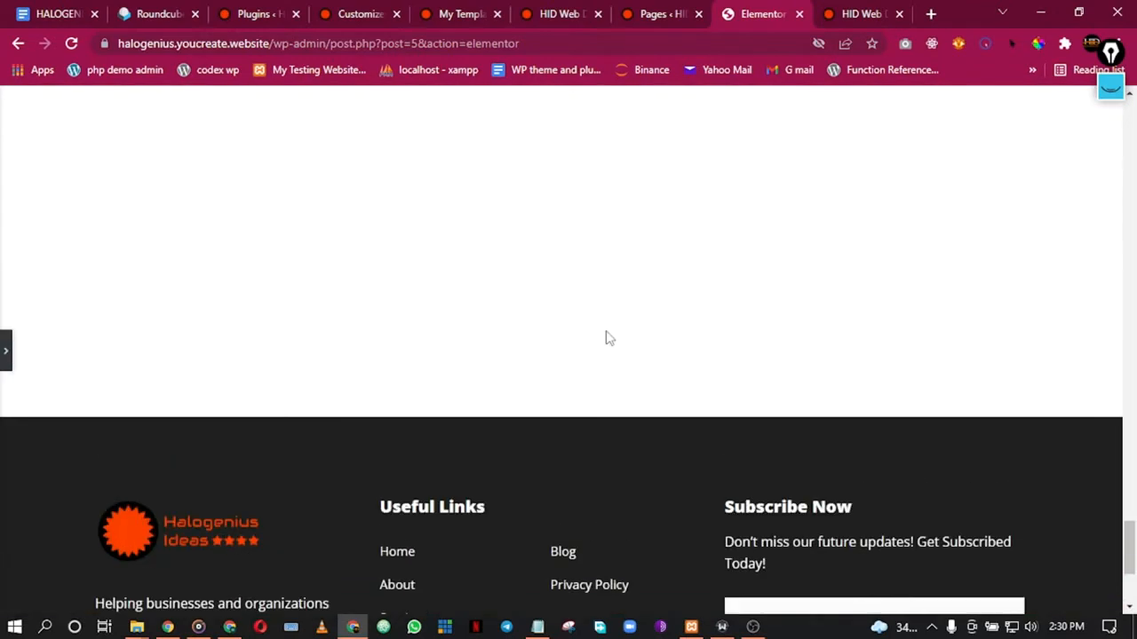
scroll(498, 302, "up", 2)
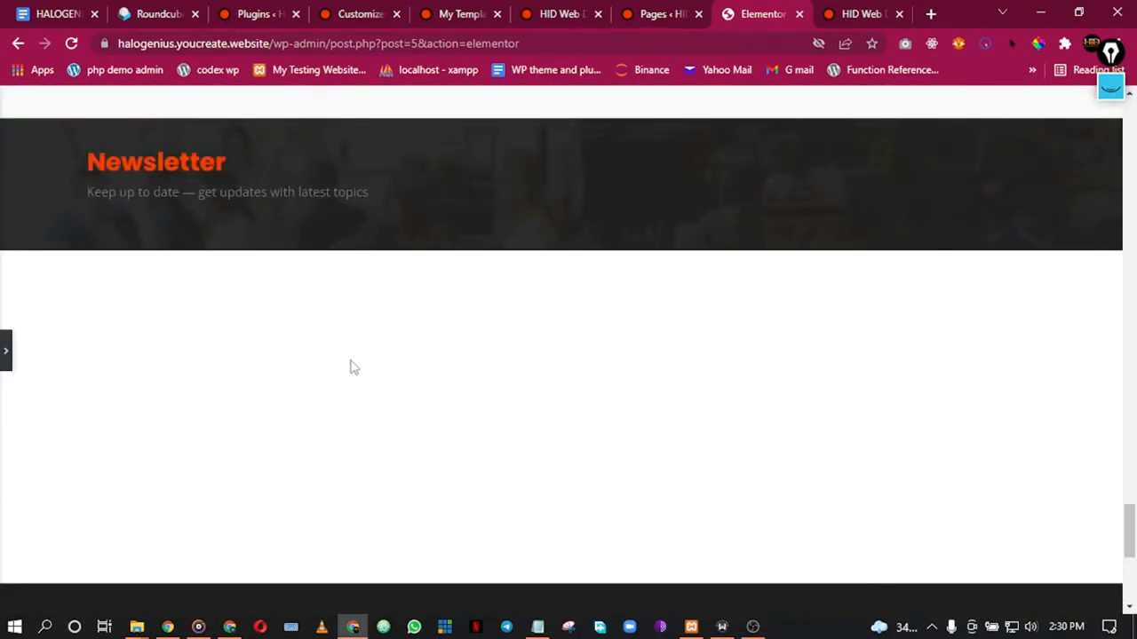
left_click(4, 349)
scroll(485, 368, "down", 4)
scroll(487, 370, "up", 3)
scroll(381, 329, "down", 2)
scroll(438, 333, "up", 20)
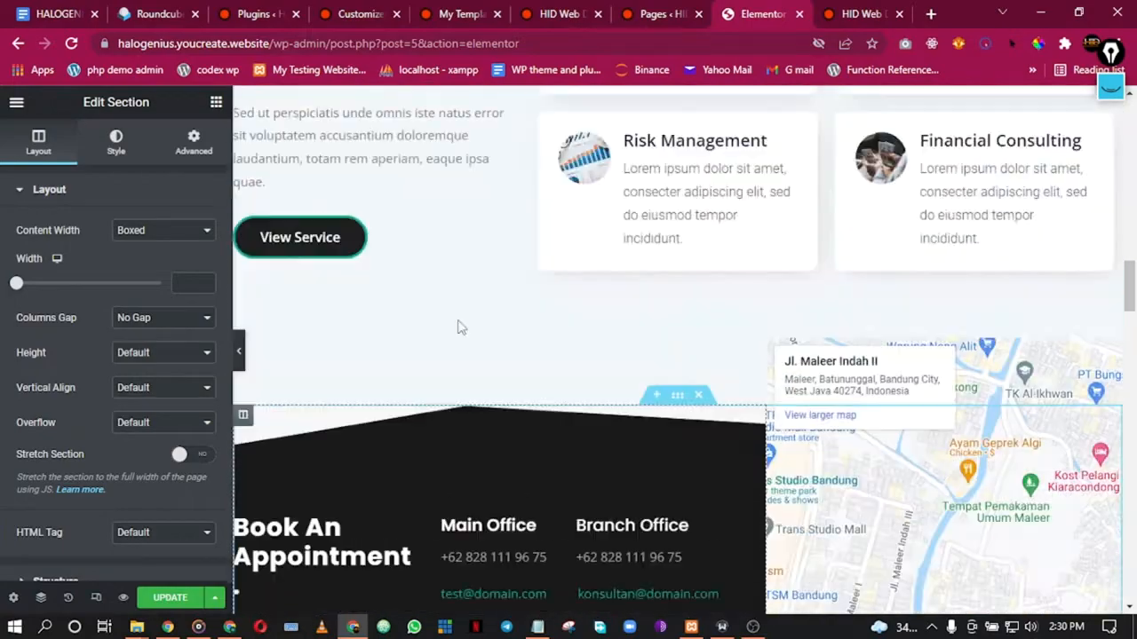
scroll(461, 327, "up", 10)
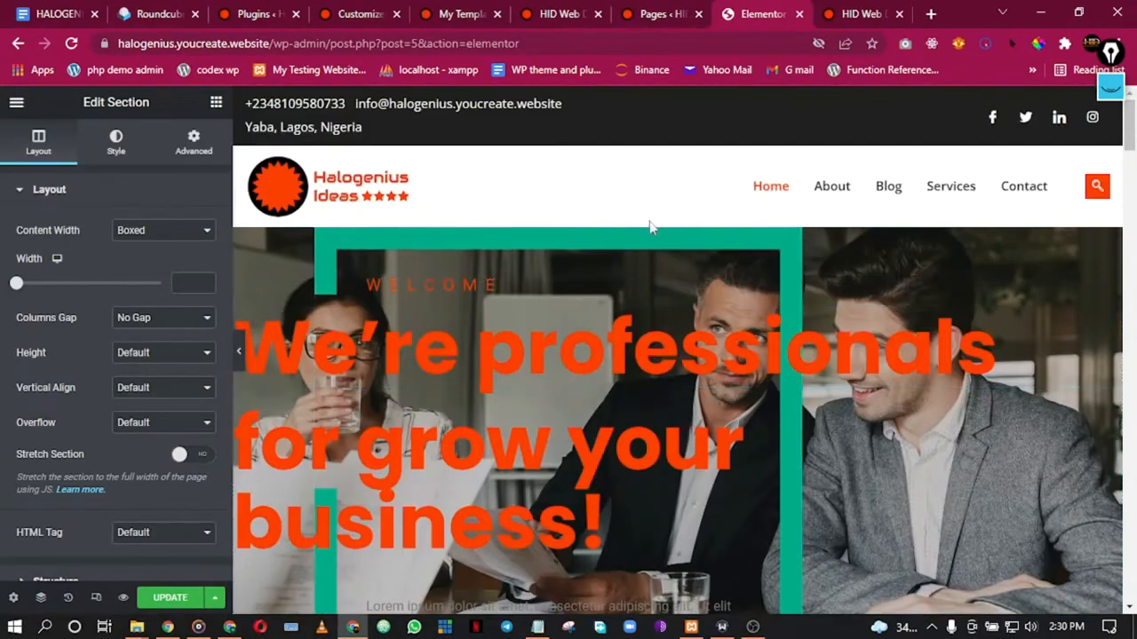
scroll(650, 226, "down", 3)
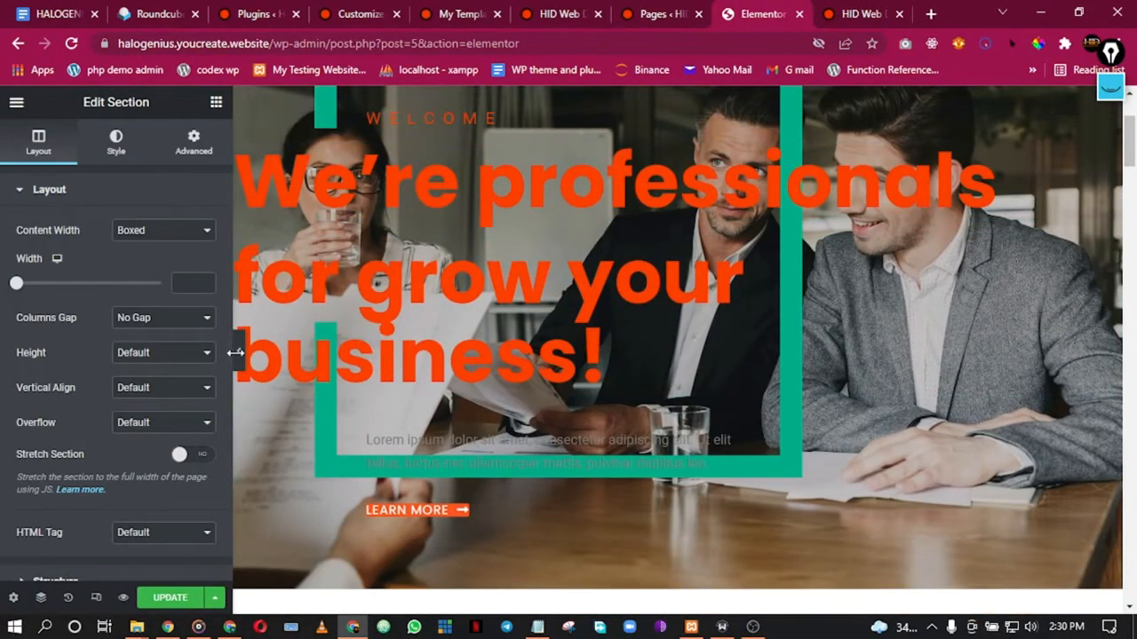
Step: Review the page full width and add an empty section above the hero
left_click(238, 355)
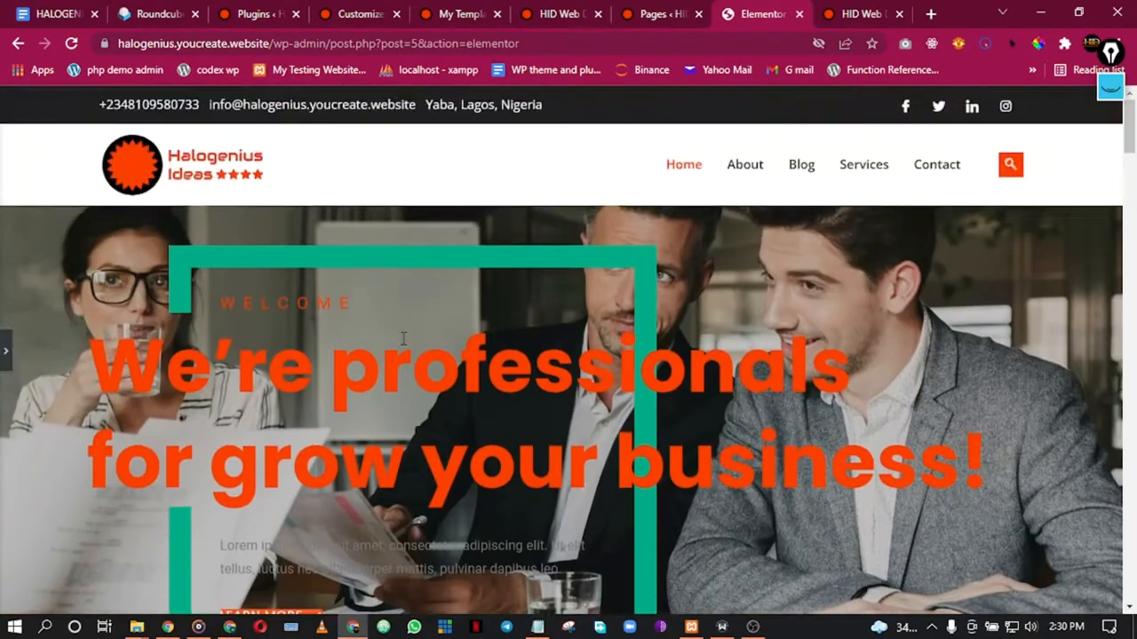
scroll(403, 338, "down", 5)
scroll(403, 338, "down", 3)
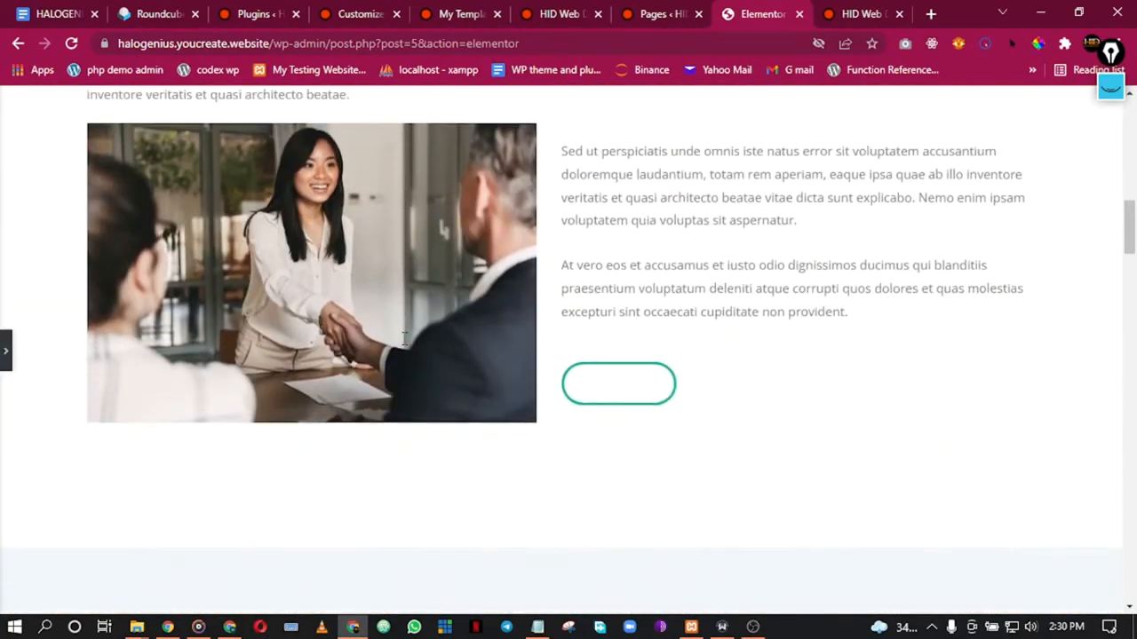
scroll(403, 347, "up", 6)
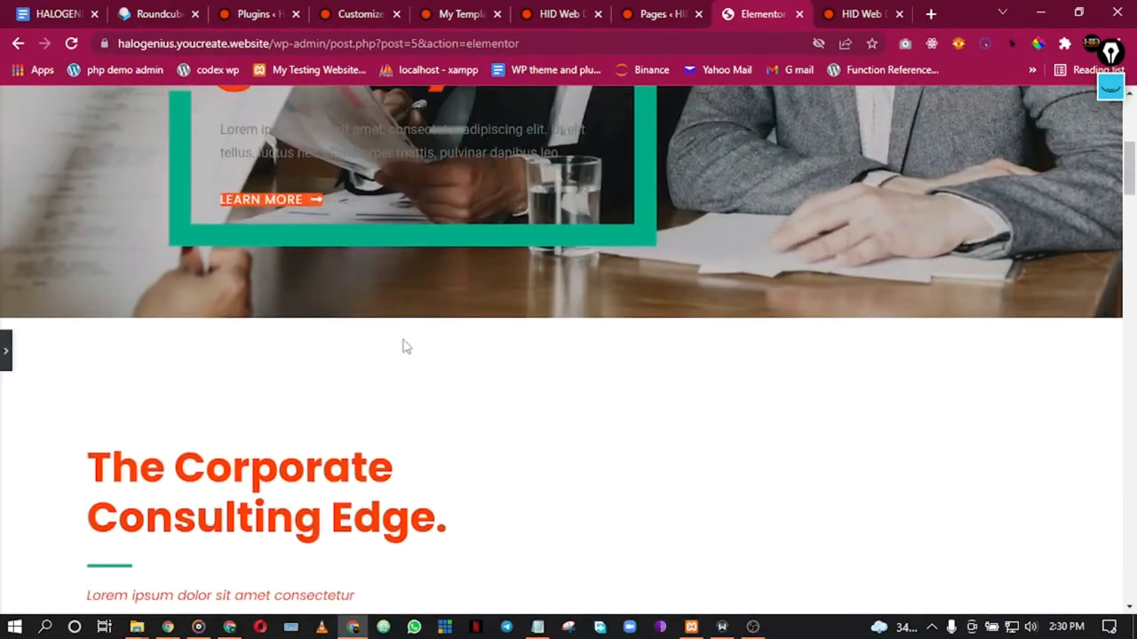
scroll(403, 346, "up", 2)
scroll(402, 346, "down", 2)
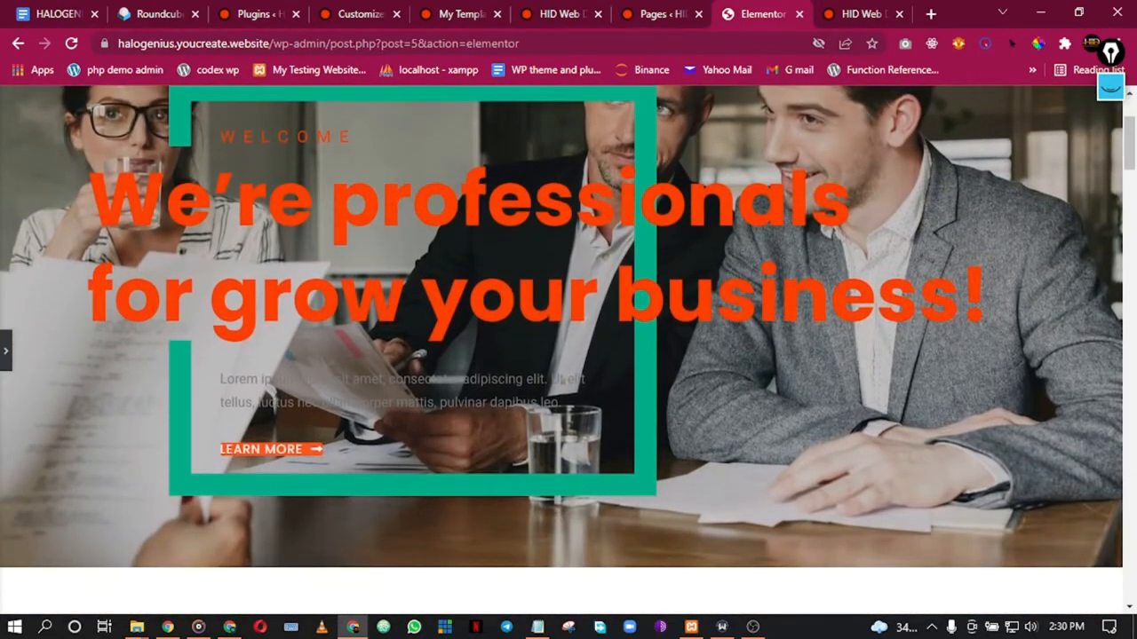
scroll(403, 338, "up", 1)
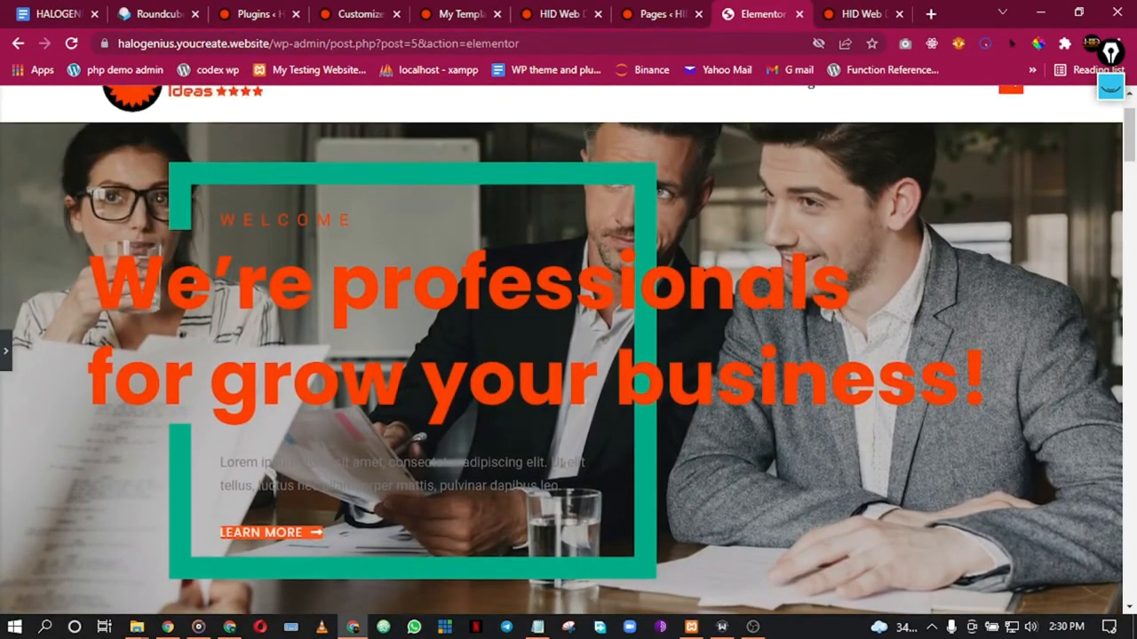
scroll(636, 227, "up", 1)
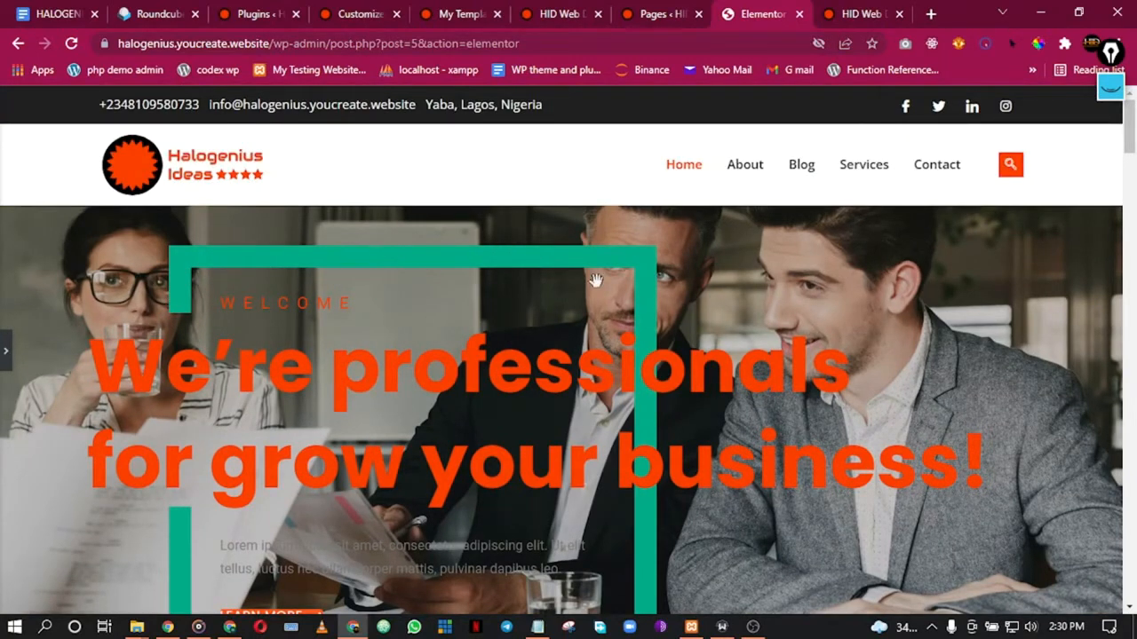
scroll(569, 350, "down", 1)
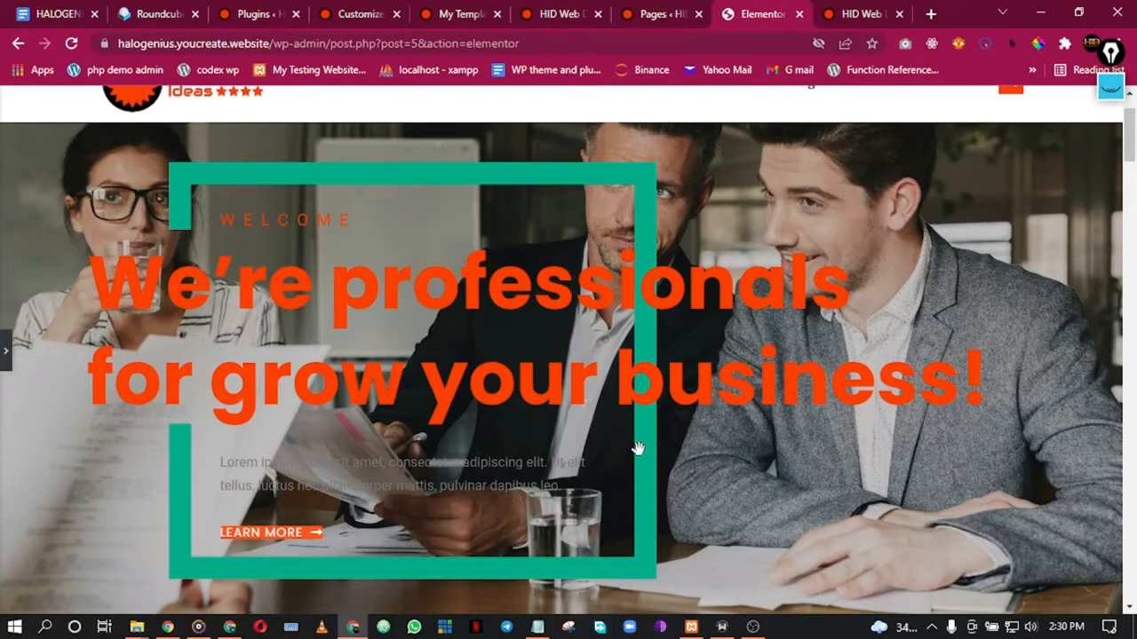
scroll(373, 387, "down", 2)
scroll(373, 387, "up", 3)
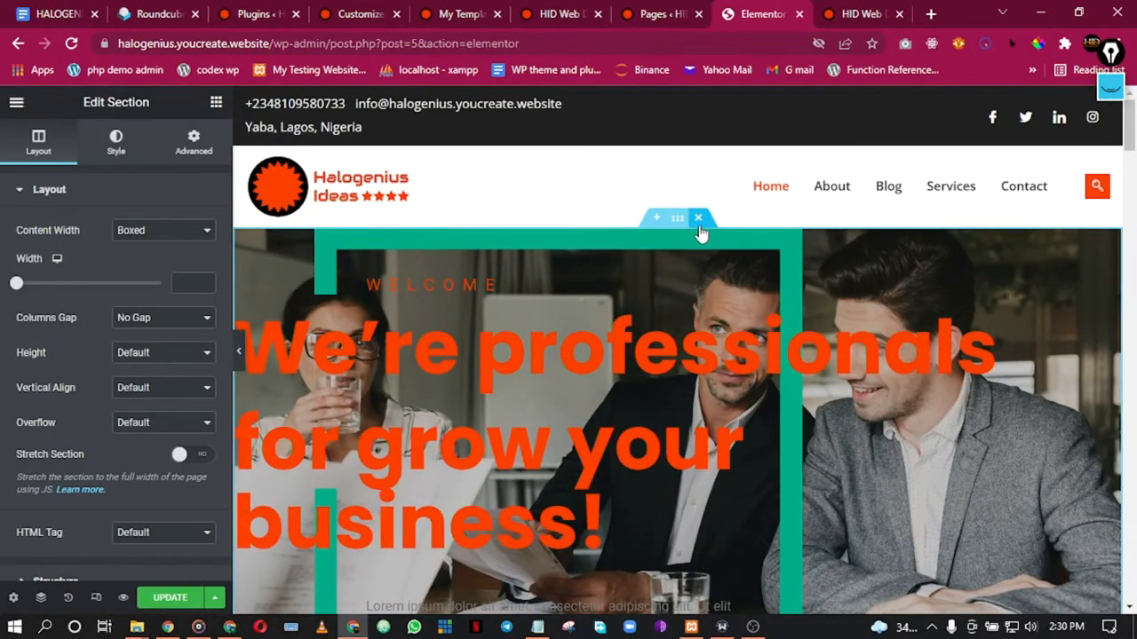
left_click(656, 218)
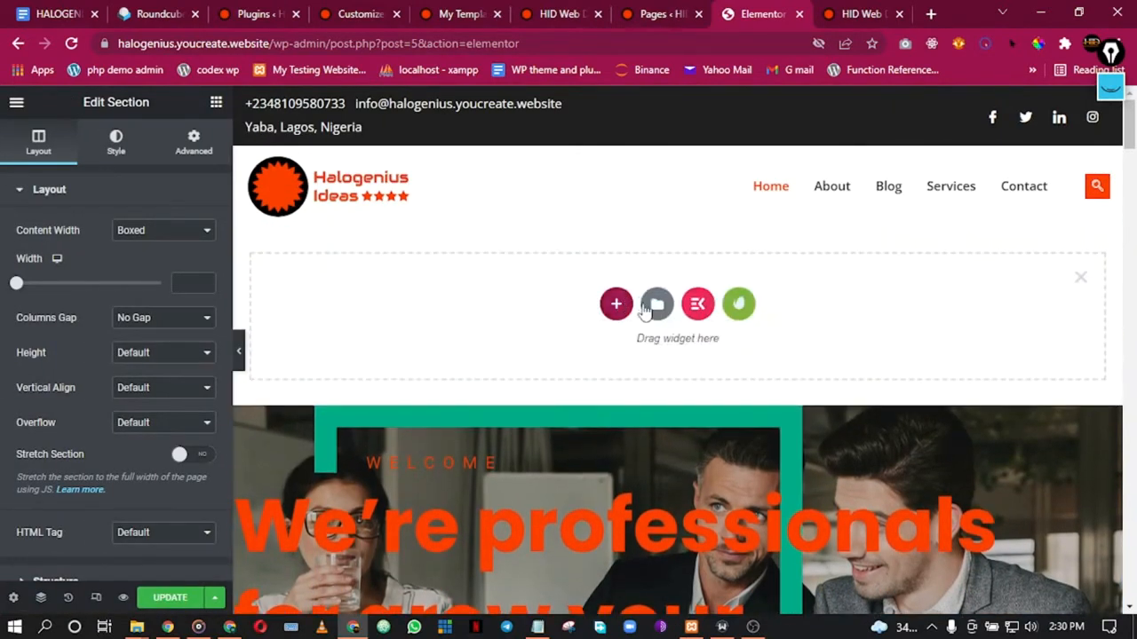
Step: Open the template library's Free Blocks and filter them to the Hero category
left_click(740, 307)
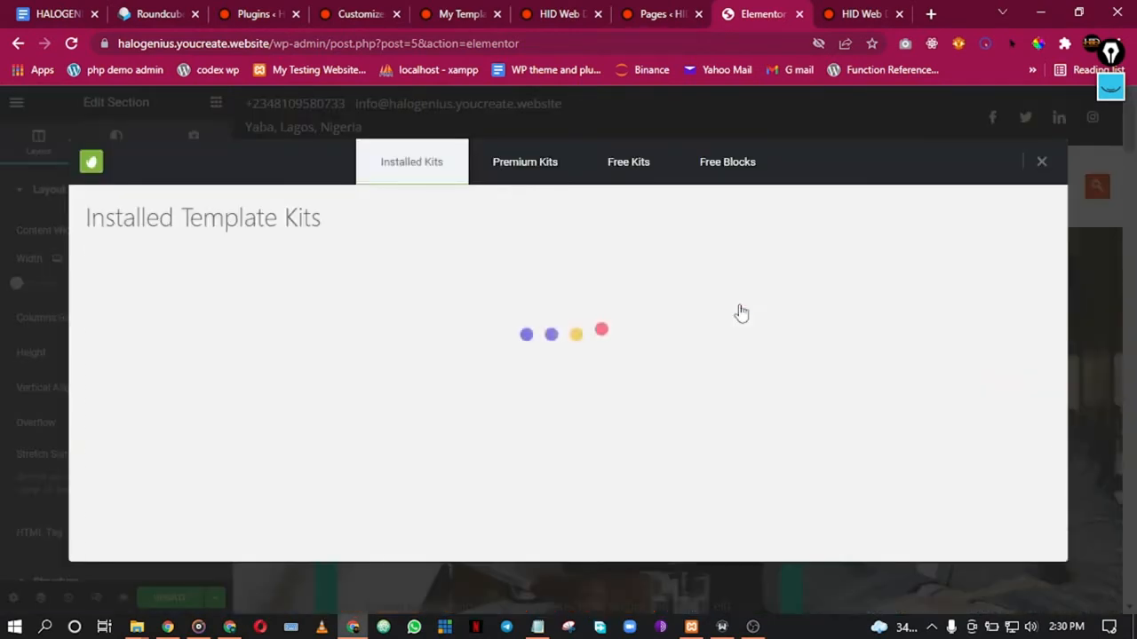
left_click(729, 177)
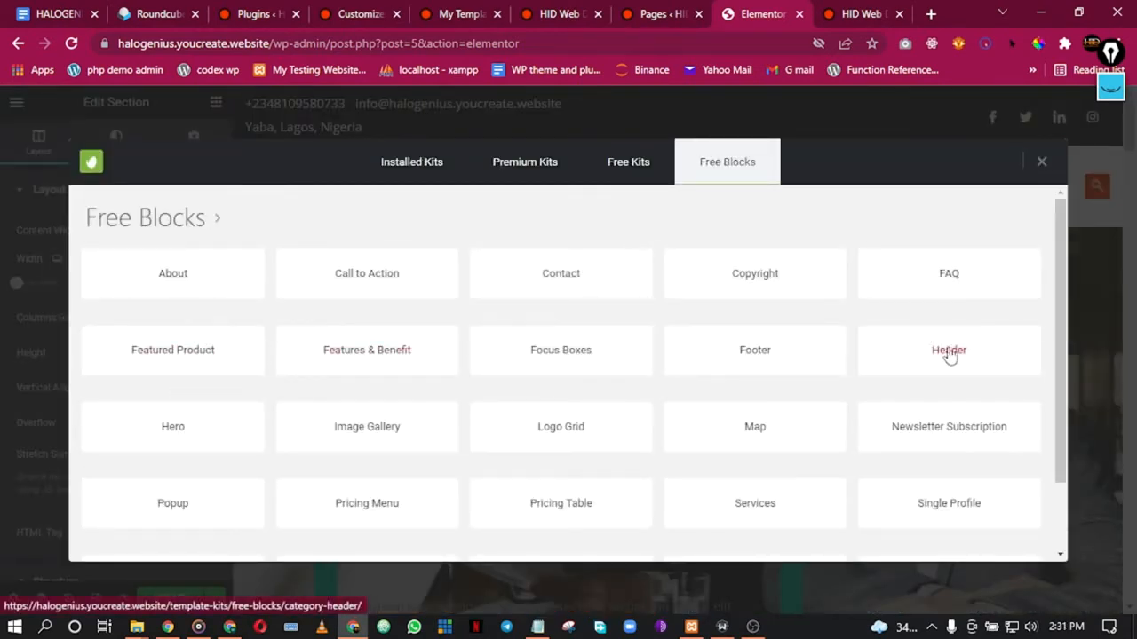
left_click(941, 348)
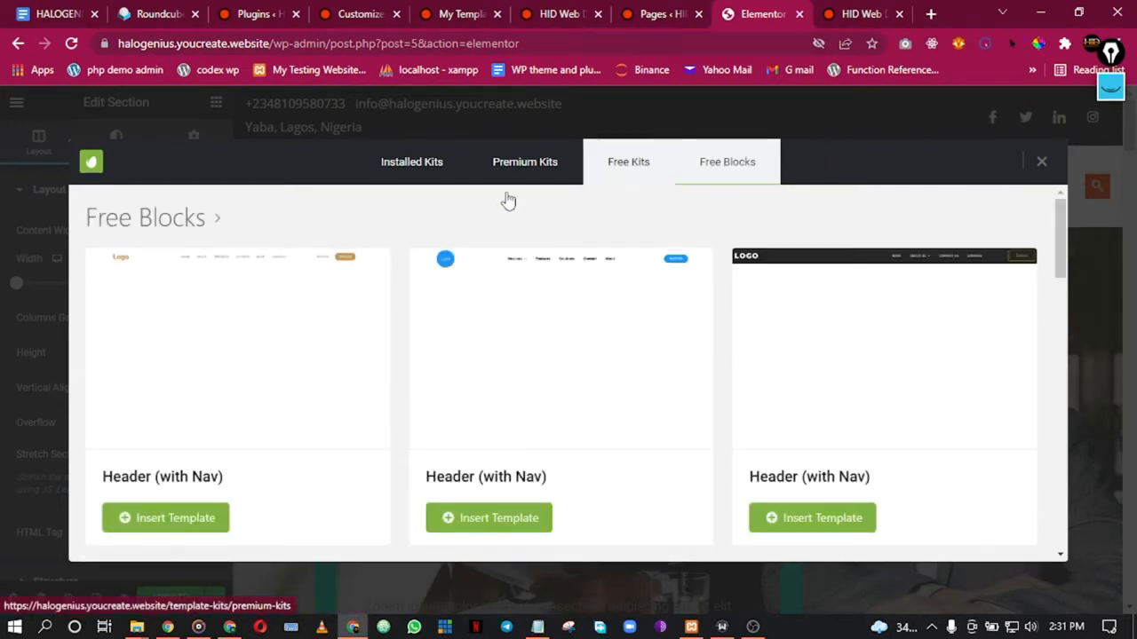
left_click(218, 222)
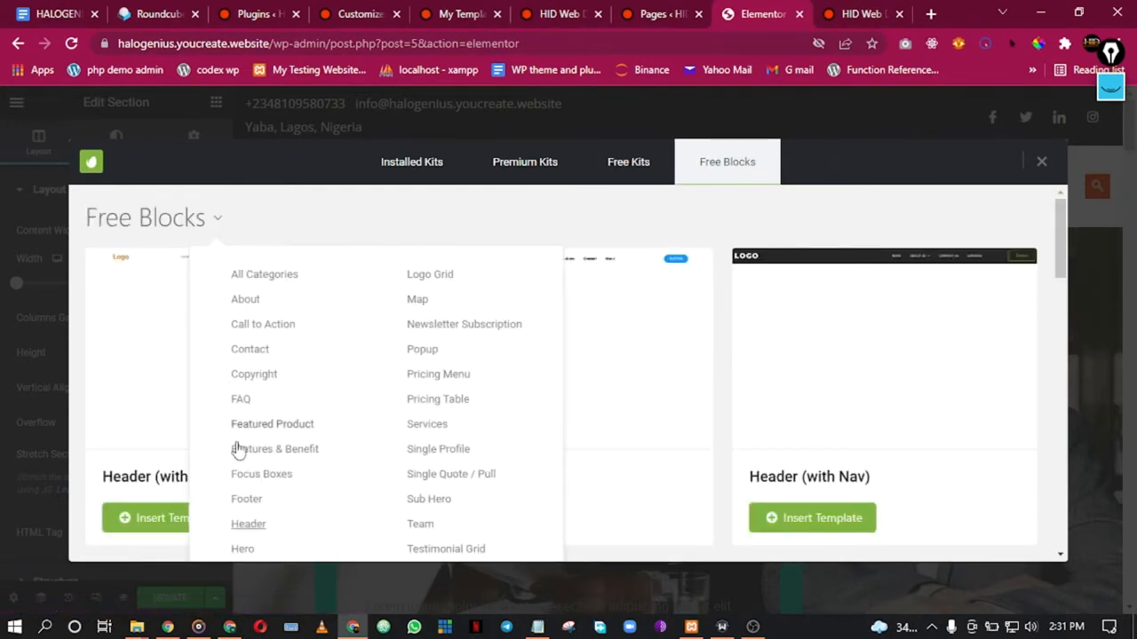
left_click(241, 550)
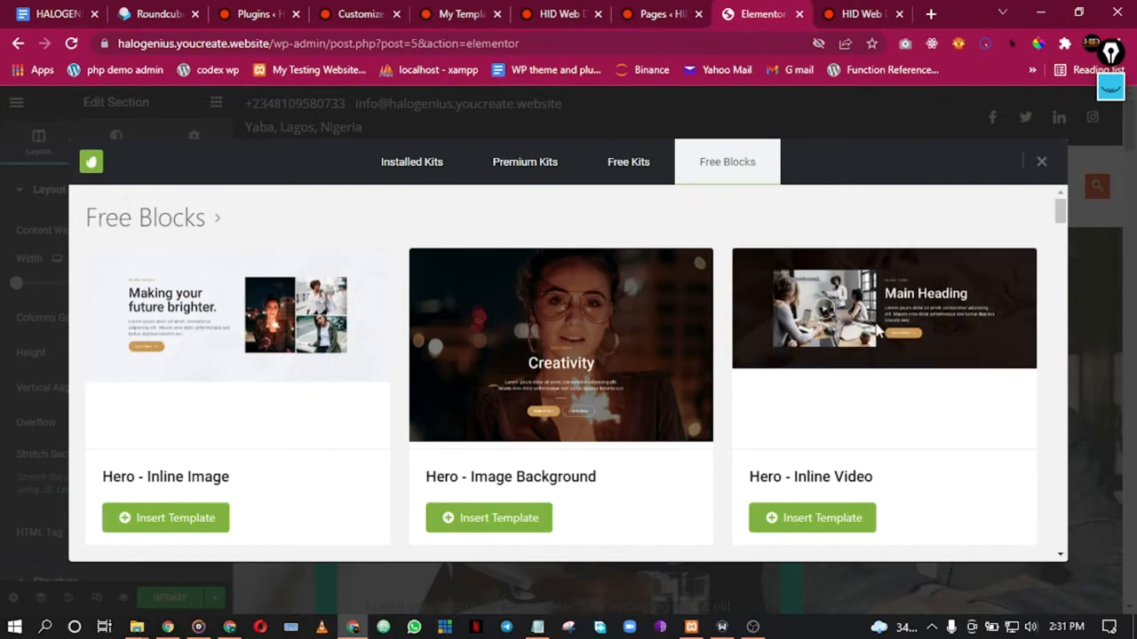
Step: Browse the Hero blocks and insert the 'Hero - Video Background' block
scroll(877, 329, "down", 6)
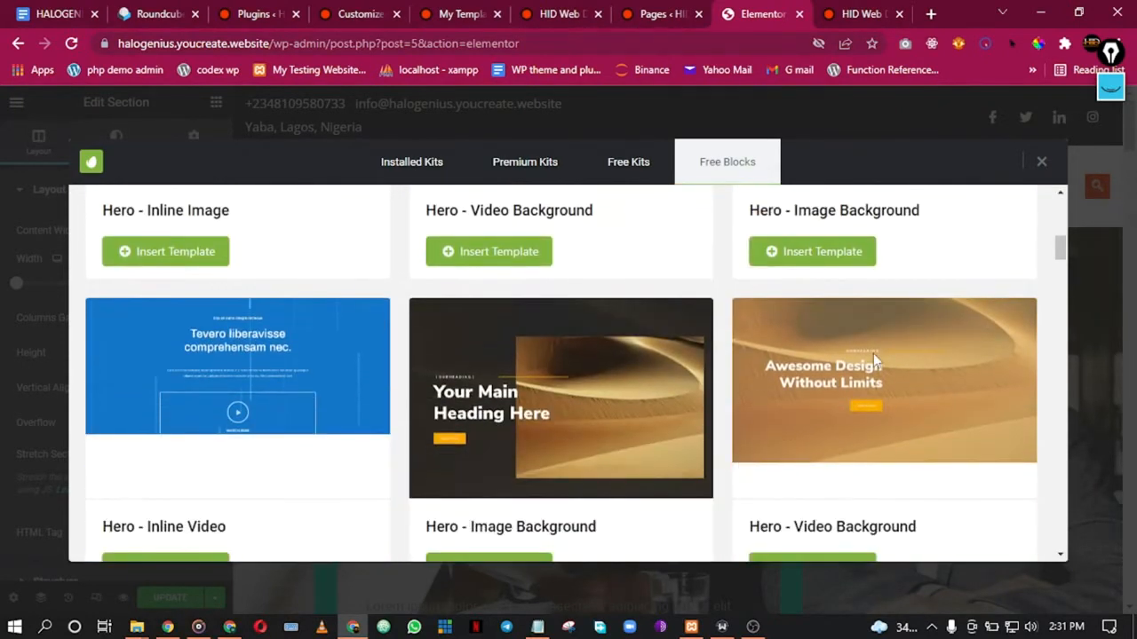
scroll(875, 359, "down", 6)
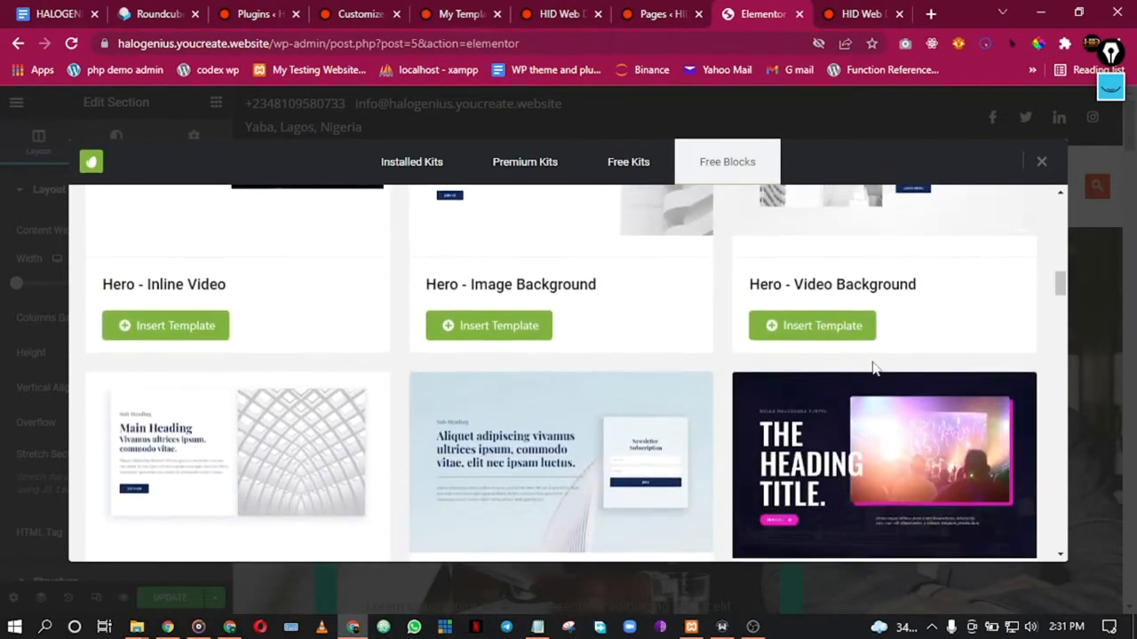
scroll(875, 368, "down", 6)
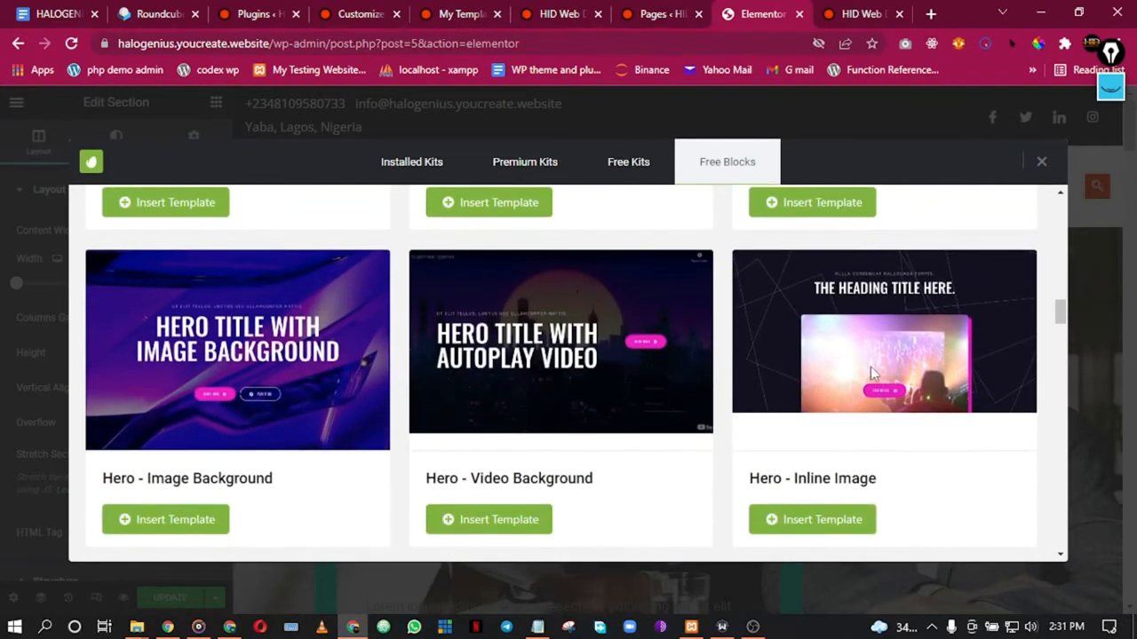
scroll(870, 373, "down", 6)
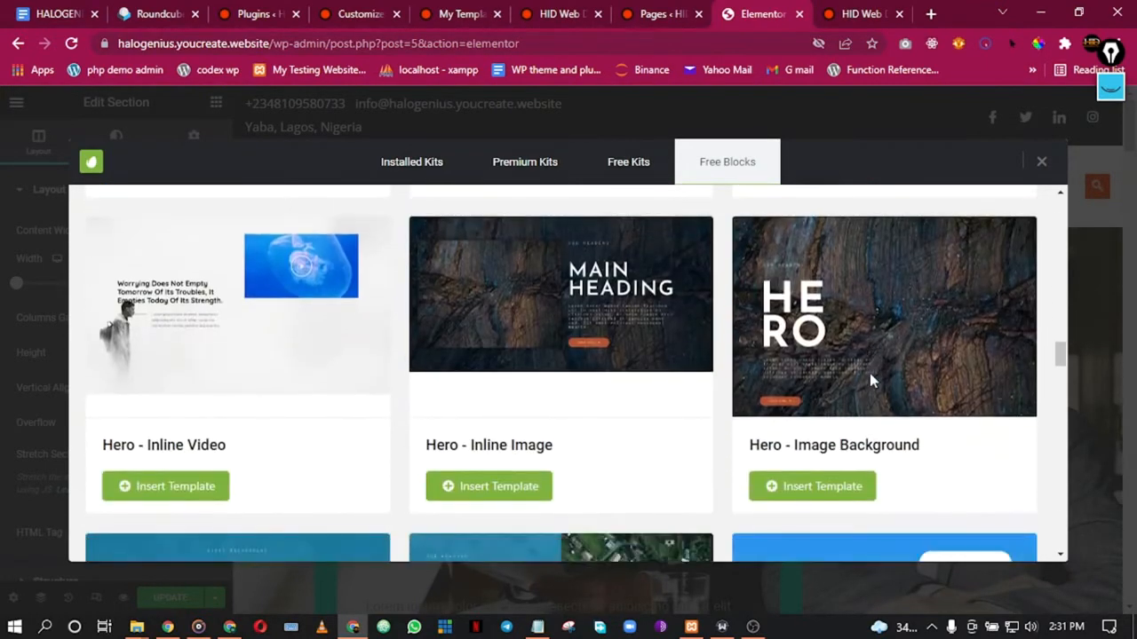
scroll(870, 380, "down", 6)
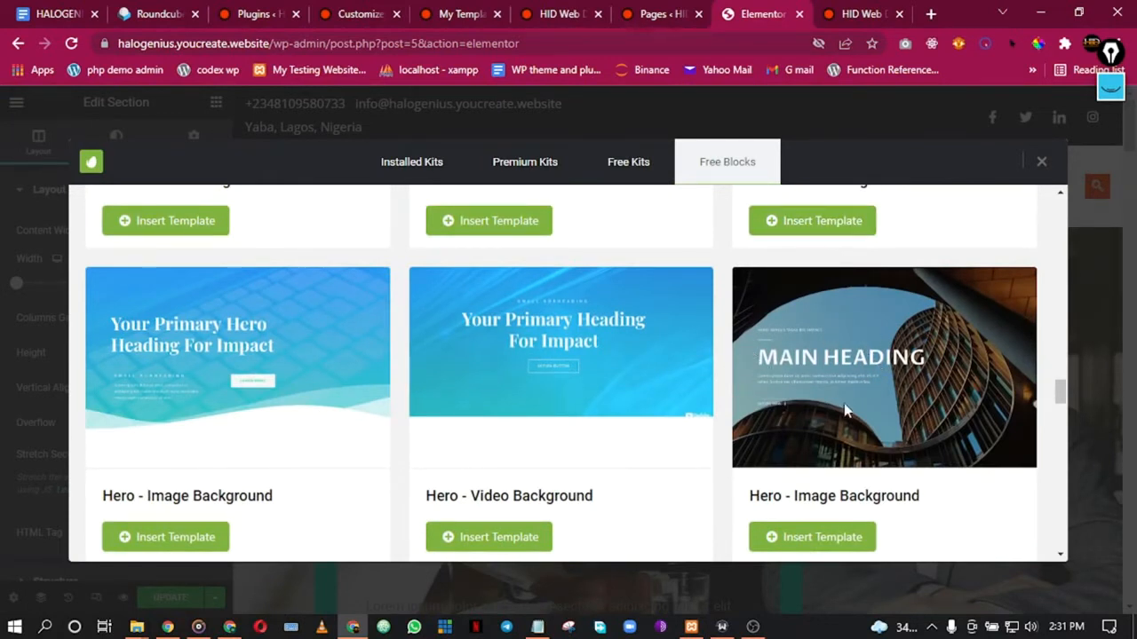
scroll(435, 439, "down", 4)
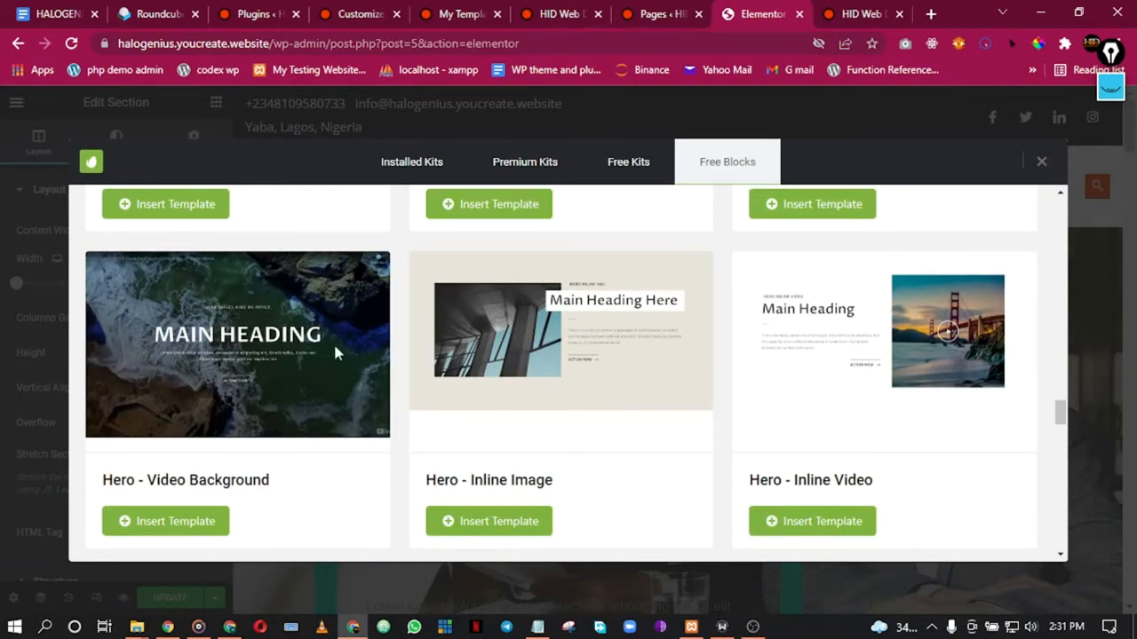
scroll(336, 352, "up", 3)
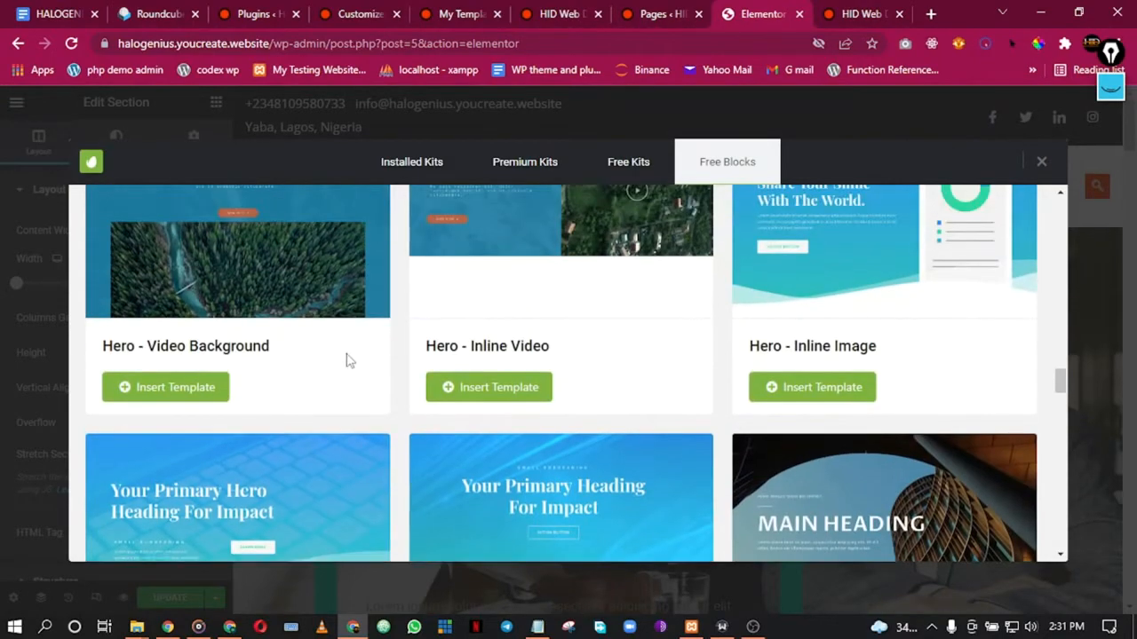
scroll(348, 362, "up", 5)
scroll(348, 363, "up", 3)
scroll(348, 364, "down", 8)
scroll(348, 368, "down", 12)
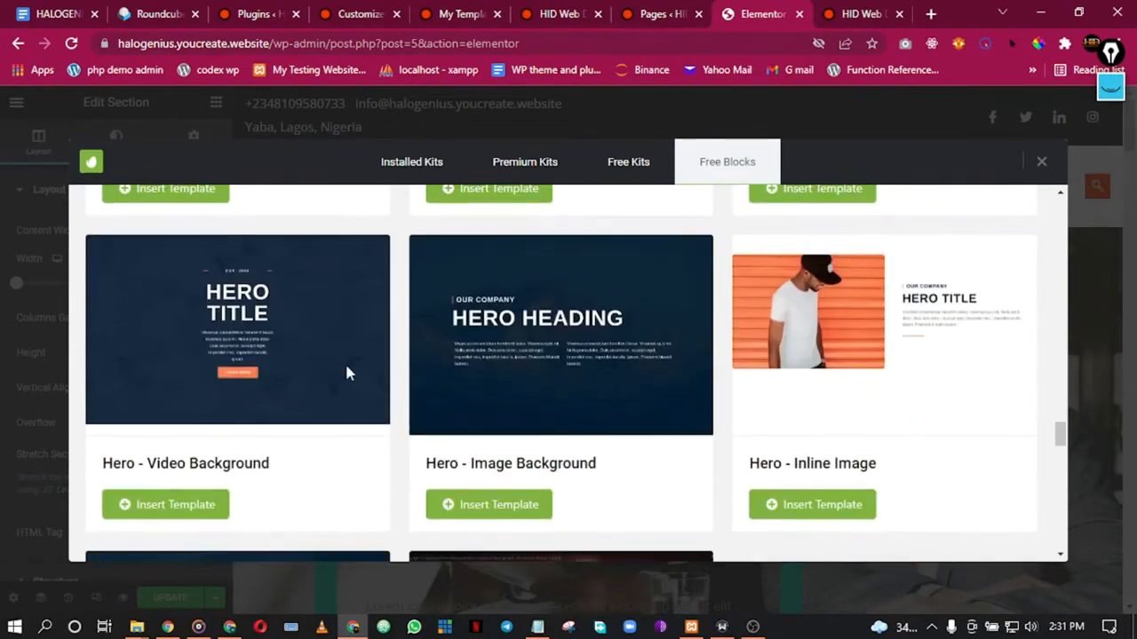
scroll(347, 373, "down", 4)
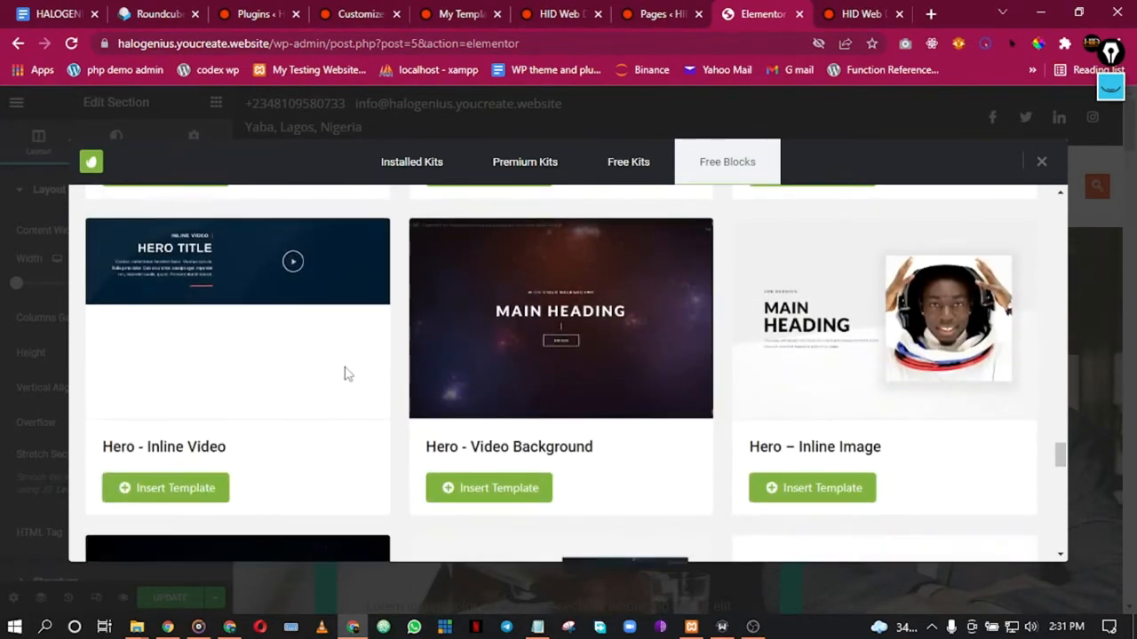
scroll(347, 373, "down", 3)
scroll(346, 373, "up", 8)
scroll(347, 371, "up", 2)
scroll(347, 371, "down", 1)
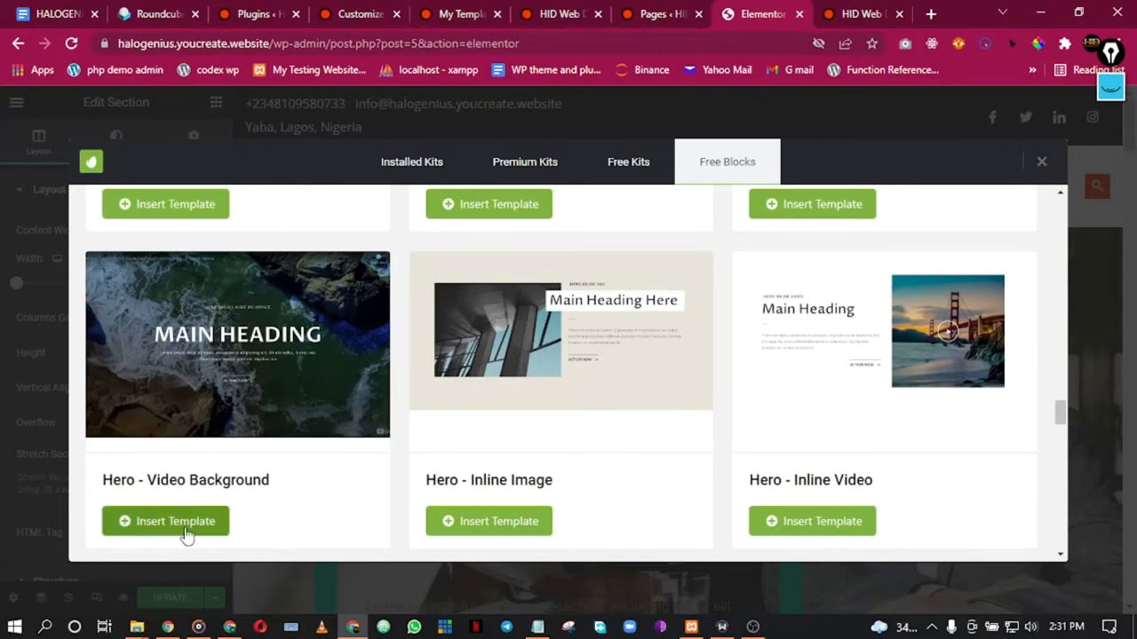
scroll(484, 298, "up", 4)
scroll(620, 305, "down", 4)
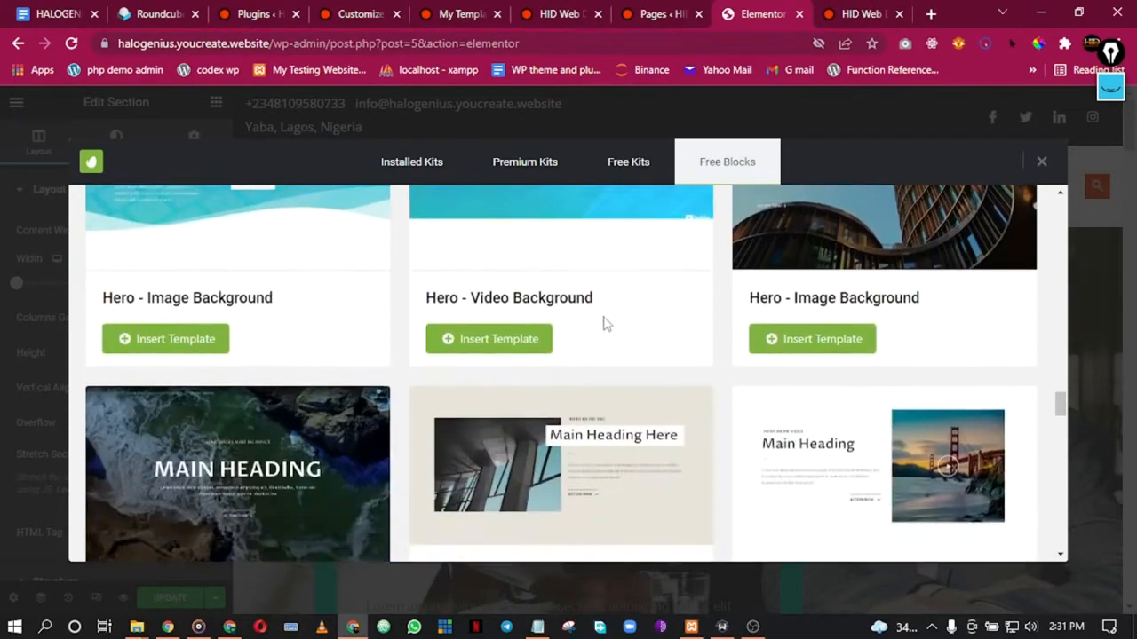
left_click(165, 520)
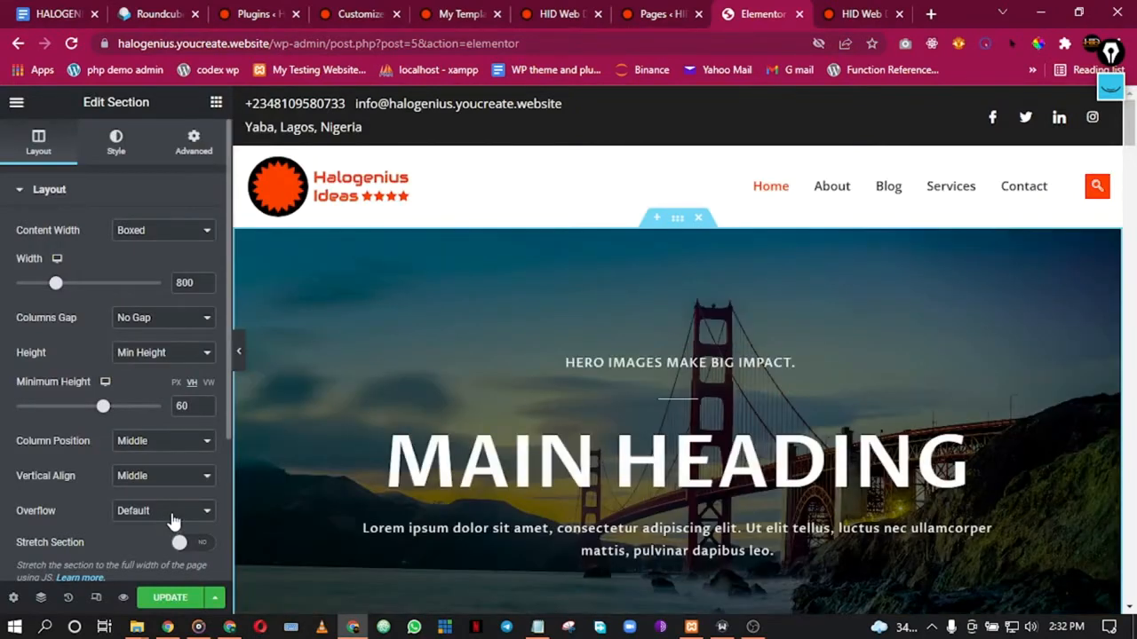
Step: Scroll through the inserted video hero with 'MAIN HEADING' and 'ACTION NOW', previewing it full width
scroll(614, 392, "down", 2)
scroll(742, 465, "down", 2)
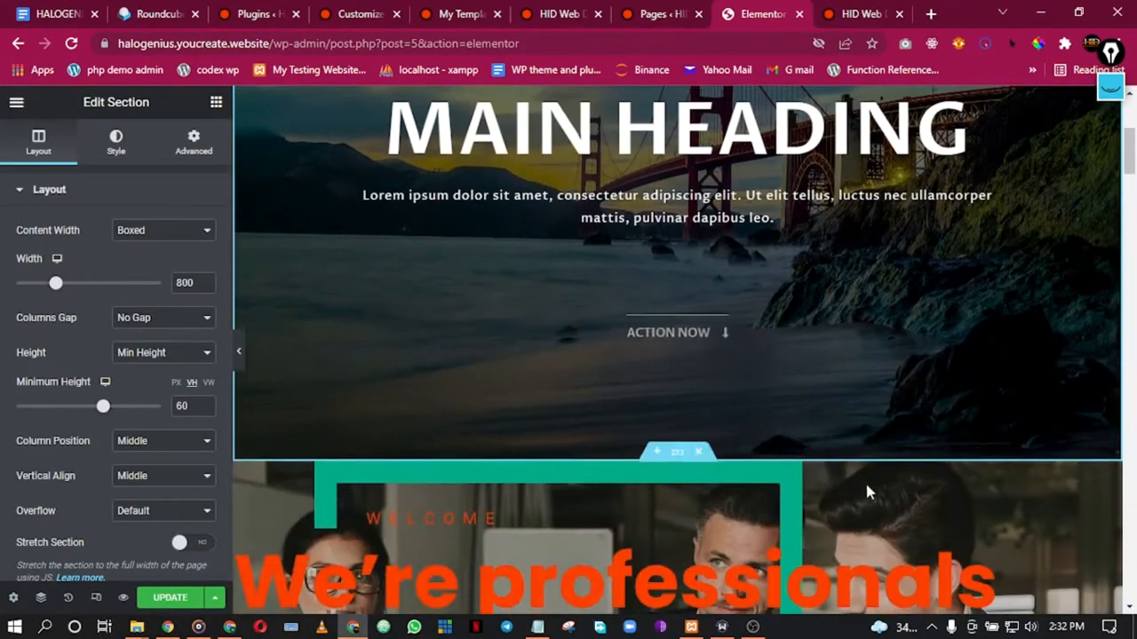
scroll(716, 338, "up", 2)
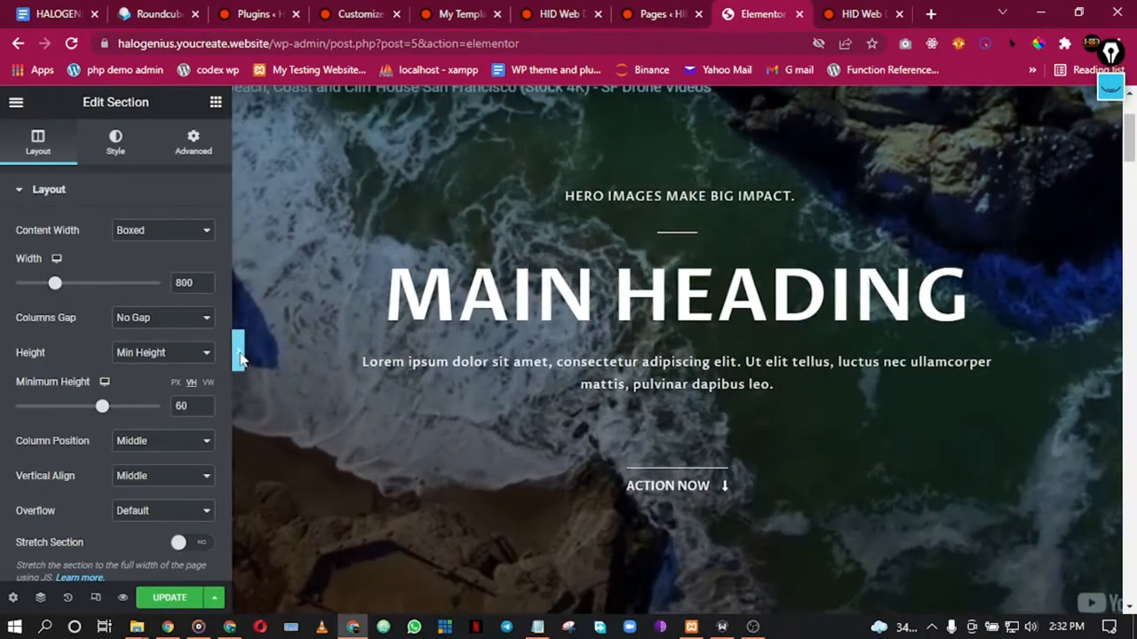
left_click(237, 351)
scroll(739, 283, "up", 2)
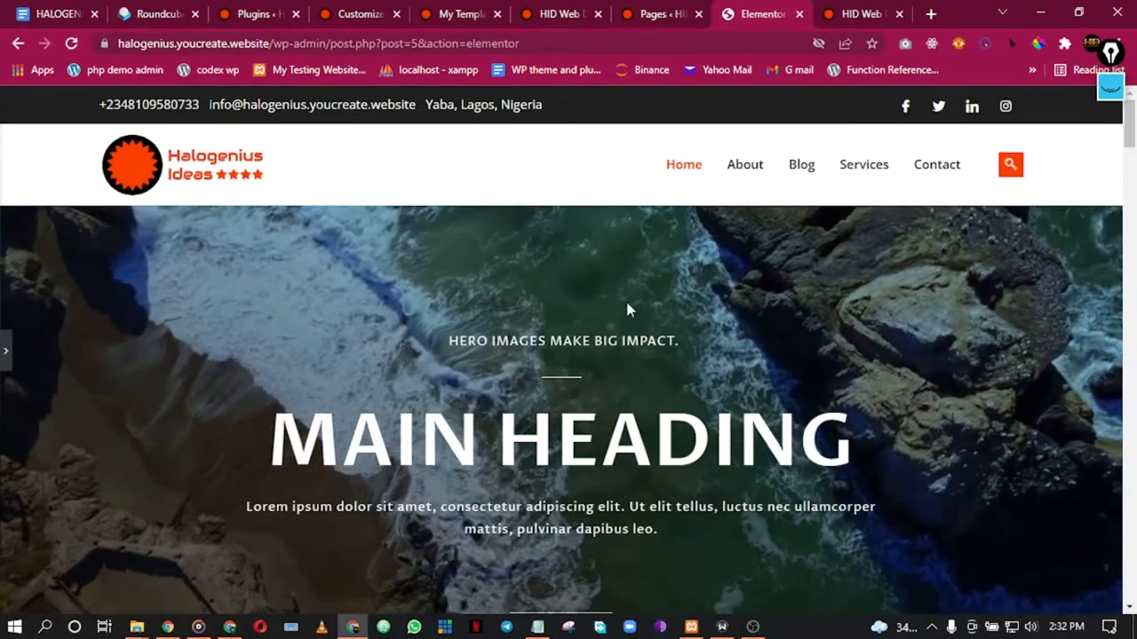
scroll(698, 302, "down", 1)
scroll(698, 302, "down", 4)
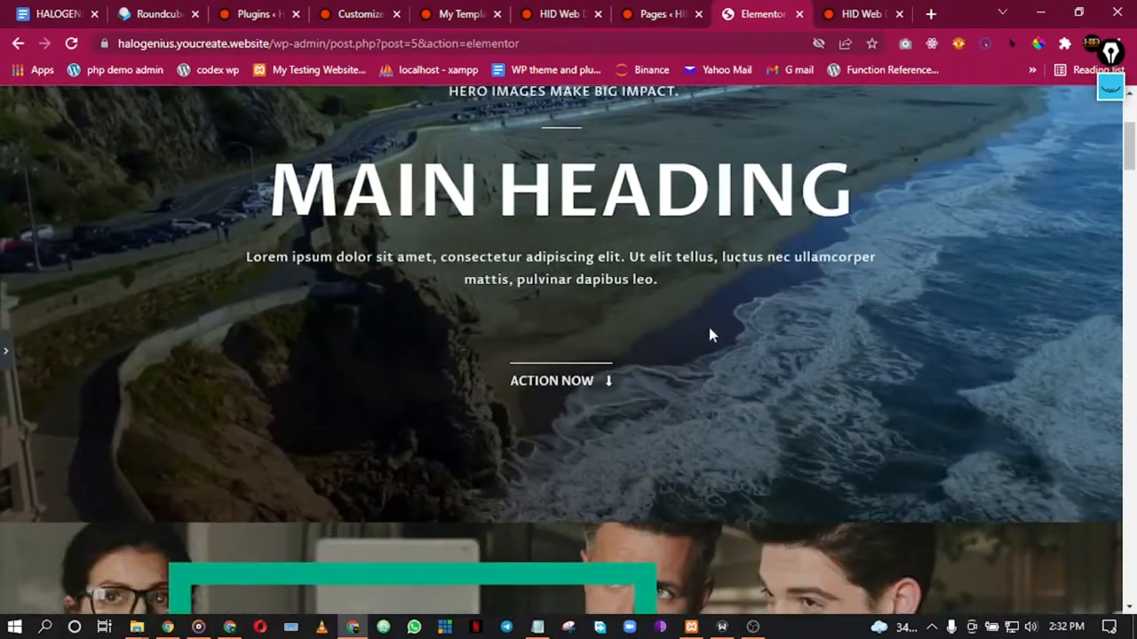
scroll(710, 337, "up", 2)
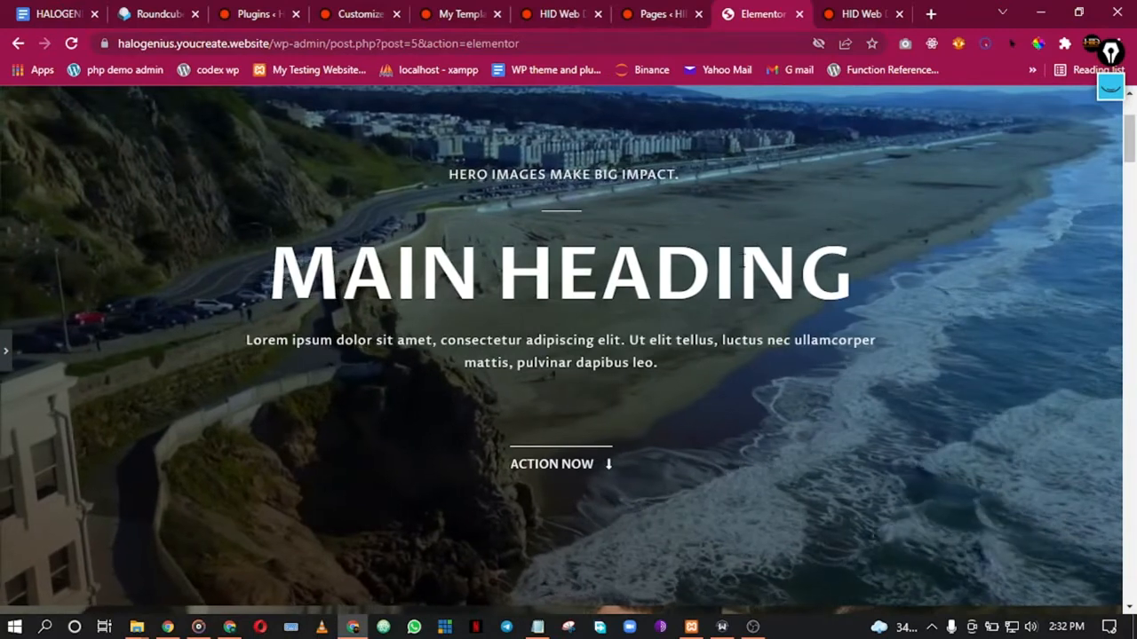
scroll(233, 284, "up", 2)
scroll(236, 290, "down", 1)
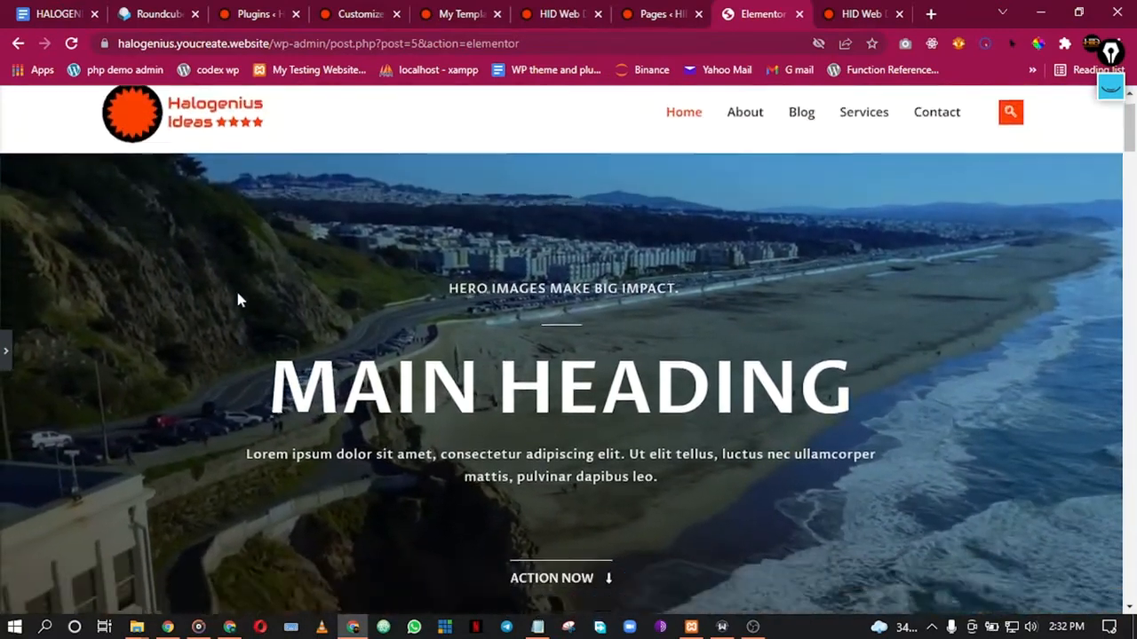
Step: Select the hero heading widget's title text and start retyping it
left_click(6, 352)
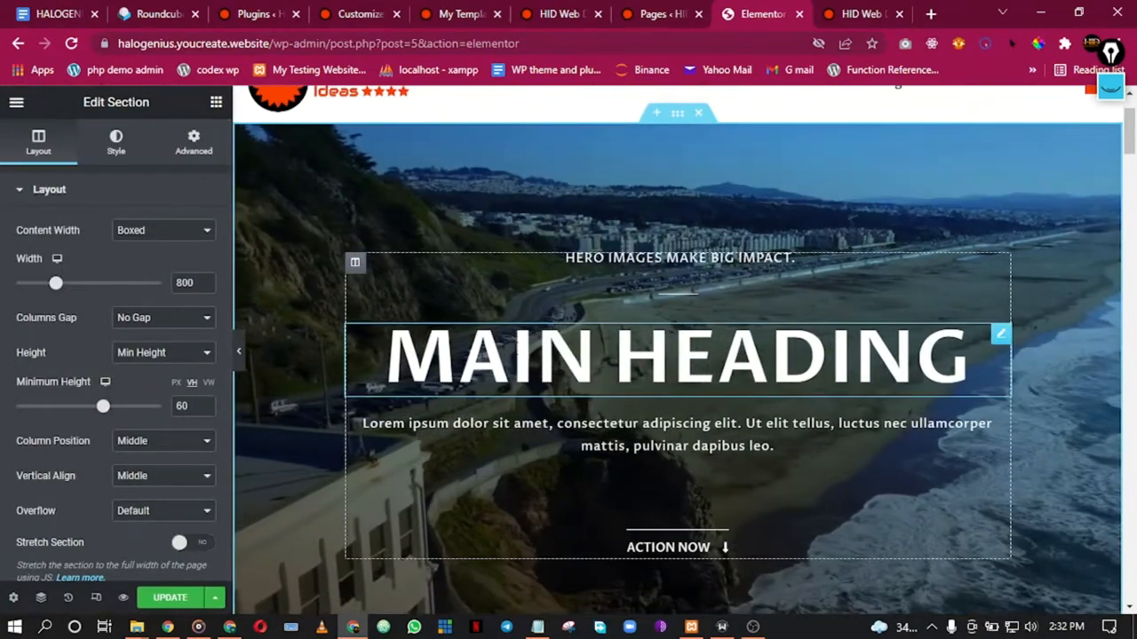
left_click(970, 359)
triple_click(95, 256)
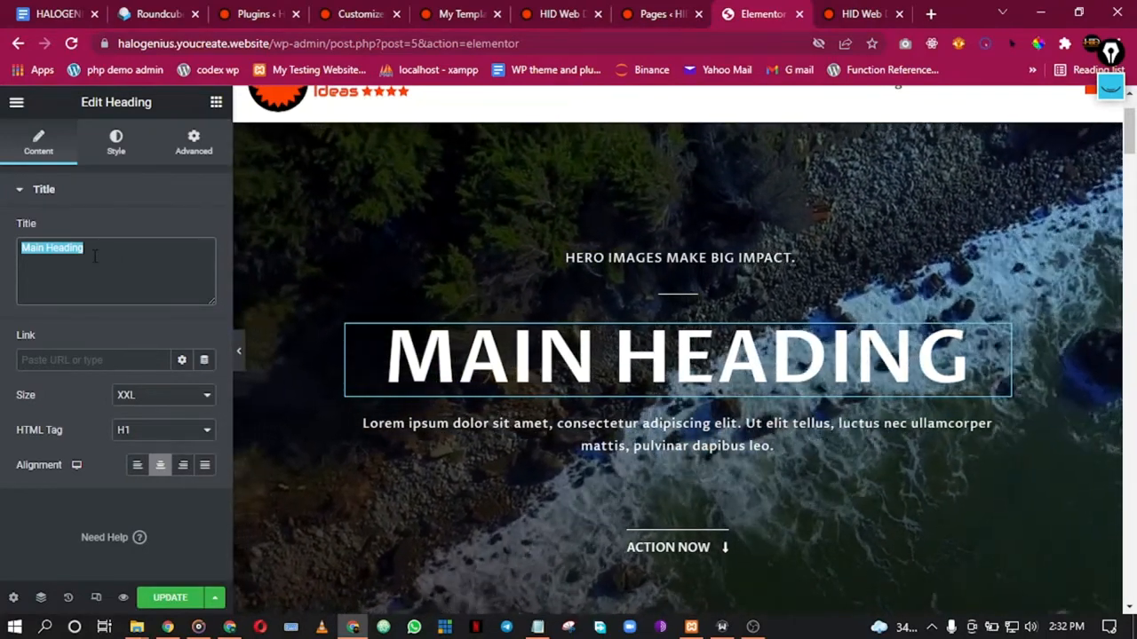
type("Ha")
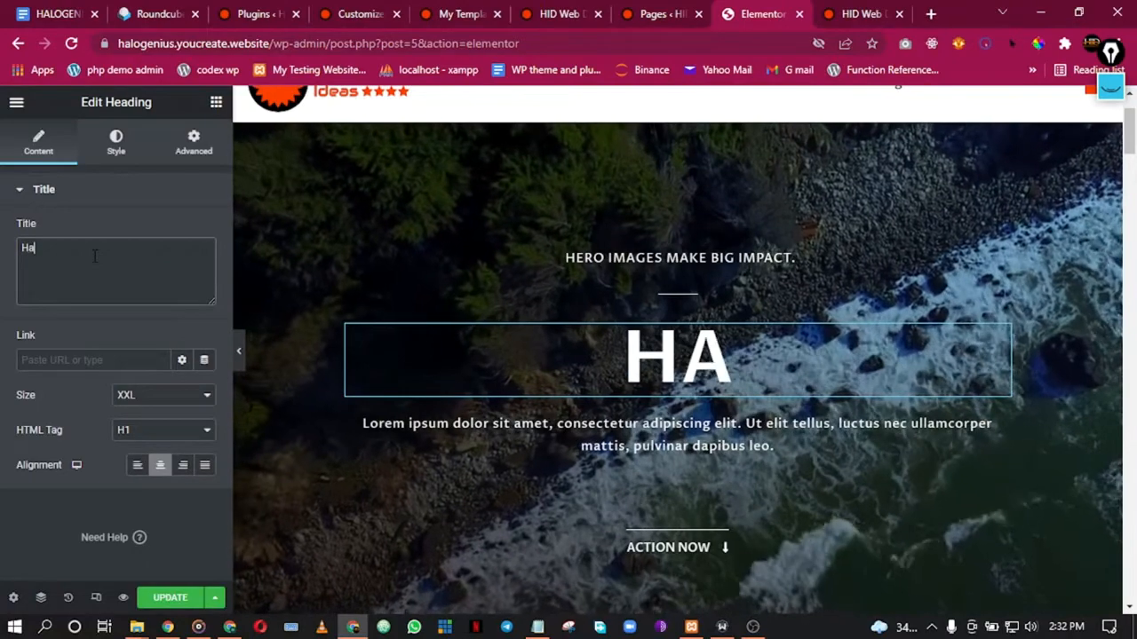
type("lo")
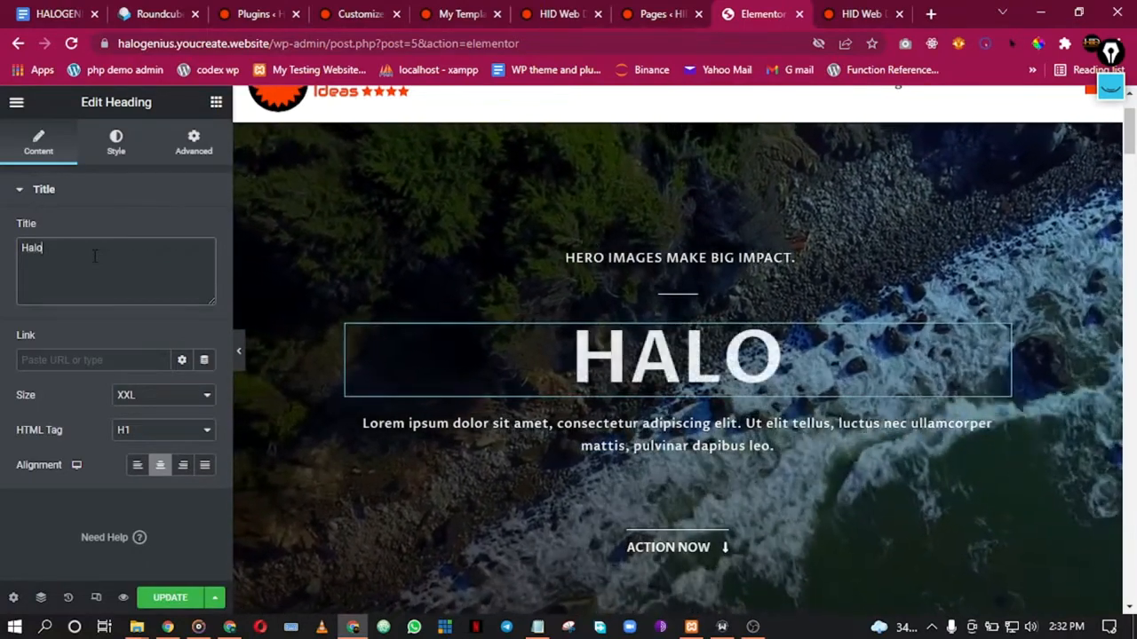
key("BackSpace")
key("BackSpace")
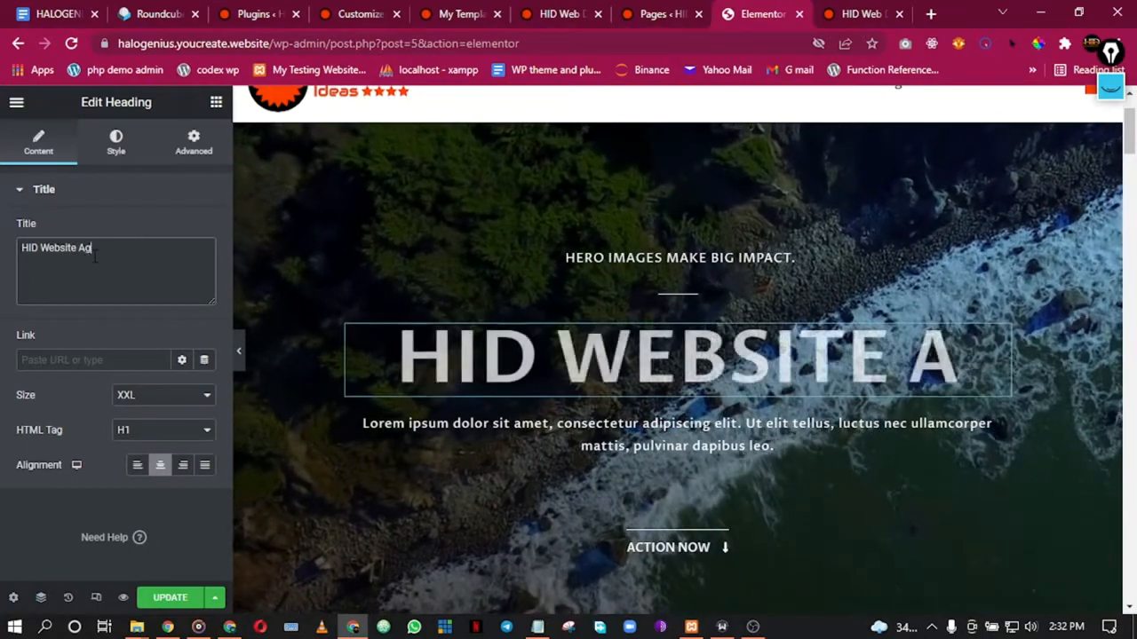
type("y")
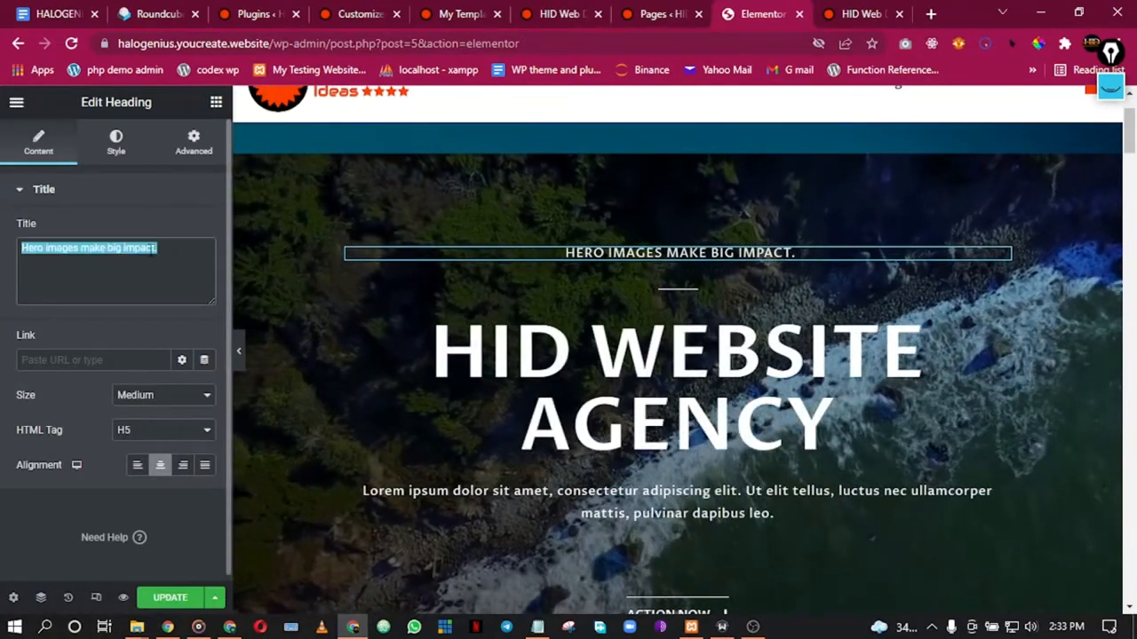
Step: Complete the tagline text as 'You're welcome to the no 1 business website hub'
type("'")
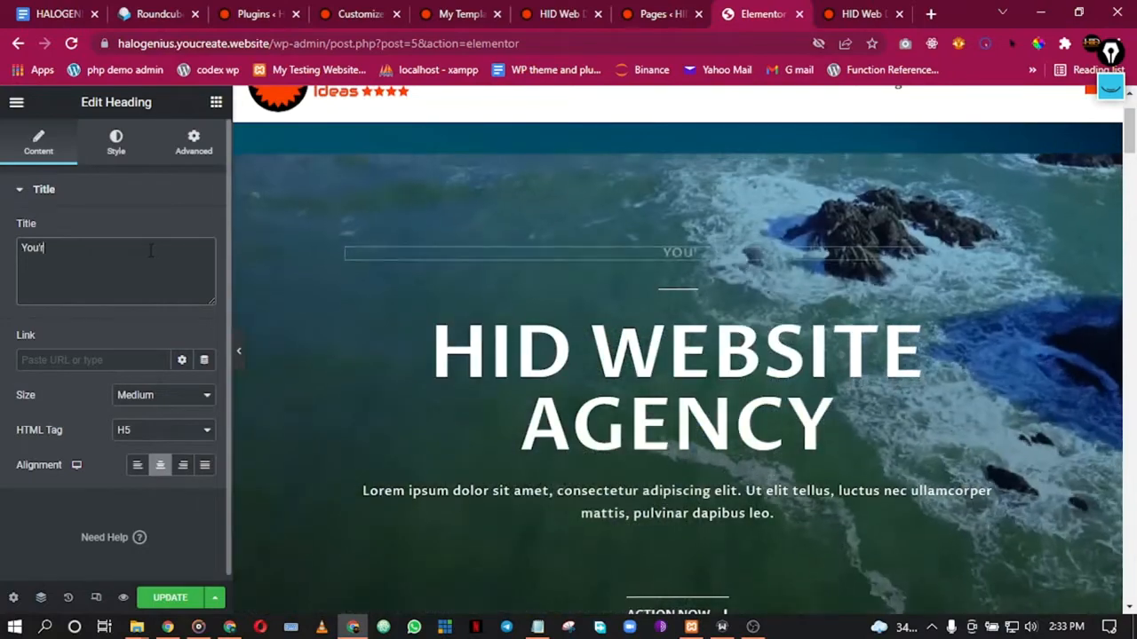
type("re welcome ")
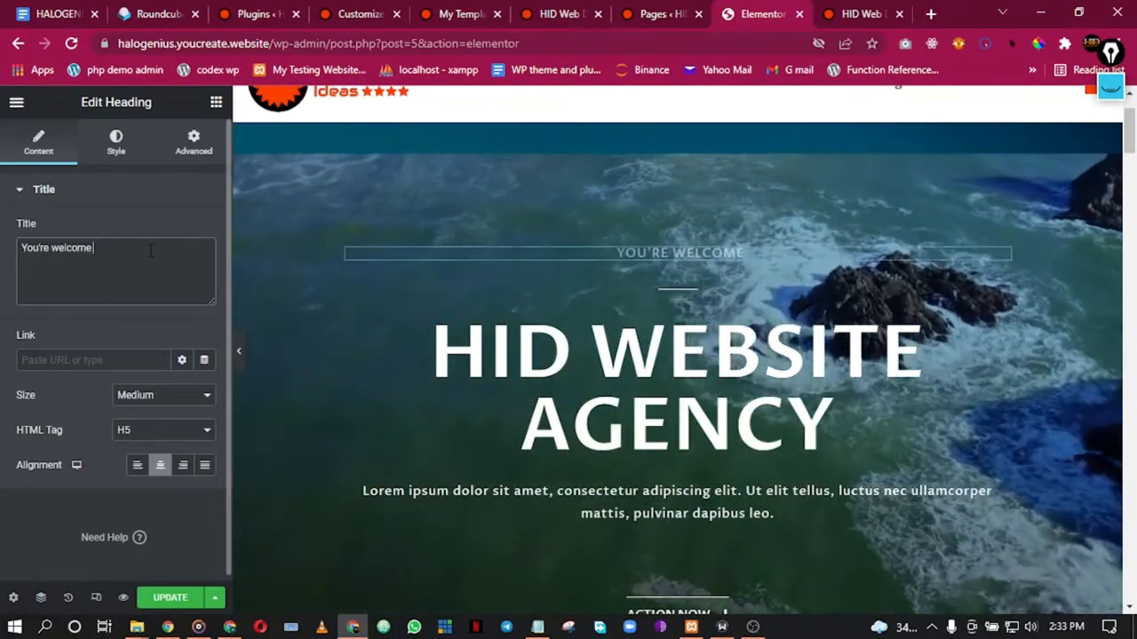
type("to the")
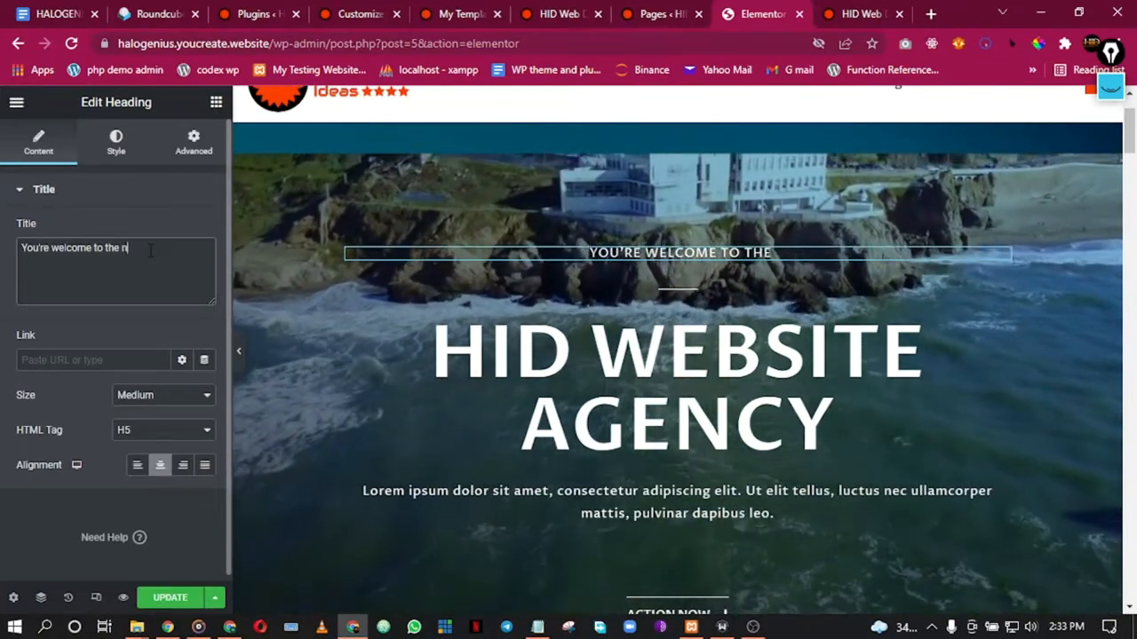
type("no 1 busin")
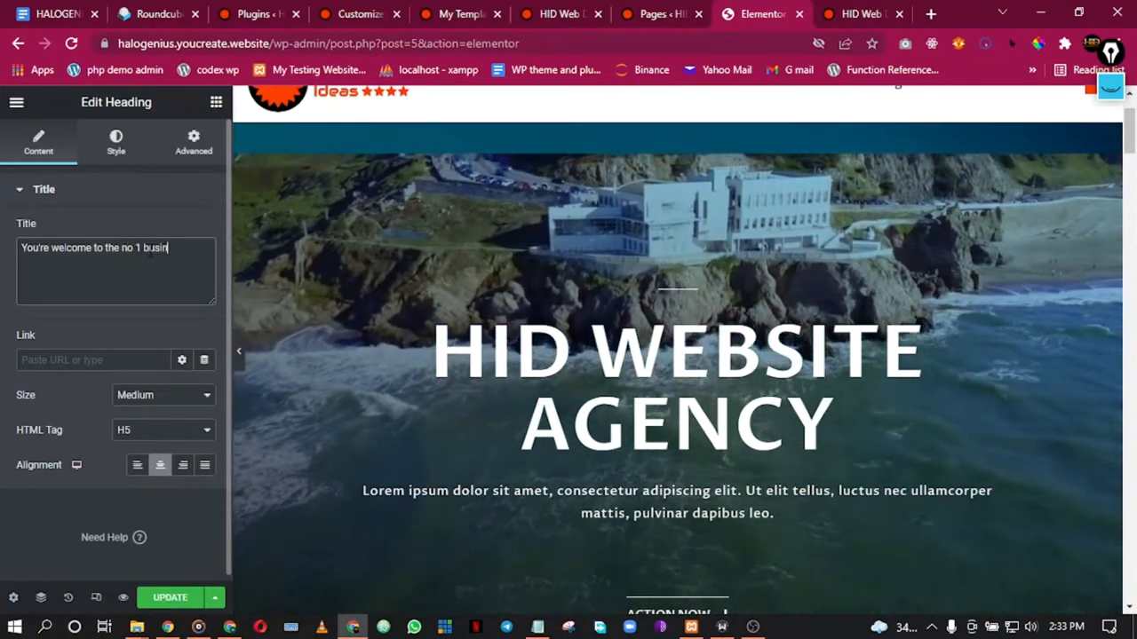
type("ess website hu")
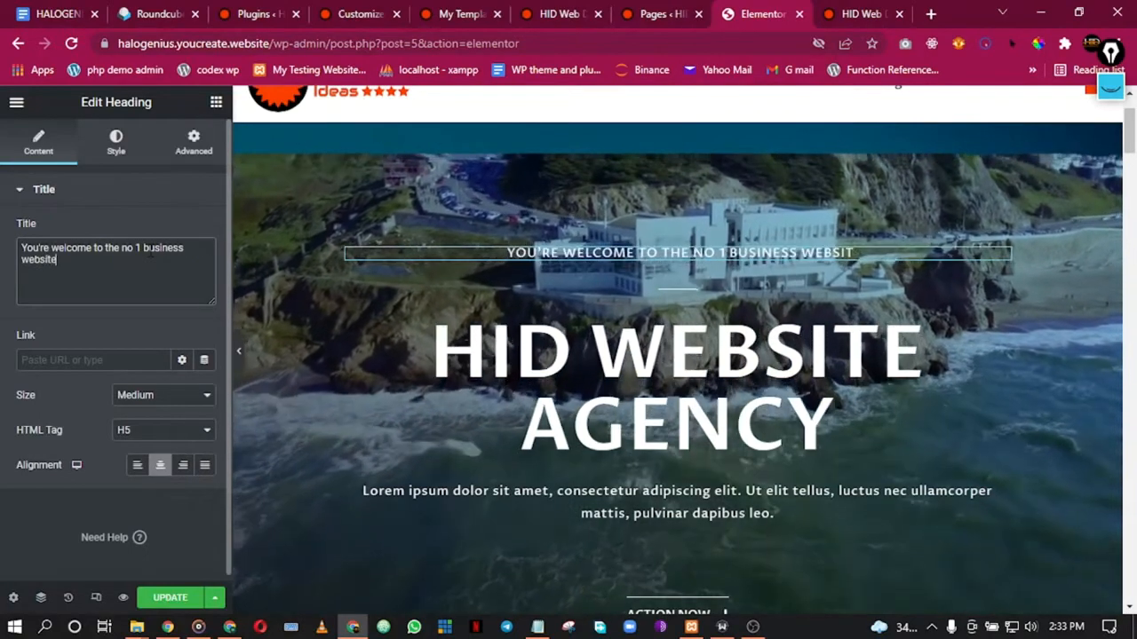
type("b")
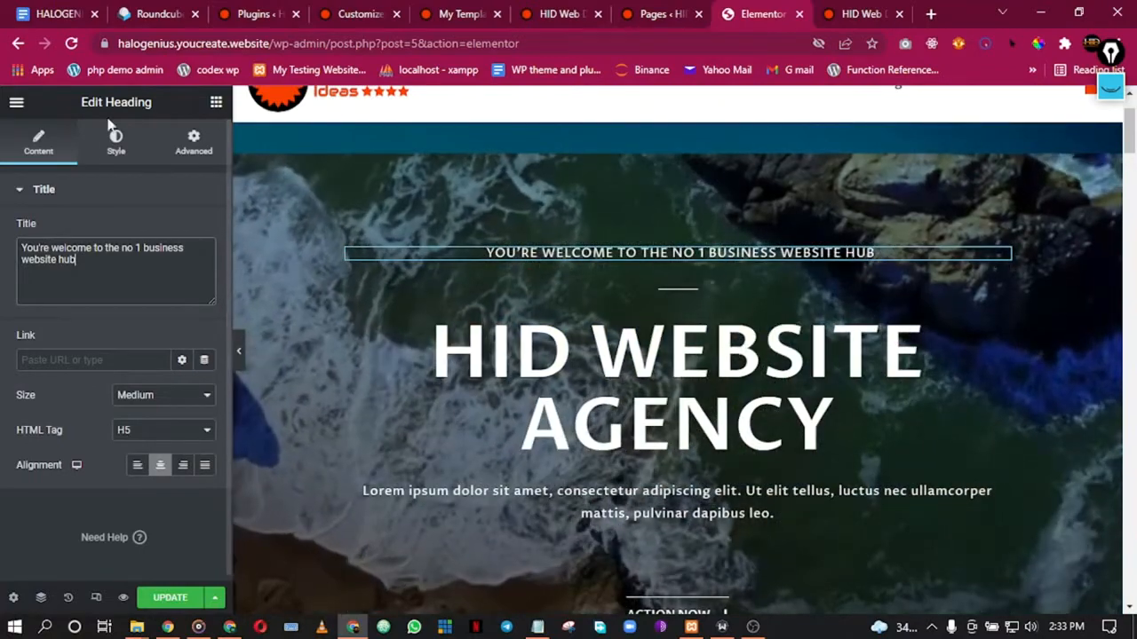
left_click(109, 153)
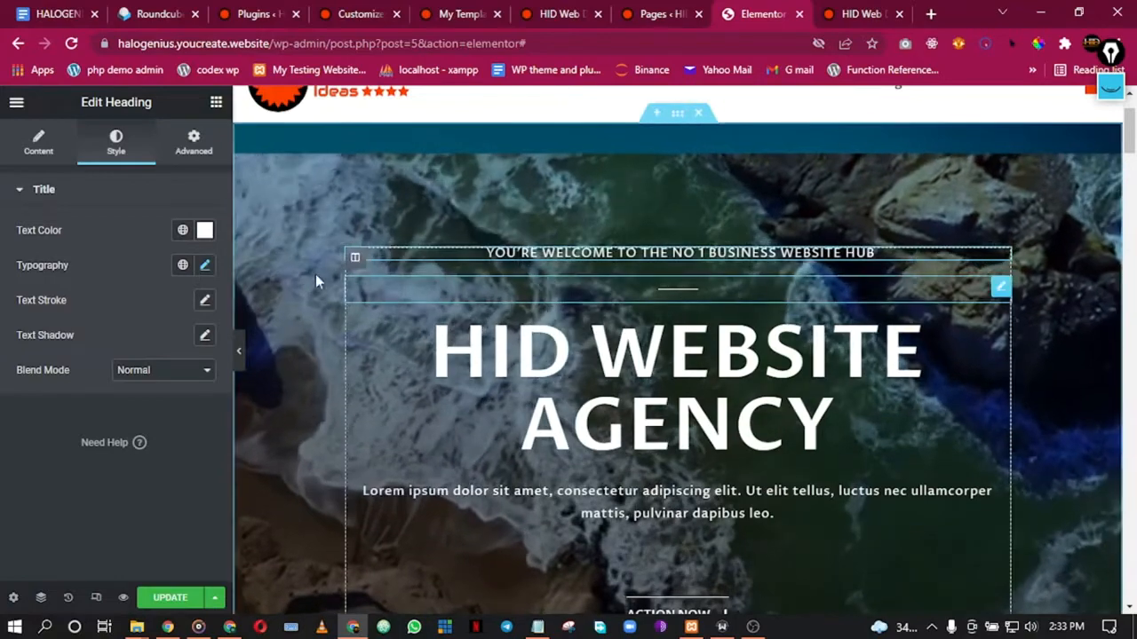
Step: Set the tagline's typography font family to Default
left_click(204, 268)
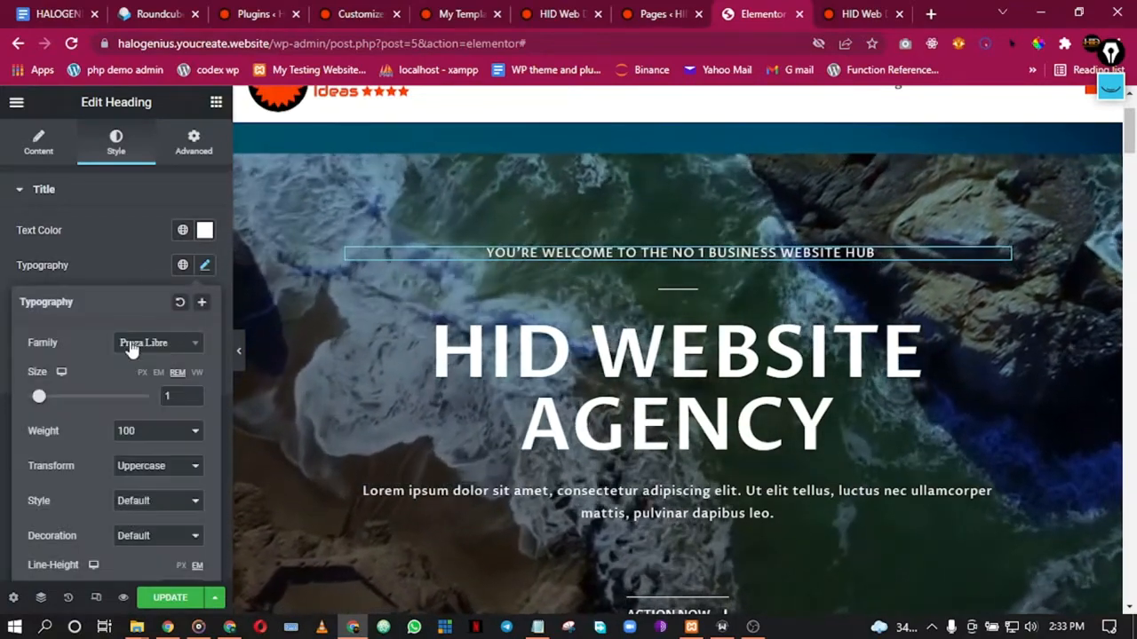
left_click(147, 344)
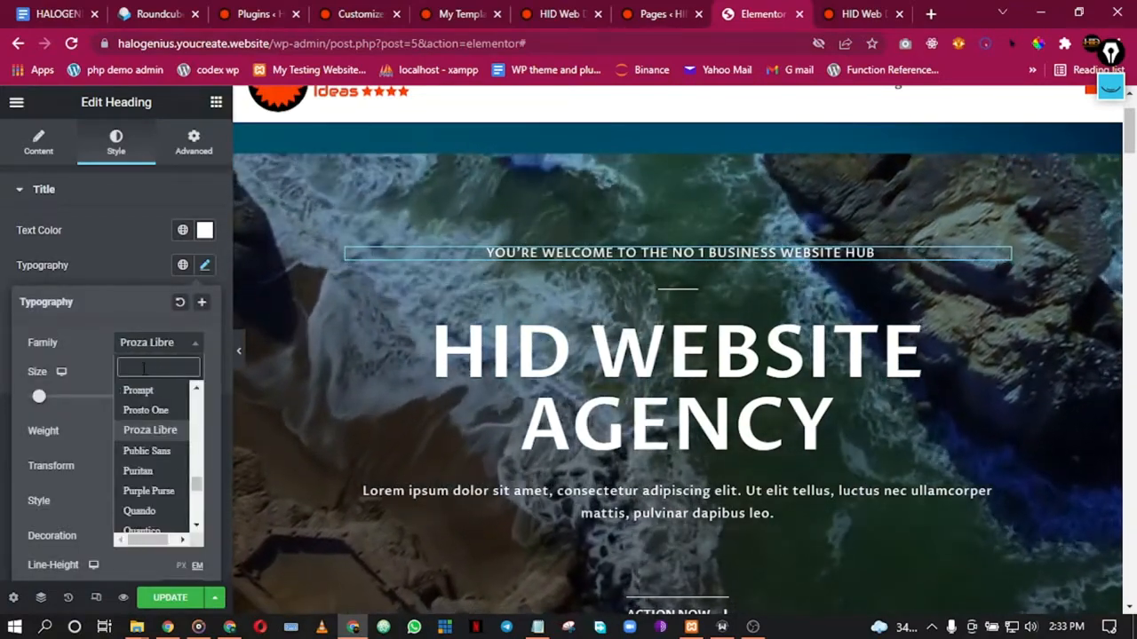
type("deg")
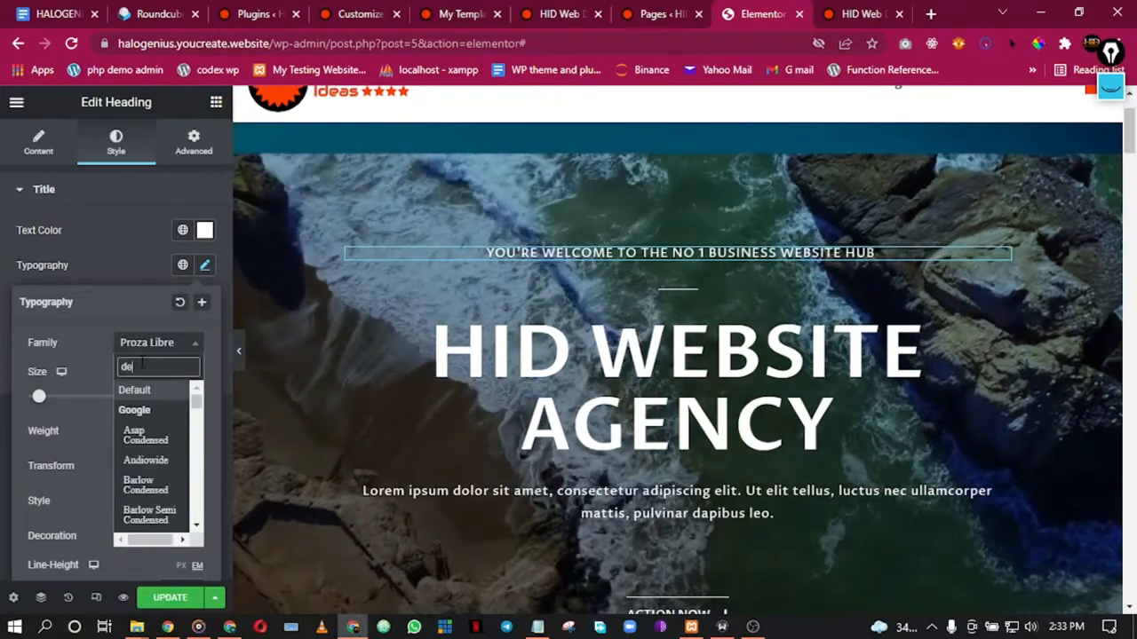
key("BackSpace")
type("f")
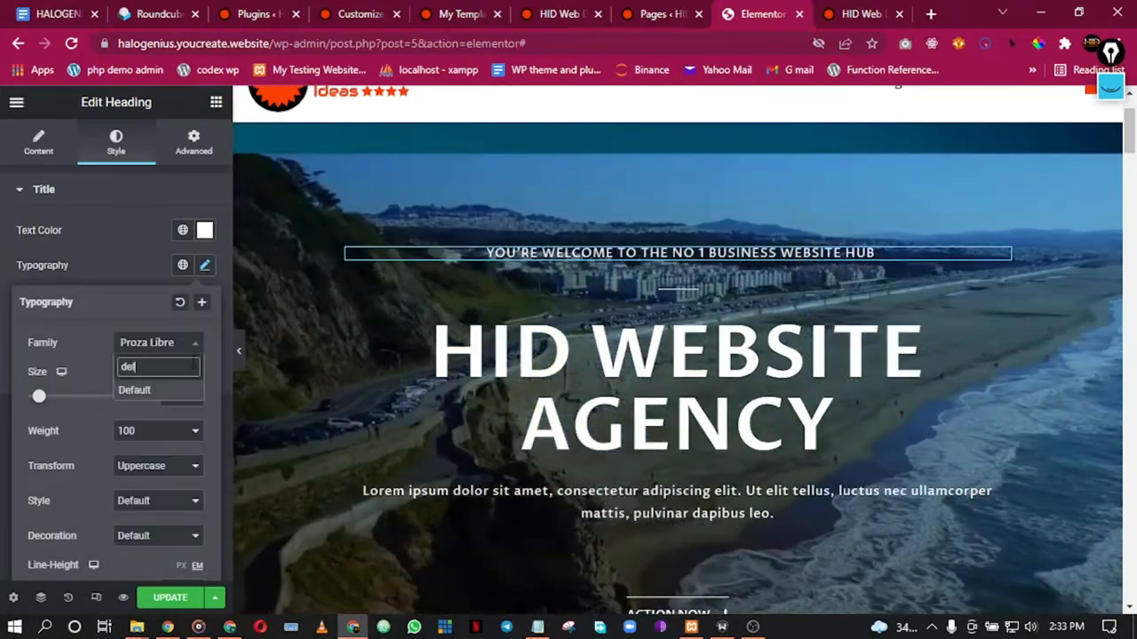
left_click(135, 391)
Step: Set the HID WEBSITE AGENCY heading's font family to Open Sans
left_click(578, 365)
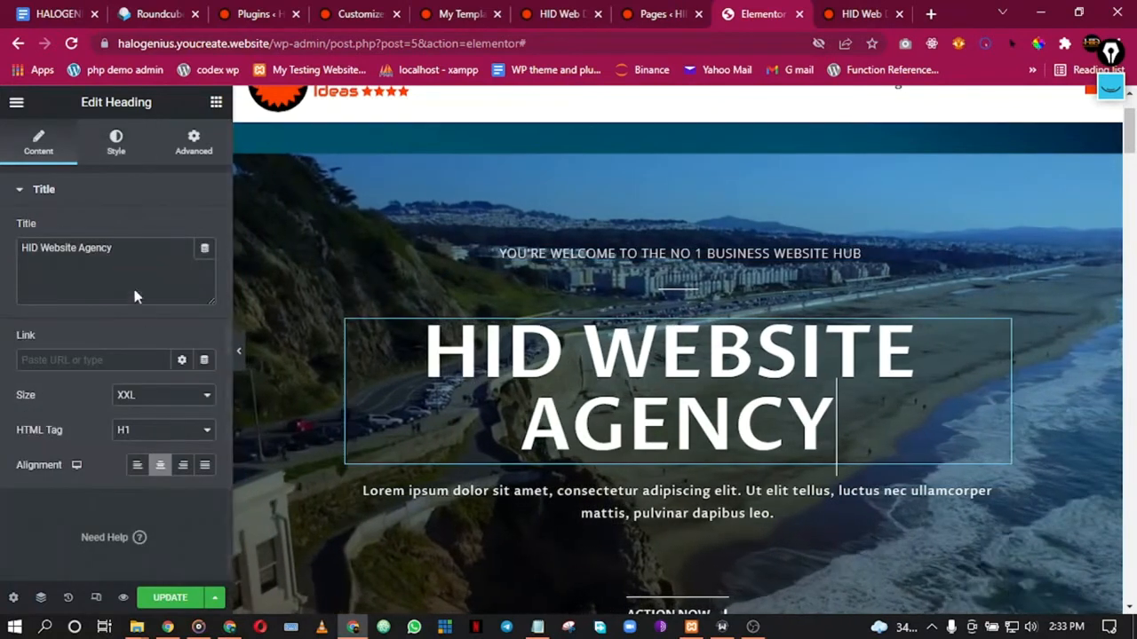
left_click(116, 142)
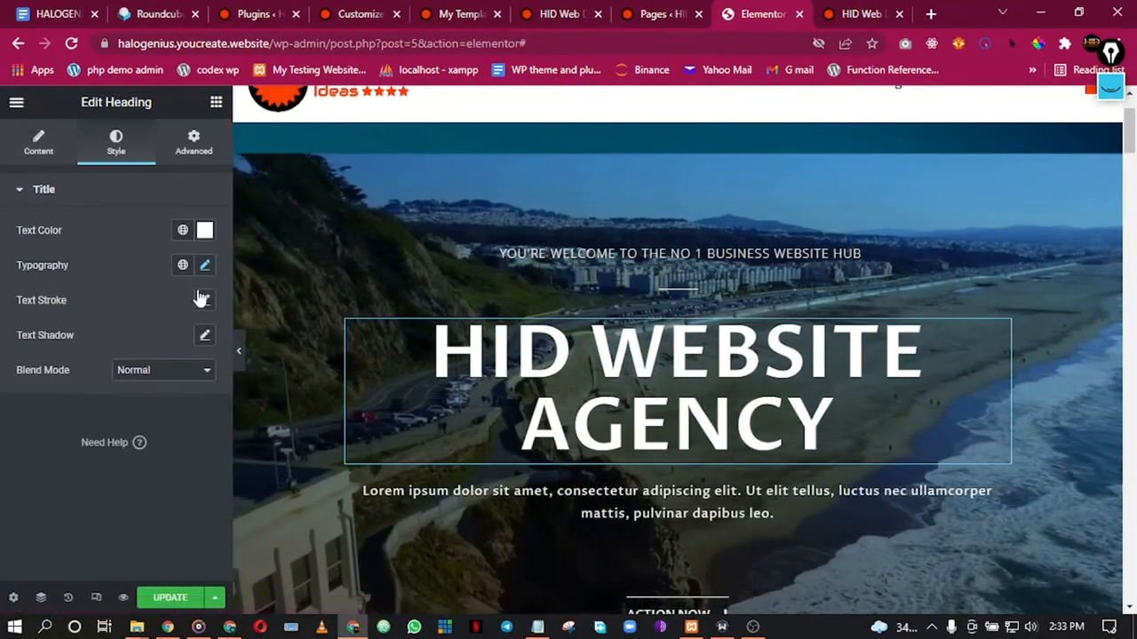
left_click(205, 267)
left_click(168, 347)
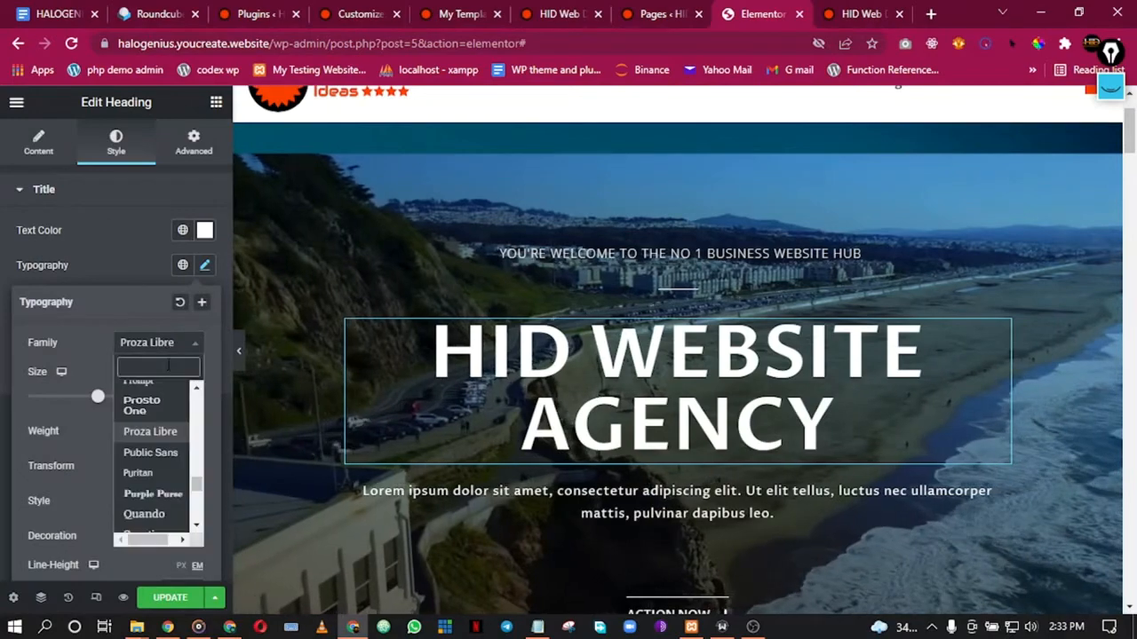
type("ope")
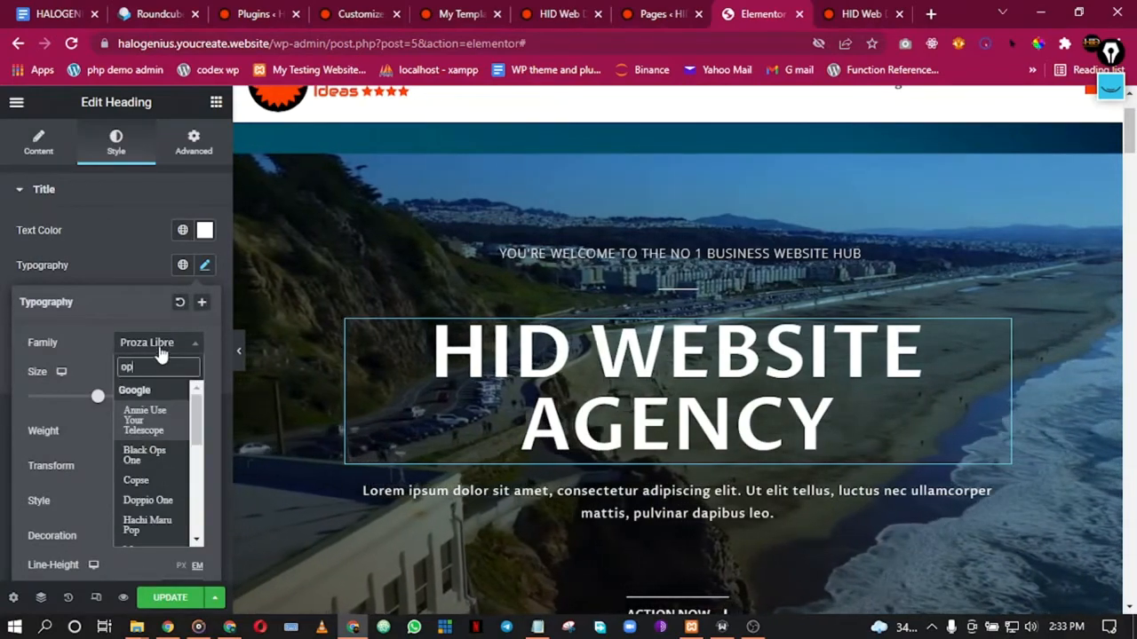
left_click(148, 465)
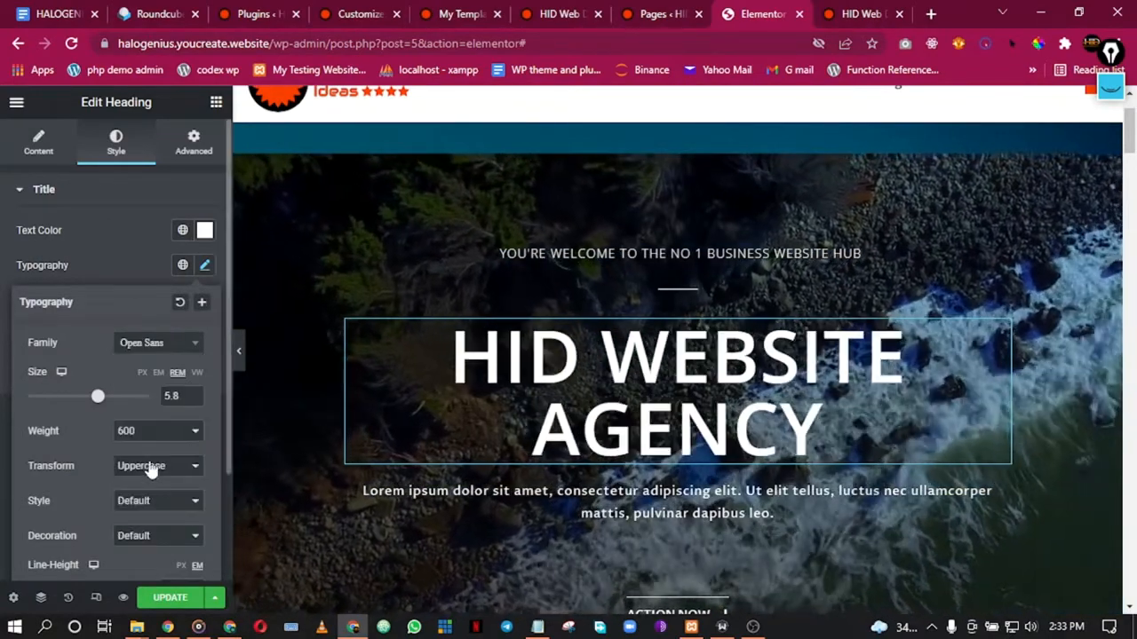
left_click(610, 508)
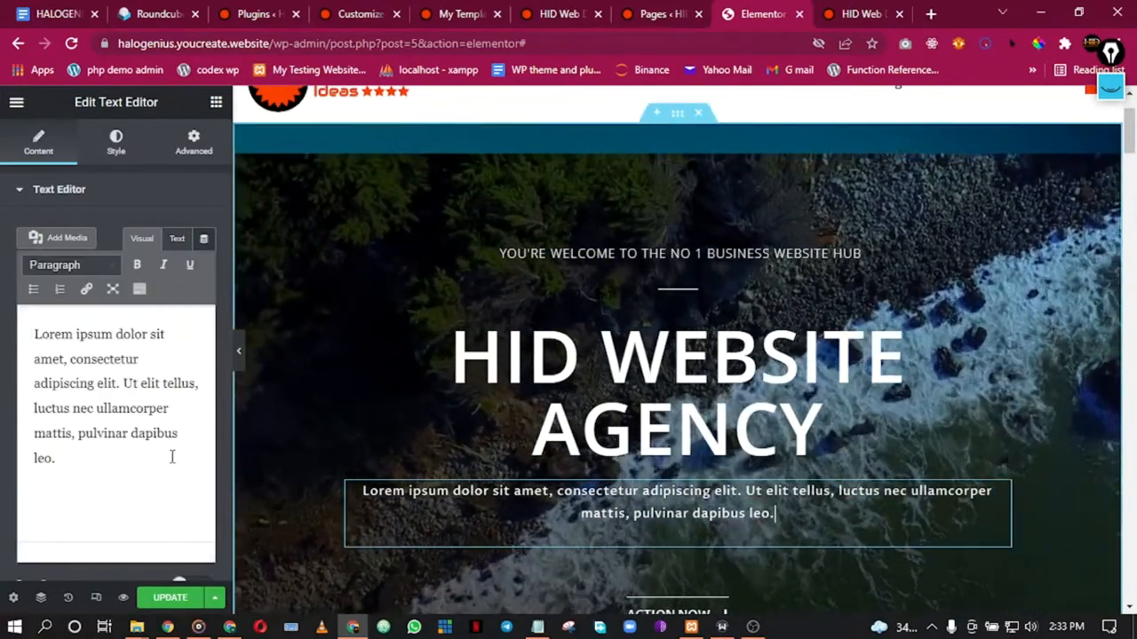
Step: Set the Lorem ipsum paragraph's font family to Open Sans, then return to the widget list
scroll(142, 300, "down", 1)
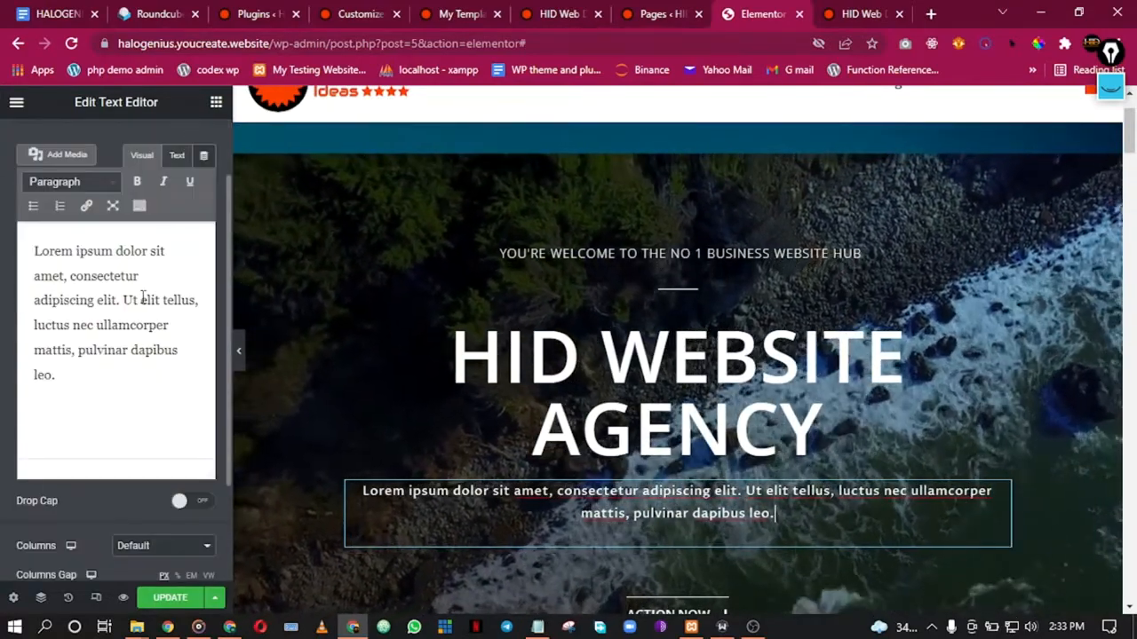
scroll(132, 176, "up", 1)
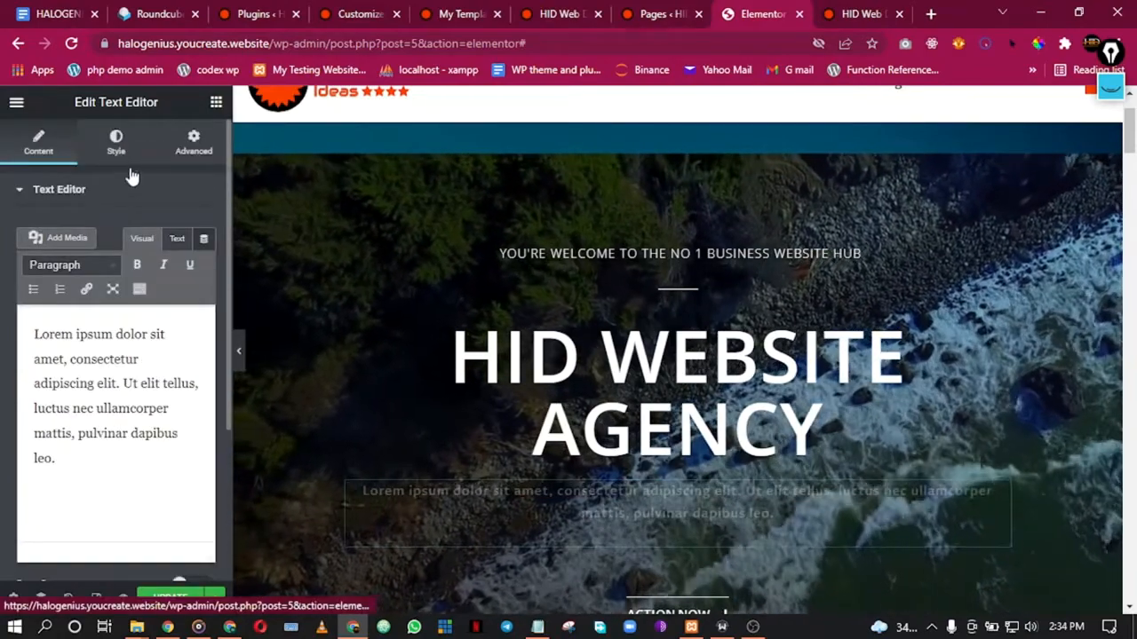
left_click(116, 142)
left_click(204, 299)
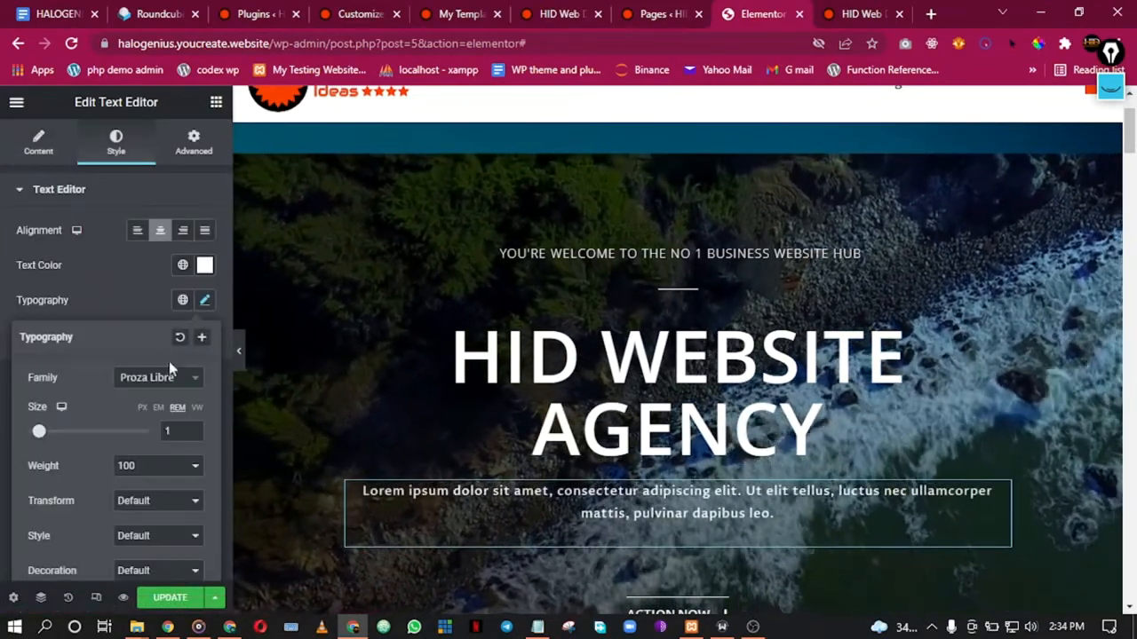
left_click(159, 377)
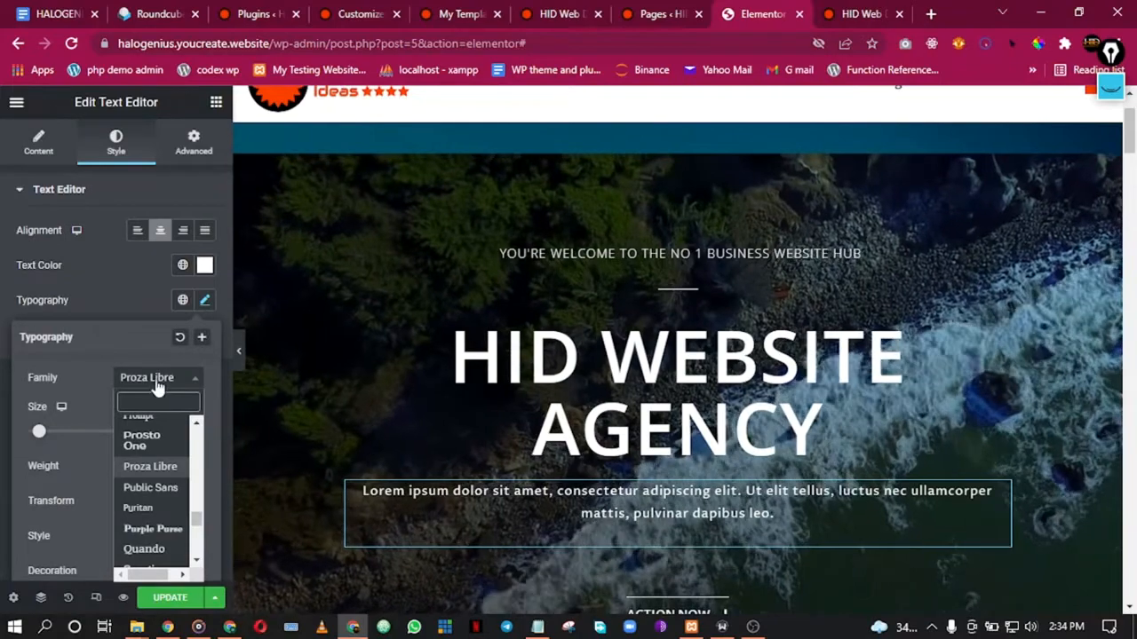
type("op")
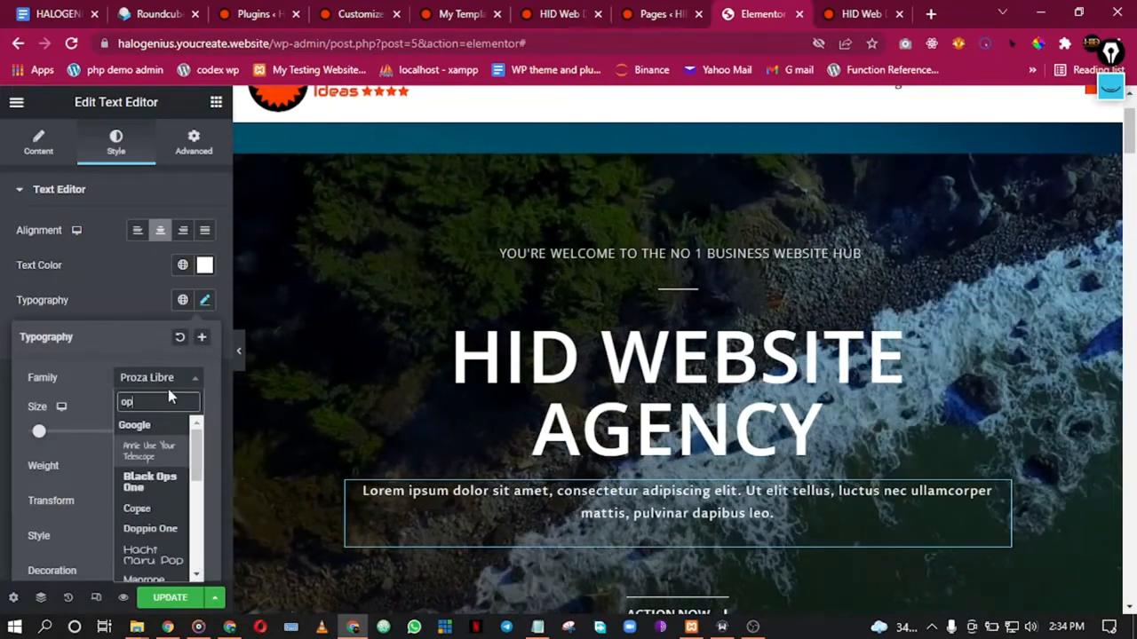
type("en")
left_click(160, 446)
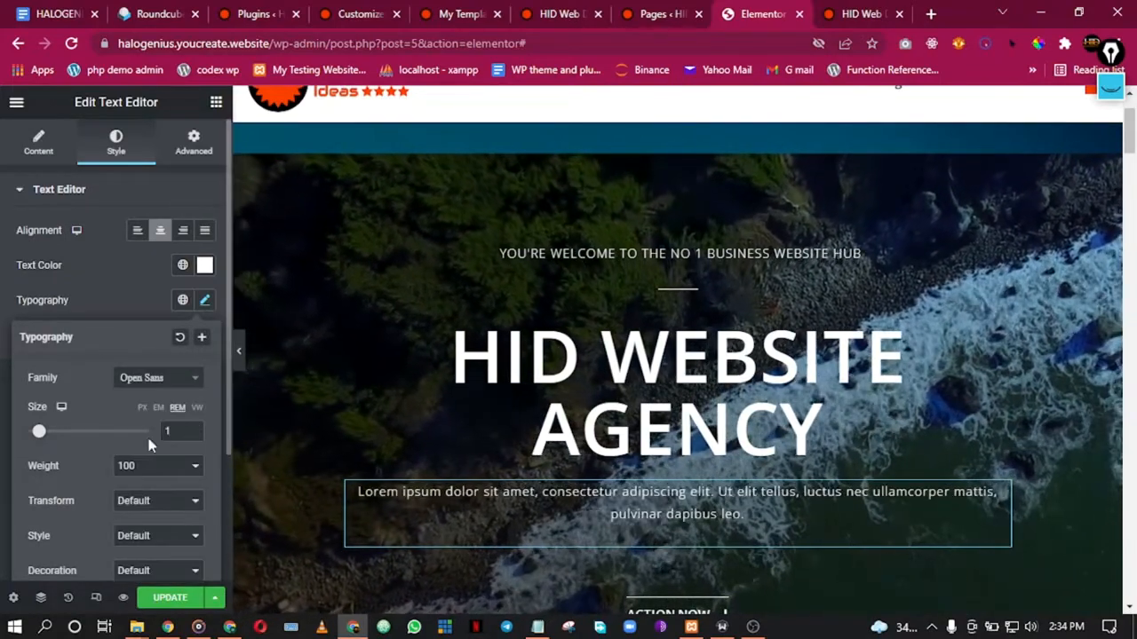
left_click(144, 299)
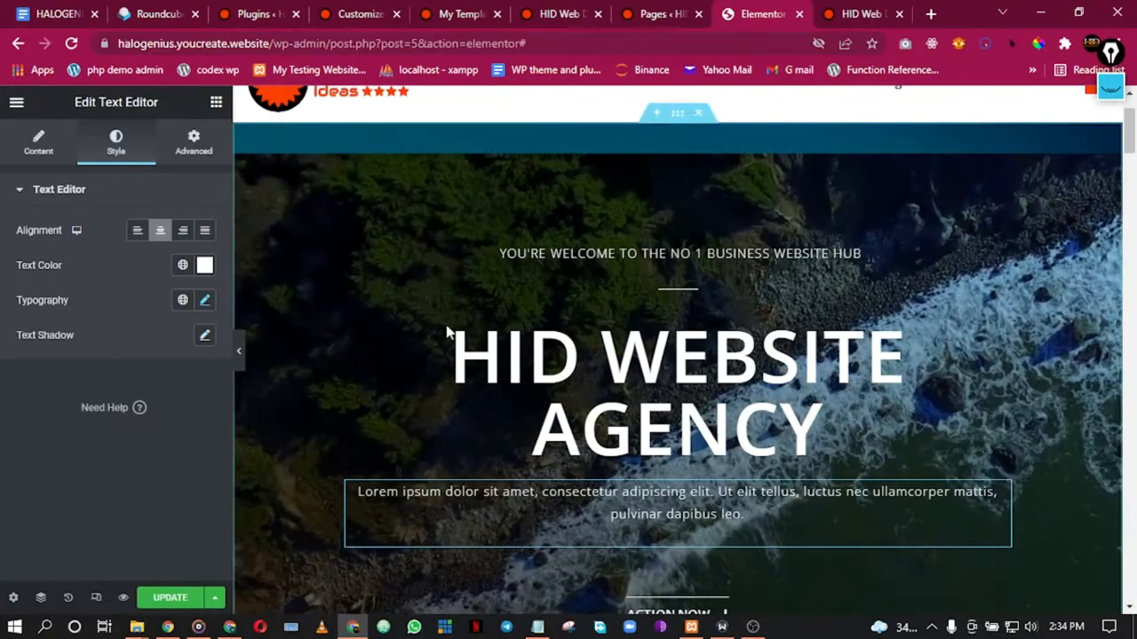
scroll(449, 329, "down", 2)
scroll(480, 350, "down", 2)
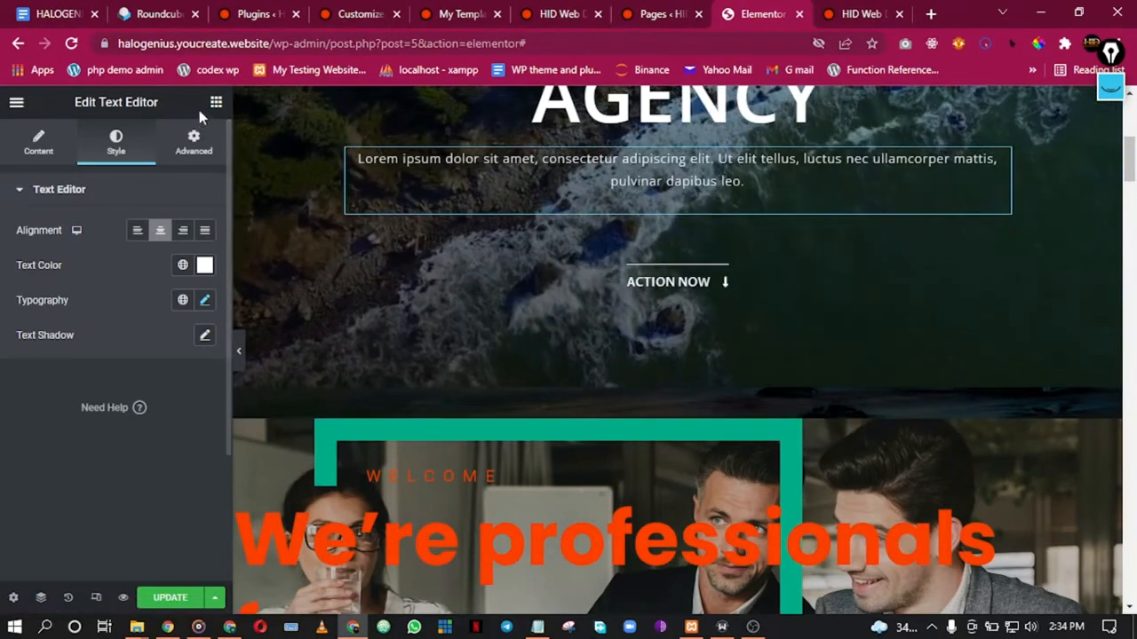
left_click(195, 142)
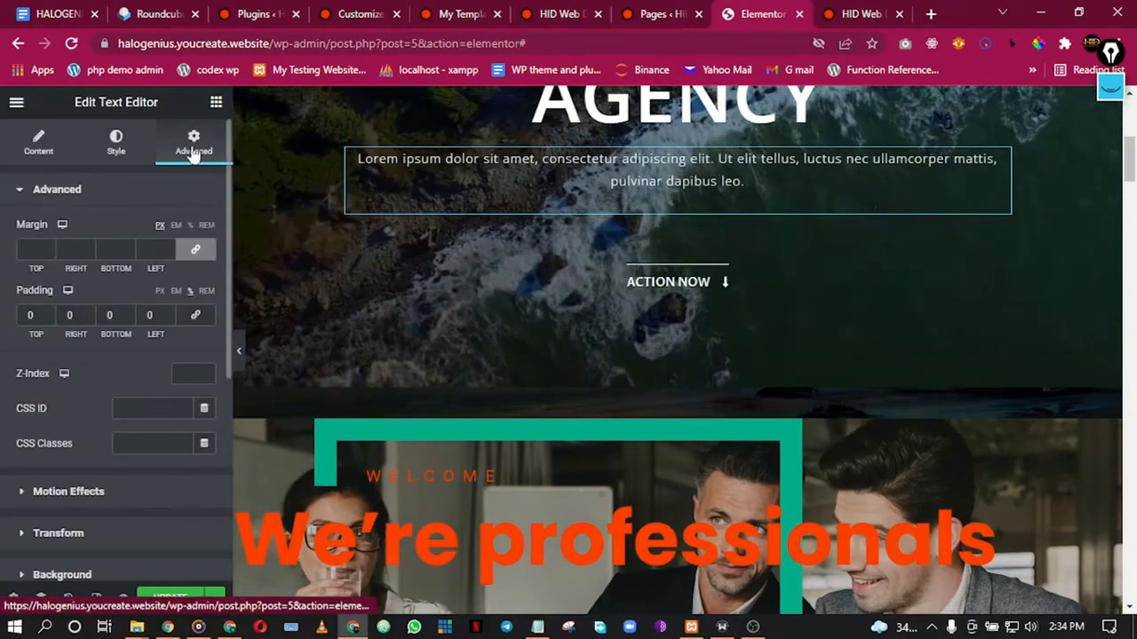
left_click(216, 103)
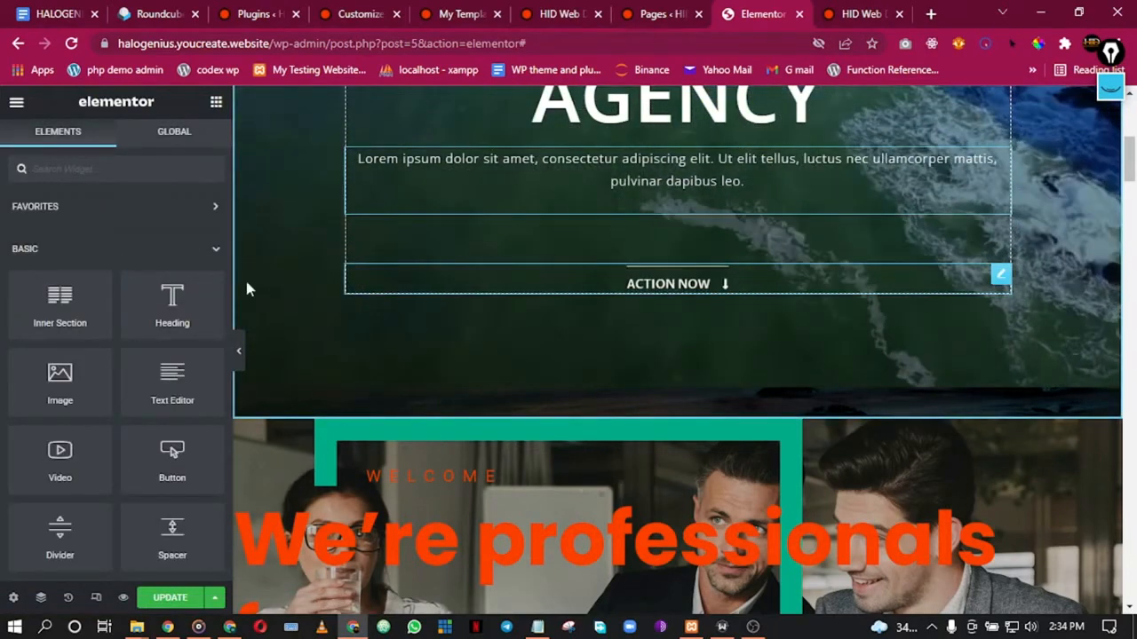
Step: Add a centered 'Click here' button below the ACTION NOW link and show its content settings
left_click_drag(142, 471, 661, 284)
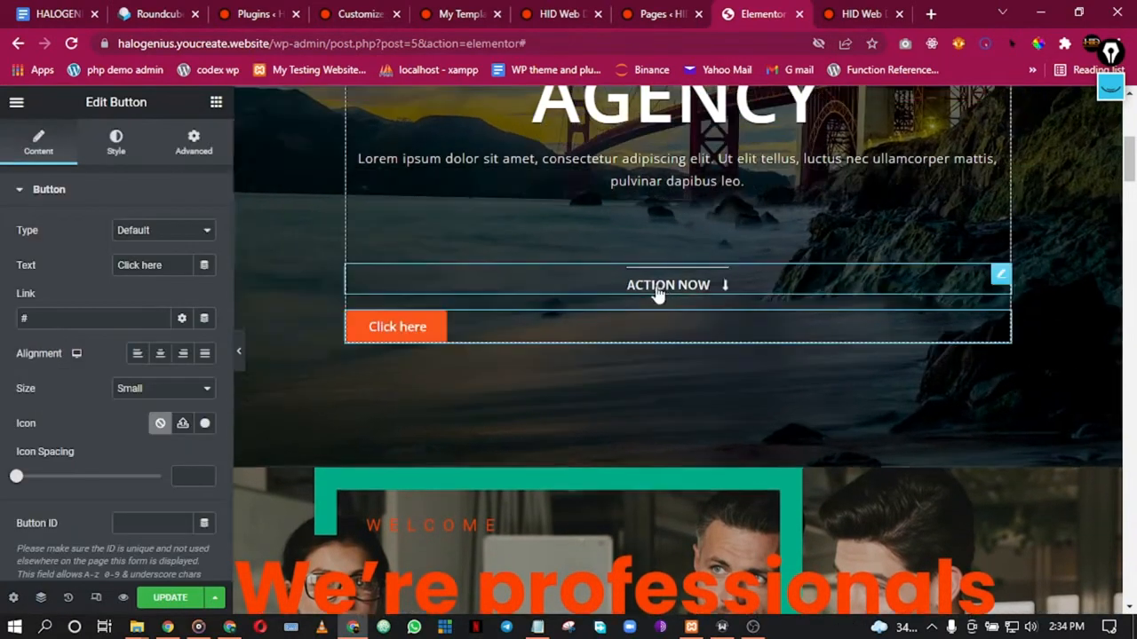
left_click(161, 354)
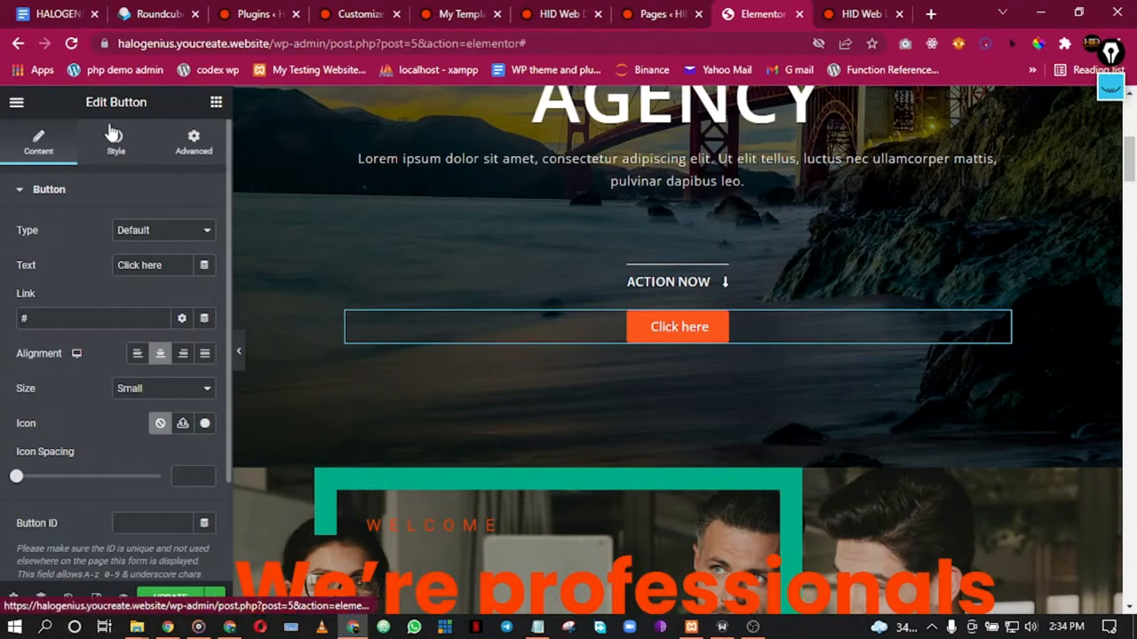
scroll(134, 351, "down", 3)
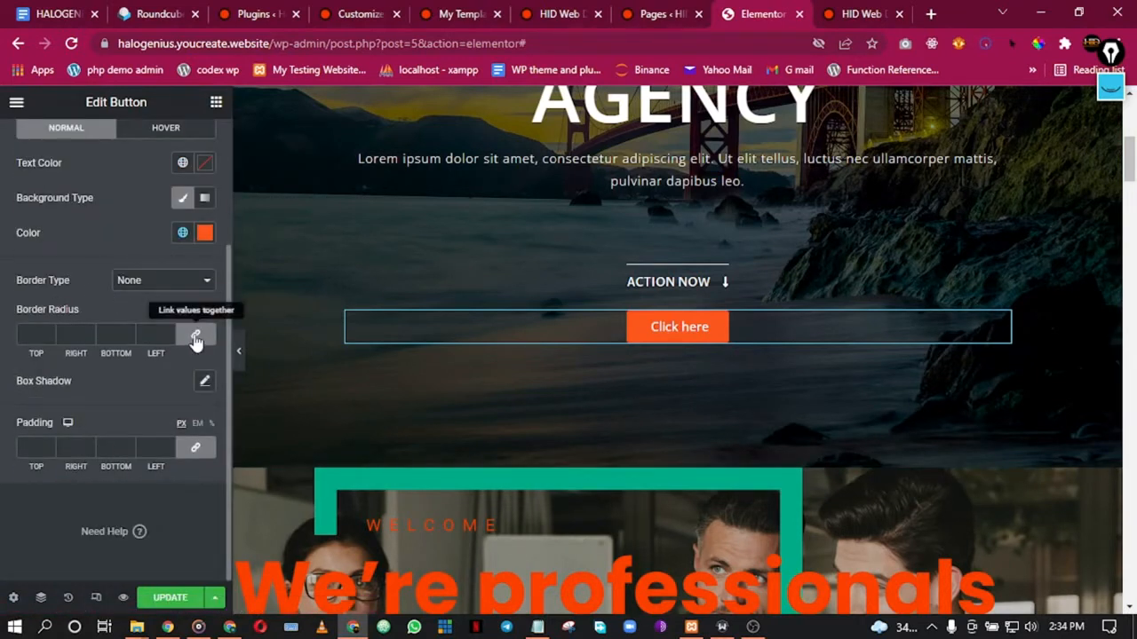
left_click(239, 355)
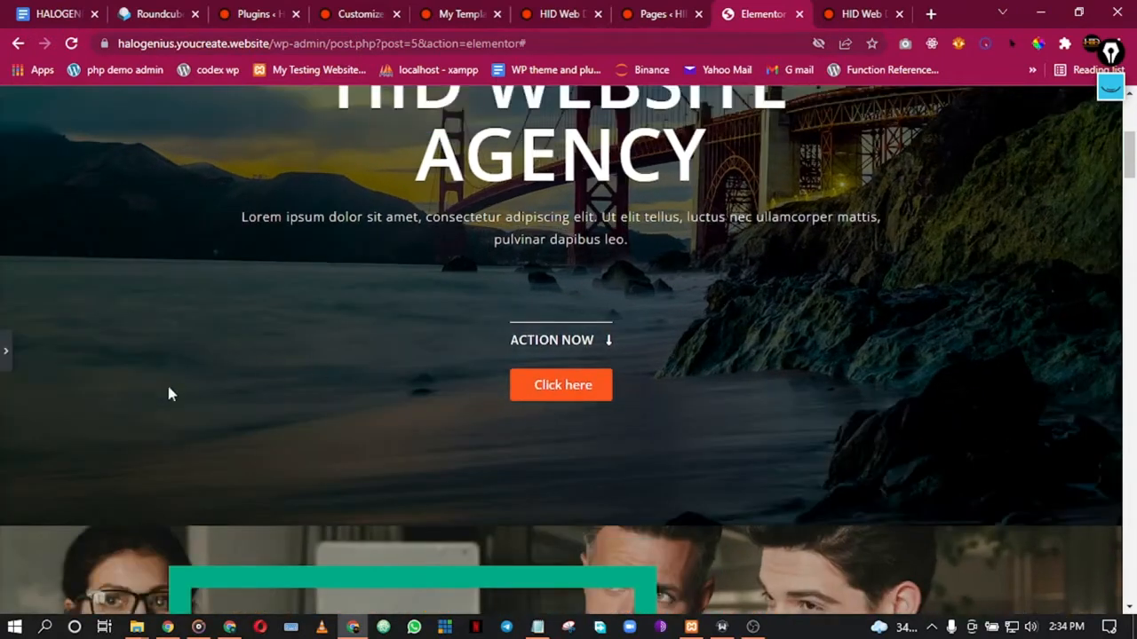
left_click(7, 355)
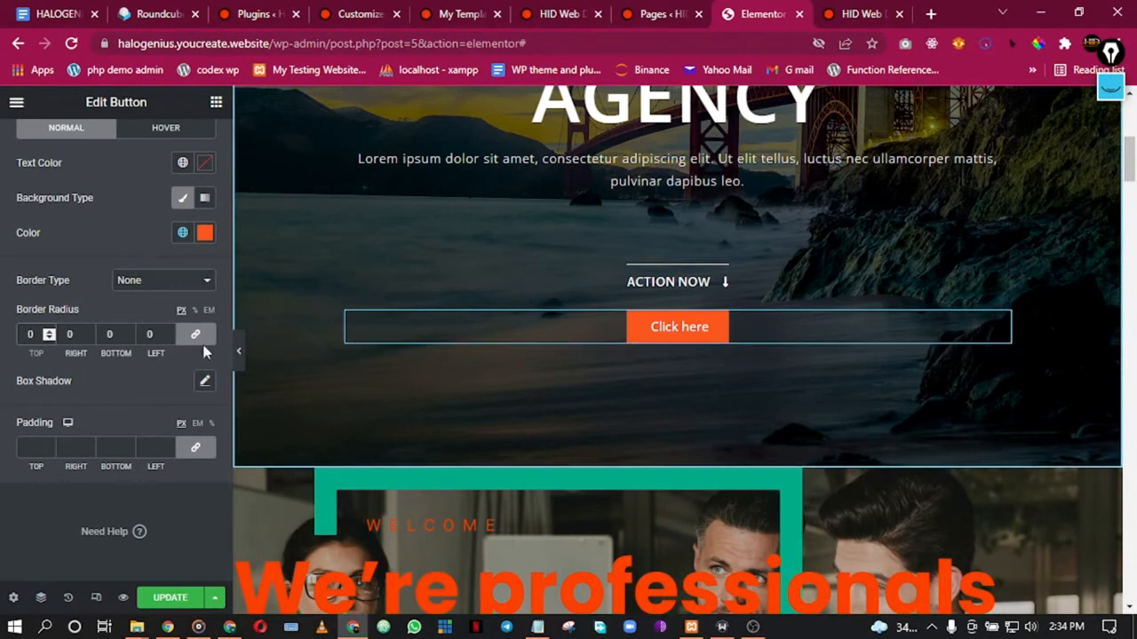
scroll(118, 236, "up", 2)
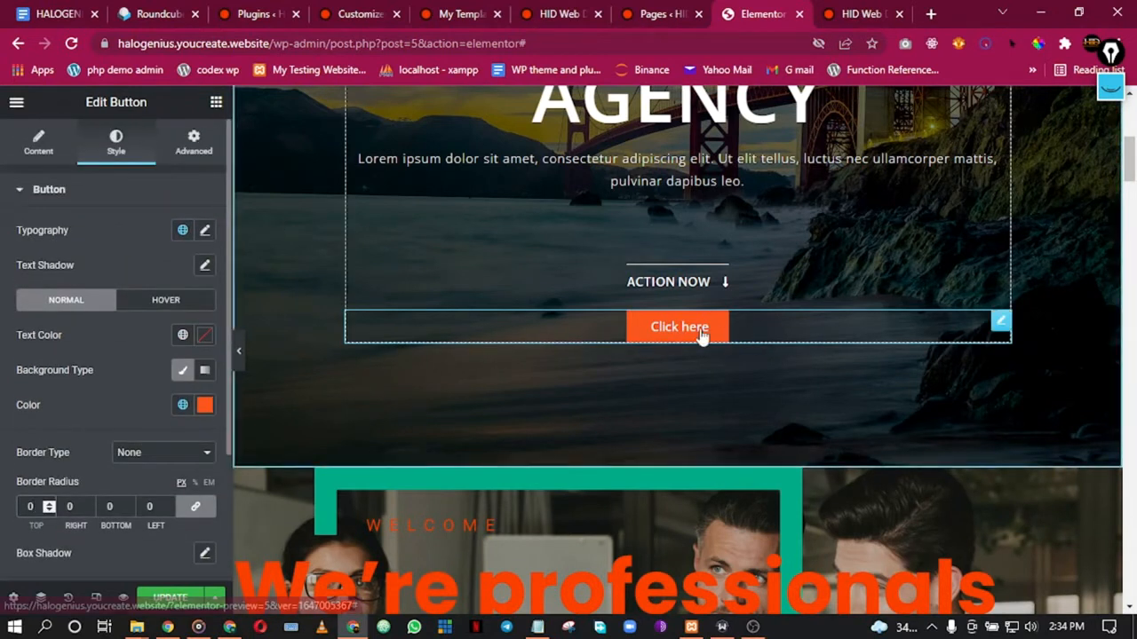
left_click(33, 151)
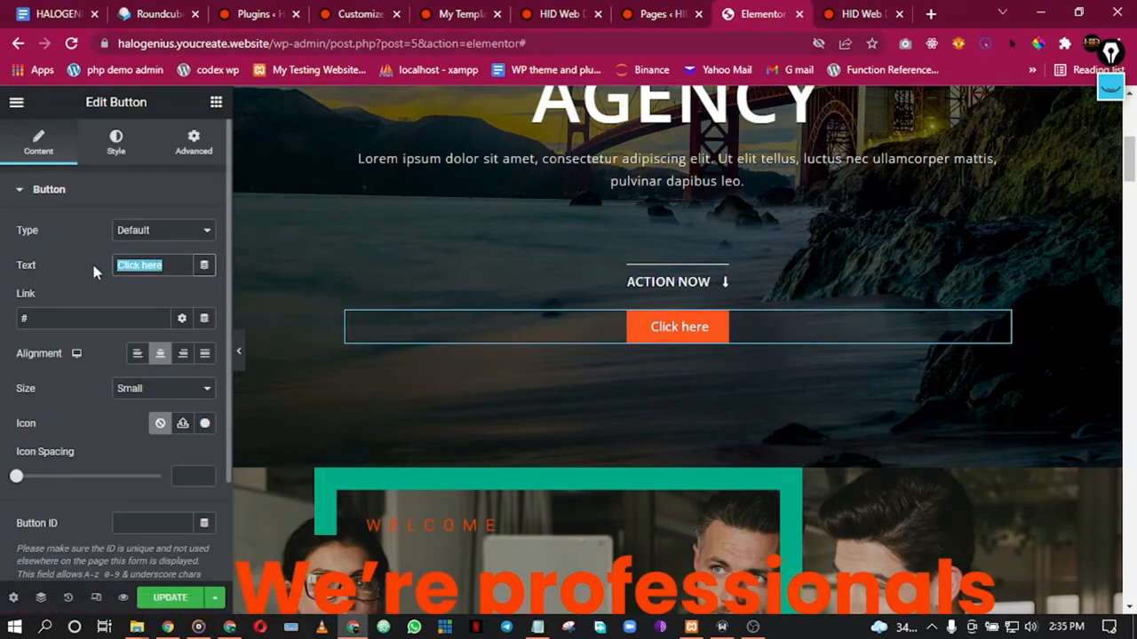
Step: Change the hero button text from 'Read More' to 'About Us' and link it to the About page
type("Re")
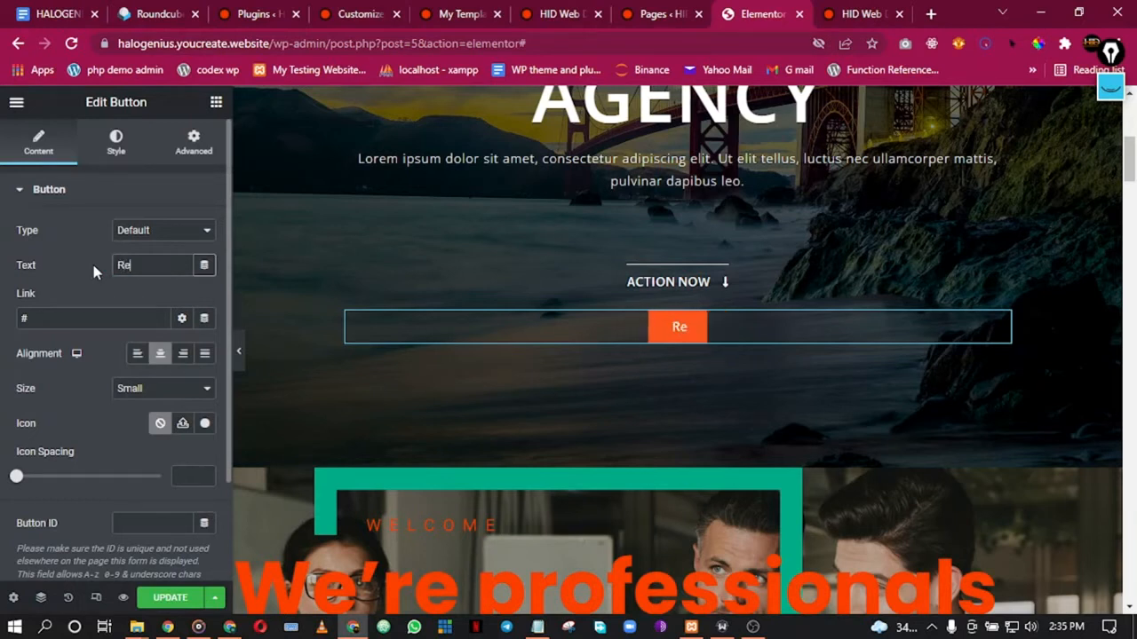
type("ad More")
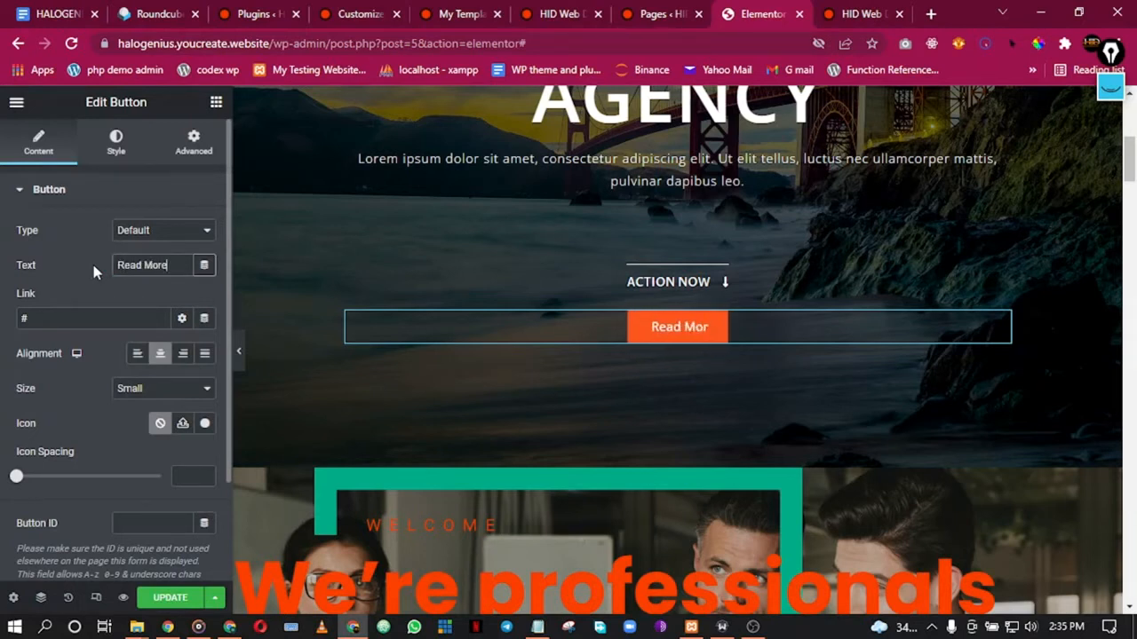
key("BackSpace")
key("BackSpace")
key("BackSpace")
key("BackSpace")
key("BackSpace")
key("BackSpace")
key("BackSpace")
key("BackSpace")
key("BackSpace")
type("A")
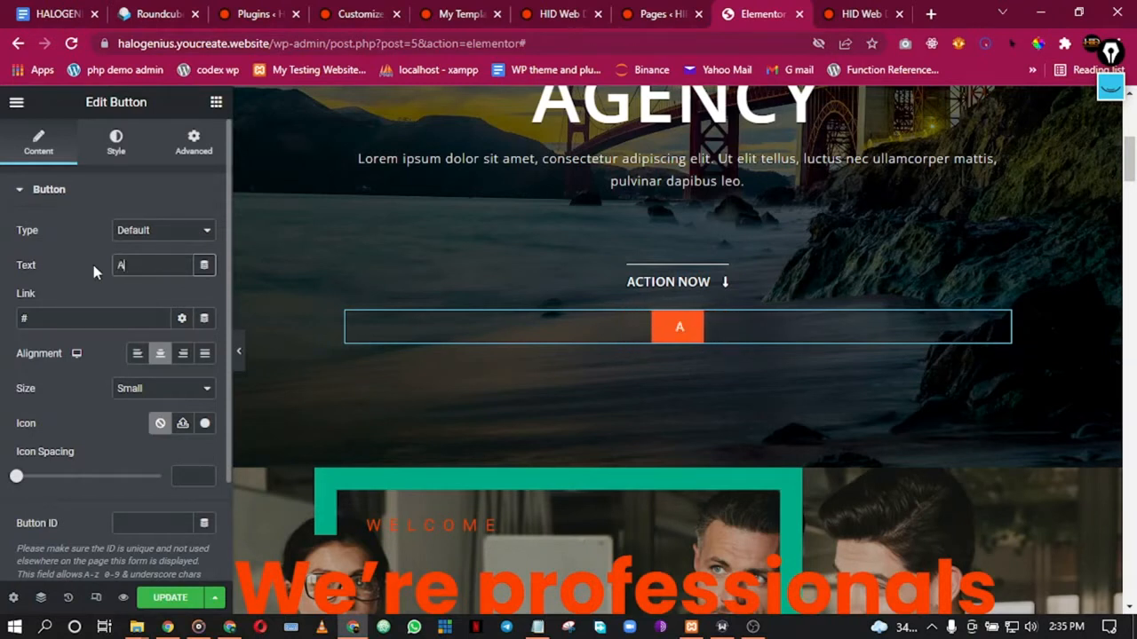
type("bout Us")
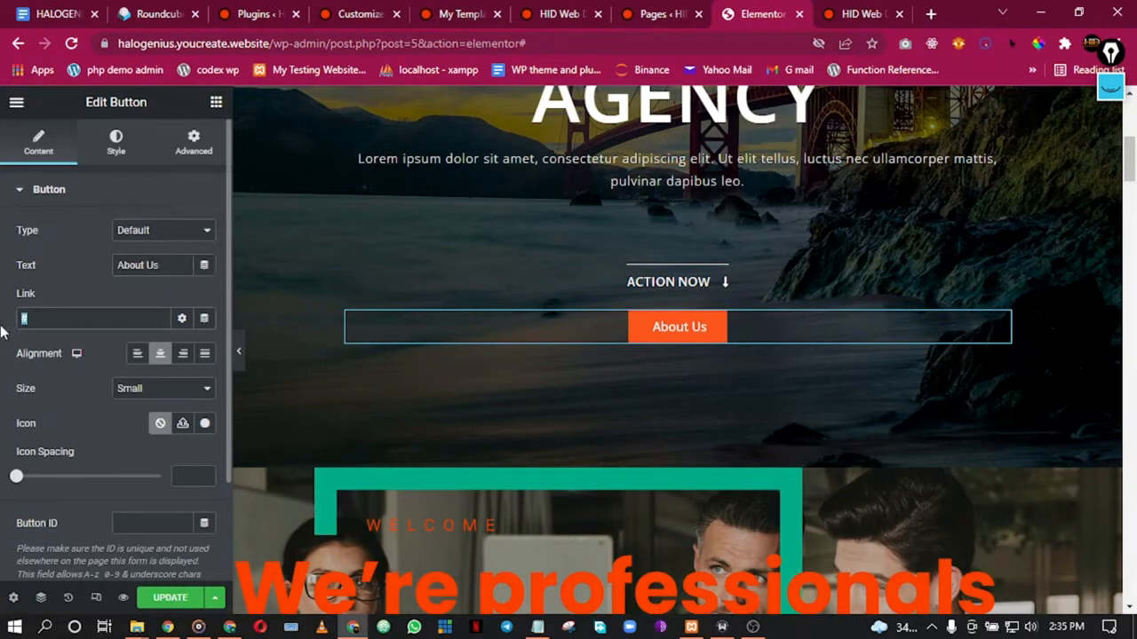
type("about")
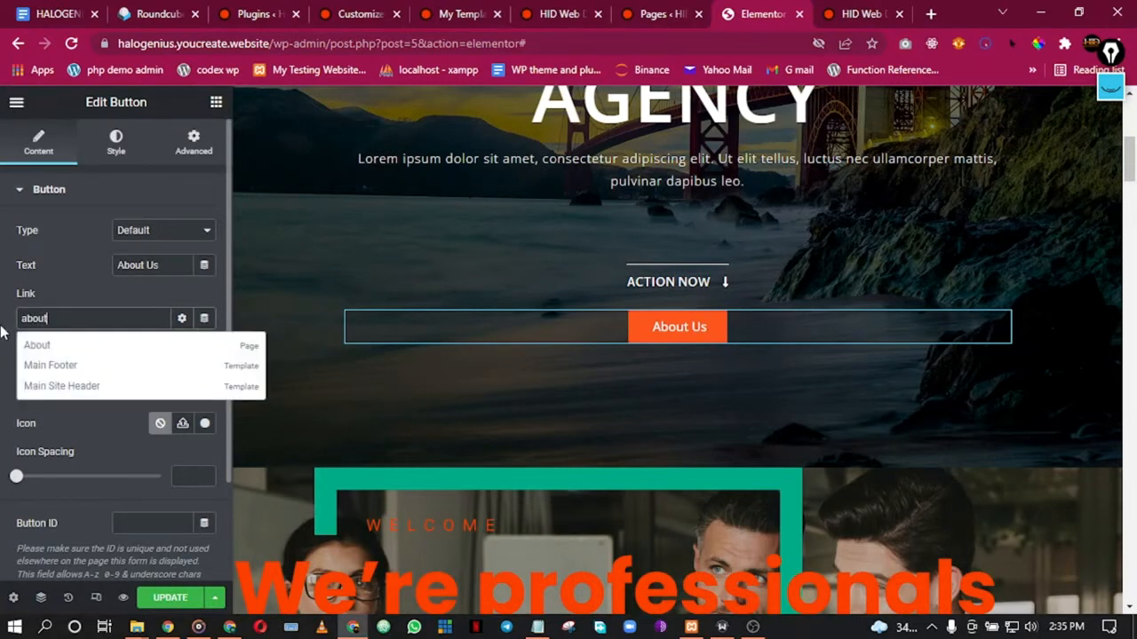
left_click(63, 349)
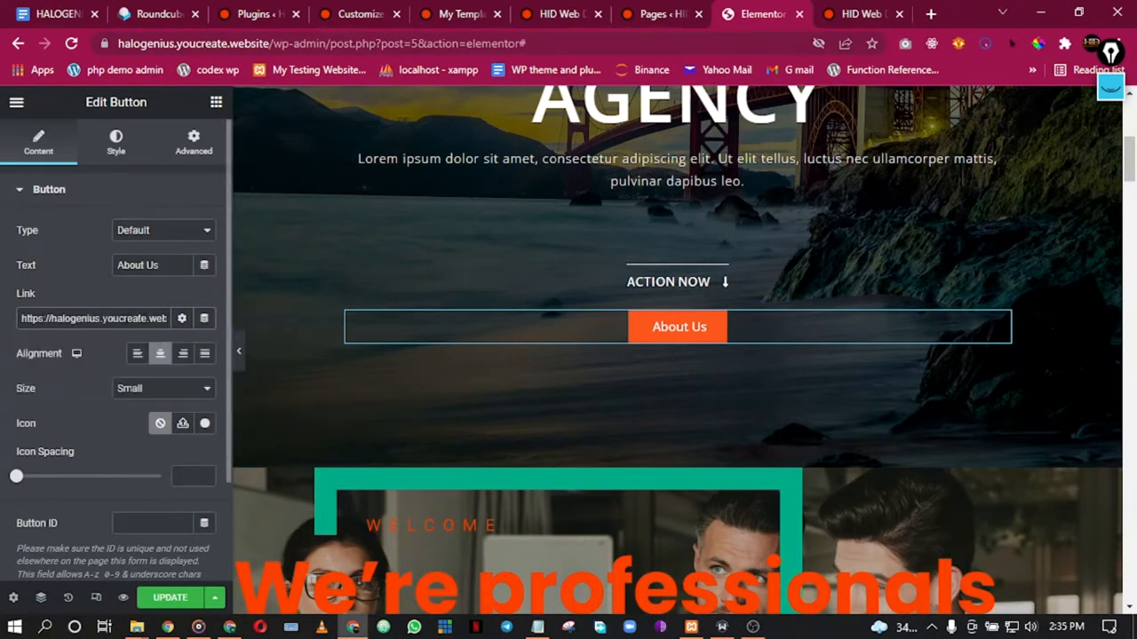
Step: Delete the ACTION NOW heading from the hero and remove the Welcome 'We're professionals' section
right_click(722, 287)
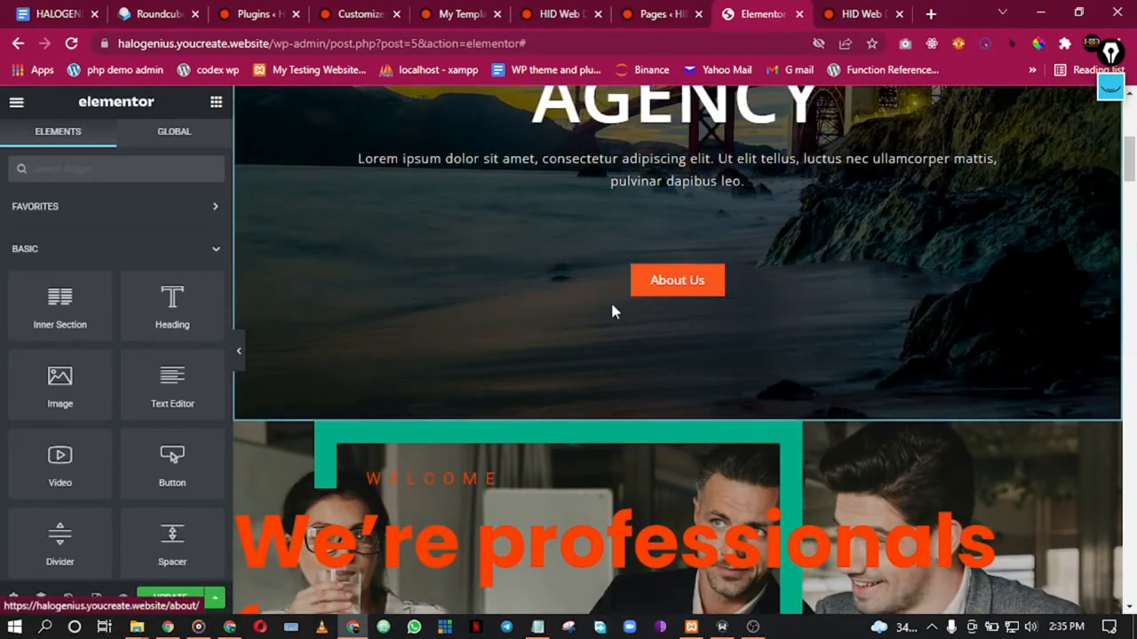
left_click(240, 355)
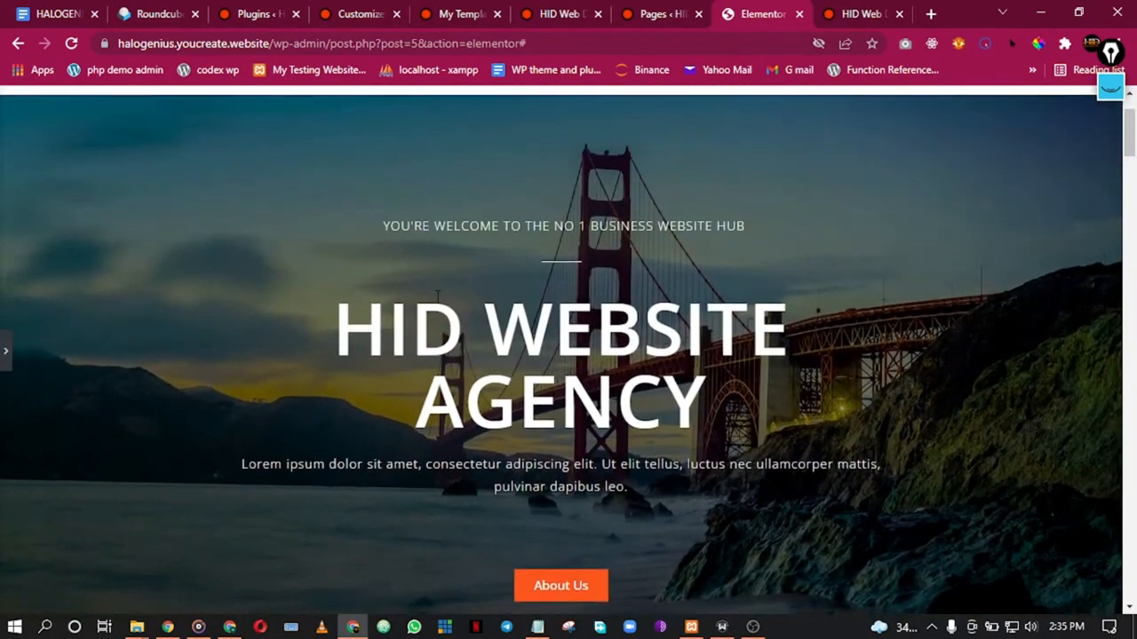
scroll(180, 351, "down", 3)
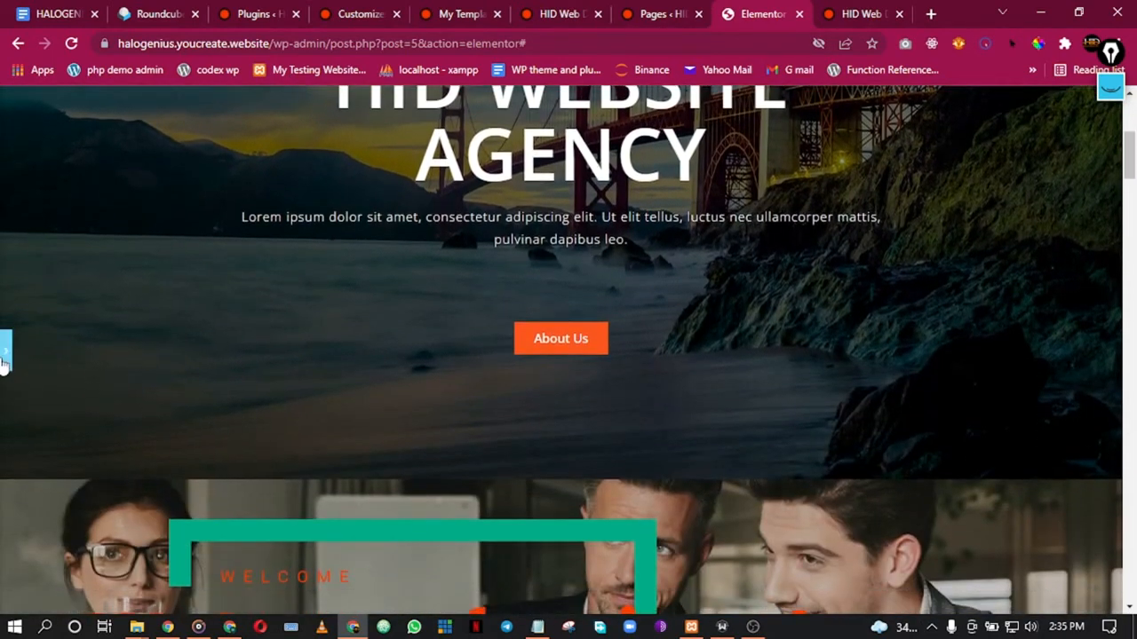
left_click(4, 355)
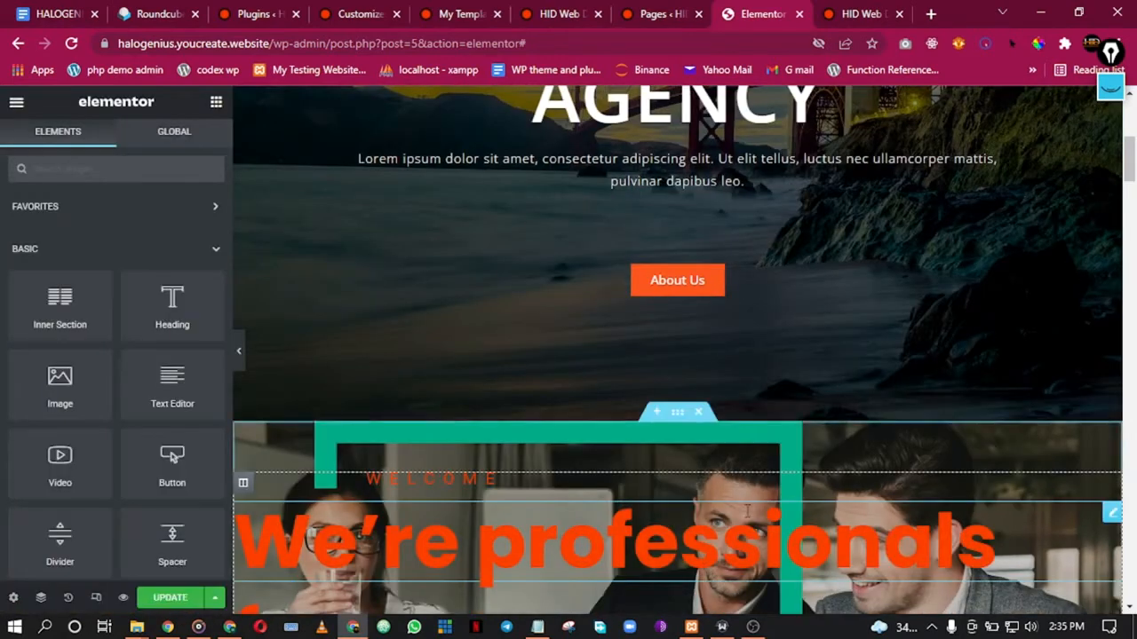
left_click(699, 415)
Step: Scroll down to the about section and select 'The Corporate Consulting Edge.' heading for editing
scroll(666, 444, "down", 3)
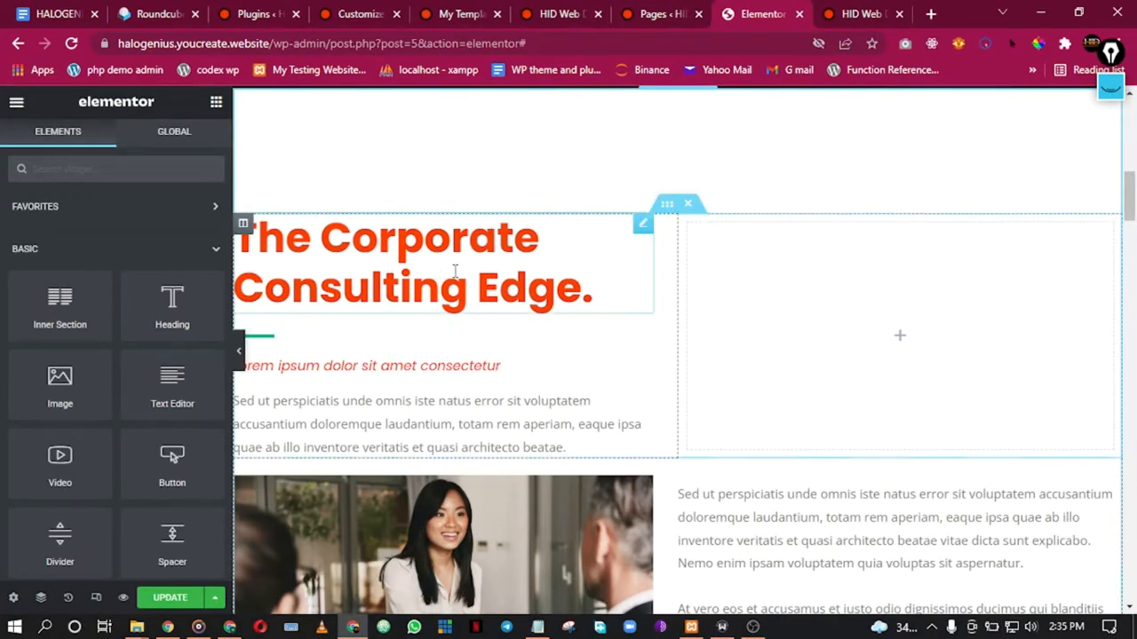
scroll(537, 351, "down", 3)
scroll(556, 338, "up", 1)
scroll(566, 352, "down", 4)
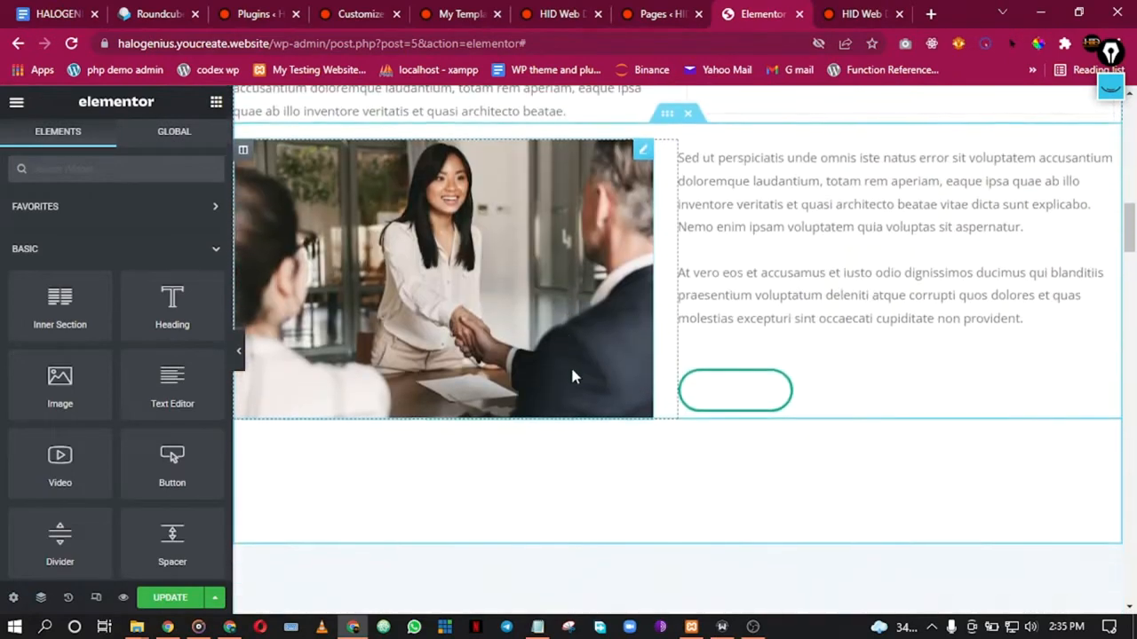
scroll(572, 377, "up", 10)
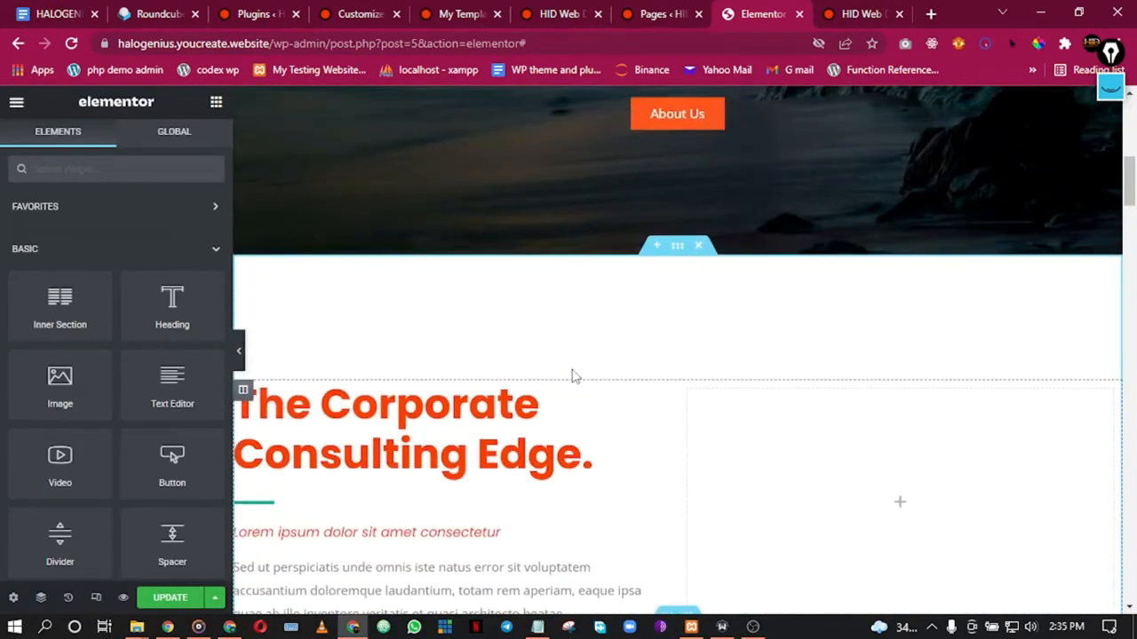
scroll(573, 376, "down", 3)
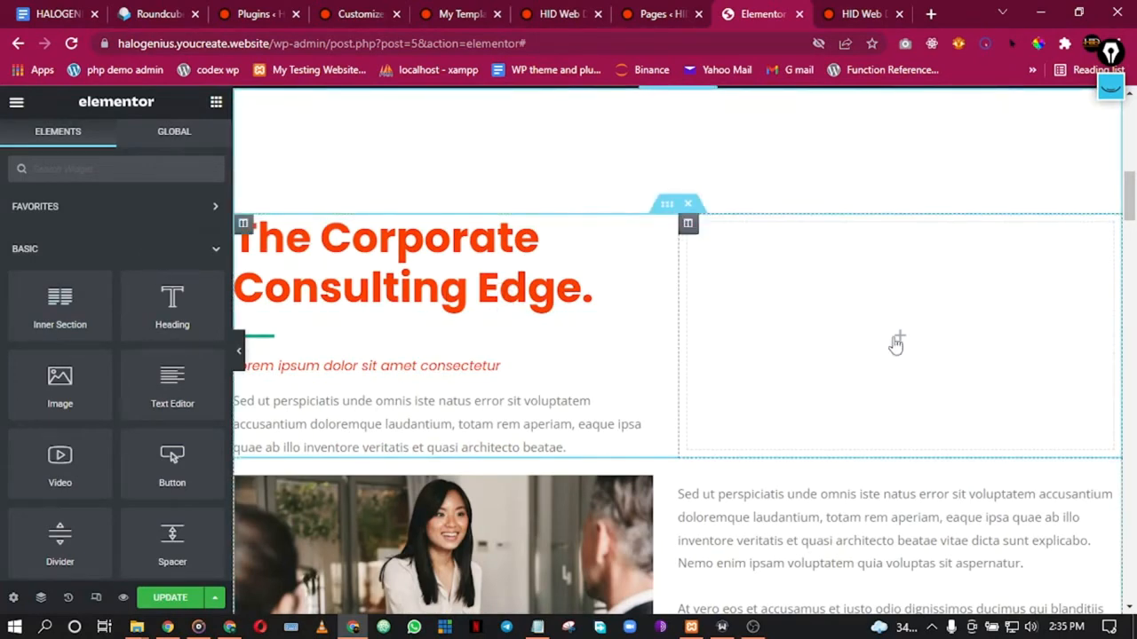
scroll(869, 358, "down", 2)
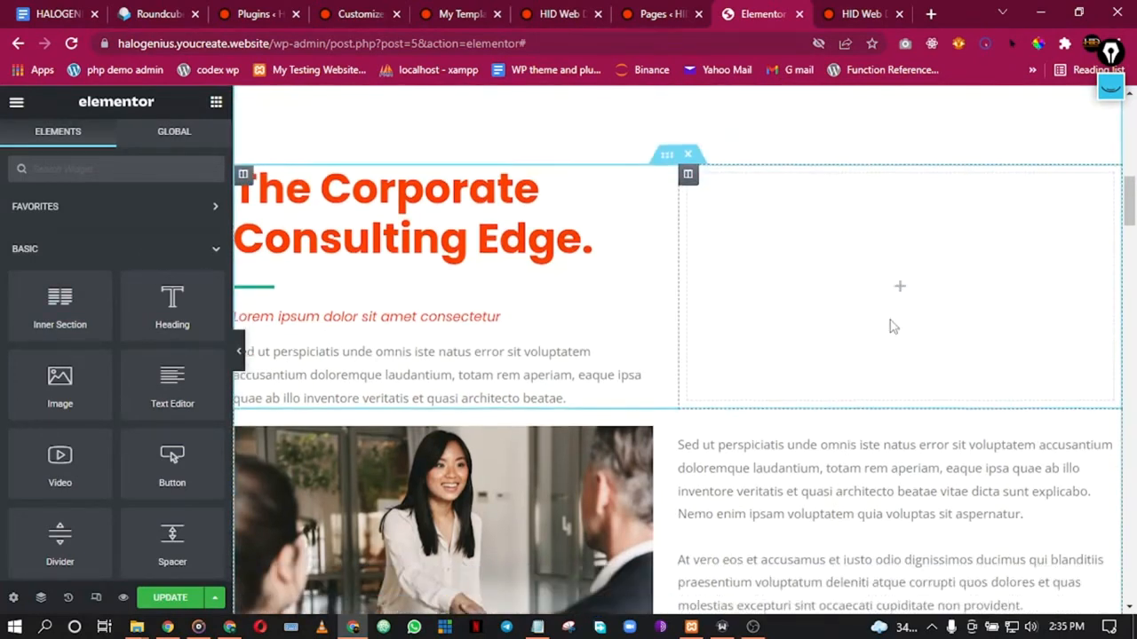
scroll(800, 302, "up", 2)
scroll(784, 305, "down", 10)
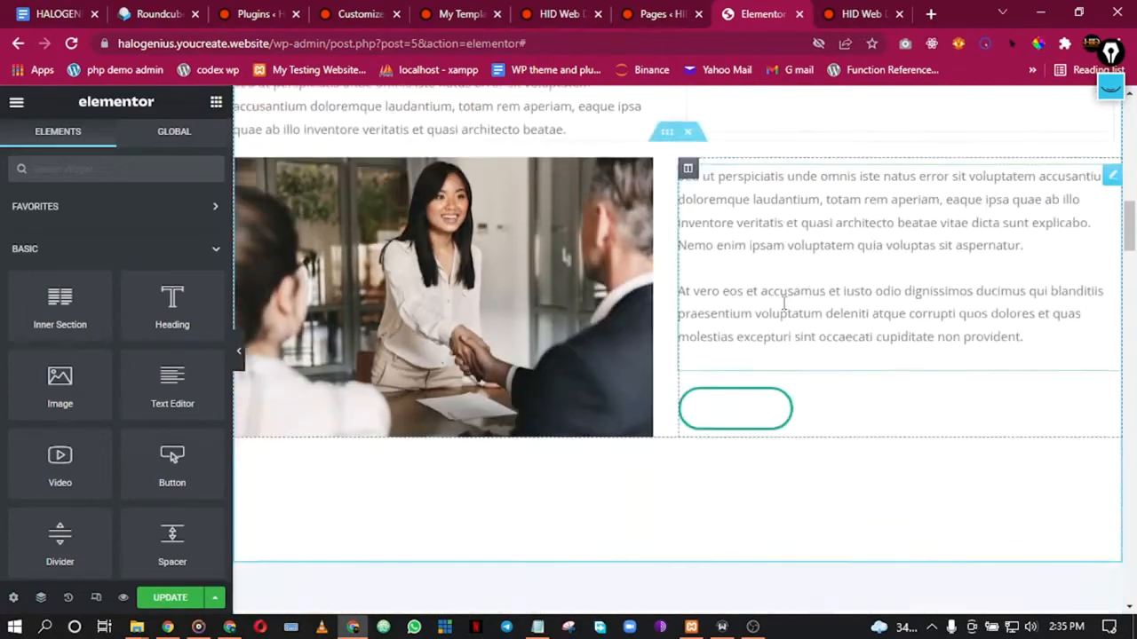
scroll(781, 304, "up", 6)
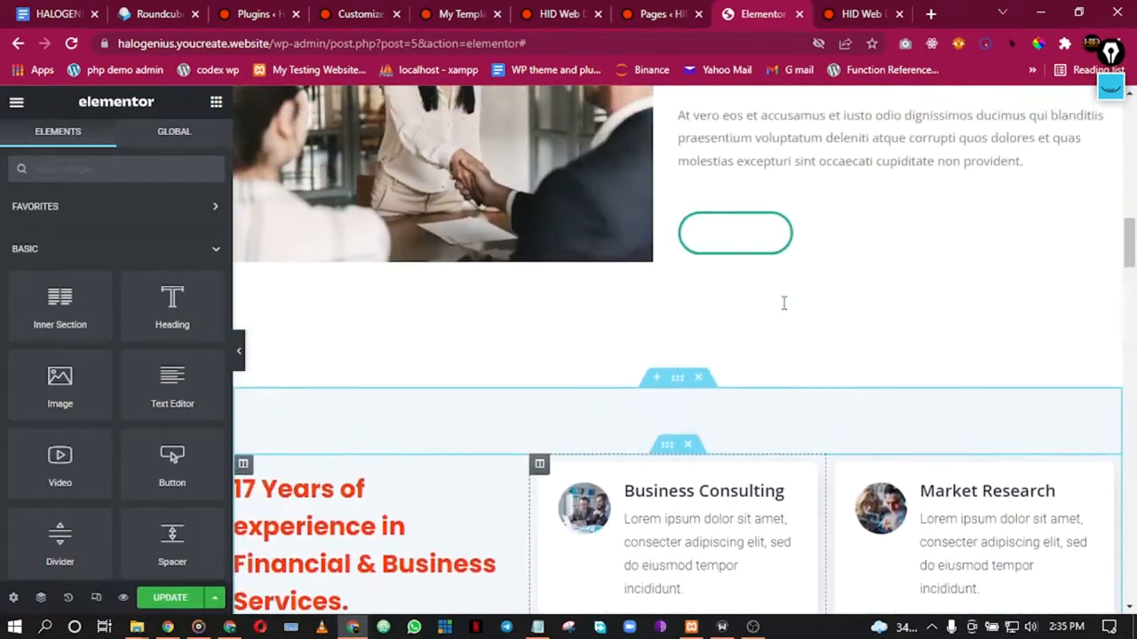
scroll(692, 257, "up", 2)
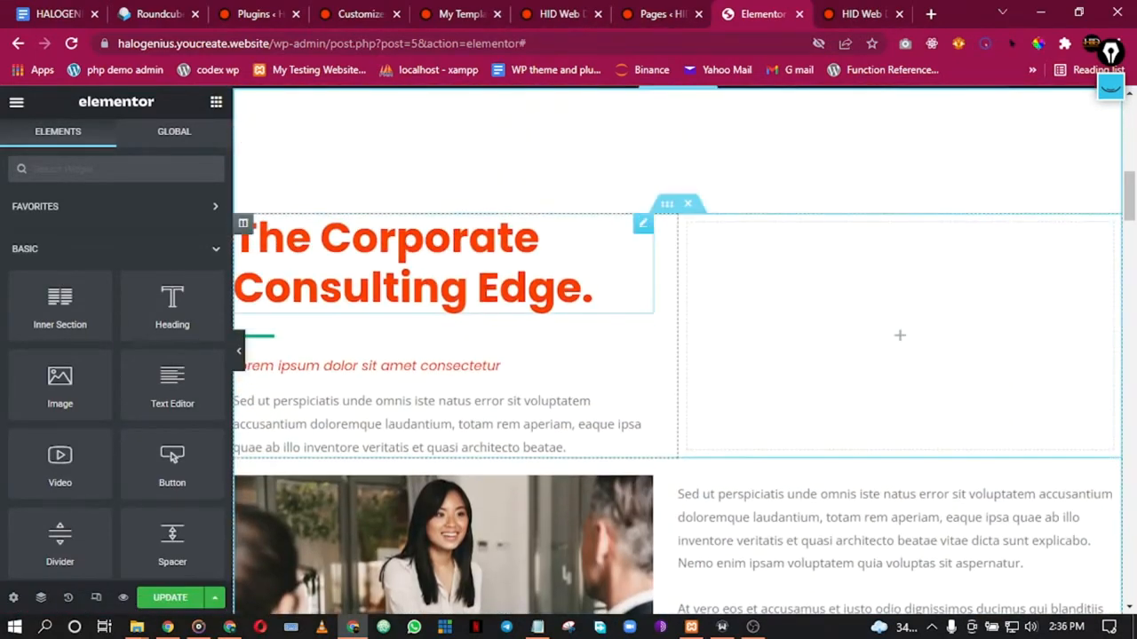
left_click(446, 255)
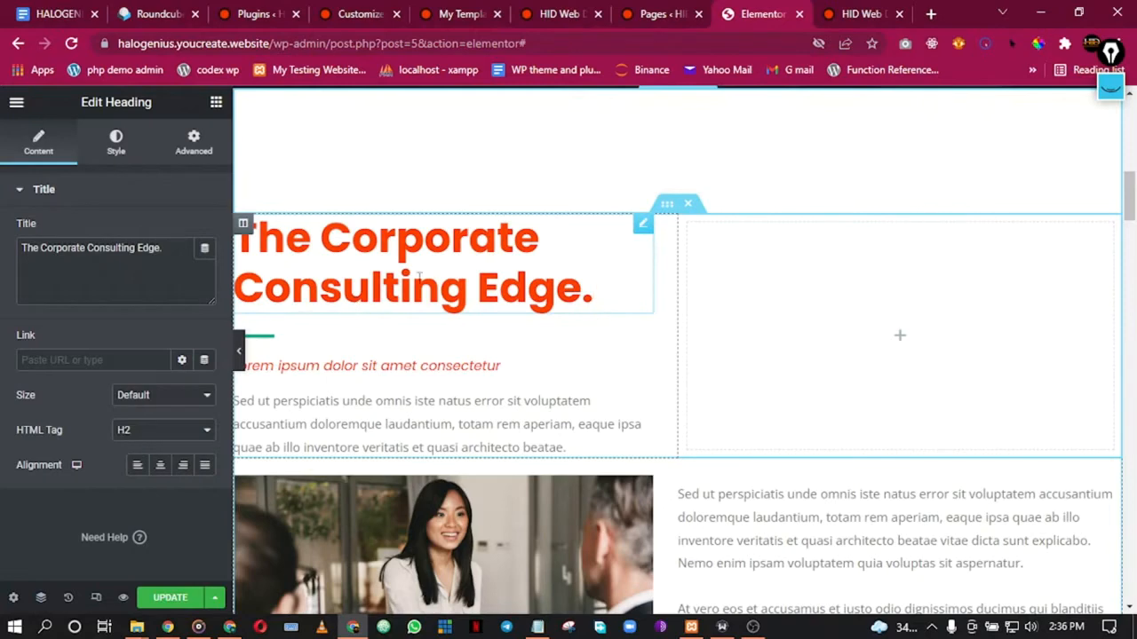
scroll(456, 414, "down", 5)
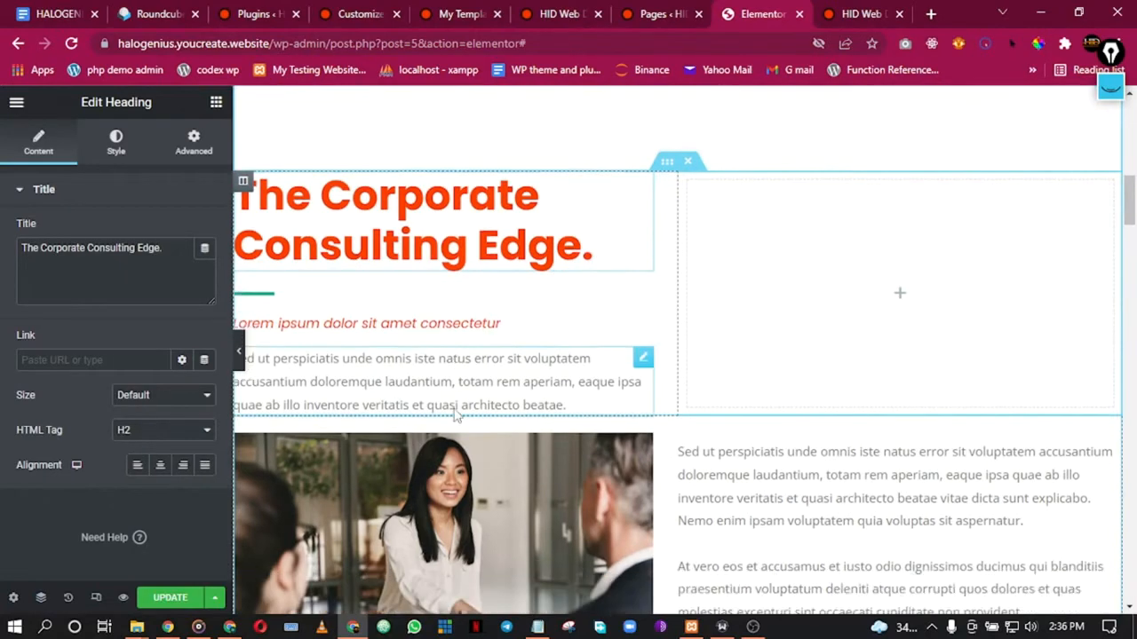
scroll(460, 392, "up", 2)
Step: Duplicate the handshake photo and move the copy into the empty column beside the heading
right_click(499, 320)
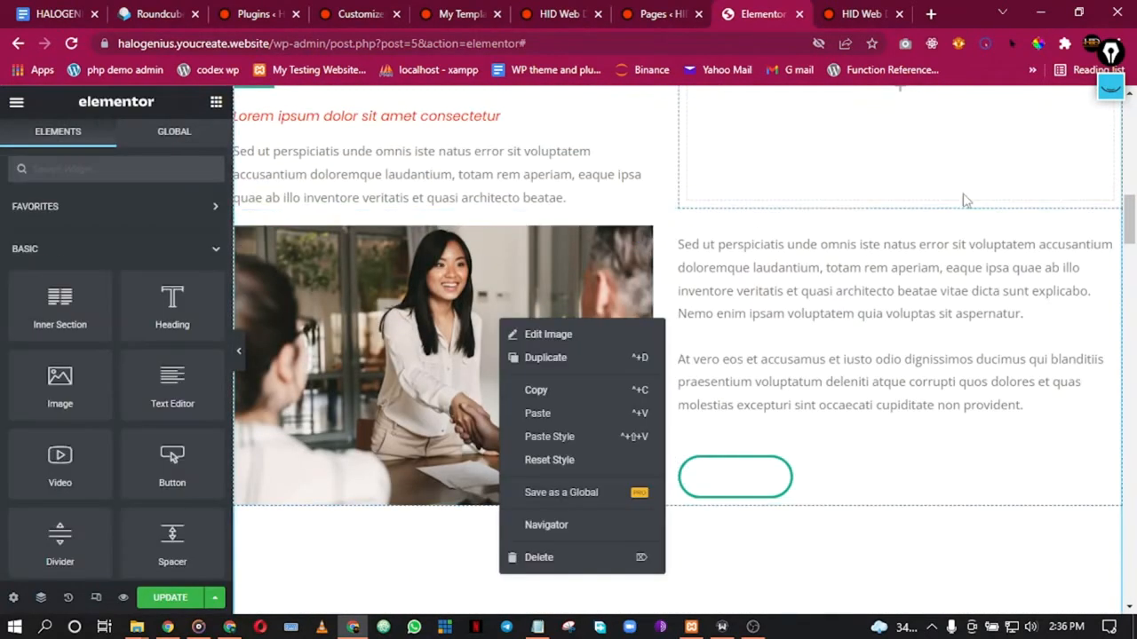
left_click(545, 357)
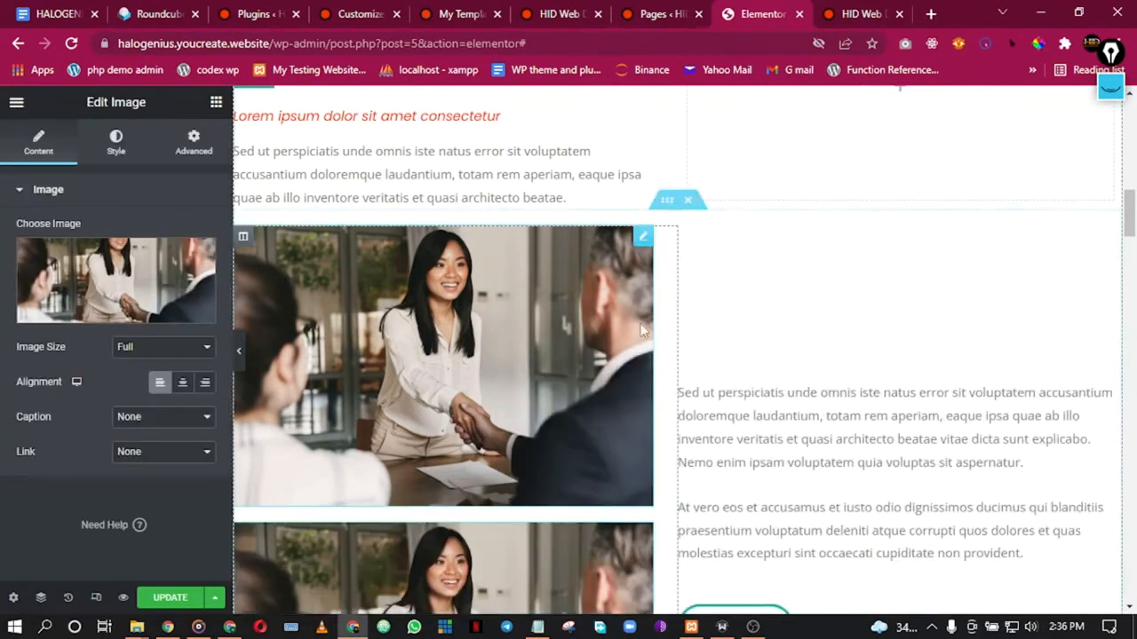
scroll(779, 204, "up", 1)
left_click_drag(693, 304, 773, 222)
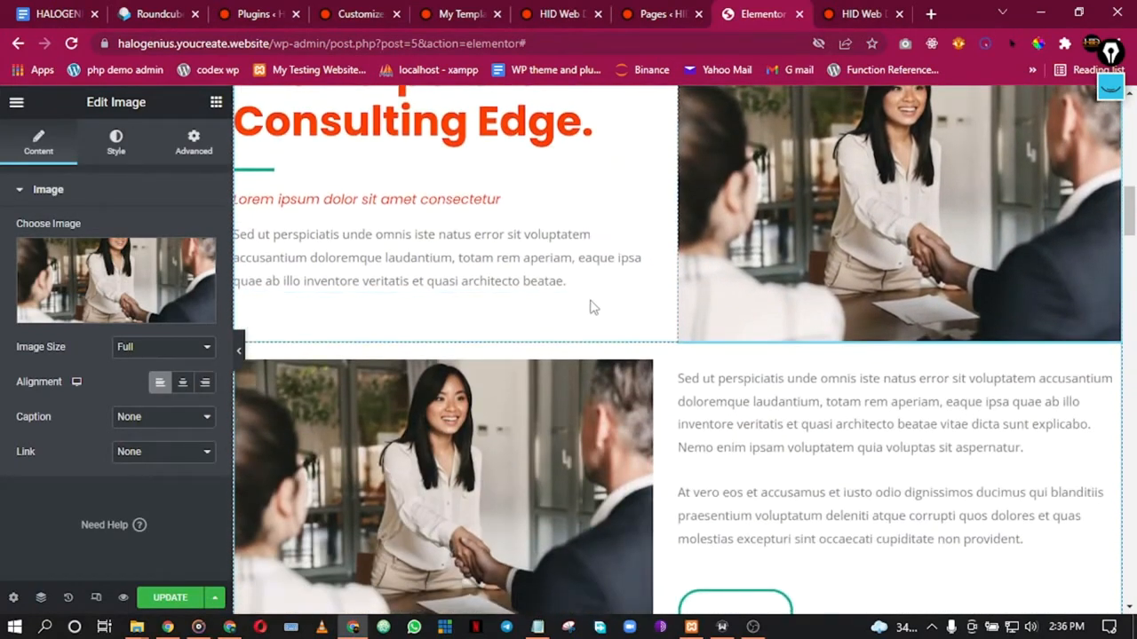
Step: Hide the Elementor panel and preview the page at full width from hero to about section
scroll(594, 307, "down", 1)
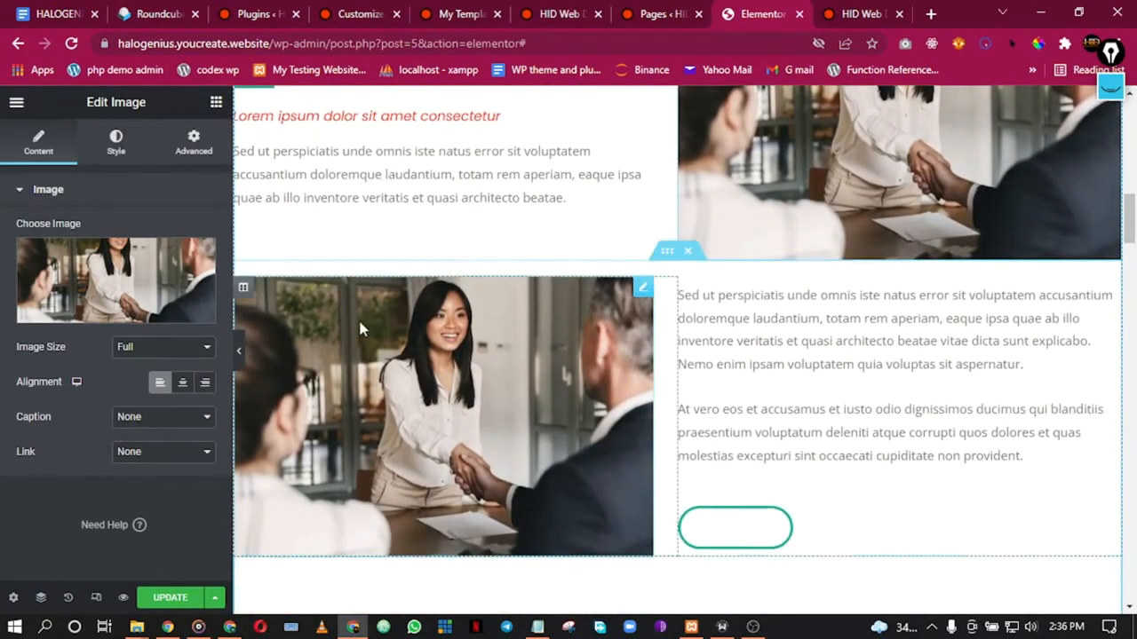
left_click(238, 355)
scroll(528, 268, "up", 3)
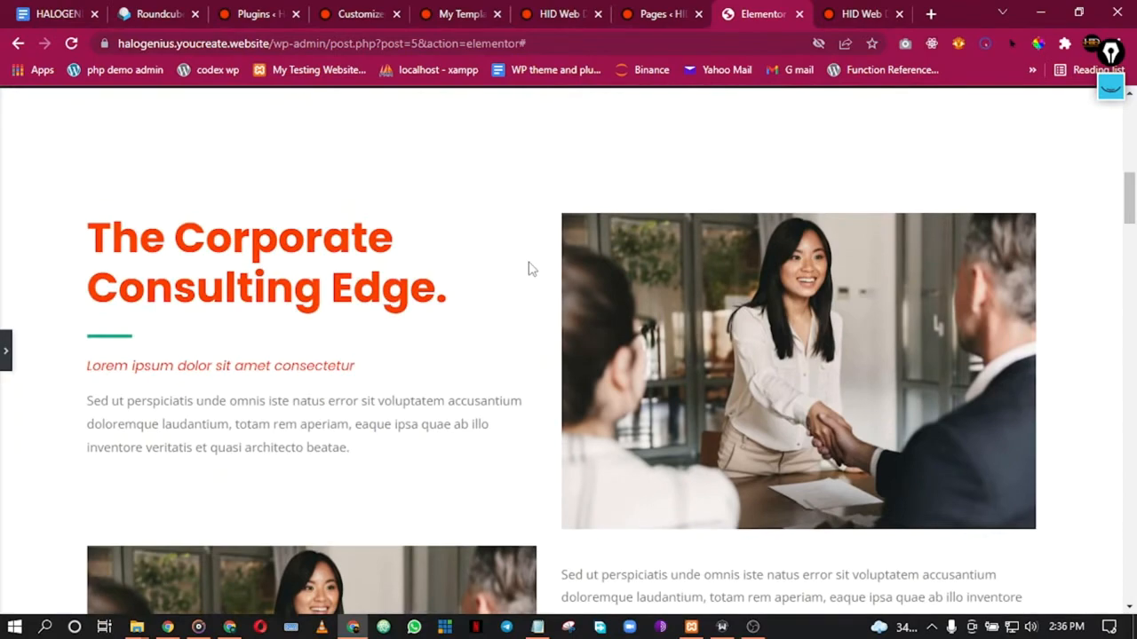
scroll(529, 268, "up", 9)
scroll(528, 268, "down", 6)
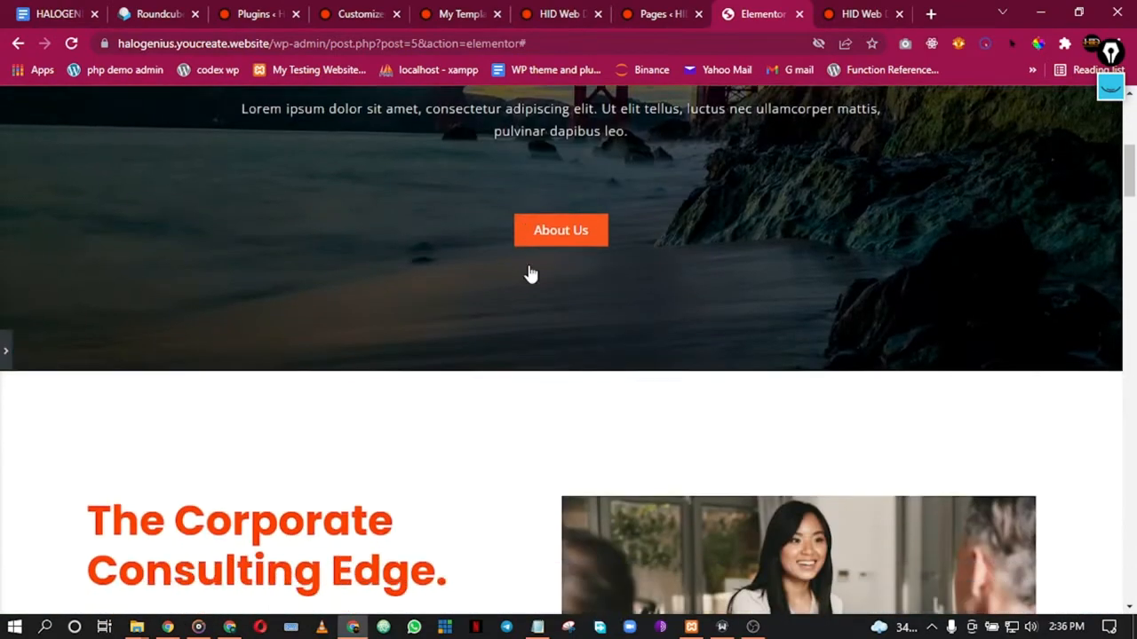
scroll(528, 274, "down", 4)
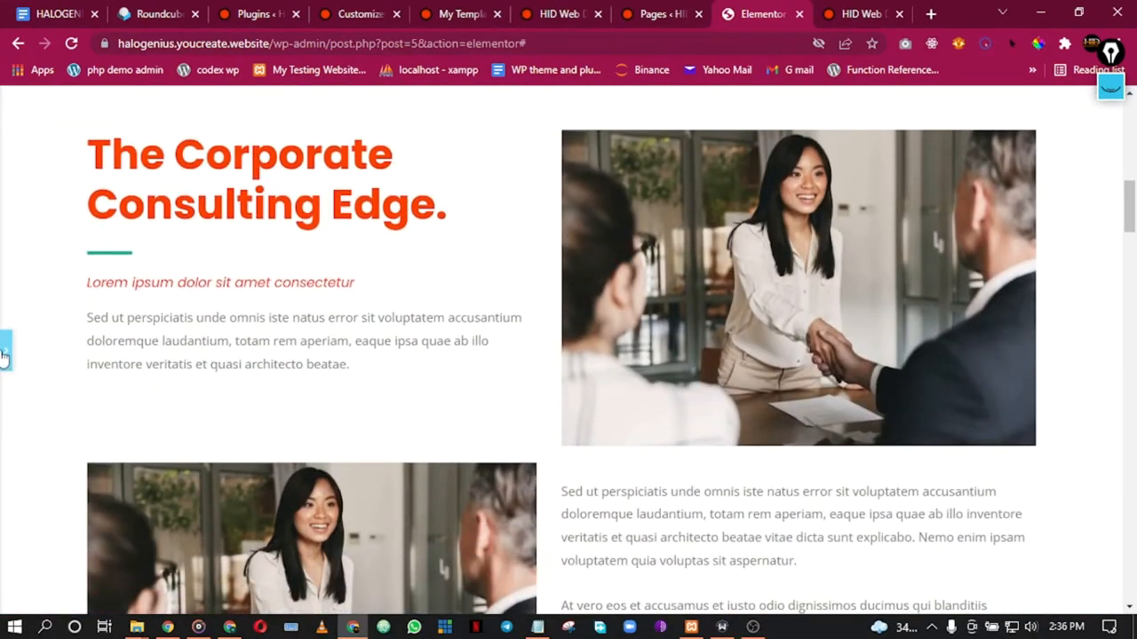
Step: Set 'The Corporate Consulting Edge.' heading's typography font family to Default
left_click(3, 355)
left_click(412, 205)
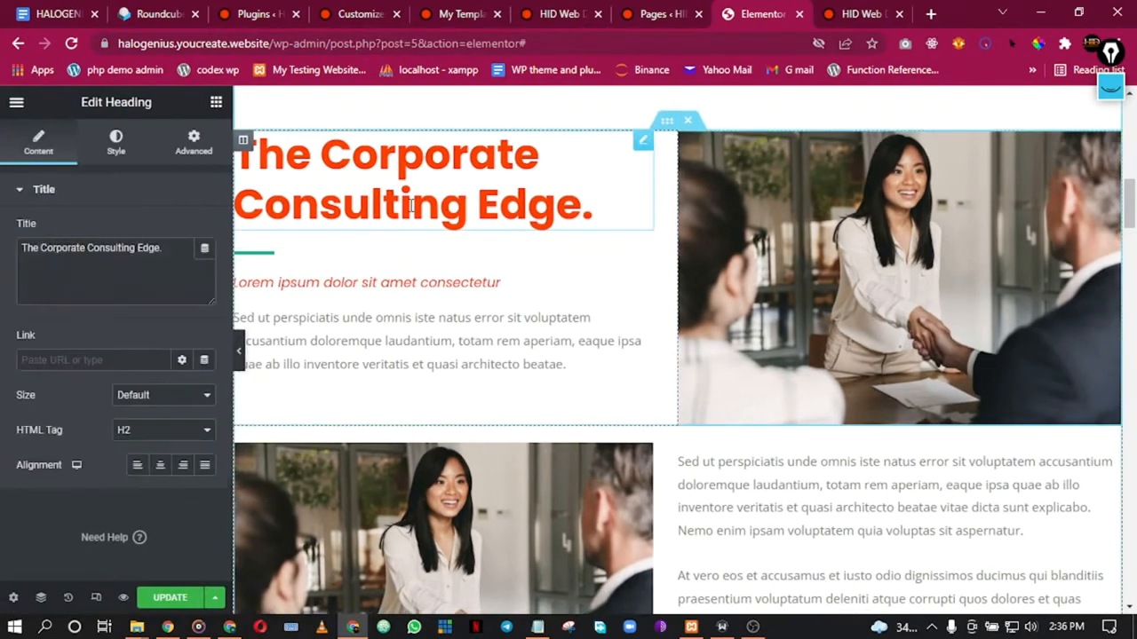
left_click(116, 144)
left_click(205, 267)
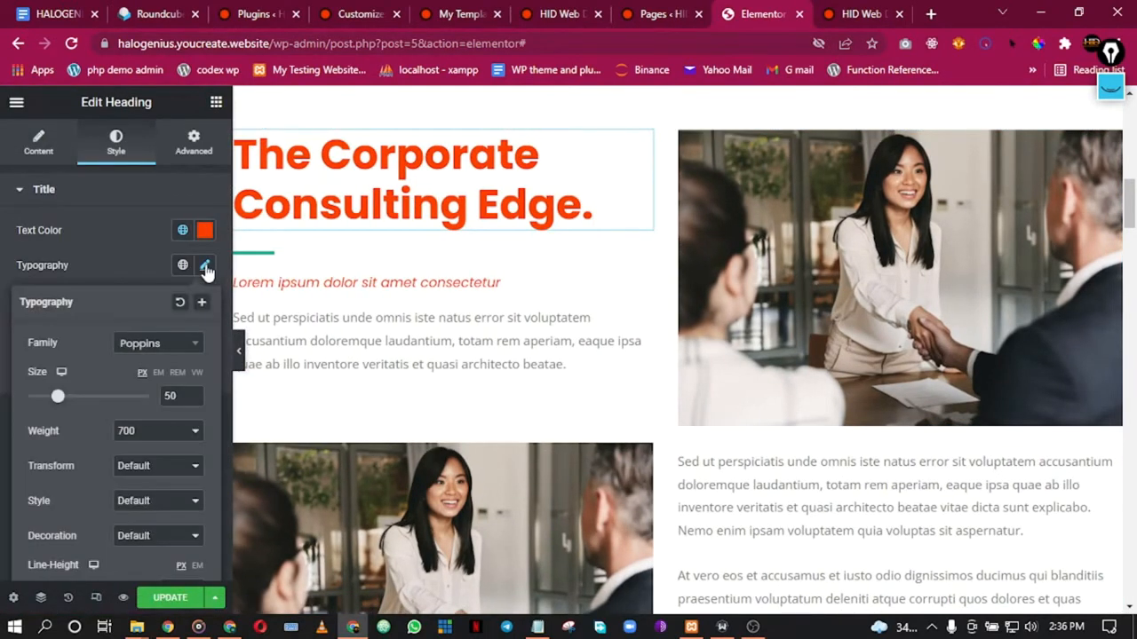
left_click(151, 346)
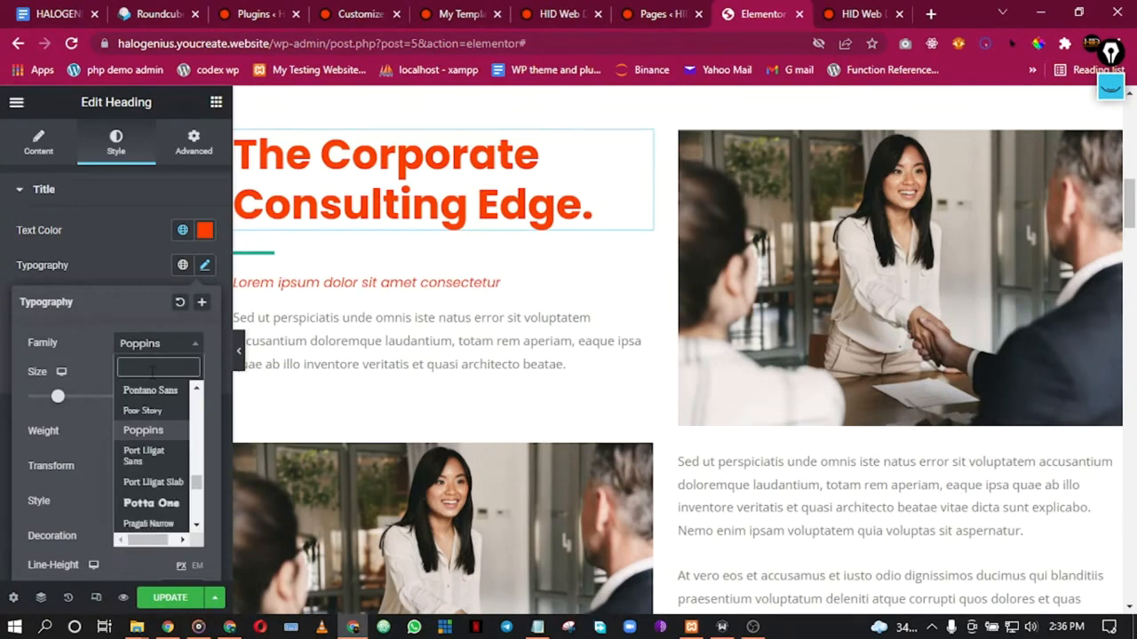
type("def")
left_click(133, 390)
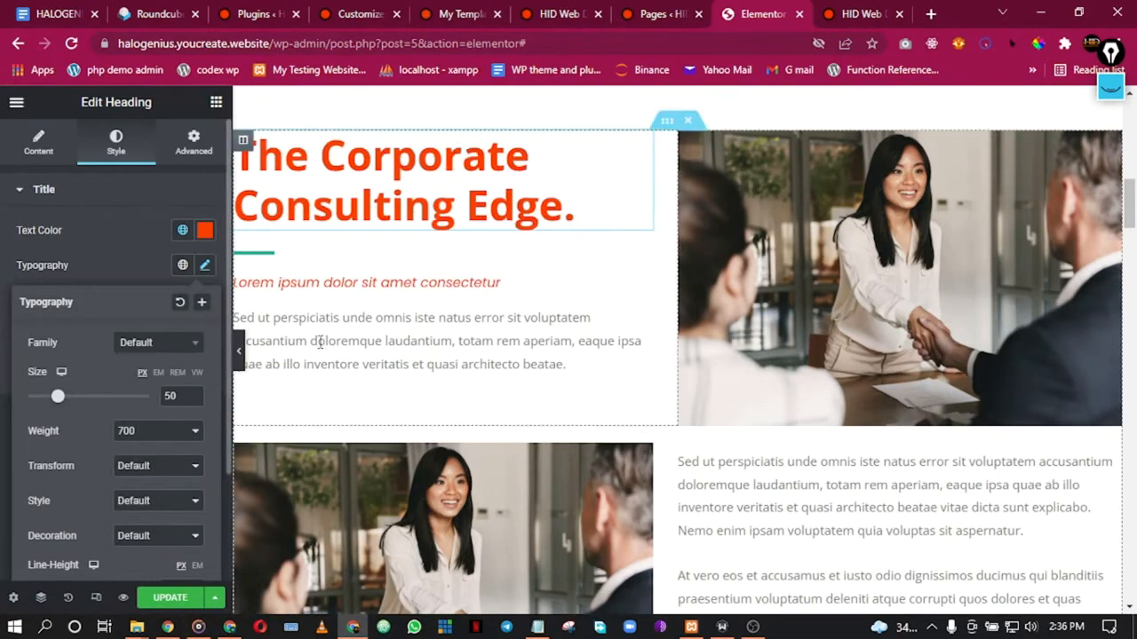
Step: Review the global colour options for the italic subheading and the paragraph text
left_click(363, 284)
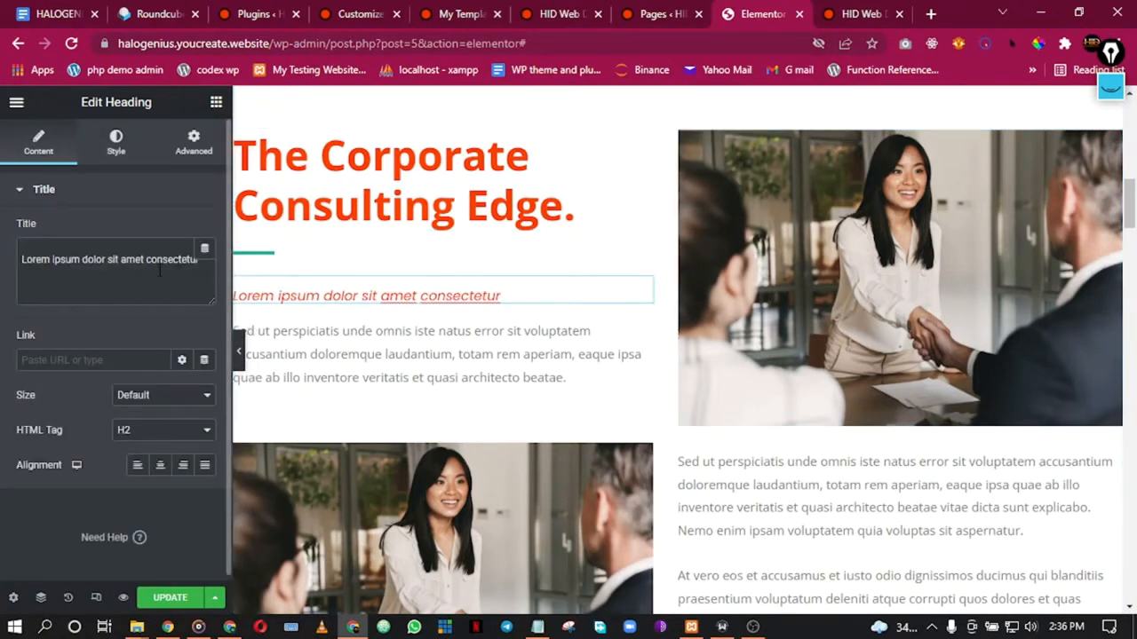
left_click(116, 142)
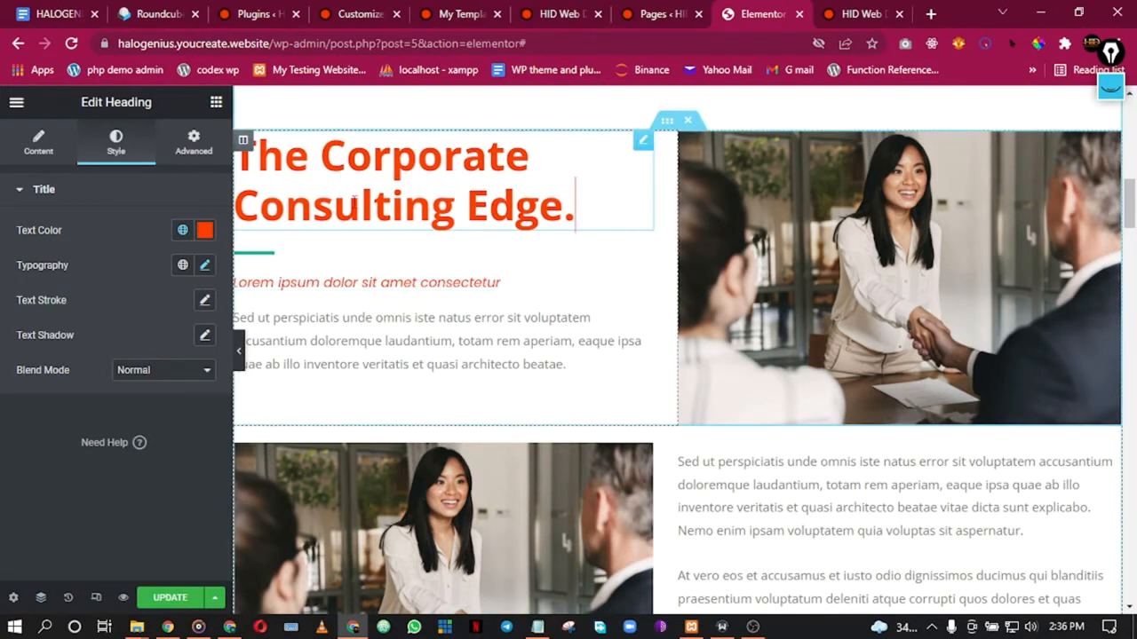
left_click(182, 230)
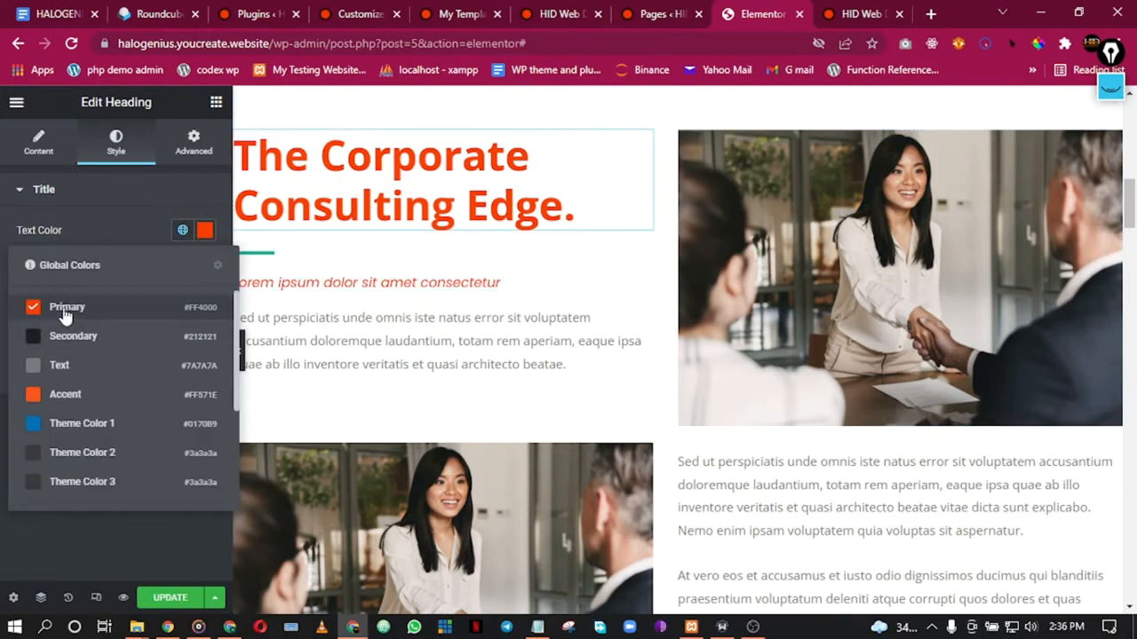
left_click(321, 185)
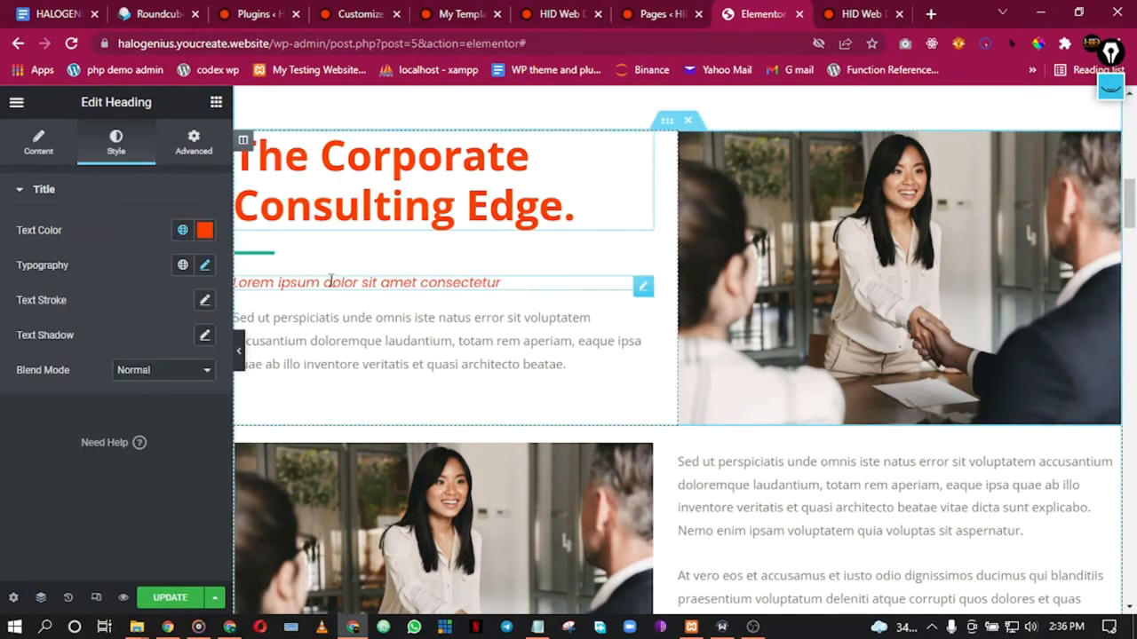
left_click(182, 230)
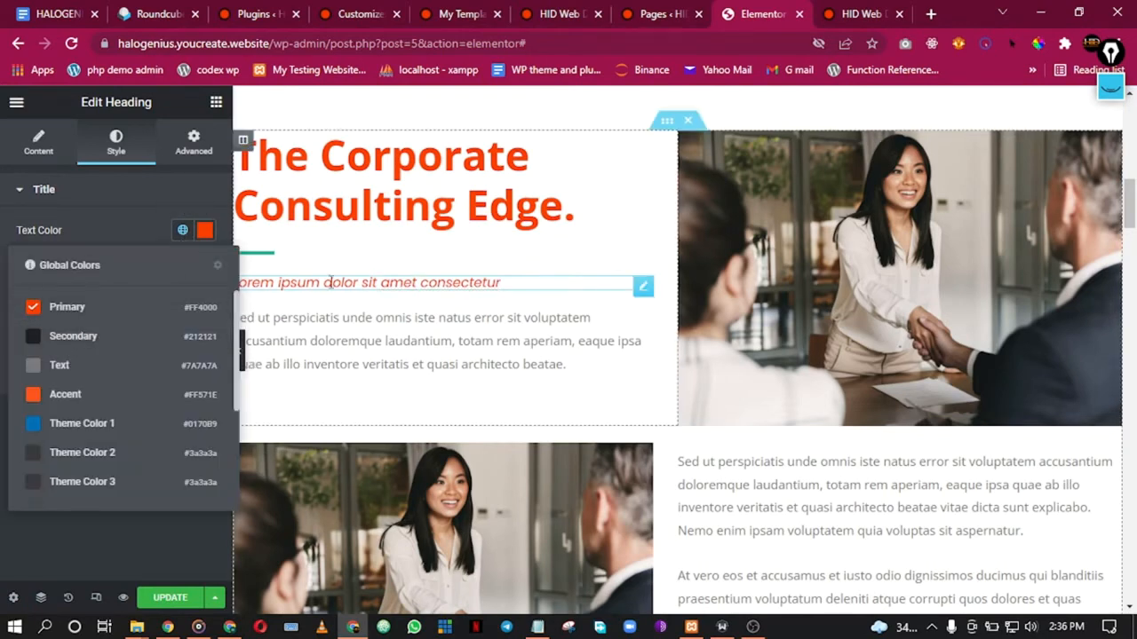
left_click(341, 332)
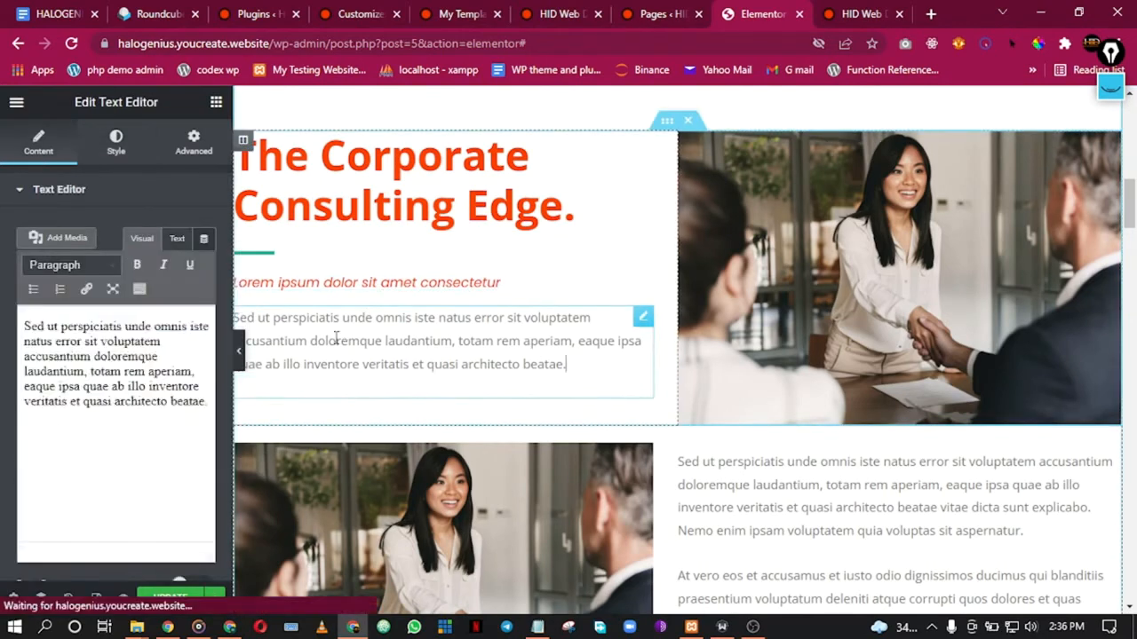
left_click(112, 146)
left_click(182, 267)
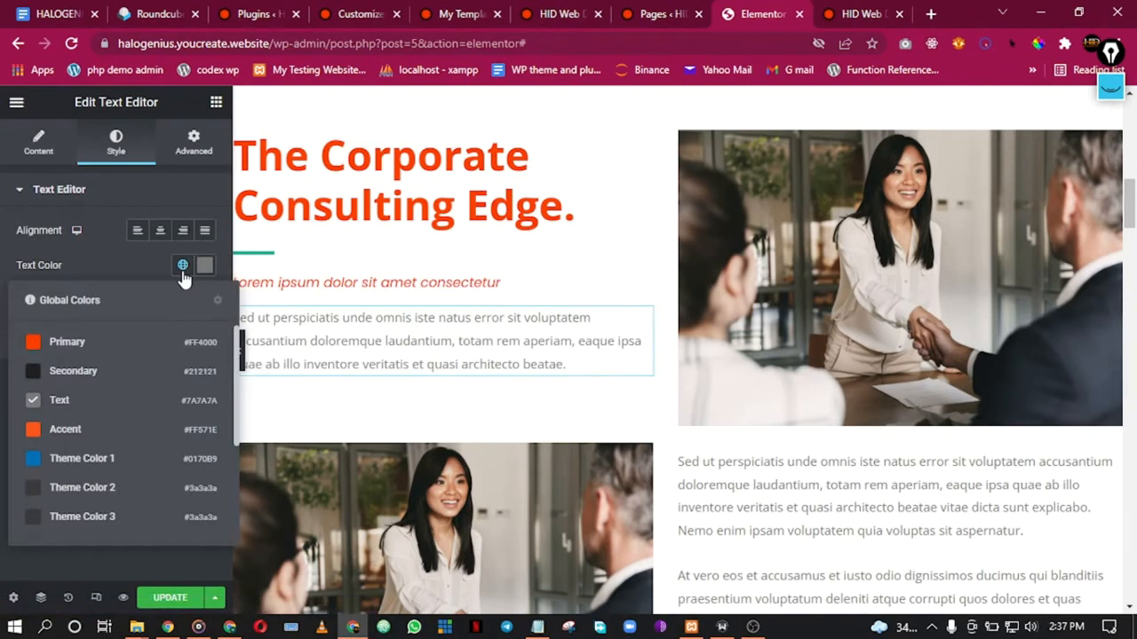
left_click(361, 281)
Step: Set the short divider under the heading to the dark Secondary global colour (#212121)
left_click(292, 255)
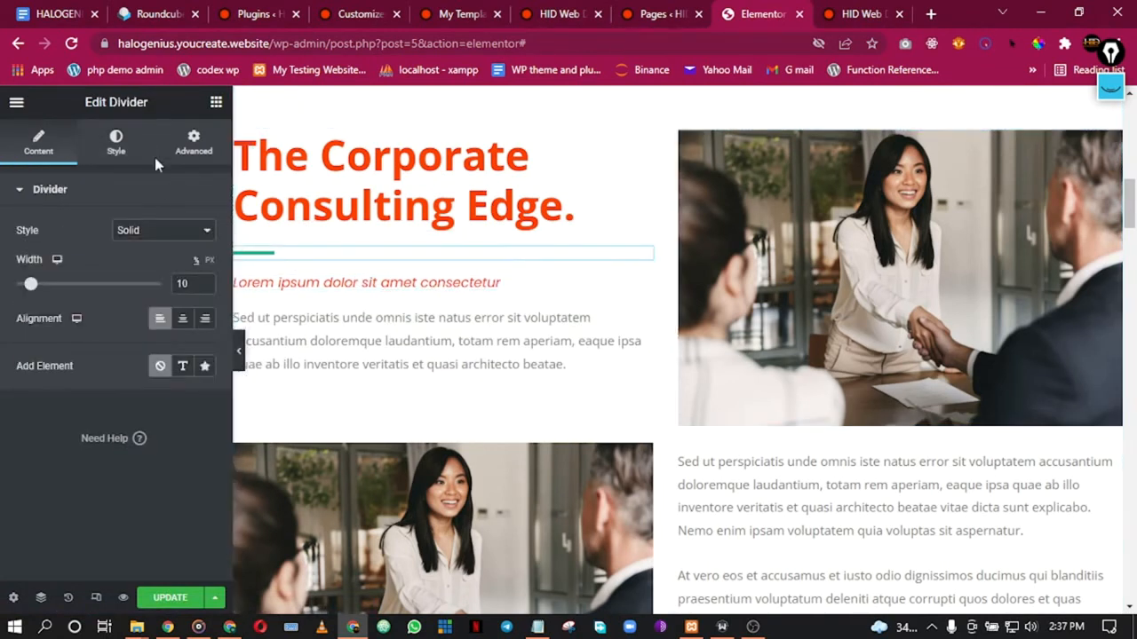
left_click(125, 149)
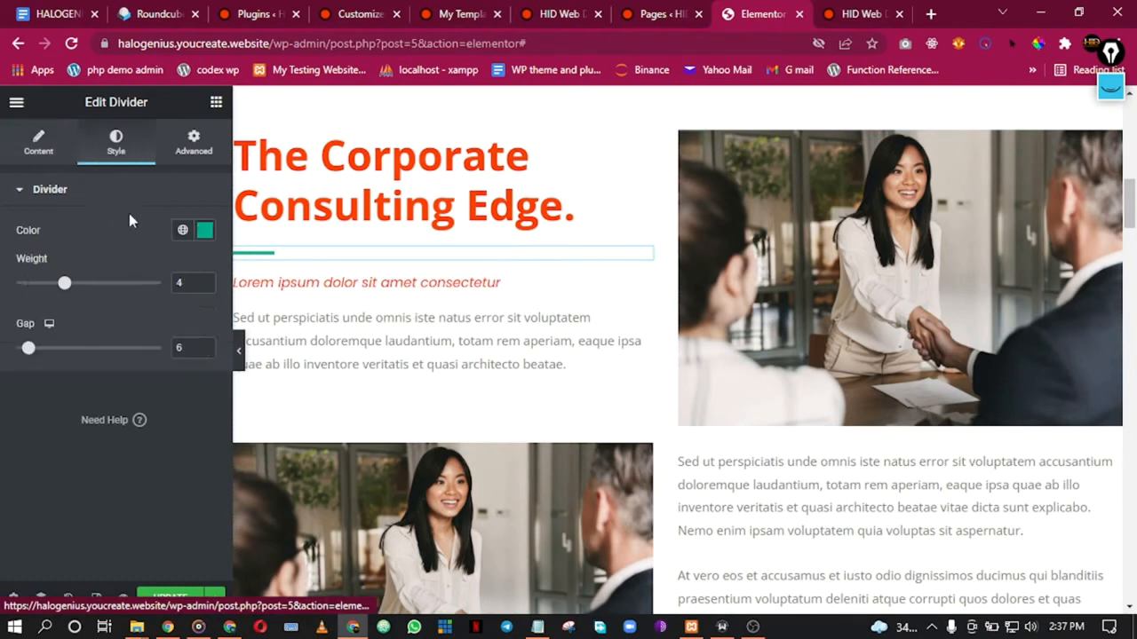
left_click(184, 231)
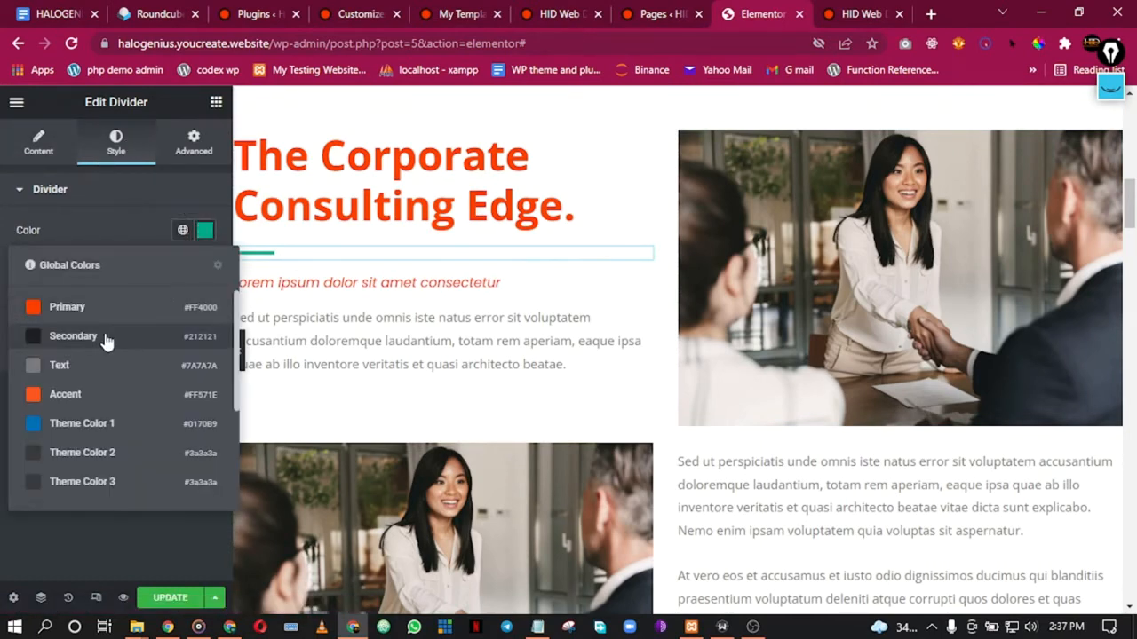
left_click(107, 334)
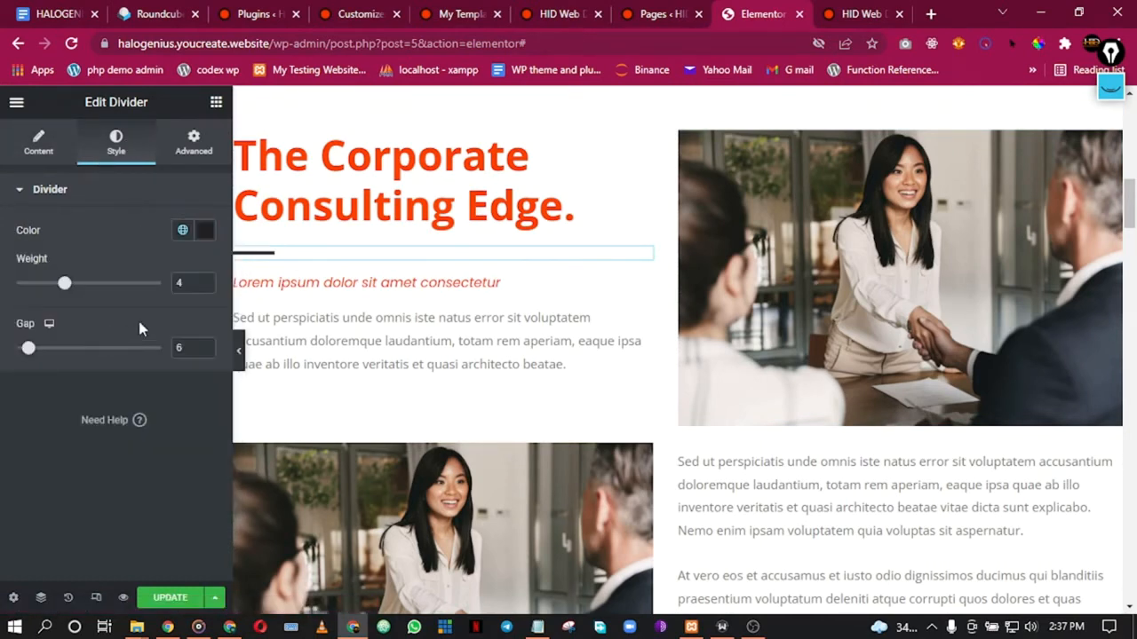
Step: Preview the restyled about section at full width, then restore the editing panel
left_click(238, 354)
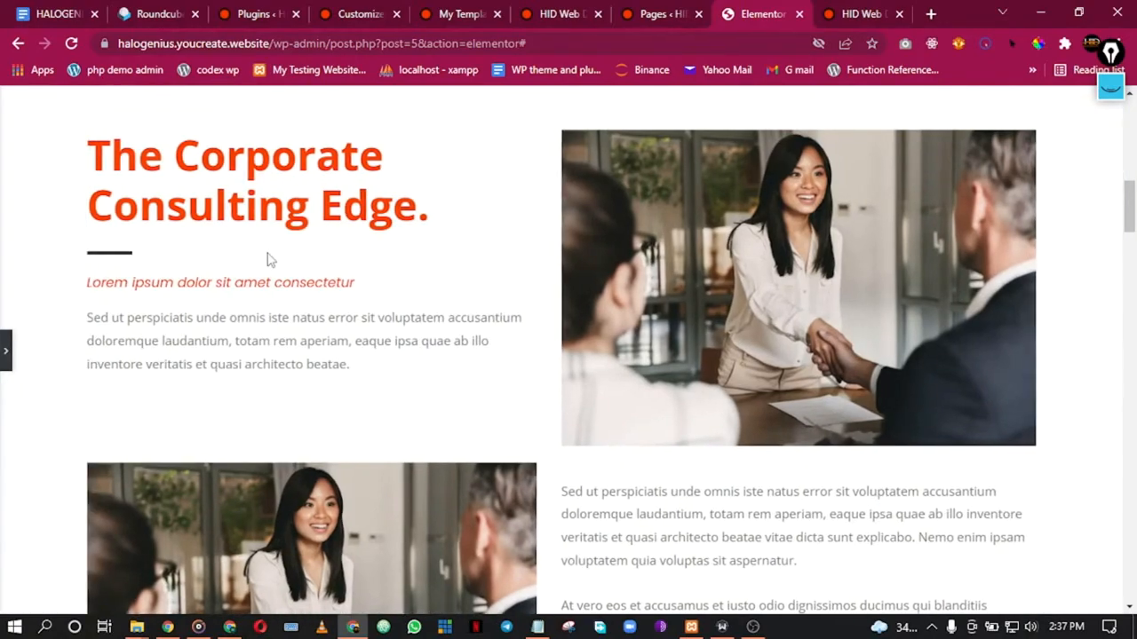
scroll(271, 260, "up", 10)
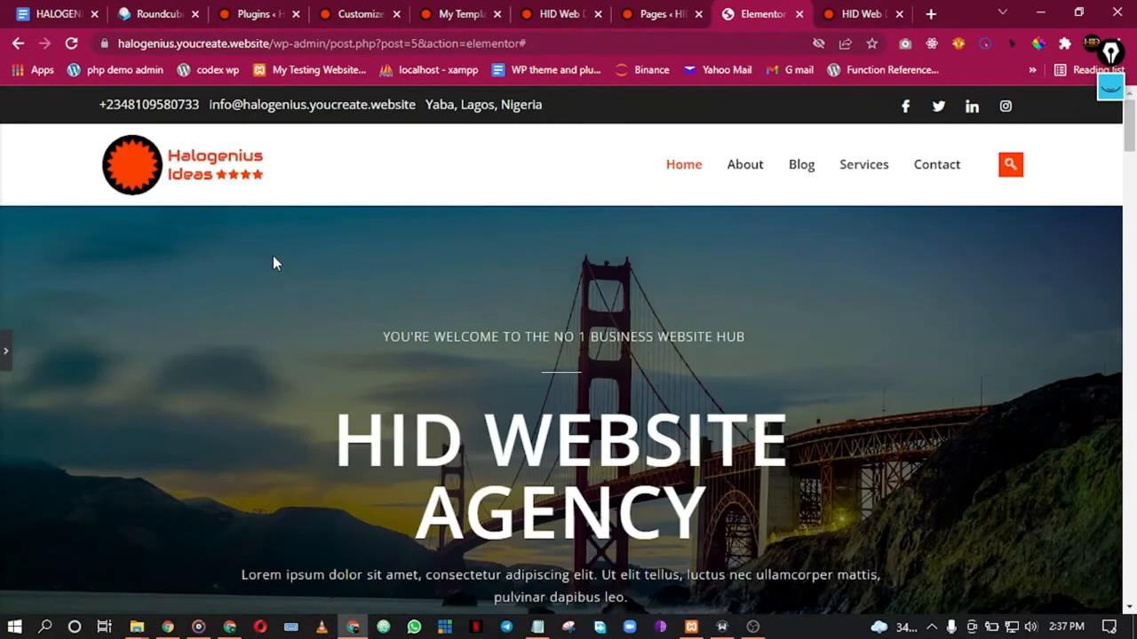
scroll(275, 259, "down", 2)
scroll(275, 262, "up", 1)
scroll(280, 263, "down", 4)
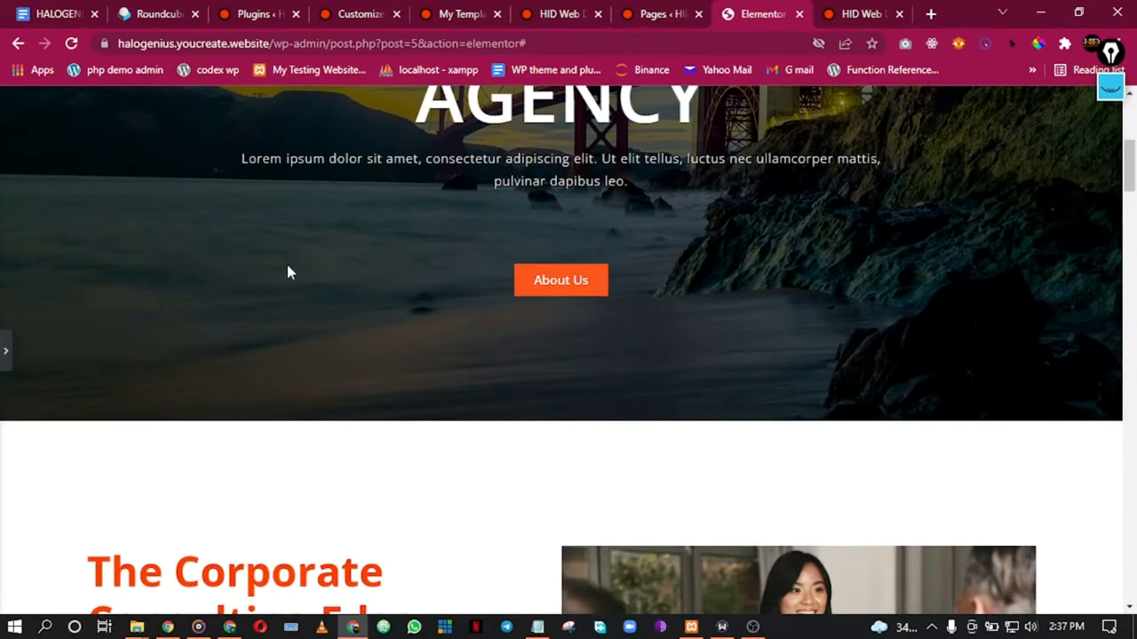
scroll(286, 262, "up", 4)
scroll(286, 263, "down", 2)
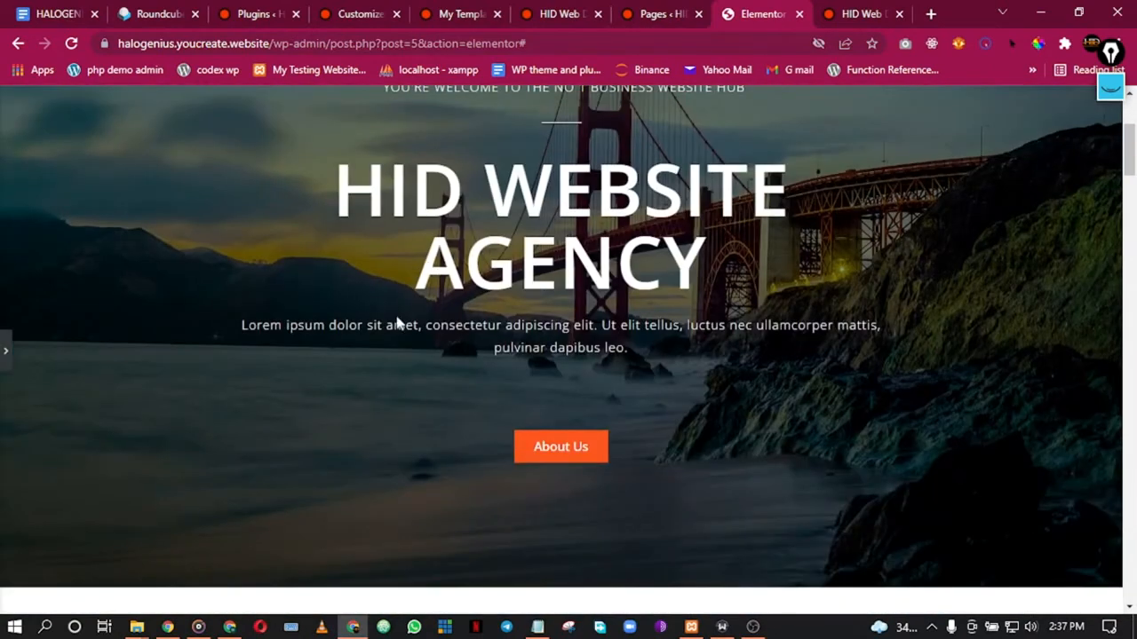
left_click(5, 354)
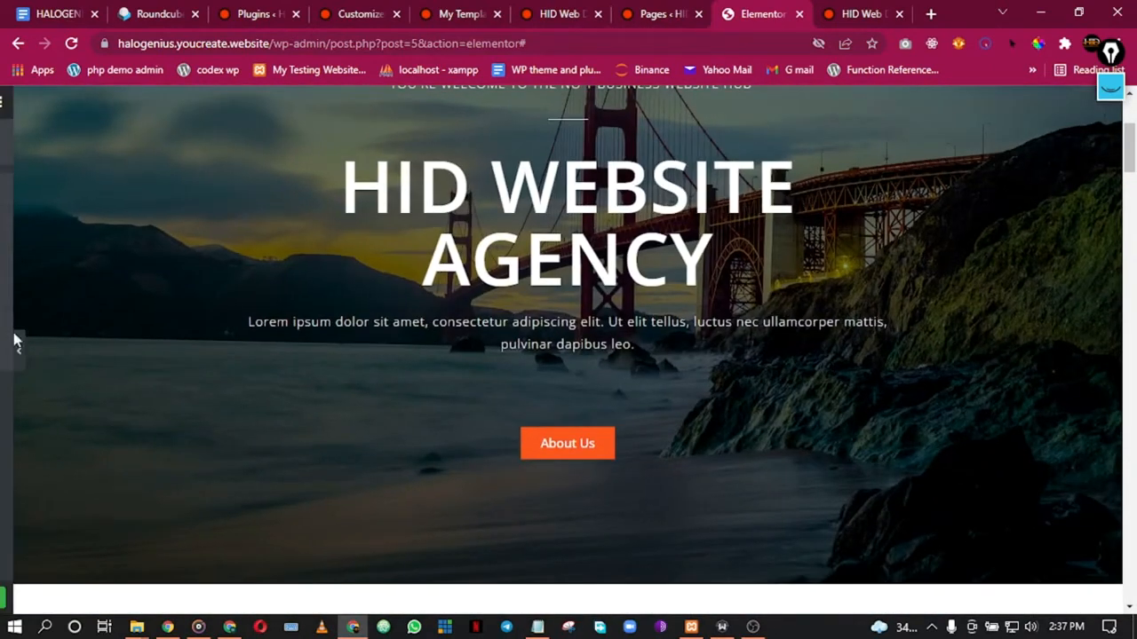
Step: Load lipsum.com/feed/html in a new Chrome tab
left_click(930, 14)
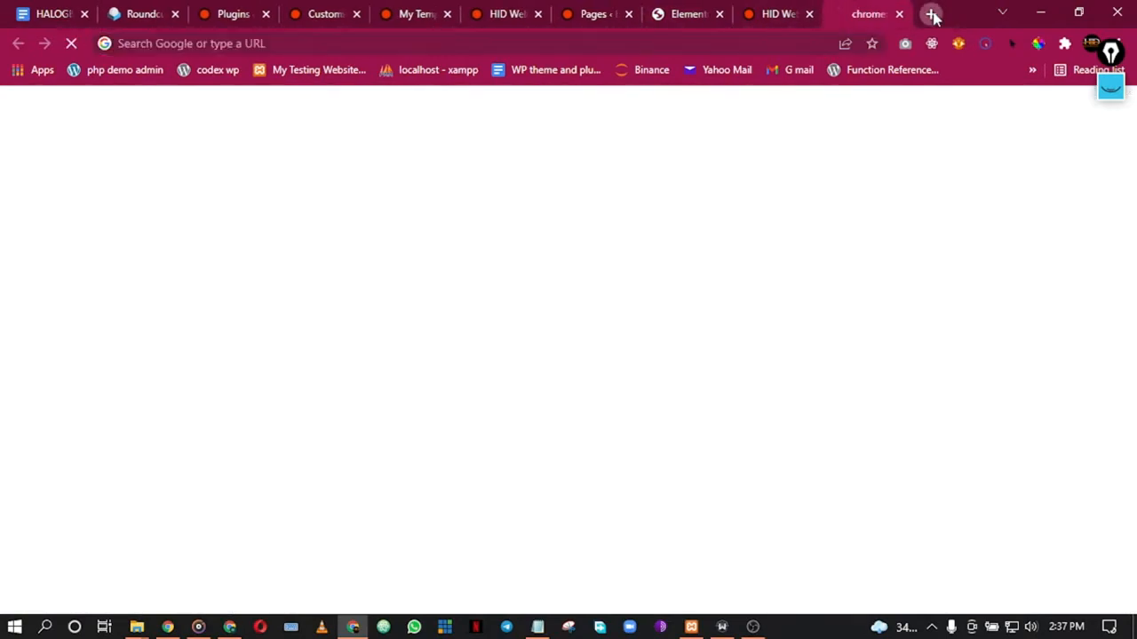
left_click(650, 43)
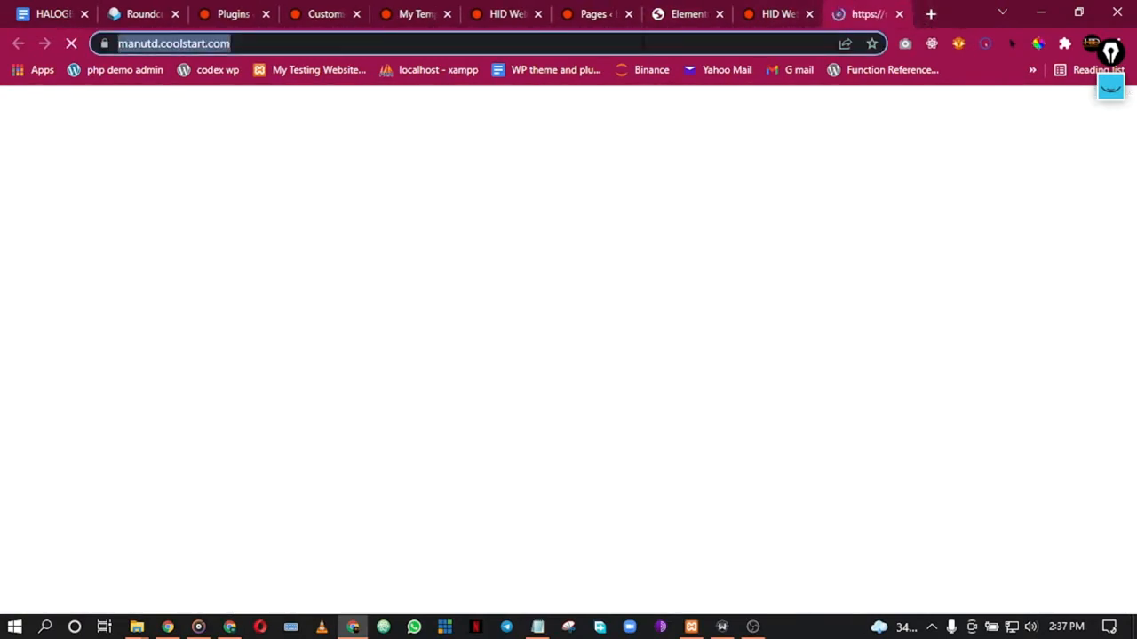
type("lipsu")
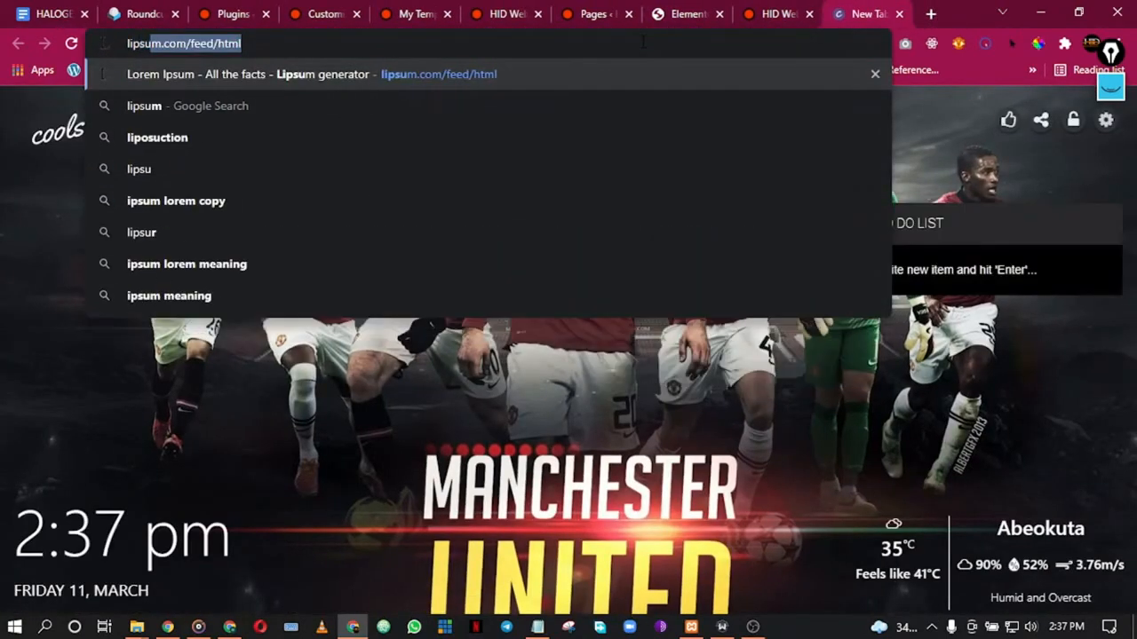
key("Right")
key("Return")
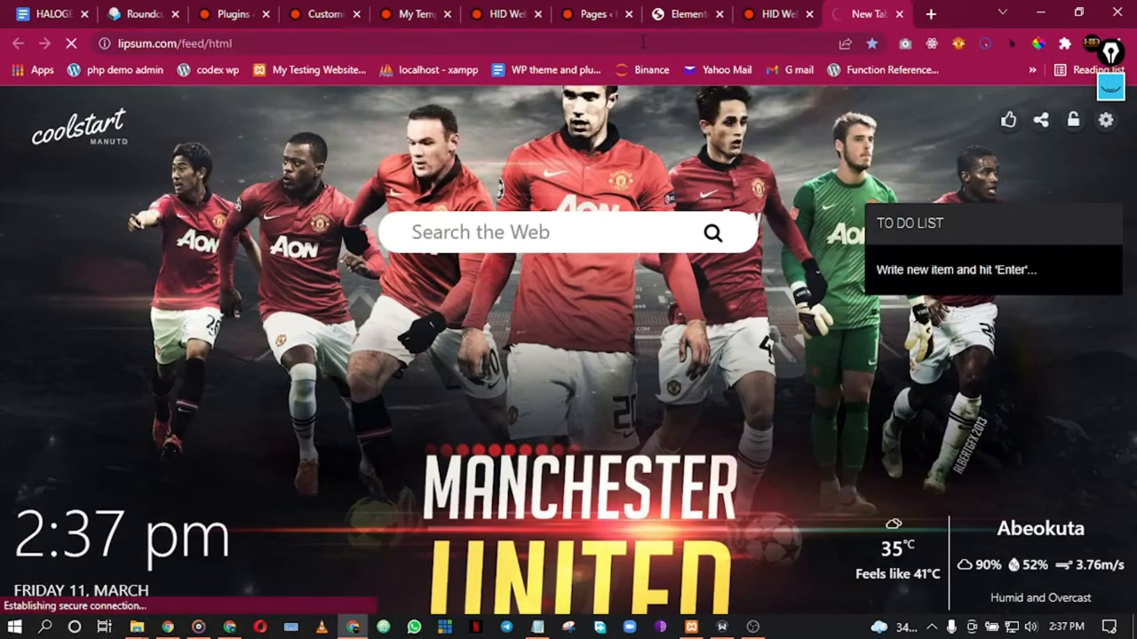
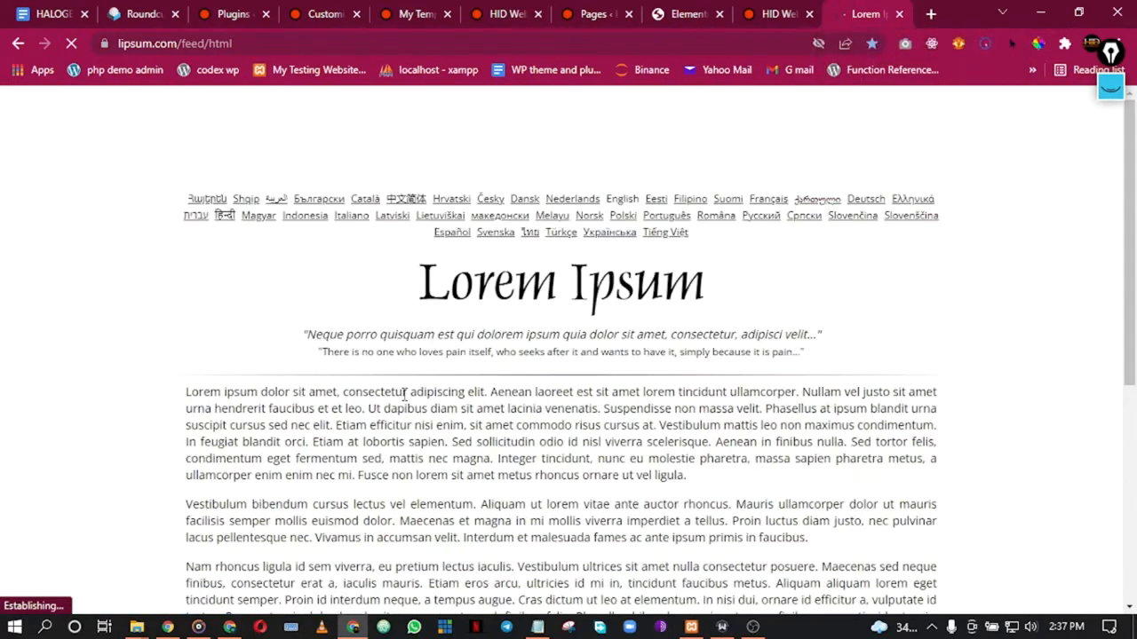
Step: Select the opening Vestibulum sentences on lipsum.com, ending at 'mollis euismod dolor.'
scroll(391, 399, "down", 3)
left_click_drag(187, 255, 602, 255)
left_click_drag(722, 255, 393, 271)
key("ctrl+c")
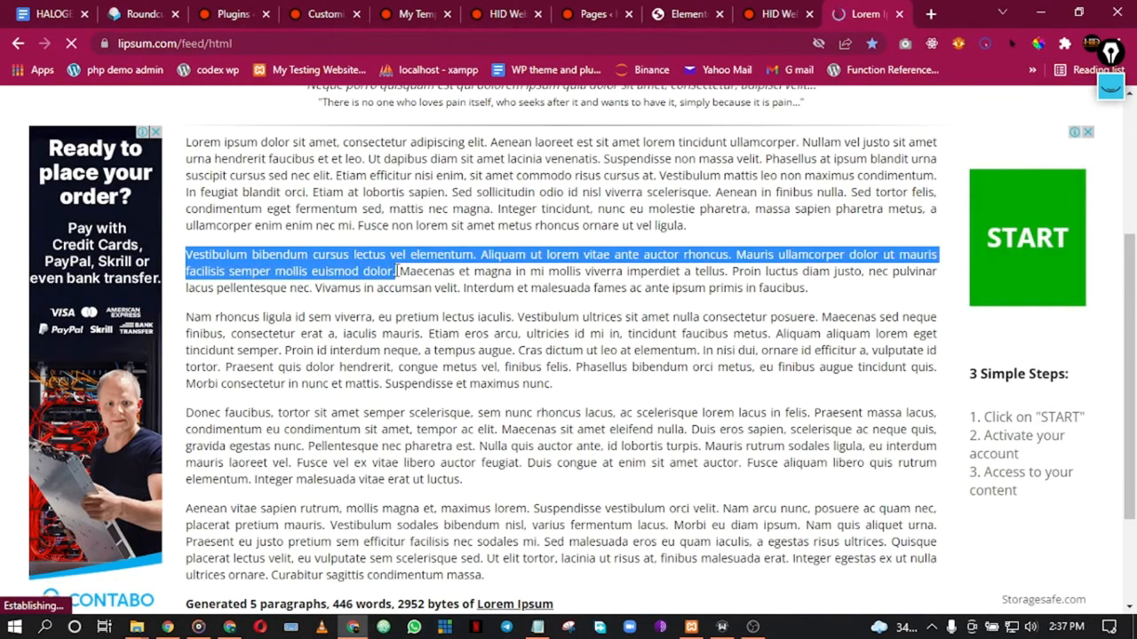
Step: Replace the hero paragraph's Lorem ipsum line with the copied Vestibulum text
left_click(707, 12)
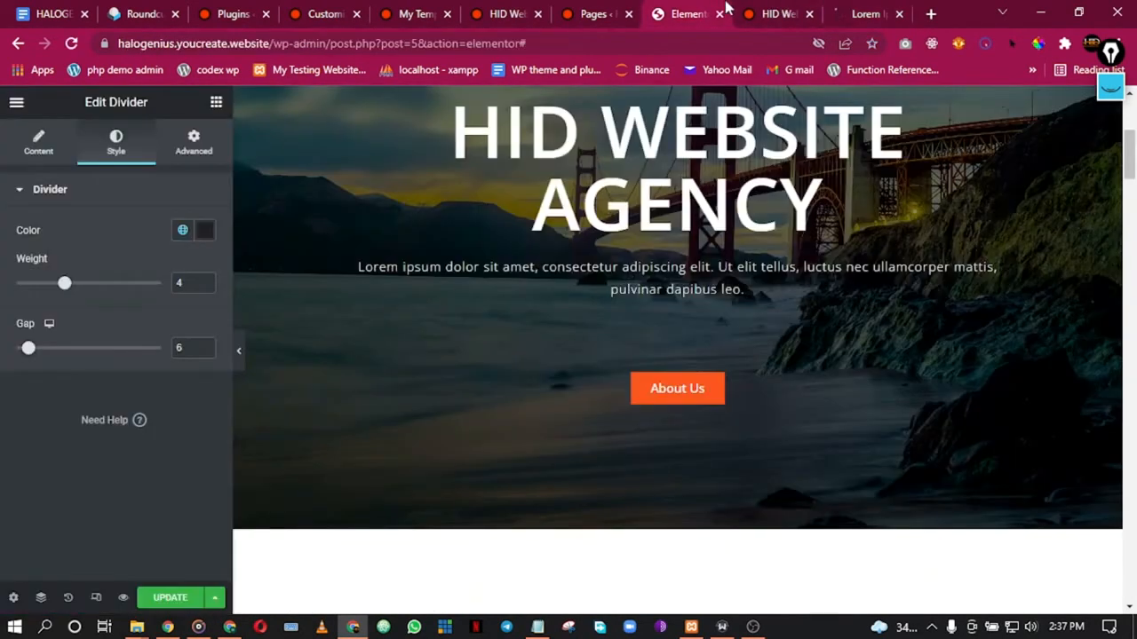
left_click(500, 294)
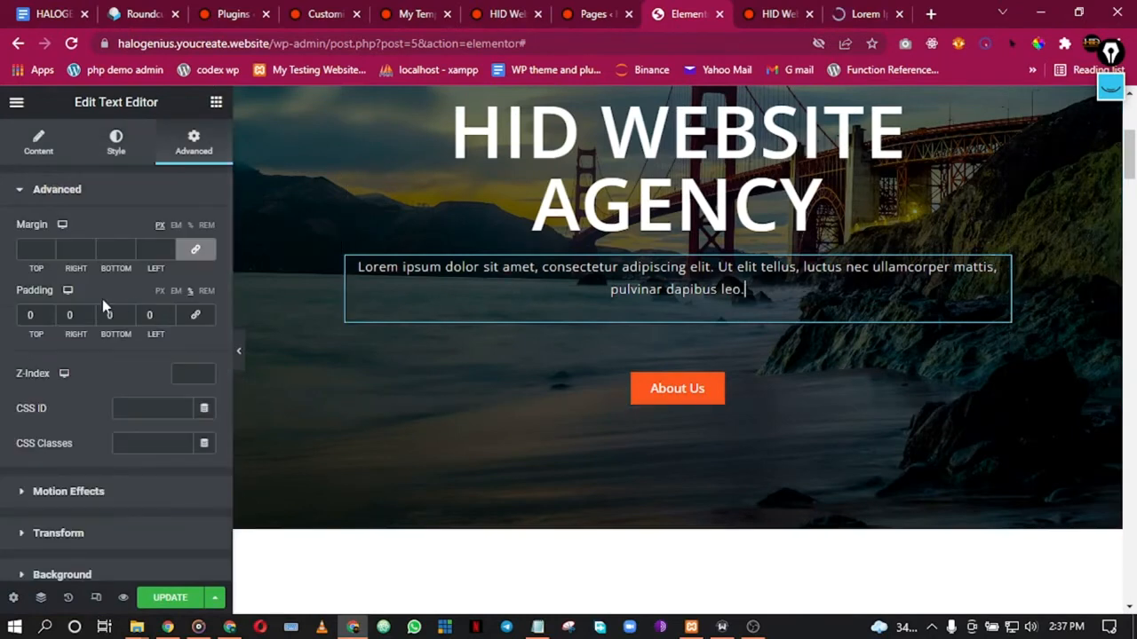
left_click(38, 142)
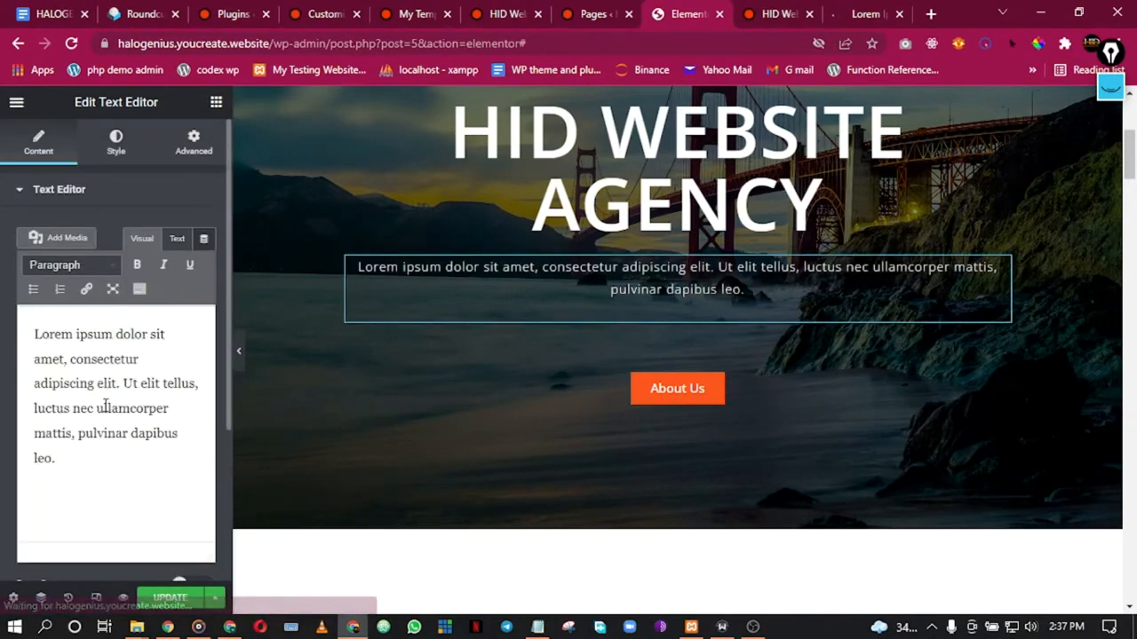
left_click_drag(60, 458, 33, 324)
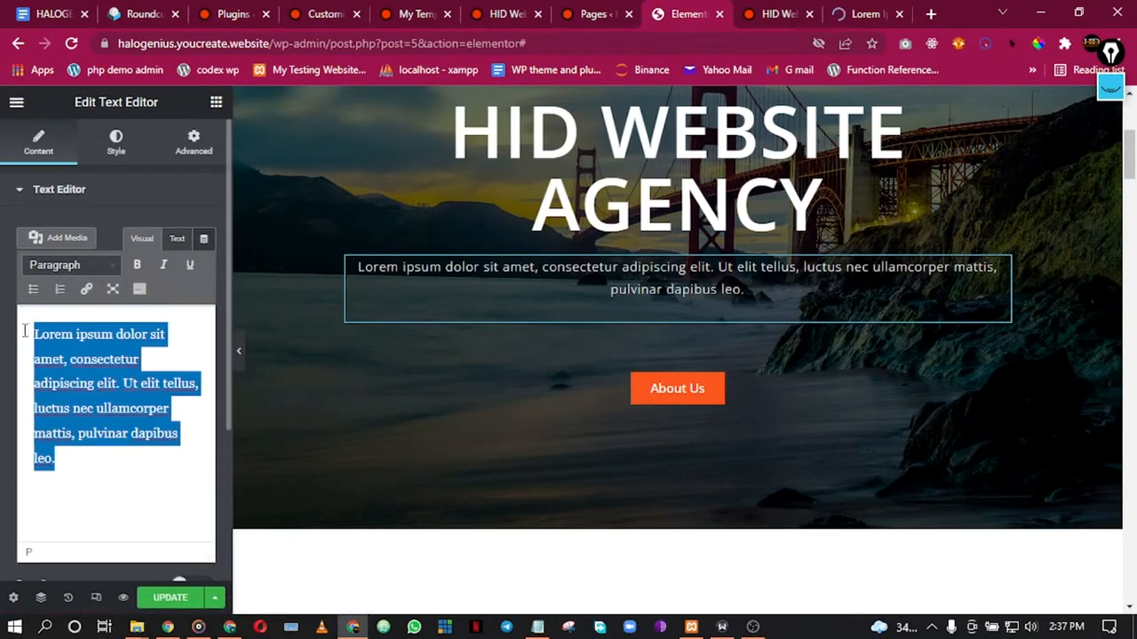
key("ctrl+v")
Step: Review the page with the new hero text and bring up the About Us button's context menu
scroll(608, 330, "down", 5)
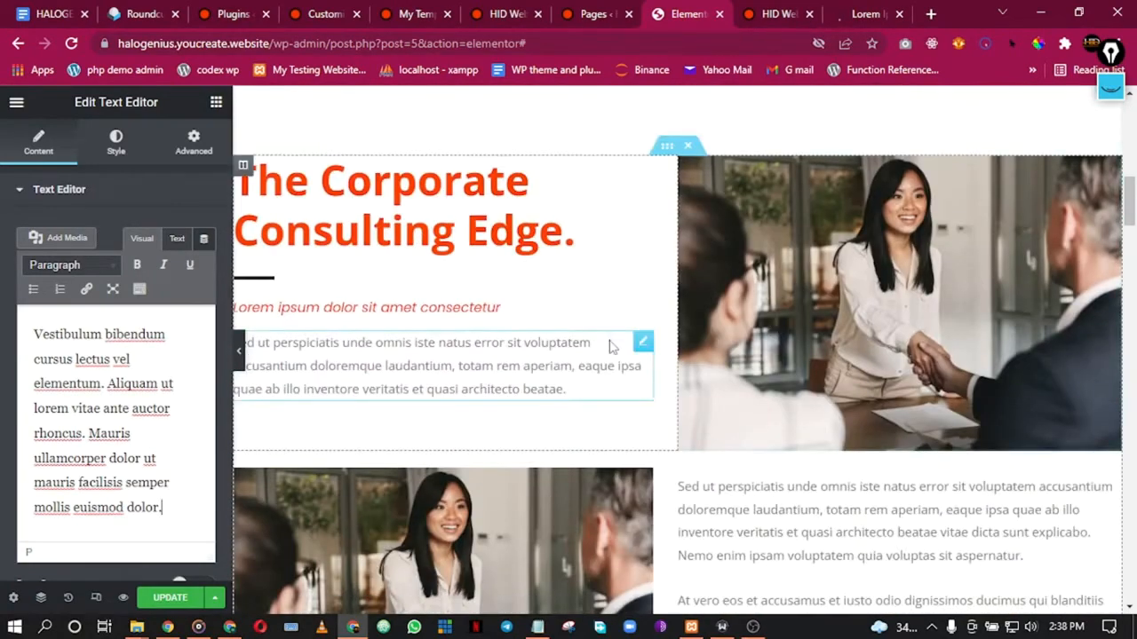
scroll(610, 346, "down", 3)
scroll(422, 191, "up", 1)
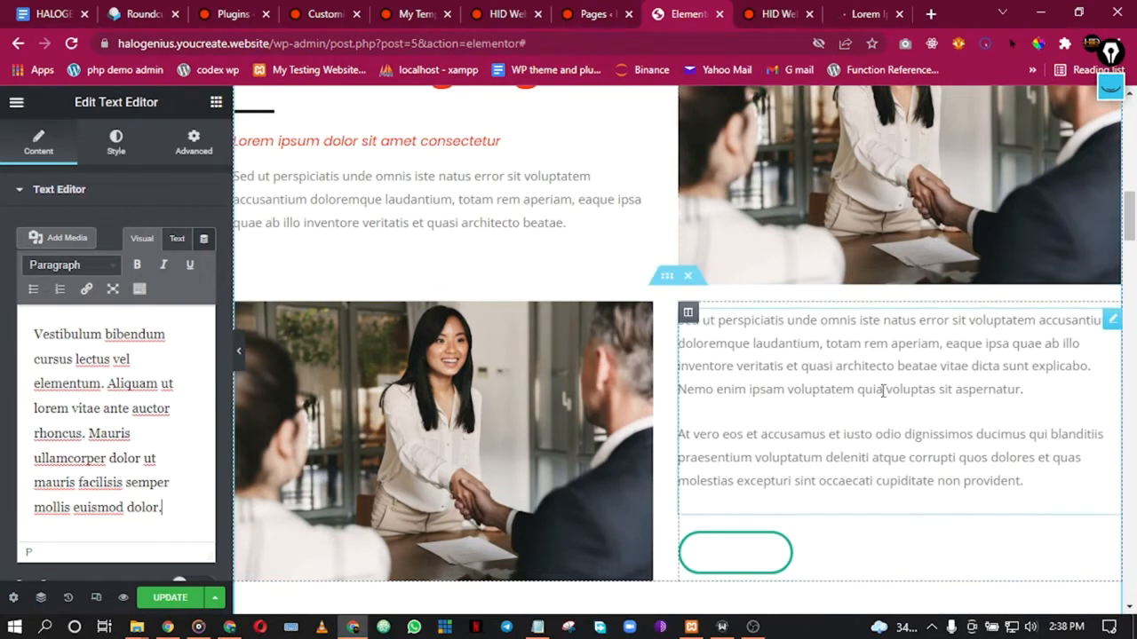
scroll(884, 426, "down", 1)
scroll(893, 444, "up", 3)
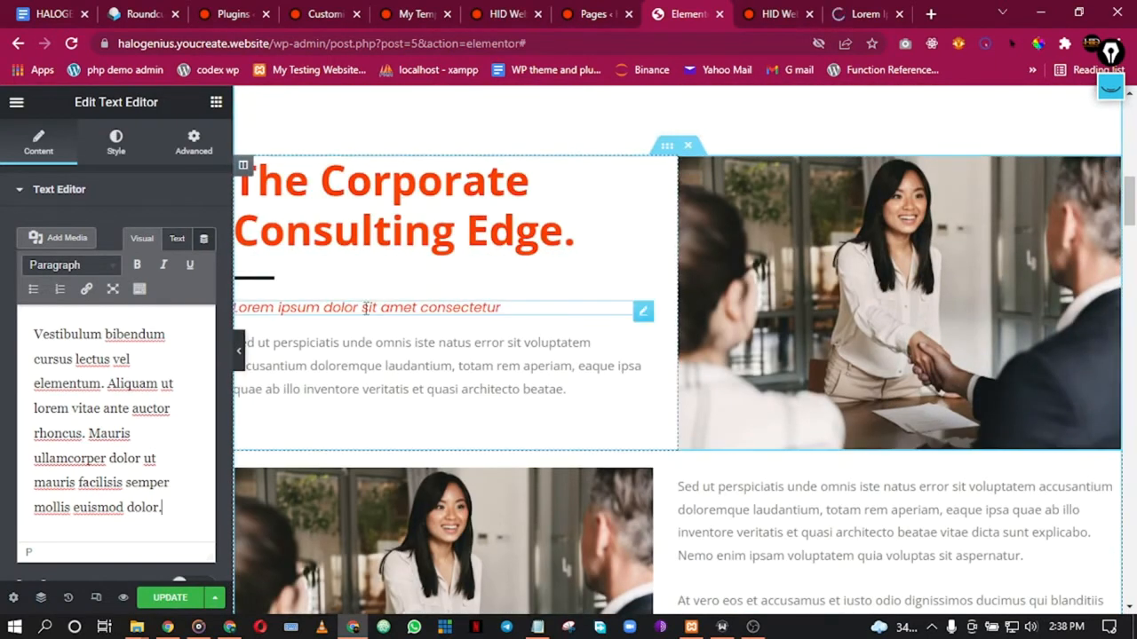
scroll(835, 404, "down", 2)
scroll(840, 408, "down", 1)
scroll(840, 409, "up", 1)
scroll(846, 421, "down", 1)
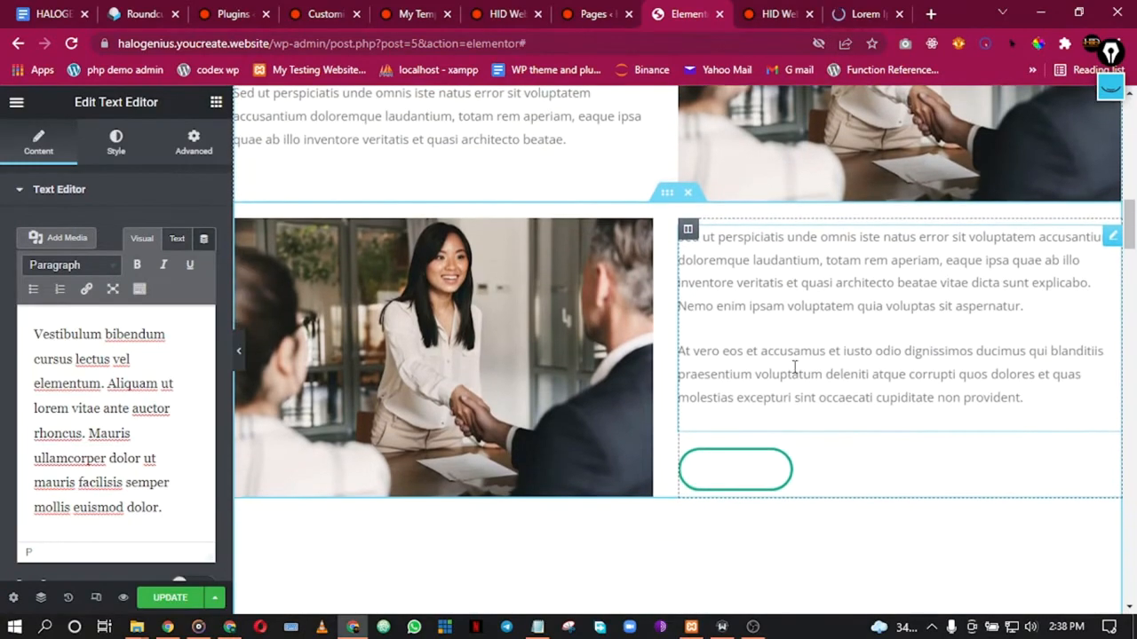
scroll(844, 391, "up", 2)
scroll(855, 359, "up", 6)
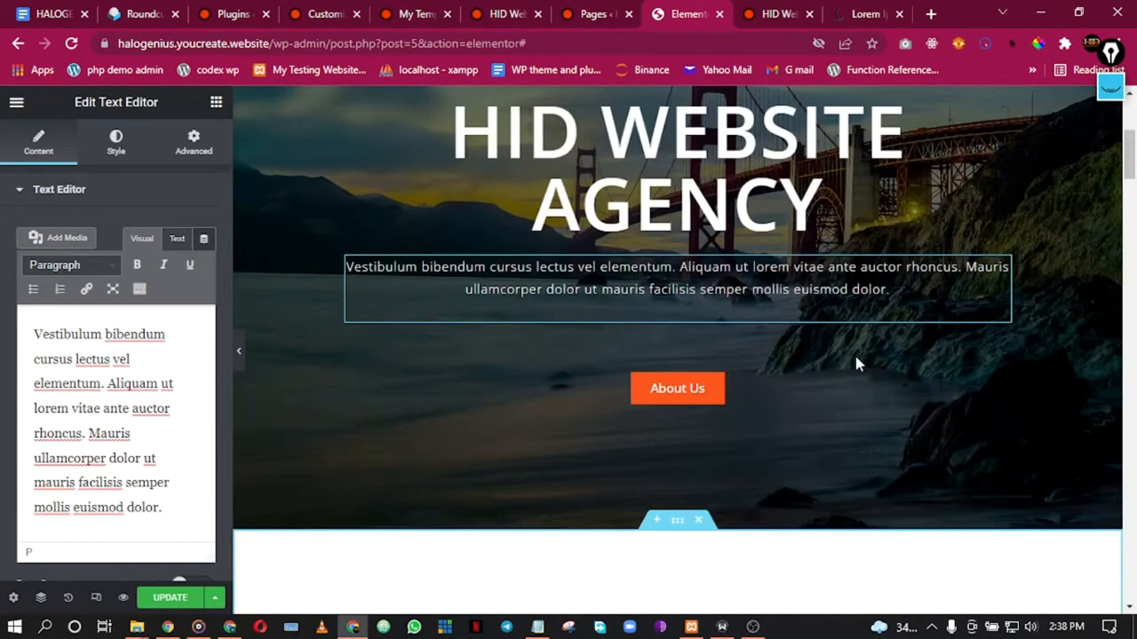
scroll(825, 383, "down", 3)
scroll(825, 385, "down", 8)
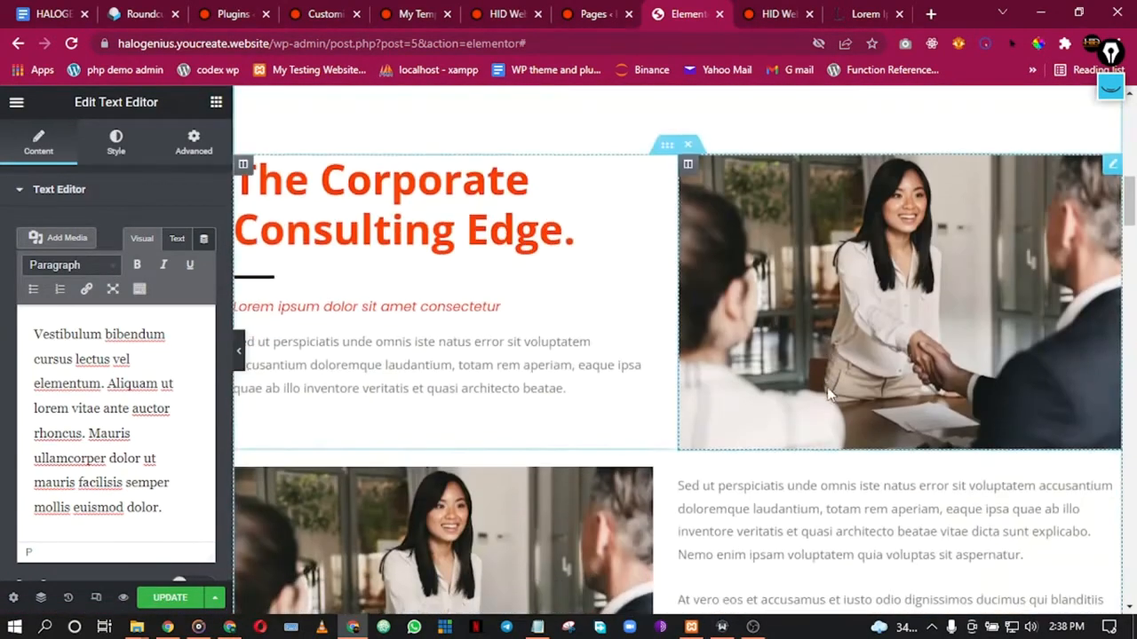
scroll(875, 351, "up", 4)
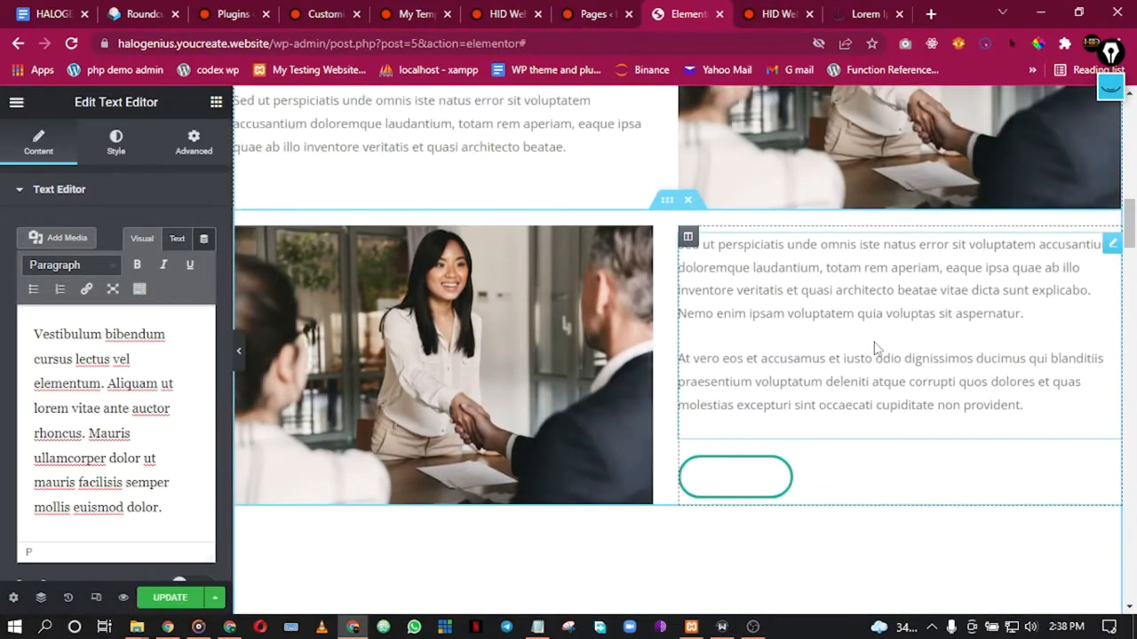
scroll(874, 341, "down", 1)
scroll(873, 336, "up", 2)
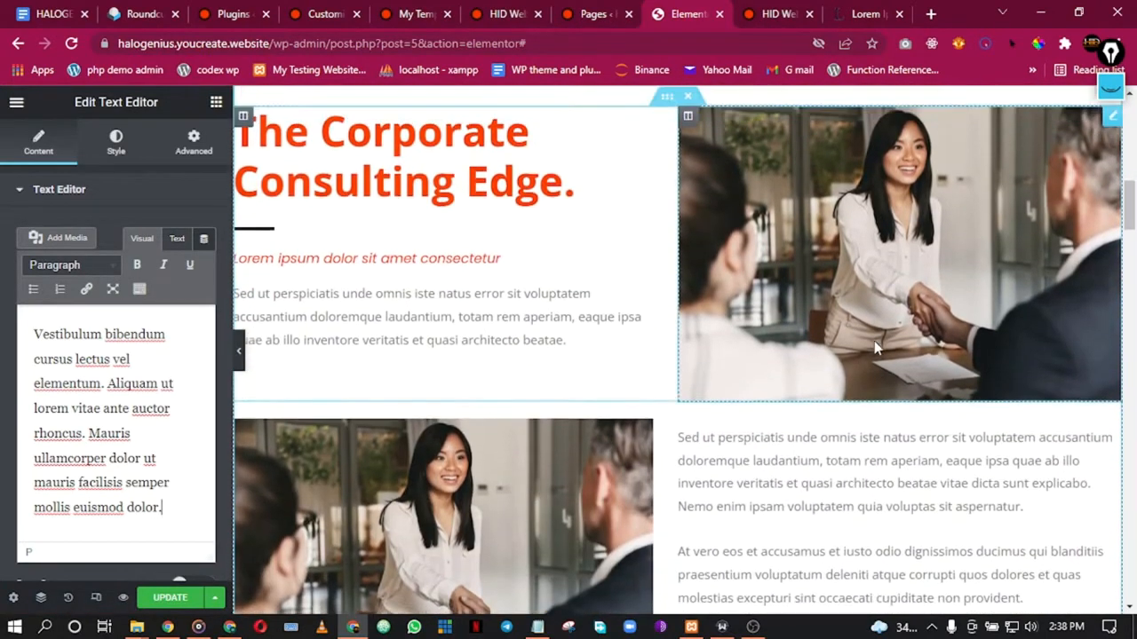
scroll(874, 341, "down", 2)
scroll(872, 350, "up", 5)
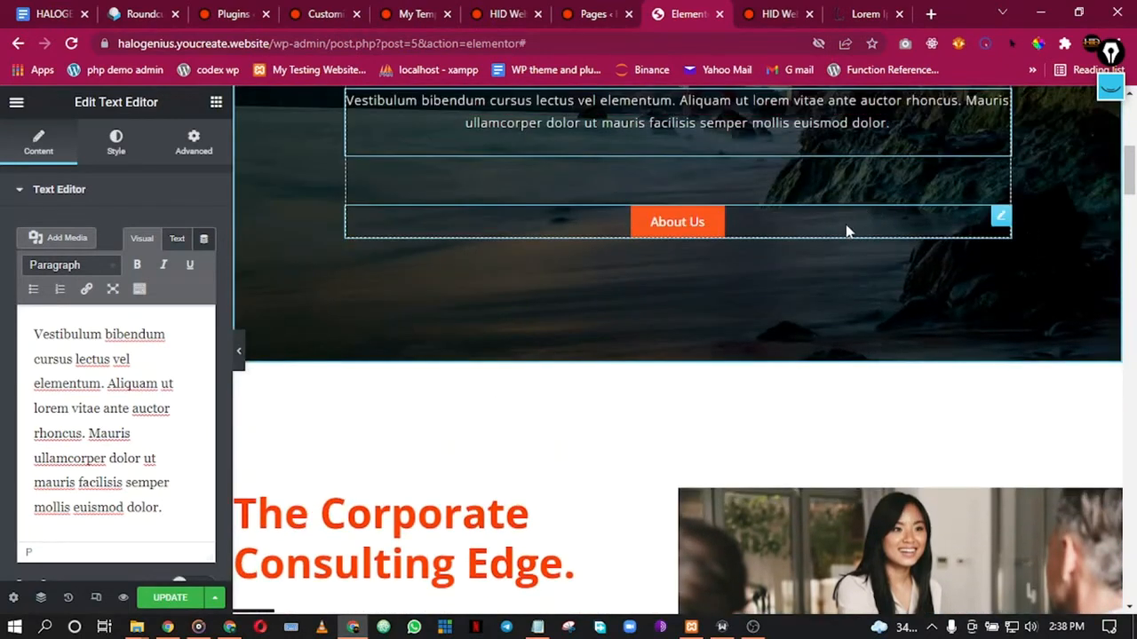
right_click(847, 229)
Step: Duplicate the About Us button into the lower text column, align it left, and delete the empty outlined button
left_click(894, 267)
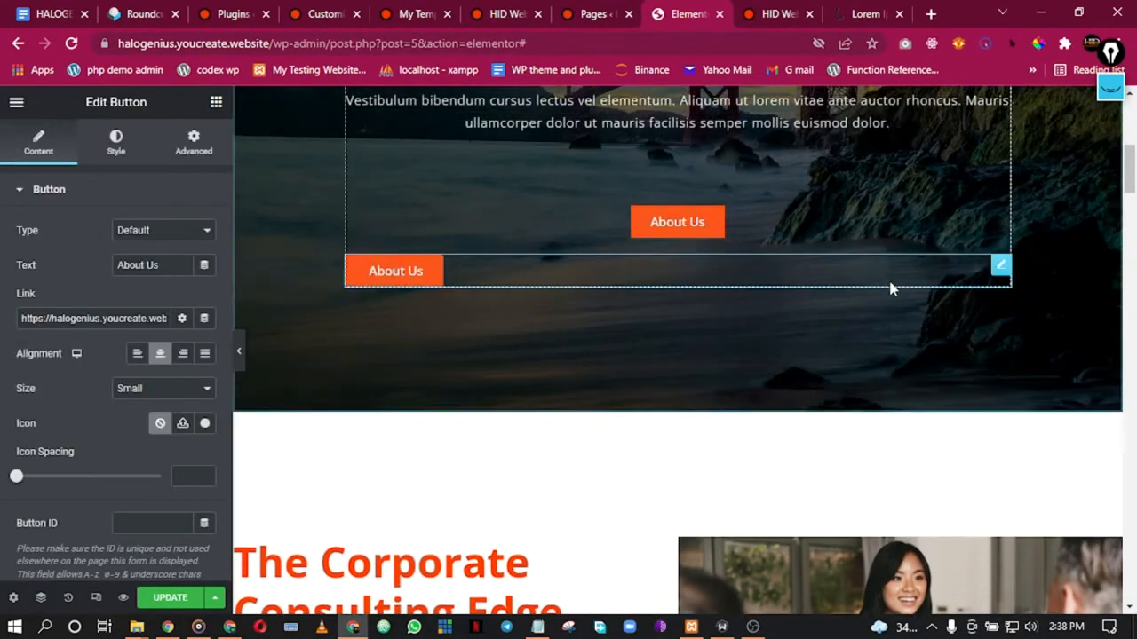
left_click_drag(999, 274, 955, 591)
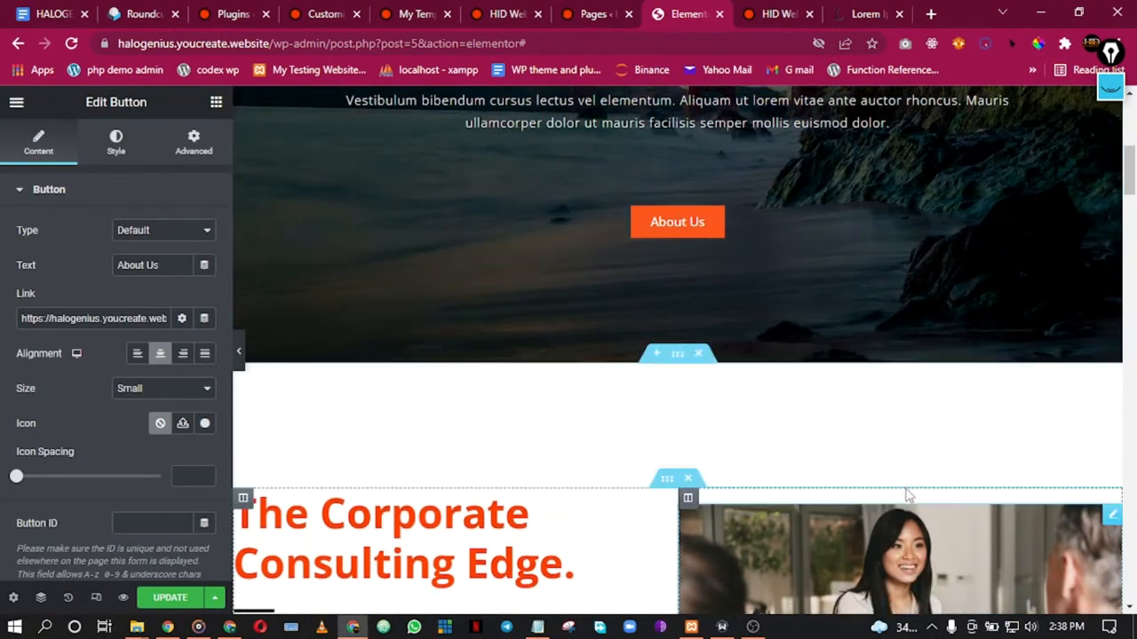
scroll(911, 467, "down", 4)
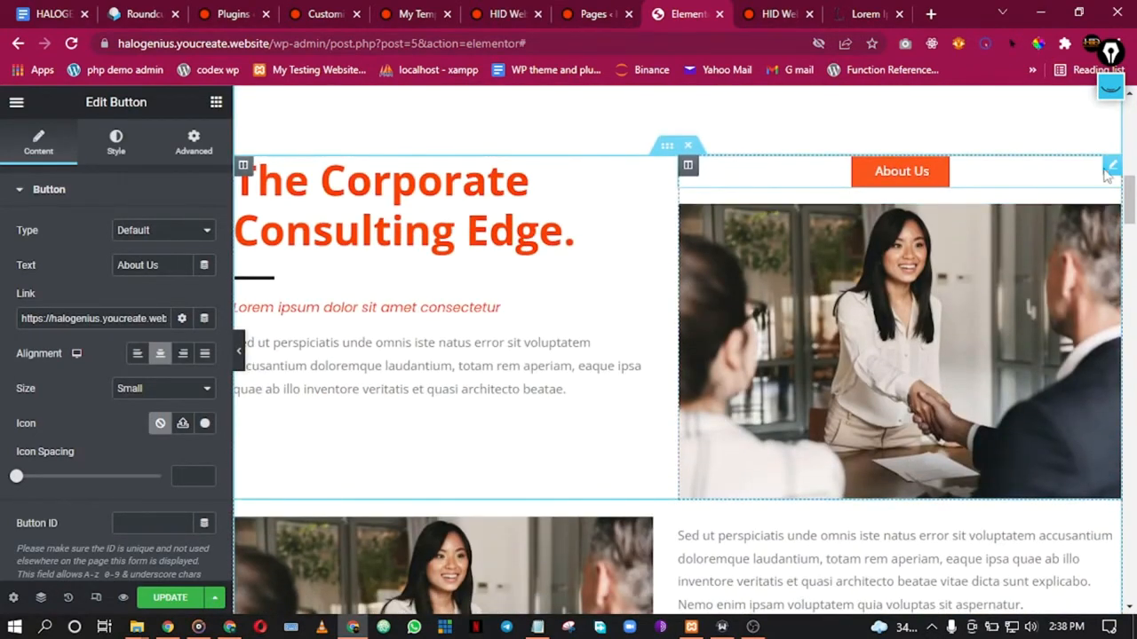
left_click_drag(1112, 169, 909, 512)
scroll(909, 512, "down", 5)
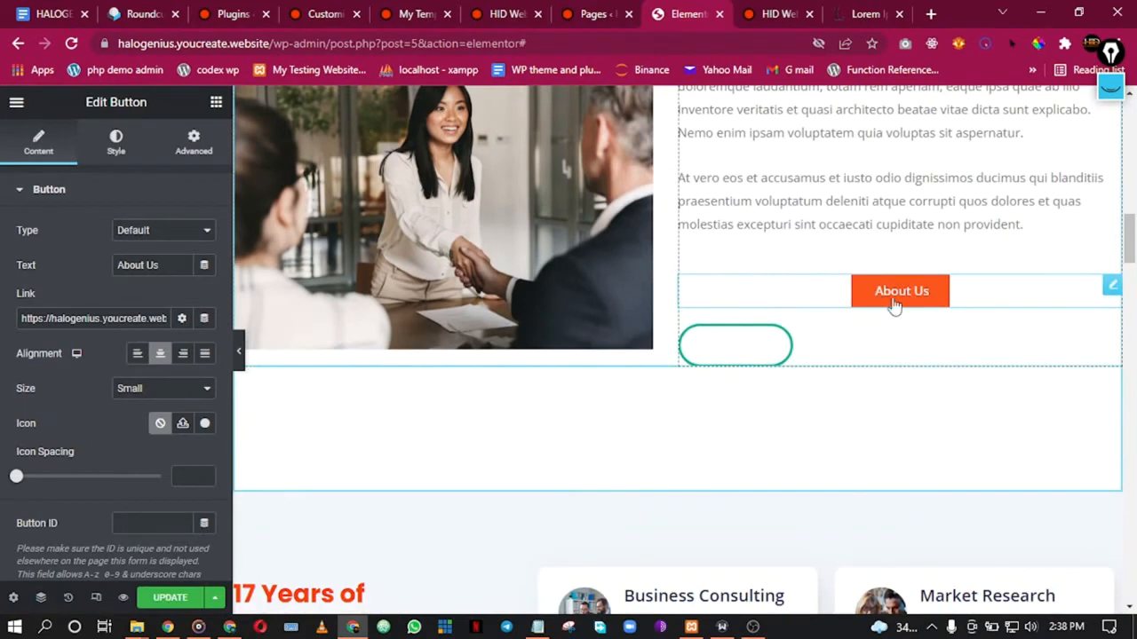
left_click(136, 354)
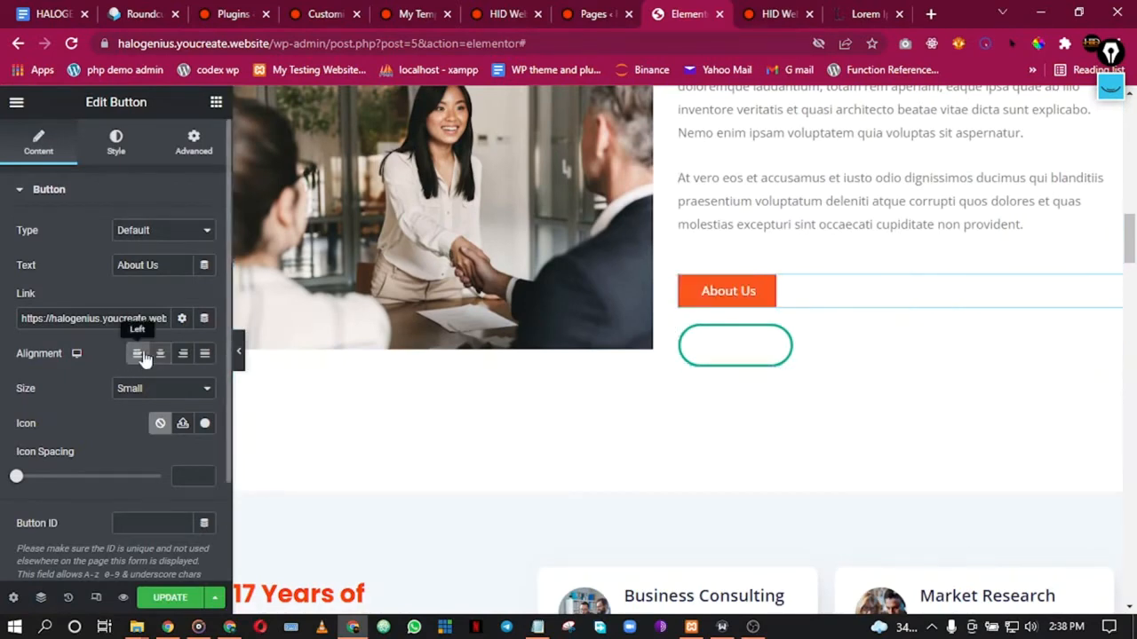
right_click(799, 354)
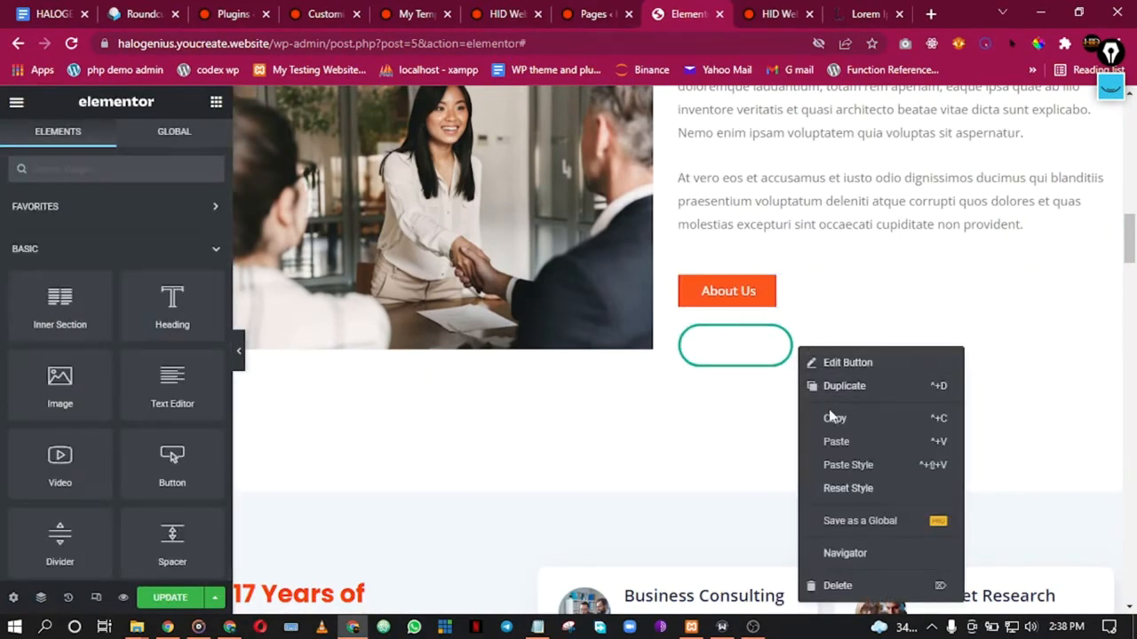
left_click(840, 587)
Step: Preview the page at full width, then restore the editing panel
scroll(751, 264, "up", 2)
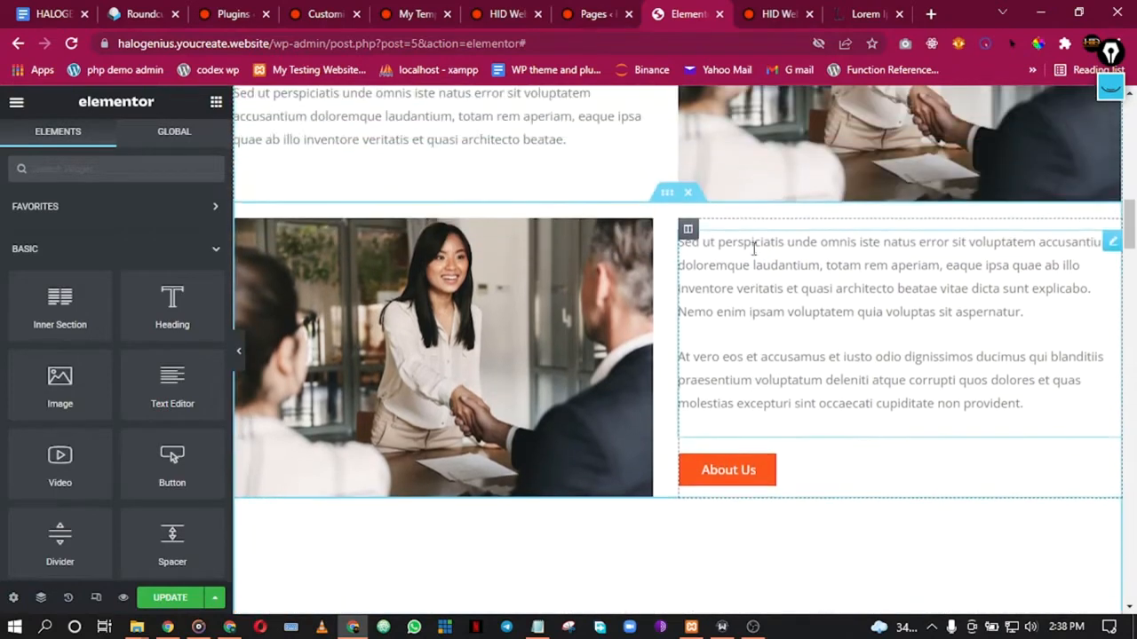
left_click(239, 355)
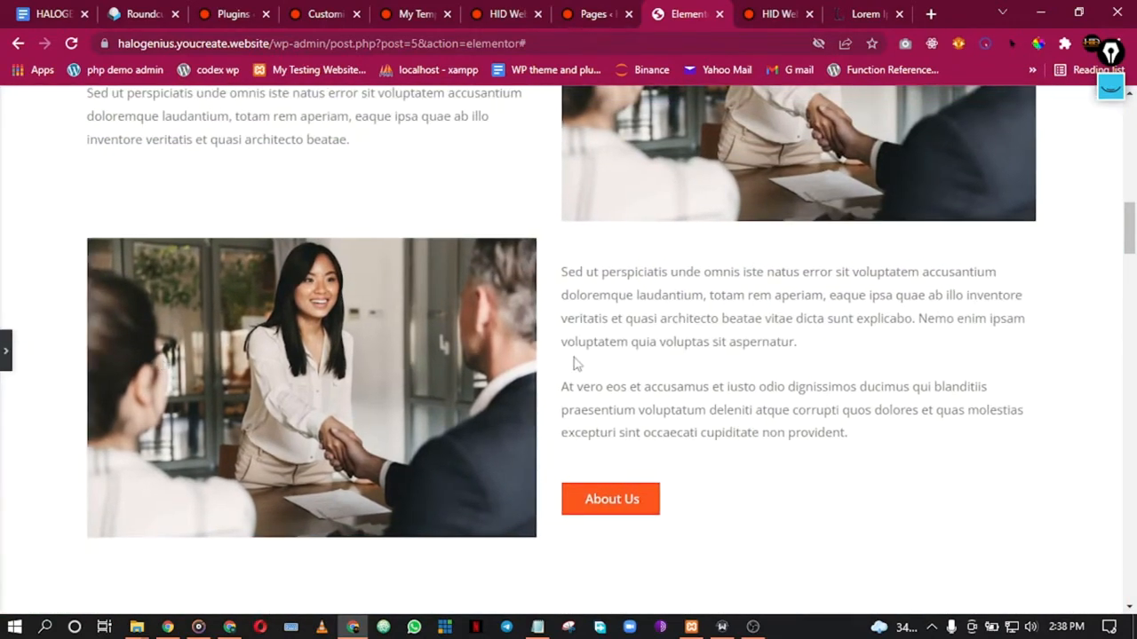
scroll(597, 355, "down", 1)
scroll(550, 312, "up", 4)
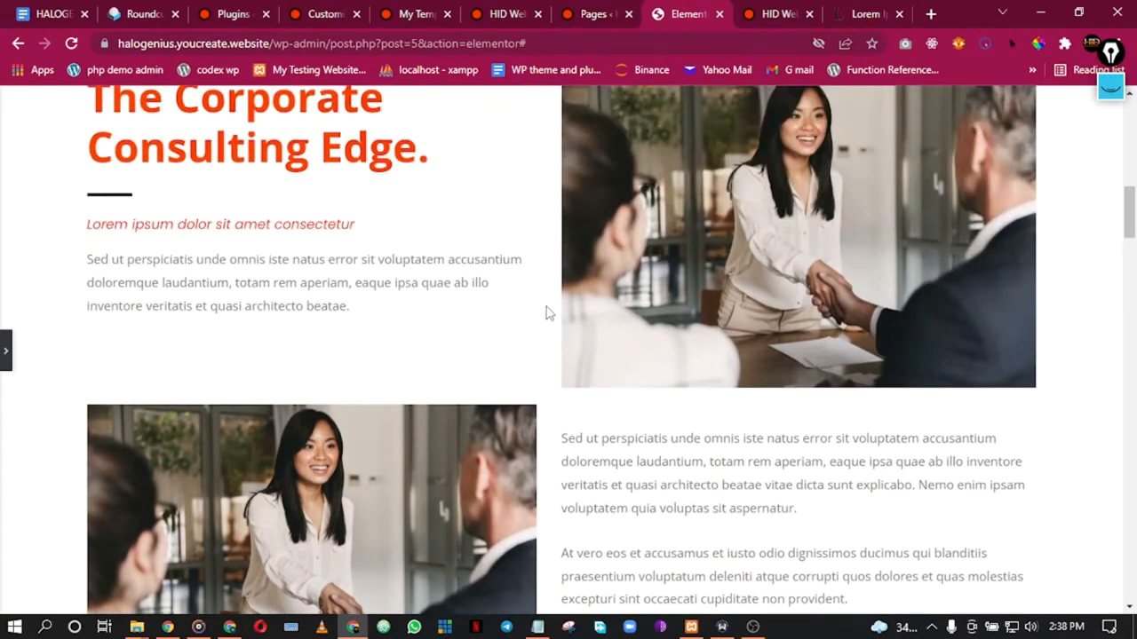
scroll(400, 320, "down", 2)
scroll(629, 259, "up", 1)
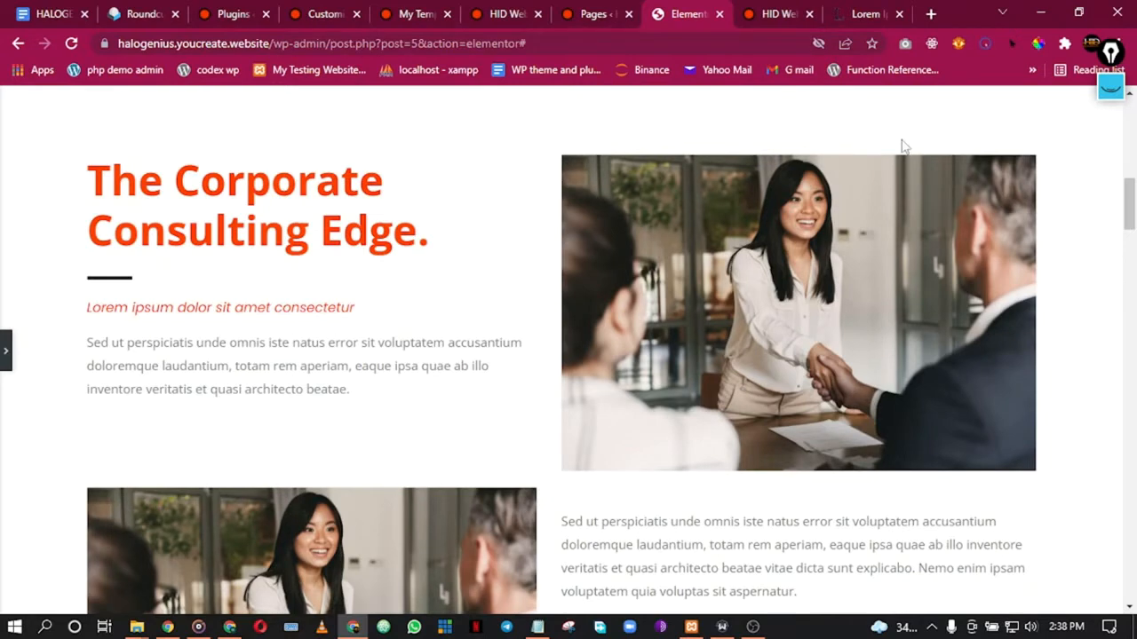
left_click(5, 354)
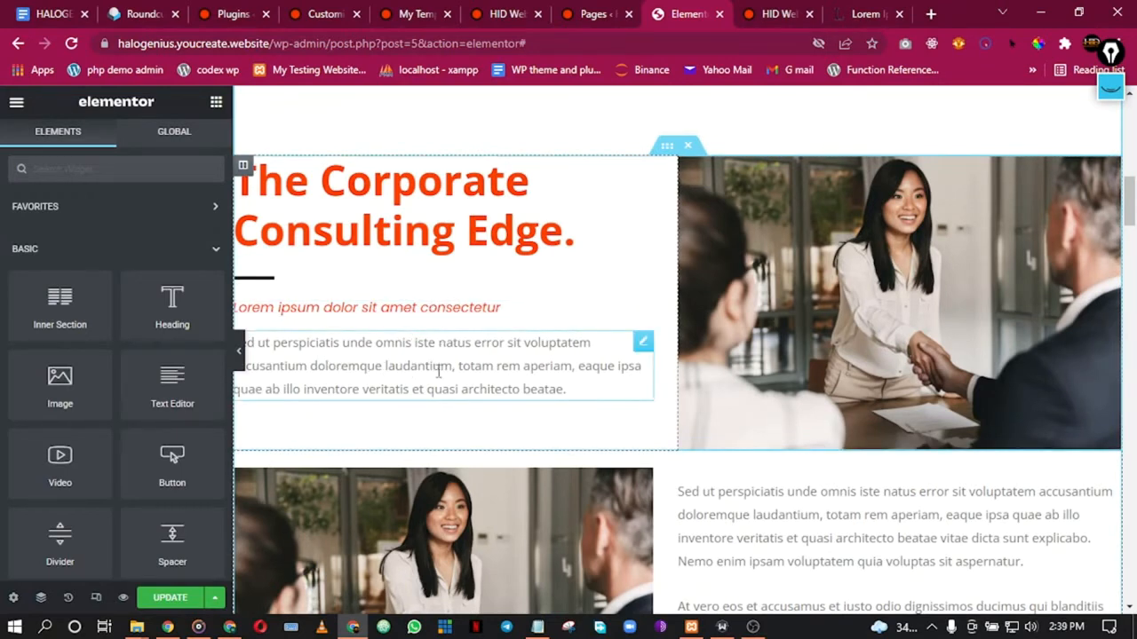
Step: Select the paragraph under 'The Corporate Consulting Edge.' for editing
left_click(405, 360)
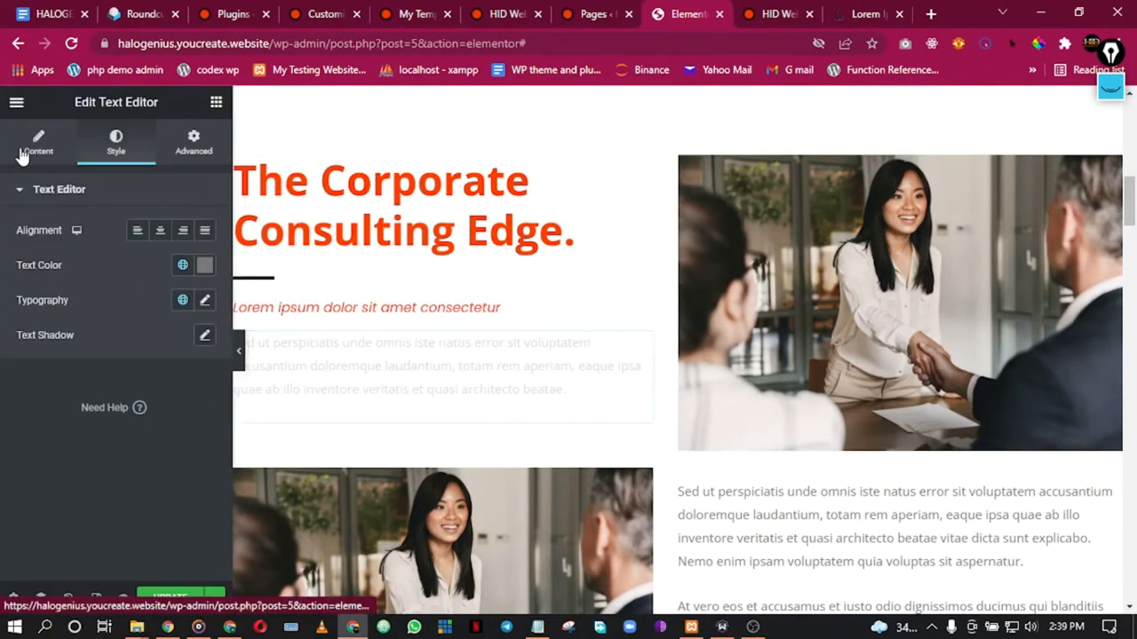
scroll(796, 184, "down", 5)
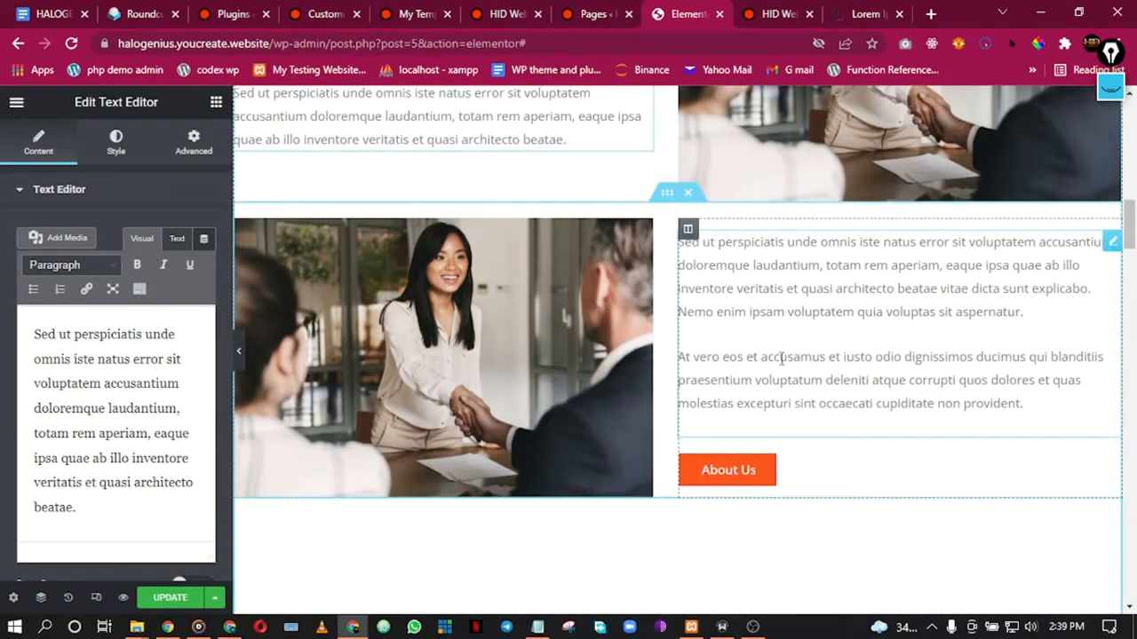
scroll(818, 460, "down", 5)
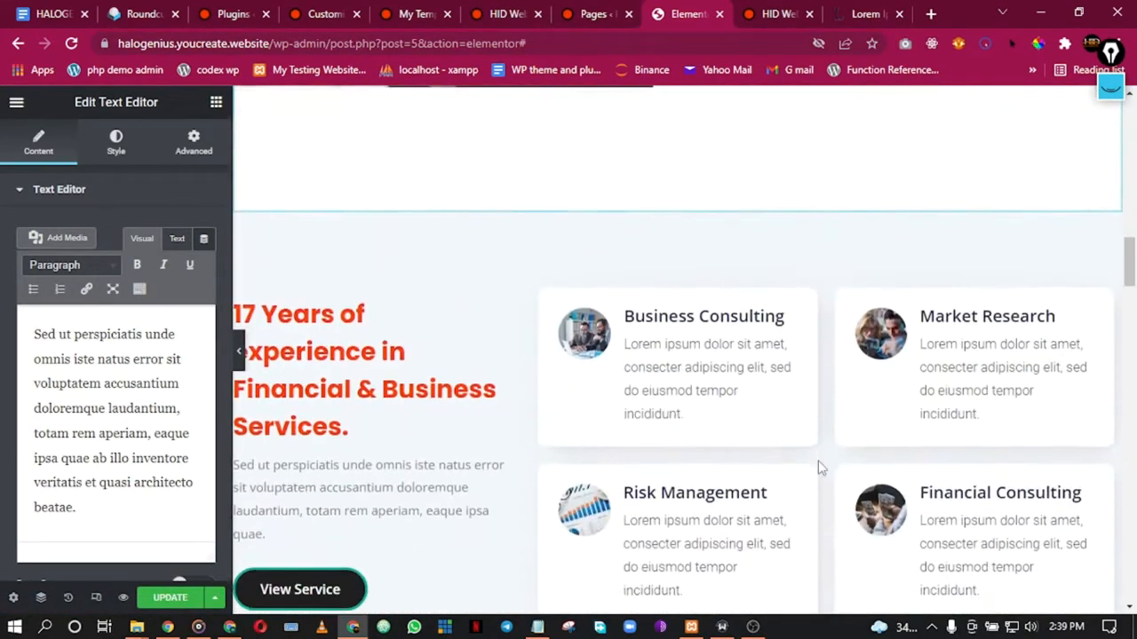
scroll(449, 249, "down", 3)
scroll(449, 203, "up", 5)
scroll(436, 233, "down", 2)
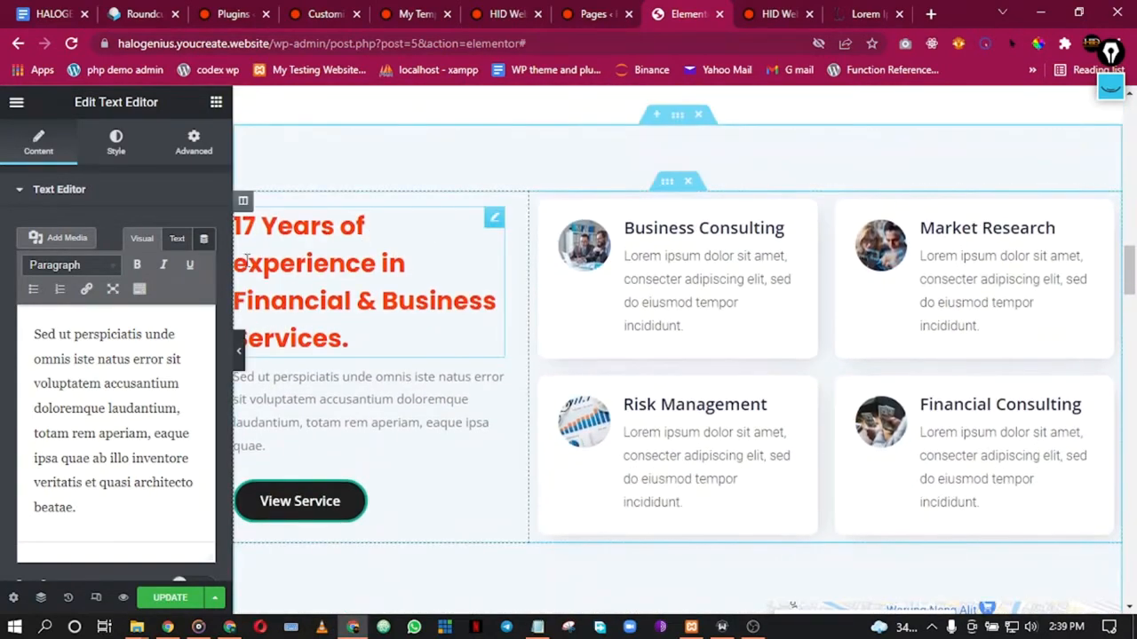
Step: Change the heading to '5 Years of experience in Website Design and Development Services.'
left_click(400, 273)
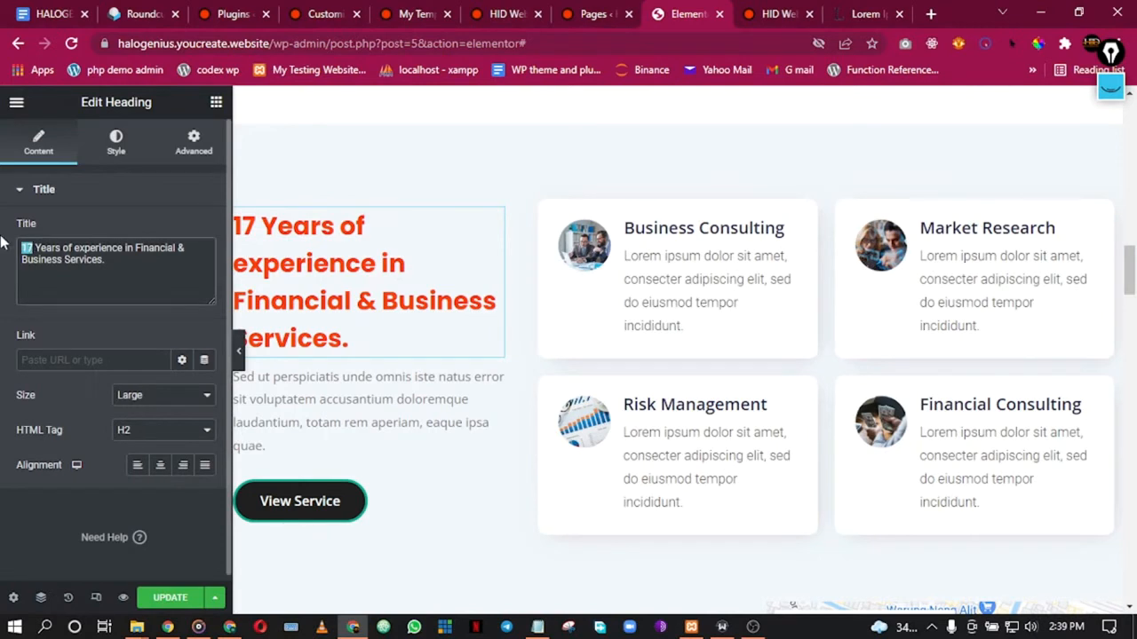
type("5")
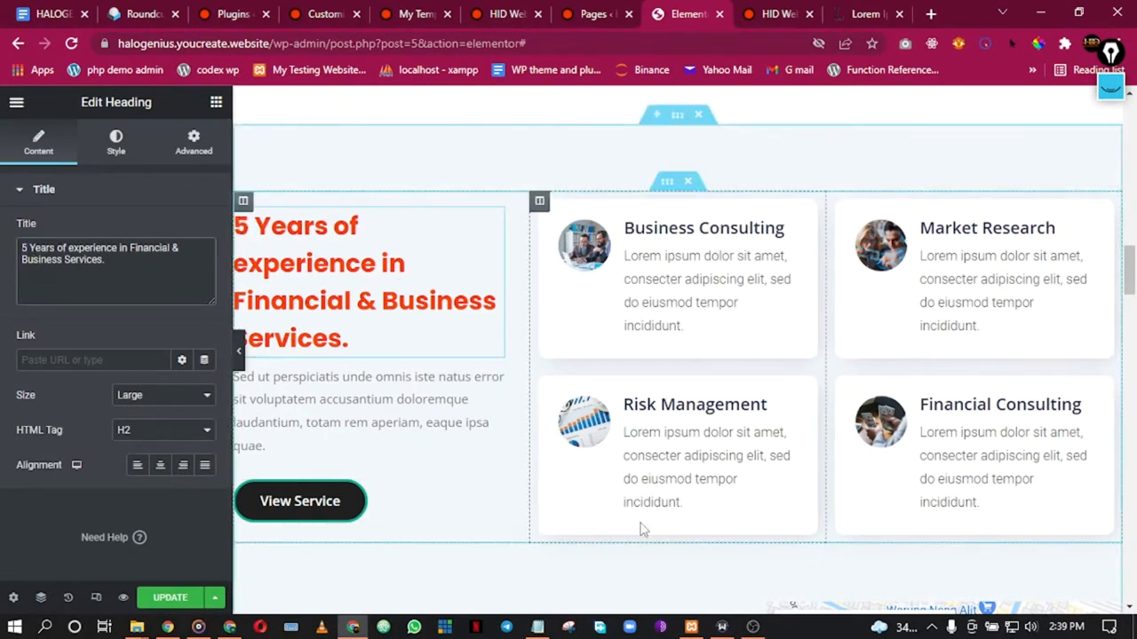
left_click(752, 627)
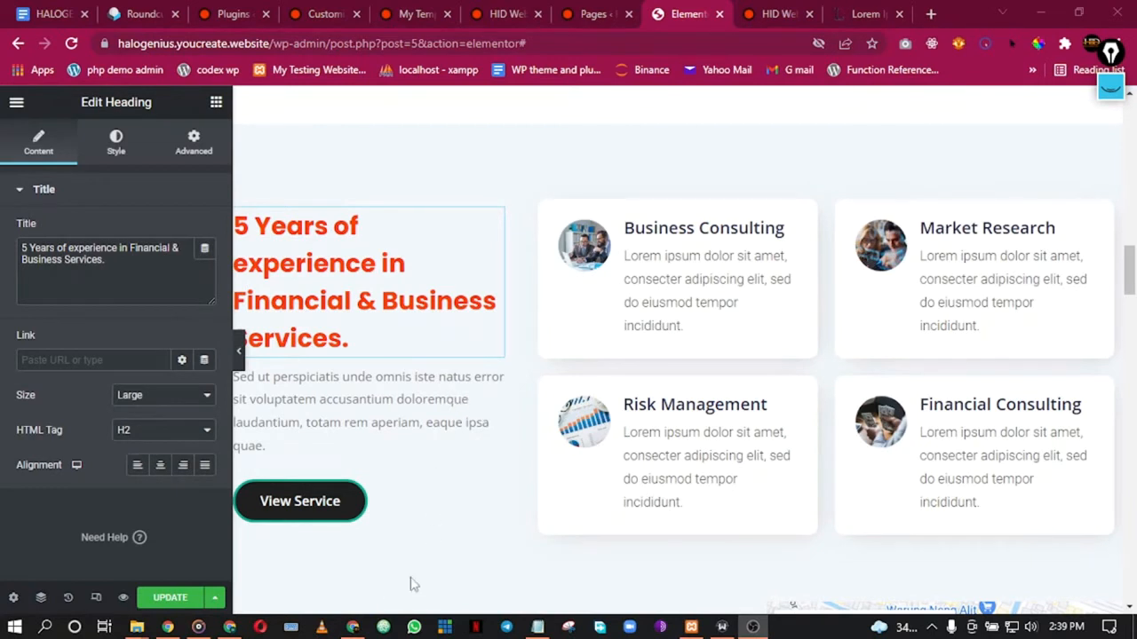
left_click(353, 627)
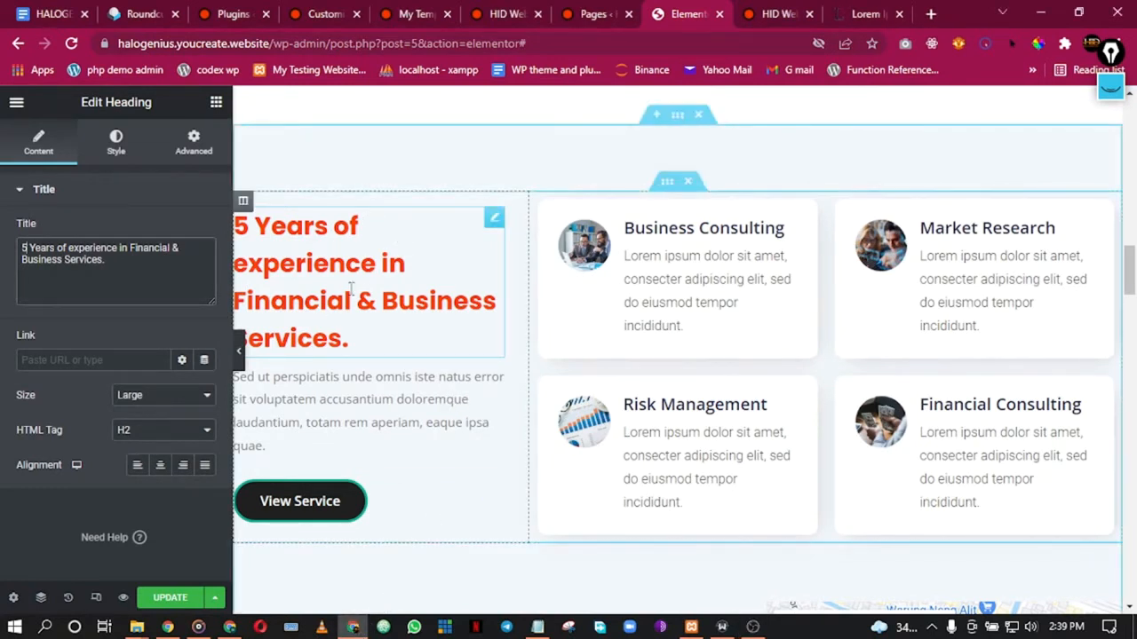
left_click_drag(130, 250, 64, 249)
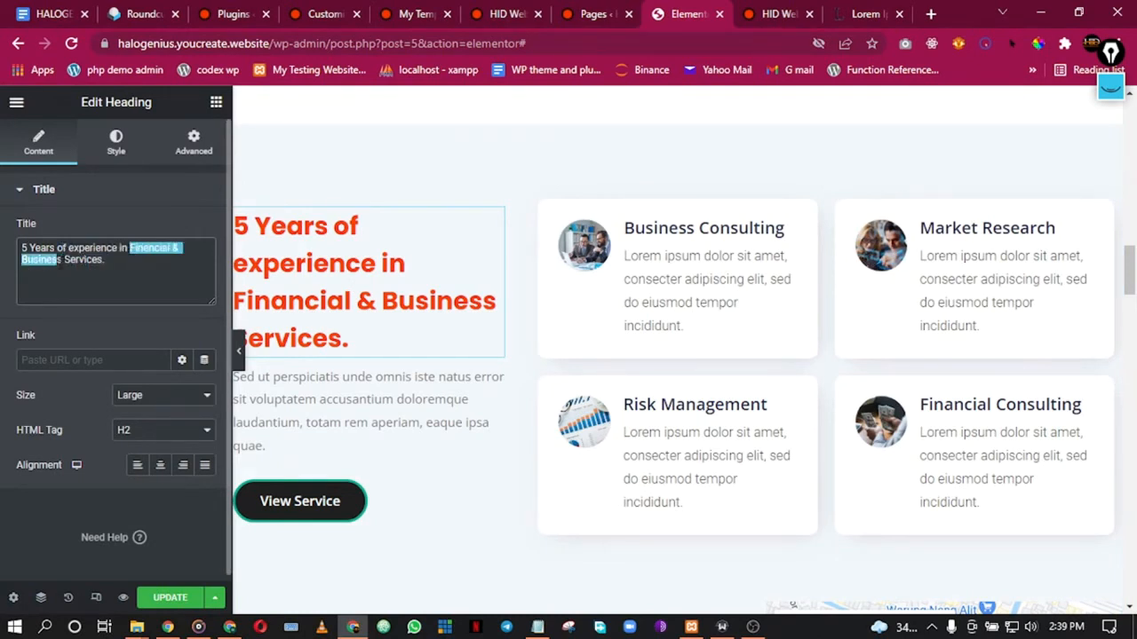
type("Website Design")
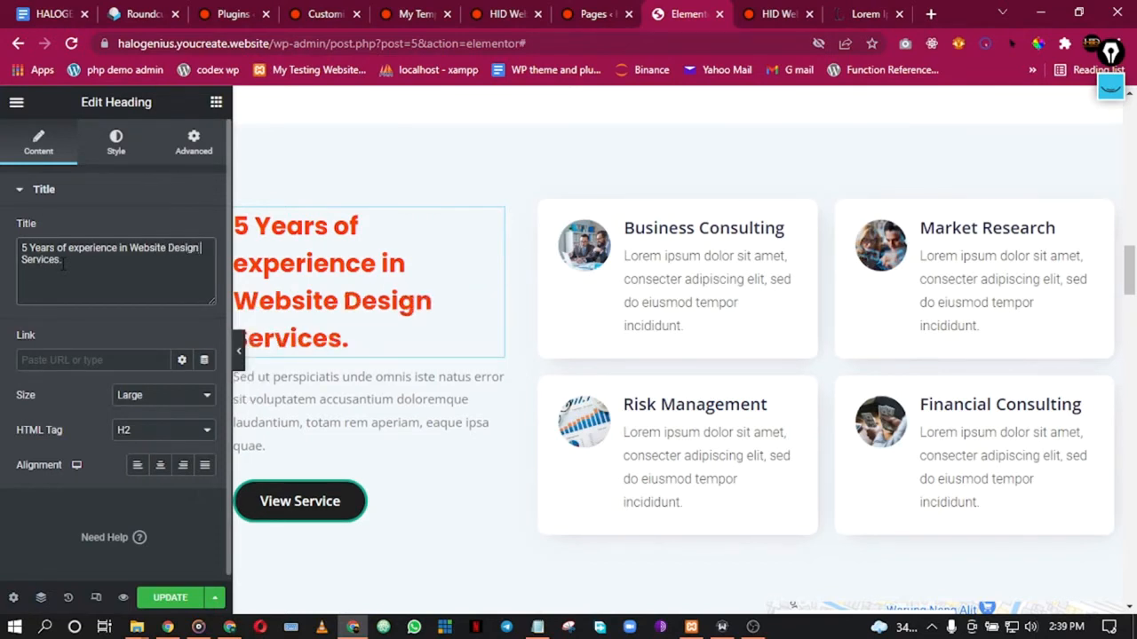
type(" and Development")
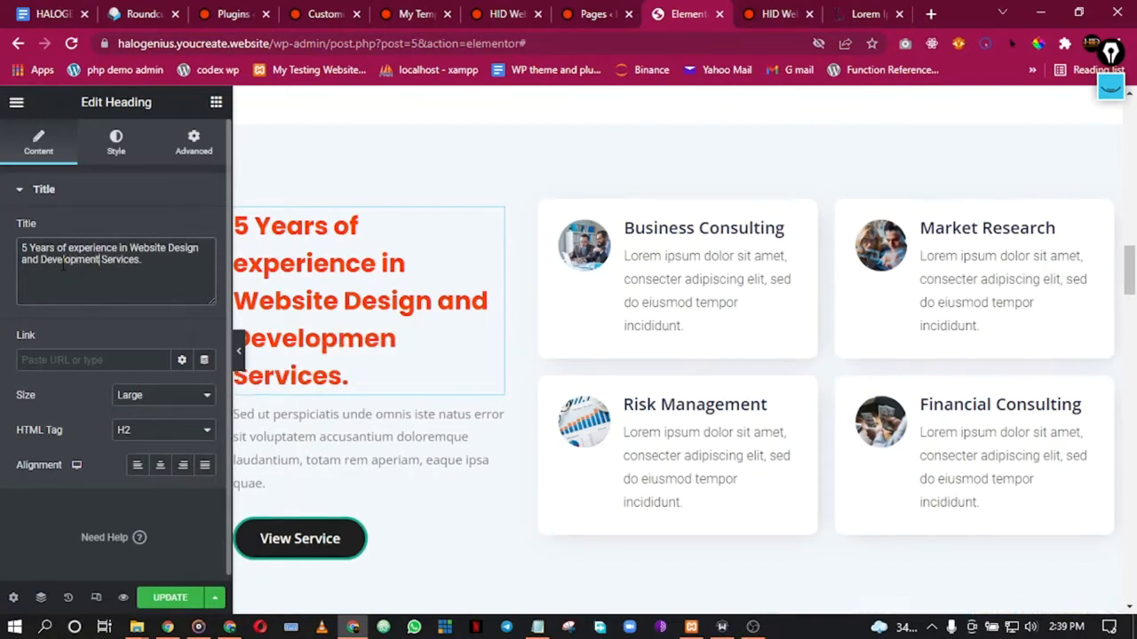
Step: Preview the page at full width and look over the updated services section
left_click(239, 349)
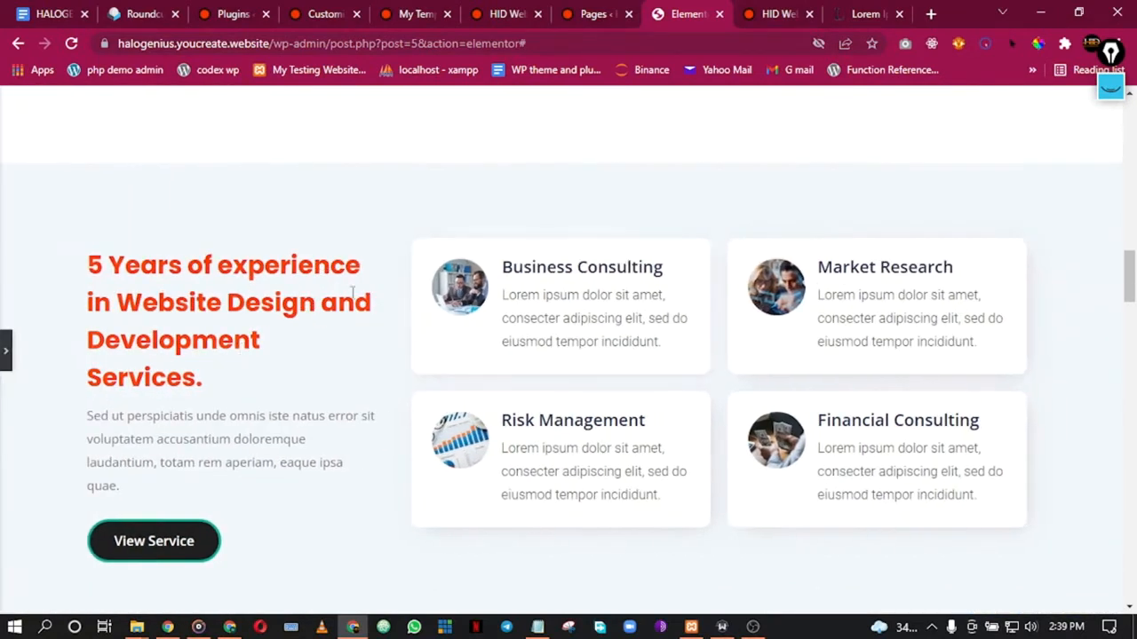
scroll(230, 375, "down", 1)
left_click_drag(80, 333, 262, 380)
left_click(304, 380)
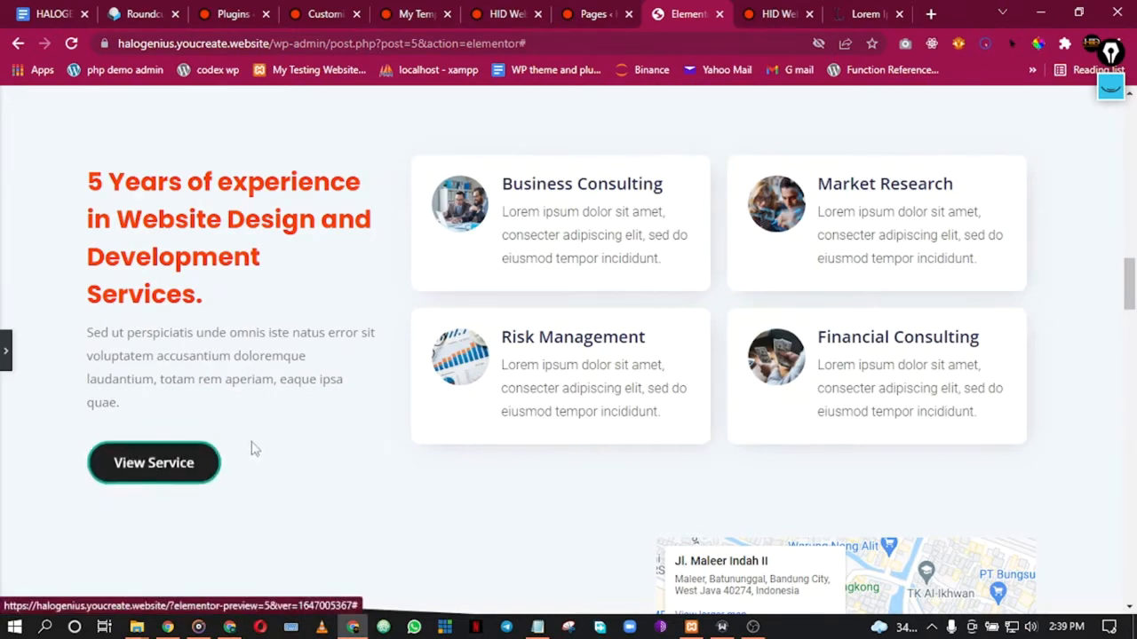
scroll(284, 385, "up", 5)
scroll(285, 386, "down", 4)
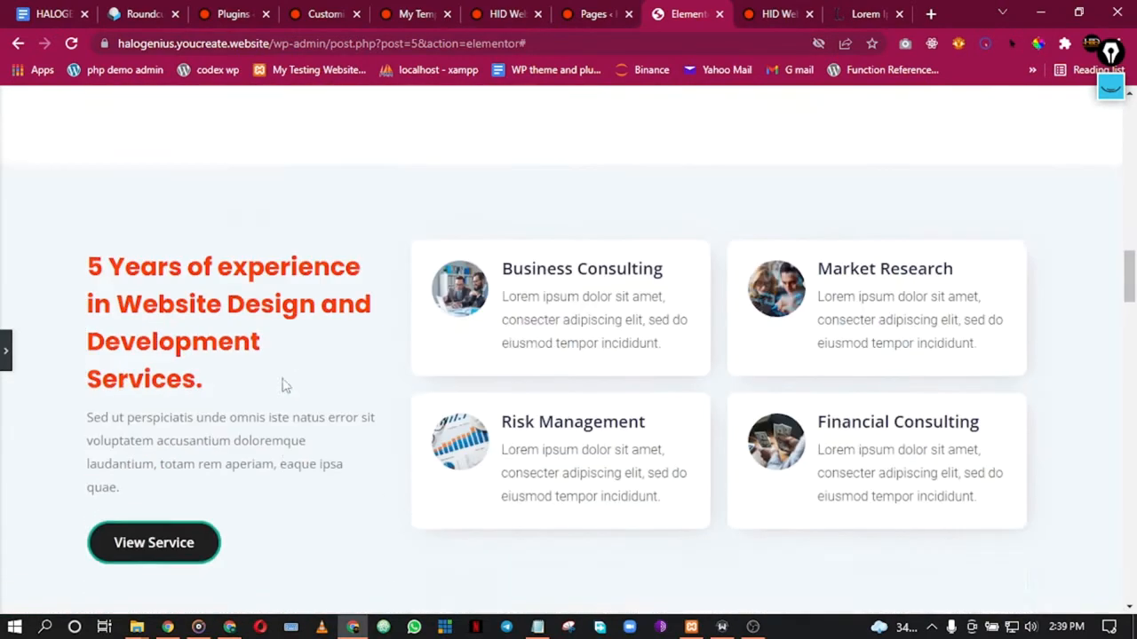
scroll(283, 383, "down", 1)
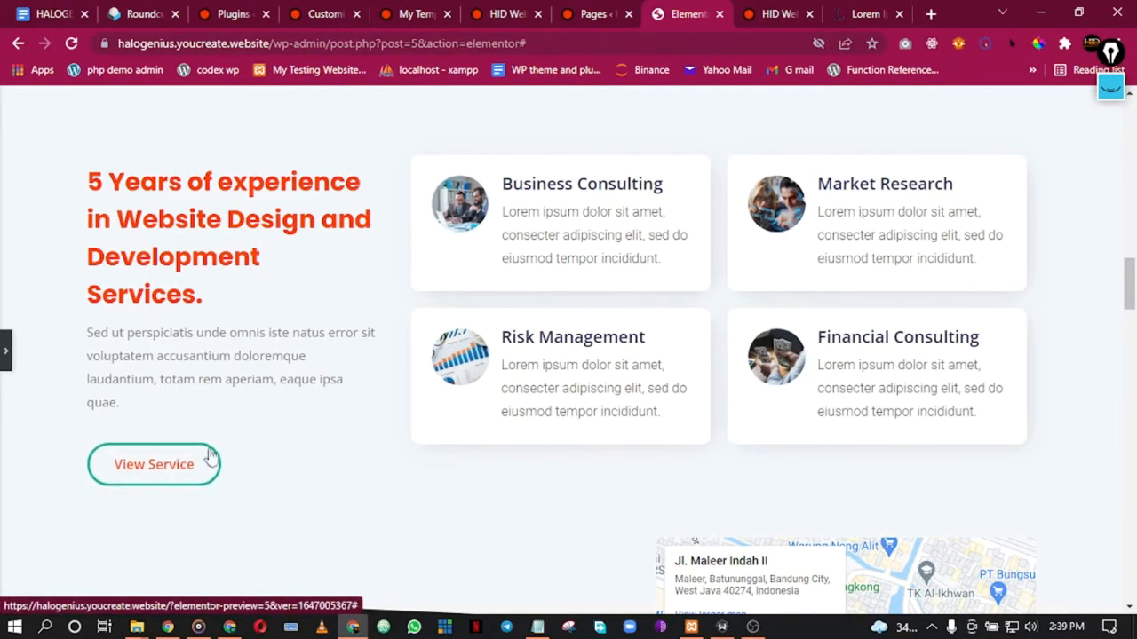
scroll(411, 256, "up", 4)
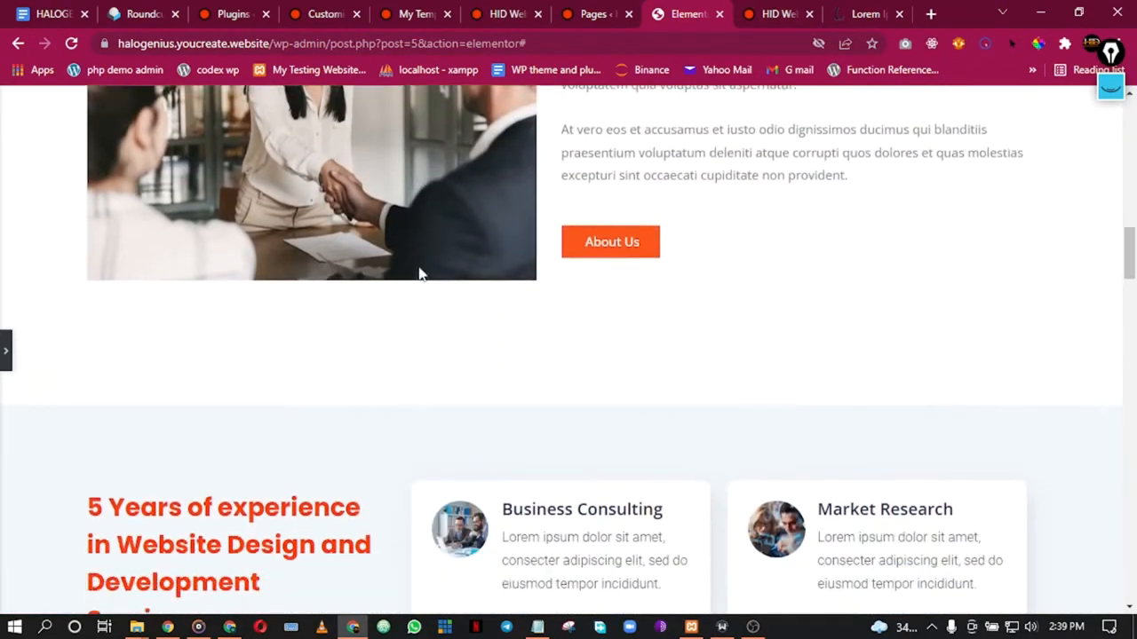
scroll(419, 271, "down", 3)
scroll(419, 274, "down", 3)
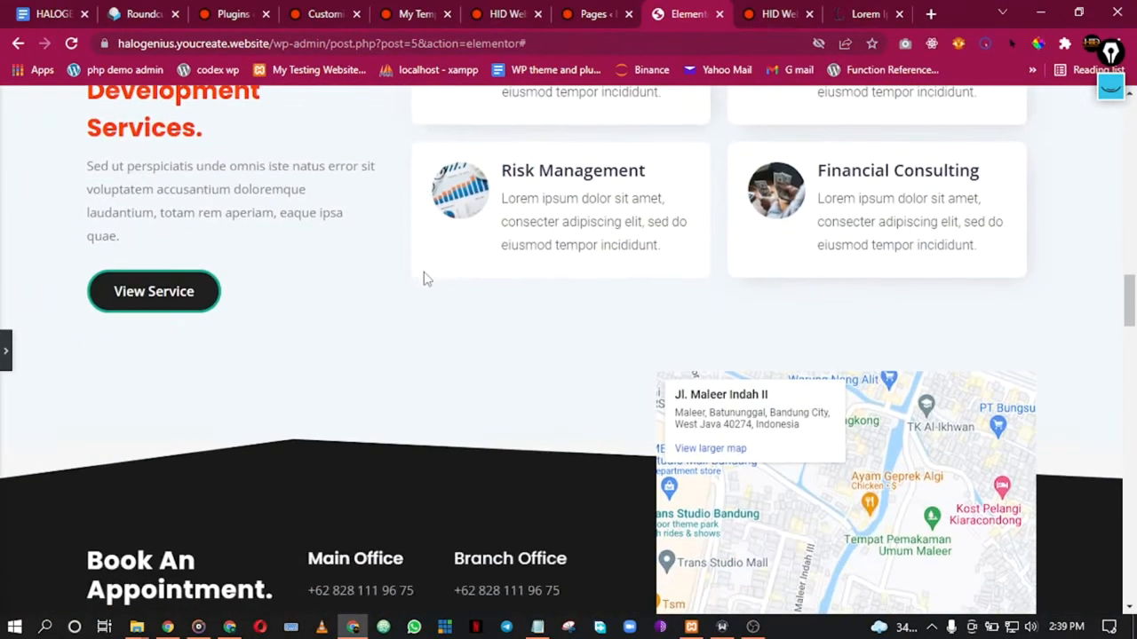
Step: Duplicate the About Us button and move the copy into the services section
scroll(422, 278, "up", 1)
scroll(422, 277, "up", 5)
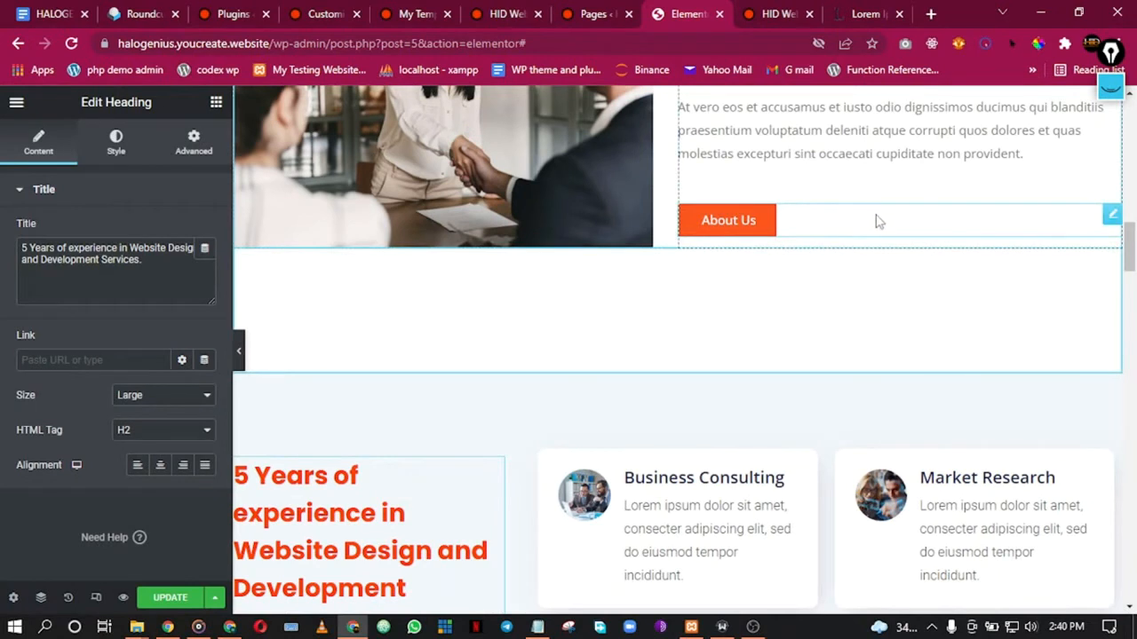
right_click(877, 221)
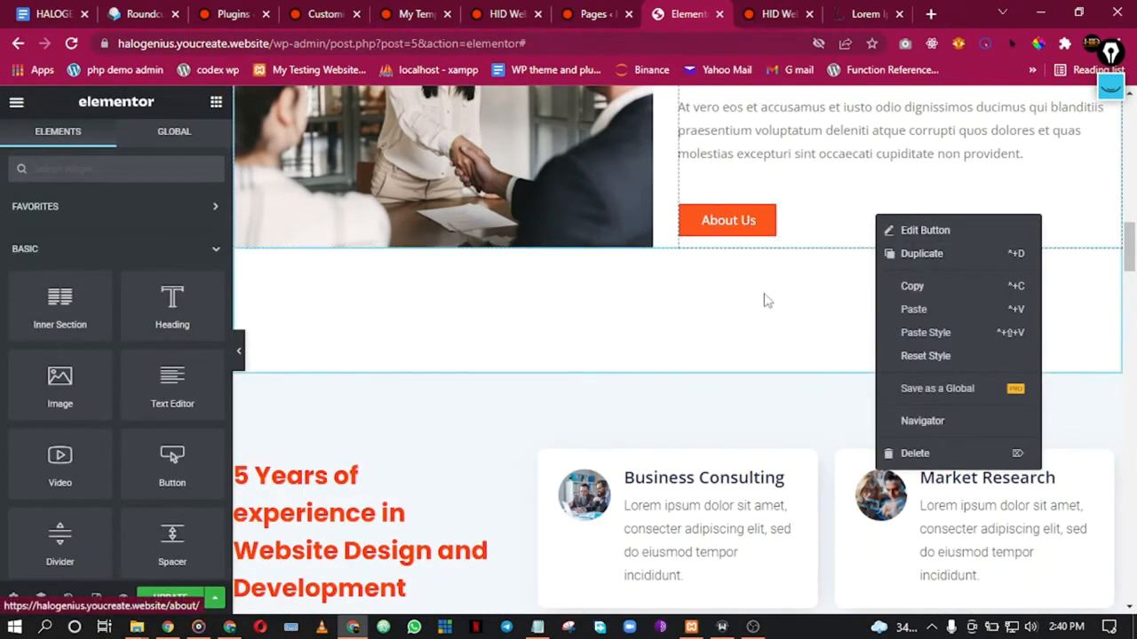
left_click(941, 262)
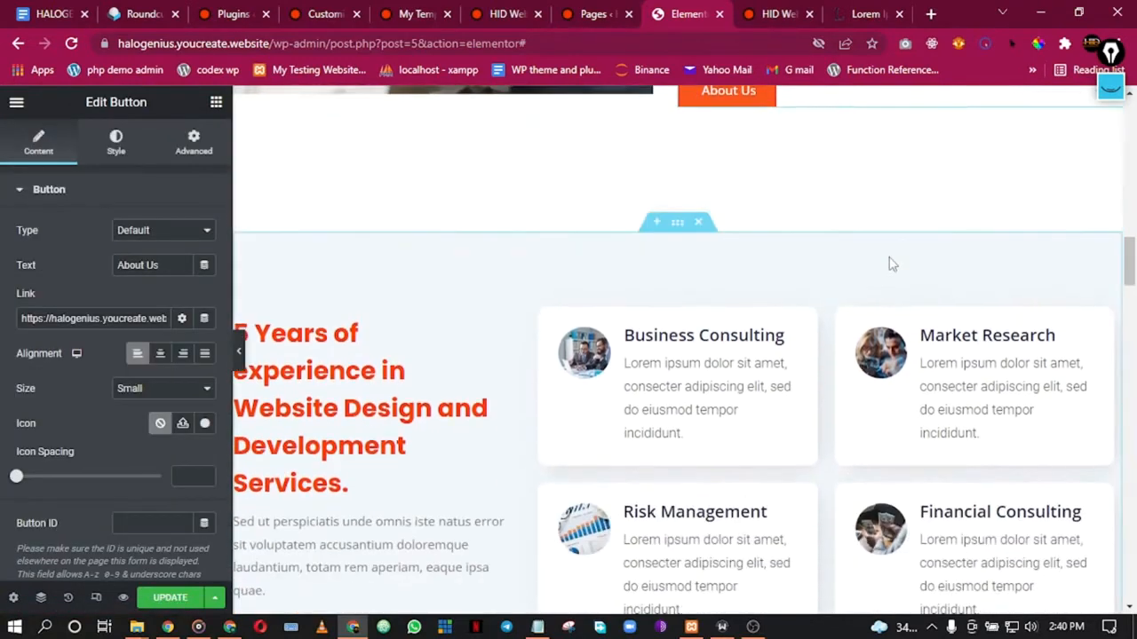
left_click_drag(1110, 166, 414, 484)
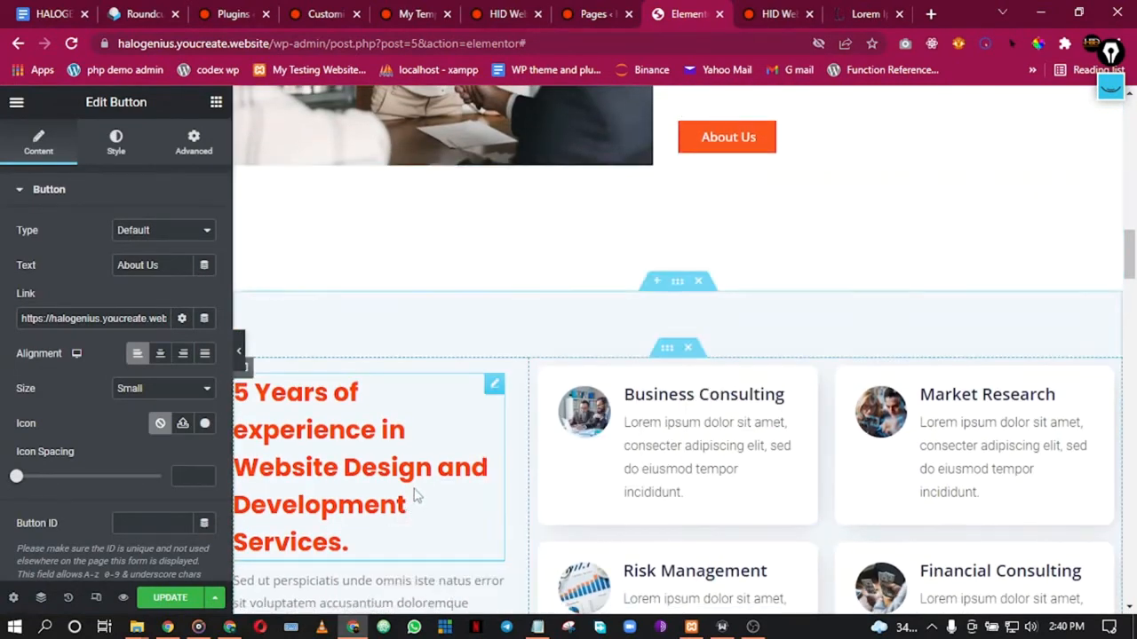
Step: Delete the View Service button, then drag and delete the services inner section
scroll(424, 490, "down", 4)
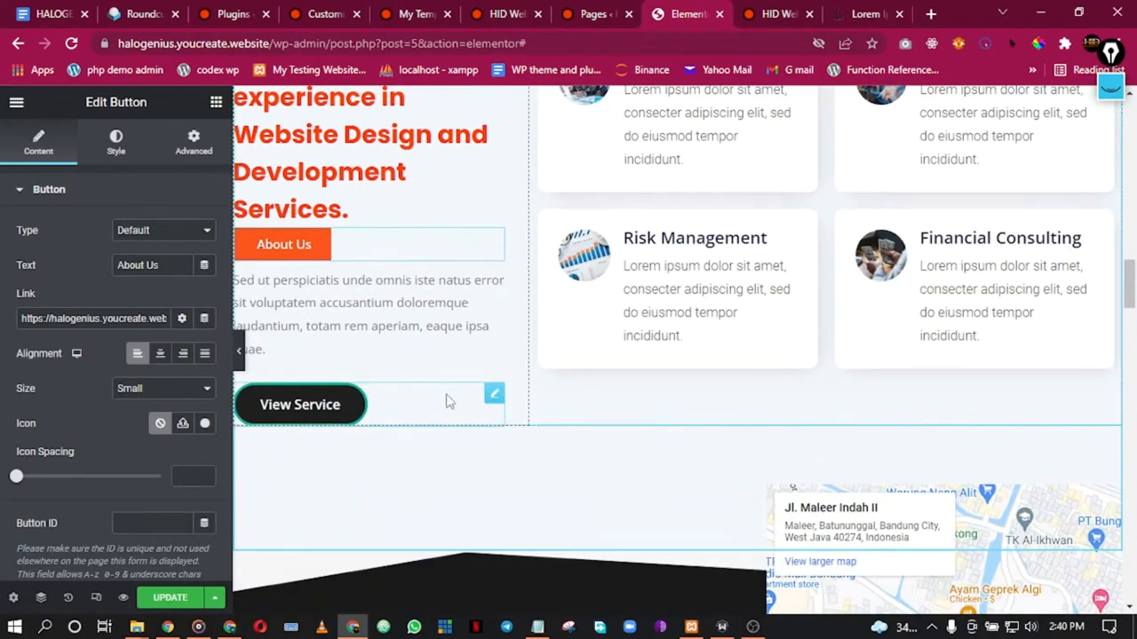
right_click(455, 404)
left_click(498, 600)
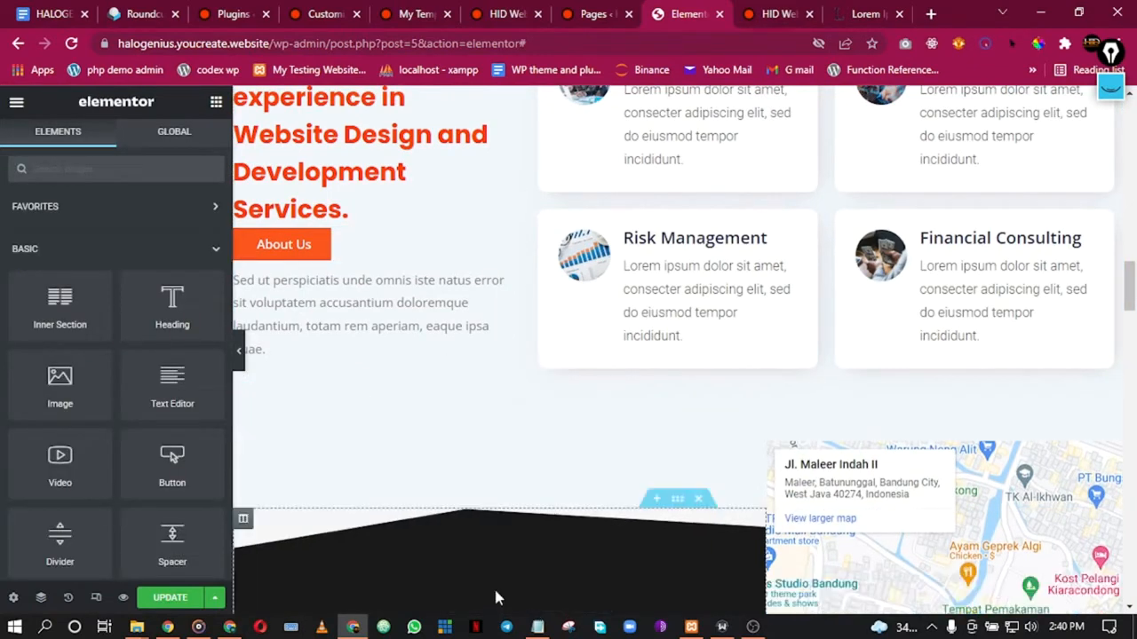
scroll(447, 325, "down", 5)
left_click_drag(494, 244, 346, 98)
left_click_drag(377, 135, 381, 139)
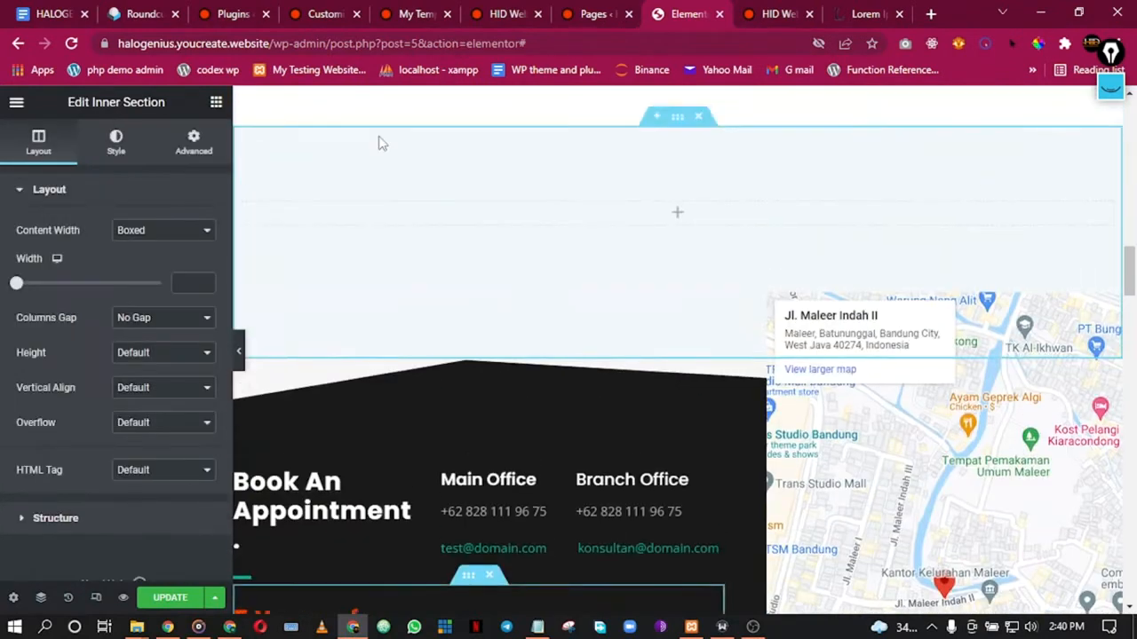
scroll(376, 275, "down", 2)
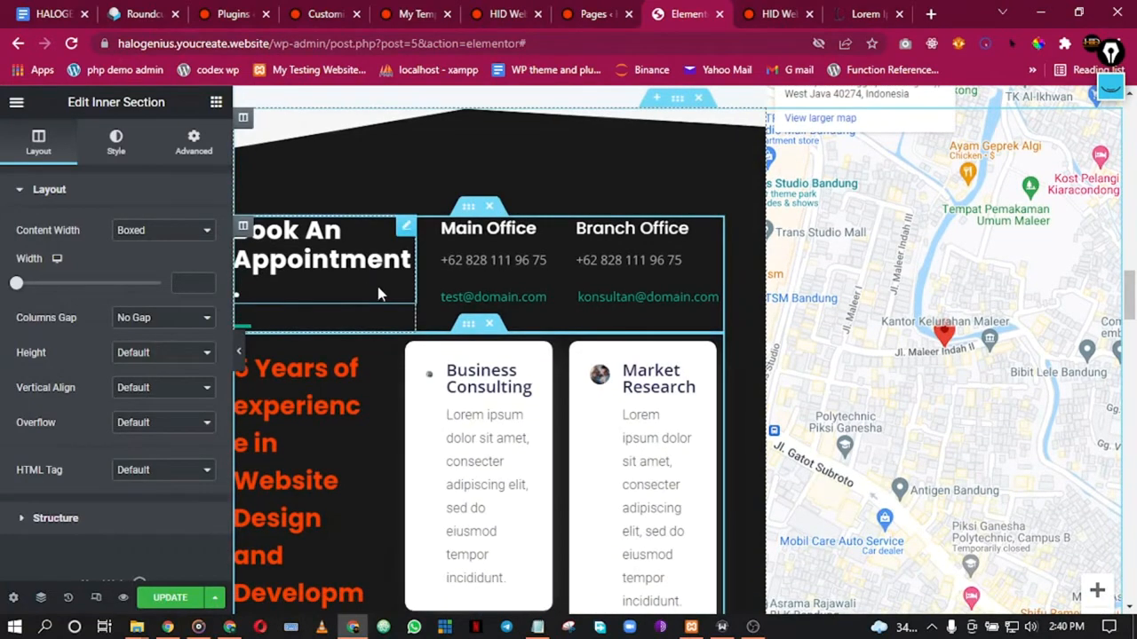
left_click(490, 324)
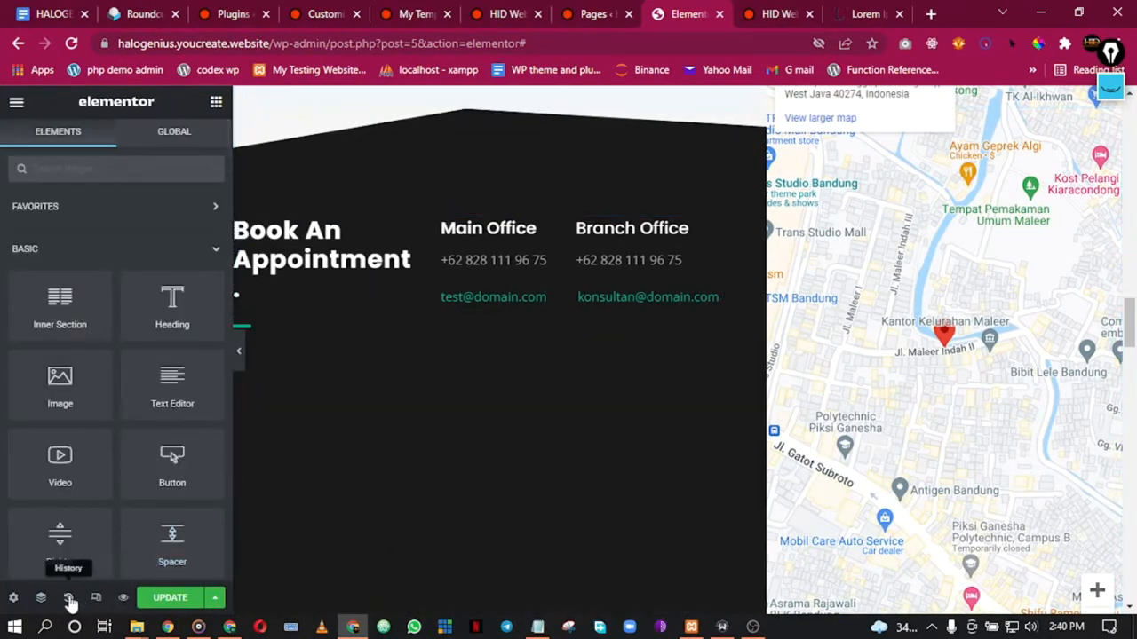
Step: Revert the page through History to the Button Duplicate state
left_click(69, 602)
left_click(103, 309)
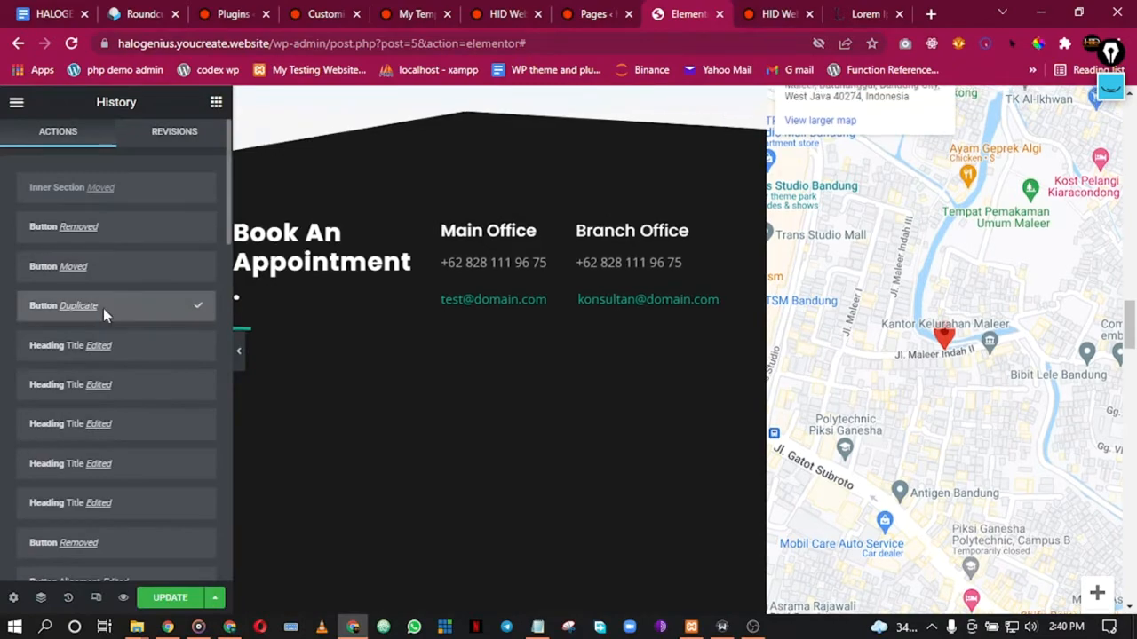
scroll(426, 384, "down", 5)
scroll(431, 381, "up", 4)
scroll(435, 384, "up", 2)
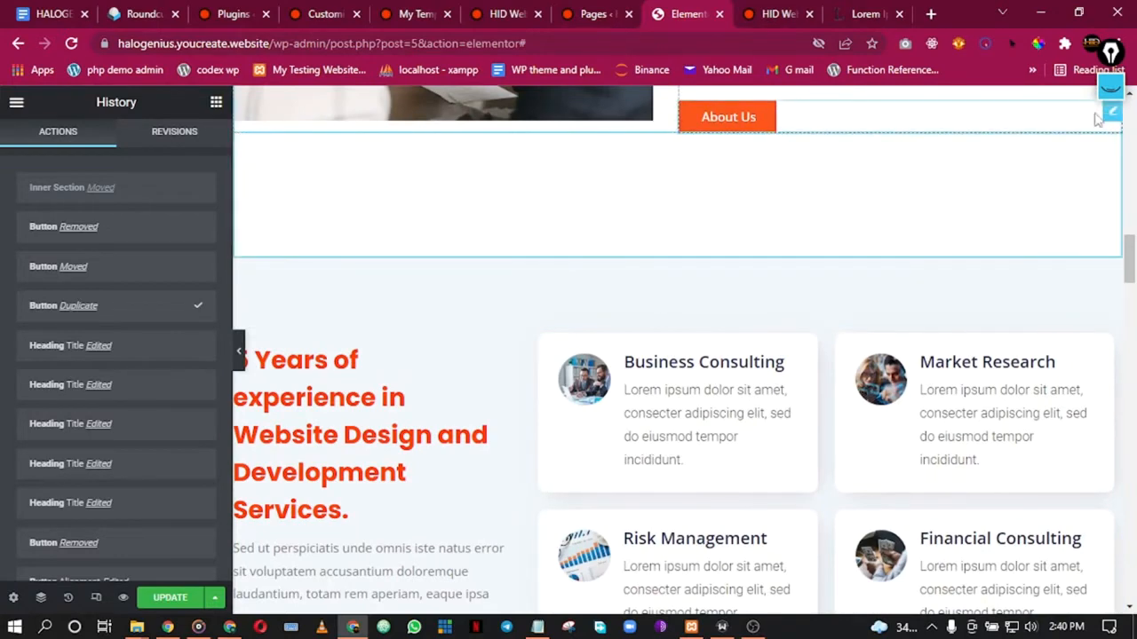
Step: Place the About Us button below the services paragraph and delete View Service
left_click_drag(1108, 111, 380, 323)
scroll(380, 315, "down", 2)
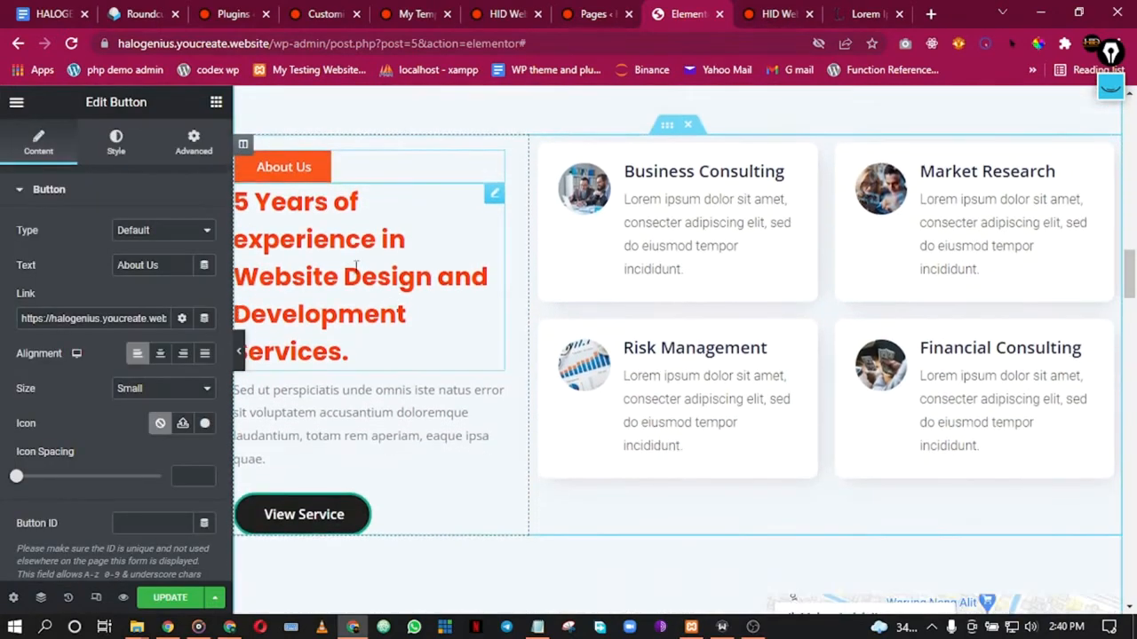
left_click_drag(497, 165, 379, 414)
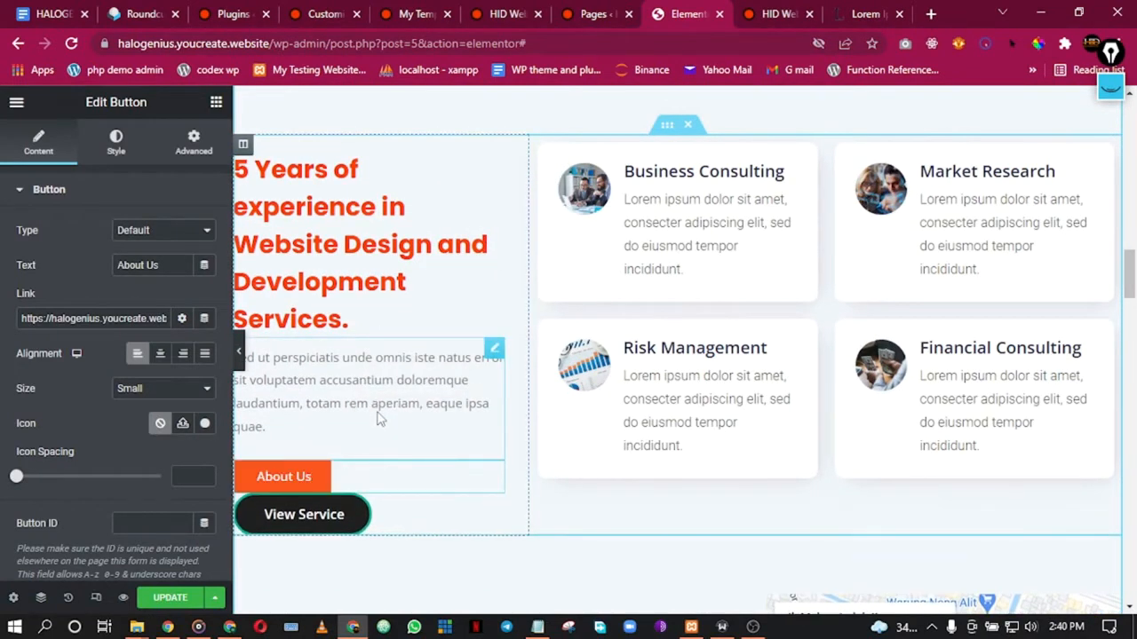
right_click(437, 519)
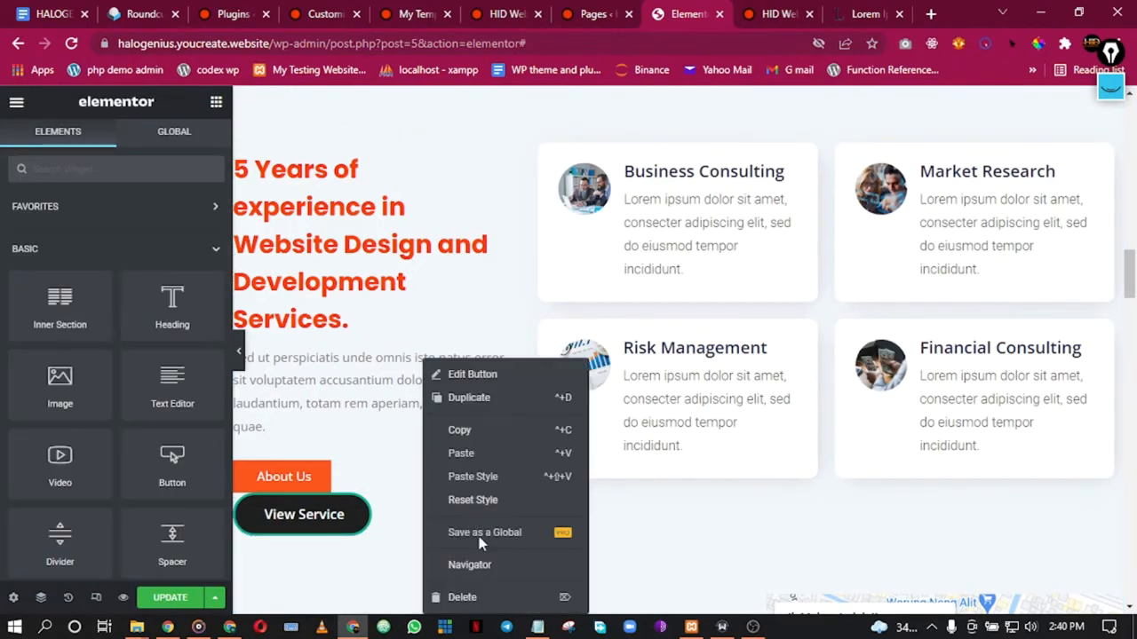
left_click(472, 598)
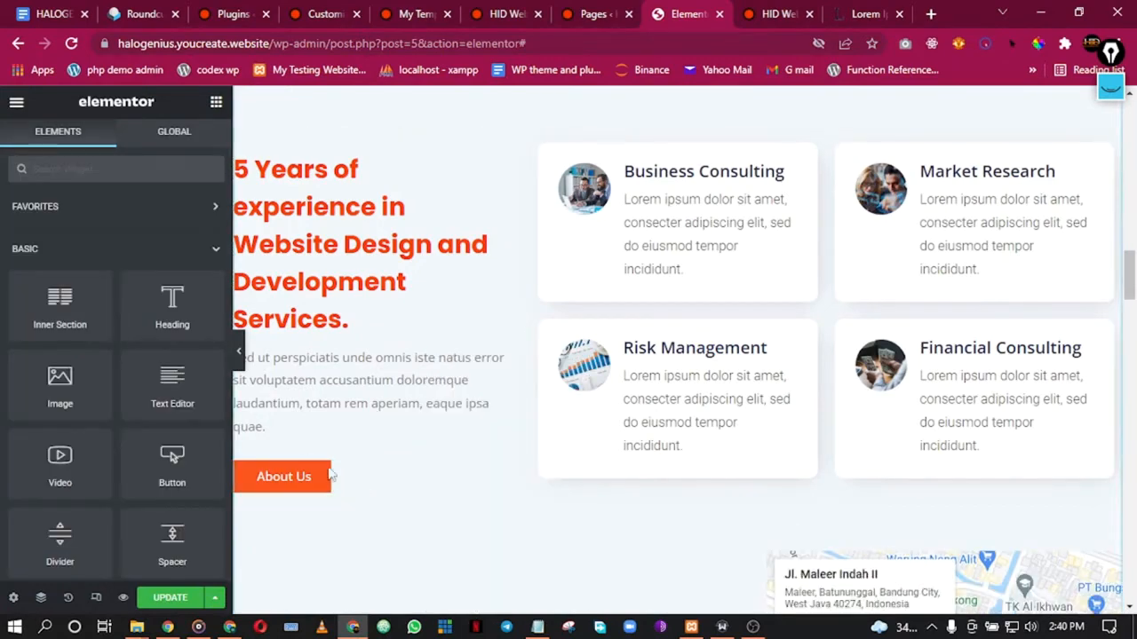
Step: Preview the page, then open the new button's Text field for editing
left_click(242, 360)
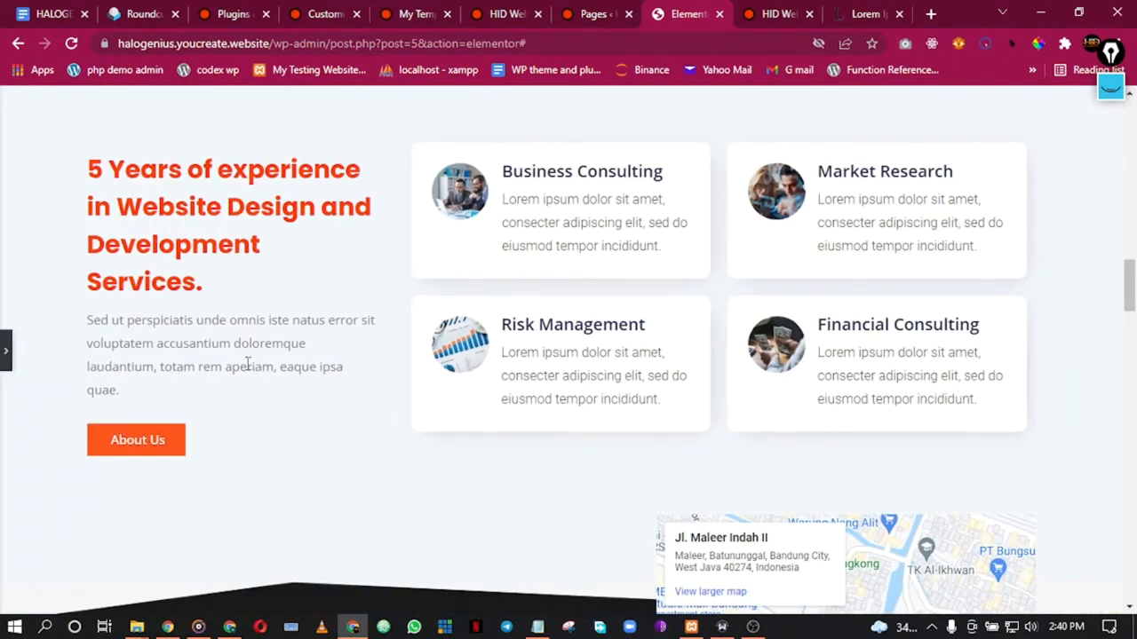
left_click(7, 352)
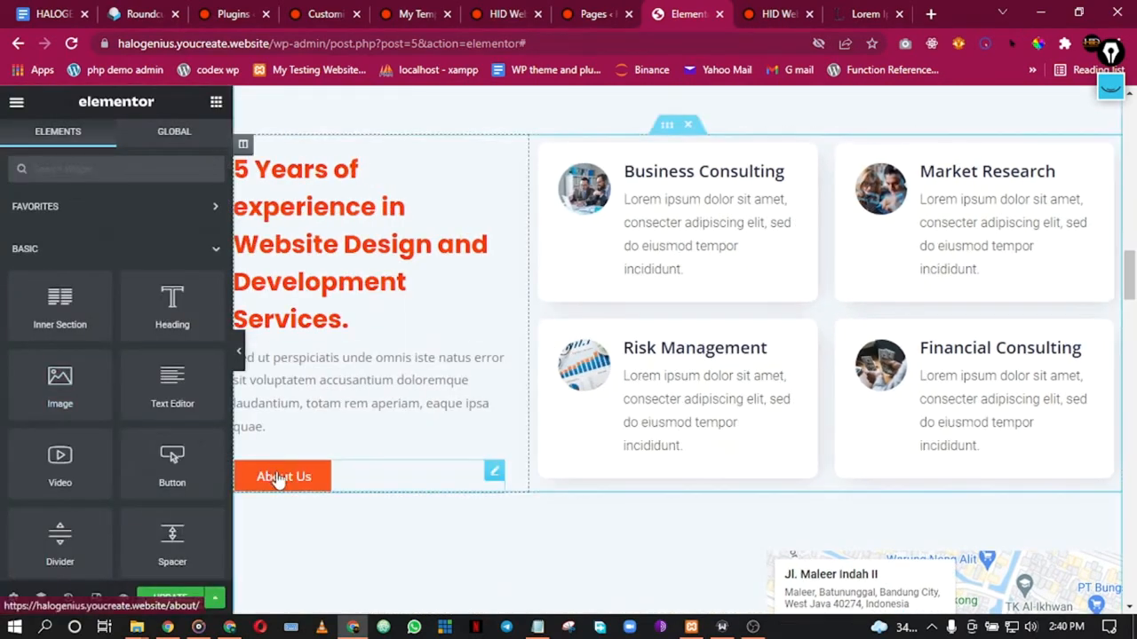
left_click(279, 478)
left_click(160, 265)
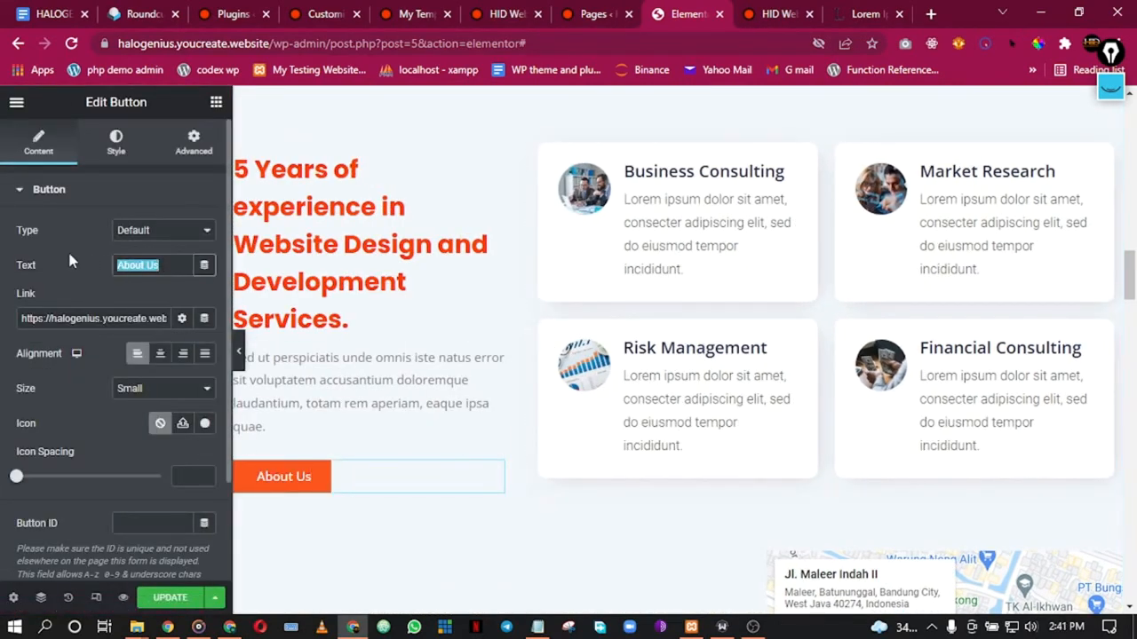
Step: Relabel the services section's orange button 'View Services'
type("View")
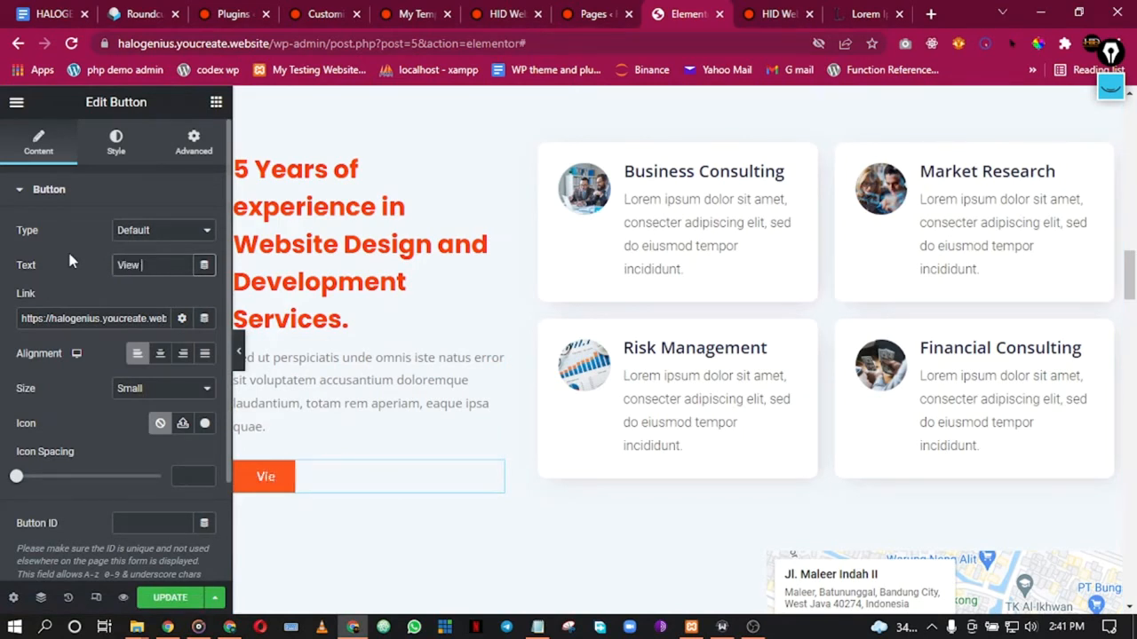
type(" Serv")
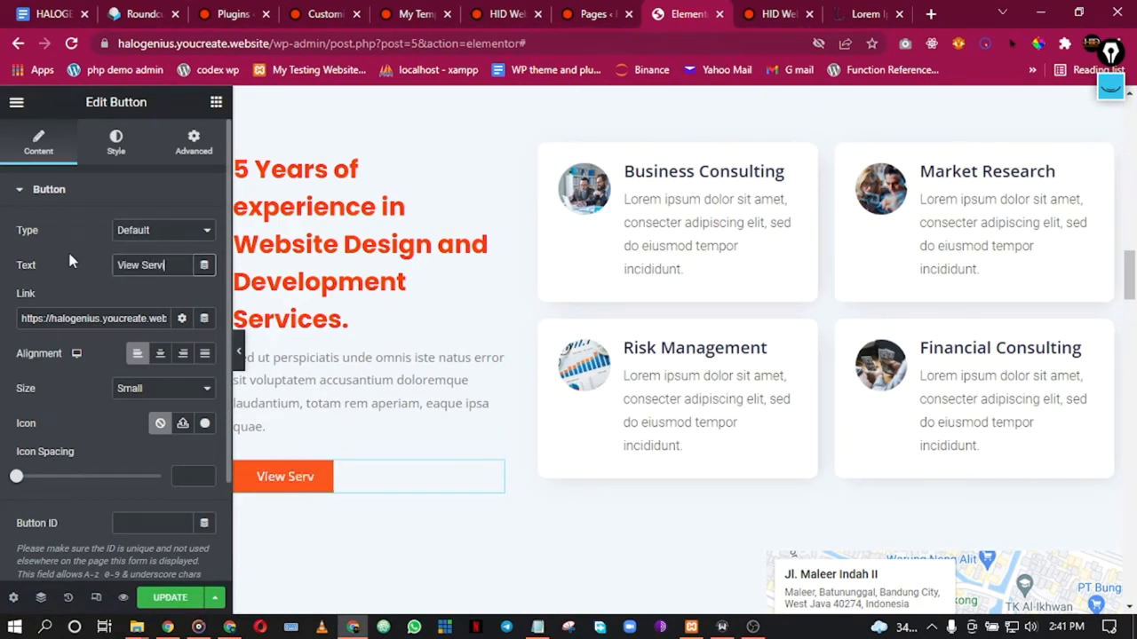
type("ices")
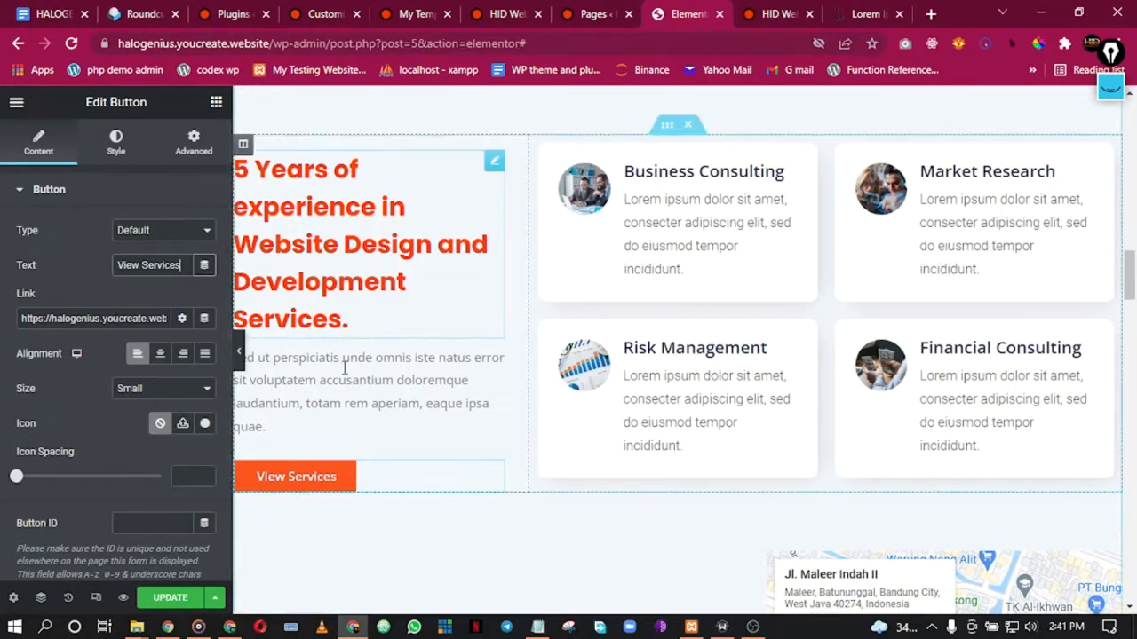
scroll(609, 298, "up", 4)
scroll(611, 298, "up", 1)
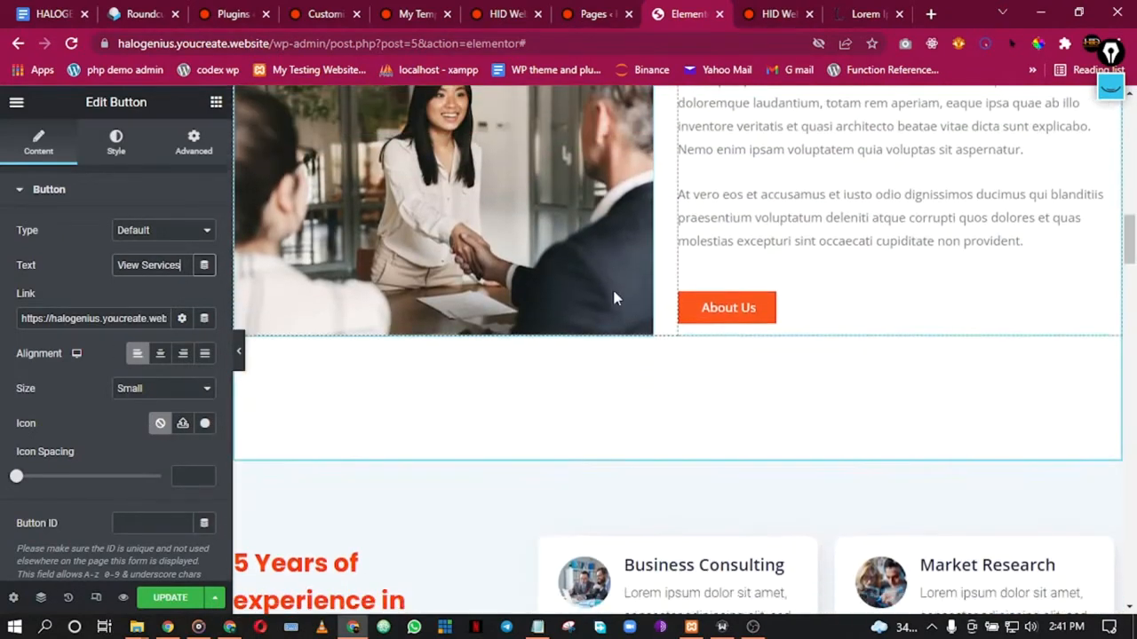
scroll(613, 297, "down", 1)
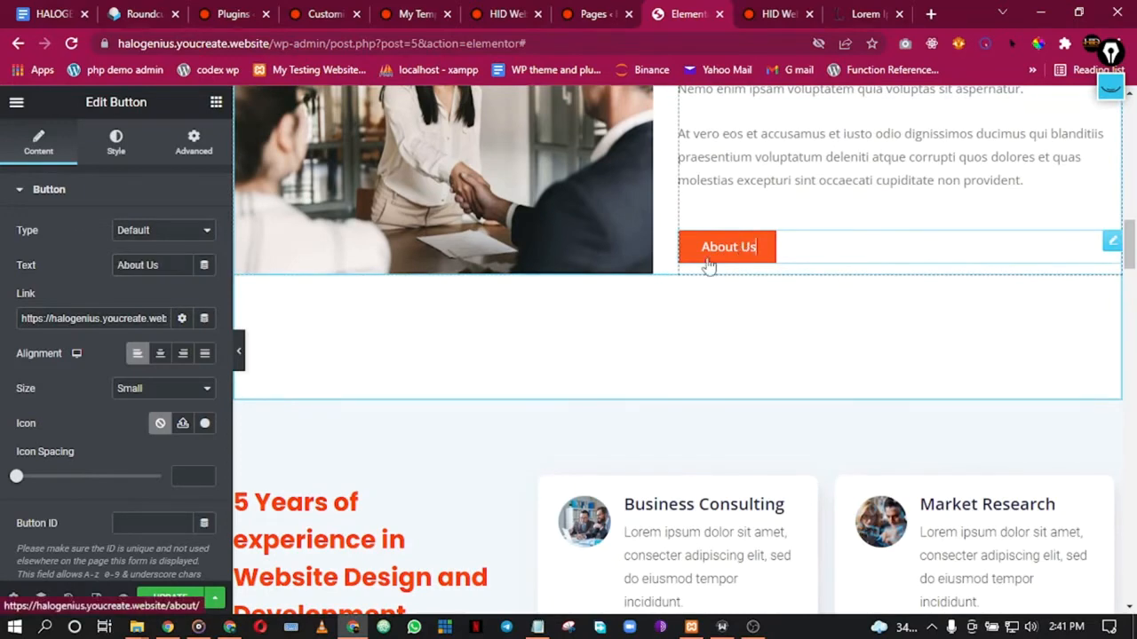
Step: Add the Arrow right icon to the About Us button, positioned after its text
left_click(205, 425)
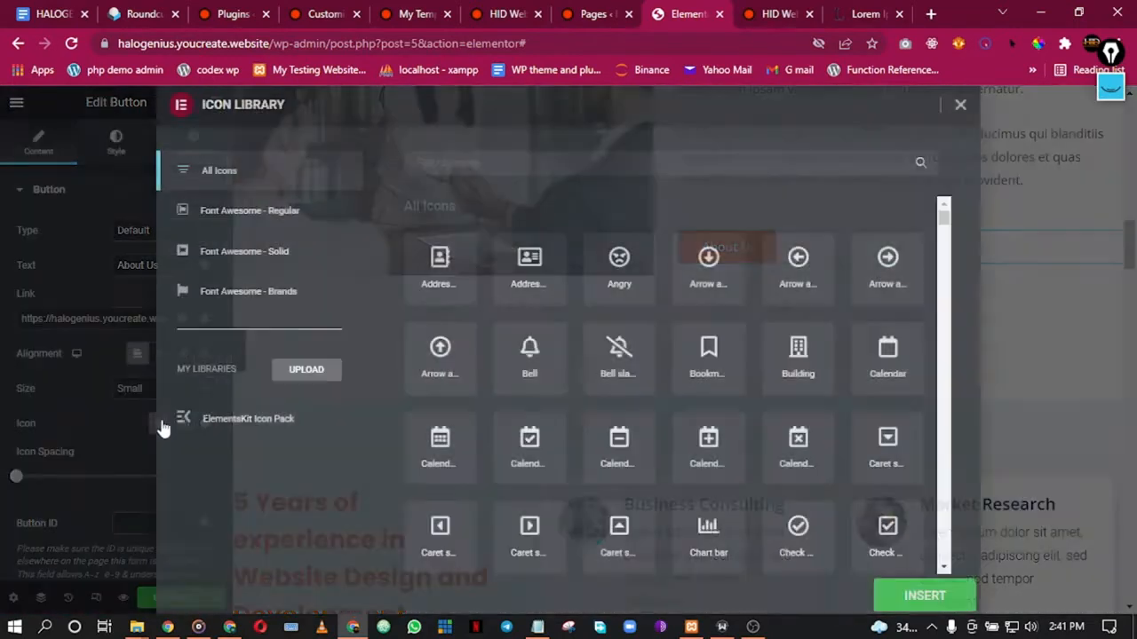
type("a")
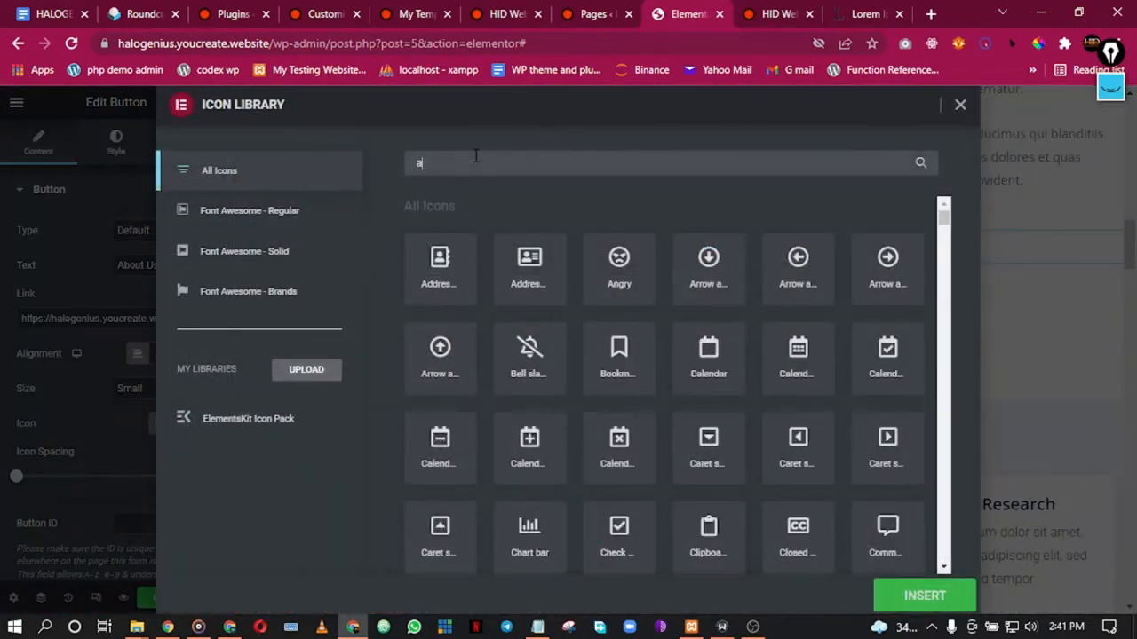
type("rrow ri")
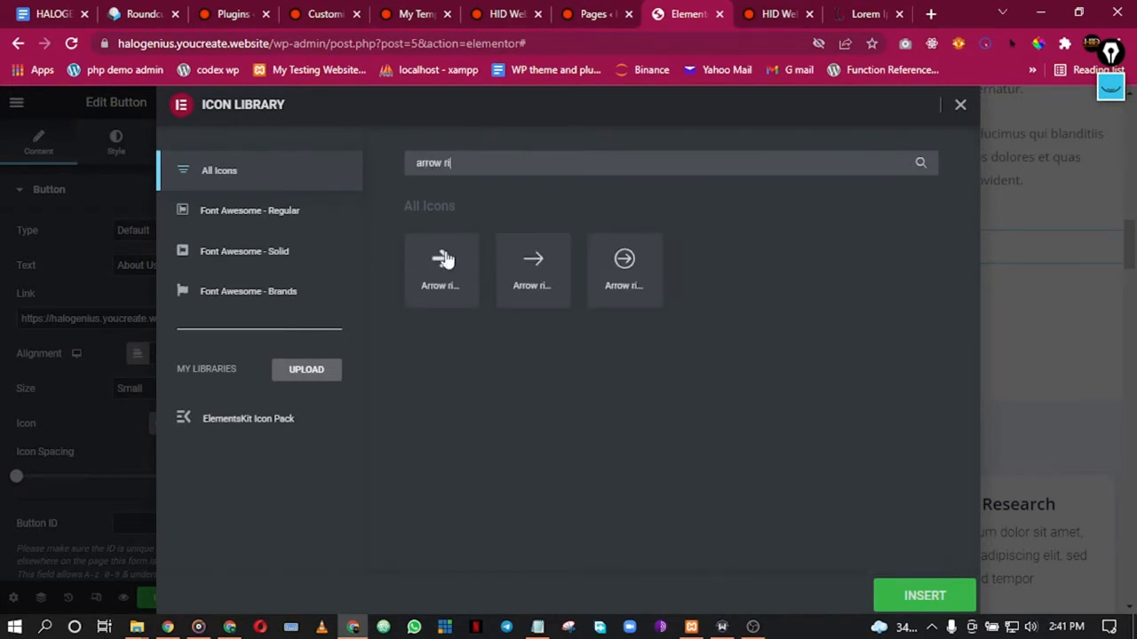
left_click(452, 258)
left_click(895, 596)
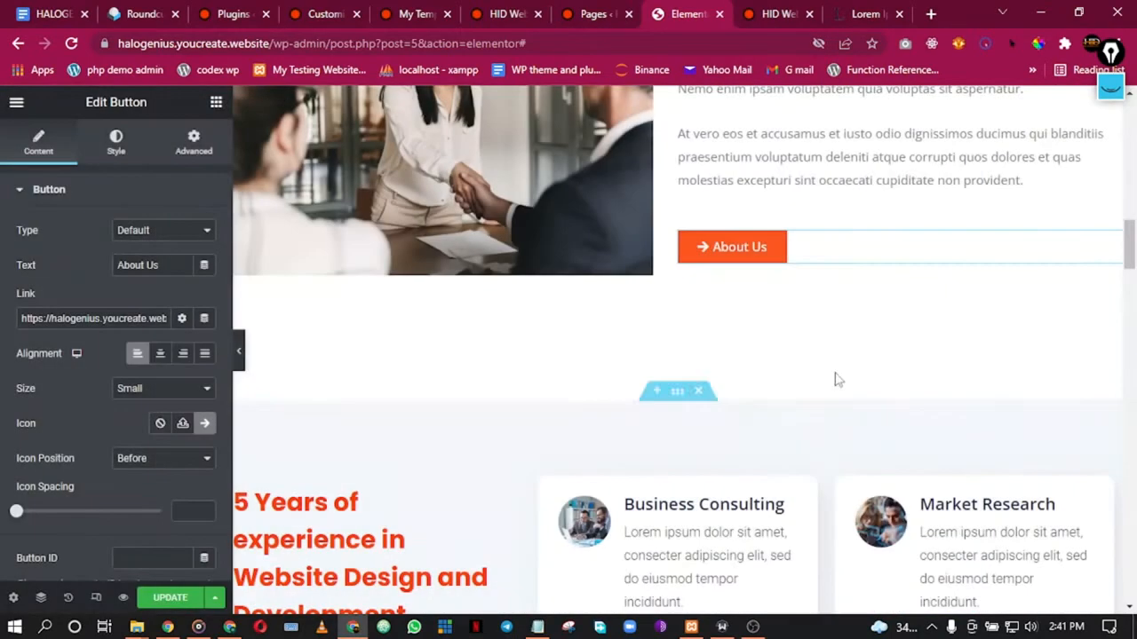
left_click(175, 462)
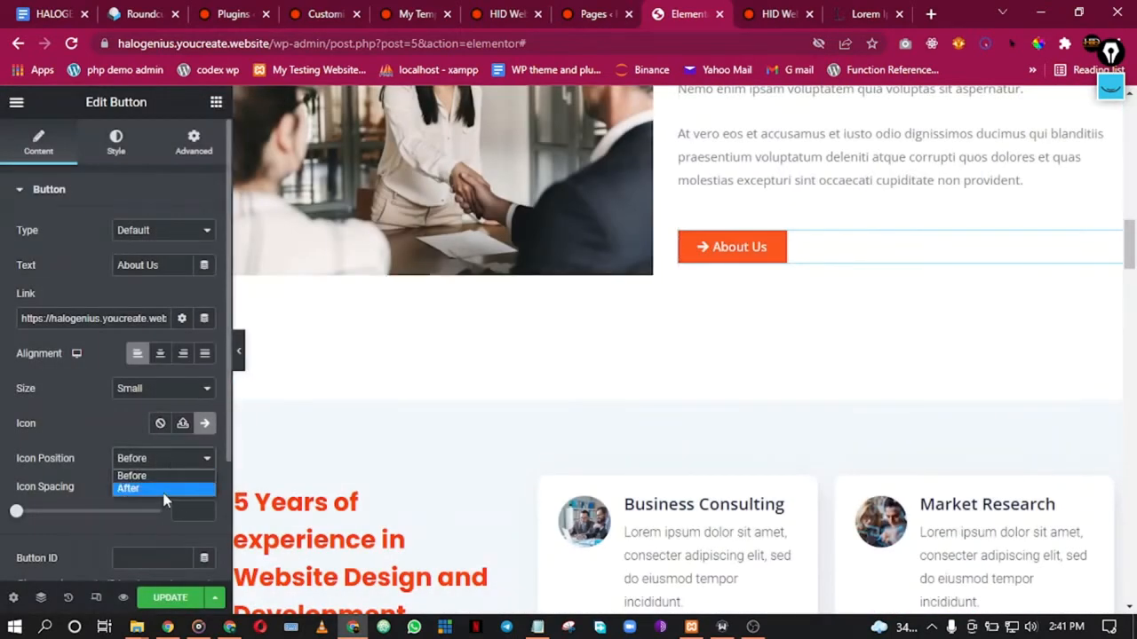
scroll(512, 450, "down", 4)
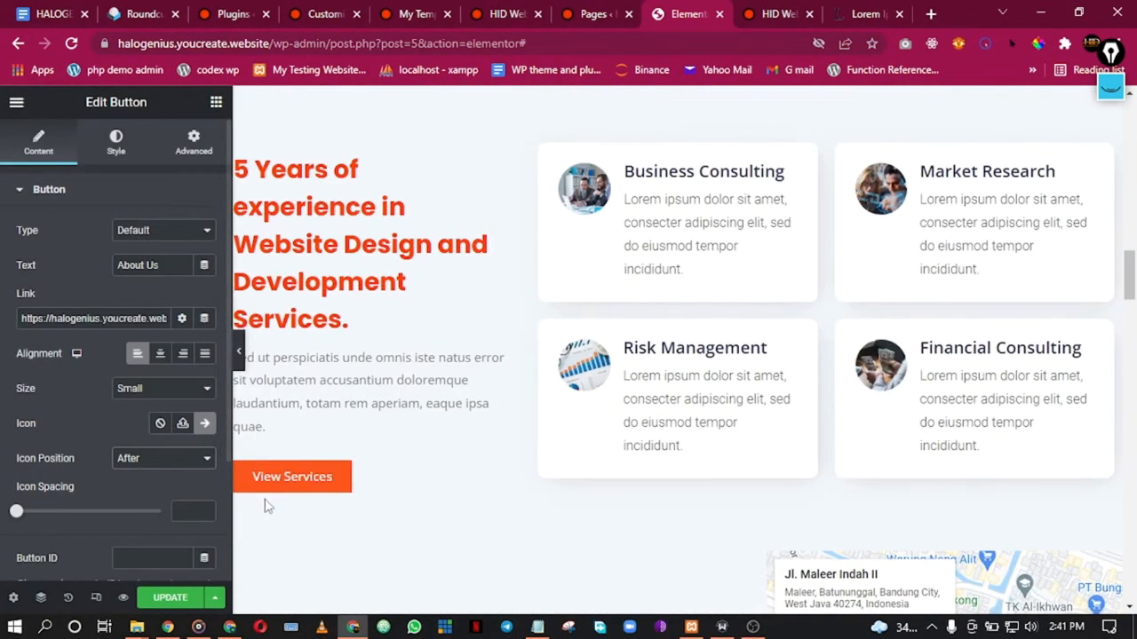
Step: Give the View Services button the same Arrow right icon, placed after its label
left_click(324, 490)
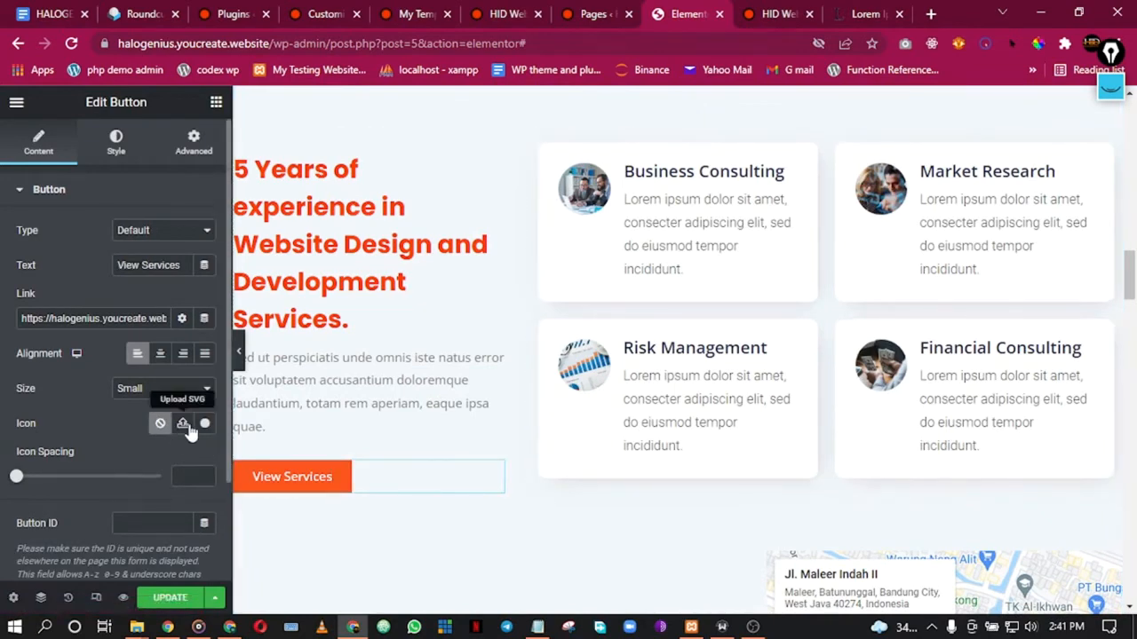
left_click(204, 426)
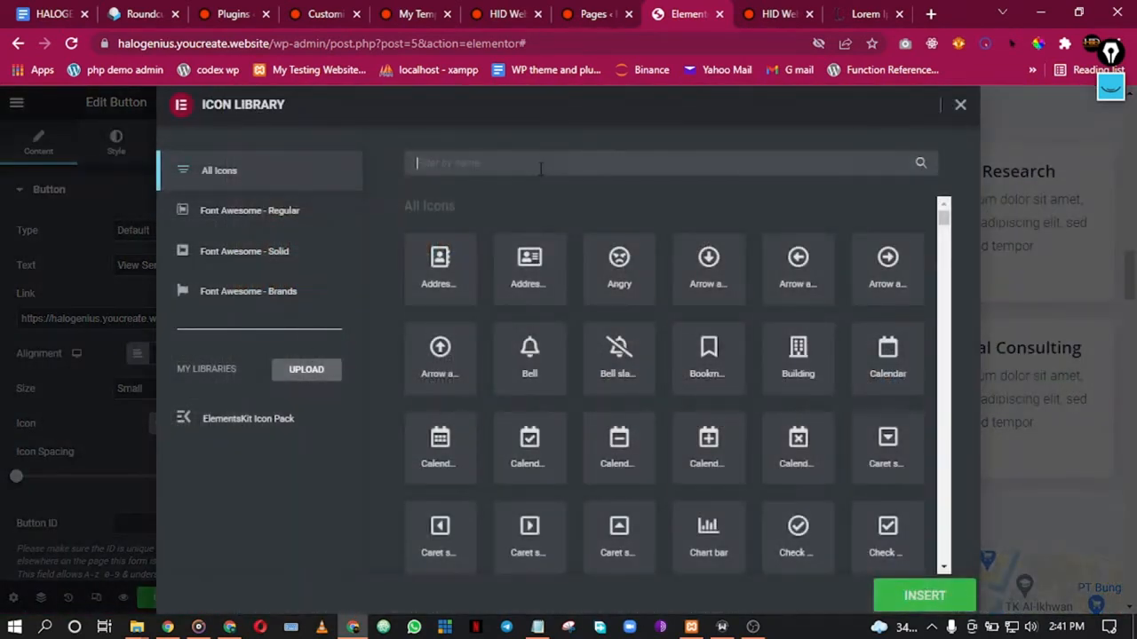
type("arrow ri")
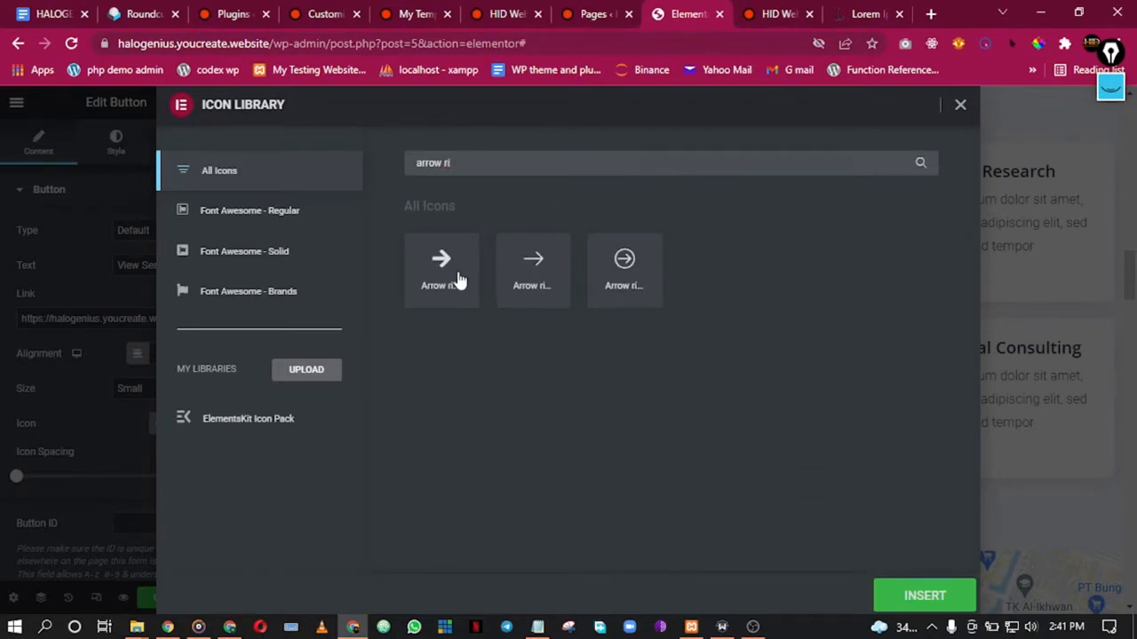
left_click(459, 280)
left_click(922, 591)
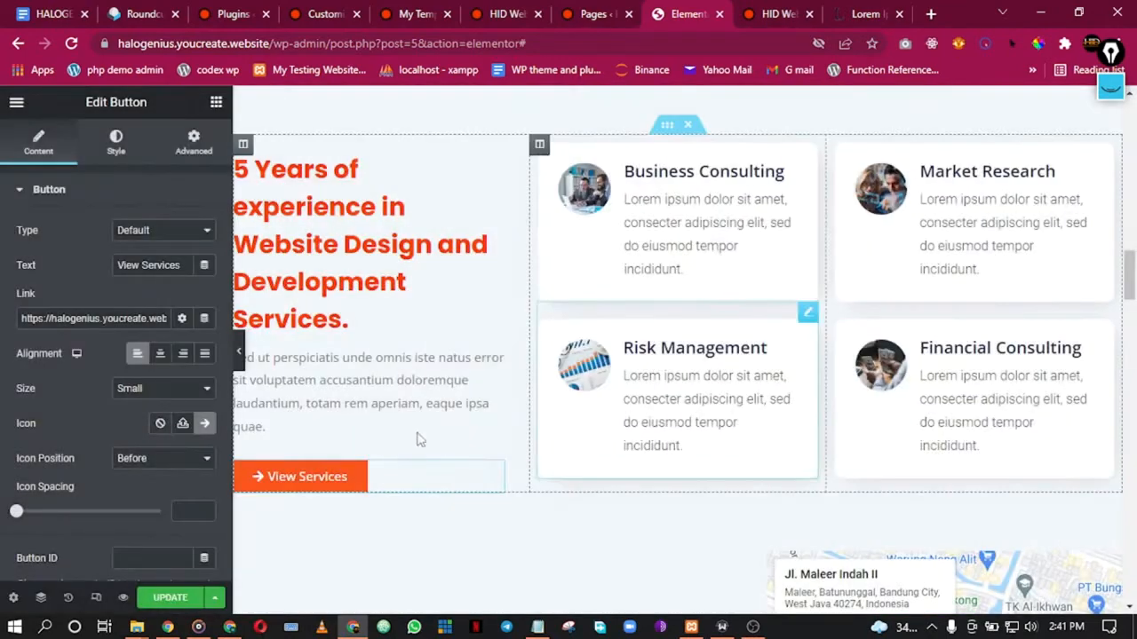
left_click(188, 473)
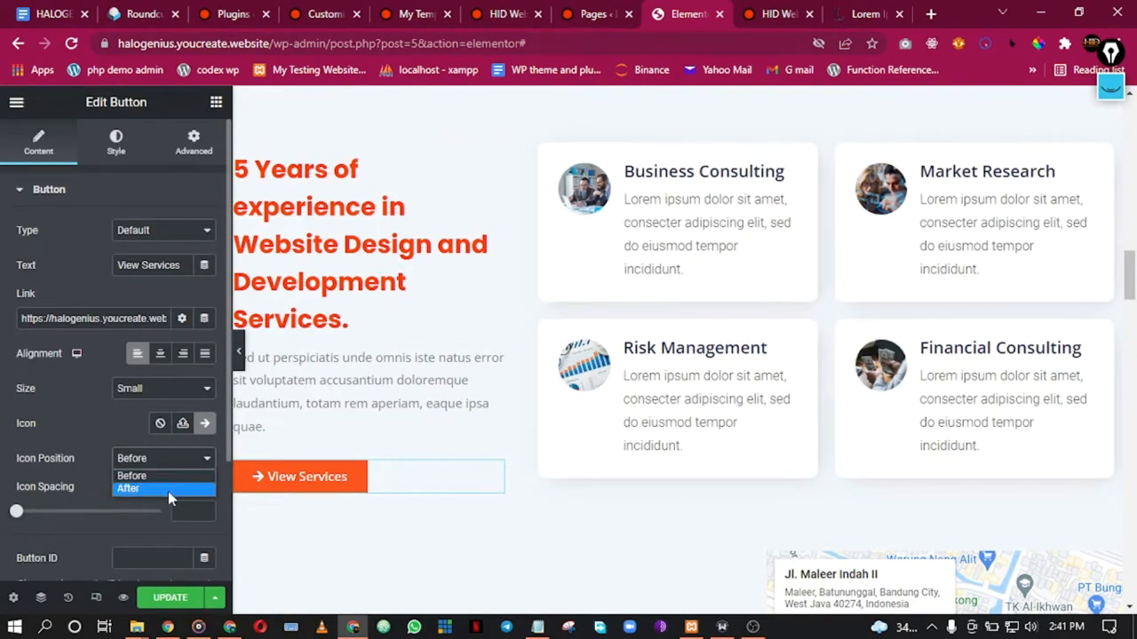
left_click(169, 490)
scroll(646, 430, "down", 3)
scroll(644, 431, "up", 4)
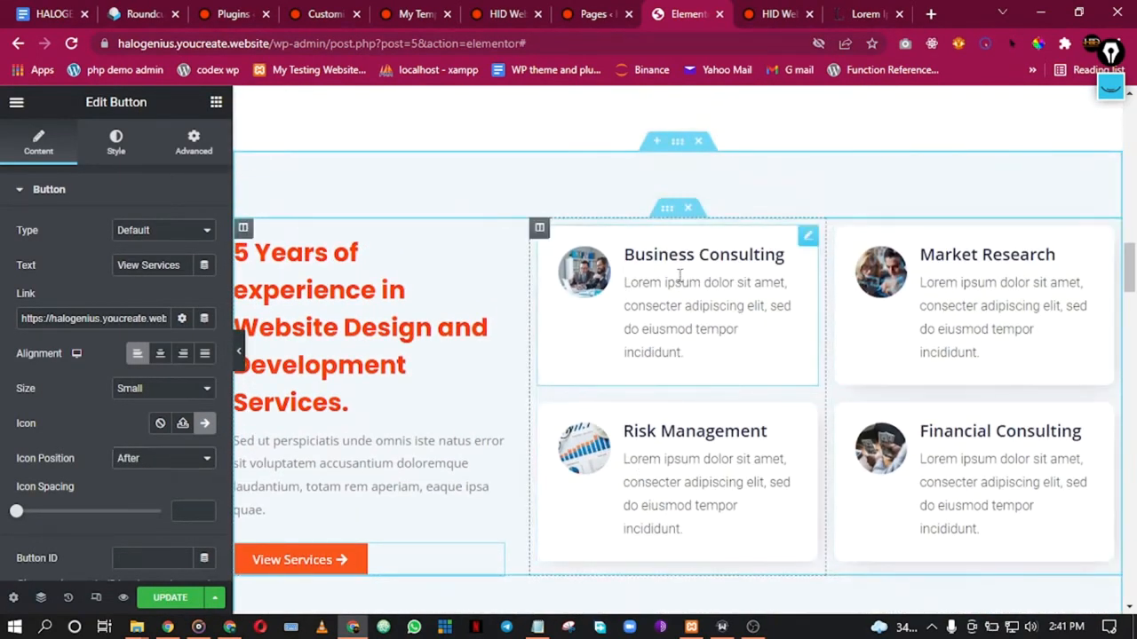
left_click(627, 286)
Step: Retitle the Business Consulting card 'CMS Consultation' and return to the lipsum.com tab
scroll(98, 326, "down", 2)
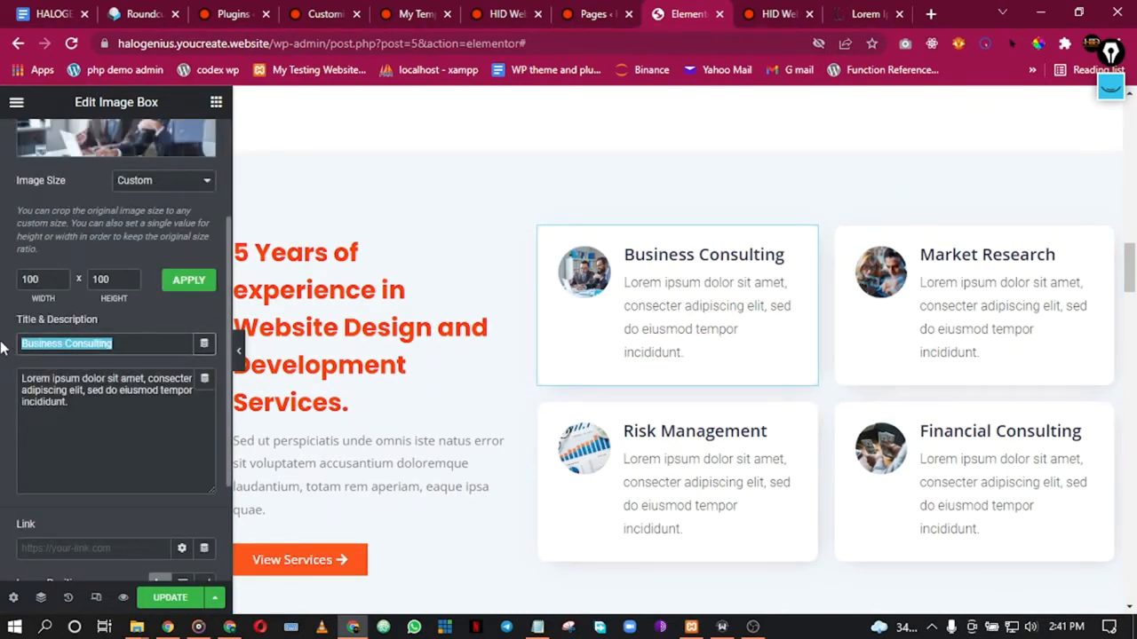
type("CMS")
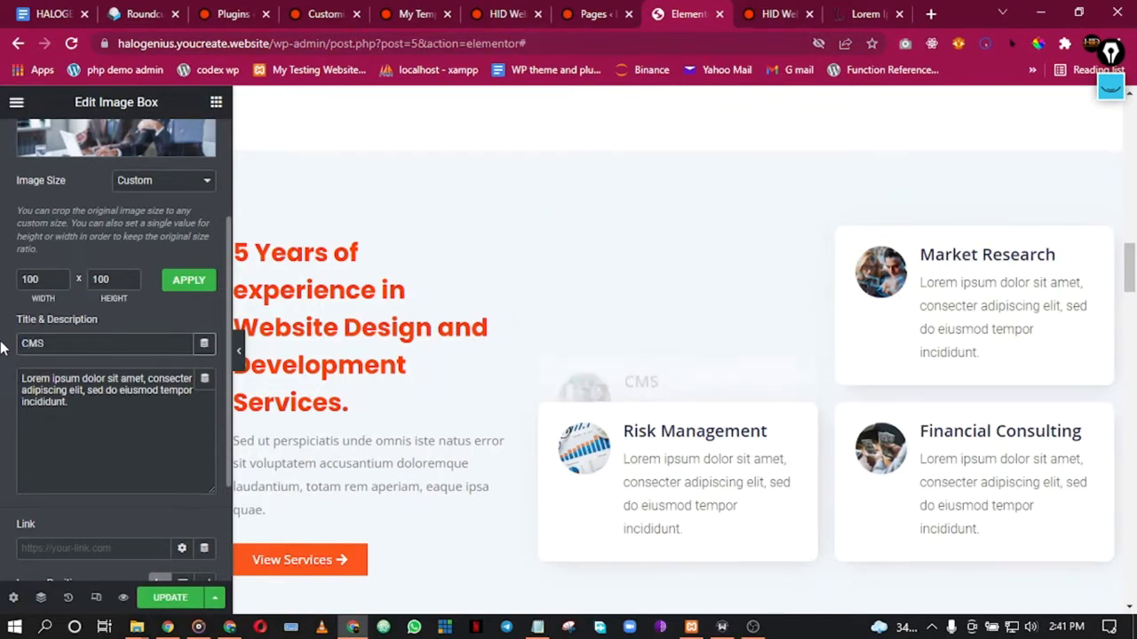
type(" Consult")
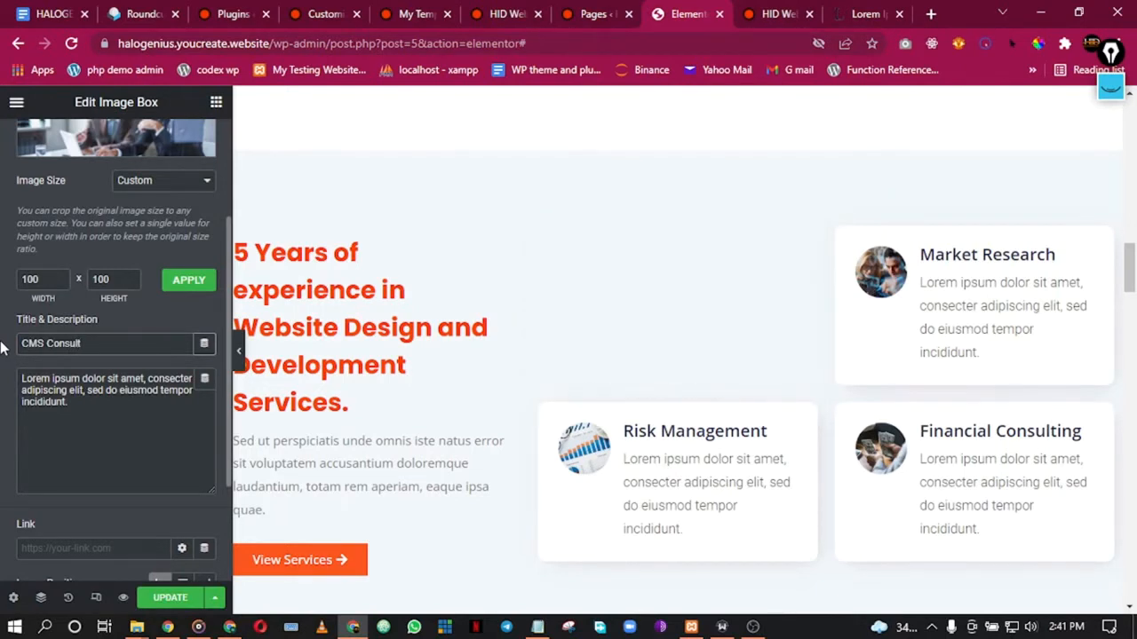
type("ation")
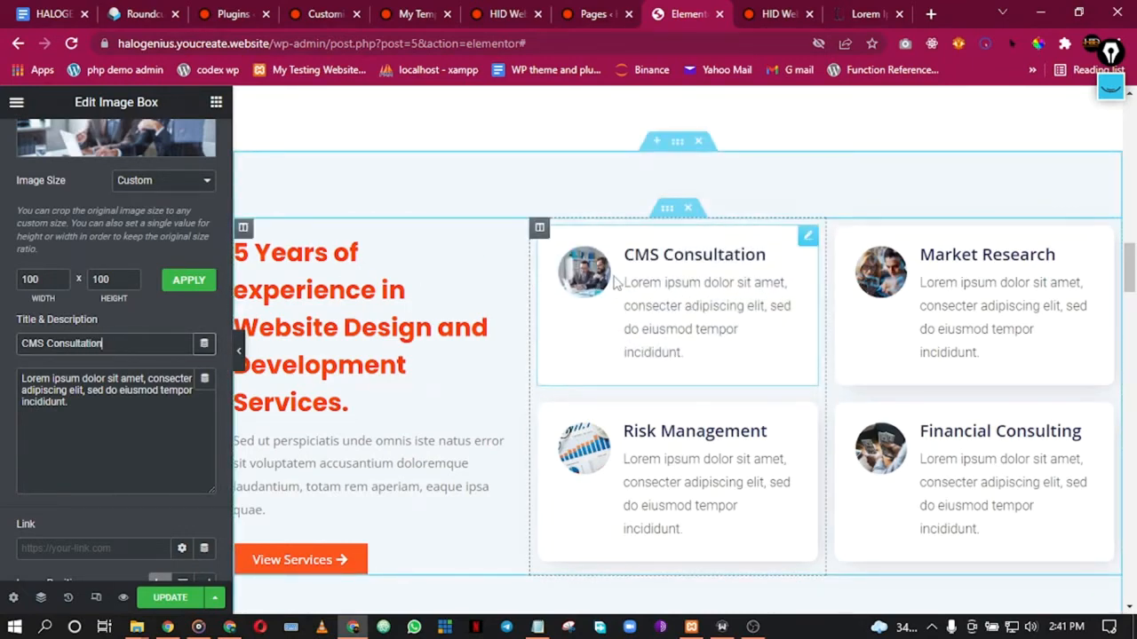
scroll(114, 157, "up", 4)
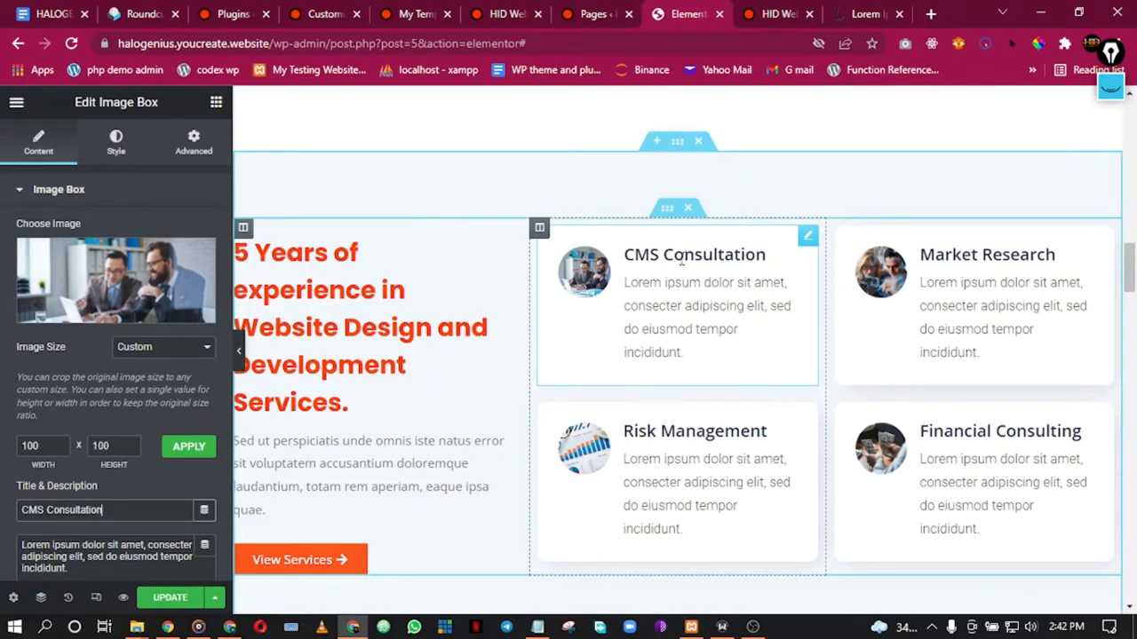
left_click(893, 10)
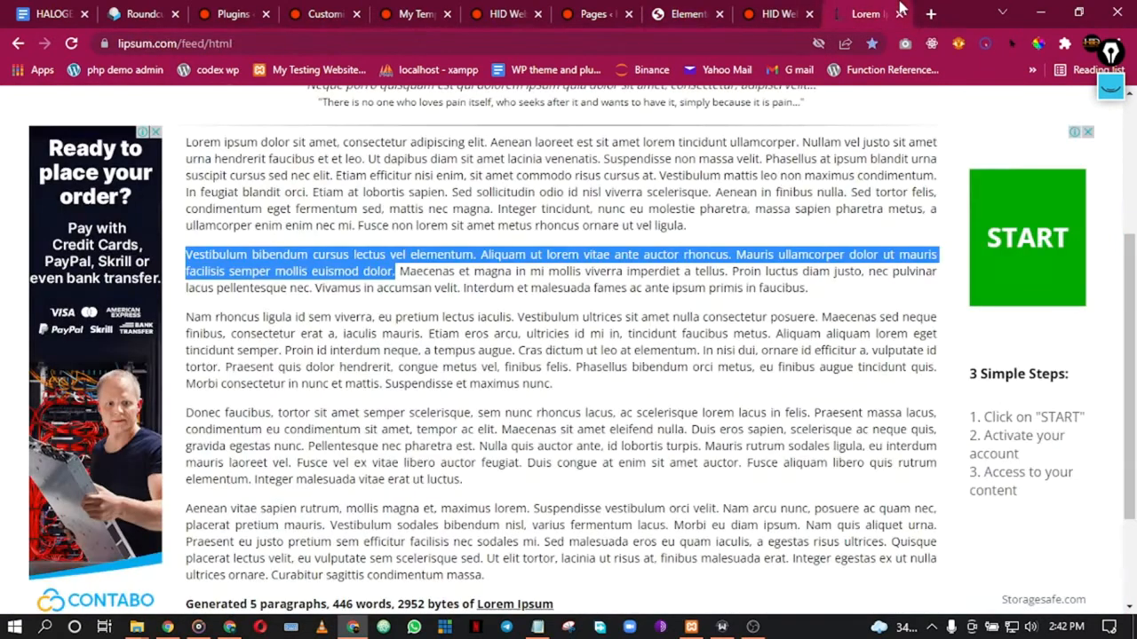
Step: Search Google for 'cms platforms' in a new tab and show image results
left_click(930, 14)
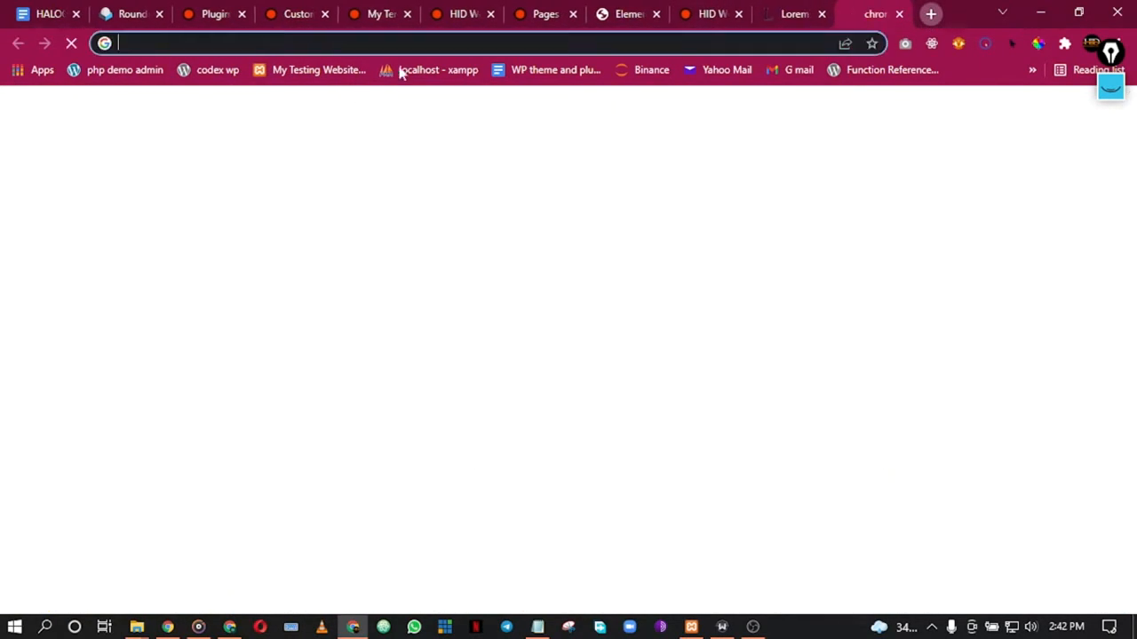
type("cm")
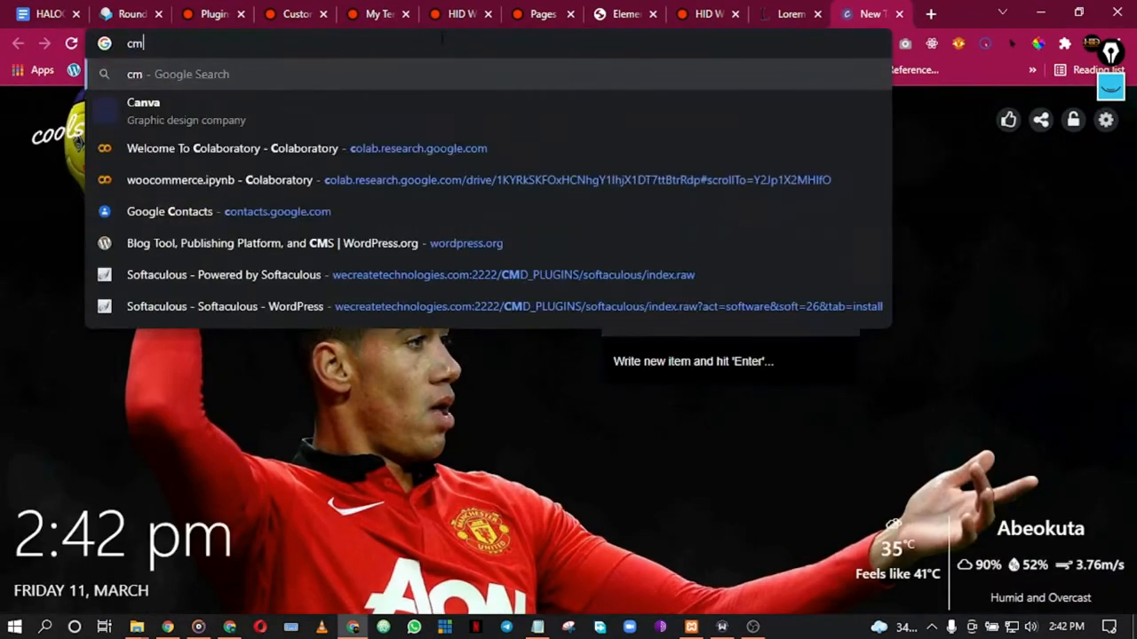
type("s platforms")
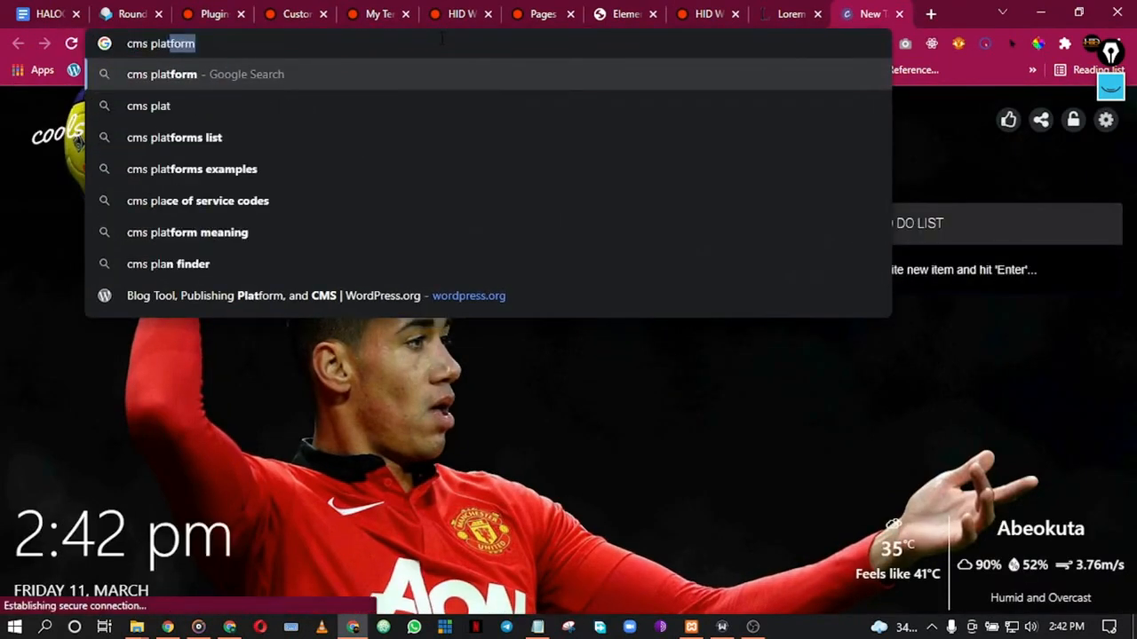
key("Return")
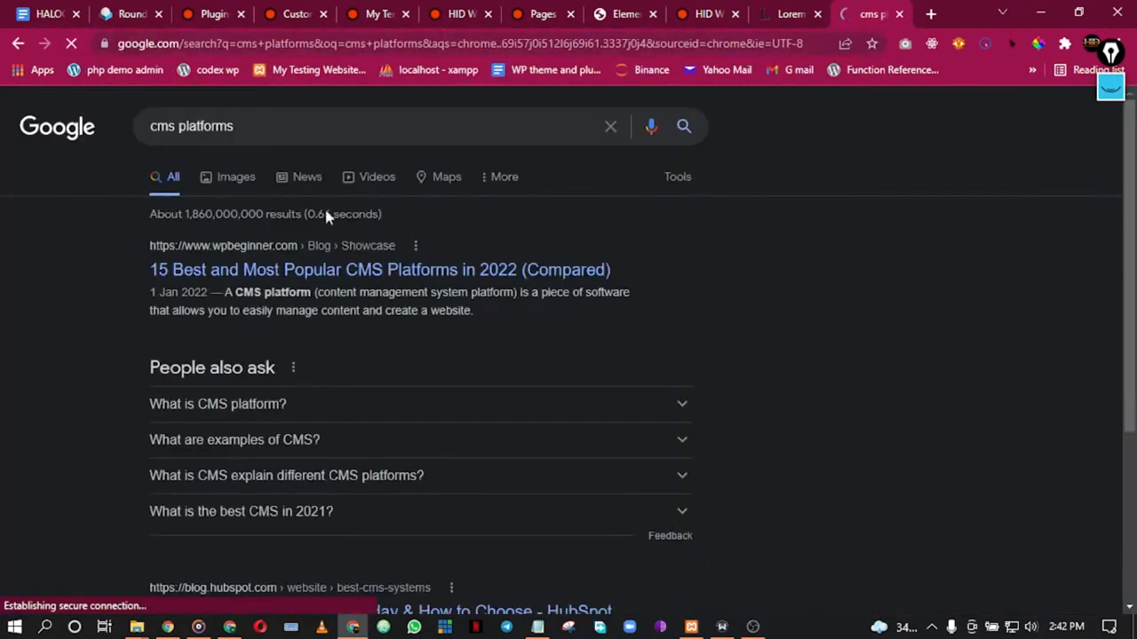
left_click(233, 184)
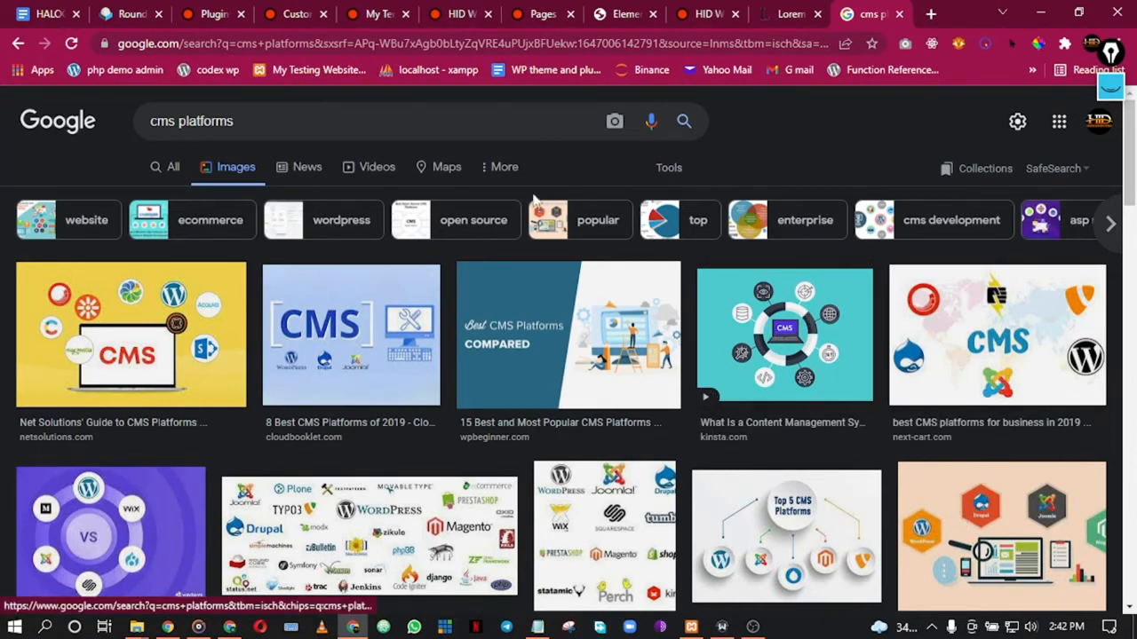
Step: Filter the image results to Creative Commons licenses and browse them
left_click(499, 182)
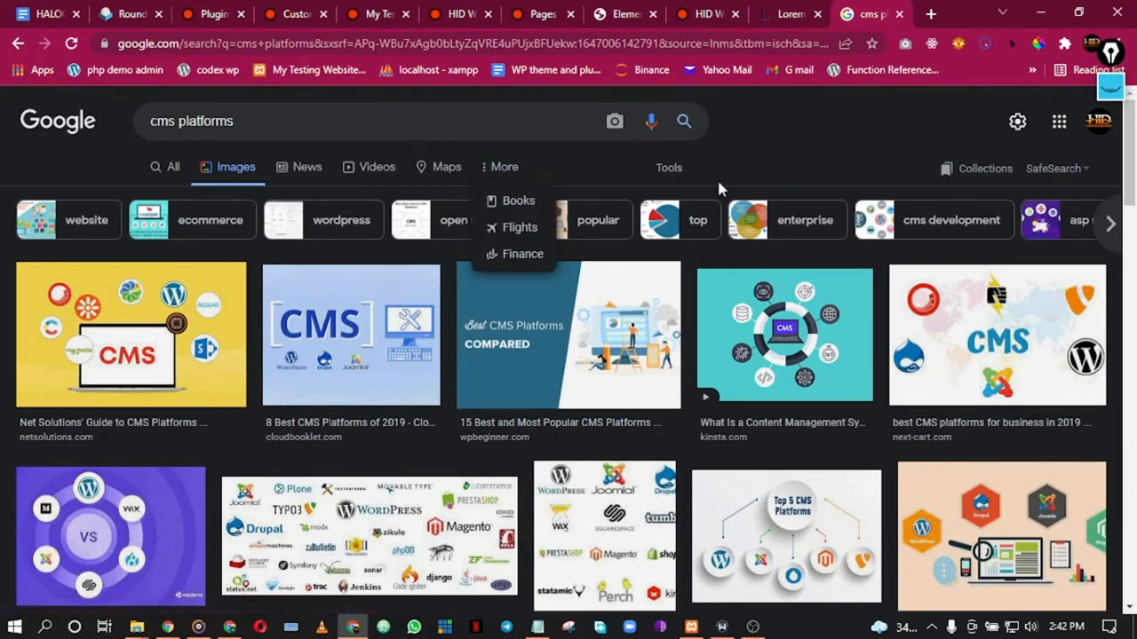
left_click(687, 176)
left_click(686, 178)
left_click(374, 201)
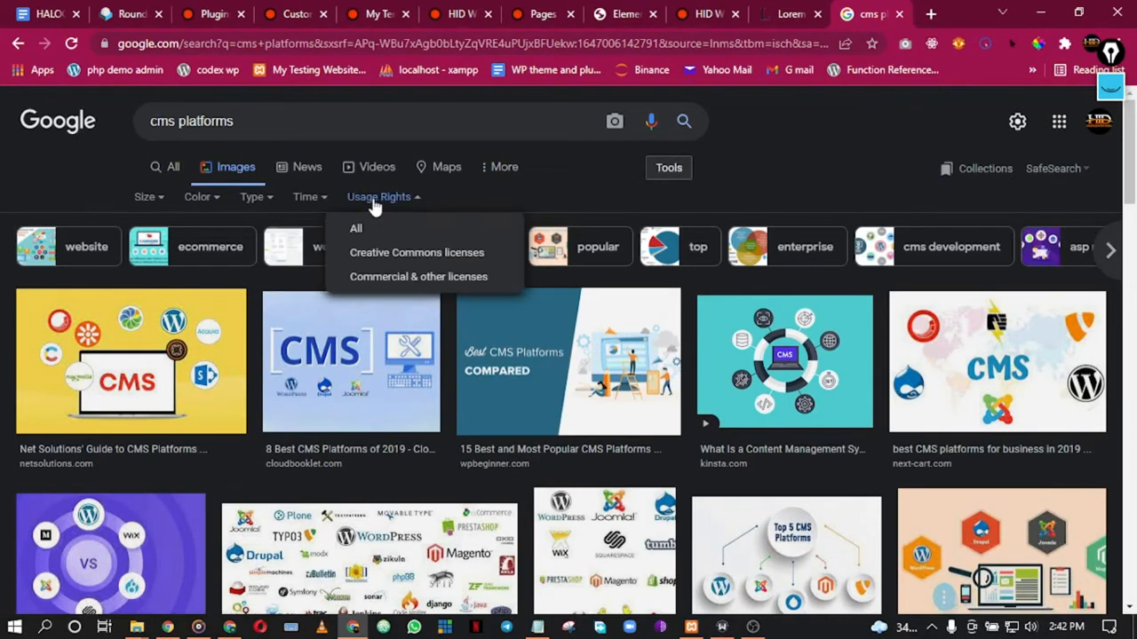
left_click(389, 259)
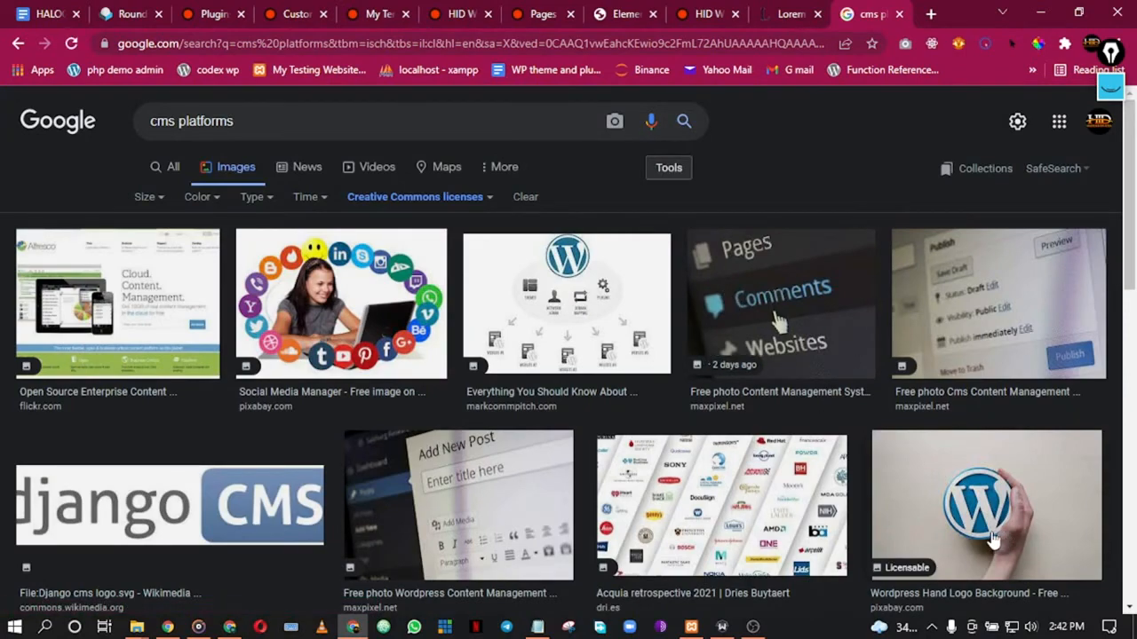
scroll(223, 406, "down", 13)
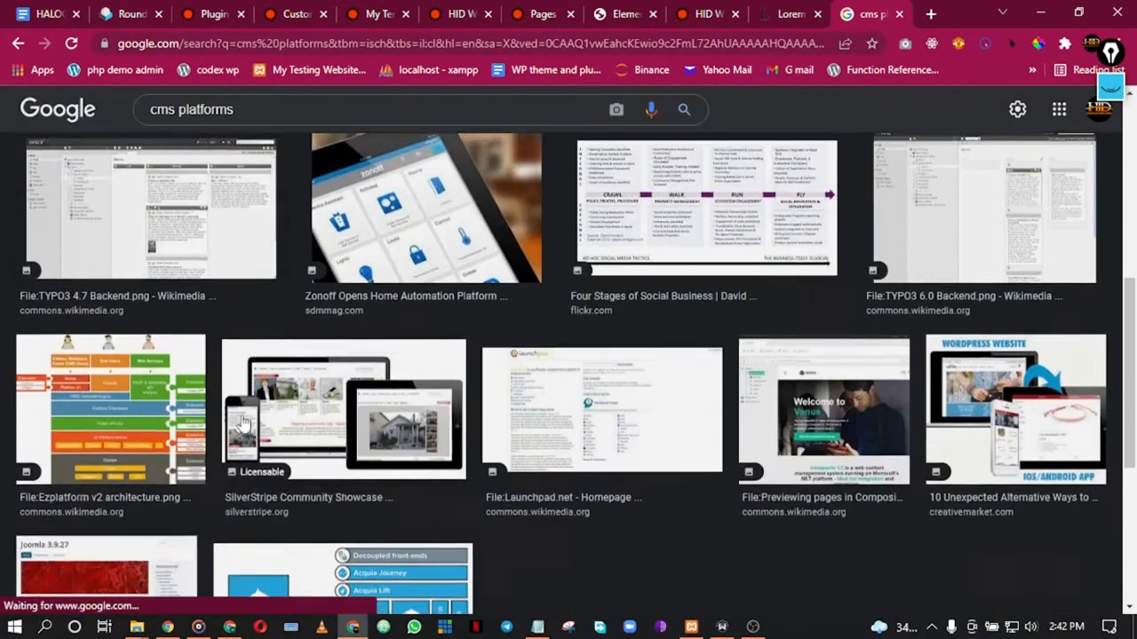
scroll(267, 430, "up", 13)
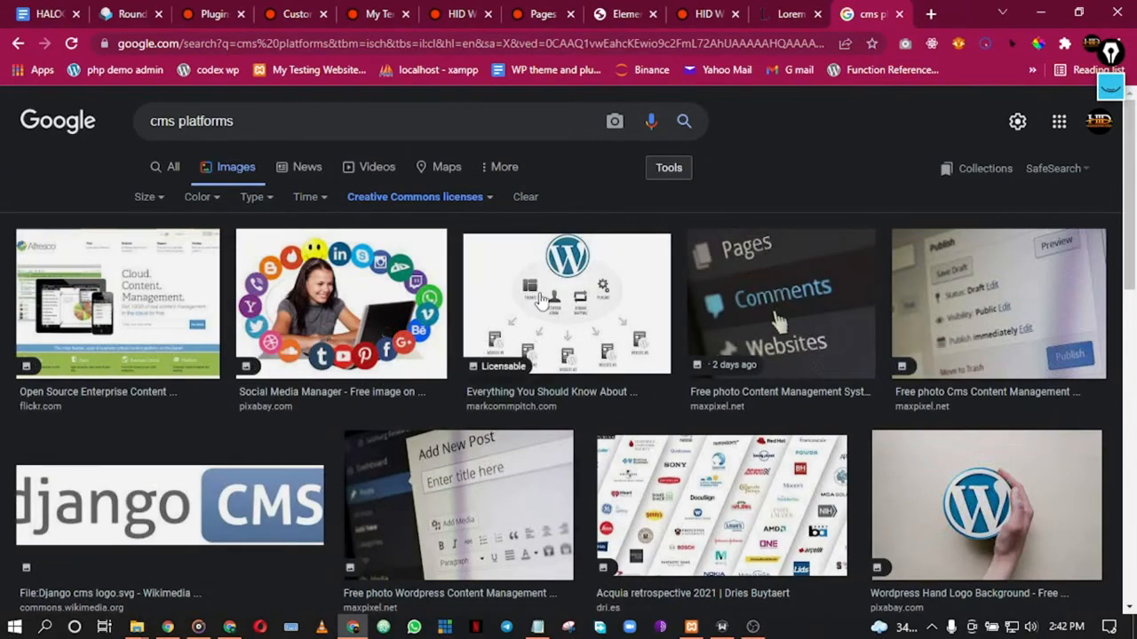
scroll(540, 297, "down", 10)
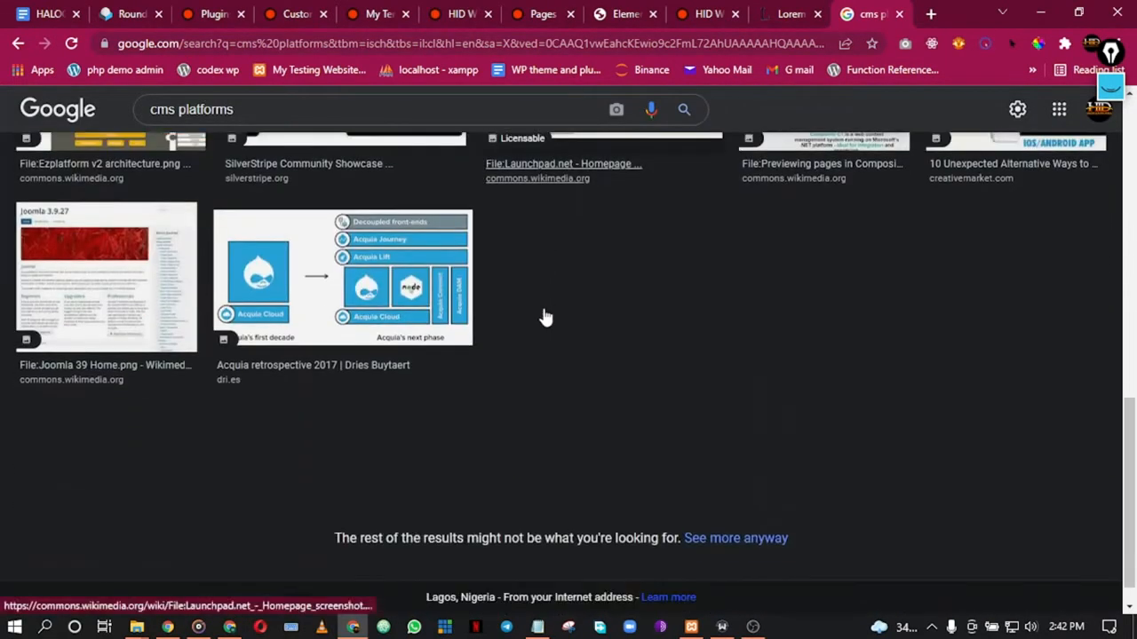
scroll(544, 317, "up", 10)
Step: Search Google Images for 'wordpress logo without background' and copy the blue logo's image address
left_click(266, 129)
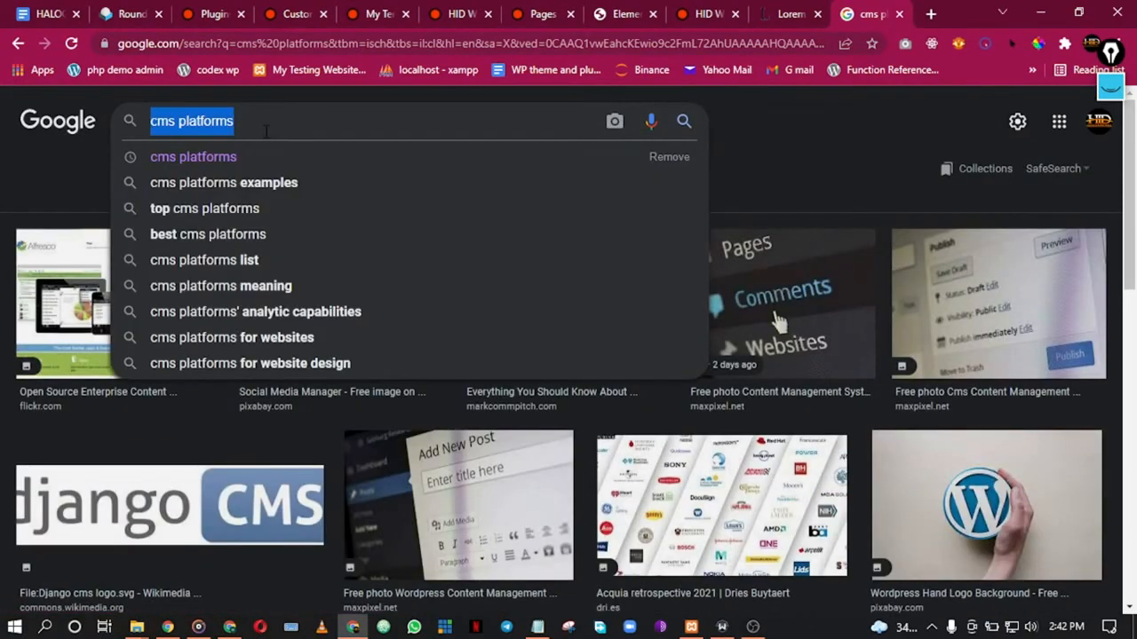
type("wordpress")
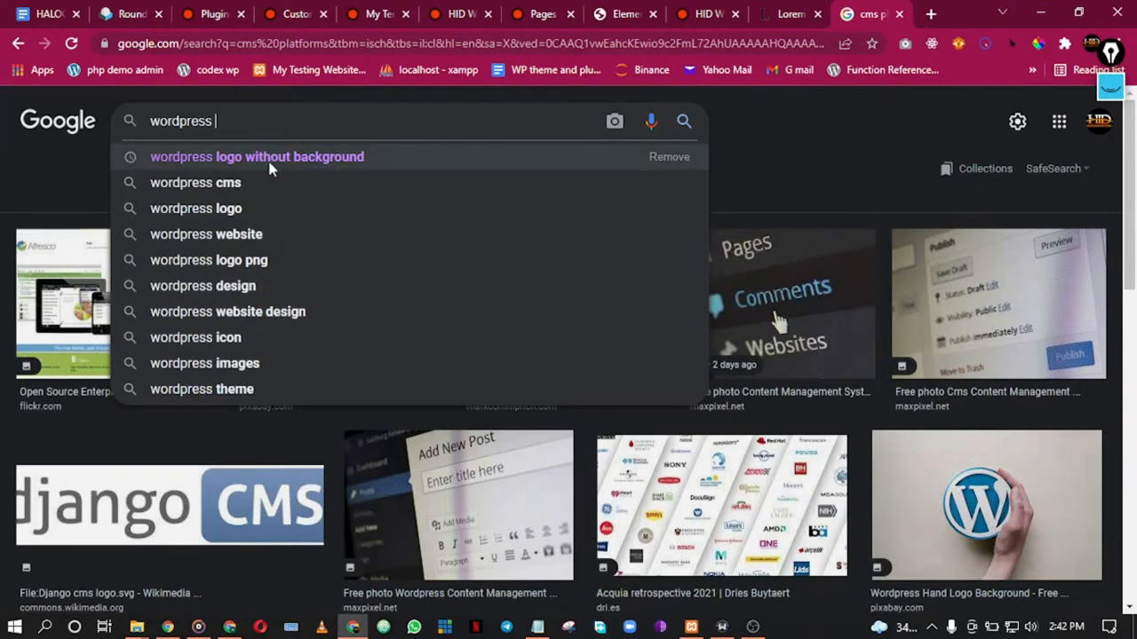
left_click(269, 168)
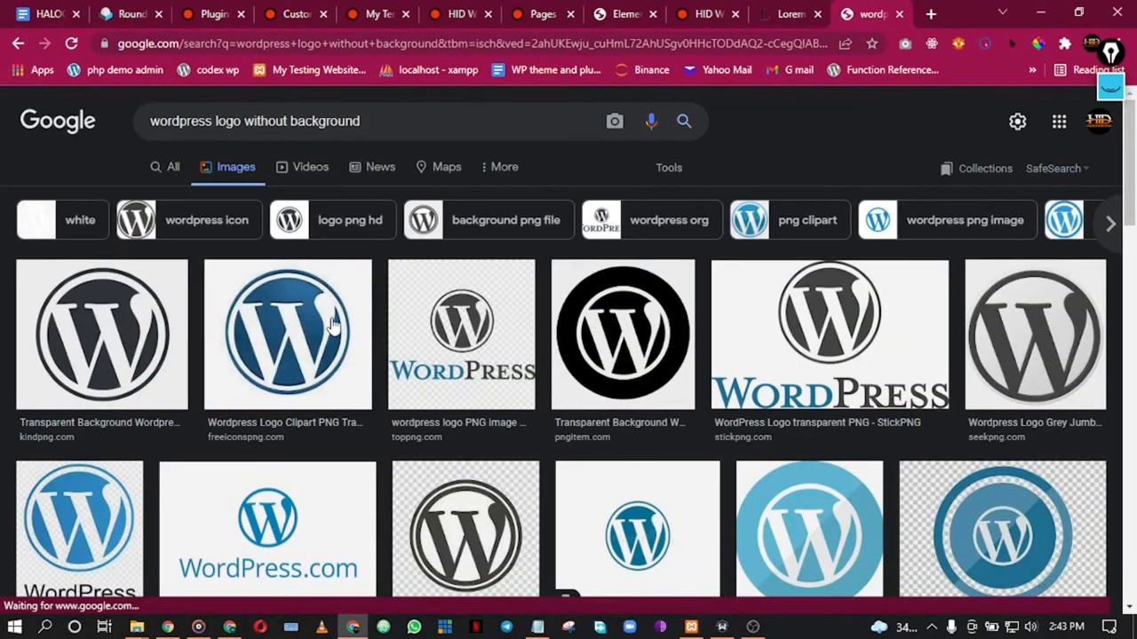
left_click(333, 325)
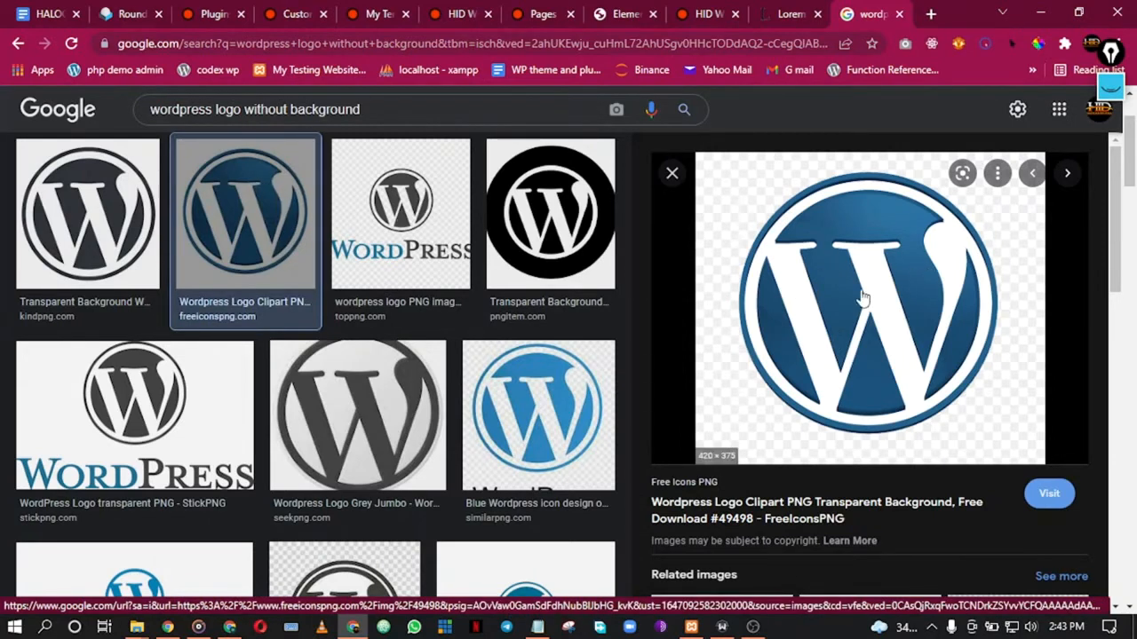
right_click(838, 262)
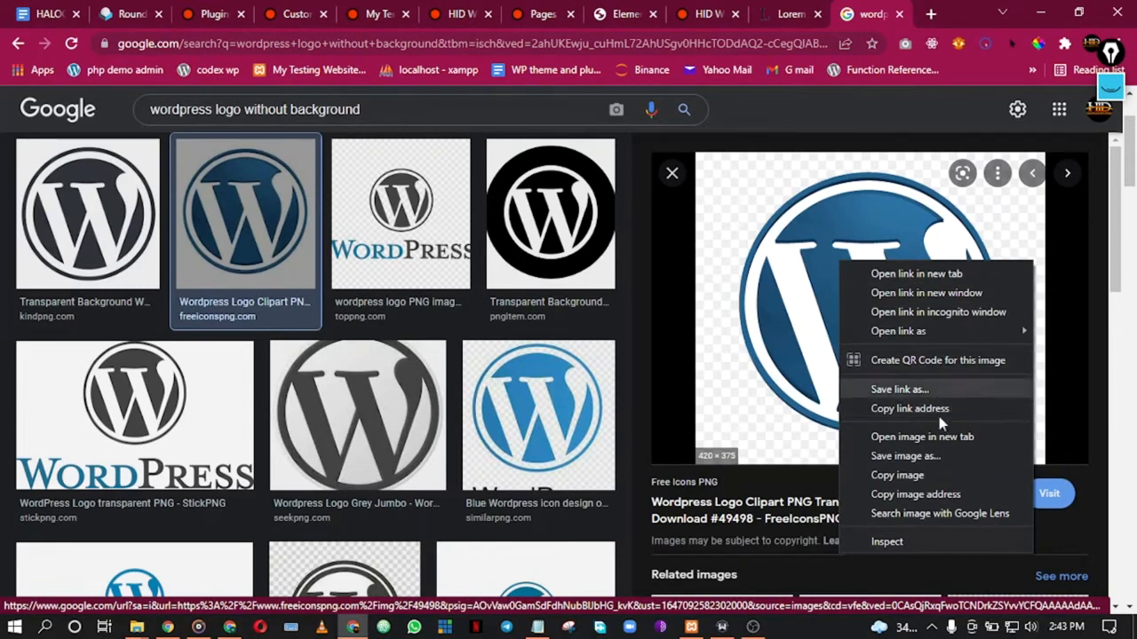
left_click(939, 495)
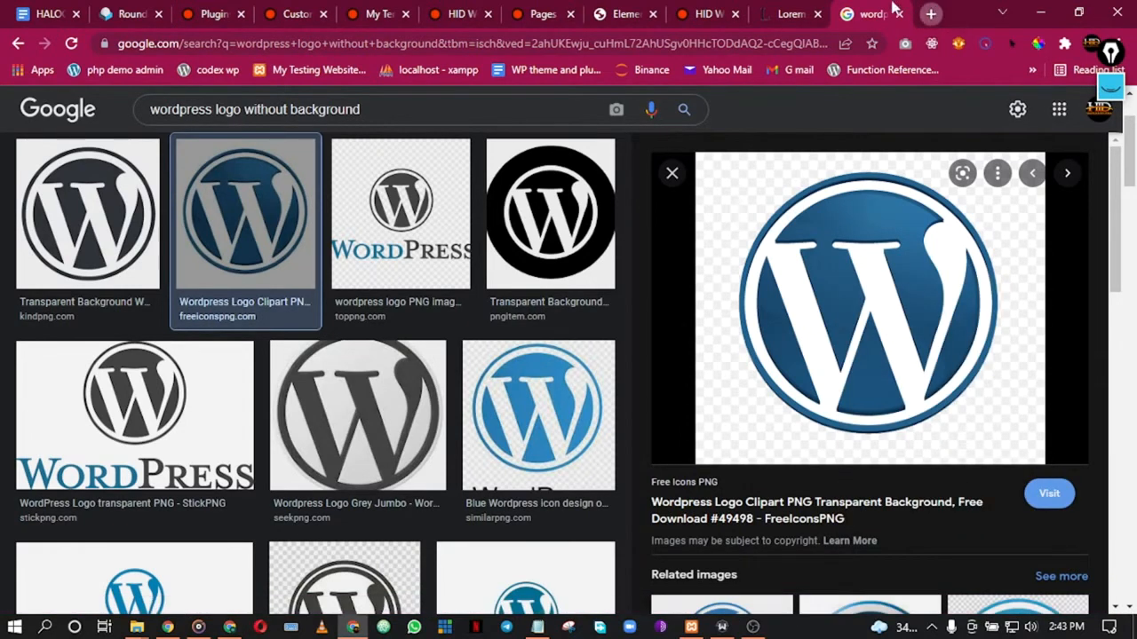
Step: Check that the copied logo address loads in a new tab, then return to Elementor
left_click(931, 14)
left_click(662, 35)
type("https://www.freeiconspng.com/uploads/wordpress-logo-clipart-13.png")
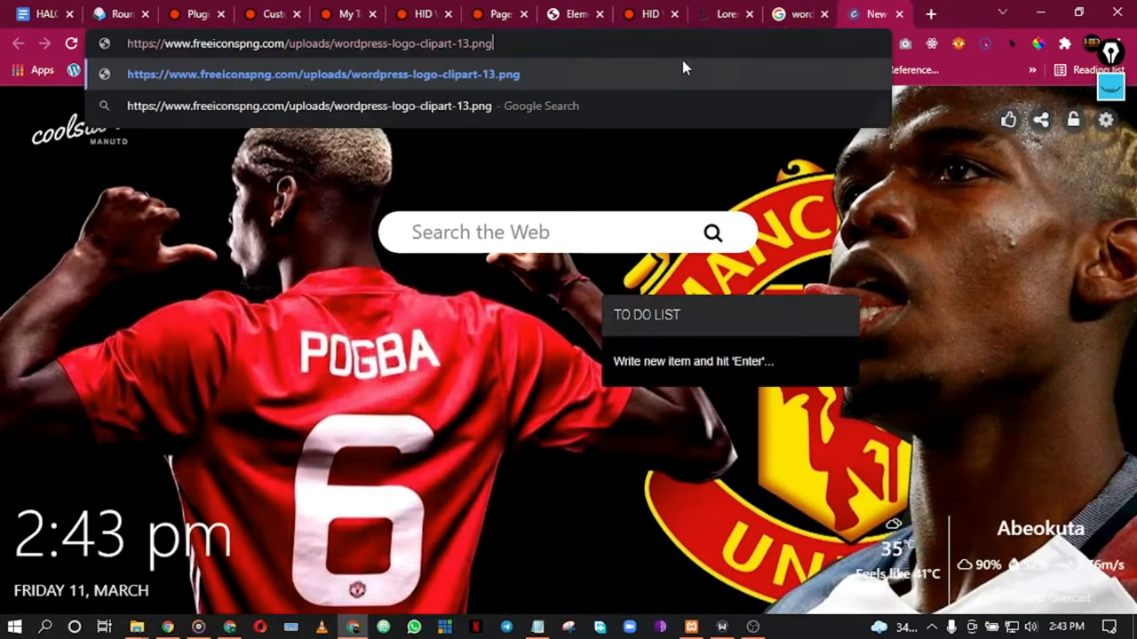
key("Return")
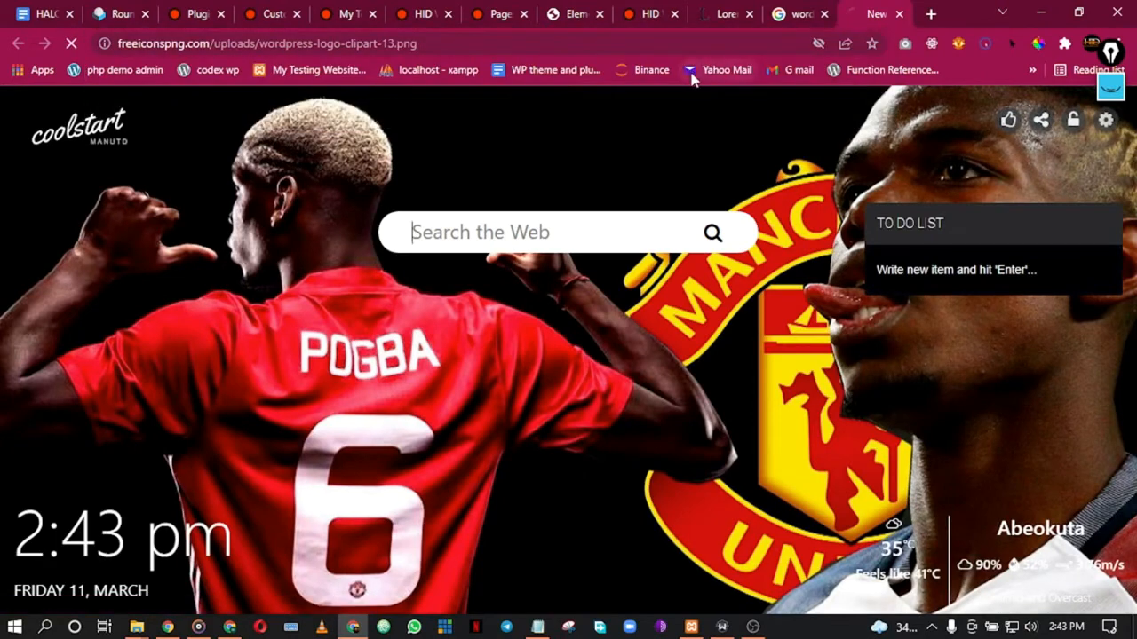
left_click(900, 14)
left_click(461, 11)
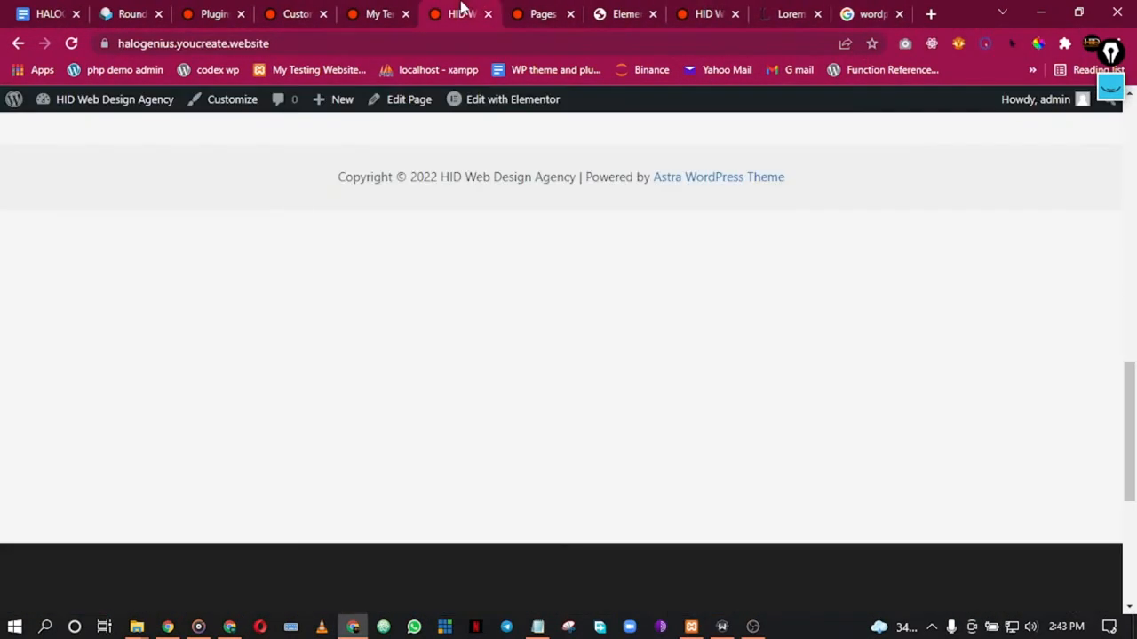
left_click(545, 9)
left_click(638, 11)
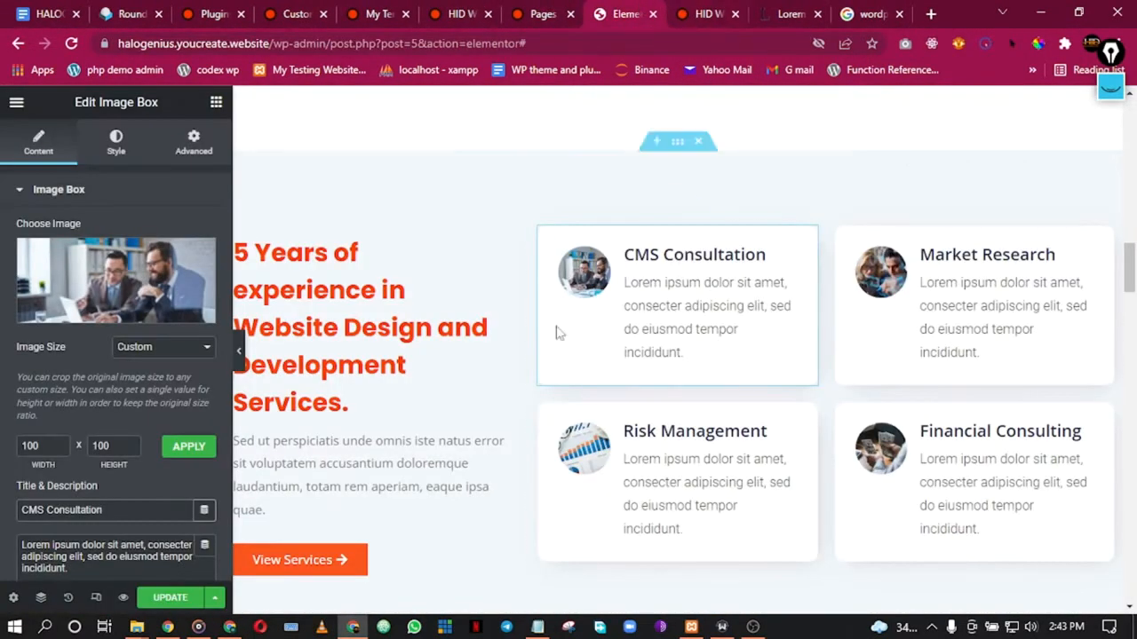
Step: Replace the CMS Consultation card's photo with the blue WordPress logo inserted from its URL
left_click(64, 270)
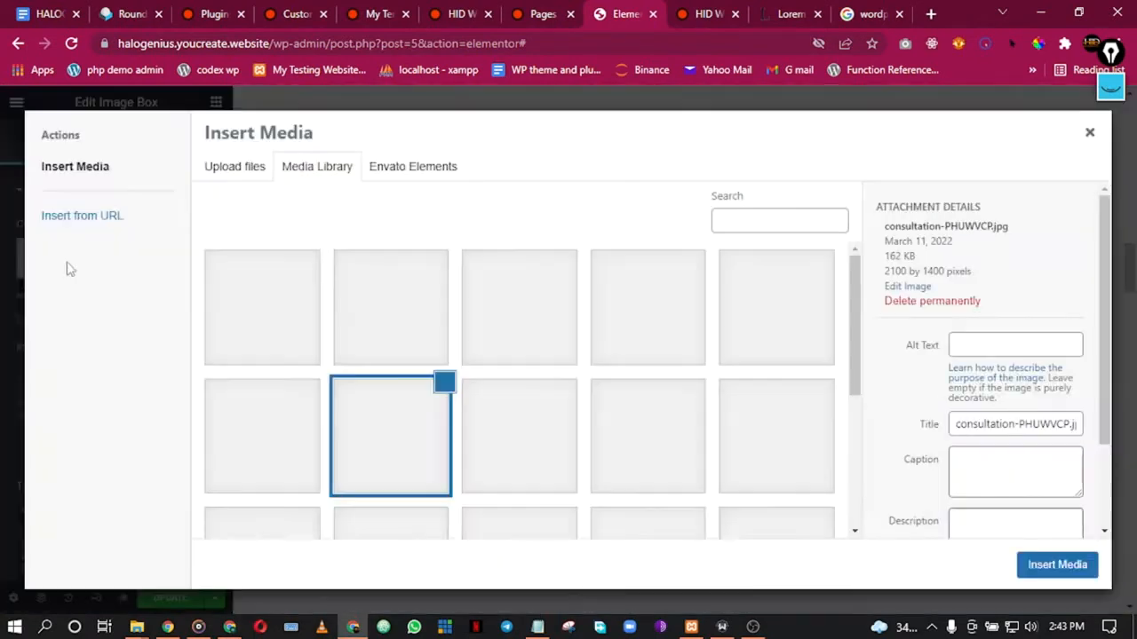
left_click(106, 224)
left_click(304, 180)
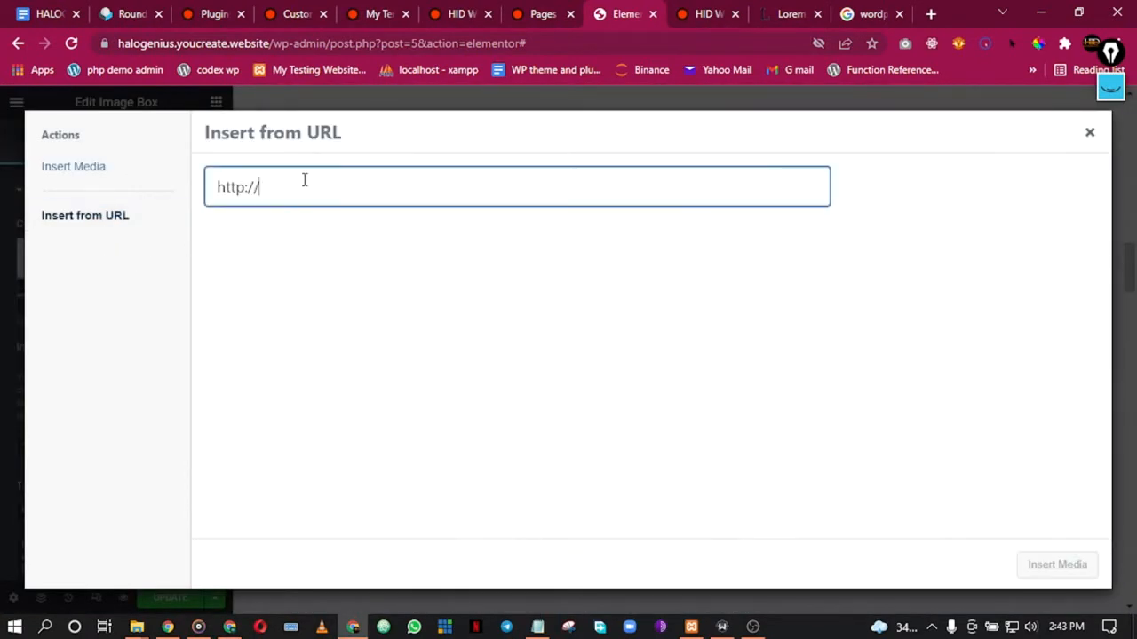
type("https://www.freeiconspng.com/uploads/wordpress-logo-clipart-13.png")
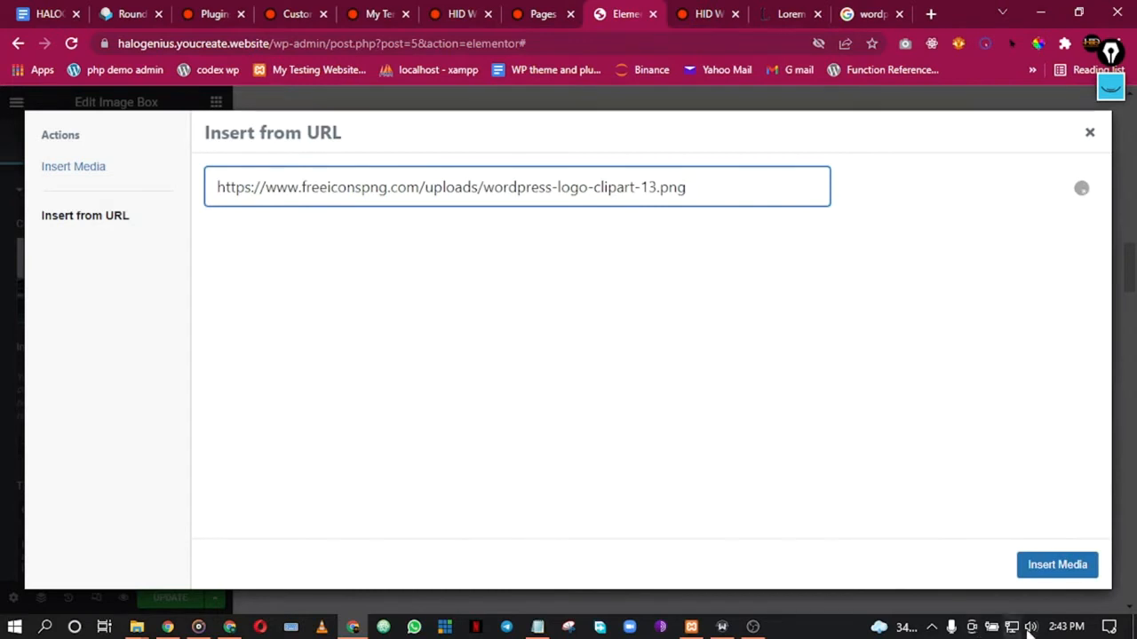
left_click(1071, 567)
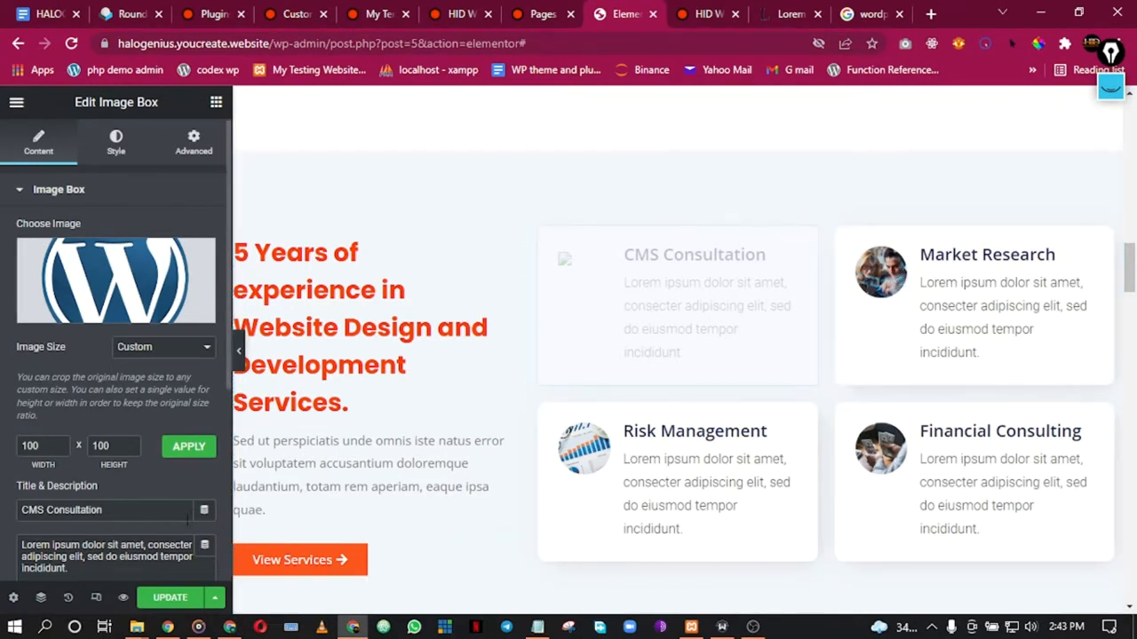
left_click(978, 255)
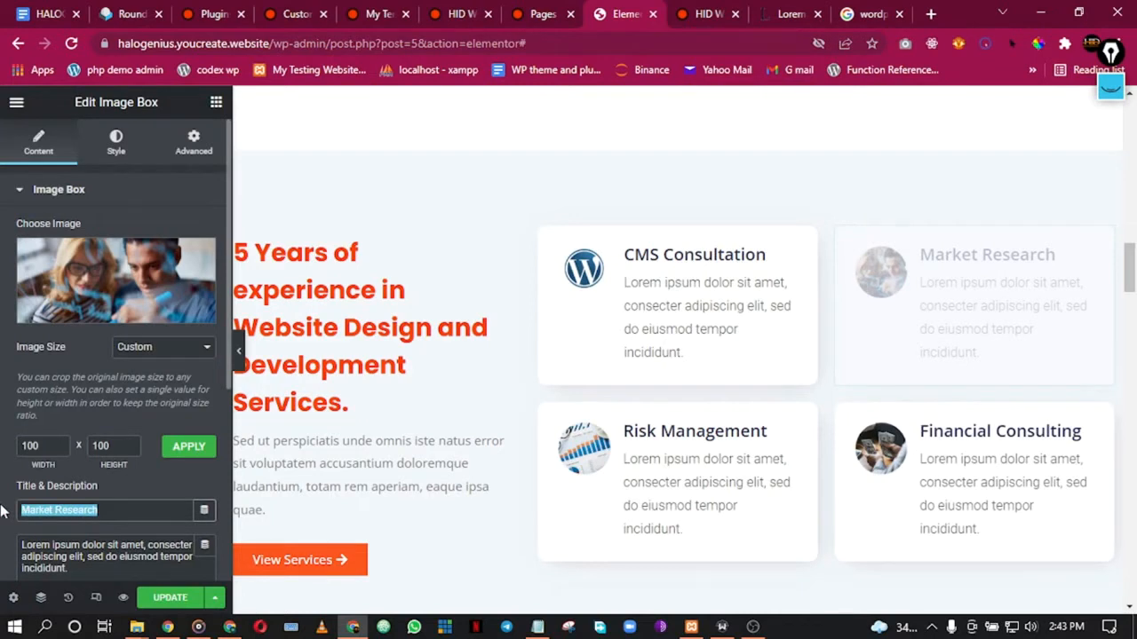
Step: Retitle the three remaining cards Website Design, Website Development and CMS Management
type("Webs")
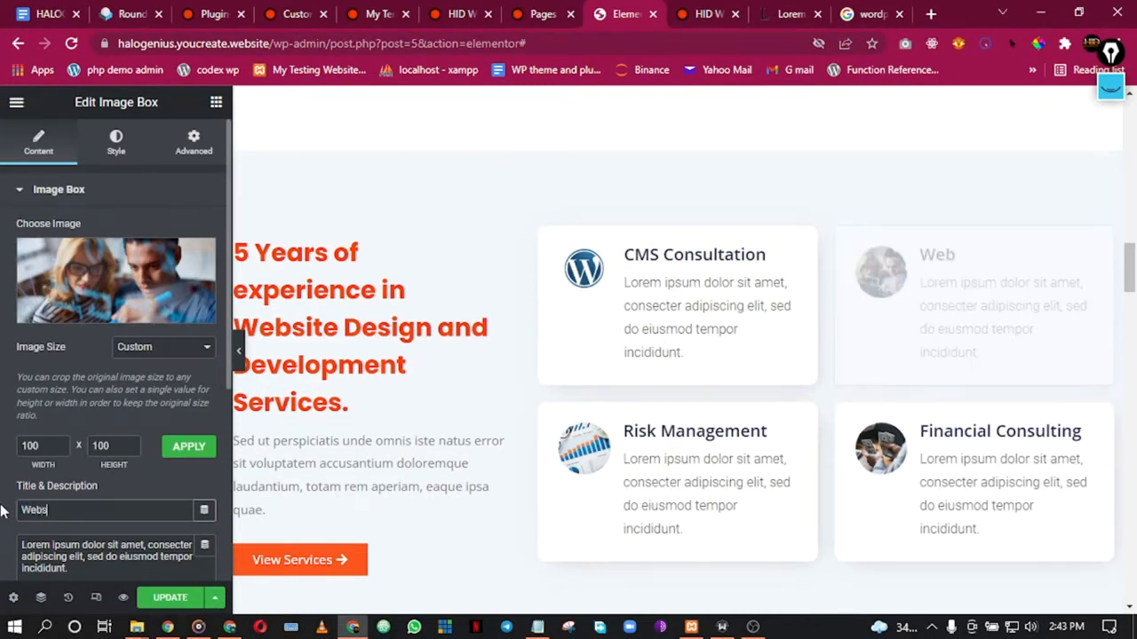
type("ite Design")
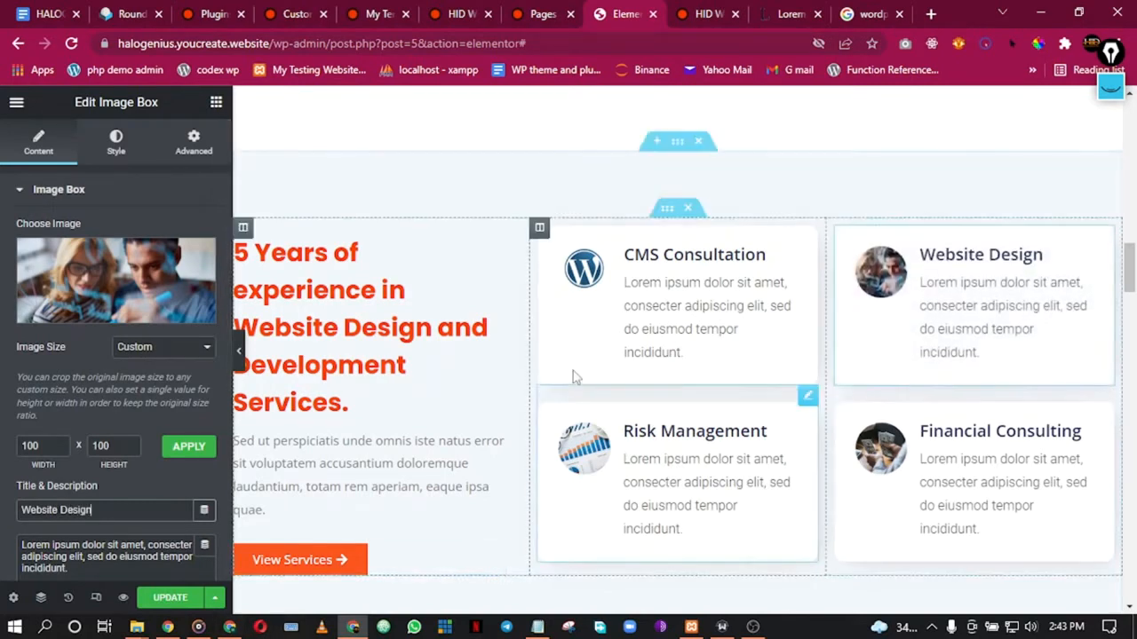
left_click(586, 475)
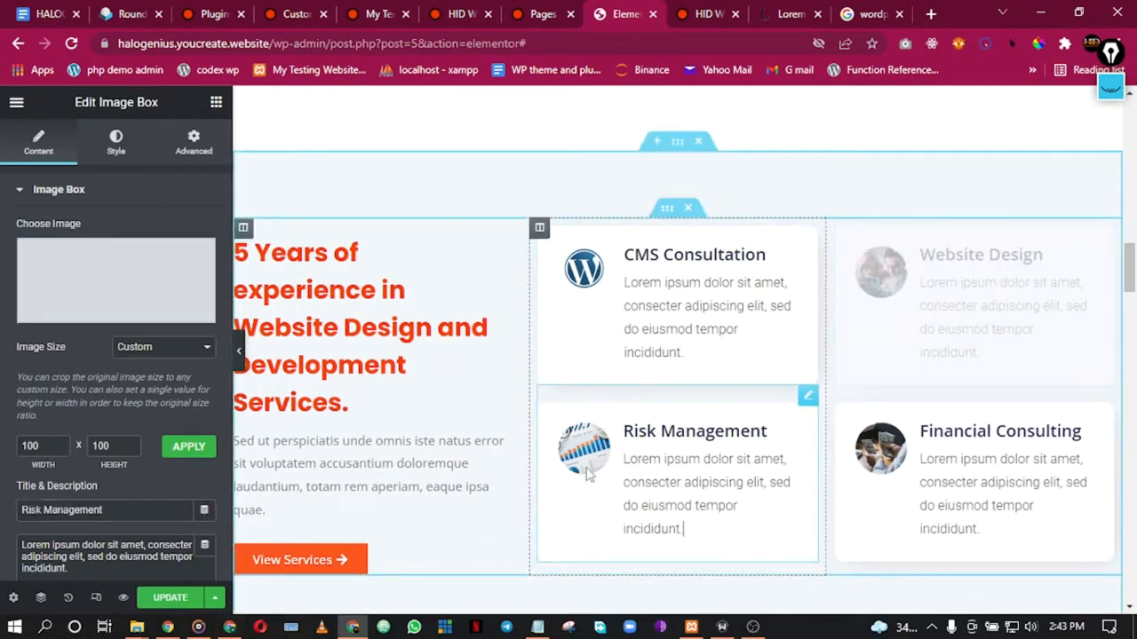
triple_click(136, 510)
type("Website Deve")
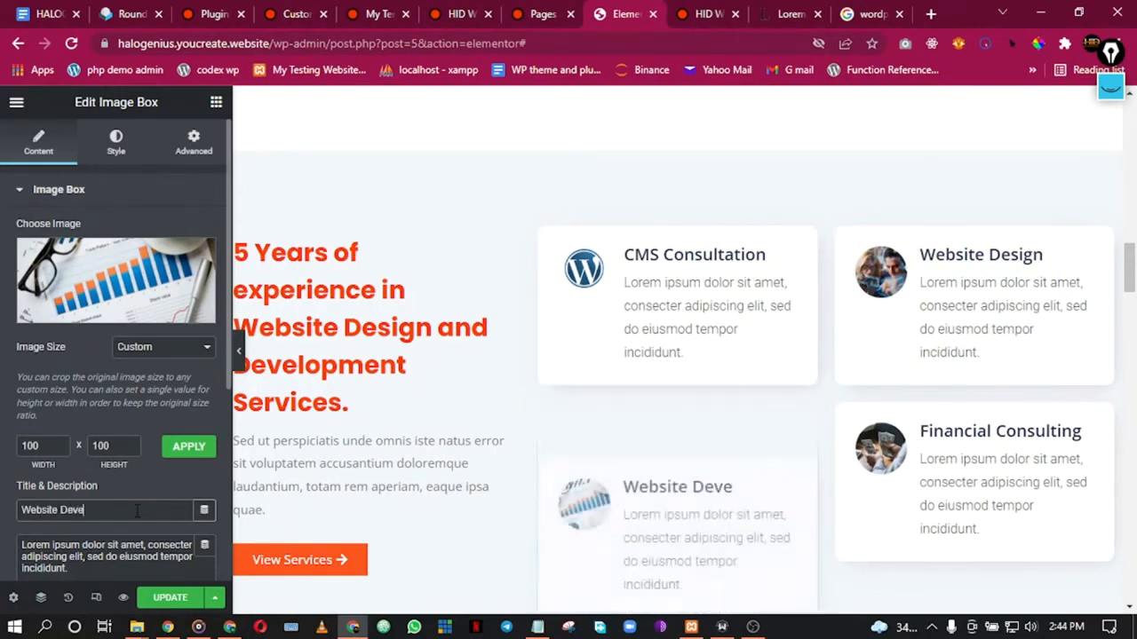
type("lop")
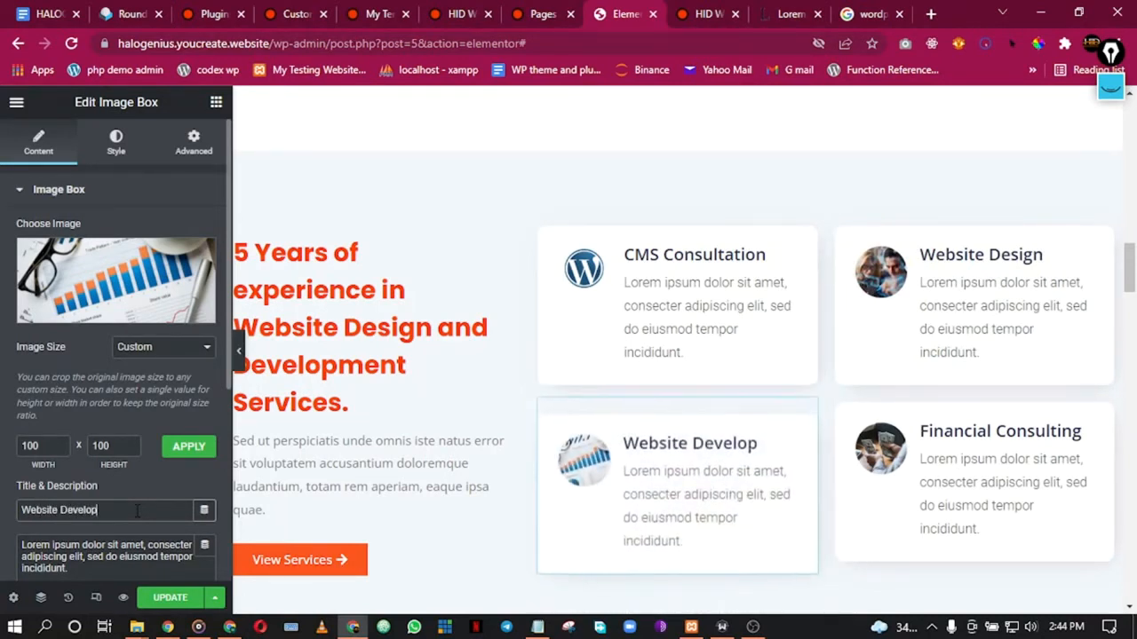
type("ment")
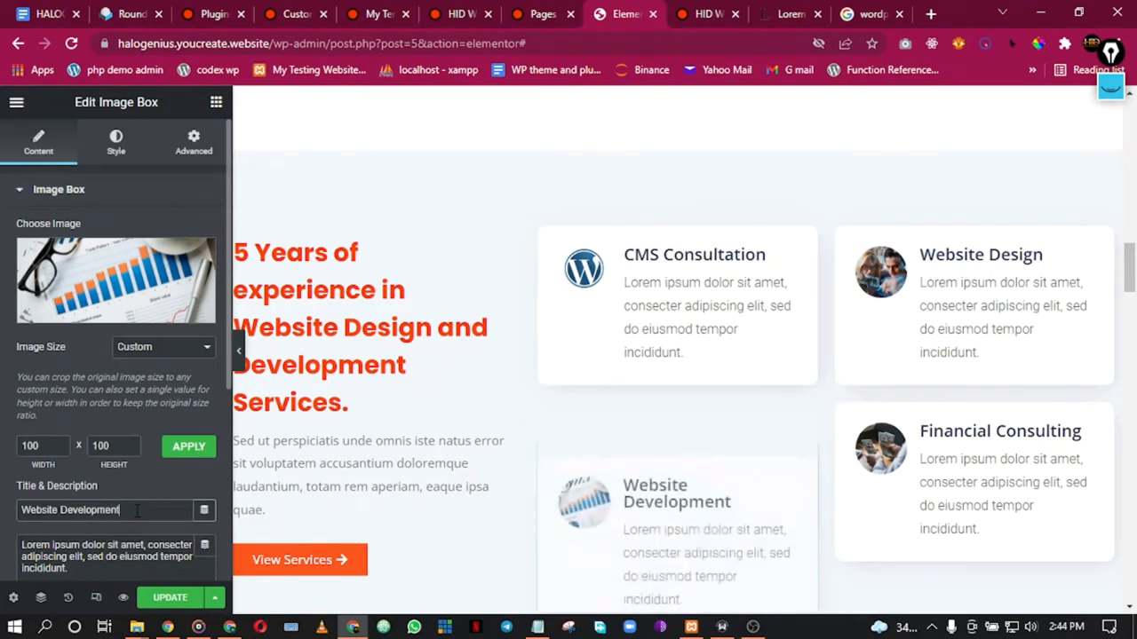
left_click(961, 455)
left_click(98, 510)
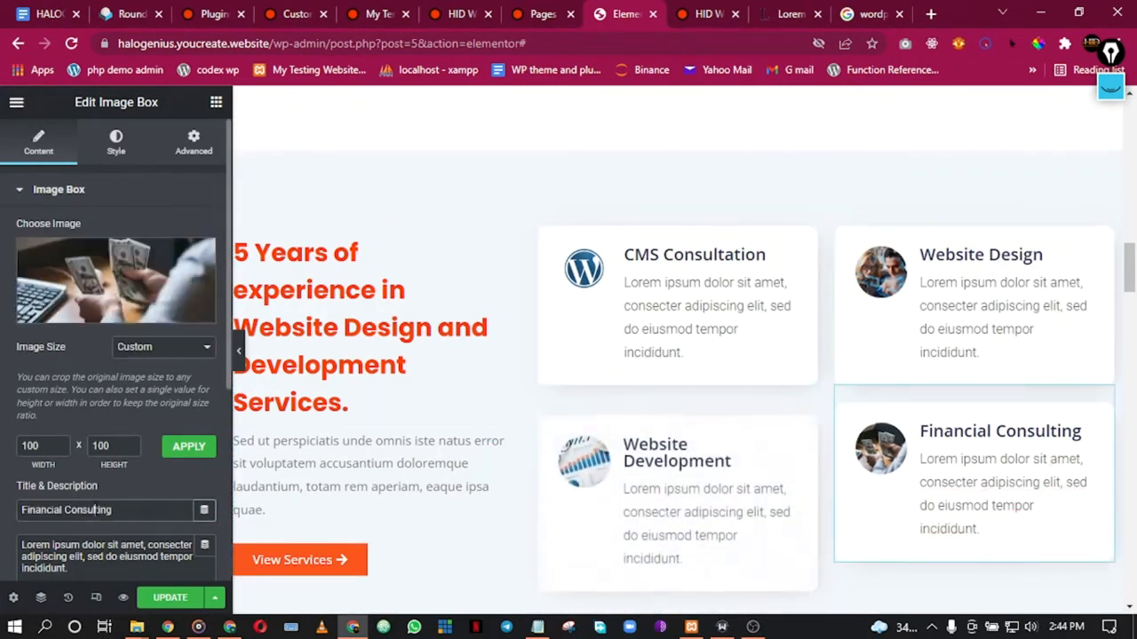
key("ctrl+a")
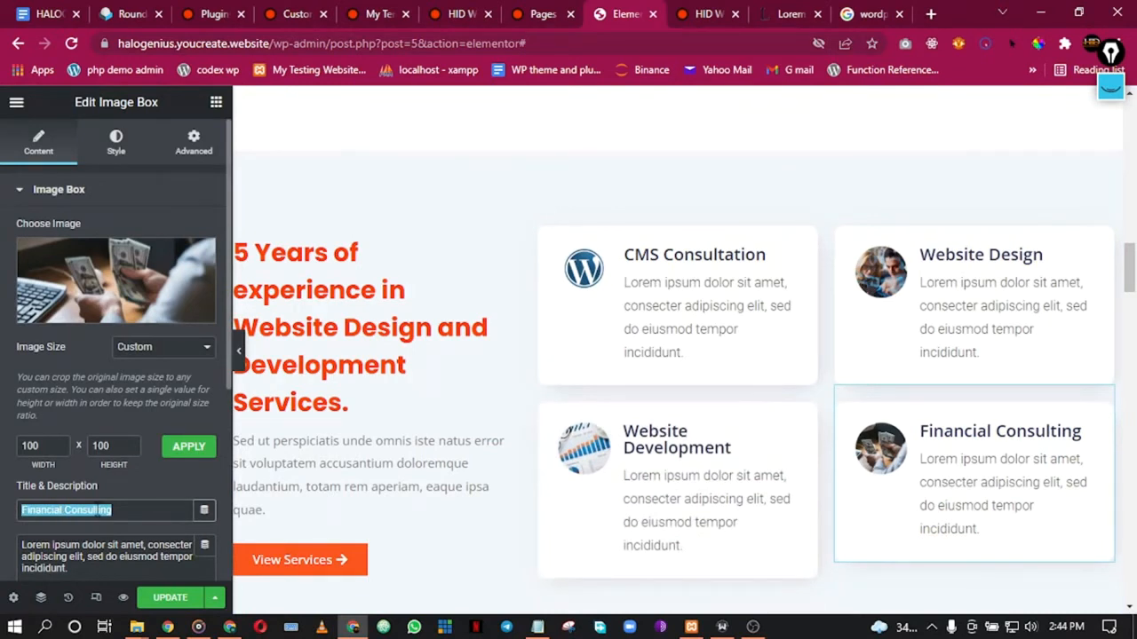
type("CMS")
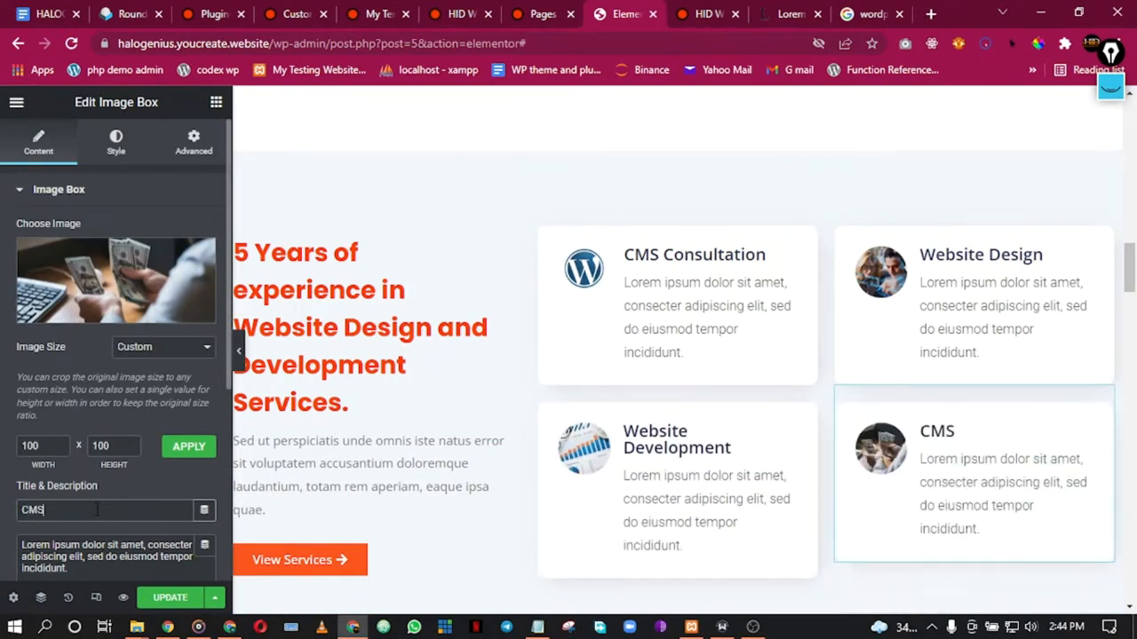
type(" Management")
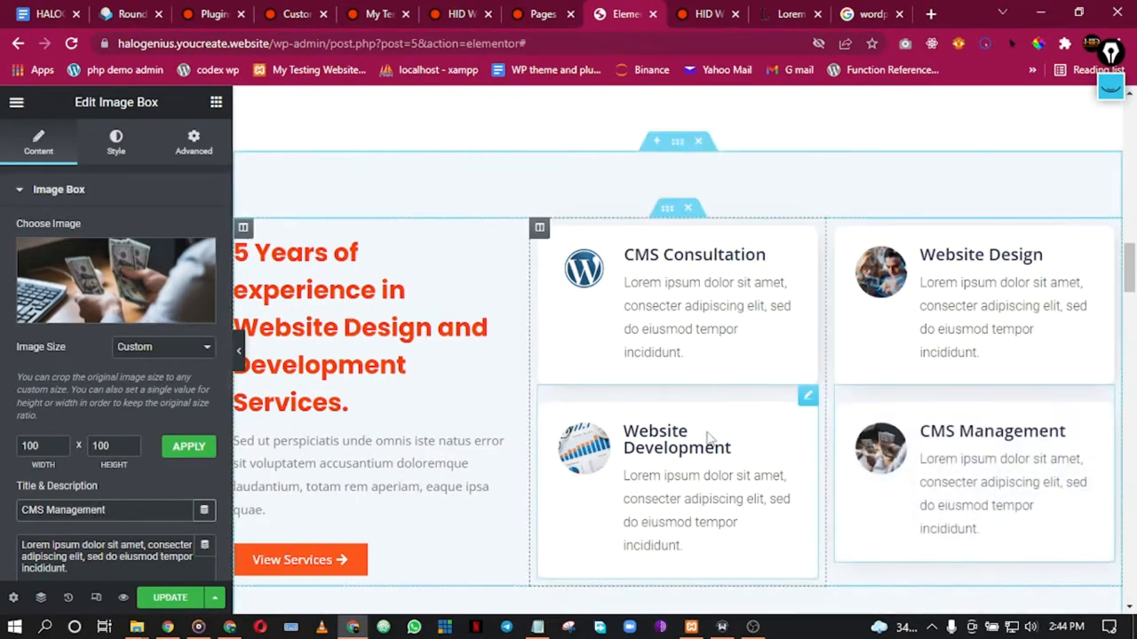
scroll(699, 457, "down", 6)
Step: Preview the page full width, then select the Google Maps widget beside Book An Appointment
scroll(699, 457, "down", 2)
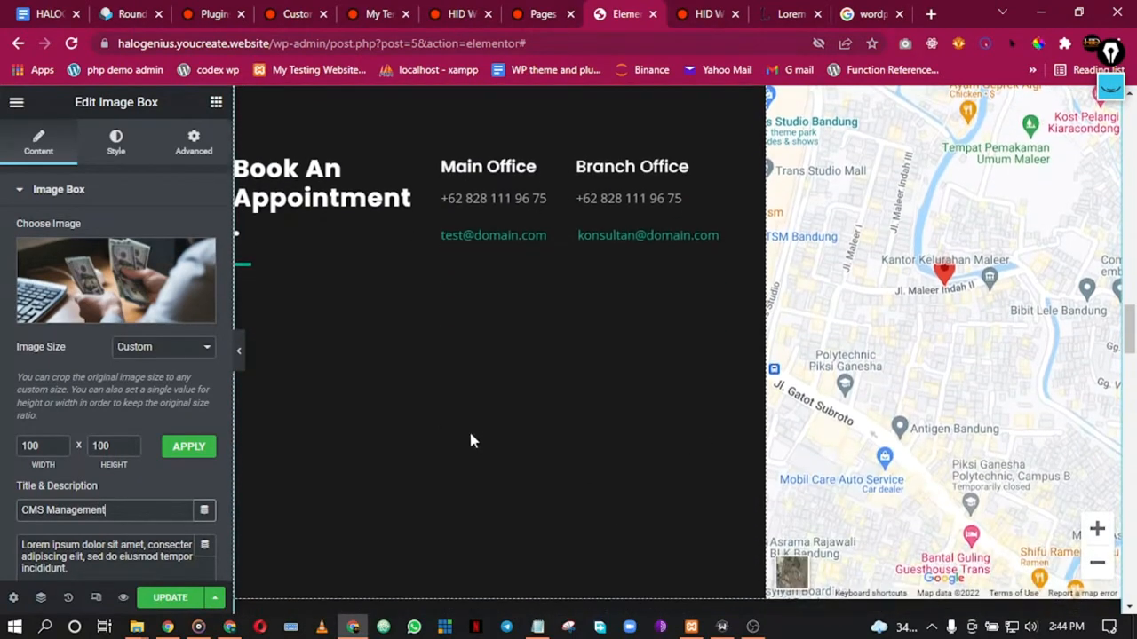
left_click(240, 353)
scroll(533, 338, "up", 5)
scroll(598, 344, "up", 5)
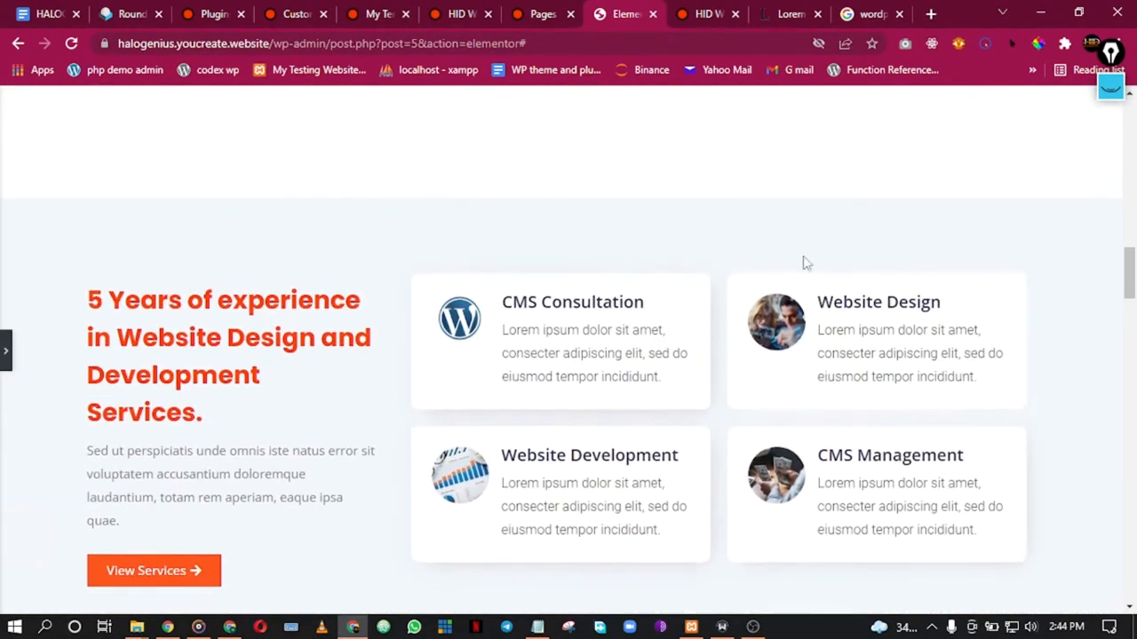
scroll(586, 290, "down", 5)
scroll(595, 293, "down", 6)
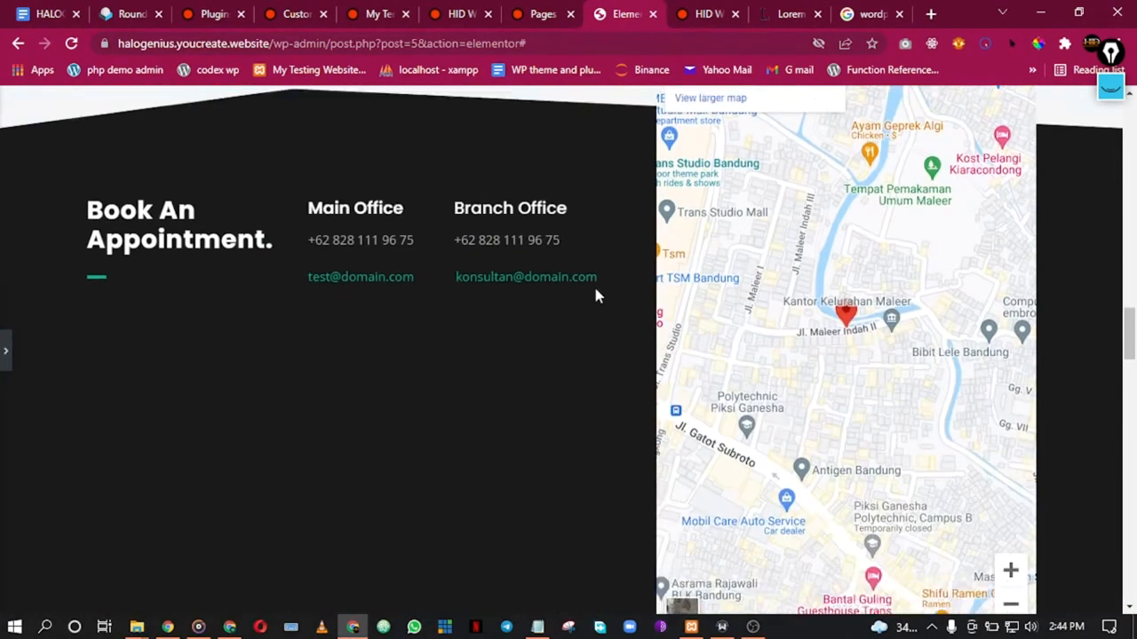
scroll(594, 296, "up", 4)
scroll(400, 320, "down", 4)
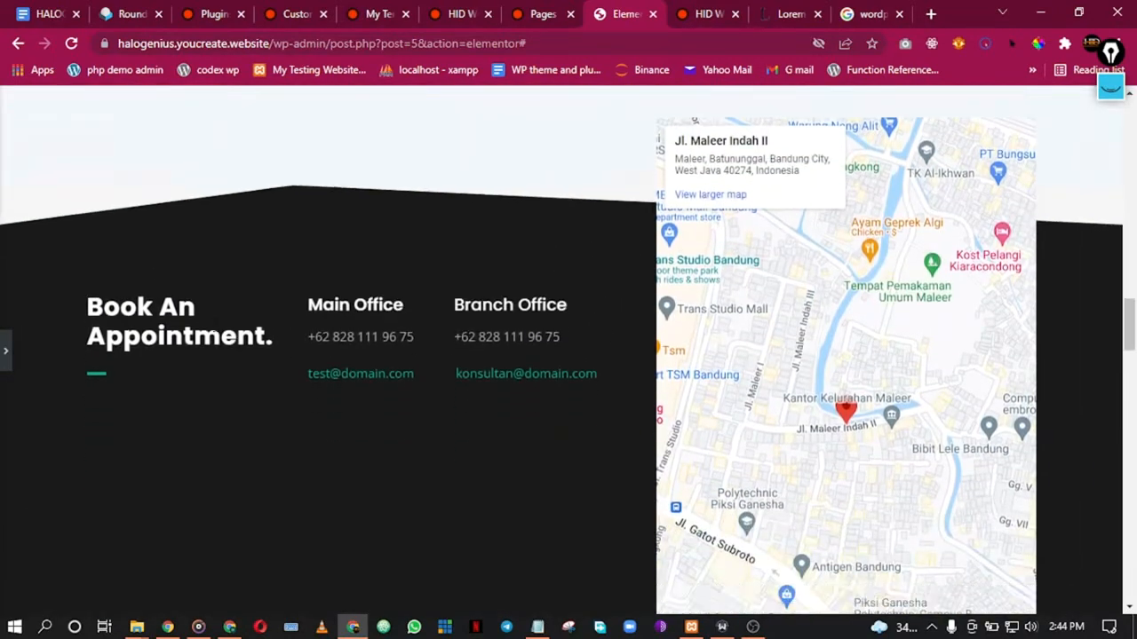
scroll(261, 334, "up", 4)
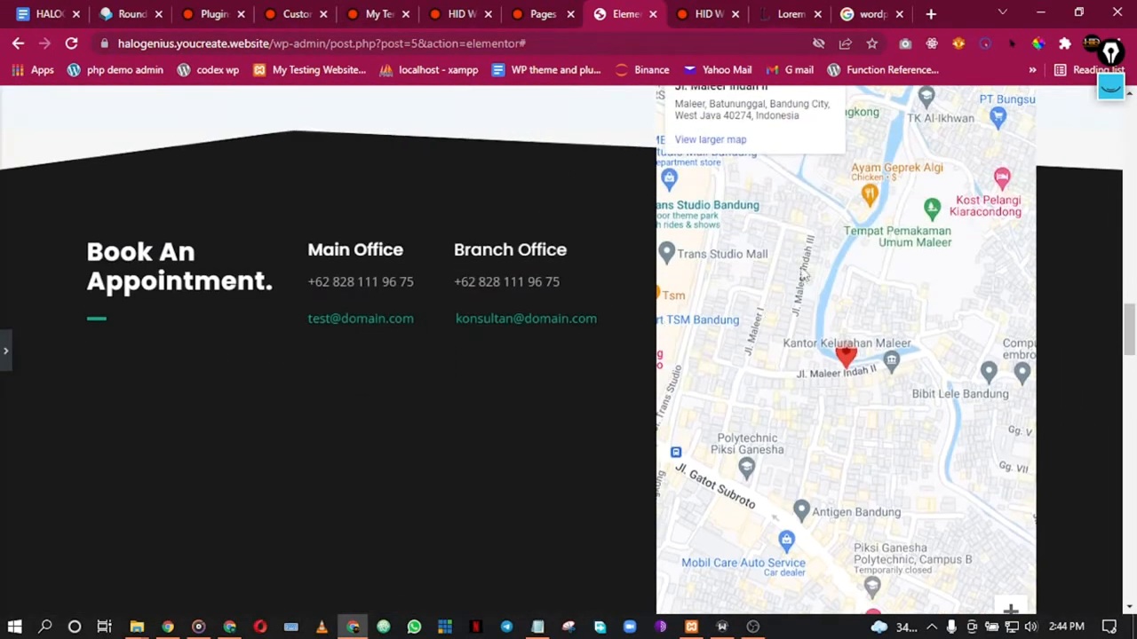
left_click(5, 353)
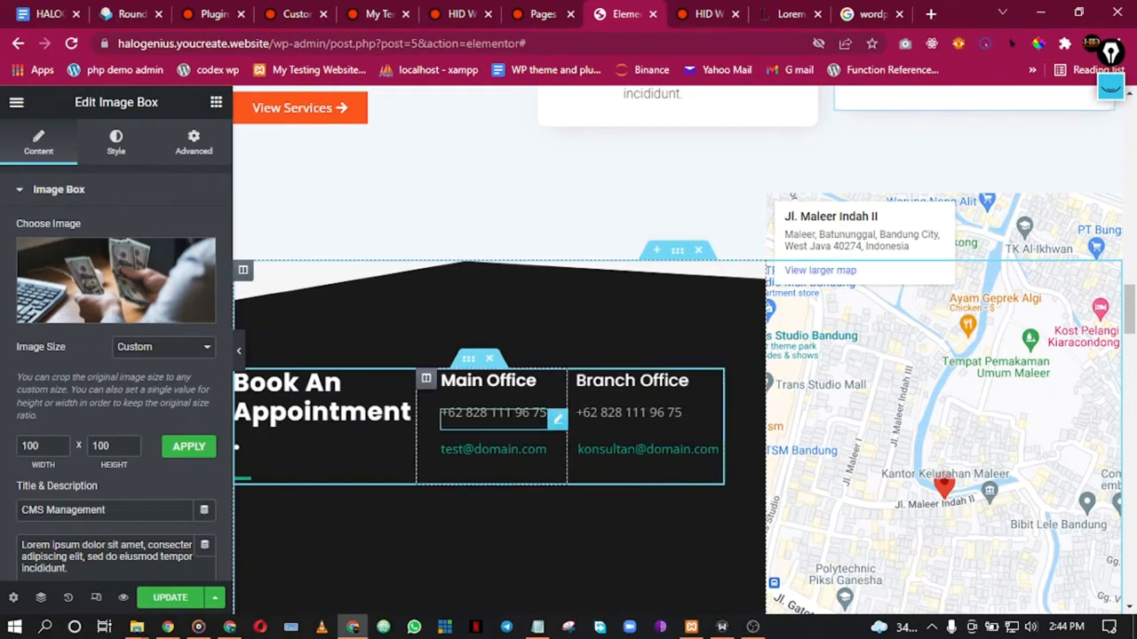
left_click(932, 330)
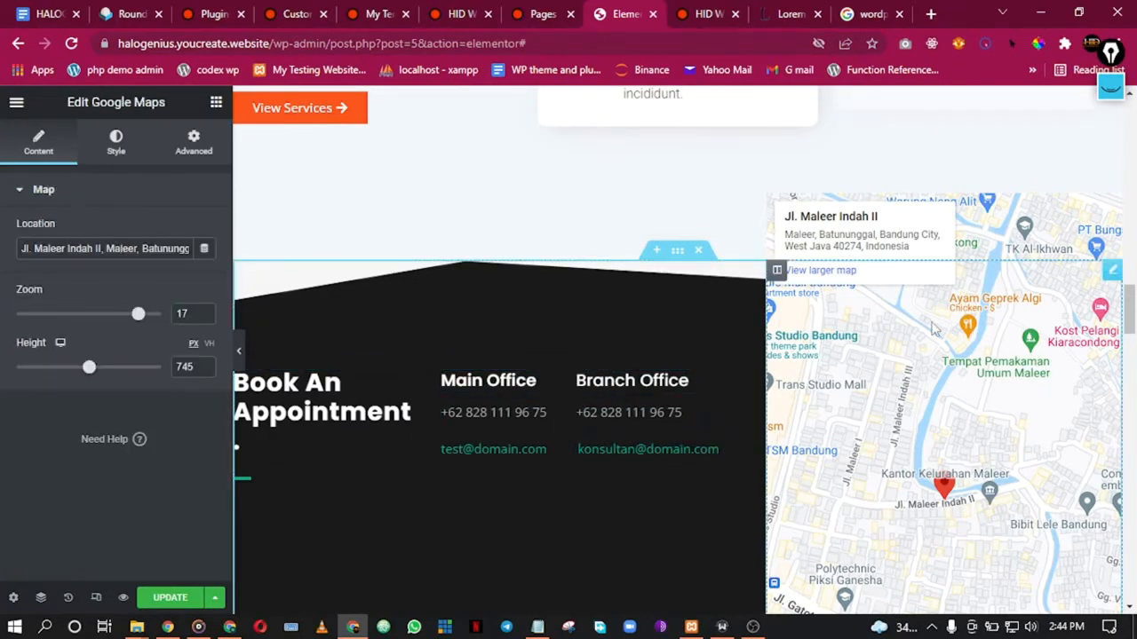
Step: Change the map Location to 'muritala mohammed airport' so it shows Lagos's Murtala Muhammed Airport
triple_click(119, 248)
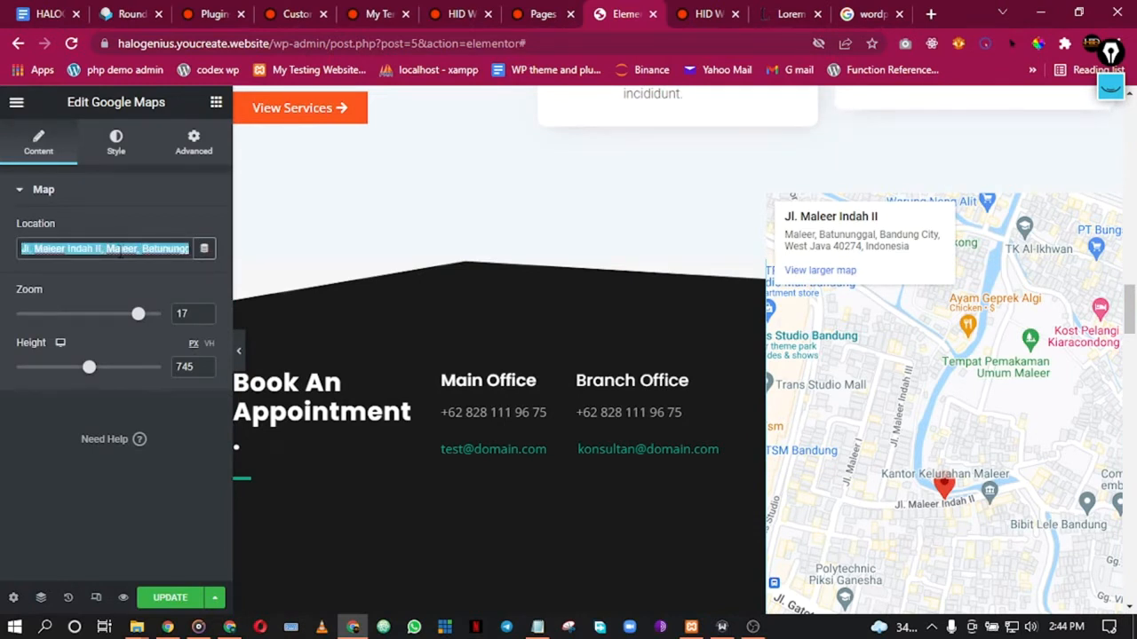
type("muritala mohamme")
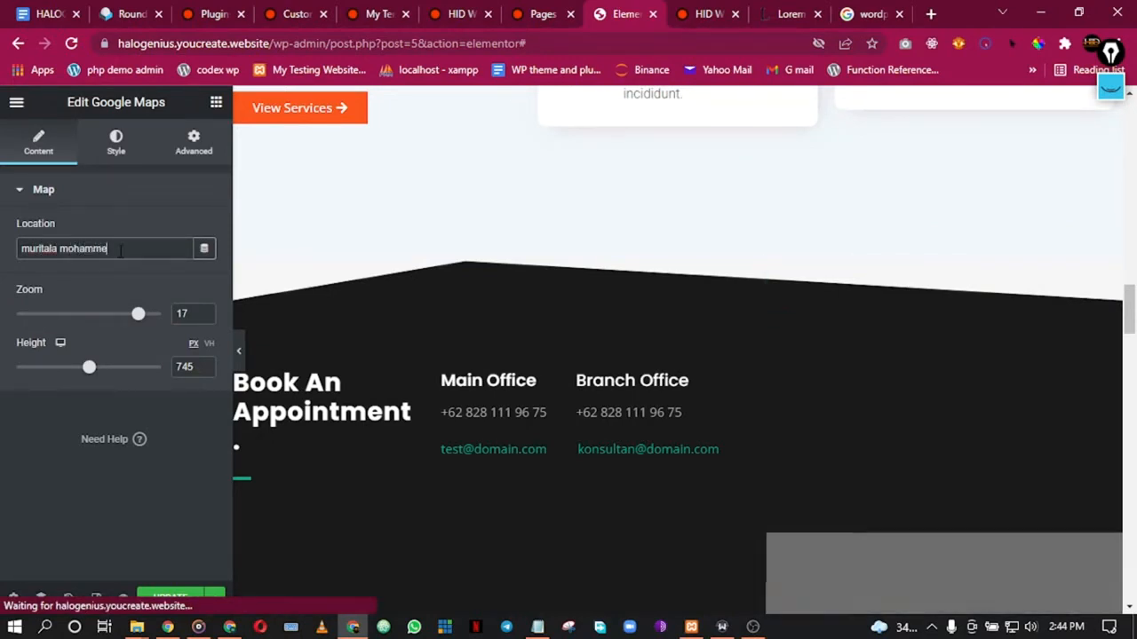
type("d ali")
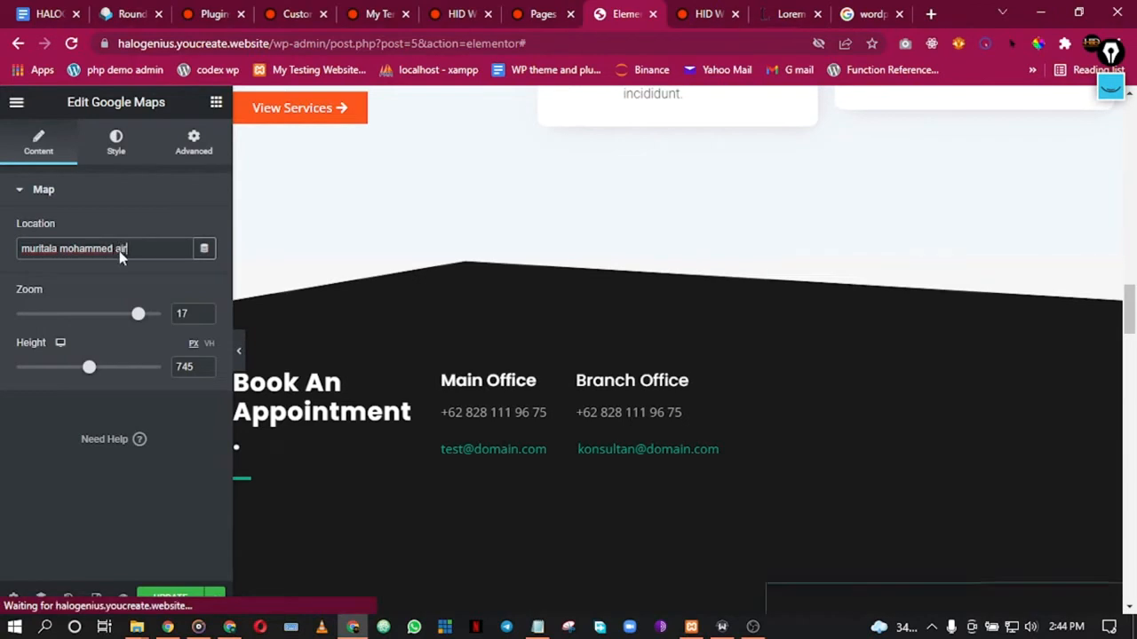
key("BackSpace")
key("BackSpace")
type("irport ")
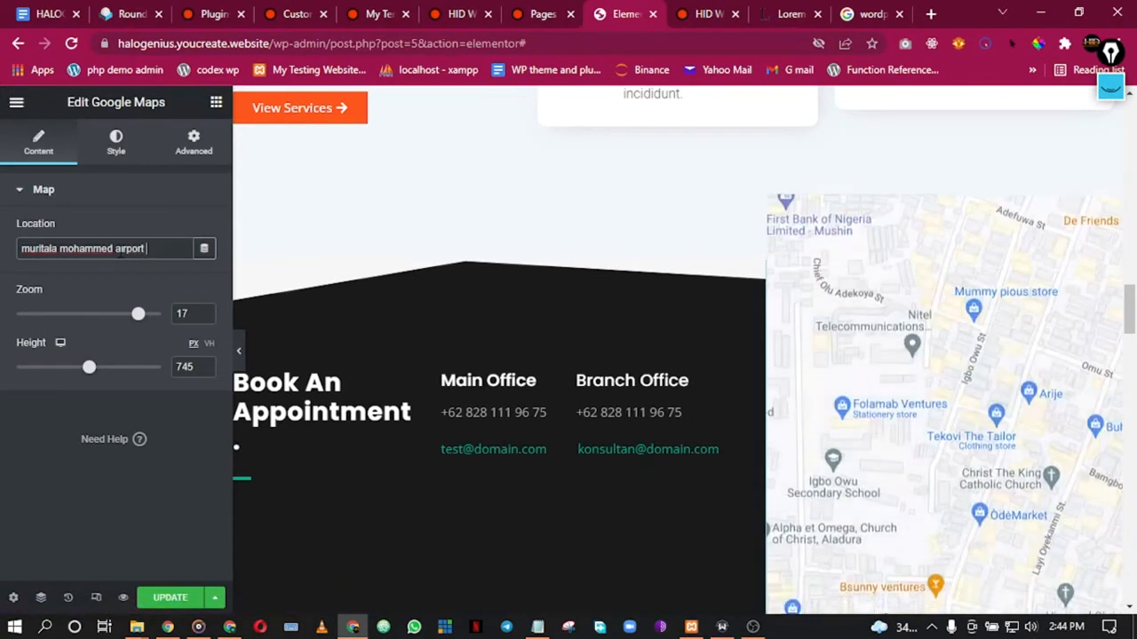
type("lagos")
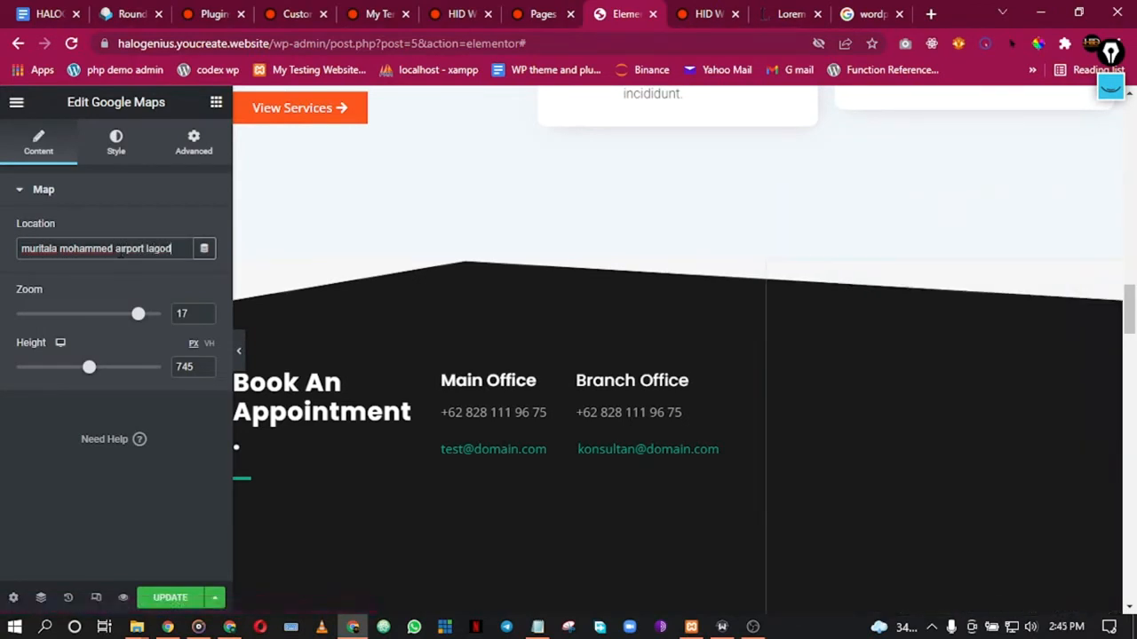
key("BackSpace")
key("BackSpace")
type("s")
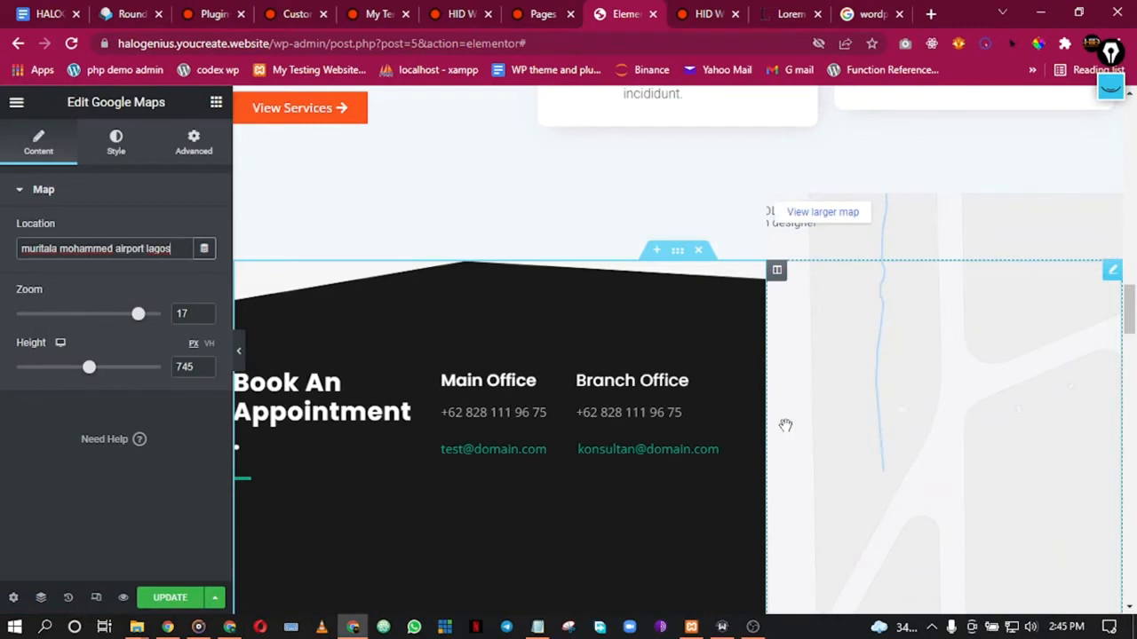
scroll(903, 381, "down", 3)
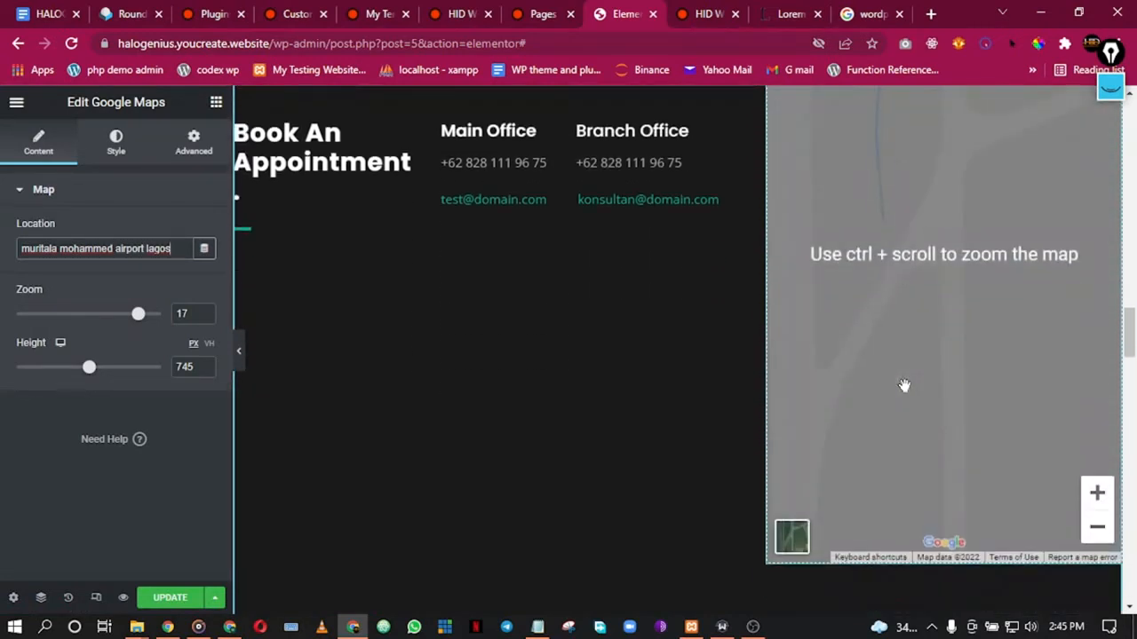
scroll(904, 386, "up", 2)
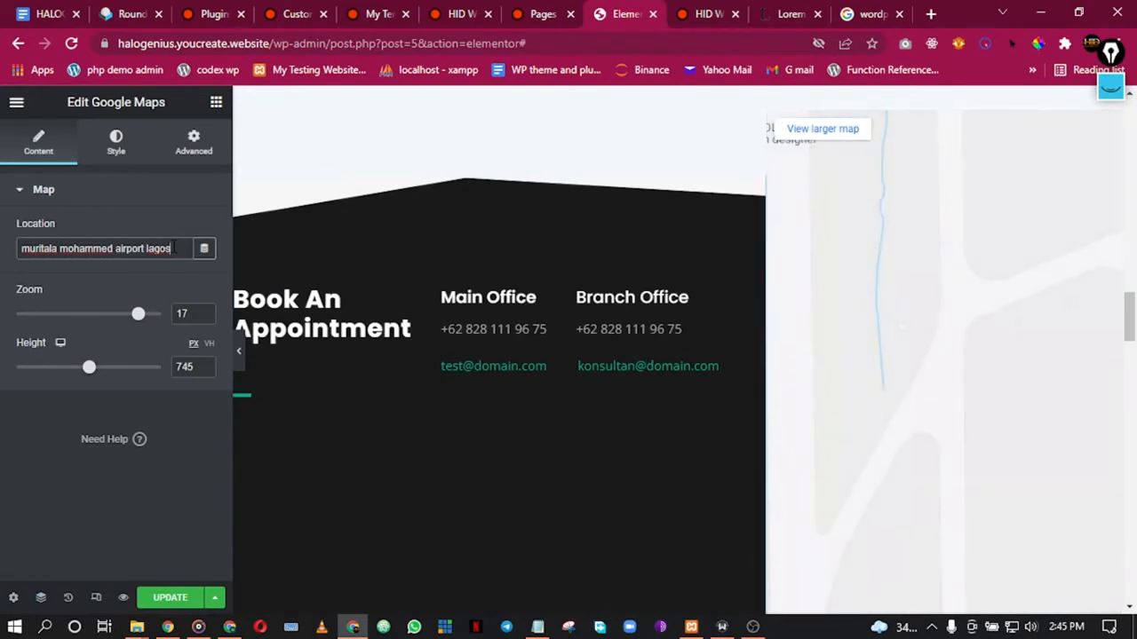
key("BackSpace")
key("BackSpace")
key("BackSpace")
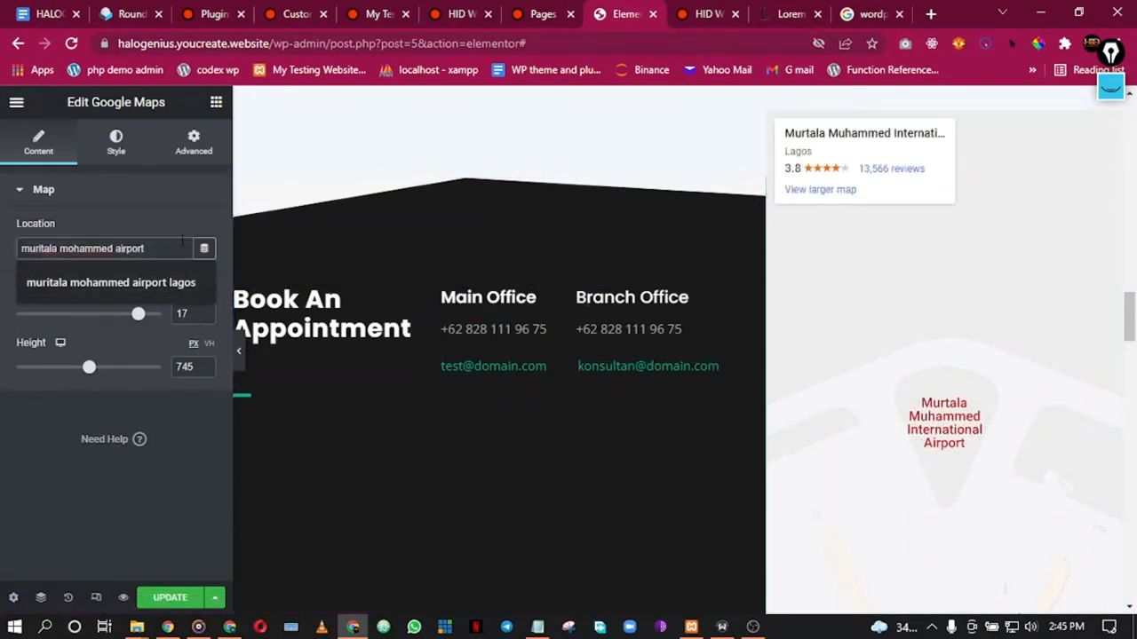
left_click(149, 204)
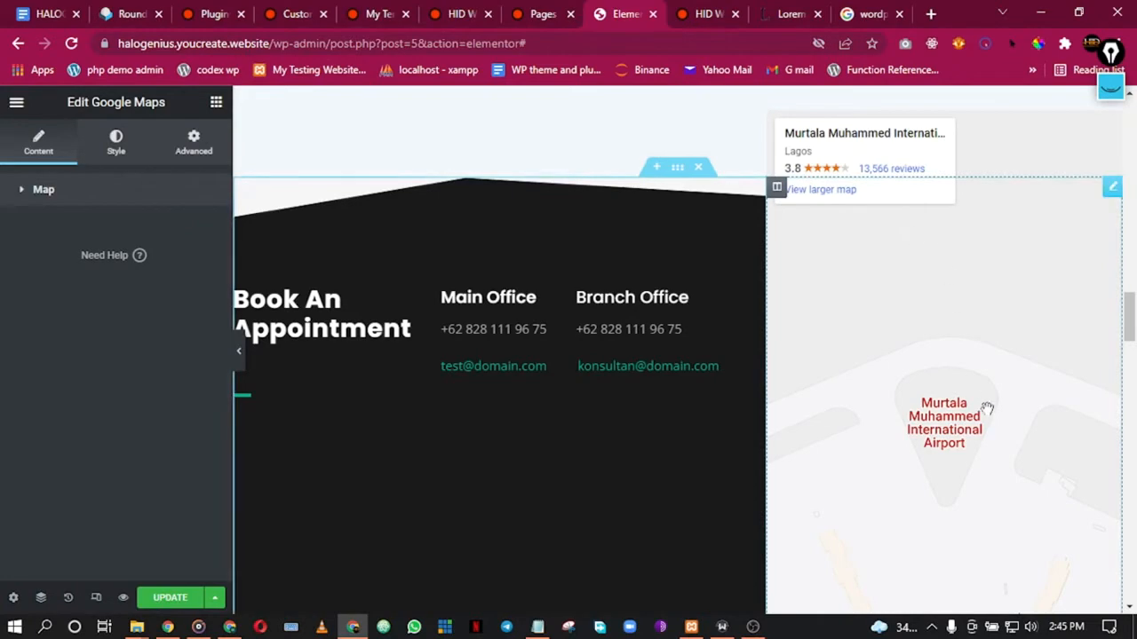
scroll(957, 413, "down", 3)
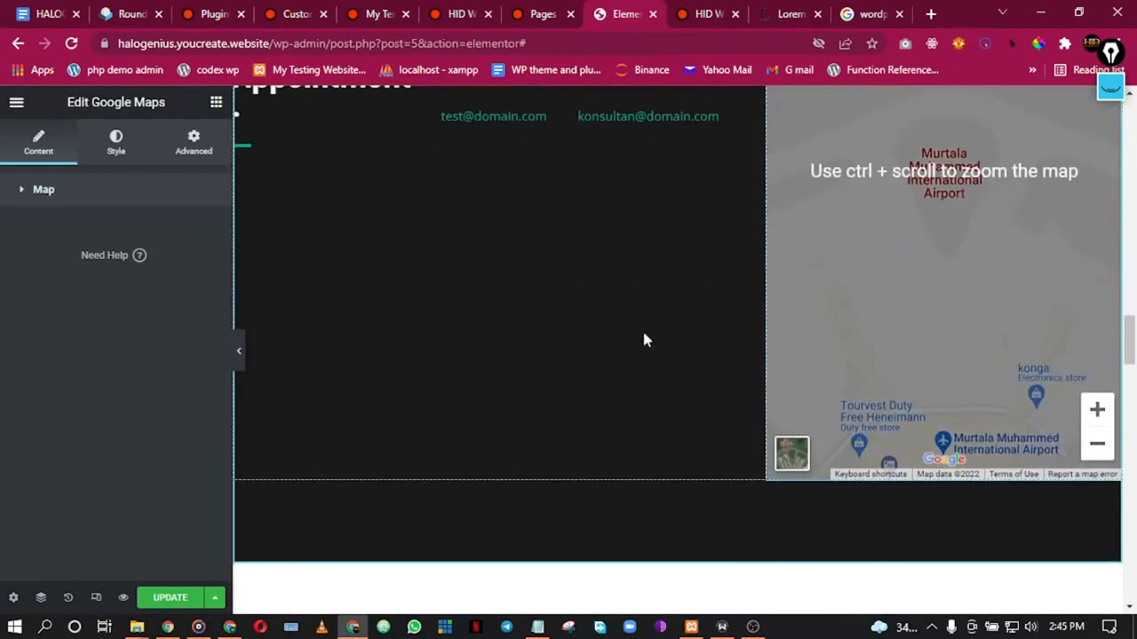
scroll(731, 391, "down", 4)
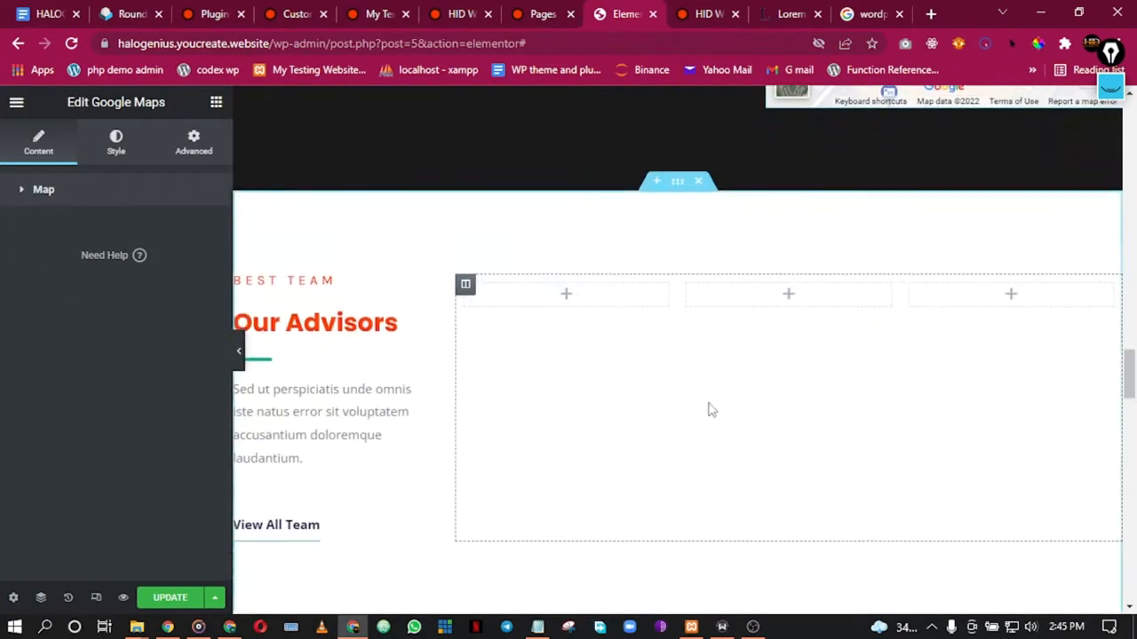
scroll(711, 409, "down", 2)
scroll(701, 406, "up", 2)
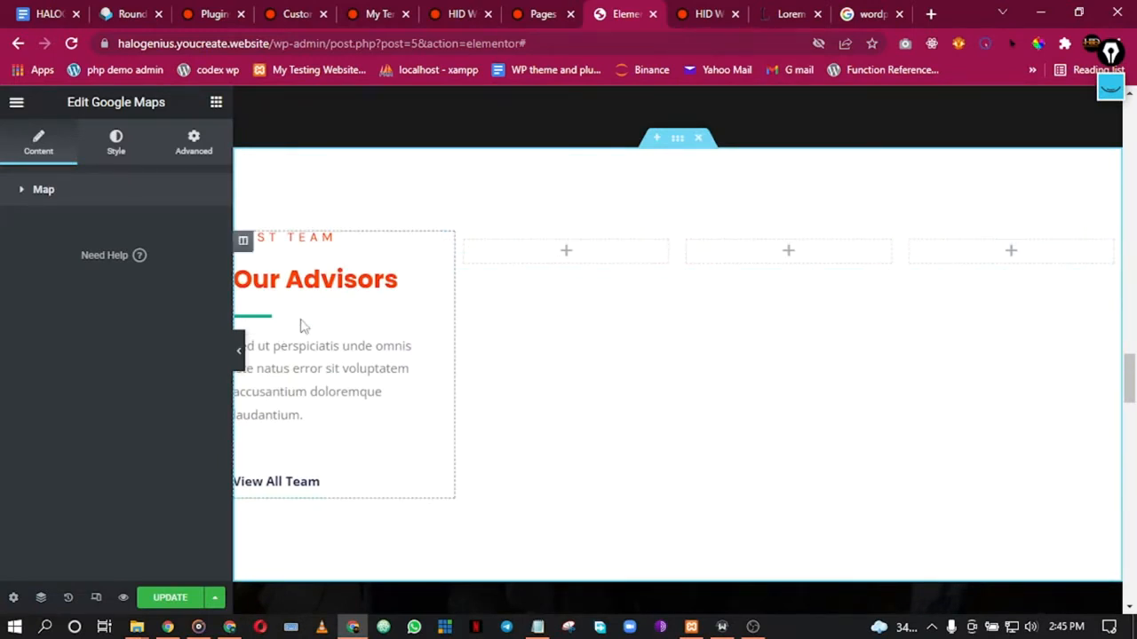
left_click(240, 351)
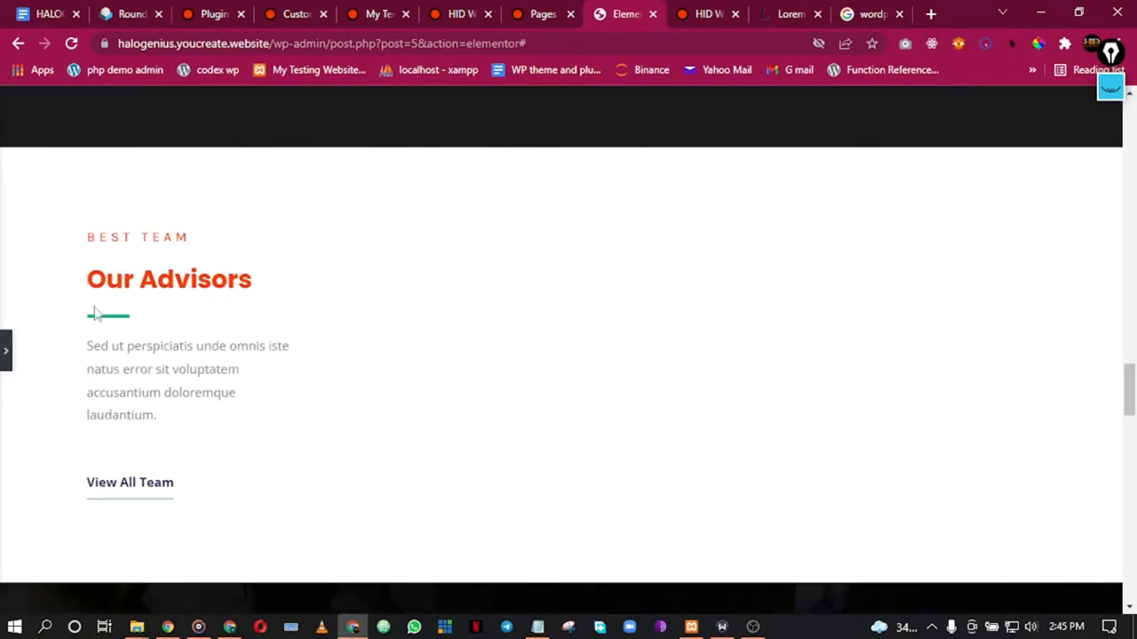
scroll(172, 275, "up", 8)
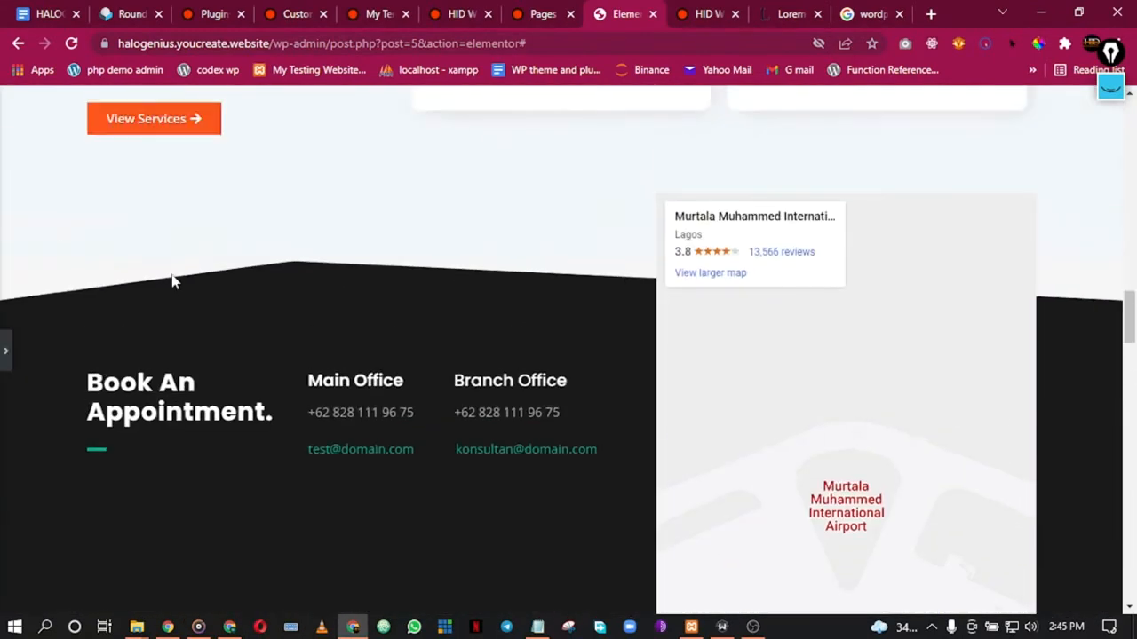
scroll(173, 281, "down", 1)
scroll(173, 281, "down", 1)
left_click(4, 373)
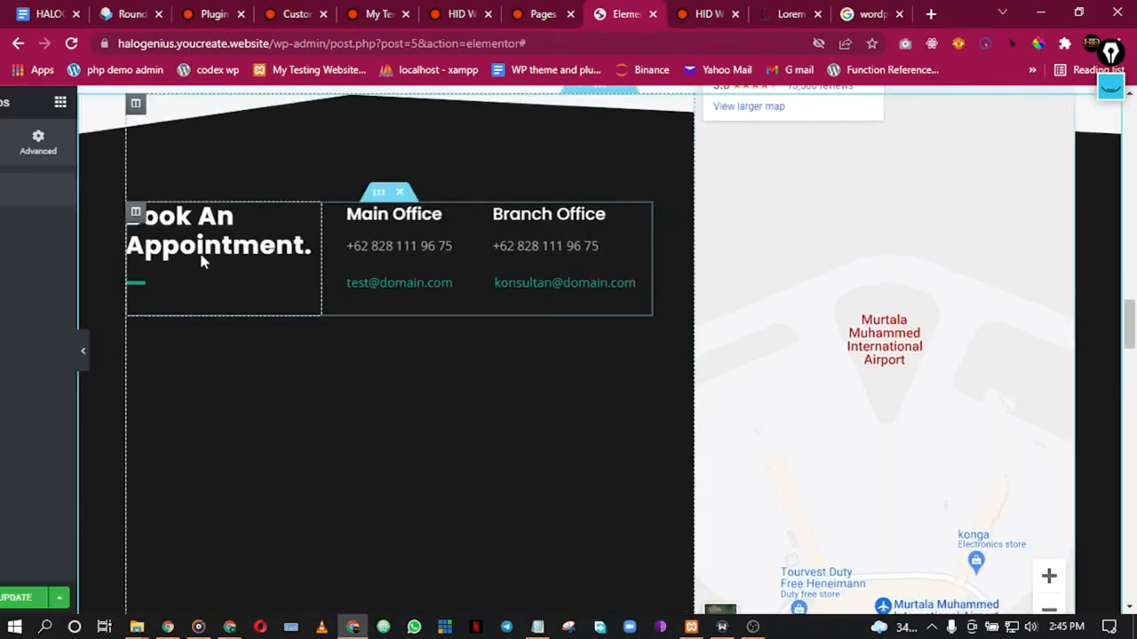
Step: Set the Book An Appointment heading's font family to Default
left_click(324, 245)
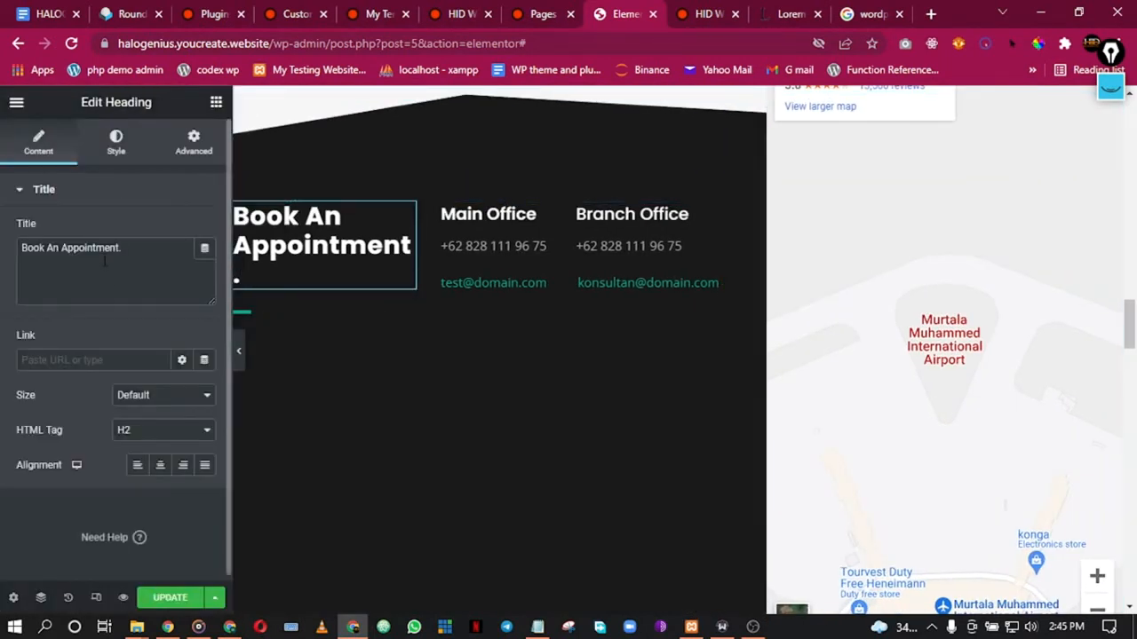
left_click(118, 150)
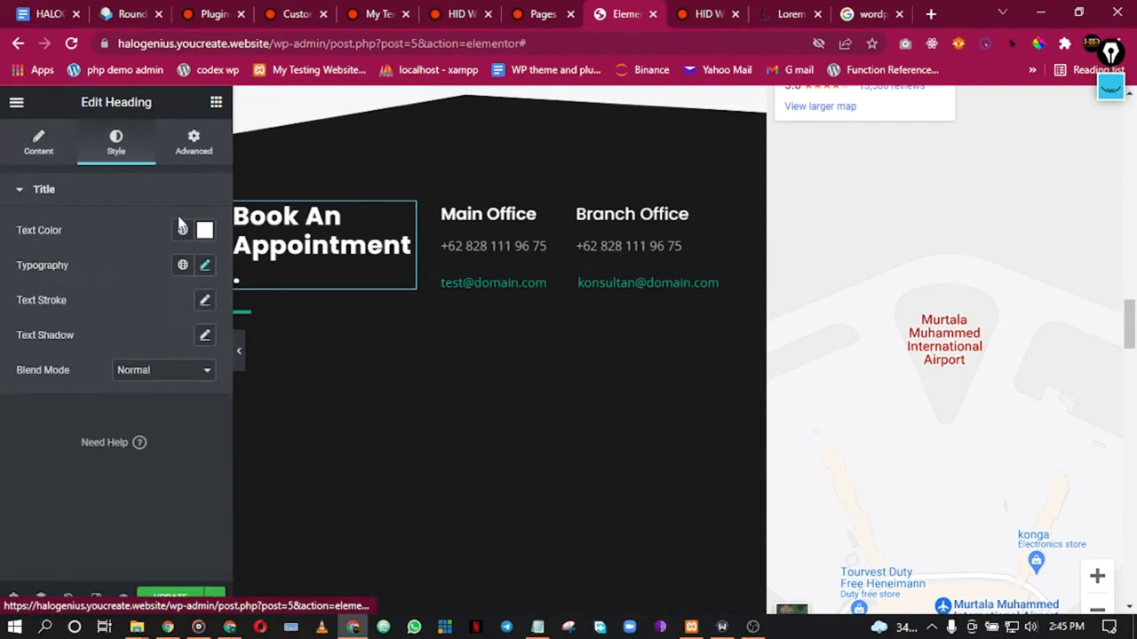
left_click(204, 267)
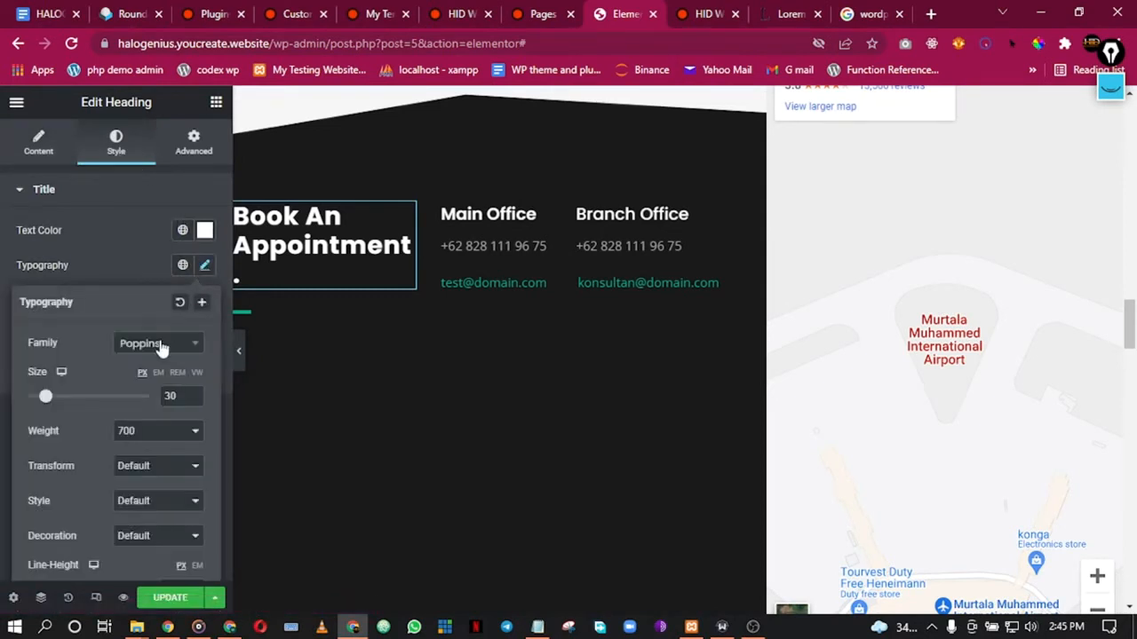
left_click(160, 346)
type("def")
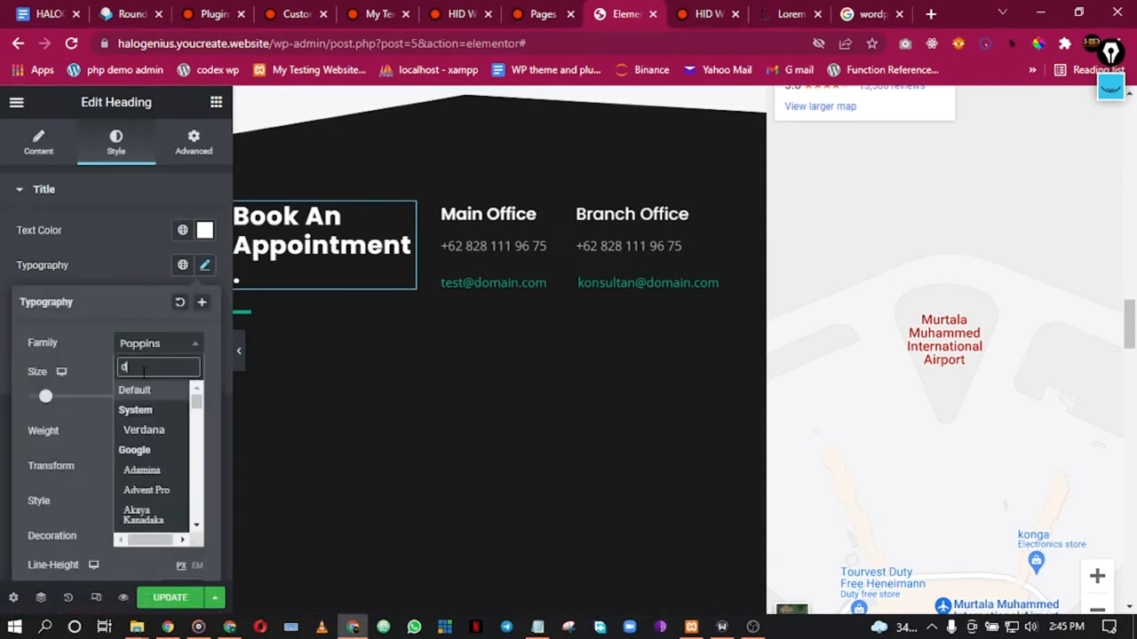
left_click(155, 391)
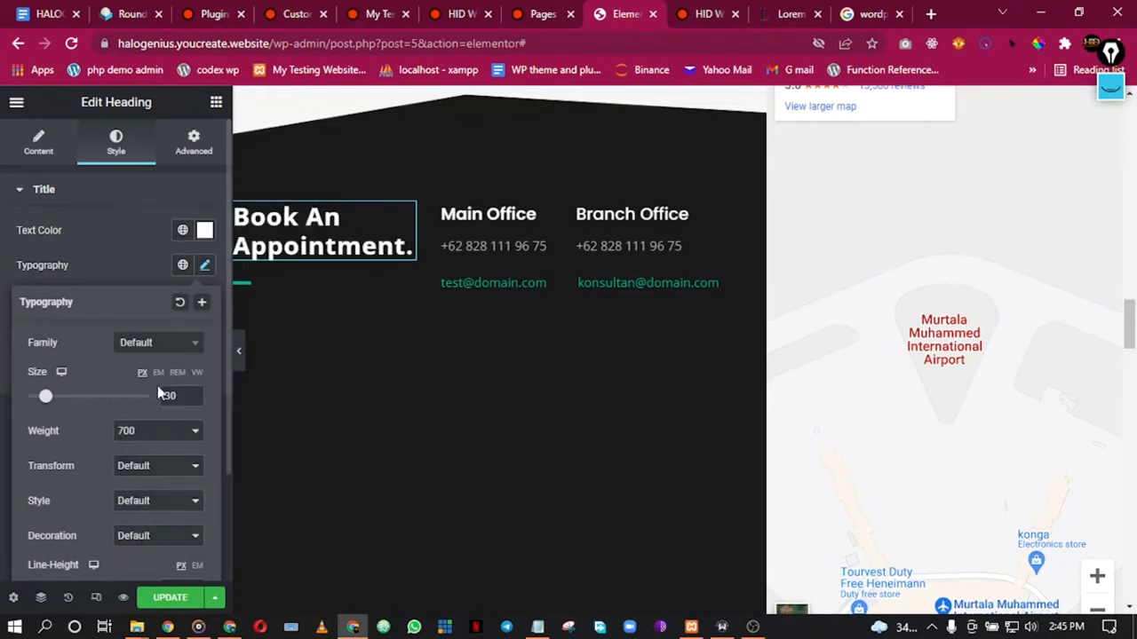
Step: Colour the divider under the heading with the Primary orange global colour
left_click(238, 287)
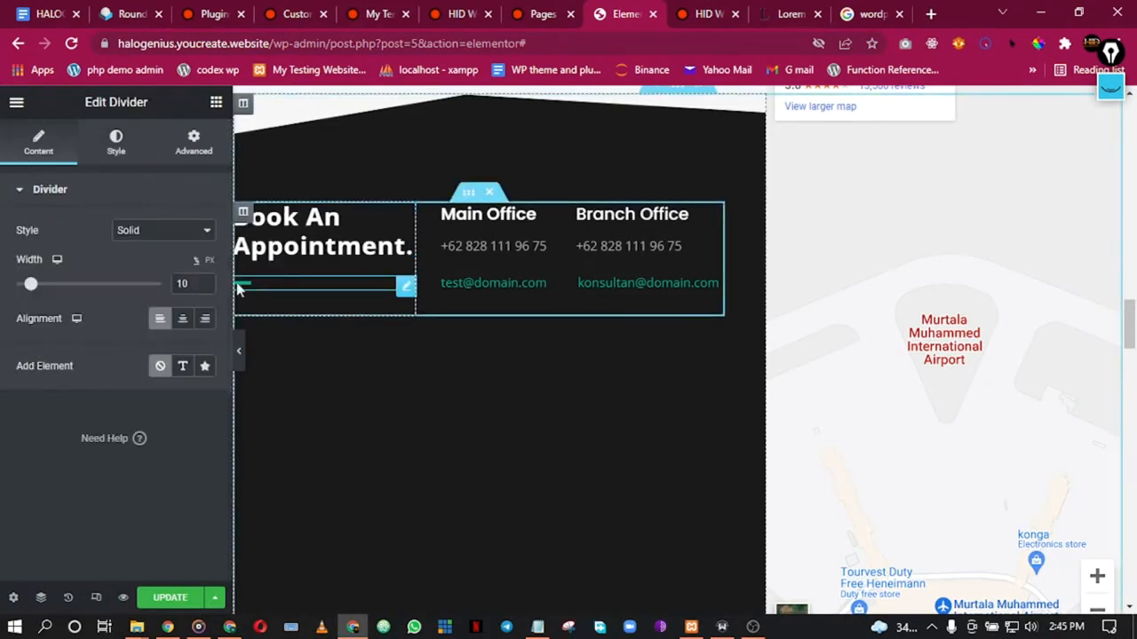
left_click(114, 145)
left_click(183, 231)
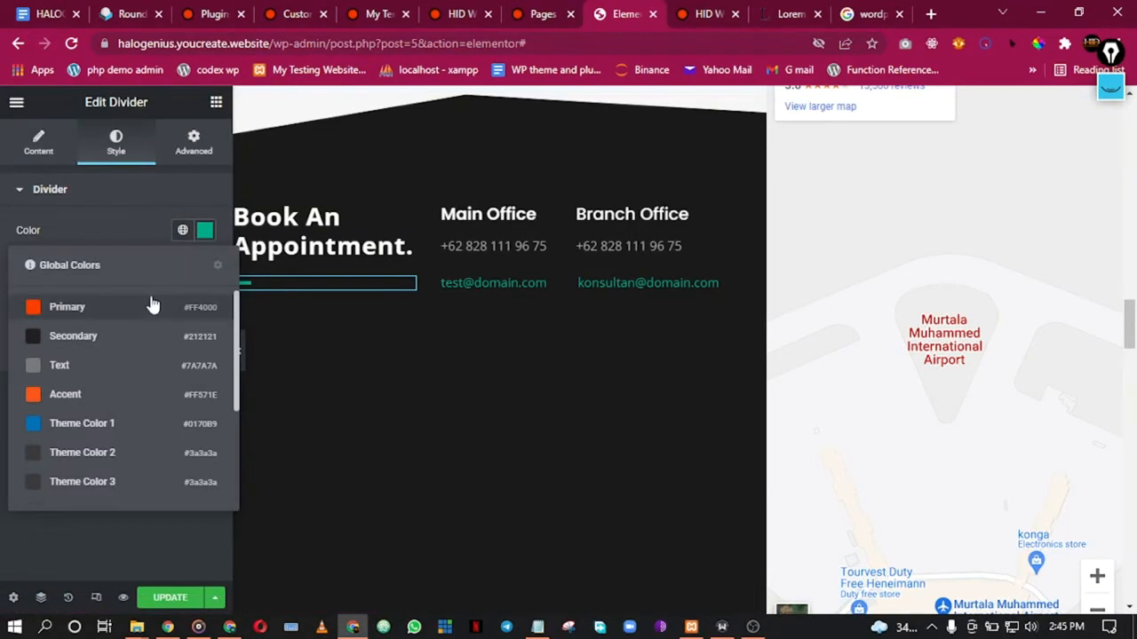
left_click(144, 308)
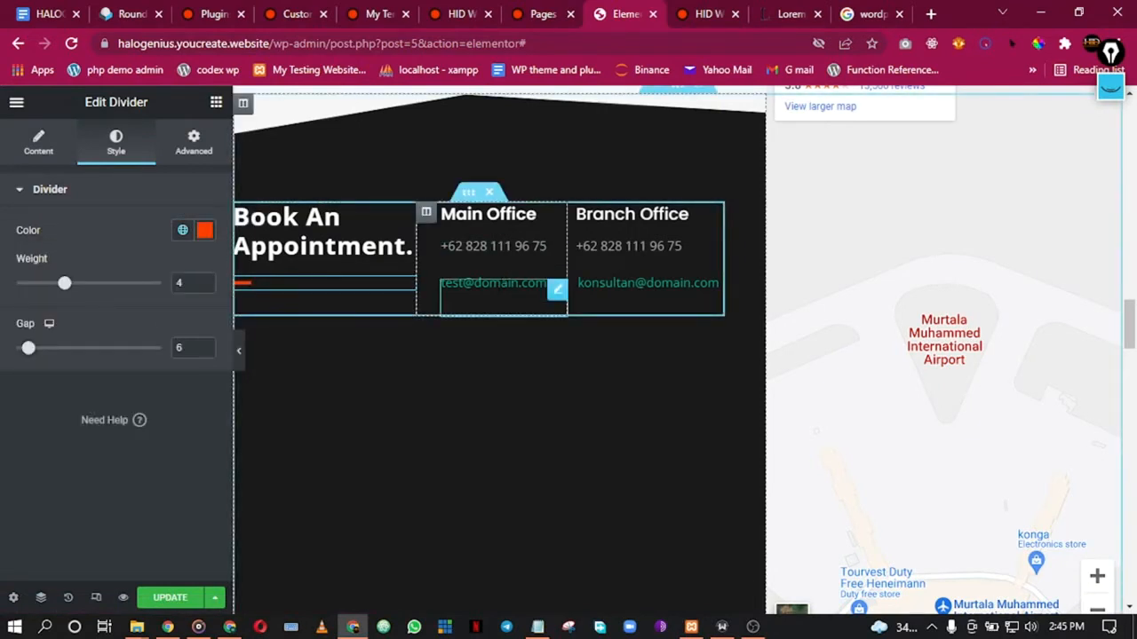
Step: Make the Main Office and Branch Office e-mail texts Primary orange
left_click(557, 290)
left_click(113, 147)
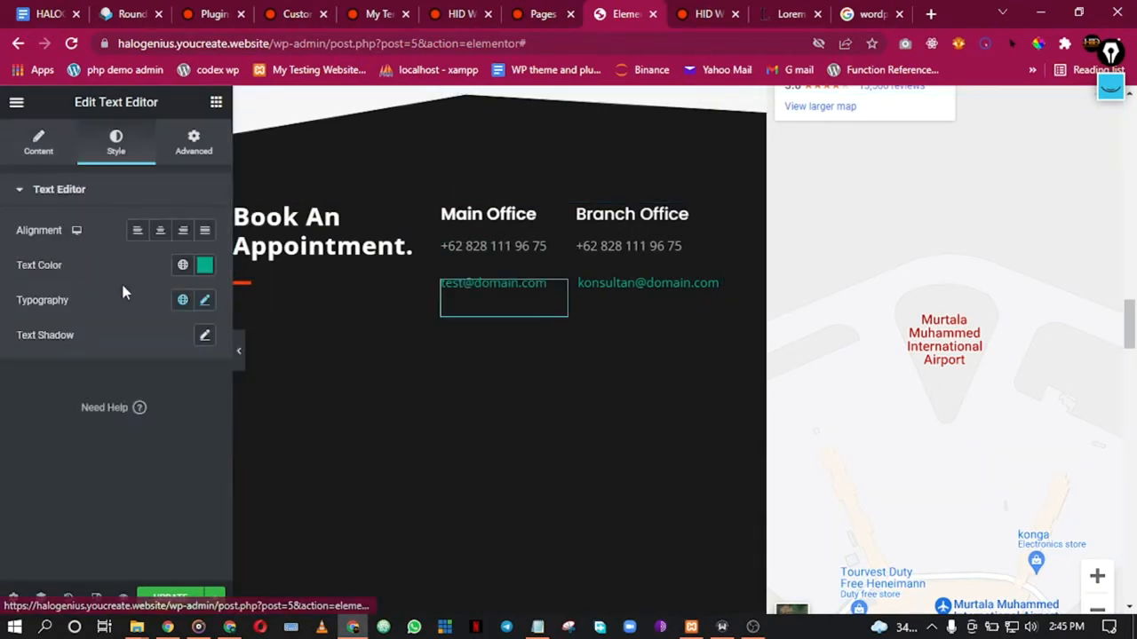
left_click(183, 266)
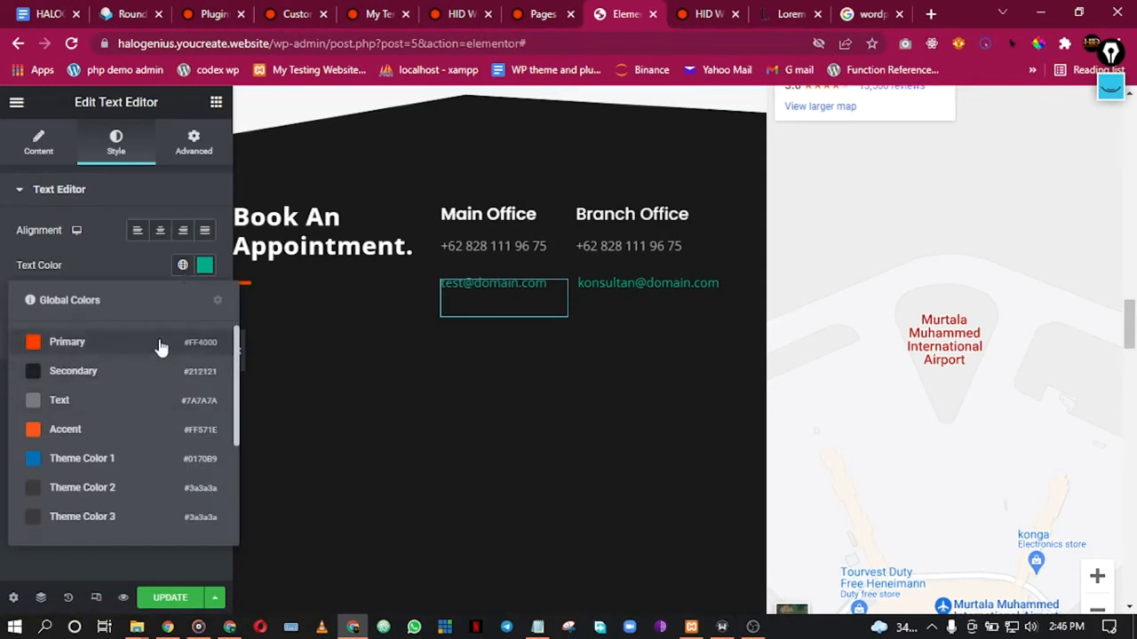
left_click(160, 344)
left_click(714, 290)
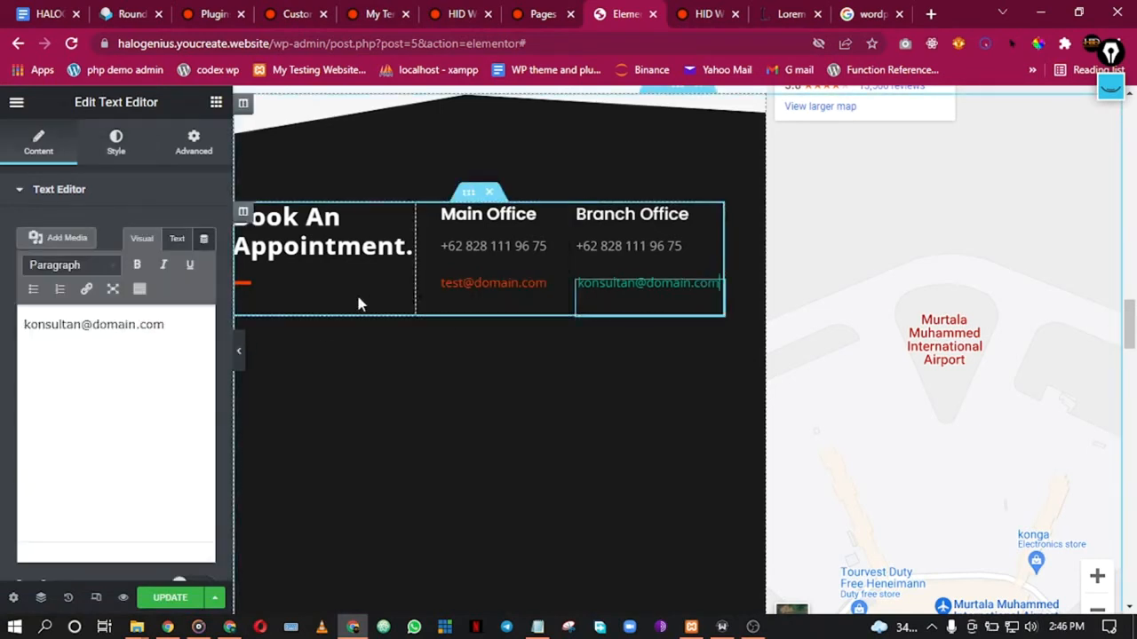
left_click(116, 151)
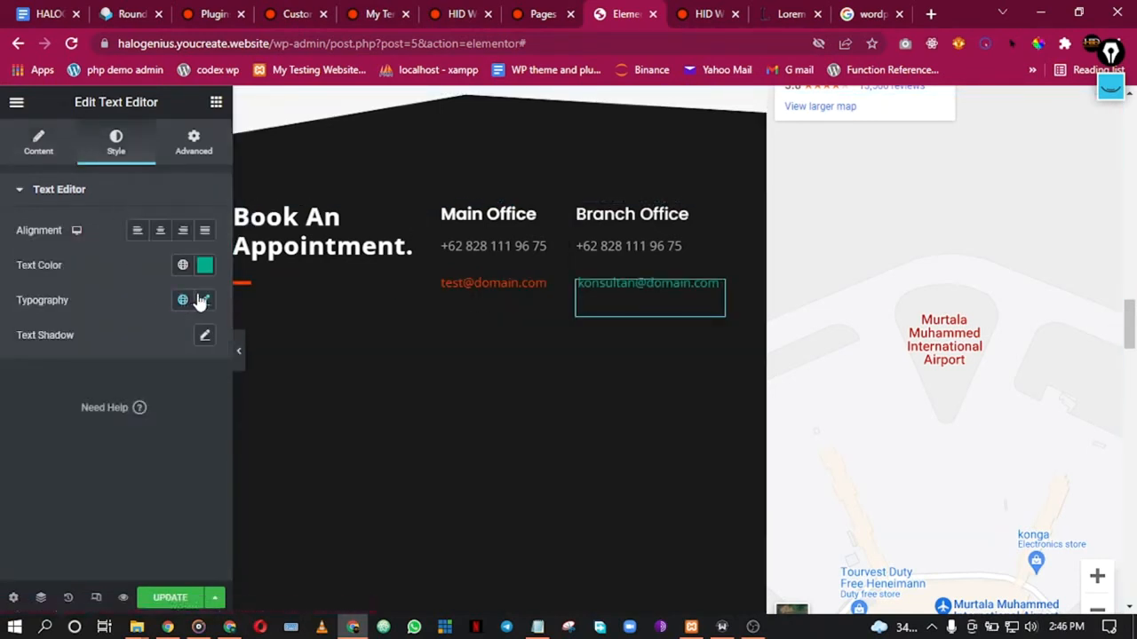
left_click(183, 266)
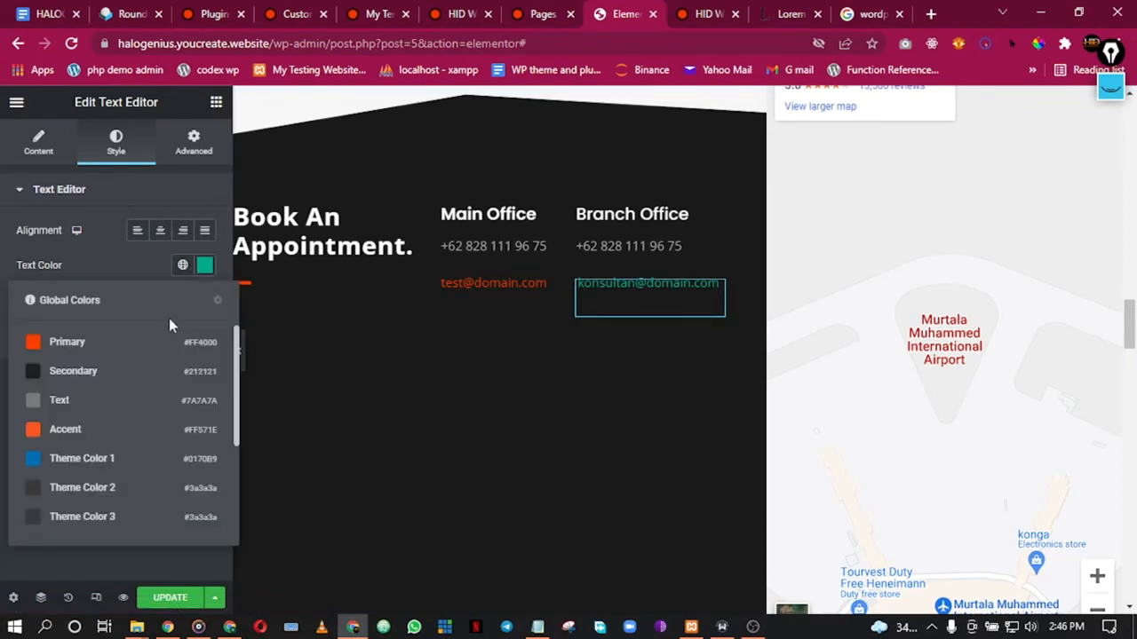
left_click(101, 346)
scroll(537, 308, "down", 5)
scroll(527, 330, "up", 7)
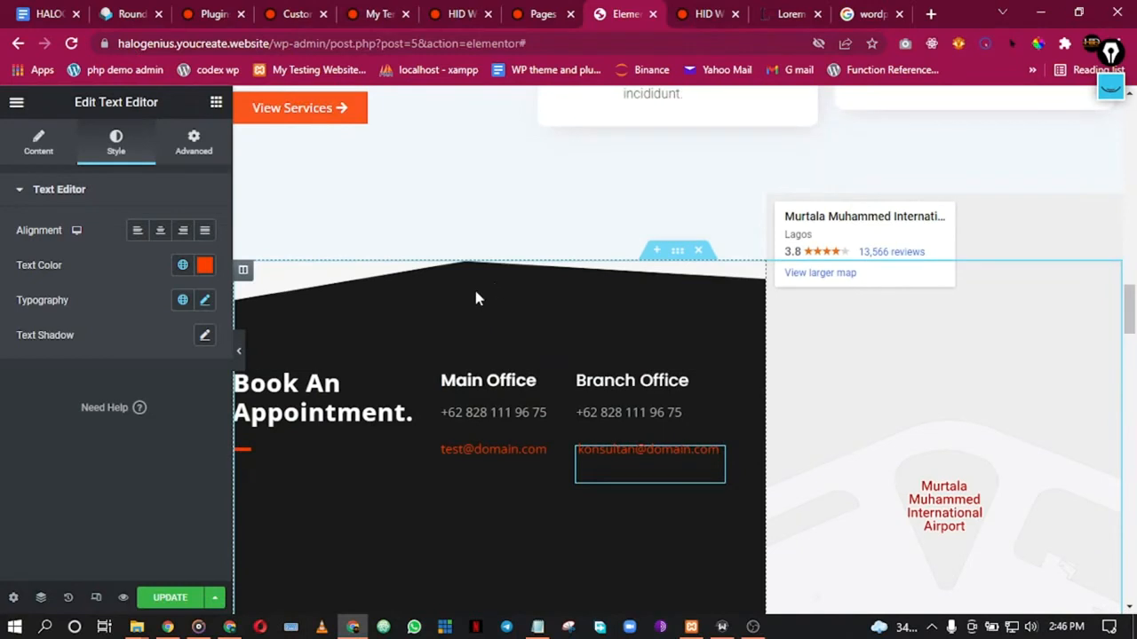
Step: Open the appointment column's style settings and look at its border options
right_click(471, 295)
left_click(507, 306)
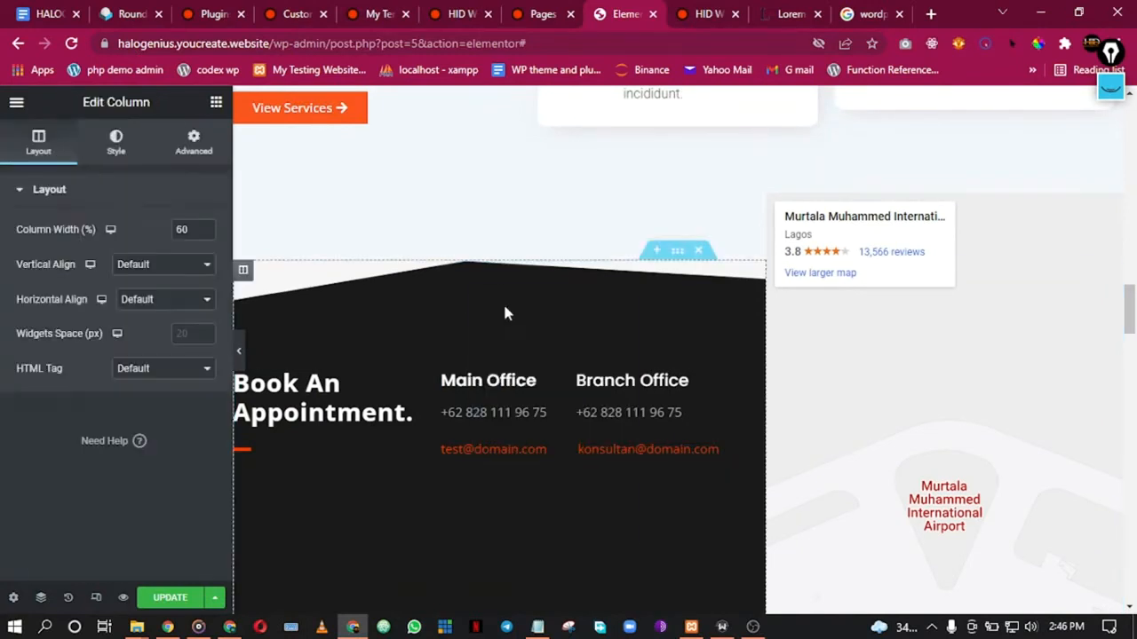
left_click(117, 151)
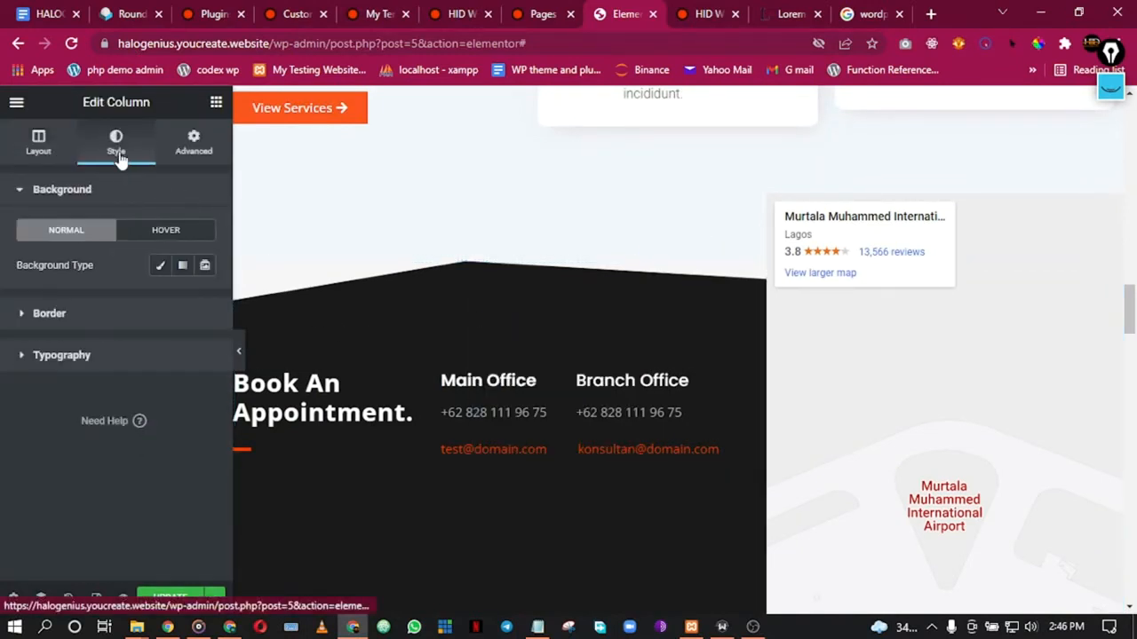
left_click(54, 314)
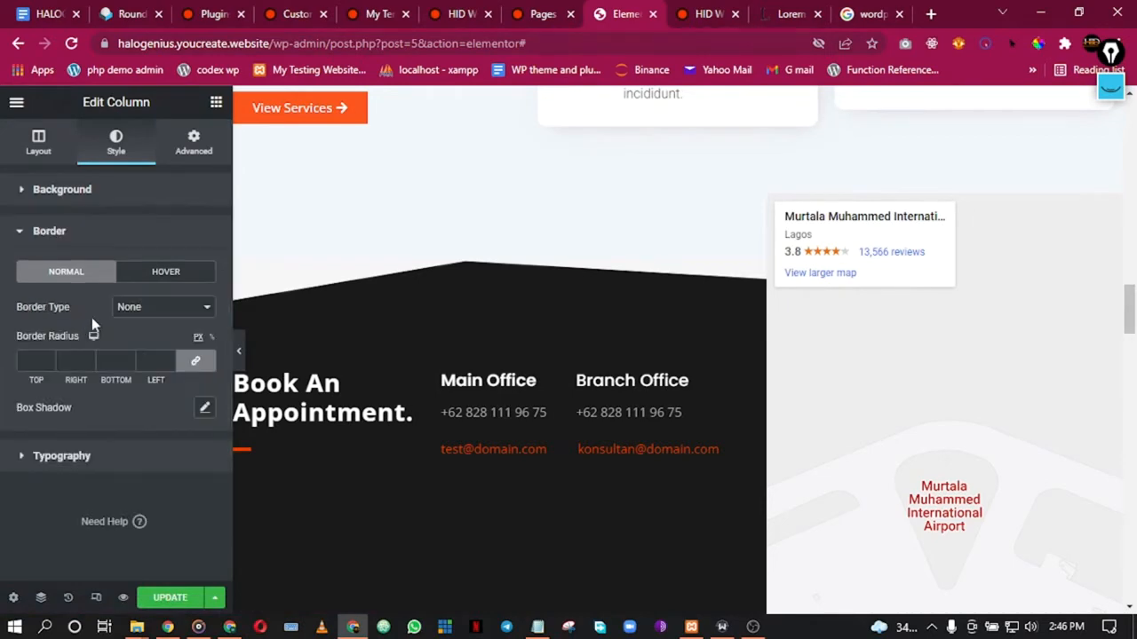
scroll(569, 355, "down", 5)
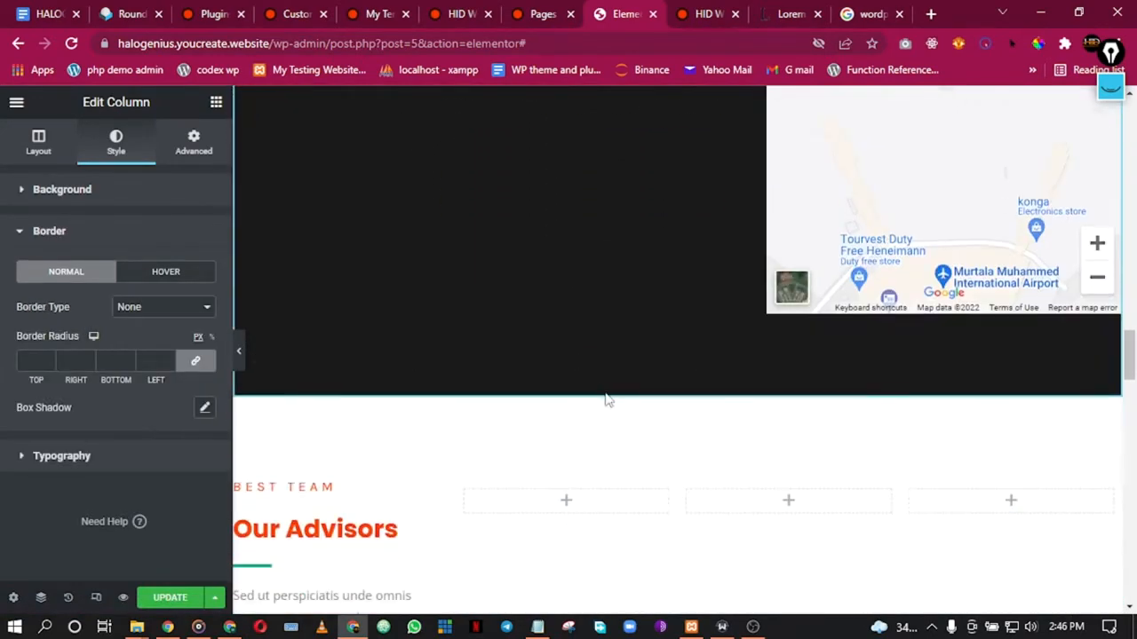
Step: Try the Secondary global colour as the contact section's background
right_click(573, 376)
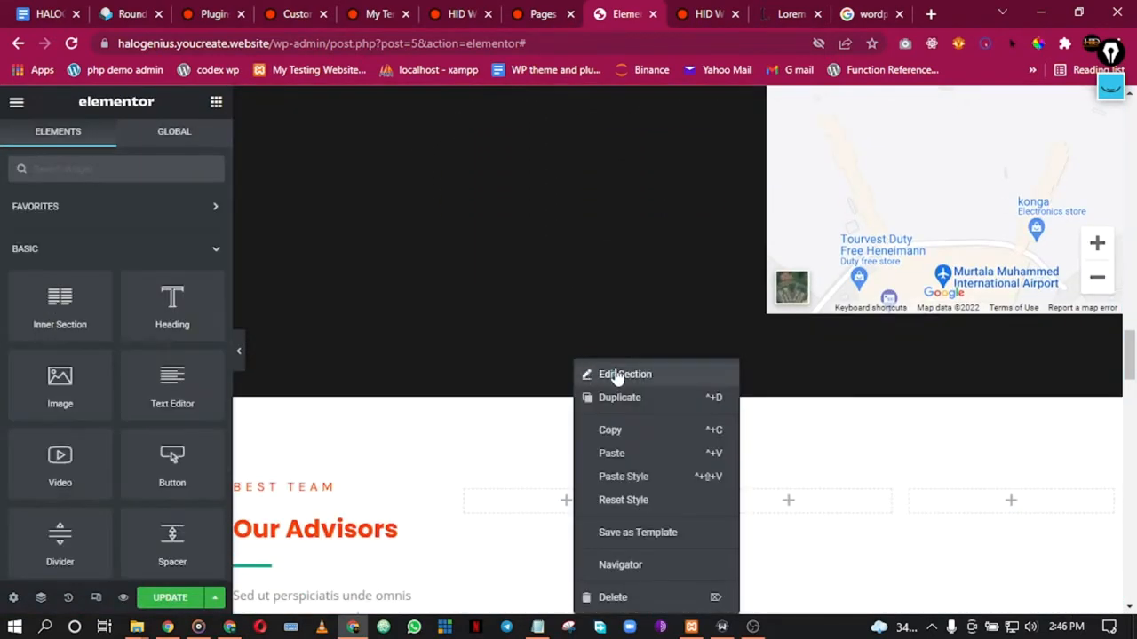
left_click(615, 375)
left_click(116, 140)
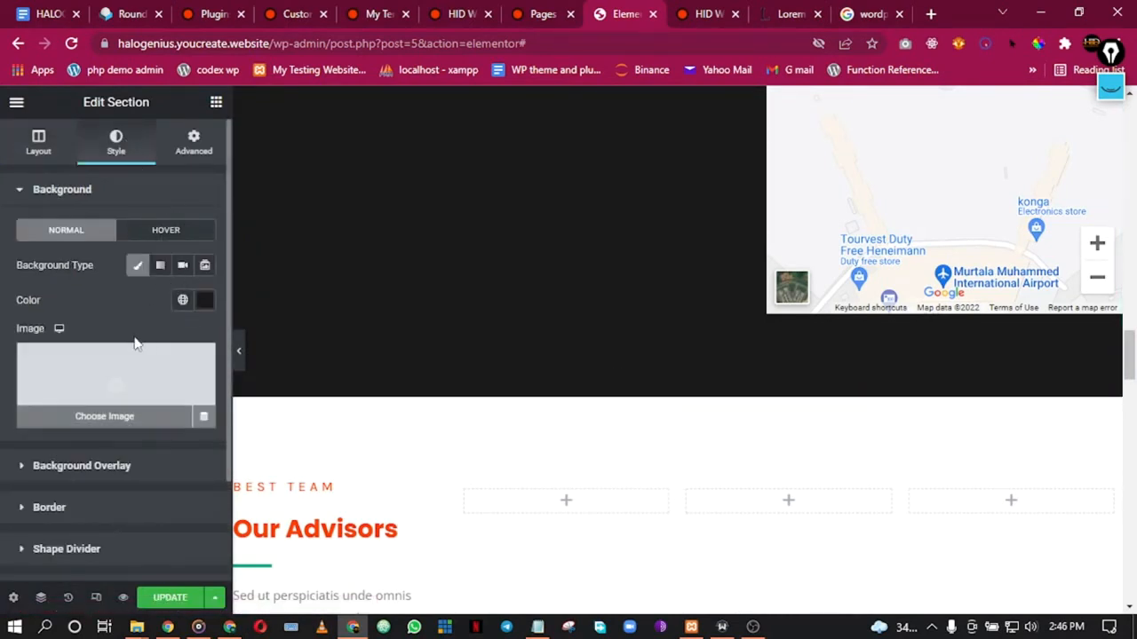
scroll(324, 303, "down", 2)
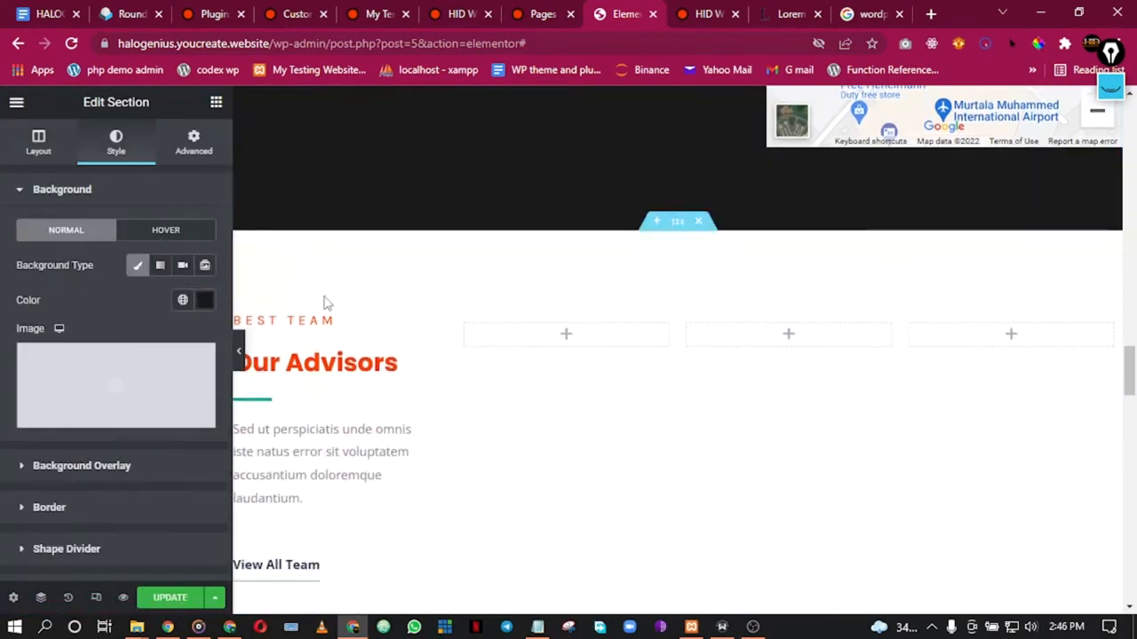
left_click(182, 301)
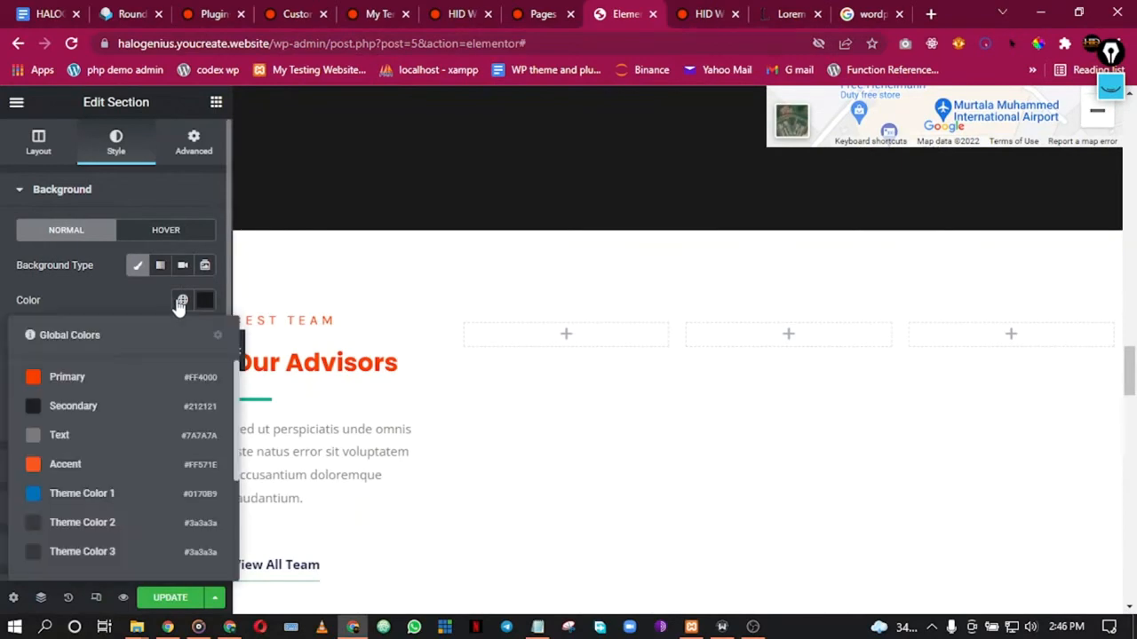
left_click(36, 406)
scroll(405, 183, "up", 6)
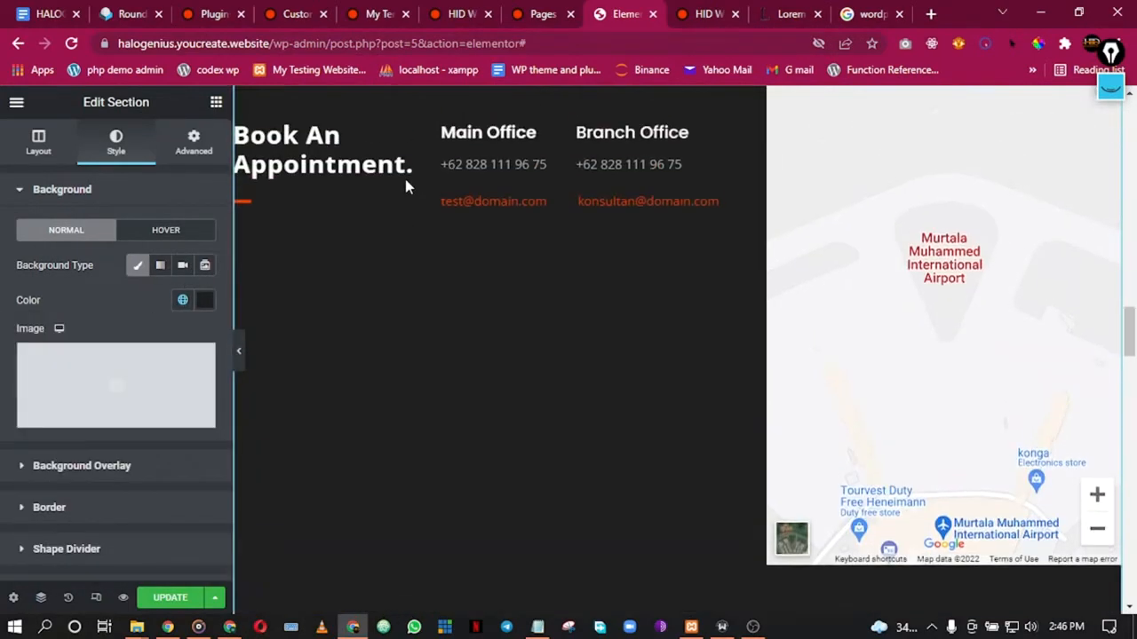
scroll(406, 183, "down", 3)
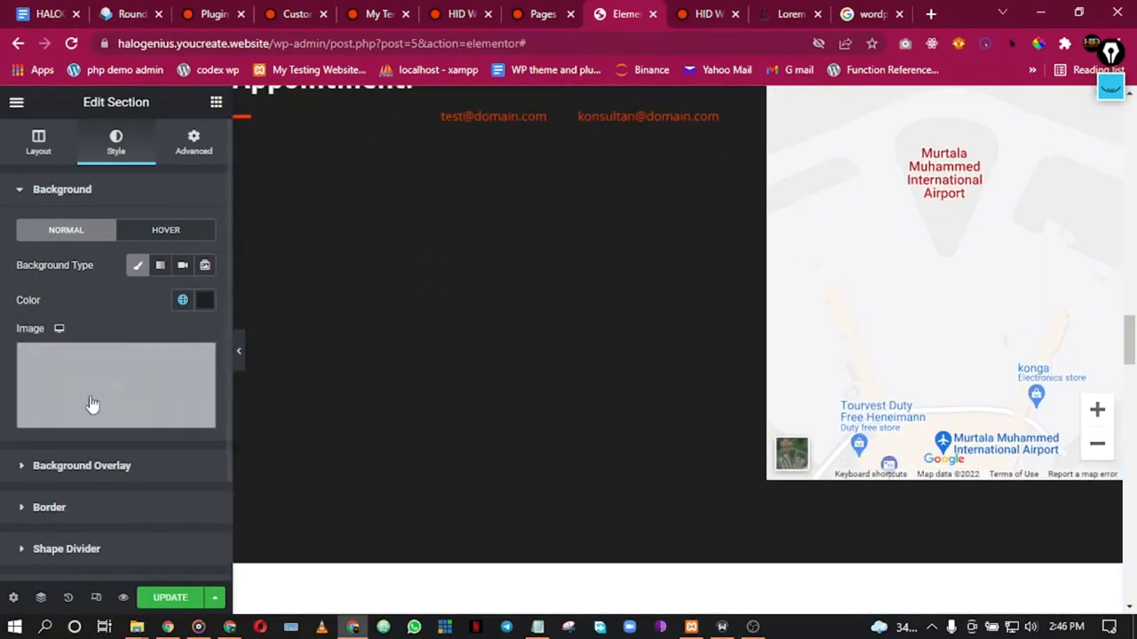
Step: Undo the Secondary background by reverting to an earlier History state
left_click(68, 596)
left_click(96, 230)
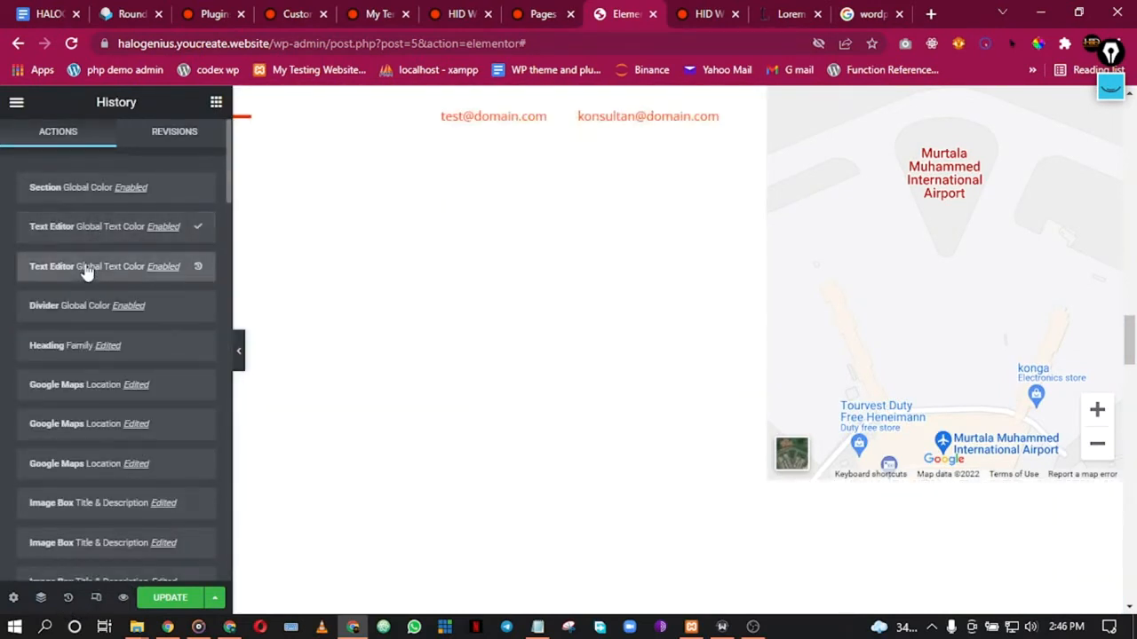
left_click(84, 317)
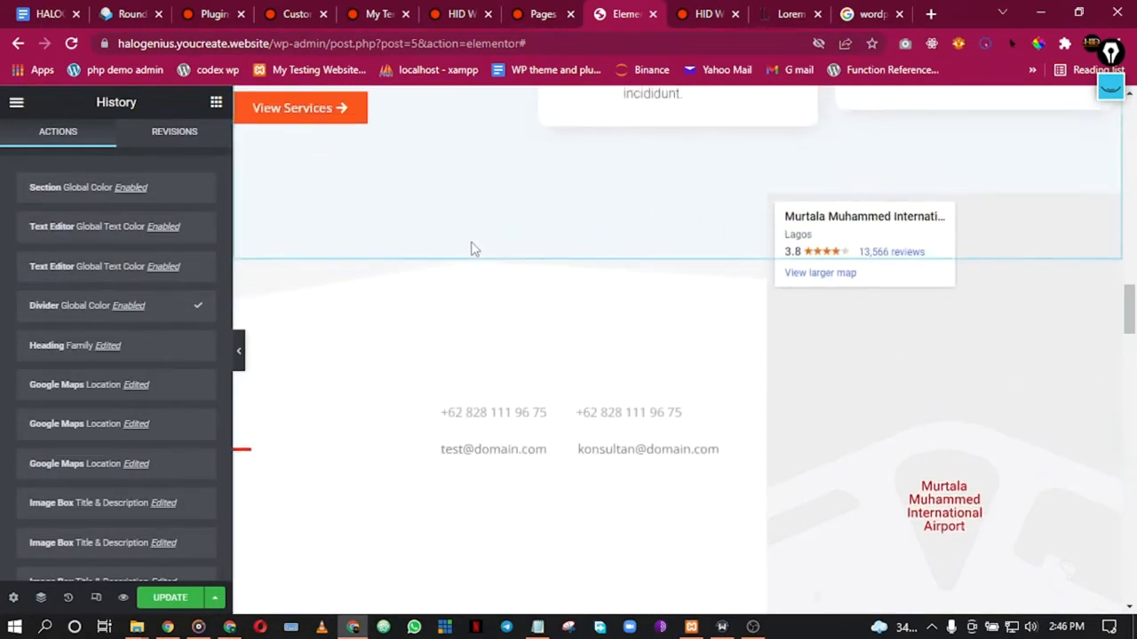
scroll(472, 251, "down", 1)
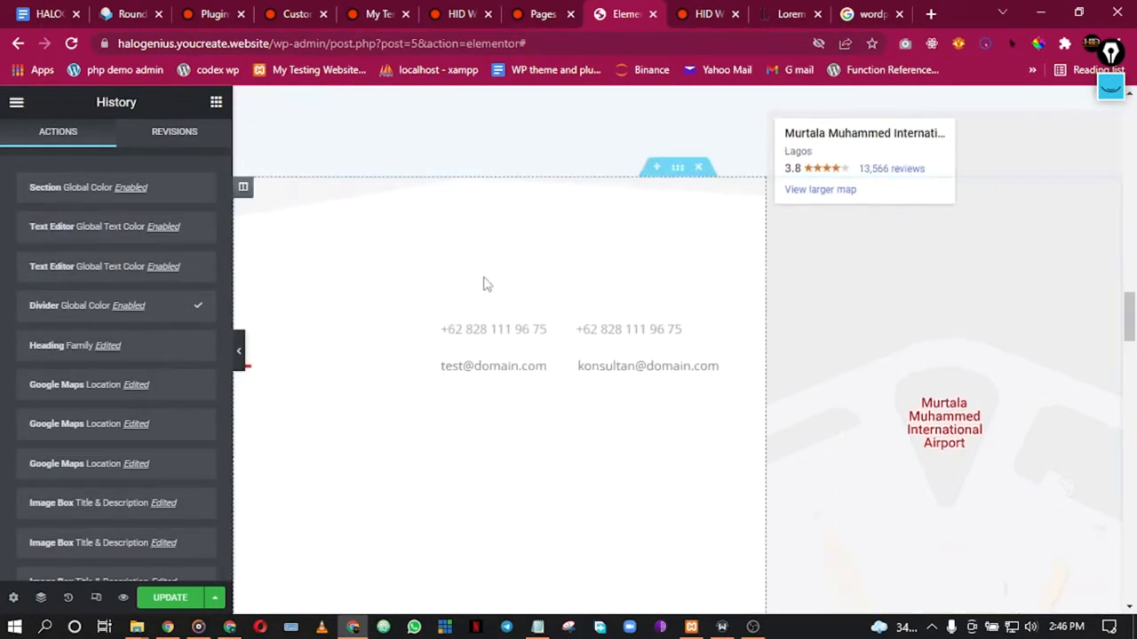
left_click(92, 262)
left_click(88, 229)
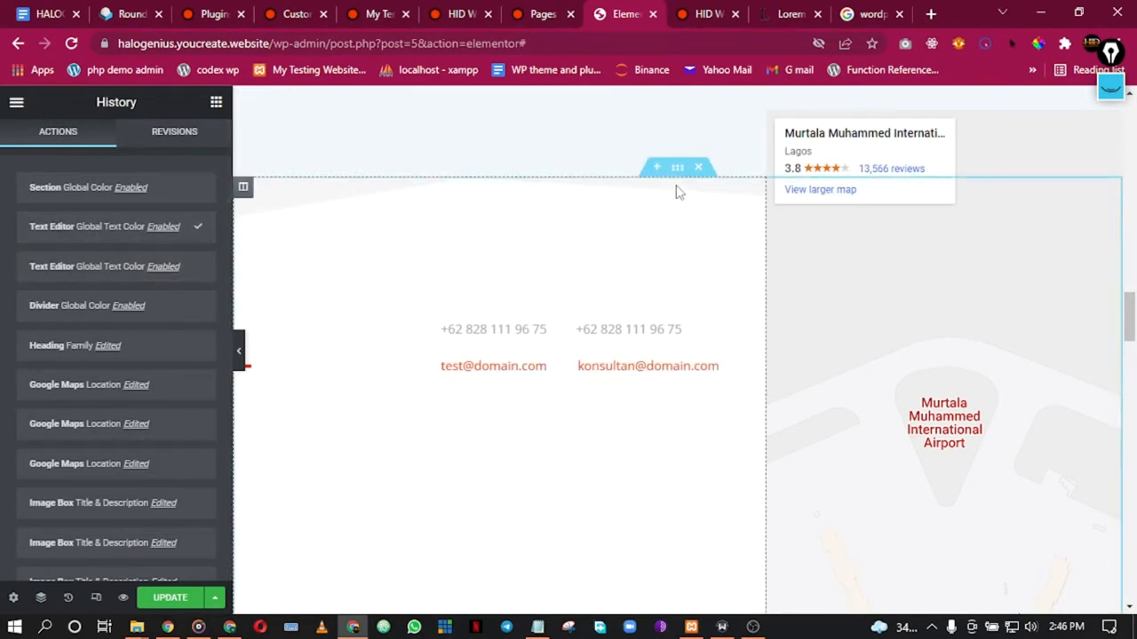
scroll(533, 257, "down", 1)
scroll(394, 308, "up", 1)
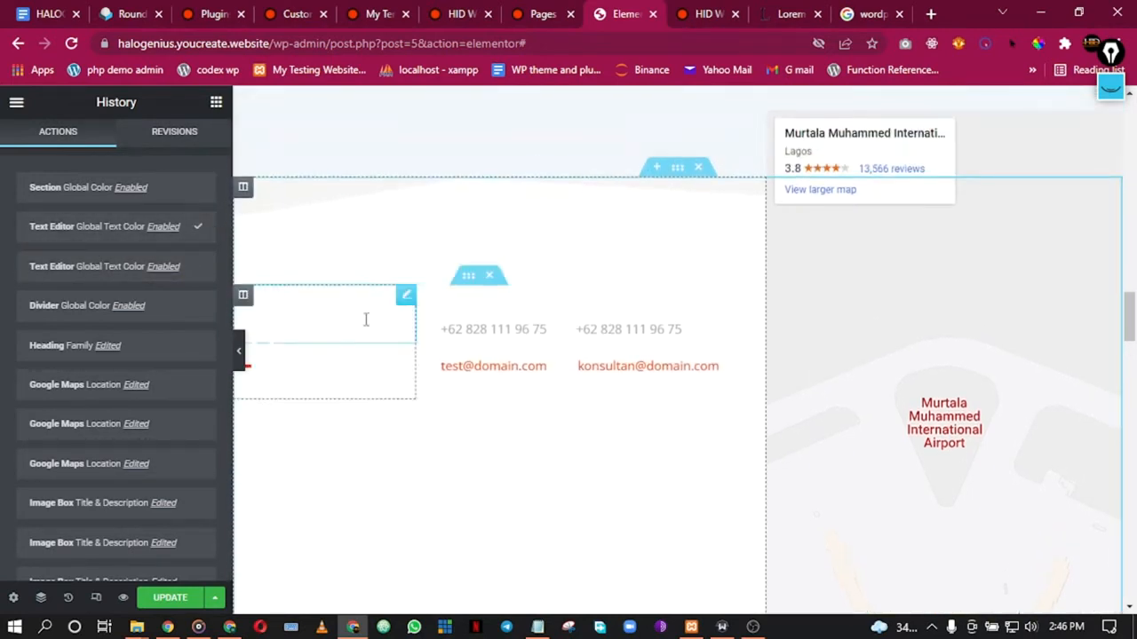
Step: Give the contact section a near-black #131313 background and preview the result
left_click(677, 168)
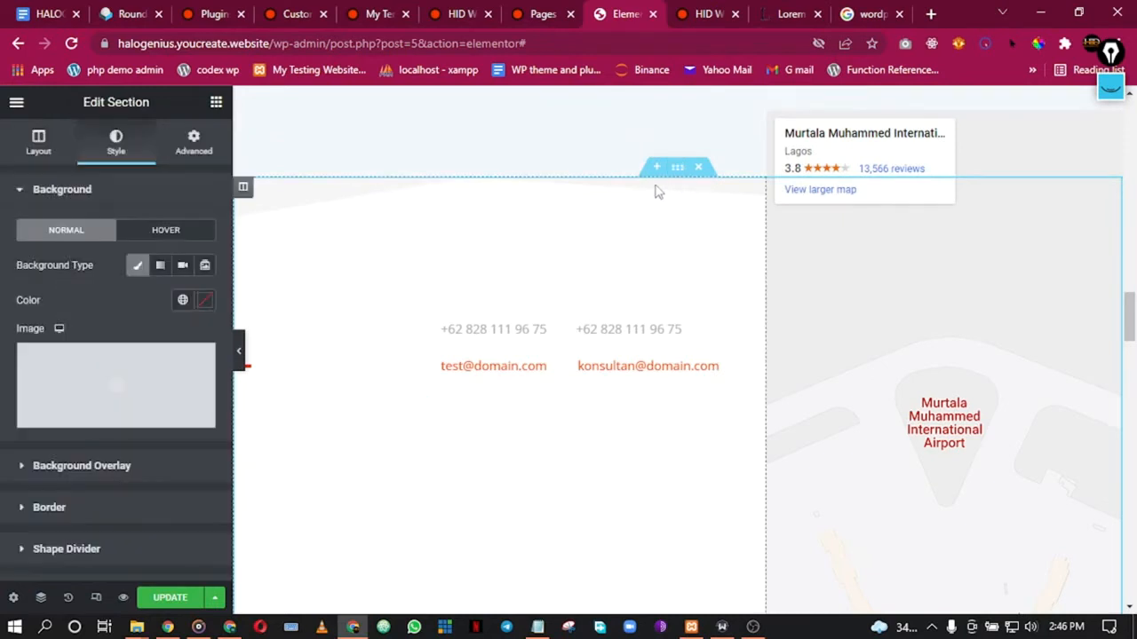
left_click(205, 300)
left_click_drag(163, 395, 161, 385)
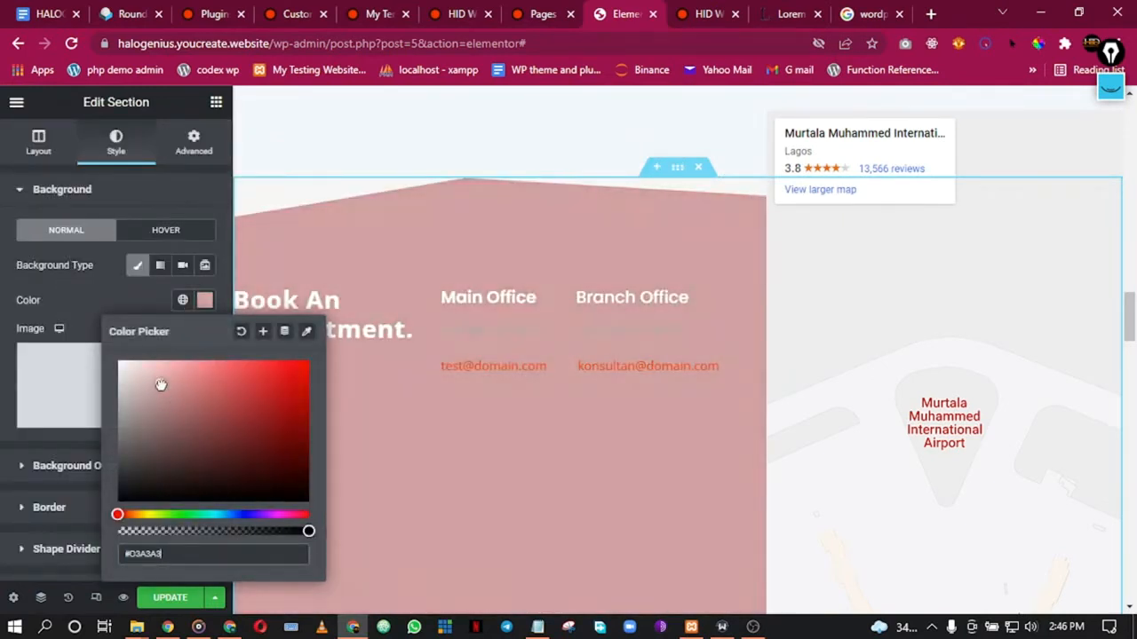
left_click(130, 489)
mouse_move(118, 495)
left_mouse_down()
mouse_move(99, 524)
mouse_move(95, 501)
left_mouse_up()
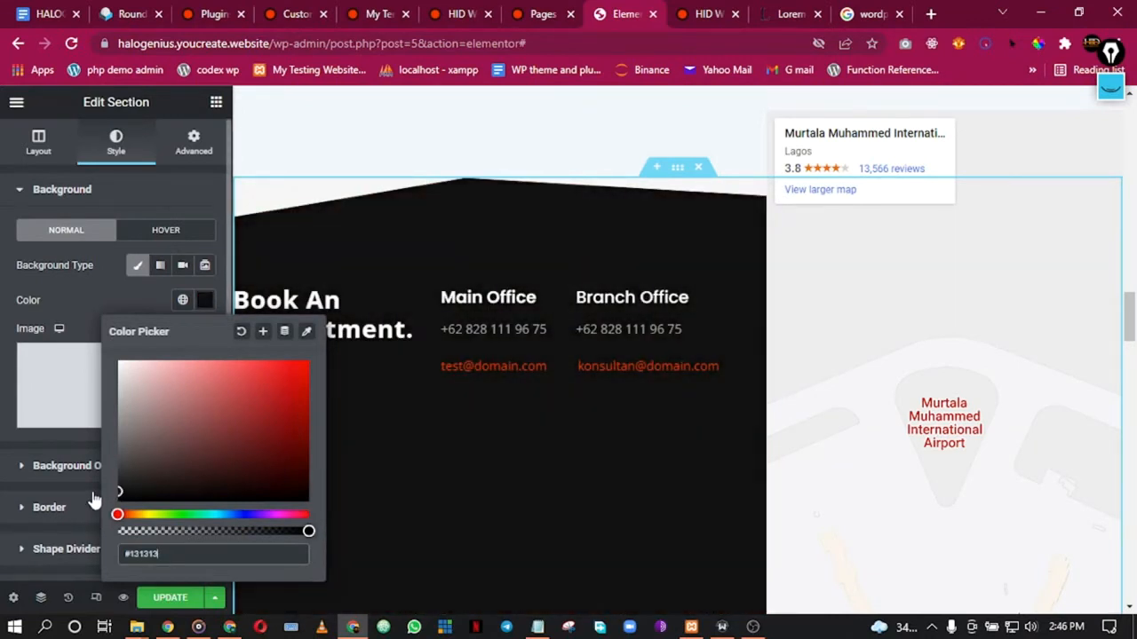
left_click(3, 420)
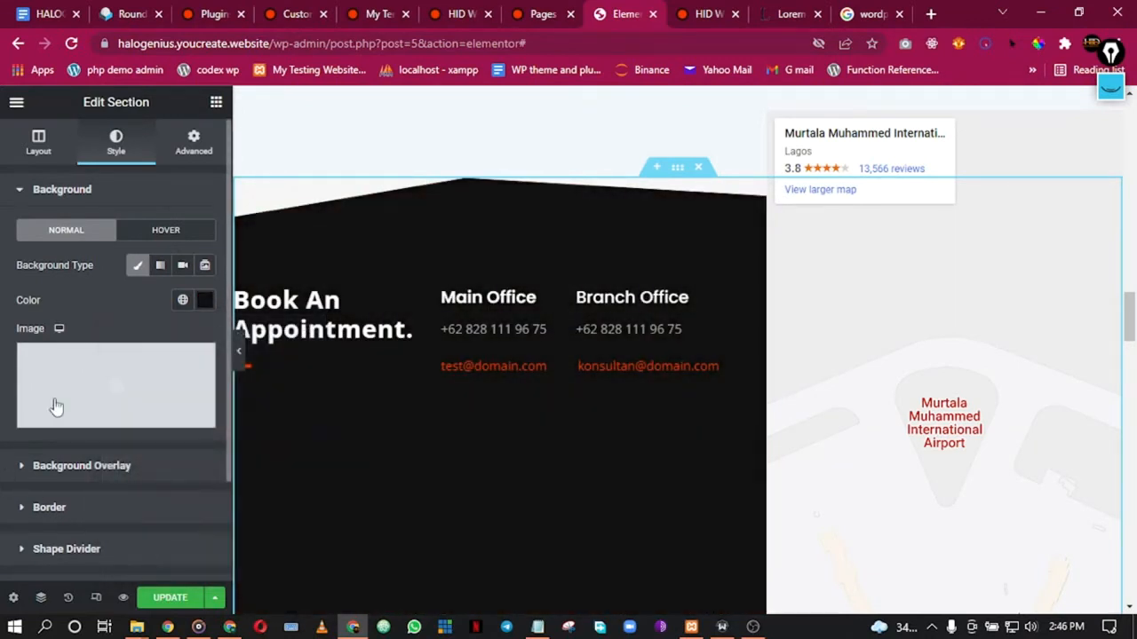
left_click(238, 354)
scroll(396, 259, "down", 1)
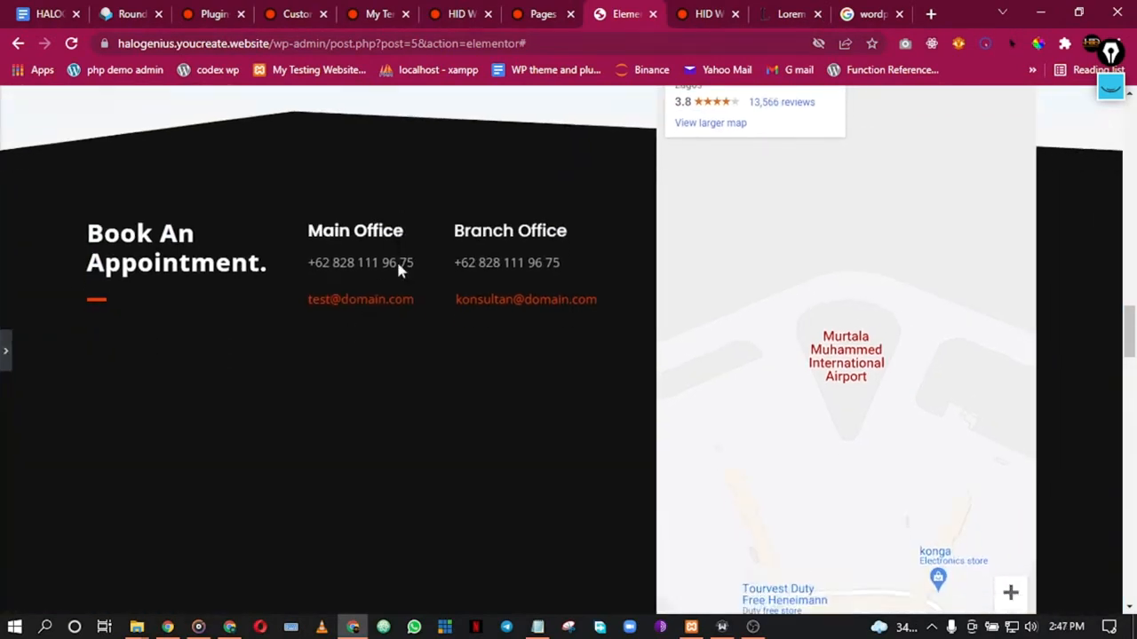
scroll(398, 264, "up", 2)
scroll(399, 263, "down", 8)
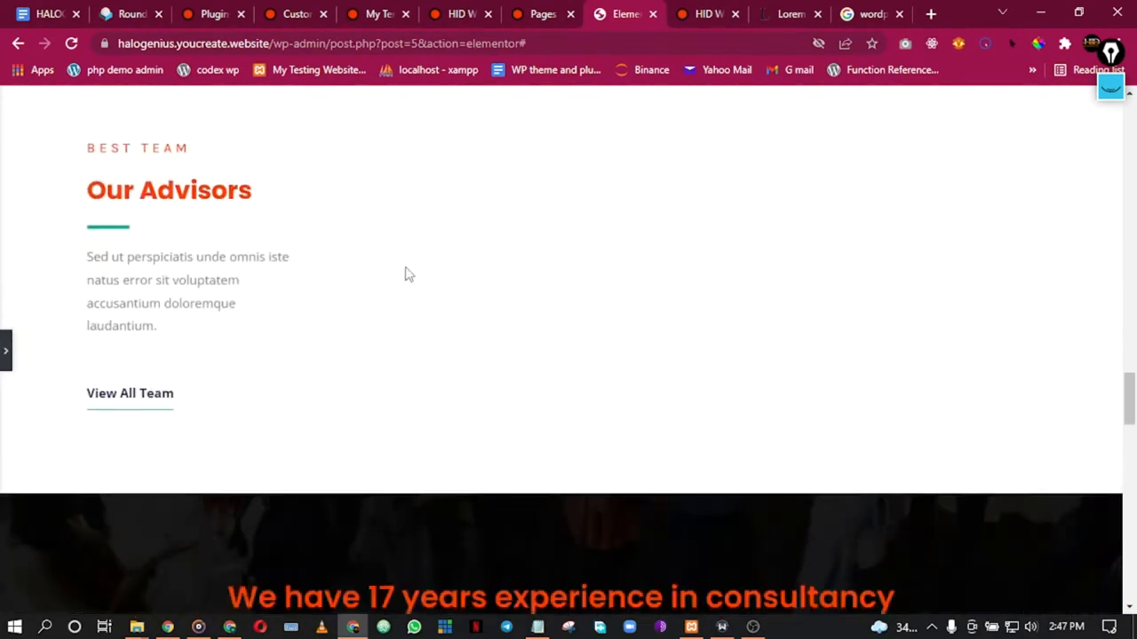
scroll(407, 274, "down", 1)
scroll(137, 177, "up", 2)
left_click(4, 351)
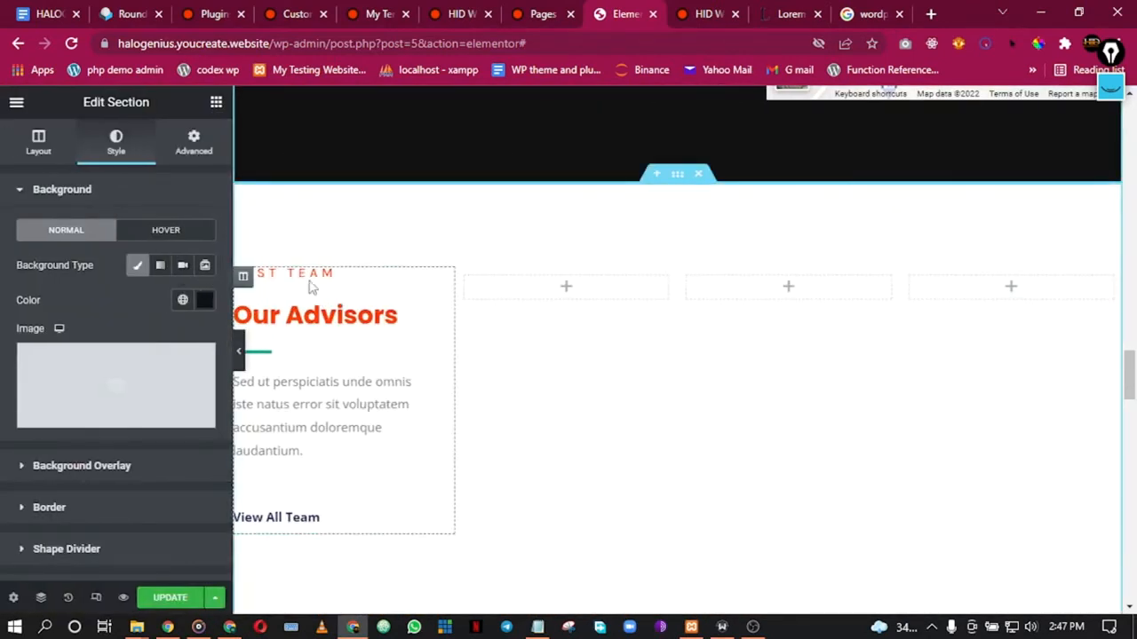
Step: Set both the BEST TEAM and Our Advisors headings' font family to Default
left_click(310, 276)
left_click(116, 146)
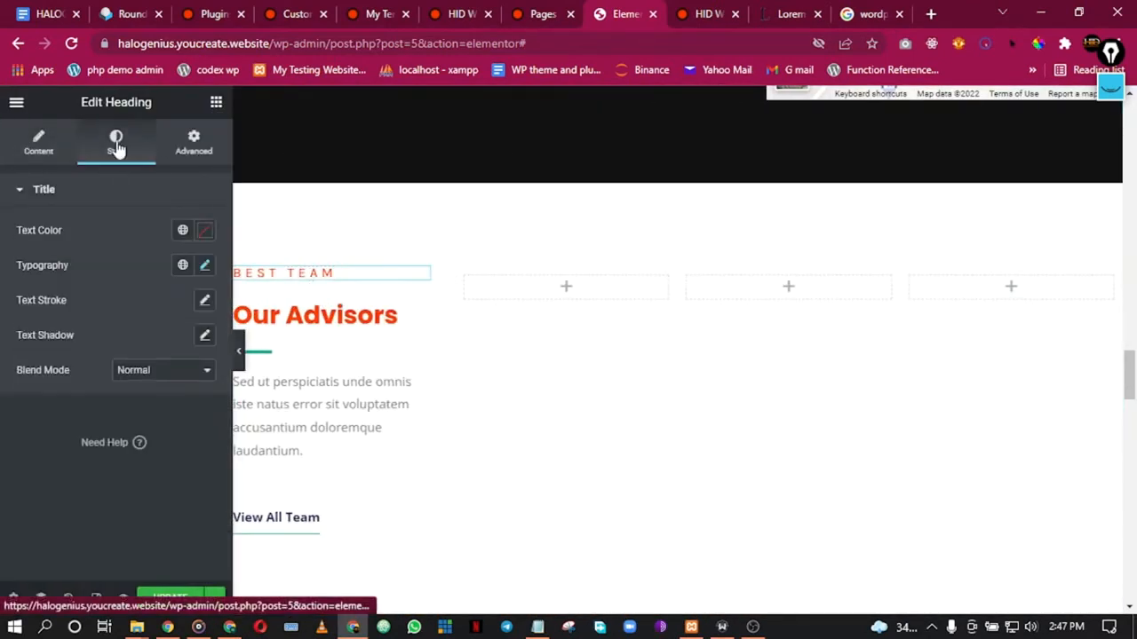
left_click(203, 267)
left_click(152, 348)
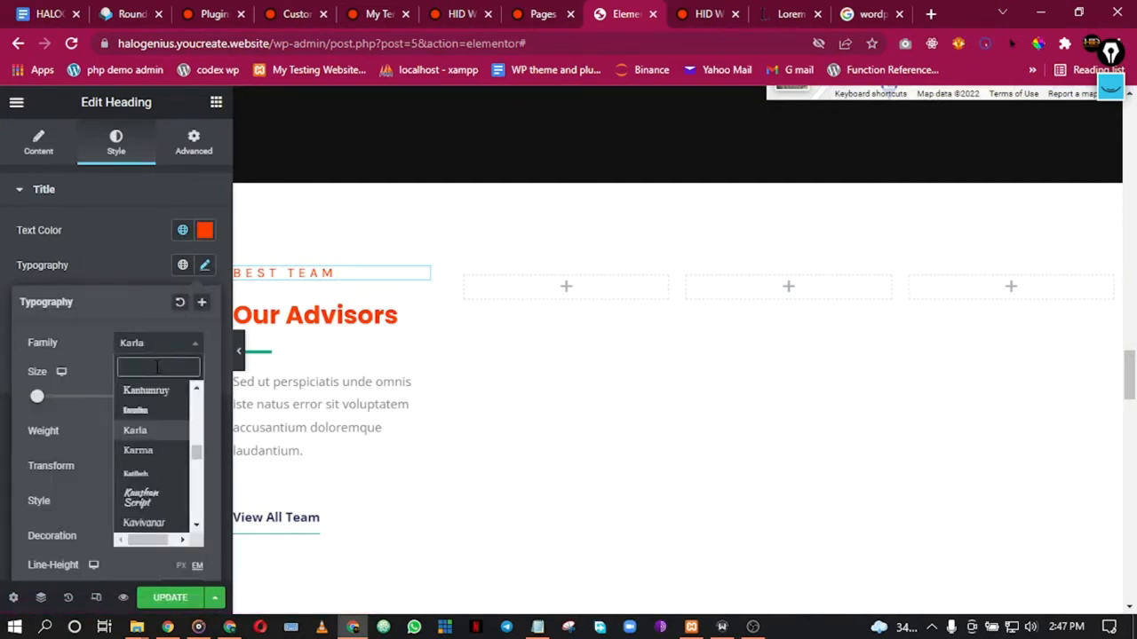
type("de")
left_click(152, 400)
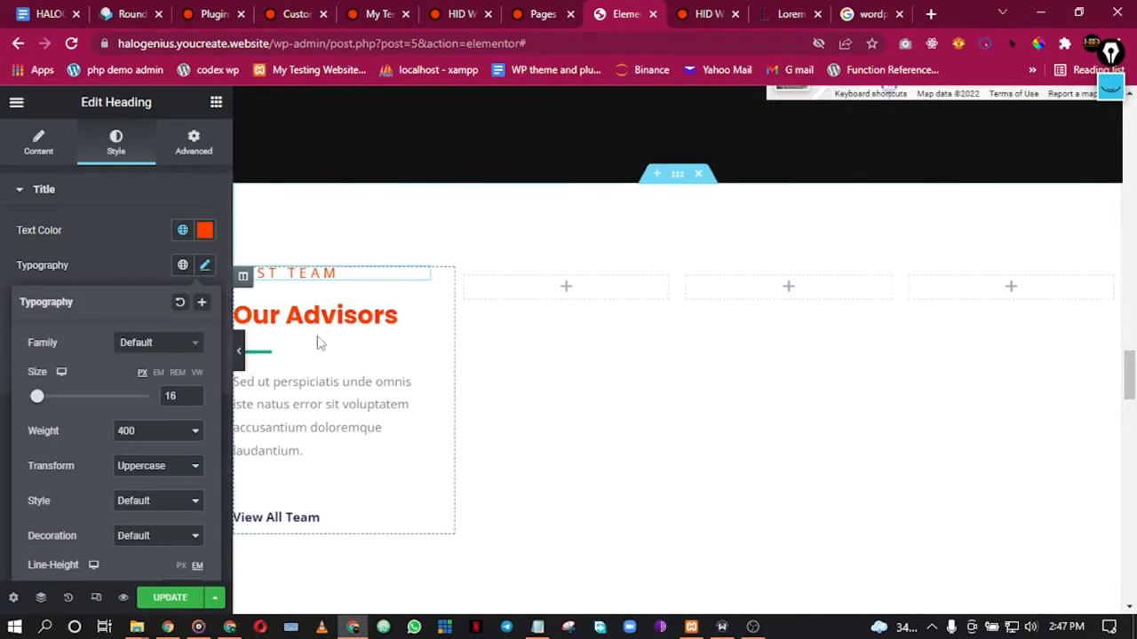
left_click(325, 329)
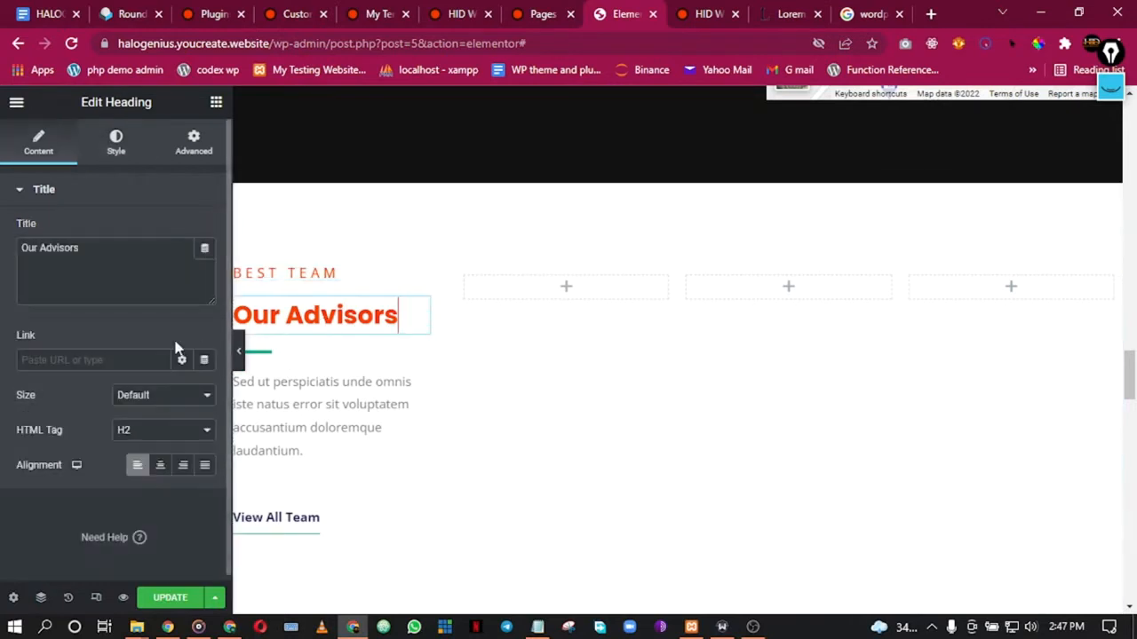
left_click(113, 140)
left_click(205, 268)
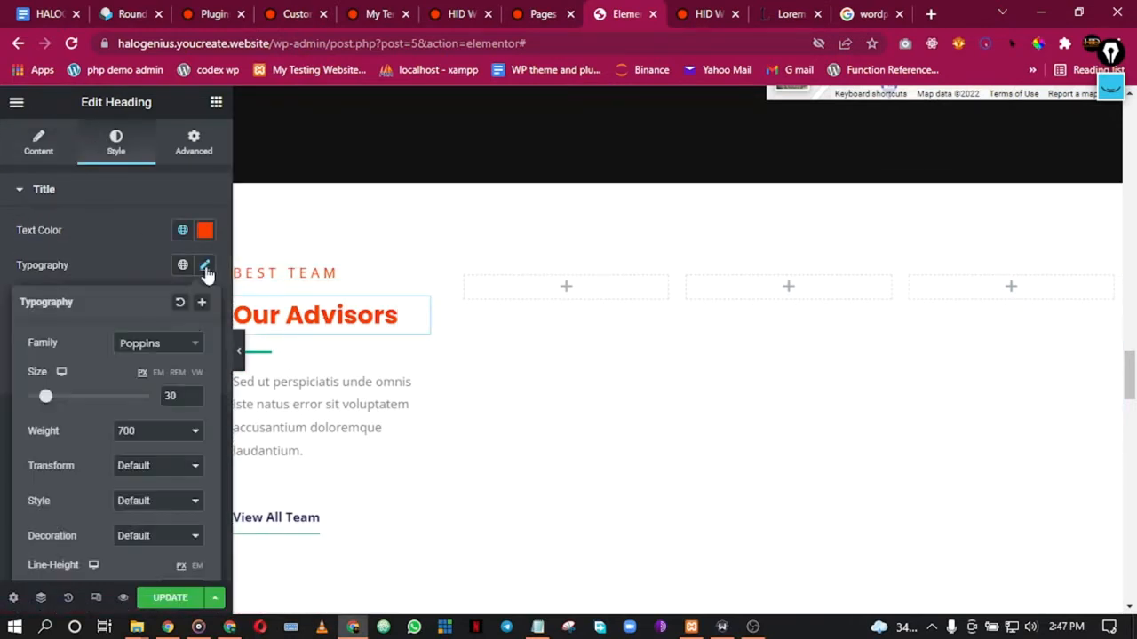
left_click(165, 345)
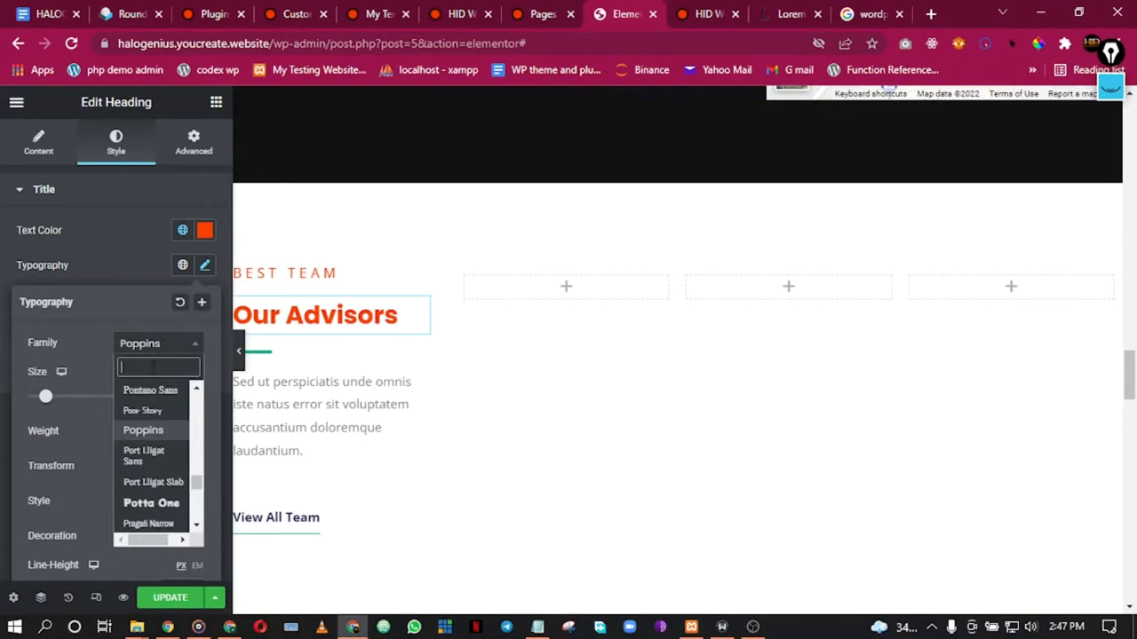
type("def")
left_click(151, 397)
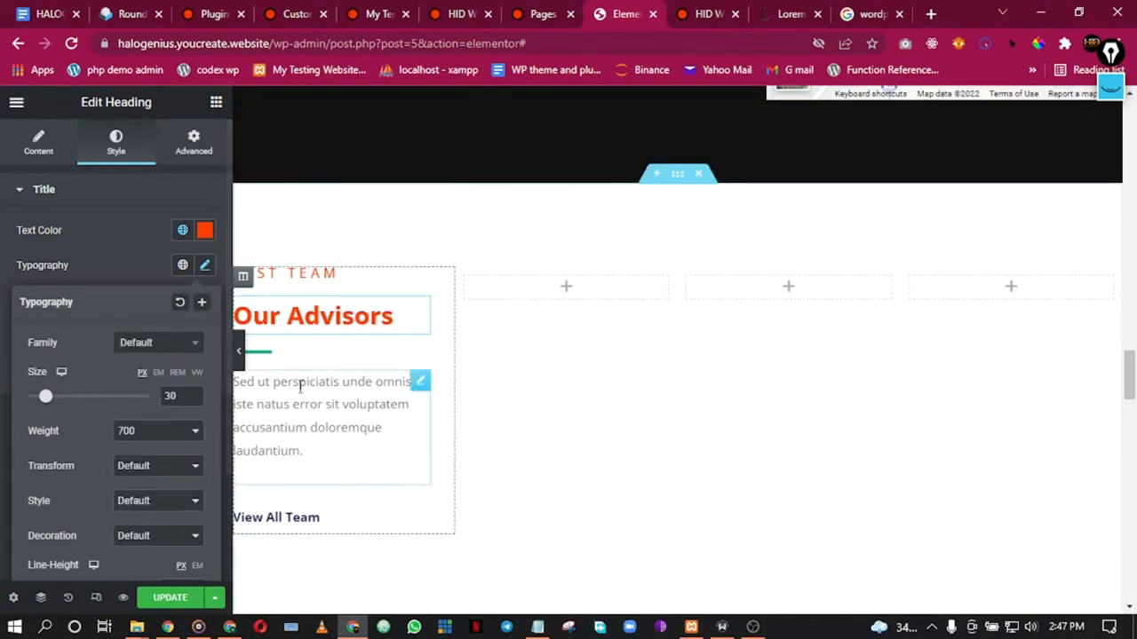
Step: Give the divider under Our Advisors the dark Secondary global colour
left_click(302, 357)
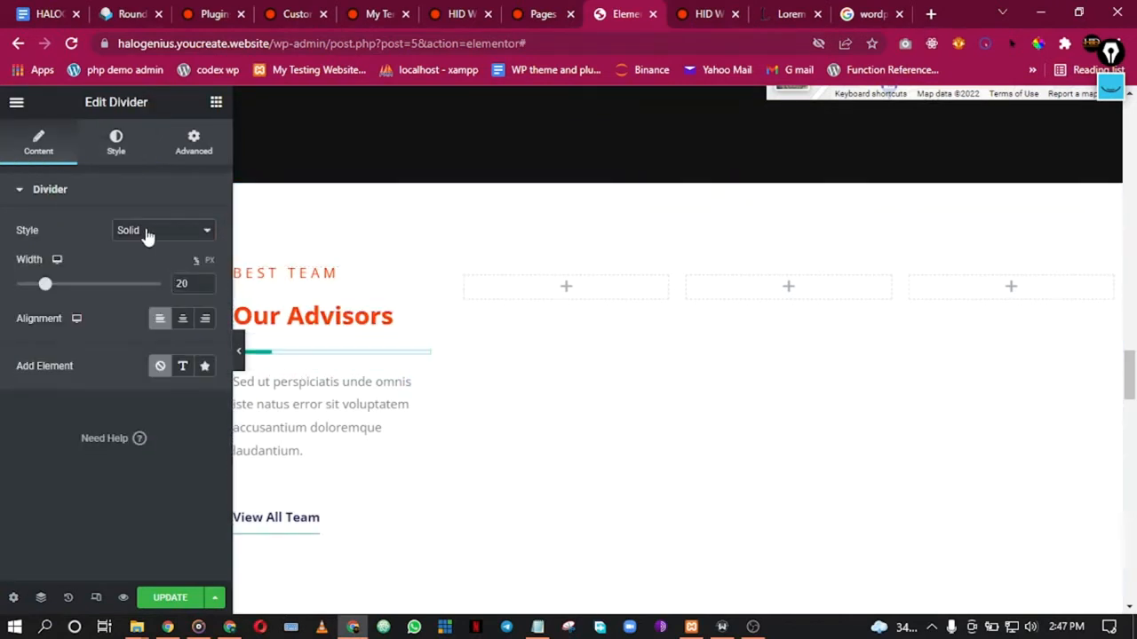
left_click(120, 142)
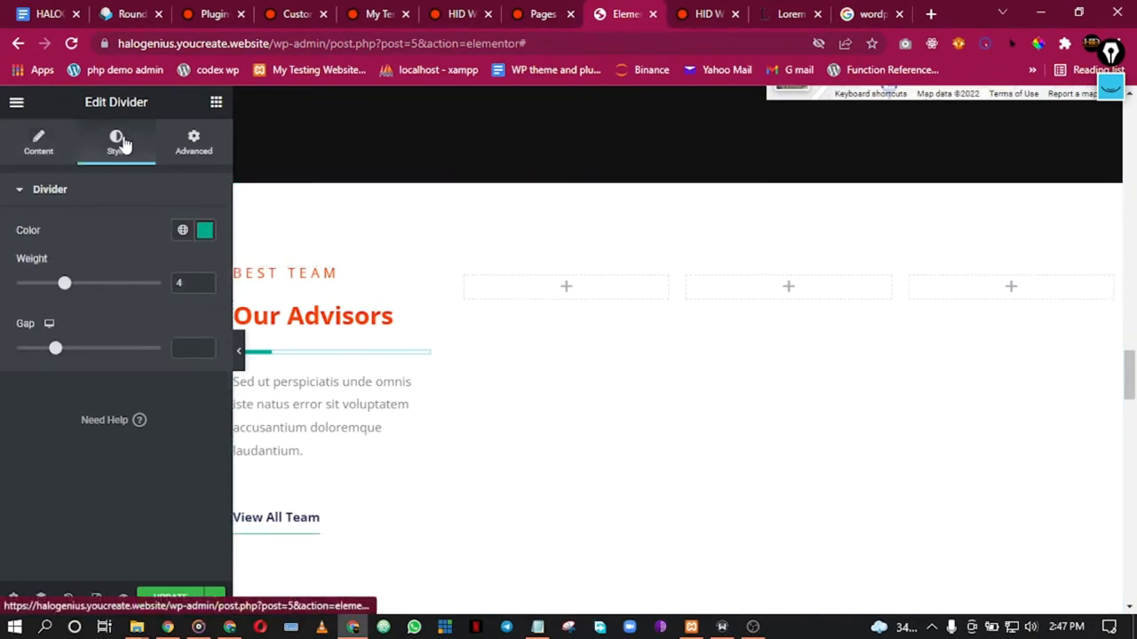
left_click(182, 230)
left_click(146, 336)
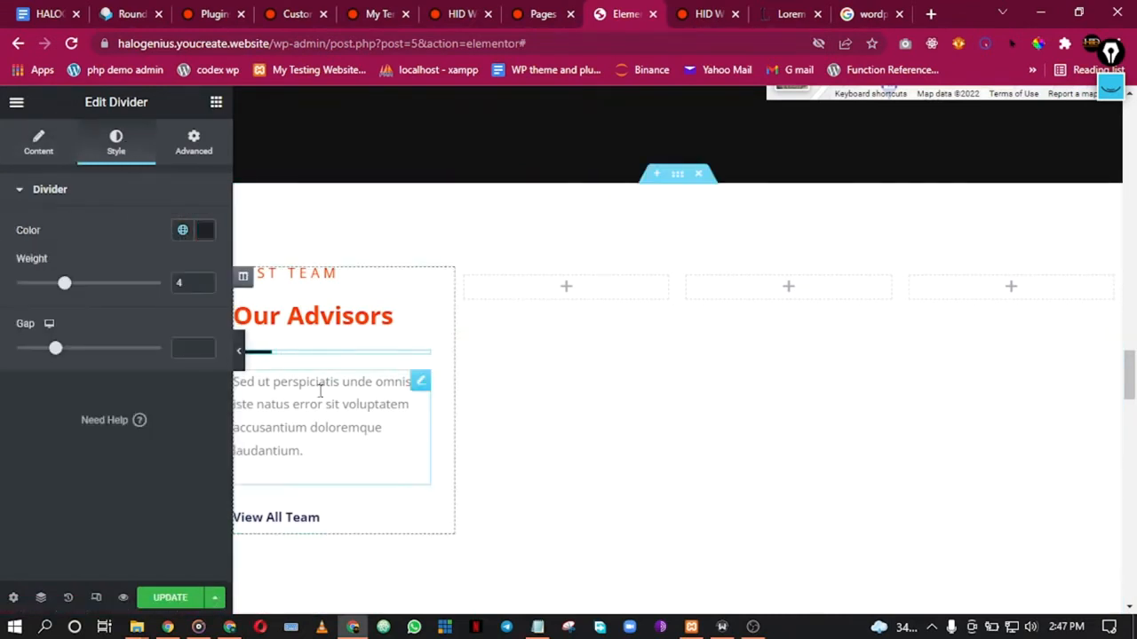
left_click(281, 530)
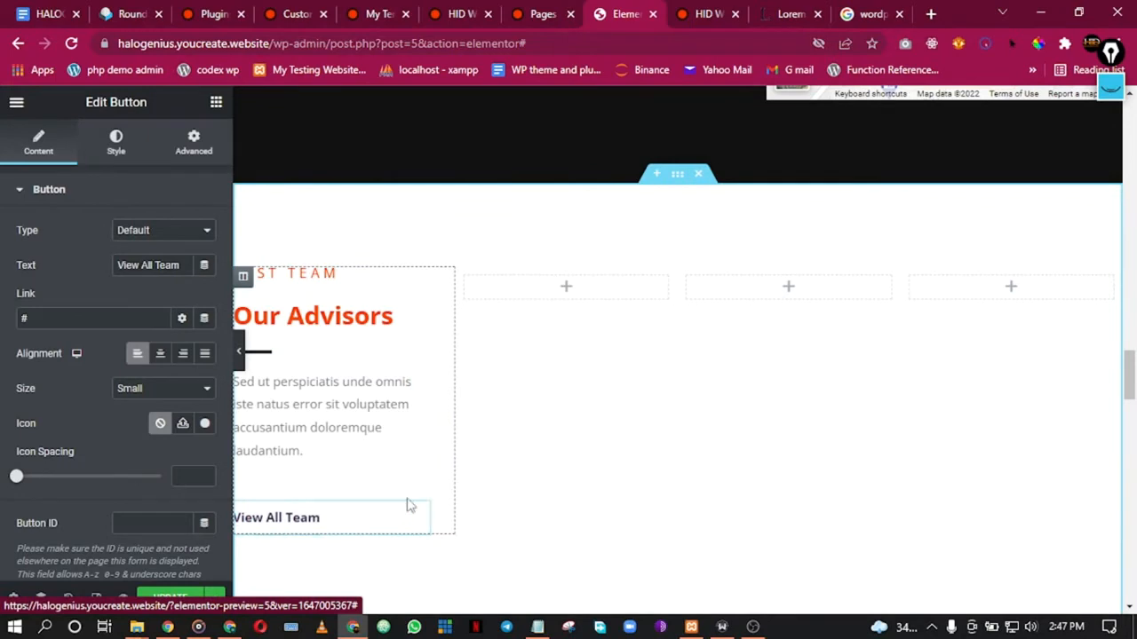
Step: Duplicate the View Services button and move the copy into the Our Advisors column
scroll(468, 400, "up", 2)
scroll(468, 400, "up", 5)
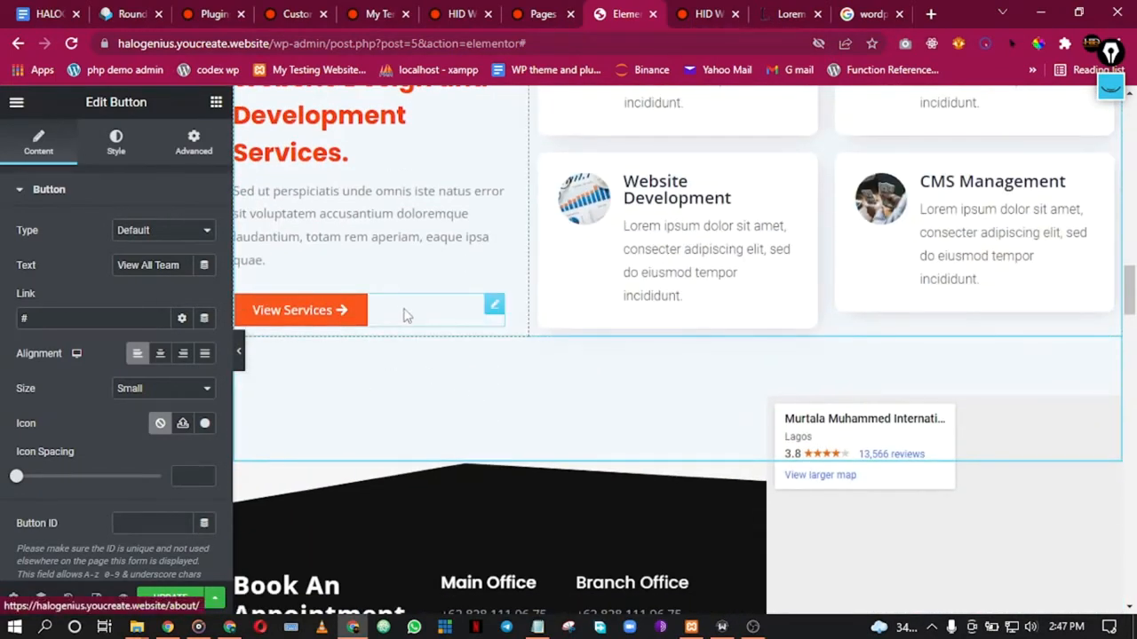
right_click(405, 315)
left_click(438, 349)
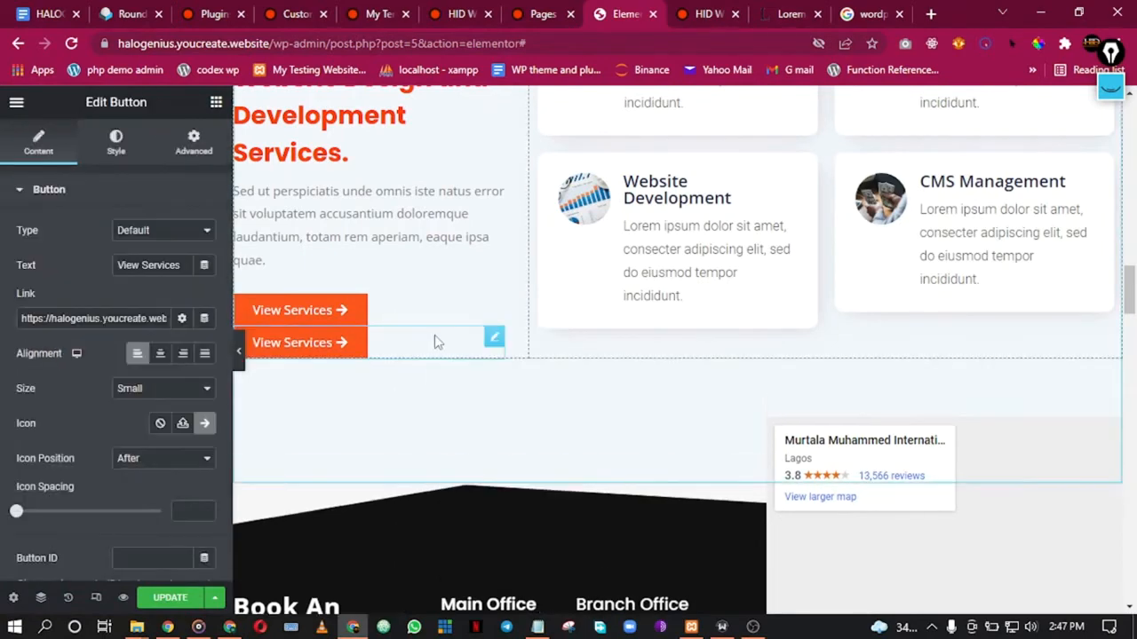
scroll(434, 340, "down", 2)
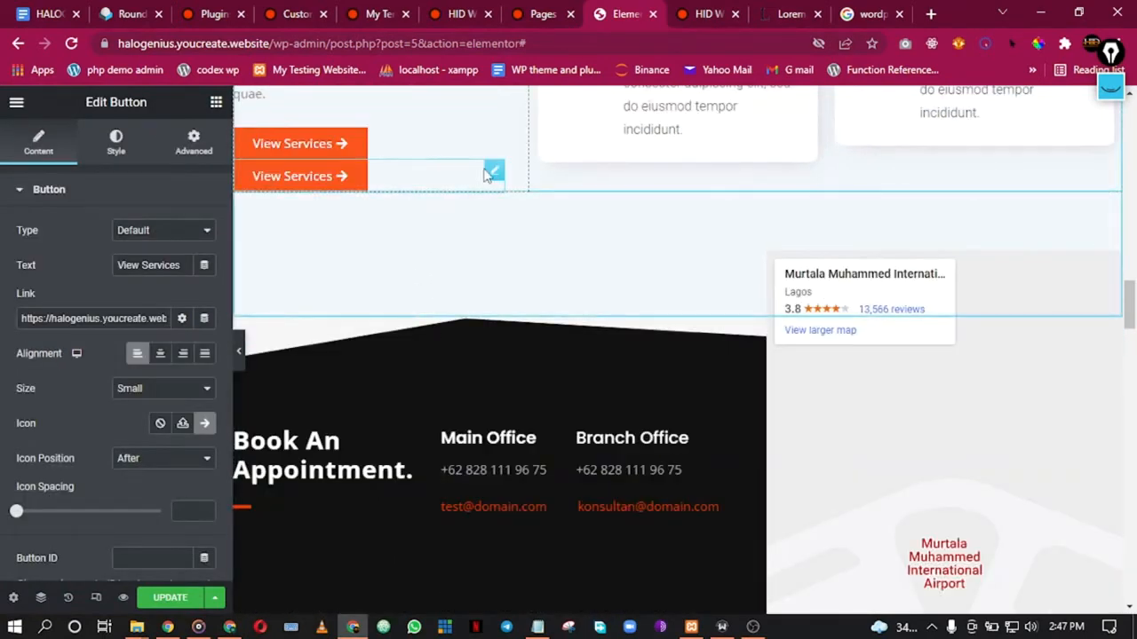
left_click_drag(494, 175, 445, 625)
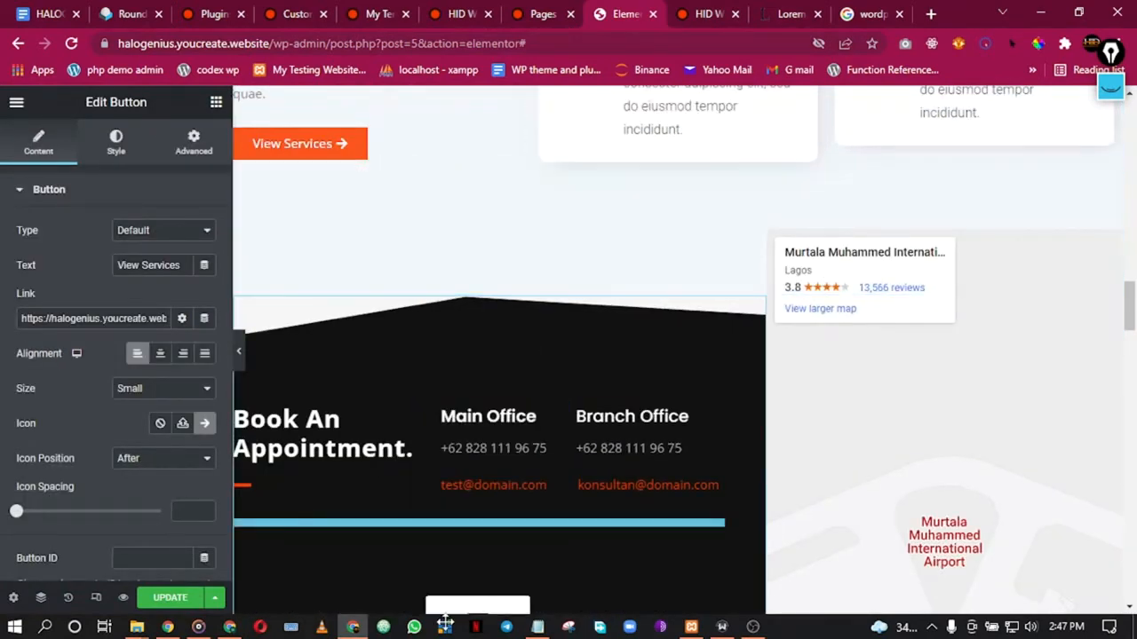
left_click_drag(438, 554, 435, 541)
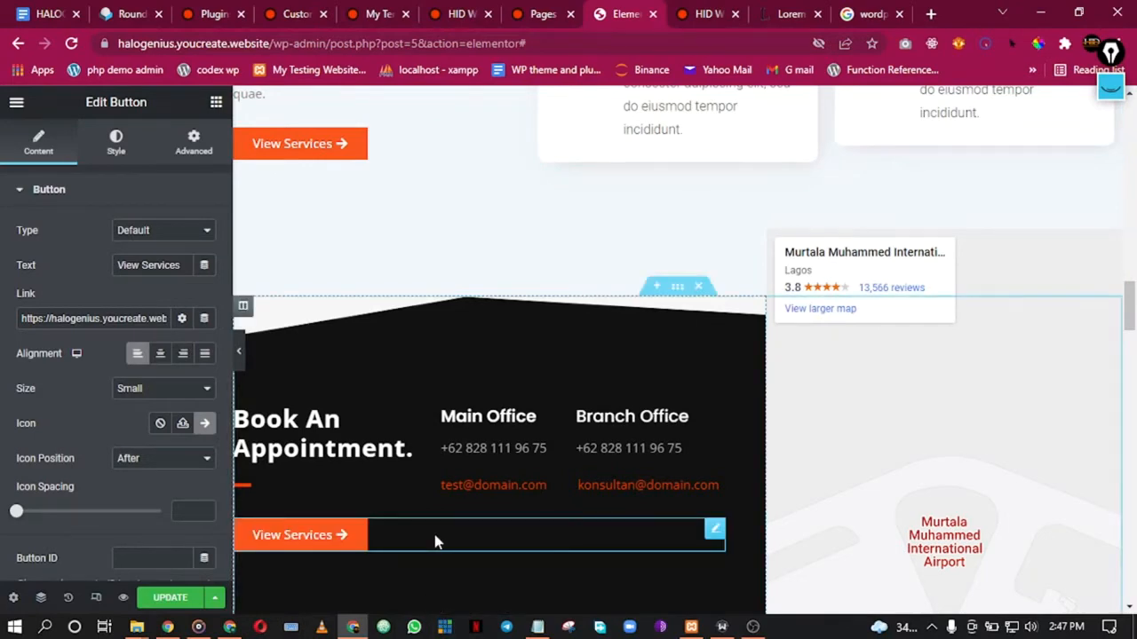
scroll(435, 541, "down", 5)
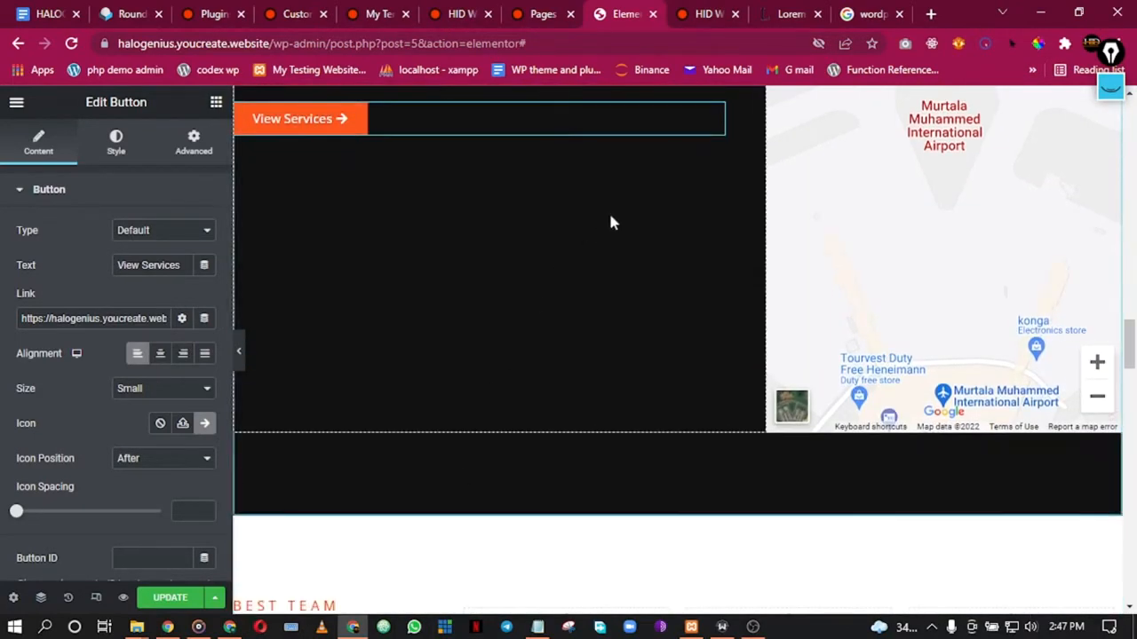
left_click_drag(715, 117, 364, 577)
scroll(363, 577, "down", 4)
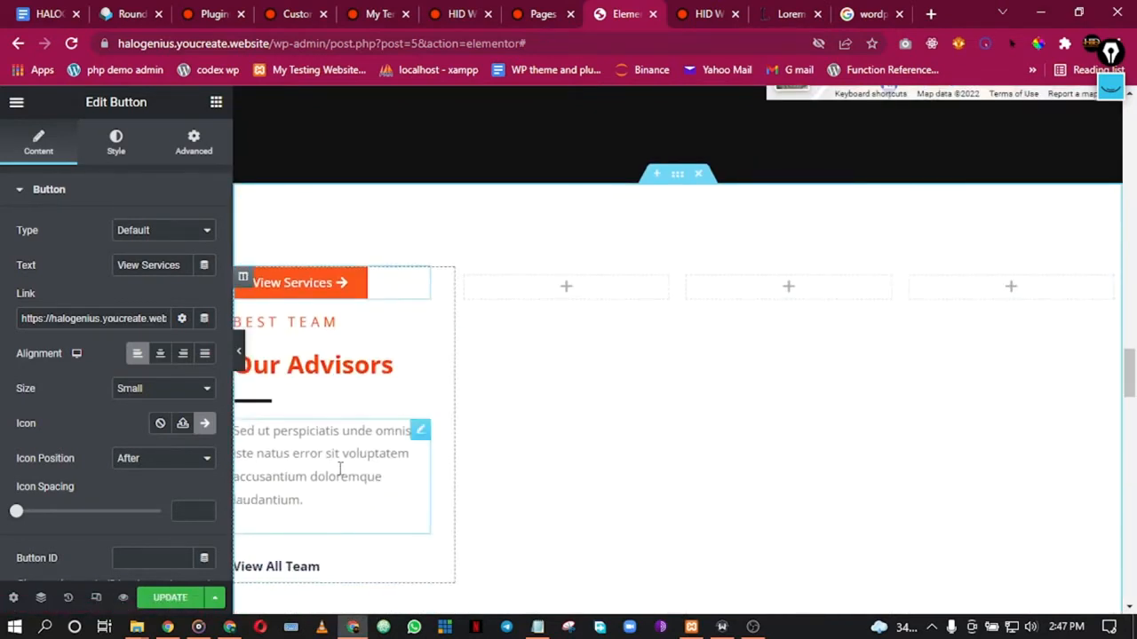
Step: Delete the View All Team button from the Our Advisors column
right_click(331, 573)
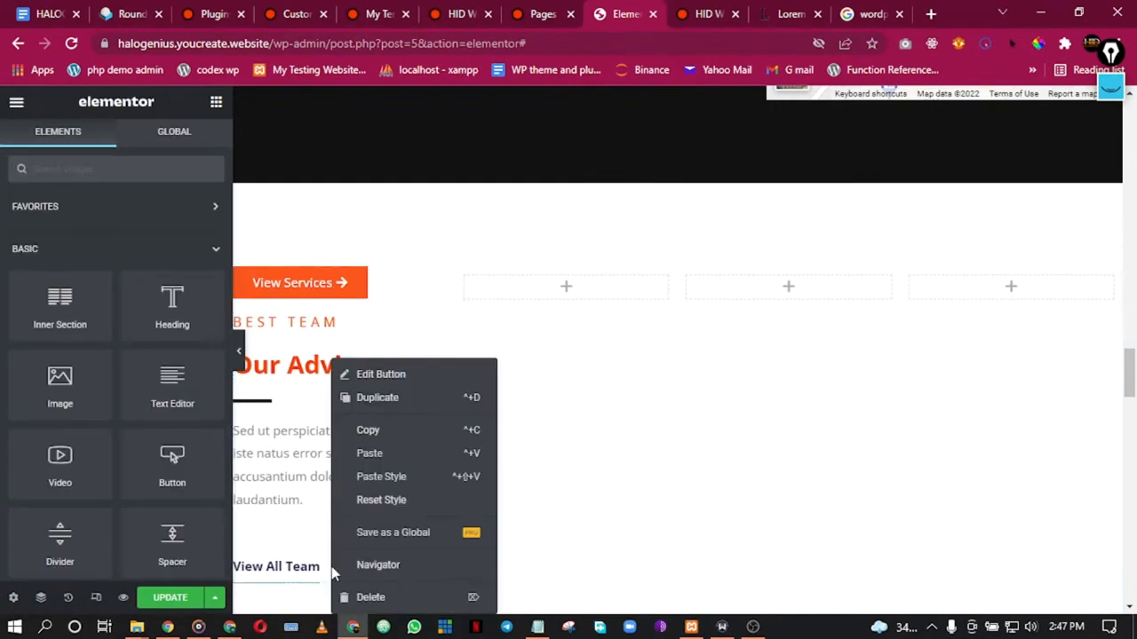
left_click(404, 599)
left_click_drag(389, 280, 364, 518)
left_click_drag(414, 279, 370, 513)
left_click(427, 309)
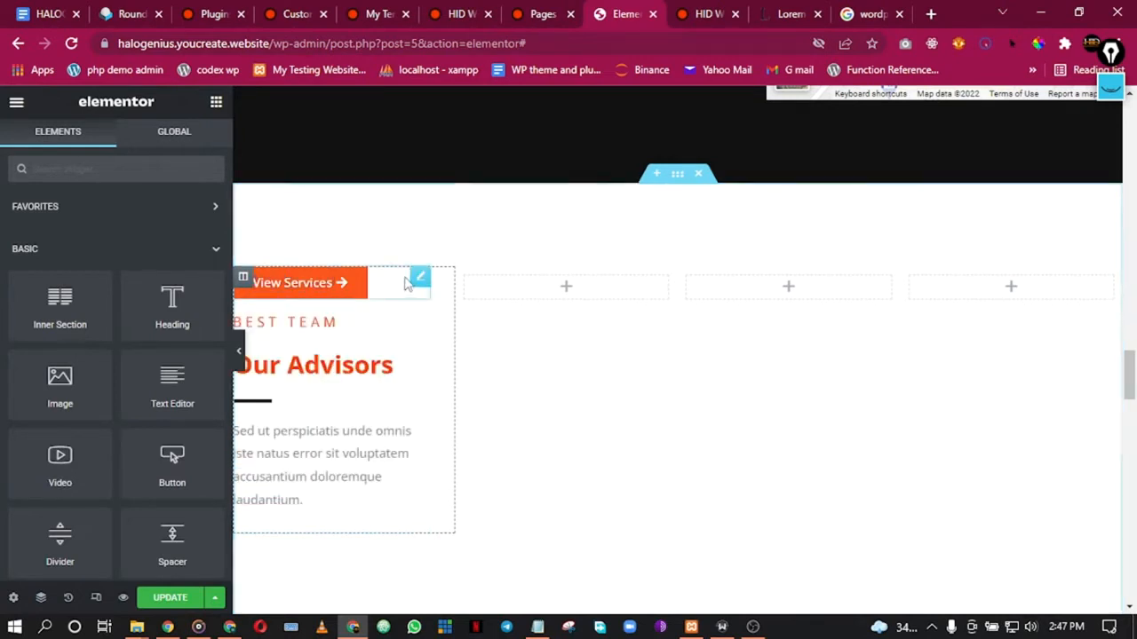
Step: Move the button below the Our Advisors paragraph and relabel it 'Meet the Team'
left_click_drag(419, 286, 401, 387)
left_click_drag(399, 393, 347, 289)
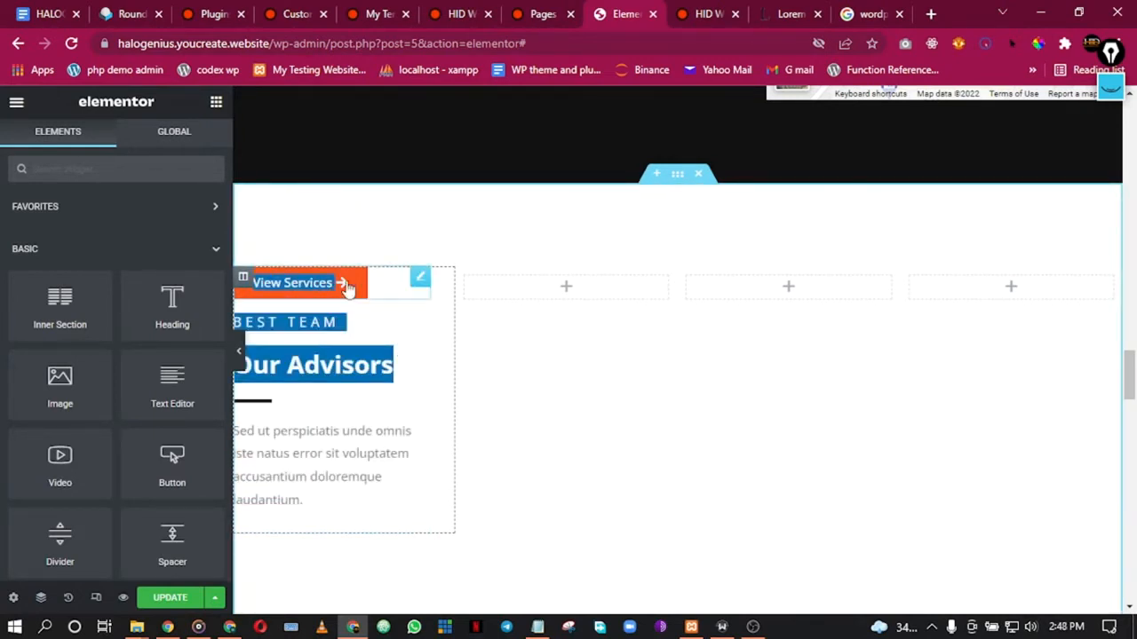
scroll(345, 291, "down", 2)
scroll(355, 295, "up", 1)
left_click(421, 326)
mouse_move(302, 209)
left_mouse_down()
mouse_move(297, 407)
mouse_move(322, 199)
left_mouse_up()
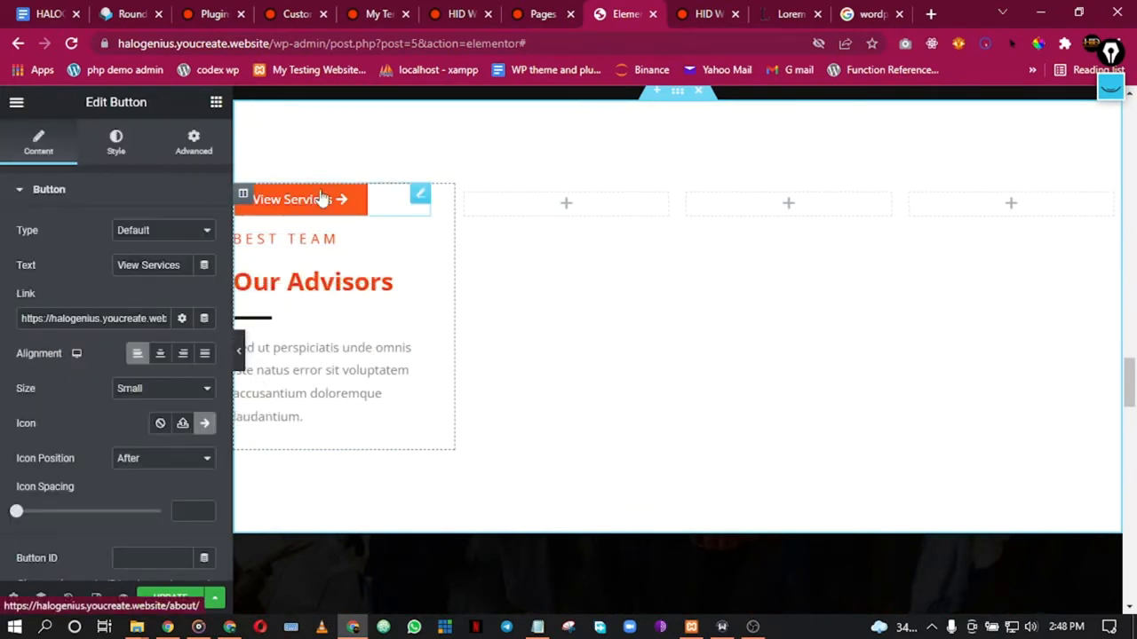
left_click(303, 239)
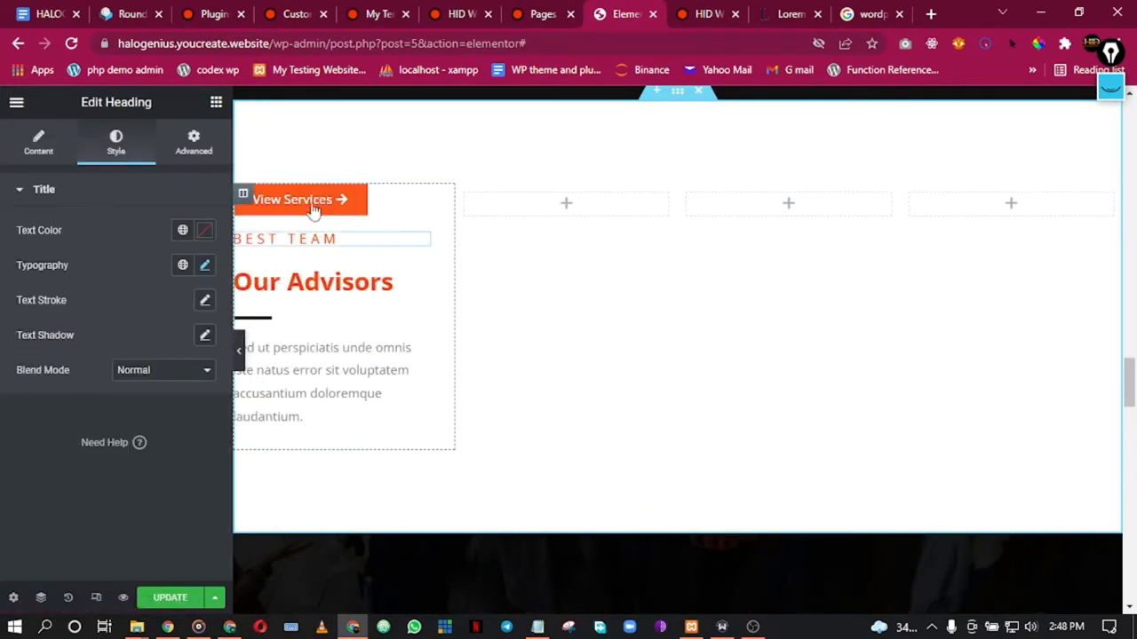
mouse_move(299, 199)
left_mouse_down()
mouse_move(338, 309)
mouse_move(355, 316)
mouse_move(421, 203)
left_mouse_up()
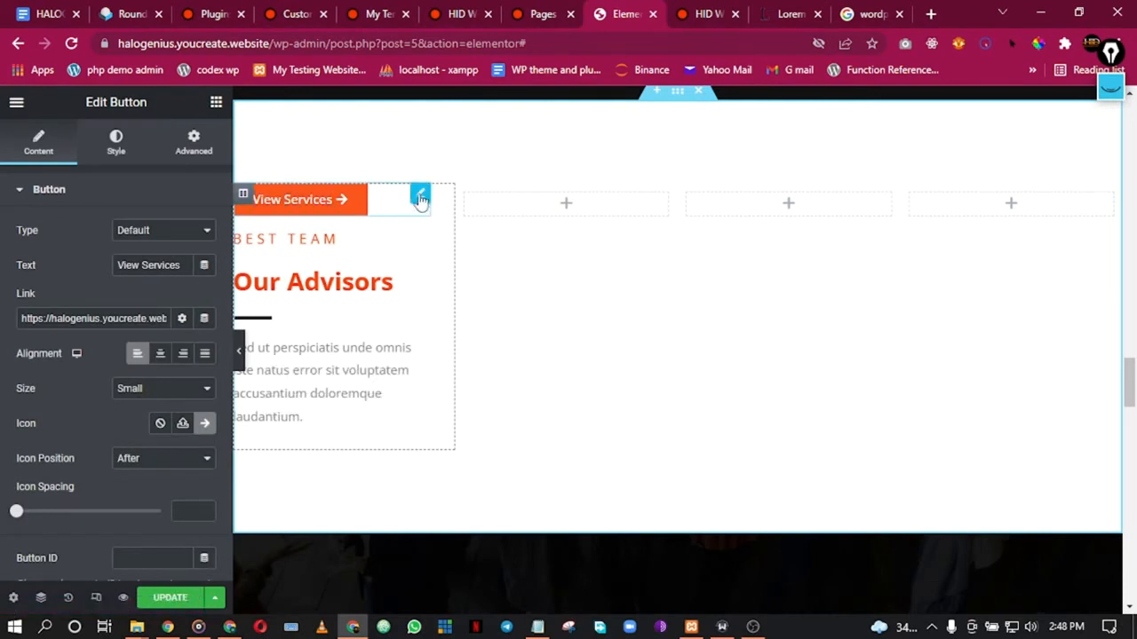
right_click(419, 195)
left_click(434, 211)
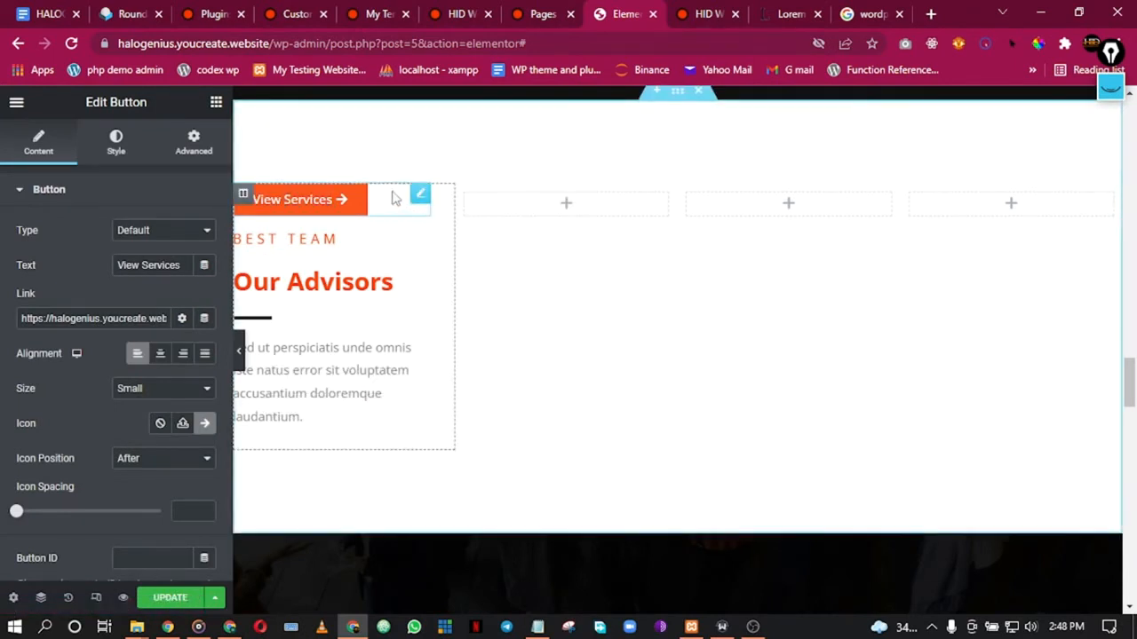
left_click_drag(391, 206, 357, 400)
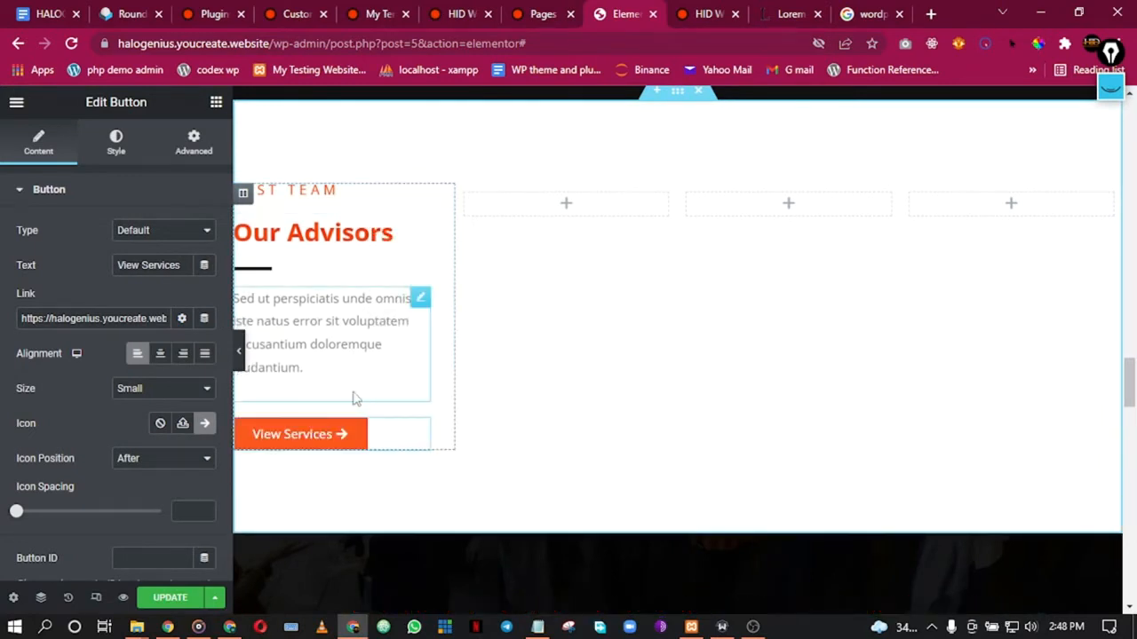
left_click(240, 349)
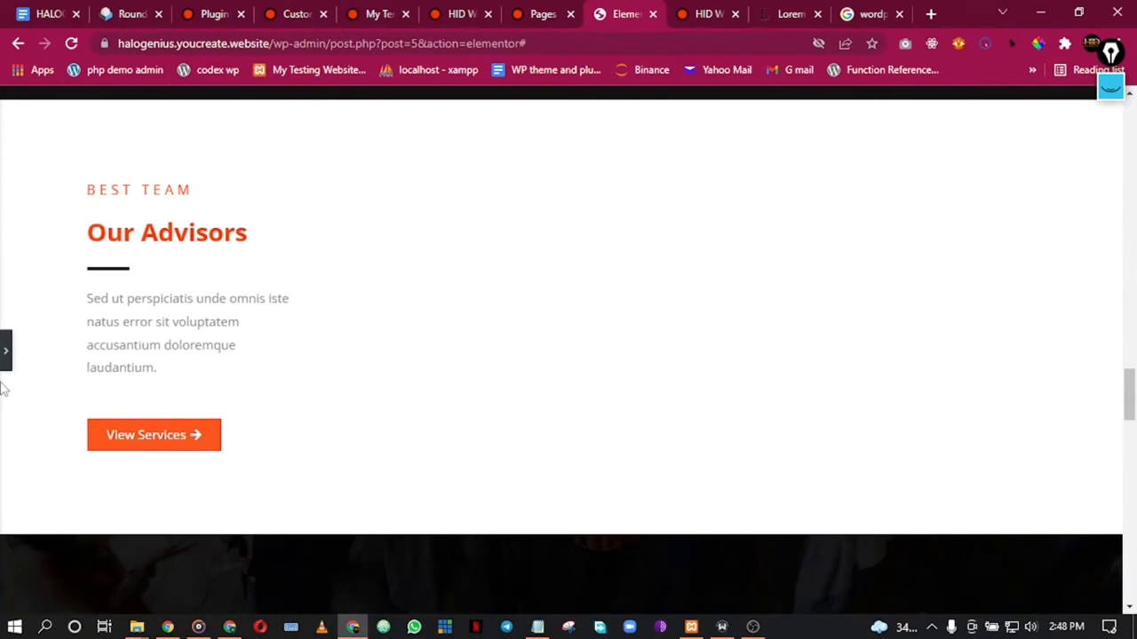
left_click(3, 352)
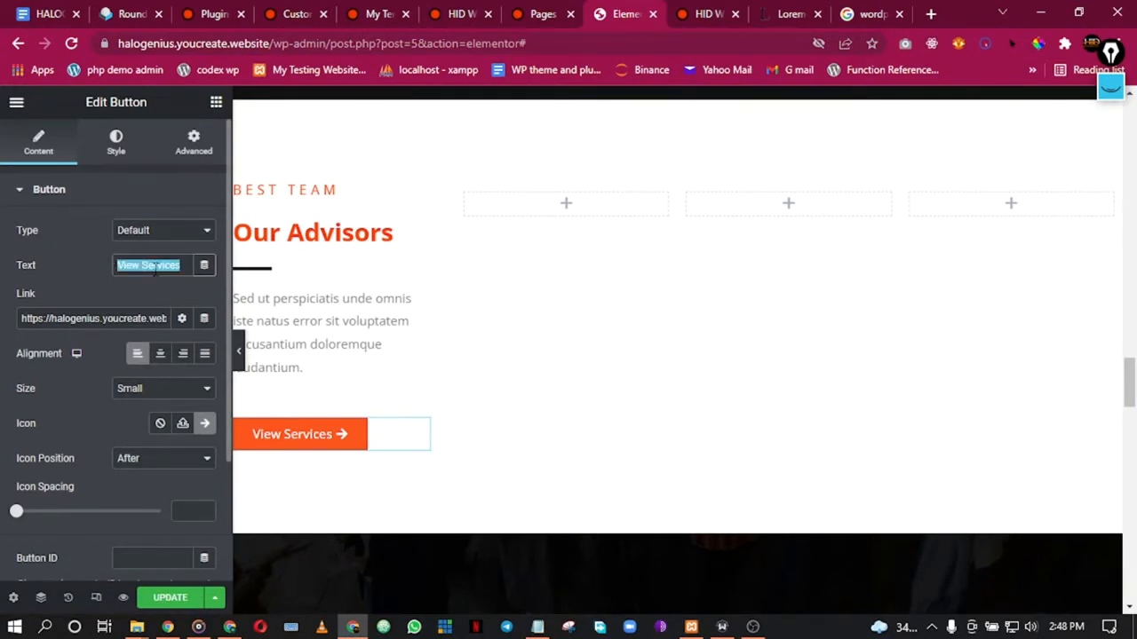
type("Meet the Team")
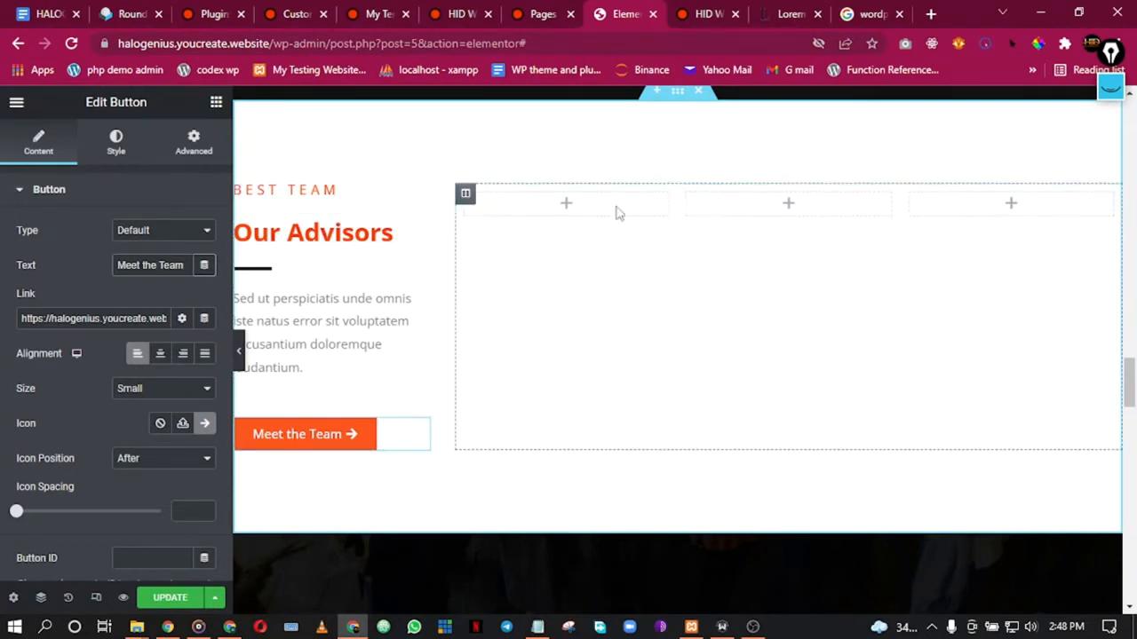
Step: In the Google Images tab, start entering unsplash.com in the address bar
left_click(565, 205)
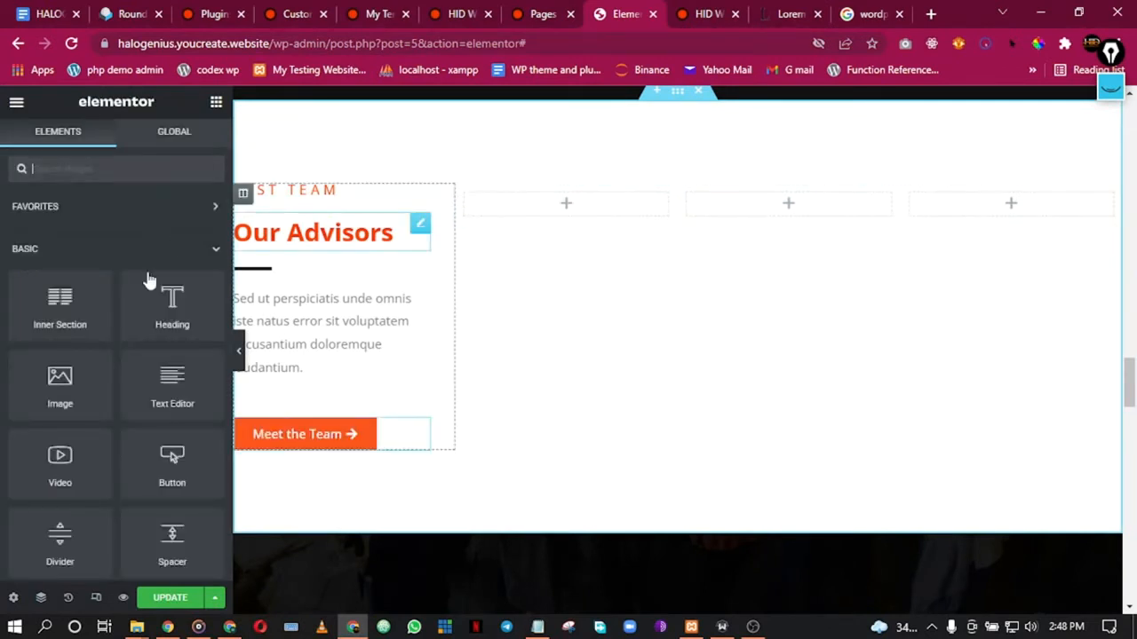
left_click(845, 10)
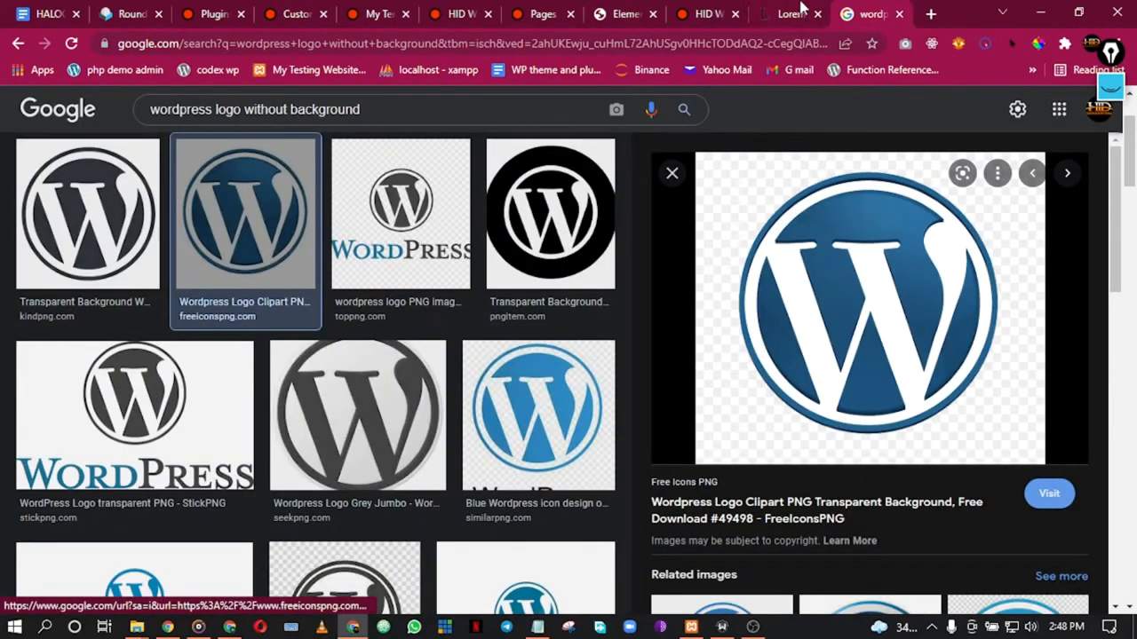
left_click(764, 46)
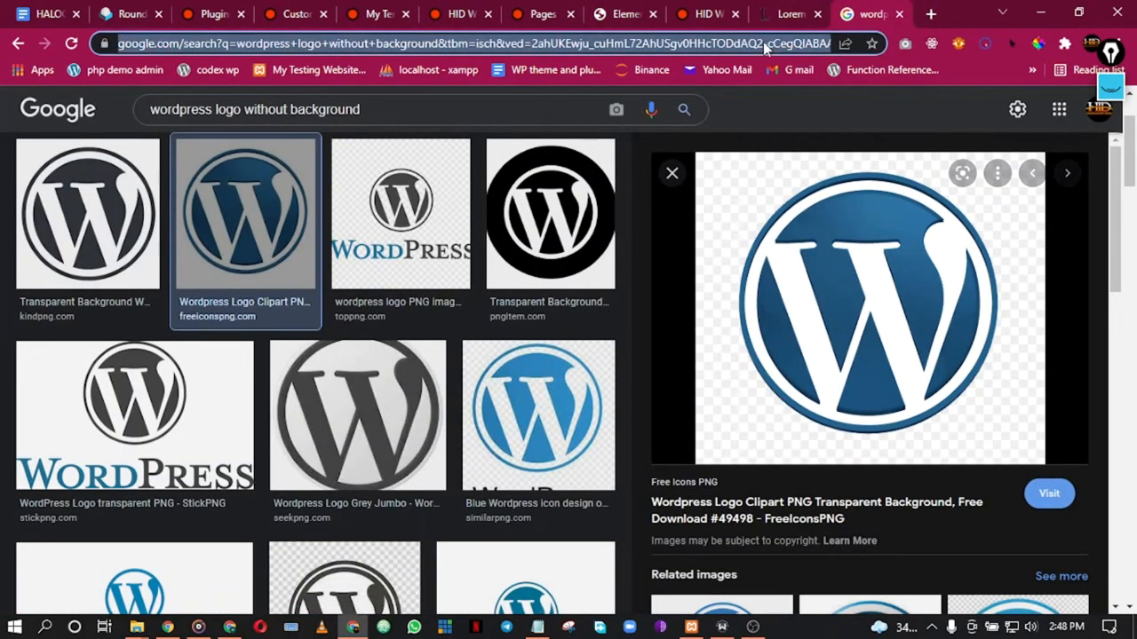
type("unsplash")
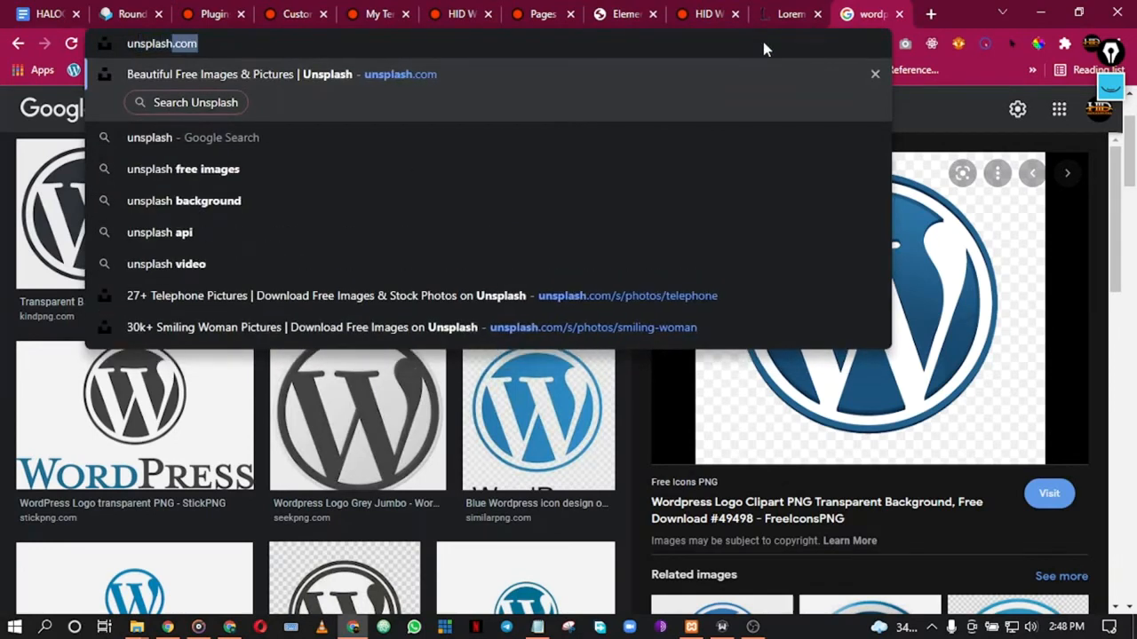
type(".com")
Step: Load unsplash.com, open pixabay.com in a new tab, and return to Unsplash
key("Return")
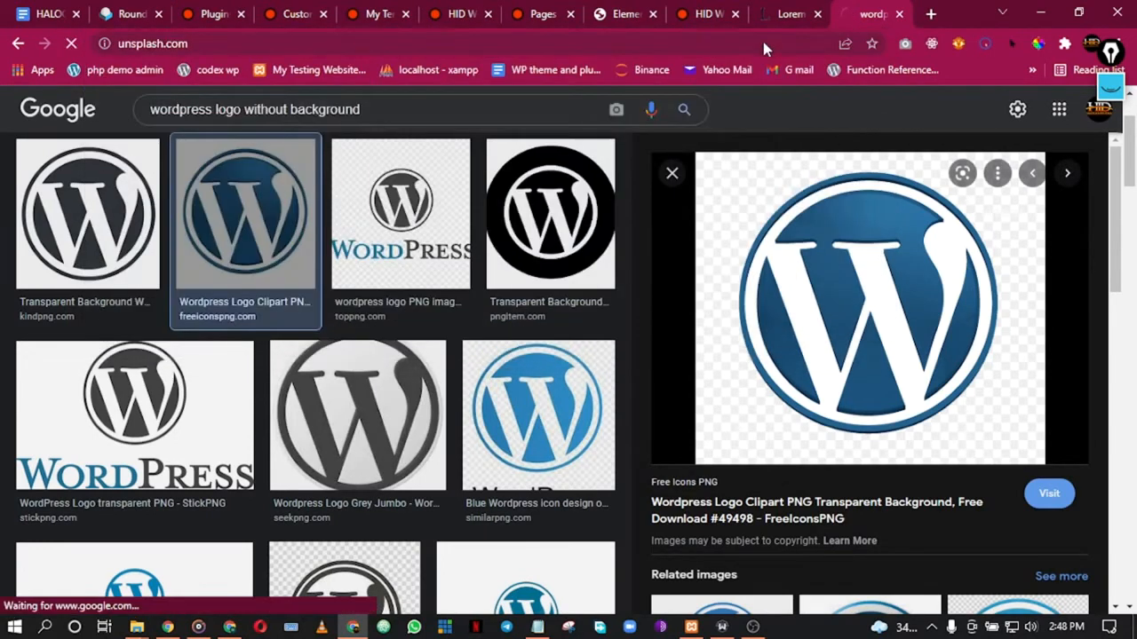
left_click(929, 13)
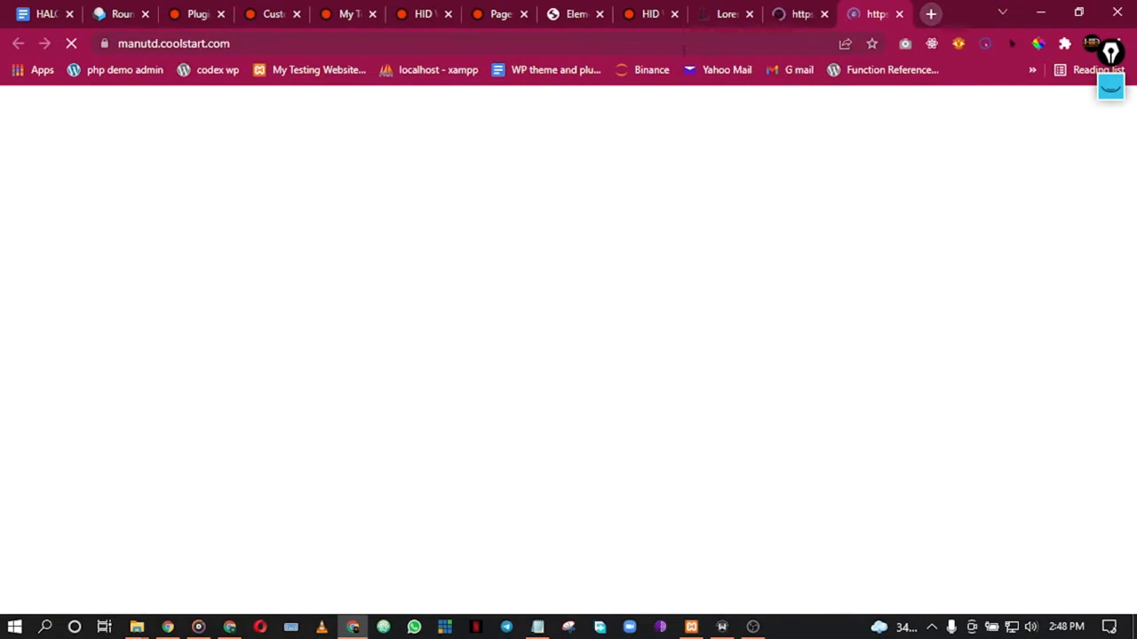
type("pi")
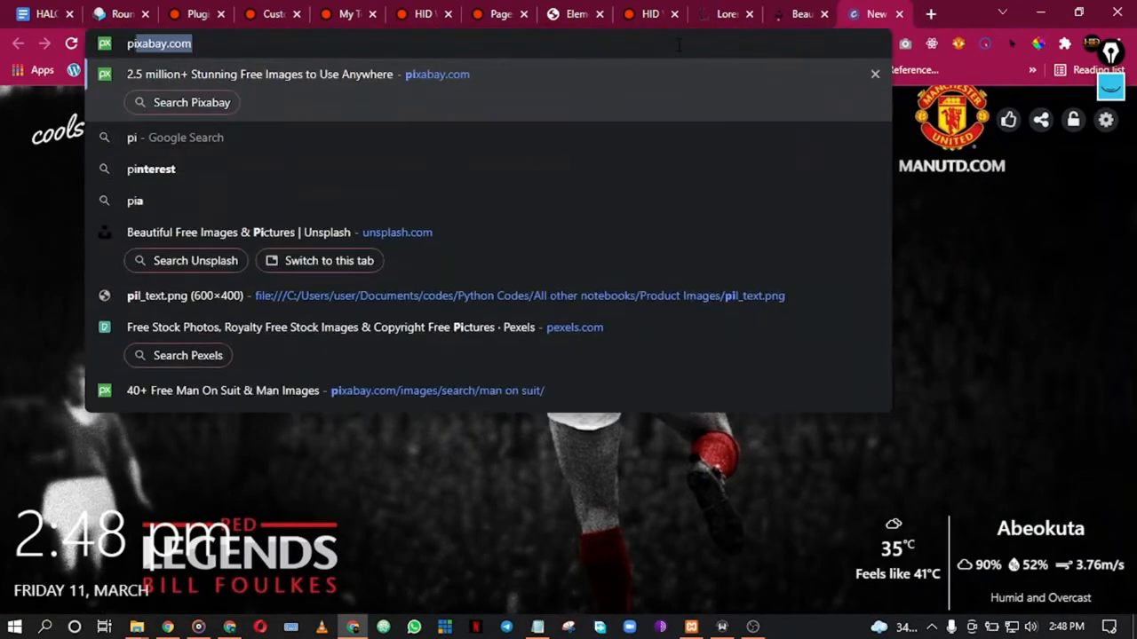
type("xabay.com")
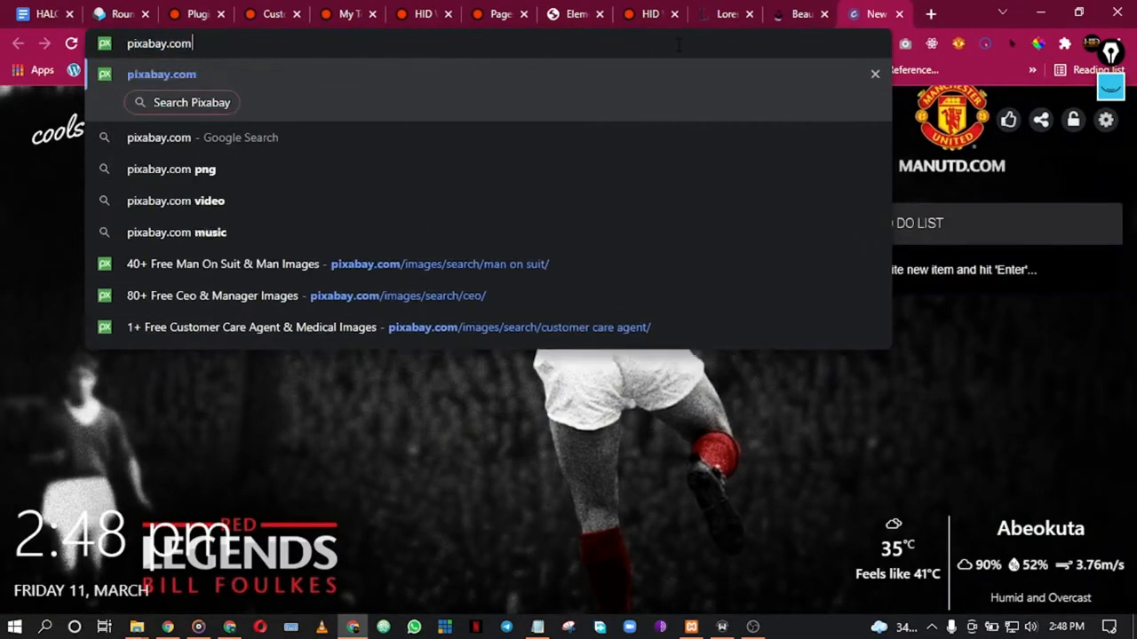
key("Return")
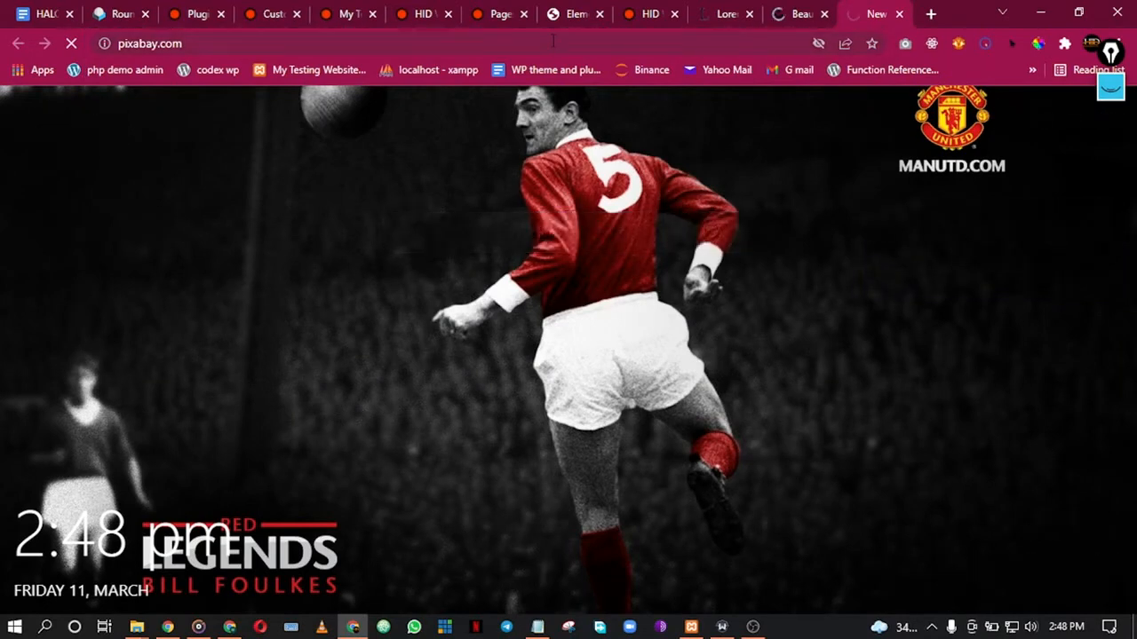
left_click(779, 7)
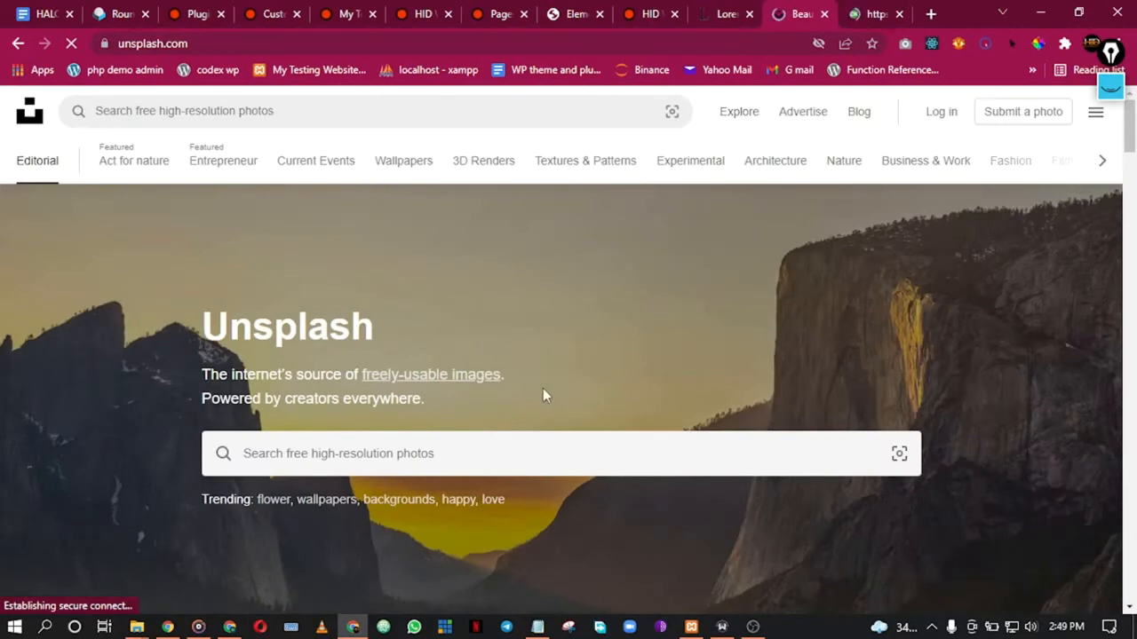
Step: Search Unsplash for 'smiling man' and download the curly-haired smiling man's photo
left_click(290, 450)
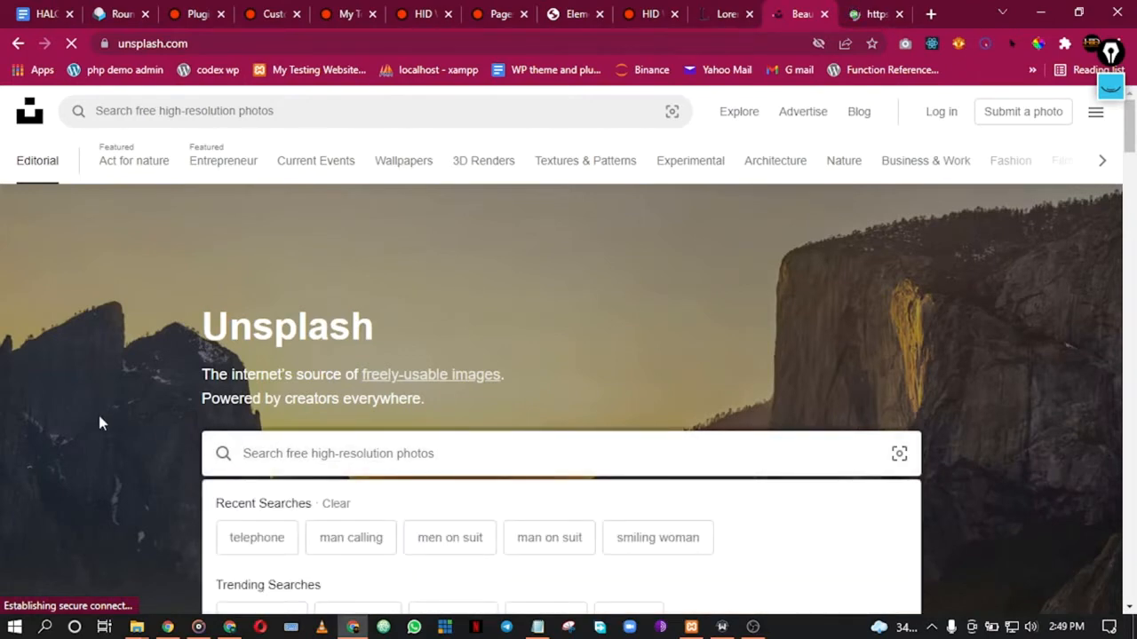
scroll(99, 424, "down", 6)
scroll(44, 406, "up", 6)
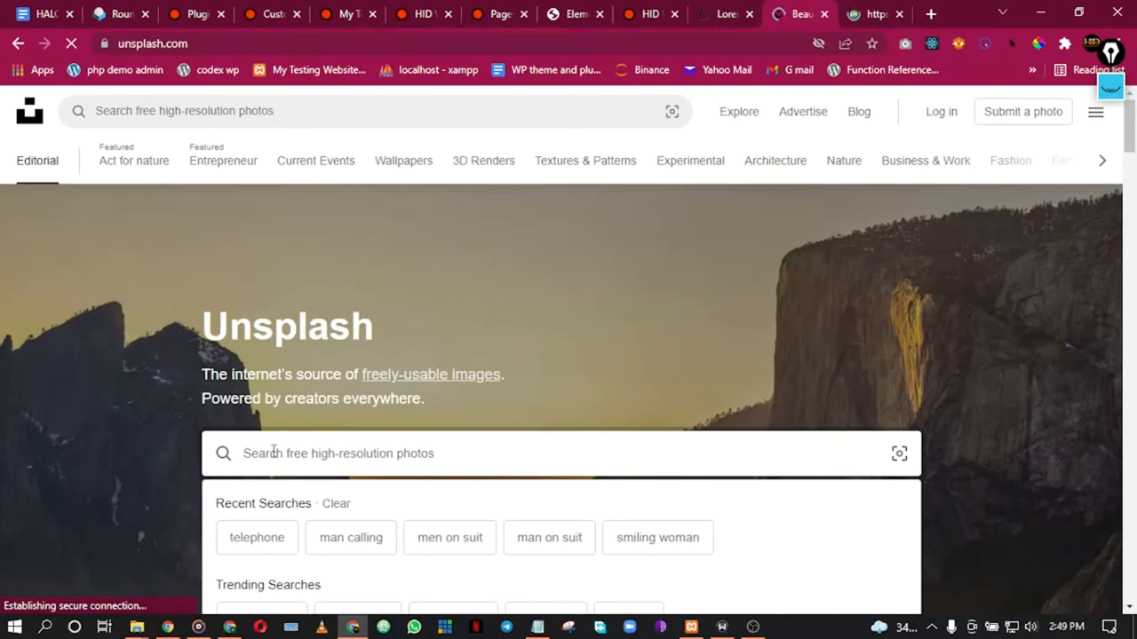
type("smil")
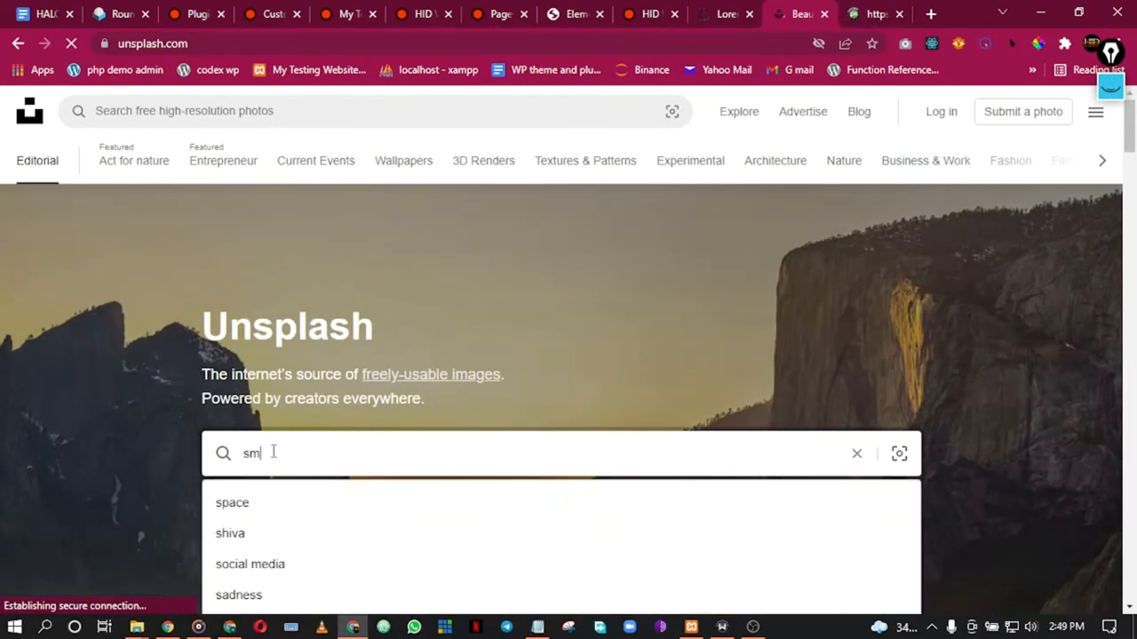
type("ing man")
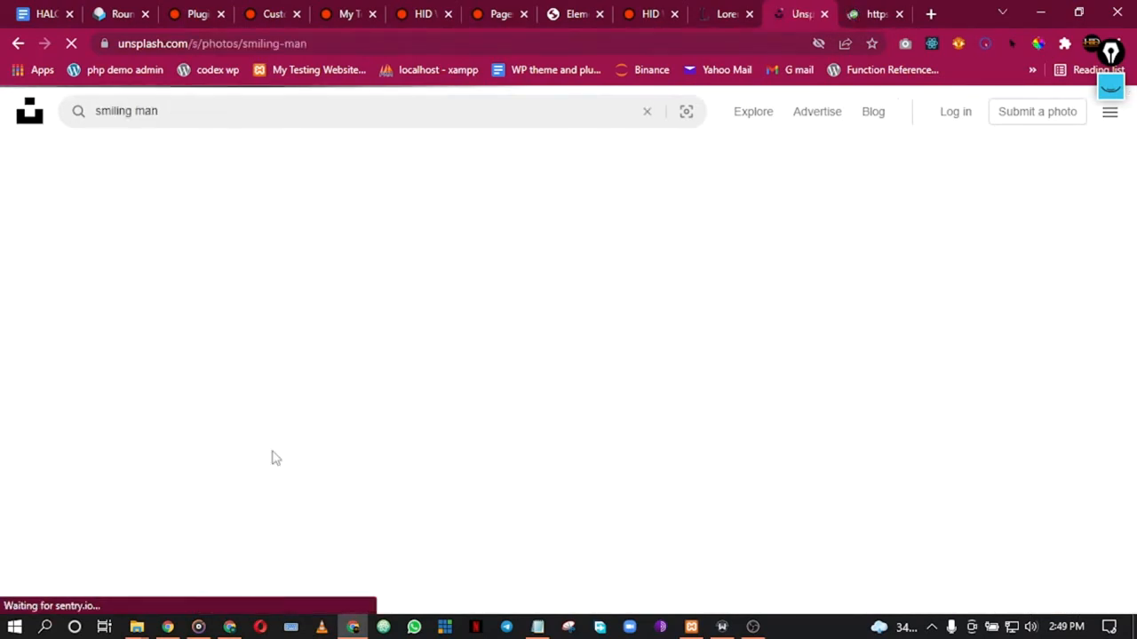
scroll(415, 406, "down", 6)
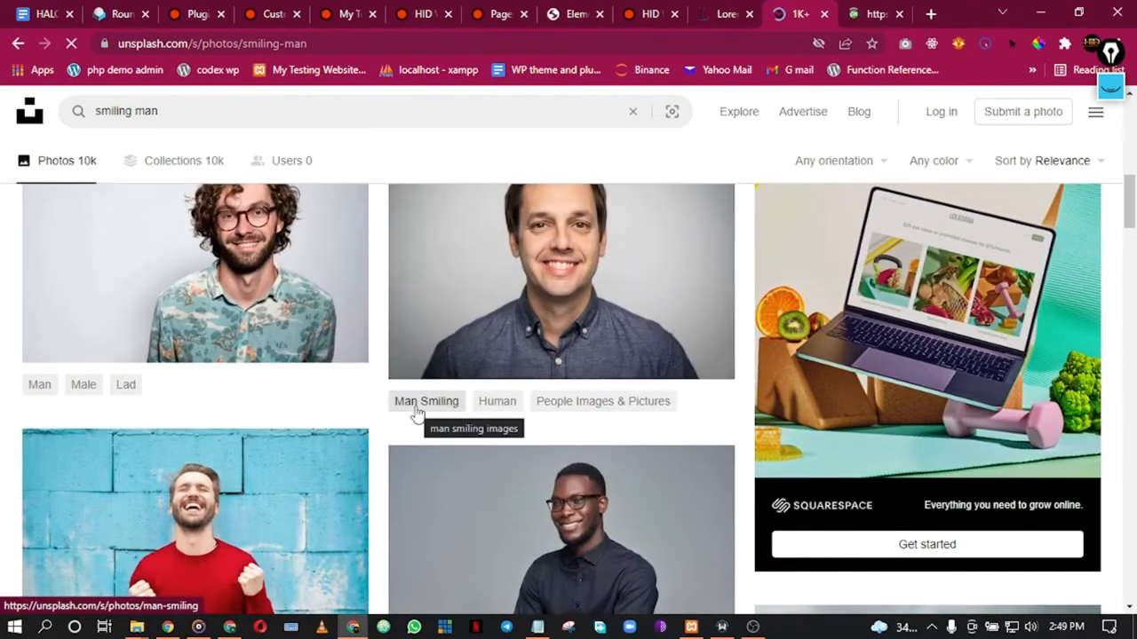
scroll(512, 407, "down", 3)
scroll(510, 406, "up", 5)
left_click(274, 406)
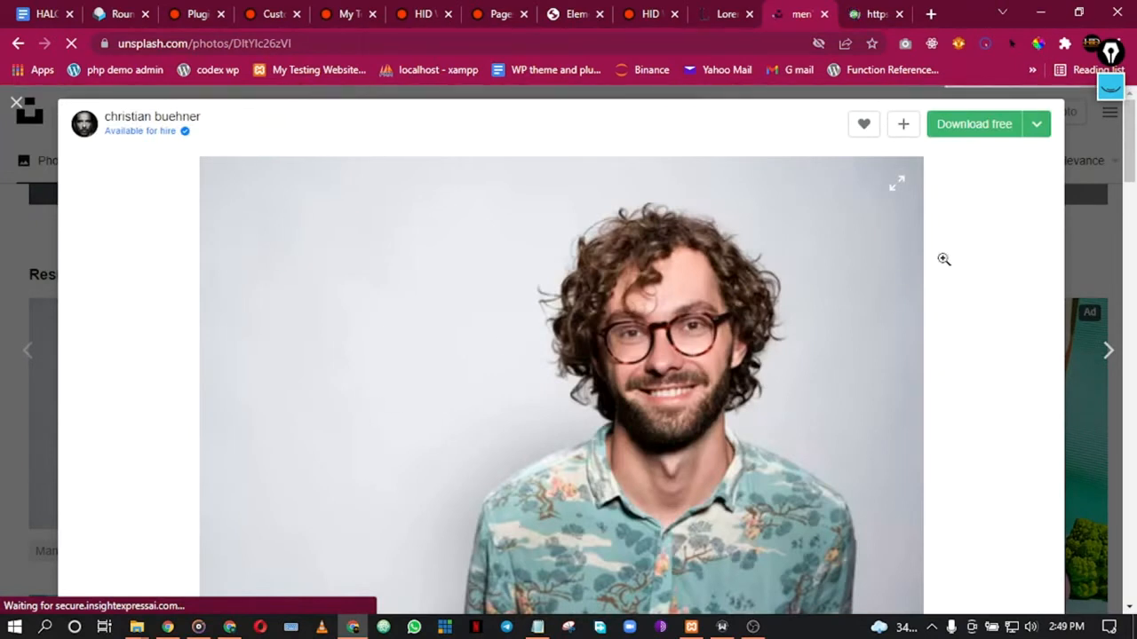
left_click(964, 126)
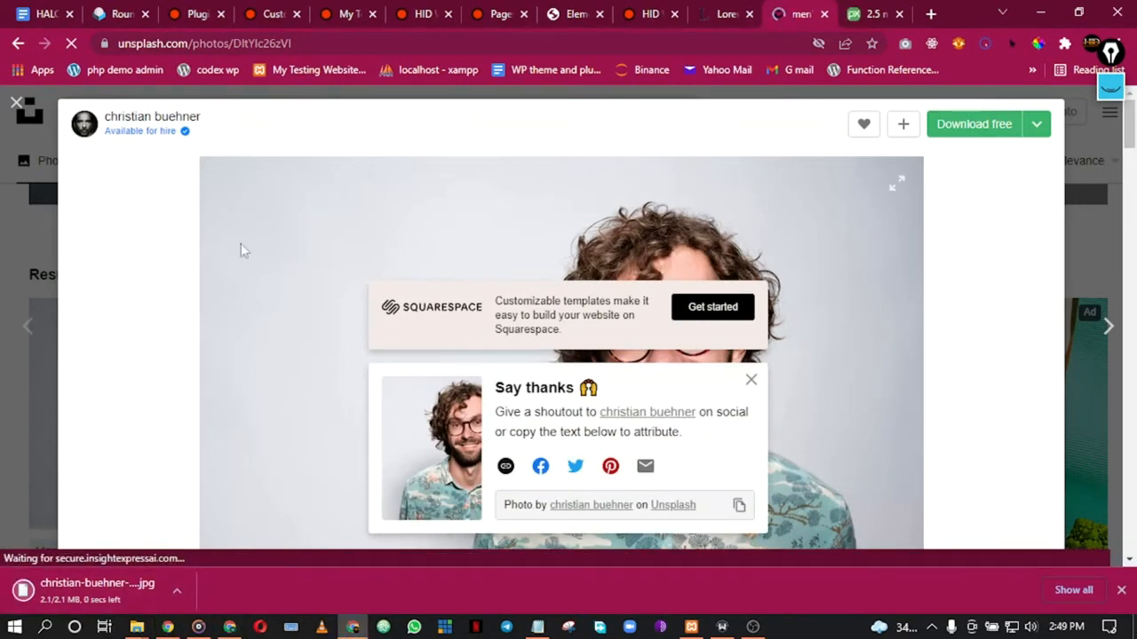
left_click(26, 122)
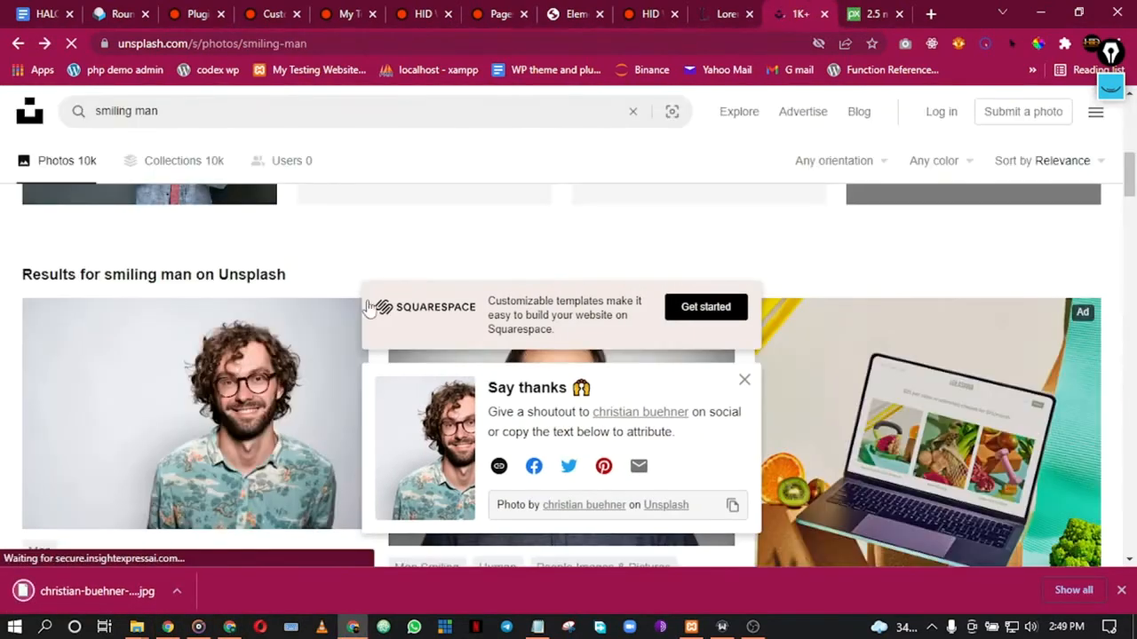
Step: Download the photo of the smiling young man wearing a cap
scroll(378, 320, "down", 5)
scroll(378, 320, "down", 2)
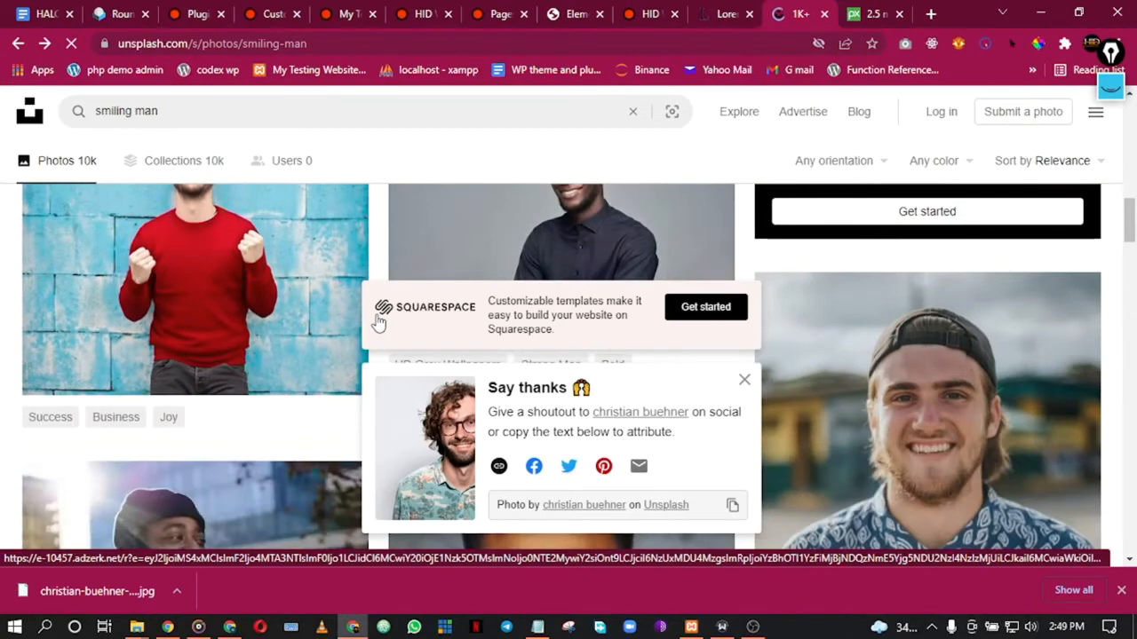
scroll(379, 323, "up", 2)
scroll(380, 323, "down", 2)
scroll(383, 325, "up", 1)
left_click(744, 381)
left_click(588, 310)
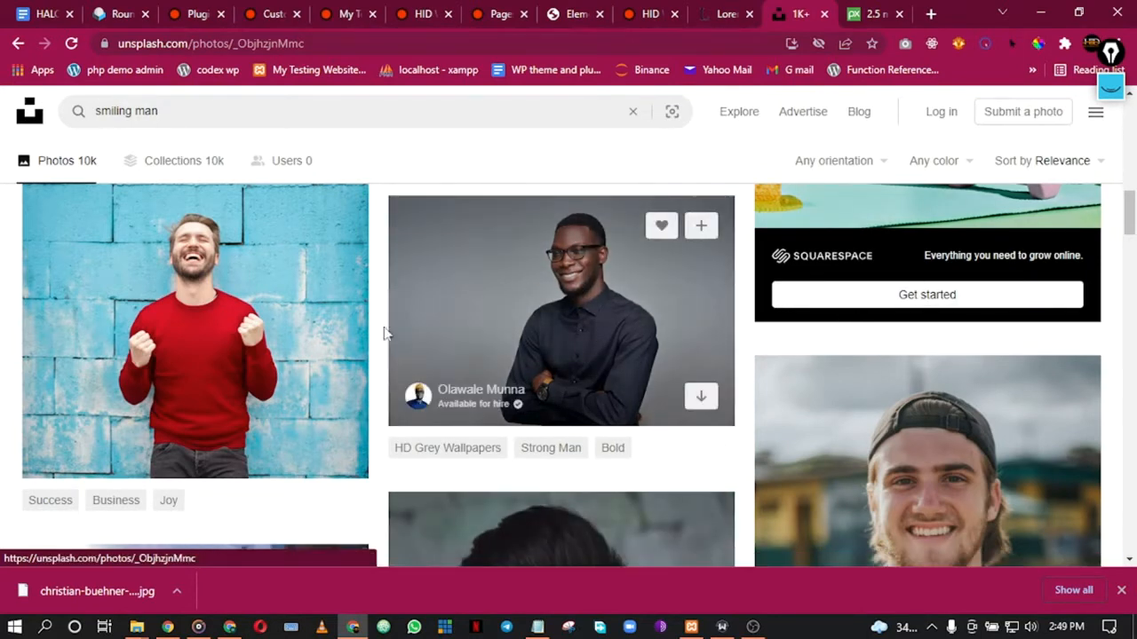
scroll(1066, 418, "down", 2)
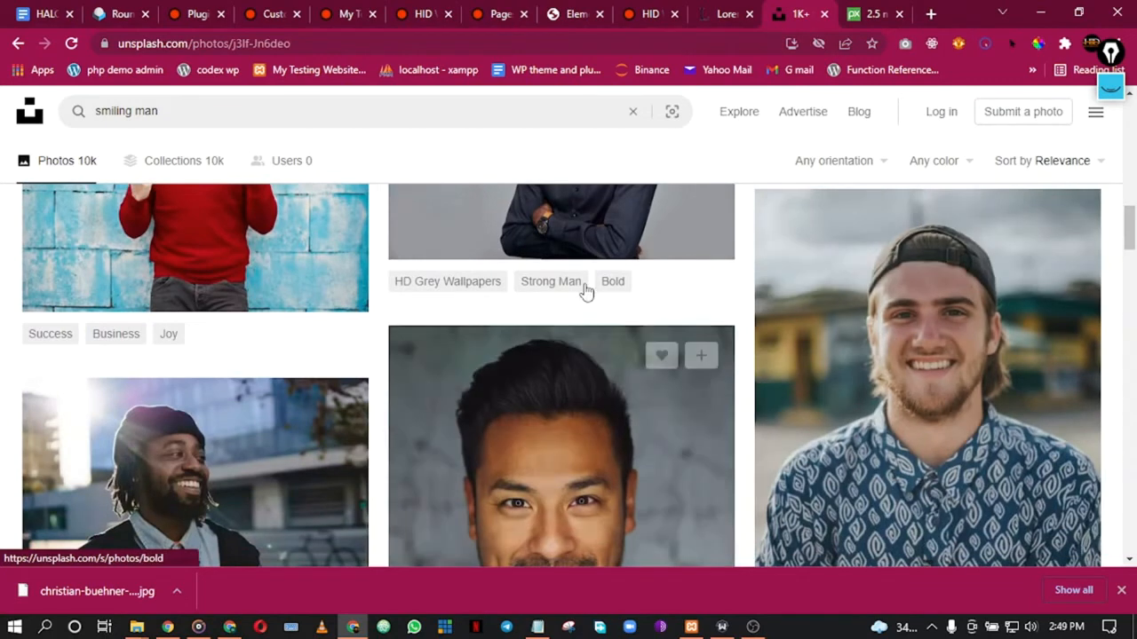
left_click(73, 45)
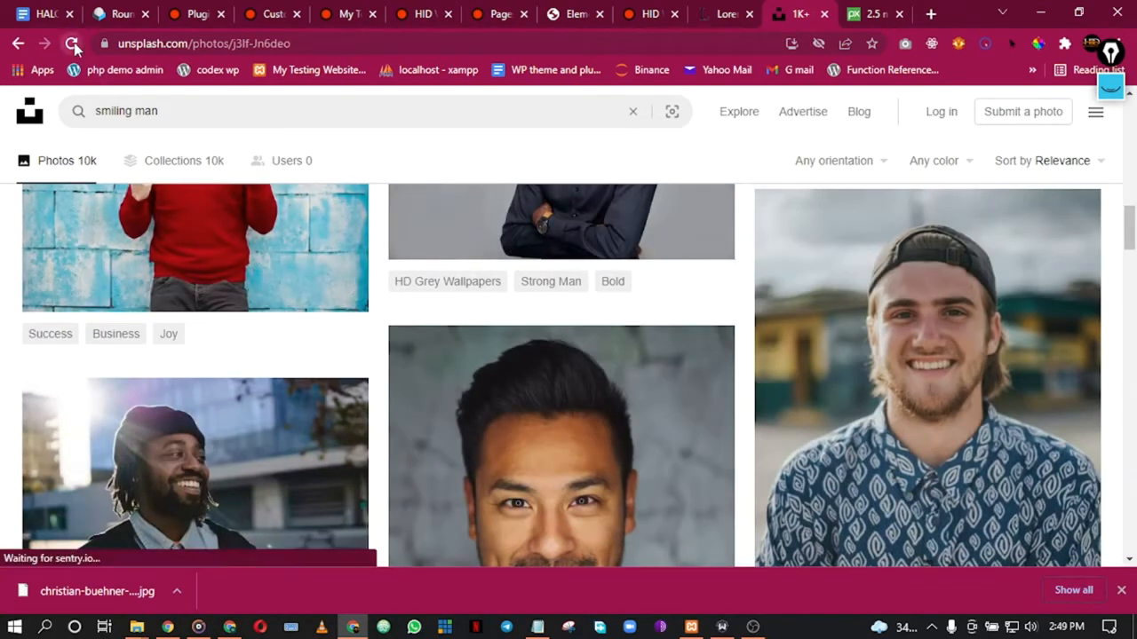
scroll(645, 366, "down", 10)
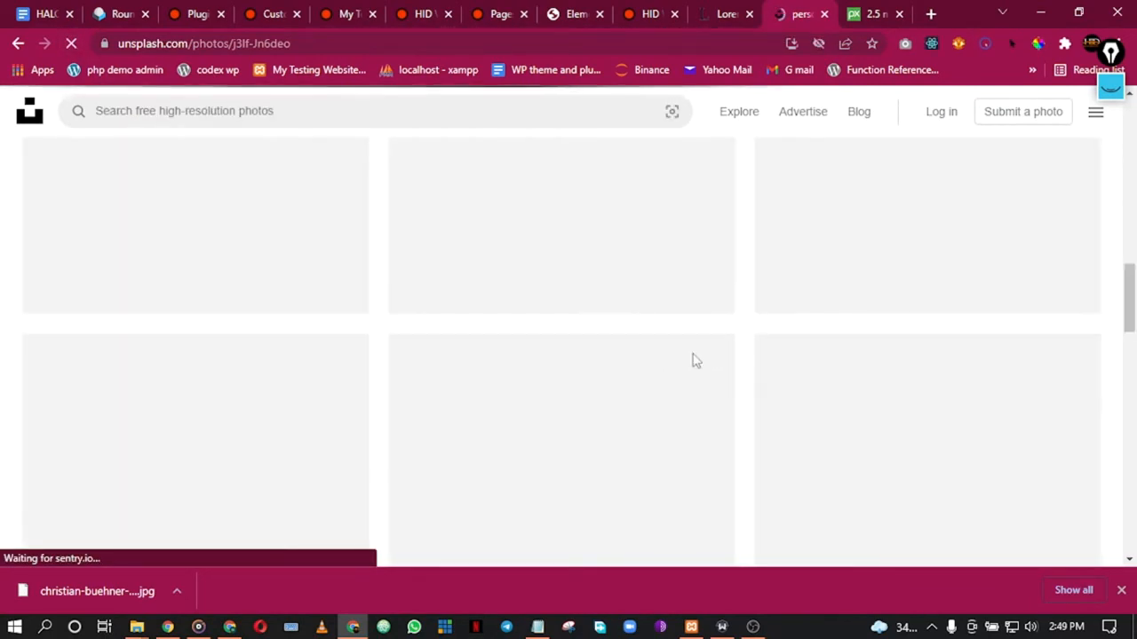
scroll(621, 392, "up", 10)
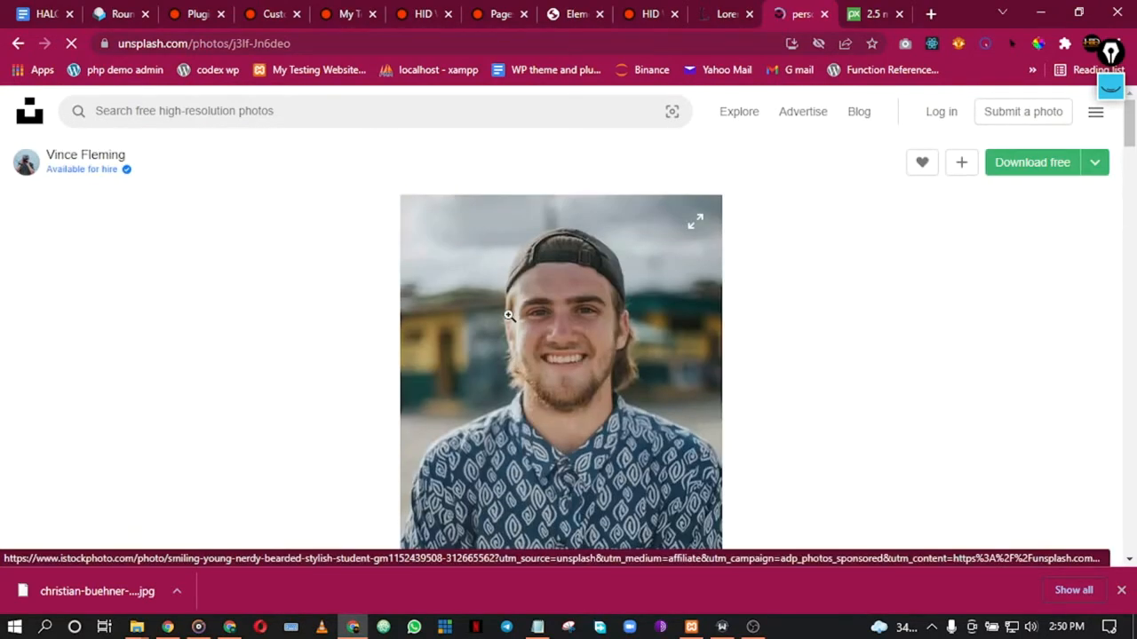
left_click(1026, 164)
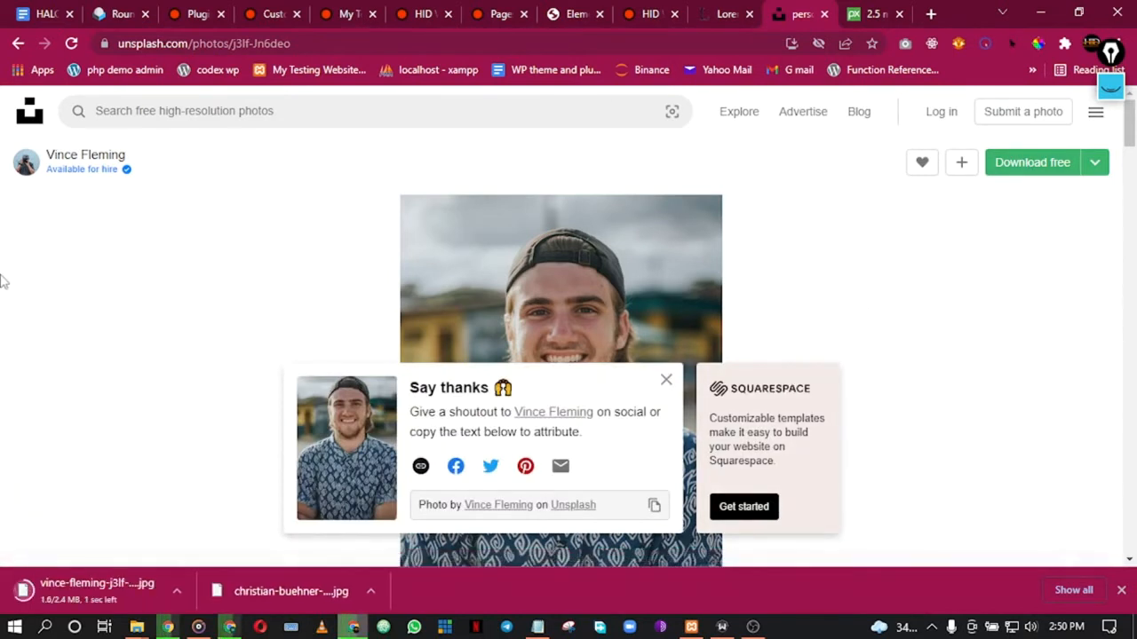
Step: Download the smiling man-in-glasses photo and return to the search results
left_click(16, 47)
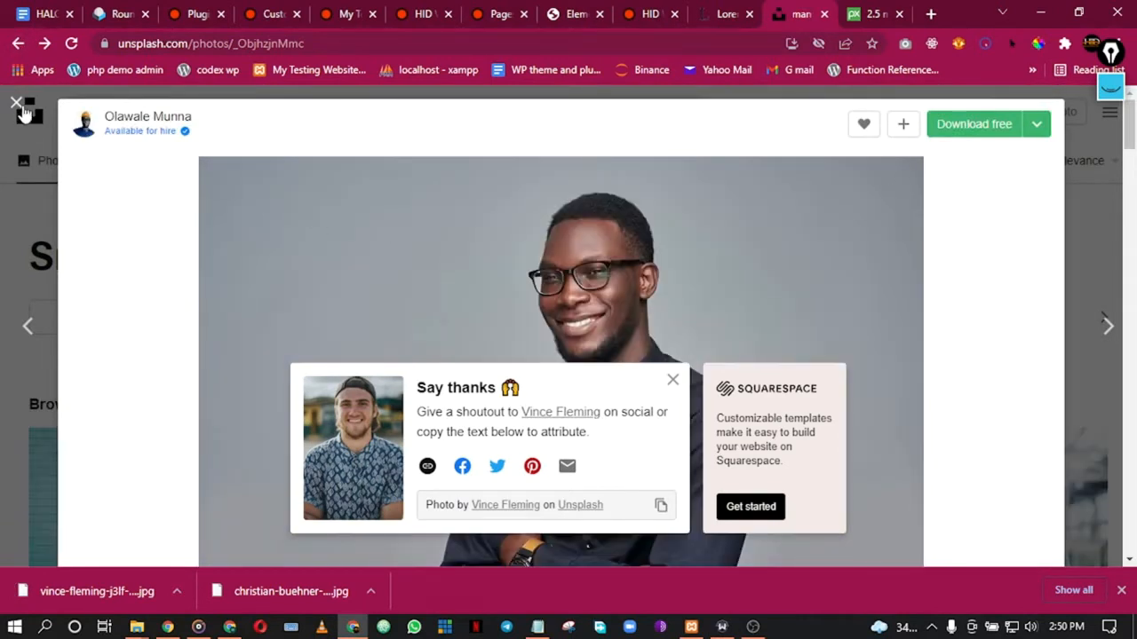
left_click(972, 134)
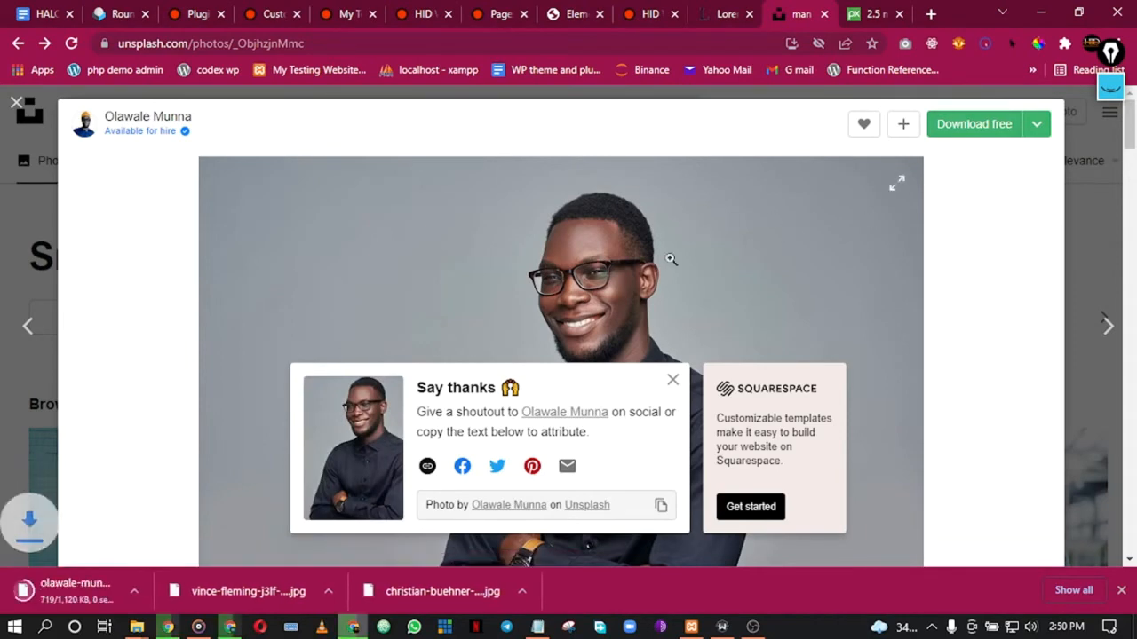
left_click(16, 104)
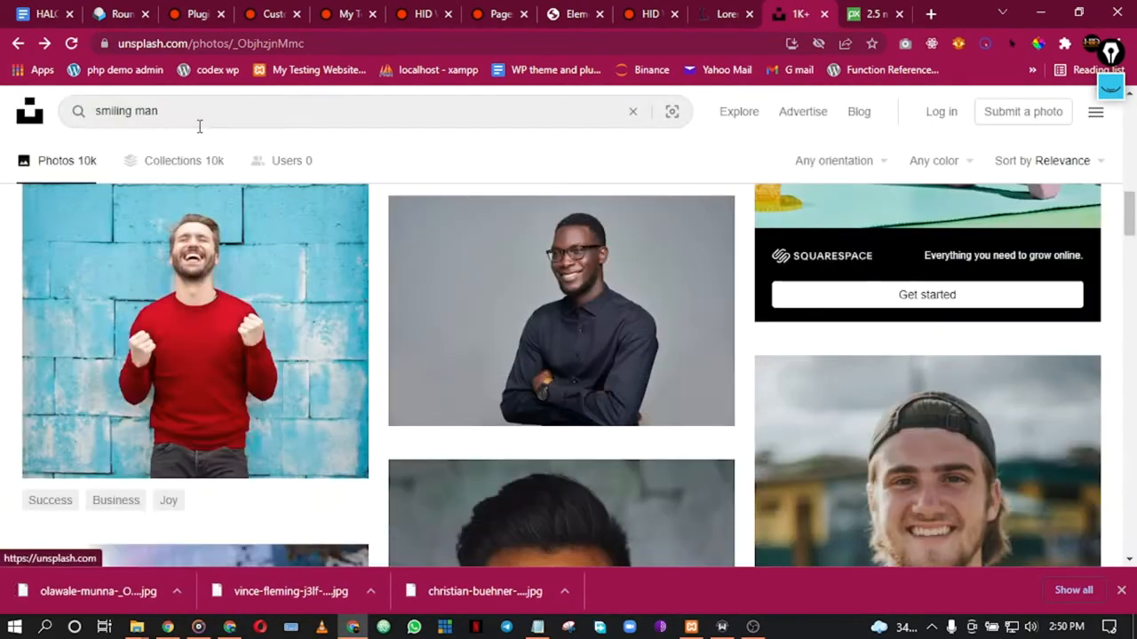
Step: Change the Unsplash search to 'smiling woman' and browse the results
double_click(153, 111)
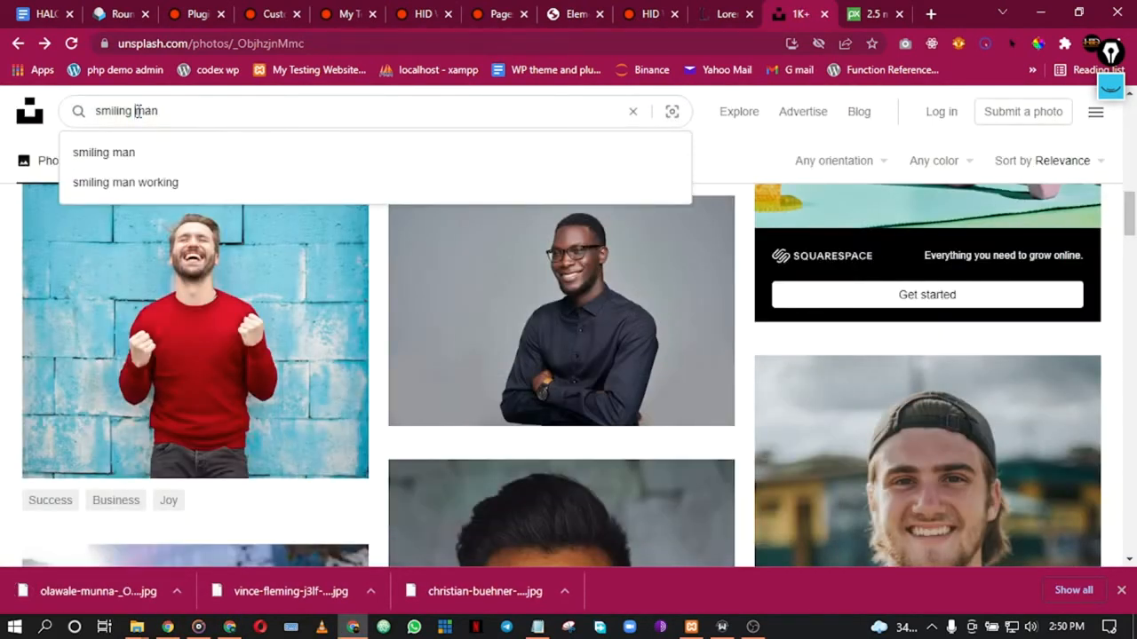
type("woman")
key("Return")
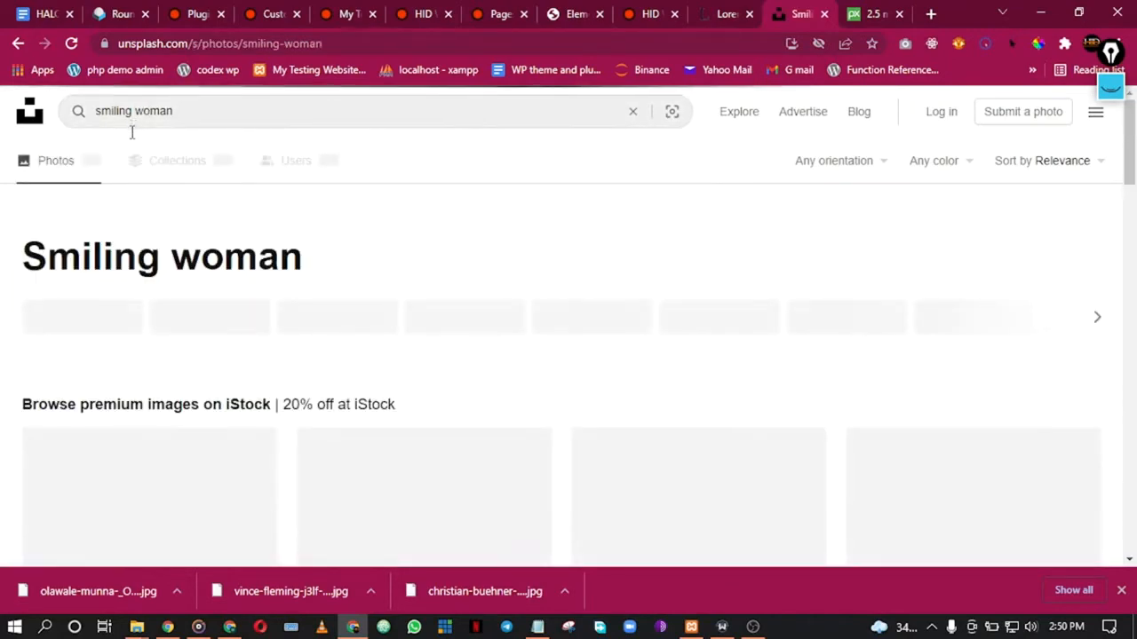
scroll(414, 294, "down", 5)
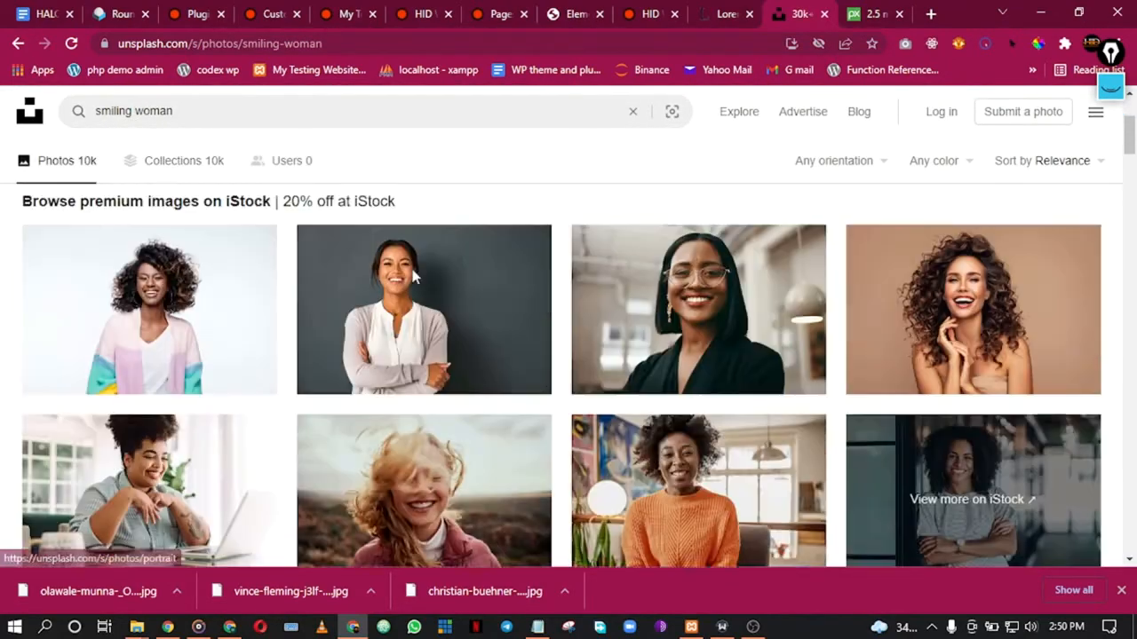
scroll(414, 293, "down", 6)
scroll(414, 298, "up", 3)
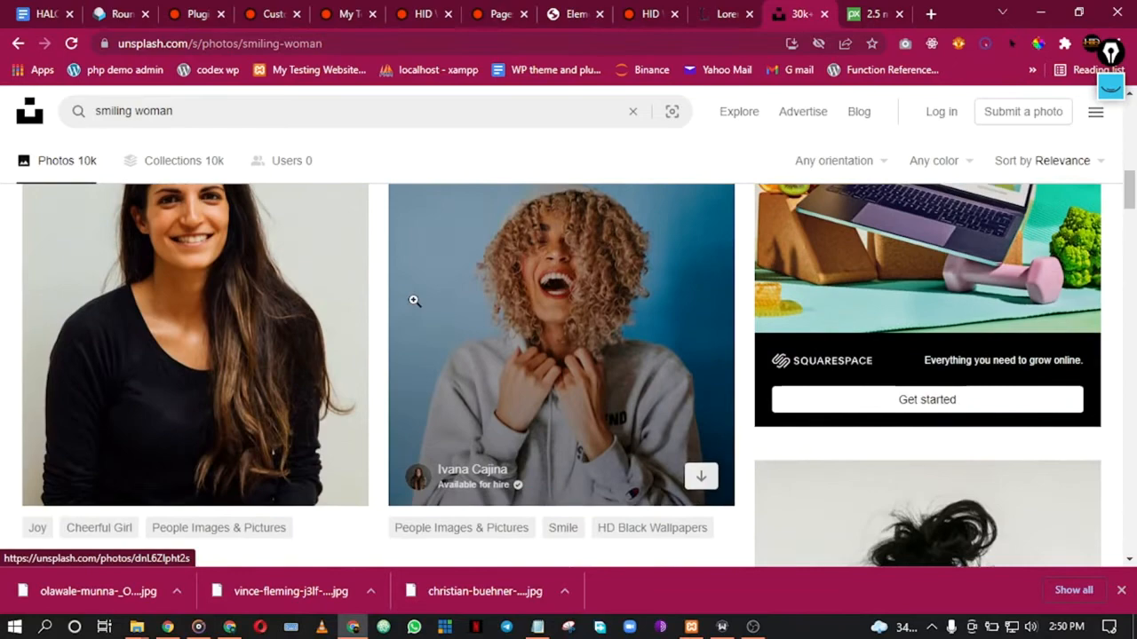
scroll(414, 300, "down", 5)
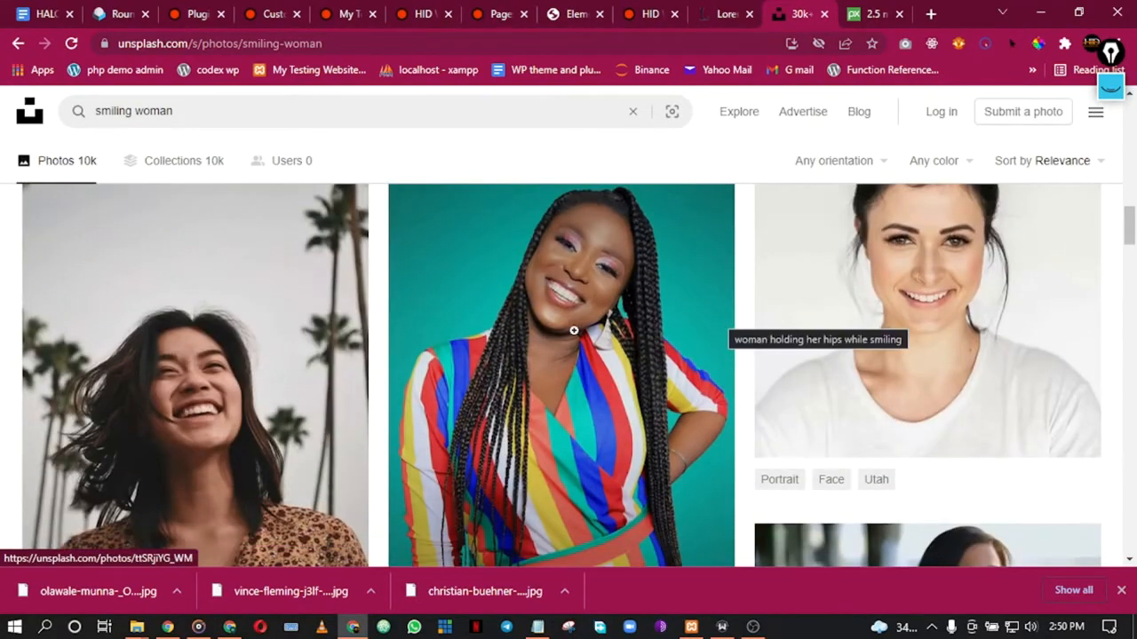
scroll(574, 331, "down", 3)
scroll(577, 330, "up", 4)
scroll(578, 330, "down", 1)
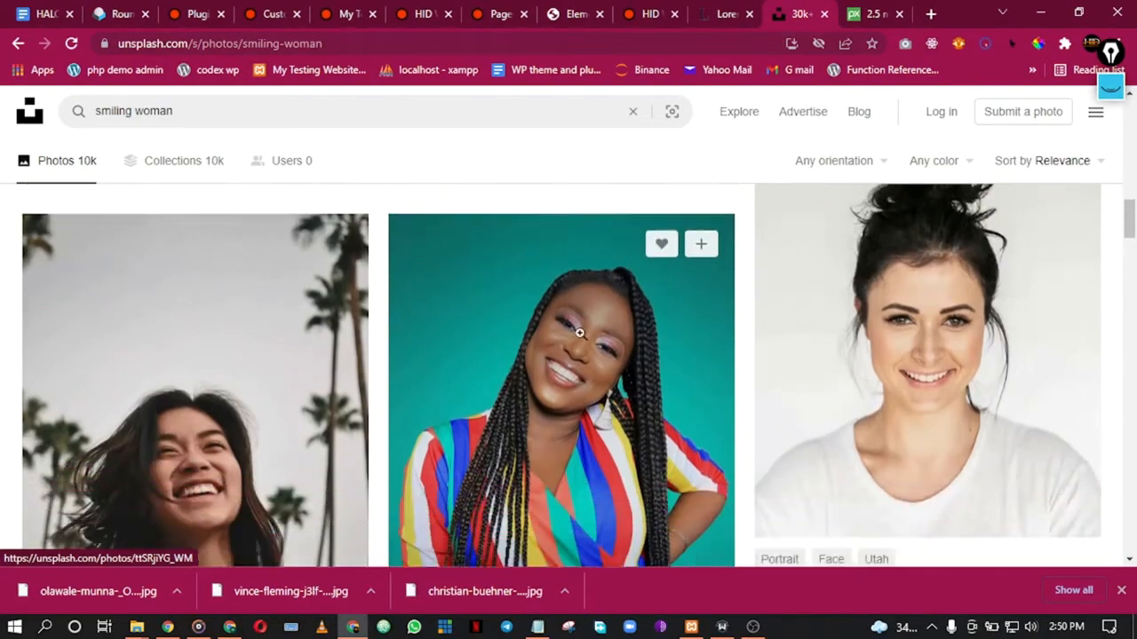
scroll(587, 325, "down", 2)
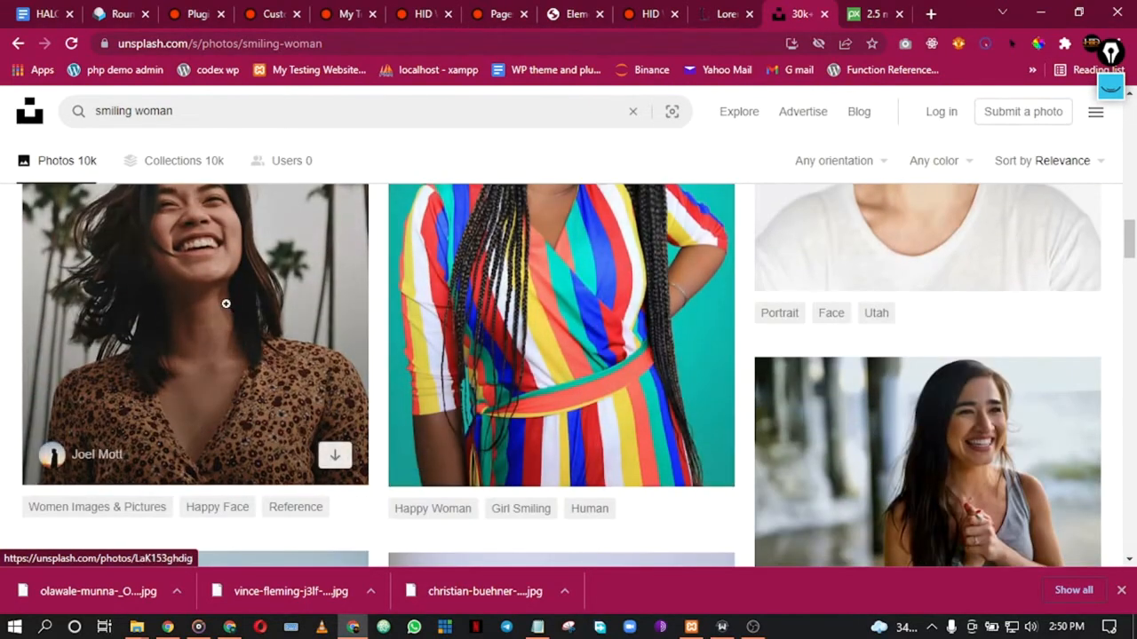
scroll(333, 322, "up", 1)
scroll(333, 321, "down", 5)
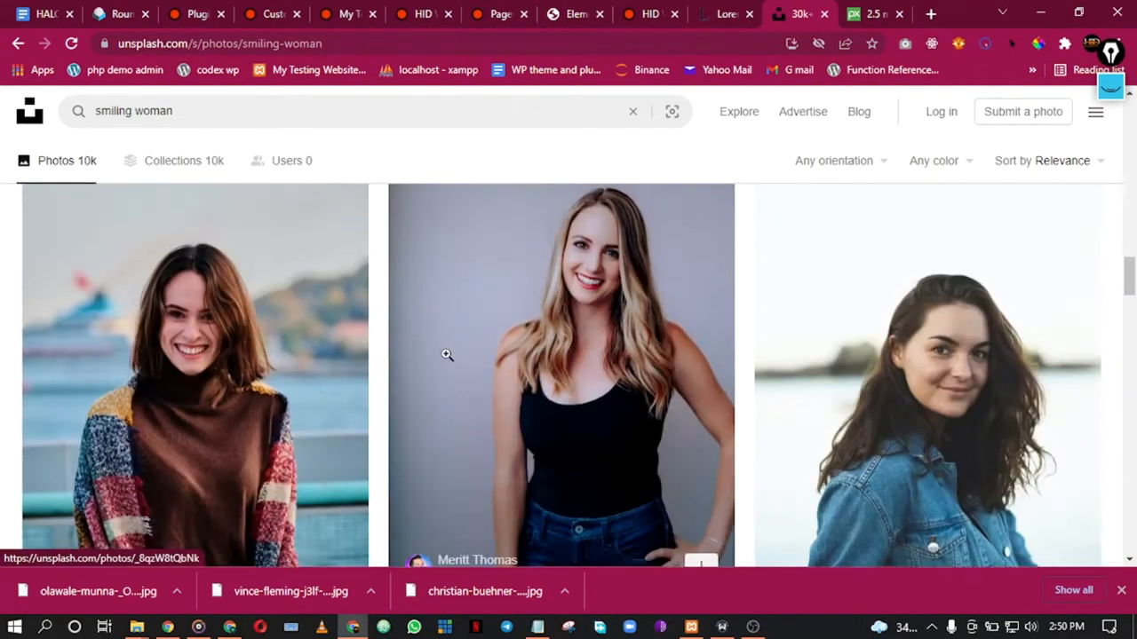
scroll(612, 357, "down", 1)
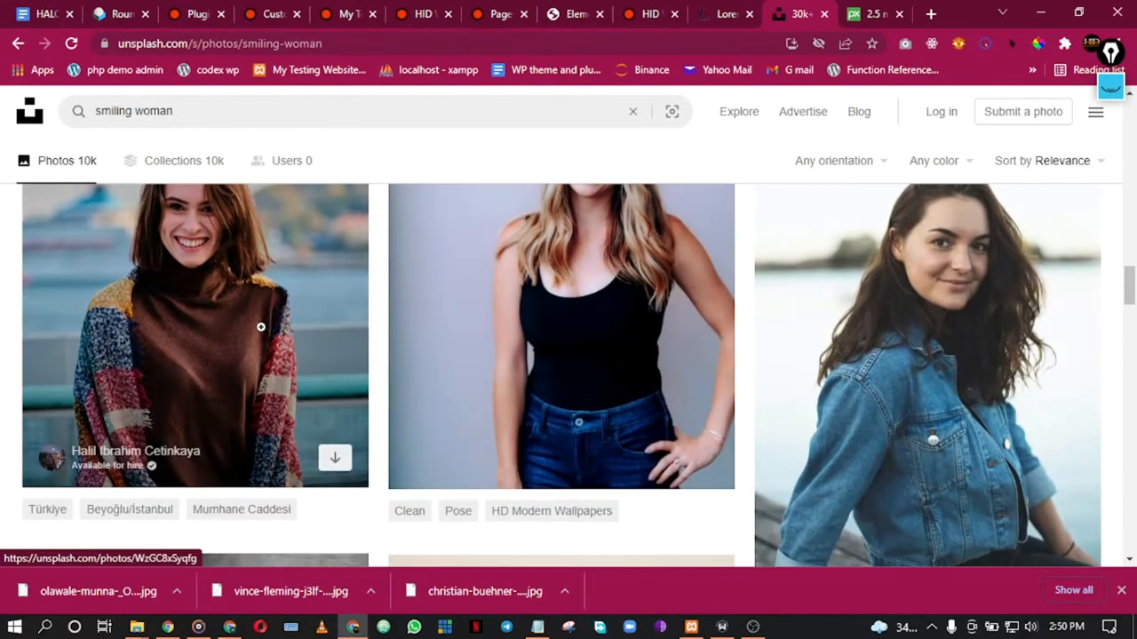
scroll(311, 329, "down", 8)
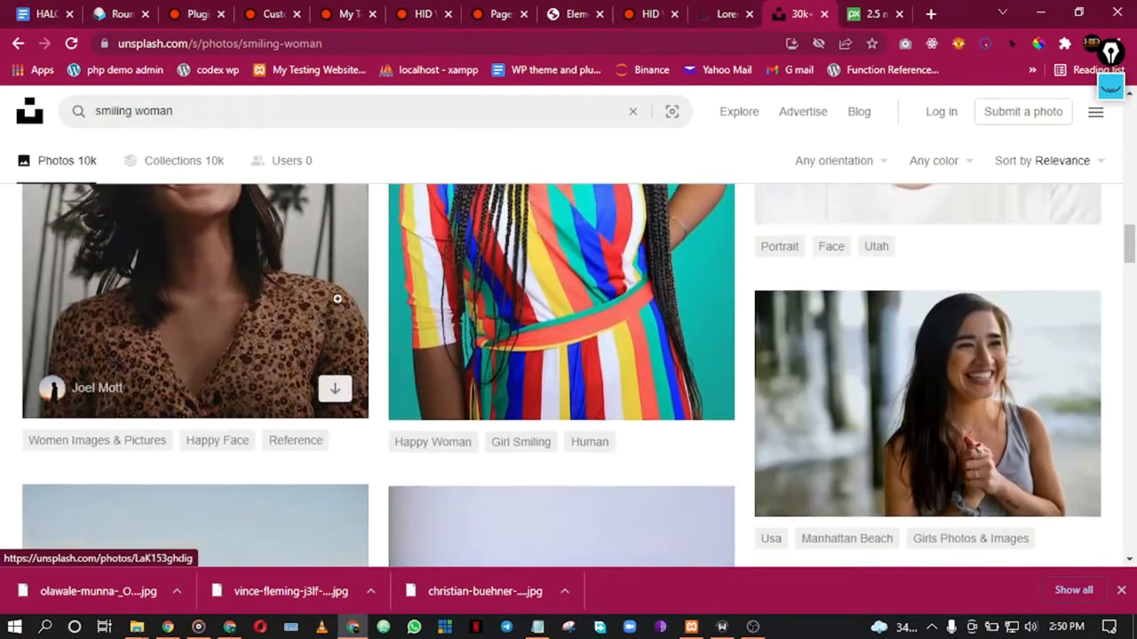
scroll(343, 293, "down", 5)
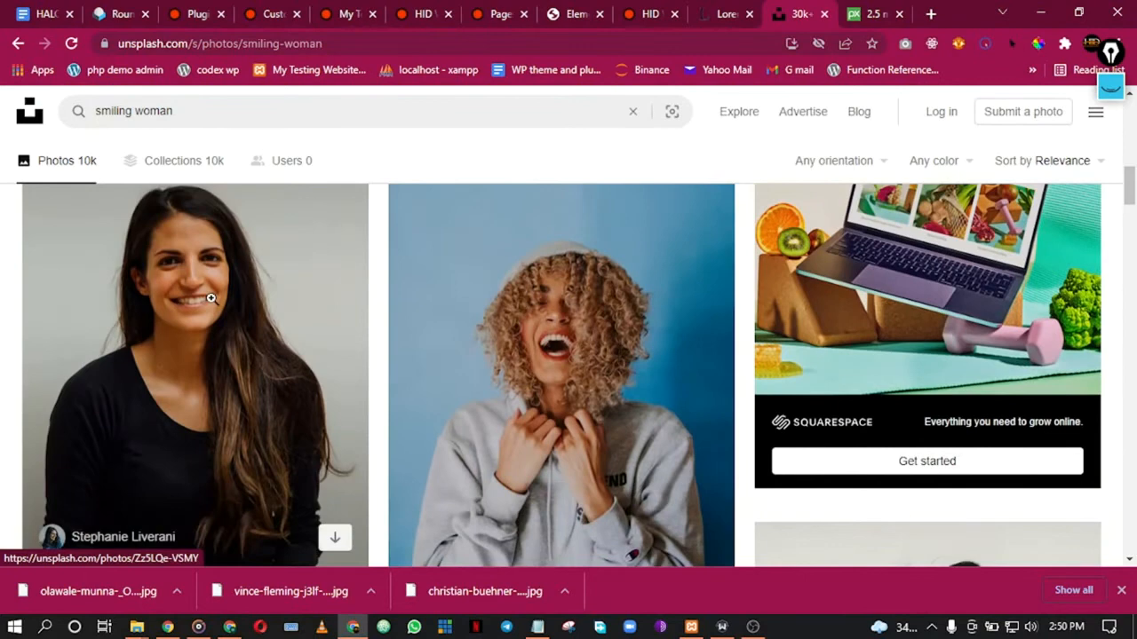
Step: Download the long-haired smiling woman's photo and return to the Elementor editor
left_click(218, 304)
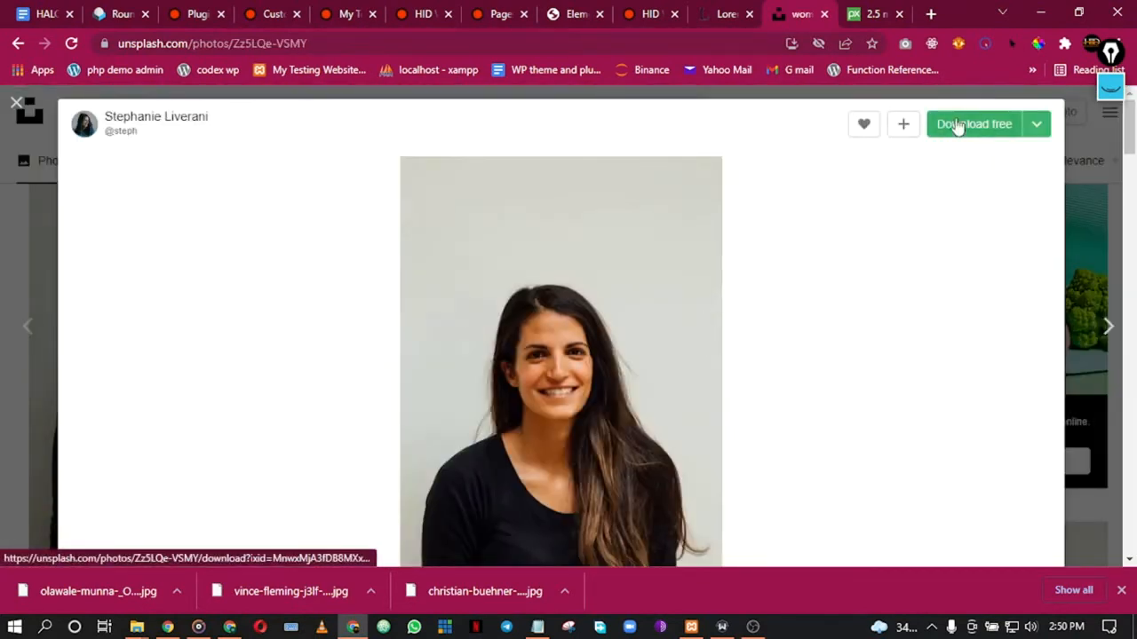
left_click(958, 127)
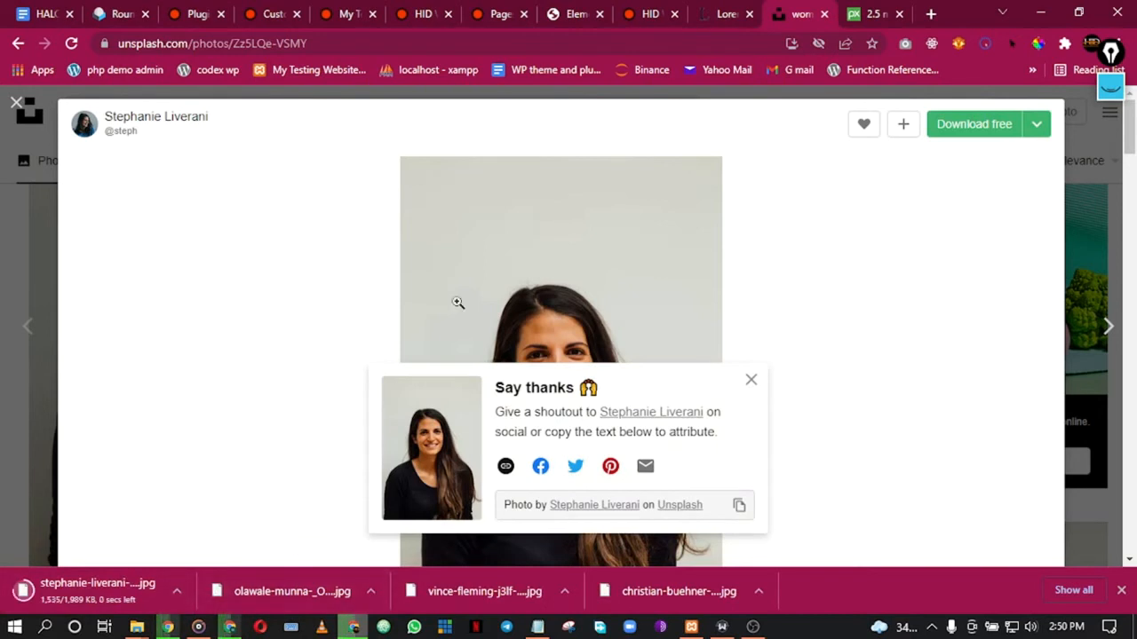
left_click(556, 11)
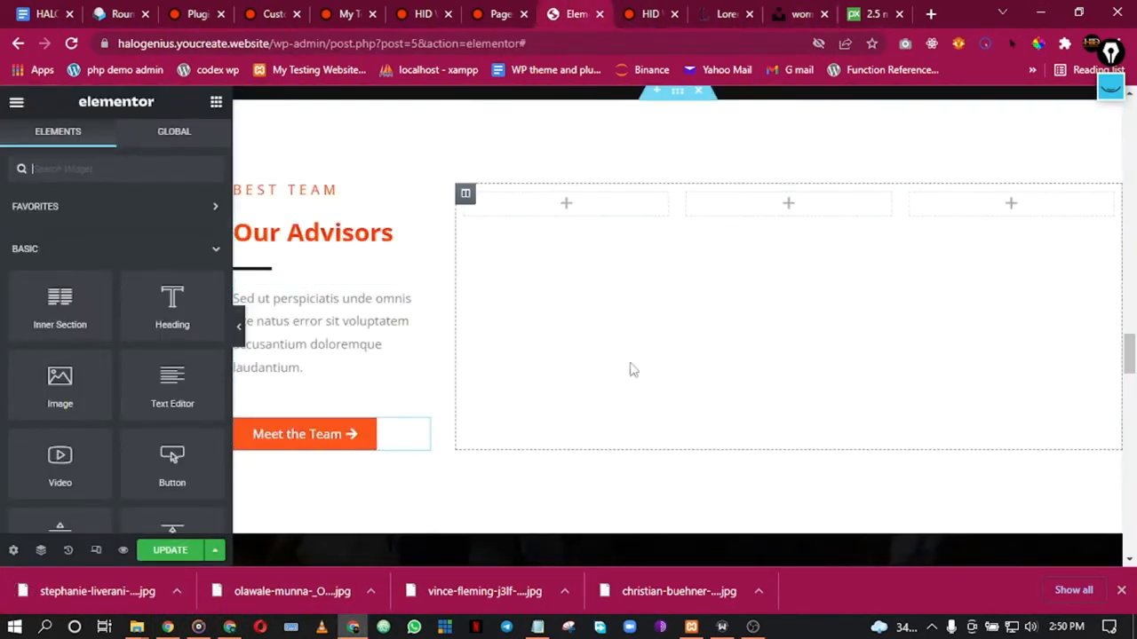
Step: Add an Image widget to the first empty Advisors column and upload the man-in-glasses JPG
left_click_drag(265, 604, 325, 577)
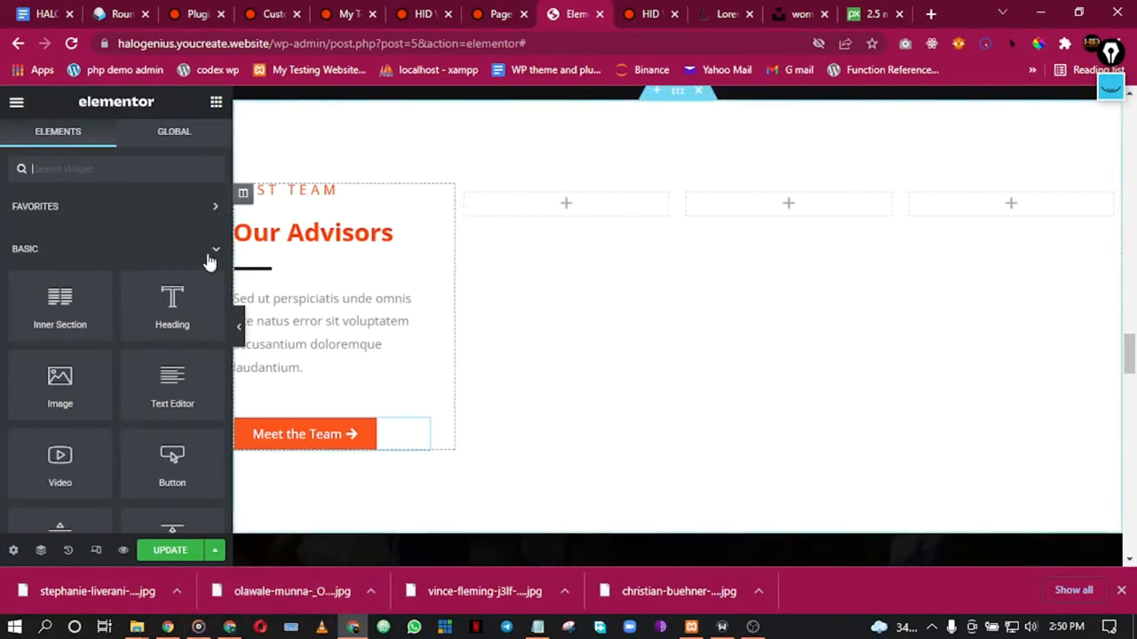
left_click_drag(60, 384, 571, 204)
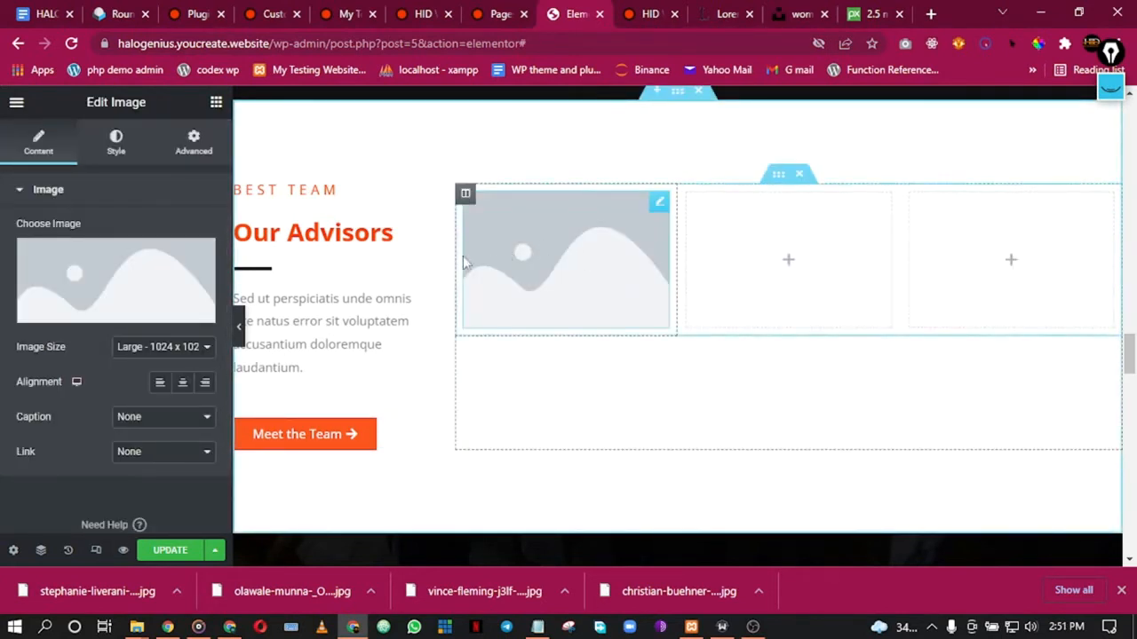
left_click(143, 285)
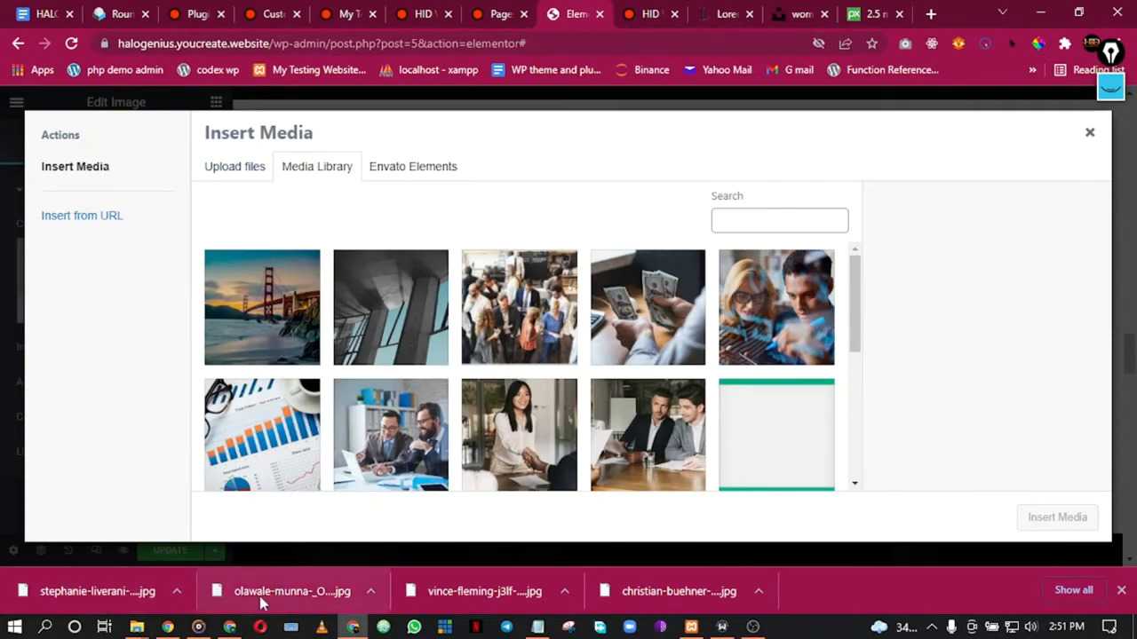
left_click_drag(259, 596, 395, 330)
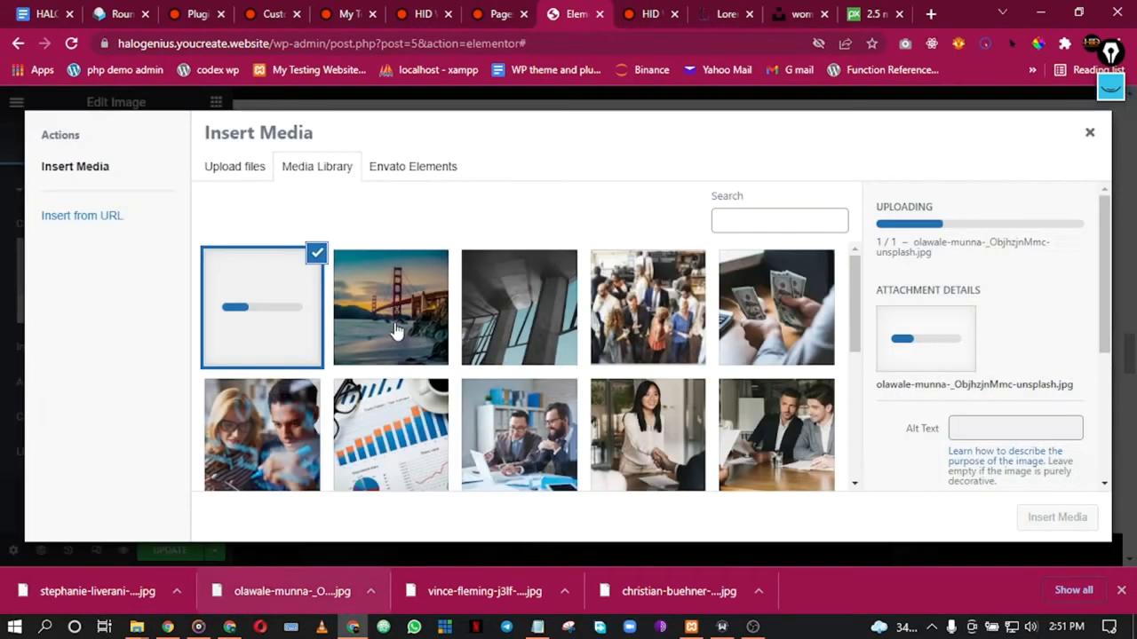
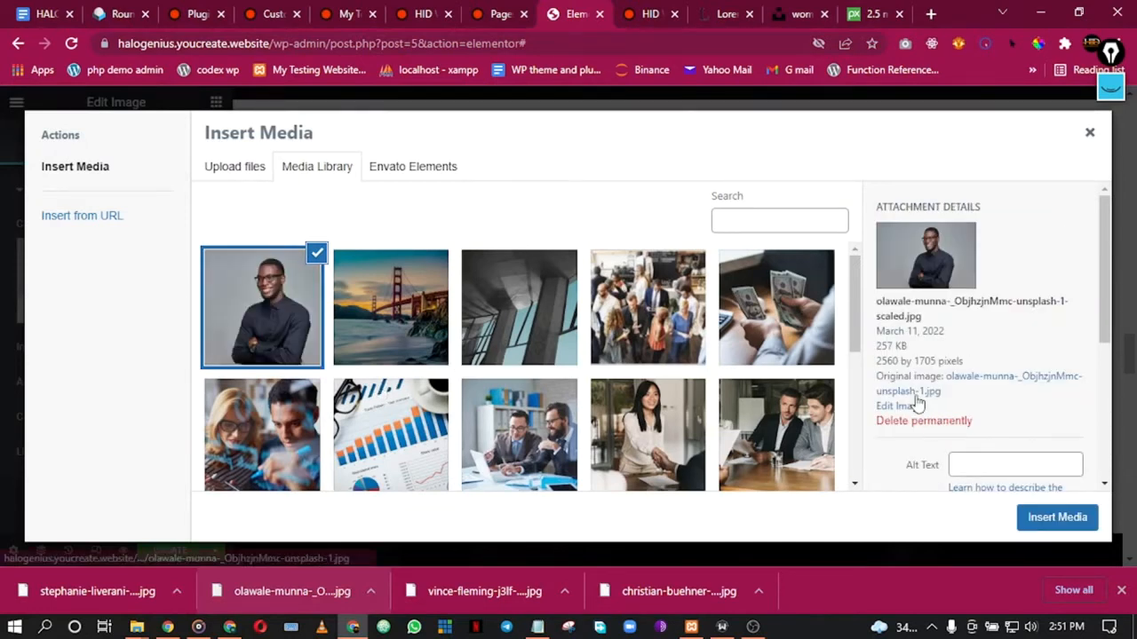
Step: Crop the advisor portrait by trimming its left and right sides
left_click(900, 407)
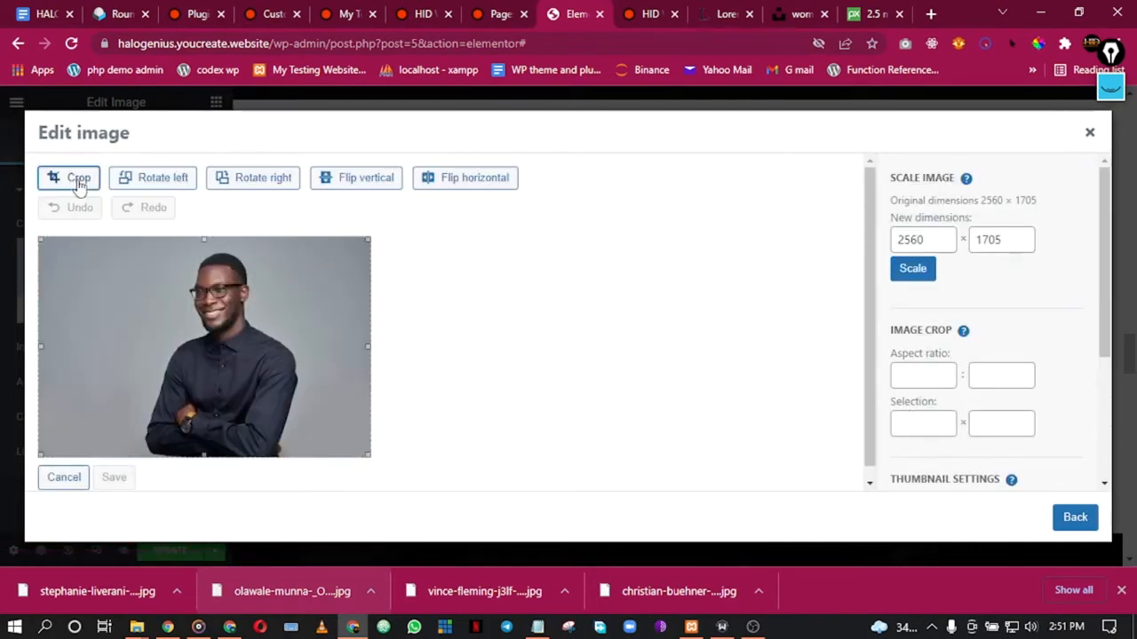
left_click_drag(39, 357, 129, 364)
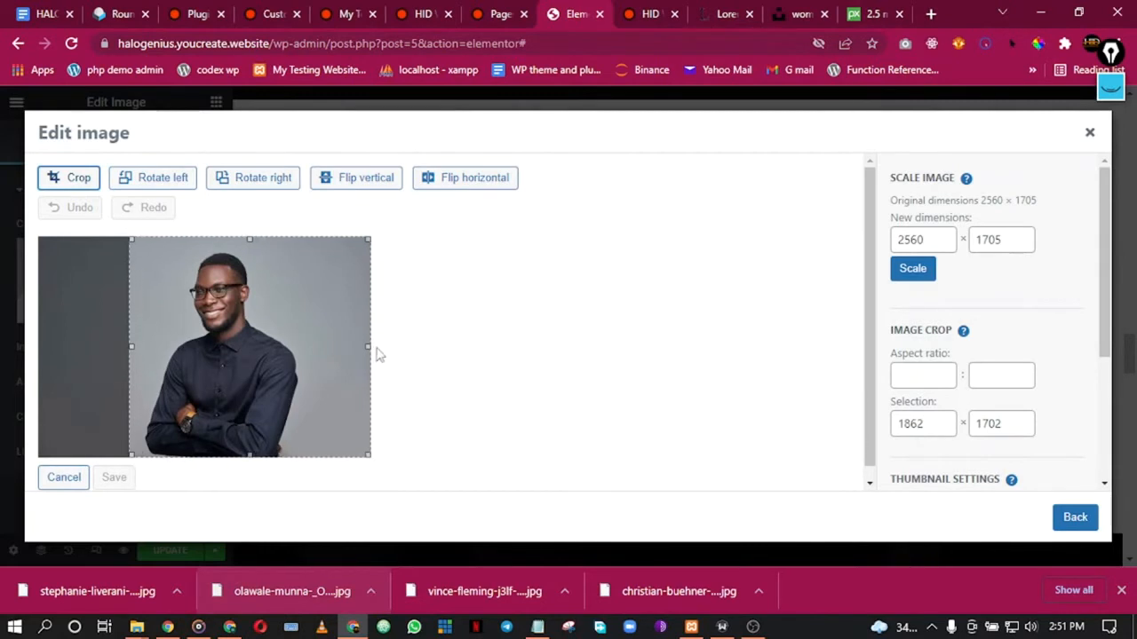
left_click_drag(364, 347, 309, 350)
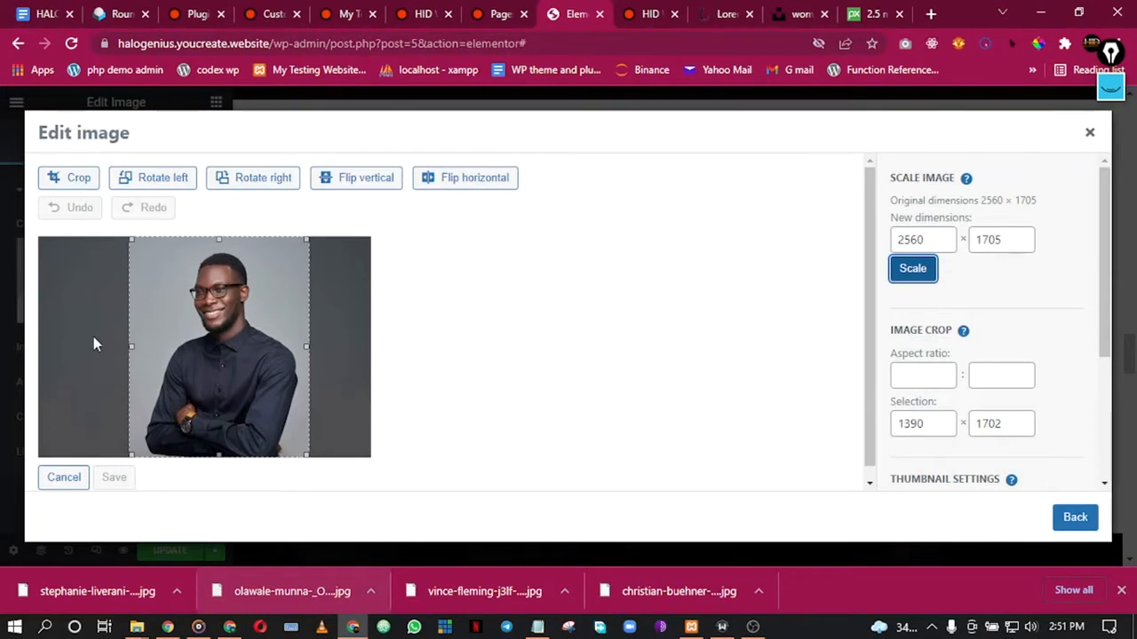
left_click(481, 353)
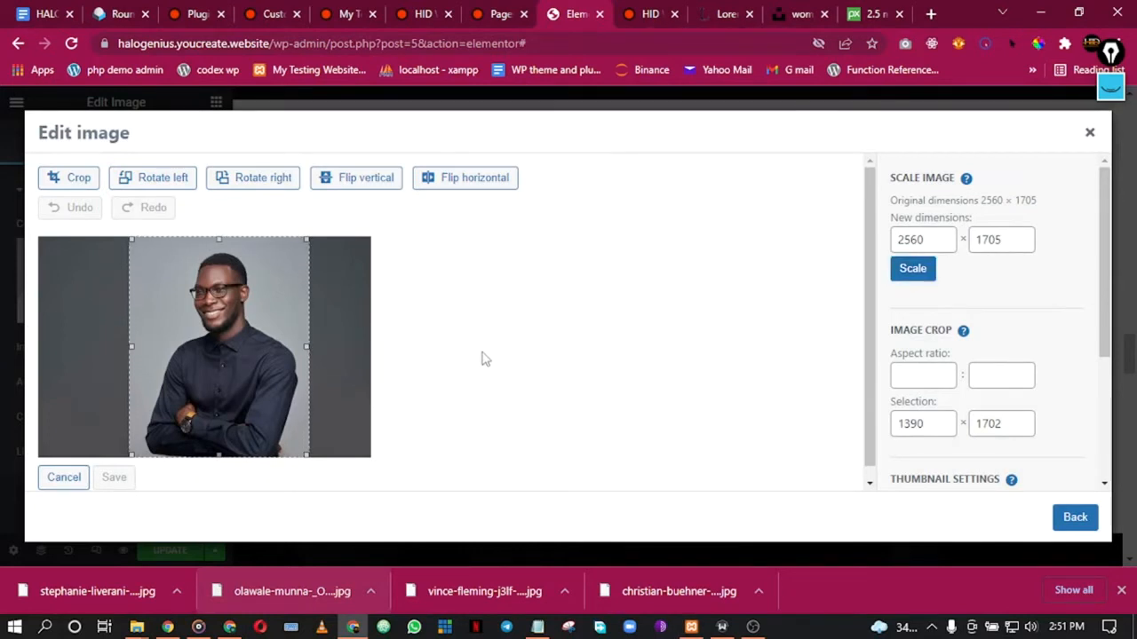
left_click(76, 183)
Step: Save the cropped 1388 × 1702 portrait and reopen it in the image editor
scroll(296, 388, "down", 3)
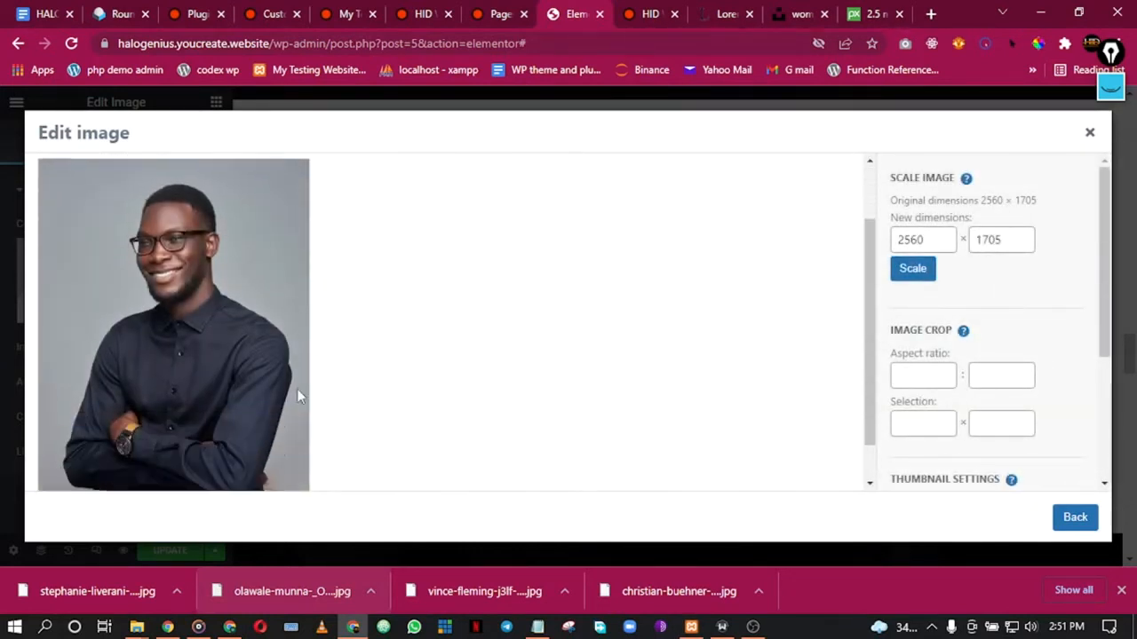
scroll(296, 388, "up", 3)
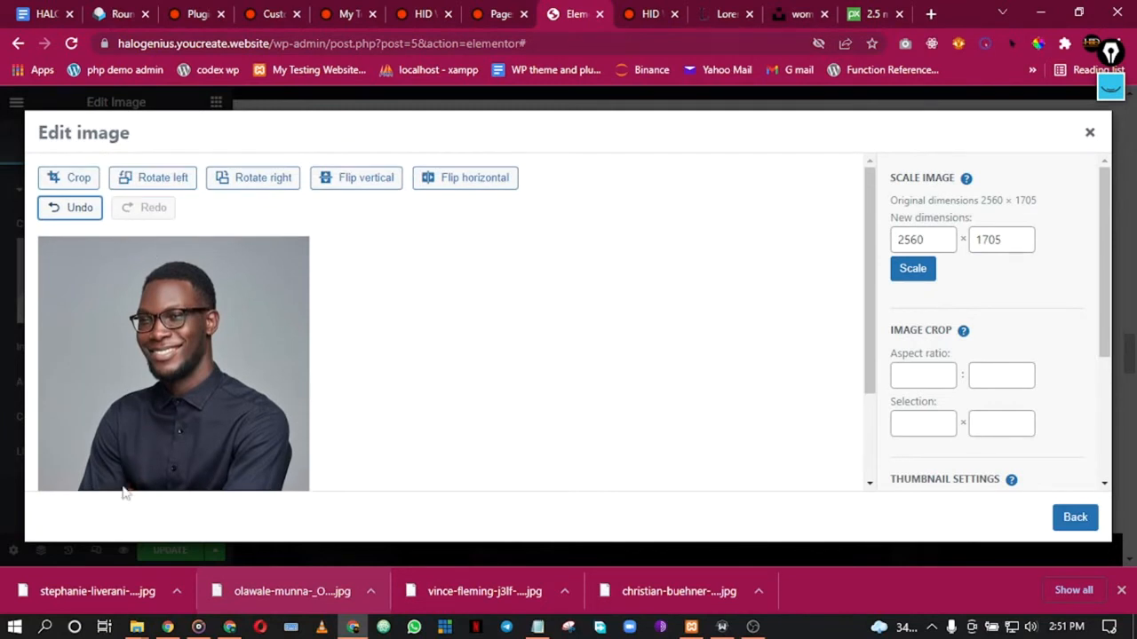
scroll(172, 302, "down", 3)
scroll(190, 302, "up", 3)
left_click_drag(931, 240, 881, 246)
type("6")
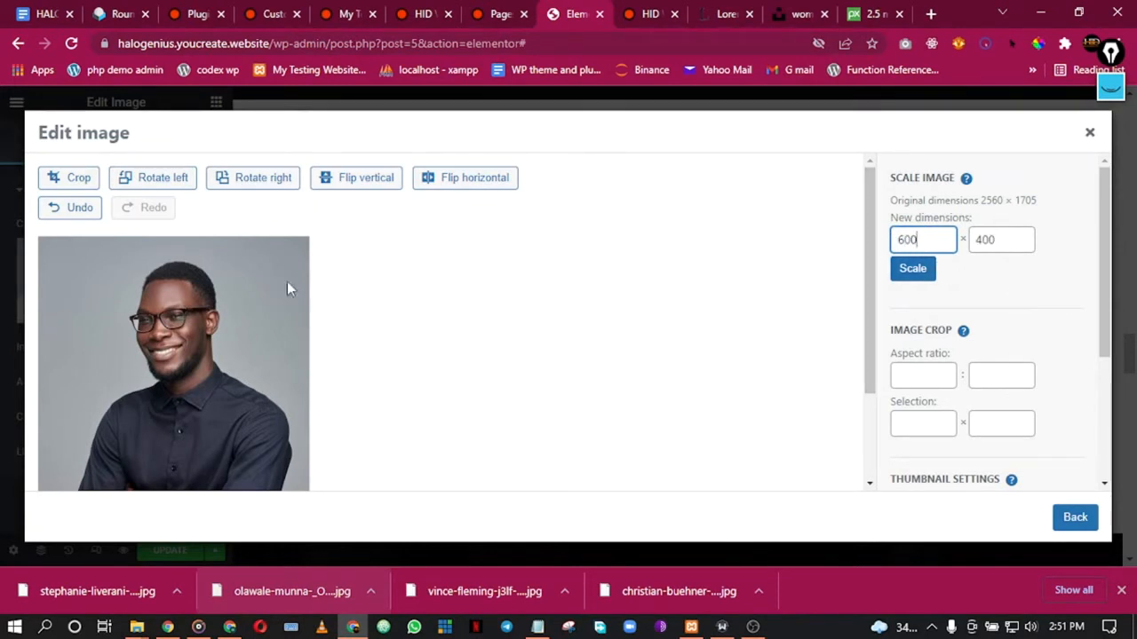
scroll(320, 282, "down", 2)
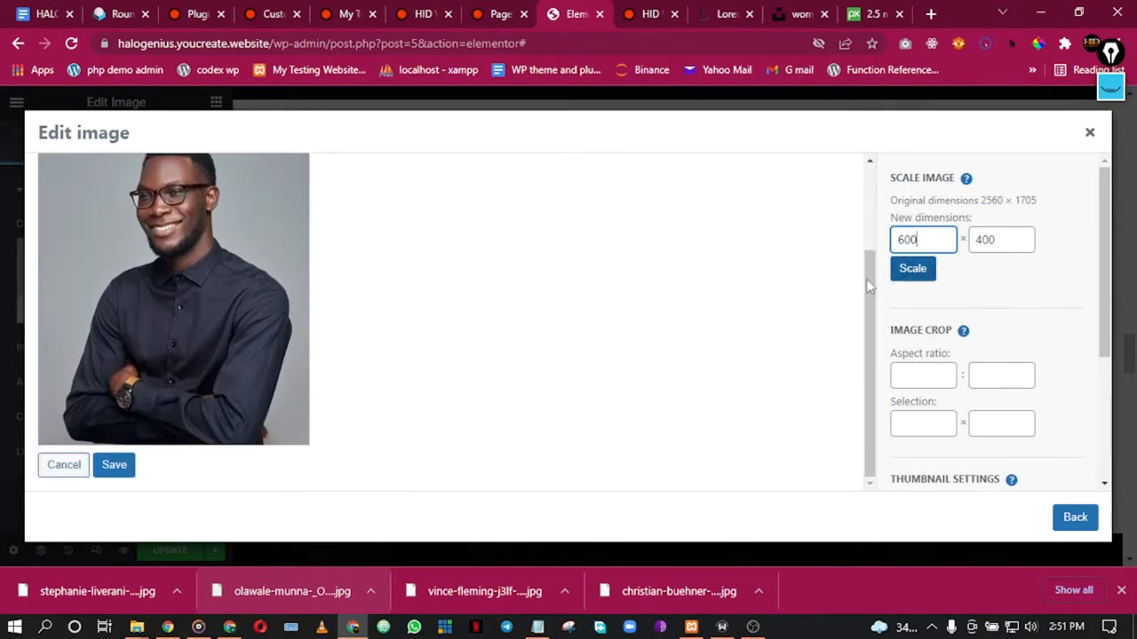
left_click(119, 467)
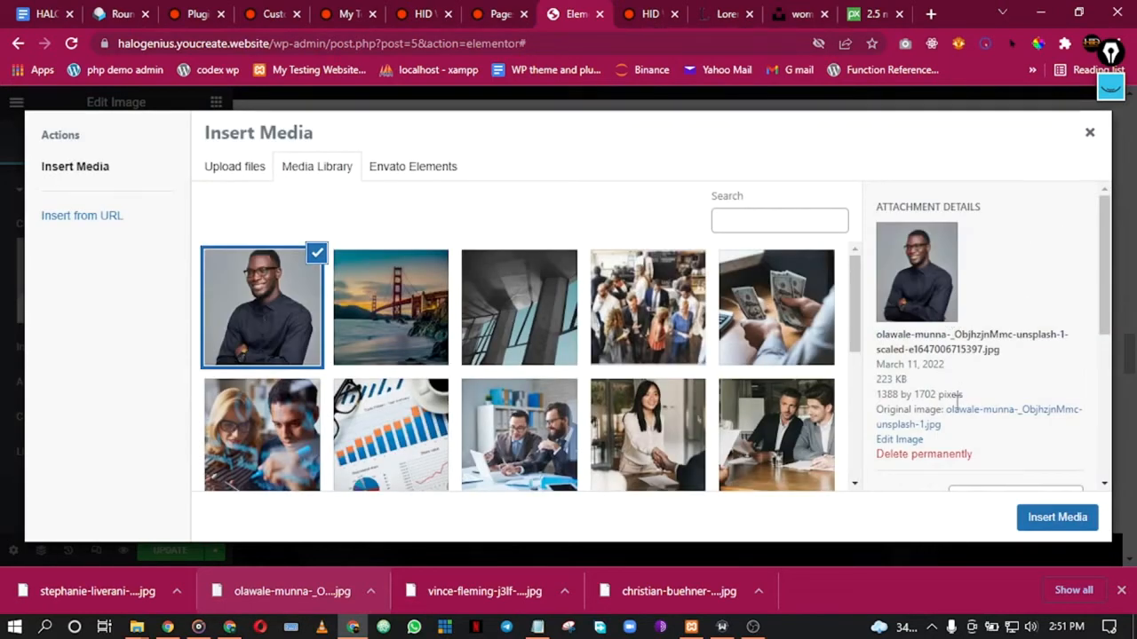
left_click(899, 440)
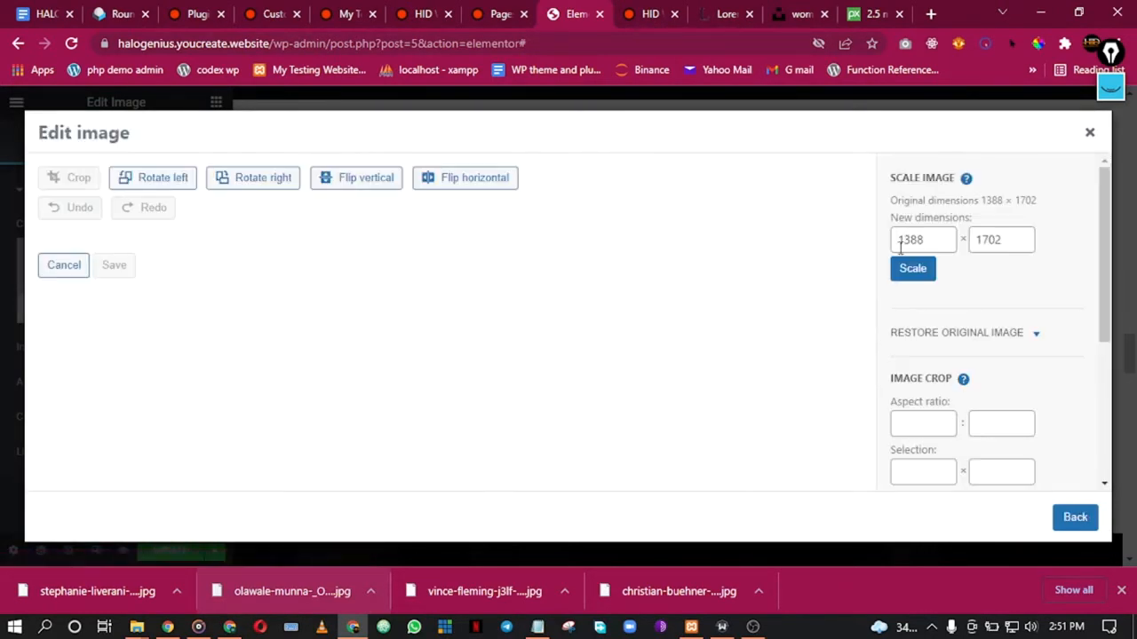
Step: Try entering a new width for the portrait under Scale Image
left_click(924, 234)
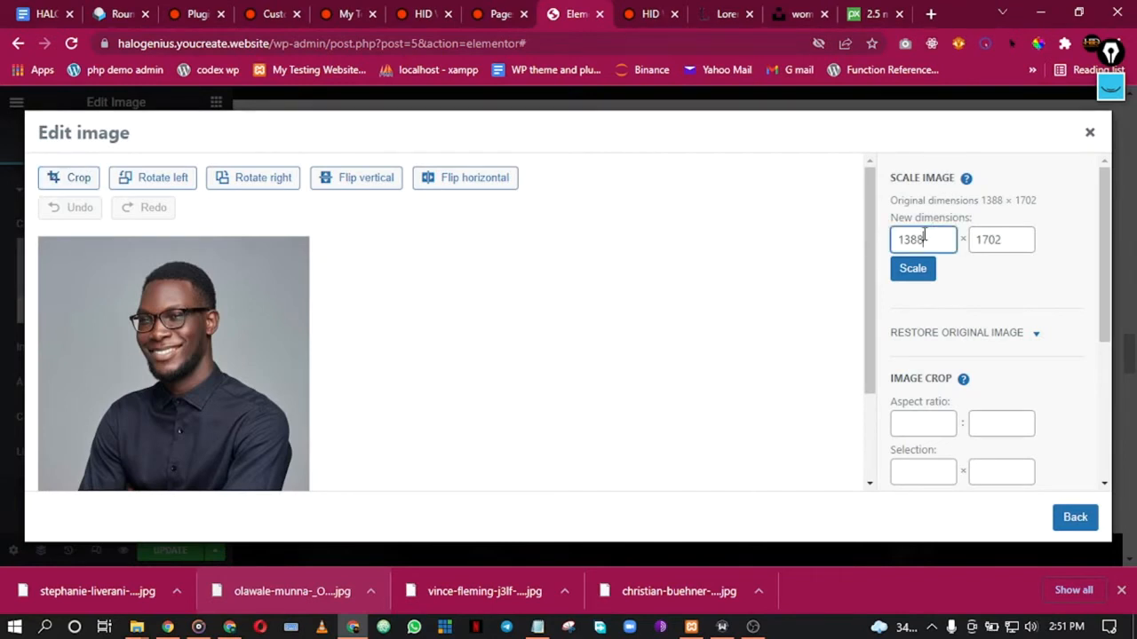
type("600")
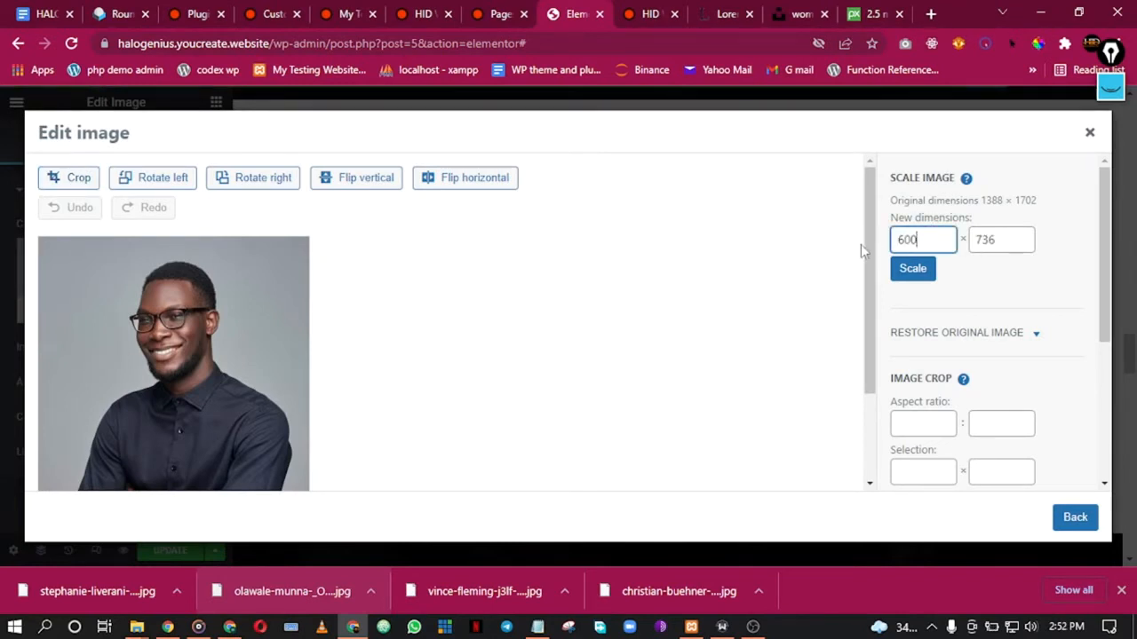
scroll(346, 306, "down", 3)
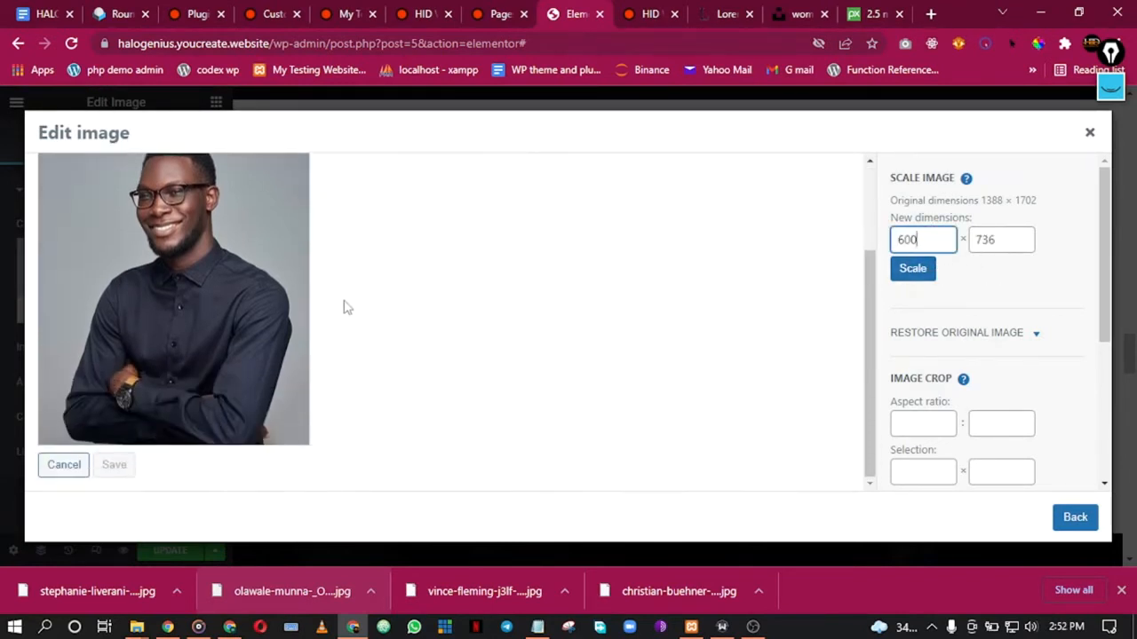
scroll(301, 322, "up", 2)
scroll(311, 325, "down", 2)
scroll(338, 326, "up", 1)
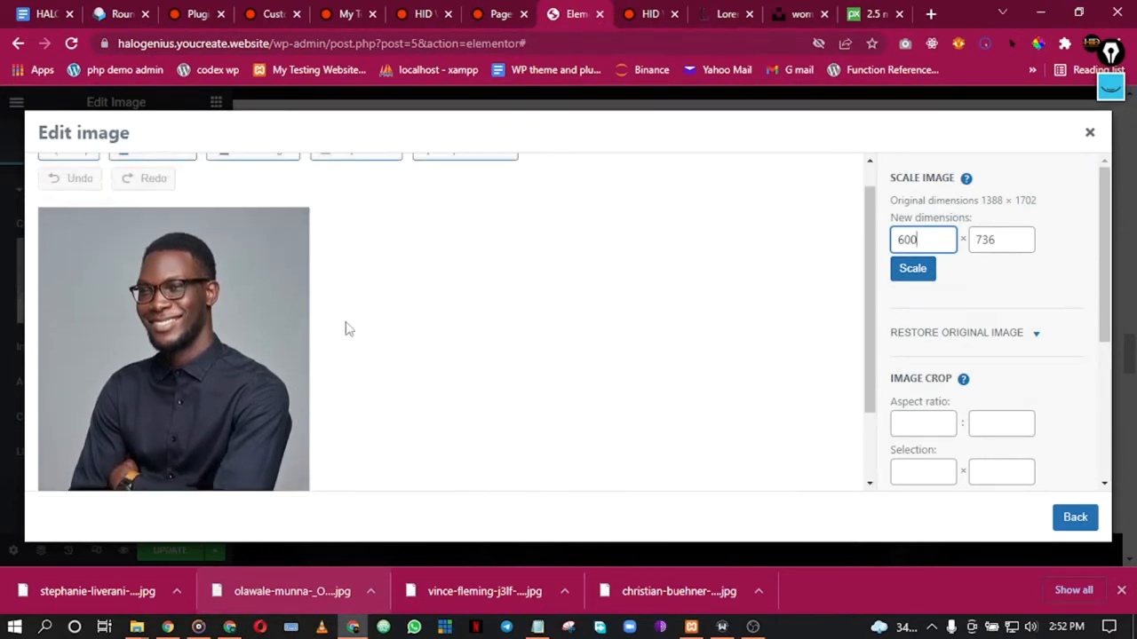
scroll(267, 355, "down", 2)
scroll(114, 409, "up", 2)
left_click(80, 178)
scroll(1030, 401, "down", 3)
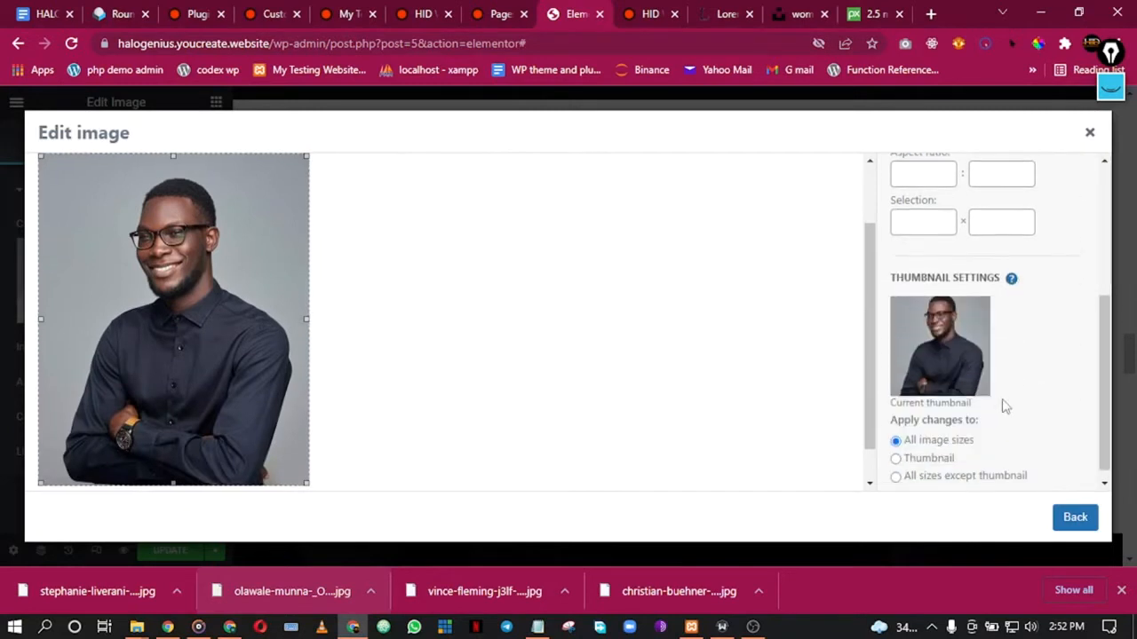
Step: Go back to the media library, reselect the portrait and reopen it for editing
left_click(1075, 518)
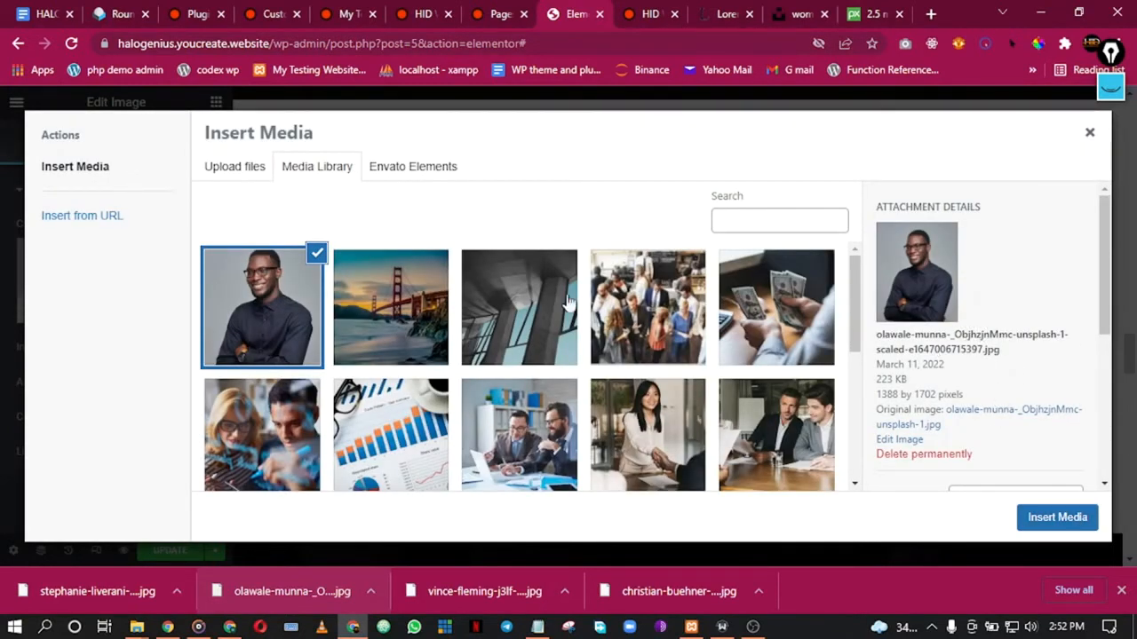
left_click(368, 300)
left_click(275, 315)
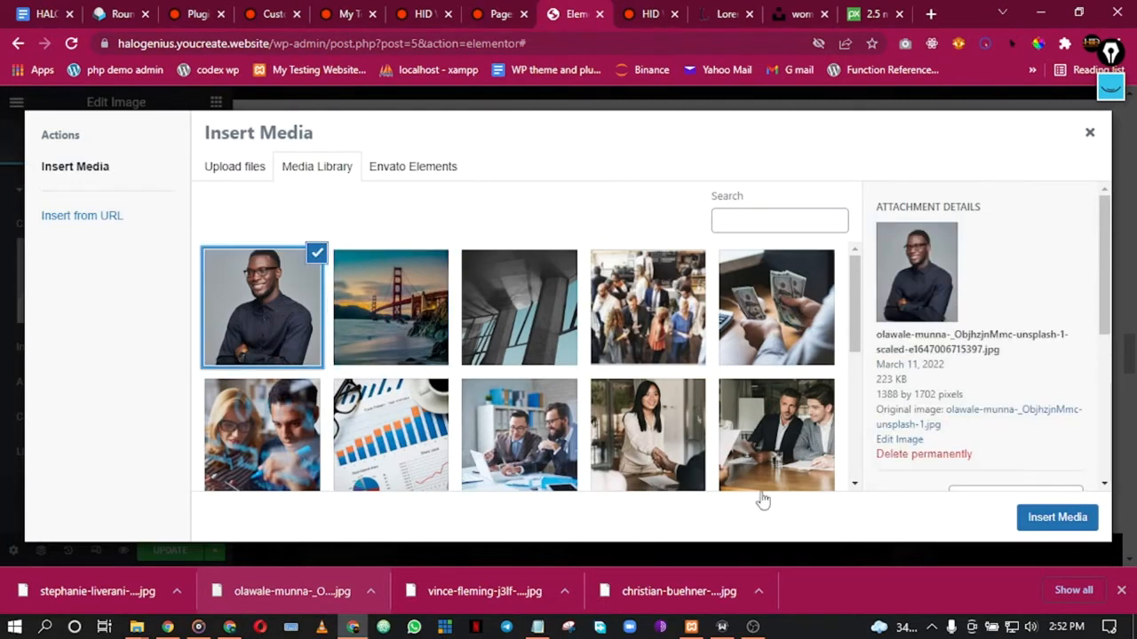
left_click(895, 440)
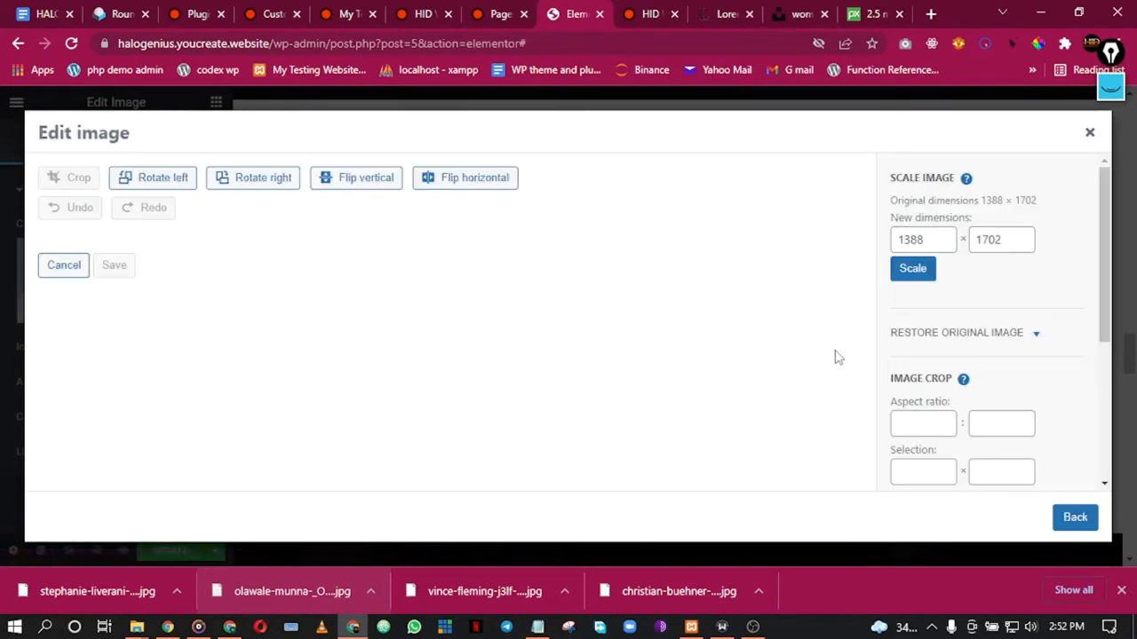
Step: Scale the portrait down to 400 × 490 pixels
left_click_drag(928, 240, 878, 241)
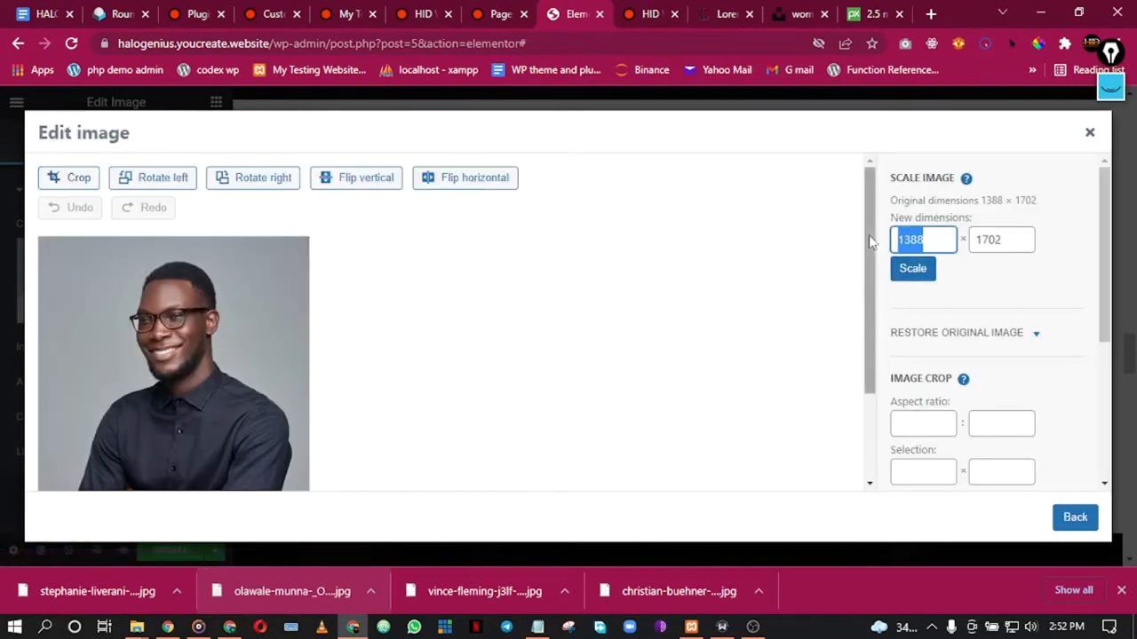
type("600")
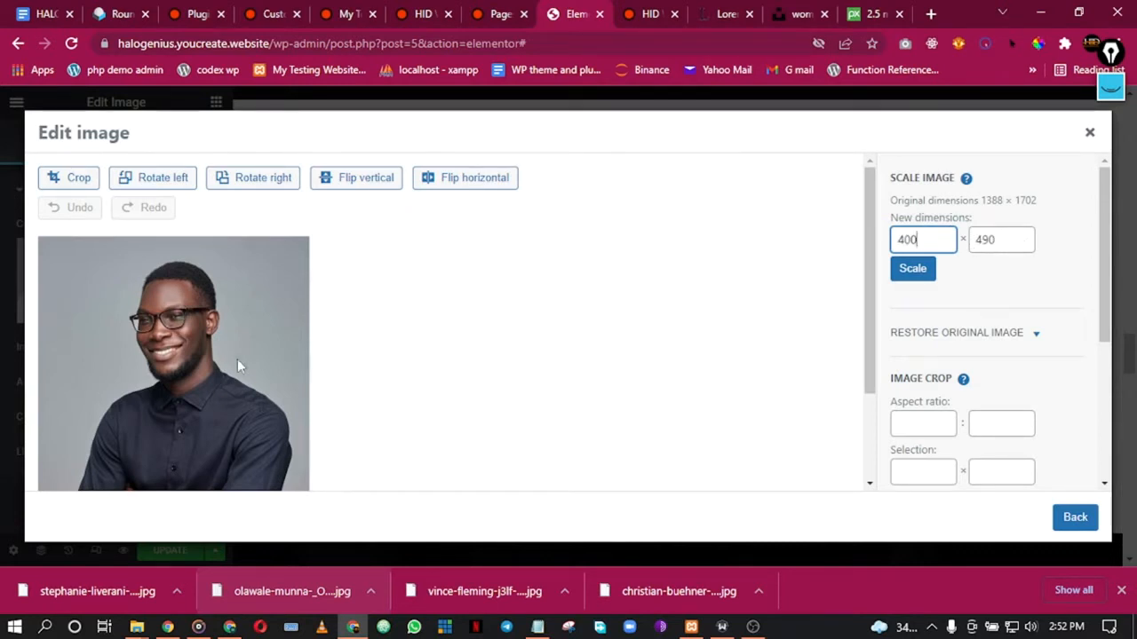
scroll(231, 369, "down", 3)
scroll(240, 373, "up", 3)
scroll(1010, 320, "down", 3)
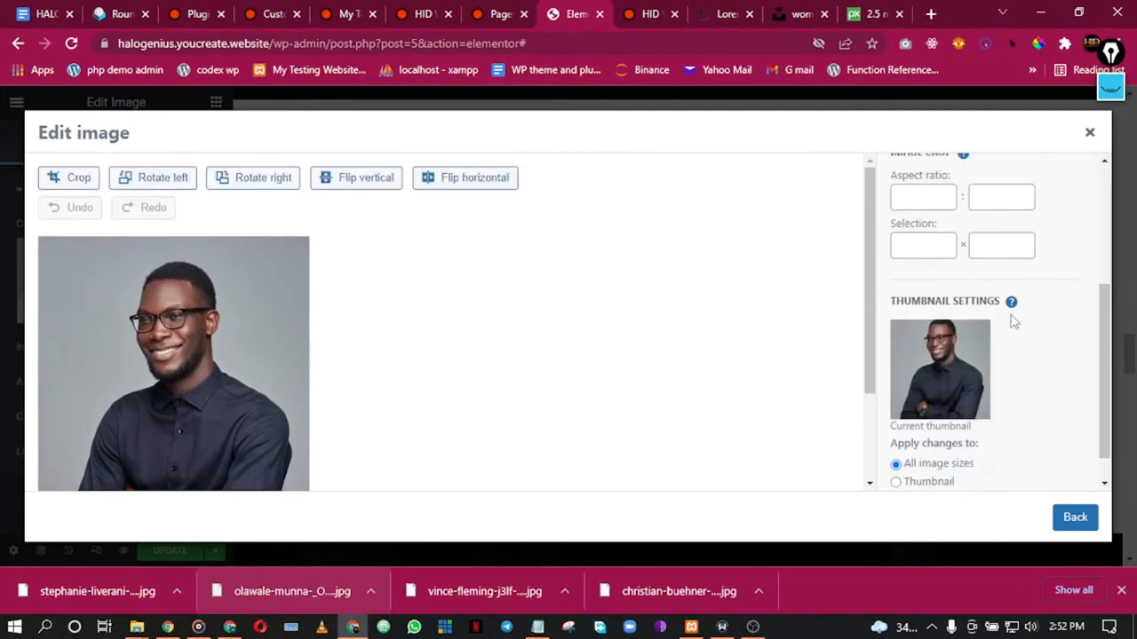
scroll(67, 422, "down", 3)
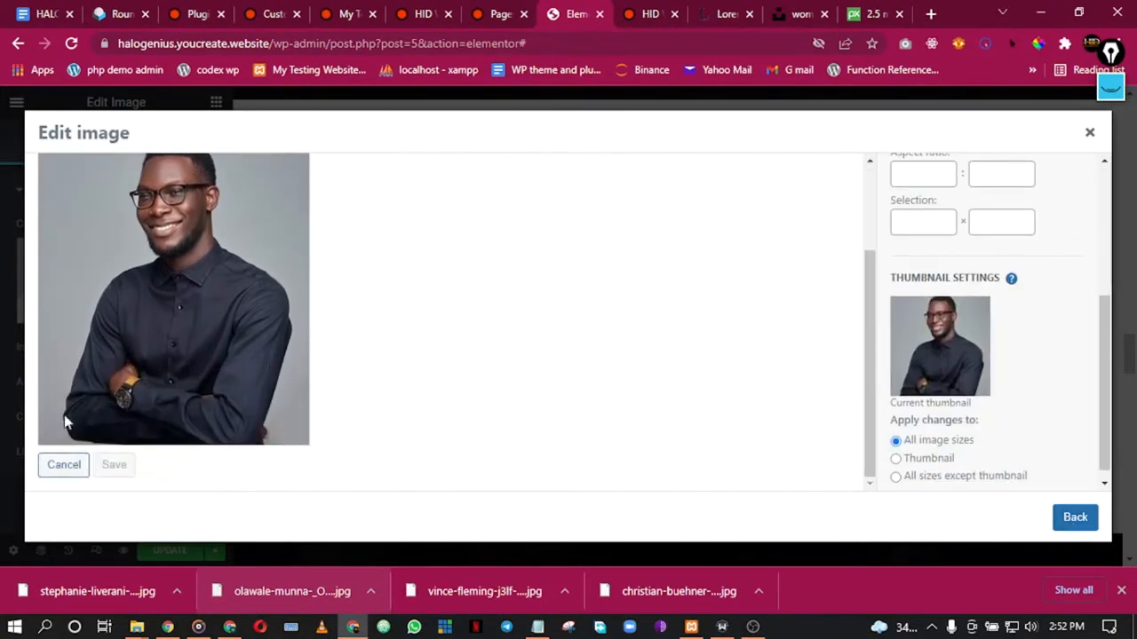
scroll(345, 398, "up", 1)
scroll(1043, 262, "up", 3)
left_click(911, 269)
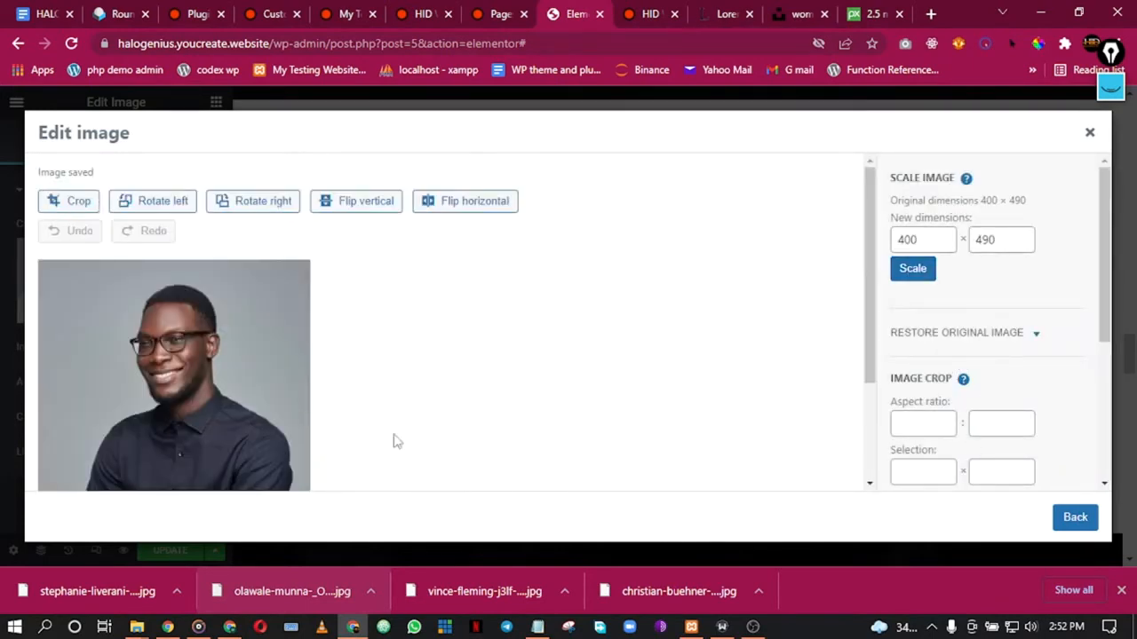
Step: Insert the resized portrait from the media library into the image widget
scroll(396, 441, "down", 3)
left_click(1075, 519)
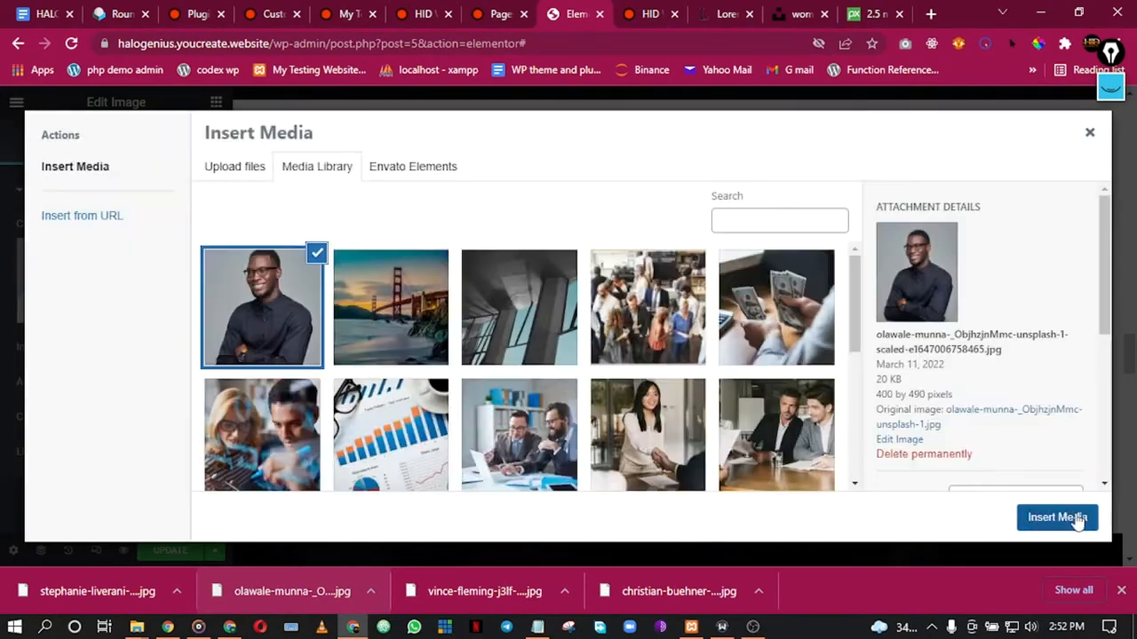
scroll(955, 400, "down", 3)
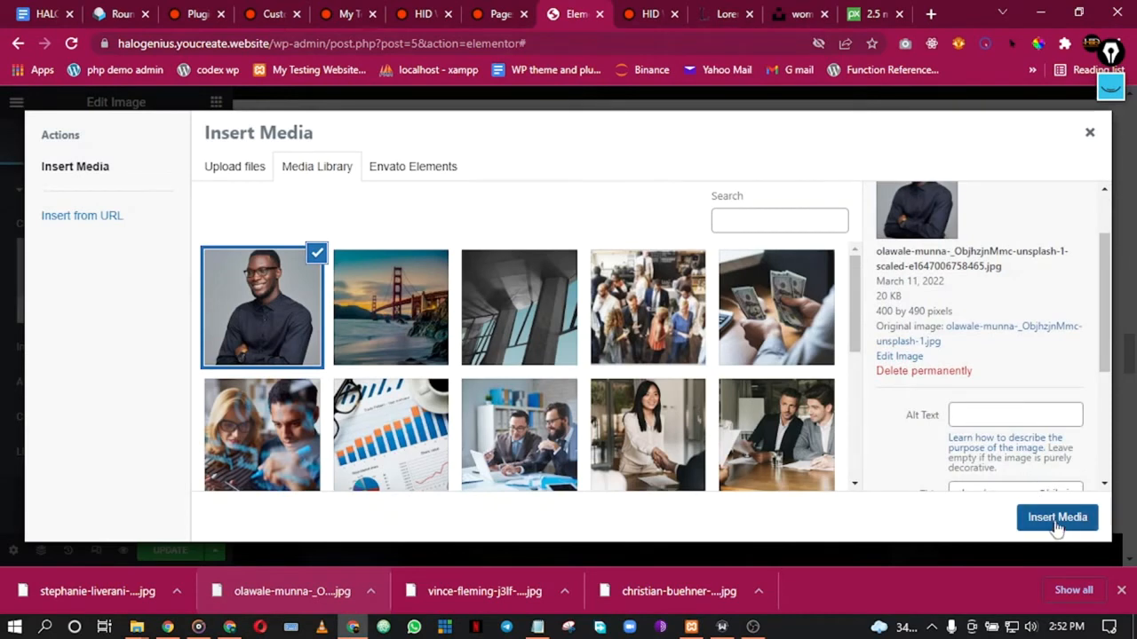
left_click(1056, 521)
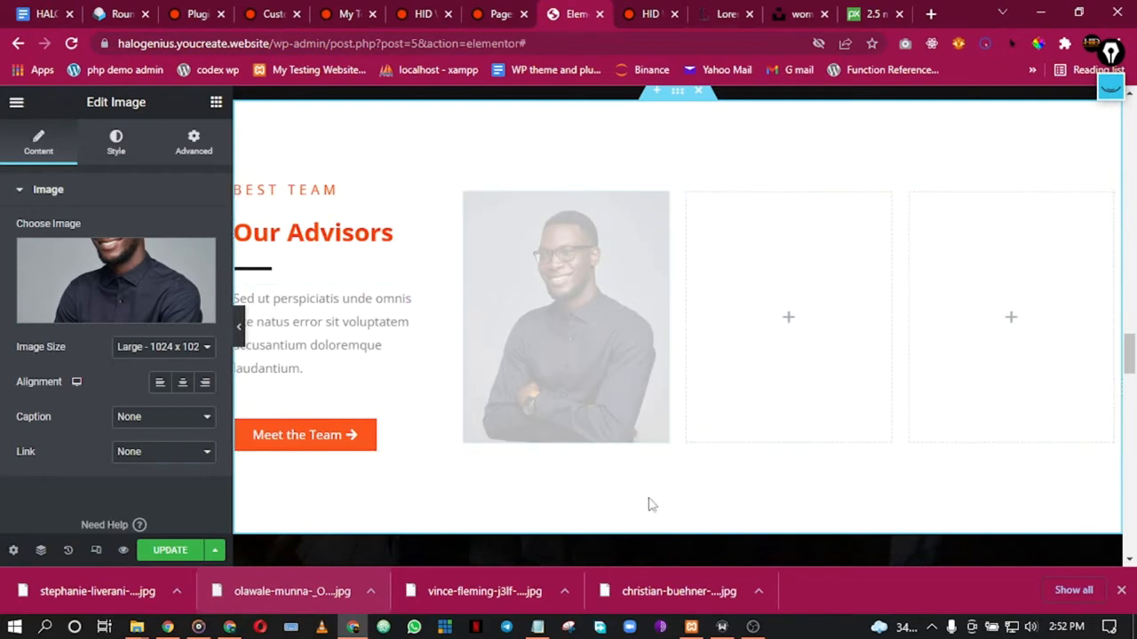
Step: Preview the page, then open the settings of the advisor photo's column
left_click(239, 326)
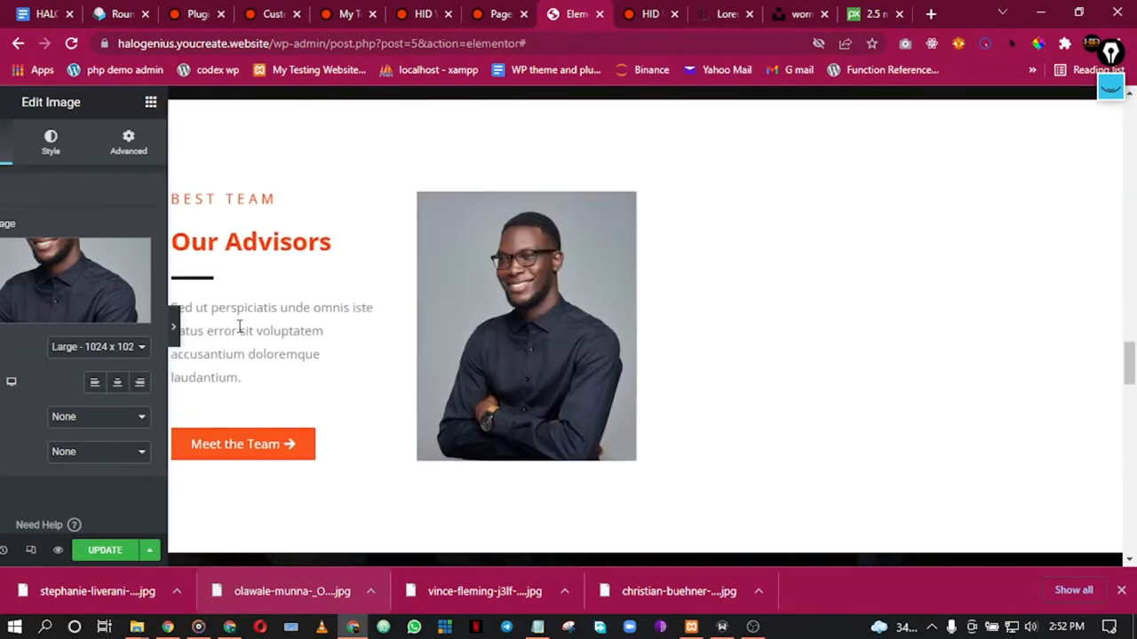
scroll(390, 343, "down", 2)
scroll(391, 343, "up", 3)
scroll(390, 343, "down", 2)
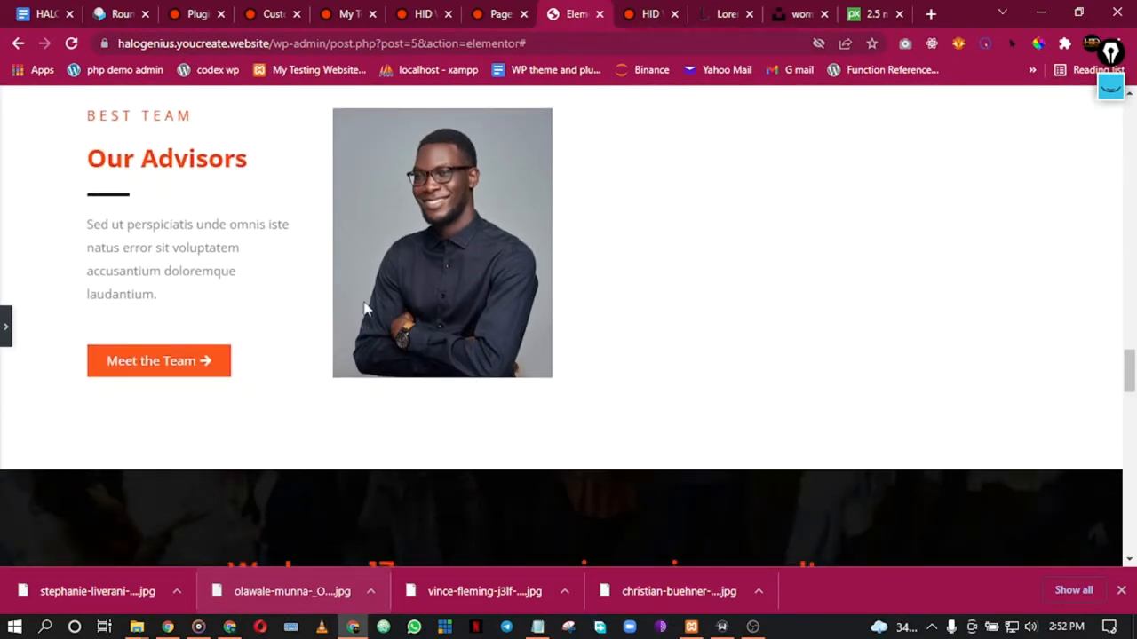
left_click(5, 326)
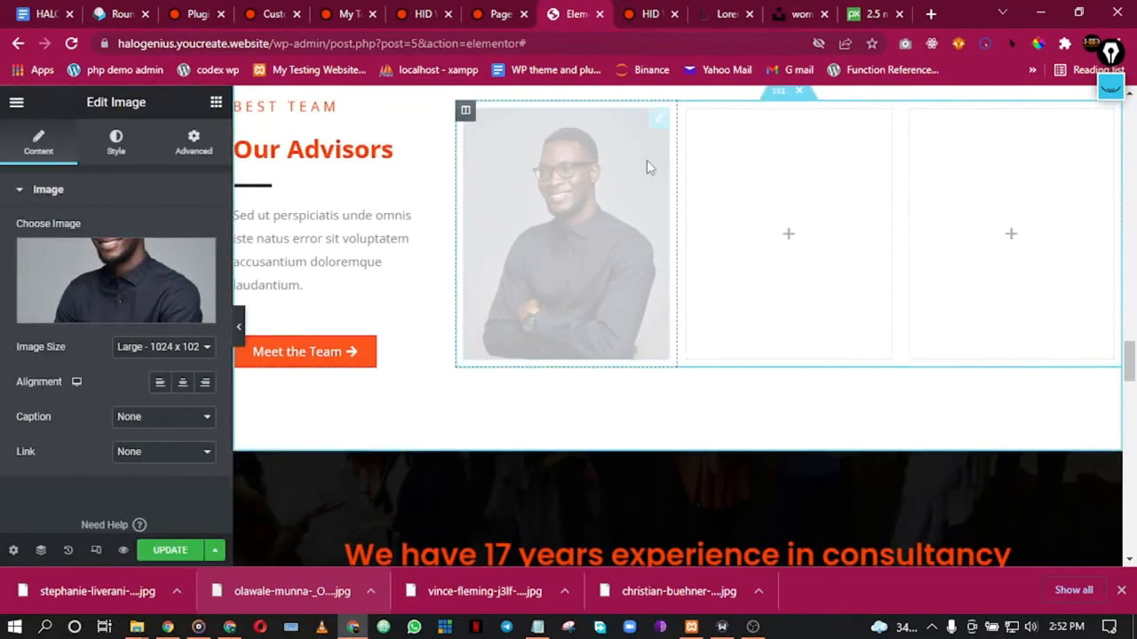
right_click(666, 167)
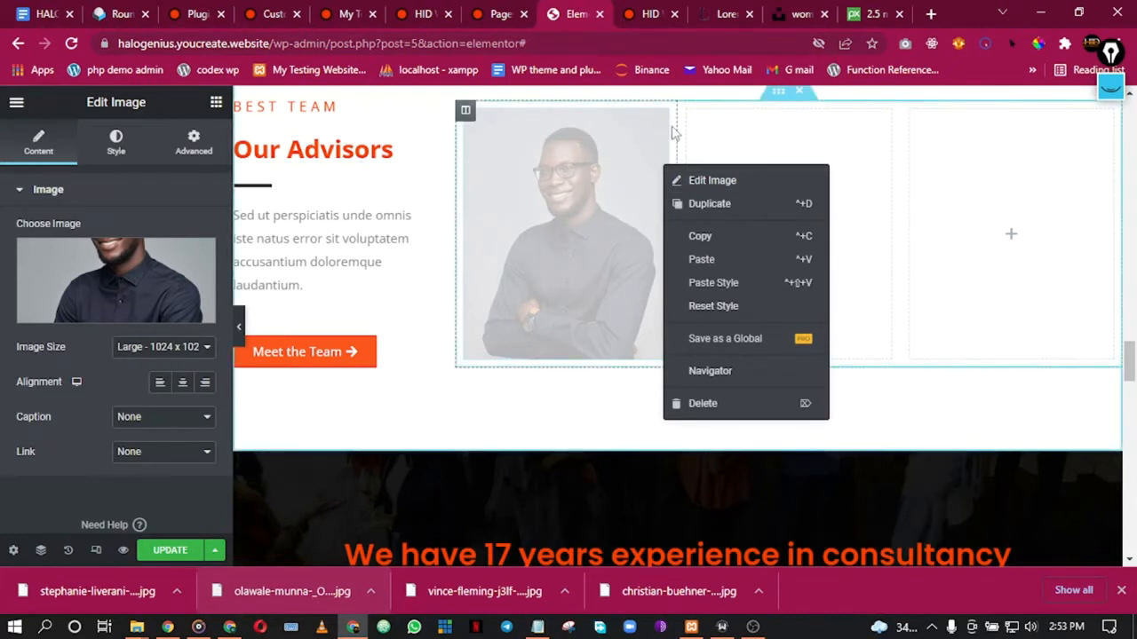
right_click(672, 132)
left_click(698, 145)
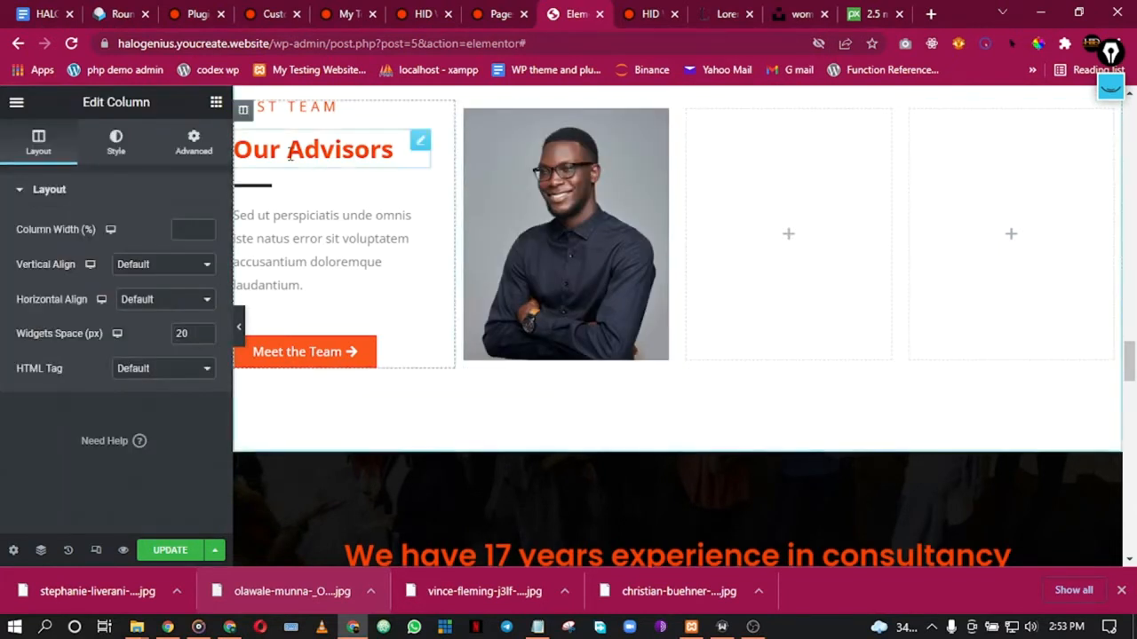
Step: Set the column's padding to 20 px on all sides
left_click(194, 144)
left_click(48, 312)
left_click(48, 312)
left_click(48, 311)
left_click(48, 312)
left_click(48, 312)
left_click(48, 312)
left_click(48, 311)
left_click(48, 312)
left_click(47, 311)
left_click(48, 312)
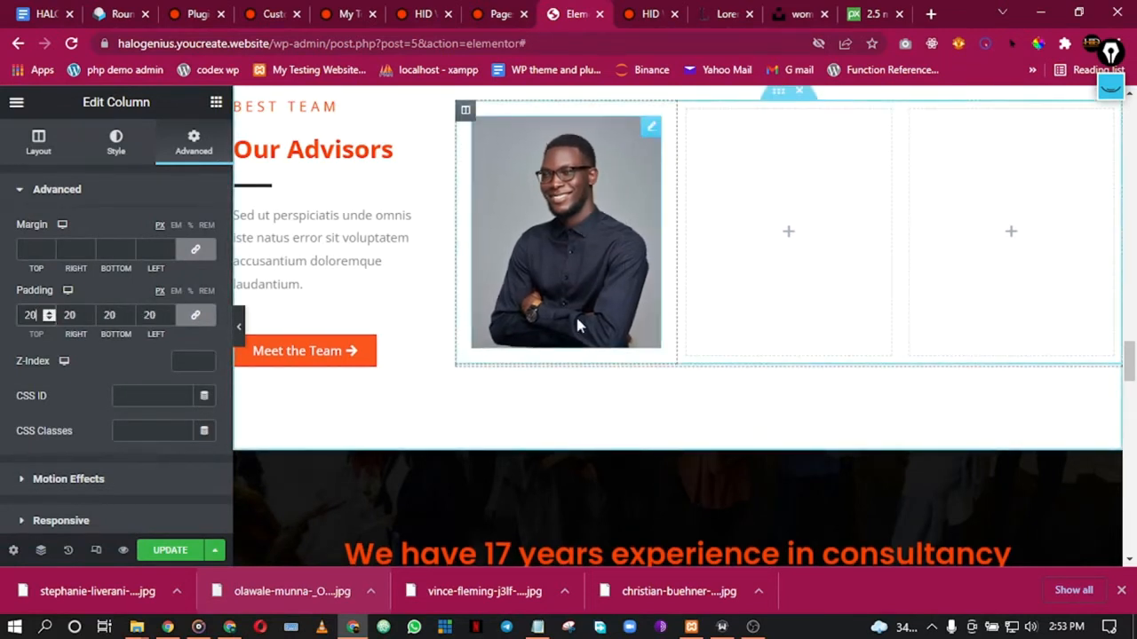
Step: Add a Heading widget below the photo and type the advisor's name
left_click(216, 103)
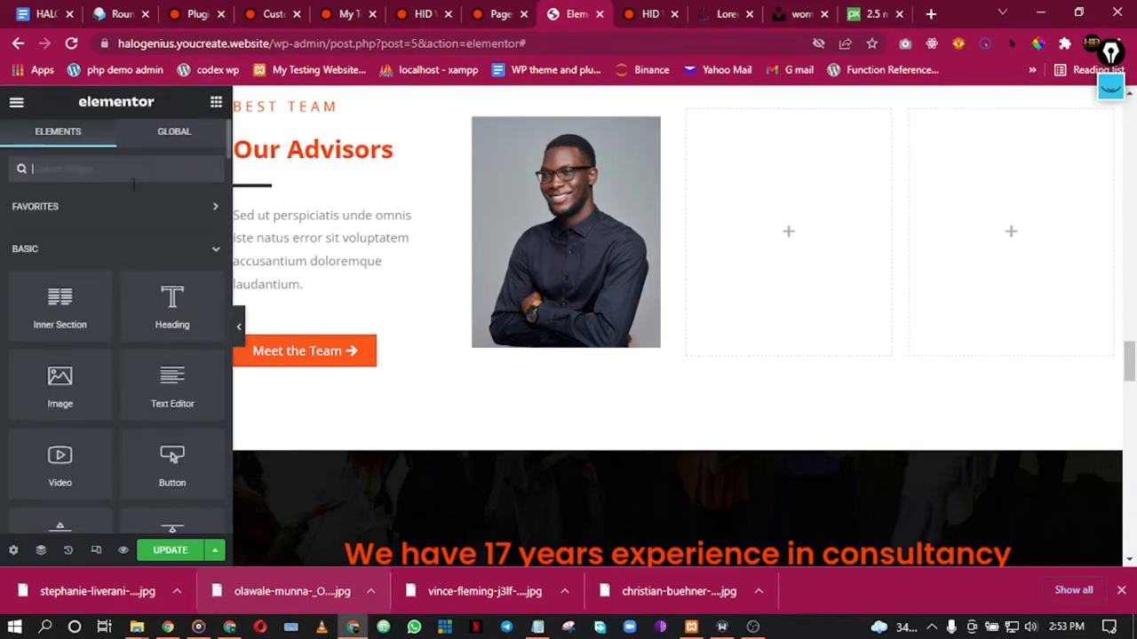
left_click_drag(175, 298, 599, 339)
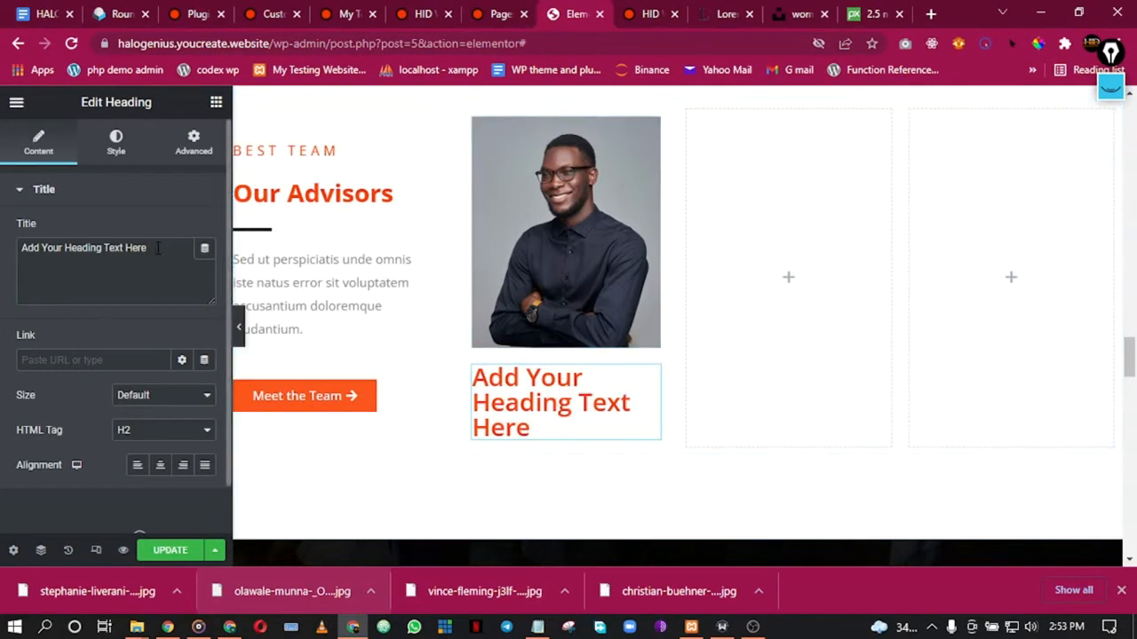
left_click_drag(157, 247, 2, 244)
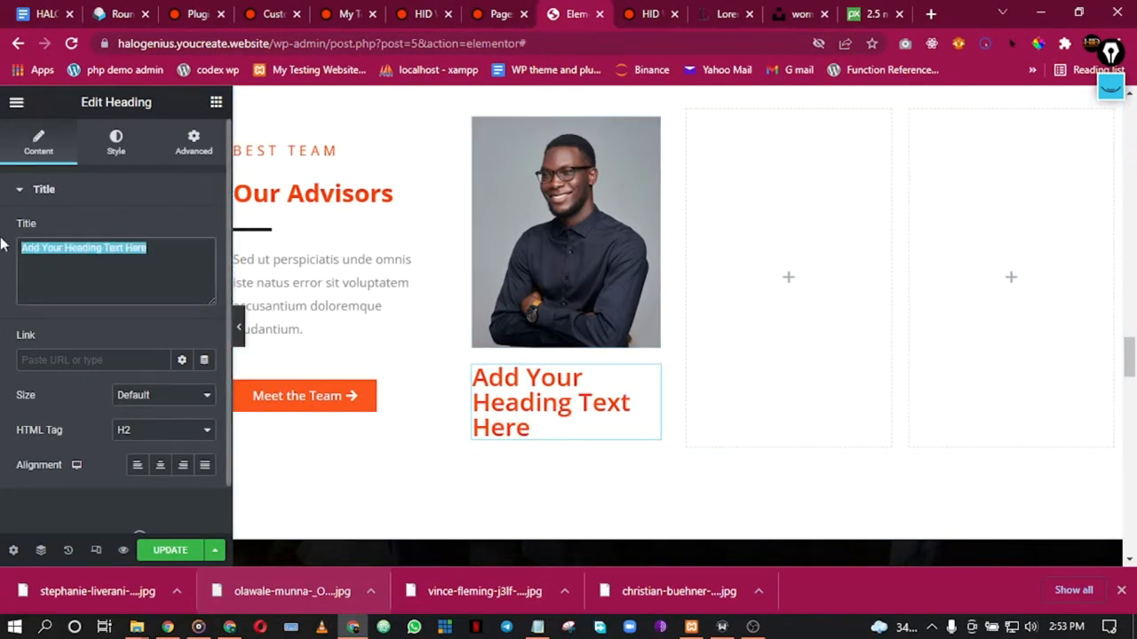
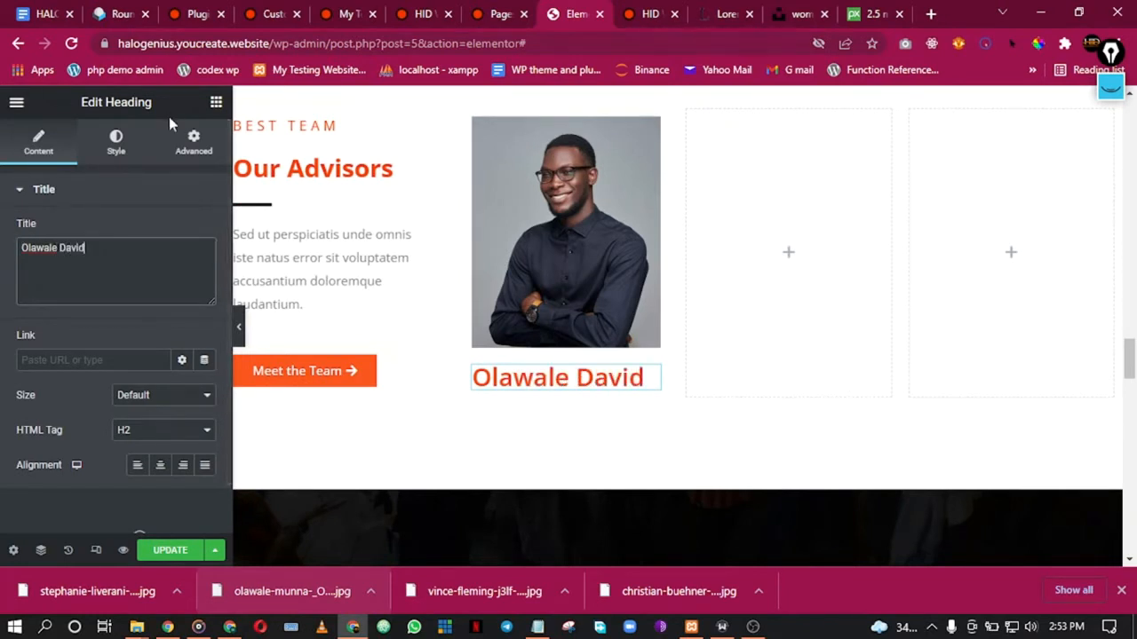
Step: Colour the heading with the global Secondary colour and centre it
left_click(115, 142)
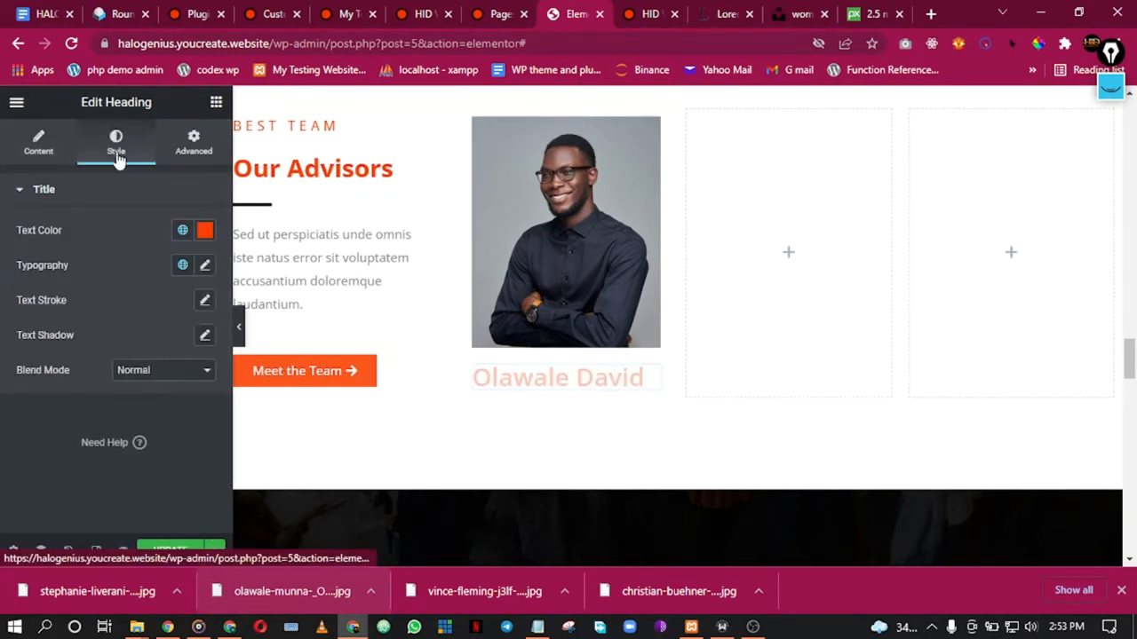
left_click(182, 230)
left_click(117, 339)
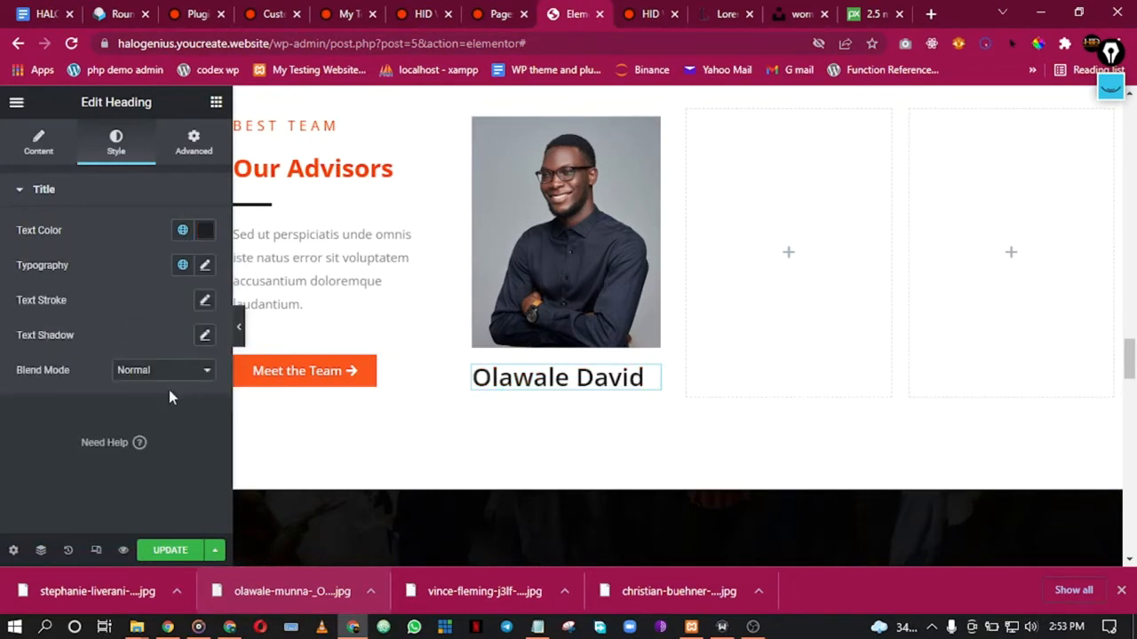
left_click(40, 143)
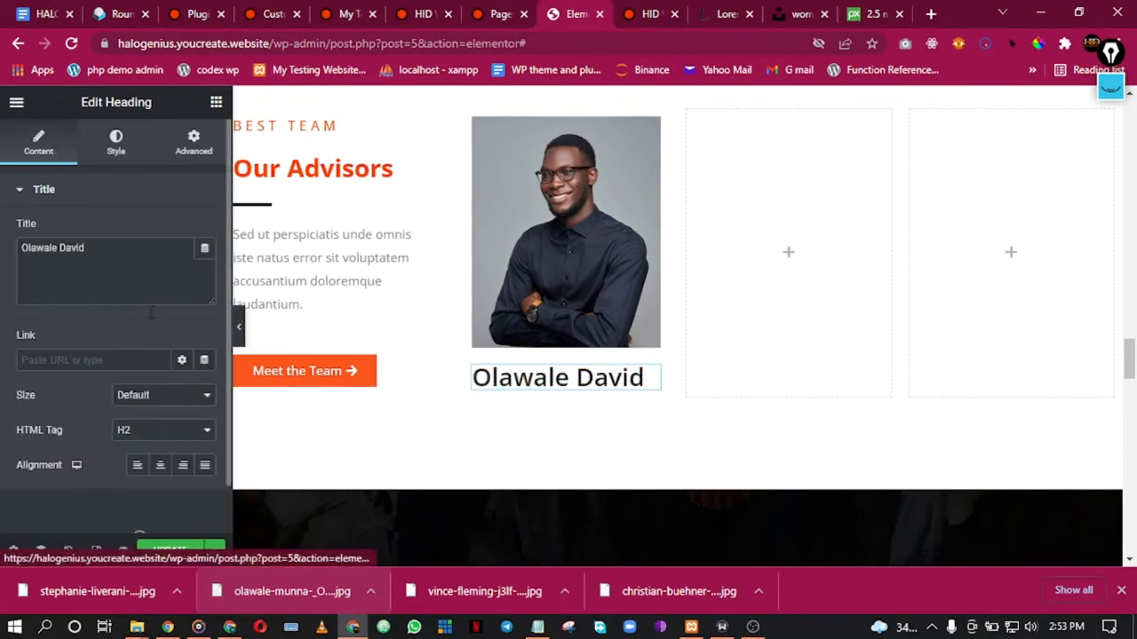
left_click(158, 471)
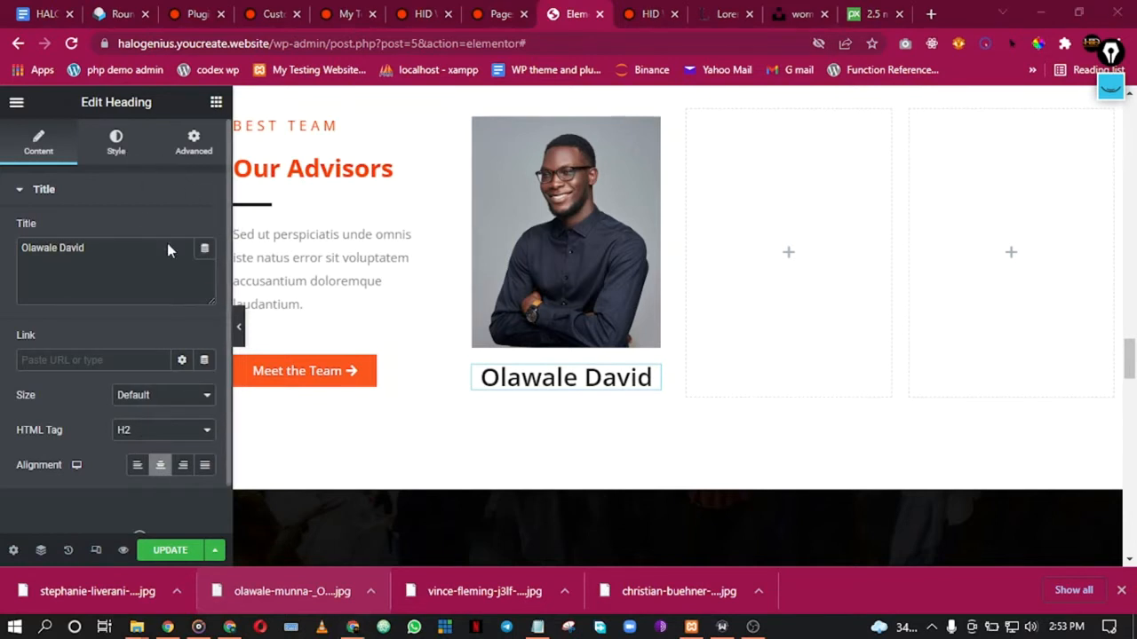
Step: Reduce the heading's typography size to 21 px
left_click(116, 142)
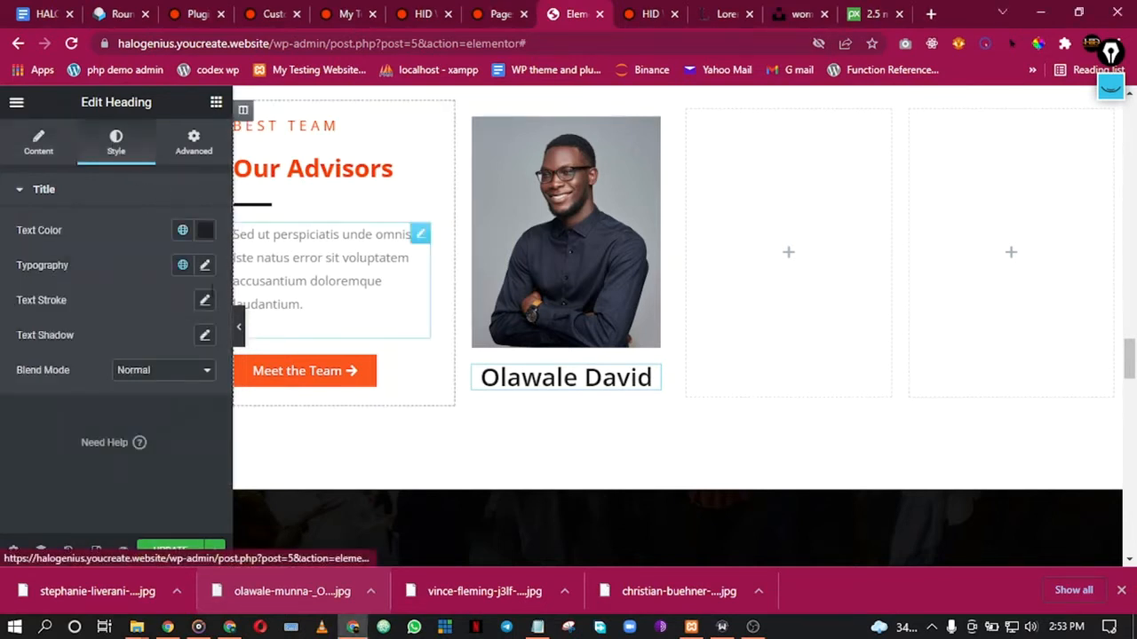
left_click(204, 265)
left_click_drag(28, 402, 39, 406)
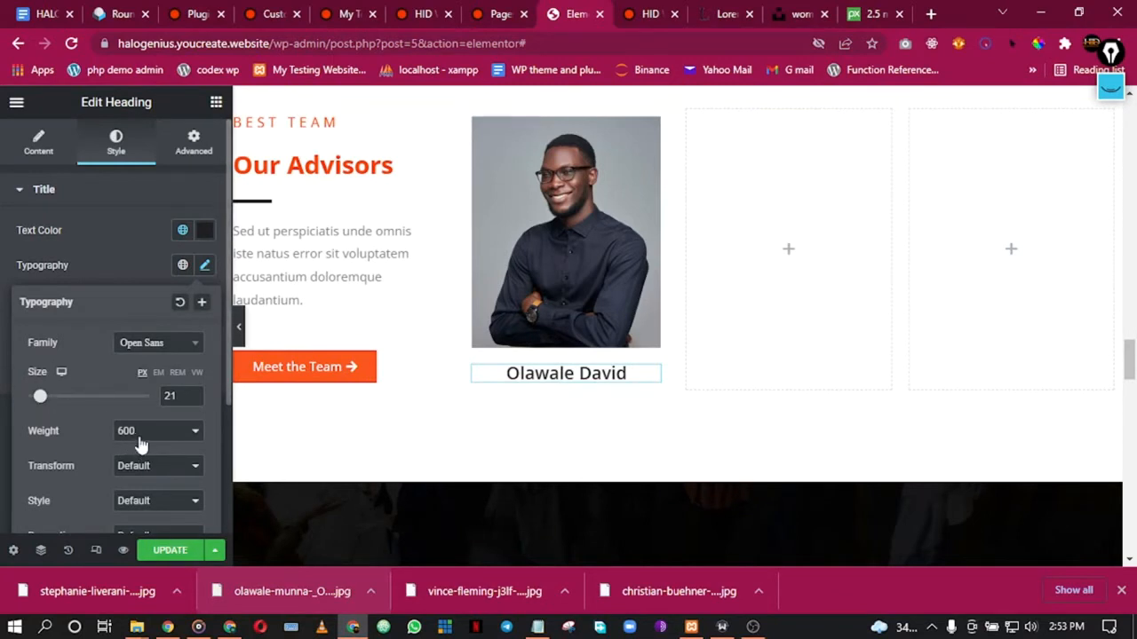
left_click(3, 268)
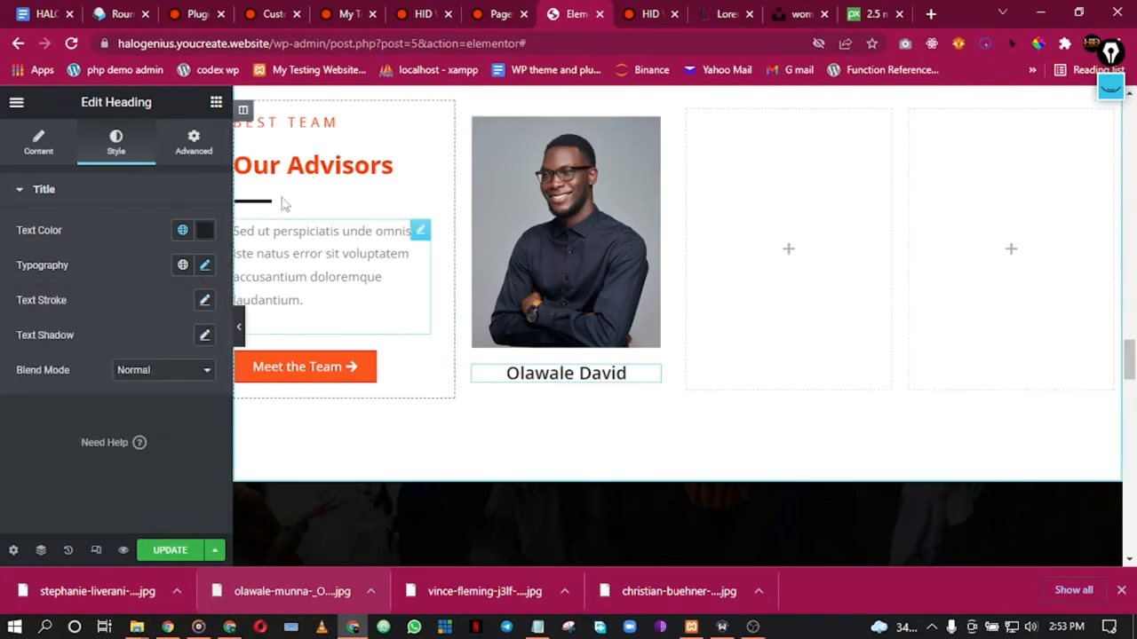
left_click(196, 141)
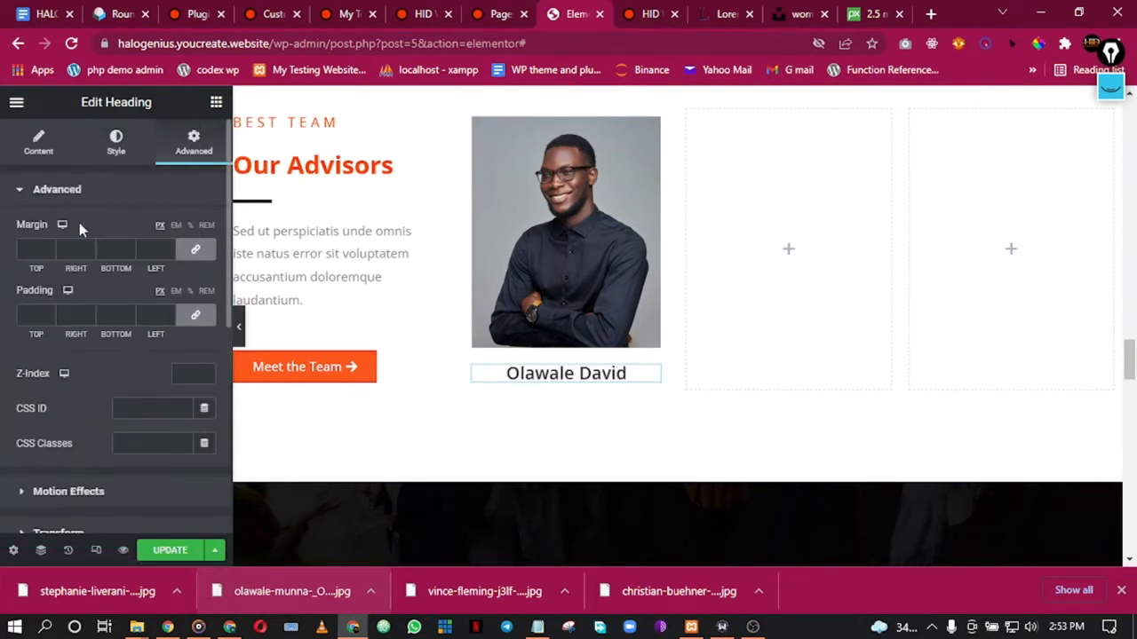
Step: Add a Social Icons widget below the advisor's name with circle-shaped icons
left_click(215, 105)
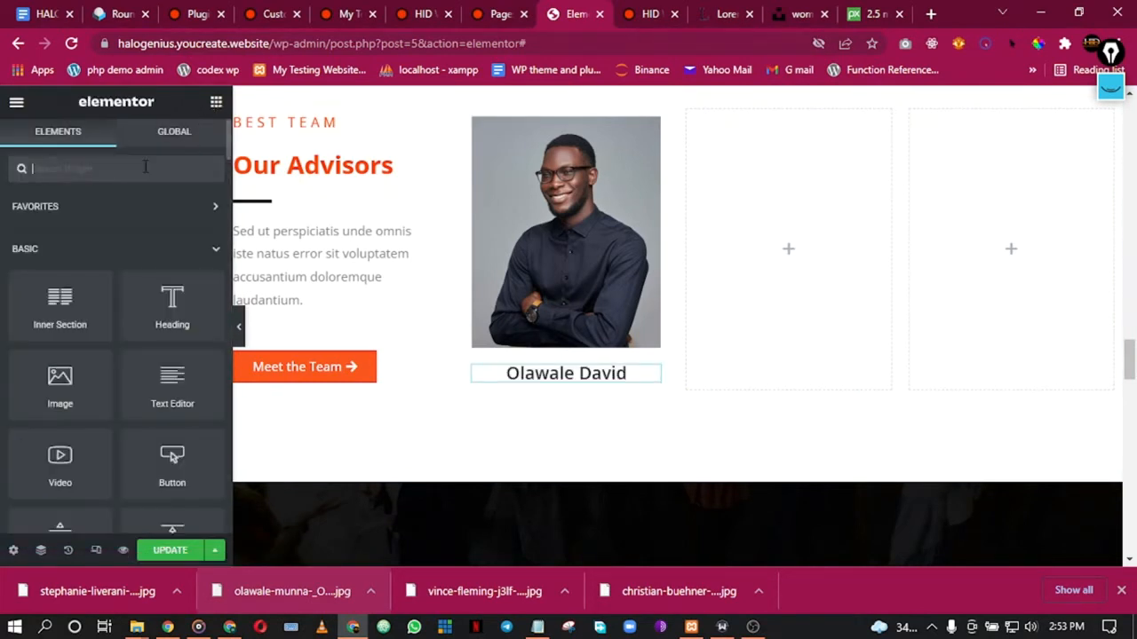
type("soci")
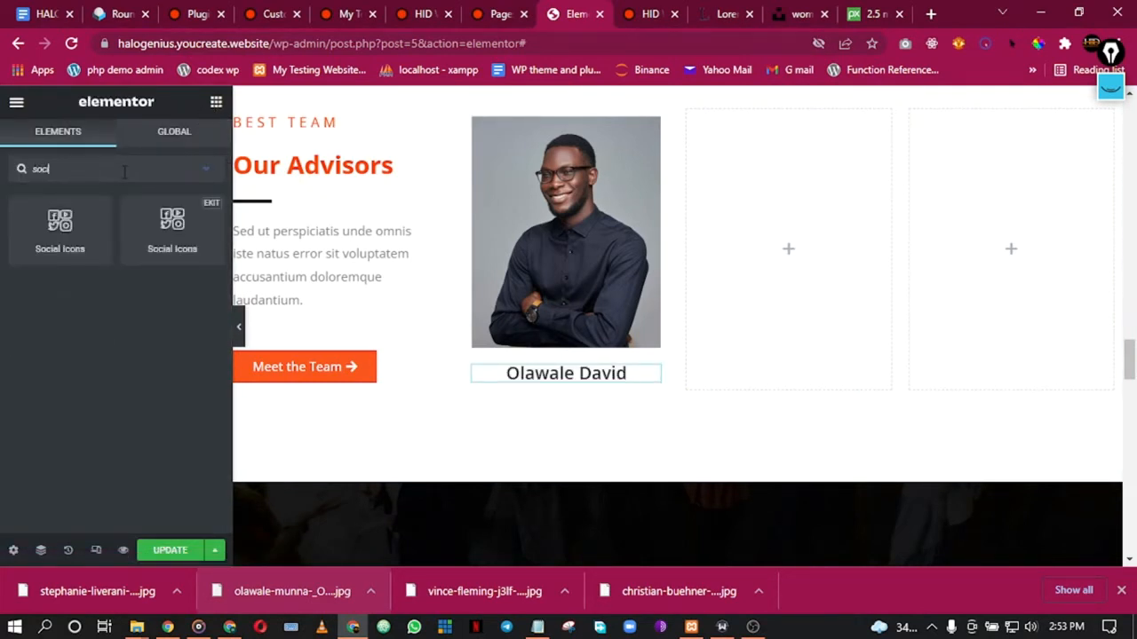
left_click_drag(60, 222, 568, 381)
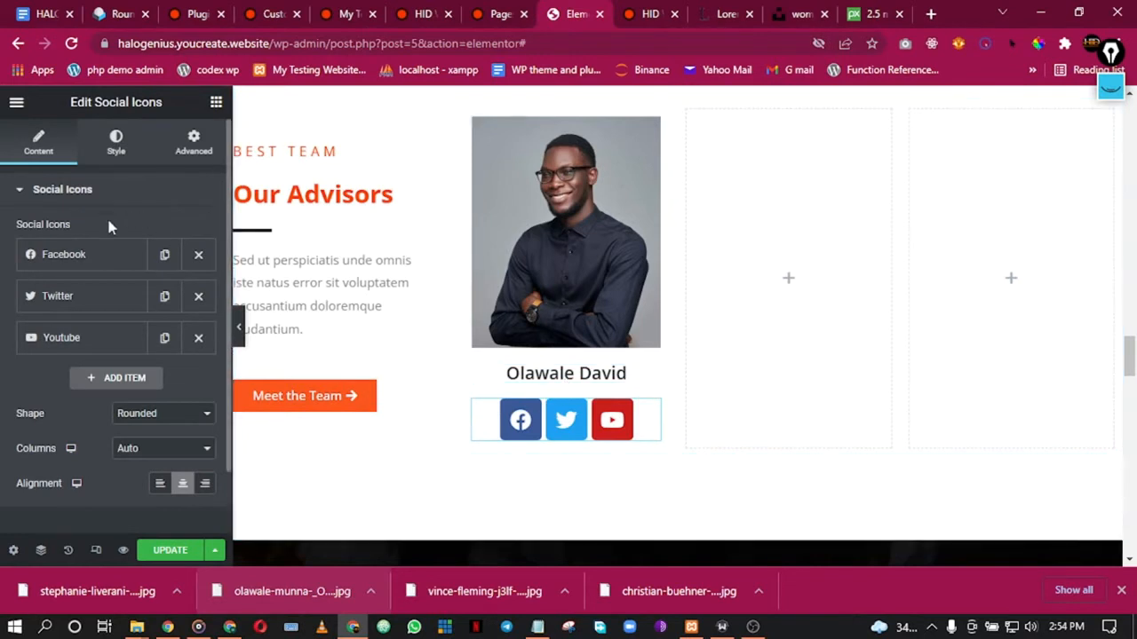
left_click(149, 421)
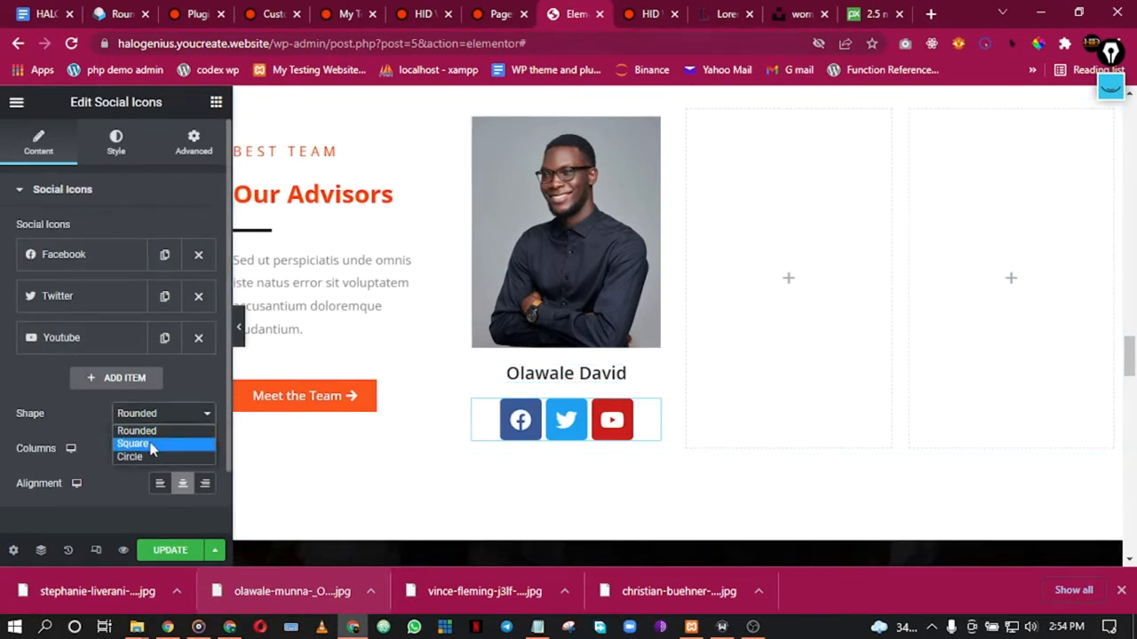
left_click(150, 459)
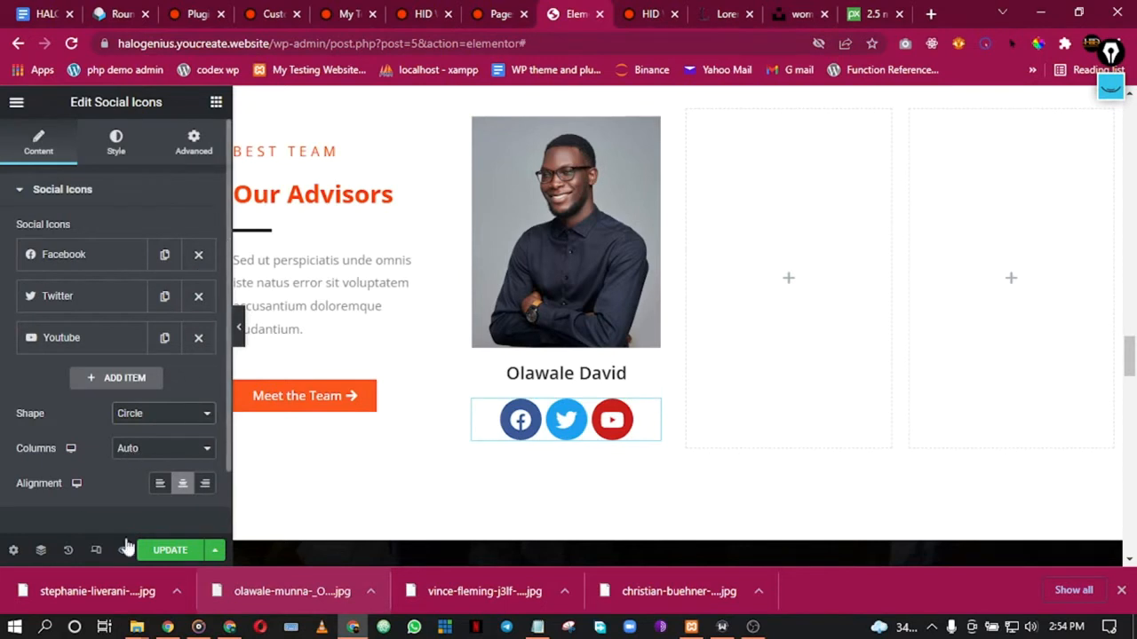
Step: Set the social icon size to 16 and preview the card
left_click(116, 147)
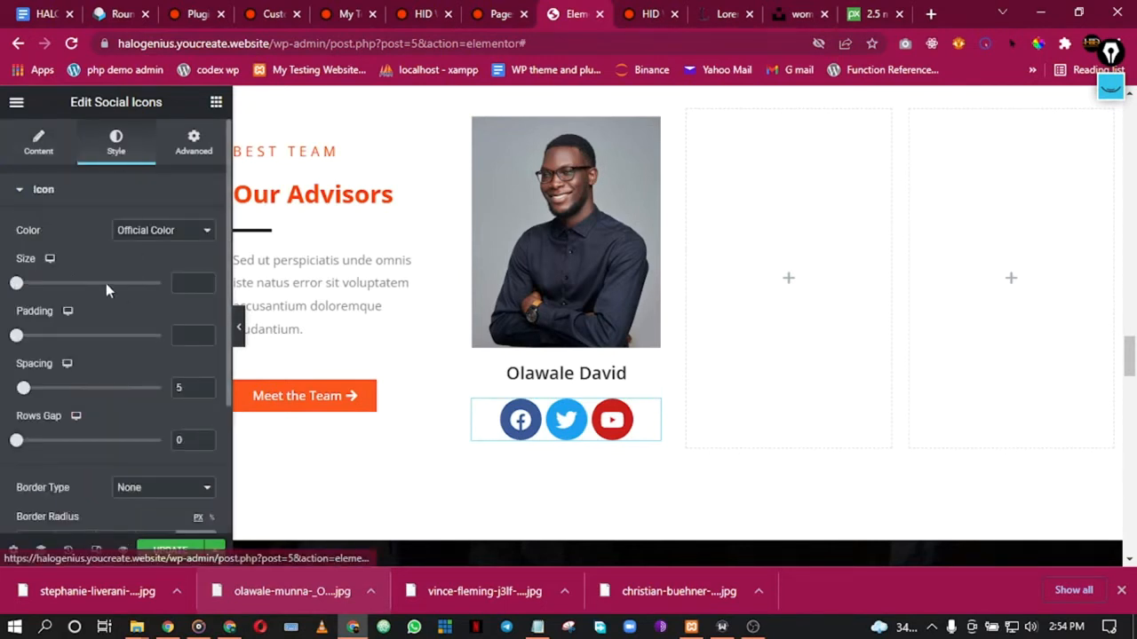
mouse_move(27, 287)
left_mouse_down()
mouse_move(35, 284)
mouse_move(23, 284)
left_mouse_up()
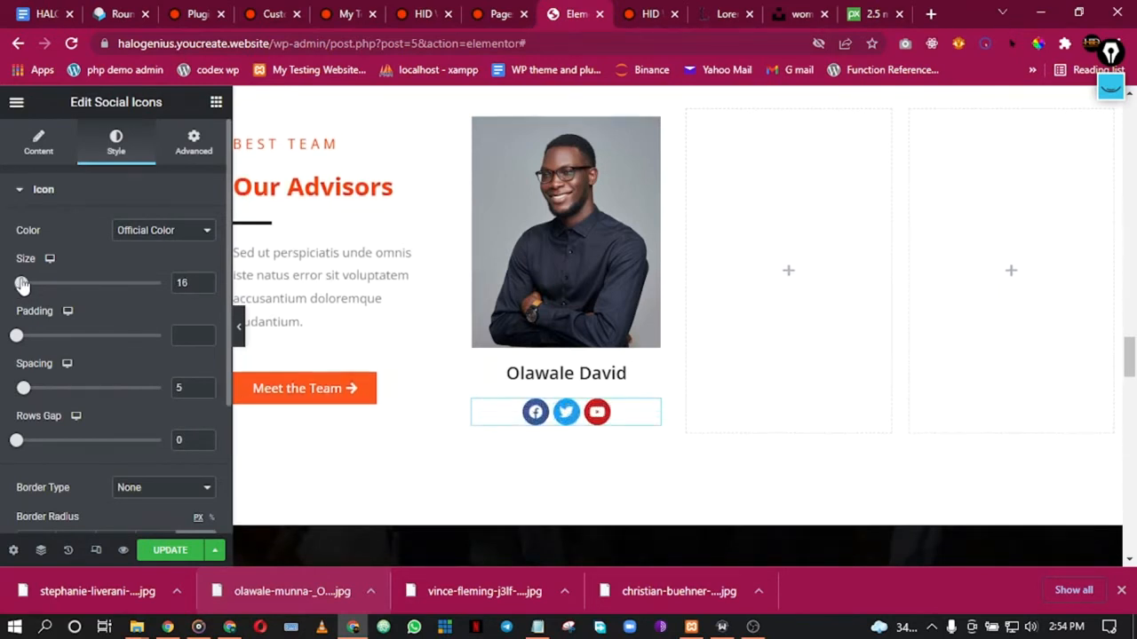
left_click(240, 329)
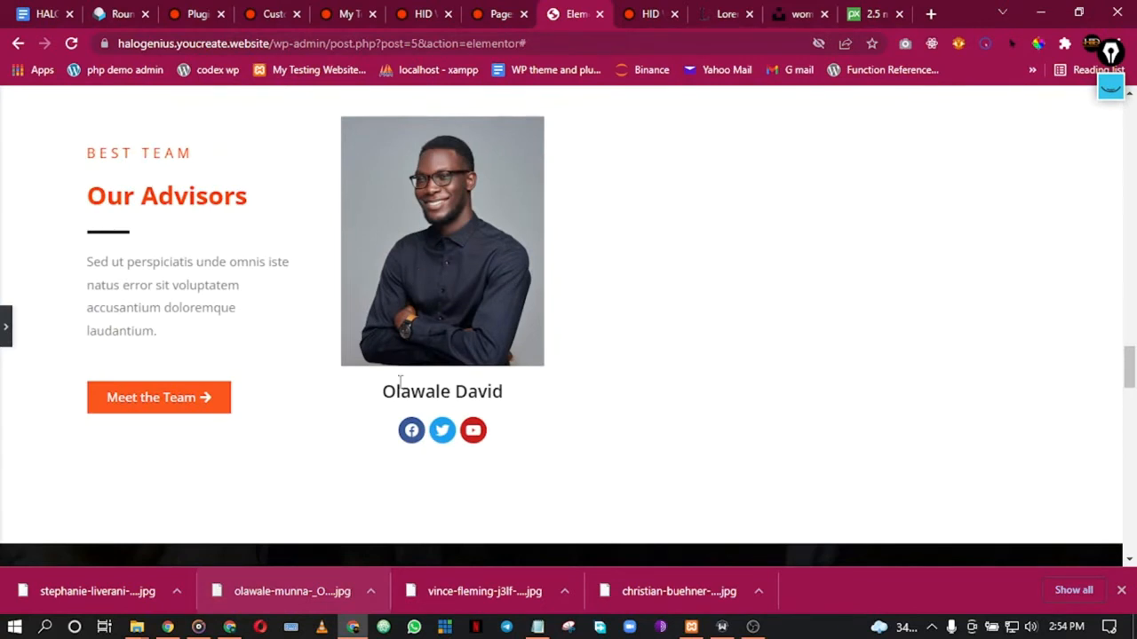
left_click(6, 311)
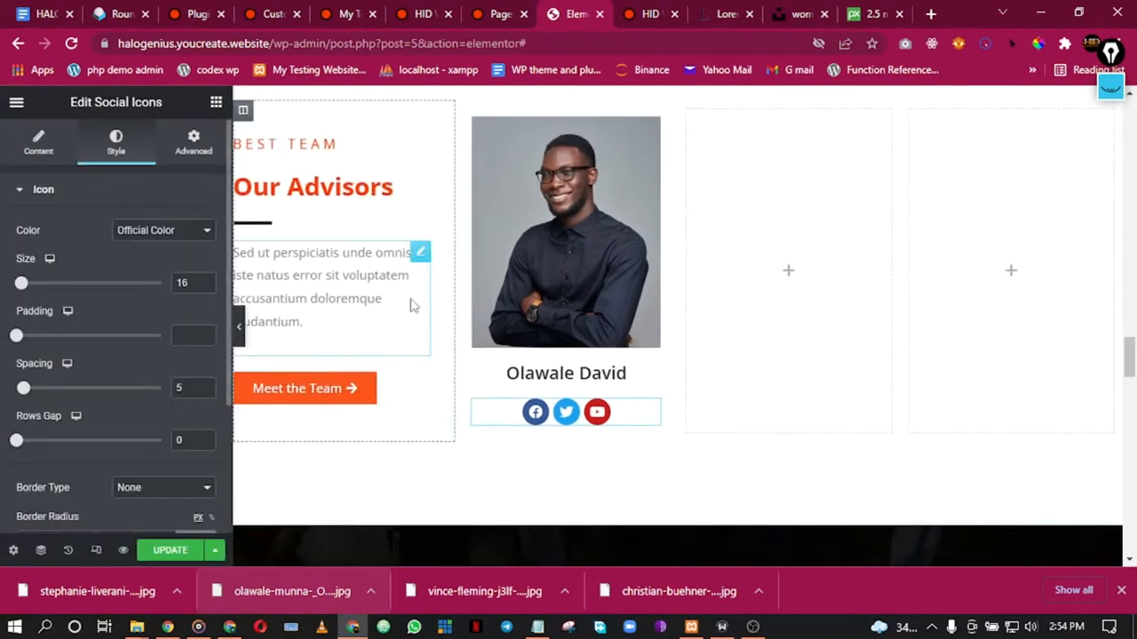
Step: Duplicate the name heading as a paragraph element, then delete that duplicate
right_click(611, 381)
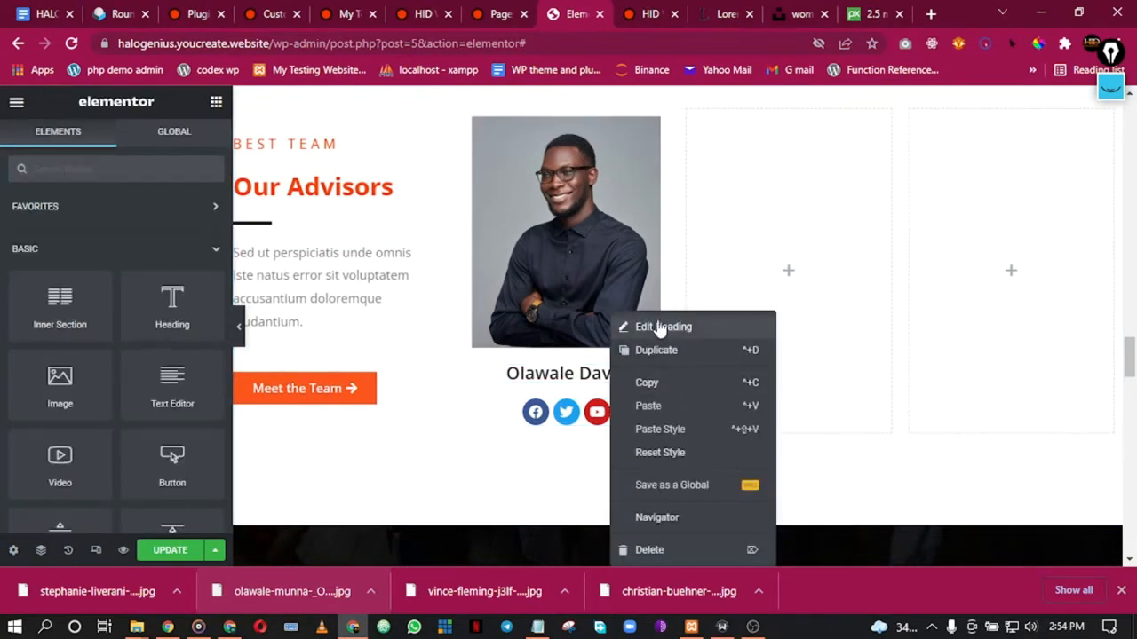
left_click(658, 352)
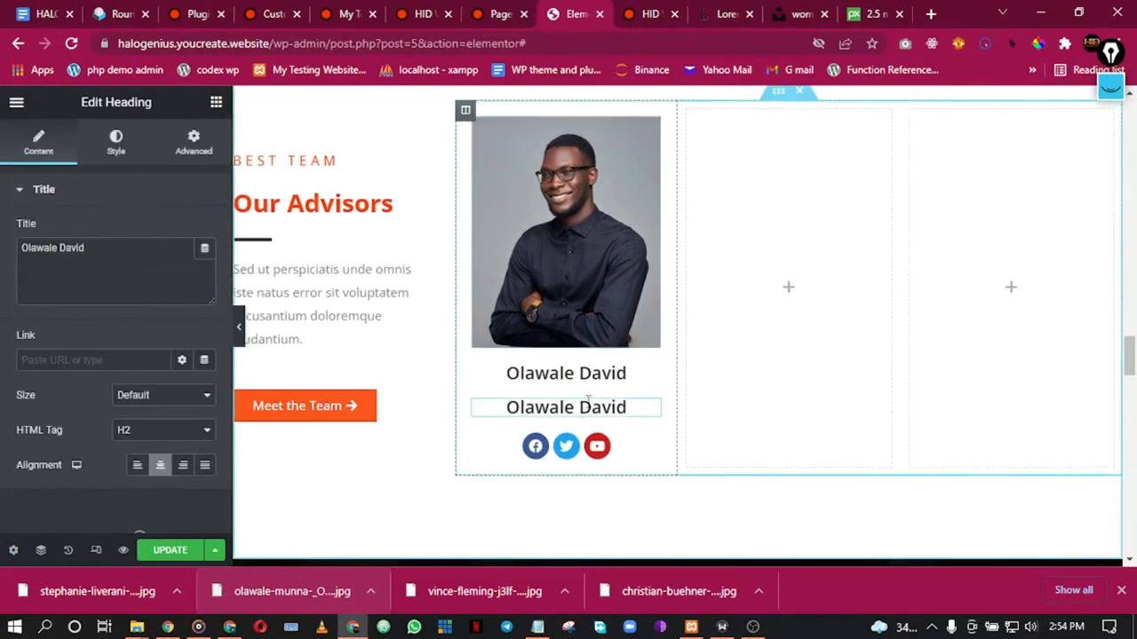
left_click(147, 436)
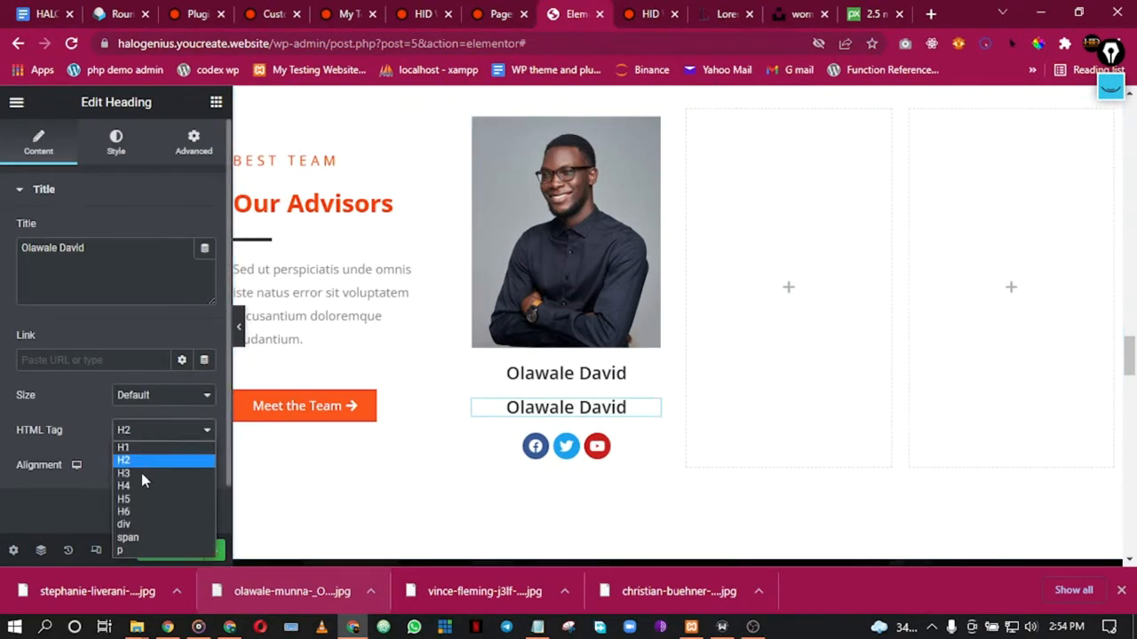
left_click(142, 545)
left_click_drag(89, 247, 3, 238)
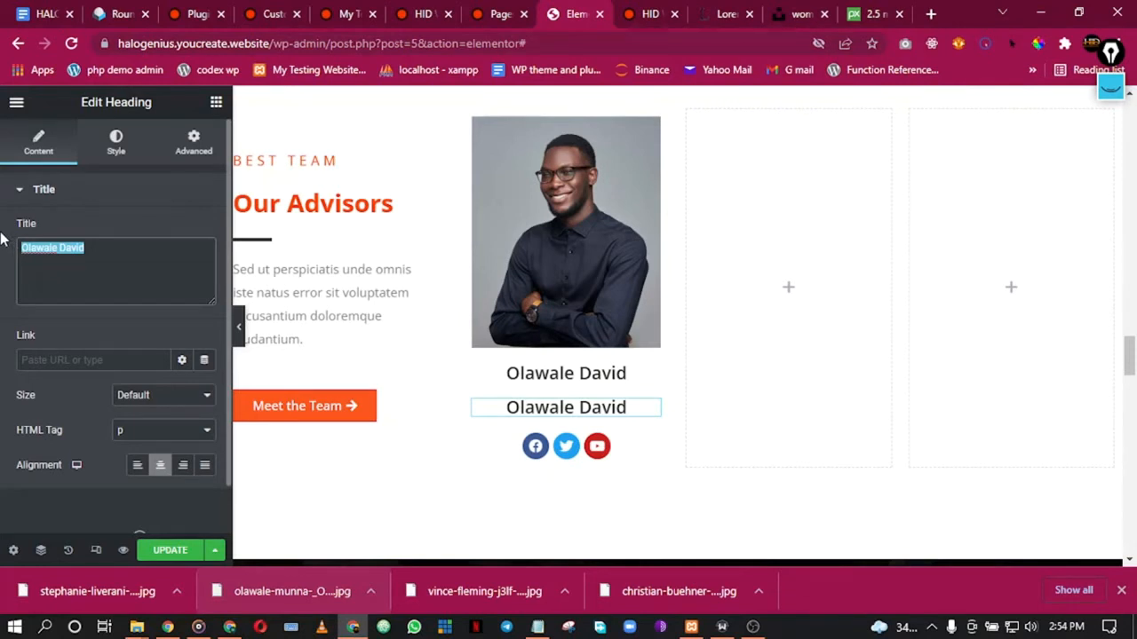
right_click(646, 414)
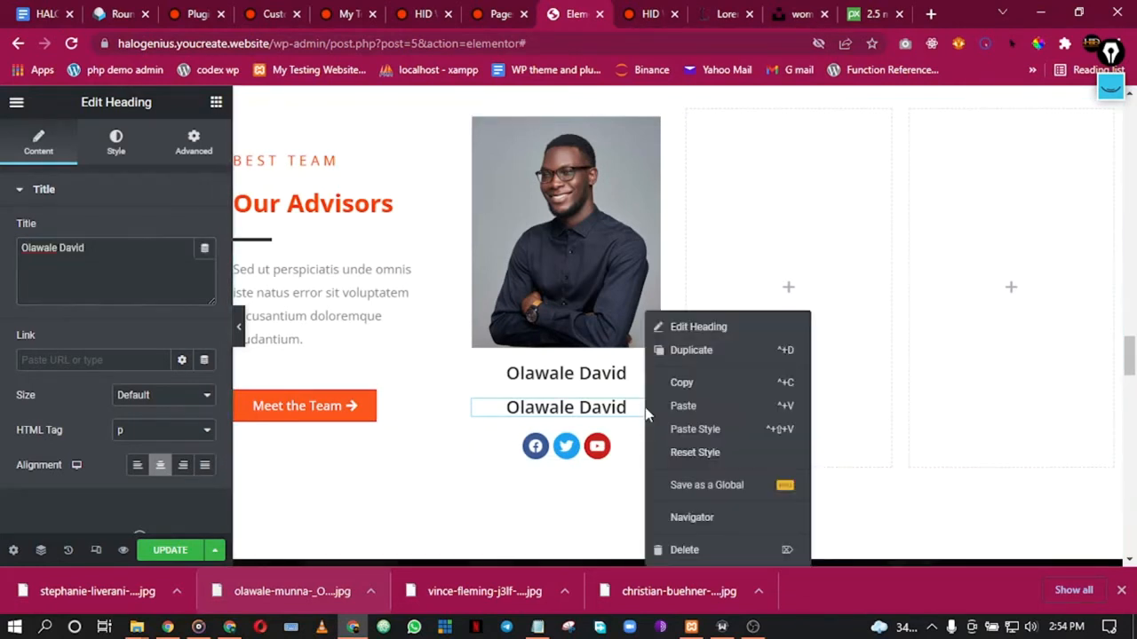
left_click(705, 551)
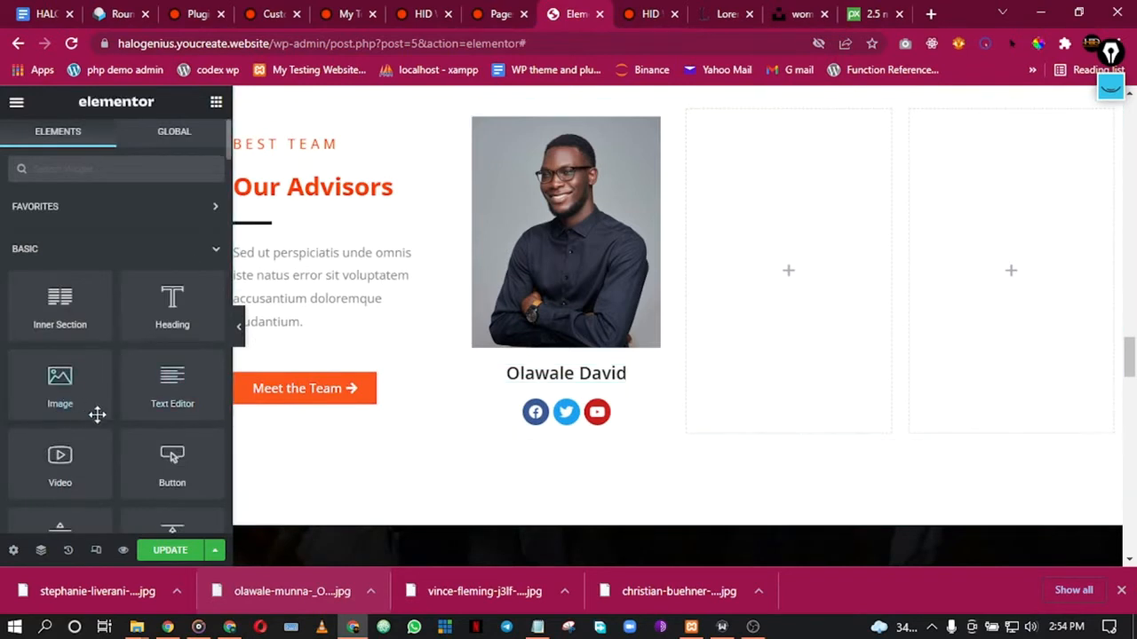
Step: Add a Text Editor block to the card and move the name heading above it
left_click_drag(172, 386, 591, 357)
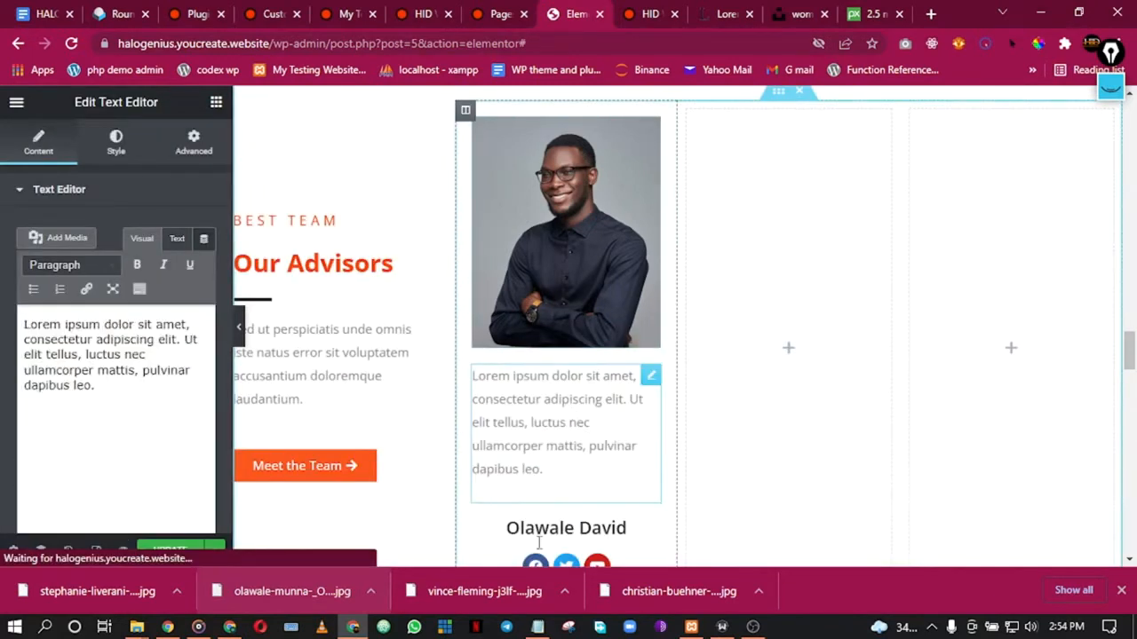
left_click(617, 530)
left_click_drag(647, 542, 531, 182)
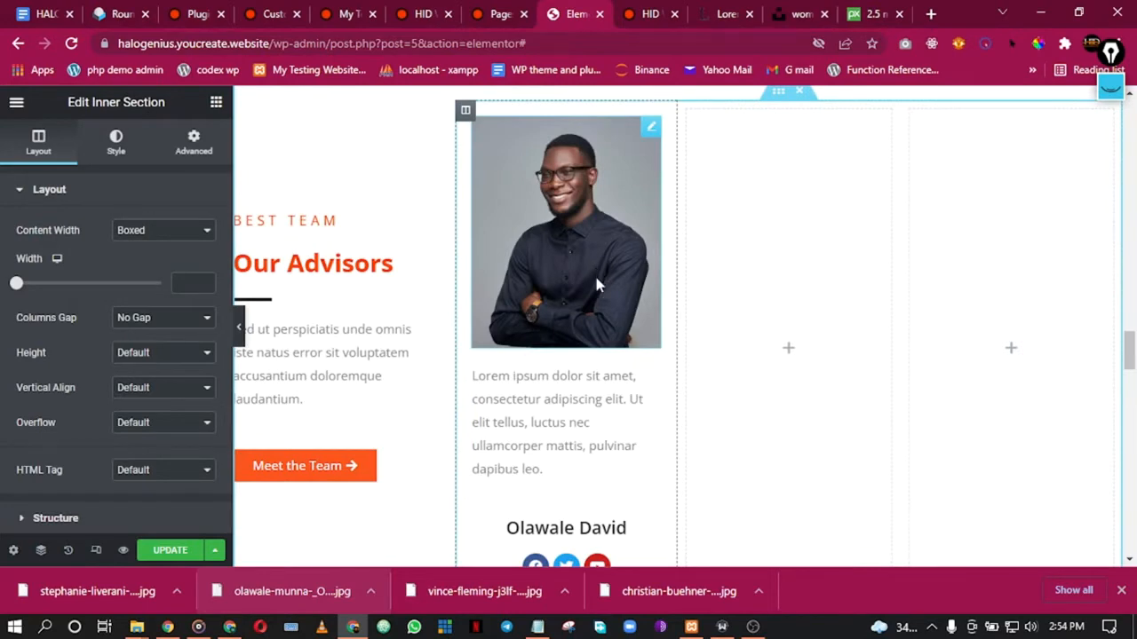
key("ctrl+z")
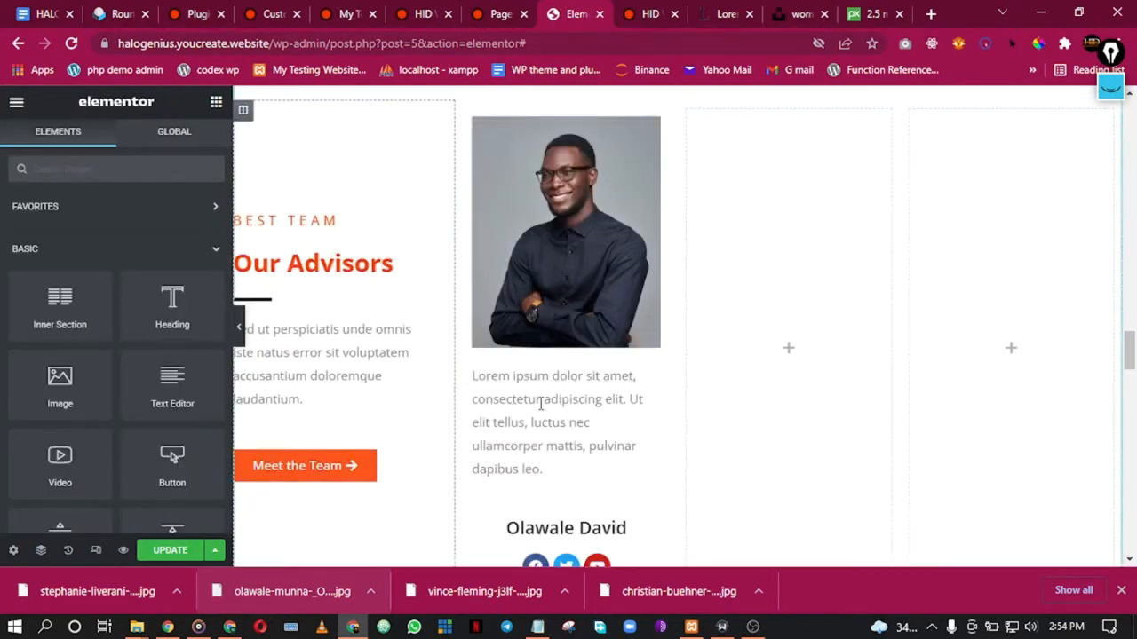
scroll(540, 404, "down", 1)
left_click_drag(649, 447, 603, 305)
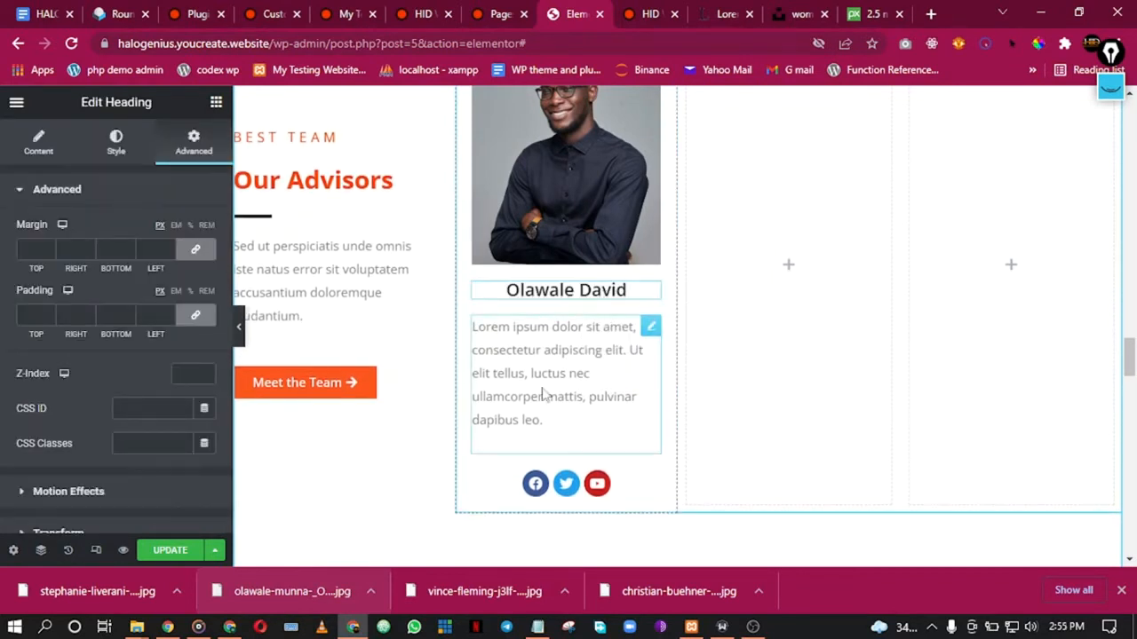
Step: Replace the placeholder paragraph with 'CEO' and centre it
left_click(565, 367)
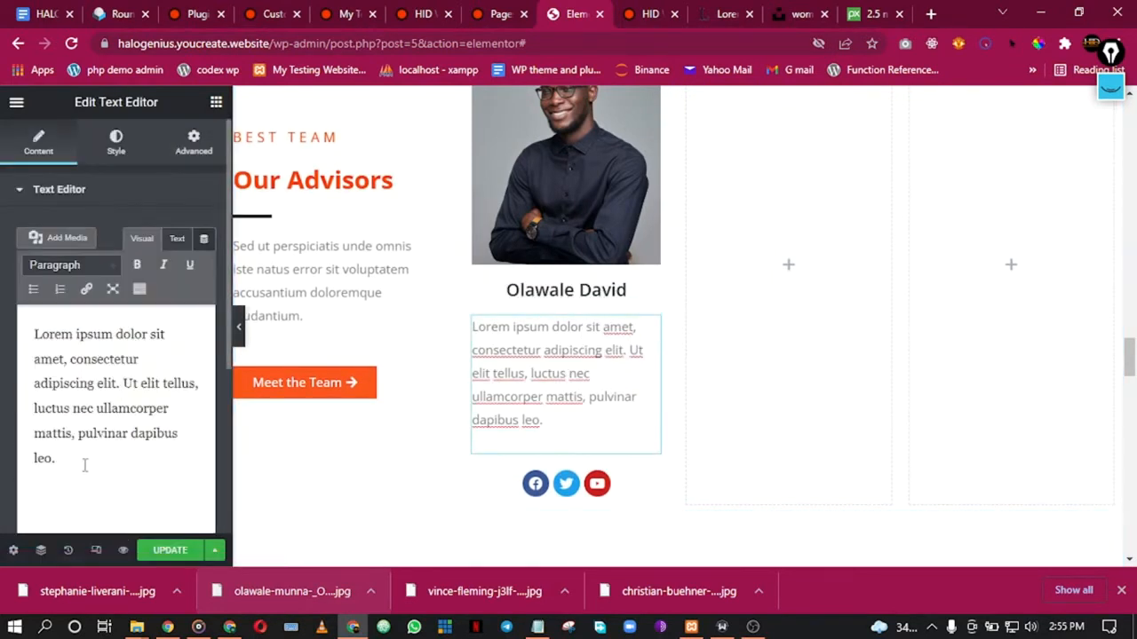
left_click_drag(84, 465, 25, 325)
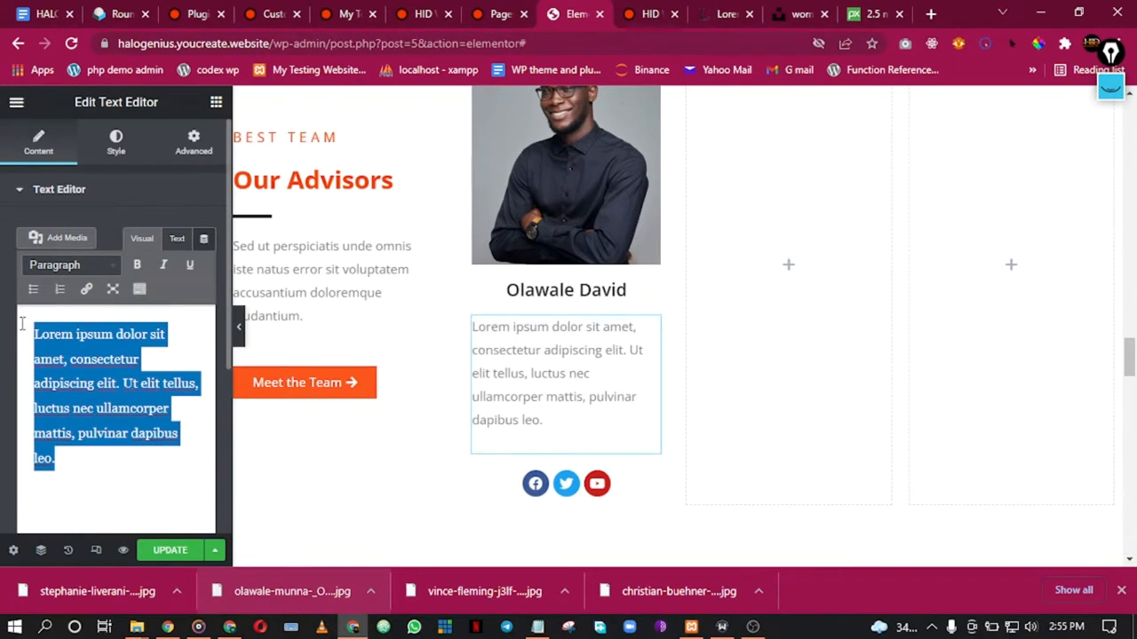
type("CEO")
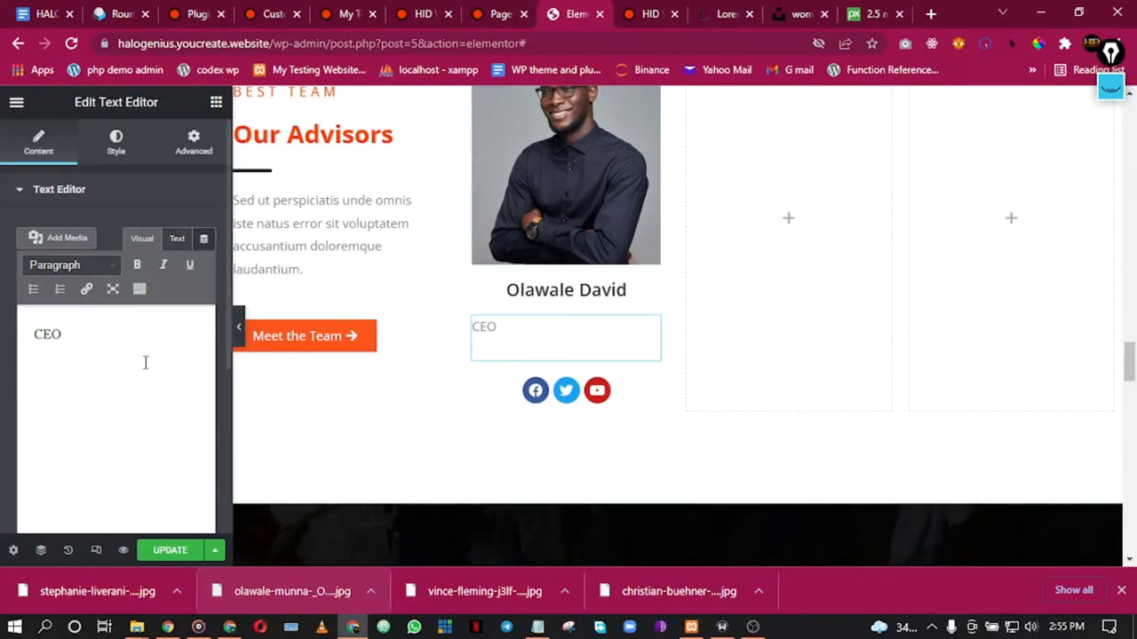
left_click(193, 142)
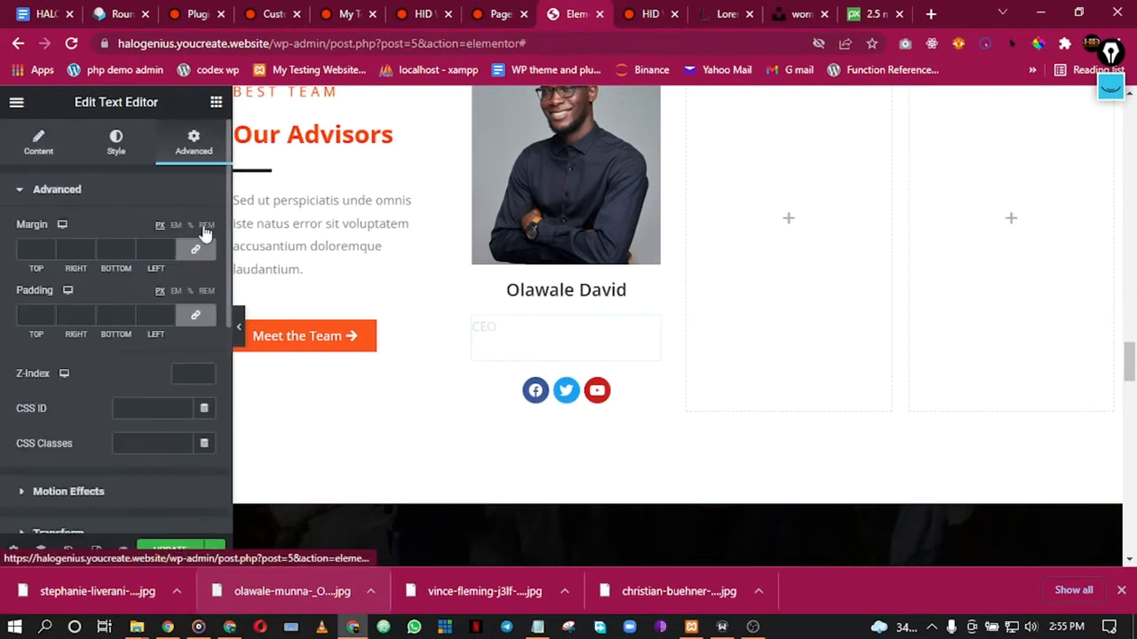
left_click(111, 142)
left_click(49, 153)
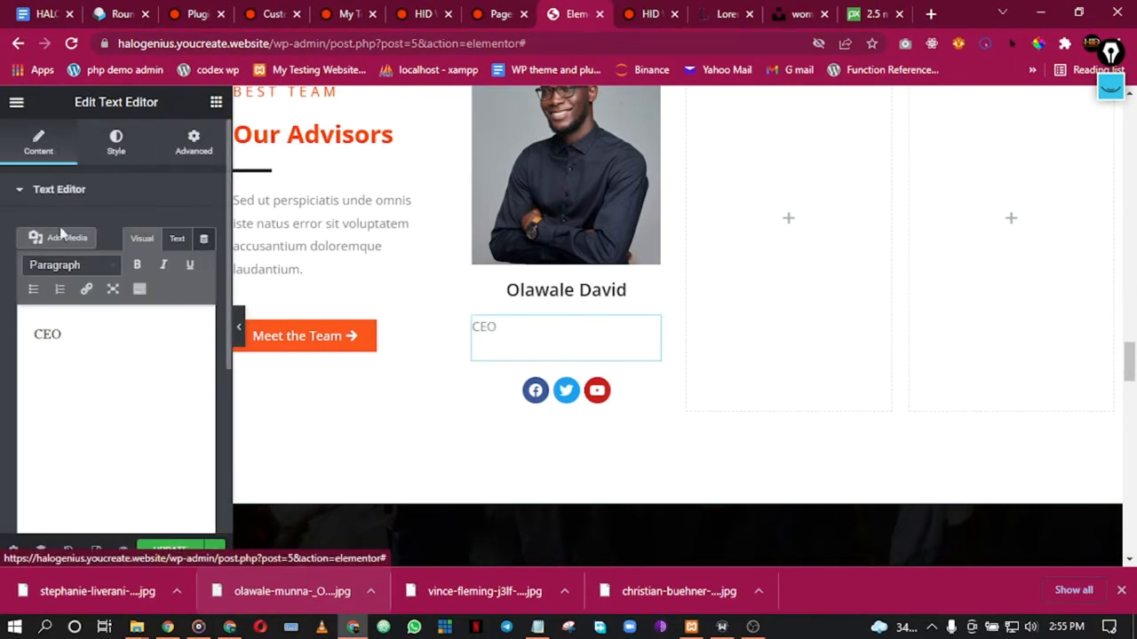
left_click(114, 146)
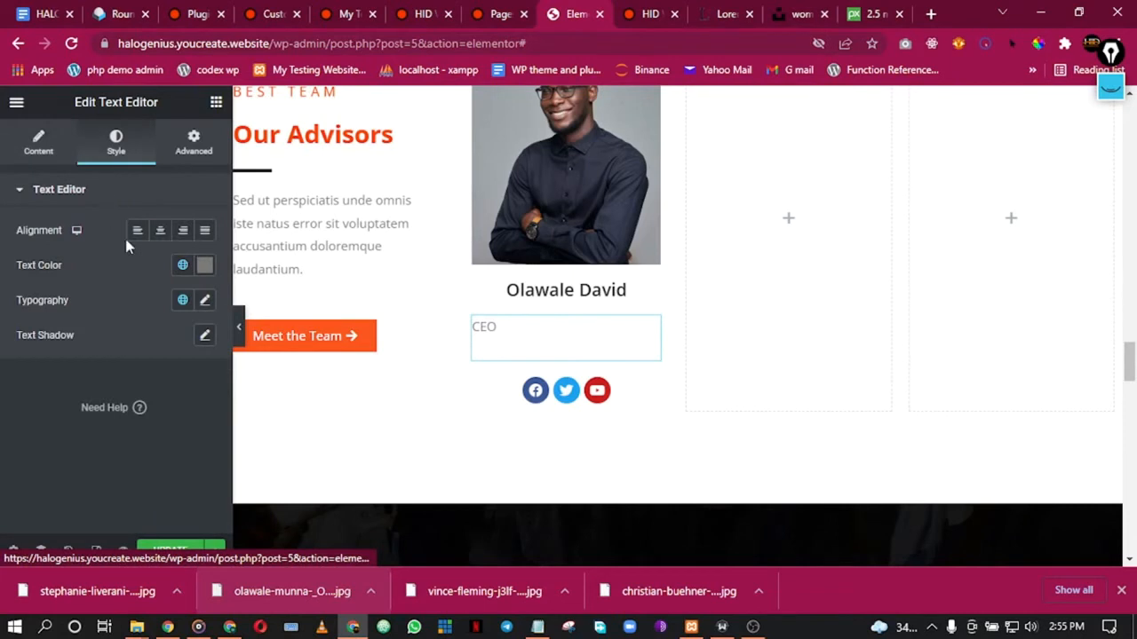
left_click(160, 232)
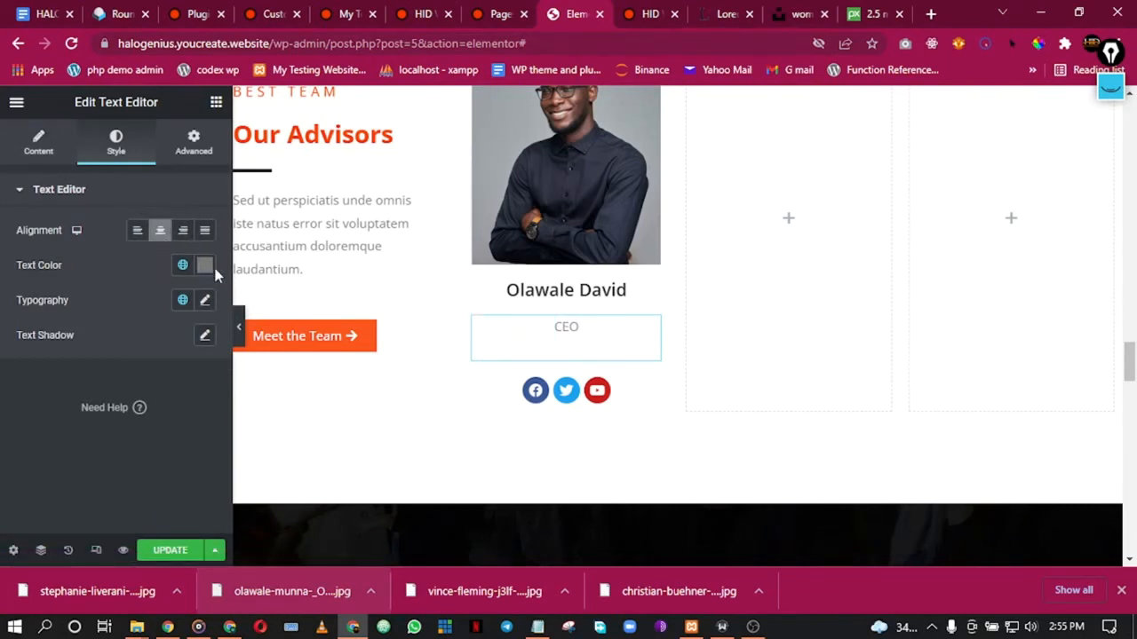
left_click(238, 328)
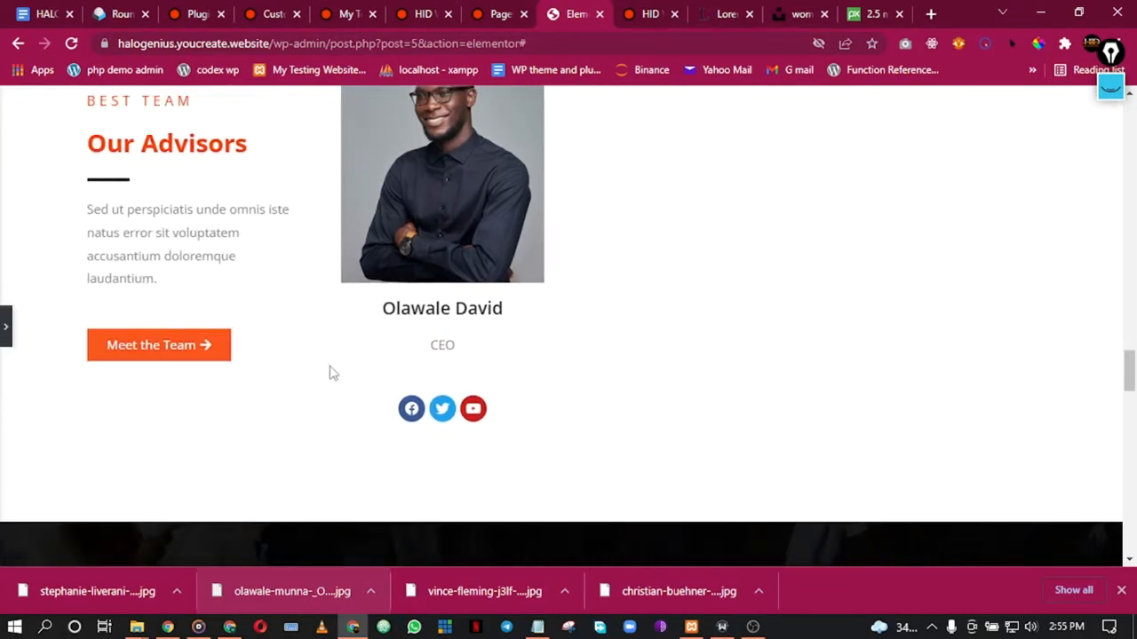
left_click(4, 331)
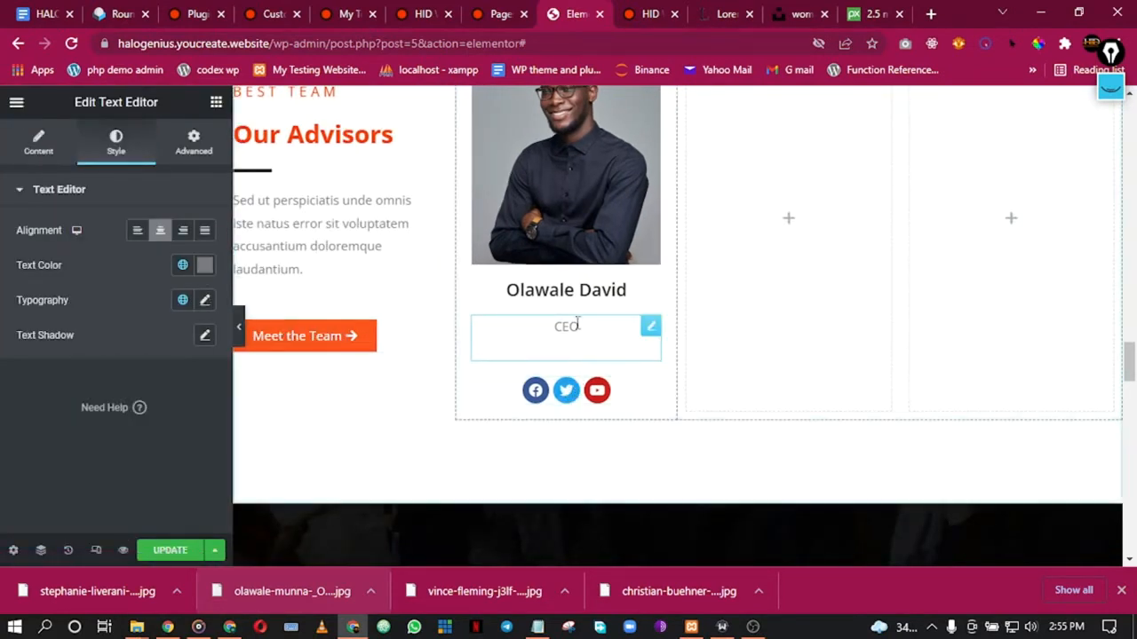
Step: Give the CEO text block a -30 px bottom margin and preview the card
left_click(44, 153)
left_click(192, 153)
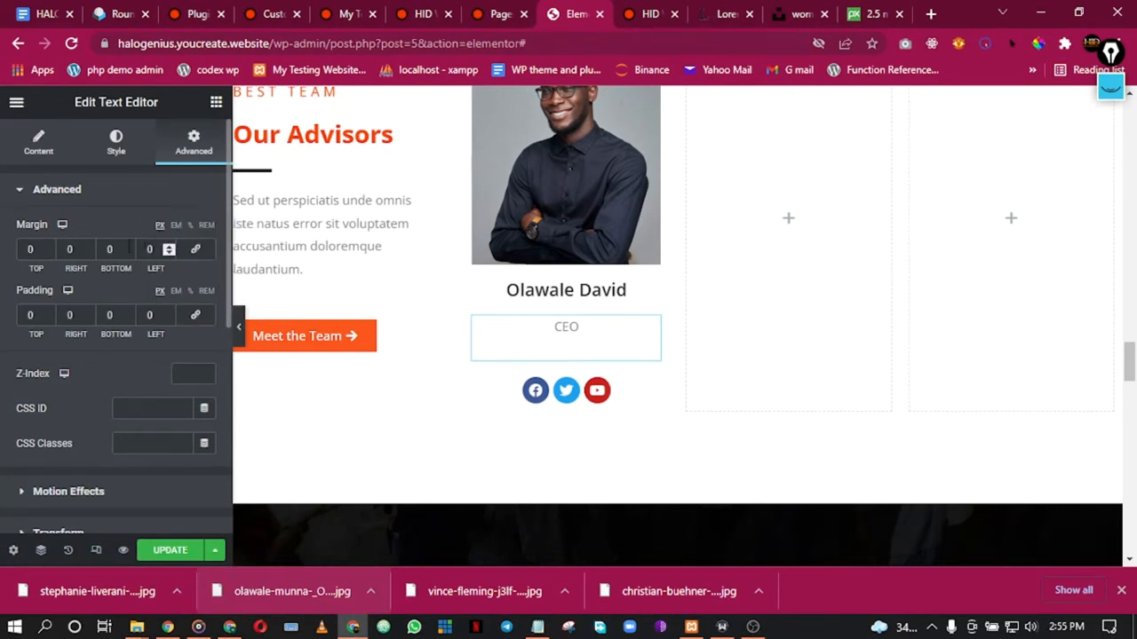
left_click_drag(129, 254, 129, 254)
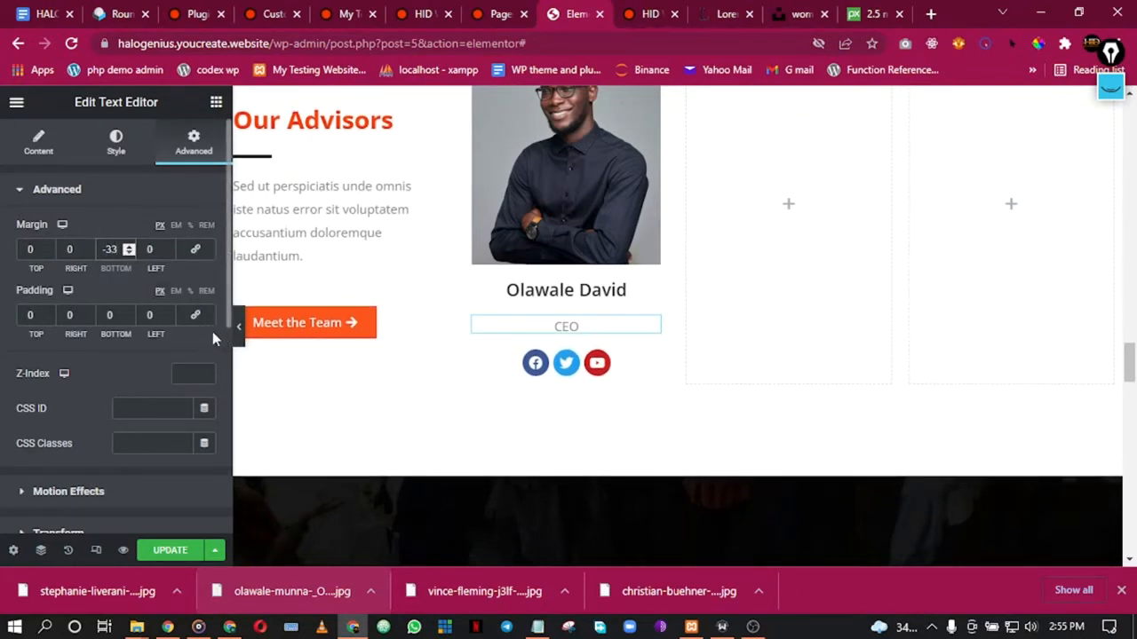
left_click_drag(129, 248, 129, 249)
left_click(130, 254)
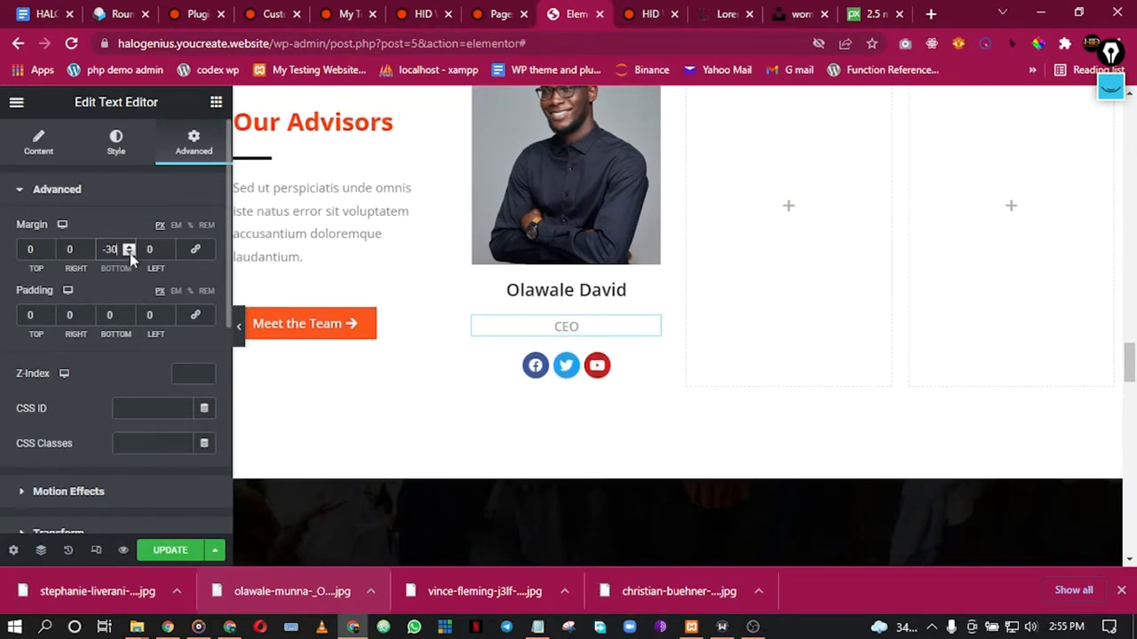
left_click(241, 336)
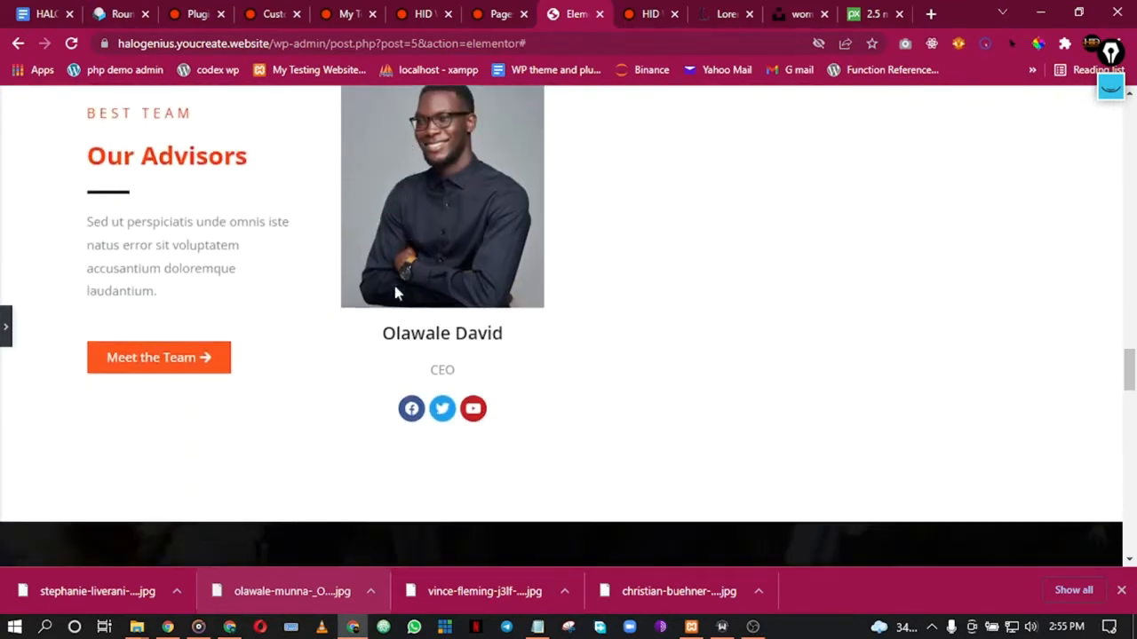
scroll(396, 293, "down", 1)
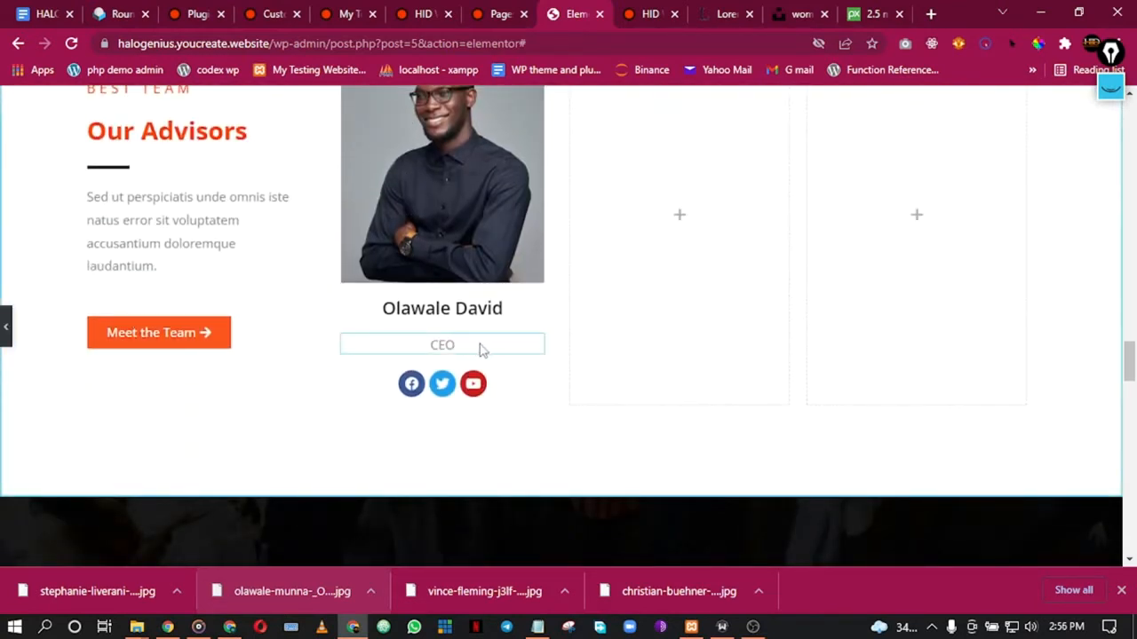
left_click(480, 346)
Step: Set the name heading's unlinked bottom margin to -30 px
left_click(583, 297)
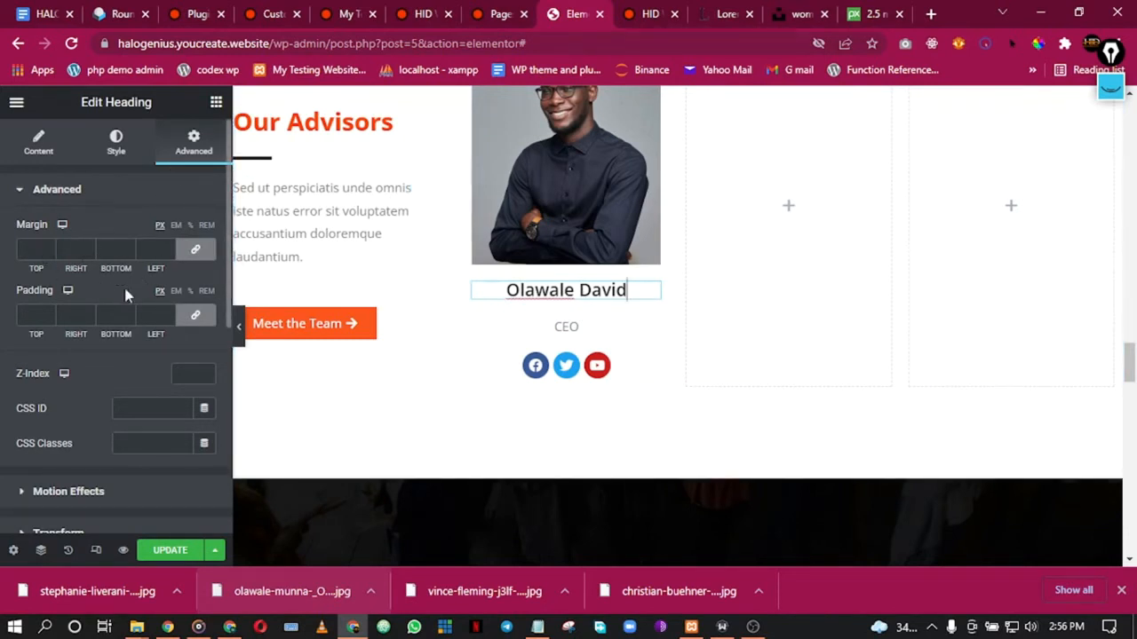
left_click(196, 315)
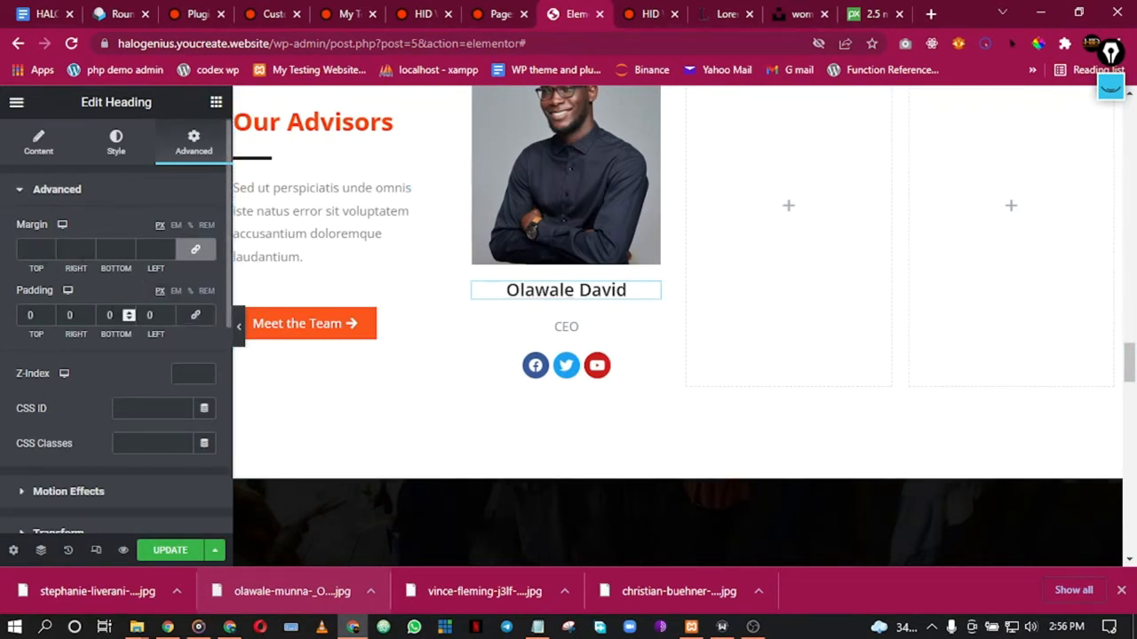
left_click(196, 253)
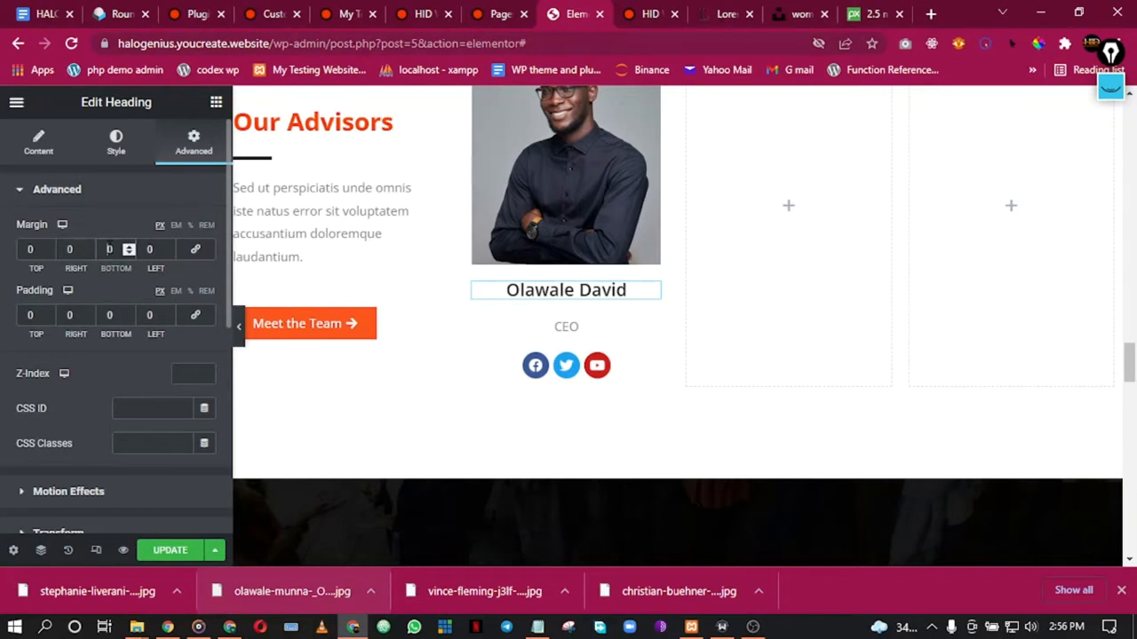
type("3")
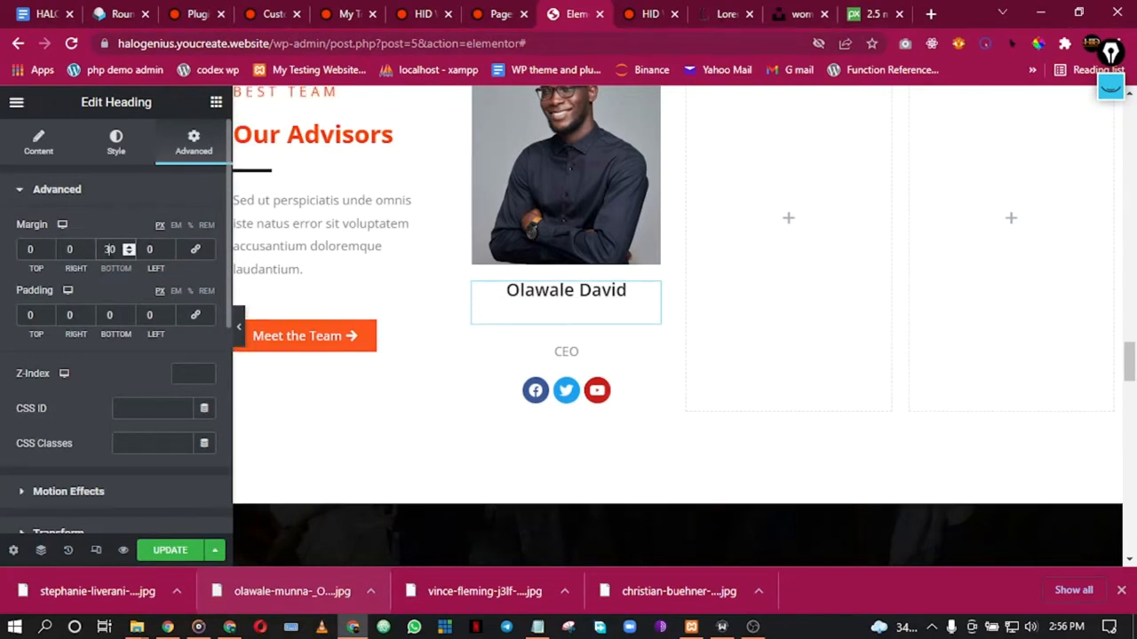
type("-")
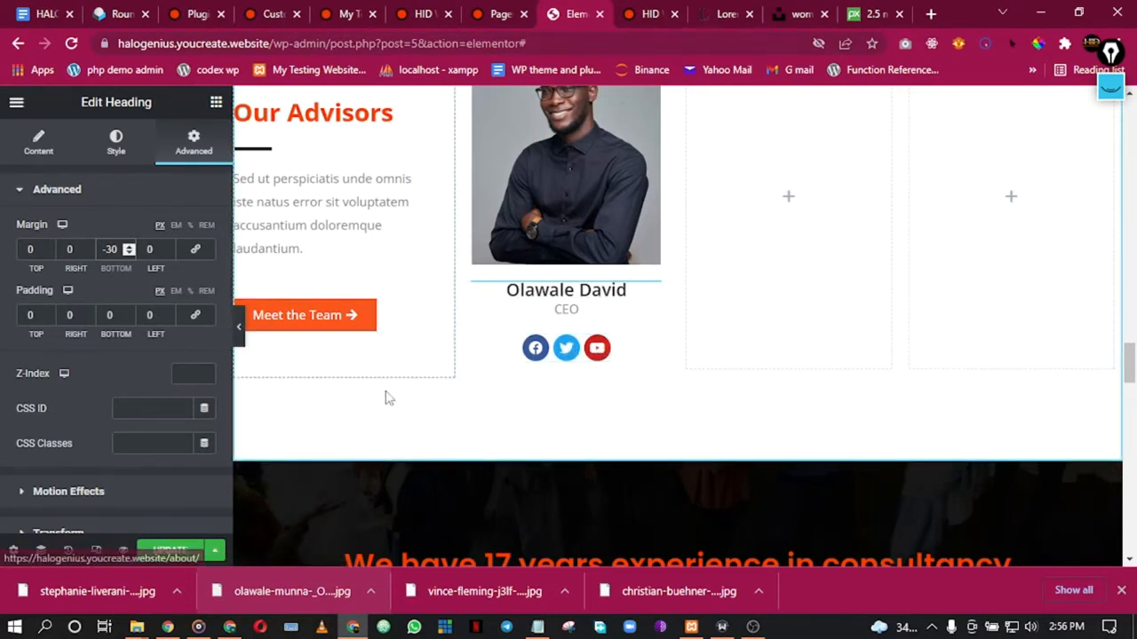
Step: Save the page with UPDATE and preview the advisor card
left_click(170, 550)
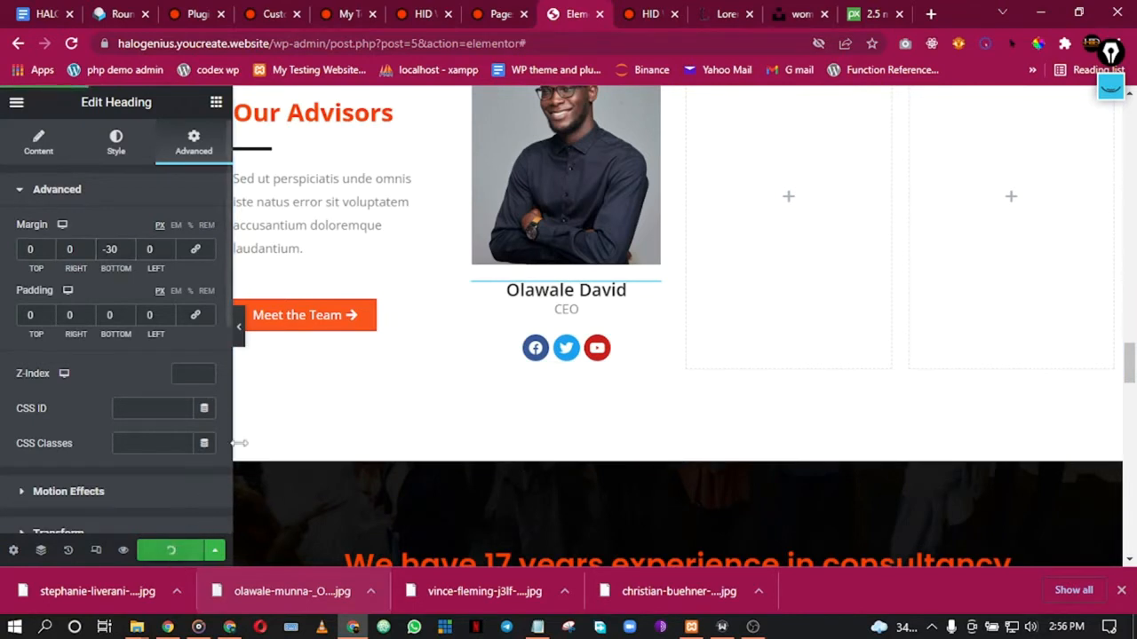
left_click(239, 337)
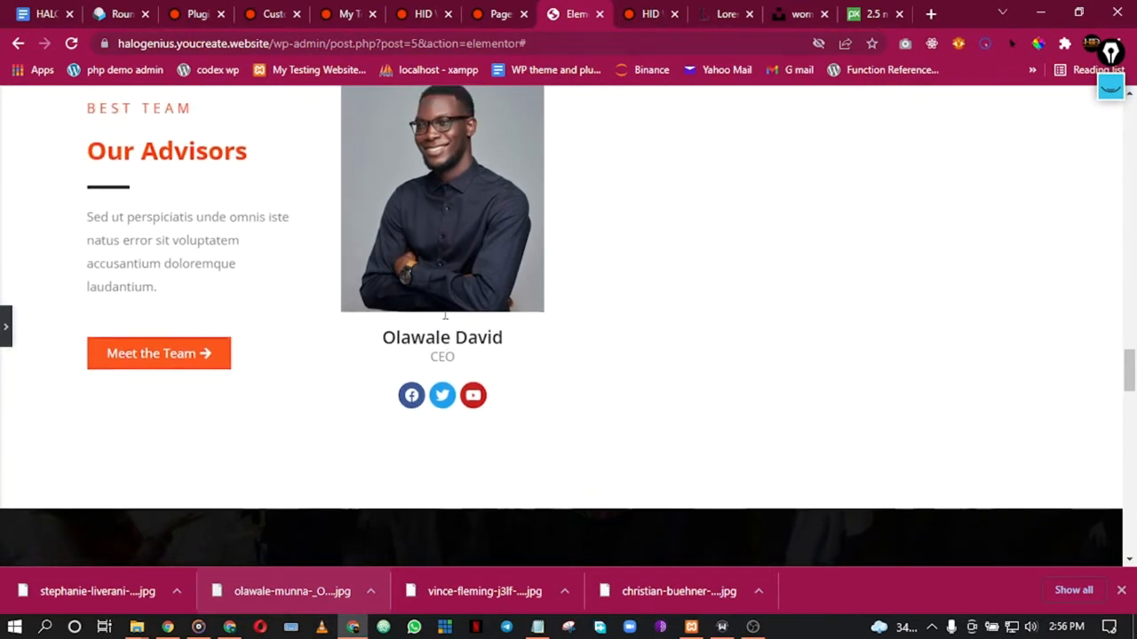
scroll(445, 316, "up", 1)
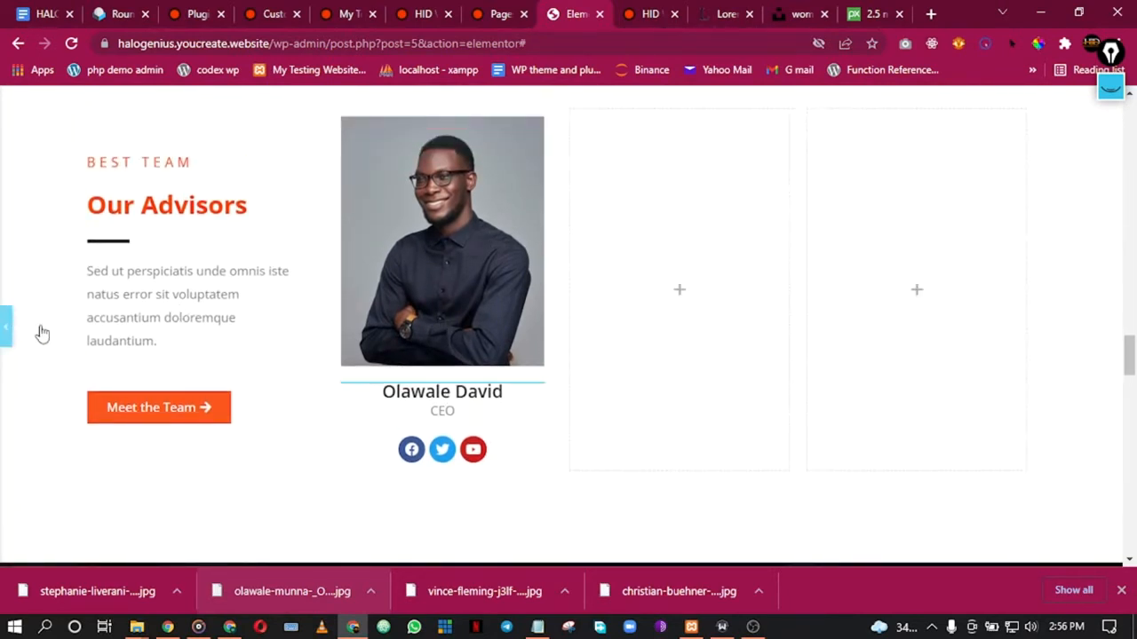
left_click(9, 328)
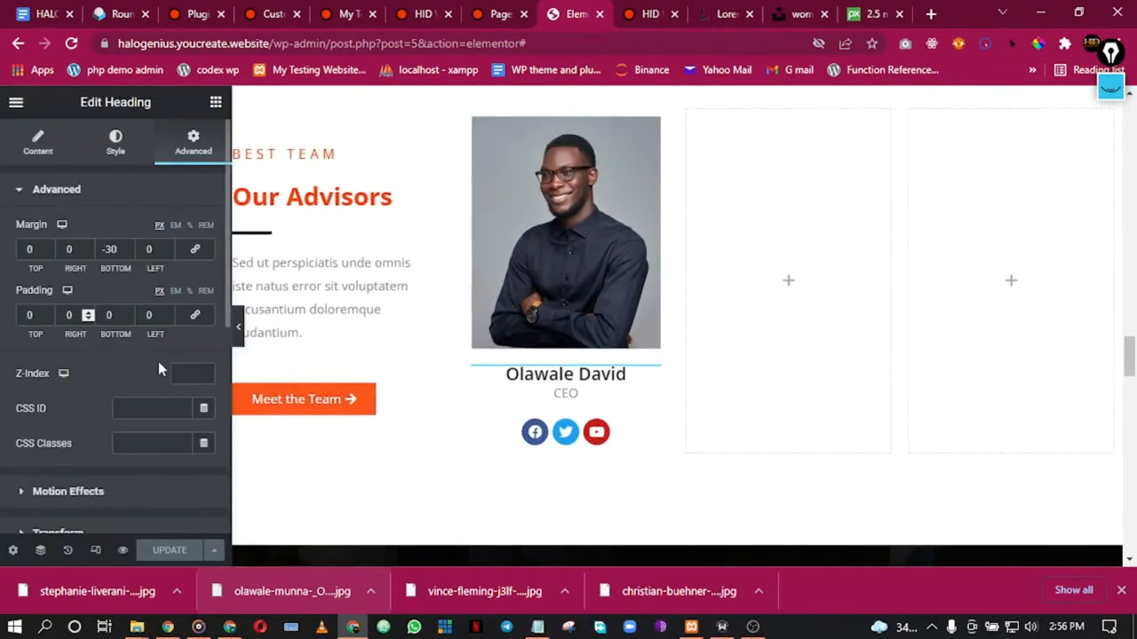
Step: Duplicate the advisor column twice to make three advisor cards
right_click(675, 182)
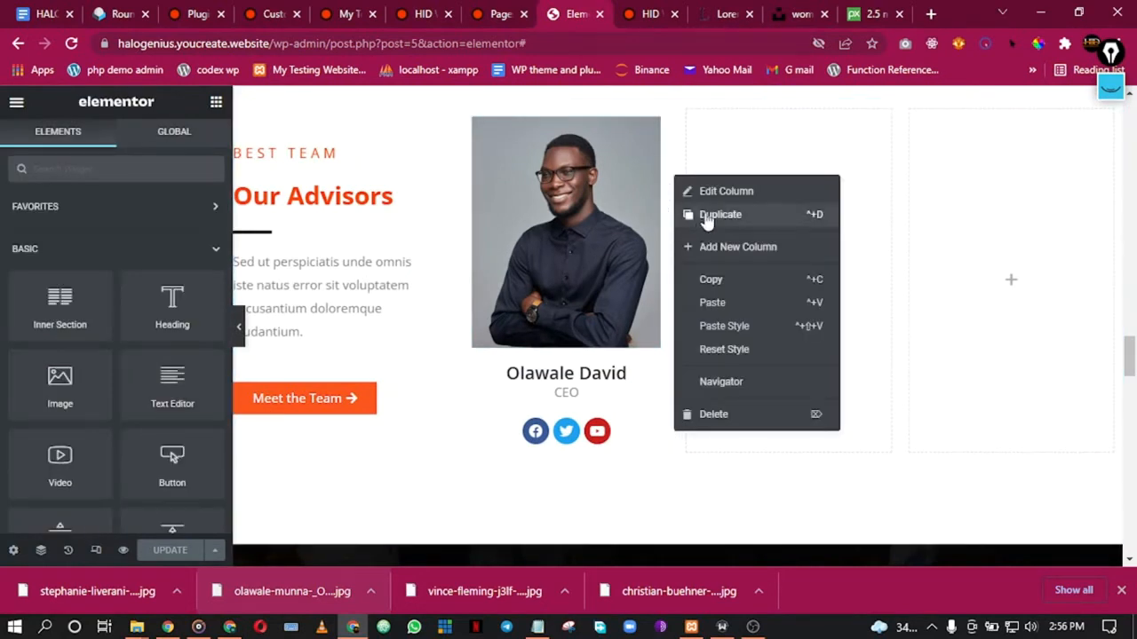
left_click(708, 216)
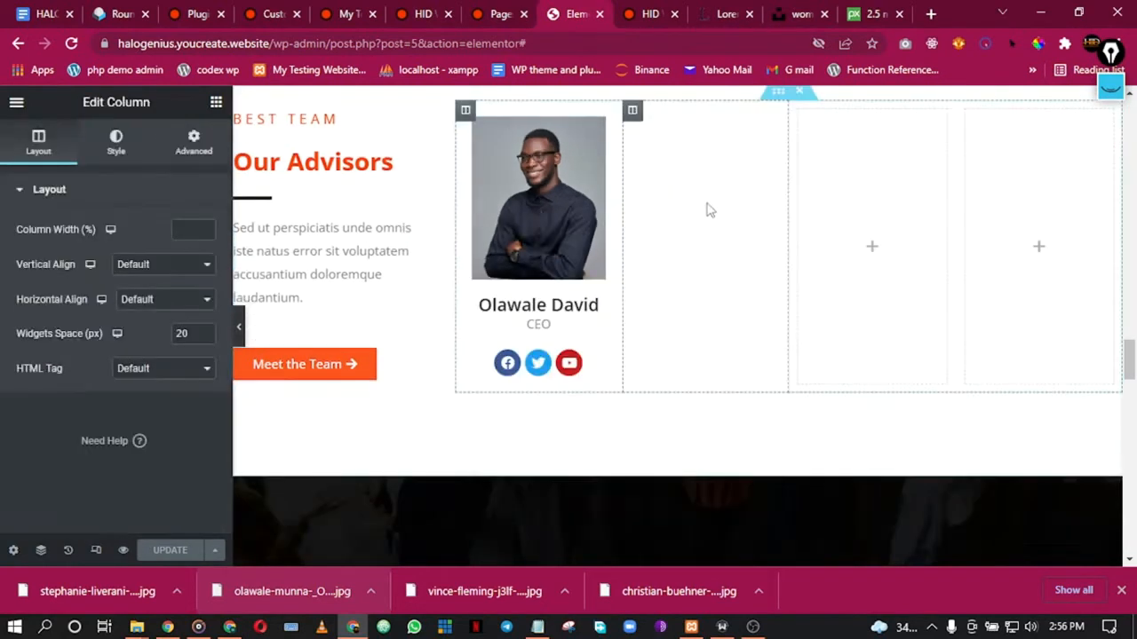
right_click(619, 142)
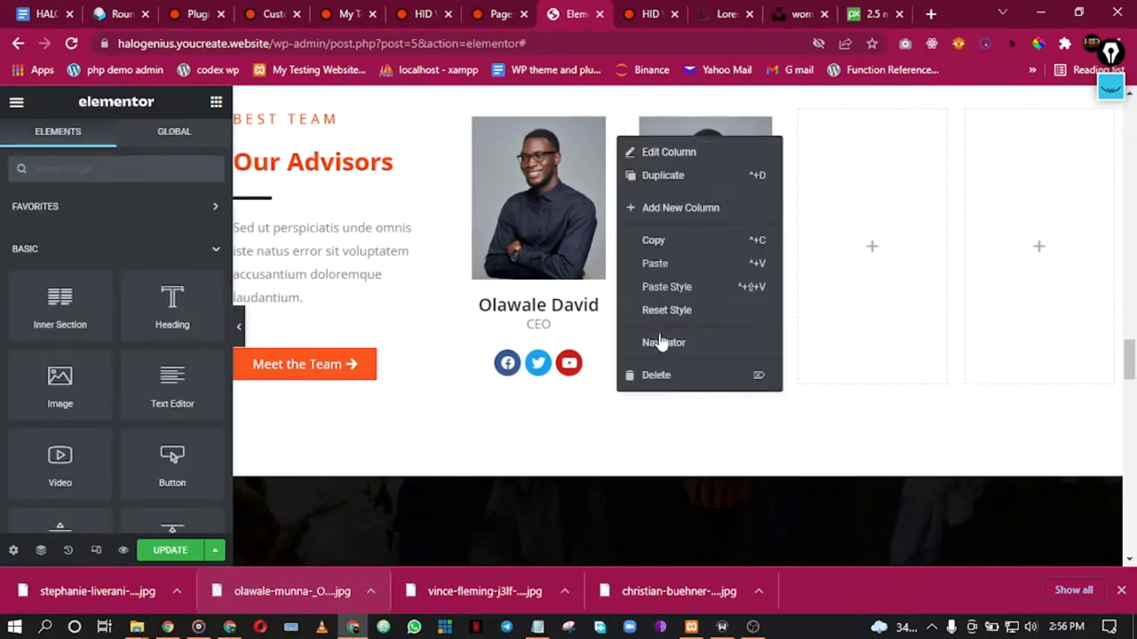
left_click(654, 181)
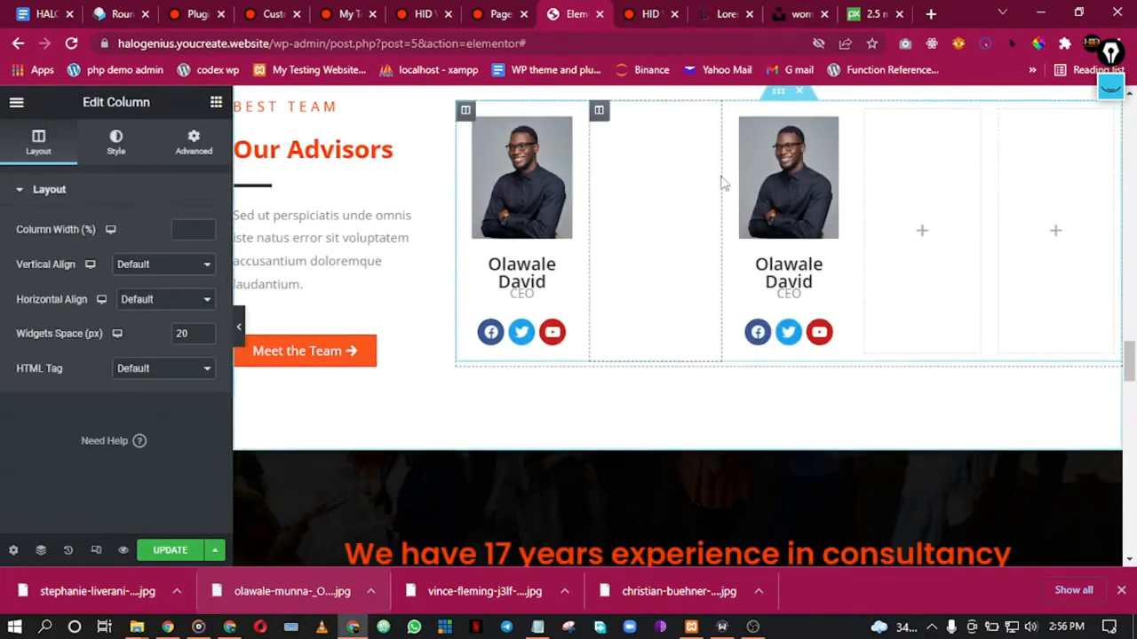
Step: Delete the two leftover empty columns and preview the advisors row
right_click(955, 238)
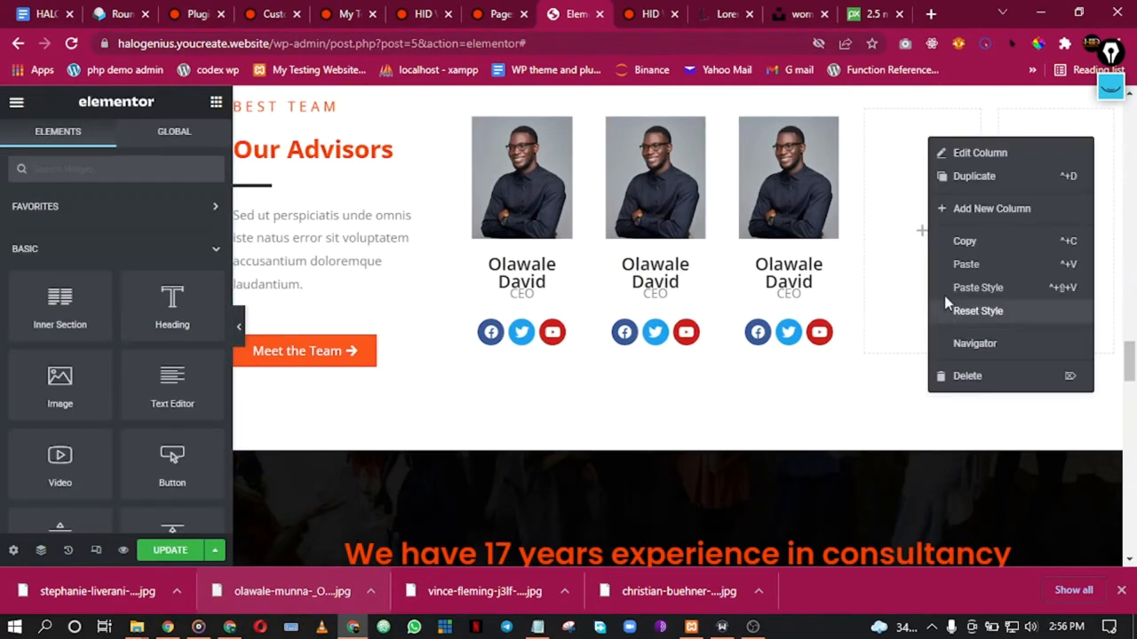
left_click(963, 380)
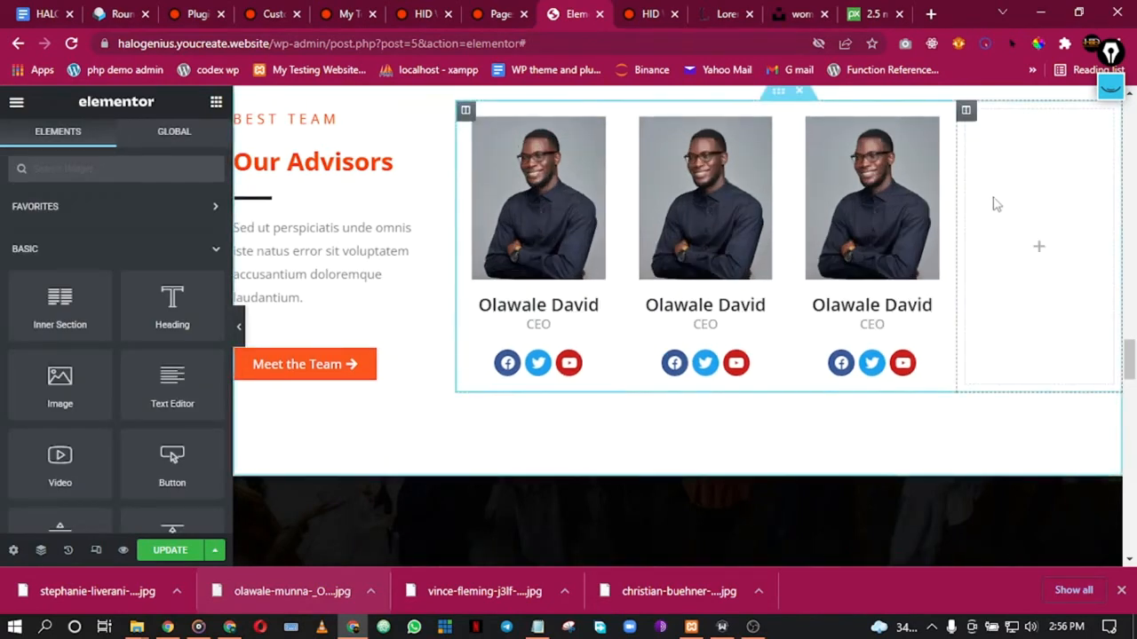
right_click(992, 203)
left_click(1023, 439)
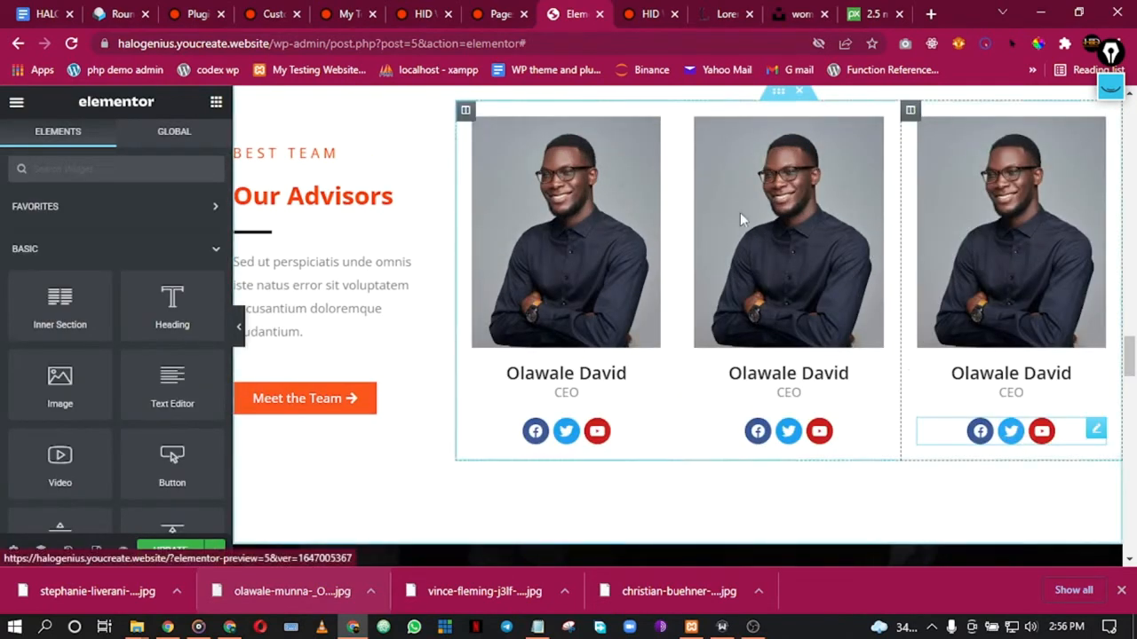
left_click(240, 329)
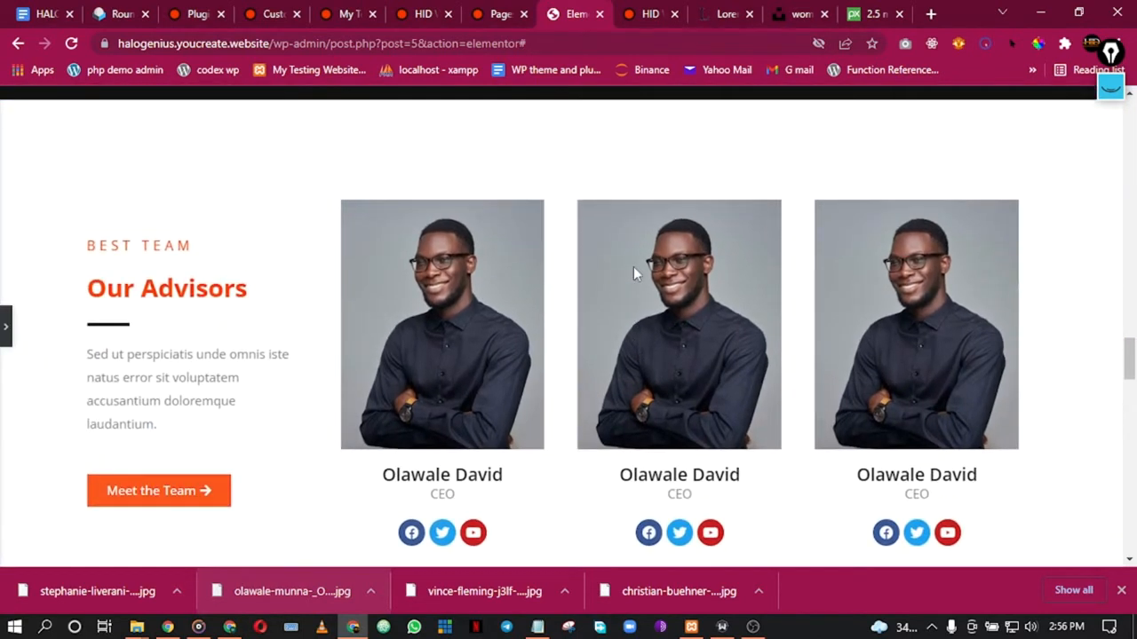
left_click(5, 330)
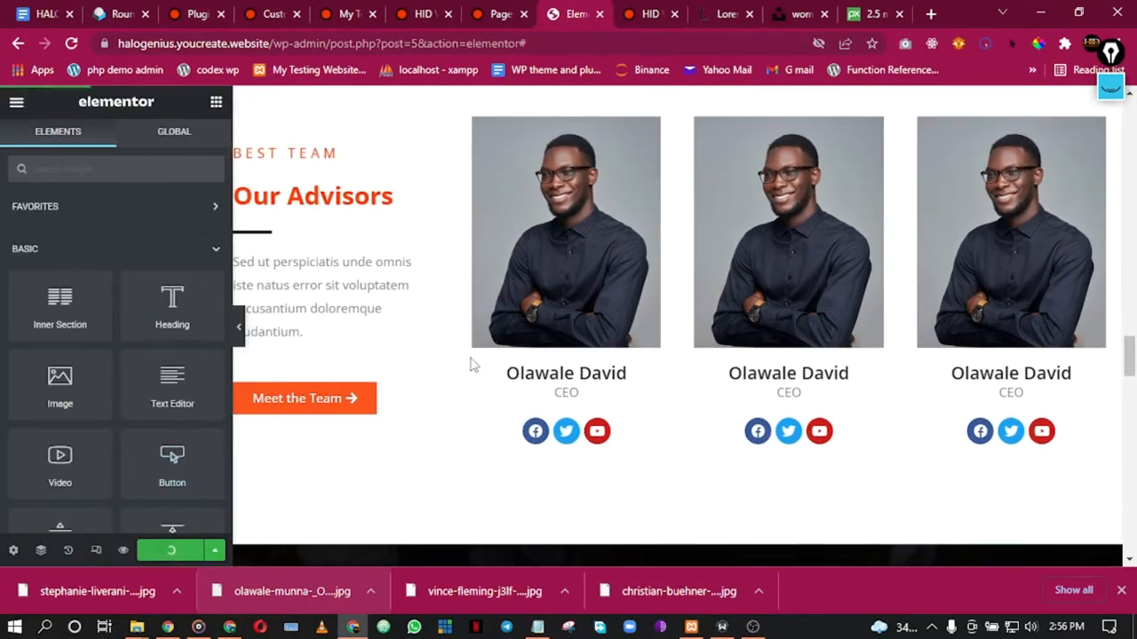
scroll(507, 338, "down", 5)
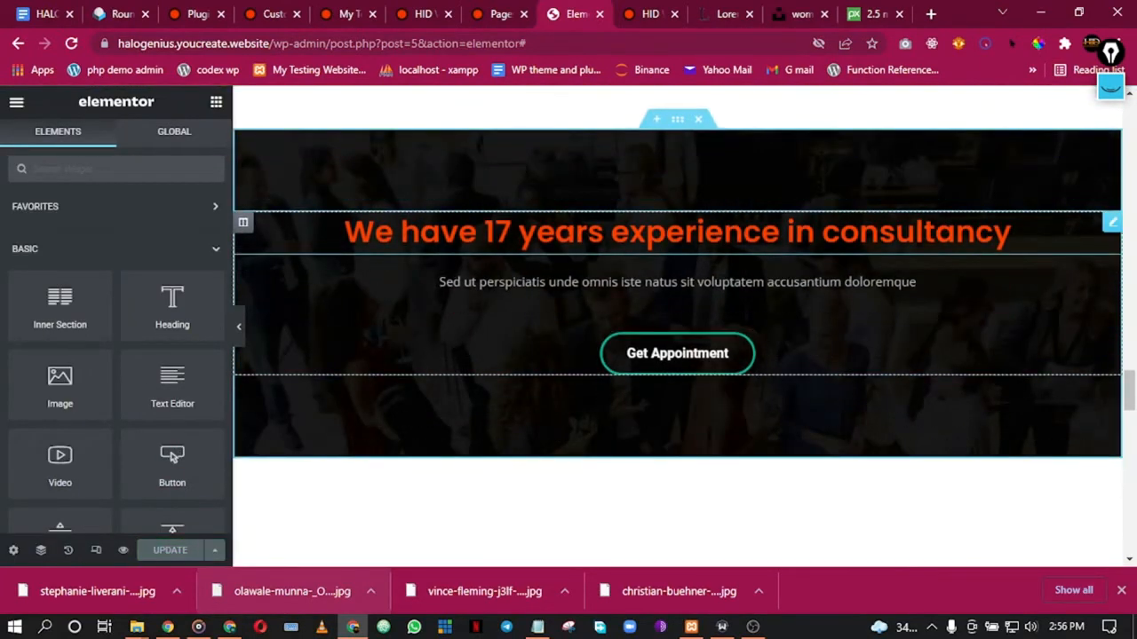
Step: Change the 17 in the experience heading to 5
left_click(504, 233)
left_click(504, 233)
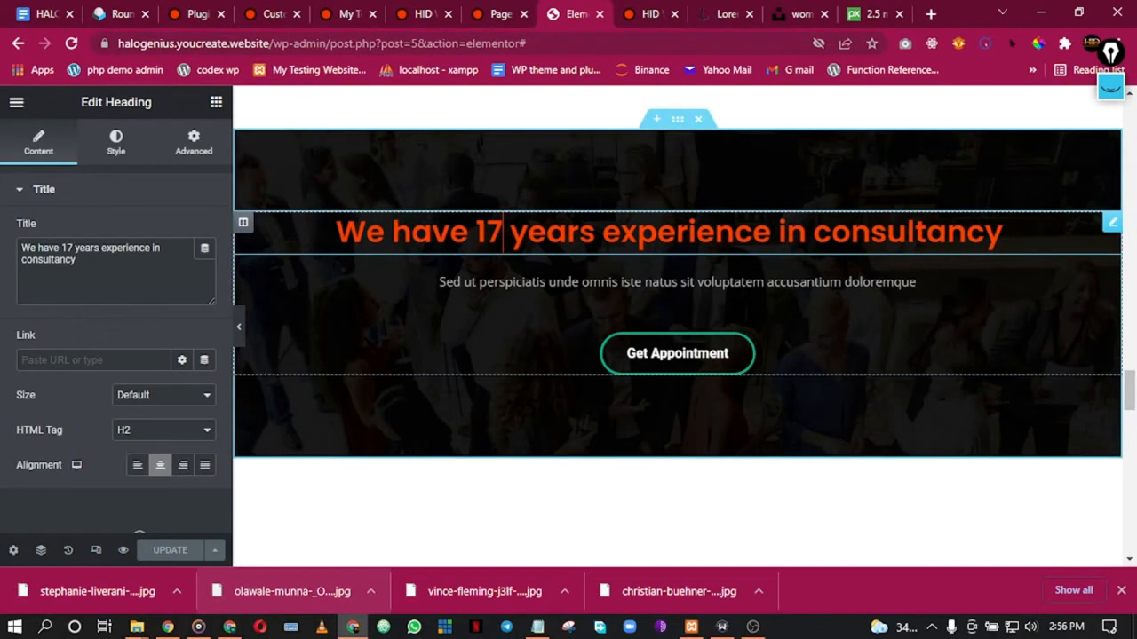
double_click(497, 233)
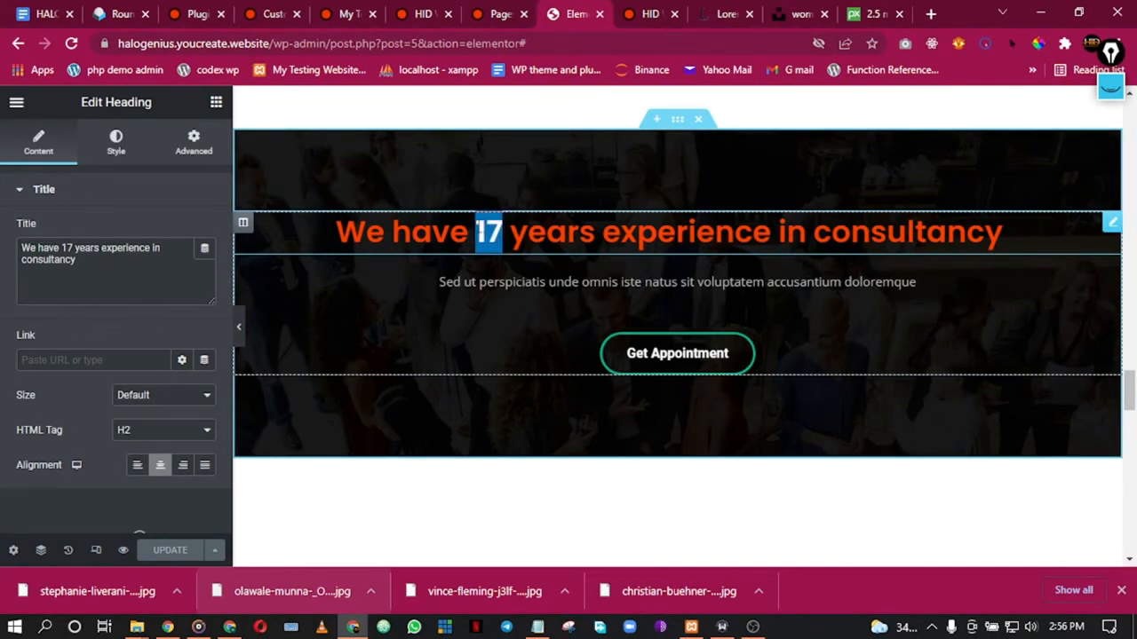
type("5")
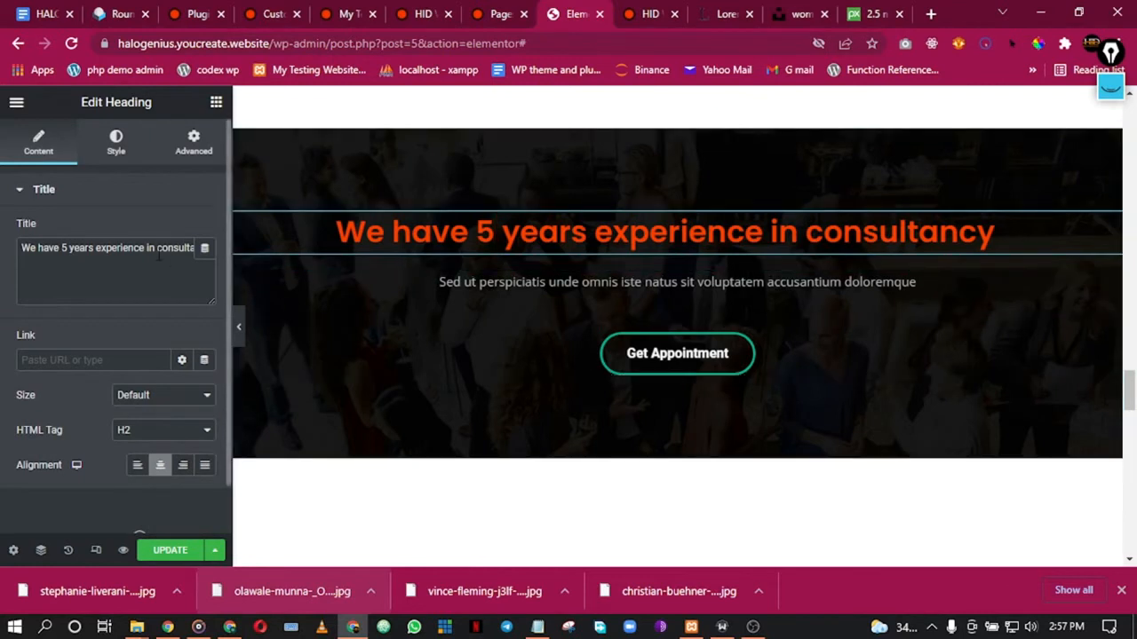
Step: Replace 'consultancy' with 'Website design and development', adding a <br> before 'design'
left_click_drag(159, 251, 279, 242)
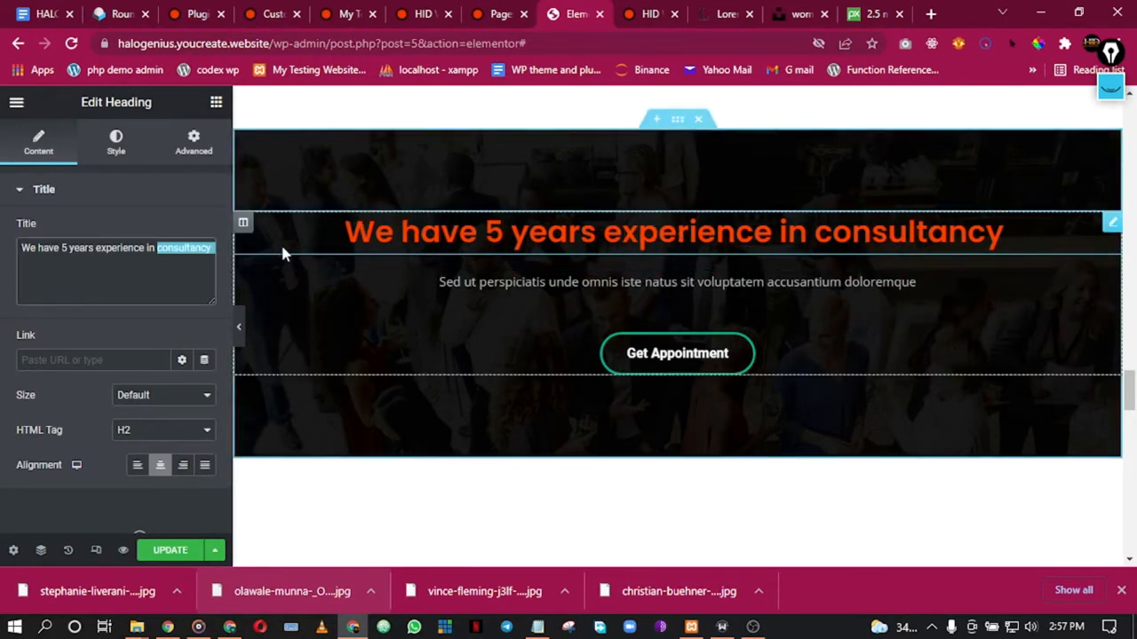
type("Website")
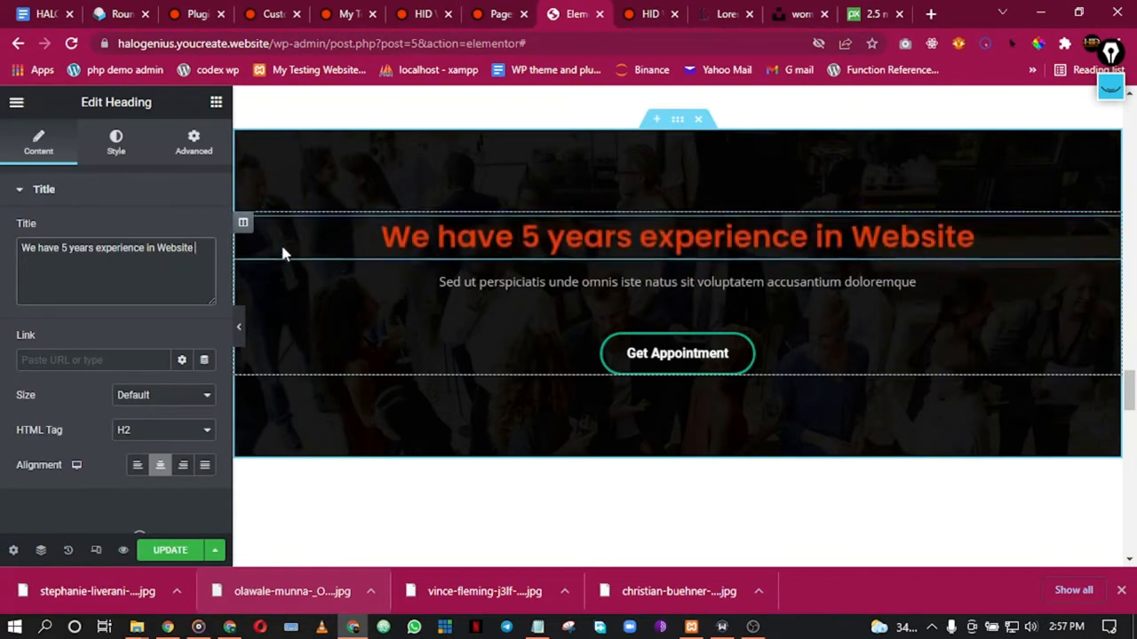
type(" desi")
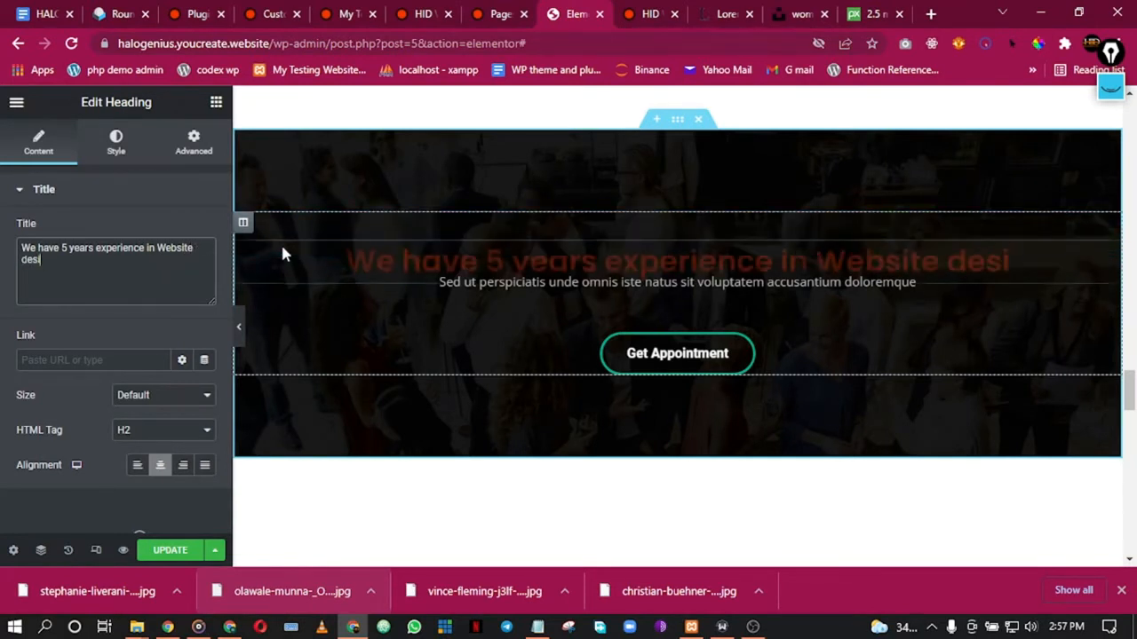
type("gn and deve")
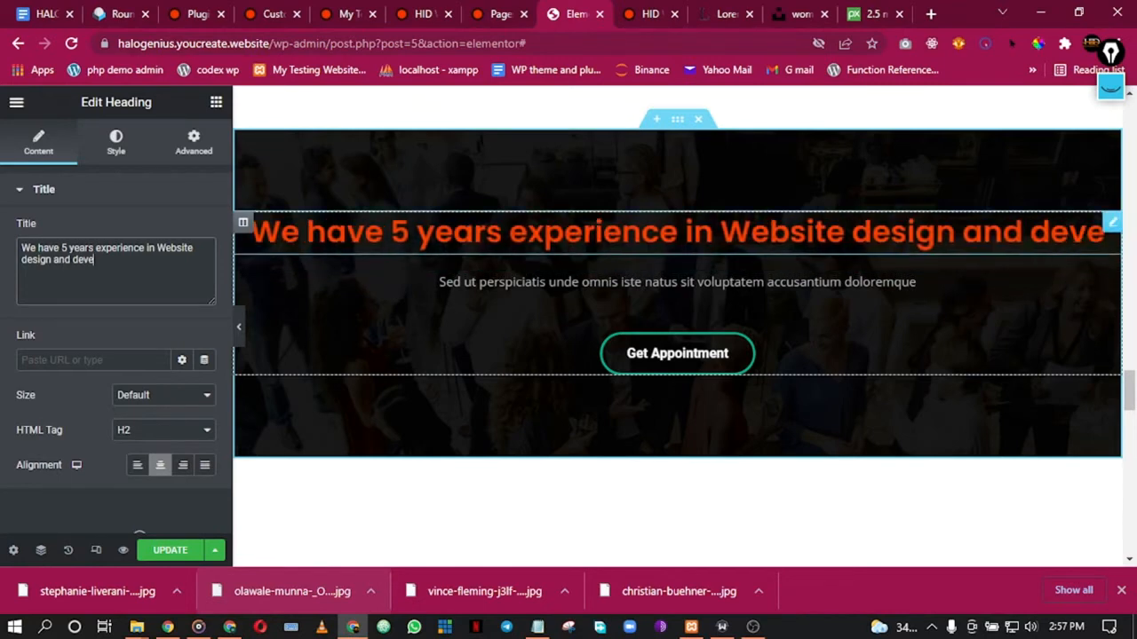
type("lopment")
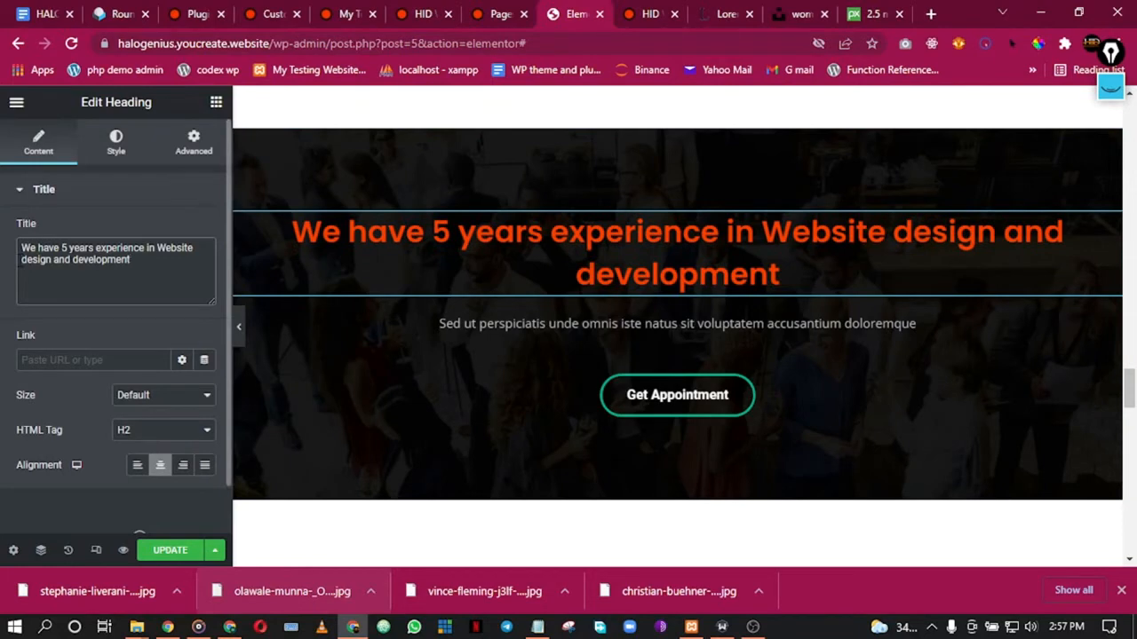
type("<br>")
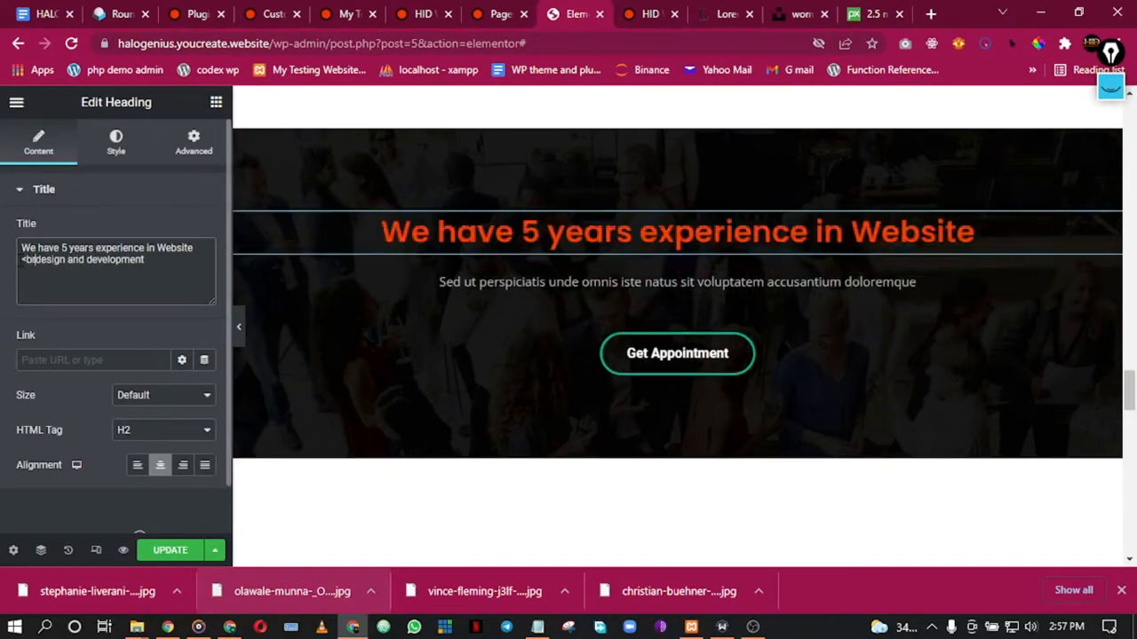
left_click(238, 328)
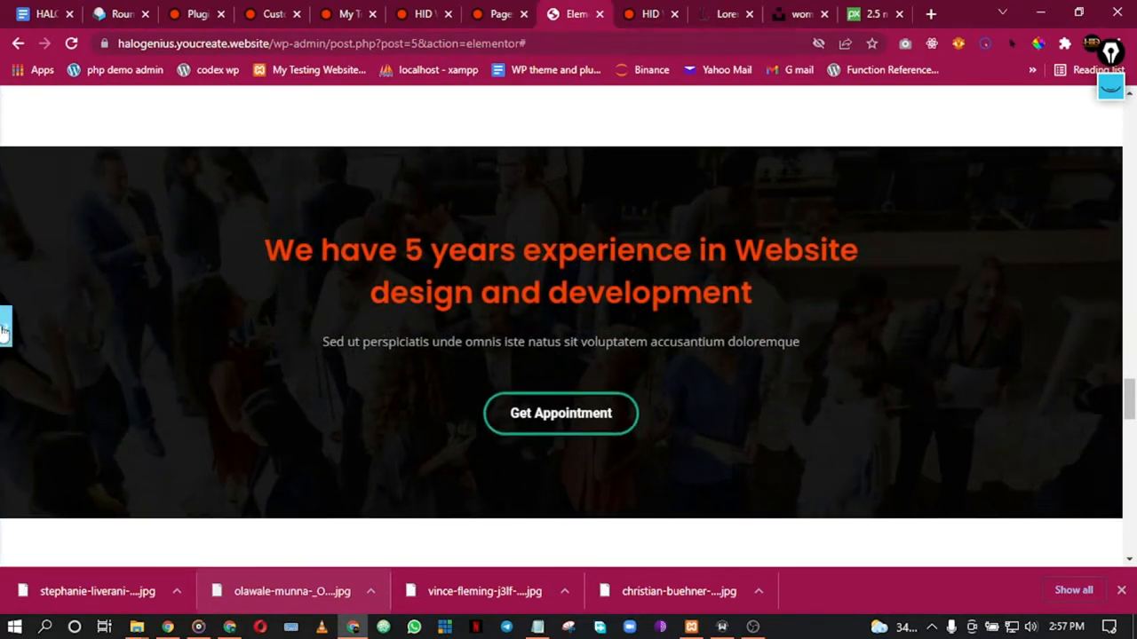
left_click(4, 327)
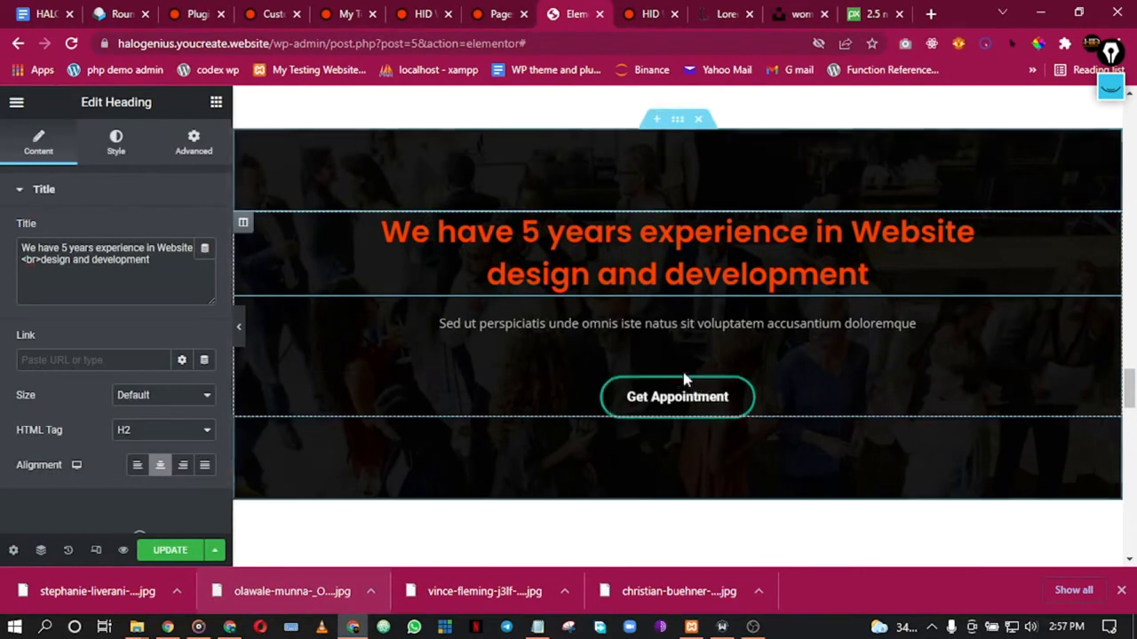
scroll(764, 382, "up", 5)
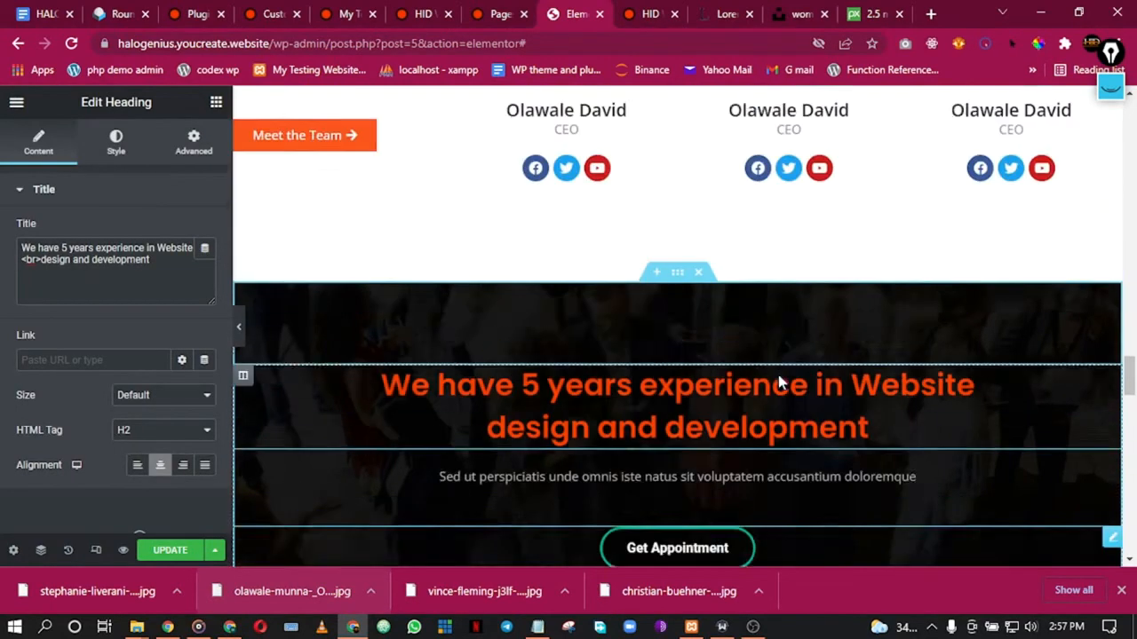
scroll(781, 379, "down", 5)
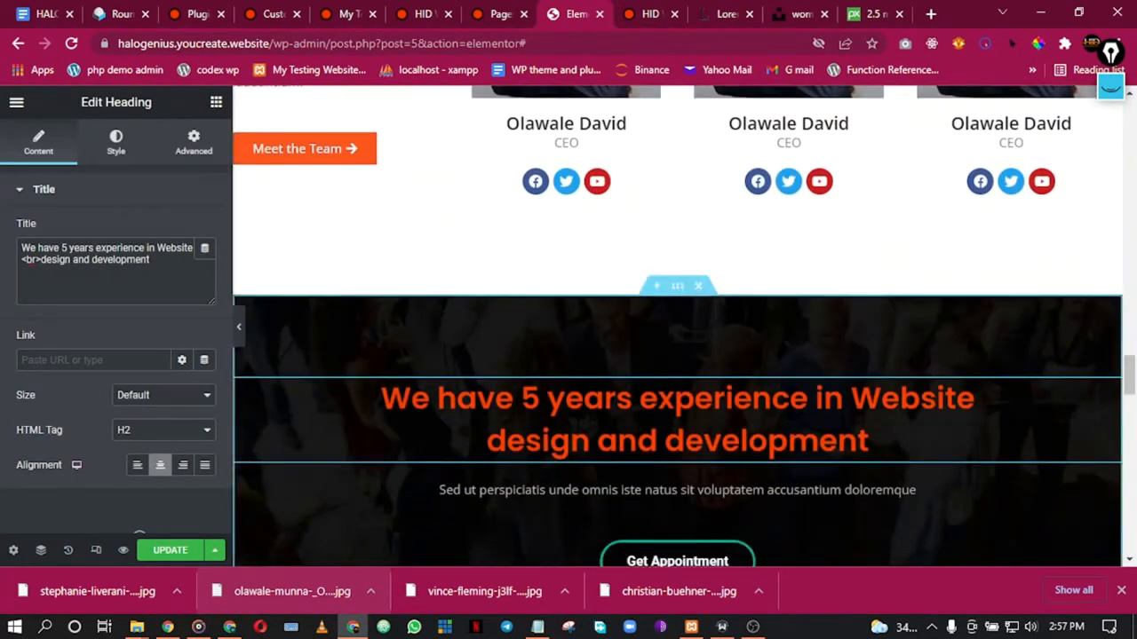
Step: Duplicate the Meet the Team button into the dark experience section and centre it
right_click(387, 156)
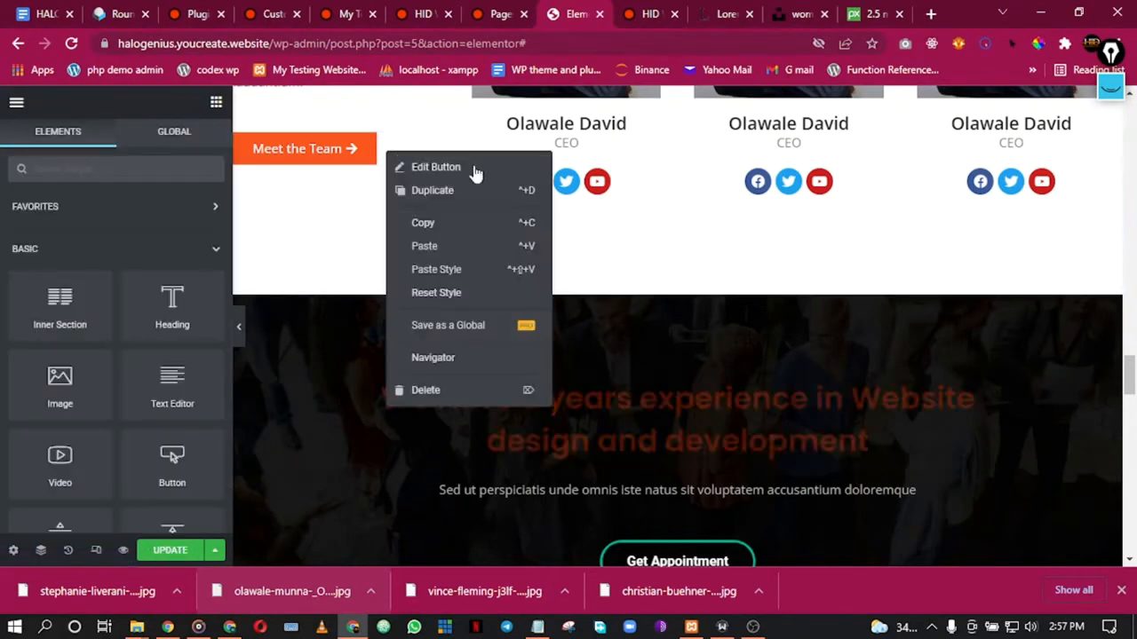
left_click(433, 191)
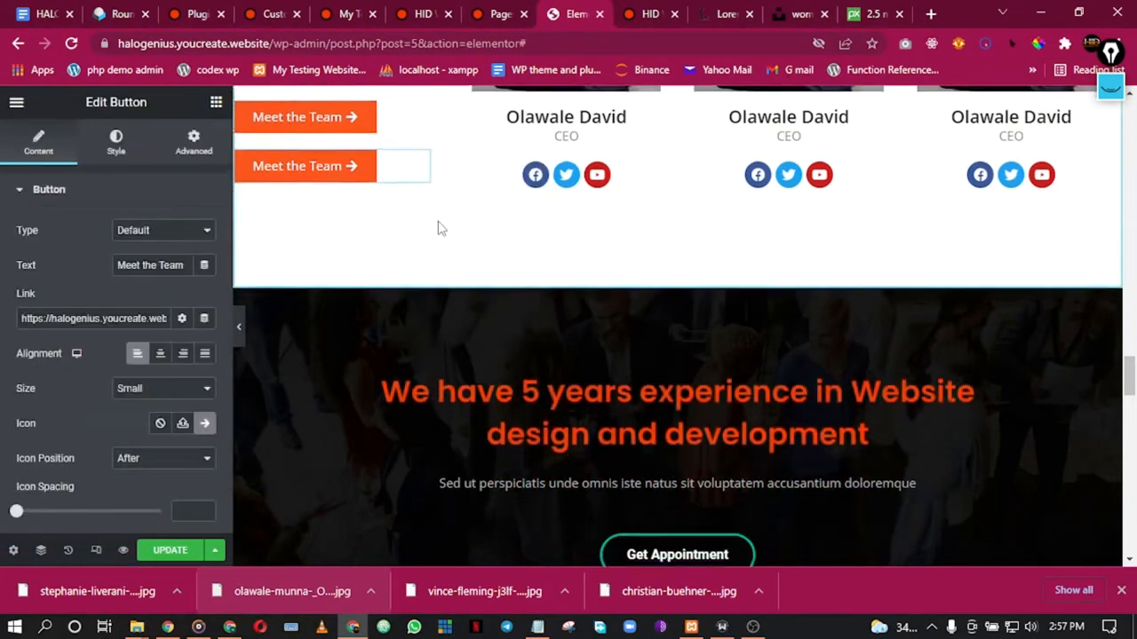
left_click_drag(418, 99, 644, 461)
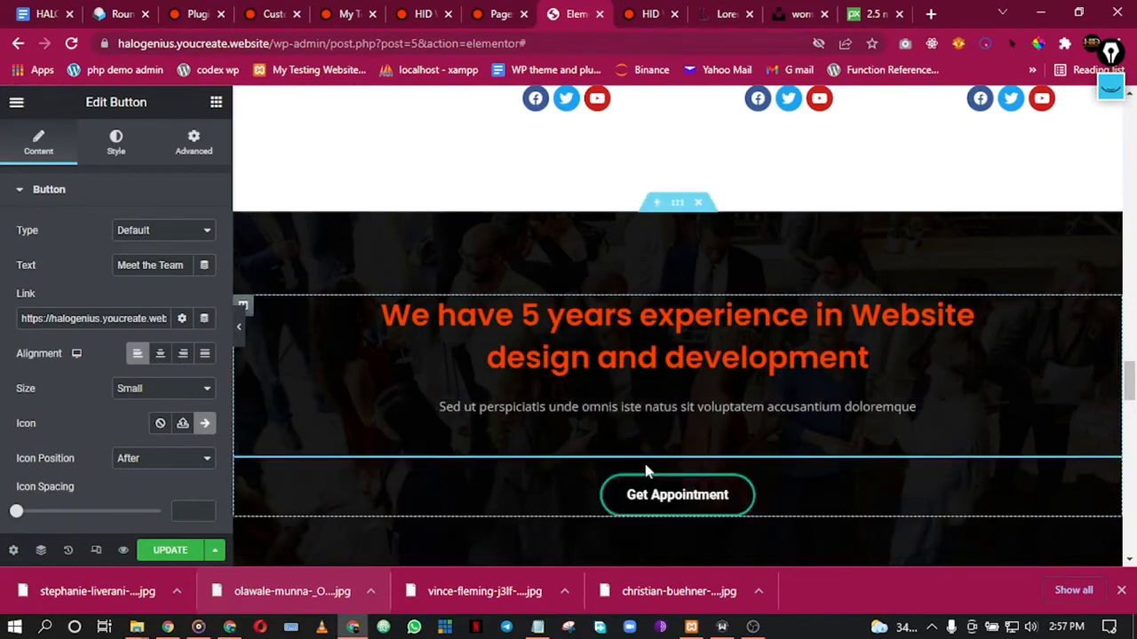
left_click(160, 354)
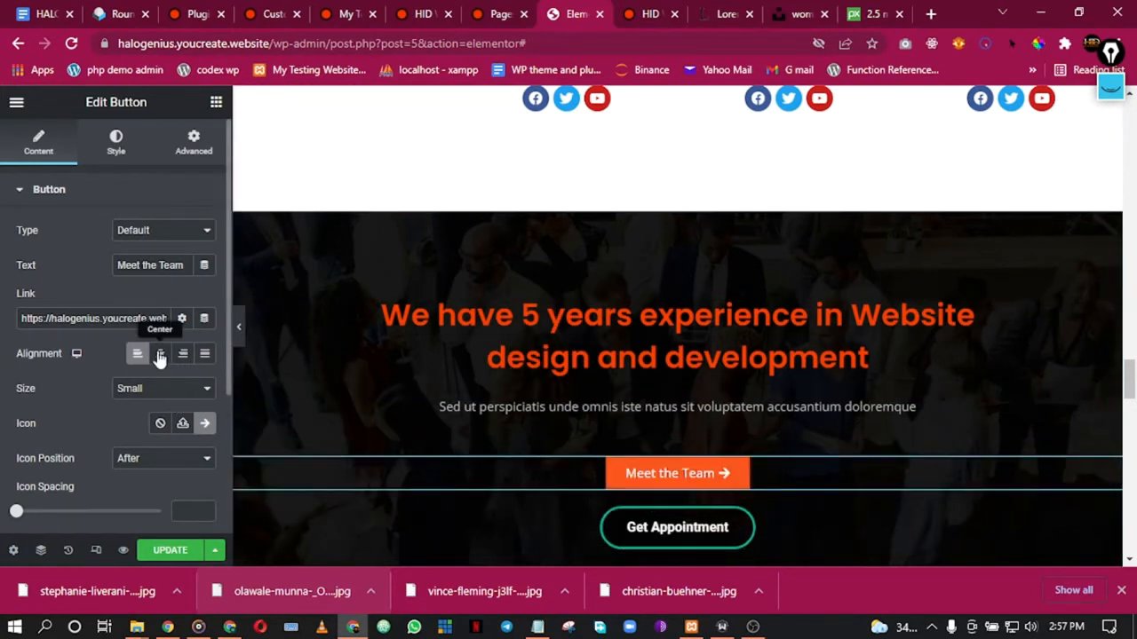
Step: Delete the Get Appointment button and select the moved Meet the Team button
right_click(833, 539)
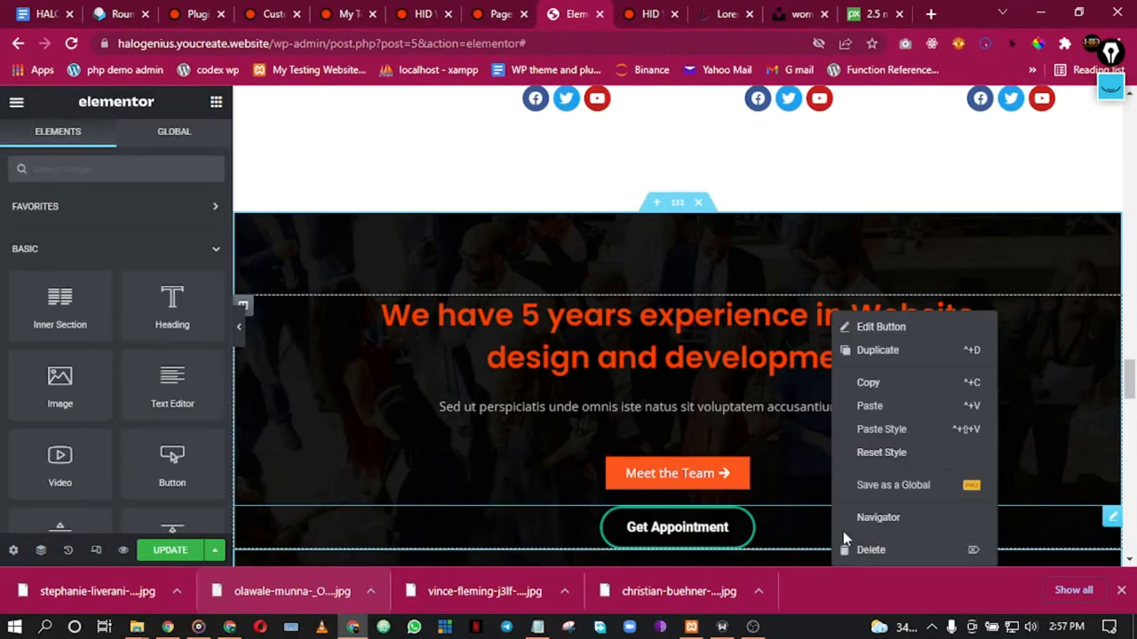
left_click(871, 551)
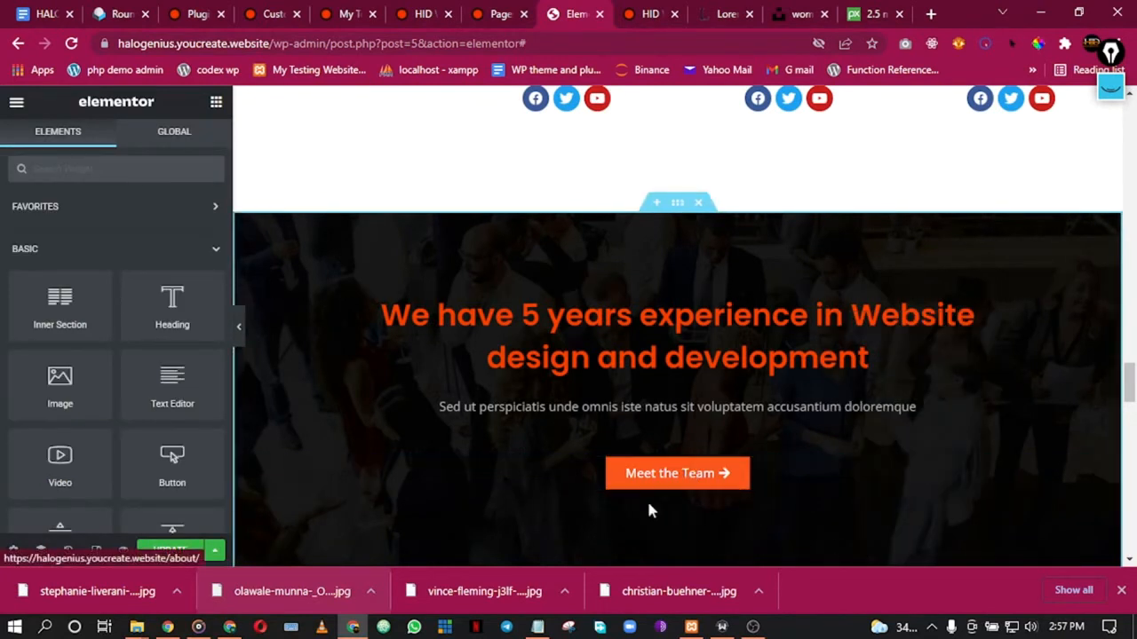
left_click(677, 472)
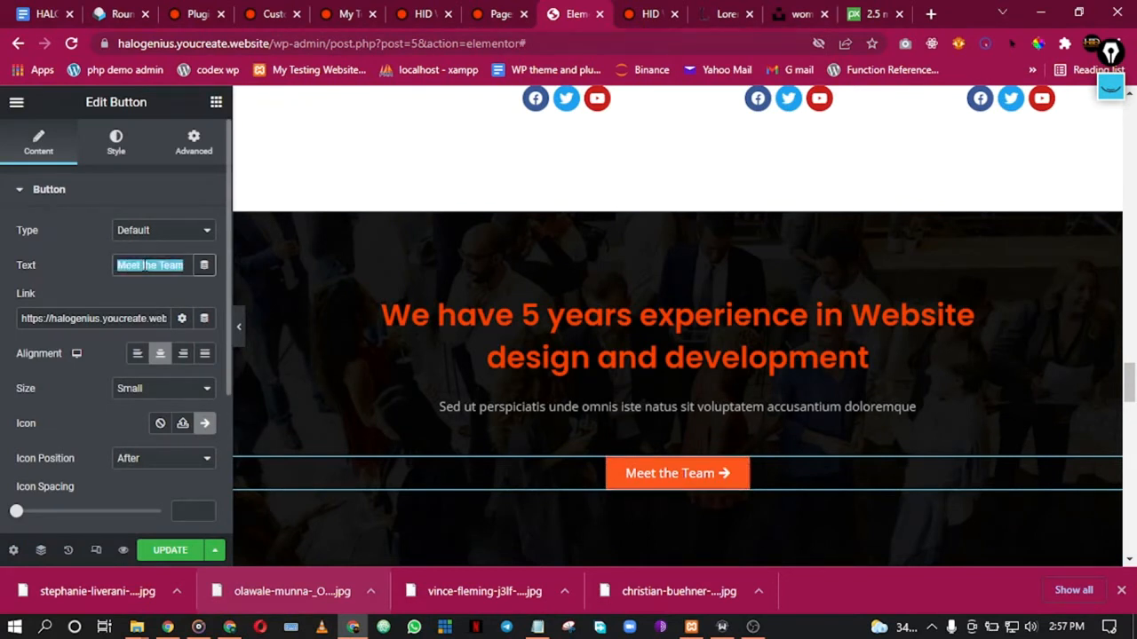
Step: Change the button label to 'Book Appointment'
left_click(144, 265)
type("Book")
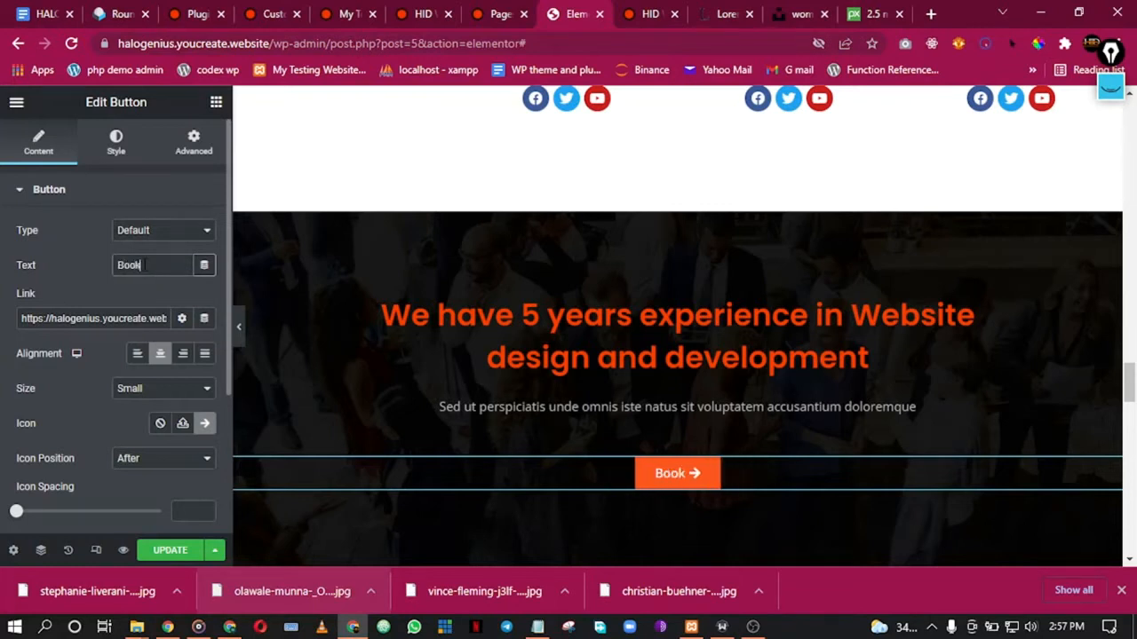
type(" Appointment")
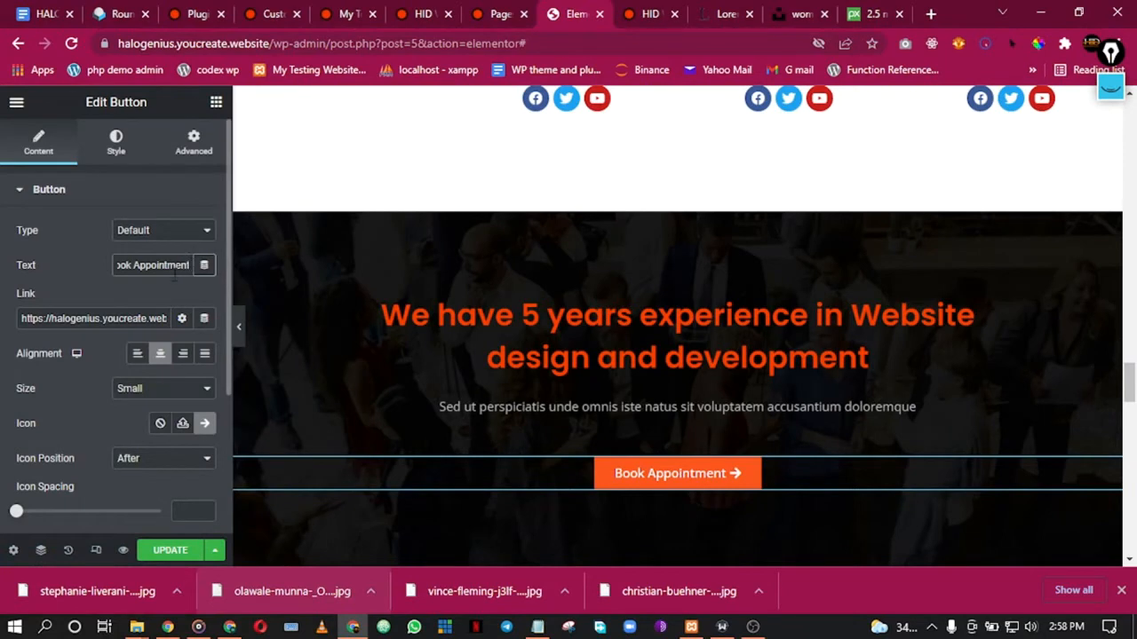
scroll(183, 299, "down", 2)
scroll(183, 299, "up", 2)
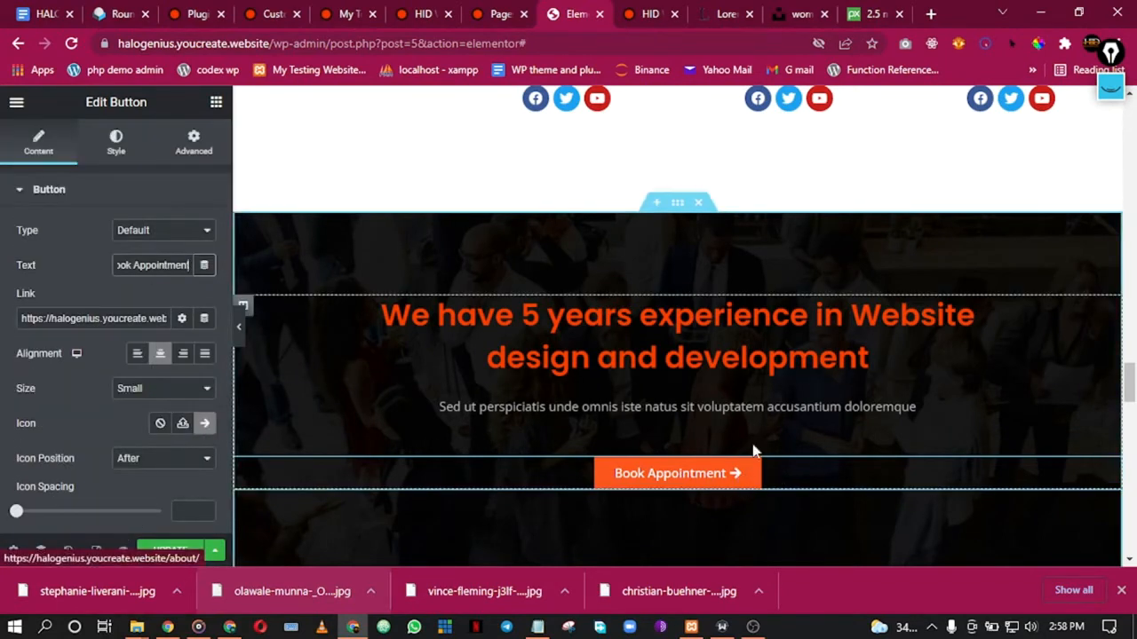
Step: Replace the button's full site URL link with #
triple_click(138, 317)
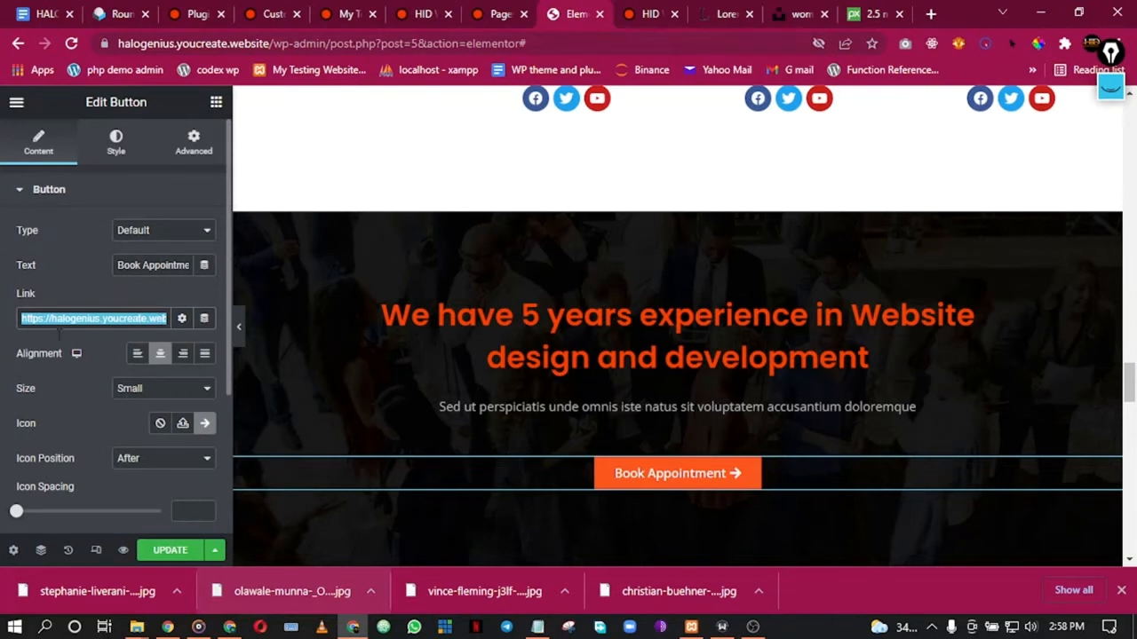
left_click(69, 318)
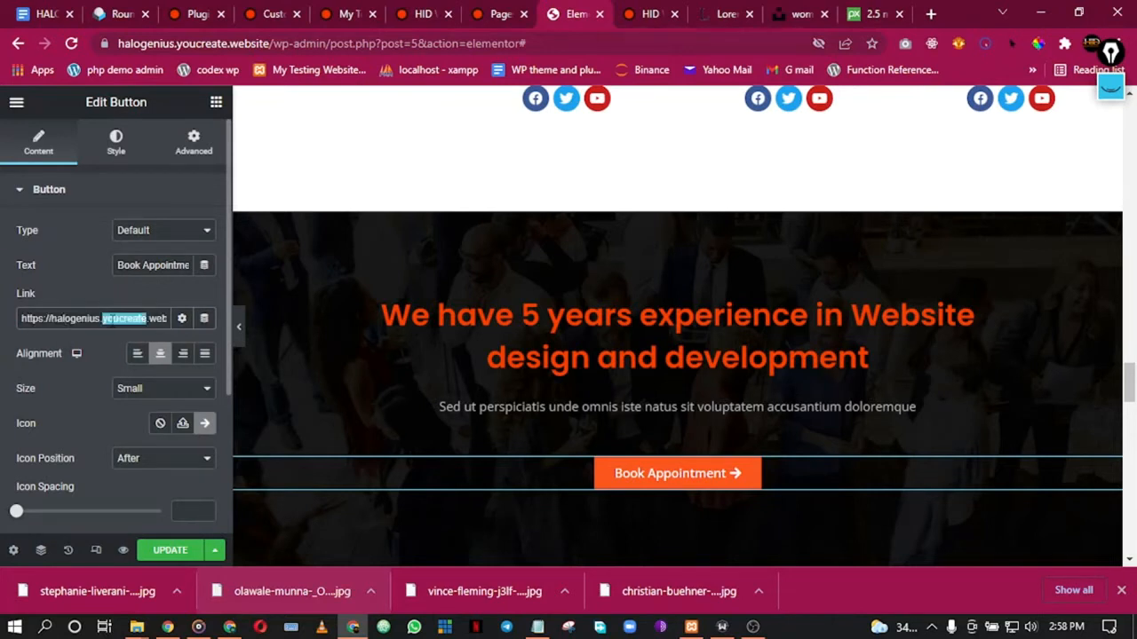
triple_click(124, 318)
type("#")
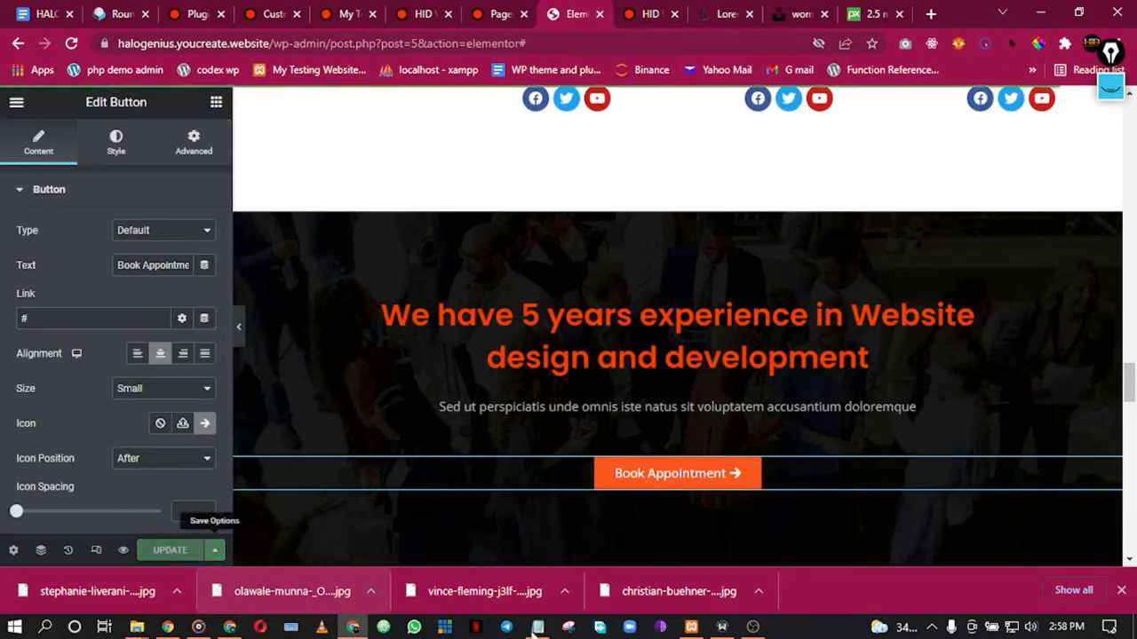
Step: Scroll to the Our Latest News blog section and open its Blog Post heading settings
scroll(679, 393, "down", 5)
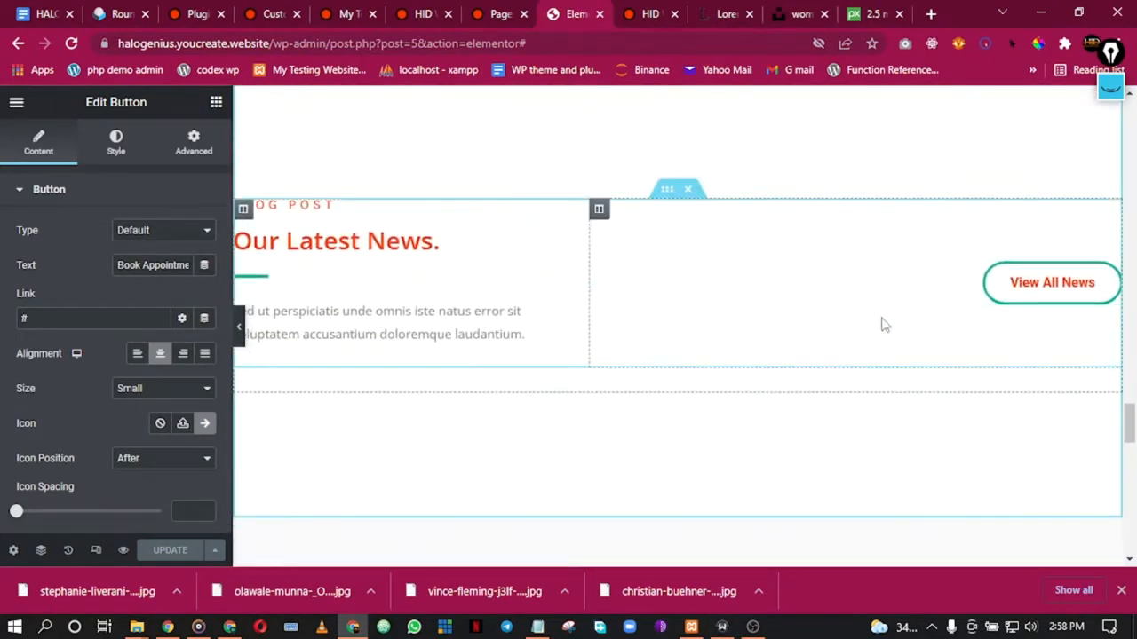
scroll(515, 340, "down", 2)
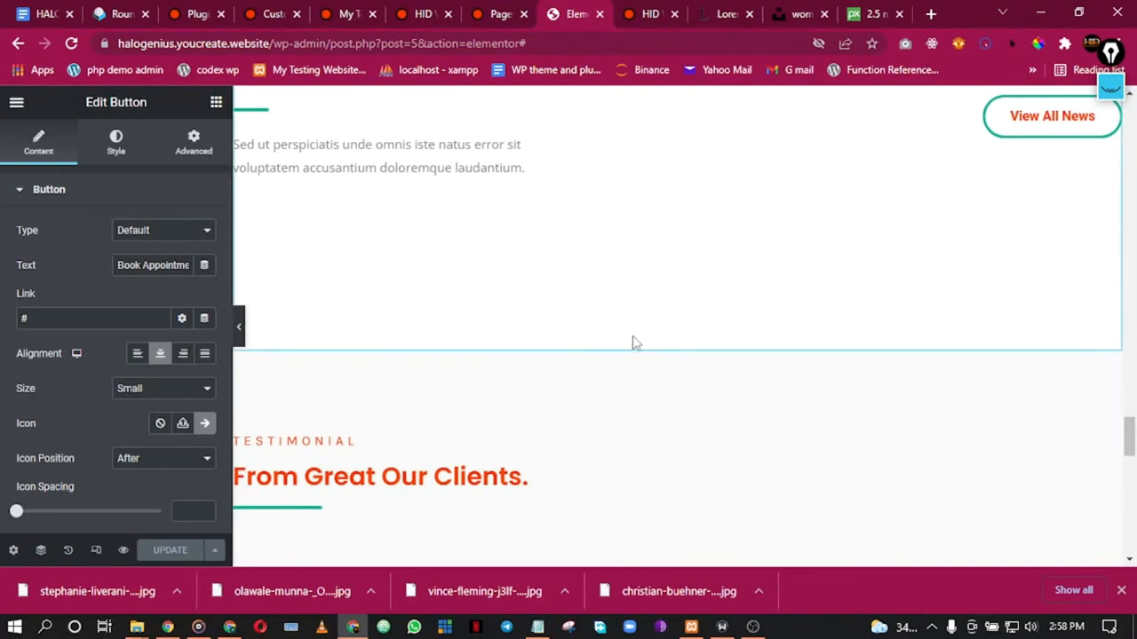
scroll(524, 322, "down", 2)
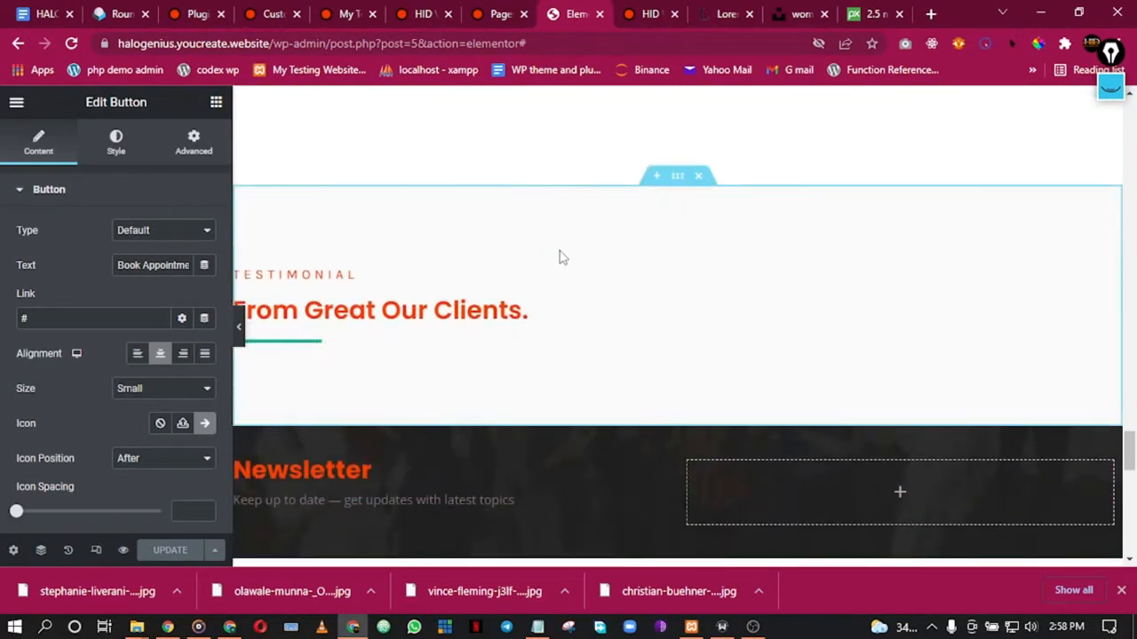
scroll(562, 284, "up", 1)
scroll(568, 316, "down", 2)
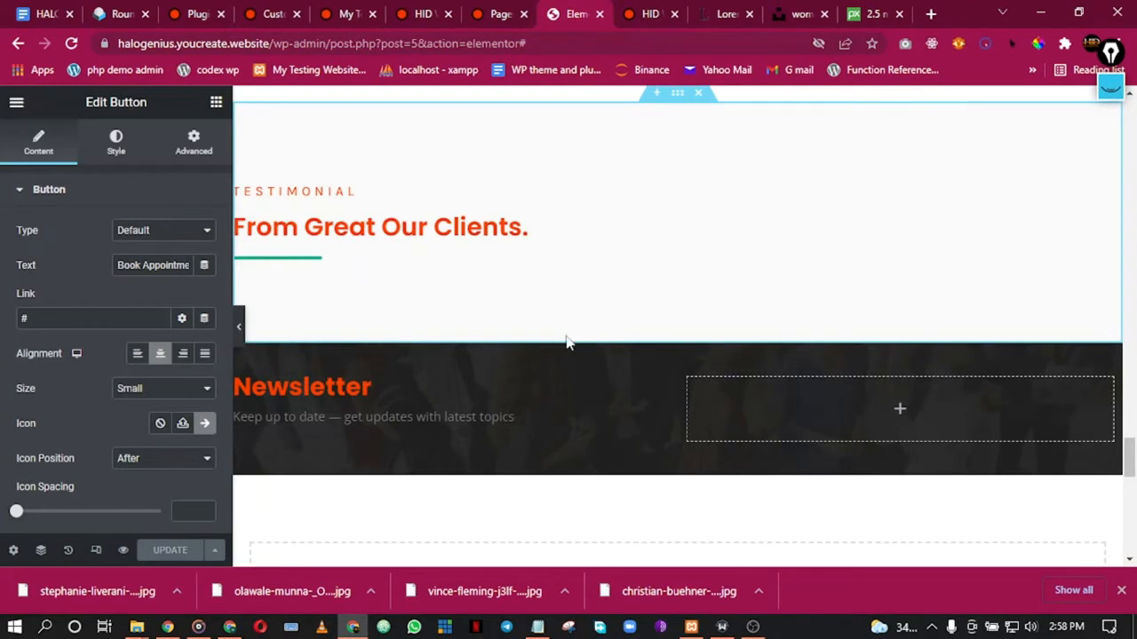
scroll(557, 339, "up", 1)
scroll(561, 339, "down", 2)
scroll(551, 333, "up", 2)
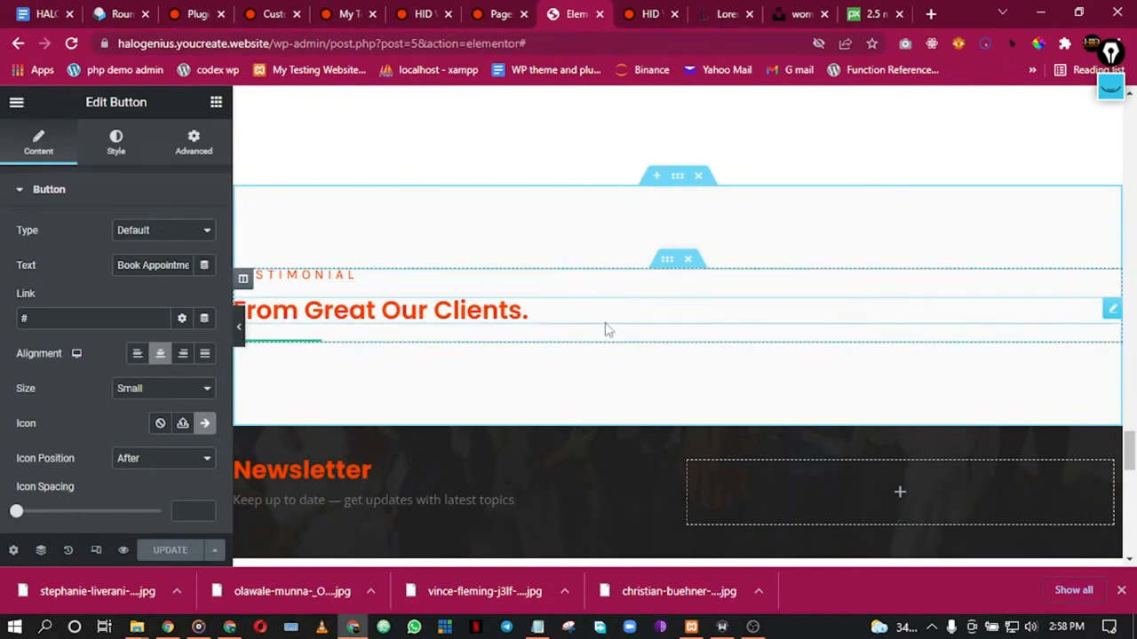
scroll(612, 243, "up", 3)
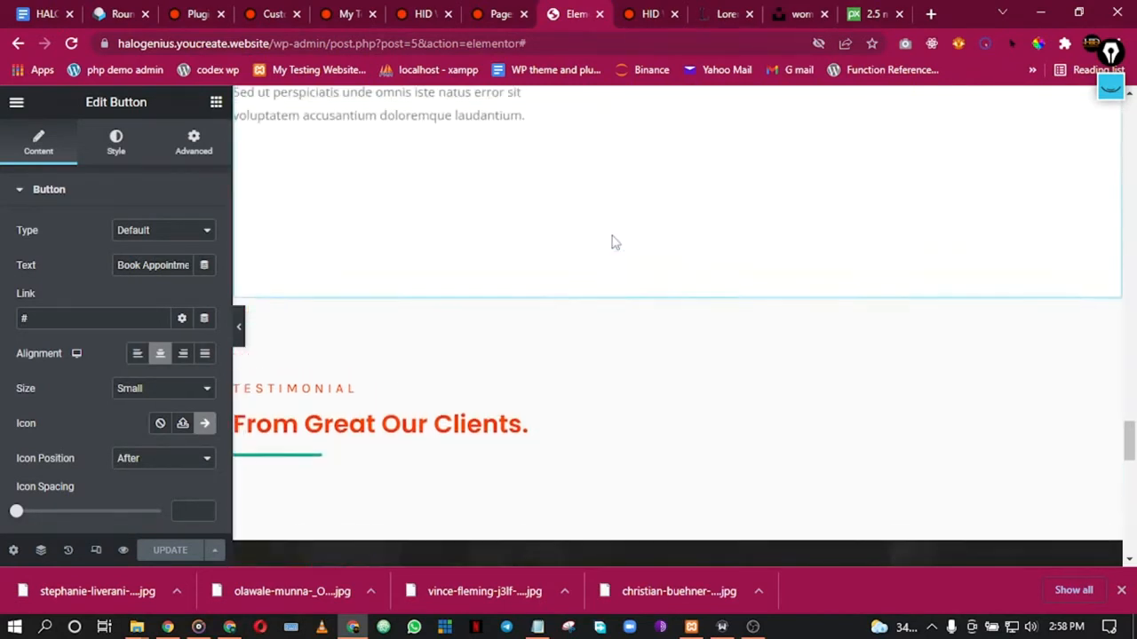
scroll(613, 243, "up", 2)
scroll(613, 243, "down", 1)
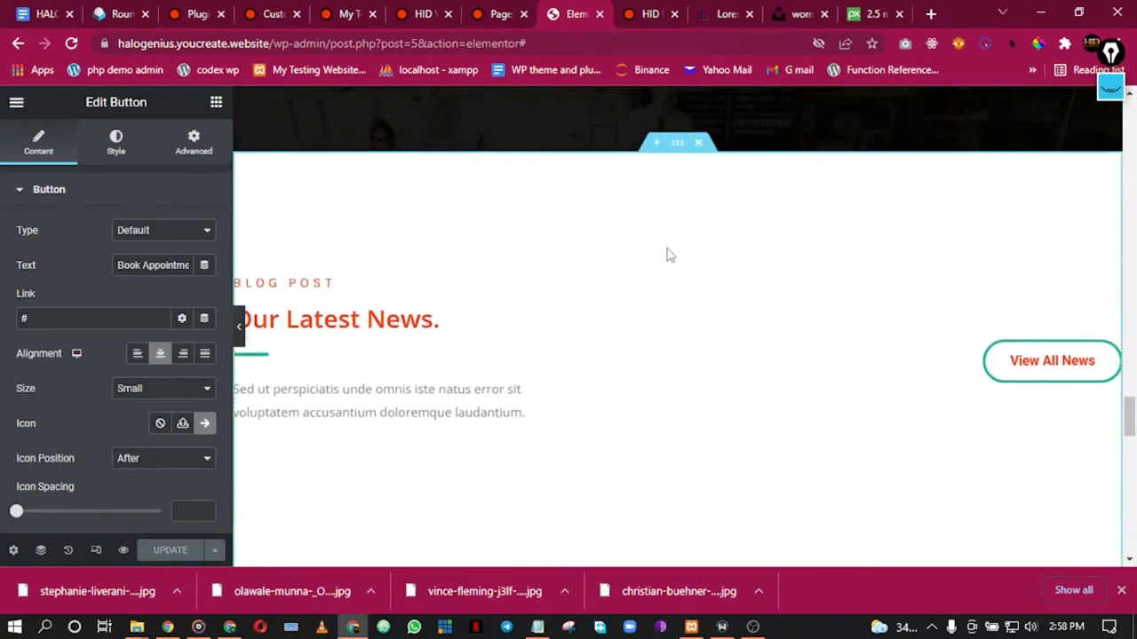
scroll(545, 325, "down", 3)
scroll(594, 312, "up", 2)
scroll(641, 267, "up", 2)
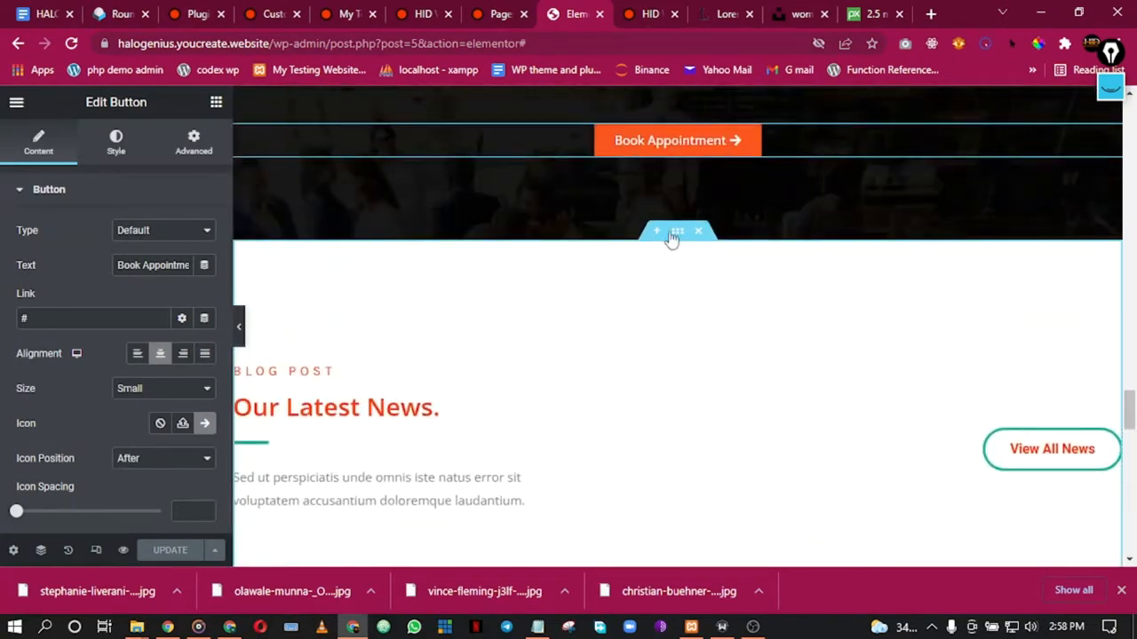
right_click(676, 233)
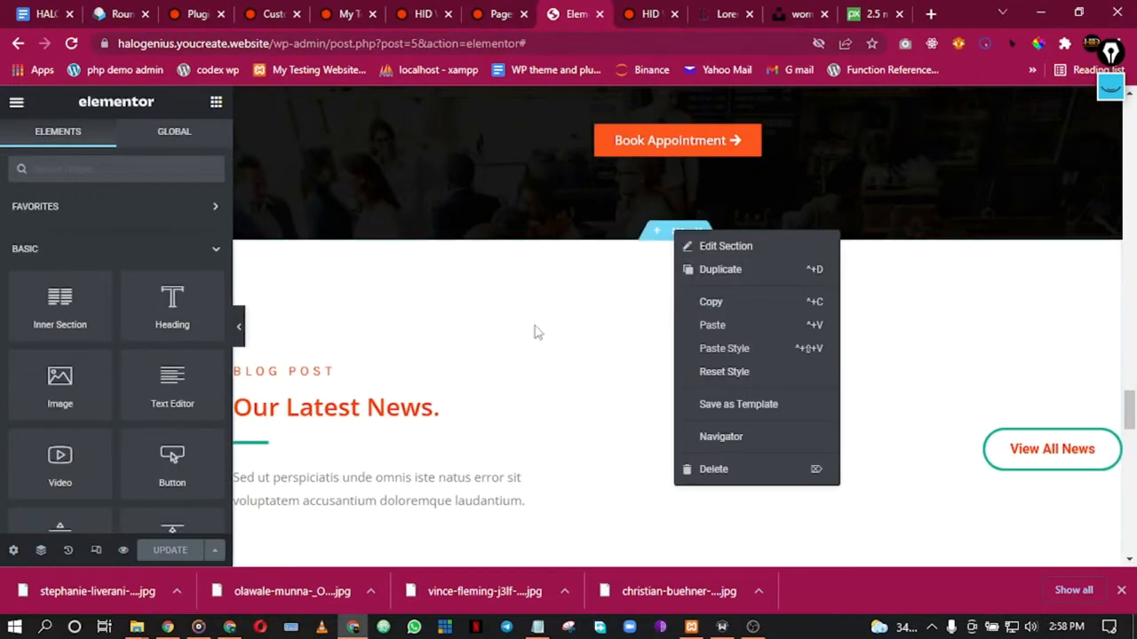
left_click(528, 382)
Step: Open the options menu for the Our Latest News blog section
scroll(711, 424, "down", 2)
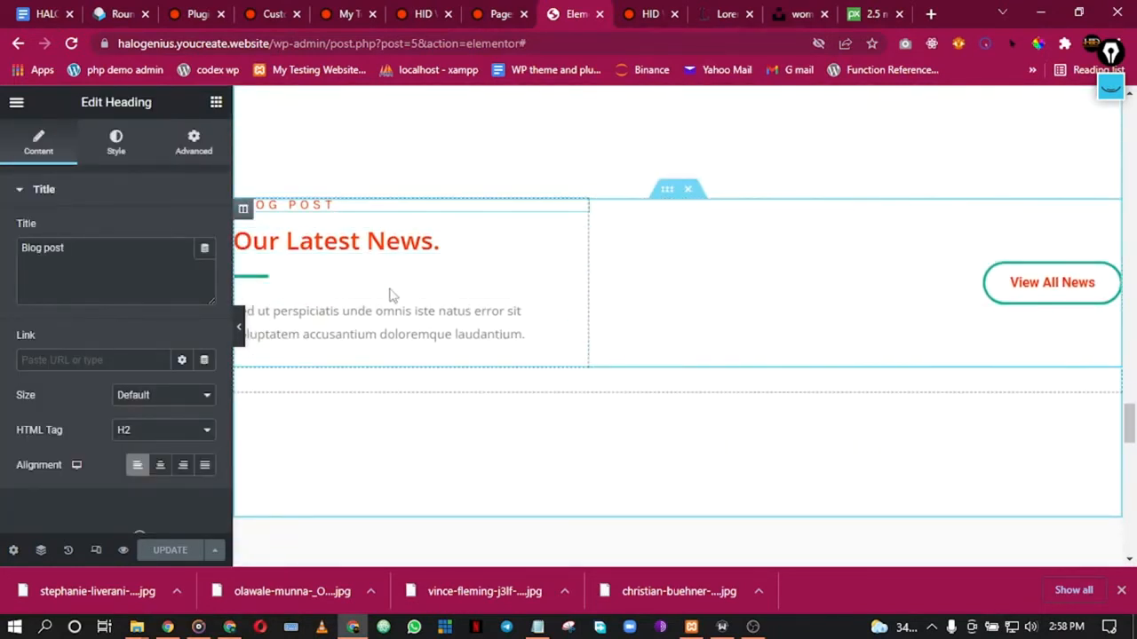
scroll(436, 284, "down", 1)
scroll(621, 235, "up", 3)
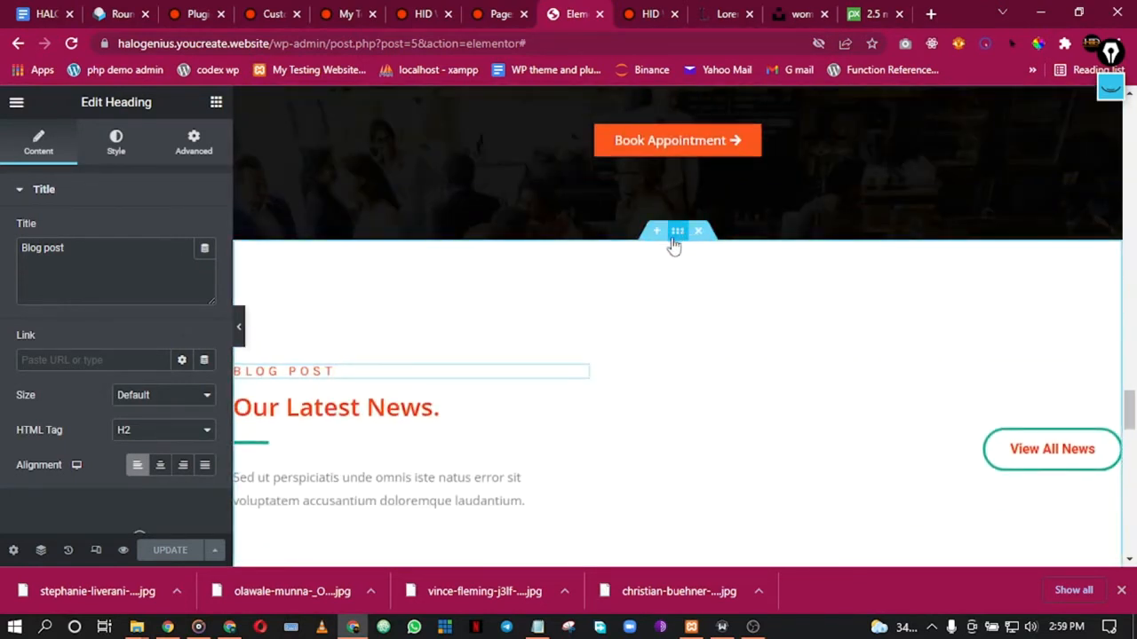
right_click(675, 246)
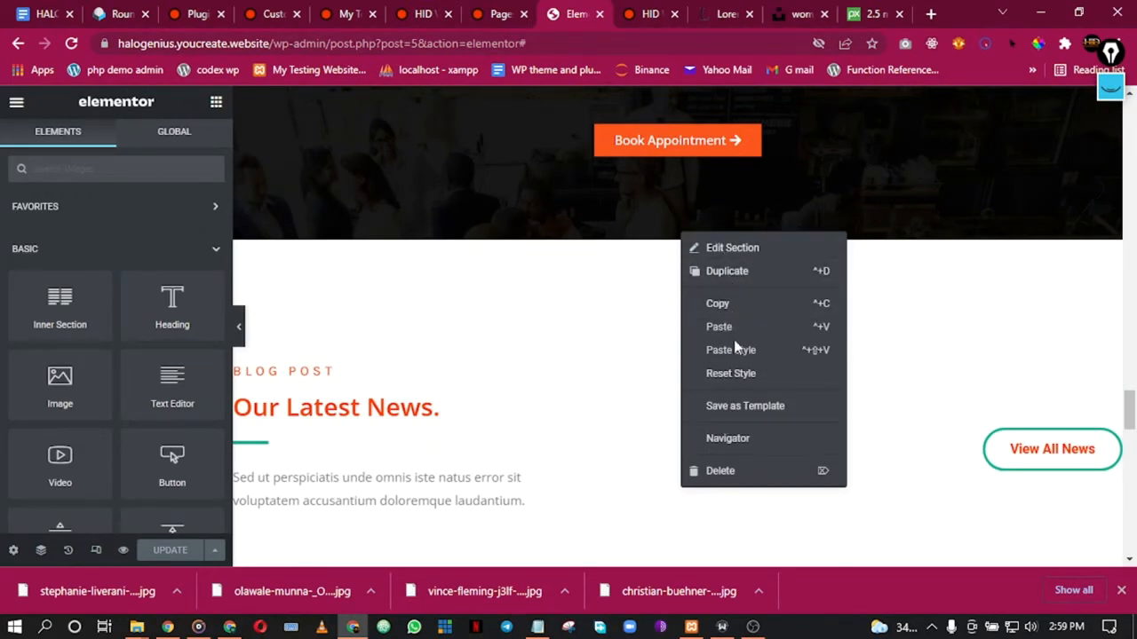
Step: In Advanced > Responsive, hide the Our Latest News section on desktop, tablet and mobile
left_click(724, 247)
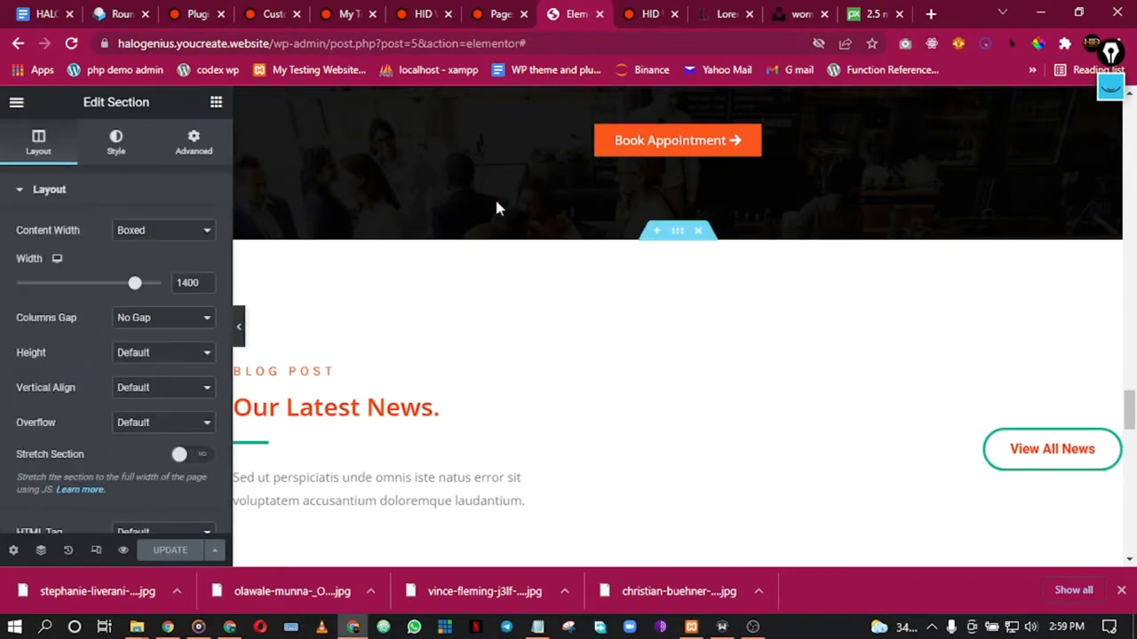
left_click(216, 104)
scroll(158, 333, "down", 6)
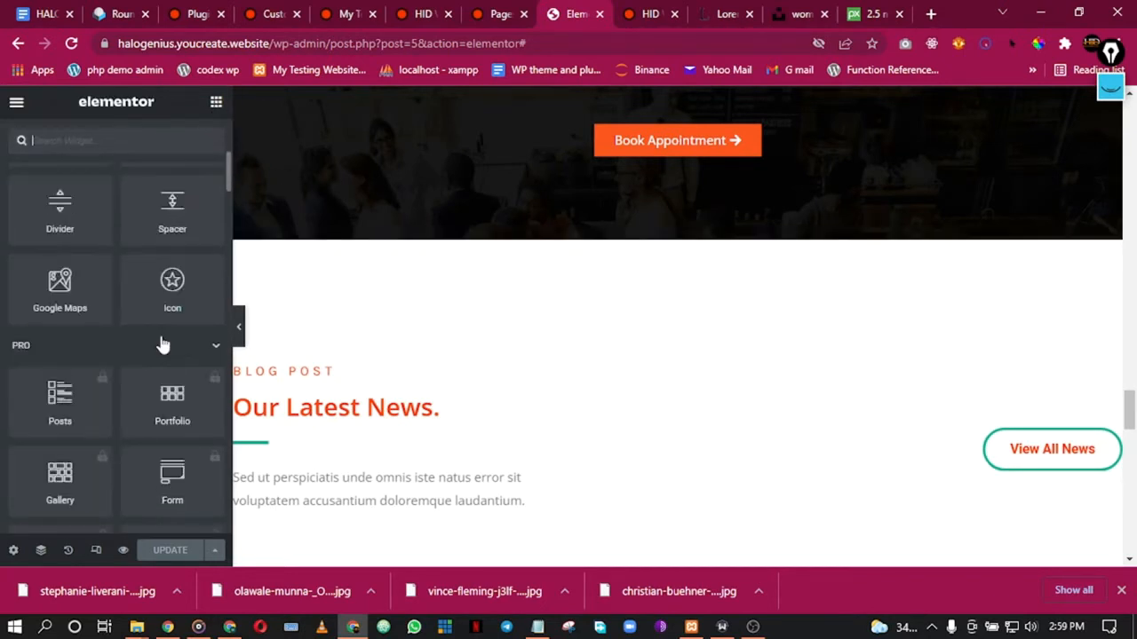
scroll(159, 331, "up", 6)
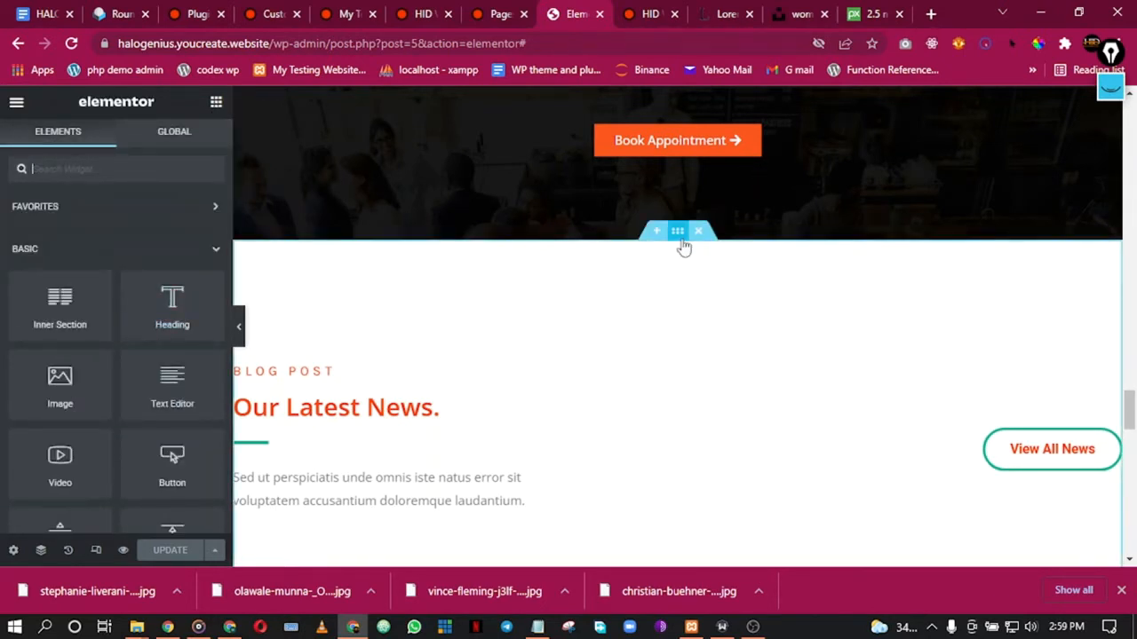
right_click(685, 252)
left_click(701, 256)
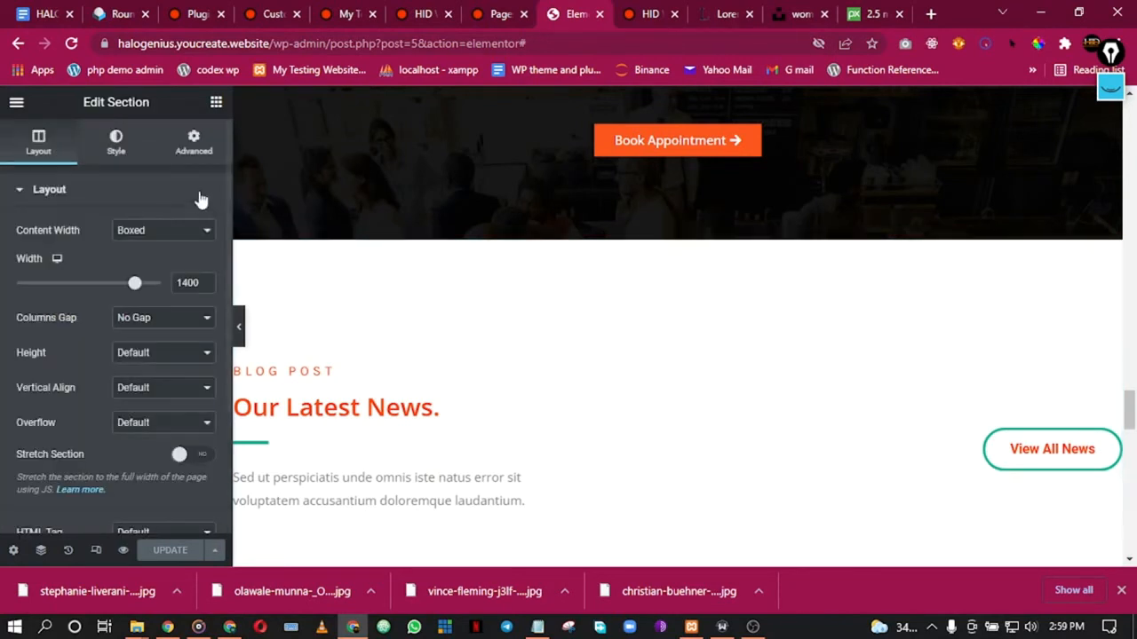
left_click(184, 150)
scroll(161, 342, "down", 2)
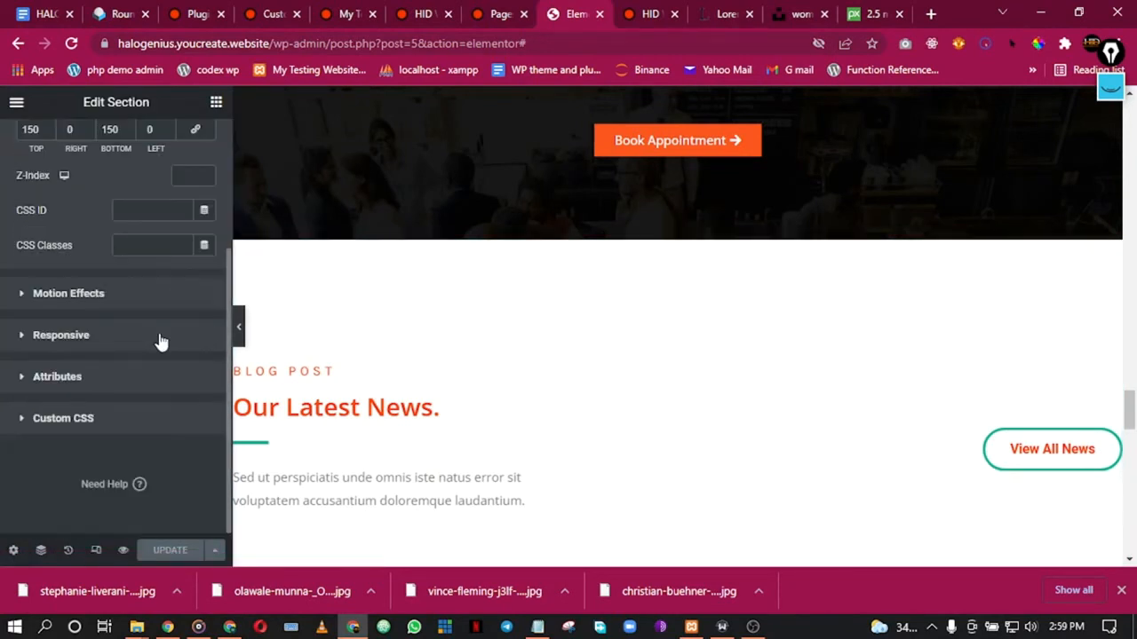
left_click(87, 337)
scroll(178, 382, "down", 1)
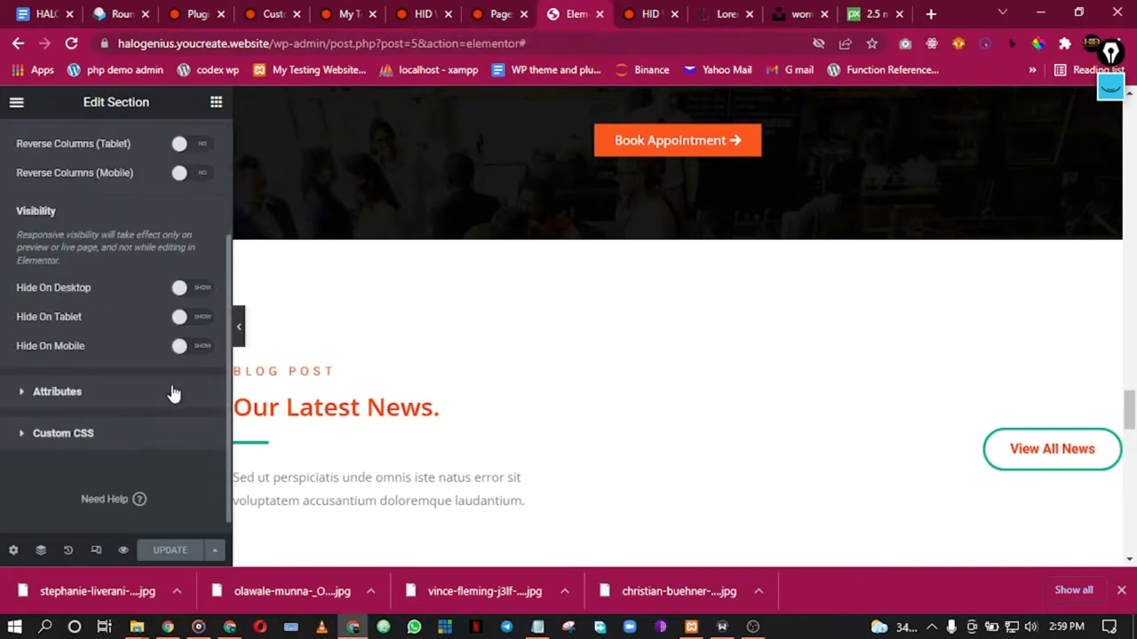
left_click(192, 287)
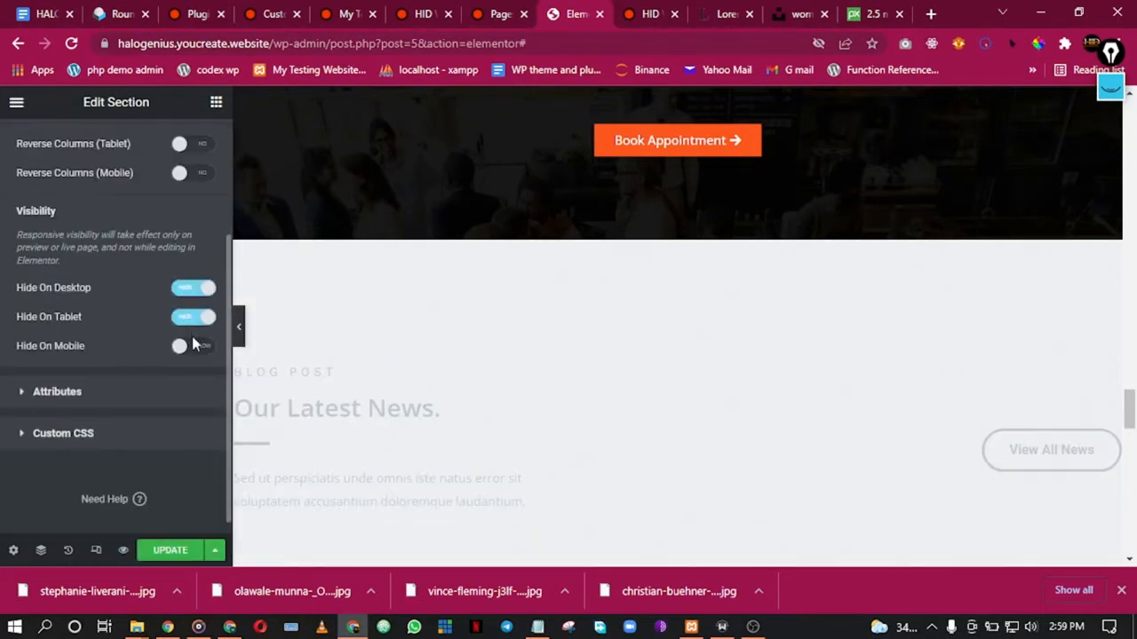
scroll(707, 342, "down", 3)
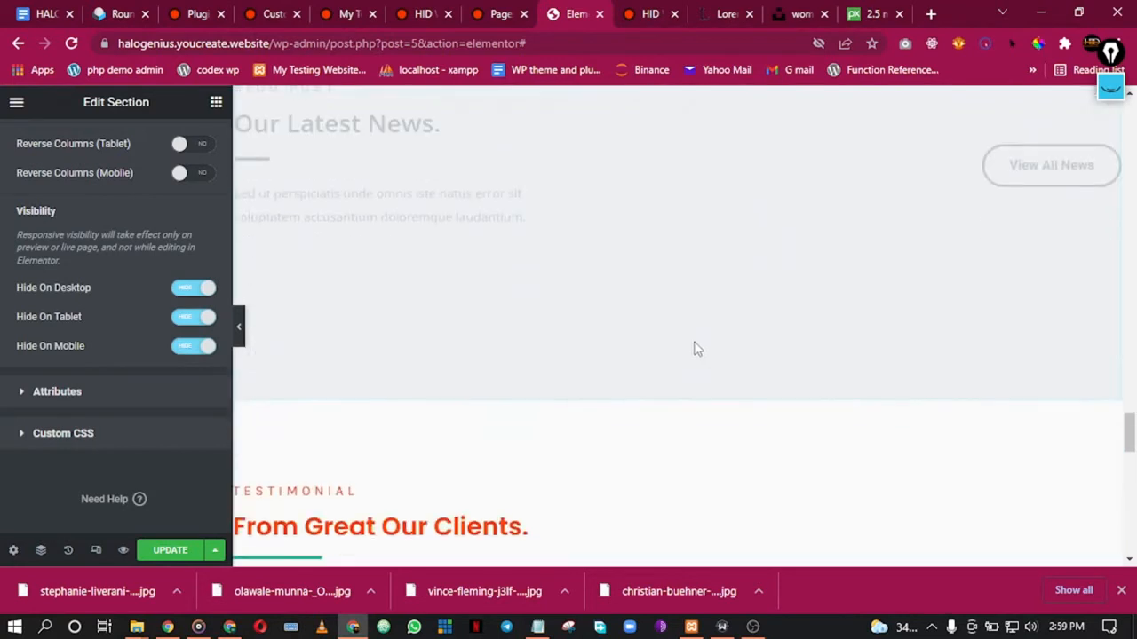
Step: Preview the page, restore the editor panel, and add an empty section above the testimonials
left_click(240, 340)
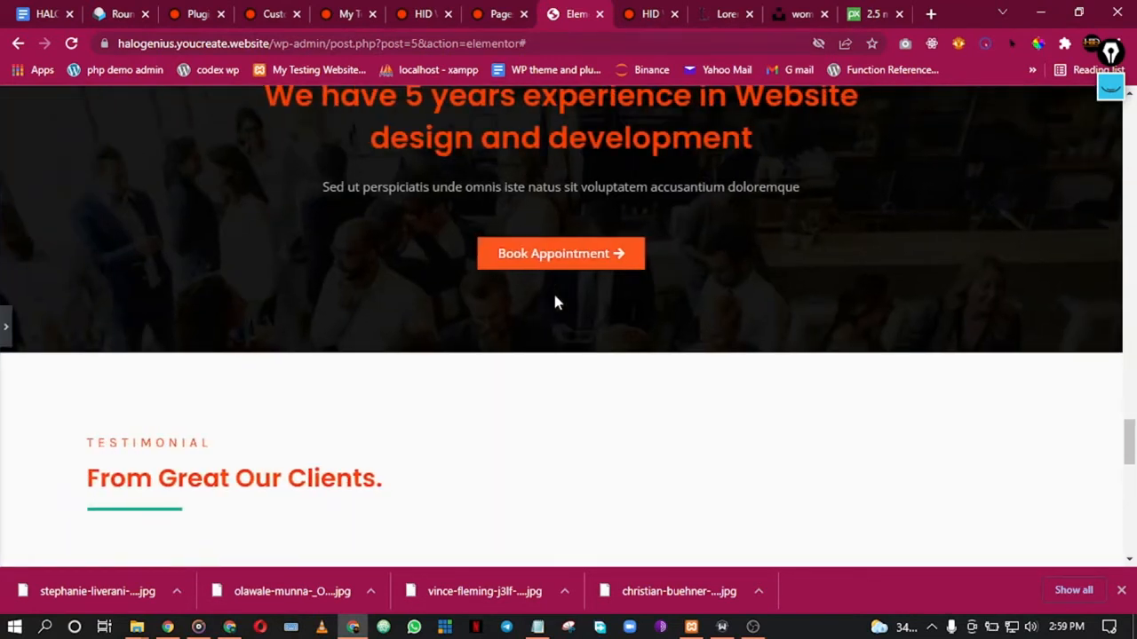
left_click(5, 329)
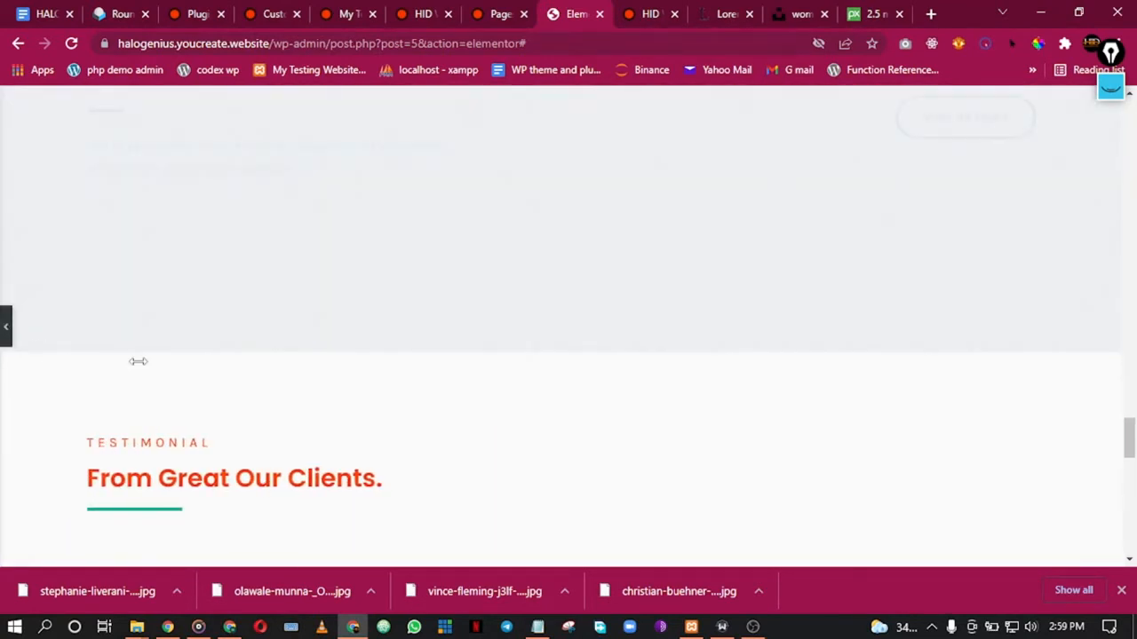
scroll(548, 414, "down", 3)
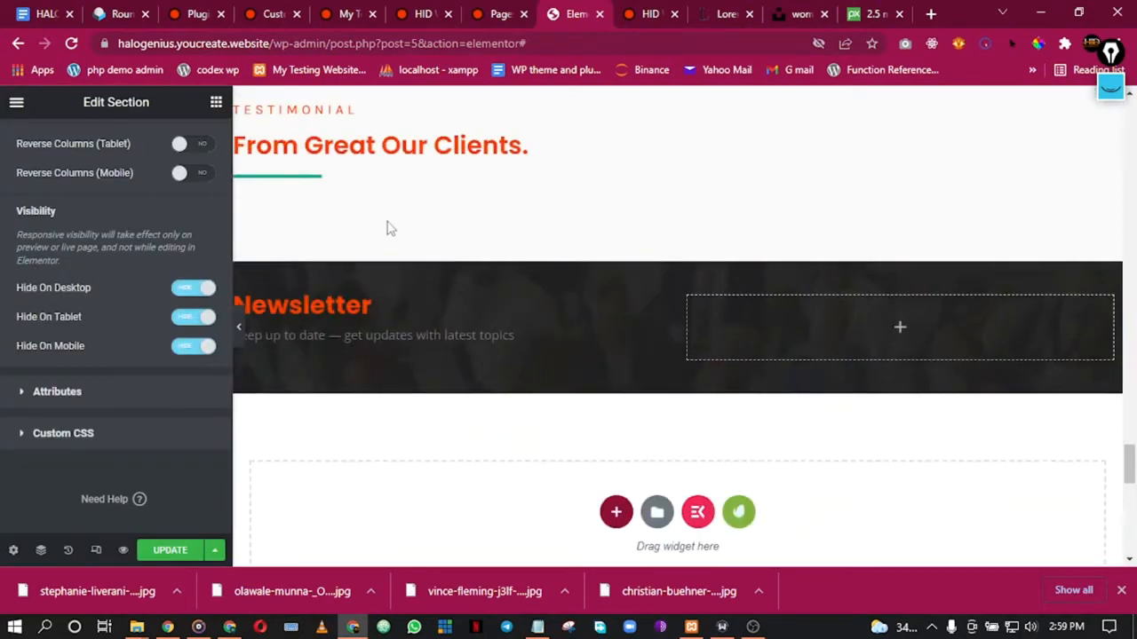
scroll(586, 193, "up", 1)
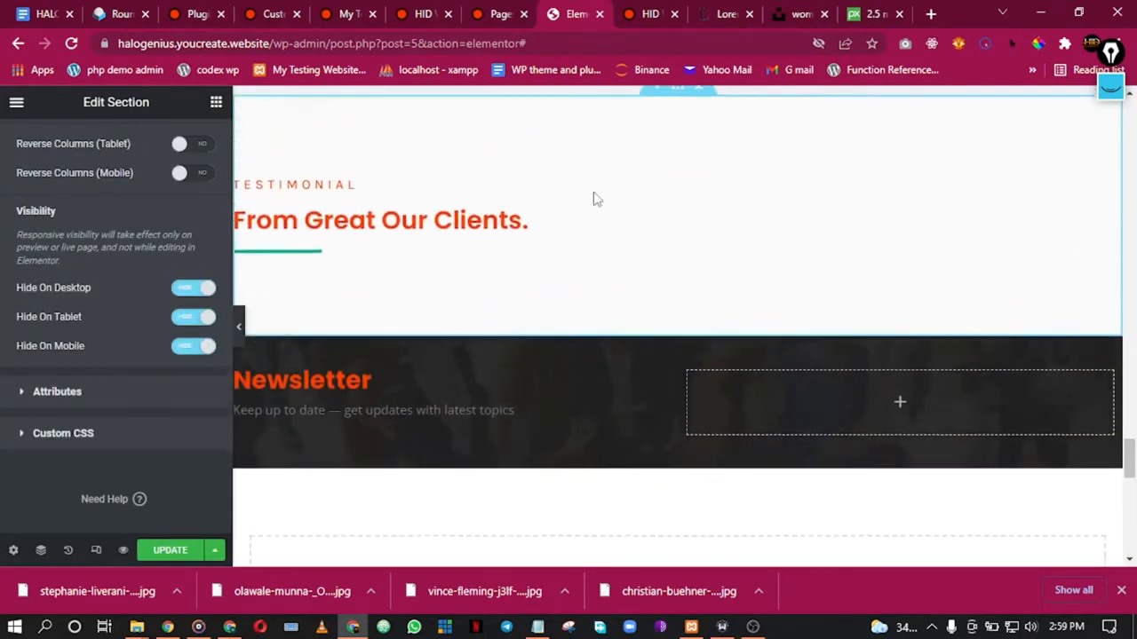
scroll(626, 231, "up", 1)
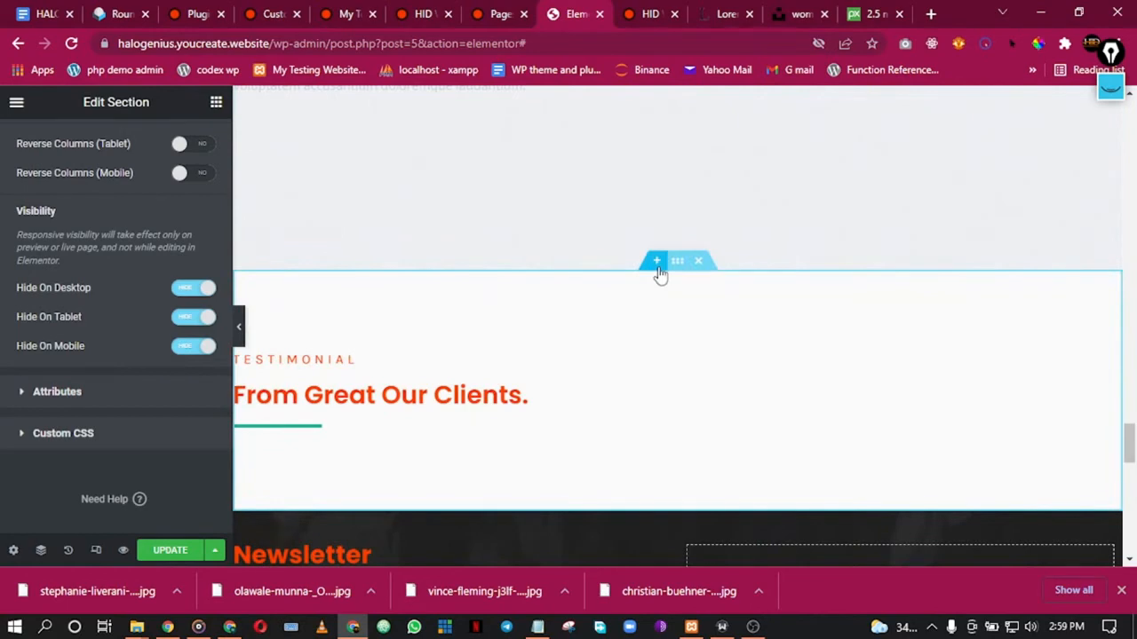
left_click(657, 263)
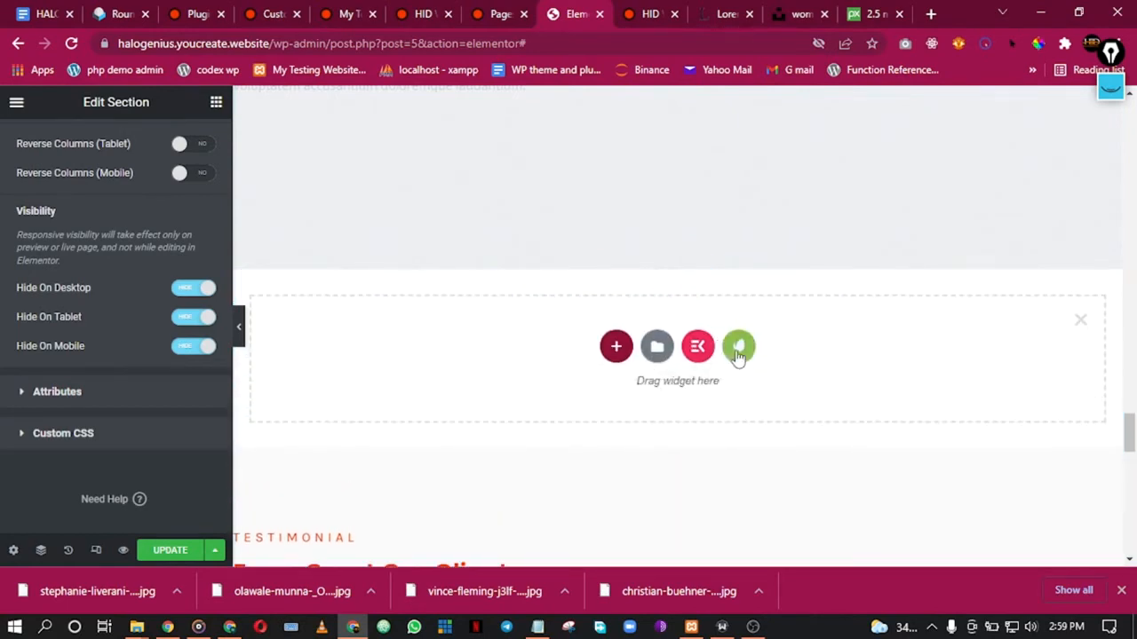
Step: Insert ElementsKit's Testimonial - Section 19 from the library's Testimonial category
left_click(706, 354)
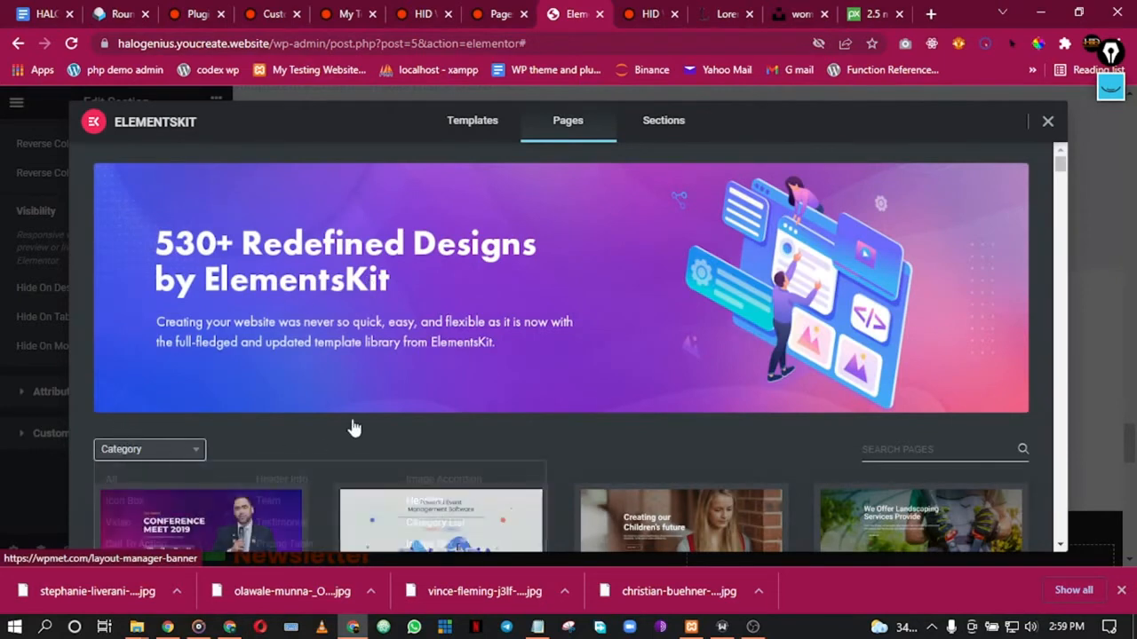
scroll(426, 430, "down", 2)
left_click(149, 284)
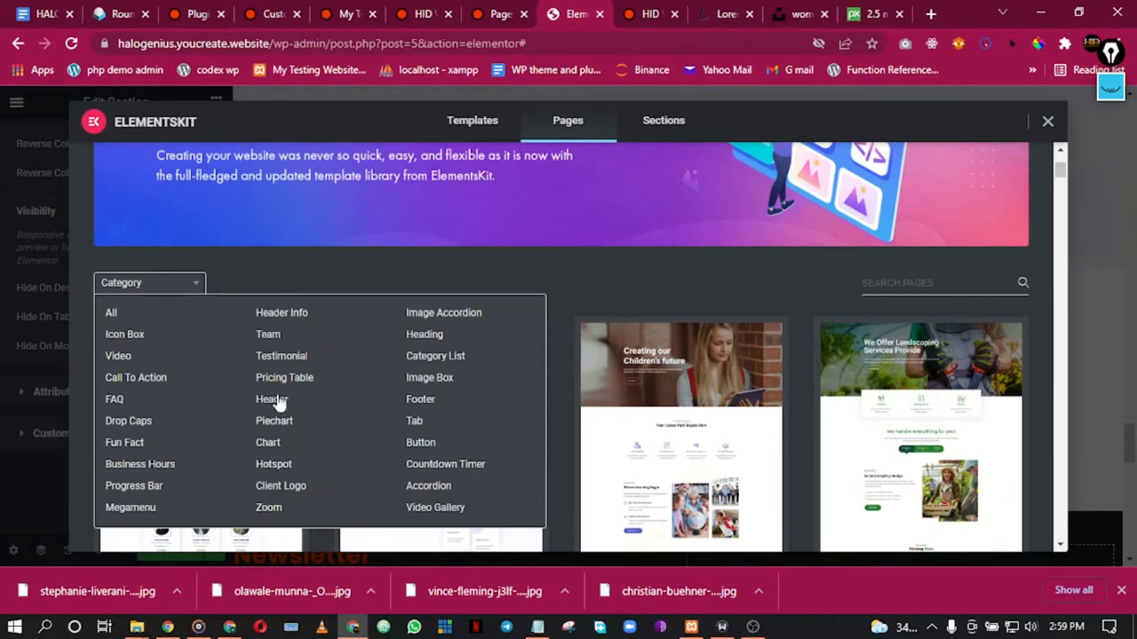
left_click(278, 359)
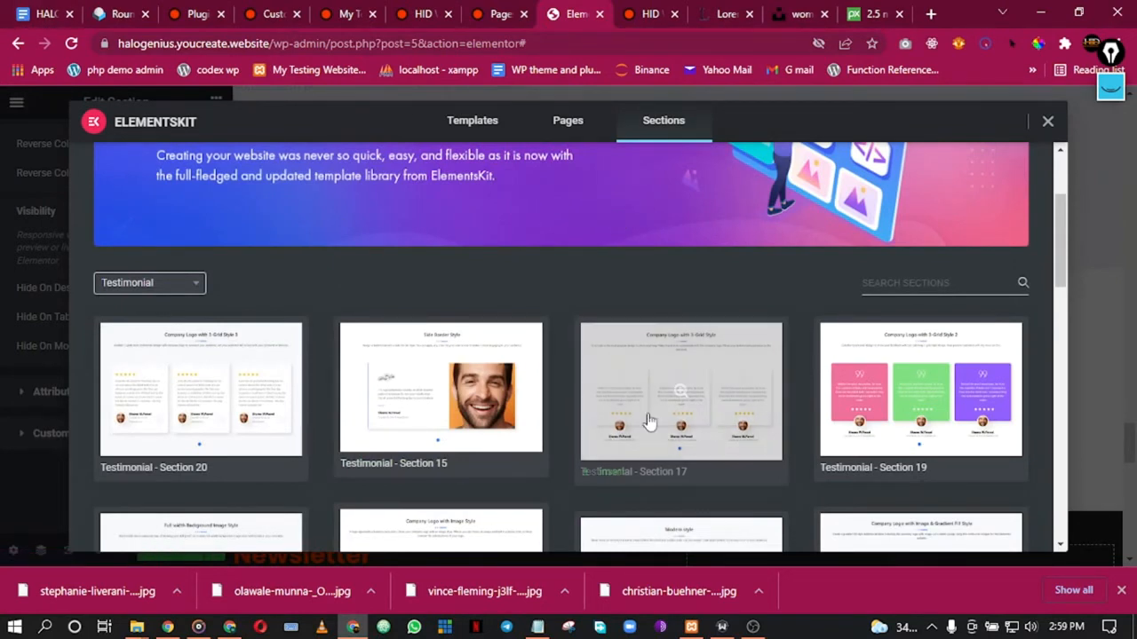
scroll(919, 379, "down", 1)
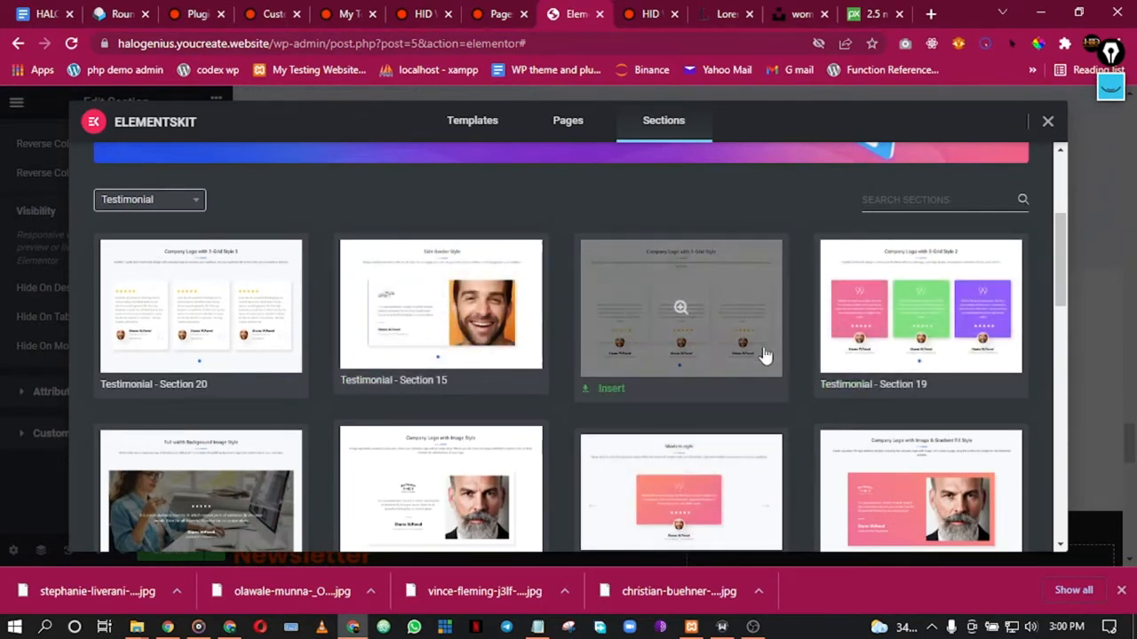
scroll(190, 464, "down", 5)
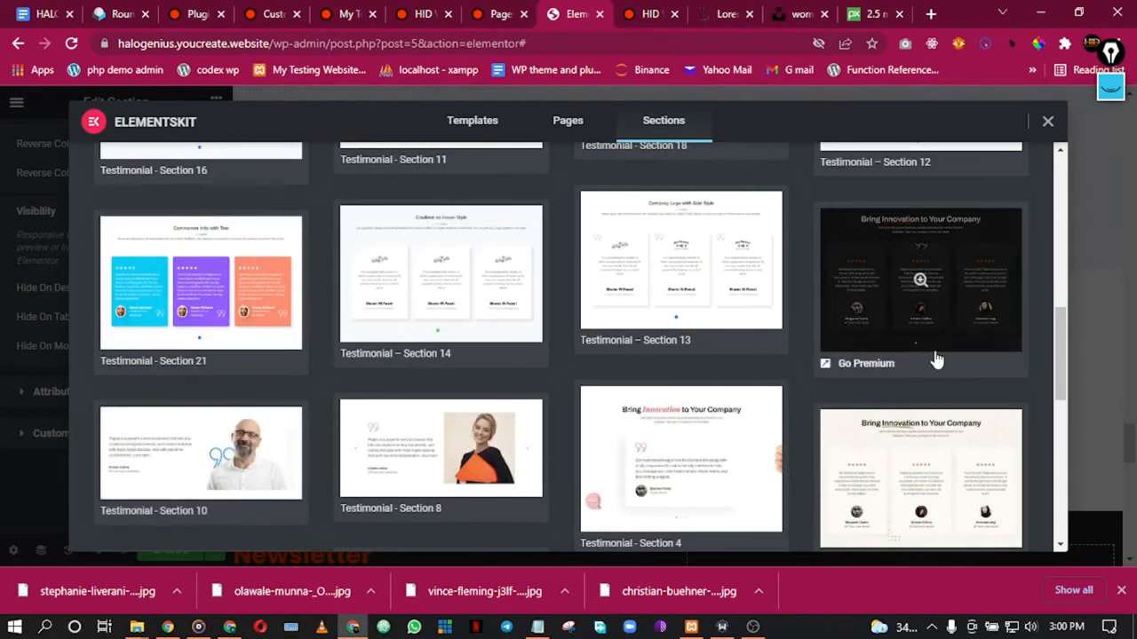
scroll(833, 444, "down", 5)
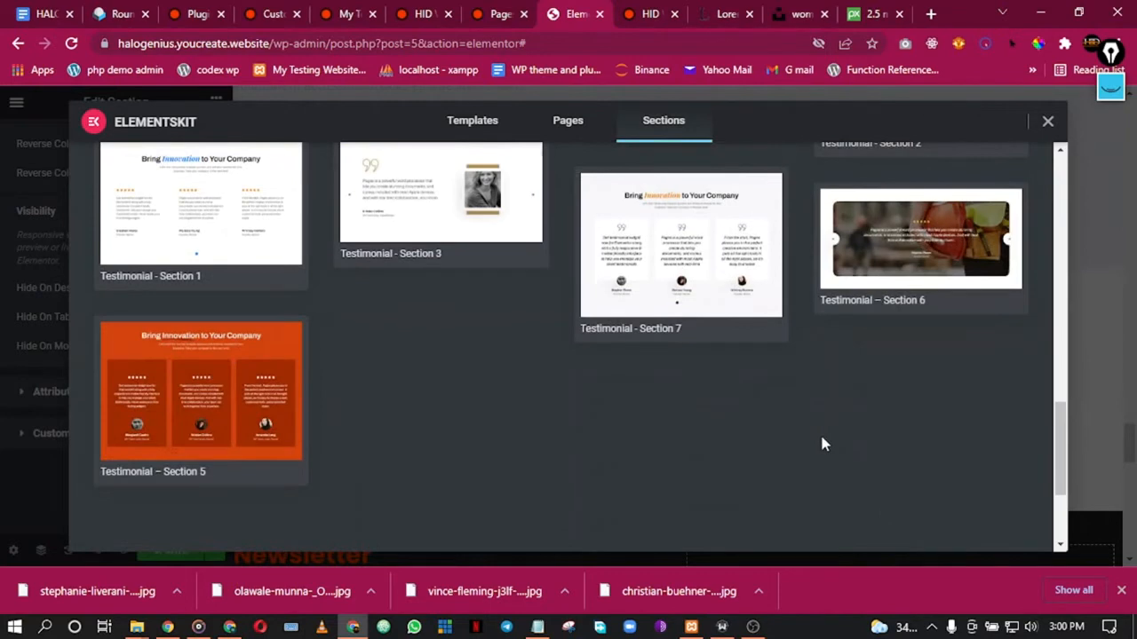
scroll(823, 439, "up", 10)
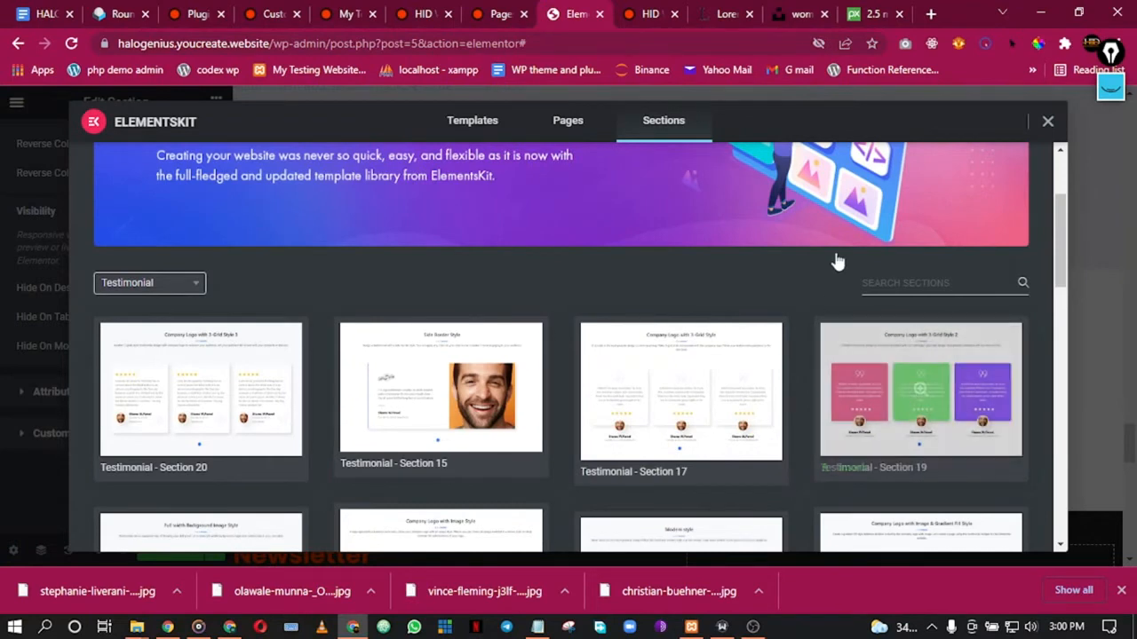
left_click(849, 470)
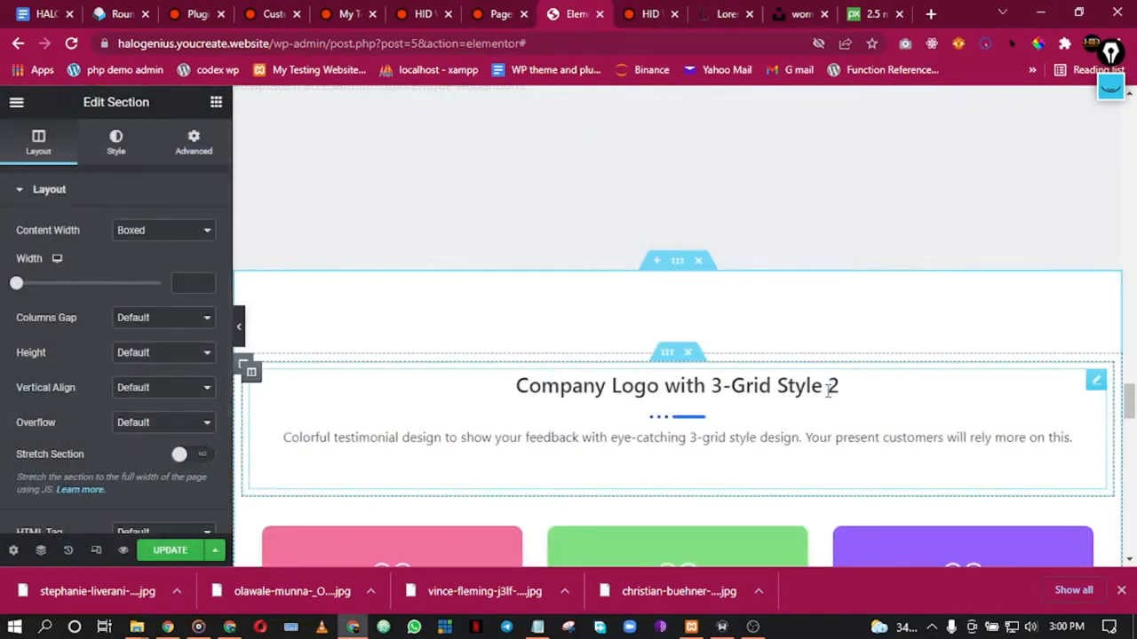
Step: Open Edit Testimonial for the new three-card widget and scroll to review its placement
scroll(776, 474, "down", 5)
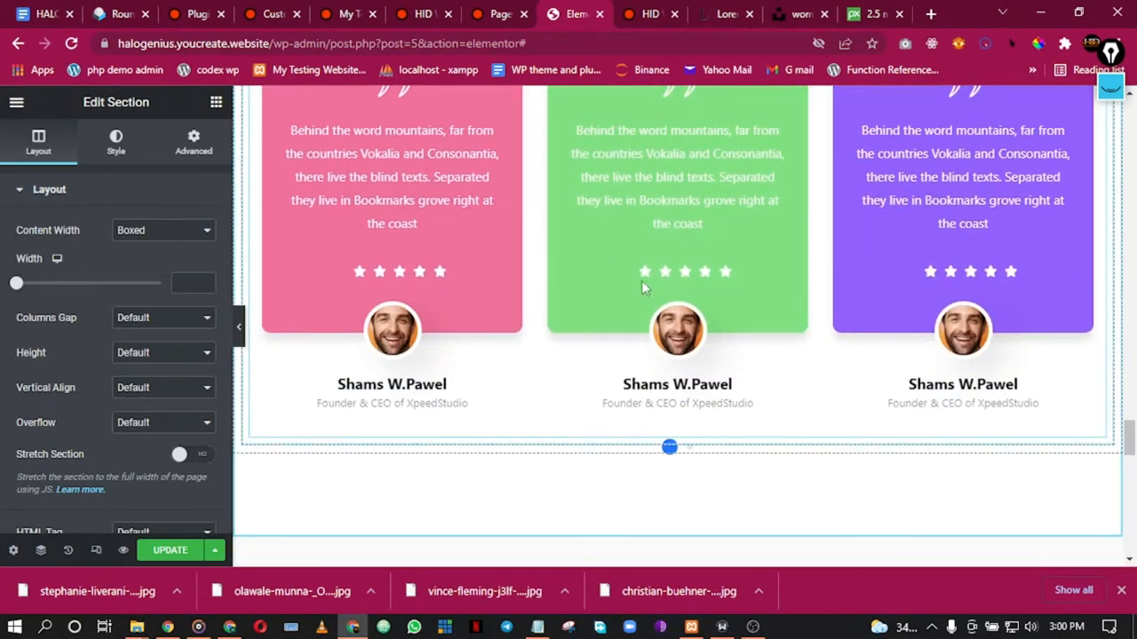
scroll(642, 280, "up", 2)
scroll(551, 436, "down", 1)
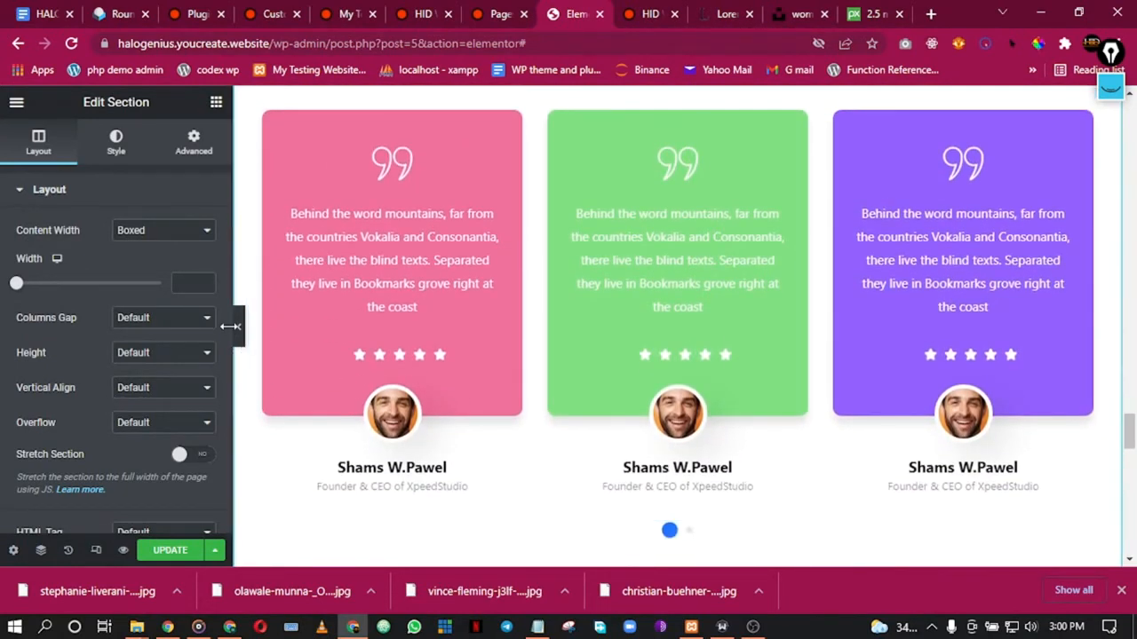
left_click(438, 215)
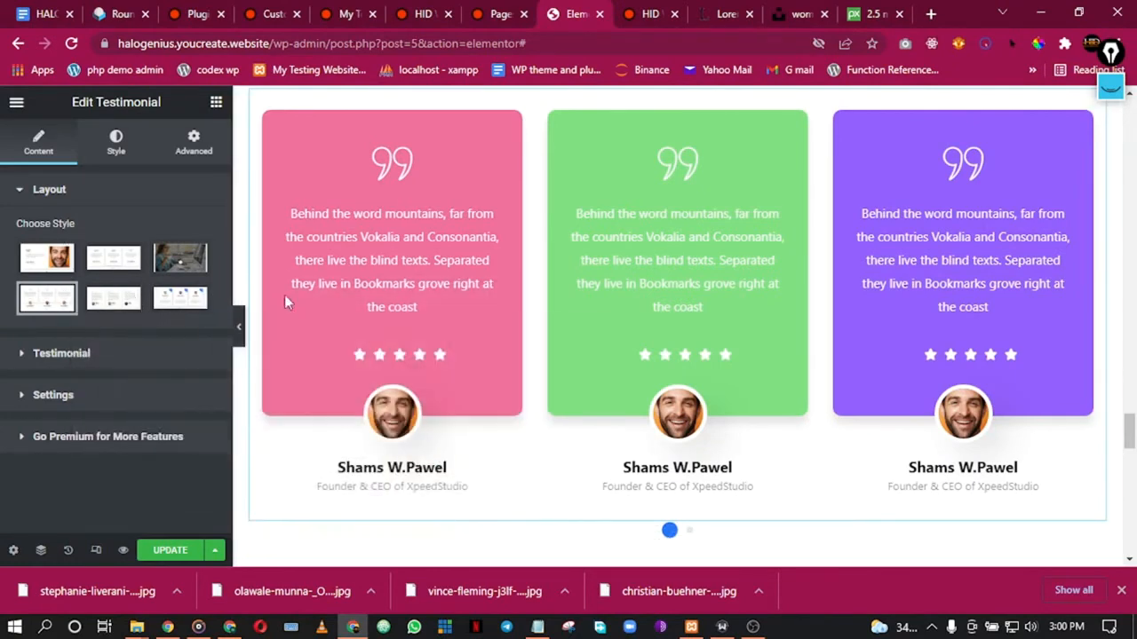
scroll(807, 293, "down", 2)
scroll(806, 293, "up", 3)
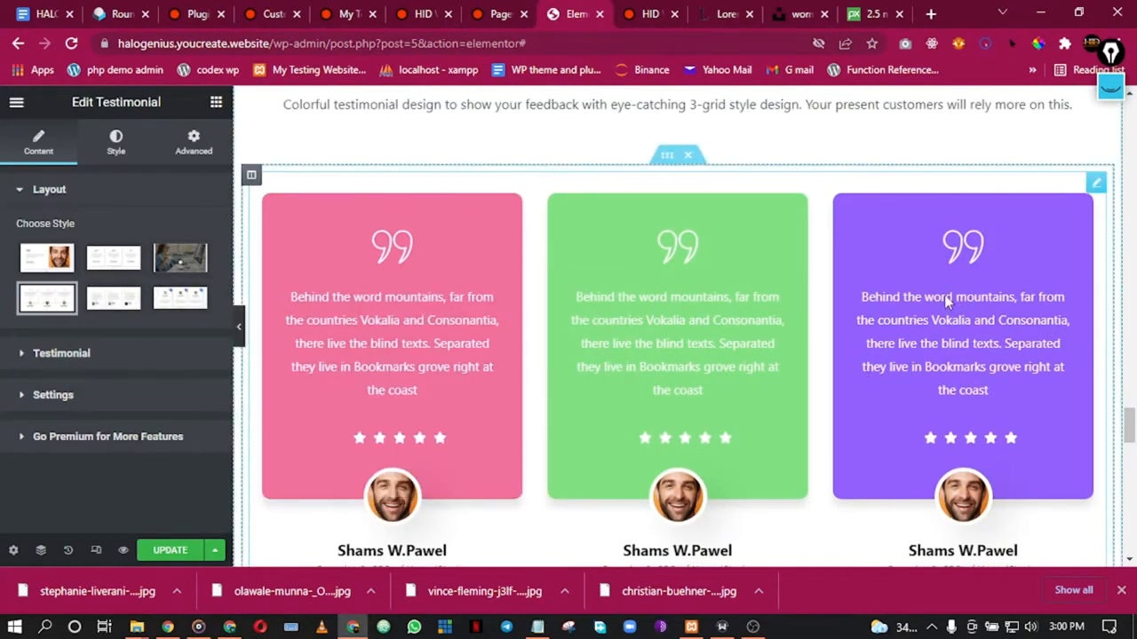
scroll(947, 302, "down", 4)
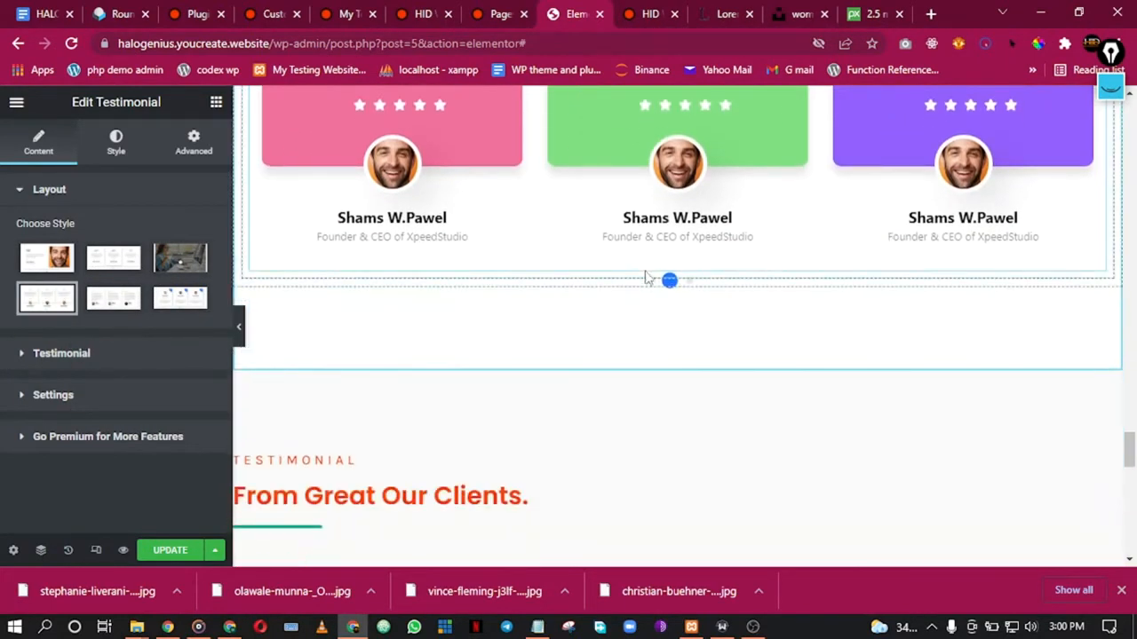
scroll(568, 149, "up", 5)
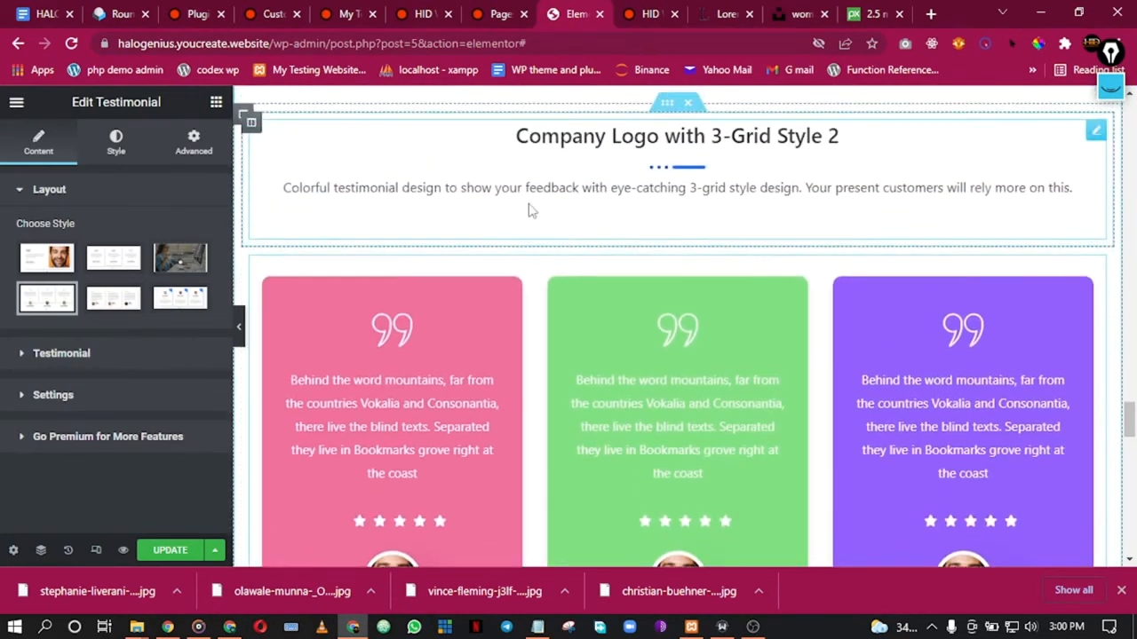
scroll(604, 266, "down", 9)
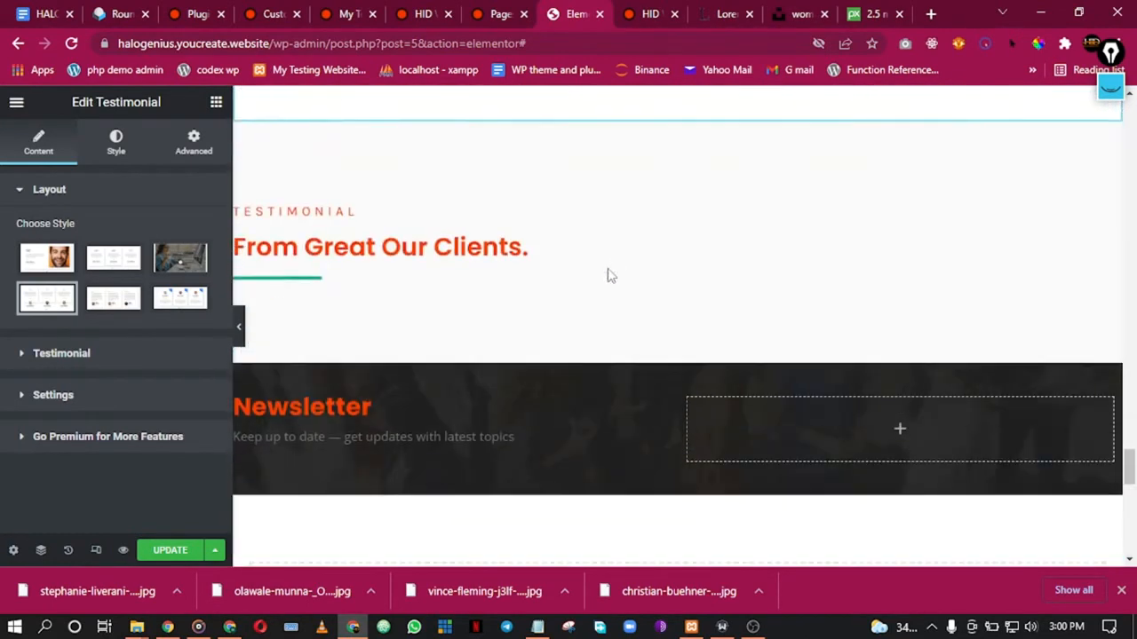
Step: Drag the testimonial inner section higher, above the testimonial cards
left_click_drag(667, 203, 599, 216)
scroll(616, 218, "up", 5)
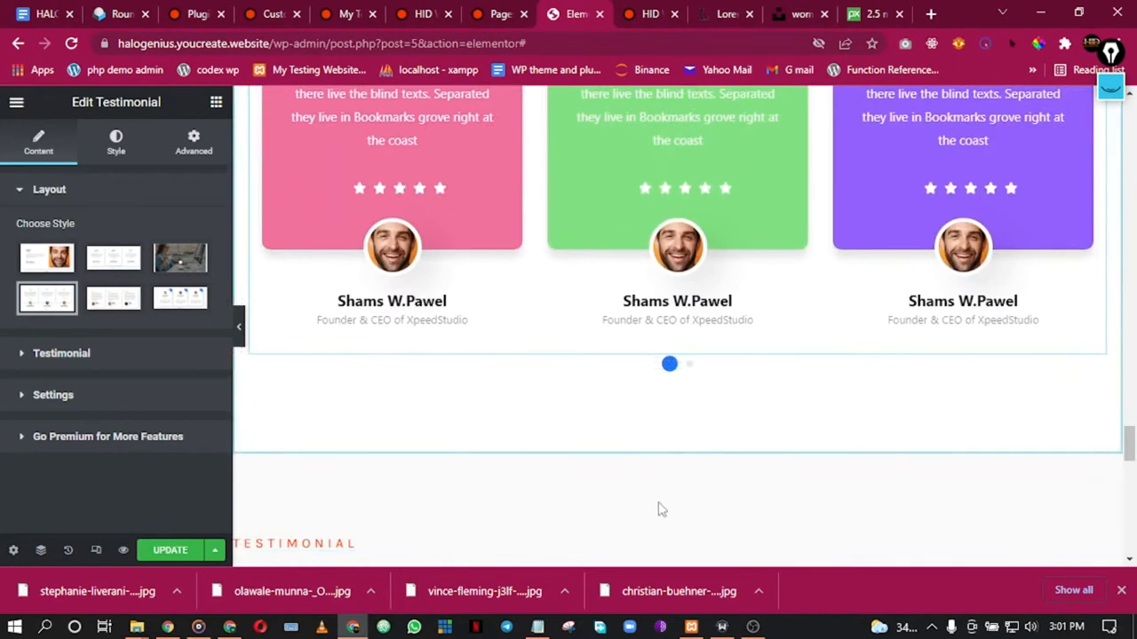
scroll(581, 401, "down", 1)
left_click_drag(661, 457, 652, 257)
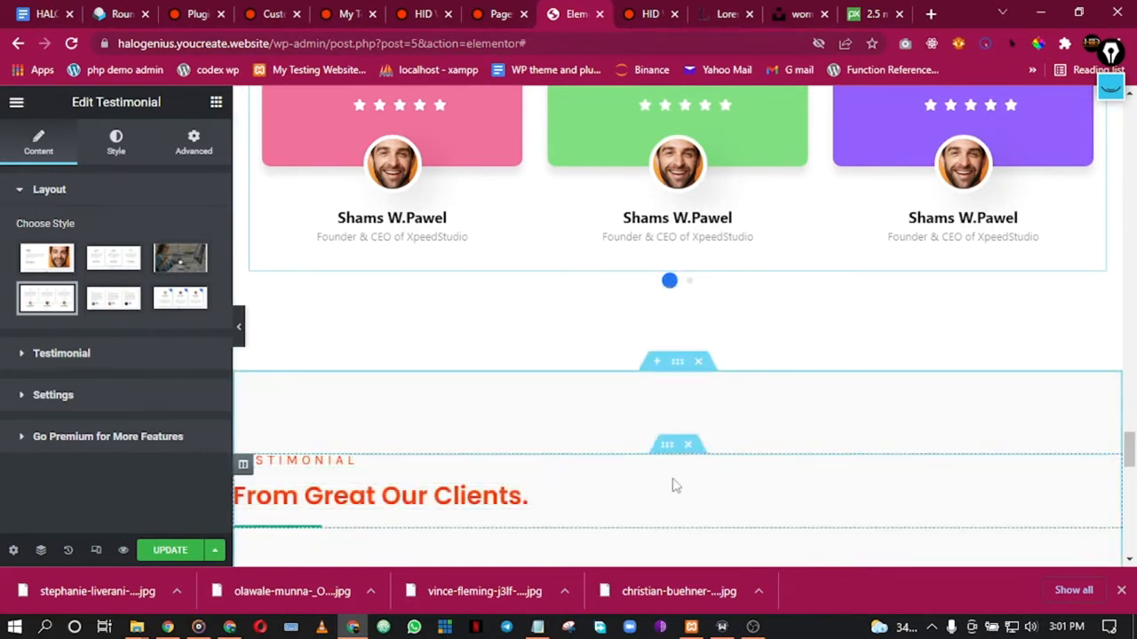
left_click_drag(670, 447, 470, 160)
scroll(611, 276, "up", 5)
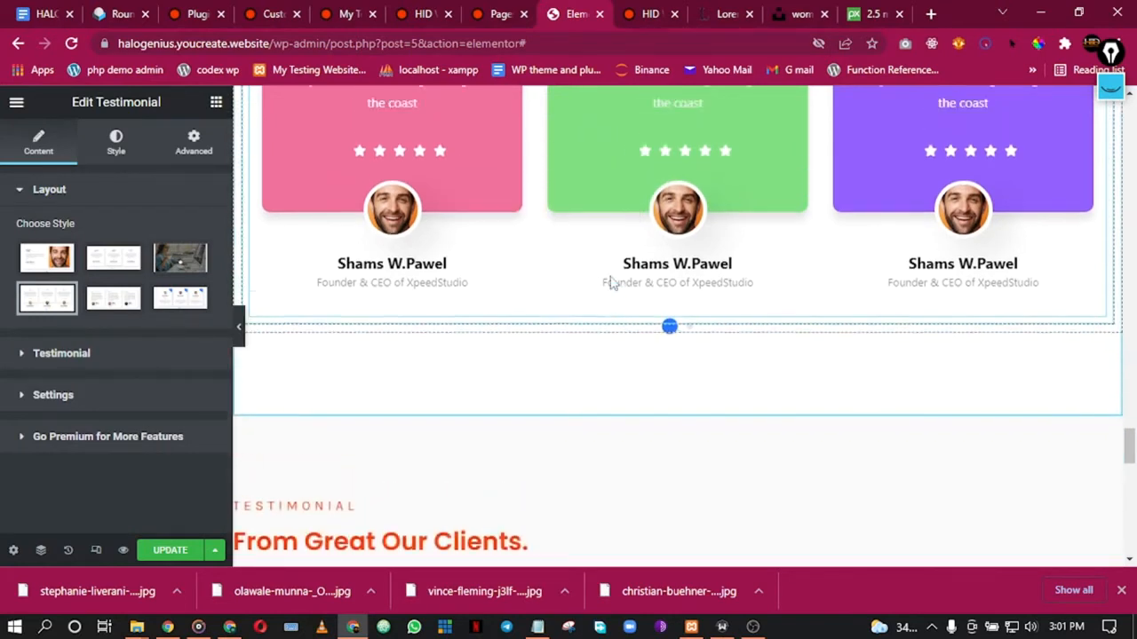
scroll(610, 270, "up", 1)
scroll(607, 273, "down", 3)
scroll(606, 273, "up", 2)
scroll(604, 270, "down", 1)
scroll(606, 271, "down", 3)
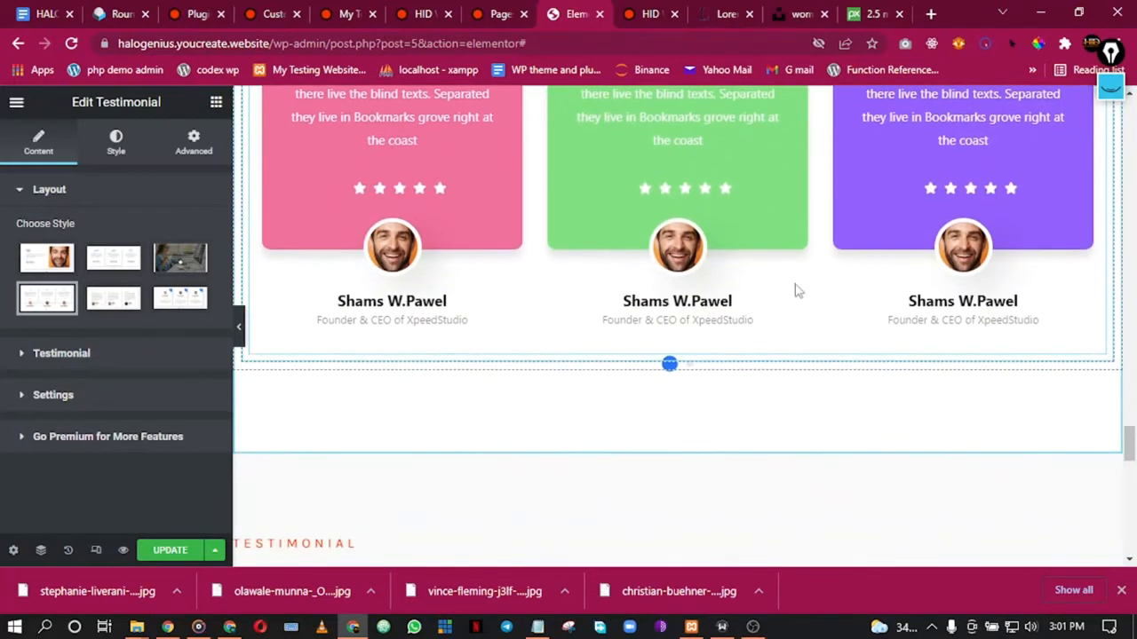
scroll(810, 288, "down", 1)
Step: Move the three-card testimonial widget beneath the 'From Great Our Clients.' heading
left_click_drag(817, 214, 589, 91)
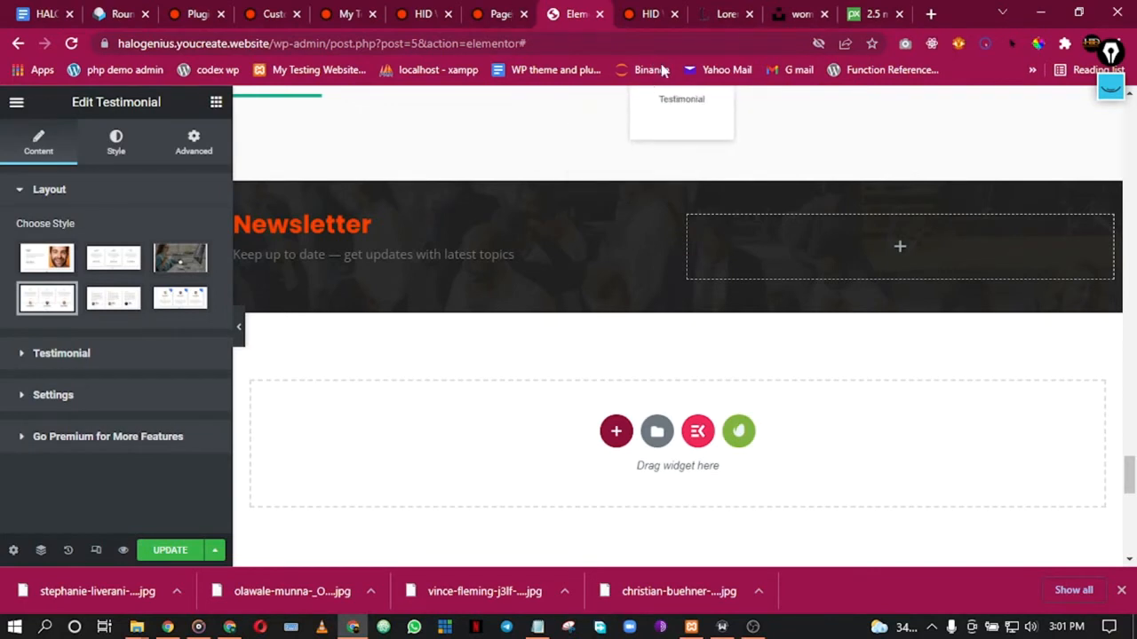
left_click_drag(567, 153, 566, 159)
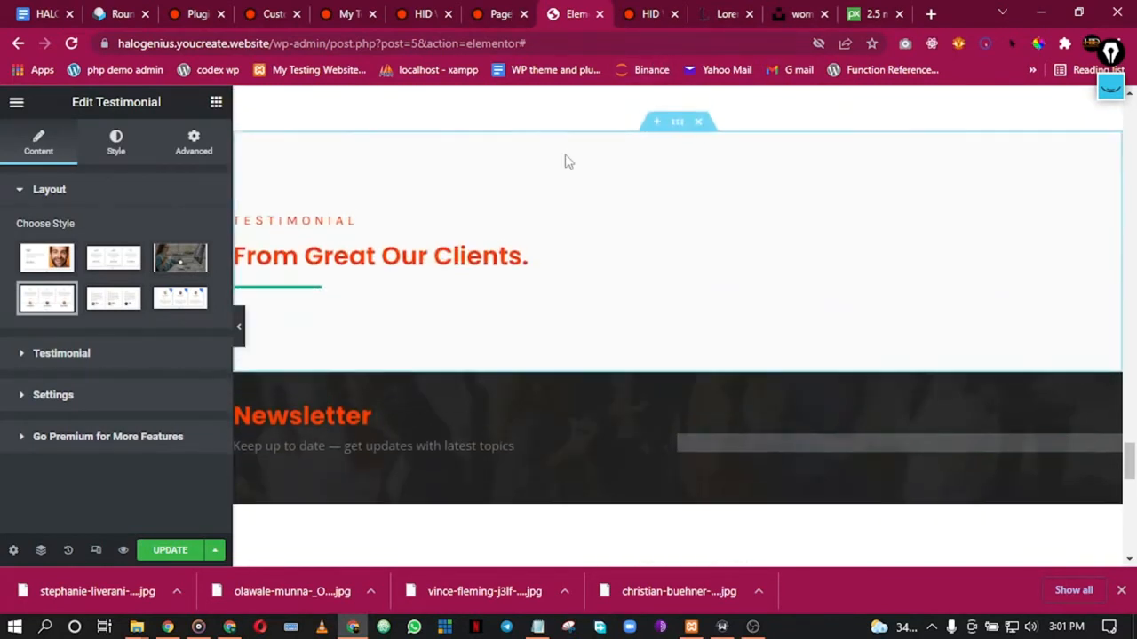
scroll(561, 213, "down", 1)
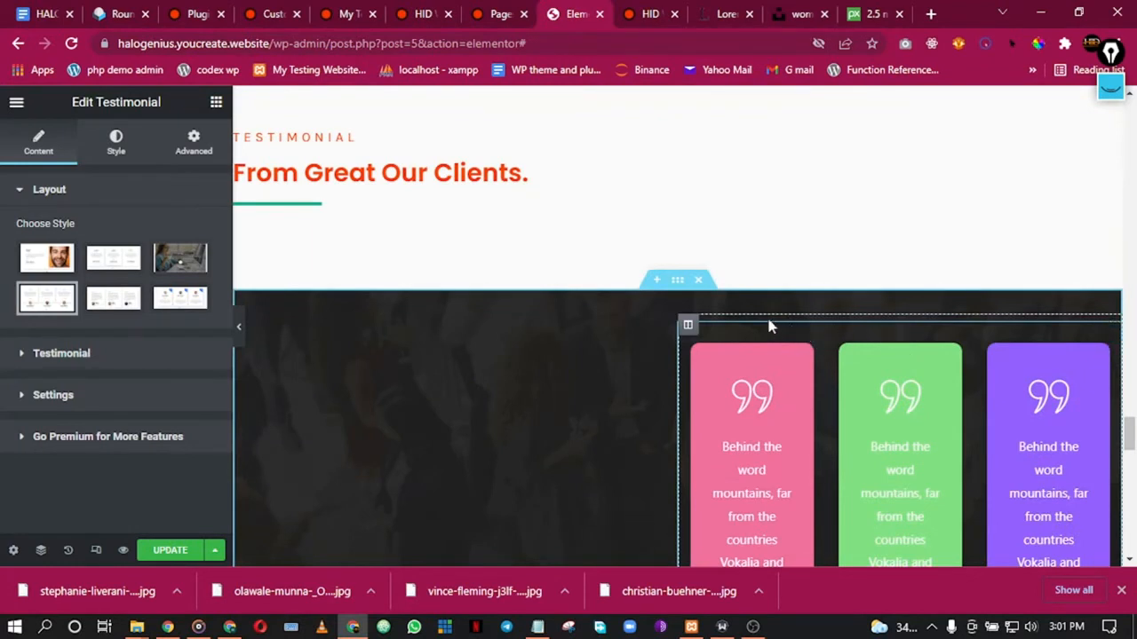
left_click_drag(802, 337, 441, 215)
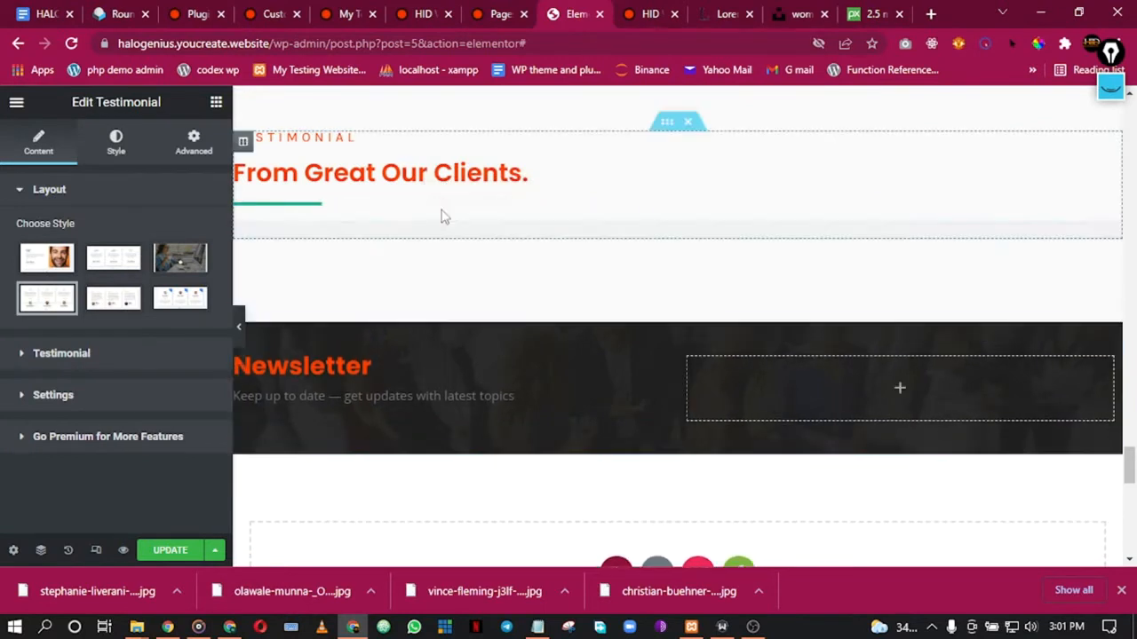
left_click(306, 204)
left_click(117, 143)
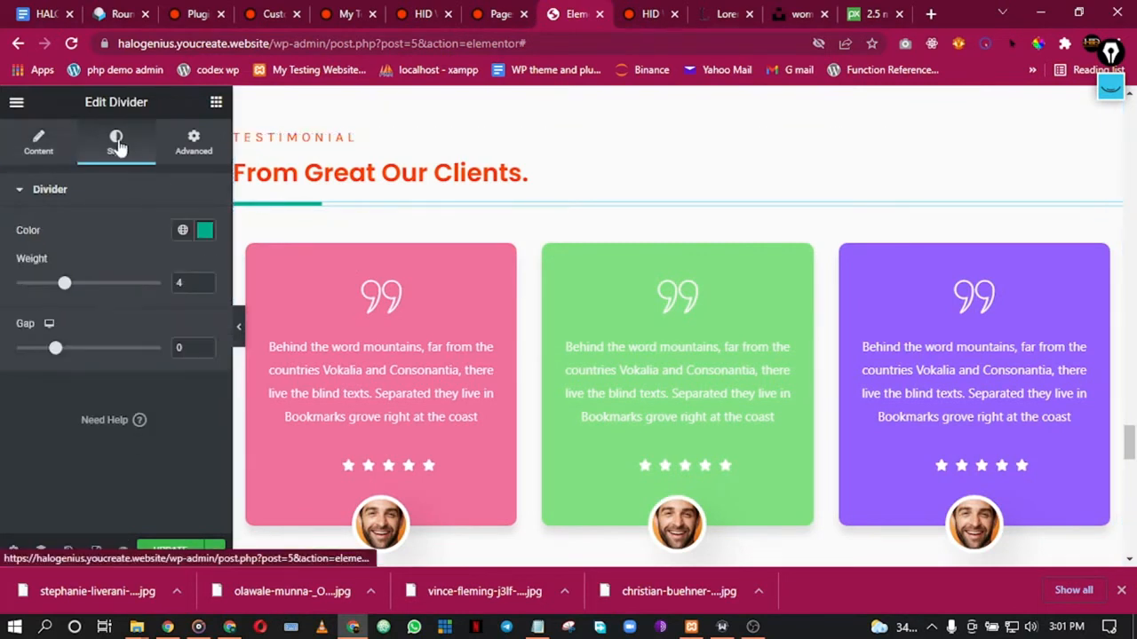
left_click(186, 231)
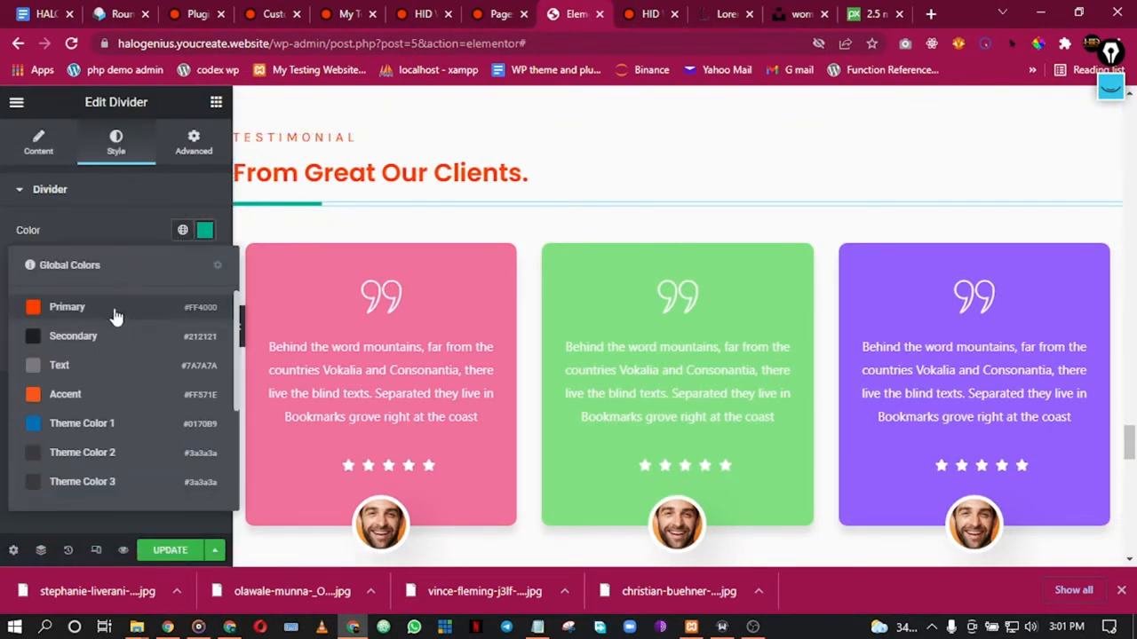
left_click(104, 335)
left_click(243, 337)
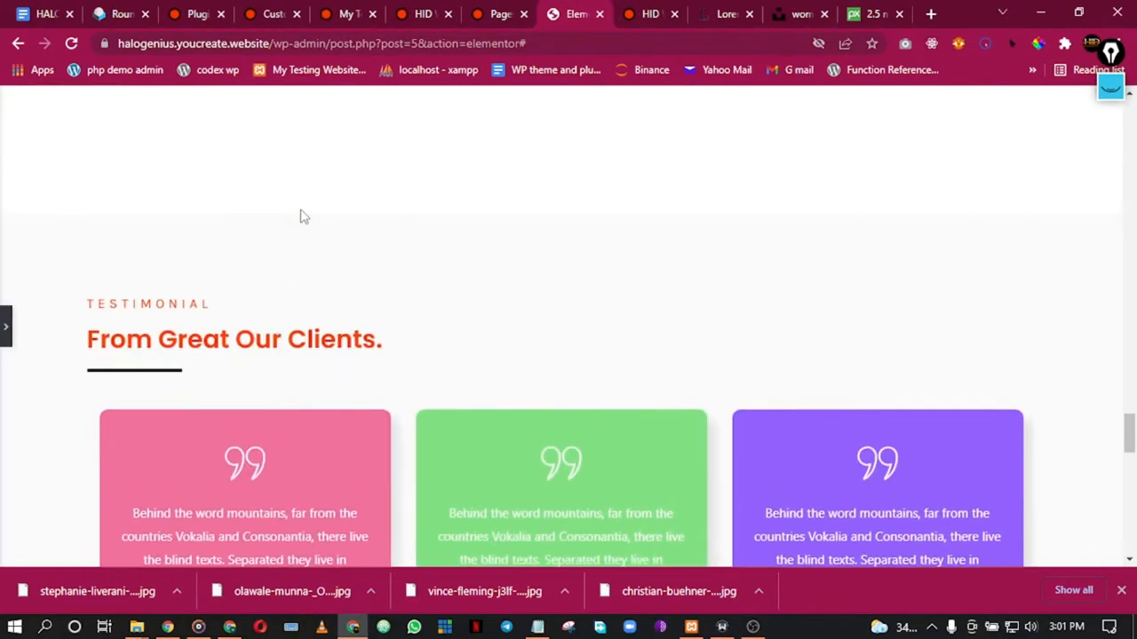
scroll(304, 215, "down", 10)
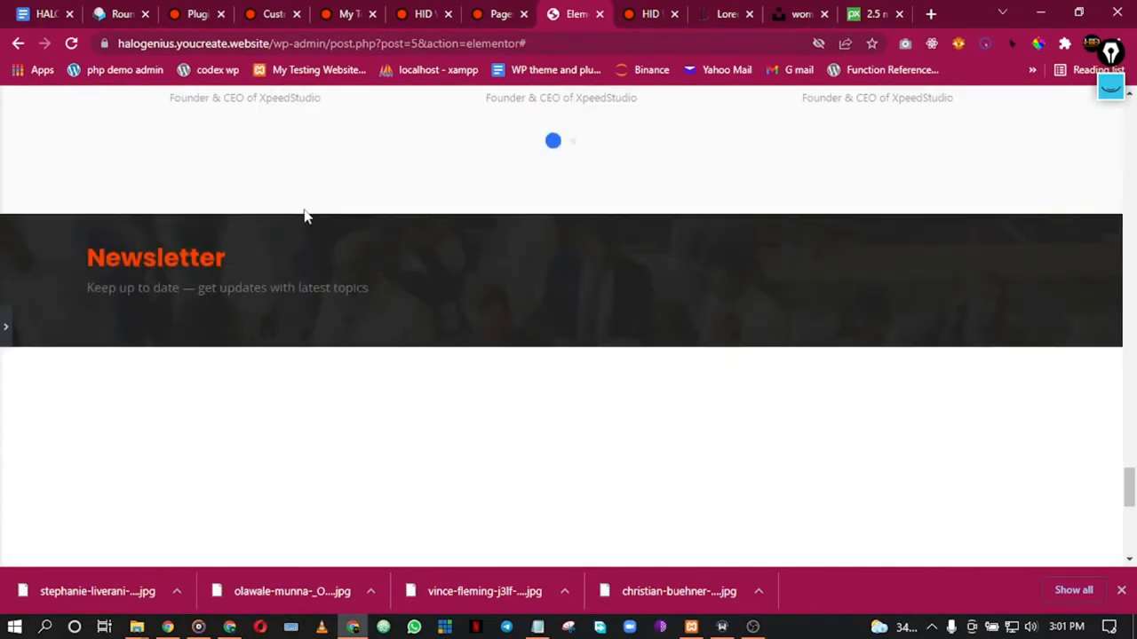
scroll(304, 216, "up", 10)
scroll(267, 222, "down", 3)
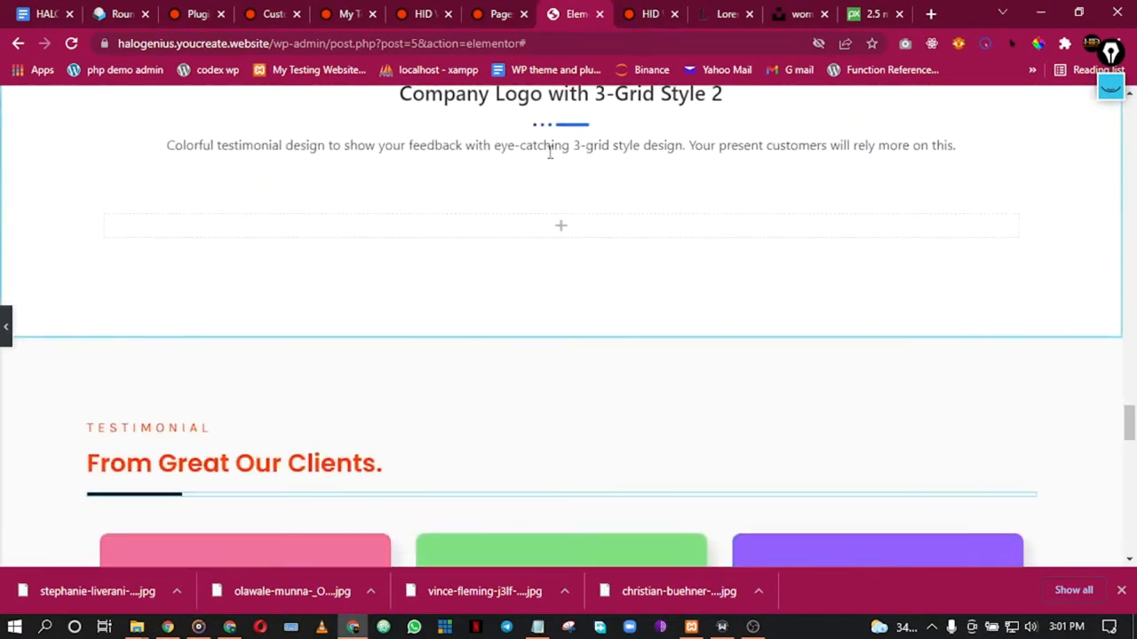
scroll(588, 199, "up", 2)
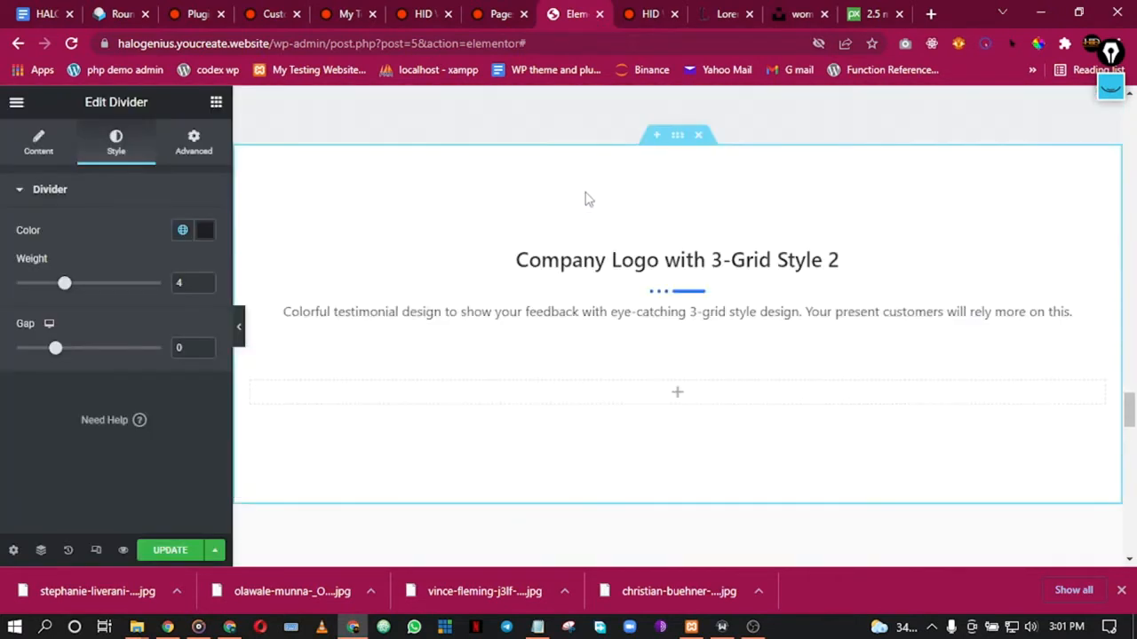
left_click(698, 135)
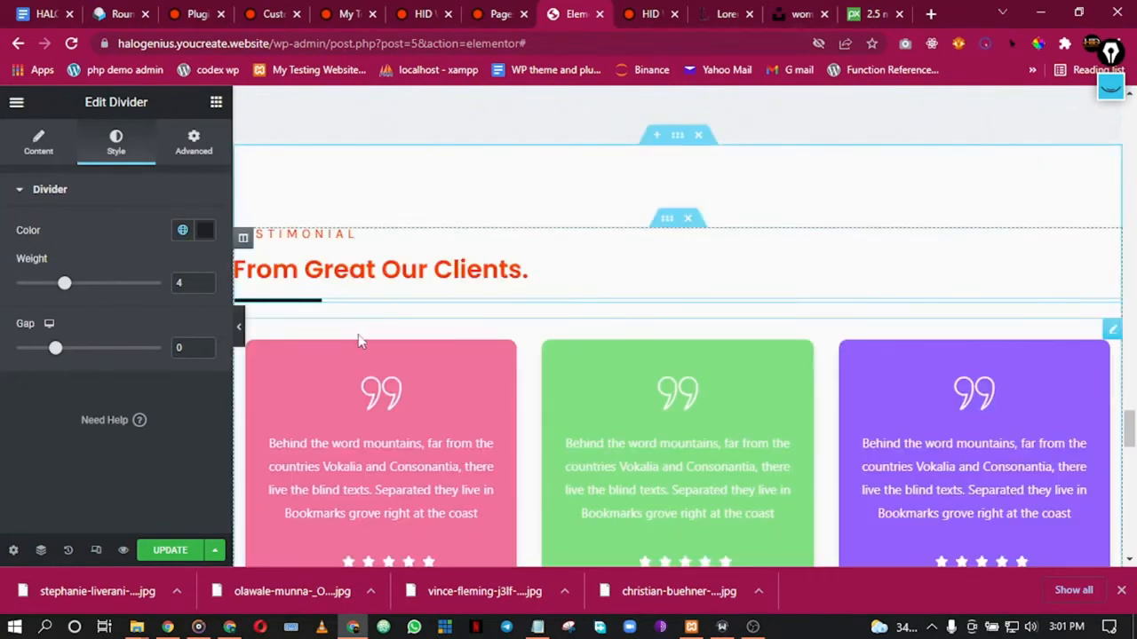
left_click(240, 327)
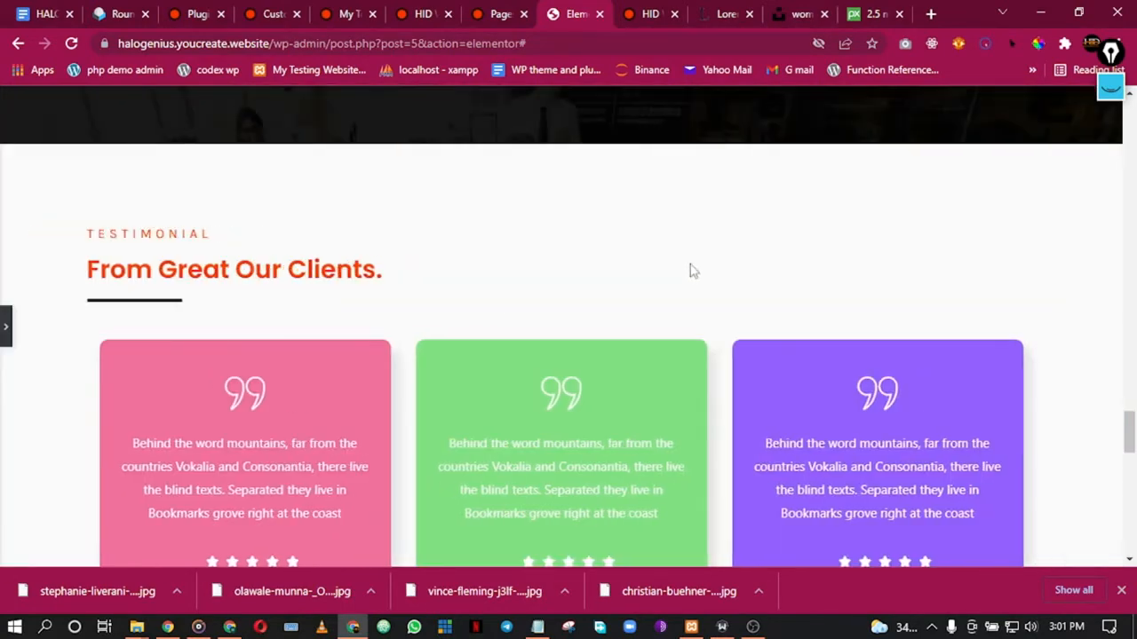
scroll(253, 299, "down", 3)
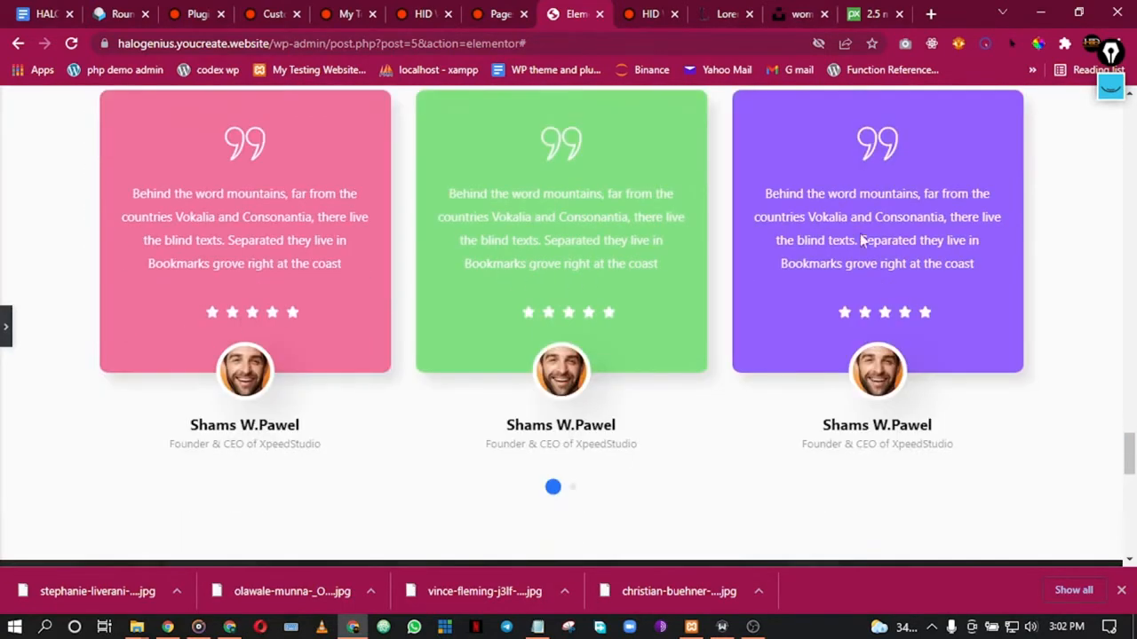
scroll(470, 238, "down", 4)
scroll(150, 231, "down", 6)
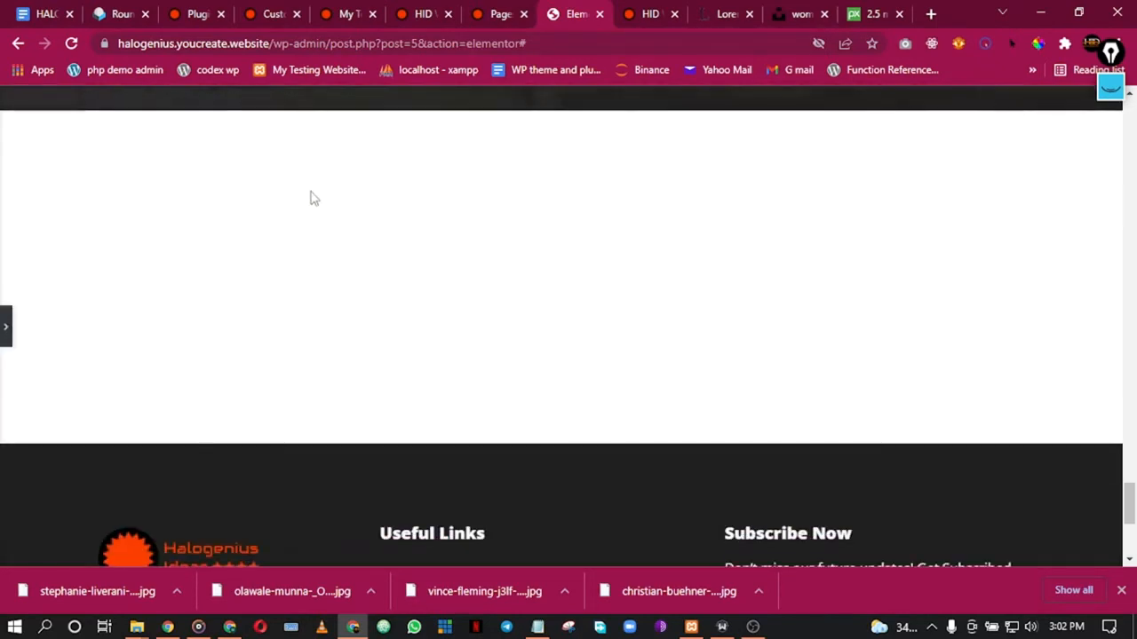
scroll(320, 215, "up", 6)
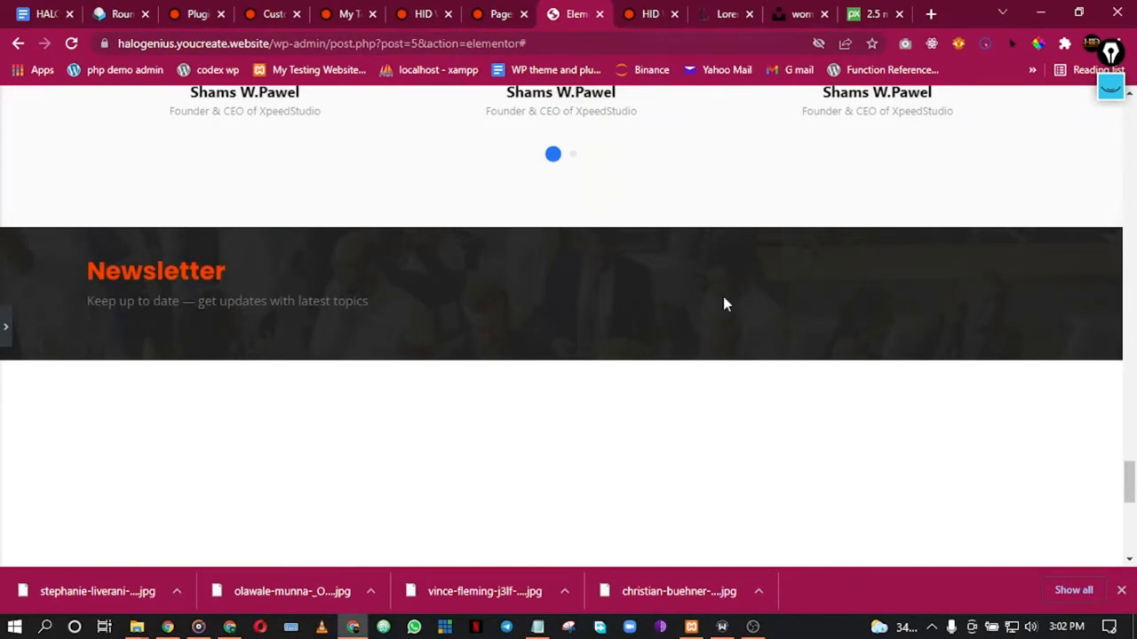
left_click(5, 331)
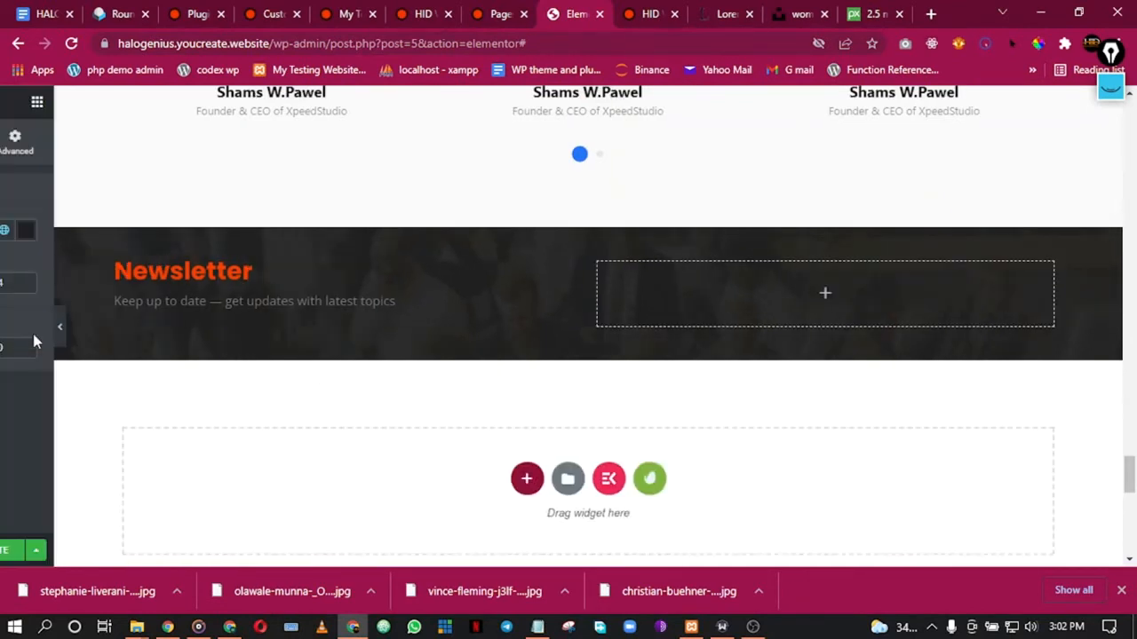
scroll(788, 346, "down", 3)
scroll(797, 355, "up", 2)
scroll(894, 362, "down", 6)
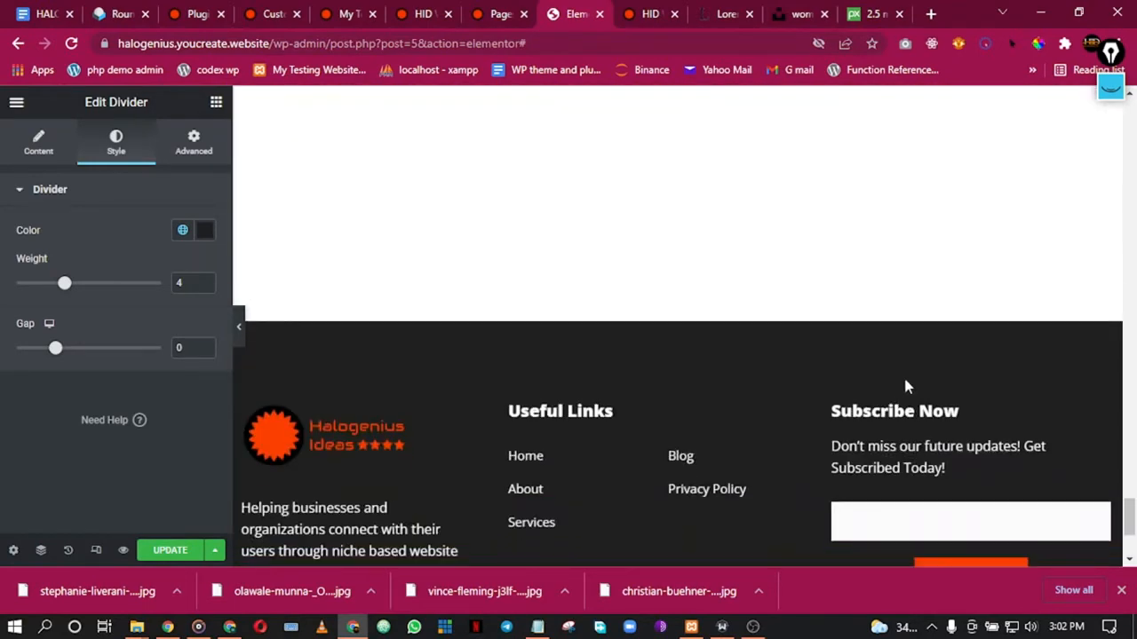
scroll(1016, 373, "up", 1)
scroll(807, 378, "up", 5)
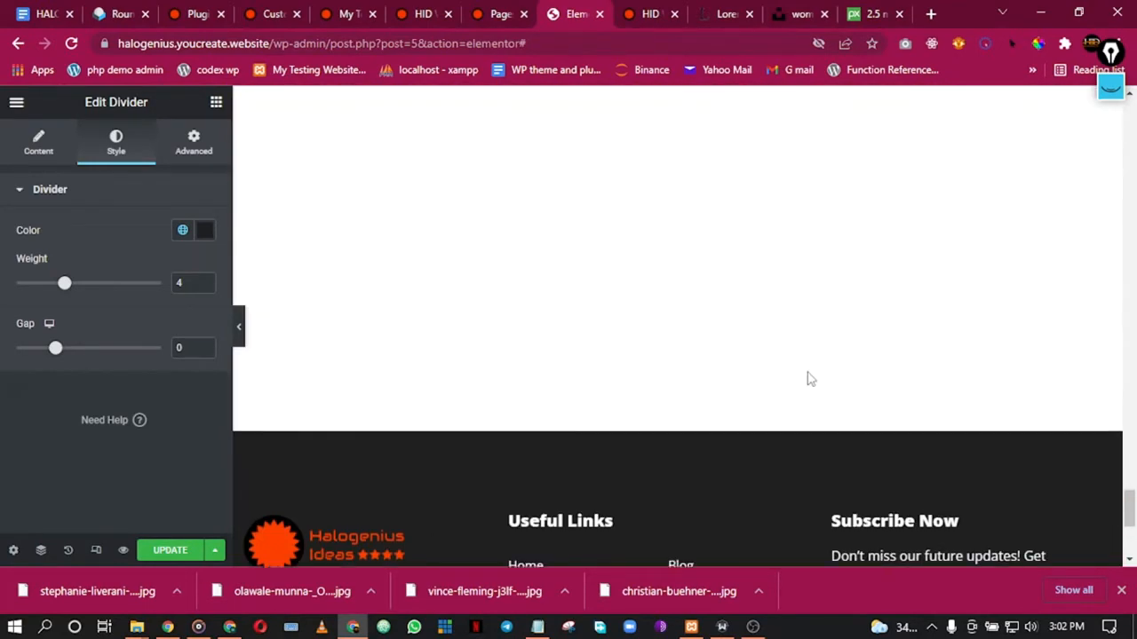
scroll(805, 355, "up", 2)
scroll(808, 351, "down", 6)
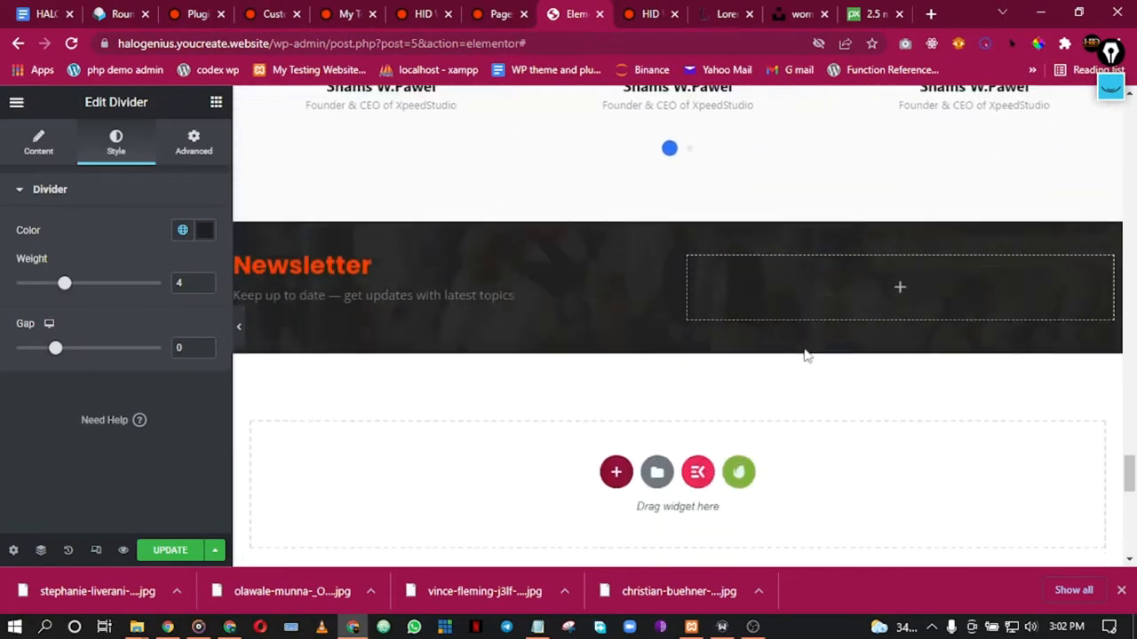
scroll(815, 362, "down", 1)
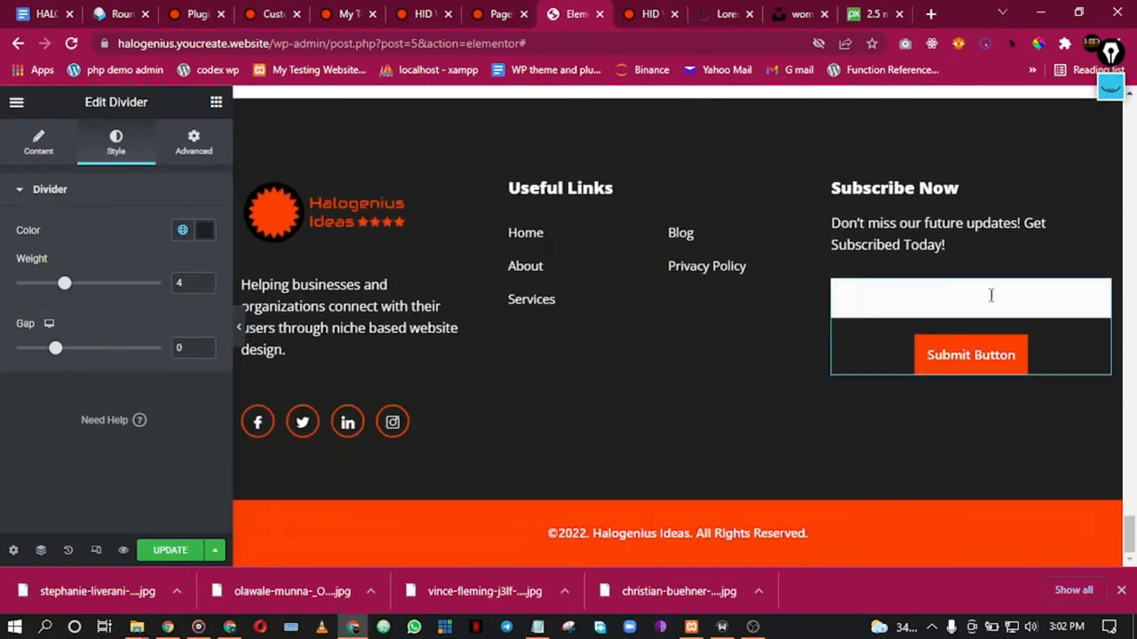
scroll(731, 234, "up", 7)
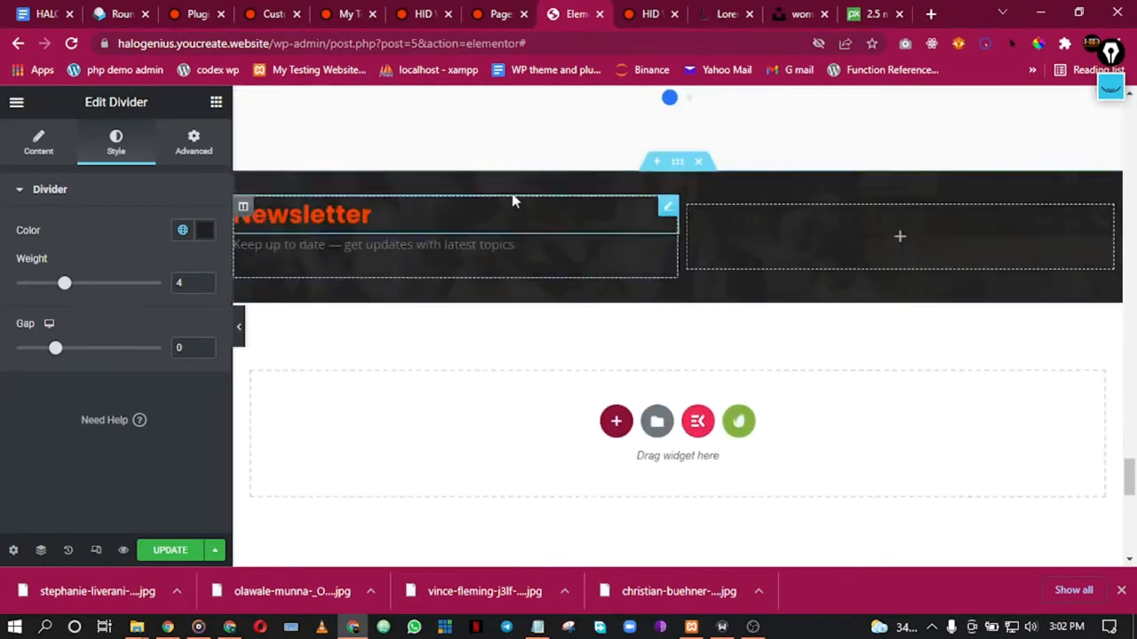
right_click(676, 176)
Step: Hide the Newsletter section on desktop, tablet and mobile, then collapse the panel to preview
left_click(711, 184)
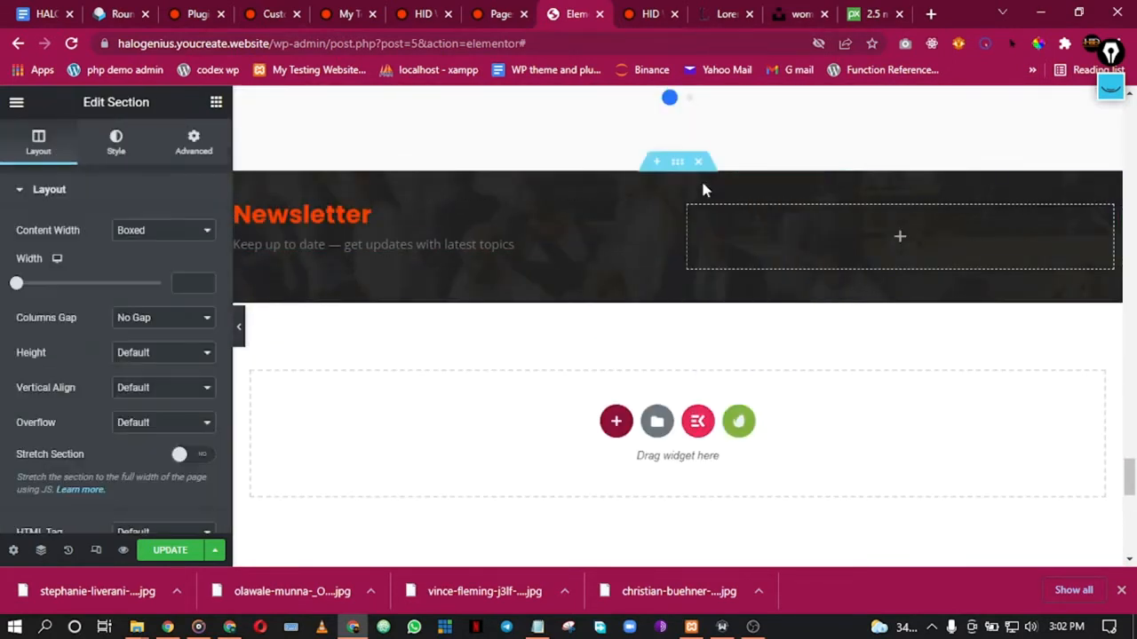
left_click(192, 143)
scroll(124, 339, "down", 2)
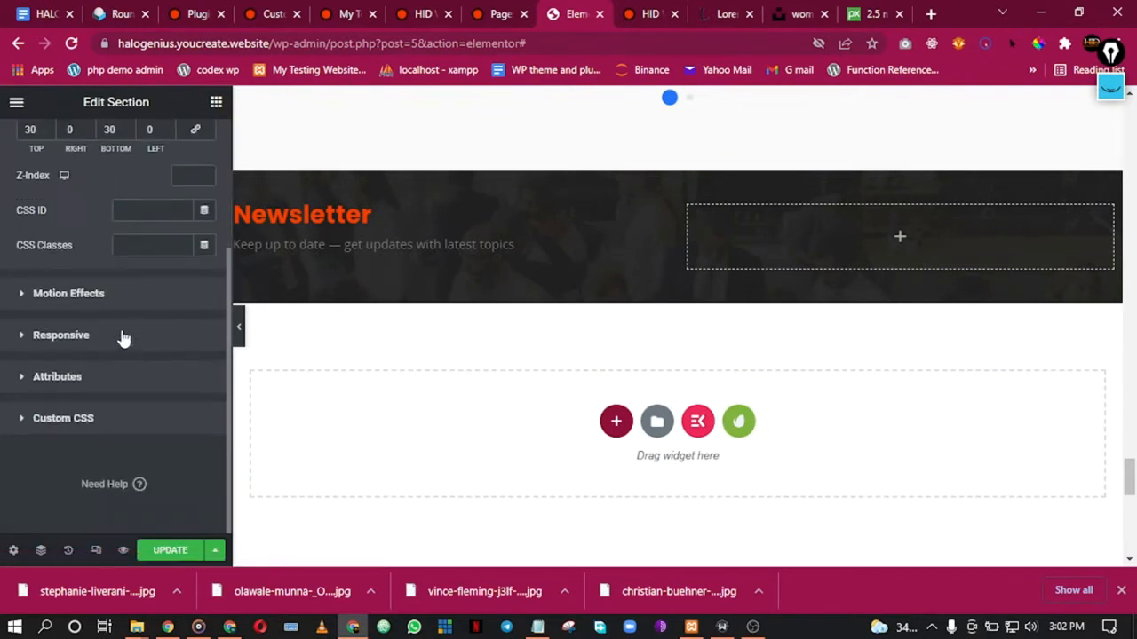
left_click(113, 348)
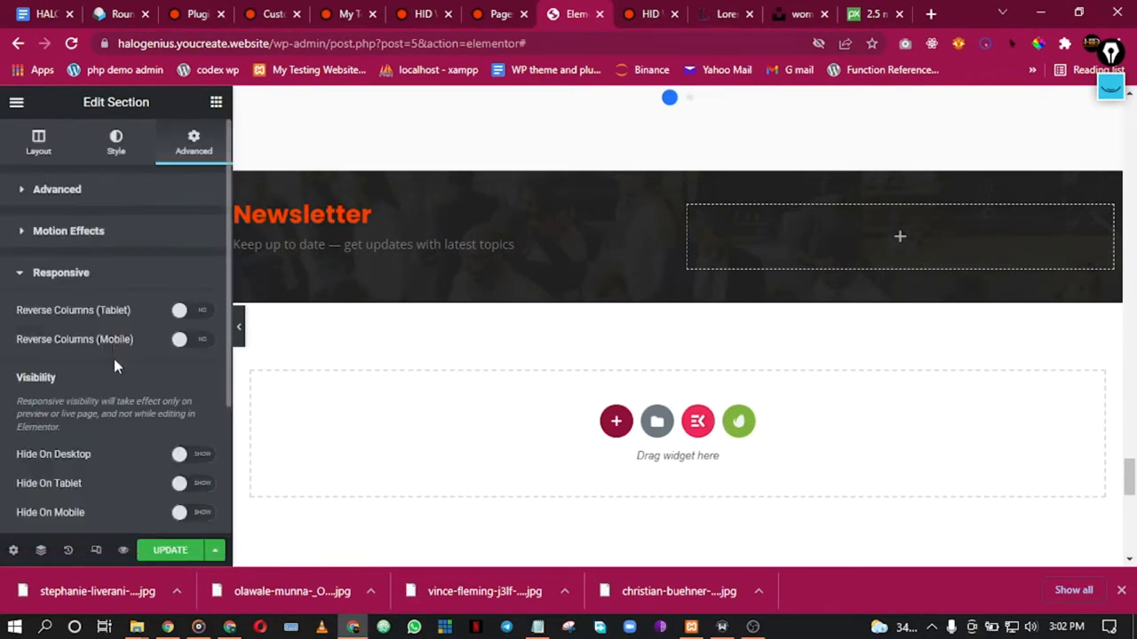
scroll(120, 360, "down", 2)
left_click(187, 274)
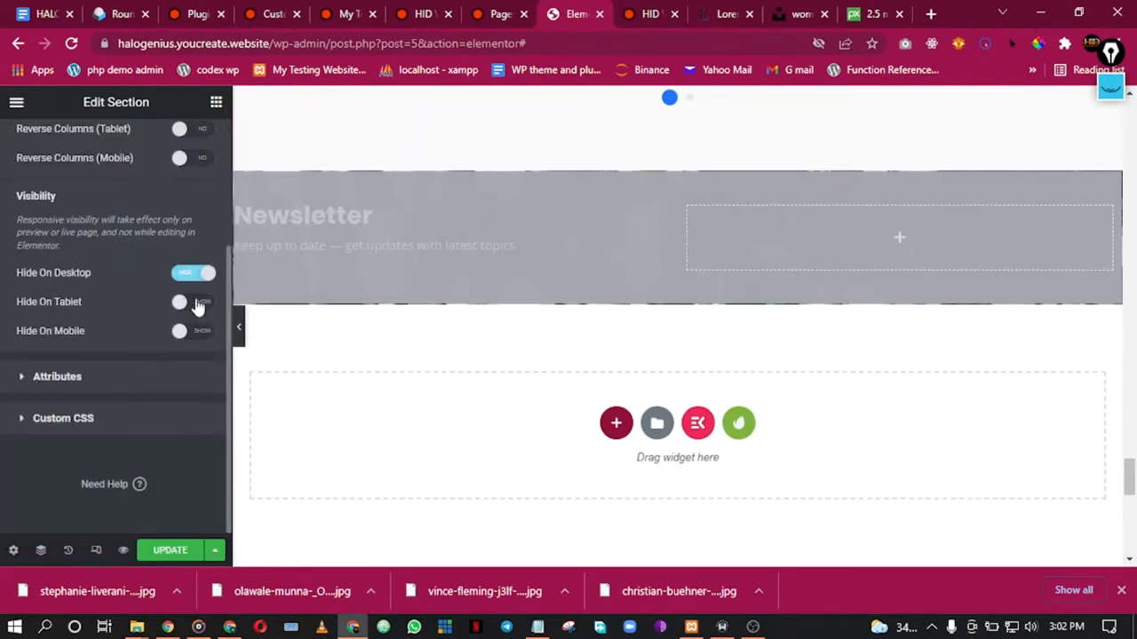
left_click(196, 330)
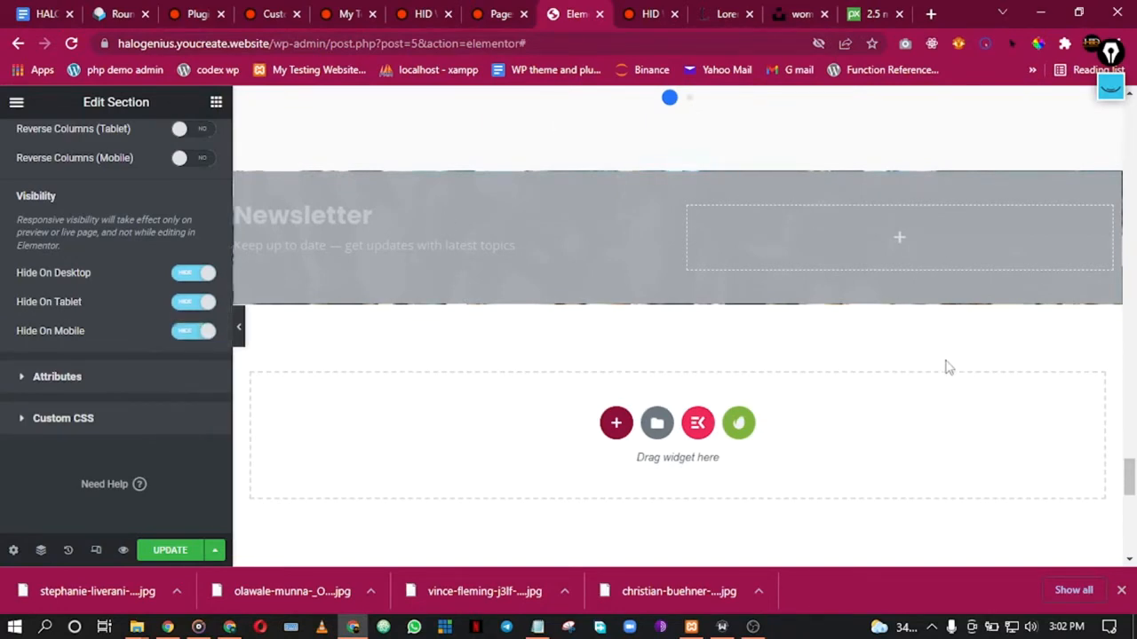
scroll(946, 367, "down", 5)
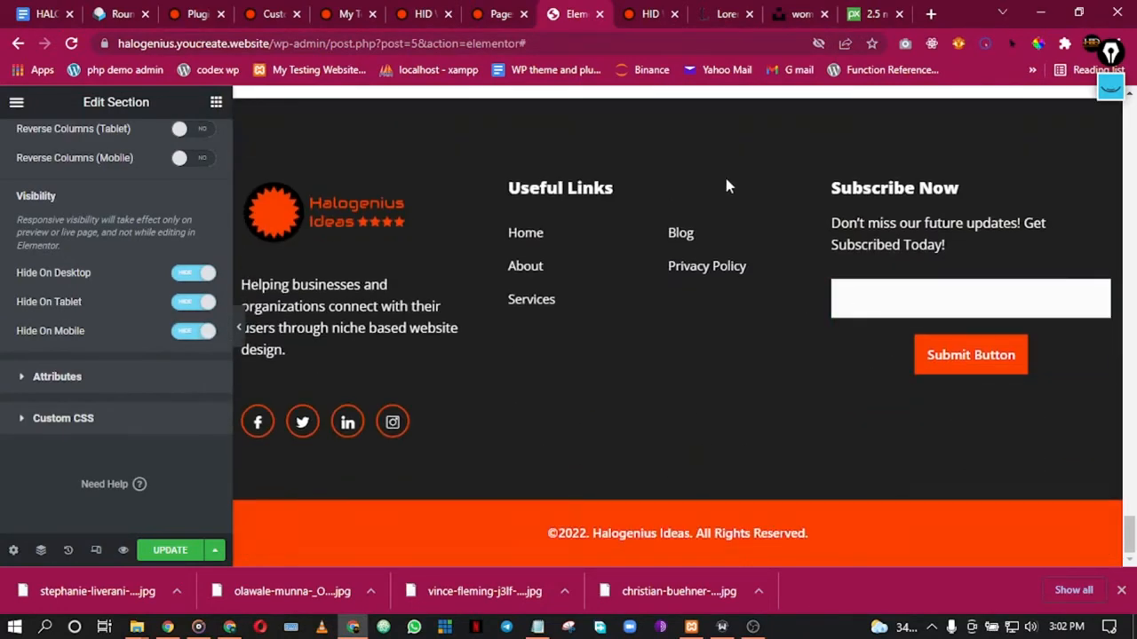
scroll(724, 187, "up", 5)
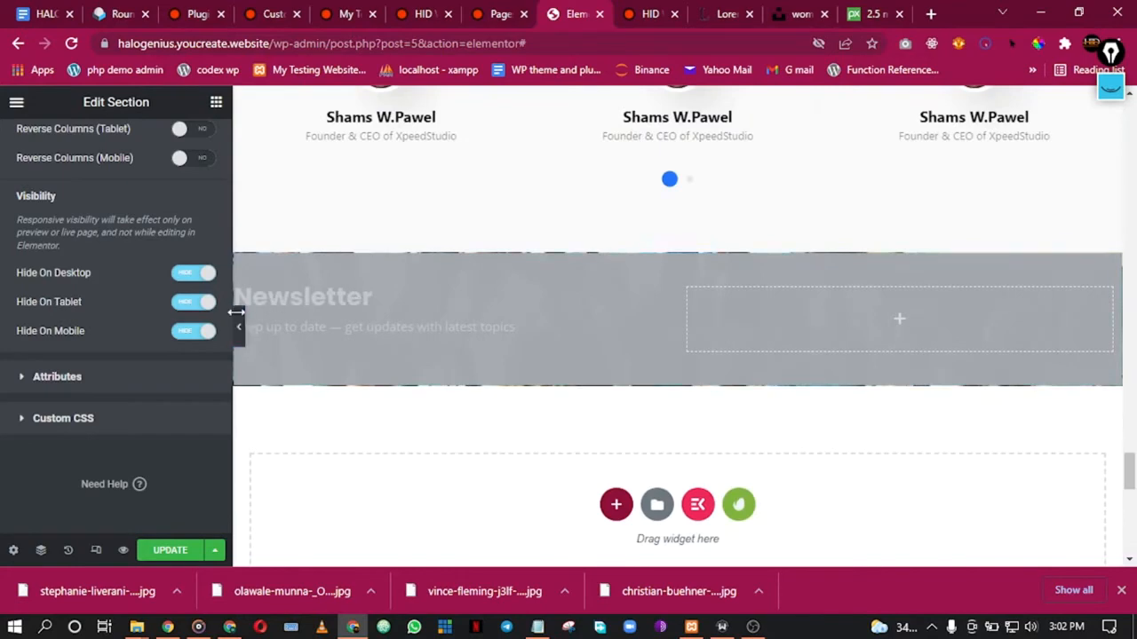
left_click(240, 321)
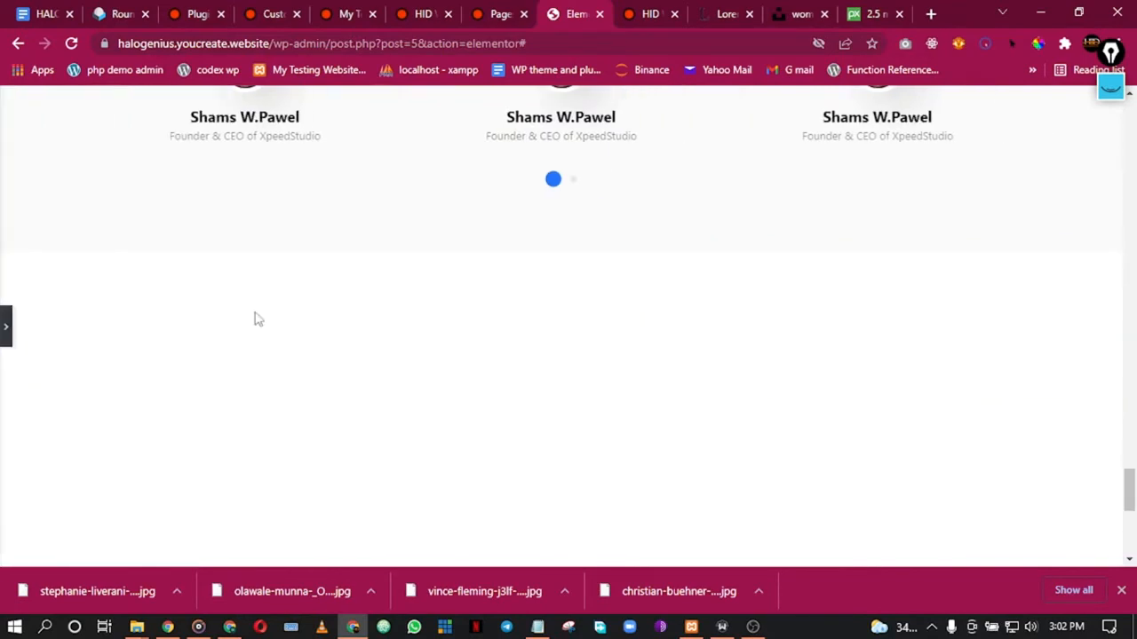
Step: Scroll through the preview to check the hidden Newsletter, then restore the Elementor panel
scroll(286, 318, "down", 5)
scroll(293, 318, "down", 2)
scroll(293, 318, "up", 10)
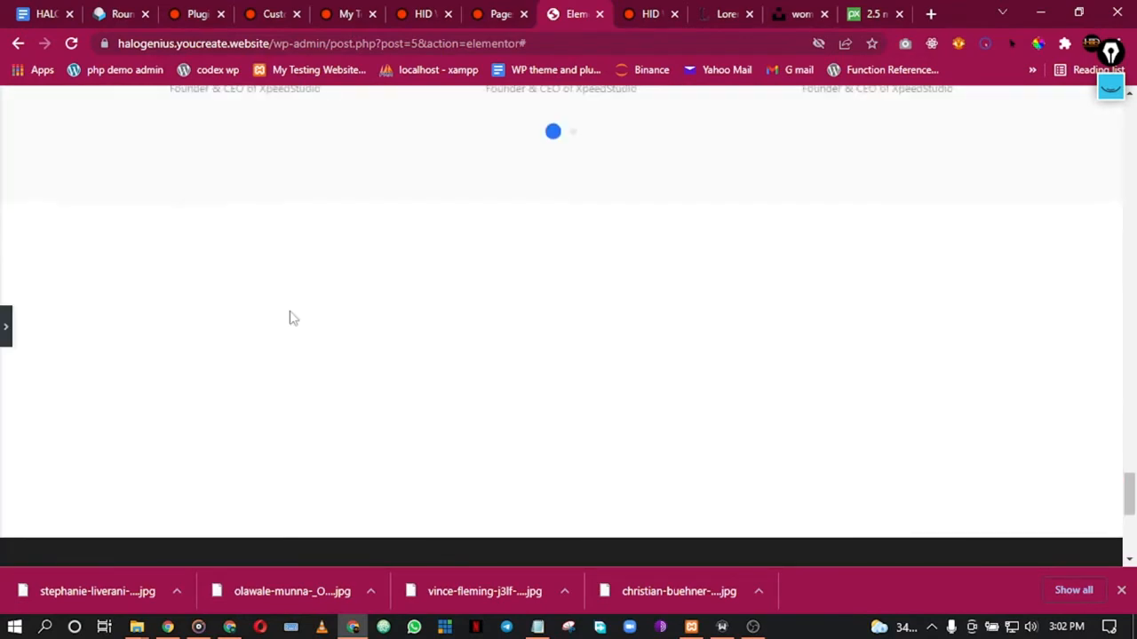
scroll(293, 317, "up", 10)
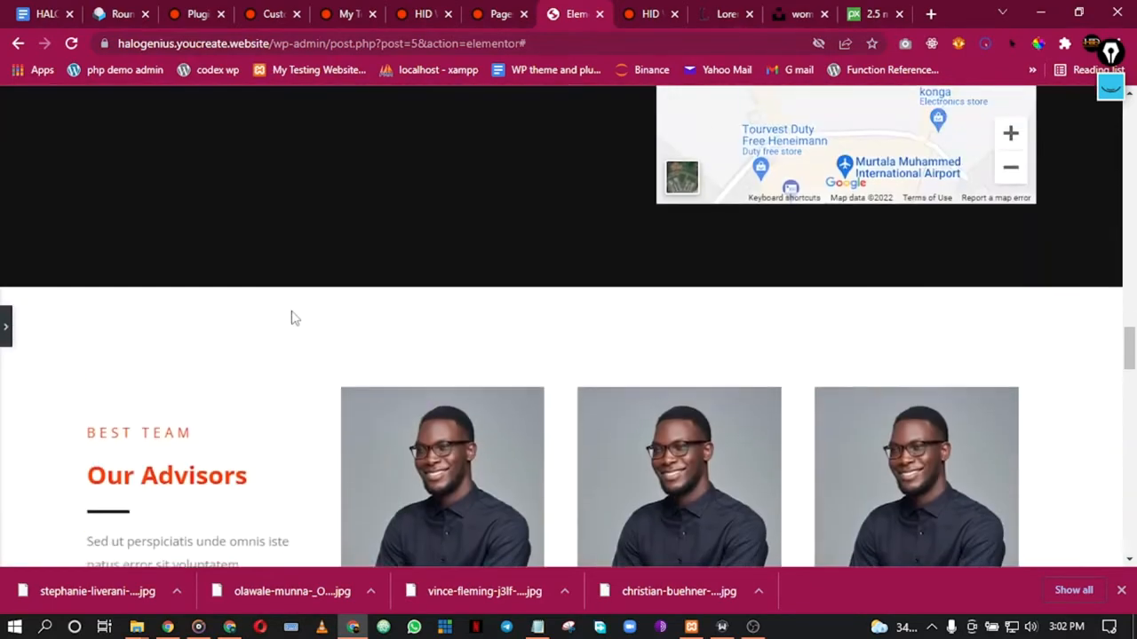
scroll(293, 318, "up", 12)
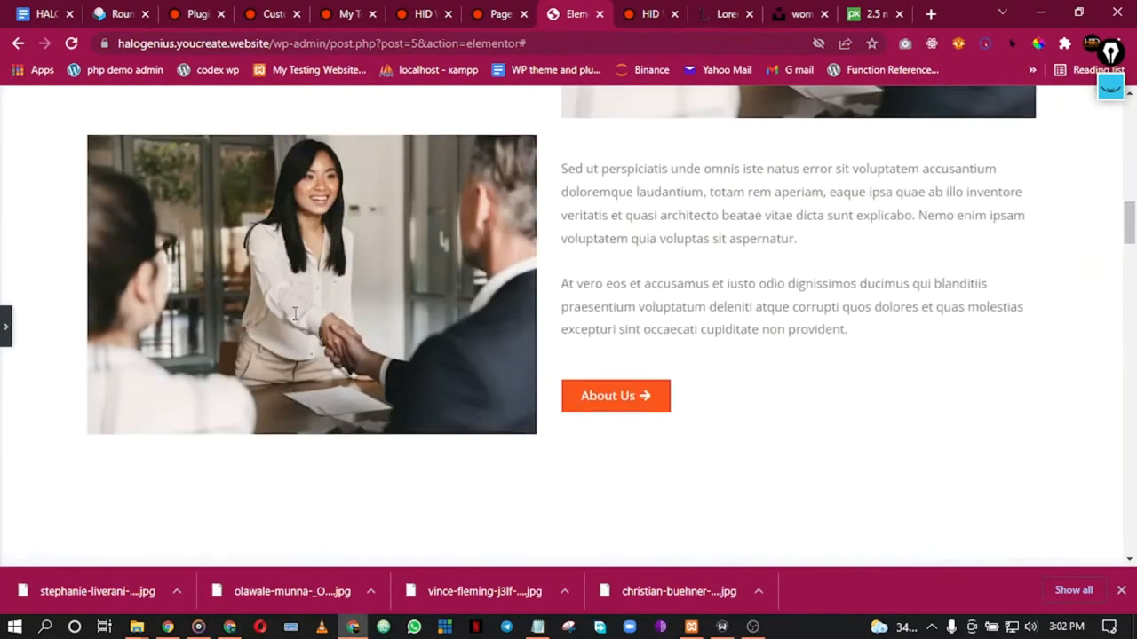
scroll(301, 318, "up", 8)
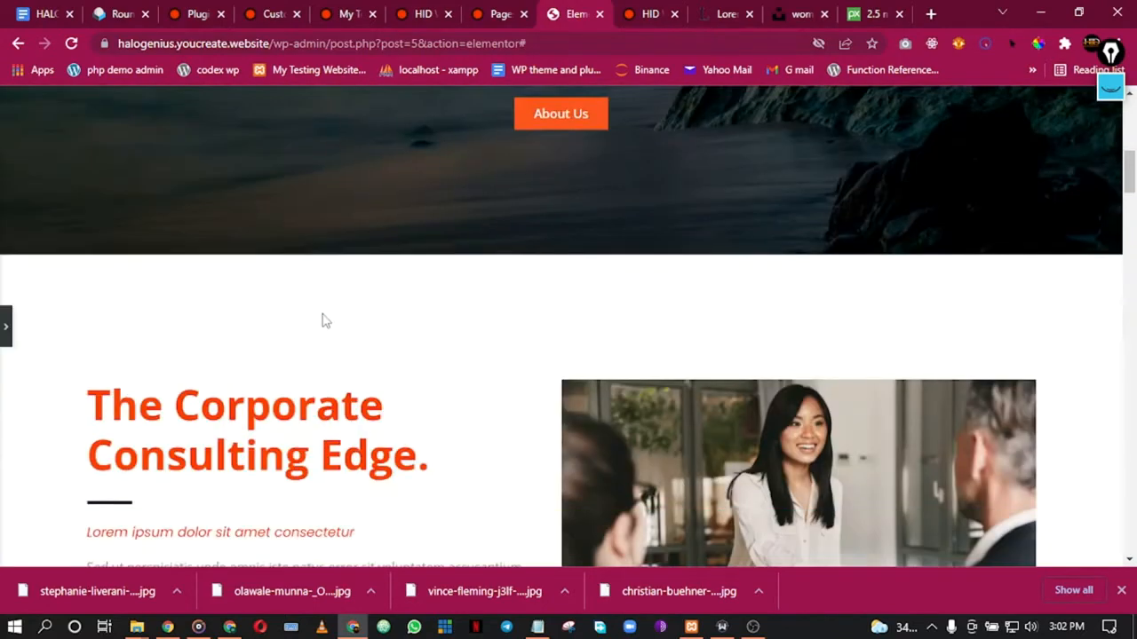
scroll(325, 321, "down", 20)
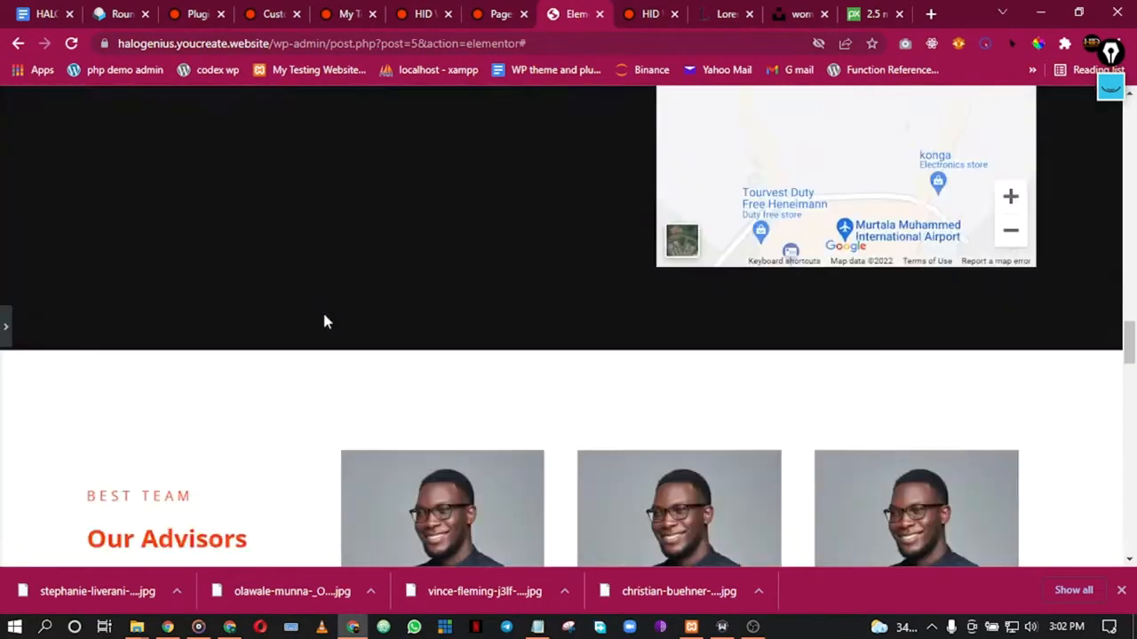
scroll(325, 324, "down", 5)
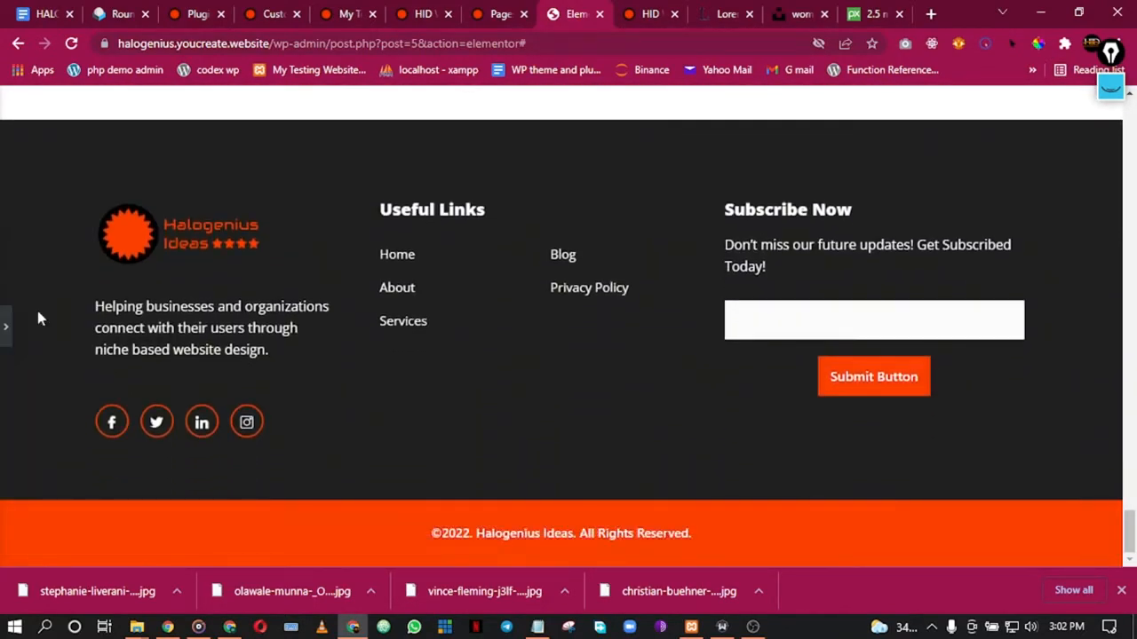
left_click(5, 329)
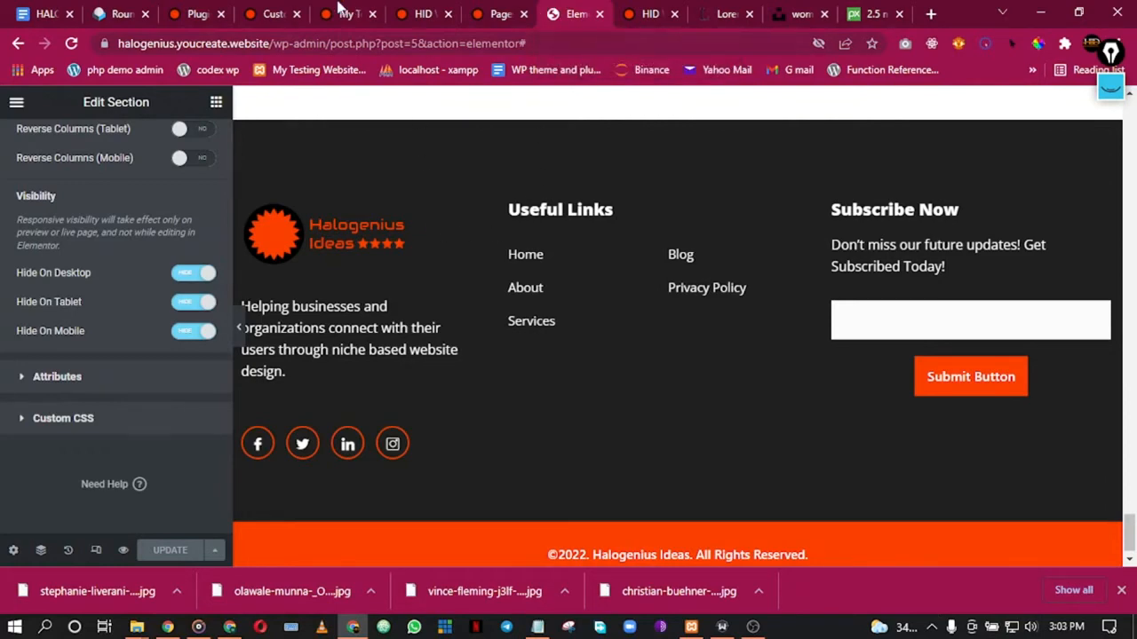
left_click(215, 9)
Step: On the live site, scroll the homepage down to the blank gap above the footer
left_click(317, 9)
left_click(400, 9)
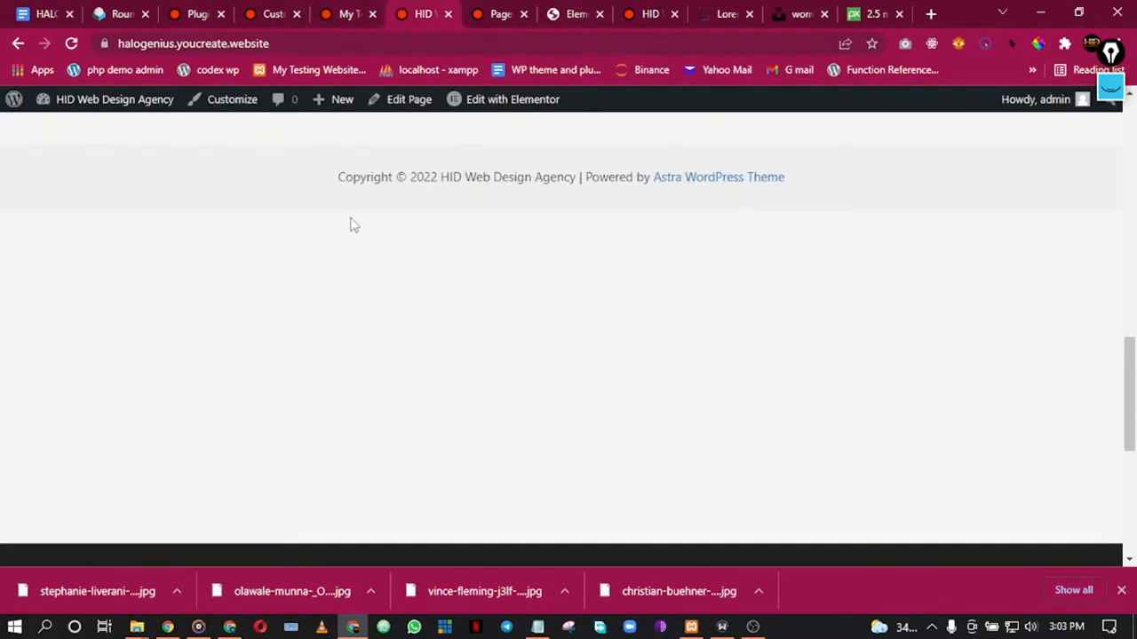
scroll(367, 228, "up", 10)
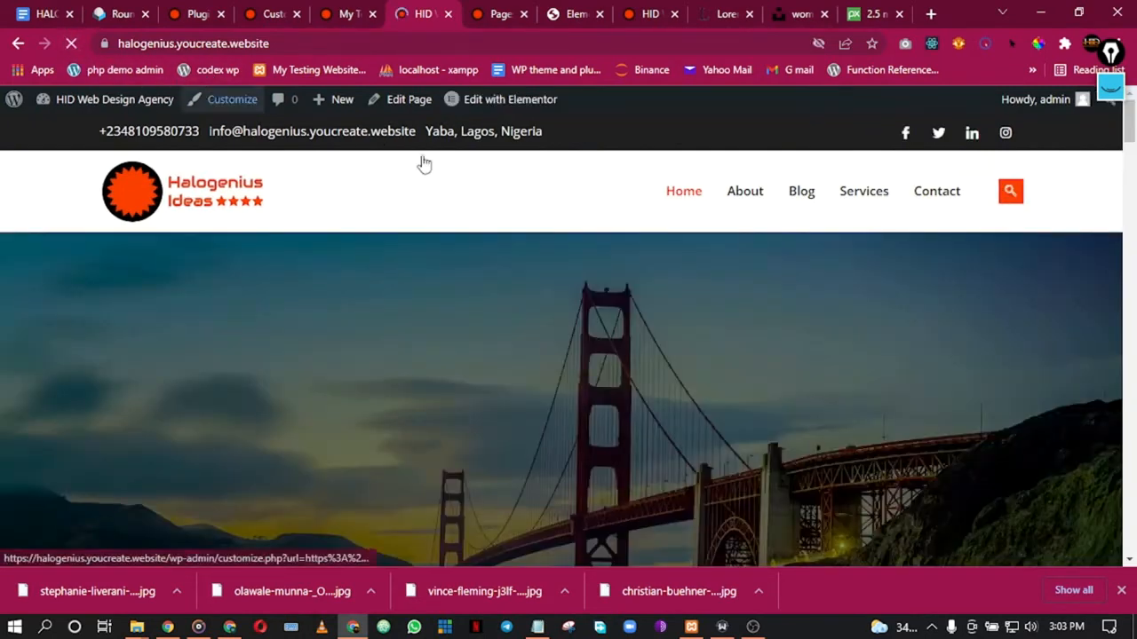
scroll(442, 268, "down", 3)
scroll(355, 213, "down", 8)
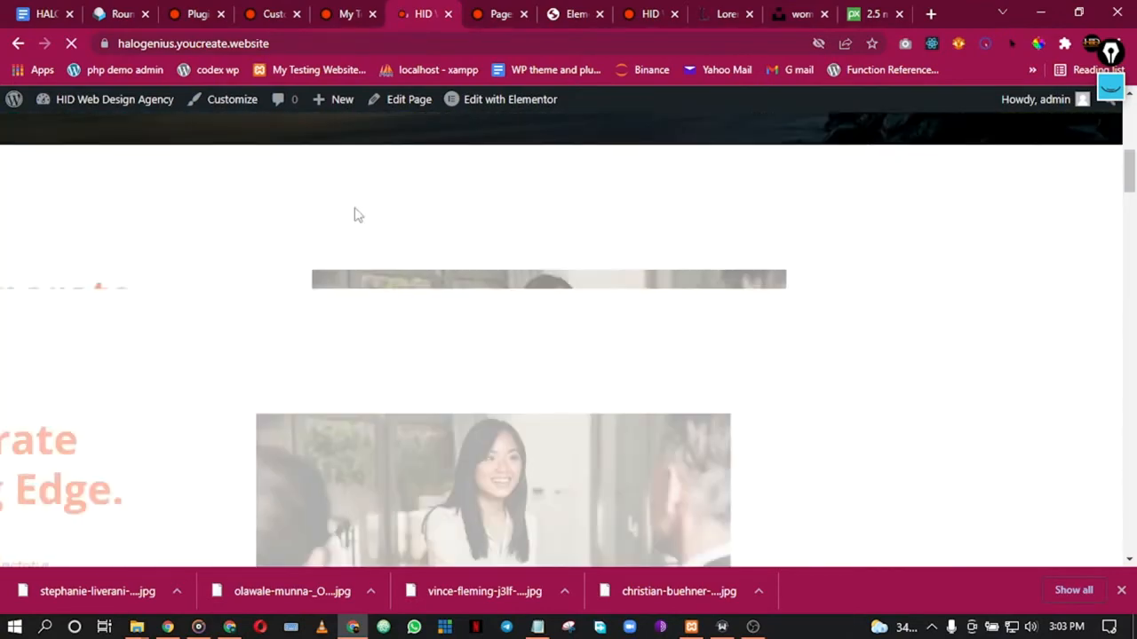
scroll(383, 222, "down", 10)
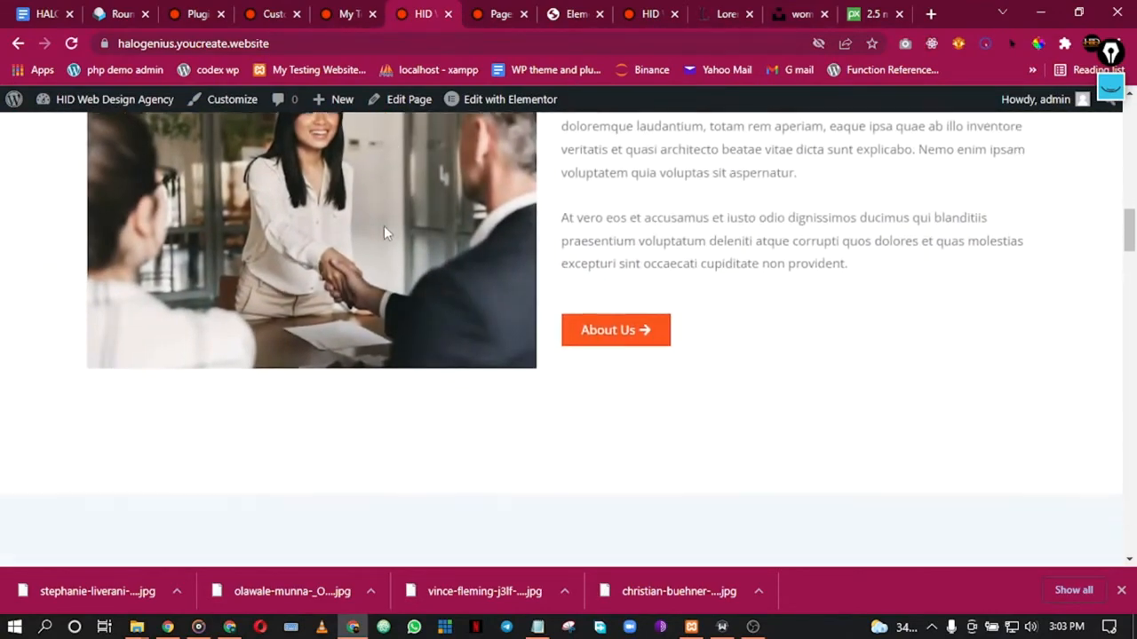
scroll(383, 232, "down", 10)
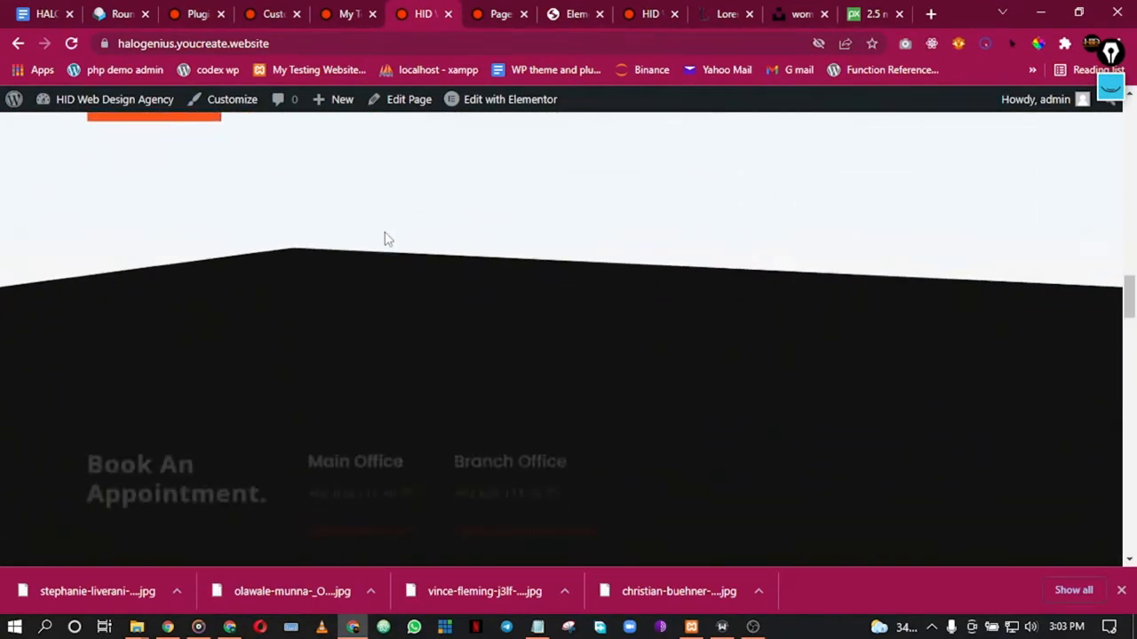
scroll(385, 236, "down", 3)
scroll(383, 240, "up", 2)
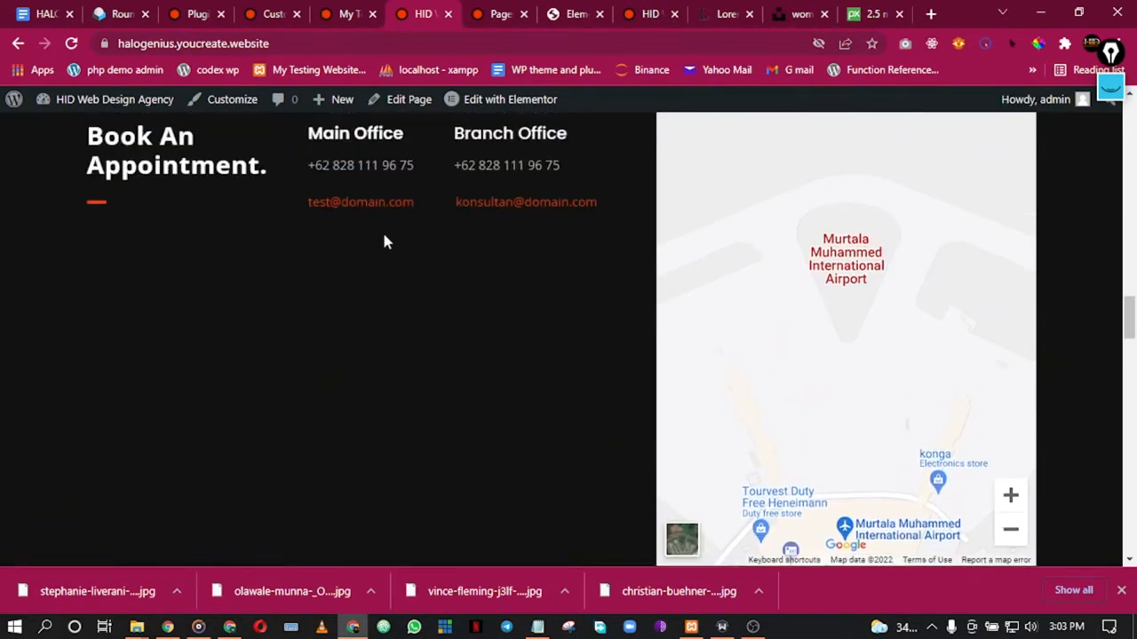
scroll(347, 197, "up", 2)
left_click_drag(322, 332, 536, 331)
scroll(597, 332, "down", 2)
scroll(596, 326, "down", 5)
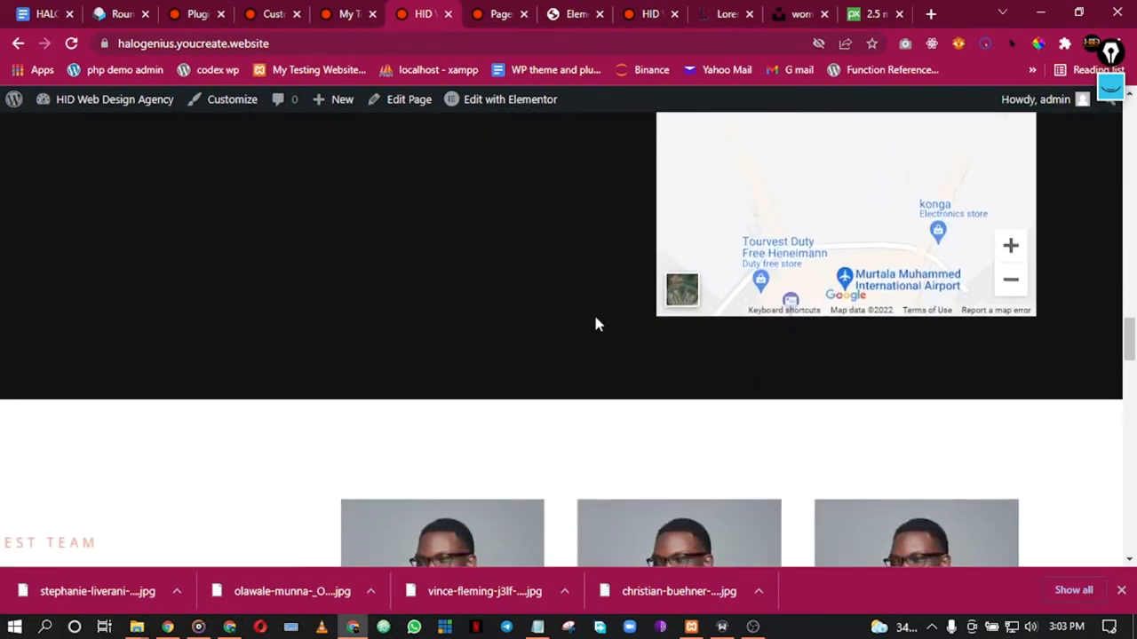
scroll(460, 254, "down", 2)
scroll(584, 302, "down", 6)
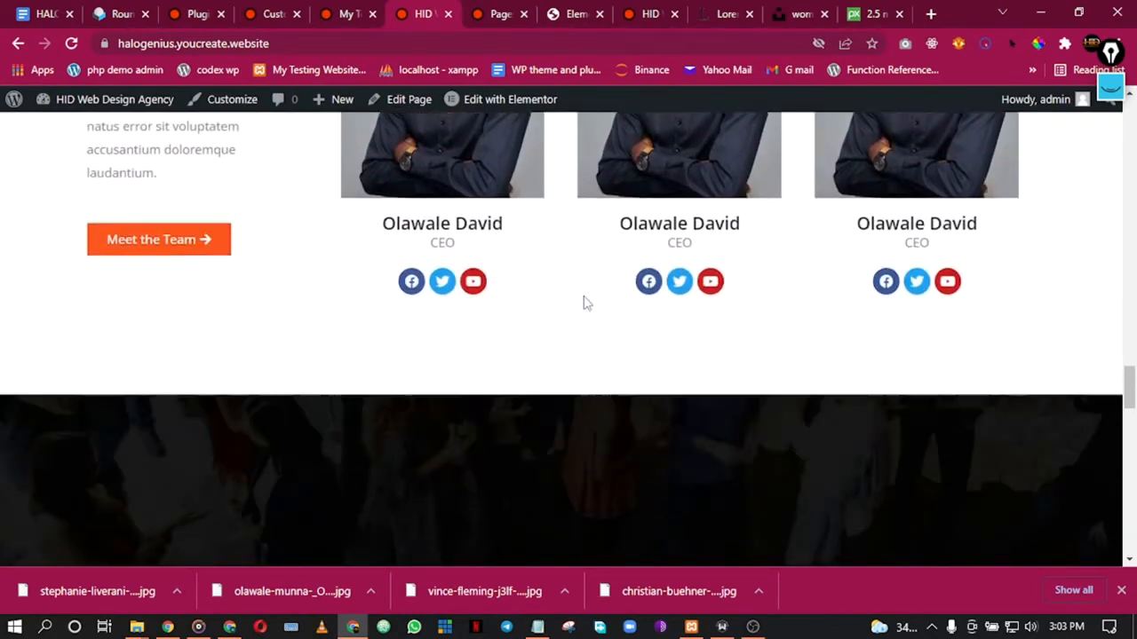
scroll(548, 295, "down", 8)
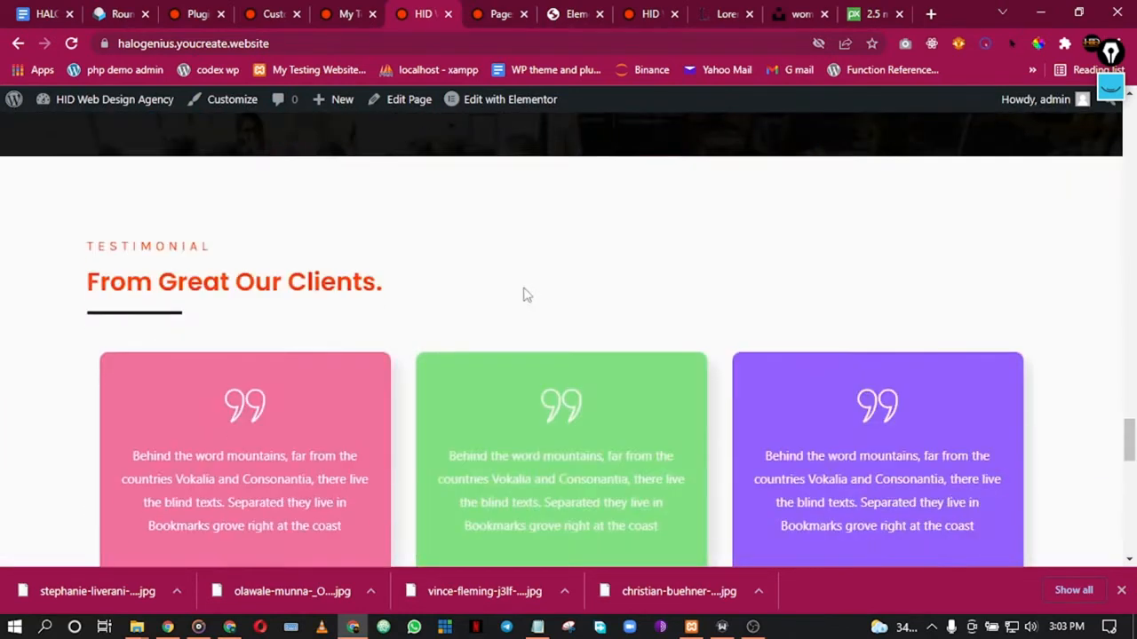
scroll(356, 305, "down", 2)
scroll(445, 302, "up", 1)
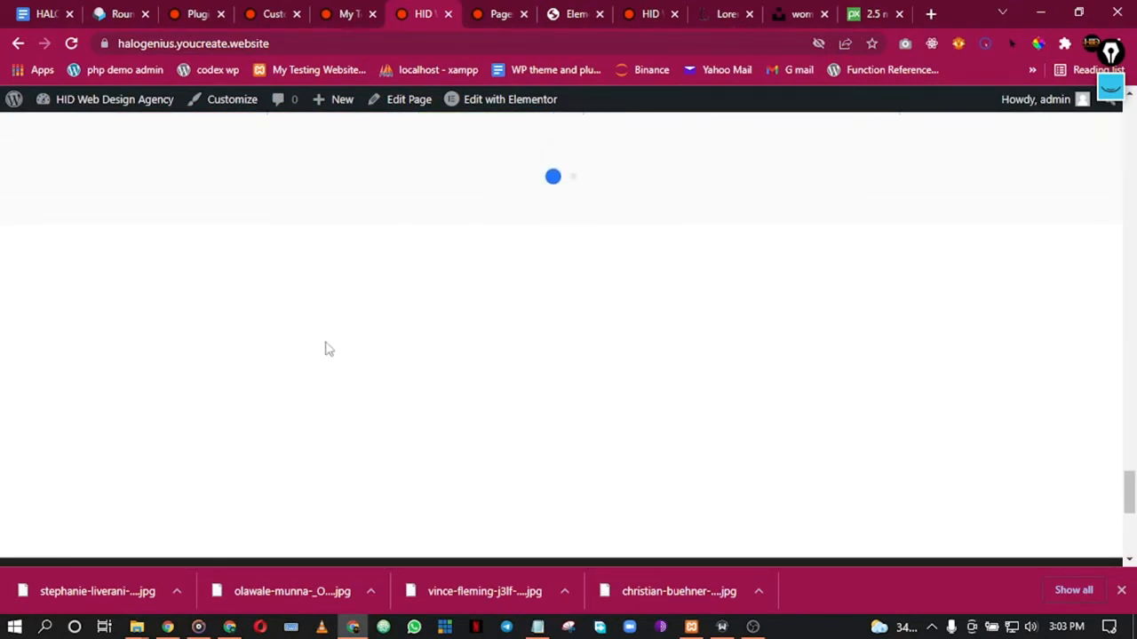
scroll(346, 361, "down", 1)
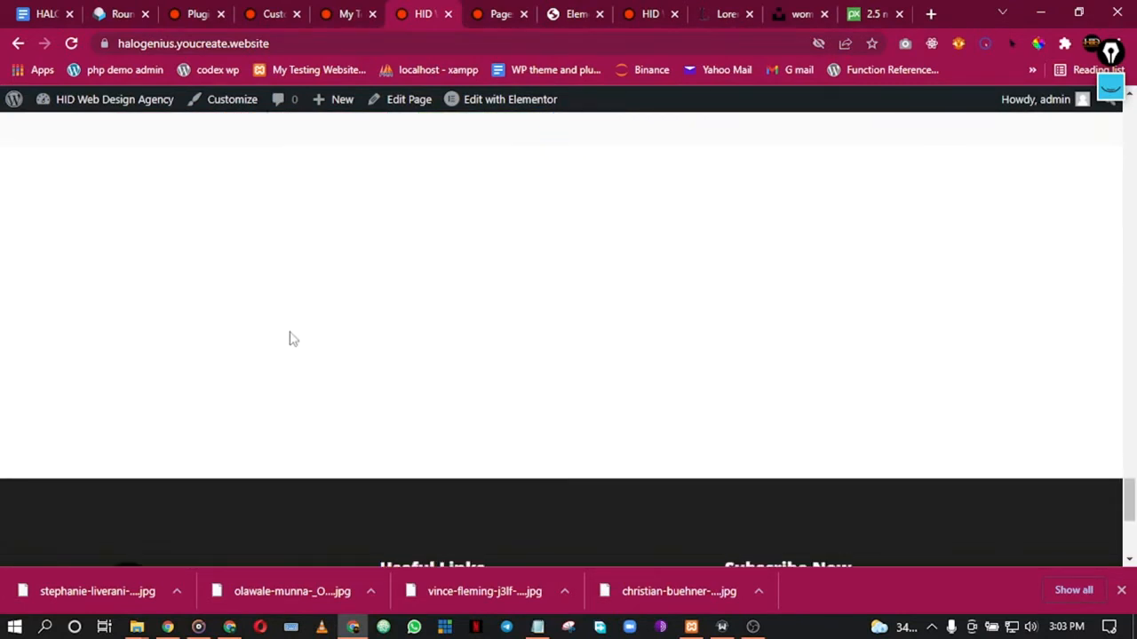
left_click(753, 627)
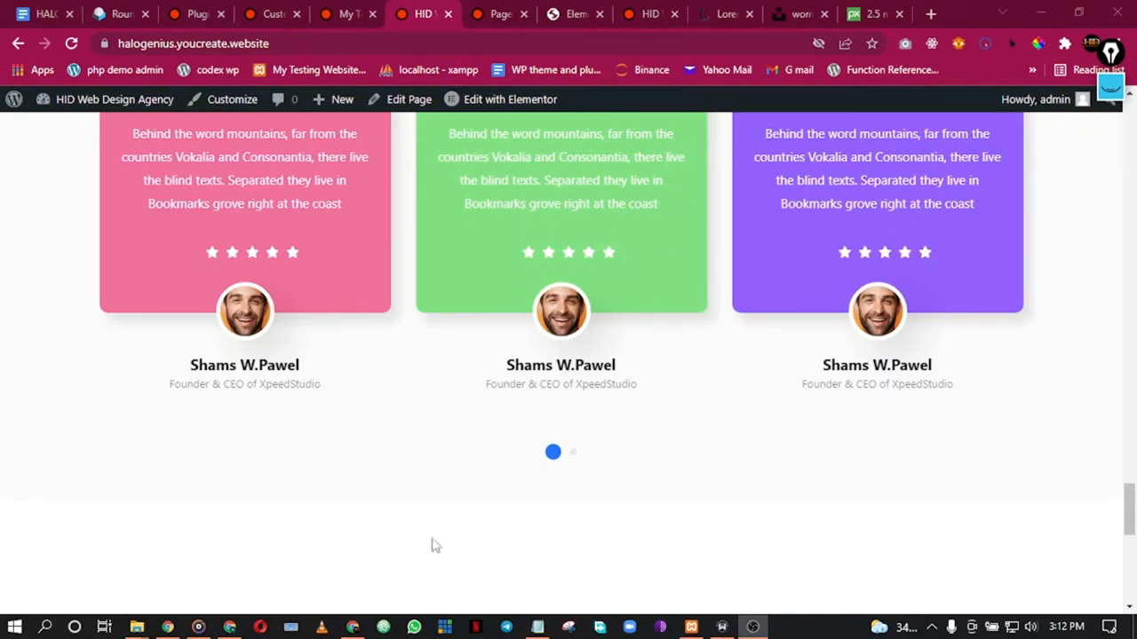
Step: Show the link options for the Main Footer template under Edit with Elementor
left_click(354, 627)
scroll(592, 278, "down", 5)
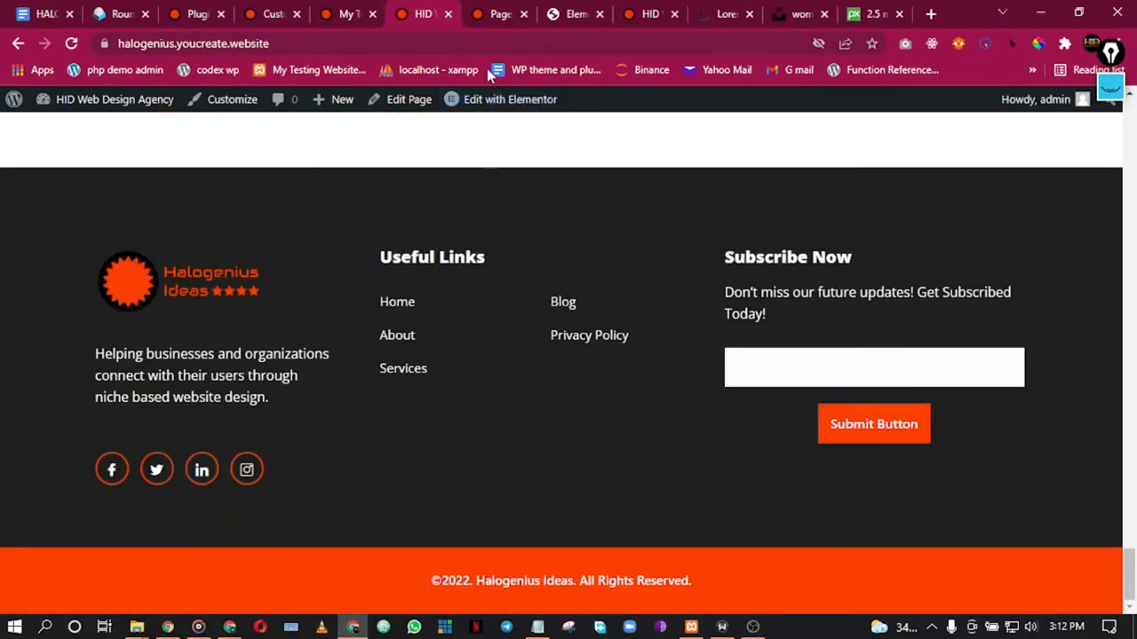
mouse_move(499, 102)
scroll(353, 264, "up", 5)
scroll(352, 266, "down", 1)
scroll(363, 272, "up", 1)
scroll(377, 418, "down", 2)
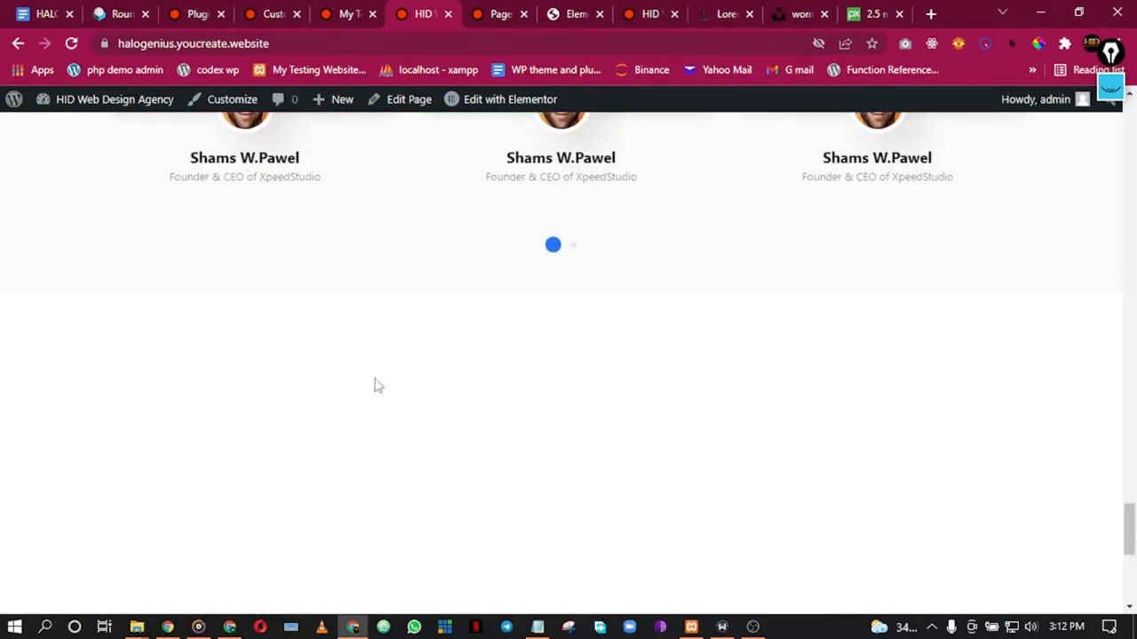
right_click(504, 155)
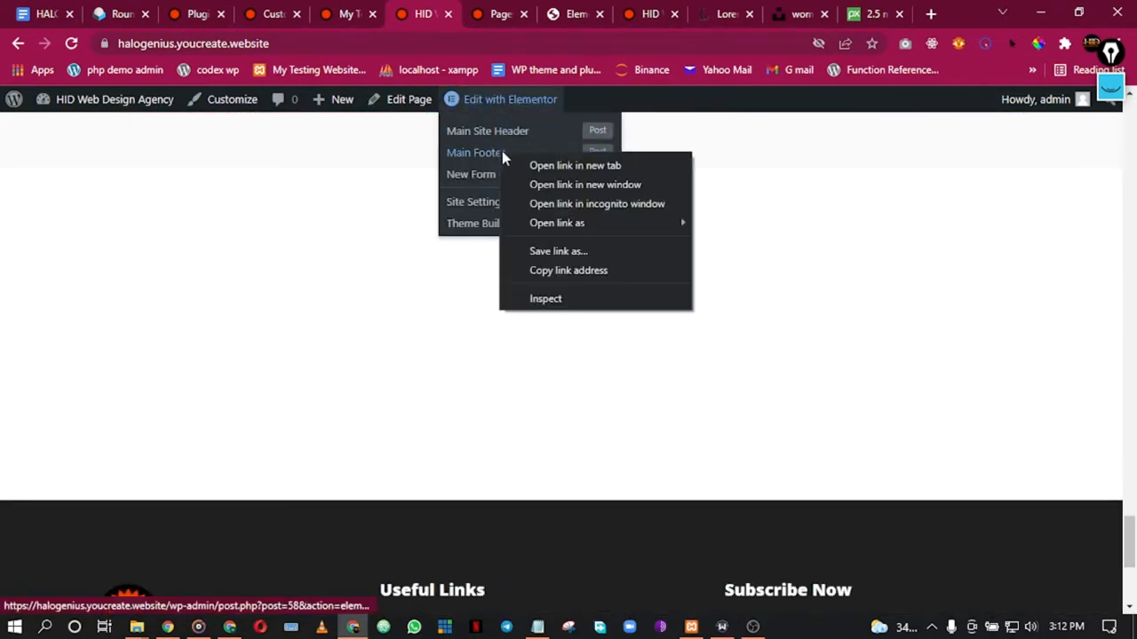
Step: Open the Main Footer template, set its section Margin Top from 400 to 0, and update it
left_click(522, 171)
left_click(462, 14)
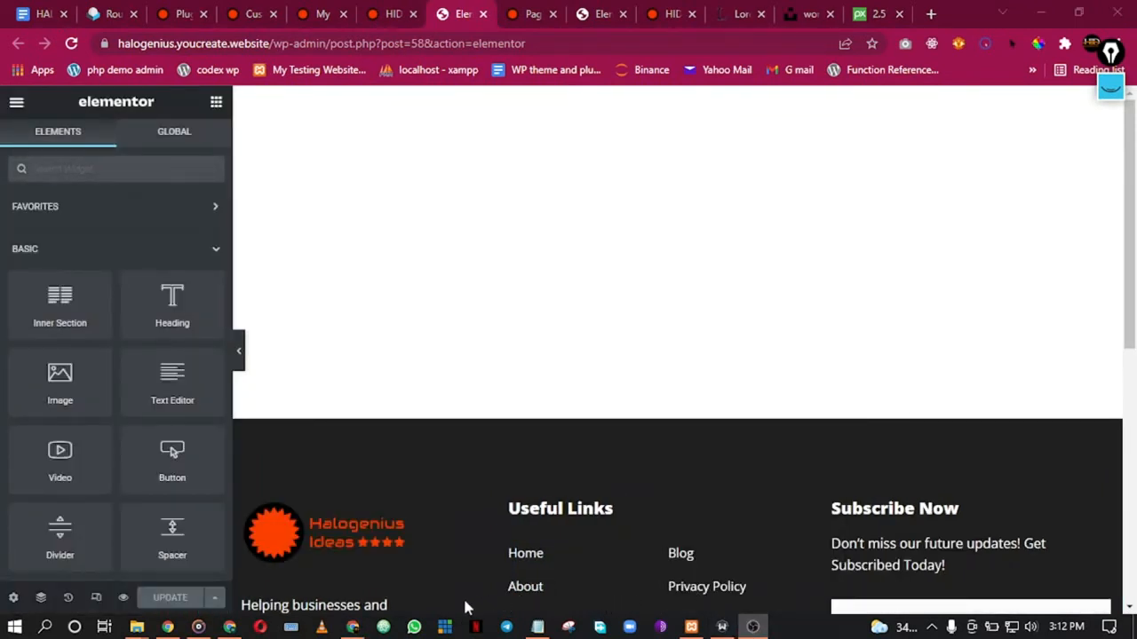
scroll(723, 353, "down", 3)
scroll(795, 399, "up", 3)
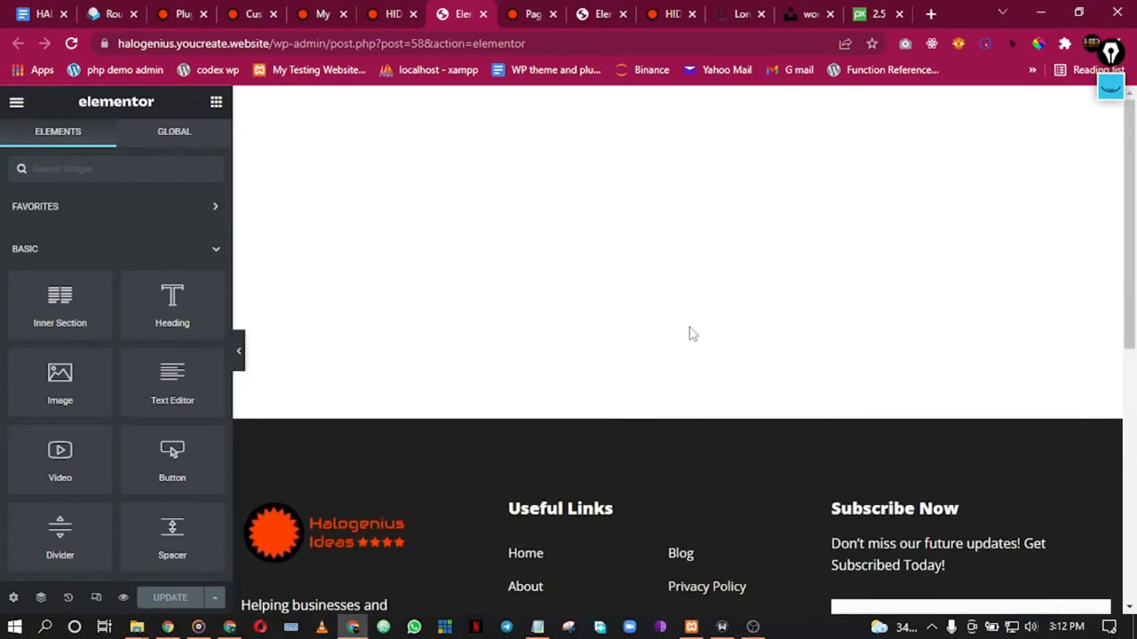
right_click(681, 454)
left_click(716, 376)
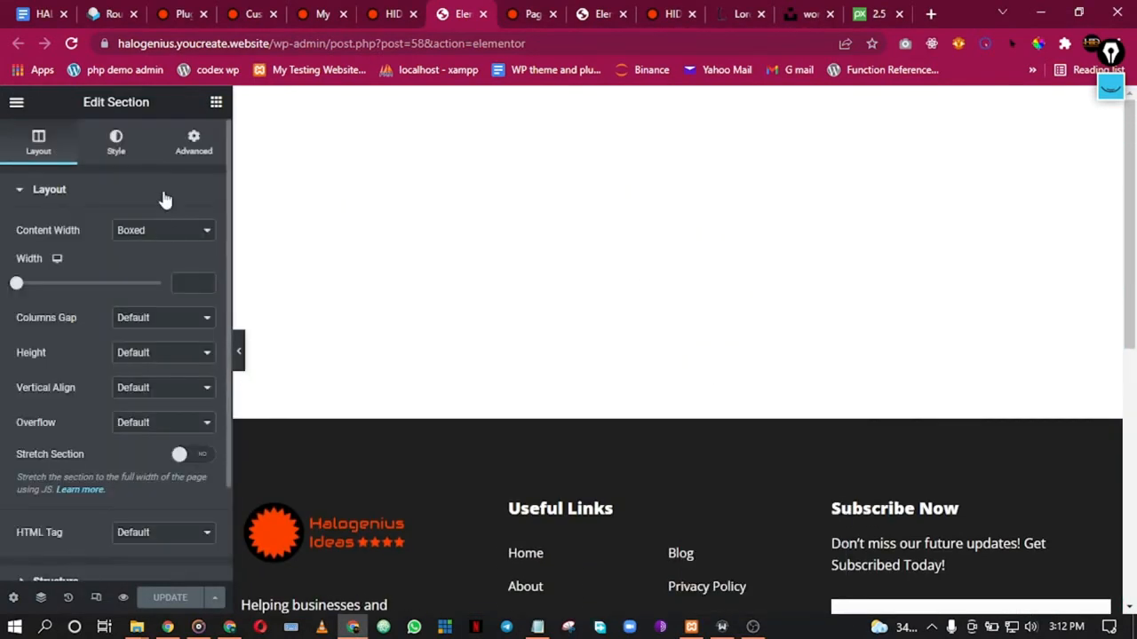
left_click(188, 144)
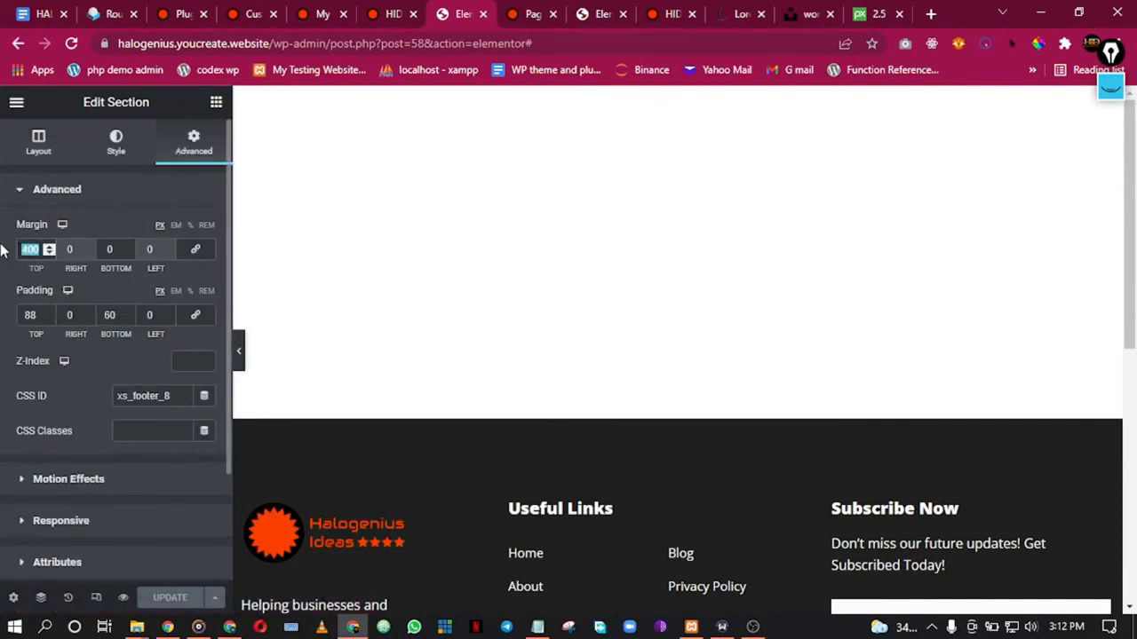
type("0")
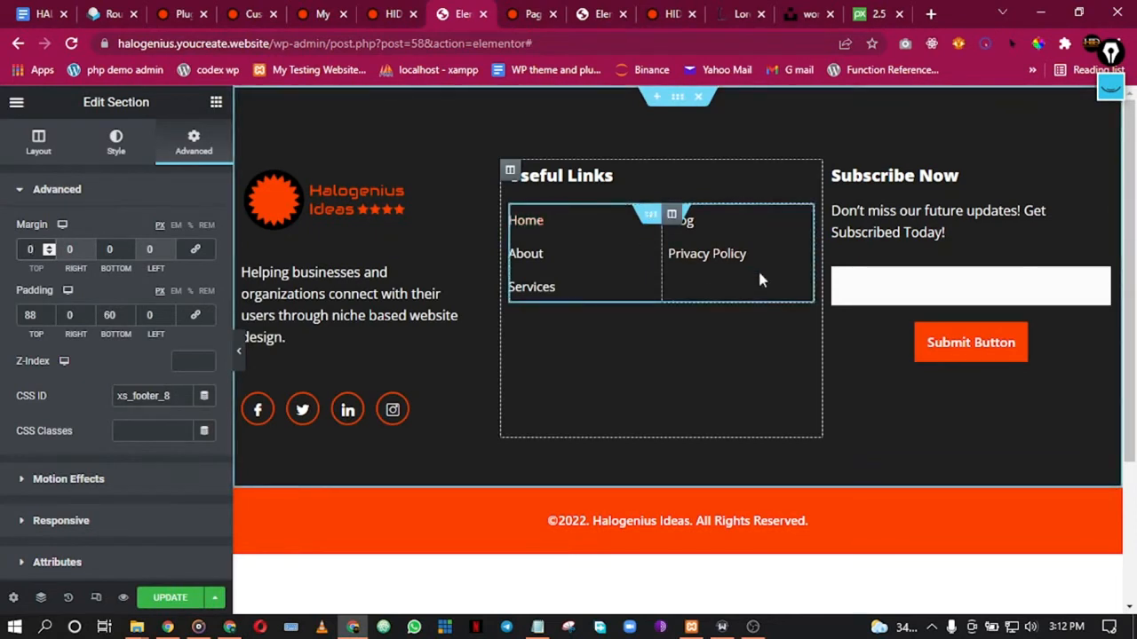
left_click(198, 598)
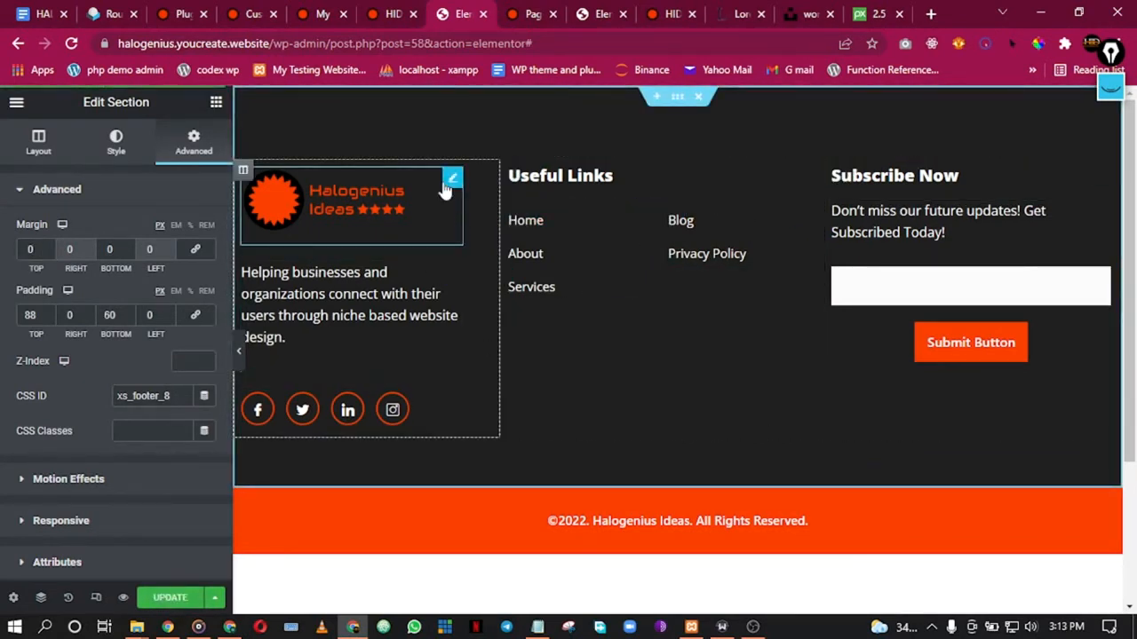
Step: Close the footer editor tab and return to the live homepage
left_click(535, 11)
left_click(455, 11)
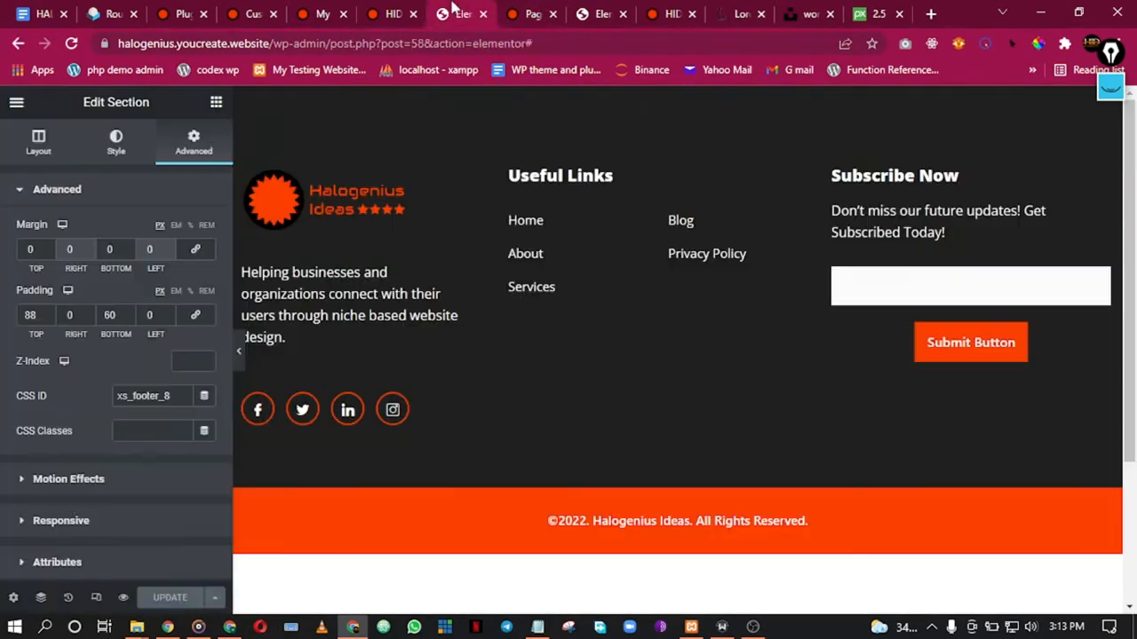
left_click(481, 15)
left_click(402, 13)
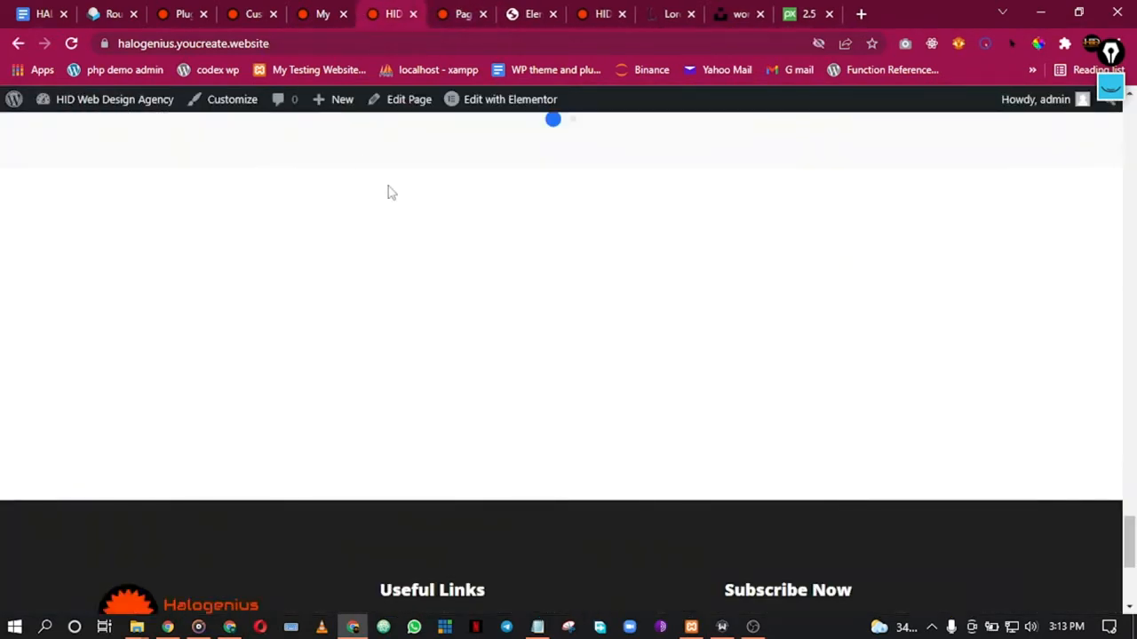
Step: Scroll down the homepage to confirm the footer sits right under the testimonials
scroll(175, 218, "down", 2)
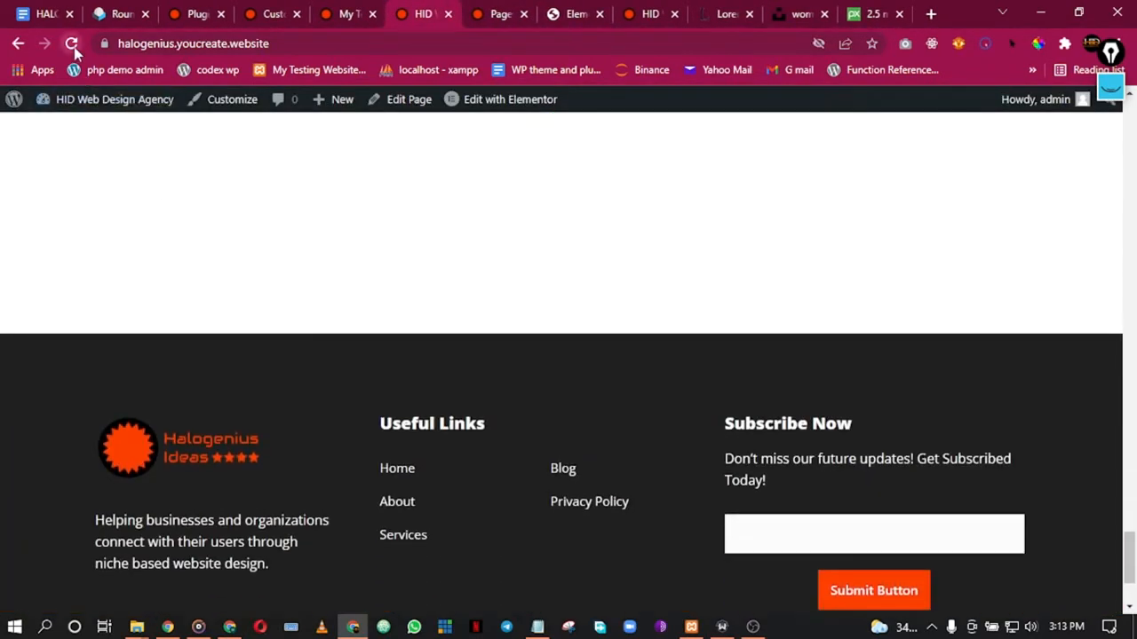
scroll(587, 355, "down", 12)
scroll(587, 358, "down", 15)
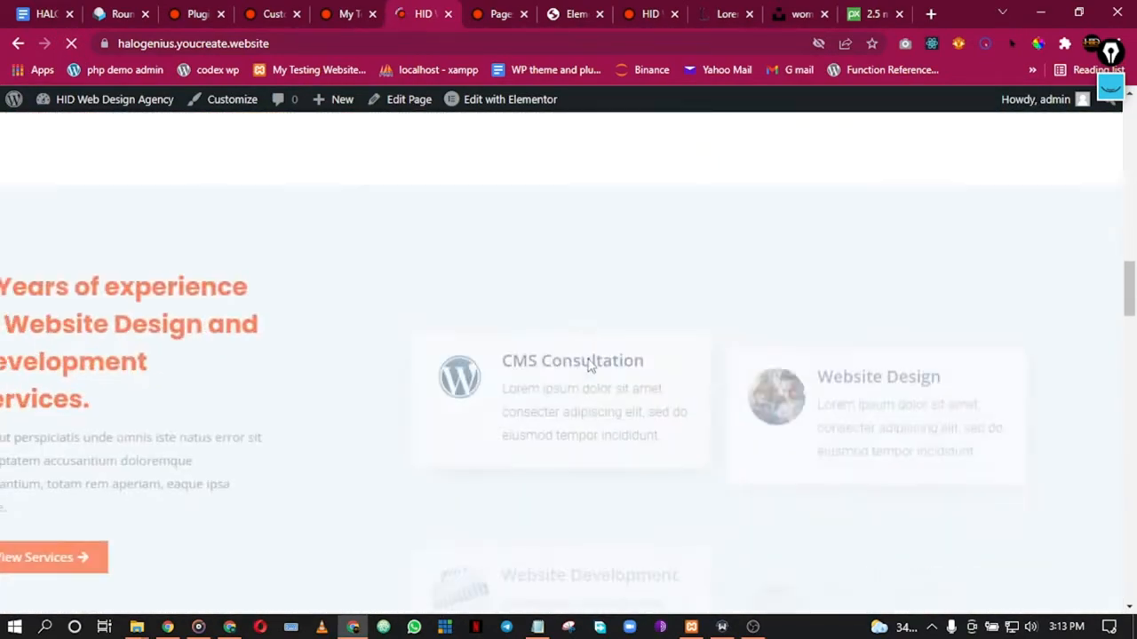
scroll(590, 365, "down", 10)
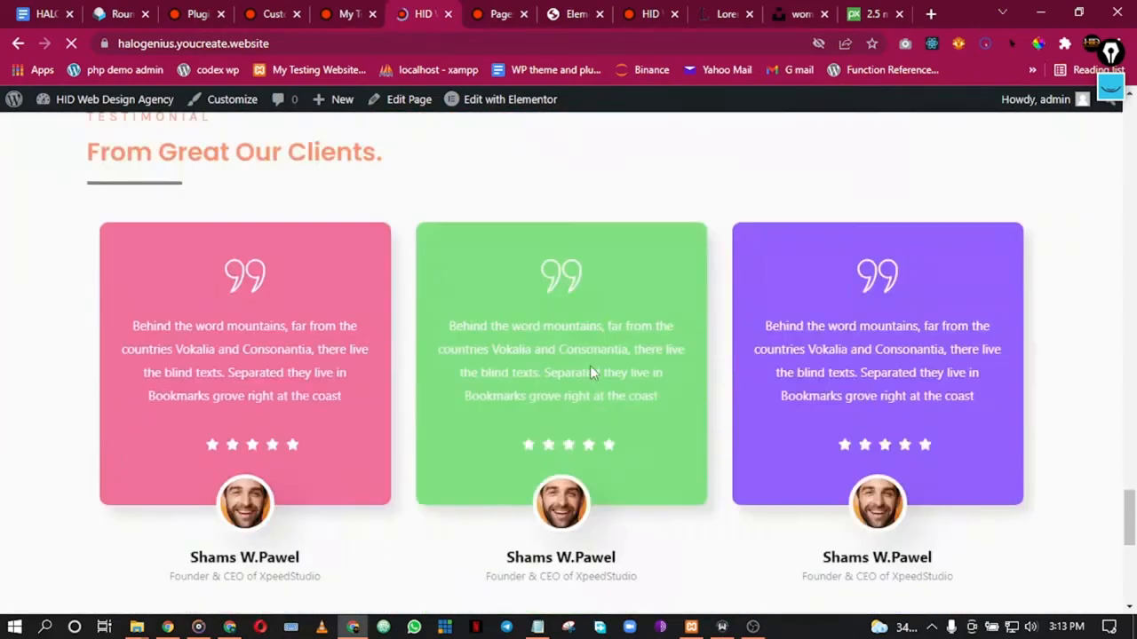
scroll(524, 244, "up", 10)
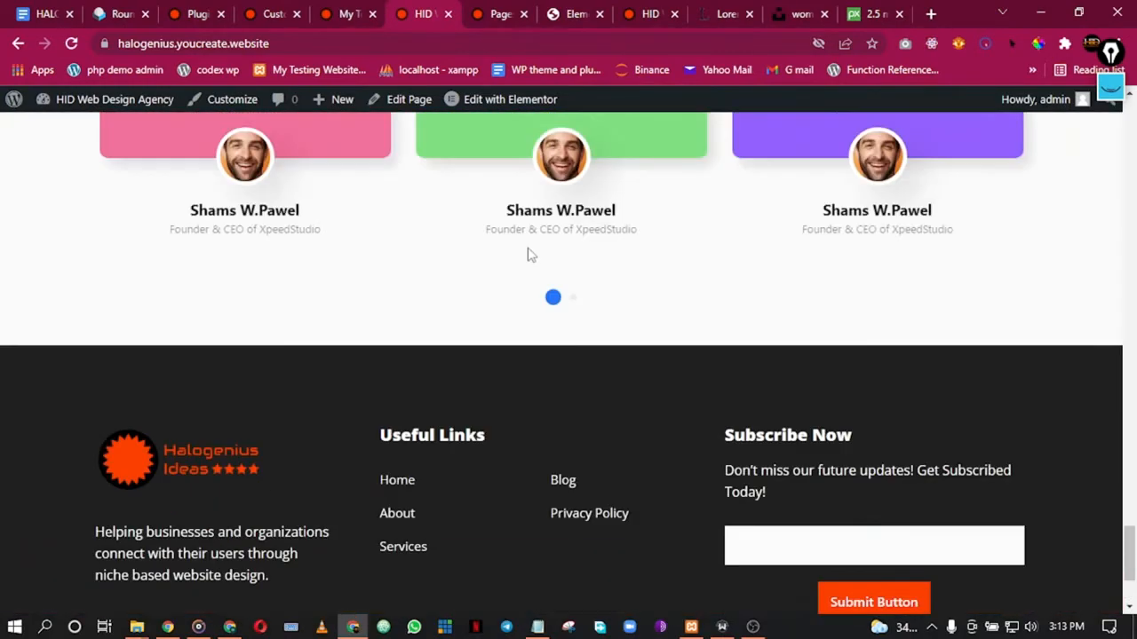
scroll(531, 255, "down", 10)
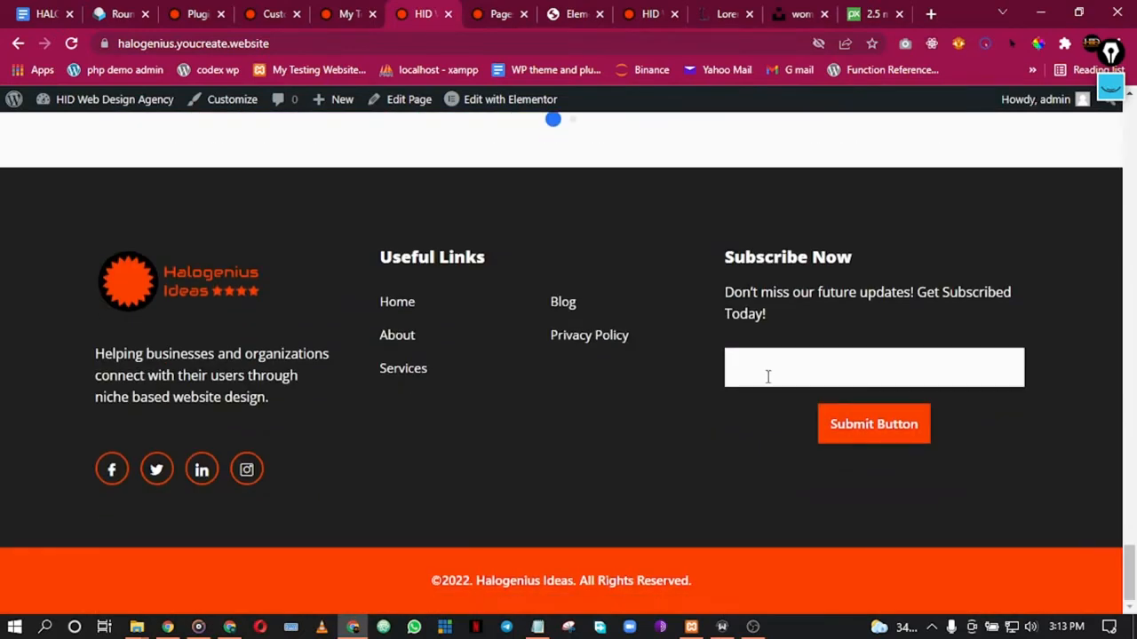
Step: Submit a test e-mail address through the footer's Subscribe Now form
type("d")
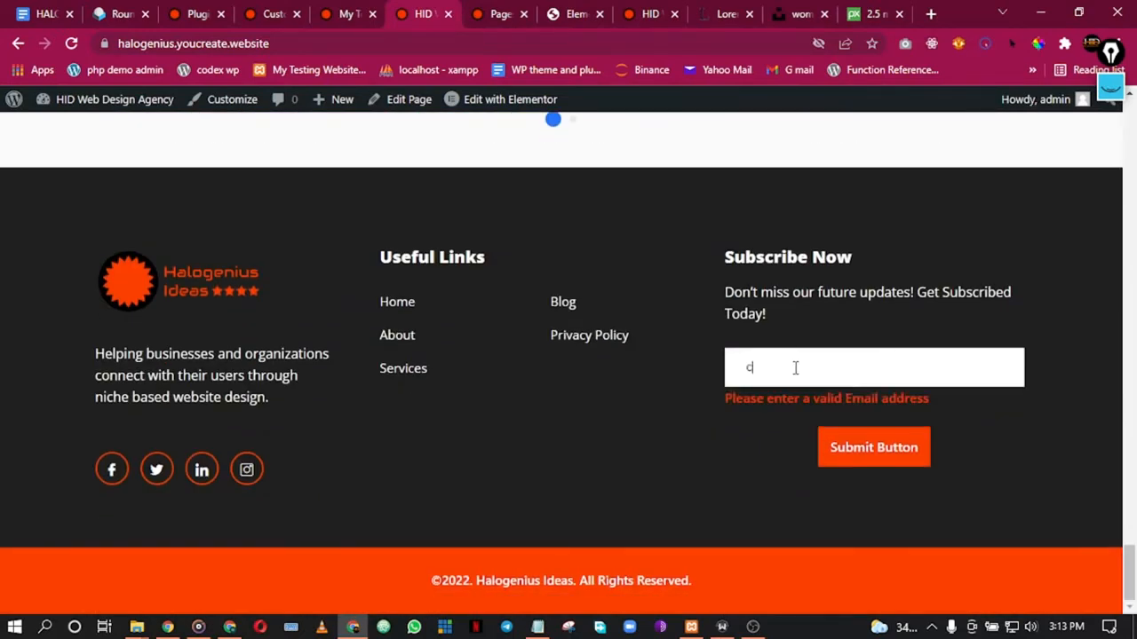
key("BackSpace")
key("BackSpace")
key("BackSpace")
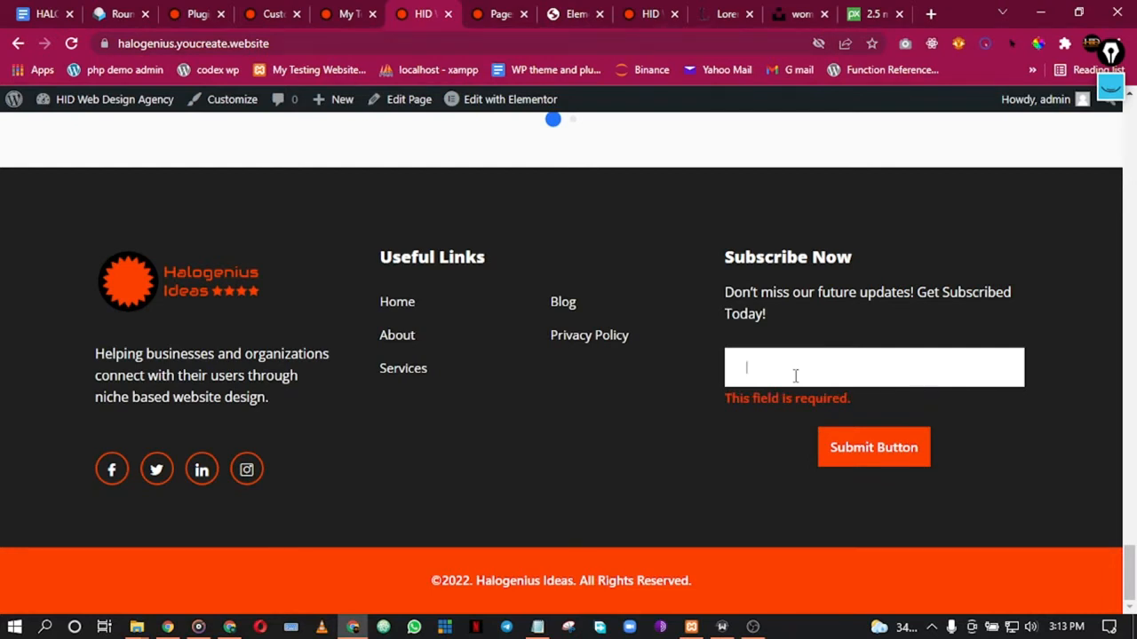
type("someone")
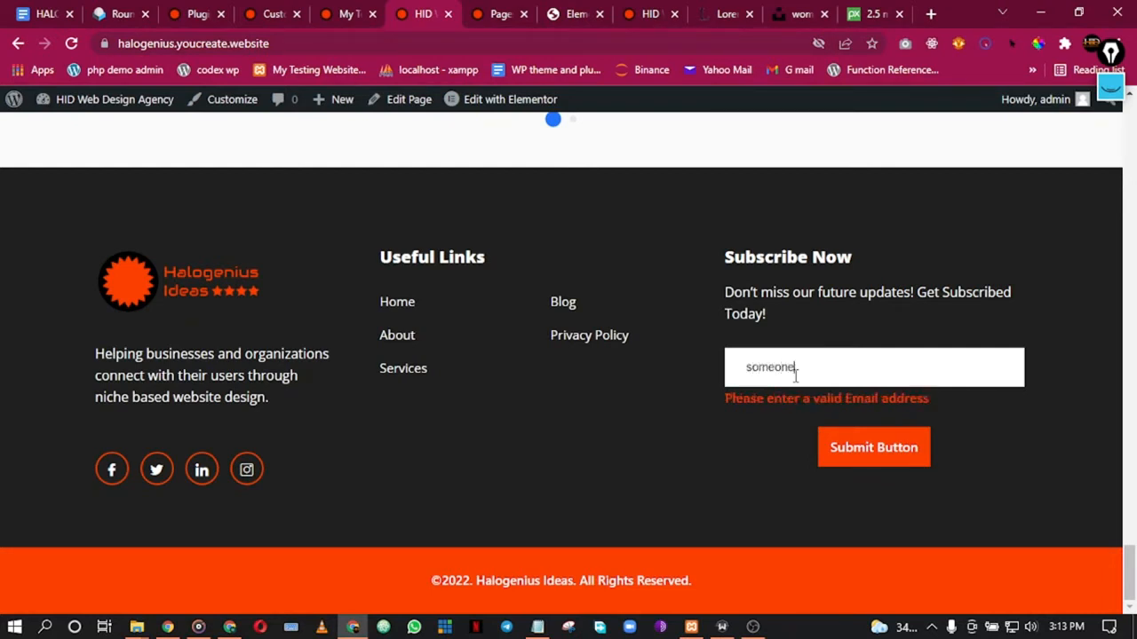
type("@gmail.com")
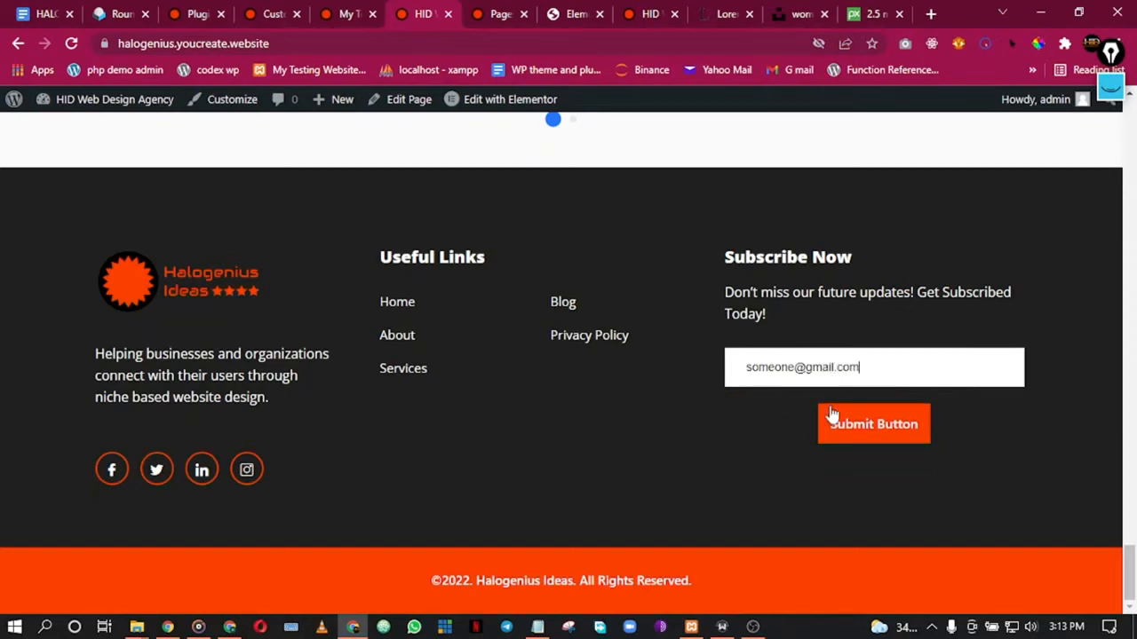
left_click(859, 427)
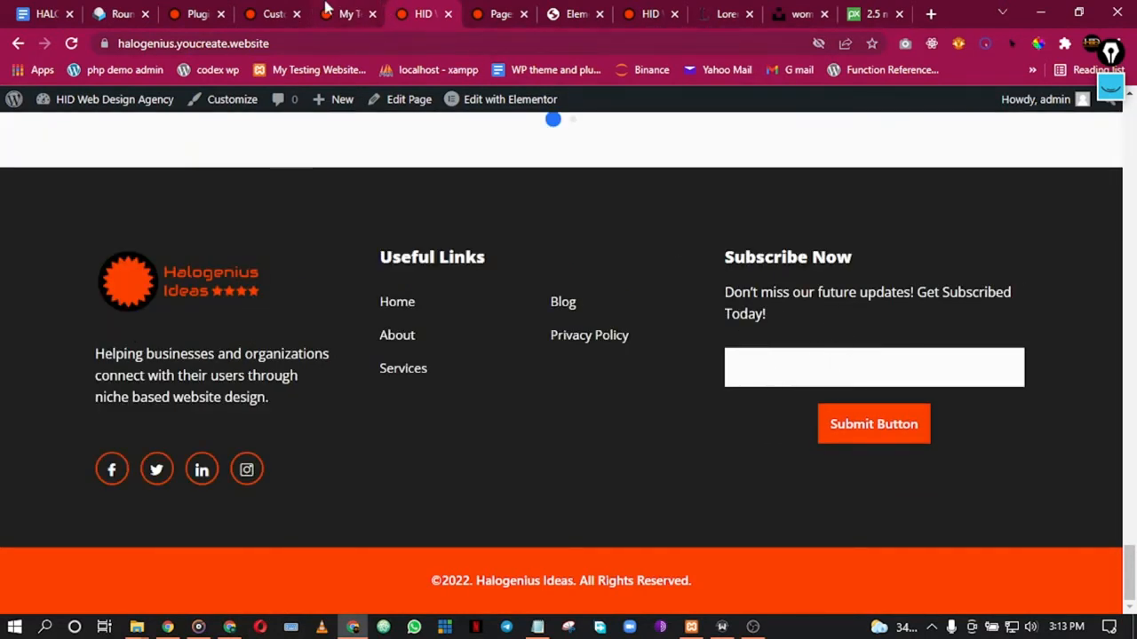
left_click(197, 13)
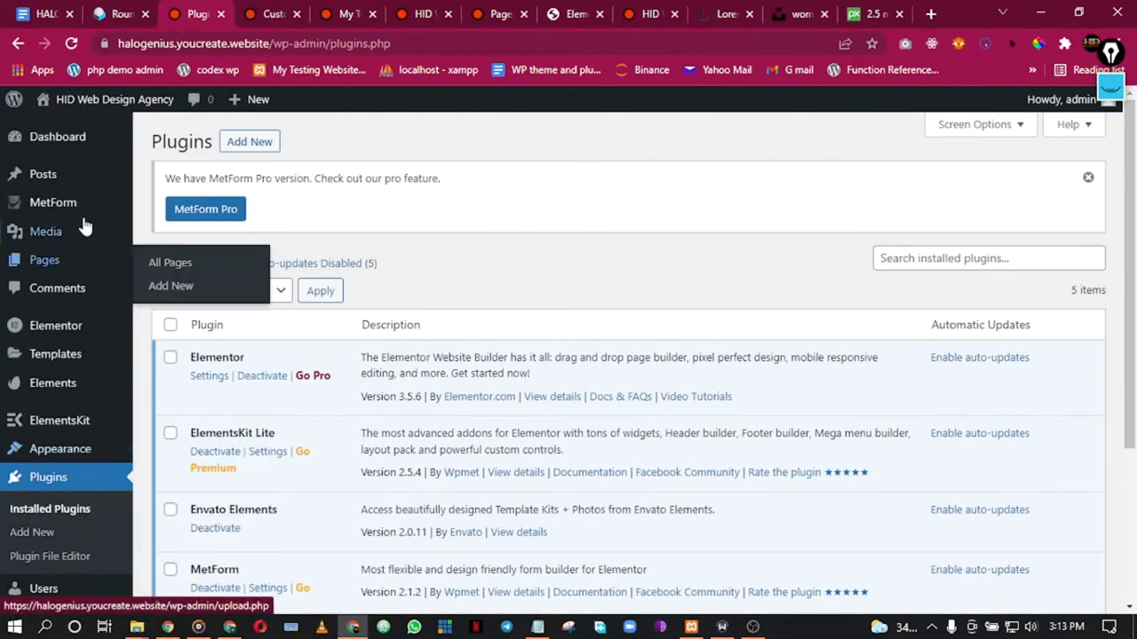
Step: Open MetForm's settings and advance its onboarding to the Sign Up step
mouse_move(107, 215)
left_click(220, 259)
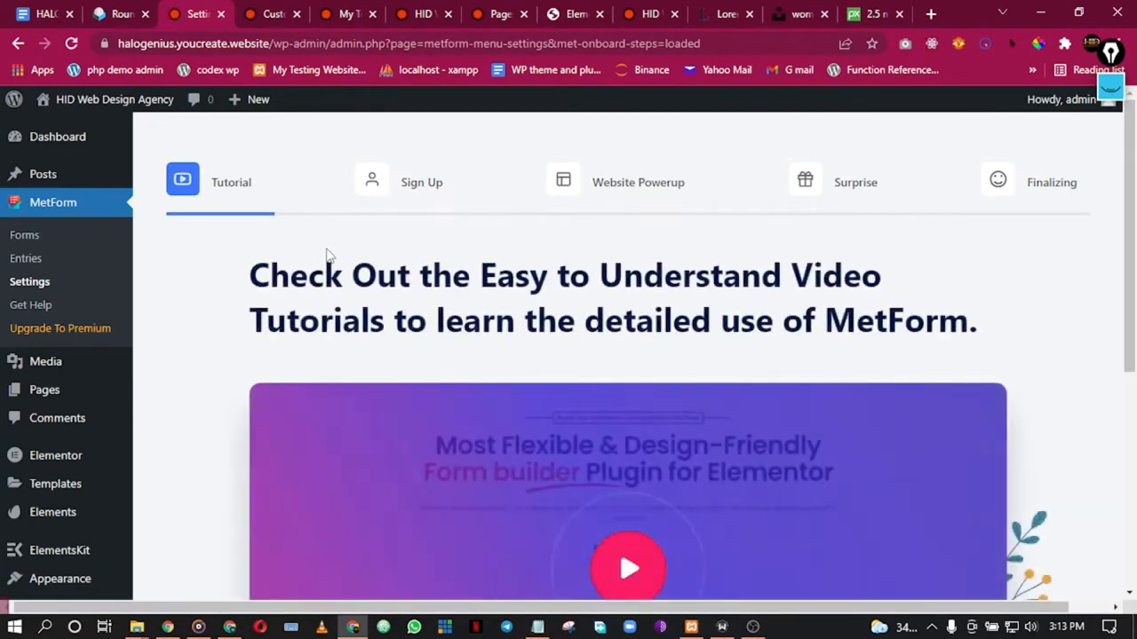
scroll(559, 296, "down", 5)
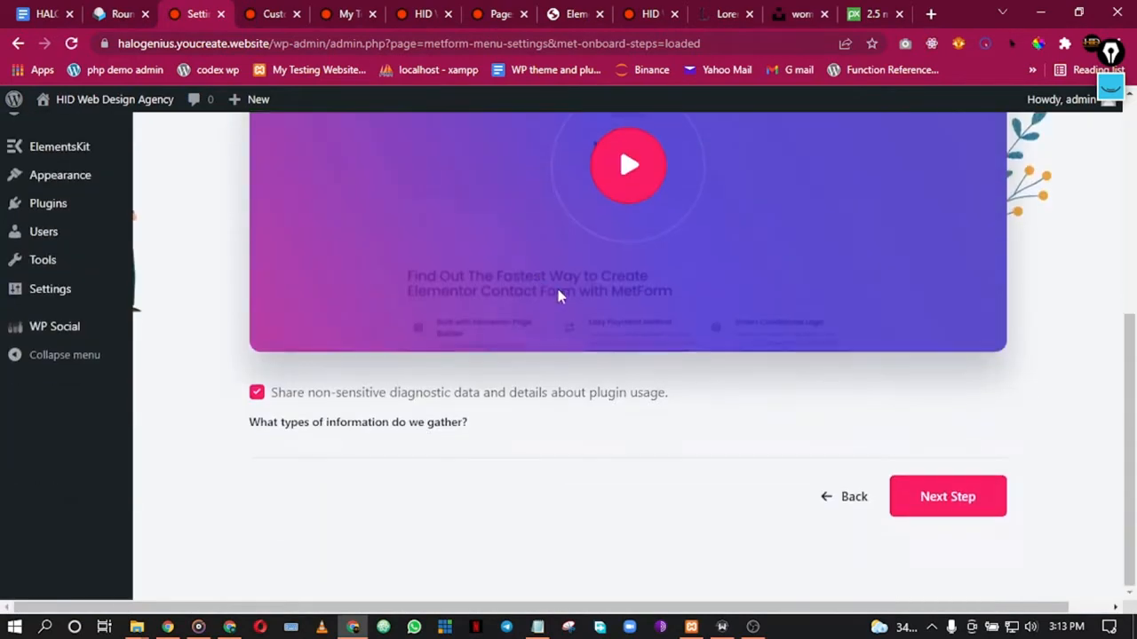
left_click(946, 503)
Step: Fill the Sign Up field with the site's contact e-mail, checked against the webmail
scroll(825, 410, "down", 2)
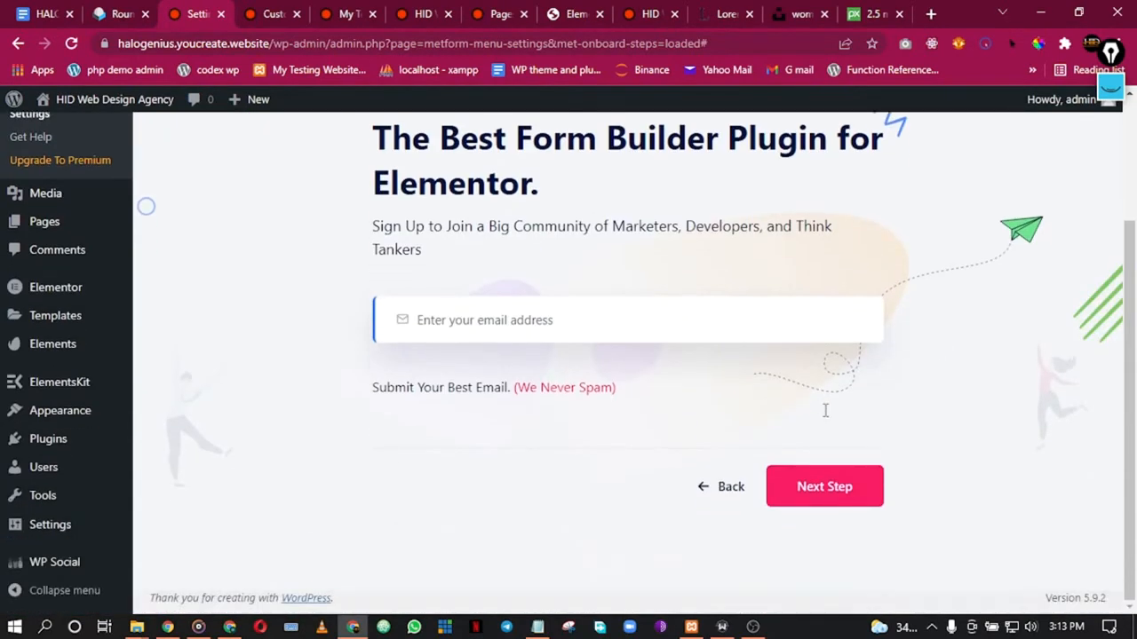
left_click(539, 320)
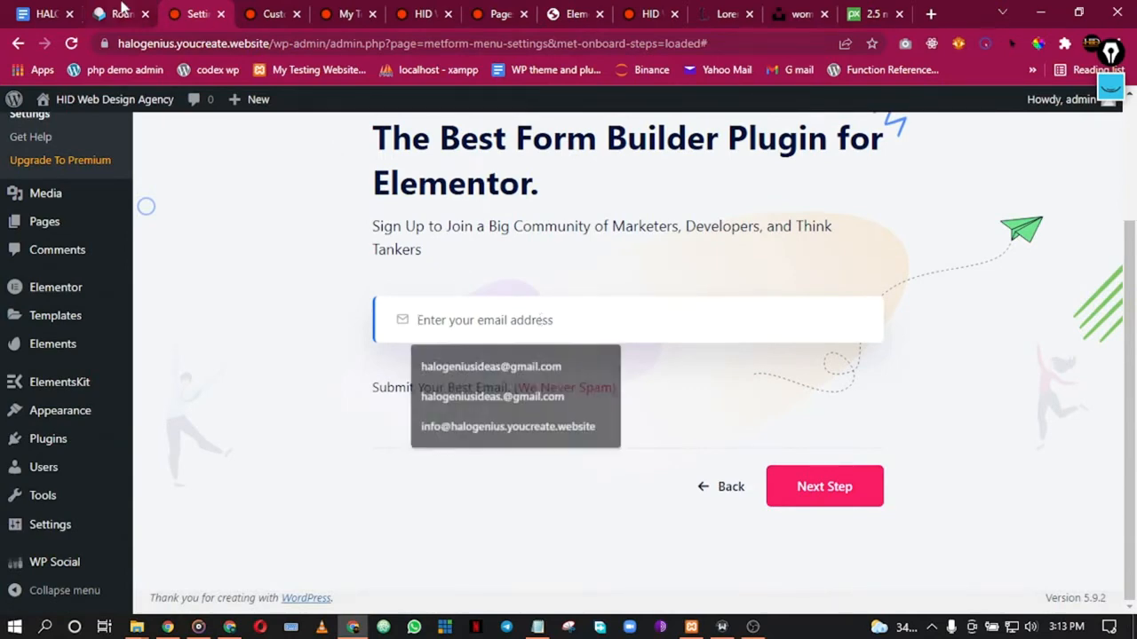
left_click(133, 12)
left_click_drag(121, 116, 324, 116)
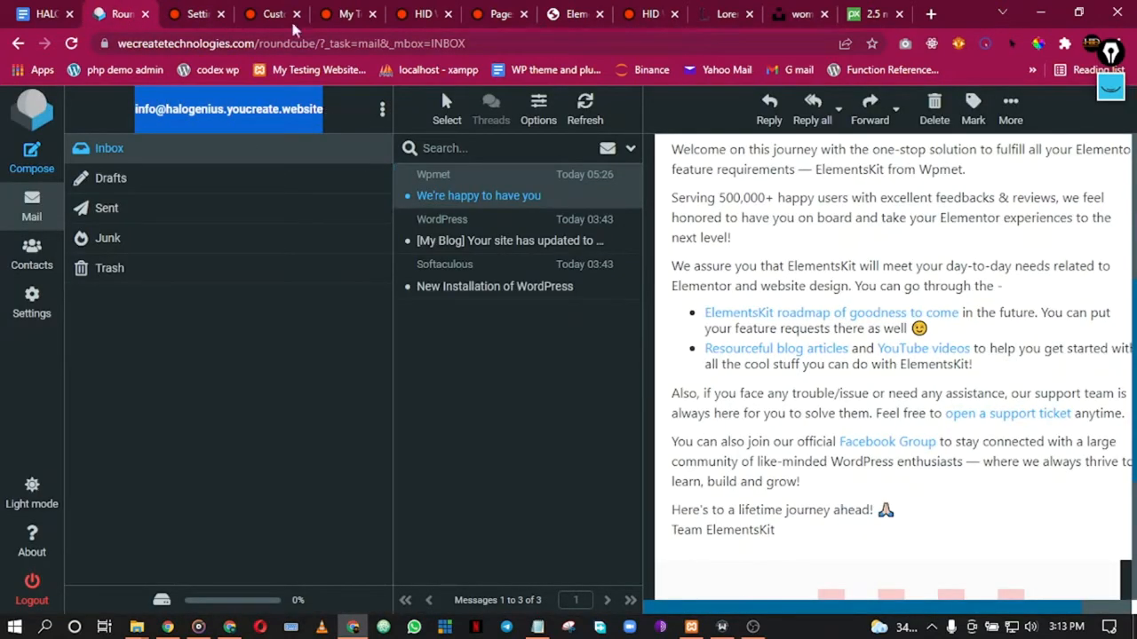
left_click(196, 13)
left_click(447, 303)
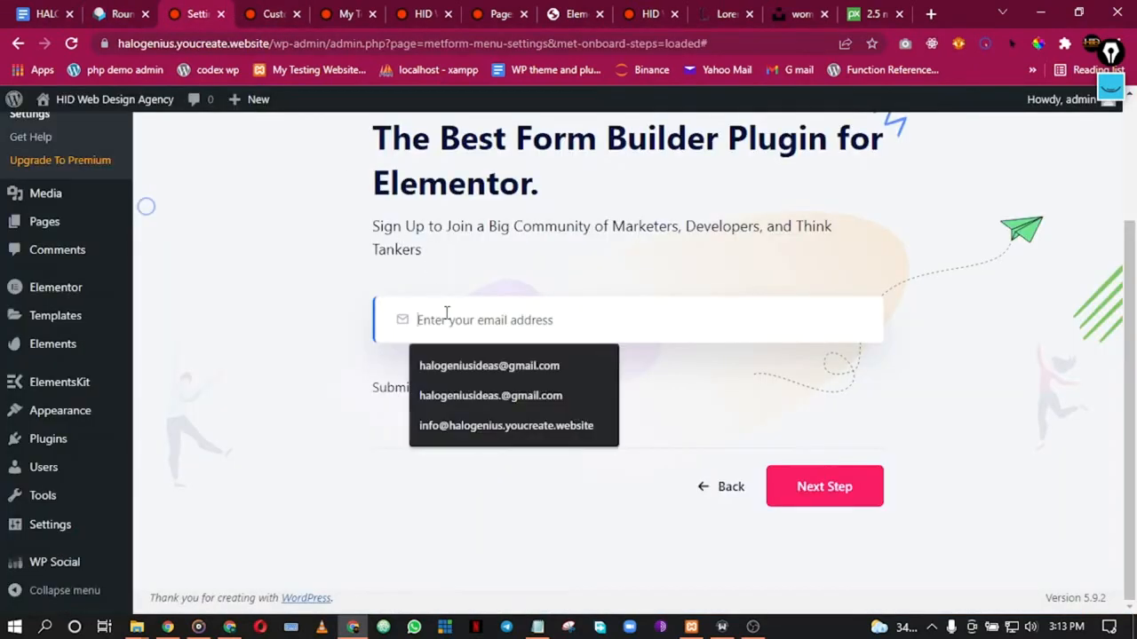
left_click(497, 423)
Step: Step through the Website Powerup, upgrade offer and finalizing screens, then save the onboarding
left_click(797, 507)
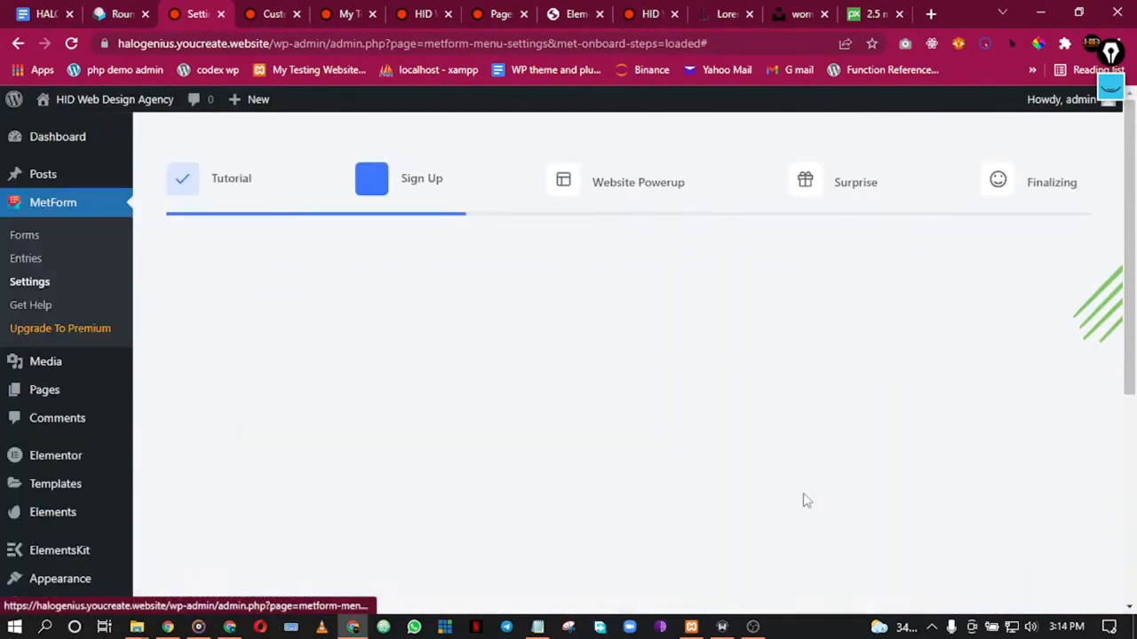
scroll(604, 364, "down", 2)
scroll(622, 365, "up", 2)
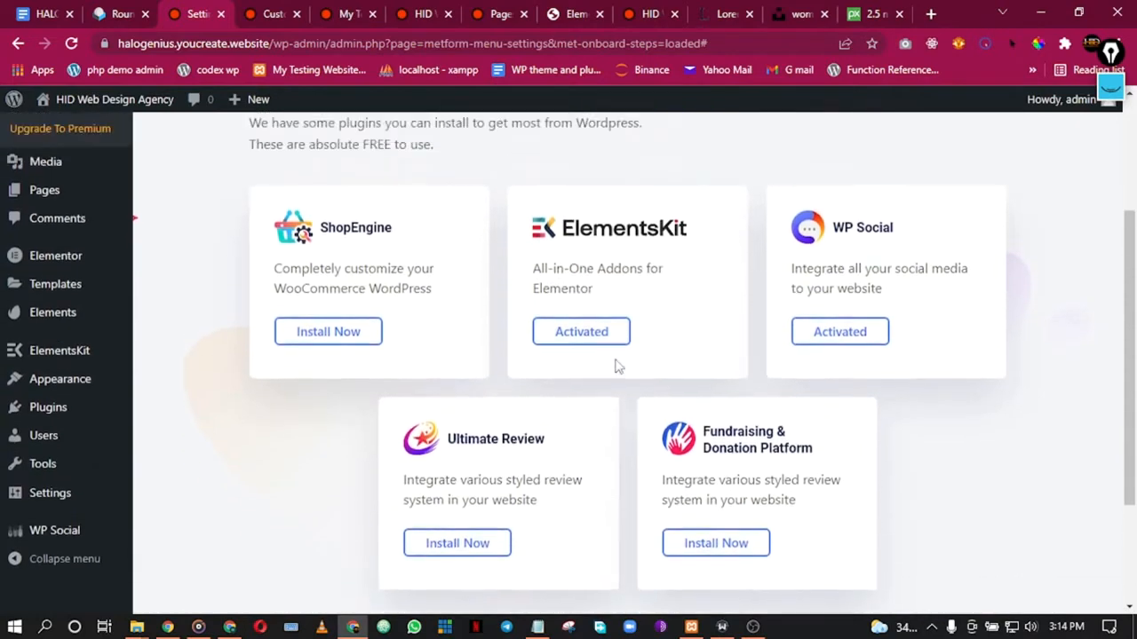
scroll(731, 401, "down", 4)
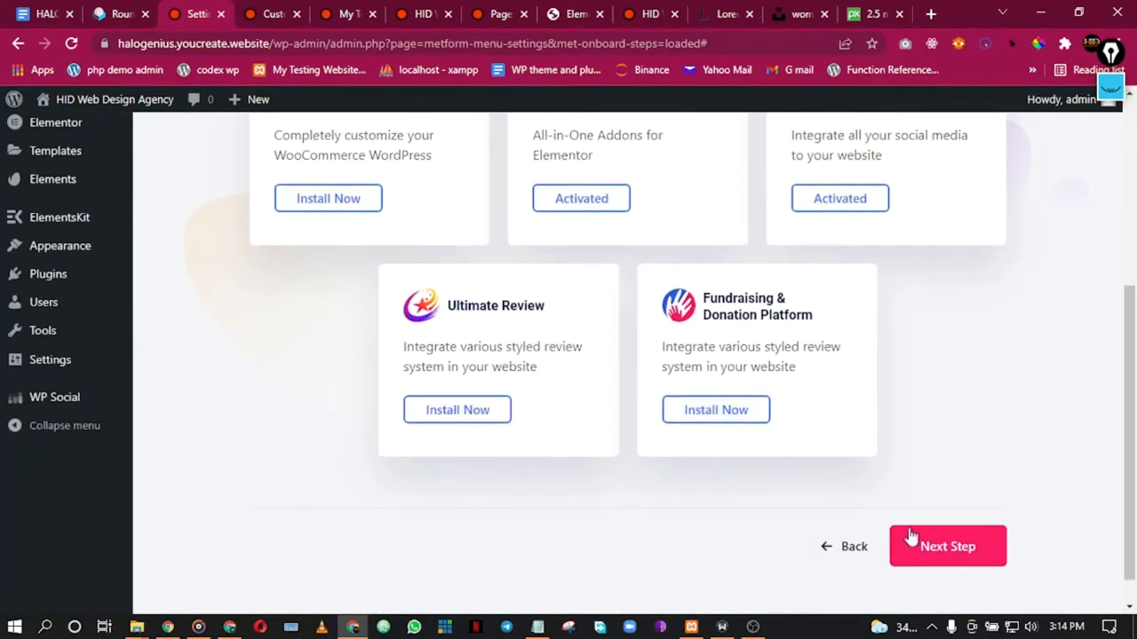
left_click(949, 553)
scroll(772, 346, "down", 2)
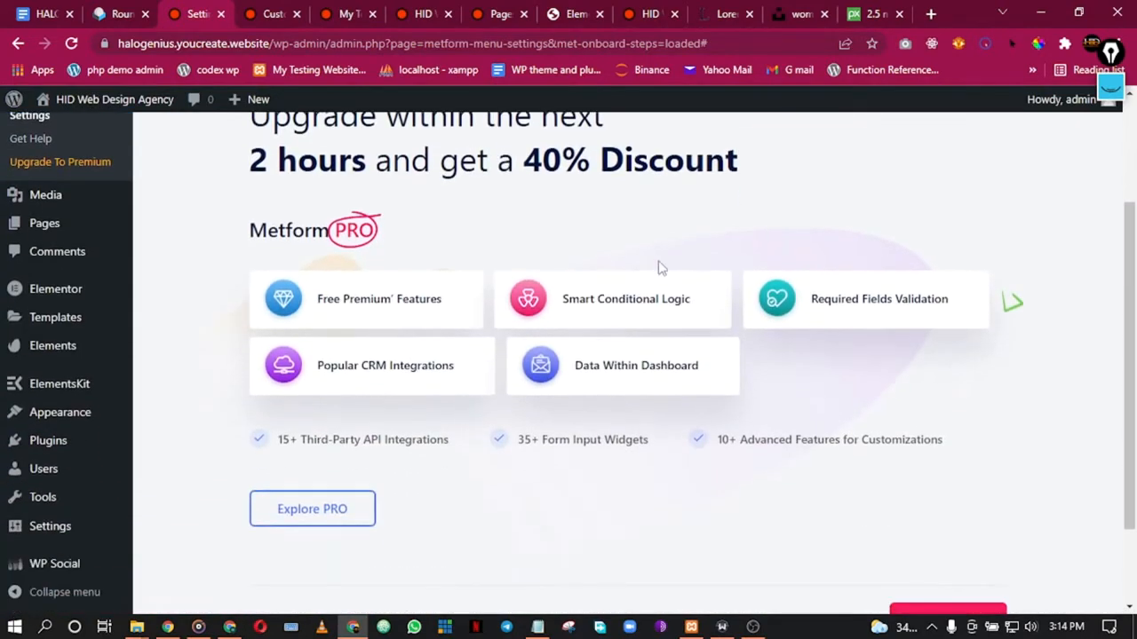
scroll(622, 240, "up", 2)
scroll(866, 435, "down", 2)
scroll(888, 511, "down", 2)
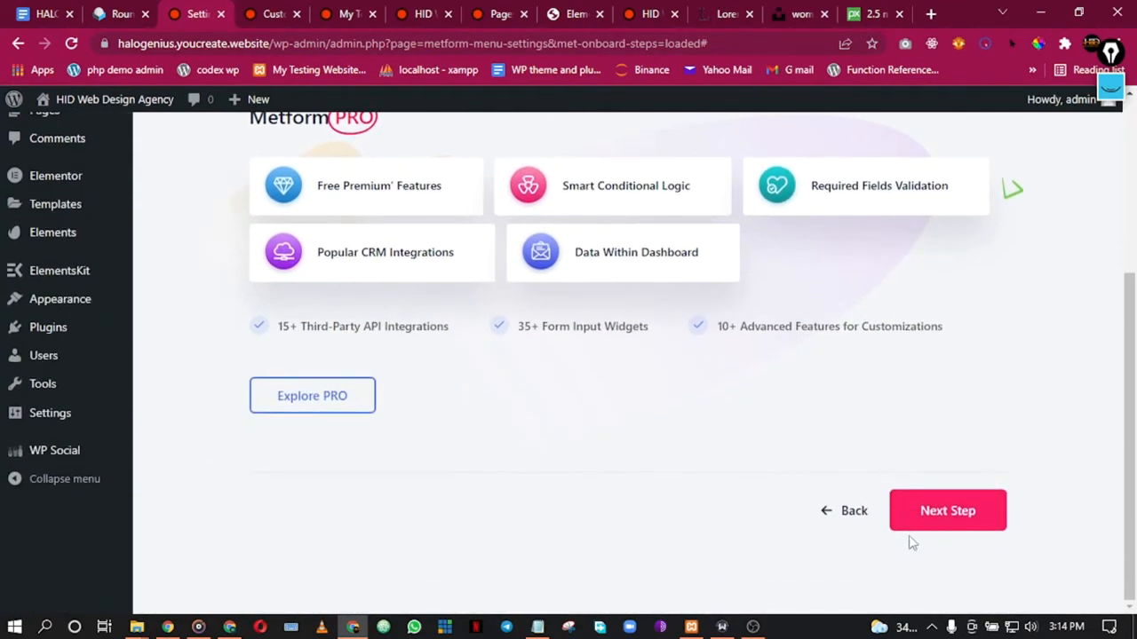
left_click(943, 520)
scroll(940, 439, "down", 3)
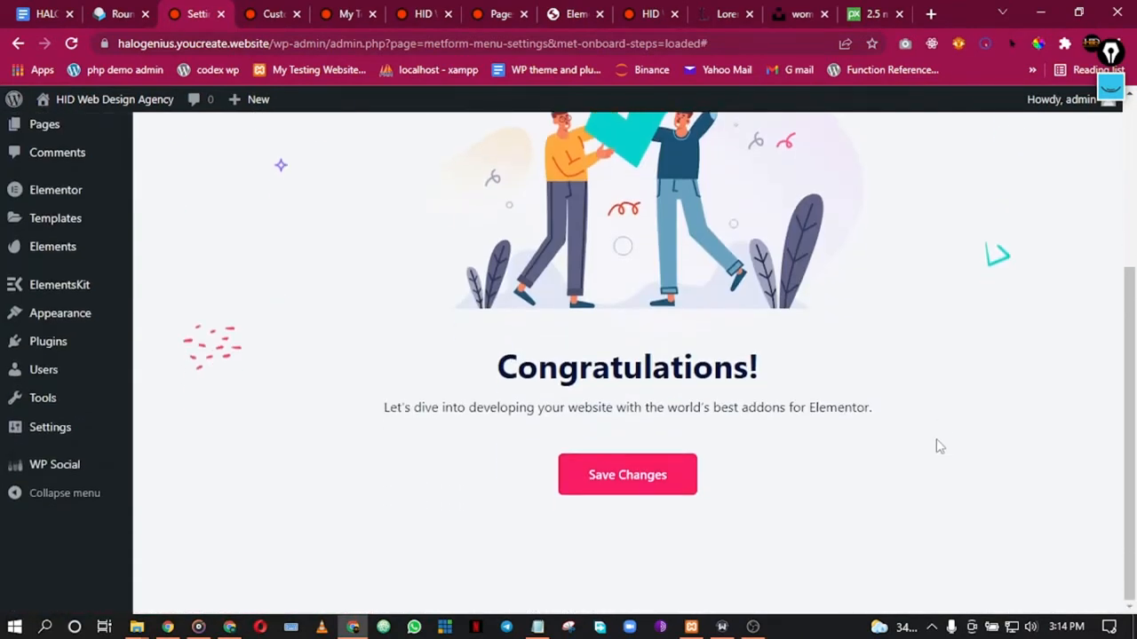
left_click(655, 487)
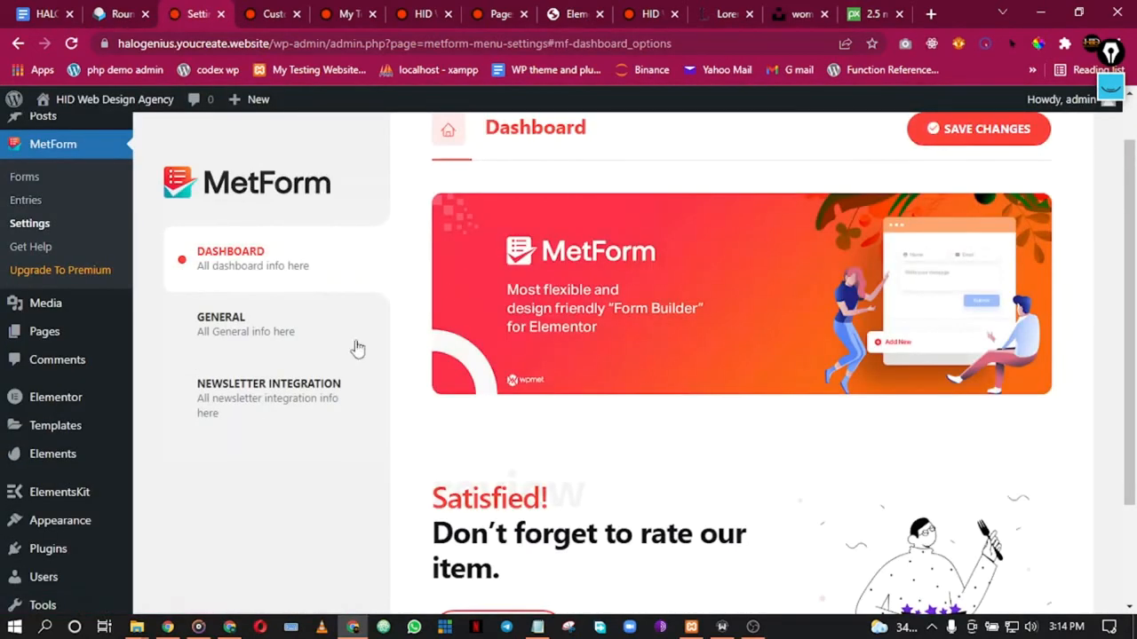
left_click(30, 204)
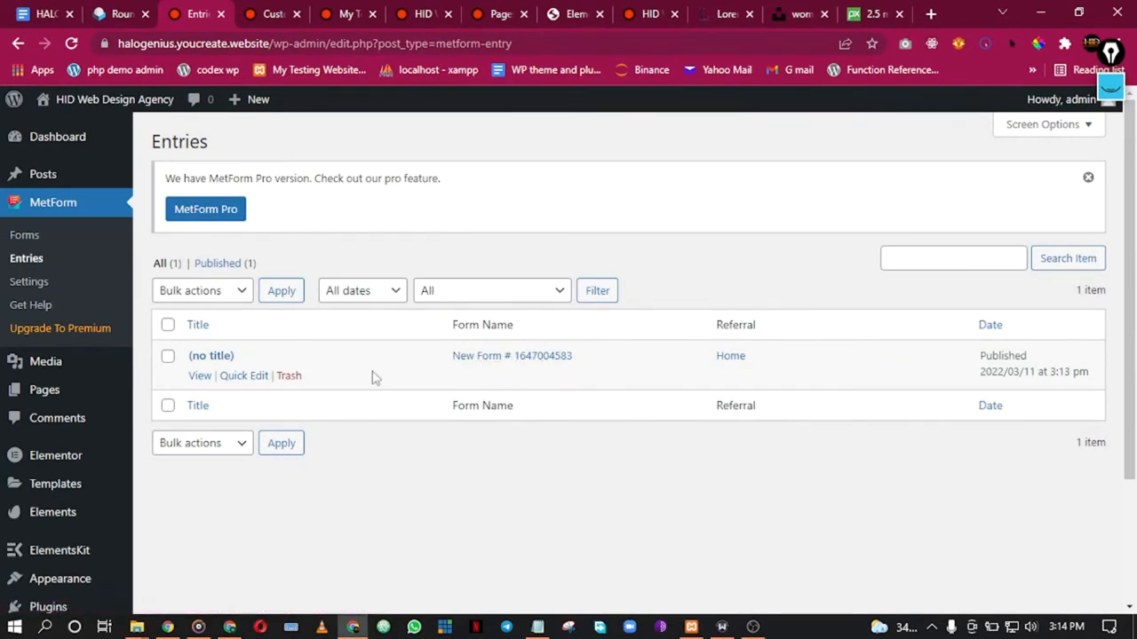
left_click(482, 360)
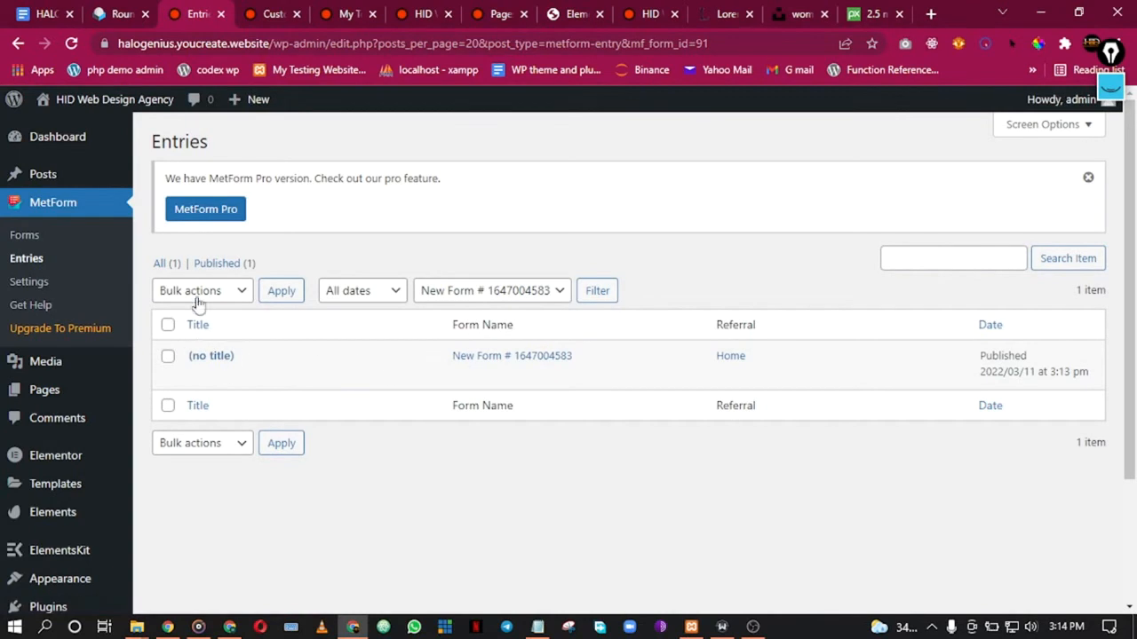
left_click(221, 357)
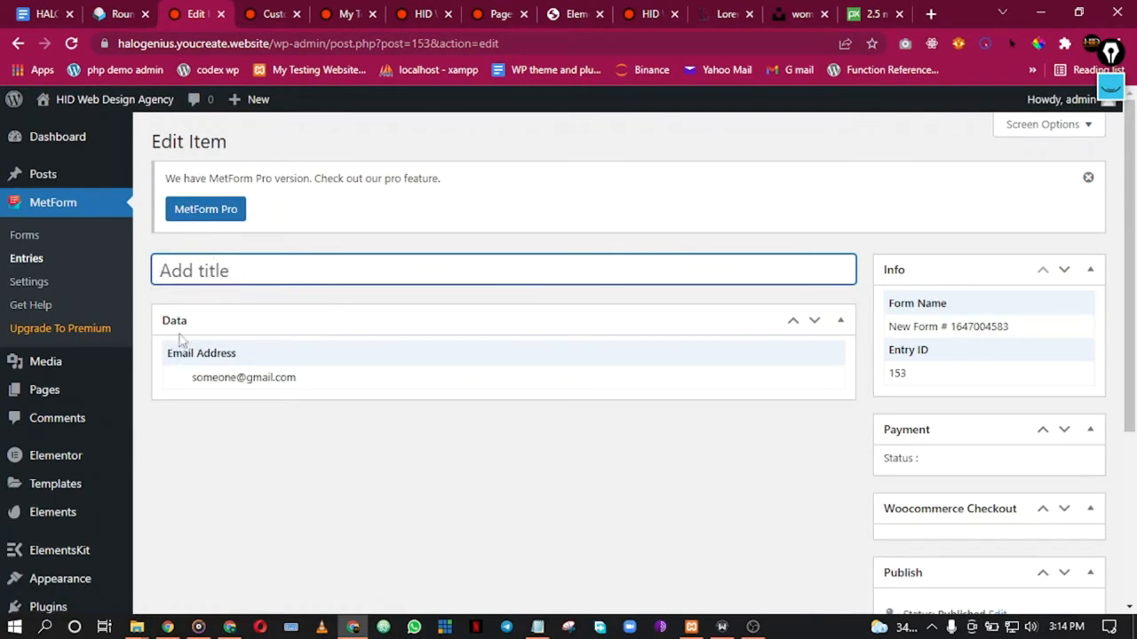
left_click(204, 380)
left_click(306, 380)
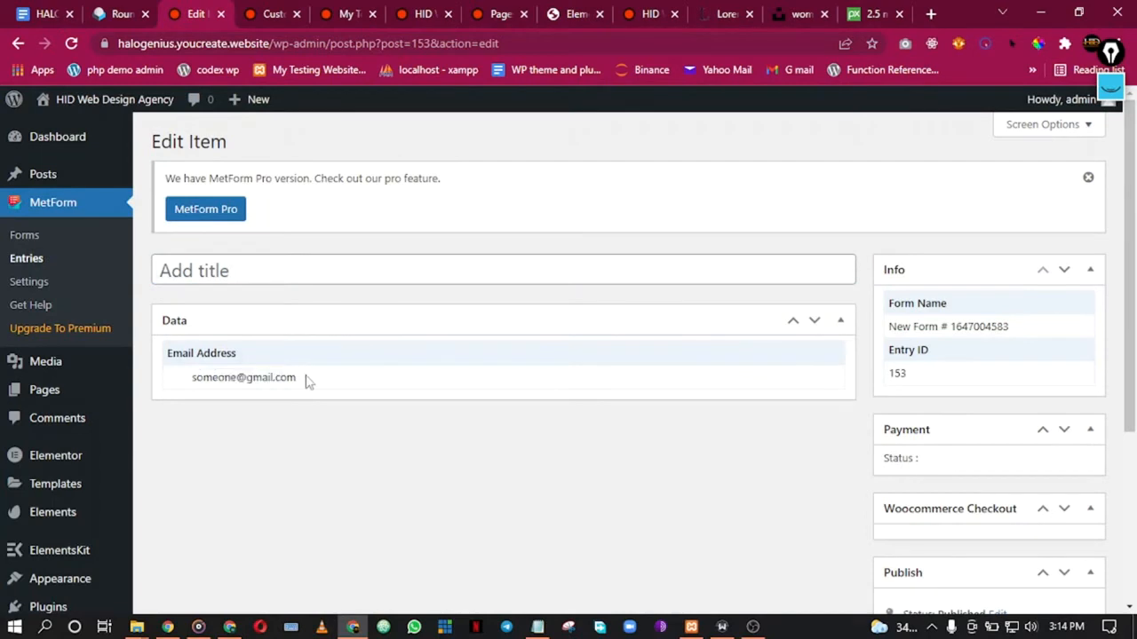
scroll(275, 343, "down", 1)
scroll(213, 306, "up", 1)
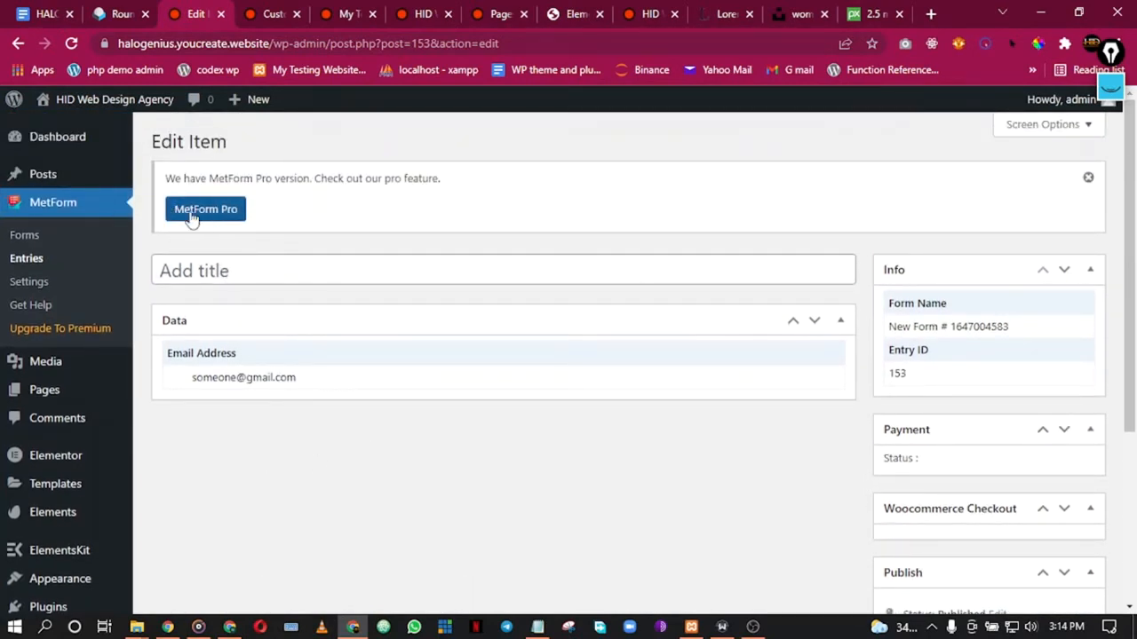
Step: Dismiss the MetForm Pro notice and go to the Elementor templates tab
left_click(1085, 179)
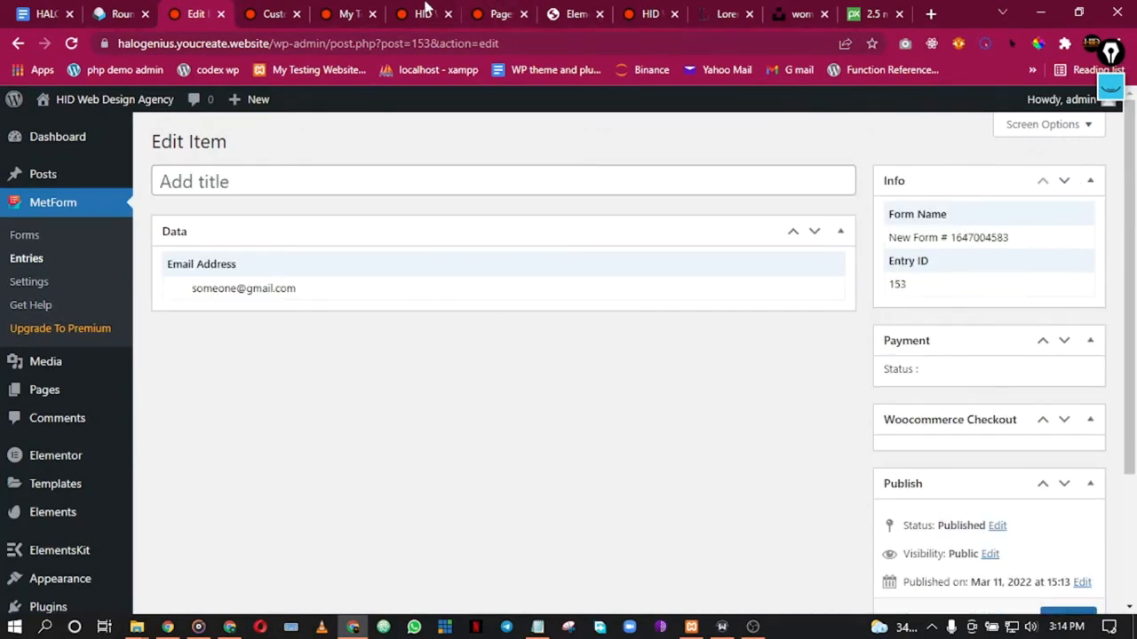
left_click(271, 13)
left_click(326, 11)
left_click(278, 10)
Step: Close the Customizer and Elementor editor tabs
left_click(296, 13)
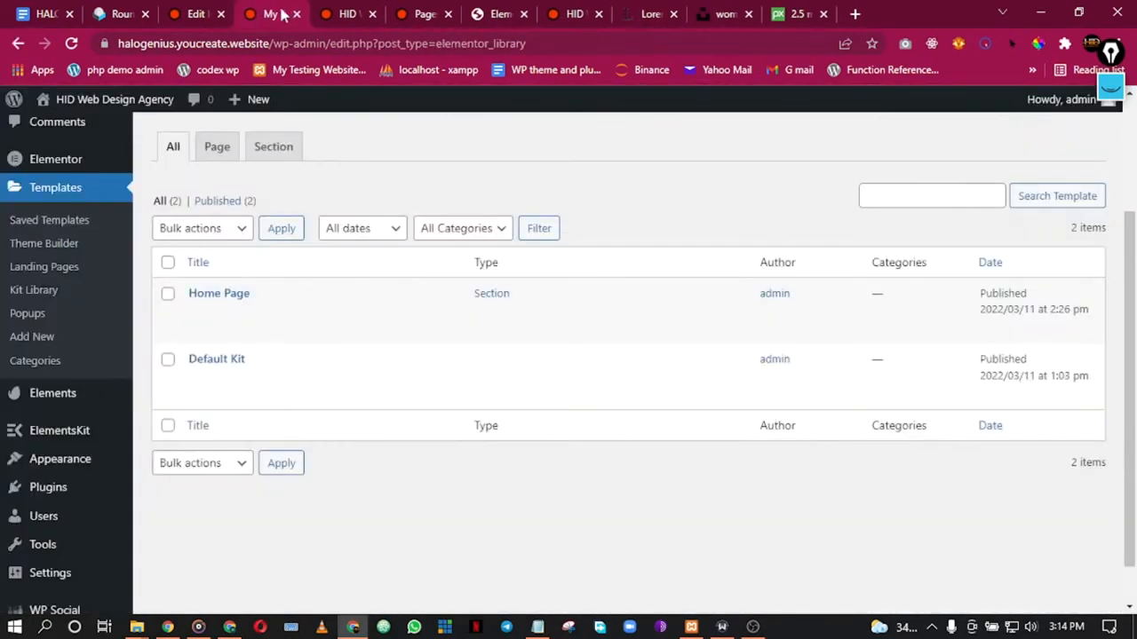
scroll(604, 299, "up", 3)
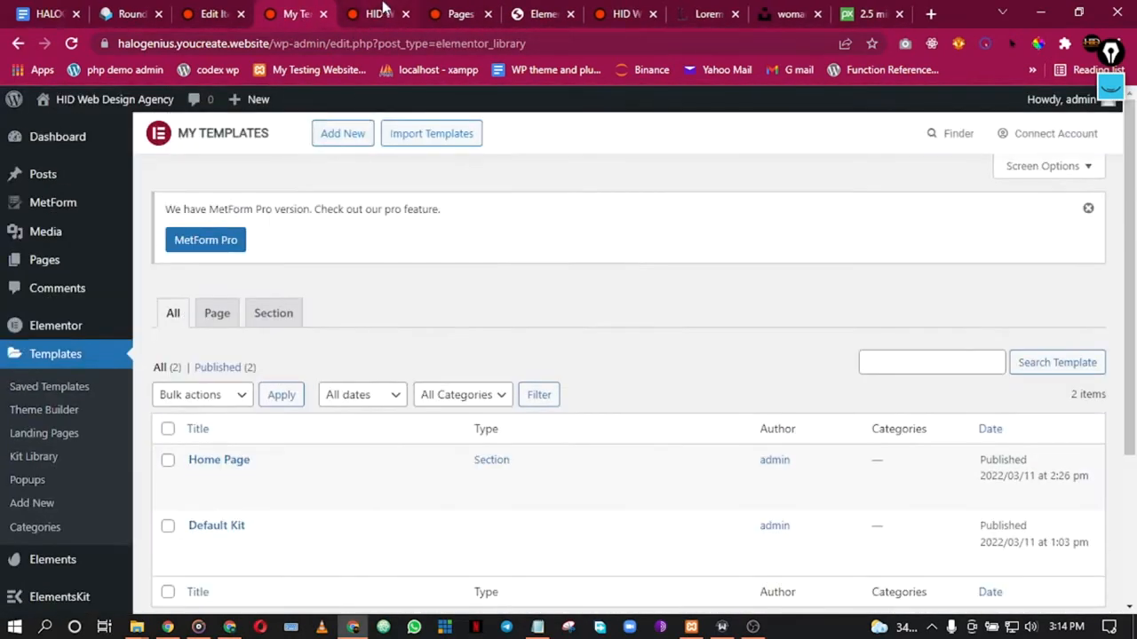
left_click(486, 9)
left_click(544, 9)
left_click(611, 8)
left_click(544, 8)
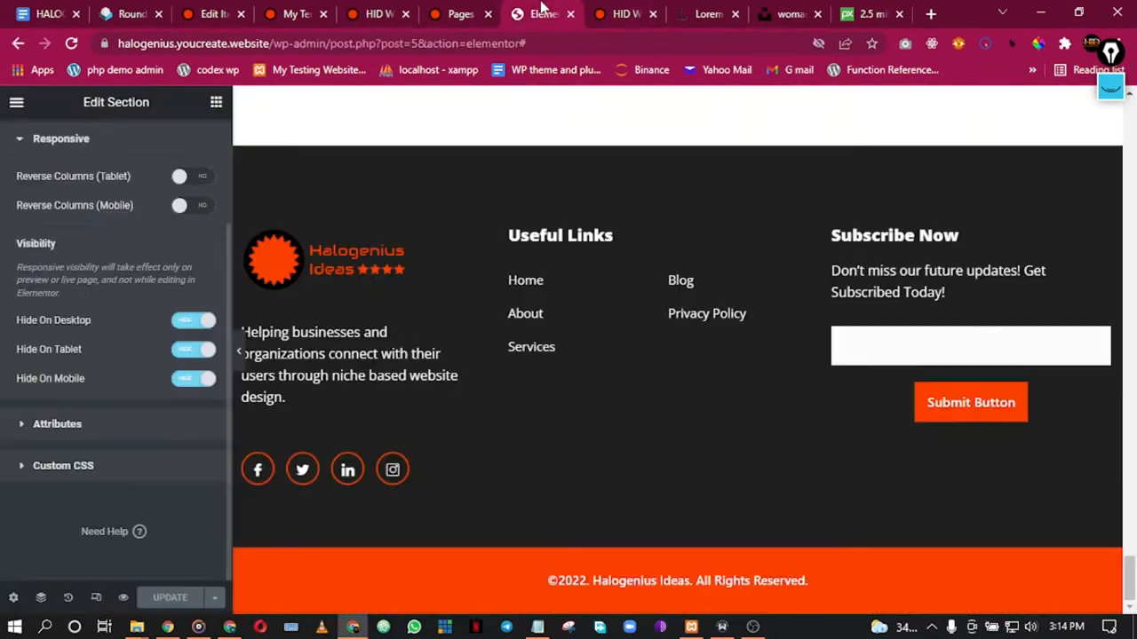
left_click(571, 13)
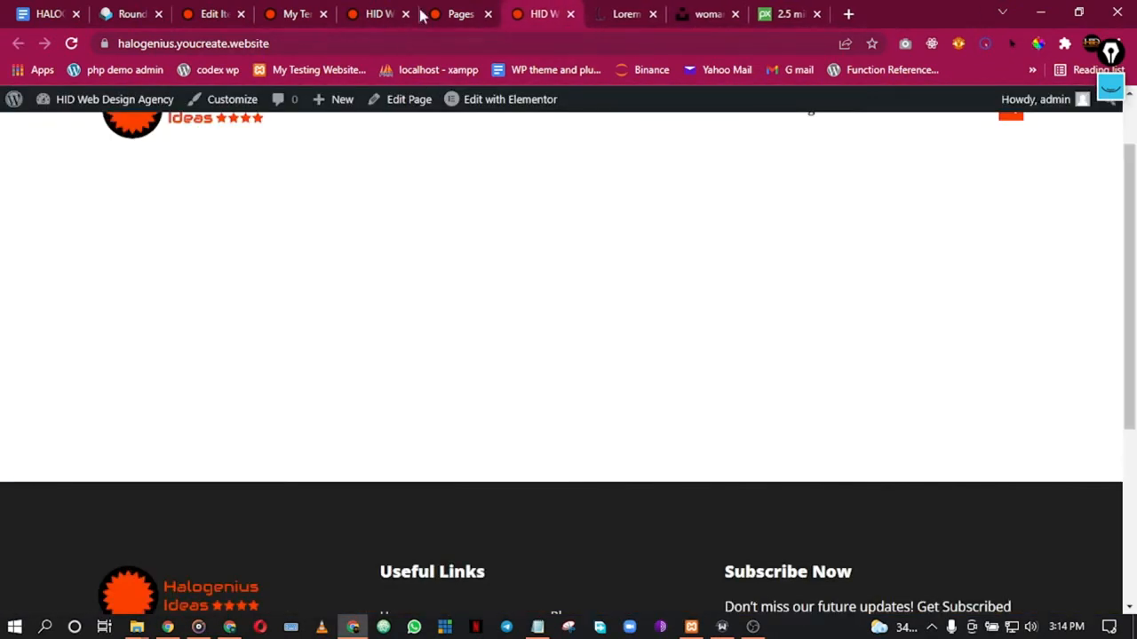
Step: Close the live site tab and reload the Pages list
scroll(444, 271, "up", 1)
scroll(444, 280, "down", 2)
scroll(440, 275, "up", 2)
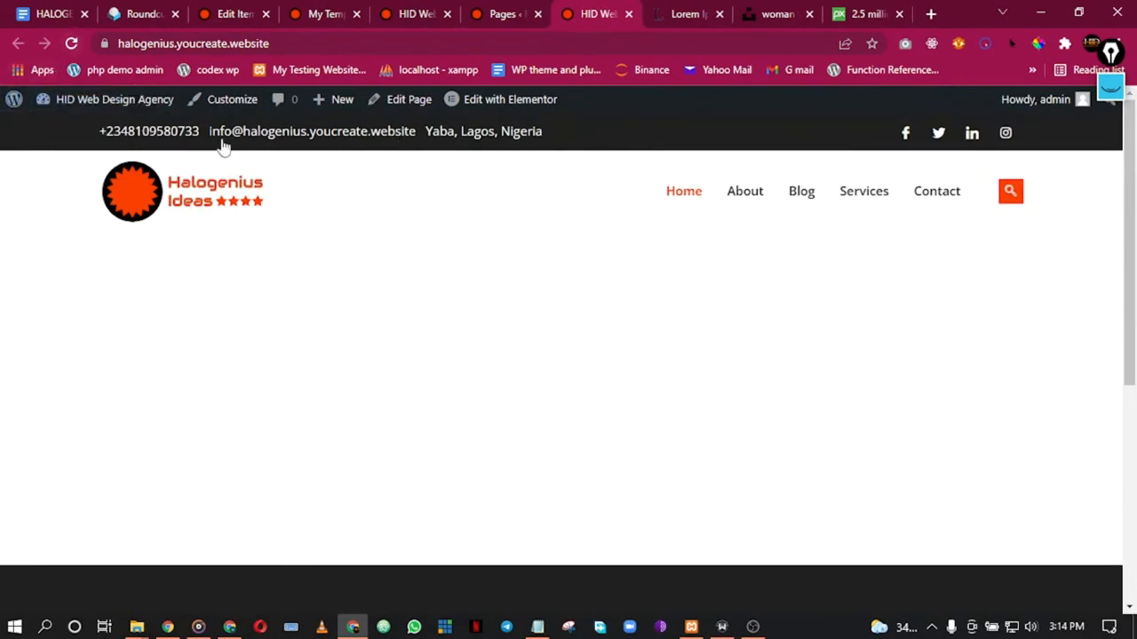
left_click(628, 14)
left_click(498, 19)
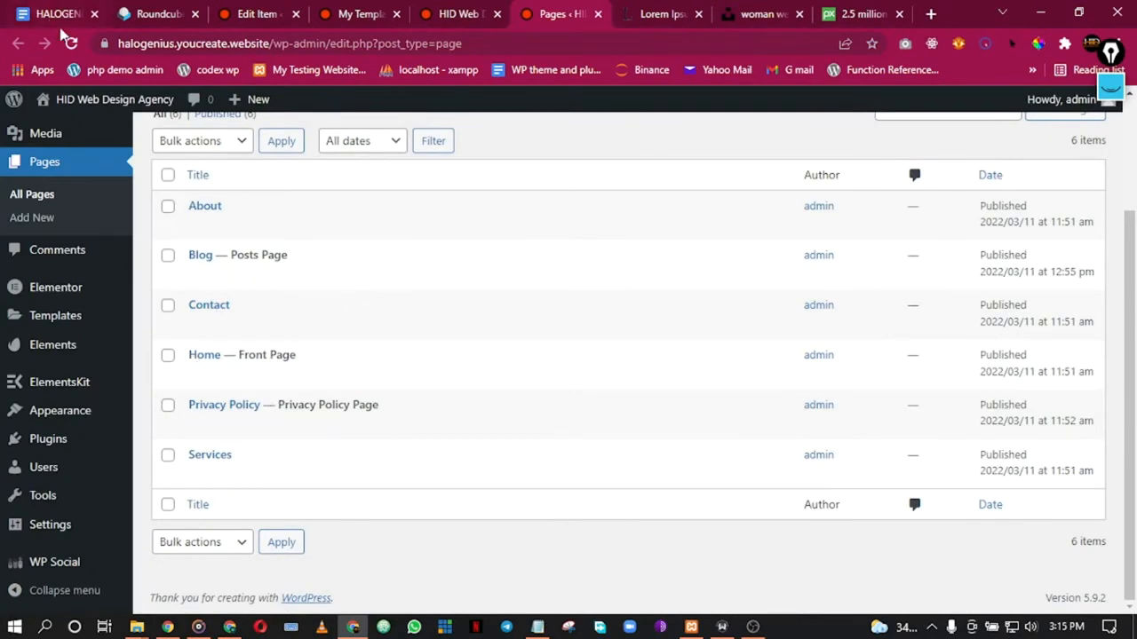
left_click(71, 43)
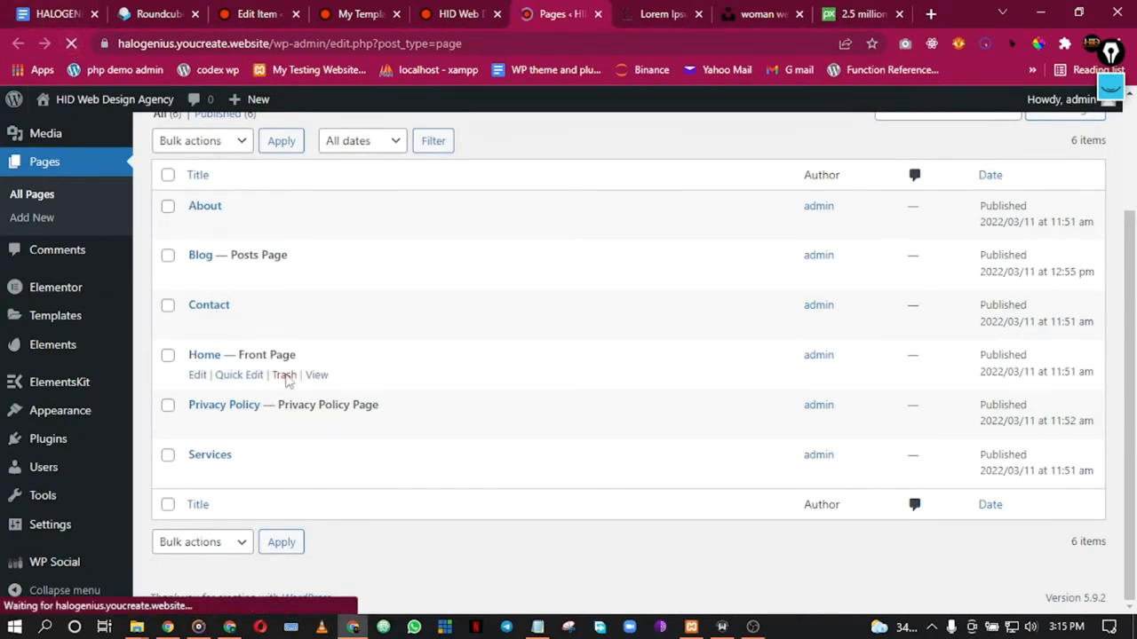
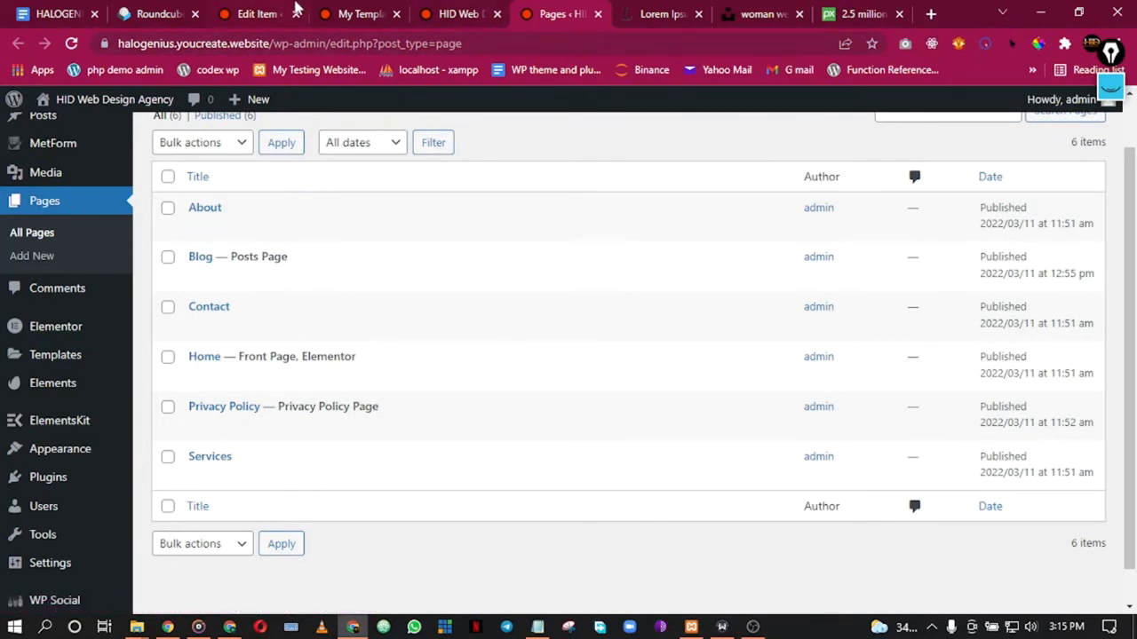
Step: Import about-page.json into the Elementor template library as About Page, then return to the Pages list
left_click(352, 10)
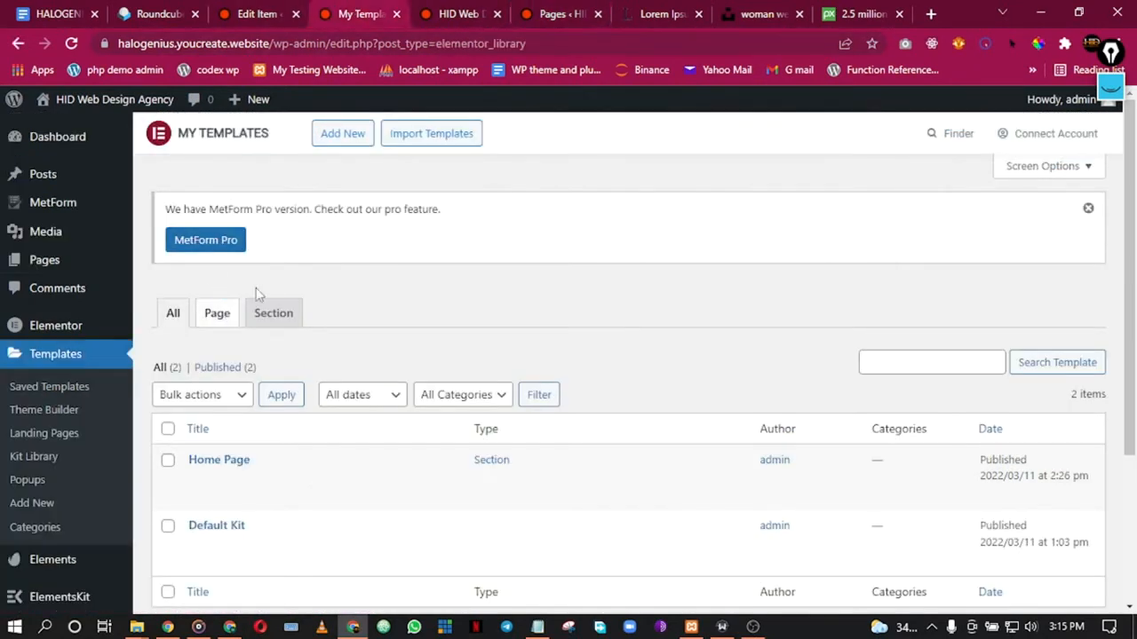
left_click(398, 138)
left_click(515, 306)
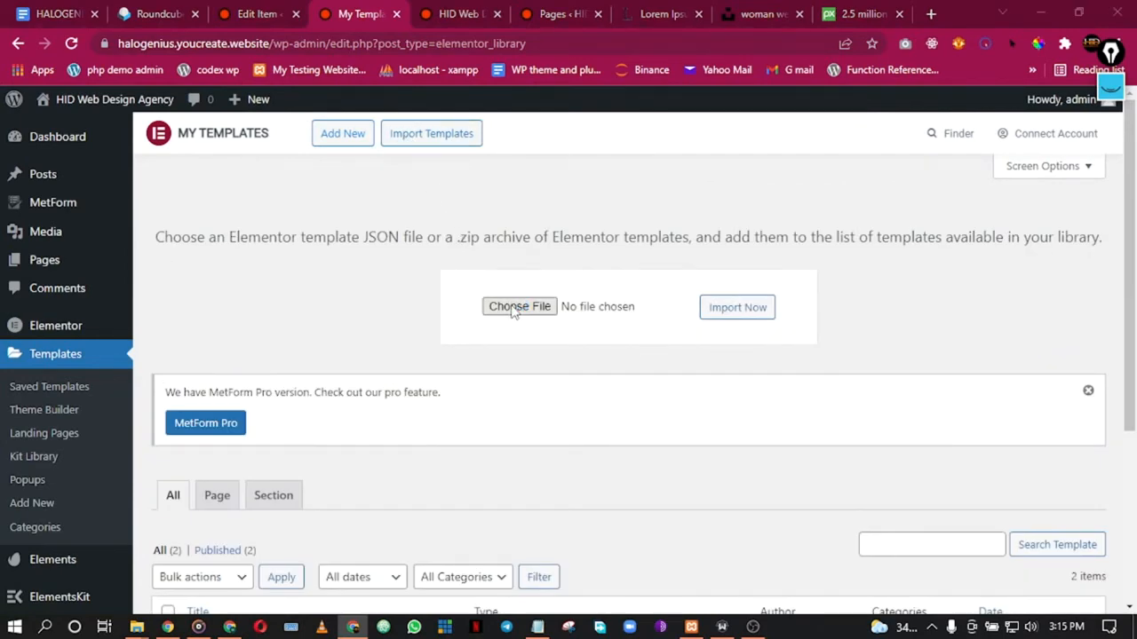
double_click(282, 123)
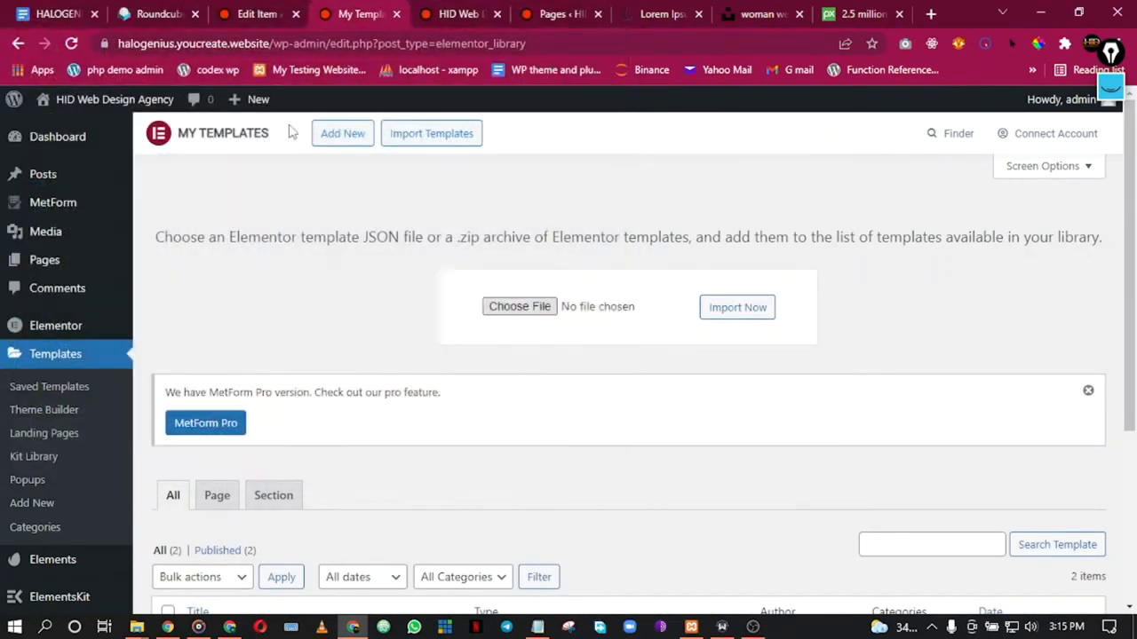
left_click(713, 316)
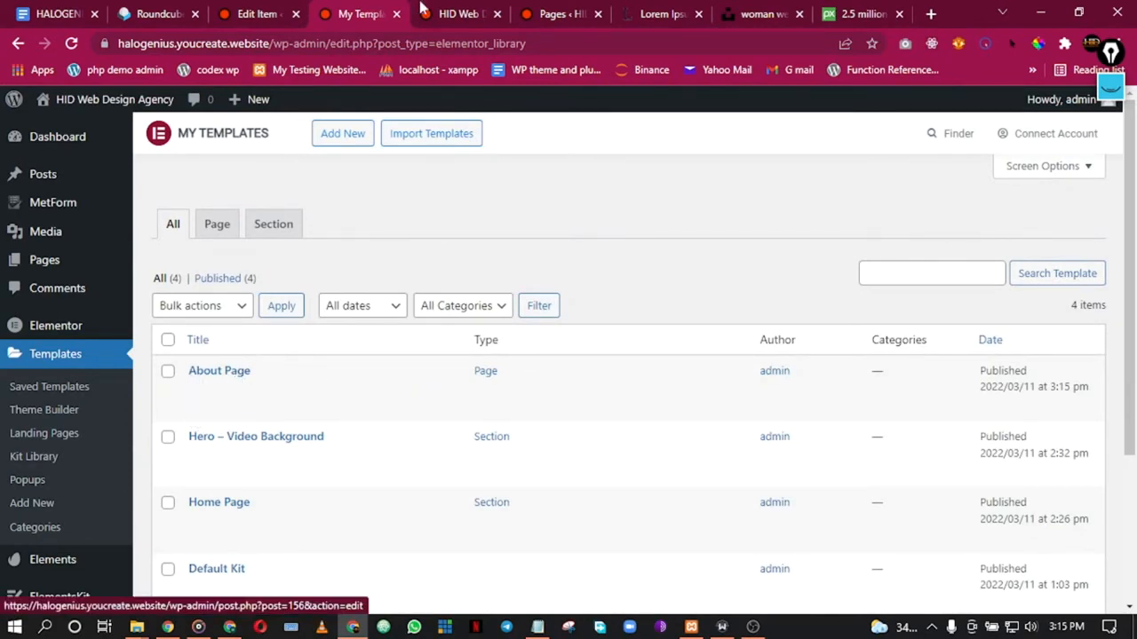
left_click(462, 13)
left_click(545, 11)
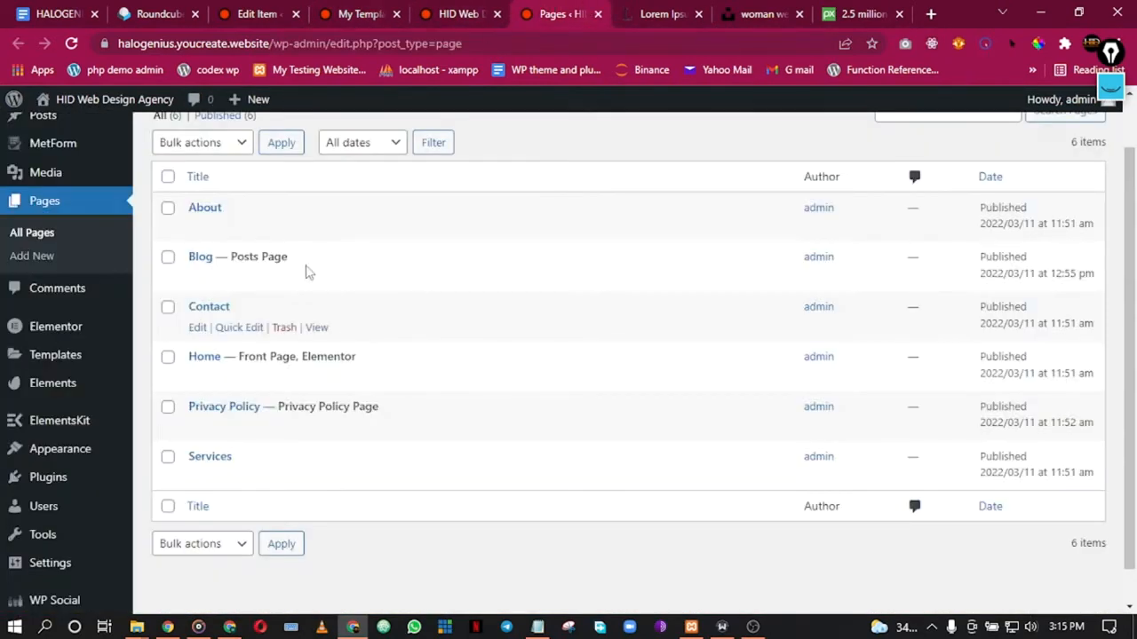
Step: Open the About page's editor in a new browser tab
mouse_move(251, 234)
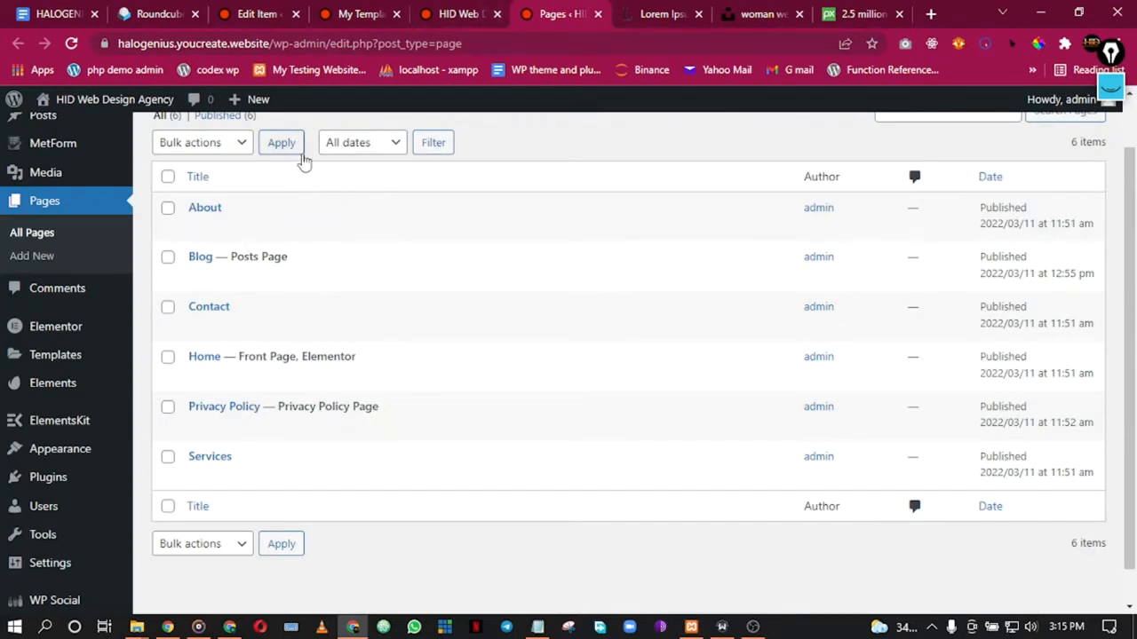
scroll(267, 244, "up", 1)
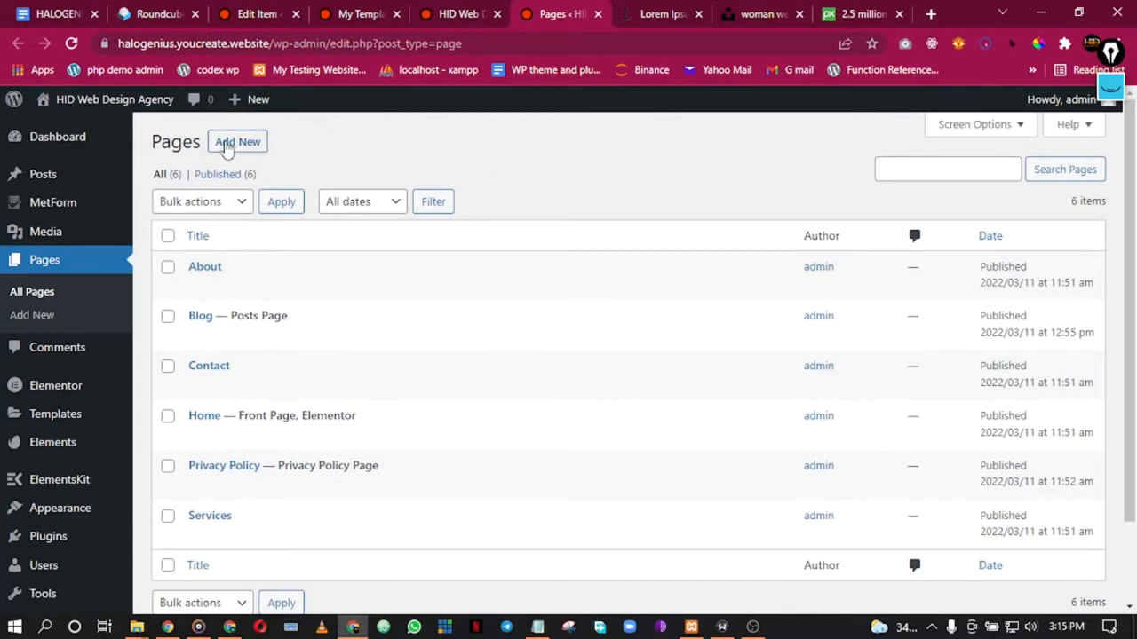
left_click(447, 7)
left_click(378, 8)
left_click(560, 9)
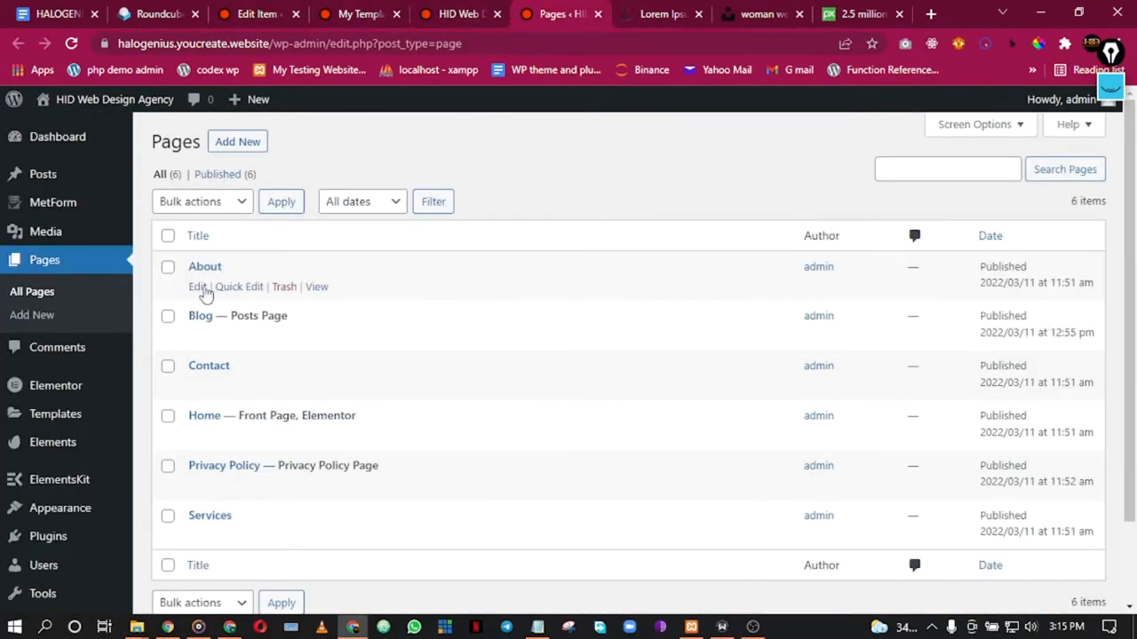
right_click(200, 288)
left_click(230, 297)
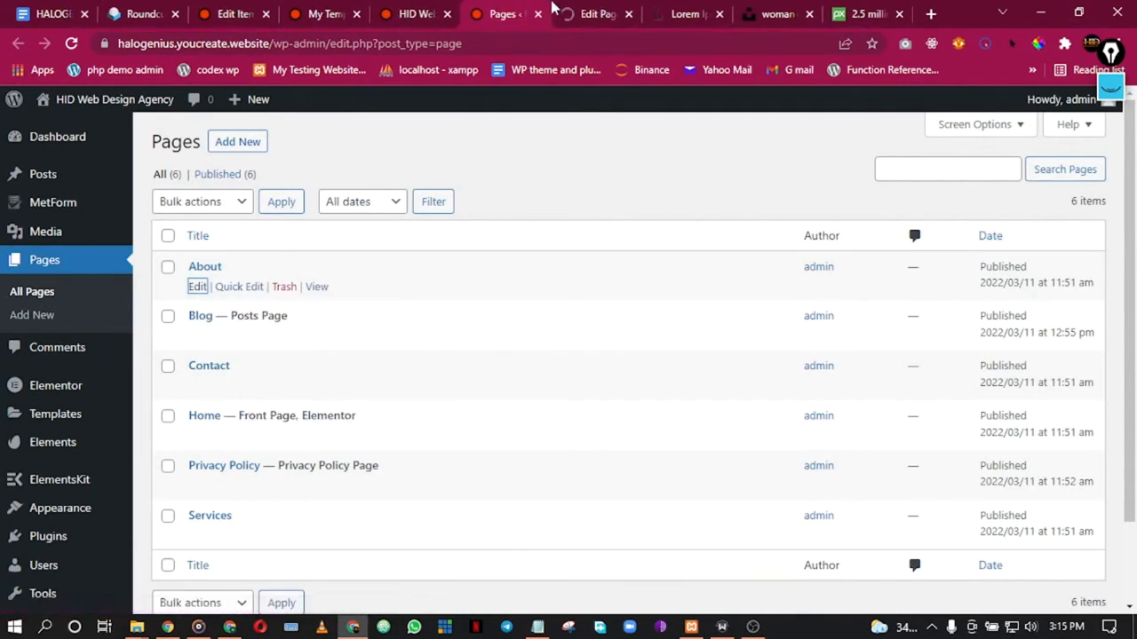
left_click(568, 10)
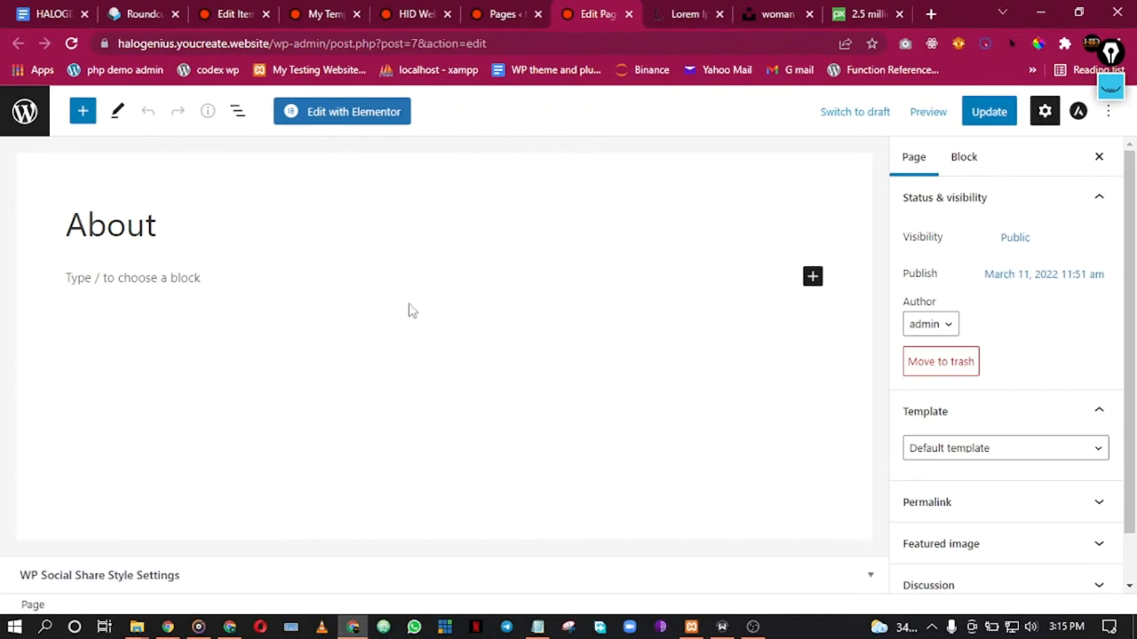
Step: Set the About page template to Elementor Full Width, update it, and launch Edit with Elementor
scroll(1131, 266, "down", 1)
scroll(1131, 267, "up", 1)
left_click(1020, 450)
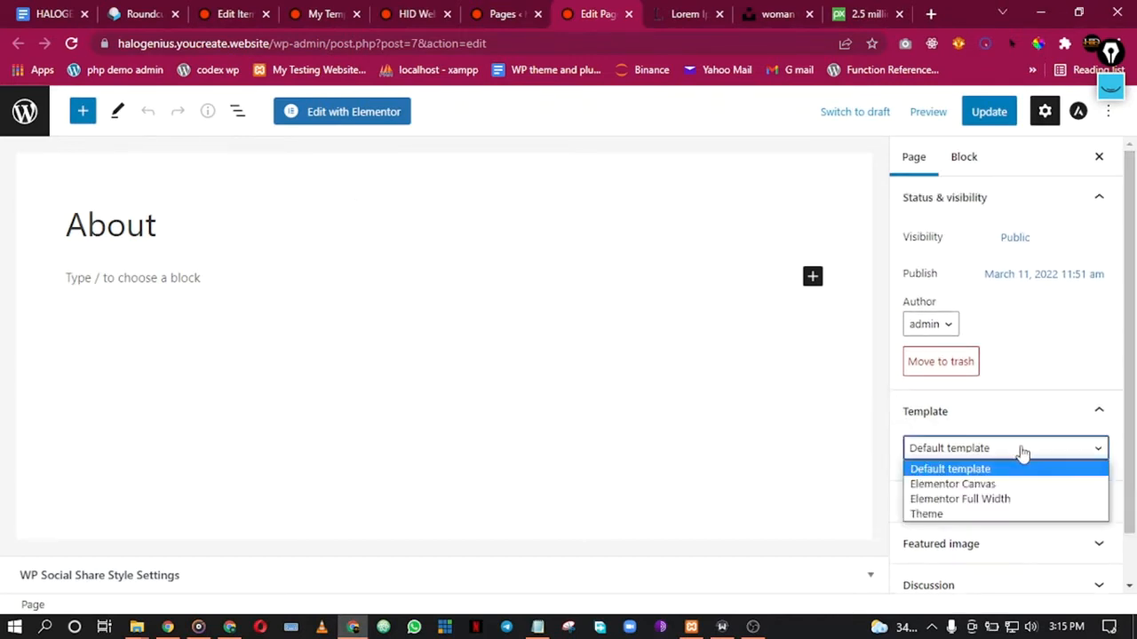
left_click(986, 500)
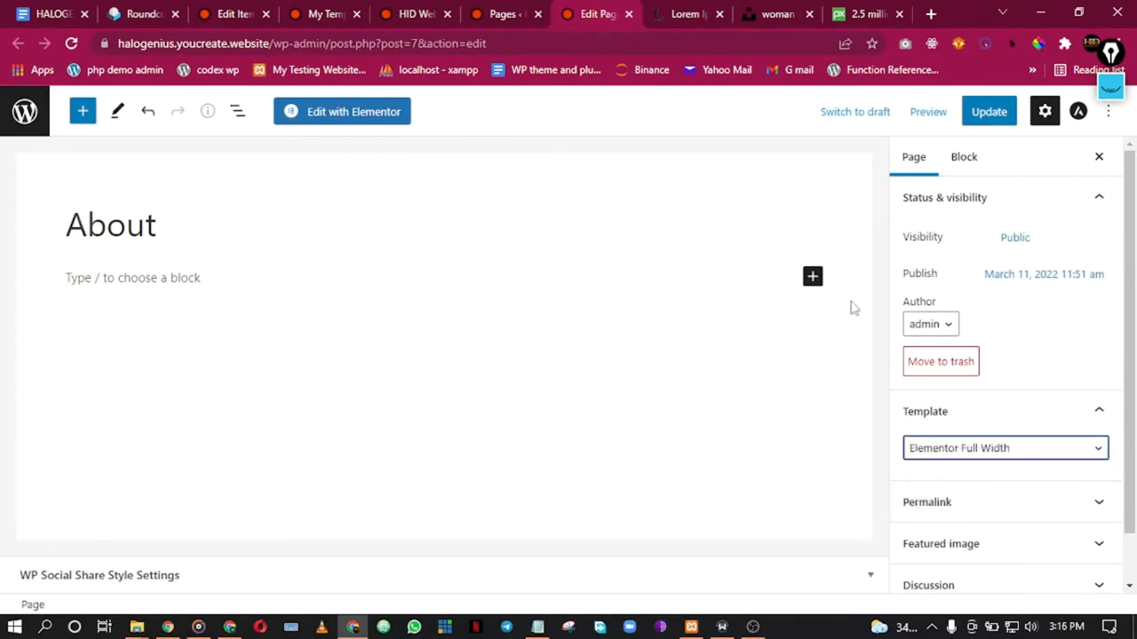
left_click(984, 117)
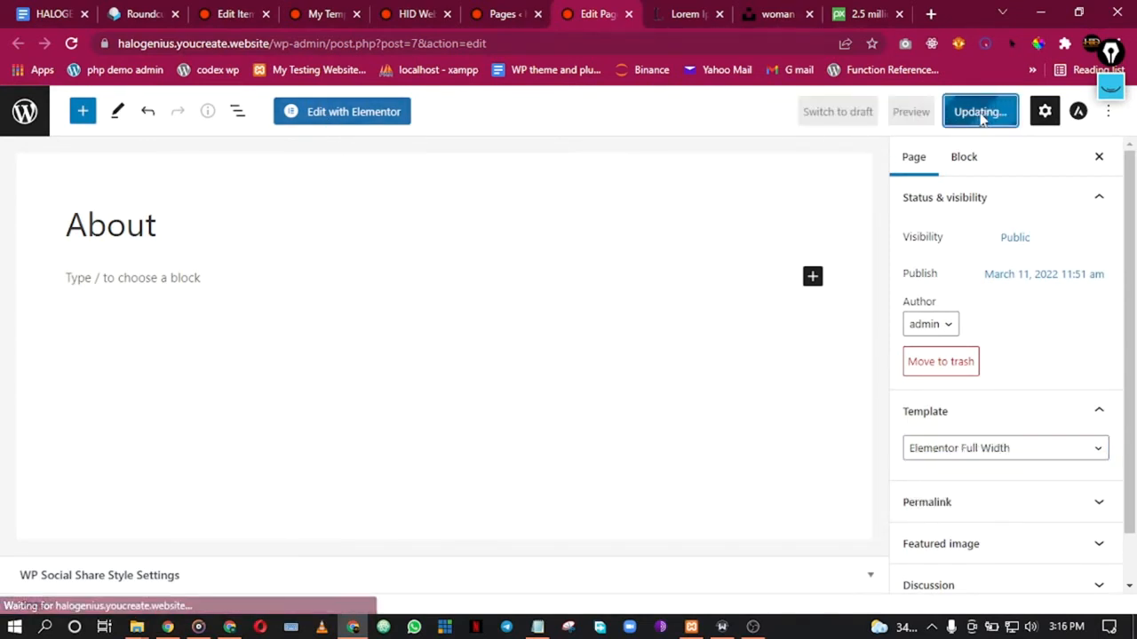
left_click(349, 116)
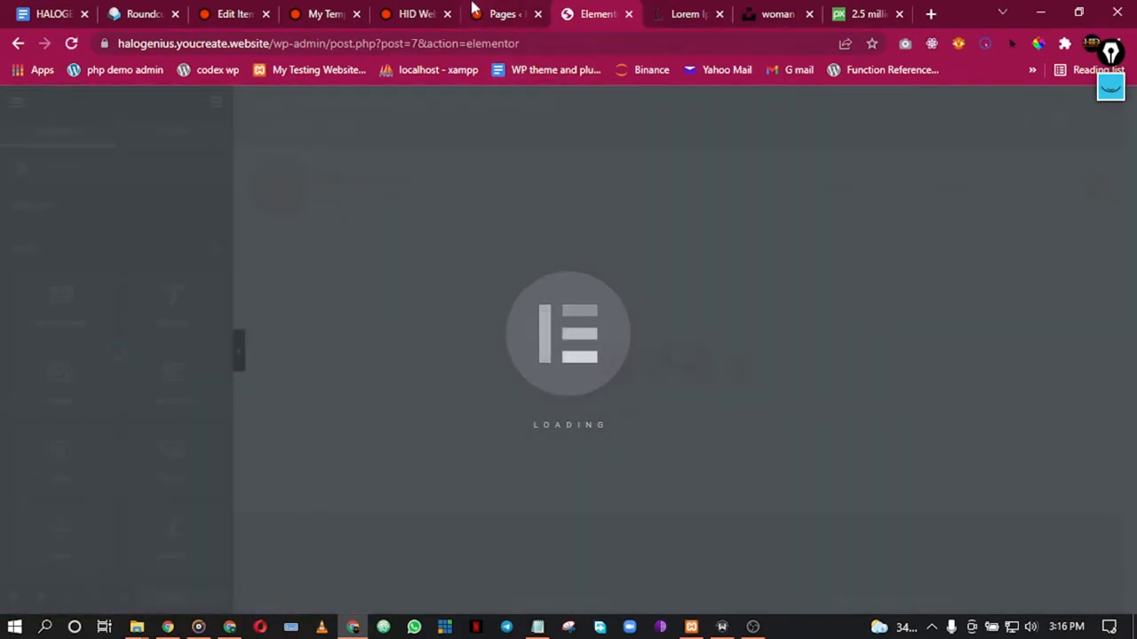
Step: Reload the Pages list and open the home page in Elementor
left_click(475, 8)
left_click(382, 8)
left_click(500, 9)
left_click(378, 8)
left_click(477, 8)
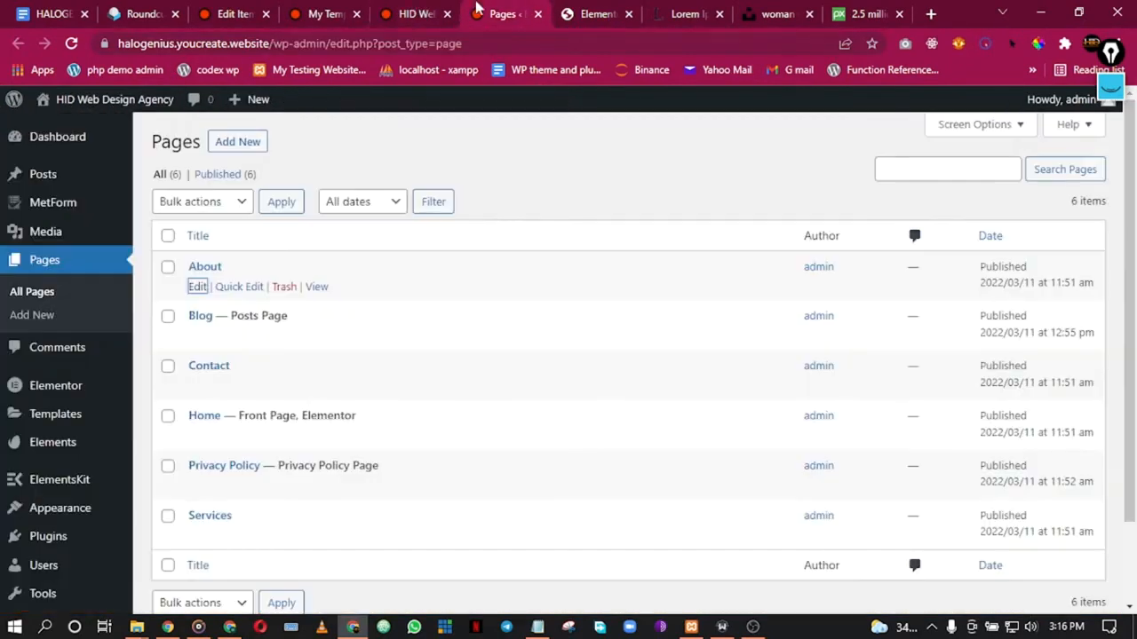
left_click(66, 46)
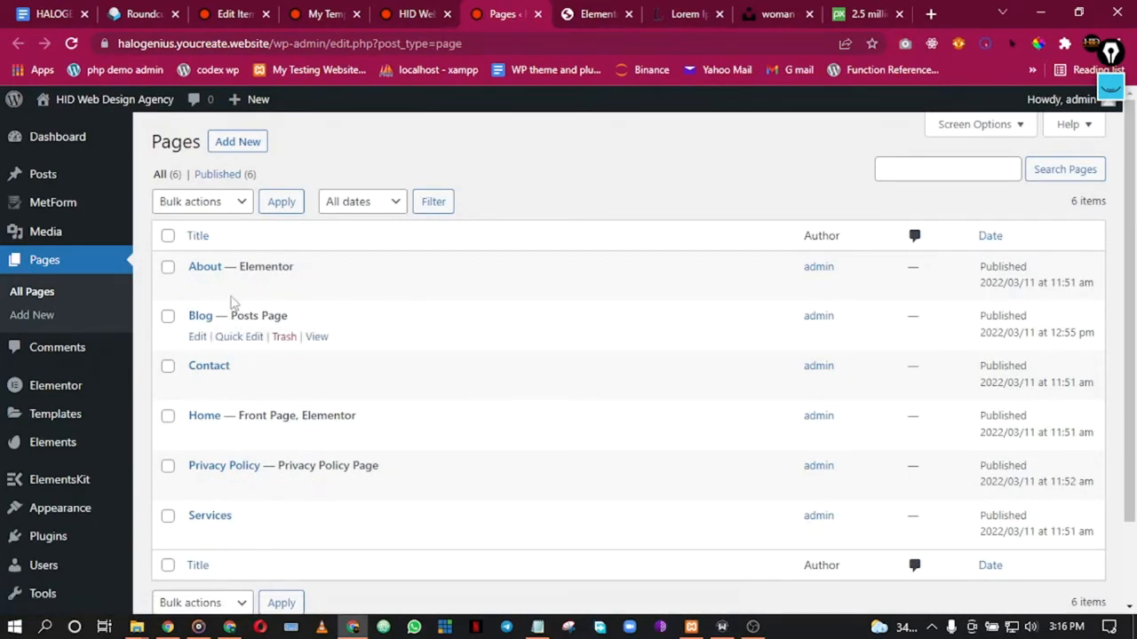
left_click(418, 11)
scroll(328, 286, "up", 20)
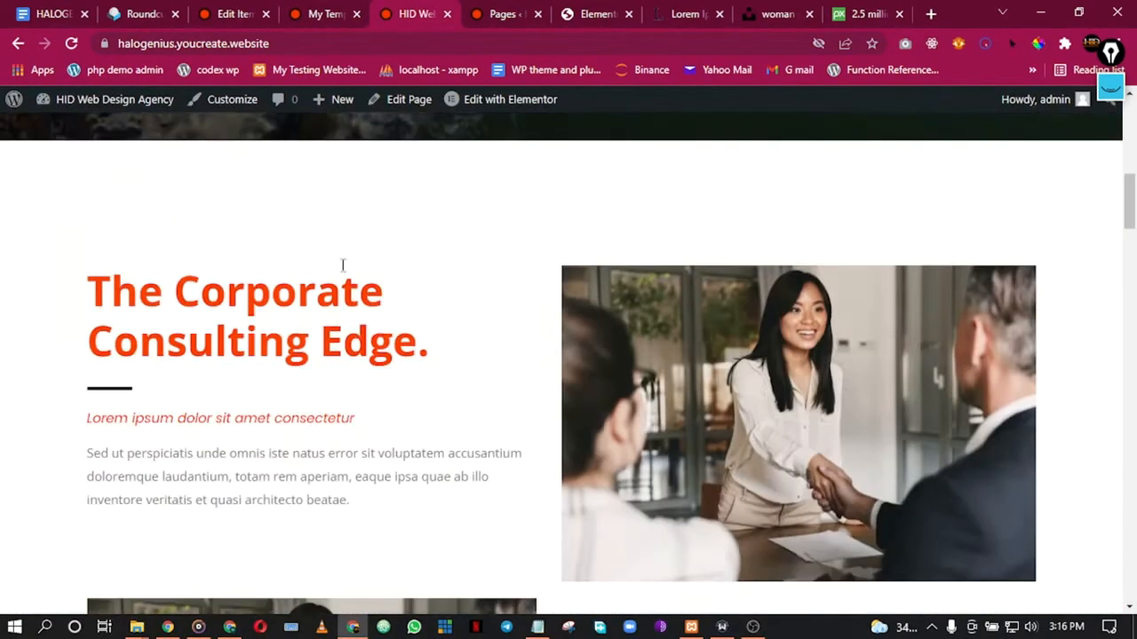
left_click(500, 98)
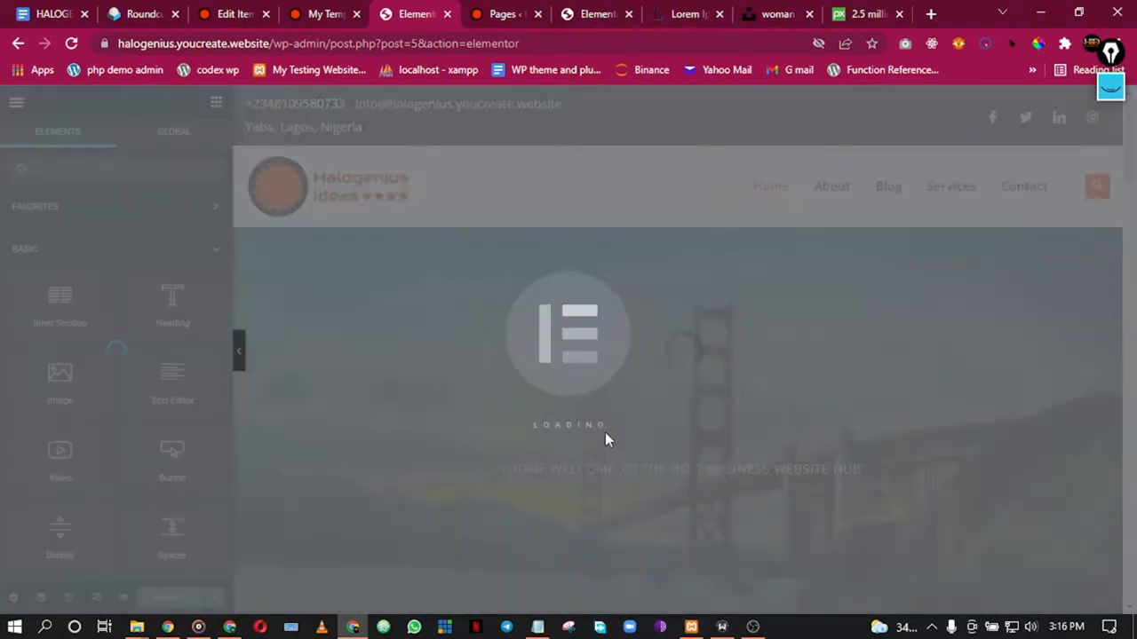
Step: Save the home page's hero section as a library template named 'global hero area'
scroll(540, 460, "down", 3)
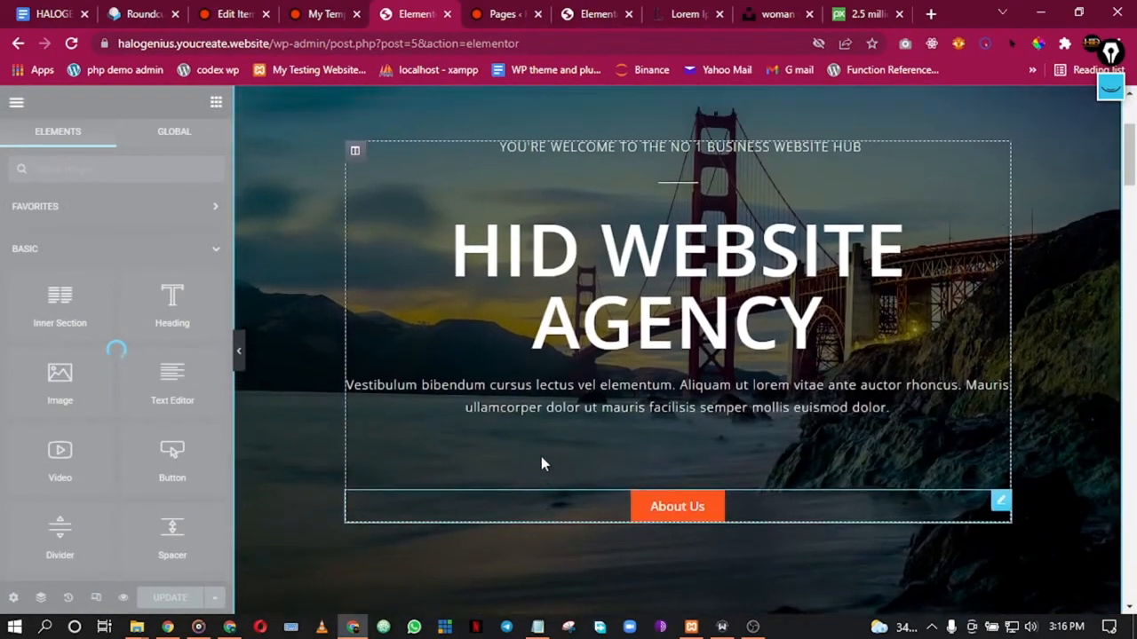
scroll(601, 315, "up", 3)
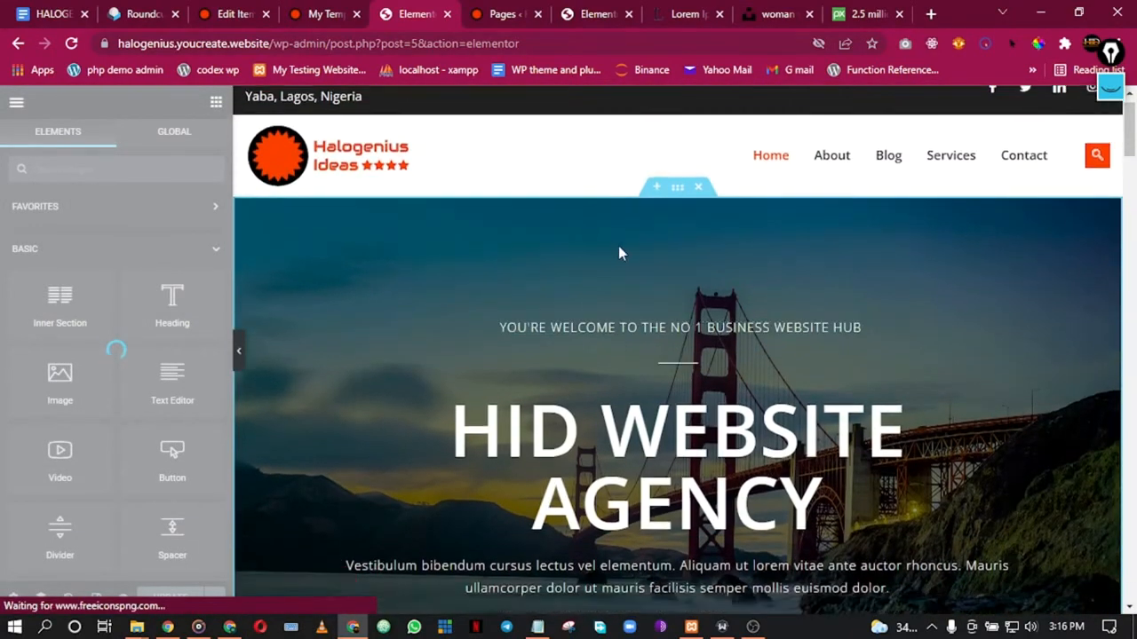
scroll(621, 222, "down", 1)
right_click(659, 155)
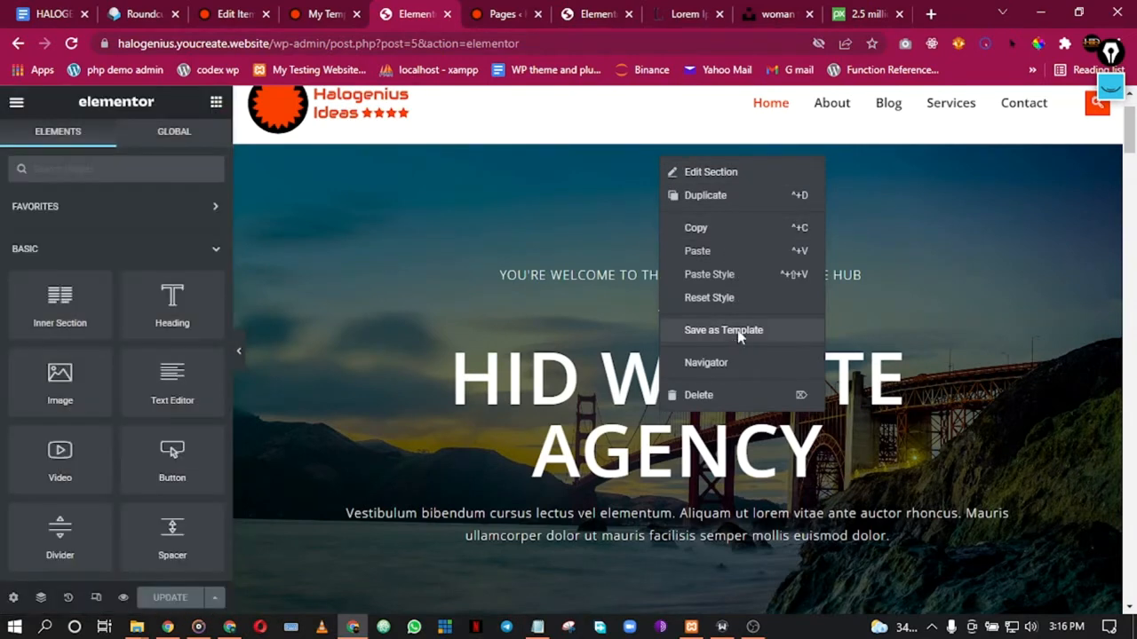
left_click(739, 332)
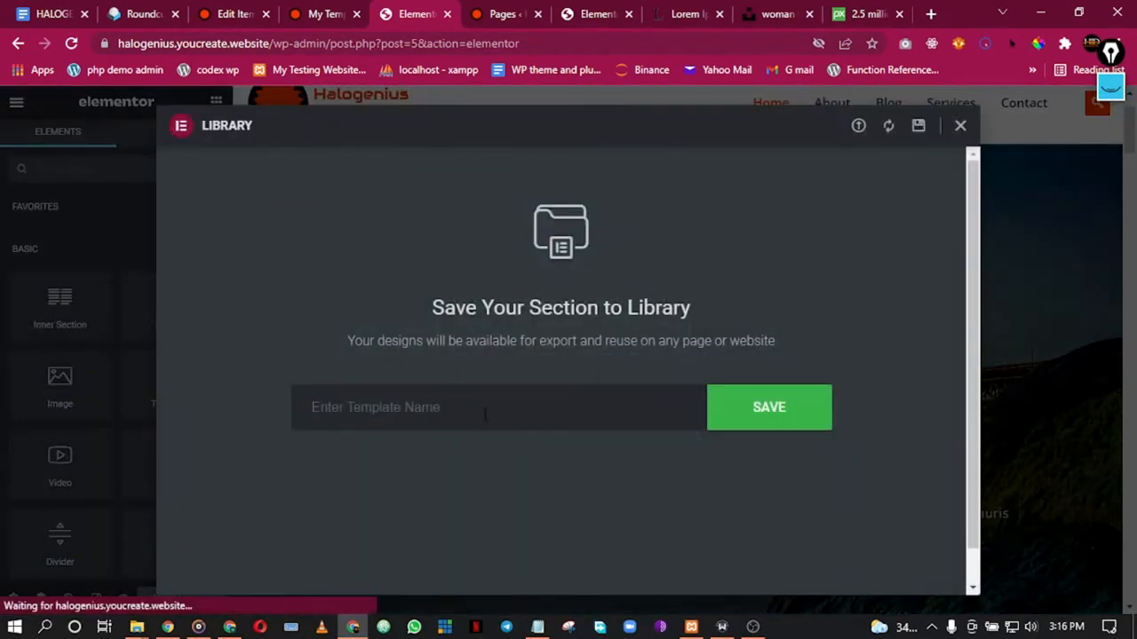
type("global ")
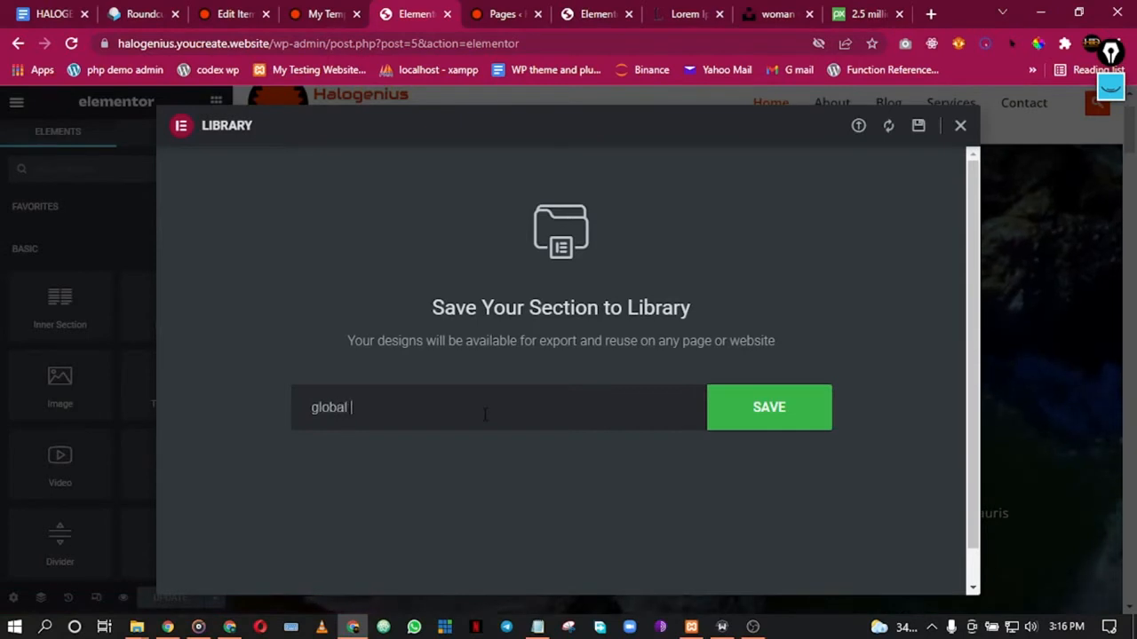
type("hero are")
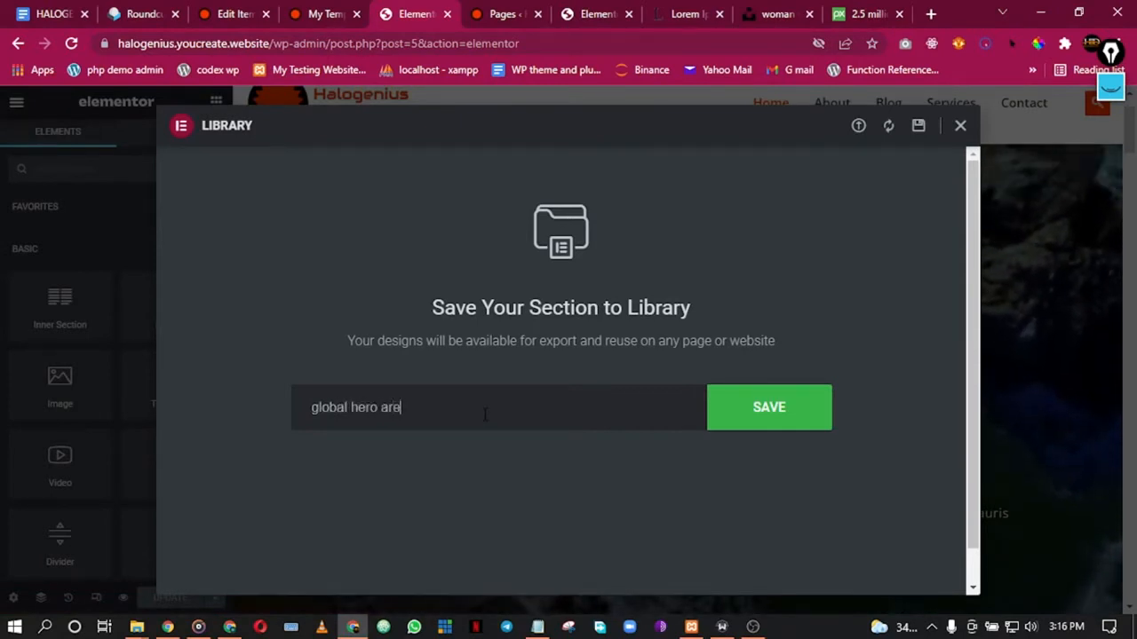
type("a")
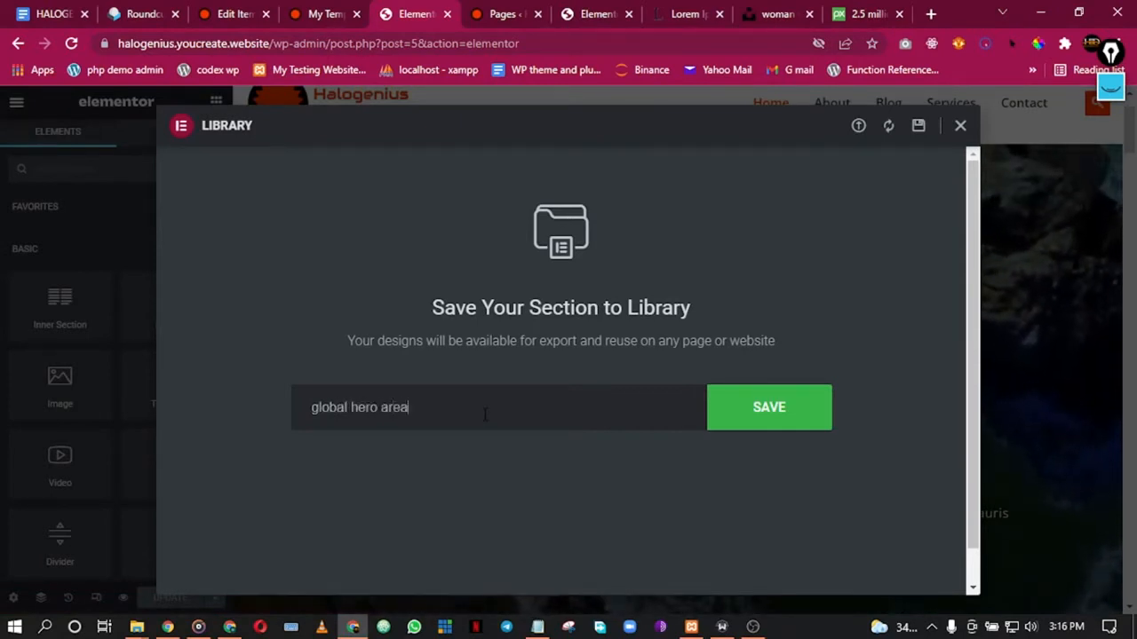
left_click(773, 411)
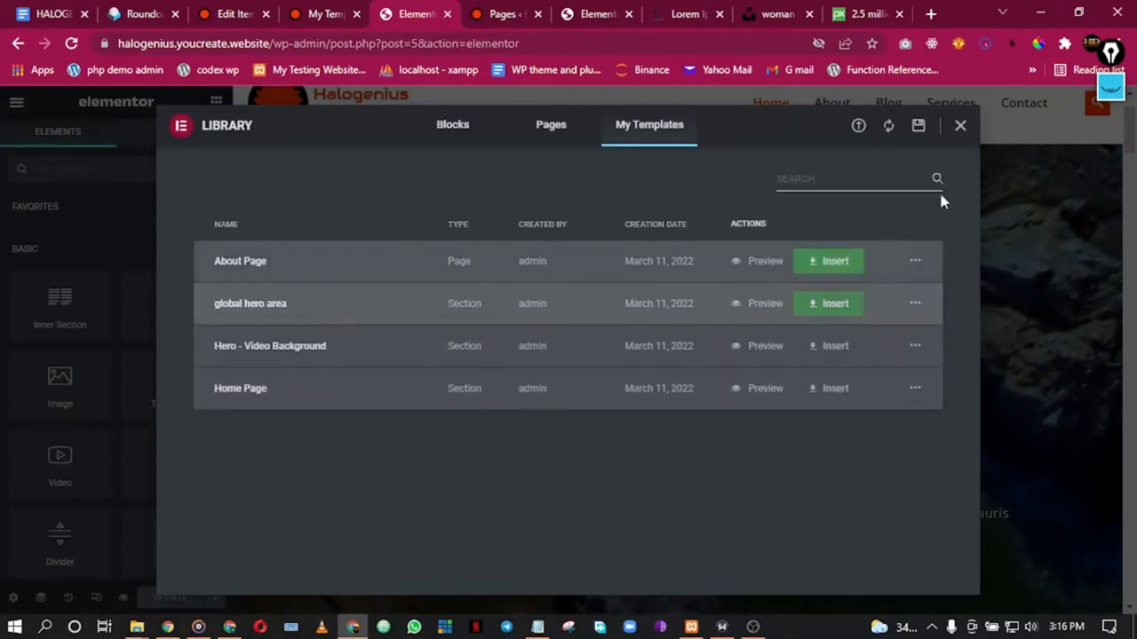
left_click(959, 127)
Step: Insert the About Page template from My Templates into the About page in Elementor
left_click(503, 12)
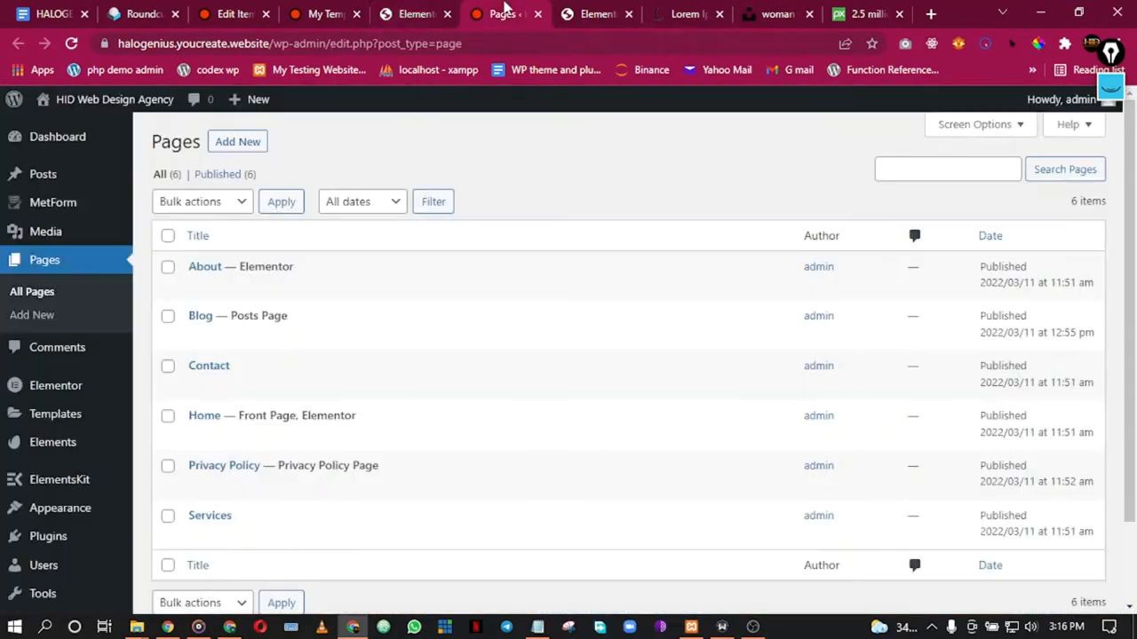
left_click(593, 13)
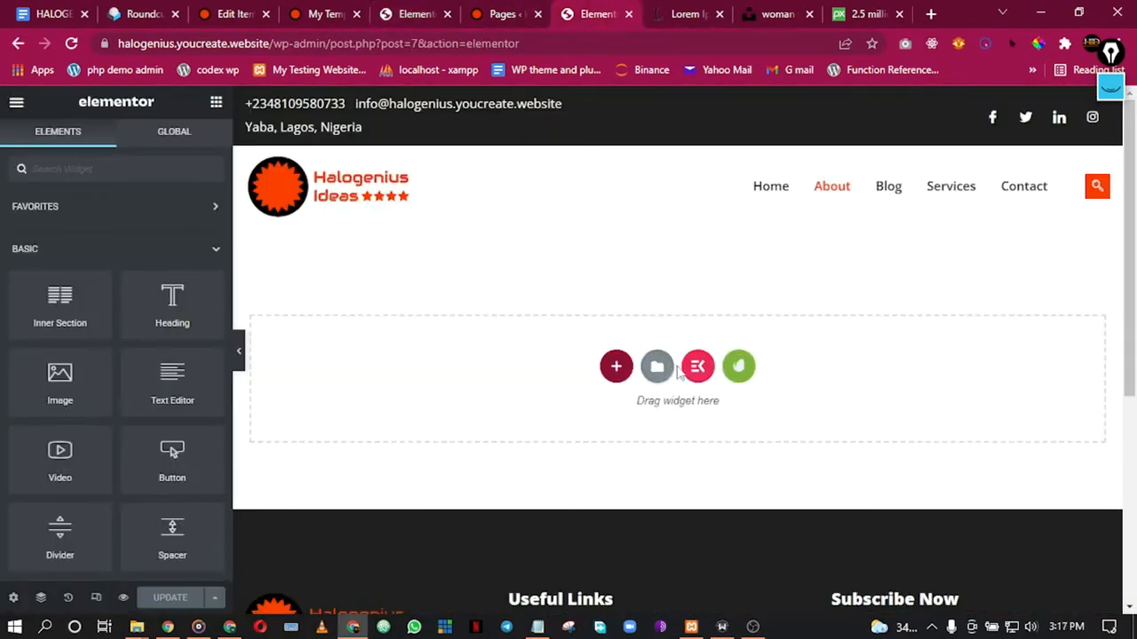
left_click(655, 371)
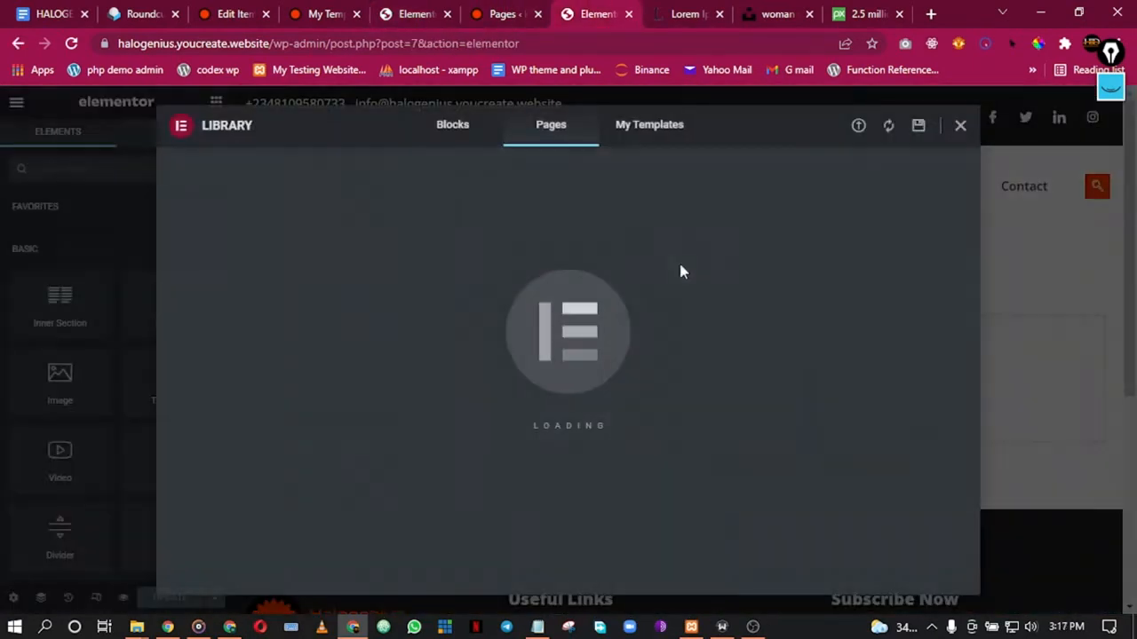
left_click(659, 131)
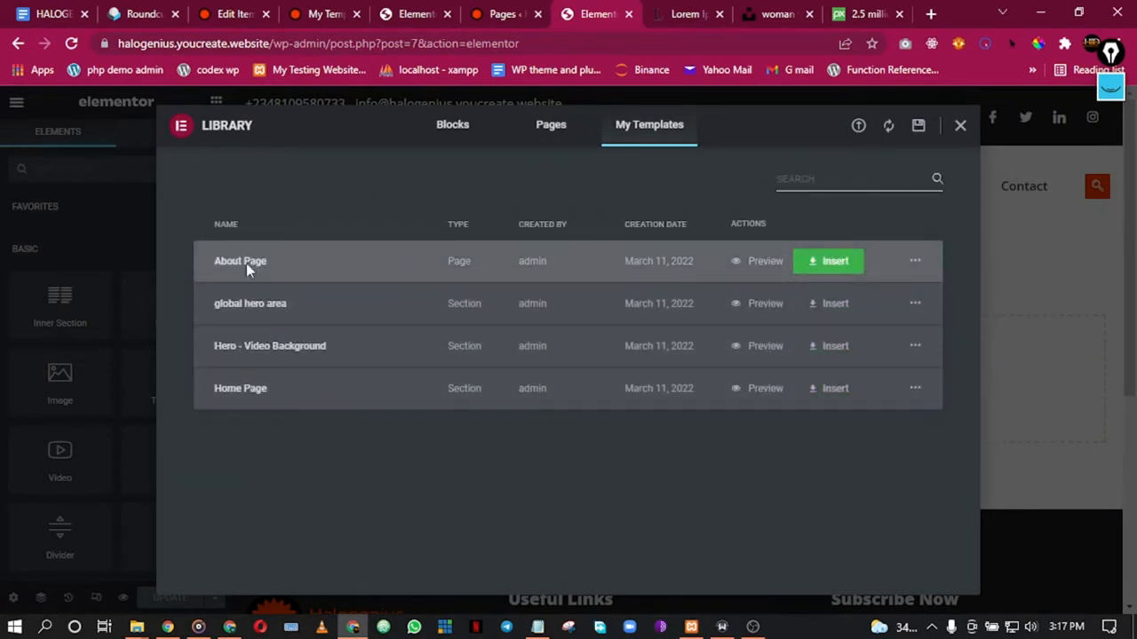
left_click(828, 261)
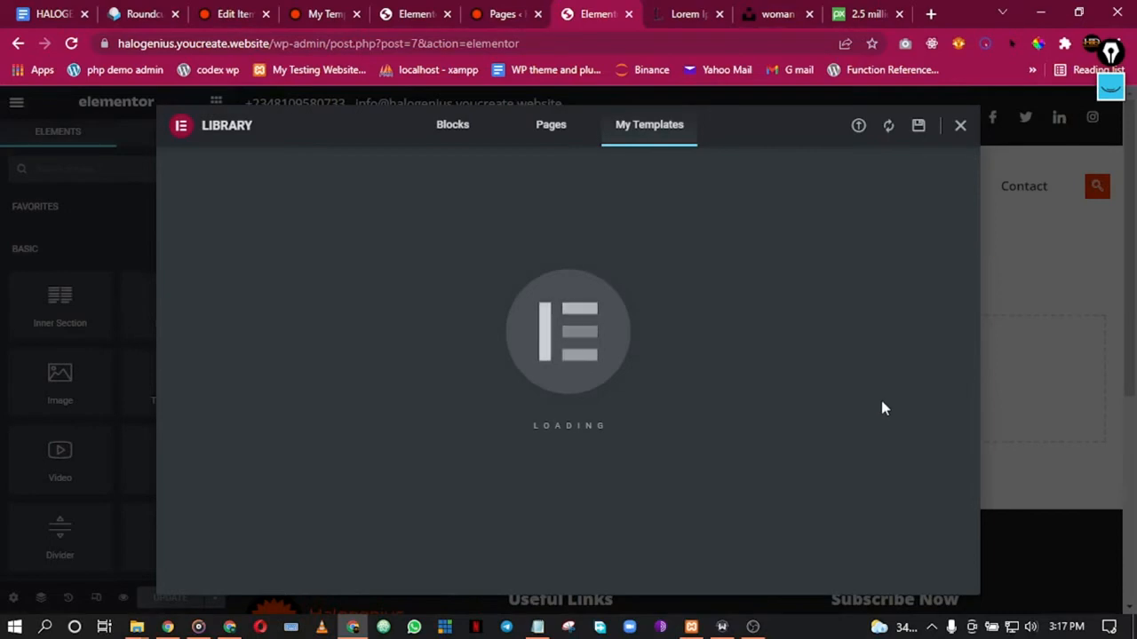
Step: Open the typography style settings of the ABOUT US heading
scroll(784, 400, "down", 2)
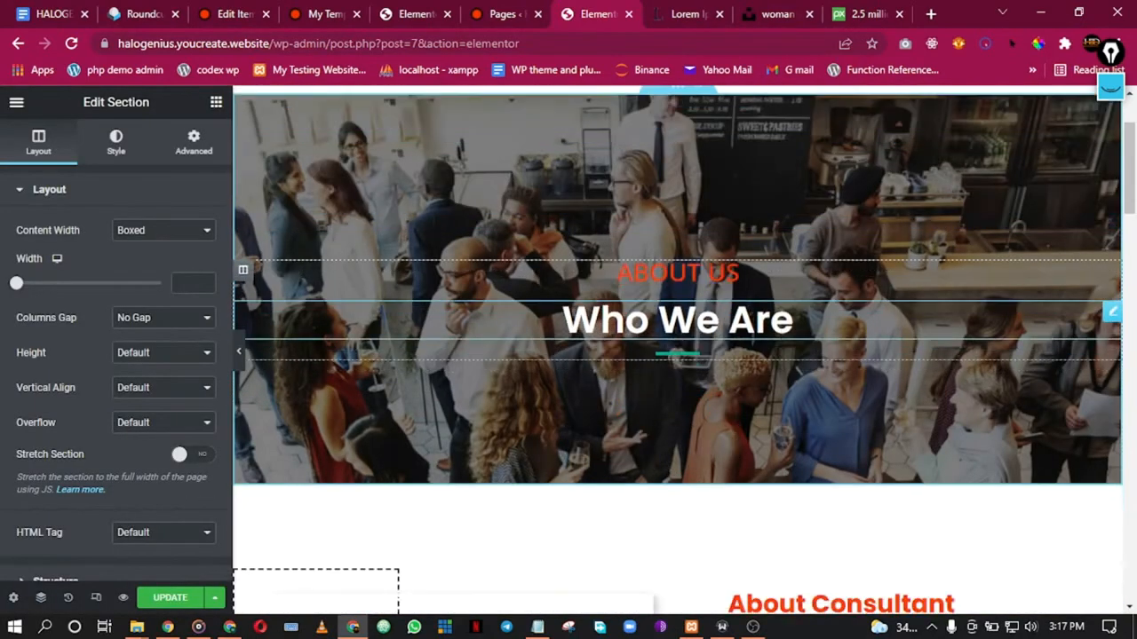
scroll(785, 400, "up", 2)
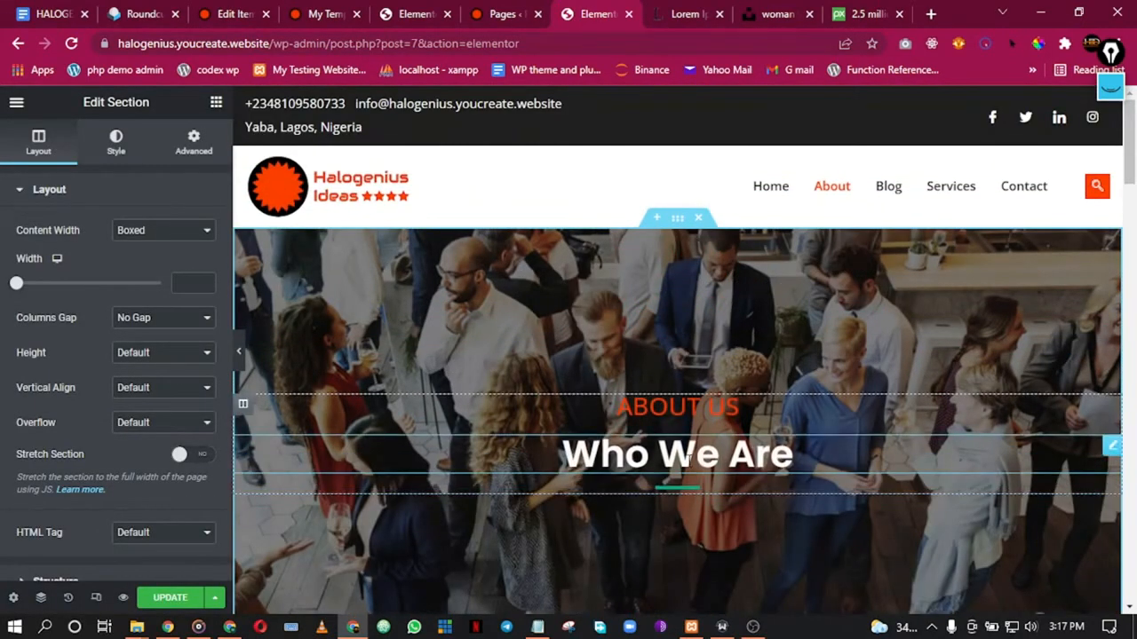
scroll(639, 426, "down", 3)
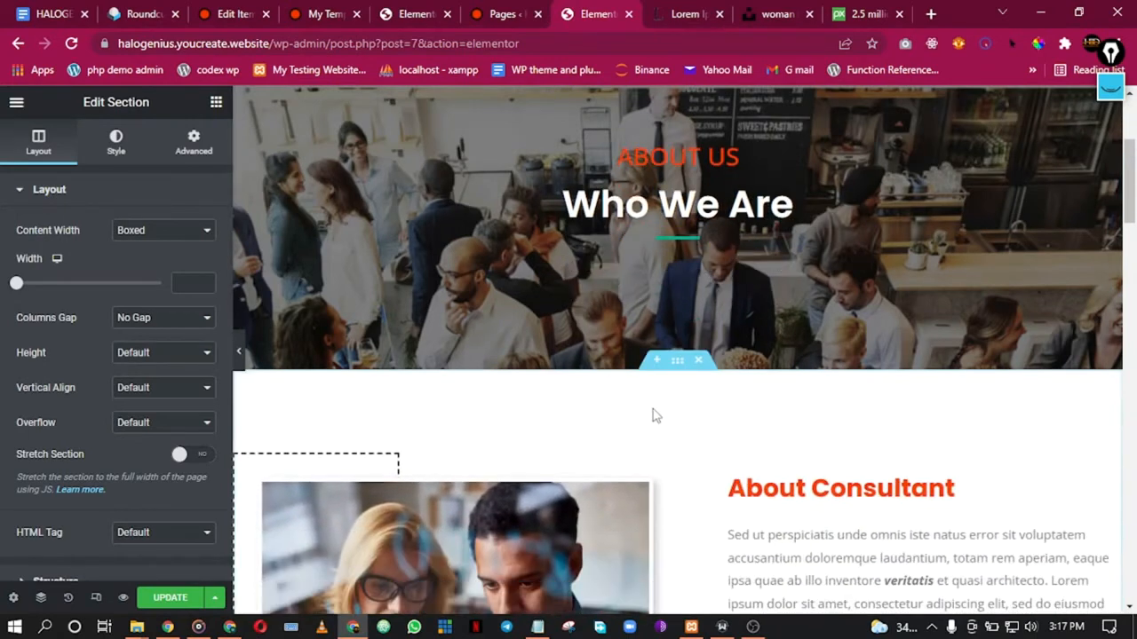
scroll(657, 415, "down", 1)
scroll(657, 415, "up", 3)
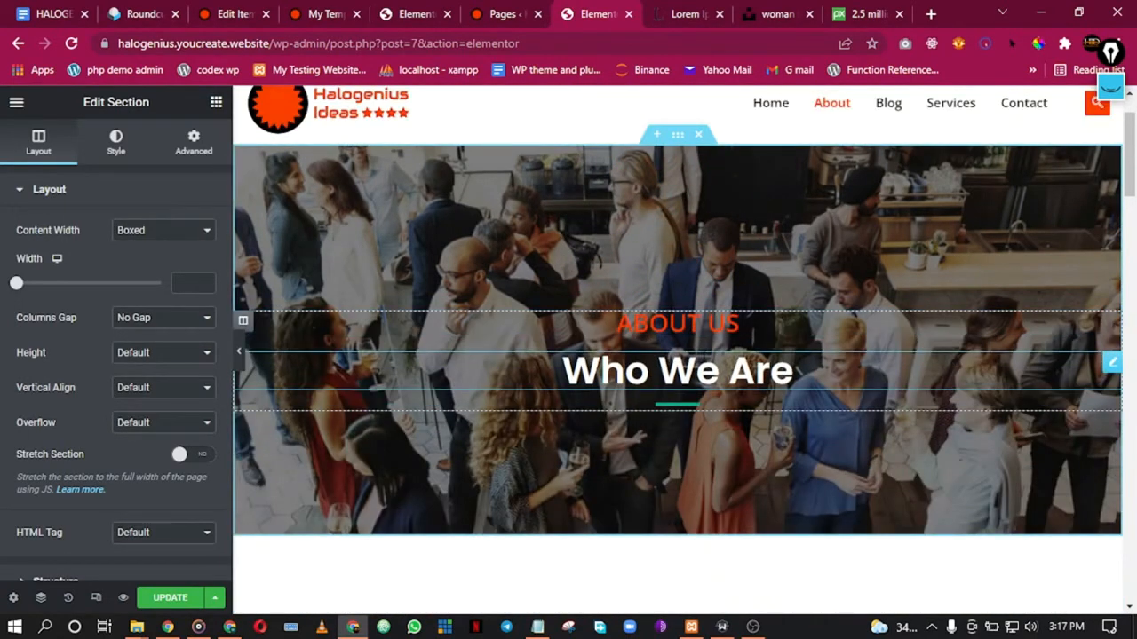
left_click(678, 323)
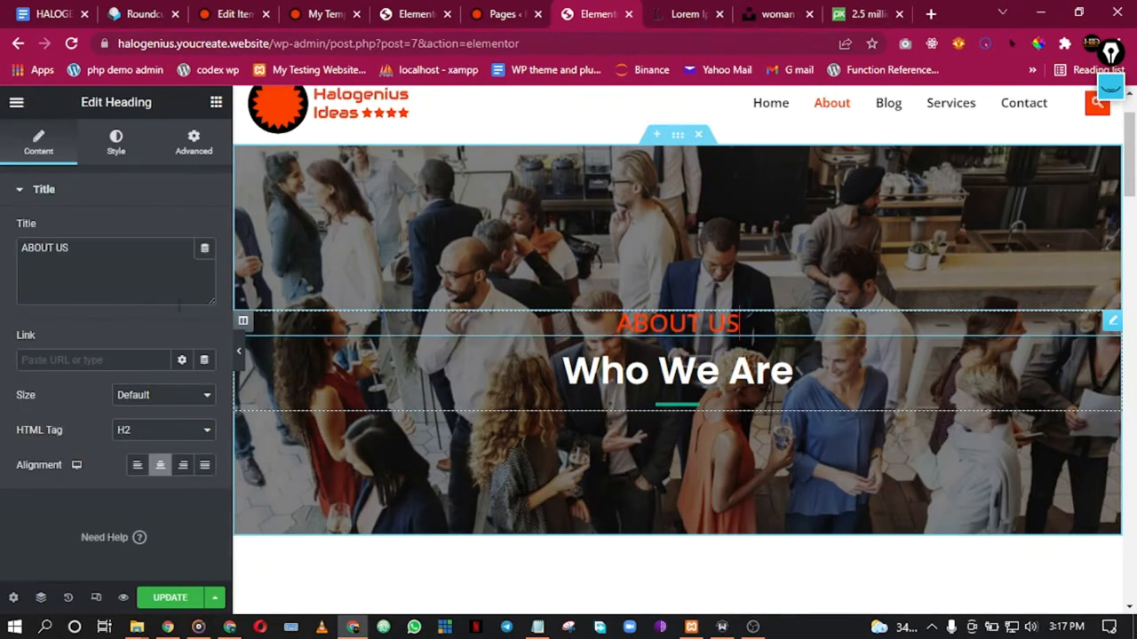
left_click(129, 151)
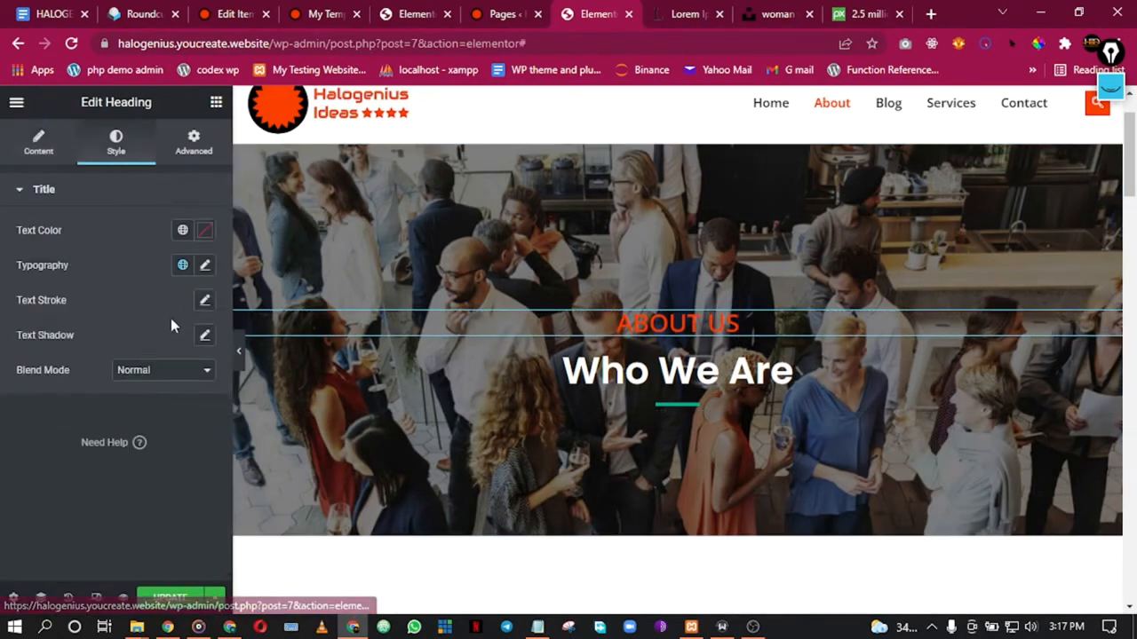
left_click(206, 266)
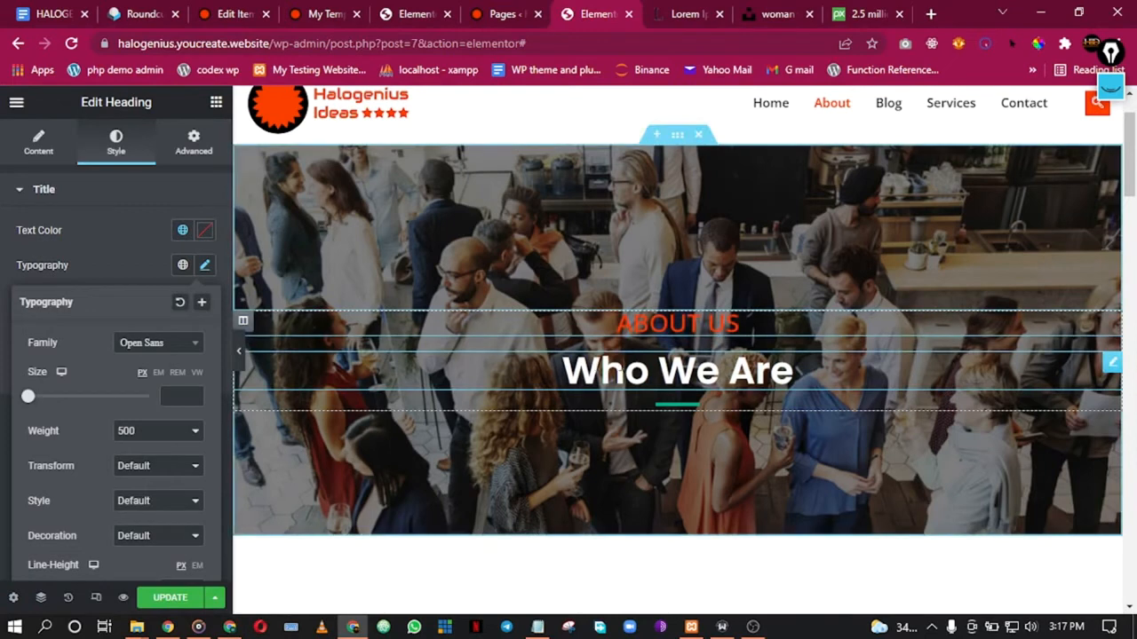
Step: Change the Who We Are heading's font family from Poppins to Open Sans
left_click(624, 367)
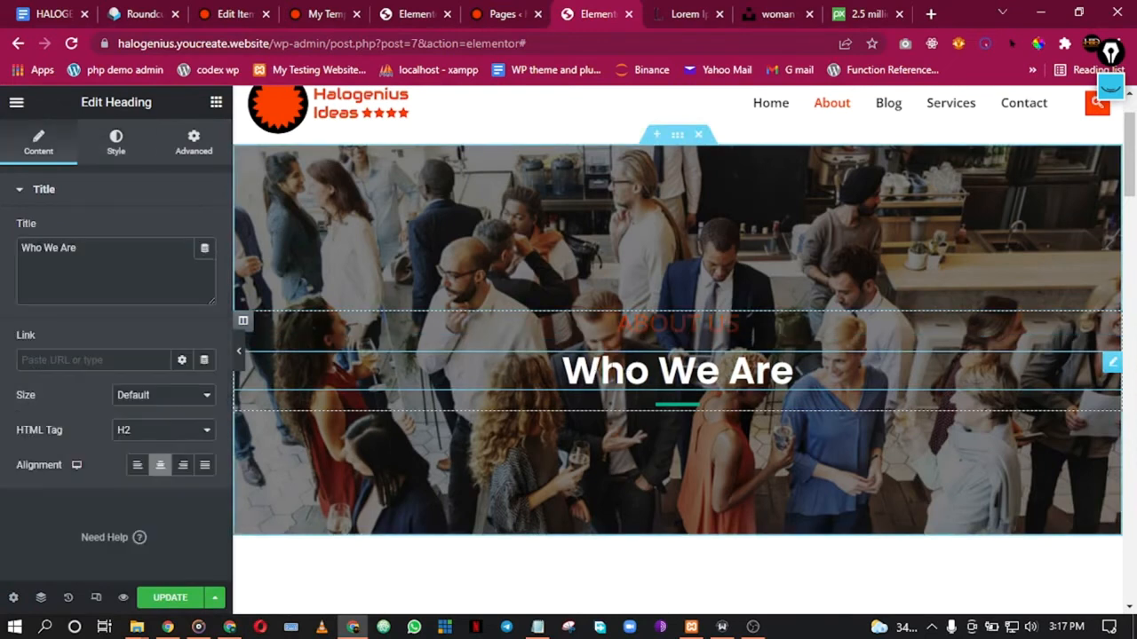
left_click(123, 153)
left_click(205, 265)
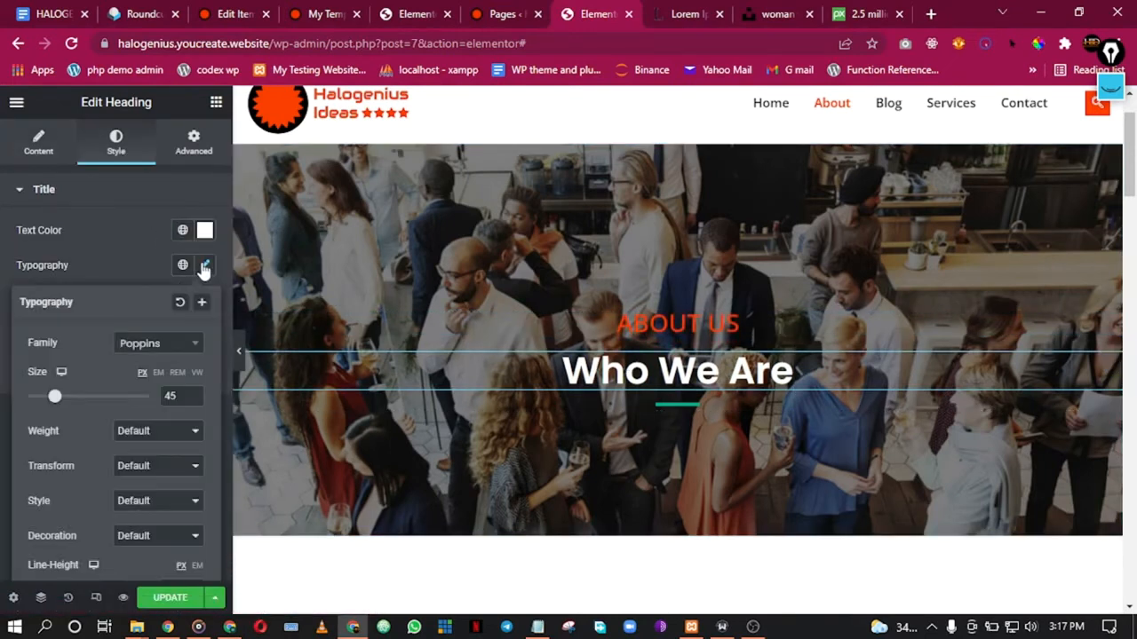
left_click(163, 348)
type("op")
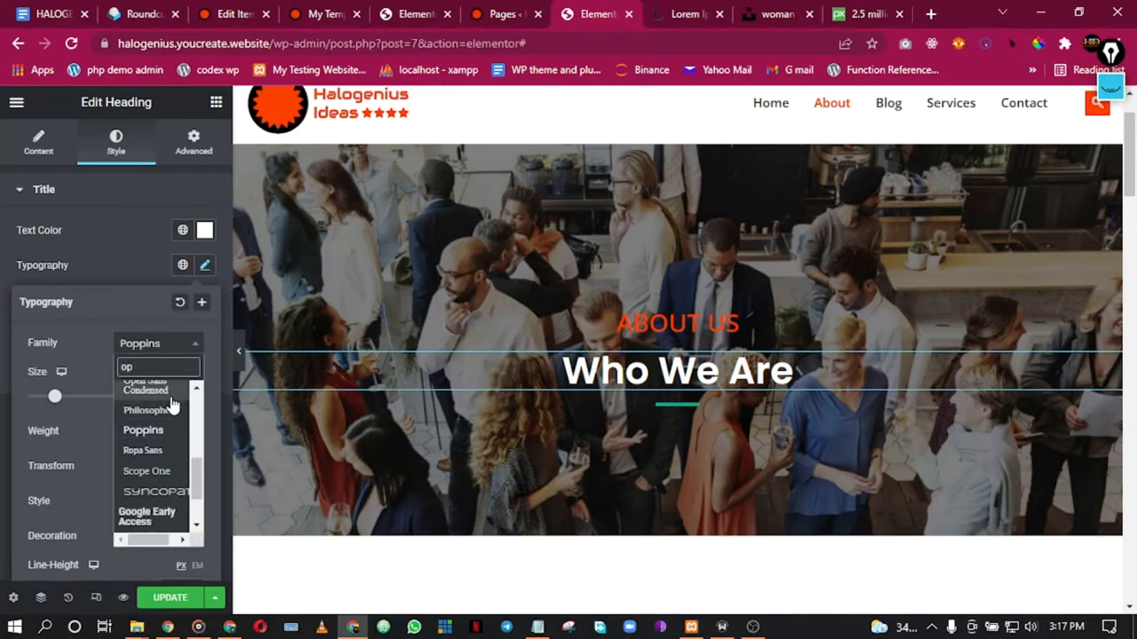
type("en")
left_click(166, 414)
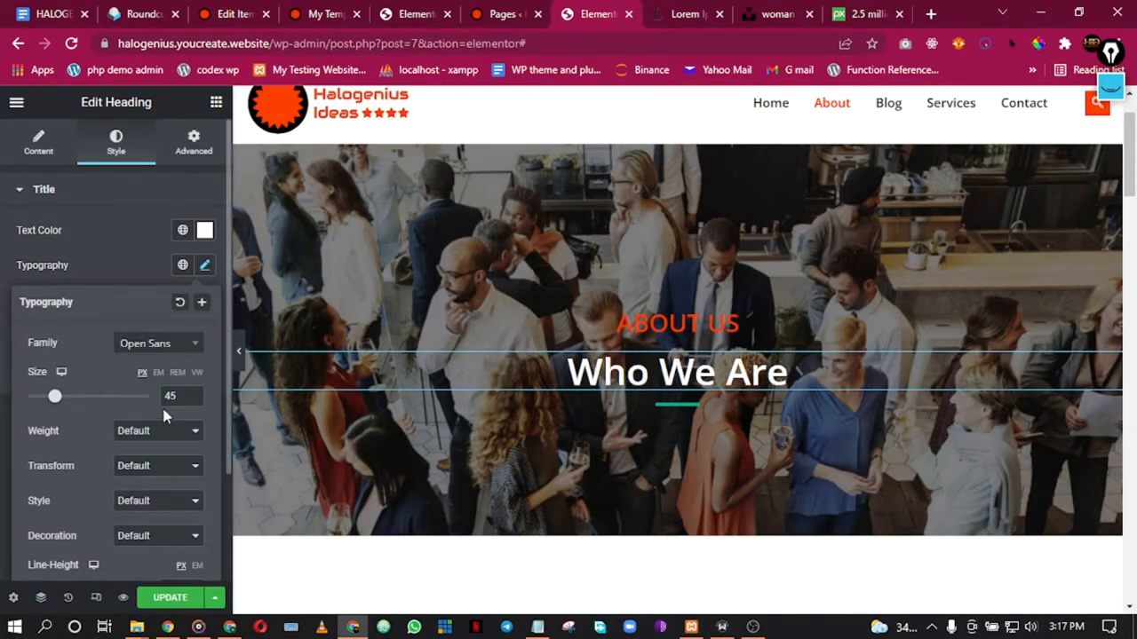
Step: Select the word 'Consultant' in the About Consultant heading's title
scroll(668, 355, "down", 3)
scroll(671, 354, "down", 1)
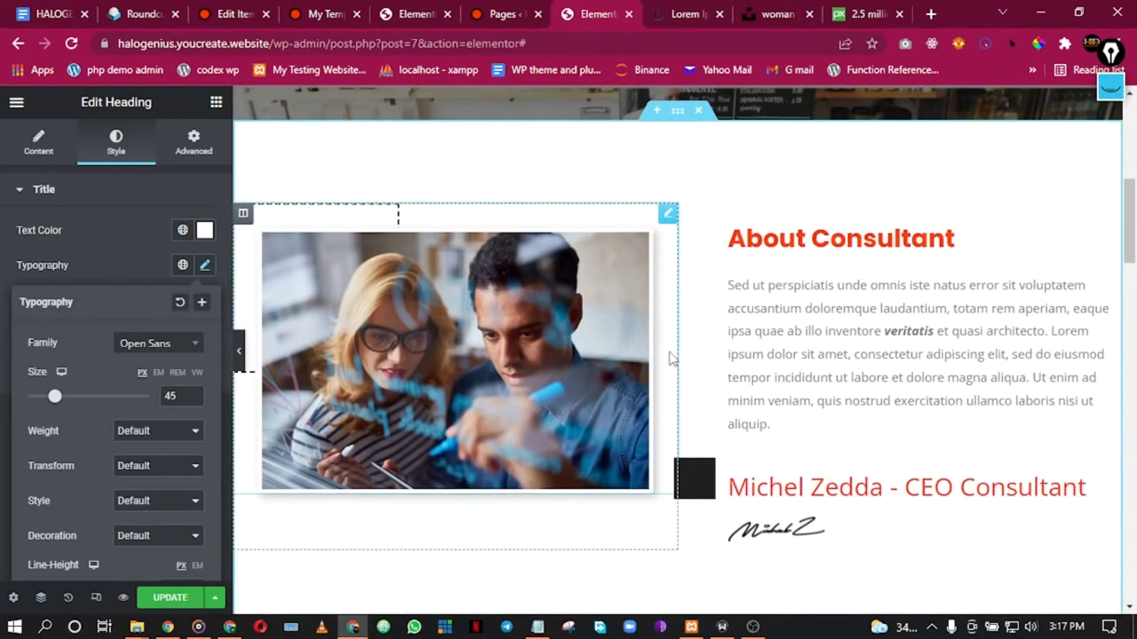
scroll(743, 234, "up", 5)
scroll(742, 235, "down", 5)
left_click(959, 238)
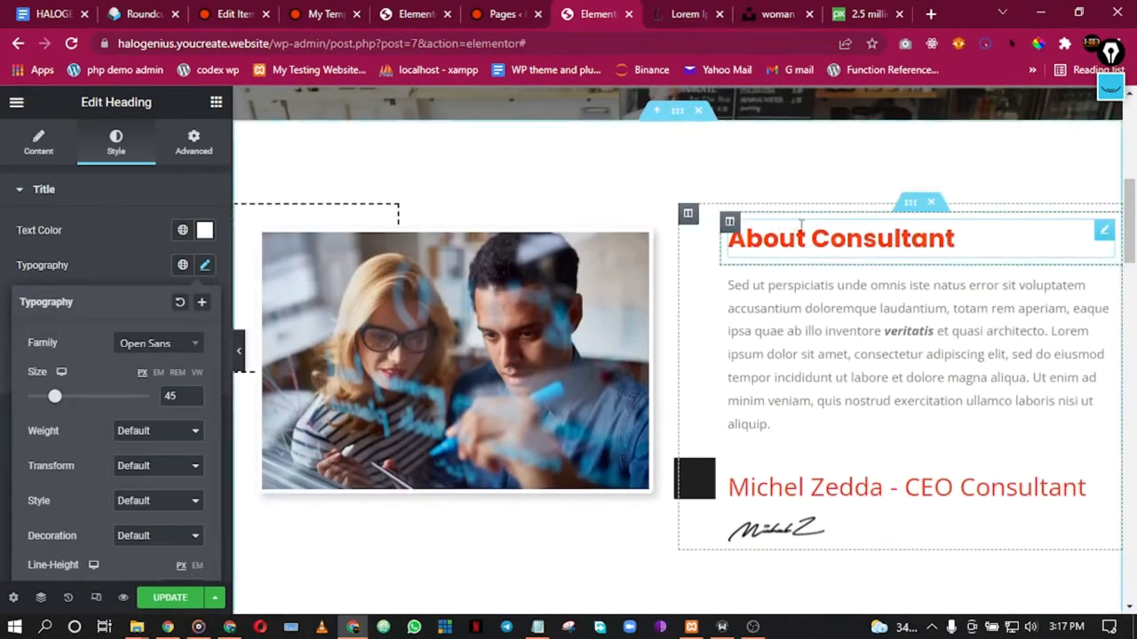
left_click_drag(50, 248, 151, 242)
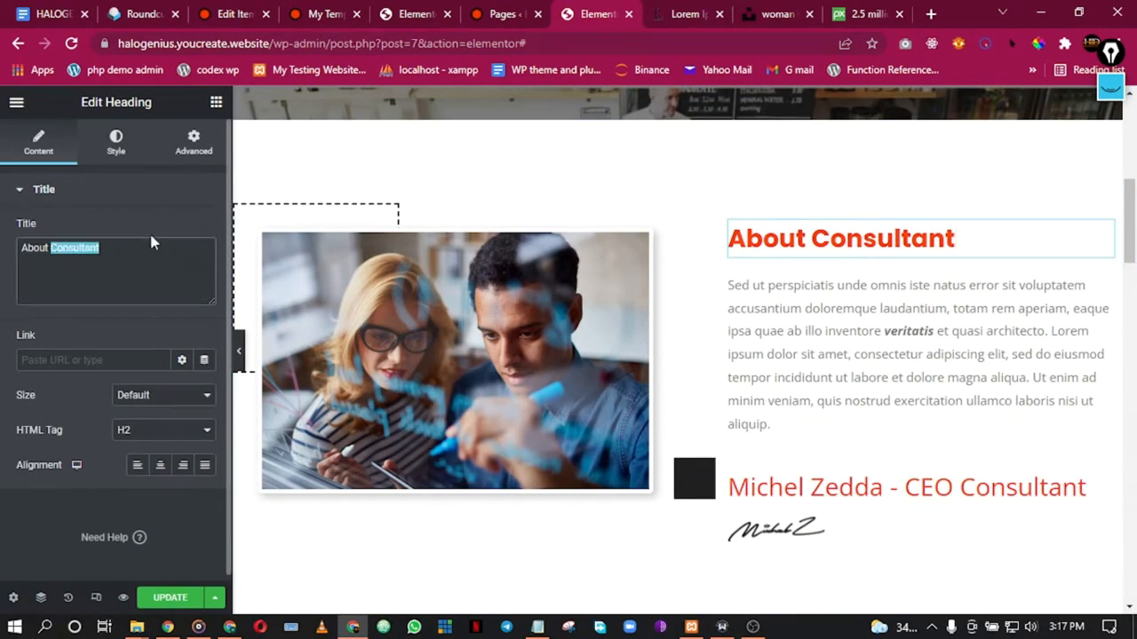
Step: Rename the heading to 'About HID Website Design Agency', then select the name-and-title heading below
type("HID Webs")
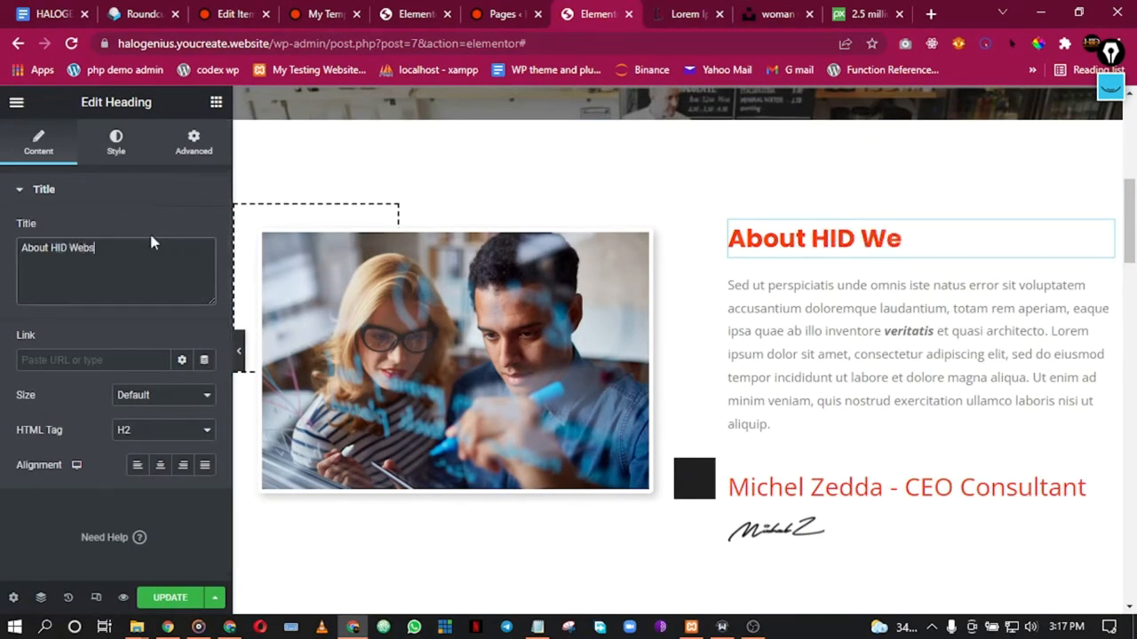
type("ite Desig")
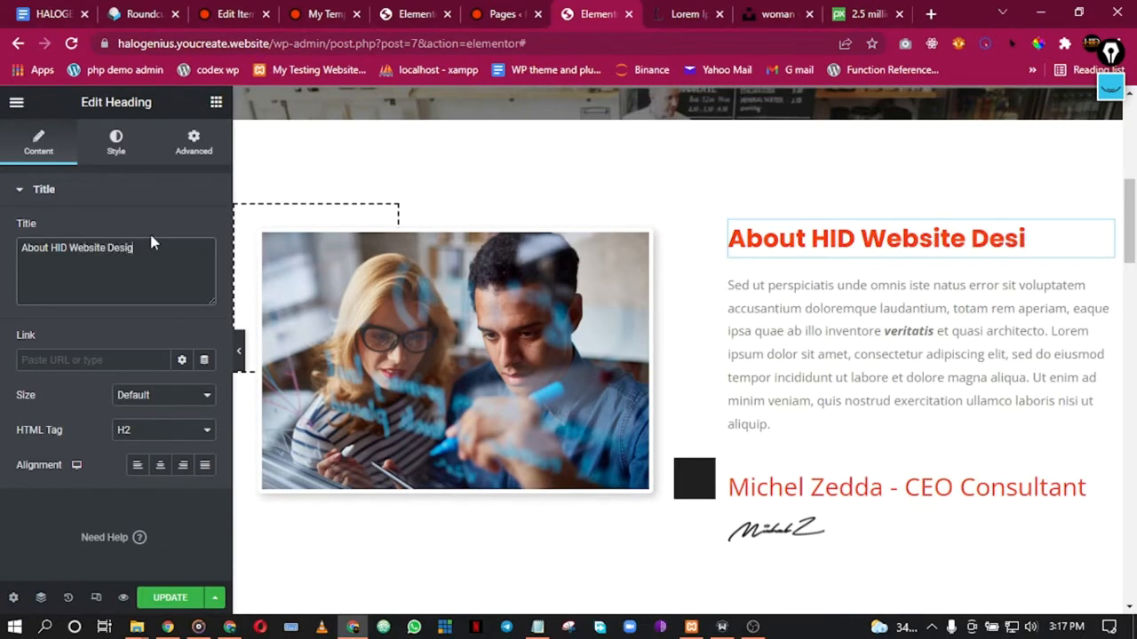
type("n Agency")
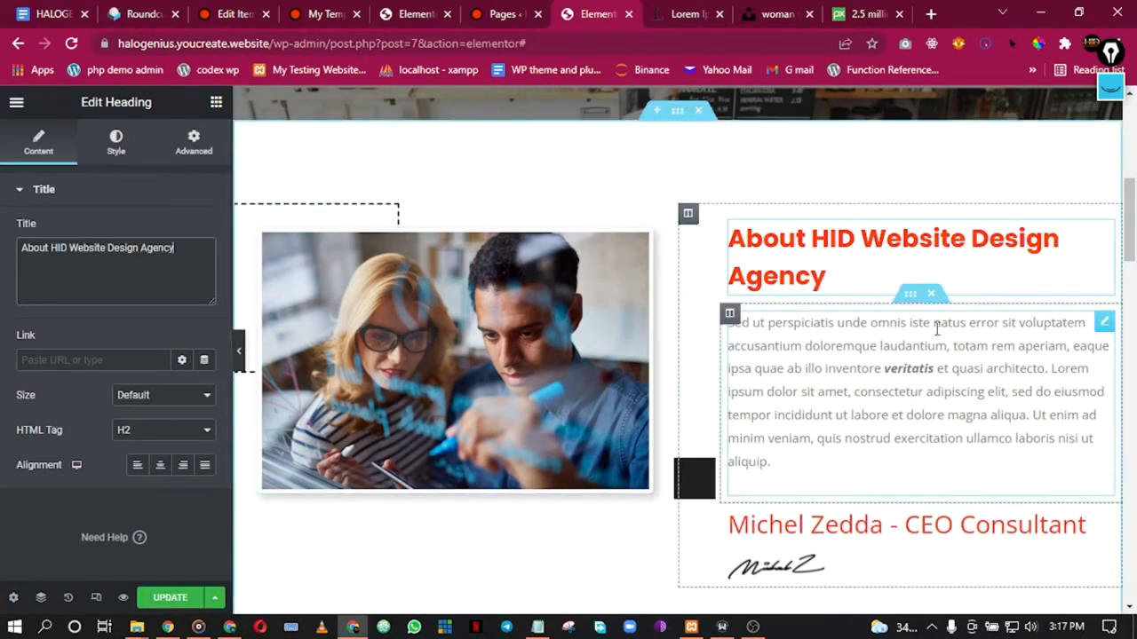
left_click(915, 383)
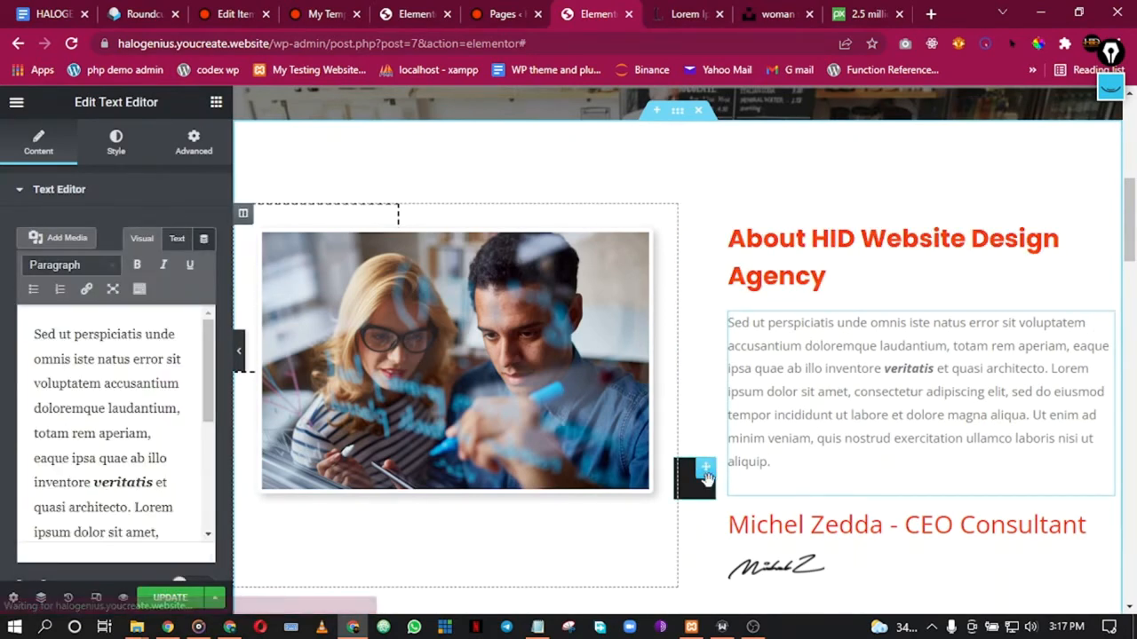
left_click(692, 475)
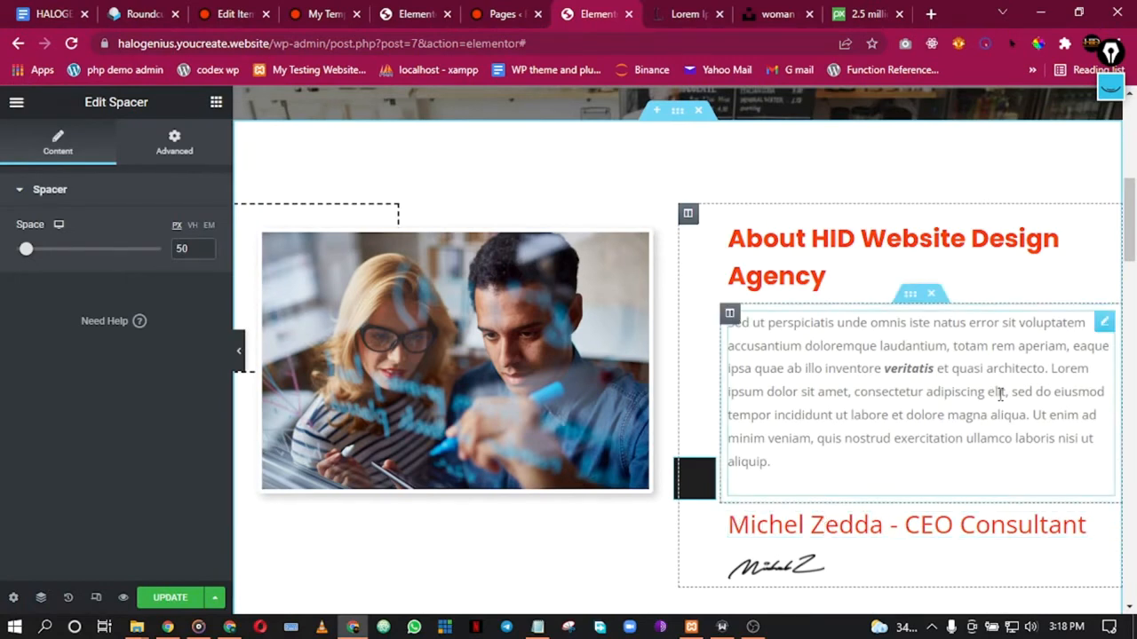
scroll(995, 325, "down", 2)
scroll(866, 366, "down", 2)
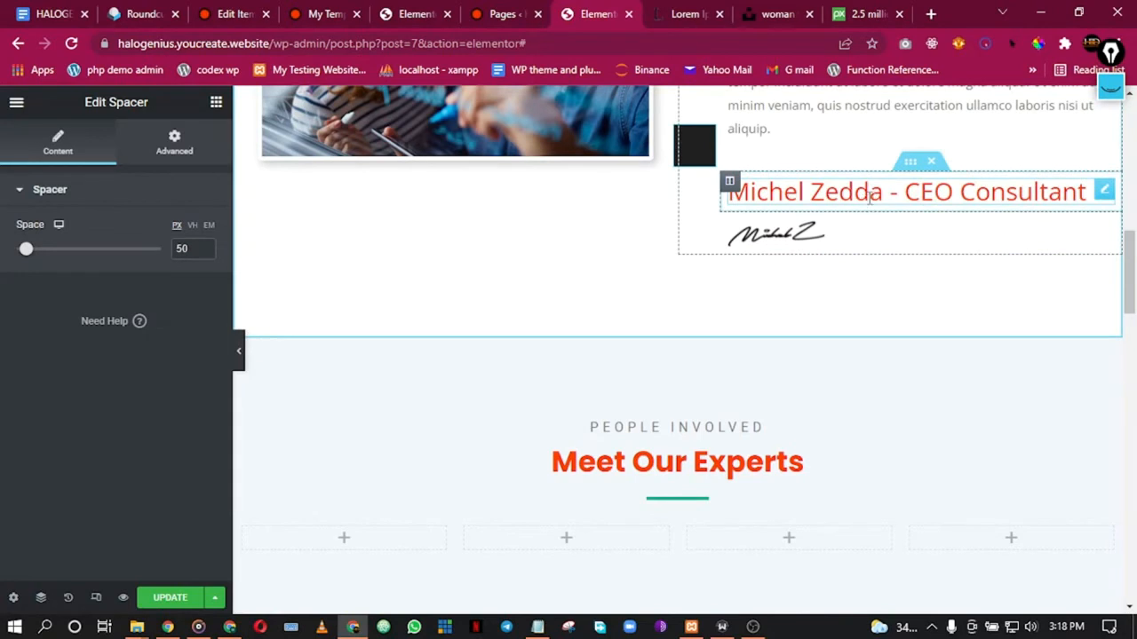
left_click(869, 196)
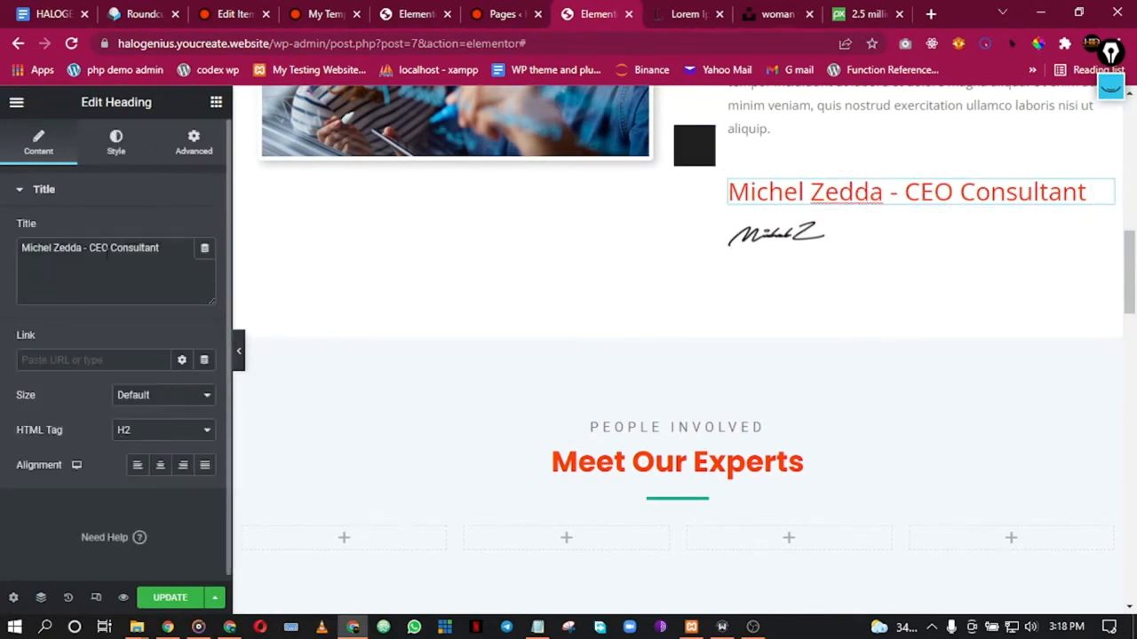
Step: Replace the name heading's text with the new person's name followed by '- CEO'
triple_click(84, 250)
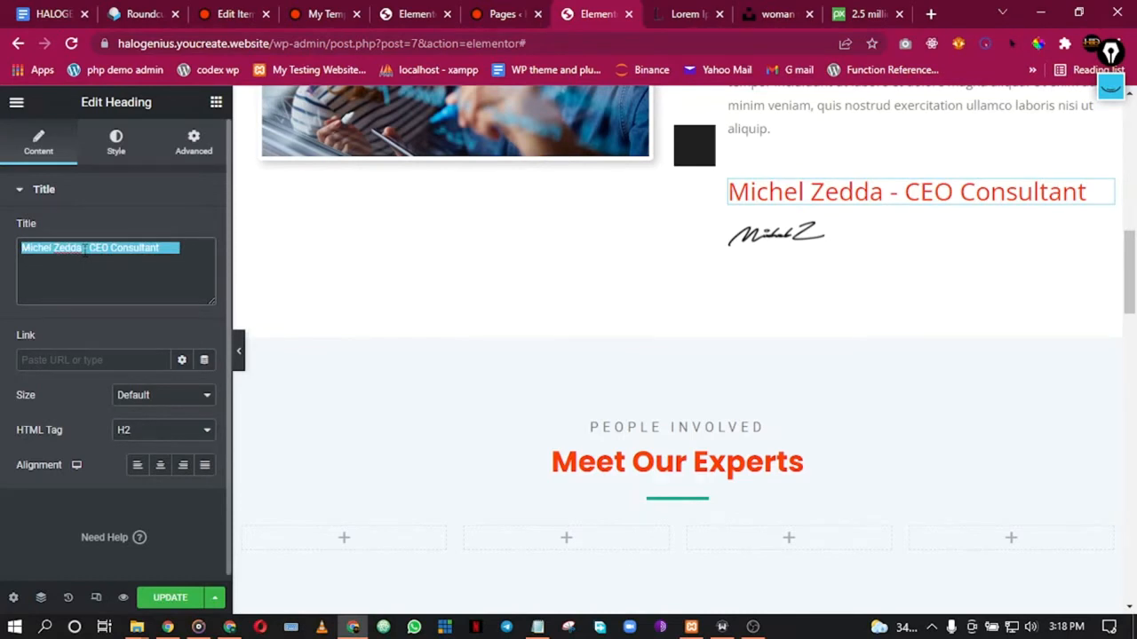
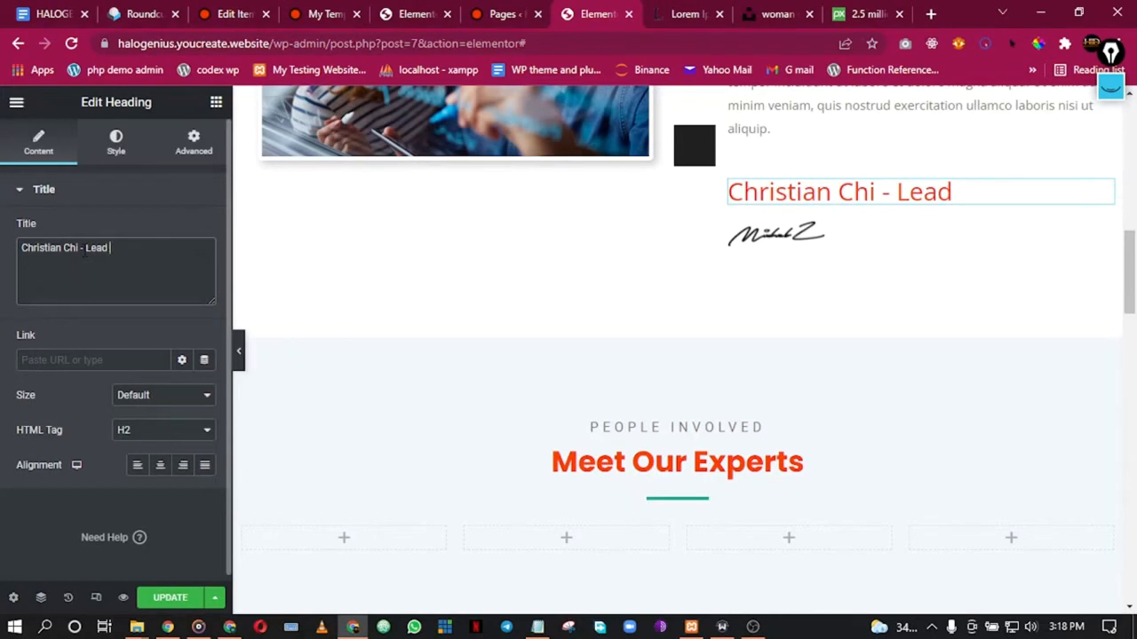
type("CEO")
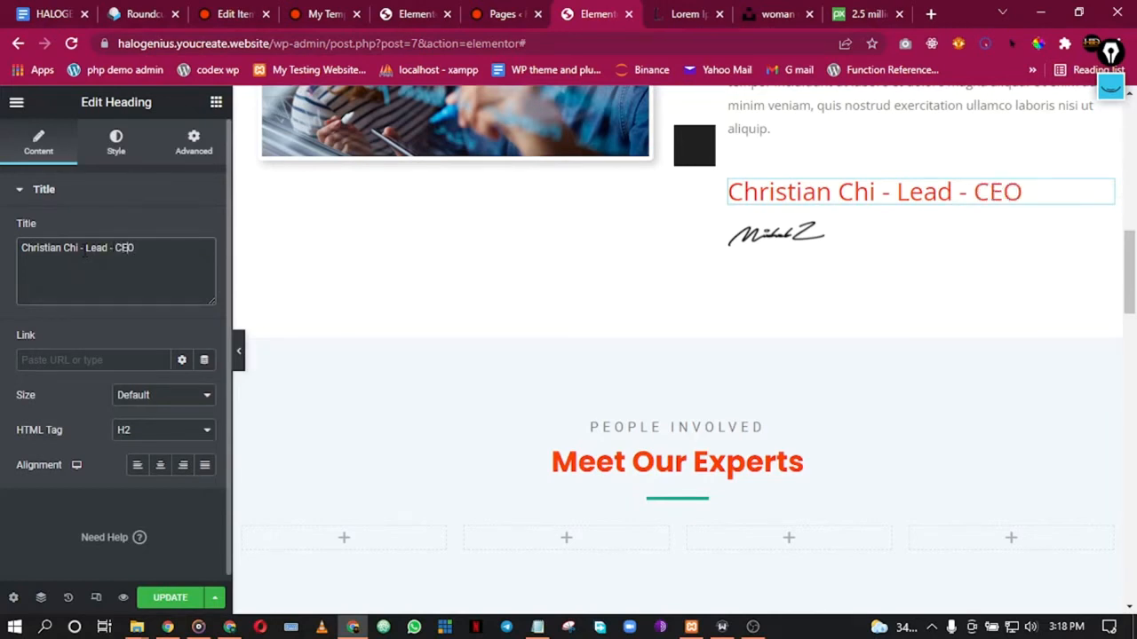
key("BackSpace")
key("BackSpace")
key("BackSpace")
key("BackSpace")
key("BackSpace")
key("BackSpace")
key("BackSpace")
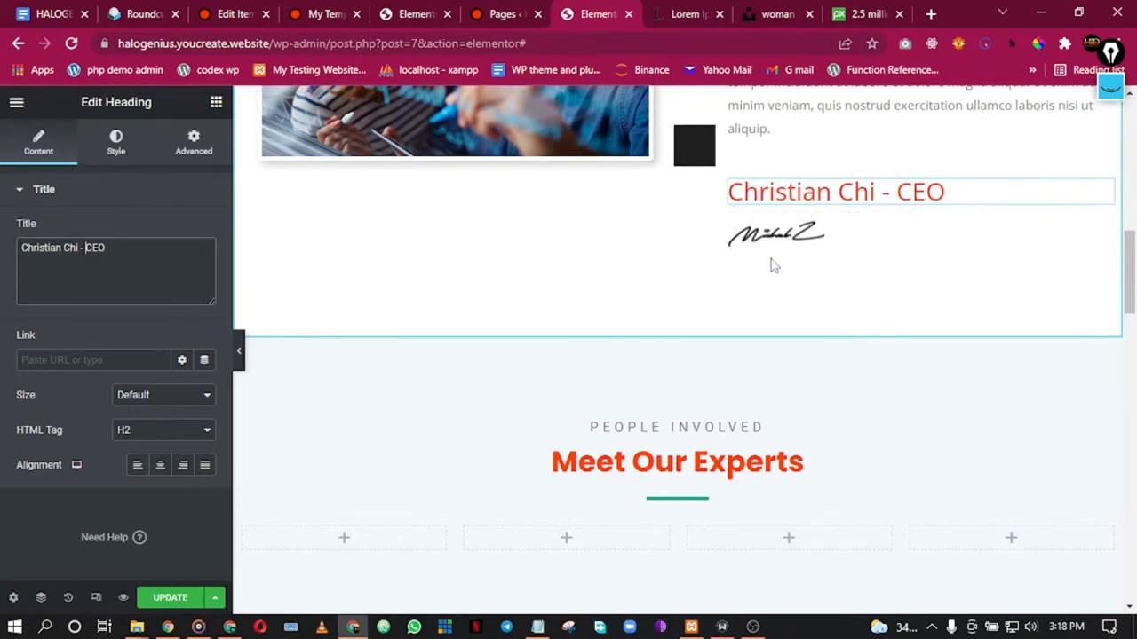
scroll(772, 240, "up", 3)
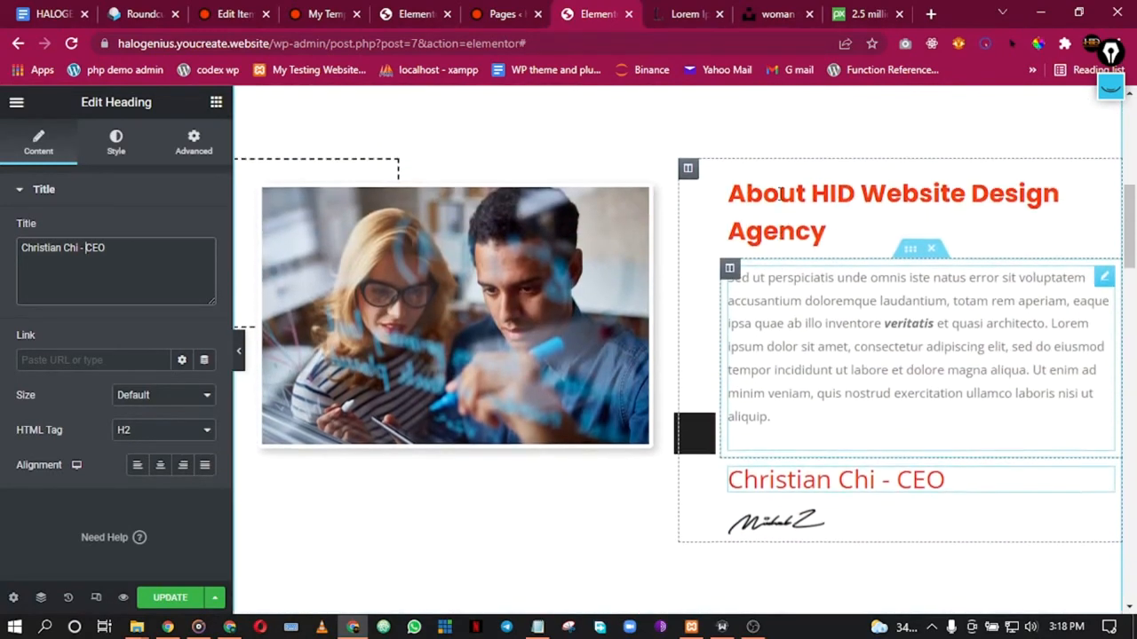
scroll(779, 213, "down", 2)
scroll(780, 212, "down", 2)
scroll(772, 210, "up", 5)
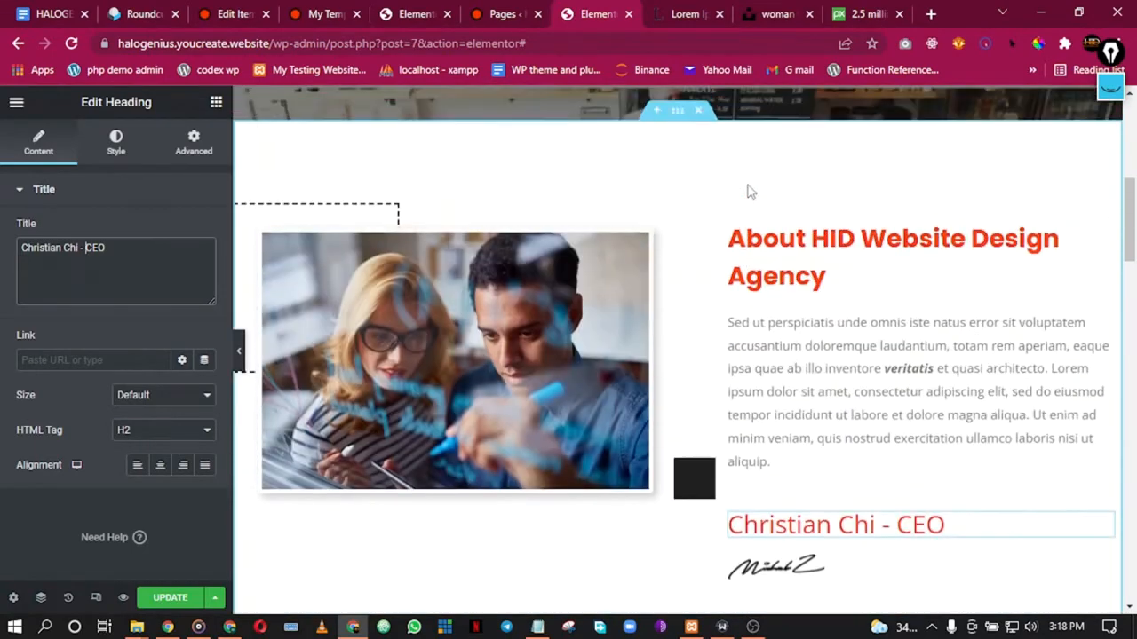
Step: Colour the divider under Who We Are with the Secondary global colour and hide the editor panel
left_click(539, 353)
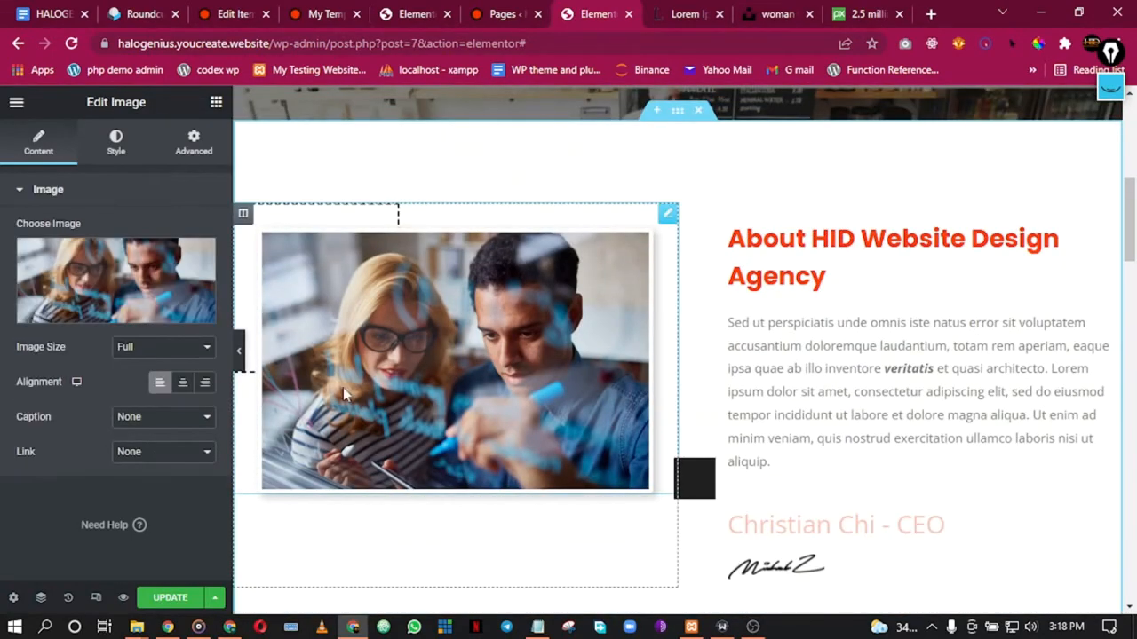
scroll(393, 257, "down", 1)
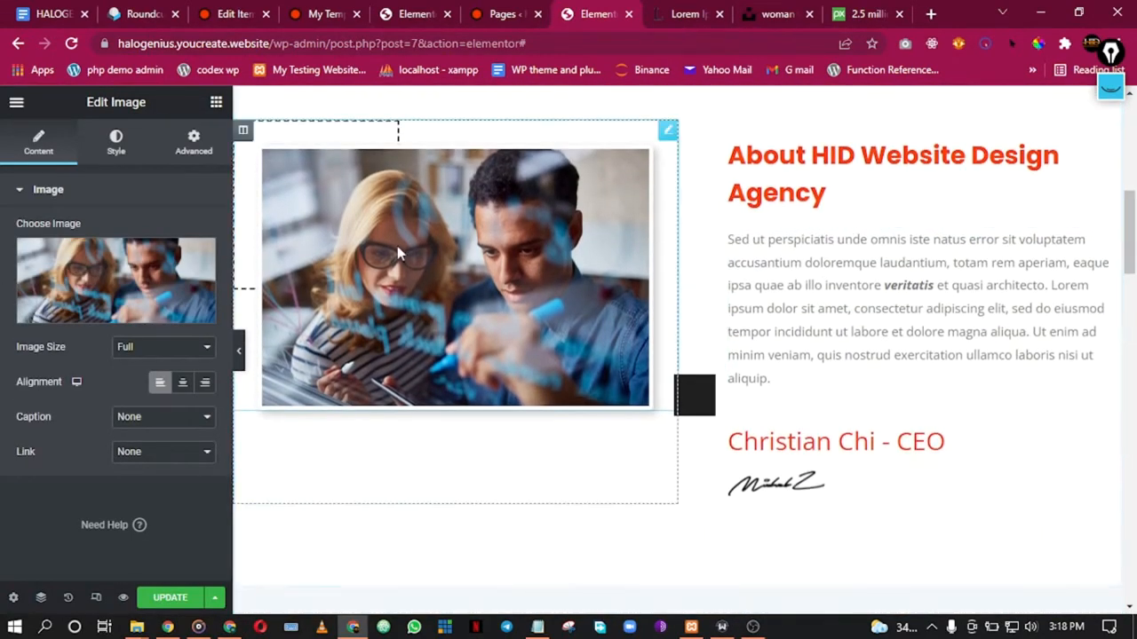
scroll(494, 261, "down", 1)
scroll(835, 275, "up", 3)
scroll(819, 275, "up", 2)
scroll(800, 271, "down", 1)
scroll(799, 279, "up", 2)
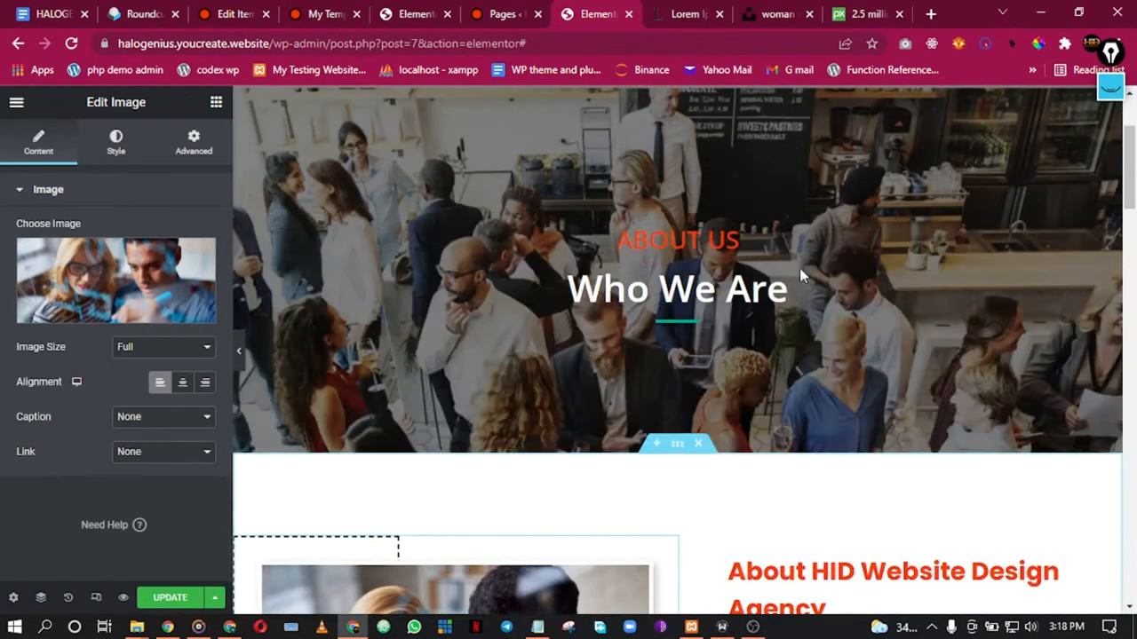
left_click(675, 322)
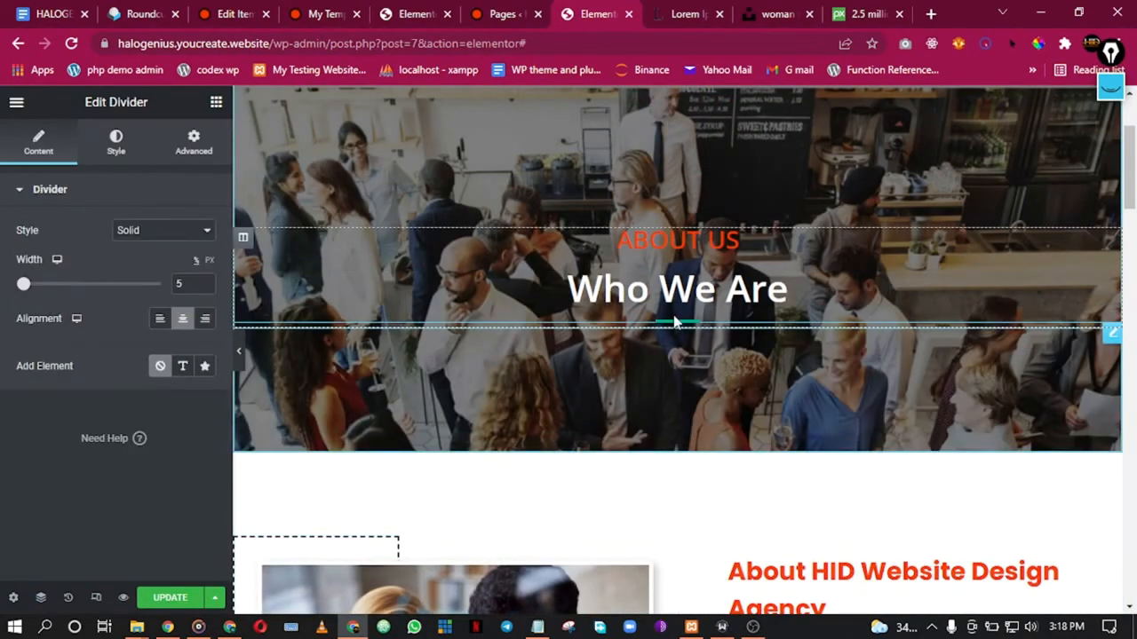
left_click(116, 142)
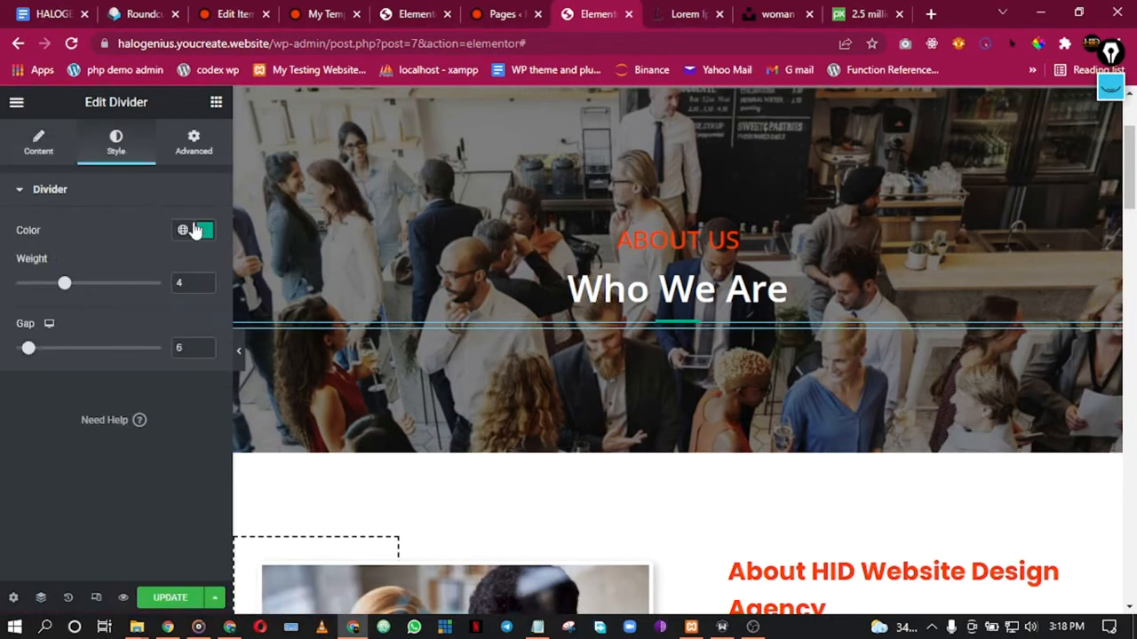
left_click(184, 233)
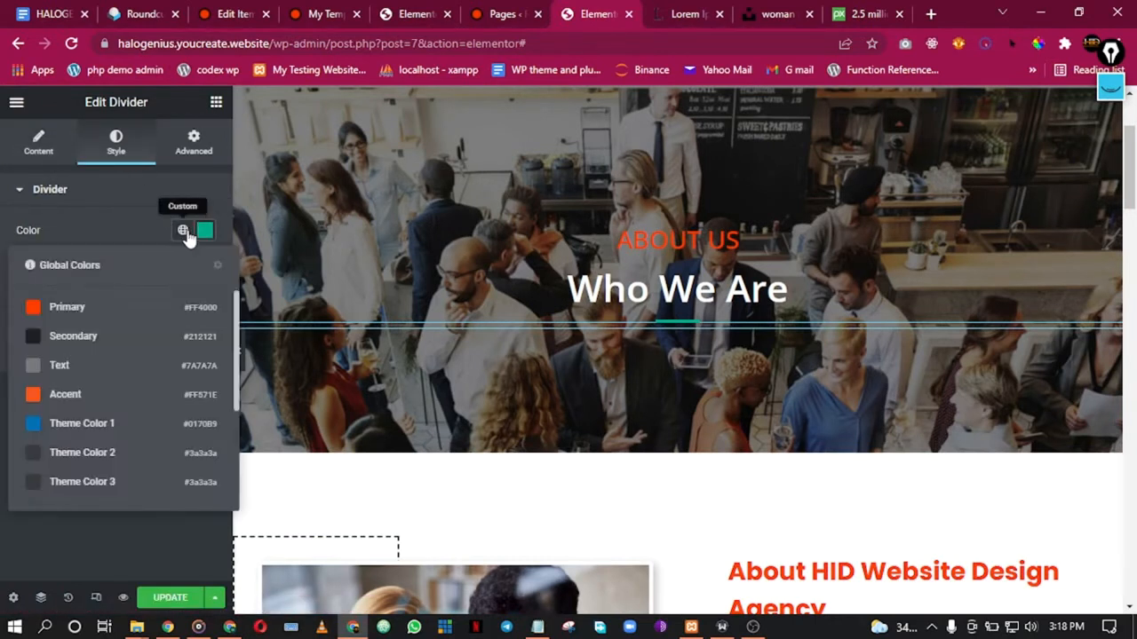
left_click(76, 334)
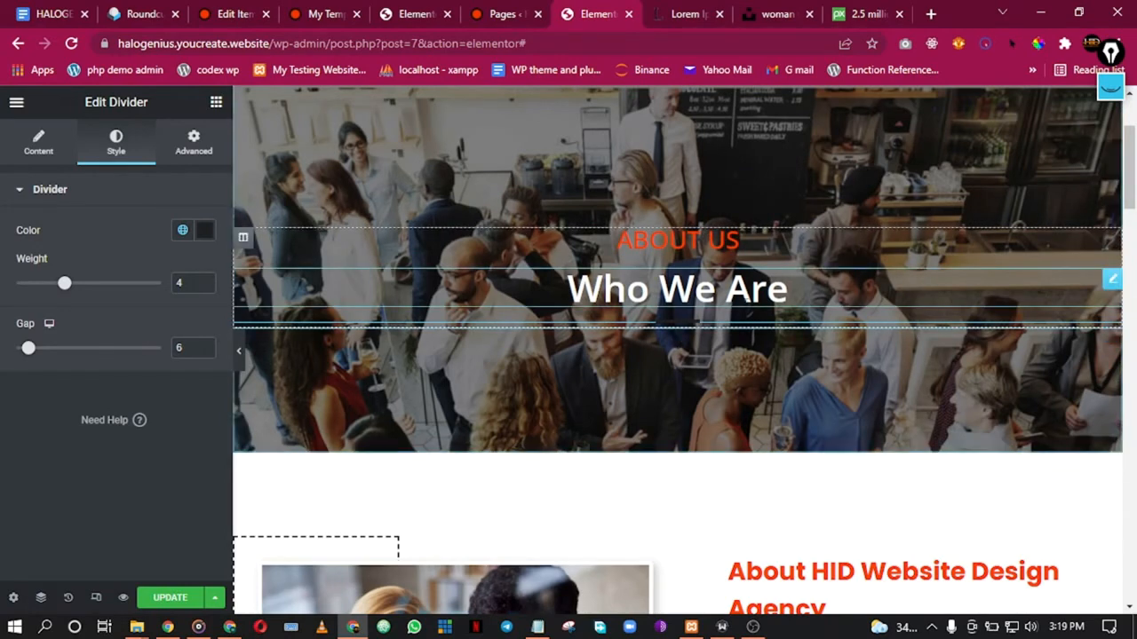
left_click(239, 352)
Step: Restore the editor panel and add an empty section above Meet Our Experts
scroll(749, 338, "down", 5)
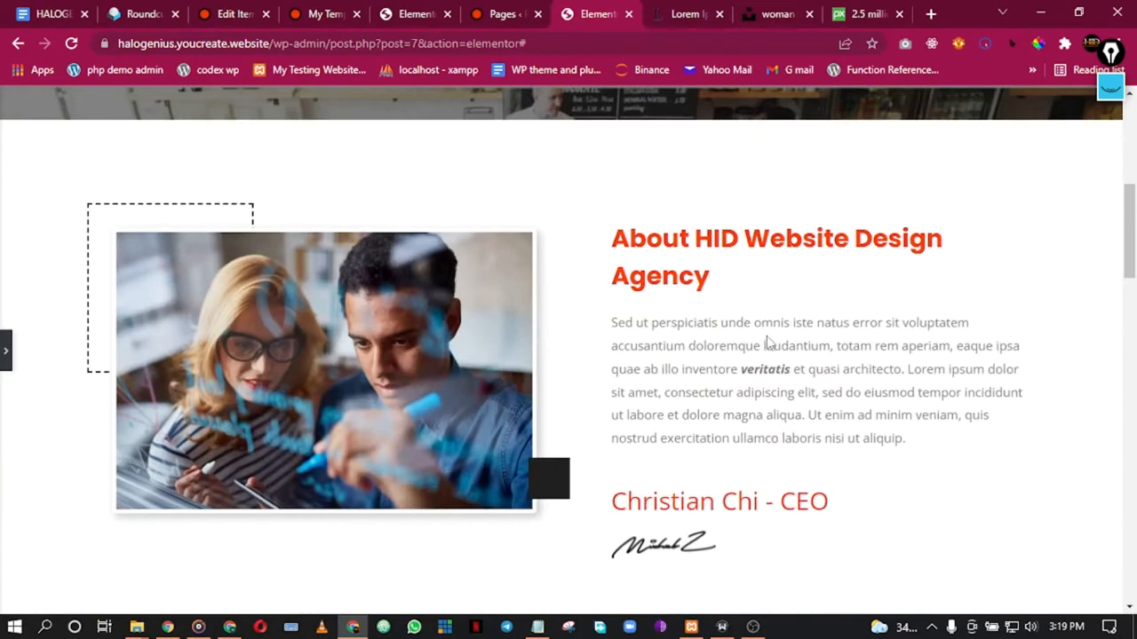
scroll(769, 349, "up", 2)
scroll(770, 349, "down", 8)
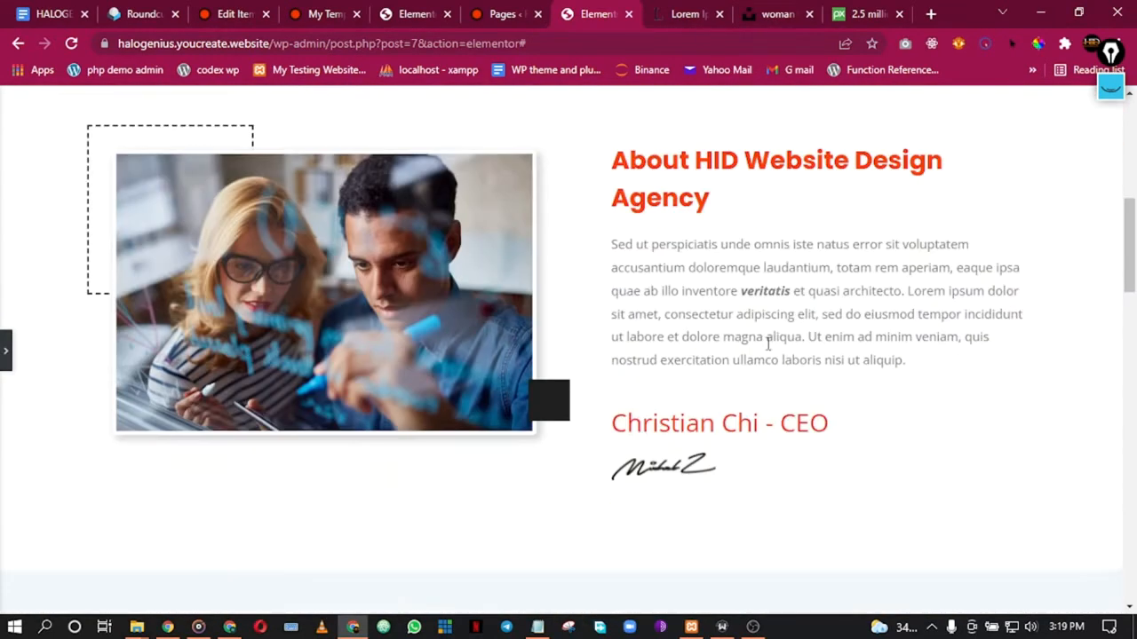
scroll(769, 351, "down", 2)
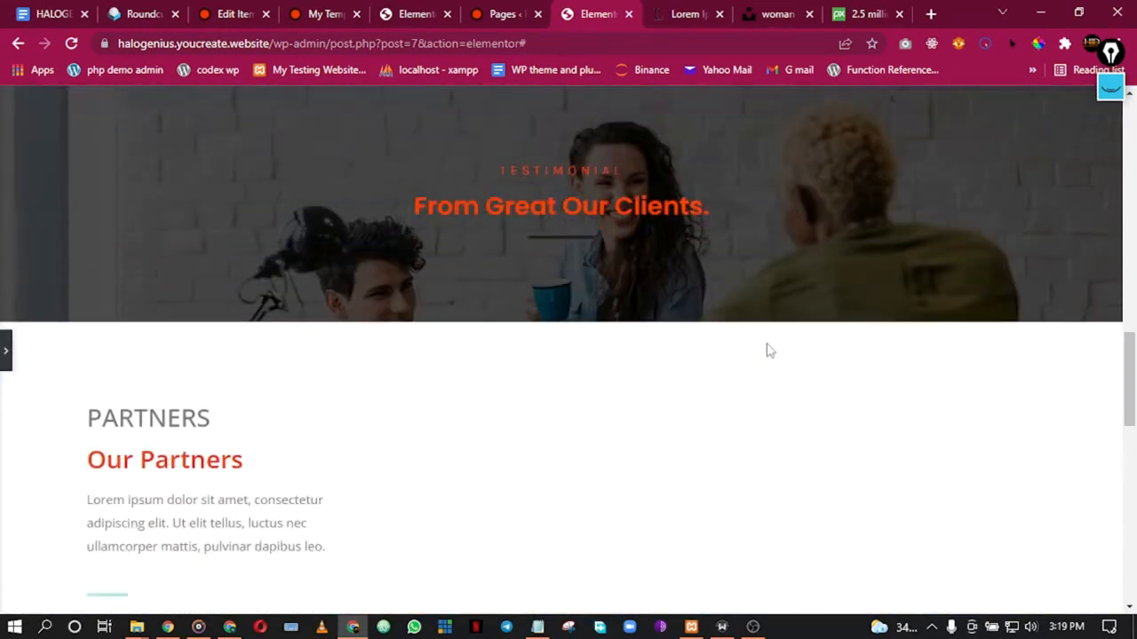
scroll(769, 351, "up", 4)
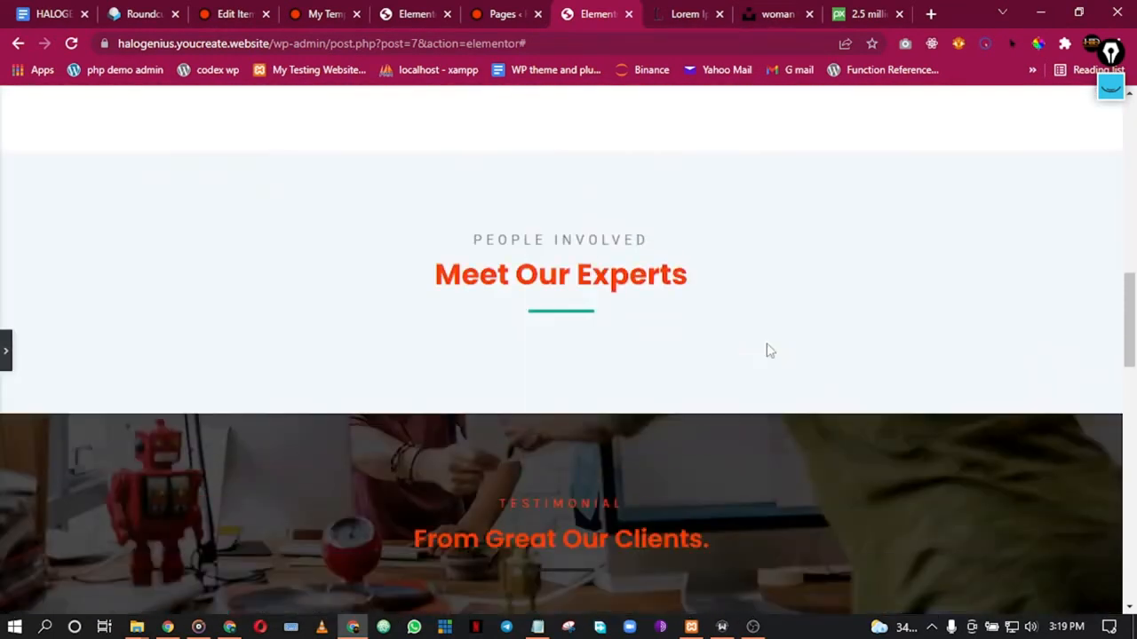
left_click(5, 351)
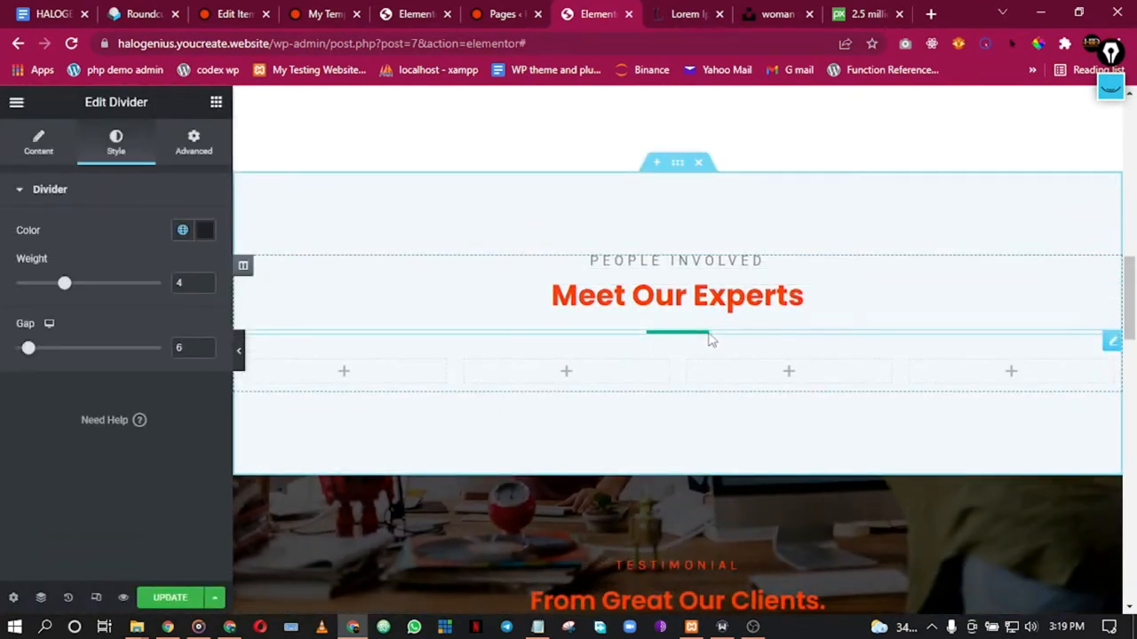
left_click(708, 334)
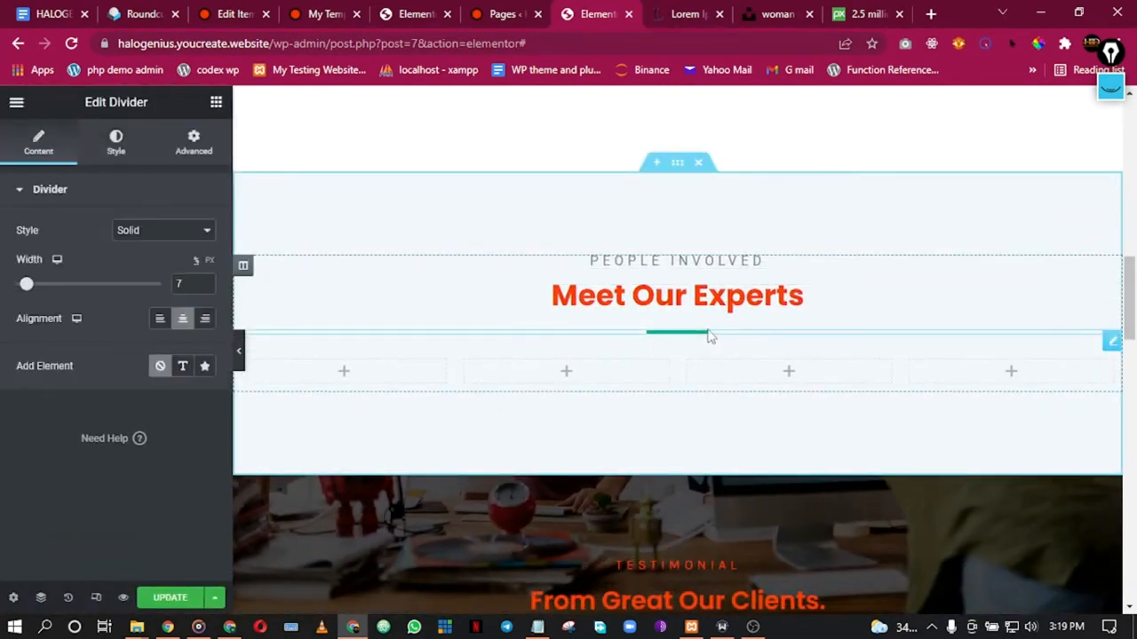
left_click(660, 167)
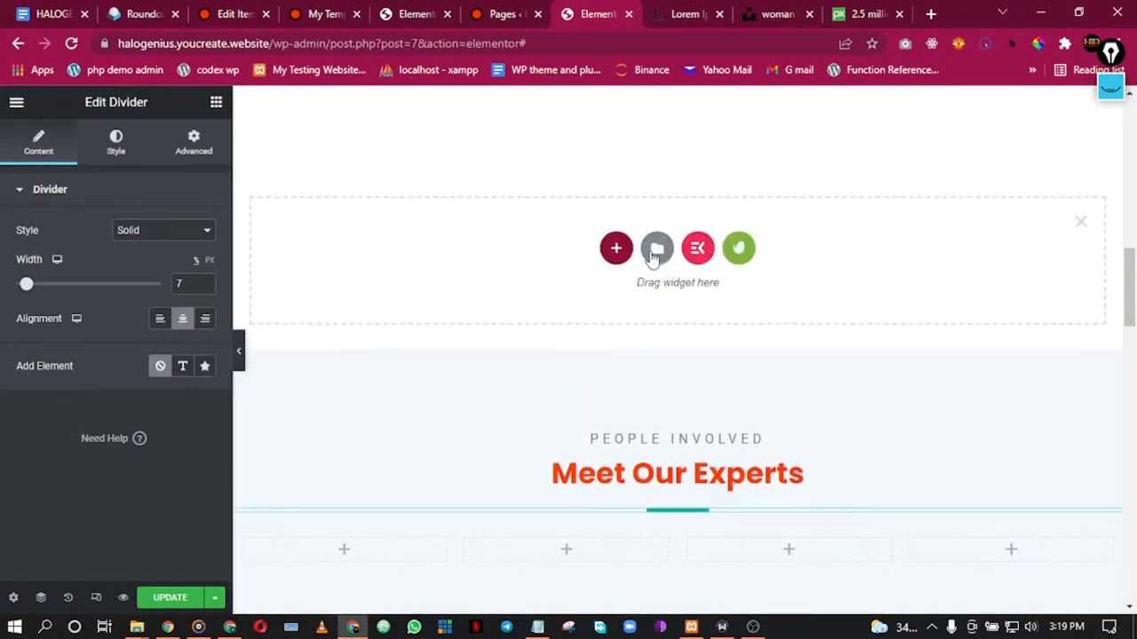
Step: Browse the Envato Free Blocks library to the Team category
left_click(744, 251)
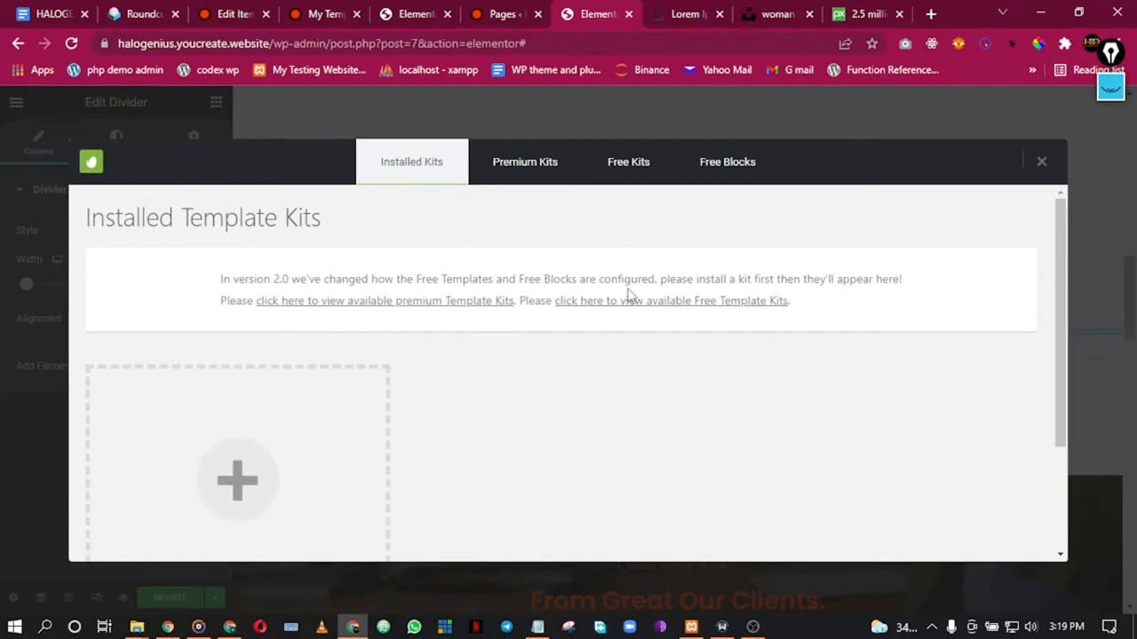
left_click(730, 174)
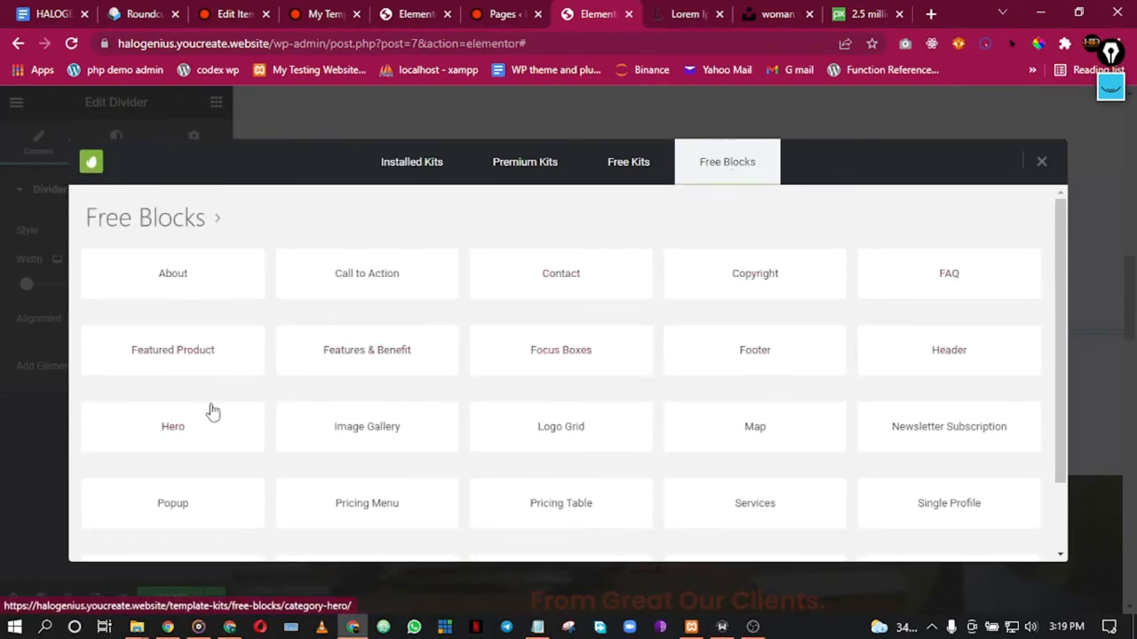
scroll(660, 447, "down", 2)
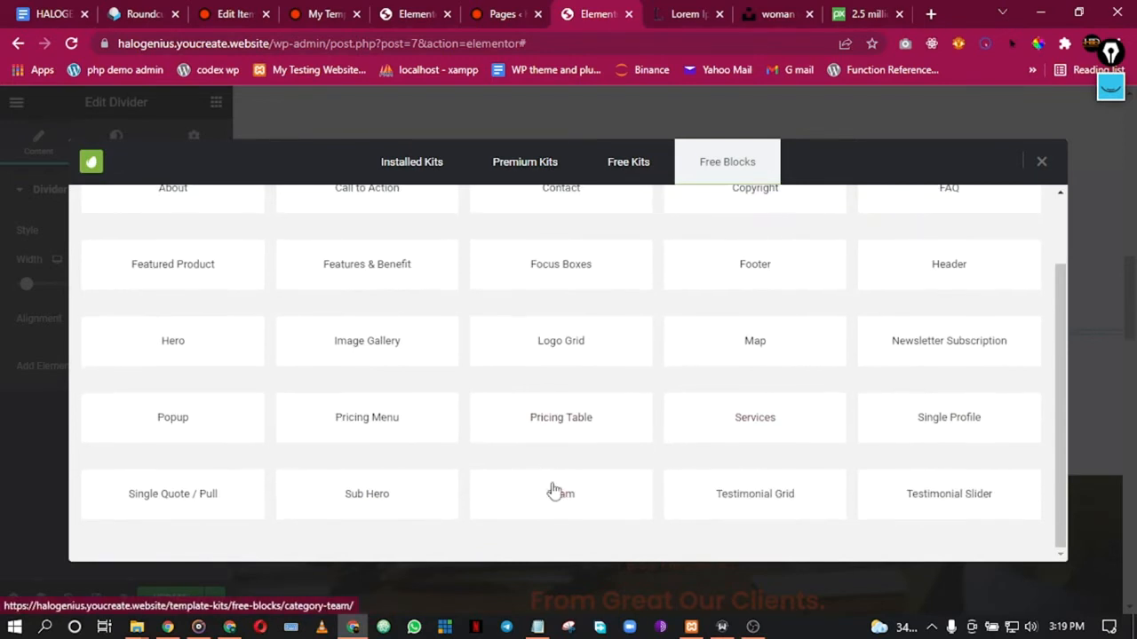
left_click(551, 488)
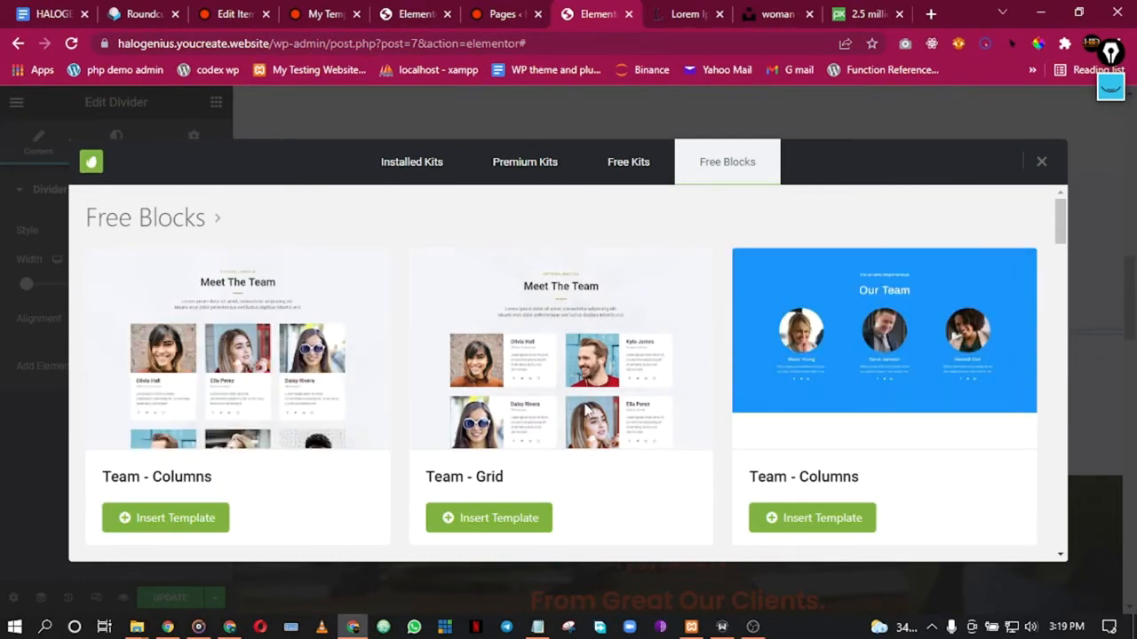
Step: Insert the Team - Grid free block into the new section
scroll(317, 393, "down", 2)
scroll(317, 394, "up", 2)
scroll(777, 396, "down", 3)
scroll(781, 404, "up", 5)
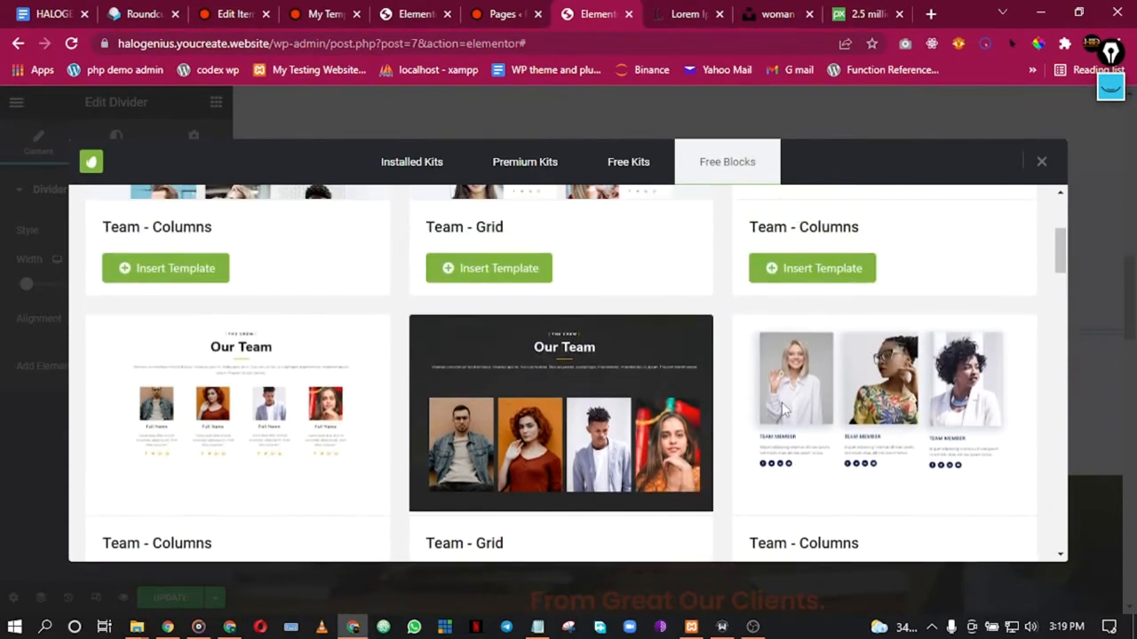
scroll(783, 421, "down", 4)
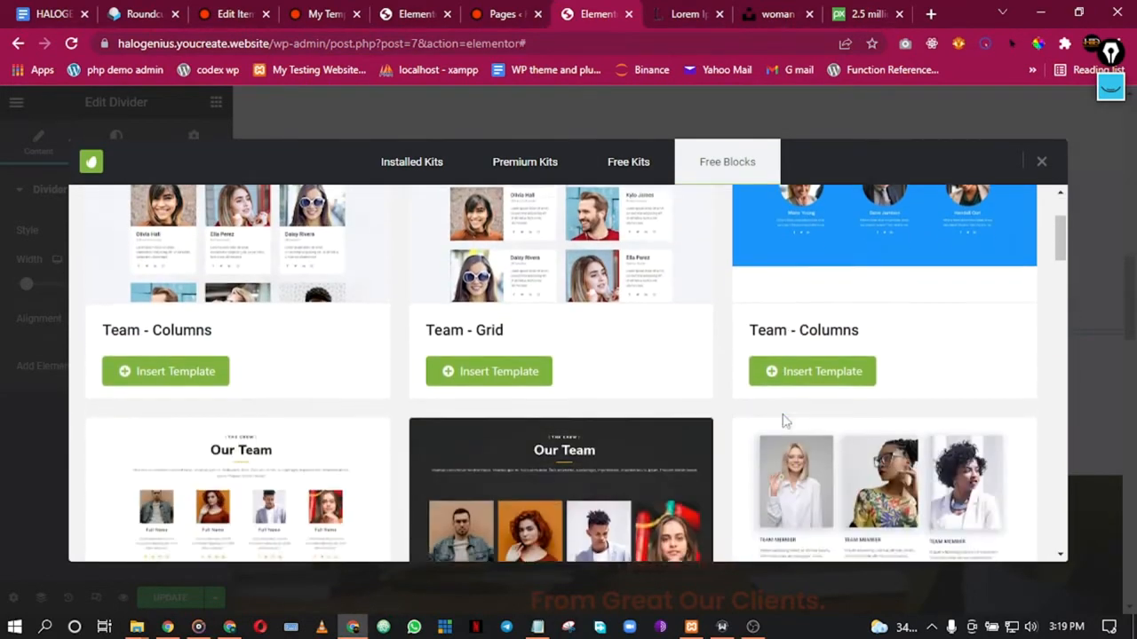
scroll(783, 428, "down", 5)
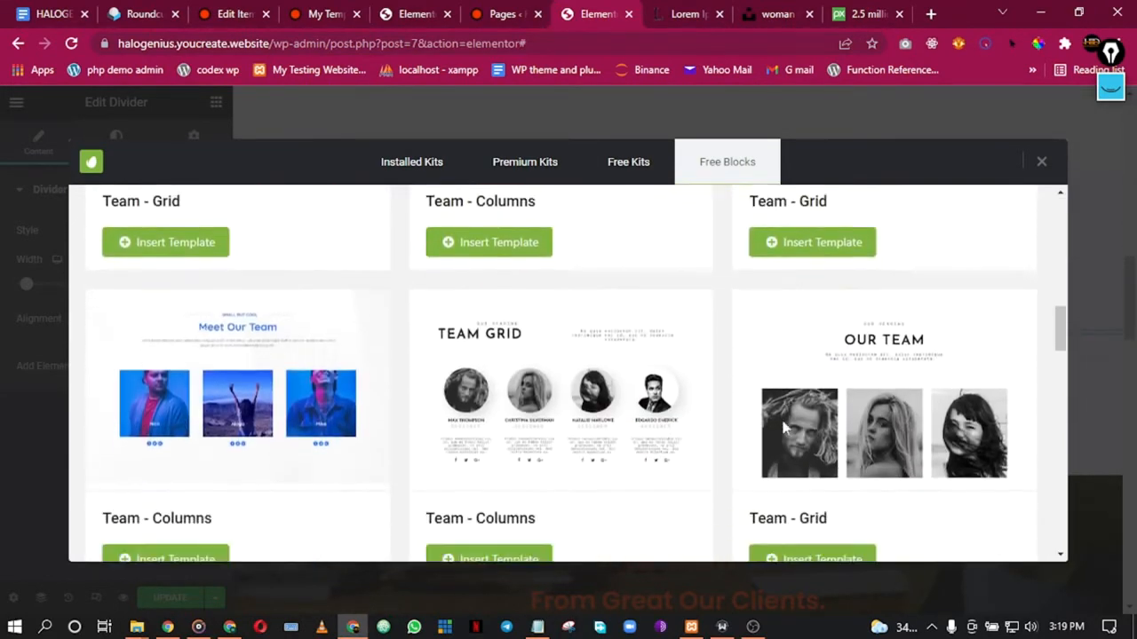
scroll(782, 429, "down", 6)
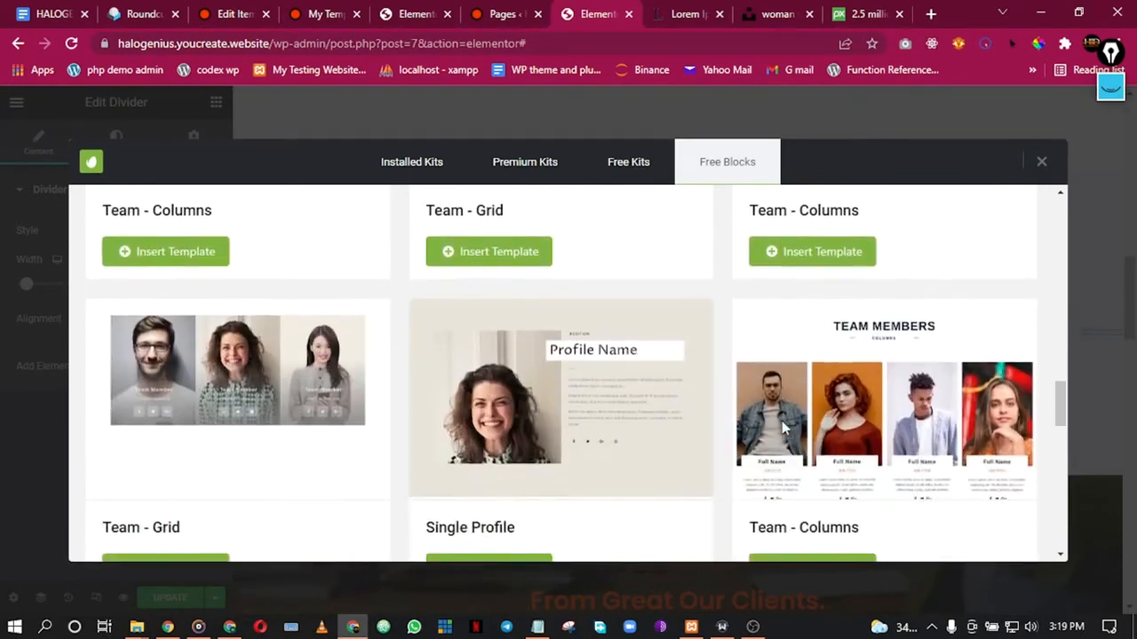
scroll(780, 431, "down", 5)
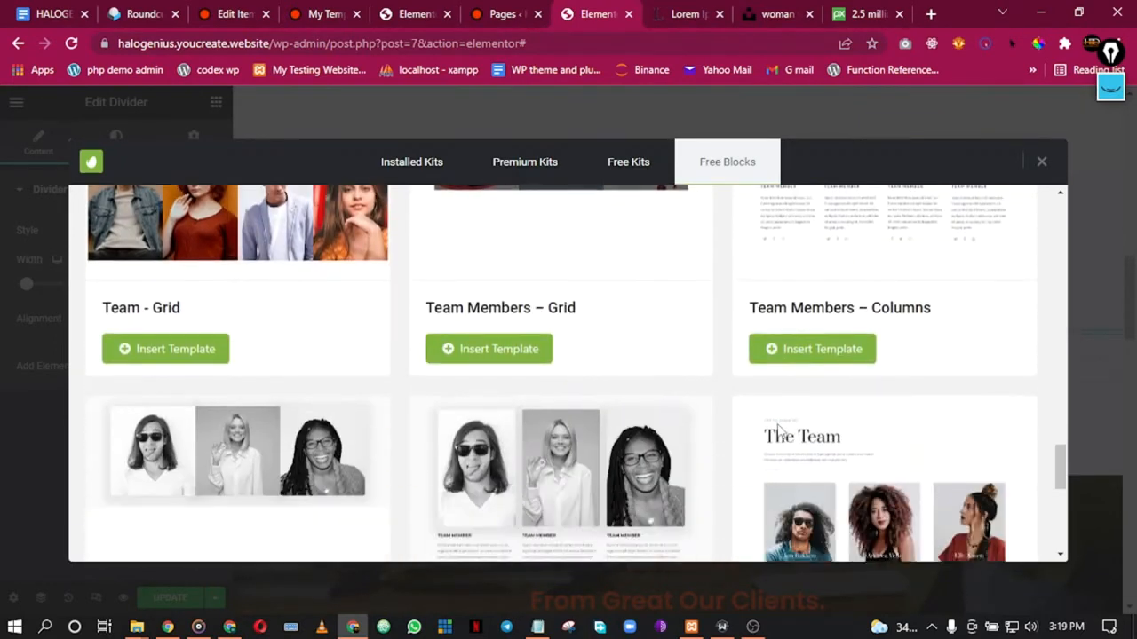
scroll(779, 428, "down", 6)
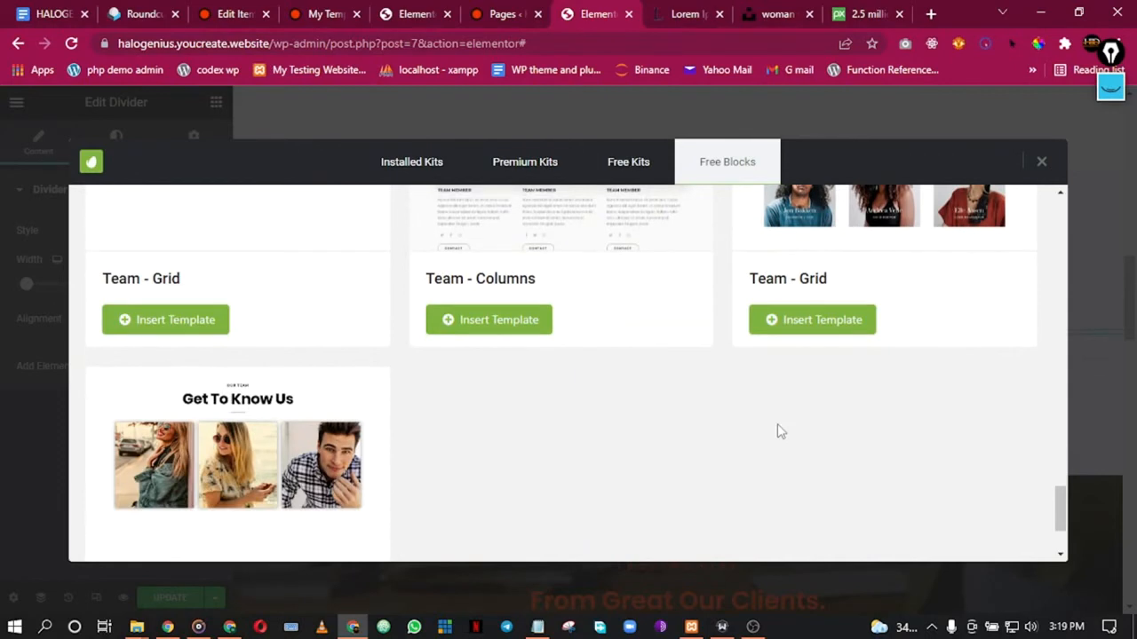
scroll(779, 430, "up", 15)
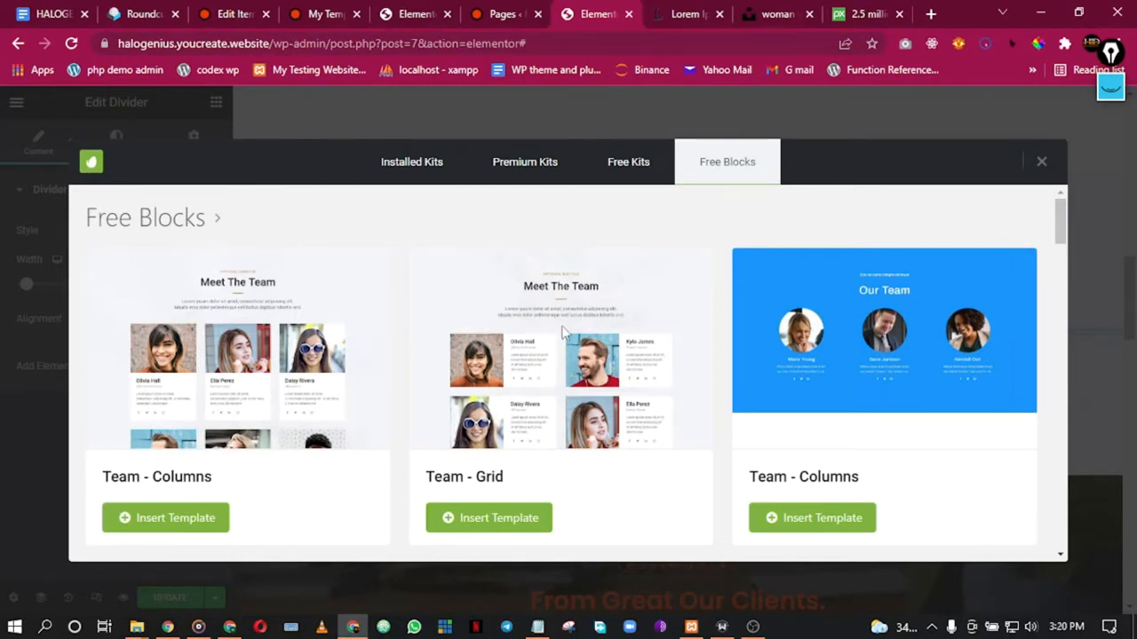
scroll(763, 479, "down", 1)
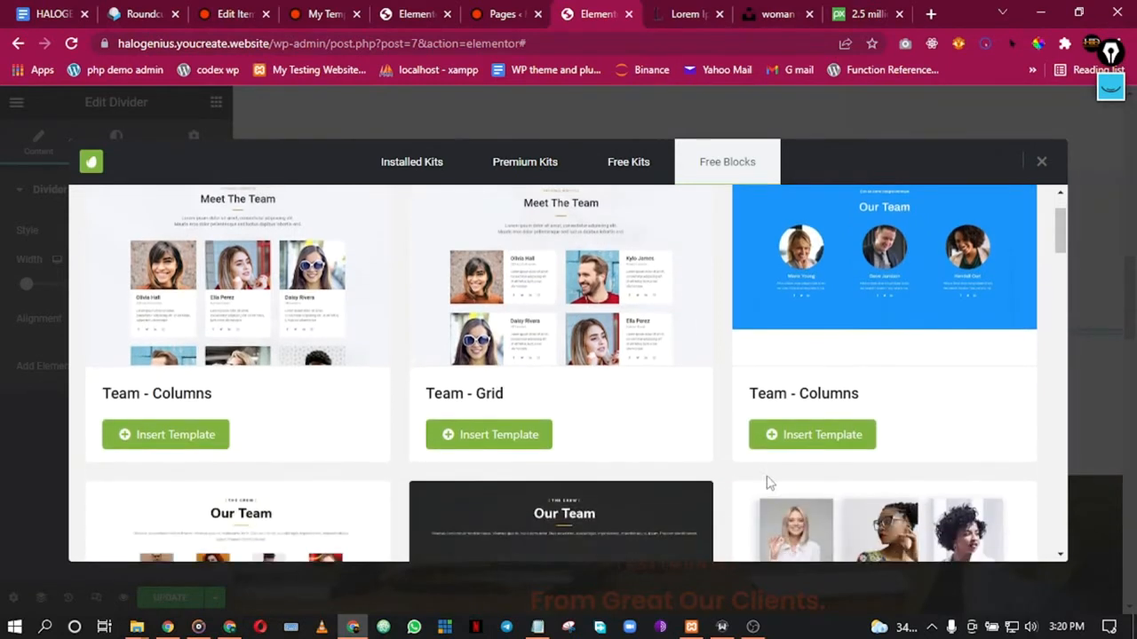
scroll(802, 418, "up", 1)
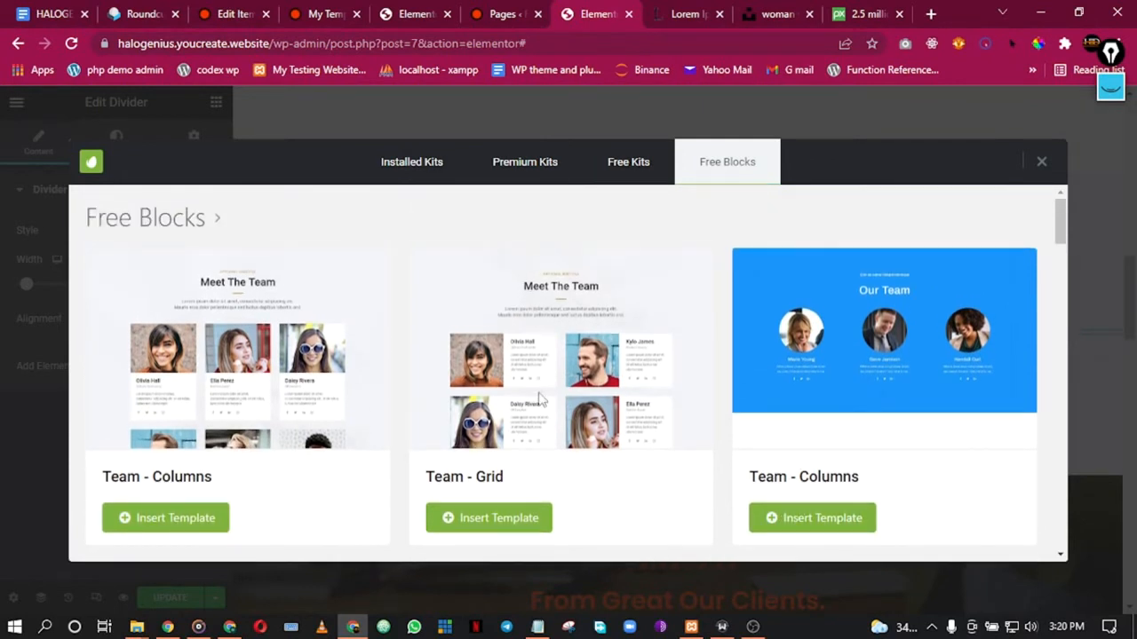
left_click(500, 520)
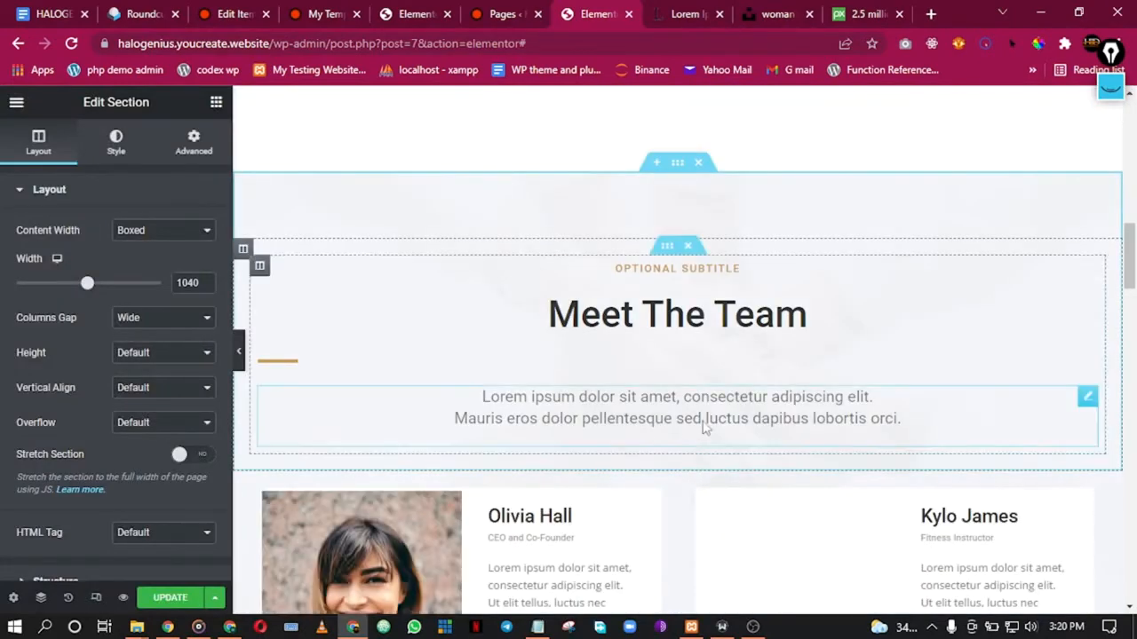
Step: Scroll through the page to check the imported Team - Grid section between the CEO section and Meet Our Experts
scroll(702, 423, "down", 3)
scroll(632, 407, "down", 14)
scroll(632, 406, "up", 13)
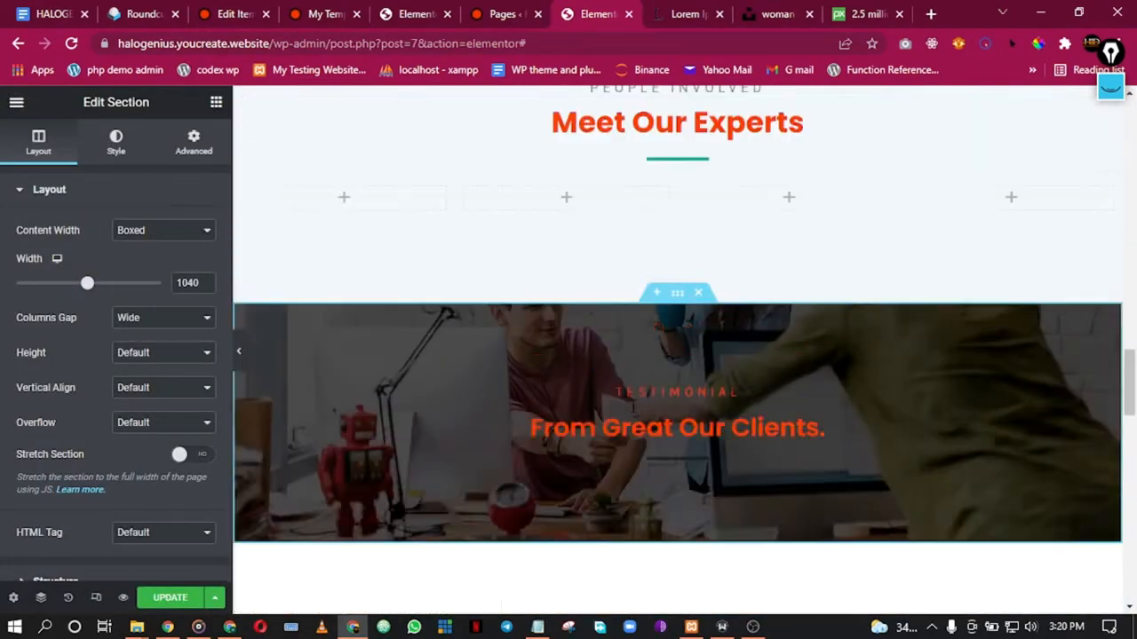
scroll(634, 410, "up", 5)
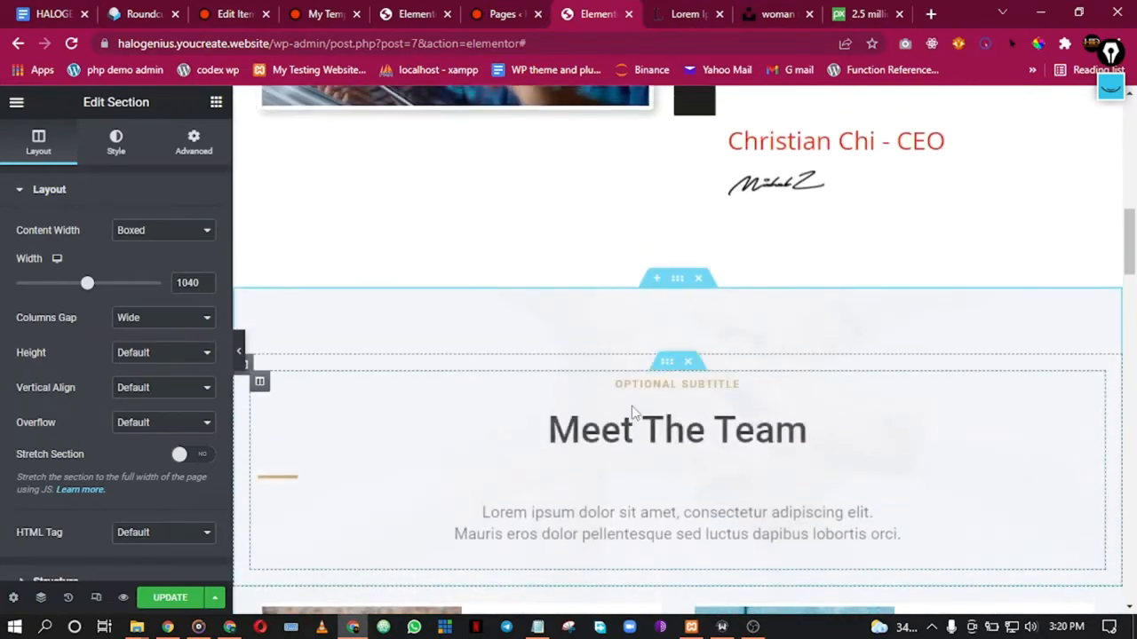
scroll(633, 408, "down", 4)
scroll(633, 405, "down", 8)
scroll(634, 410, "up", 1)
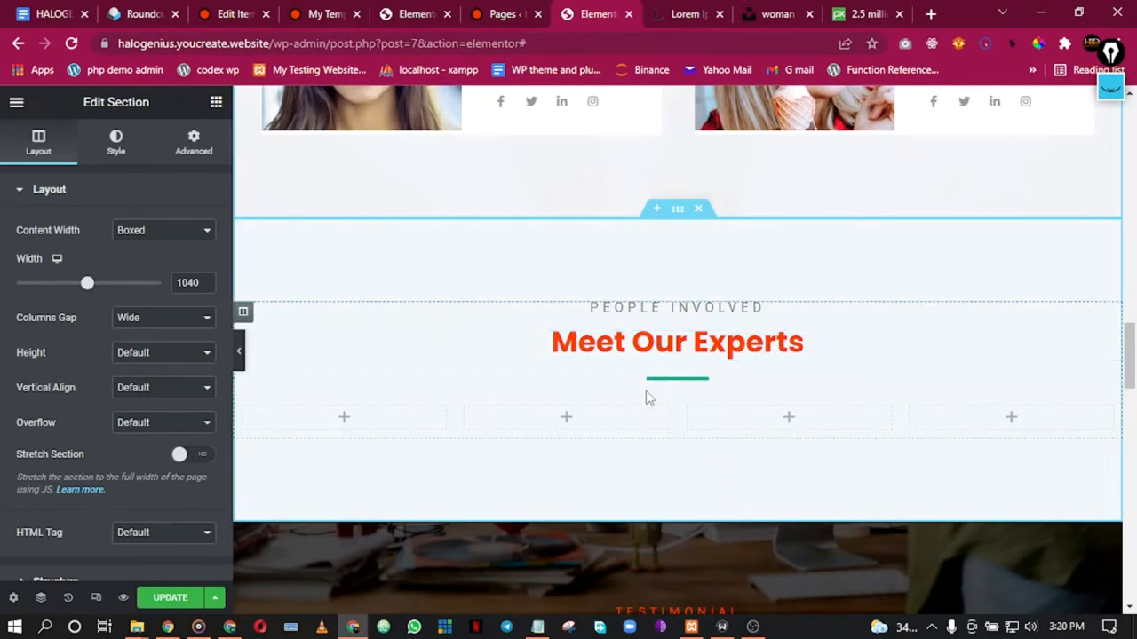
scroll(626, 261, "up", 10)
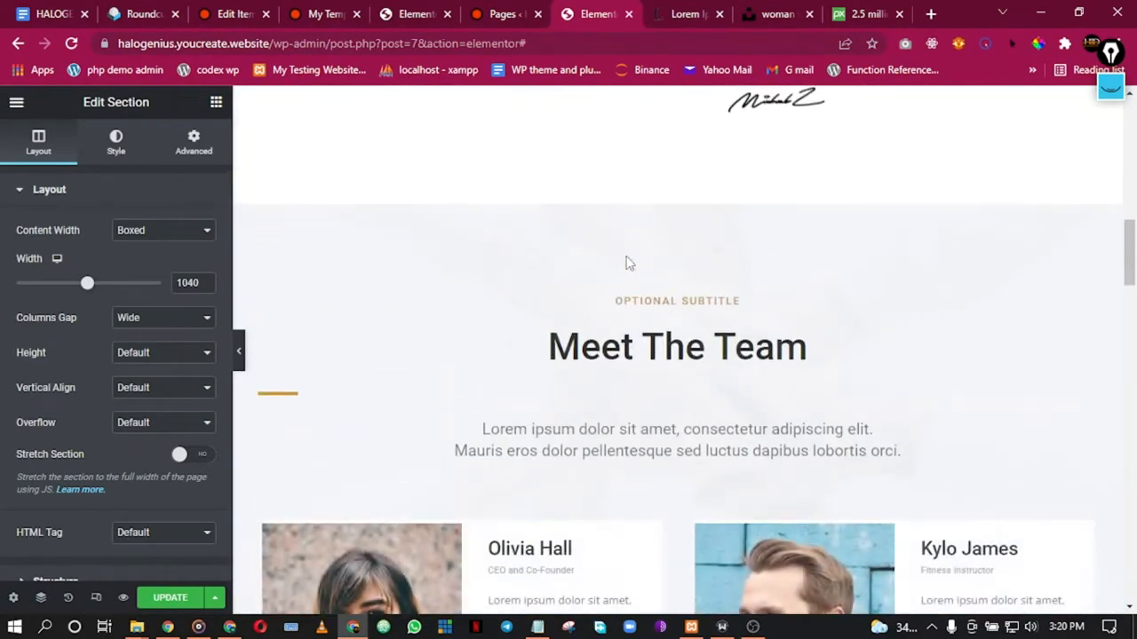
Step: Copy the PEOPLE INVOLVED heading into the Meet The Team section's column
scroll(627, 261, "down", 6)
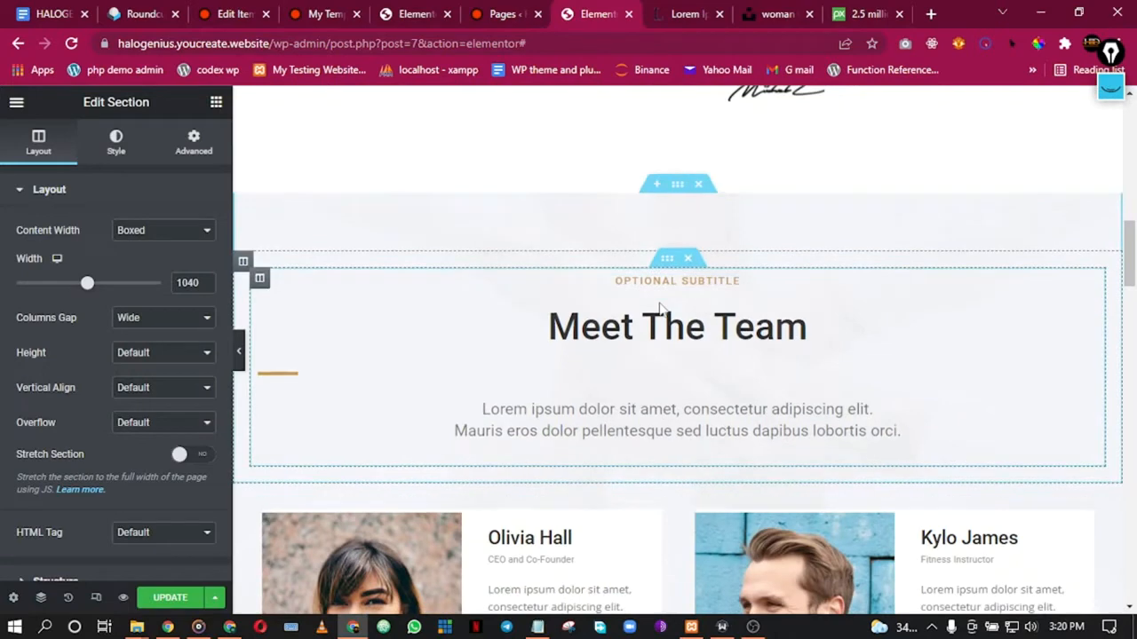
scroll(660, 310, "down", 3)
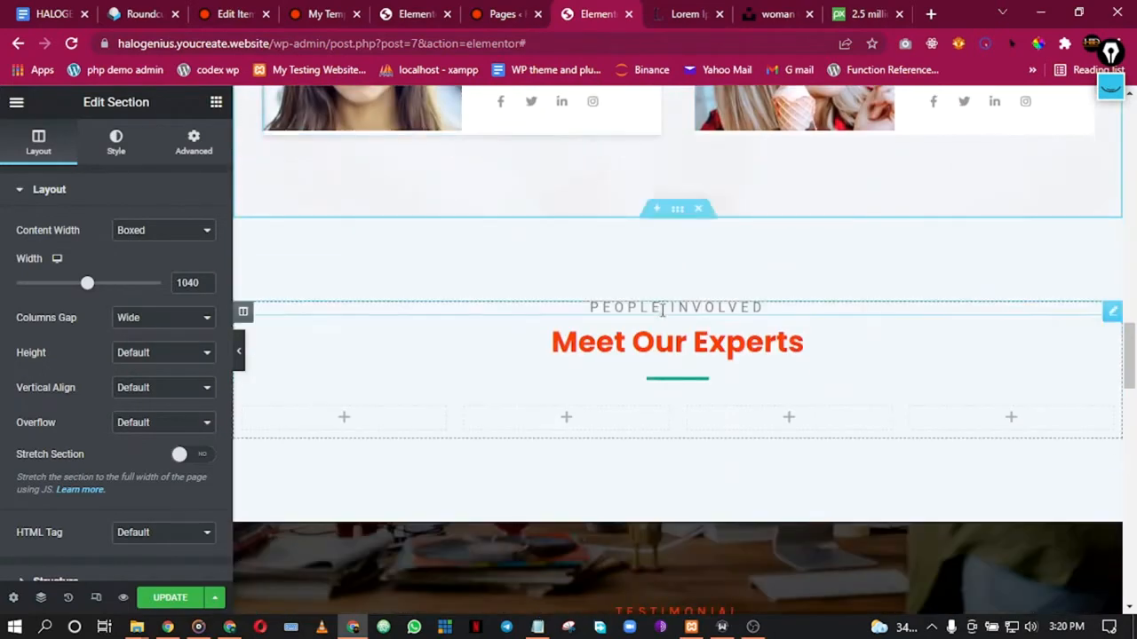
right_click(676, 213)
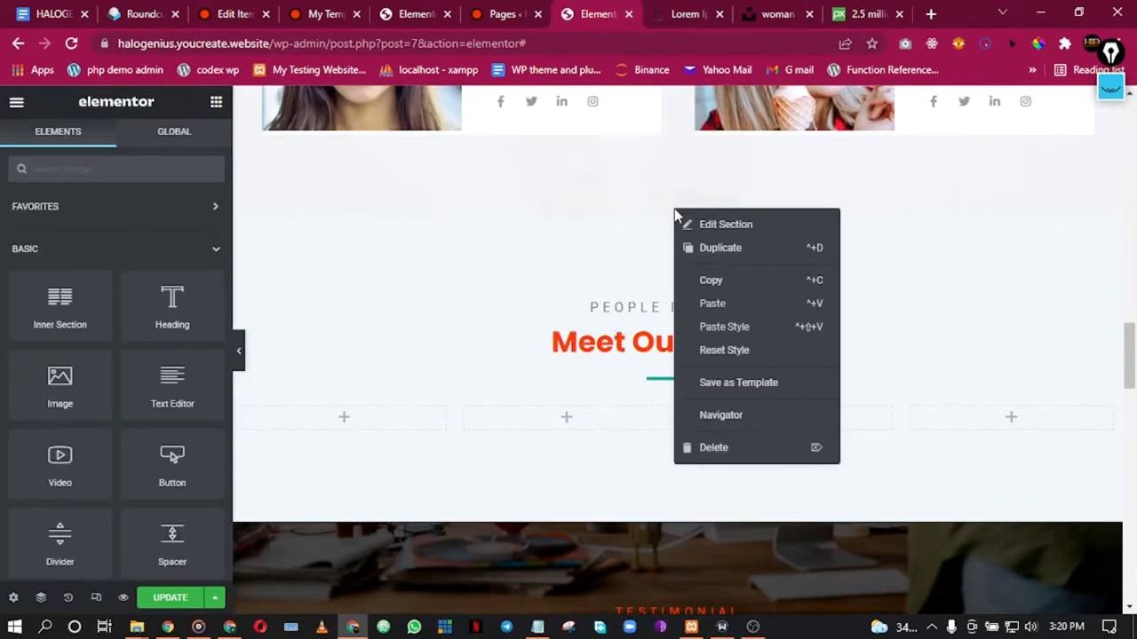
left_click(949, 300)
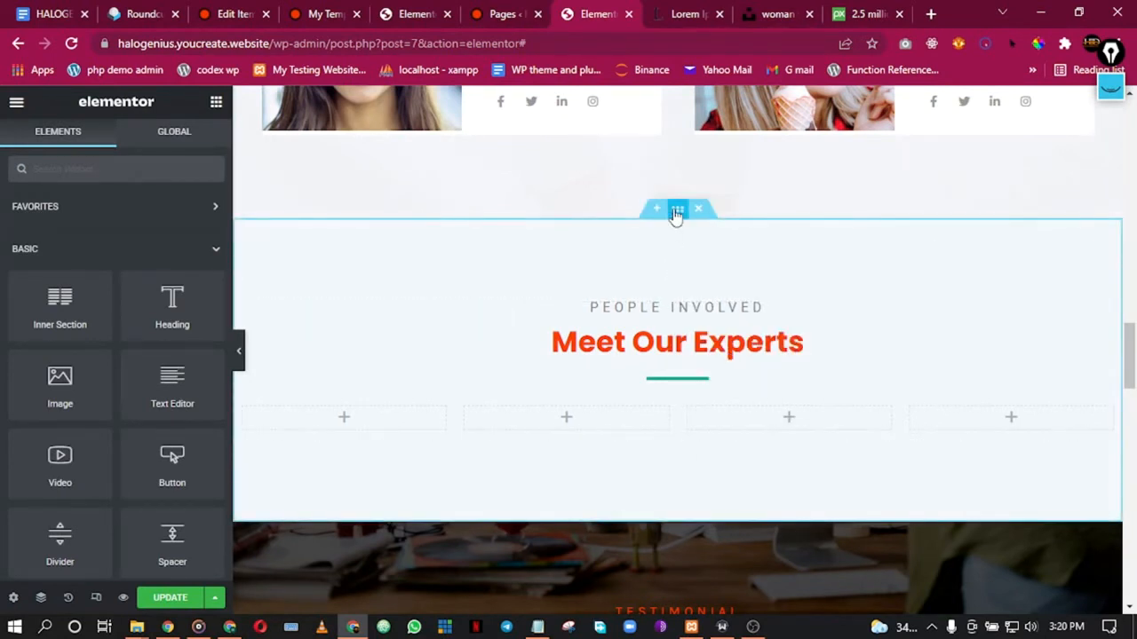
left_click_drag(677, 213, 663, 151)
left_click_drag(630, 55, 651, 231)
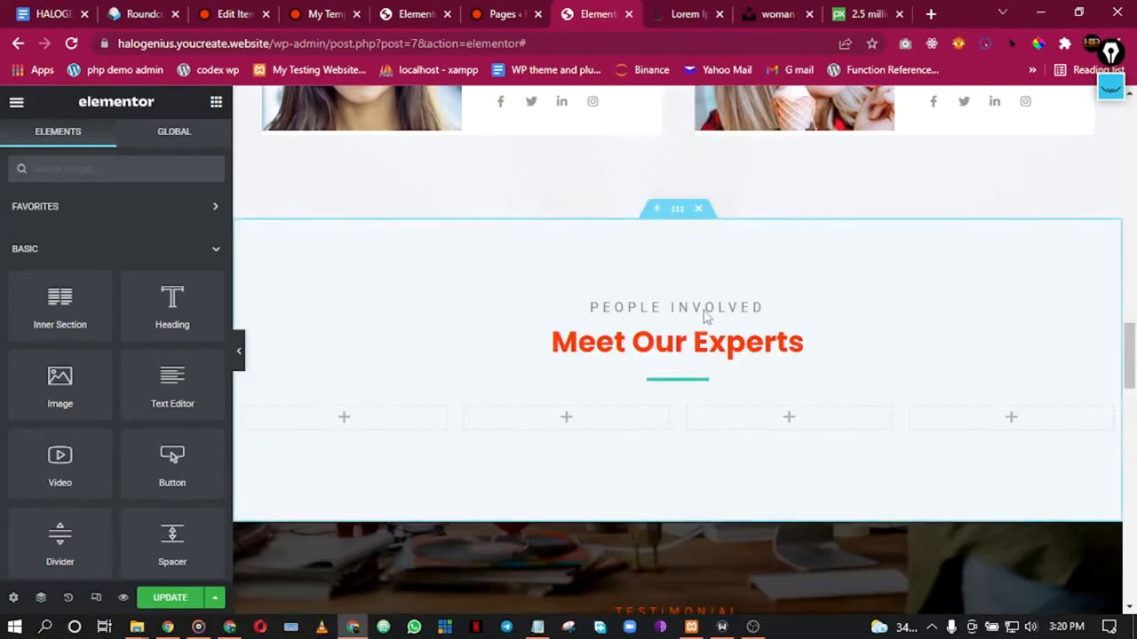
right_click(819, 314)
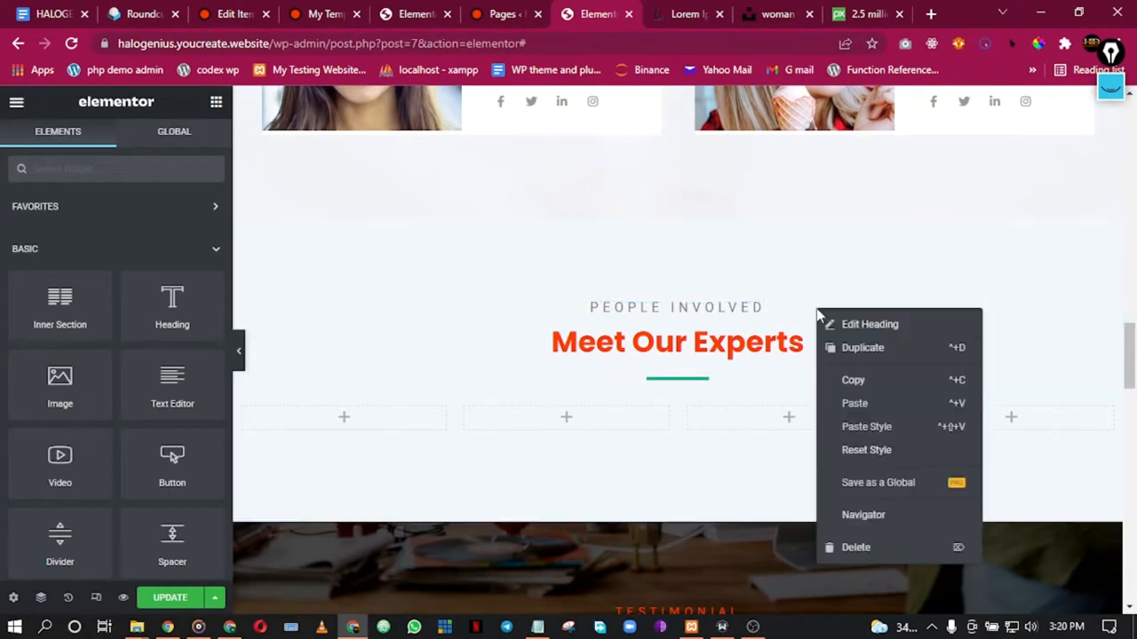
left_click(853, 382)
scroll(716, 234, "up", 10)
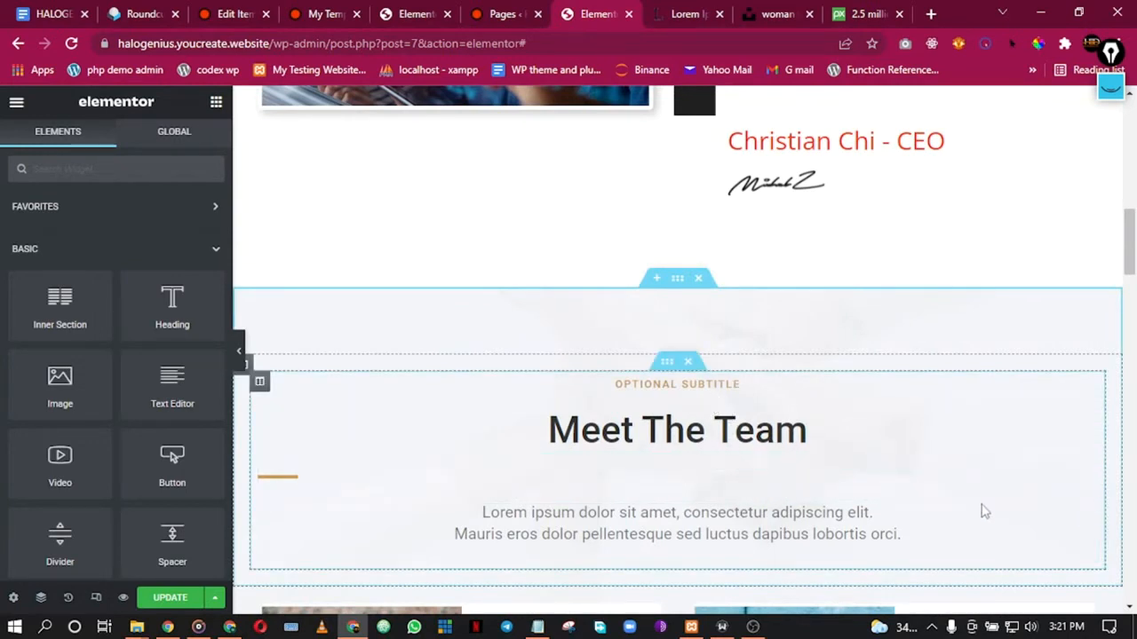
right_click(982, 572)
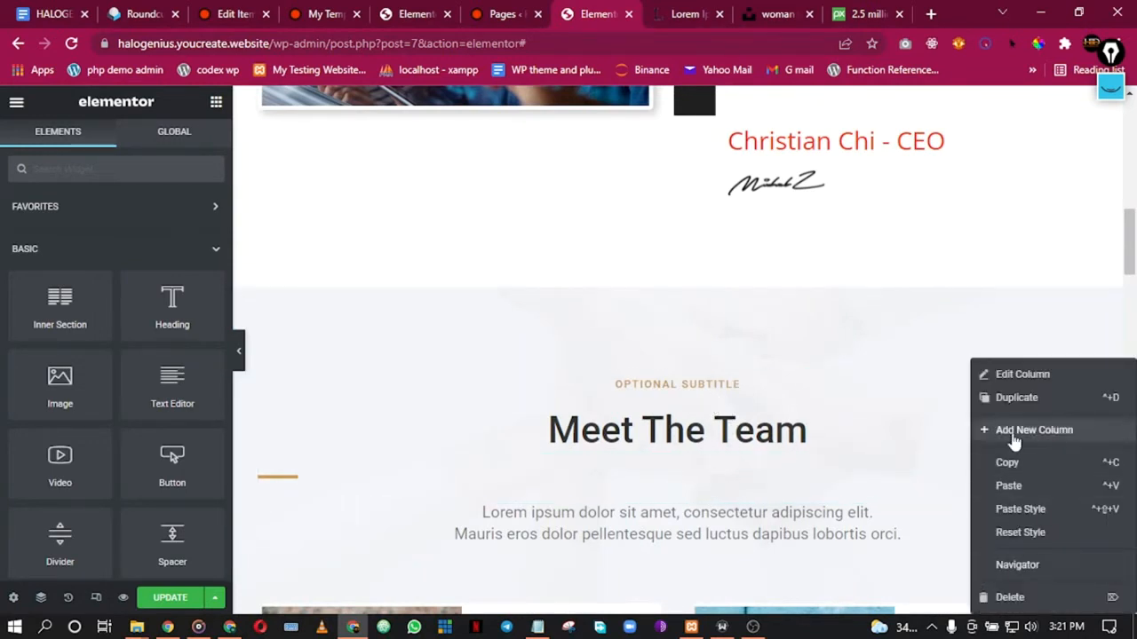
left_click(1017, 483)
Step: Copy the Meet Our Experts heading and paste it under PEOPLE INVOLVED in the team section
scroll(827, 442, "down", 10)
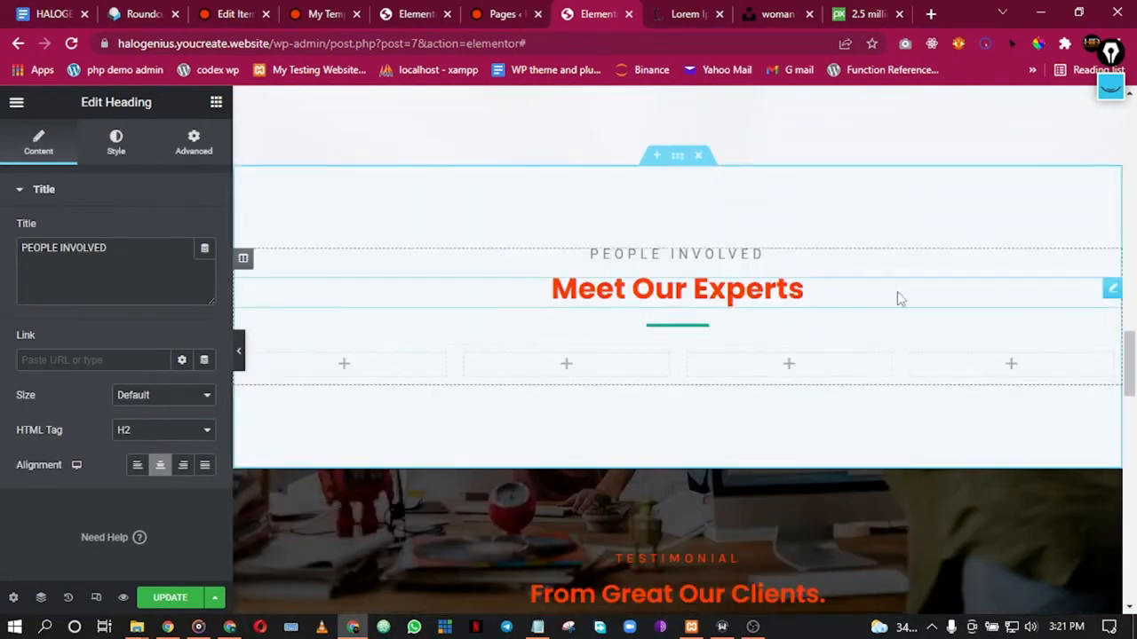
right_click(1098, 297)
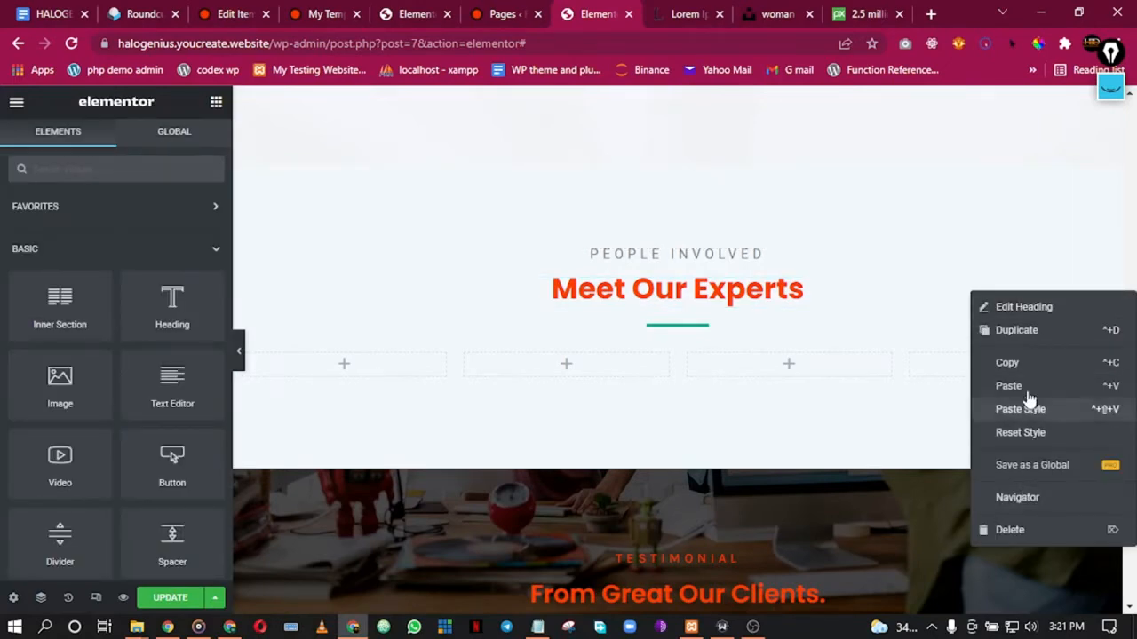
left_click(1025, 364)
scroll(706, 213, "up", 4)
scroll(708, 207, "up", 4)
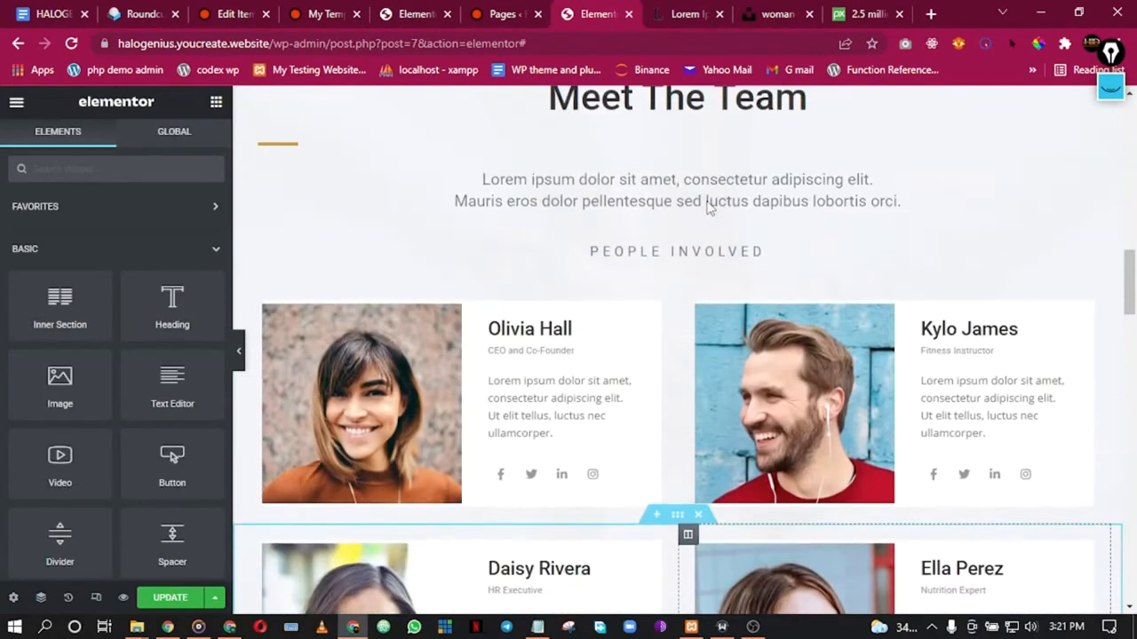
right_click(802, 267)
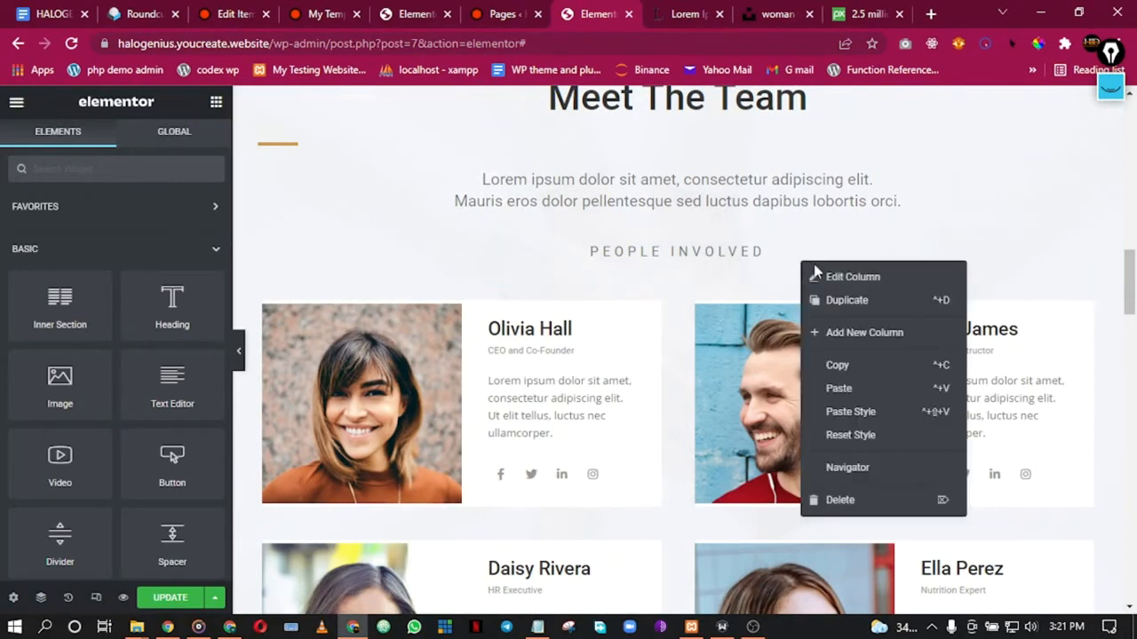
left_click(839, 391)
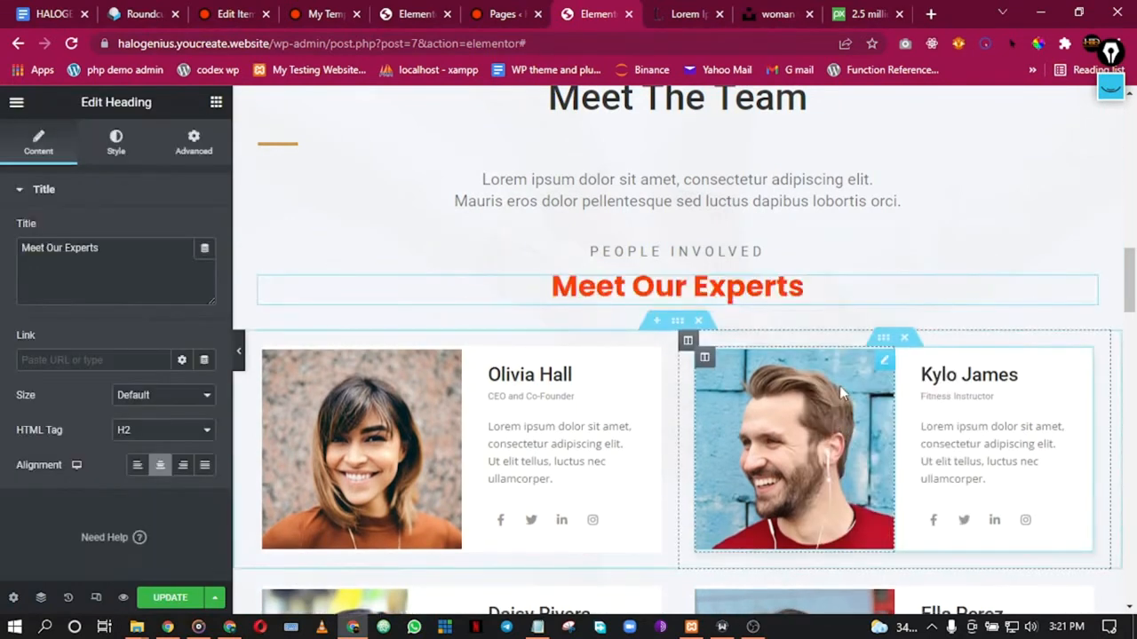
Step: Copy the teal divider and paste it below the Meet Our Experts heading
scroll(773, 371, "down", 4)
scroll(773, 371, "down", 5)
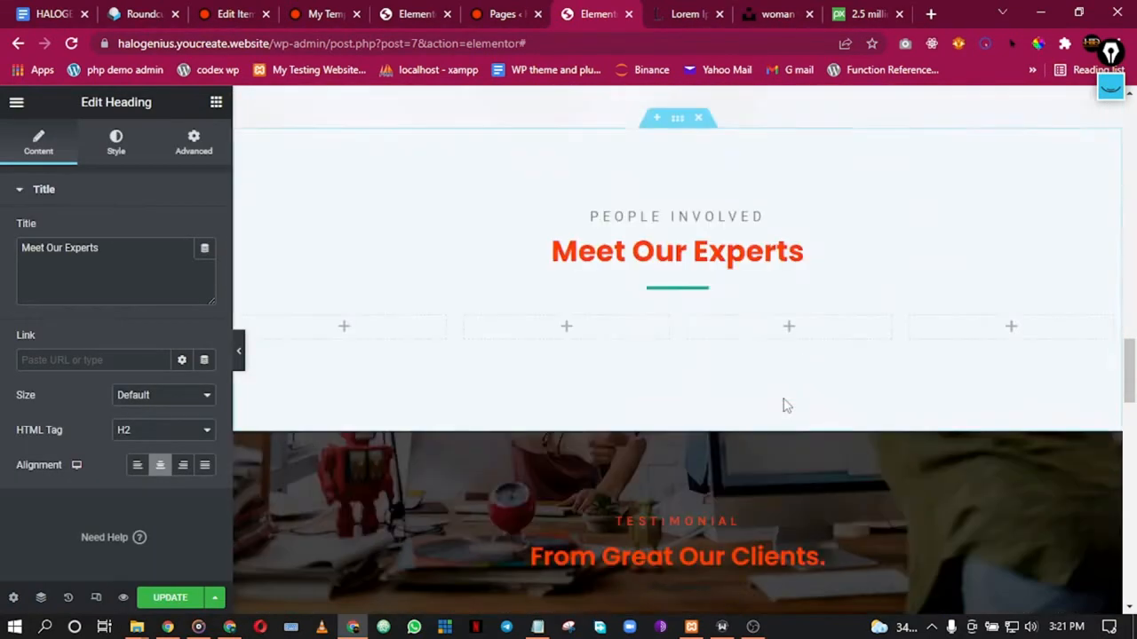
right_click(721, 296)
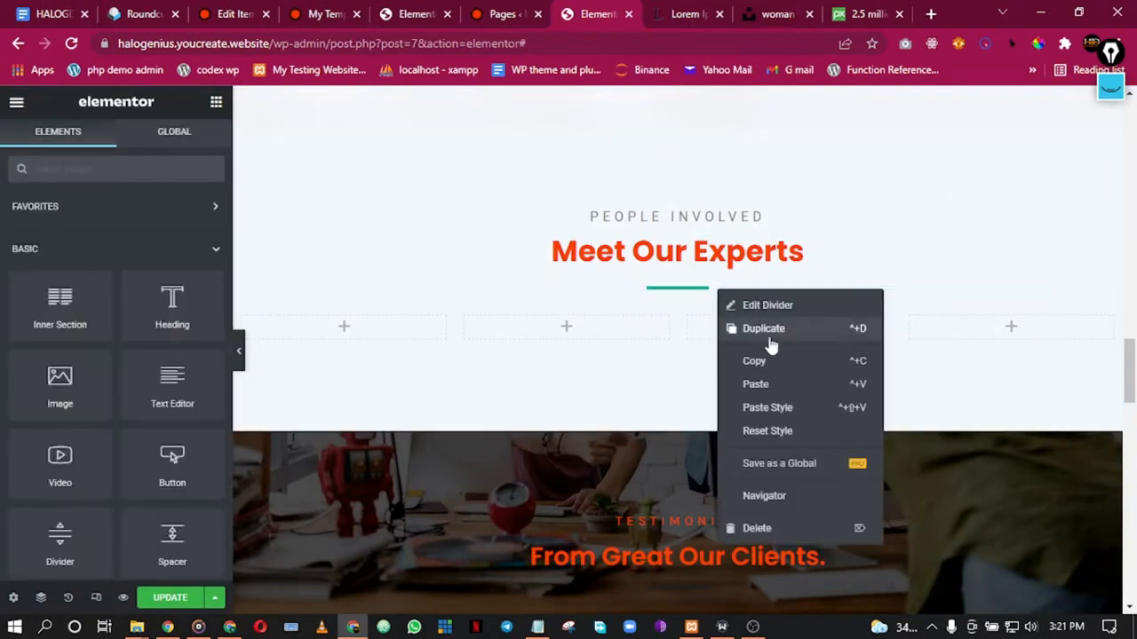
left_click(763, 361)
scroll(696, 257, "up", 7)
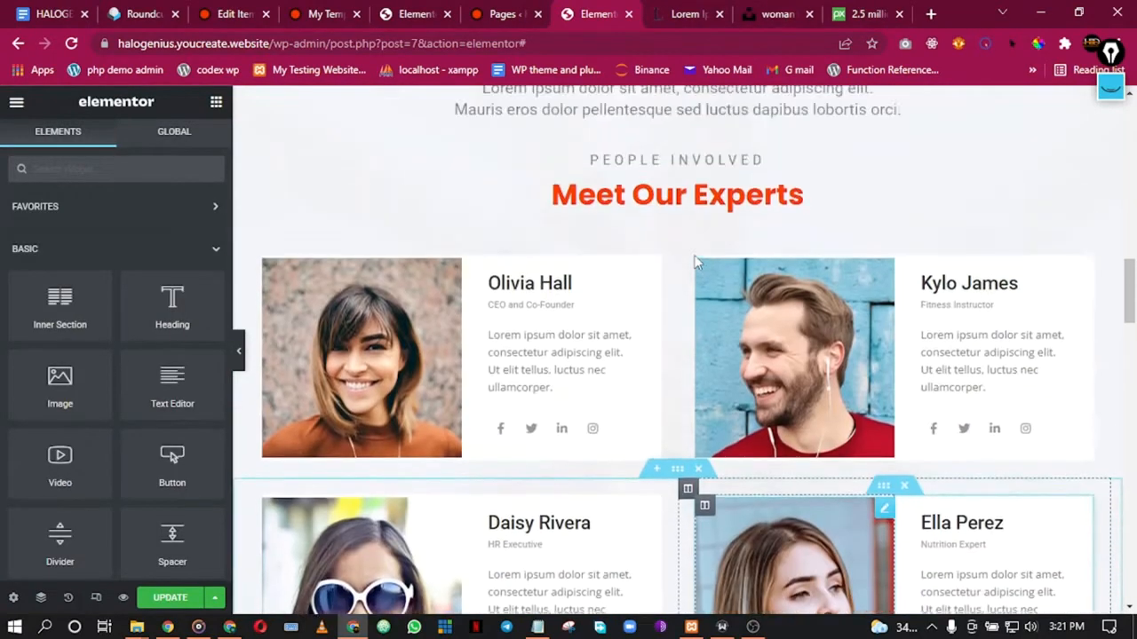
scroll(706, 306, "down", 2)
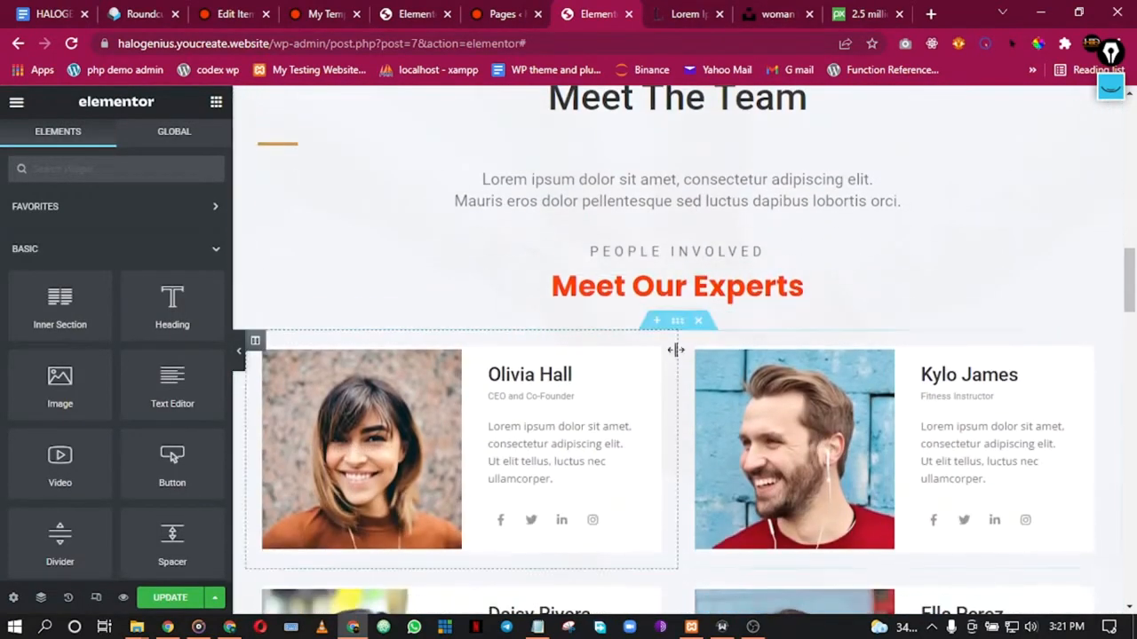
right_click(710, 314)
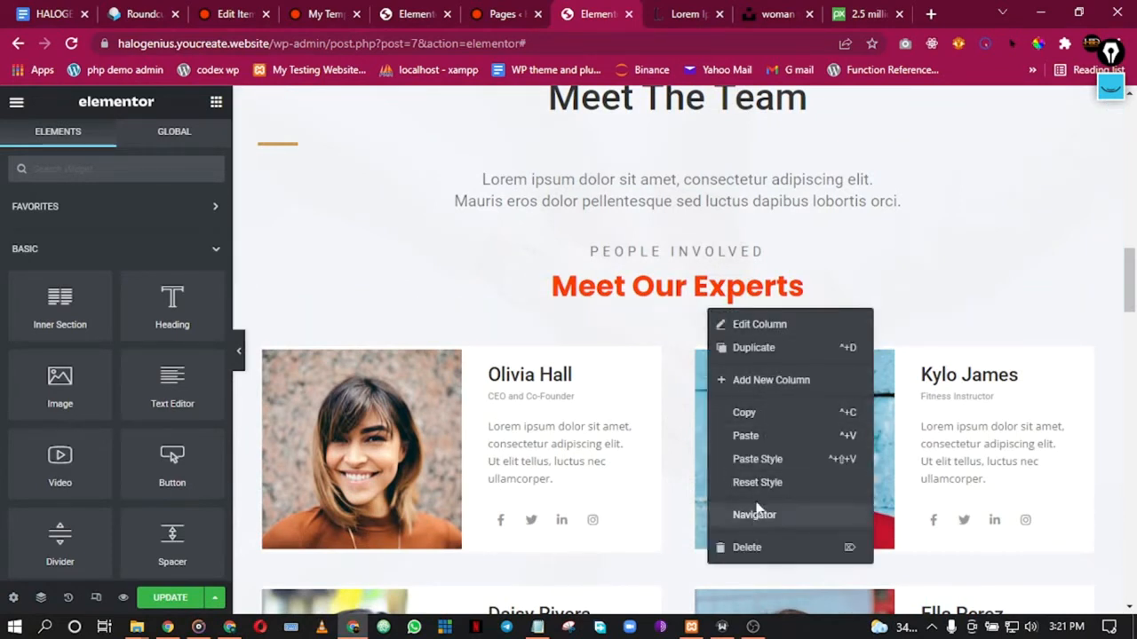
left_click(746, 436)
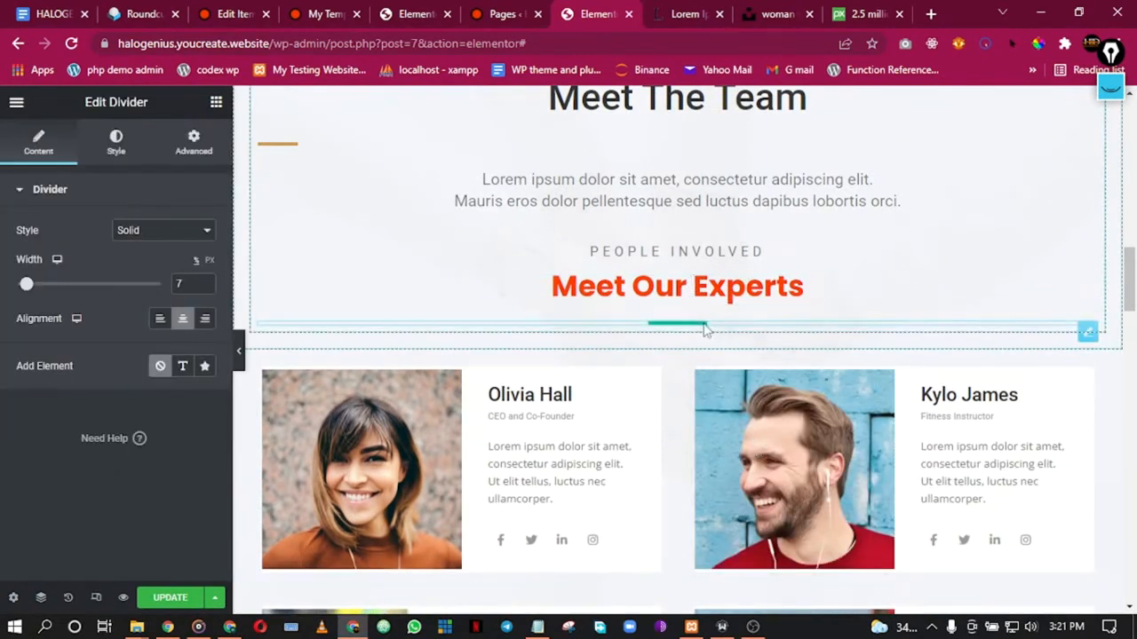
Step: Change the pasted divider's colour from teal to the Secondary global colour
left_click(116, 142)
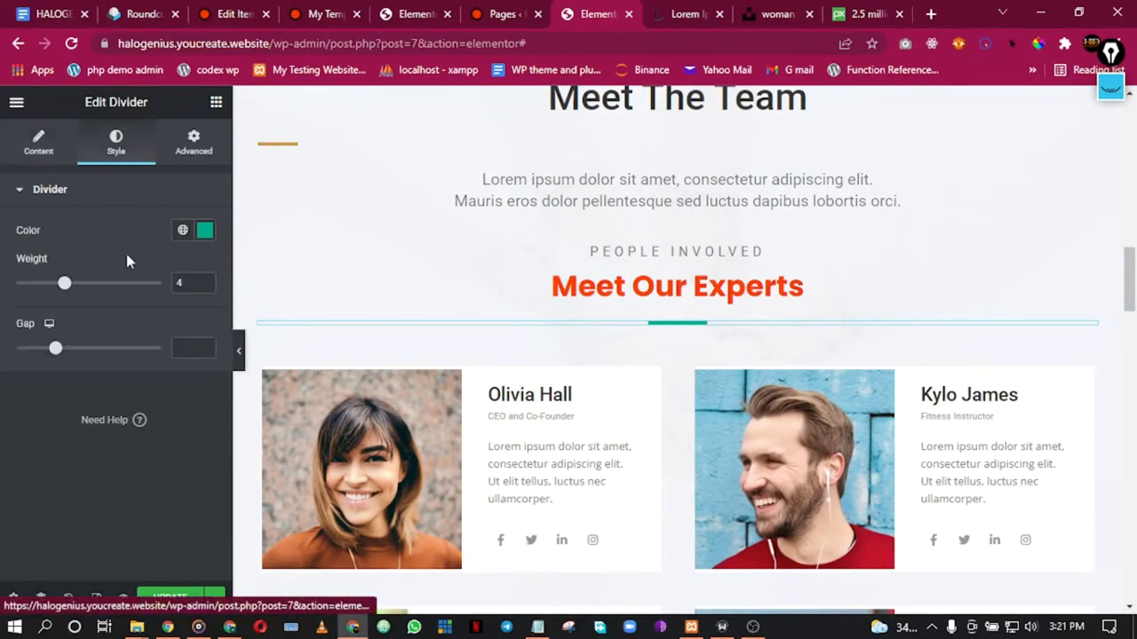
left_click(183, 230)
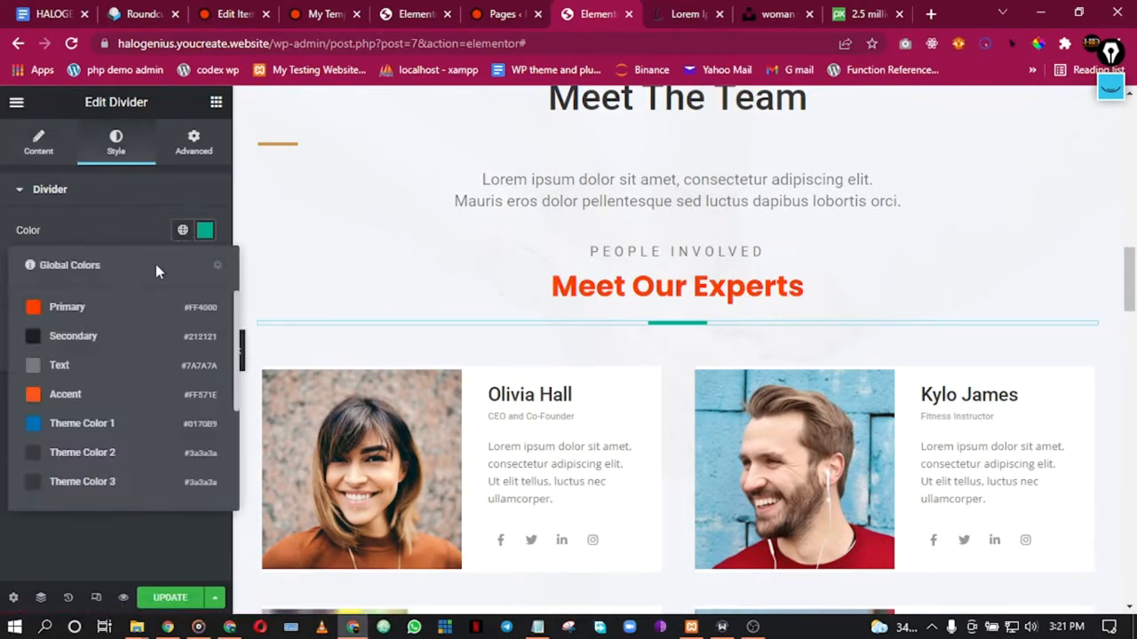
left_click(84, 335)
scroll(657, 201, "up", 2)
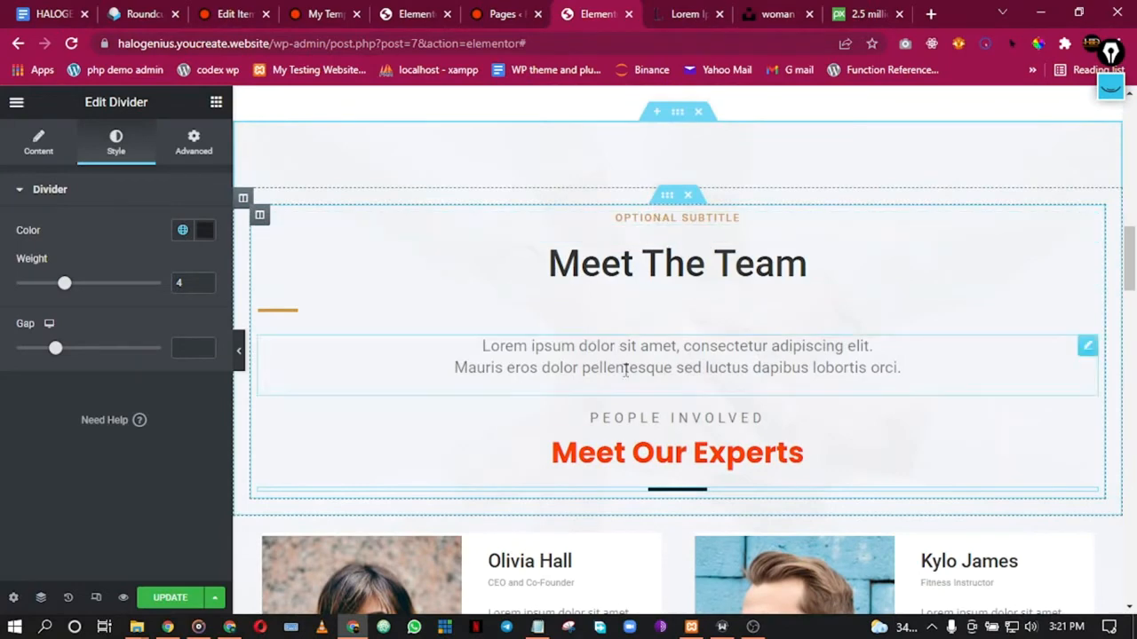
Step: Delete the lorem ipsum text, Meet The Team heading, orange divider and OPTIONAL SUBTITLE from the team section
right_click(778, 366)
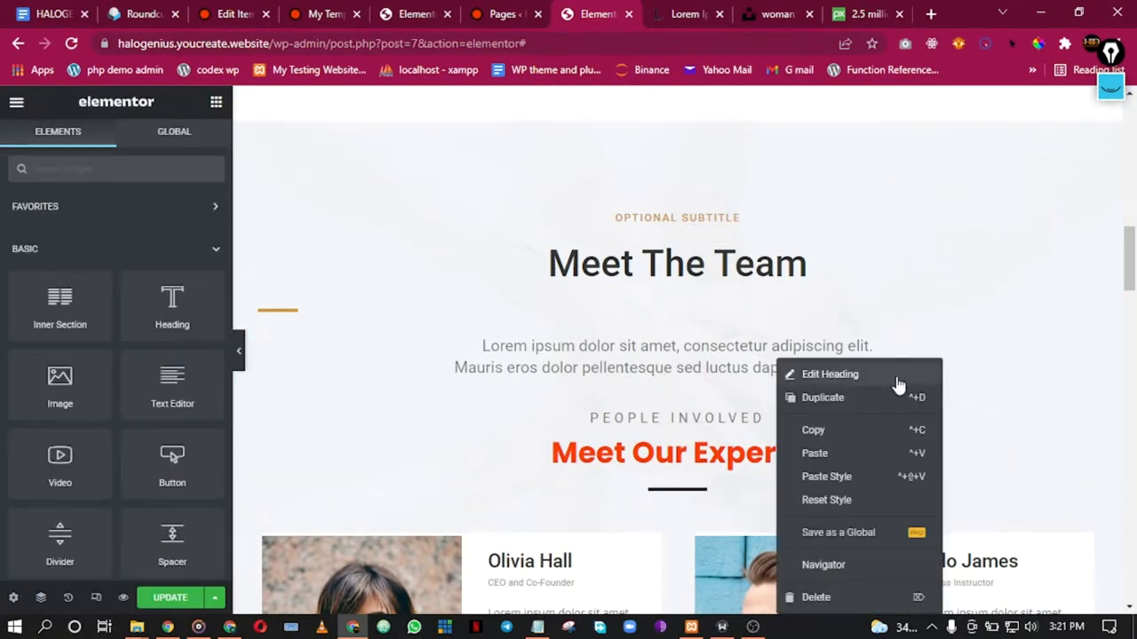
left_click(816, 597)
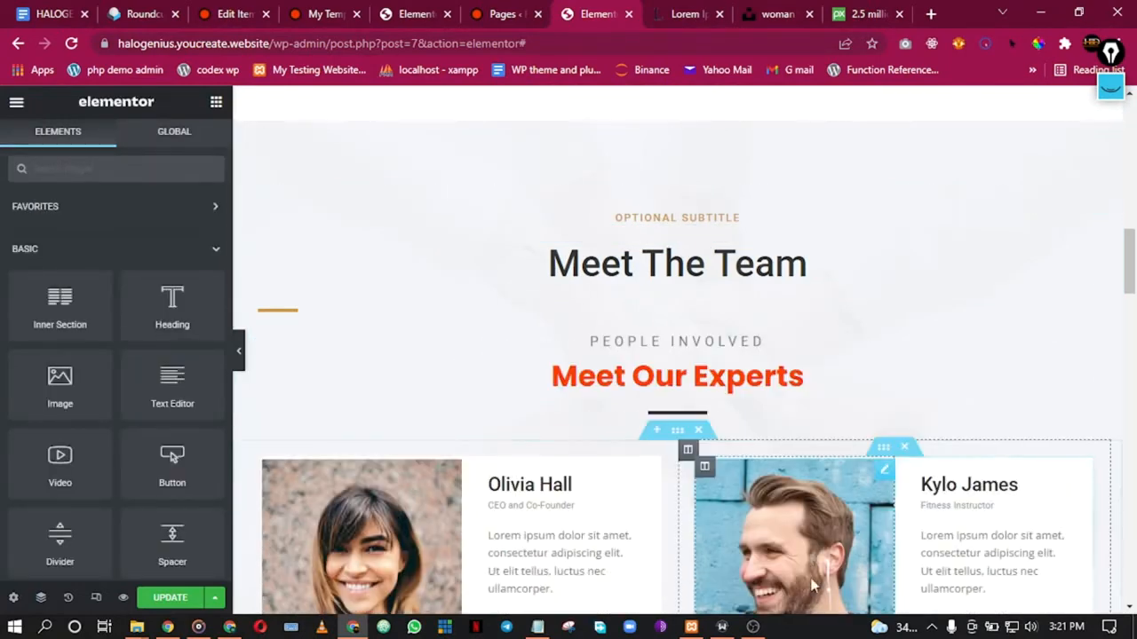
right_click(737, 279)
left_click(787, 509)
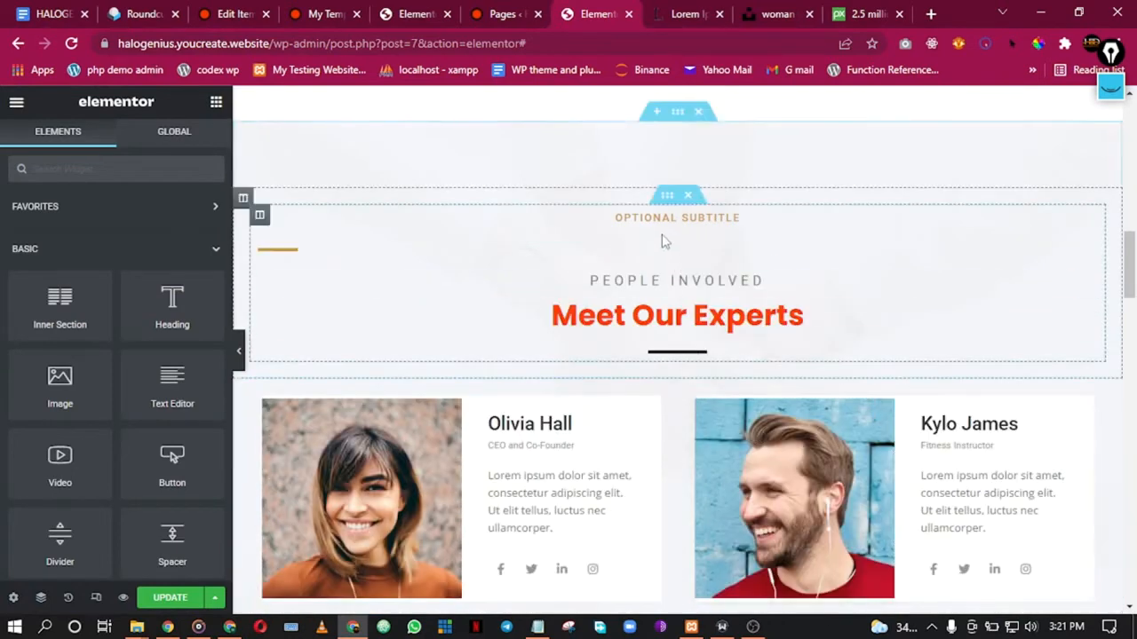
right_click(585, 261)
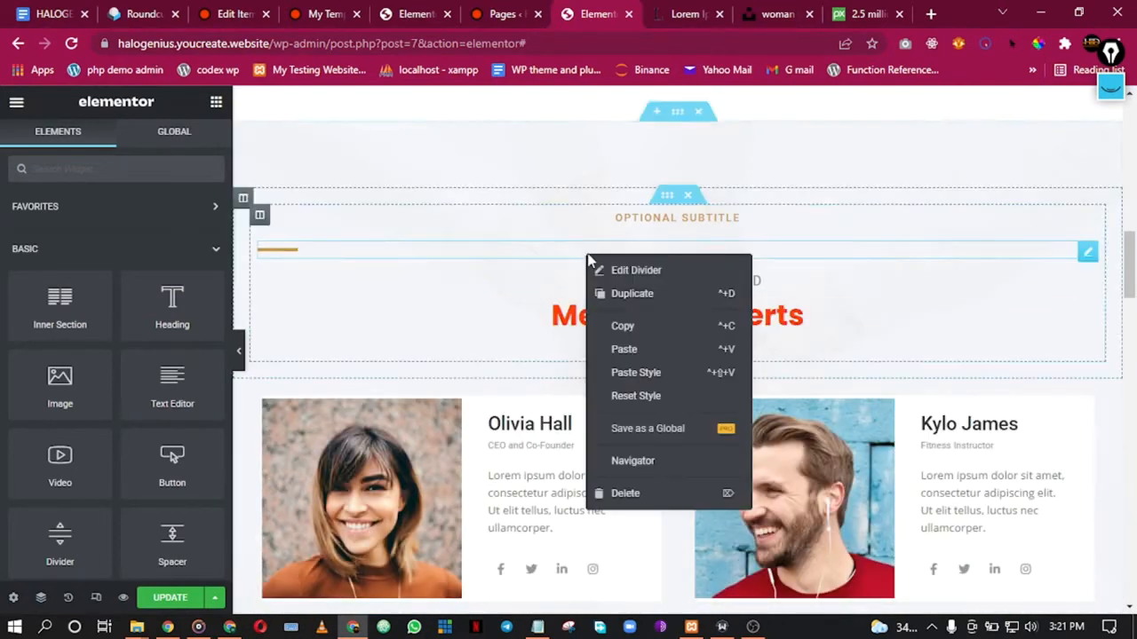
left_click(665, 495)
right_click(653, 220)
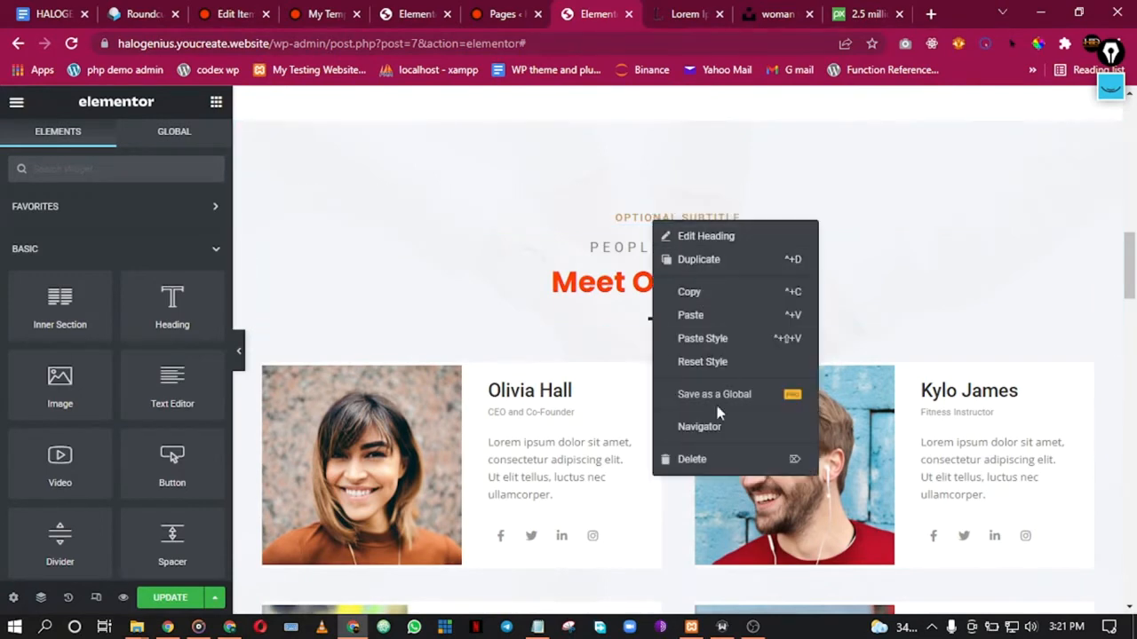
left_click(717, 464)
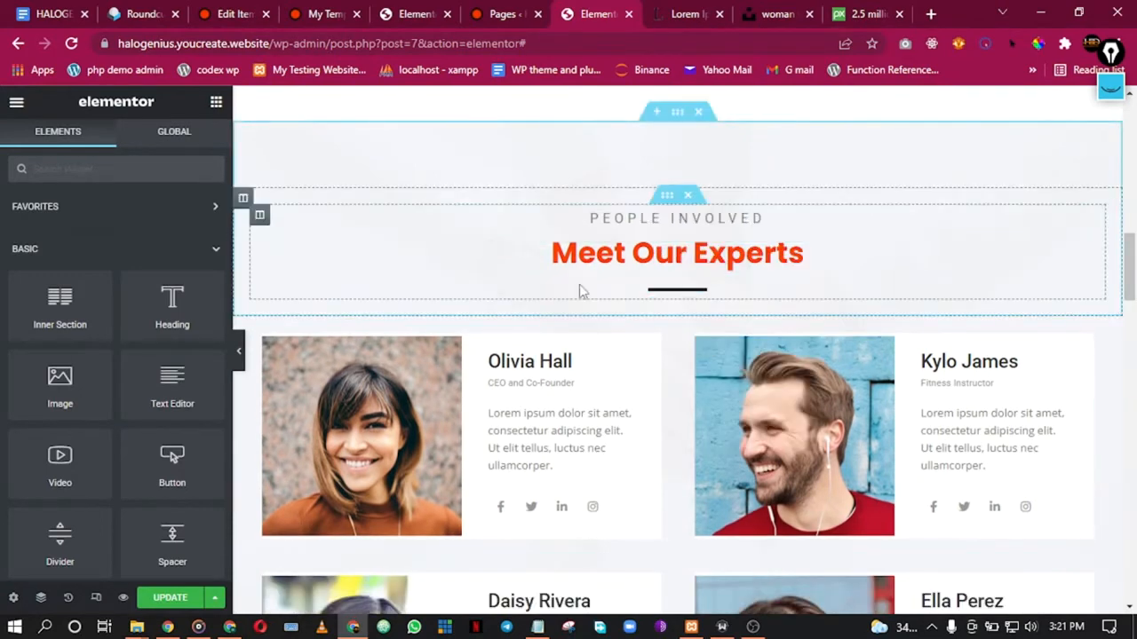
Step: Delete the now-empty original Meet Our Experts section
left_click(240, 353)
scroll(470, 293, "down", 4)
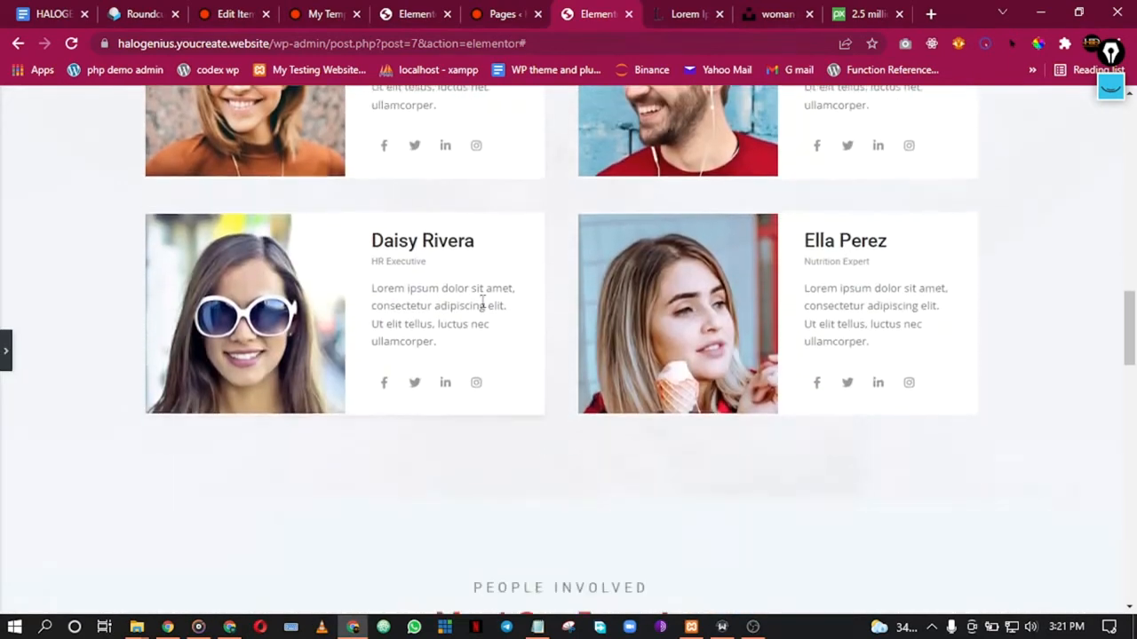
scroll(483, 303, "down", 3)
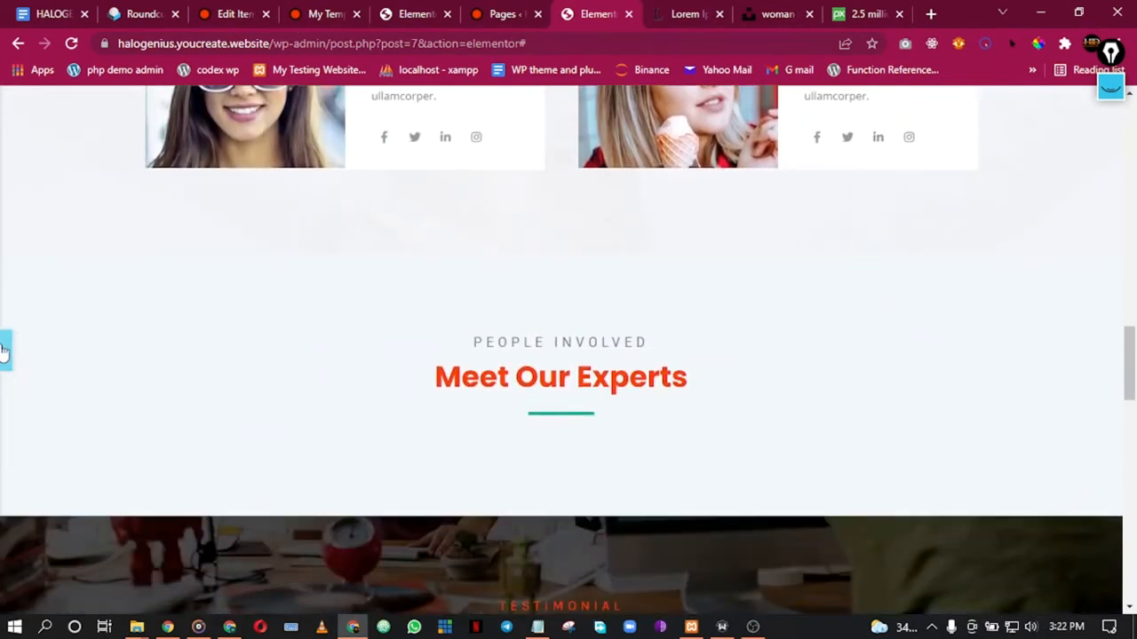
left_click(4, 352)
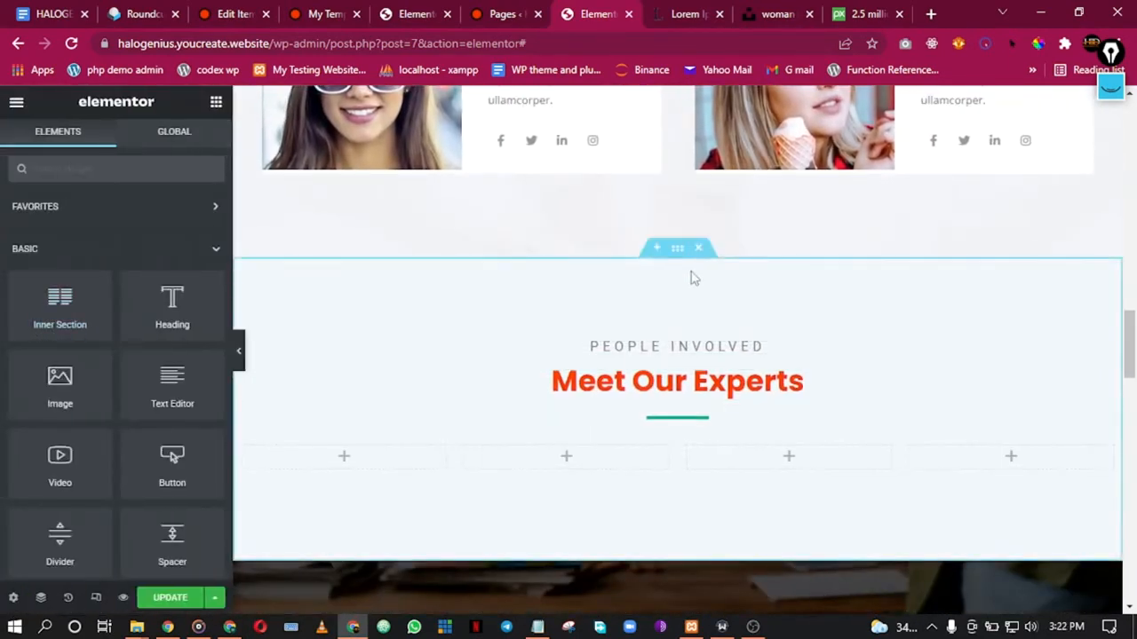
left_click(699, 250)
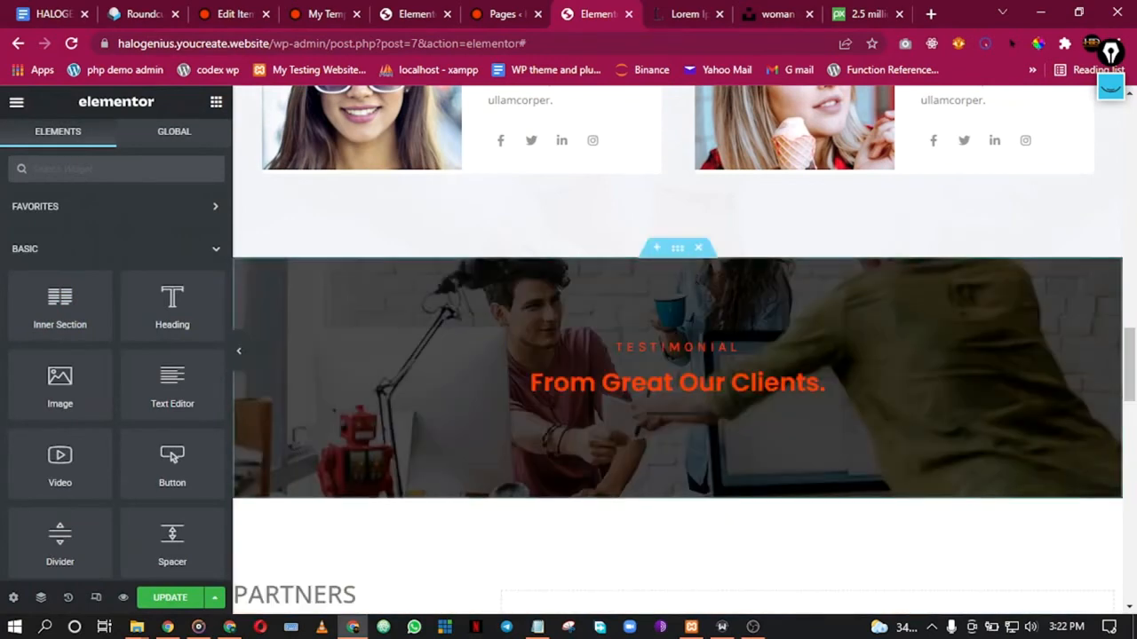
left_click(240, 355)
scroll(595, 250, "up", 5)
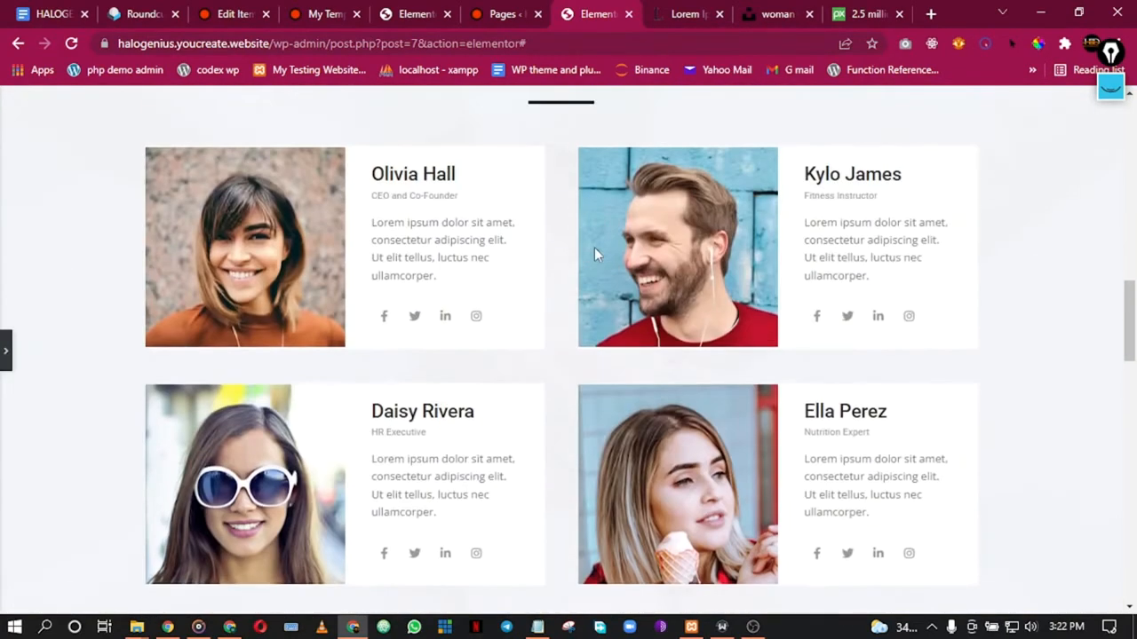
scroll(711, 287, "up", 3)
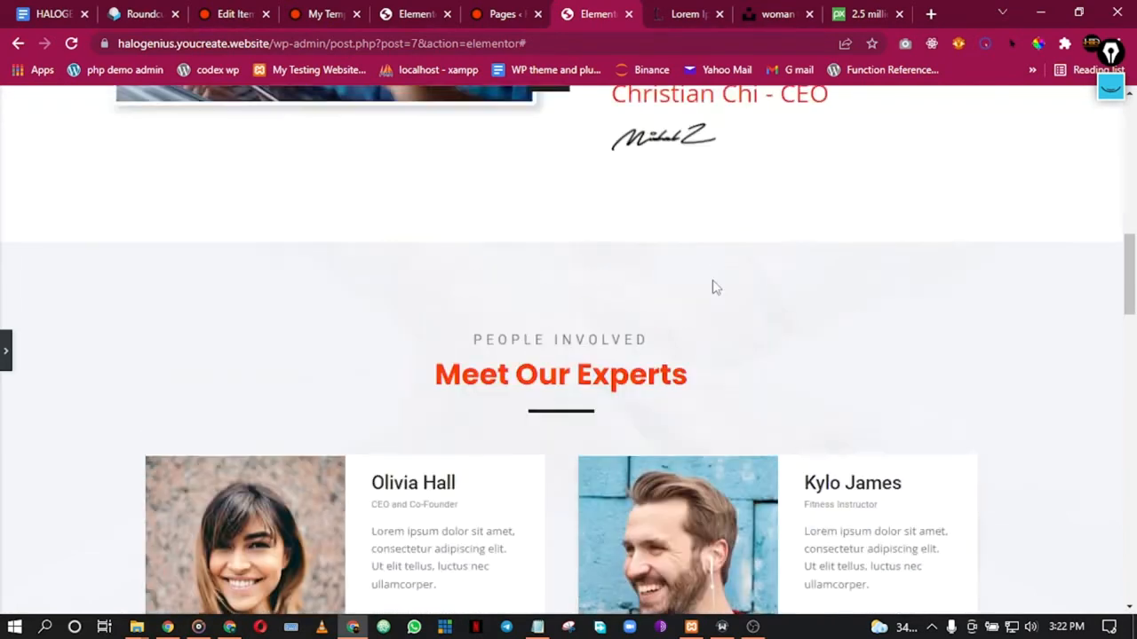
scroll(691, 303, "down", 2)
scroll(695, 310, "down", 4)
scroll(696, 310, "up", 3)
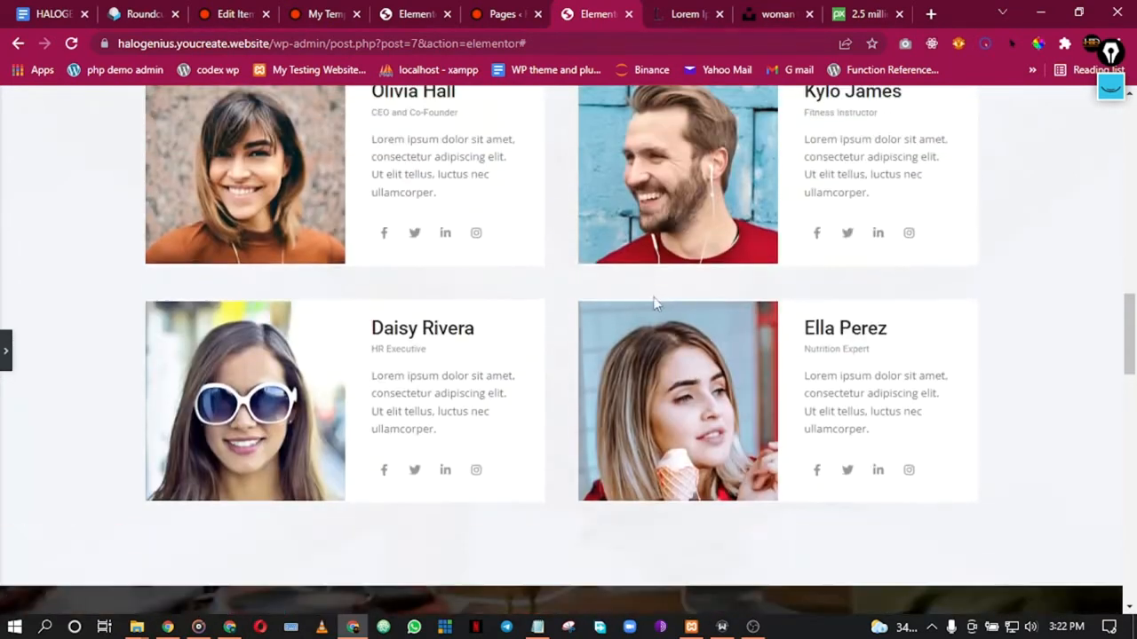
left_click(4, 350)
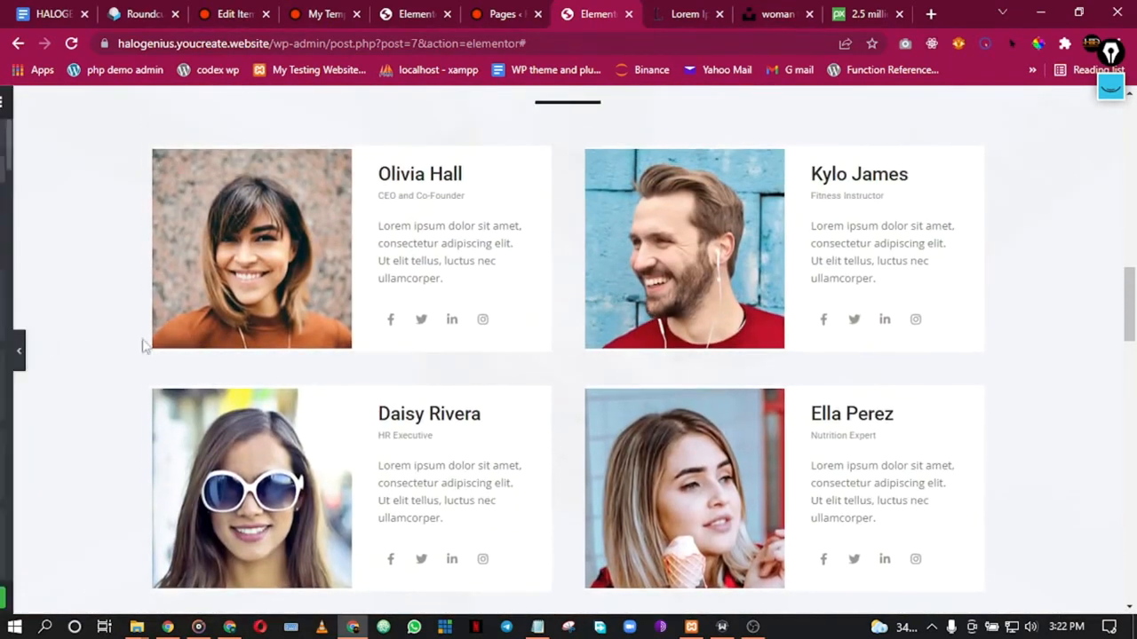
left_click(433, 252)
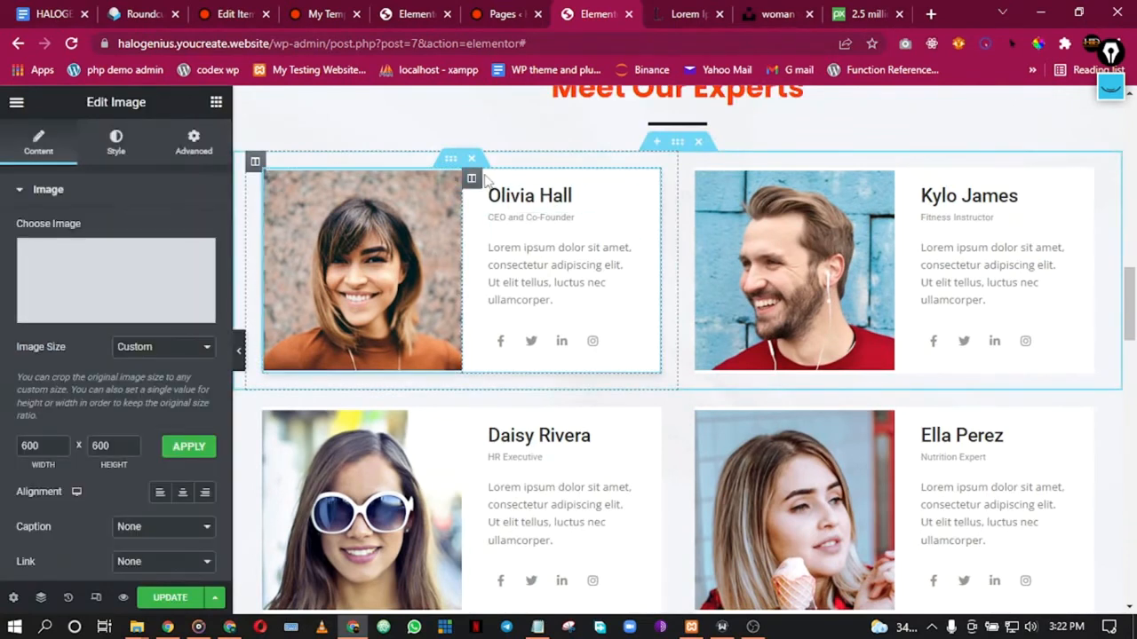
left_click(515, 198)
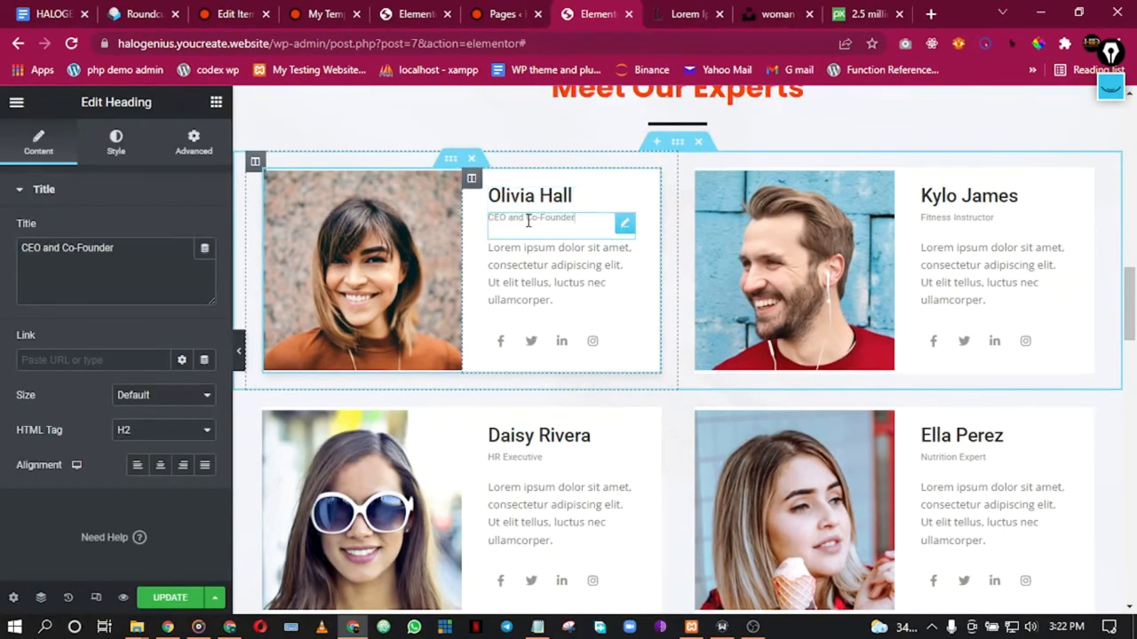
left_click(532, 257)
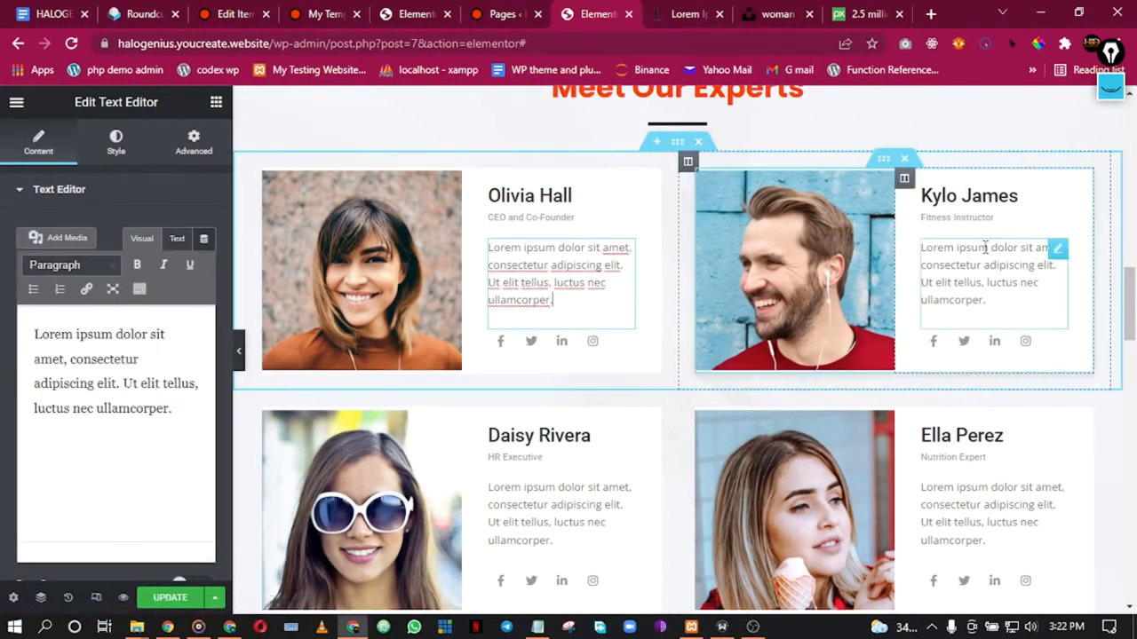
scroll(718, 257, "down", 7)
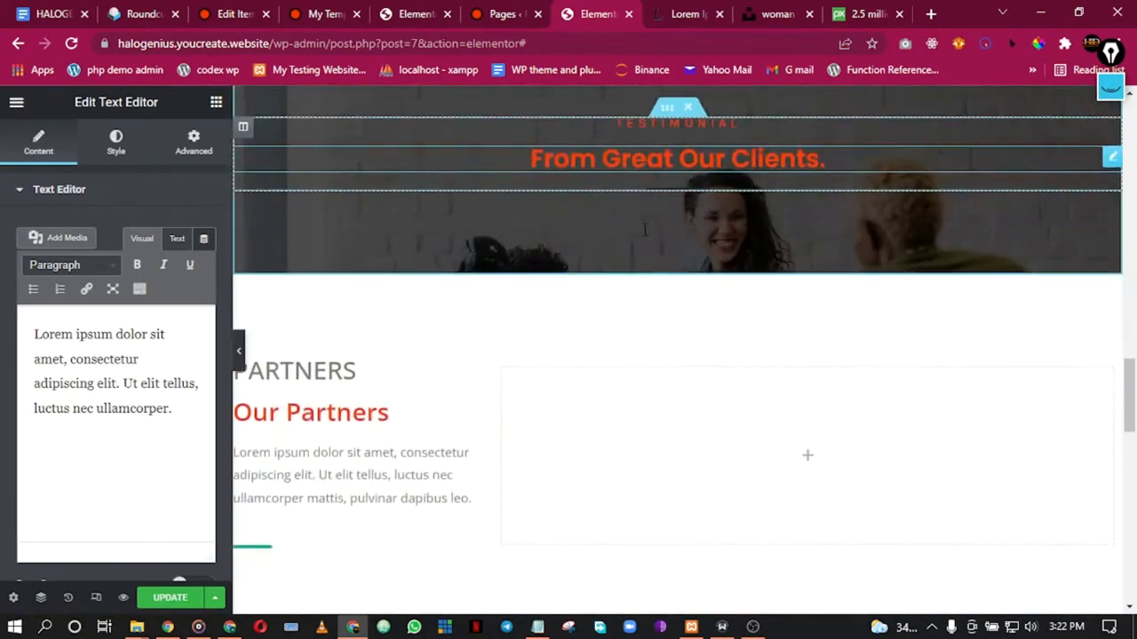
scroll(644, 237, "up", 1)
scroll(601, 290, "down", 1)
scroll(601, 289, "up", 2)
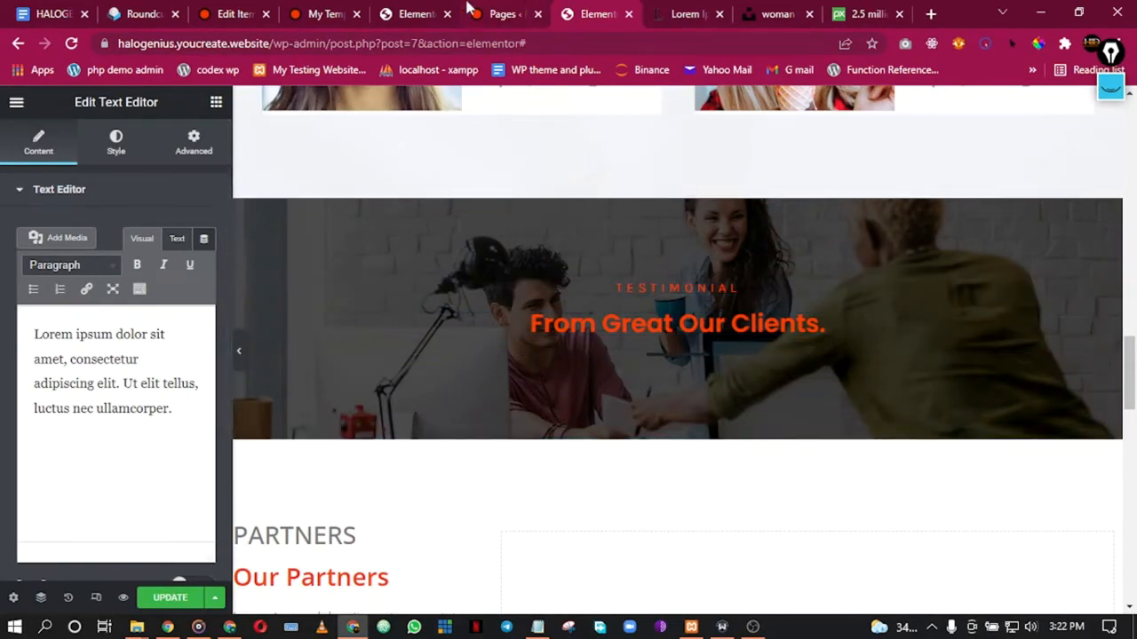
left_click(418, 13)
Step: Scroll the home page editor down to the 'From Great Our Clients' testimonial cards section
scroll(653, 424, "down", 10)
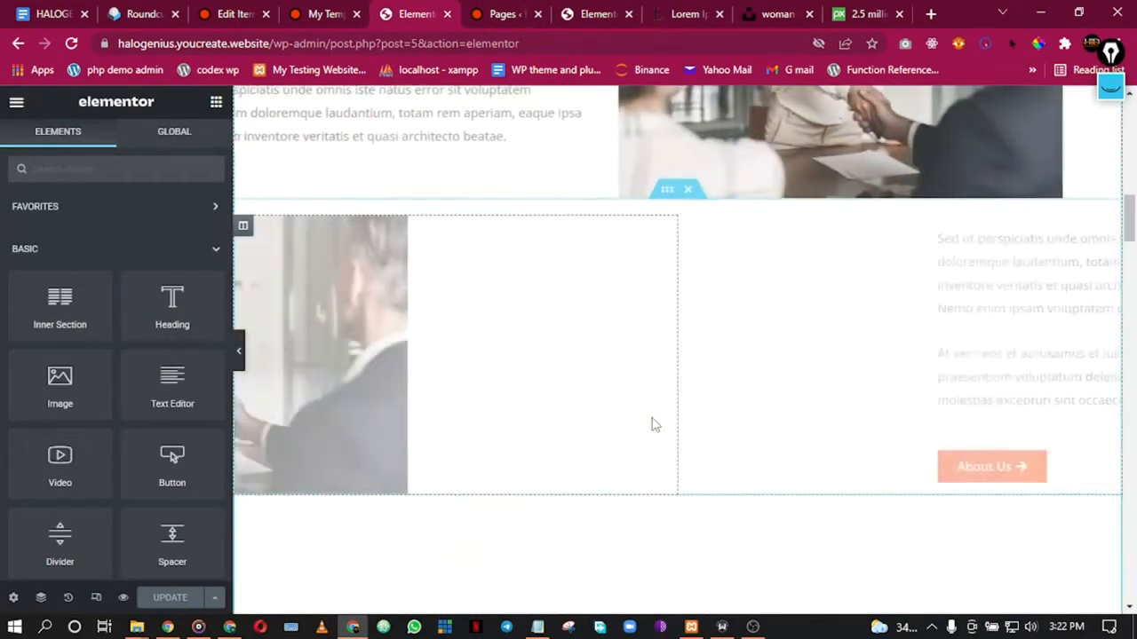
scroll(653, 424, "down", 15)
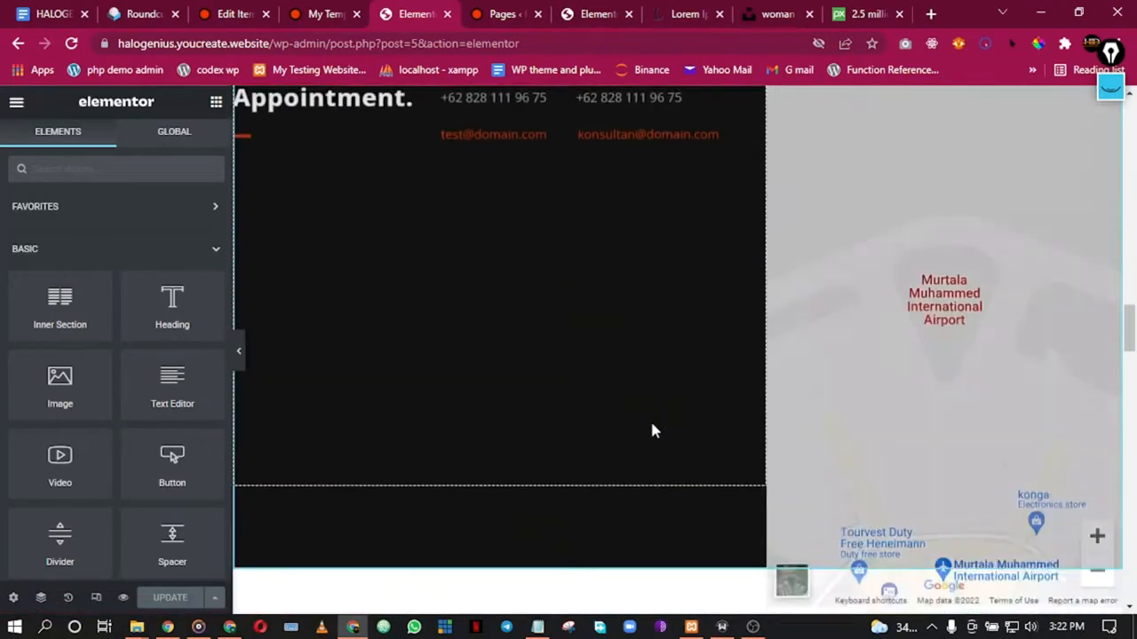
scroll(653, 431, "down", 10)
scroll(653, 431, "up", 1)
scroll(653, 431, "down", 3)
scroll(653, 431, "up", 2)
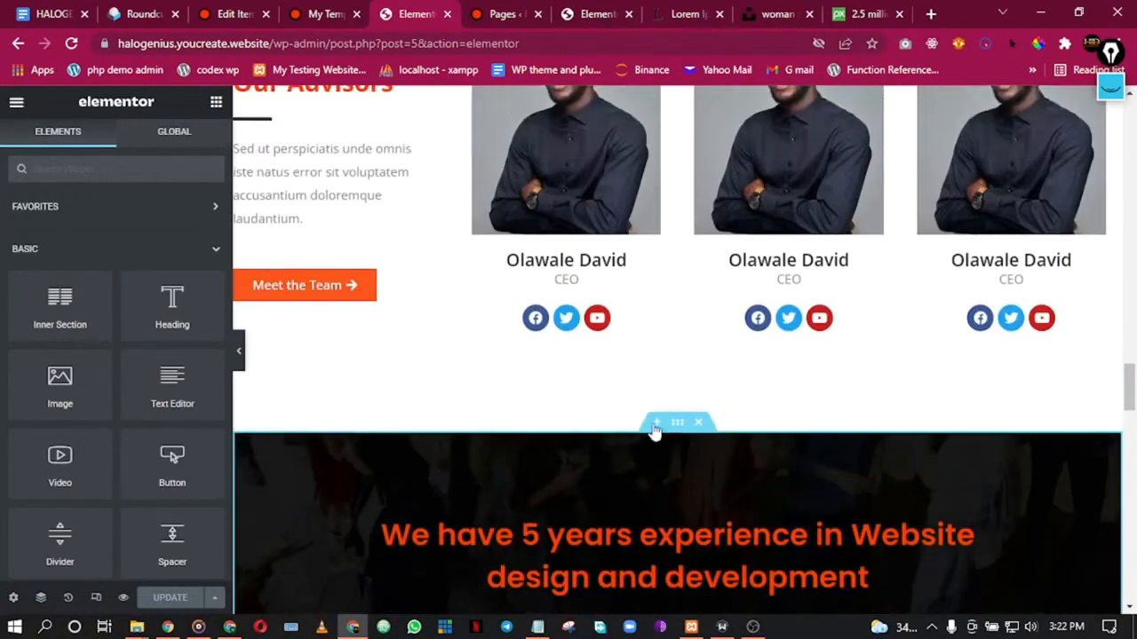
scroll(654, 430, "up", 1)
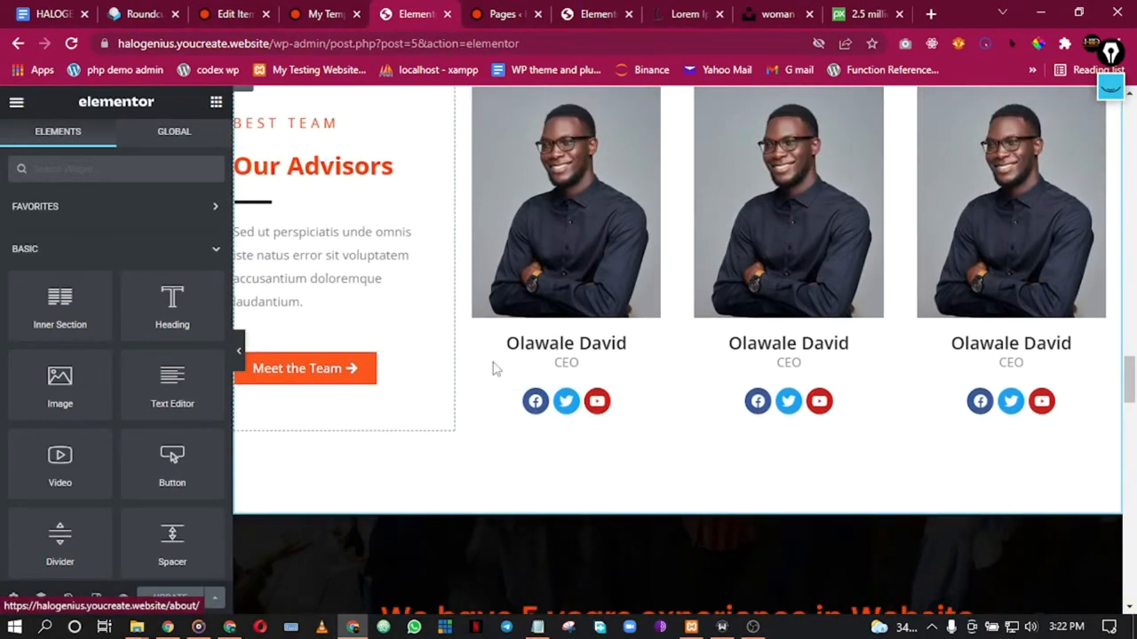
scroll(578, 385, "down", 5)
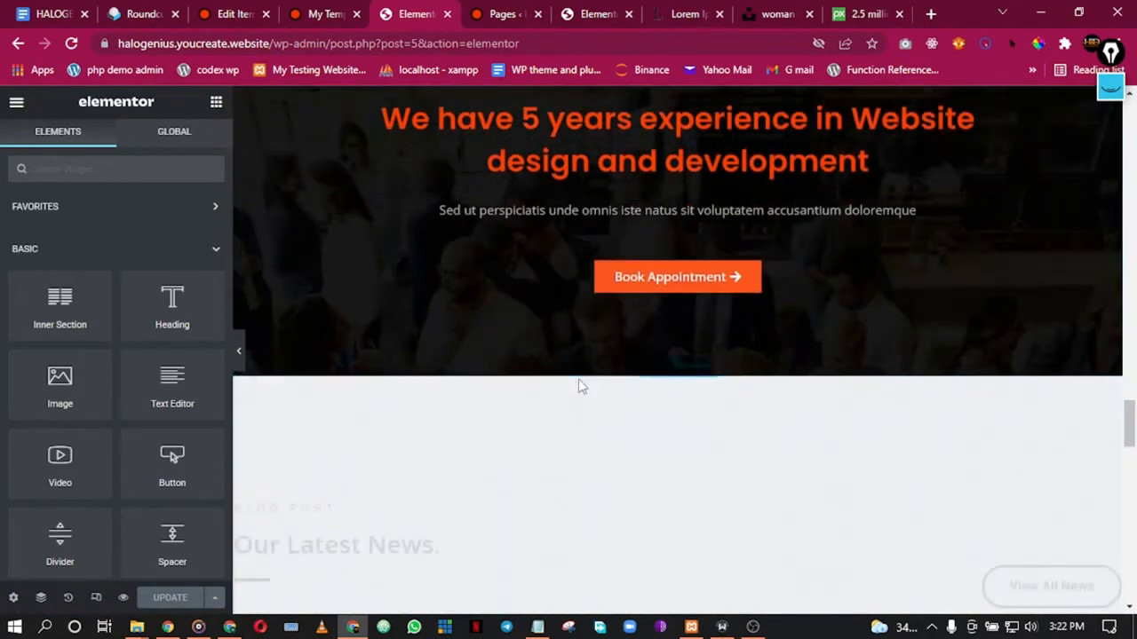
scroll(580, 385, "down", 10)
scroll(576, 381, "up", 2)
scroll(575, 391, "up", 1)
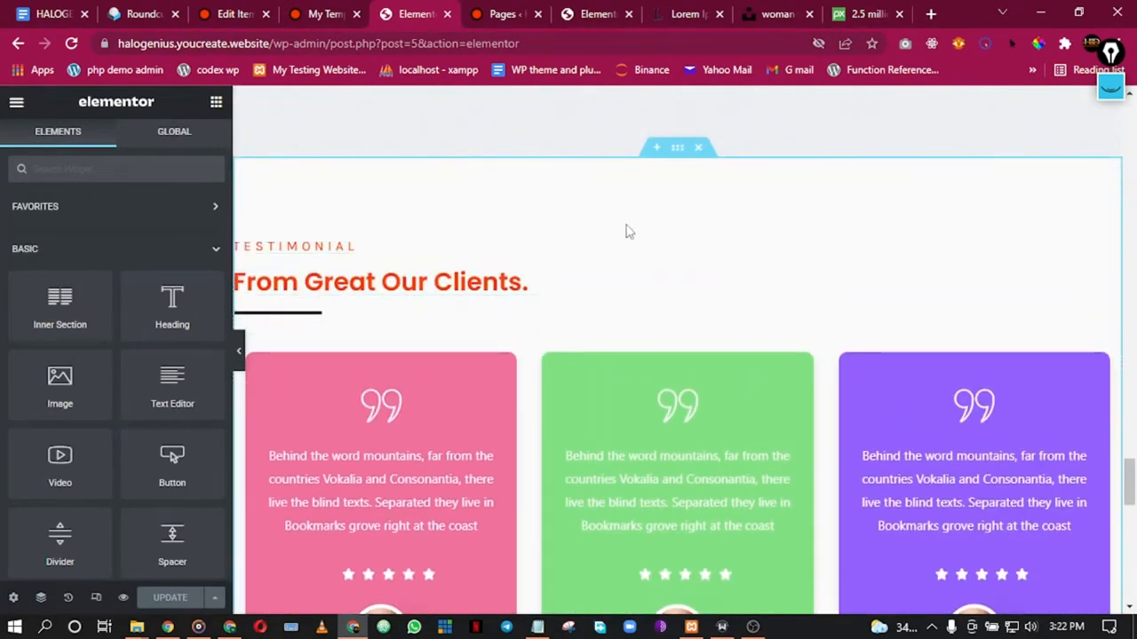
Step: Save the home page's testimonial cards section as the template 'testimonials section' and go to the Pages list
right_click(668, 177)
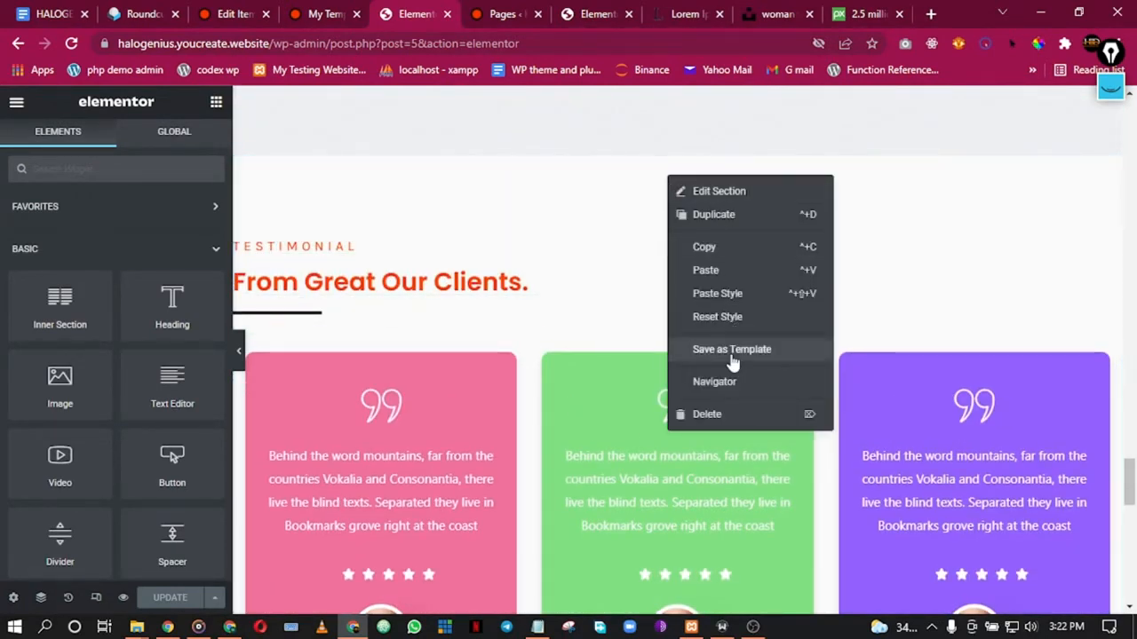
left_click(731, 351)
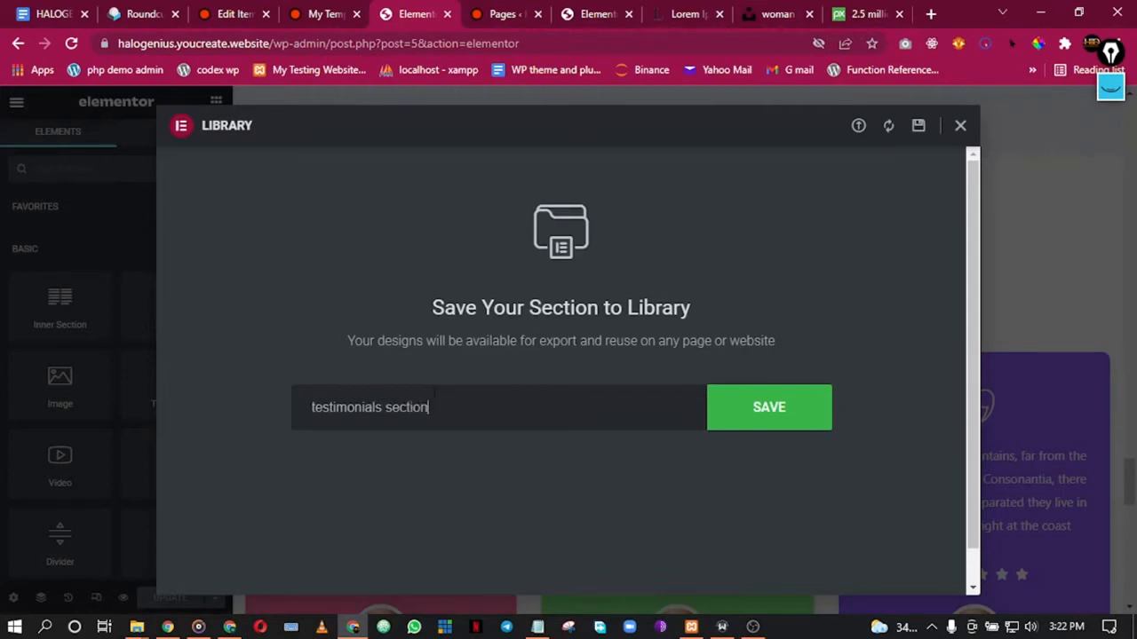
left_click(774, 417)
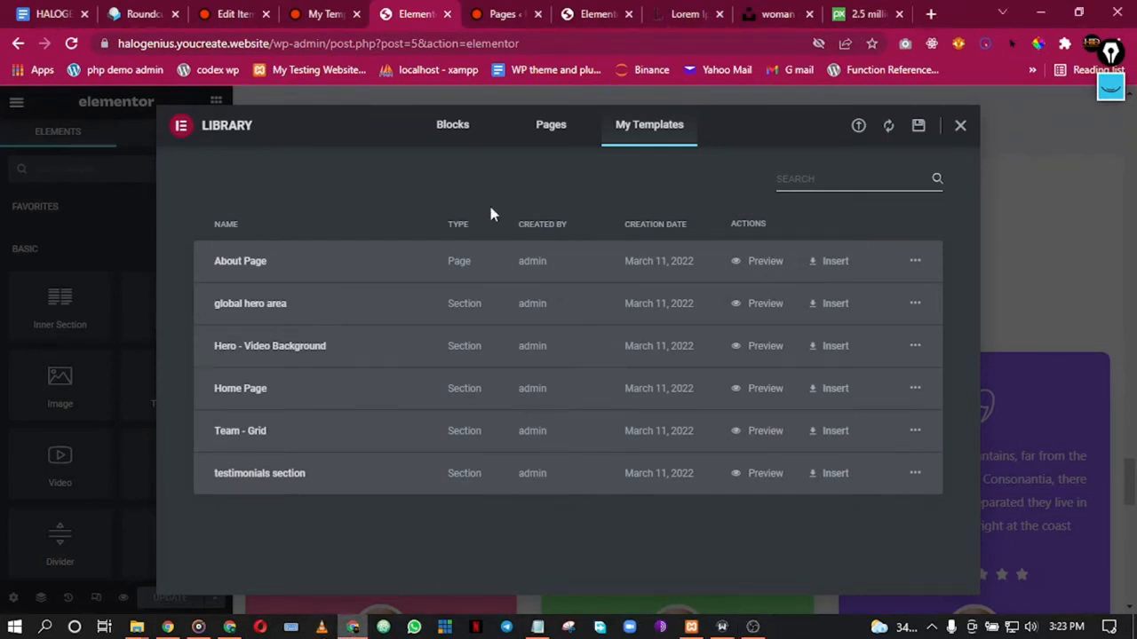
left_click(499, 13)
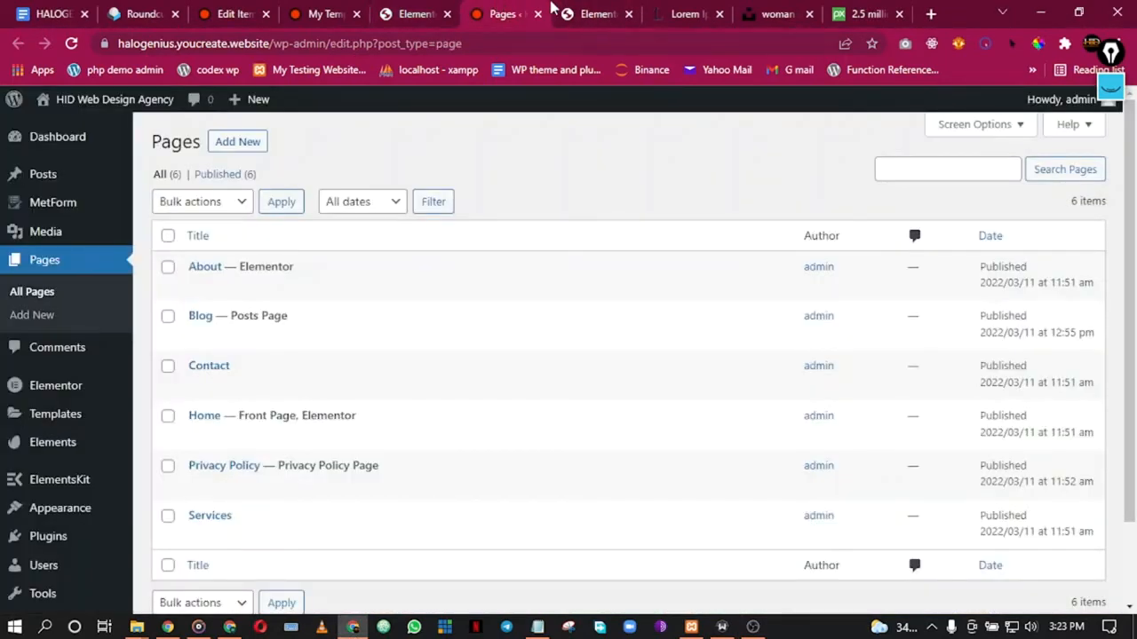
Step: Insert the saved 'testimonials section' template below the About page's testimonial banner, skipping its page settings
left_click(584, 13)
scroll(660, 303, "down", 2)
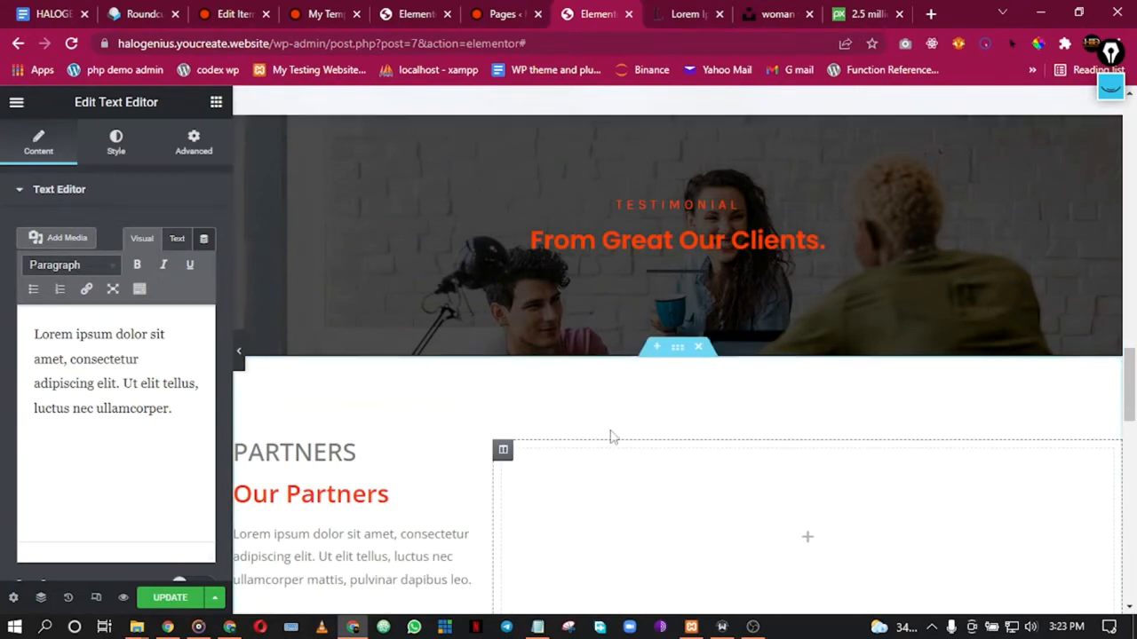
left_click(656, 348)
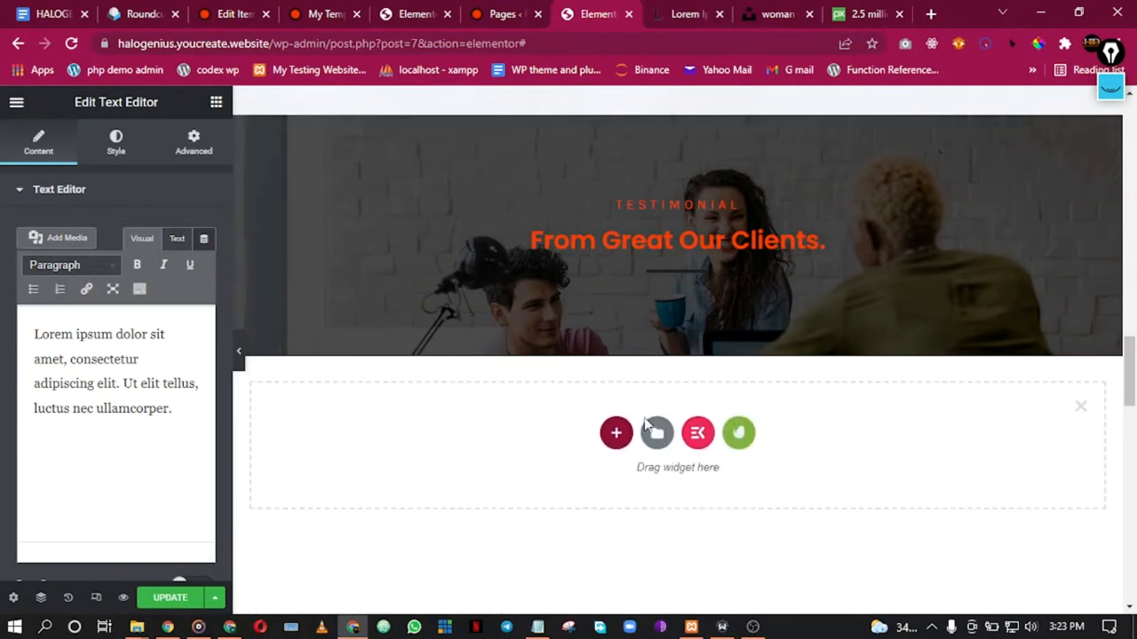
left_click(657, 435)
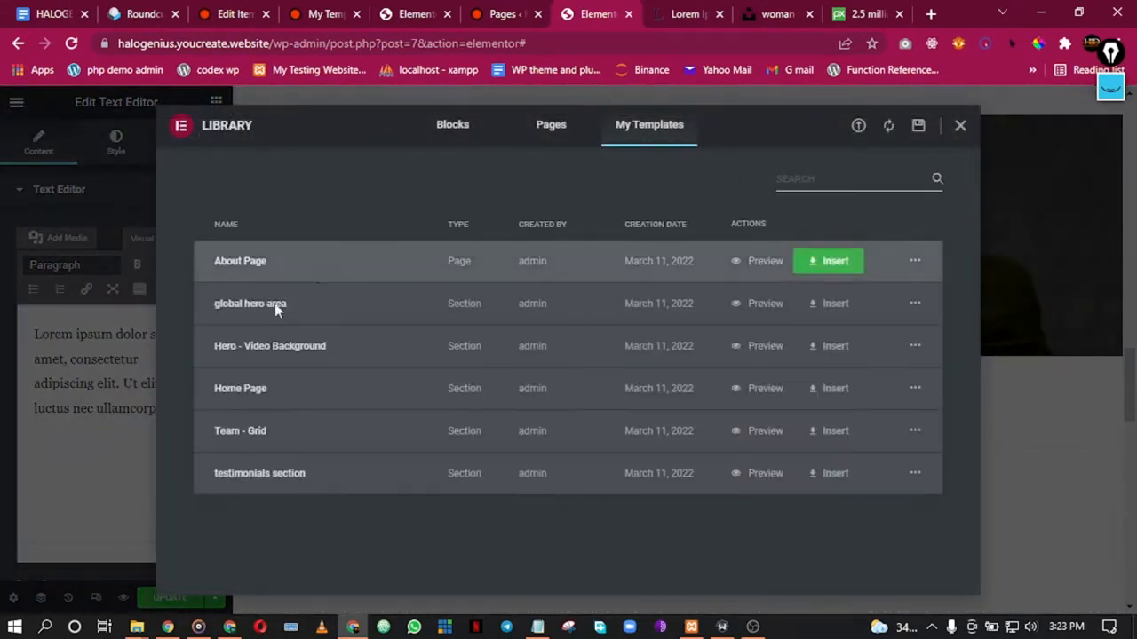
left_click(832, 481)
left_click(480, 411)
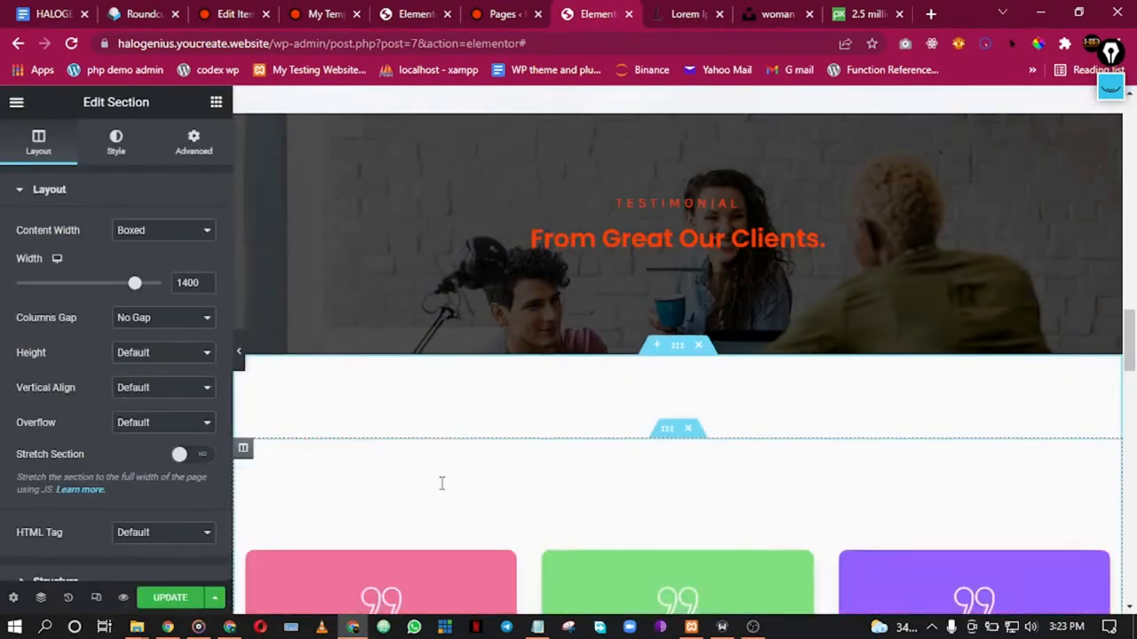
scroll(497, 508, "down", 5)
scroll(524, 521, "up", 6)
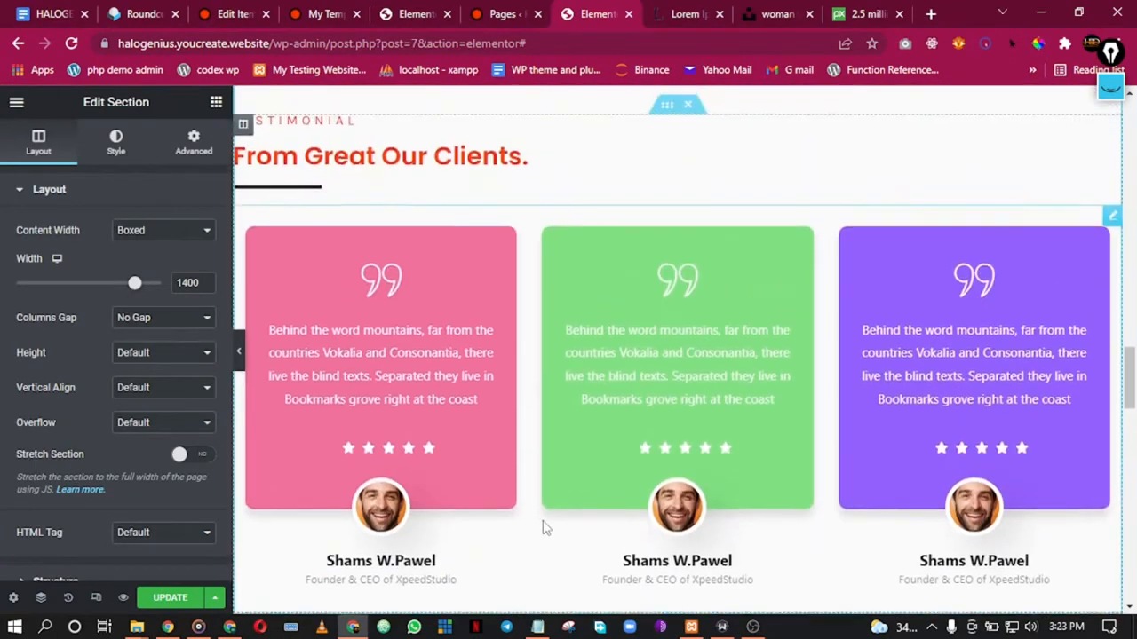
scroll(440, 364, "up", 1)
scroll(533, 319, "down", 1)
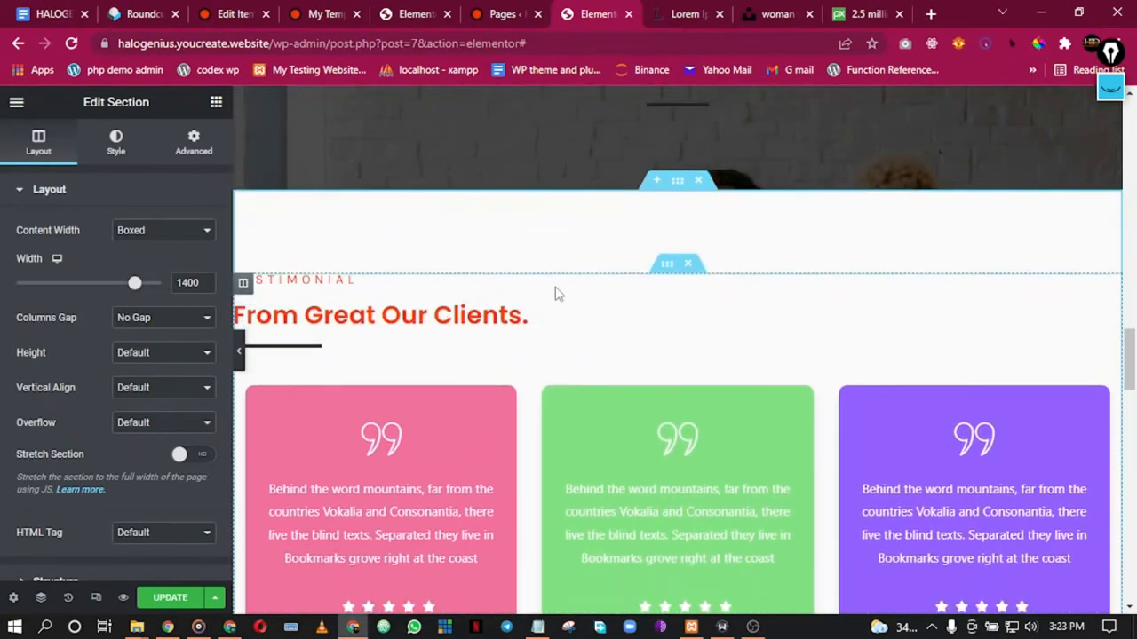
right_click(362, 354)
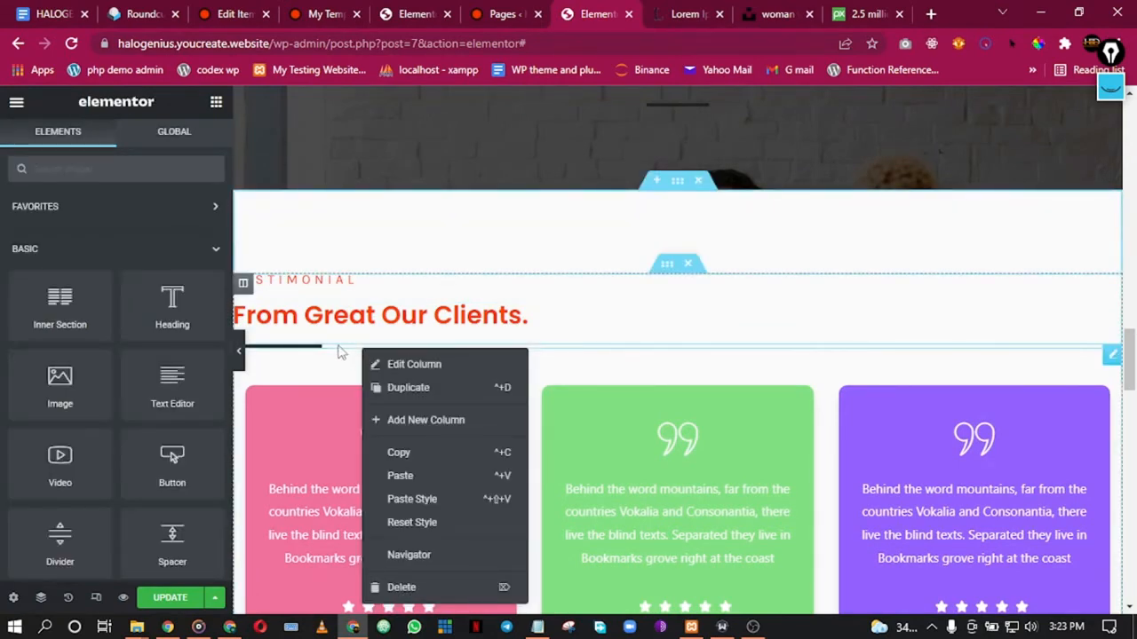
scroll(658, 176, "up", 1)
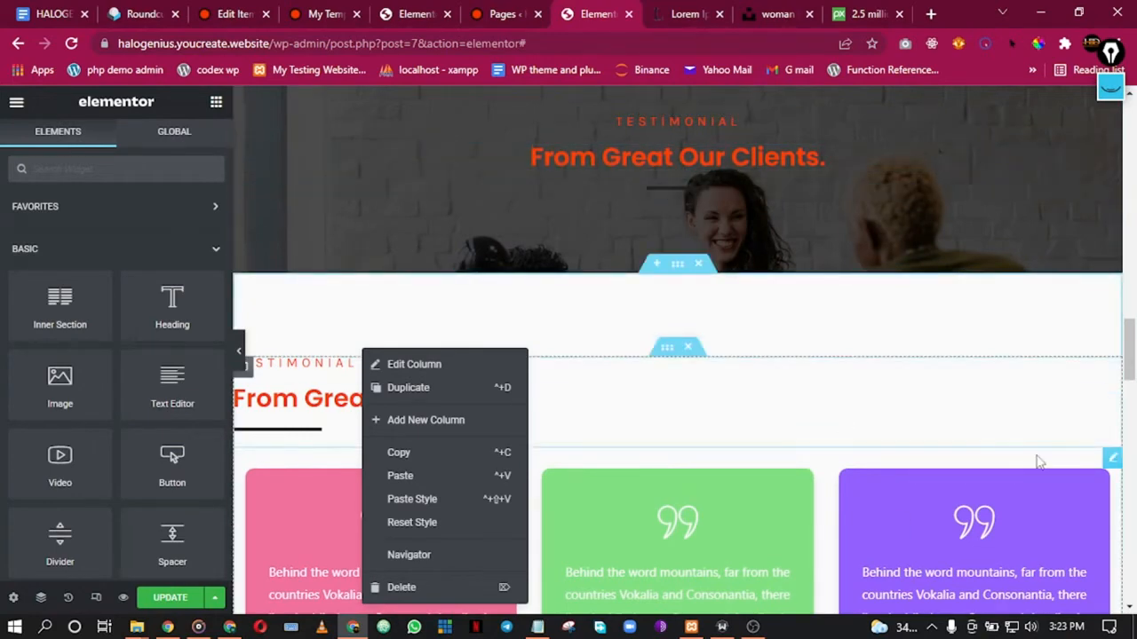
left_click_drag(1110, 460, 723, 183)
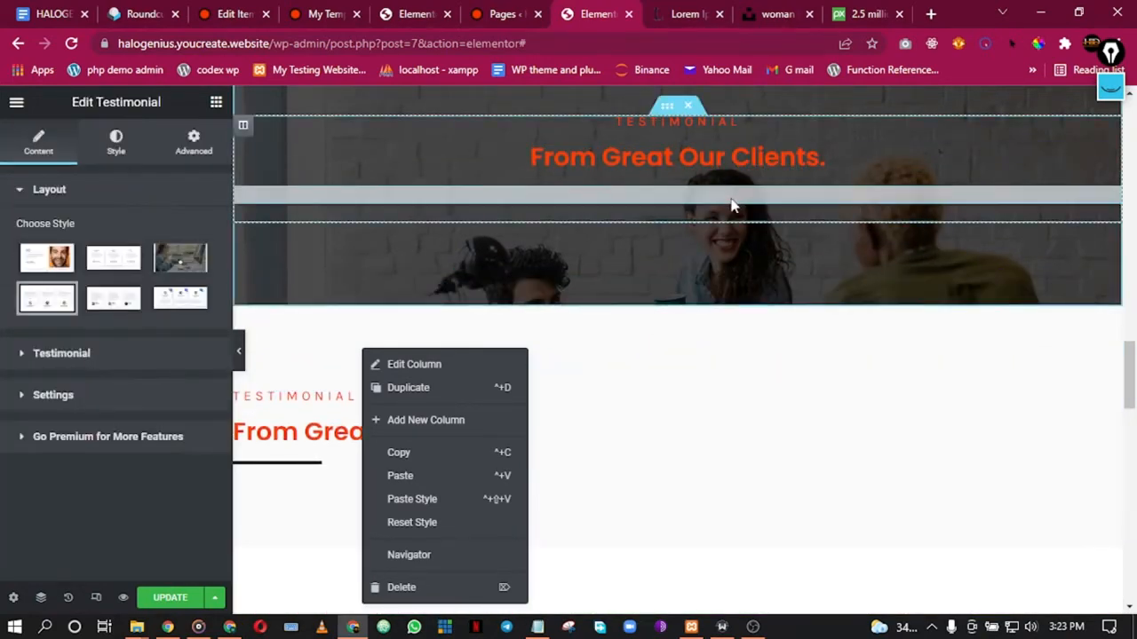
scroll(744, 389, "down", 3)
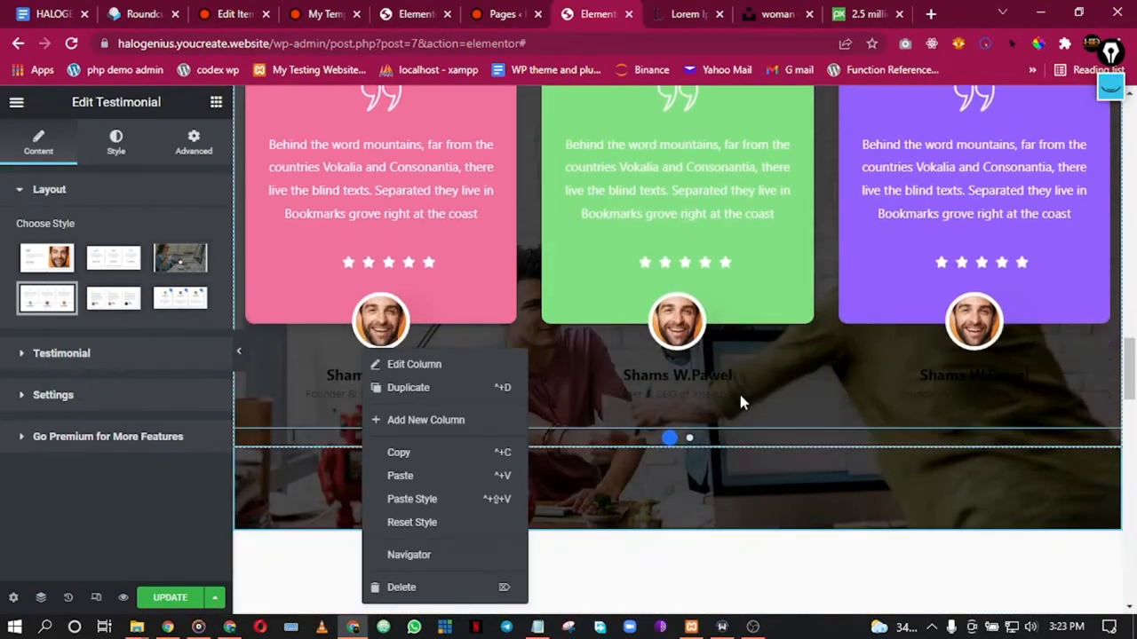
left_click(298, 373)
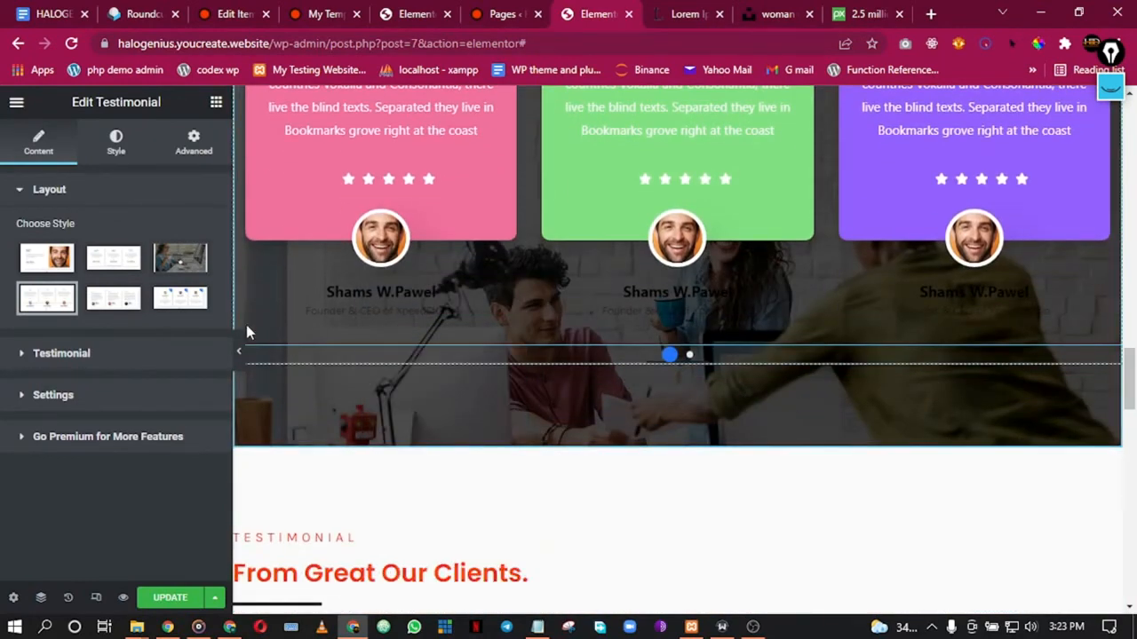
left_click(239, 351)
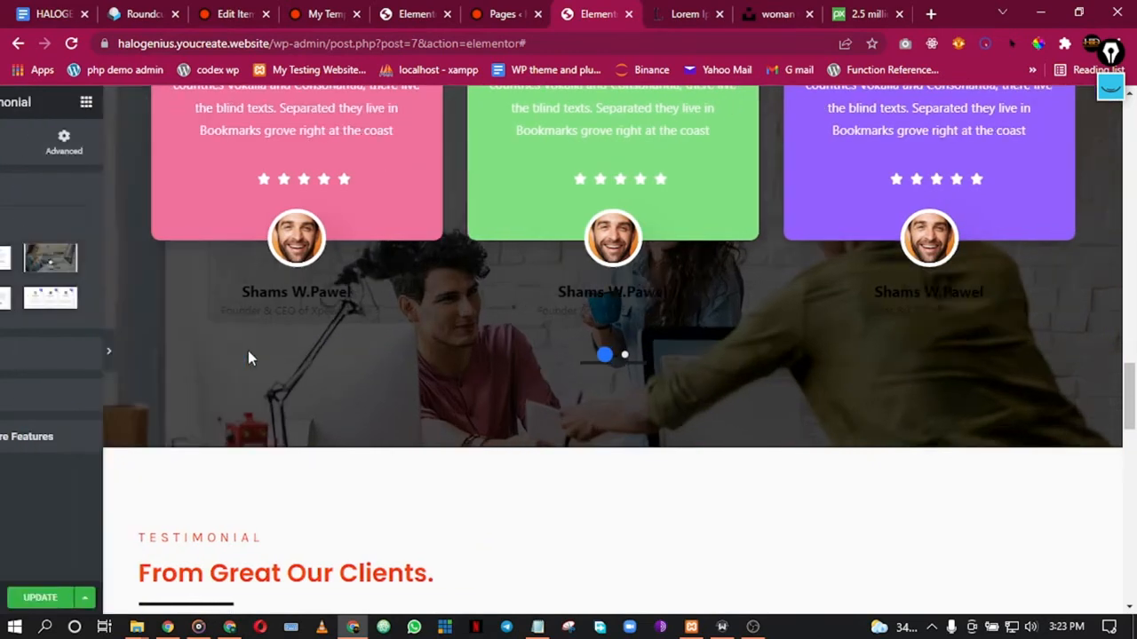
scroll(376, 333, "up", 3)
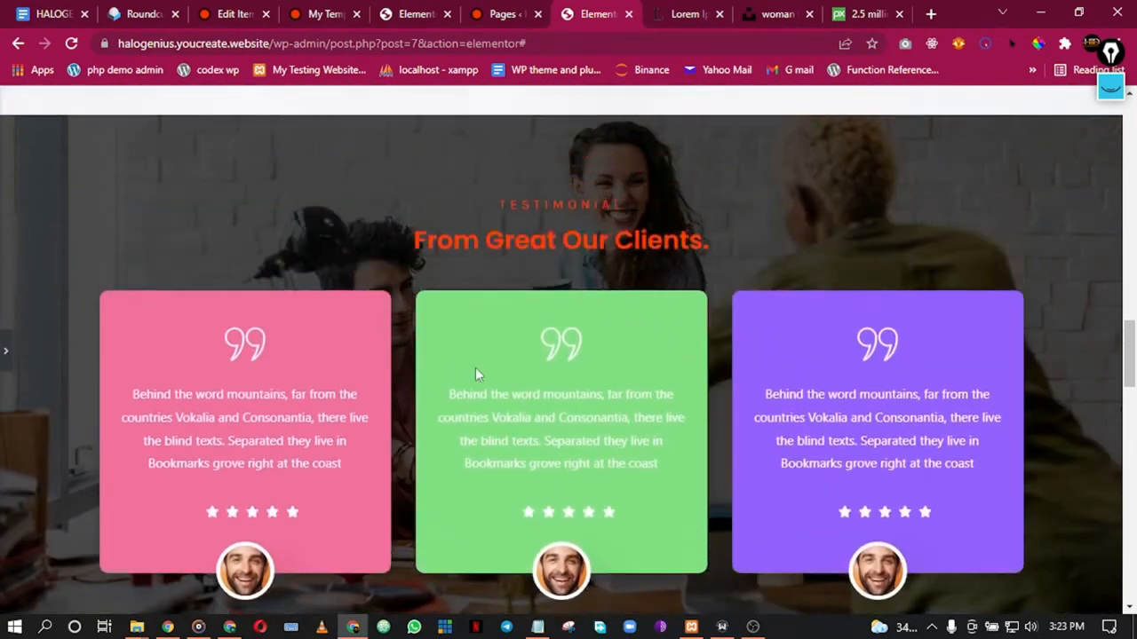
scroll(506, 236, "down", 1)
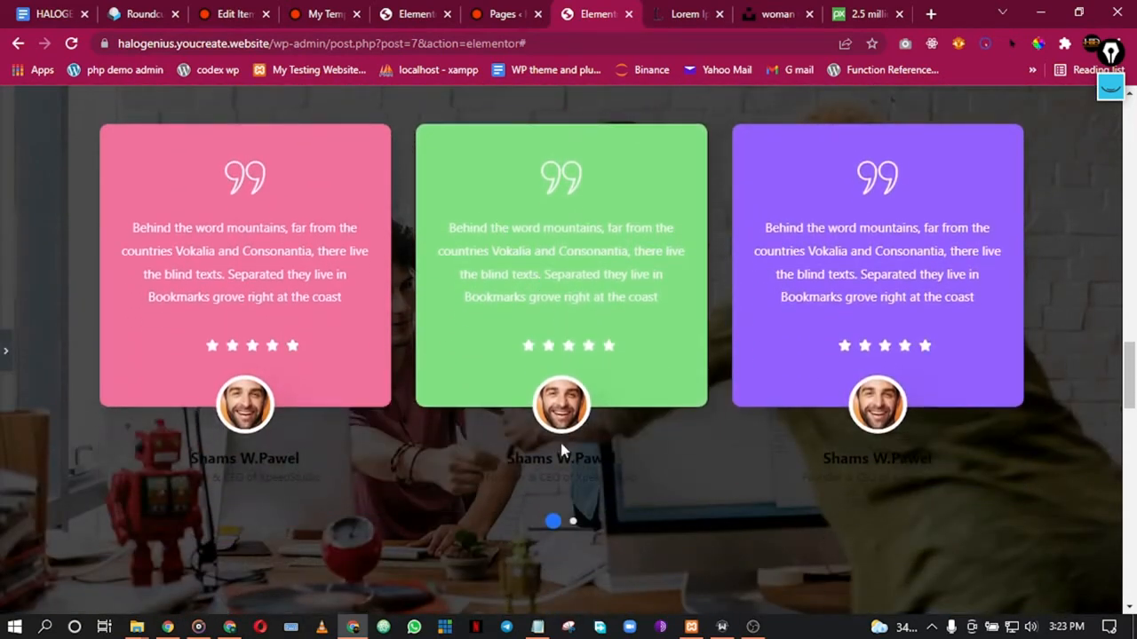
scroll(597, 487, "up", 2)
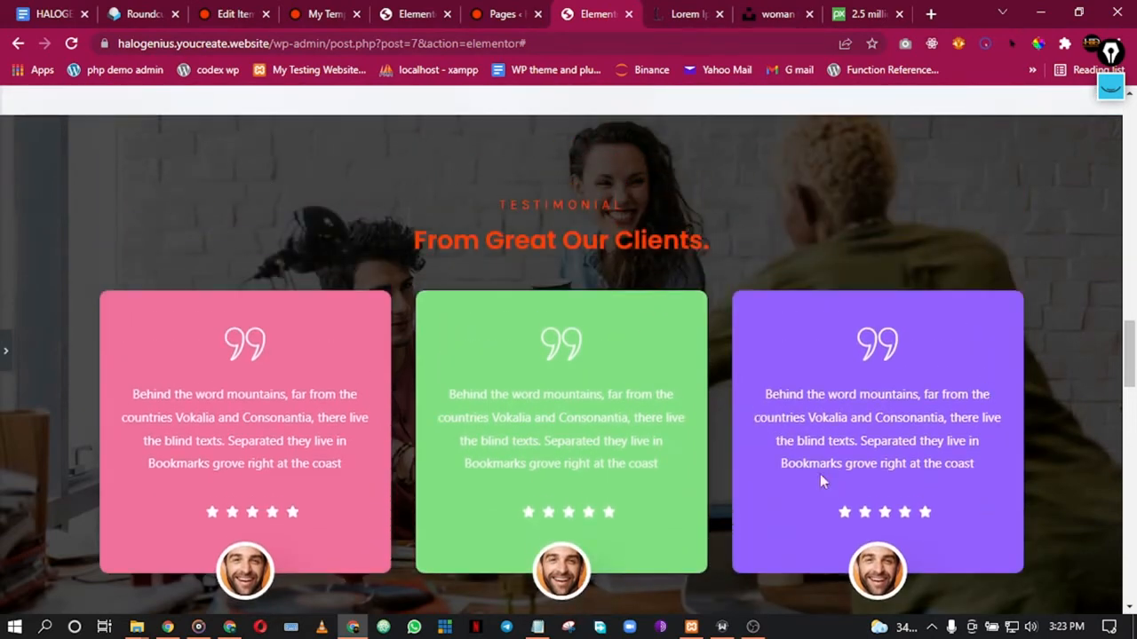
scroll(782, 435, "down", 2)
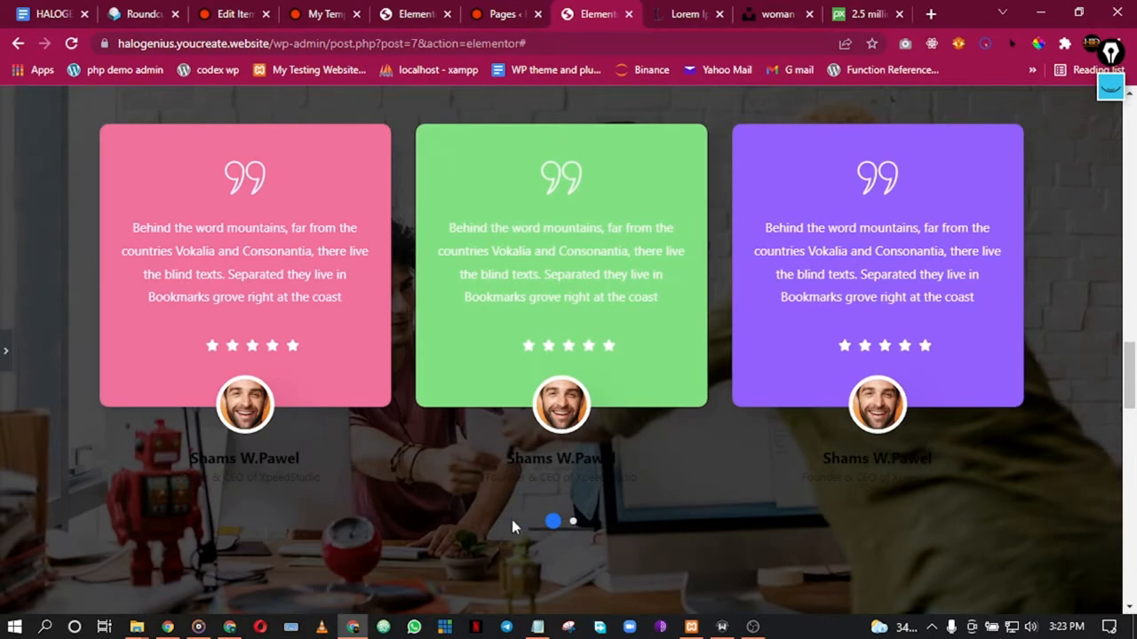
left_click(4, 359)
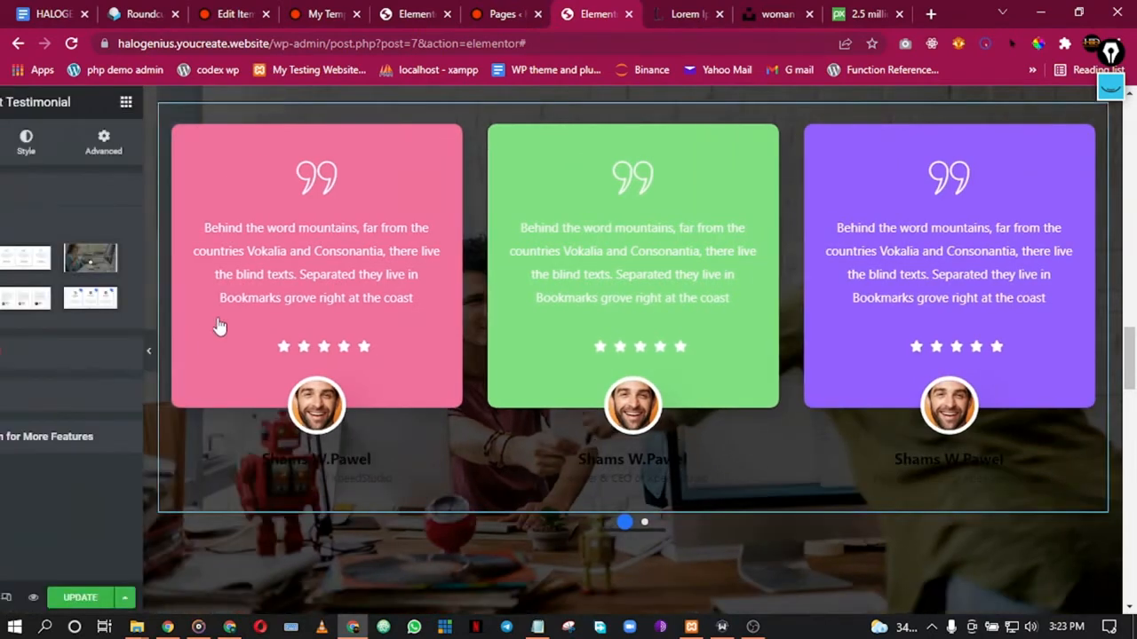
scroll(540, 203, "up", 2)
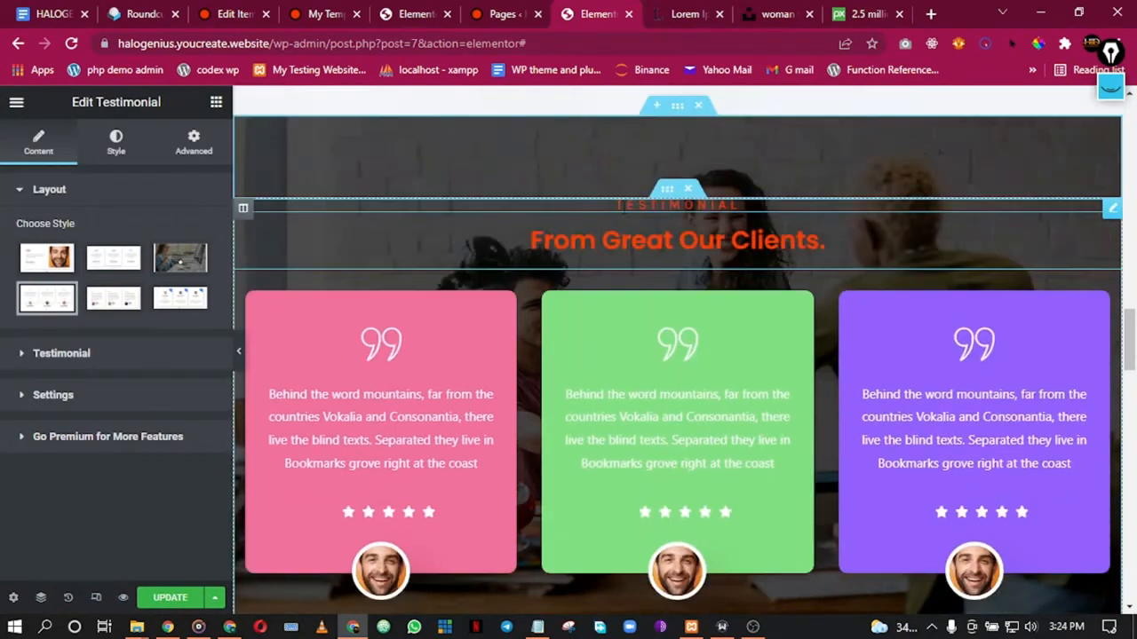
Step: Lower the testimonial section's black background overlay opacity from 0.7 to about 0.3
right_click(696, 149)
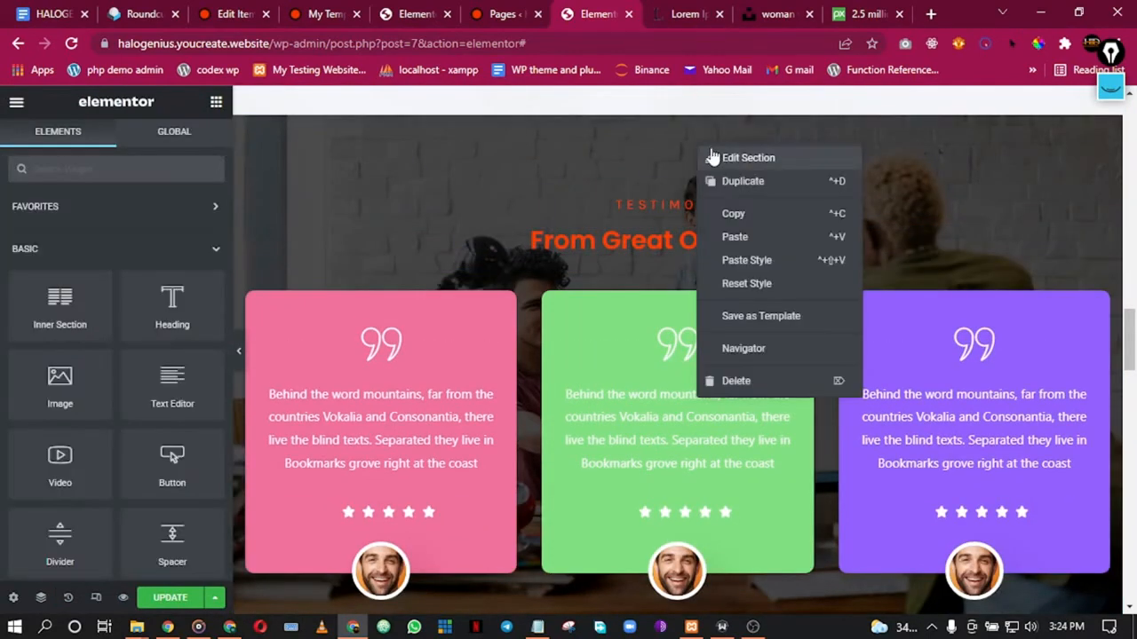
left_click(713, 157)
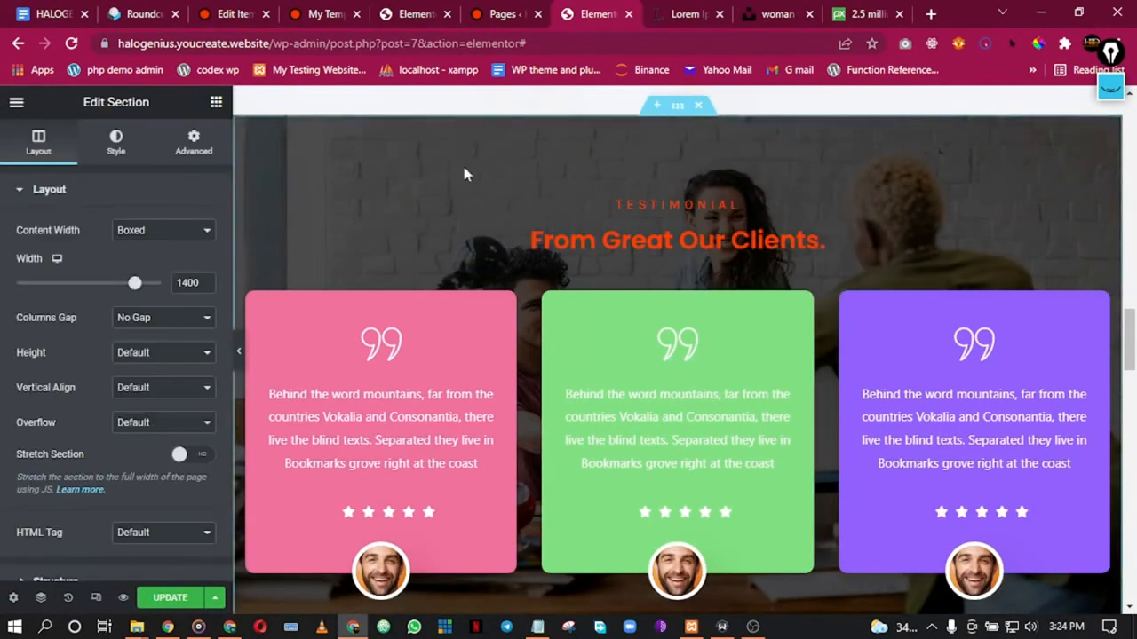
left_click(132, 160)
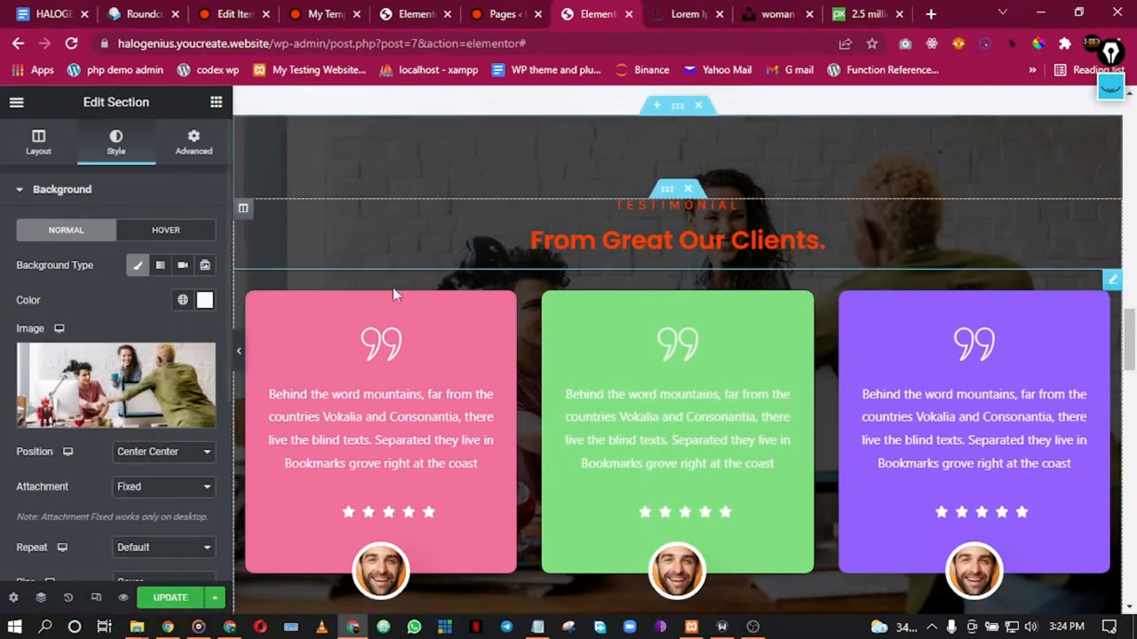
scroll(82, 268, "down", 1)
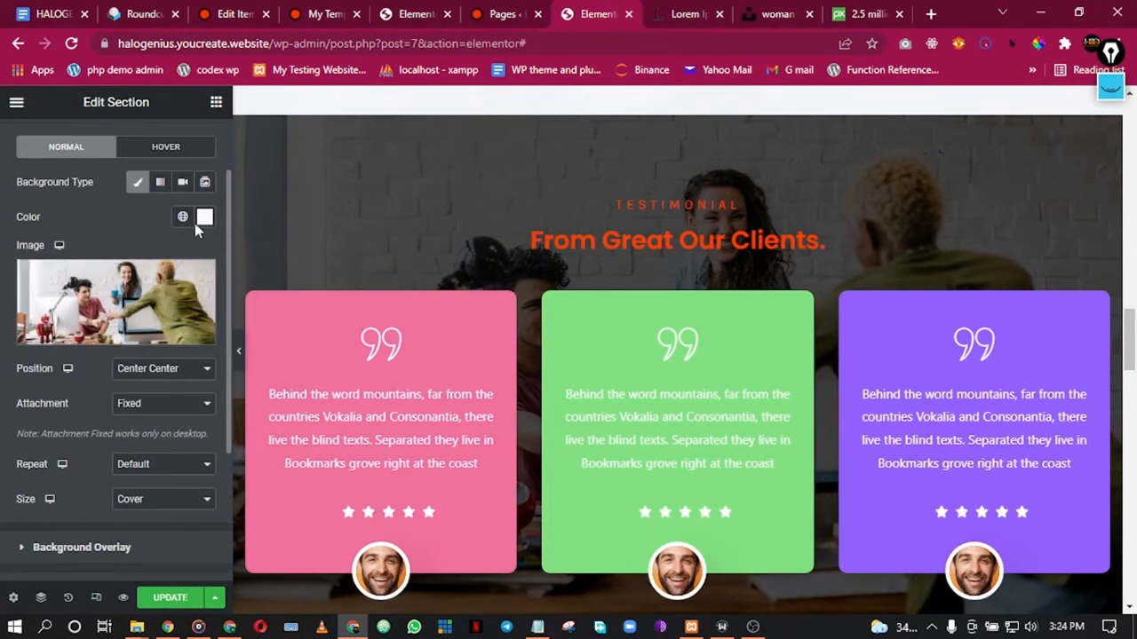
scroll(106, 405, "down", 2)
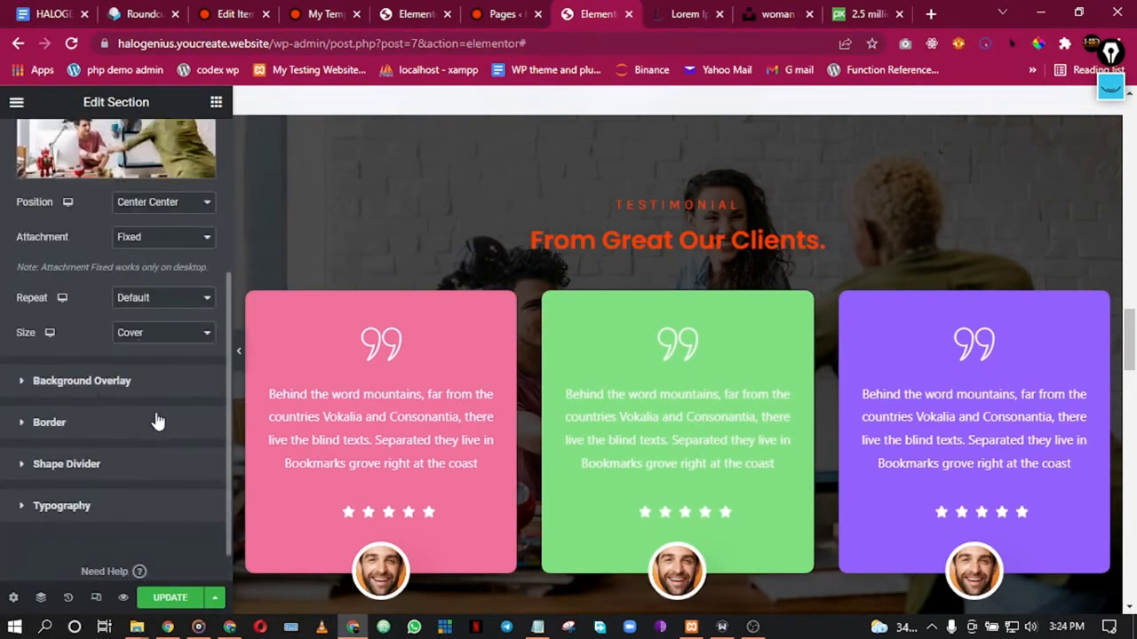
left_click(125, 380)
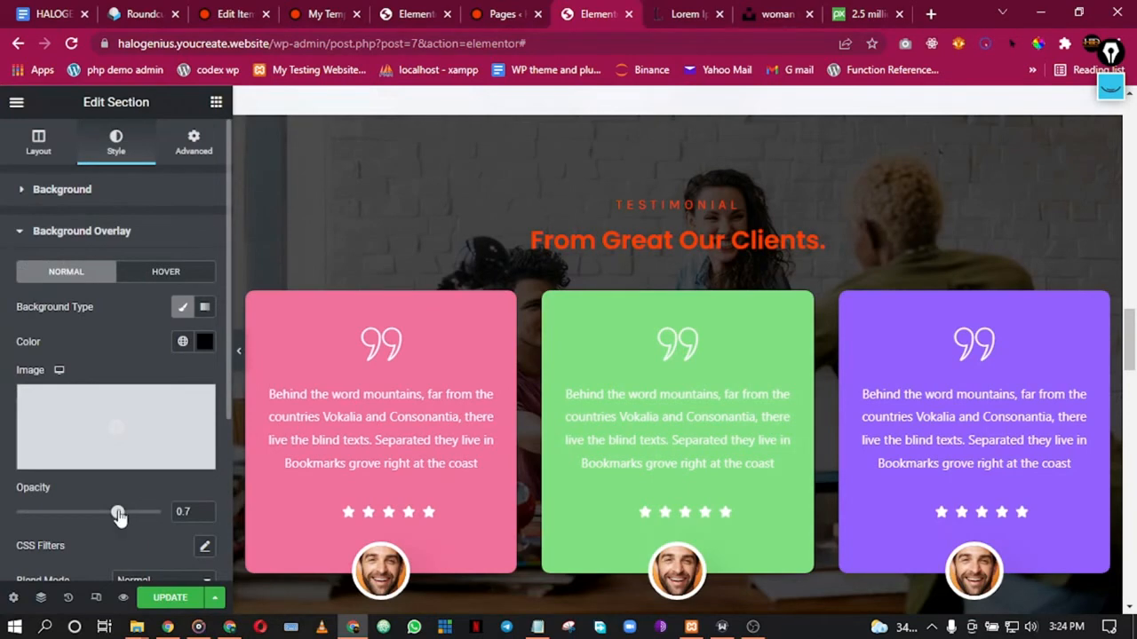
scroll(482, 300, "down", 3)
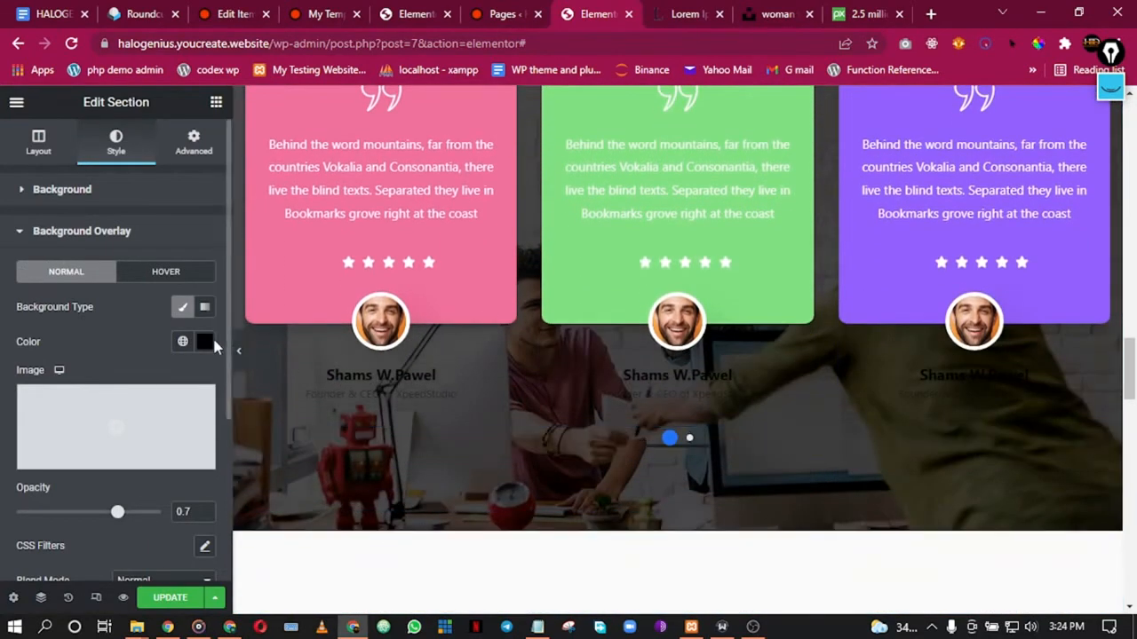
left_click_drag(117, 519, 58, 524)
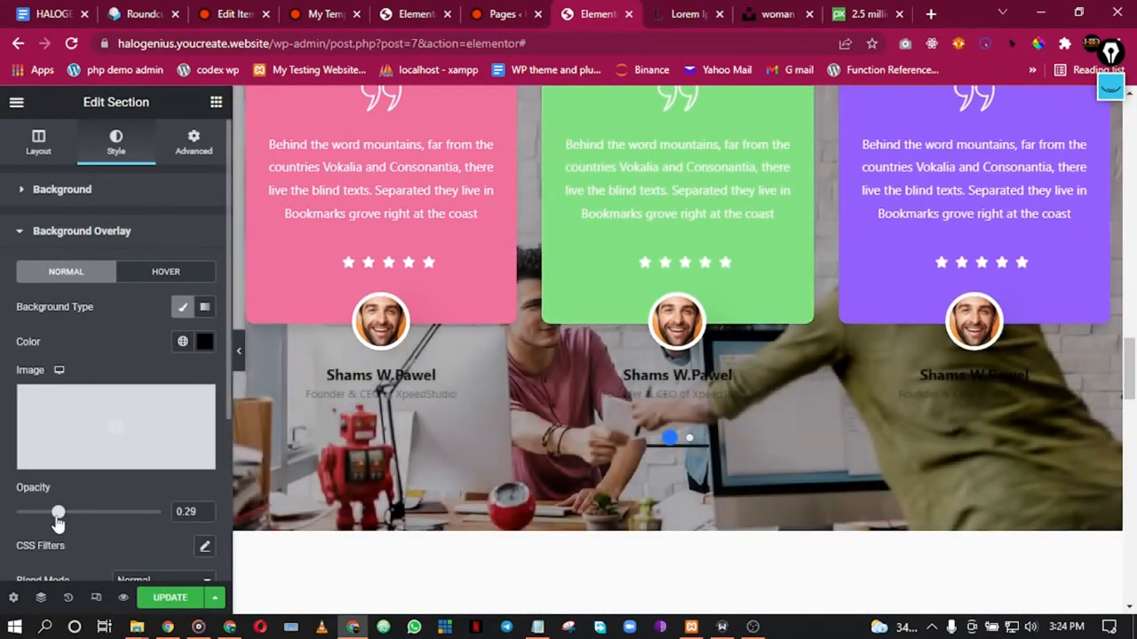
scroll(420, 348, "up", 4)
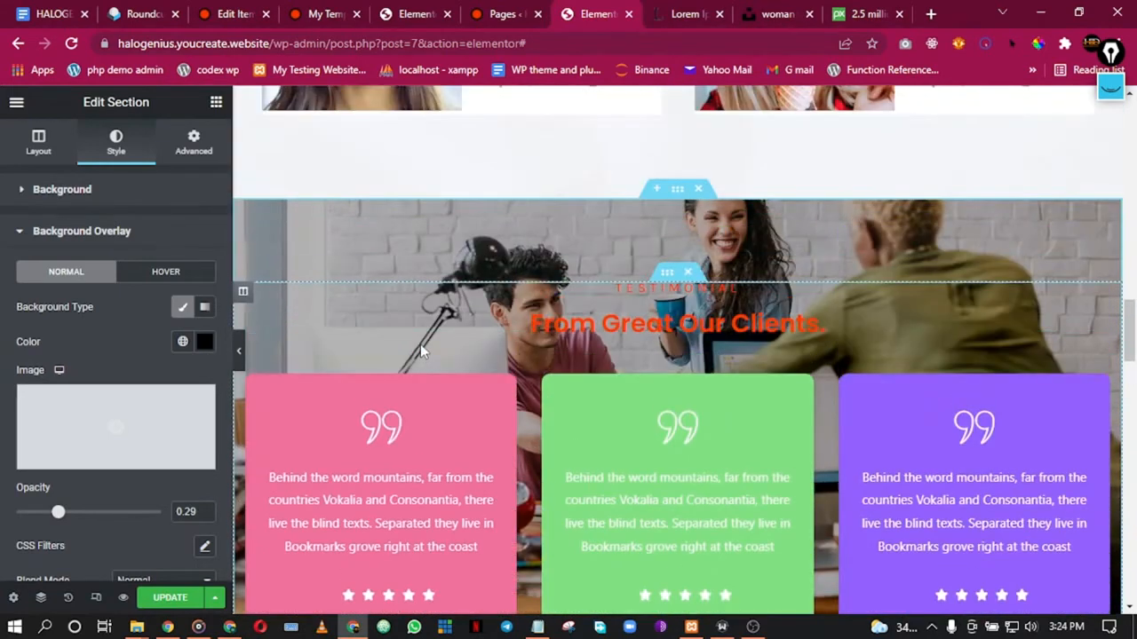
scroll(420, 344, "down", 1)
scroll(291, 419, "down", 1)
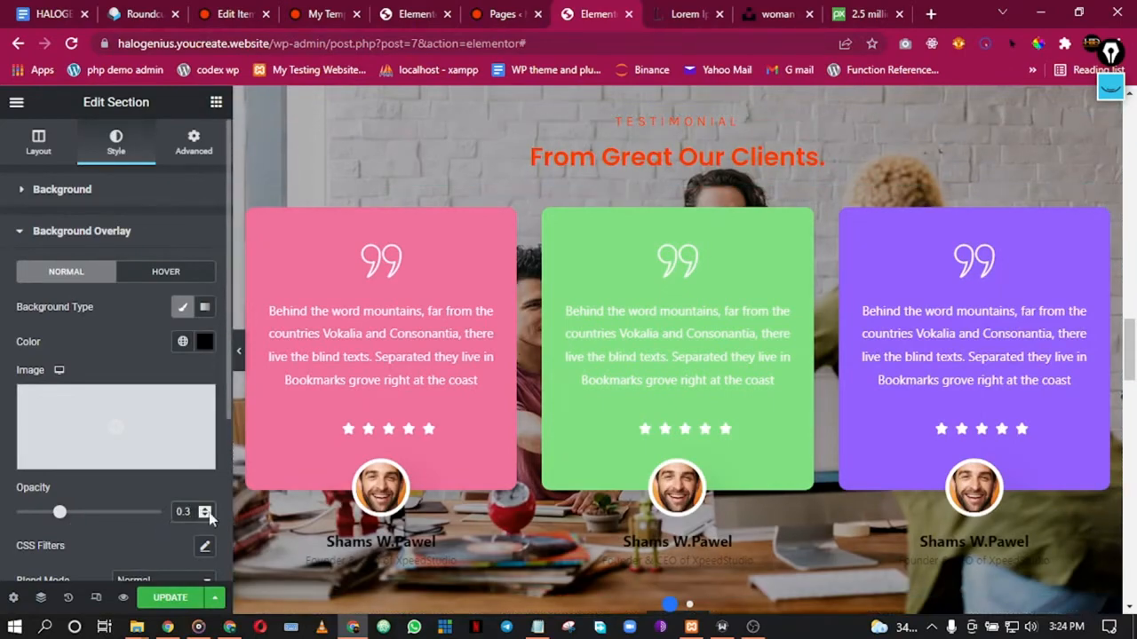
scroll(469, 353, "down", 4)
scroll(500, 367, "up", 4)
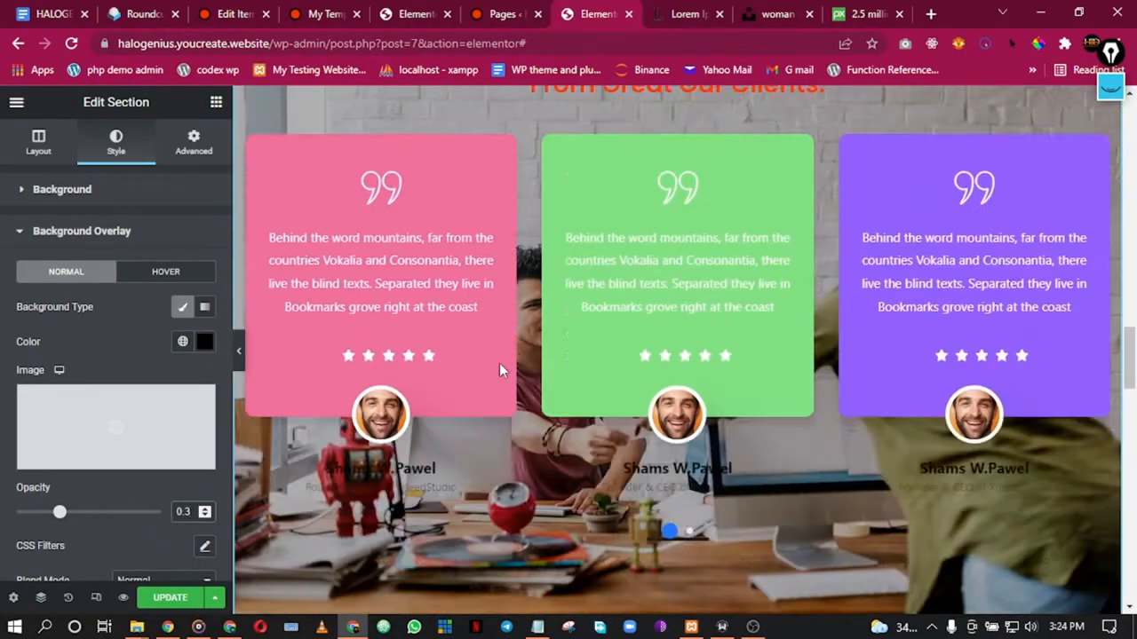
scroll(503, 359, "up", 2)
scroll(503, 359, "down", 7)
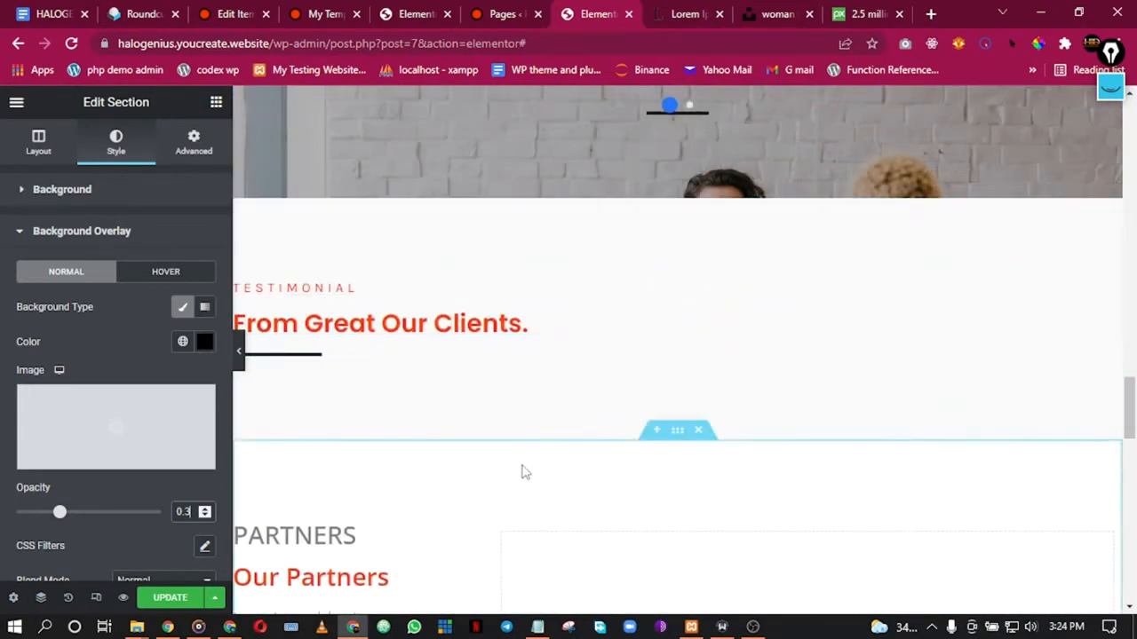
left_click(700, 192)
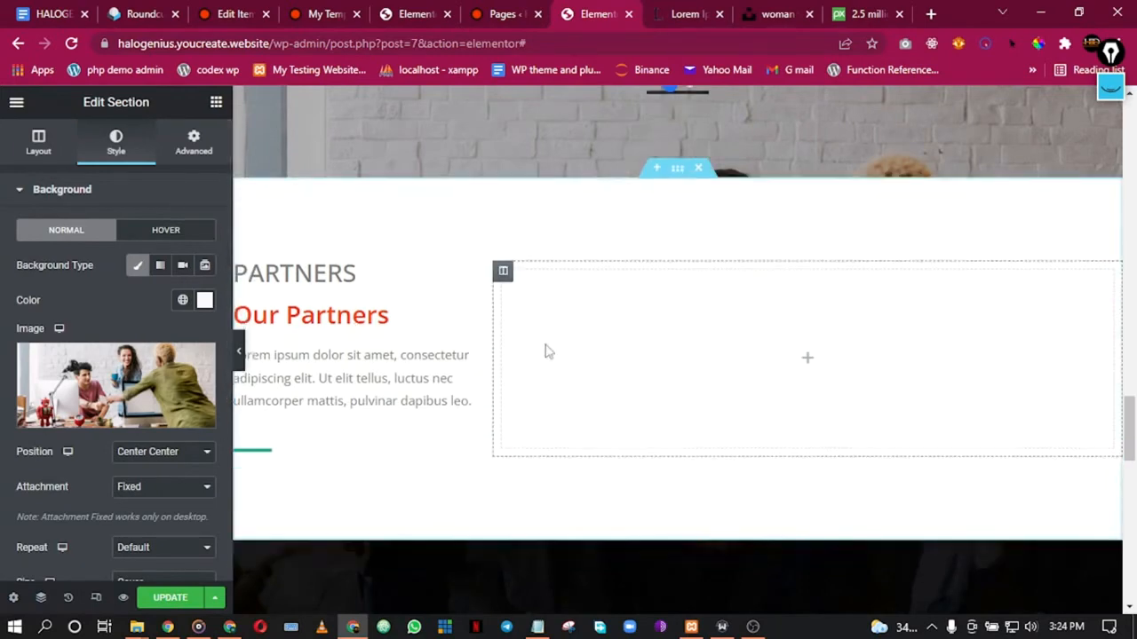
scroll(551, 349, "down", 4)
scroll(567, 334, "up", 1)
scroll(569, 335, "down", 3)
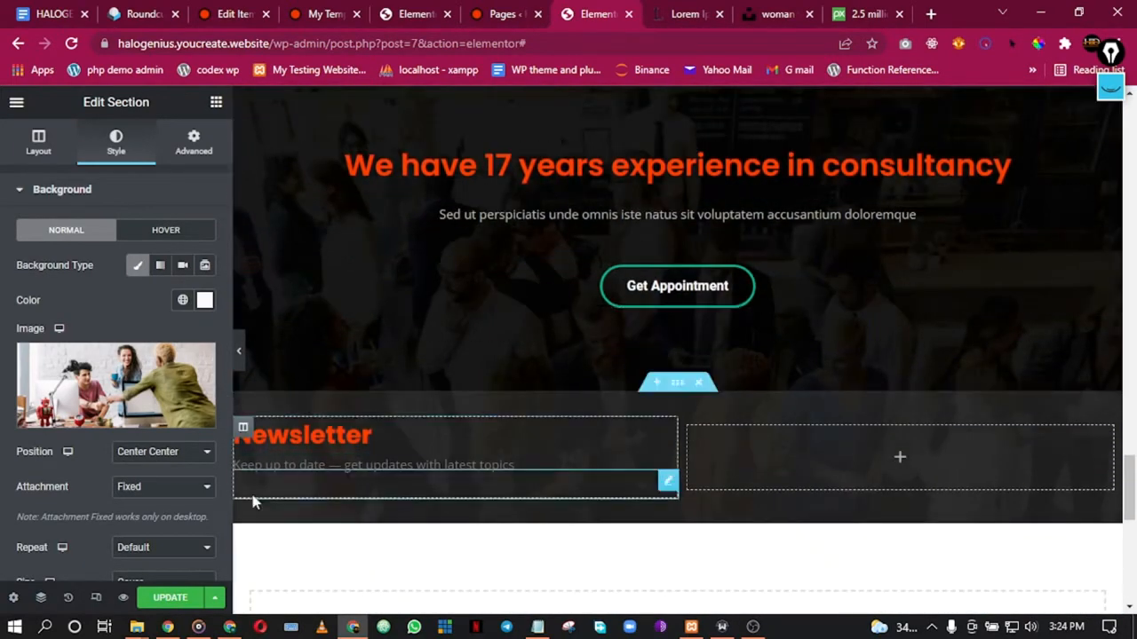
scroll(585, 246, "up", 7)
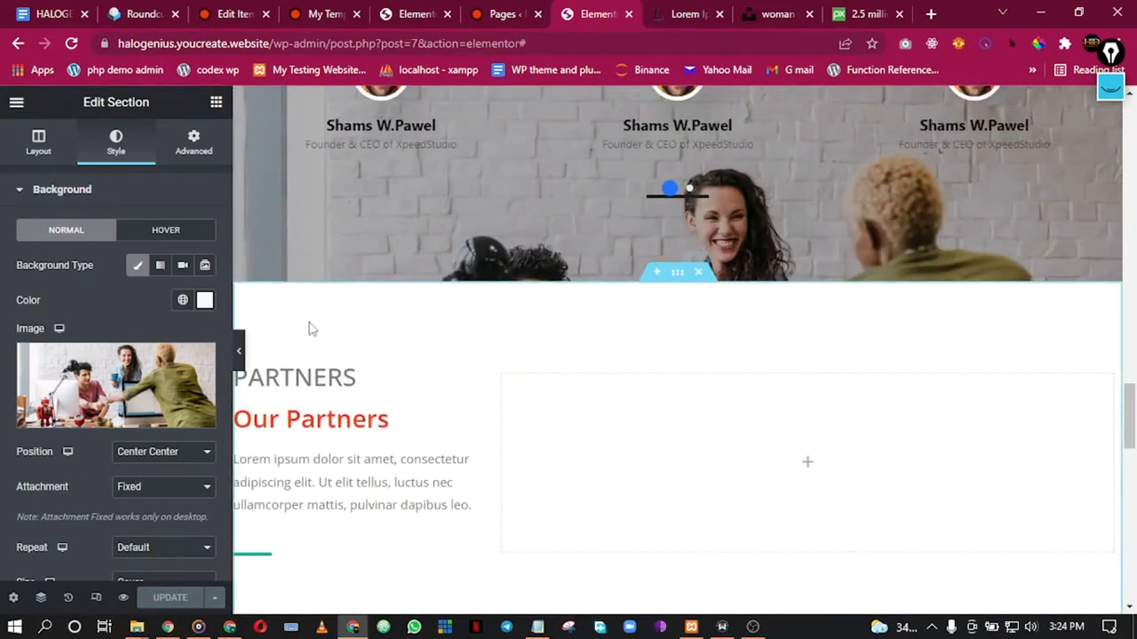
scroll(470, 229, "up", 2)
scroll(471, 228, "up", 3)
scroll(622, 347, "down", 5)
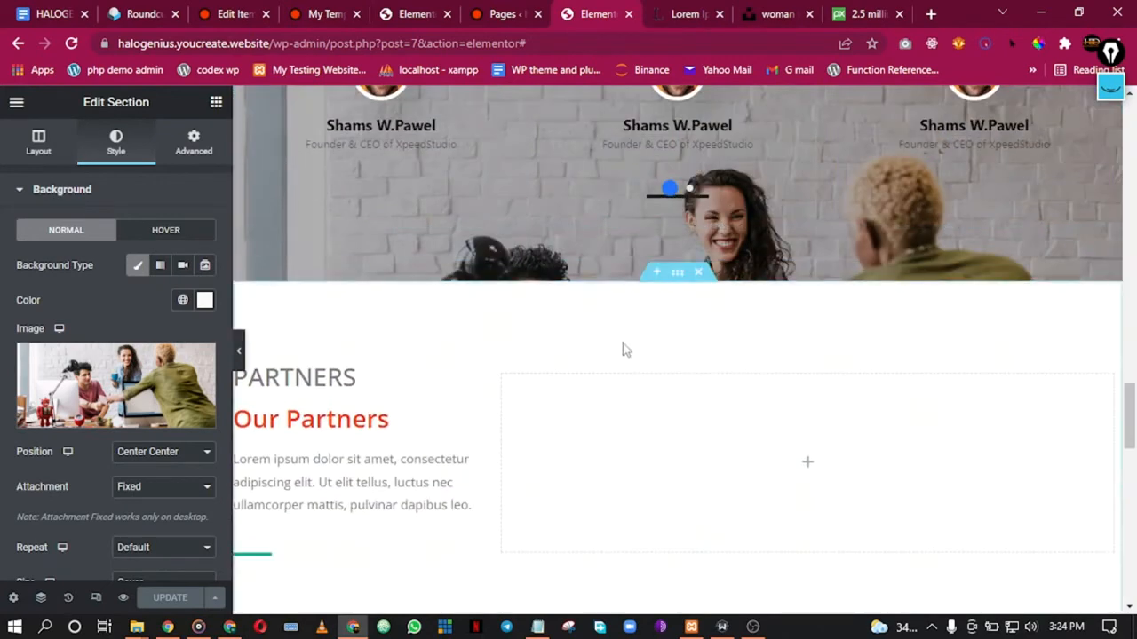
left_click(658, 274)
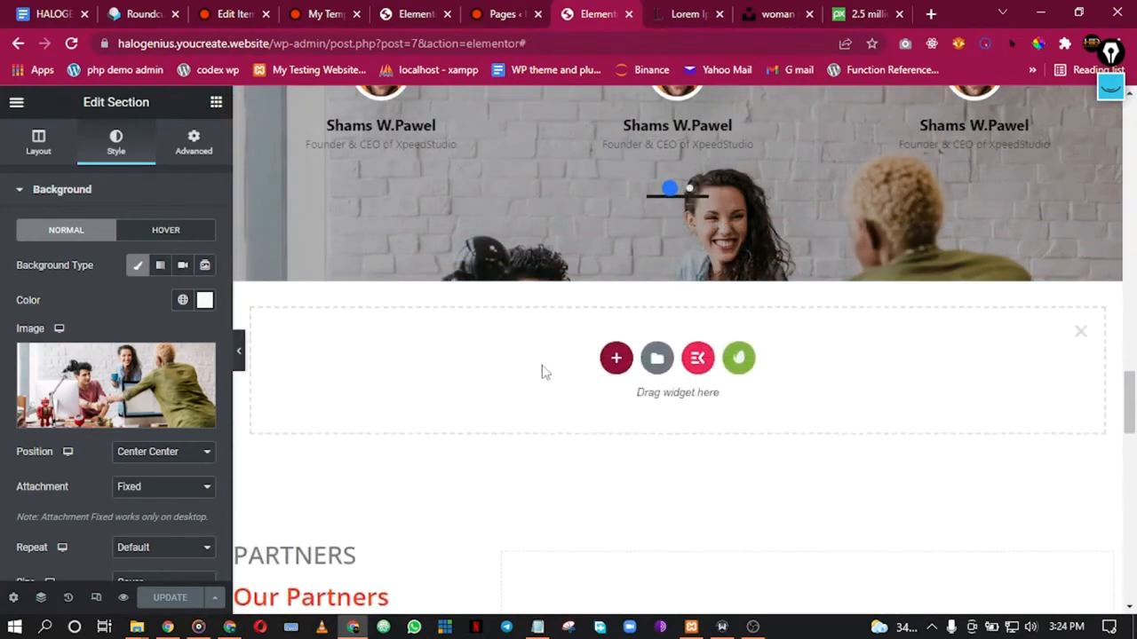
scroll(540, 371, "down", 3)
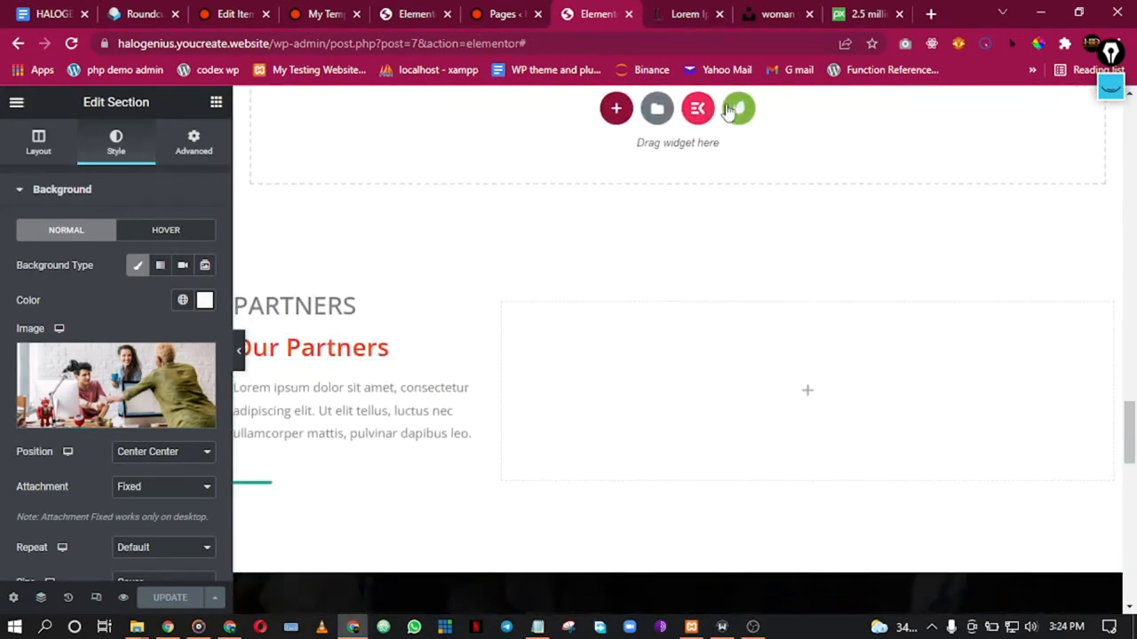
left_click(697, 109)
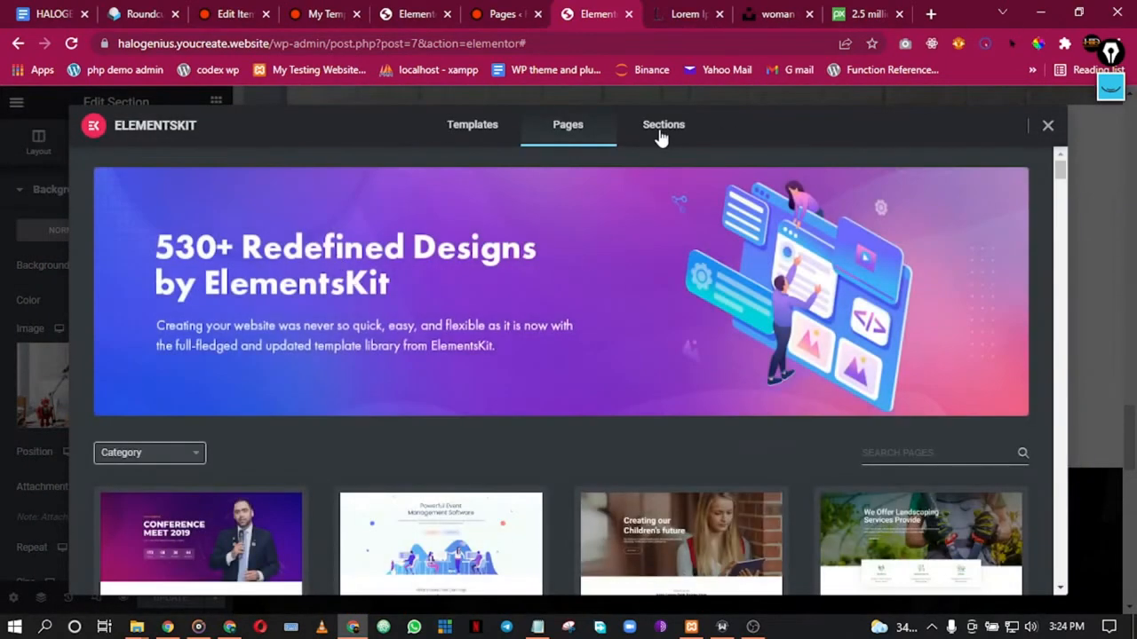
left_click(662, 129)
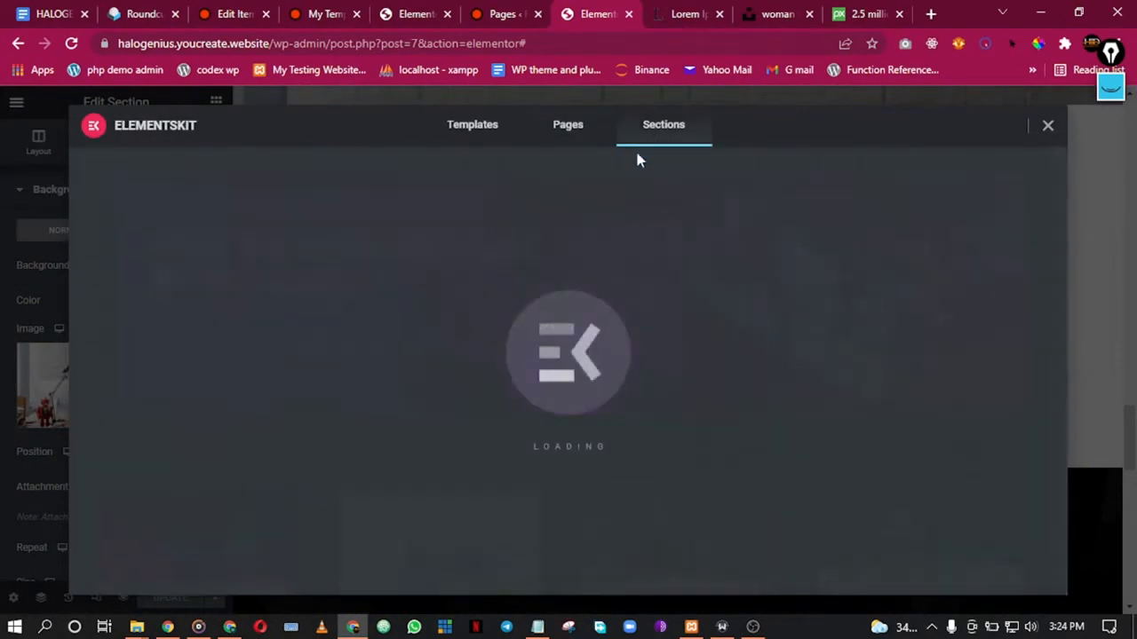
scroll(158, 370, "down", 4)
scroll(165, 380, "up", 1)
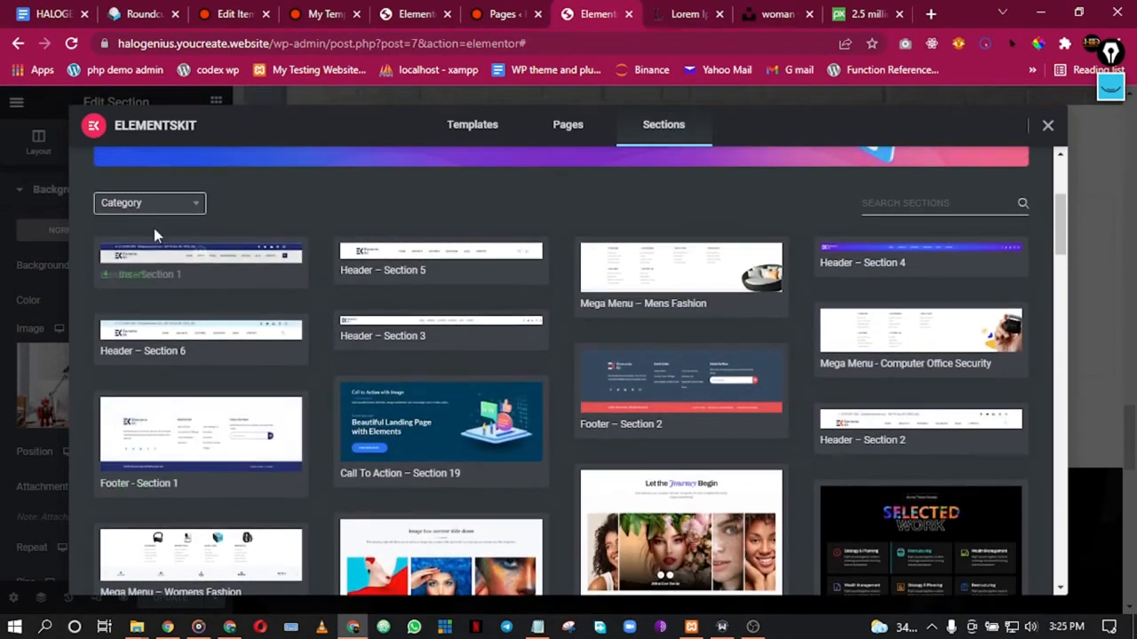
left_click(149, 204)
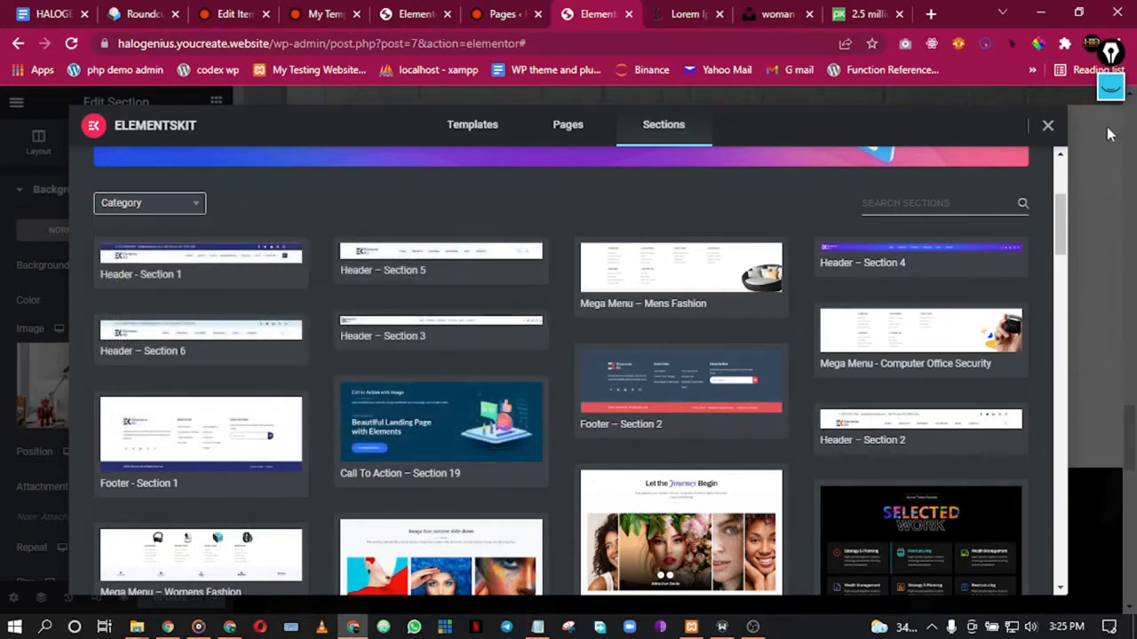
left_click(1048, 129)
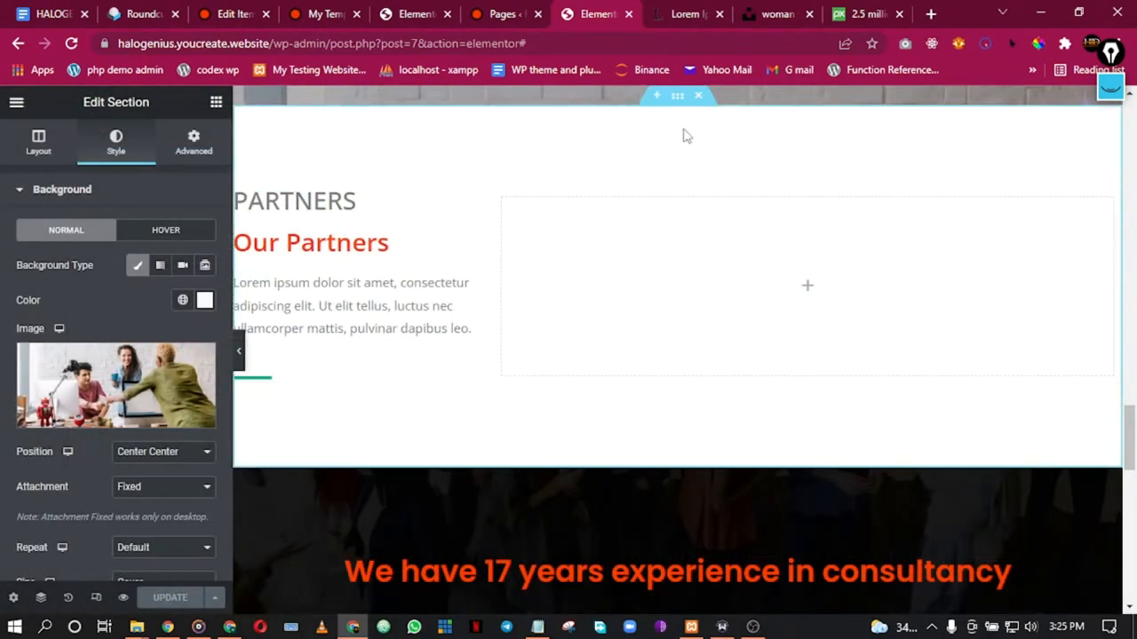
Step: Add a section above Our Partners and insert a Logo Grid - Images block from Free Blocks
scroll(614, 238, "up", 2)
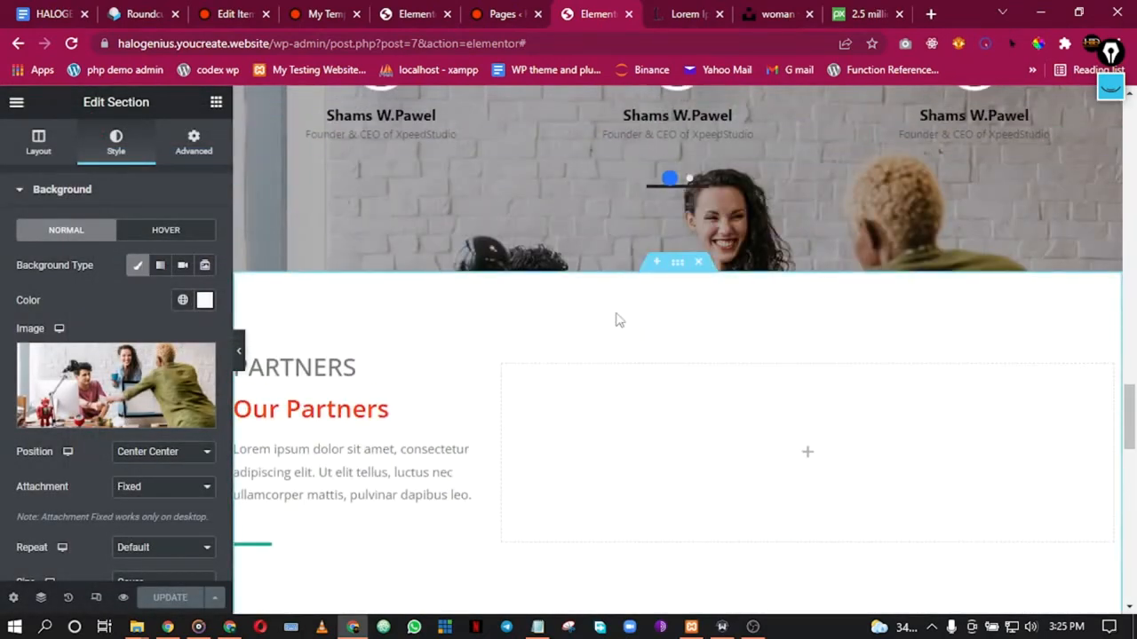
left_click(655, 263)
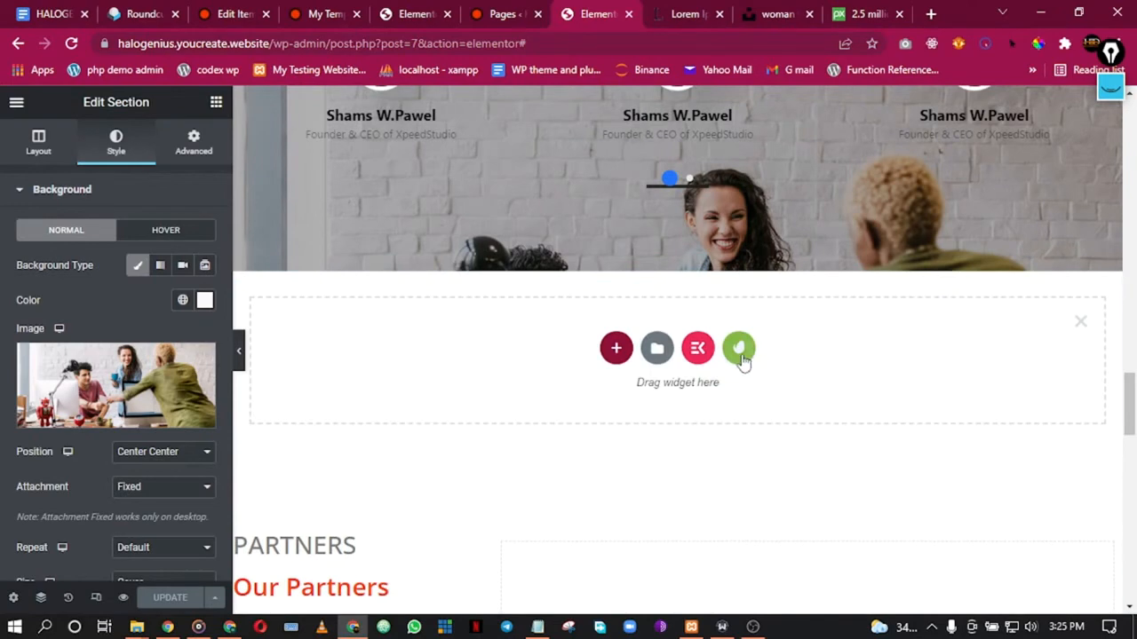
left_click(740, 353)
left_click(726, 163)
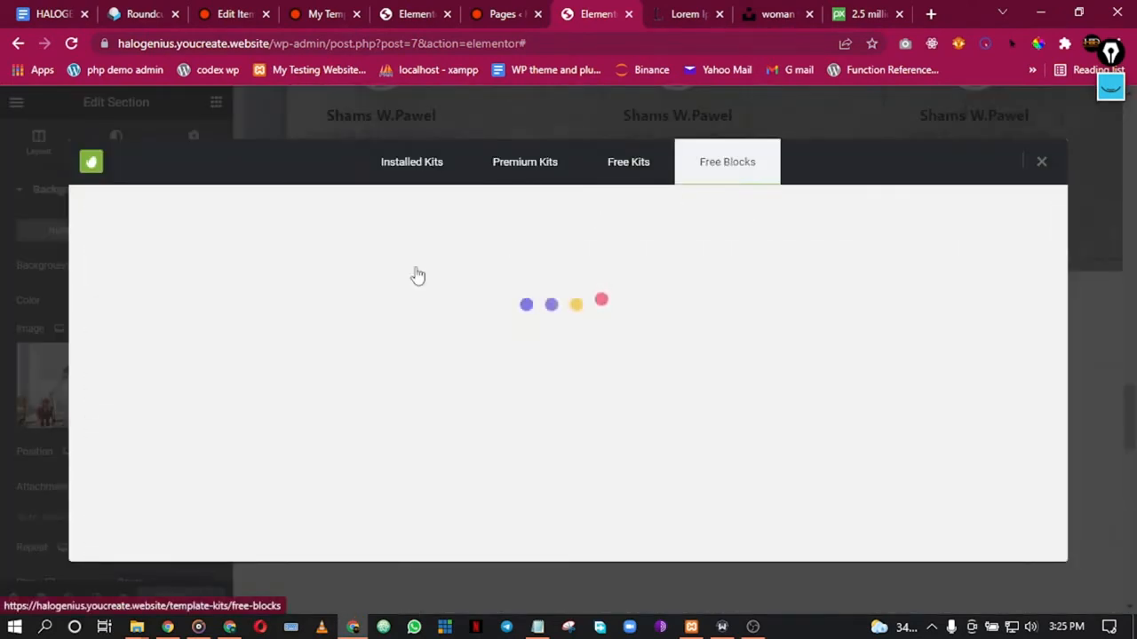
scroll(895, 385, "down", 2)
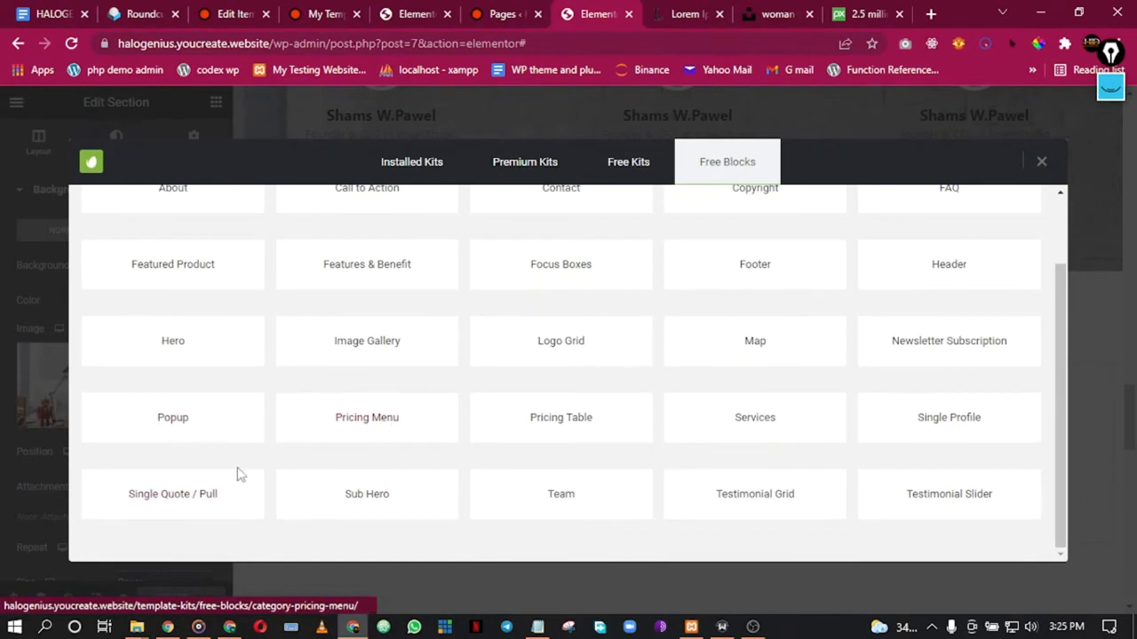
left_click(577, 356)
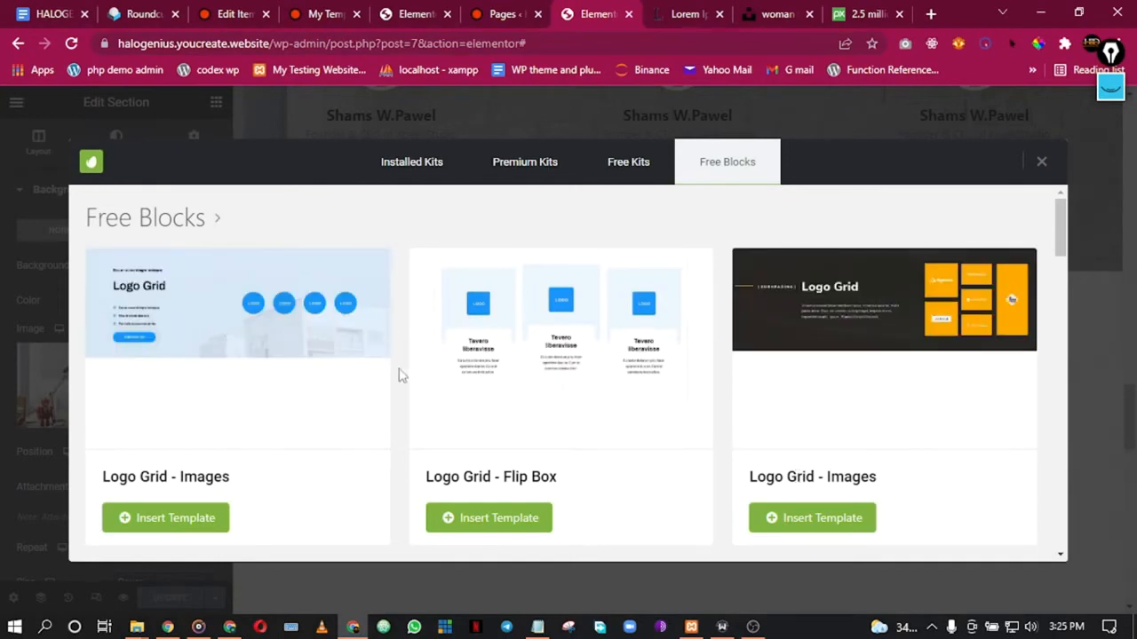
scroll(426, 382, "down", 5)
scroll(515, 373, "up", 1)
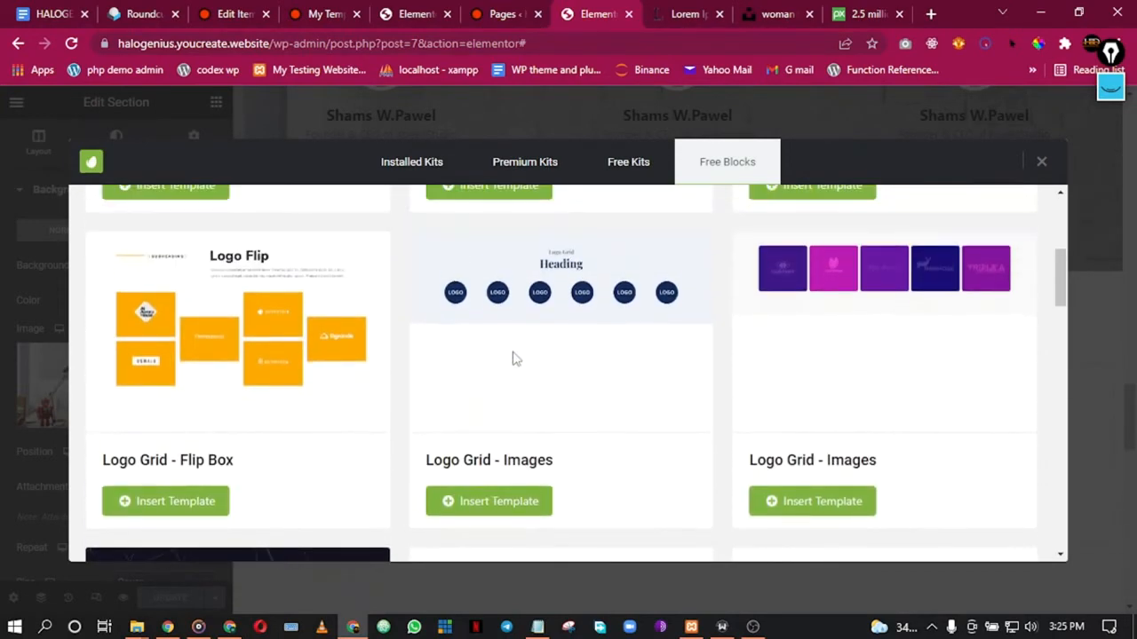
scroll(826, 328, "down", 3)
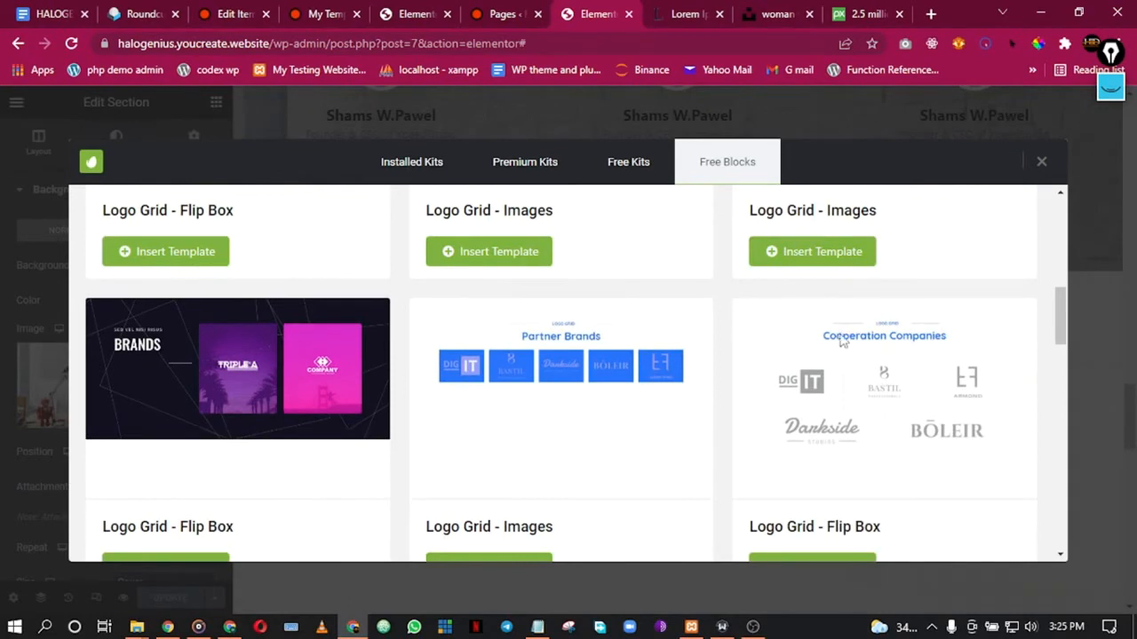
scroll(842, 340, "down", 7)
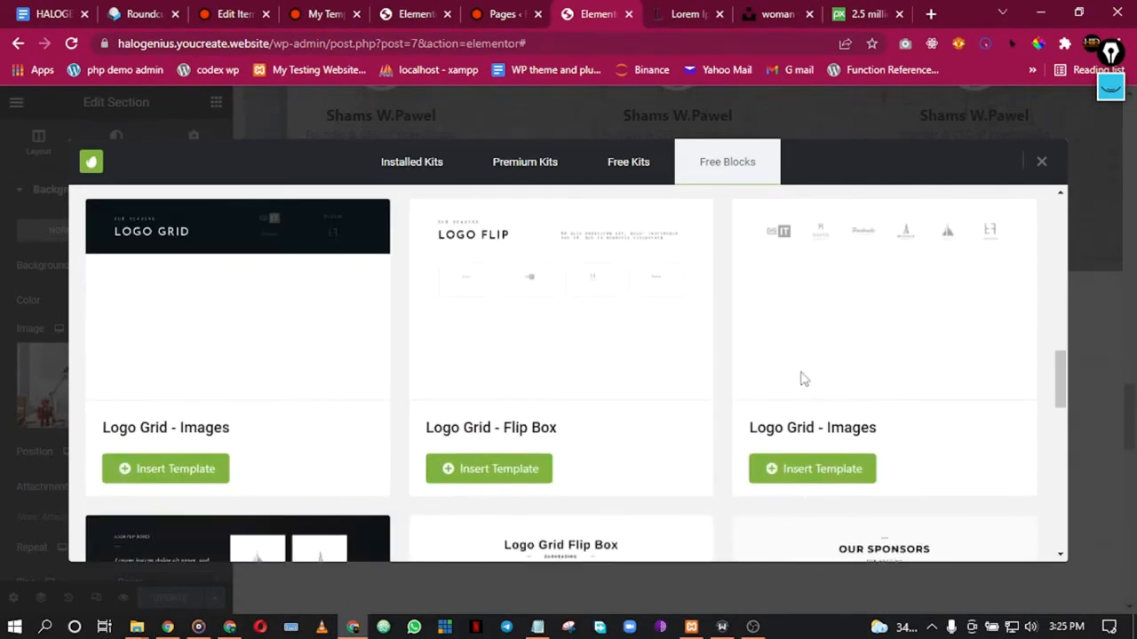
scroll(802, 379, "up", 1)
scroll(822, 363, "down", 2)
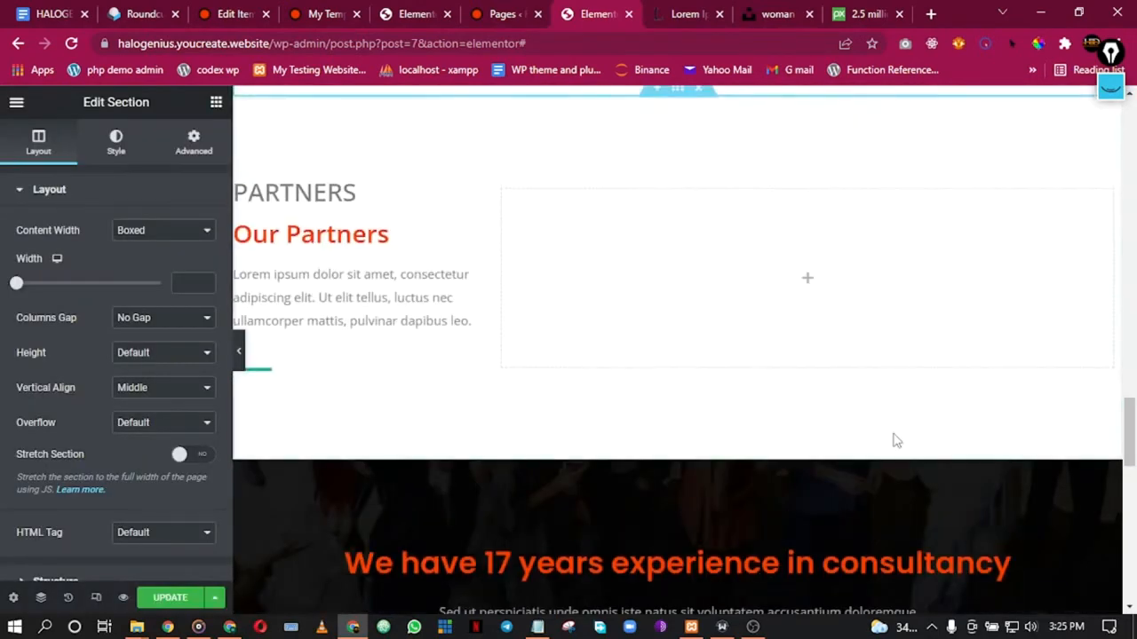
scroll(602, 471, "down", 3)
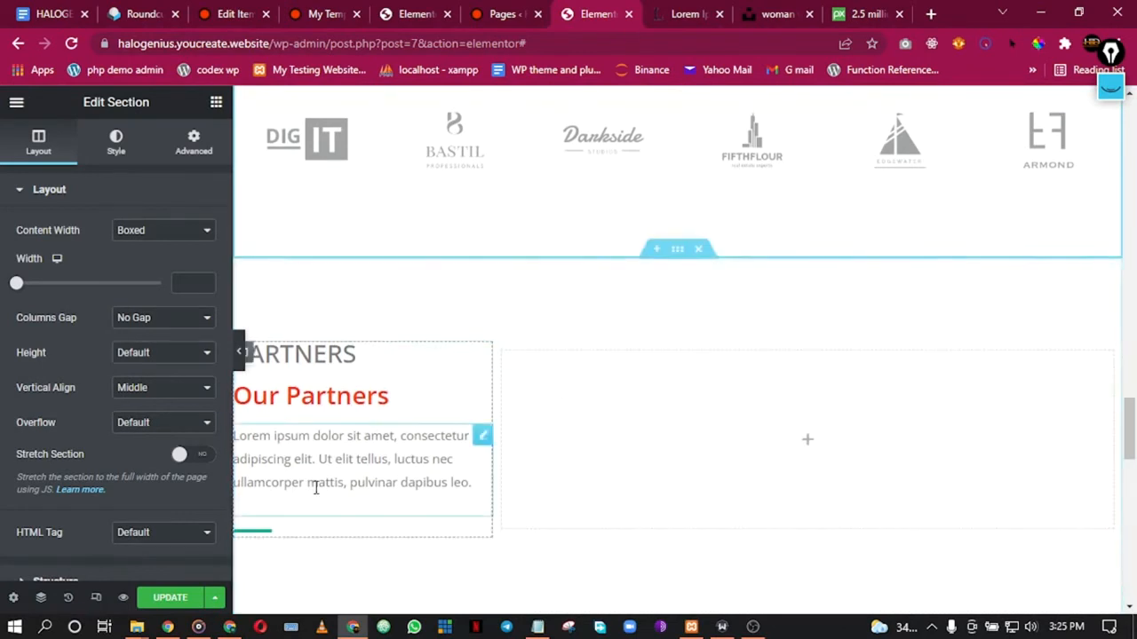
Step: Change the divider under the Our Partners text from green to the Secondary global colour
left_click(300, 536)
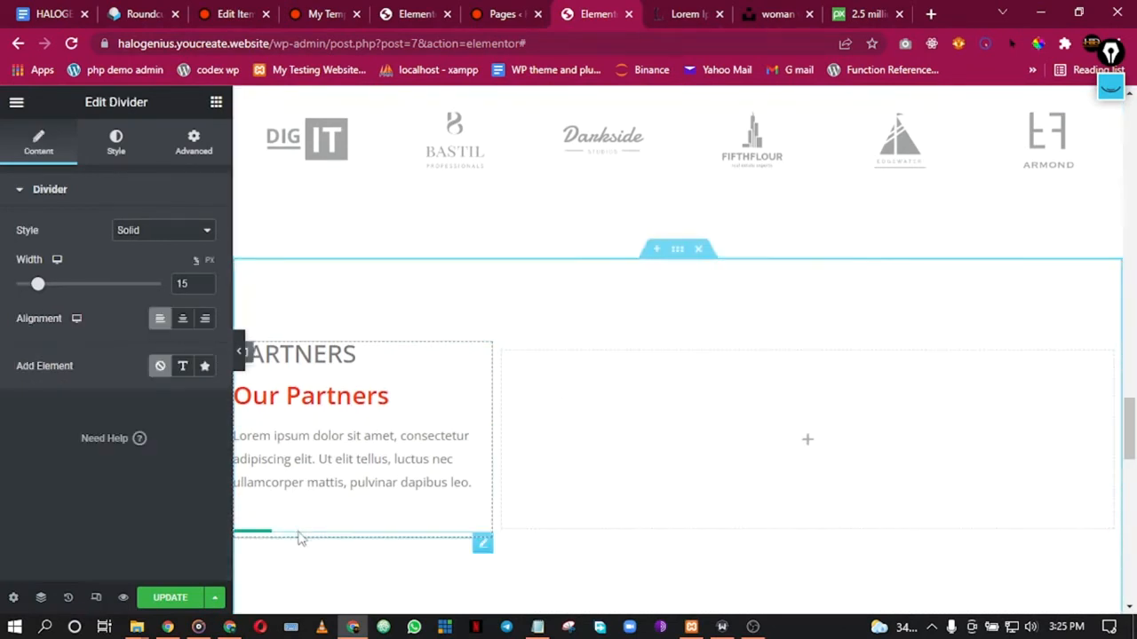
left_click(116, 143)
left_click(182, 230)
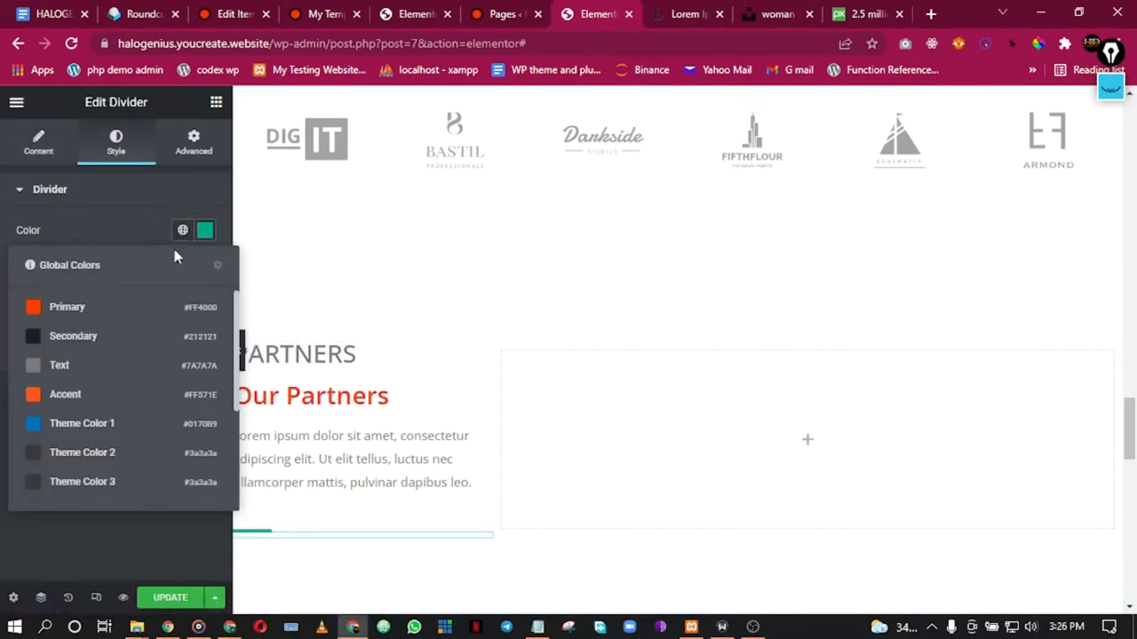
left_click(89, 333)
scroll(589, 355, "up", 3)
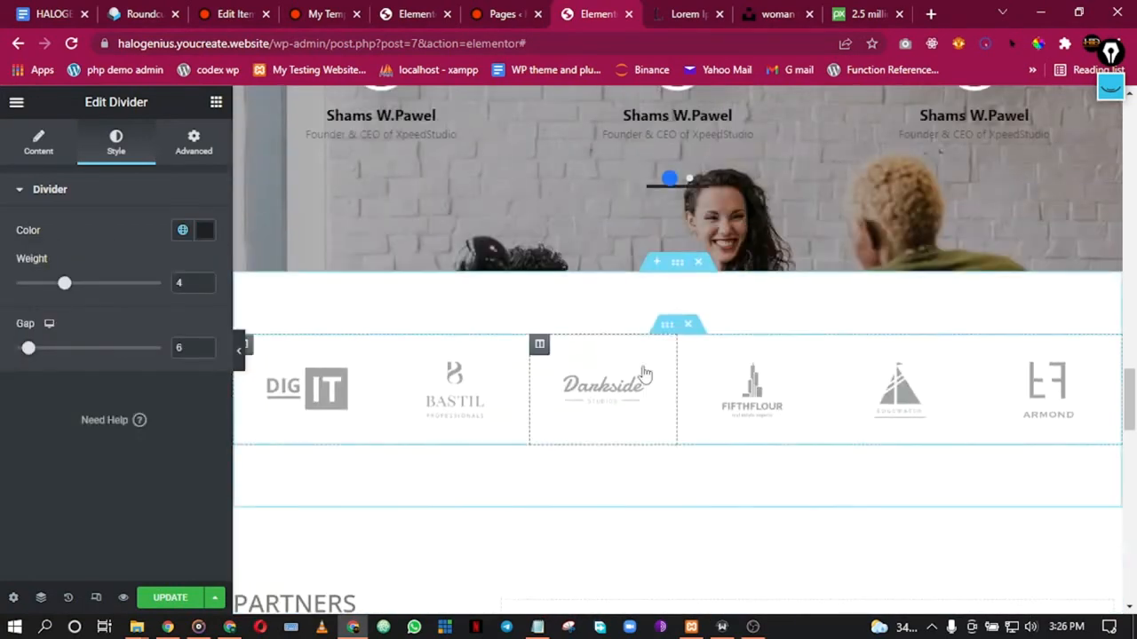
scroll(668, 394, "down", 2)
scroll(667, 394, "down", 2)
scroll(665, 393, "up", 2)
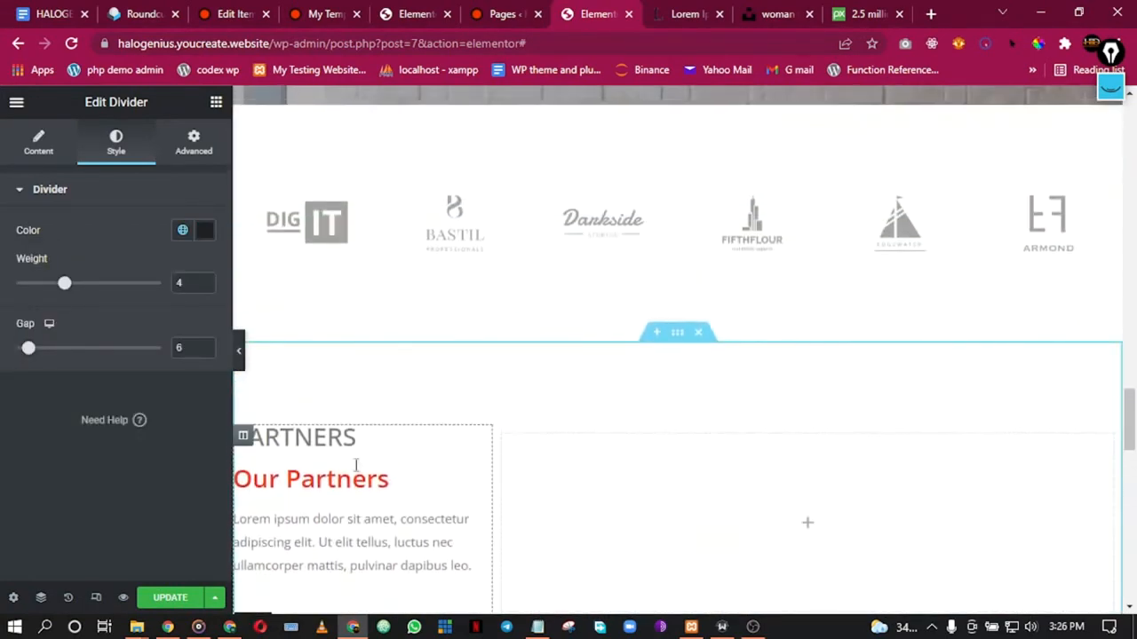
scroll(411, 453, "up", 1)
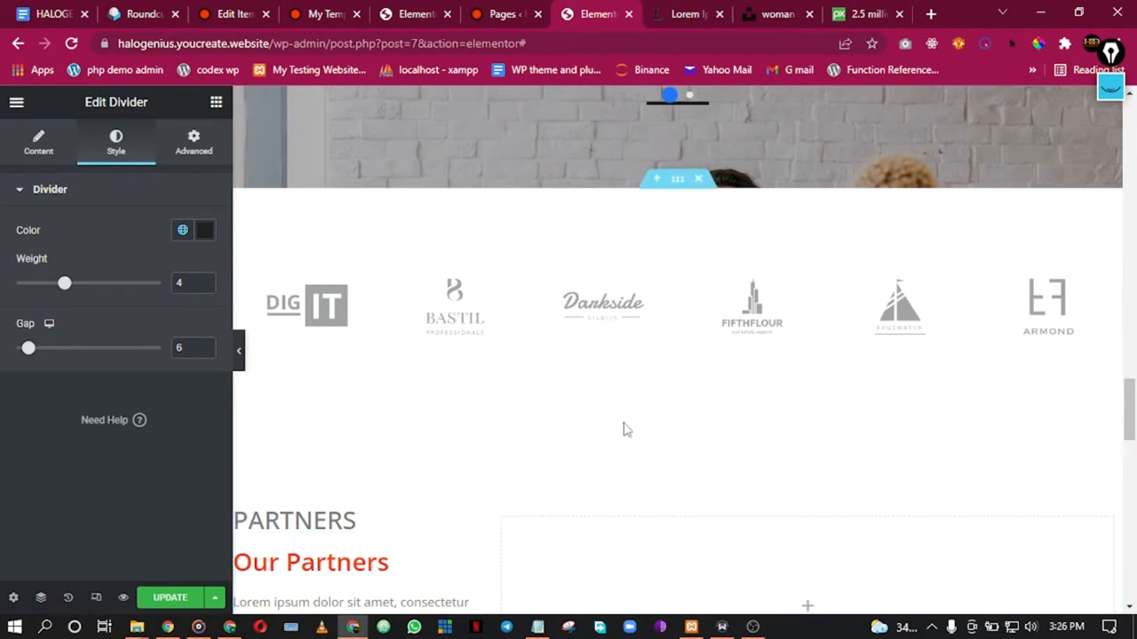
scroll(463, 533, "down", 3)
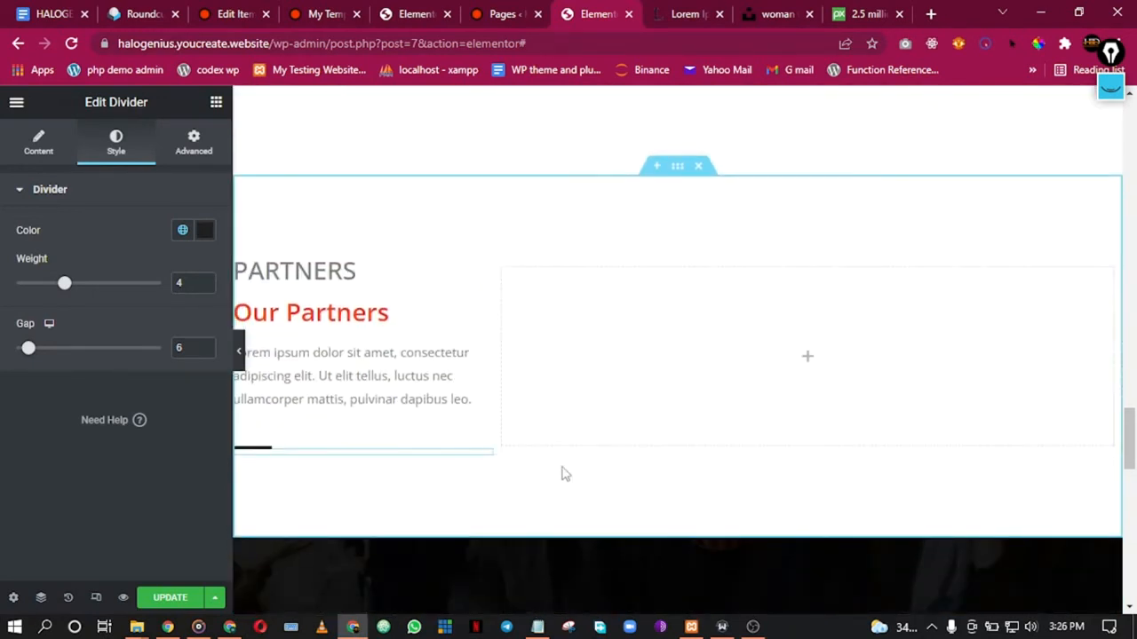
scroll(581, 388, "up", 2)
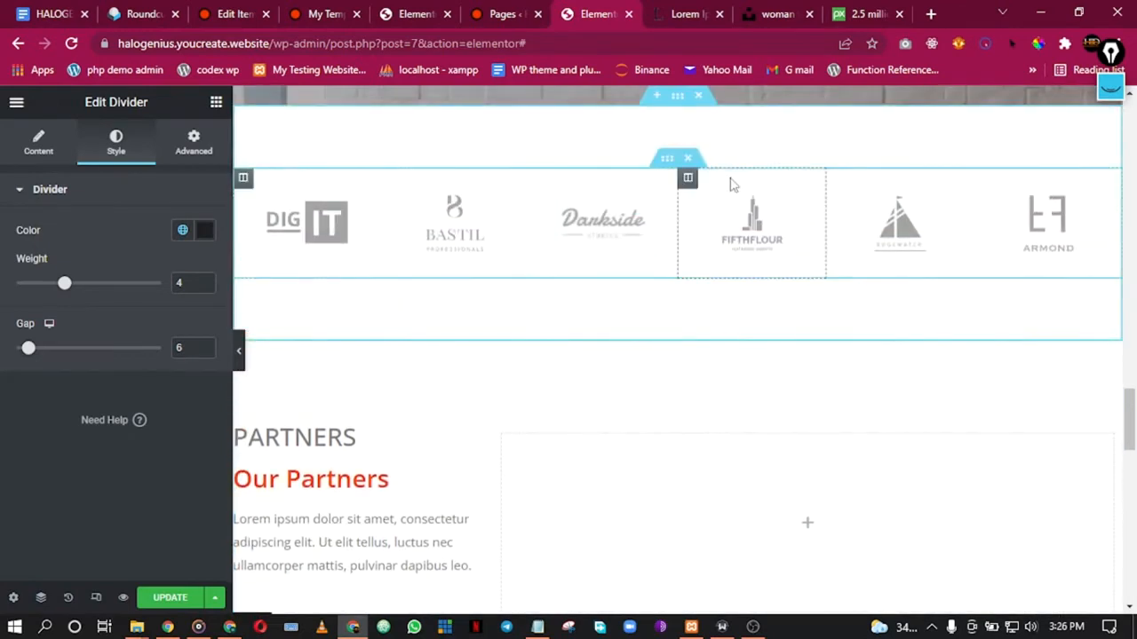
Step: Move the partner logos row into the empty right column beside Our Partners and delete the leftover empty section
left_click_drag(667, 168, 868, 418)
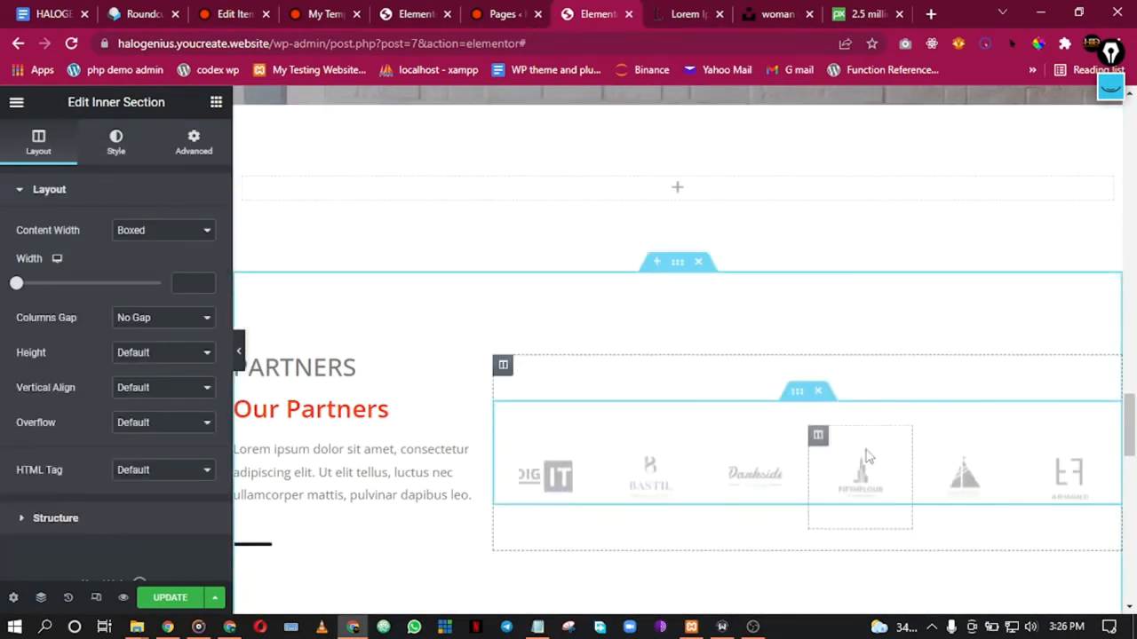
left_click(239, 362)
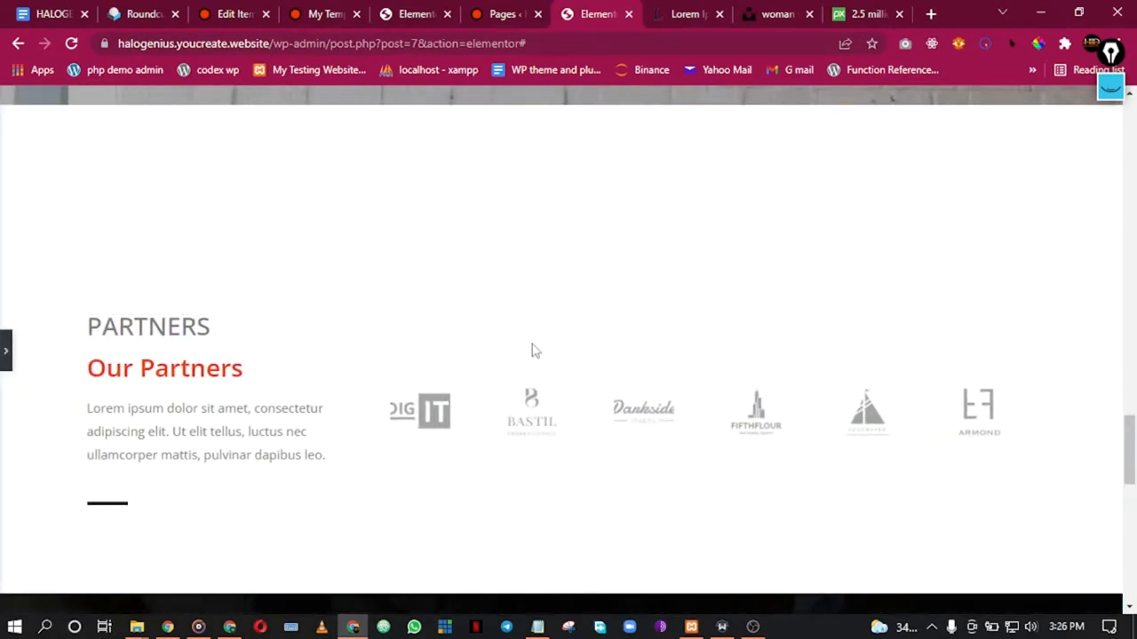
left_click(3, 353)
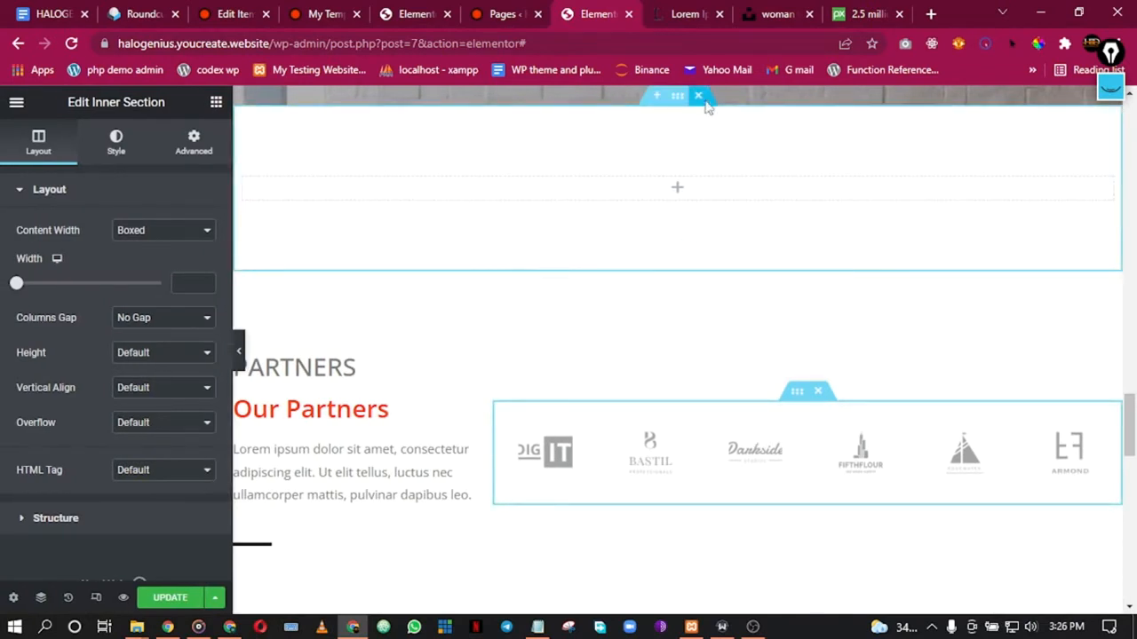
left_click(701, 97)
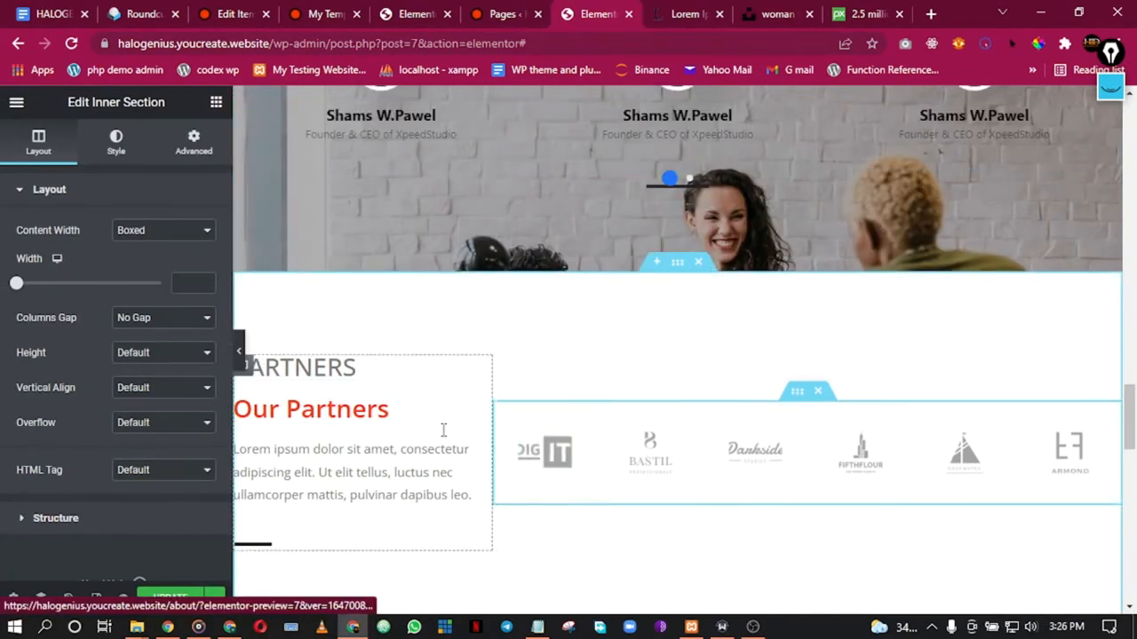
left_click(239, 352)
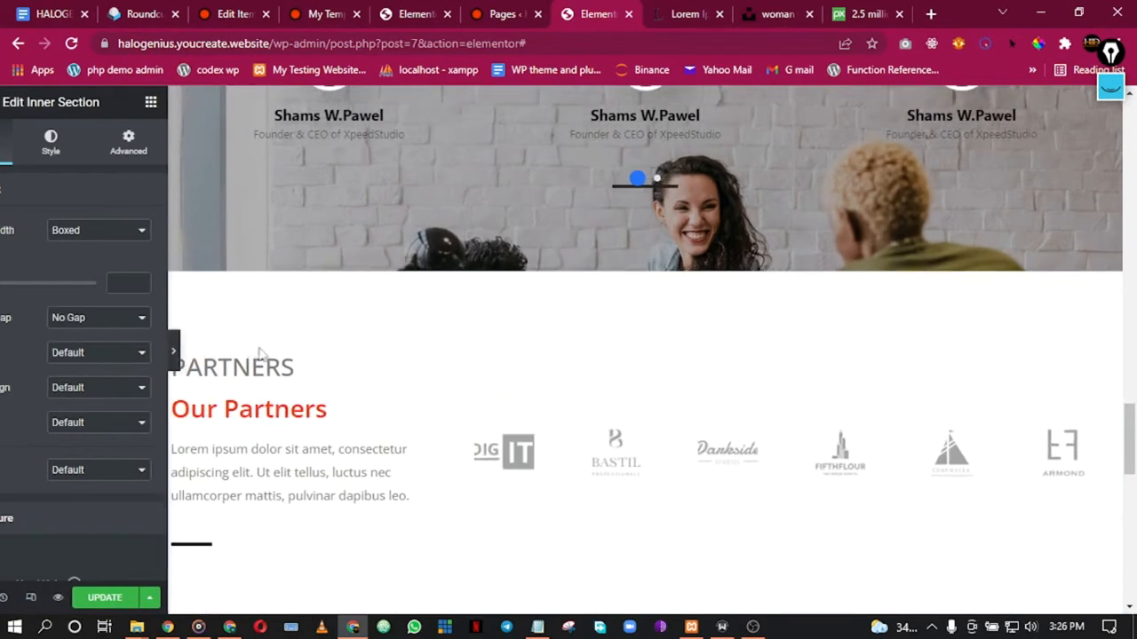
Step: Delete the Newsletter strip below the 17 years experience banner on the About page
scroll(611, 417, "down", 1)
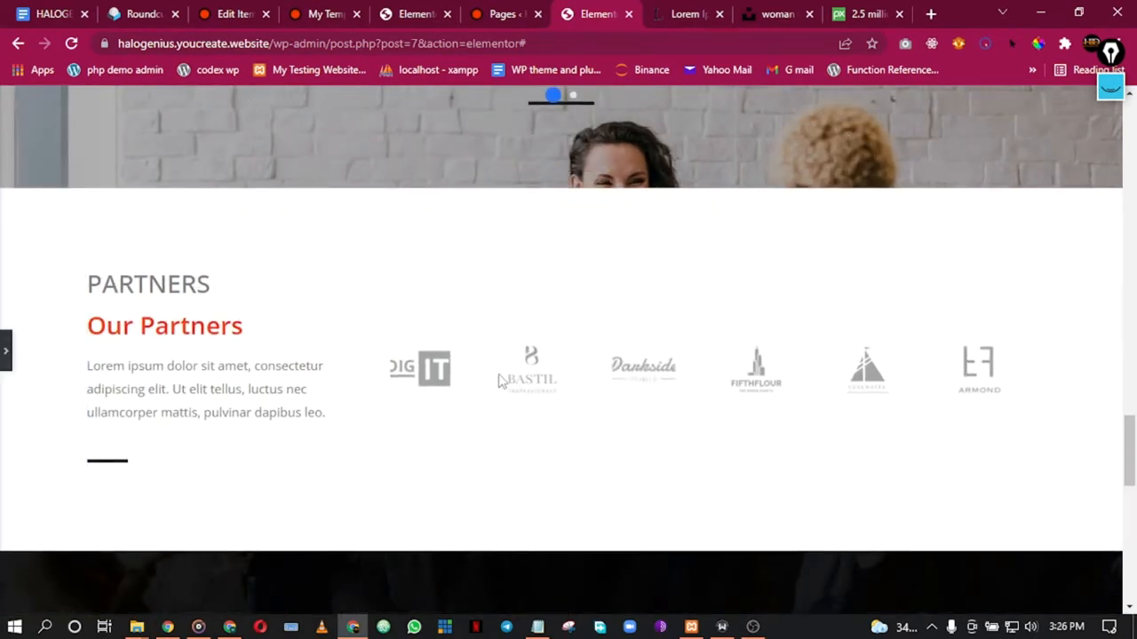
scroll(734, 338, "up", 3)
scroll(728, 347, "down", 3)
scroll(699, 331, "up", 15)
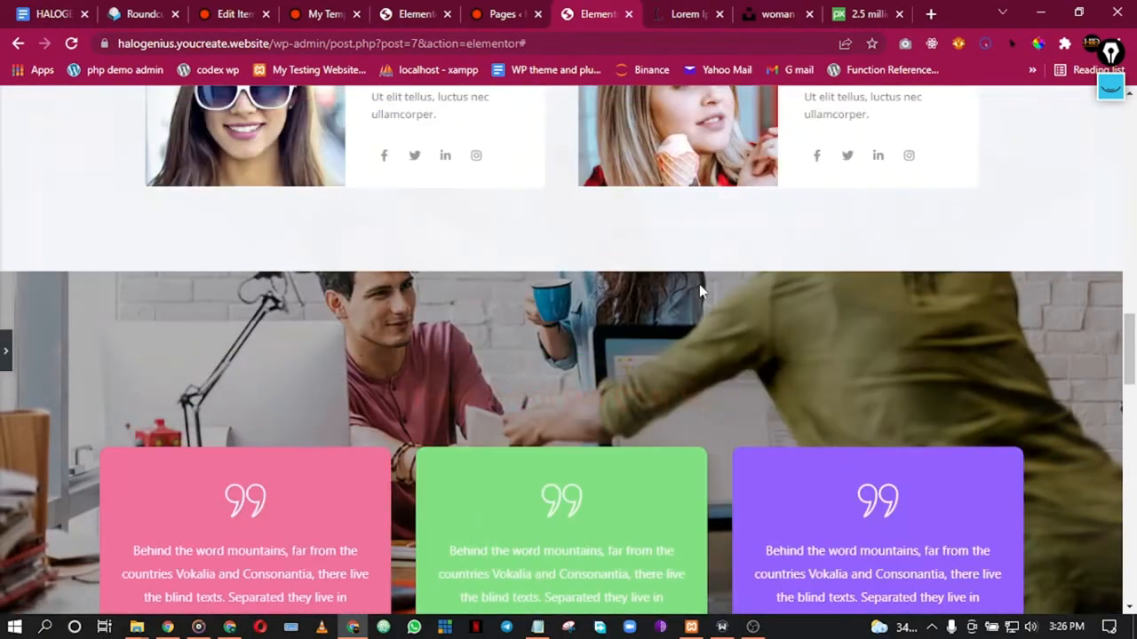
scroll(703, 293, "down", 15)
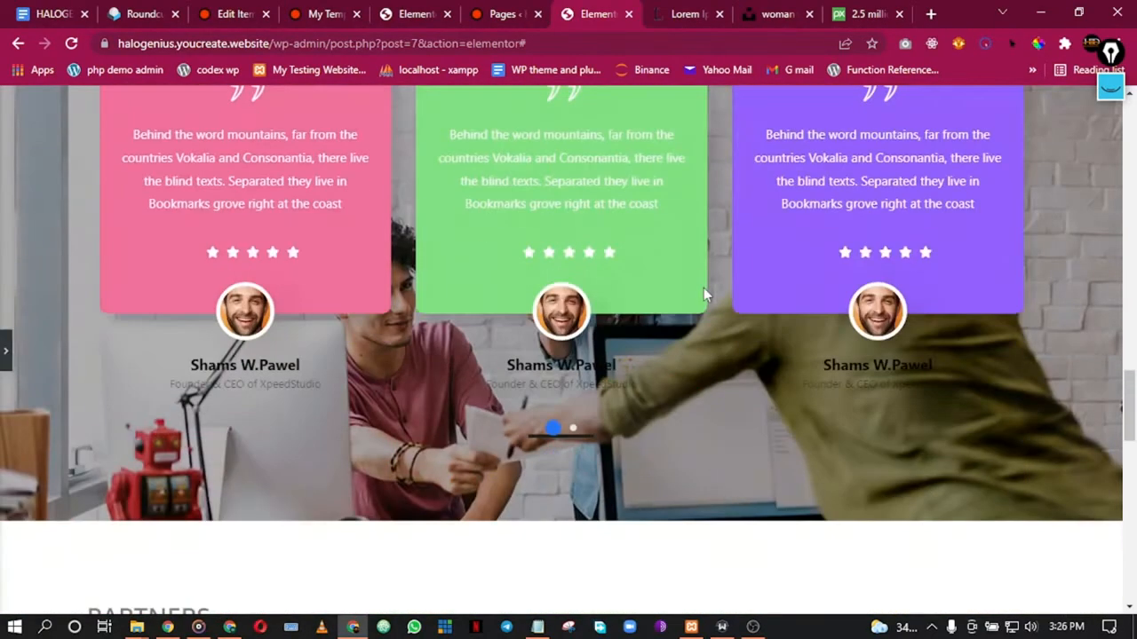
scroll(663, 307, "down", 5)
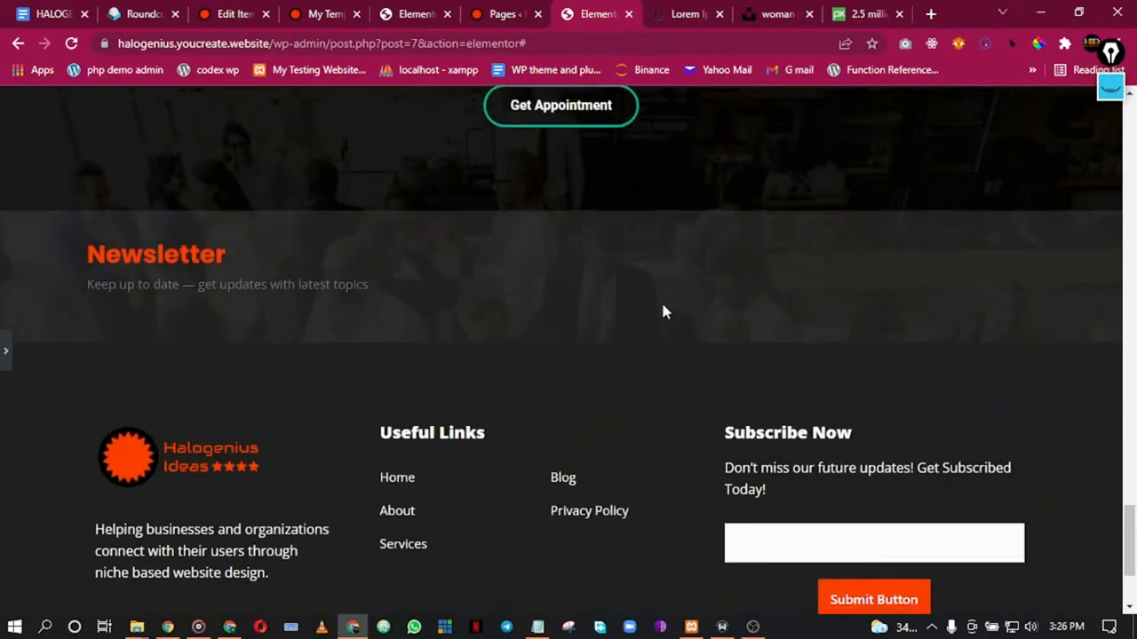
scroll(661, 310, "up", 2)
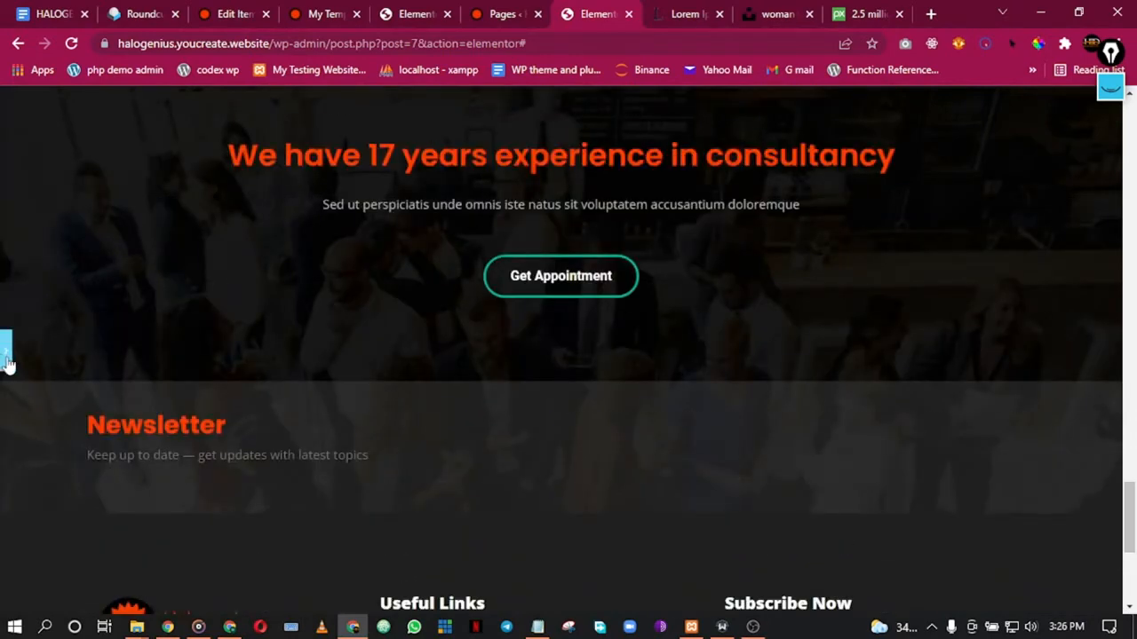
left_click(6, 355)
scroll(921, 469, "down", 2)
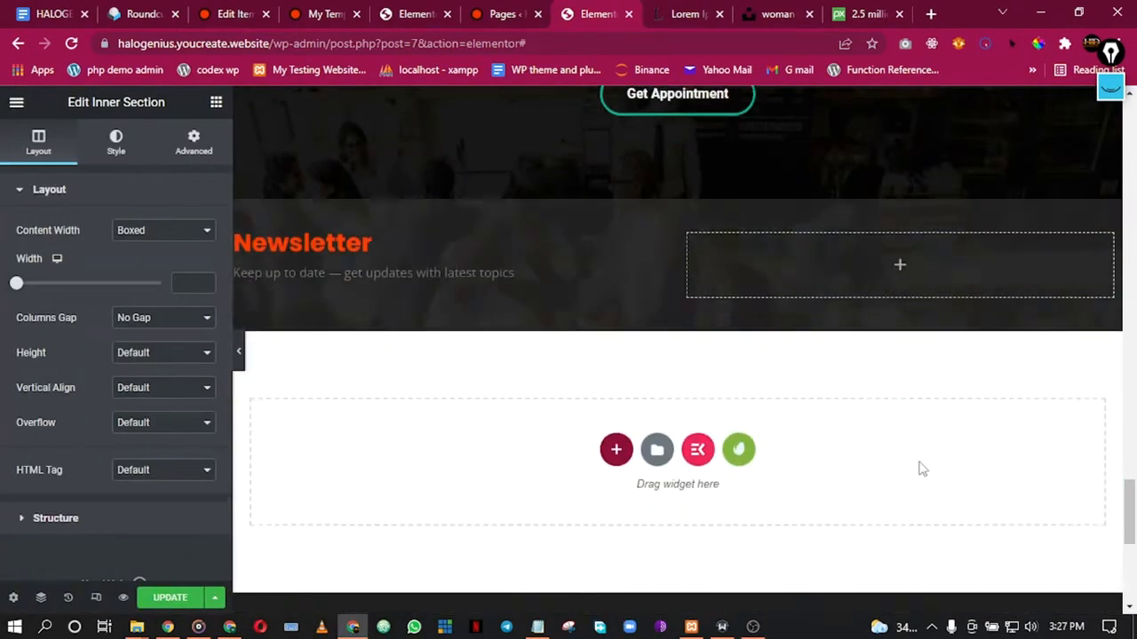
scroll(921, 469, "down", 5)
scroll(956, 294, "up", 3)
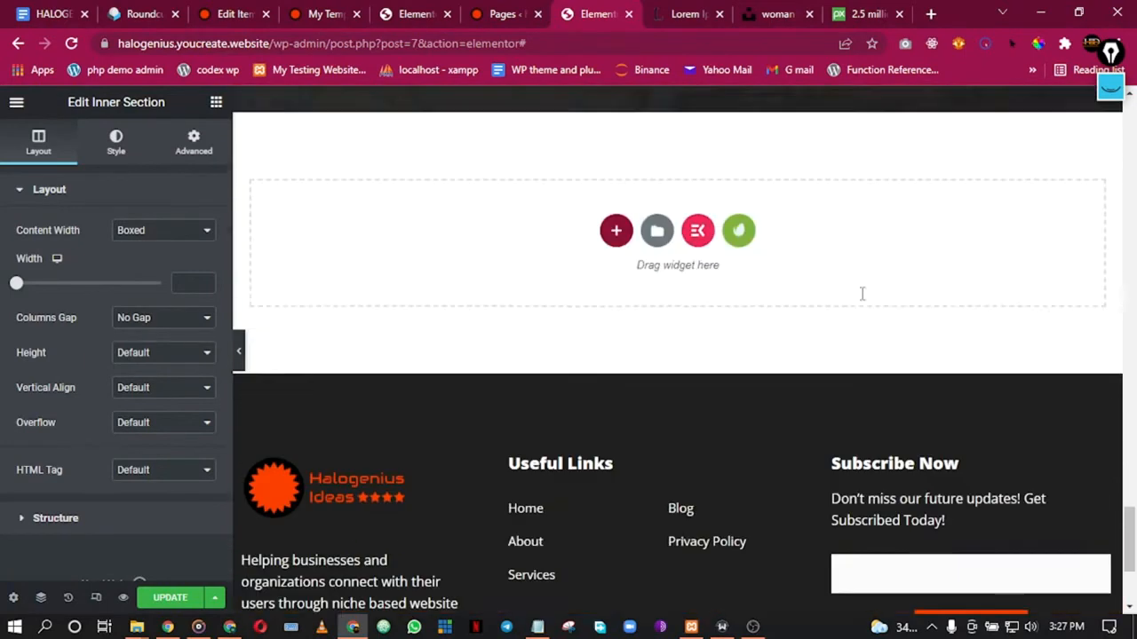
scroll(862, 293, "up", 3)
left_click(700, 245)
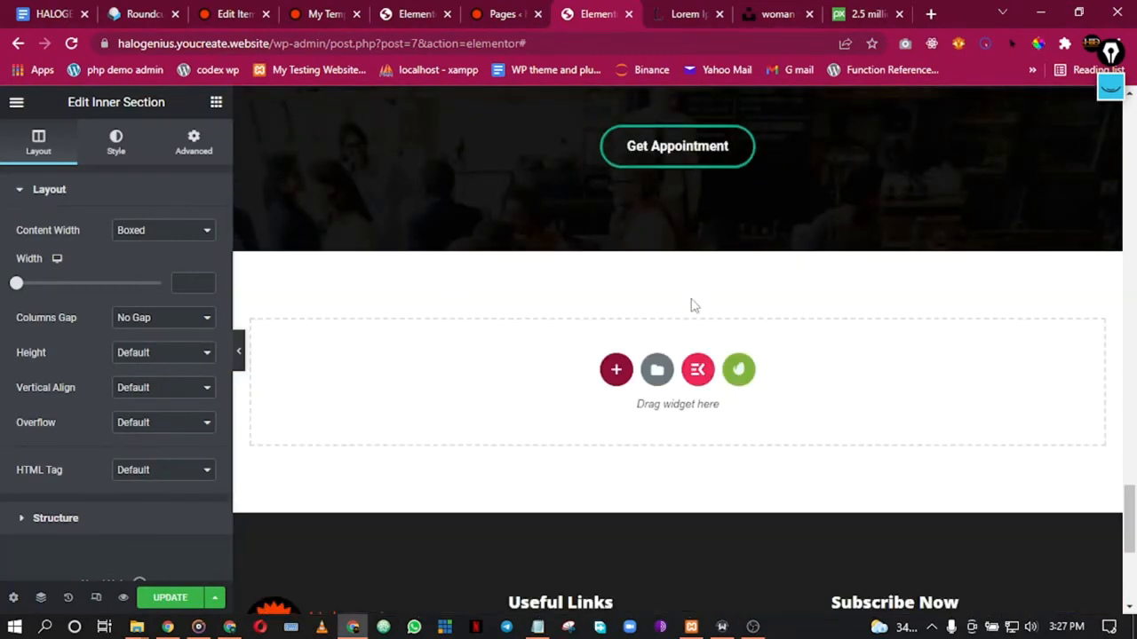
scroll(680, 208, "up", 2)
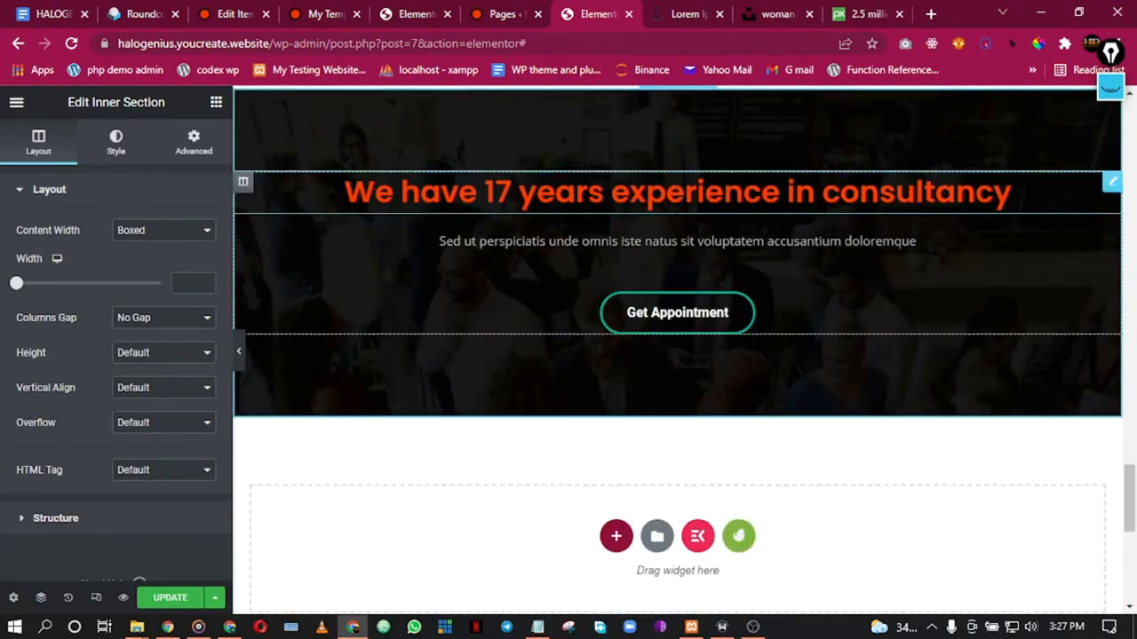
left_click(502, 14)
Step: Go back to the Home page editor with the template library closed
left_click(416, 14)
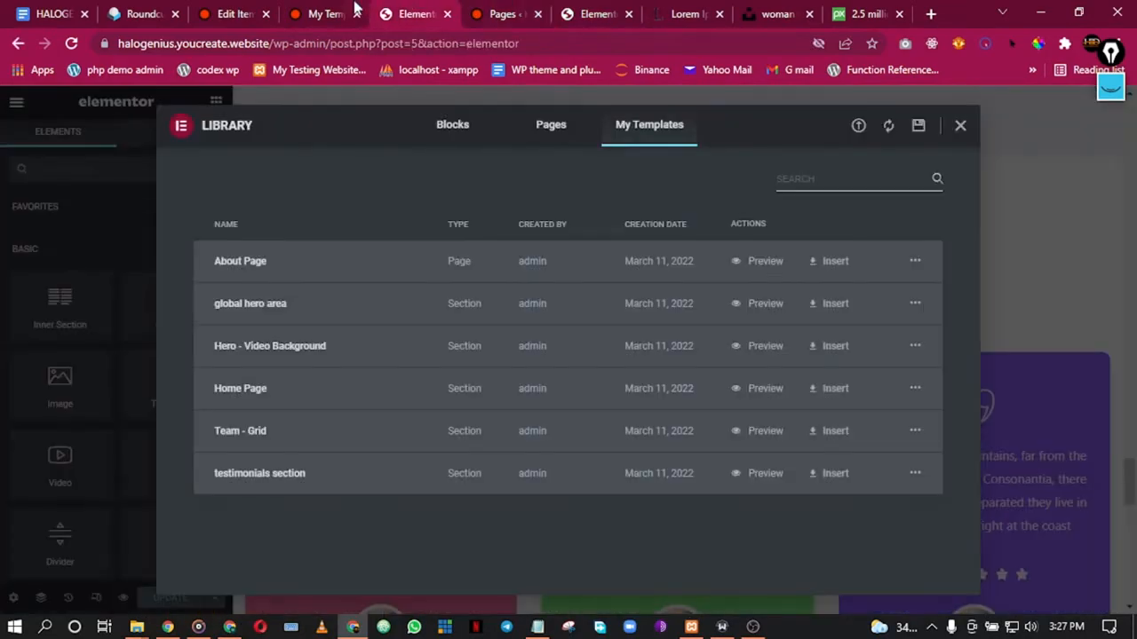
left_click(960, 127)
scroll(827, 381, "down", 10)
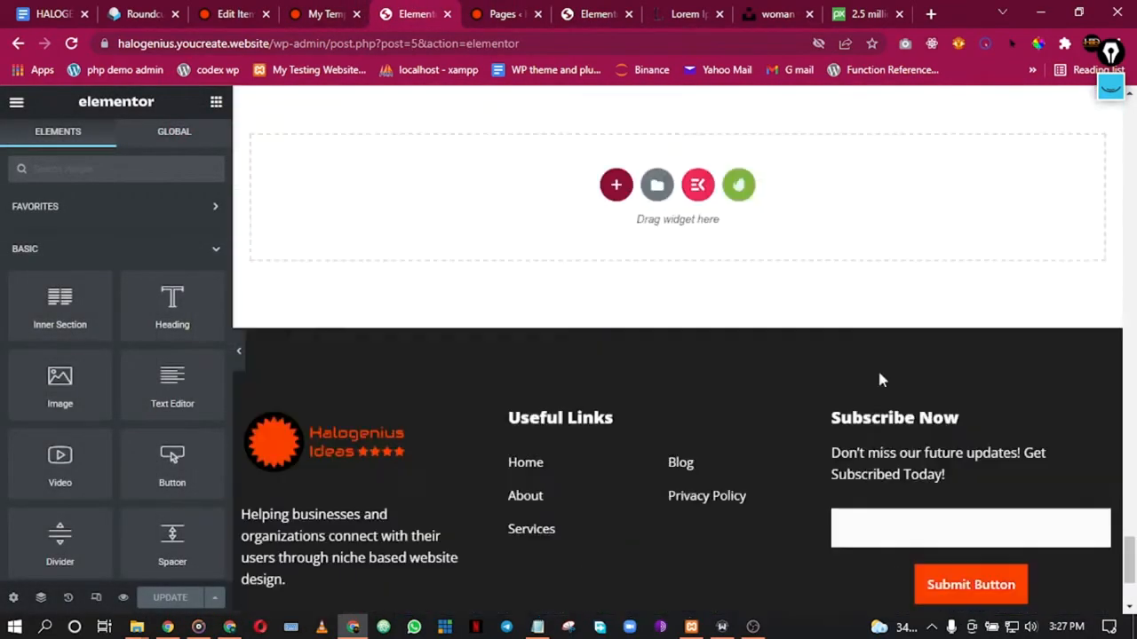
scroll(878, 373, "up", 10)
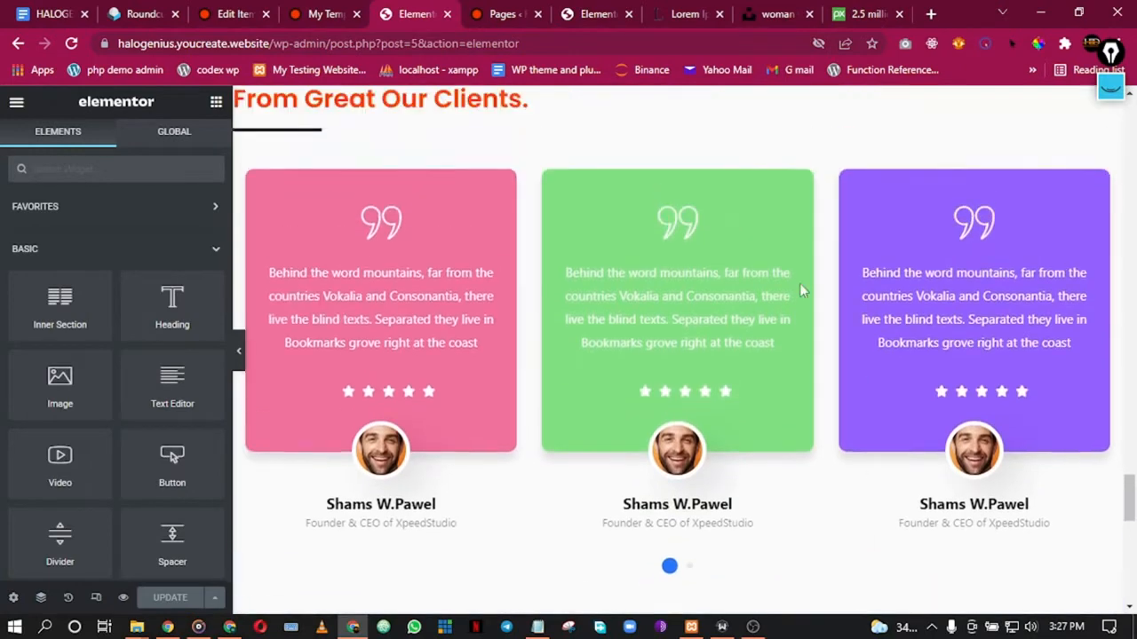
left_click(503, 13)
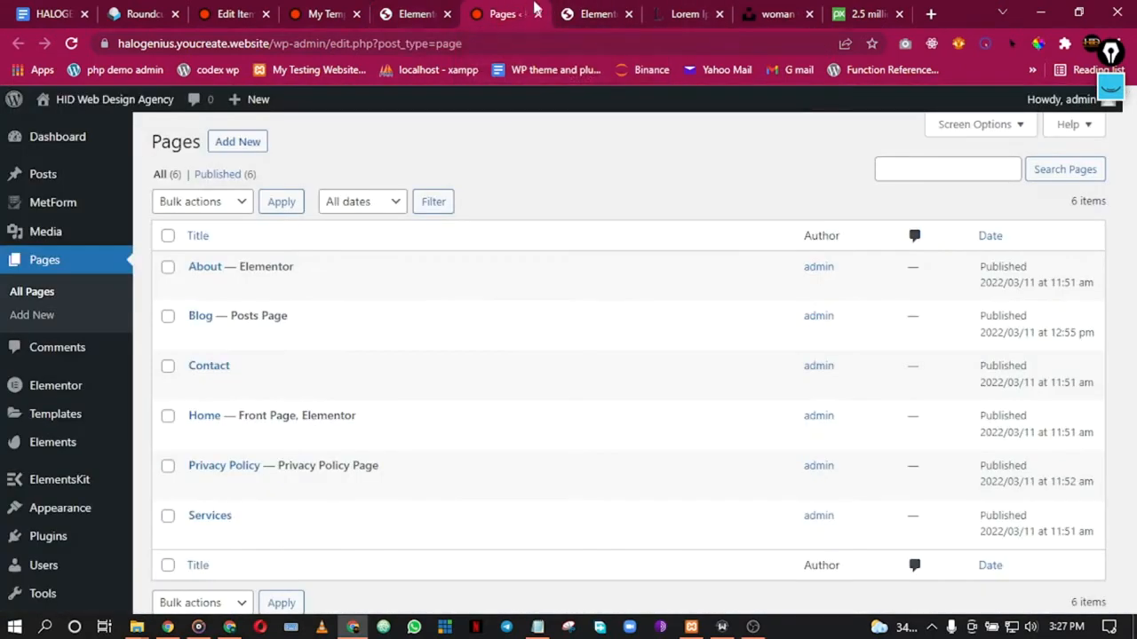
left_click(582, 10)
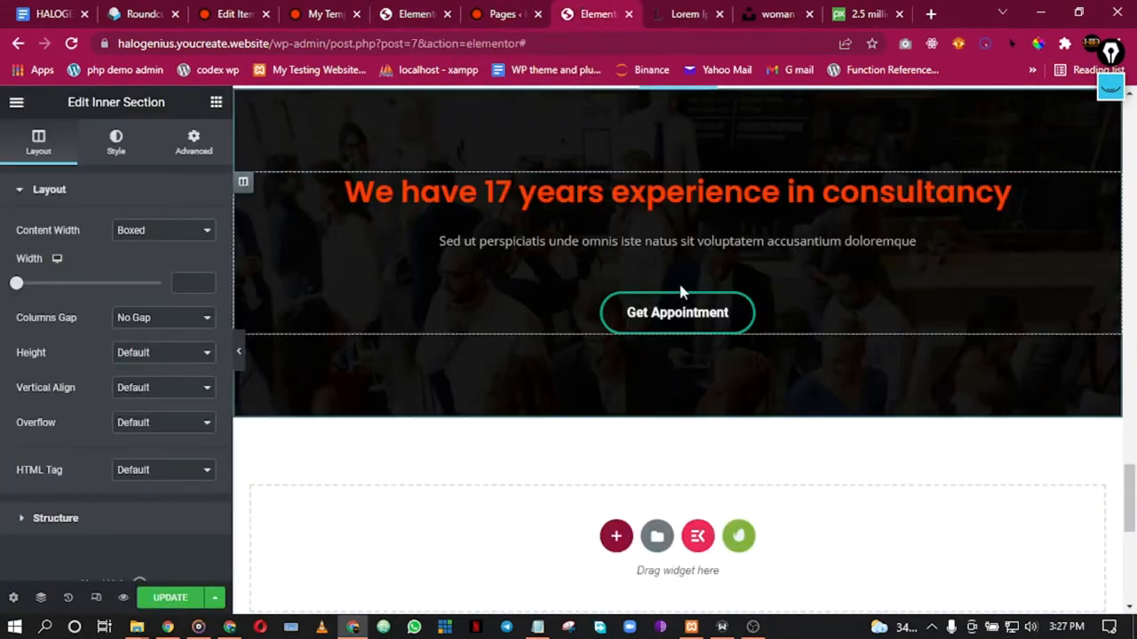
left_click(503, 13)
left_click(420, 11)
Step: Save the home page's 5 years experience banner as a section template named 'footer cta'
scroll(467, 365, "up", 10)
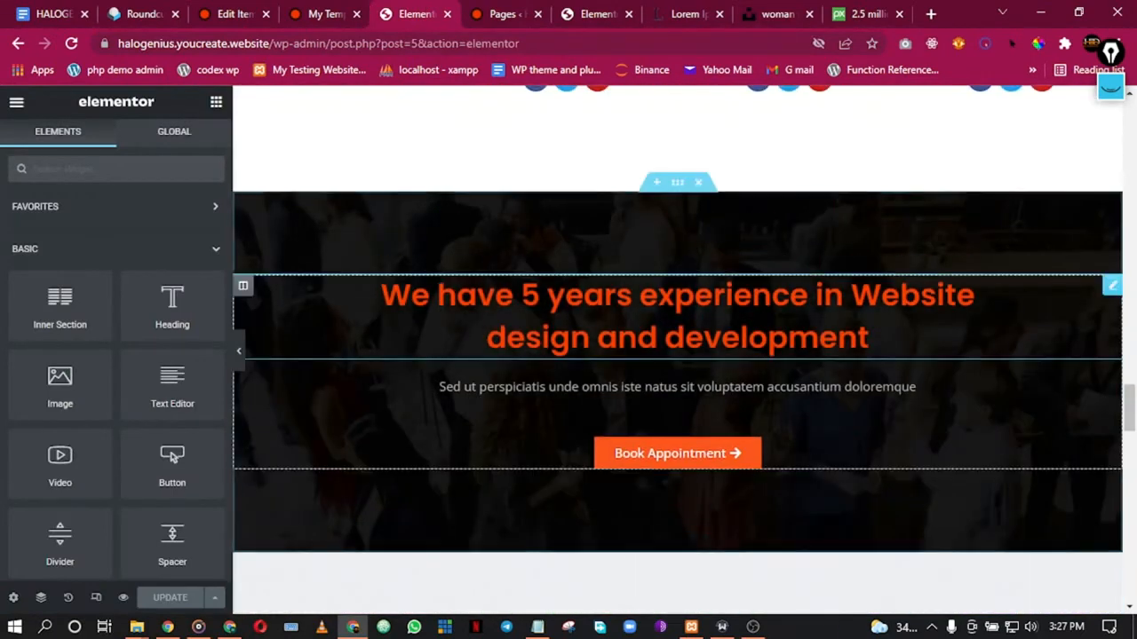
right_click(691, 206)
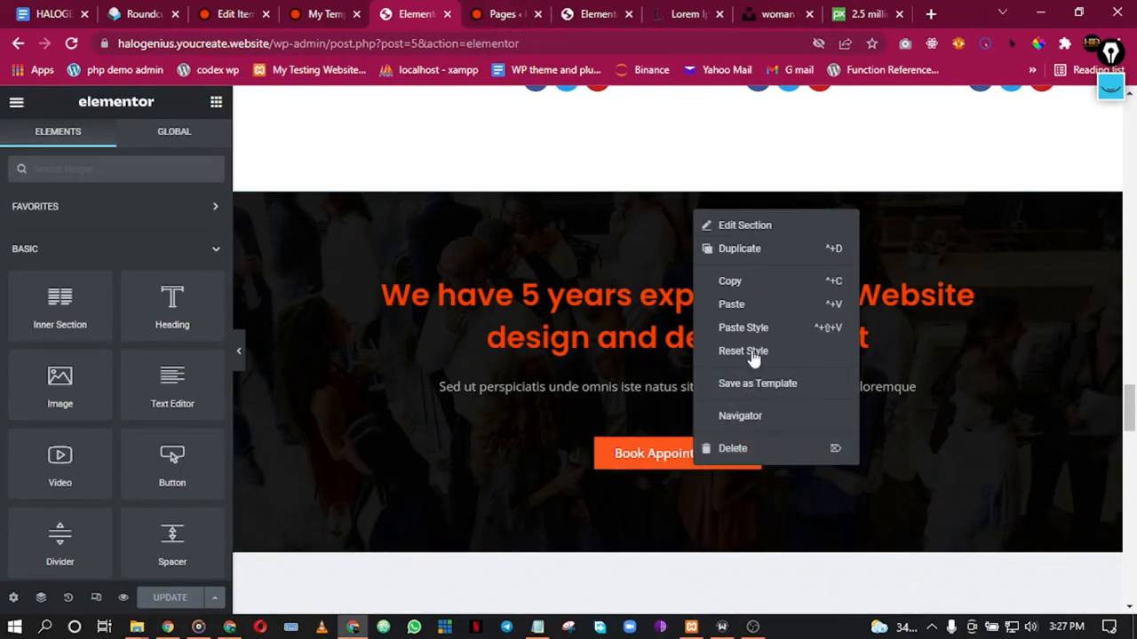
left_click(752, 384)
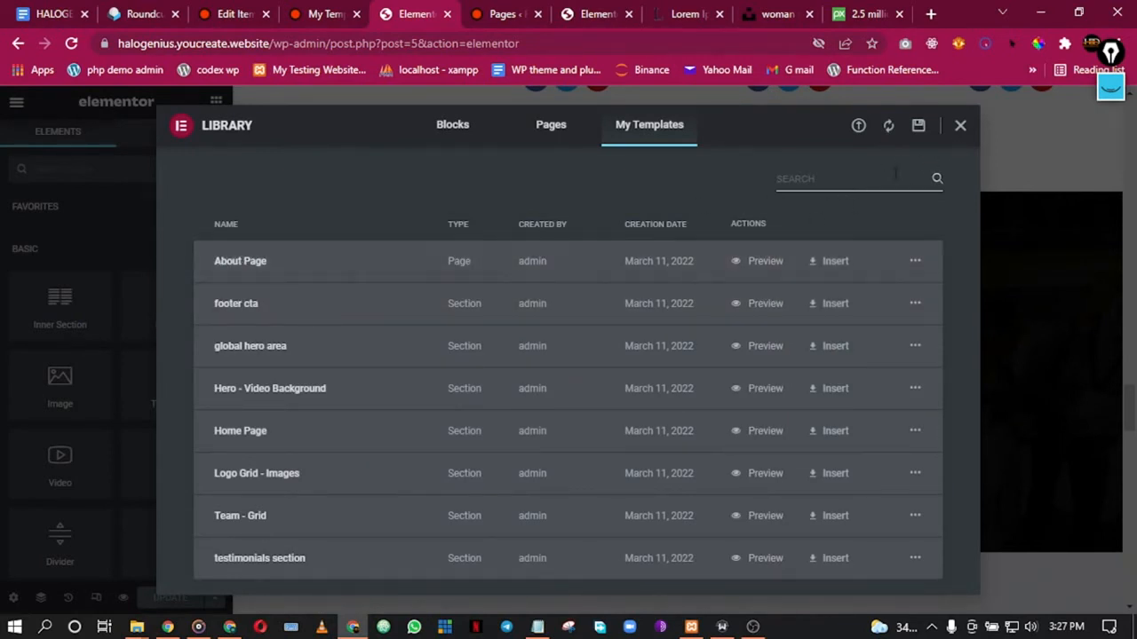
left_click(514, 13)
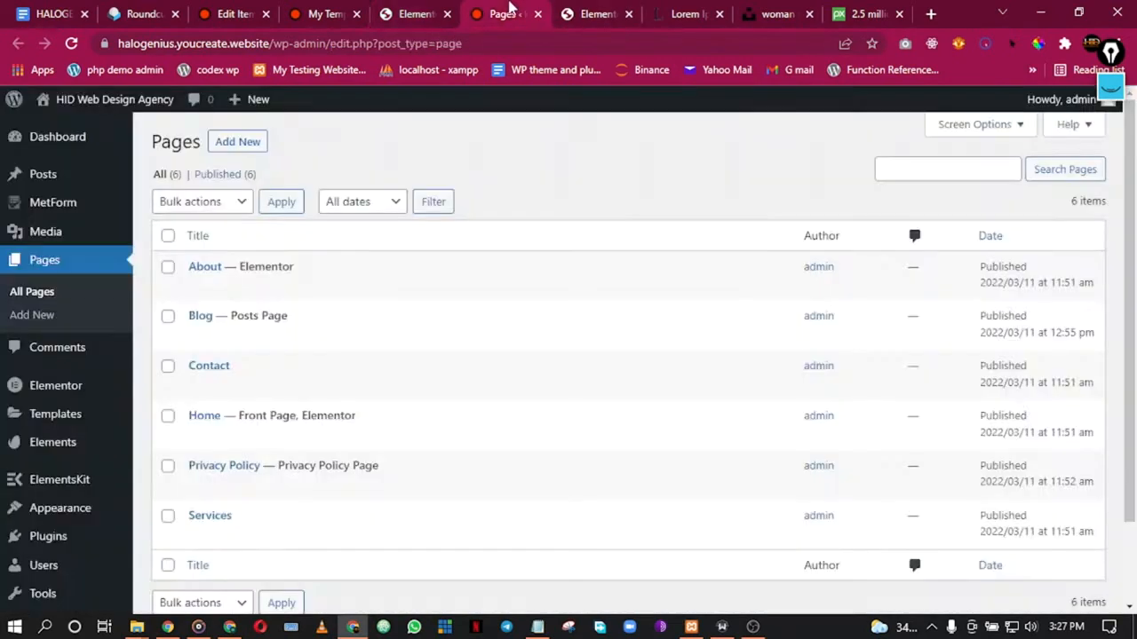
left_click(588, 13)
Step: Insert the footer cta template without its document settings and delete the 17 years consultancy section
scroll(639, 297, "up", 2)
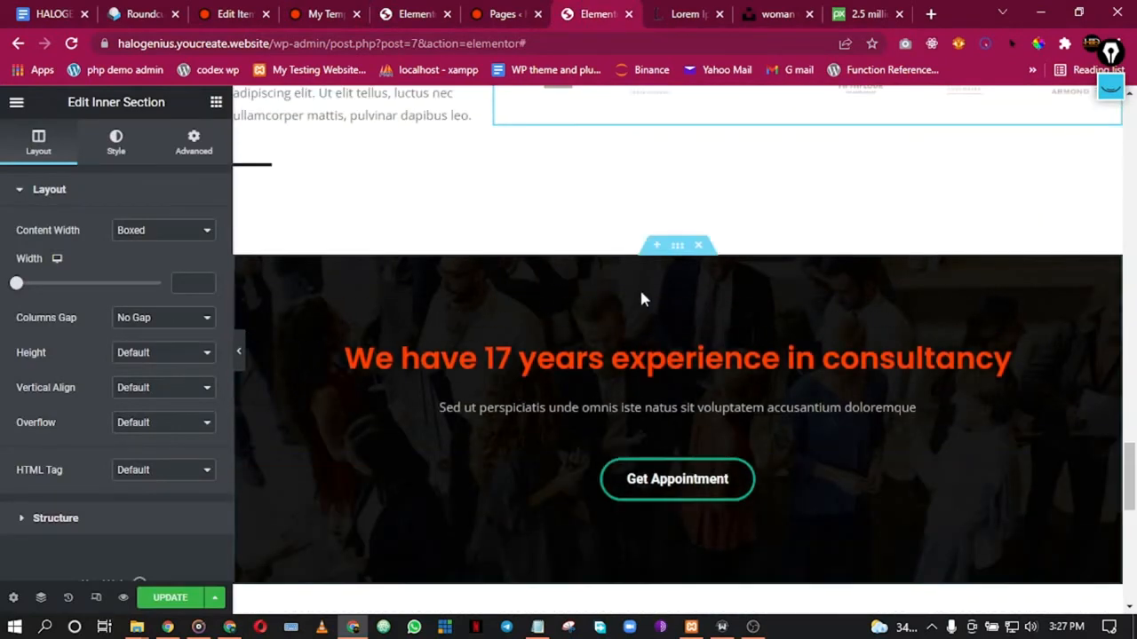
left_click(657, 246)
left_click(659, 333)
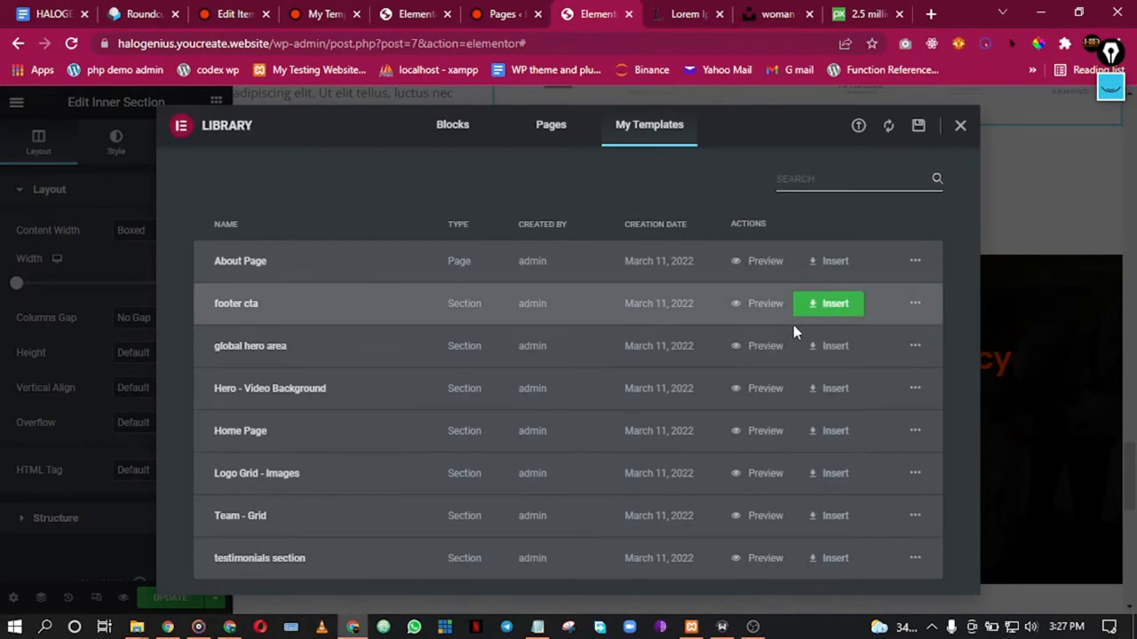
left_click(833, 305)
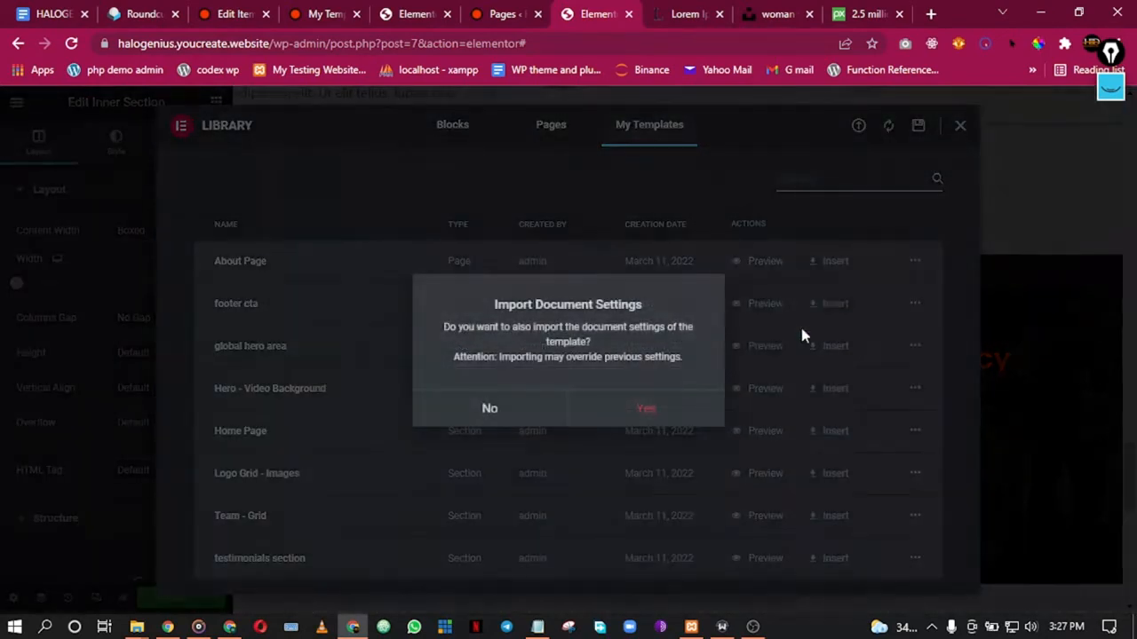
left_click(458, 409)
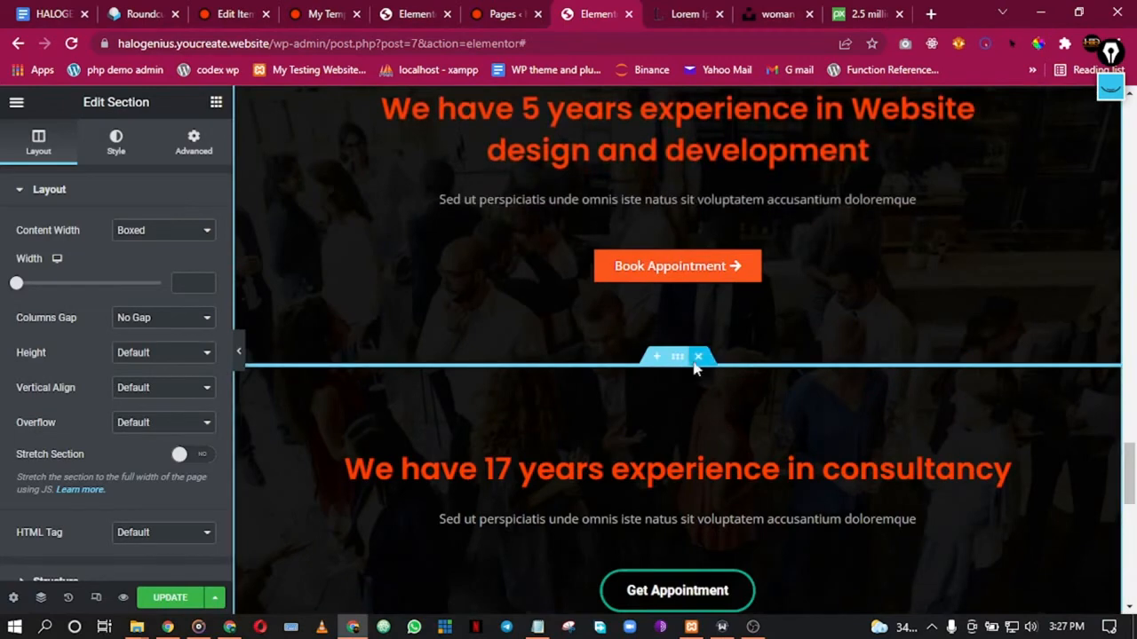
left_click(698, 356)
Step: Preview the About page to confirm the 5 years experience banner follows Our Partners
scroll(917, 395, "up", 1)
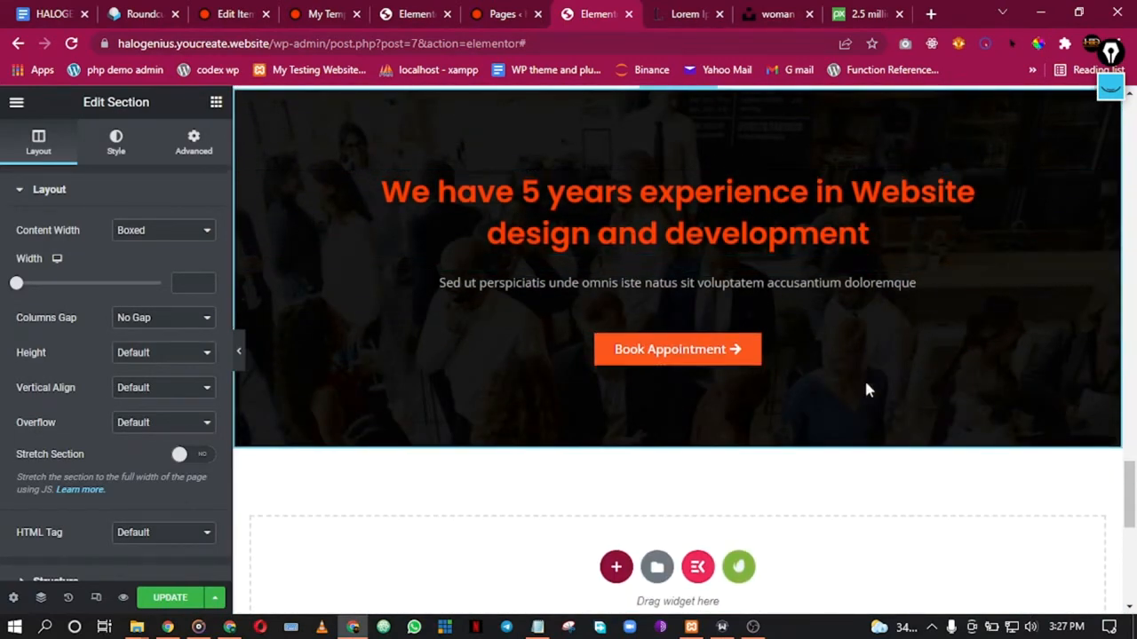
scroll(700, 268, "up", 3)
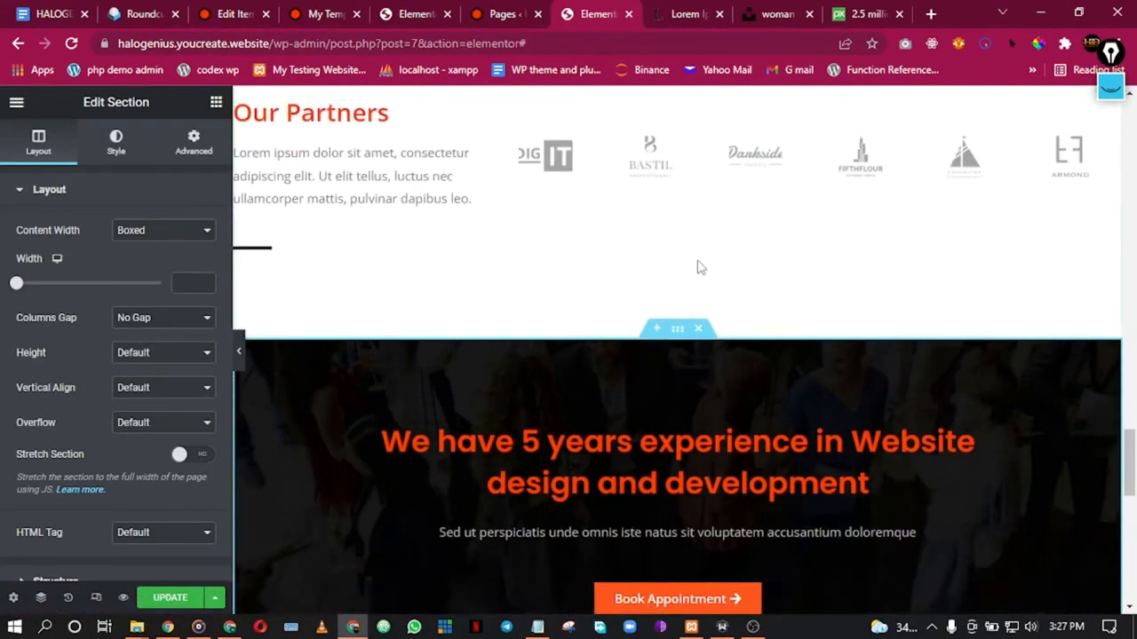
scroll(700, 268, "down", 7)
scroll(692, 293, "up", 1)
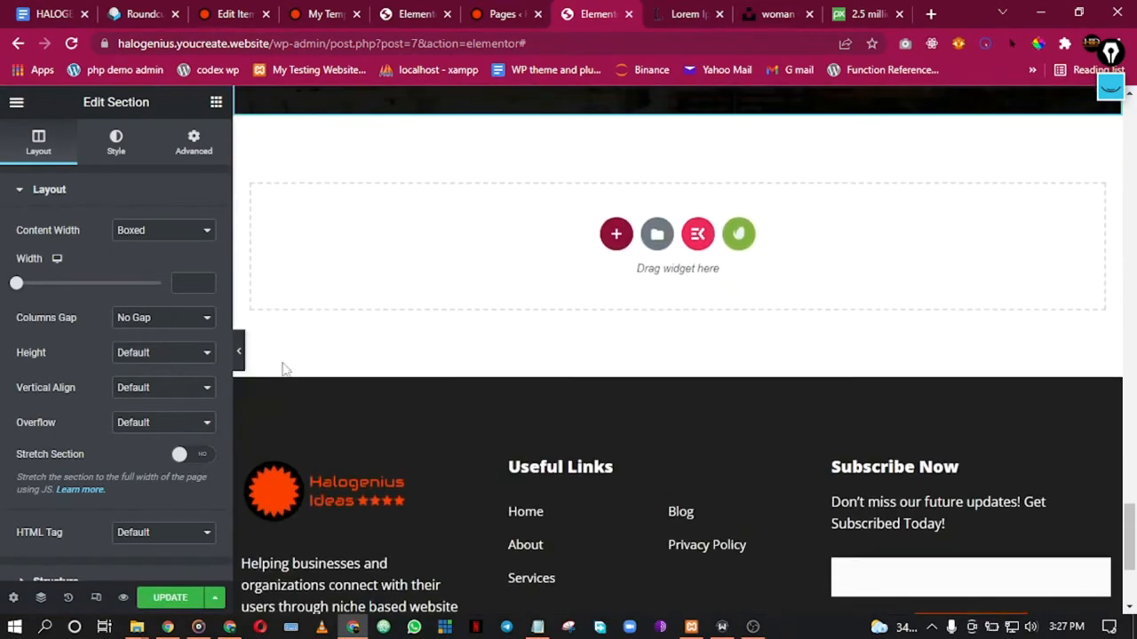
left_click(238, 351)
scroll(530, 380, "up", 6)
scroll(541, 397, "down", 3)
scroll(544, 408, "up", 9)
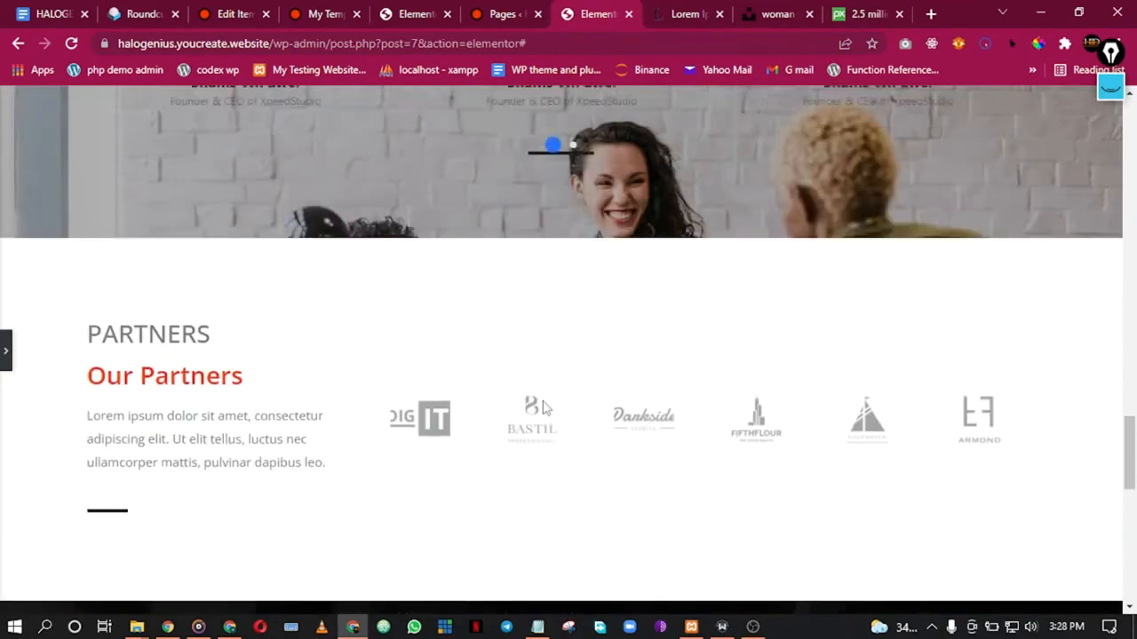
scroll(544, 407, "up", 15)
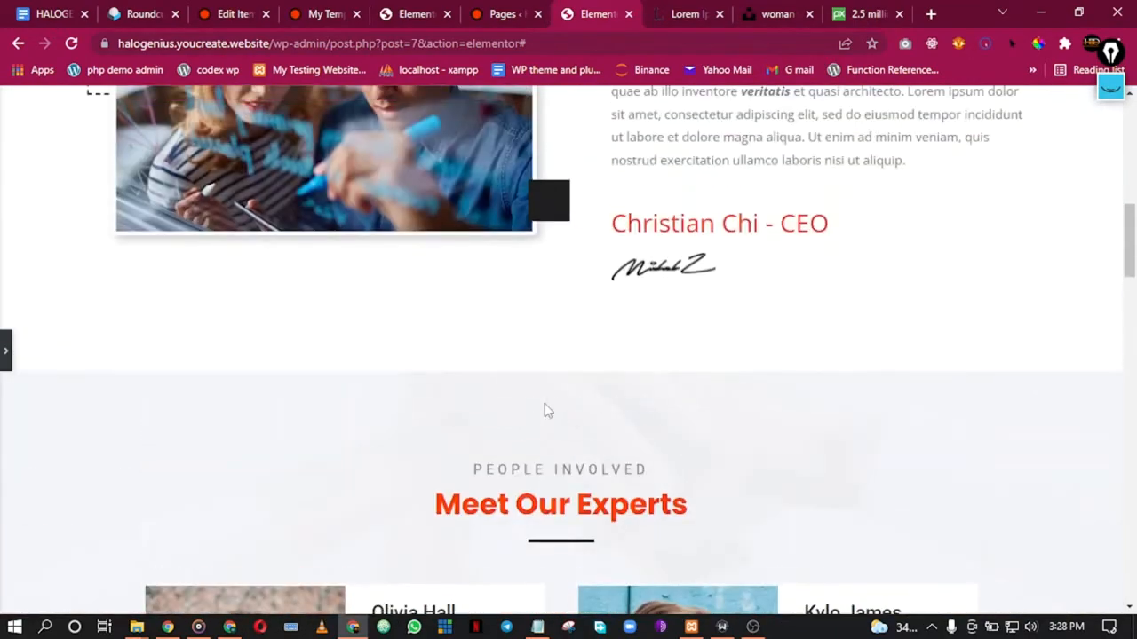
scroll(543, 398, "up", 4)
scroll(542, 398, "down", 7)
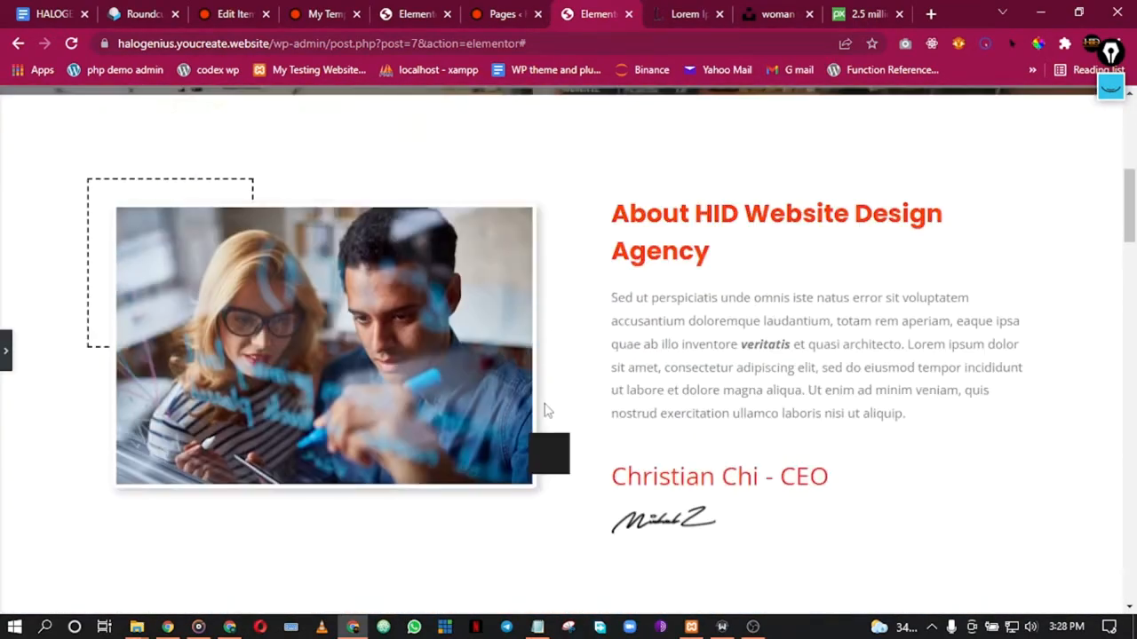
scroll(545, 405, "down", 20)
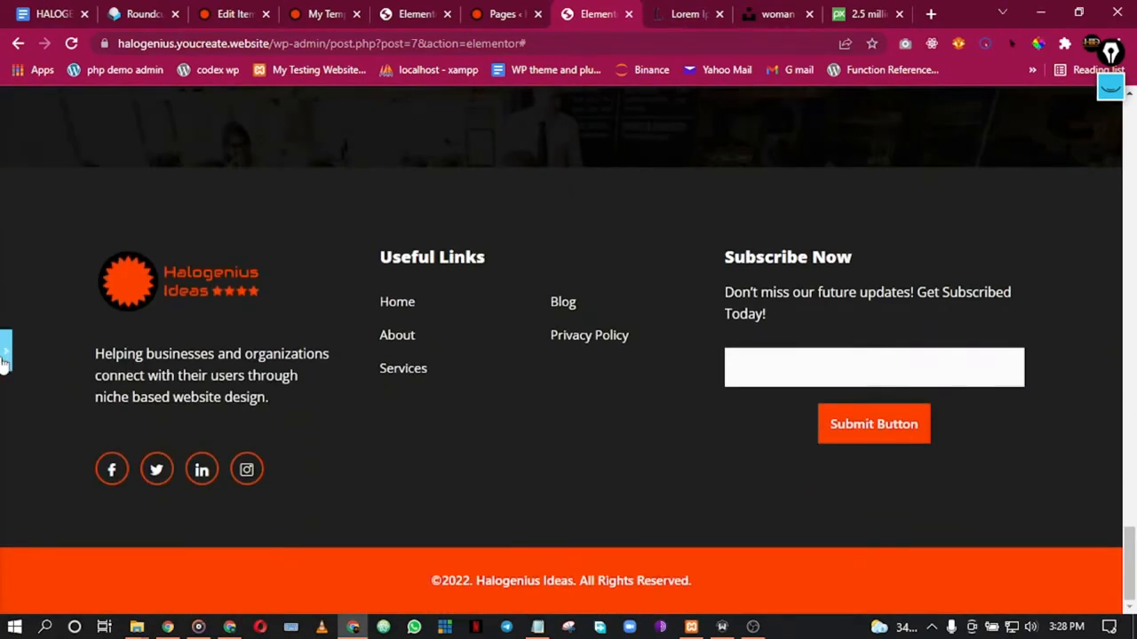
left_click(3, 360)
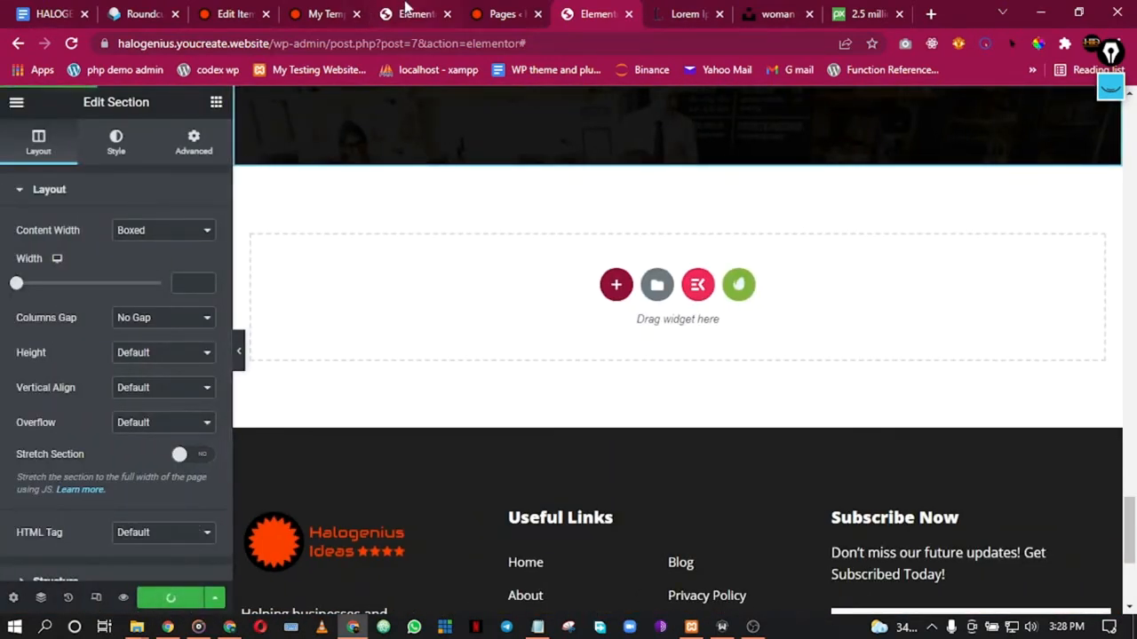
left_click(404, 7)
Step: Close the extra Elementor editor tab
left_click(339, 7)
scroll(320, 195, "down", 2)
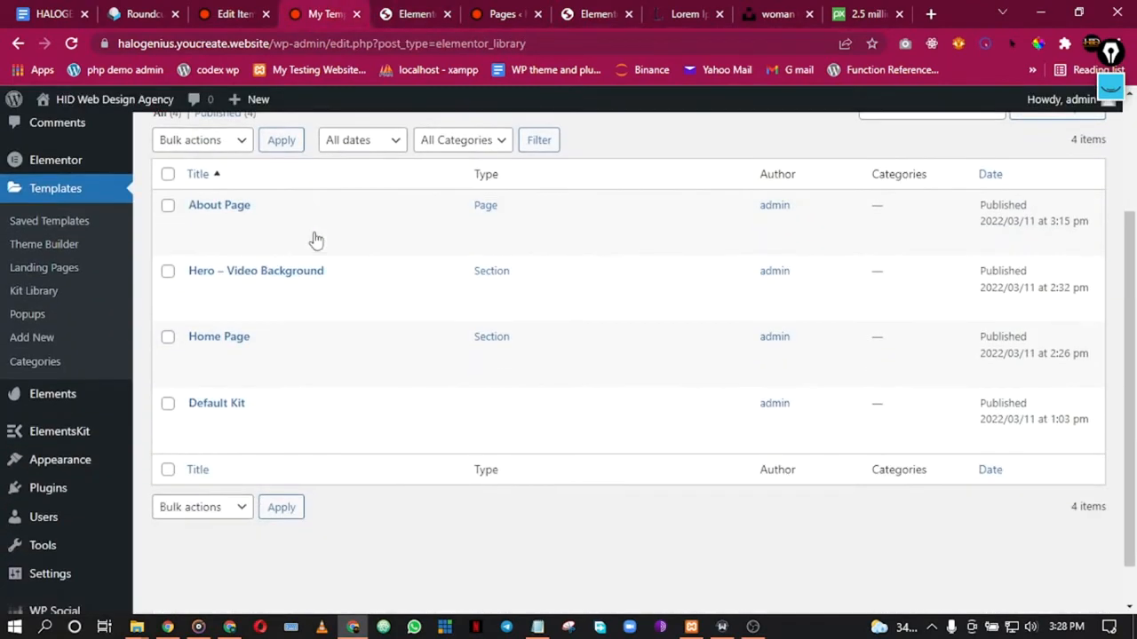
left_click(222, 16)
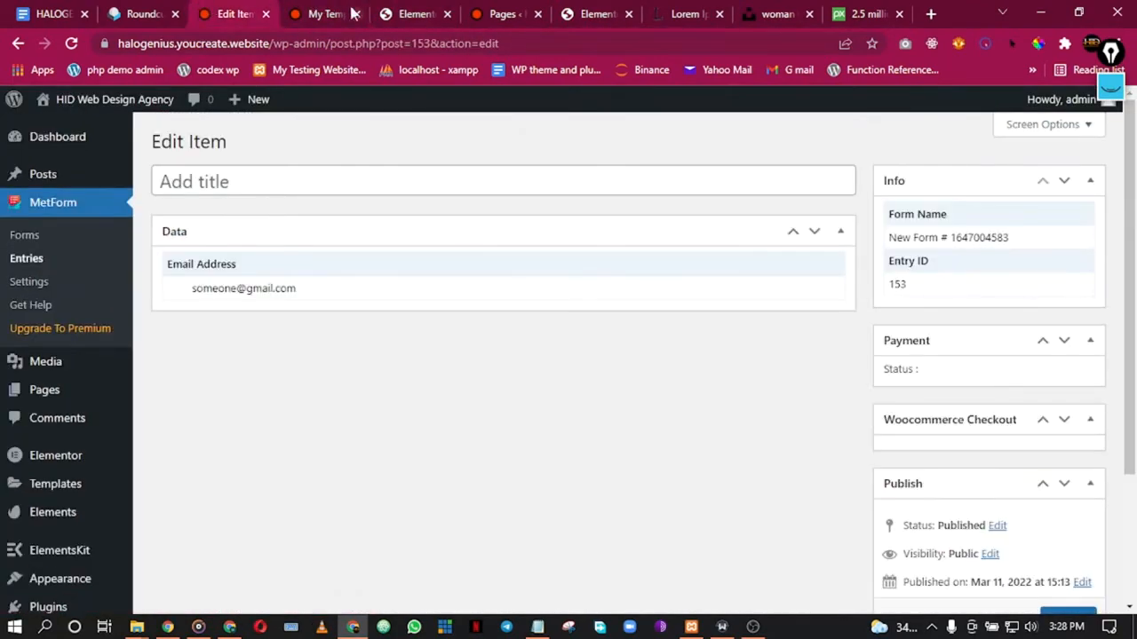
left_click(404, 7)
left_click(511, 9)
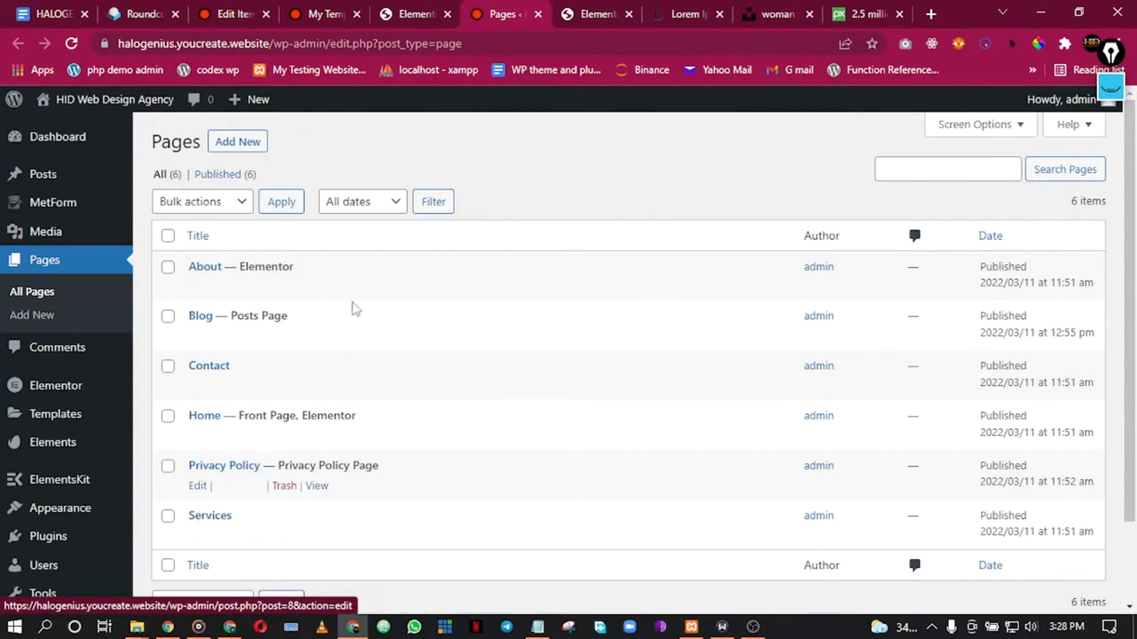
left_click(595, 11)
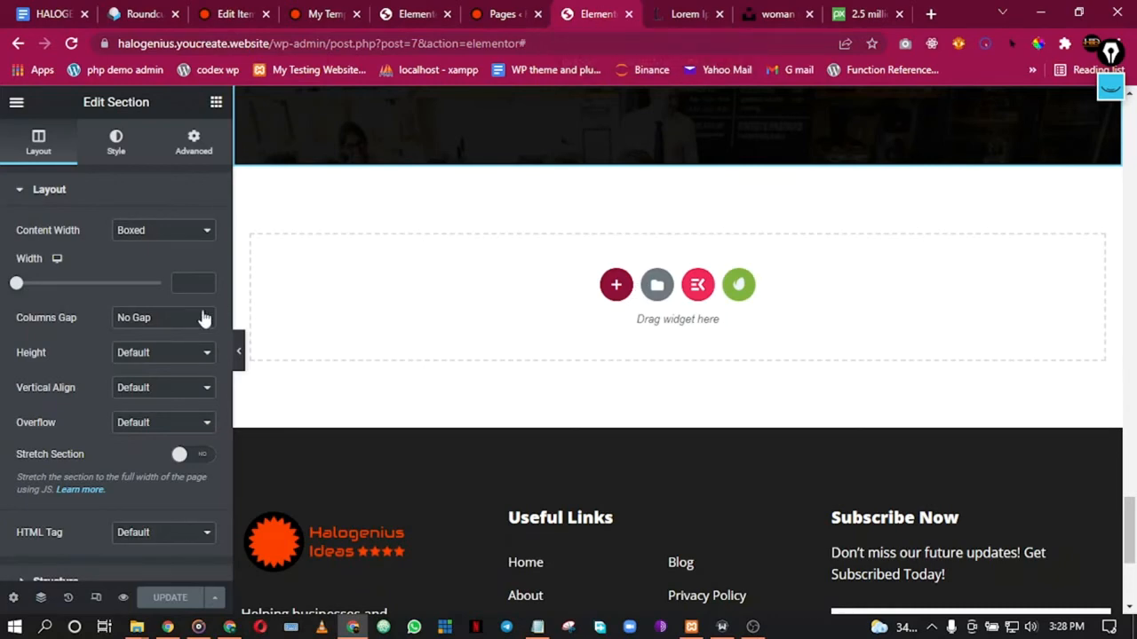
scroll(277, 299, "up", 2)
scroll(280, 299, "down", 1)
scroll(284, 300, "up", 1)
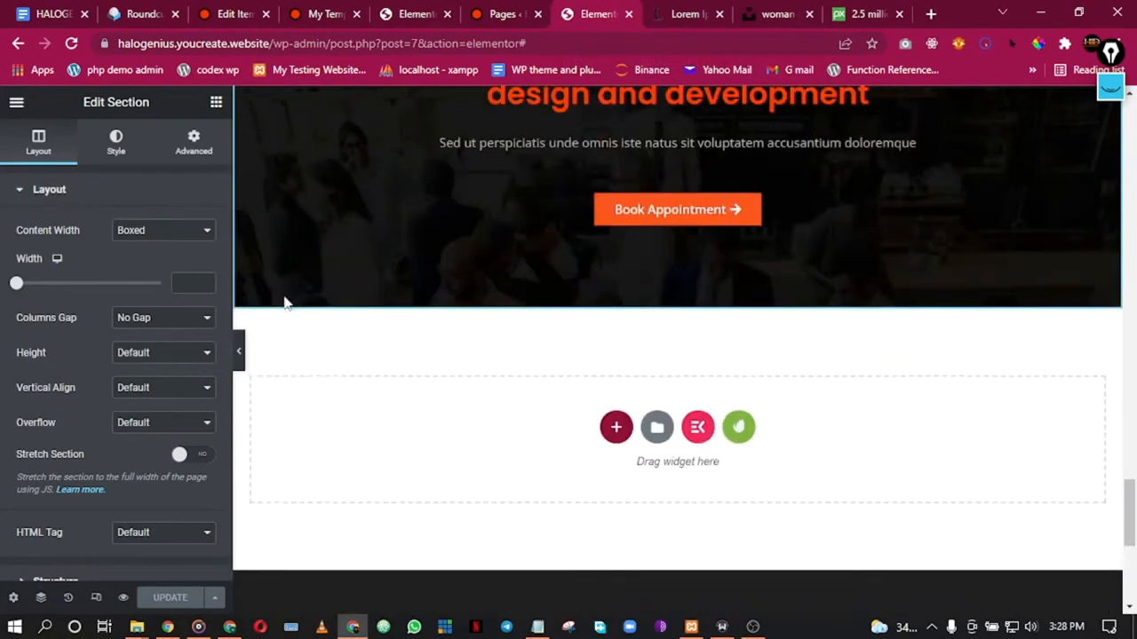
scroll(284, 302, "up", 6)
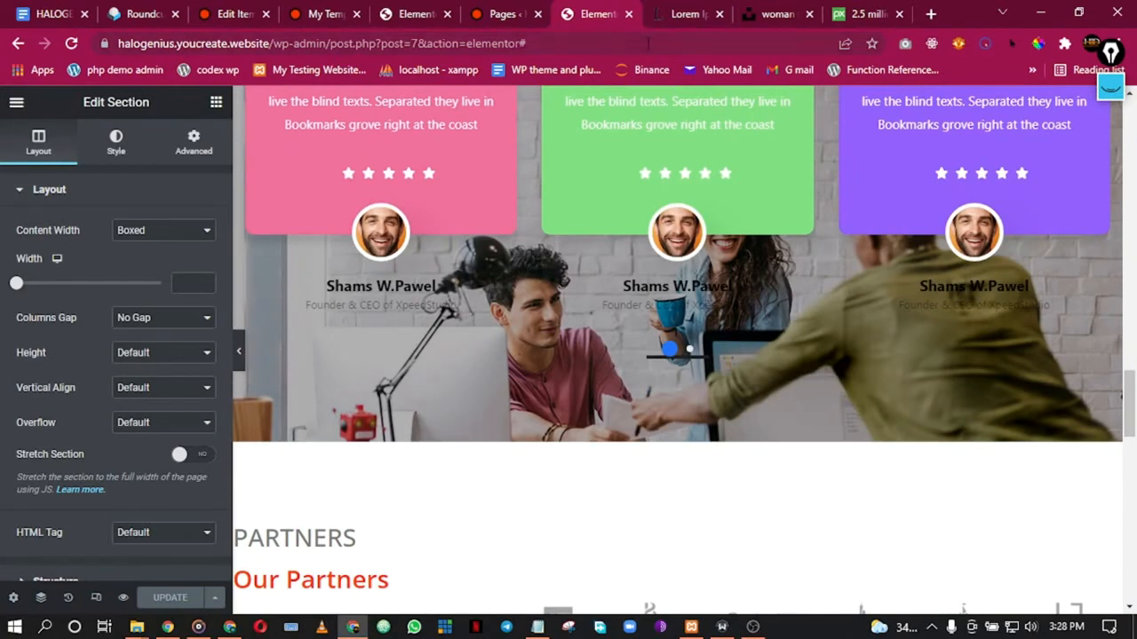
left_click(629, 14)
Step: Close the template library in the home page Elementor editor
left_click(323, 9)
left_click(238, 7)
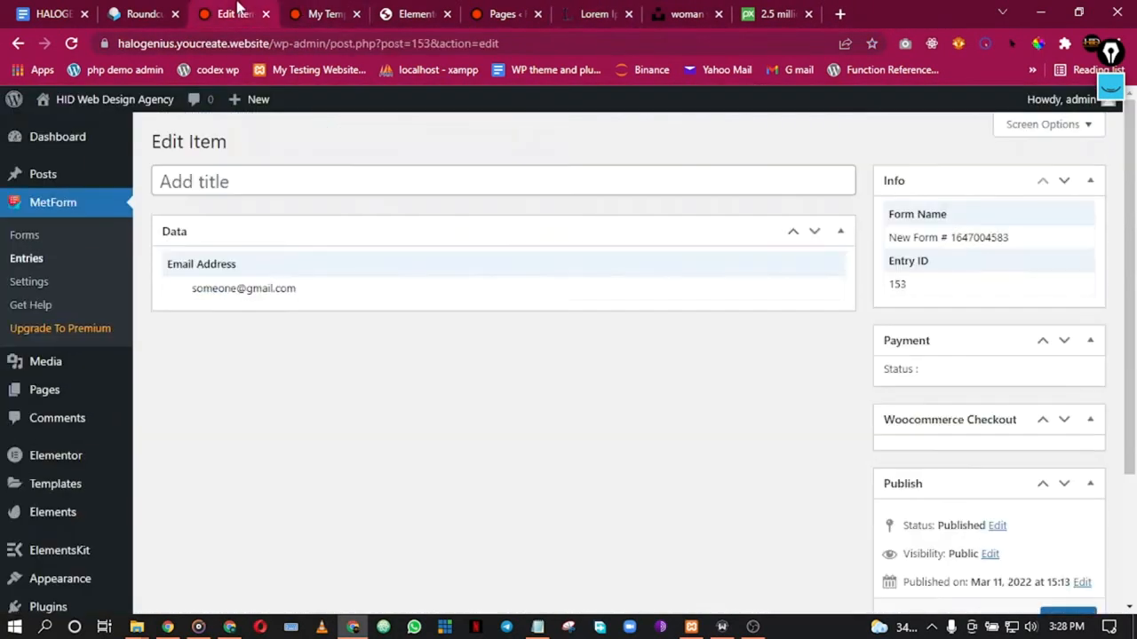
left_click(327, 9)
left_click(418, 8)
left_click(499, 9)
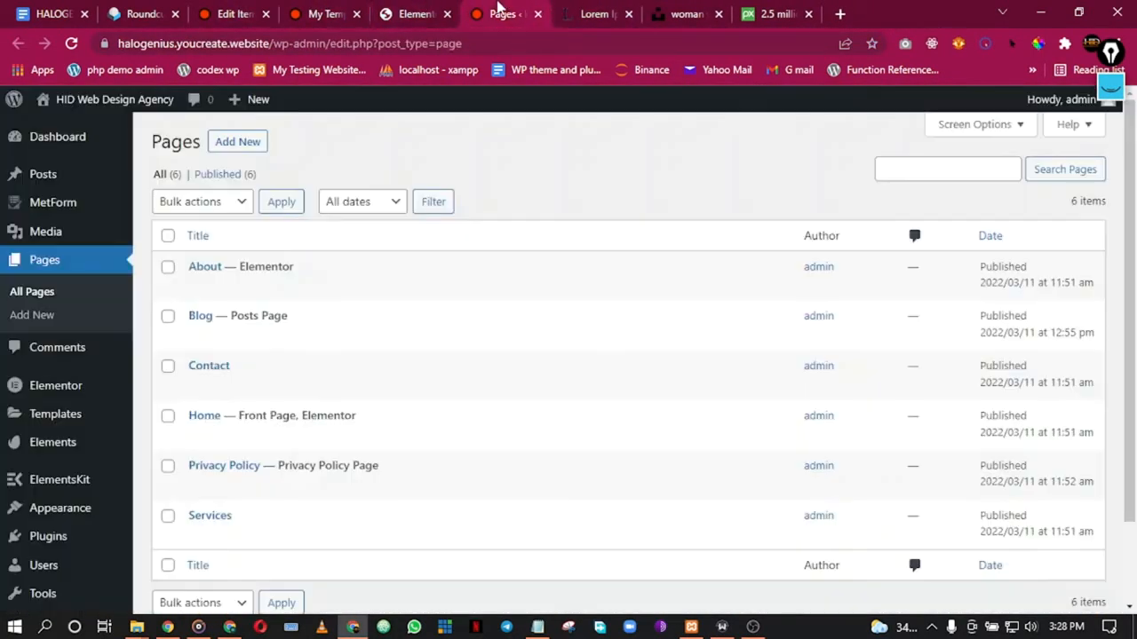
left_click(606, 14)
left_click(504, 13)
left_click(416, 13)
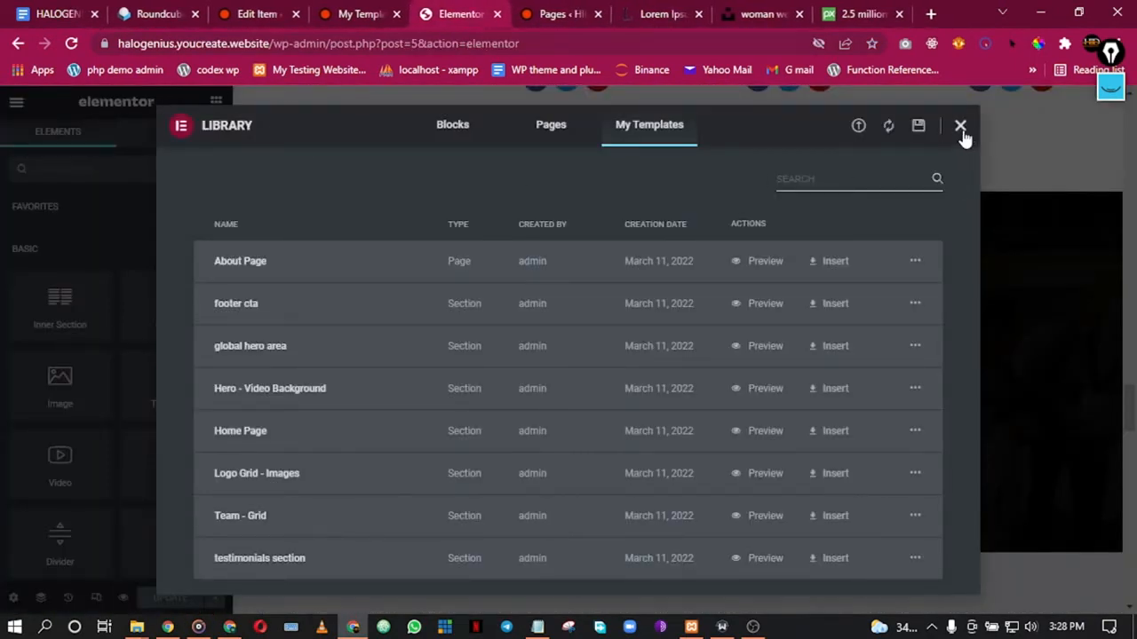
left_click(960, 126)
Step: Open the live Home page in a new browser tab from its View link in Pages
left_click(573, 12)
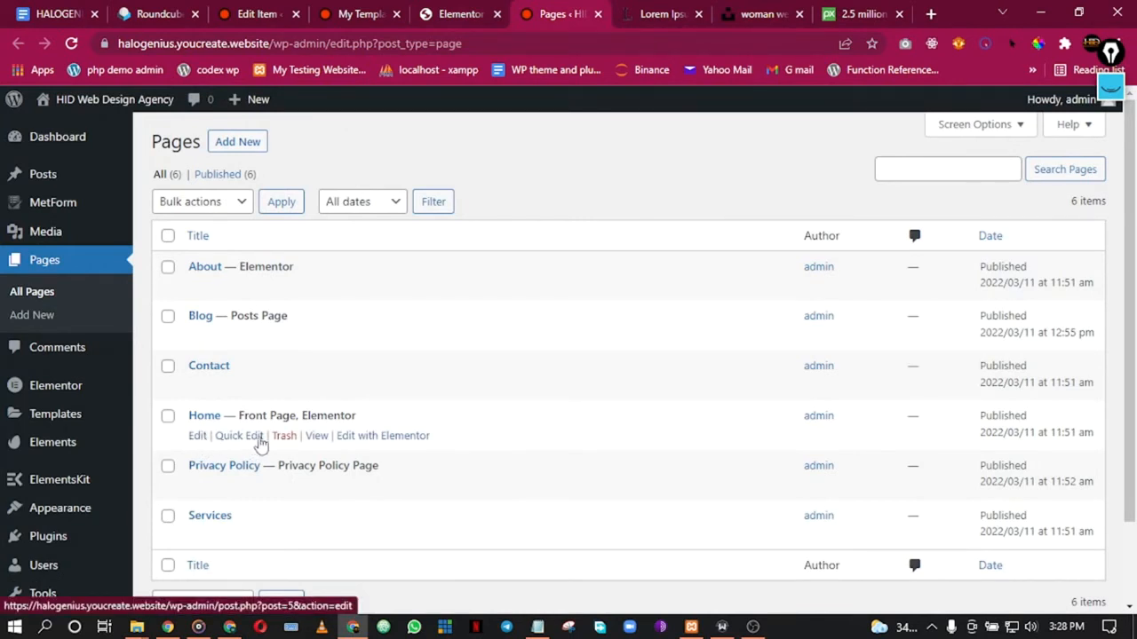
right_click(316, 440)
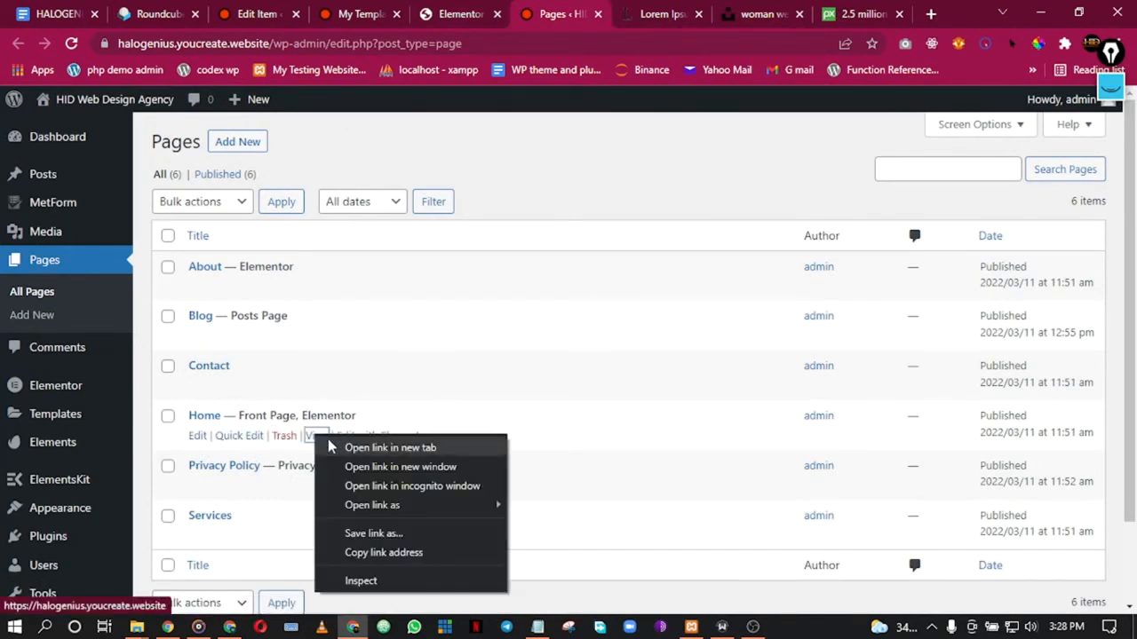
left_click(330, 443)
left_click(590, 9)
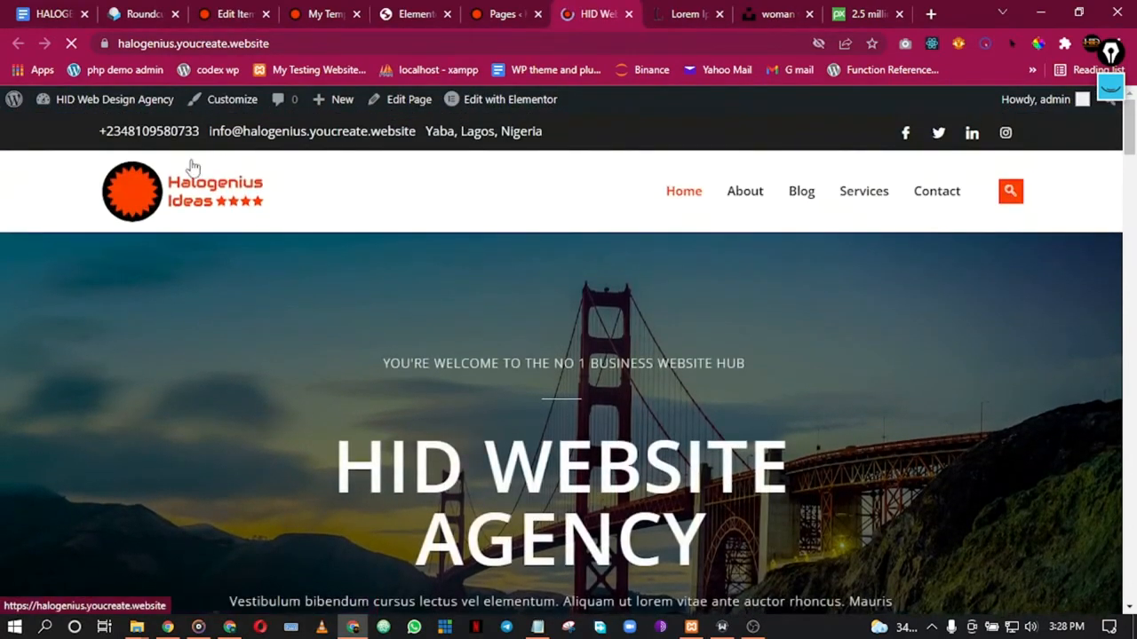
Step: Scroll the live Home page down to the footer and follow its About link
scroll(563, 322, "down", 6)
scroll(564, 325, "down", 10)
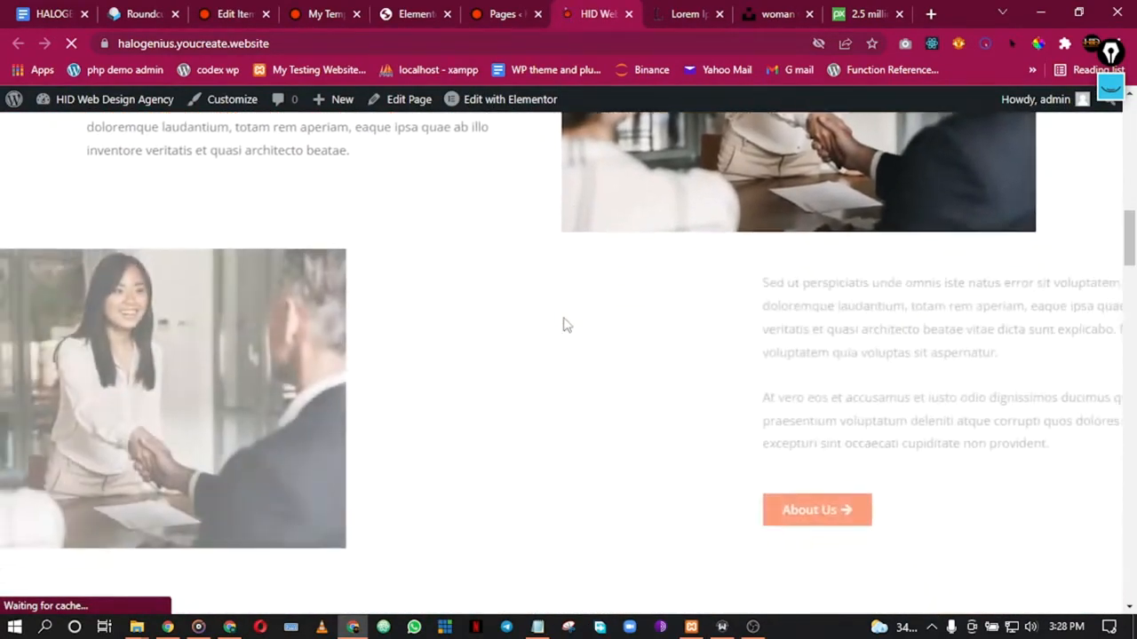
scroll(565, 326, "down", 12)
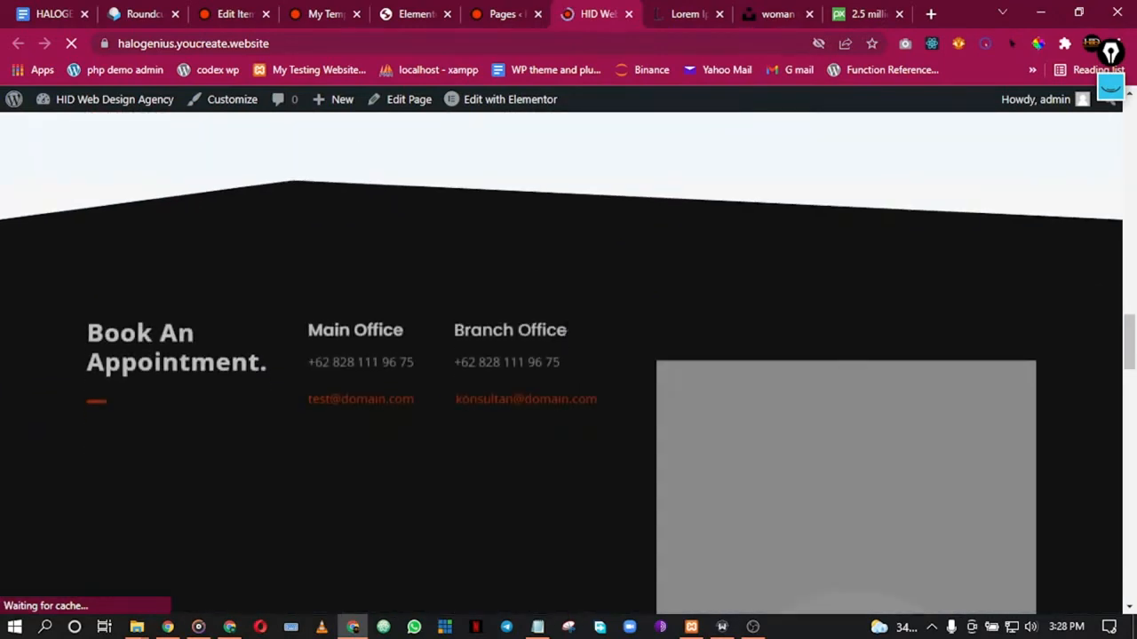
scroll(567, 338, "down", 10)
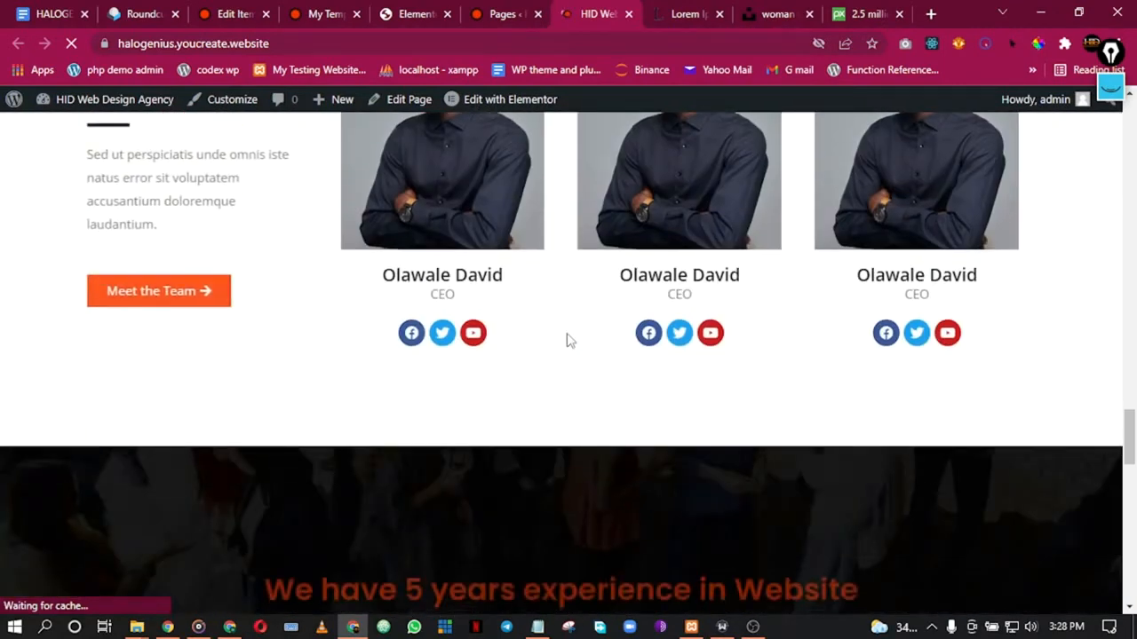
scroll(568, 341, "down", 4)
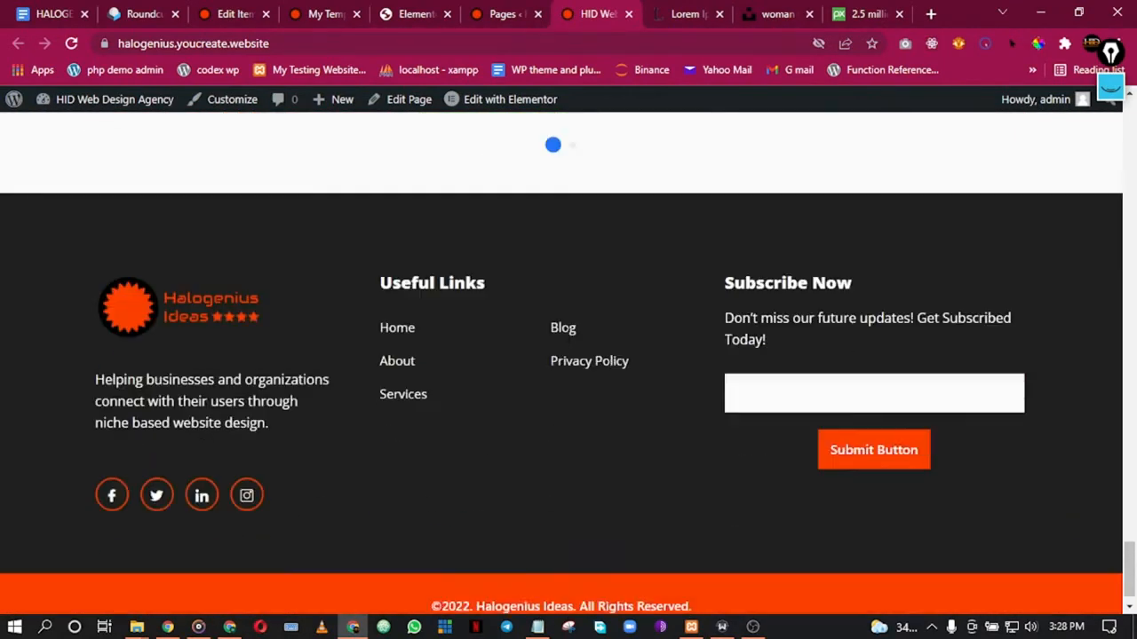
left_click(397, 336)
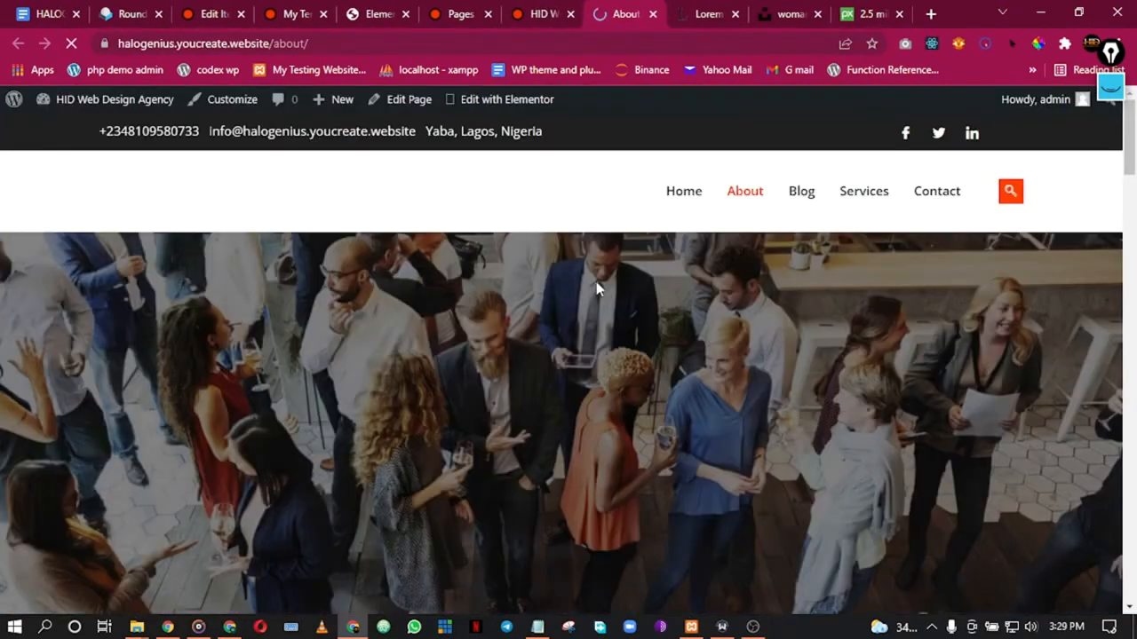
Step: Scroll through the live About page to check the 5 years experience banner and footer
scroll(614, 300, "down", 5)
scroll(617, 311, "down", 10)
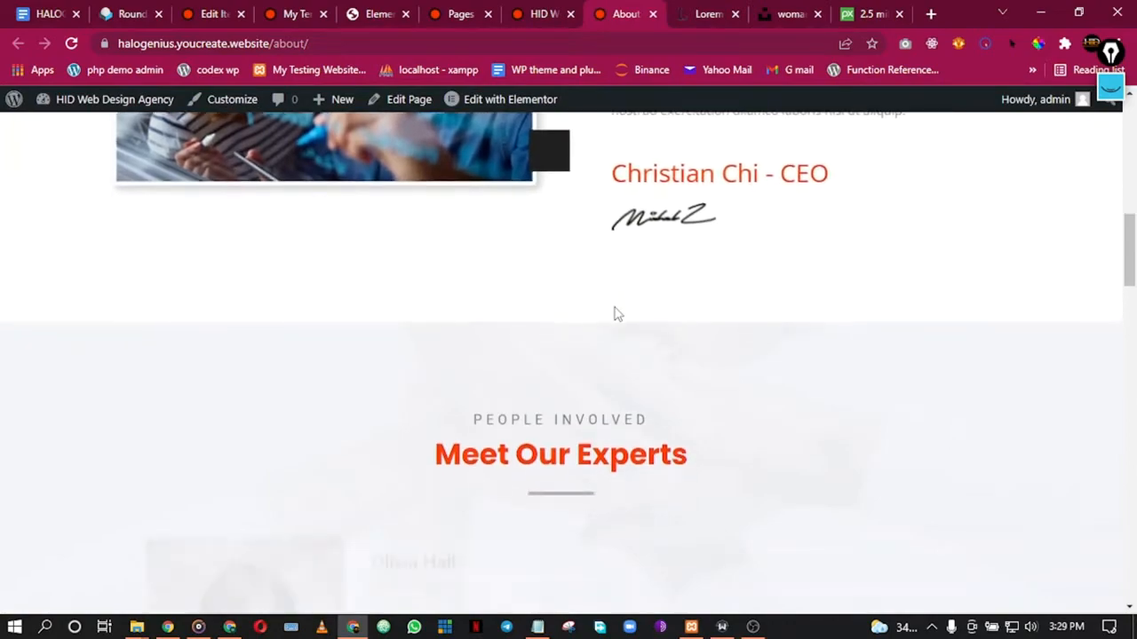
scroll(617, 317, "down", 10)
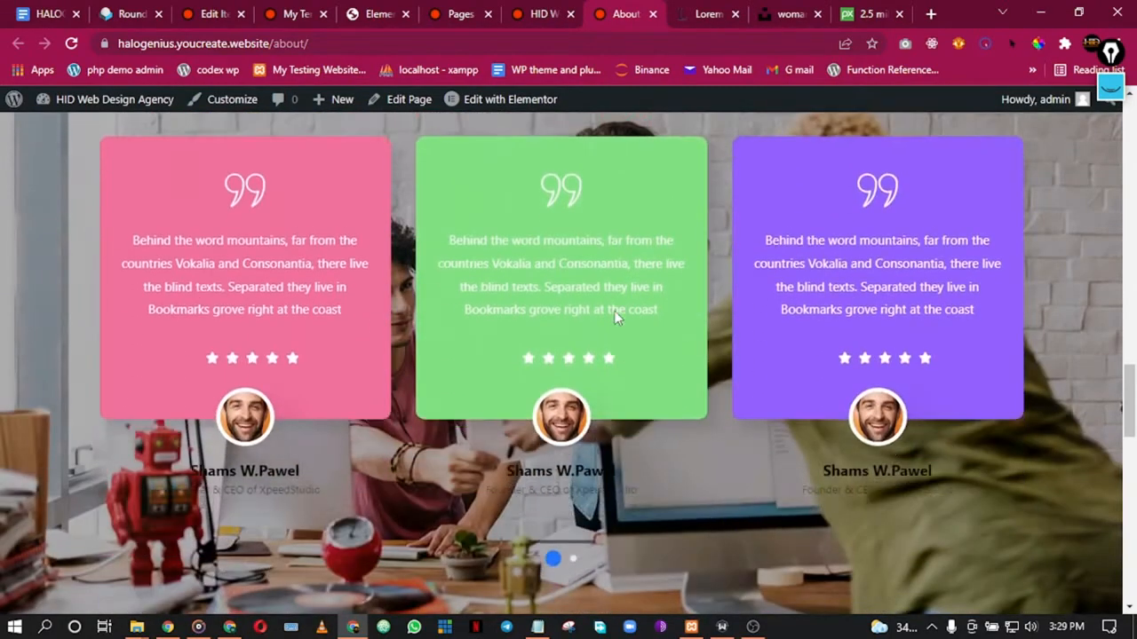
scroll(617, 317, "up", 3)
scroll(617, 317, "down", 8)
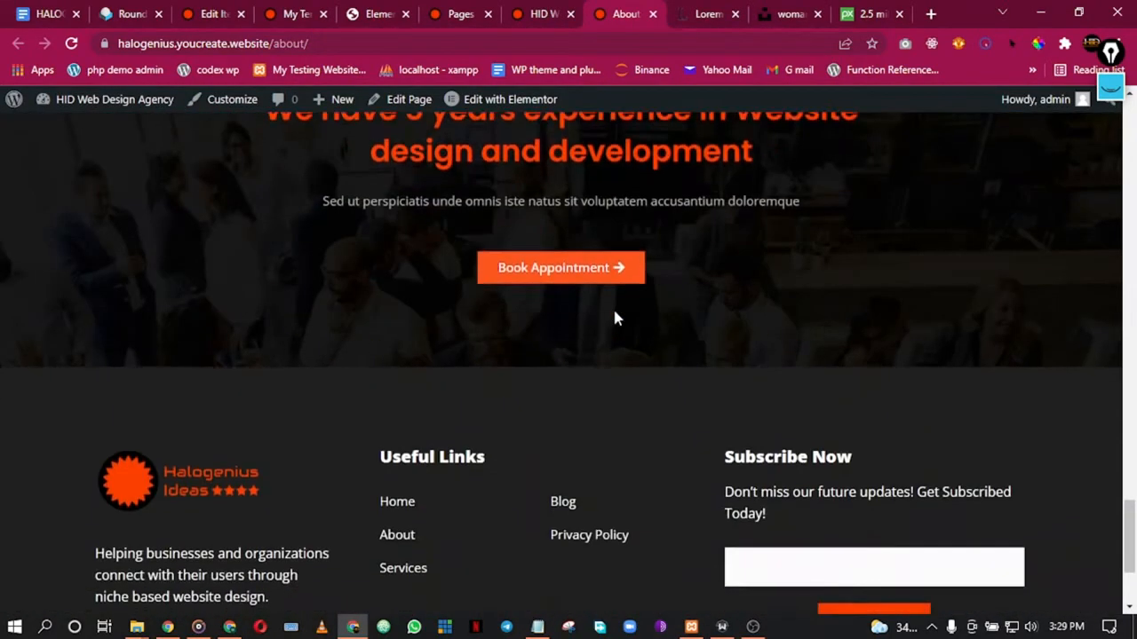
scroll(615, 317, "up", 20)
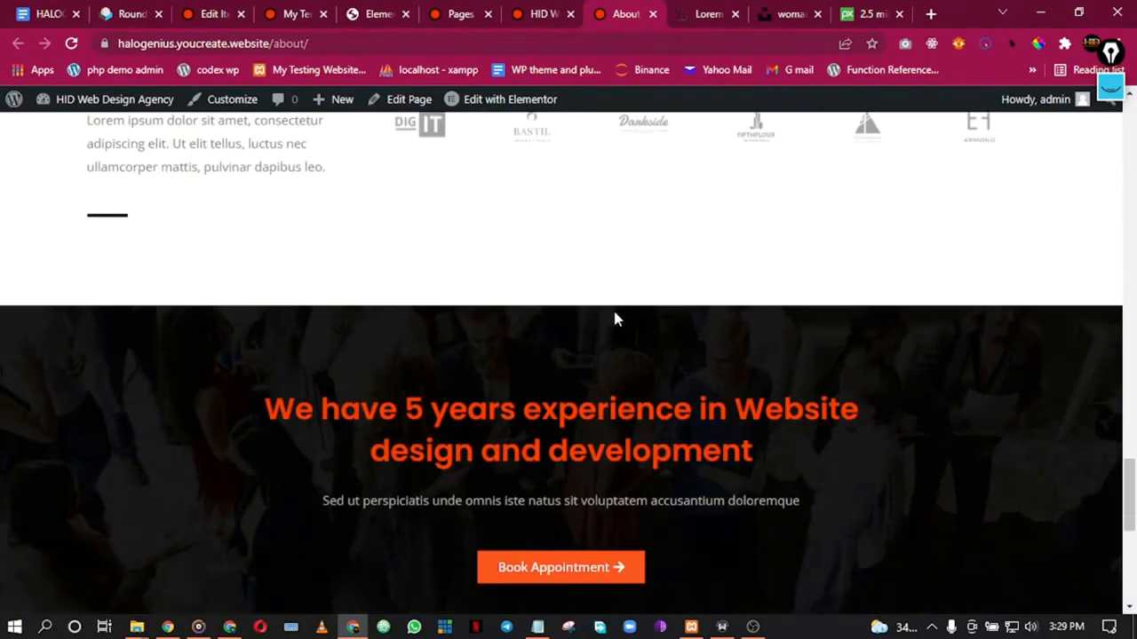
scroll(618, 319, "up", 8)
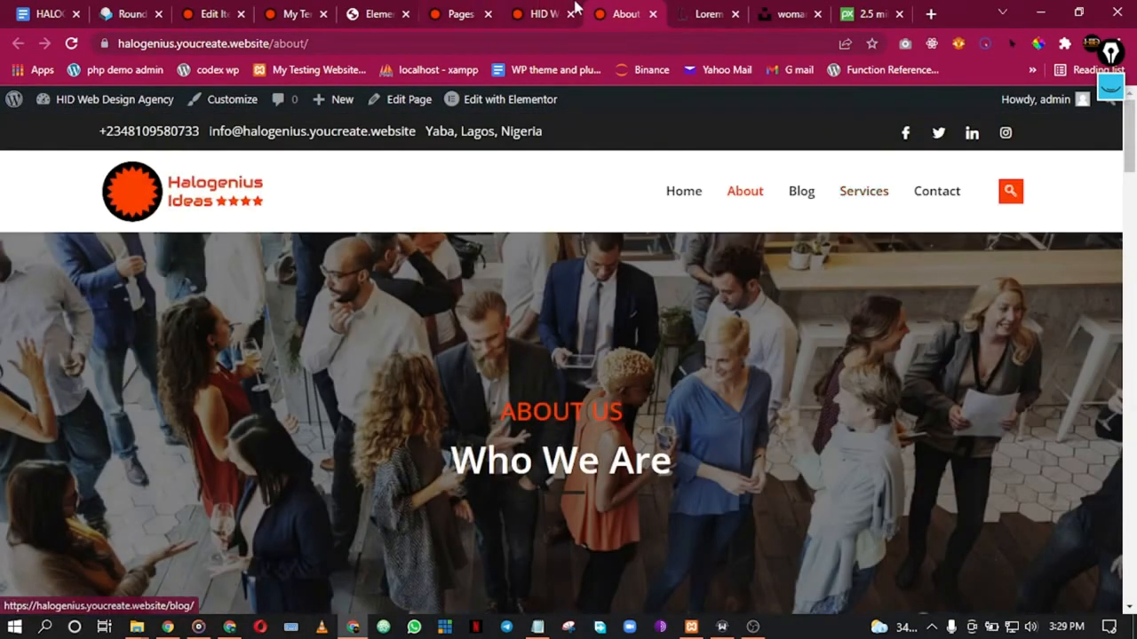
left_click(346, 11)
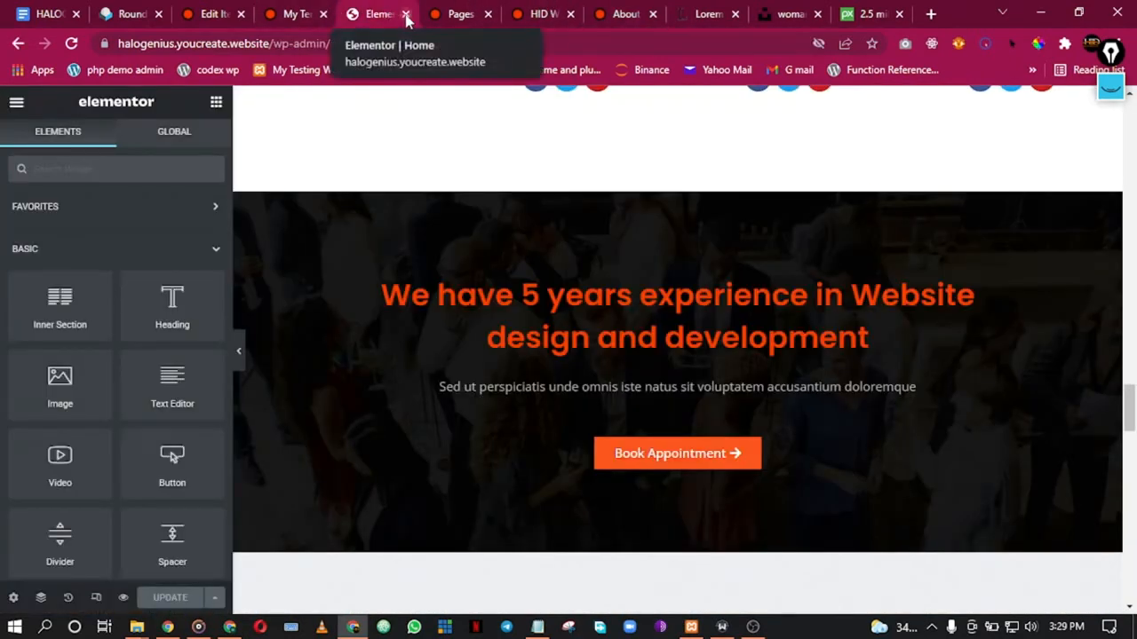
Step: Open the Services page's edit screen in a new tab from the Pages list
left_click(405, 14)
left_click(302, 10)
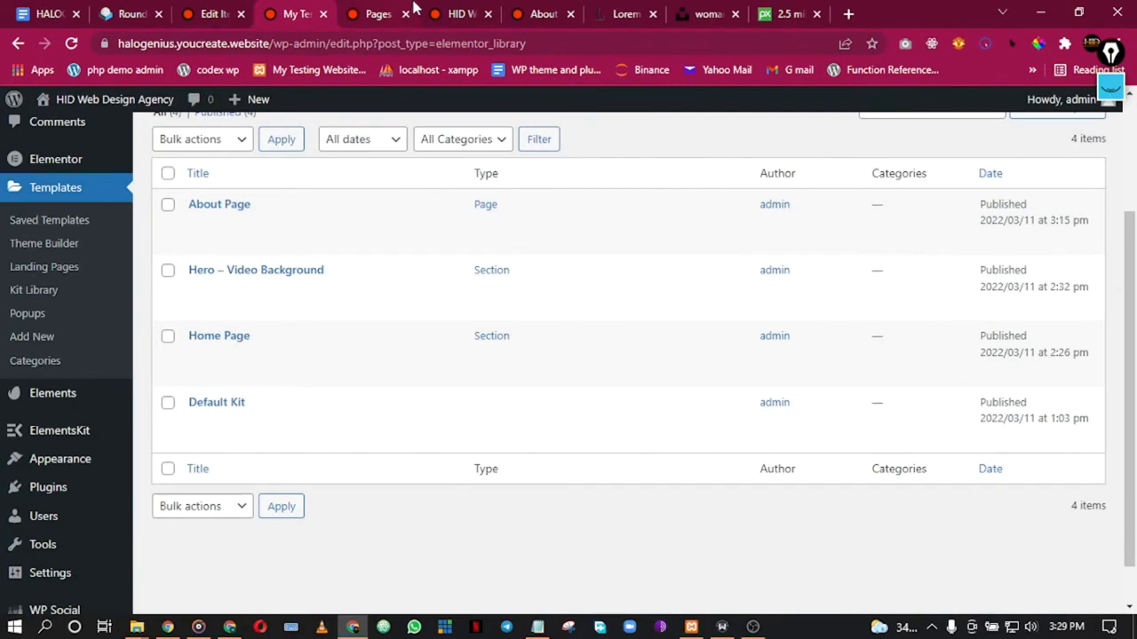
scroll(333, 204, "up", 2)
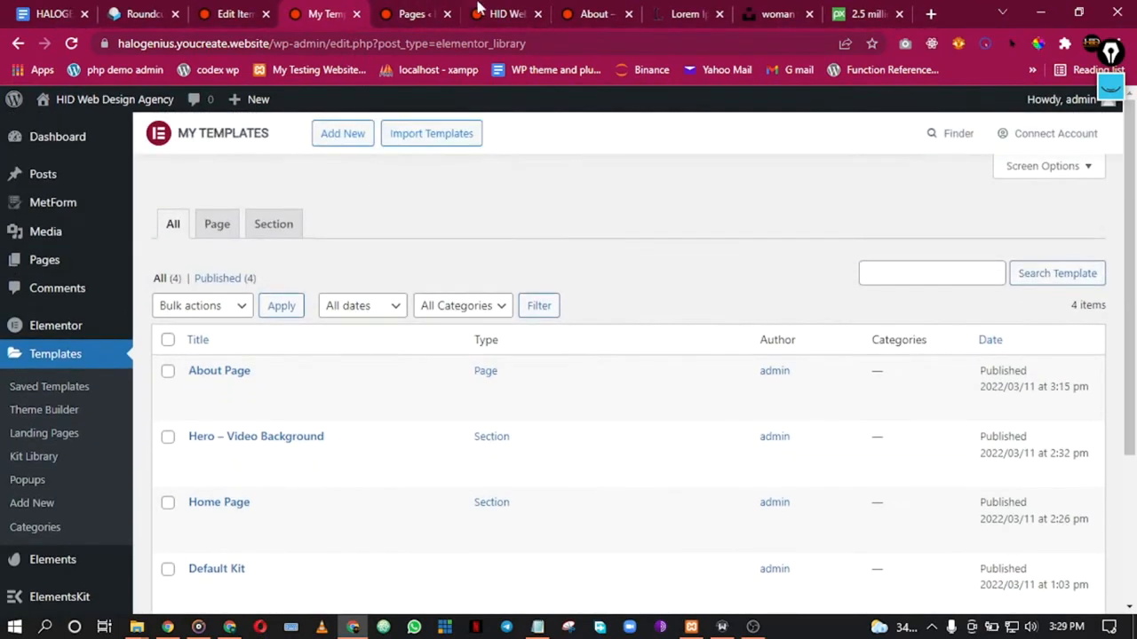
left_click(487, 10)
left_click(425, 8)
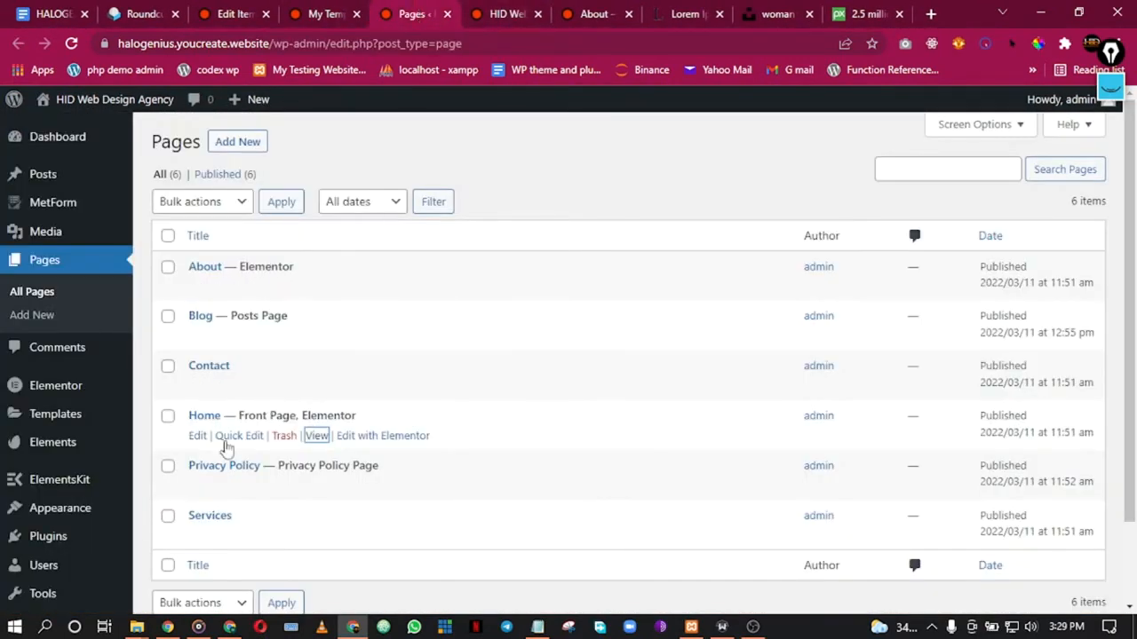
right_click(200, 548)
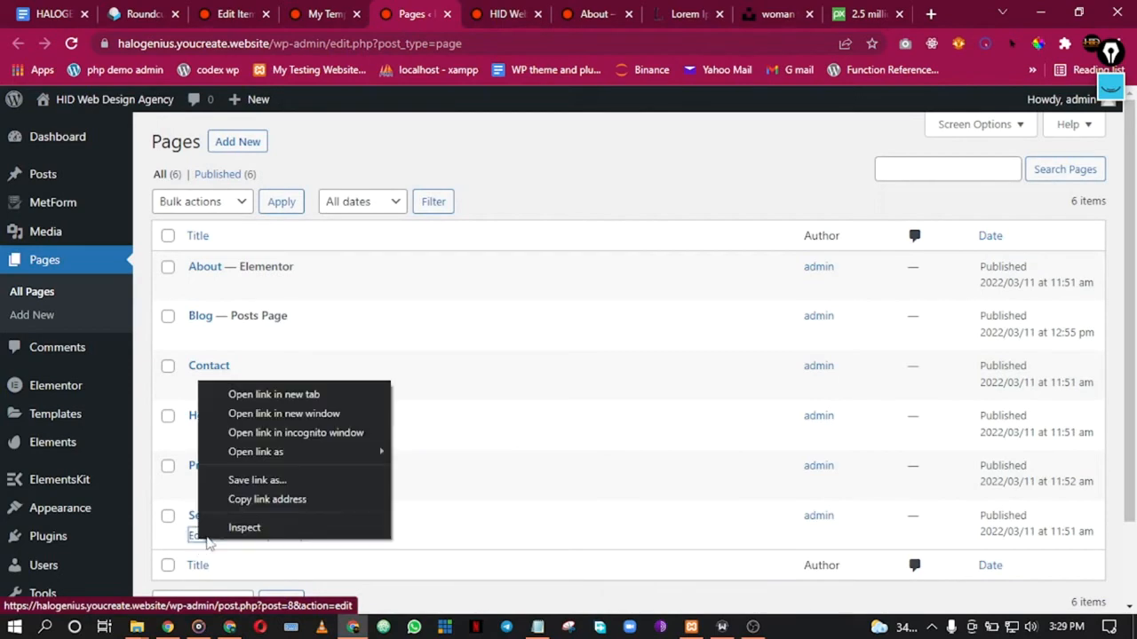
left_click(244, 393)
left_click(461, 9)
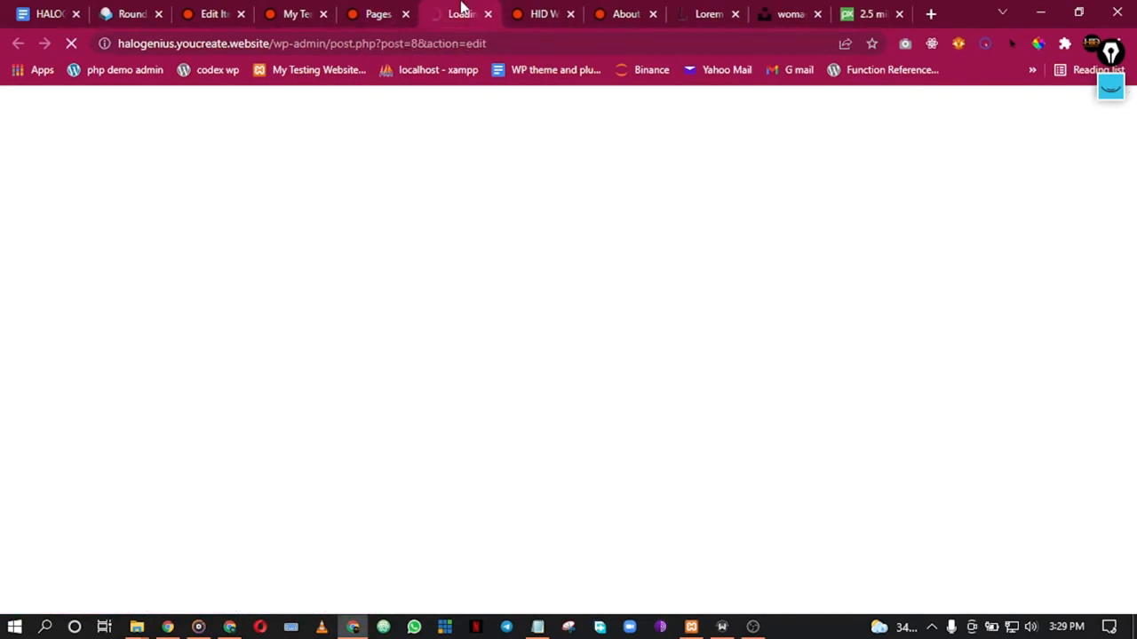
Step: Close the live Home and About page tabs
left_click(535, 9)
scroll(538, 182, "up", 2)
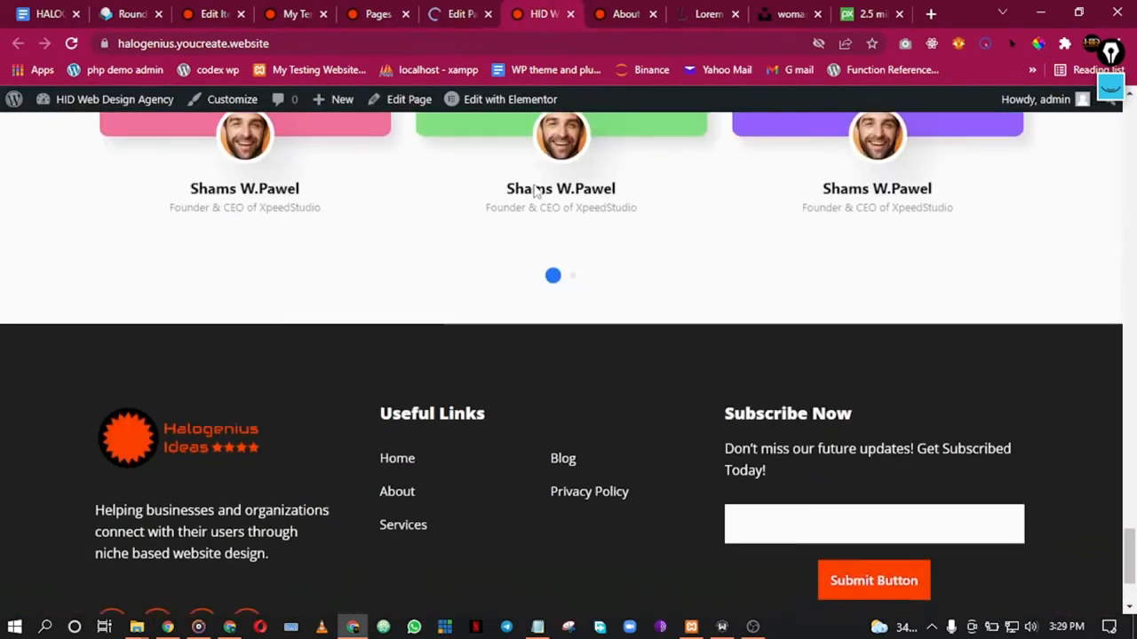
left_click(570, 14)
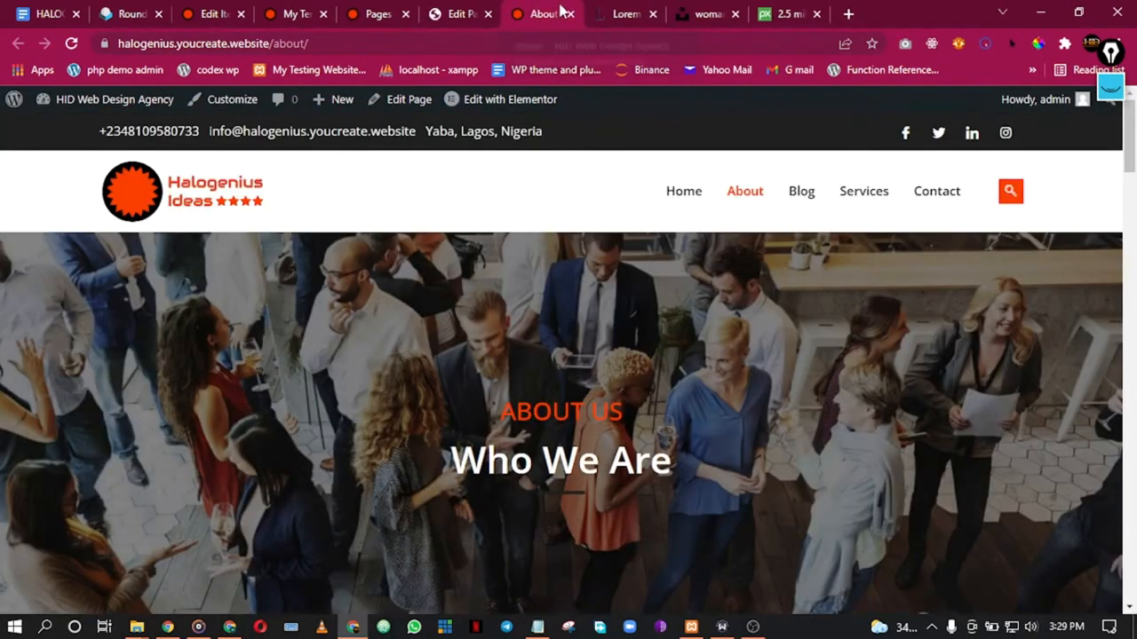
left_click(570, 14)
left_click(444, 7)
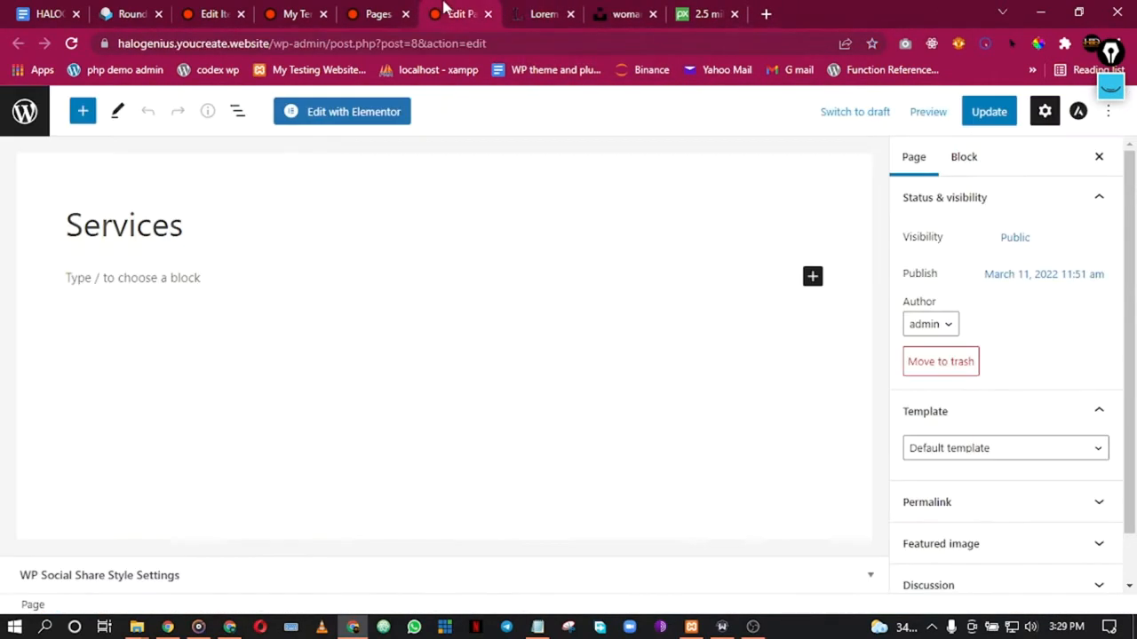
Step: Set Services to the Elementor Full Width template, update it, and open it in Elementor
left_click(990, 449)
left_click(981, 500)
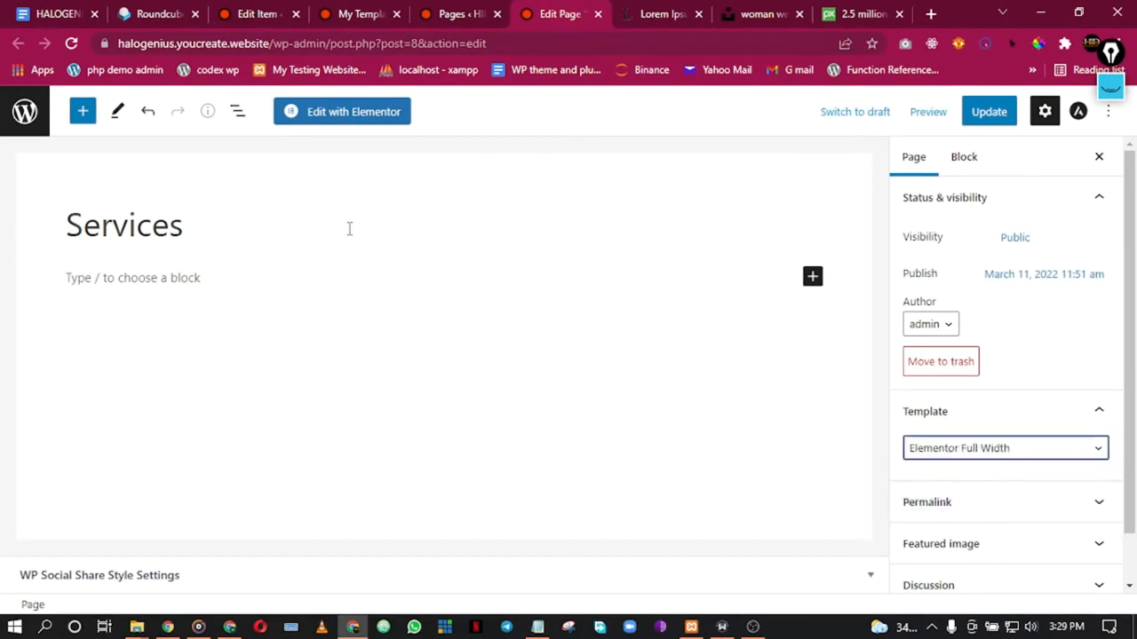
left_click(984, 112)
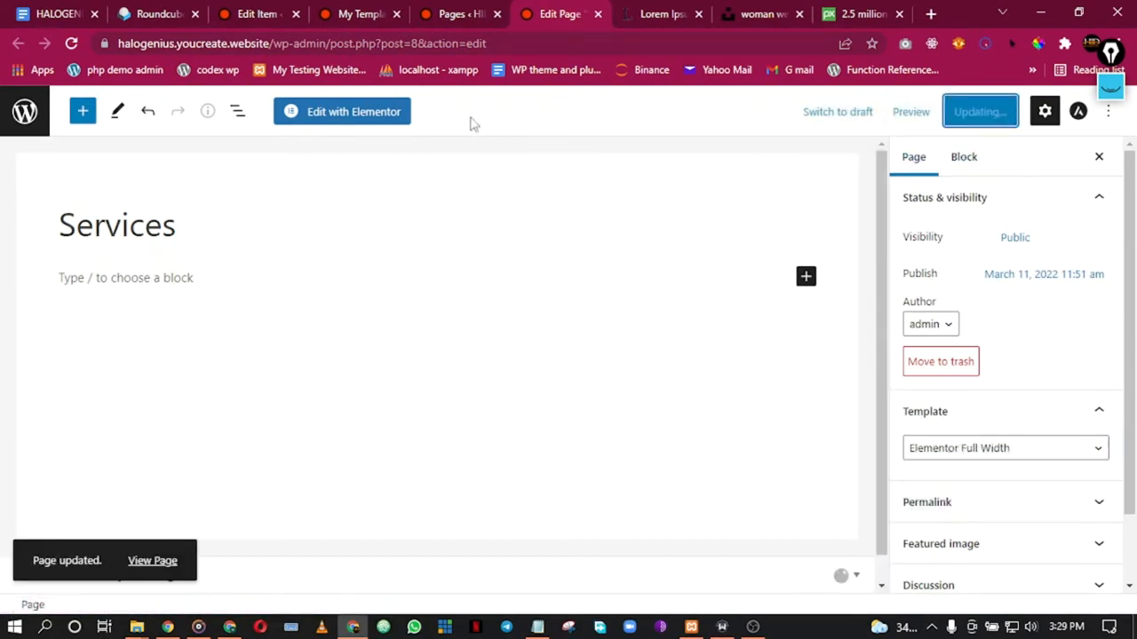
left_click(383, 115)
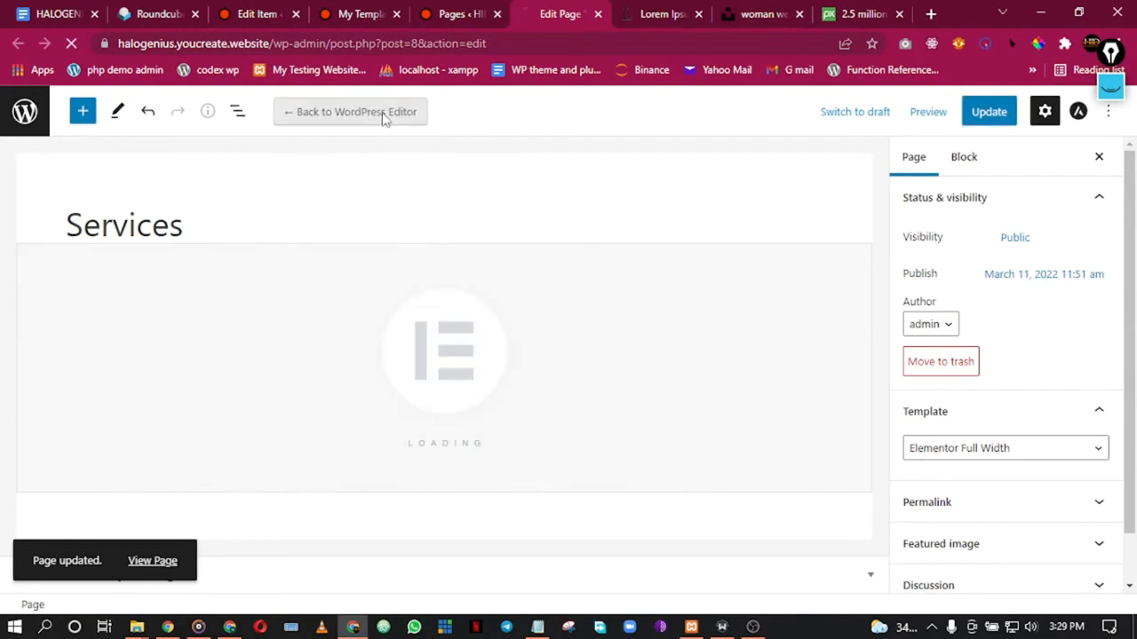
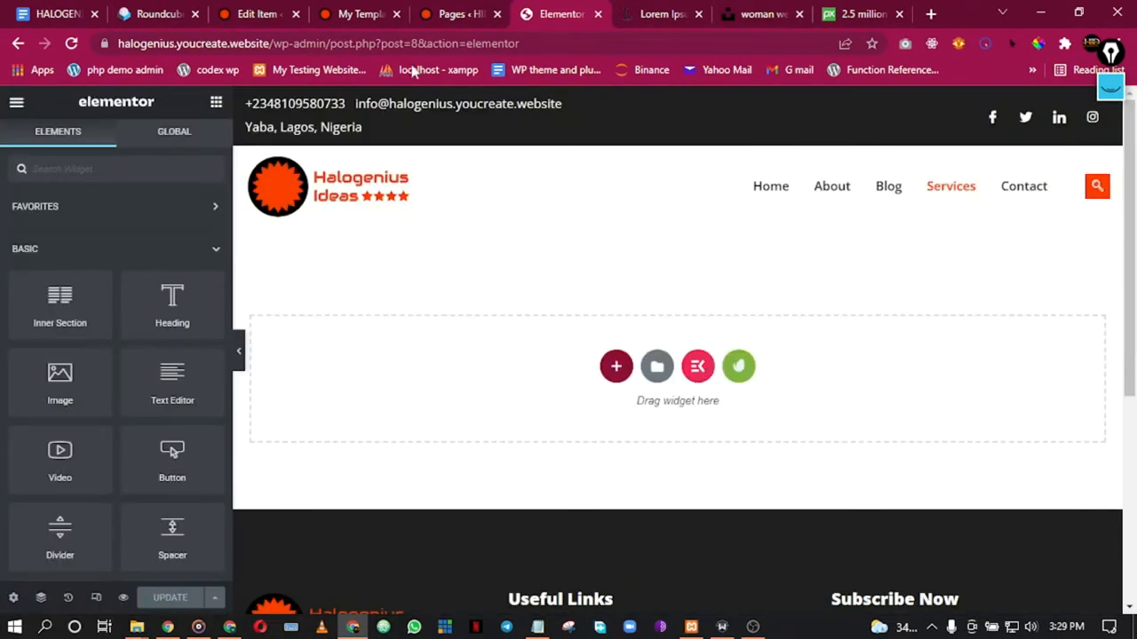
Step: Import the service-page.json file into the Elementor saved templates library
left_click(447, 7)
left_click(353, 11)
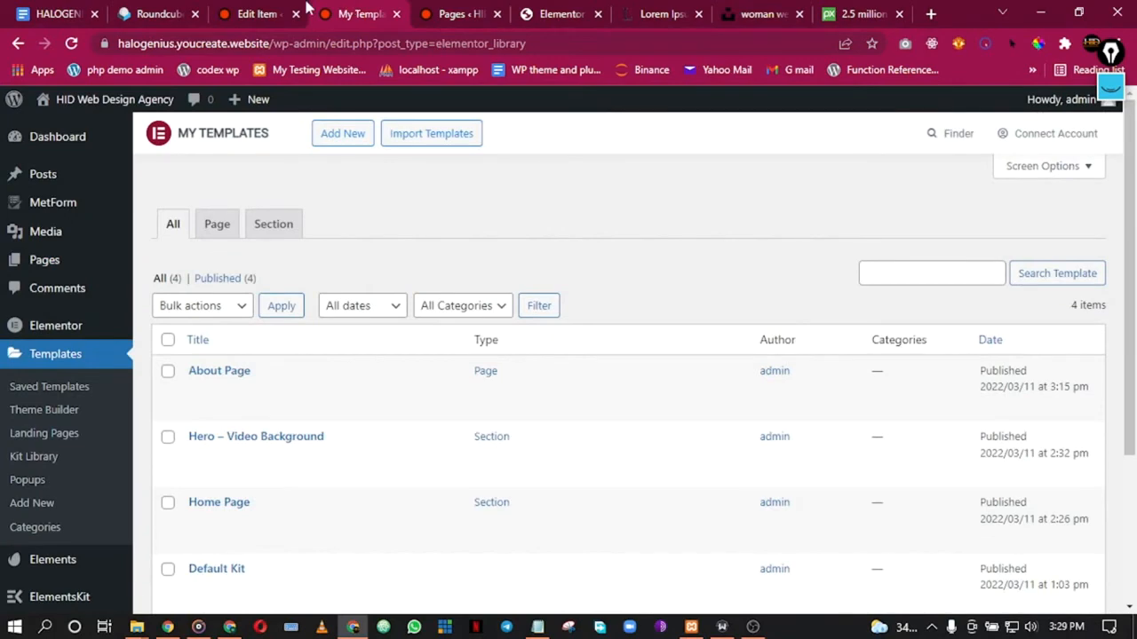
left_click(451, 14)
left_click(390, 11)
left_click(432, 135)
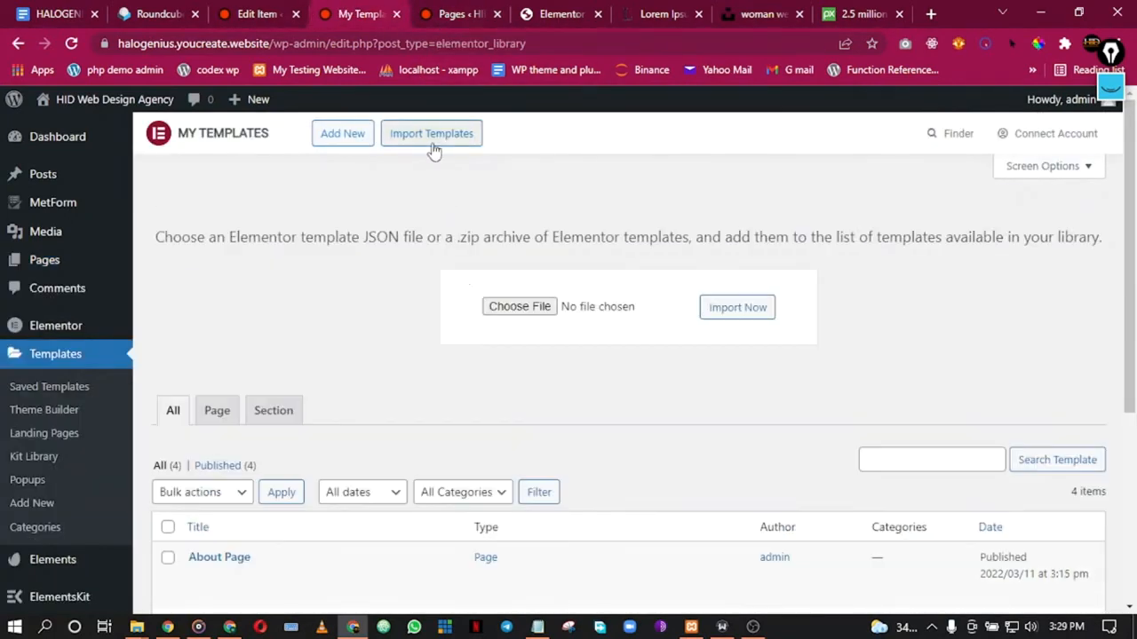
left_click(510, 308)
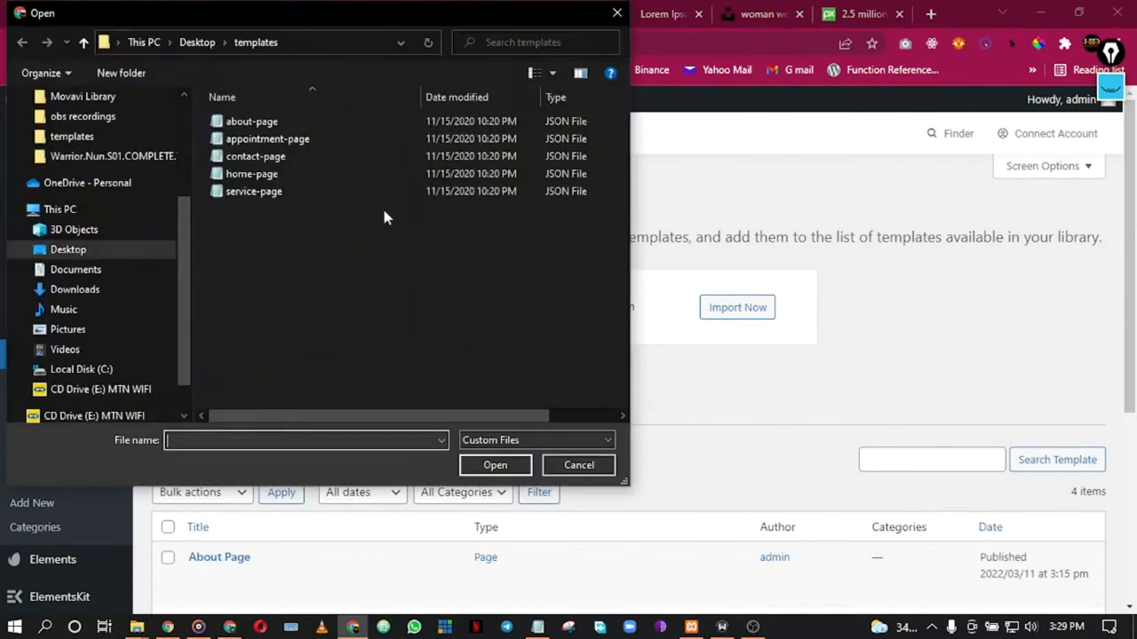
double_click(274, 198)
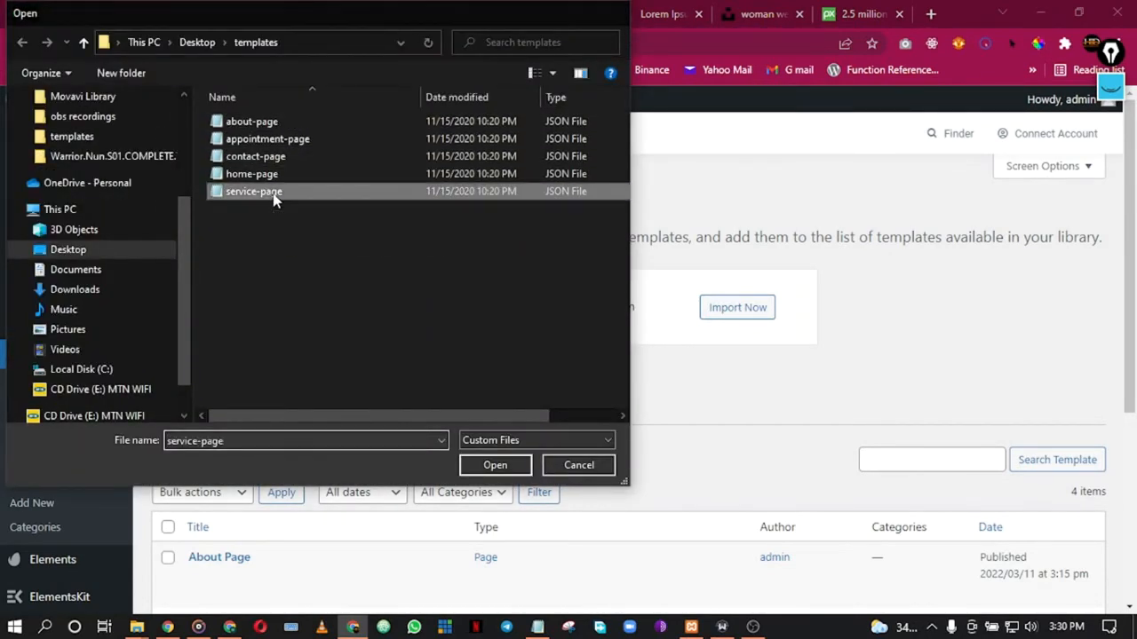
left_click(737, 308)
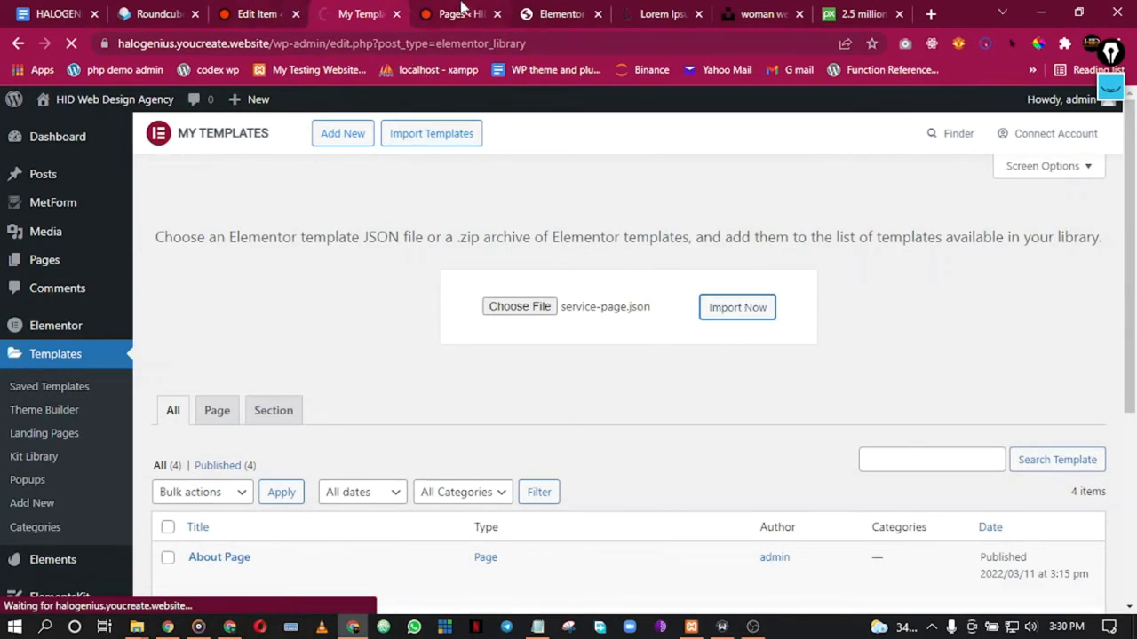
left_click(461, 11)
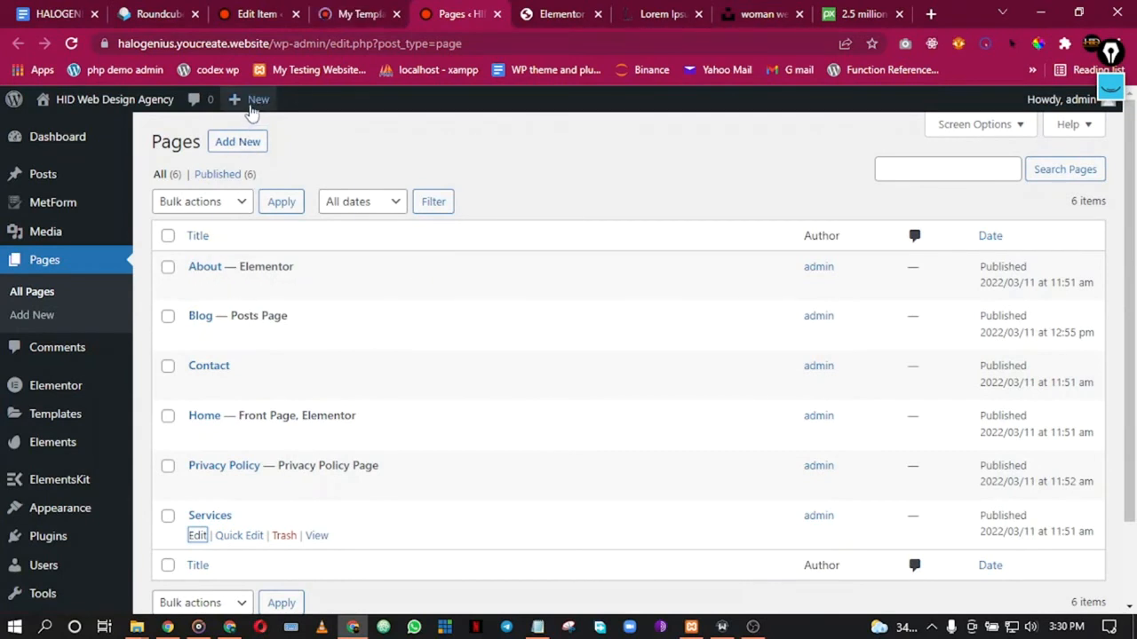
Step: Open a new blank page editor in a separate browser tab
mouse_move(253, 111)
right_click(240, 172)
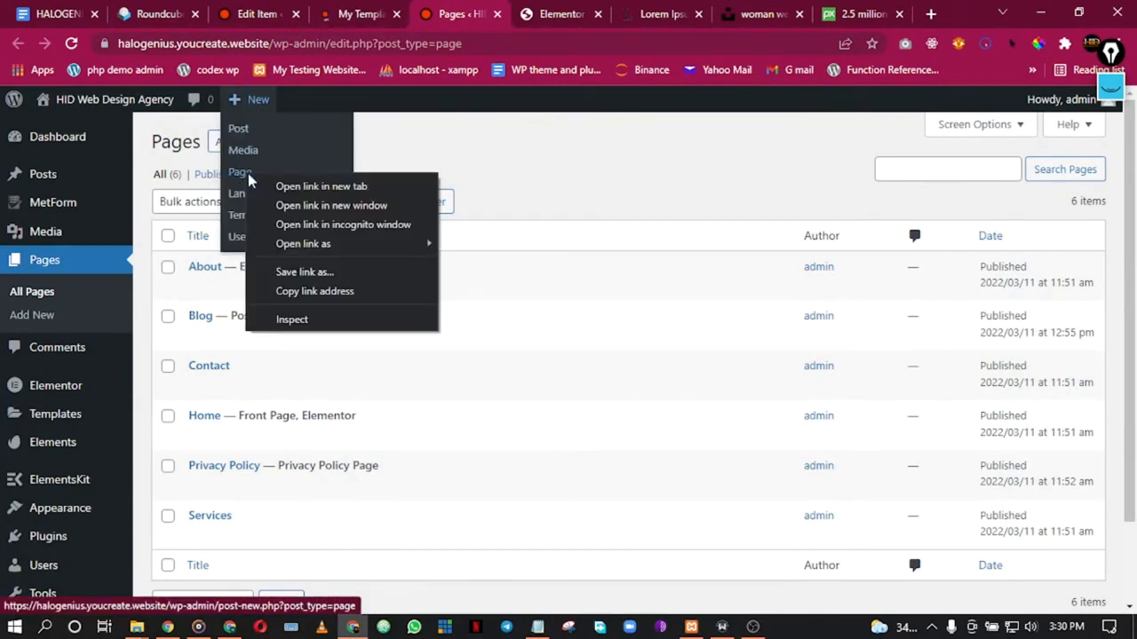
left_click(265, 185)
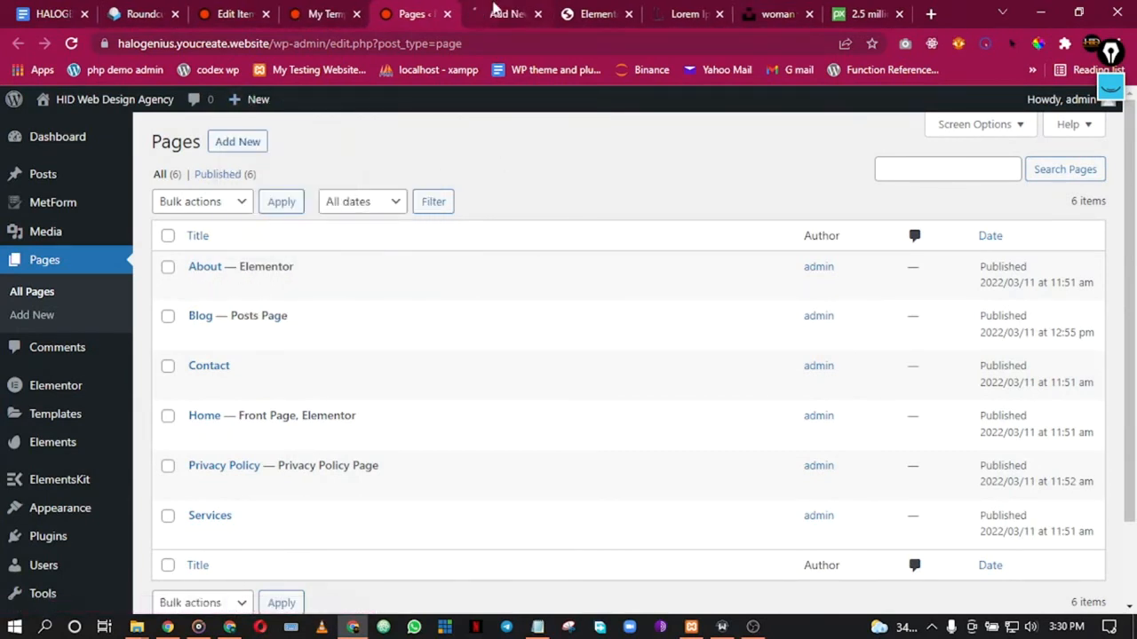
left_click(480, 11)
left_click(411, 11)
left_click(502, 14)
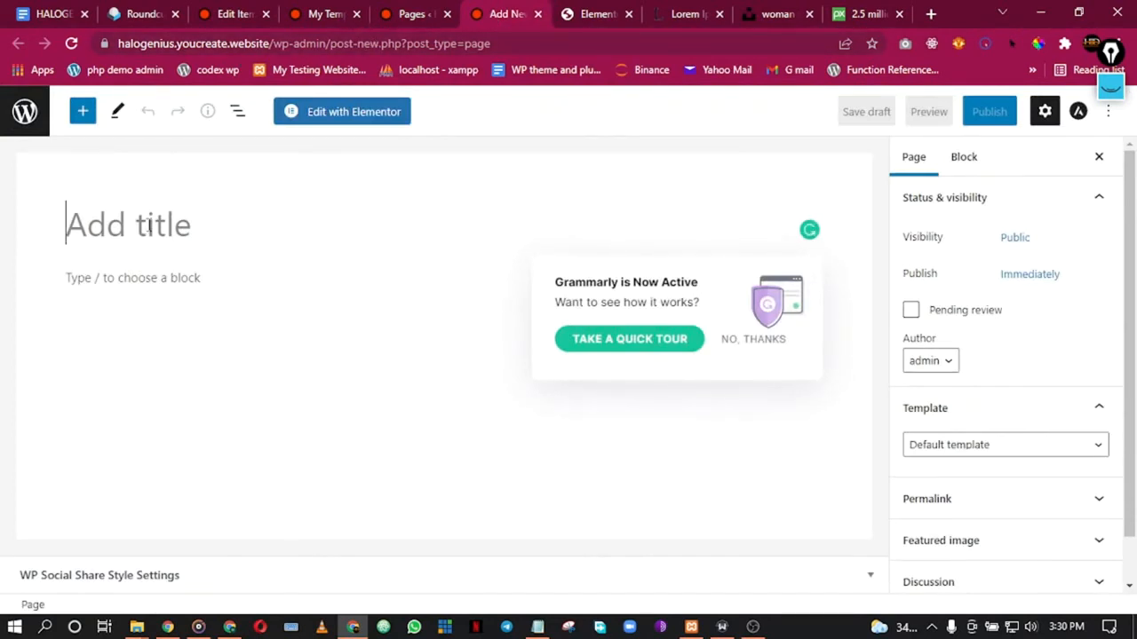
Step: Publish the page titled 'Appointment' with the Elementor Full Width template, then close its tab
type("Appointment")
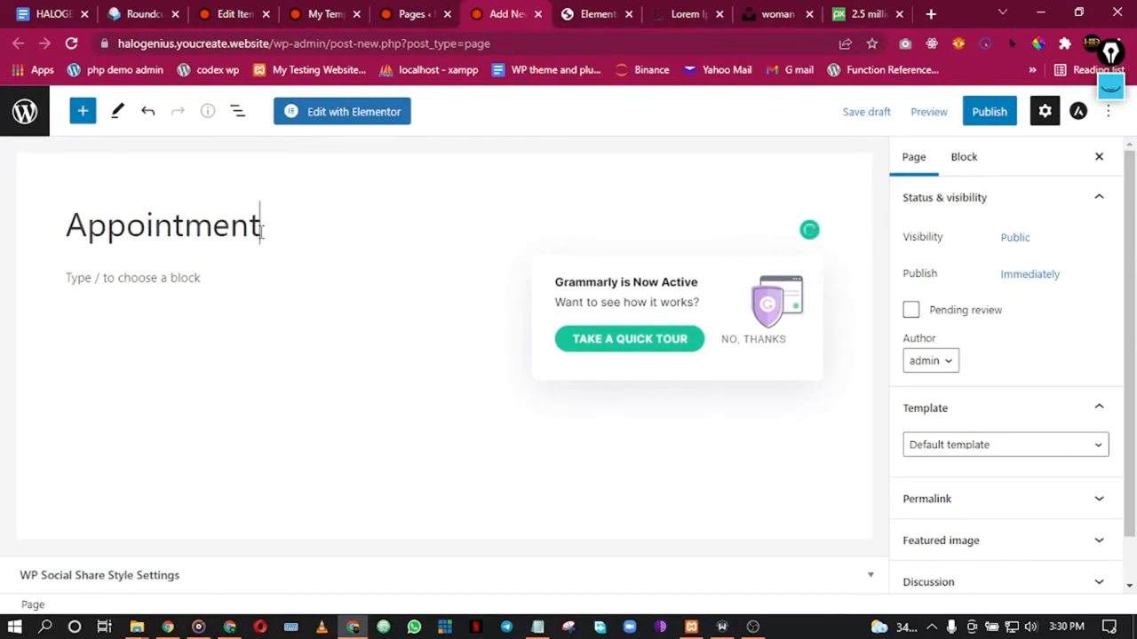
left_click(964, 449)
left_click(965, 493)
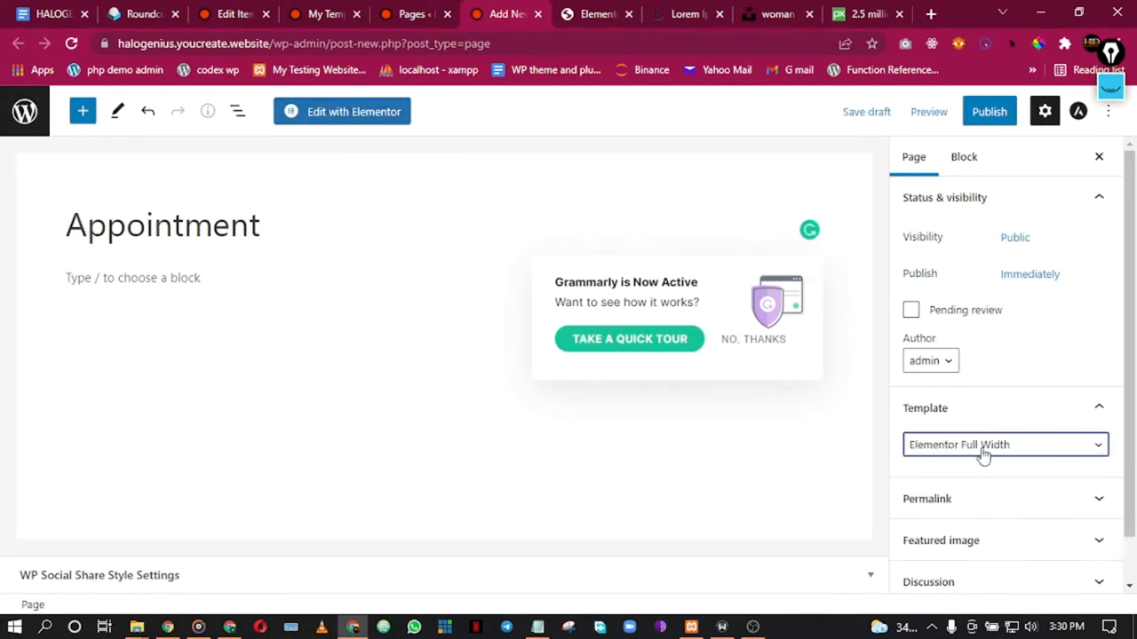
left_click(989, 112)
left_click(973, 118)
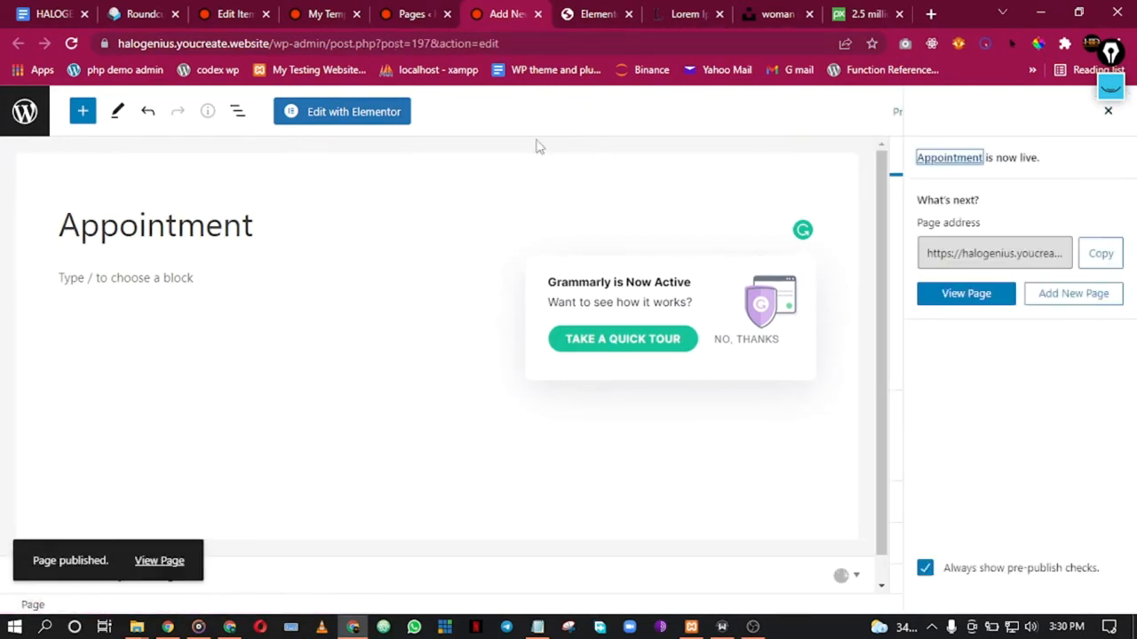
left_click(537, 14)
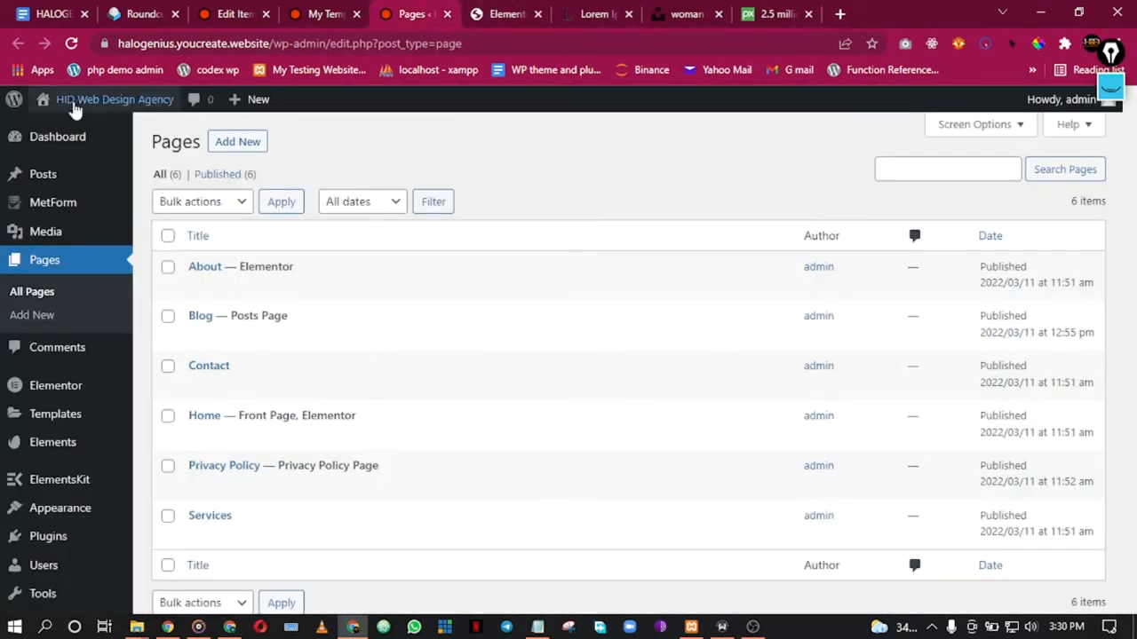
Step: Open the Appearance > Menus editor in a separate tab
left_click(71, 44)
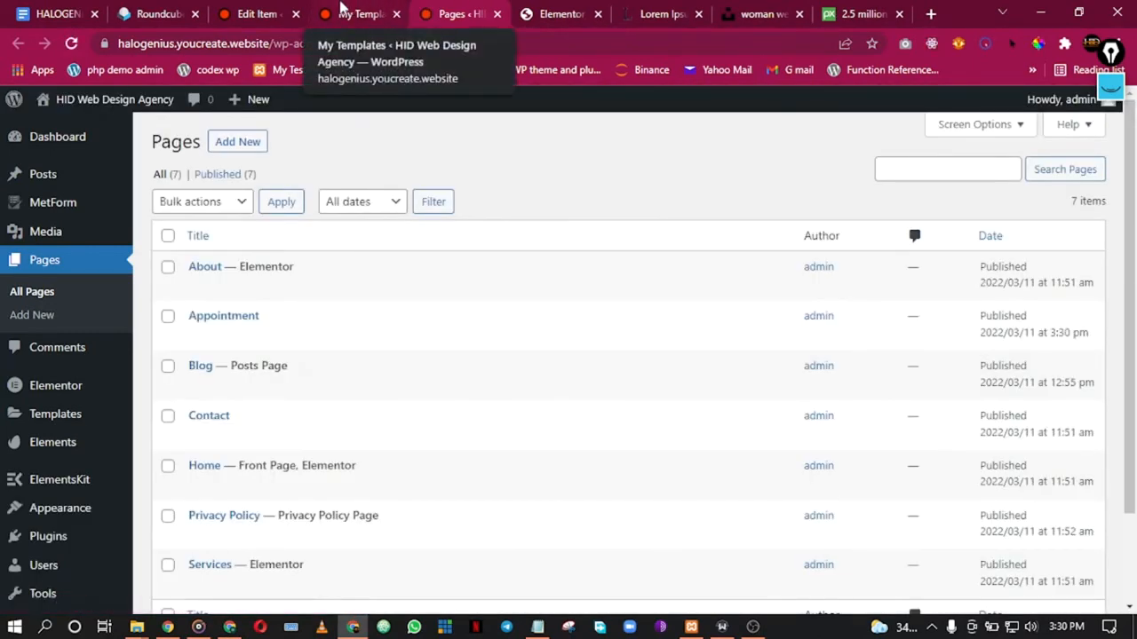
left_click(341, 9)
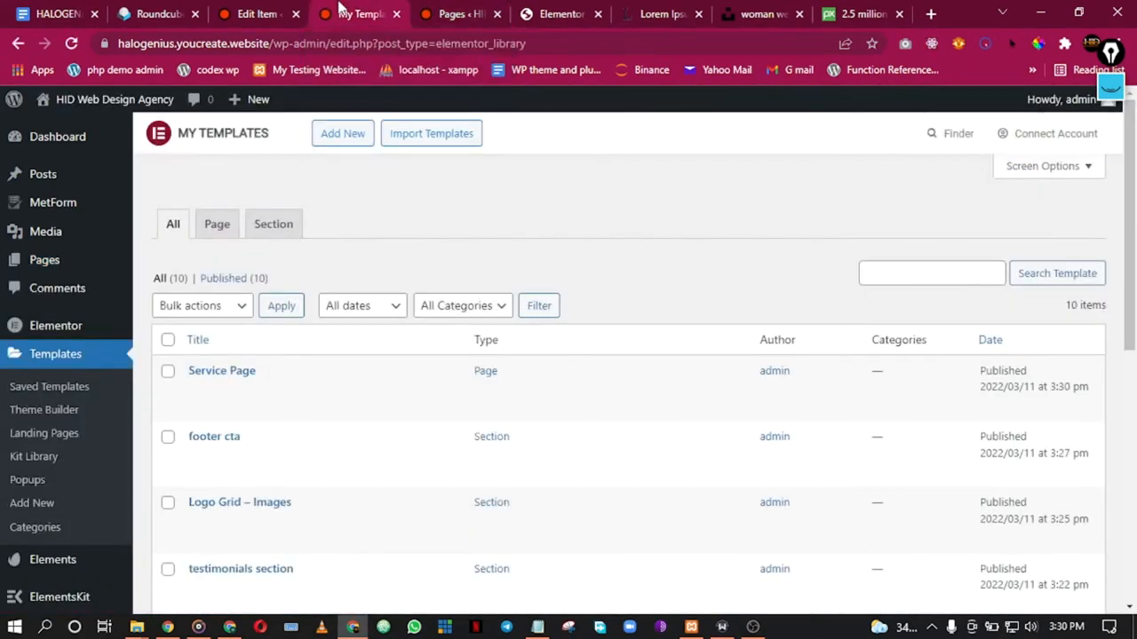
scroll(8, 399, "down", 8)
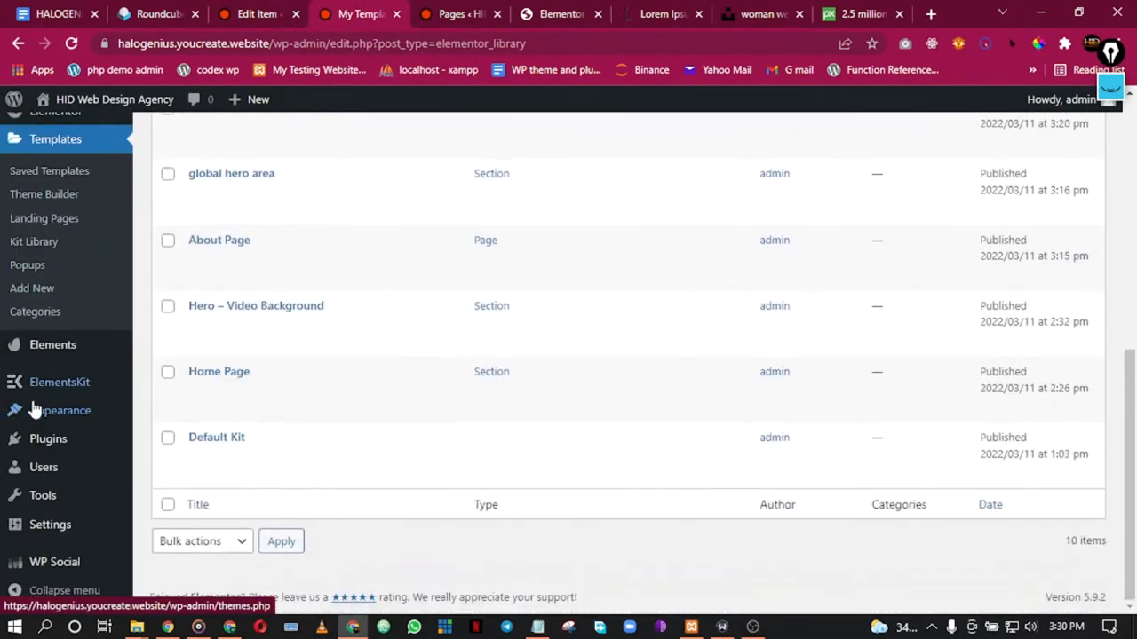
mouse_move(59, 411)
right_click(167, 489)
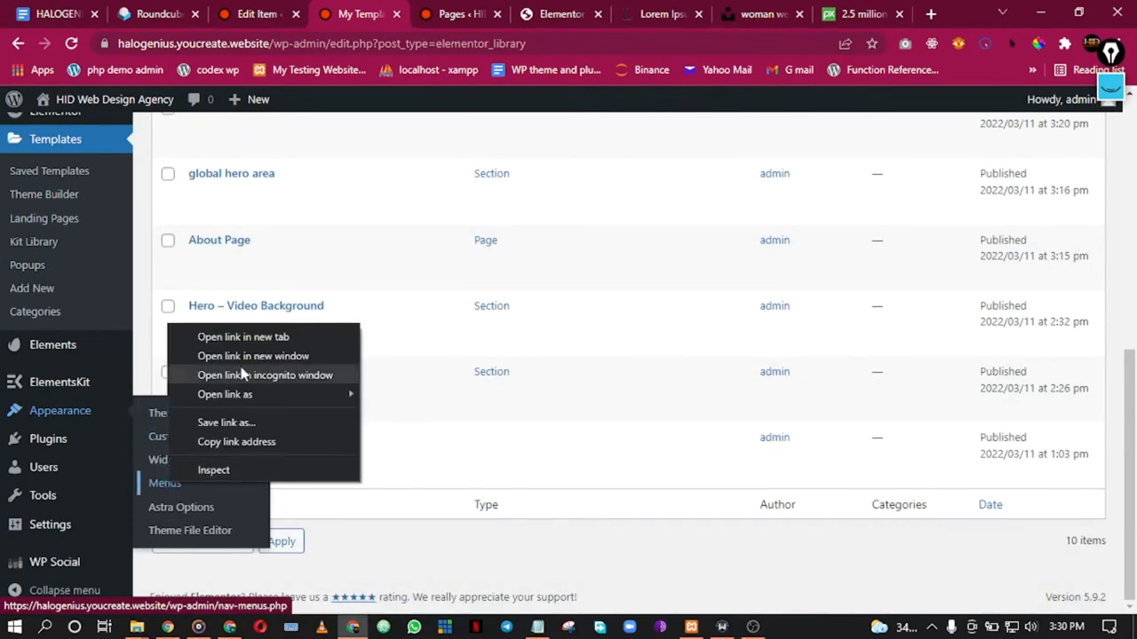
left_click(251, 348)
left_click(410, 9)
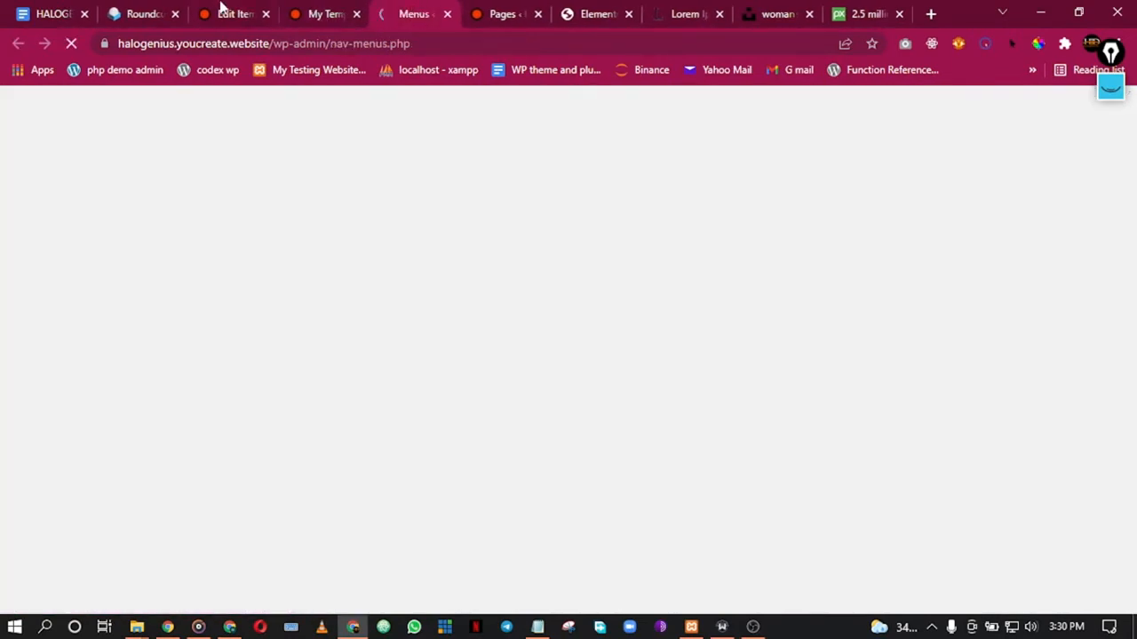
left_click(213, 10)
left_click(324, 14)
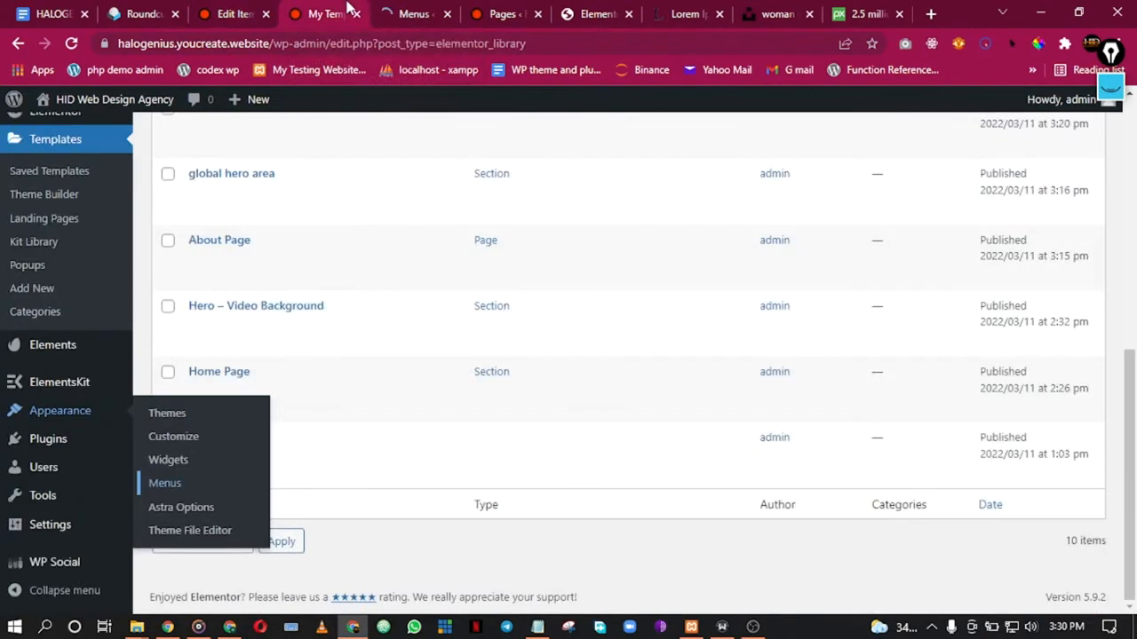
left_click(391, 11)
scroll(353, 558, "down", 4)
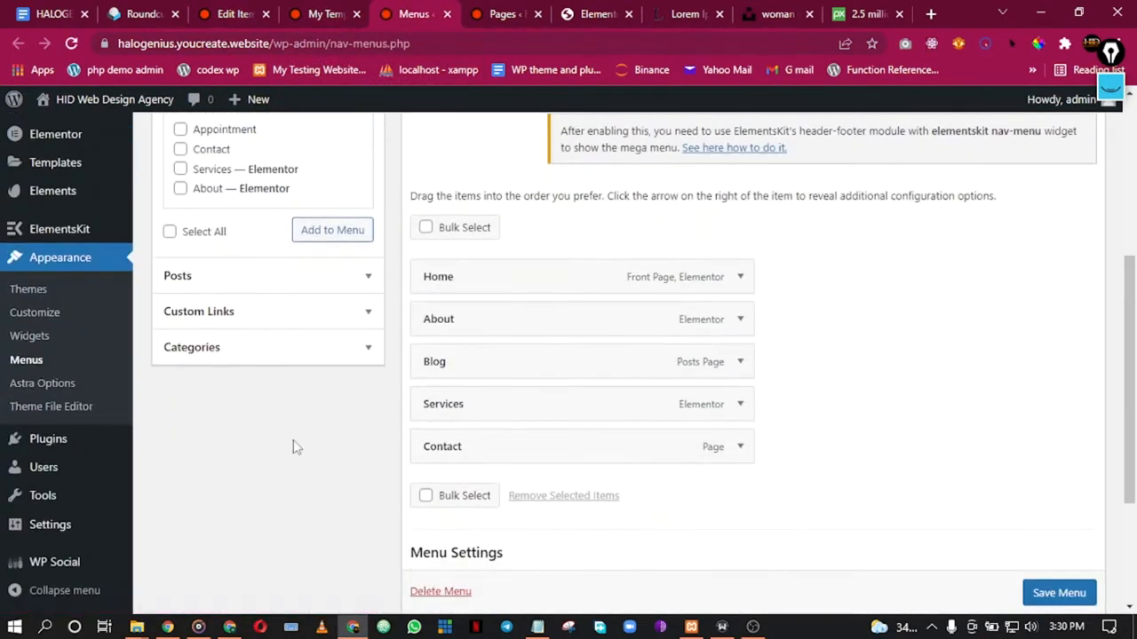
scroll(266, 355, "up", 2)
scroll(454, 398, "down", 2)
Step: Remove Blog from the Main Menu, place Appointment between Services and Contact, and save
left_click(739, 364)
left_click(438, 515)
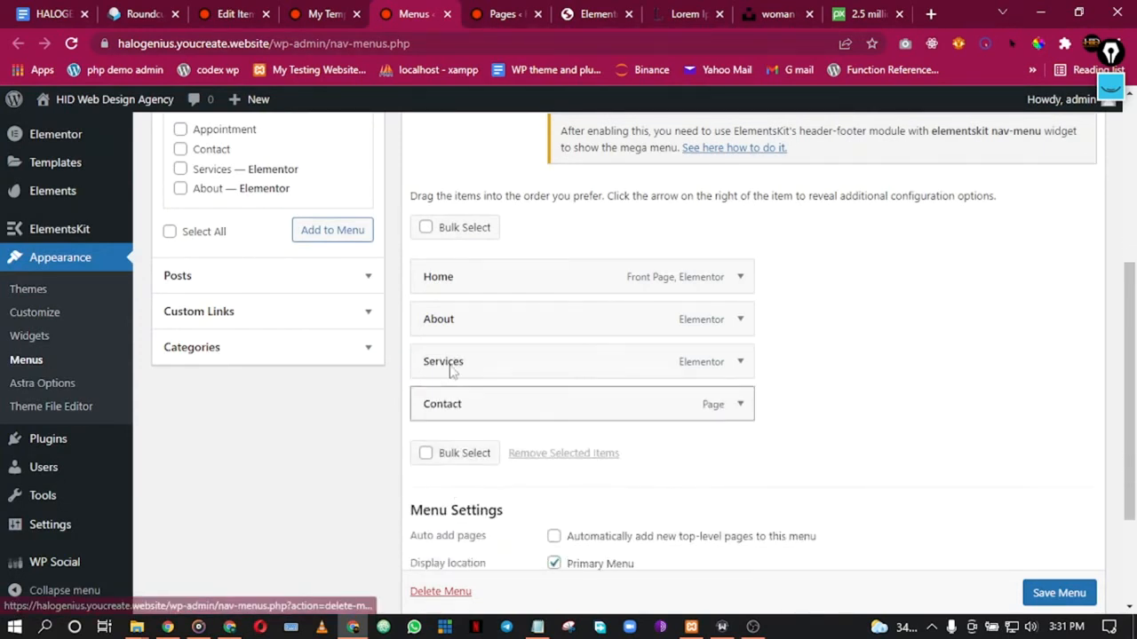
scroll(191, 231, "up", 1)
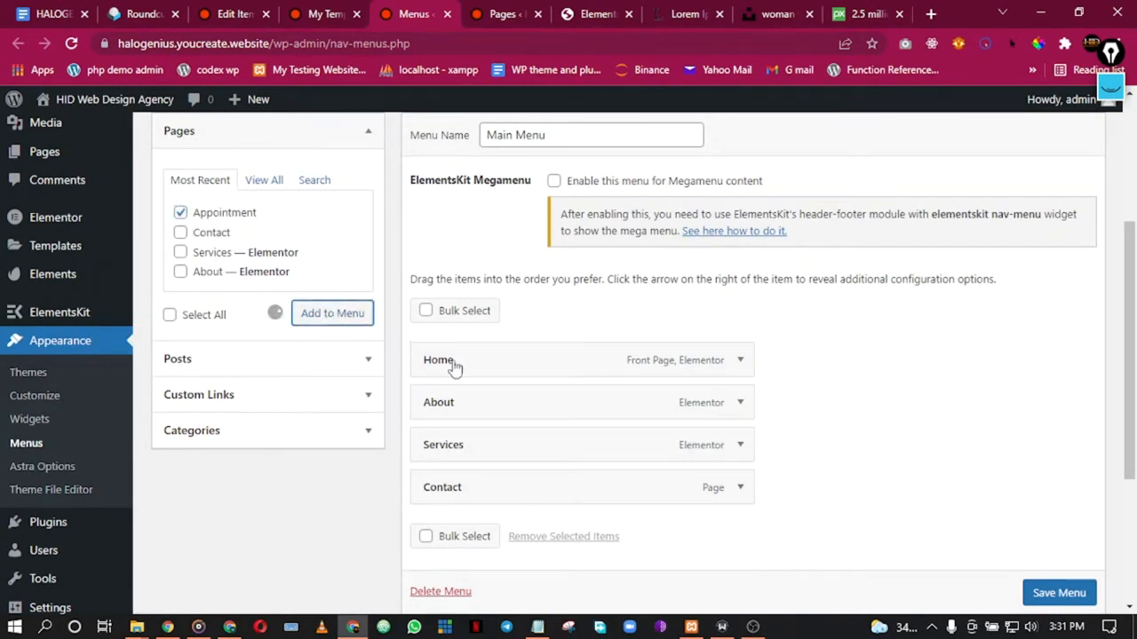
scroll(800, 466, "down", 1)
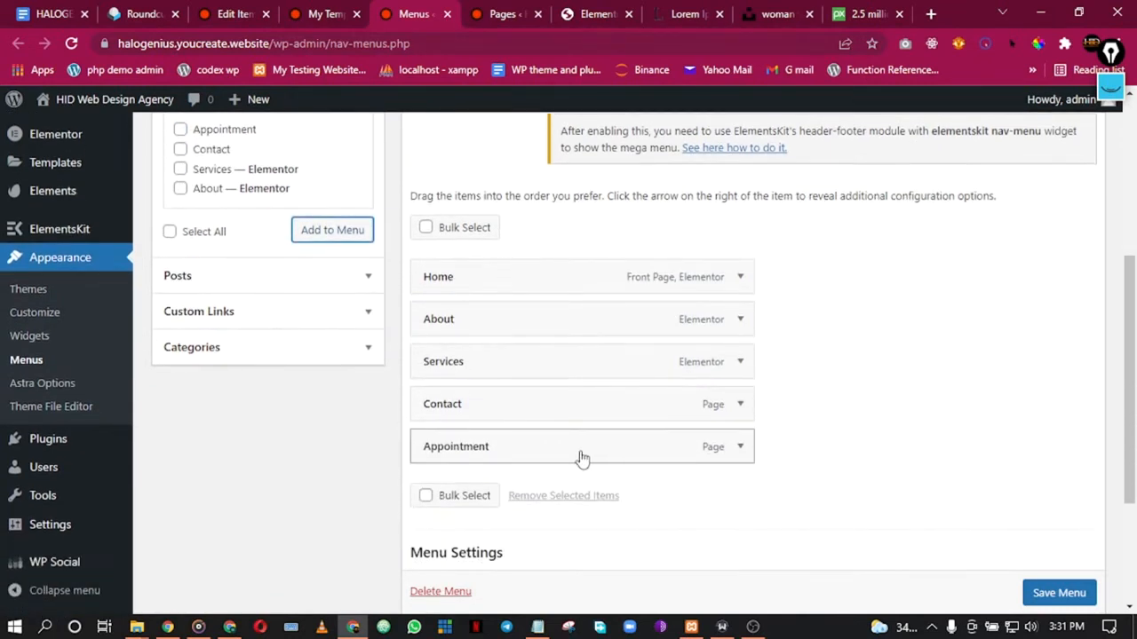
left_click_drag(584, 453, 574, 406)
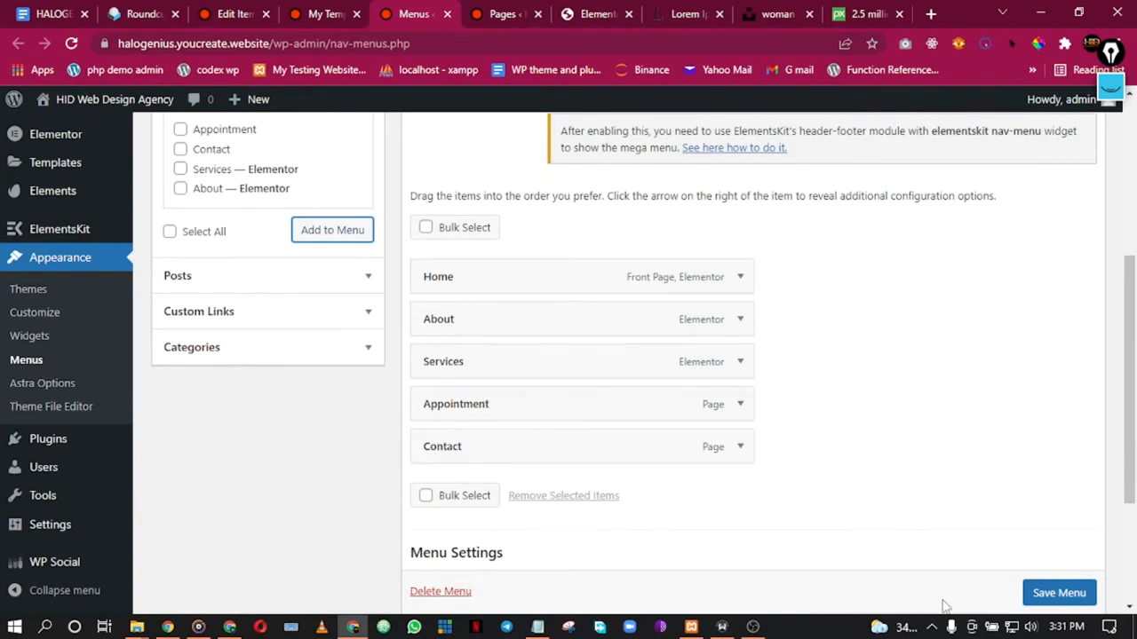
left_click(1041, 596)
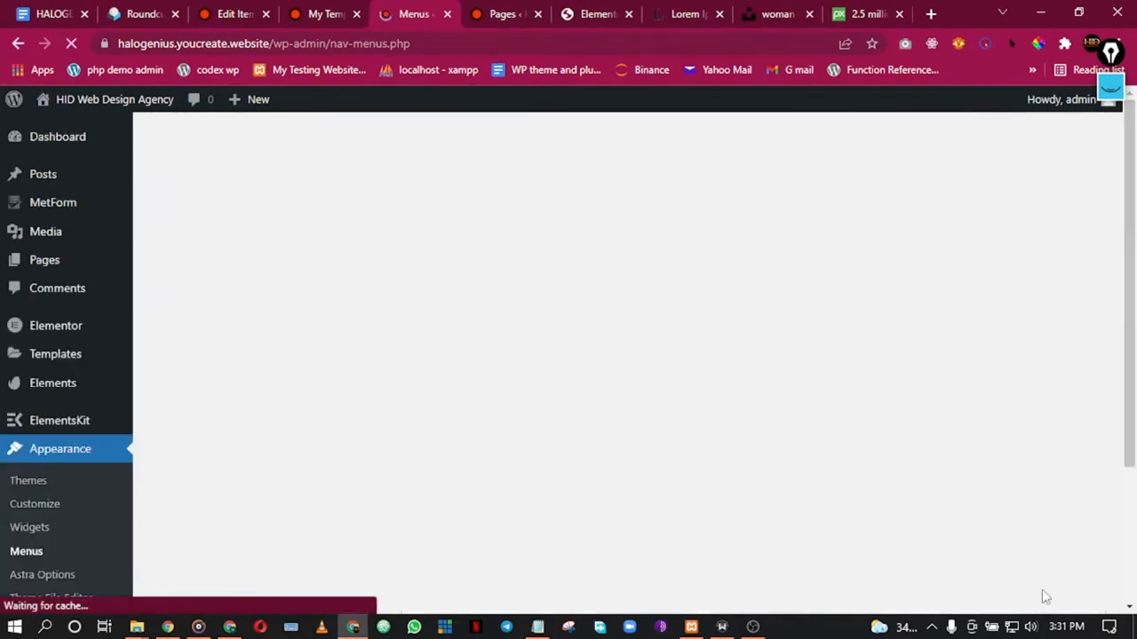
scroll(546, 302, "down", 5)
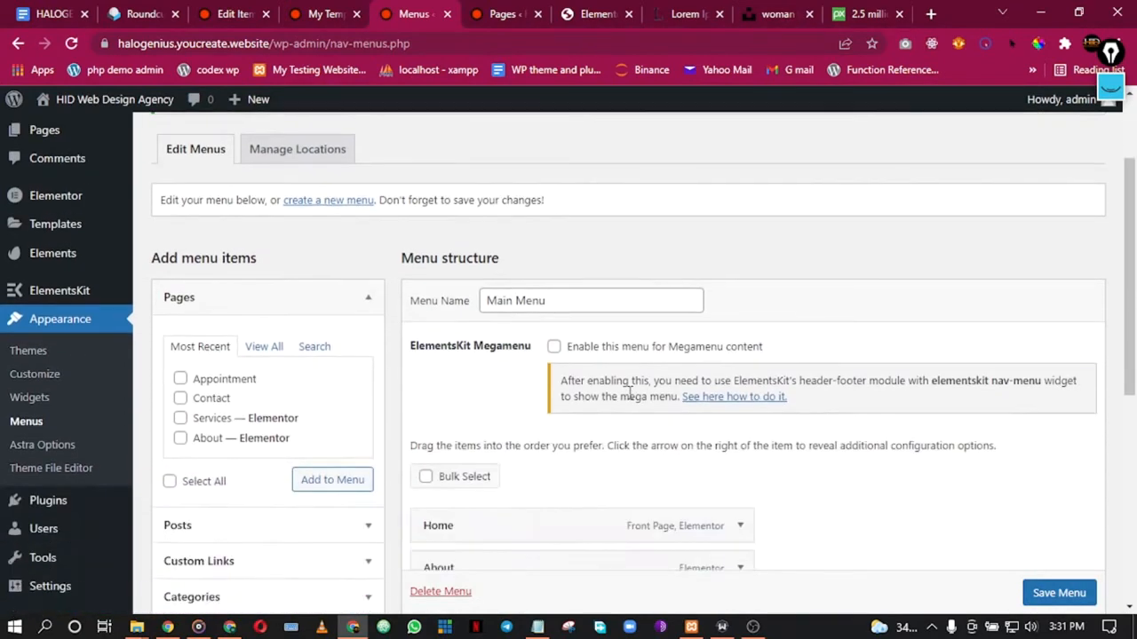
scroll(459, 336, "up", 1)
scroll(754, 414, "up", 1)
scroll(593, 219, "down", 2)
Step: Find the Services page's Elementor editor and reload it to show the updated menu
left_click(502, 13)
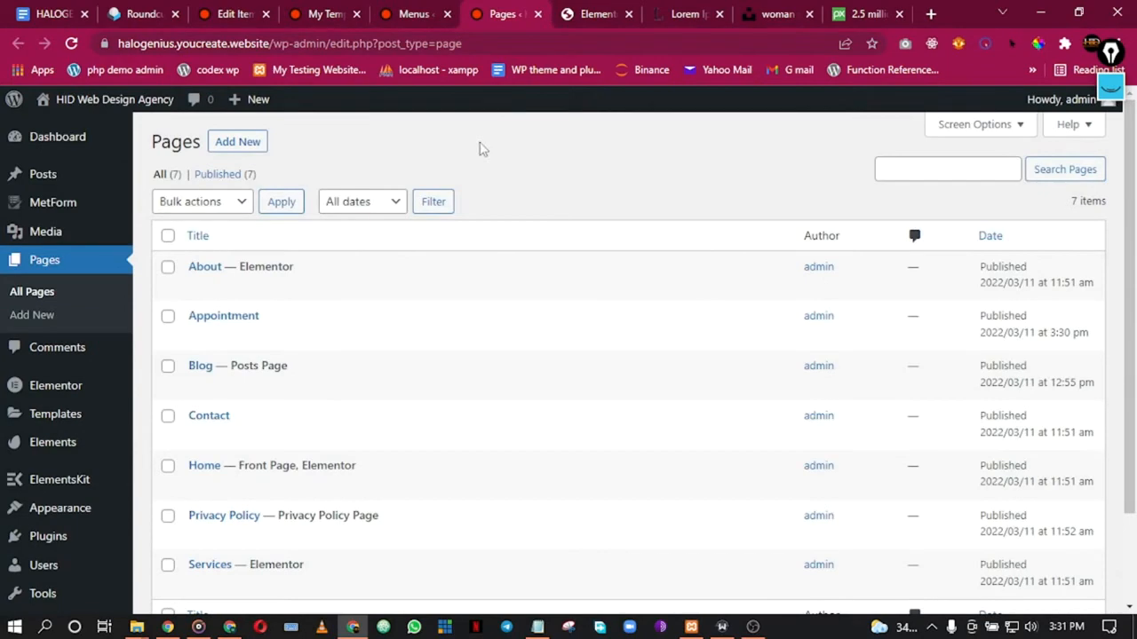
left_click(422, 8)
left_click(312, 9)
left_click(235, 9)
left_click(310, 9)
left_click(423, 9)
left_click(494, 9)
left_click(609, 8)
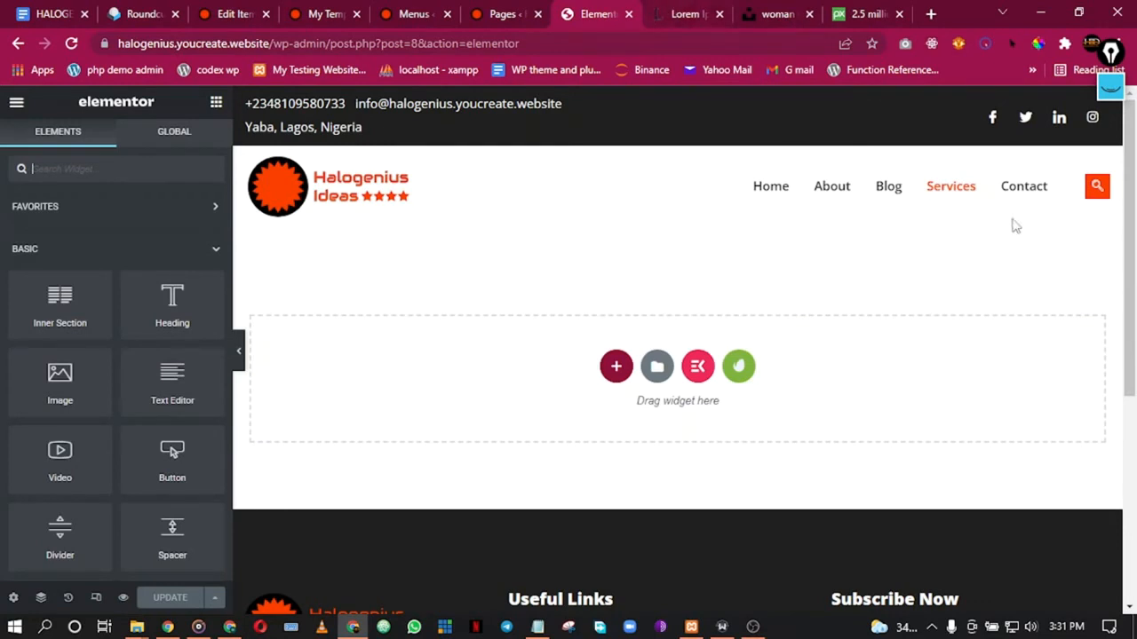
left_click(71, 43)
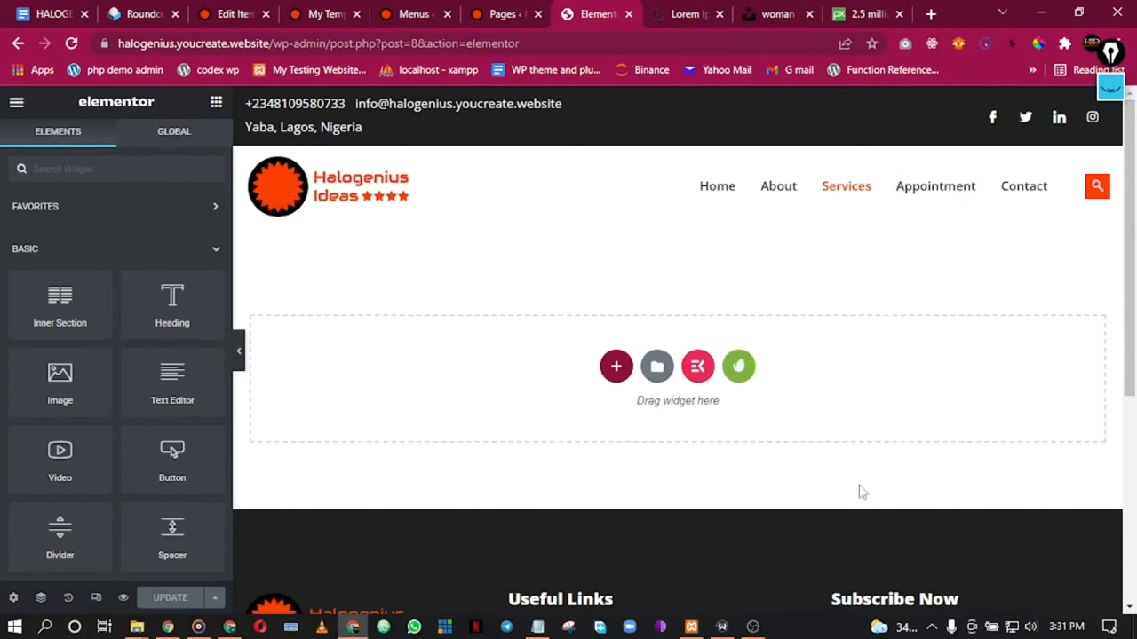
scroll(492, 413, "down", 4)
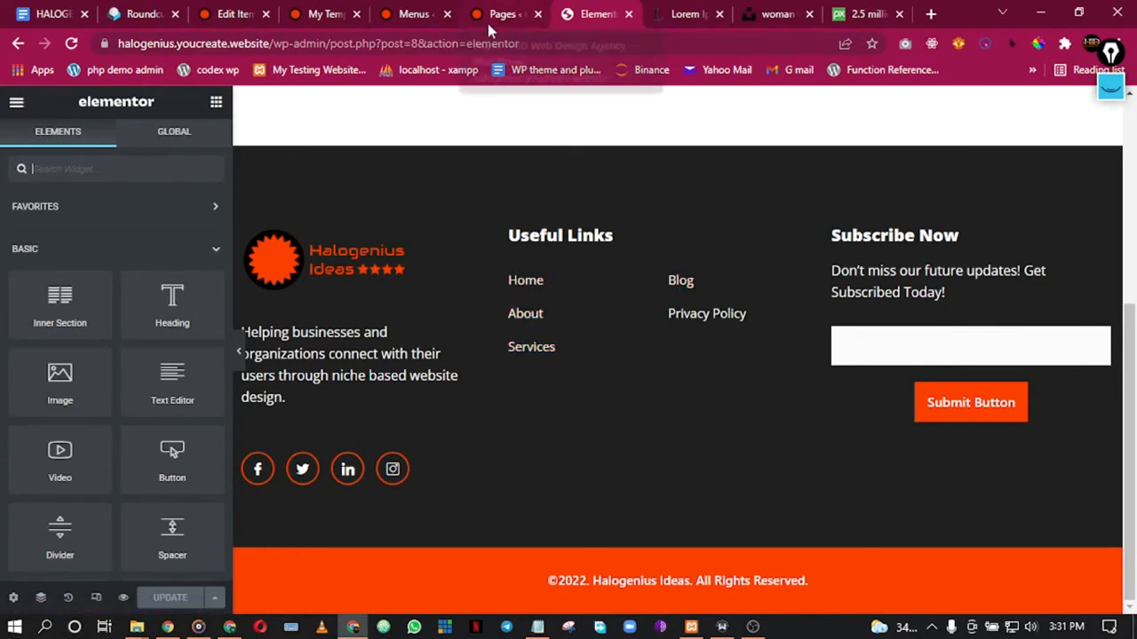
Step: Return to the Elementor editor, scroll to the top and bring up the template library
left_click(520, 12)
left_click(426, 11)
left_click(228, 10)
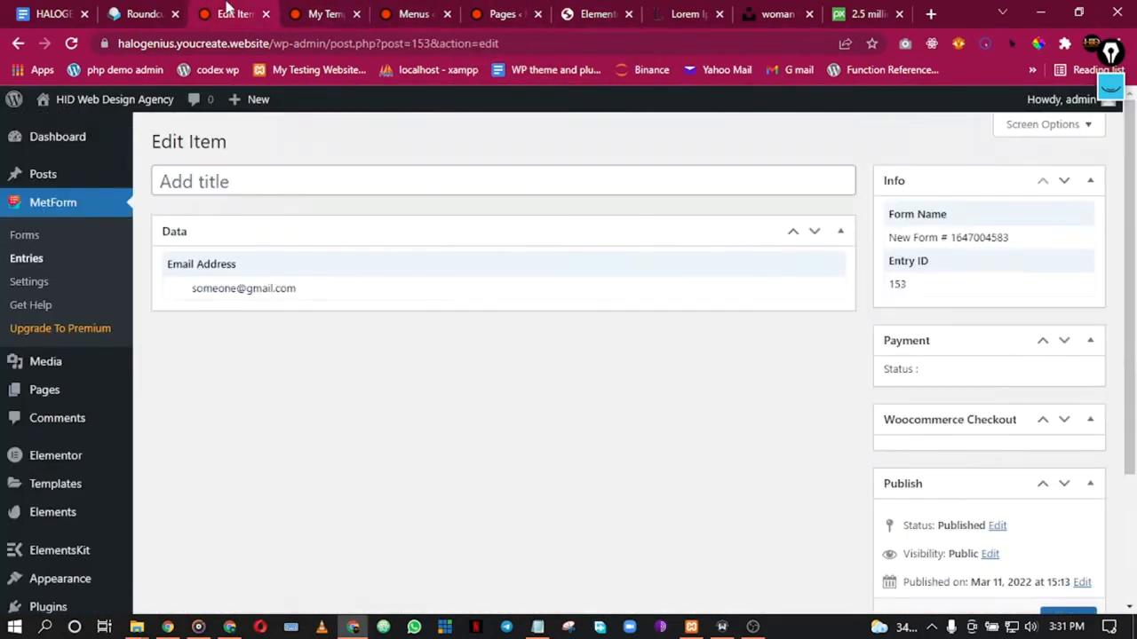
left_click(472, 11)
left_click(595, 12)
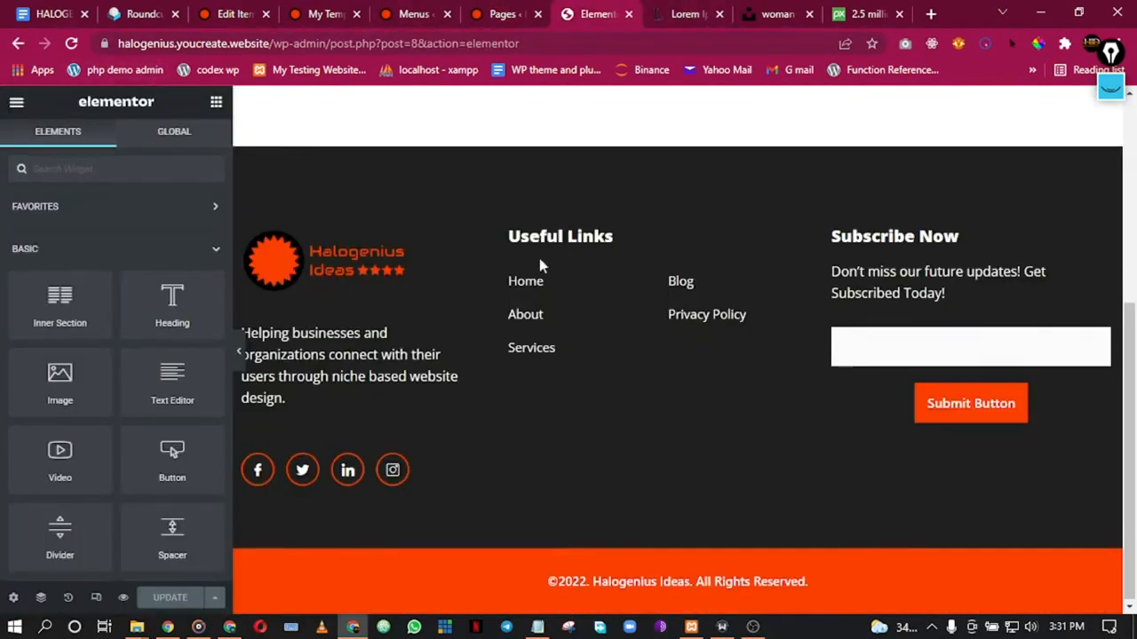
scroll(537, 253, "up", 4)
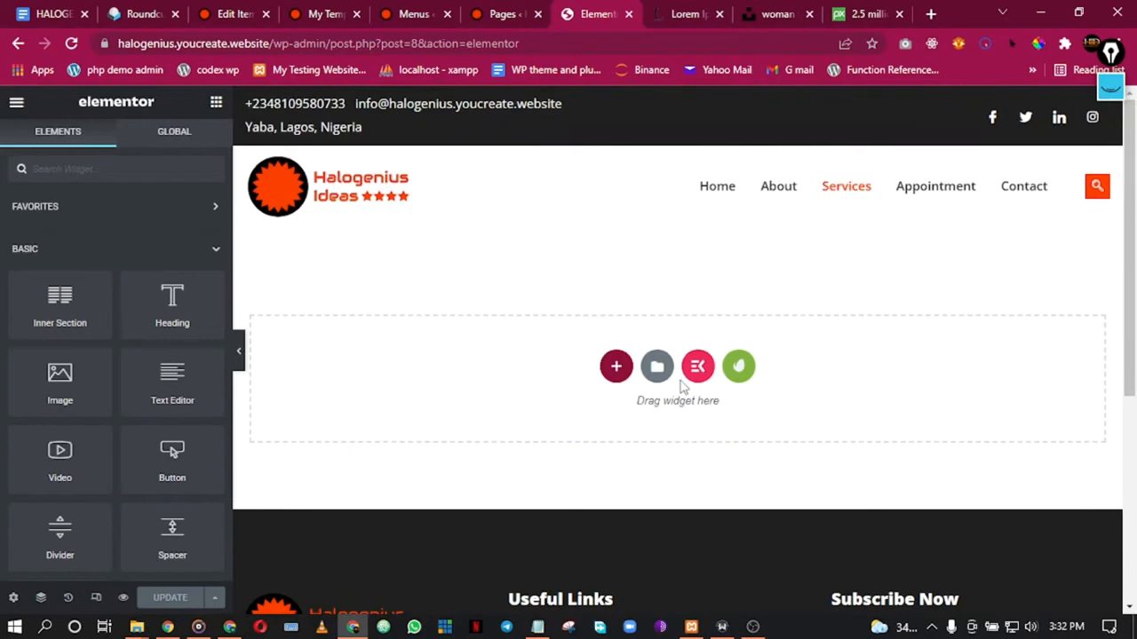
left_click(654, 373)
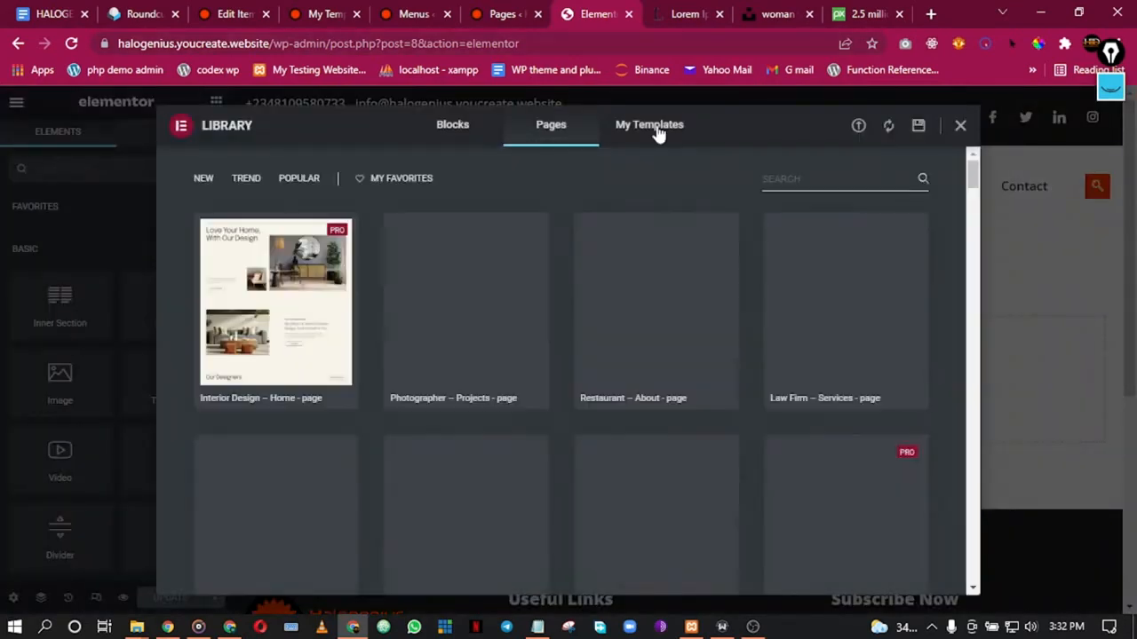
Step: Insert the saved Service Page template from My Templates
left_click(657, 130)
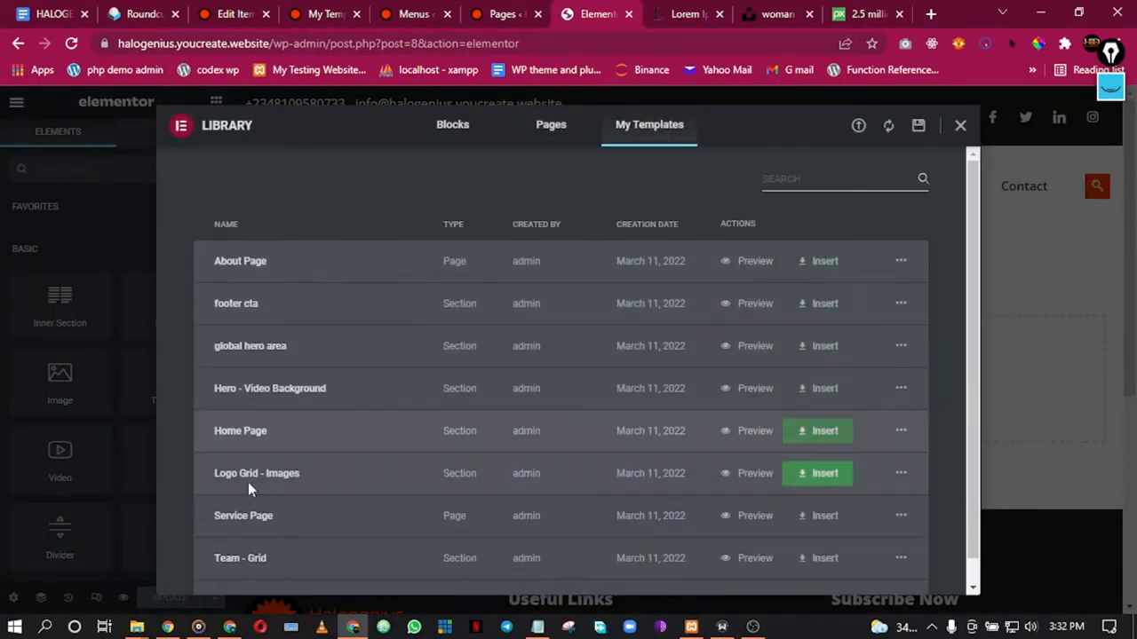
scroll(248, 522, "down", 1)
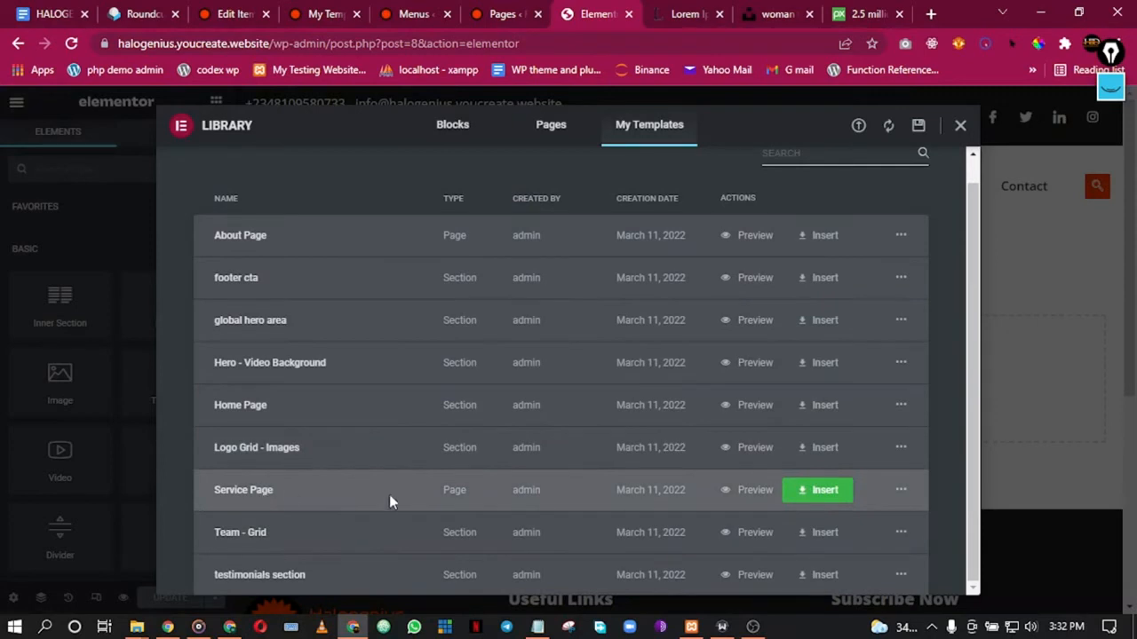
left_click(823, 489)
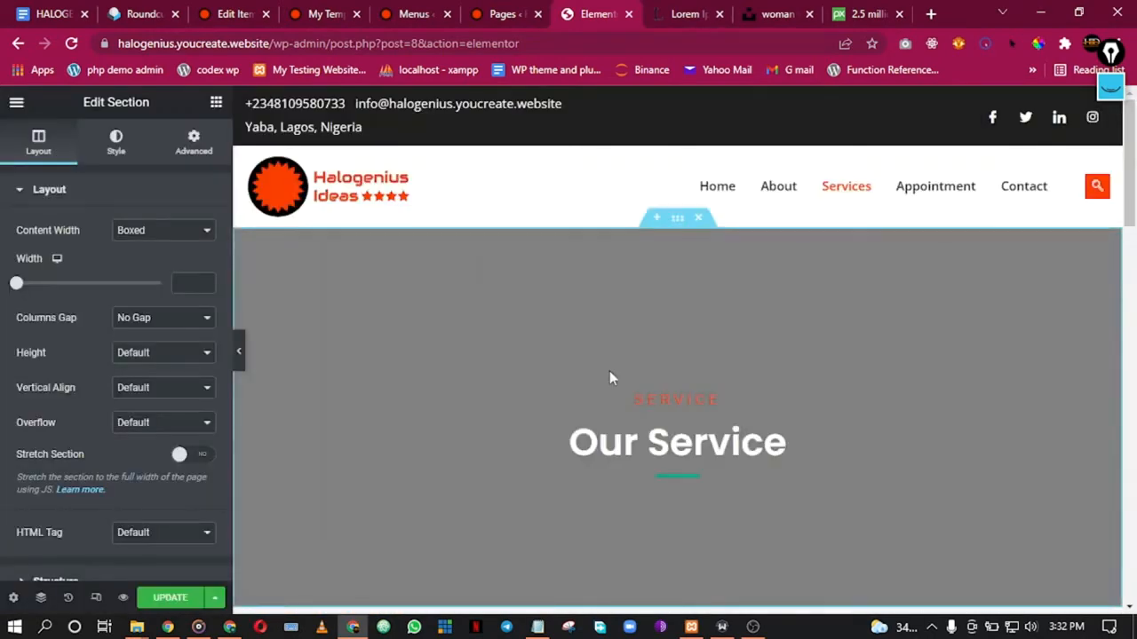
Step: Delete the Newsletter section from the inserted layout
scroll(593, 297, "down", 2)
scroll(595, 299, "down", 1)
scroll(595, 300, "up", 3)
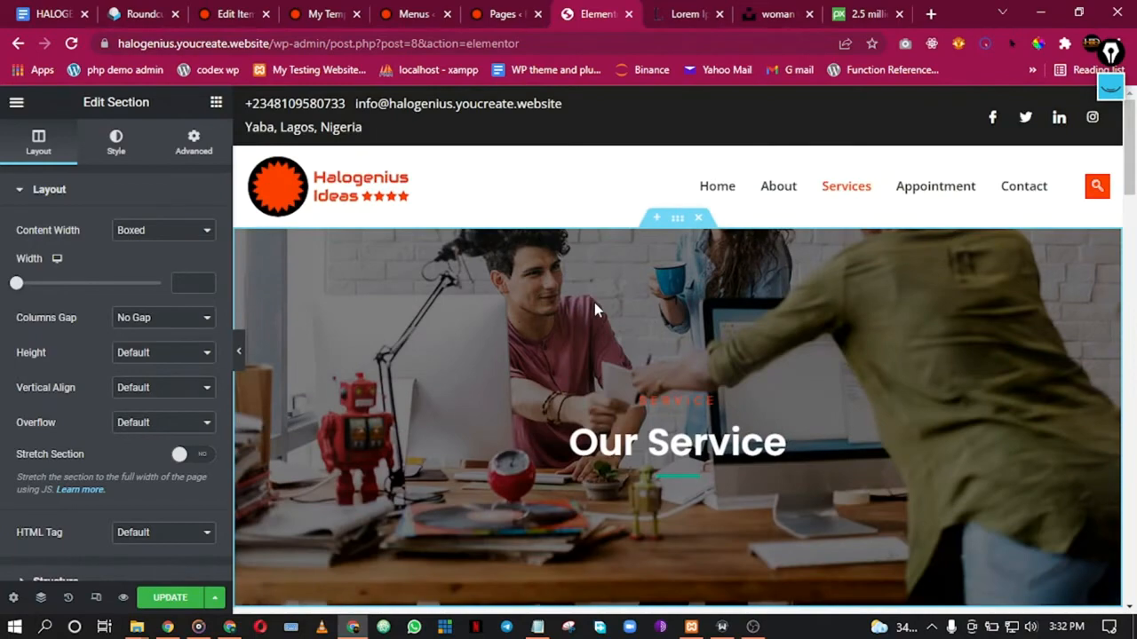
scroll(633, 286, "down", 7)
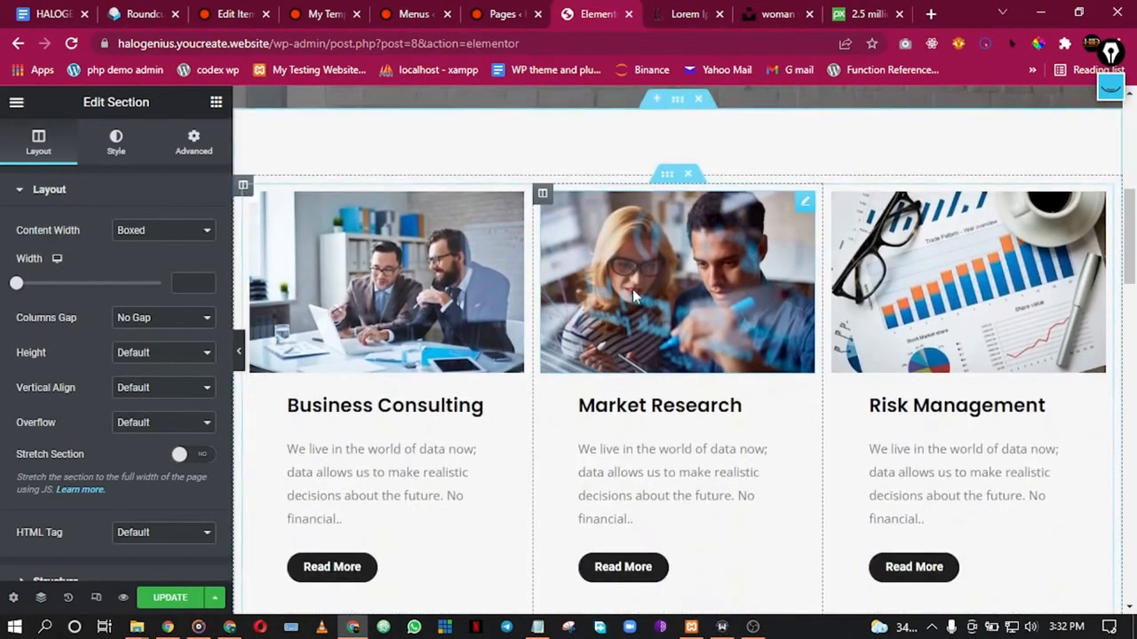
scroll(634, 288, "down", 7)
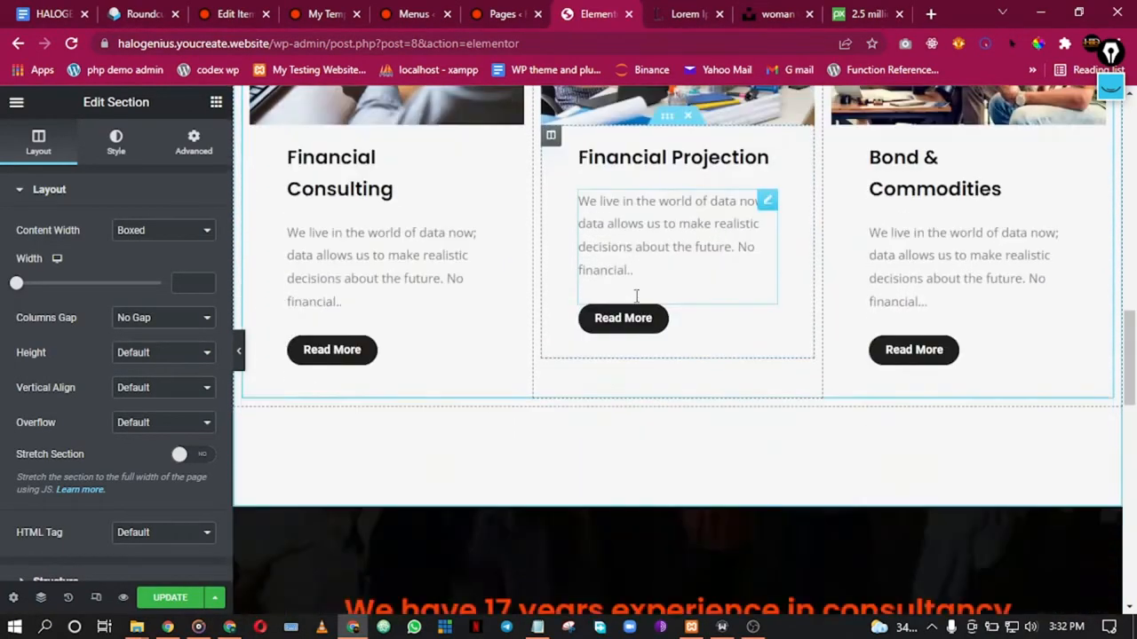
scroll(636, 305, "down", 7)
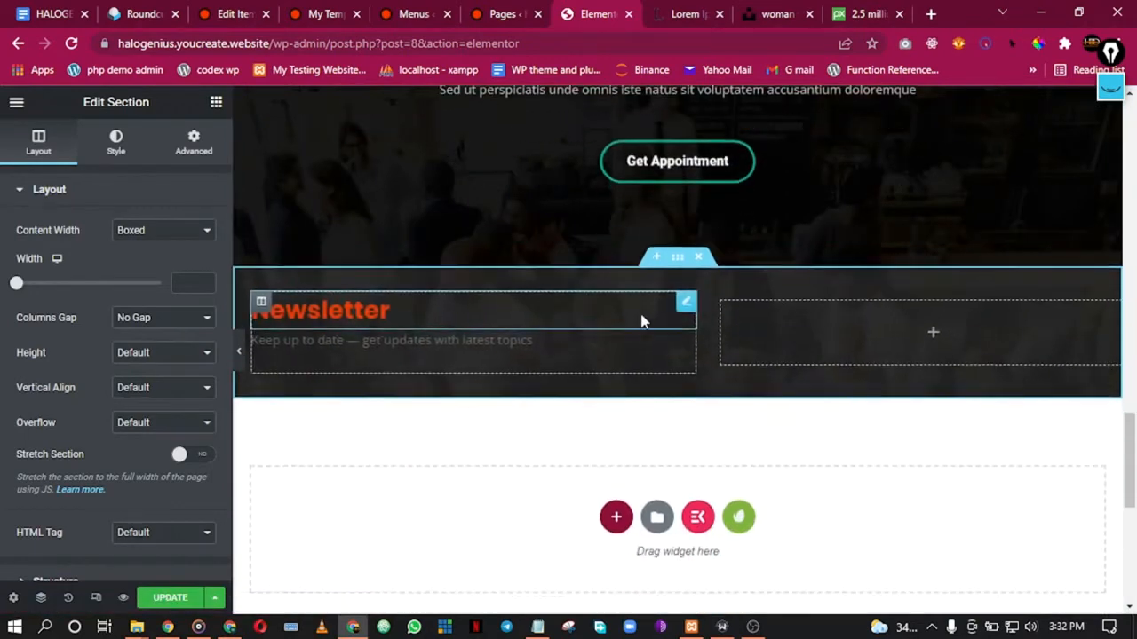
scroll(646, 321, "up", 2)
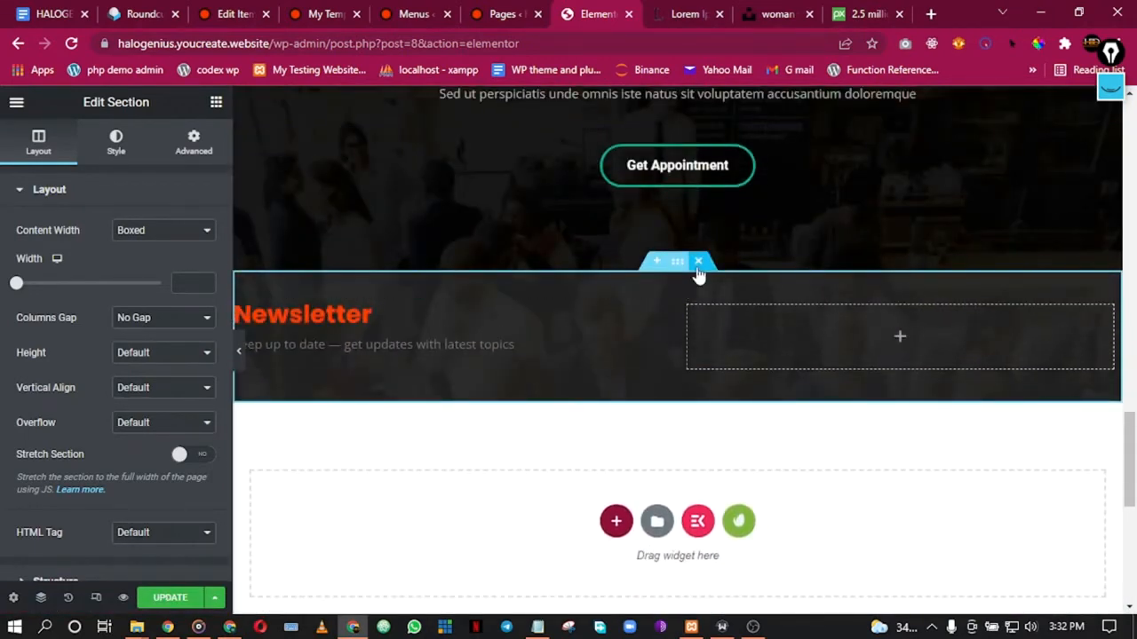
left_click(698, 263)
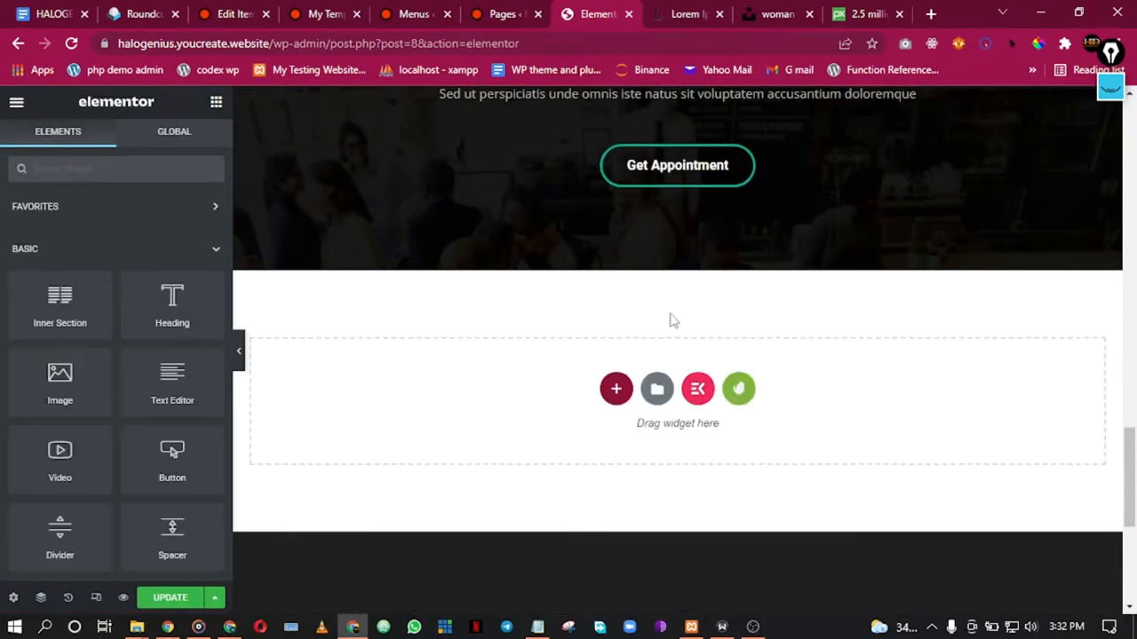
Step: Select the divider under the Our Service heading and show its style settings
scroll(662, 324, "up", 8)
scroll(661, 324, "up", 8)
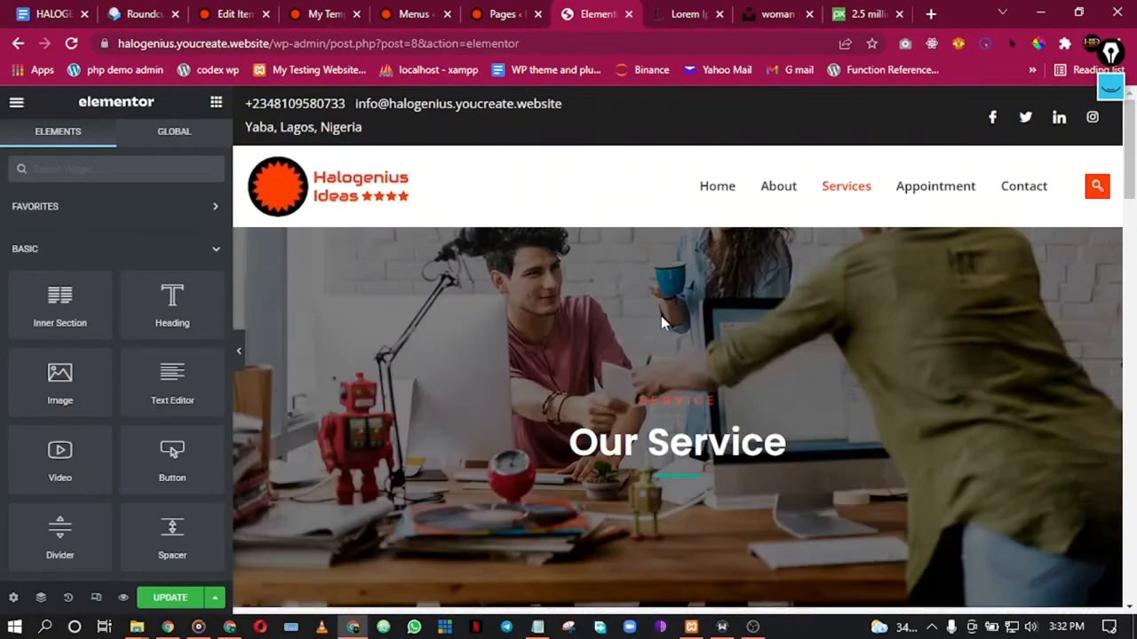
scroll(659, 322, "down", 2)
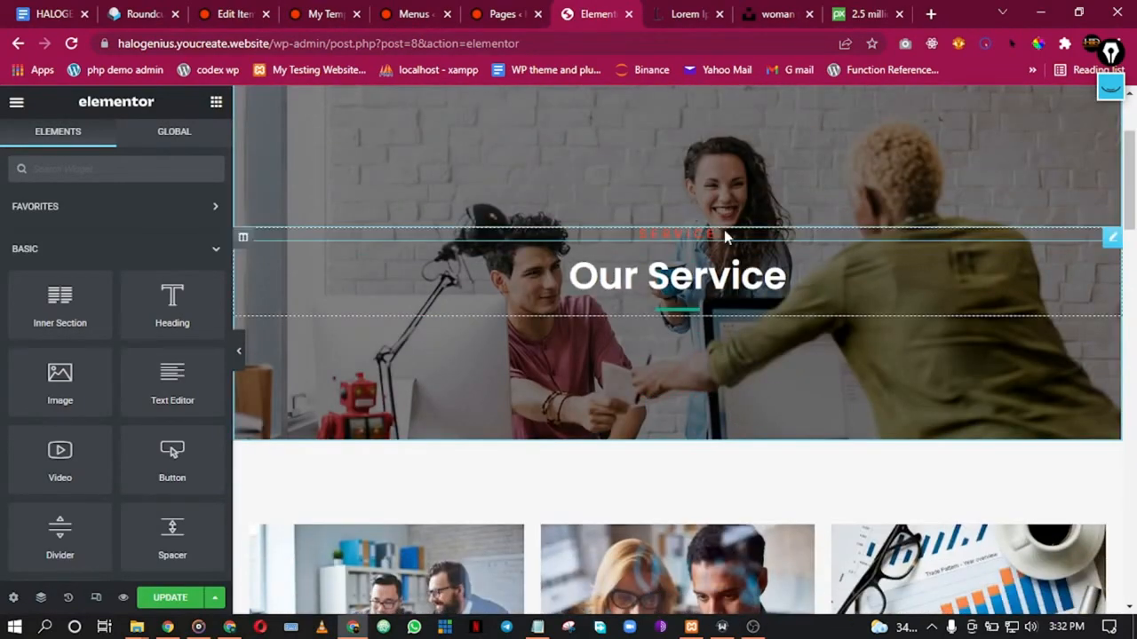
left_click(672, 314)
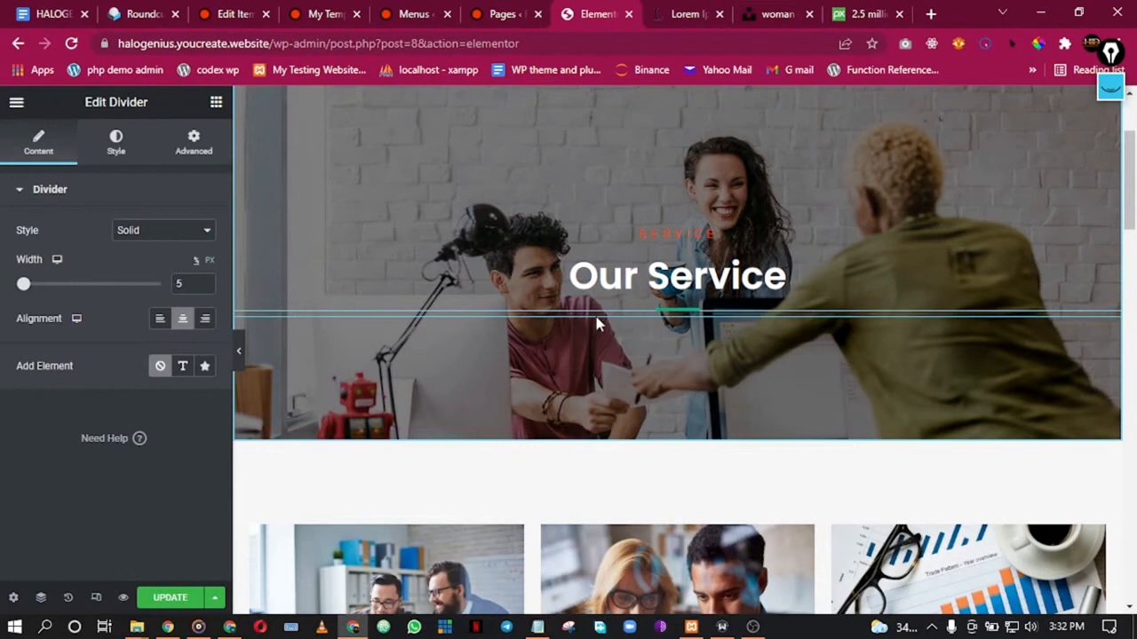
left_click(124, 156)
Step: Make the divider the Secondary global colour and reset the SERVICE label's font family to Default
left_click(182, 230)
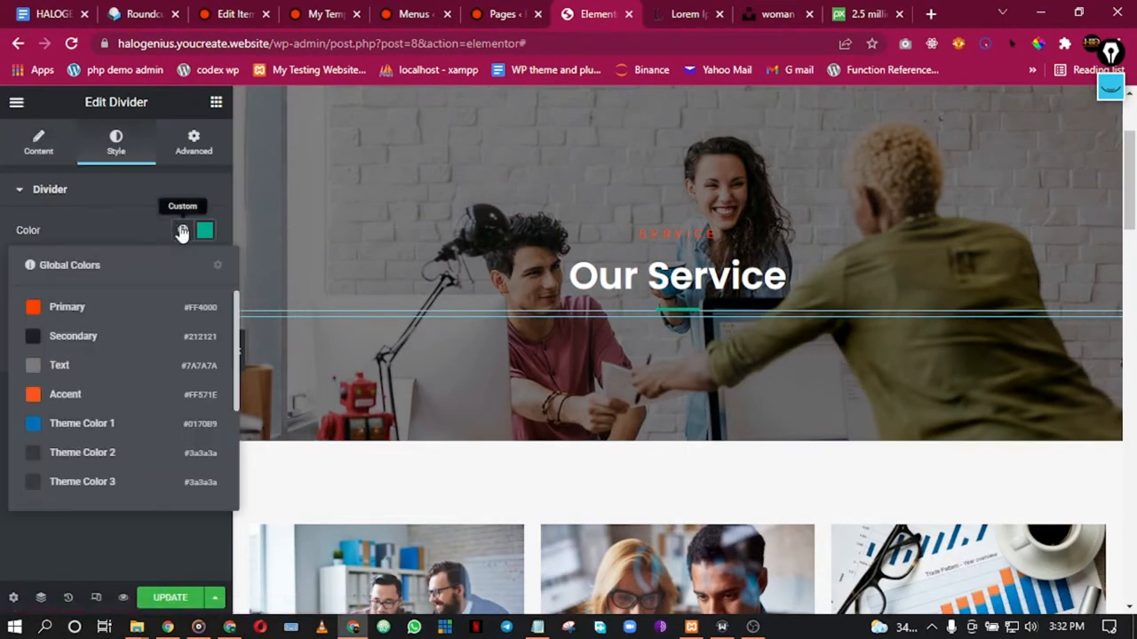
left_click(101, 332)
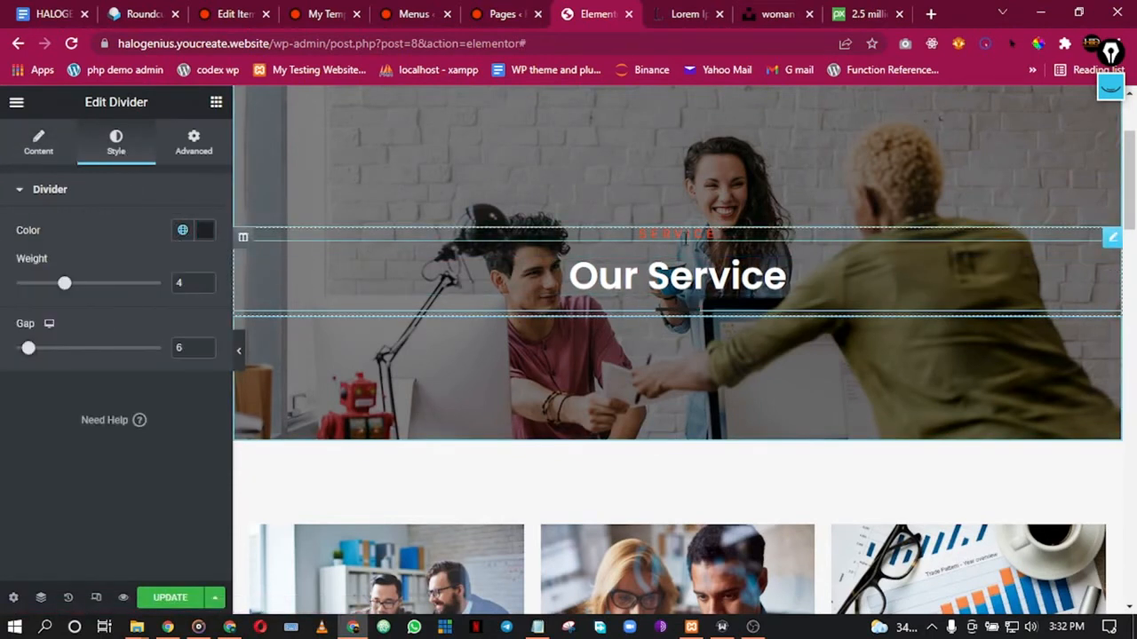
left_click(441, 229)
left_click(123, 153)
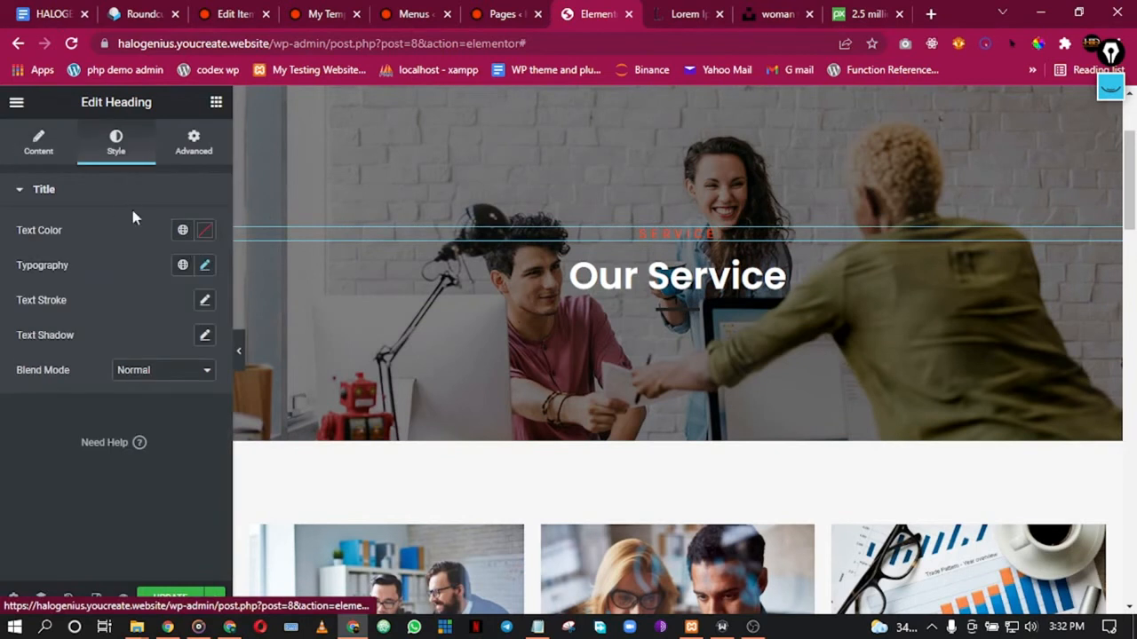
left_click(203, 267)
left_click(155, 352)
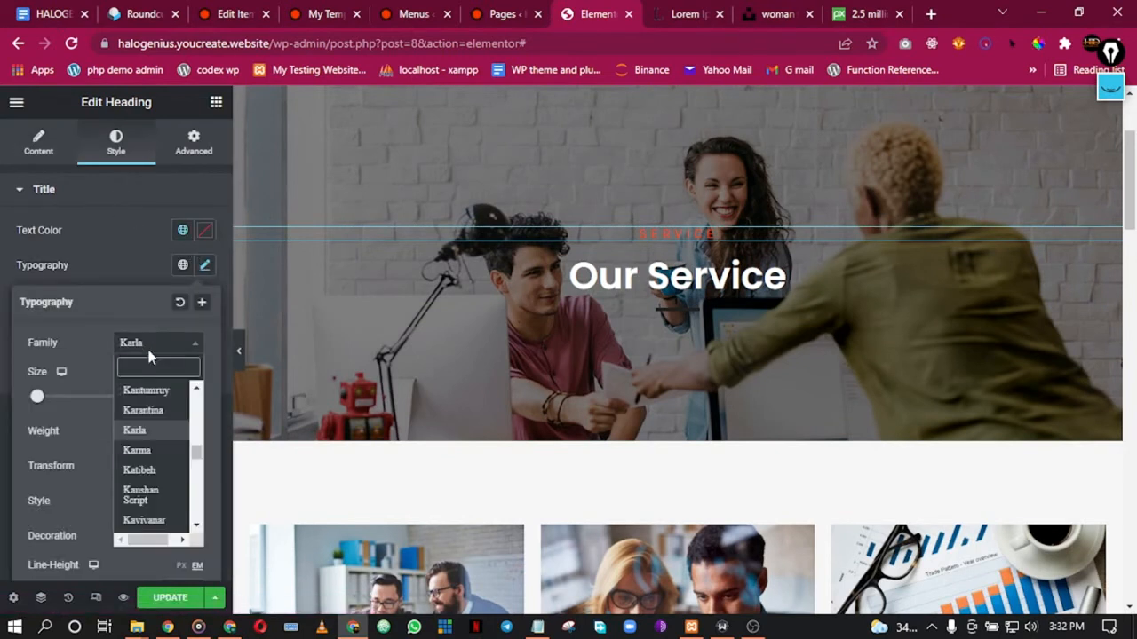
type("op")
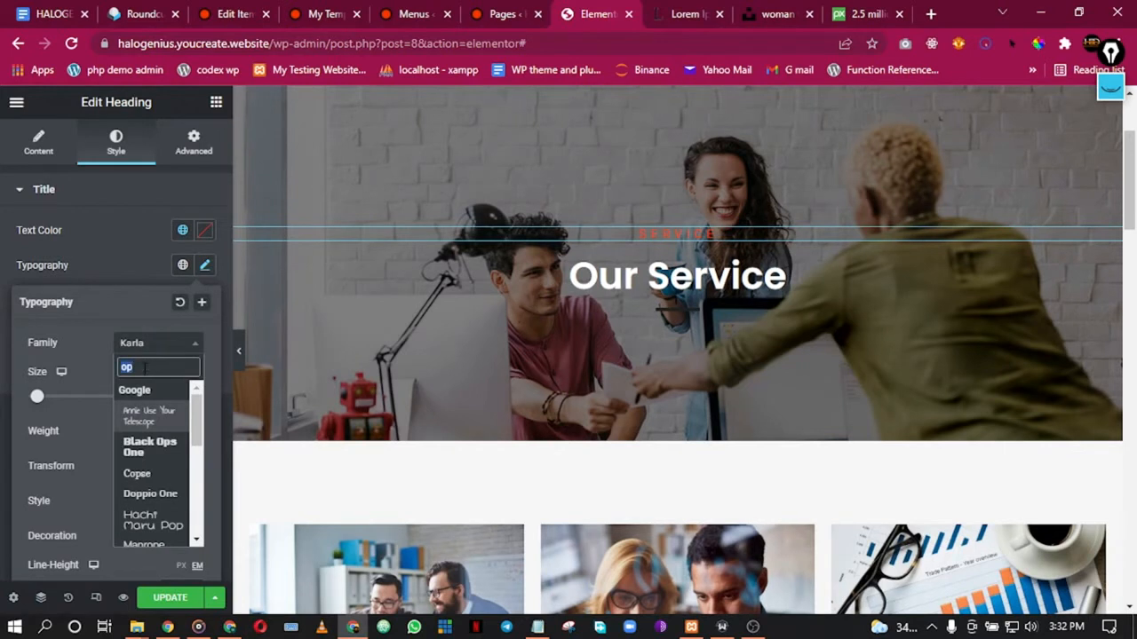
type("def")
left_click(135, 390)
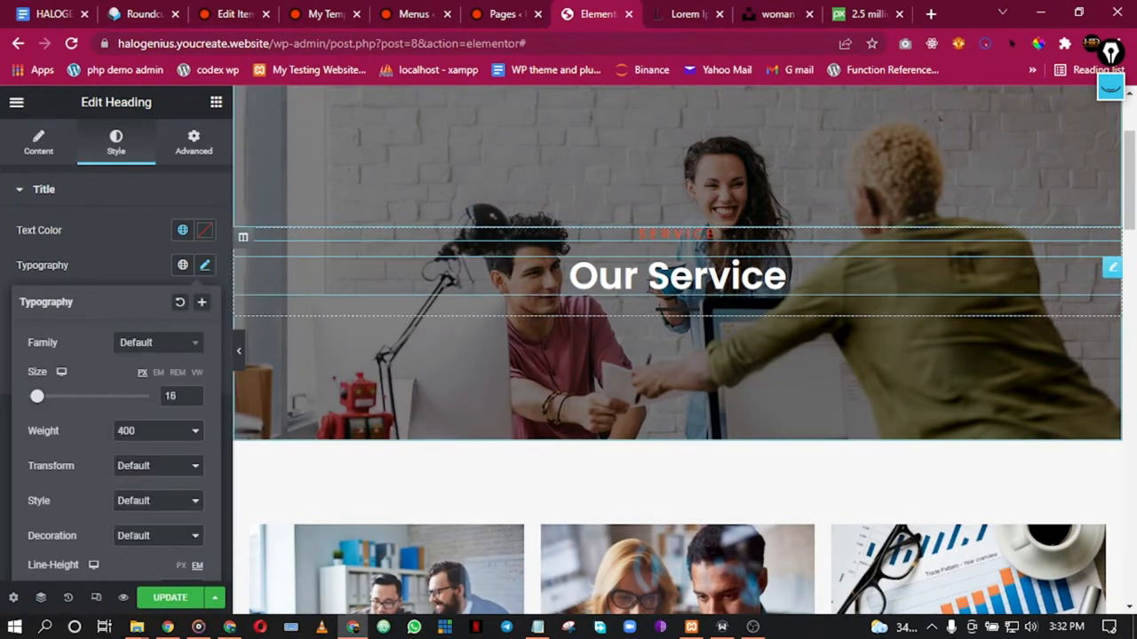
Step: Set the Our Service heading's font family to Open Sans
left_click(315, 305)
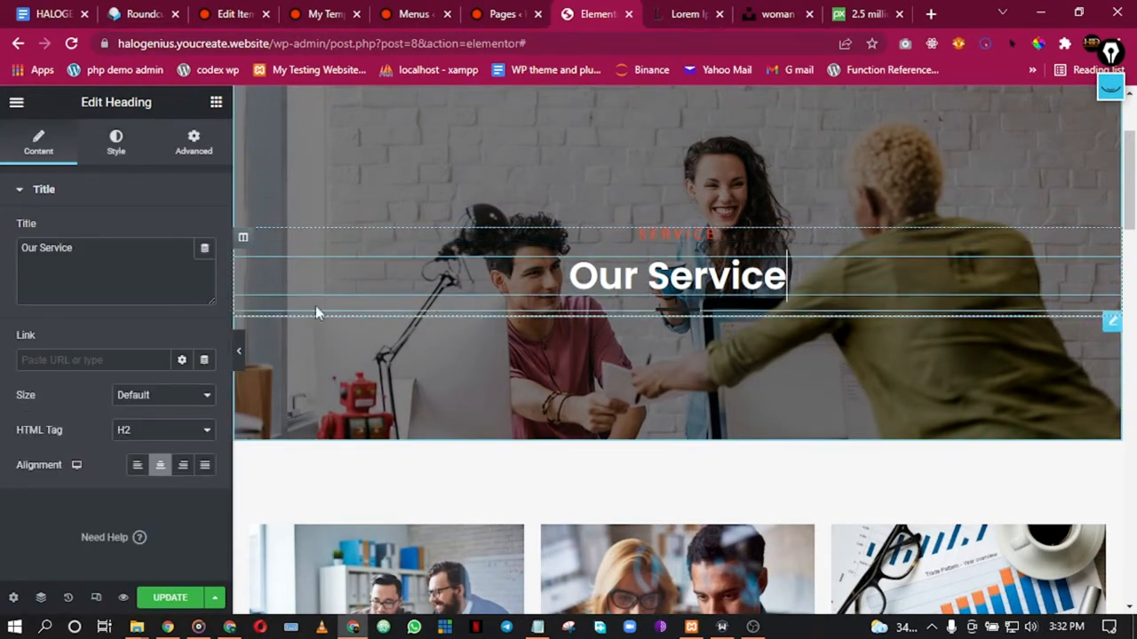
left_click(116, 142)
left_click(204, 266)
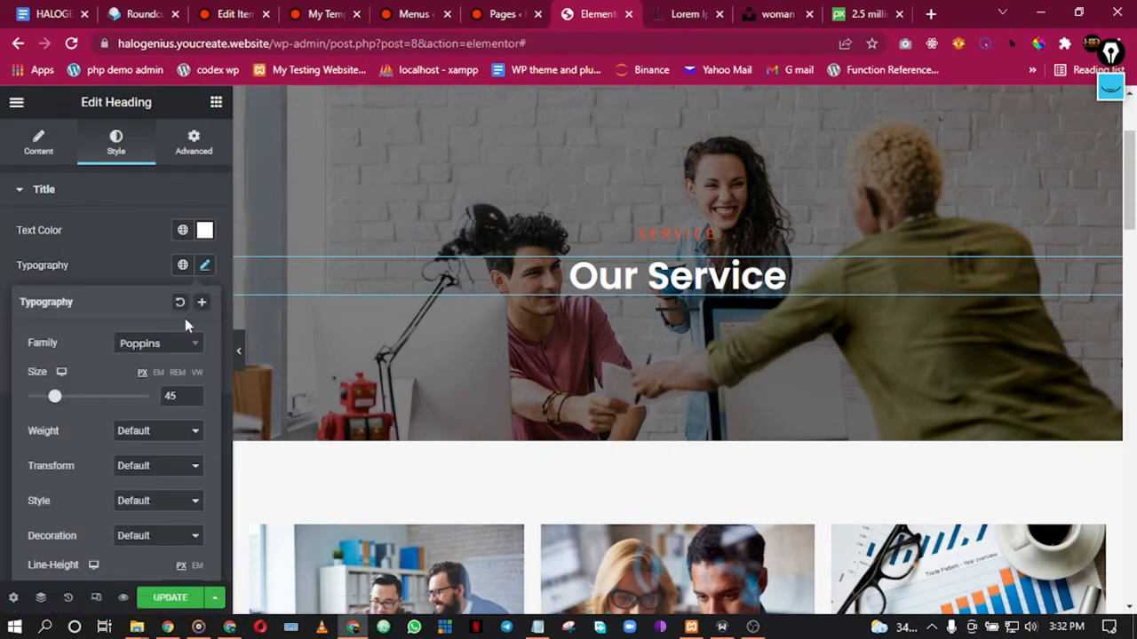
left_click(153, 353)
type("open")
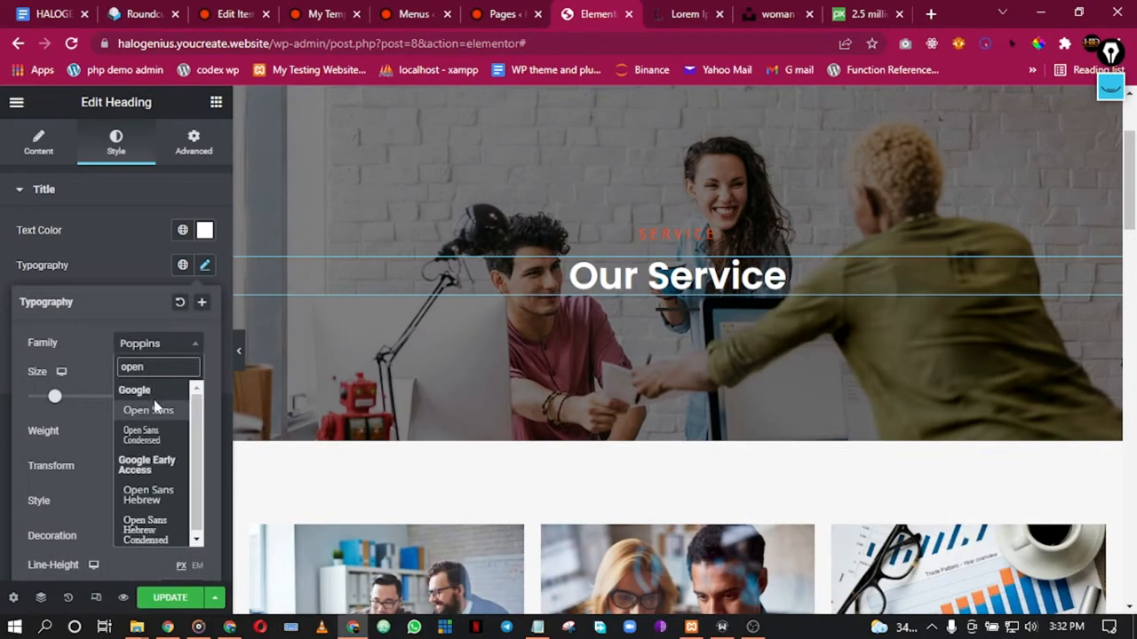
left_click(149, 410)
Step: Close the typography settings and select the Business Consulting and Risk Management card images
scroll(639, 311, "down", 4)
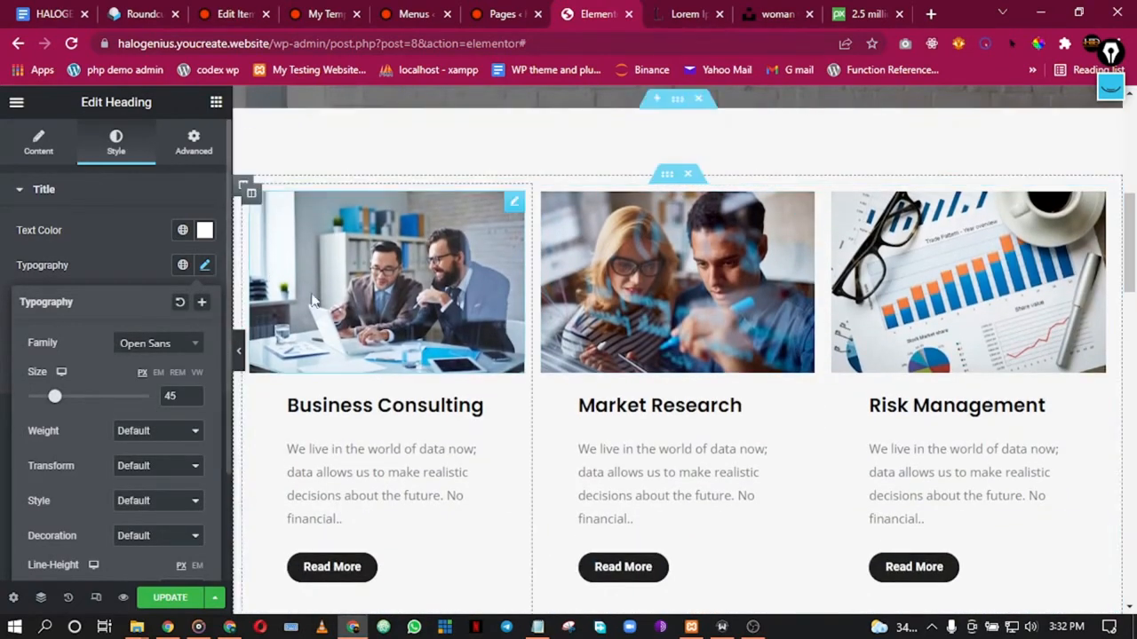
left_click(135, 204)
left_click(134, 204)
scroll(495, 310, "down", 3)
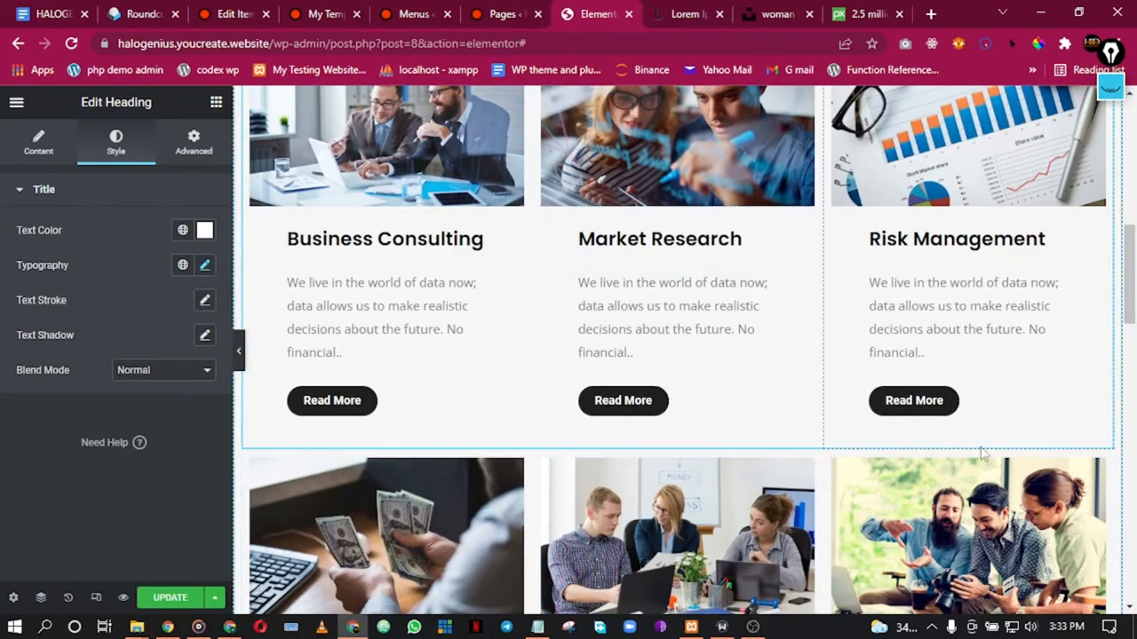
scroll(385, 188, "up", 2)
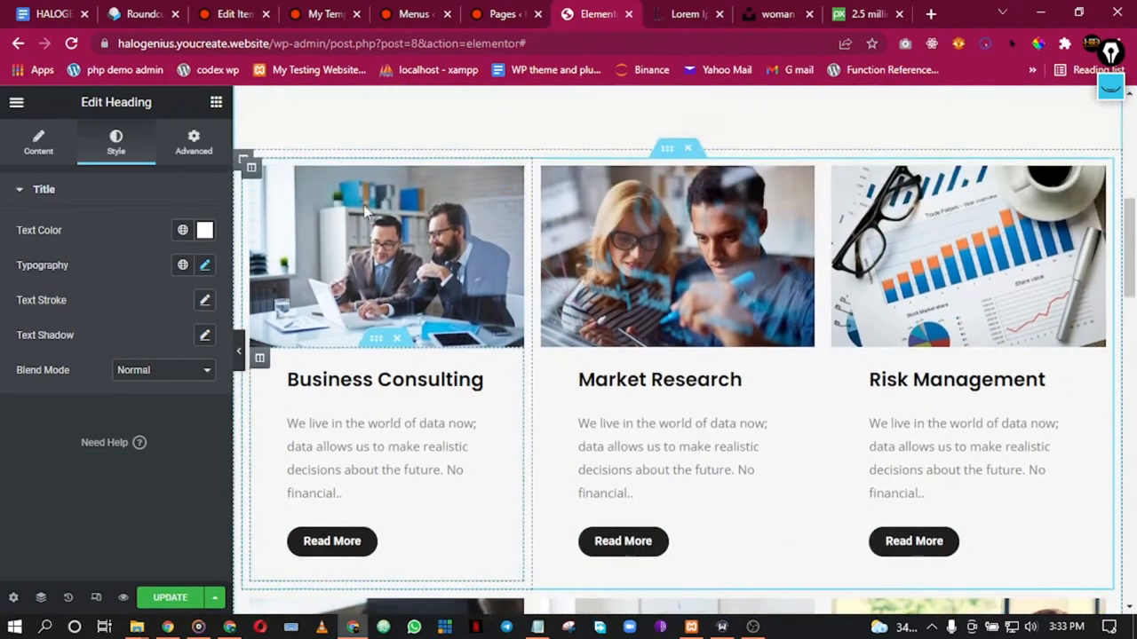
left_click(401, 265)
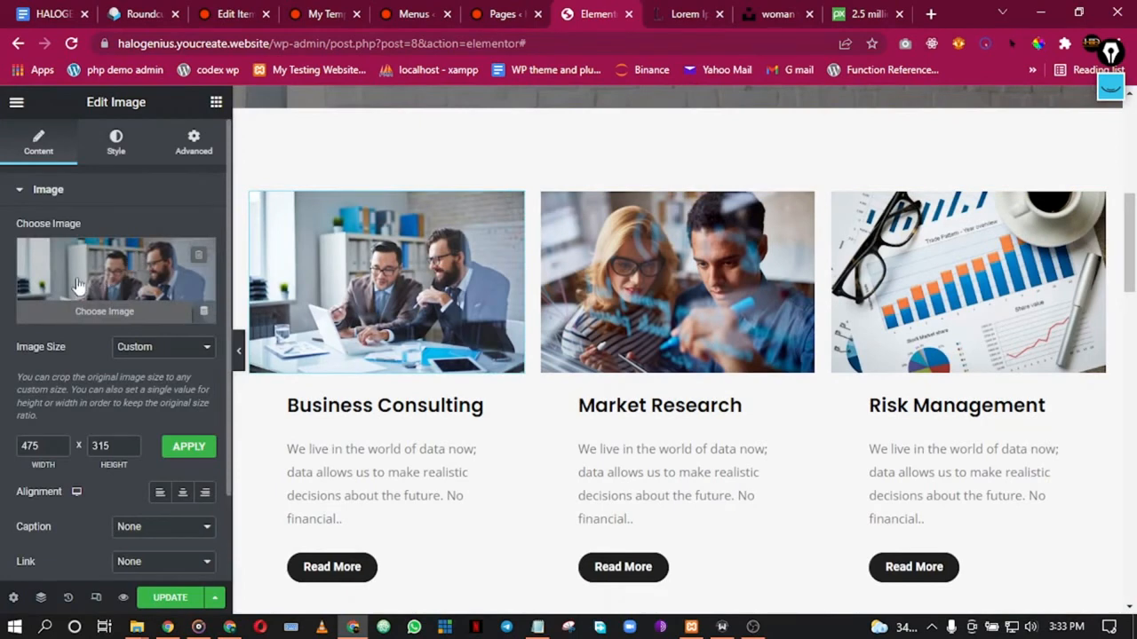
left_click(926, 324)
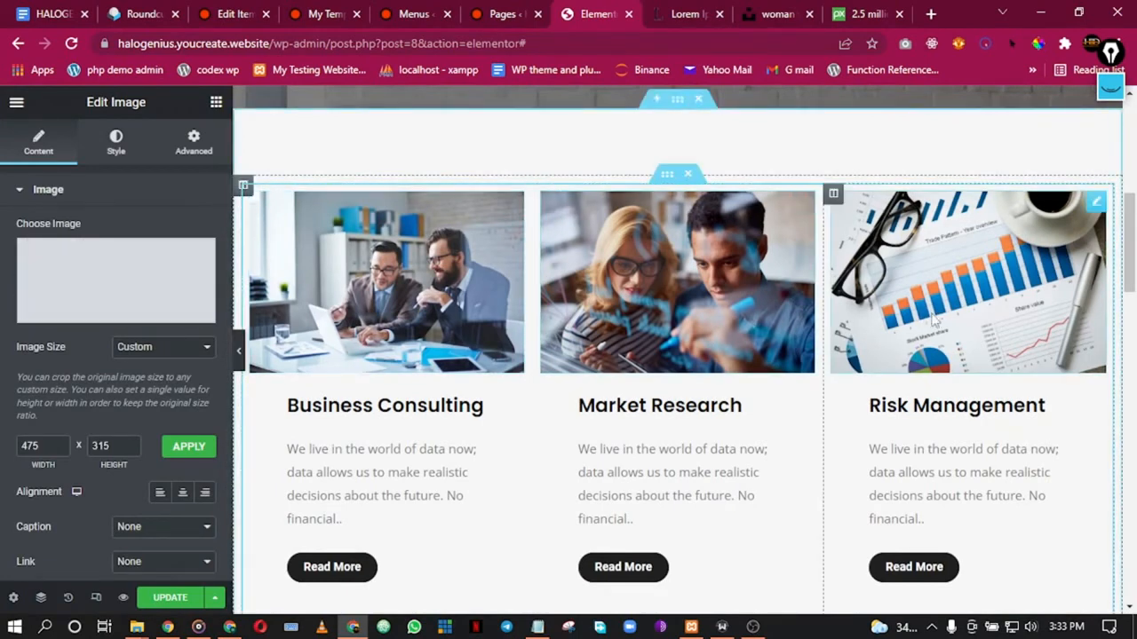
scroll(666, 355, "down", 2)
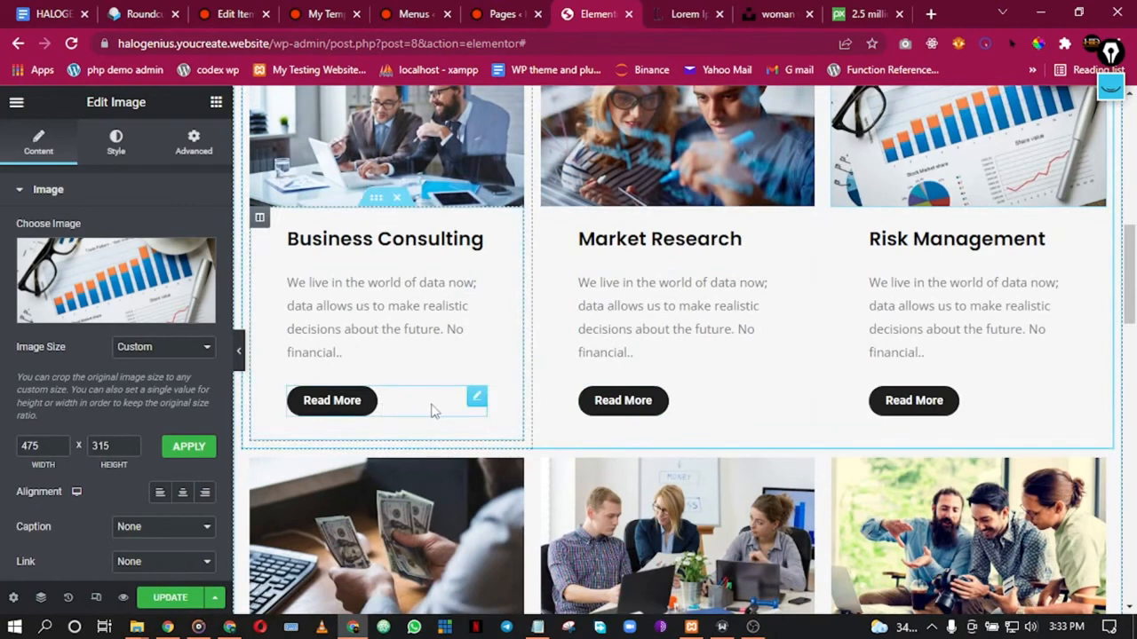
Step: Delete the Read More buttons from the Business Consulting, Market Research and Risk Management cards
right_click(443, 406)
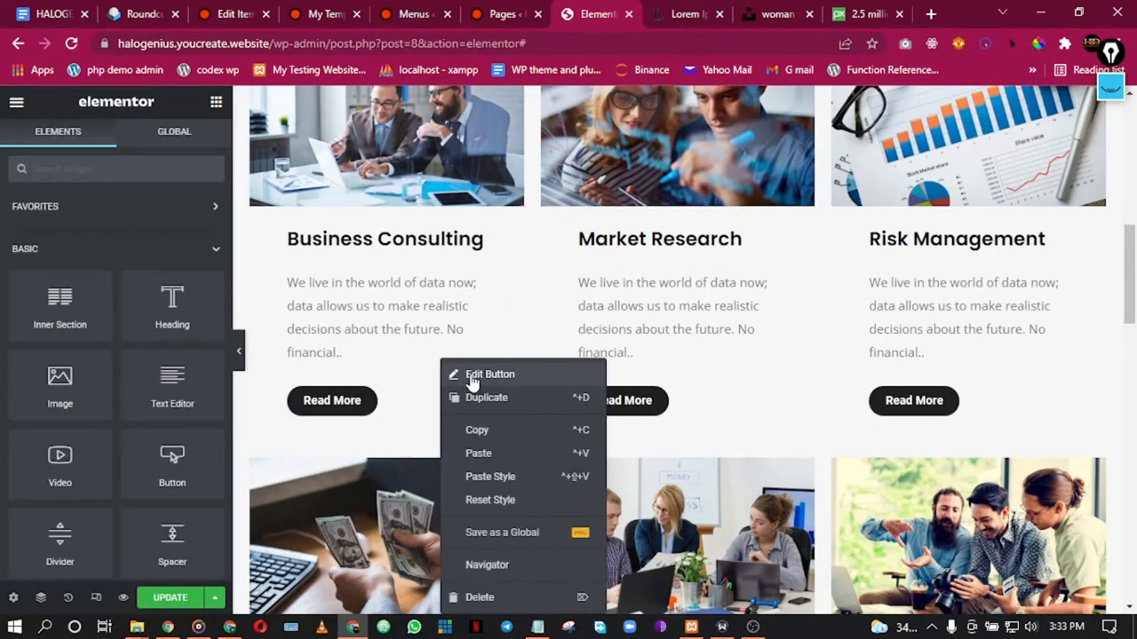
left_click(485, 598)
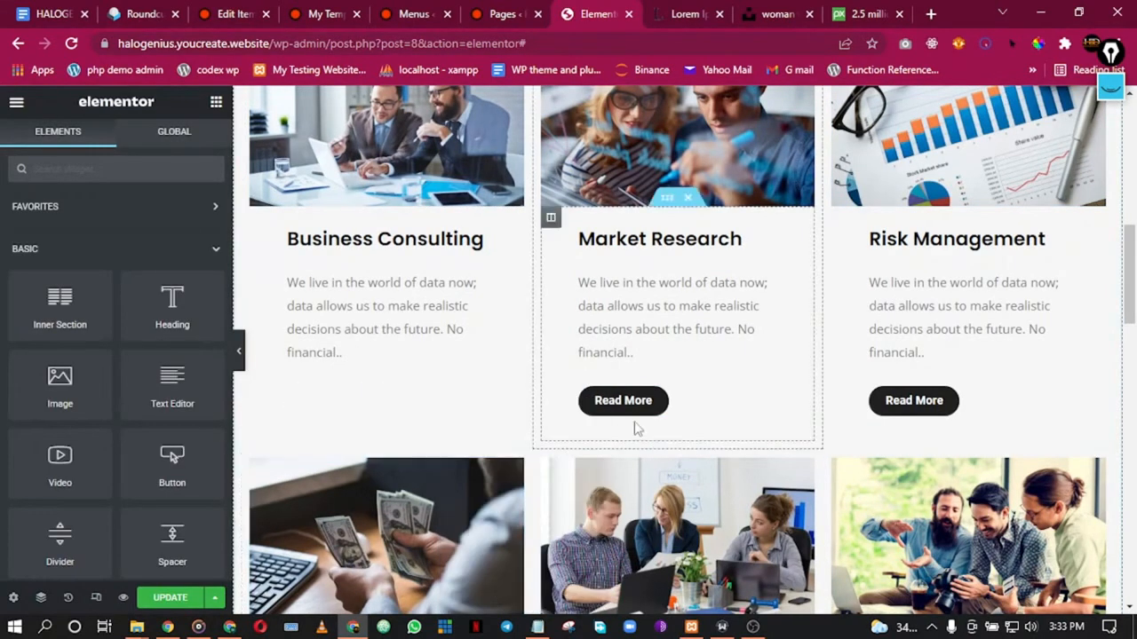
right_click(724, 406)
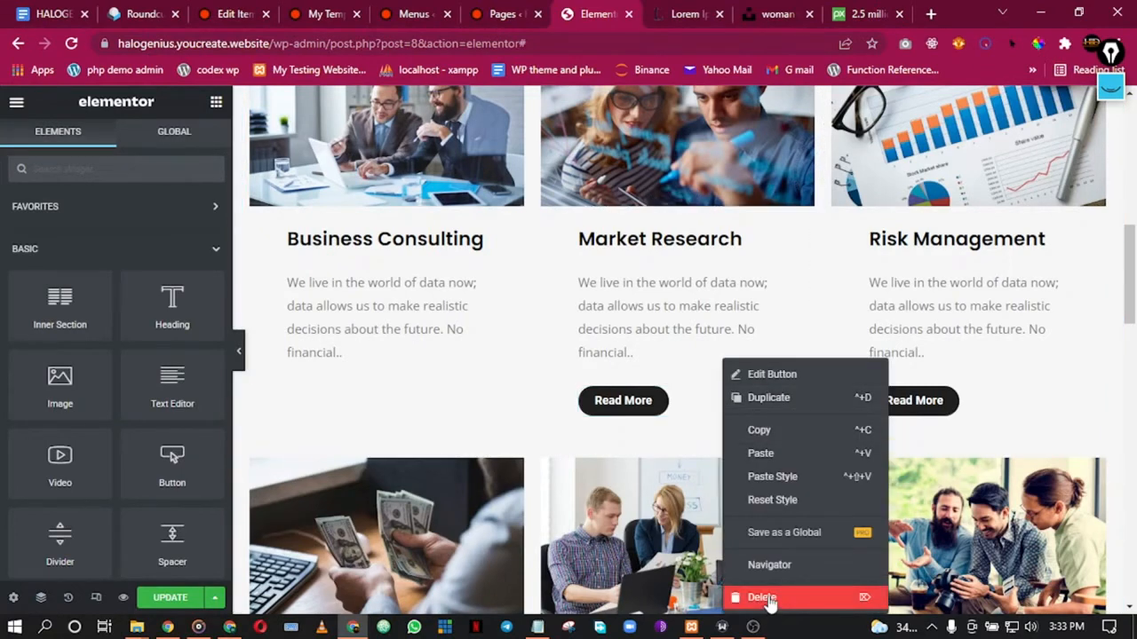
left_click(762, 597)
right_click(1000, 405)
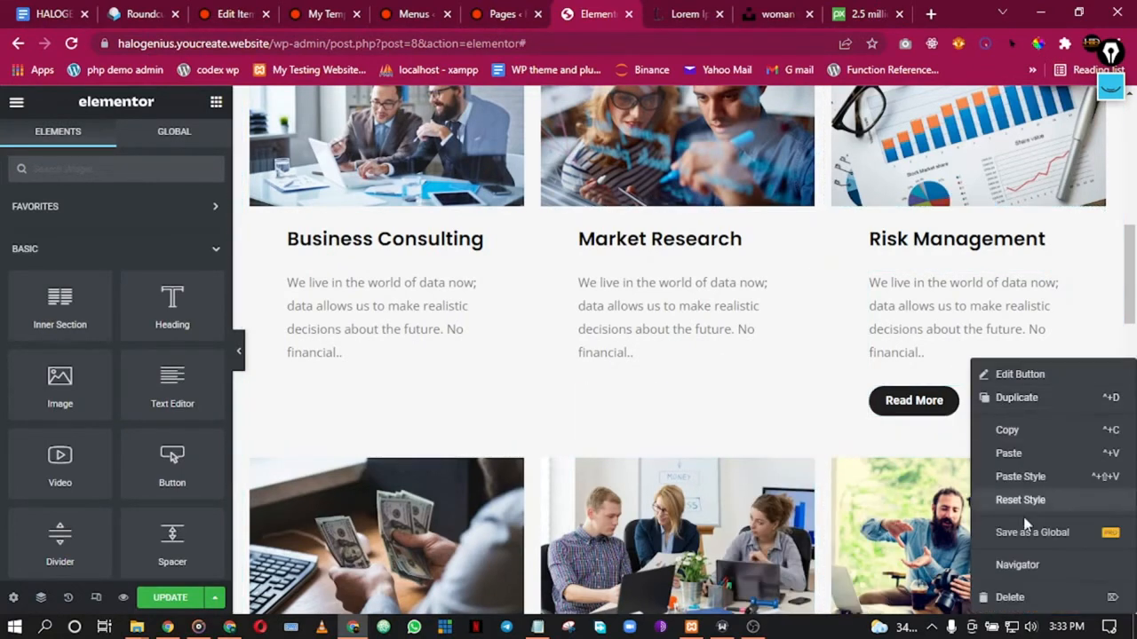
left_click(1036, 596)
Step: Delete the Read More buttons from the Financial Consulting, Financial Projection and Bond & Commodities cards
scroll(825, 408, "down", 4)
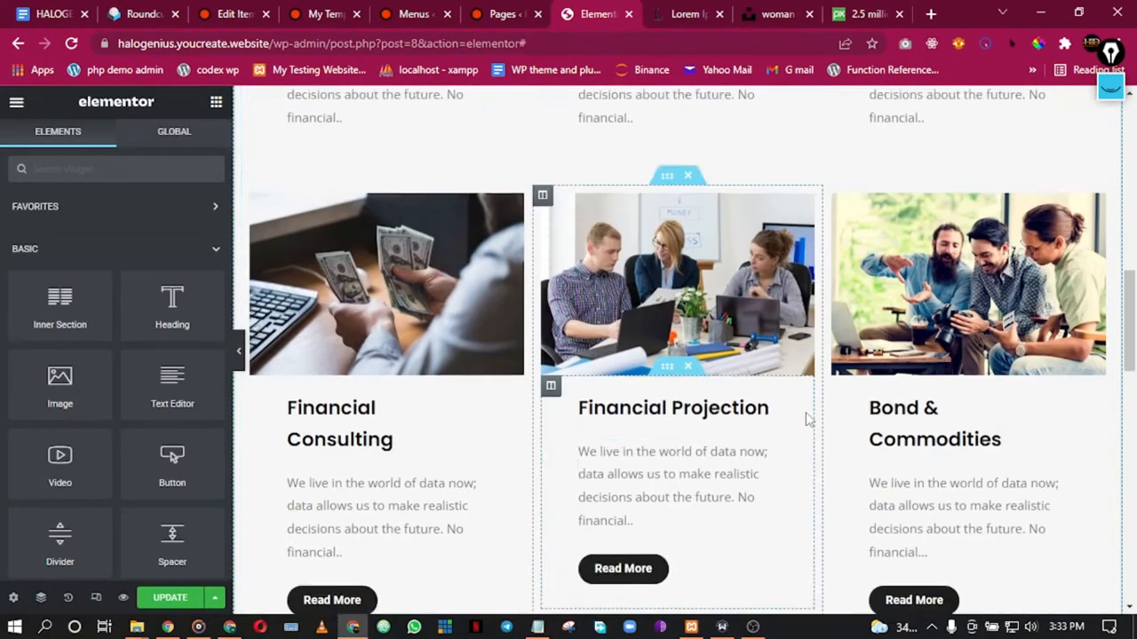
right_click(414, 505)
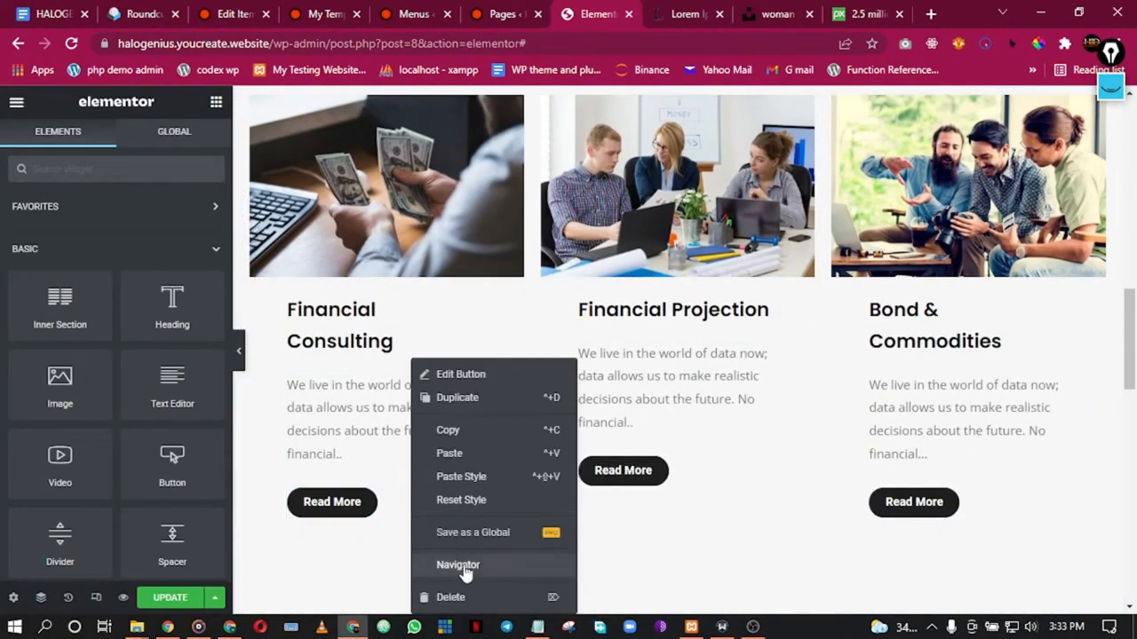
left_click(462, 598)
right_click(732, 484)
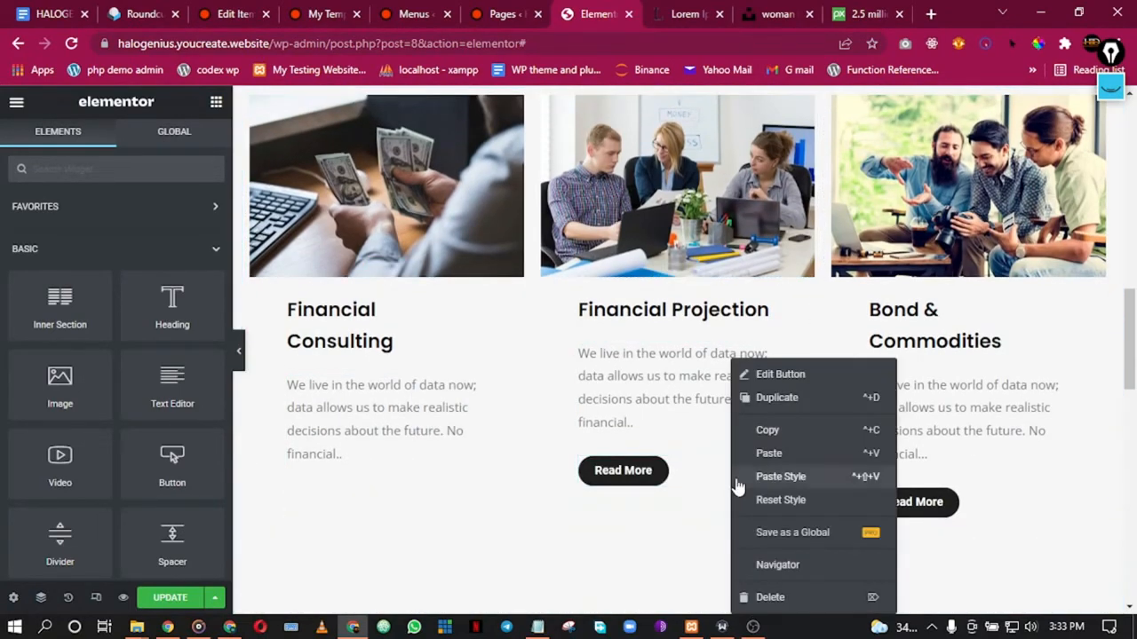
left_click(778, 599)
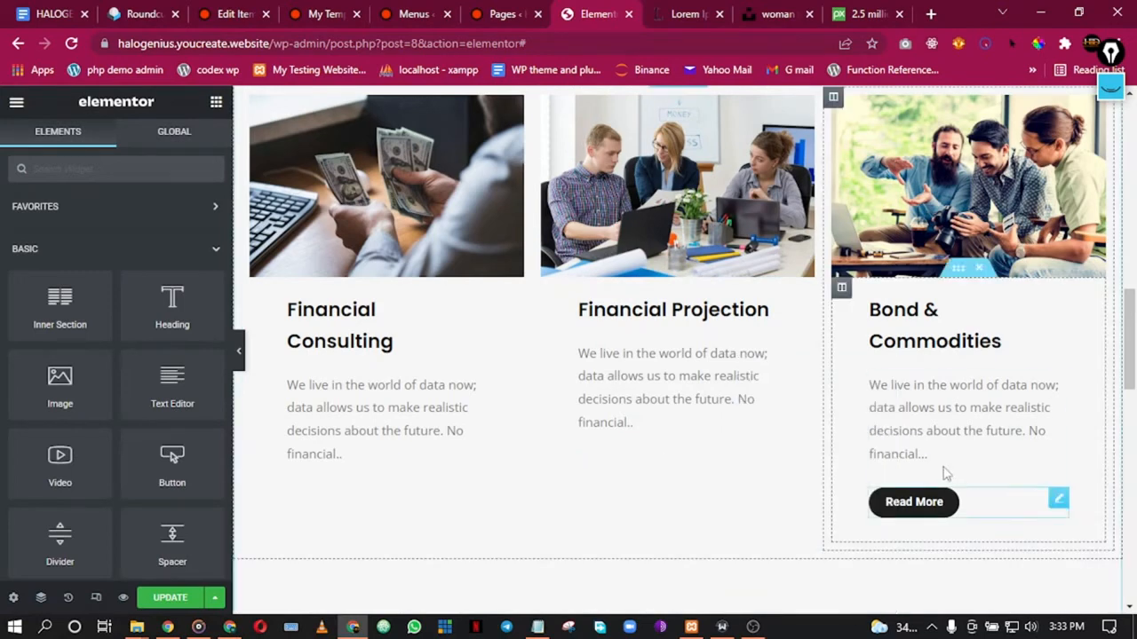
right_click(982, 508)
left_click(1010, 597)
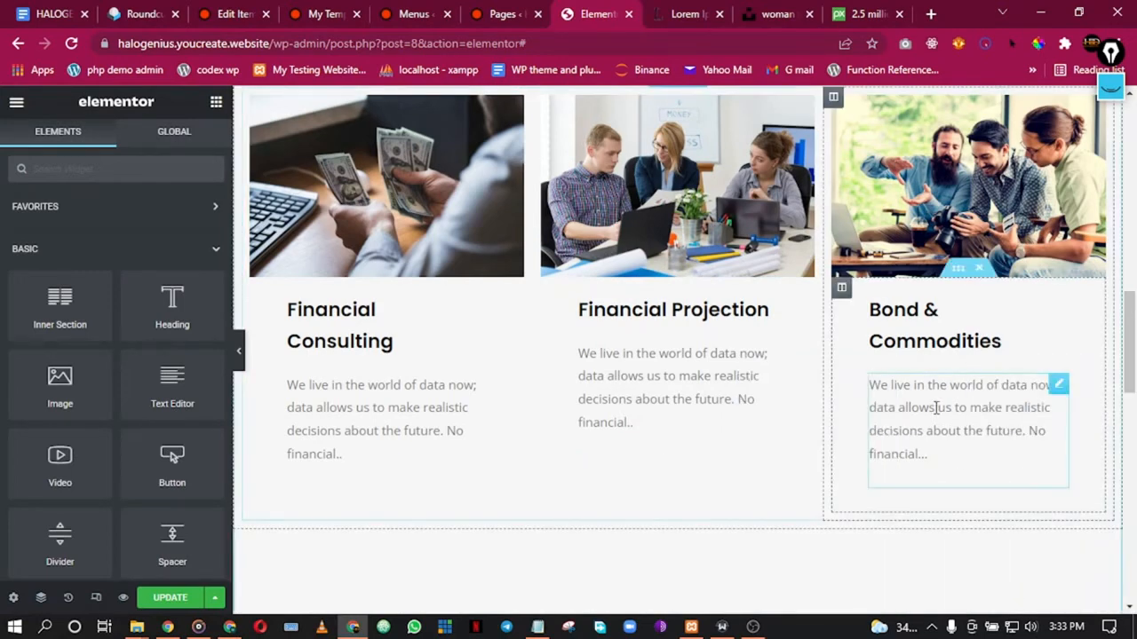
scroll(936, 408, "down", 5)
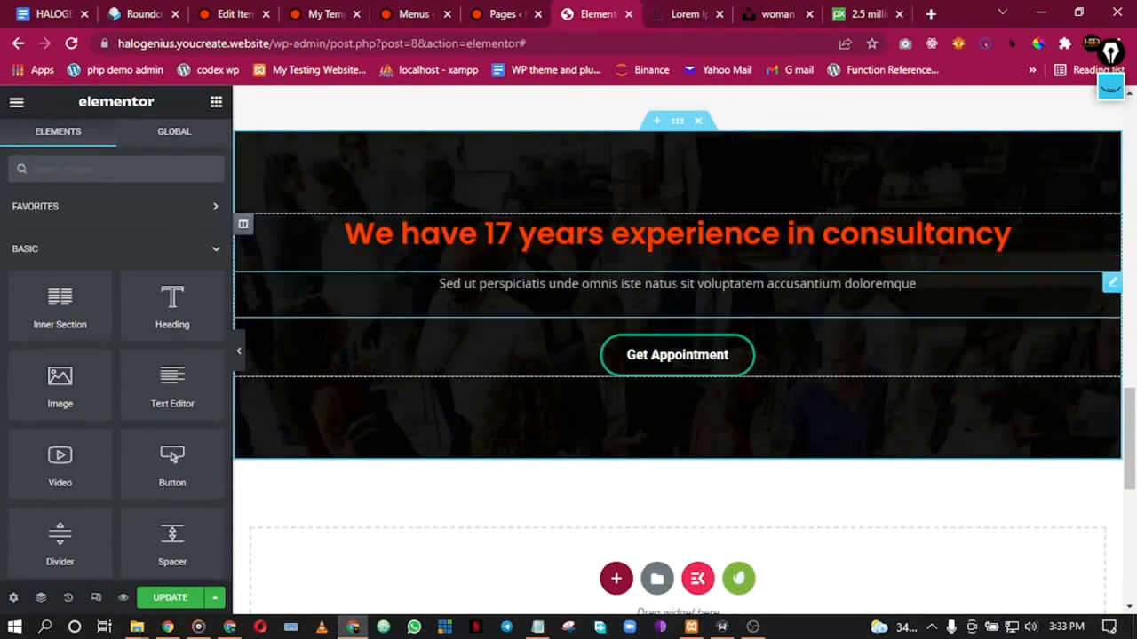
scroll(542, 233, "up", 5)
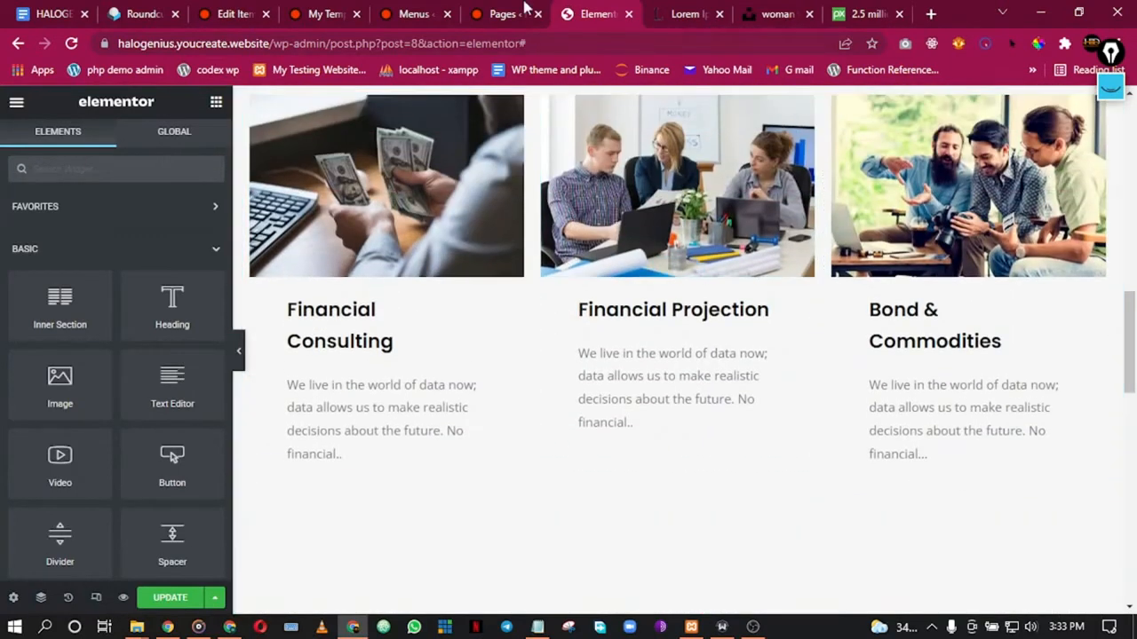
scroll(666, 373, "down", 5)
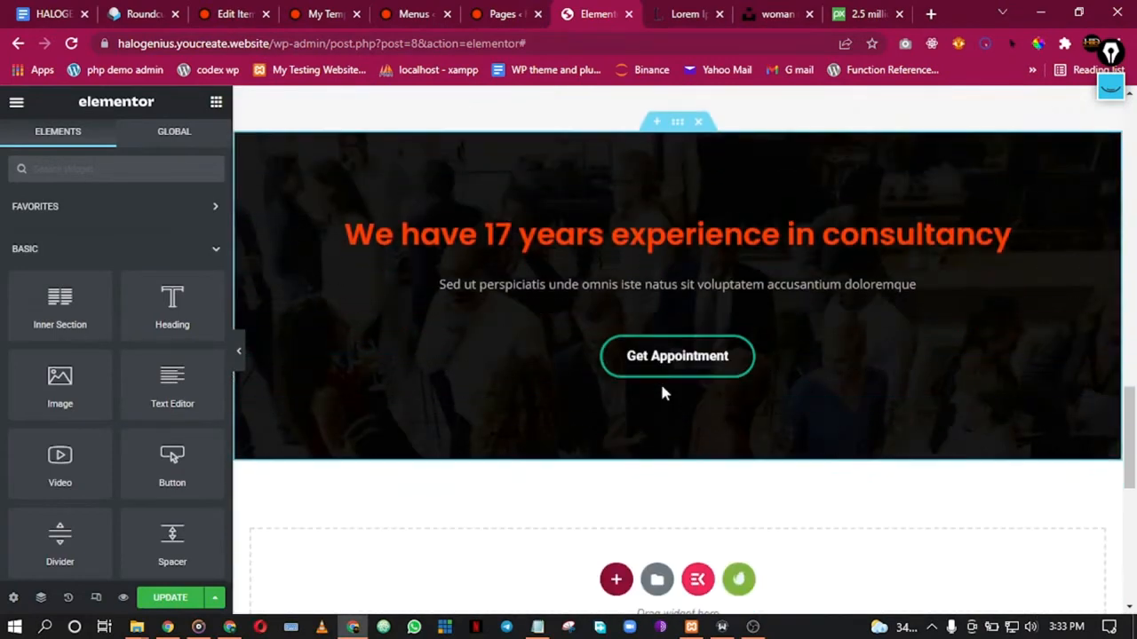
scroll(576, 211, "up", 10)
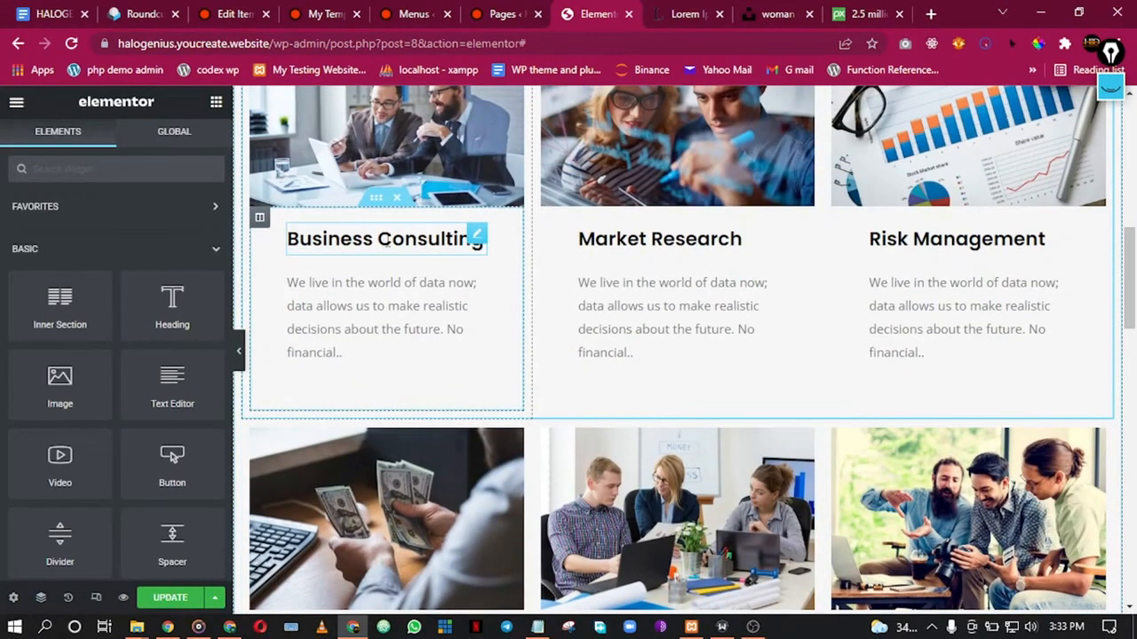
Step: Retitle the Business Consulting, Market Research and Risk Management cards for web services
left_click(388, 238)
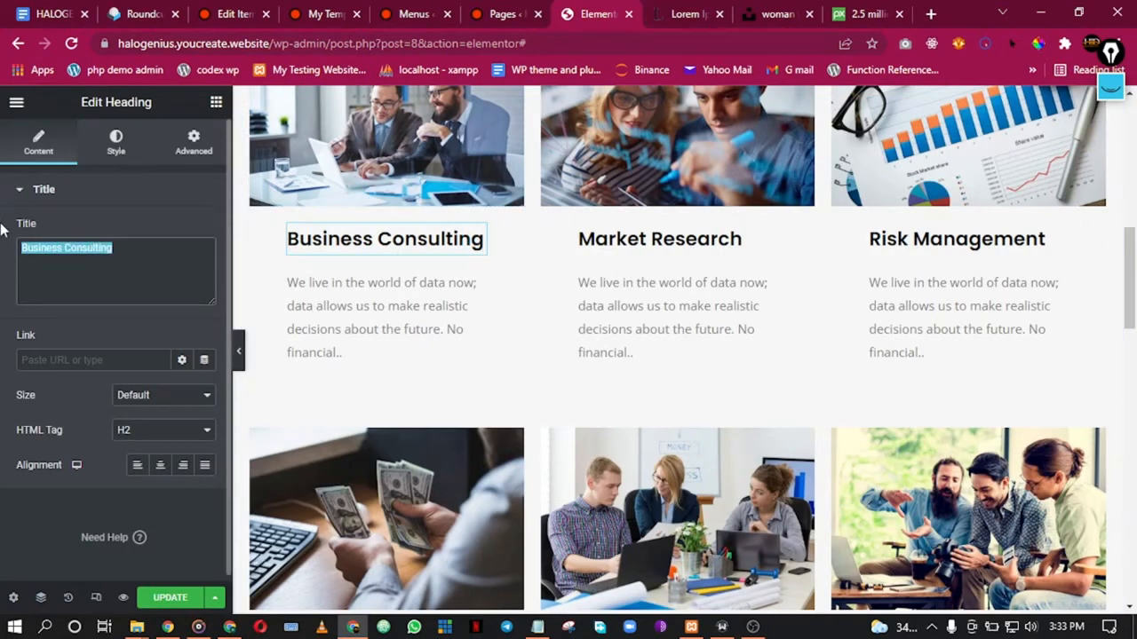
type("Website Design")
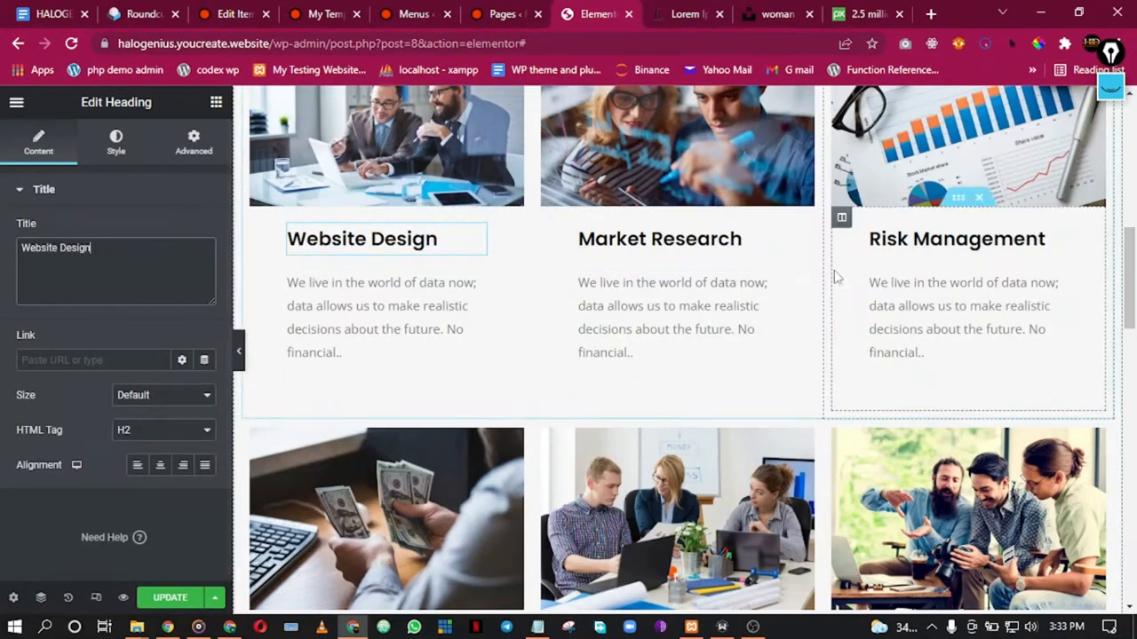
left_click(662, 240)
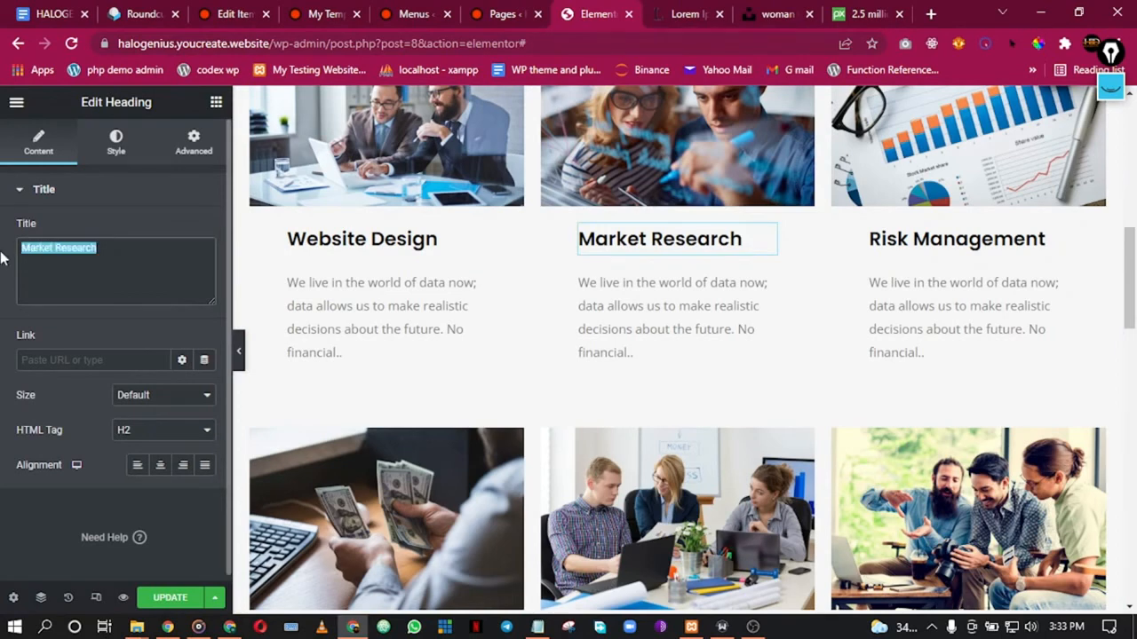
type("Website Development")
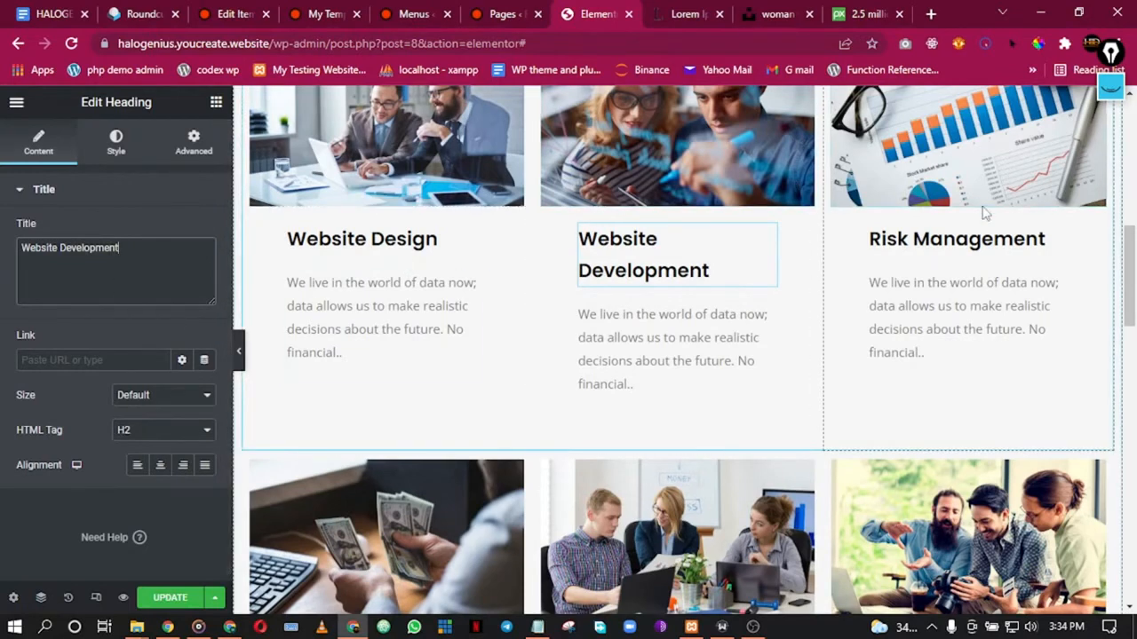
left_click(956, 246)
left_click_drag(104, 248, 7, 256)
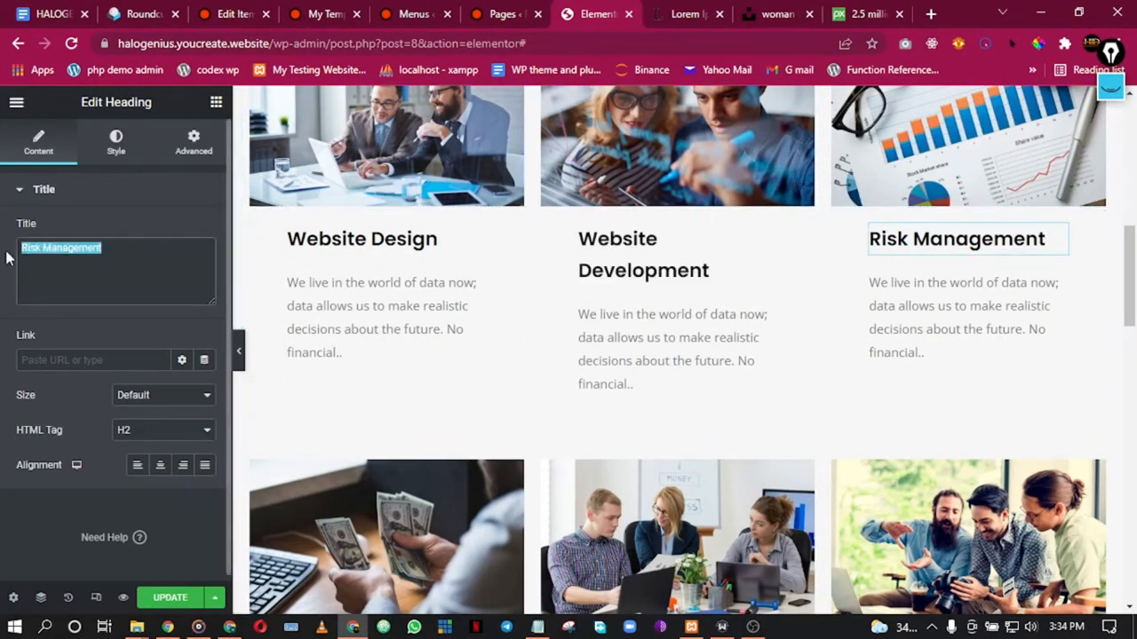
type("CMS")
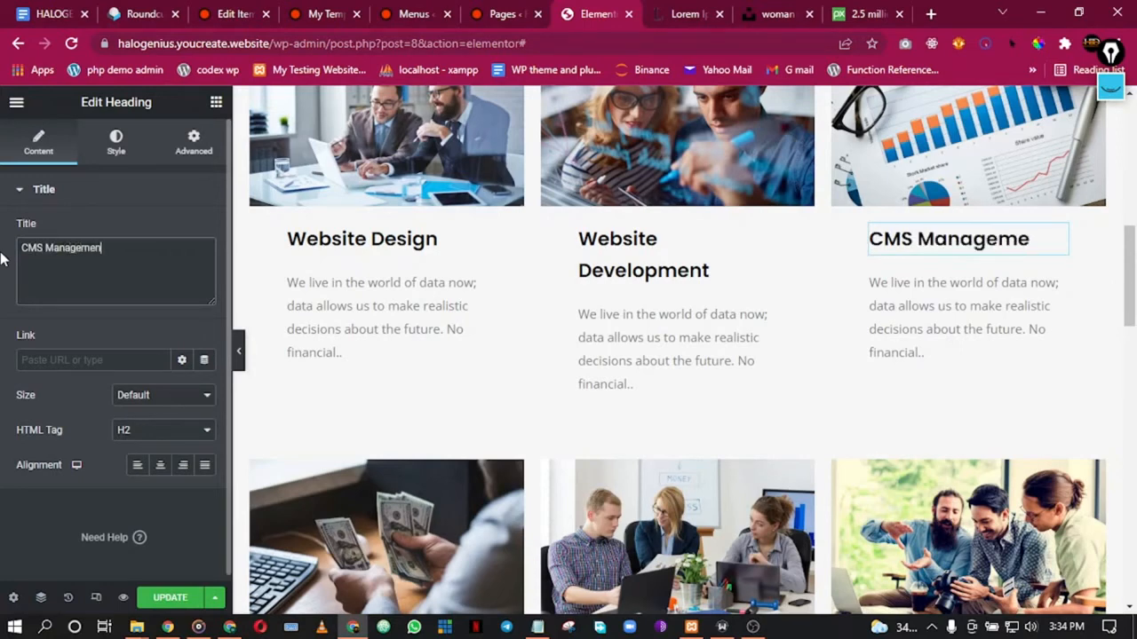
Step: Retitle the Financial Consulting, Financial Projection and Bond & Commodities cards, ending with Bug Fixes
scroll(435, 385, "down", 2)
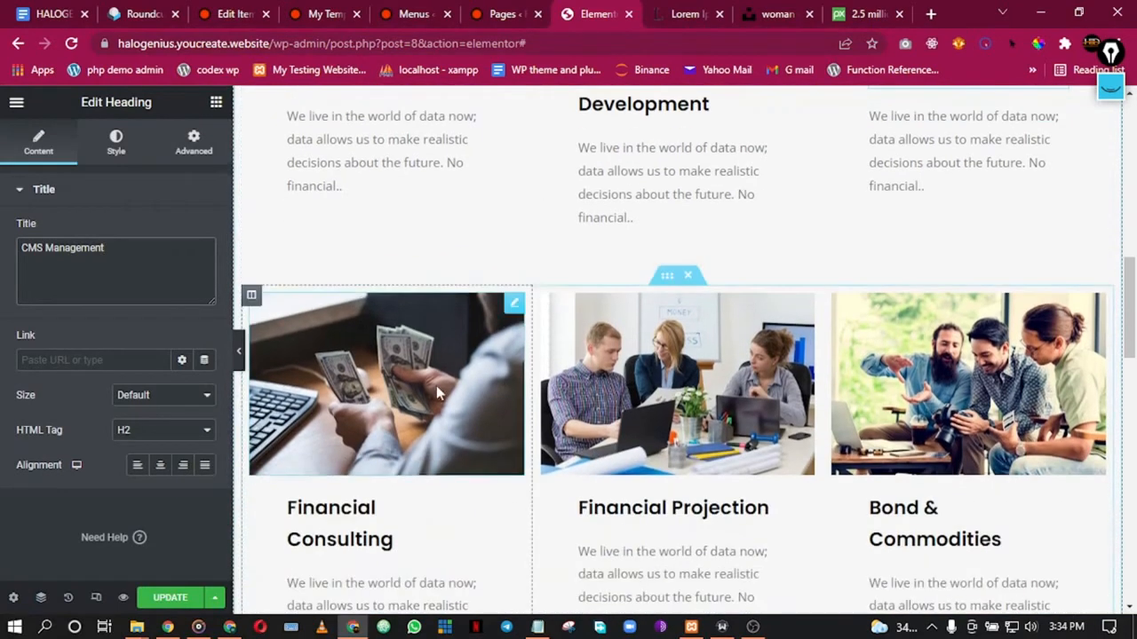
left_click(329, 515)
left_click_drag(130, 255, 49, 242)
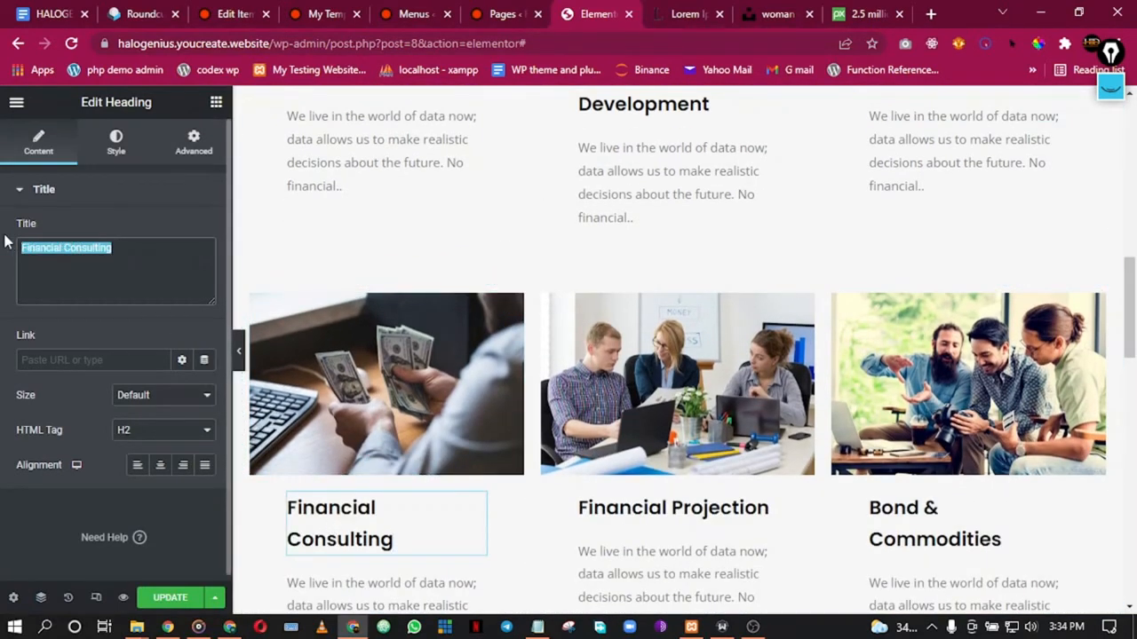
type("Web Consultancy")
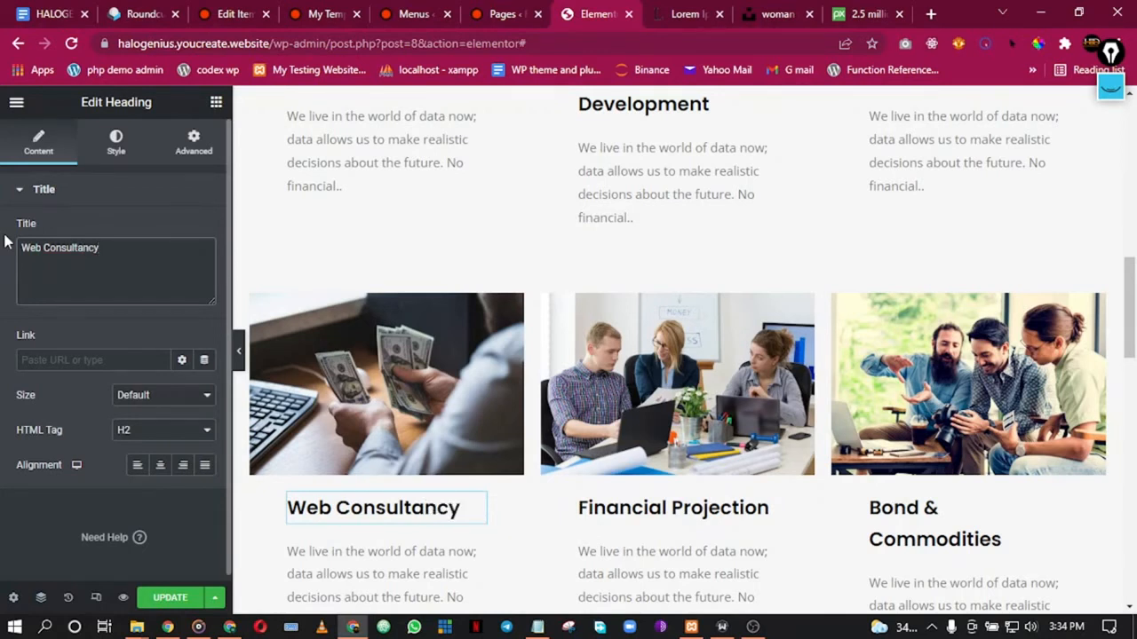
left_click(764, 506)
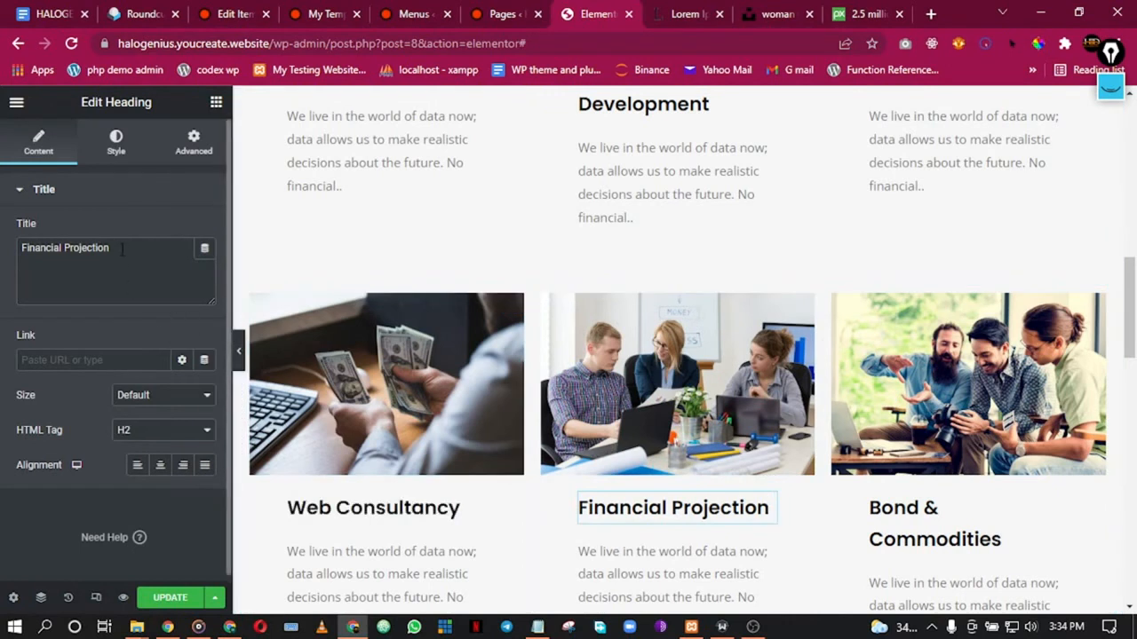
left_click_drag(121, 251, 3, 248)
type("Troubleshooting")
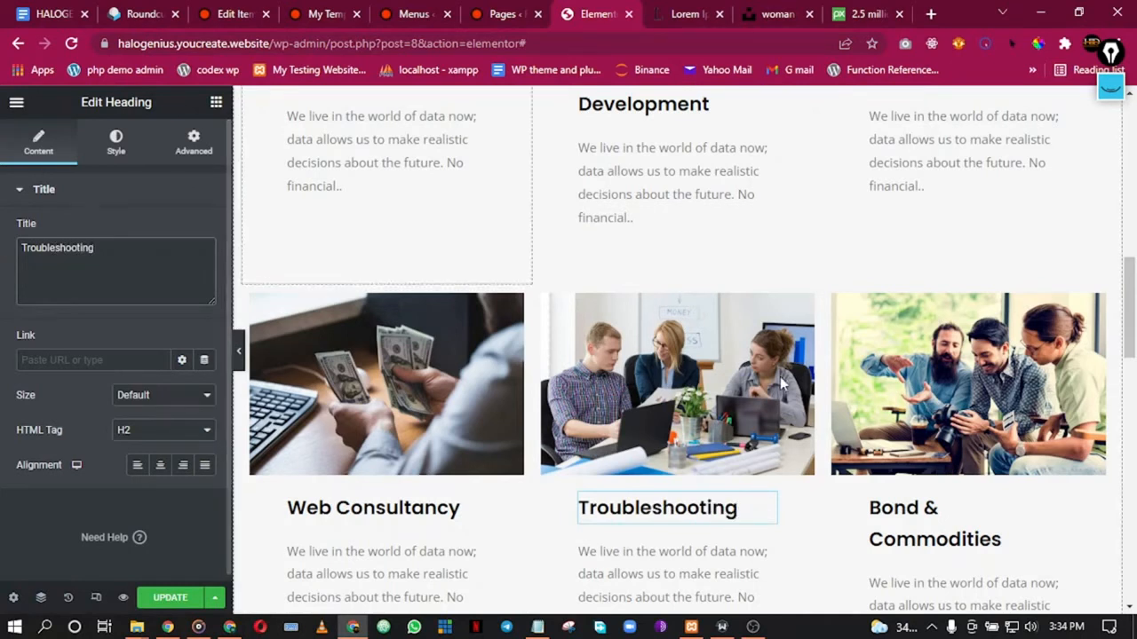
left_click(970, 520)
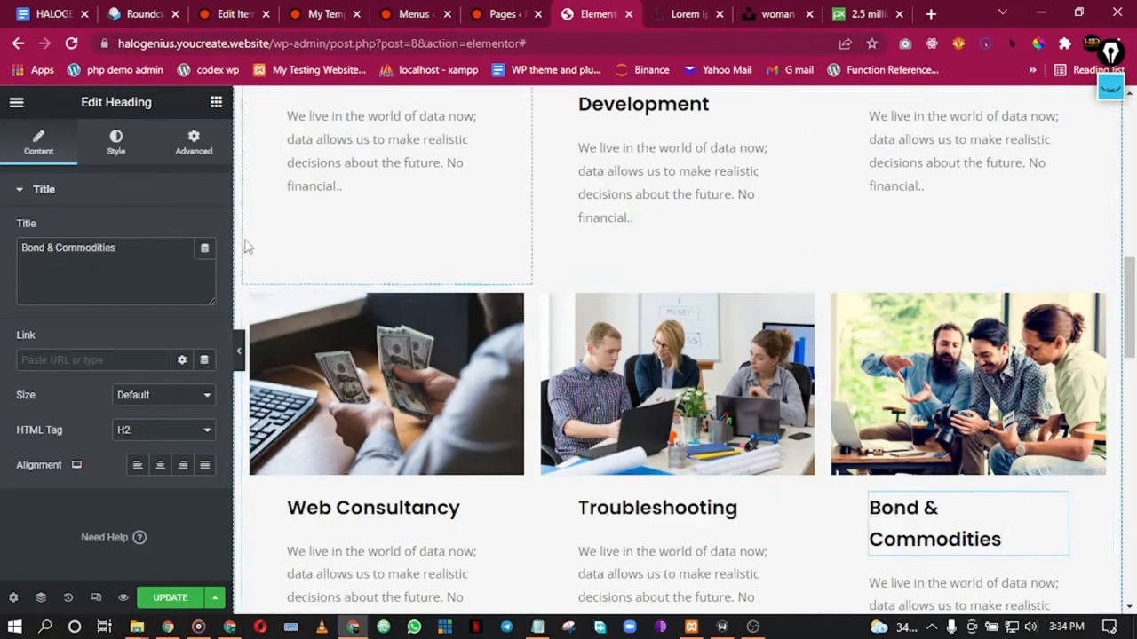
left_click_drag(116, 248, 5, 245)
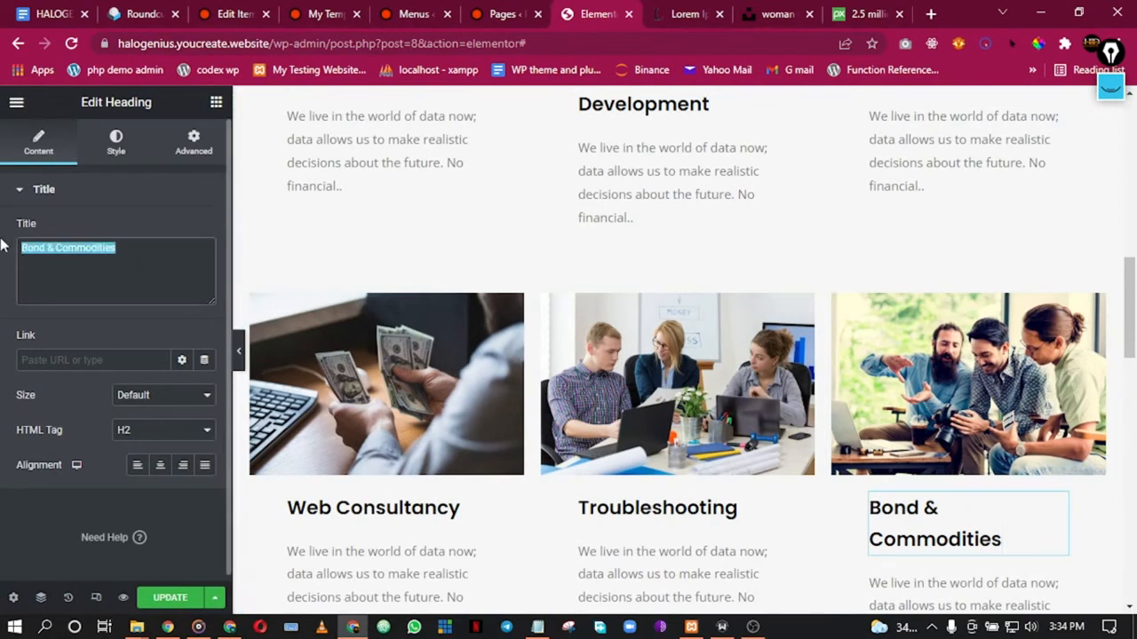
type("Bug Fixes")
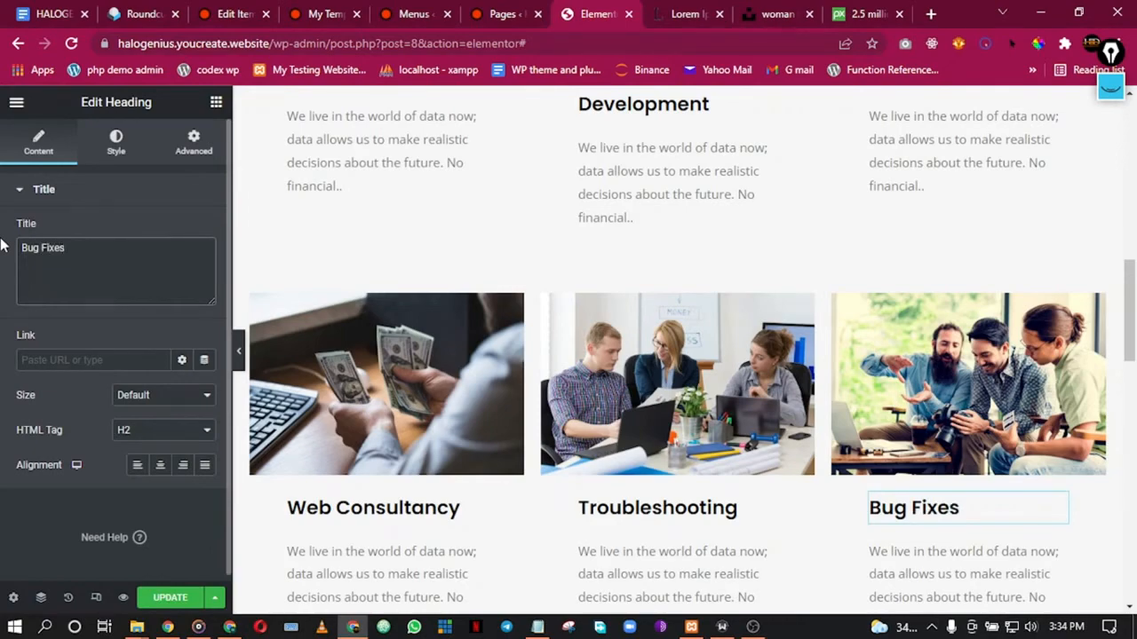
Step: Add an empty section above the experience banner and open the saved templates library
scroll(749, 480, "down", 2)
scroll(749, 480, "up", 8)
scroll(696, 409, "down", 5)
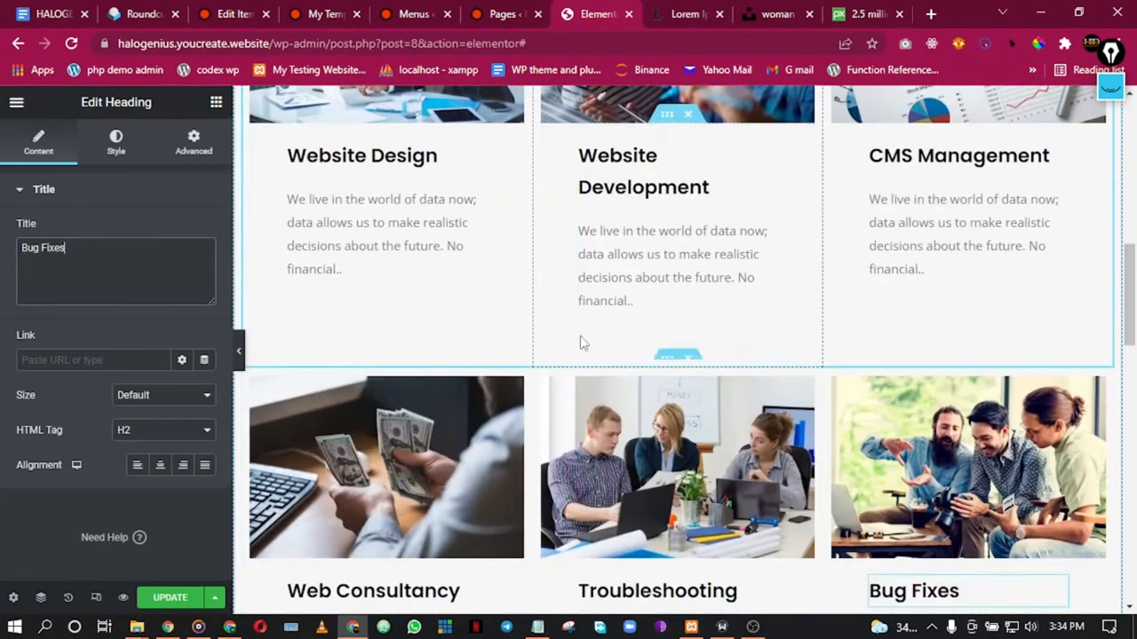
scroll(684, 407, "up", 2)
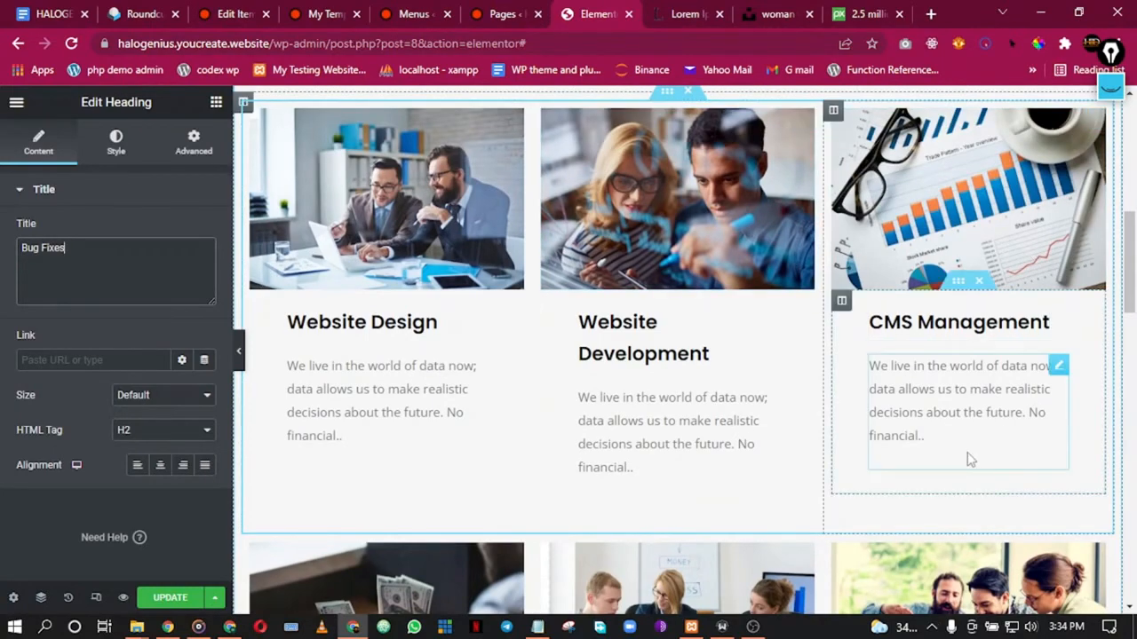
scroll(976, 454, "down", 2)
scroll(844, 429, "down", 4)
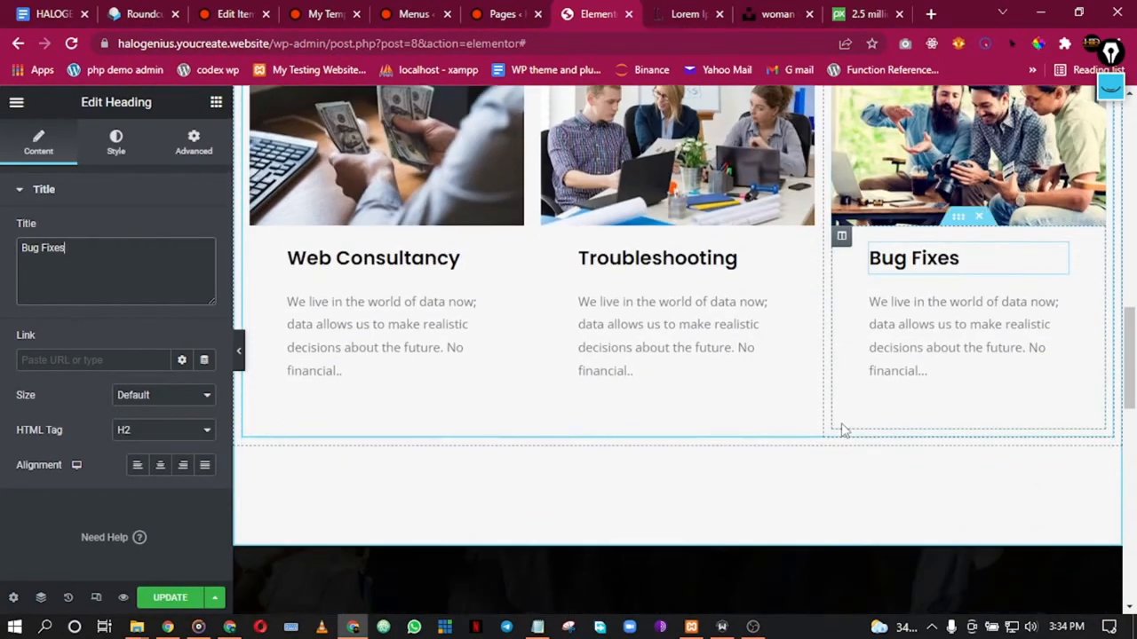
scroll(842, 427, "down", 5)
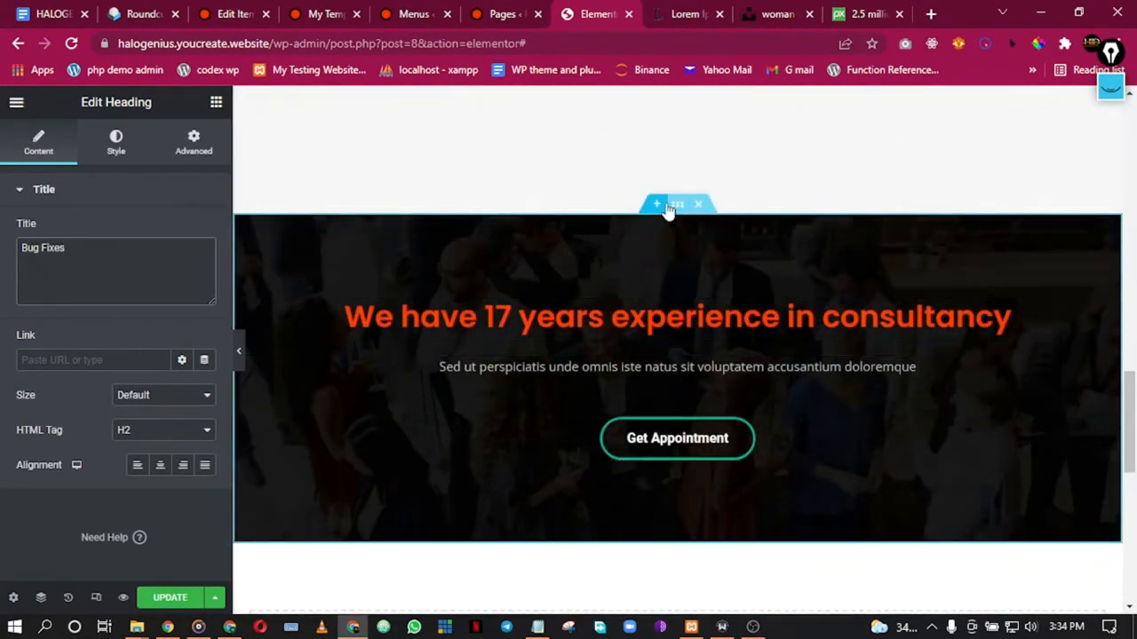
left_click(662, 206)
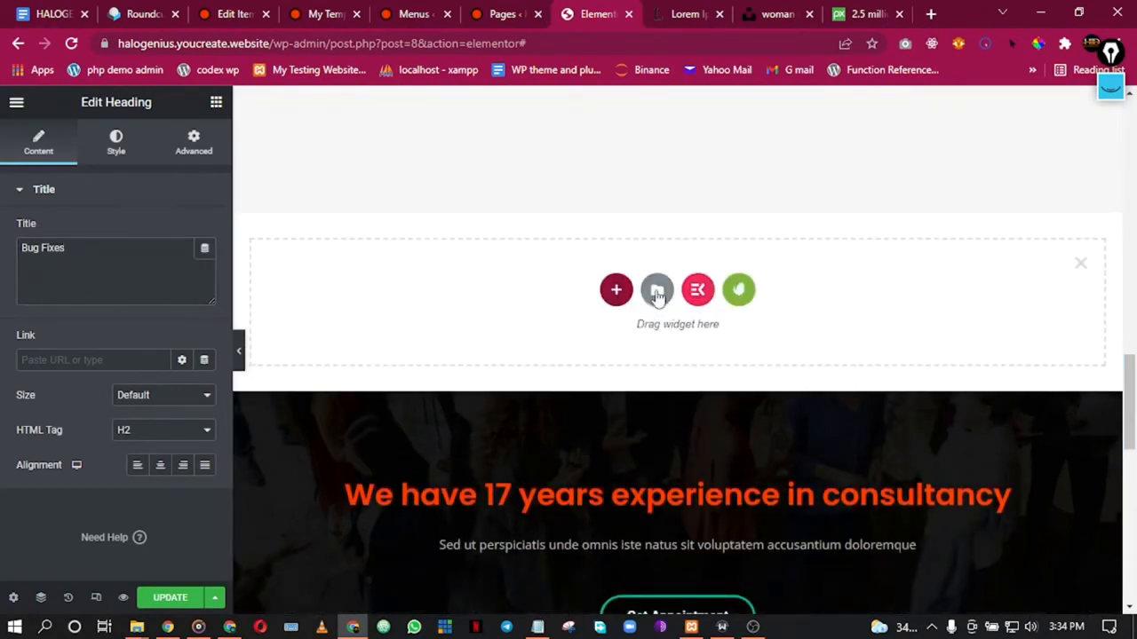
left_click(657, 293)
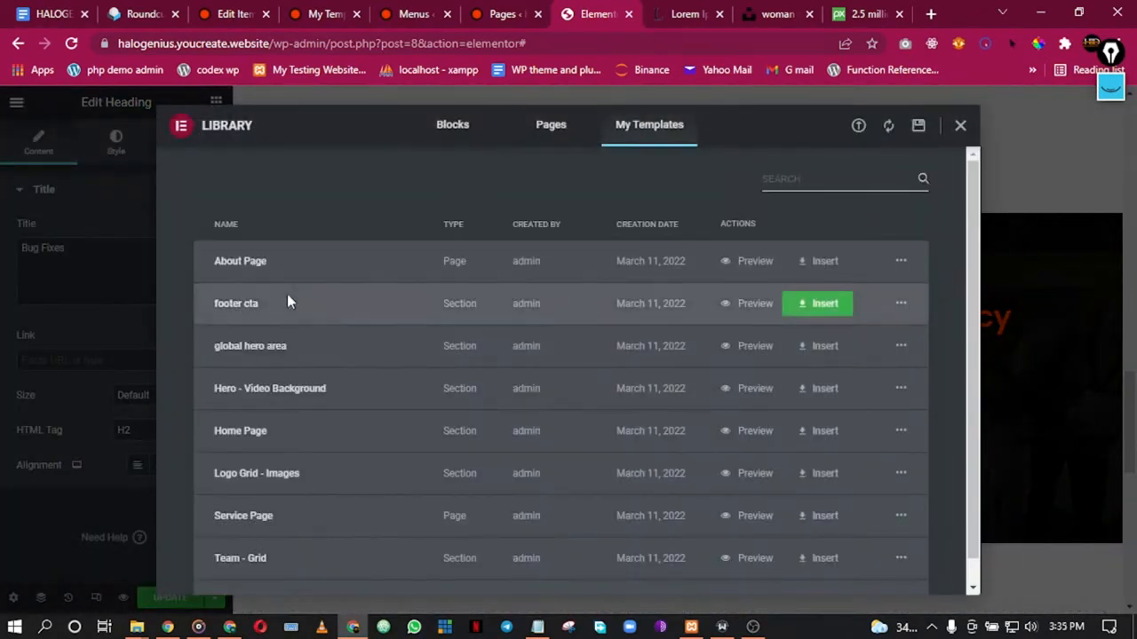
Step: Insert the saved call-to-action template without its page settings and delete the 17 years section
left_click(817, 303)
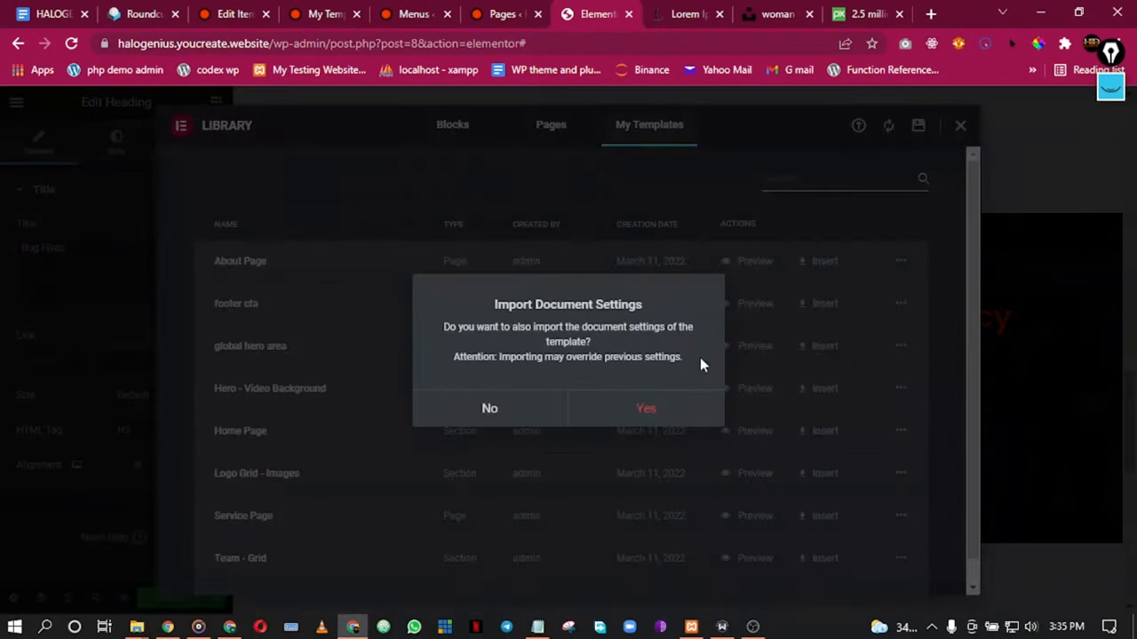
left_click(495, 411)
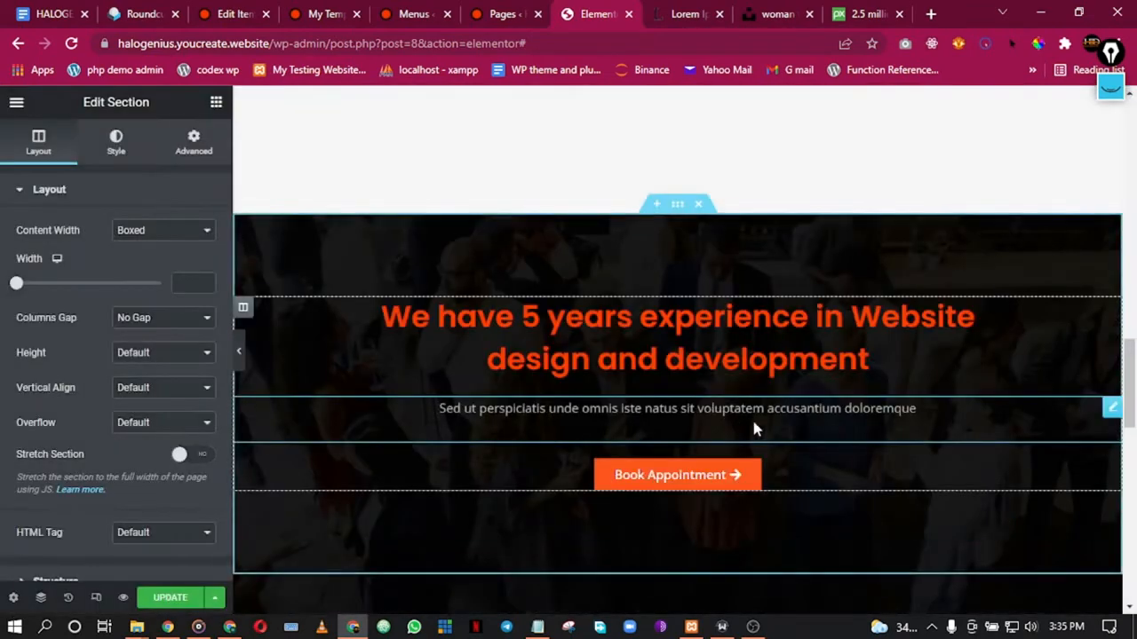
scroll(705, 484, "down", 2)
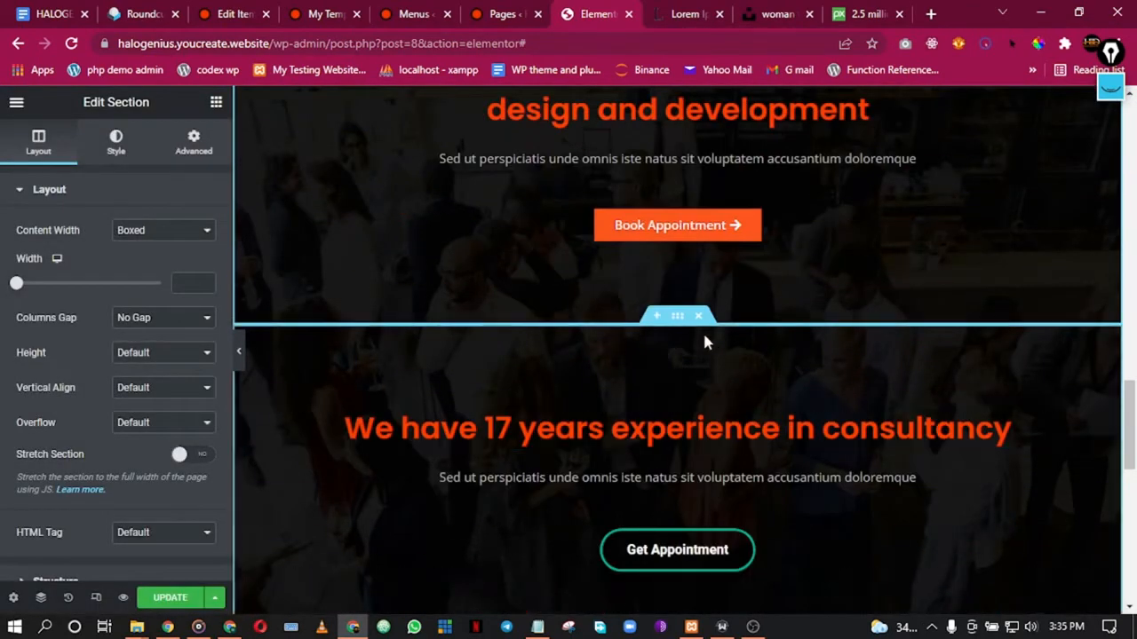
left_click(701, 318)
Step: Link the Book Appointment button to the Appointment page and save the page
left_click(651, 224)
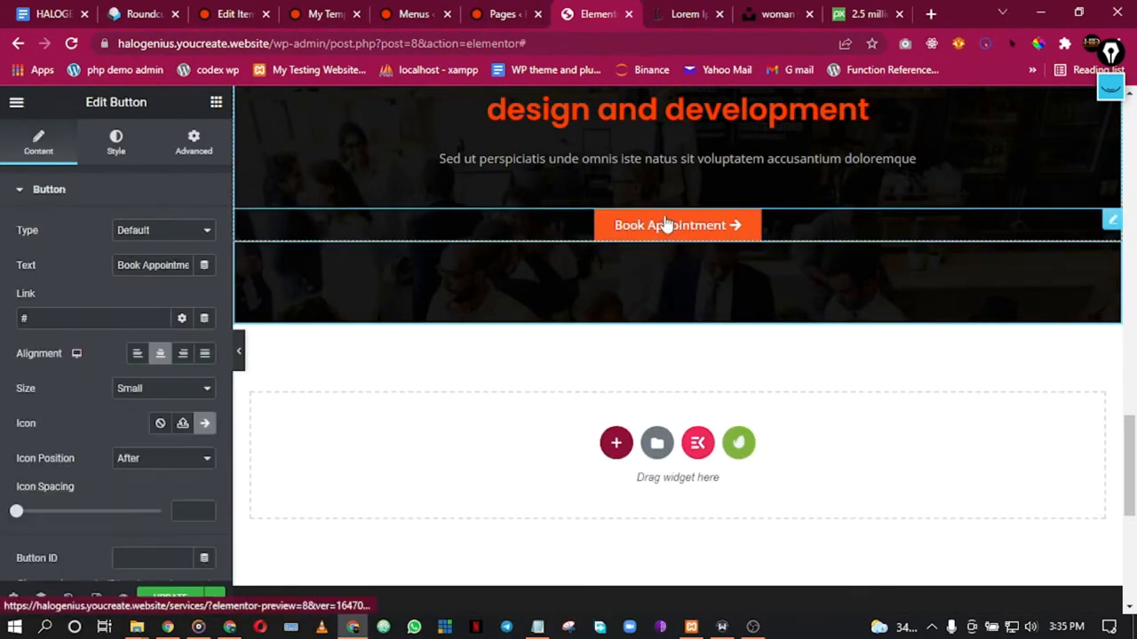
left_click(100, 324)
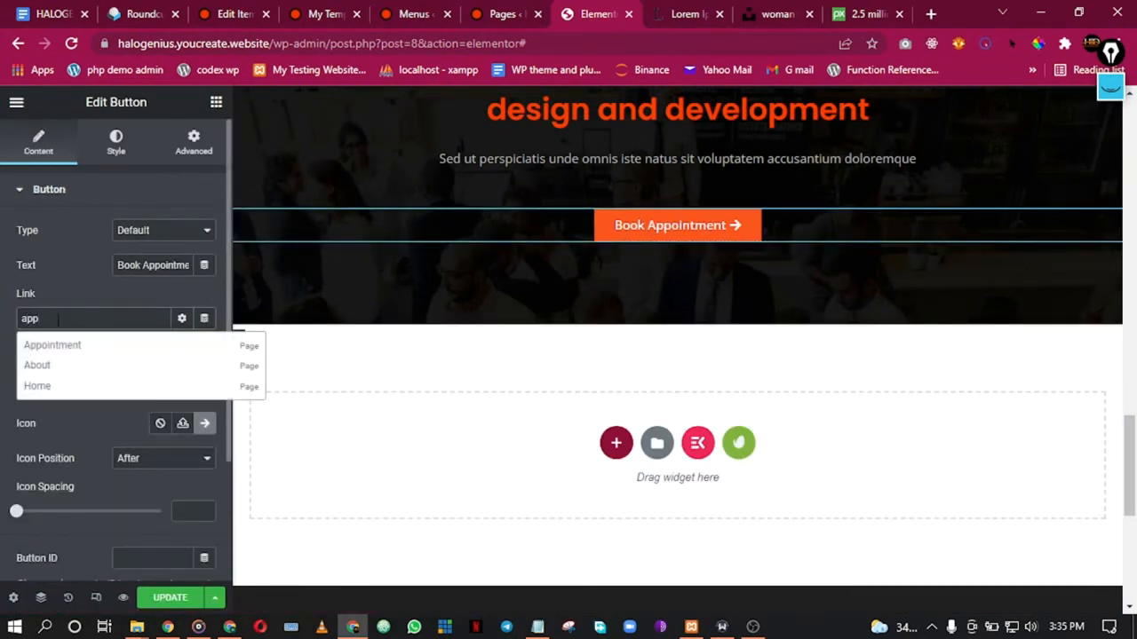
left_click(54, 349)
left_click(169, 602)
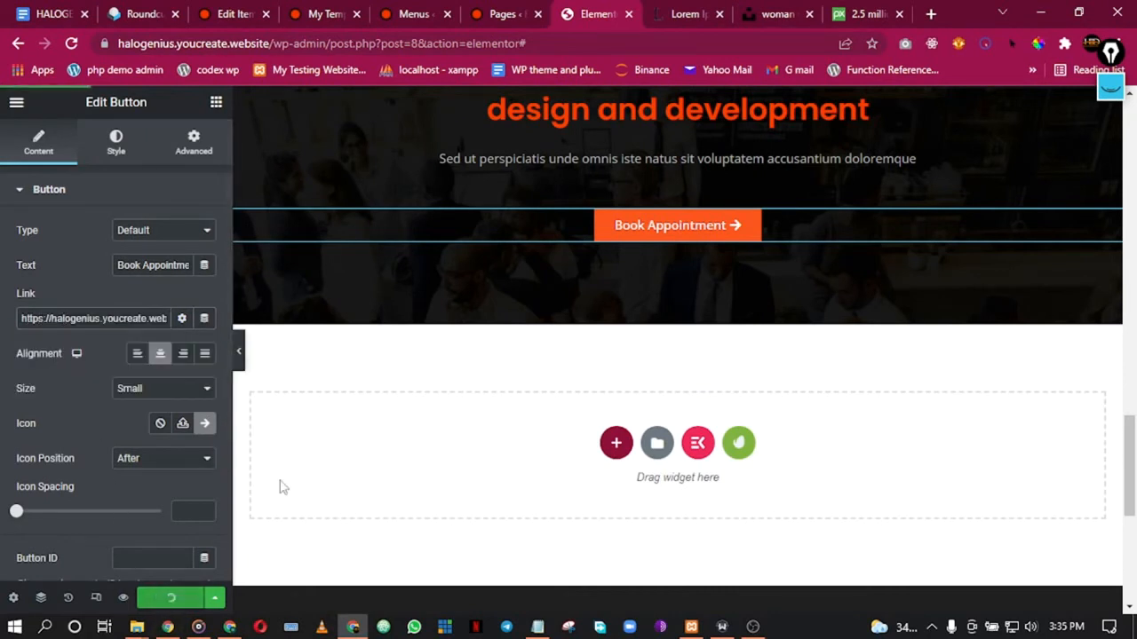
Step: Hide the editor panel and review the updated Services page full-width
left_click(238, 351)
scroll(598, 230, "up", 5)
scroll(599, 231, "down", 4)
scroll(596, 230, "up", 9)
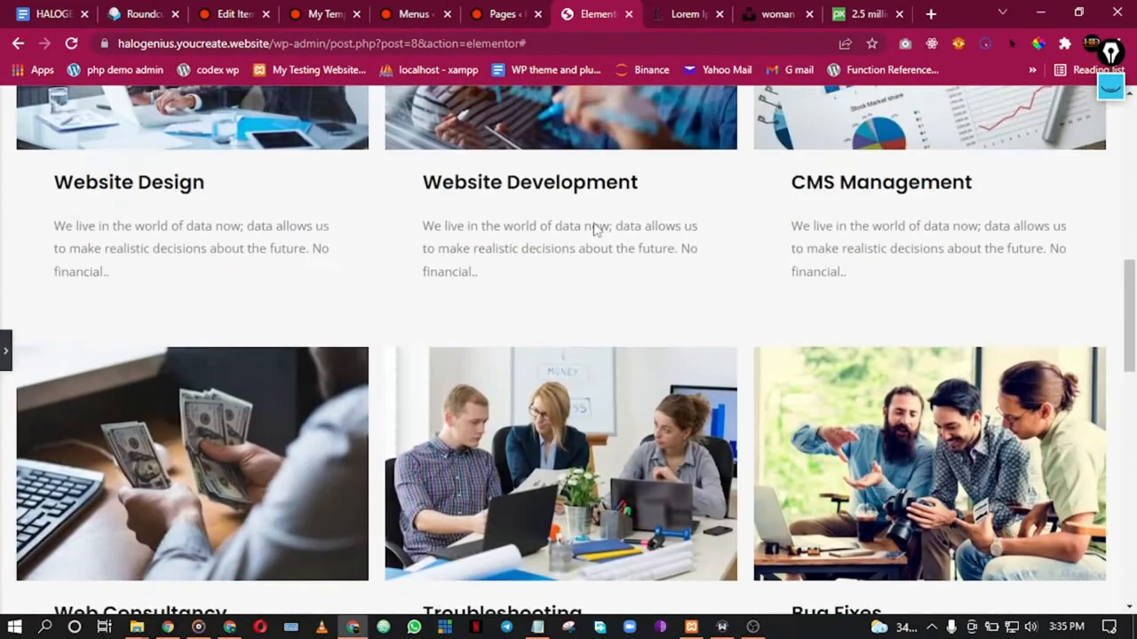
scroll(595, 229, "up", 8)
scroll(592, 226, "down", 11)
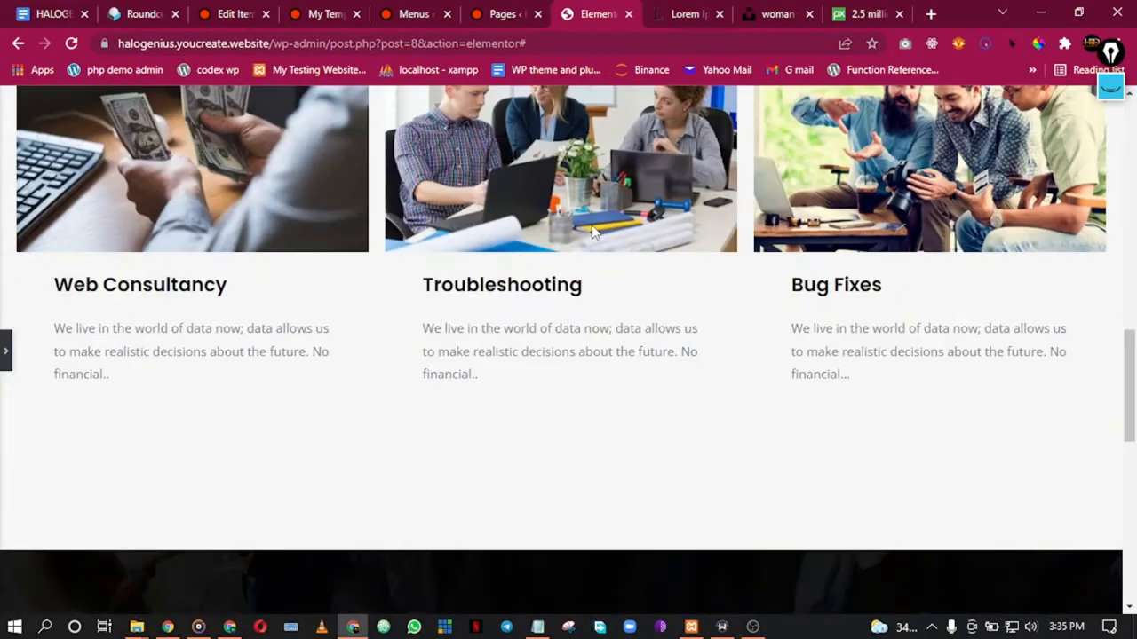
scroll(594, 229, "down", 5)
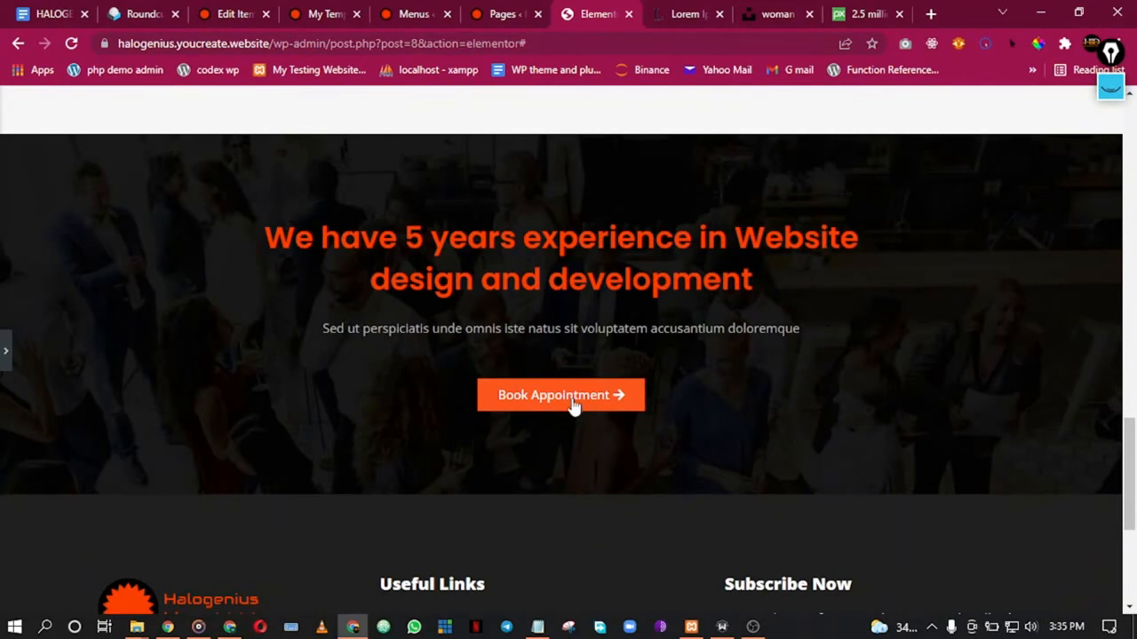
scroll(275, 325, "down", 4)
scroll(299, 320, "up", 4)
scroll(310, 328, "down", 4)
scroll(332, 323, "up", 2)
scroll(336, 320, "down", 2)
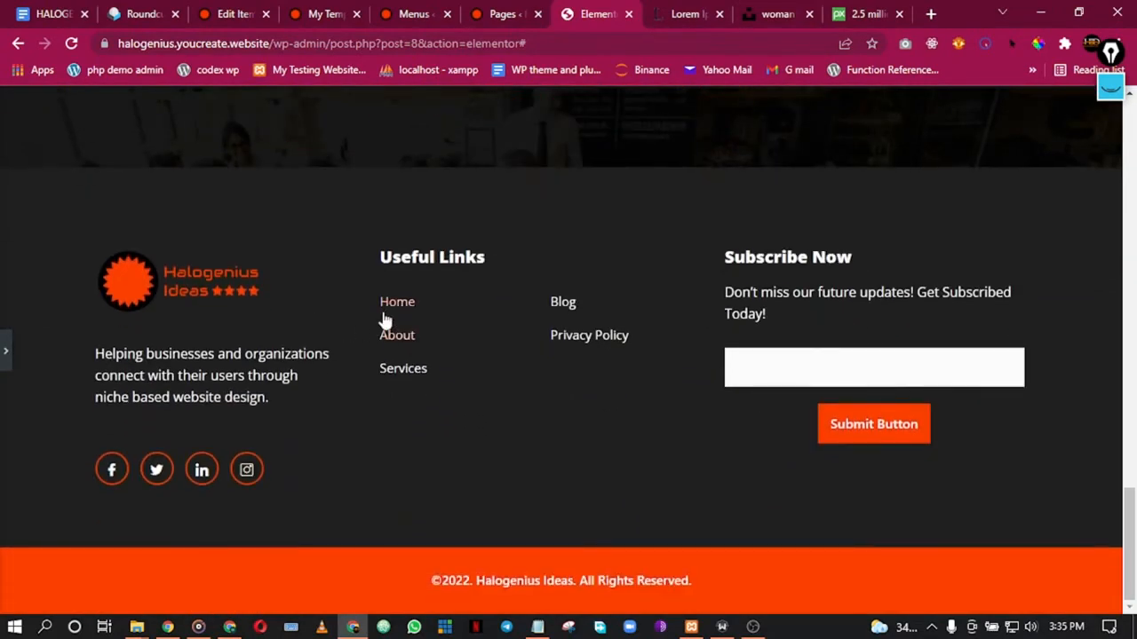
scroll(335, 325, "up", 12)
scroll(348, 319, "up", 10)
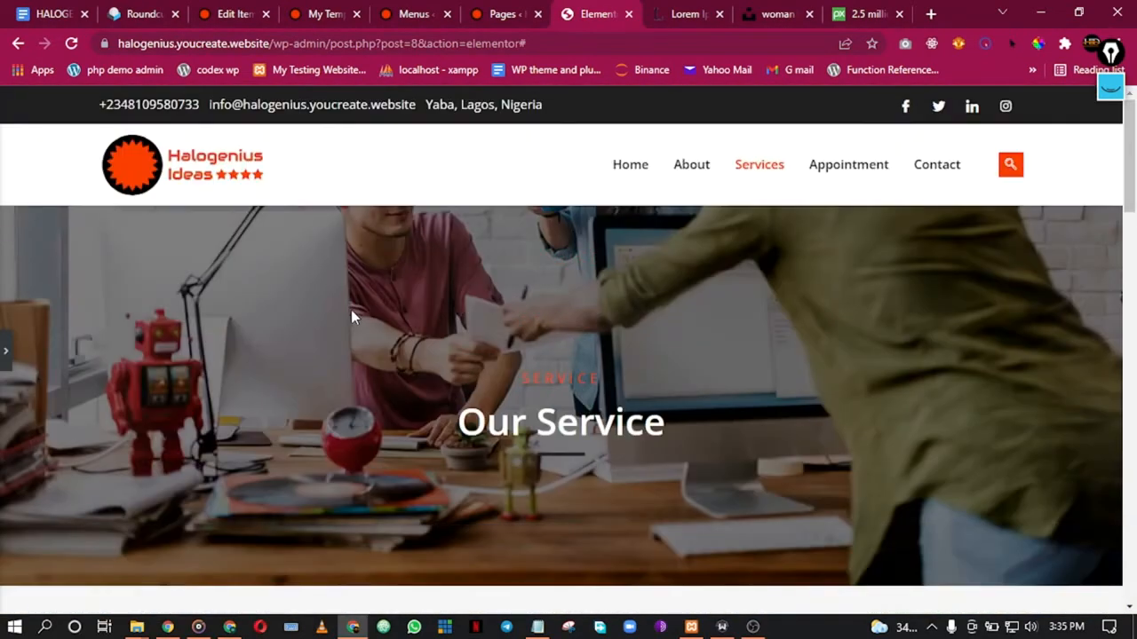
Step: View the live Services page and open the About and Home pages in new tabs
left_click(6, 350)
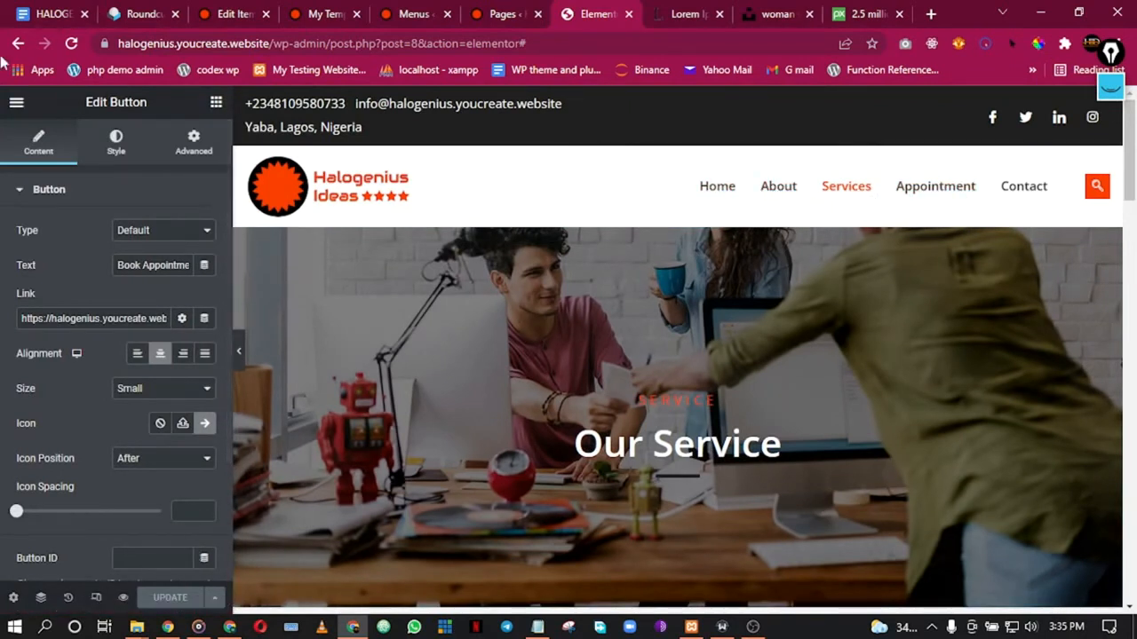
left_click(12, 104)
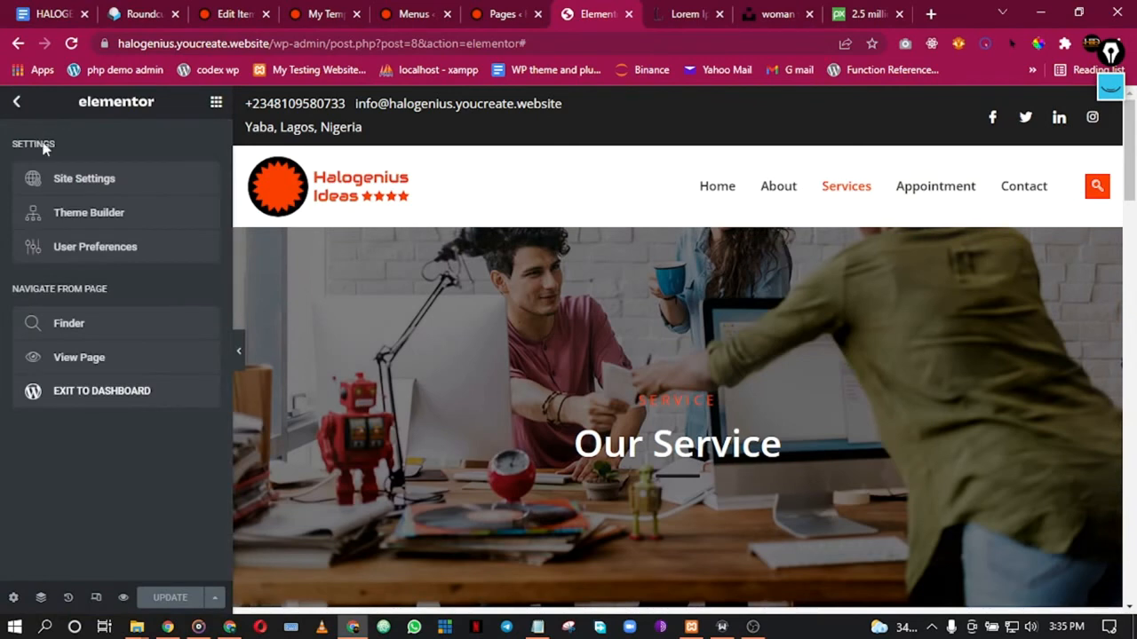
left_click(85, 358)
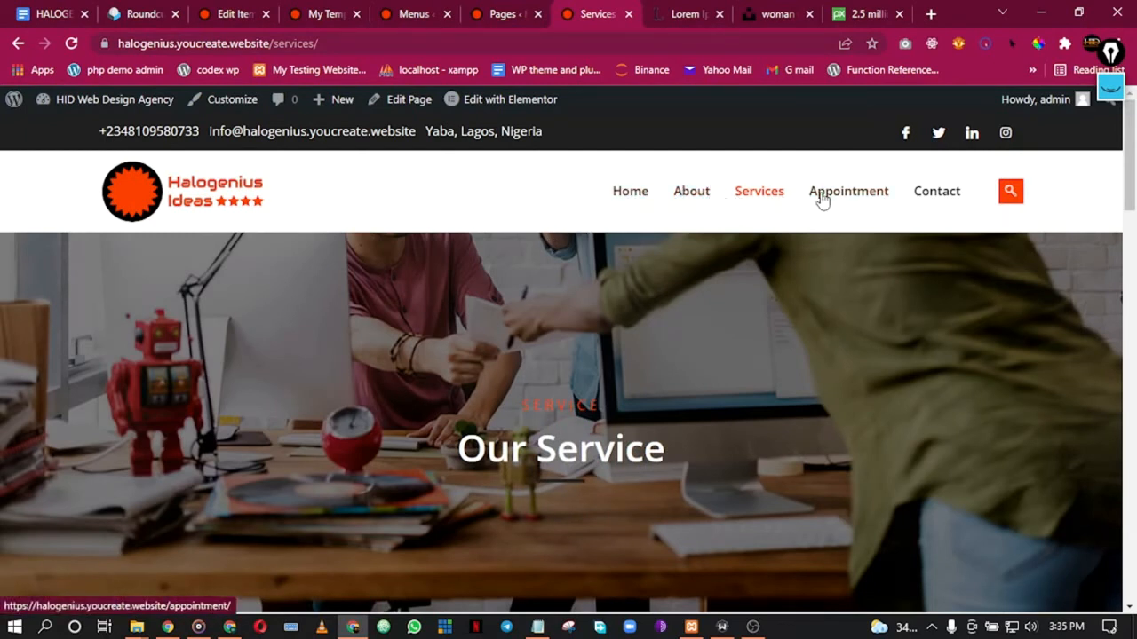
right_click(692, 191)
left_click(702, 210)
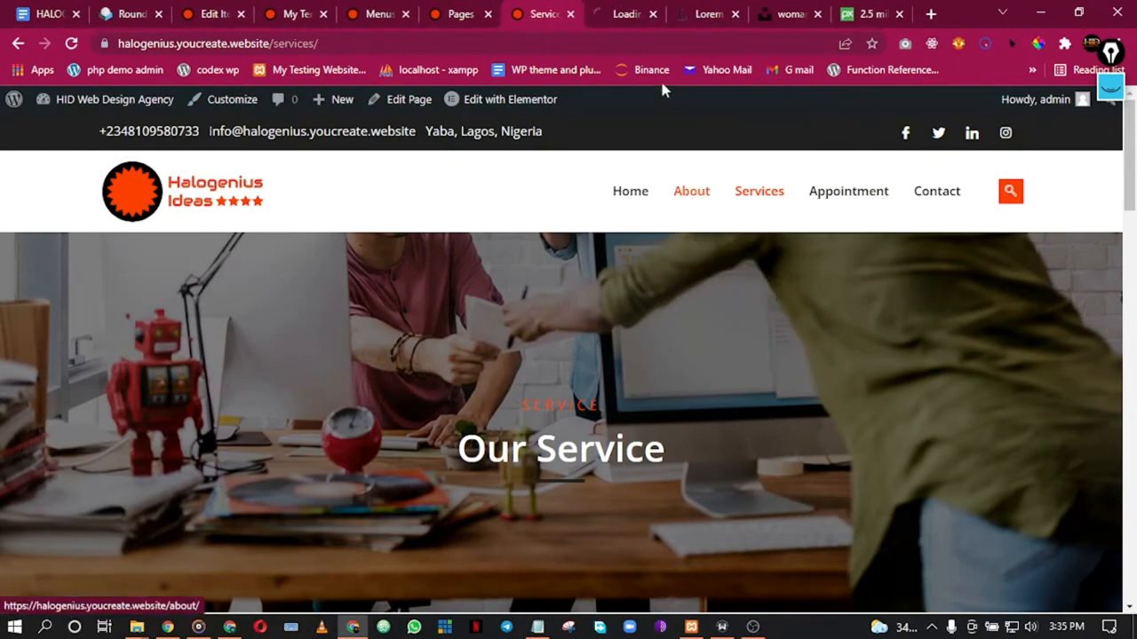
right_click(625, 197)
left_click(644, 212)
Step: Load both the About and Home pages into the Elementor editor
left_click(573, 10)
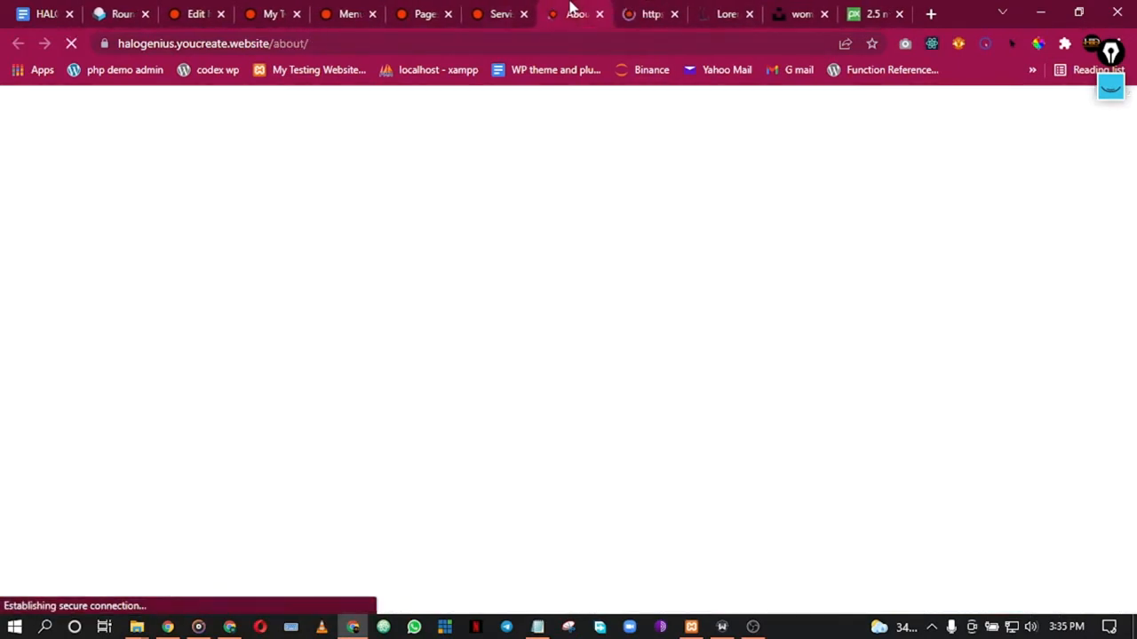
mouse_move(499, 98)
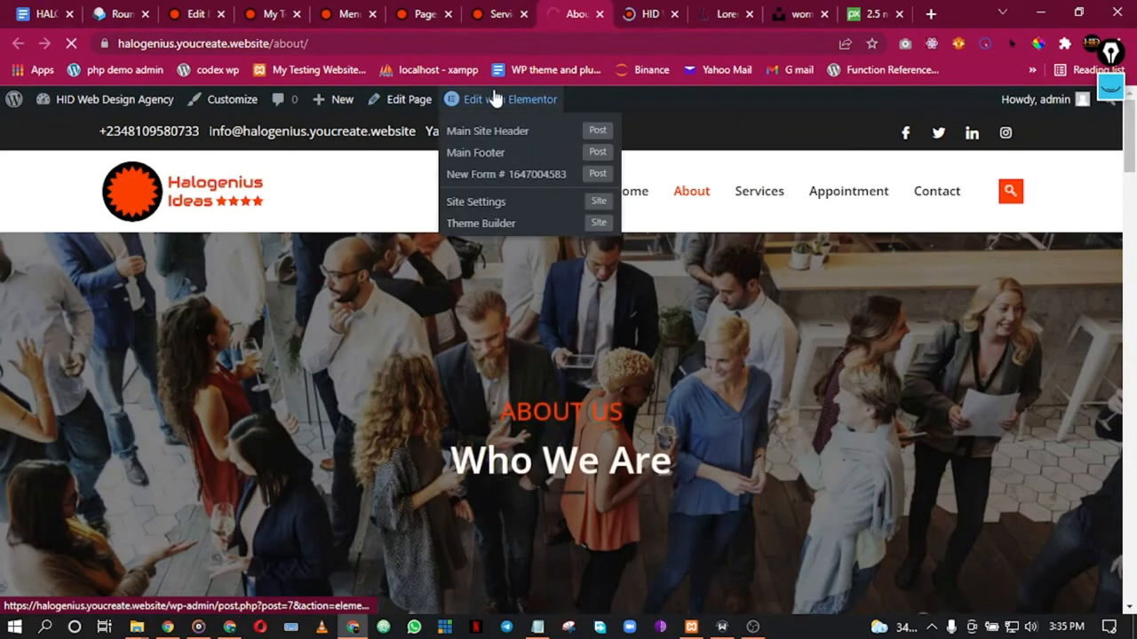
left_click(577, 137)
left_click(642, 11)
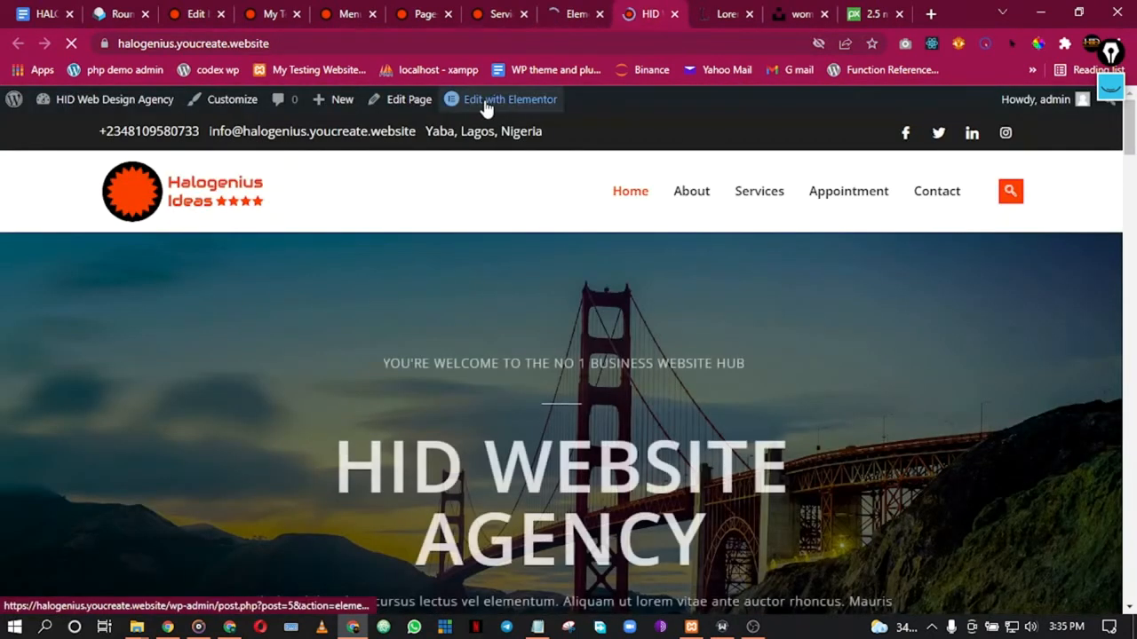
left_click(488, 101)
left_click(573, 14)
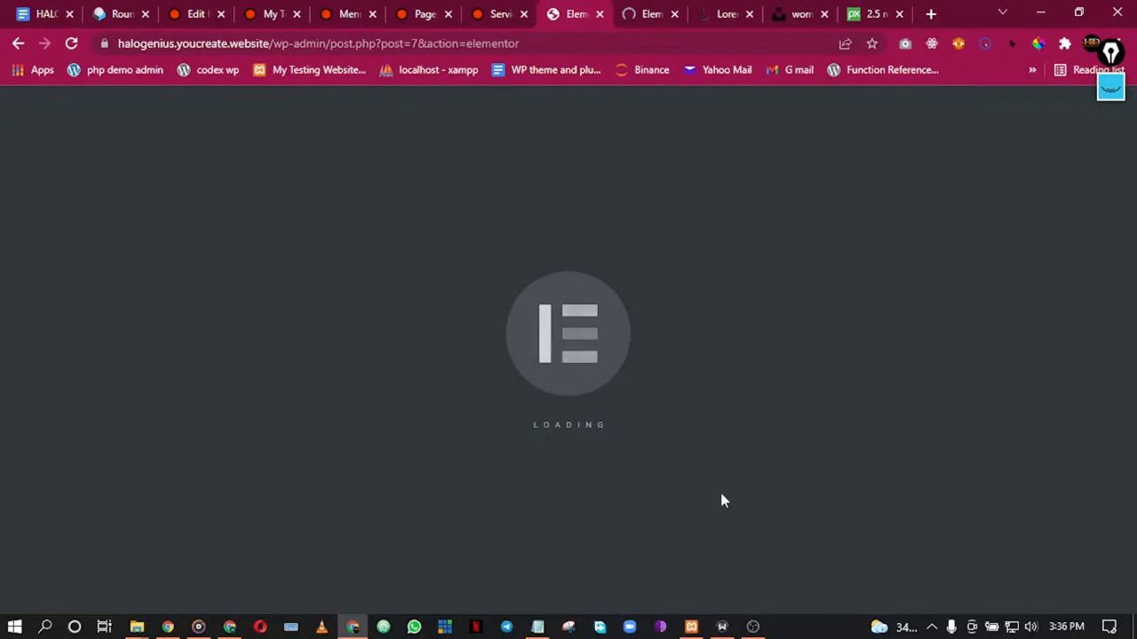
Step: On the Home page, link the Book Appointment button to the Appointment page
left_click(752, 627)
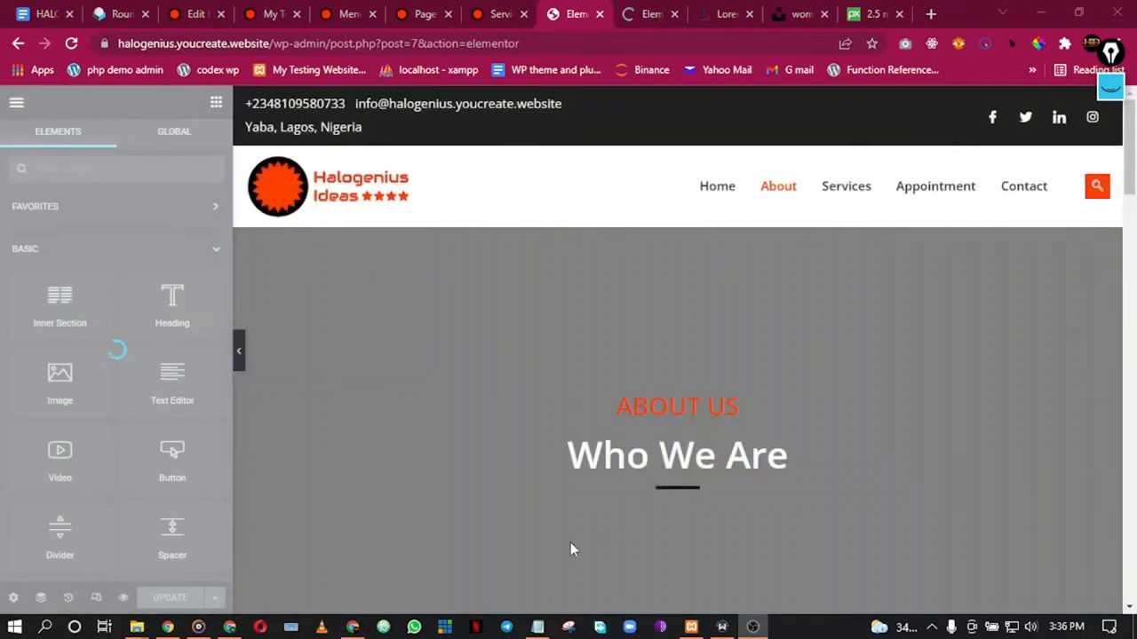
left_click(355, 629)
scroll(635, 253, "down", 15)
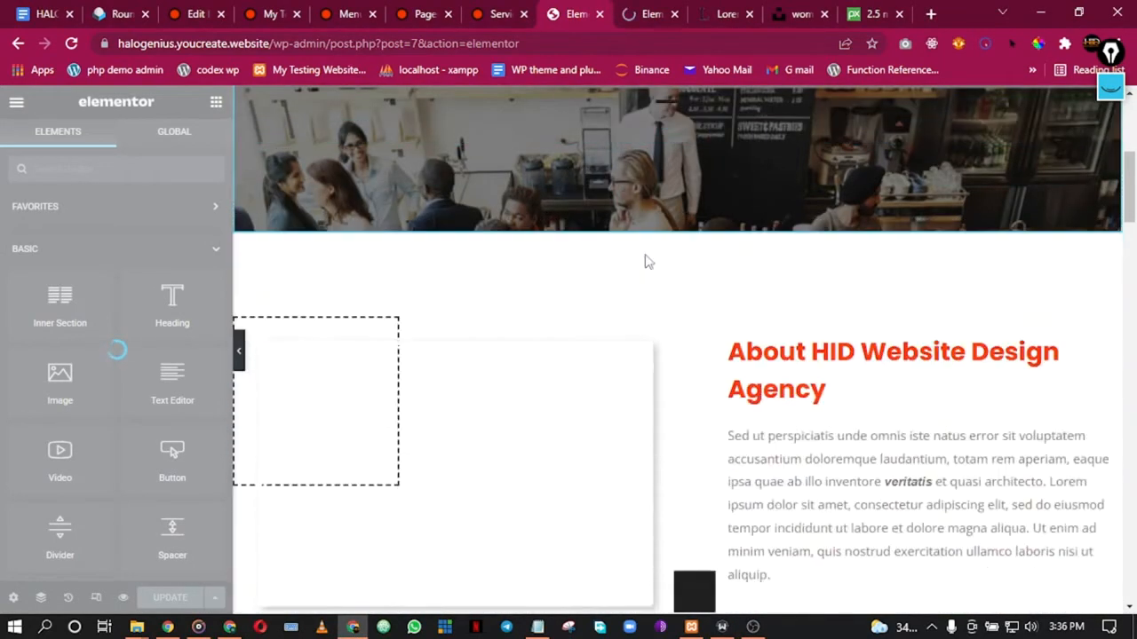
scroll(648, 262, "up", 20)
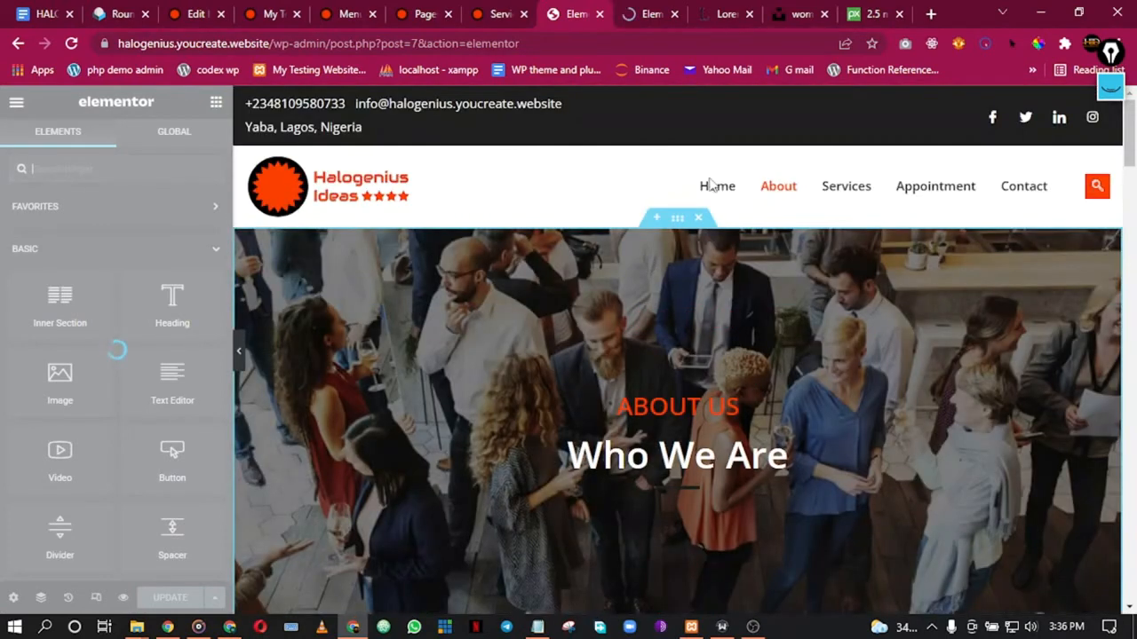
left_click(654, 17)
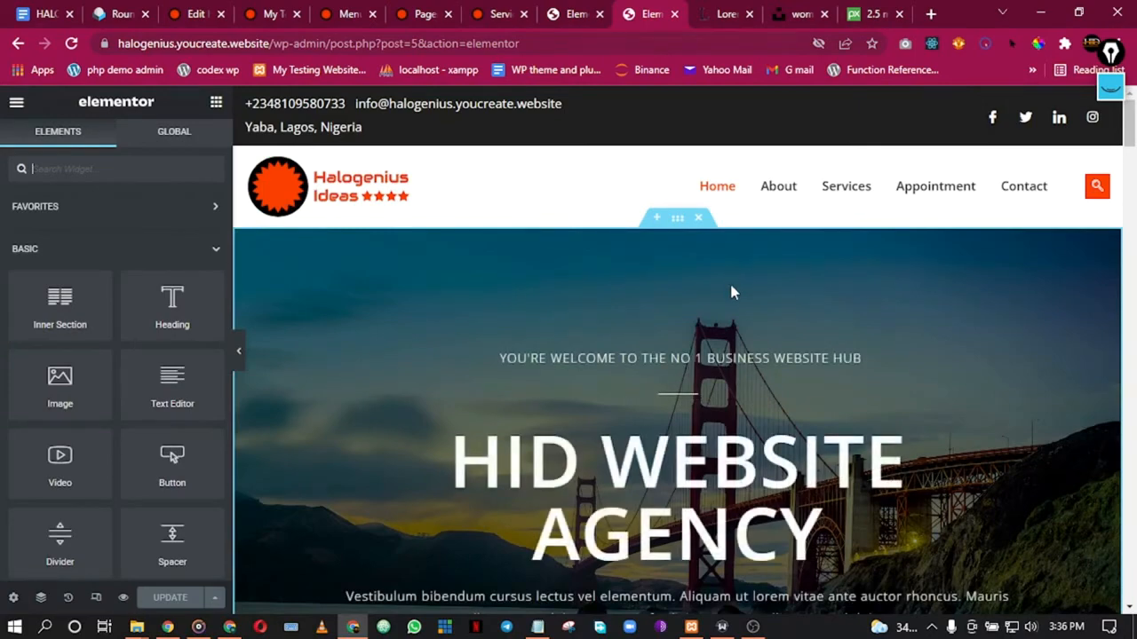
scroll(731, 302, "down", 15)
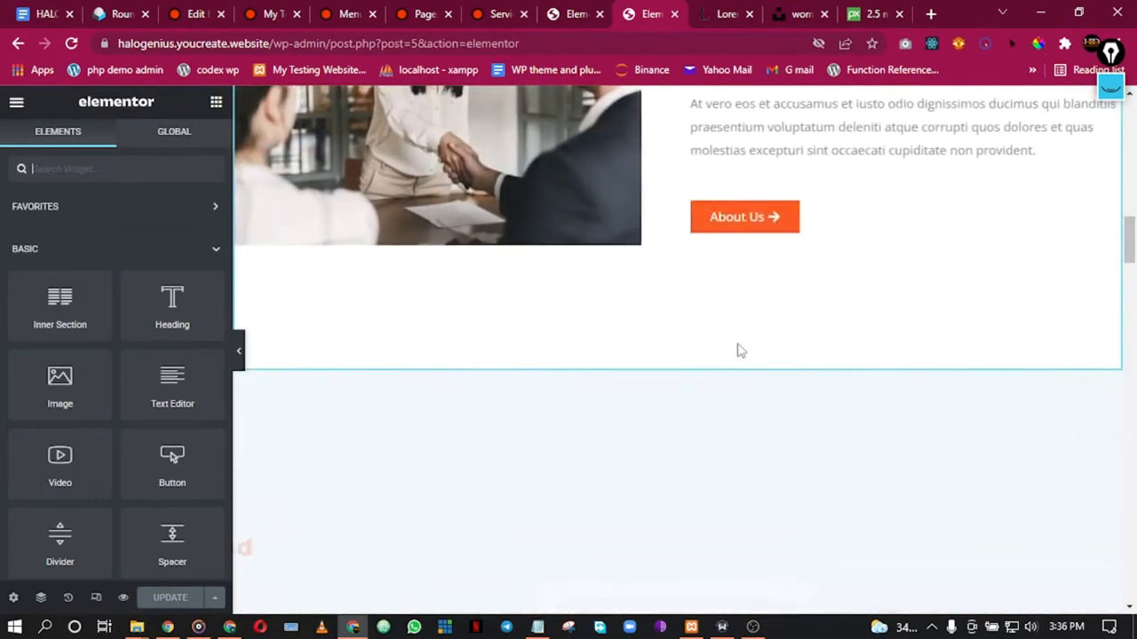
scroll(740, 349, "down", 10)
scroll(742, 359, "down", 12)
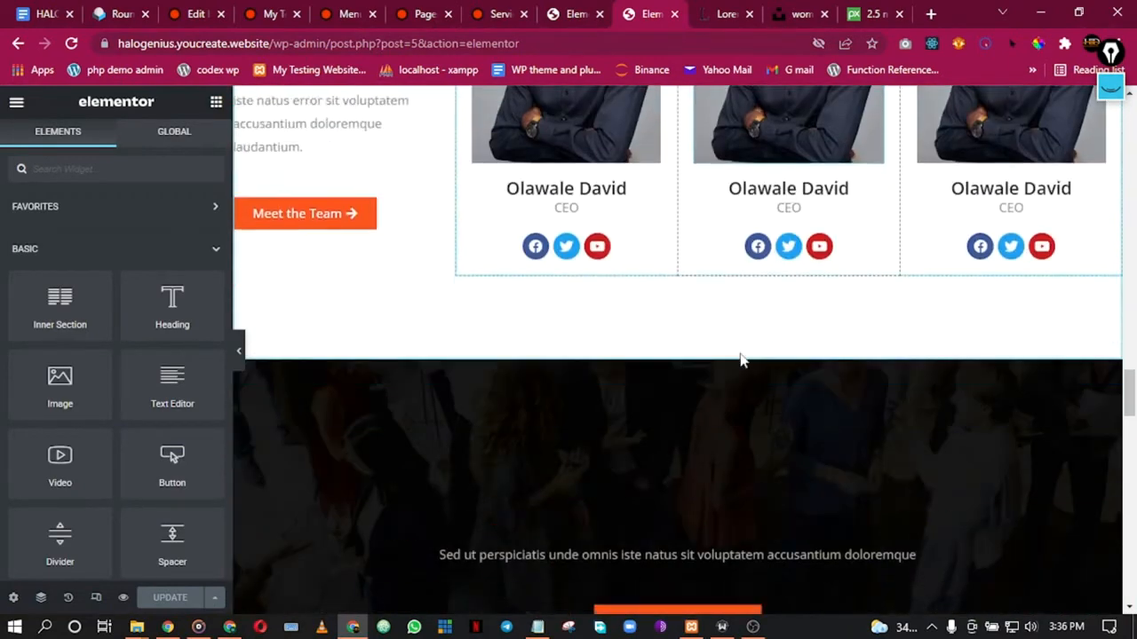
scroll(741, 358, "down", 3)
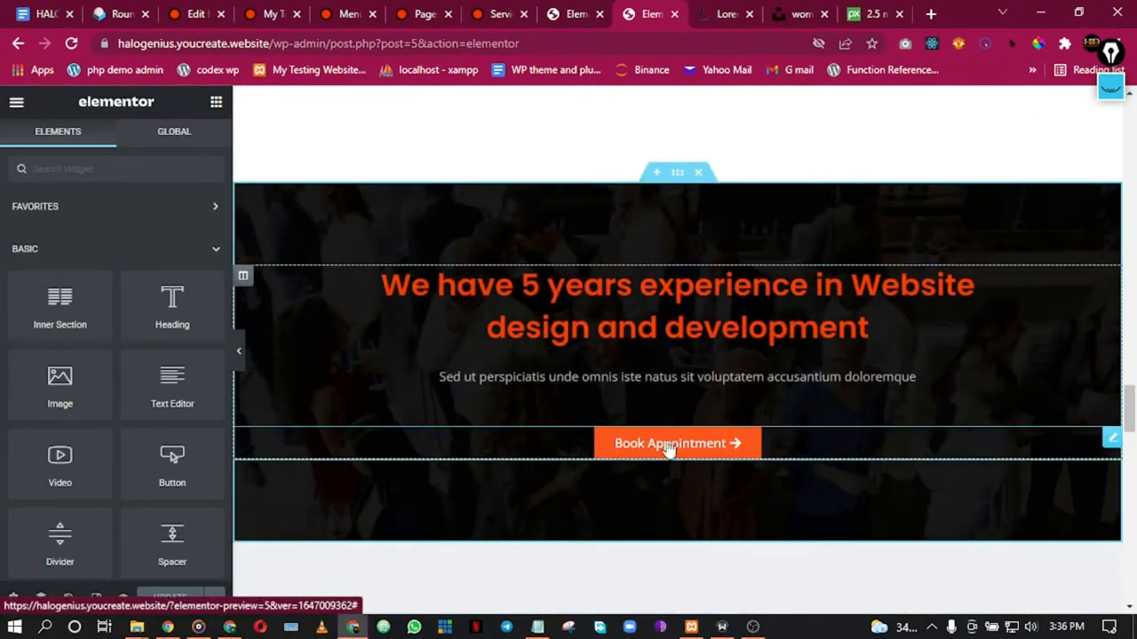
left_click(669, 449)
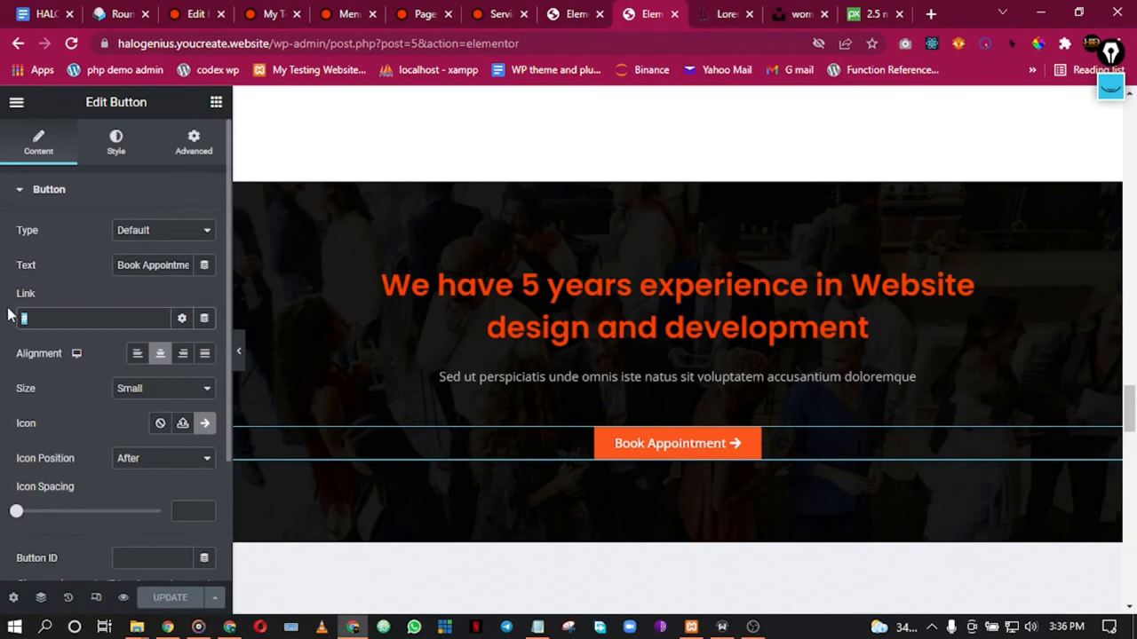
type("app")
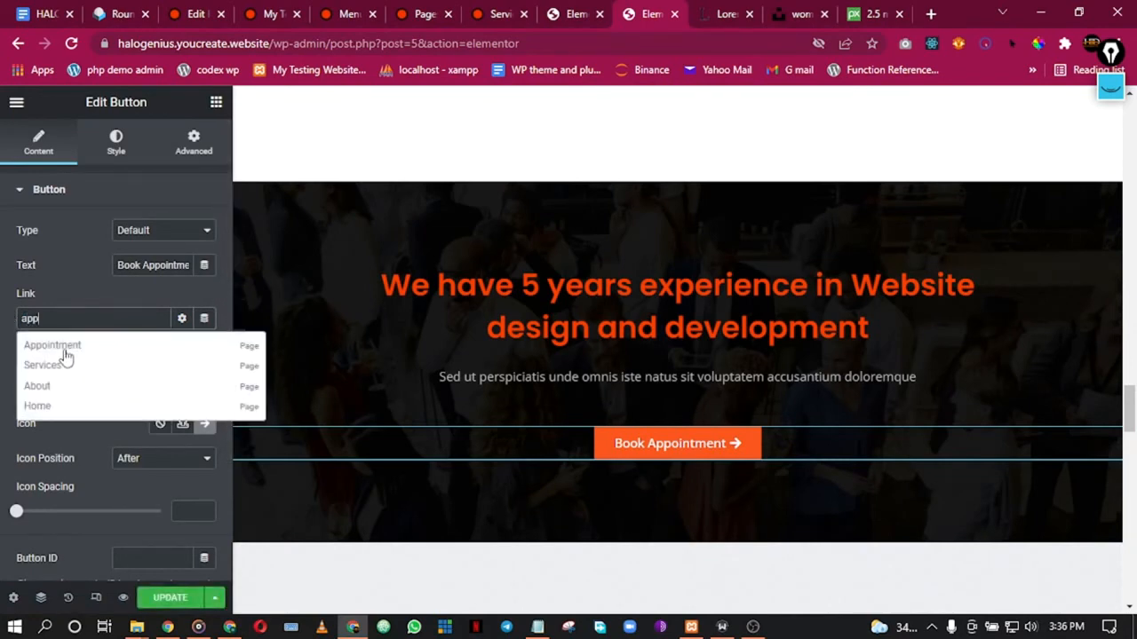
left_click(64, 353)
Step: Open the Meet the Team button's settings and select its whole label text
scroll(680, 314, "down", 10)
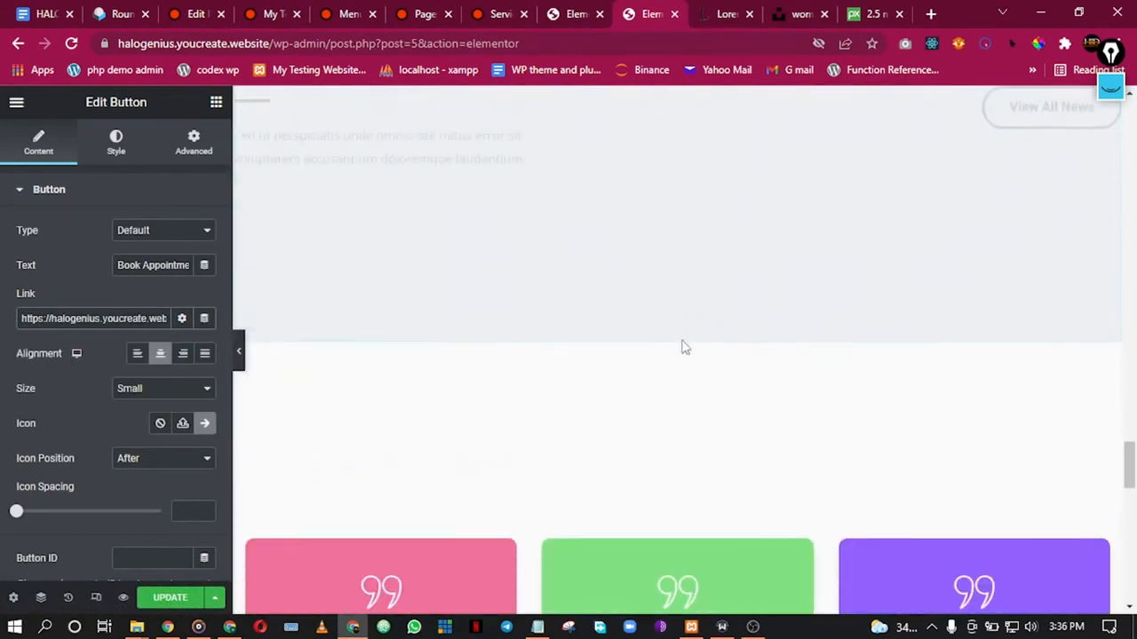
scroll(681, 339, "down", 10)
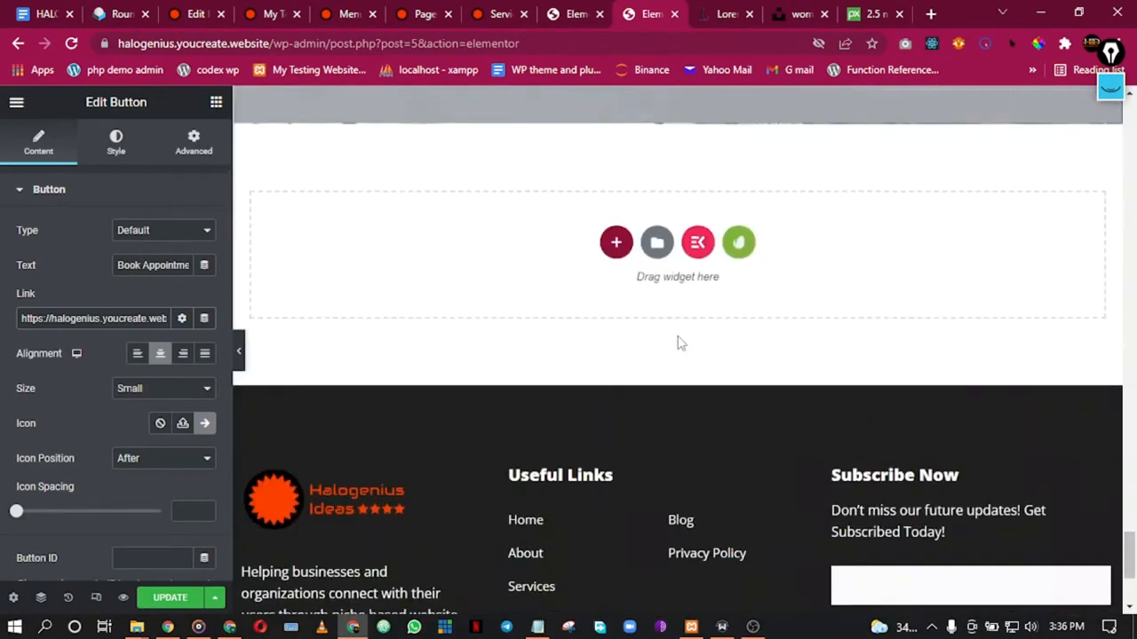
scroll(680, 342, "up", 15)
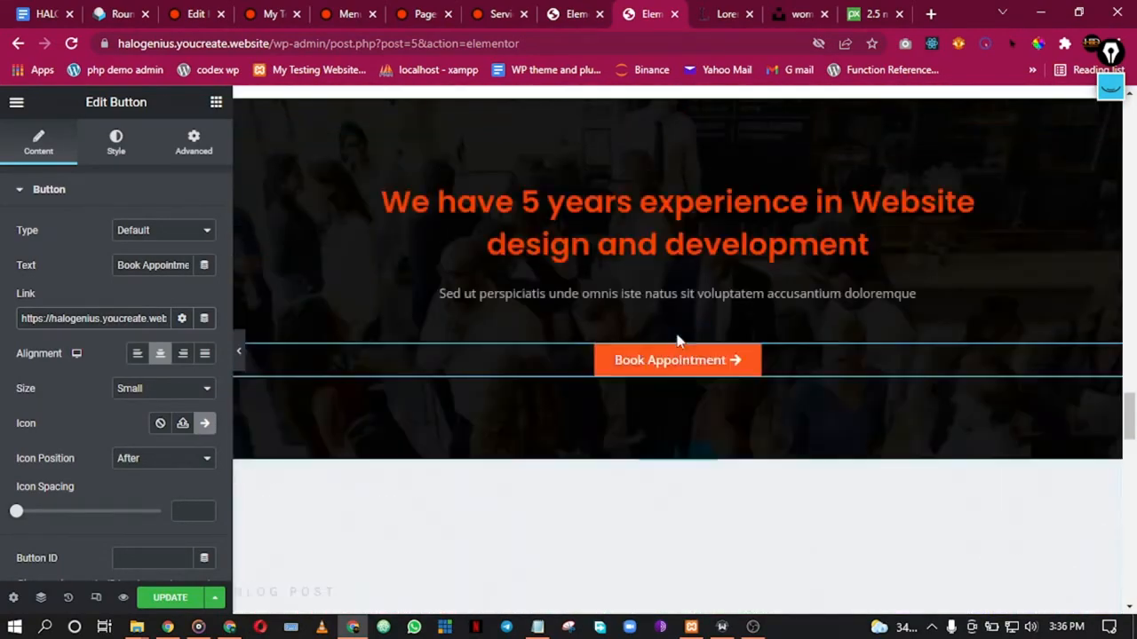
scroll(677, 340, "up", 5)
scroll(681, 337, "down", 10)
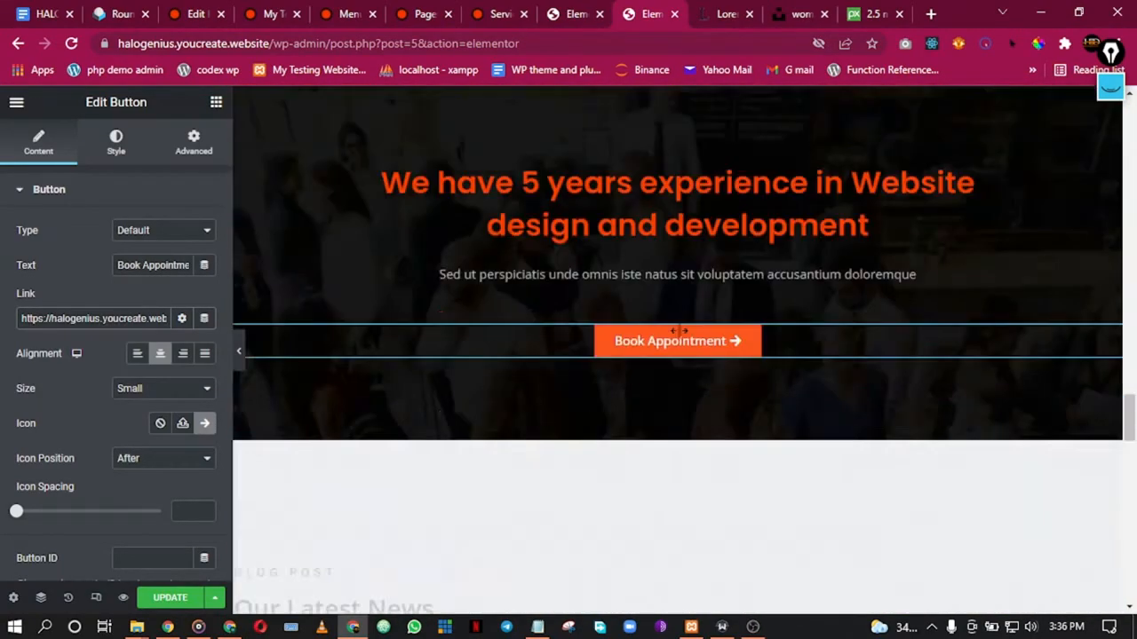
scroll(682, 328, "down", 5)
scroll(683, 330, "up", 10)
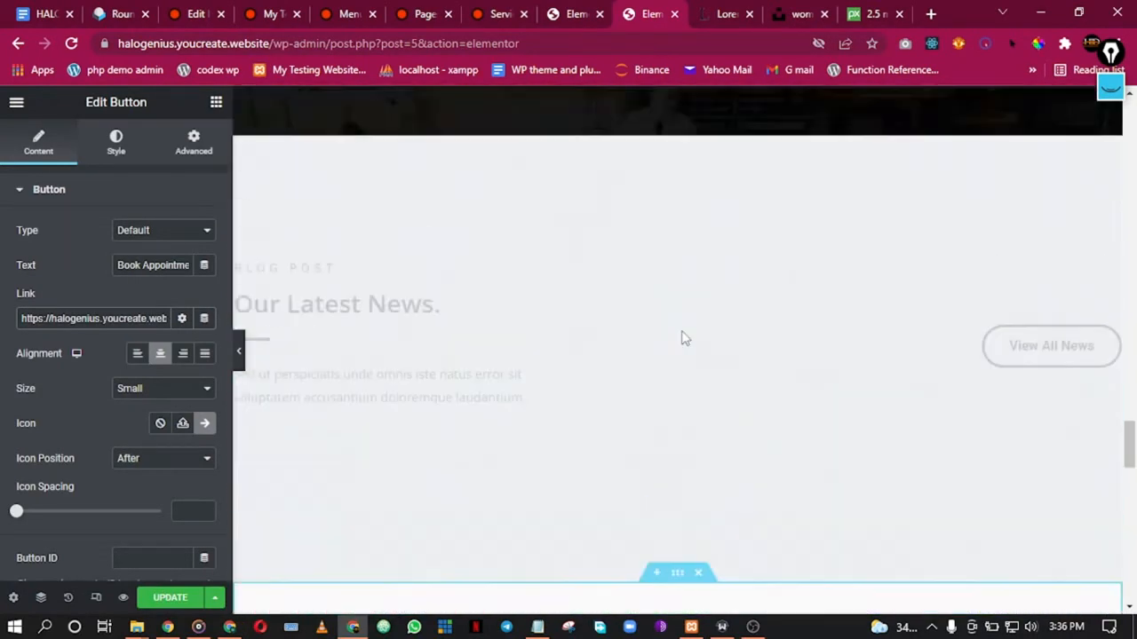
scroll(677, 312, "up", 5)
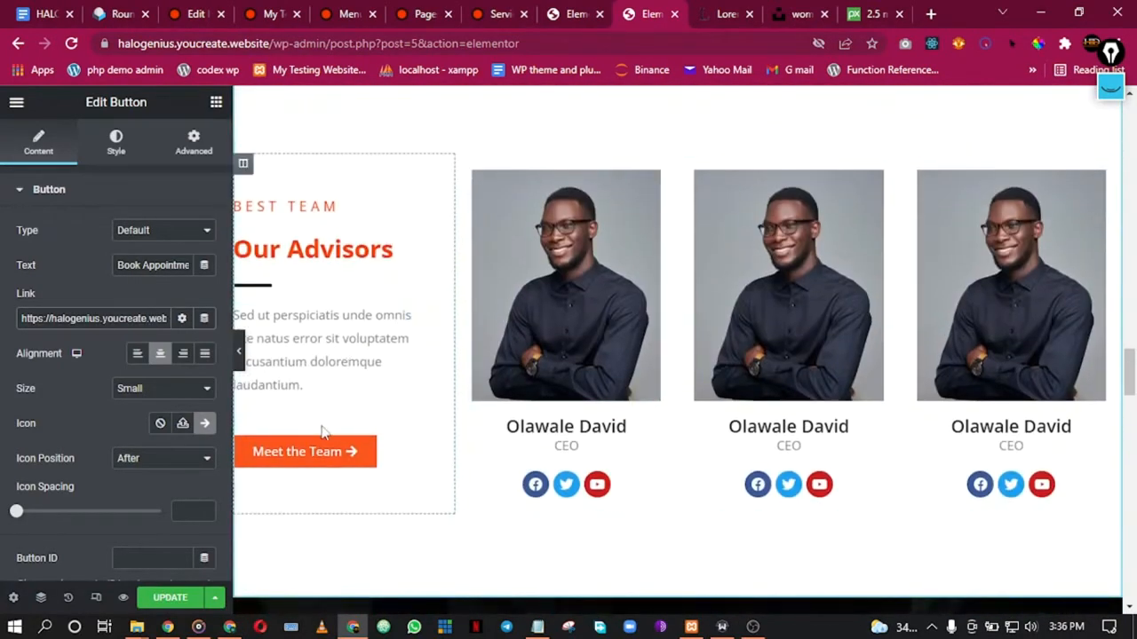
left_click(314, 452)
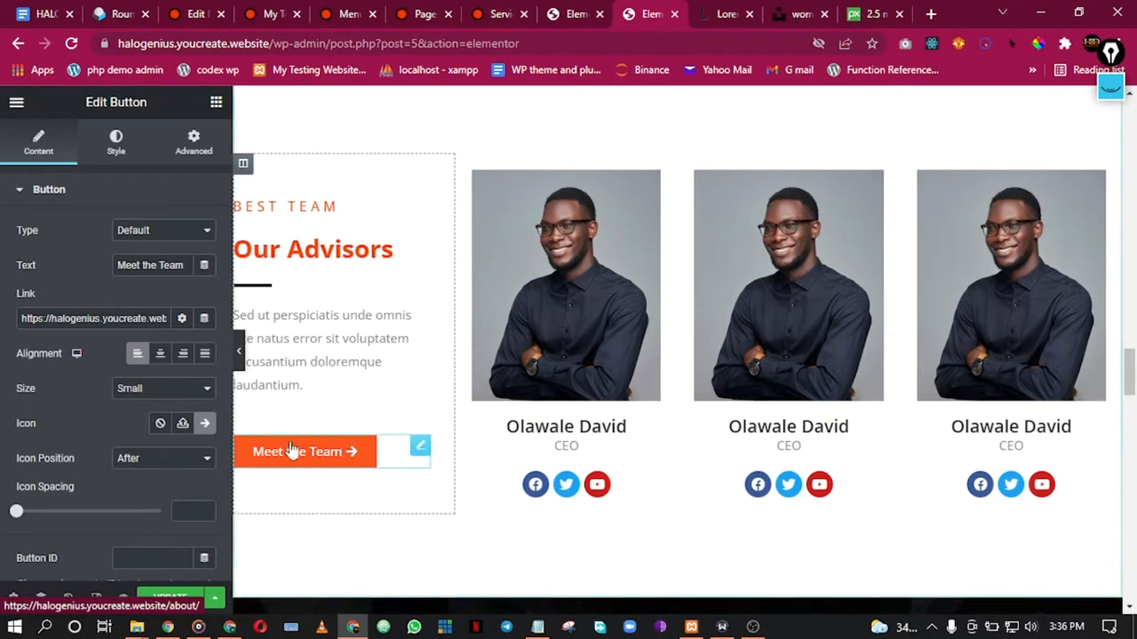
triple_click(153, 265)
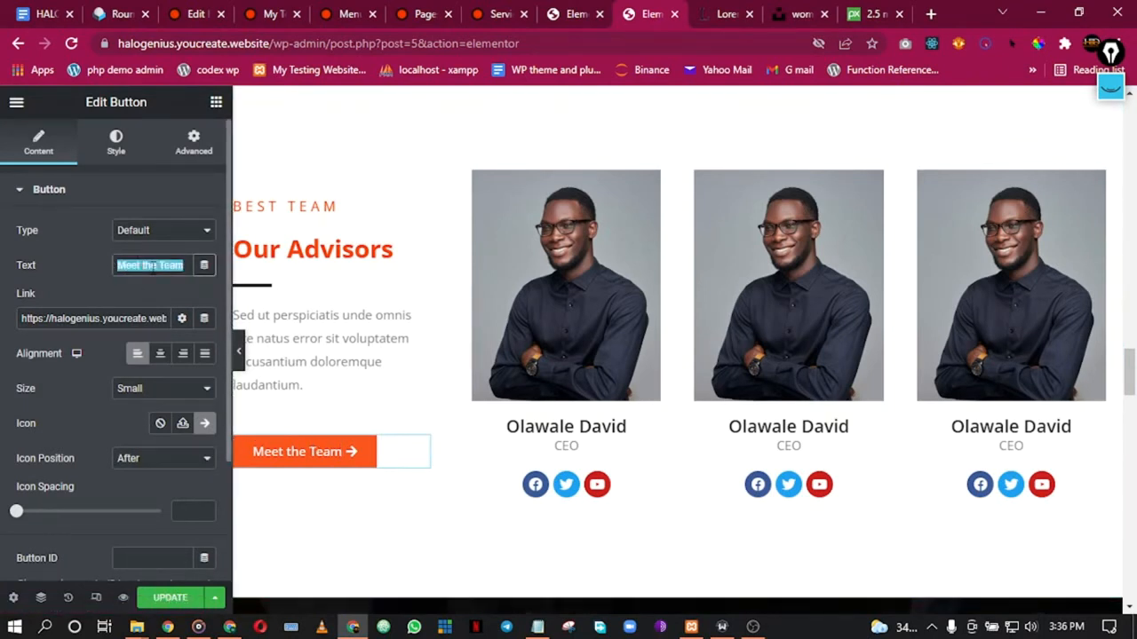
left_click(582, 10)
Step: Place a Menu Anchor with ID 'experts' above the About page's Meet Our Experts section
scroll(612, 355, "down", 15)
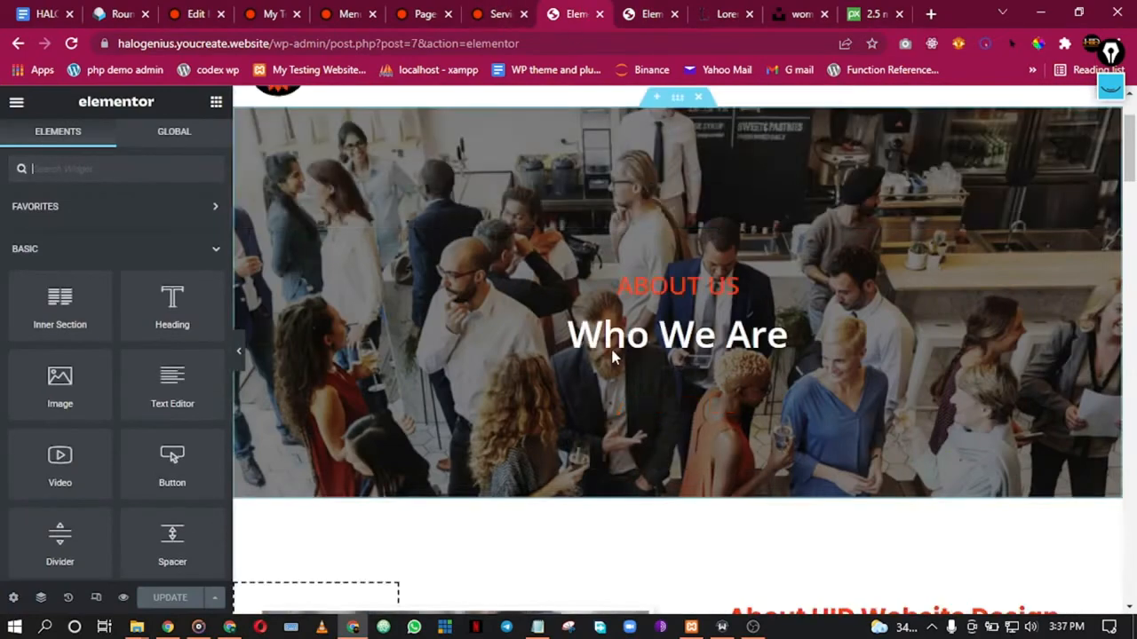
scroll(612, 364, "up", 4)
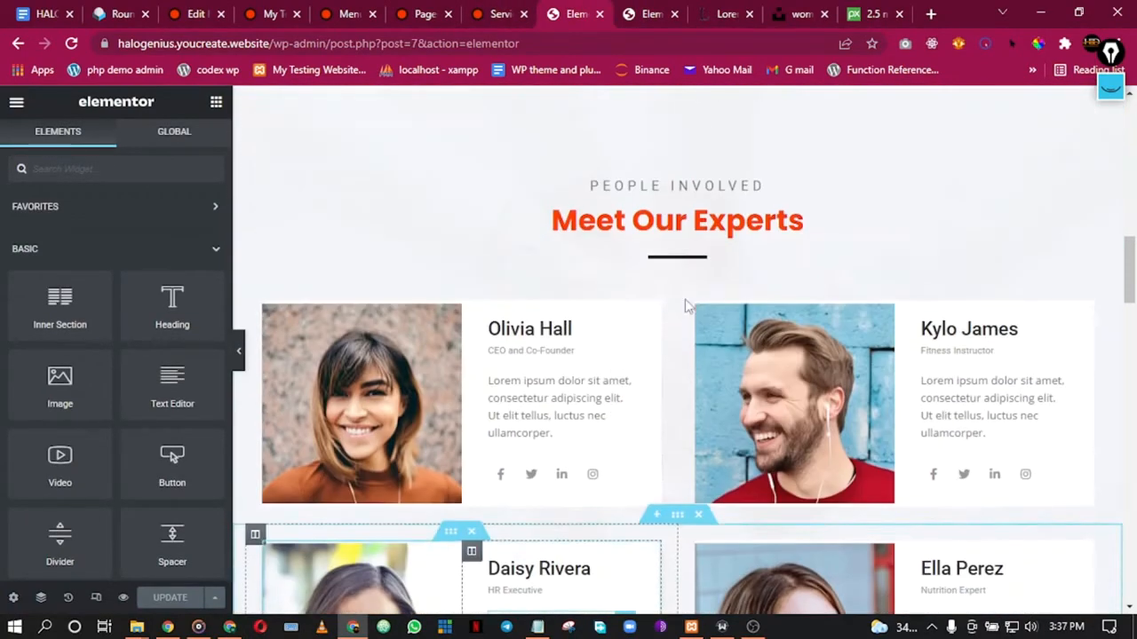
left_click(120, 169)
type("anch")
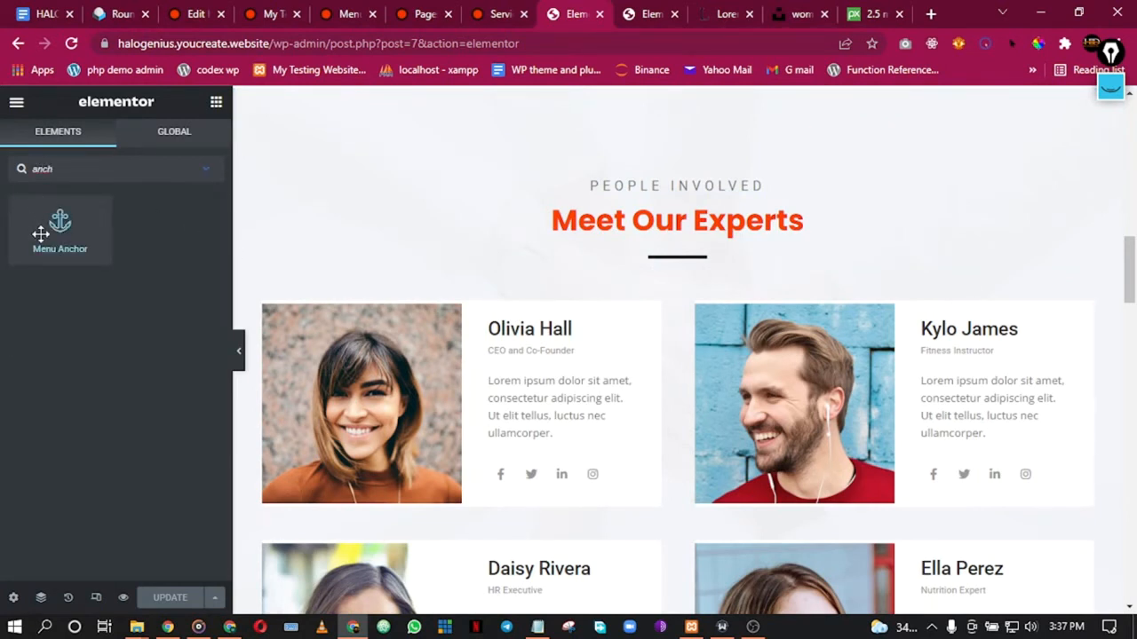
left_click_drag(41, 233, 666, 180)
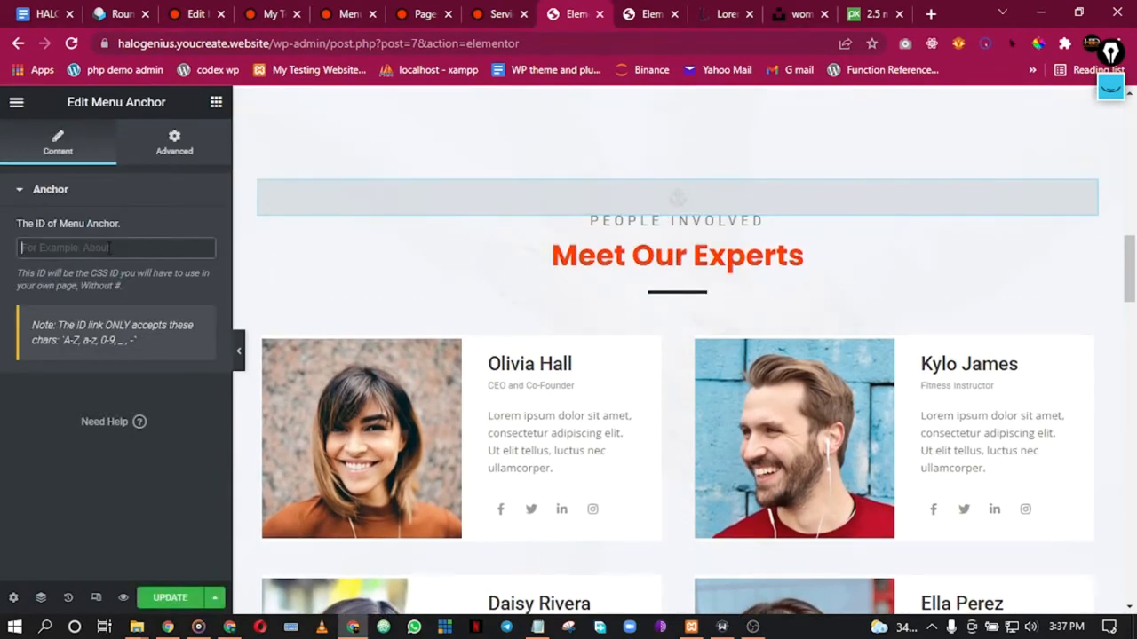
type("exper")
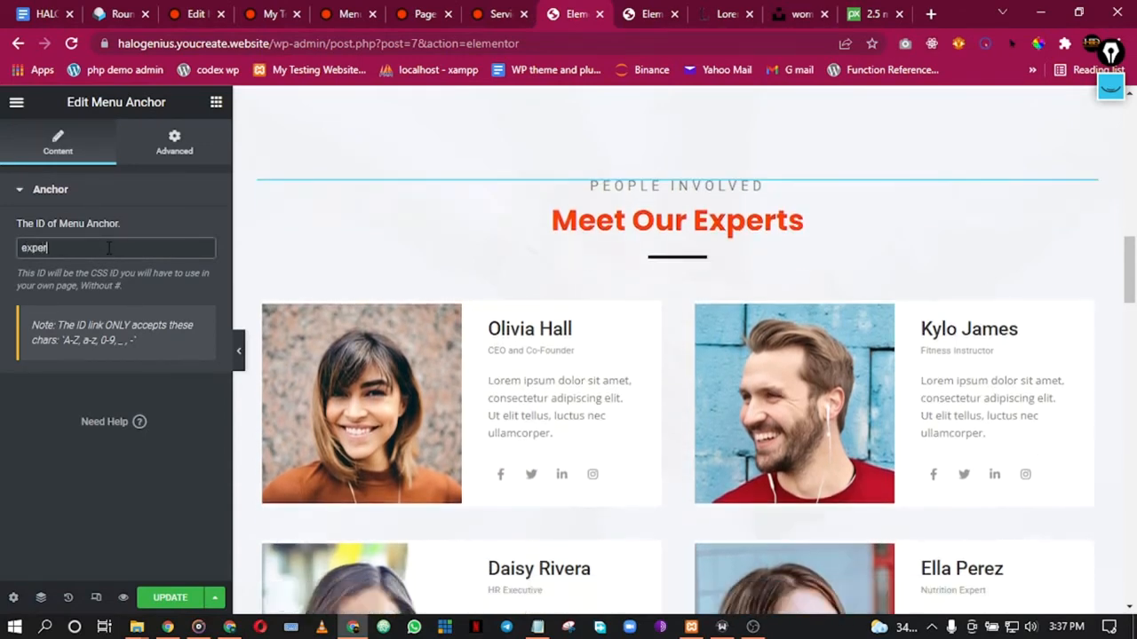
type("ts")
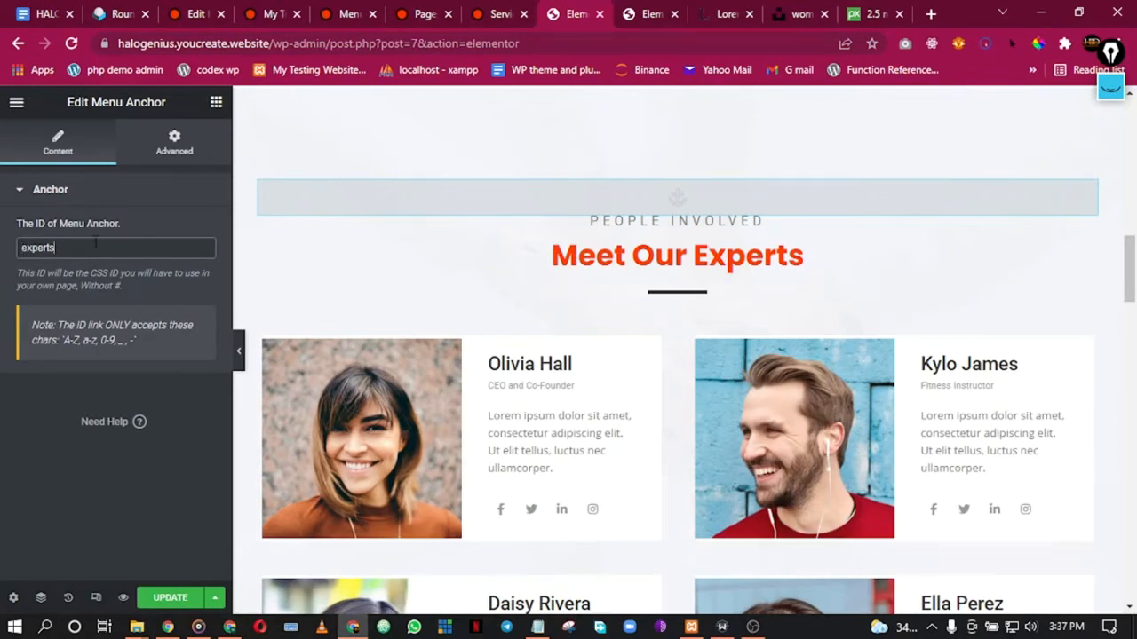
Step: Save the About page with its new experts anchor
left_click(519, 8)
left_click(418, 9)
left_click(327, 8)
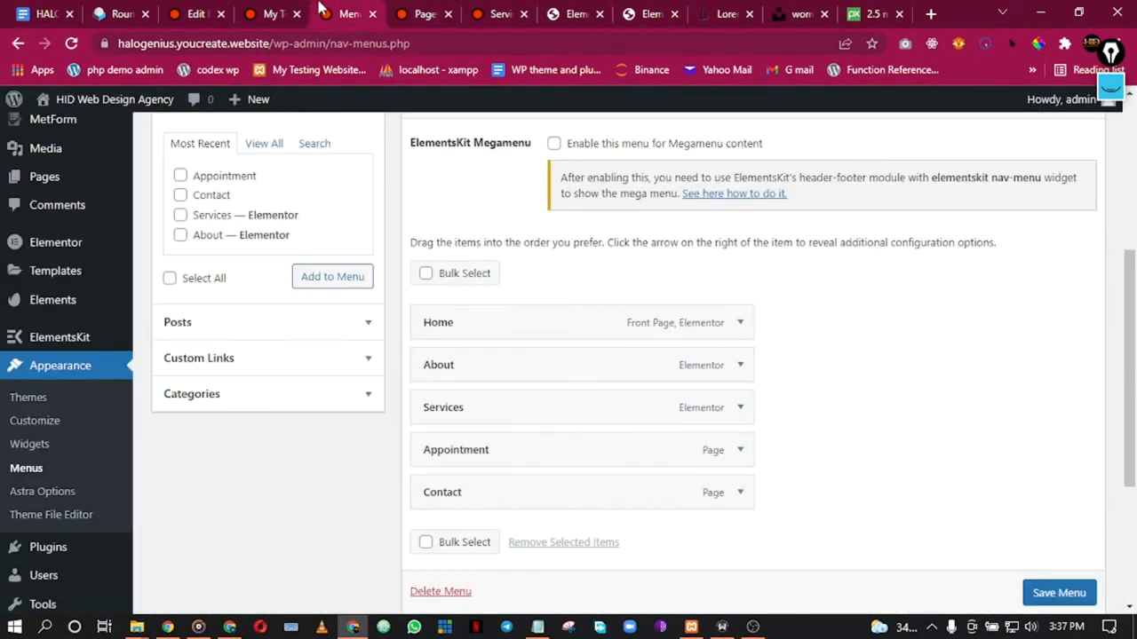
left_click(288, 9)
left_click(503, 7)
left_click(558, 7)
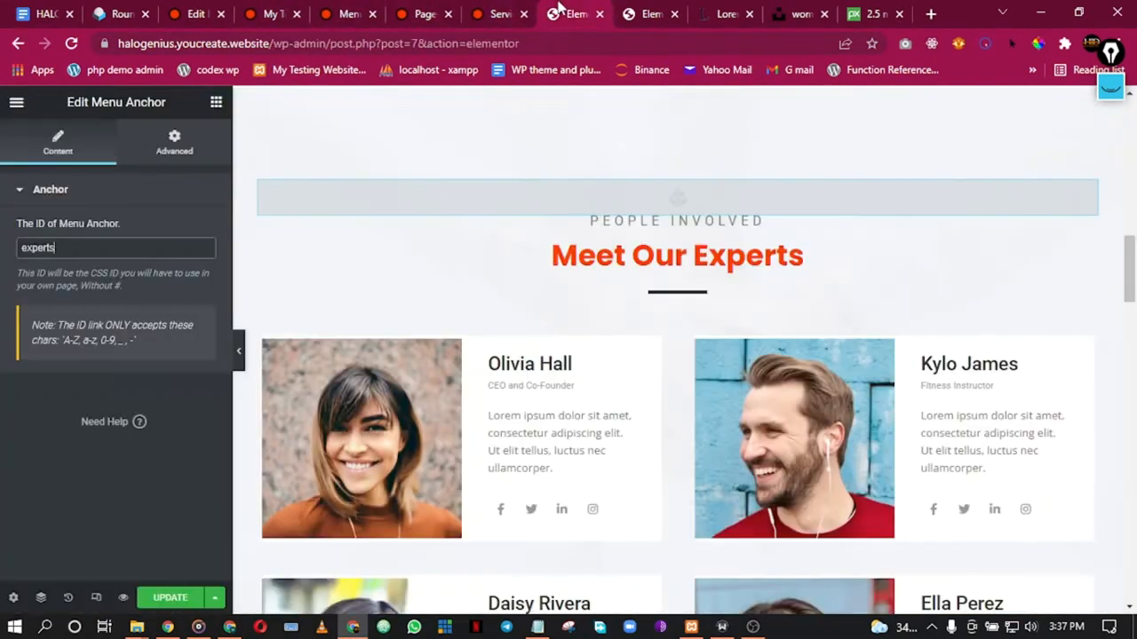
left_click(158, 601)
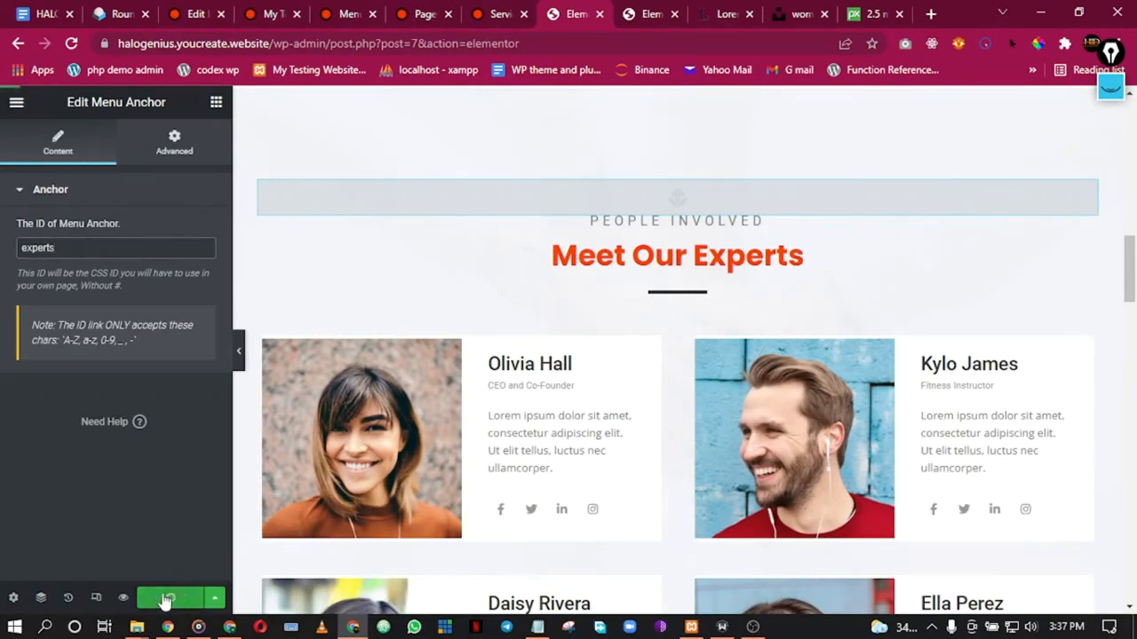
Step: Check the other open pages and return to the Home page editor
scroll(393, 203, "up", 15)
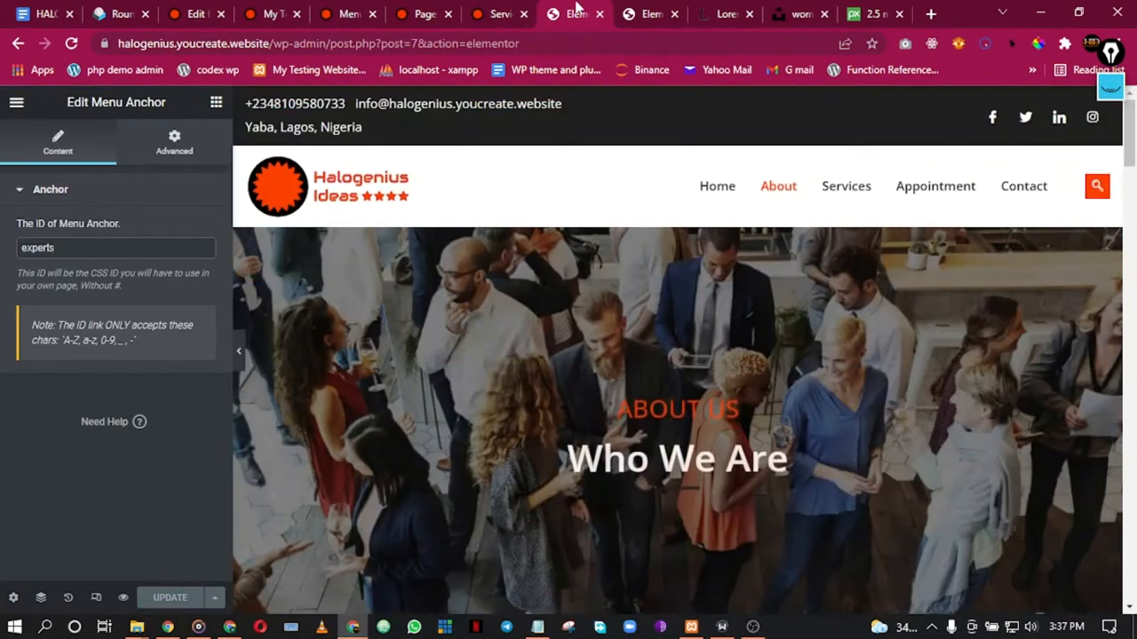
left_click(481, 7)
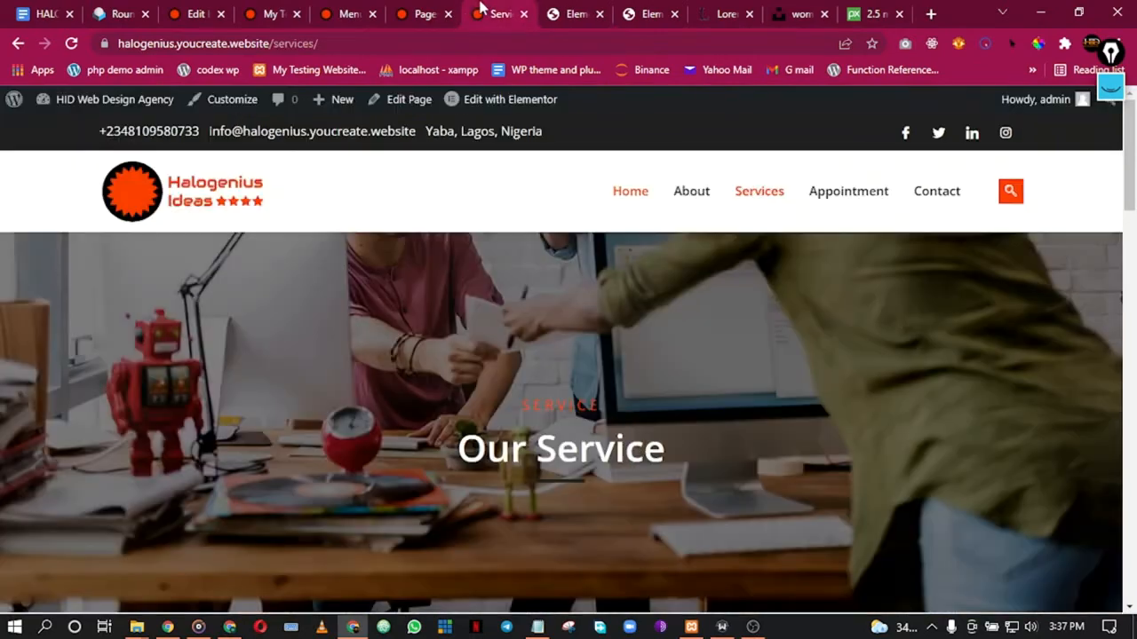
left_click(435, 9)
left_click(562, 7)
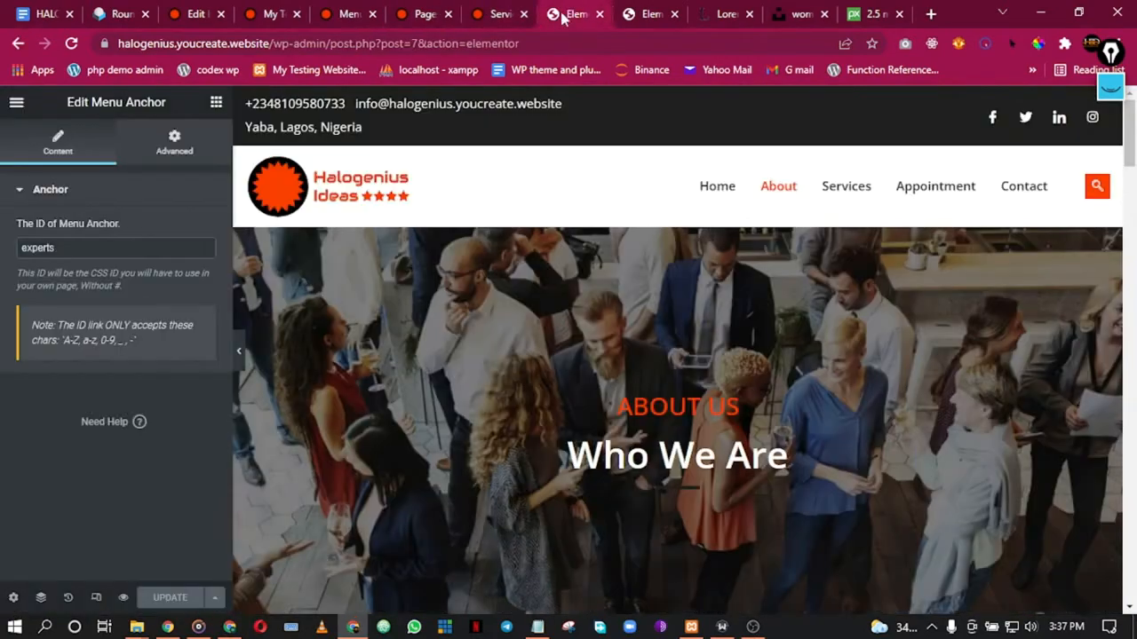
scroll(566, 343, "down", 2)
scroll(569, 351, "down", 4)
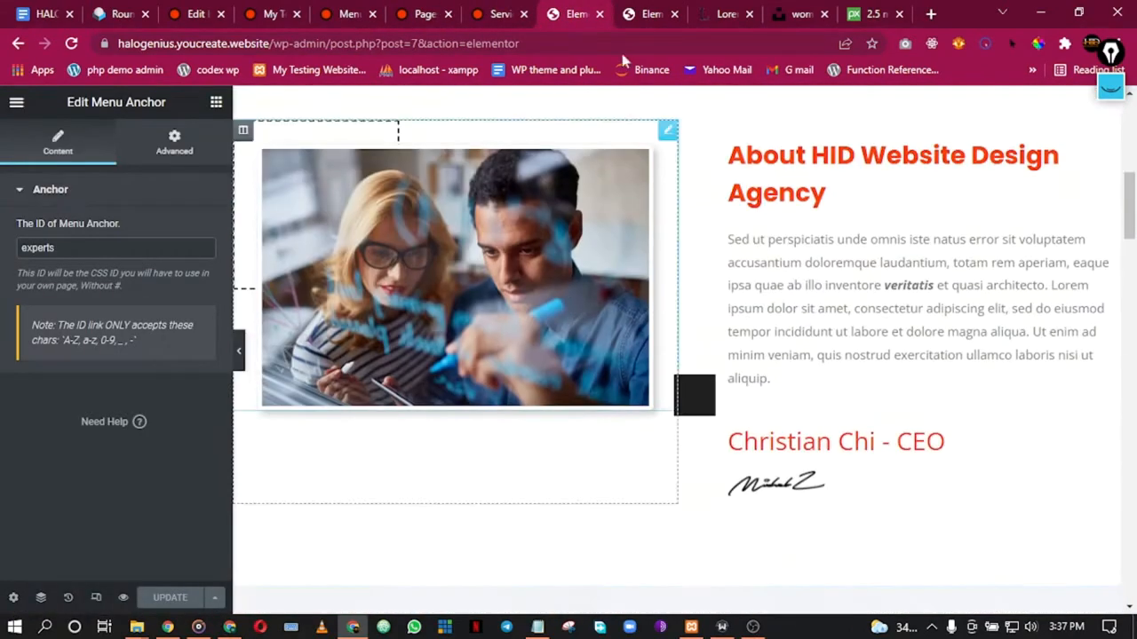
left_click(655, 9)
scroll(653, 409, "down", 3)
scroll(655, 409, "up", 3)
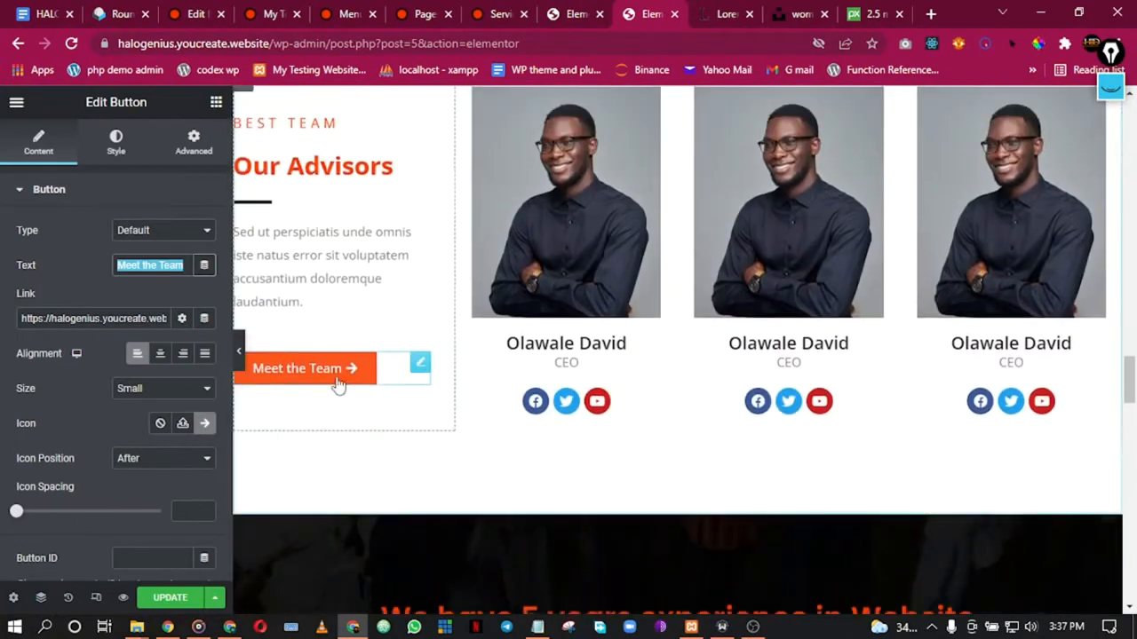
Step: Retitle the Our Advisors heading to Our Experts and point its link at the About page
left_click(327, 378)
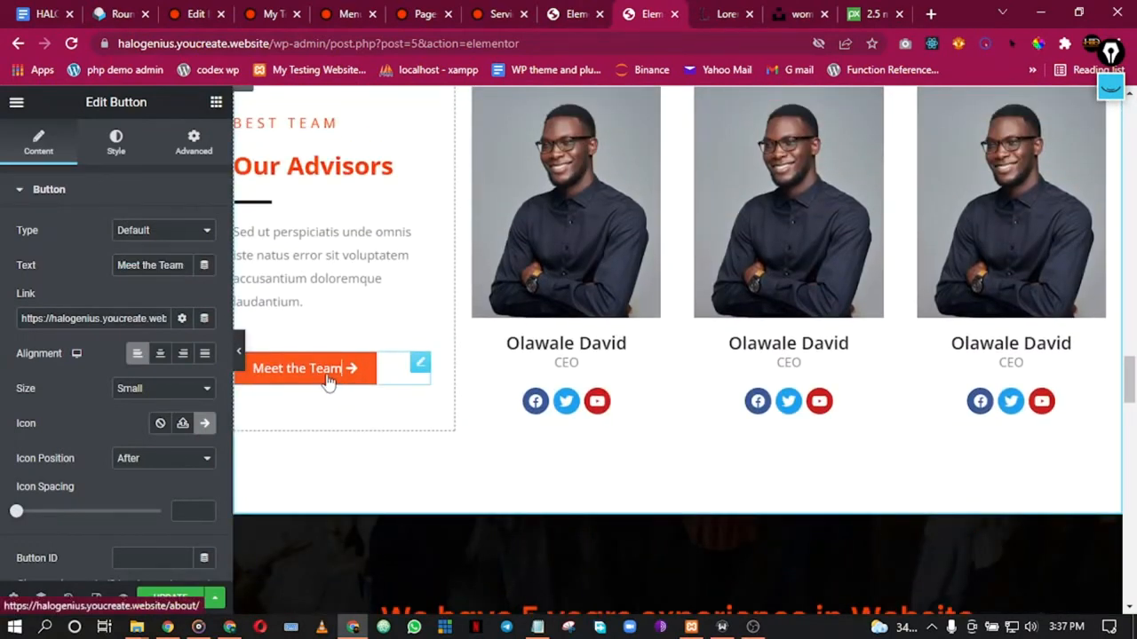
left_click(296, 173)
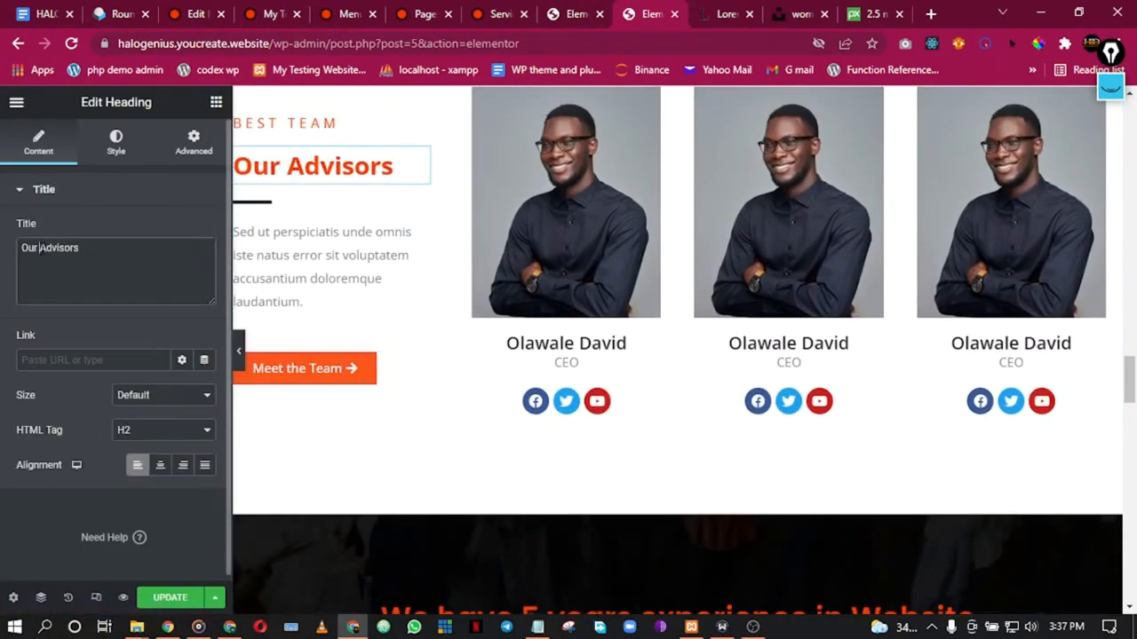
type("Experts")
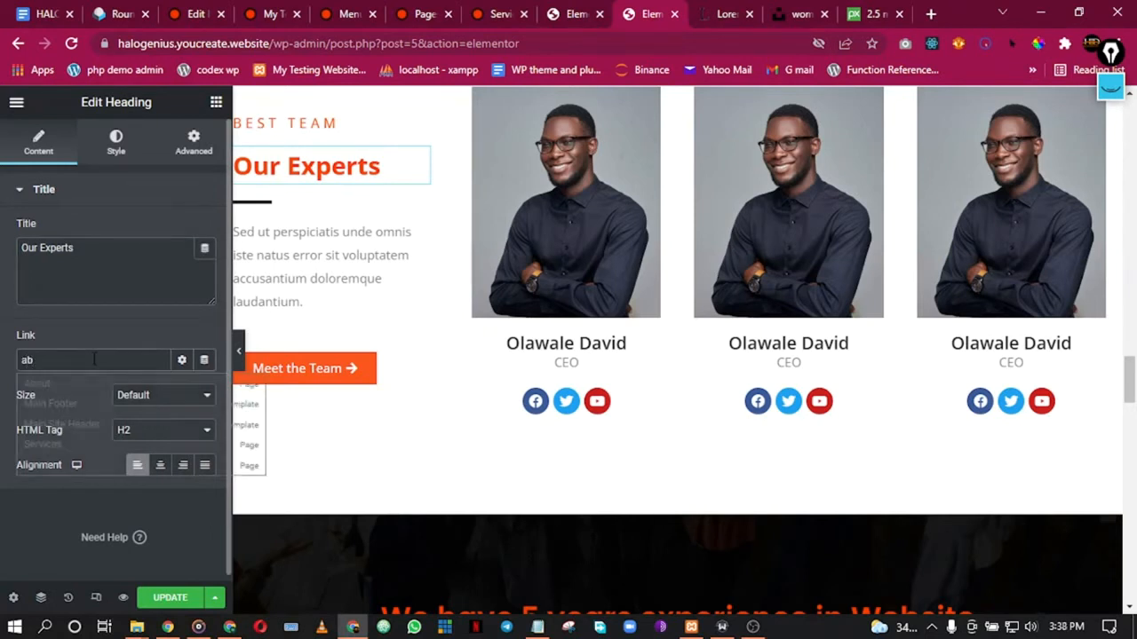
left_click(64, 386)
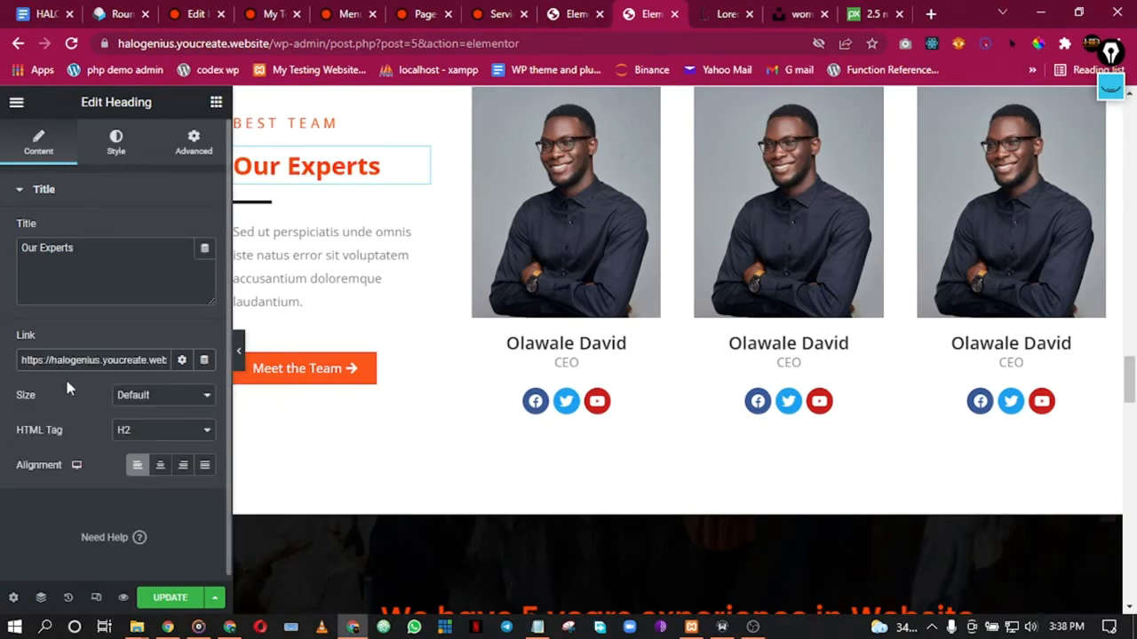
key("Right")
key("Right")
key("Right")
key("Right")
key("Right")
key("Right")
key("Right")
key("Right")
key("Right")
type("#experts")
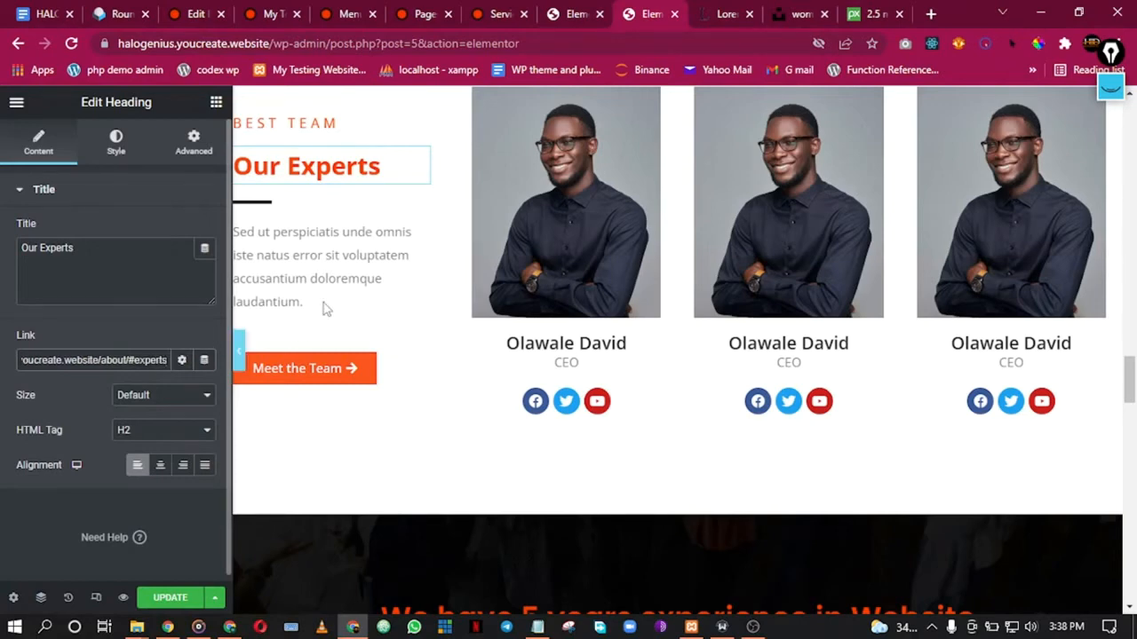
Step: Confirm the anchor ID, set the heading link to /about/#experts, and save
left_click(581, 13)
left_click(497, 13)
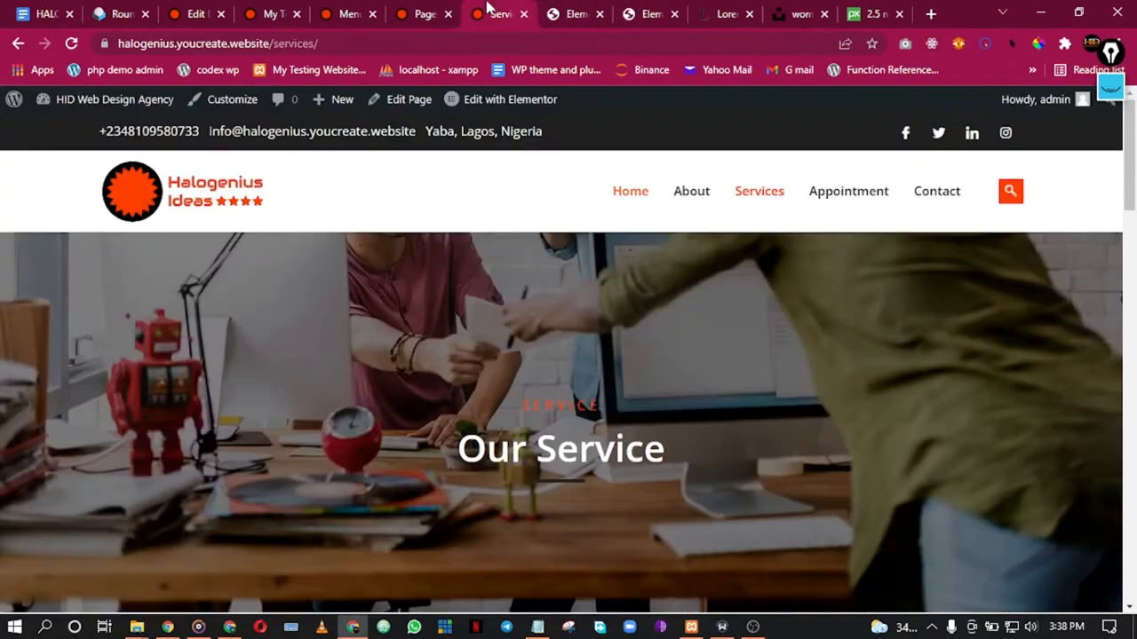
left_click(573, 11)
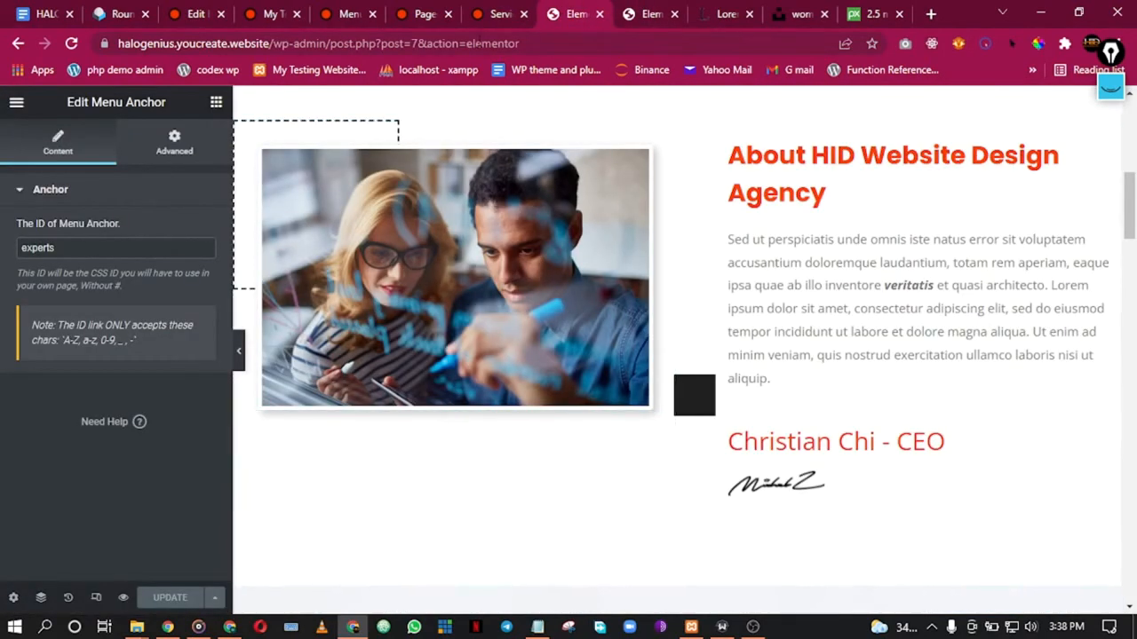
left_click(635, 9)
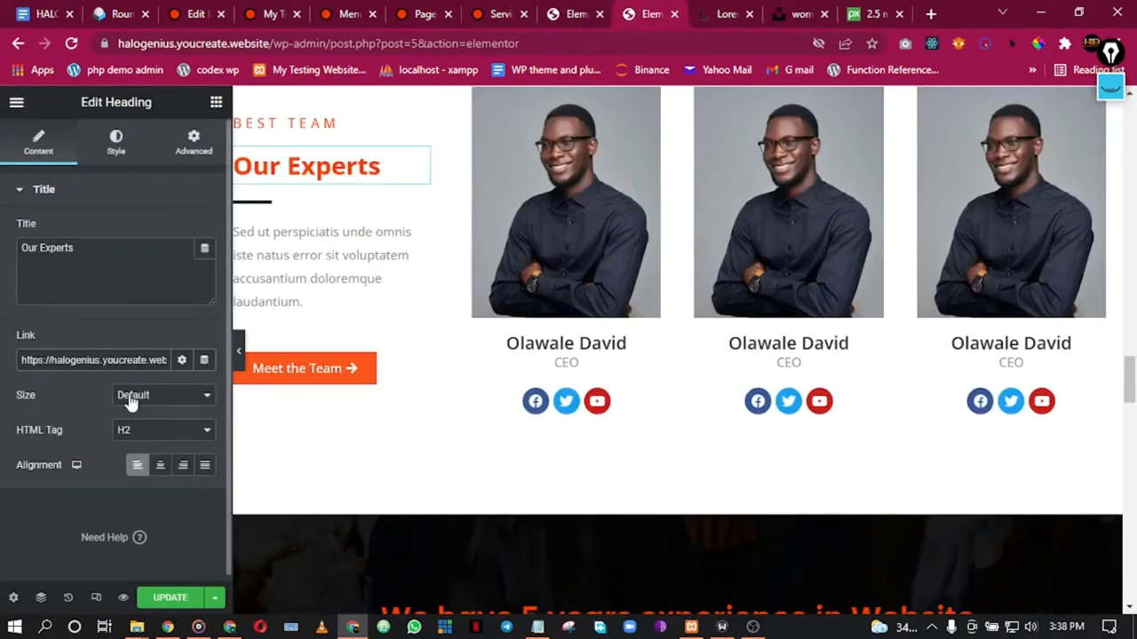
type("/about/#experts")
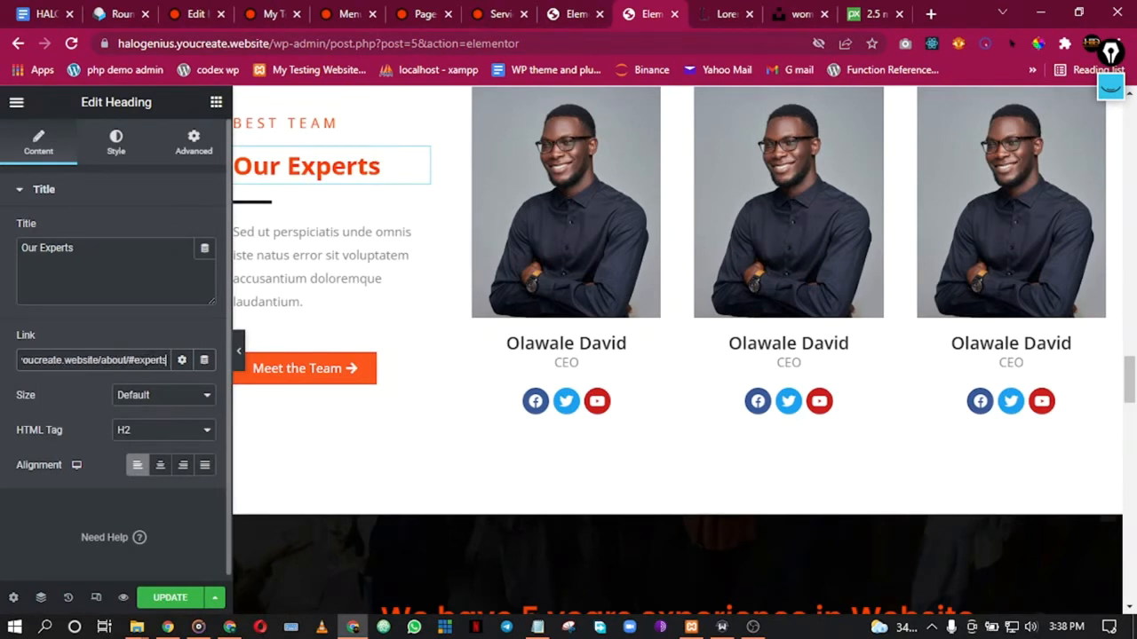
left_click(167, 597)
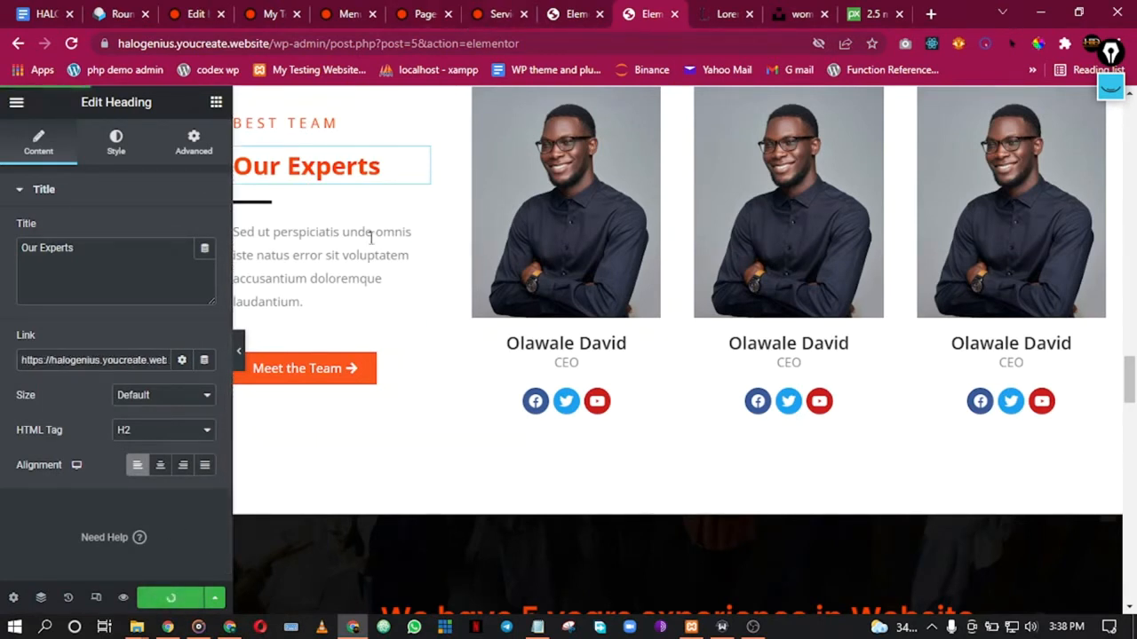
left_click(18, 103)
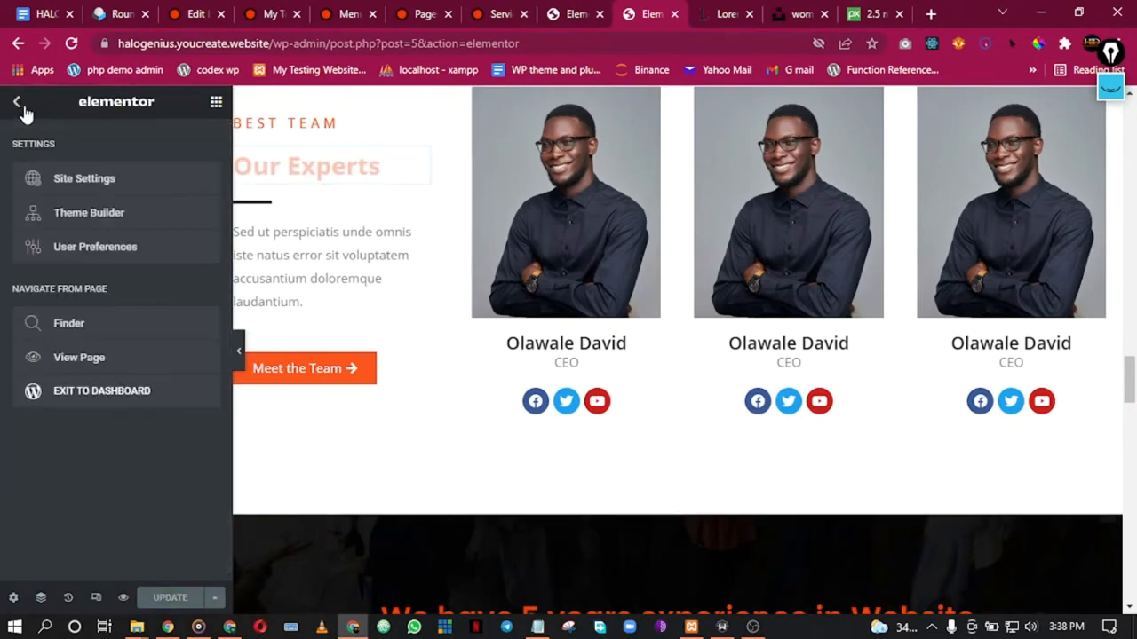
Step: View the live page and open the Main Footer template in Elementor
left_click(81, 359)
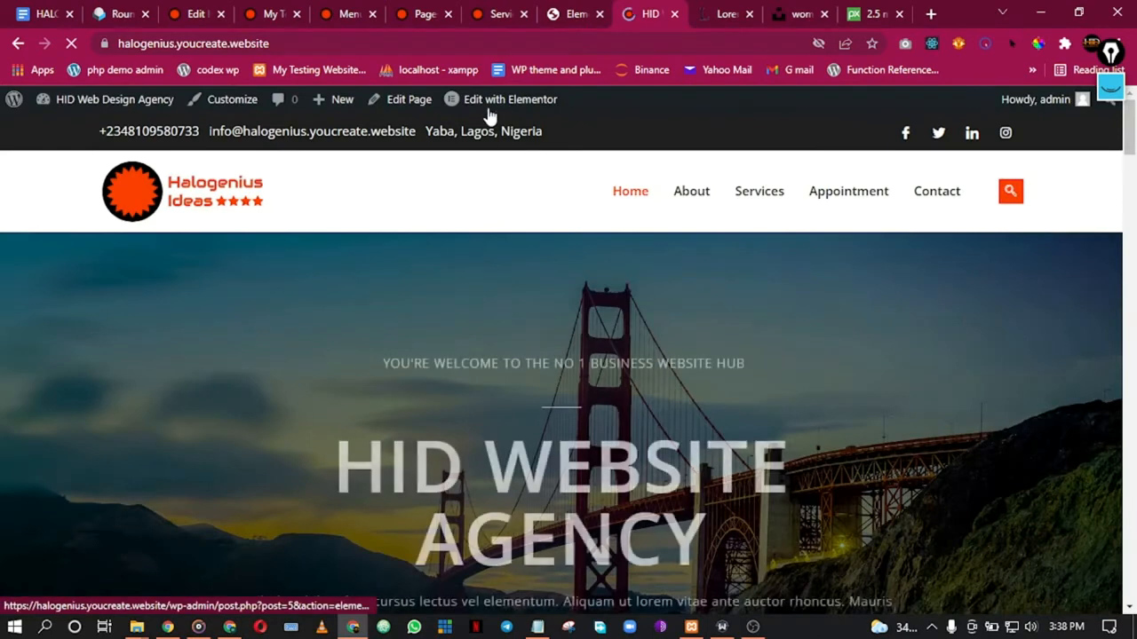
mouse_move(490, 106)
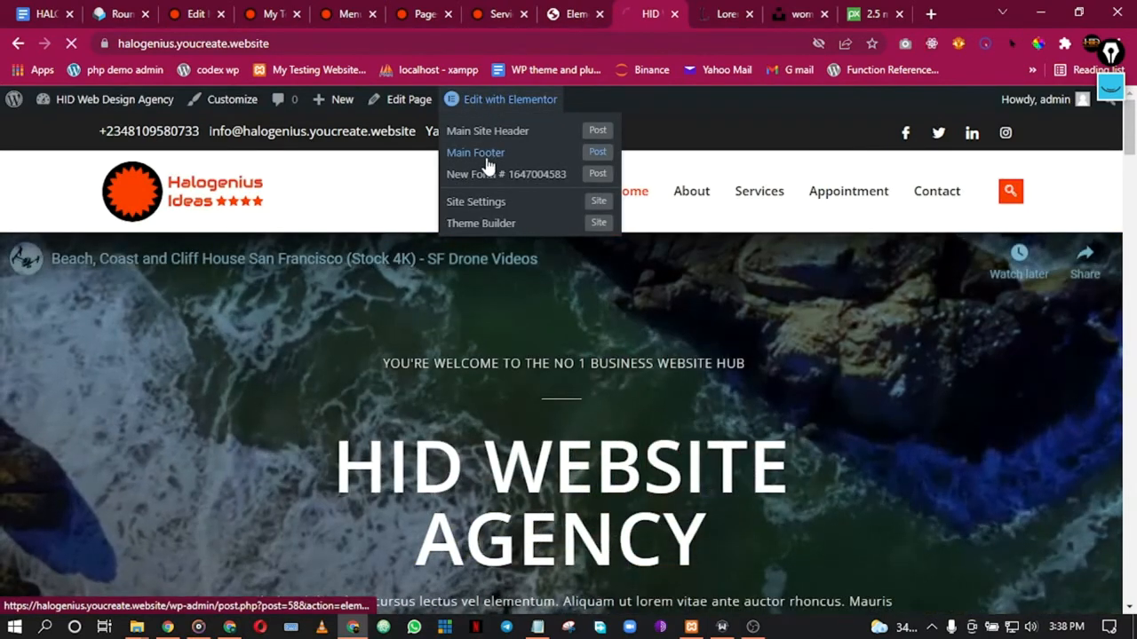
left_click(486, 161)
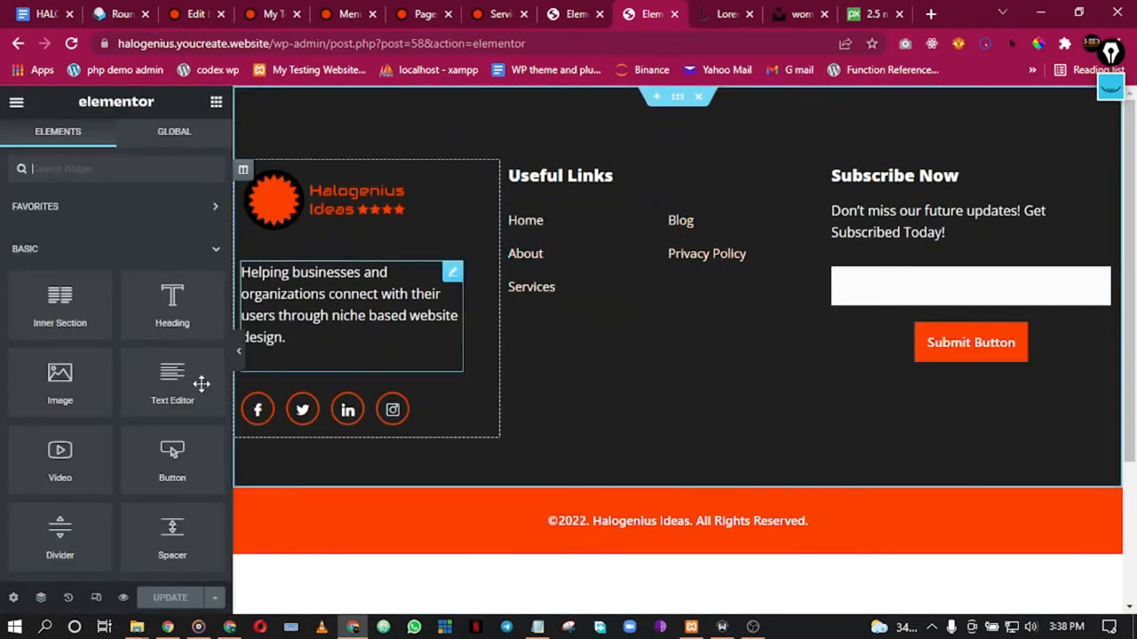
Step: Replace the footer's Services link with an Appointment entry linked to the Appointment page
right_click(577, 254)
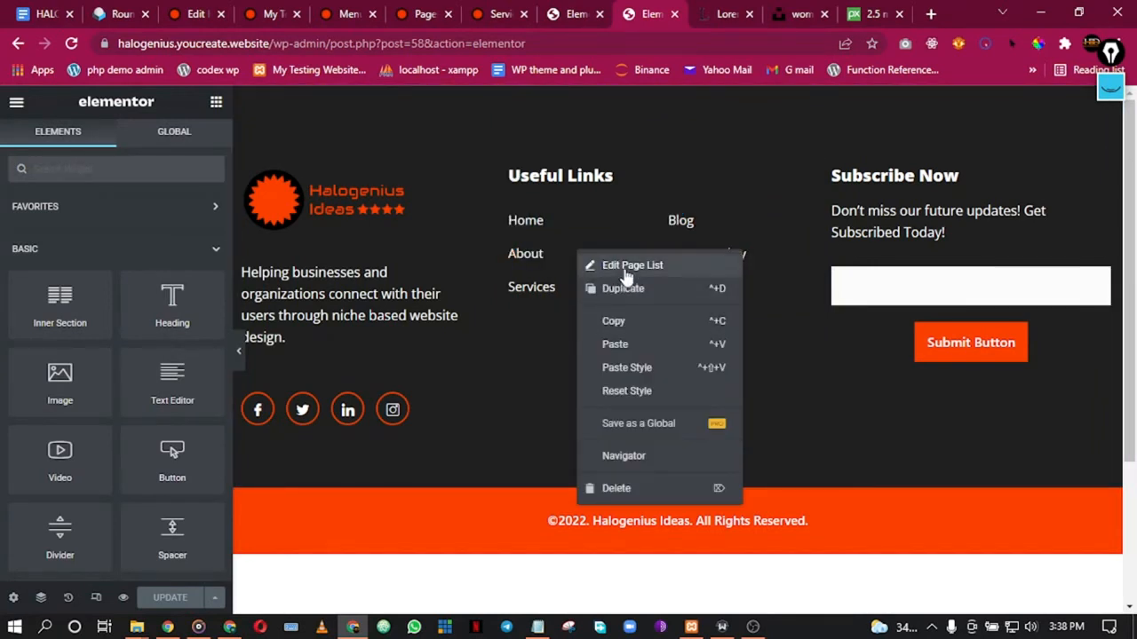
left_click(626, 268)
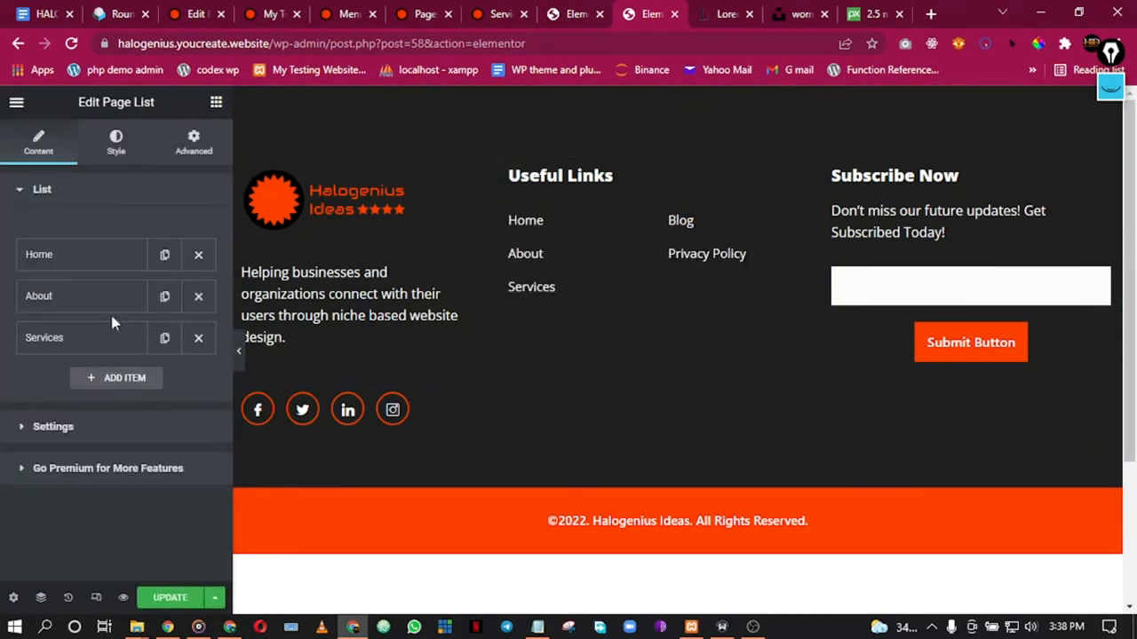
left_click(165, 339)
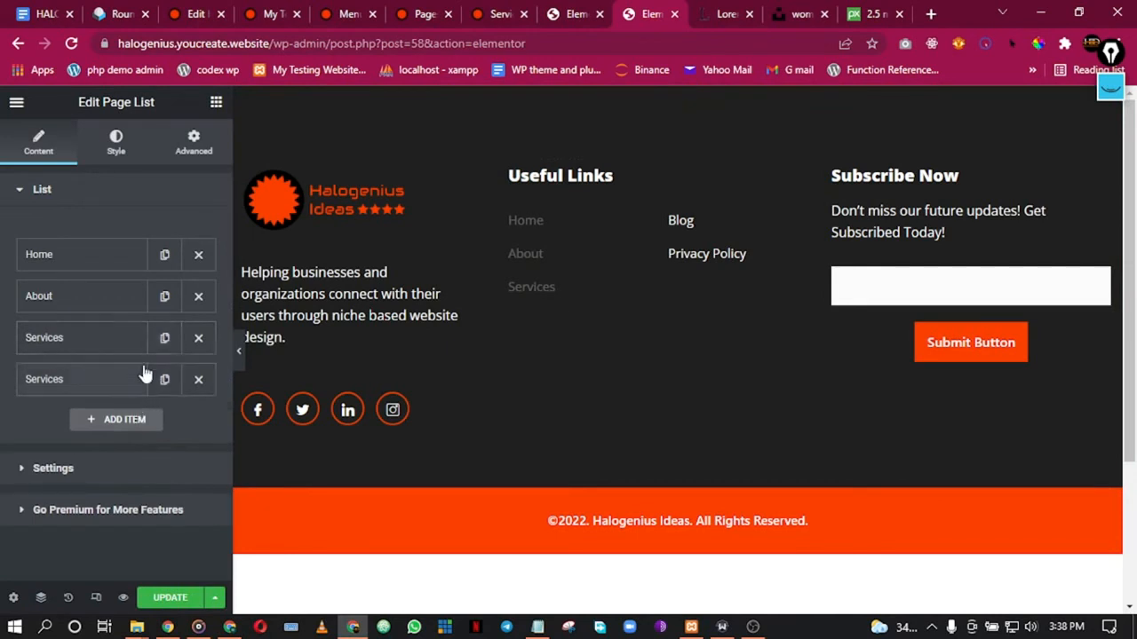
left_click(103, 348)
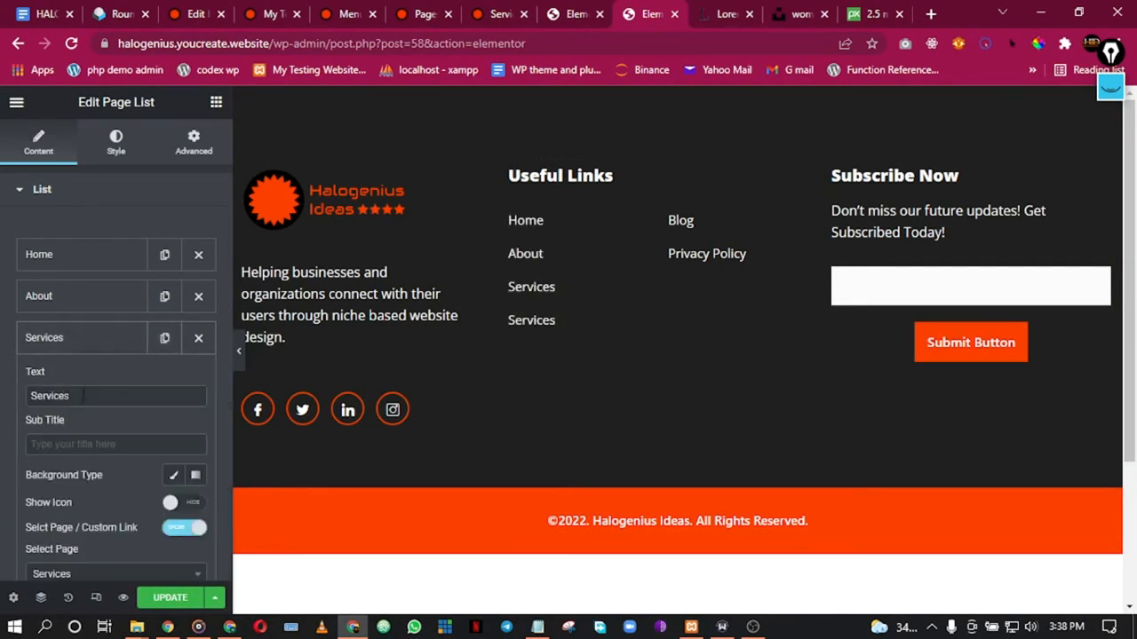
type("Appoint")
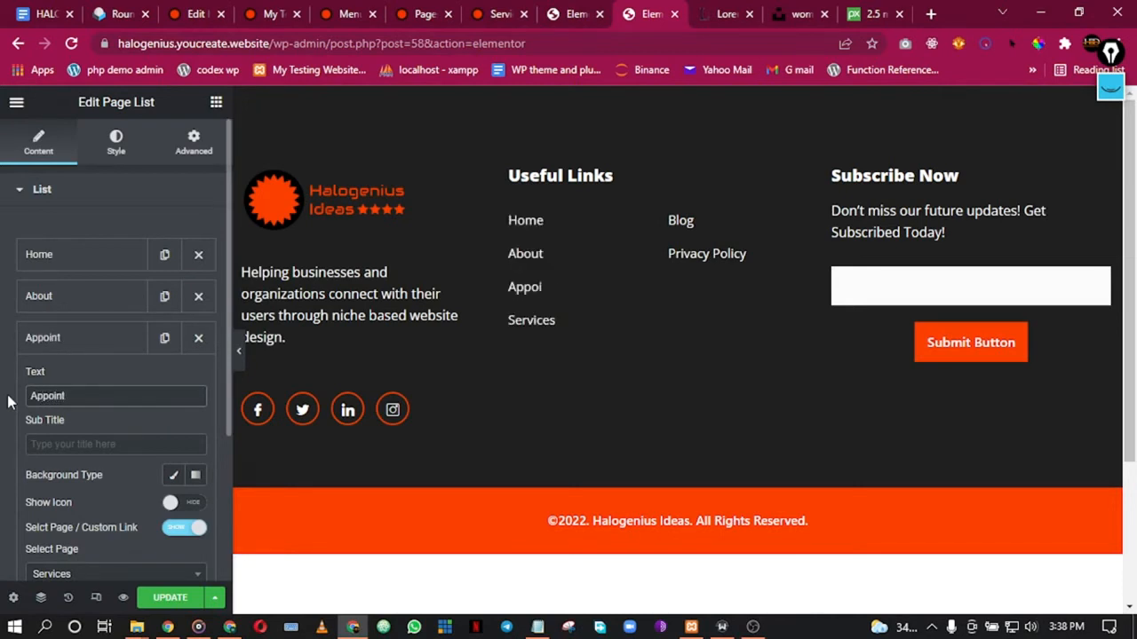
type("ment")
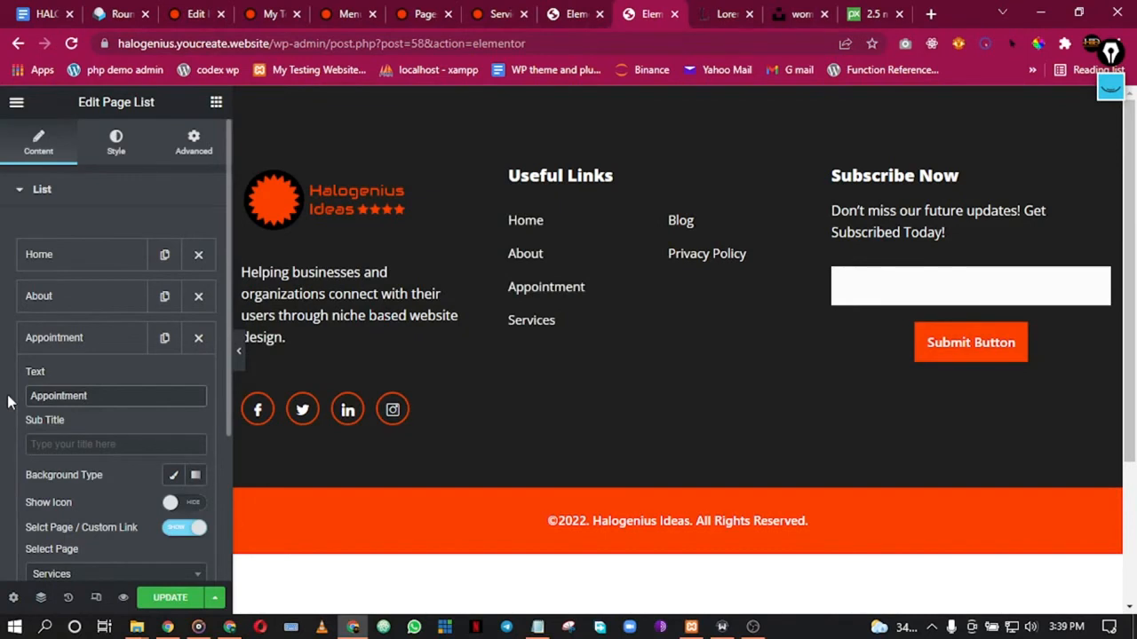
scroll(89, 480, "down", 2)
left_click(79, 412)
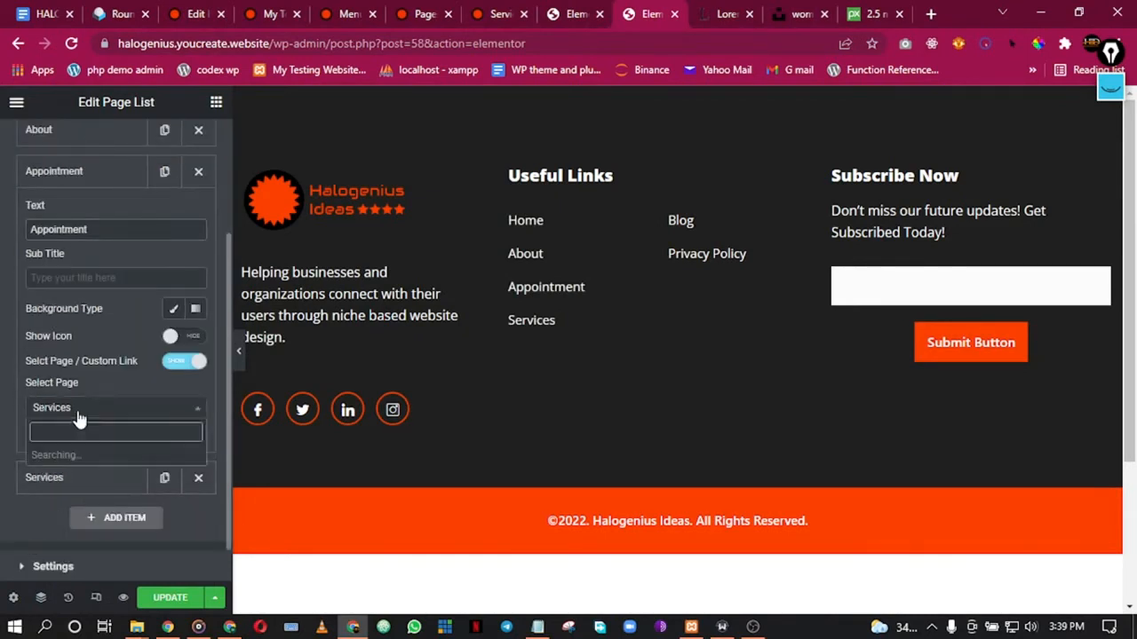
left_click(79, 457)
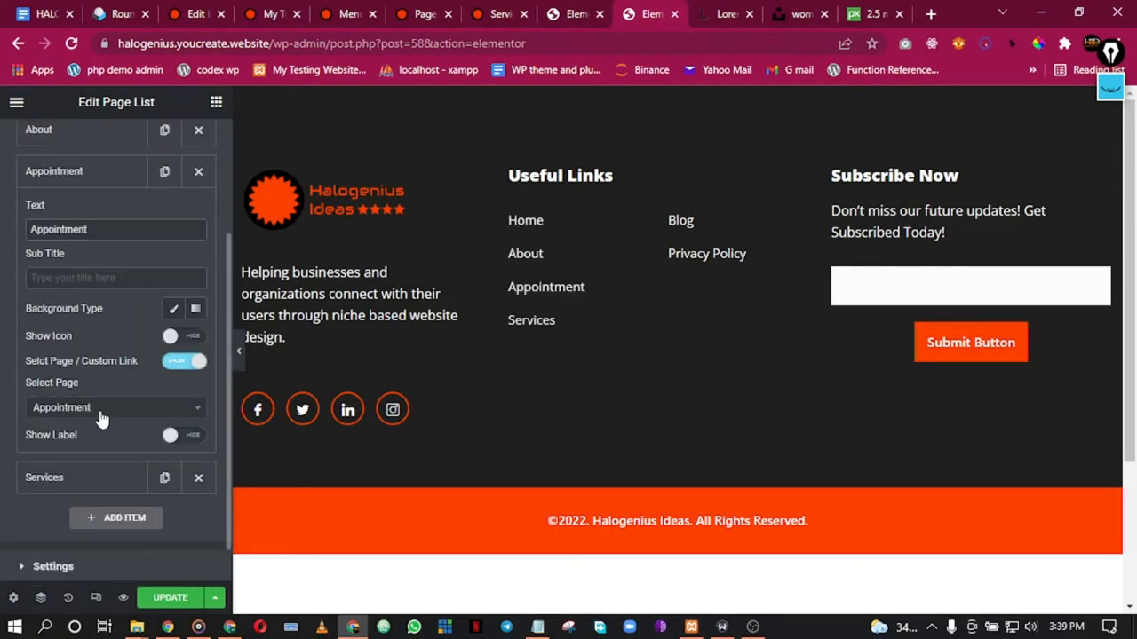
left_click(101, 178)
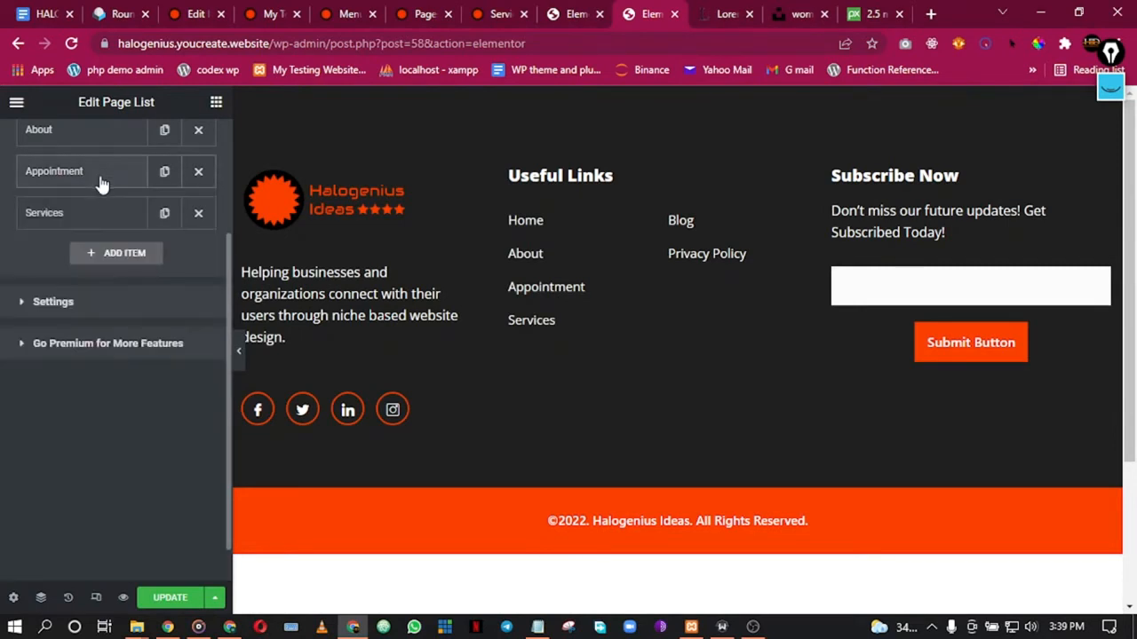
left_click(197, 213)
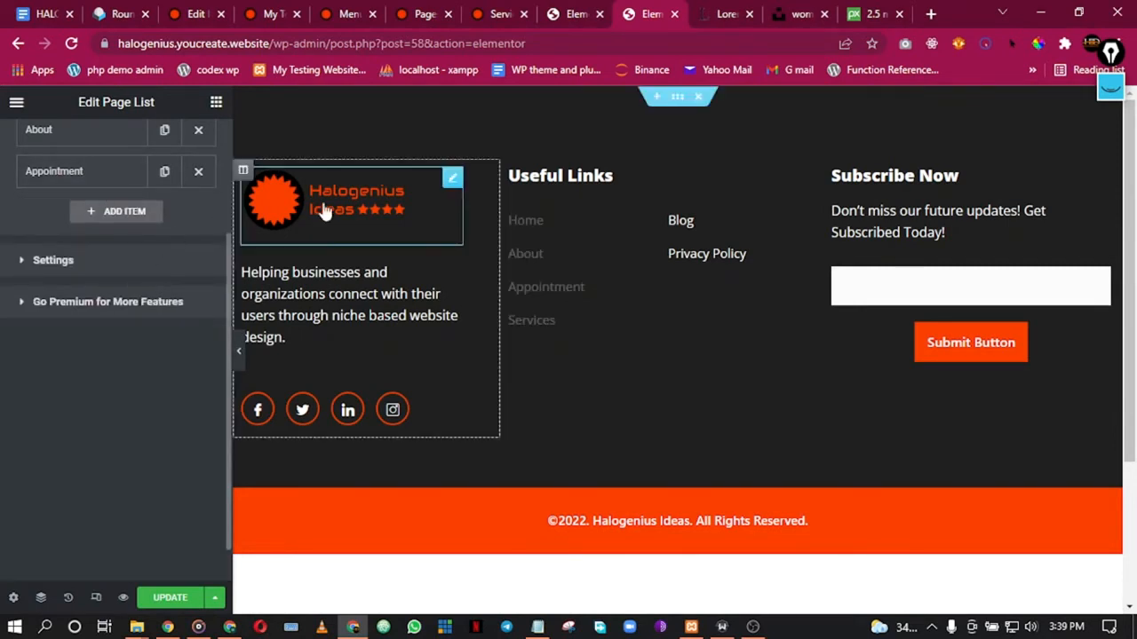
Step: Add a 'Privacy Policy' item to the second Page List, linked to the Privacy Policy page
right_click(723, 289)
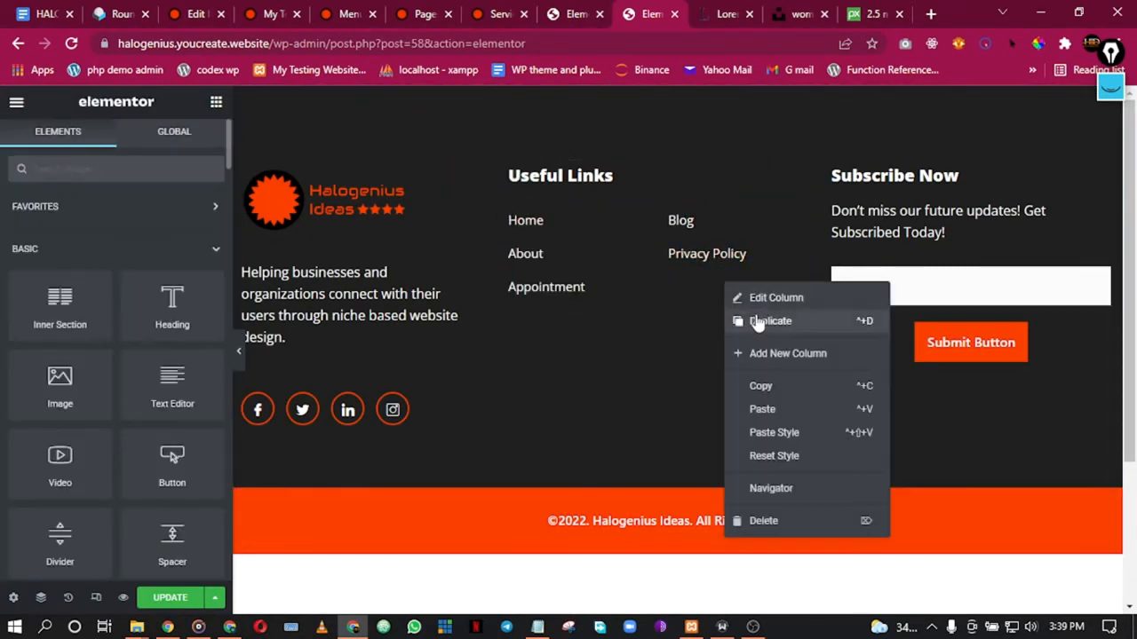
left_click(739, 299)
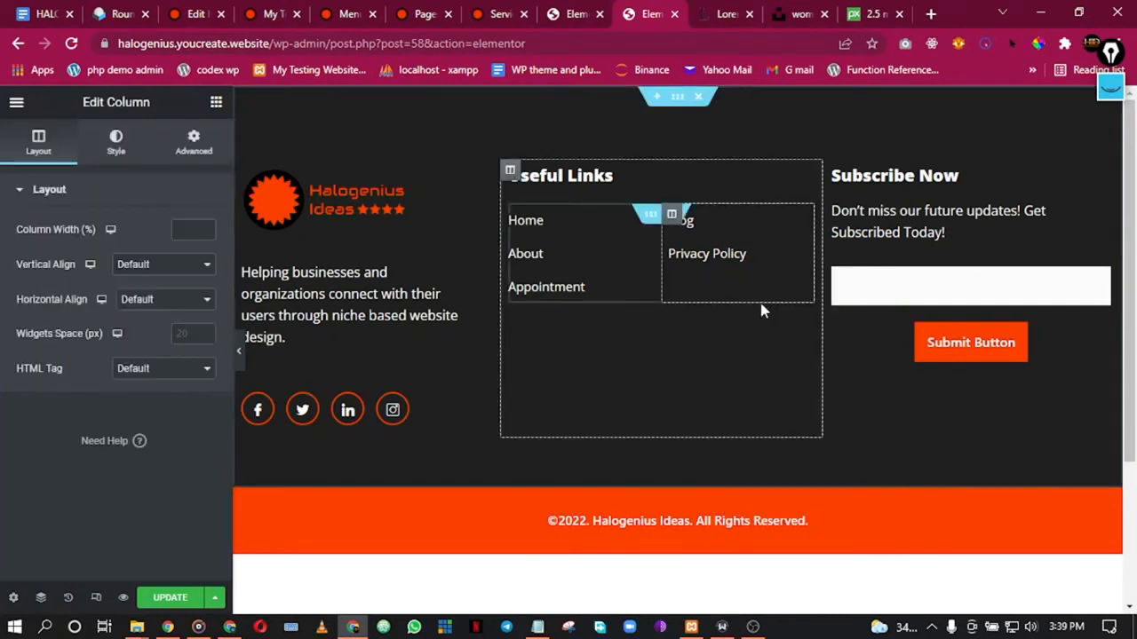
left_click(116, 142)
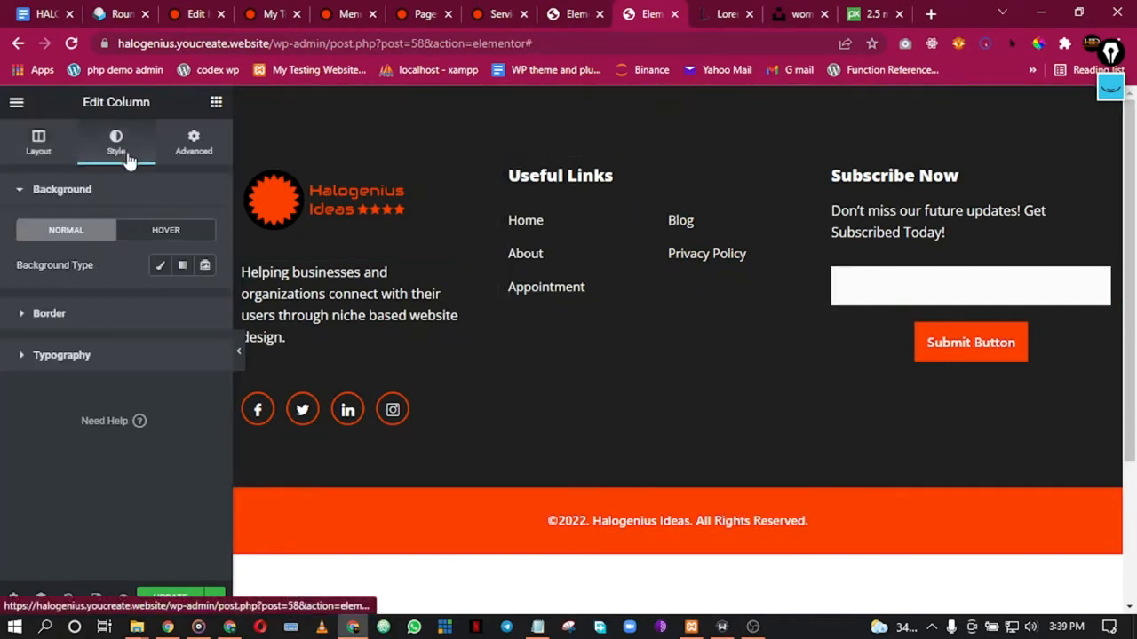
left_click(39, 146)
right_click(707, 258)
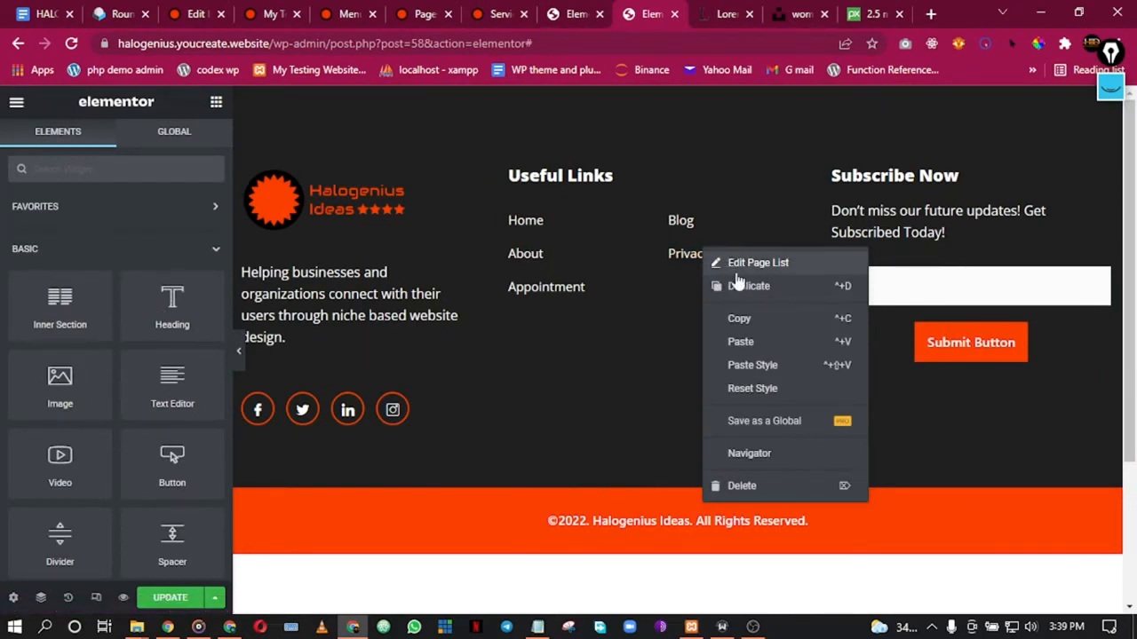
left_click(746, 265)
left_click(116, 342)
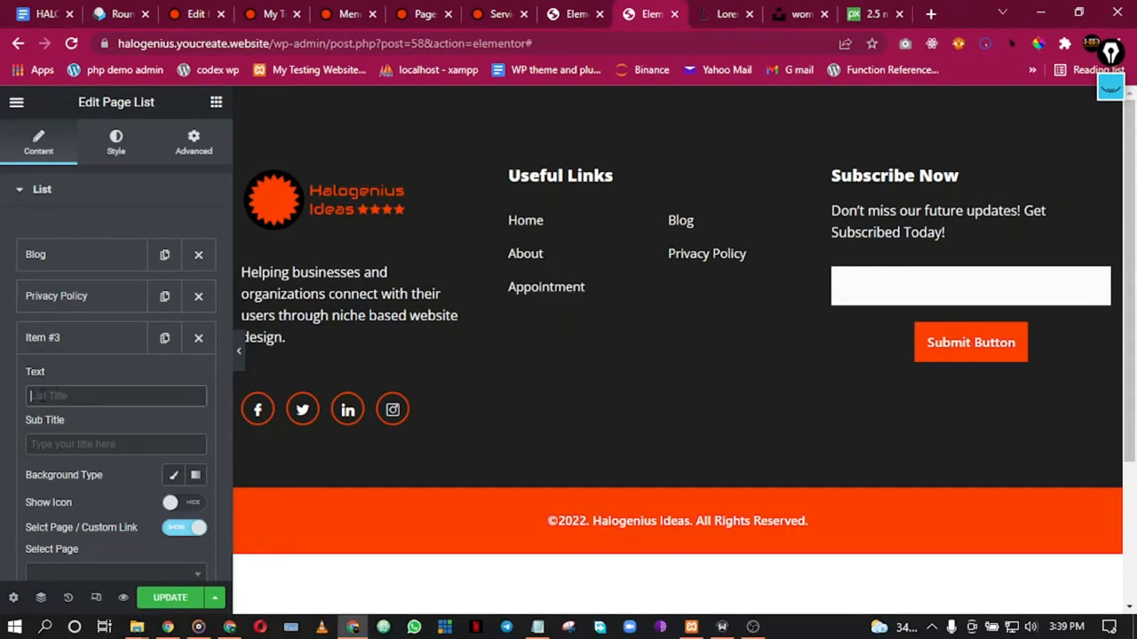
type("Privac")
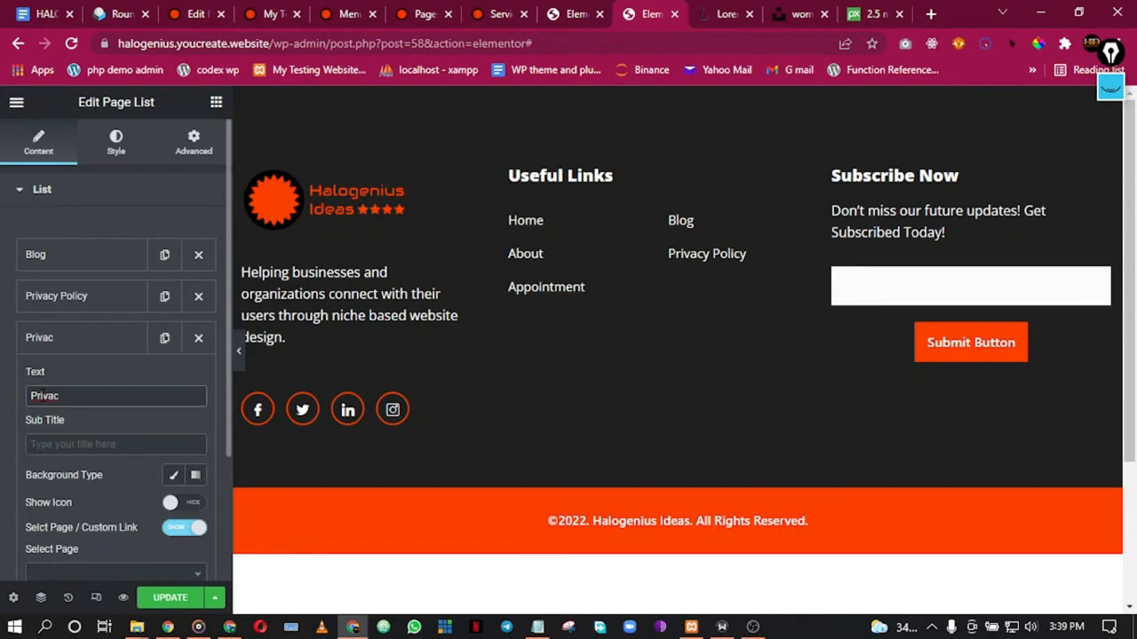
type("y ")
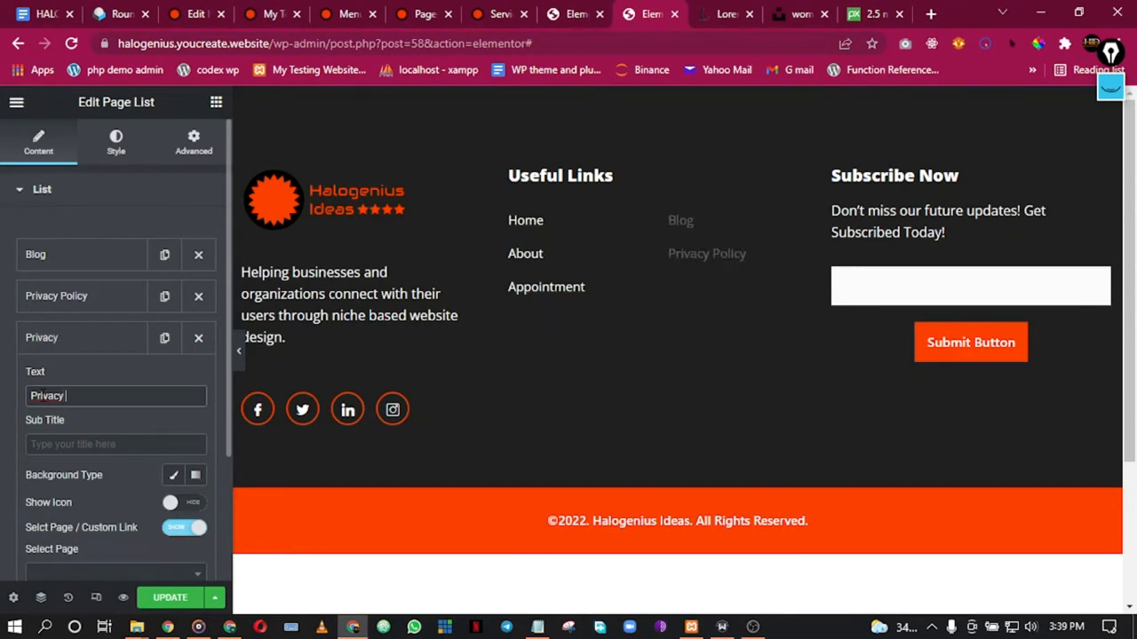
type("Policy")
scroll(82, 417, "down", 3)
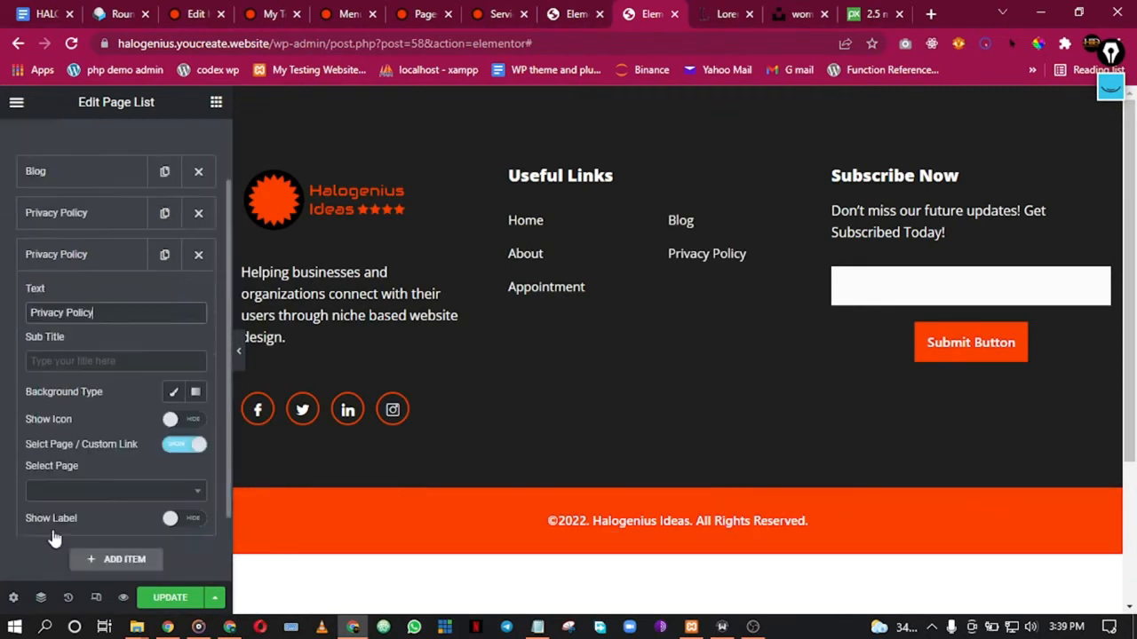
left_click(83, 410)
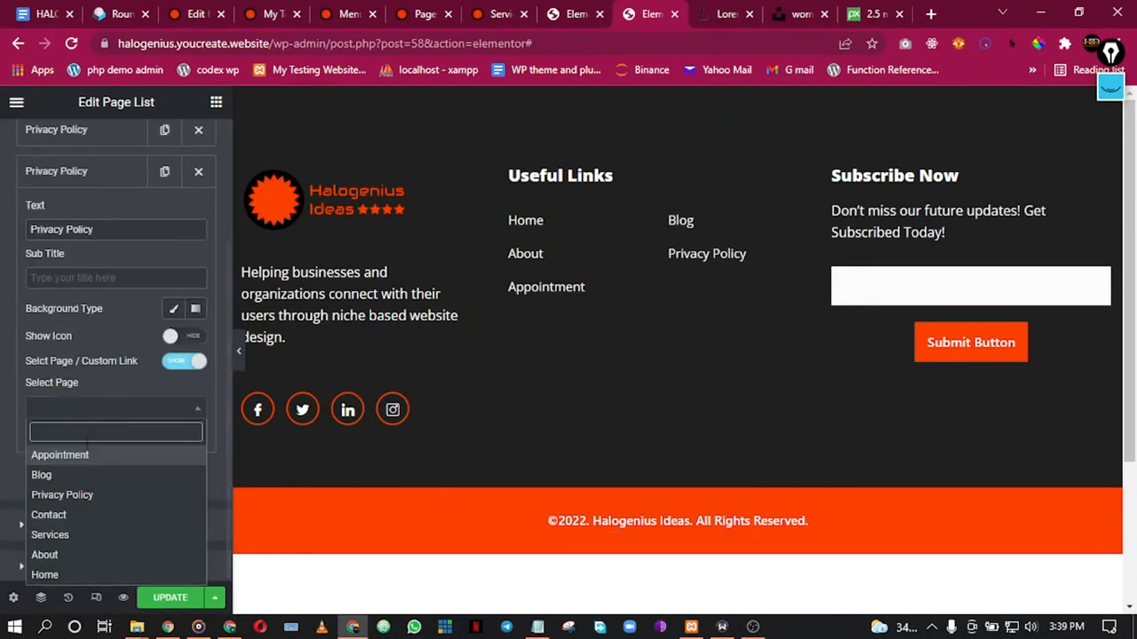
left_click(72, 495)
left_click(79, 170)
Step: Move Blog down, then rename the top entry 'Services' and link it to the Services page
scroll(80, 178, "up", 1)
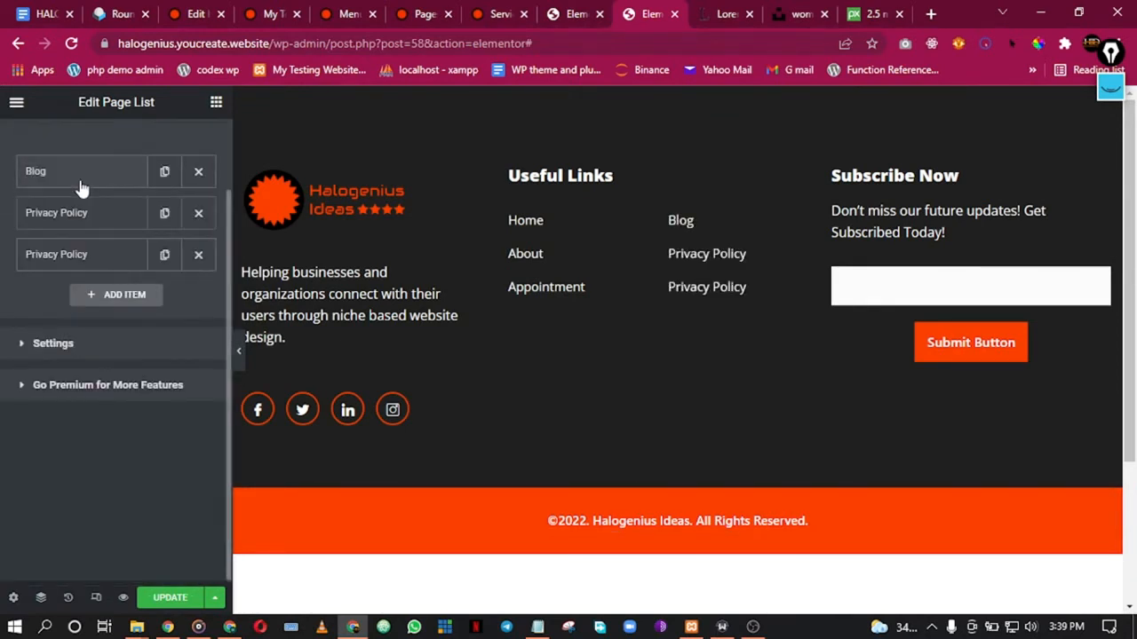
left_click_drag(71, 181, 77, 226)
scroll(83, 158, "up", 1)
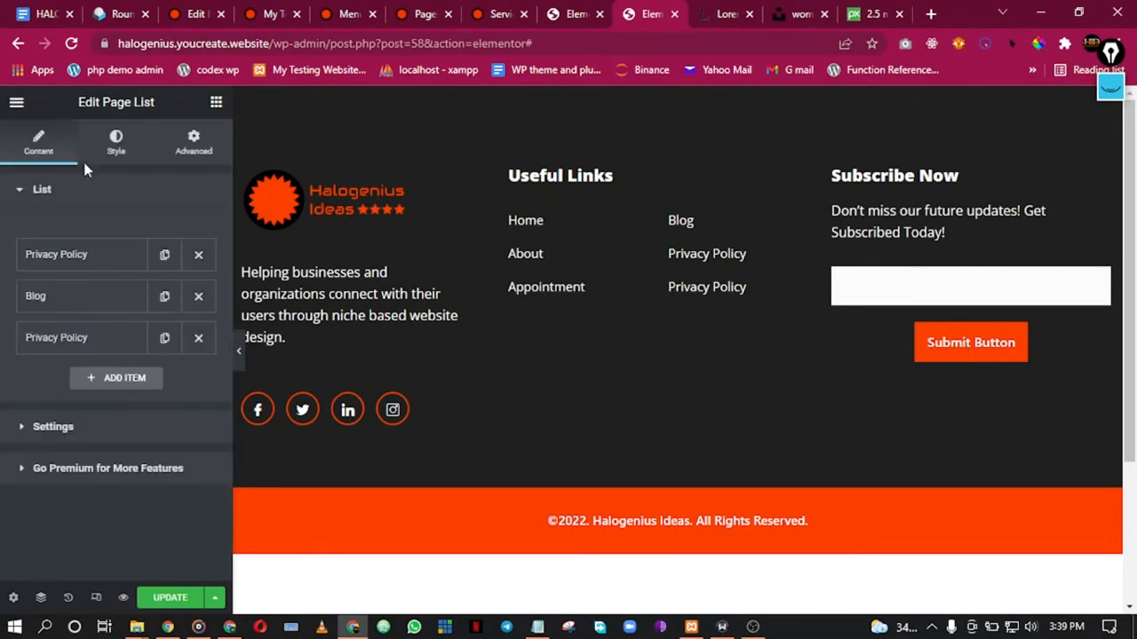
left_click(79, 256)
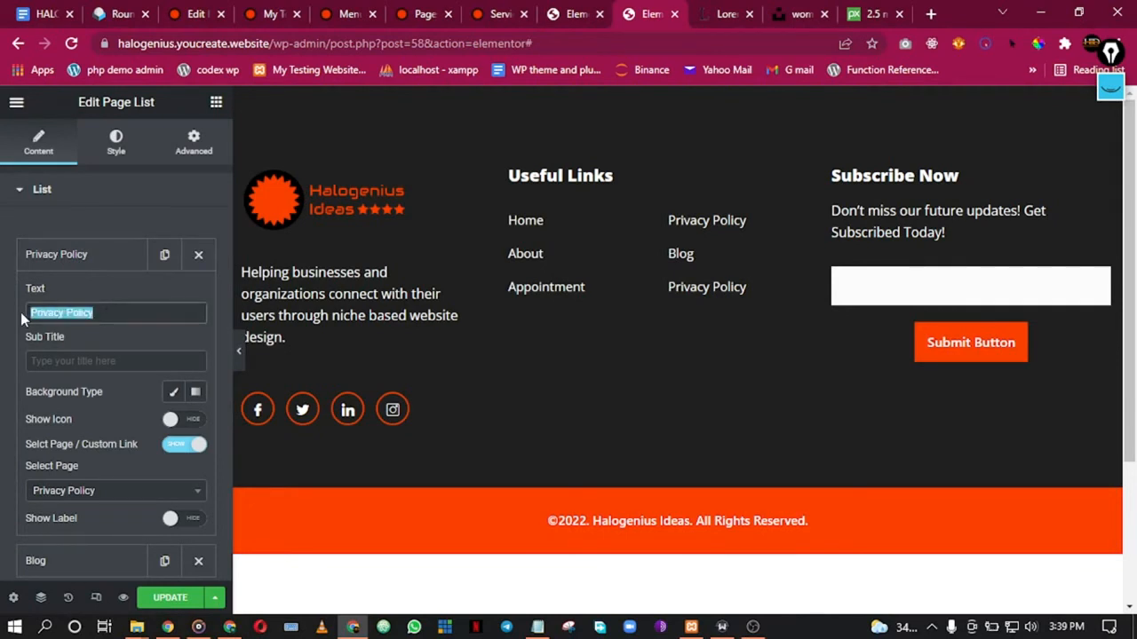
type("Services")
left_click(98, 497)
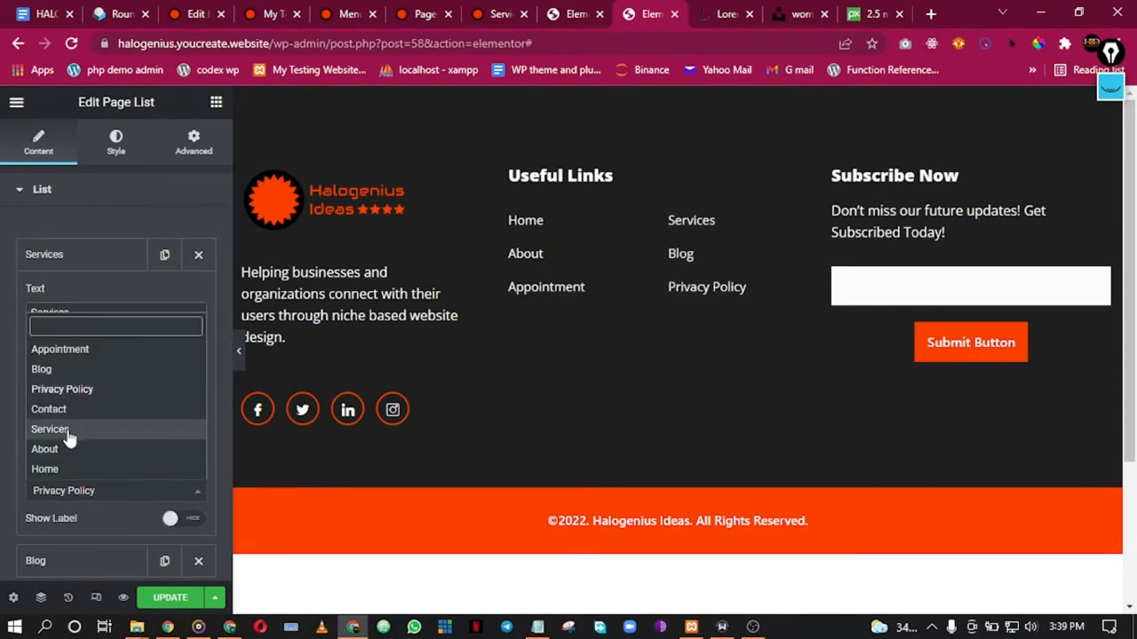
left_click(68, 432)
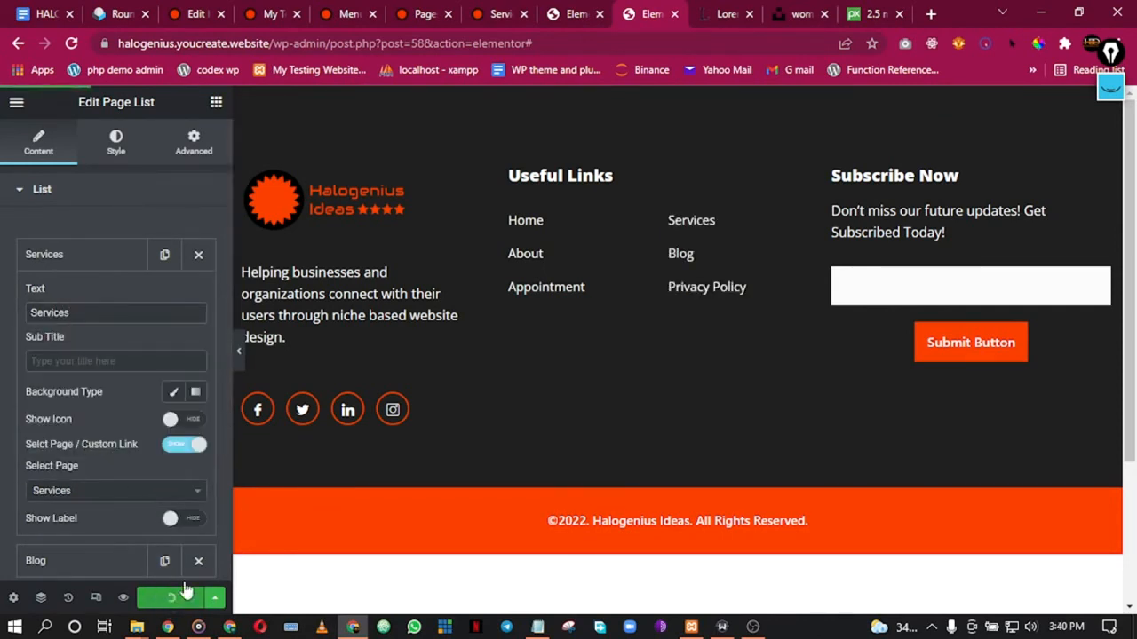
Step: Close the footer and About page editors, then go from the live Services page to Home
left_click(675, 15)
left_click(572, 13)
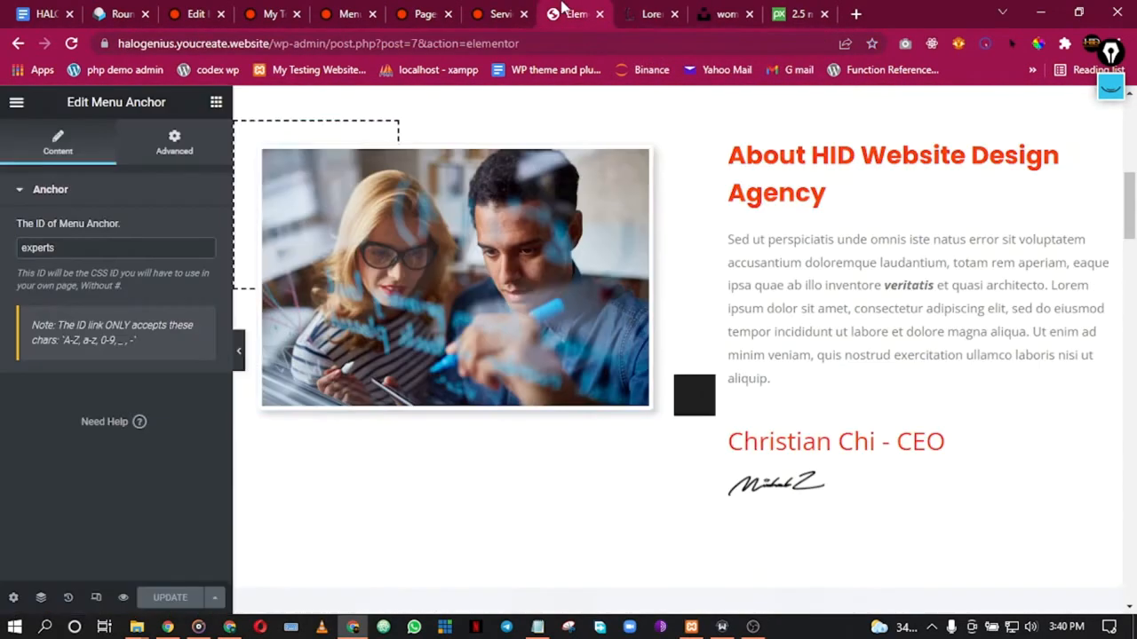
scroll(653, 395, "down", 20)
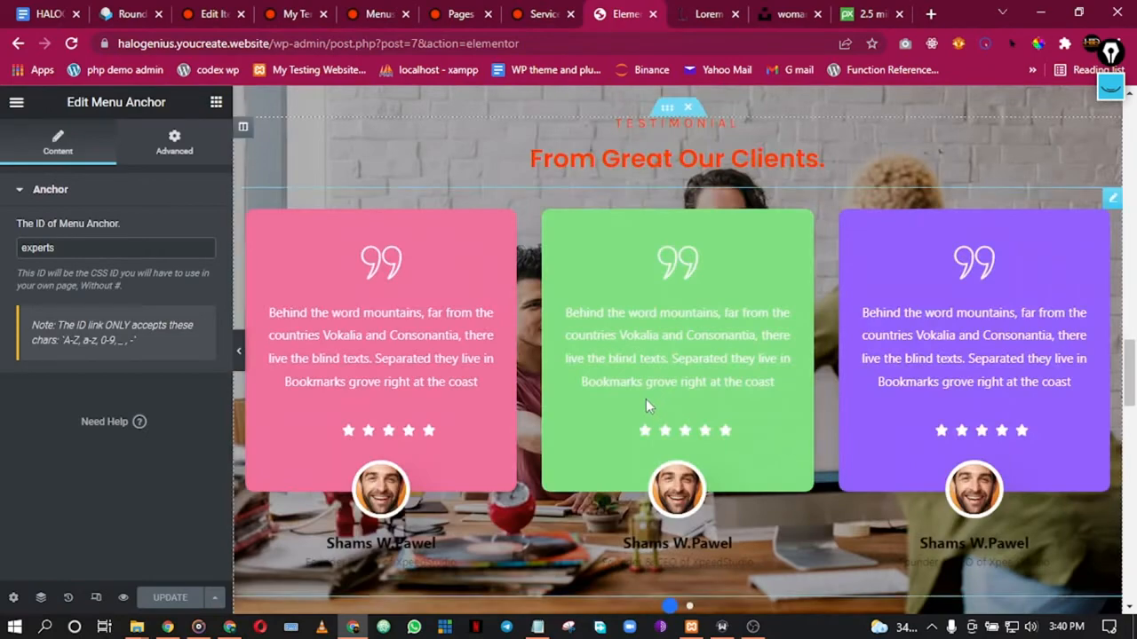
scroll(645, 416, "up", 15)
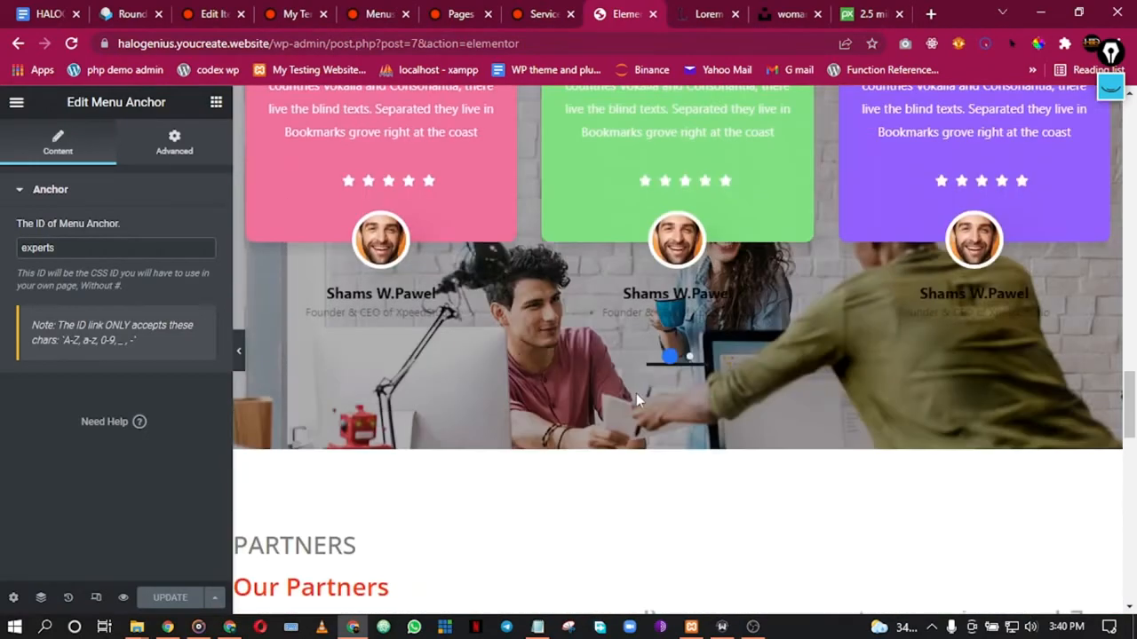
scroll(636, 392, "up", 10)
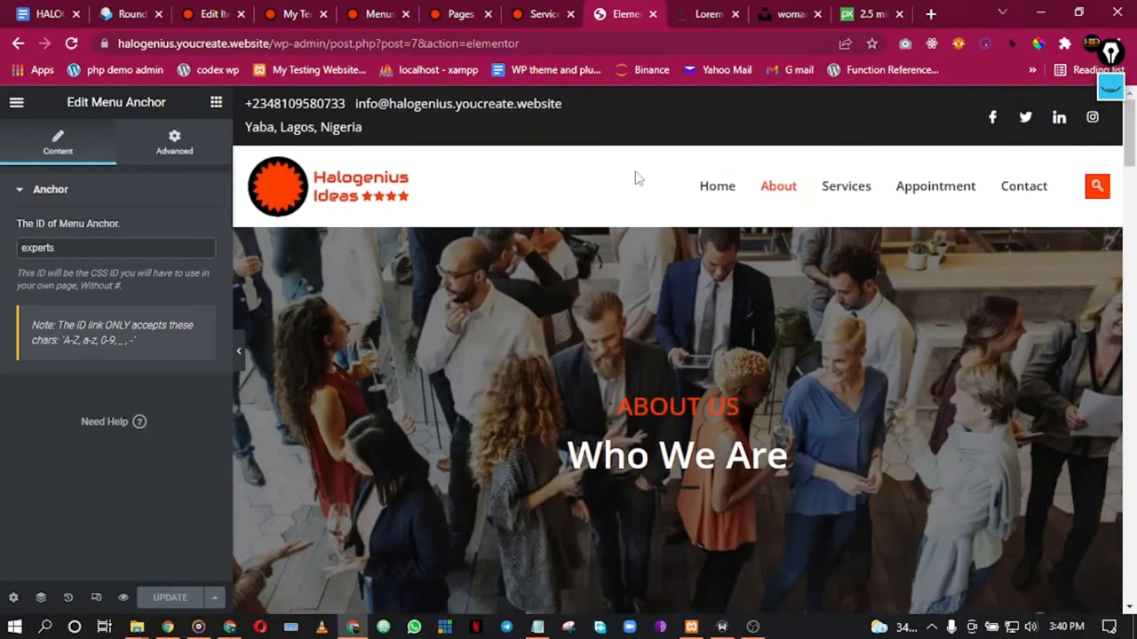
left_click(652, 14)
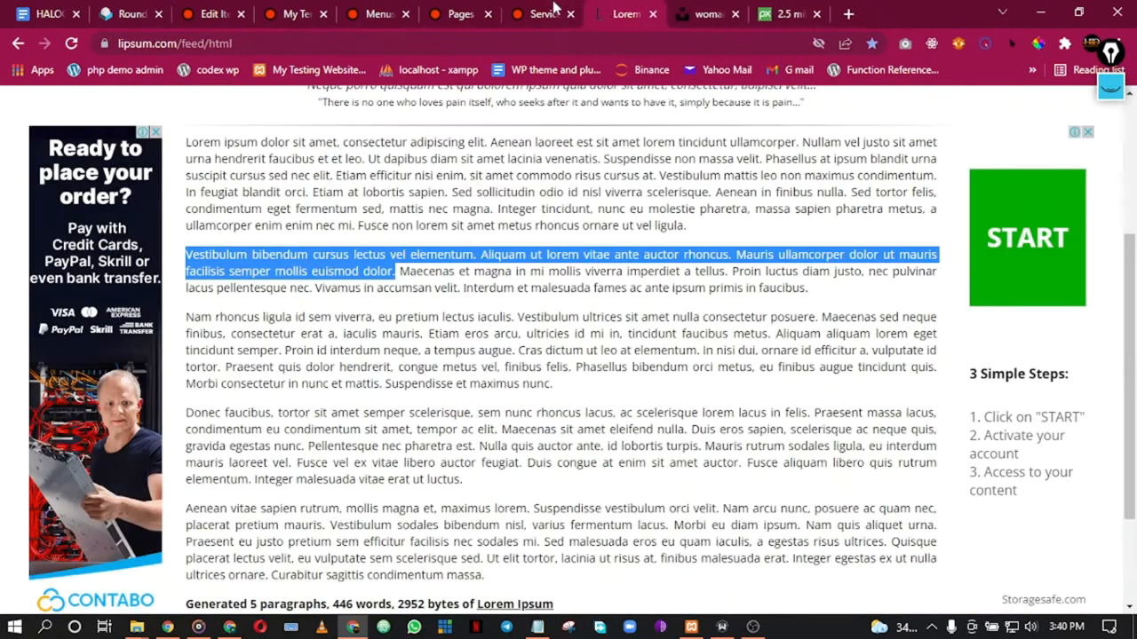
left_click(511, 20)
left_click(619, 192)
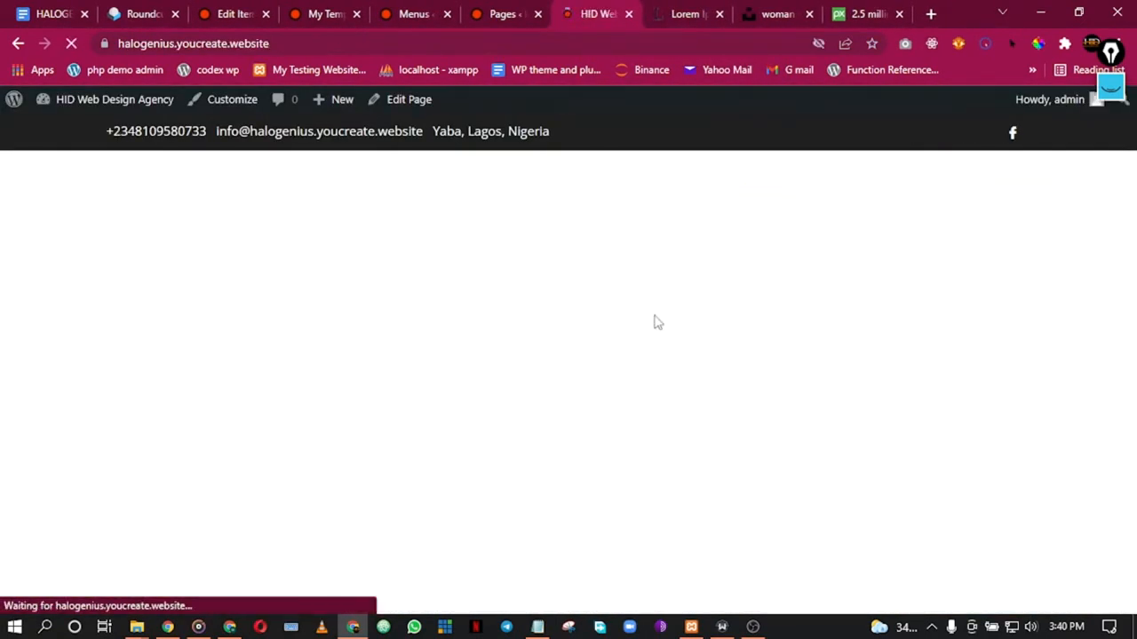
Step: Review the live home page down to the Book An Appointment footer, then open its Elementor editor in a new tab
scroll(654, 320, "down", 5)
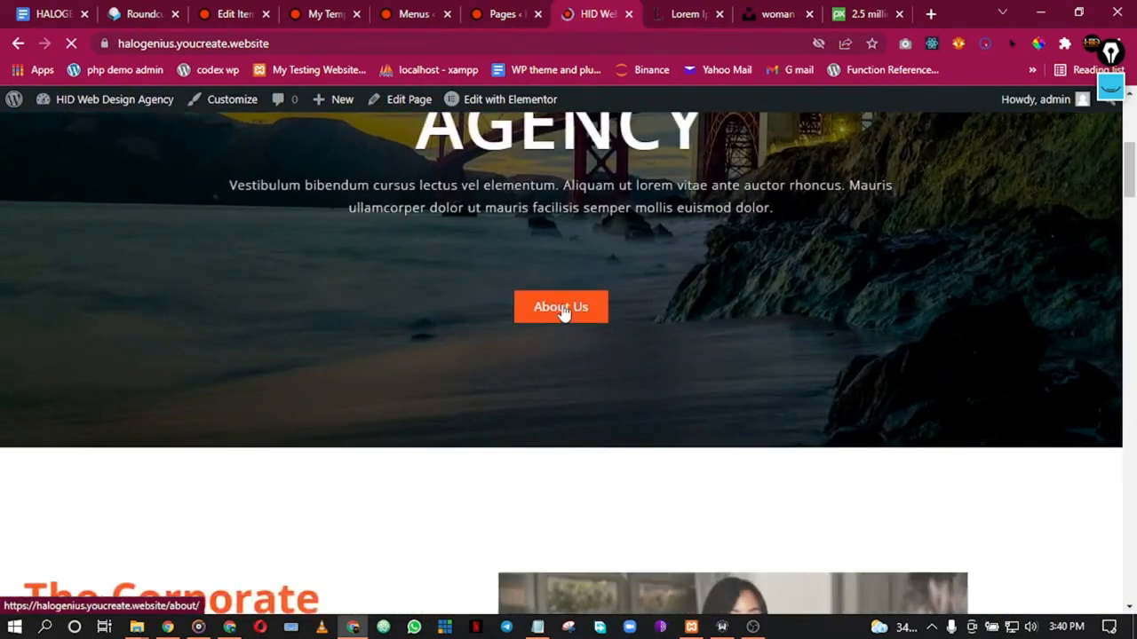
scroll(566, 346, "down", 8)
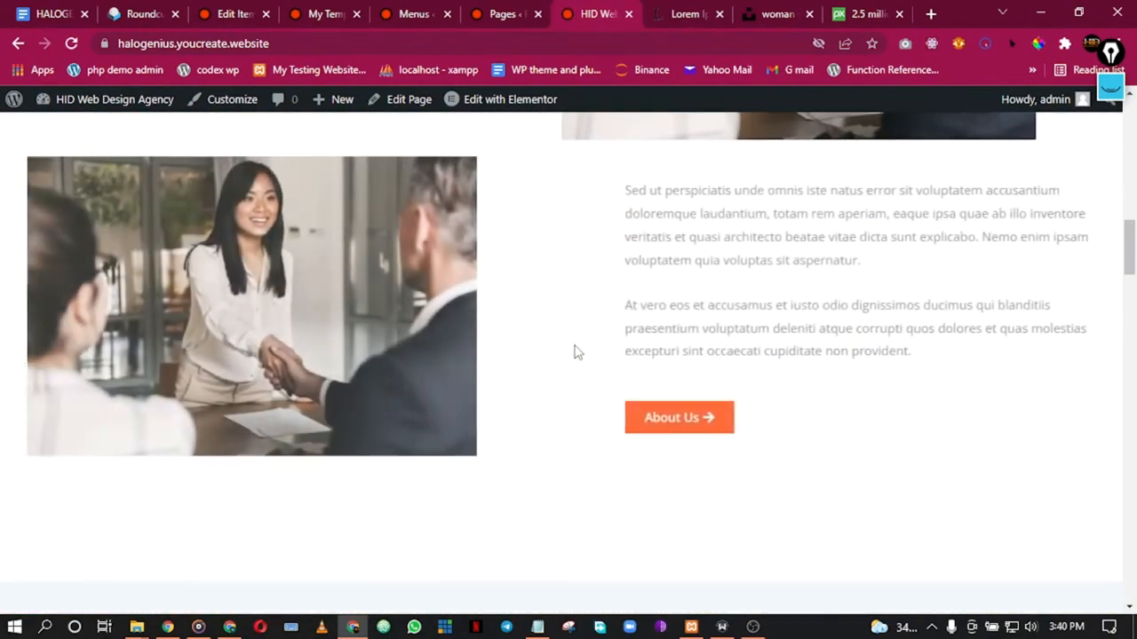
scroll(617, 435, "down", 5)
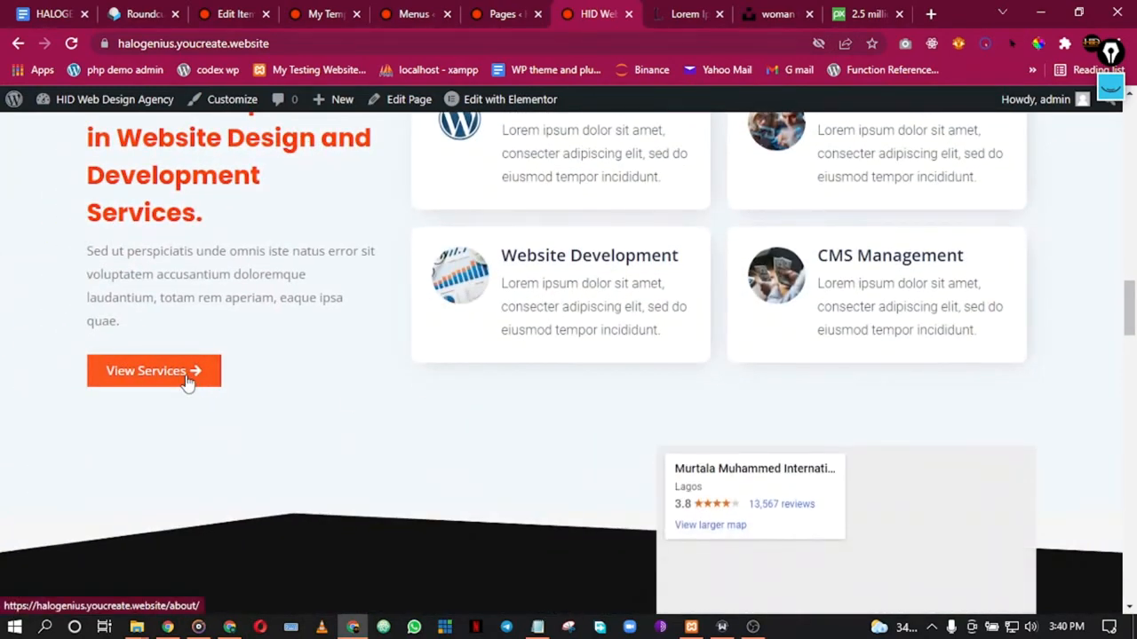
scroll(320, 370, "up", 1)
scroll(325, 371, "down", 2)
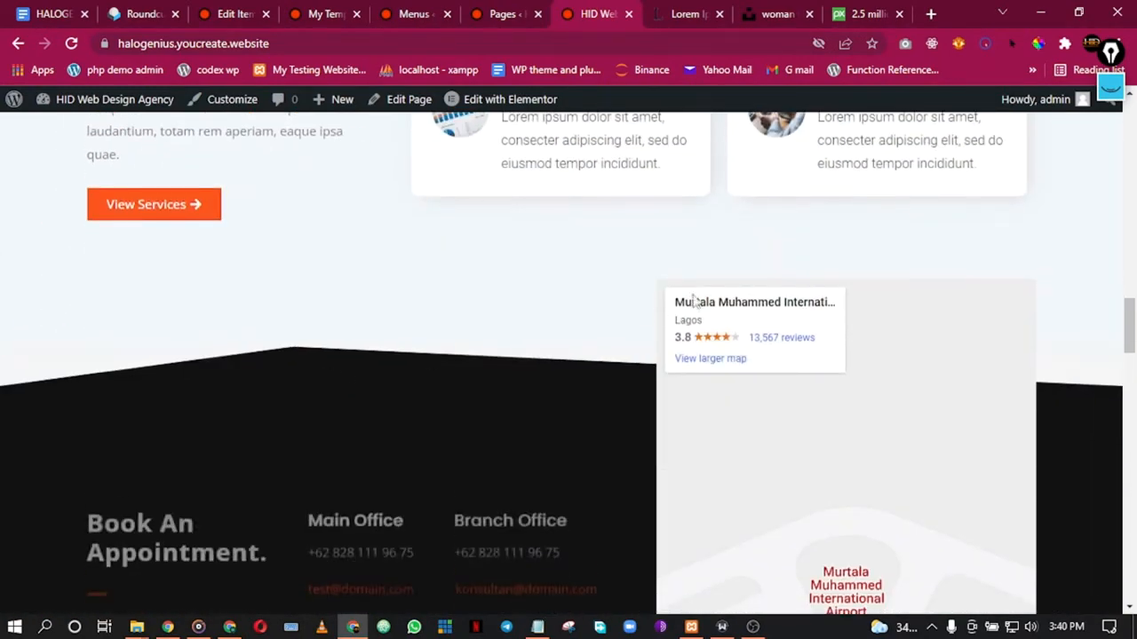
right_click(507, 101)
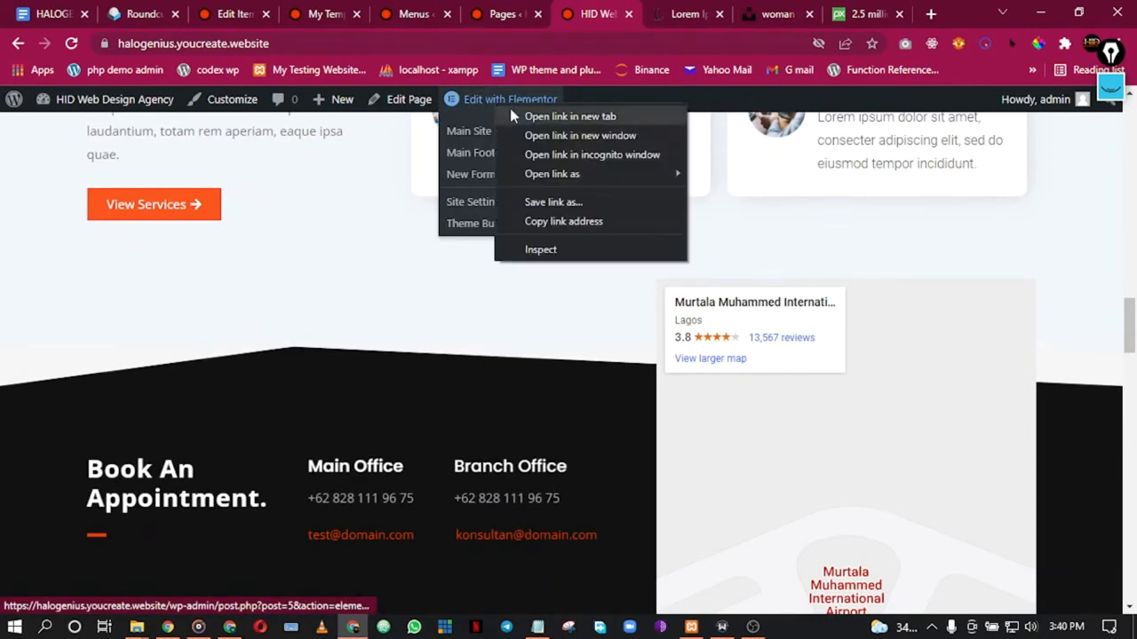
left_click(542, 114)
Step: Replace the View Services button's link with the Services page URL and update the home page
left_click(604, 11)
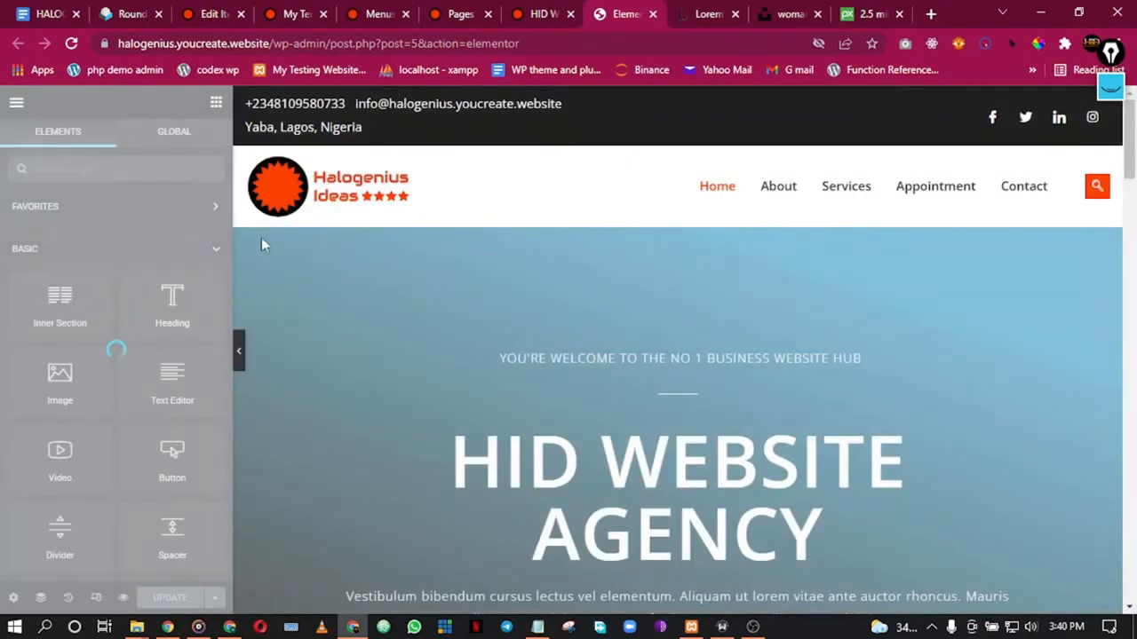
scroll(586, 329, "down", 4)
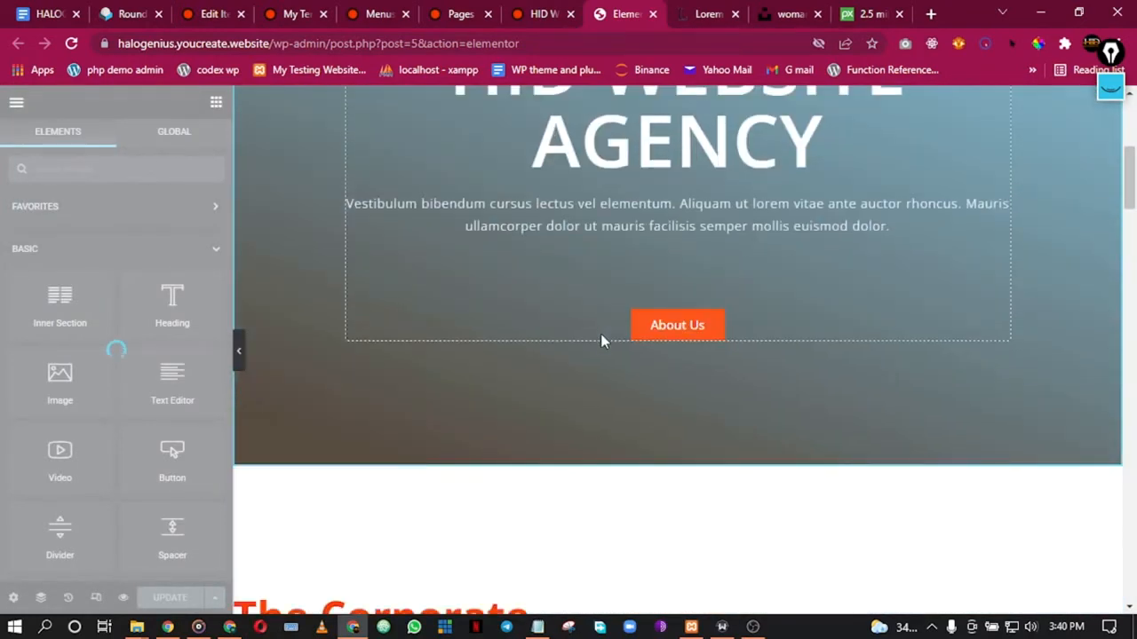
scroll(599, 368, "down", 6)
scroll(577, 405, "down", 10)
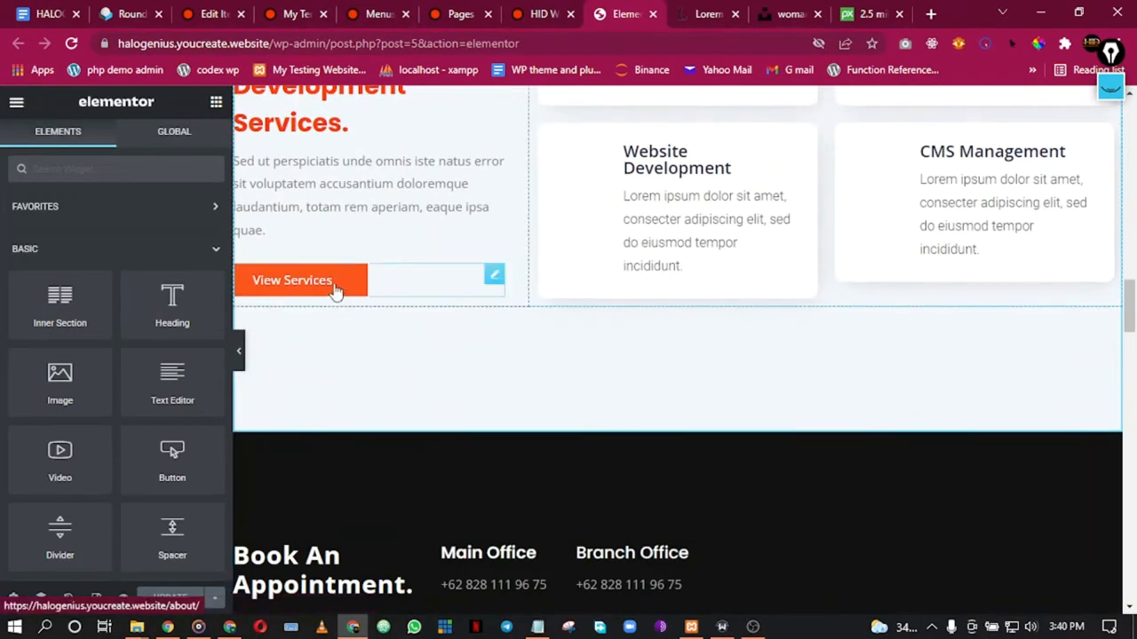
left_click(327, 292)
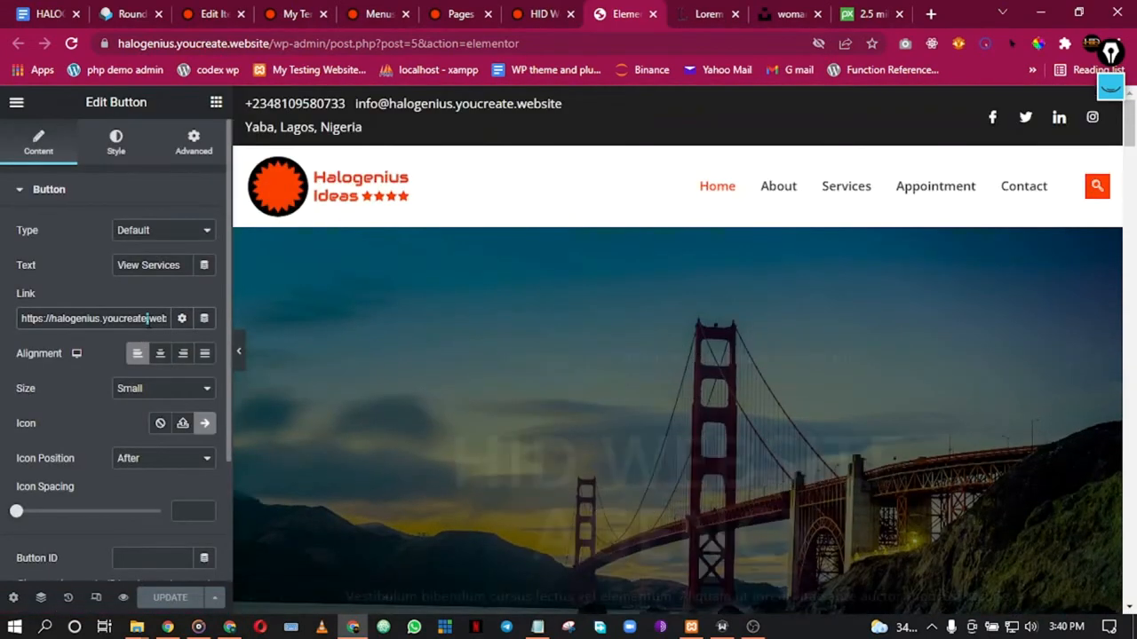
triple_click(149, 318)
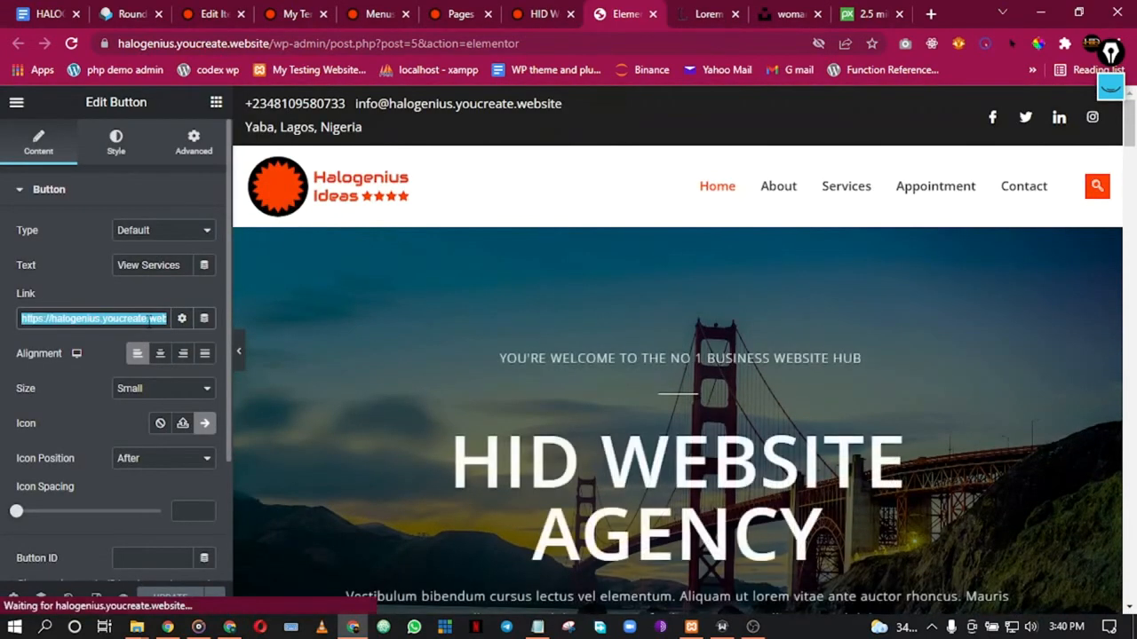
type("serv")
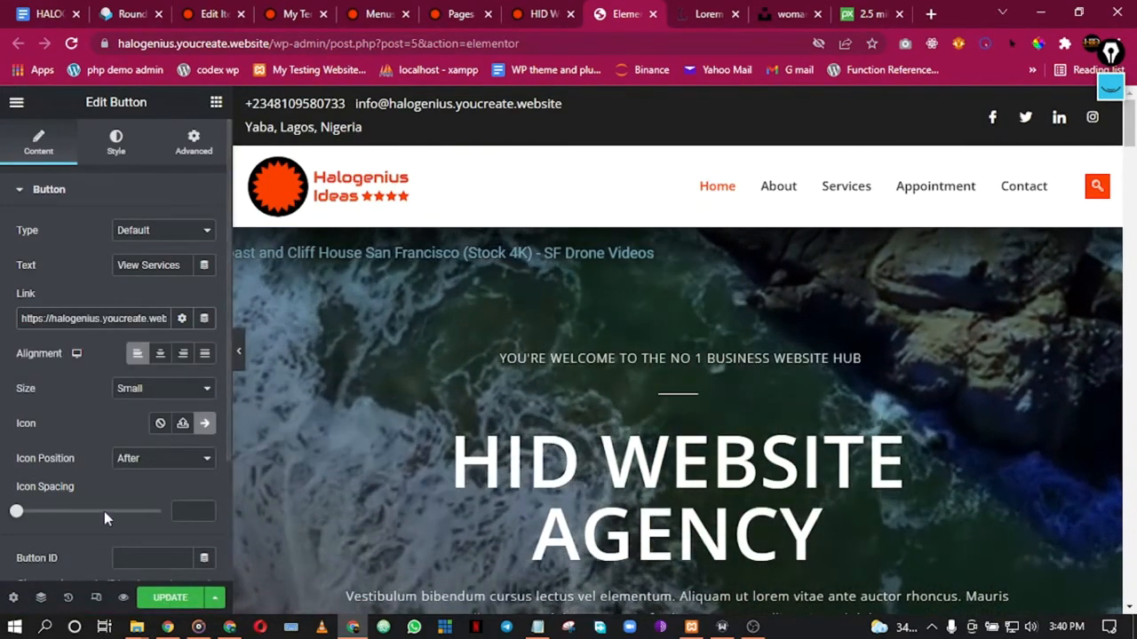
left_click(170, 597)
scroll(758, 314, "down", 1)
scroll(757, 314, "down", 15)
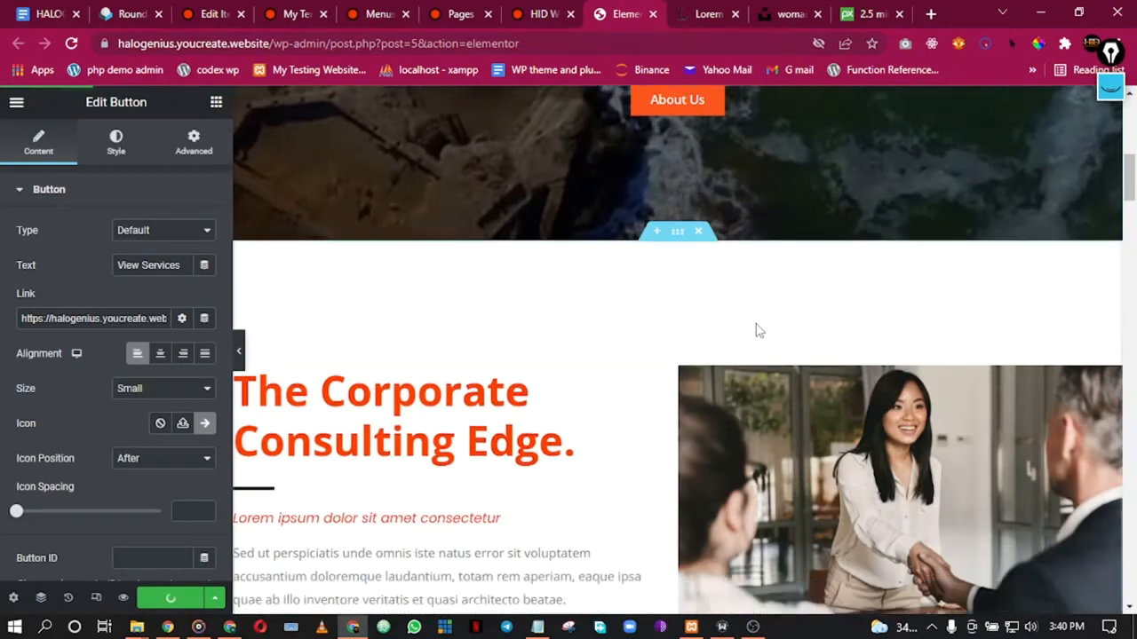
scroll(746, 355, "down", 10)
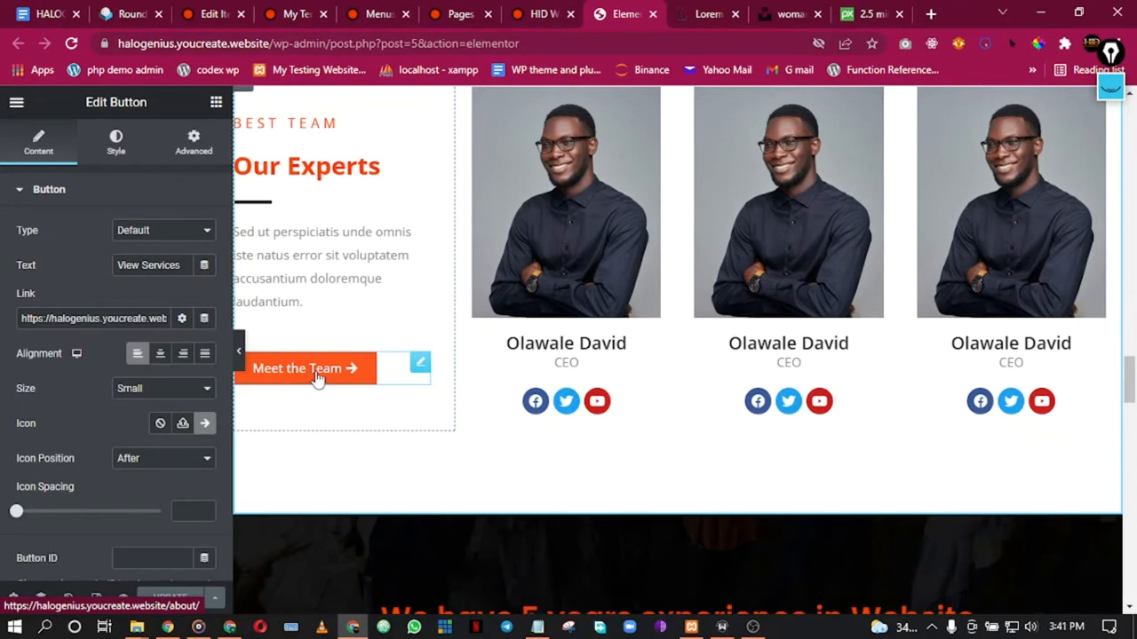
Step: Change the Meet the Team button text to 'Meet Our Experts' and update the page
left_click(317, 378)
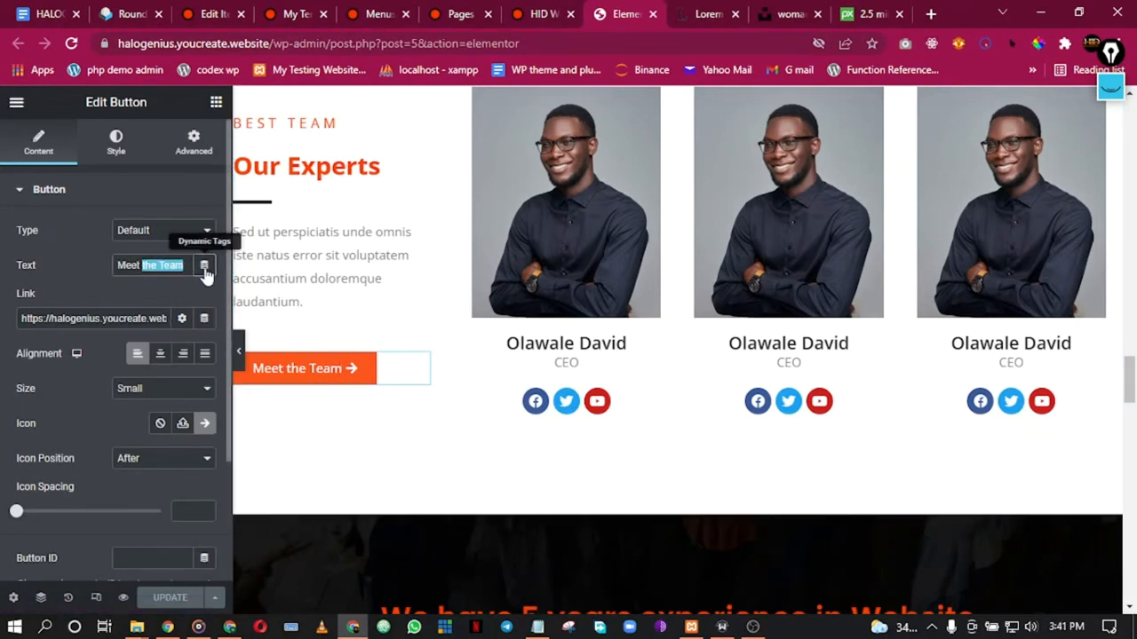
type("ur")
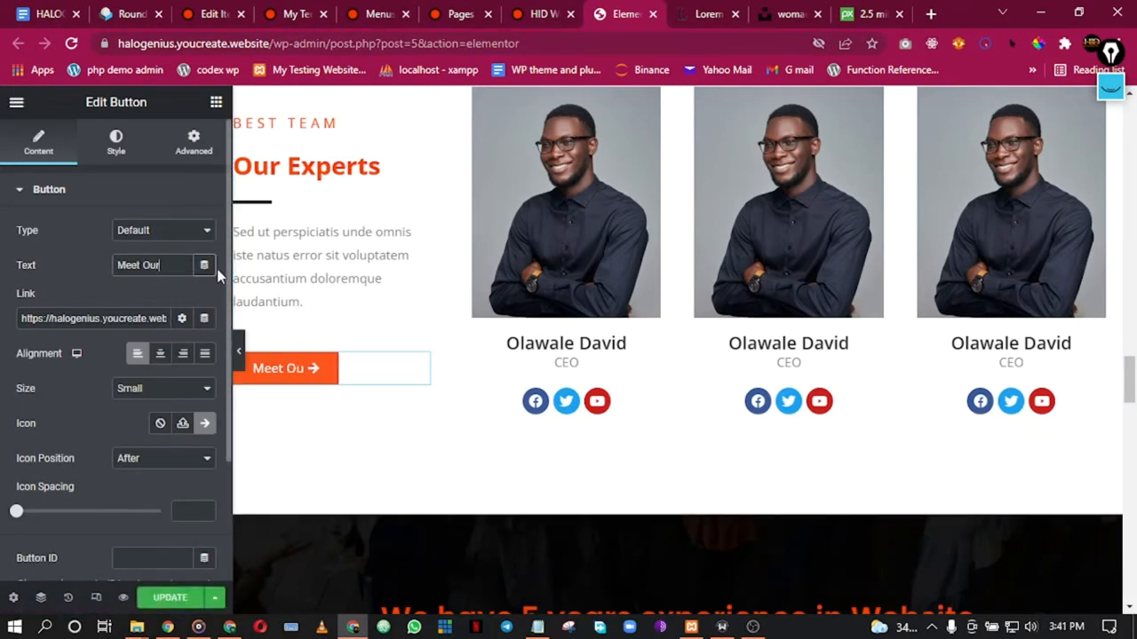
type(" Experts")
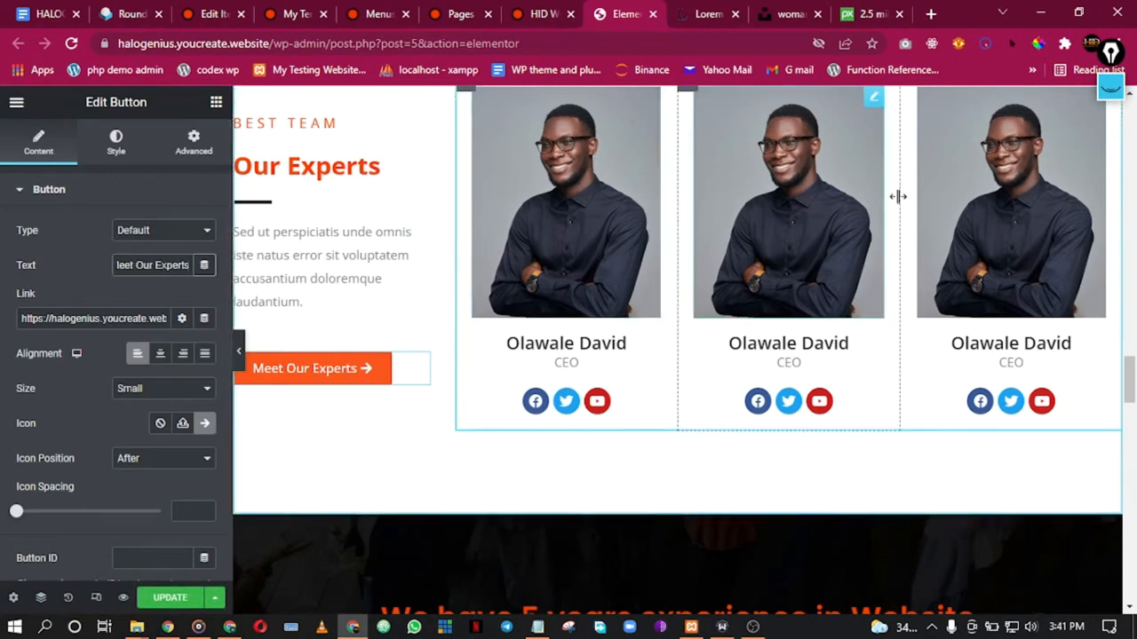
left_click(170, 597)
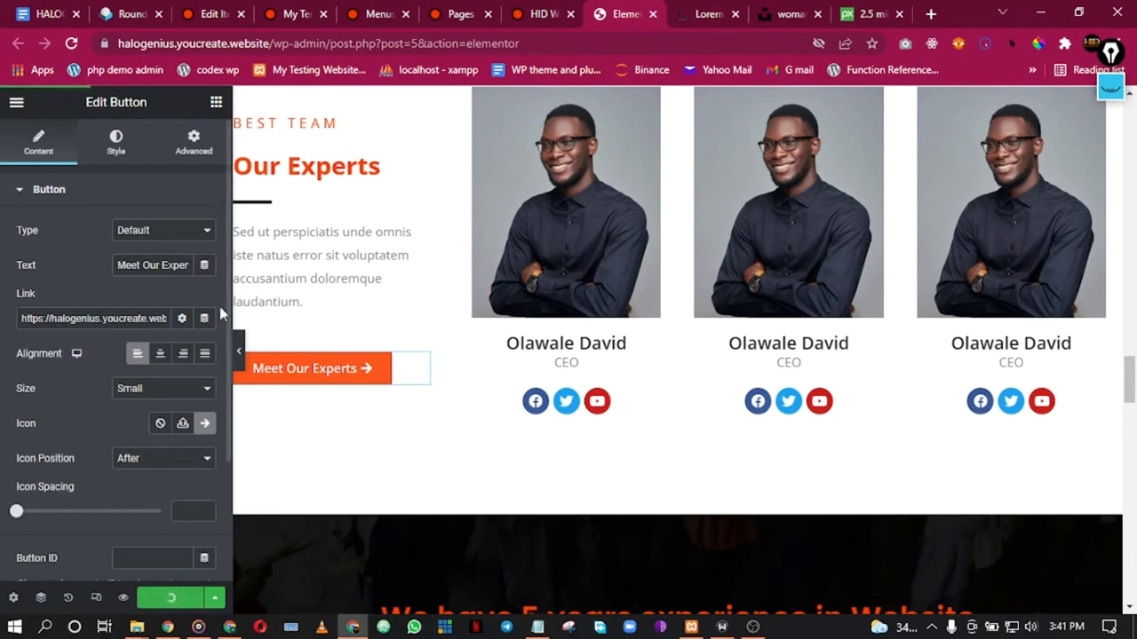
Step: Reload the live home page and open the Meet Our Experts link, the About page, in a new tab
left_click(654, 15)
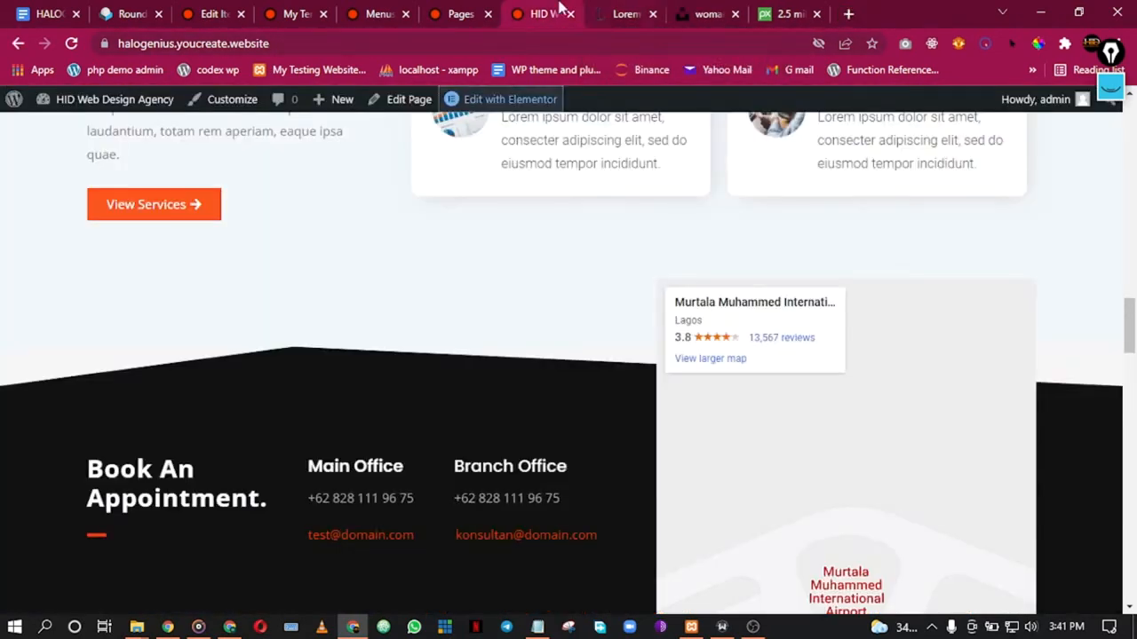
left_click(73, 44)
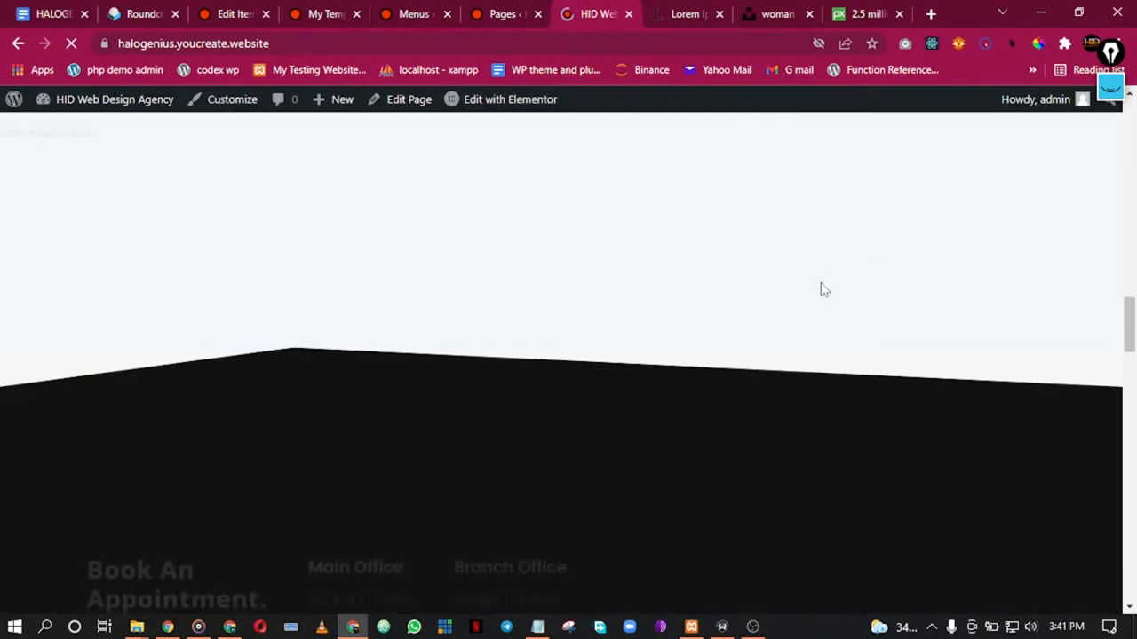
scroll(156, 411, "up", 2)
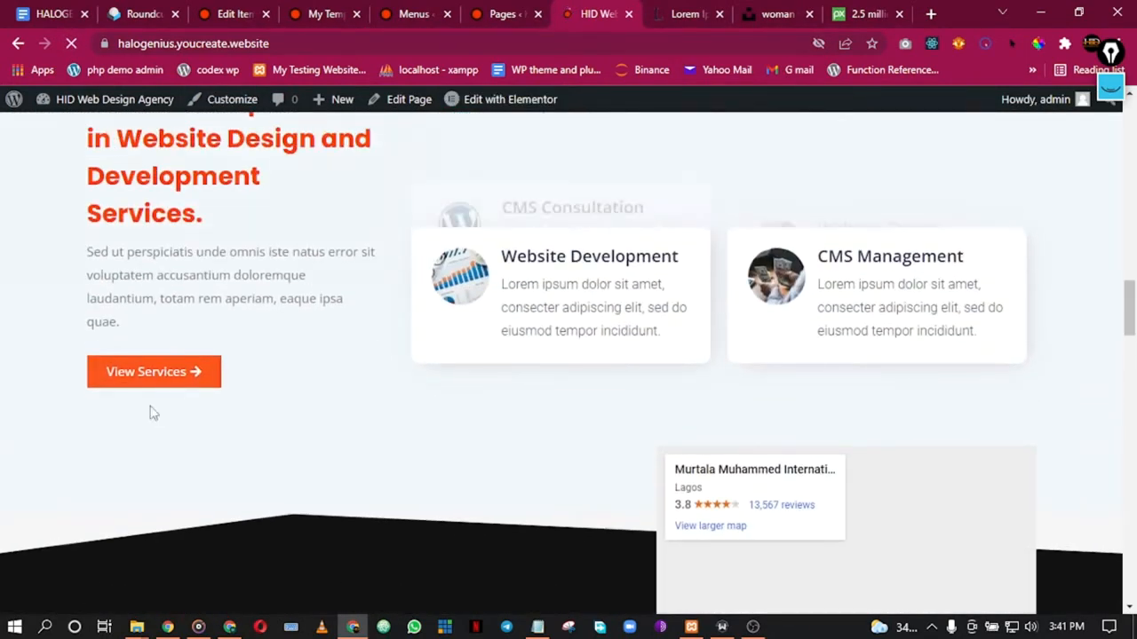
scroll(322, 391, "down", 5)
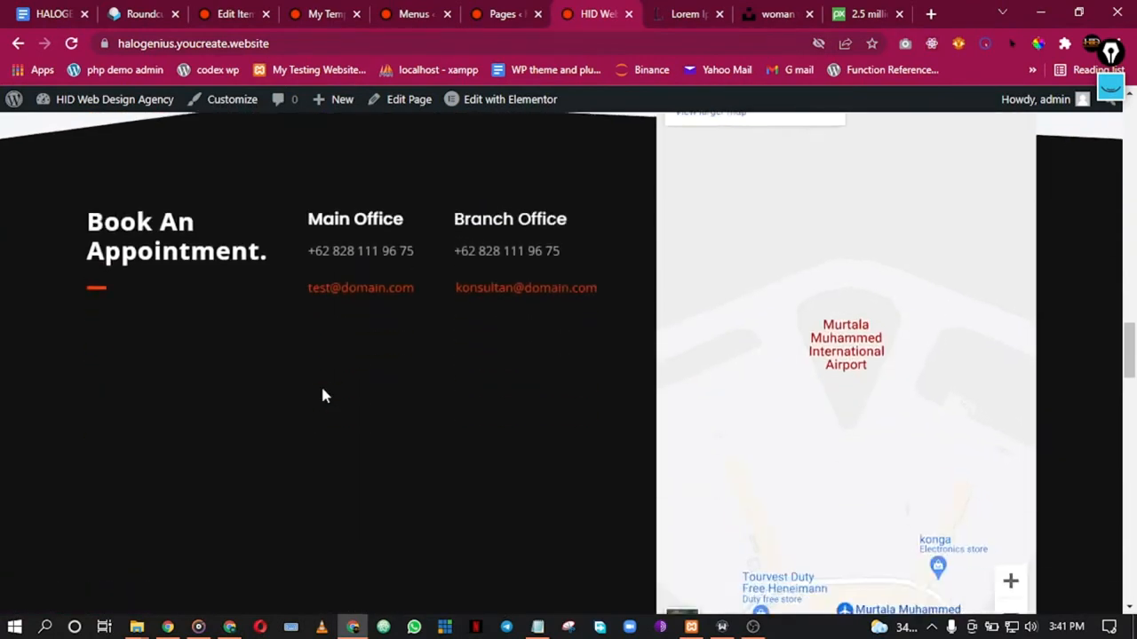
scroll(322, 395, "down", 8)
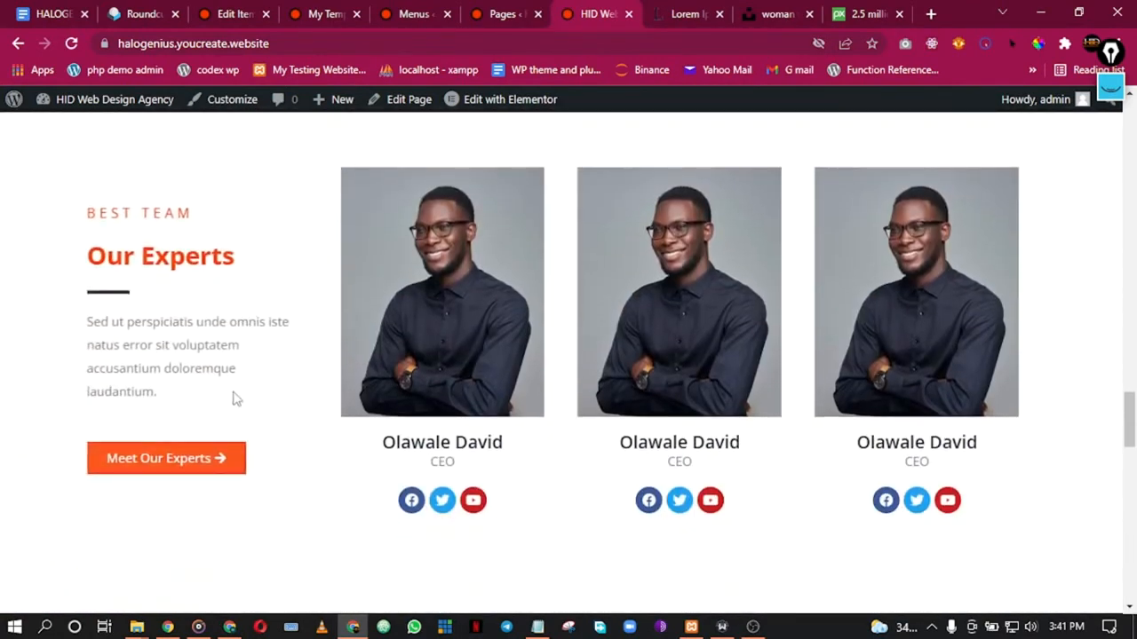
right_click(221, 468)
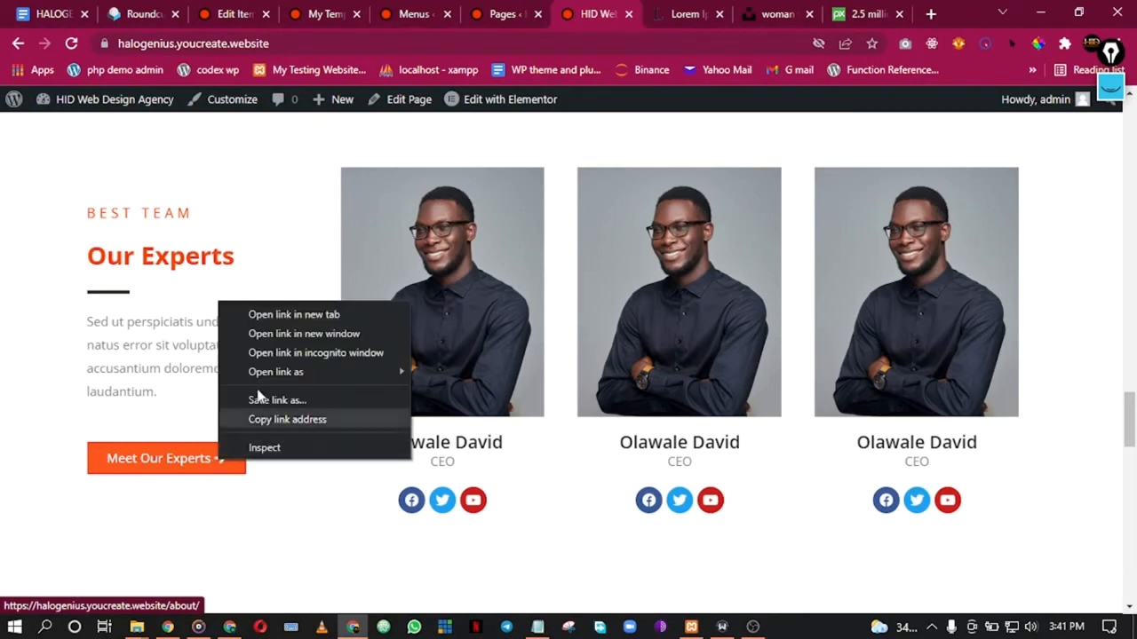
left_click(293, 314)
left_click(600, 10)
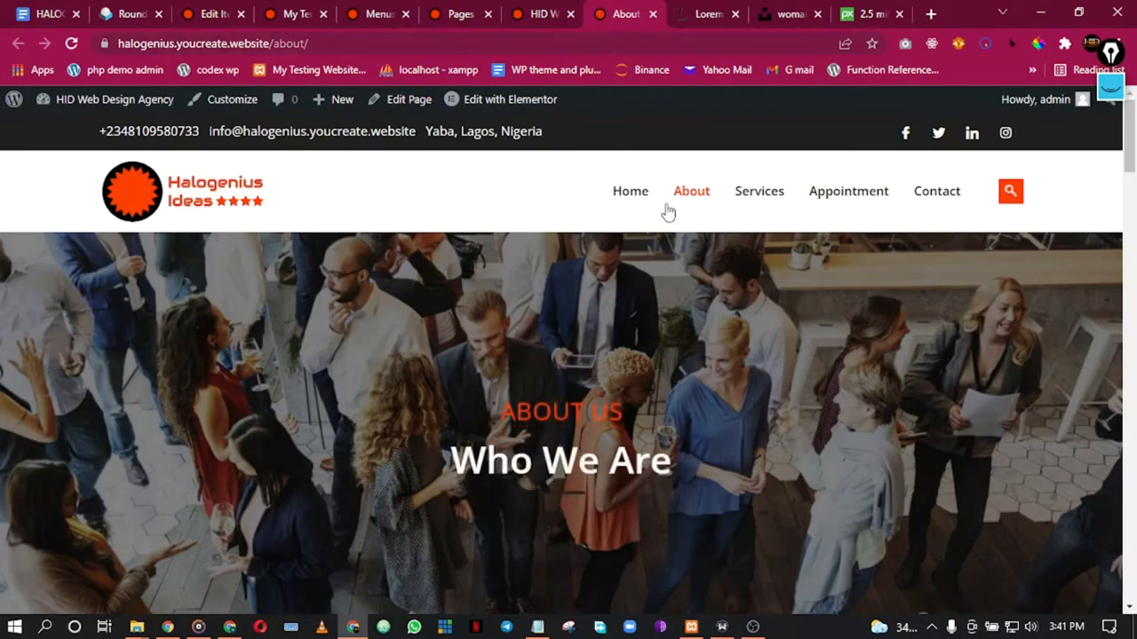
scroll(653, 333, "down", 10)
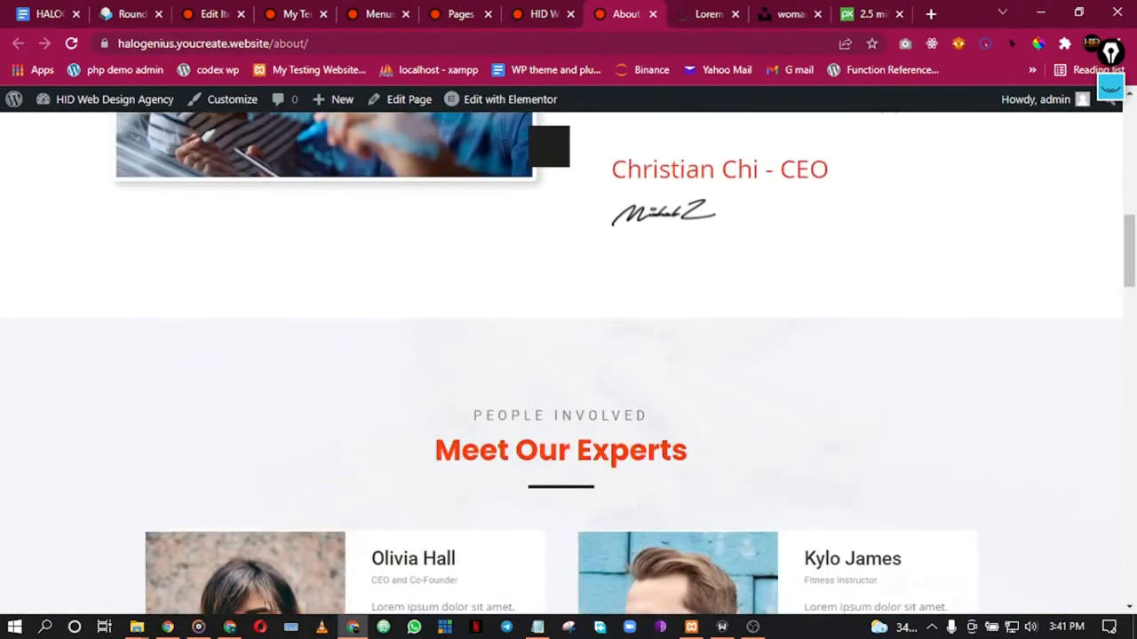
left_click(557, 11)
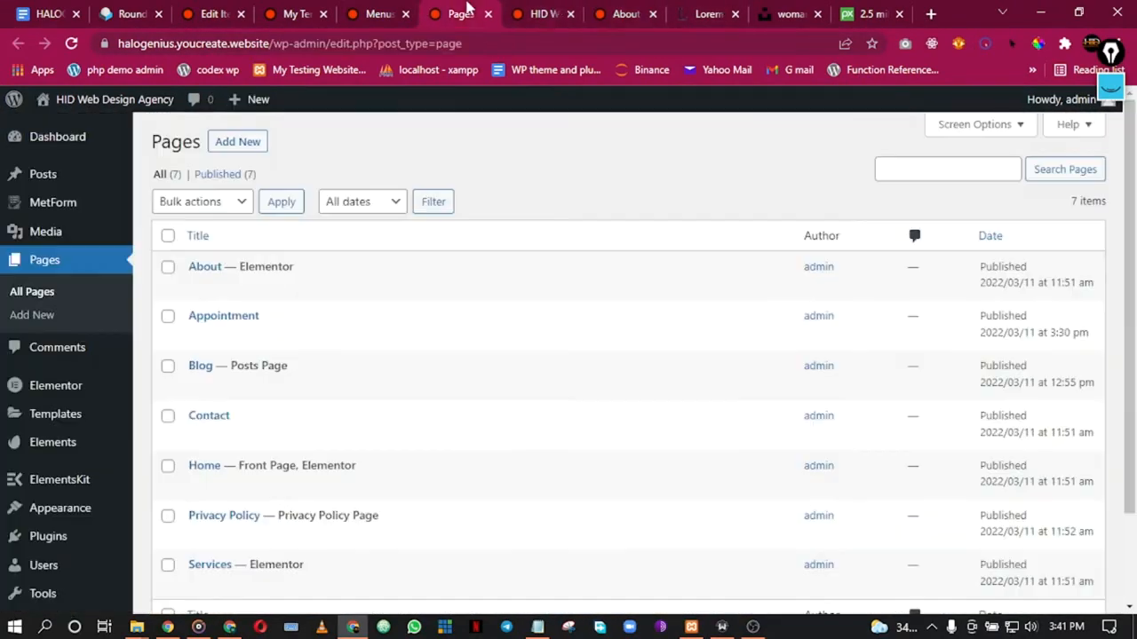
Step: Open the home page in the Elementor editor in a new tab from the admin bar
scroll(165, 465, "down", 1)
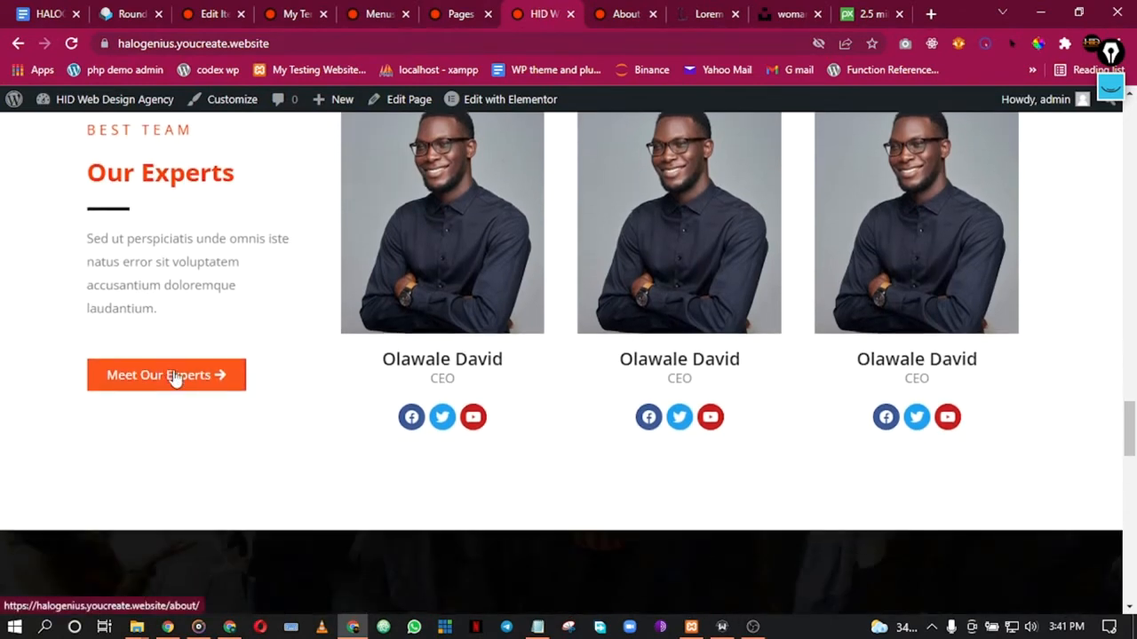
scroll(243, 487, "down", 5)
scroll(452, 322, "up", 4)
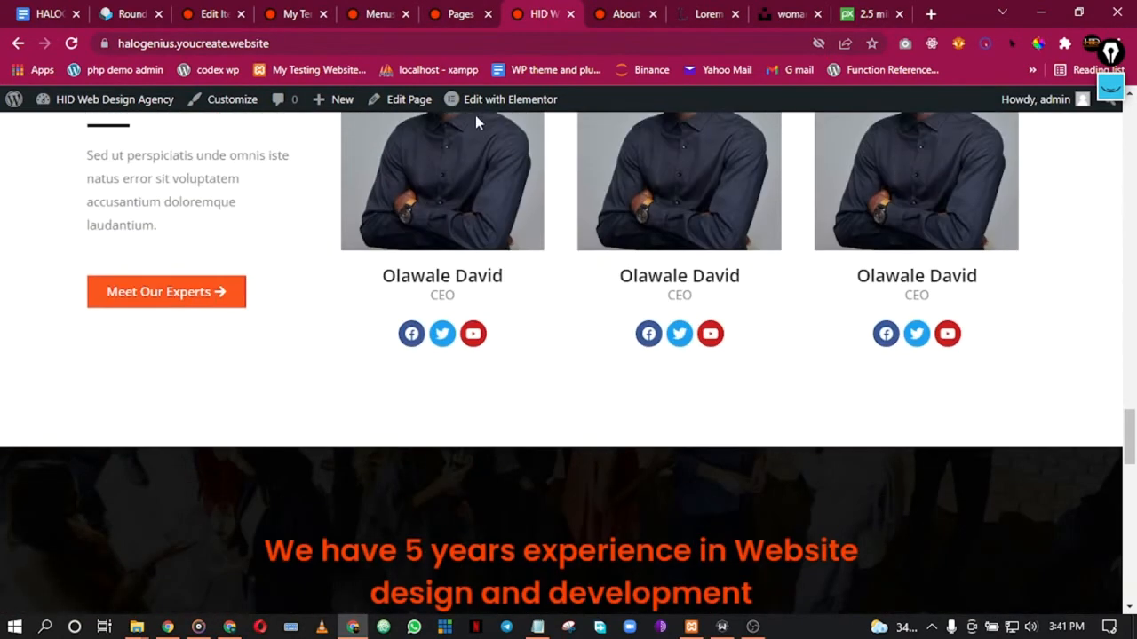
right_click(481, 103)
left_click(551, 117)
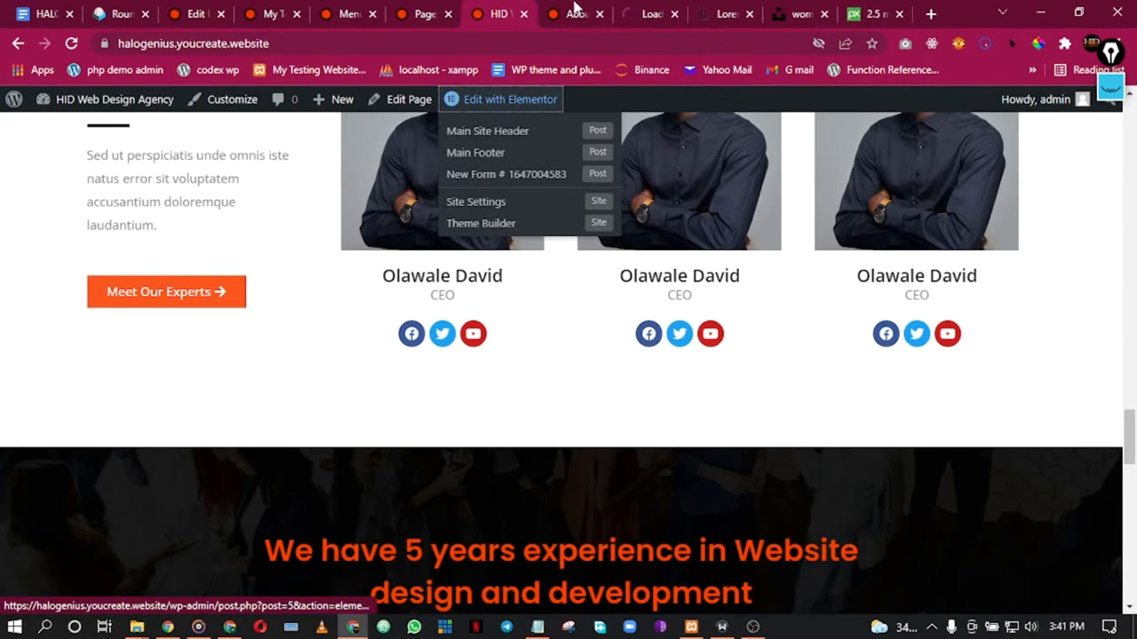
Step: Replace the Meet Our Experts button's link with the pasted About page URL and update
left_click(652, 13)
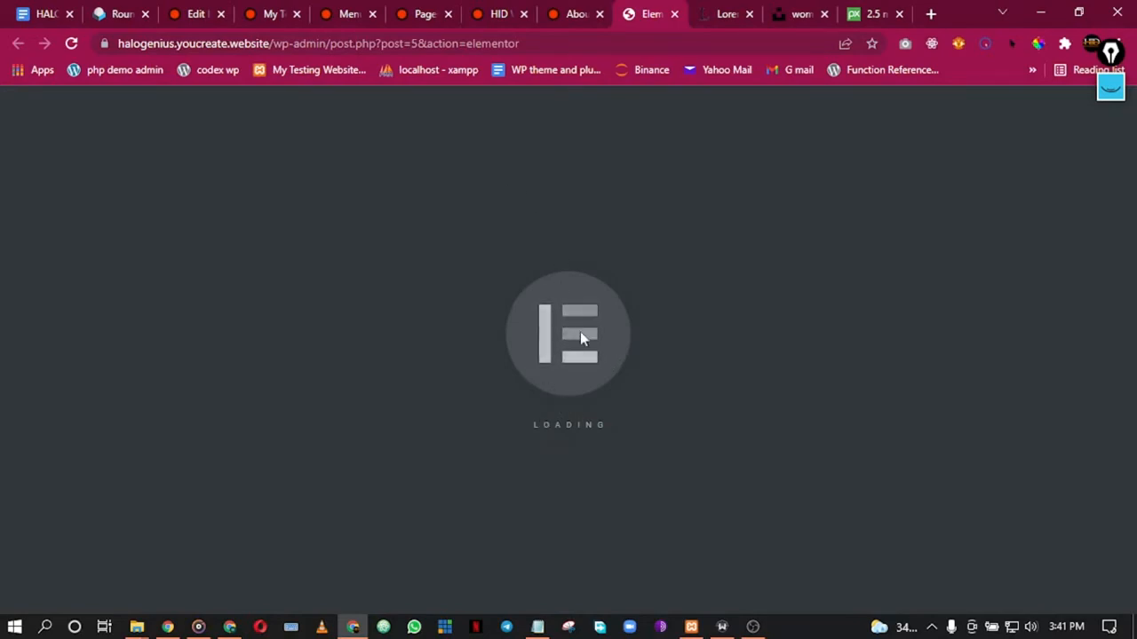
scroll(440, 330, "down", 10)
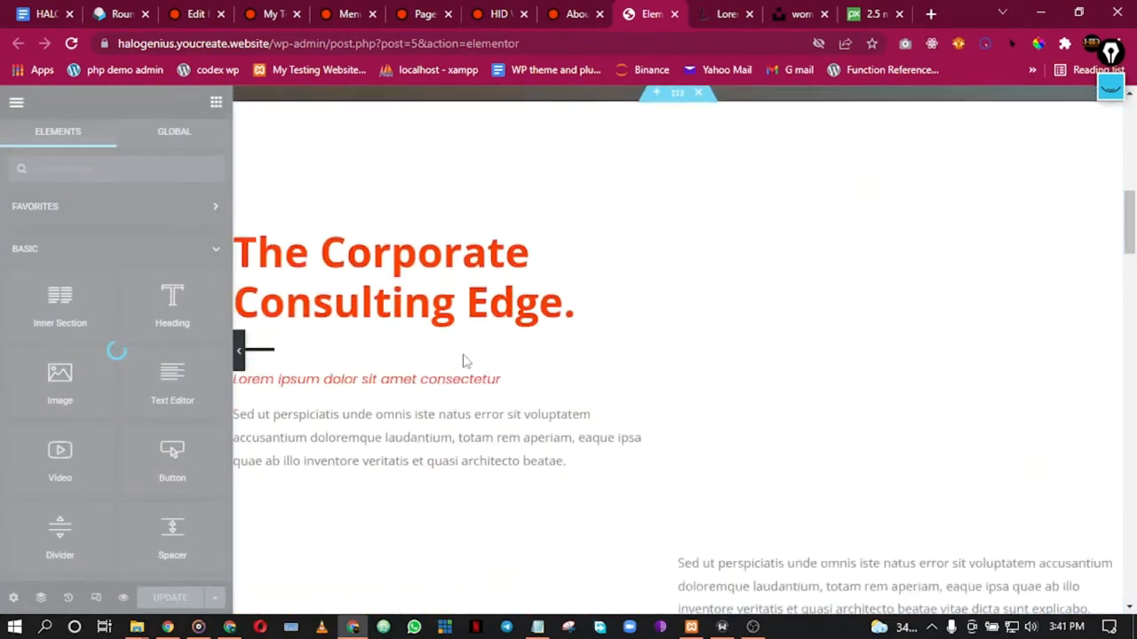
scroll(463, 360, "down", 15)
scroll(463, 353, "down", 8)
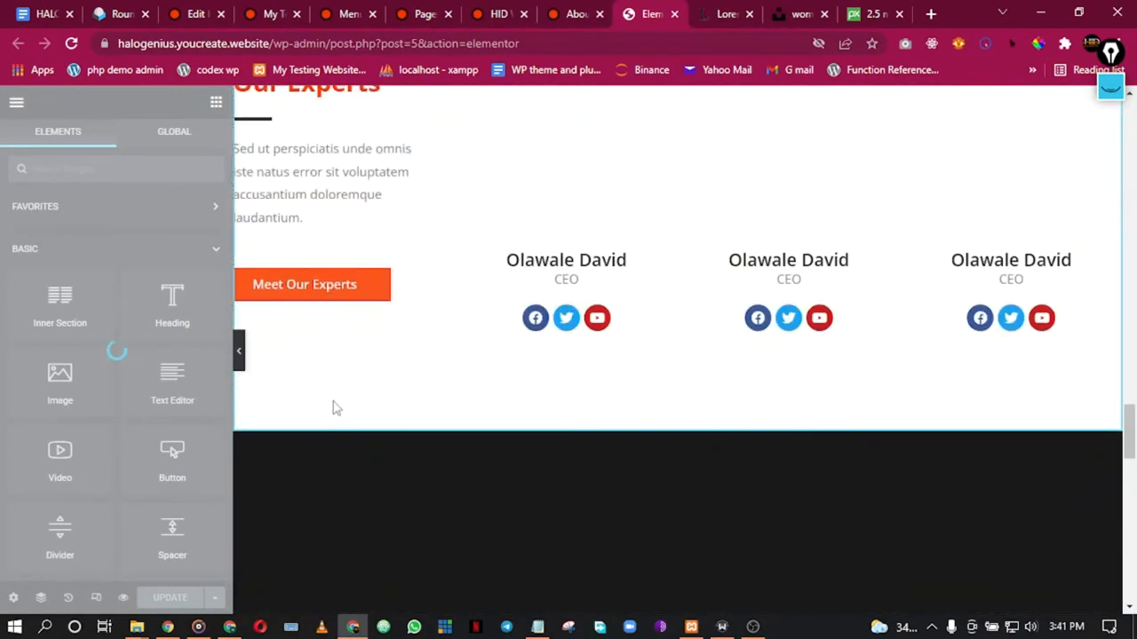
left_click(321, 299)
scroll(266, 319, "up", 20)
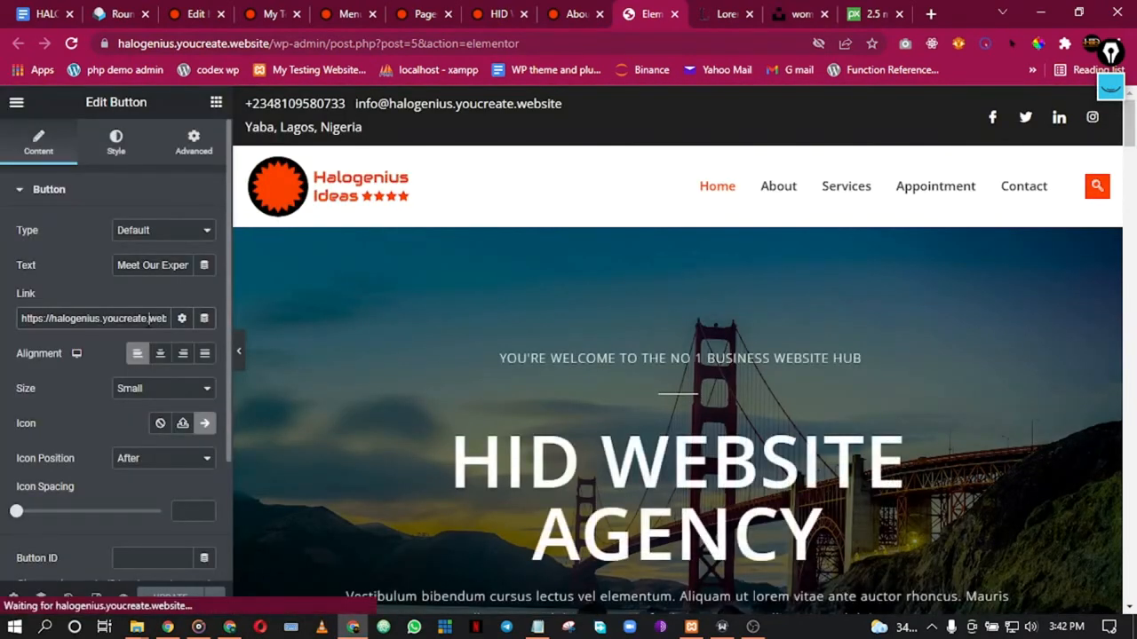
key("Right")
key("Right")
key("Right")
key("Right")
key("Right")
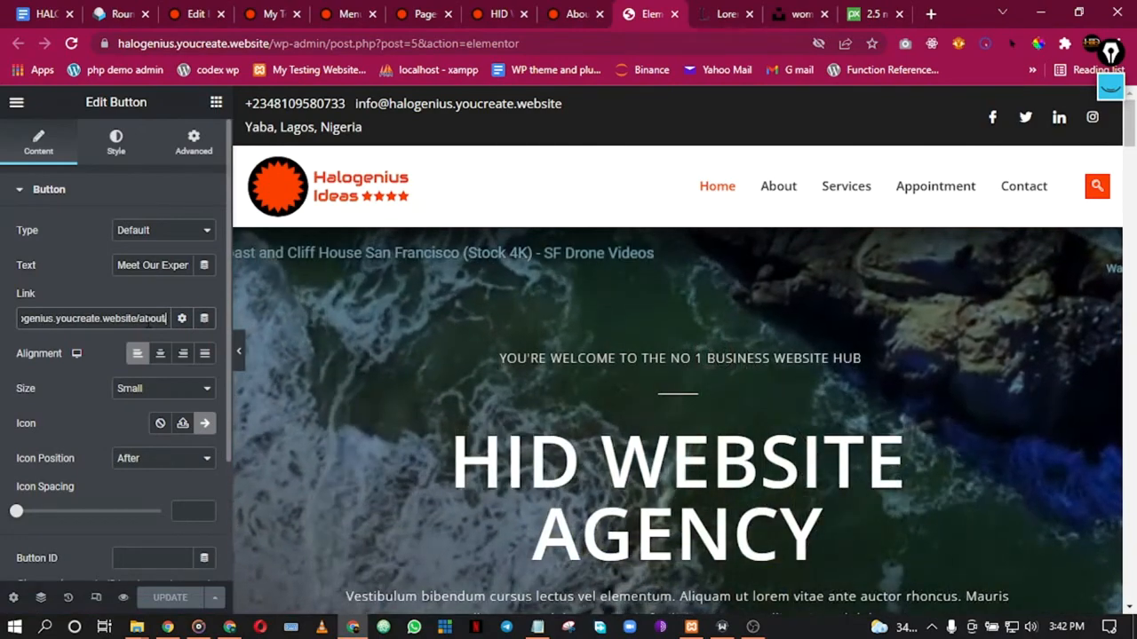
key("ctrl+a")
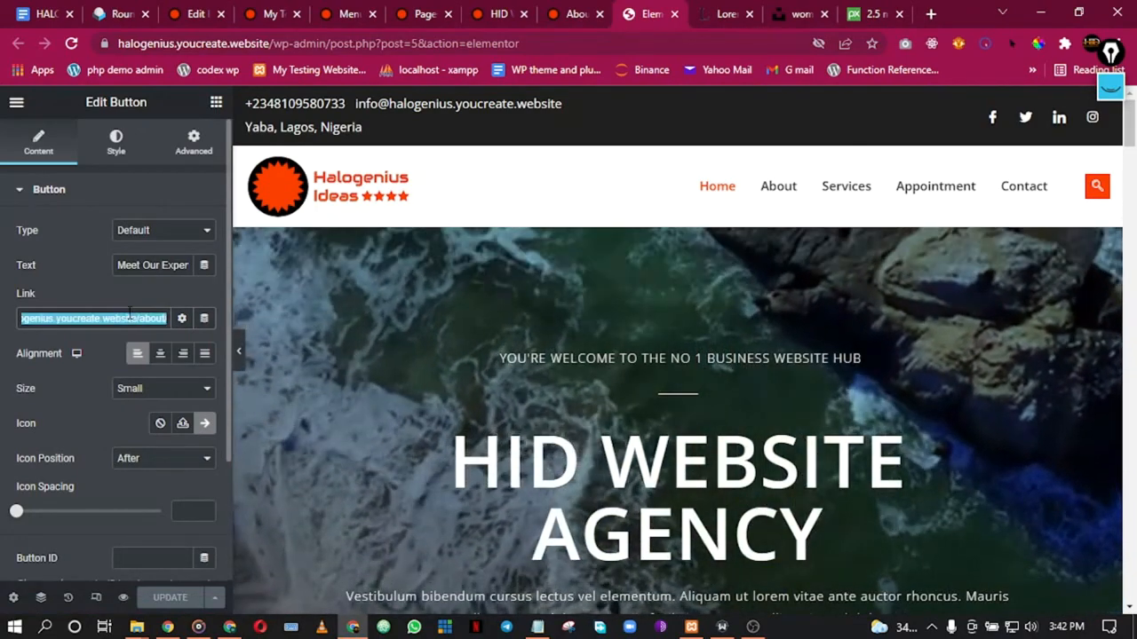
key("BackSpace")
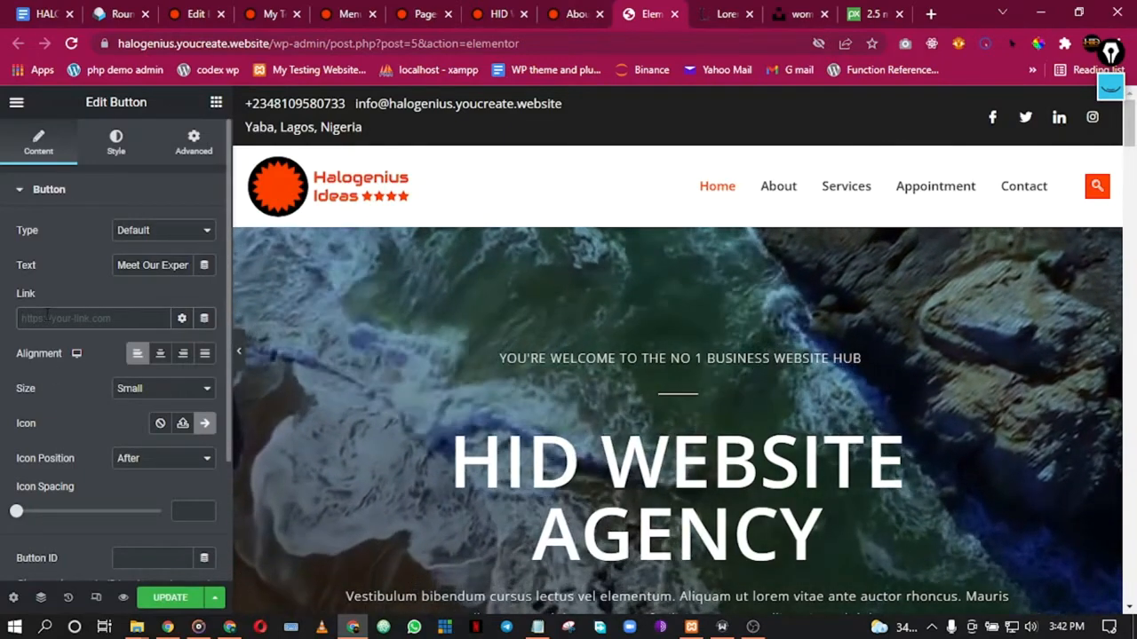
key("ctrl+v")
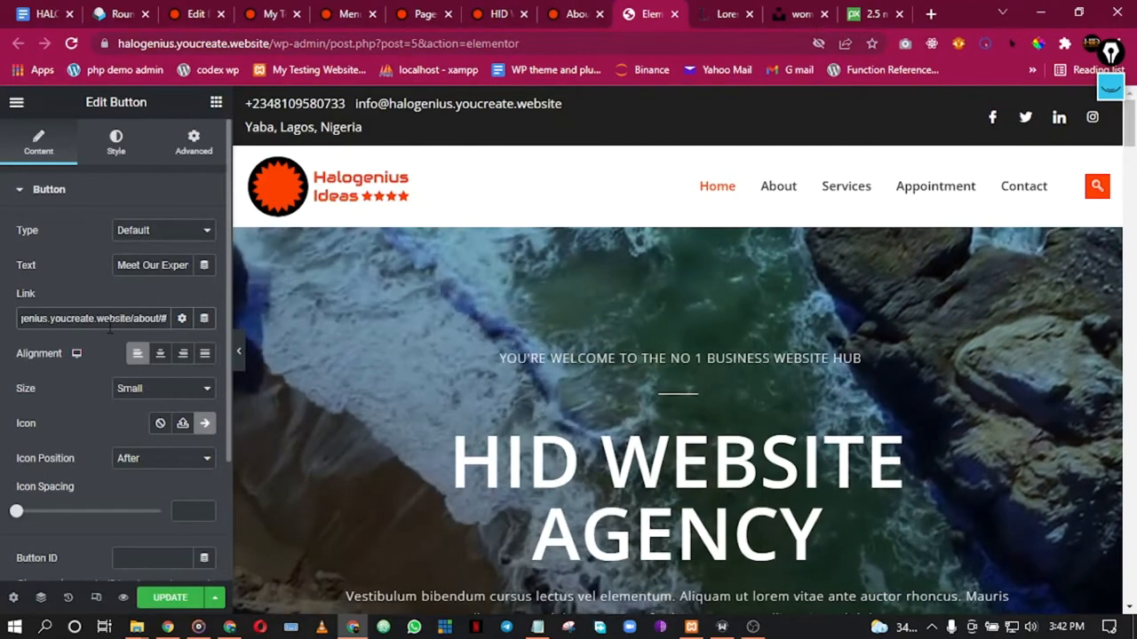
type("experts")
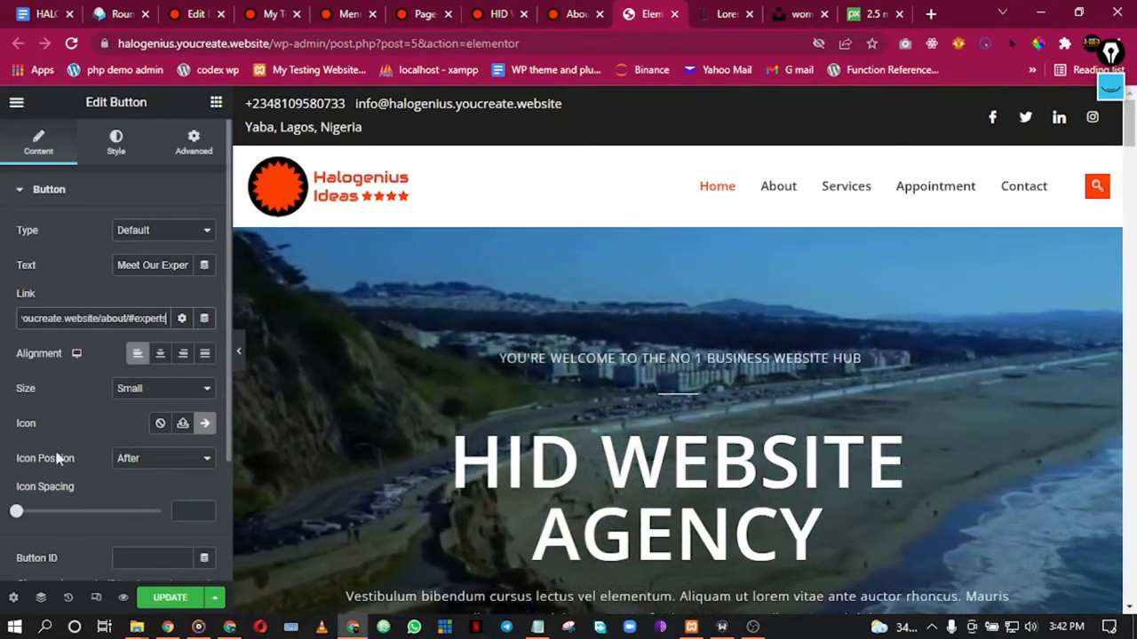
left_click(185, 602)
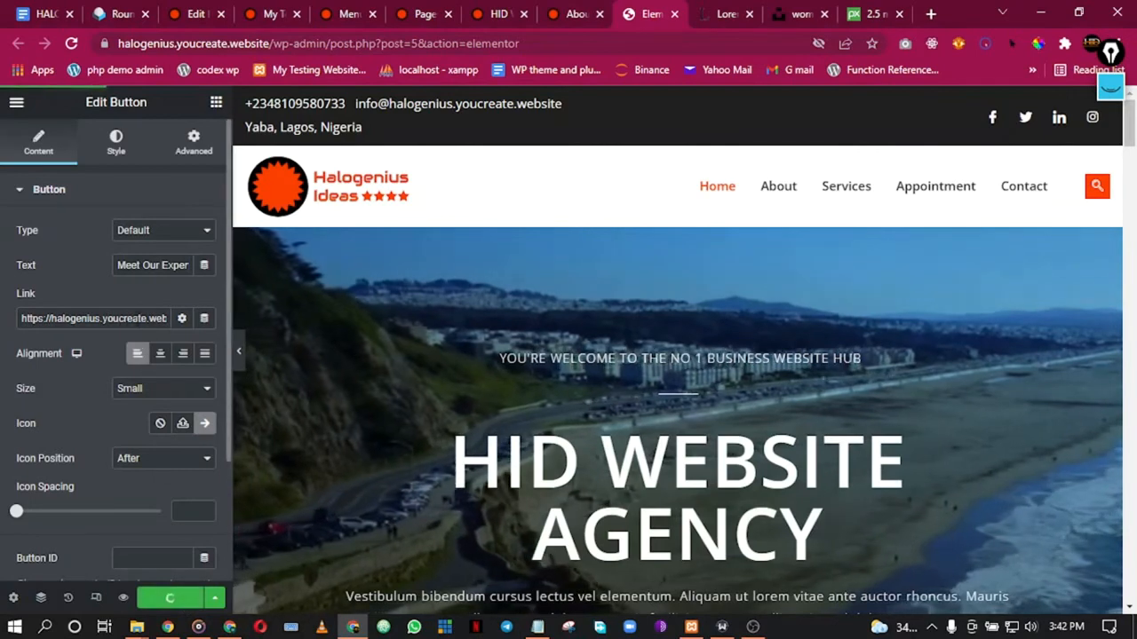
Step: Append the #experts anchor to the end of the button's link
left_click(140, 318)
key("Right")
key("Right")
key("Right")
key("Right")
key("Right")
key("Right")
key("Right")
key("Right")
key("Right")
key("Right")
key("Right")
key("Right")
key("Right")
key("Right")
key("Right")
type("#experts")
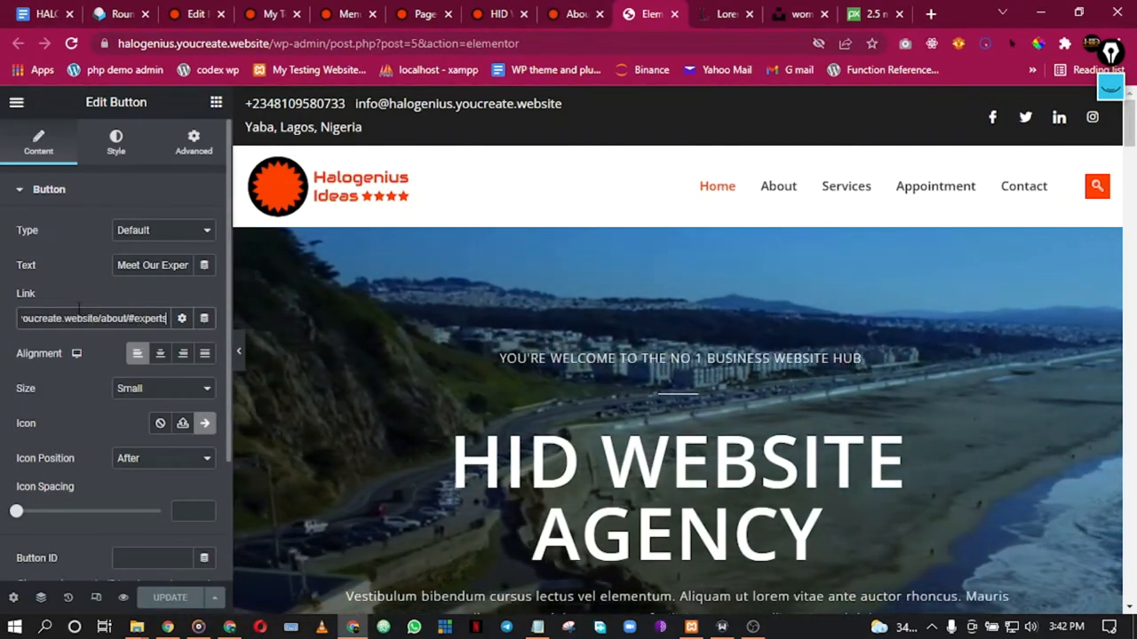
left_click(562, 11)
Step: Confirm Meet Our Experts on the live home page jumps to About #experts, then close the duplicate tab
scroll(441, 236, "down", 5)
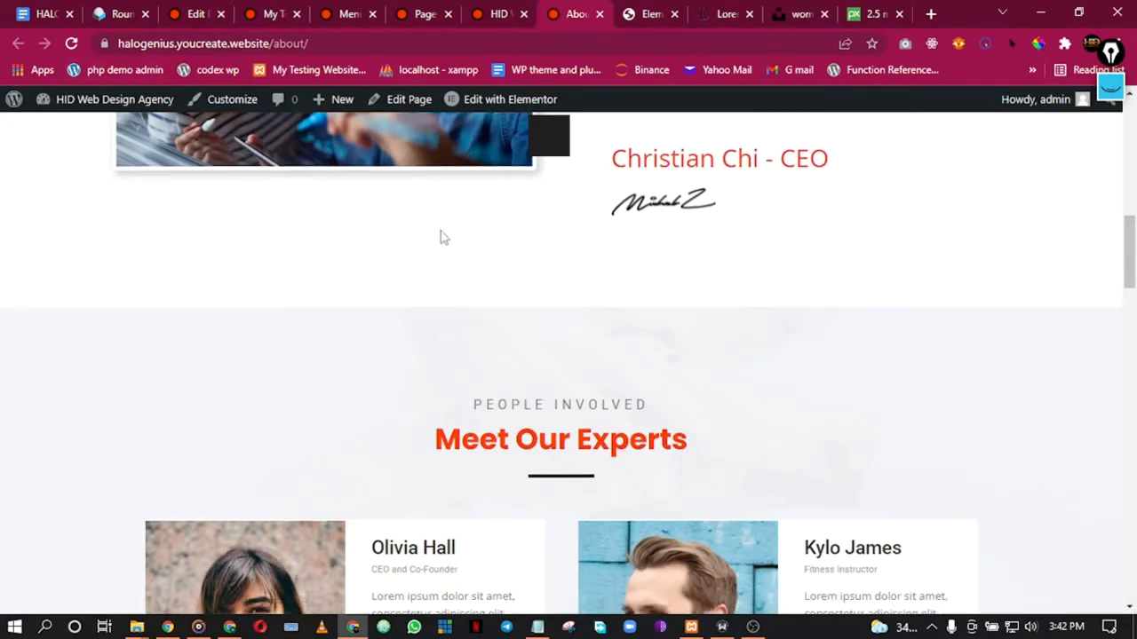
left_click(509, 11)
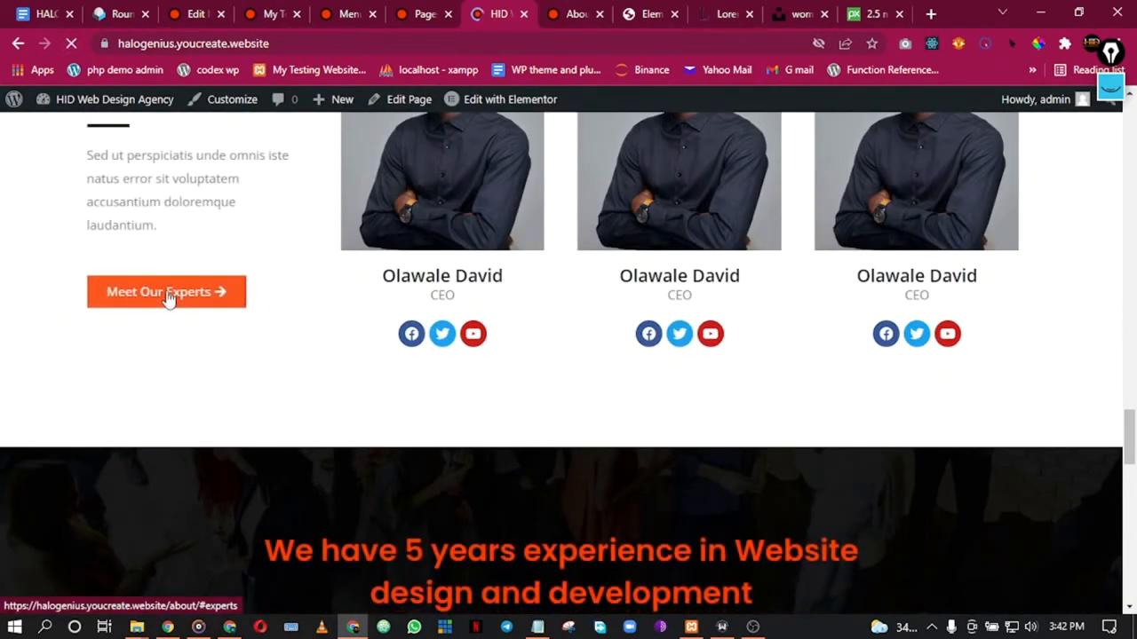
left_click(192, 302)
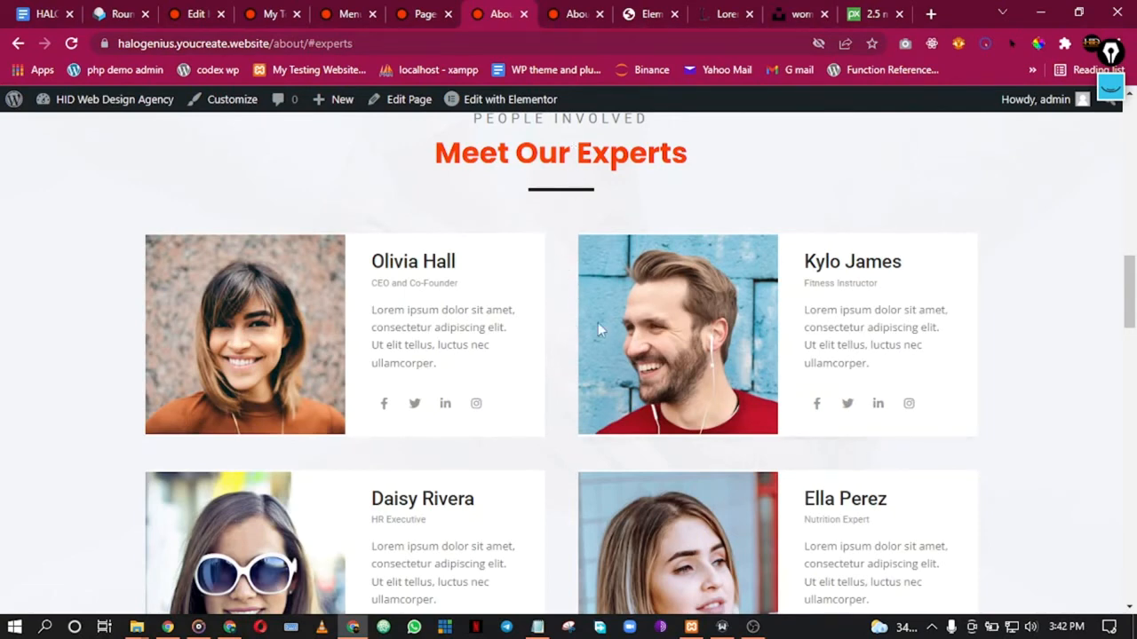
left_click(525, 14)
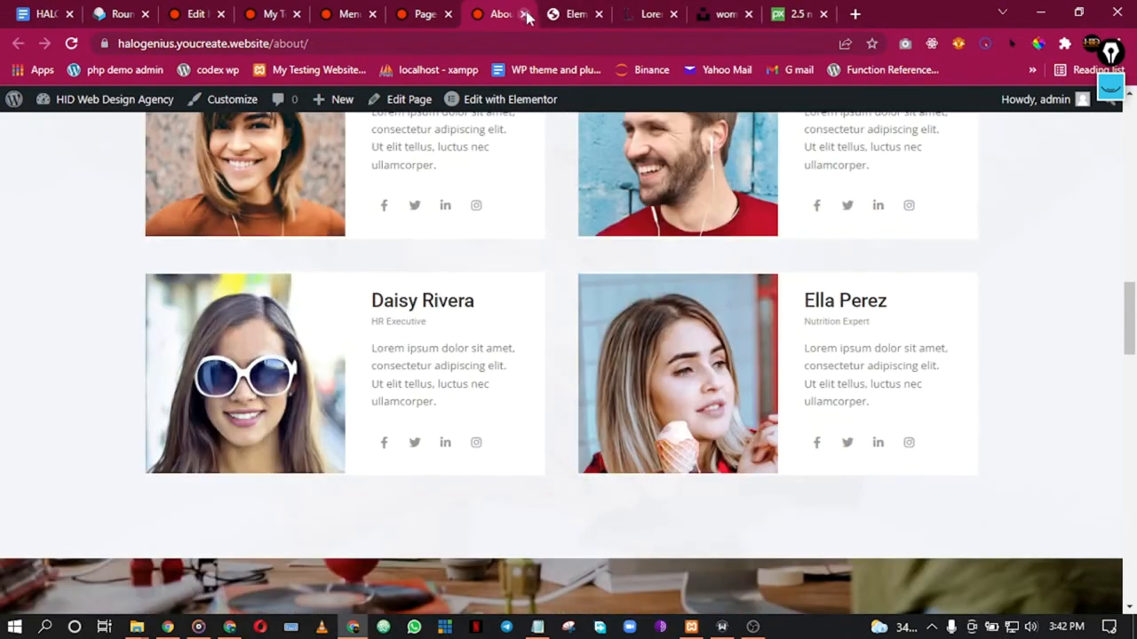
scroll(521, 271, "up", 15)
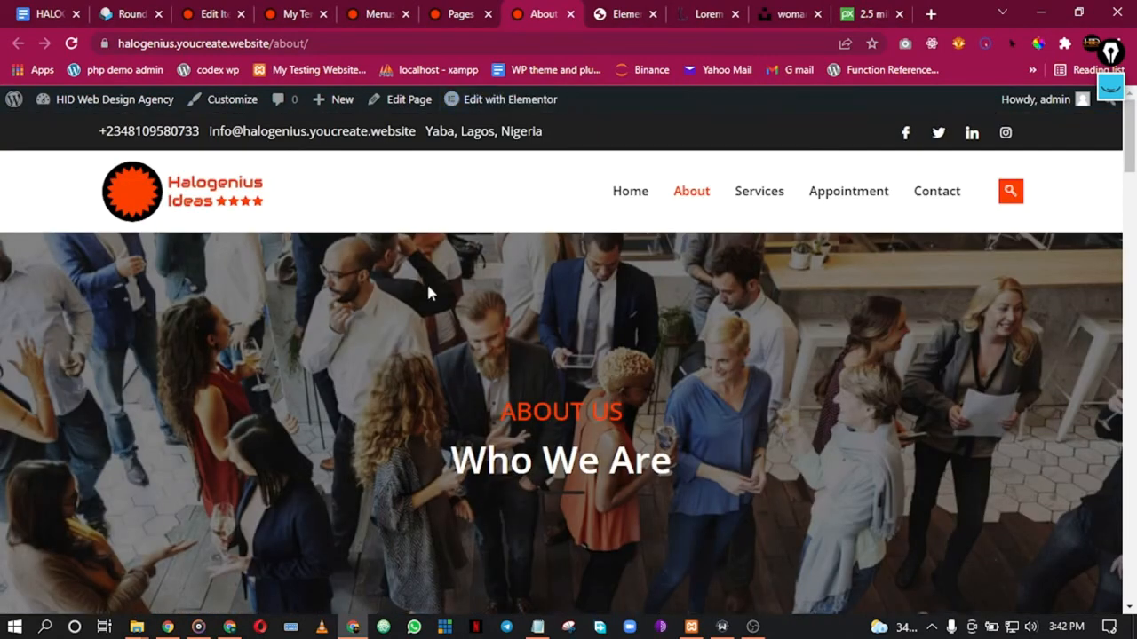
scroll(279, 377, "down", 6)
scroll(280, 377, "up", 6)
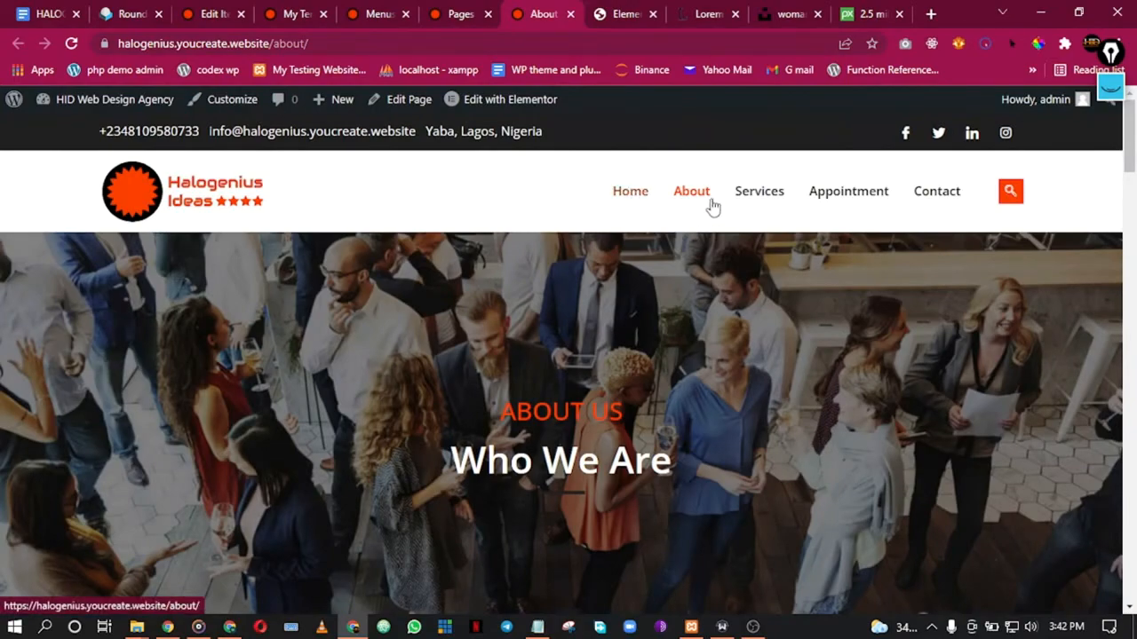
Step: Close the form entry and Menus tabs, returning to the Pages list
scroll(401, 330, "down", 20)
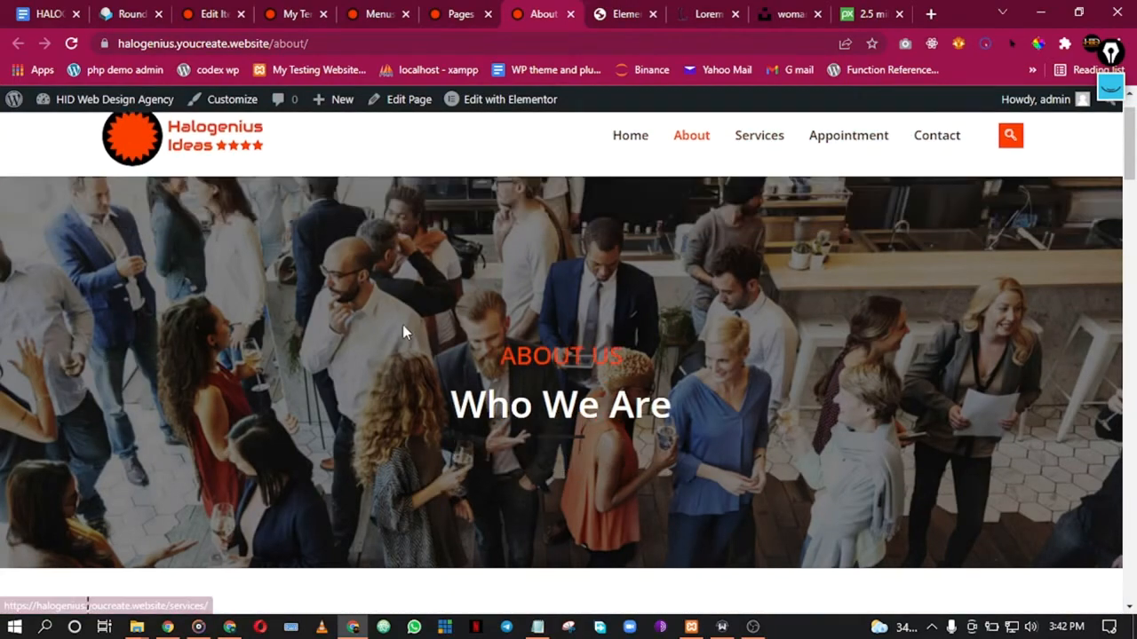
scroll(550, 408, "up", 20)
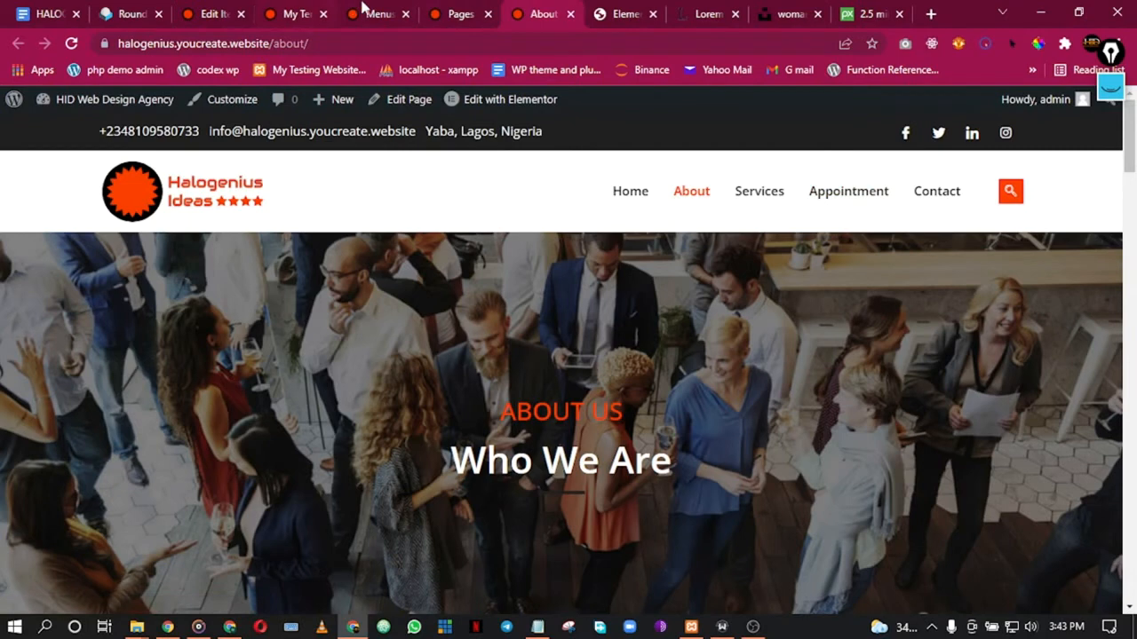
left_click(467, 10)
left_click(211, 13)
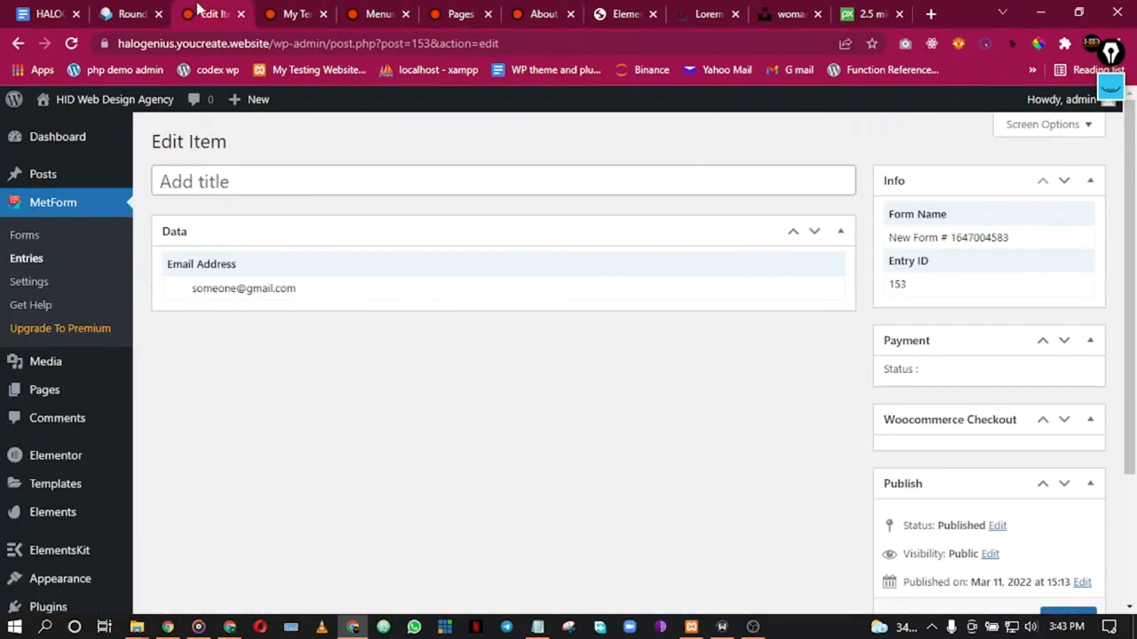
left_click(239, 15)
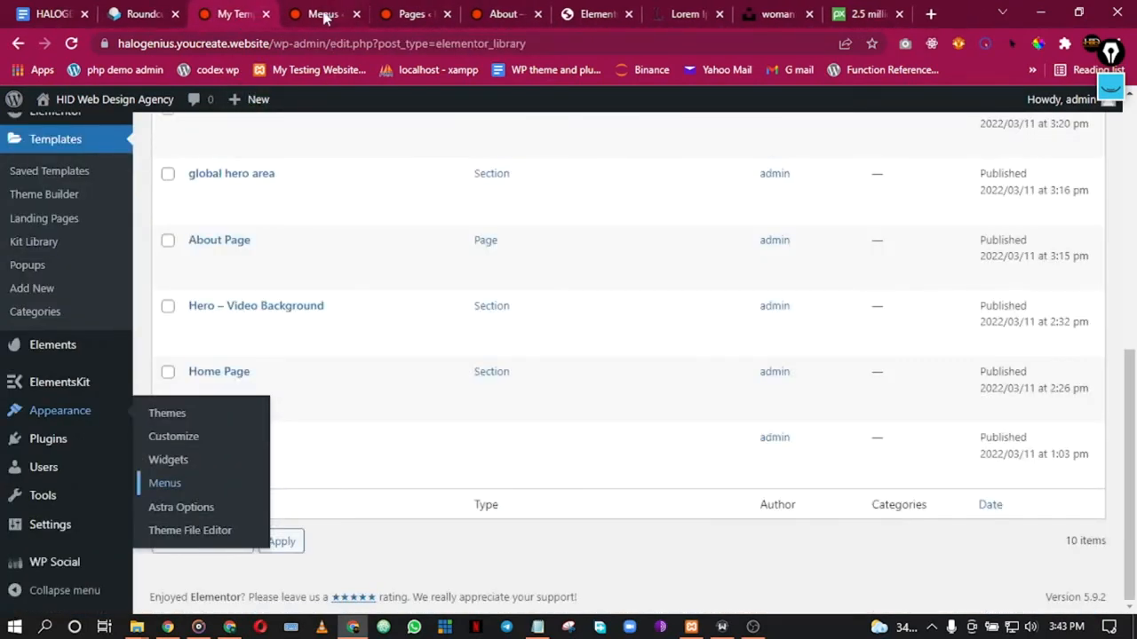
left_click(324, 15)
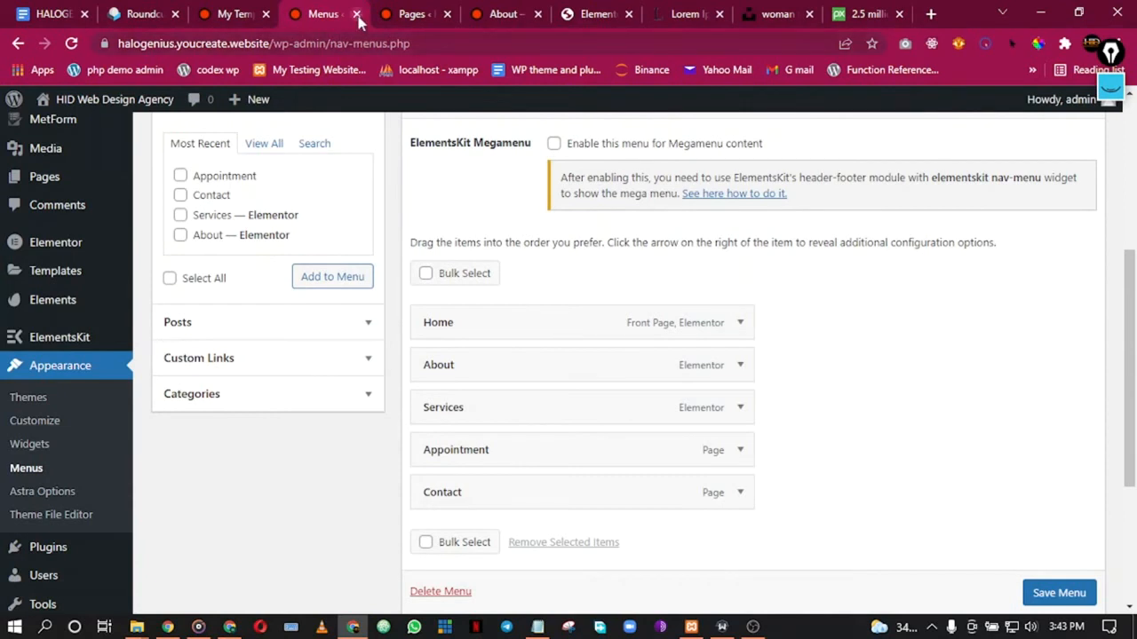
left_click(356, 14)
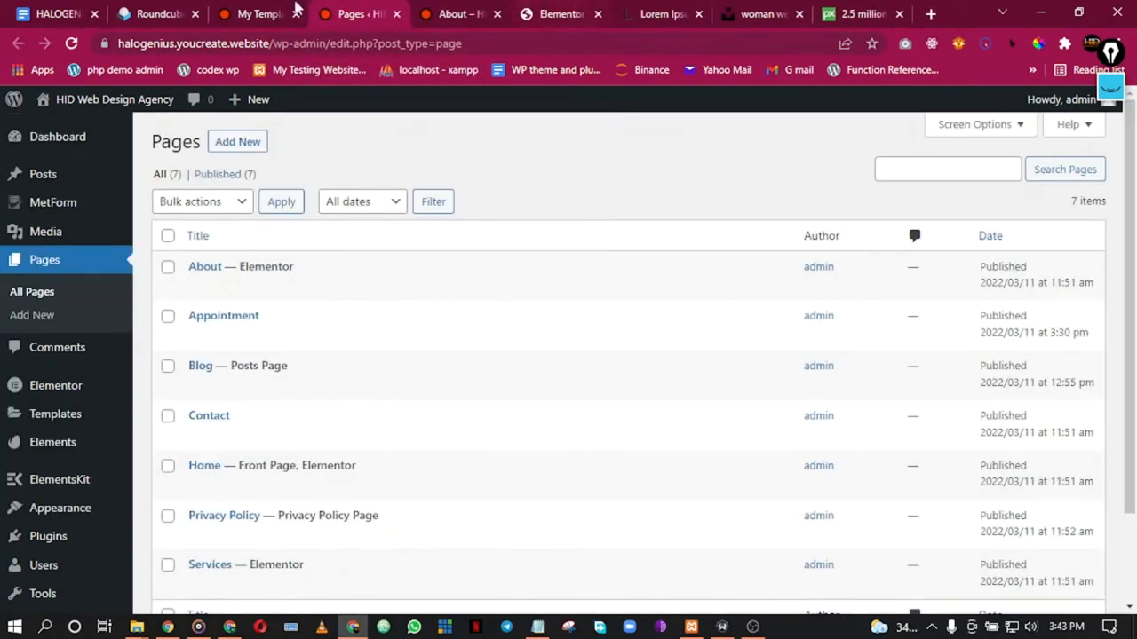
Step: Open the Appointment page's Edit link in a new tab
right_click(203, 344)
left_click(235, 353)
left_click(415, 13)
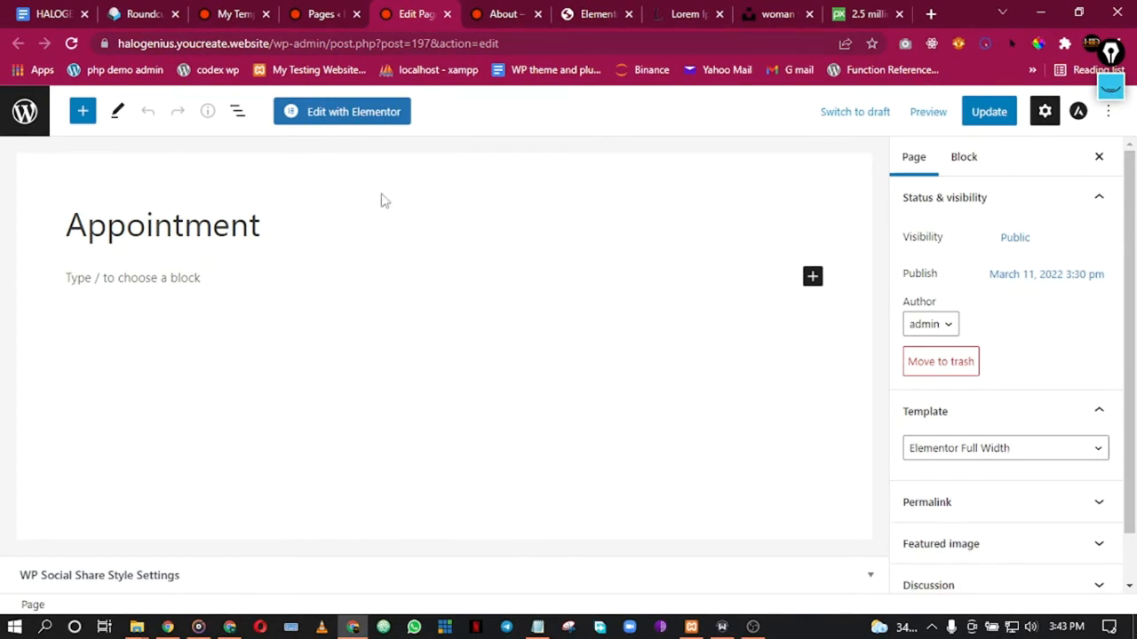
Step: Import the appointment-page template file into the saved templates list
left_click(346, 9)
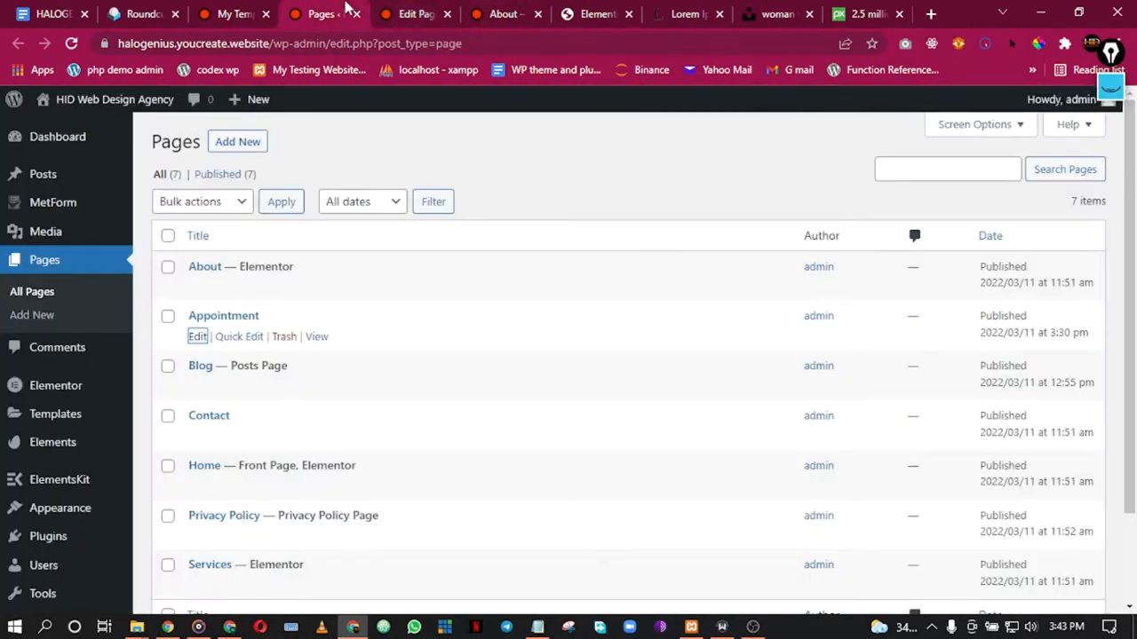
left_click(249, 13)
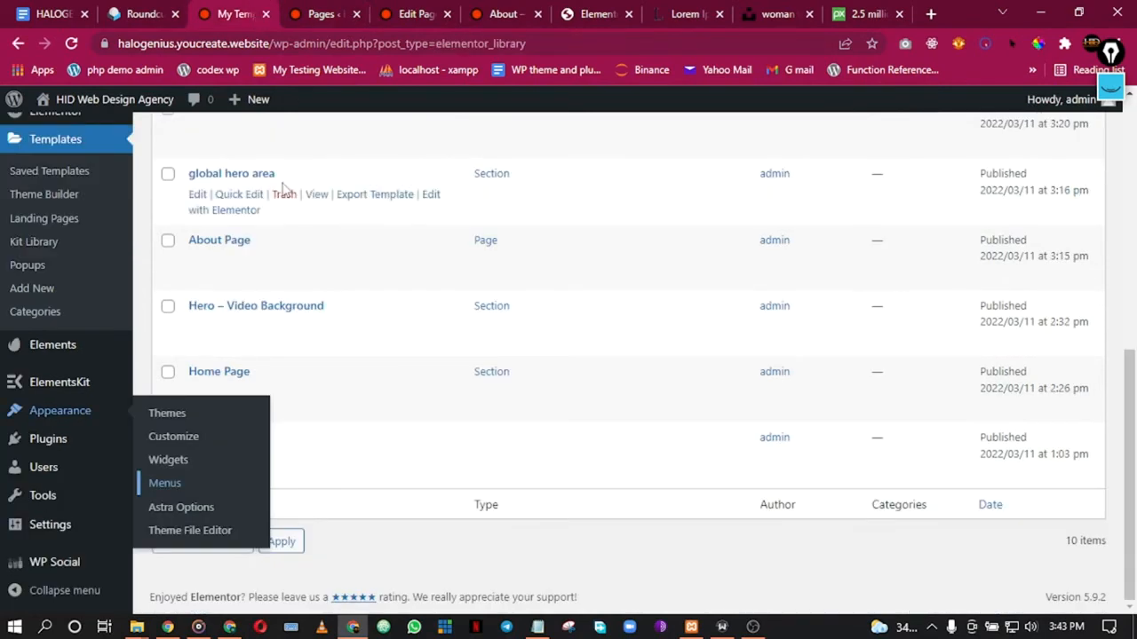
scroll(284, 191, "up", 8)
left_click(446, 143)
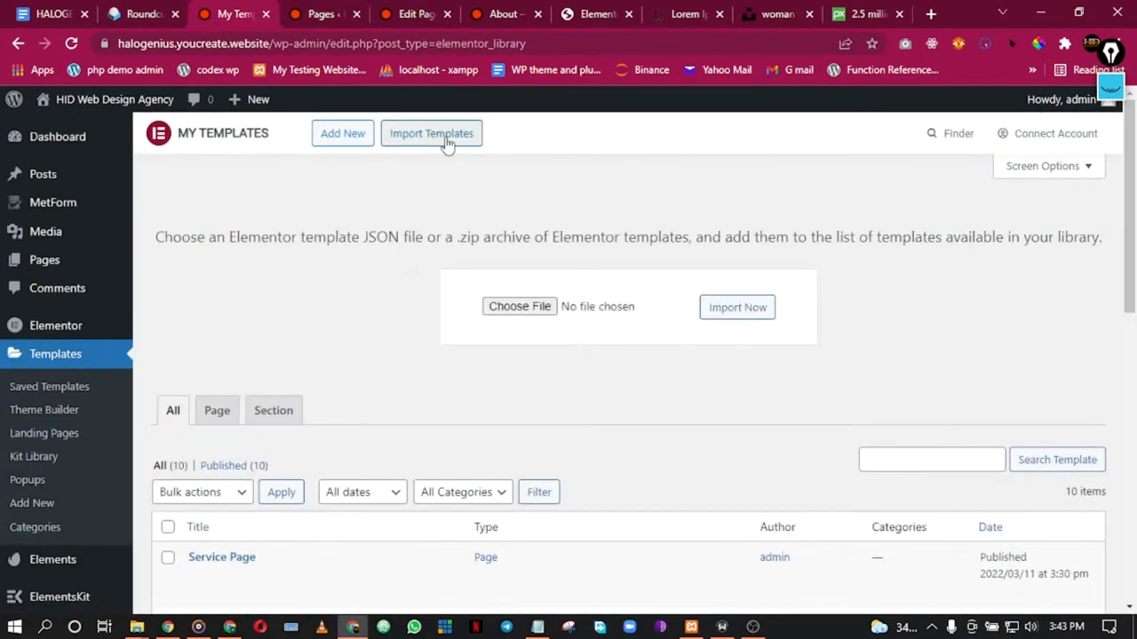
left_click(519, 311)
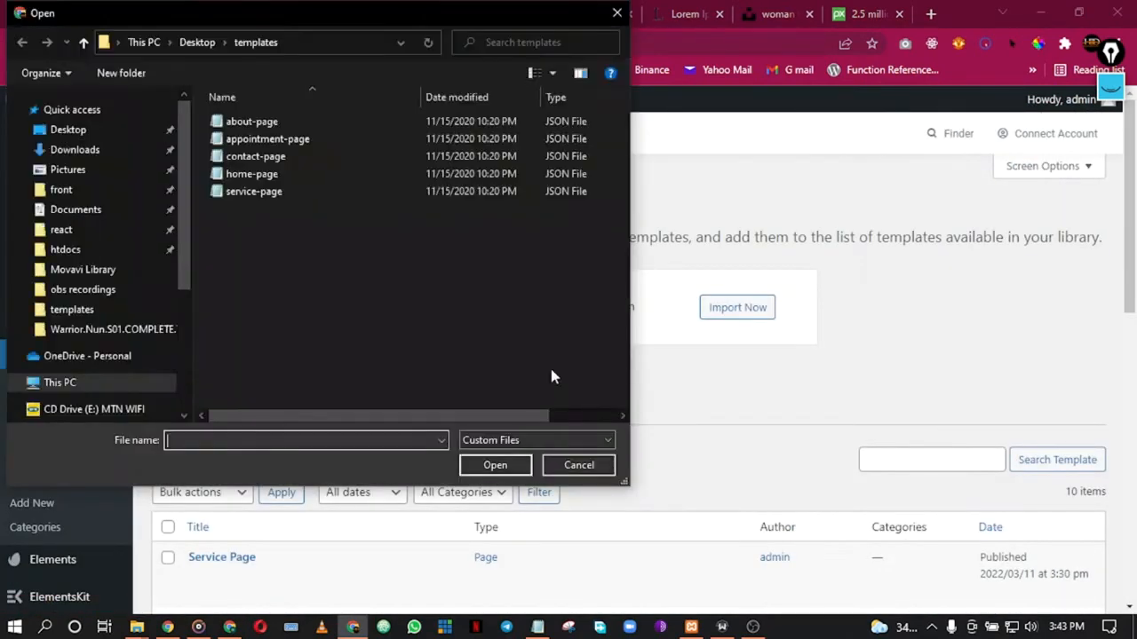
double_click(266, 140)
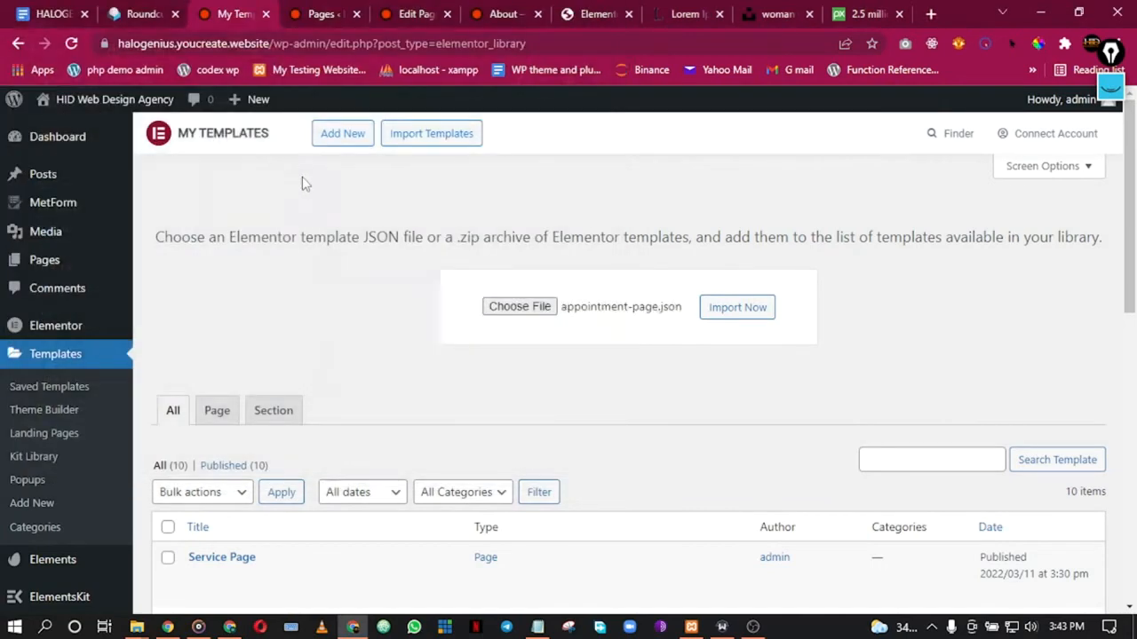
left_click(726, 313)
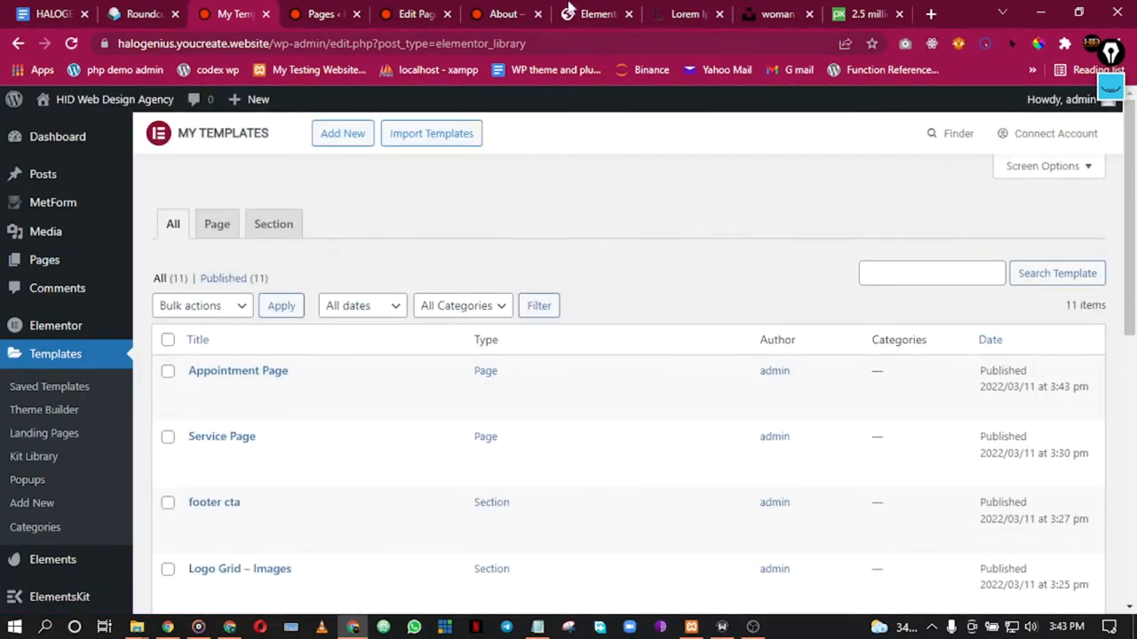
Step: Open the Appointment page in Elementor from its block editor
left_click(333, 8)
left_click(433, 9)
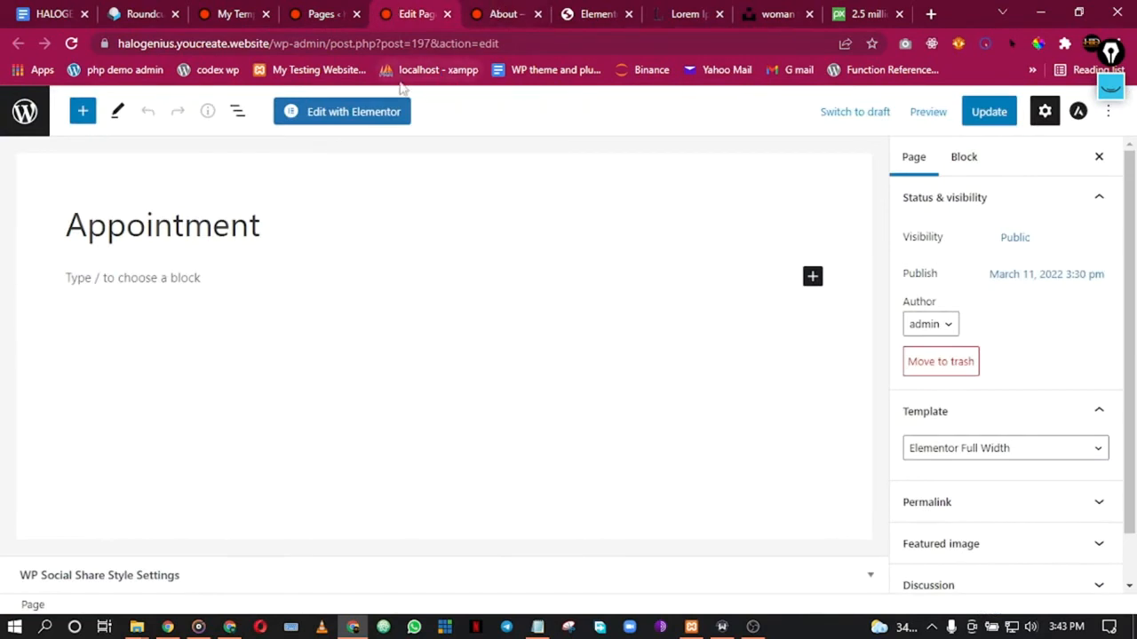
left_click(377, 112)
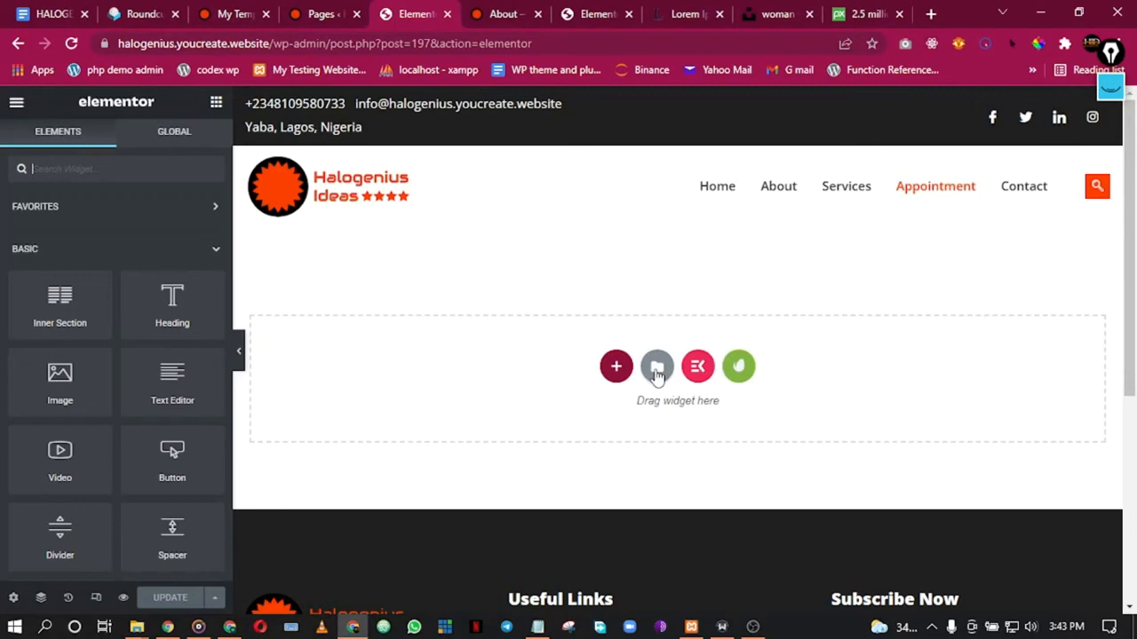
Step: Insert the saved 'Appointment Page' template from My Templates and scroll through its sections
left_click(656, 370)
left_click(625, 127)
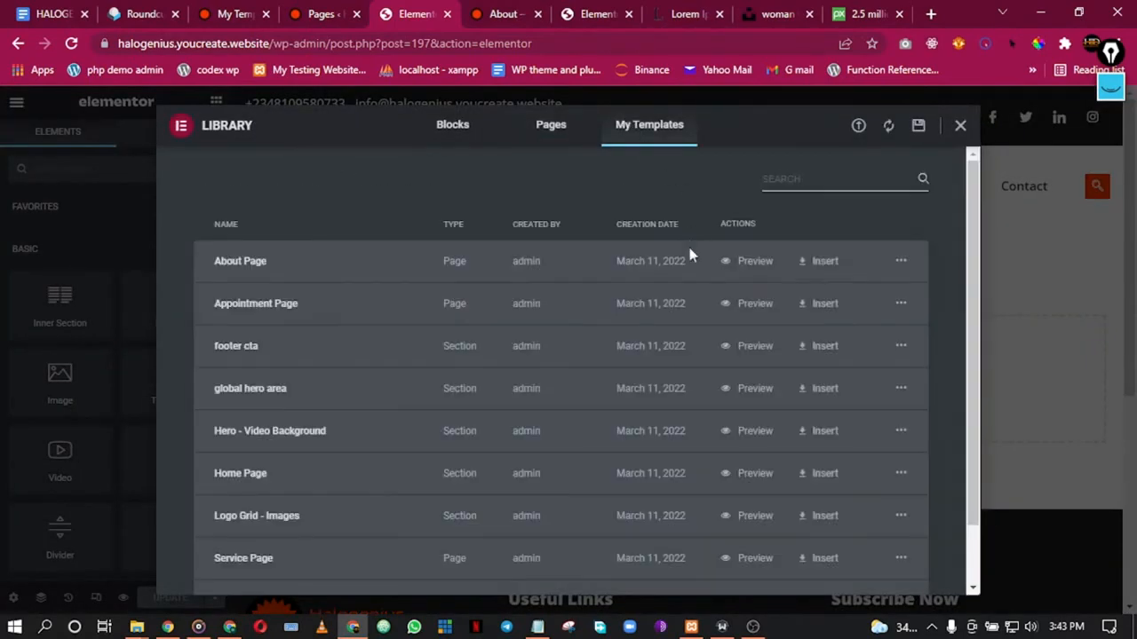
left_click(813, 306)
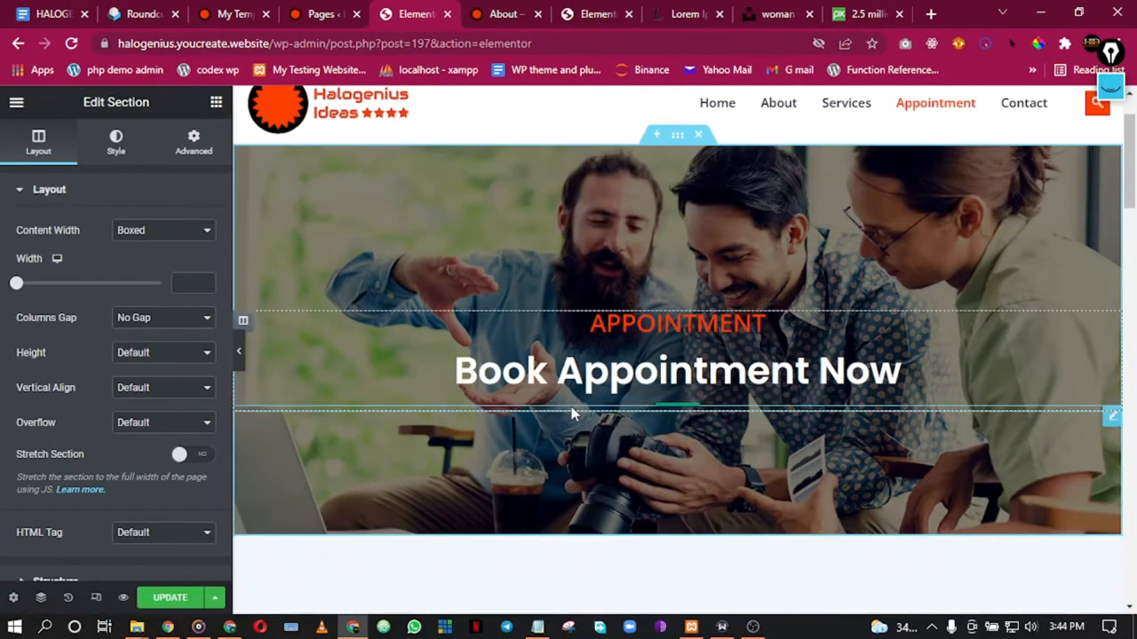
scroll(572, 413, "down", 1)
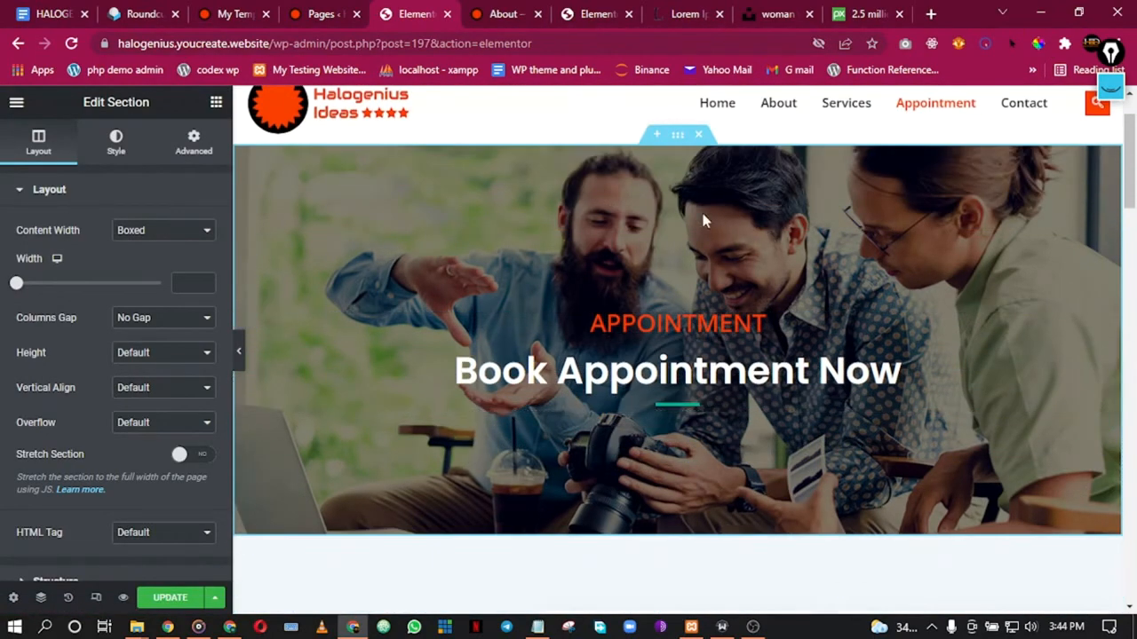
scroll(741, 306, "down", 4)
scroll(741, 306, "down", 6)
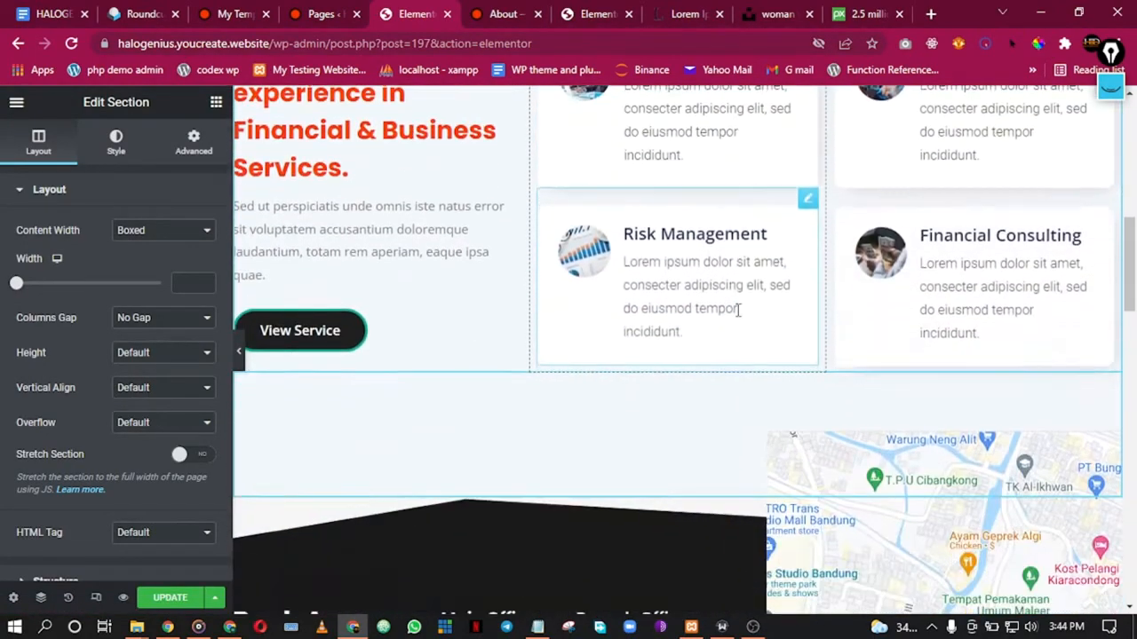
scroll(735, 321, "down", 8)
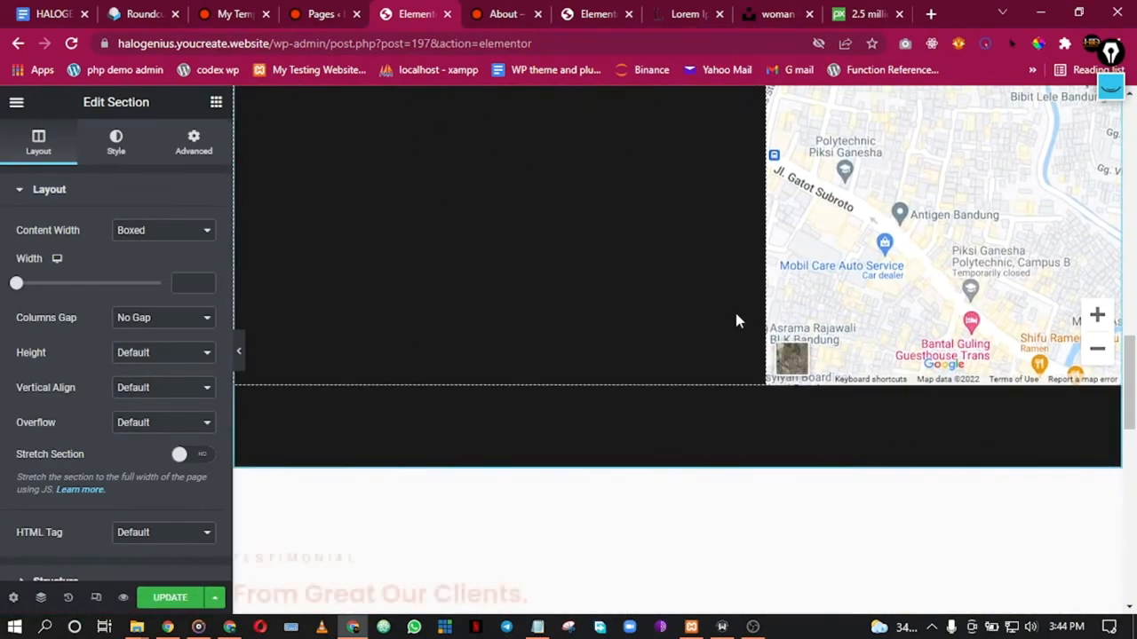
scroll(737, 320, "down", 3)
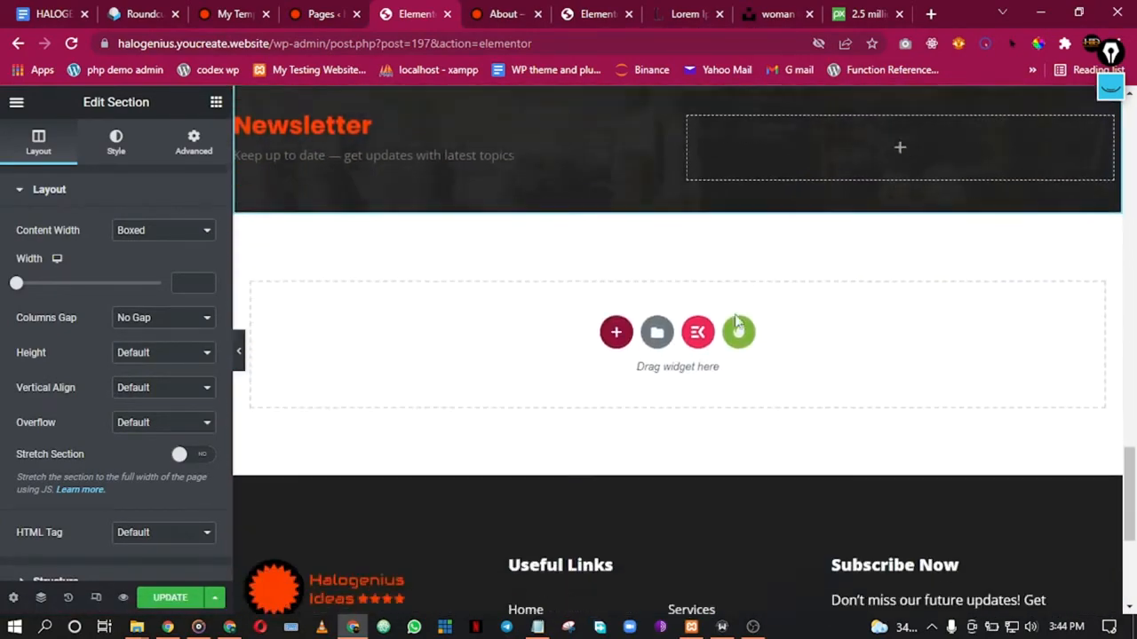
scroll(737, 319, "up", 4)
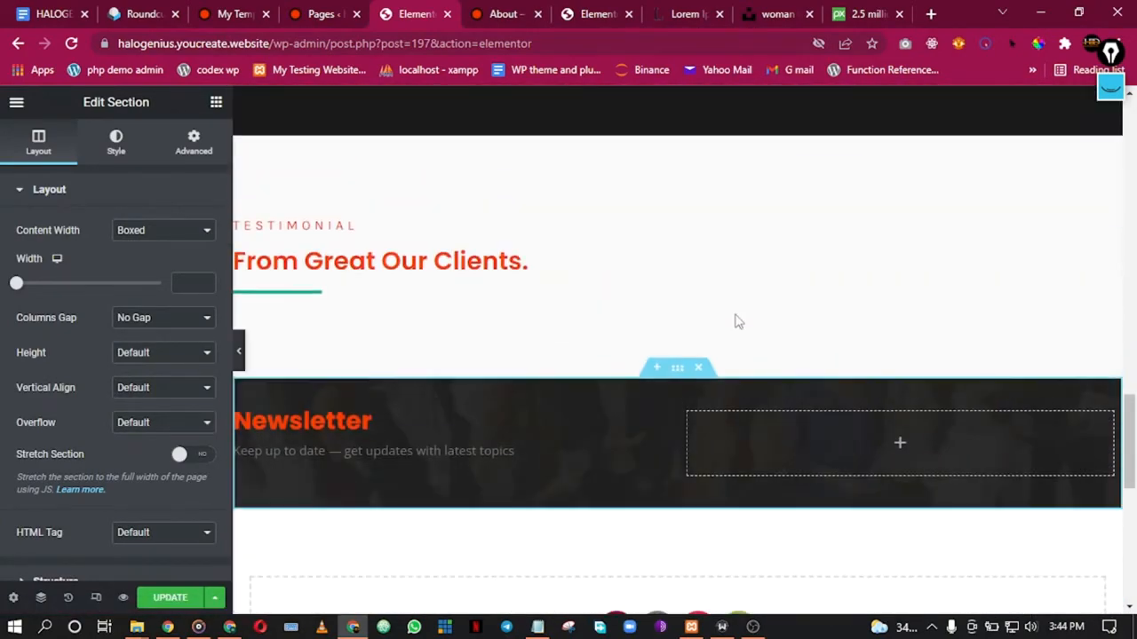
Step: Preview the inserted Appointment page with the editing panel hidden
left_click(240, 346)
scroll(553, 358, "down", 1)
scroll(553, 358, "up", 10)
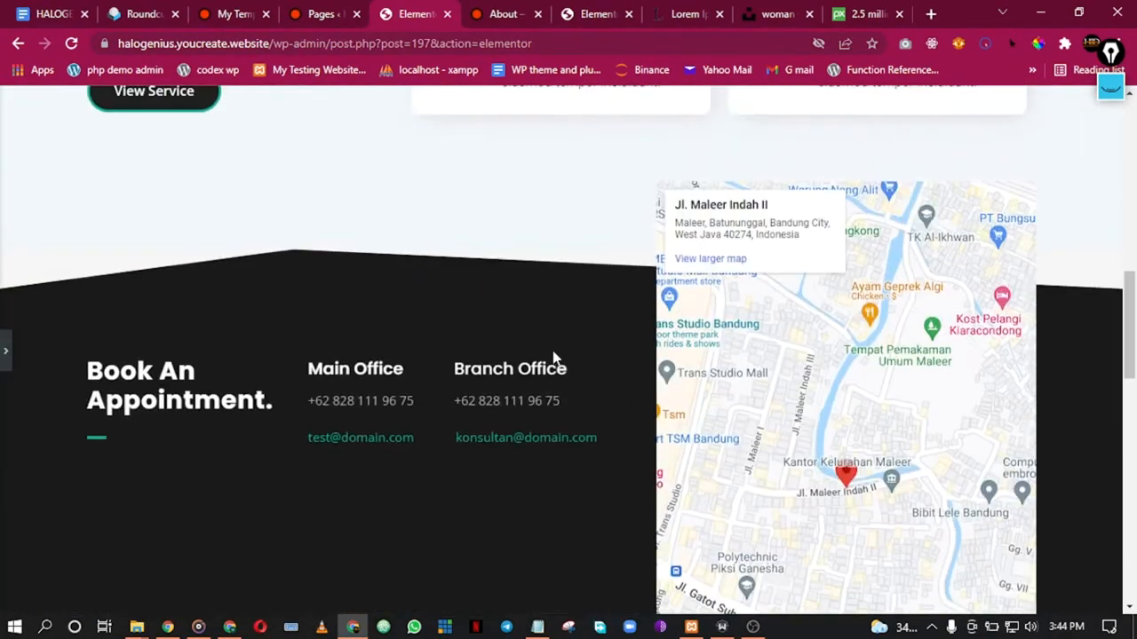
scroll(553, 358, "up", 10)
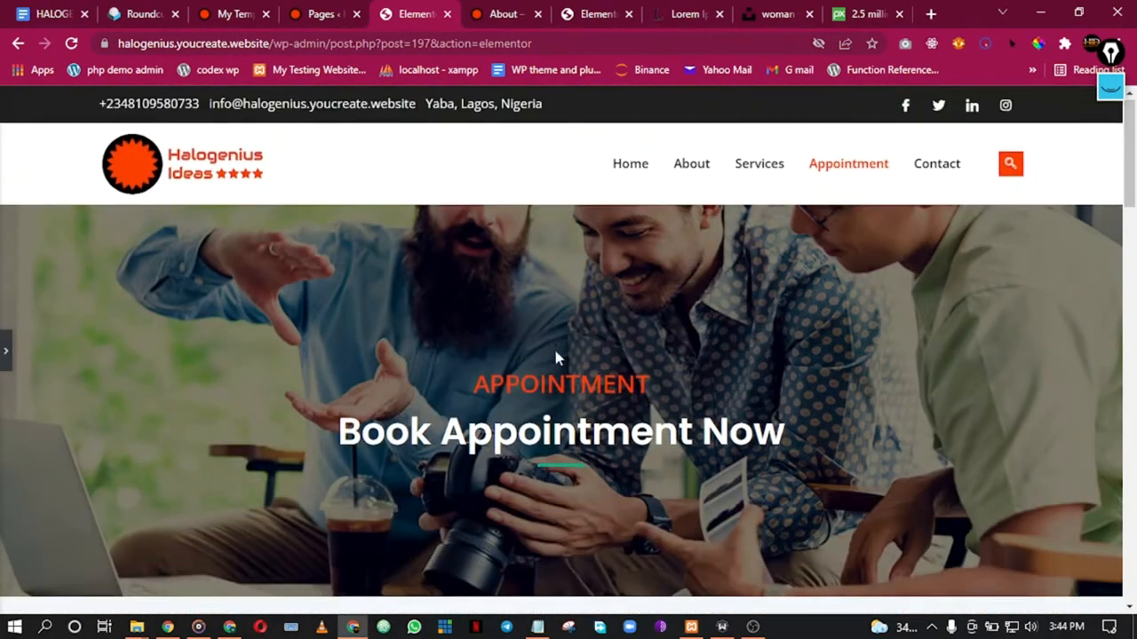
scroll(557, 357, "down", 10)
scroll(557, 357, "up", 2)
scroll(557, 357, "down", 5)
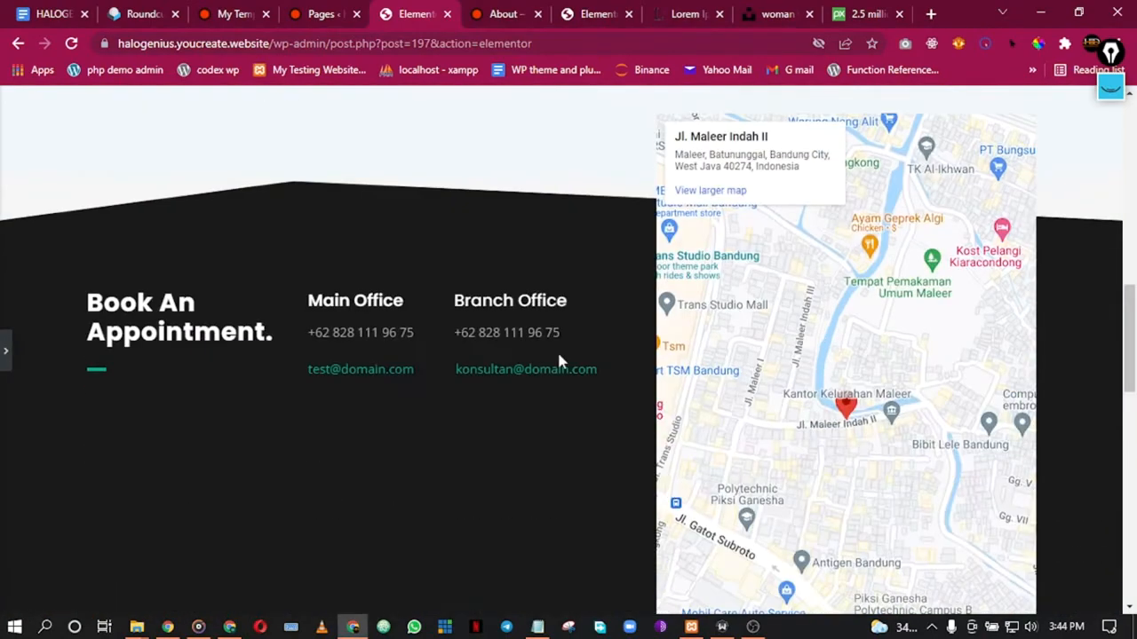
scroll(558, 364, "down", 8)
scroll(553, 362, "up", 3)
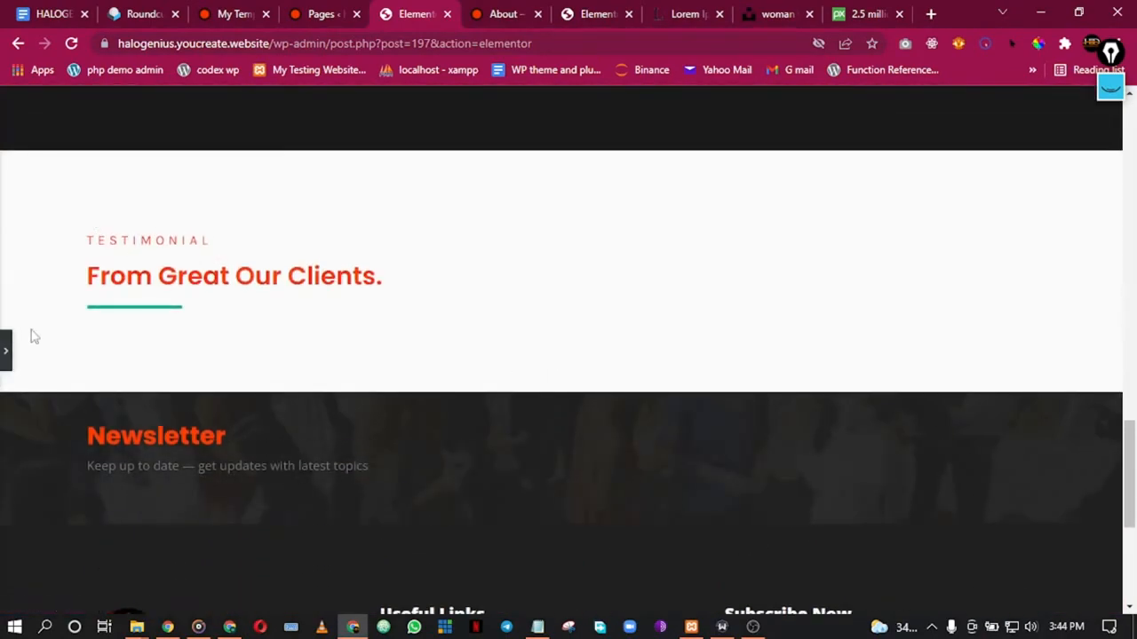
Step: Delete the Newsletter section, then switch to the live About page
left_click(5, 351)
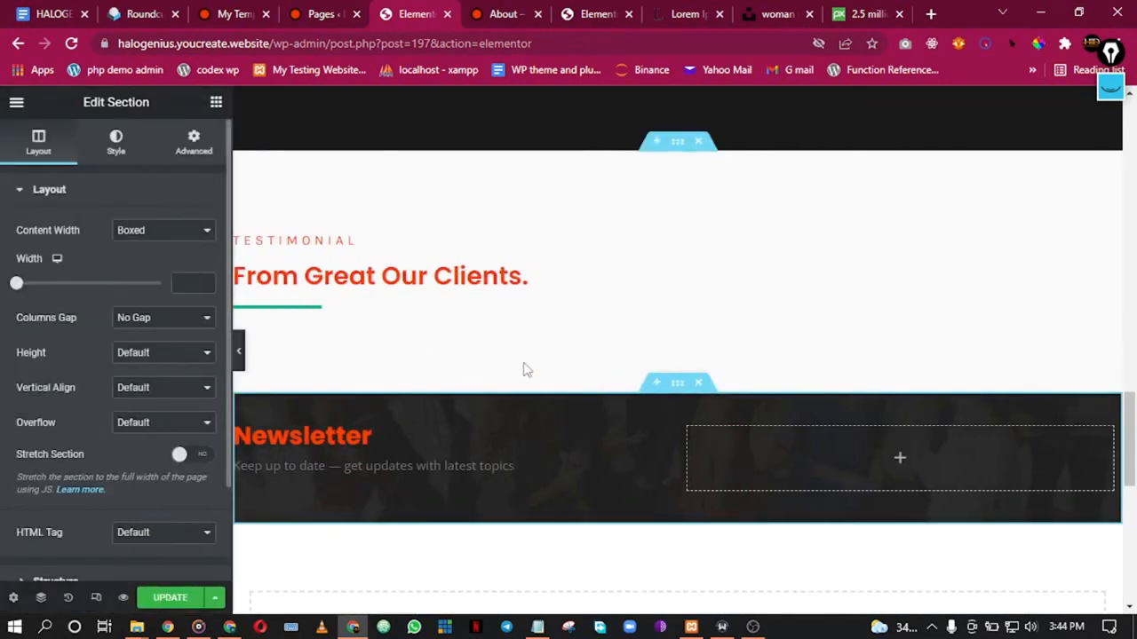
key("Delete")
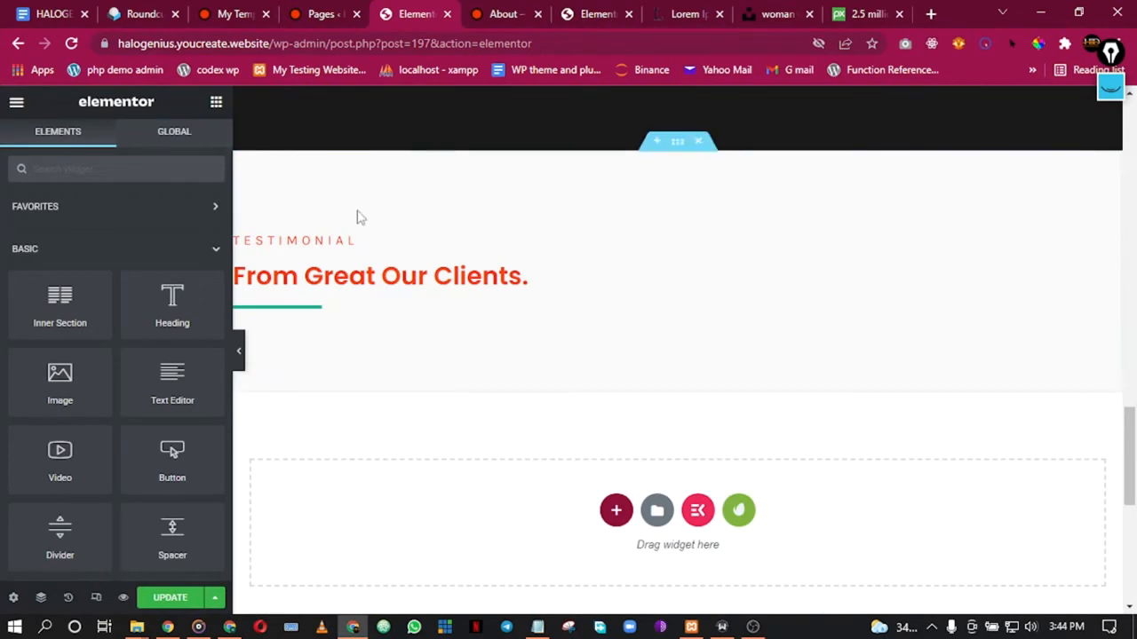
scroll(586, 350, "up", 3)
scroll(612, 362, "down", 8)
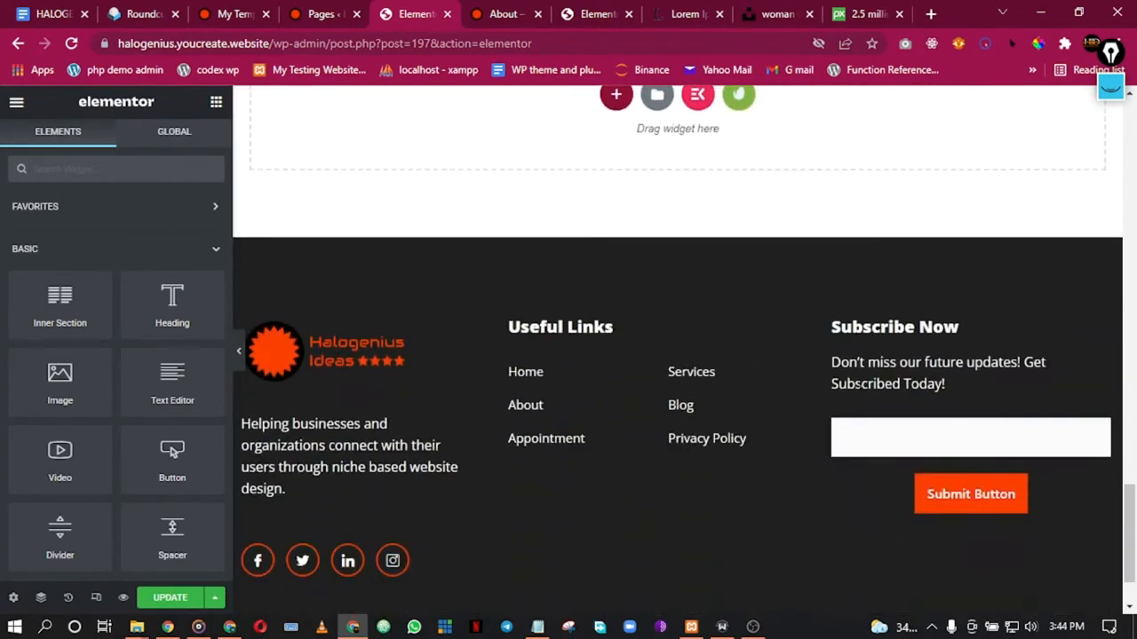
scroll(764, 295, "up", 10)
scroll(574, 261, "down", 1)
scroll(464, 275, "up", 3)
scroll(810, 391, "up", 1)
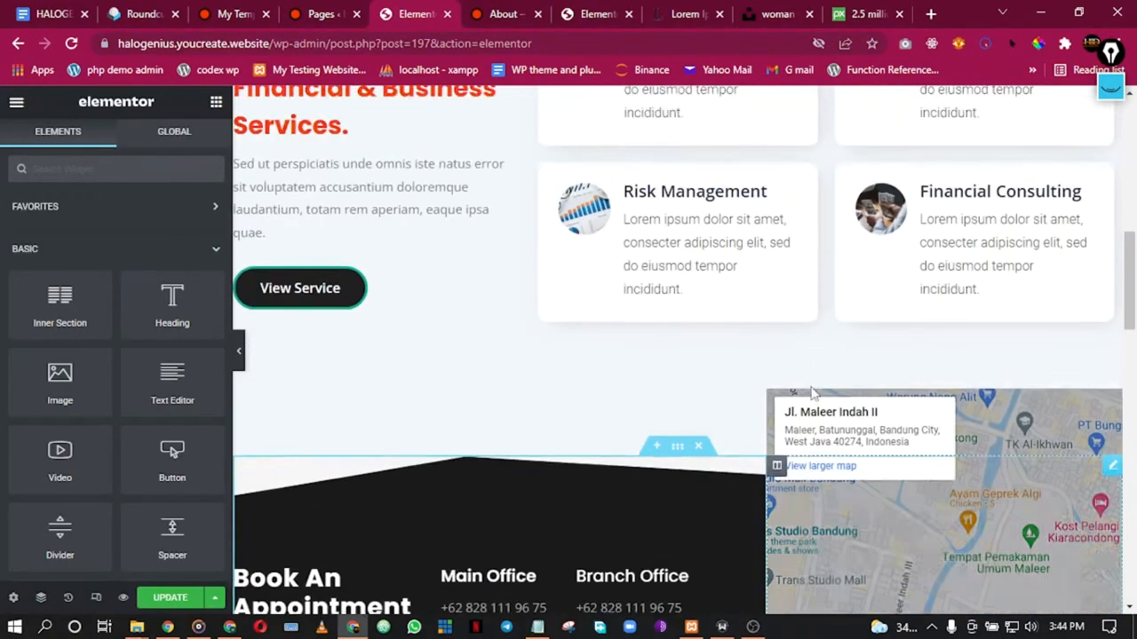
scroll(810, 391, "up", 4)
scroll(639, 211, "down", 3)
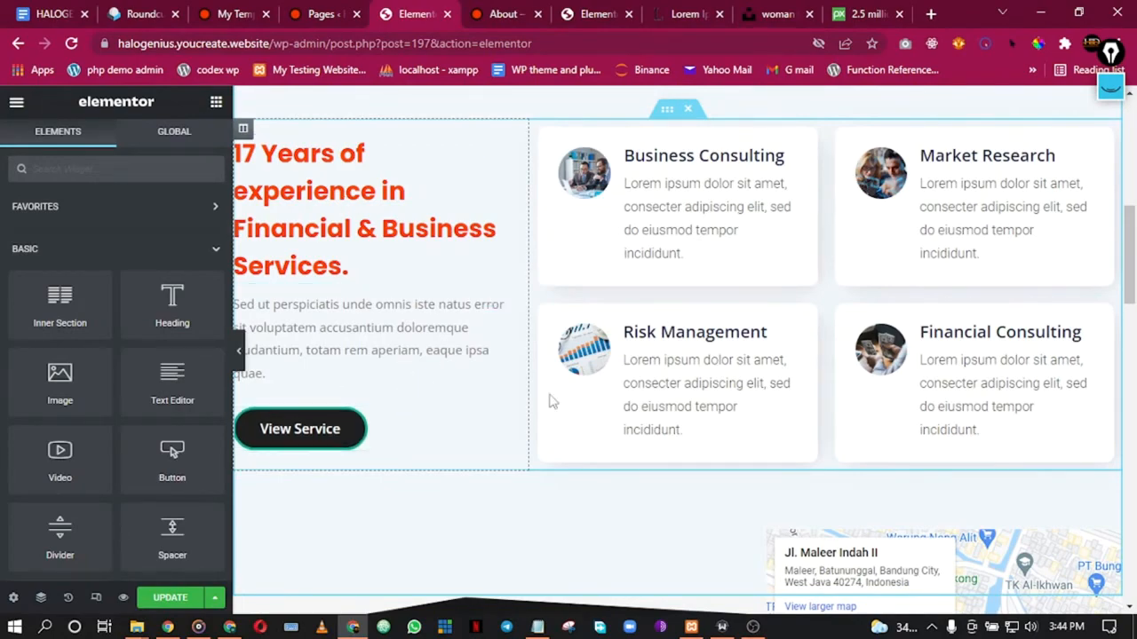
left_click(317, 13)
left_click(515, 12)
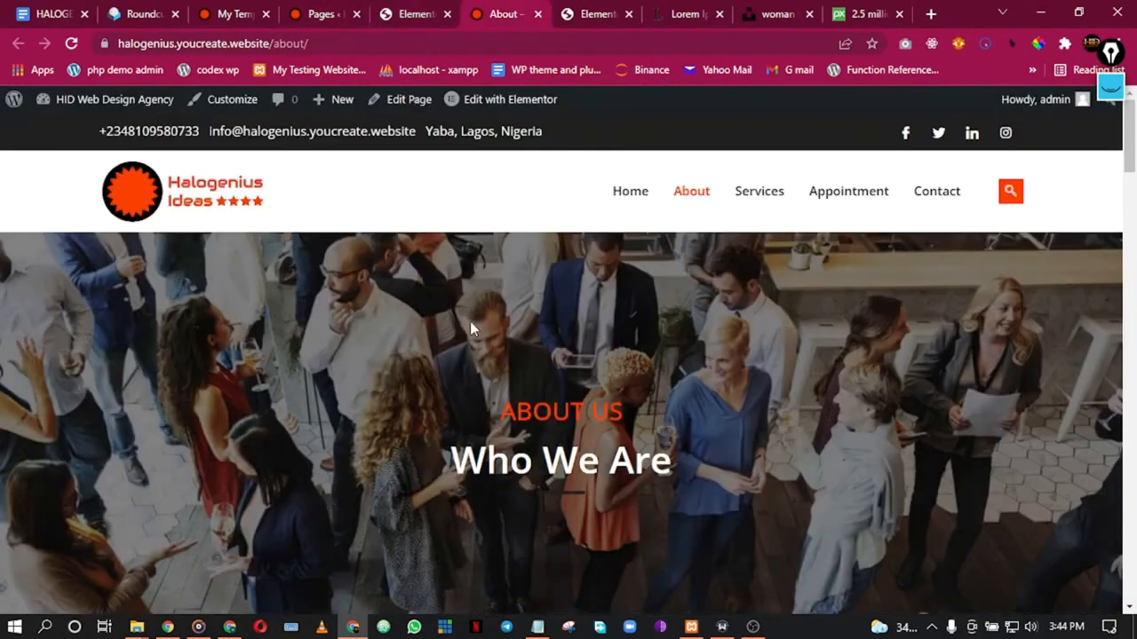
Step: Scroll through the live About and Services pages
scroll(473, 324, "down", 20)
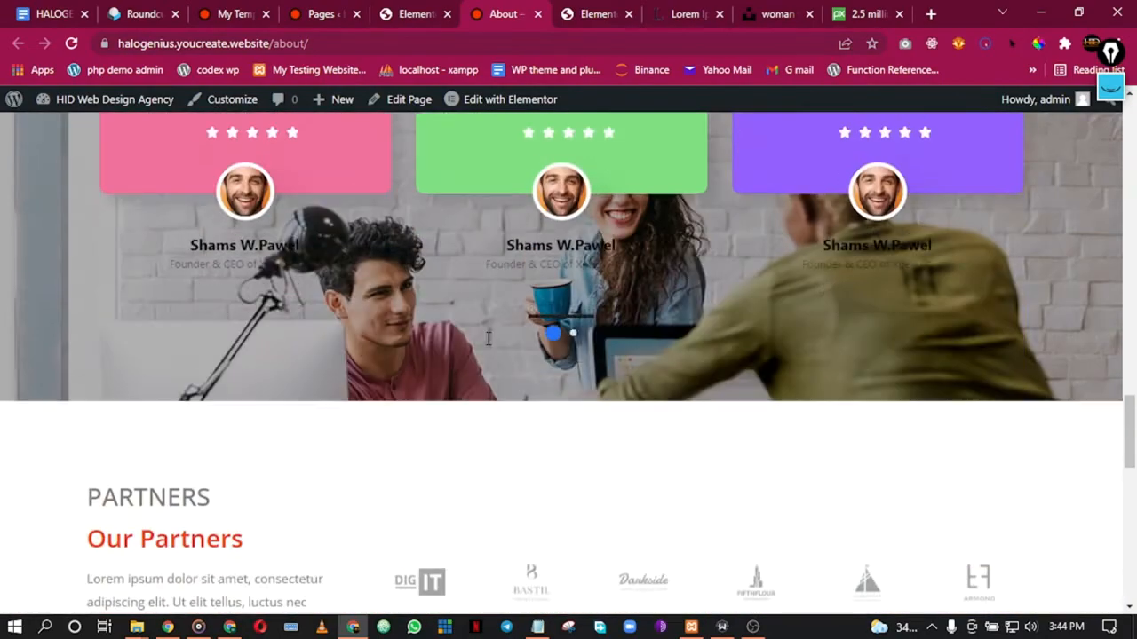
scroll(487, 339, "down", 8)
scroll(490, 343, "up", 12)
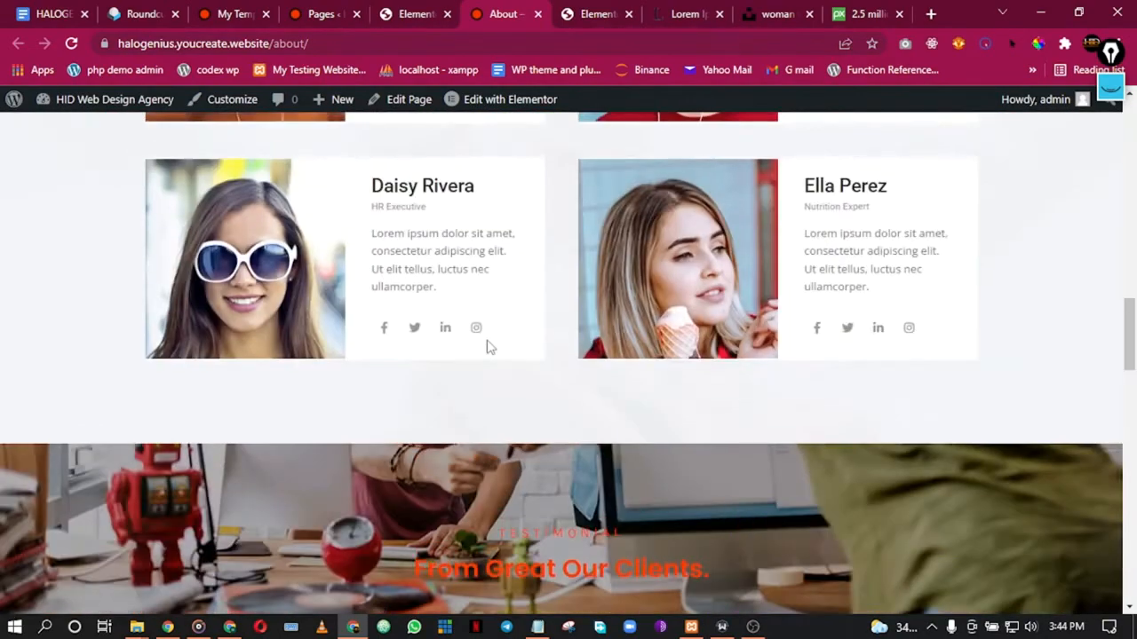
scroll(487, 346, "up", 12)
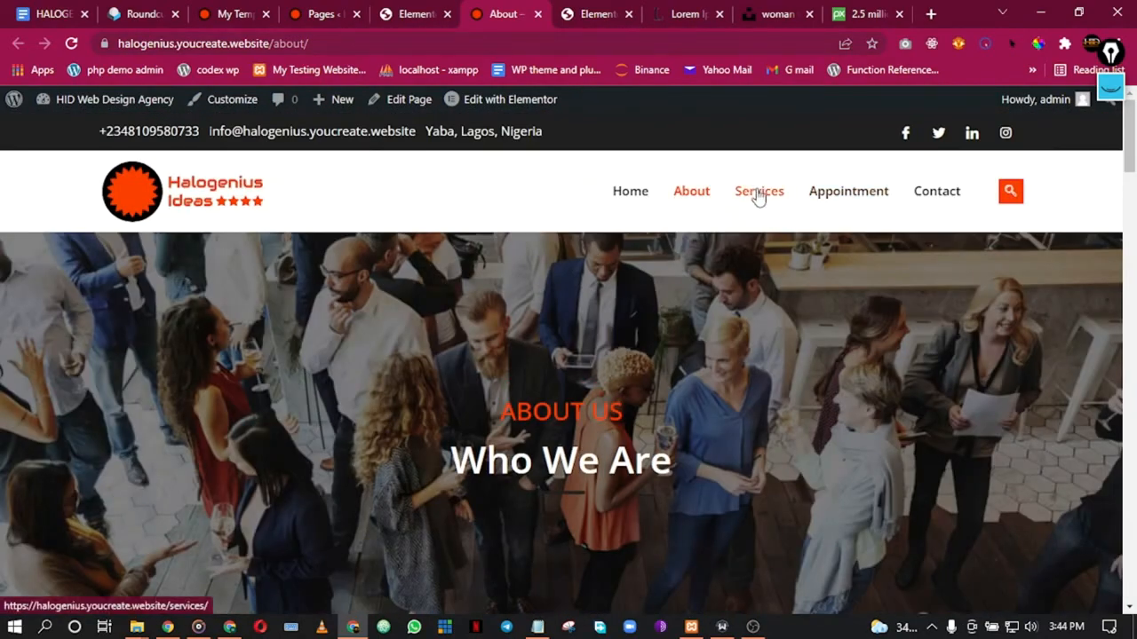
scroll(511, 390, "down", 6)
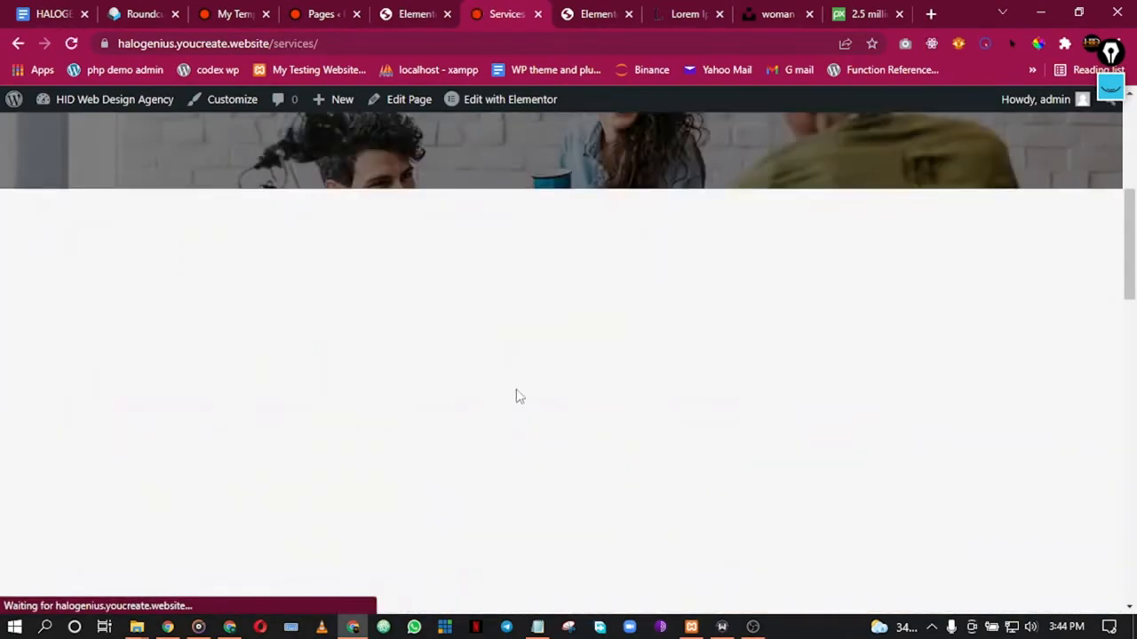
scroll(515, 391, "down", 10)
scroll(517, 395, "up", 6)
scroll(517, 396, "down", 4)
scroll(516, 396, "up", 12)
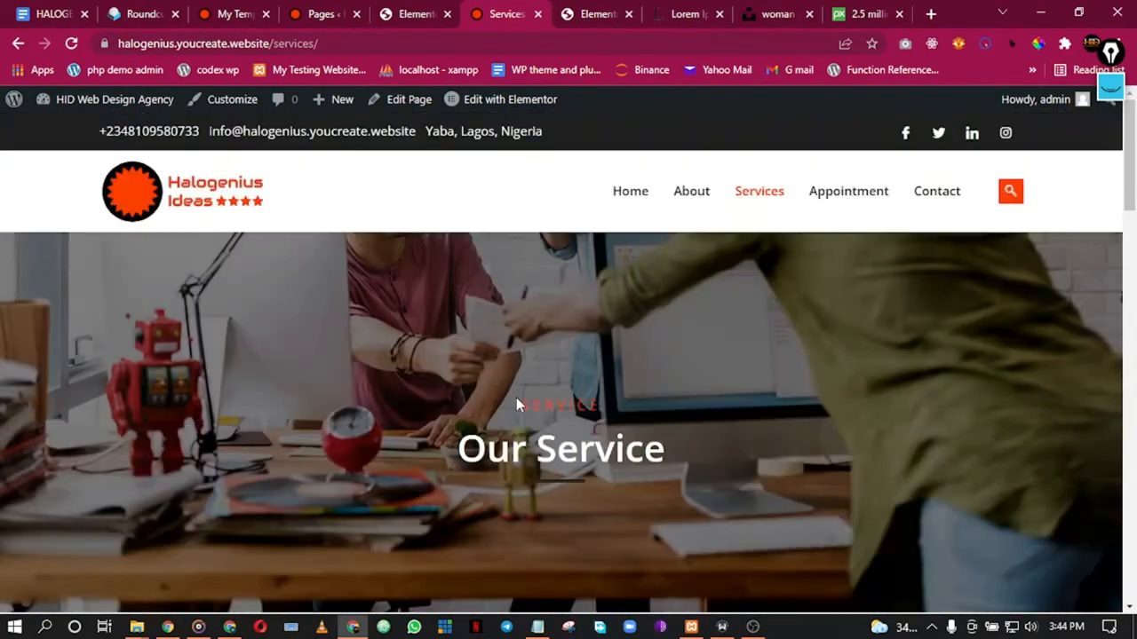
Step: Go to the live Home page and scroll through its web-service cards
left_click(632, 192)
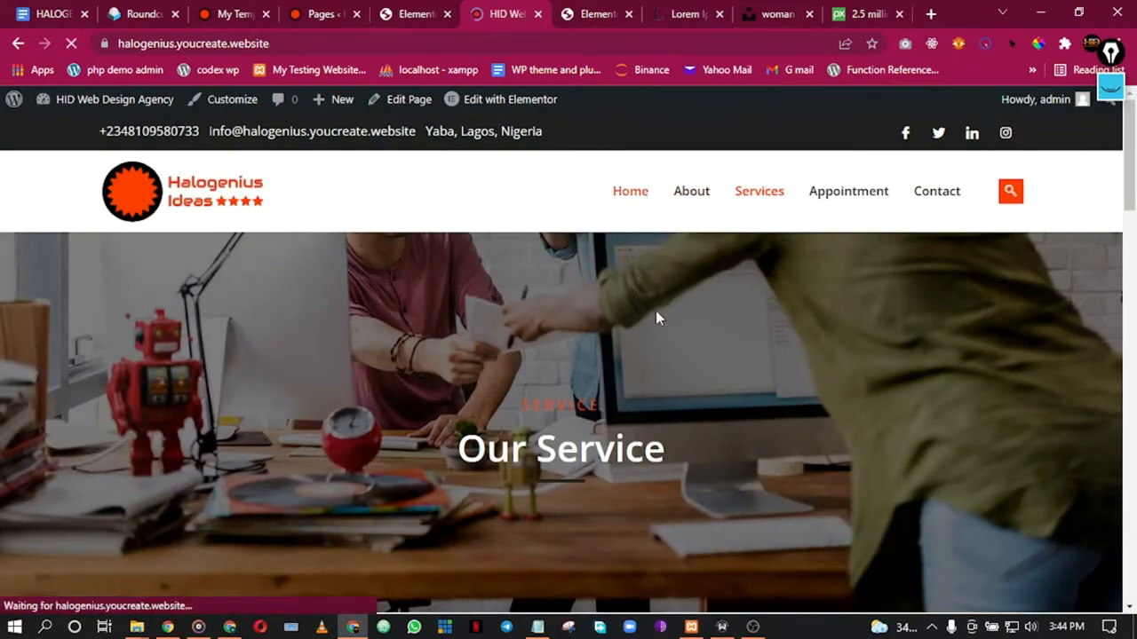
scroll(577, 350, "down", 8)
scroll(586, 353, "down", 12)
scroll(516, 346, "up", 3)
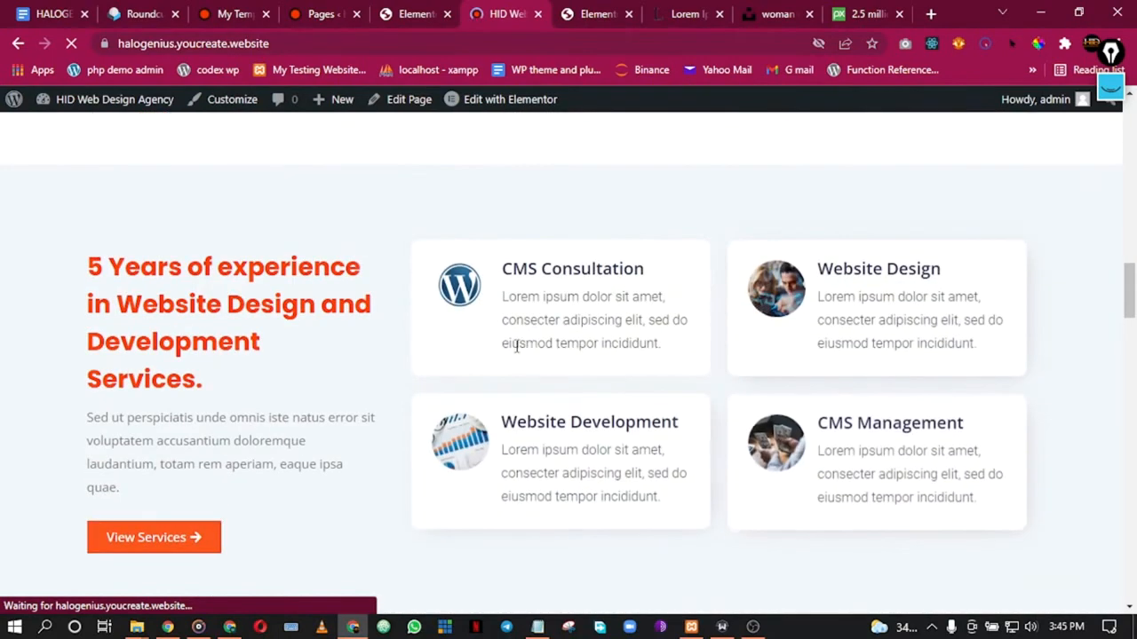
scroll(561, 364, "down", 1)
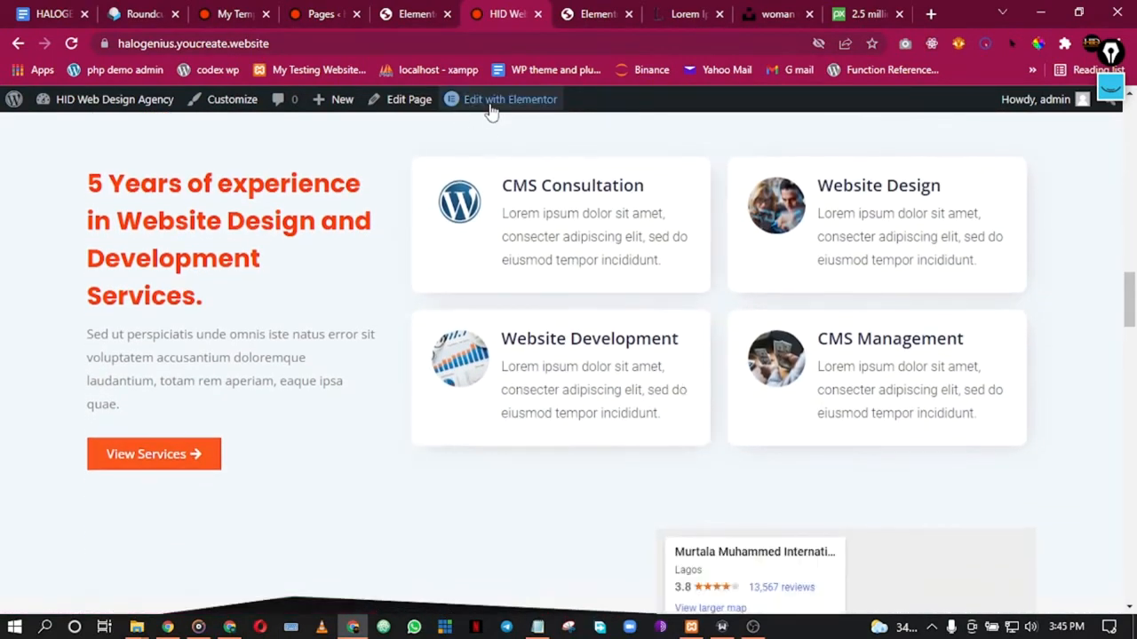
Step: Open the Home page's 'Edit with Elementor' editor in a new tab
right_click(507, 105)
left_click(544, 113)
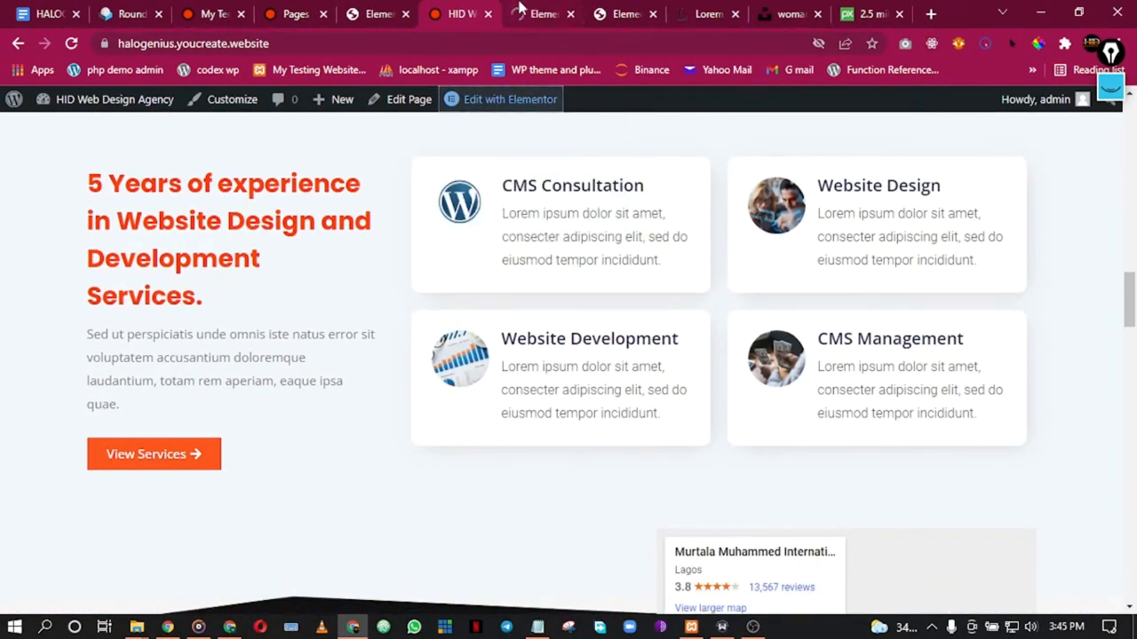
left_click(524, 9)
left_click(470, 8)
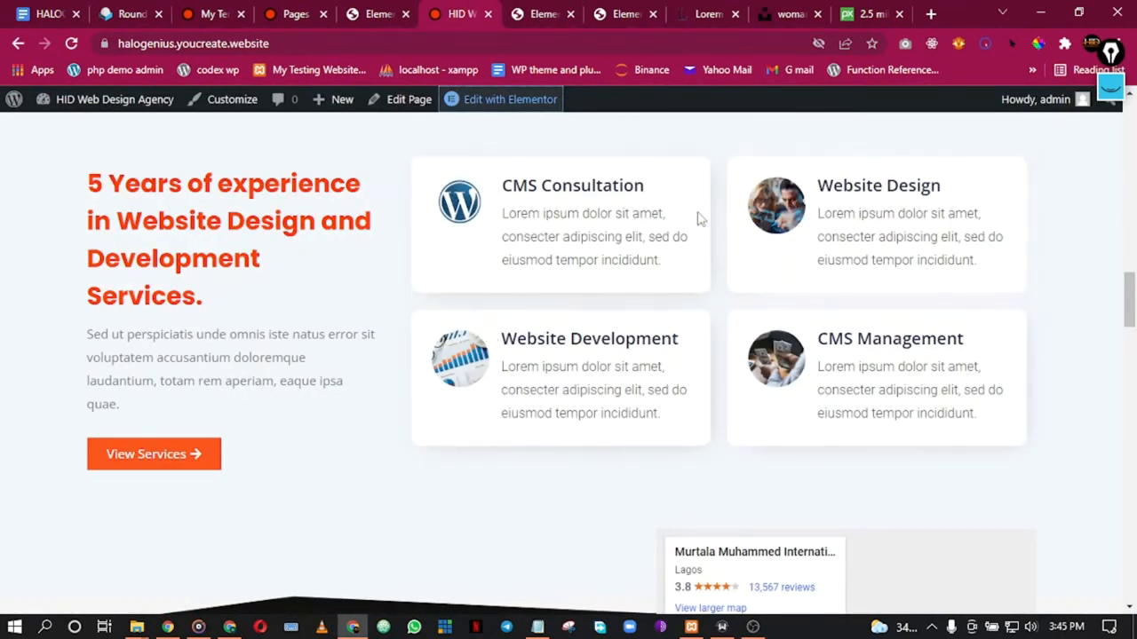
left_click(547, 10)
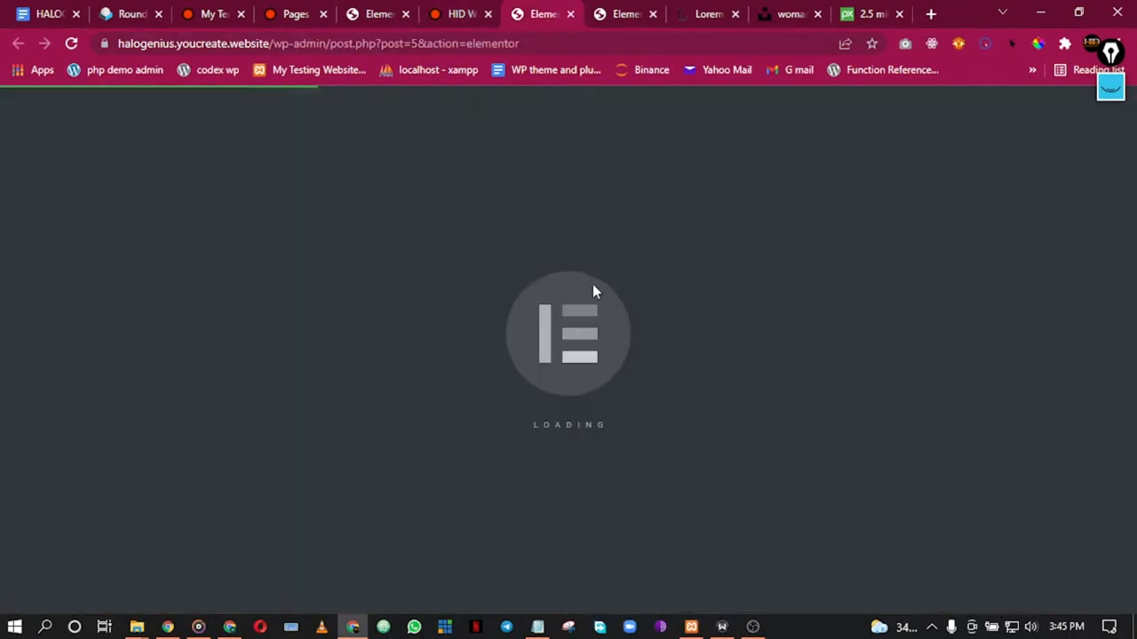
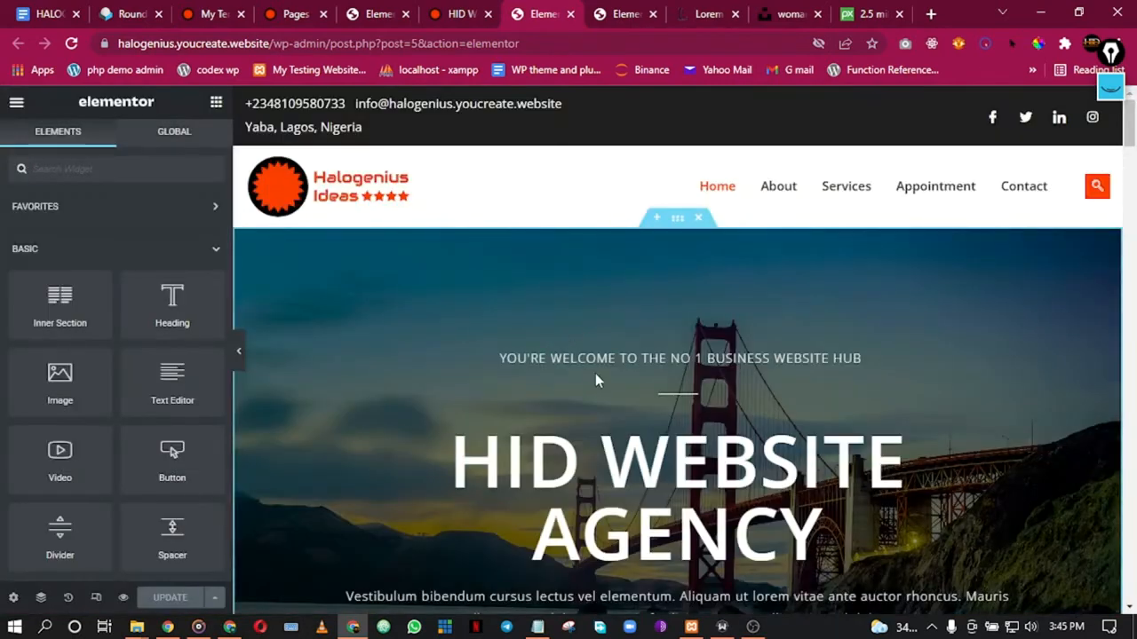
Step: Save the services section to the Elementor library as a section template
scroll(597, 375, "down", 6)
scroll(609, 392, "down", 10)
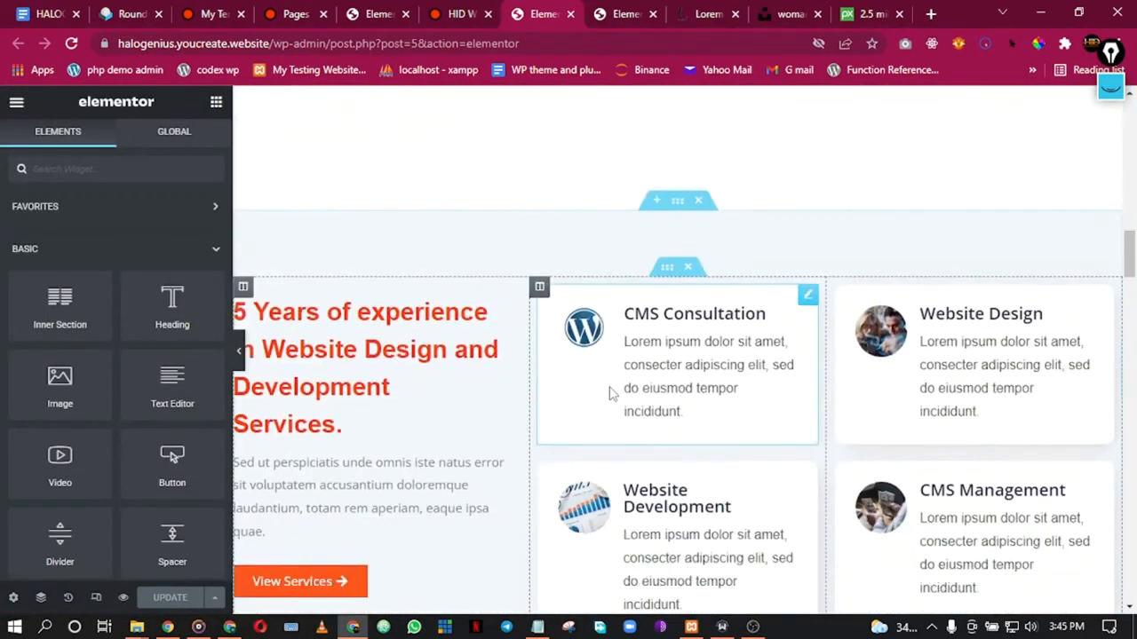
scroll(611, 391, "up", 2)
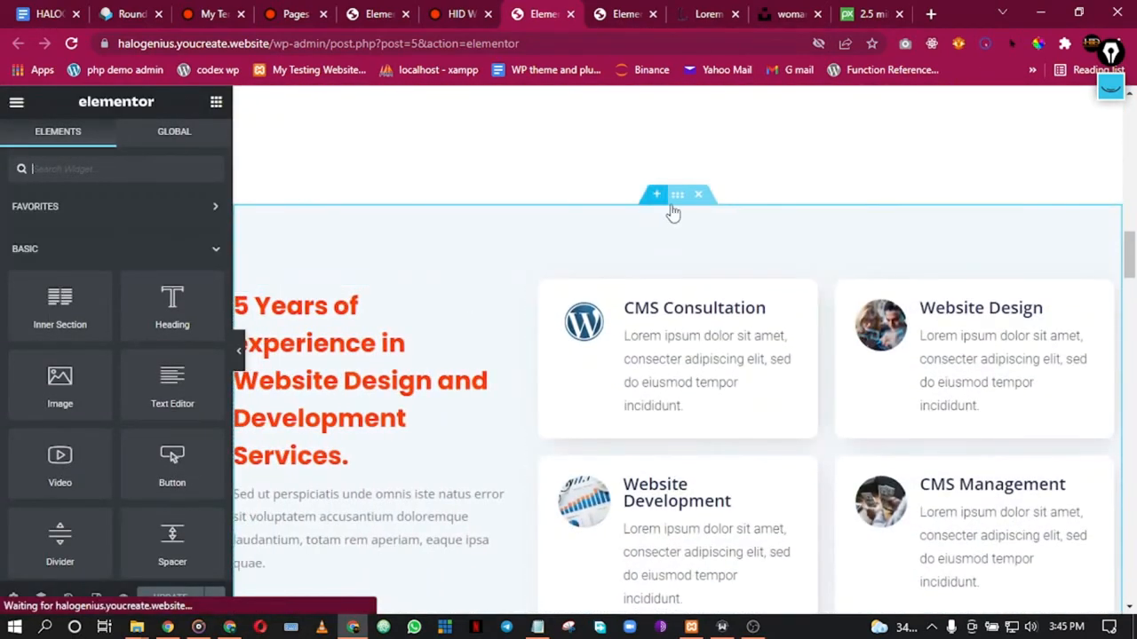
right_click(679, 206)
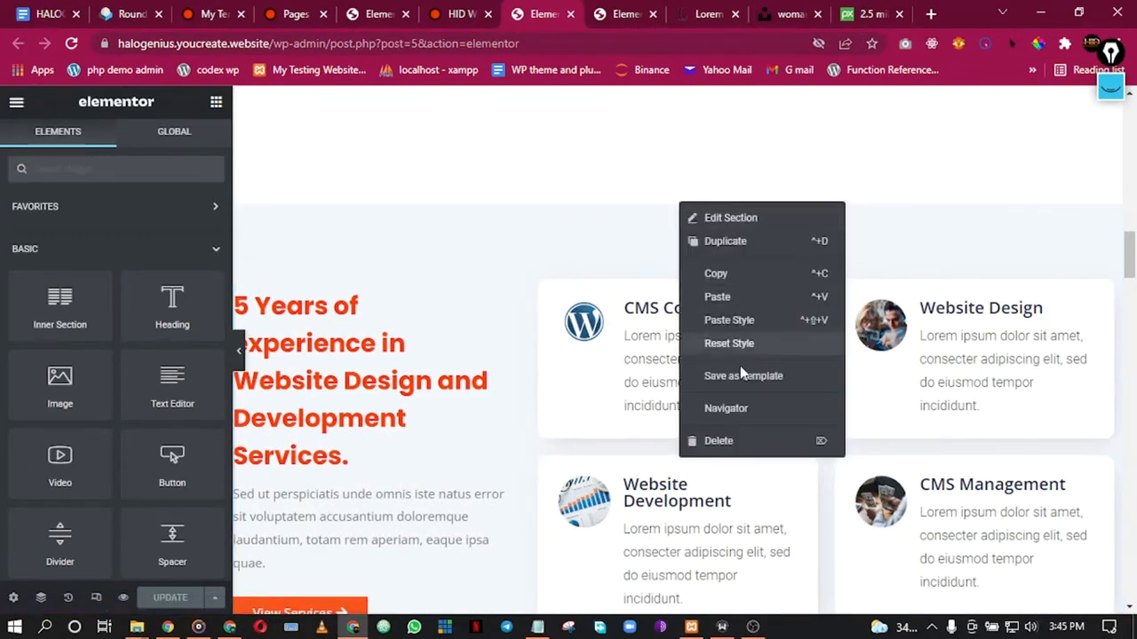
left_click(742, 379)
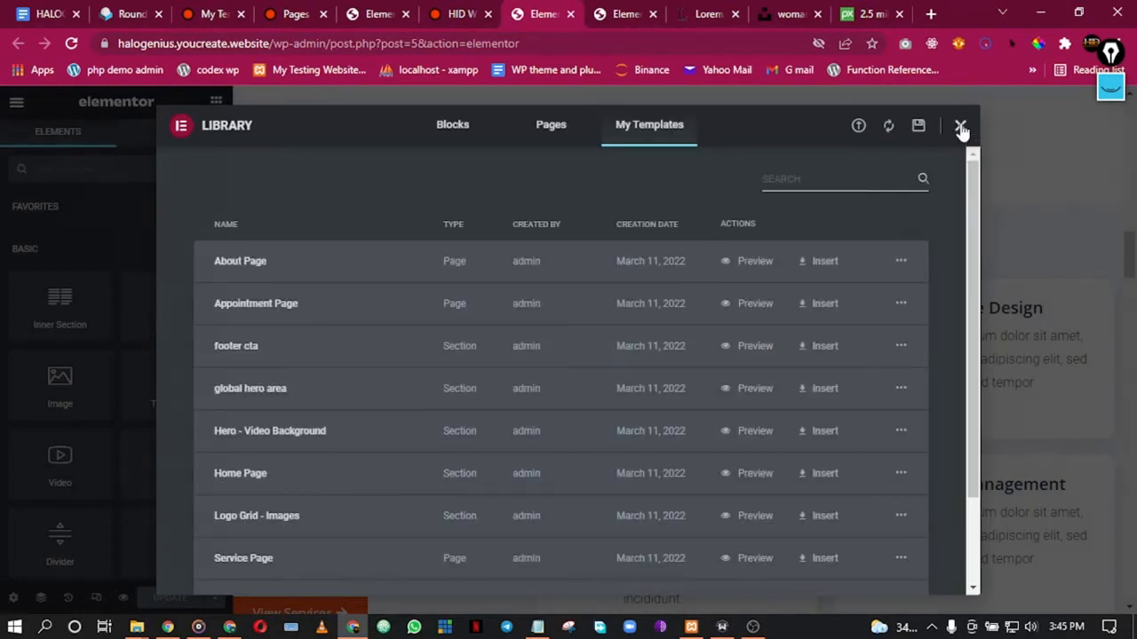
left_click(961, 130)
Step: Check the '5 Years of experience' heading on the live site, then return to an Elementor editor tab
left_click(484, 8)
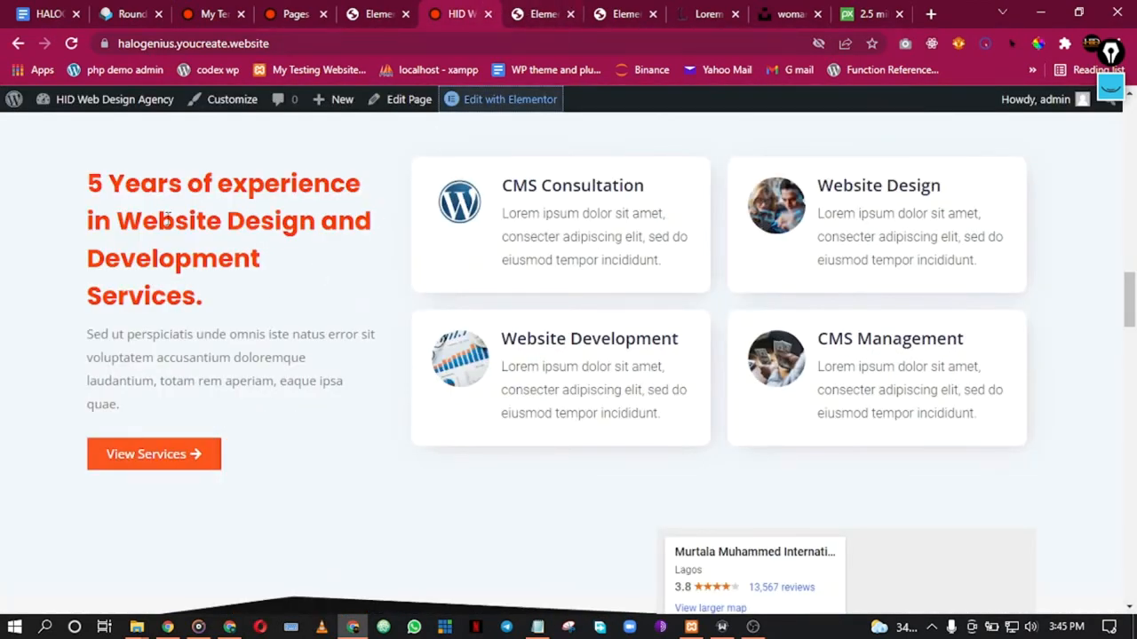
left_click_drag(89, 182, 153, 294)
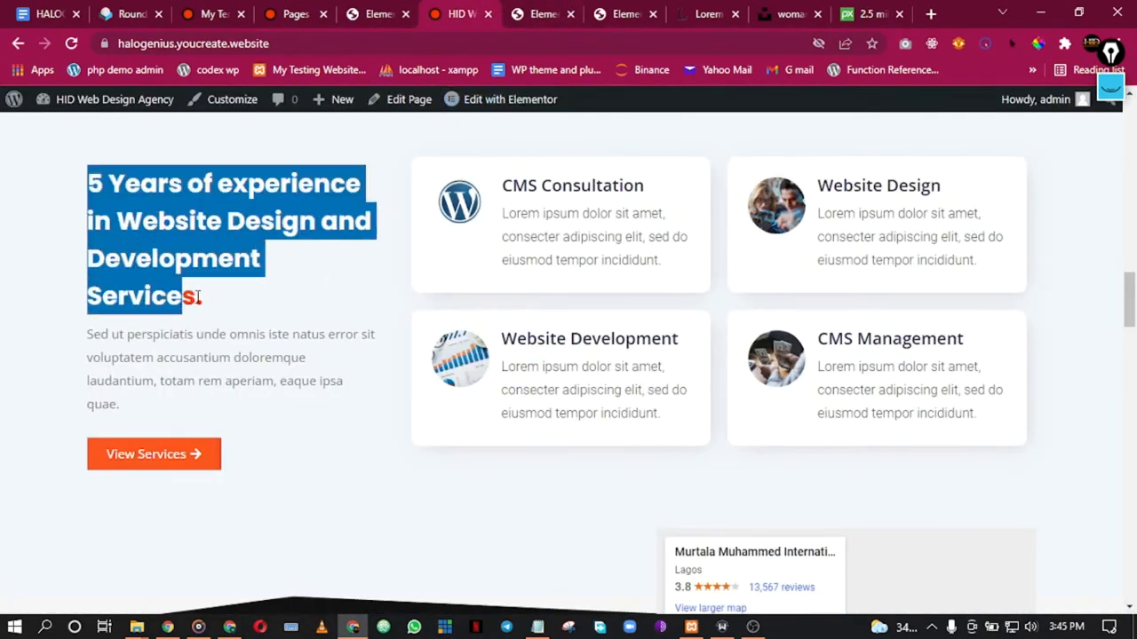
double_click(198, 297)
left_click(547, 8)
left_click(621, 8)
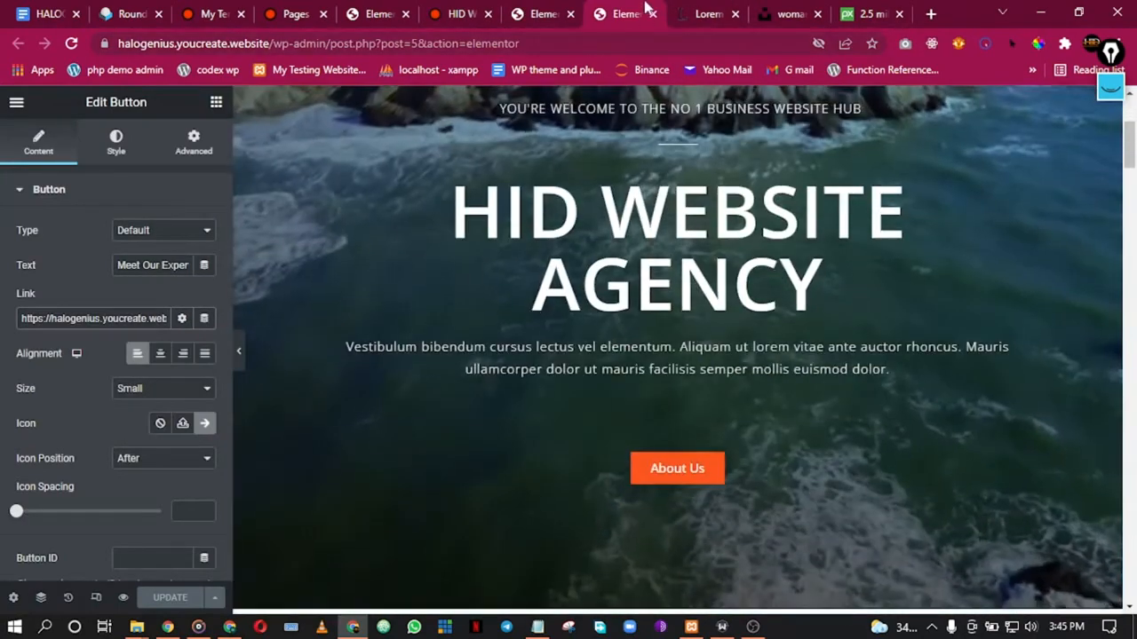
Step: Insert the saved services template above the original services section, without its document settings
left_click(652, 13)
left_click(560, 13)
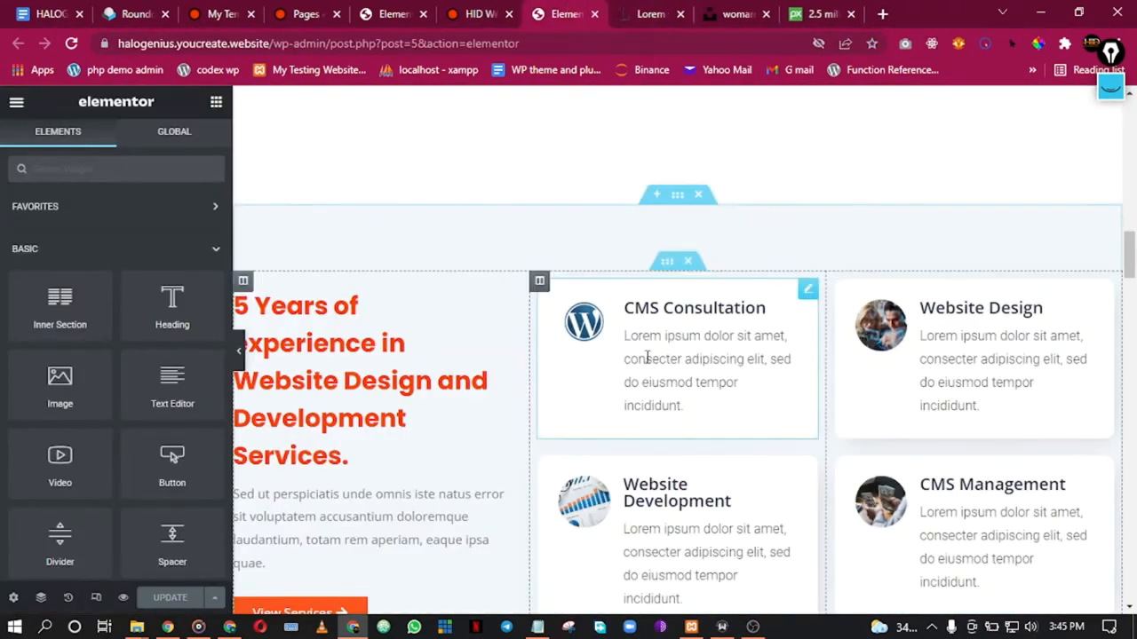
left_click(655, 195)
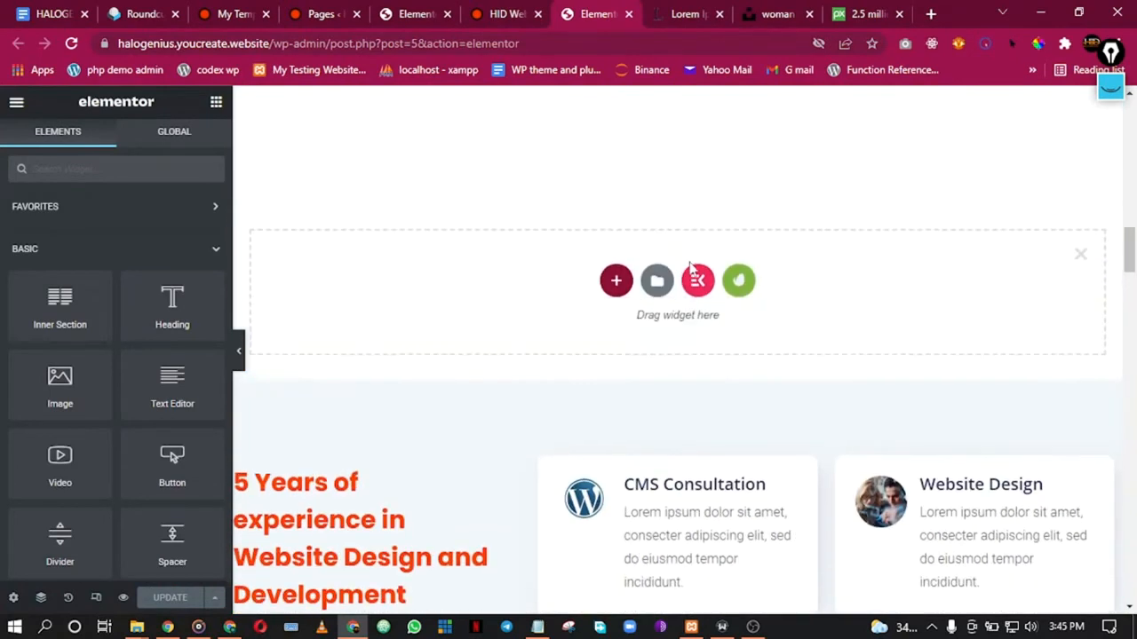
left_click(654, 280)
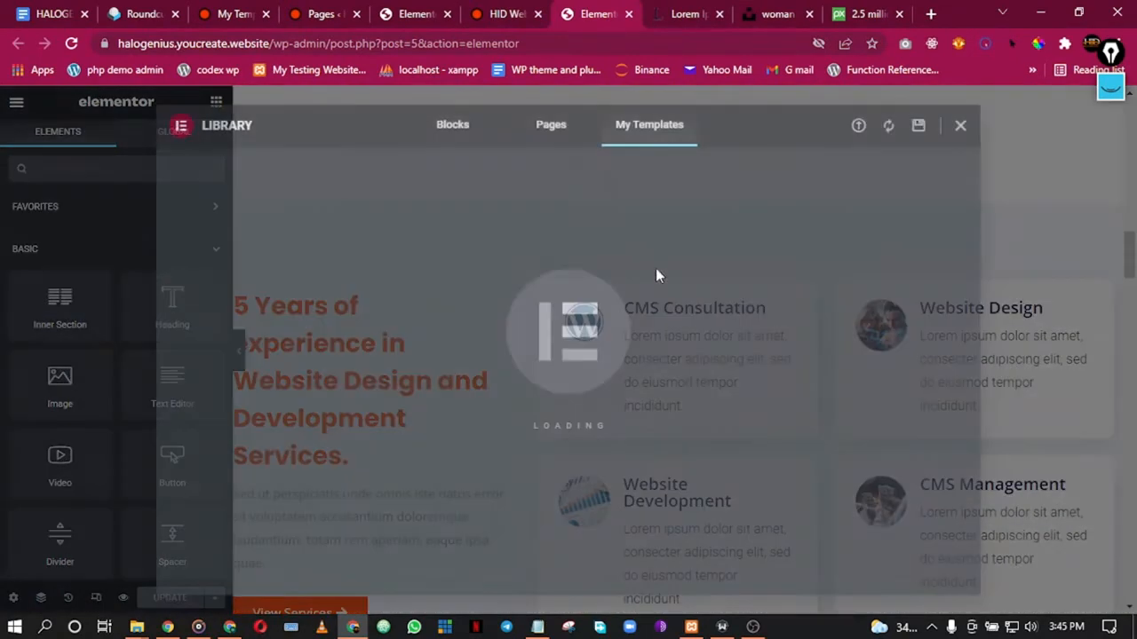
scroll(278, 444, "down", 1)
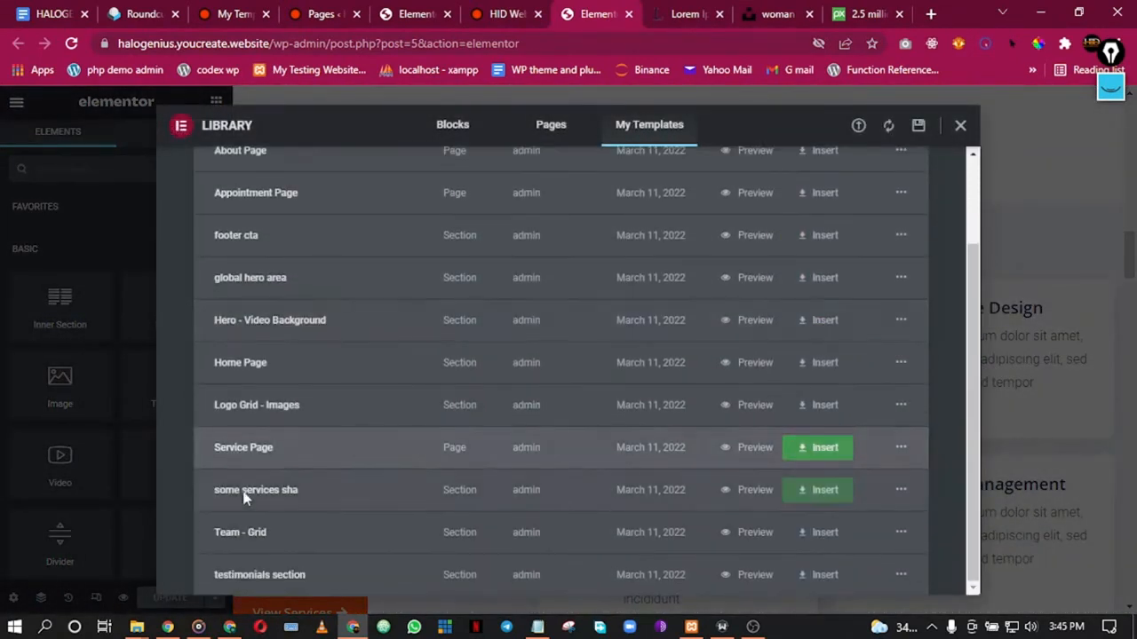
left_click(813, 496)
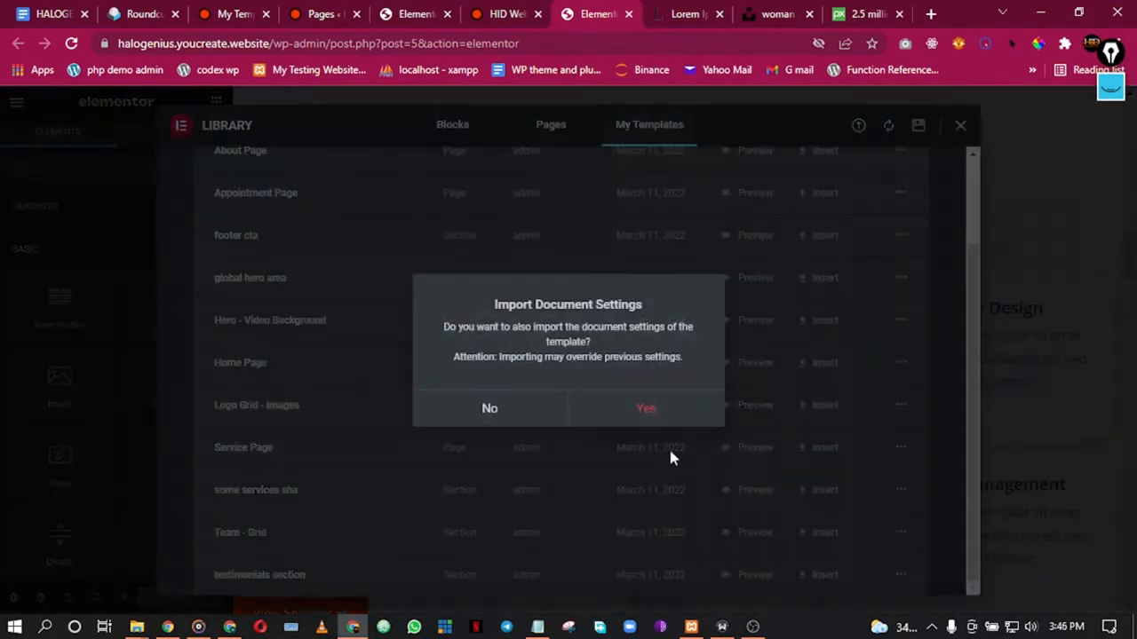
left_click(487, 417)
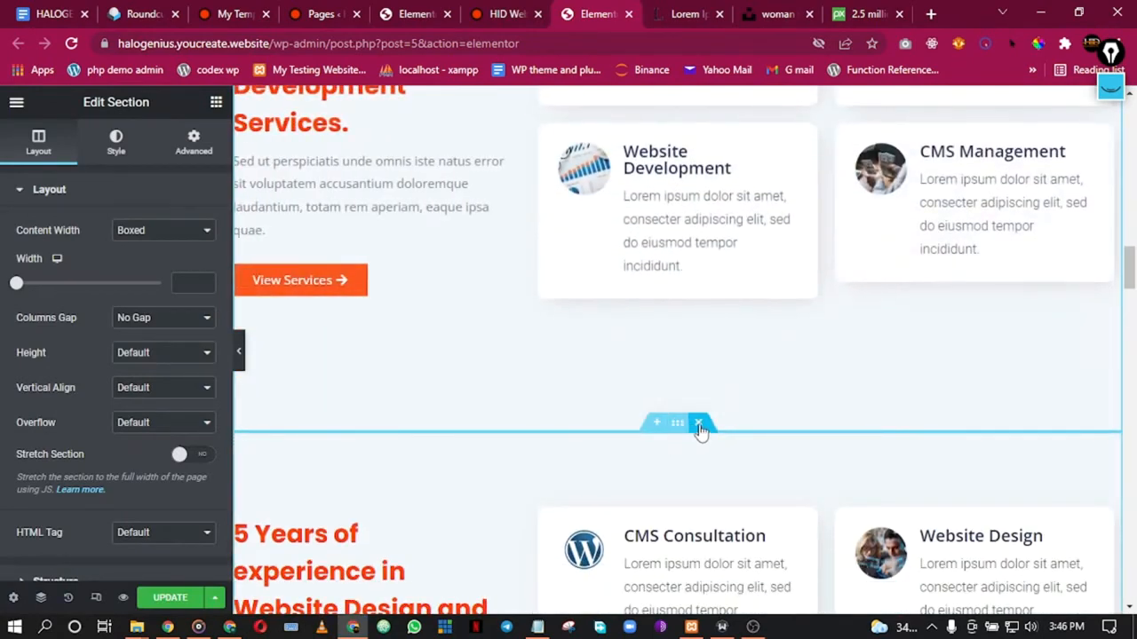
Step: Preview the home page full width to compare the two services sections
scroll(761, 290, "up", 2)
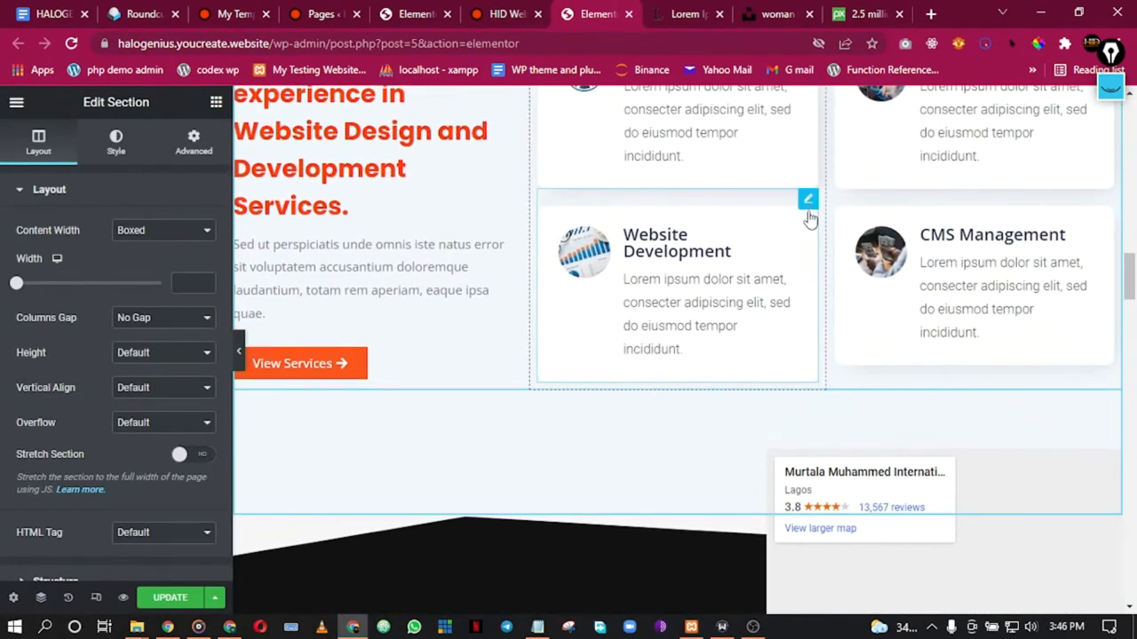
scroll(545, 180, "down", 3)
scroll(602, 362, "down", 1)
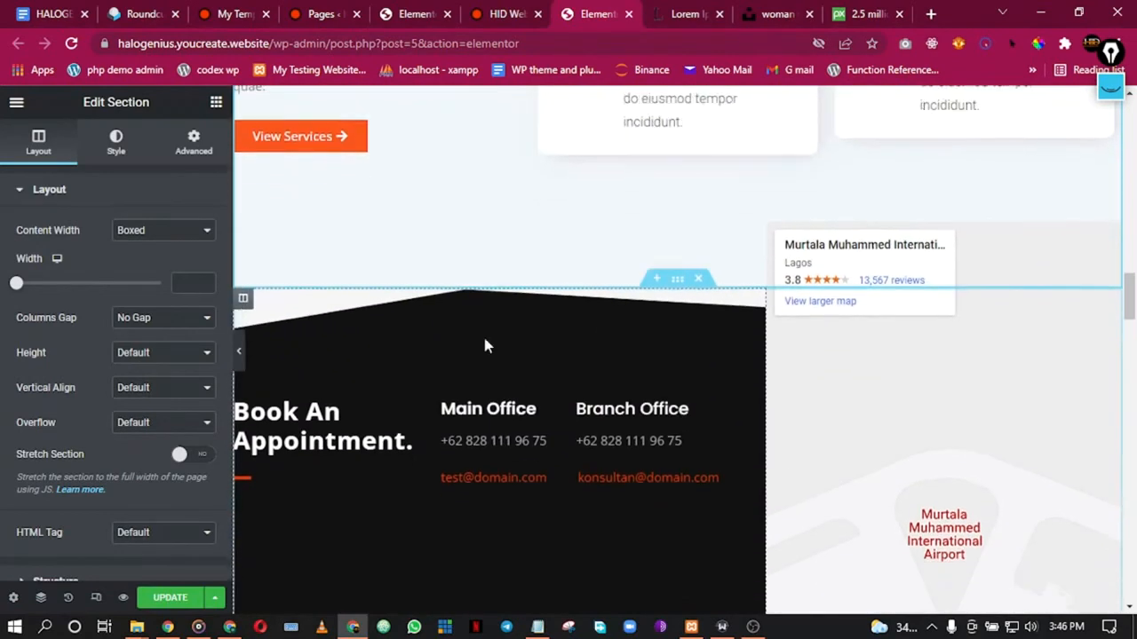
left_click(240, 354)
scroll(413, 321, "up", 3)
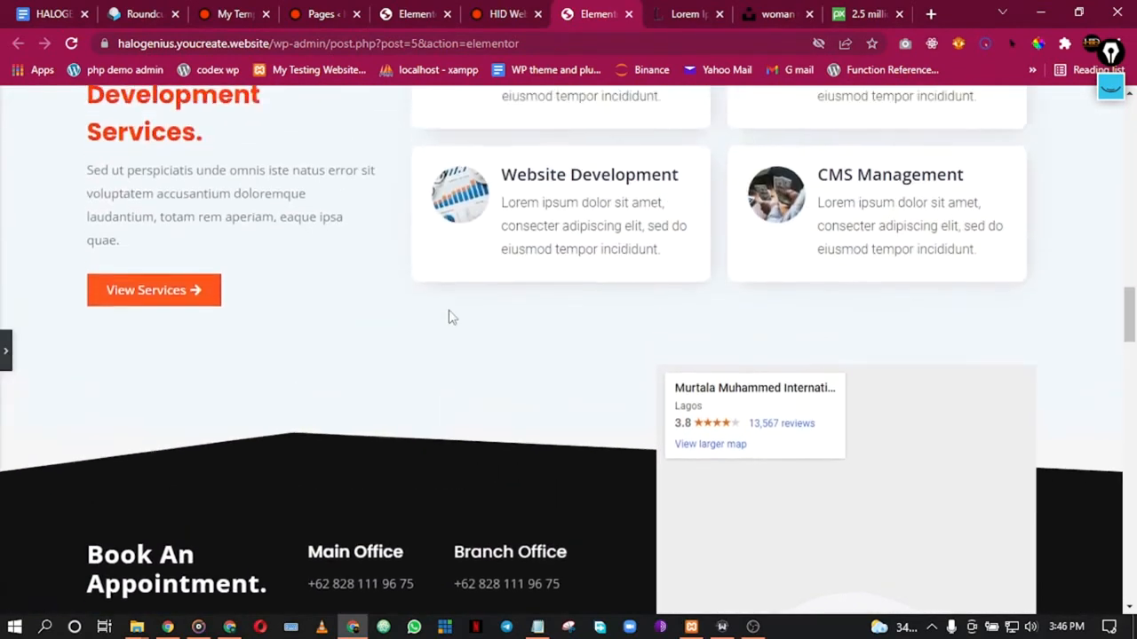
scroll(540, 292, "down", 3)
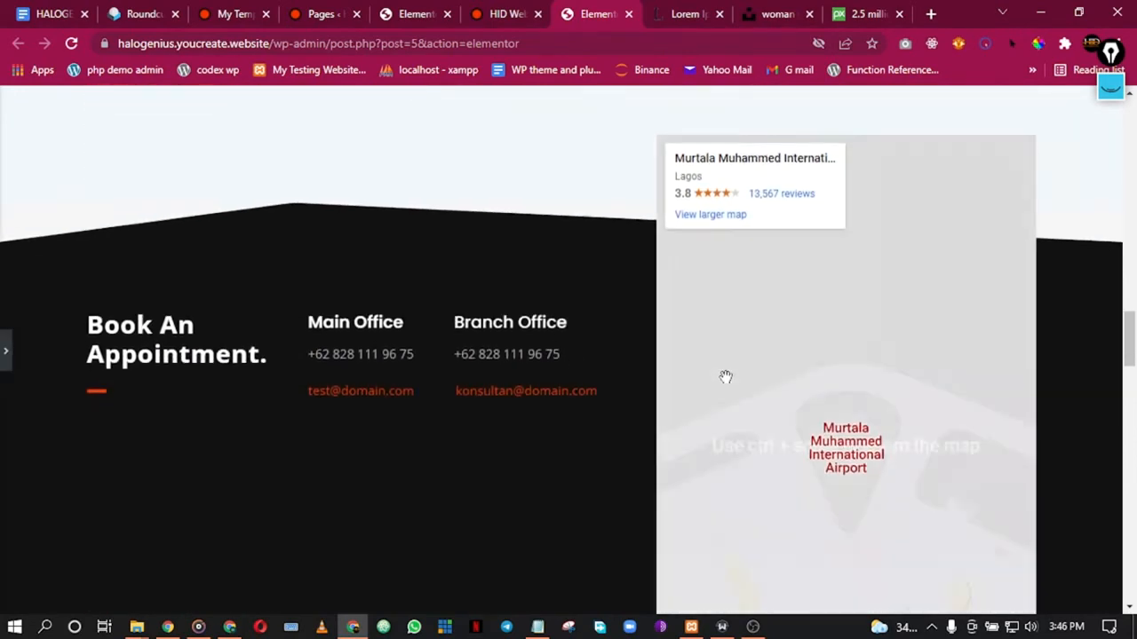
scroll(726, 376, "up", 7)
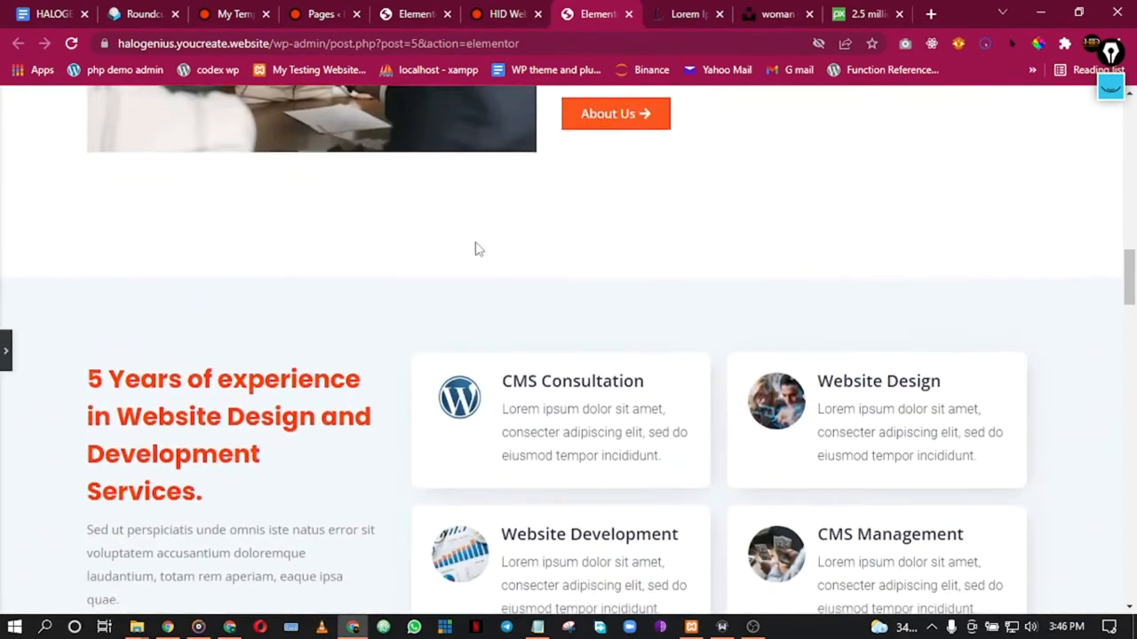
scroll(475, 248, "down", 2)
scroll(337, 294, "up", 1)
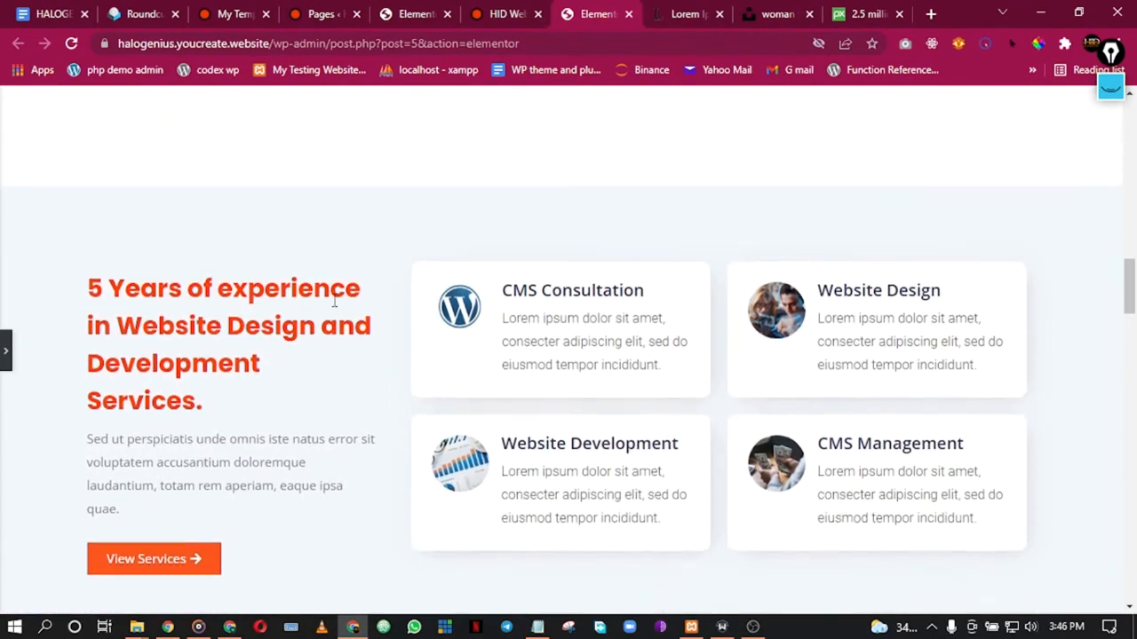
scroll(337, 308, "down", 7)
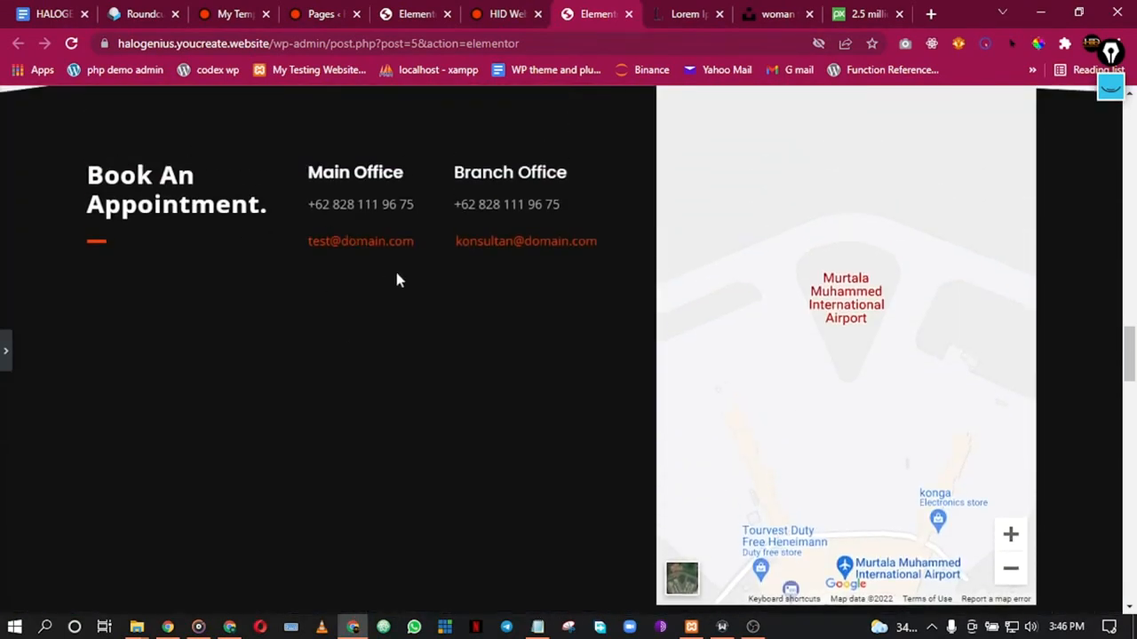
scroll(533, 287, "down", 9)
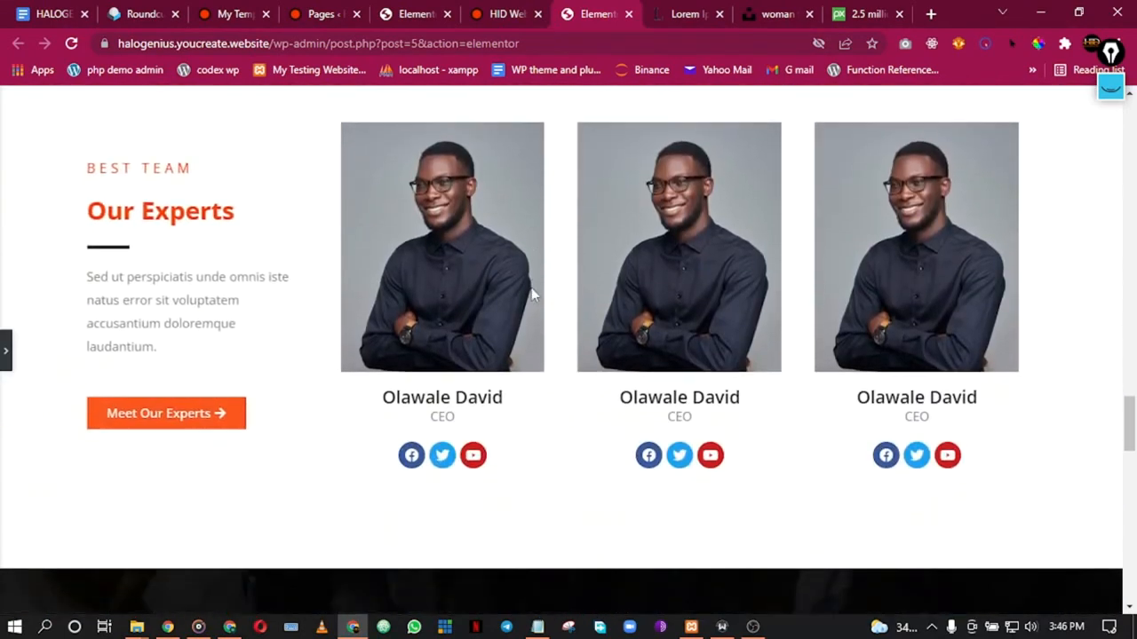
scroll(533, 296, "down", 3)
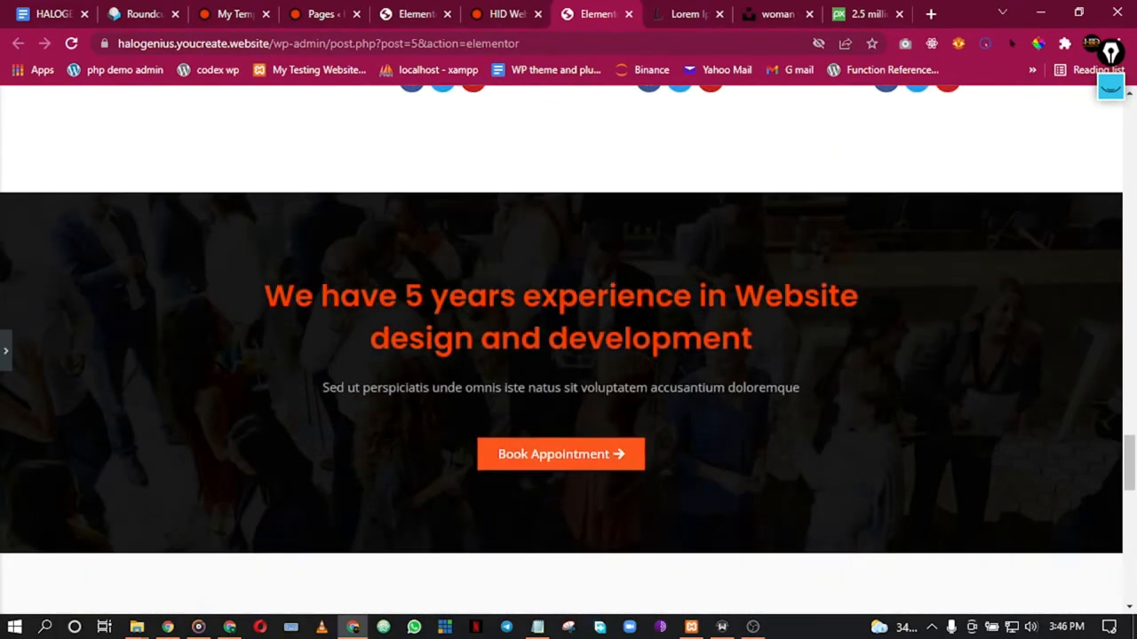
scroll(529, 284, "up", 15)
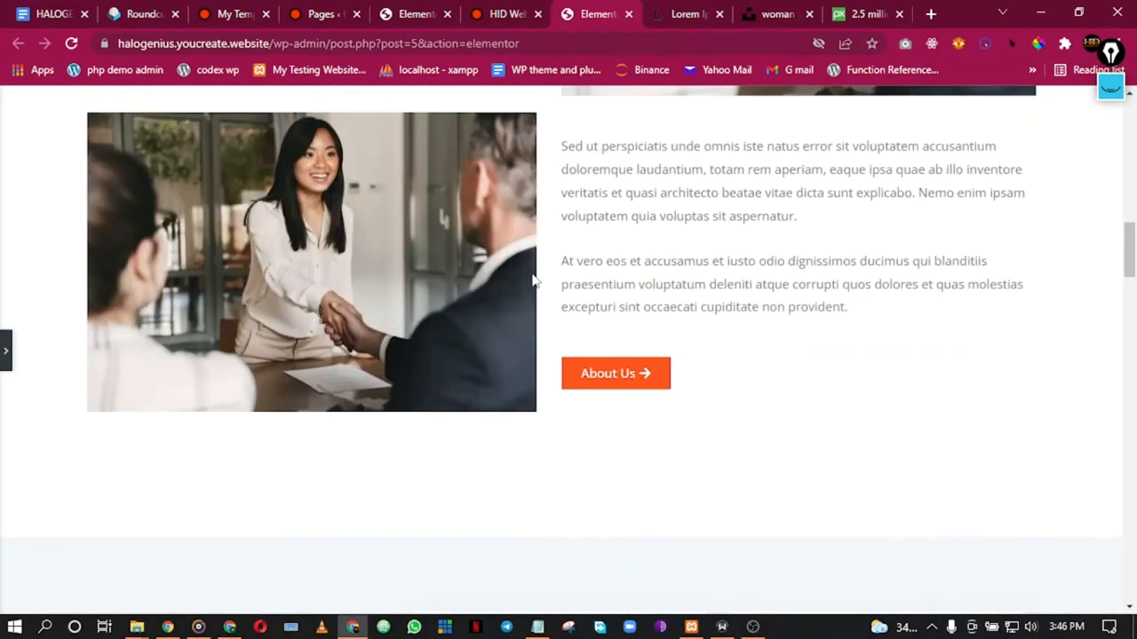
scroll(533, 281, "up", 3)
scroll(533, 281, "down", 10)
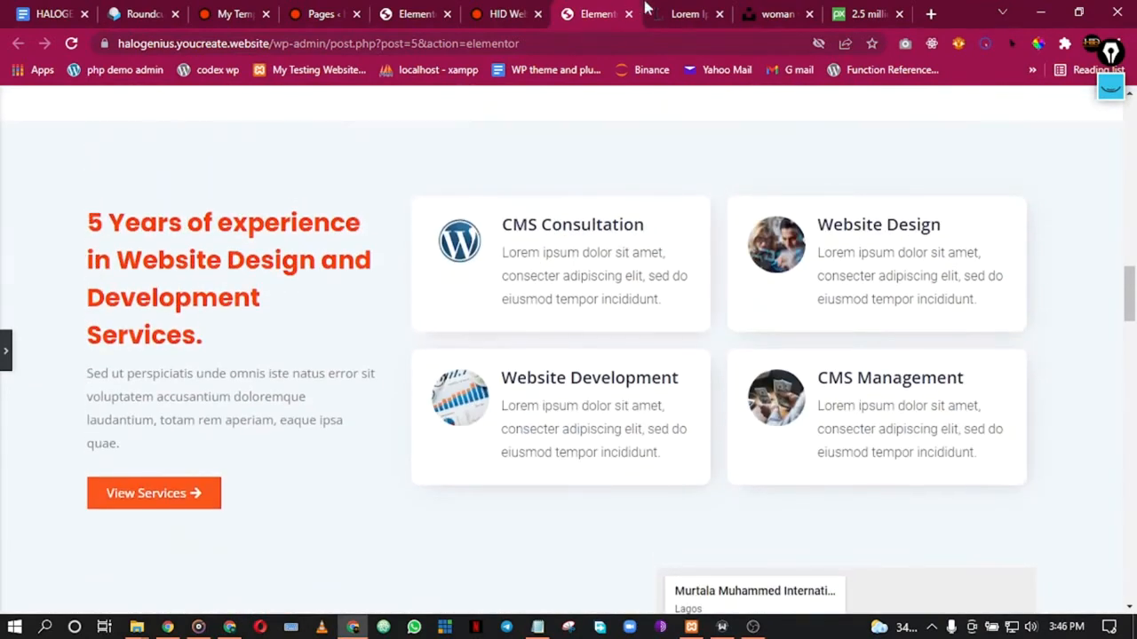
Step: Move to the Book Appointment Now page editor for post 197
left_click(671, 14)
left_click(577, 14)
left_click(400, 9)
scroll(526, 286, "up", 3)
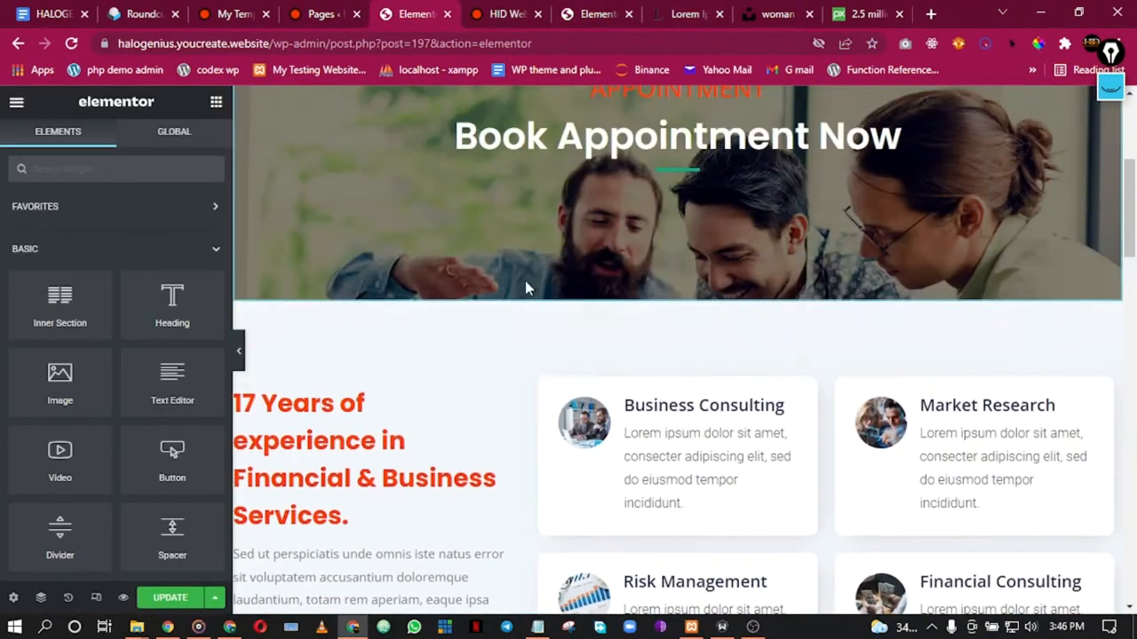
Step: Check the live site, then reload the home page editor
scroll(526, 286, "down", 2)
left_click(502, 10)
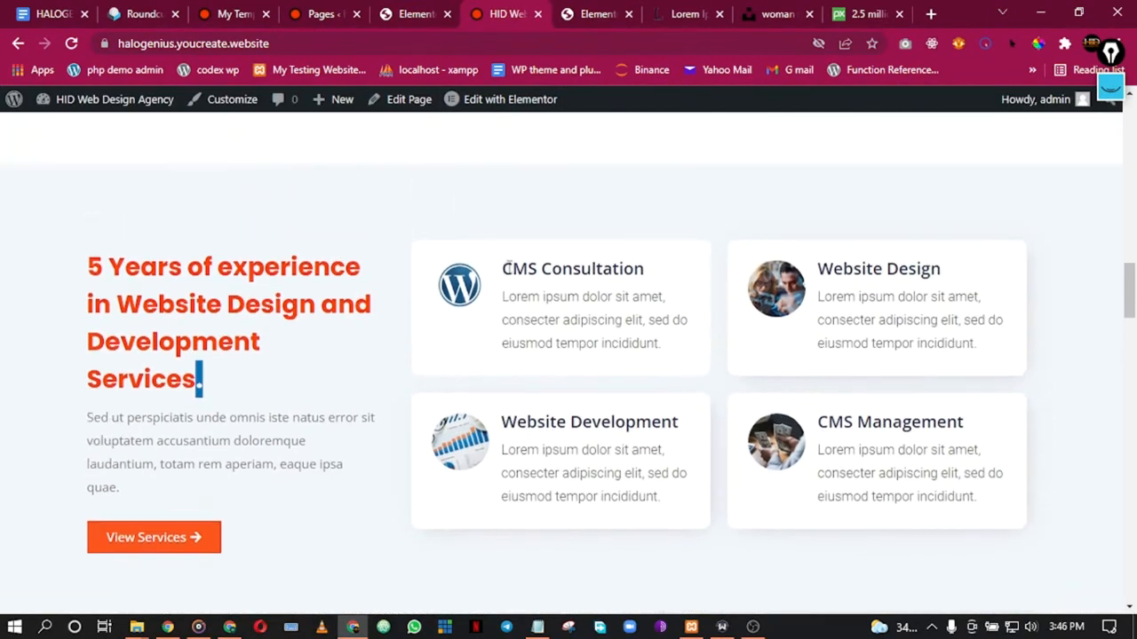
scroll(502, 271, "up", 2)
scroll(506, 266, "down", 1)
scroll(509, 264, "down", 2)
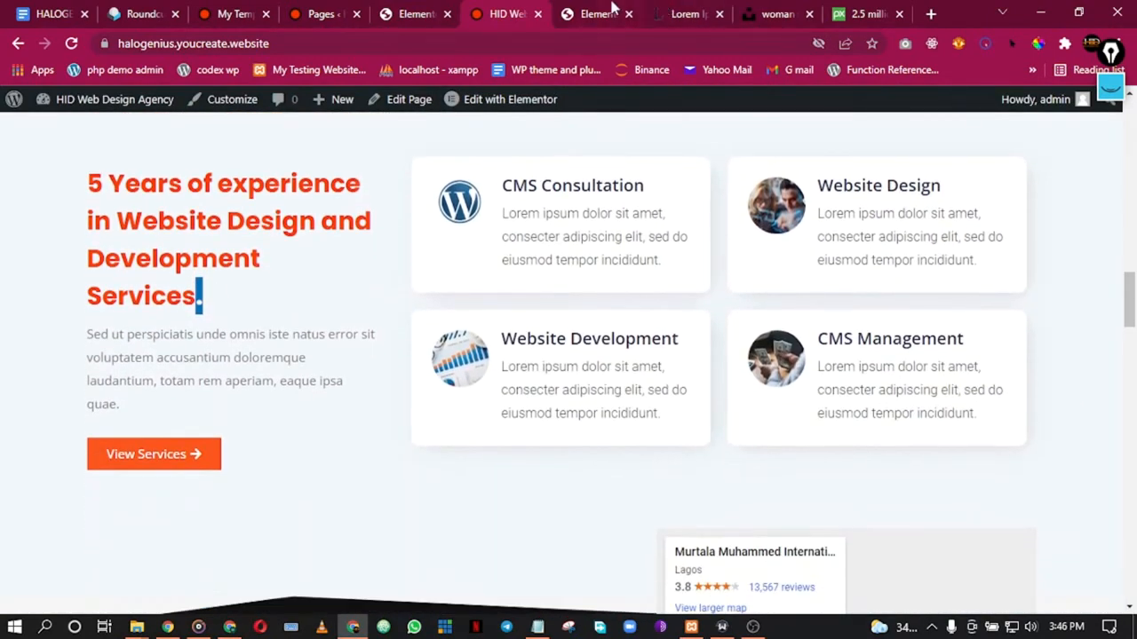
left_click(611, 9)
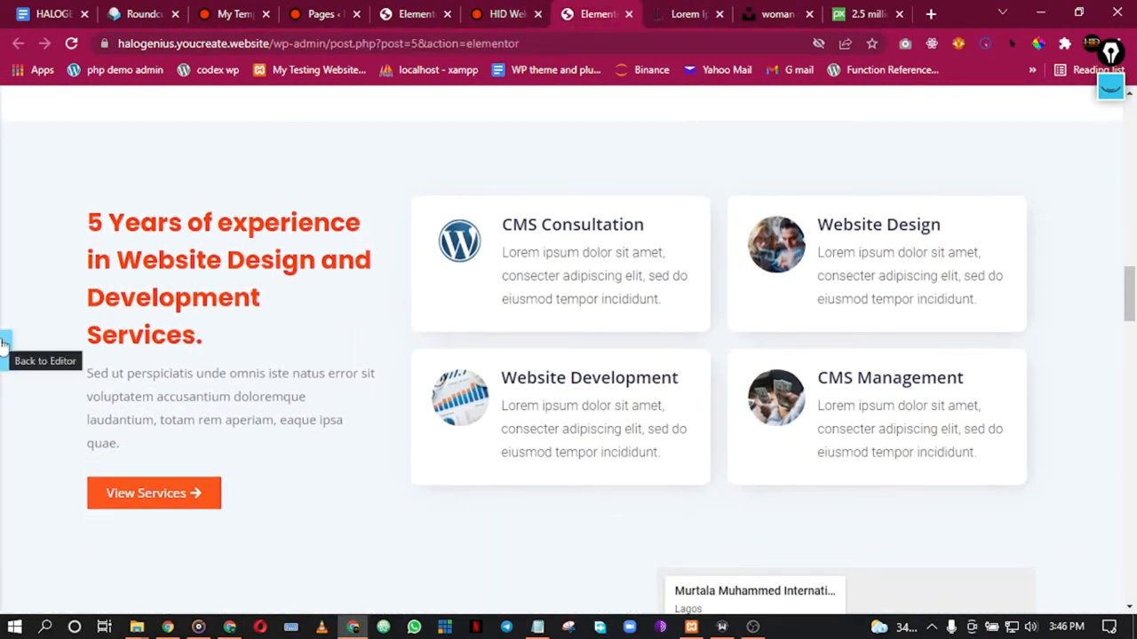
left_click(84, 446)
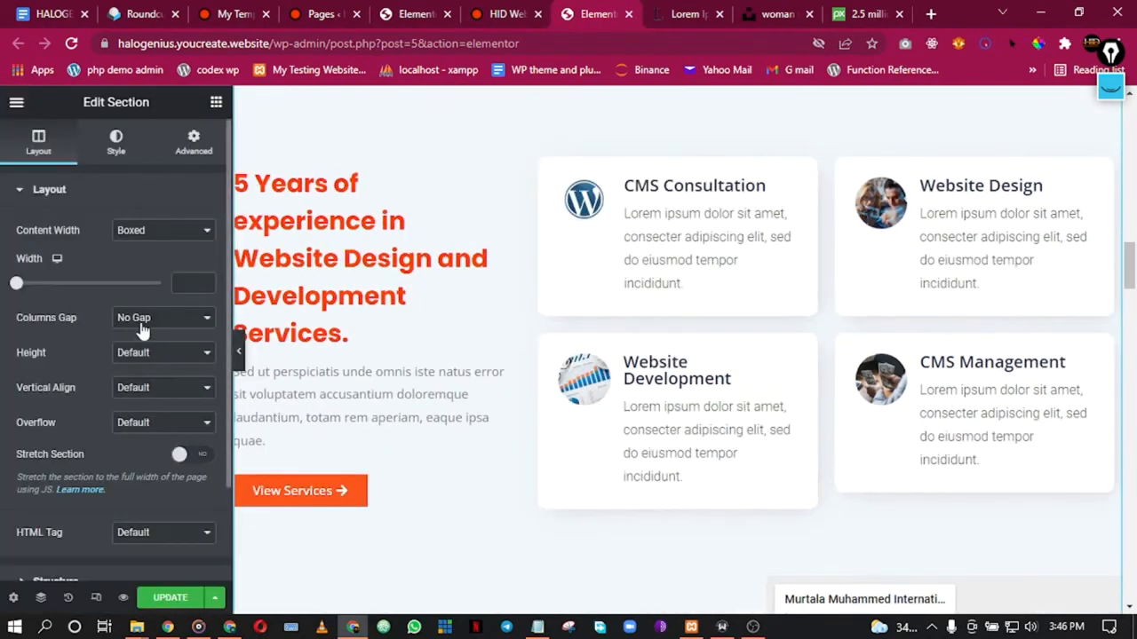
left_click(73, 44)
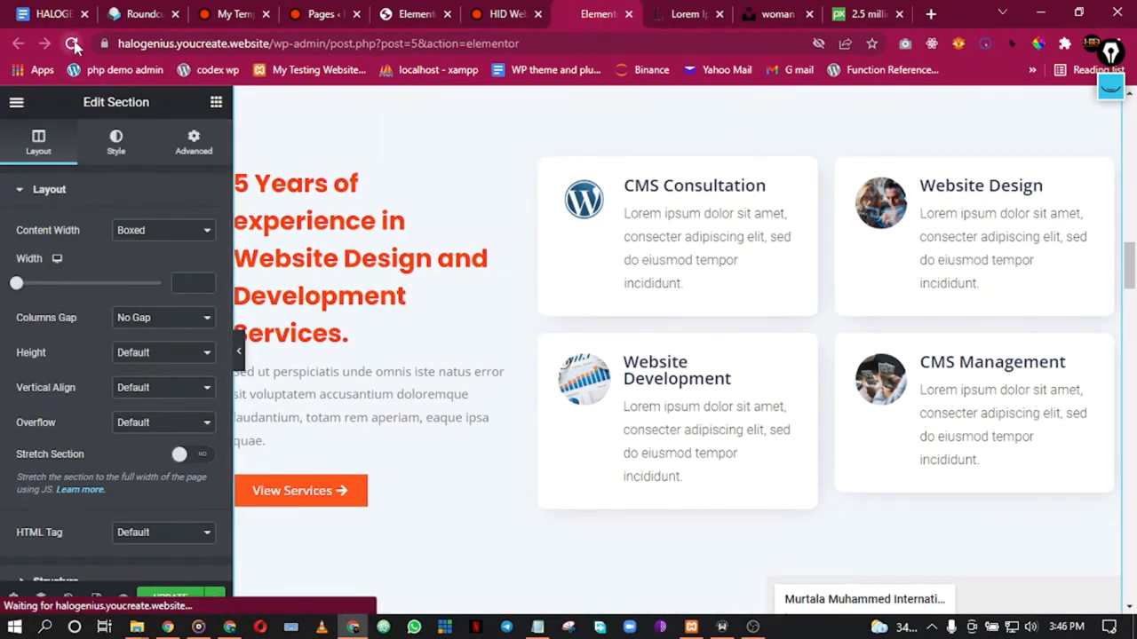
left_click(655, 137)
Step: Insert the saved services template into the appointment page, without its document settings
left_click(417, 11)
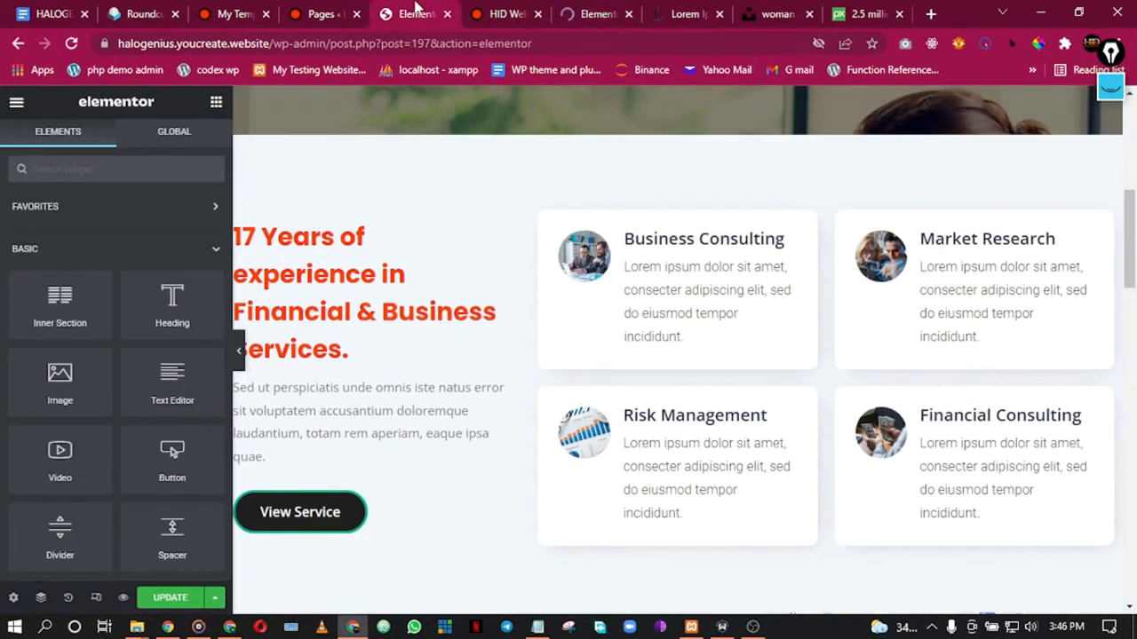
left_click(657, 131)
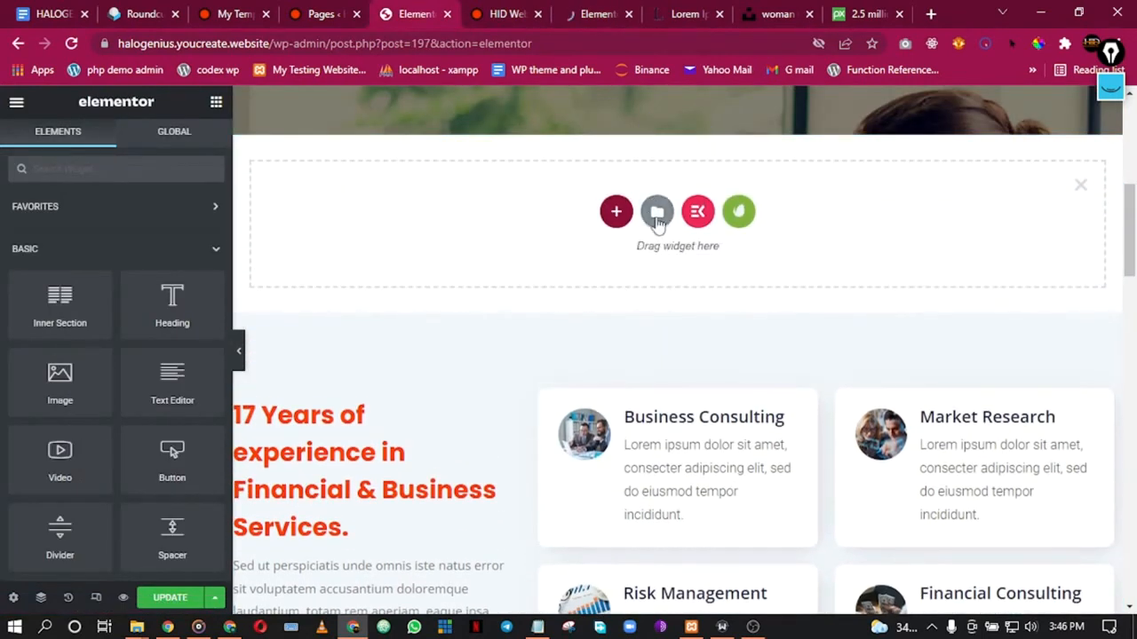
left_click(658, 215)
scroll(351, 498, "down", 2)
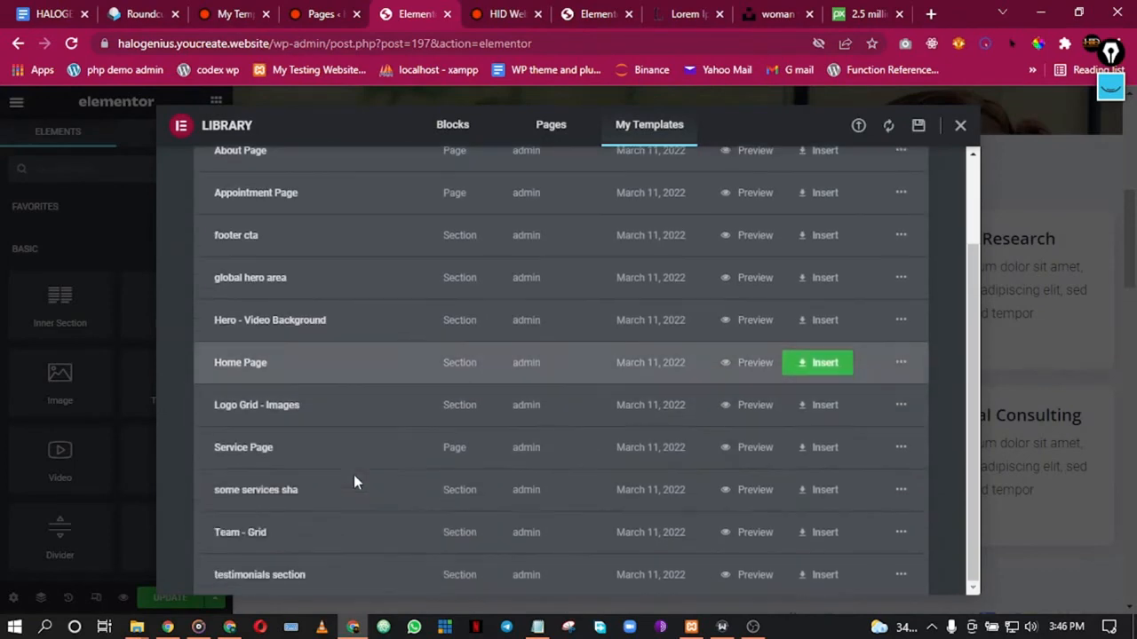
left_click(815, 497)
left_click(482, 405)
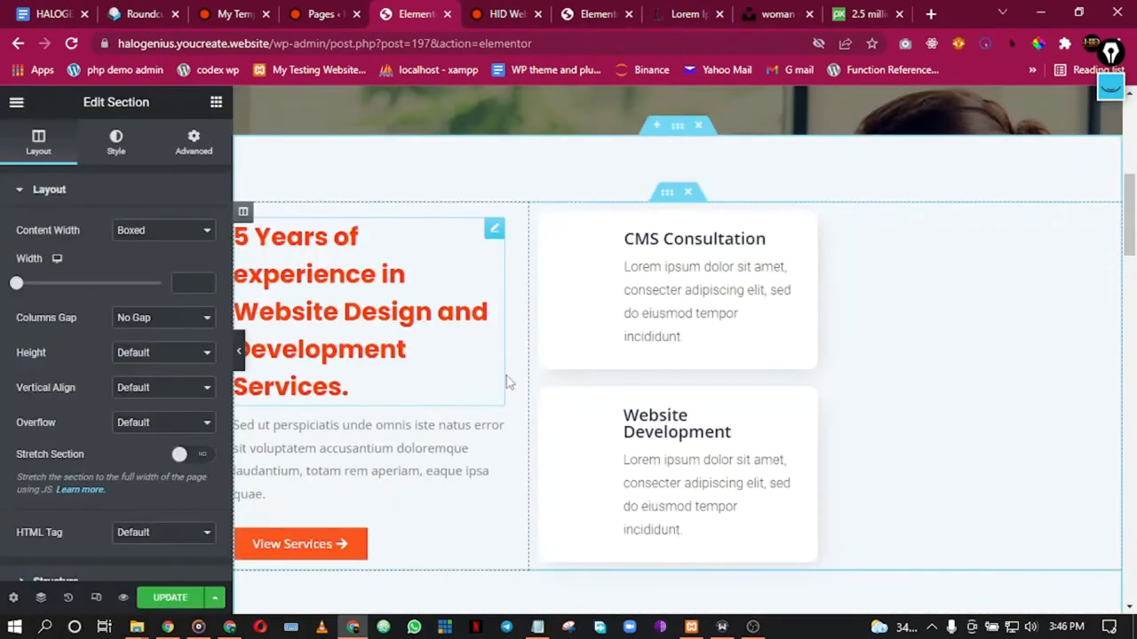
Step: Delete the old 17 Years of experience financial services section
scroll(508, 382, "down", 4)
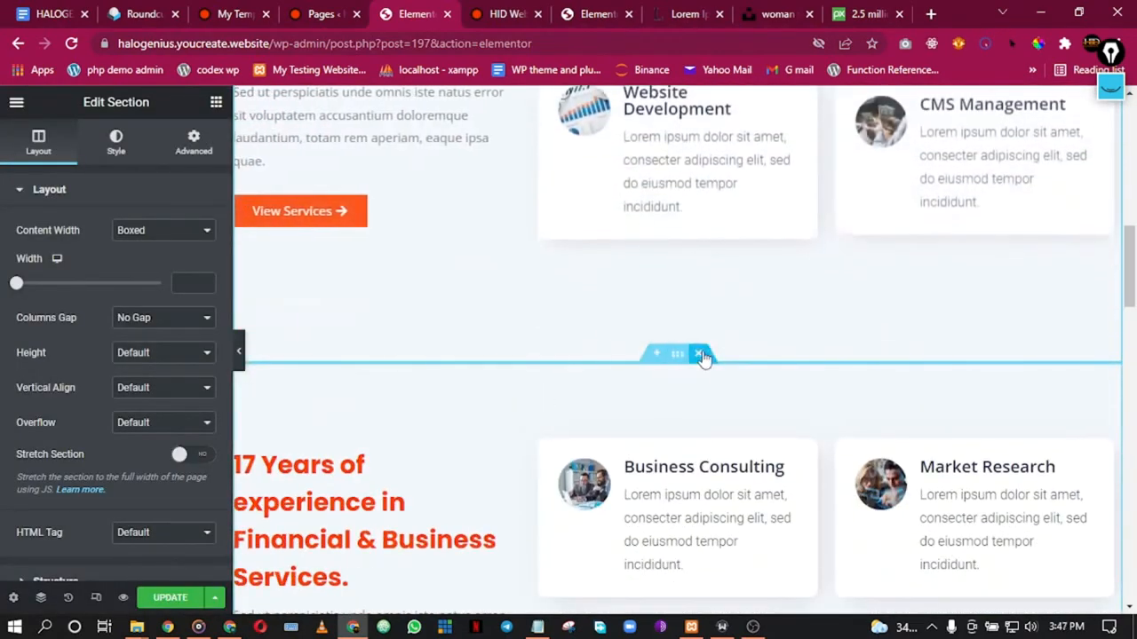
left_click(700, 354)
scroll(671, 387, "down", 1)
scroll(661, 337, "up", 2)
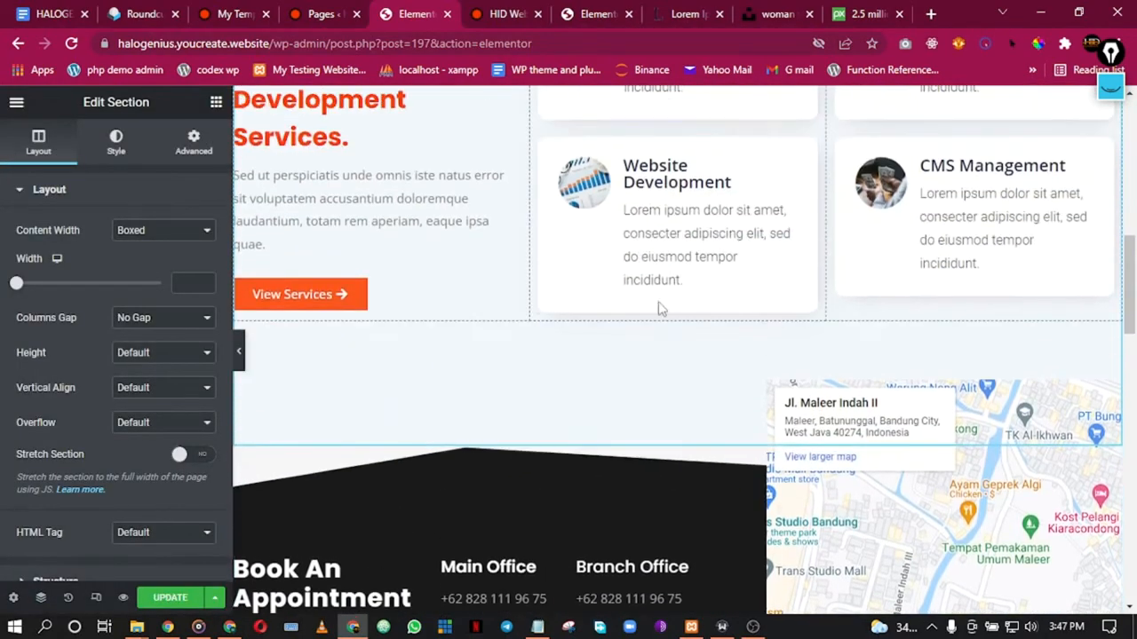
scroll(640, 266, "up", 4)
scroll(636, 254, "down", 5)
Step: Check the live site, then select the divider under Book An Appointment in the editor
left_click(513, 11)
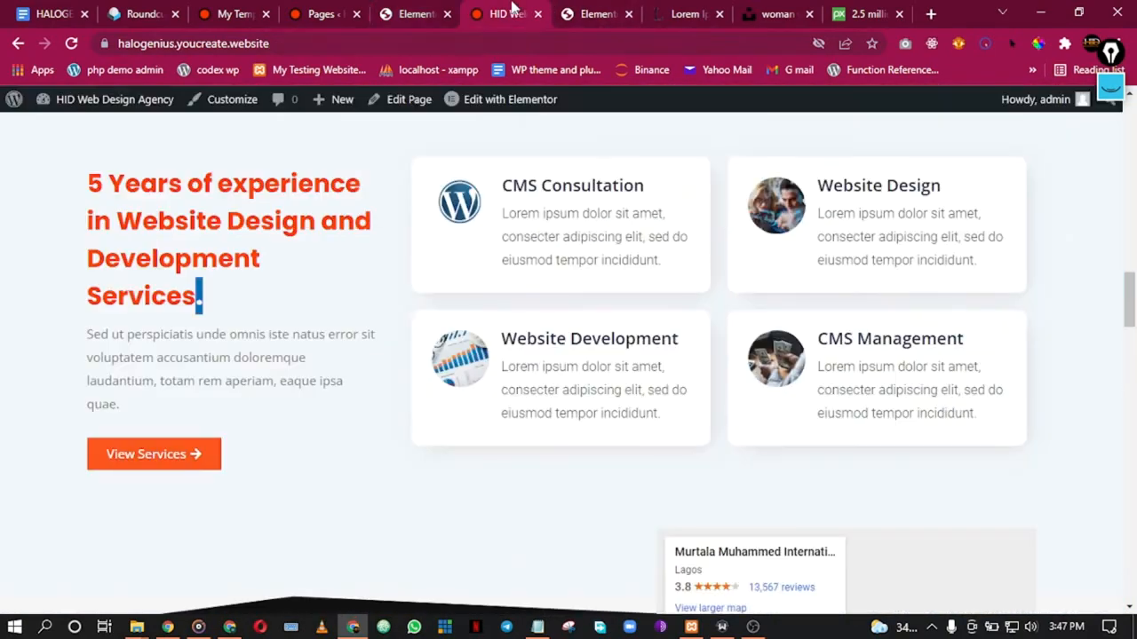
scroll(612, 99, "up", 2)
scroll(612, 226, "down", 5)
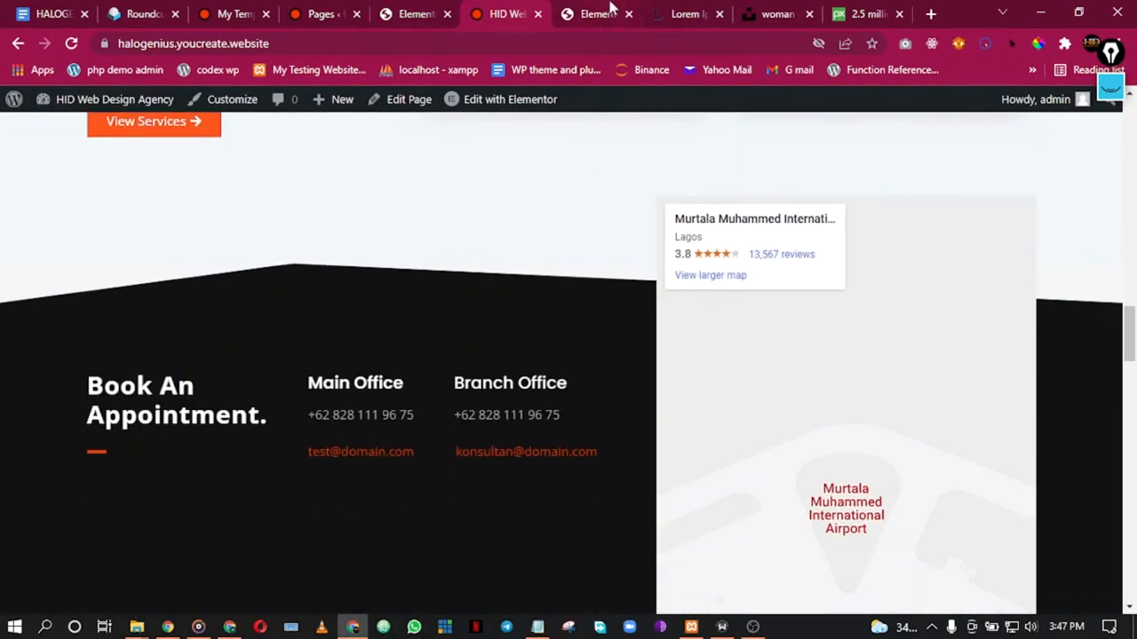
left_click(593, 14)
left_click(401, 10)
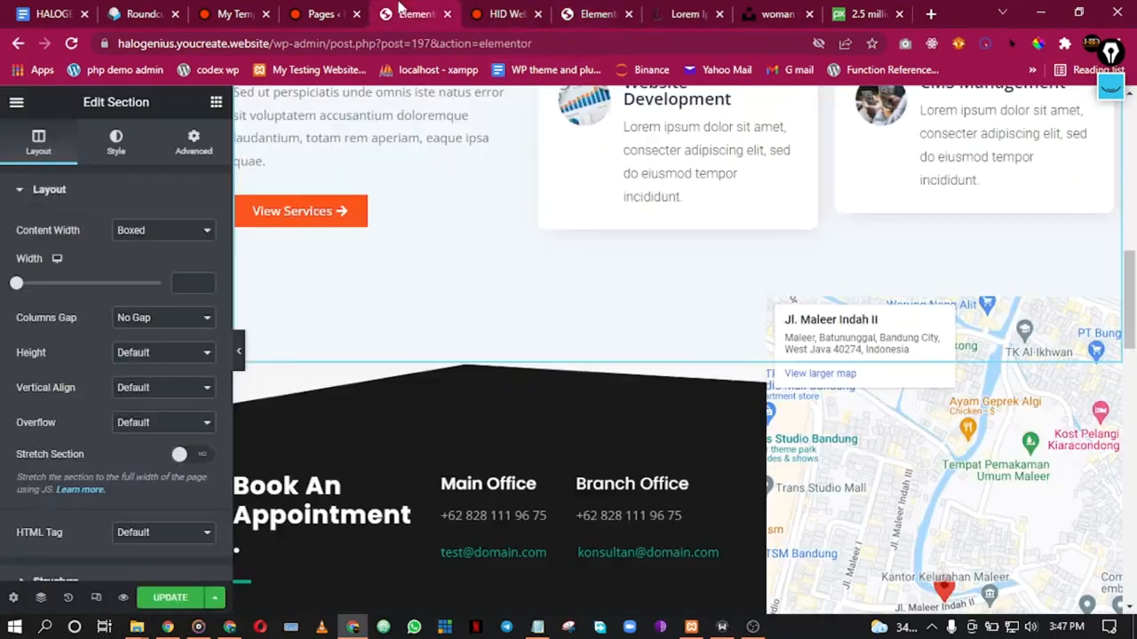
scroll(697, 468, "down", 3)
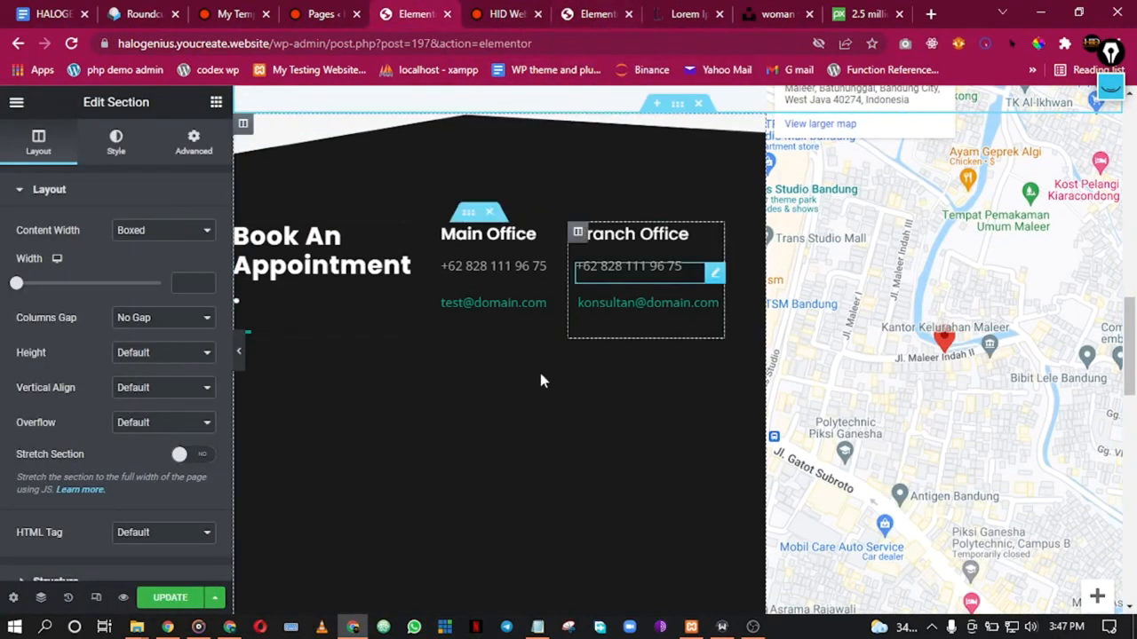
left_click(254, 334)
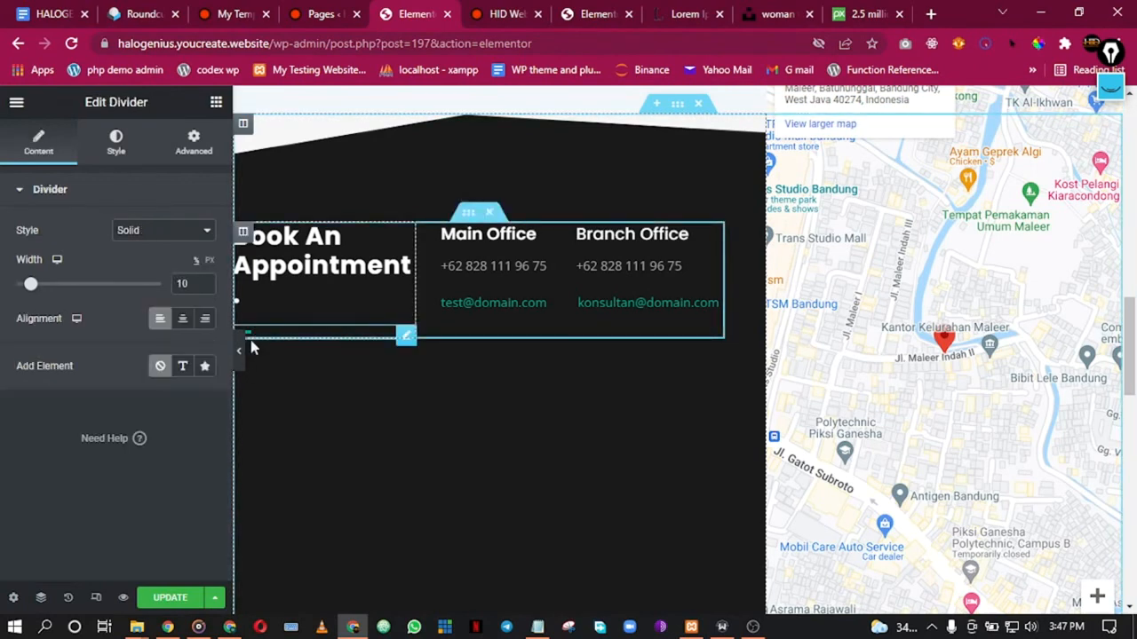
left_click(192, 146)
Step: Color the Book An Appointment divider with the orange Primary global colour
left_click(115, 147)
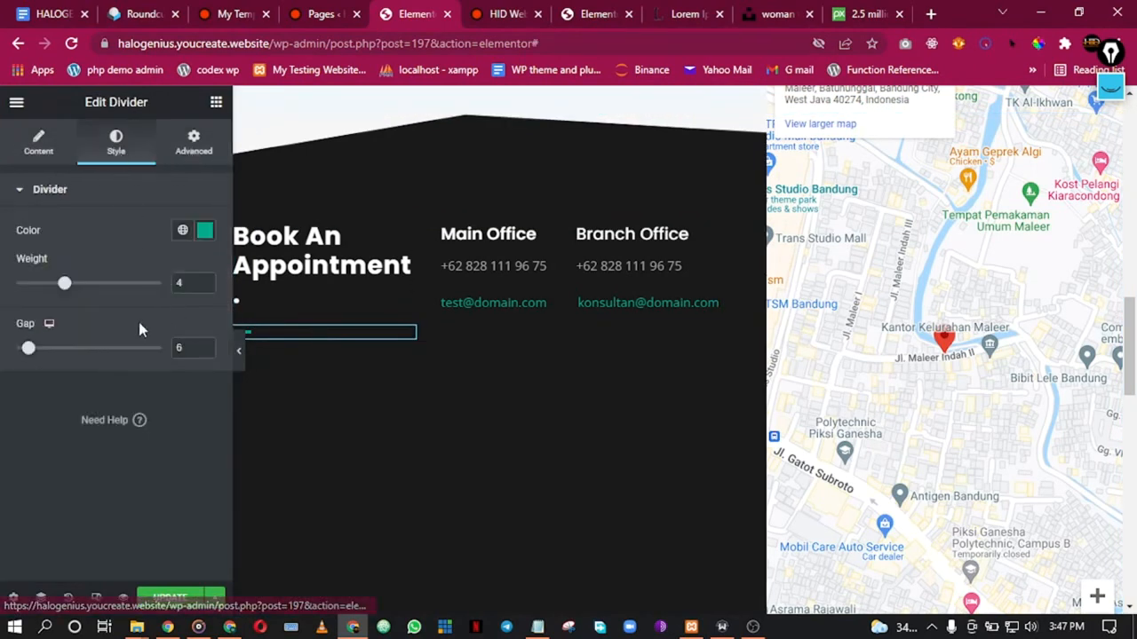
left_click(181, 233)
left_click(79, 330)
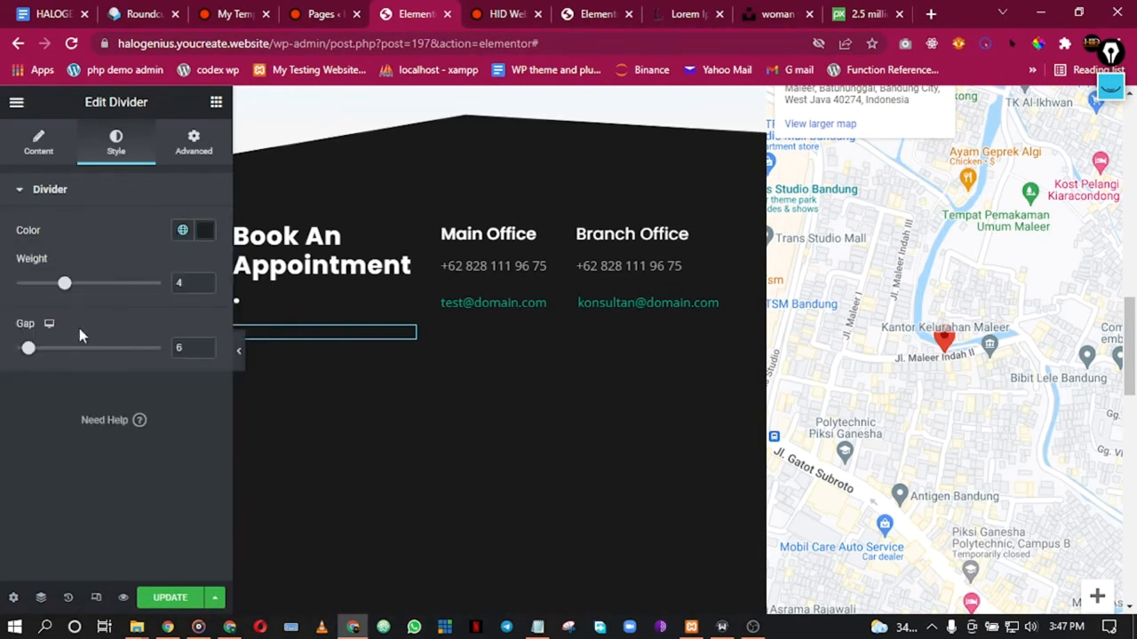
left_click(184, 232)
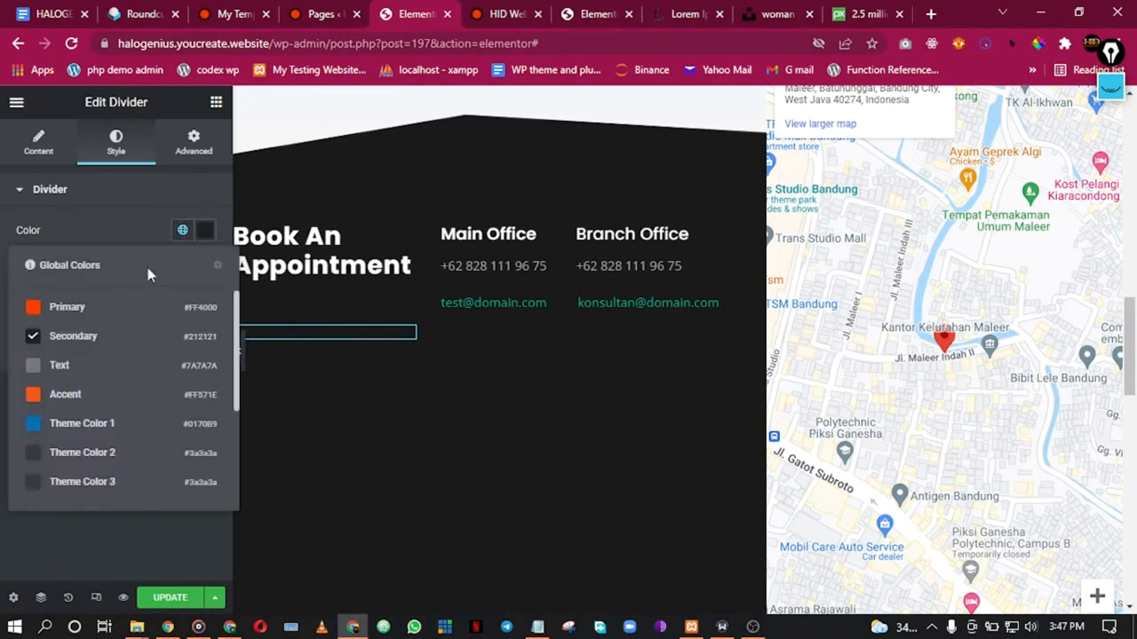
left_click(112, 308)
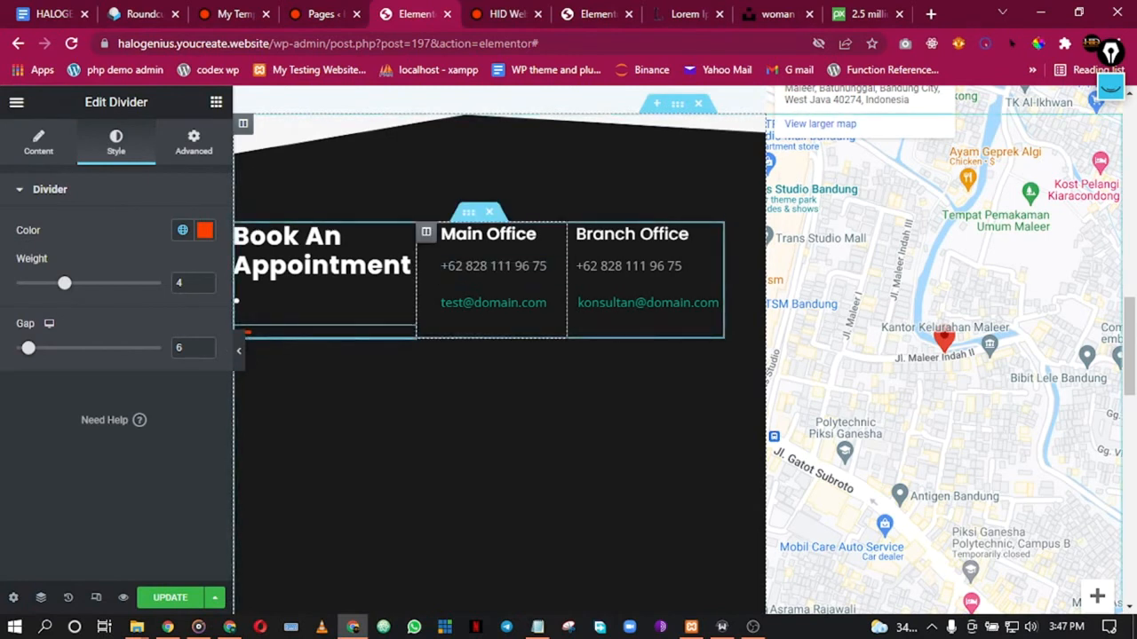
Step: Set the main and branch office email text colour to orange Primary
left_click(556, 308)
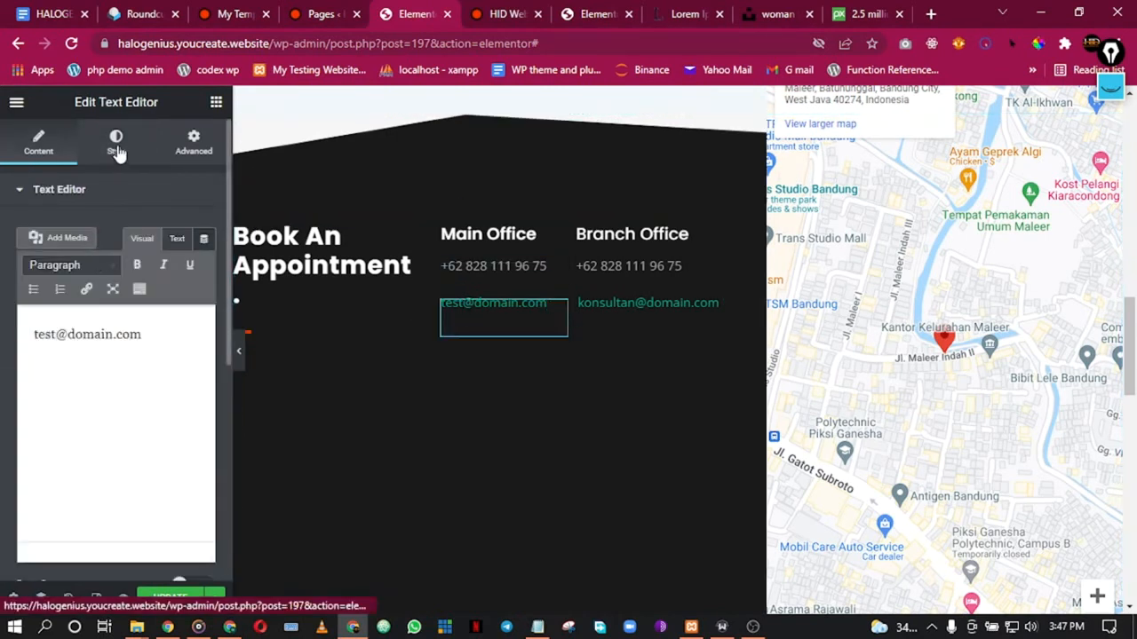
left_click(117, 147)
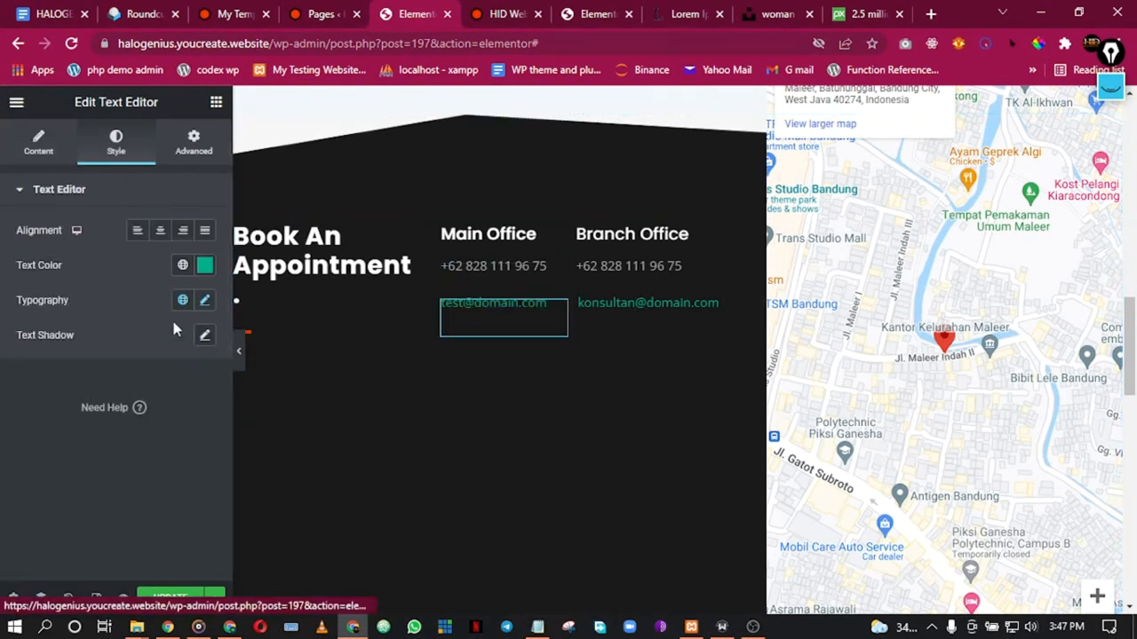
left_click(183, 266)
left_click(119, 344)
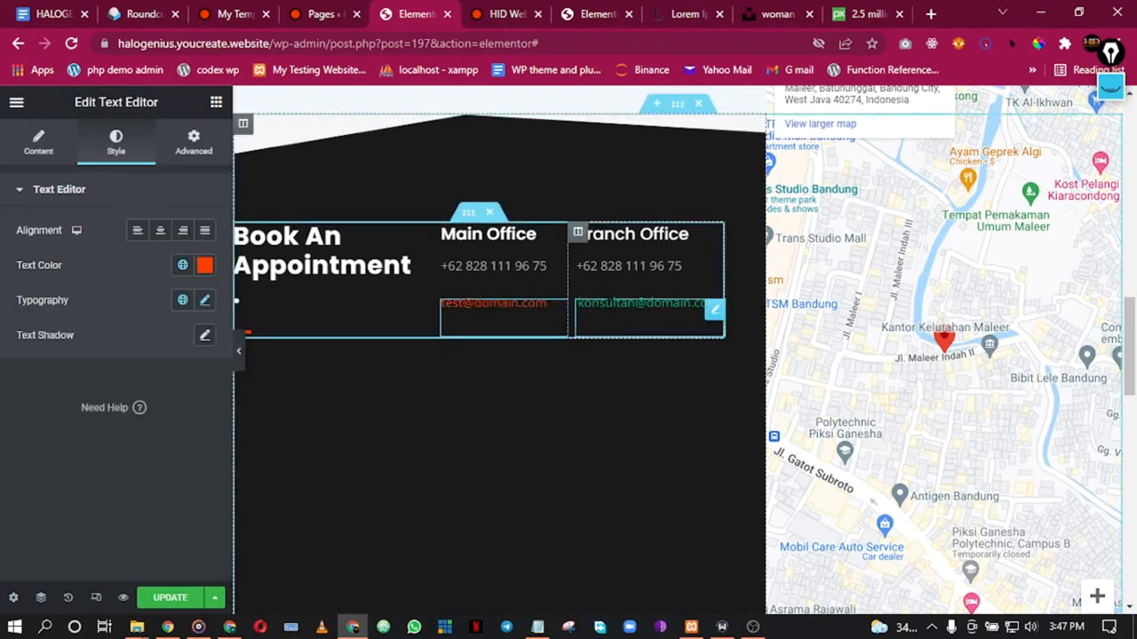
left_click(715, 309)
left_click(127, 155)
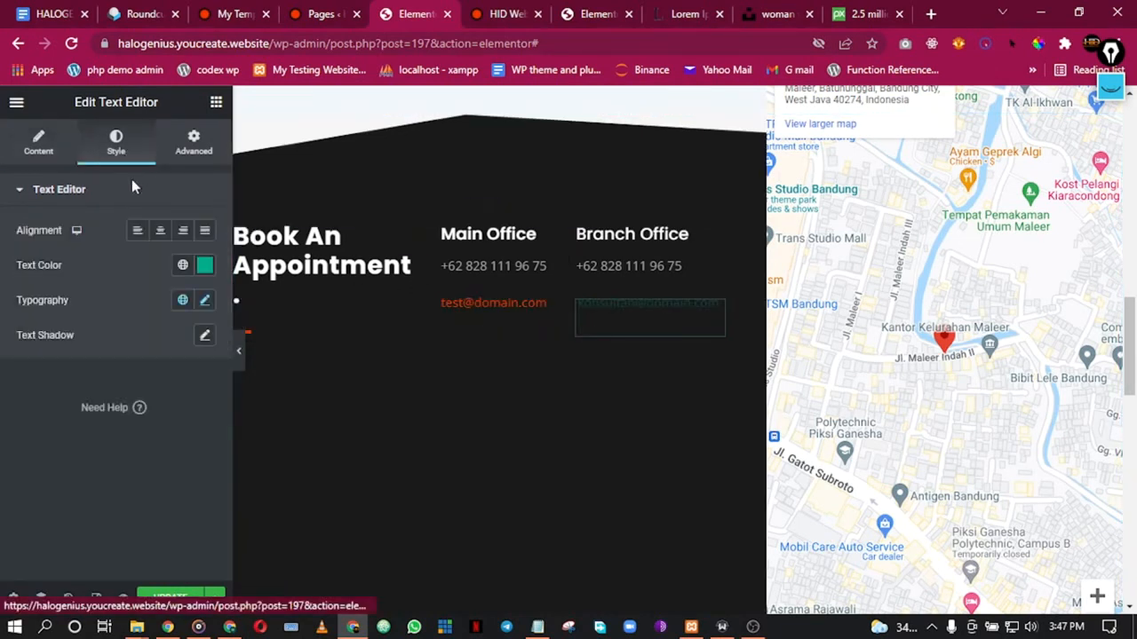
left_click(182, 265)
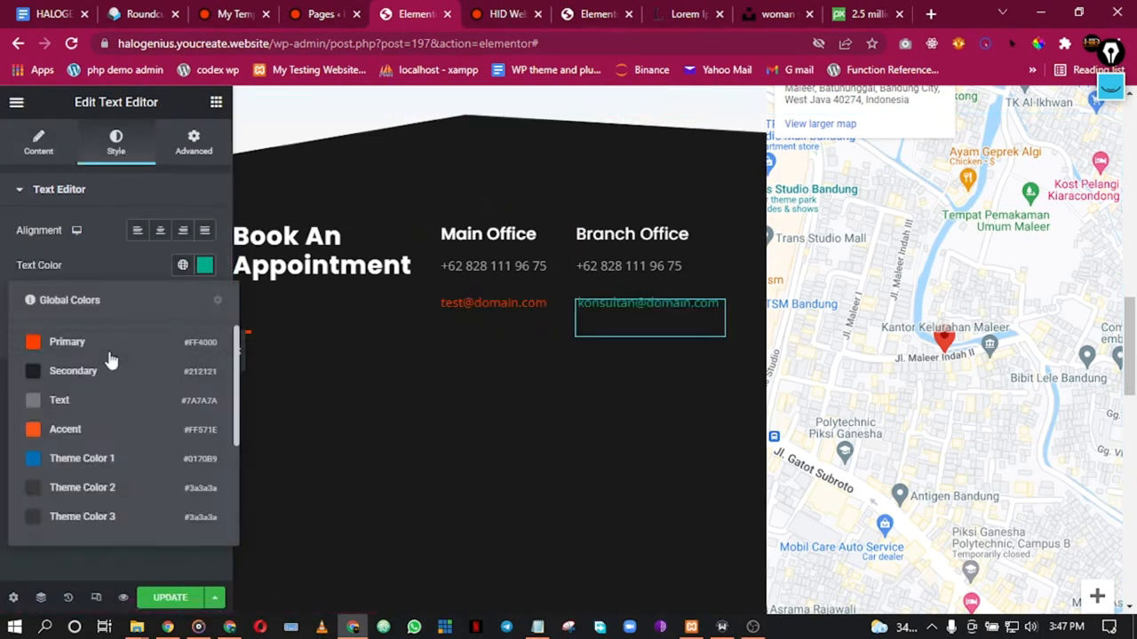
left_click(109, 348)
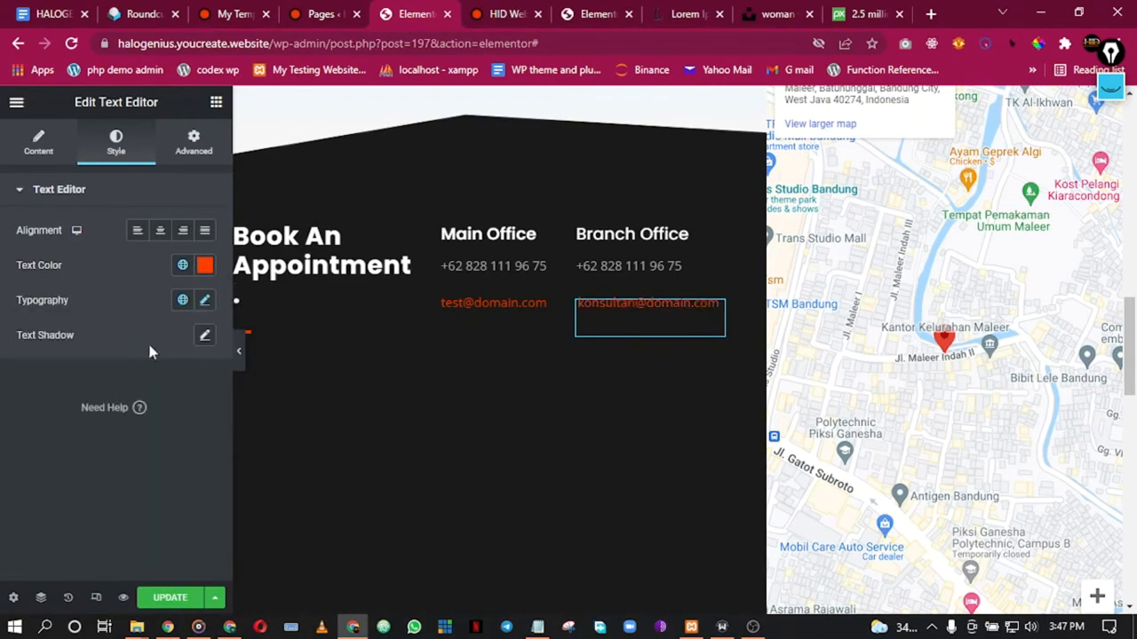
Step: Preview the page full width with the editing panel hidden
left_click(238, 357)
scroll(403, 350, "up", 5)
scroll(403, 351, "down", 8)
scroll(404, 358, "down", 6)
scroll(406, 361, "up", 3)
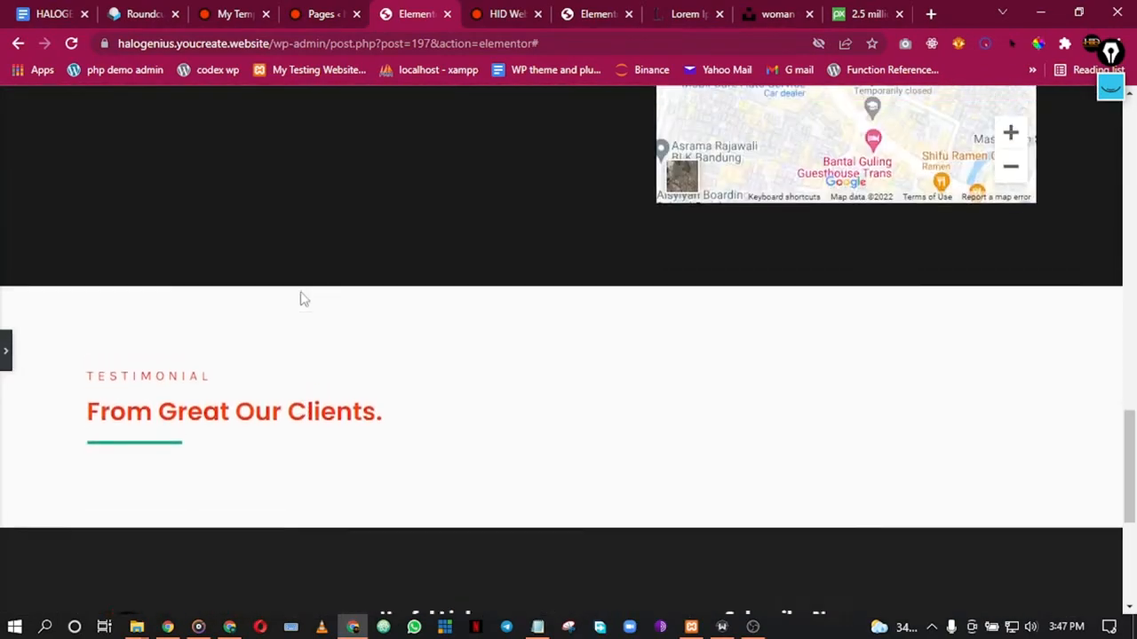
scroll(361, 337, "down", 3)
scroll(447, 350, "up", 7)
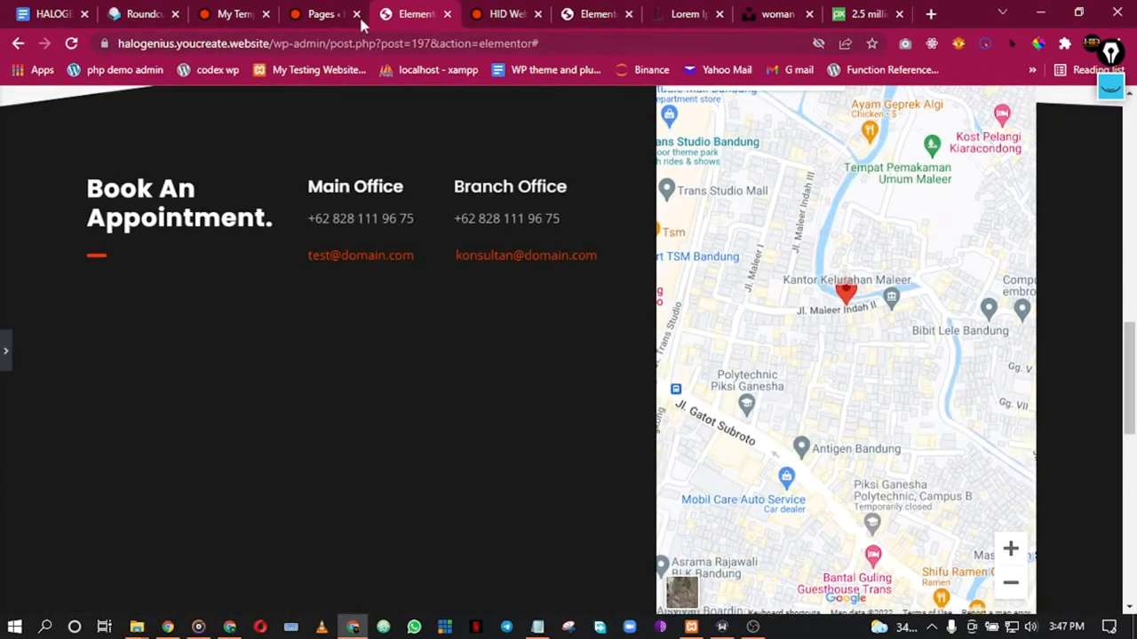
scroll(274, 163, "up", 10)
scroll(267, 184, "down", 6)
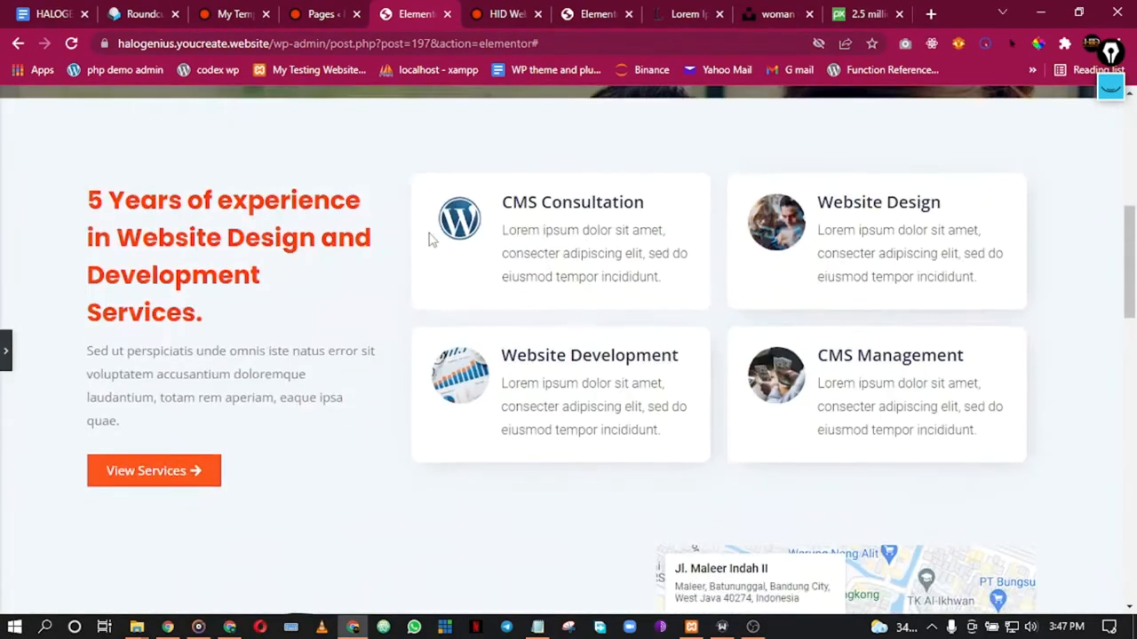
scroll(435, 242, "up", 3)
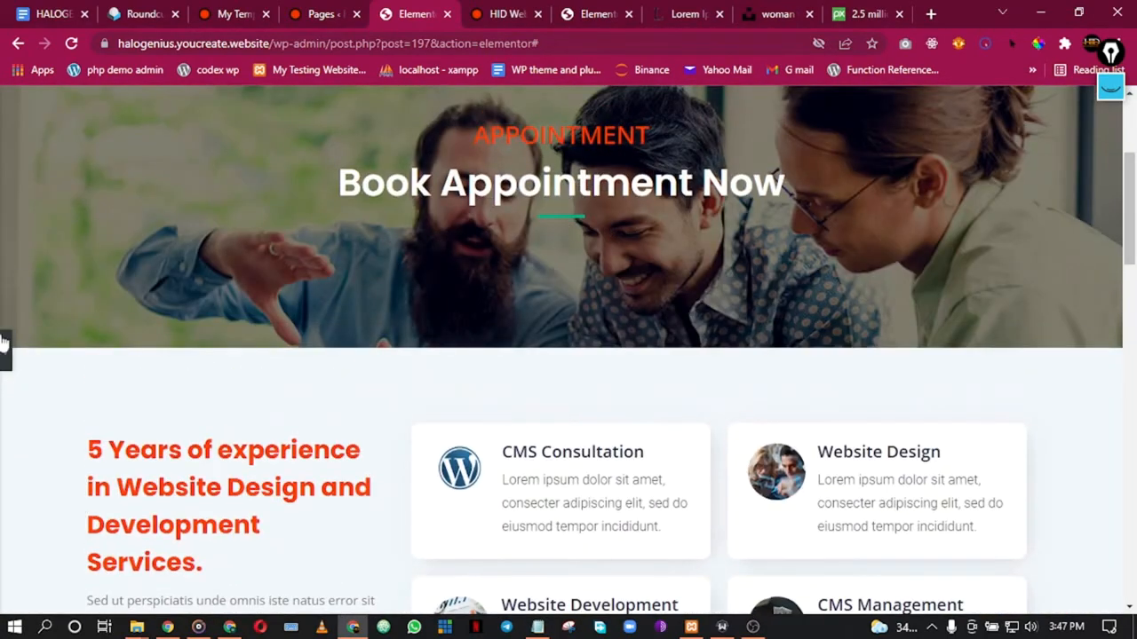
Step: Set the divider under Book Appointment Now to the dark Secondary colour
left_click(6, 350)
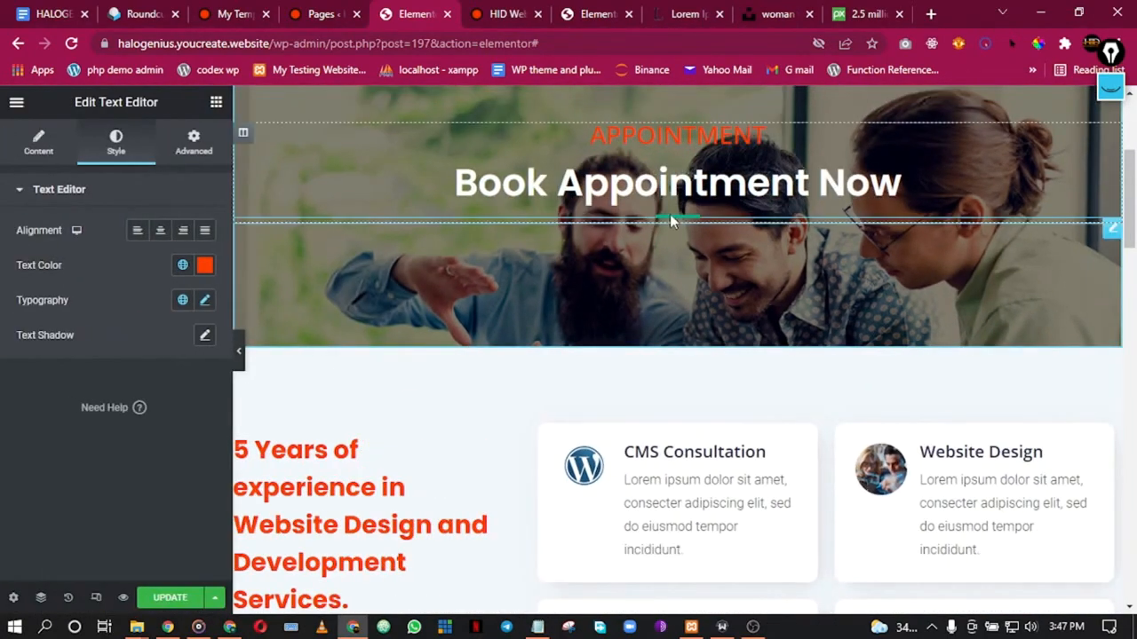
left_click(669, 214)
left_click(115, 144)
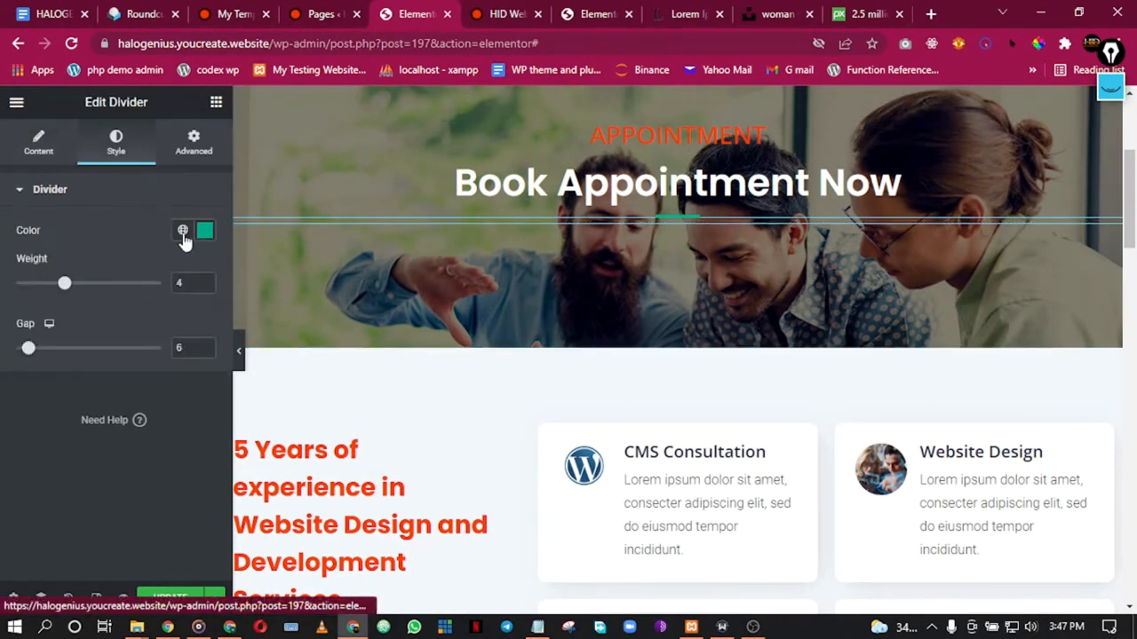
left_click(182, 231)
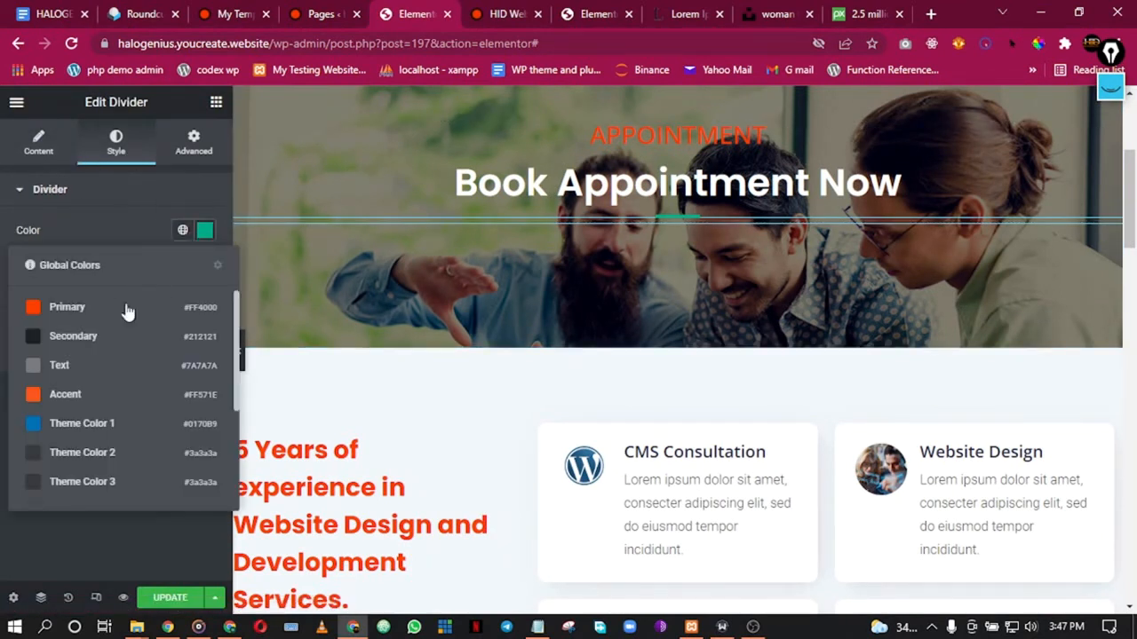
left_click(71, 336)
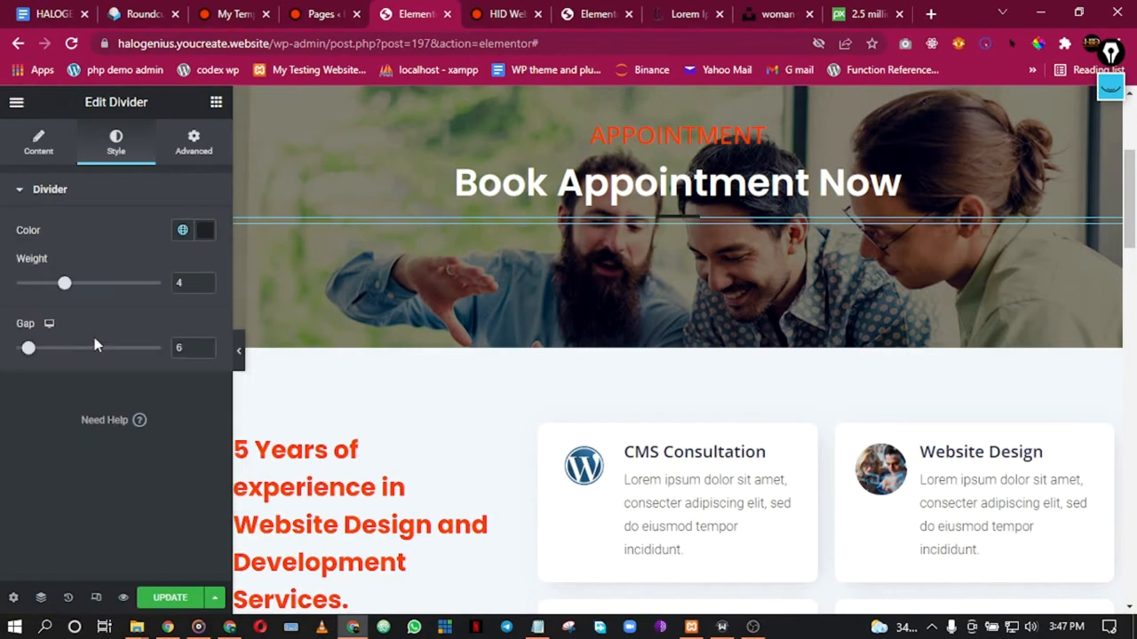
scroll(584, 332, "down", 20)
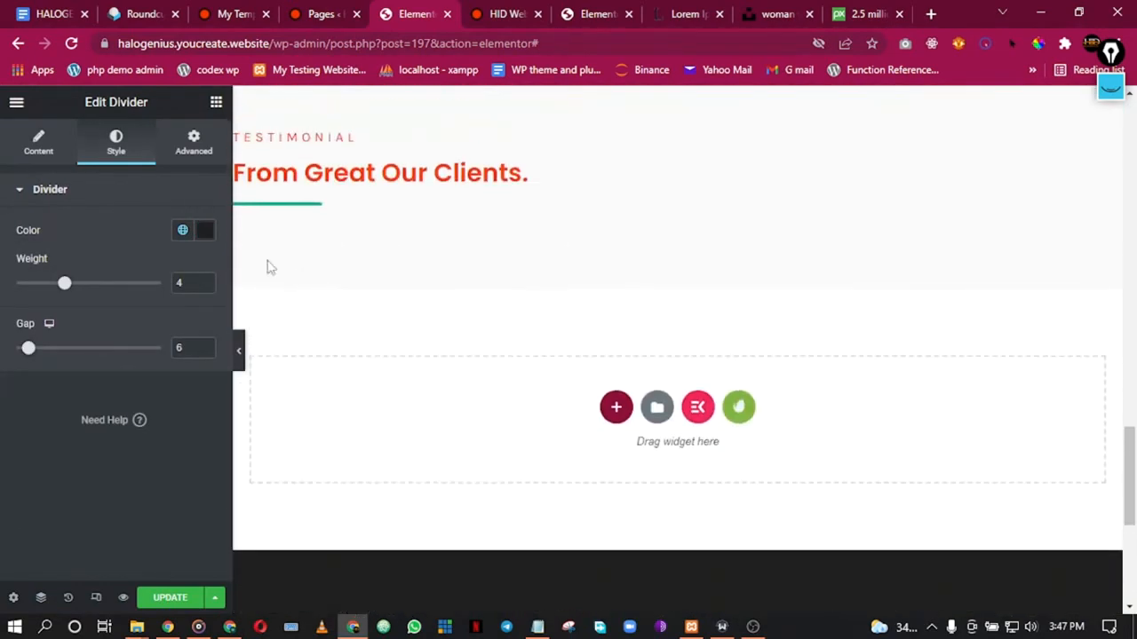
Step: Browse the ElementsKit template library's block categories, then close the library
scroll(432, 211, "up", 1)
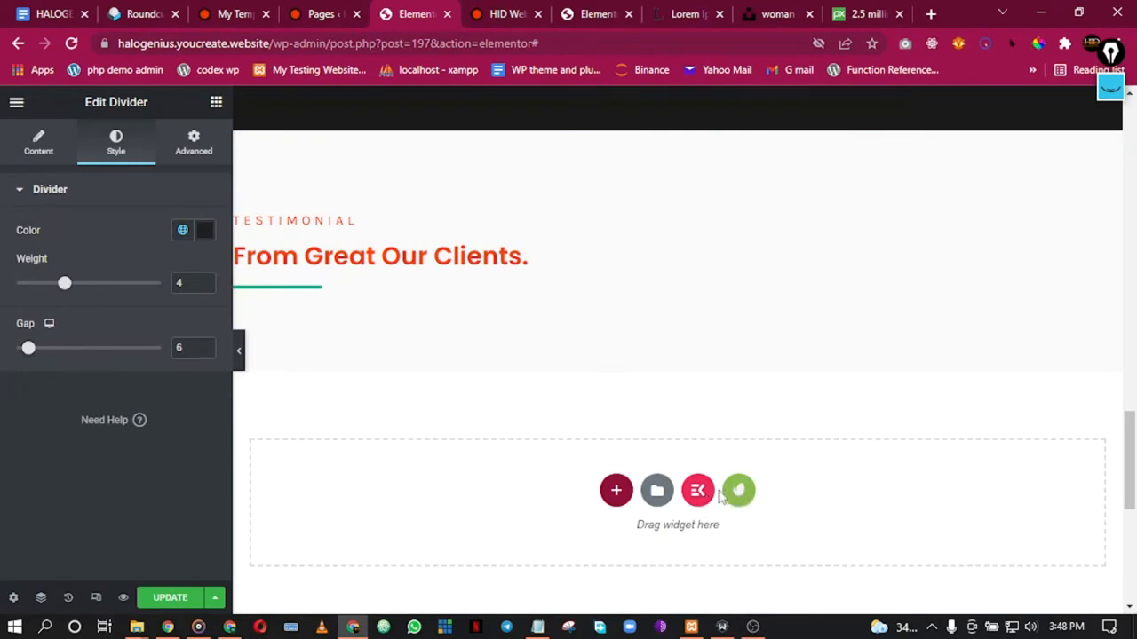
left_click(693, 496)
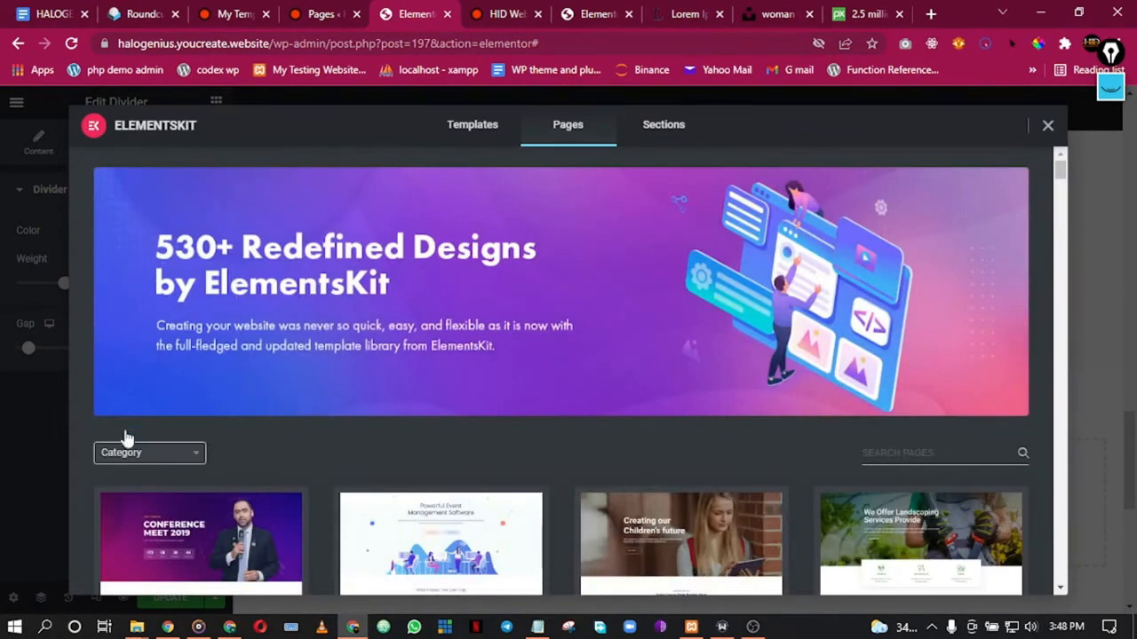
left_click(130, 452)
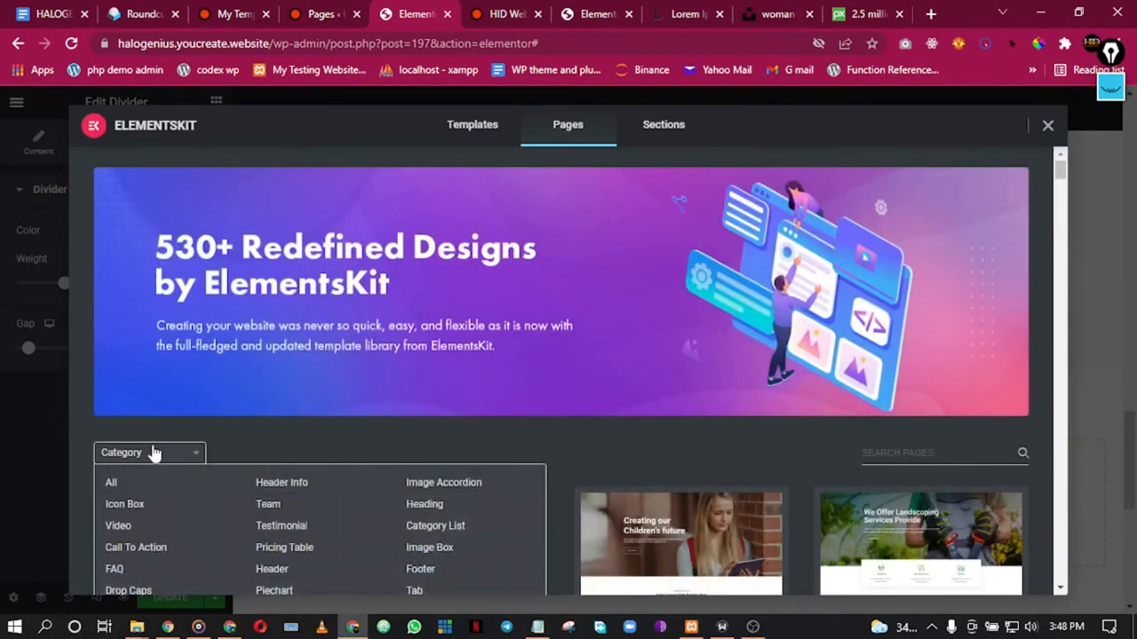
scroll(153, 453, "down", 3)
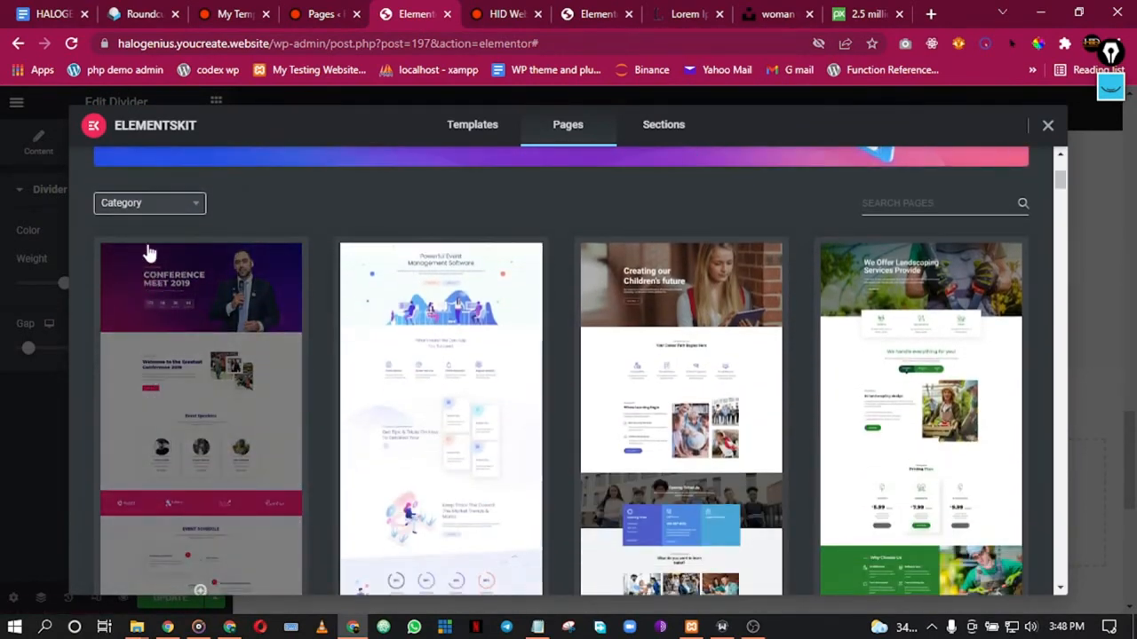
left_click(149, 211)
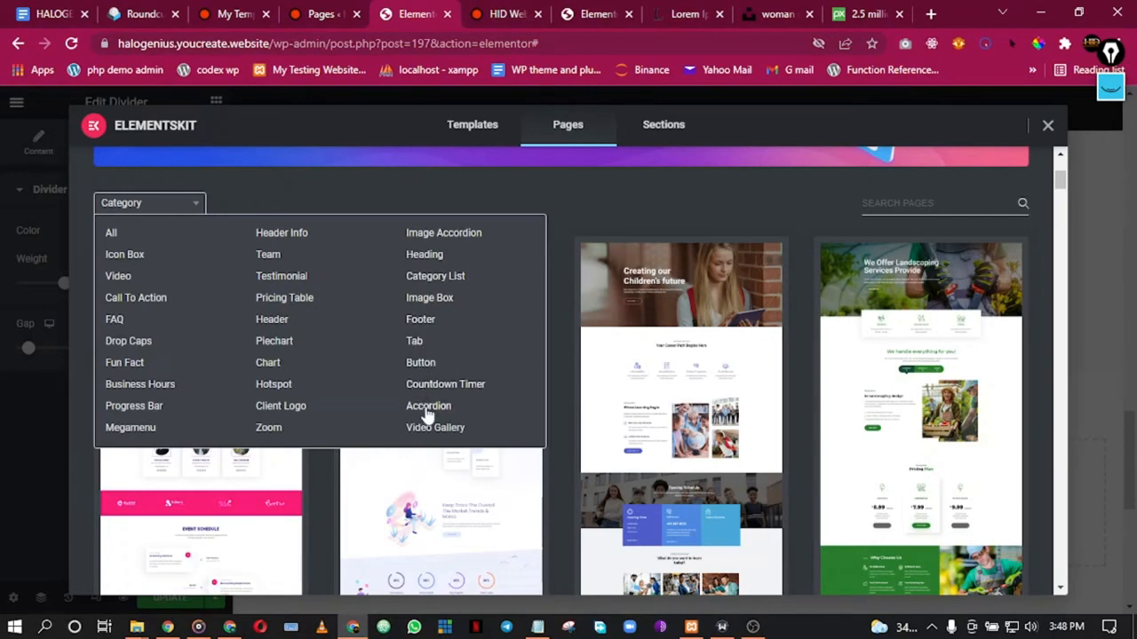
left_click(497, 189)
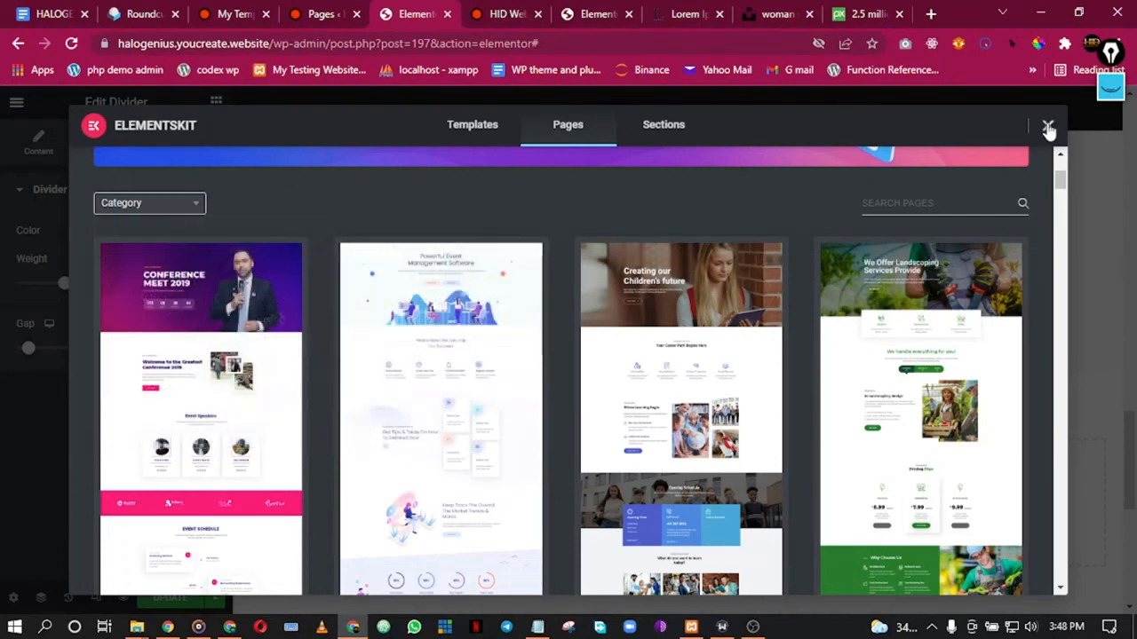
left_click(1048, 128)
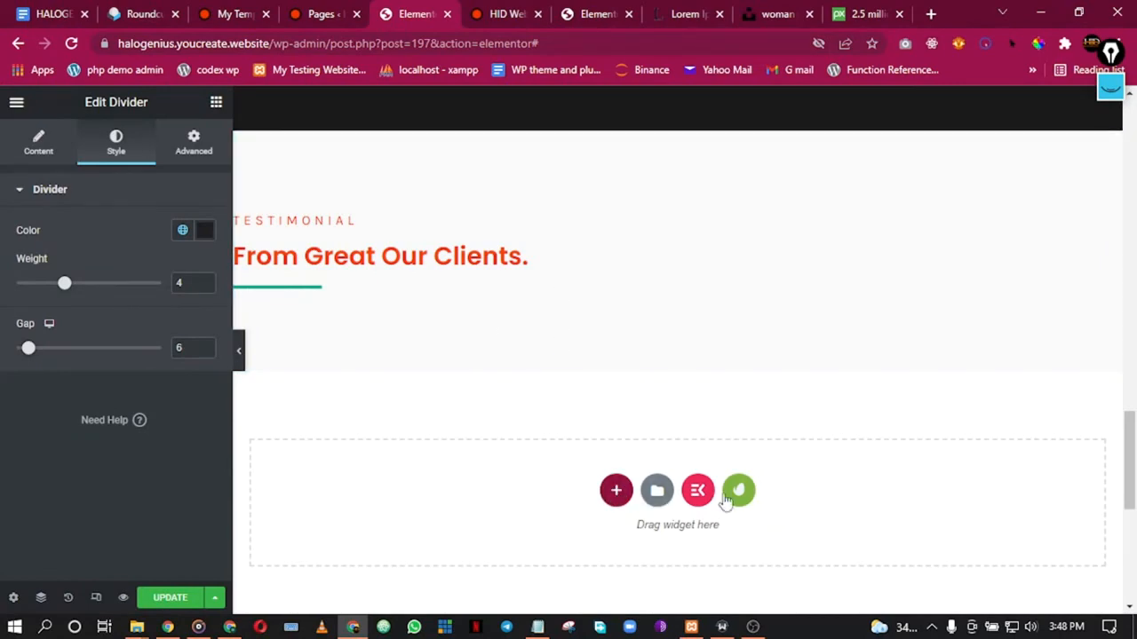
Step: Reopen the ElementsKit library, browse its categories again, and close it
left_click(697, 491)
scroll(293, 382, "down", 2)
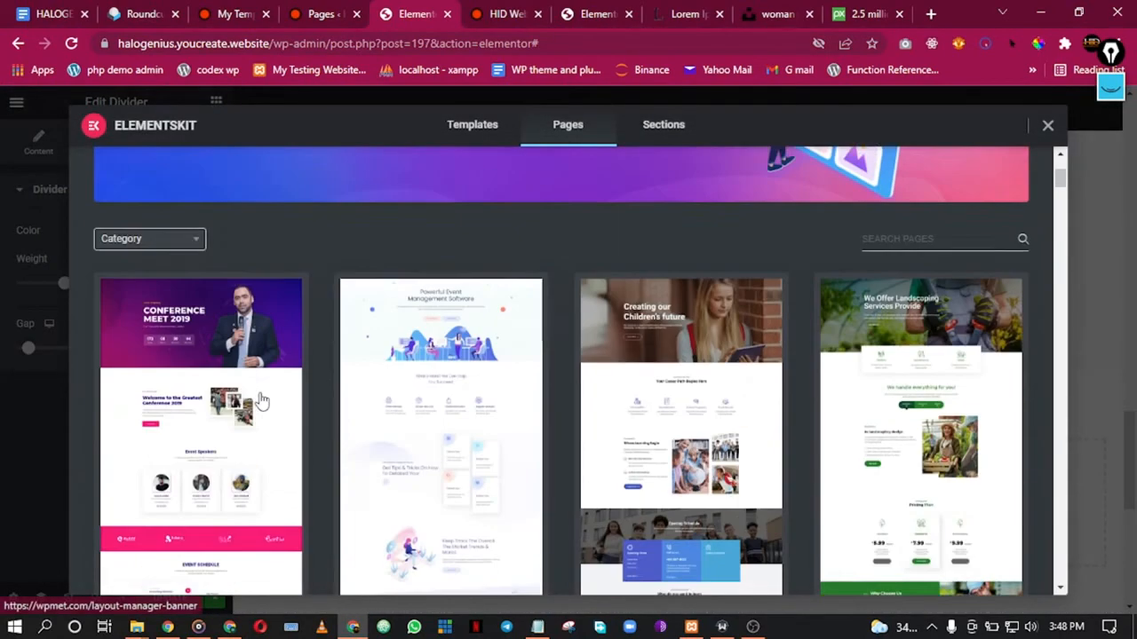
left_click(171, 205)
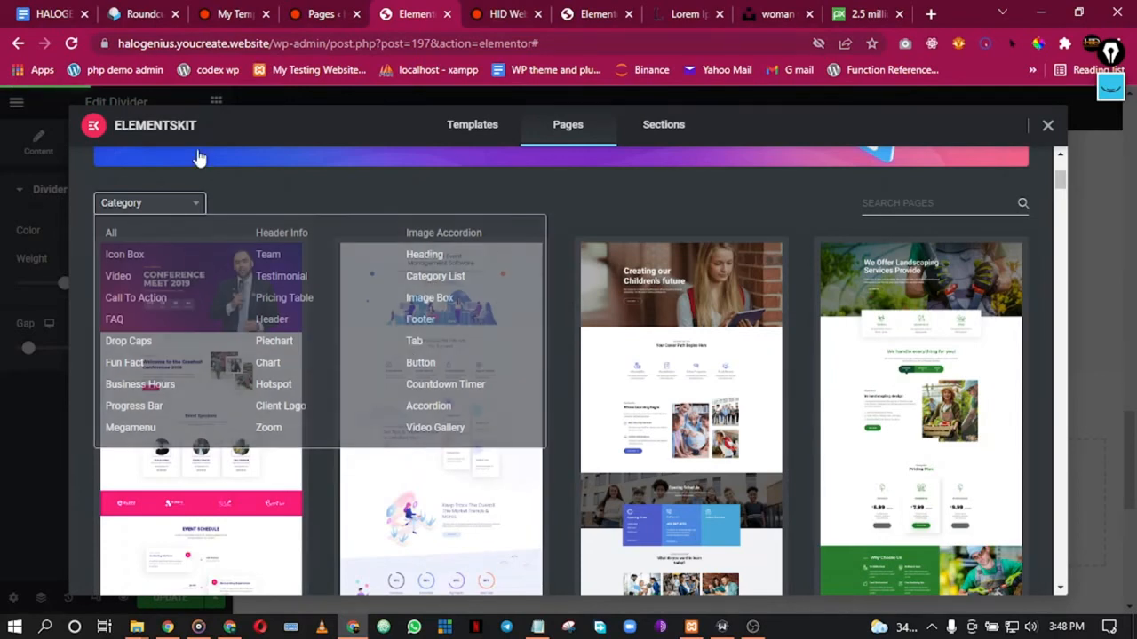
left_click(145, 206)
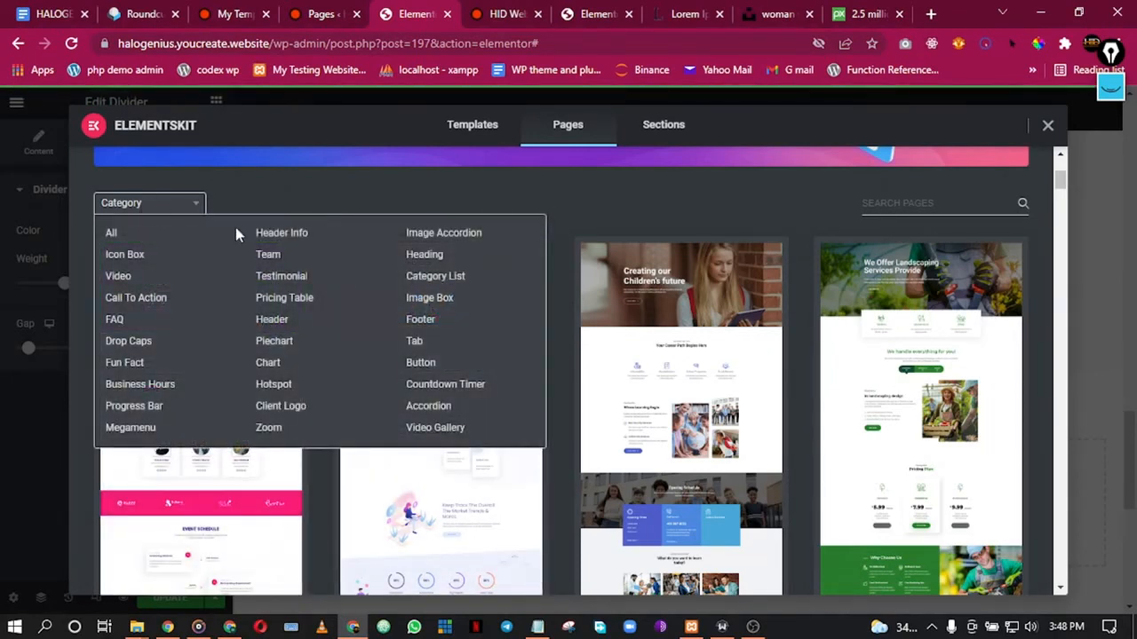
left_click(1047, 130)
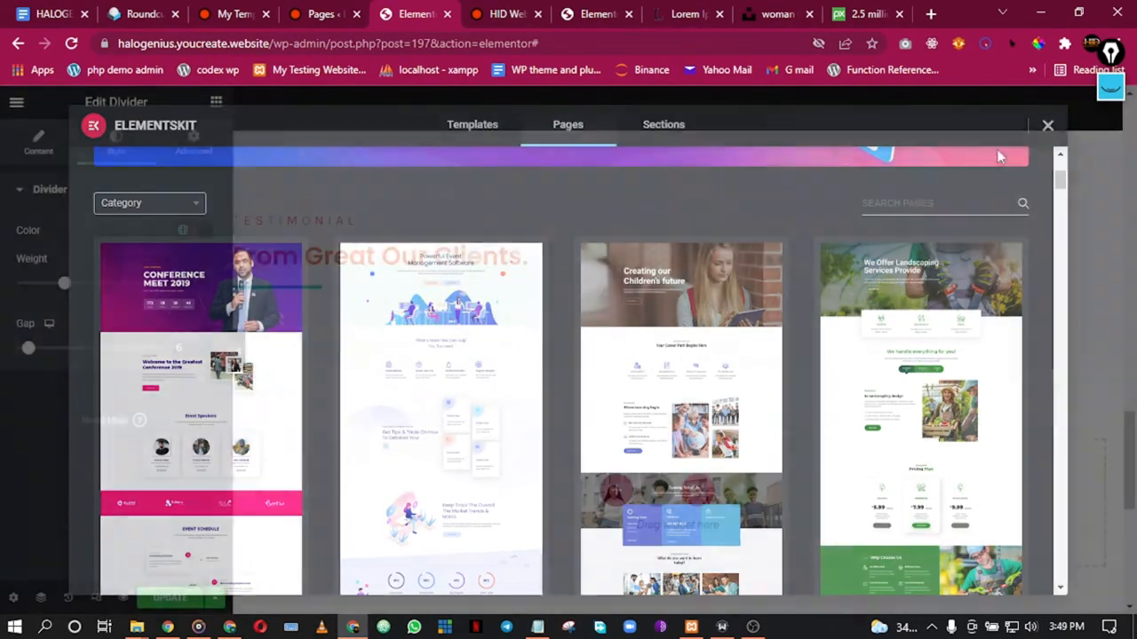
Step: Show the Template Kits library's Free Blocks filtered to the Contact category
left_click(740, 493)
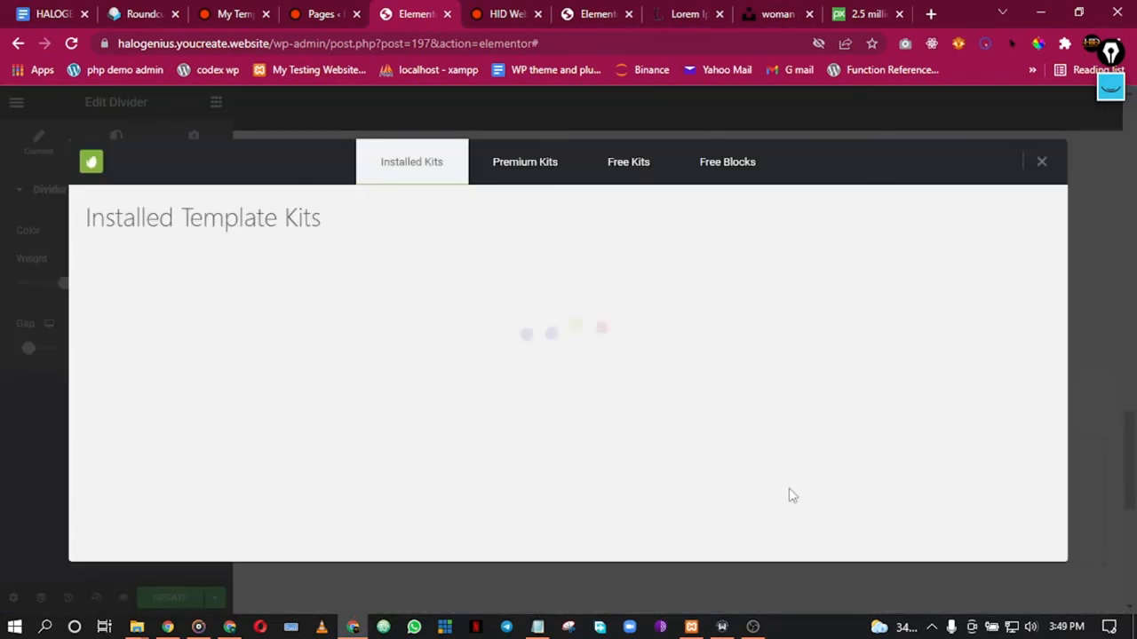
left_click(730, 169)
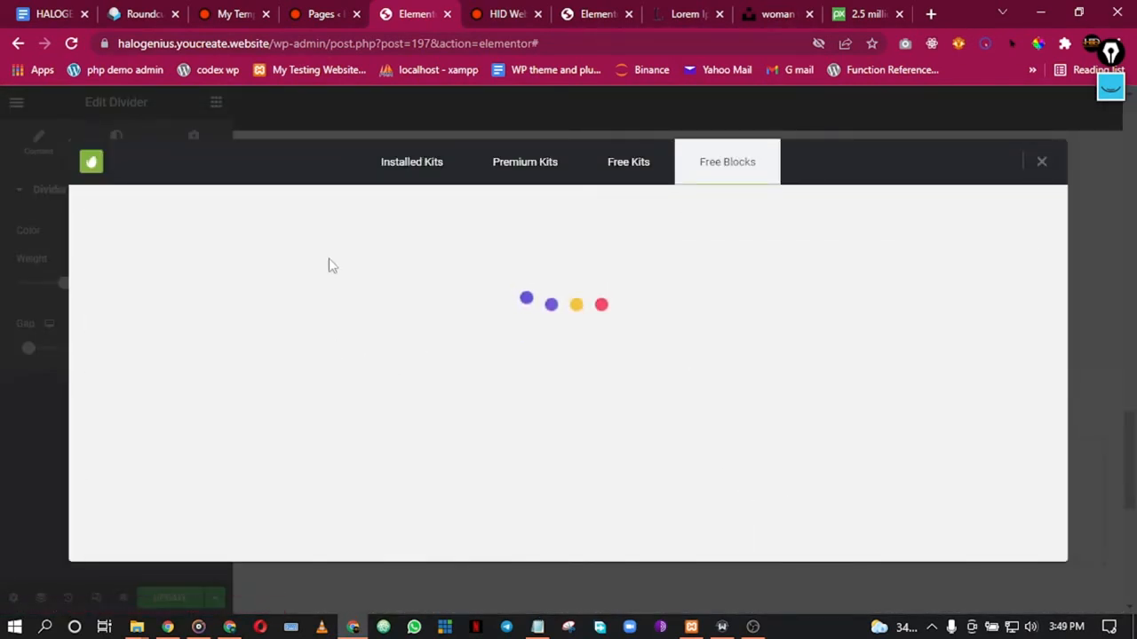
left_click(573, 276)
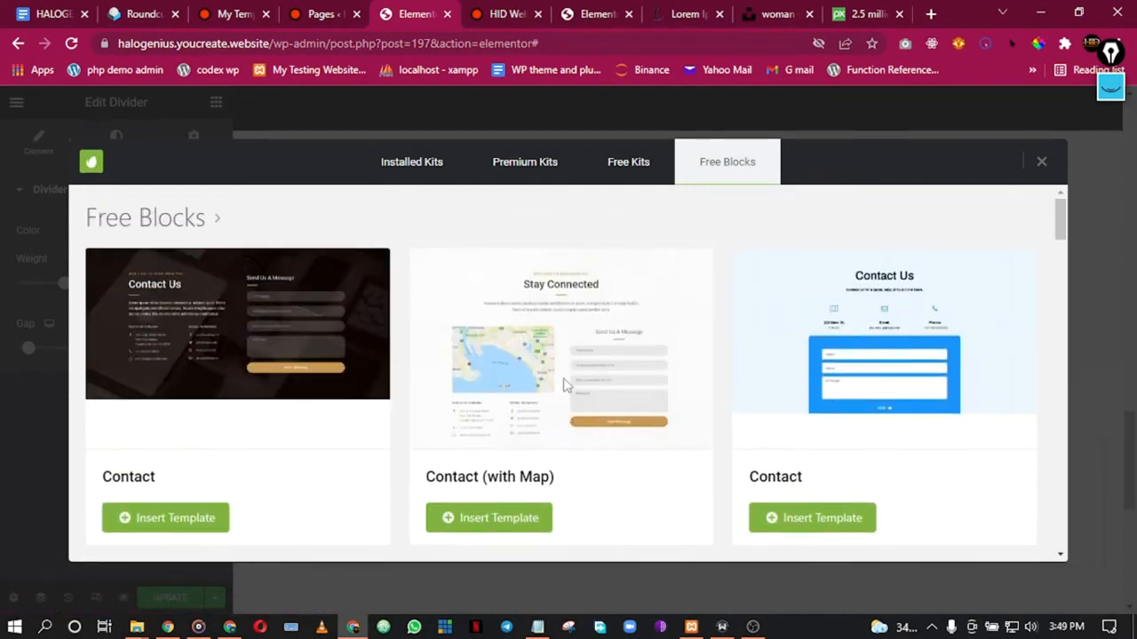
Step: Browse the contact templates and insert the dark moon-themed Contact block
scroll(533, 384, "down", 2)
scroll(558, 381, "up", 2)
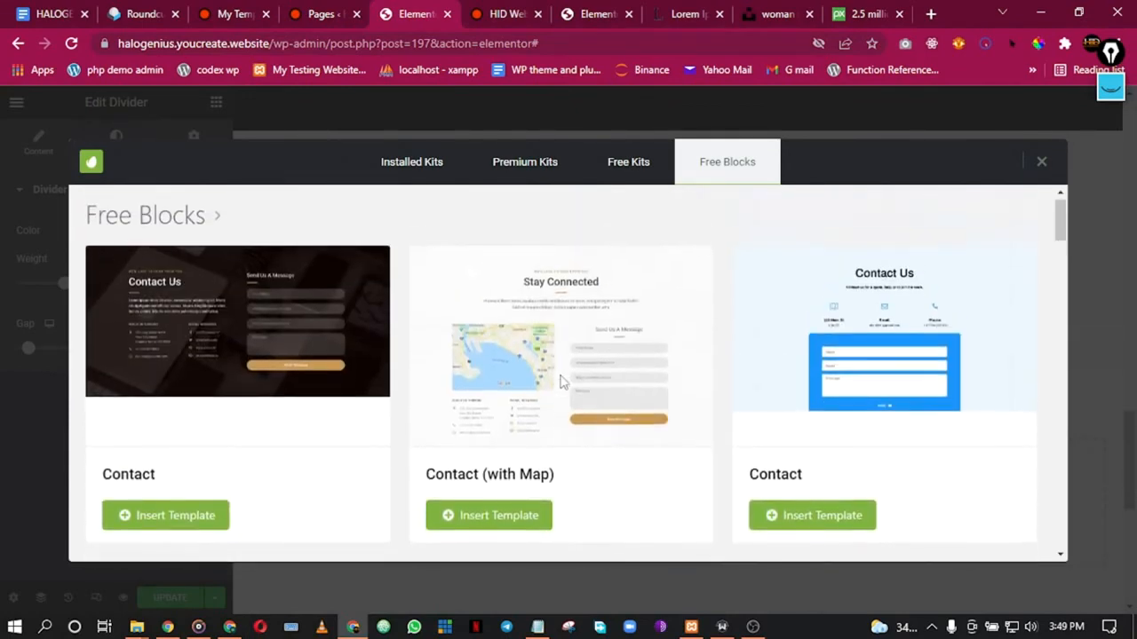
scroll(565, 381, "down", 4)
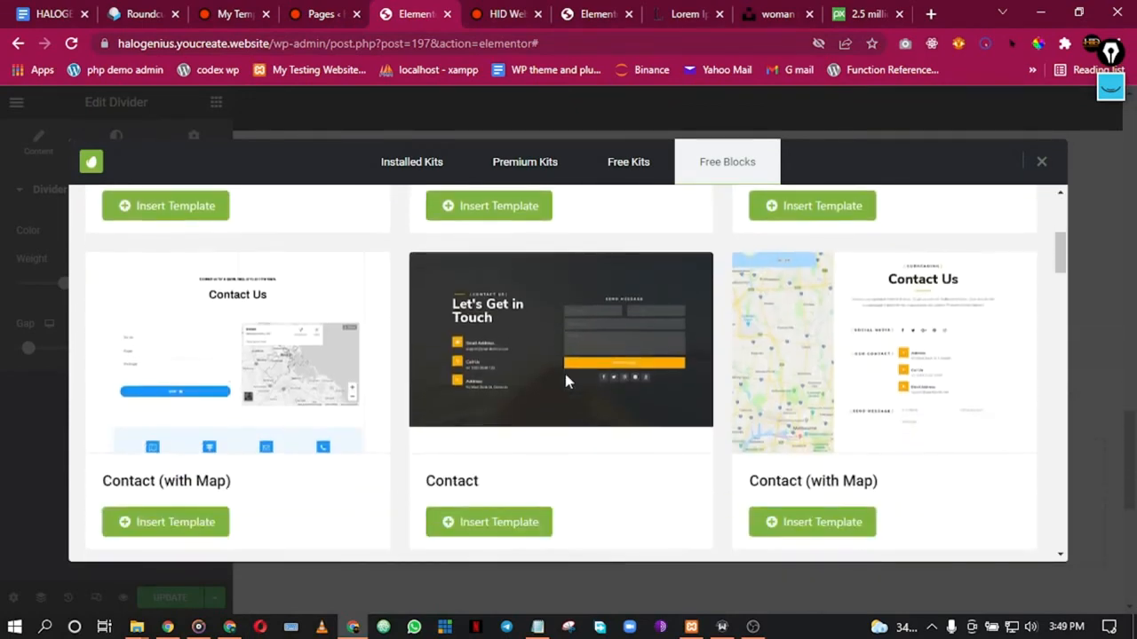
scroll(568, 380, "down", 3)
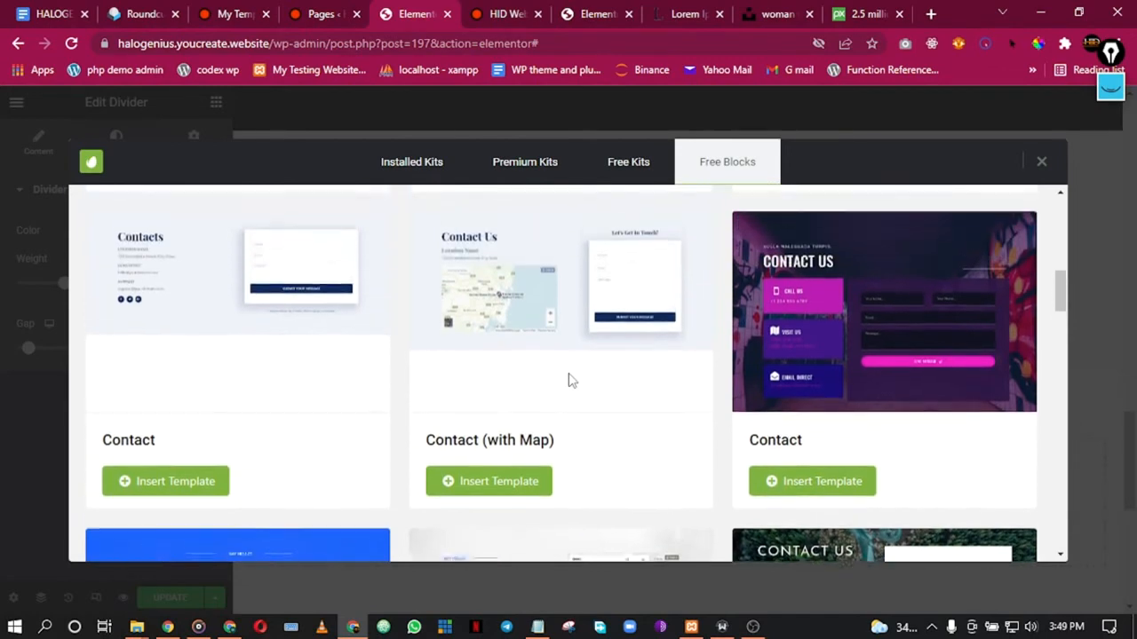
scroll(573, 381, "down", 7)
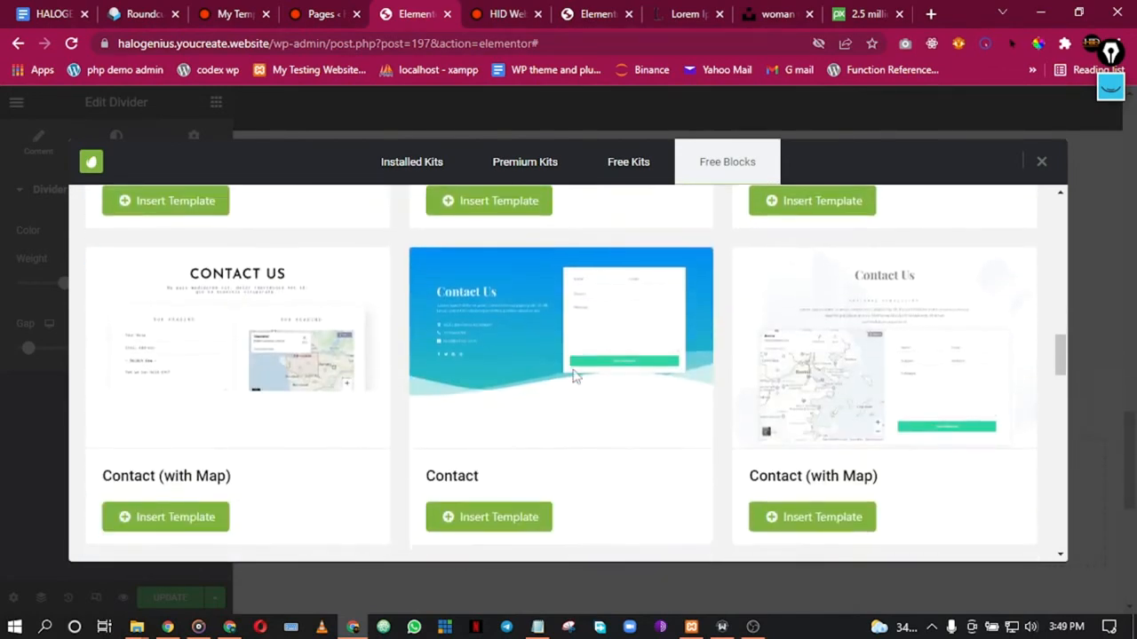
scroll(598, 379, "down", 5)
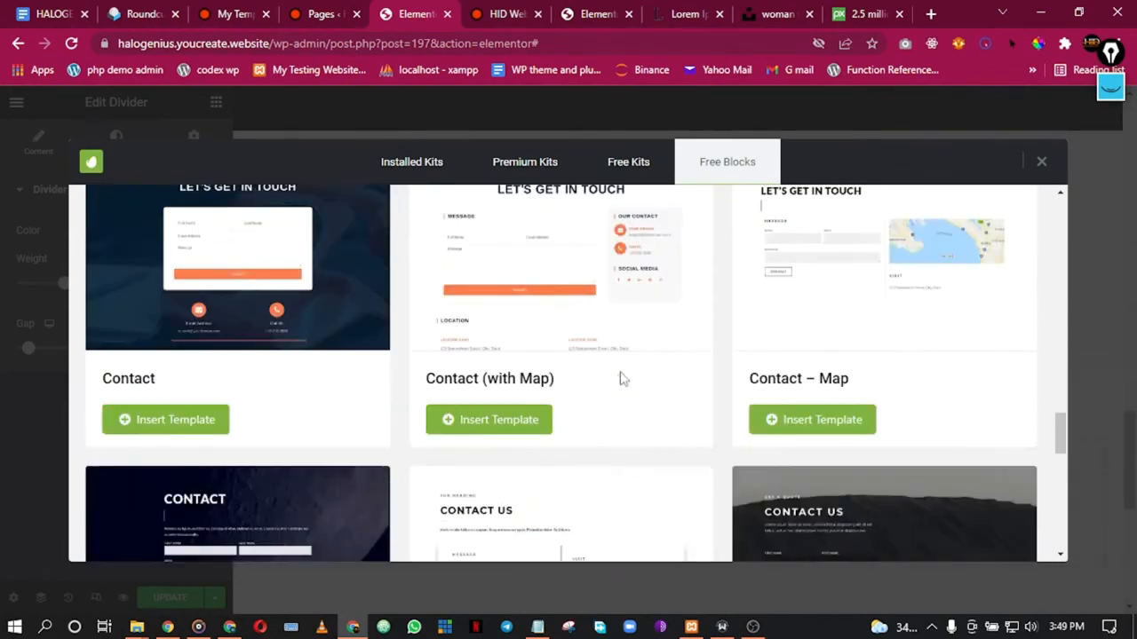
scroll(622, 380, "up", 2)
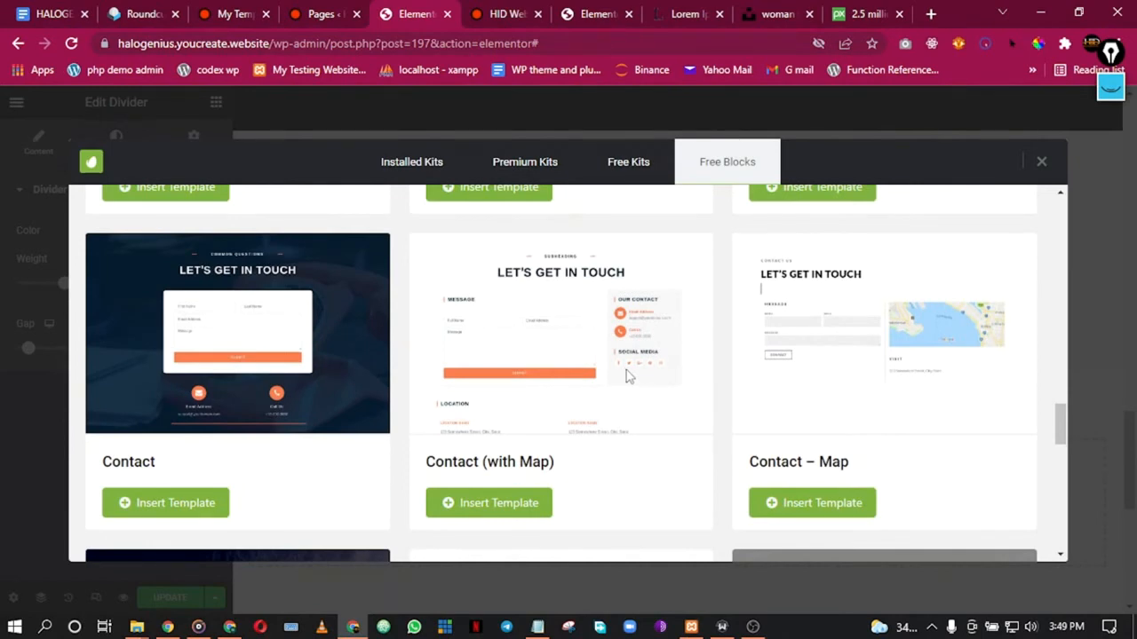
scroll(630, 356, "down", 2)
scroll(591, 368, "up", 2)
scroll(602, 359, "down", 3)
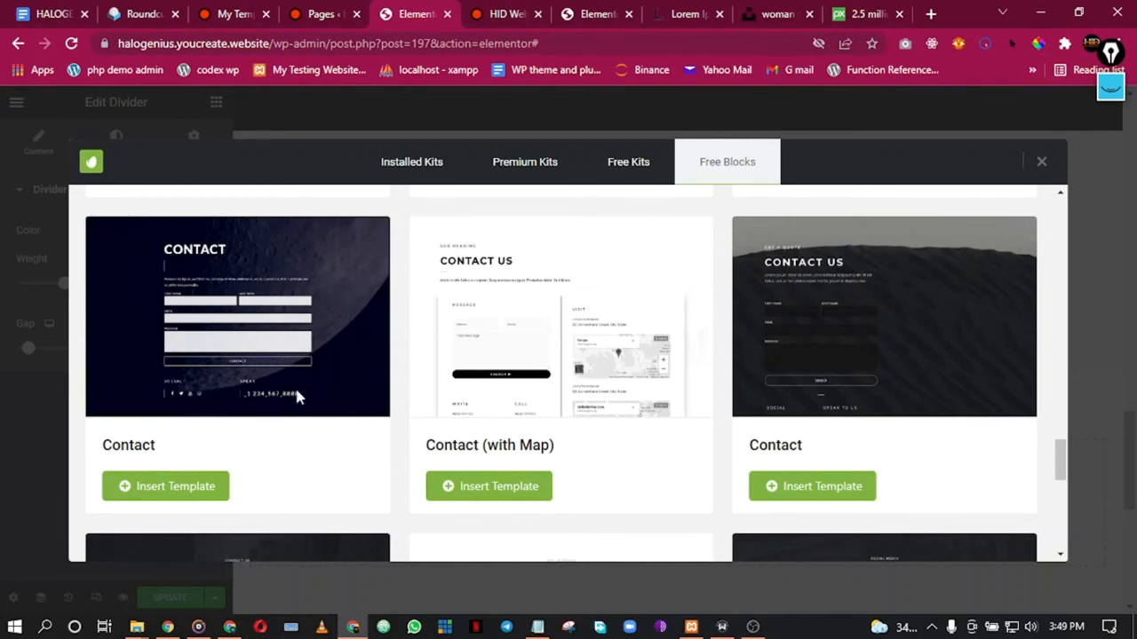
scroll(311, 409, "down", 3)
scroll(382, 408, "down", 2)
scroll(387, 407, "up", 2)
scroll(386, 409, "down", 3)
scroll(388, 408, "up", 5)
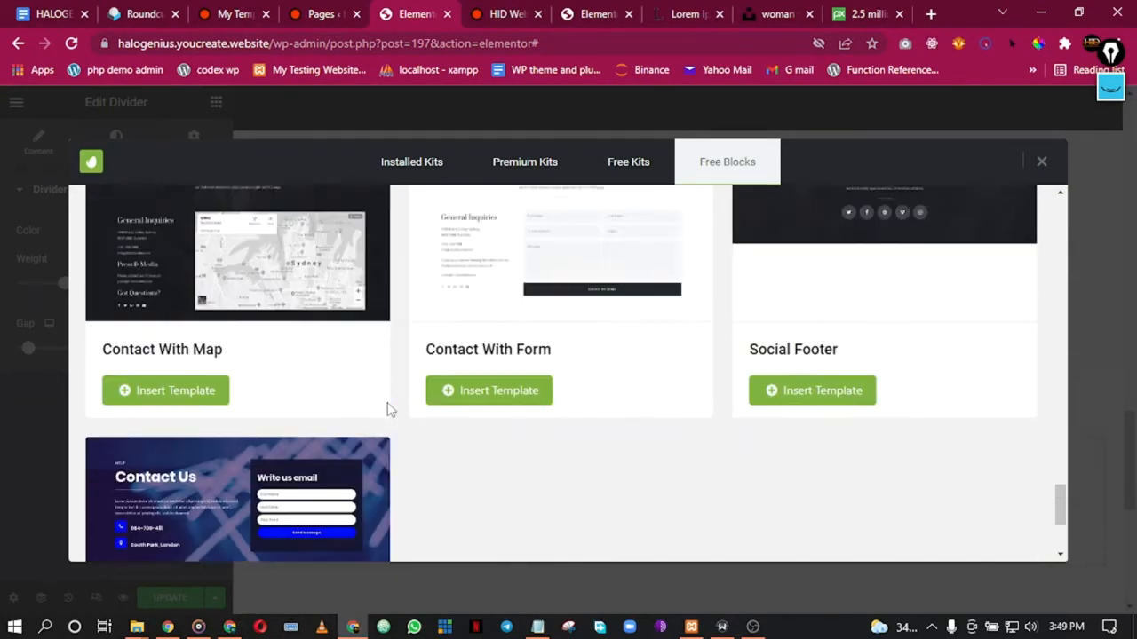
left_click(196, 532)
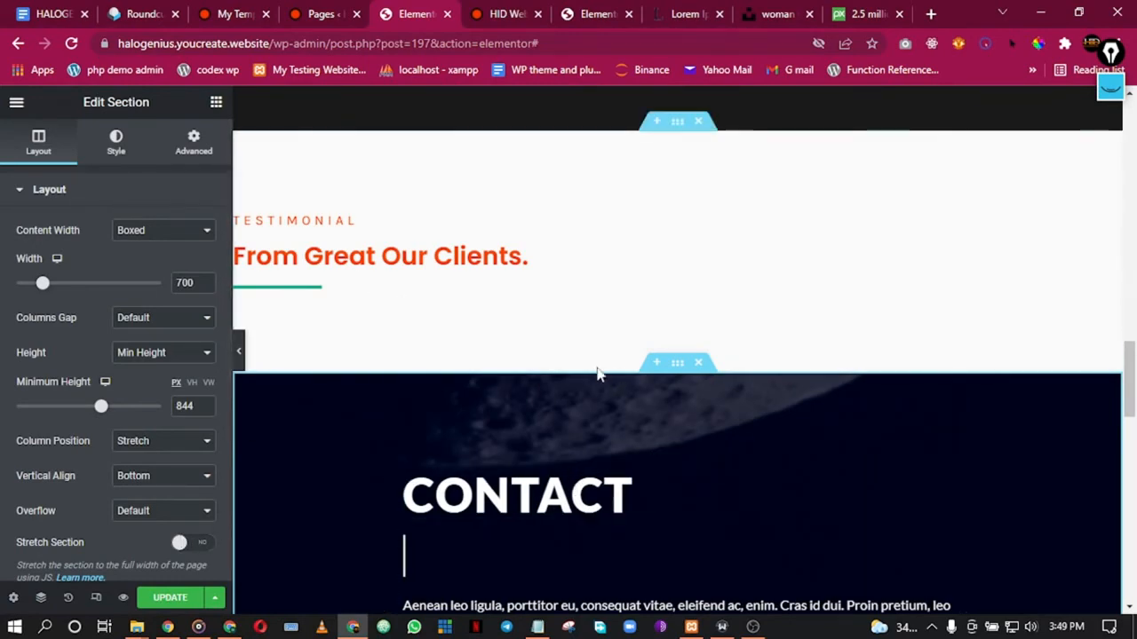
Step: Inspect the inserted Contact block by selecting its spacer widget
scroll(597, 381, "down", 2)
scroll(558, 380, "down", 3)
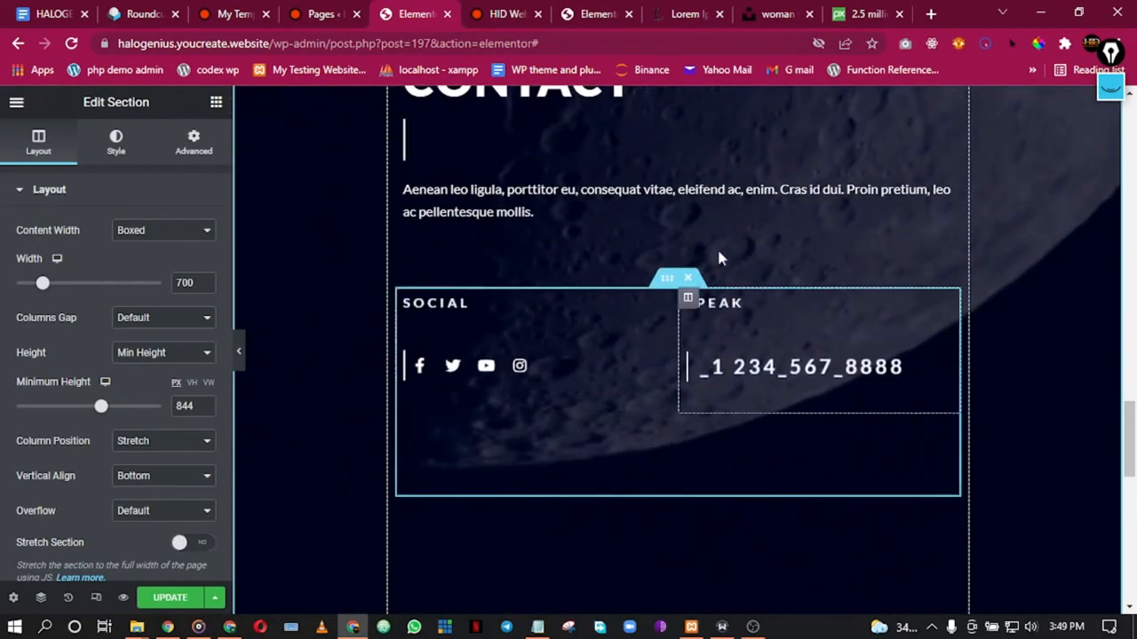
left_click(553, 276)
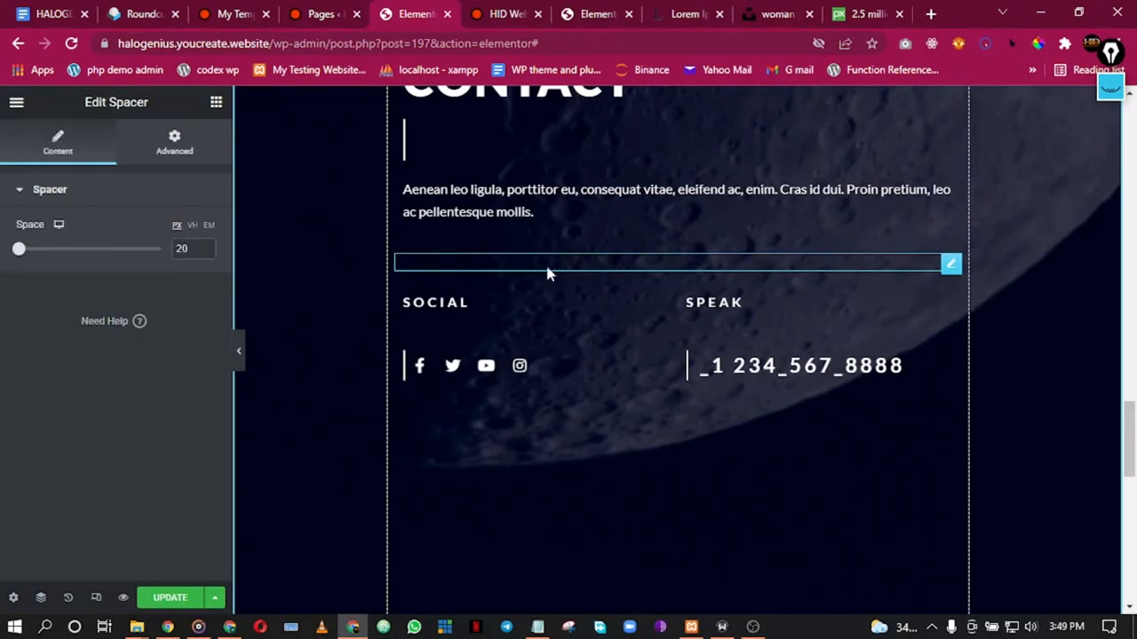
left_click(218, 104)
scroll(841, 279, "up", 2)
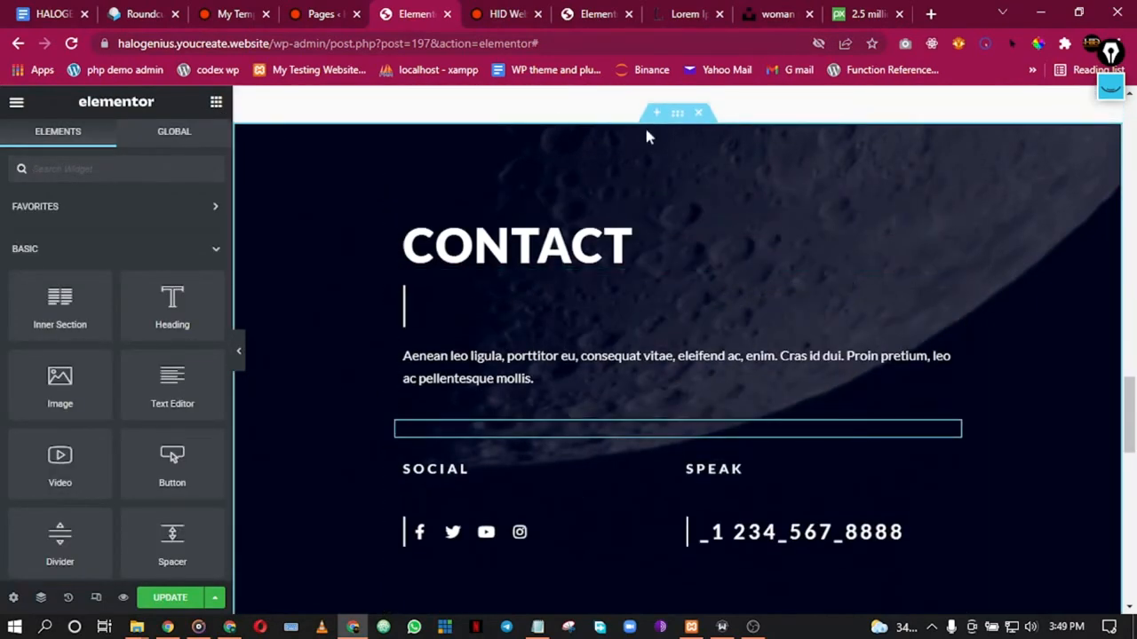
Step: Remove the moon image from the Contact section's background overlay
left_click(678, 113)
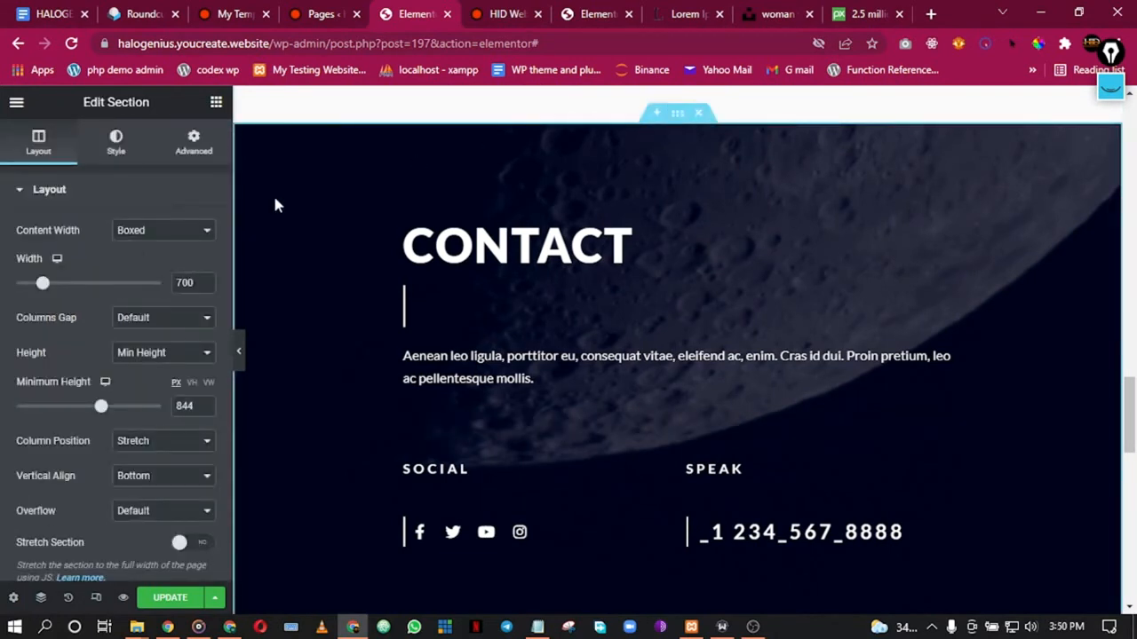
left_click(114, 144)
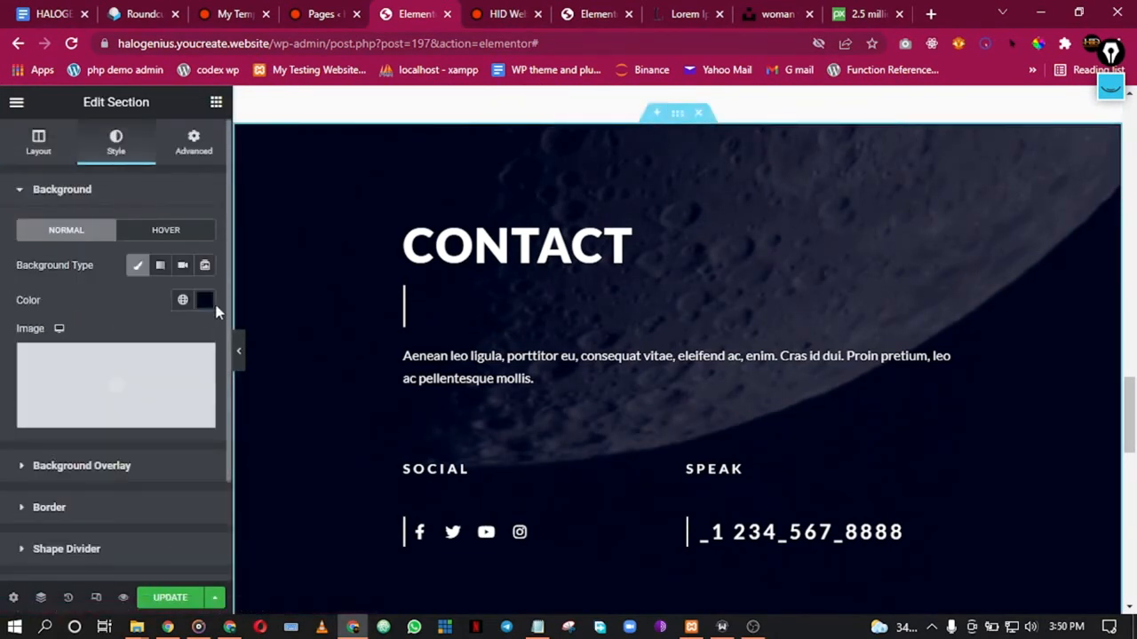
left_click(123, 475)
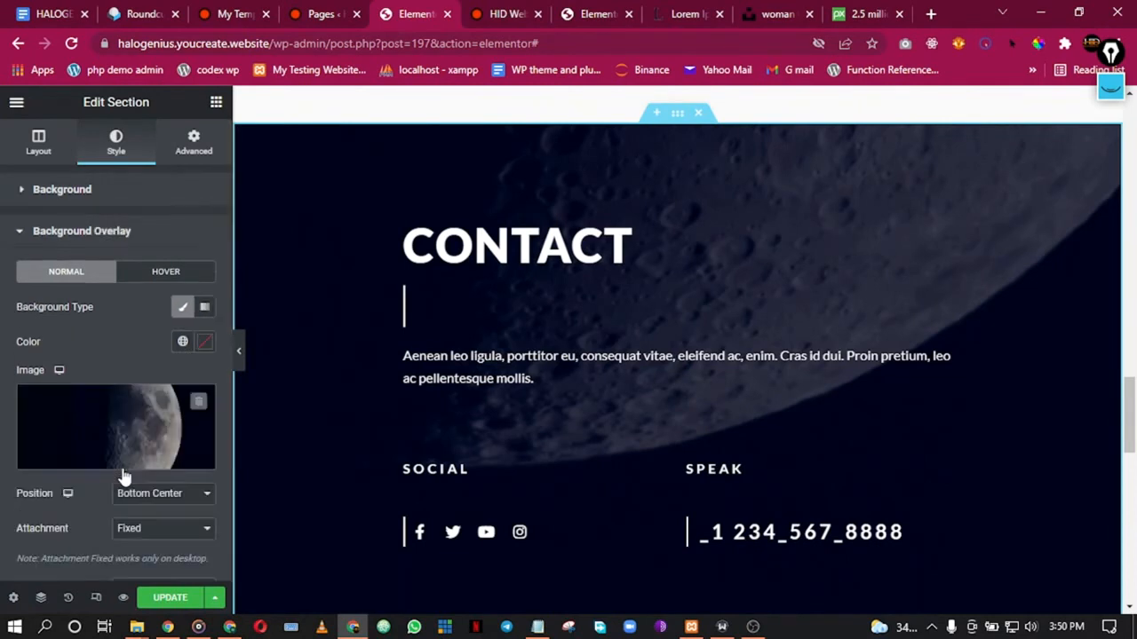
left_click(204, 458)
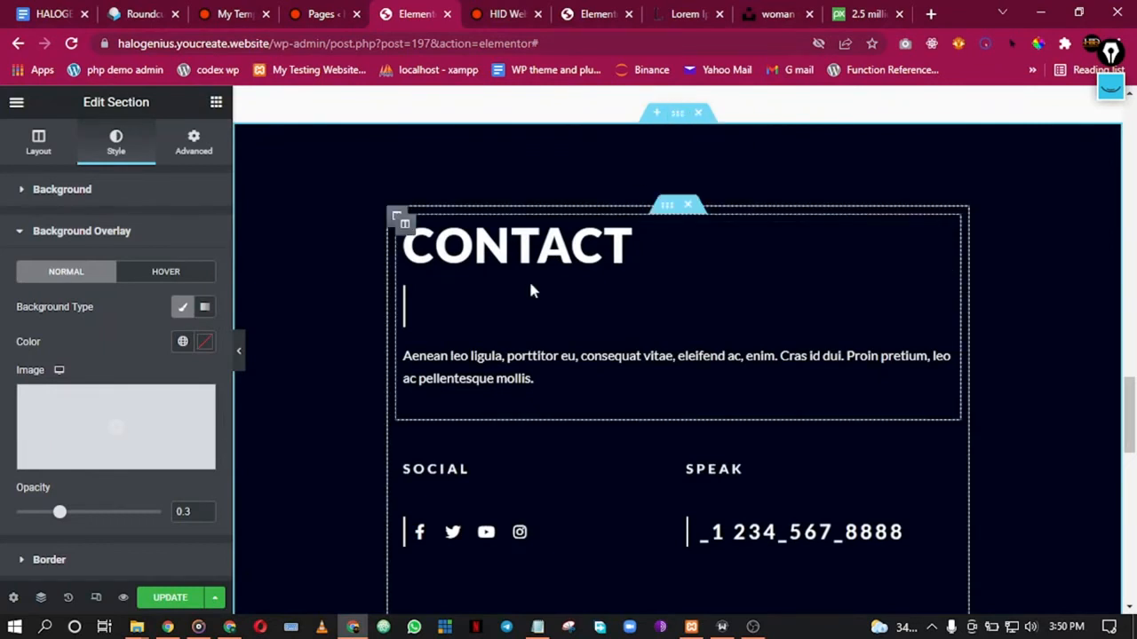
scroll(527, 294, "down", 6)
scroll(528, 294, "up", 6)
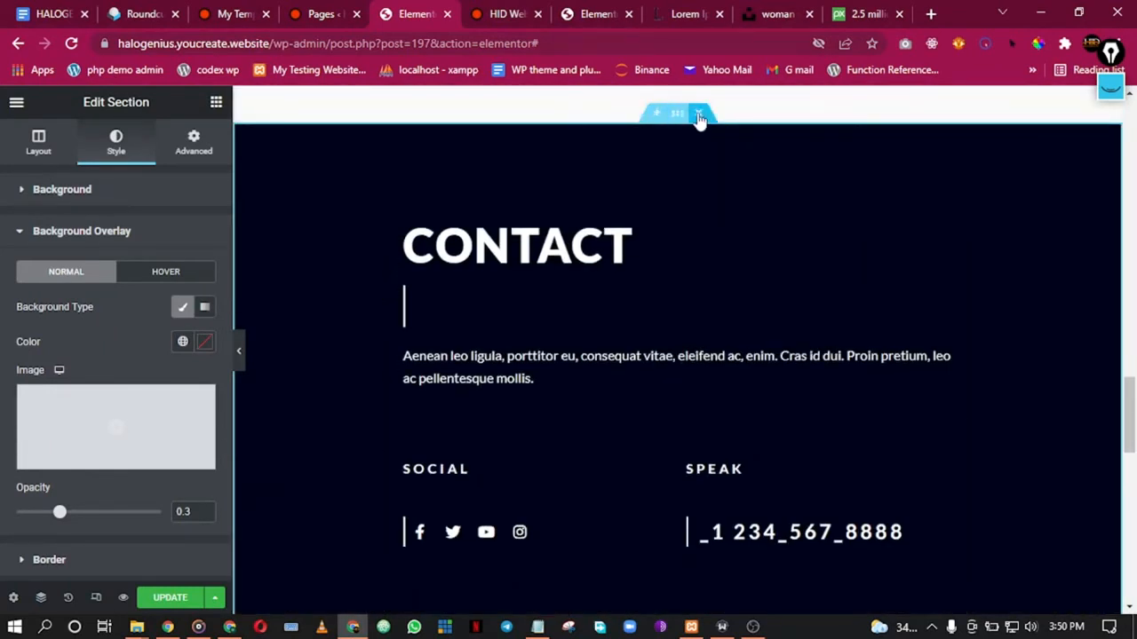
scroll(678, 266, "up", 3)
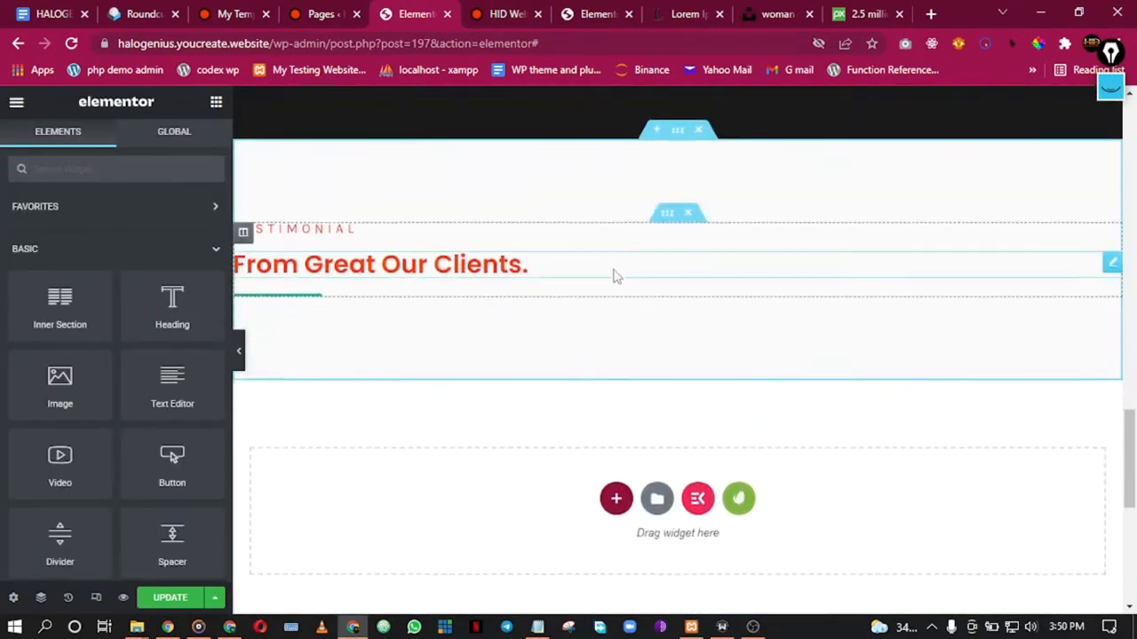
Step: Delete the Testimonial section and add a new three-column 25/50/25 section
left_click(698, 123)
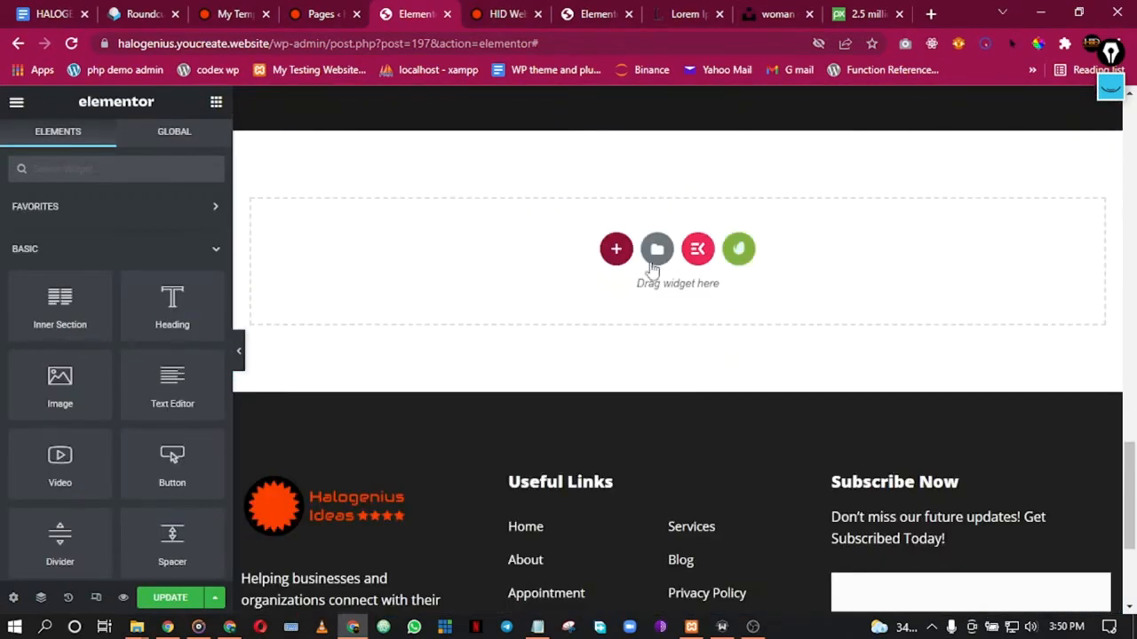
left_click(616, 251)
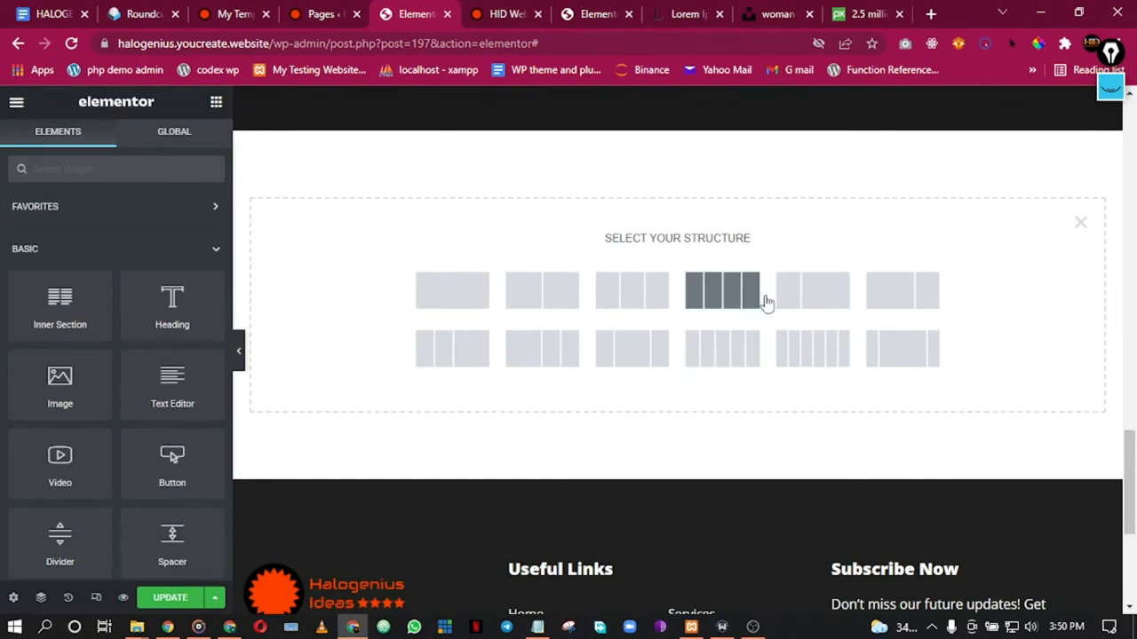
left_click(640, 355)
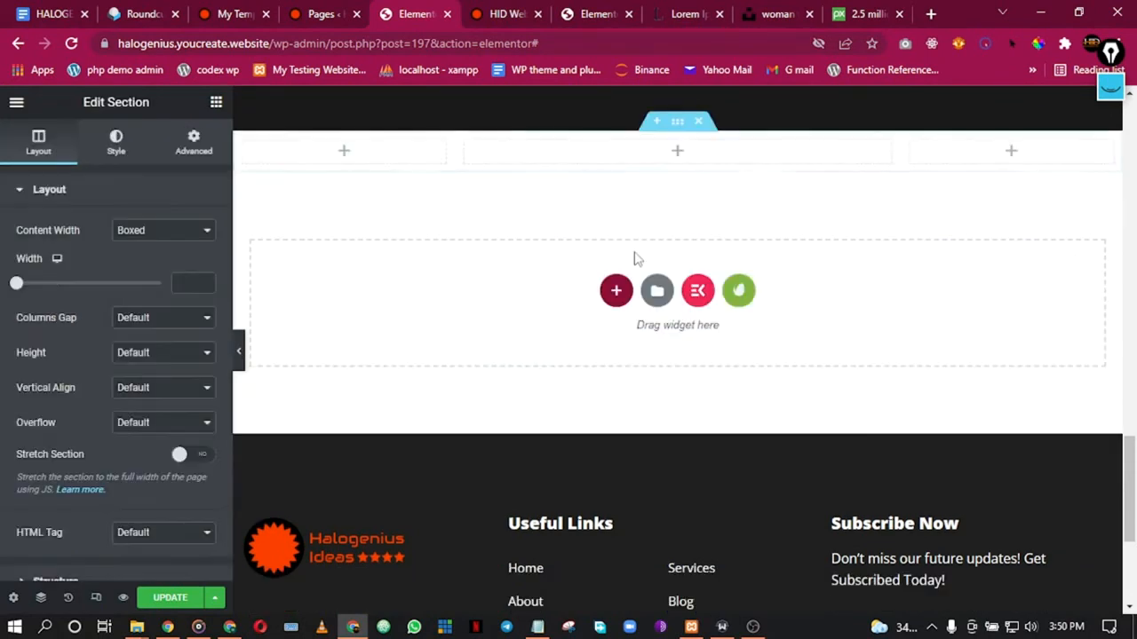
Step: Give the section 70 px top and bottom padding and widen its middle column
right_click(679, 129)
left_click(686, 141)
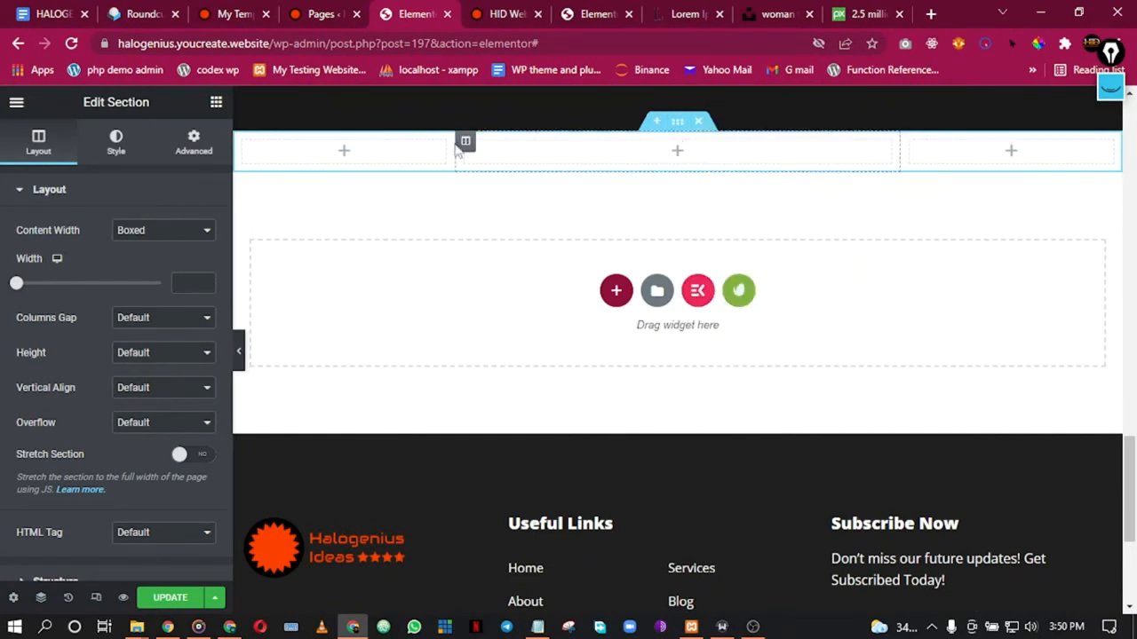
left_click(192, 144)
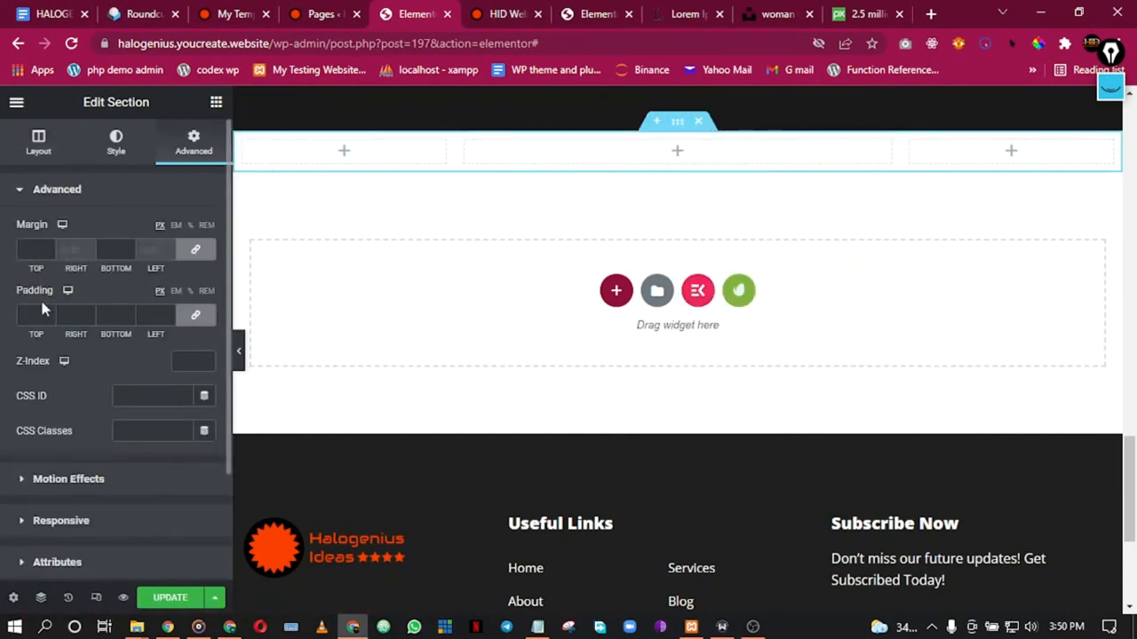
left_click(196, 315)
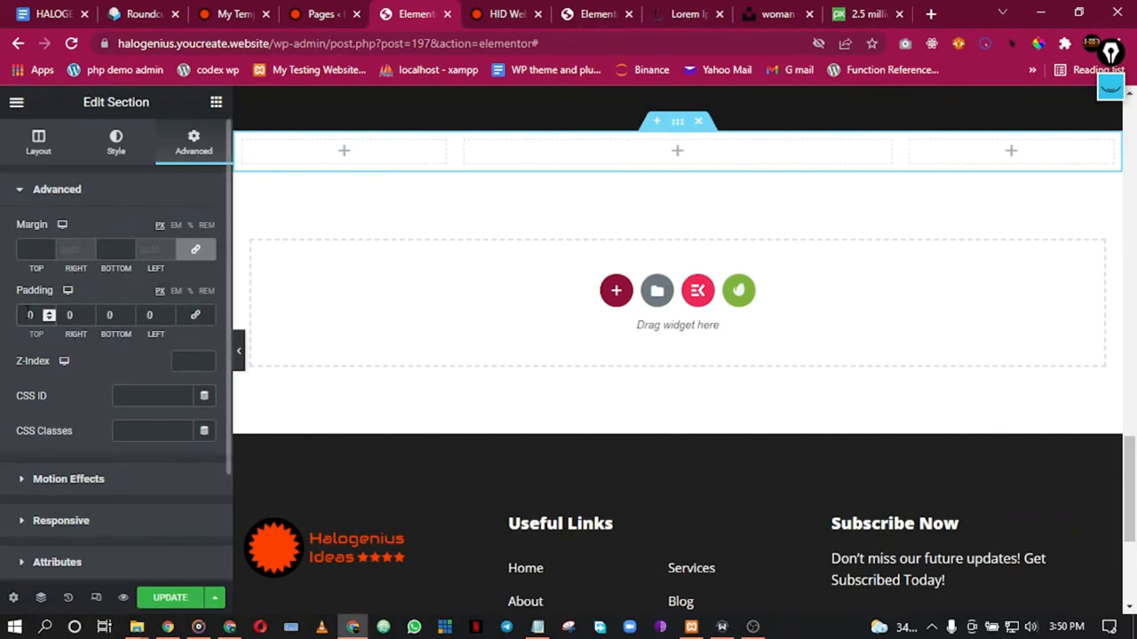
type("7")
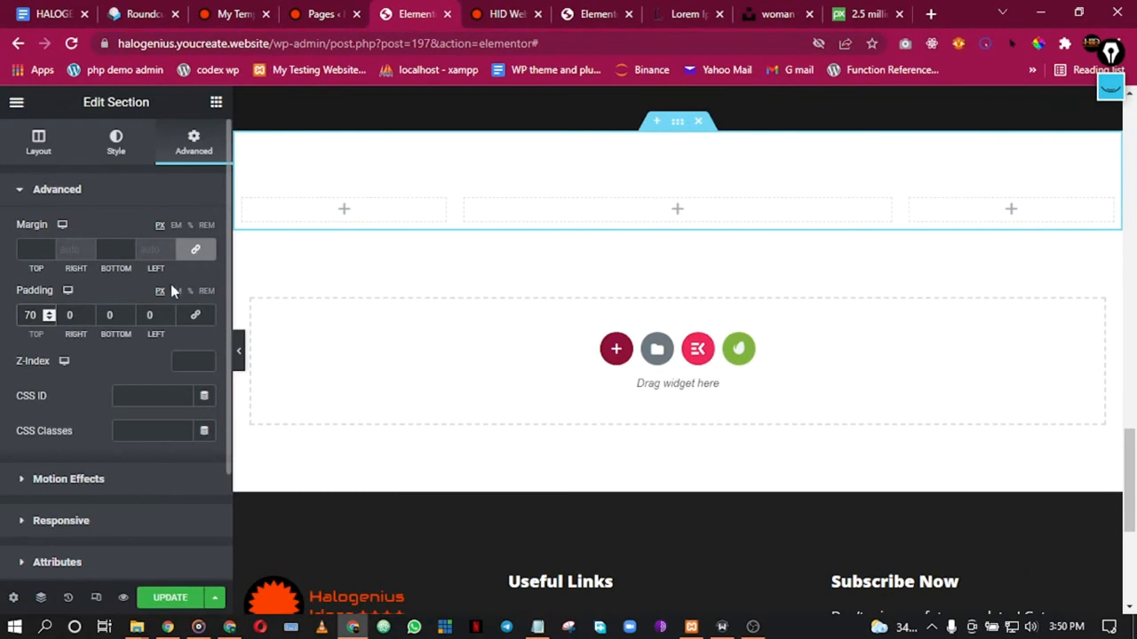
left_click(108, 314)
type("7")
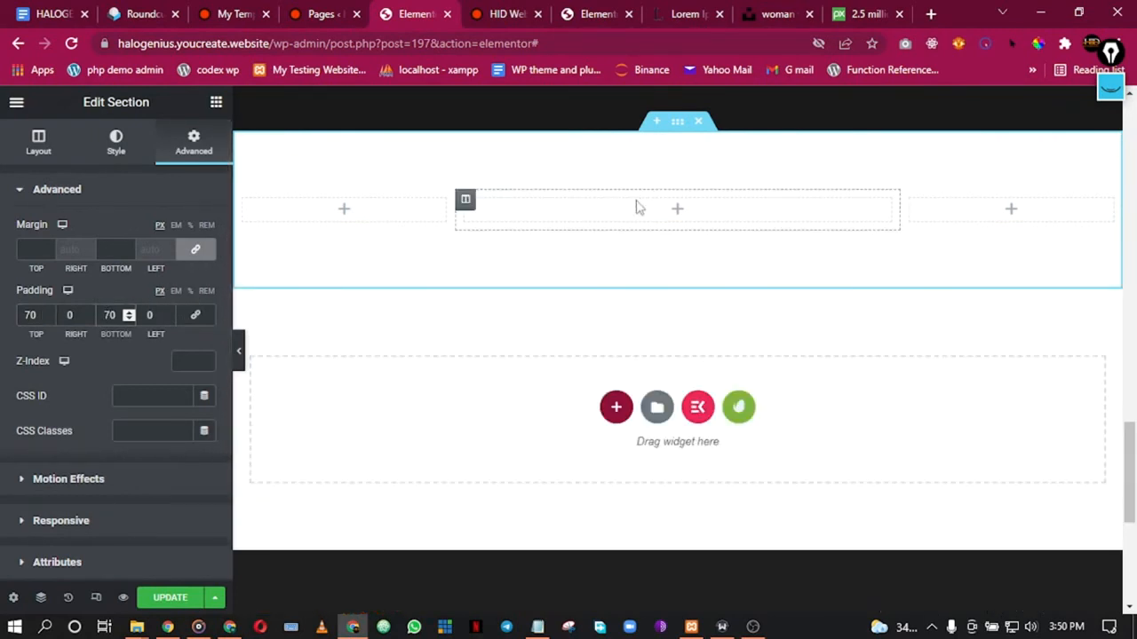
left_click_drag(456, 214, 414, 222)
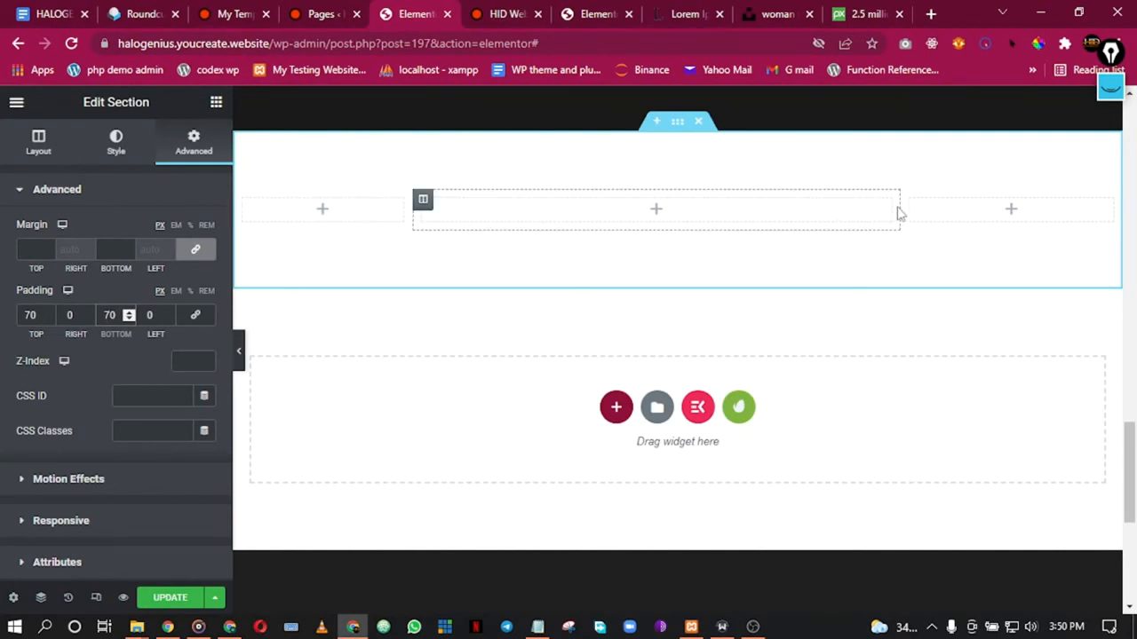
left_click_drag(900, 207, 944, 216)
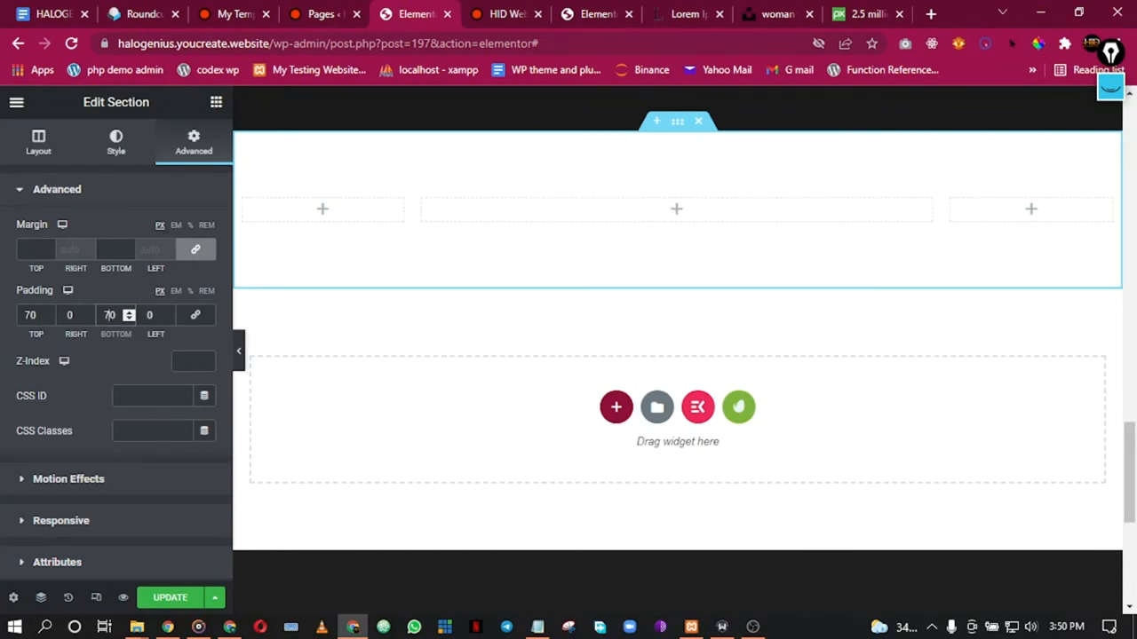
Step: Search for 'met' and place the MetForm widget in the middle column
left_click(216, 103)
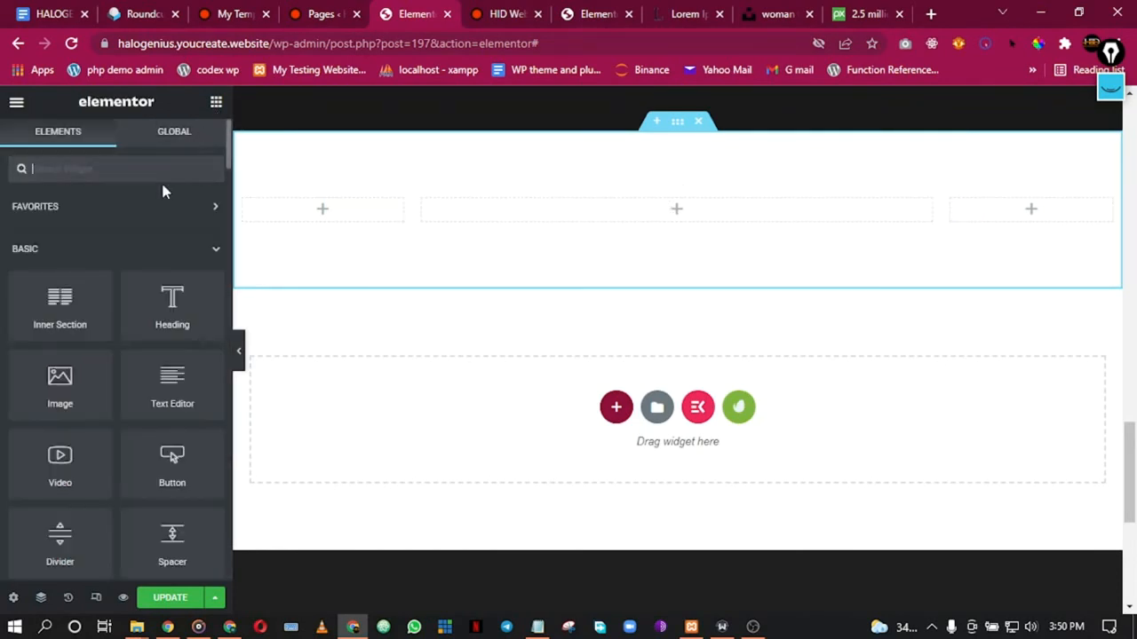
type("met")
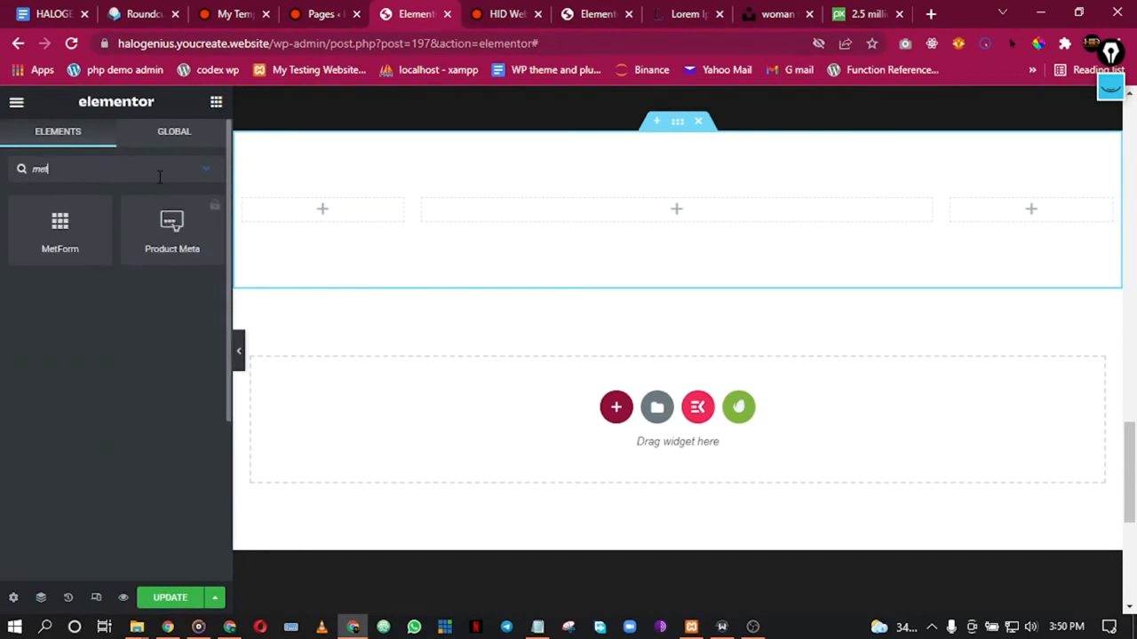
left_click_drag(58, 206, 645, 212)
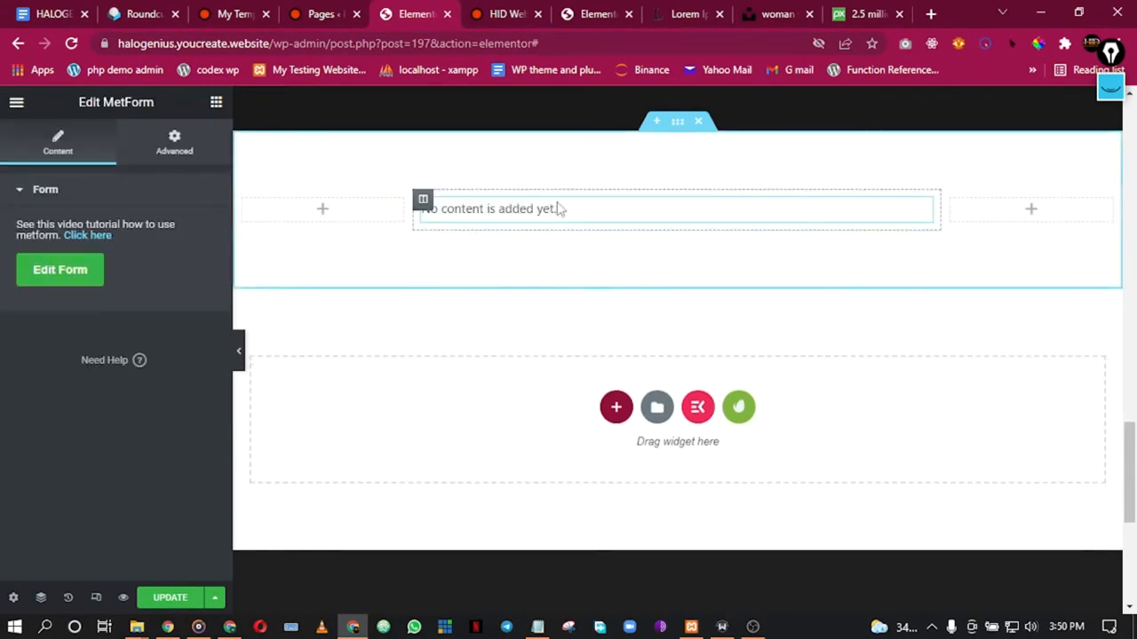
Step: Create a new form from the Booking Form template and open it for editing
left_click(49, 269)
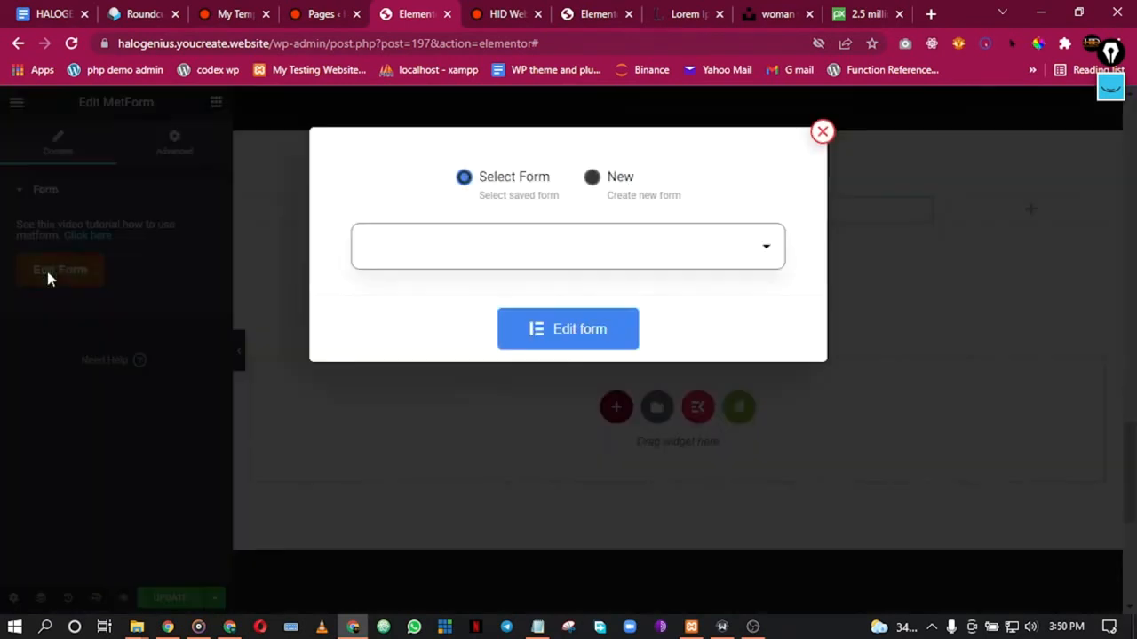
left_click(608, 185)
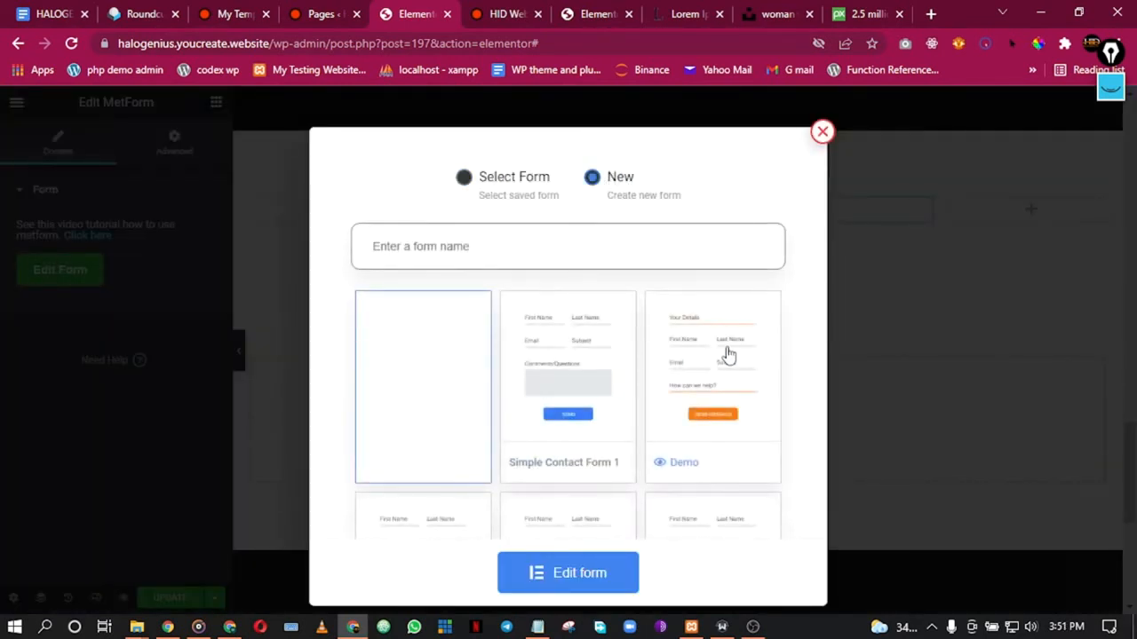
scroll(736, 369, "down", 2)
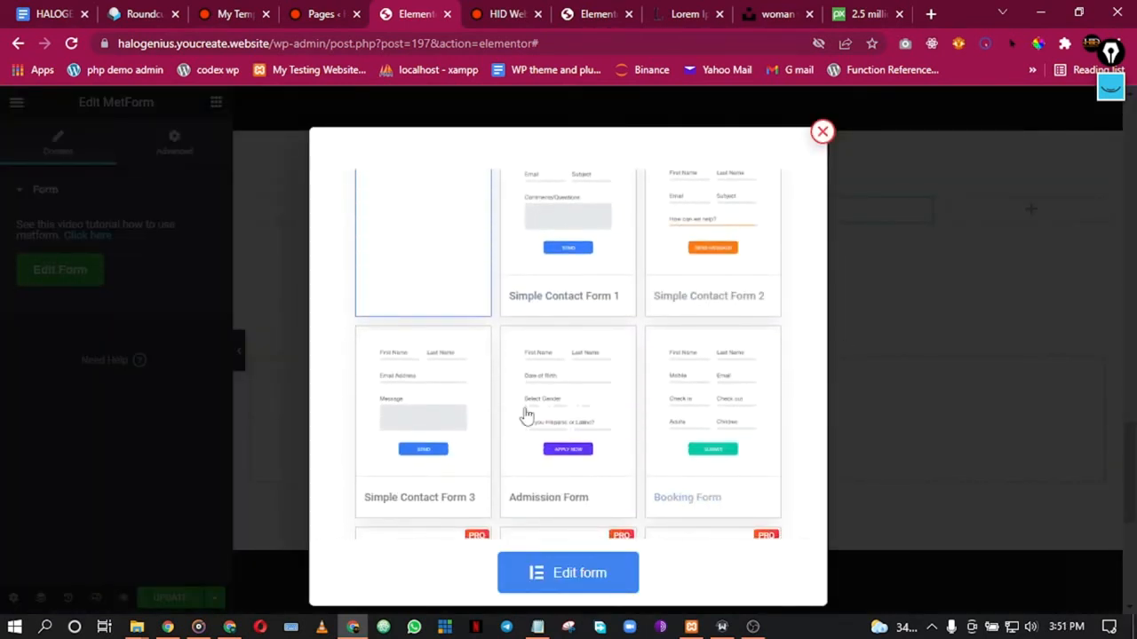
scroll(470, 429, "down", 1)
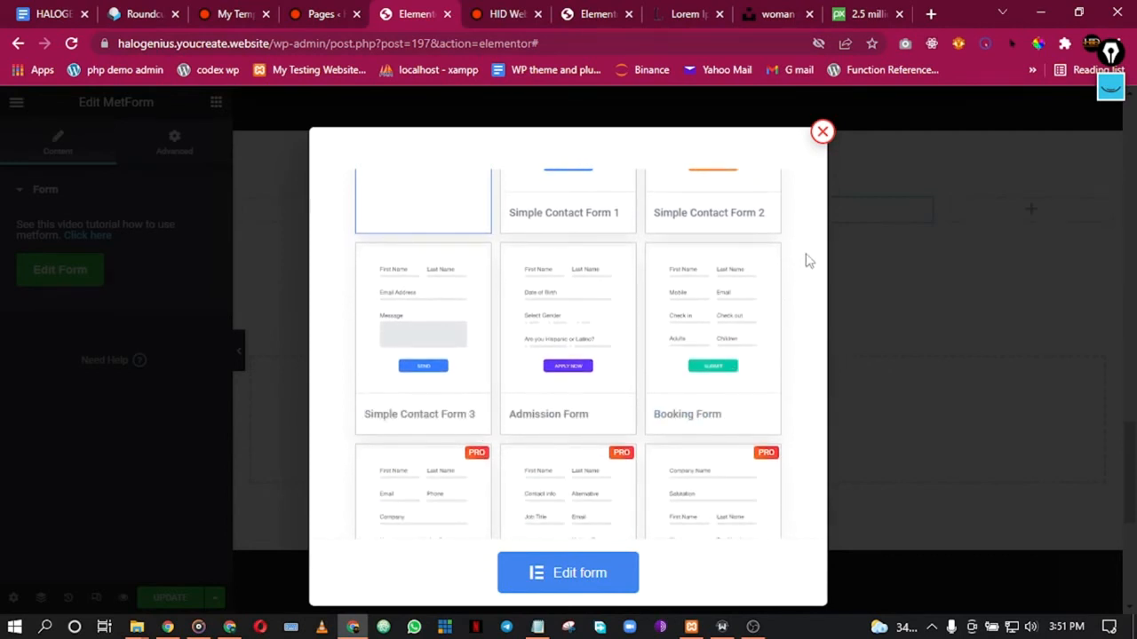
scroll(808, 260, "down", 1)
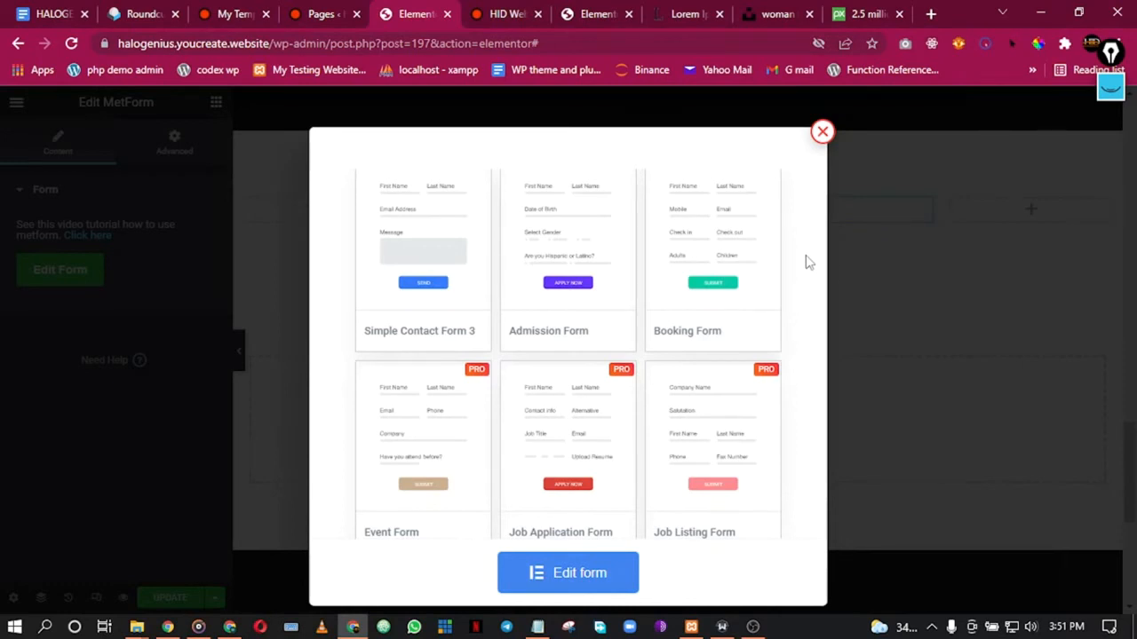
mouse_move(561, 346)
scroll(573, 348, "down", 2)
scroll(584, 348, "up", 3)
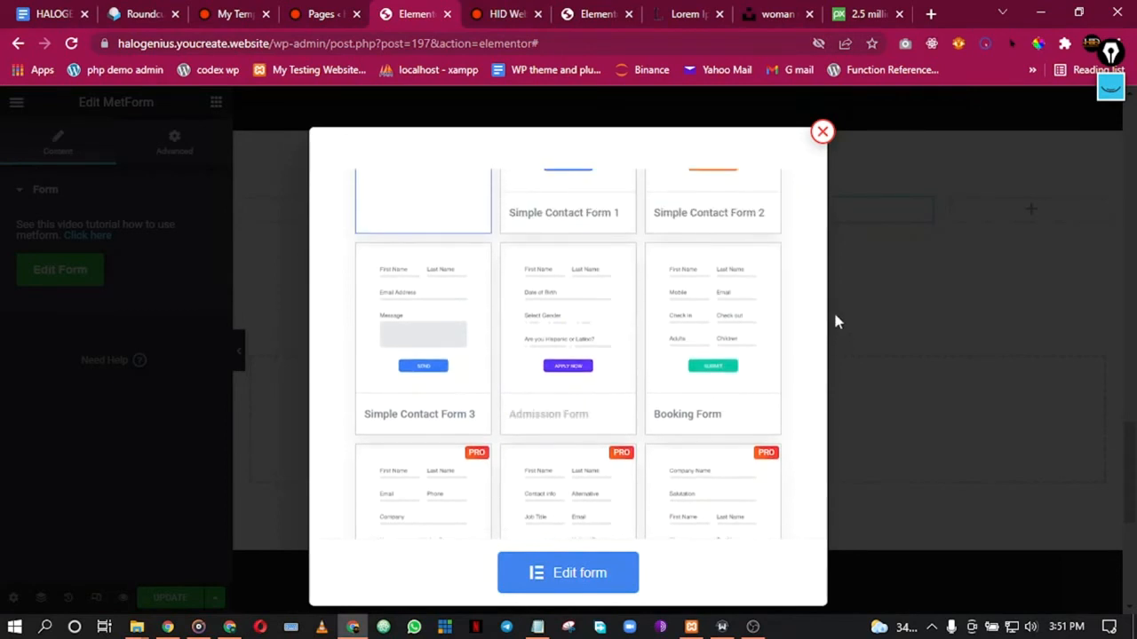
mouse_move(699, 322)
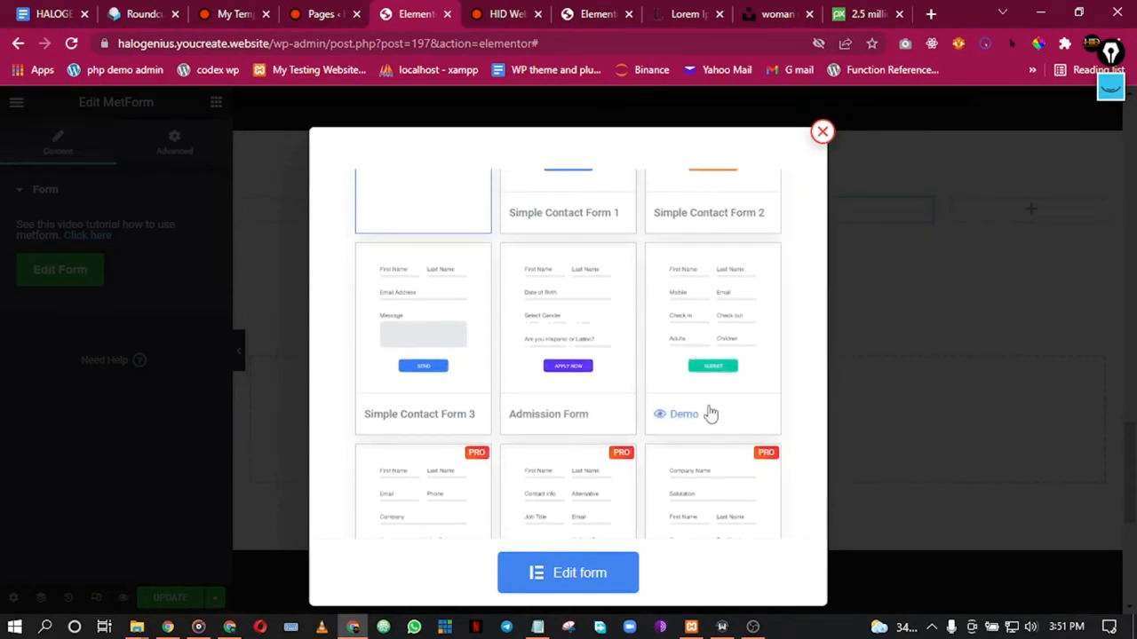
left_click(717, 302)
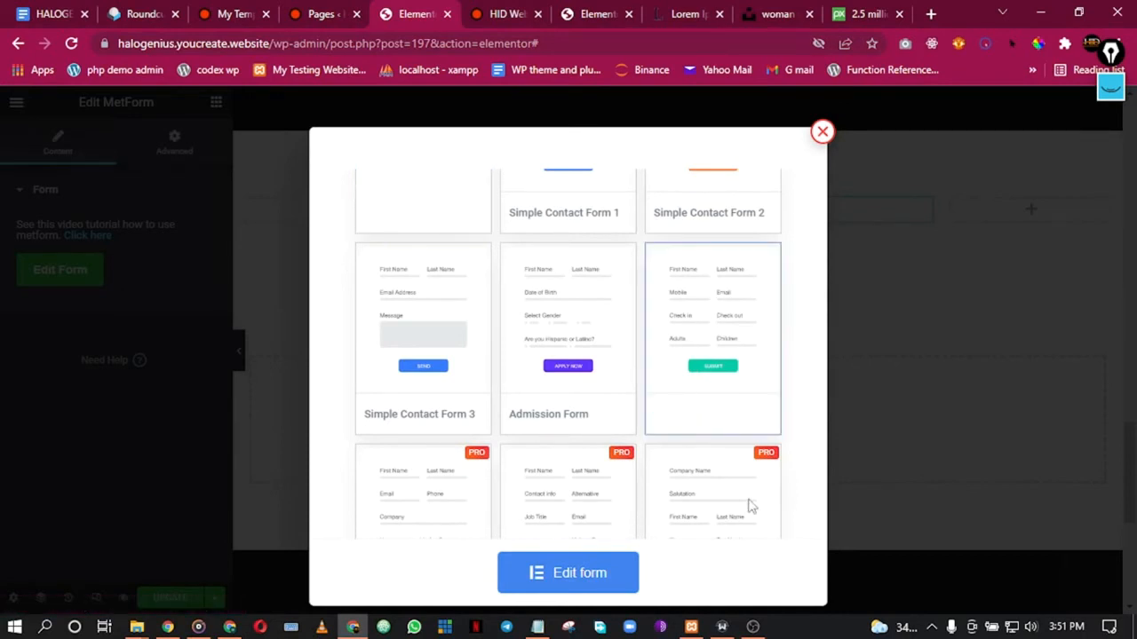
left_click(564, 576)
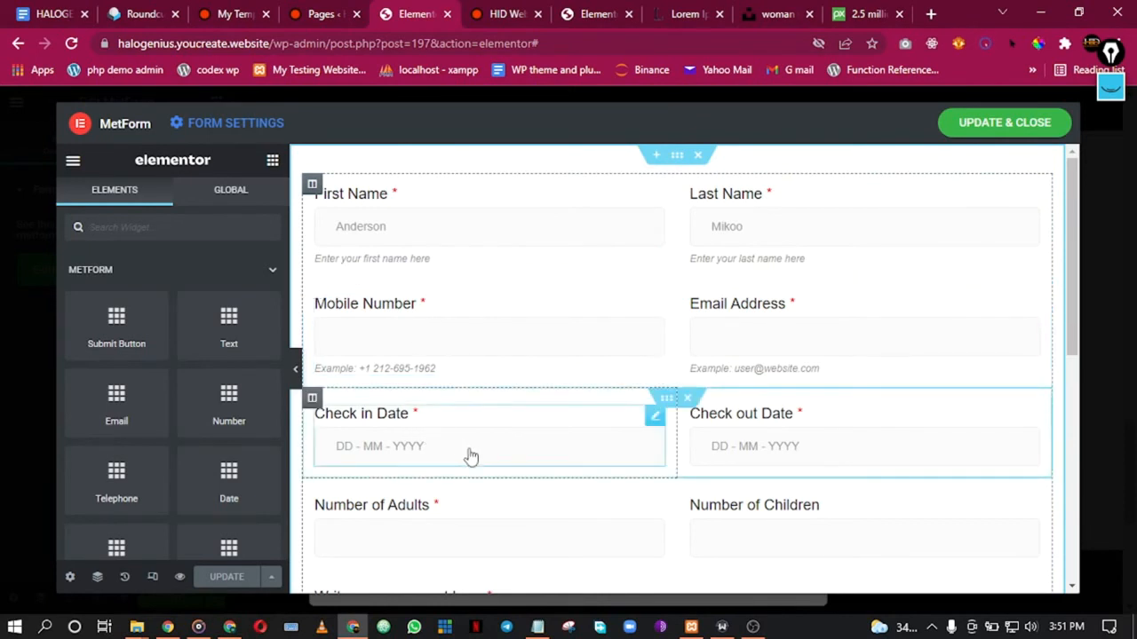
Step: Replace the Check in Date label with 'Your Proposed Meeting Date'
scroll(470, 459, "down", 2)
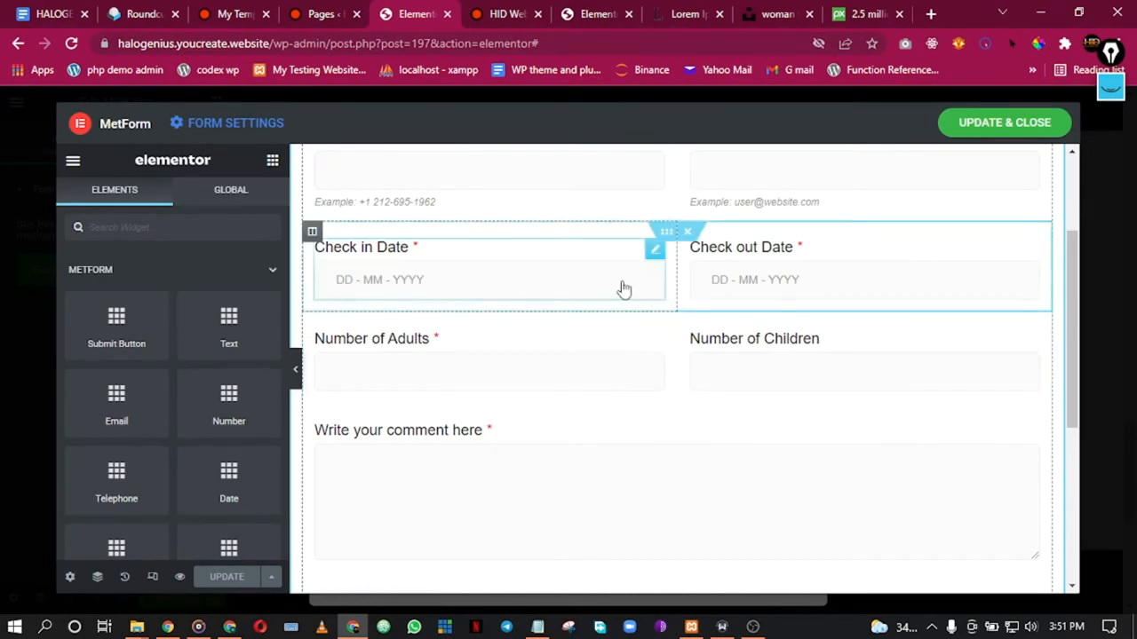
left_click(534, 262)
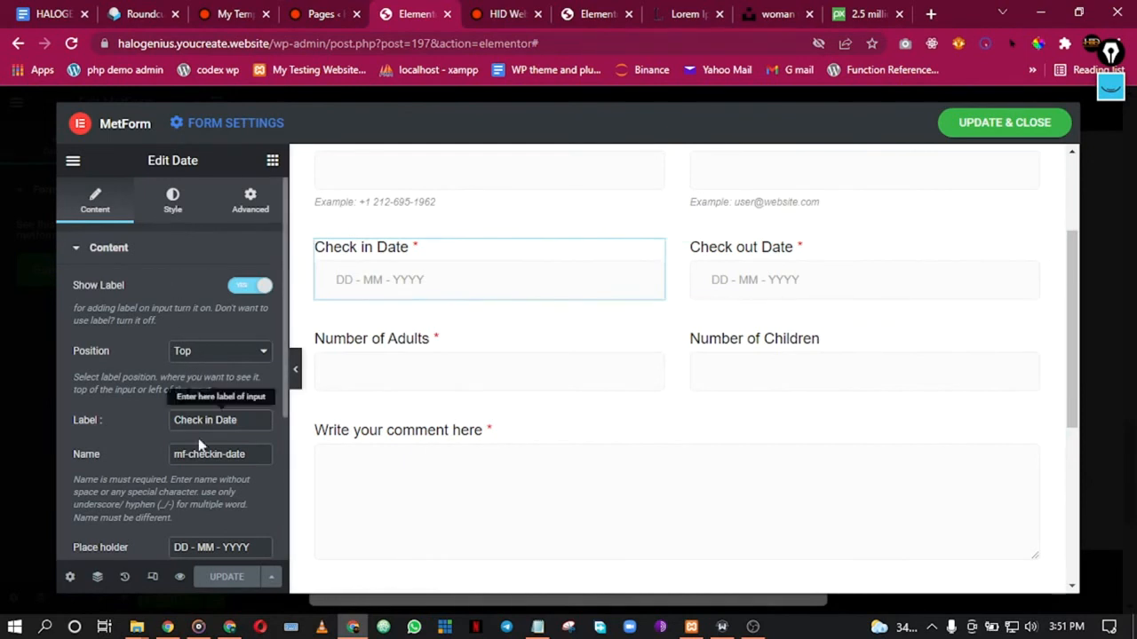
left_click_drag(242, 424, 169, 423)
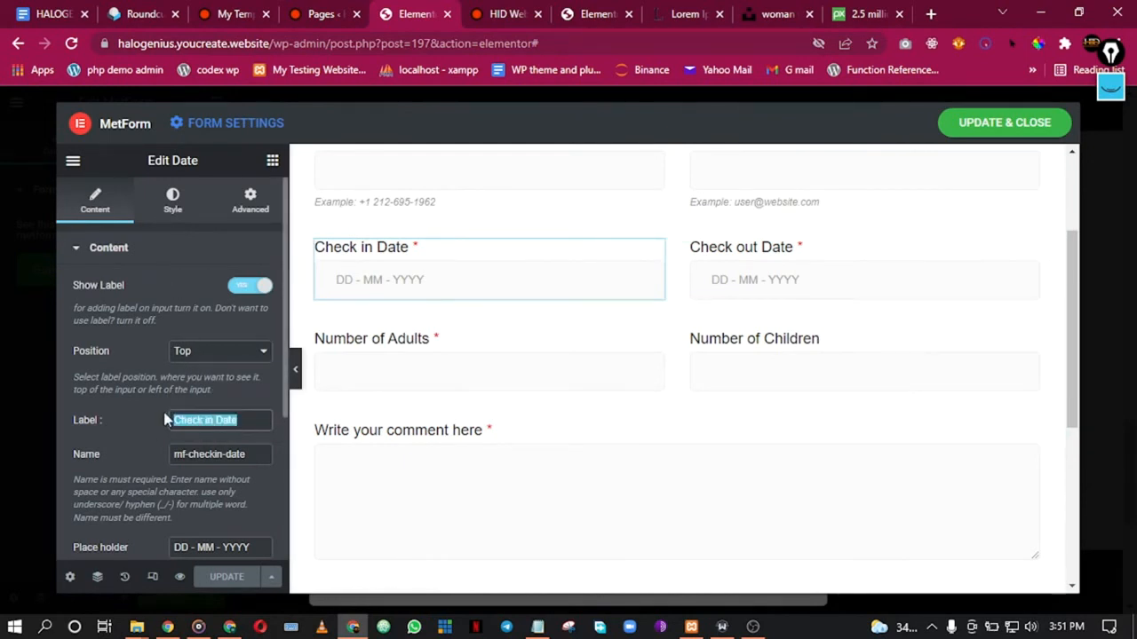
type("Your ")
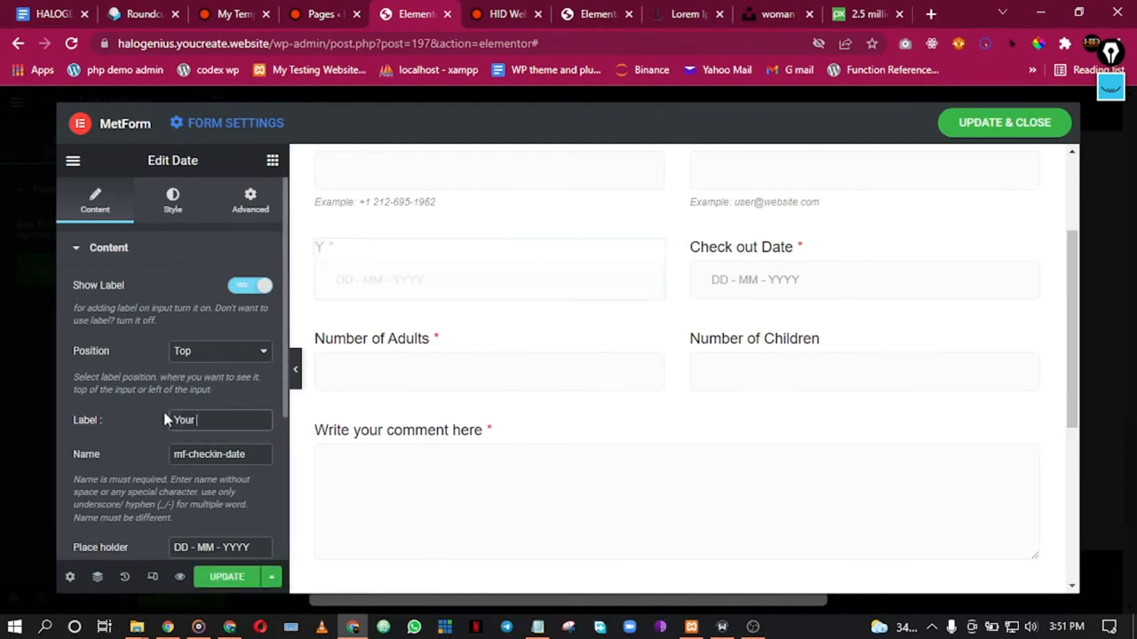
type("Propo")
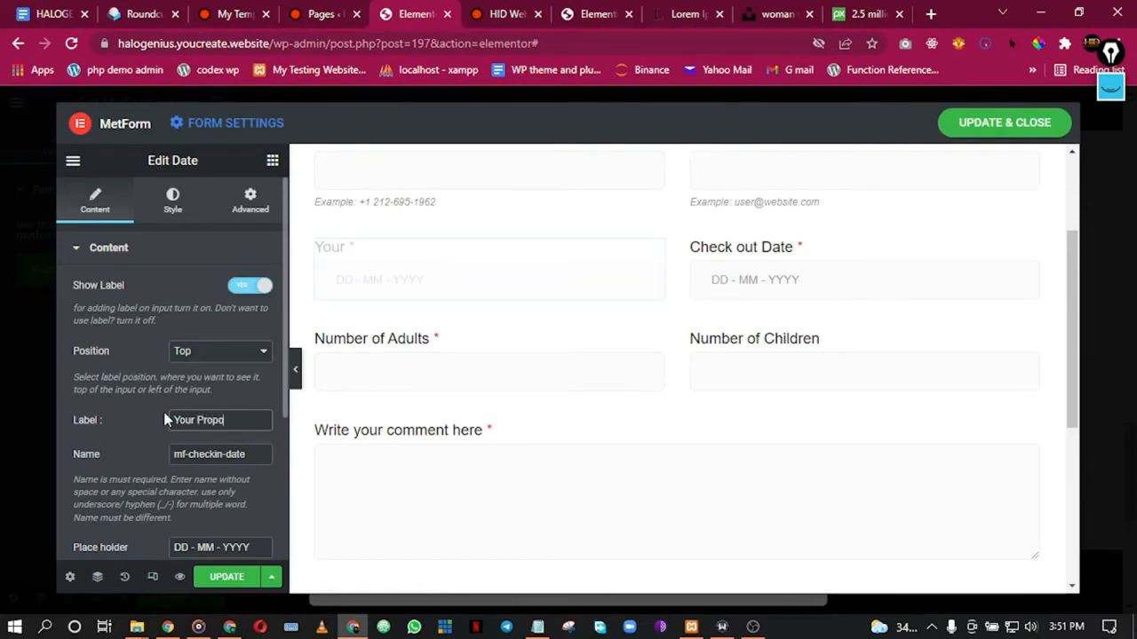
type("sed Meeting Date")
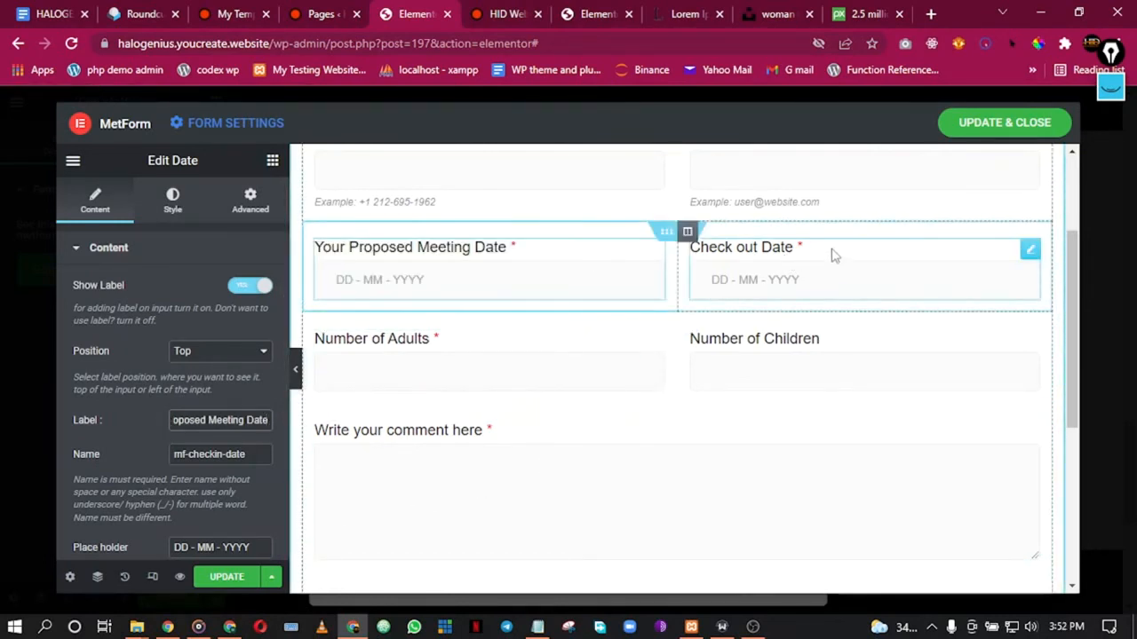
left_click(804, 254)
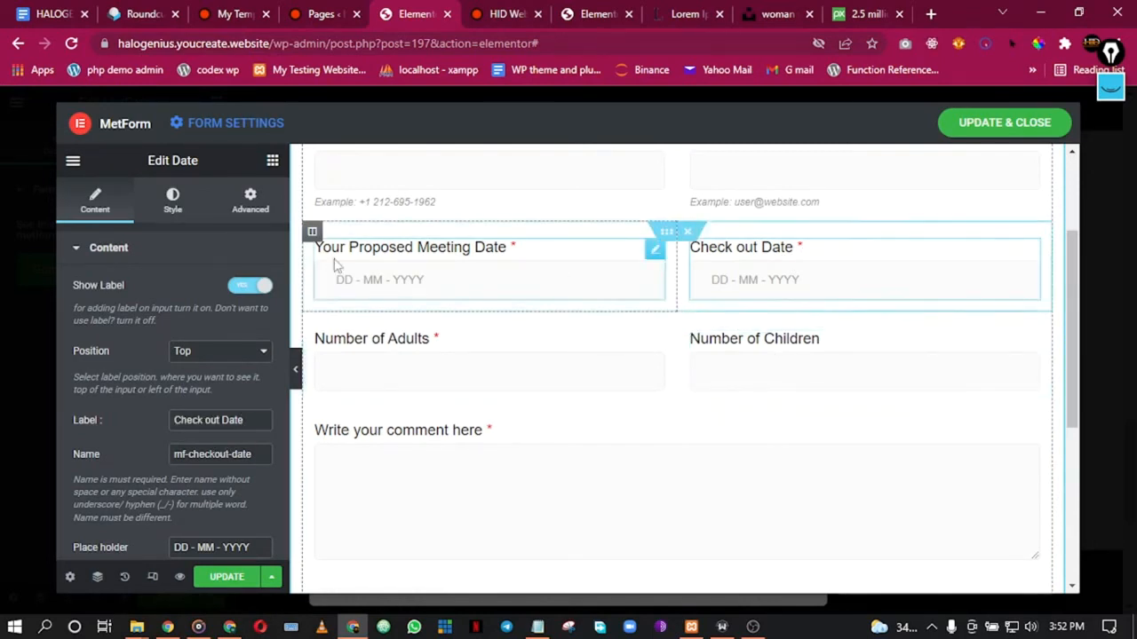
scroll(413, 240, "up", 1)
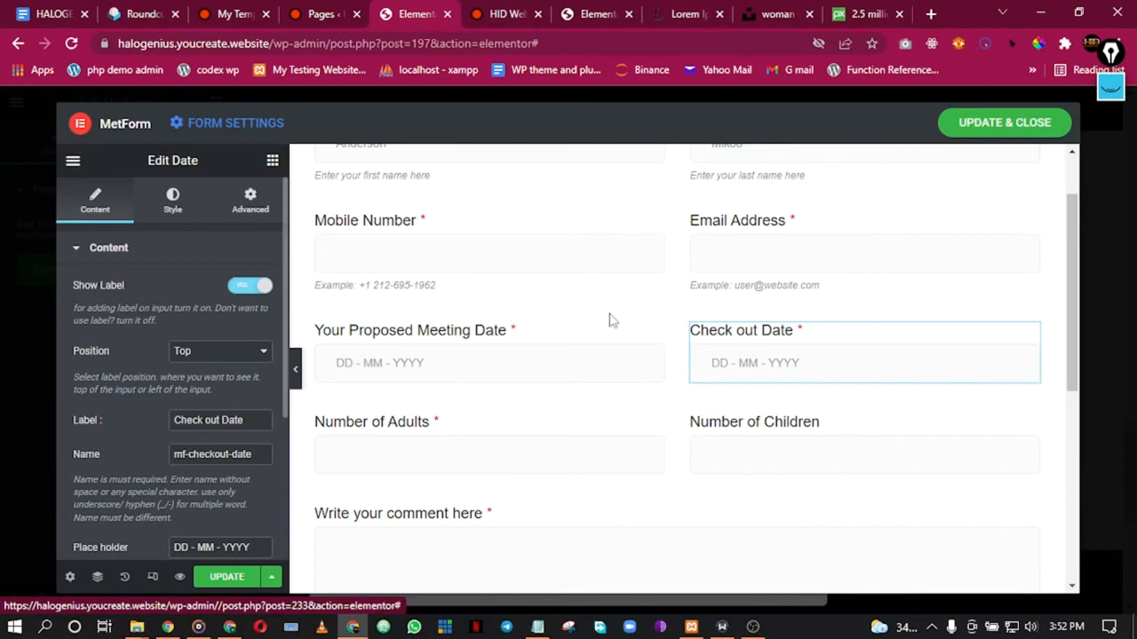
Step: Add a text field labelled 'Service Required' above the Check out Date field
left_click(272, 162)
left_click_drag(225, 338, 917, 332)
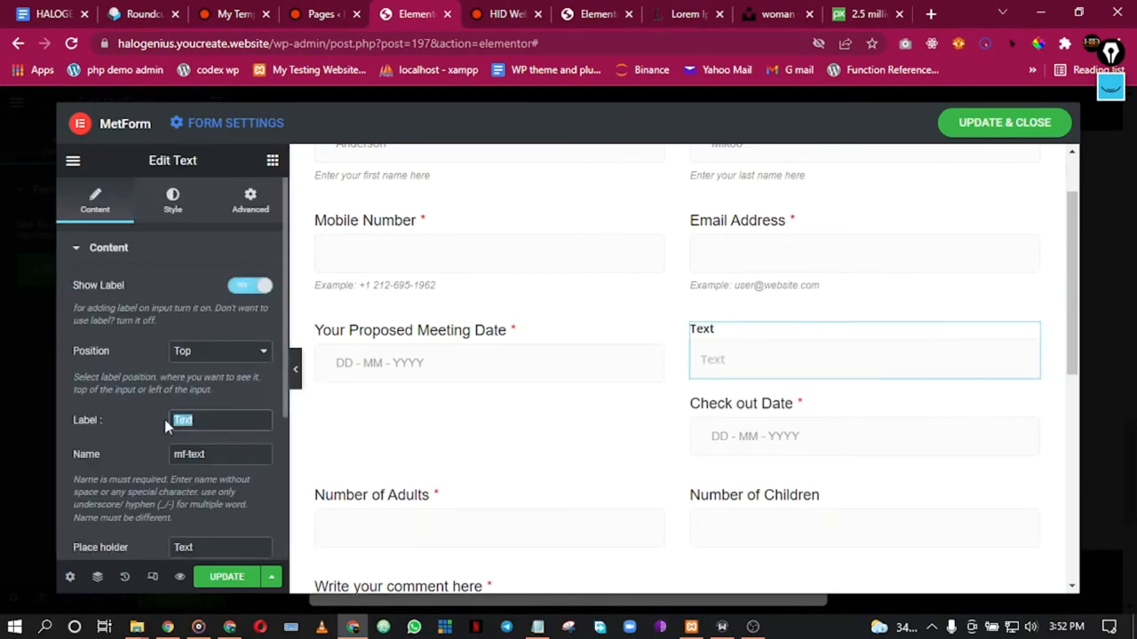
type("Servi")
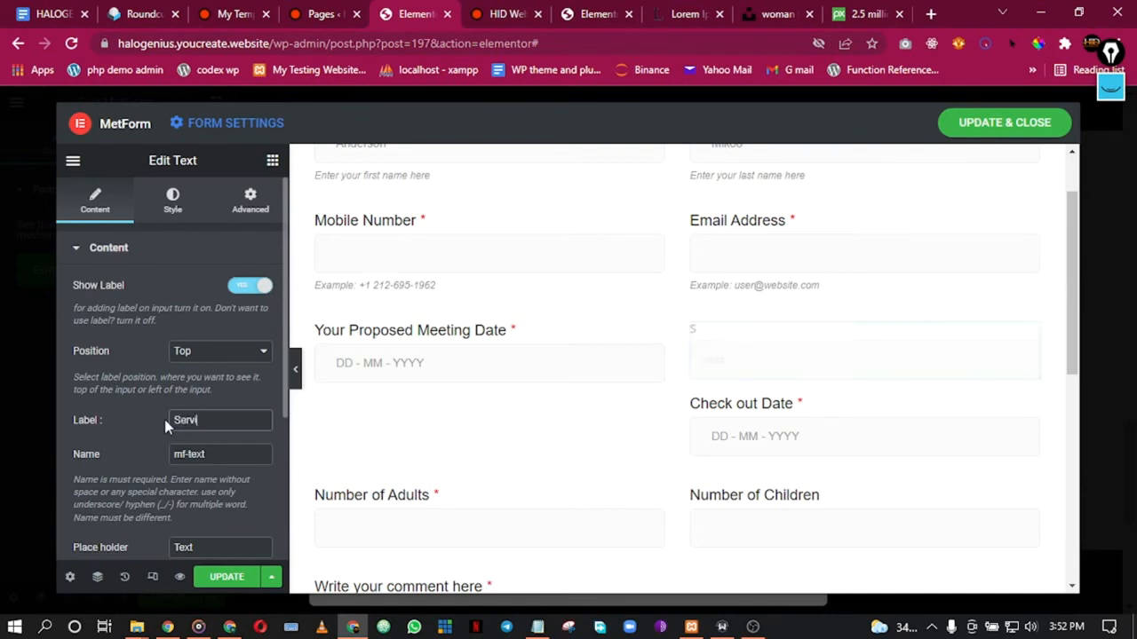
type("ce Required")
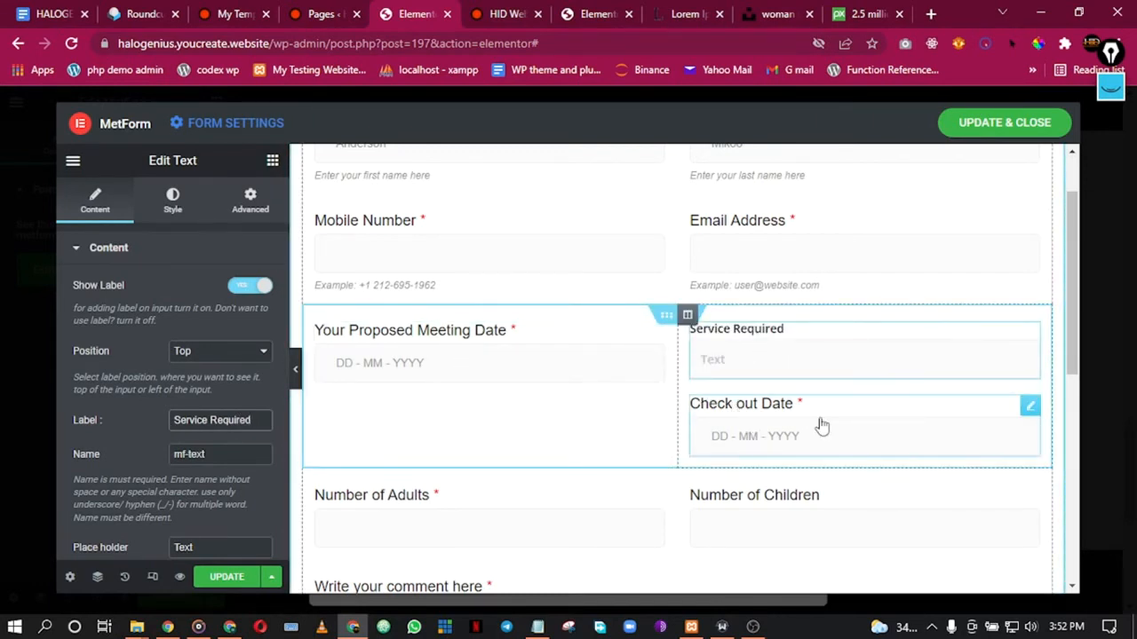
Step: Duplicate the Number of Adults field
scroll(708, 287, "up", 1)
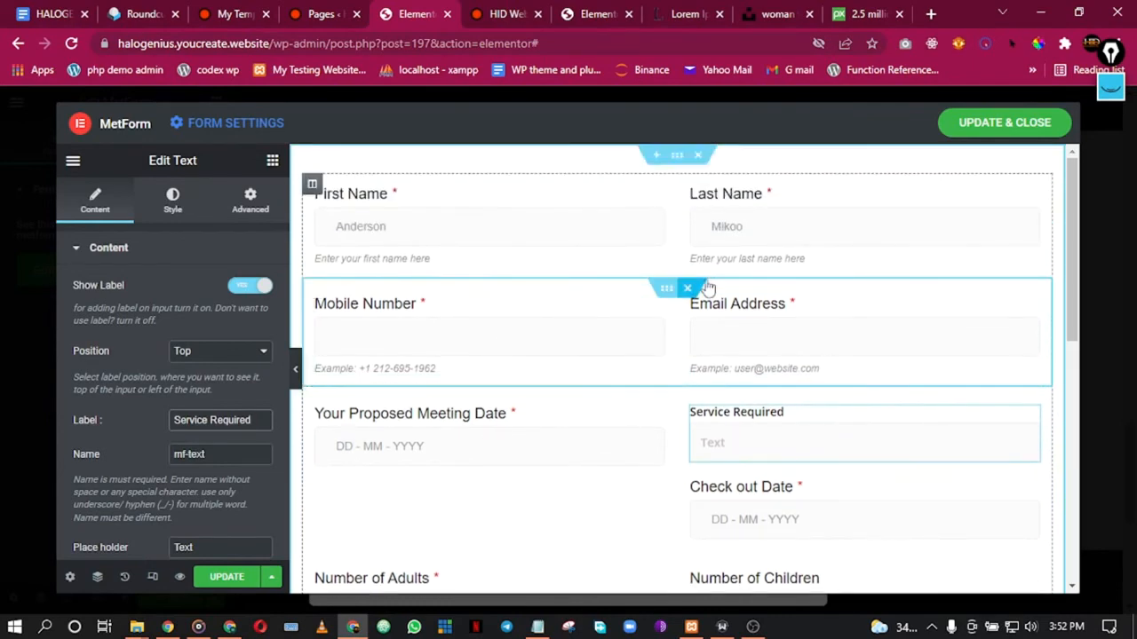
scroll(512, 363, "down", 2)
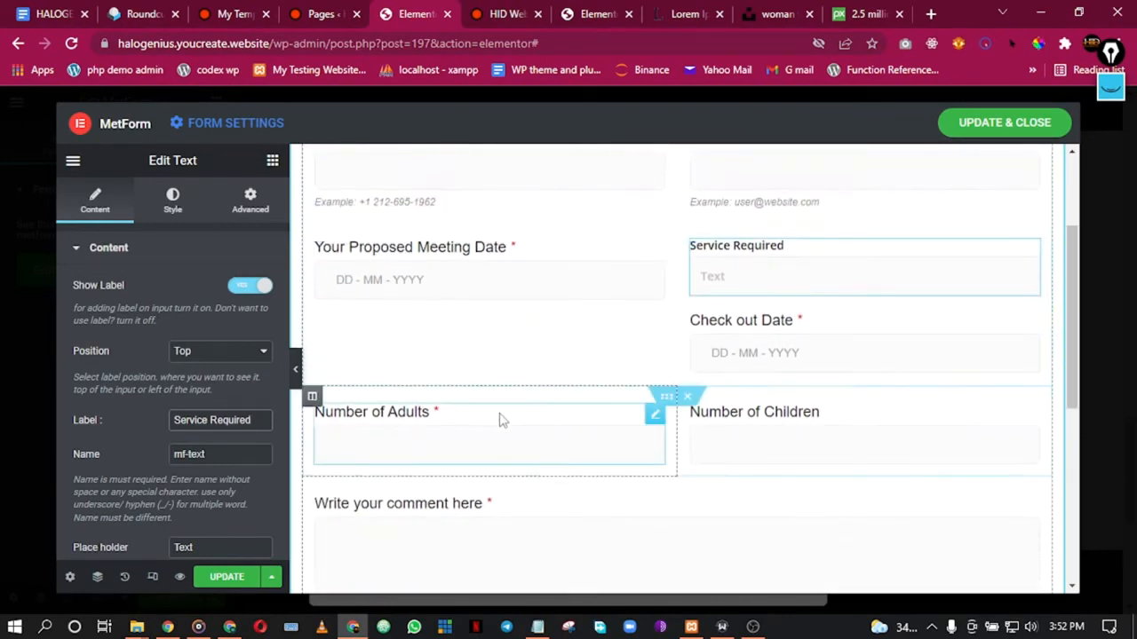
right_click(558, 430)
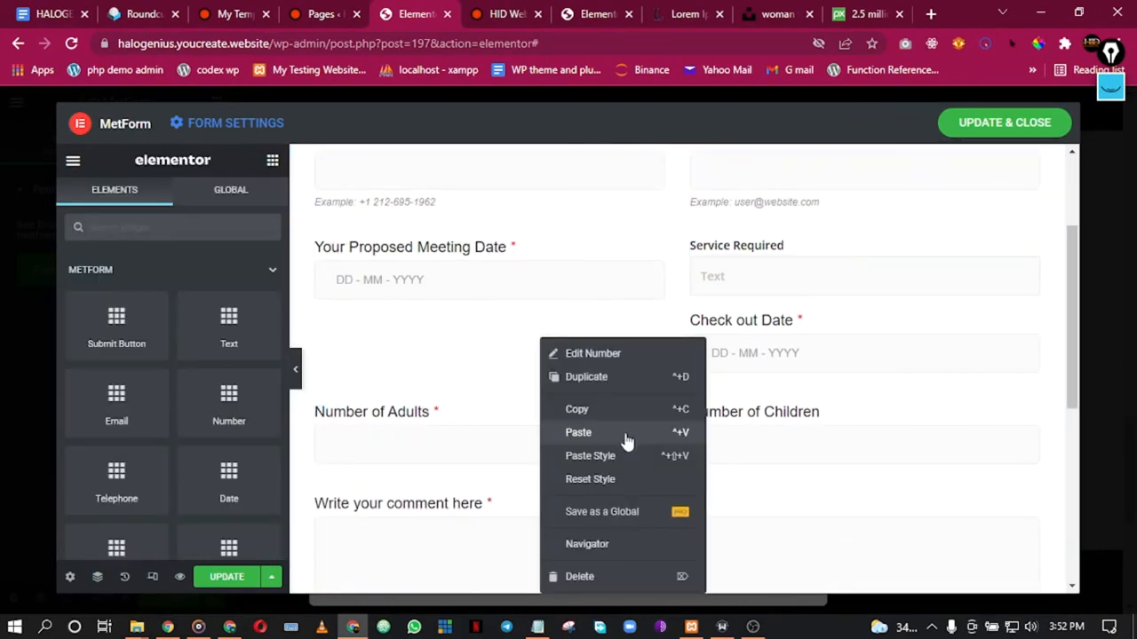
left_click(581, 376)
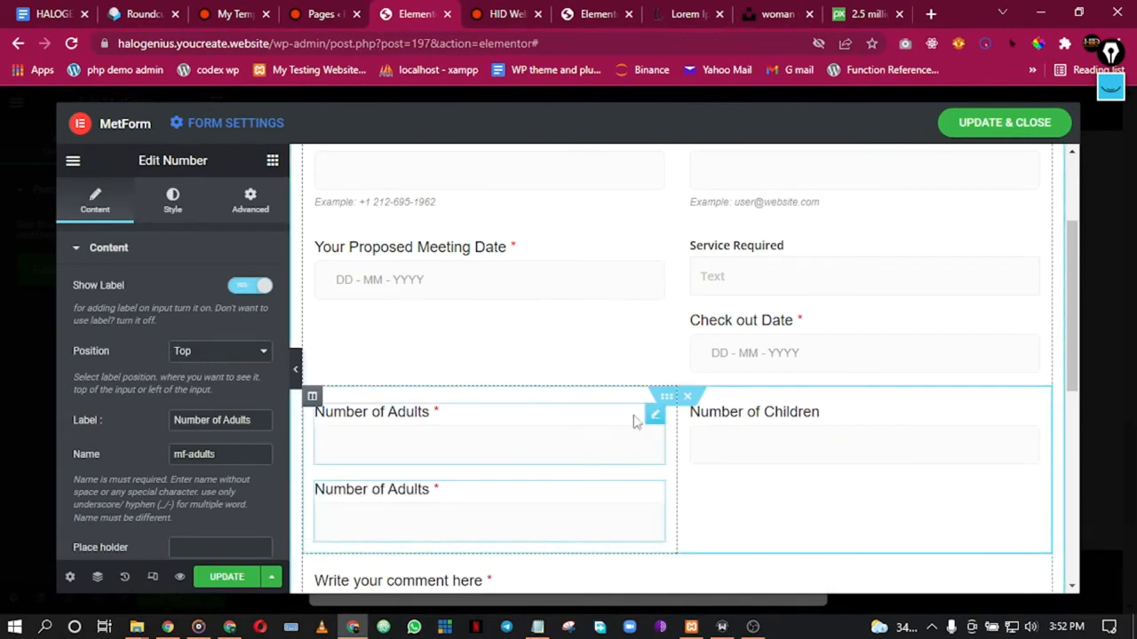
Step: Move the copied field beside the meeting date and delete the old Service Required and Check out Date fields
left_click_drag(657, 416, 822, 237)
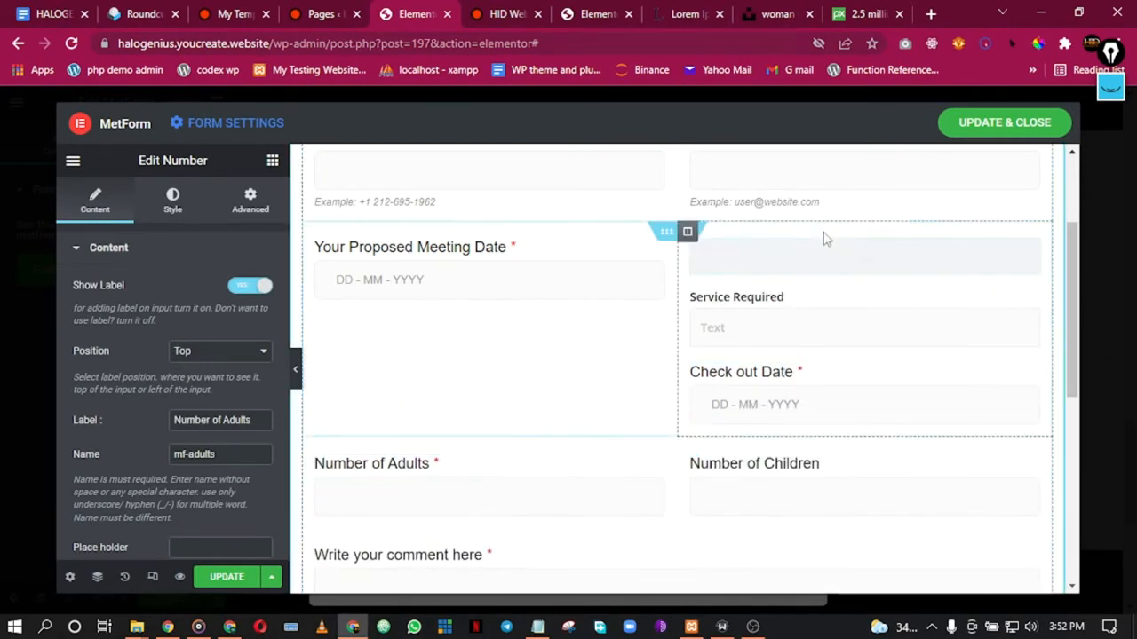
right_click(944, 330)
left_click(966, 561)
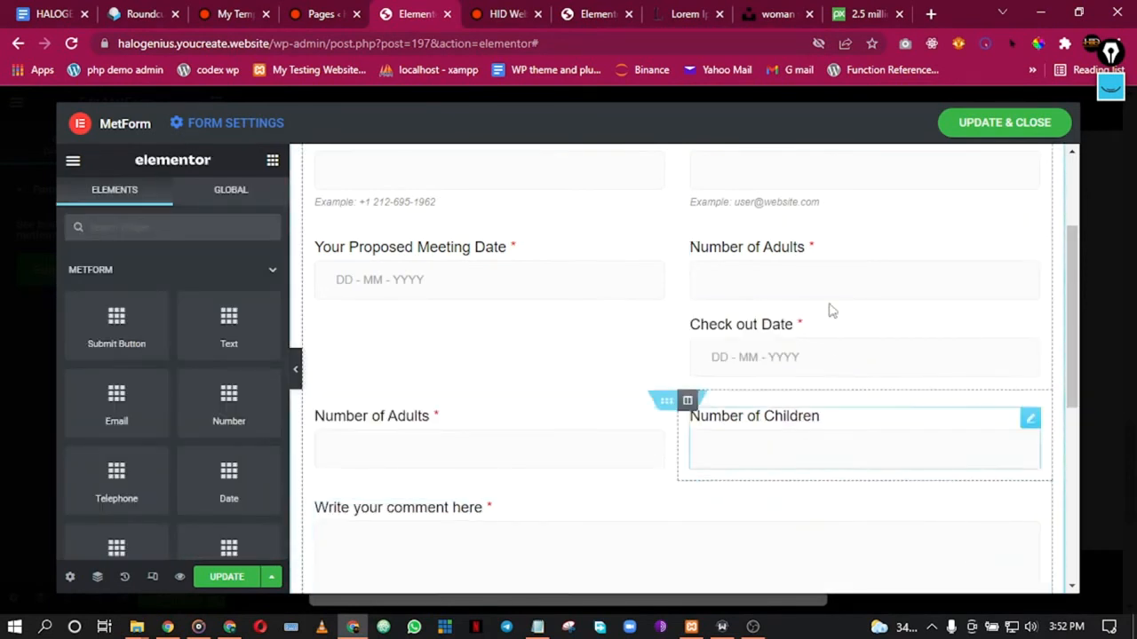
left_click(787, 277)
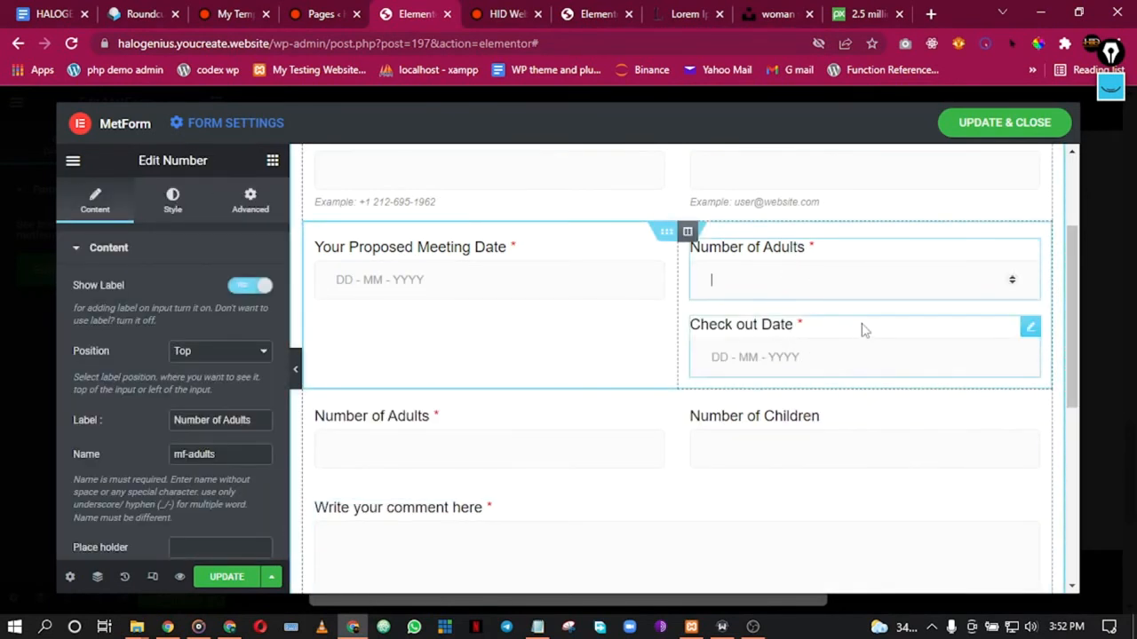
right_click(861, 357)
left_click(915, 565)
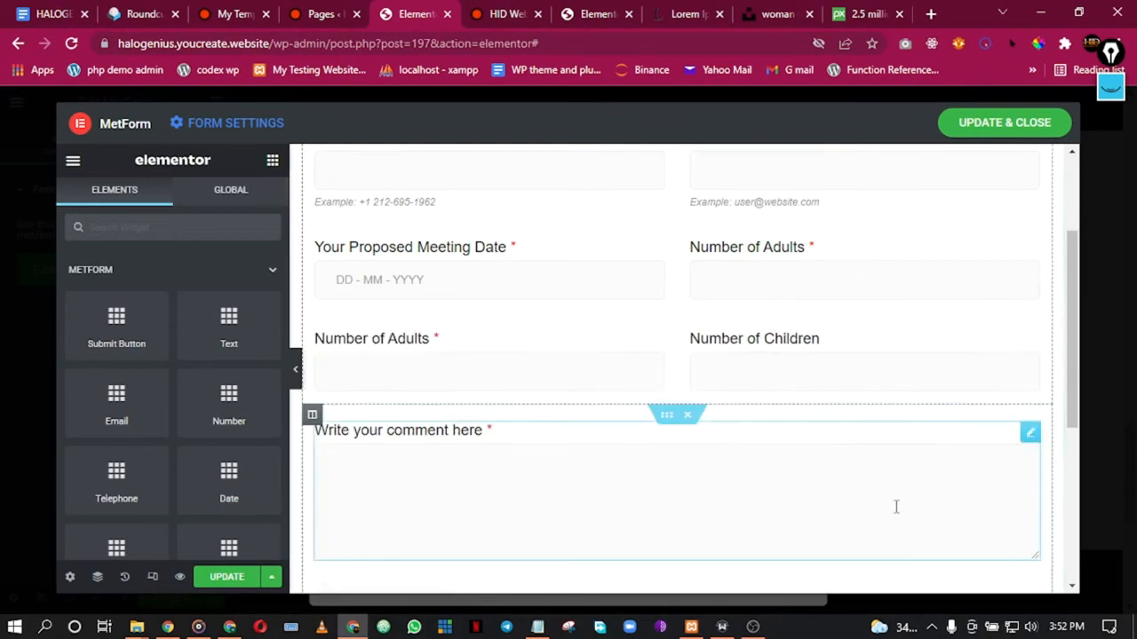
Step: Relabel the moved number field 'Service Required' and rename its input to mf-service
left_click(825, 265)
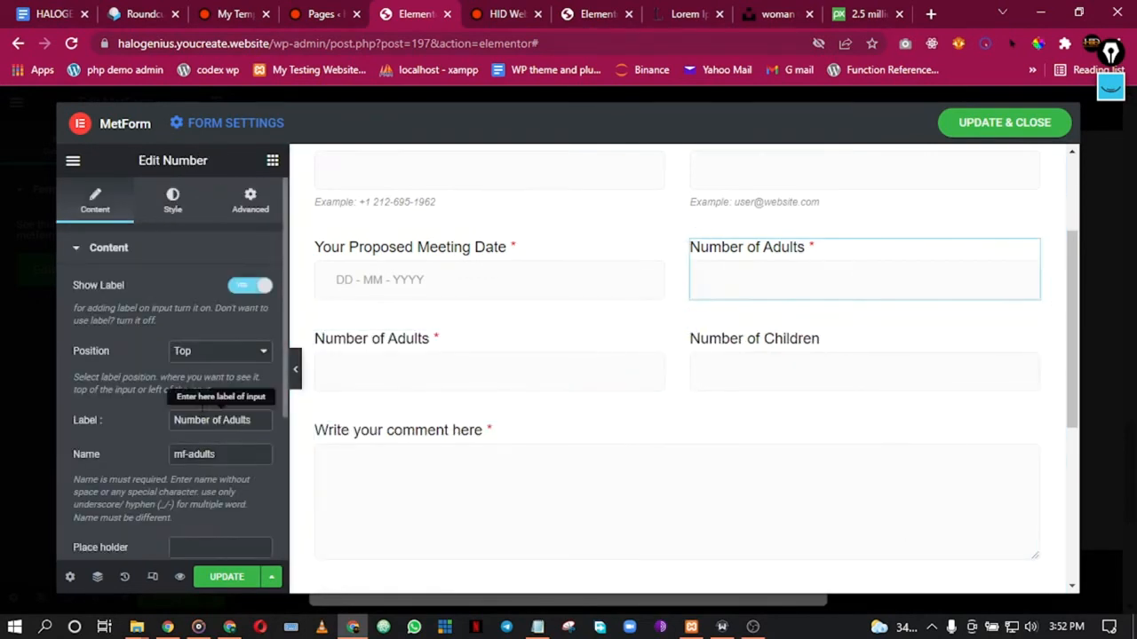
triple_click(210, 420)
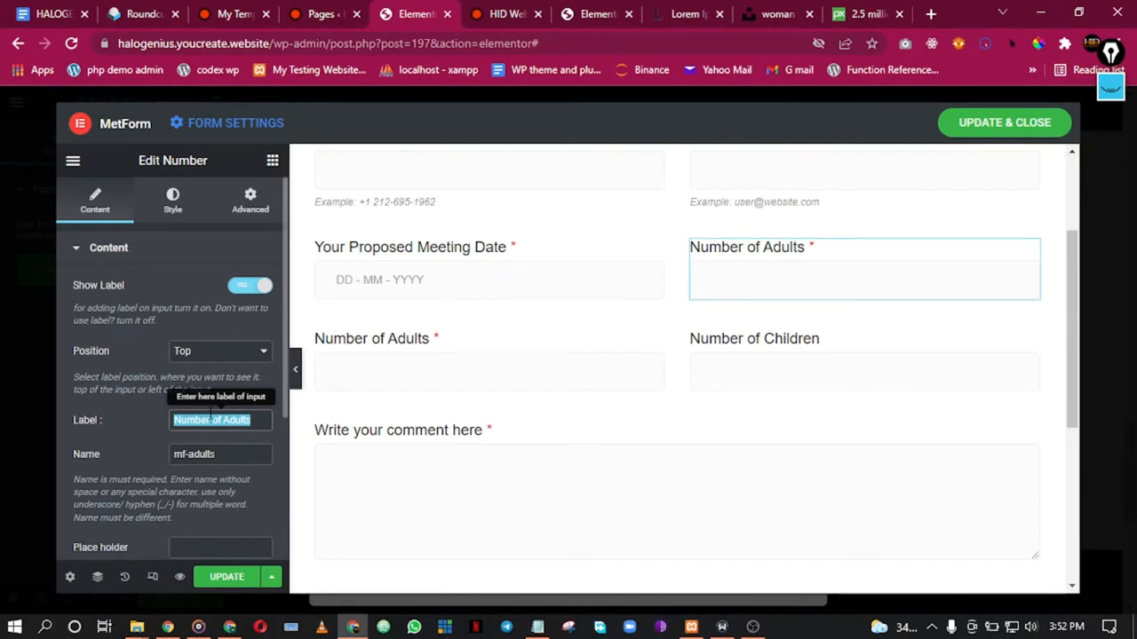
type("Service ")
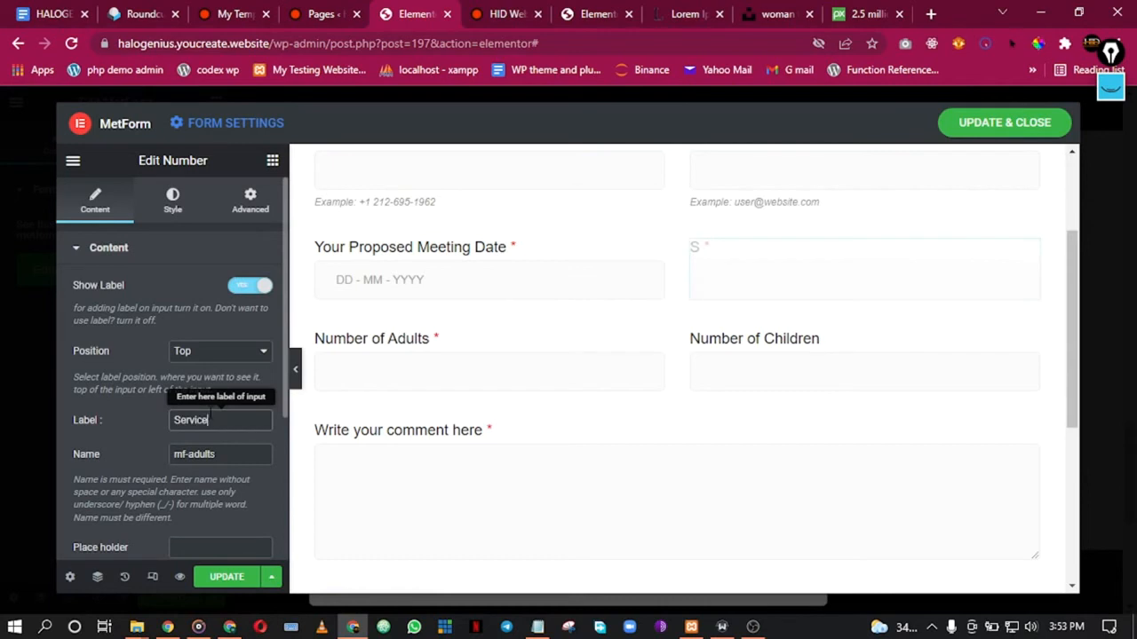
type("Required")
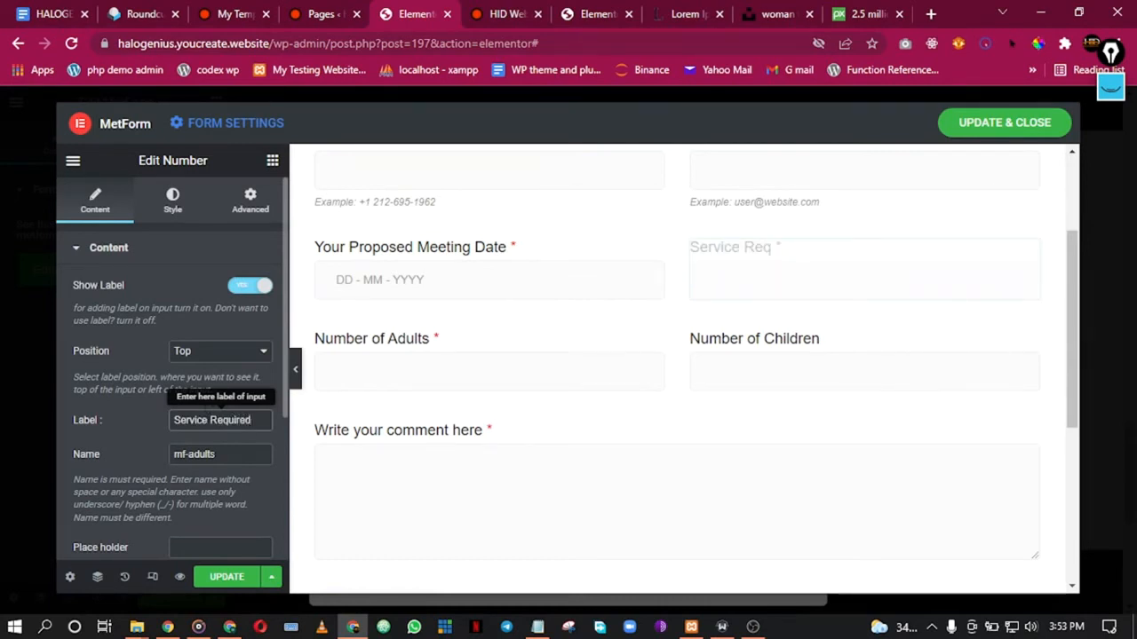
scroll(174, 473, "down", 1)
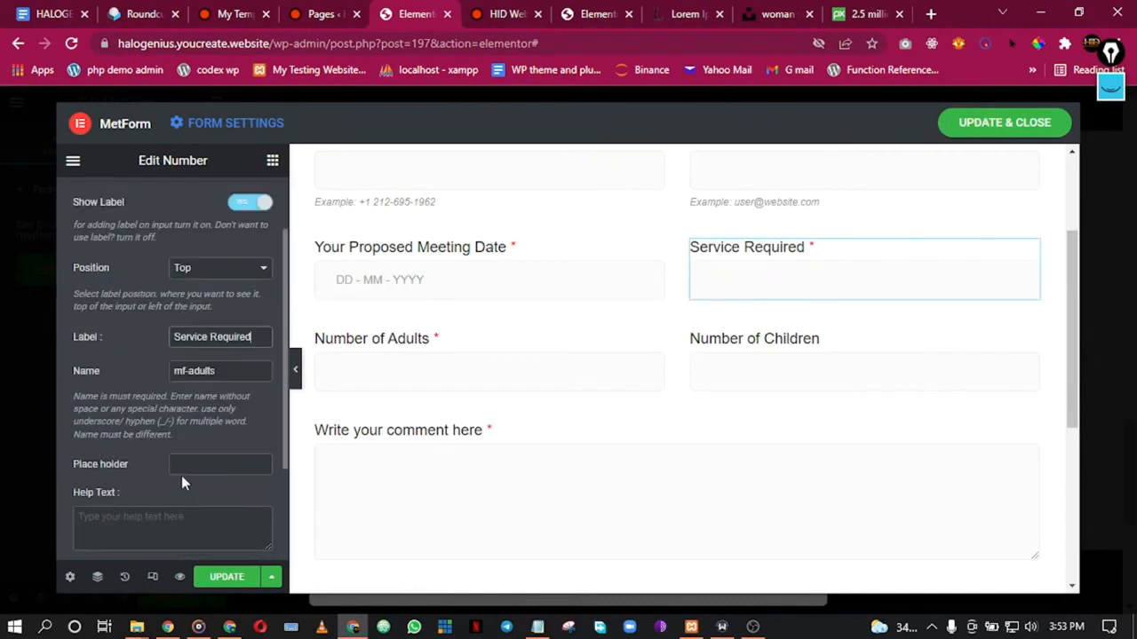
double_click(203, 371)
type("service")
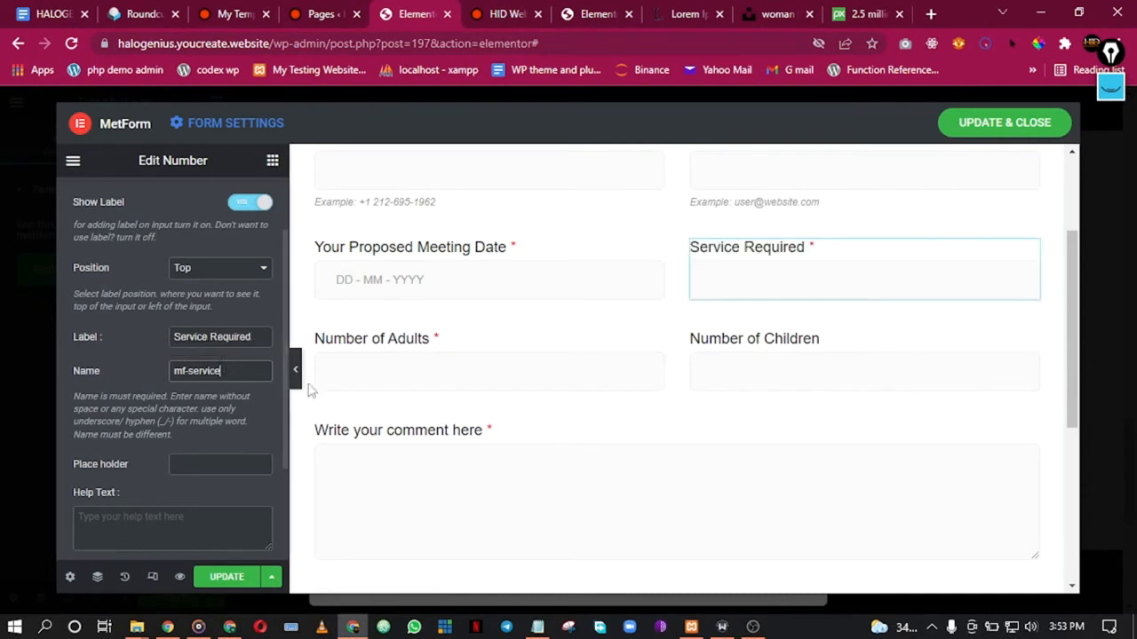
scroll(180, 371, "down", 2)
scroll(186, 370, "up", 3)
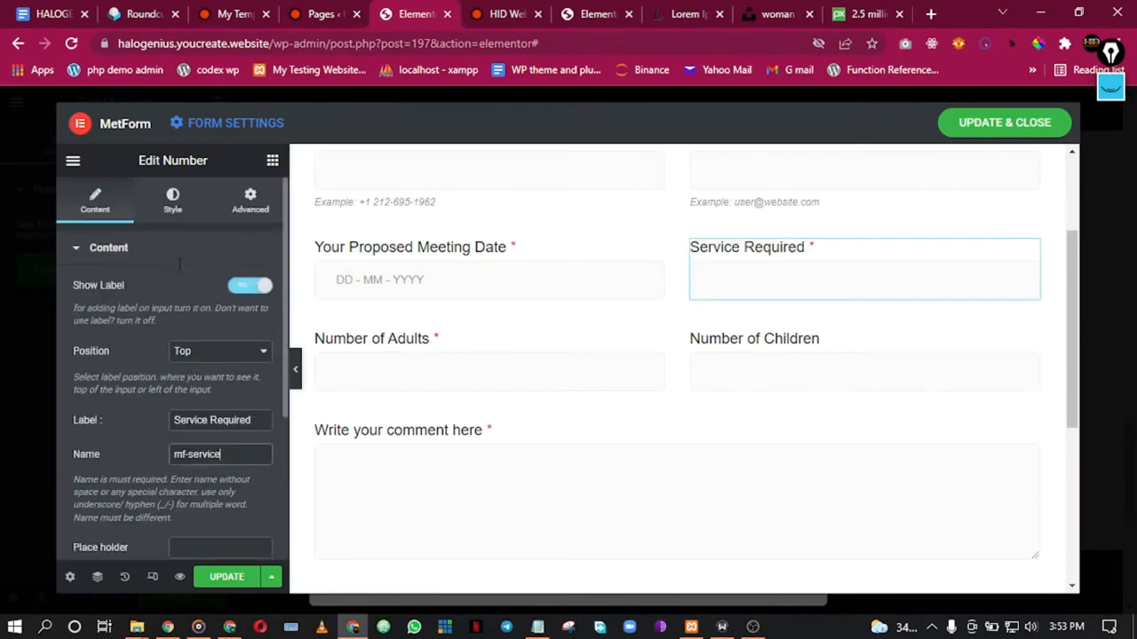
left_click(175, 201)
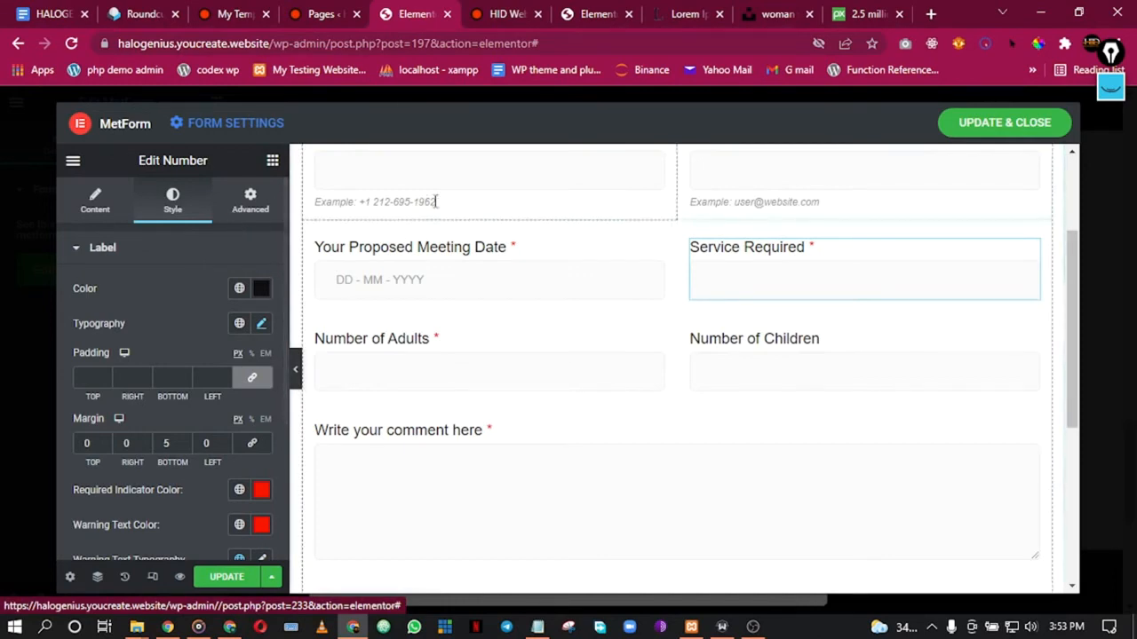
Step: Look over the form's general settings and close them without changes
left_click(234, 133)
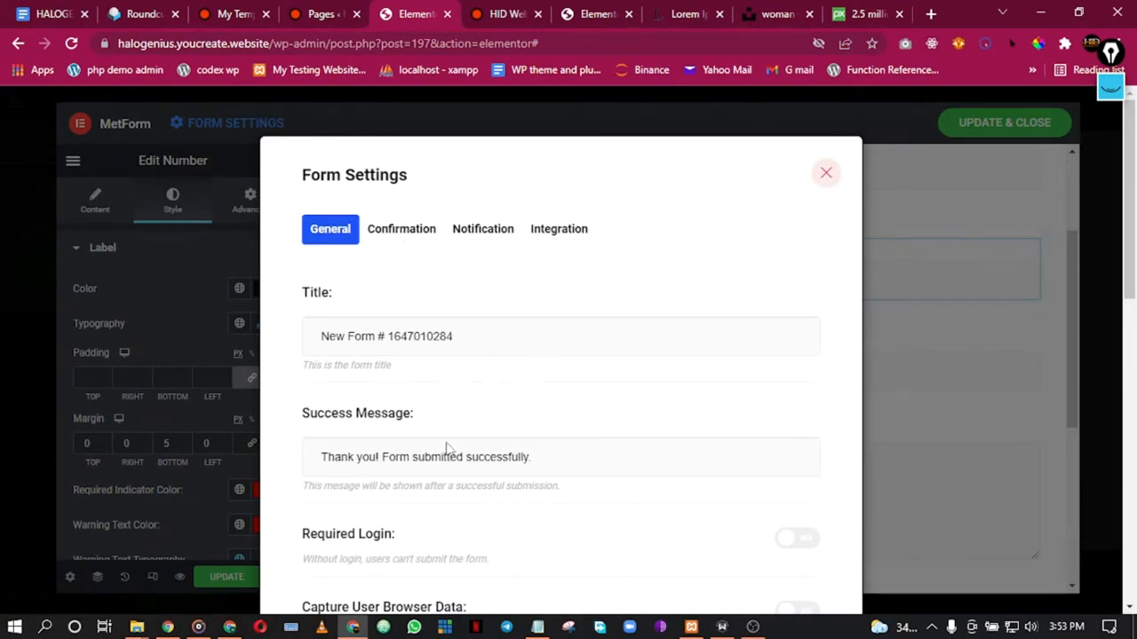
left_click_drag(367, 456, 477, 466)
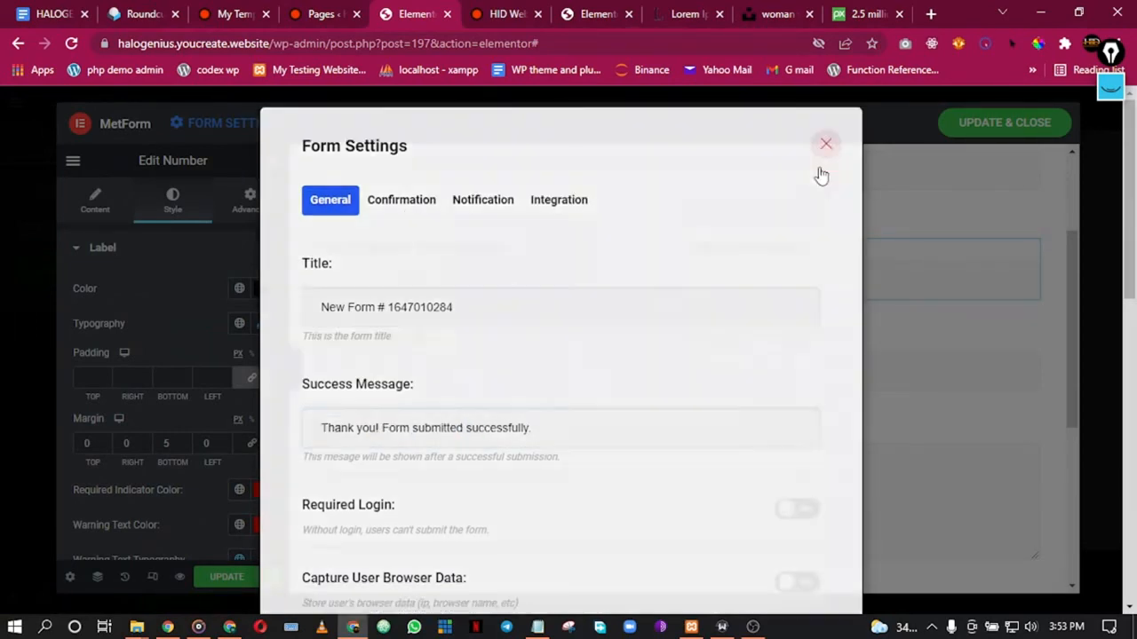
left_click(823, 173)
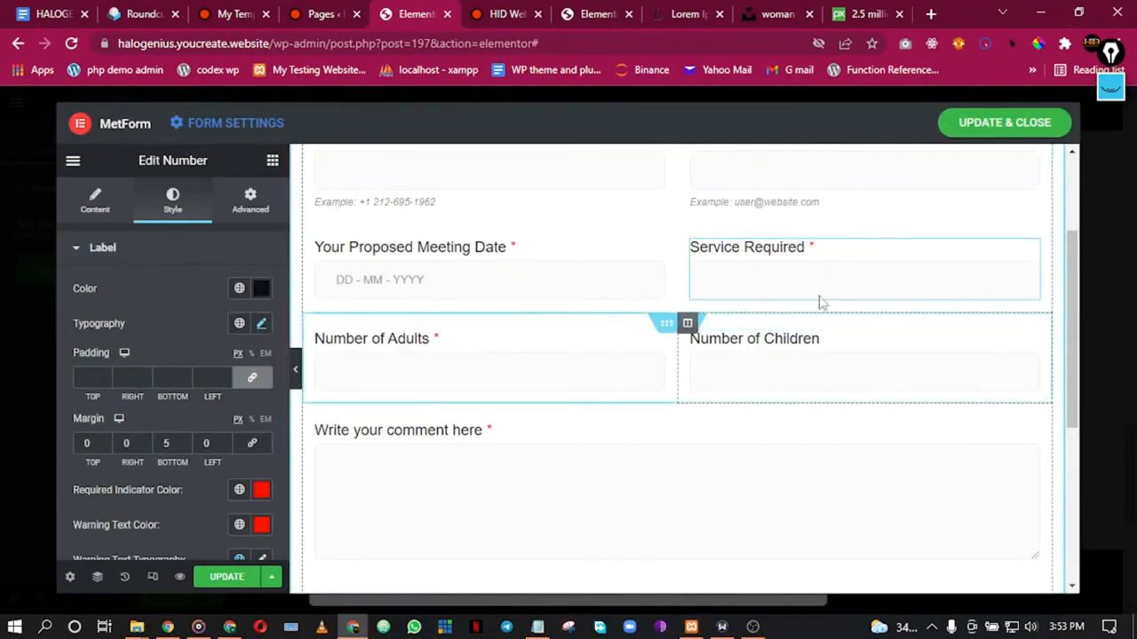
Step: Review the Service Required field's content, label, name and validation settings
left_click(713, 277)
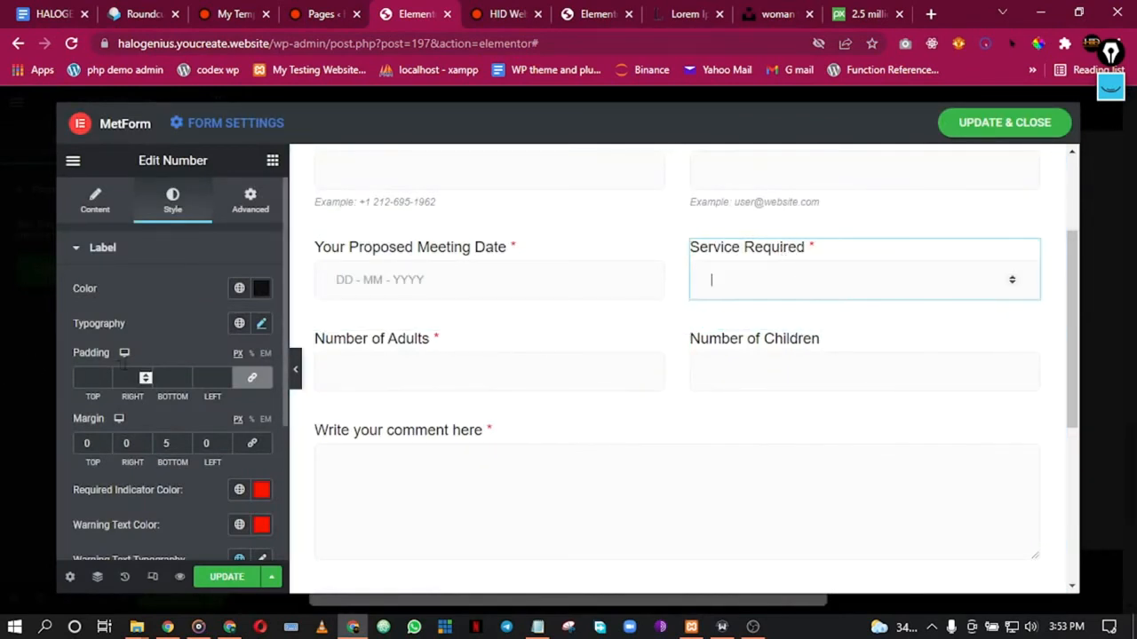
left_click(93, 202)
scroll(209, 414, "down", 3)
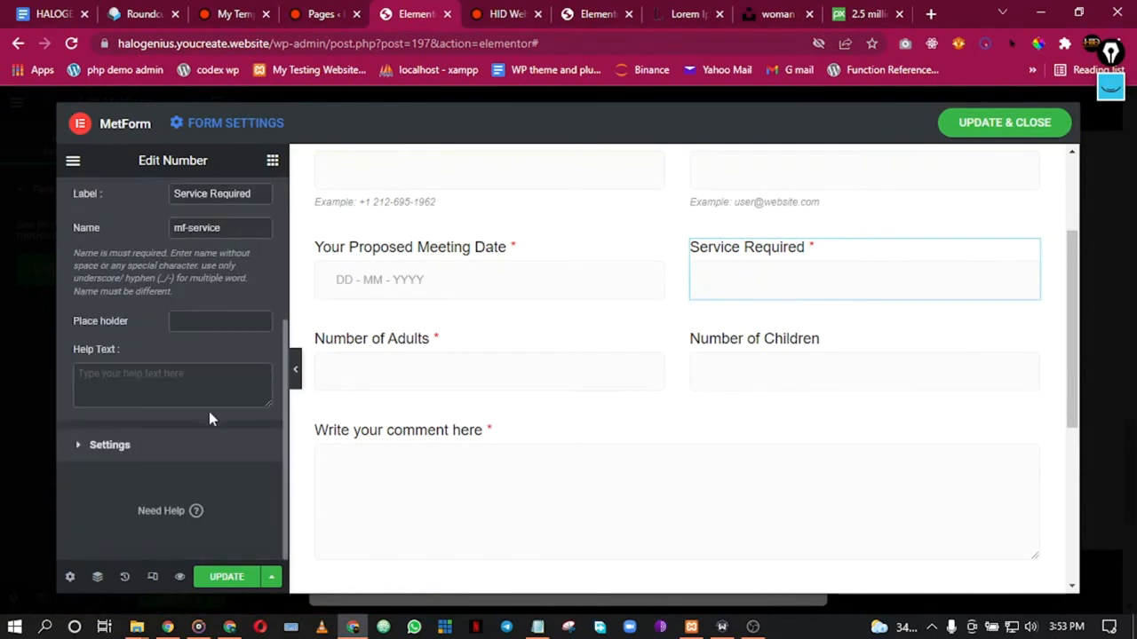
left_click(182, 447)
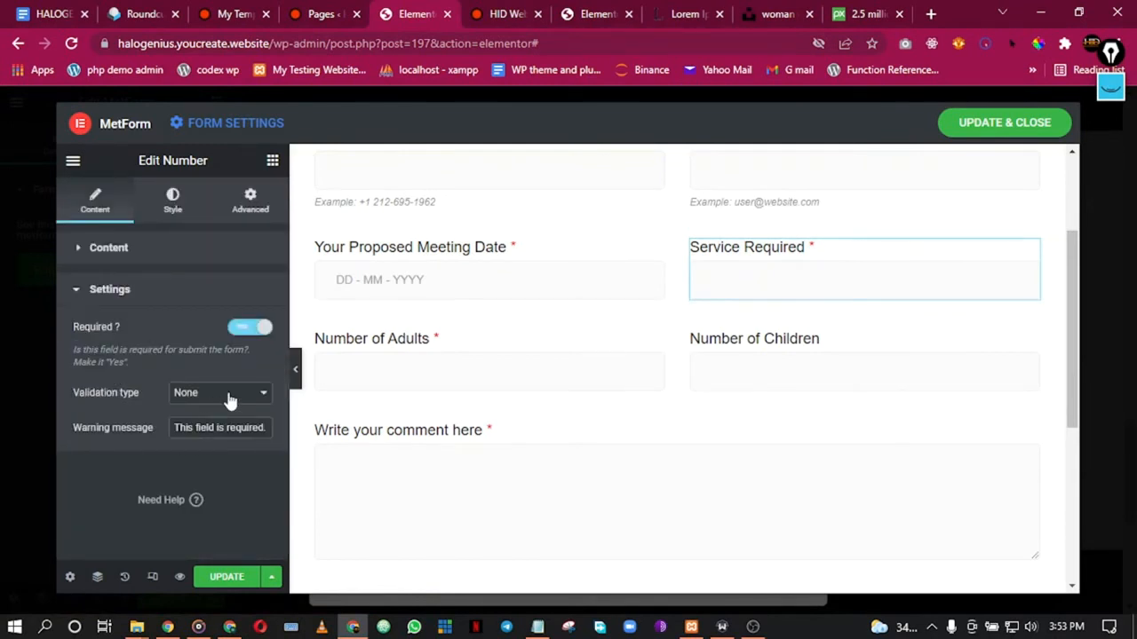
left_click(109, 249)
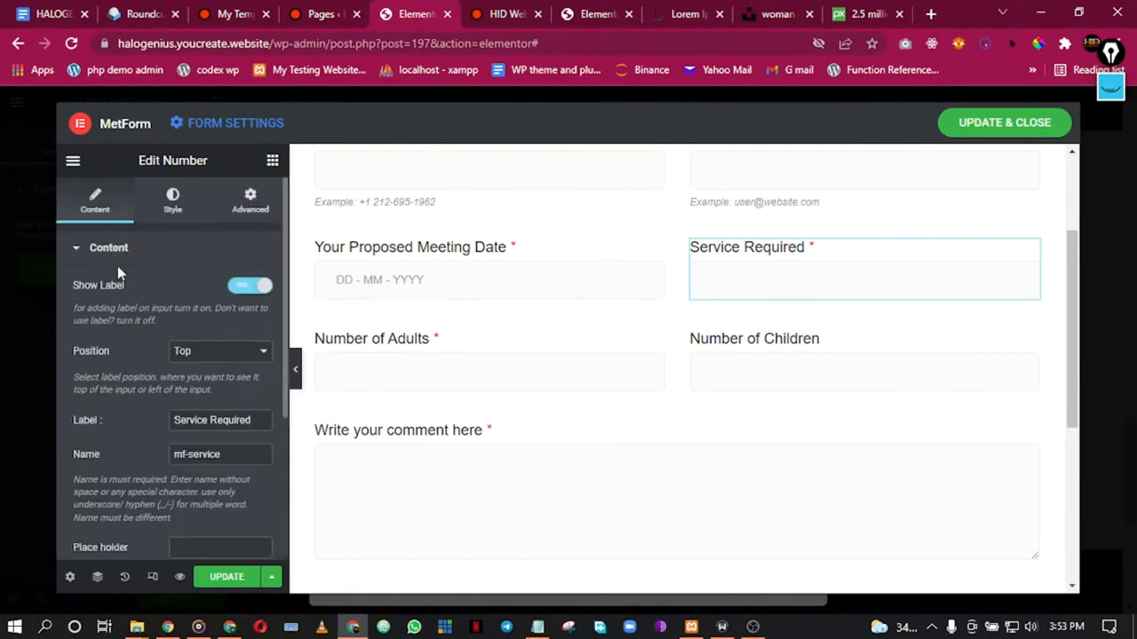
scroll(158, 397, "down", 3)
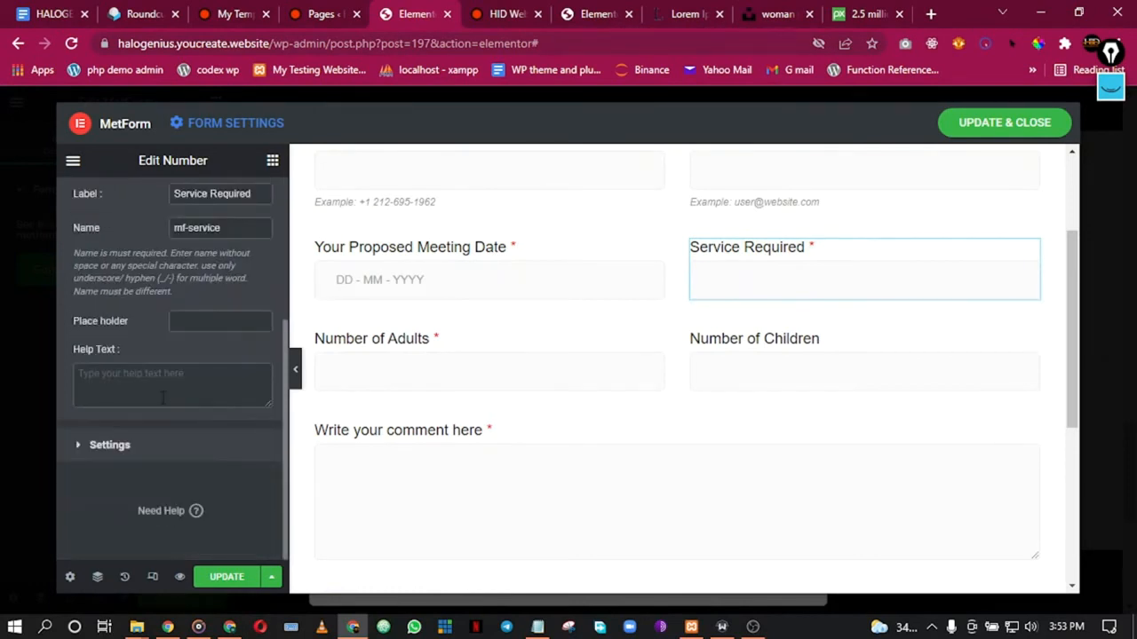
scroll(178, 398, "up", 1)
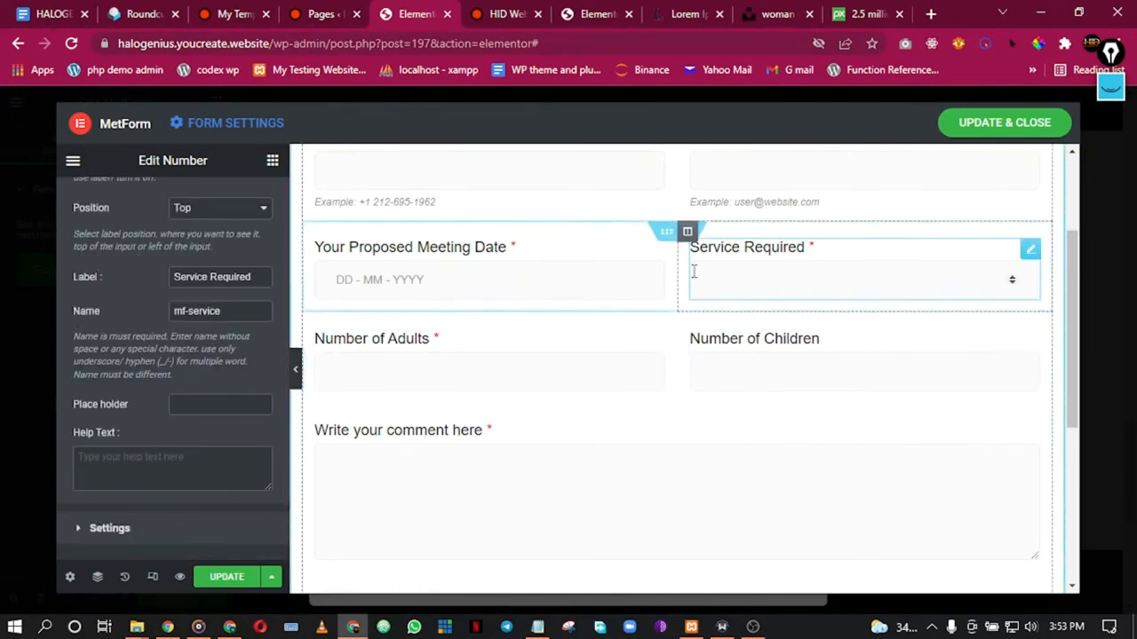
scroll(227, 334, "up", 2)
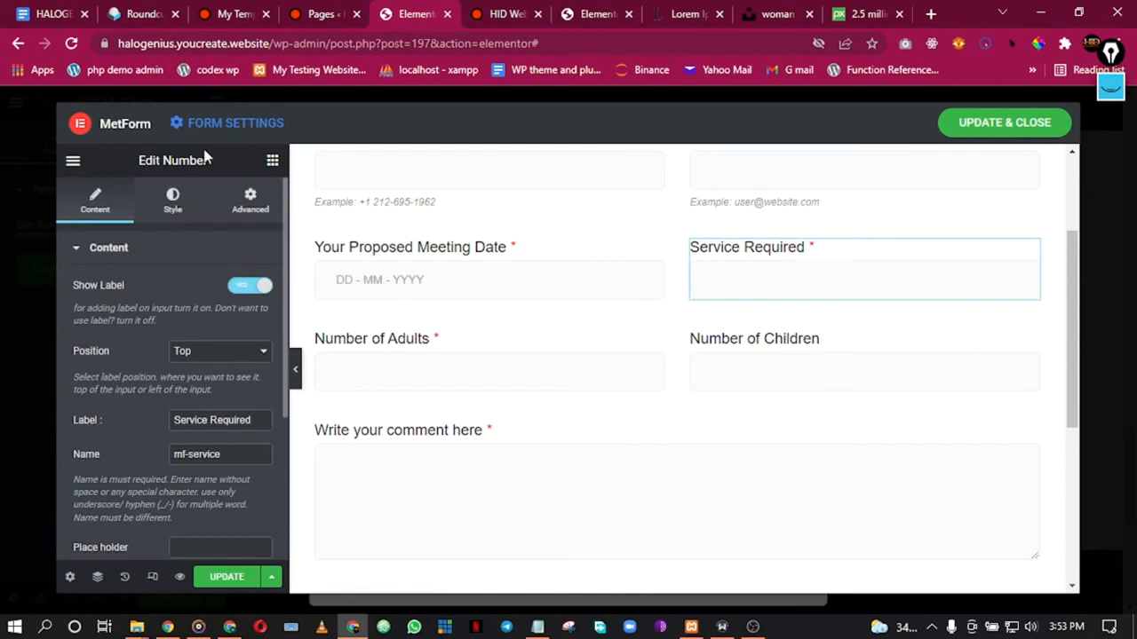
Step: Browse the list of available MetForm form widgets
left_click(272, 161)
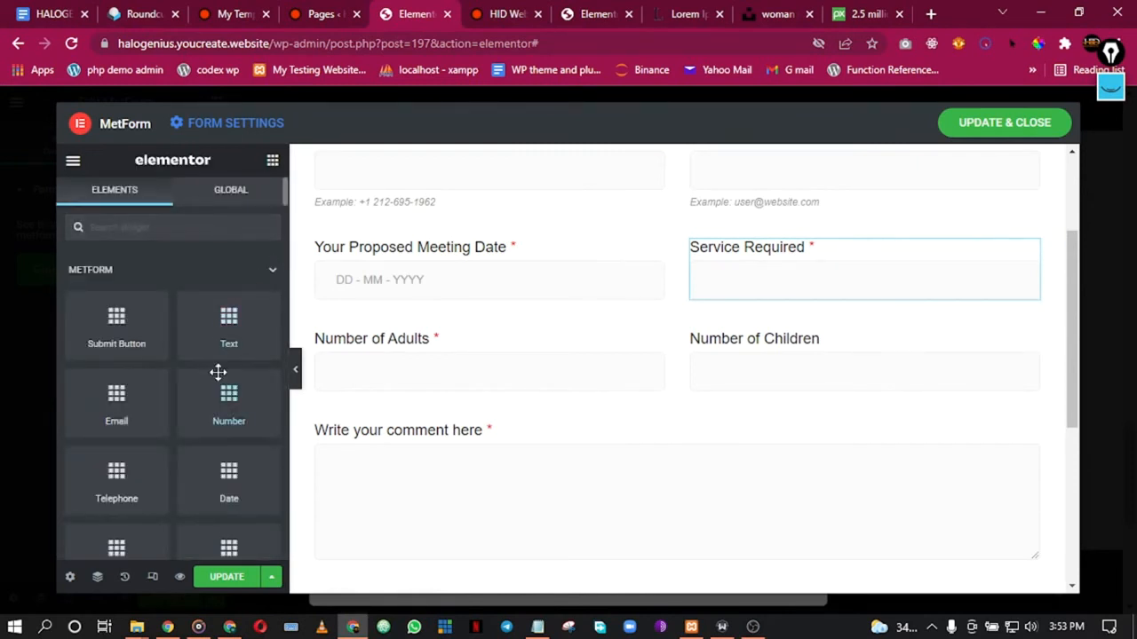
scroll(233, 463, "down", 4)
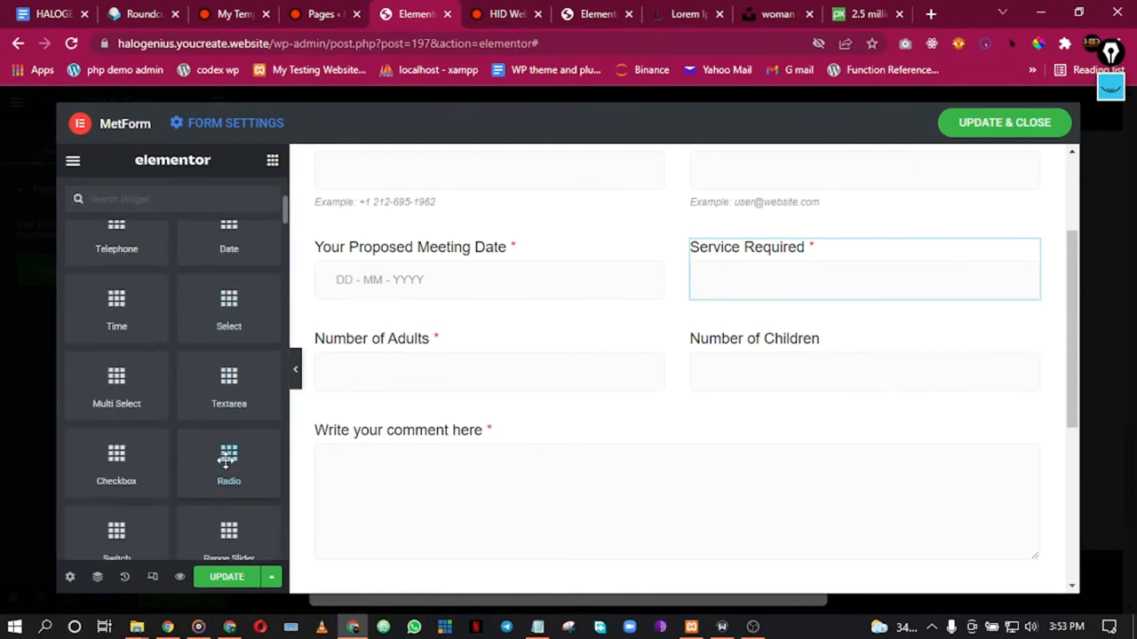
scroll(226, 460, "down", 2)
scroll(227, 457, "up", 3)
scroll(226, 457, "down", 2)
scroll(226, 457, "up", 1)
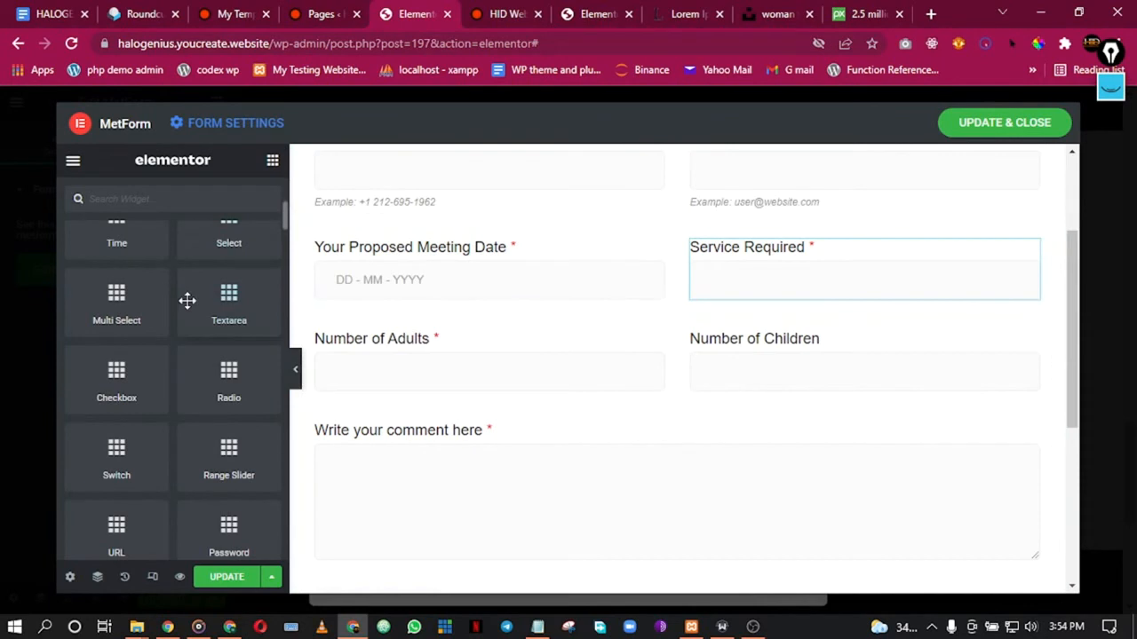
scroll(197, 281, "up", 2)
scroll(197, 280, "up", 3)
Step: Add a Text field to the right column, labelling it 'Service Required' and naming it service
left_click_drag(213, 337, 838, 266)
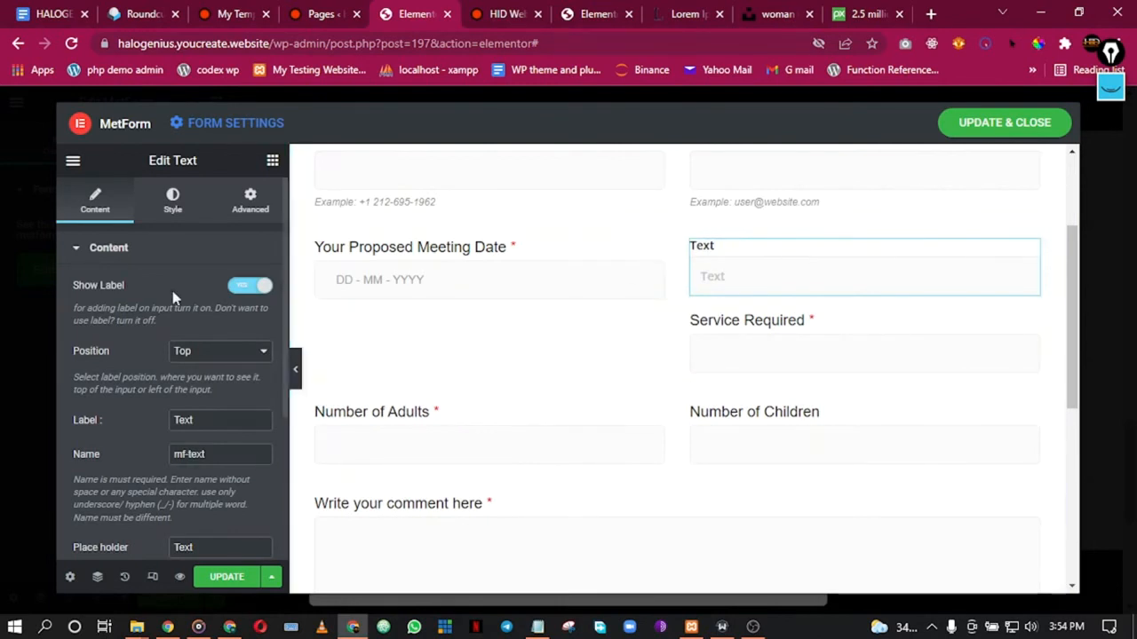
type("Service ")
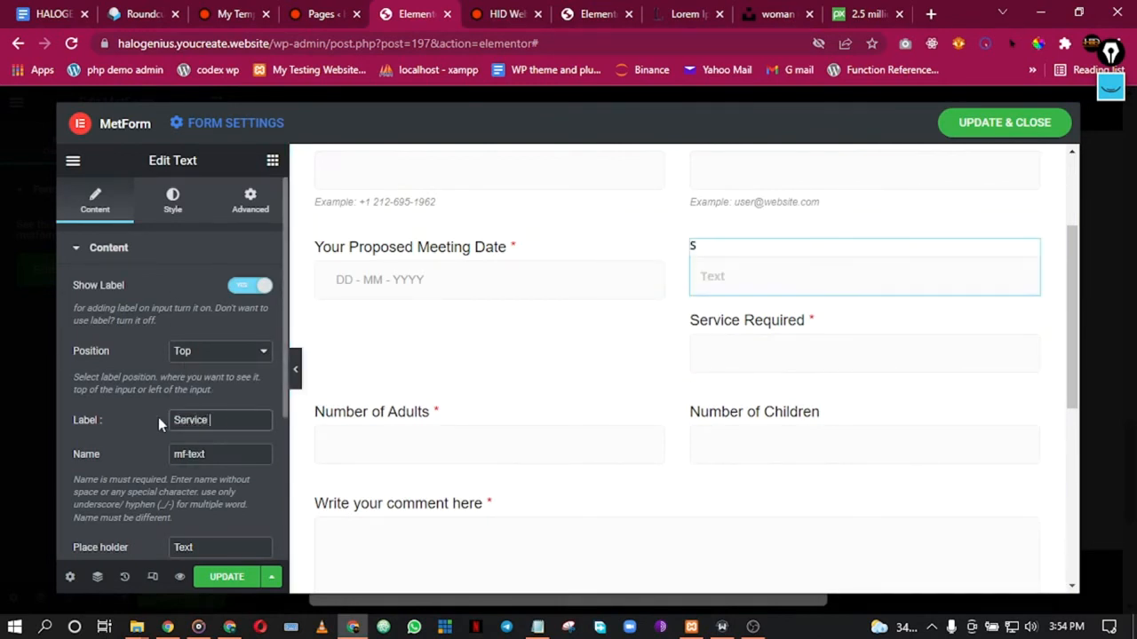
type("Required")
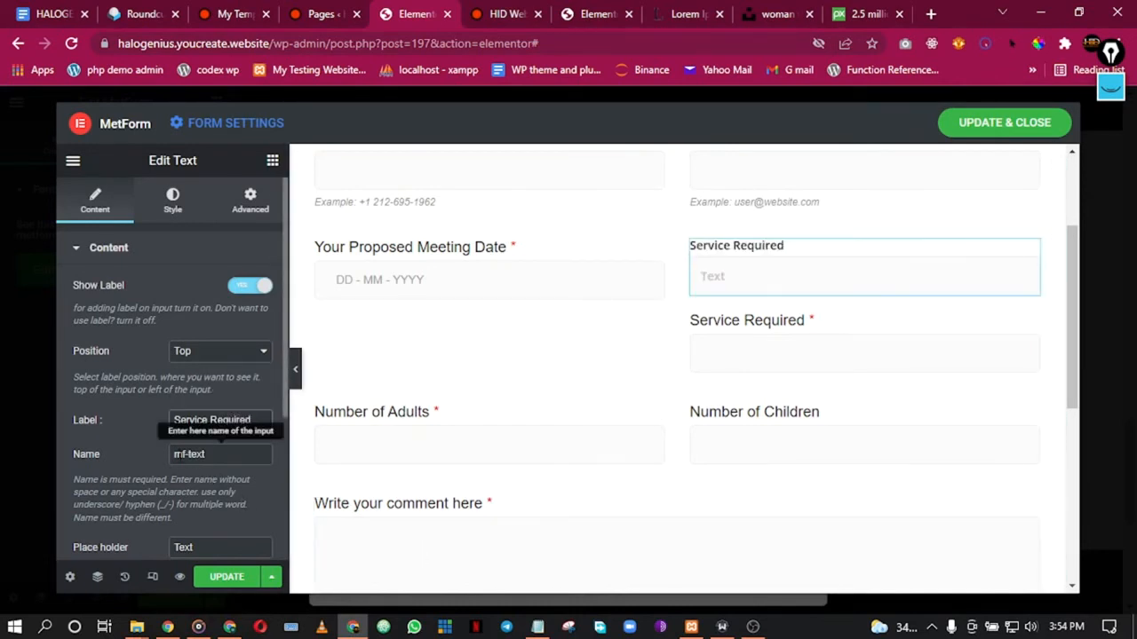
type("s")
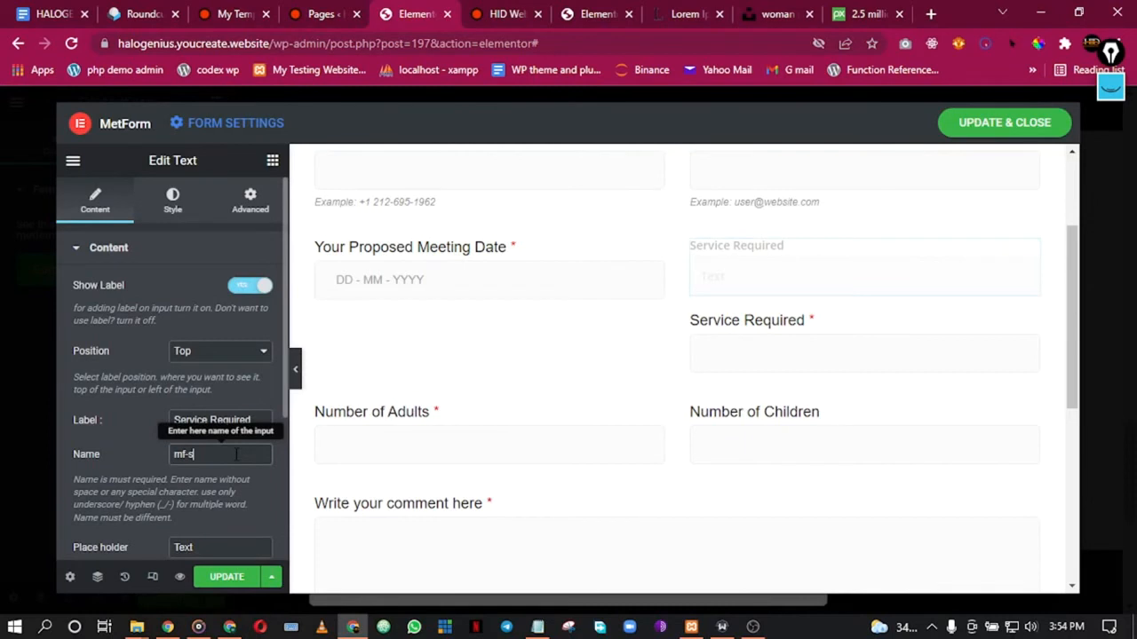
type("ervice")
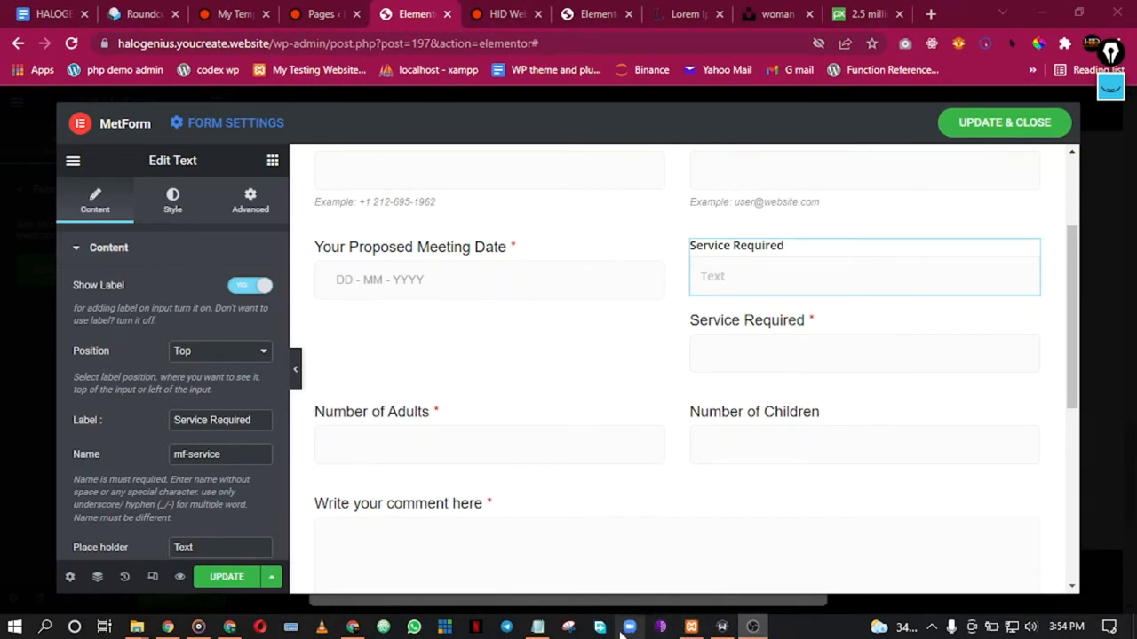
Step: Inspect the label typography of the second Service Required field
left_click(354, 629)
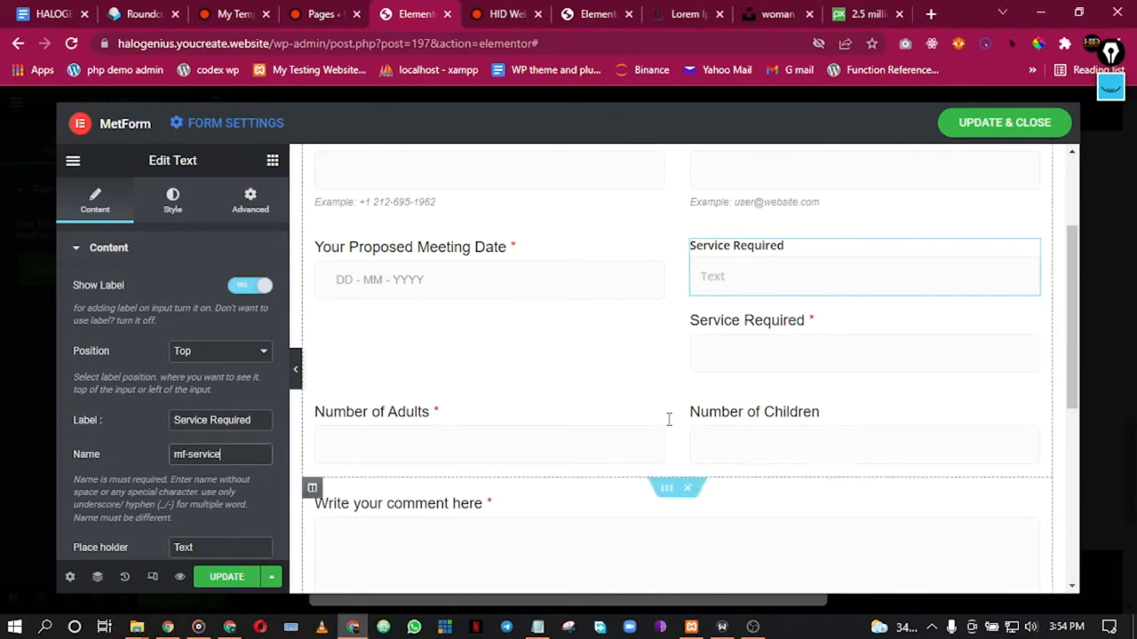
left_click(750, 335)
left_click(175, 207)
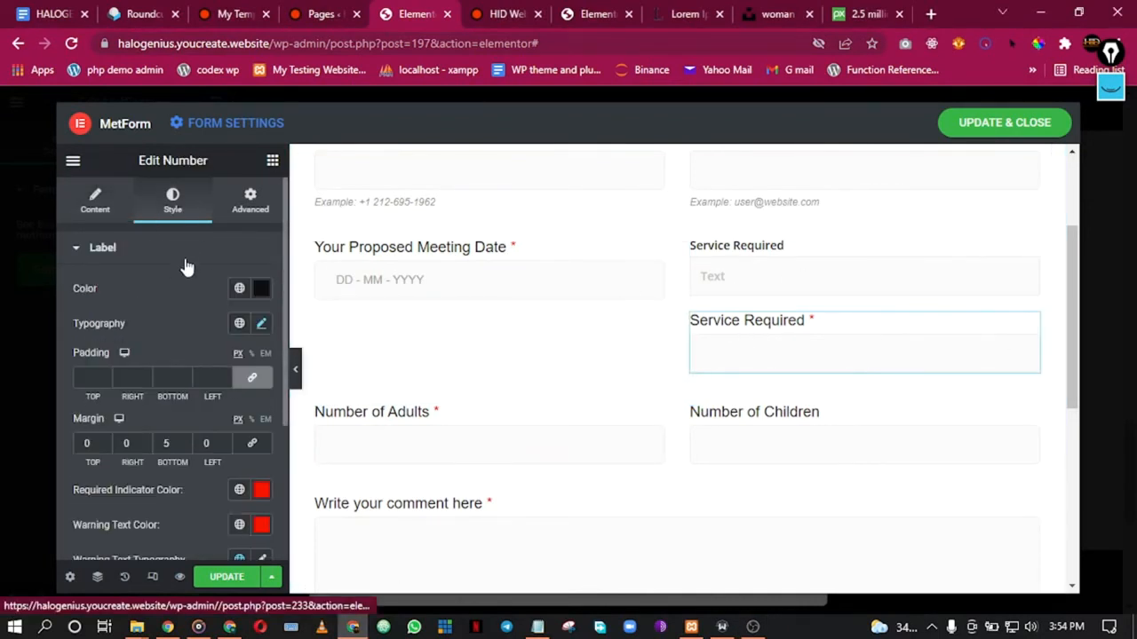
left_click(261, 324)
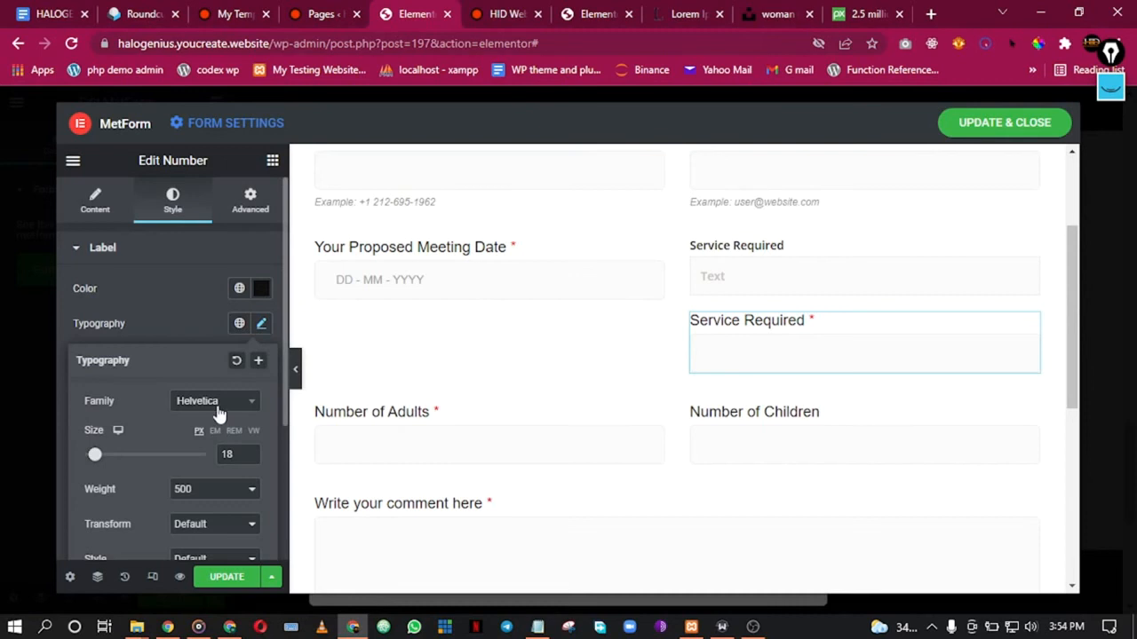
scroll(226, 480, "down", 1)
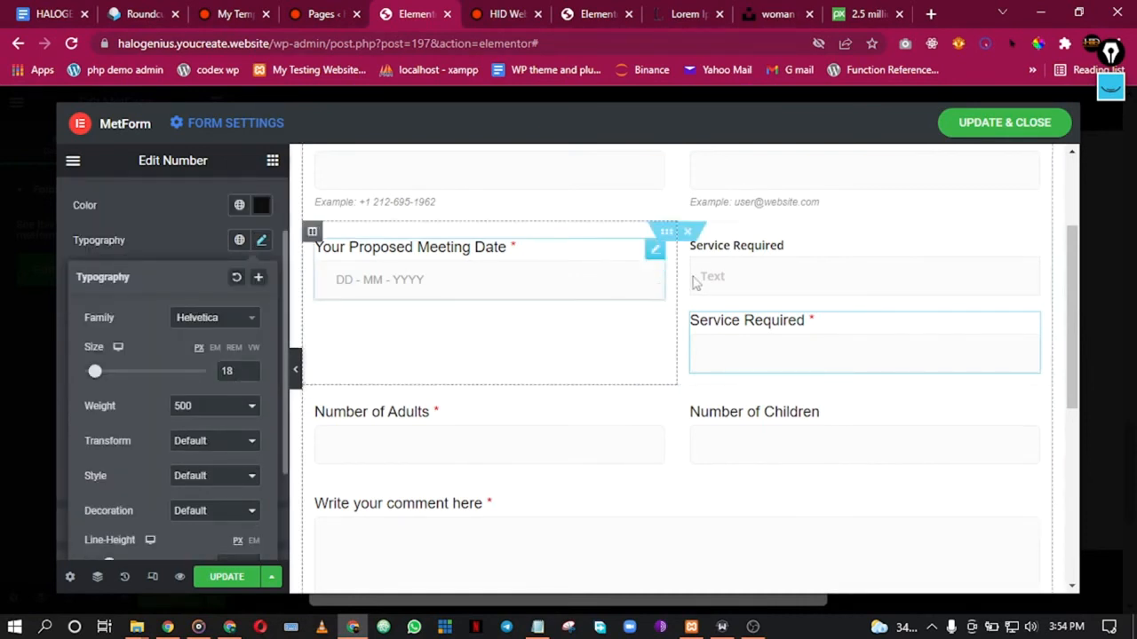
Step: Set the first Service Required label to size 18 with weight 500
left_click(755, 259)
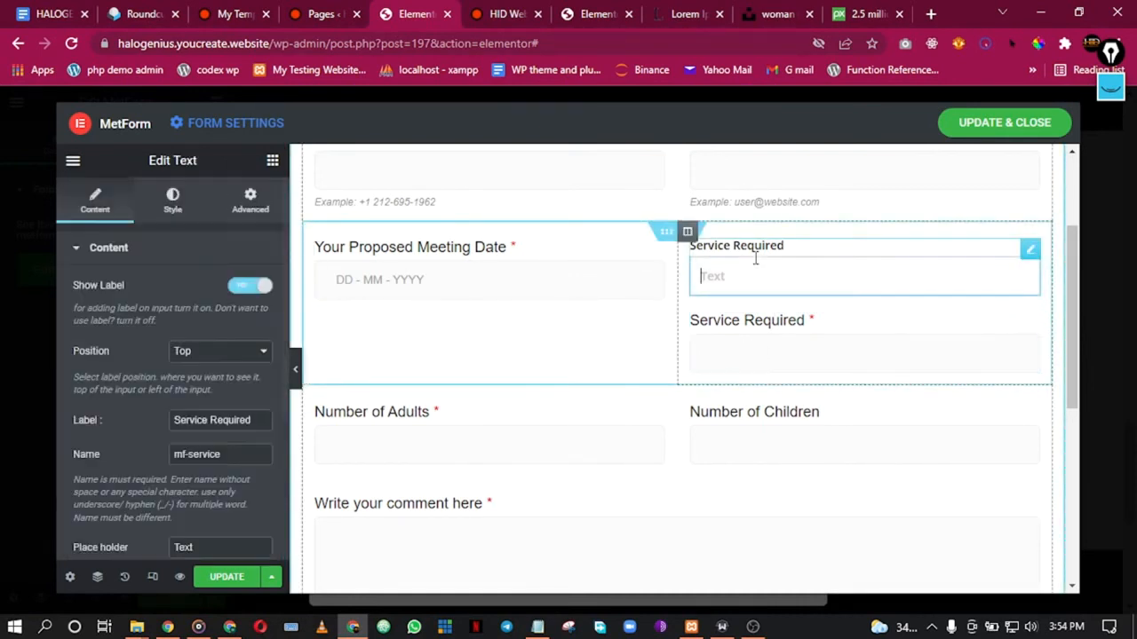
left_click(186, 215)
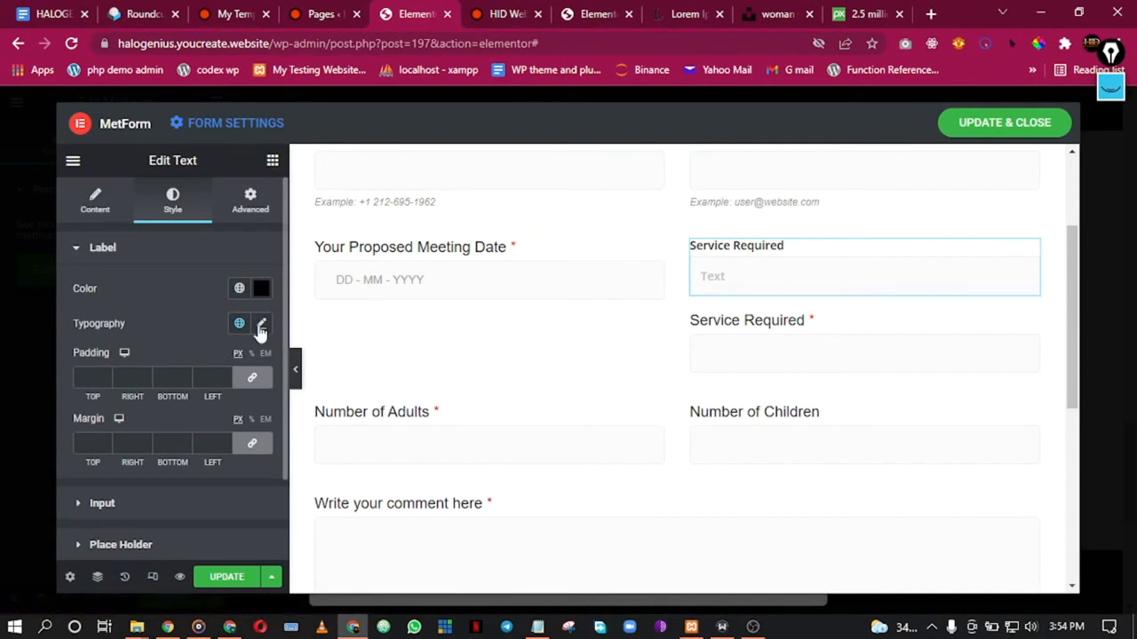
left_click(260, 325)
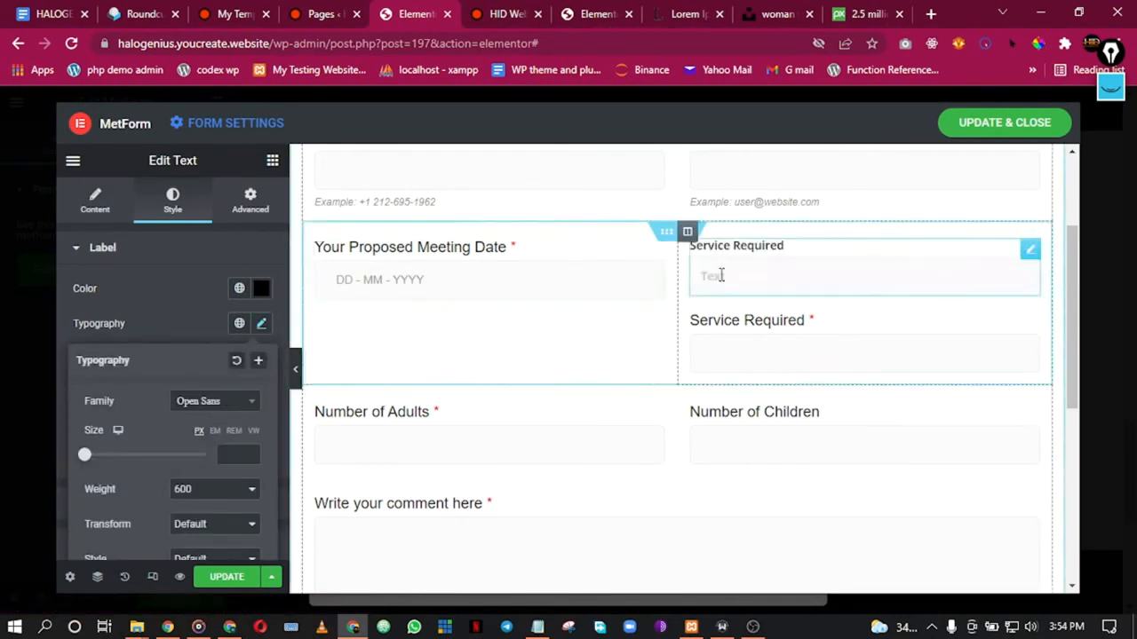
scroll(223, 431, "down", 2)
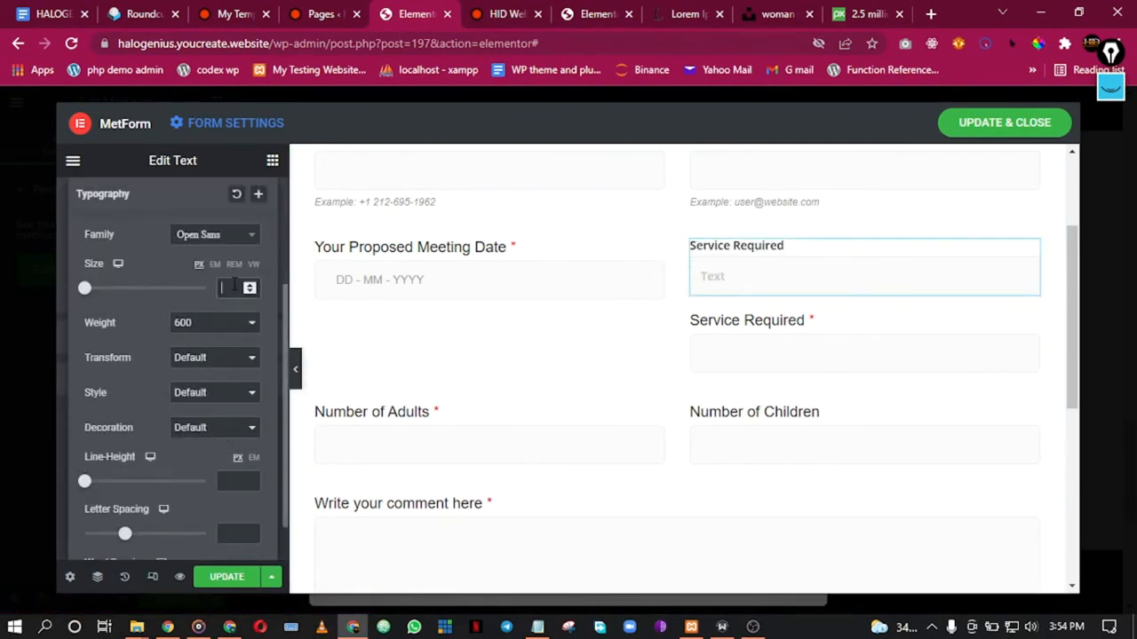
left_click(234, 286)
type("18")
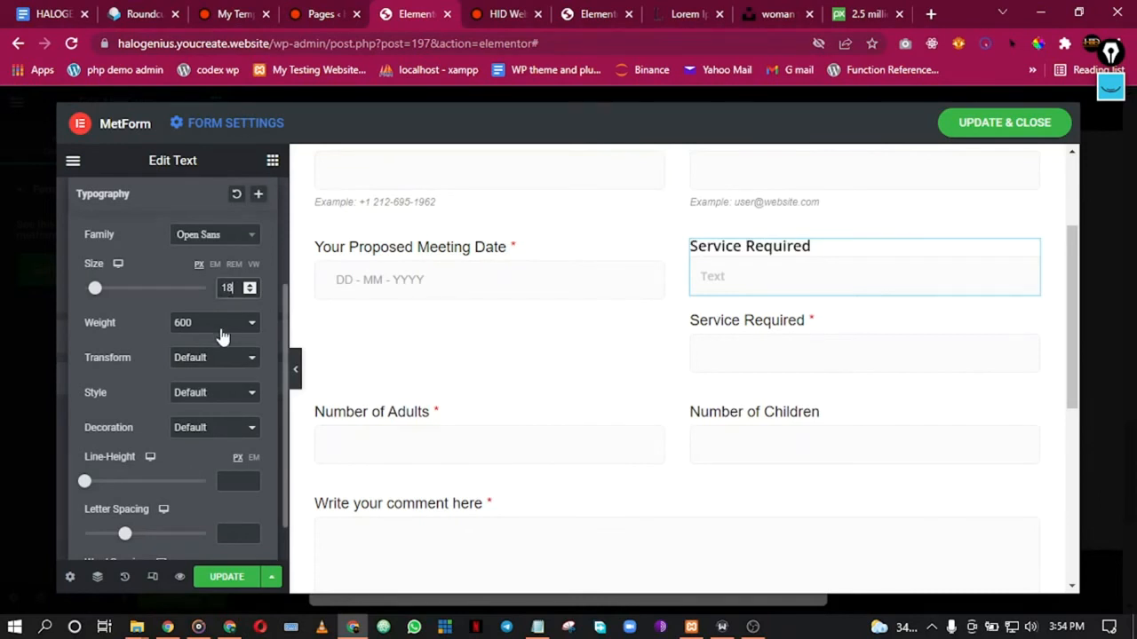
left_click(217, 325)
left_click(199, 391)
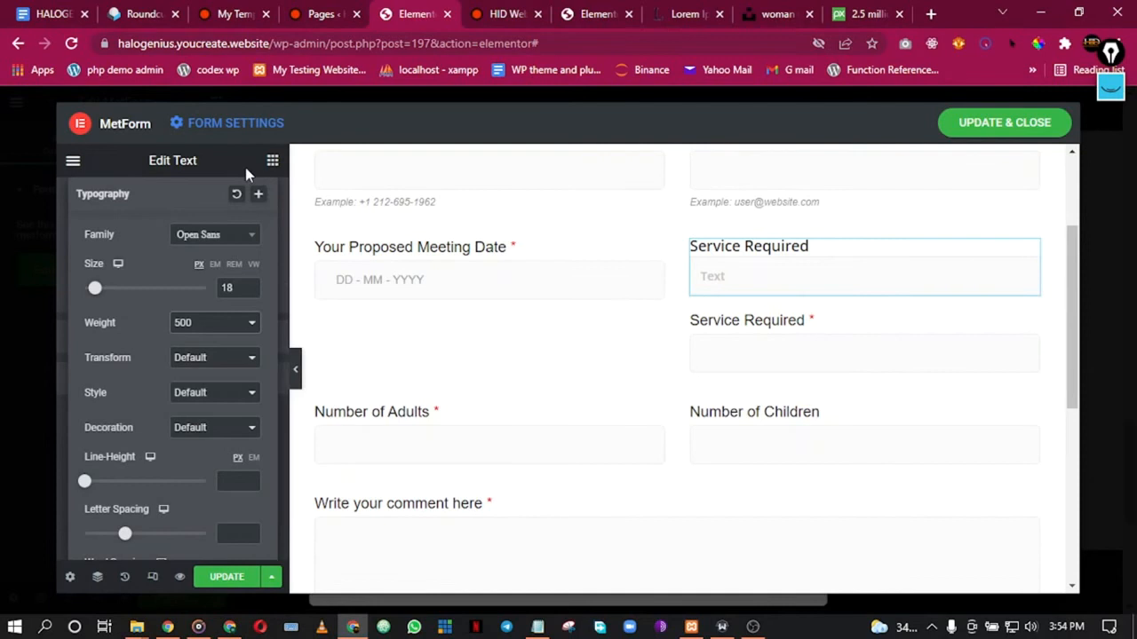
scroll(228, 167, "down", 5)
scroll(144, 275, "up", 5)
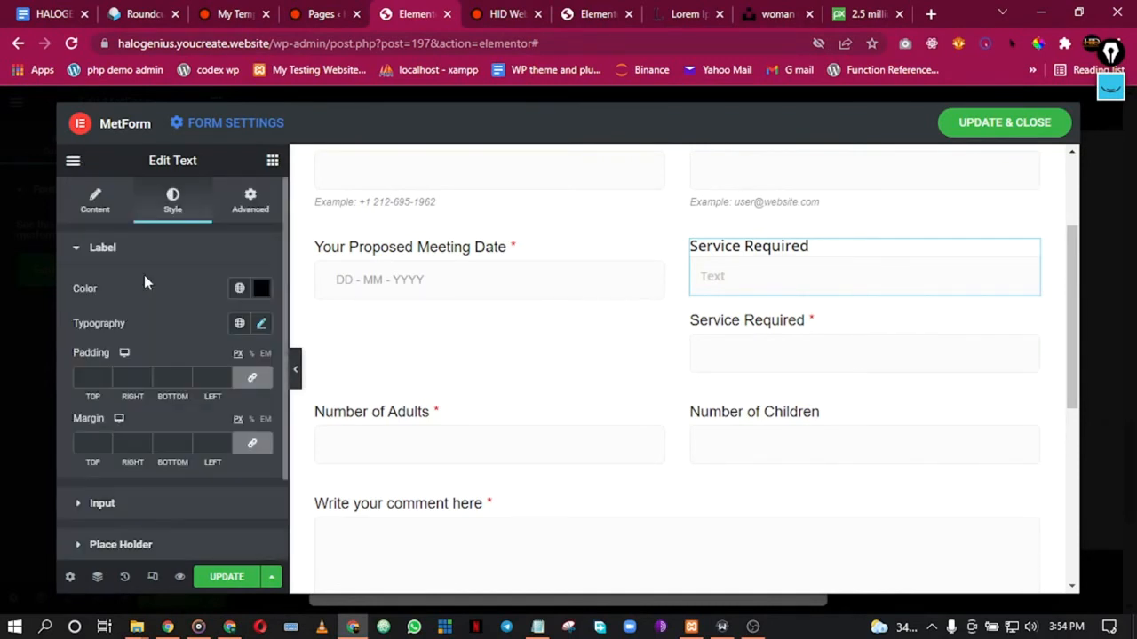
Step: Return to the field's content settings and expand its validation section
left_click(114, 213)
scroll(261, 390, "down", 4)
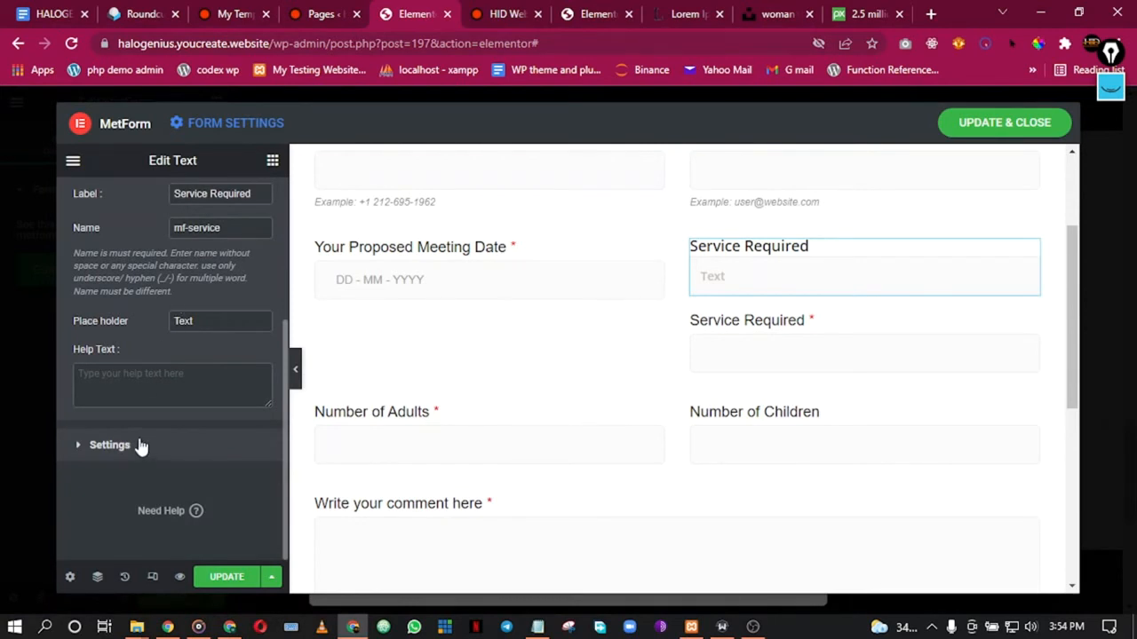
left_click(110, 445)
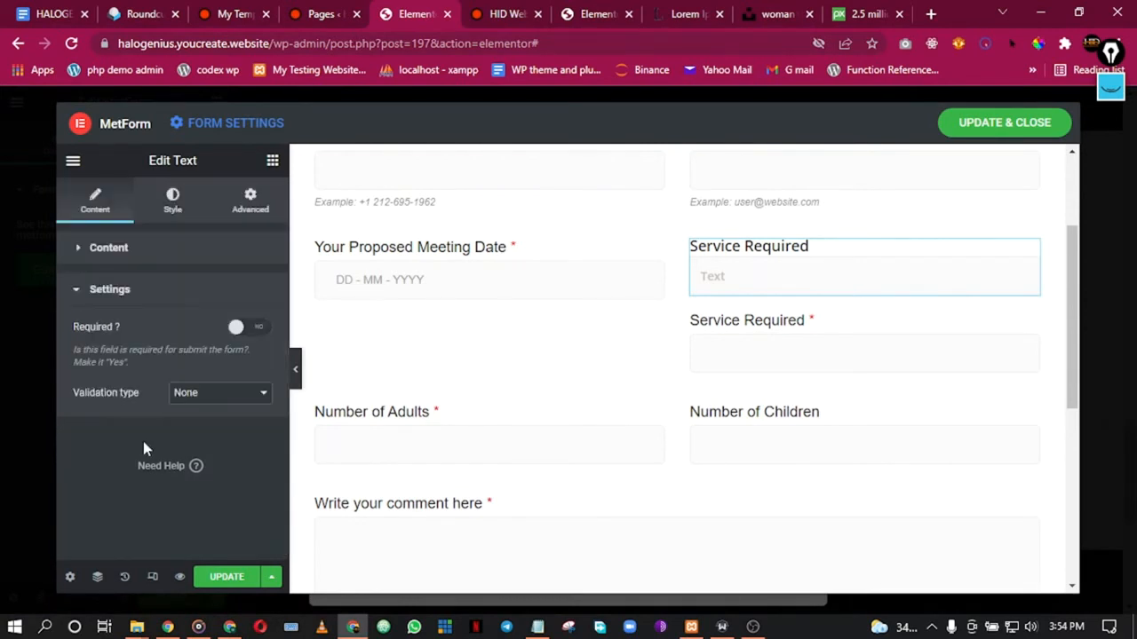
Step: Make the Service Required text field required and delete the duplicate numeric Service Required field
left_click(249, 331)
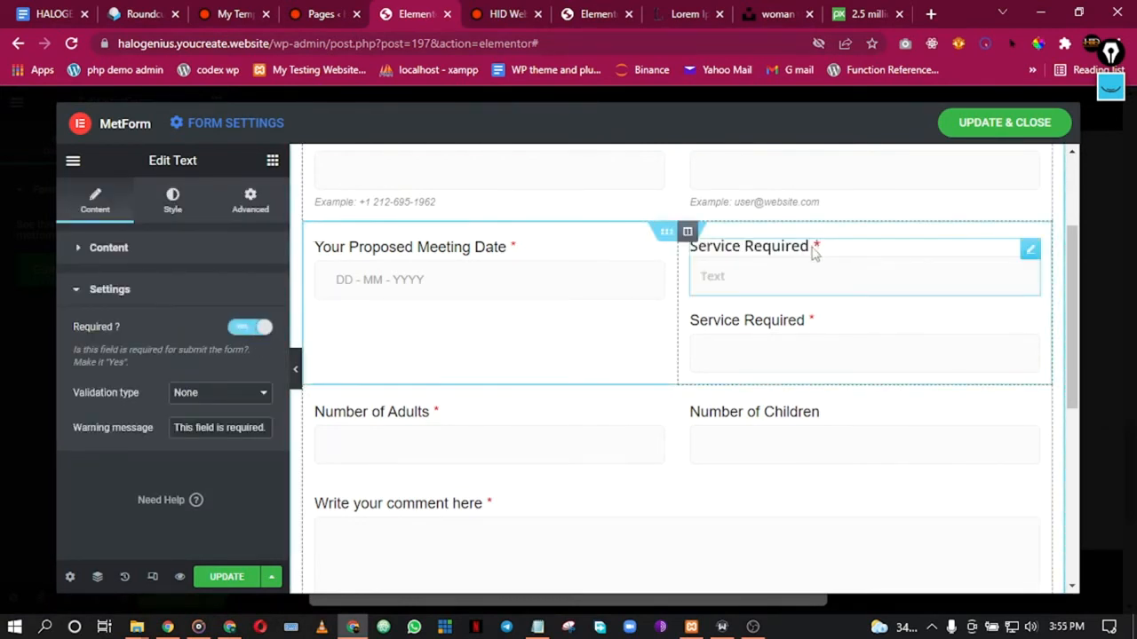
right_click(871, 340)
left_click(917, 575)
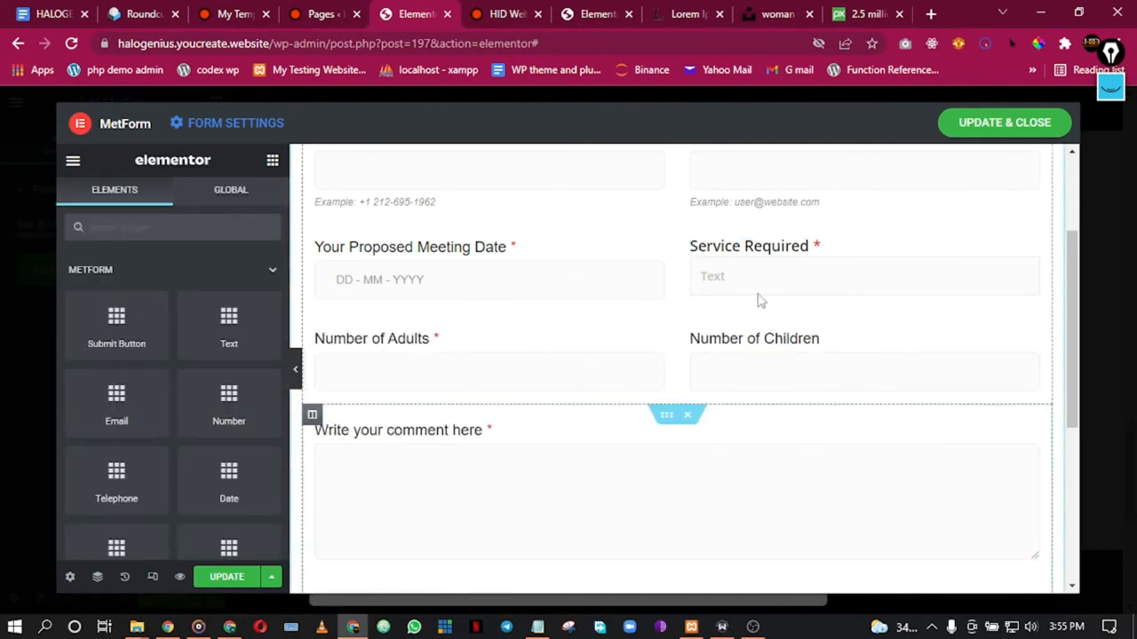
Step: Change the remaining field's placeholder to 'What service'
left_click(713, 284)
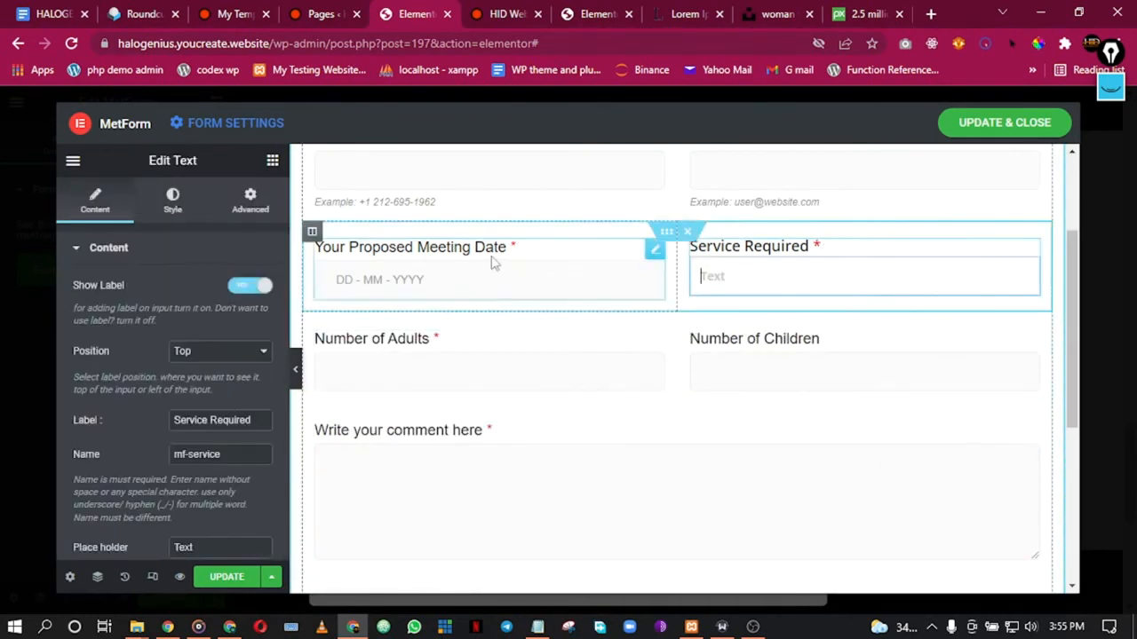
scroll(162, 401, "down", 2)
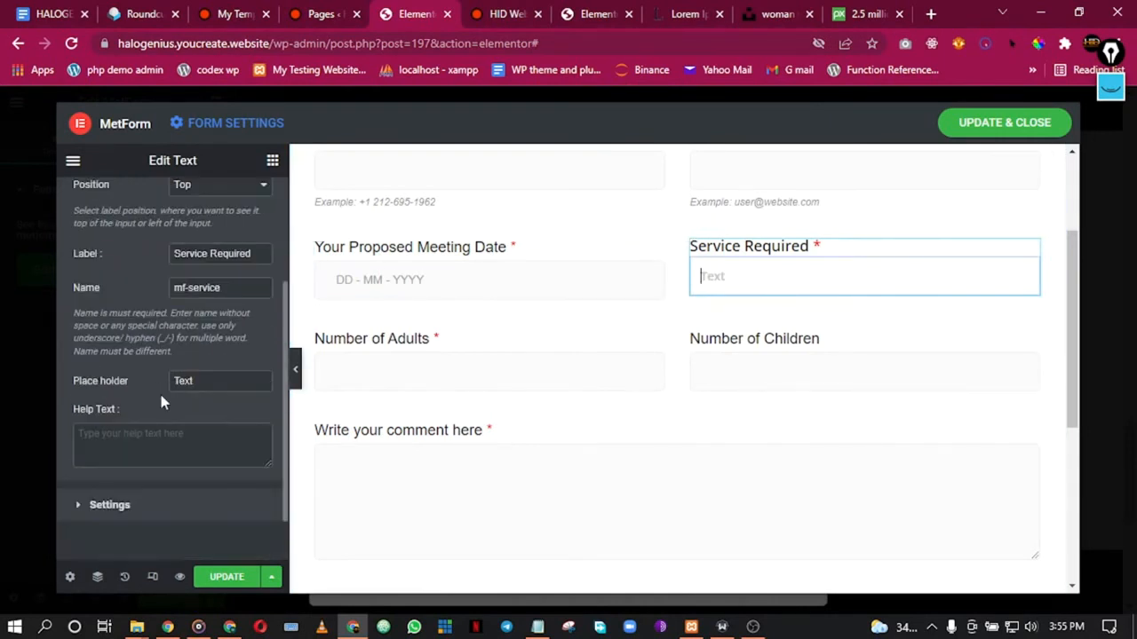
left_click_drag(197, 381, 159, 380)
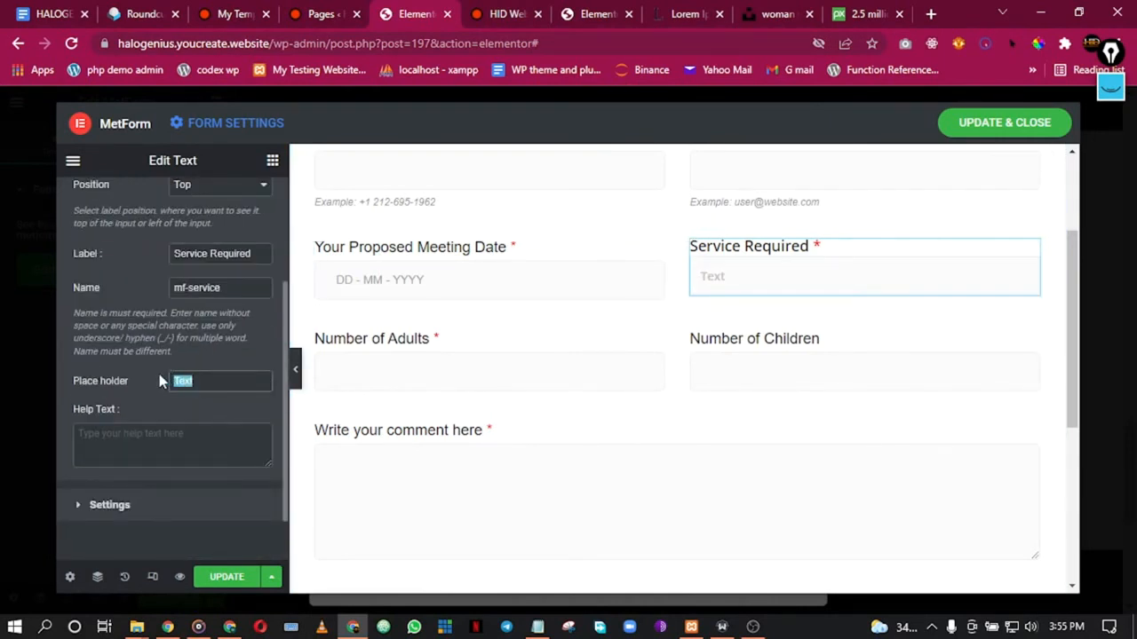
type("What service")
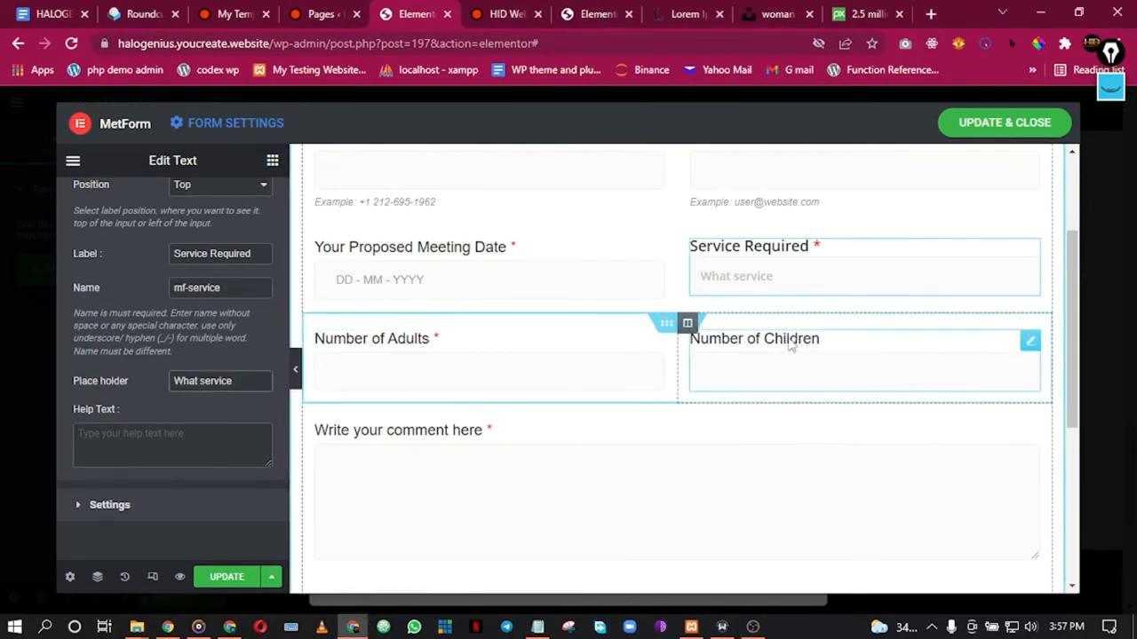
Step: Remove the Number of Adults and Children row, undoing an accidental deletion of the comment section
left_click(688, 323)
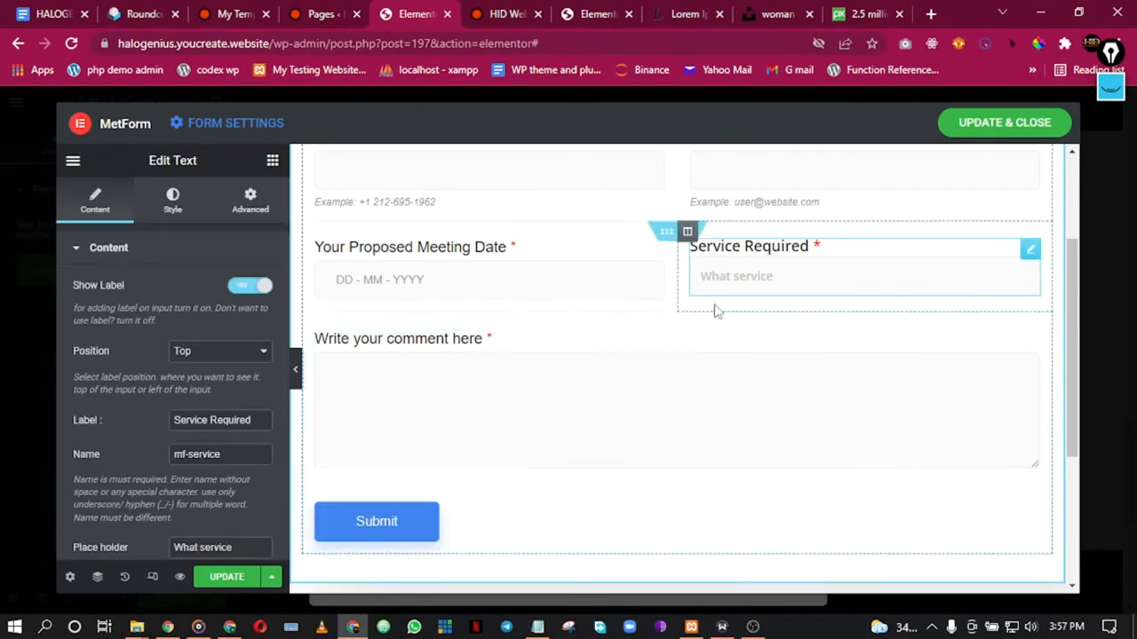
left_click(687, 324)
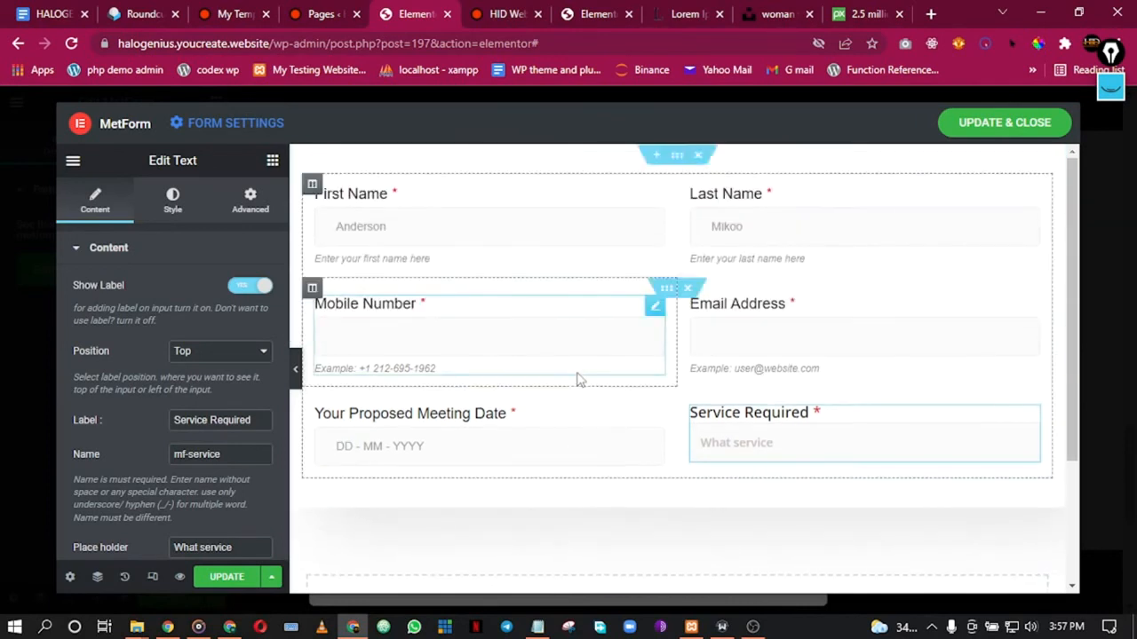
key("ctrl+z")
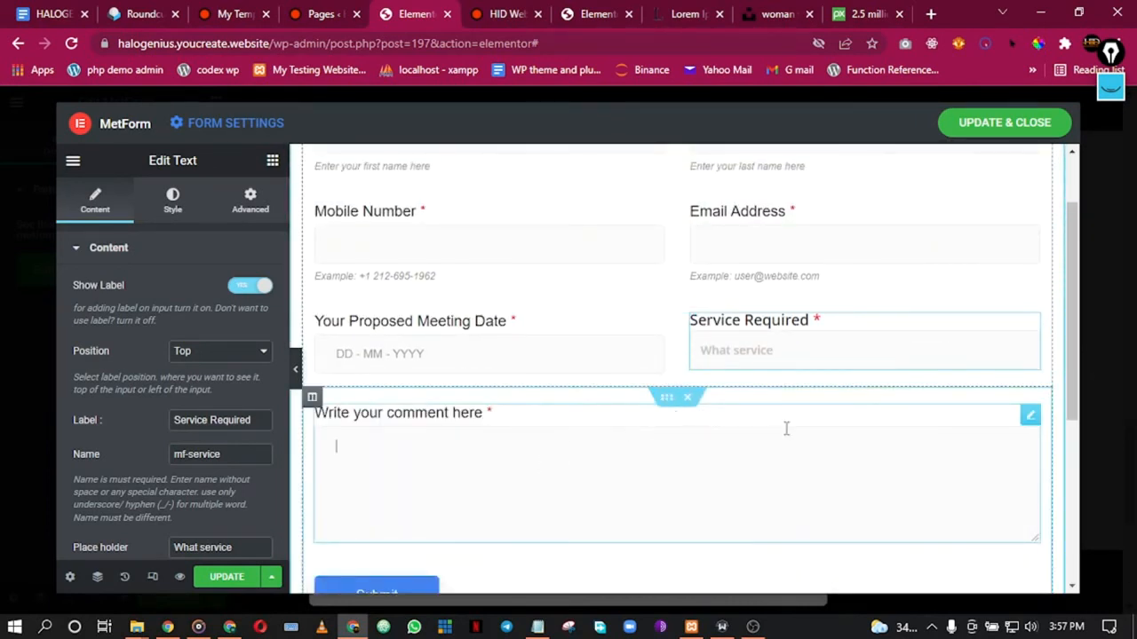
Step: Delete the 'Write your comment here' box so Submit follows the service row
right_click(789, 445)
left_click(826, 577)
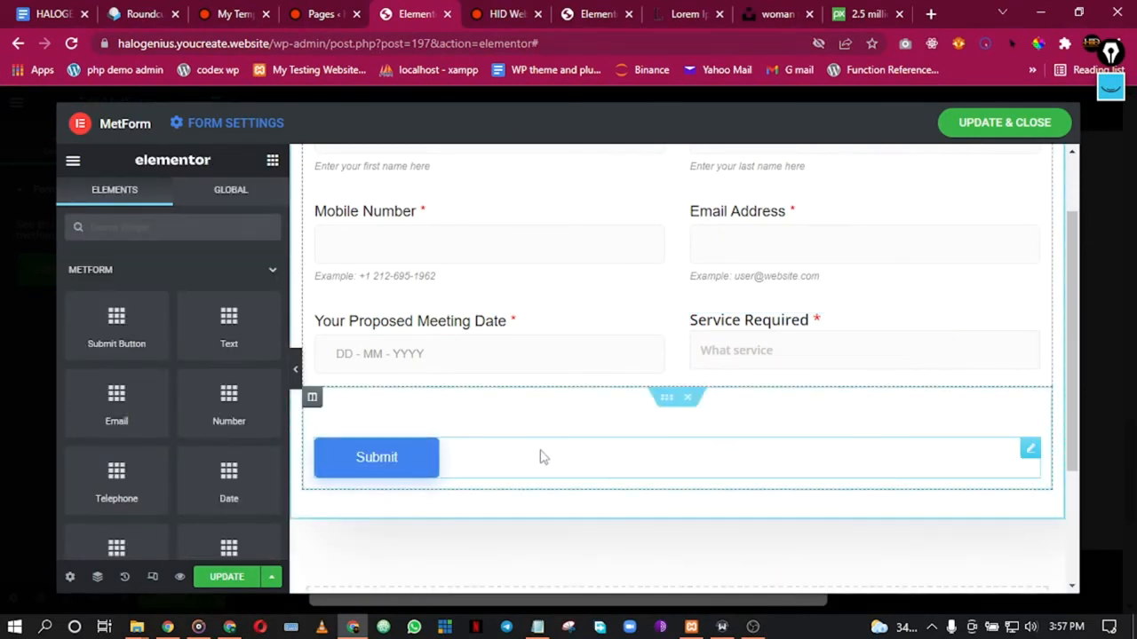
scroll(737, 462, "up", 1)
scroll(746, 444, "down", 3)
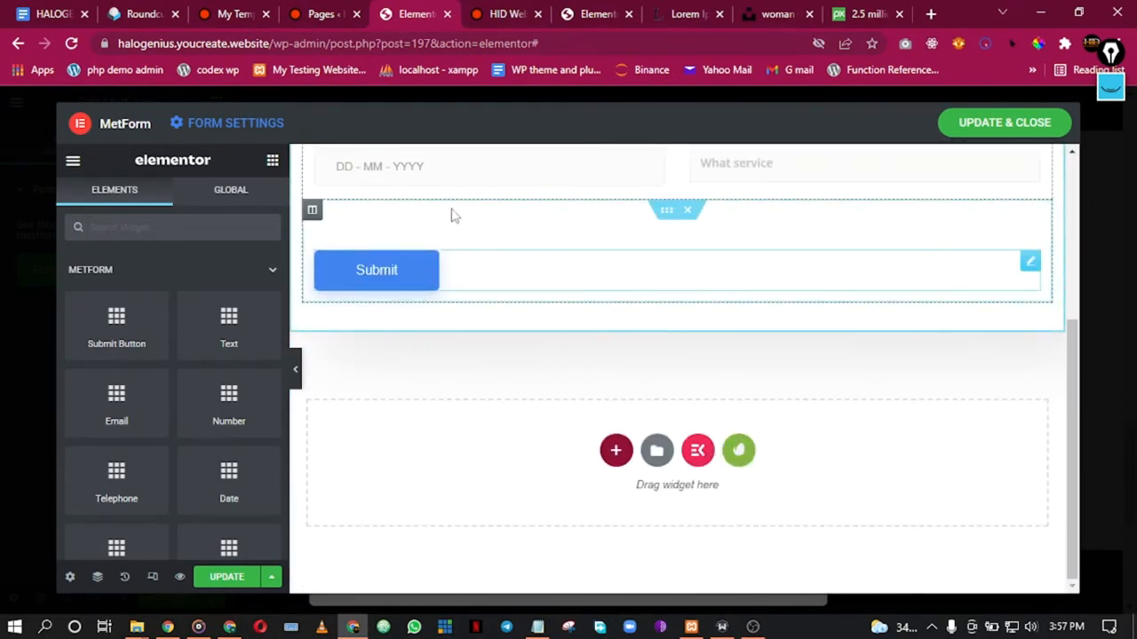
left_click(560, 268)
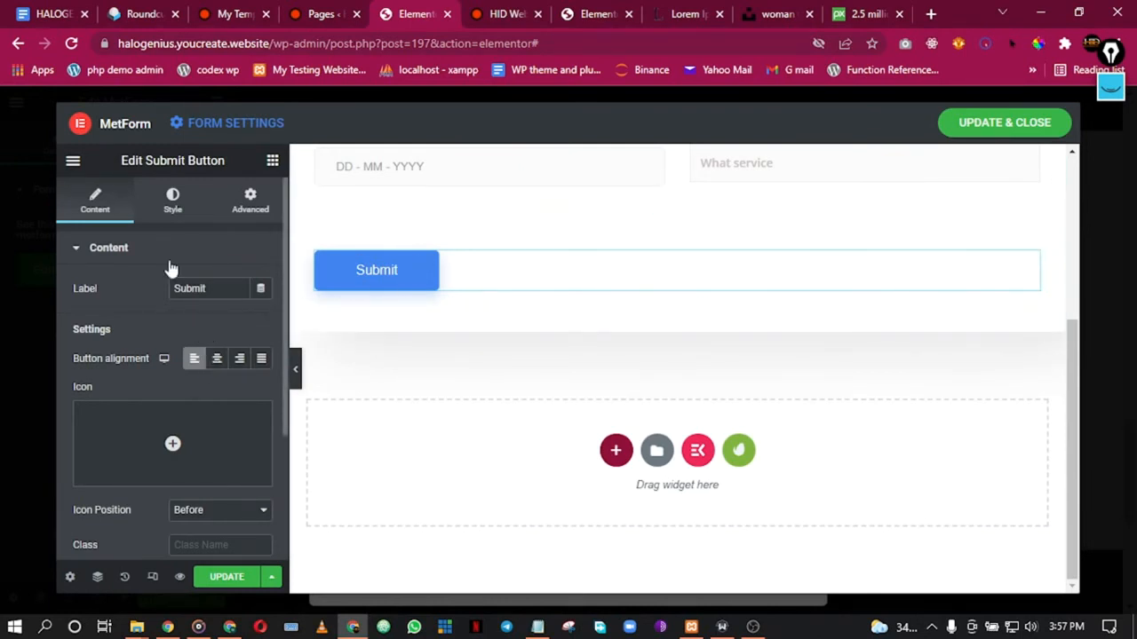
Step: Set the Submit button's background to the Primary orange global colour
scroll(186, 355, "down", 2)
scroll(231, 330, "up", 3)
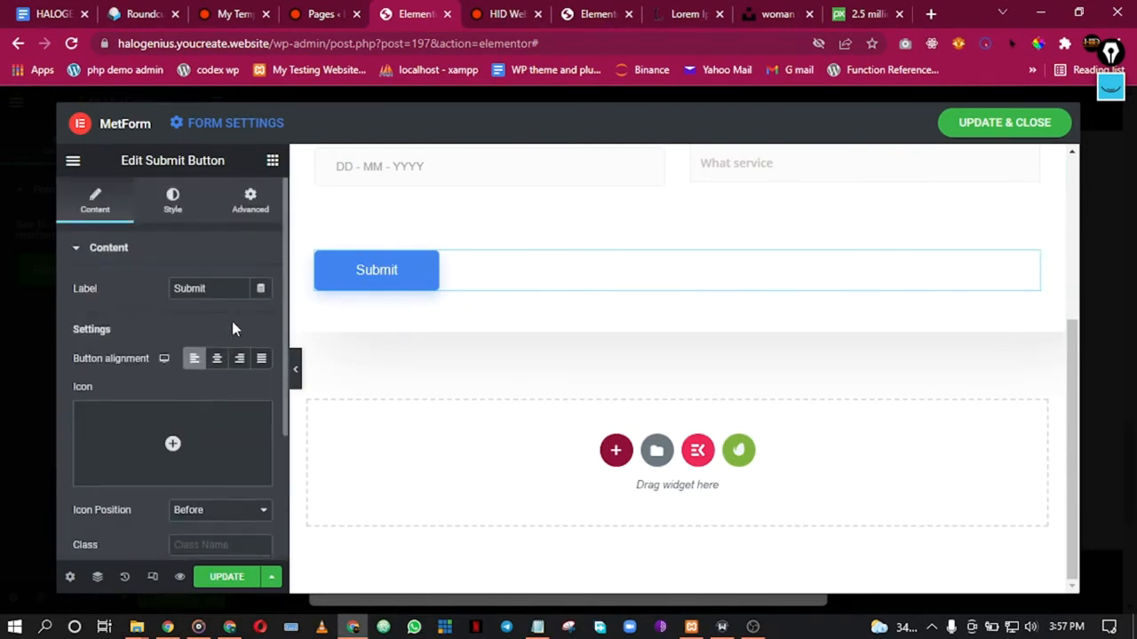
left_click(167, 205)
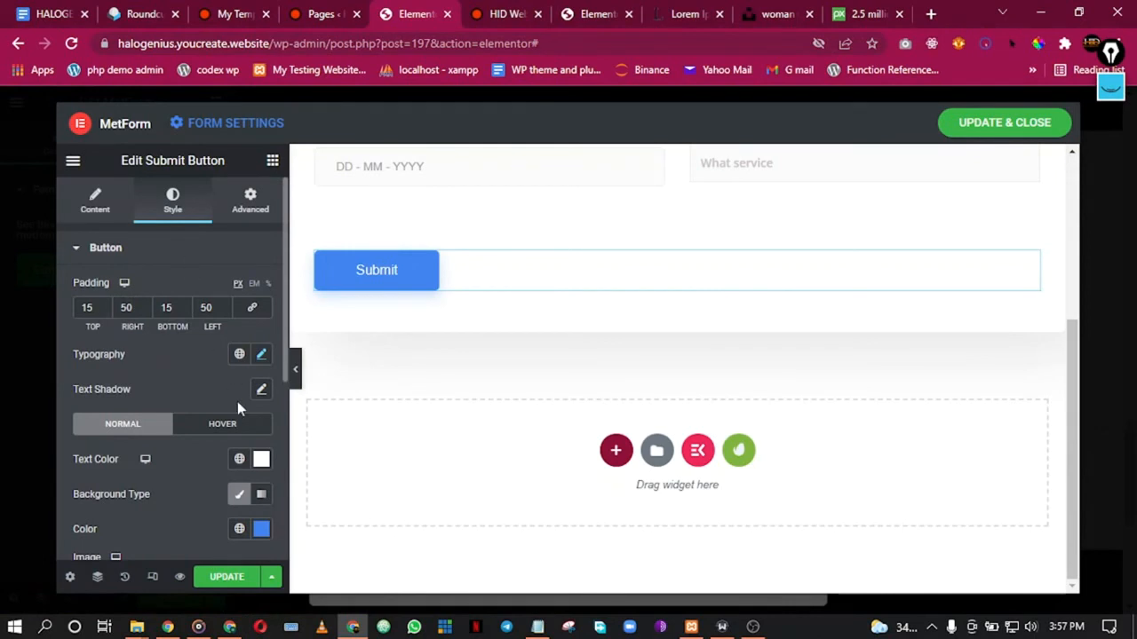
scroll(237, 407, "down", 1)
left_click(240, 445)
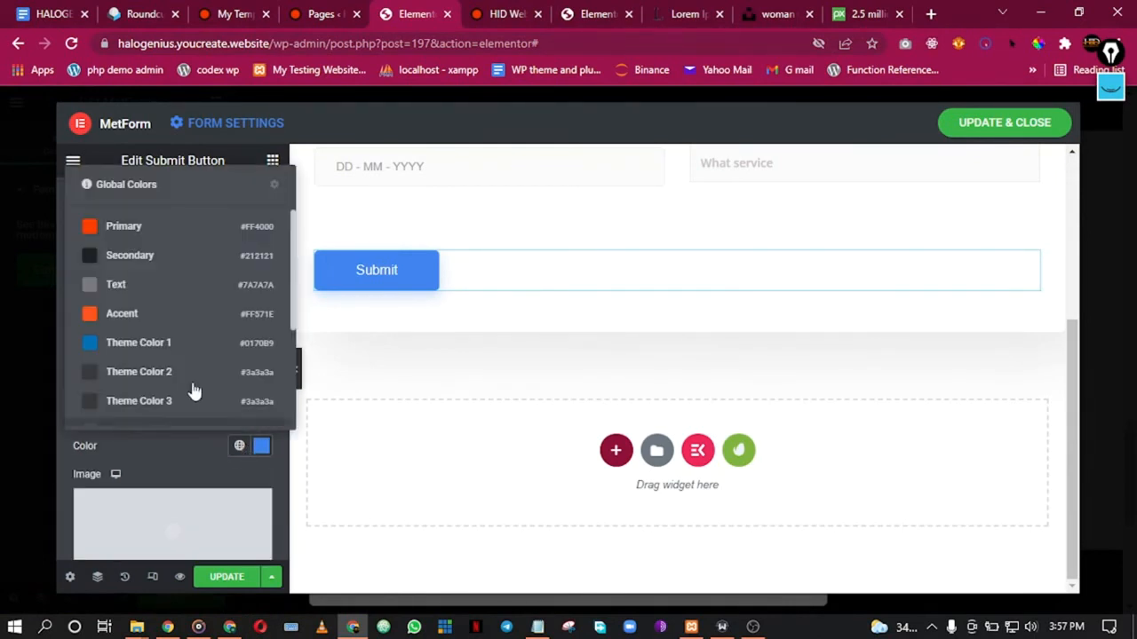
left_click(142, 226)
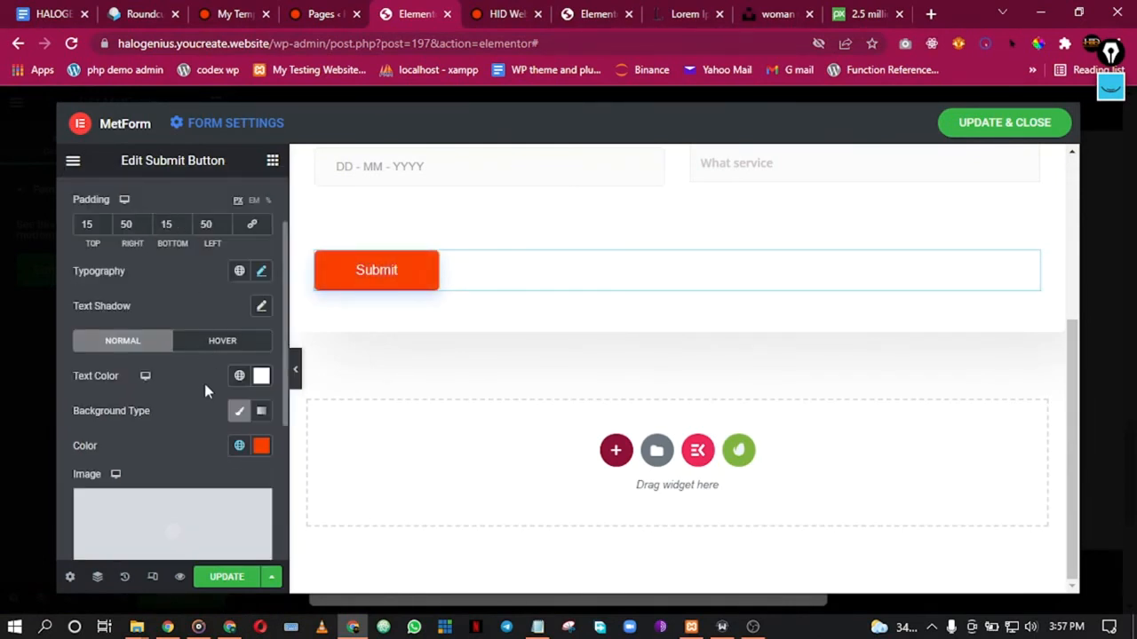
Step: Set the Submit button's border radius to 0
scroll(193, 372, "down", 3)
left_click(156, 369)
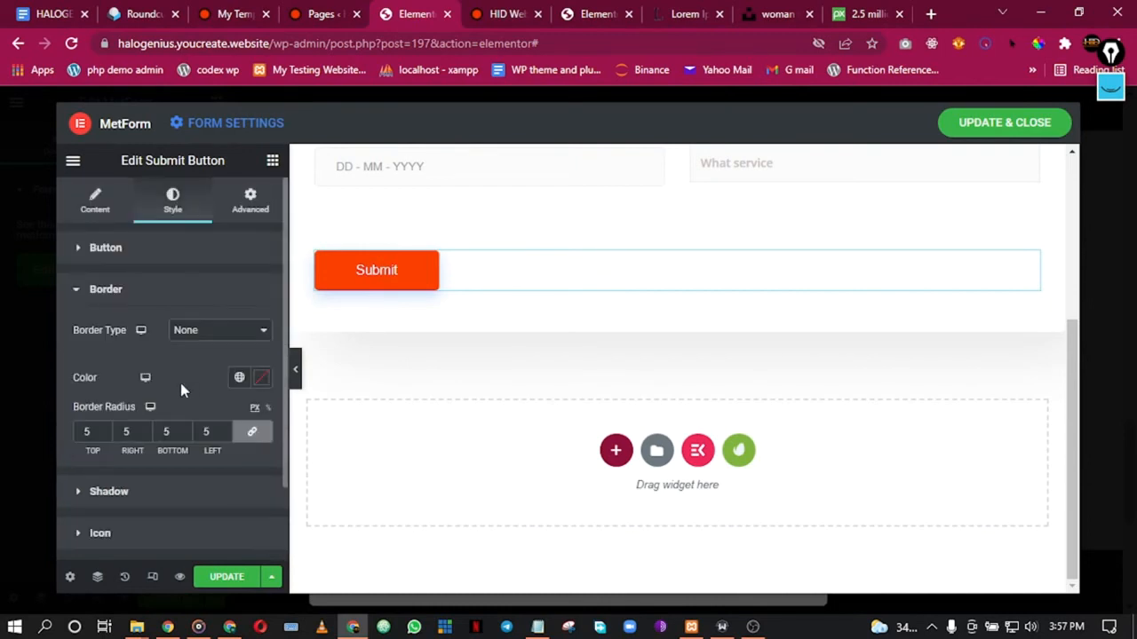
scroll(183, 389, "down", 1)
left_click(106, 345)
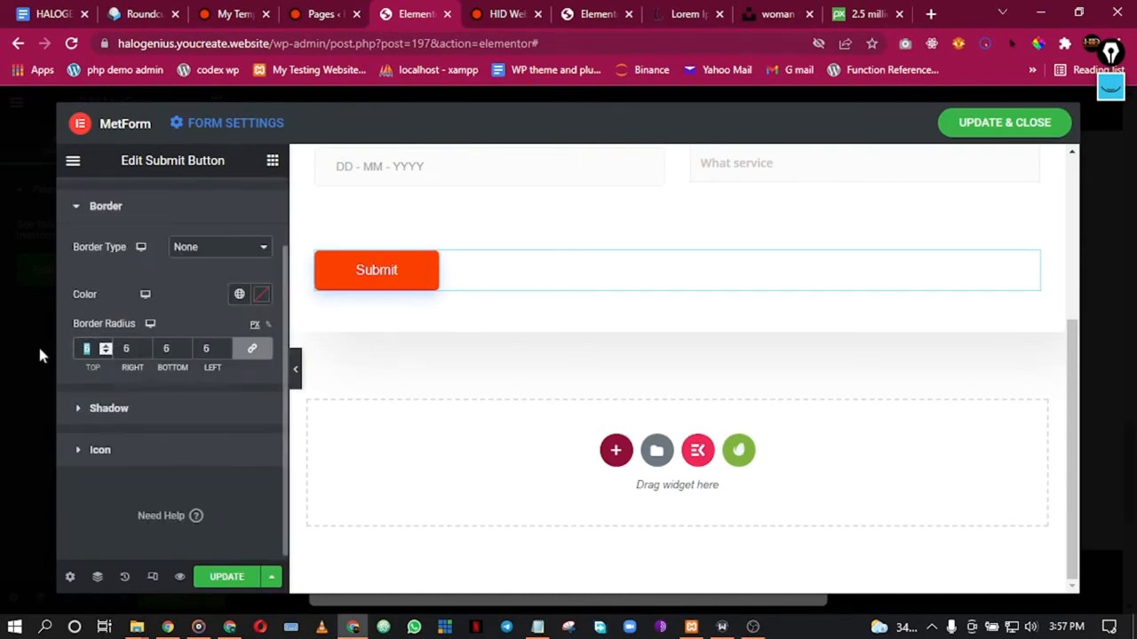
type("0")
Step: Set the Submit button's box shadow Vertical and Blur to 0, removing the drop shadow
left_click(174, 413)
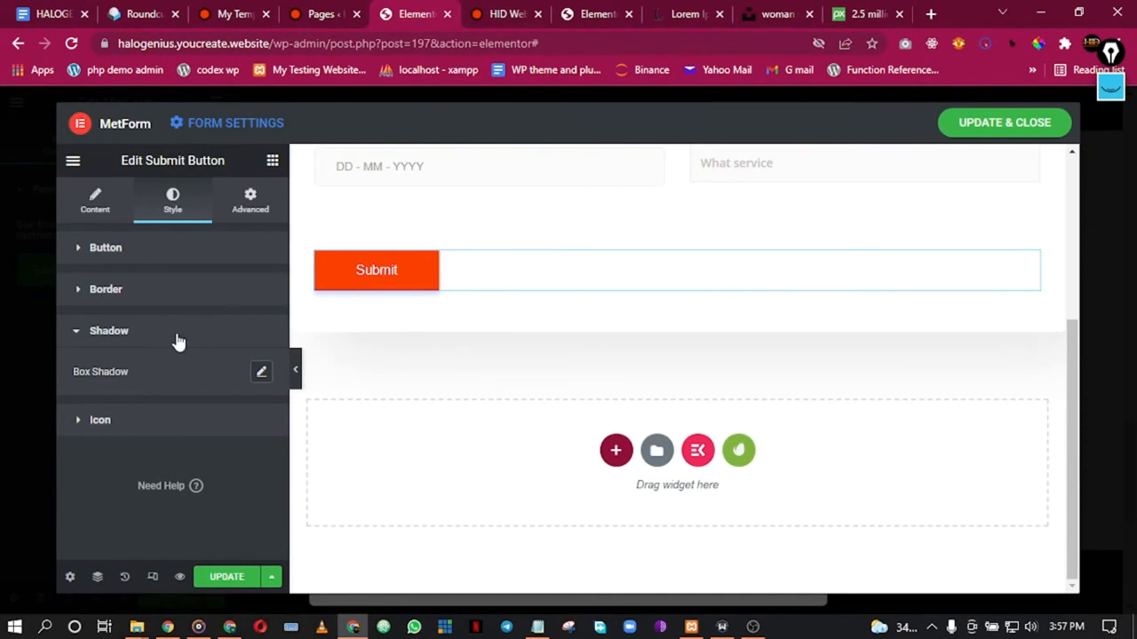
left_click(261, 372)
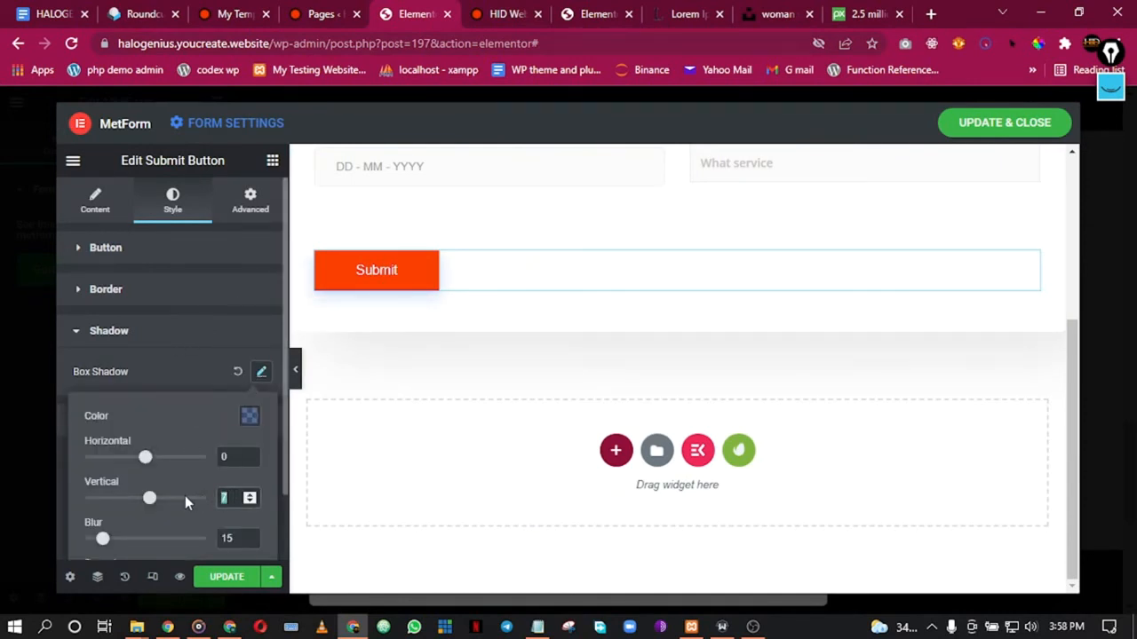
type("0")
double_click(228, 539)
type("0")
scroll(196, 430, "down", 1)
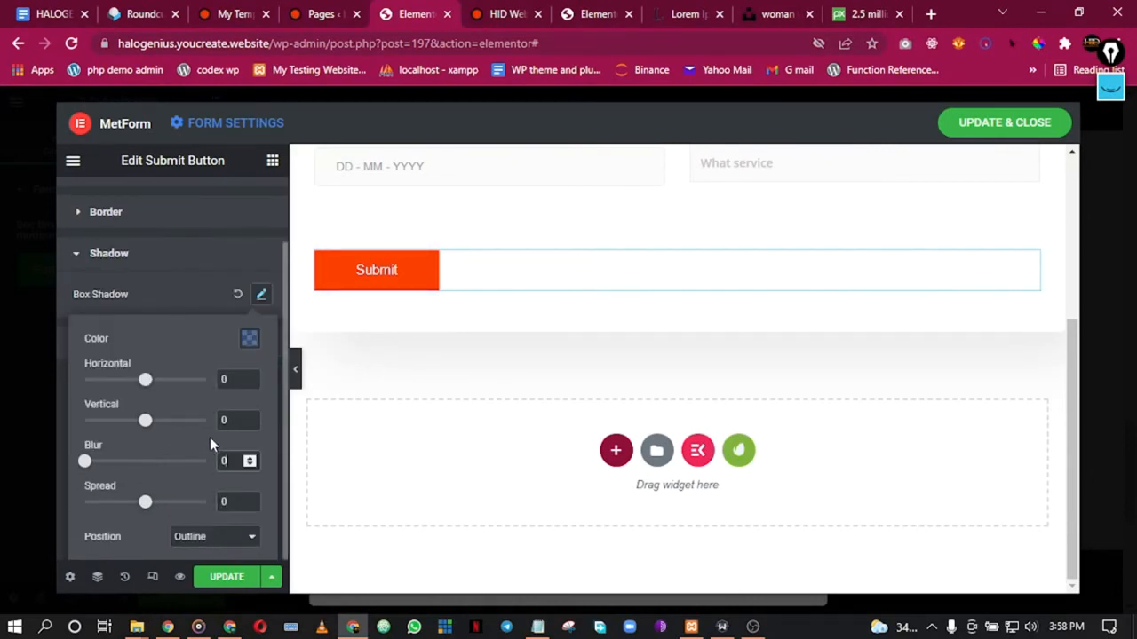
scroll(210, 437, "up", 1)
left_click(261, 371)
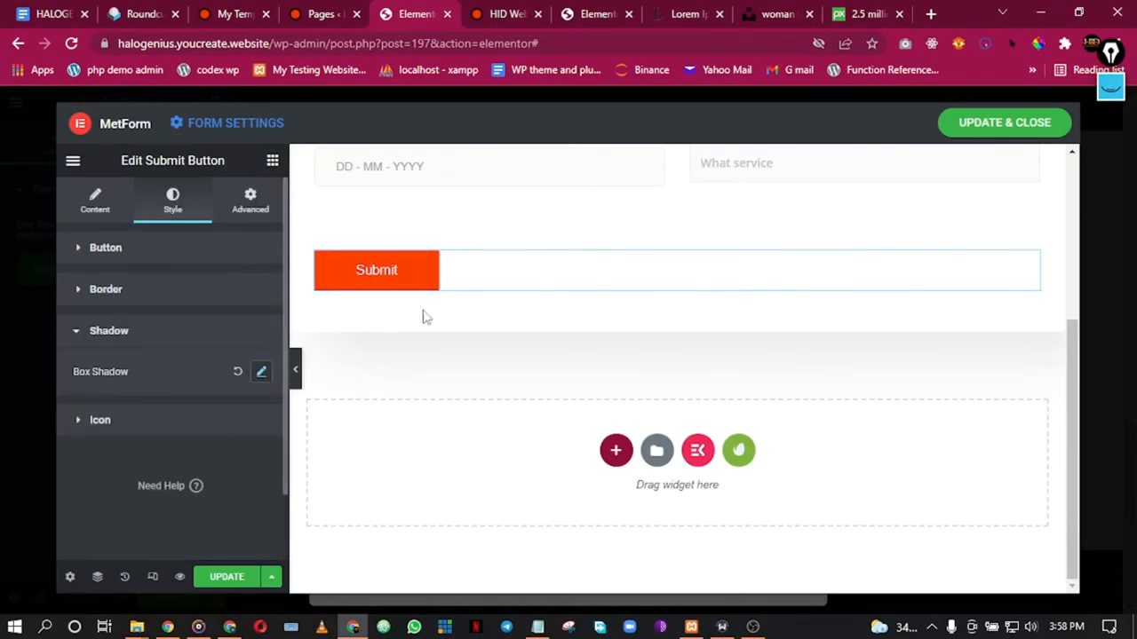
scroll(489, 274, "up", 3)
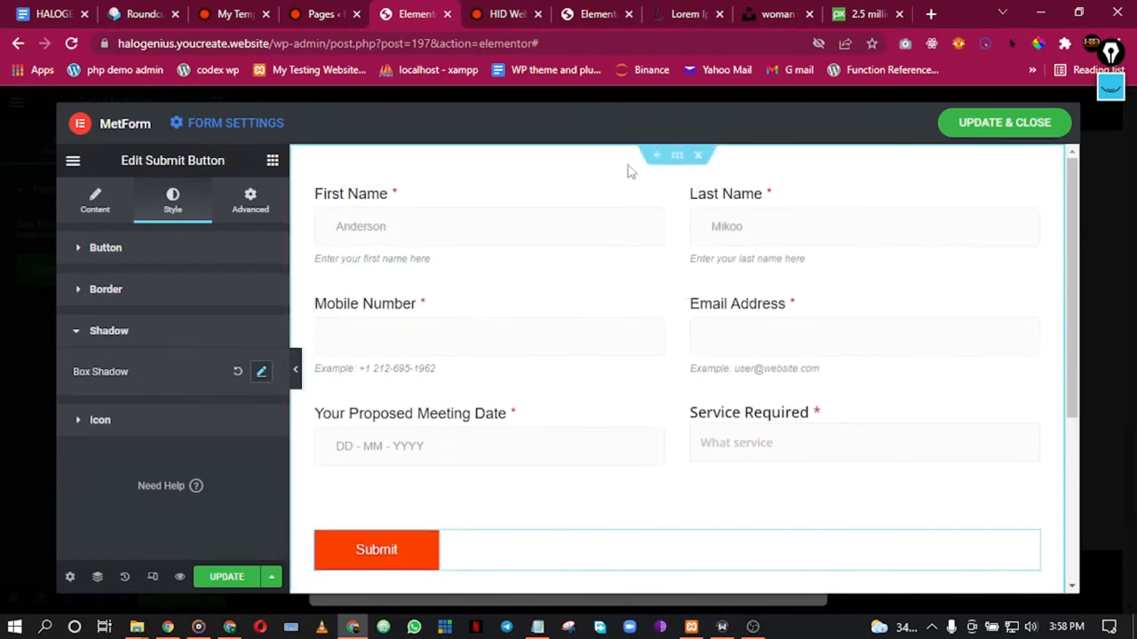
right_click(610, 171)
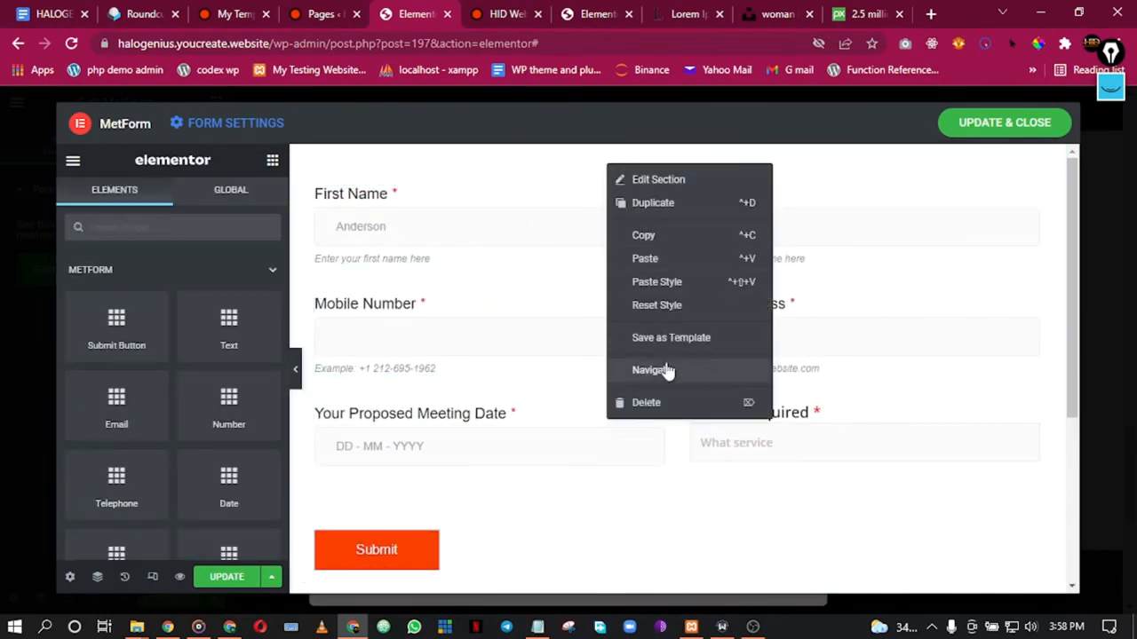
Step: Inspect the form section's margin, padding, background and background overlay settings
left_click(661, 190)
left_click(252, 204)
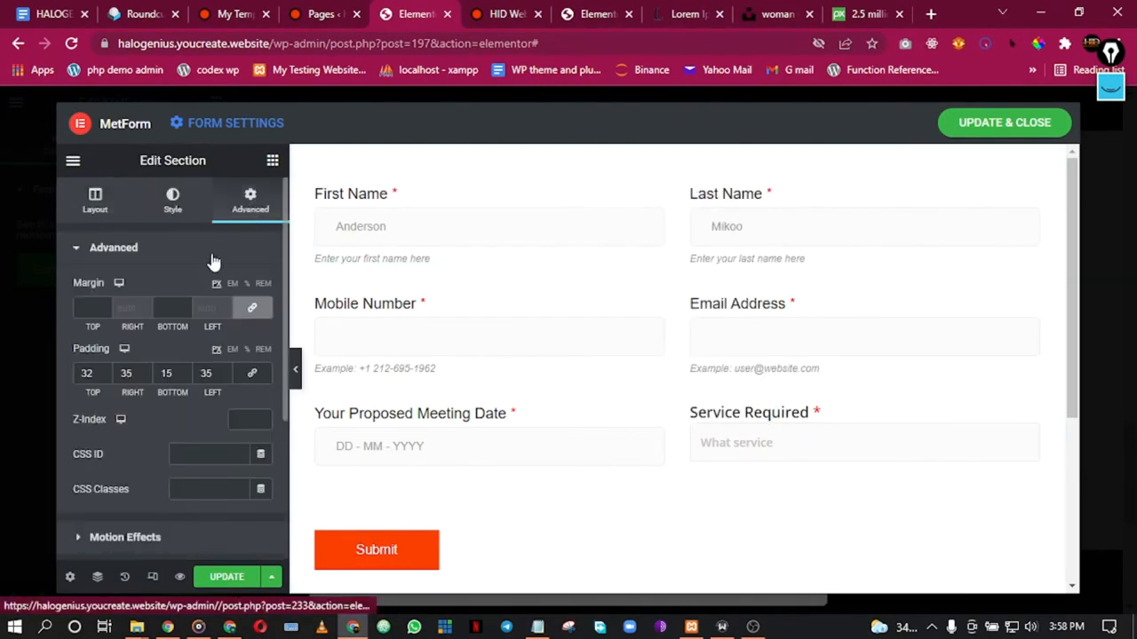
left_click(170, 201)
scroll(180, 297, "down", 5)
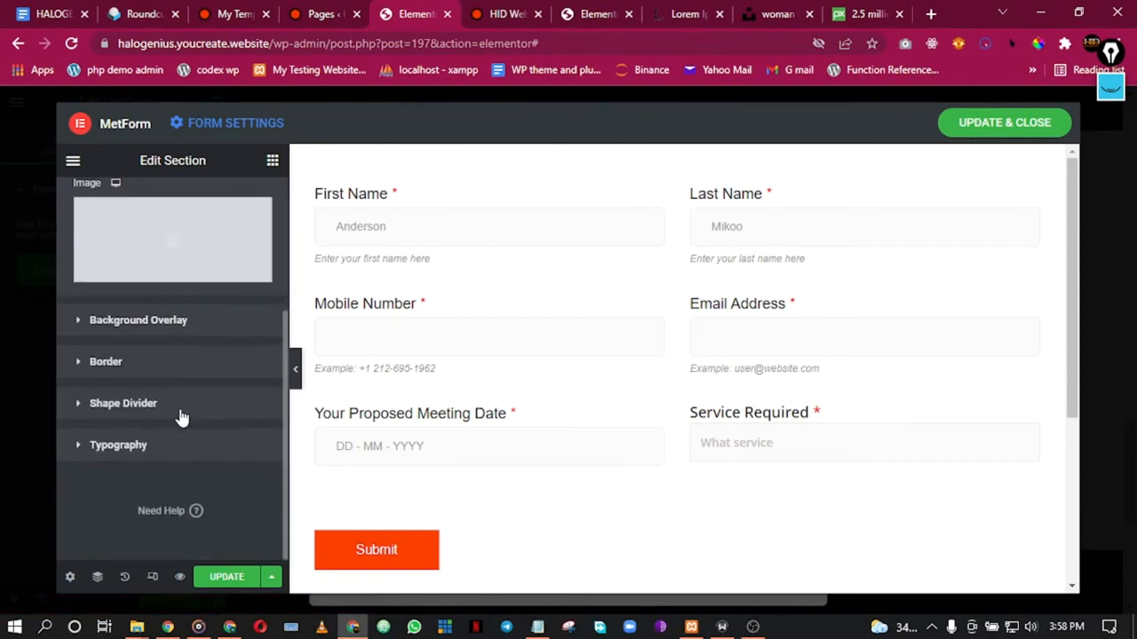
scroll(159, 311, "up", 5)
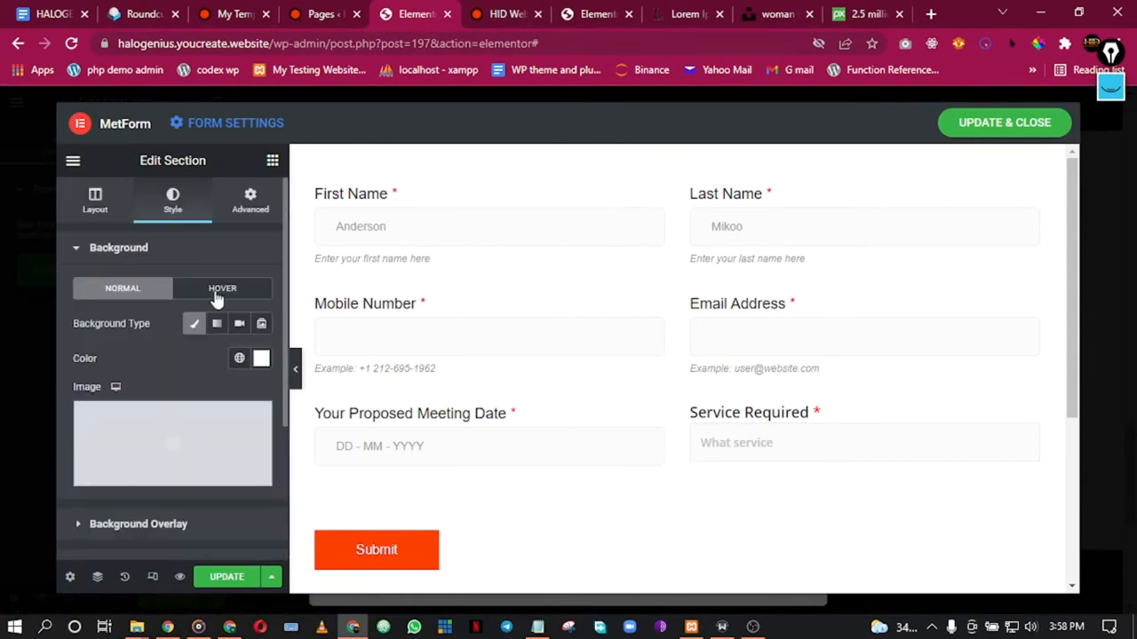
scroll(218, 302, "down", 3)
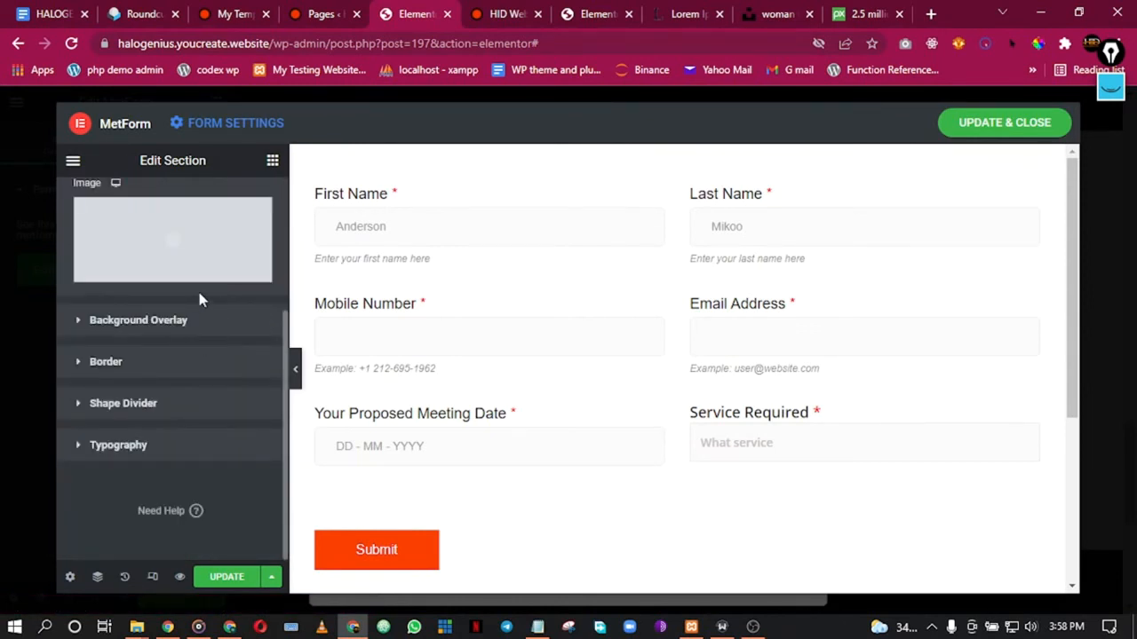
left_click(138, 319)
scroll(199, 388, "down", 1)
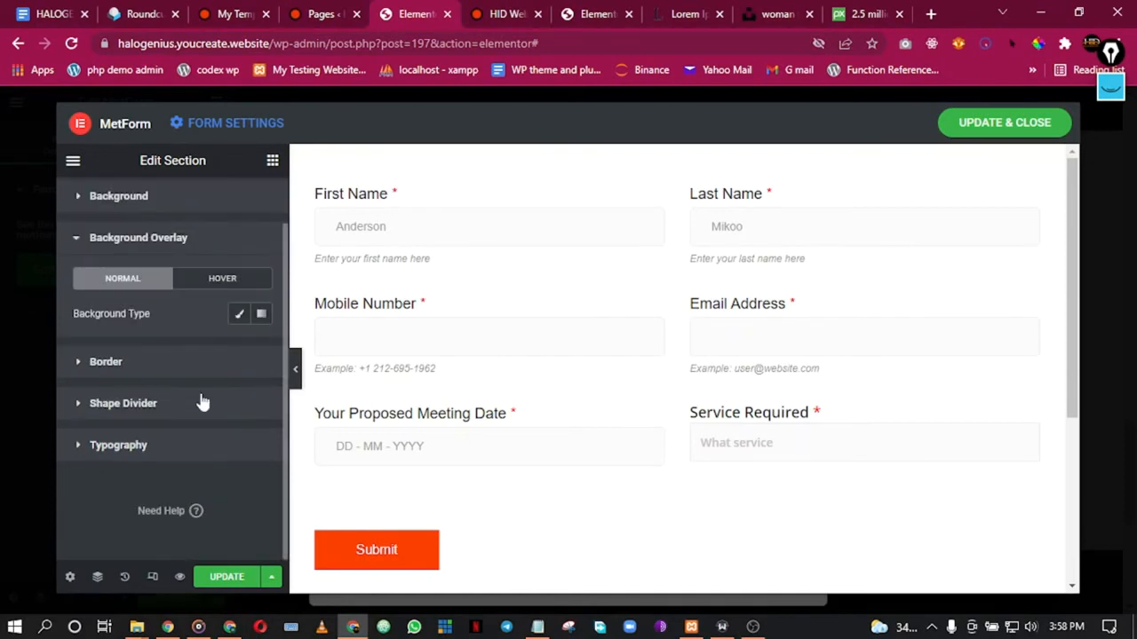
scroll(153, 392, "up", 1)
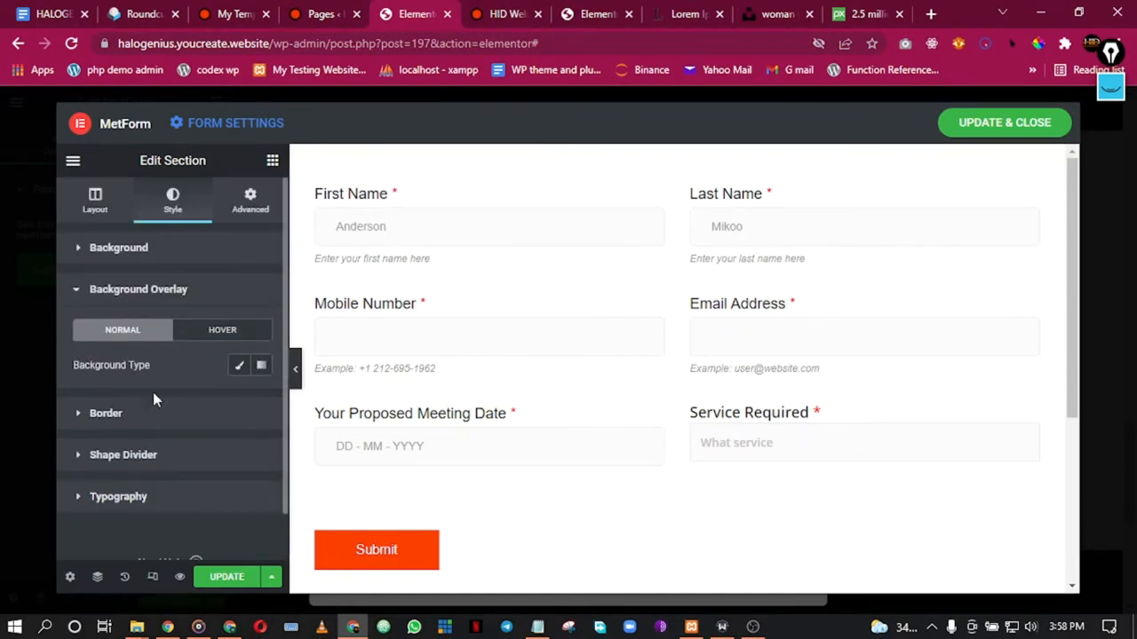
left_click(153, 249)
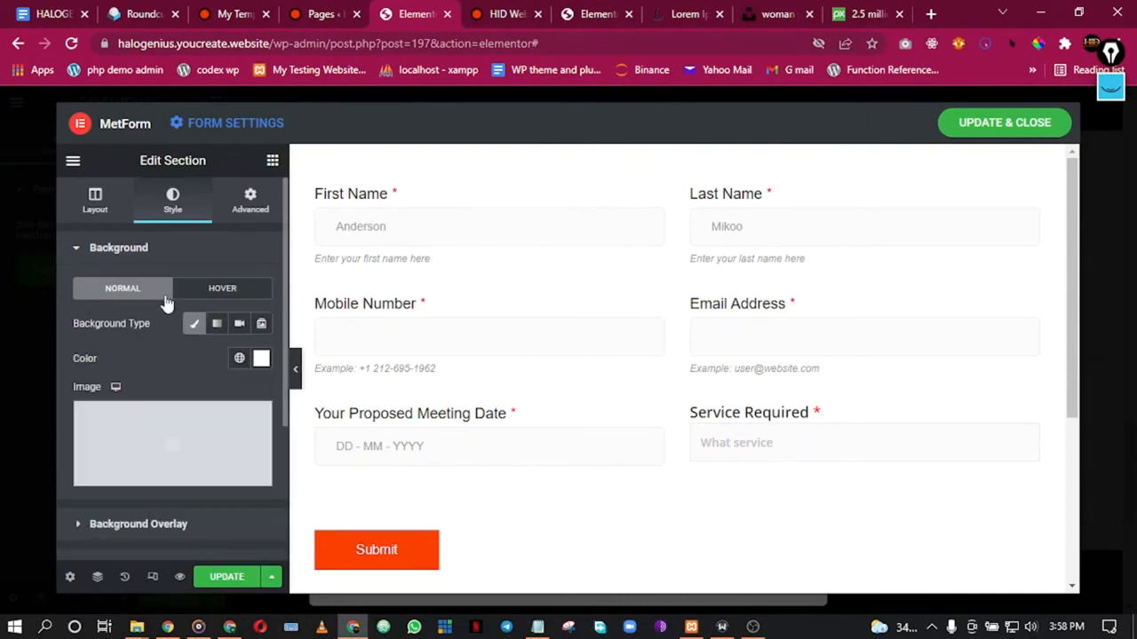
scroll(222, 394, "down", 2)
scroll(236, 190, "up", 2)
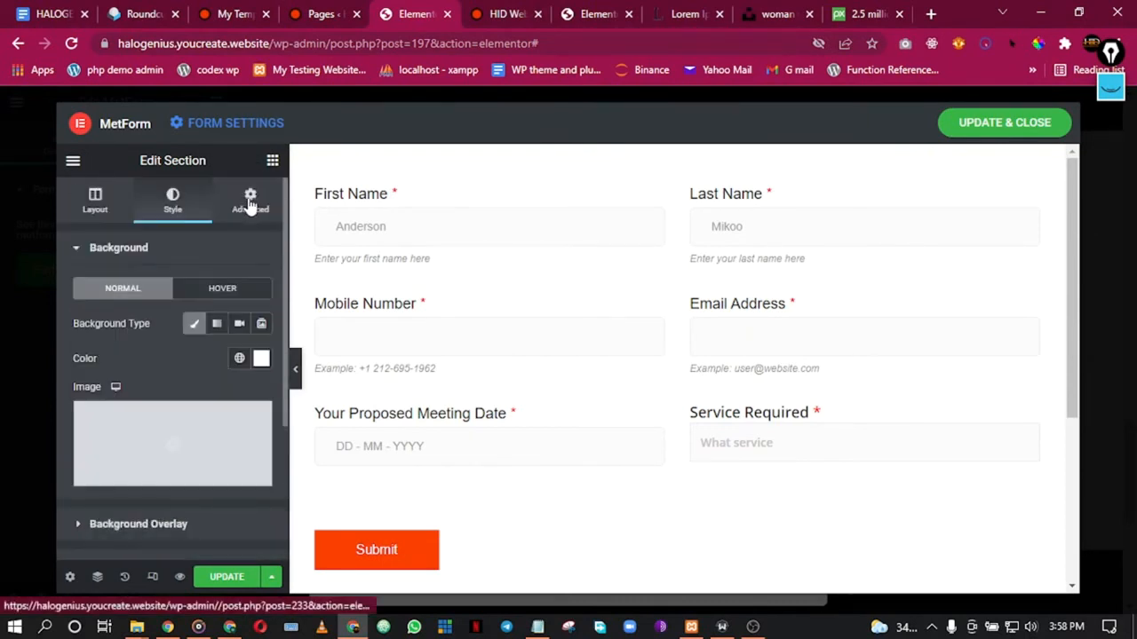
left_click(251, 201)
scroll(239, 337, "down", 3)
scroll(215, 346, "up", 3)
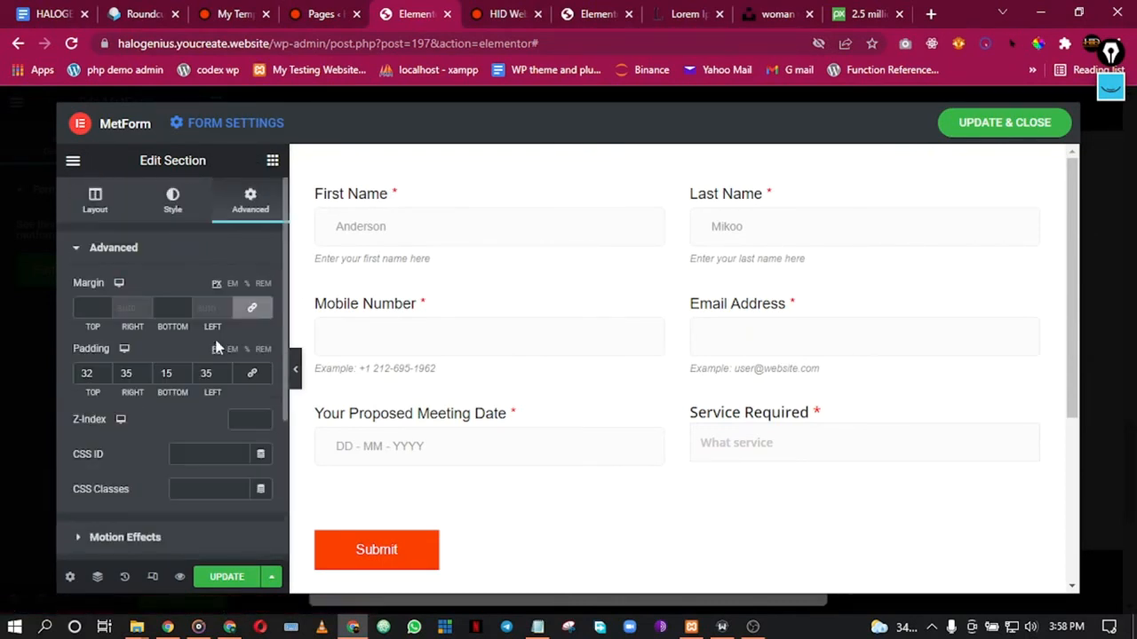
scroll(512, 432, "down", 3)
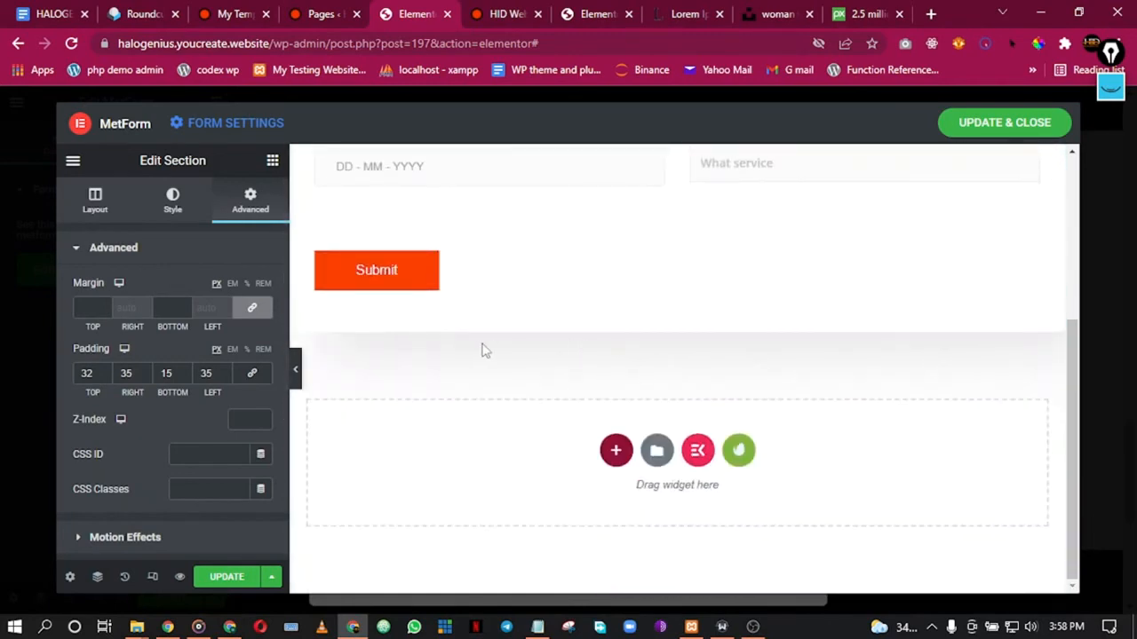
scroll(484, 351, "up", 3)
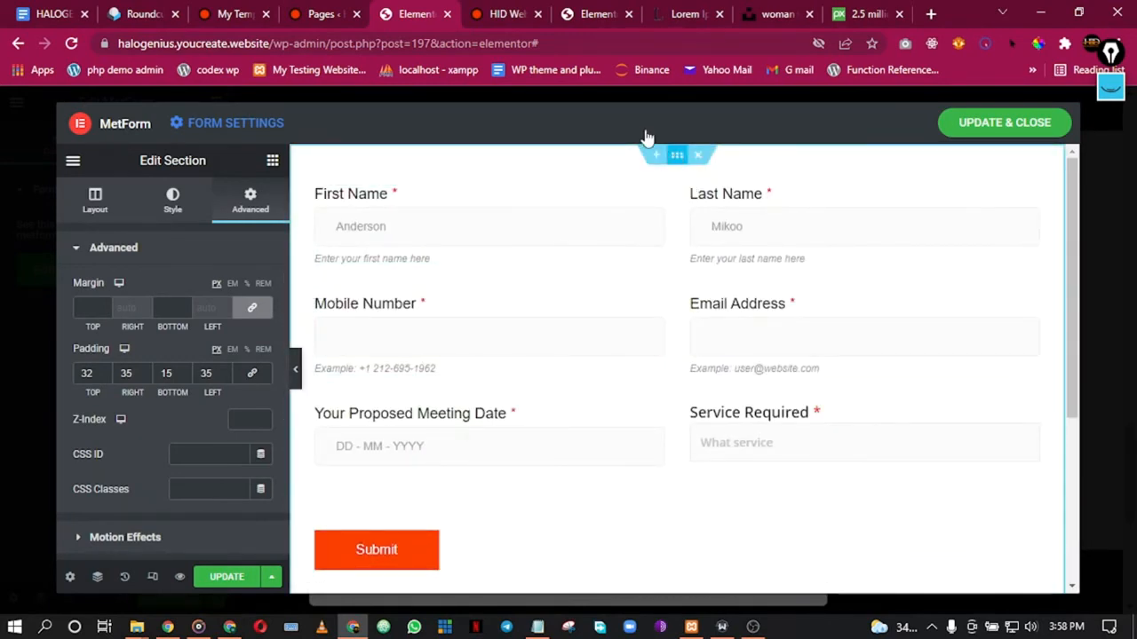
Step: Change the form section's box shadow Blur from 80 to 0 and save the form
right_click(675, 154)
left_click(706, 183)
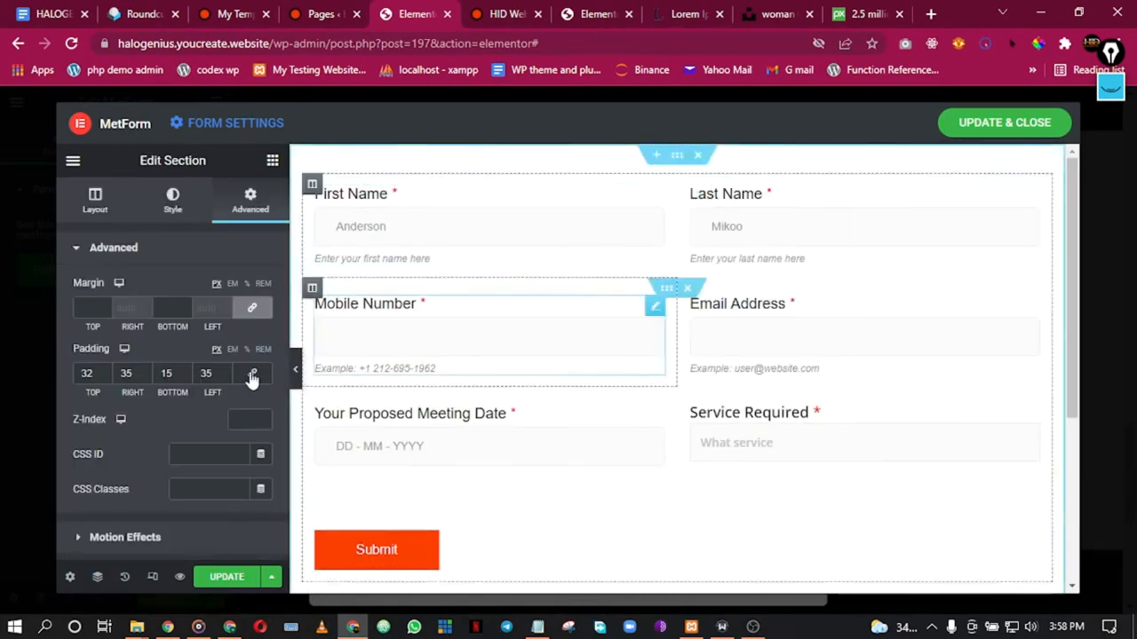
scroll(125, 384, "down", 3)
scroll(127, 383, "up", 2)
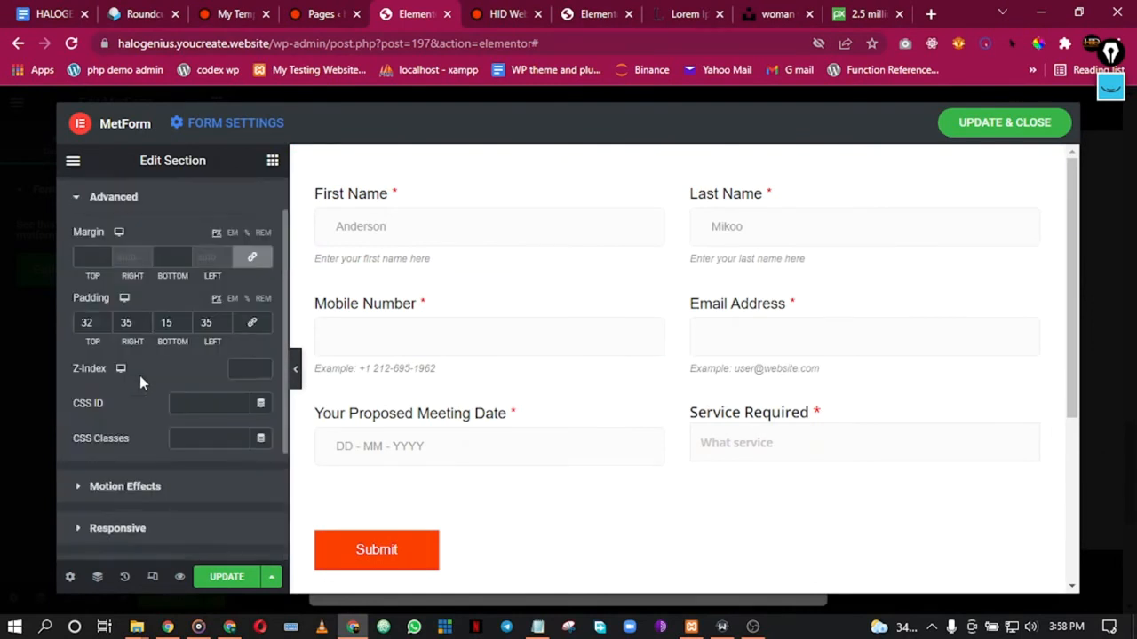
scroll(140, 376, "up", 2)
left_click(175, 205)
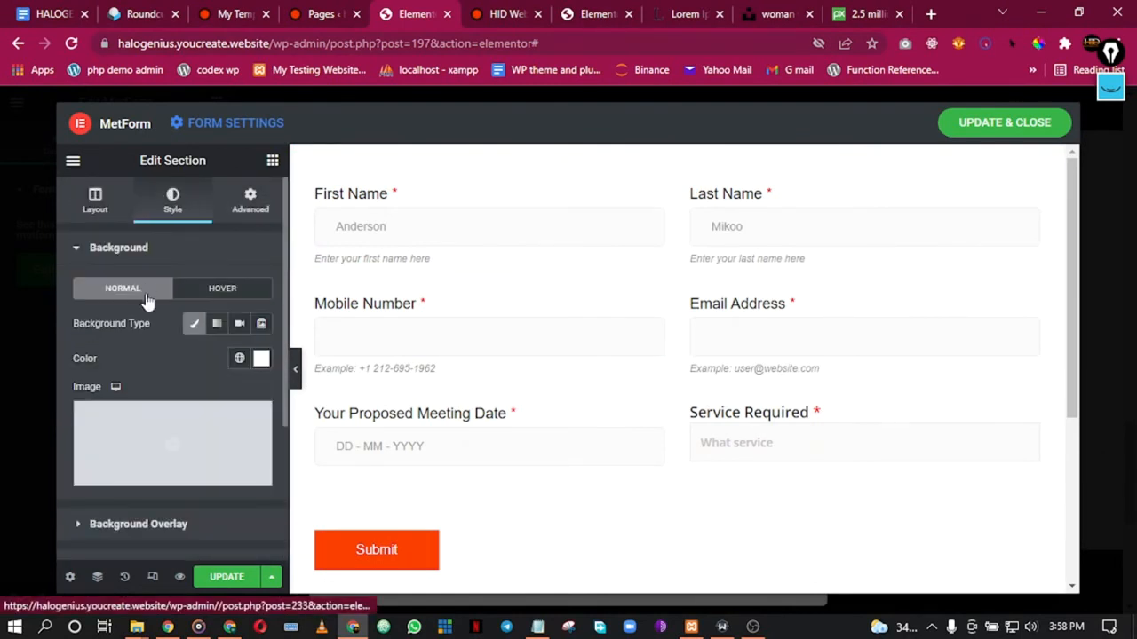
scroll(187, 302, "down", 2)
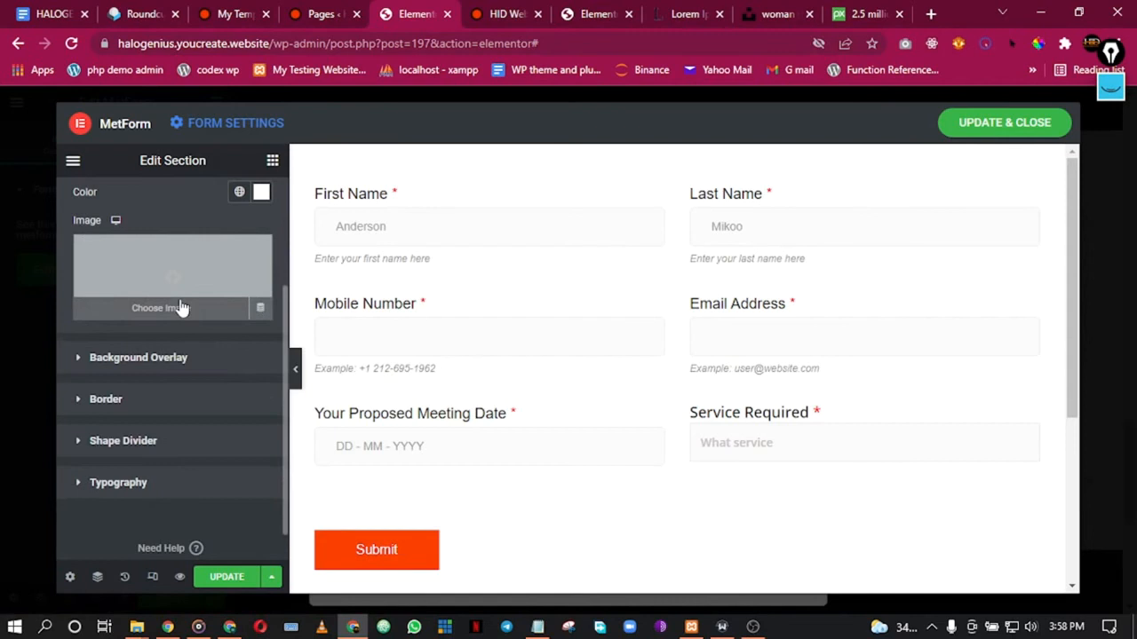
left_click(184, 364)
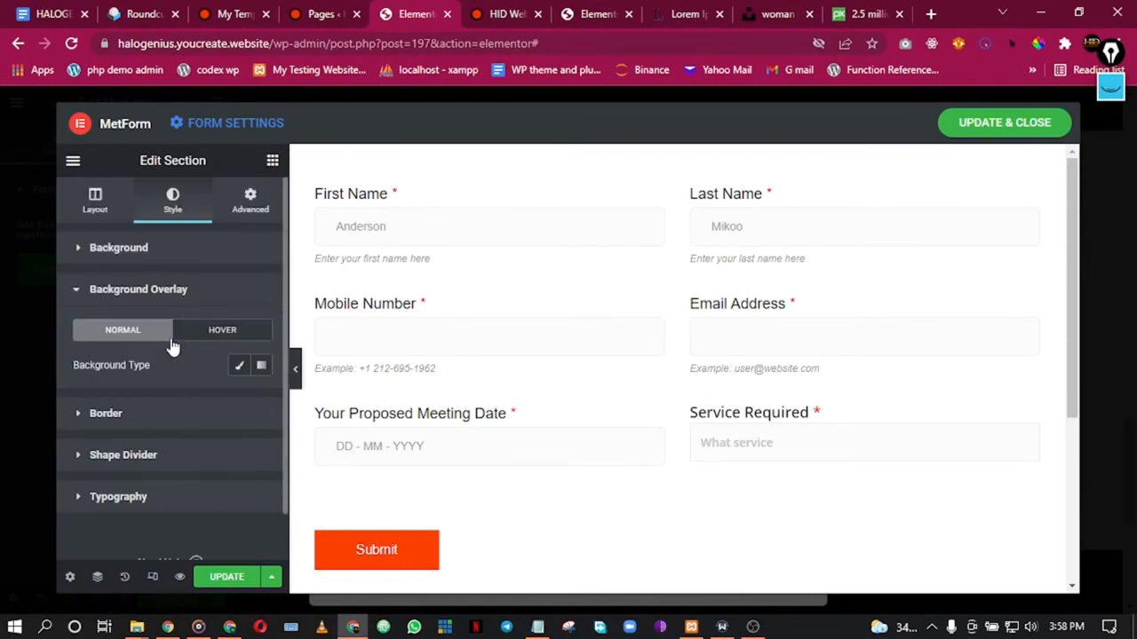
left_click(153, 413)
scroll(167, 433, "down", 1)
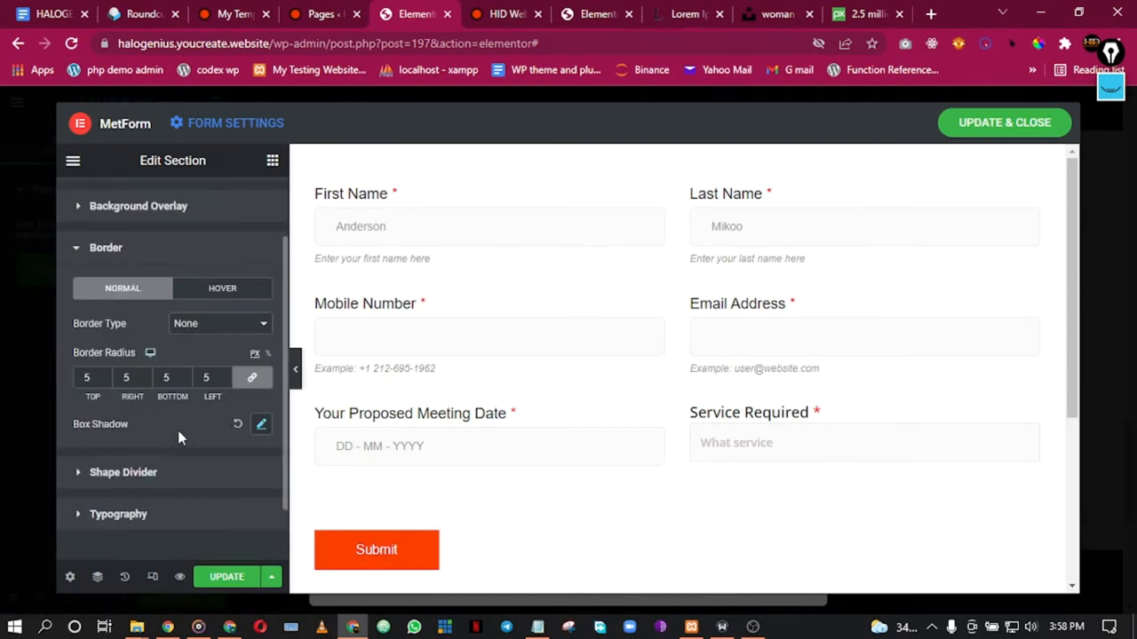
left_click(261, 423)
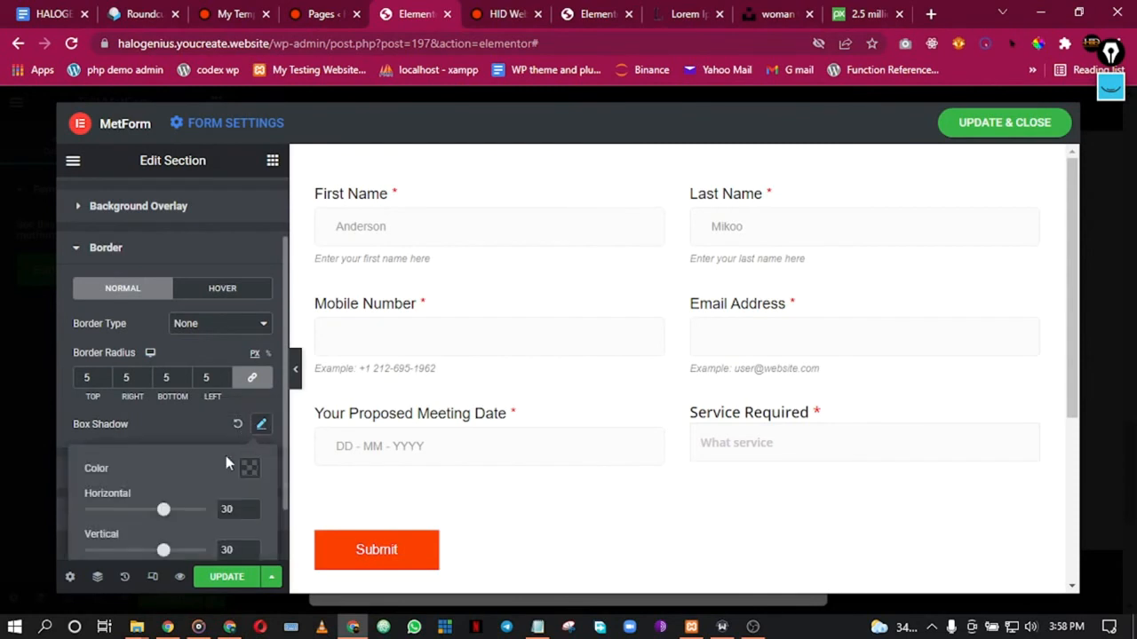
scroll(244, 446, "down", 2)
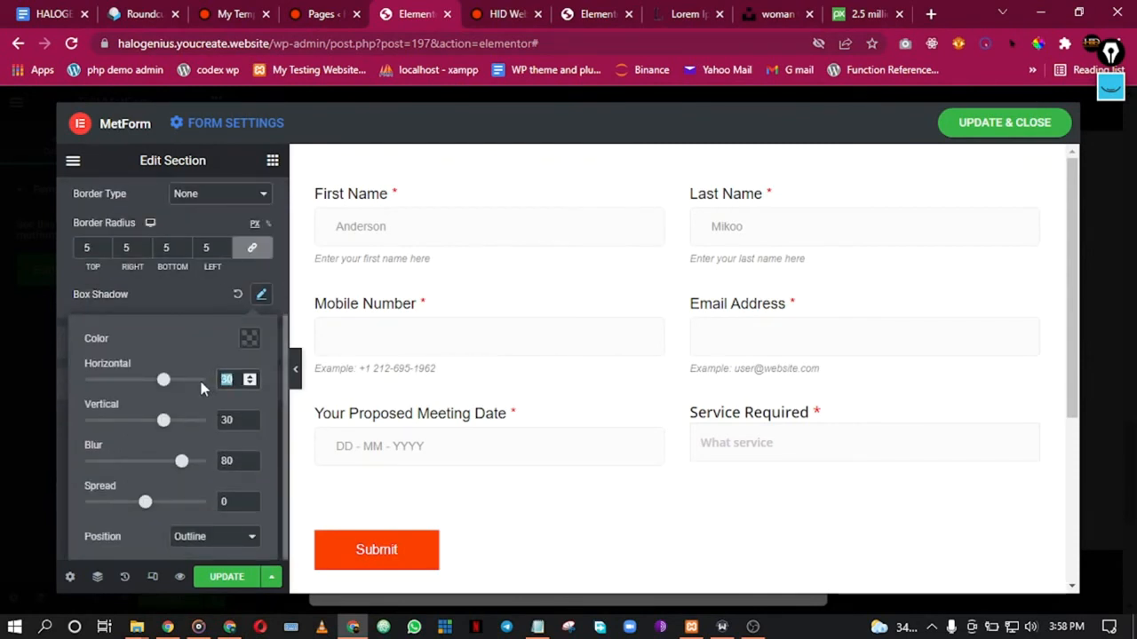
double_click(226, 461)
type("0")
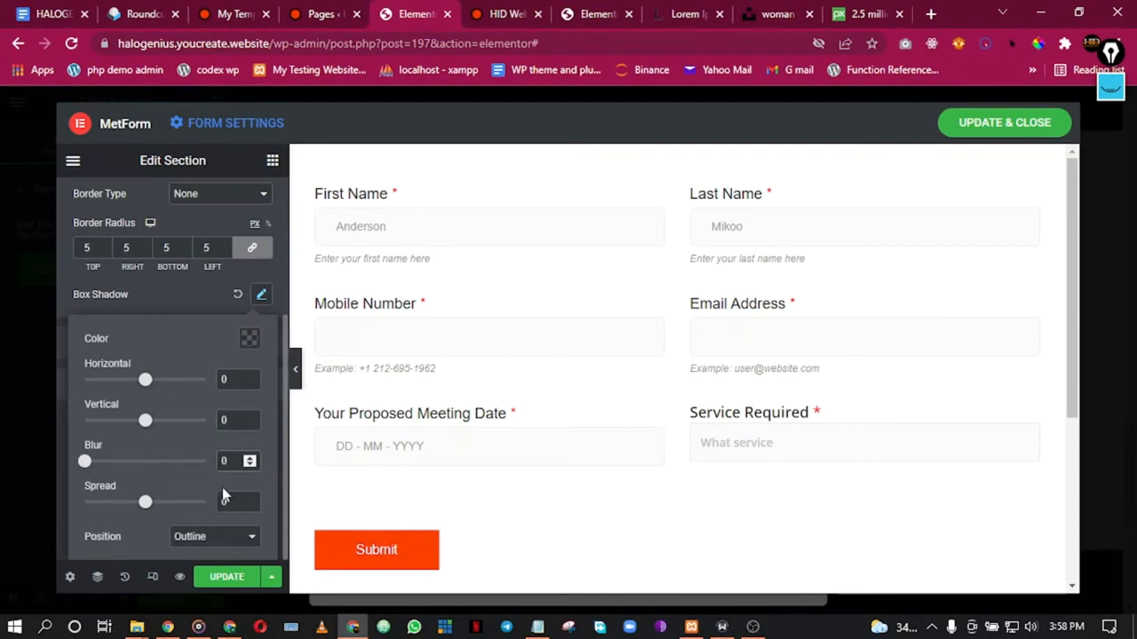
scroll(509, 477, "down", 3)
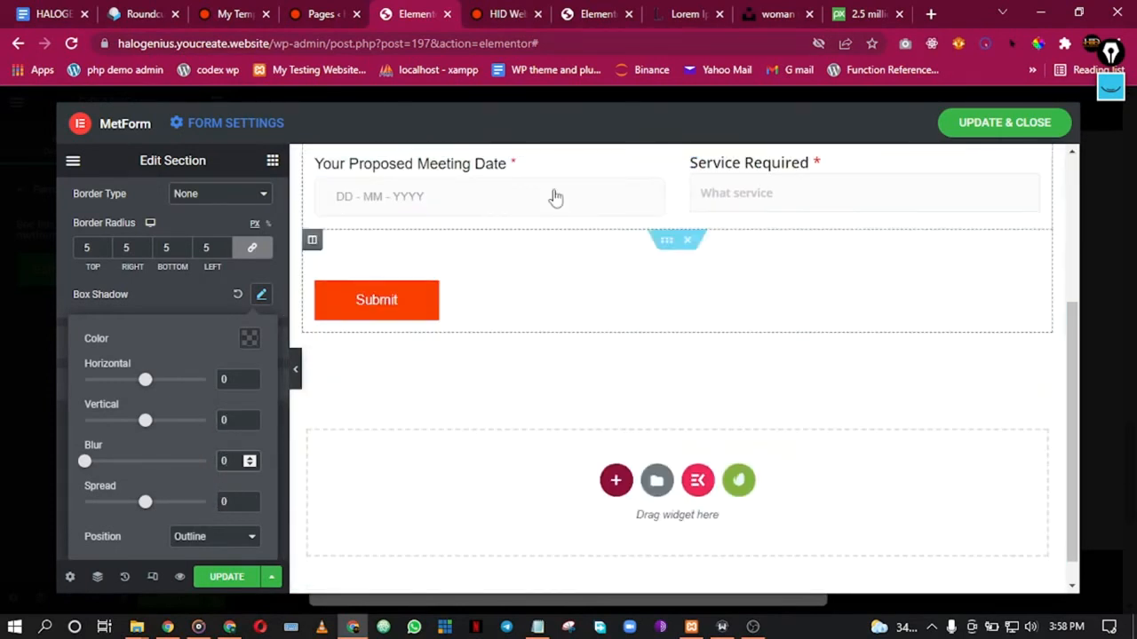
left_click(231, 586)
Step: Make the form section's background colour fully transparent (#FFFFFF00)
scroll(484, 308, "up", 1)
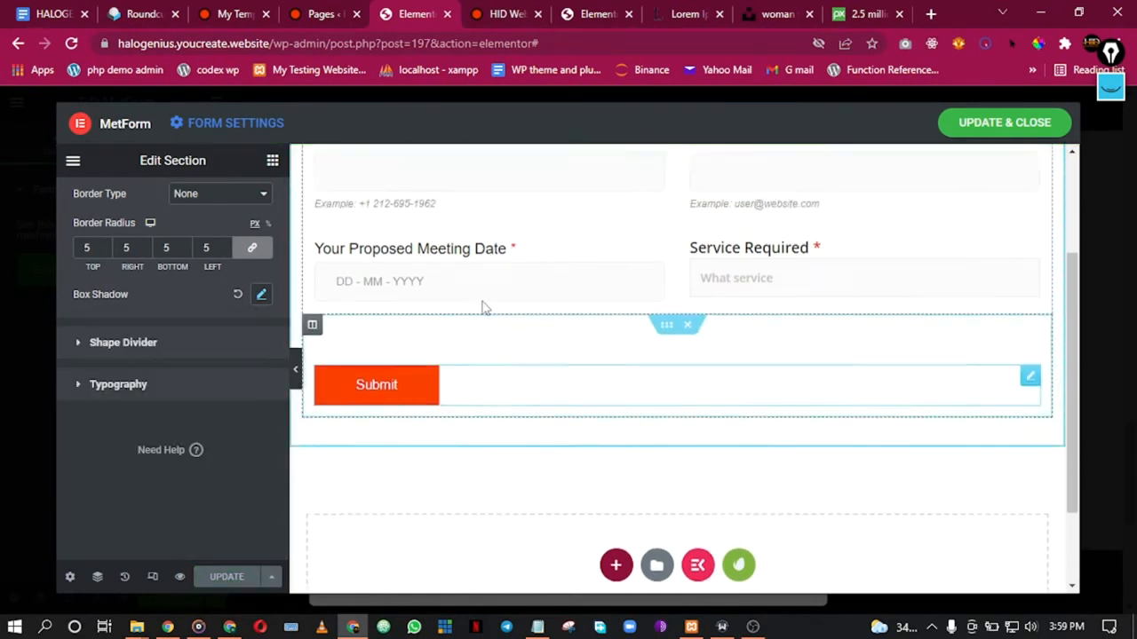
scroll(489, 307, "up", 2)
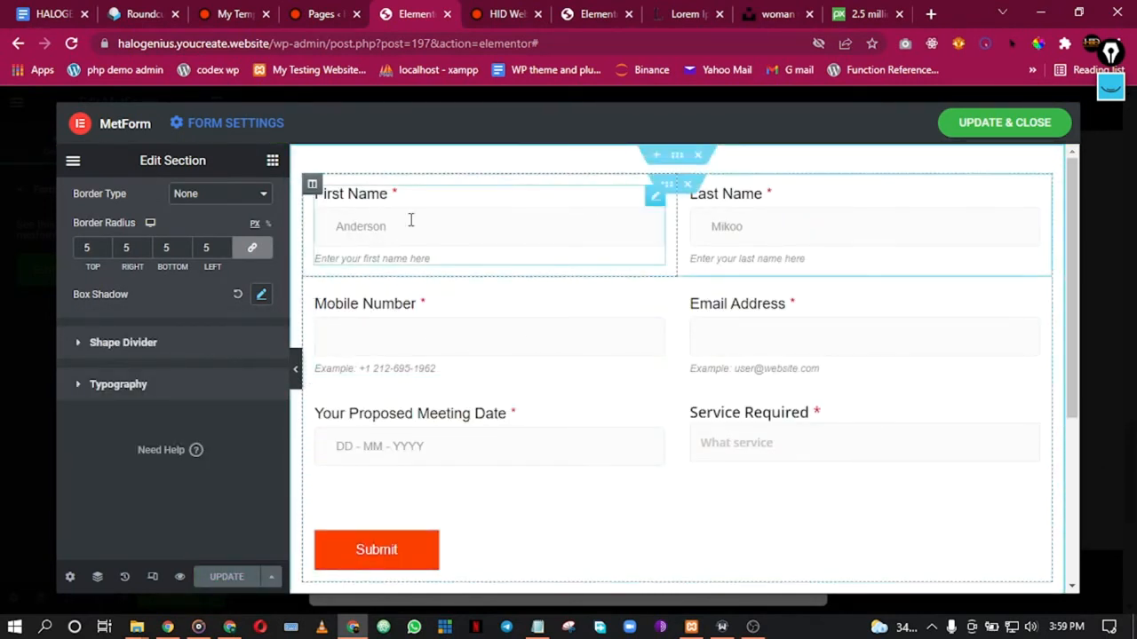
right_click(678, 158)
left_click(743, 172)
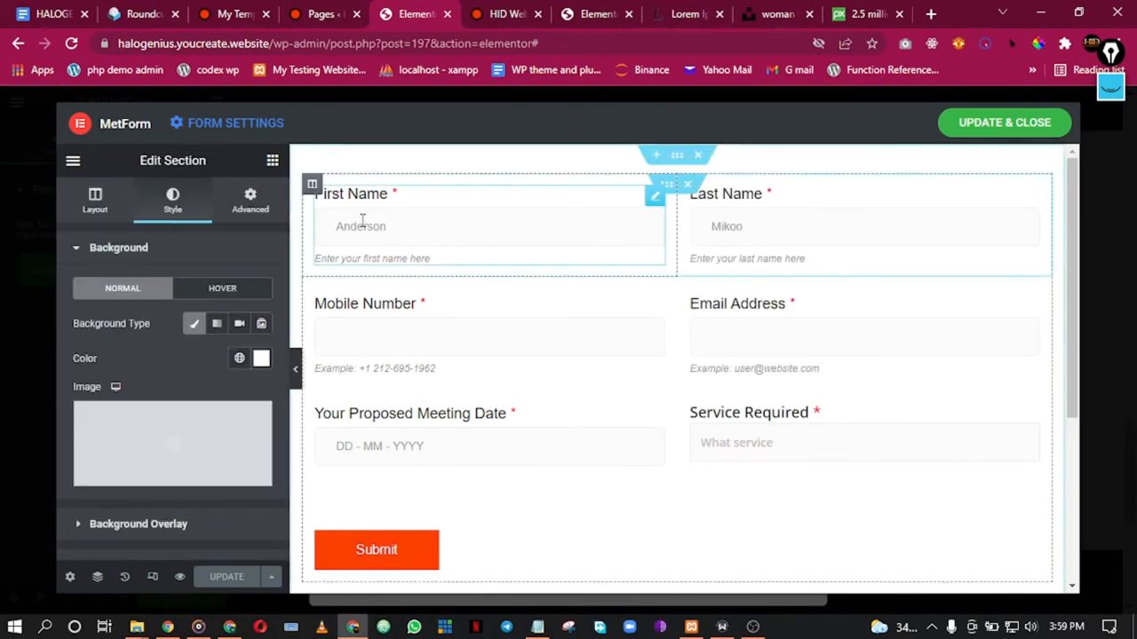
left_click(241, 359)
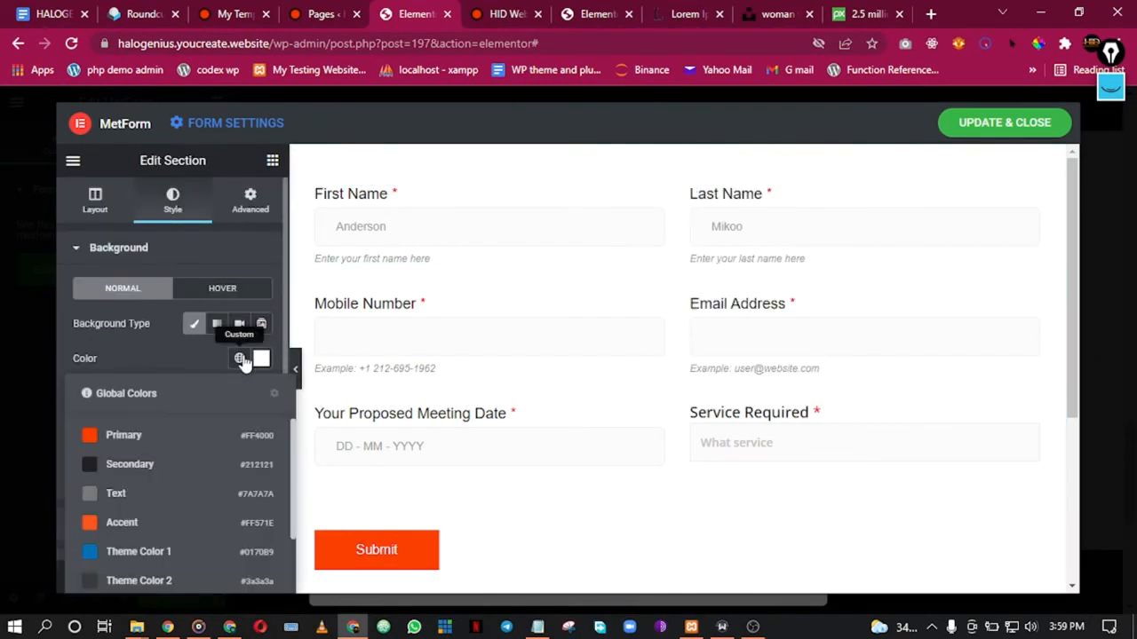
left_click(260, 360)
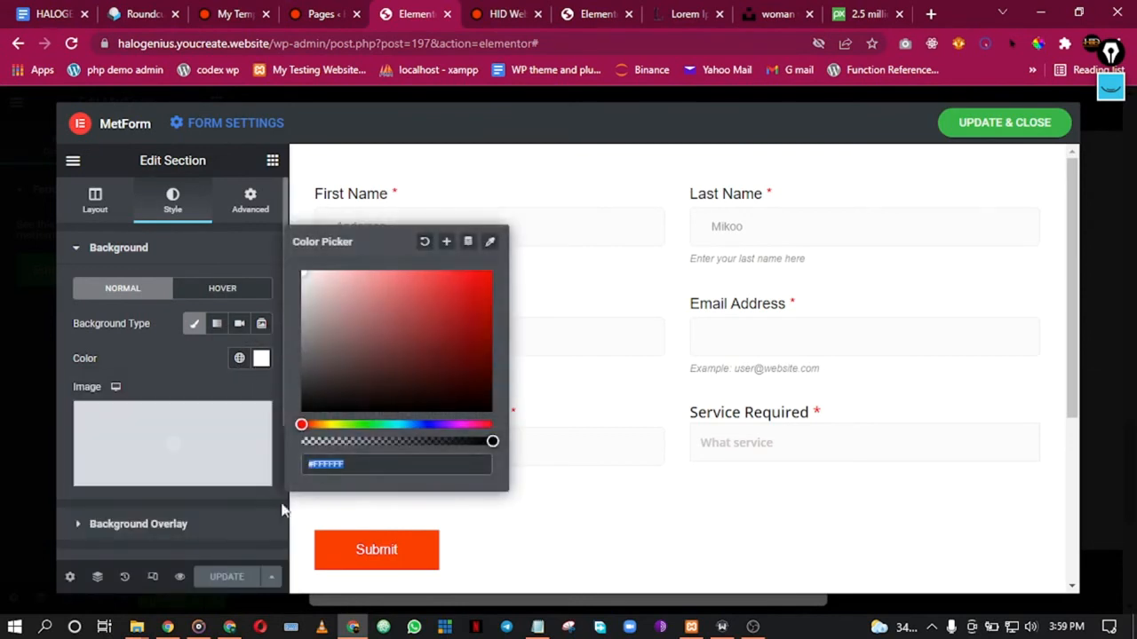
left_click_drag(491, 438, 254, 467)
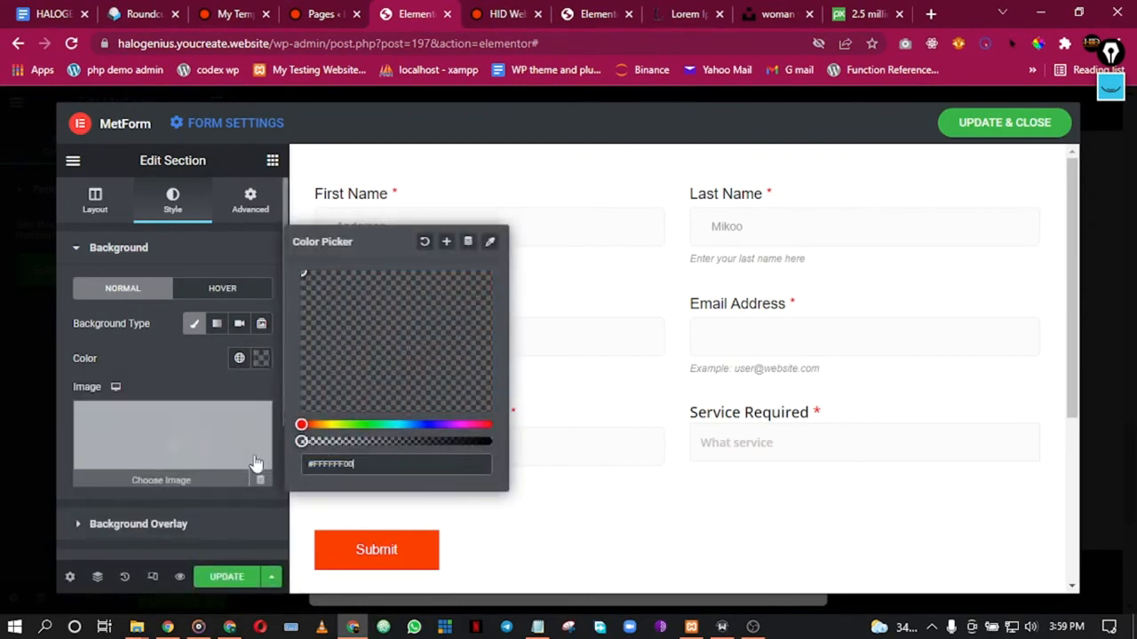
left_click(76, 342)
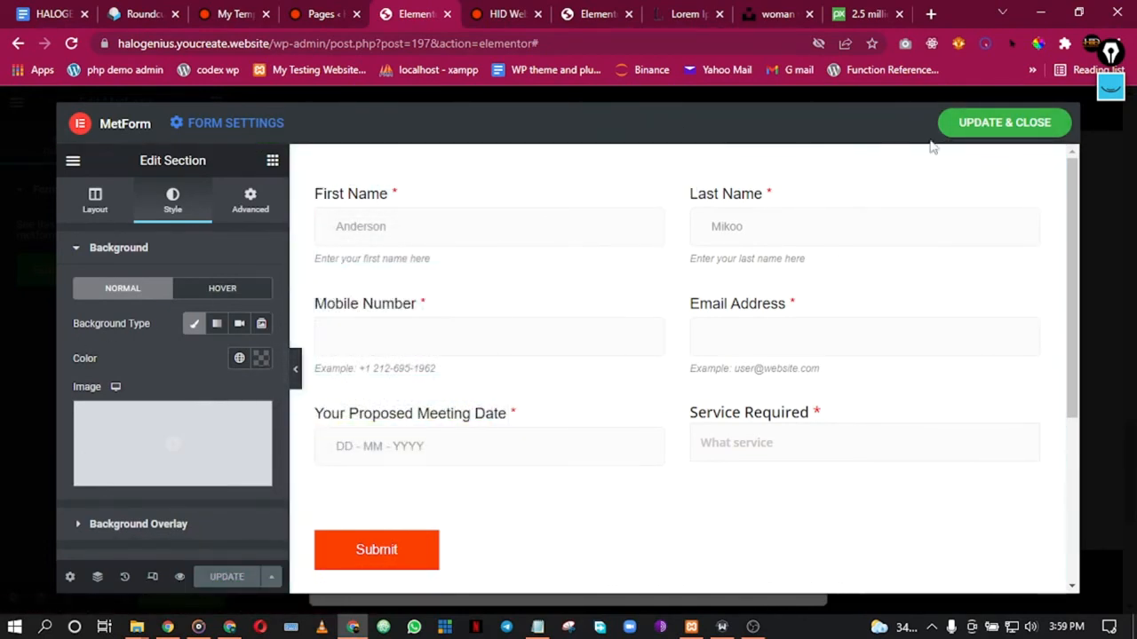
Step: Save the form and preview the page full width with the editing panel hidden
left_click(1024, 133)
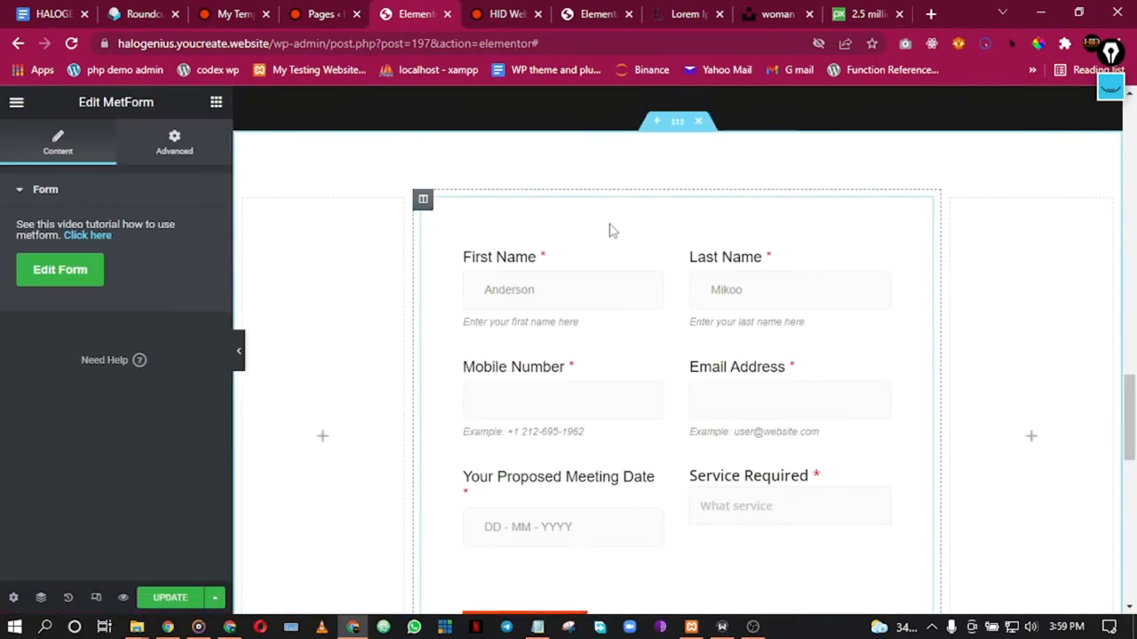
left_click(240, 351)
scroll(582, 355, "down", 2)
scroll(585, 355, "up", 4)
scroll(584, 358, "down", 5)
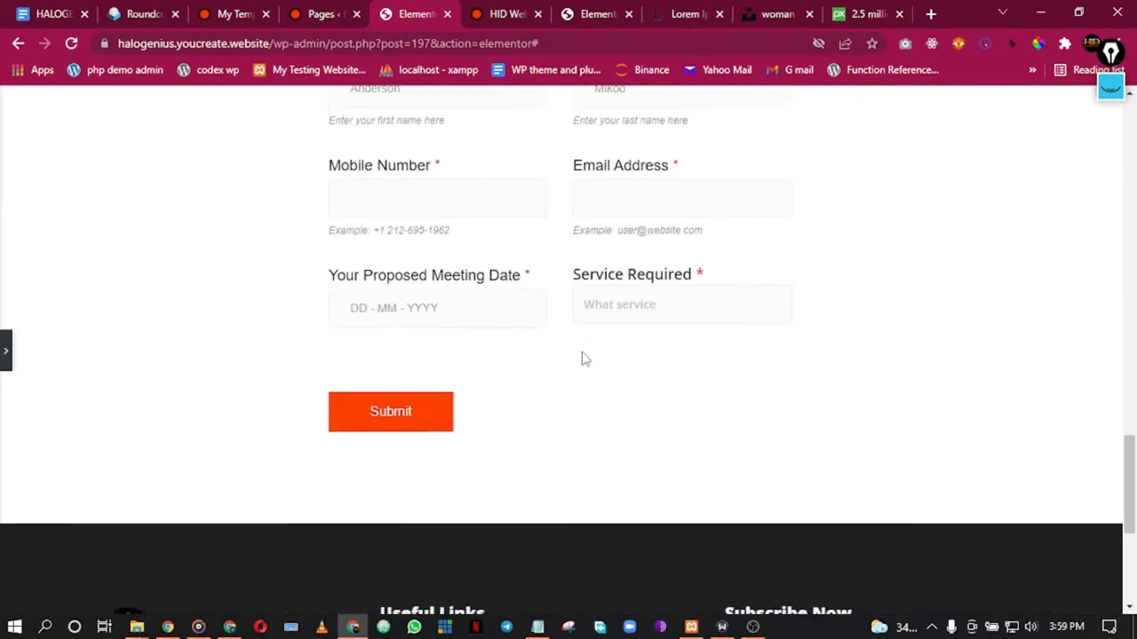
scroll(584, 359, "up", 3)
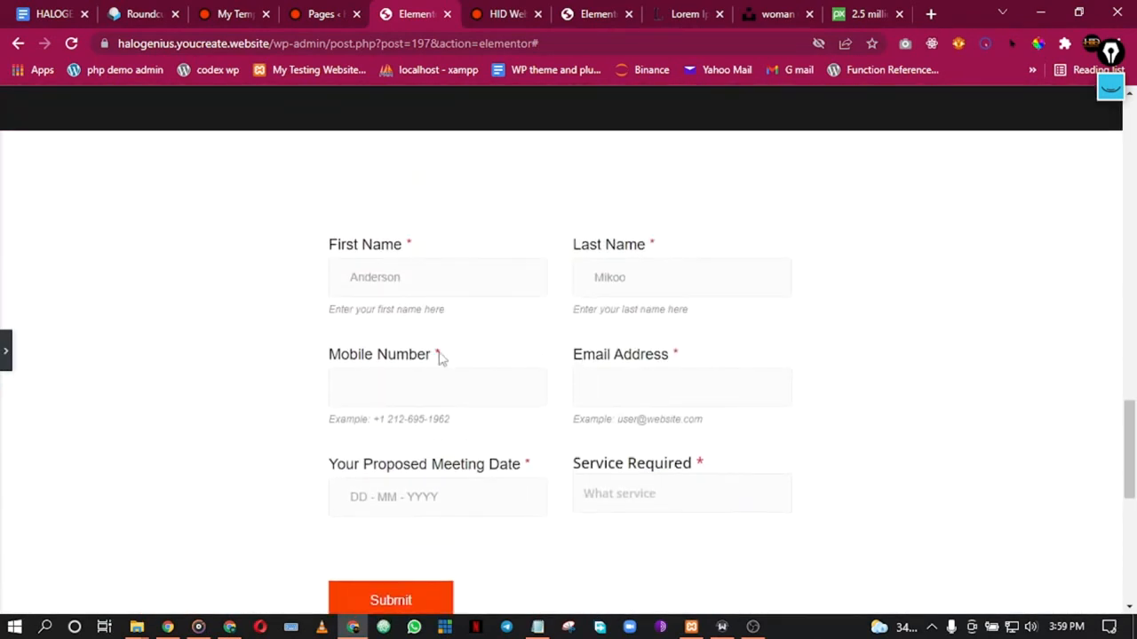
left_click(3, 355)
scroll(672, 364, "down", 3)
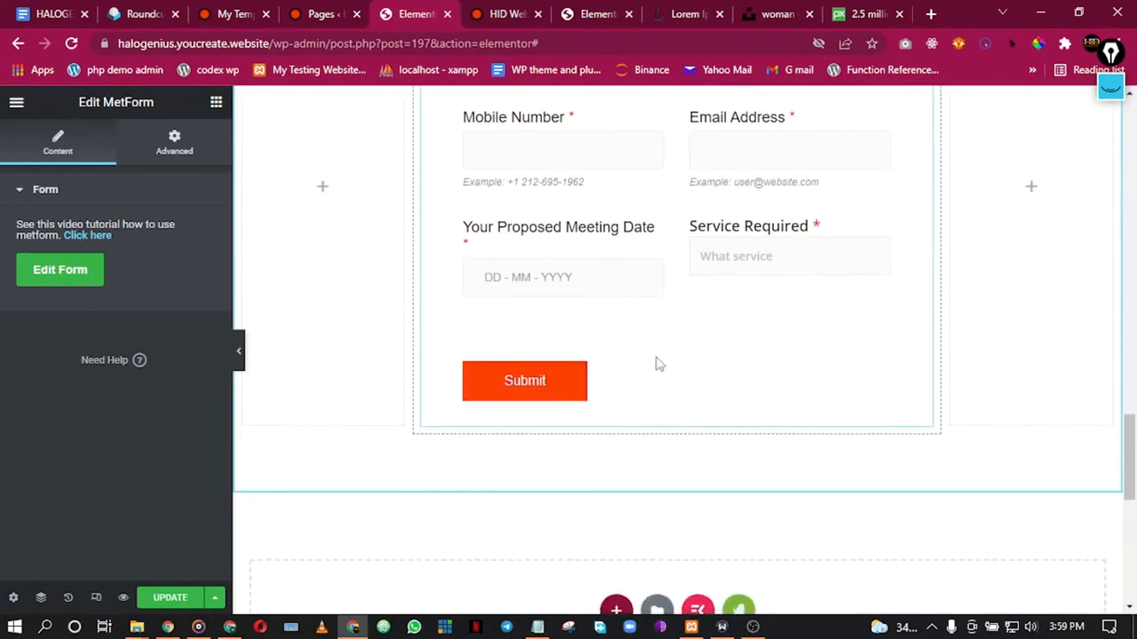
Step: Reopen the booking form, set the Submit button alignment to Center, and update and close
left_click(71, 279)
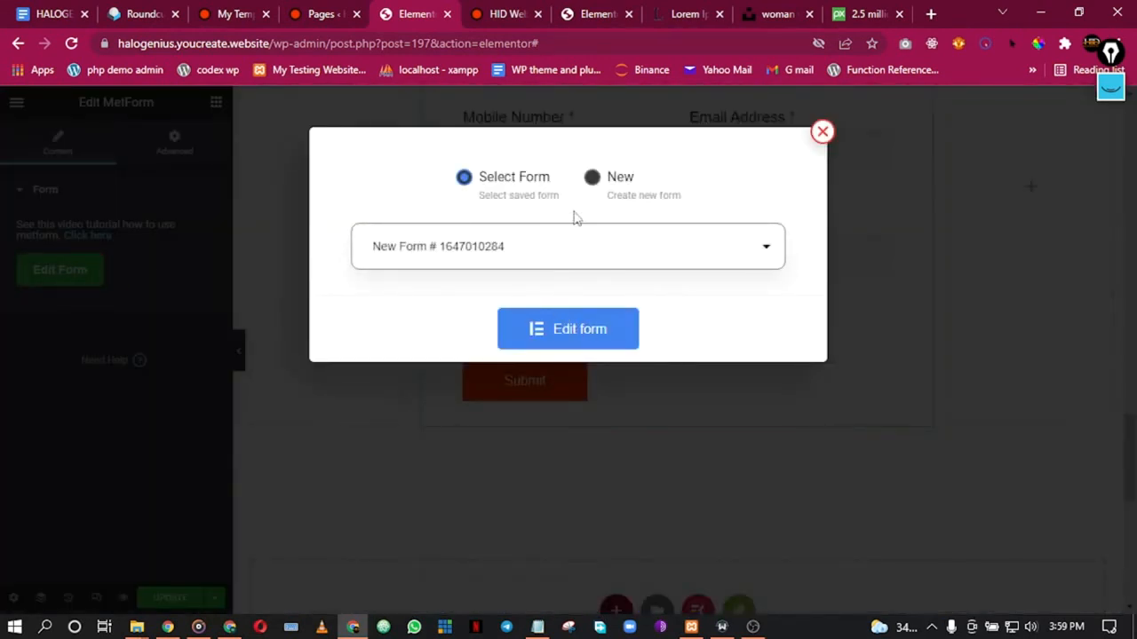
left_click(549, 332)
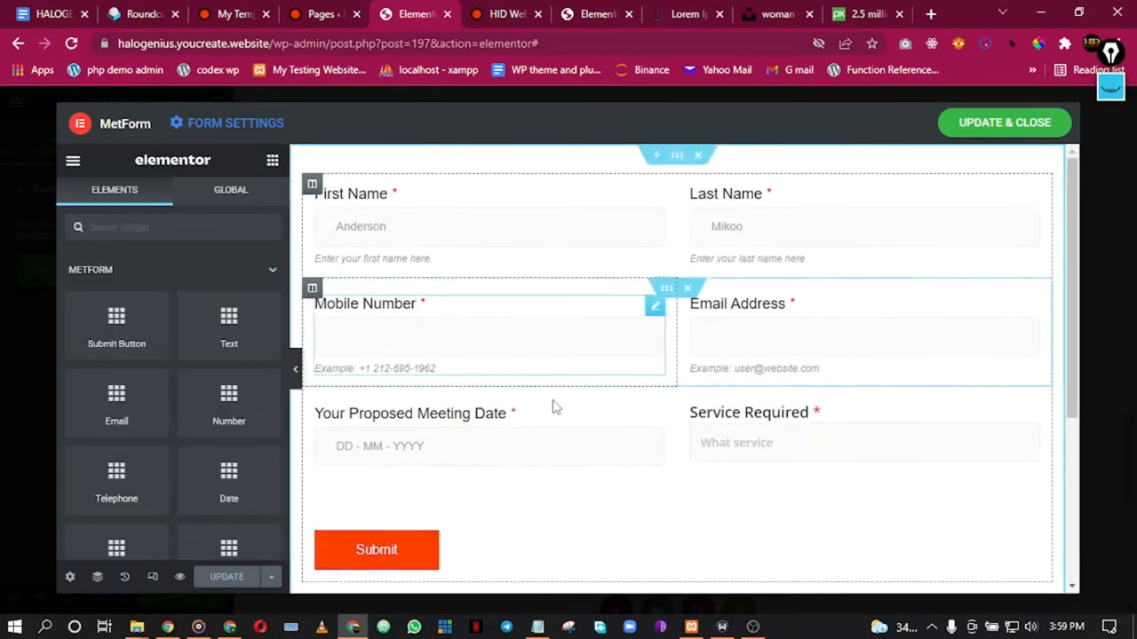
left_click(462, 557)
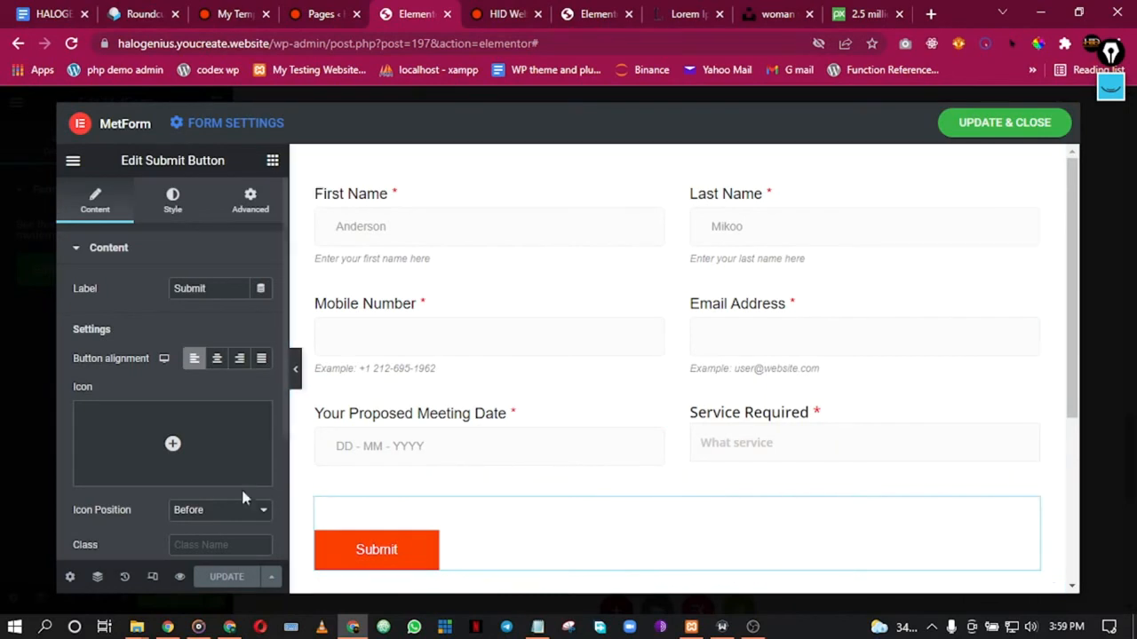
left_click(217, 359)
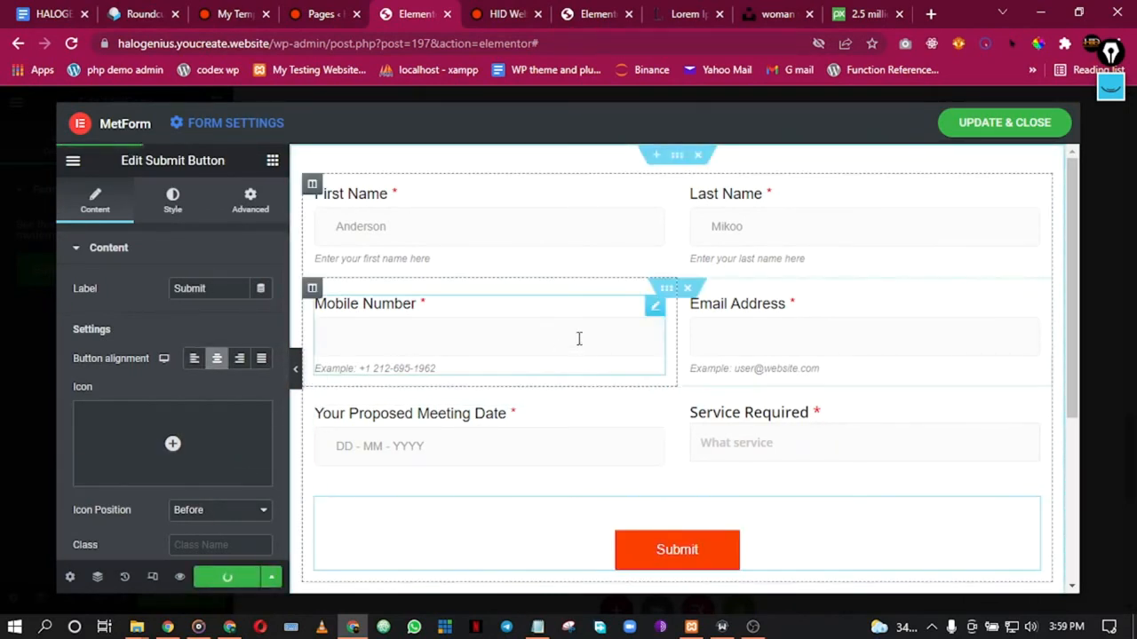
left_click(986, 124)
scroll(755, 254, "down", 5)
scroll(680, 294, "up", 6)
scroll(684, 294, "up", 1)
scroll(632, 334, "down", 1)
scroll(524, 295, "up", 10)
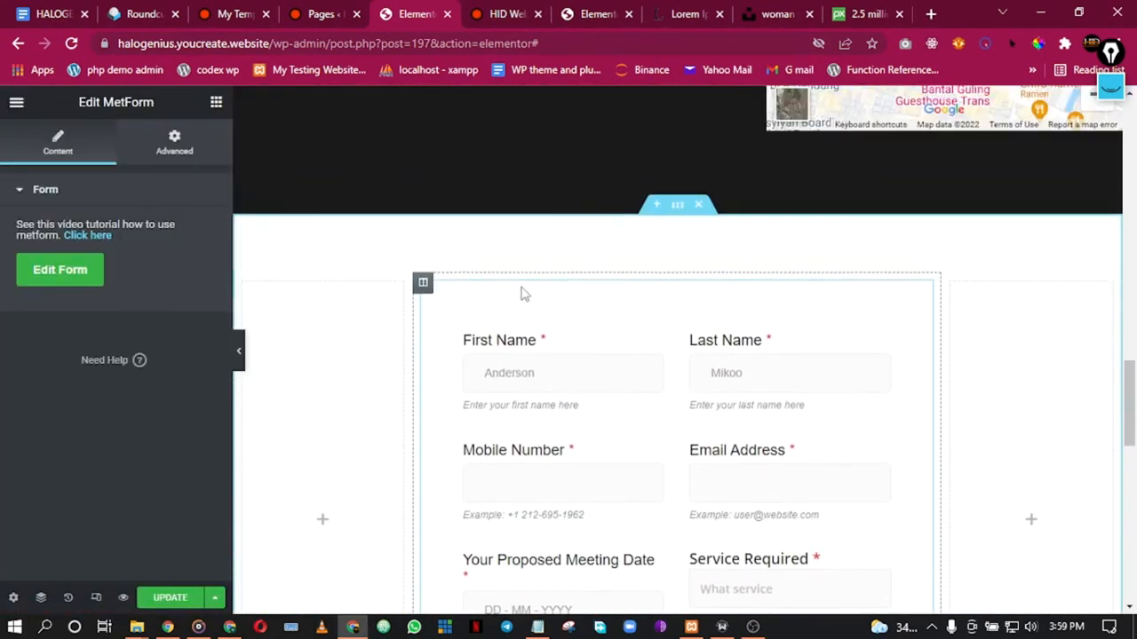
scroll(545, 291, "up", 3)
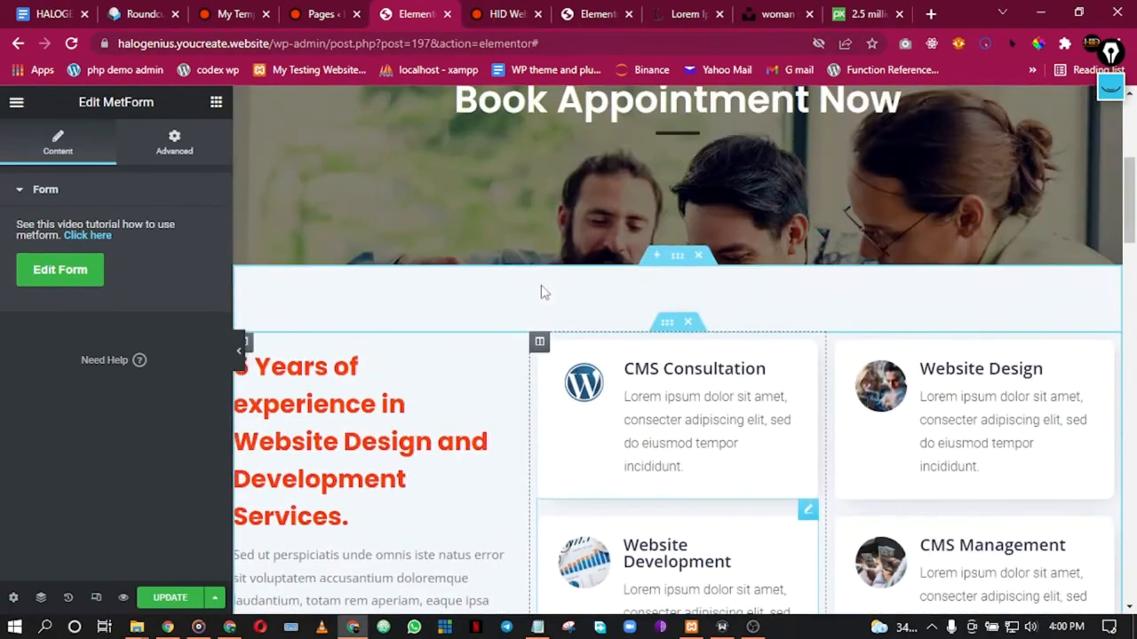
scroll(544, 289, "down", 12)
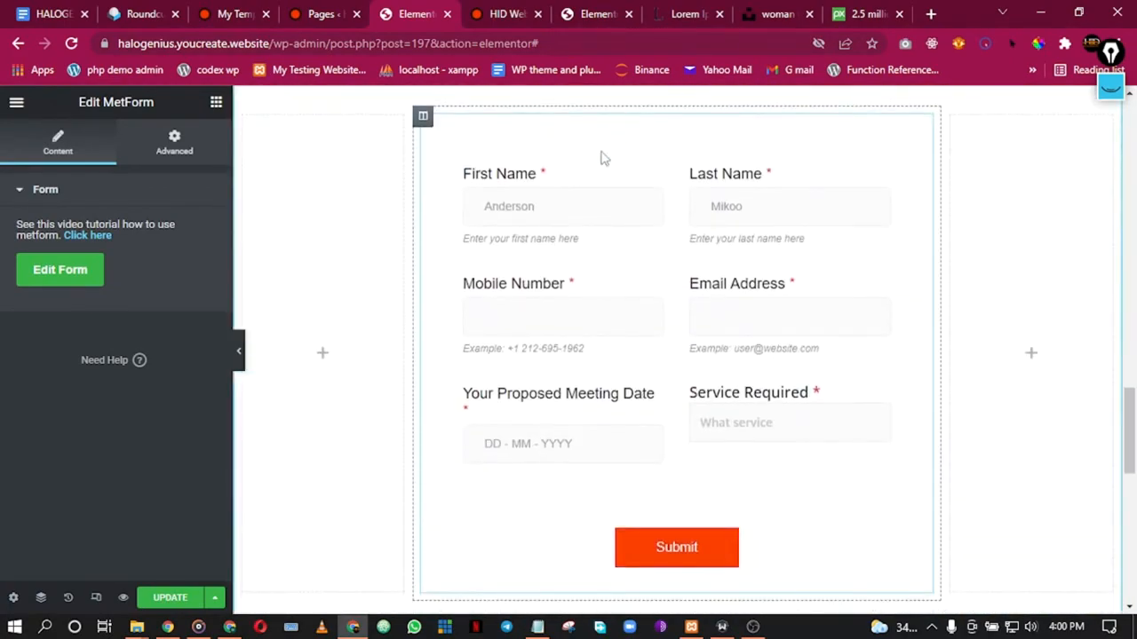
scroll(500, 183, "up", 2)
Step: Add a centered Heading above the form reading 'Kindly Fill The Form Below to<br>Book An Appointment'
left_click(217, 104)
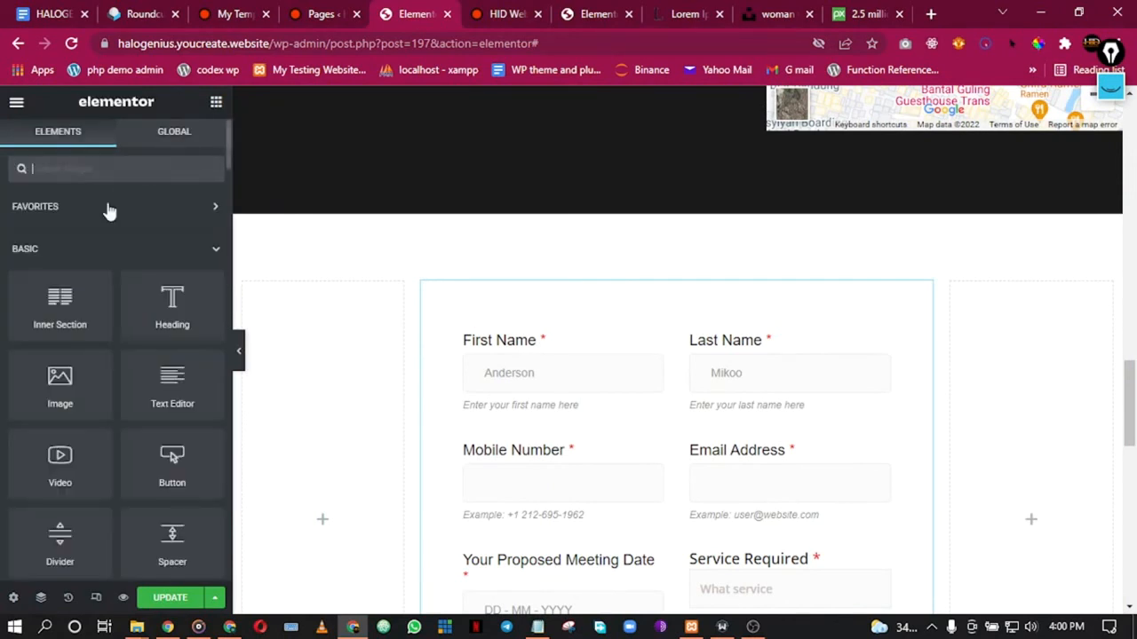
left_click_drag(146, 304, 653, 289)
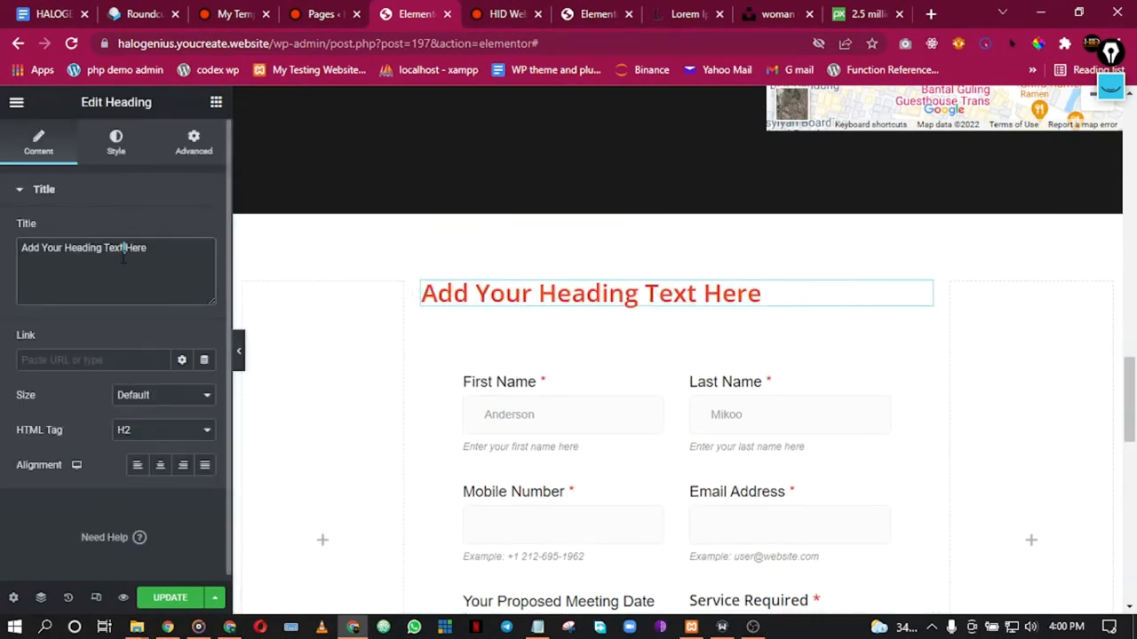
triple_click(123, 251)
type("Ki")
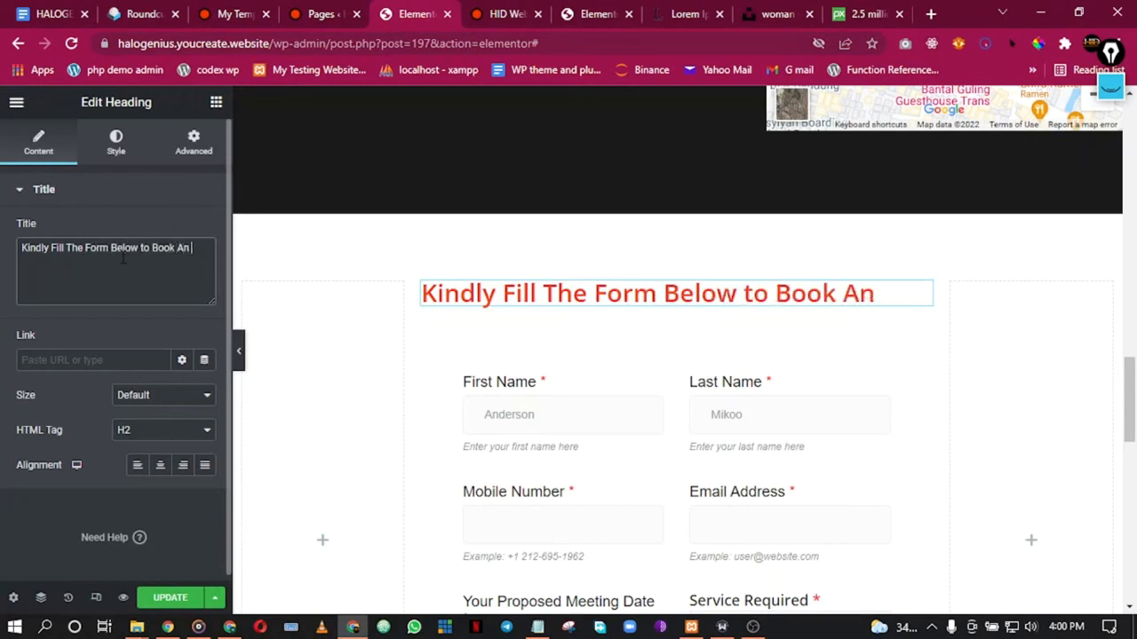
type("ointment")
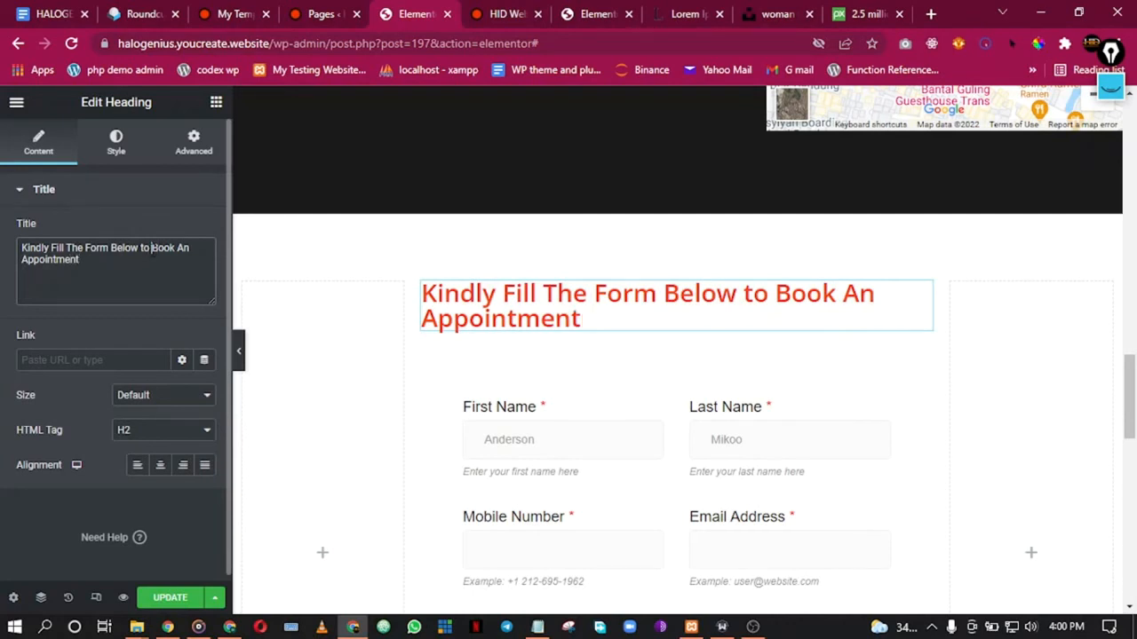
type("<")
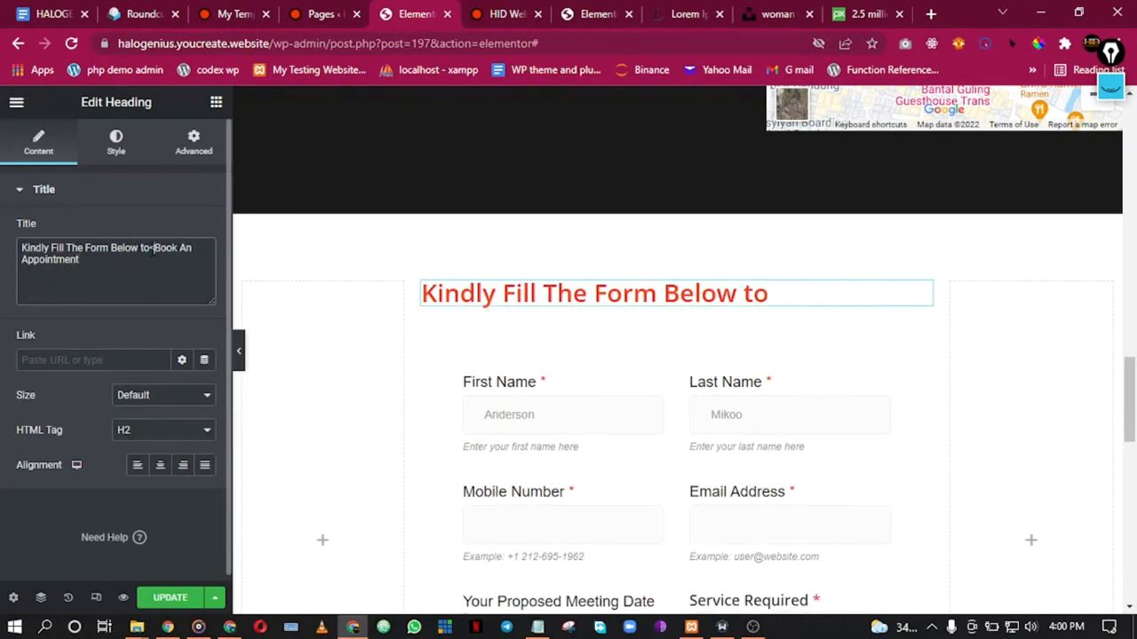
type("br>")
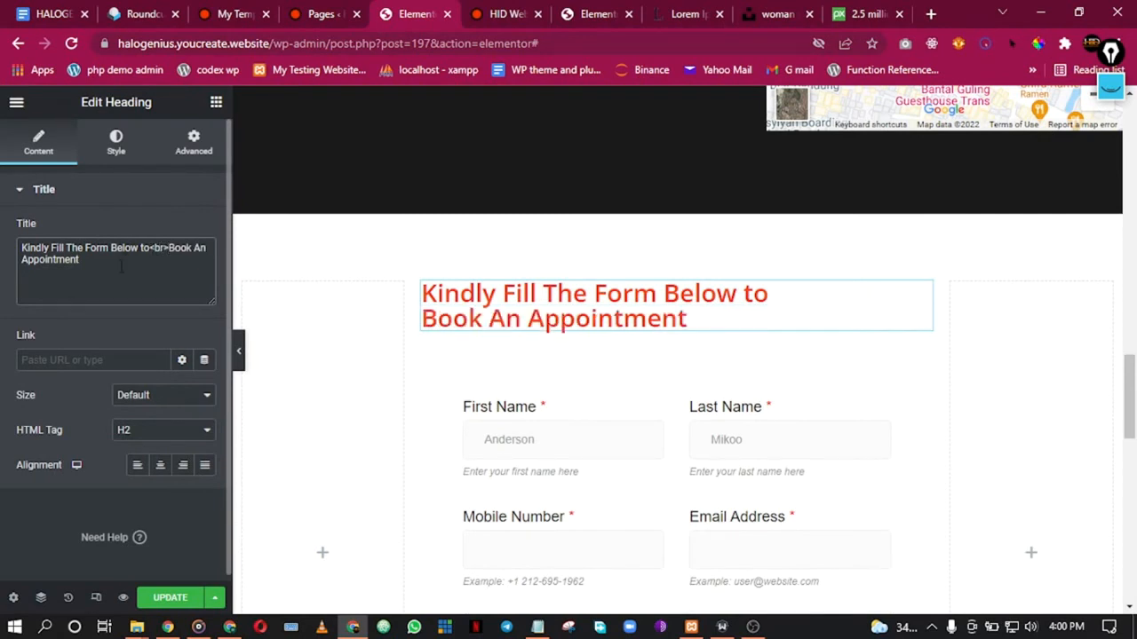
left_click(160, 466)
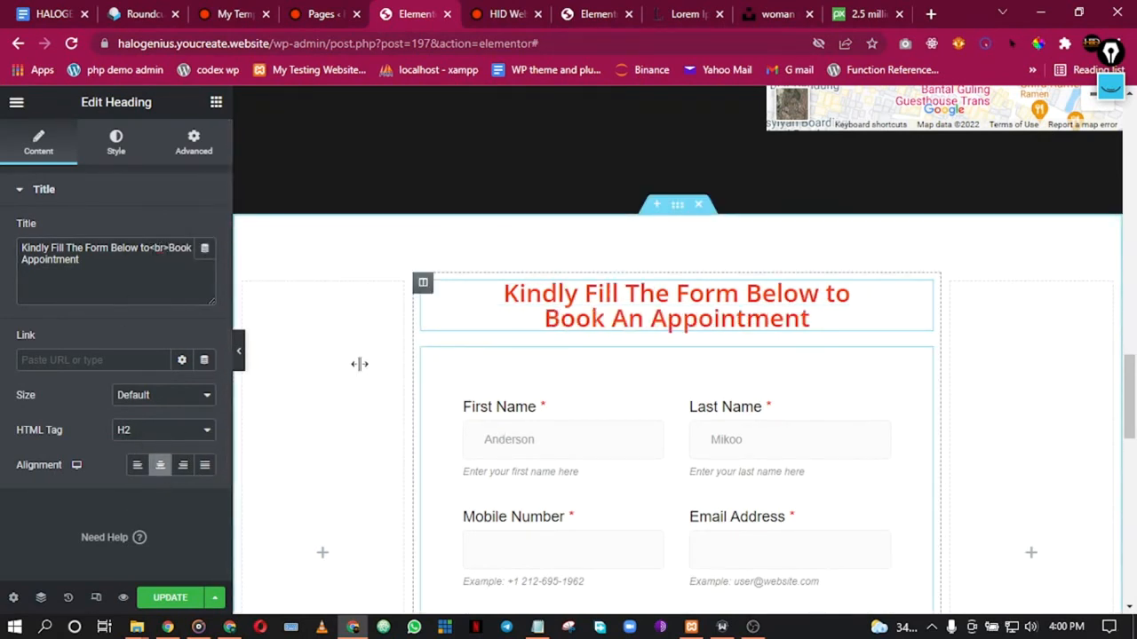
Step: Preview the finished page full width with the editing panel collapsed
left_click(240, 354)
scroll(654, 329, "down", 2)
scroll(655, 330, "up", 5)
scroll(655, 342, "down", 5)
scroll(654, 342, "up", 10)
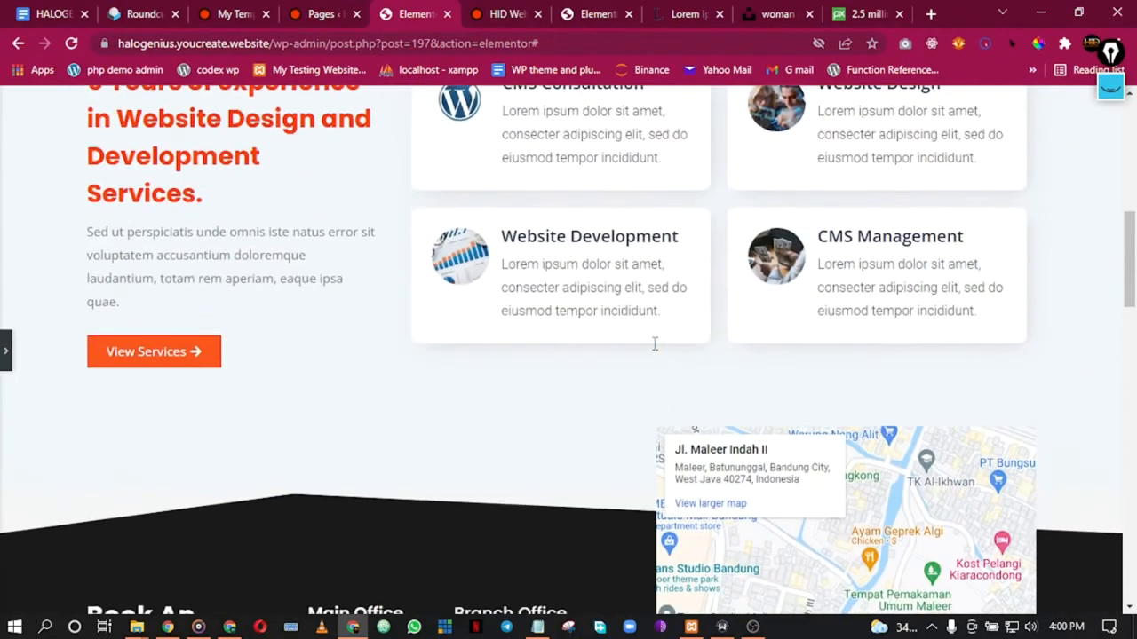
scroll(654, 344, "up", 4)
scroll(655, 347, "down", 8)
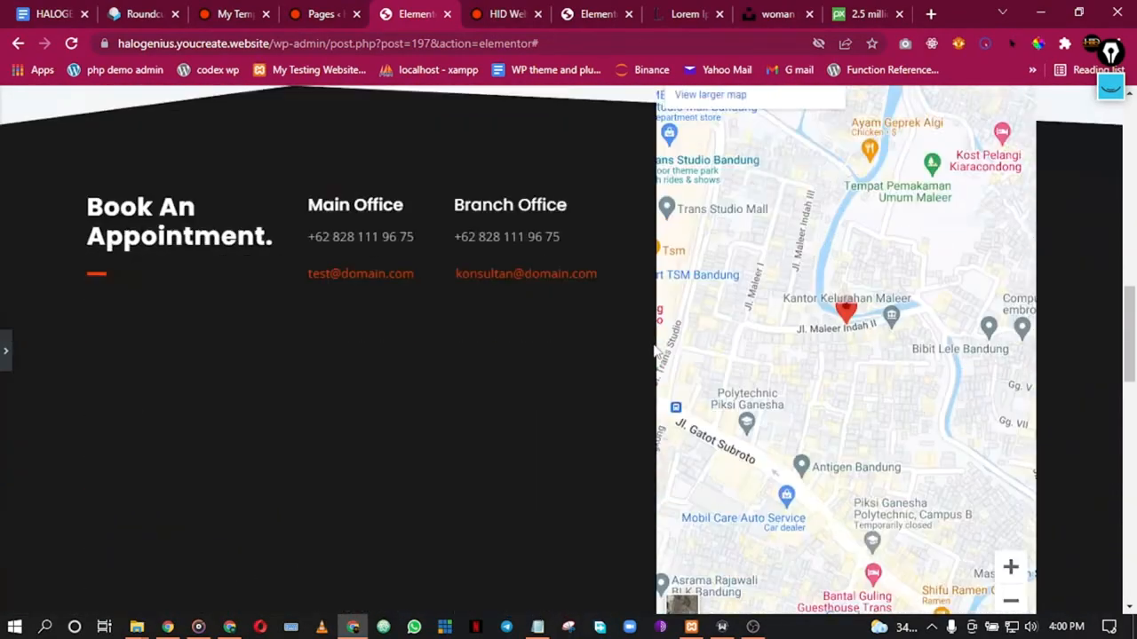
scroll(654, 351, "down", 5)
scroll(924, 311, "down", 2)
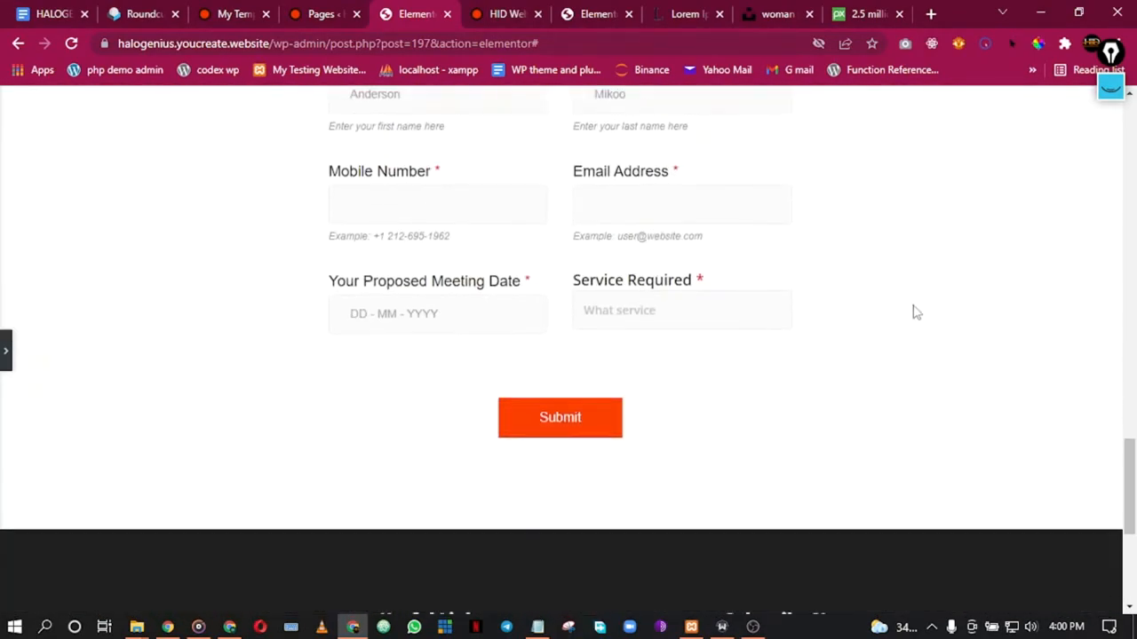
scroll(663, 296, "up", 4)
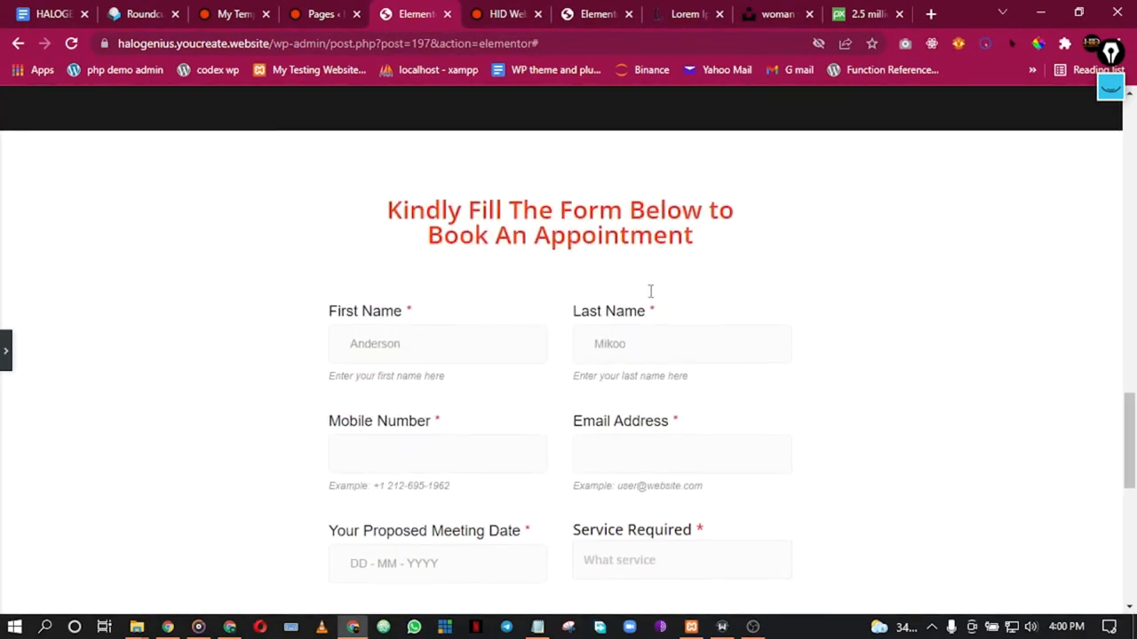
scroll(651, 291, "down", 1)
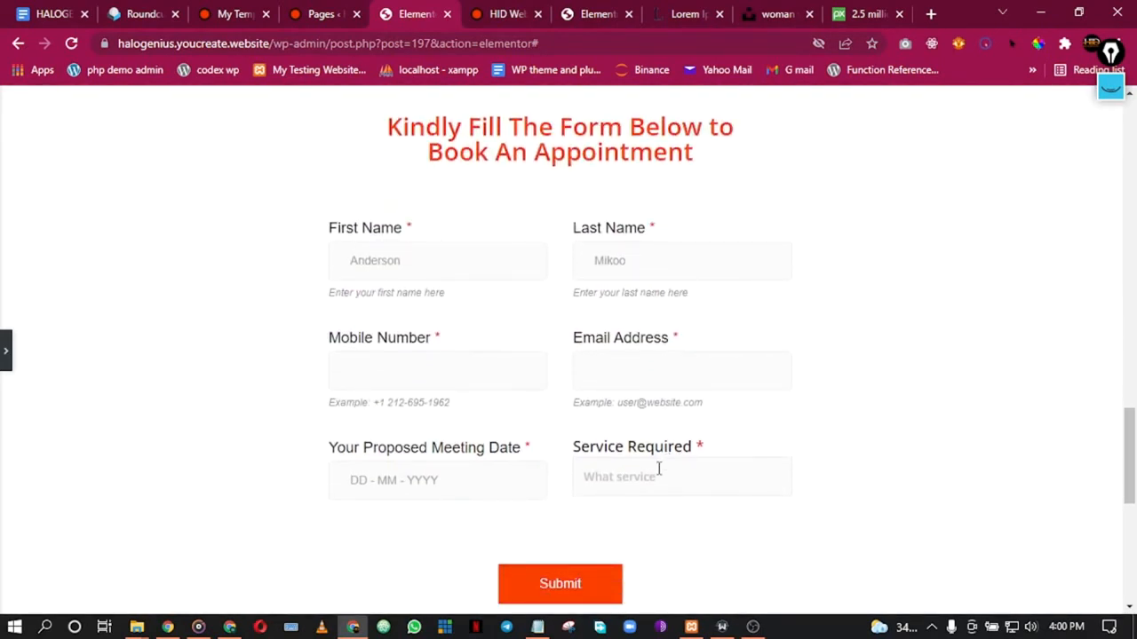
scroll(594, 253, "down", 1)
scroll(593, 254, "up", 3)
scroll(593, 253, "down", 5)
scroll(594, 256, "up", 7)
scroll(593, 256, "up", 4)
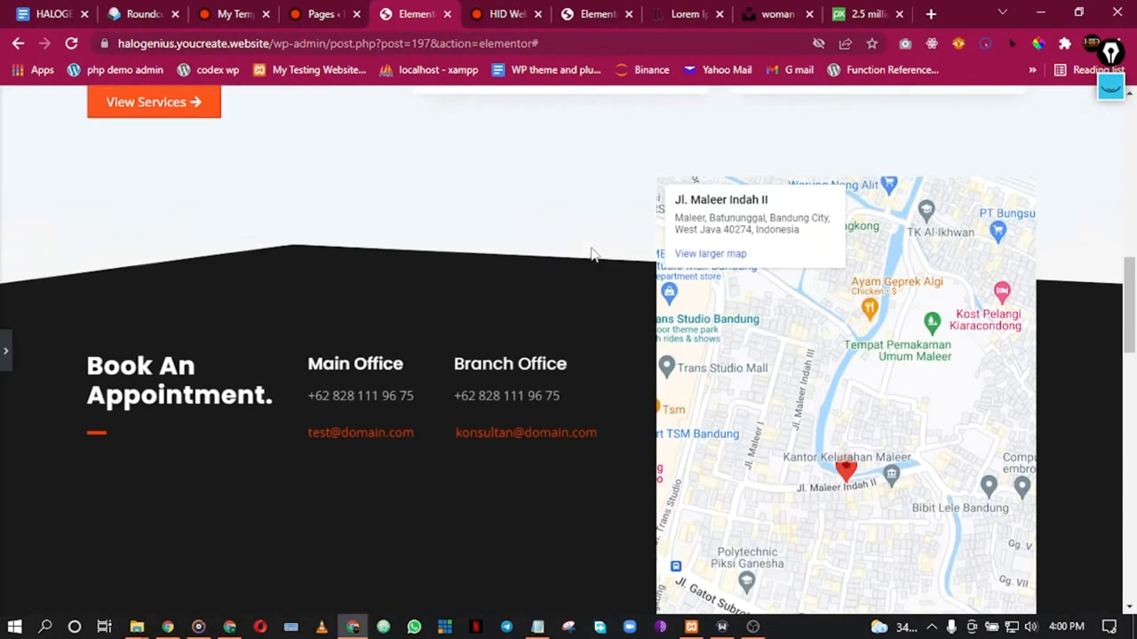
scroll(594, 256, "down", 14)
scroll(561, 307, "up", 15)
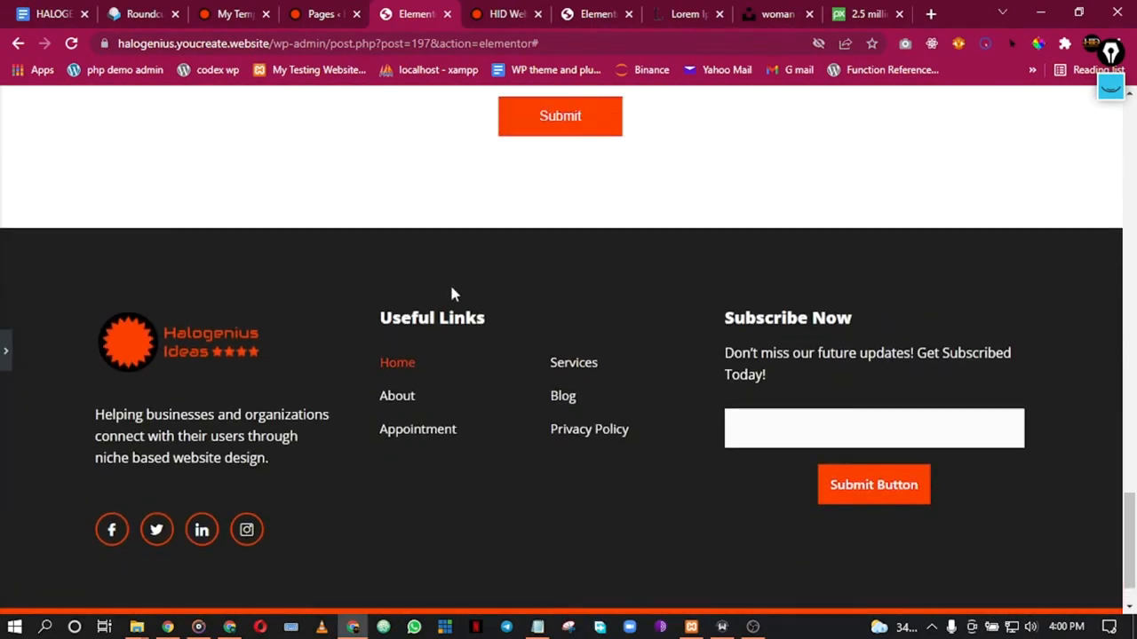
scroll(465, 263, "up", 3)
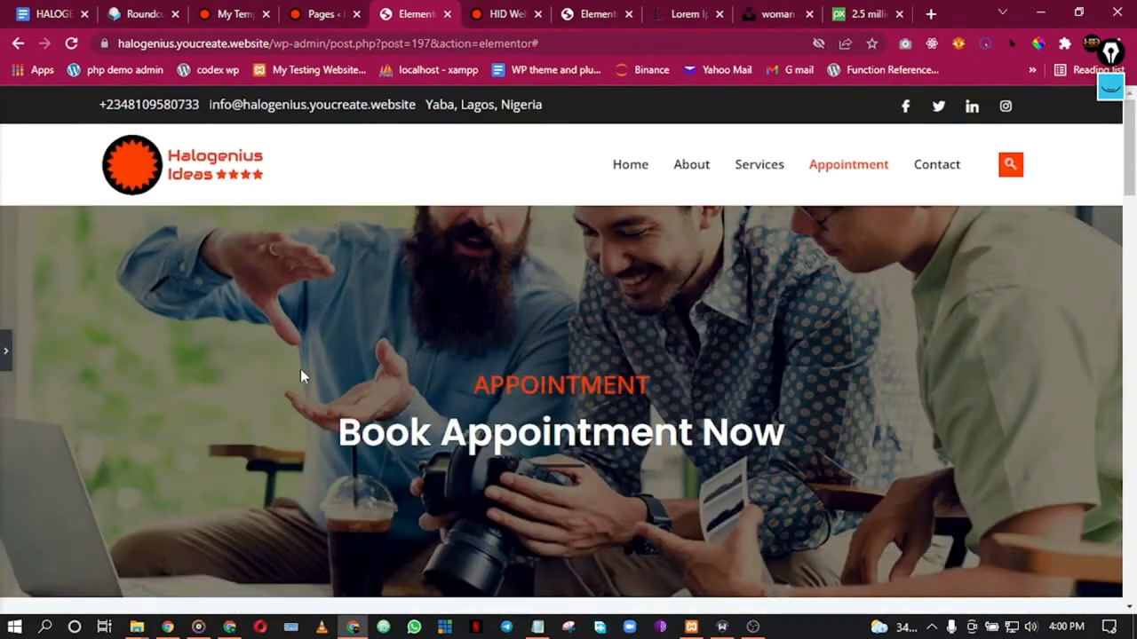
left_click(5, 349)
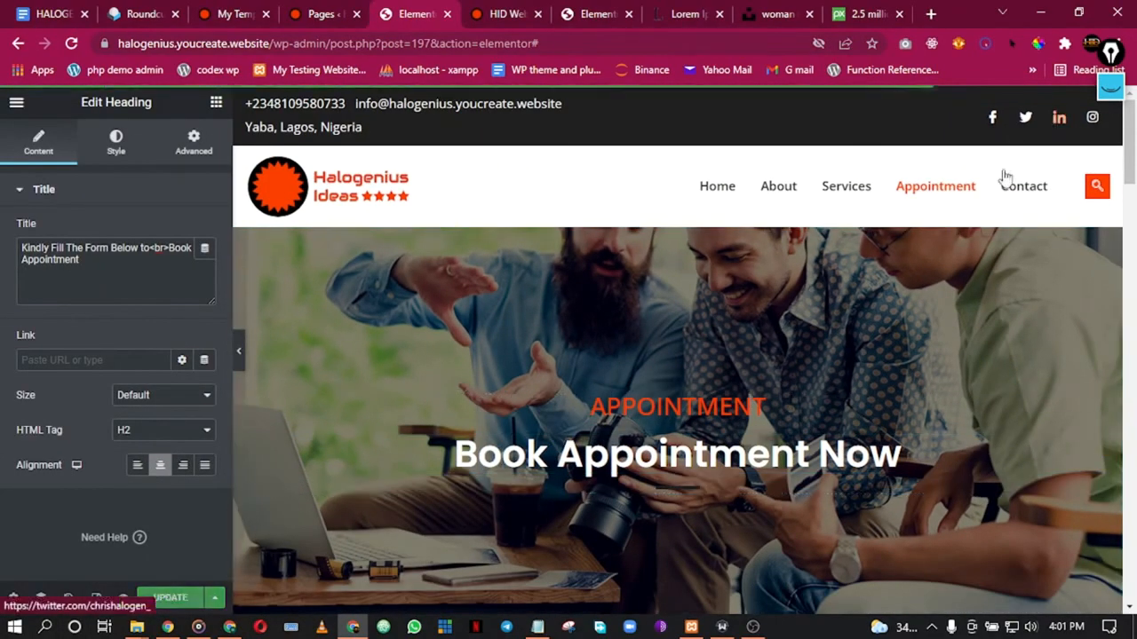
Step: View the live Appointment page from the Elementor menu
left_click(16, 102)
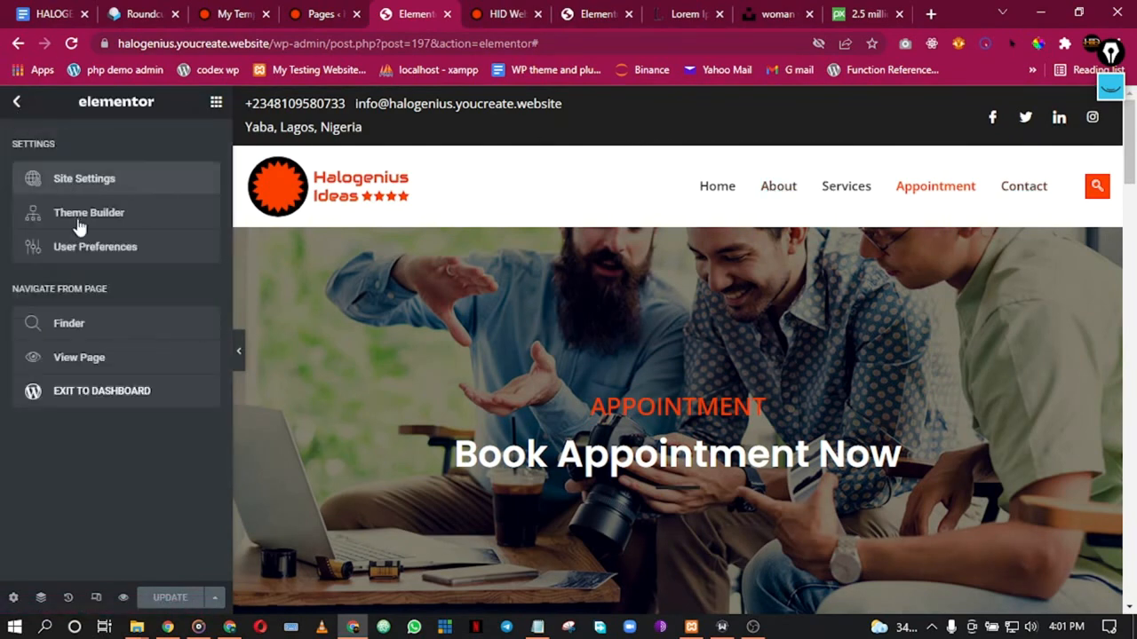
left_click(107, 361)
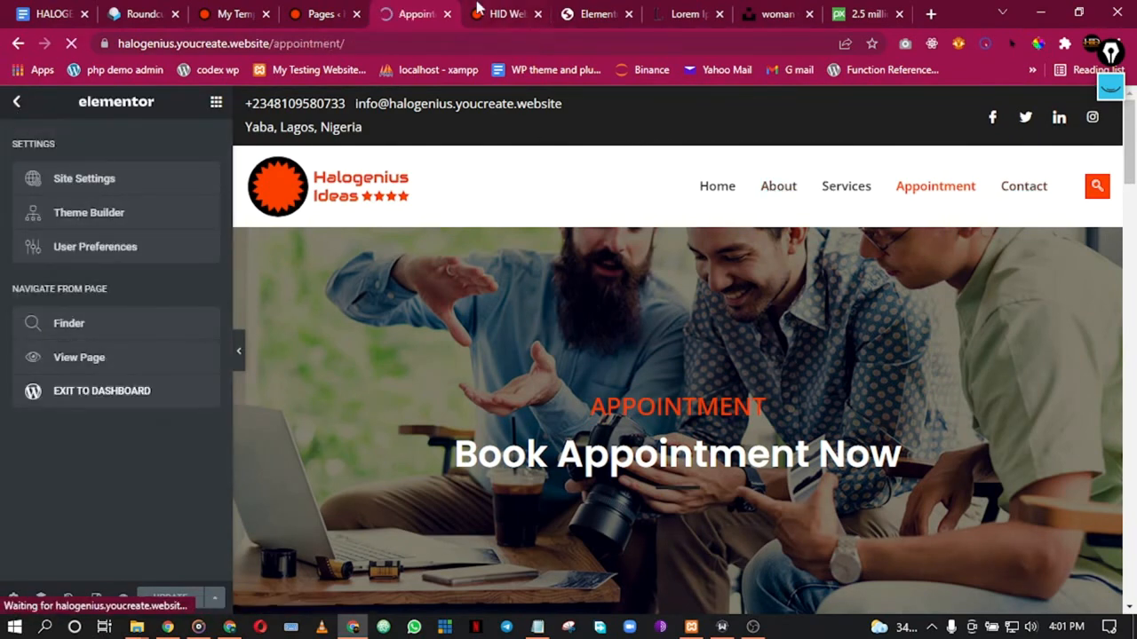
scroll(742, 247, "down", 15)
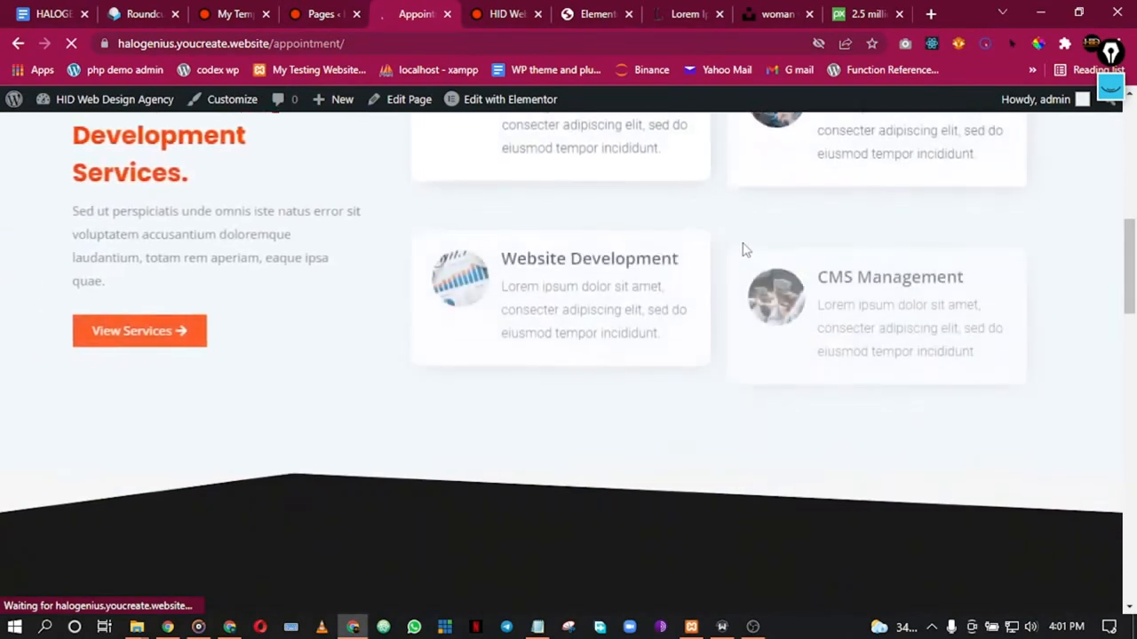
scroll(732, 247, "down", 10)
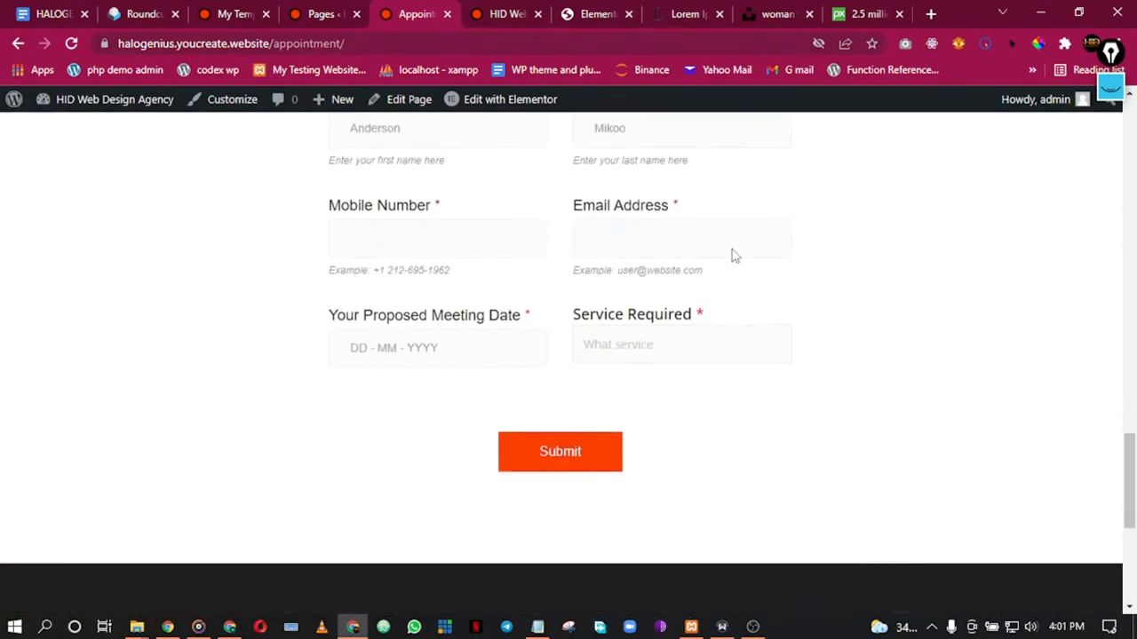
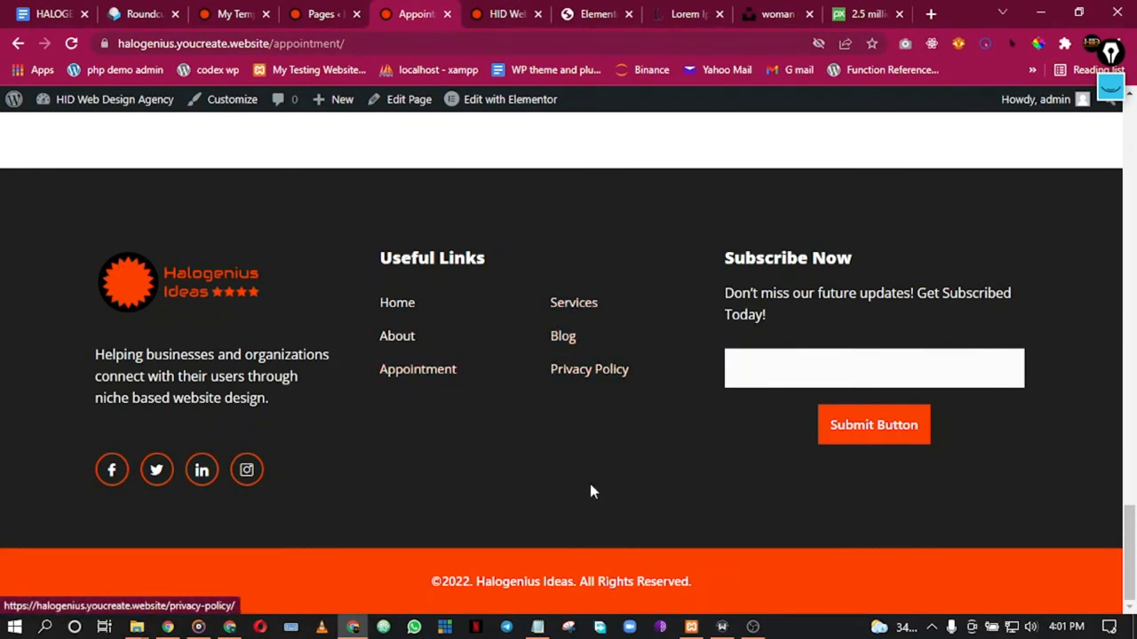
Step: Open the Main Footer template for editing in a new tab
mouse_move(502, 97)
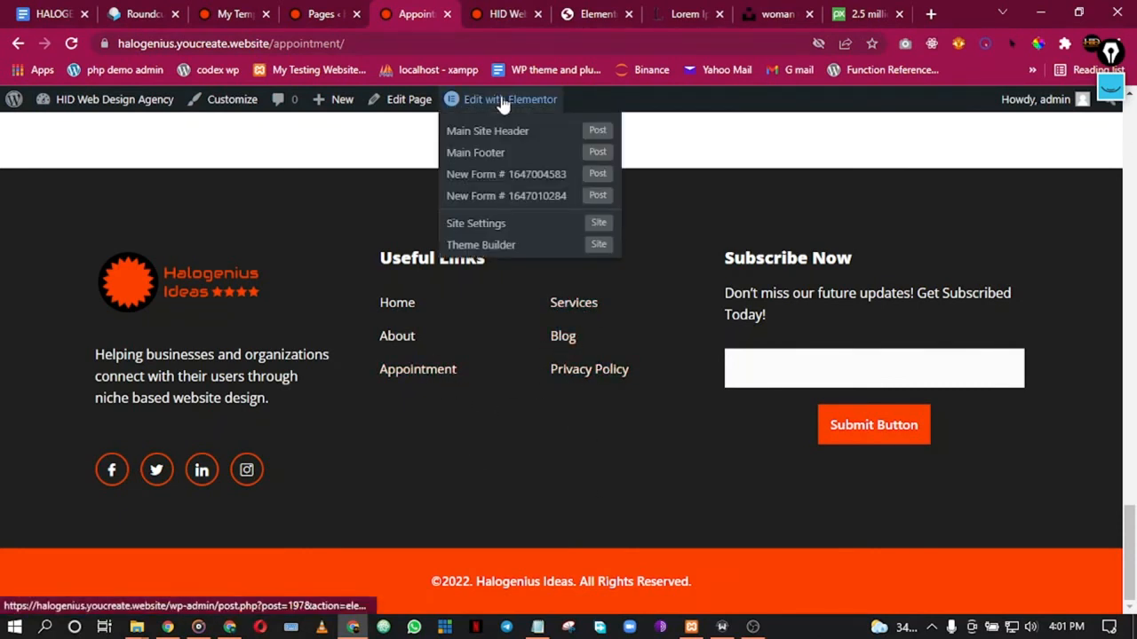
right_click(513, 166)
left_click(518, 168)
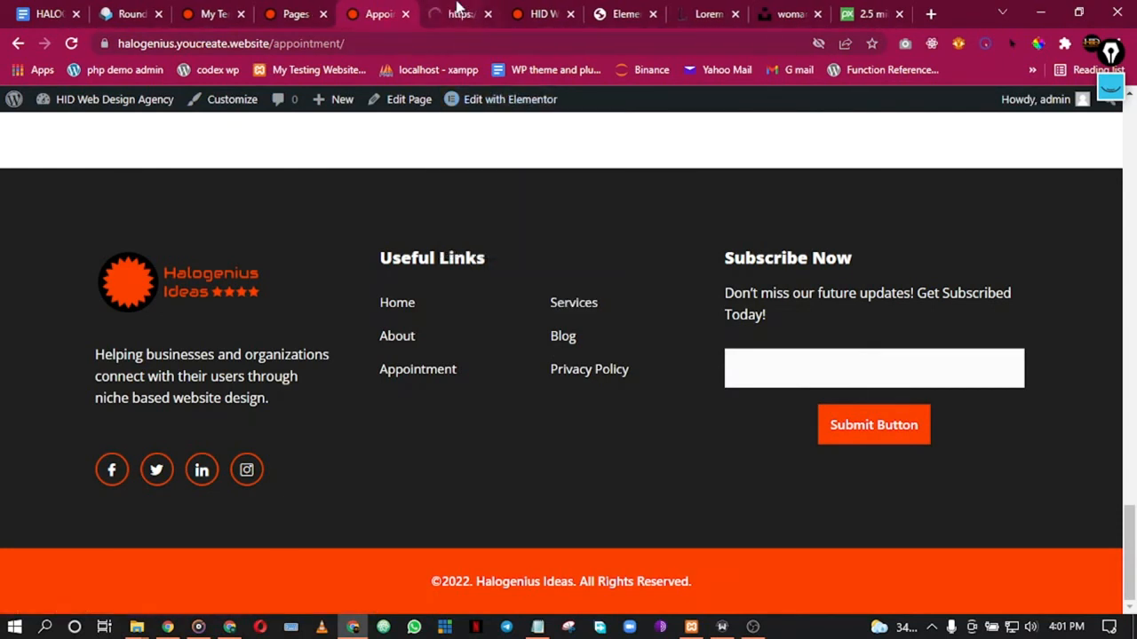
left_click(457, 11)
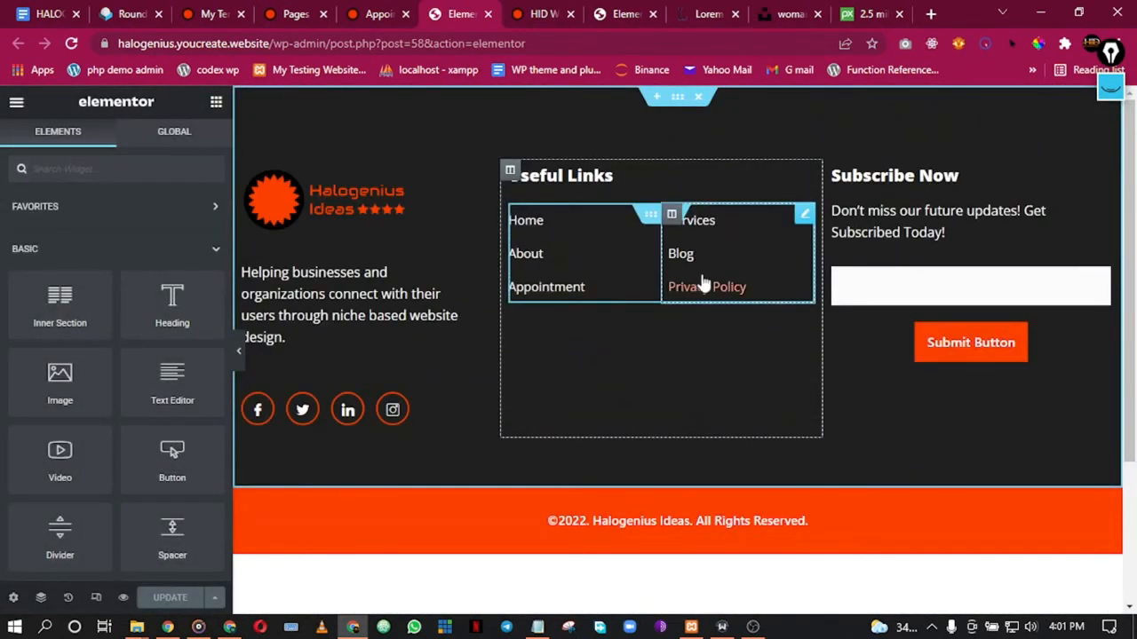
Step: Add a fourth Useful Links item, Contact, linked to the Contact page, and update the footer
right_click(739, 256)
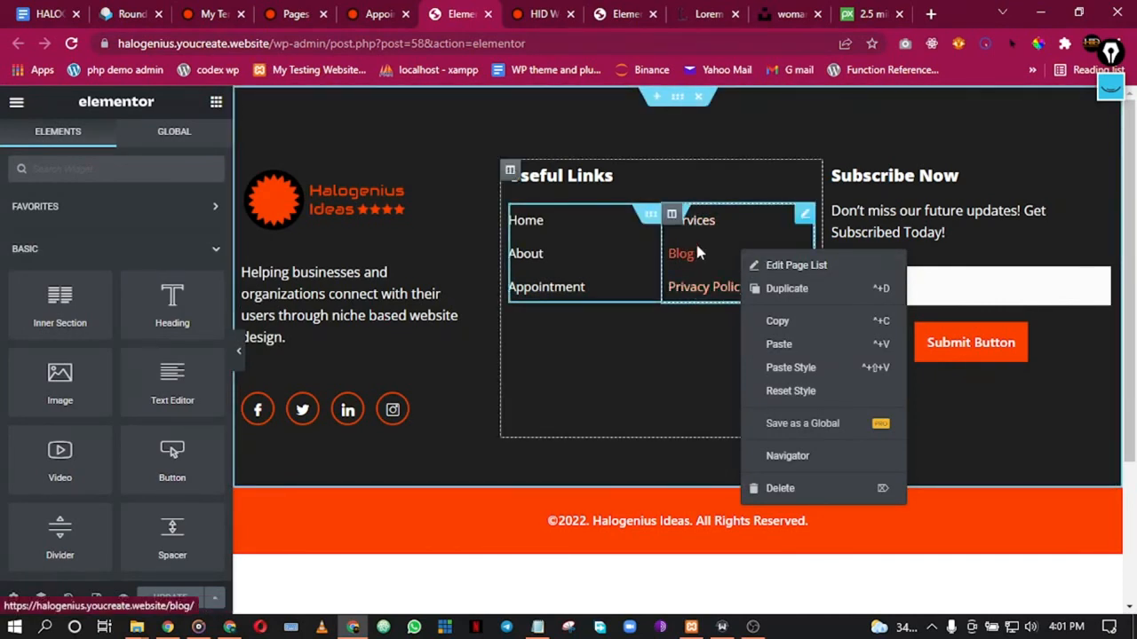
right_click(639, 290)
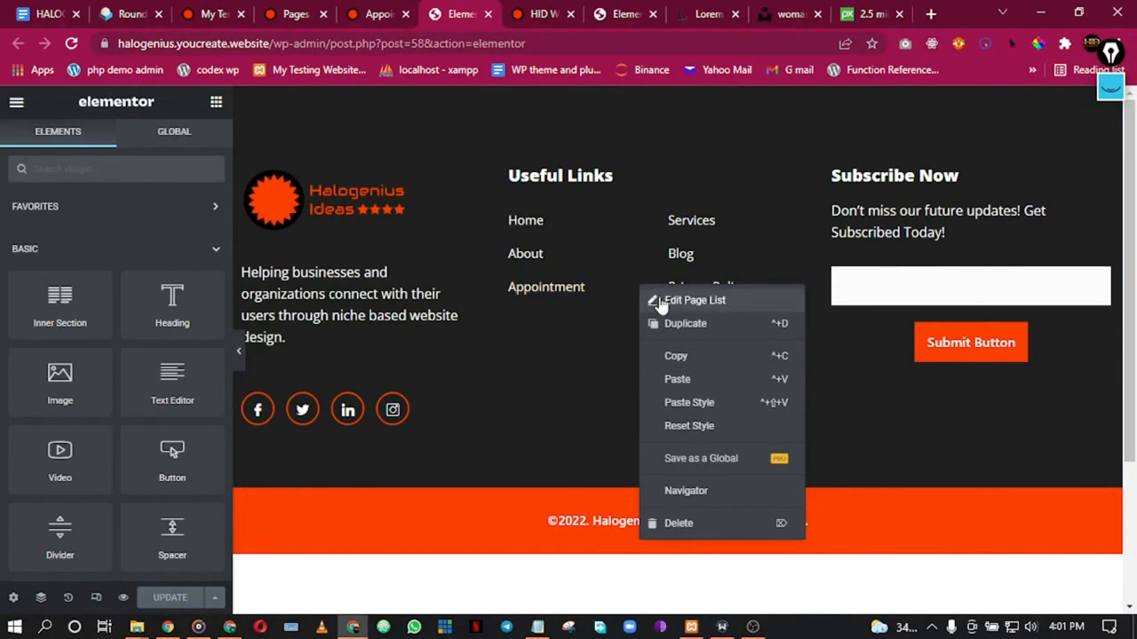
left_click(694, 300)
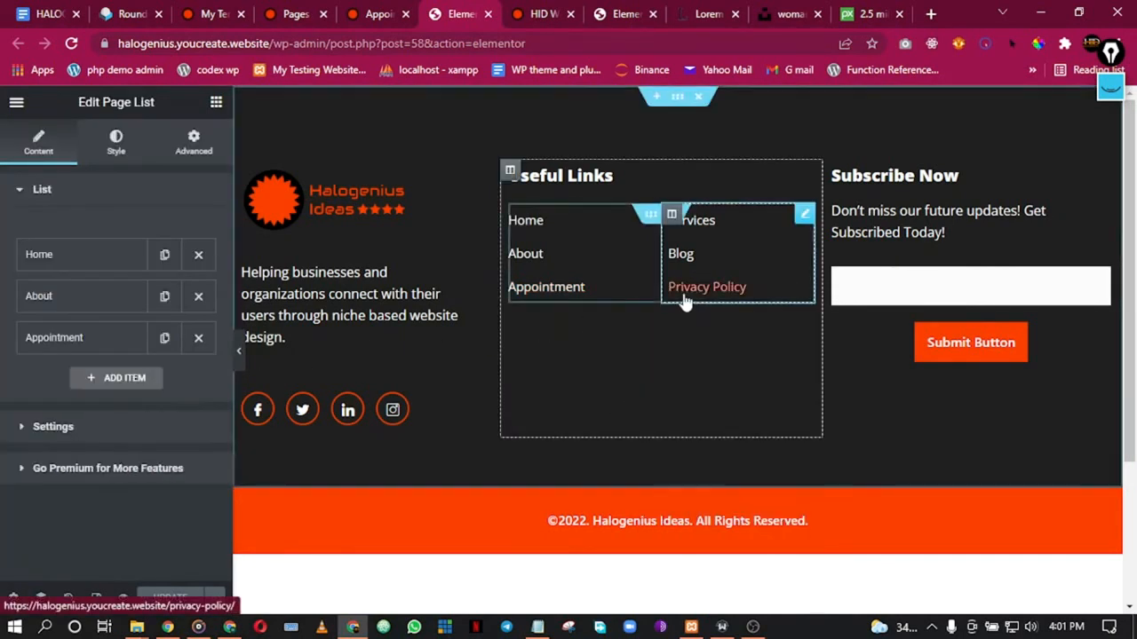
left_click(151, 378)
left_click(102, 384)
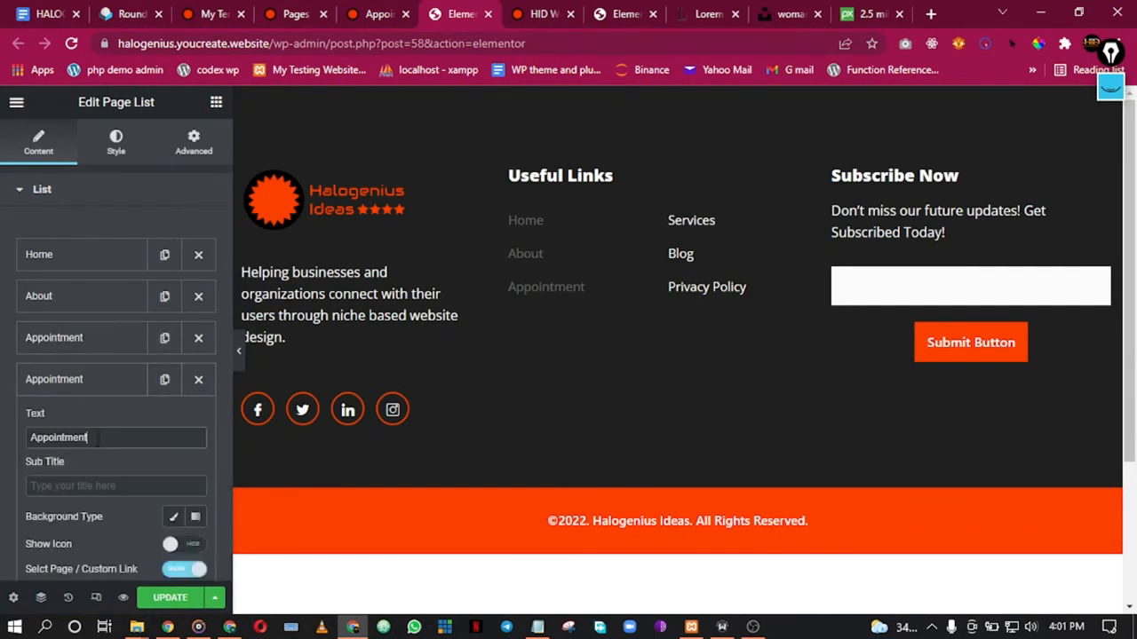
double_click(98, 437)
type("Contact")
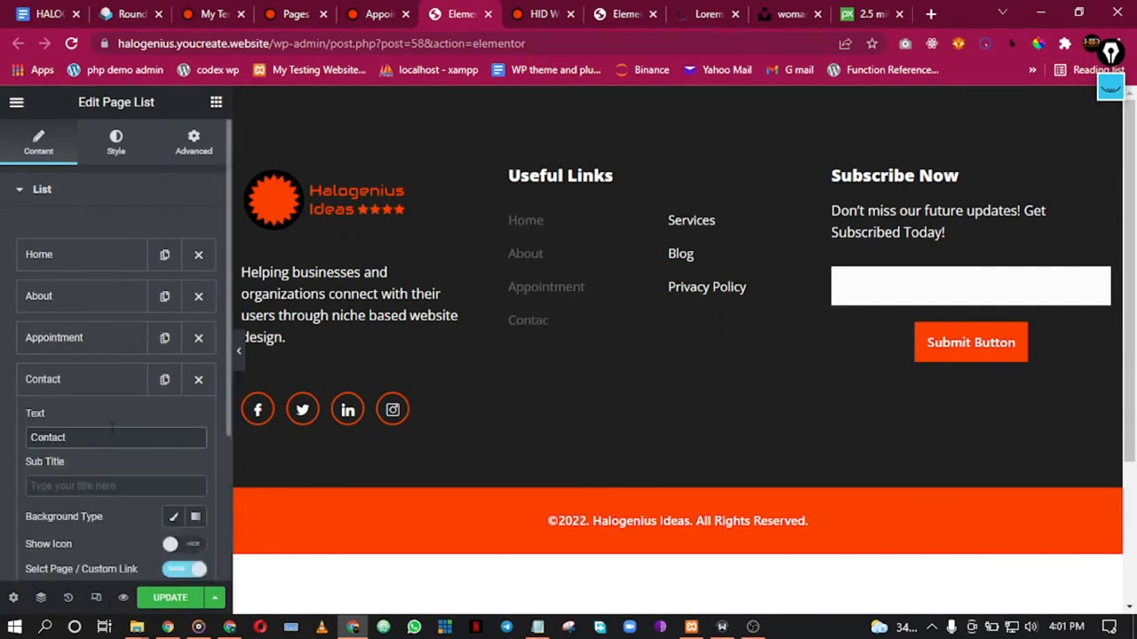
scroll(98, 533, "down", 2)
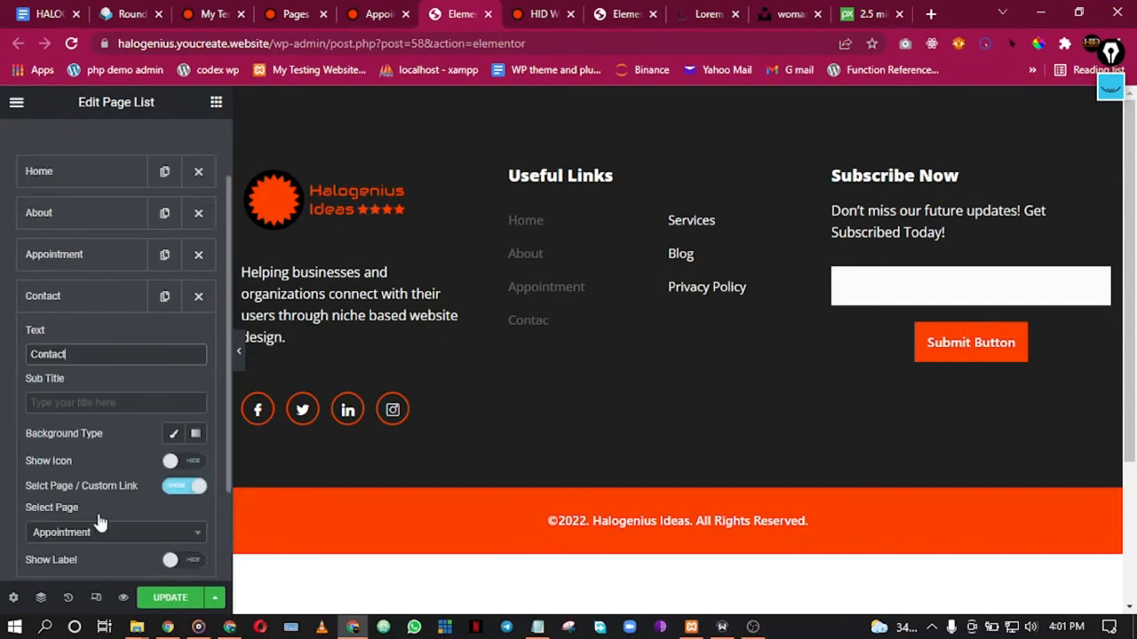
left_click(106, 449)
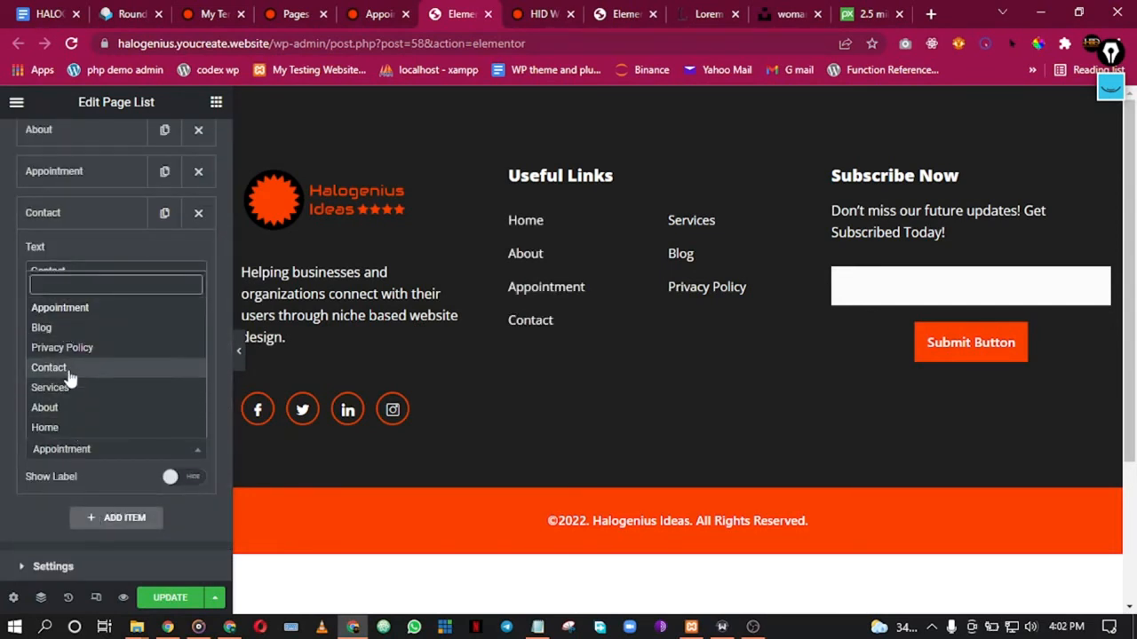
left_click(69, 370)
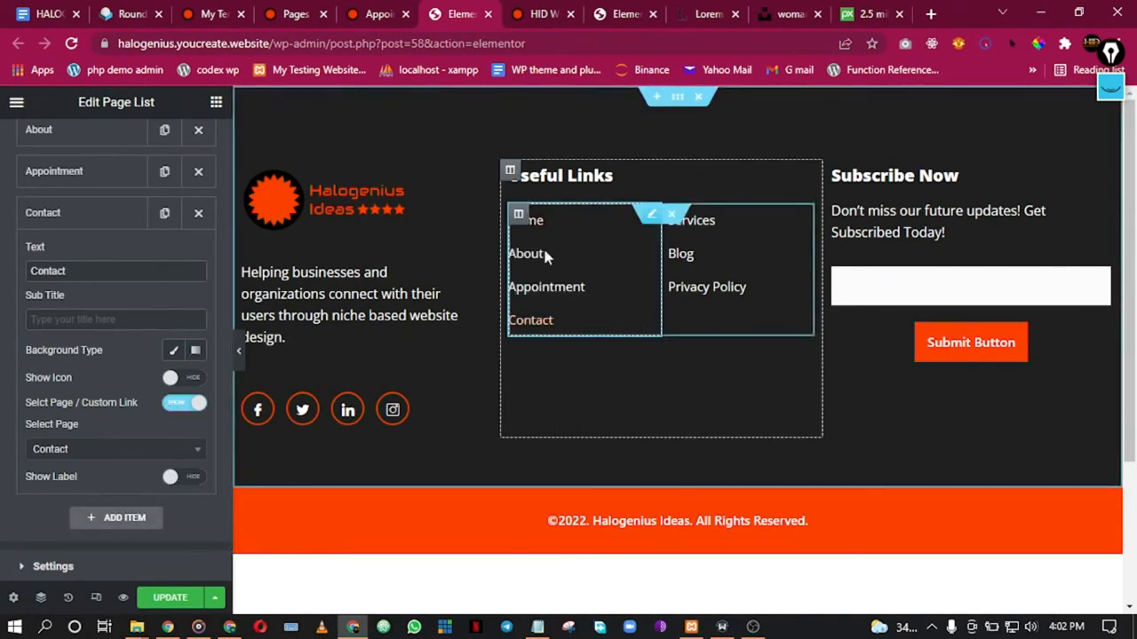
left_click(163, 602)
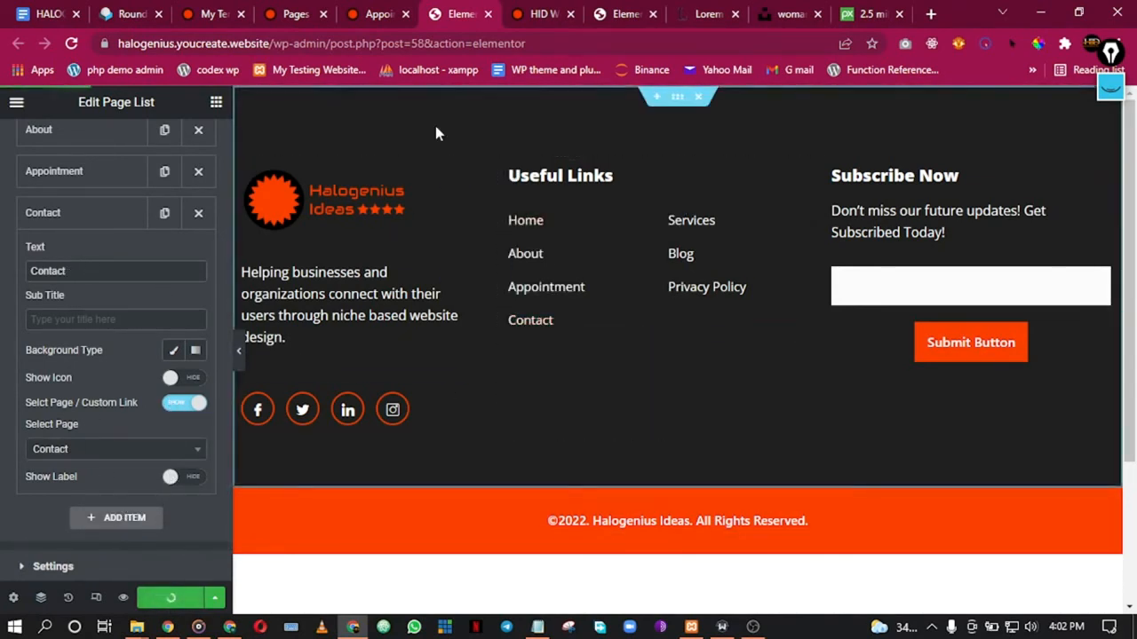
Step: Close the footer tab and view the live Contact page from the site navigation
left_click(488, 14)
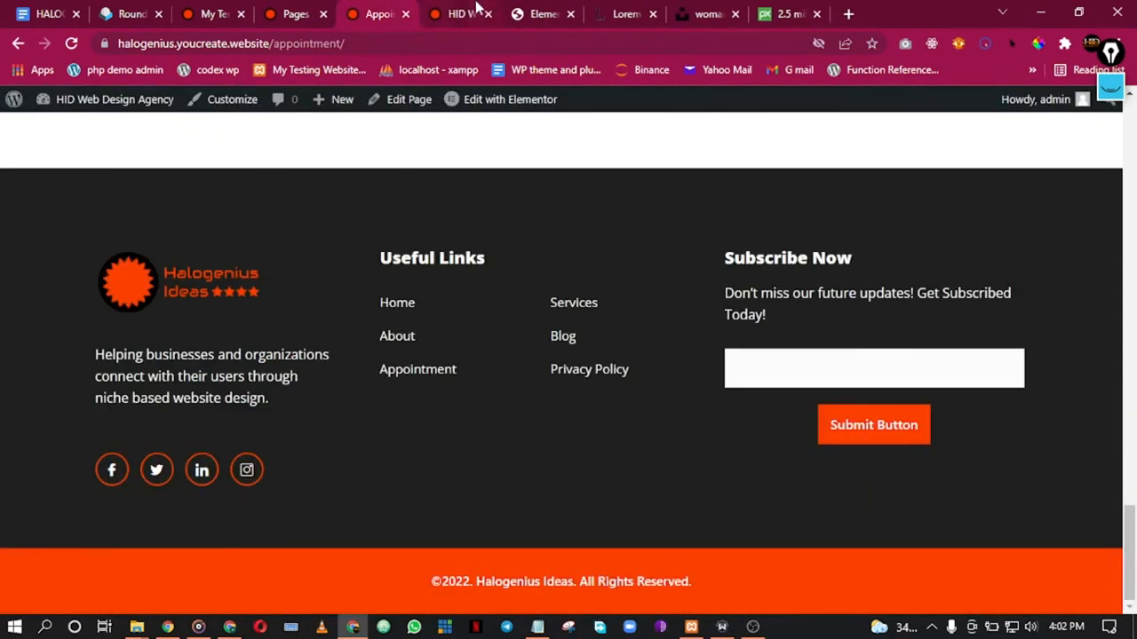
left_click(459, 18)
scroll(563, 315, "up", 5)
scroll(564, 317, "up", 8)
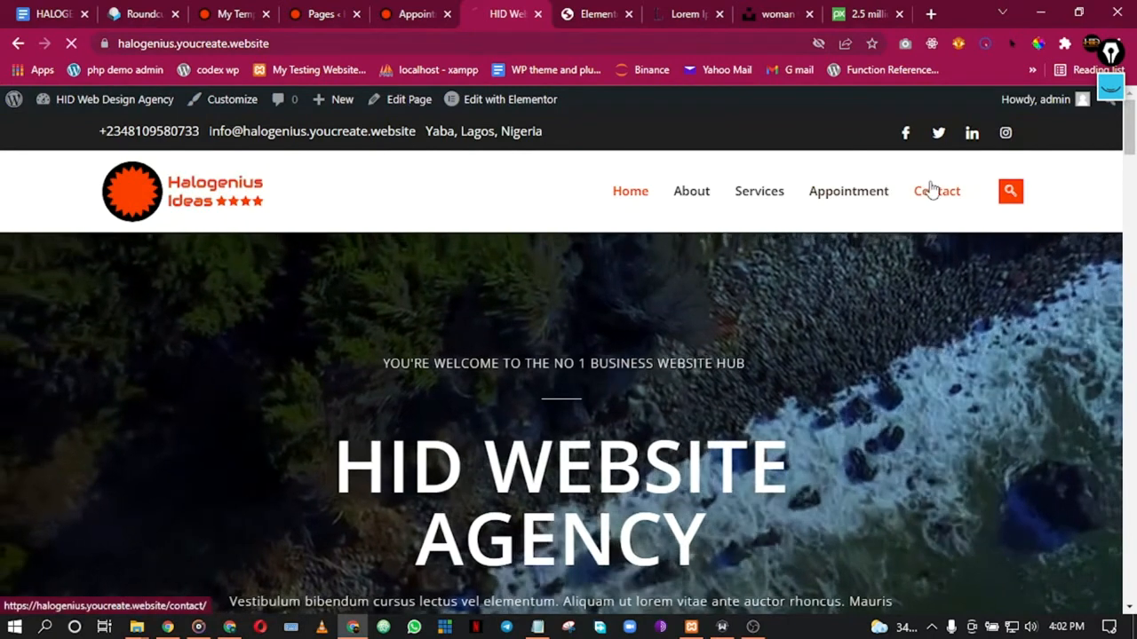
left_click(940, 195)
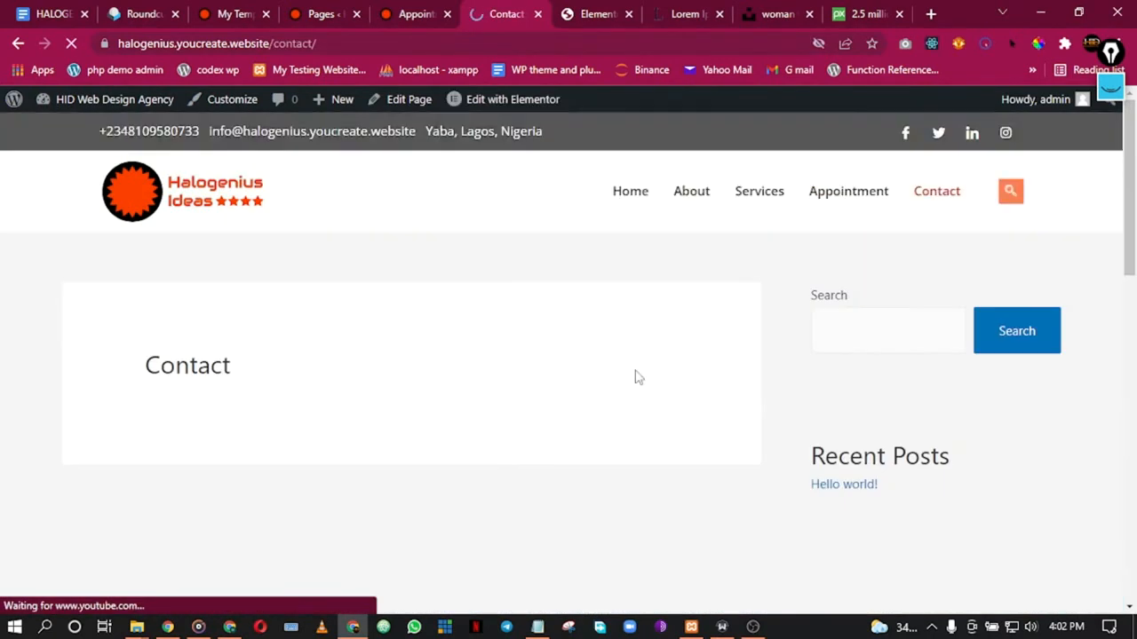
scroll(546, 381, "down", 4)
scroll(516, 399, "down", 5)
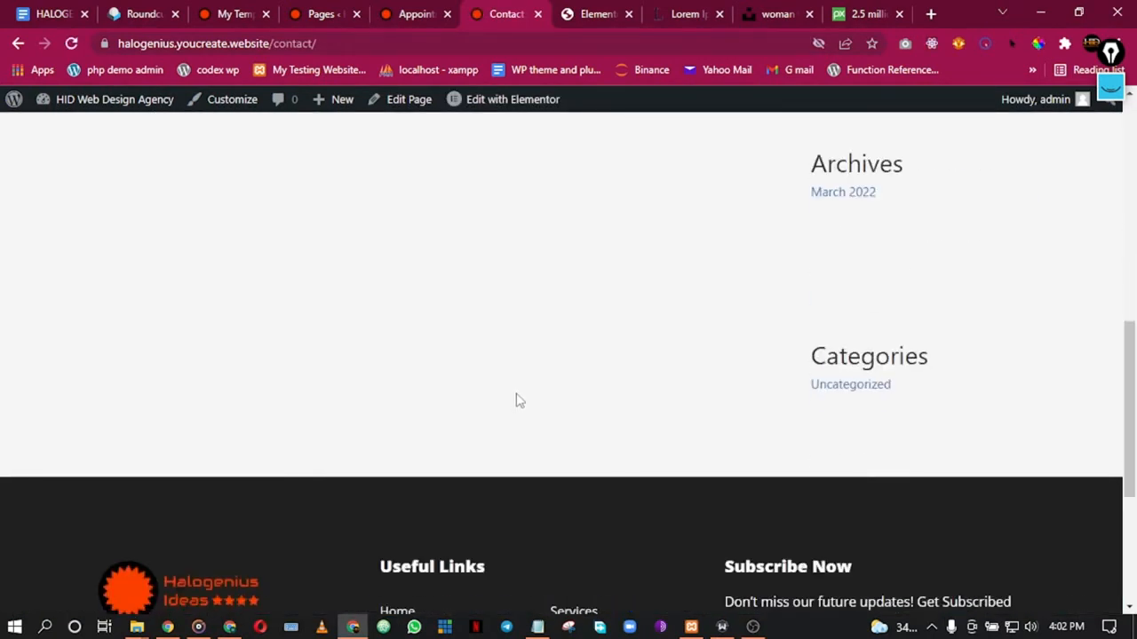
scroll(525, 308, "up", 5)
Step: Open the Contact page's block editor in a new tab from the Pages list
left_click(424, 11)
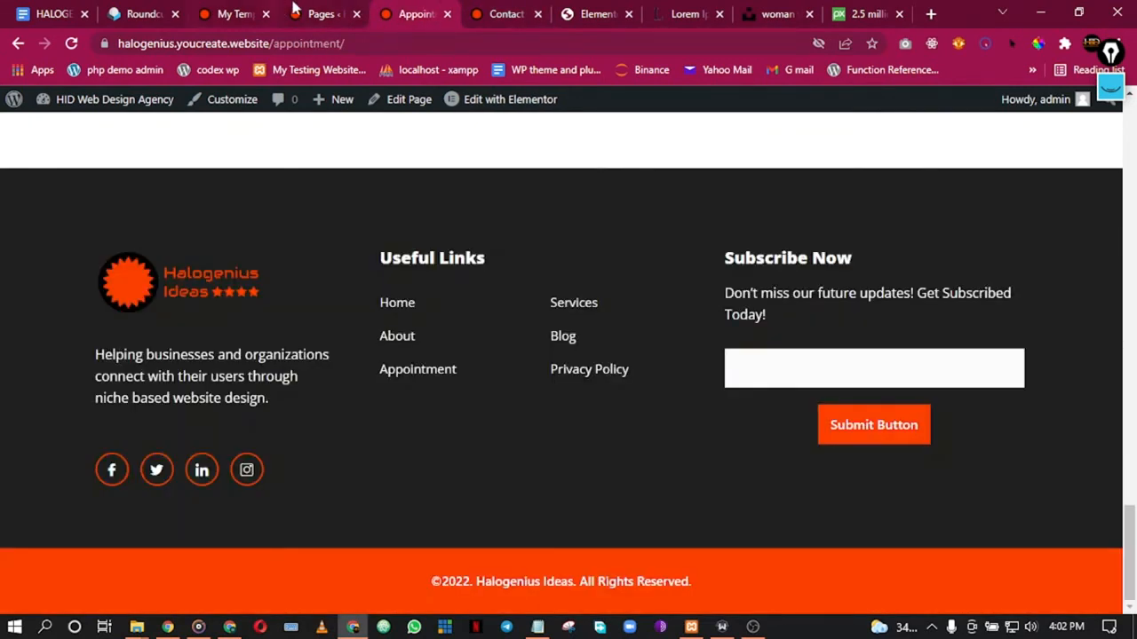
left_click(335, 10)
scroll(356, 381, "down", 1)
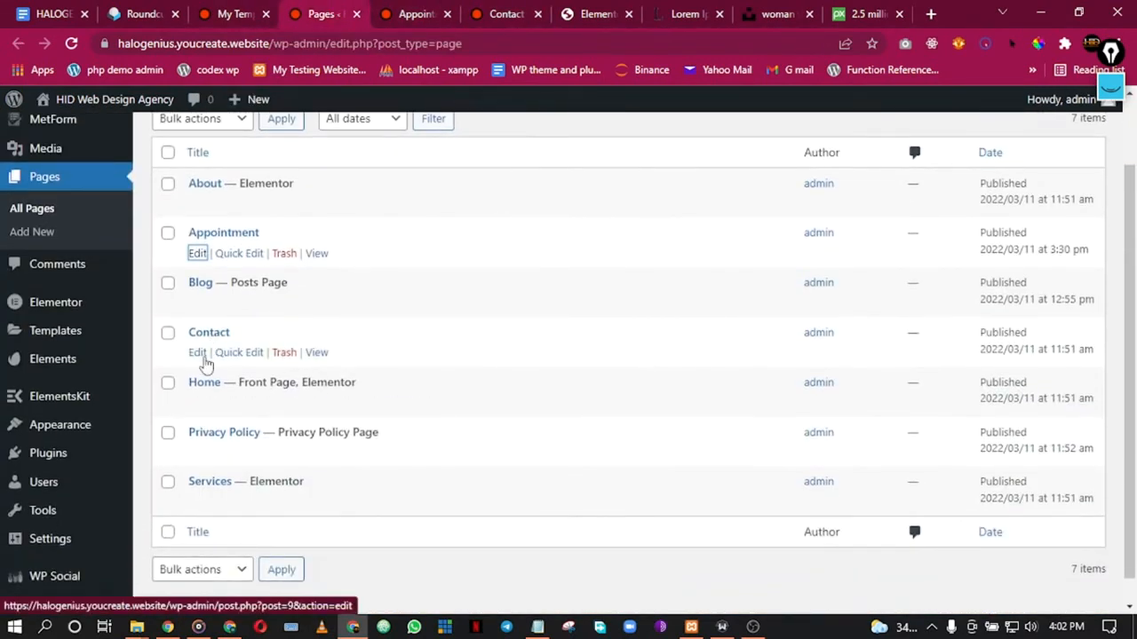
right_click(201, 355)
left_click(257, 366)
left_click(391, 11)
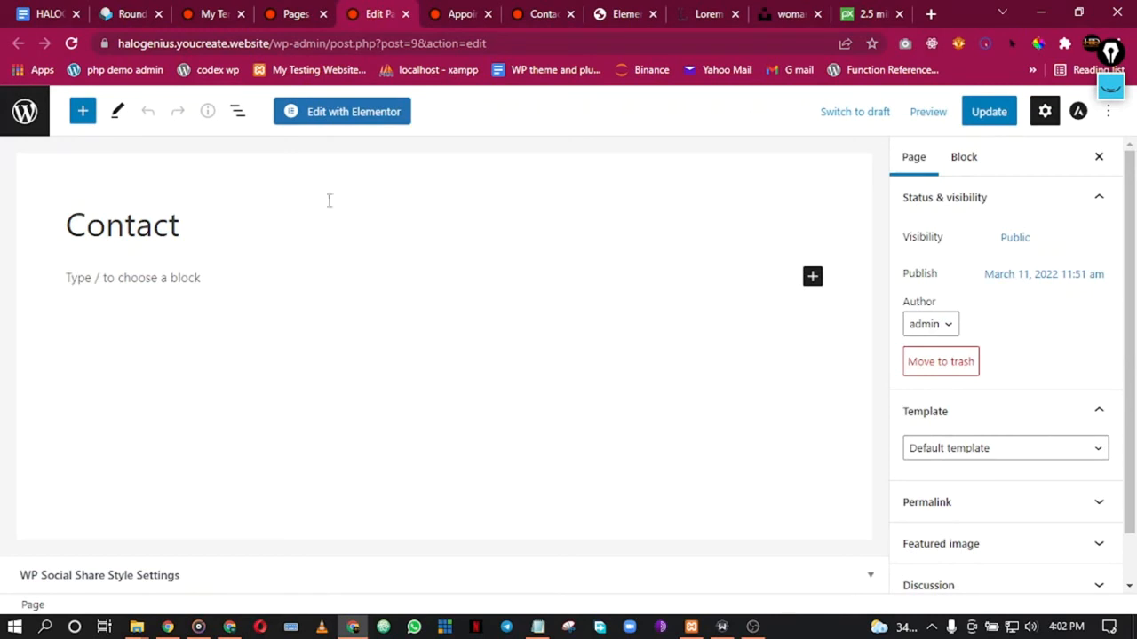
Step: Try the site search for 'ewm' on the live Contact page, then return to the Contact editor
left_click(544, 14)
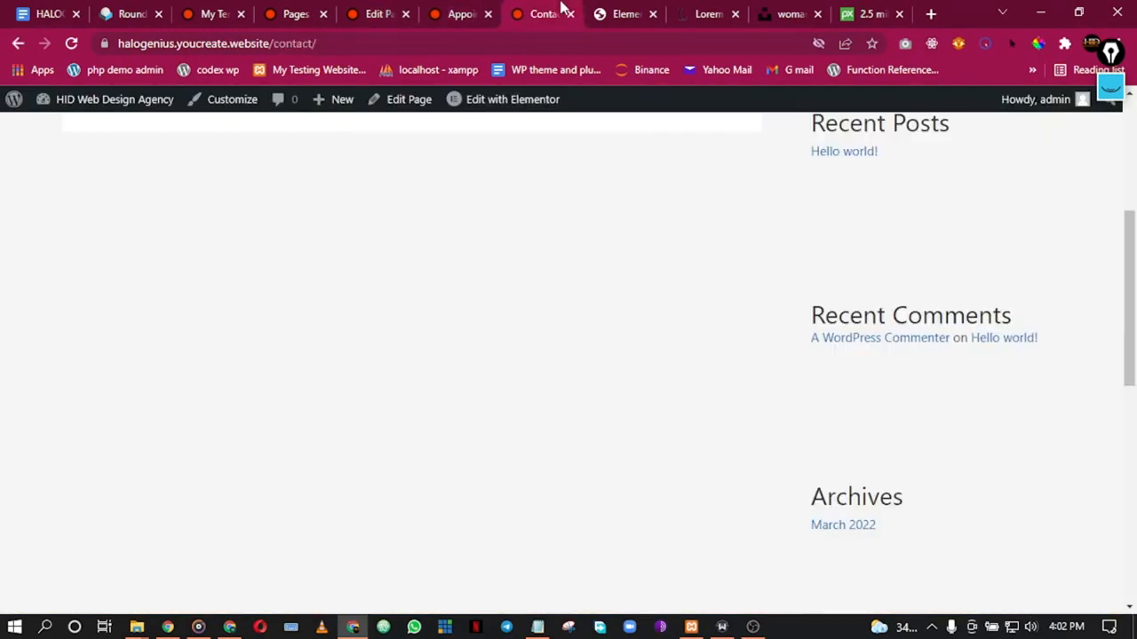
scroll(587, 212, "up", 4)
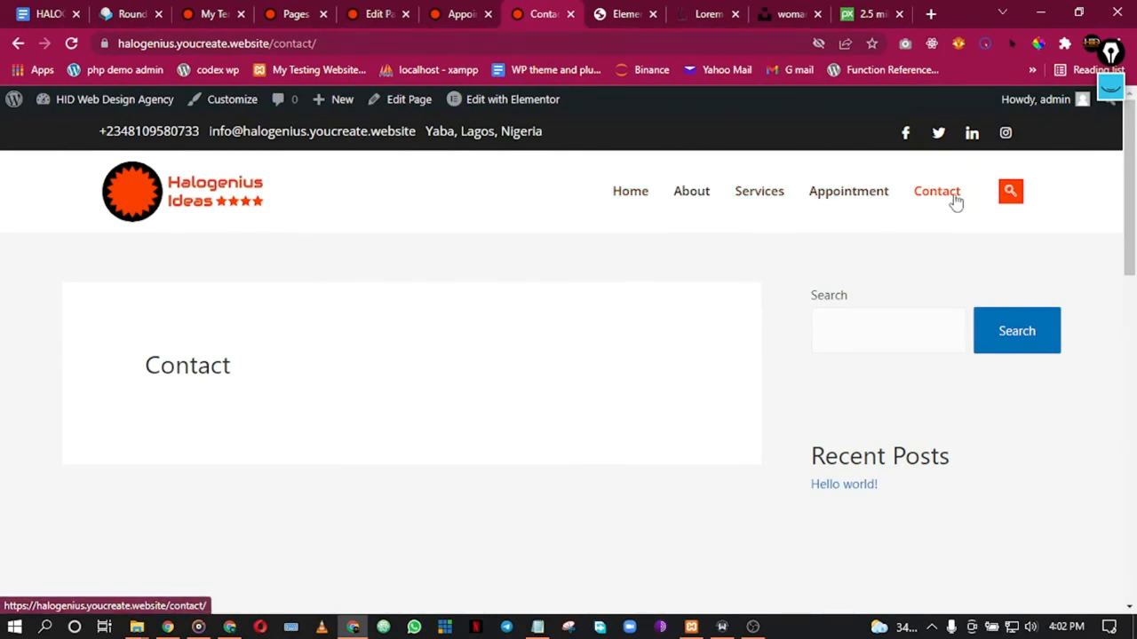
left_click(1013, 194)
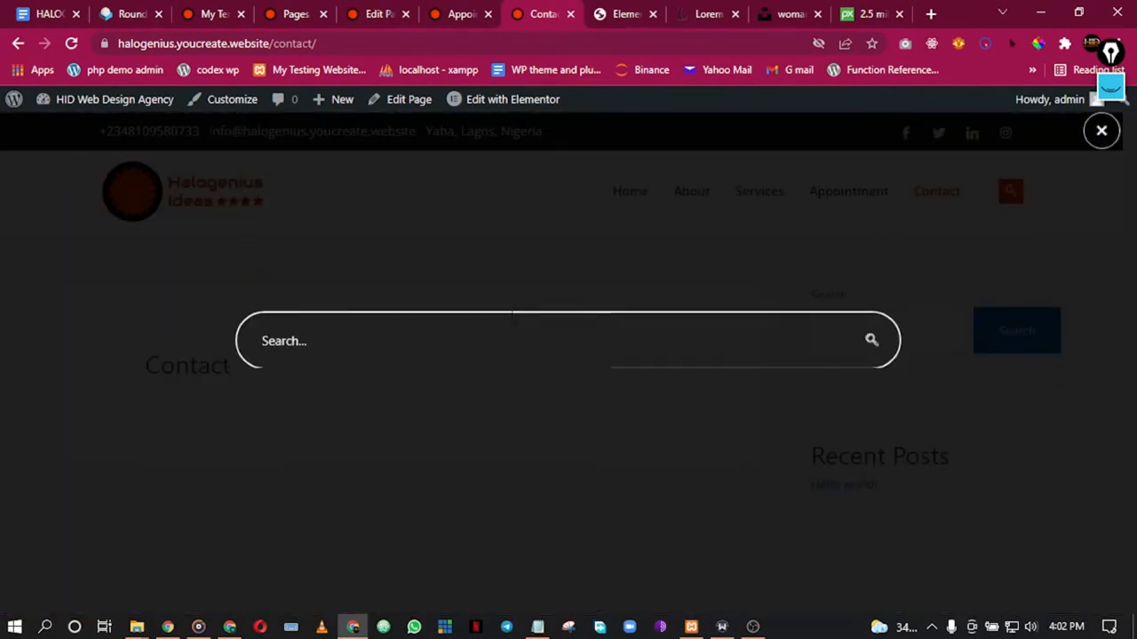
left_click(435, 342)
type("ewm")
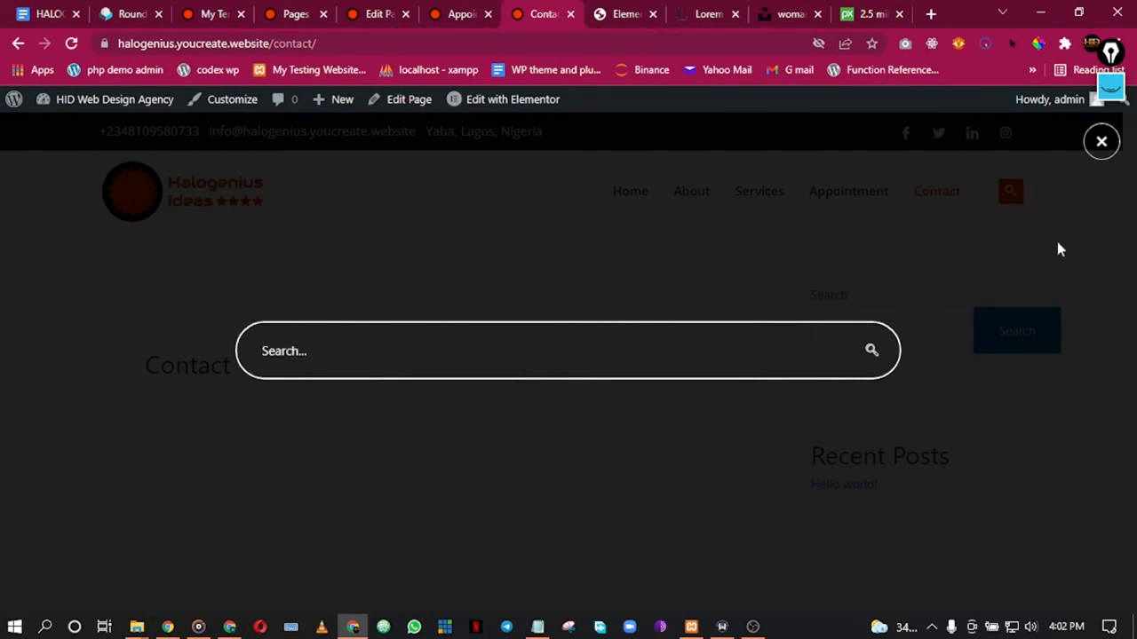
left_click(1098, 144)
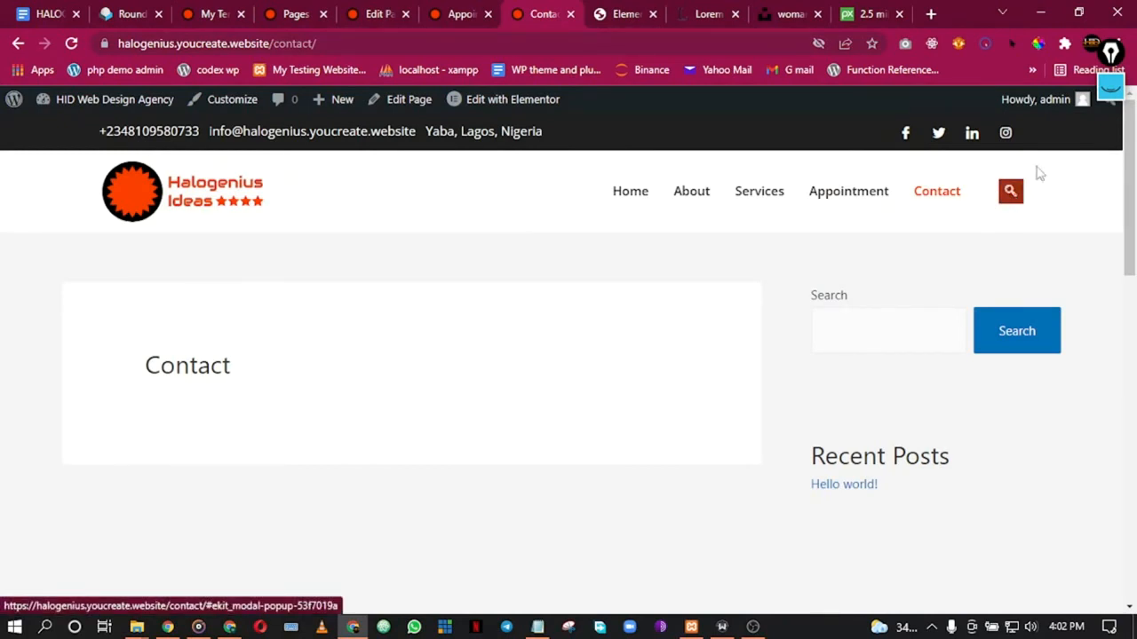
left_click(417, 9)
left_click(478, 11)
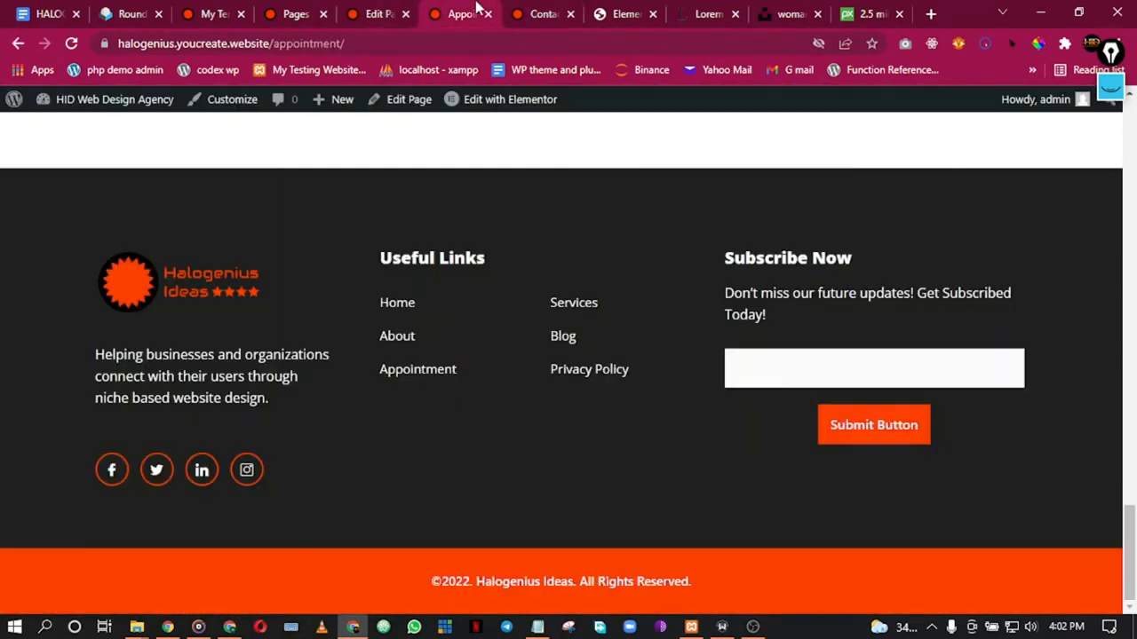
left_click(380, 11)
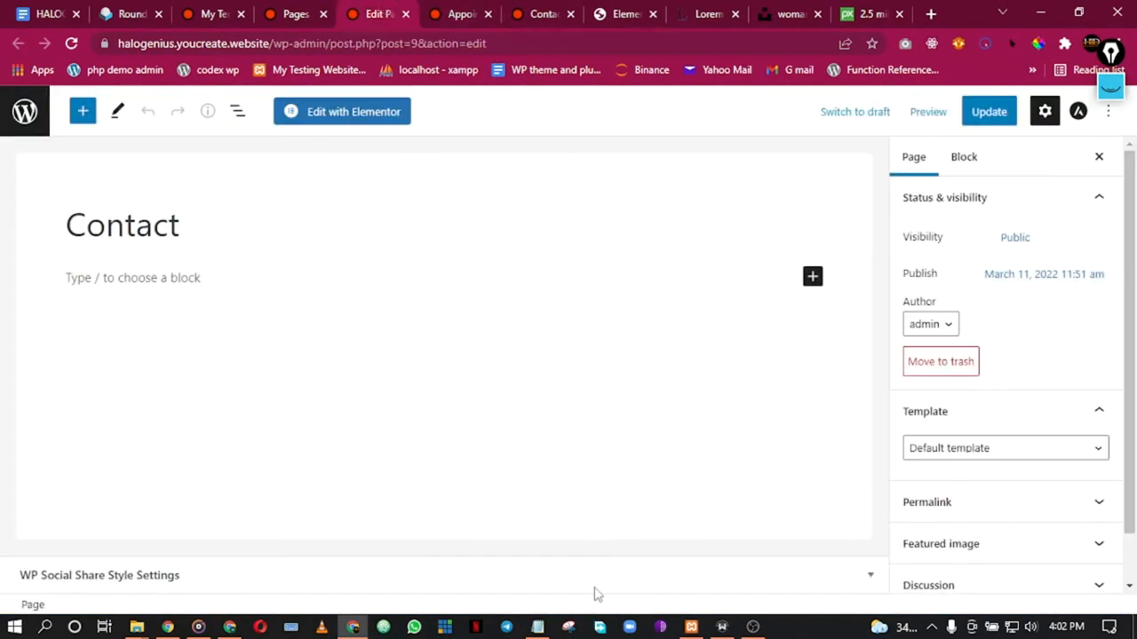
Step: Set the Contact page template to Elementor Full Width and save it
left_click(997, 454)
left_click(984, 501)
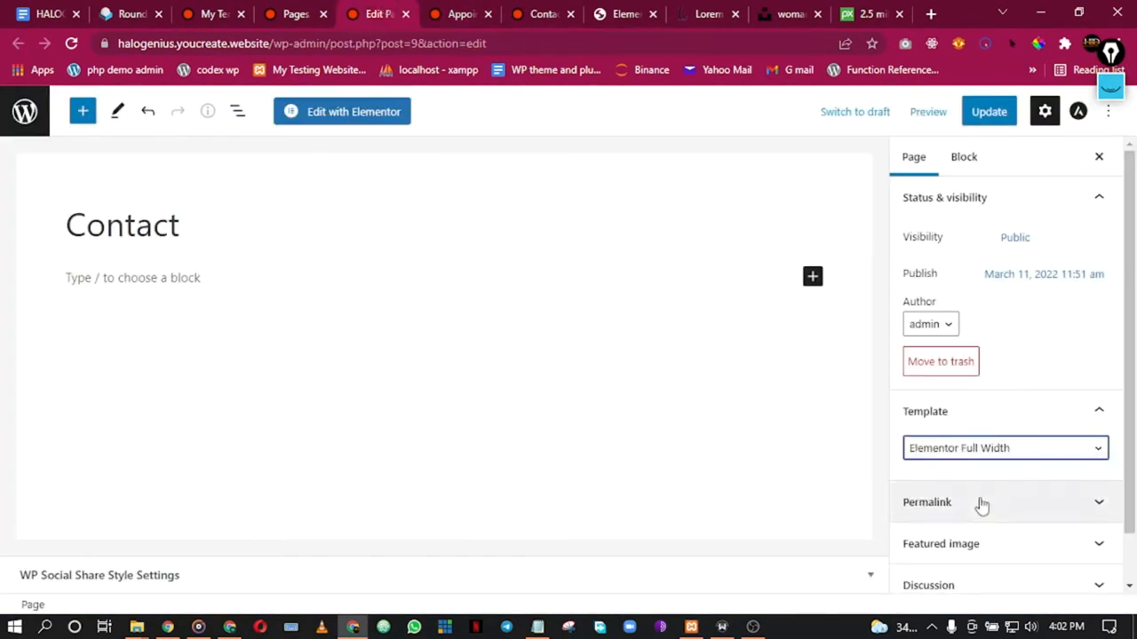
left_click(1006, 114)
Step: Import the contact-page.json file into the saved templates list
left_click(297, 12)
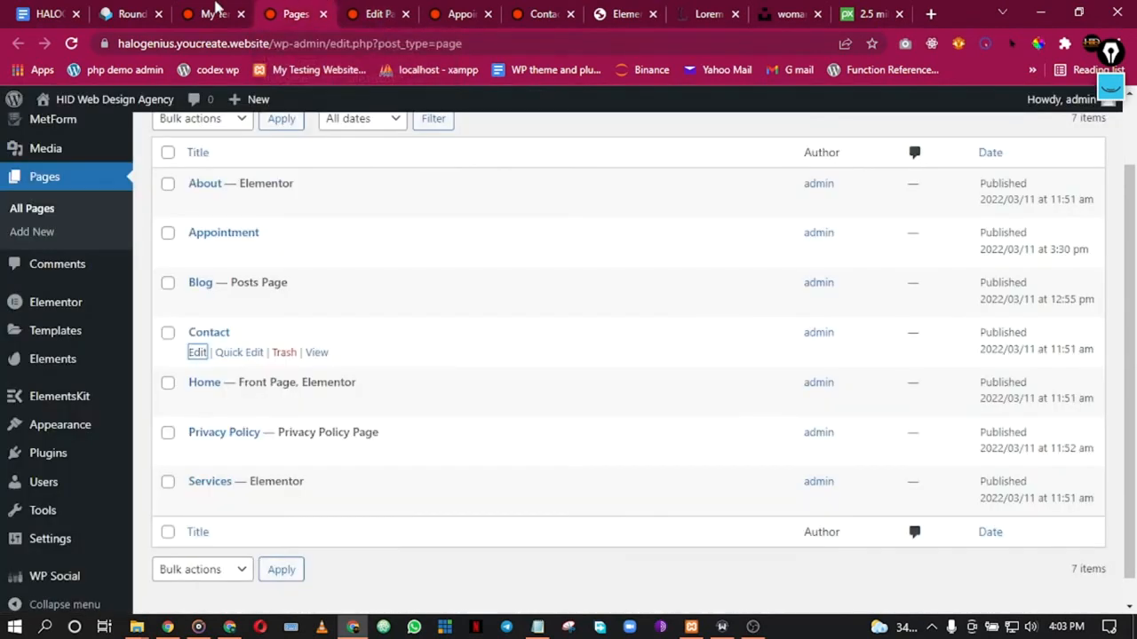
left_click(216, 10)
left_click(418, 142)
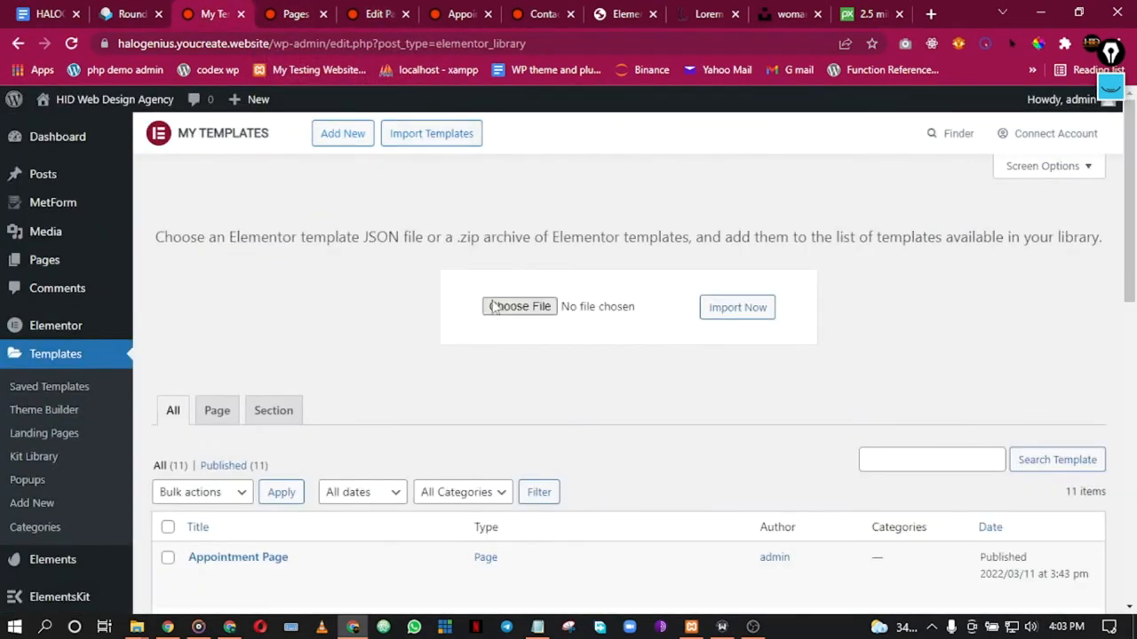
left_click(519, 307)
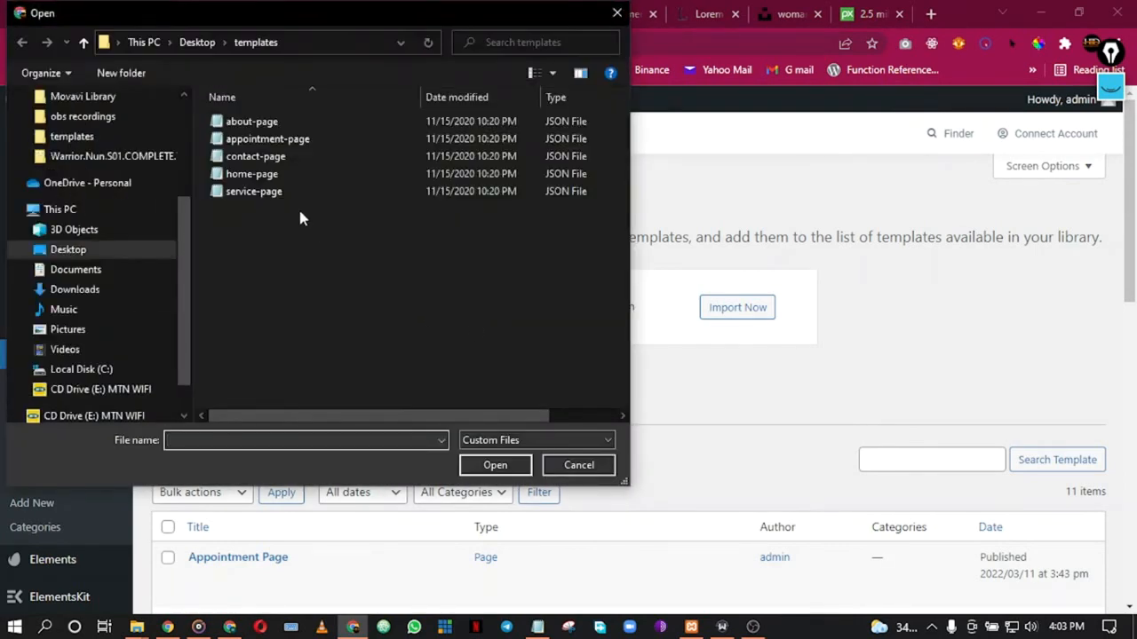
double_click(262, 154)
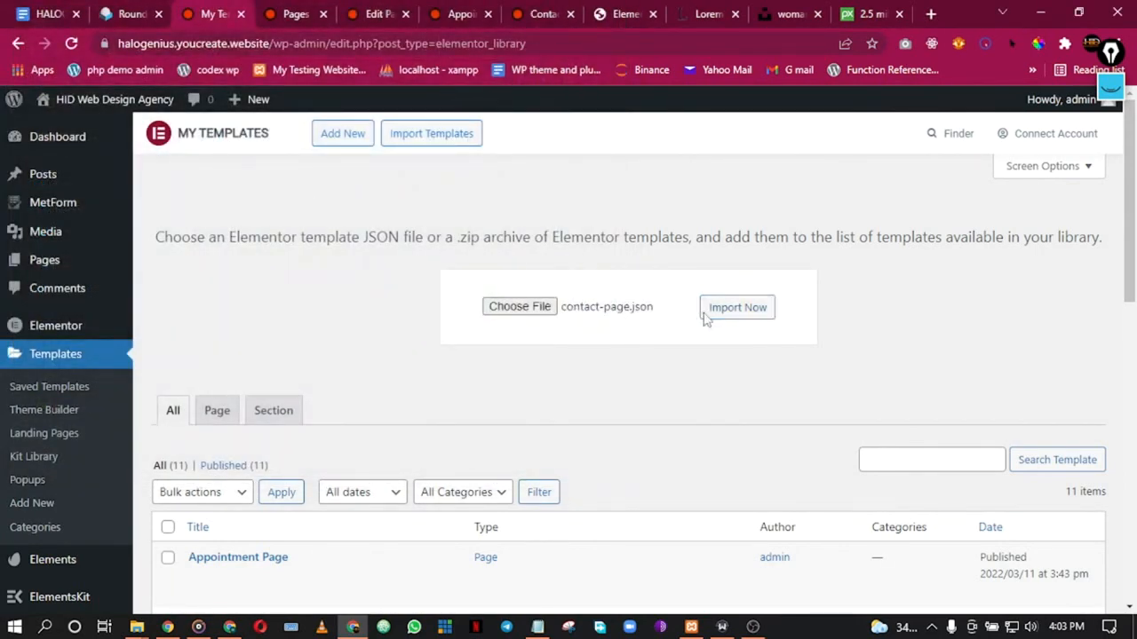
left_click(708, 315)
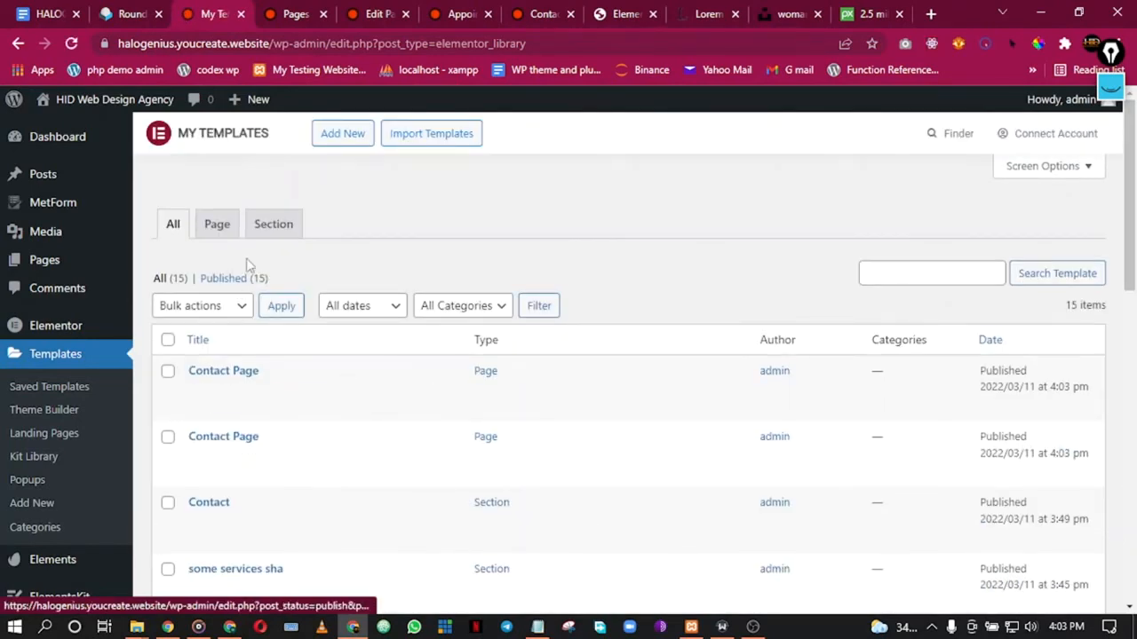
Step: Glance at the live Appointment page, then return to the Contact page's editor
left_click(302, 12)
left_click(391, 10)
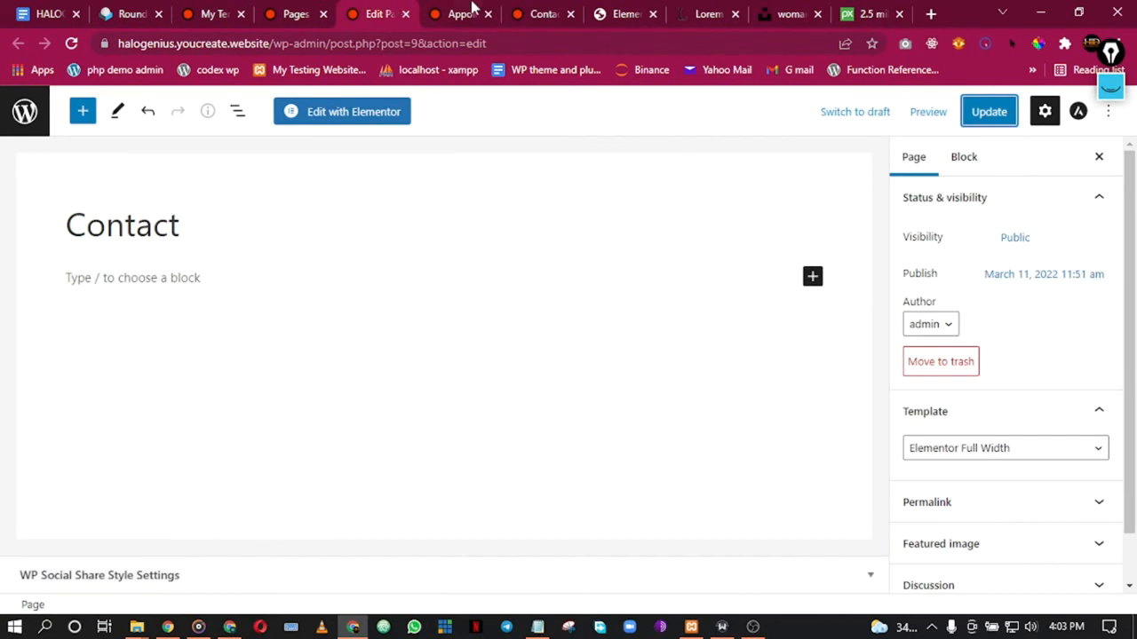
left_click(475, 11)
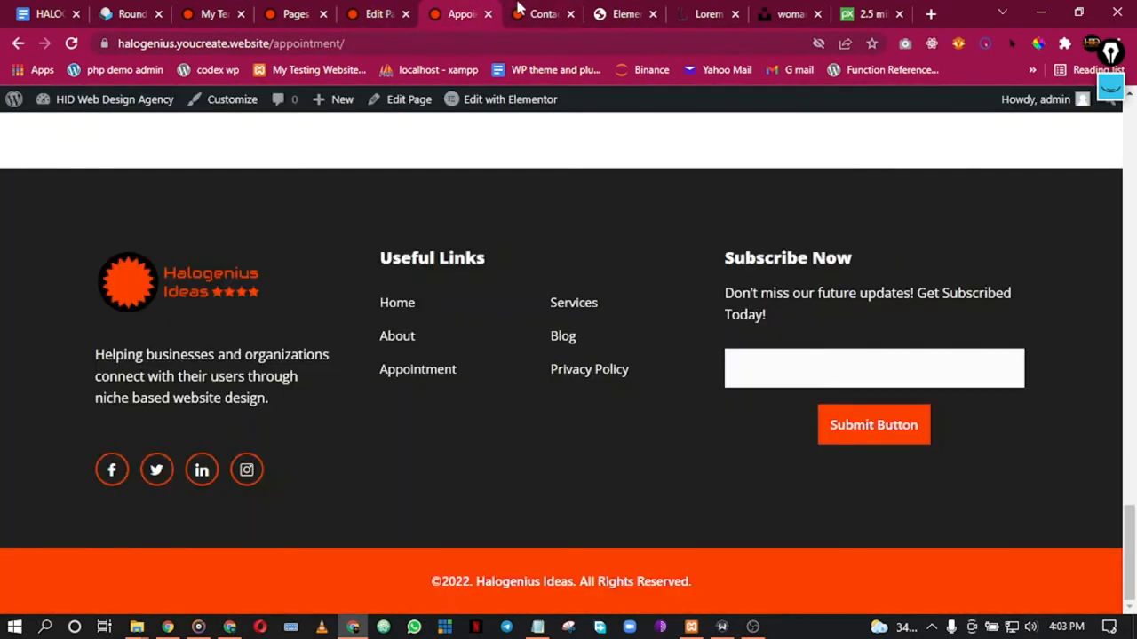
left_click(372, 9)
Step: Open the Contact page in Elementor and browse the saved templates under My Templates
left_click(337, 113)
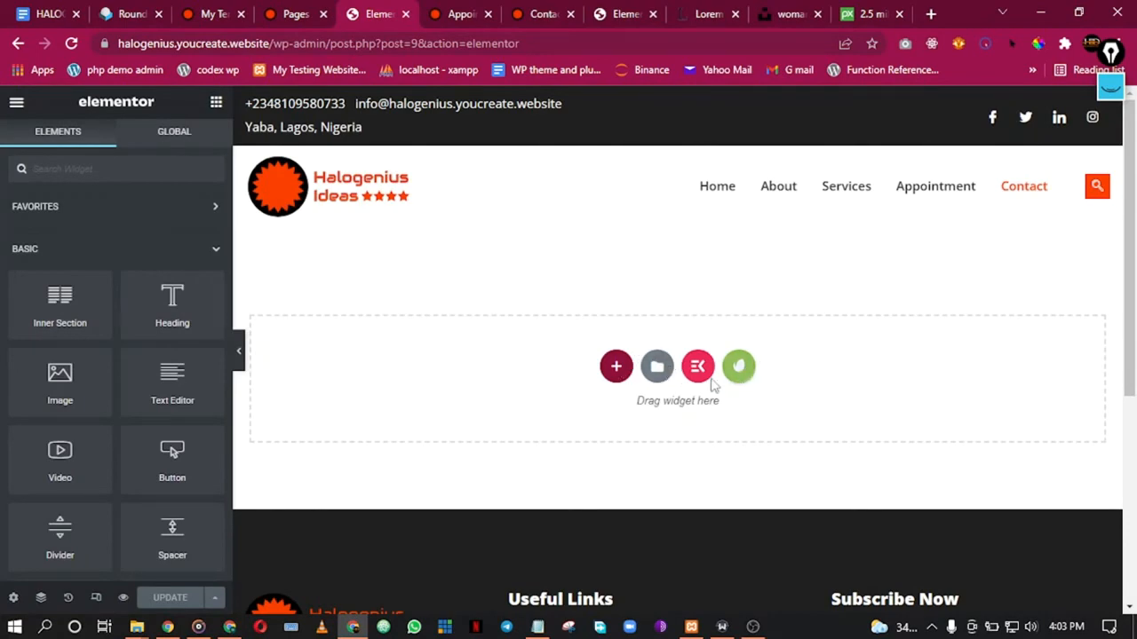
left_click(657, 366)
left_click(646, 129)
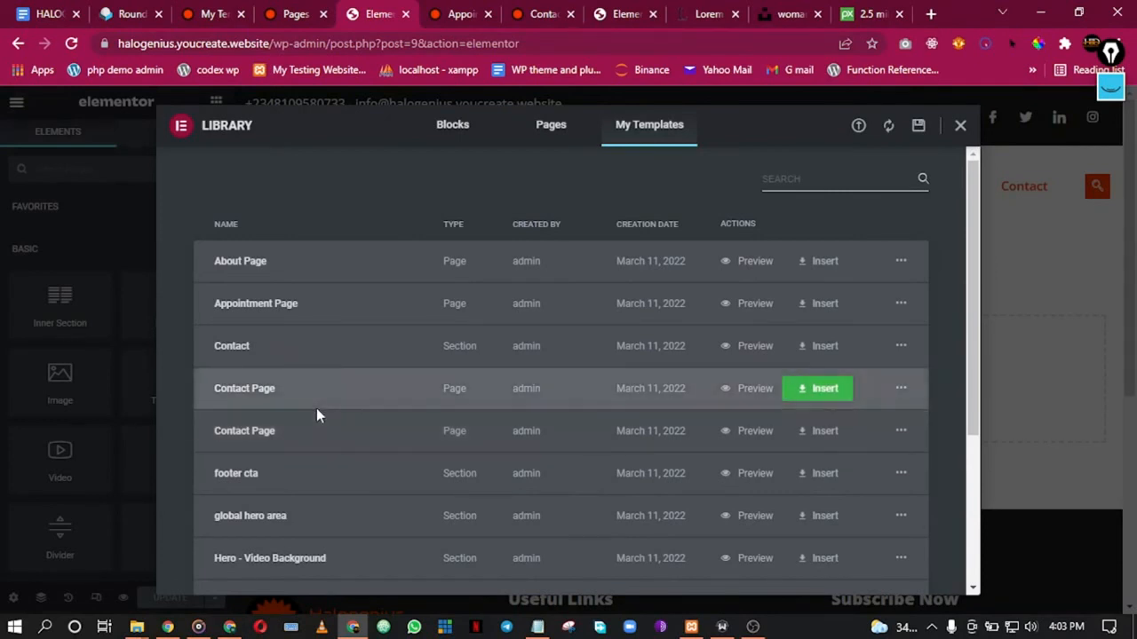
scroll(318, 412, "down", 3)
scroll(324, 417, "up", 3)
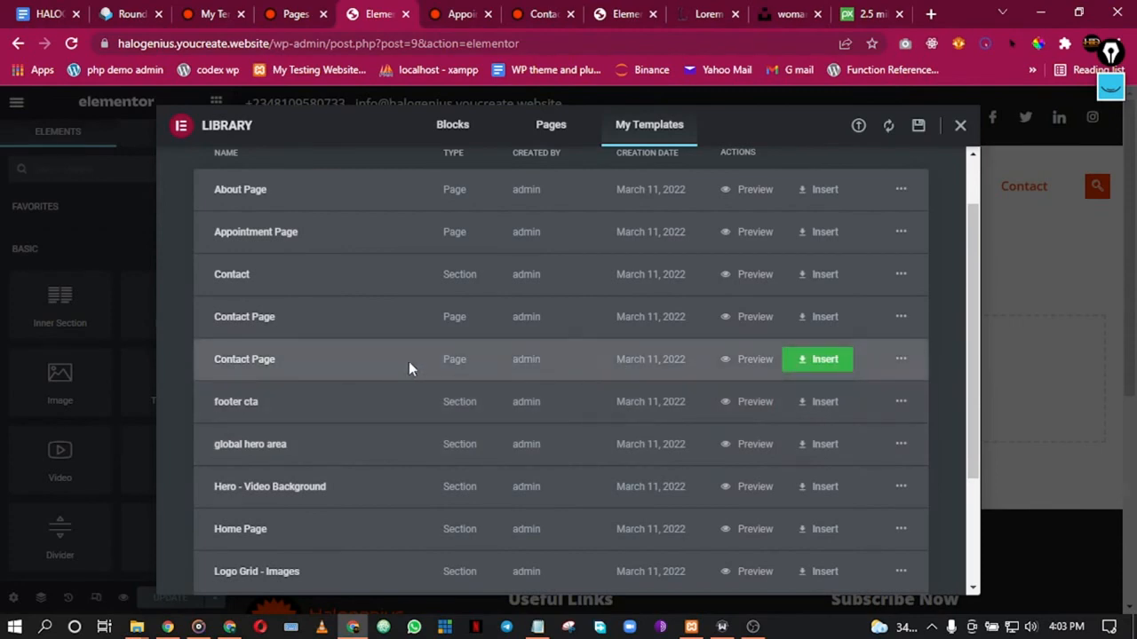
left_click(238, 9)
scroll(370, 338, "down", 2)
scroll(581, 348, "up", 1)
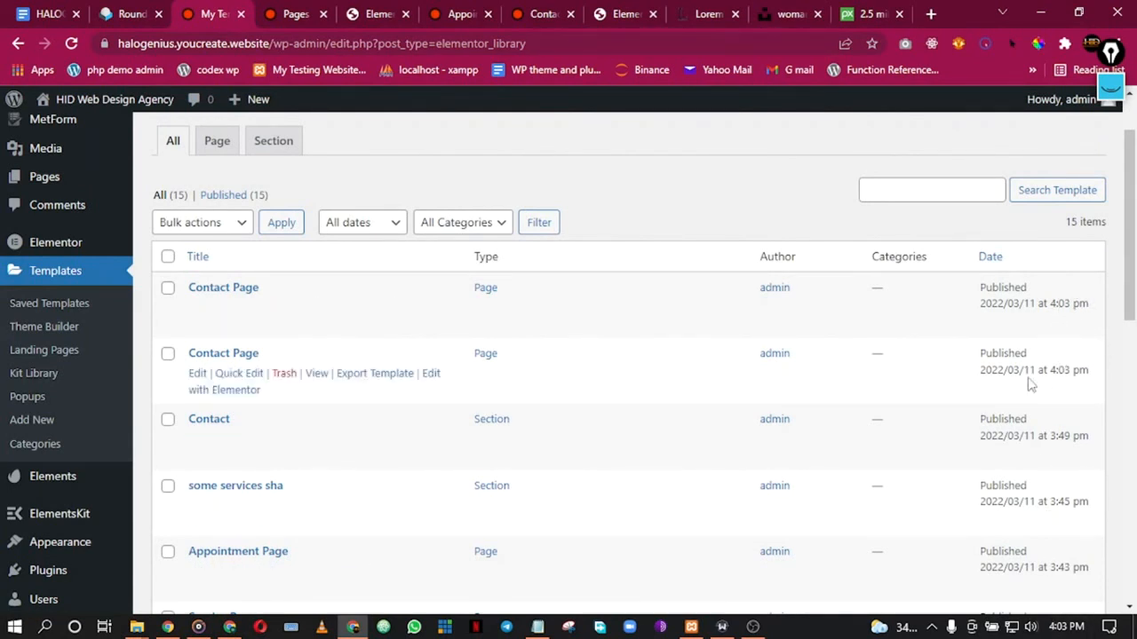
left_click(364, 11)
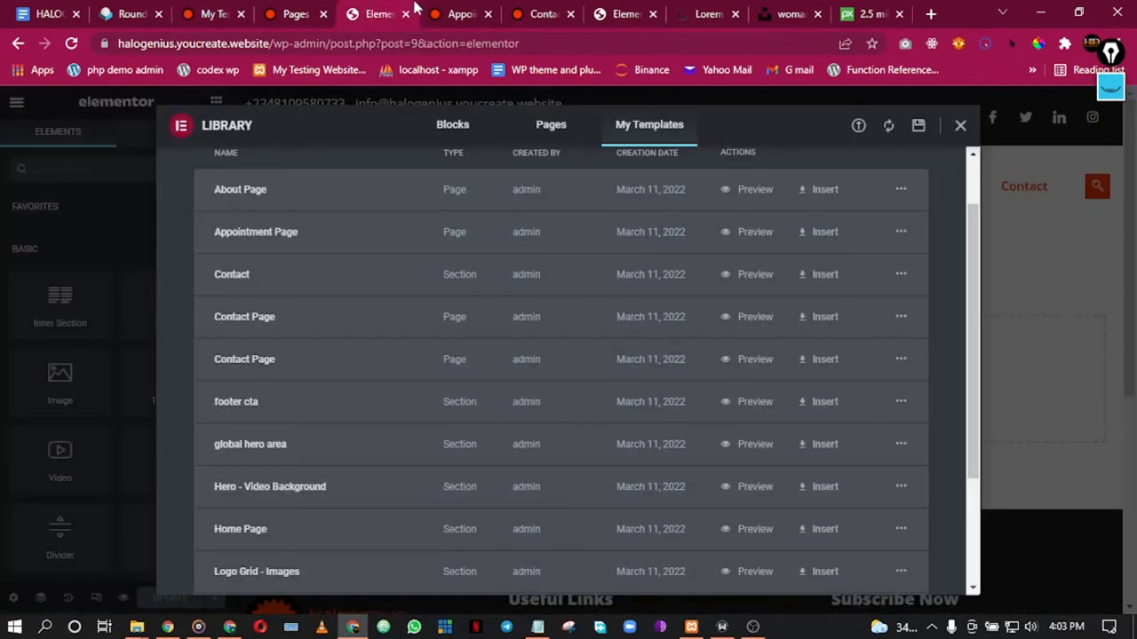
scroll(350, 408, "up", 1)
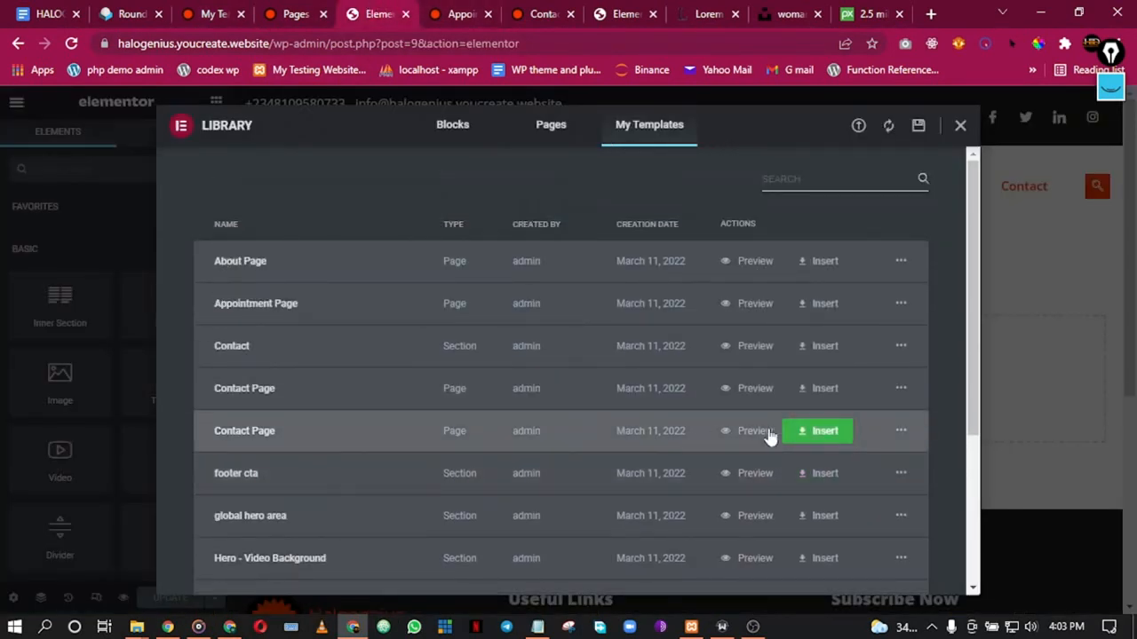
Step: Insert the Contact Page template and delete its Newsletter section
left_click(817, 431)
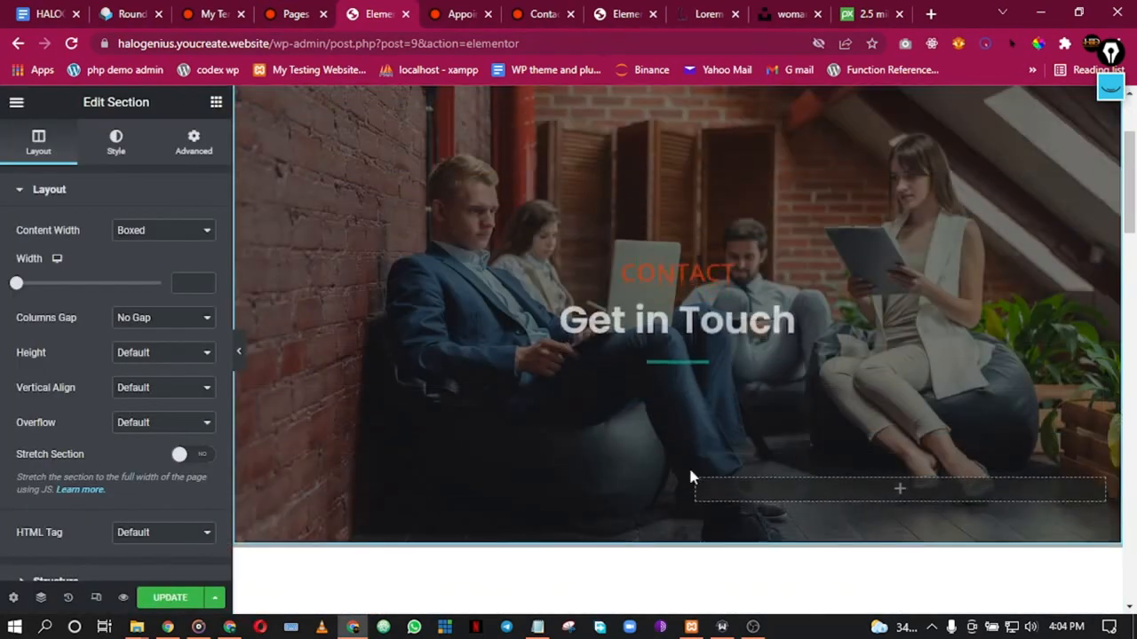
scroll(692, 480, "down", 5)
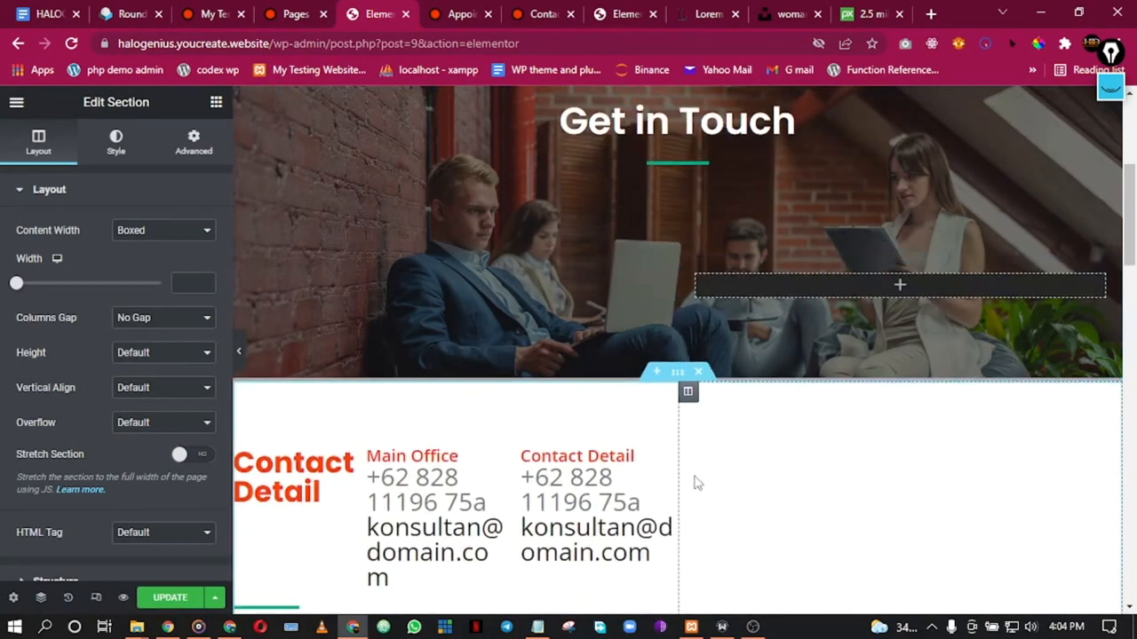
scroll(698, 484, "down", 2)
scroll(697, 484, "down", 7)
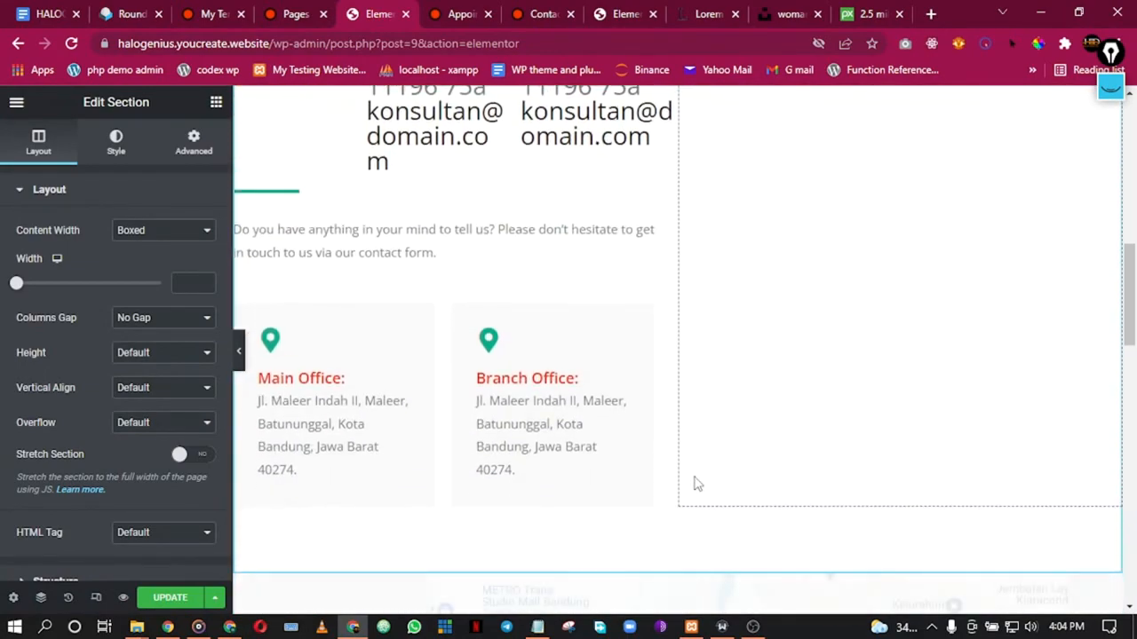
scroll(693, 477, "down", 3)
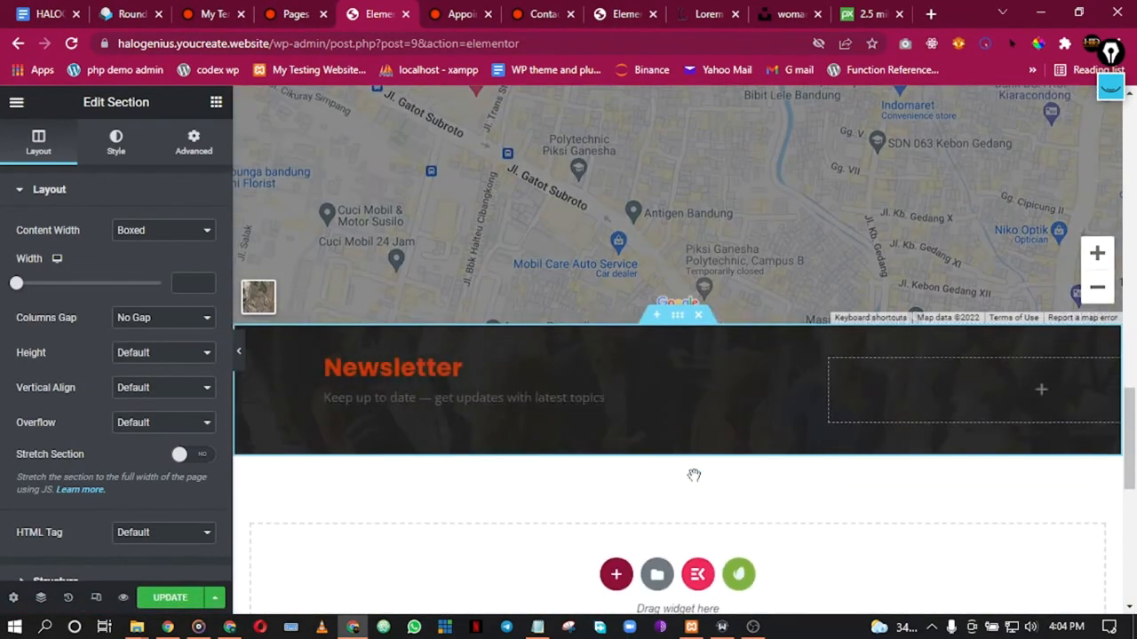
left_click(698, 317)
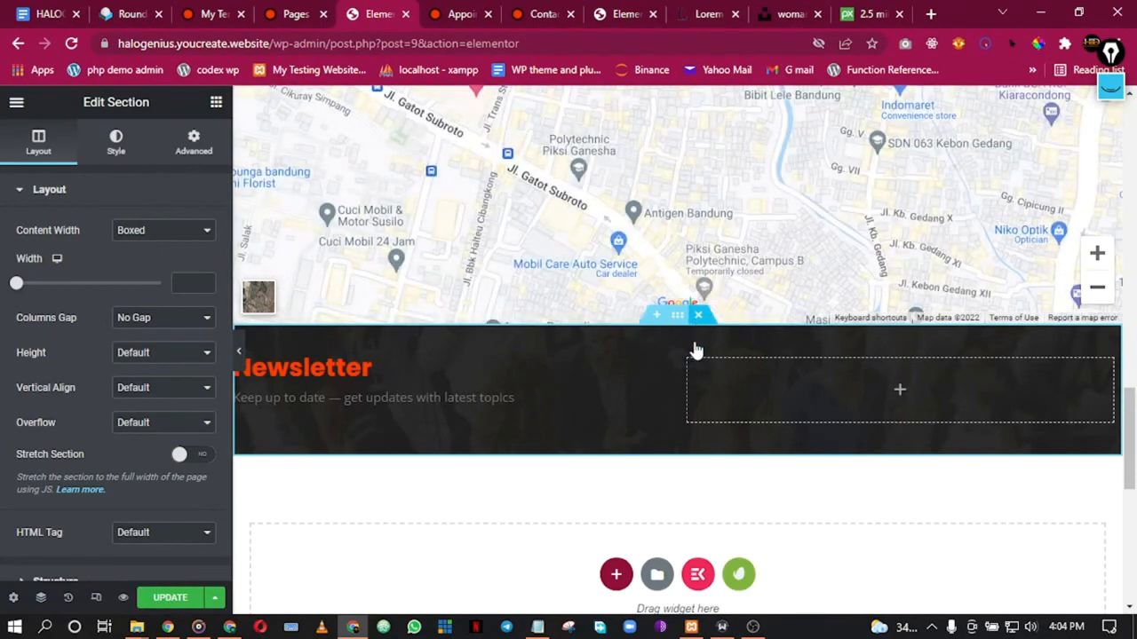
Step: Preview the page full width with the editing panel hidden
left_click(241, 355)
scroll(544, 351, "up", 5)
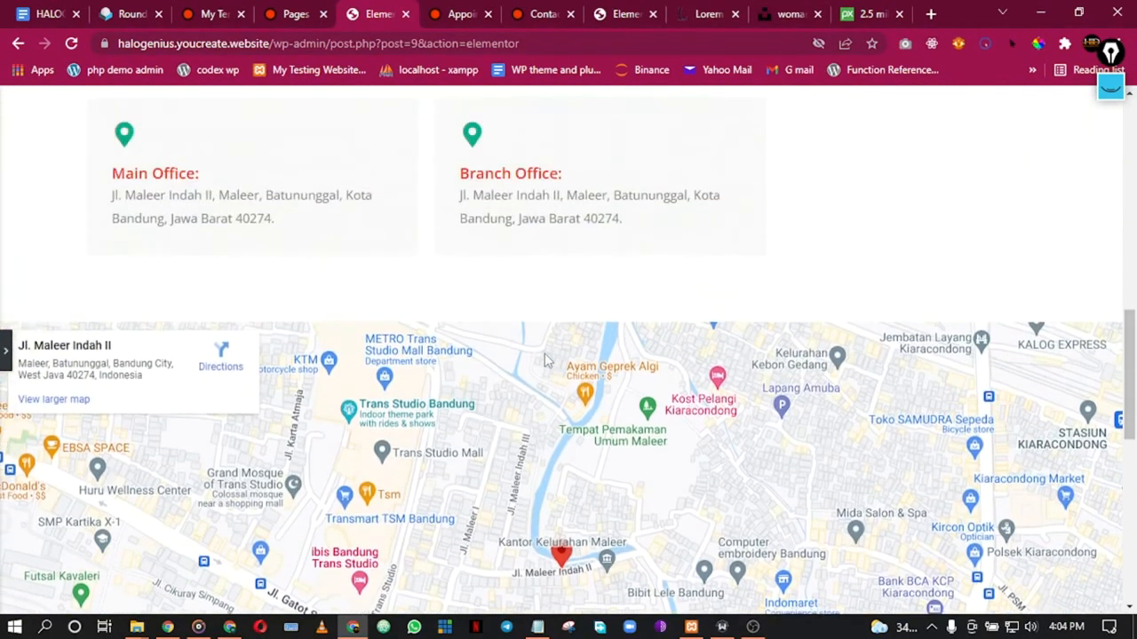
scroll(545, 360, "up", 8)
scroll(545, 360, "down", 3)
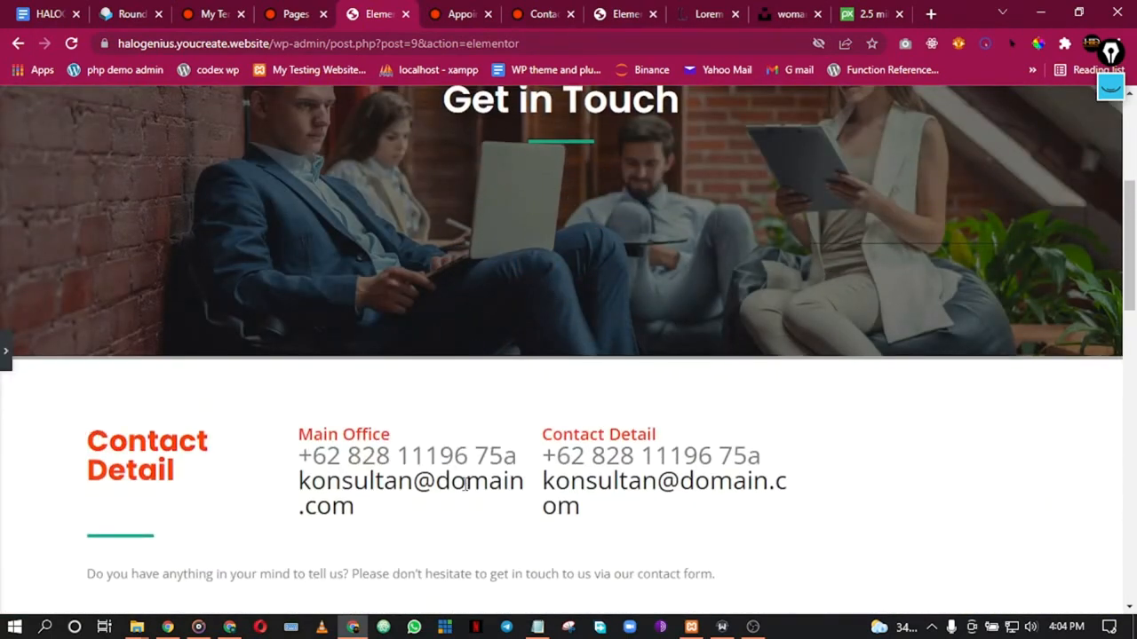
scroll(471, 435, "down", 2)
scroll(344, 358, "down", 2)
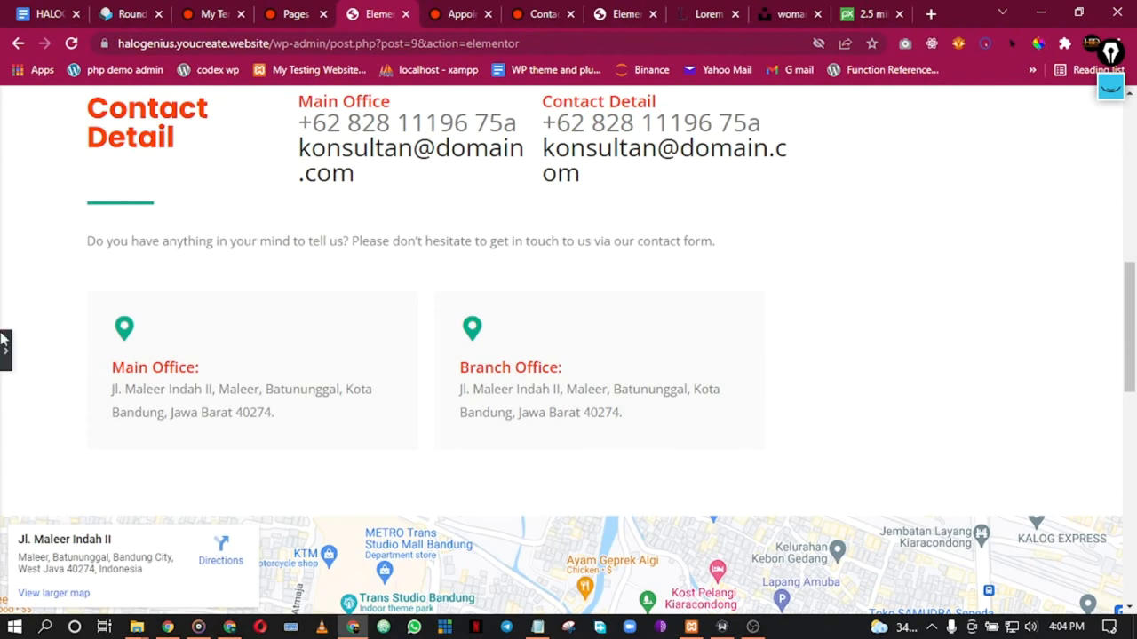
left_click(4, 360)
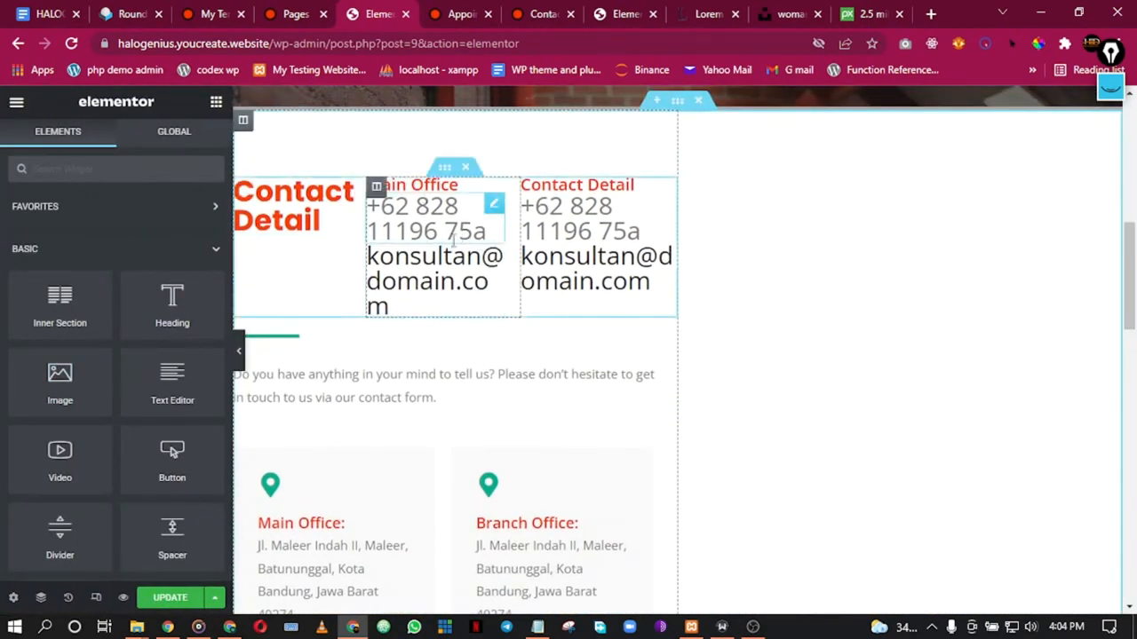
Step: Shrink the Main Office and Contact Detail phone headings to 16 px
left_click(402, 225)
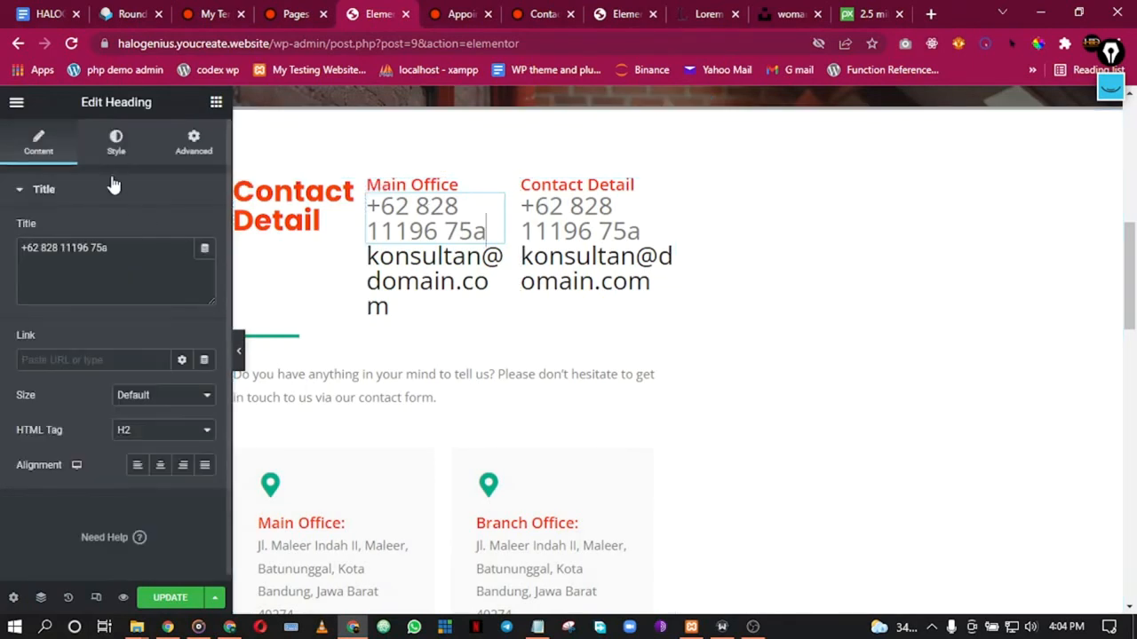
left_click(119, 149)
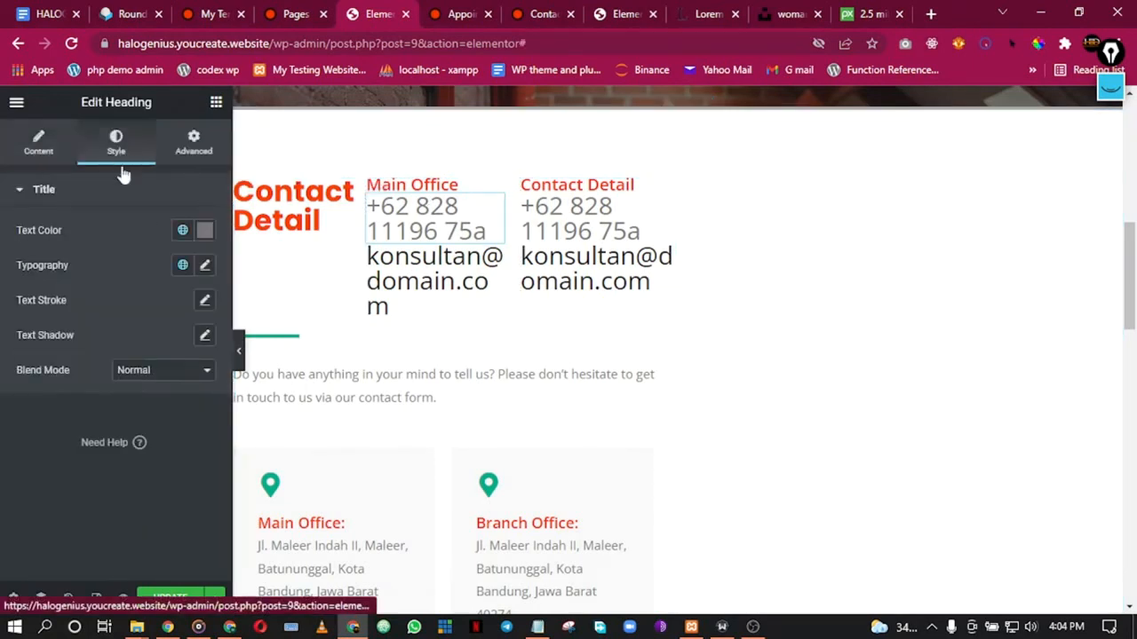
left_click(205, 268)
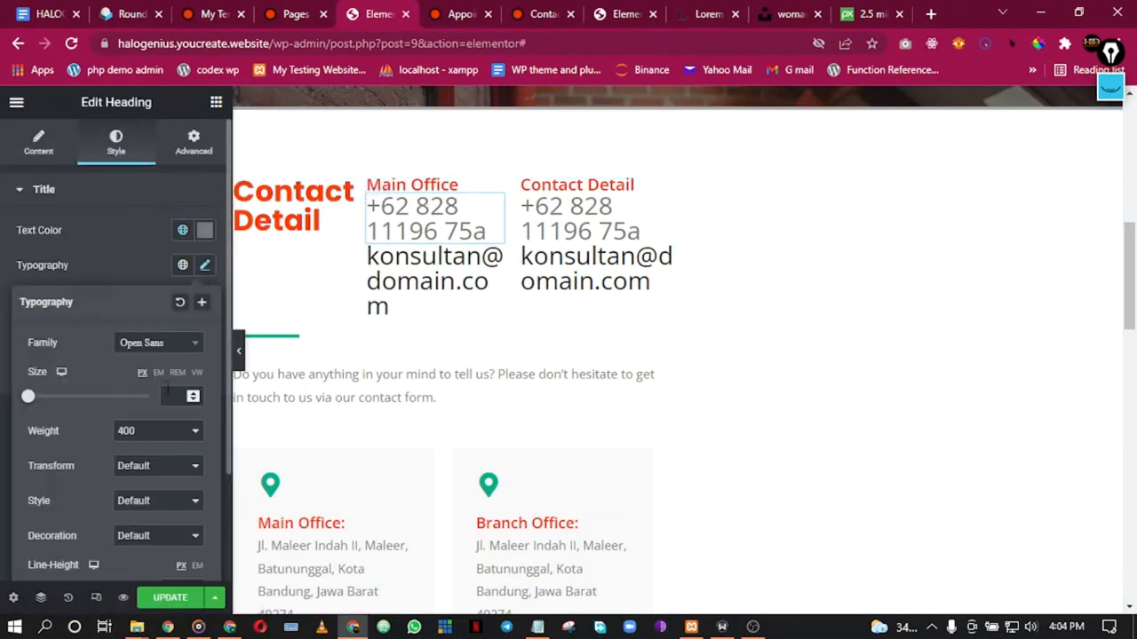
left_click_drag(31, 402, 42, 402)
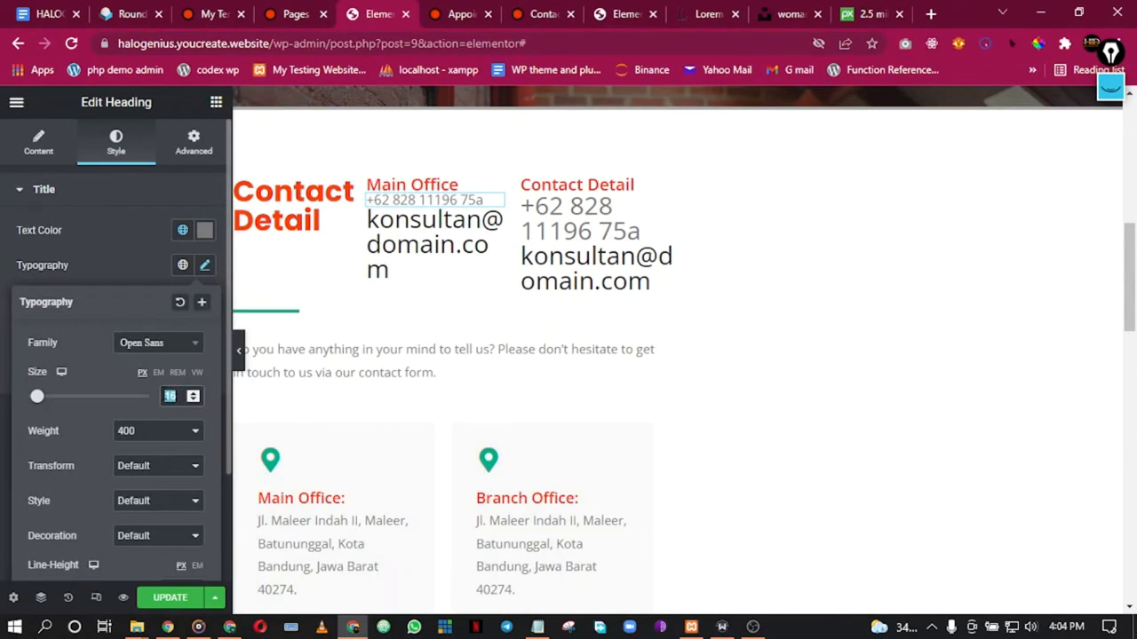
left_click(568, 218)
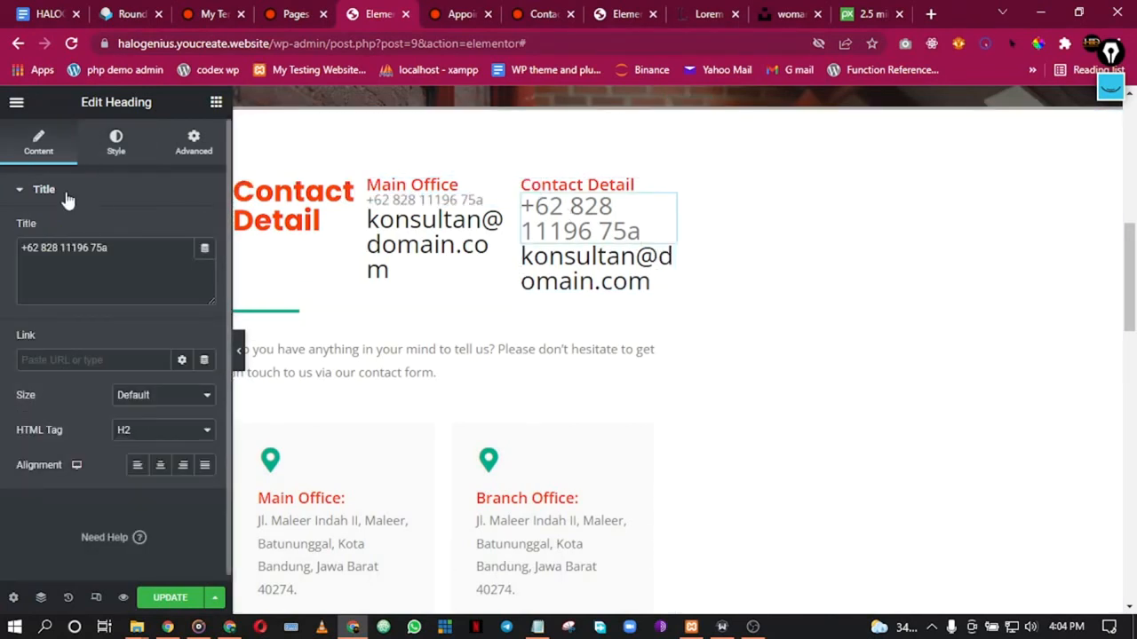
left_click(116, 140)
left_click(205, 266)
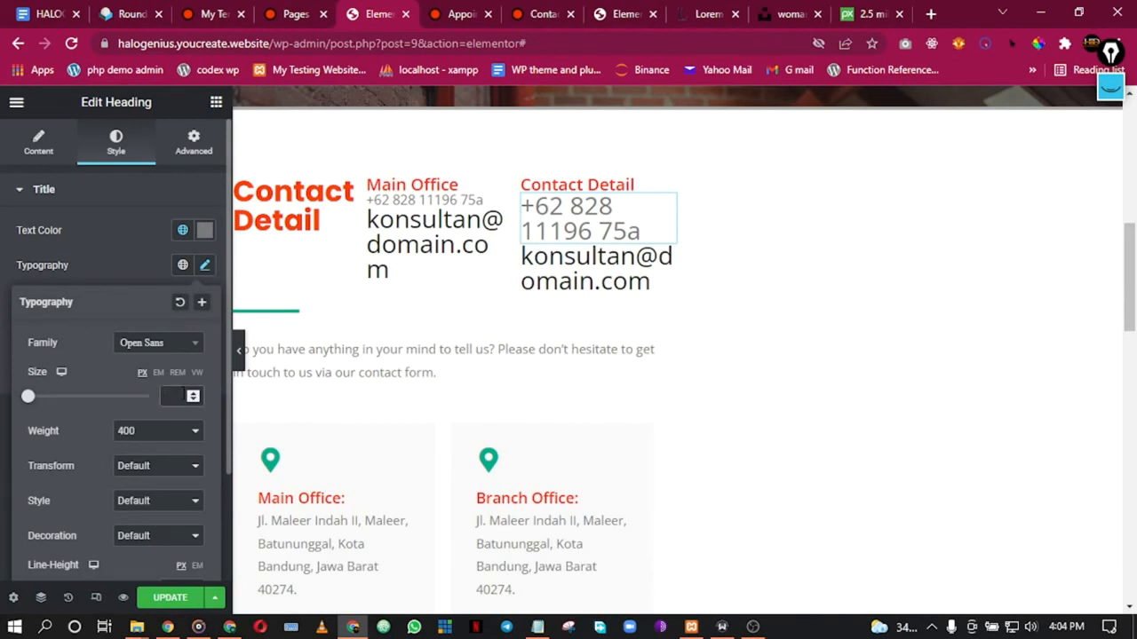
Step: Set the Main Office email heading to 20 px with weight 500
left_click(388, 266)
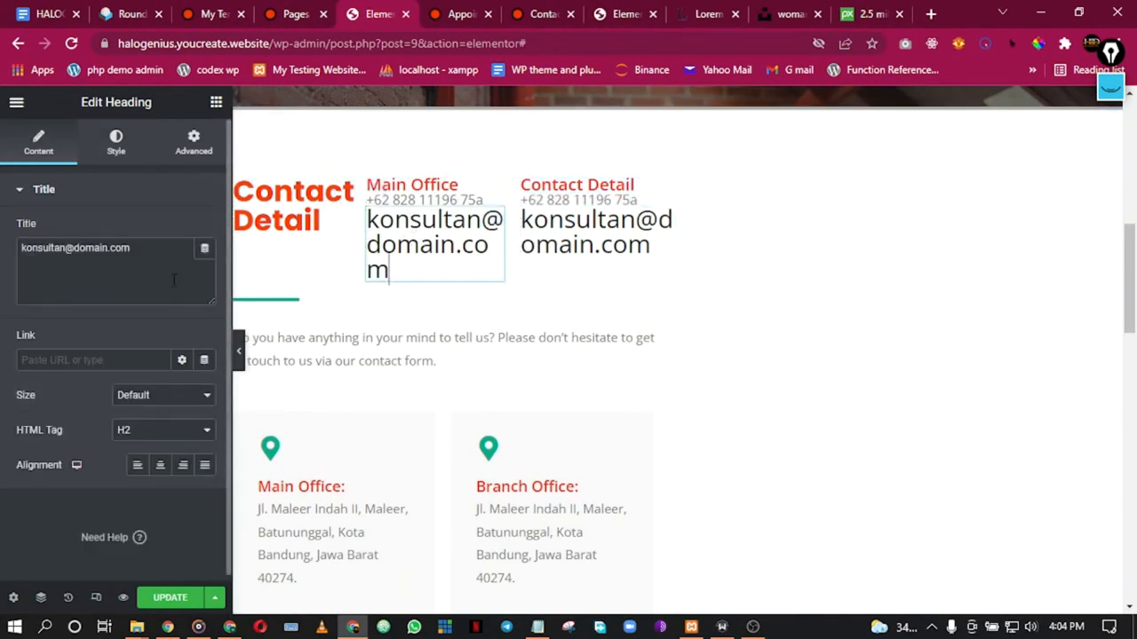
left_click(117, 139)
left_click(205, 265)
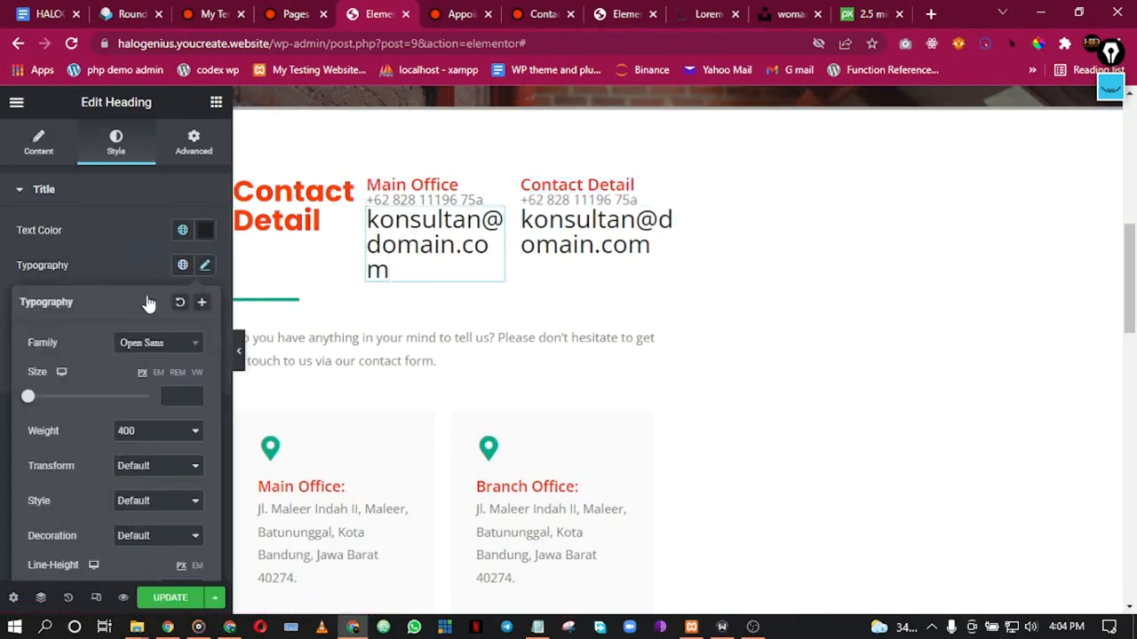
left_click_drag(30, 400, 39, 401)
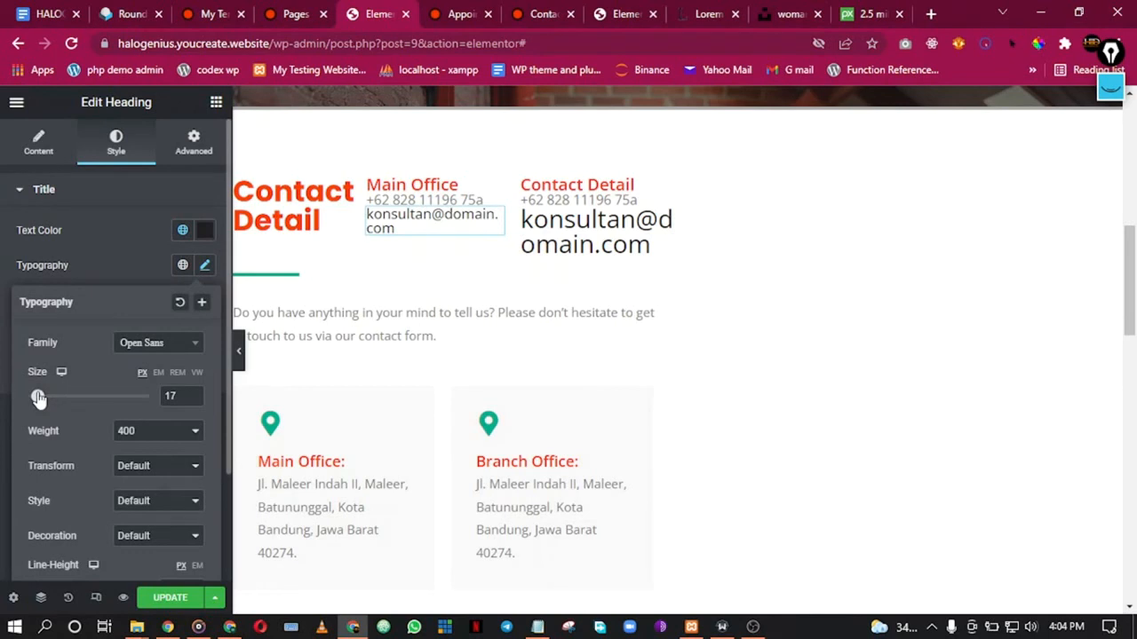
left_click(195, 394)
left_click(195, 394)
left_click(196, 394)
left_click(148, 444)
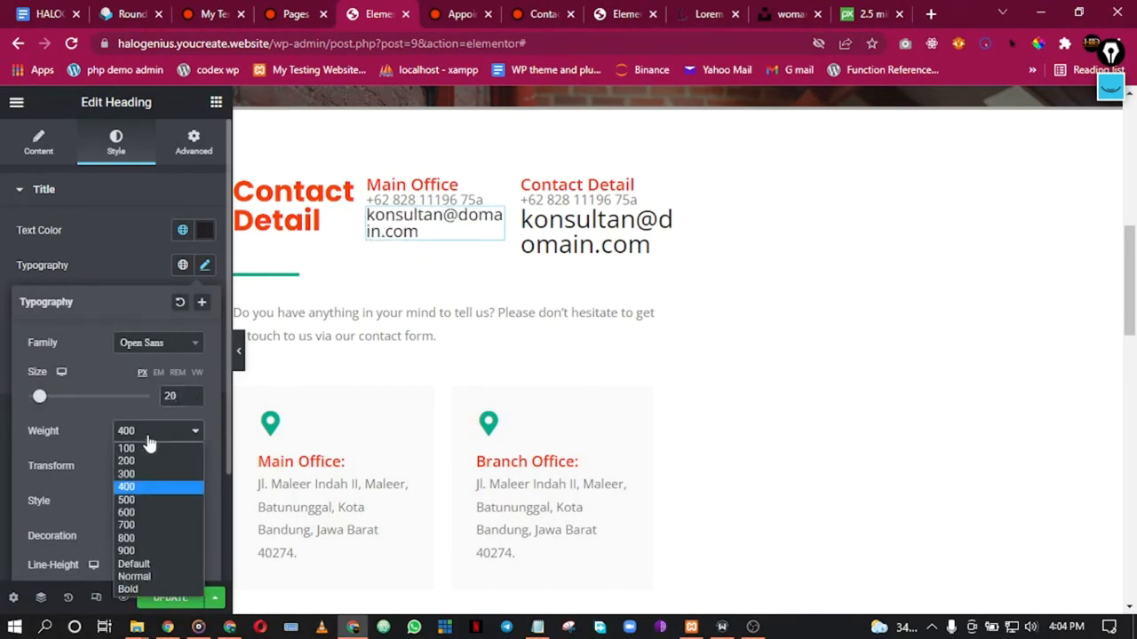
left_click(144, 501)
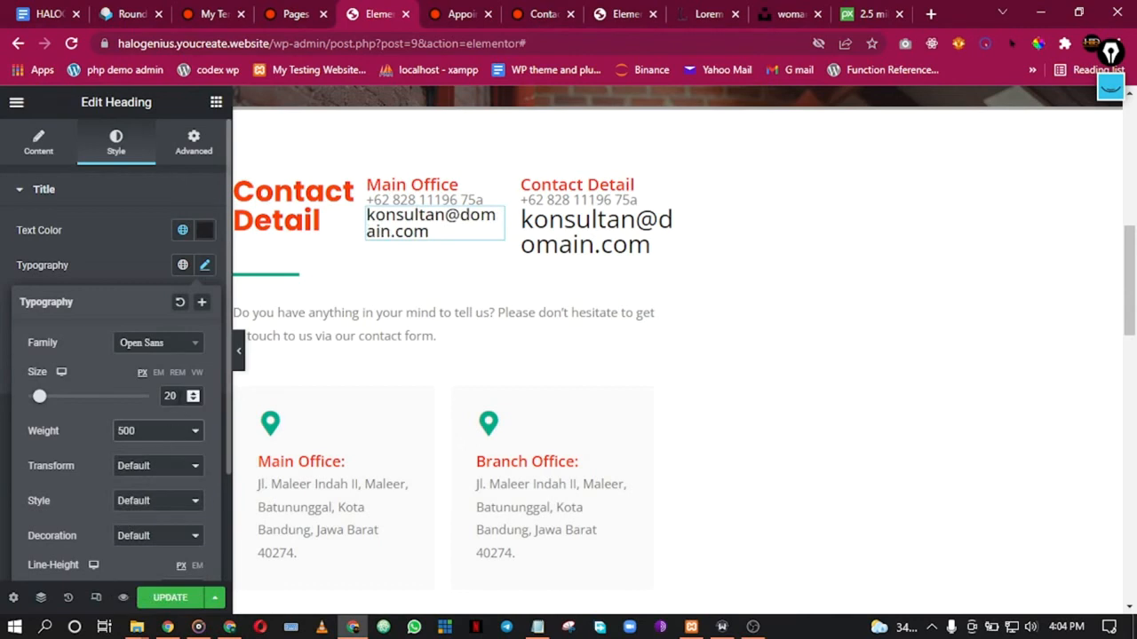
left_click(578, 235)
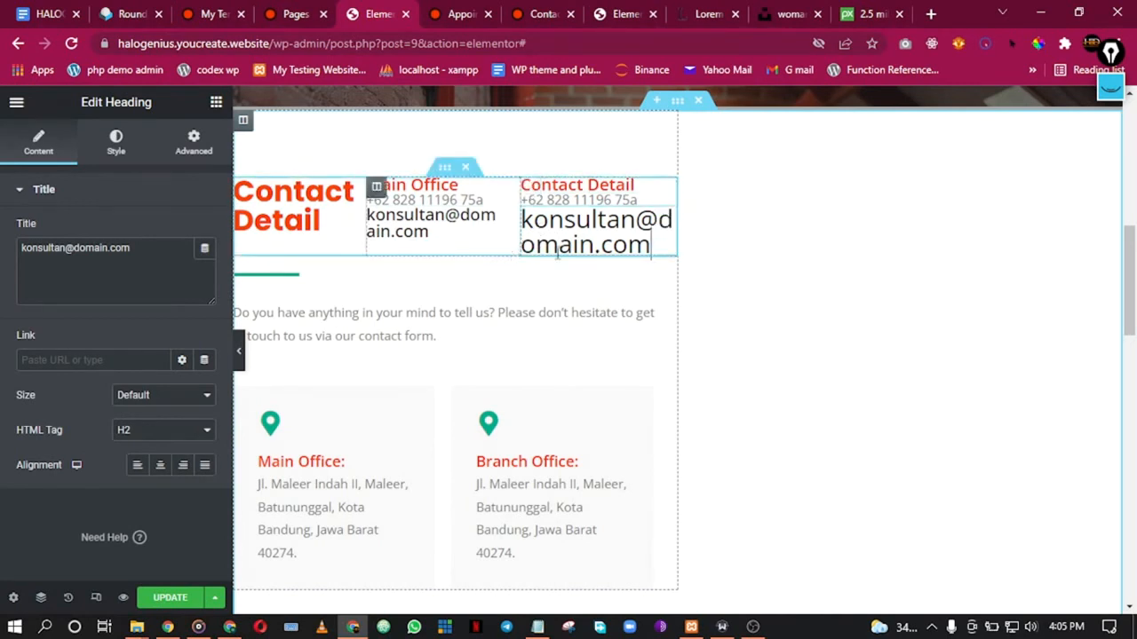
Step: Delete the Contact Detail email heading and its extra column, then widen the heading column
right_click(662, 227)
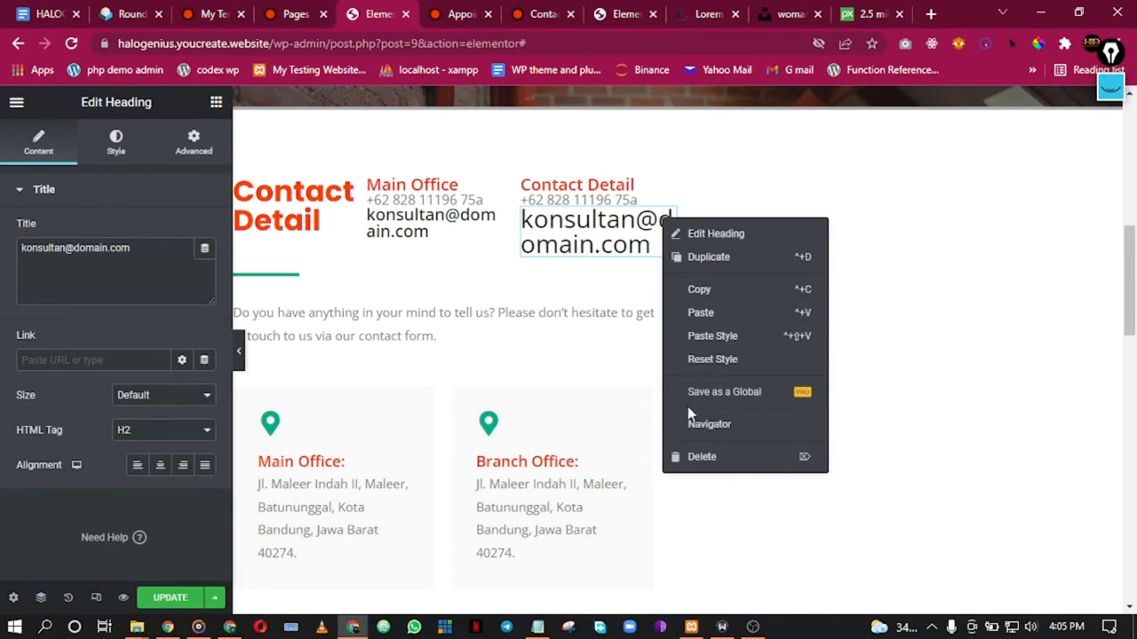
left_click(701, 457)
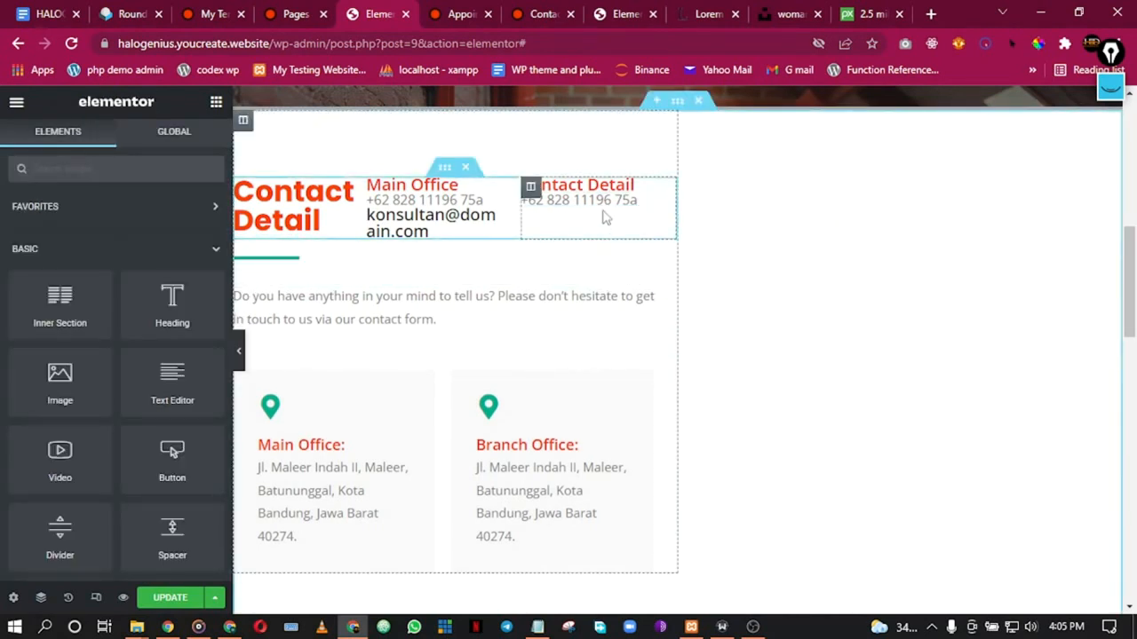
right_click(548, 224)
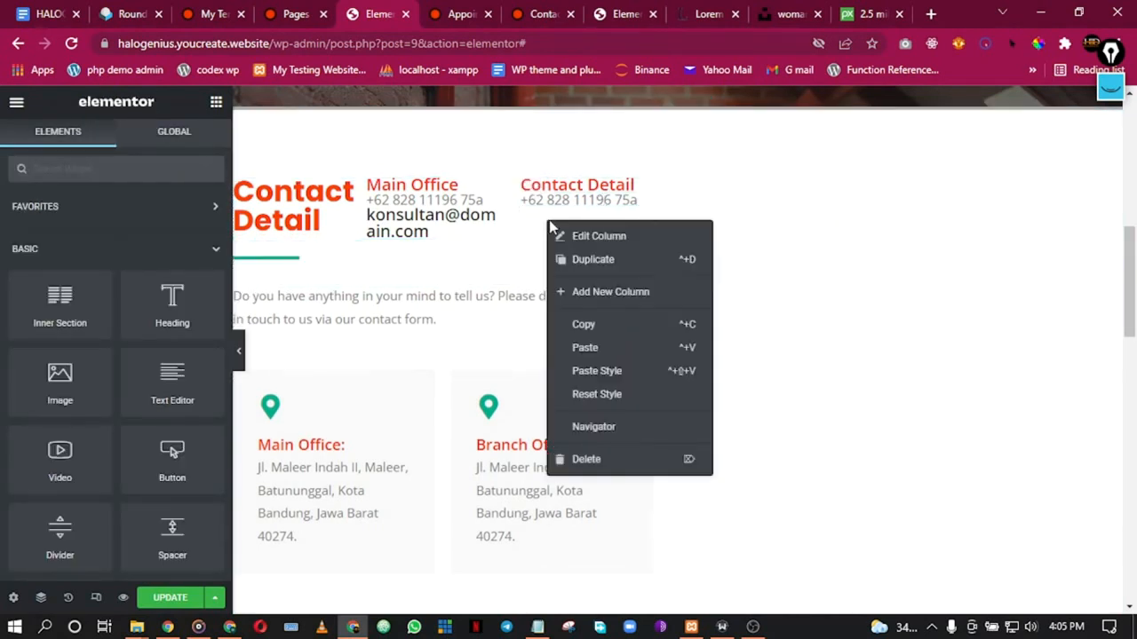
left_click(608, 457)
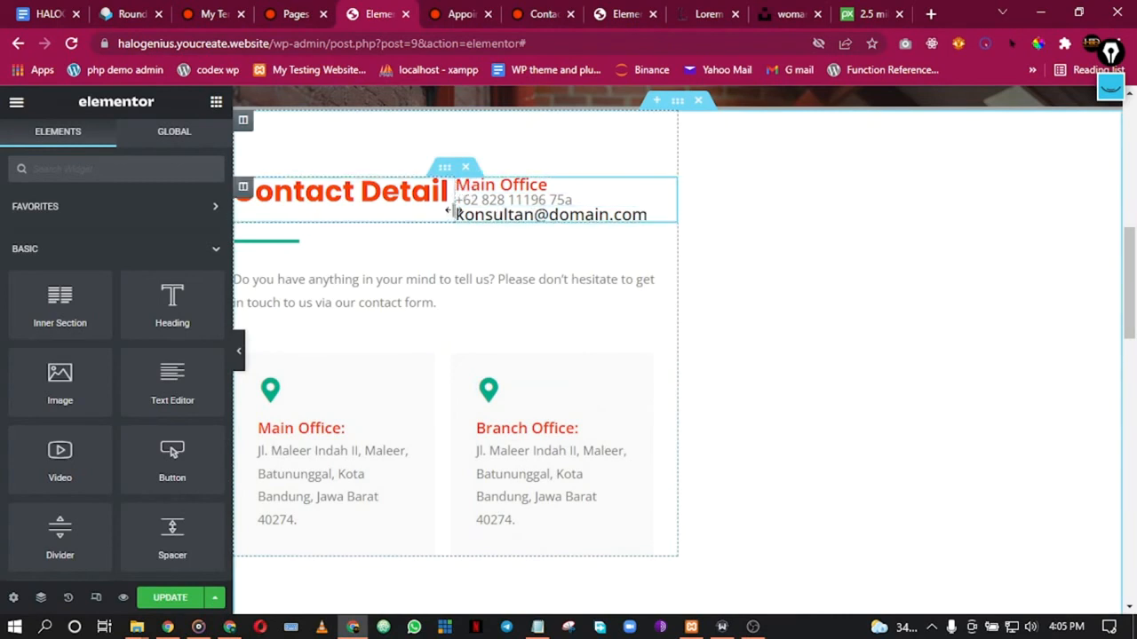
left_click_drag(455, 207, 516, 208)
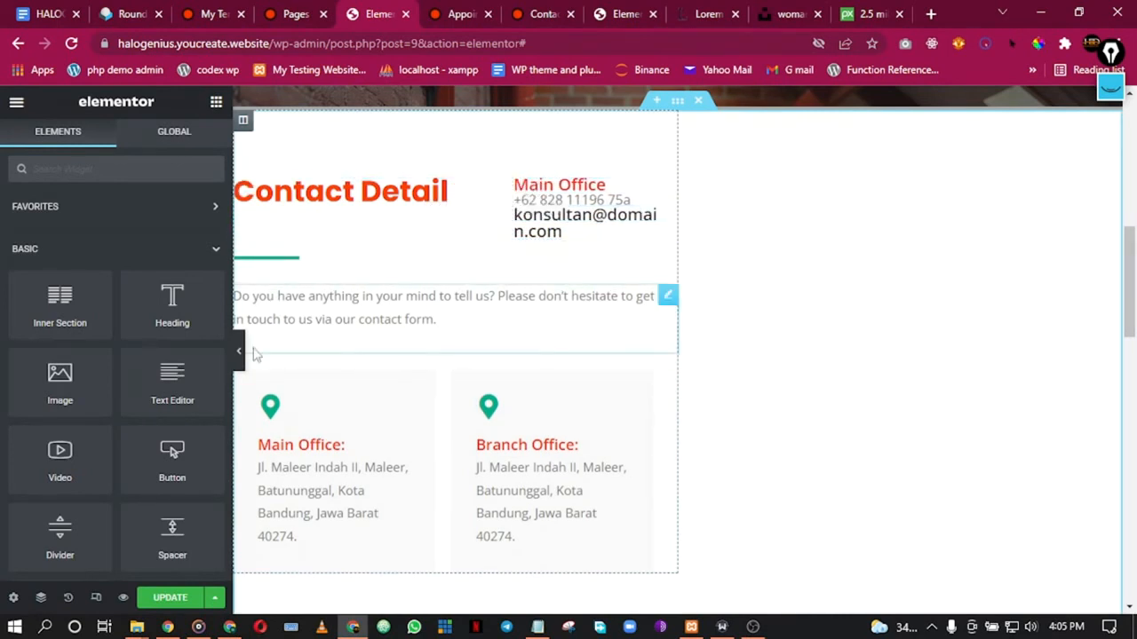
left_click(278, 255)
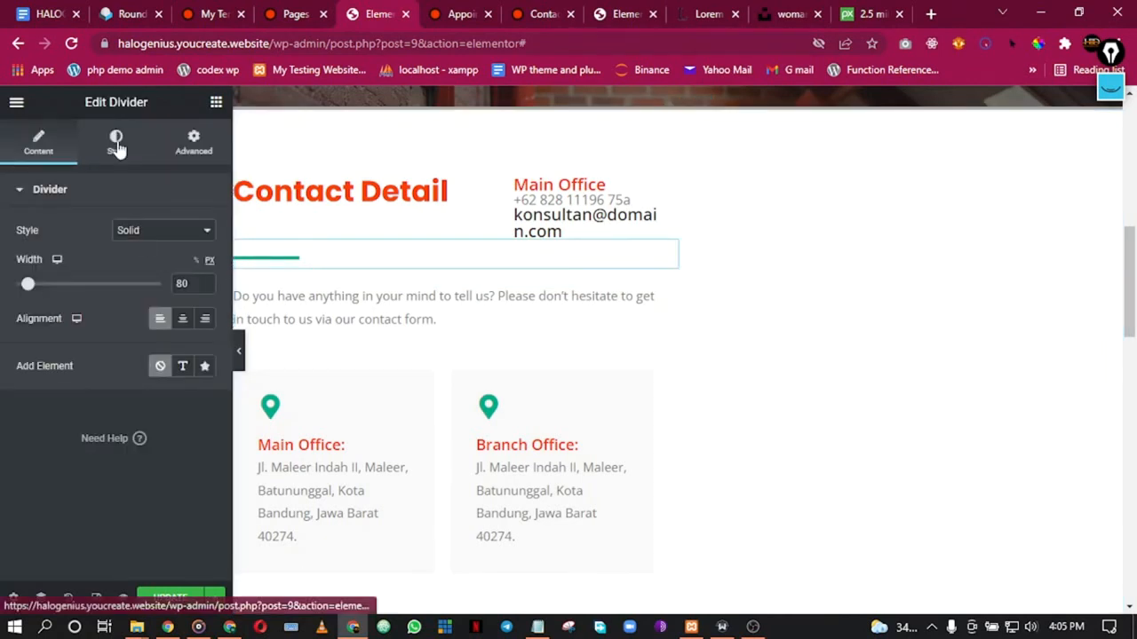
Step: Color the divider under Contact Detail with the global Secondary colour
left_click(115, 142)
left_click(183, 233)
left_click(119, 341)
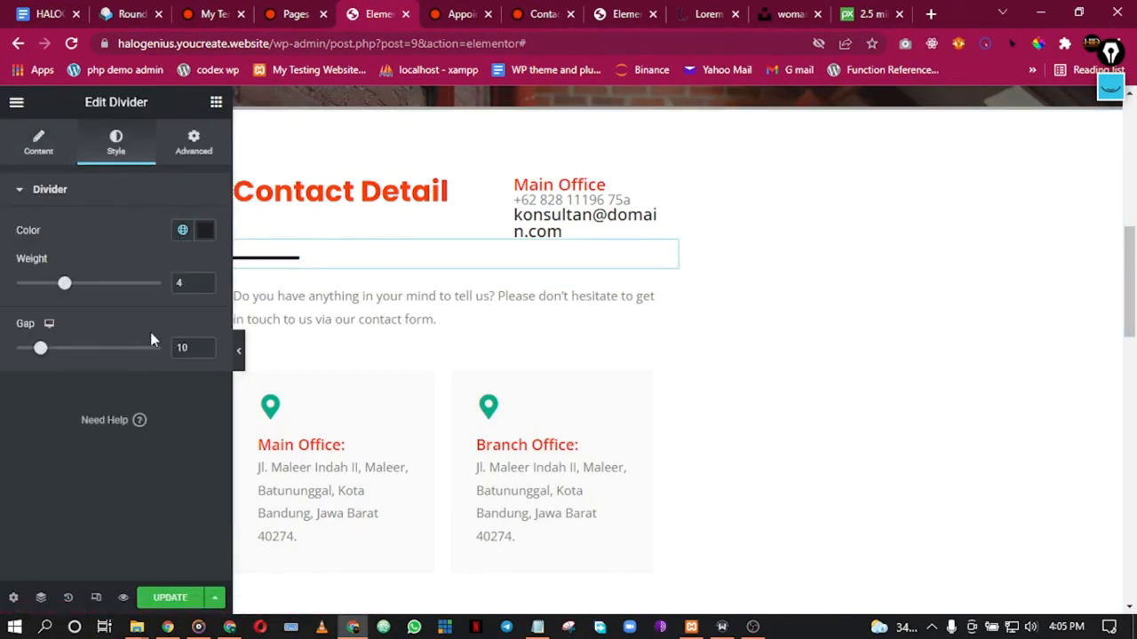
left_click(238, 351)
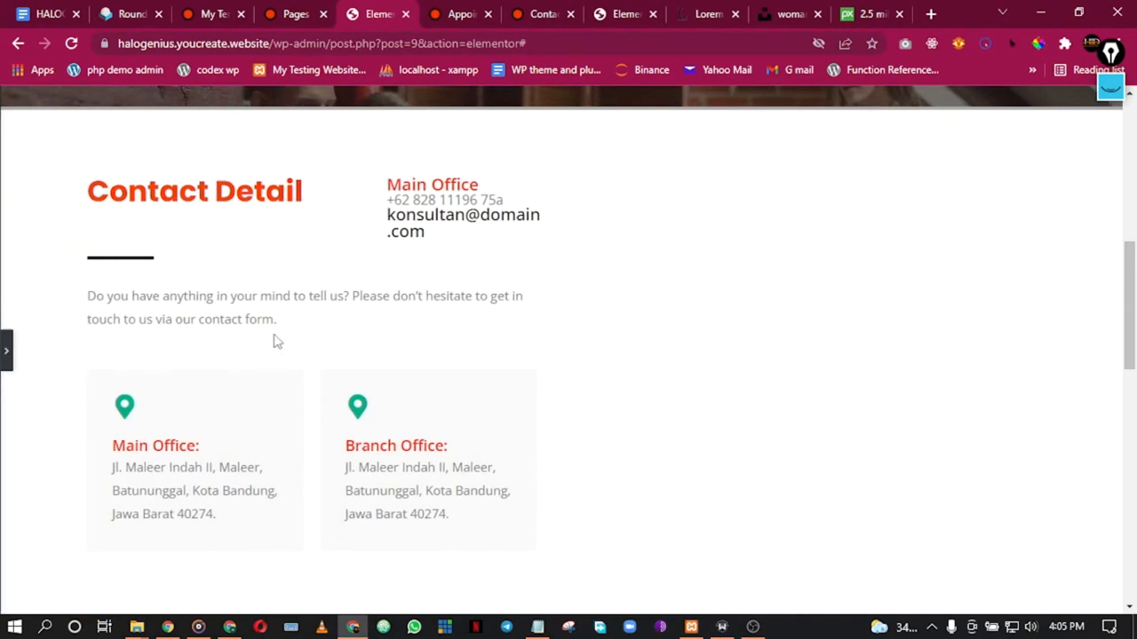
left_click(5, 350)
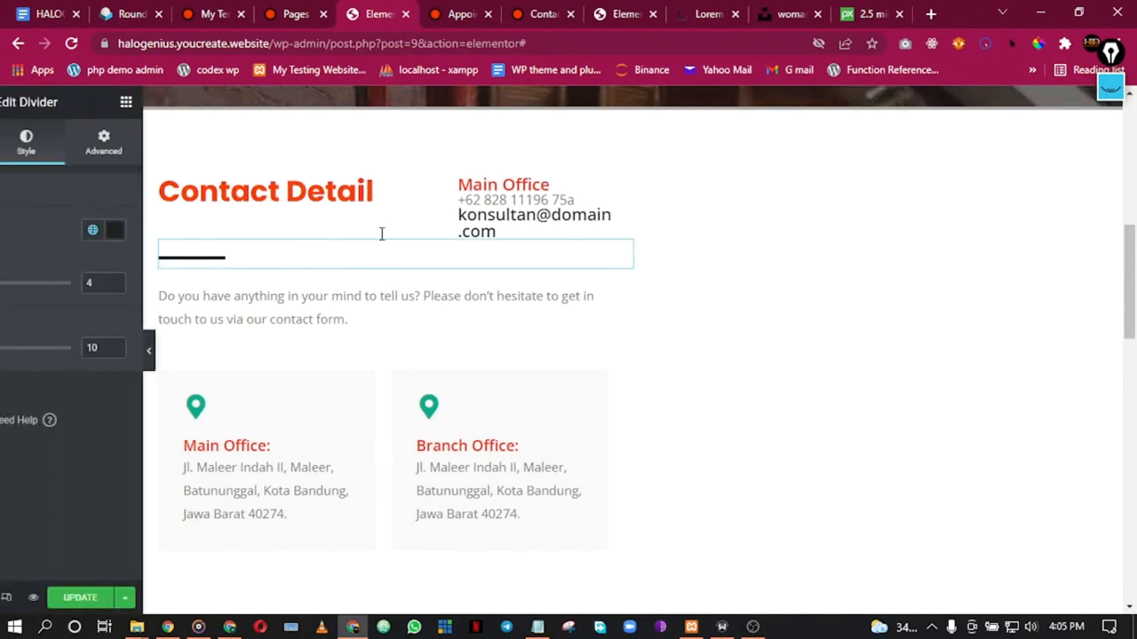
Step: Drag the column divider left so the Main Office email fits on one line
left_click_drag(513, 207, 464, 217)
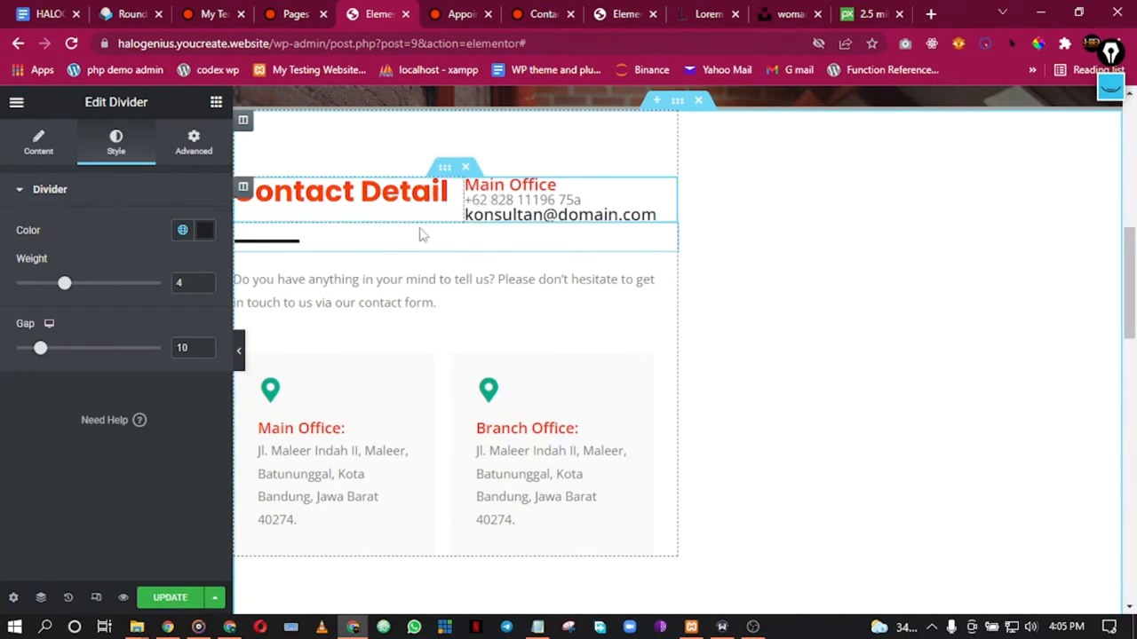
left_click(240, 354)
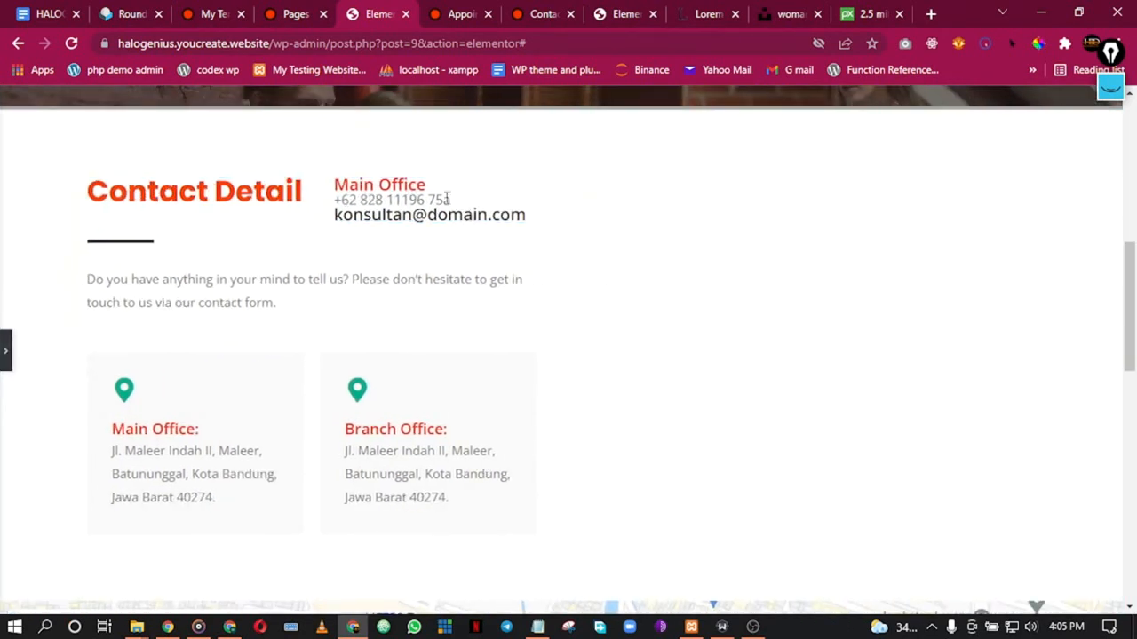
left_click(3, 353)
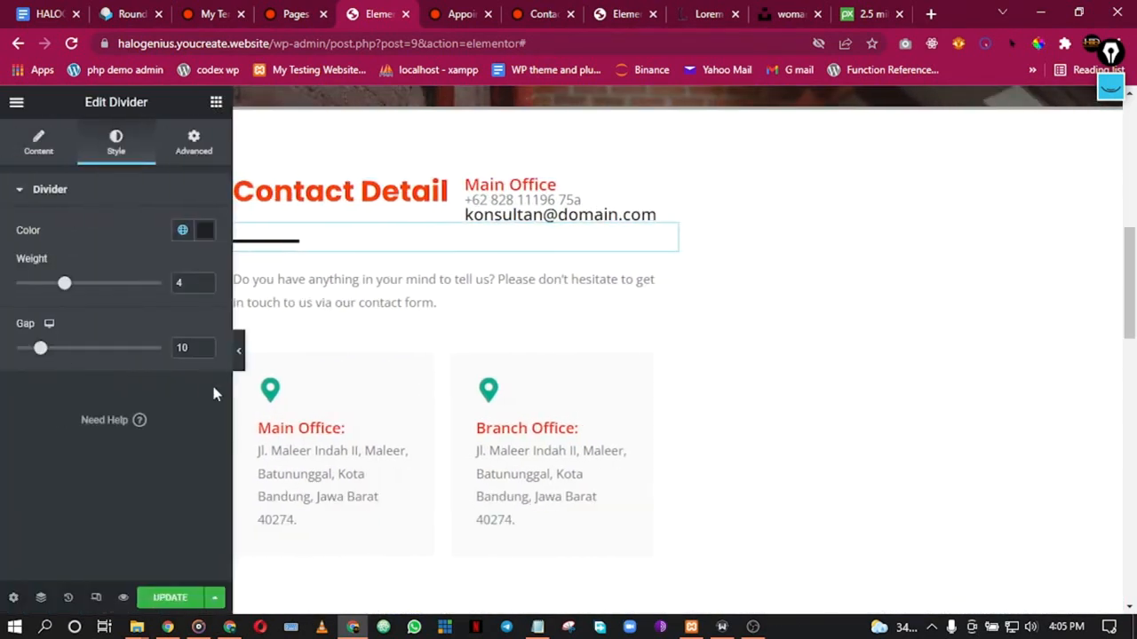
left_click(277, 405)
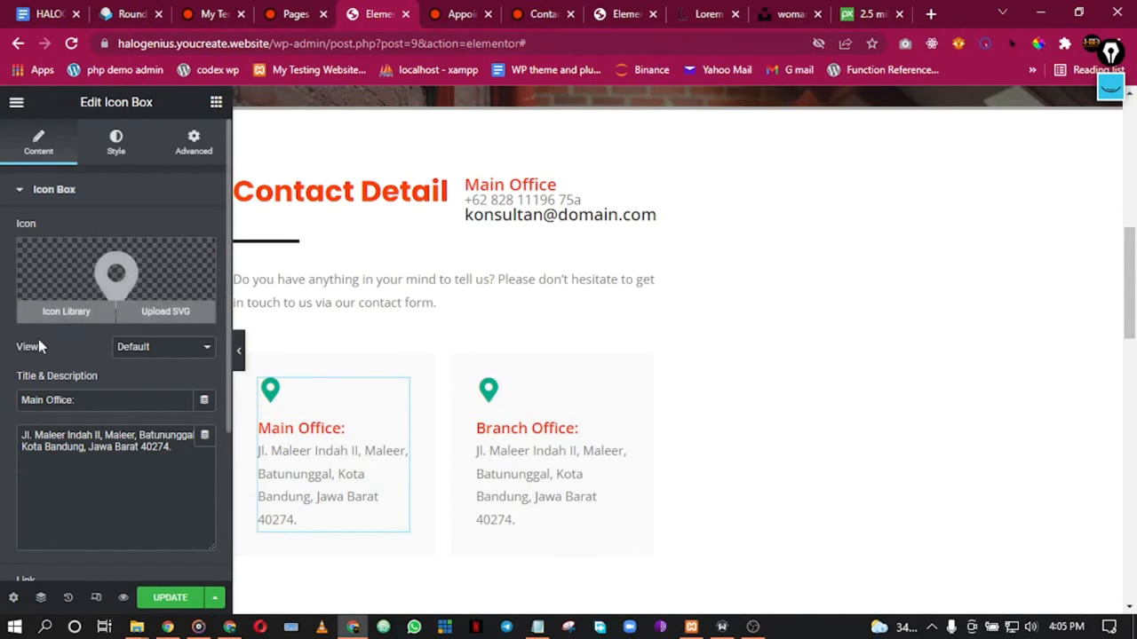
Step: Switch the Main Office and Branch Office pin icons to the global Secondary colour
left_click(116, 142)
left_click(182, 264)
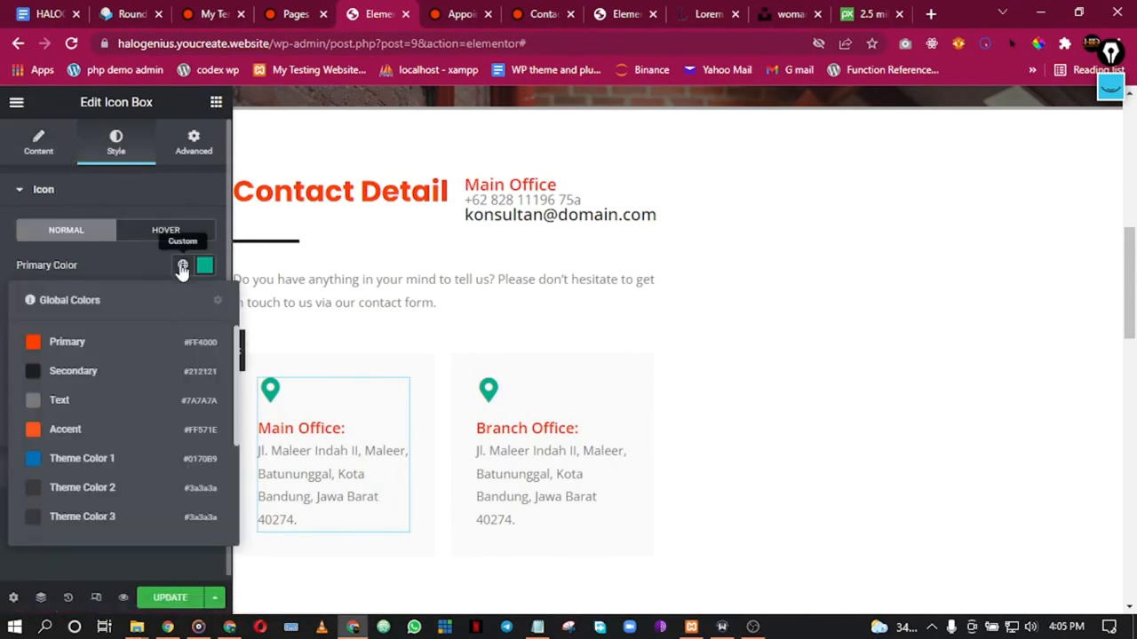
left_click(75, 373)
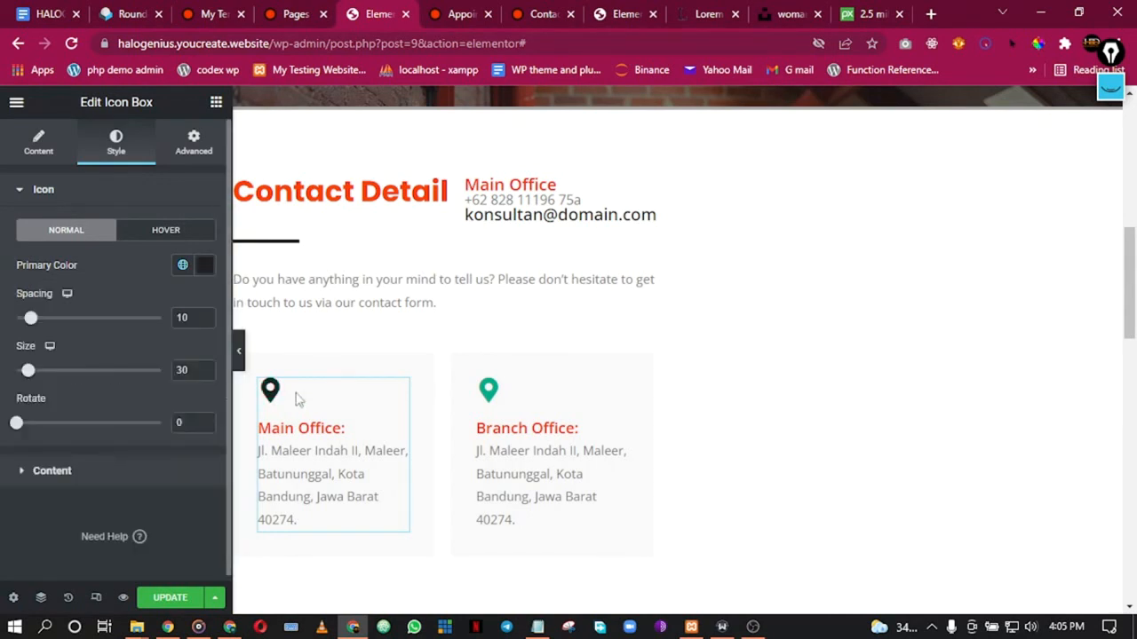
right_click(507, 393)
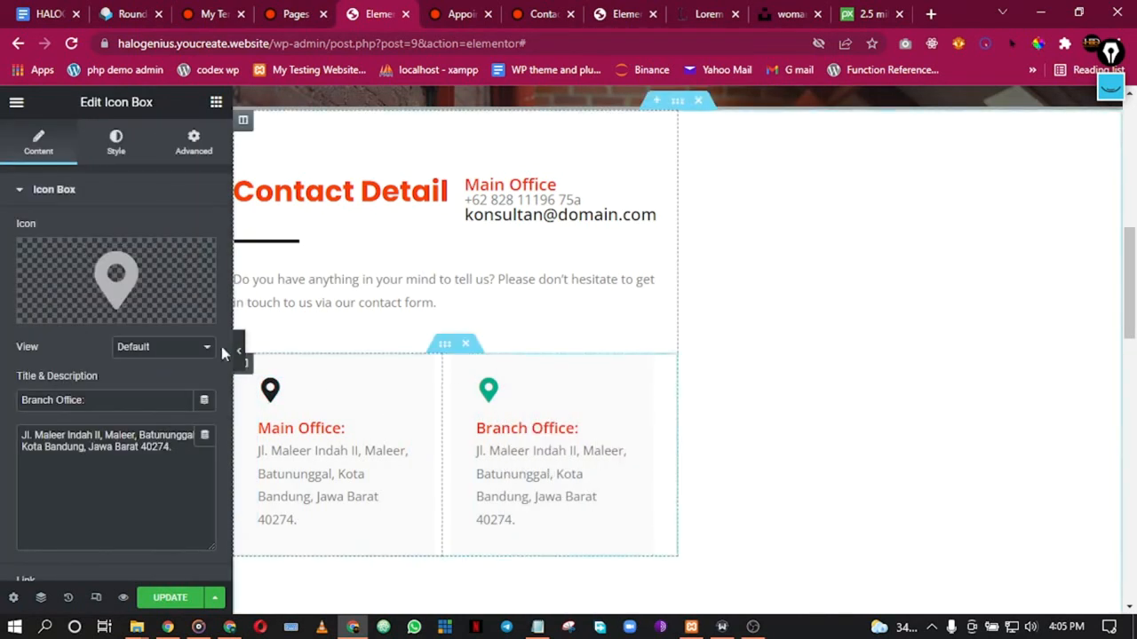
left_click(124, 144)
left_click(182, 265)
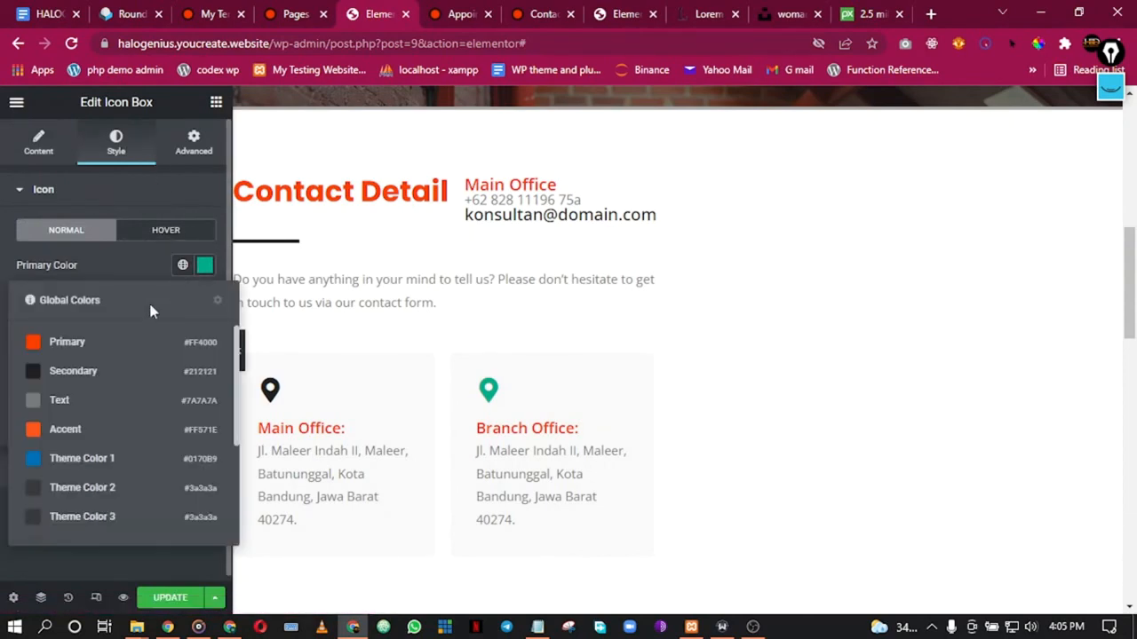
left_click(107, 371)
scroll(521, 406, "down", 1)
scroll(524, 421, "up", 1)
scroll(524, 419, "up", 2)
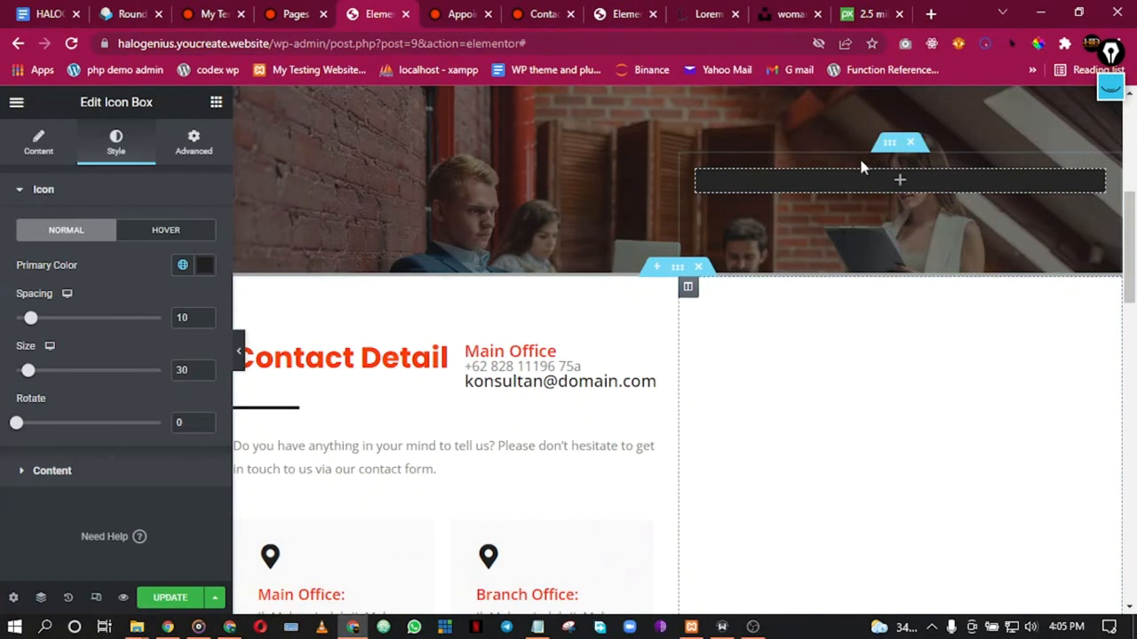
Step: Search 'met' and drop a MetForm widget into the empty dark banner section
left_click(894, 182)
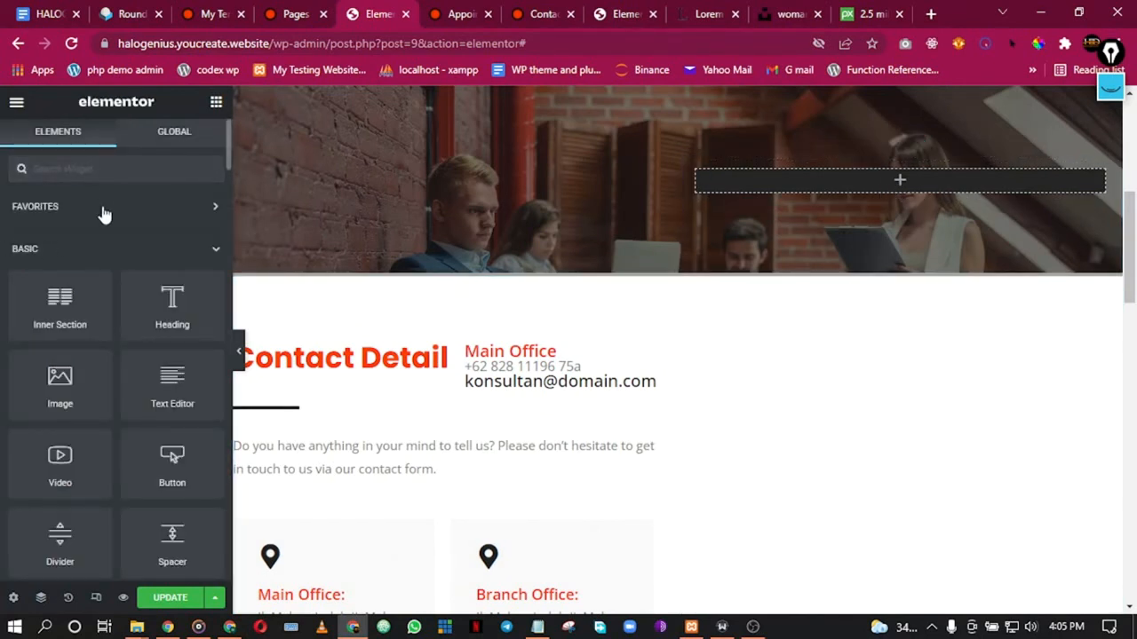
type("met")
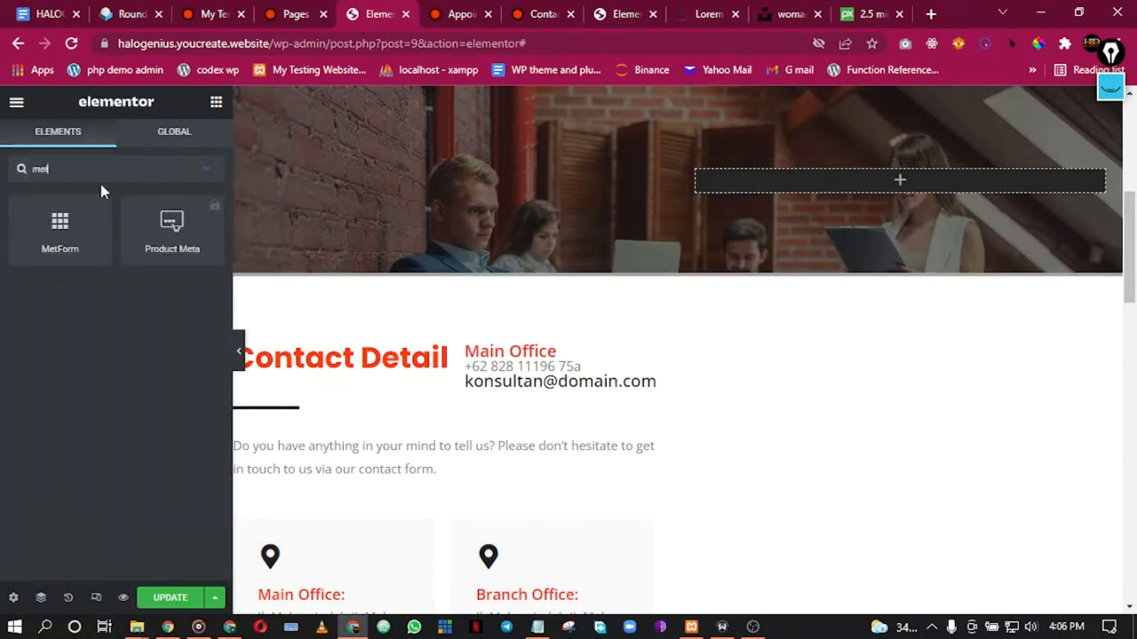
left_click_drag(55, 224, 993, 179)
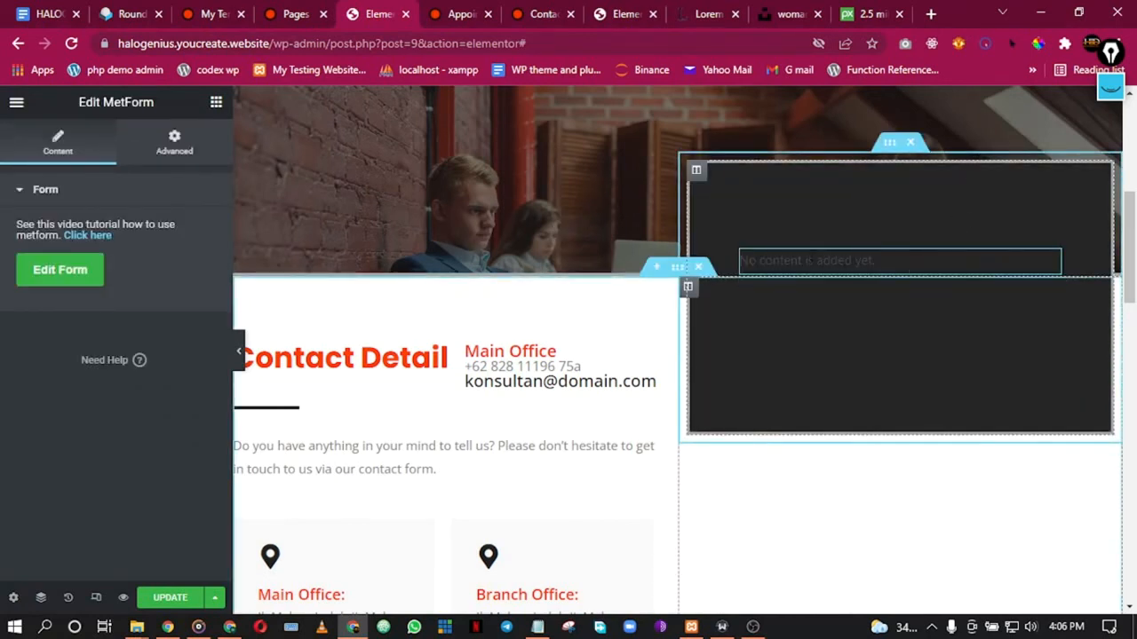
left_click(79, 276)
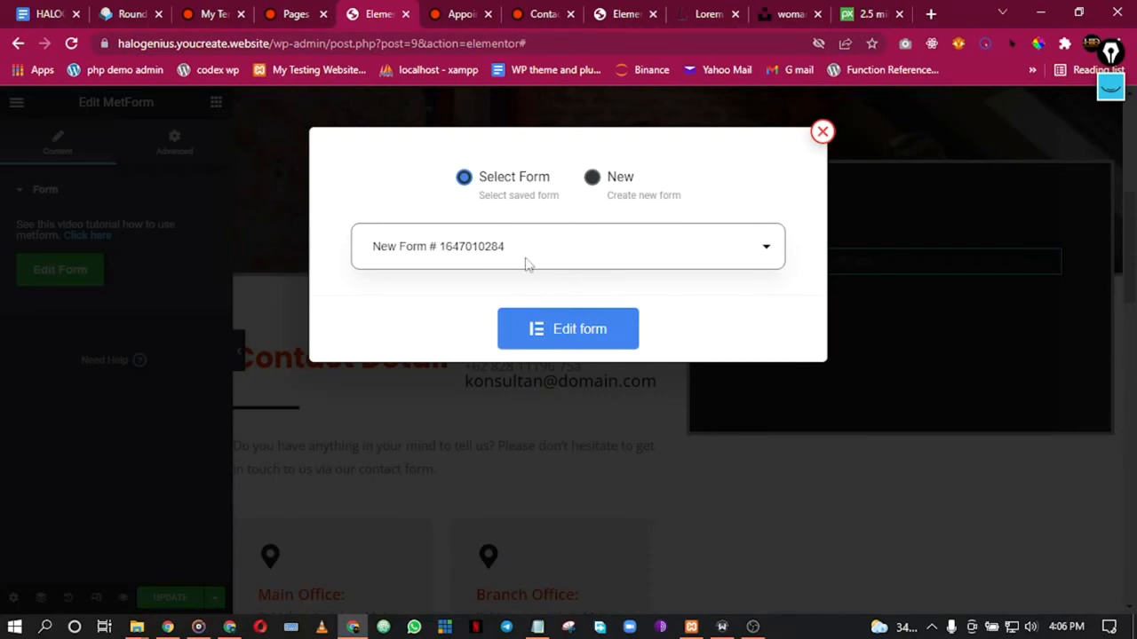
Step: Create a new form from the Simple Contact Form 1 template and open it for editing
left_click(595, 182)
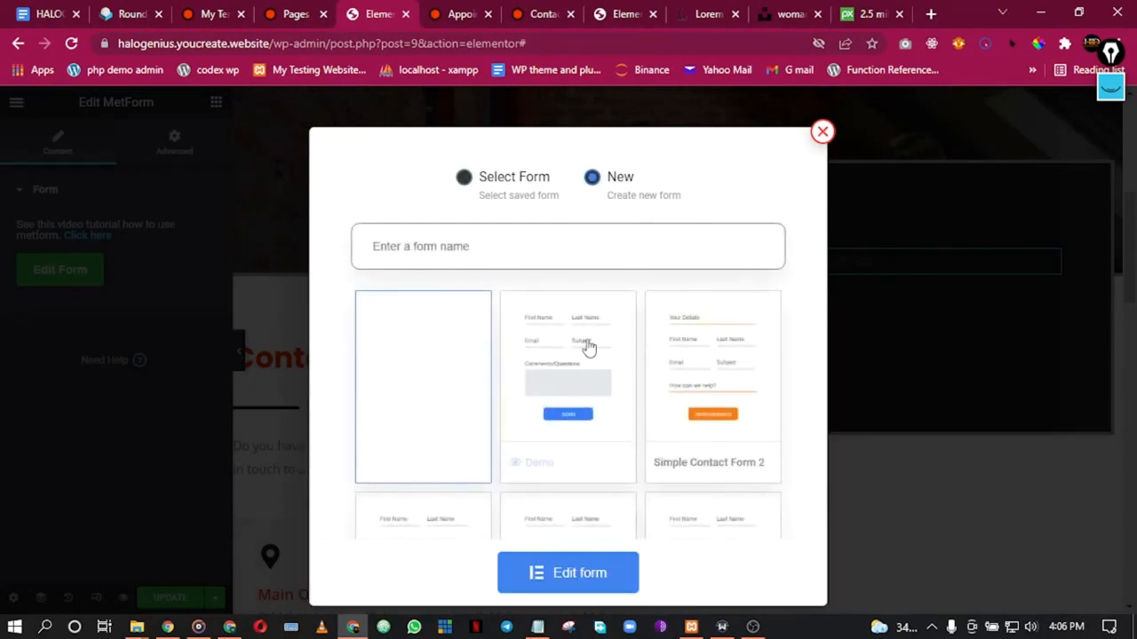
scroll(645, 374, "down", 1)
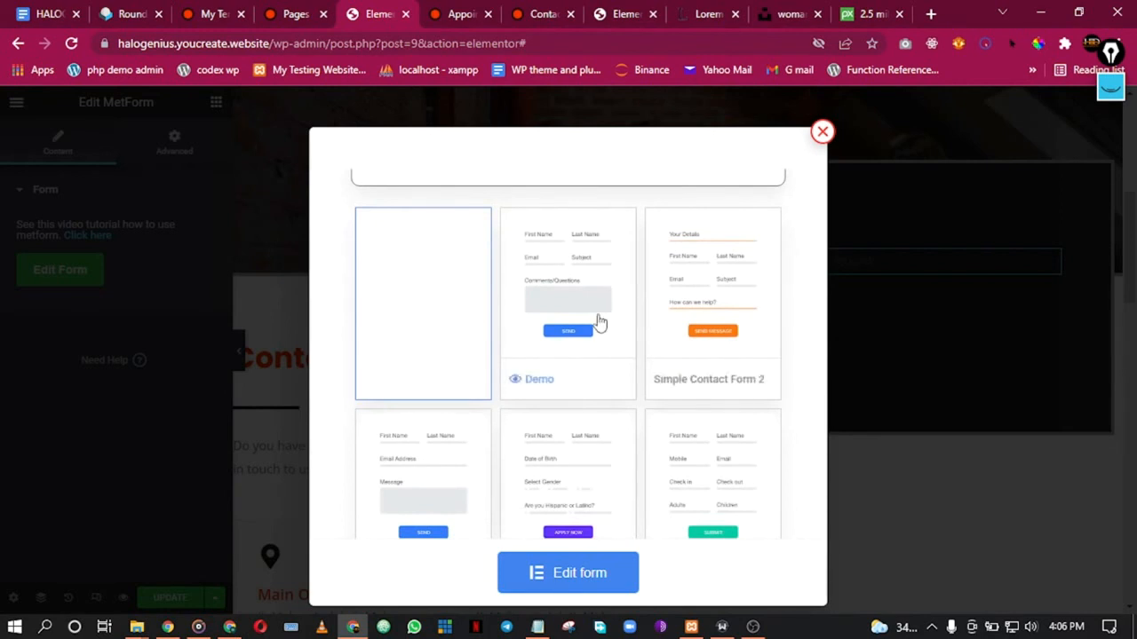
scroll(657, 381, "down", 2)
scroll(573, 335, "up", 2)
left_click(574, 259)
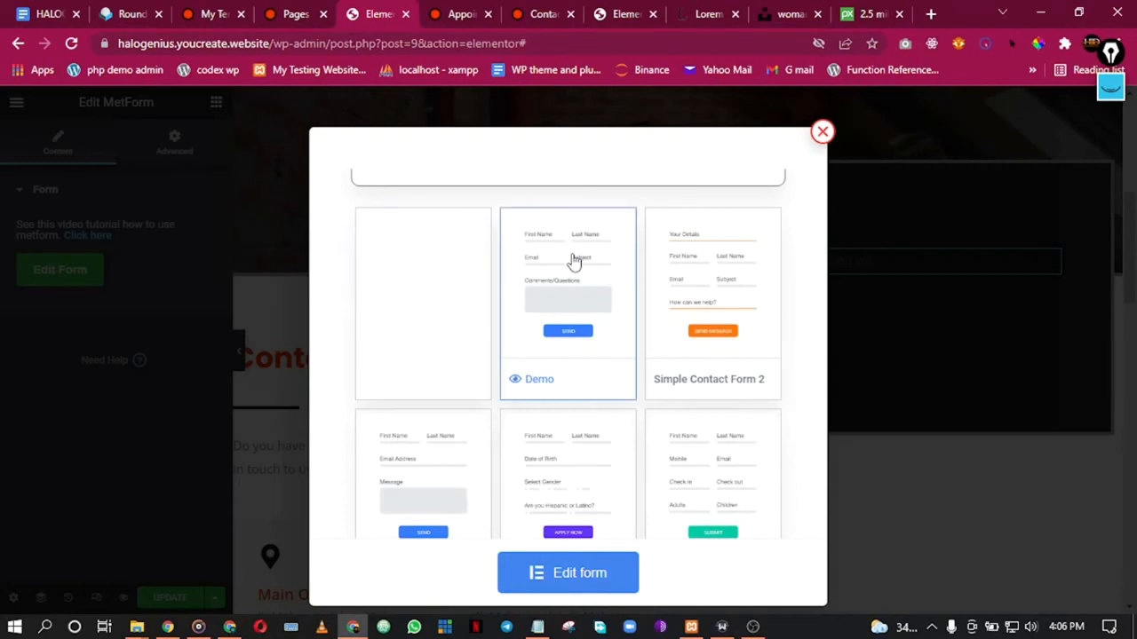
left_click(573, 575)
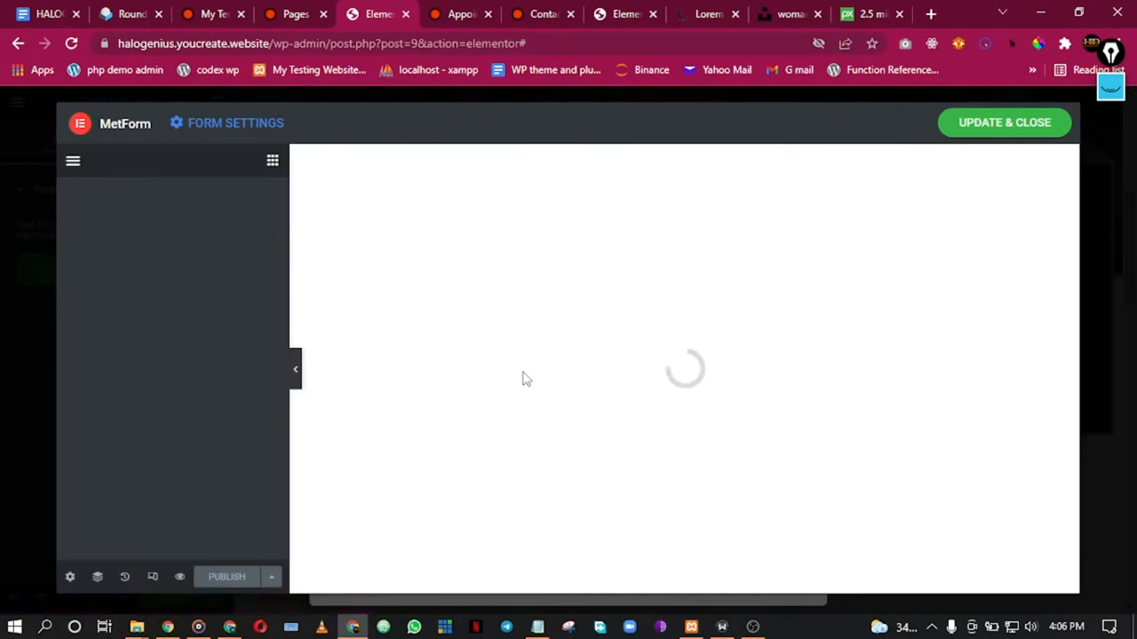
Step: Delete the reCAPTCHA widget so Send Message sits directly below Comments / Questions
left_click(755, 628)
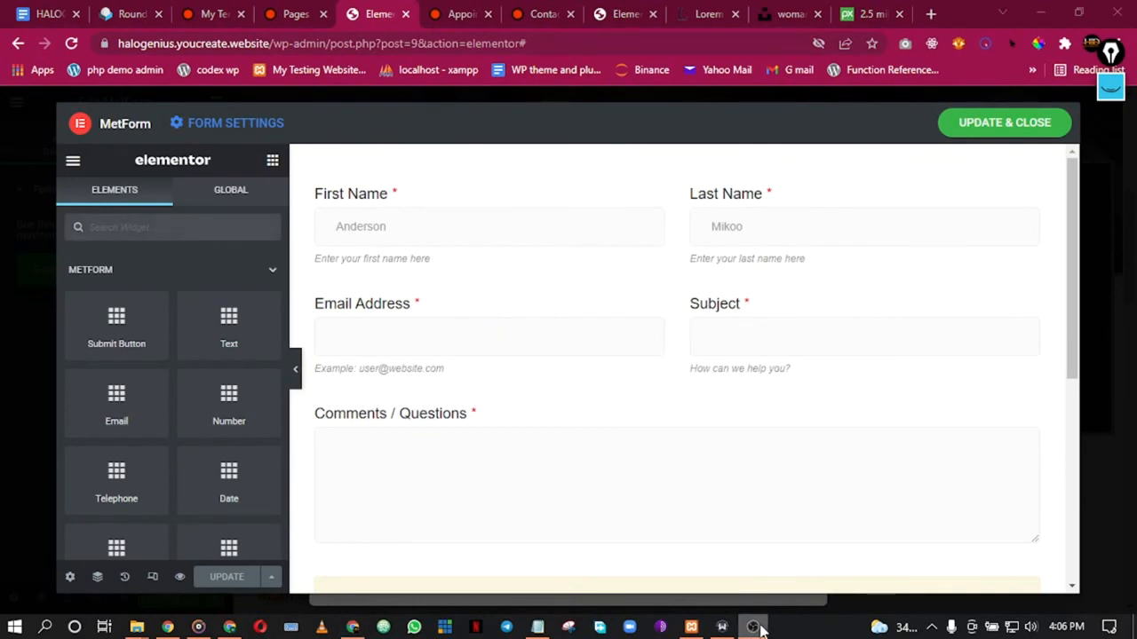
left_click(352, 627)
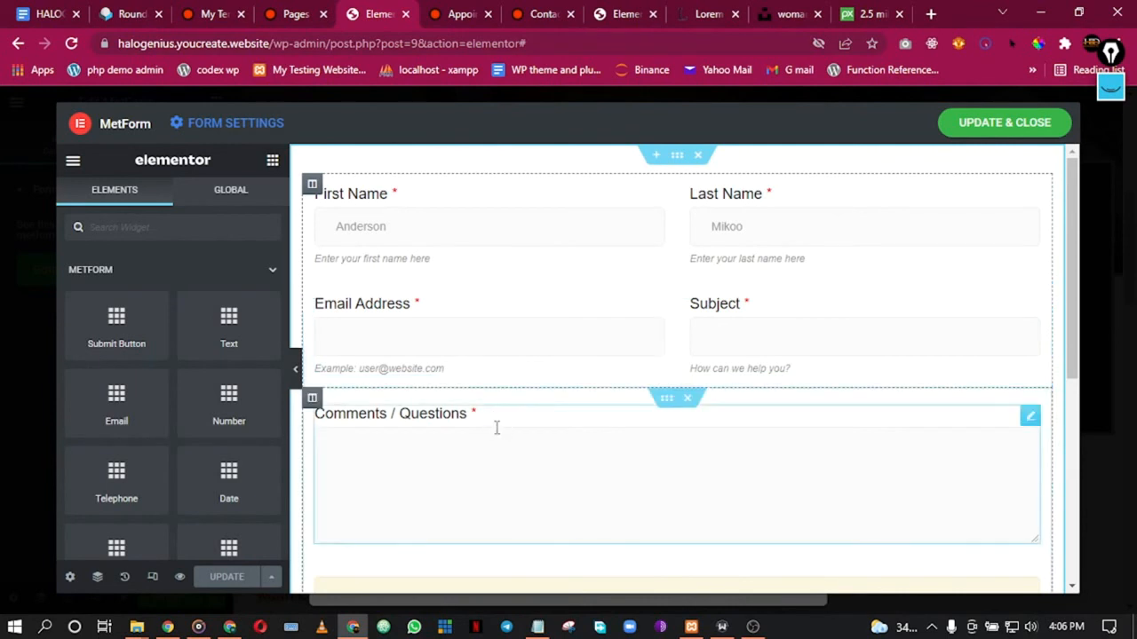
scroll(607, 467, "down", 5)
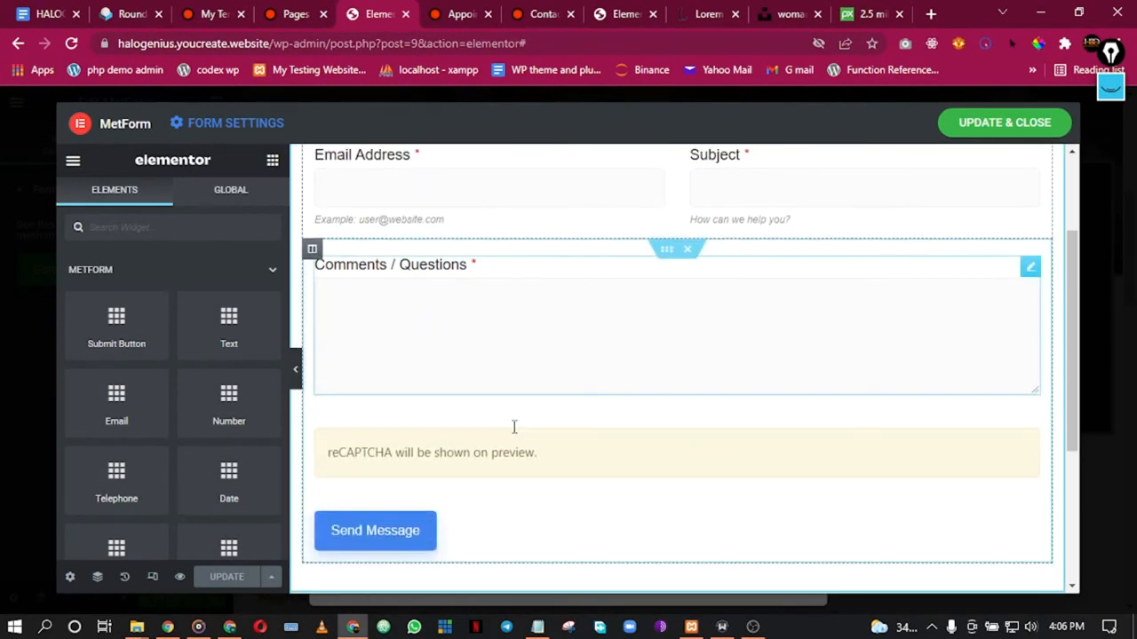
right_click(700, 343)
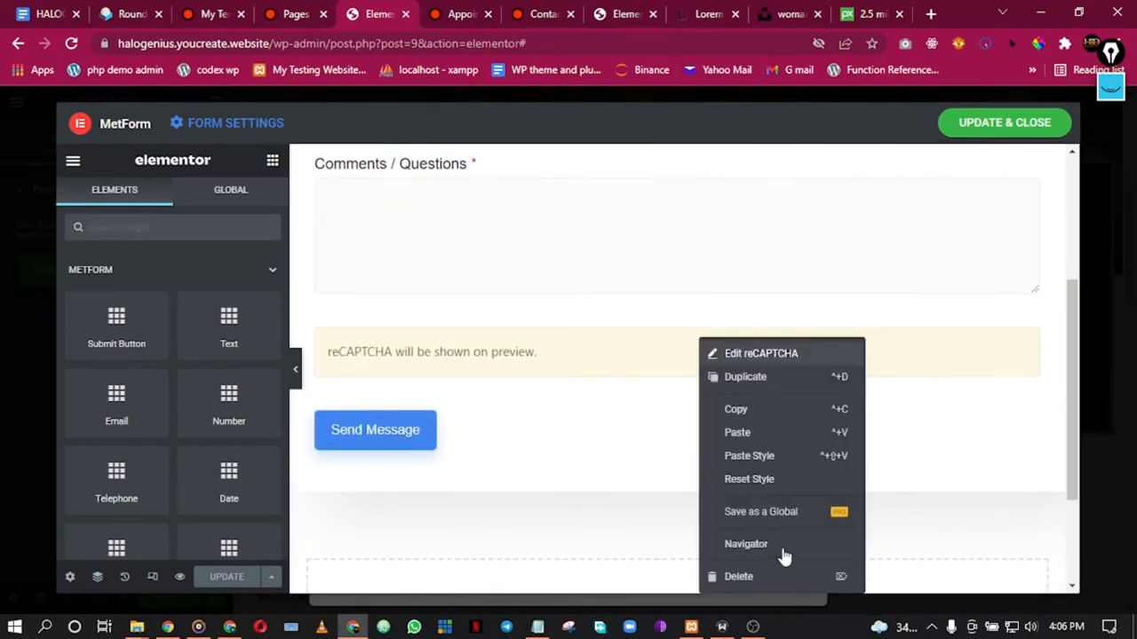
left_click(761, 580)
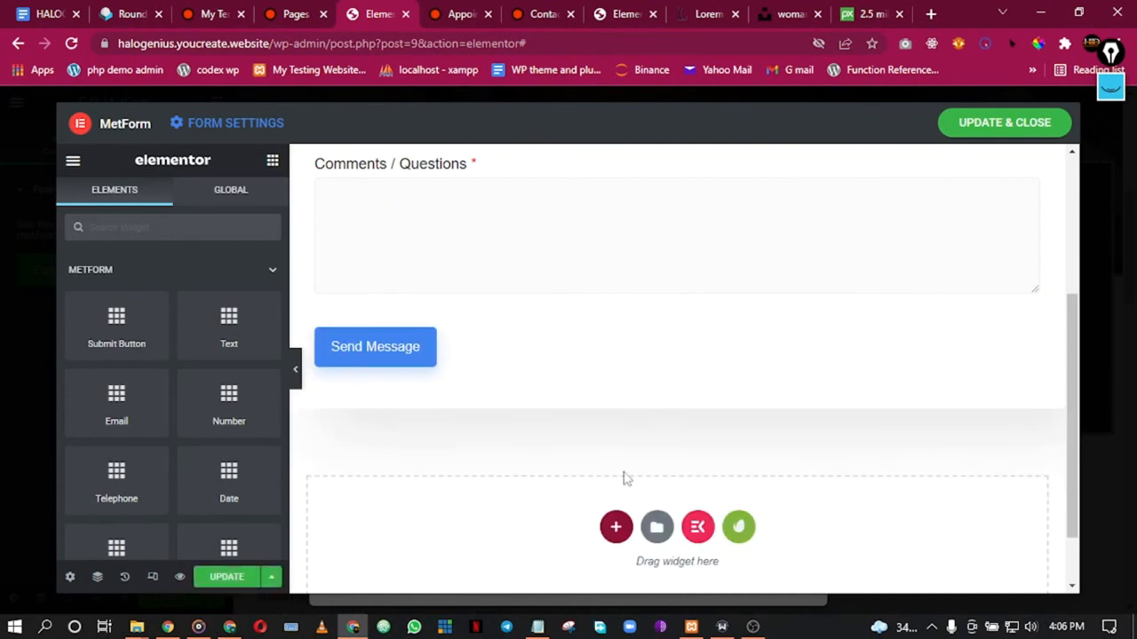
left_click(544, 335)
right_click(545, 334)
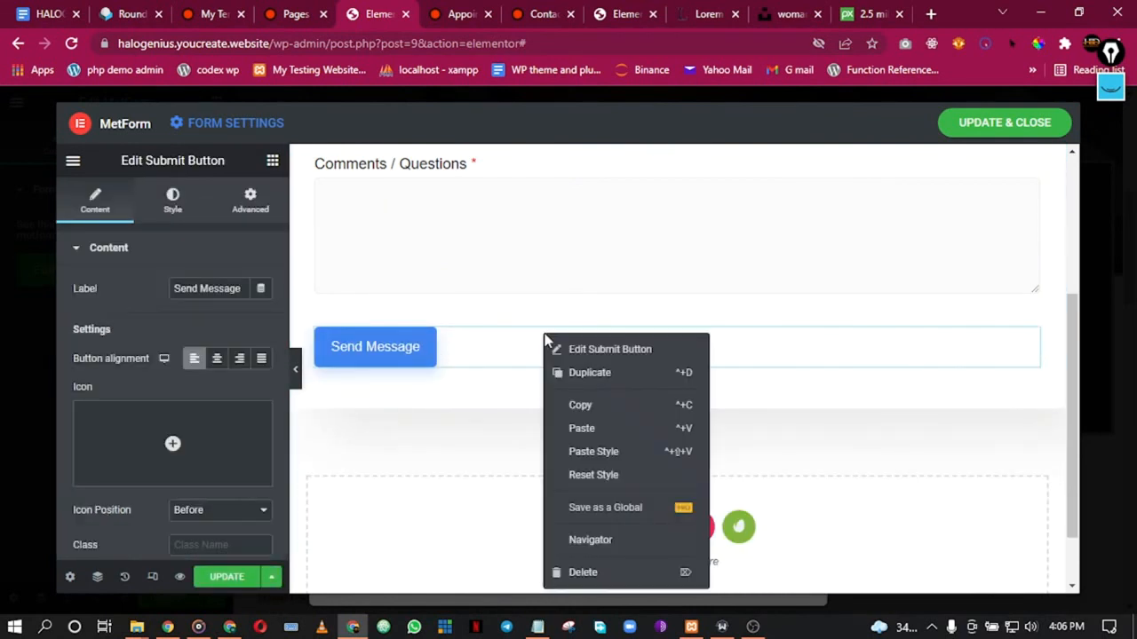
Step: Set the Send Message button colour to the global Primary orange
left_click(500, 354)
scroll(172, 394, "down", 2)
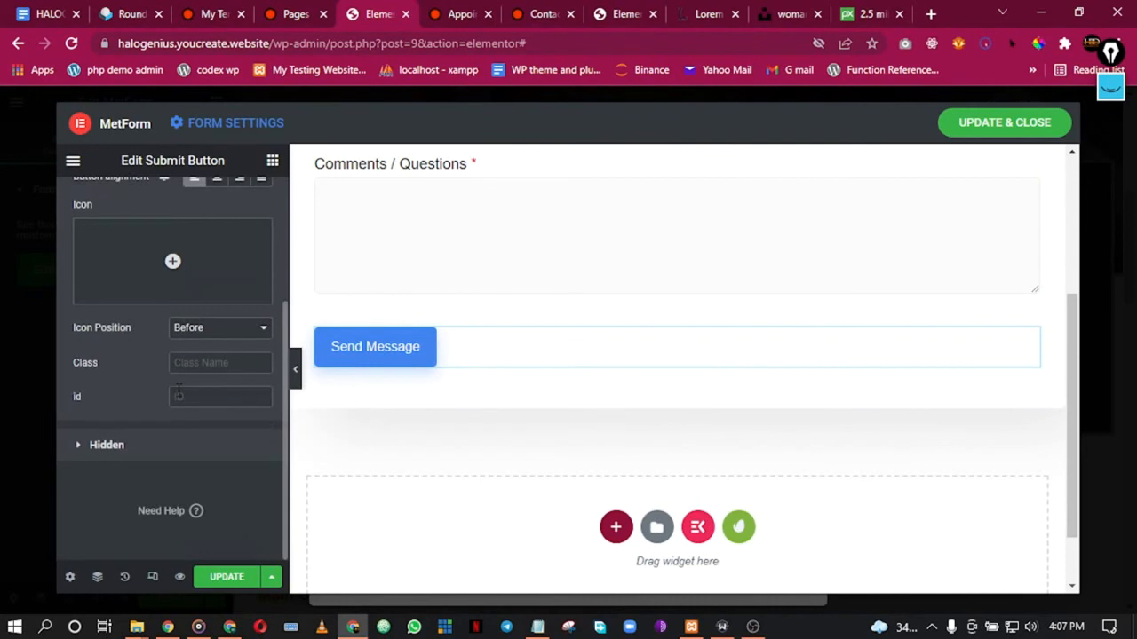
scroll(169, 310, "up", 2)
left_click(173, 201)
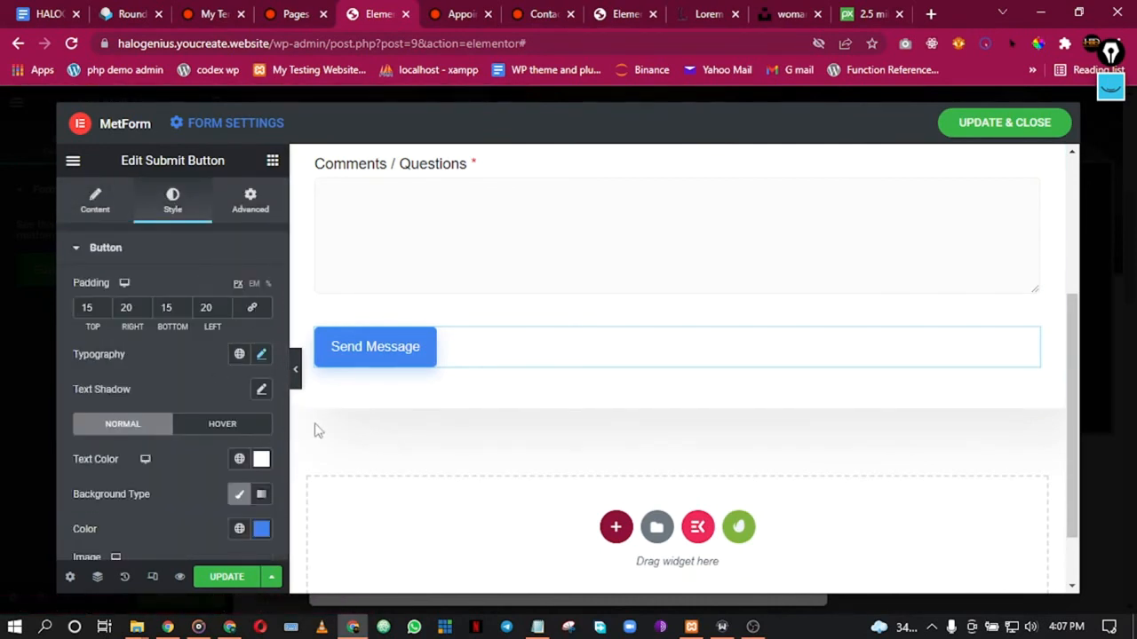
left_click(242, 531)
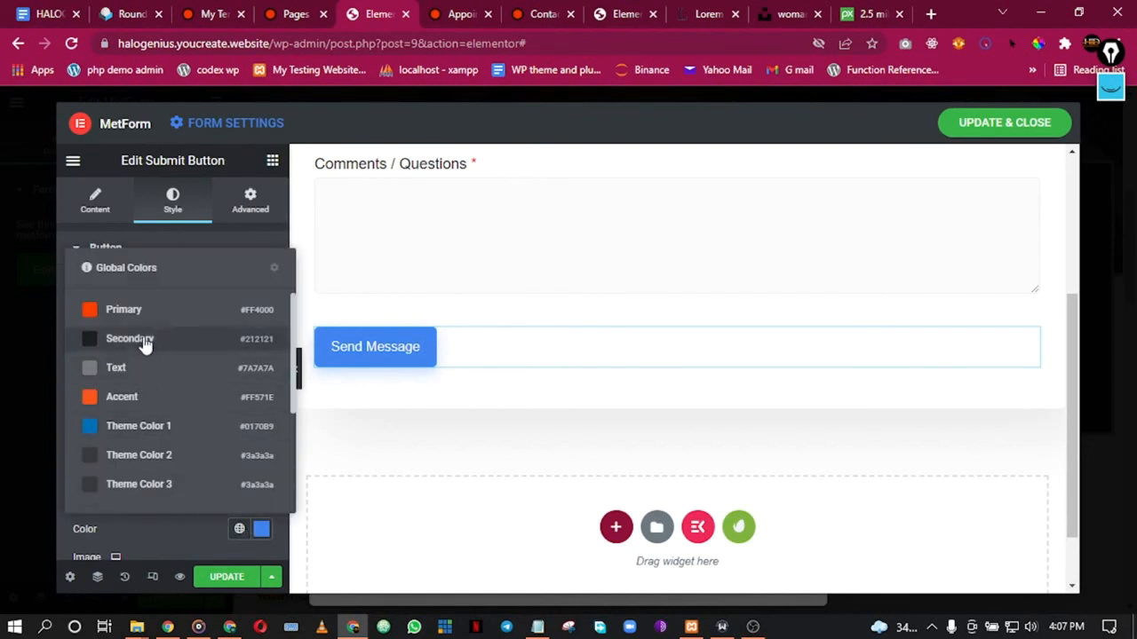
left_click(142, 311)
Step: Remove the button's drop shadow by setting box shadow vertical and blur to 0
scroll(233, 484, "down", 4)
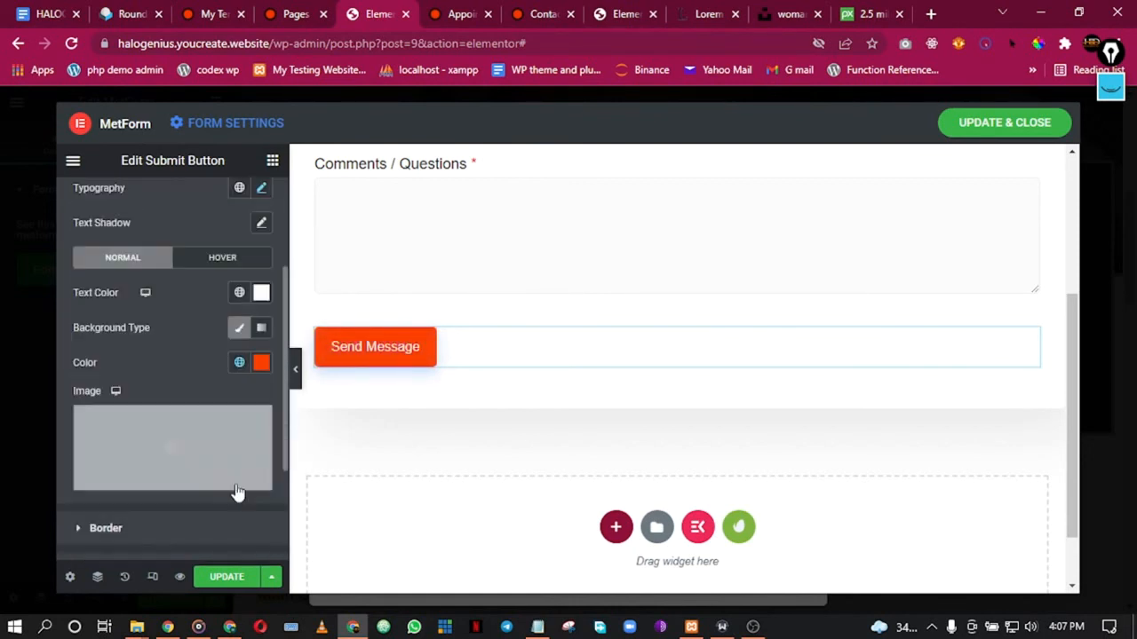
left_click(138, 365)
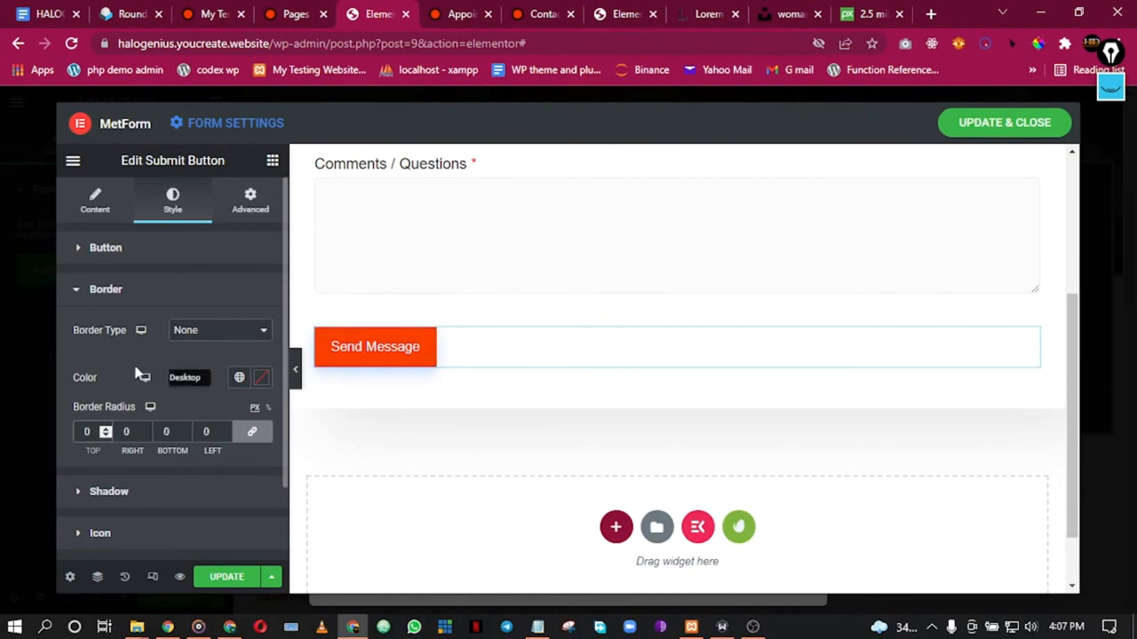
scroll(168, 468, "down", 1)
left_click(175, 417)
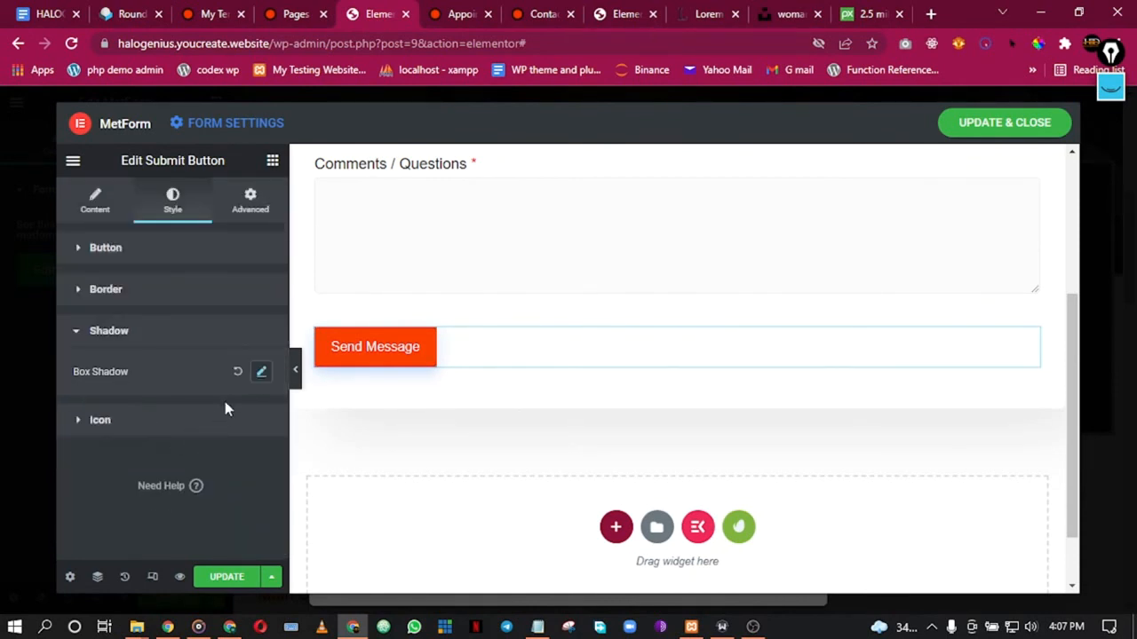
left_click(260, 373)
type("00")
scroll(244, 444, "down", 1)
scroll(247, 437, "up", 1)
left_click(261, 373)
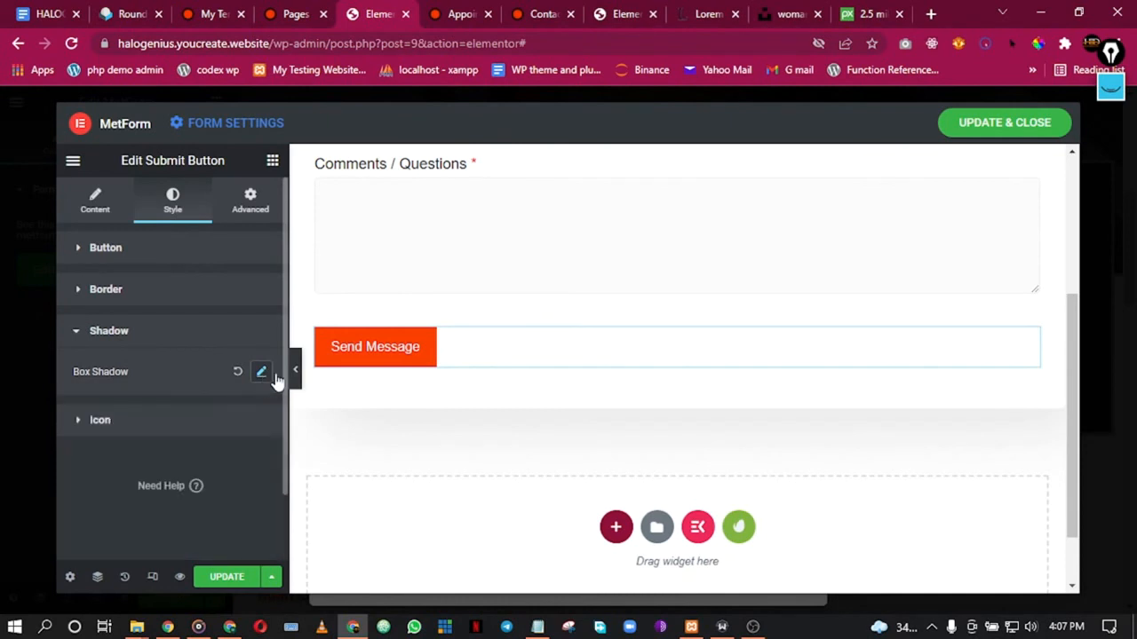
Step: Centre the Send Message button below the Comments / Questions field
left_click(105, 191)
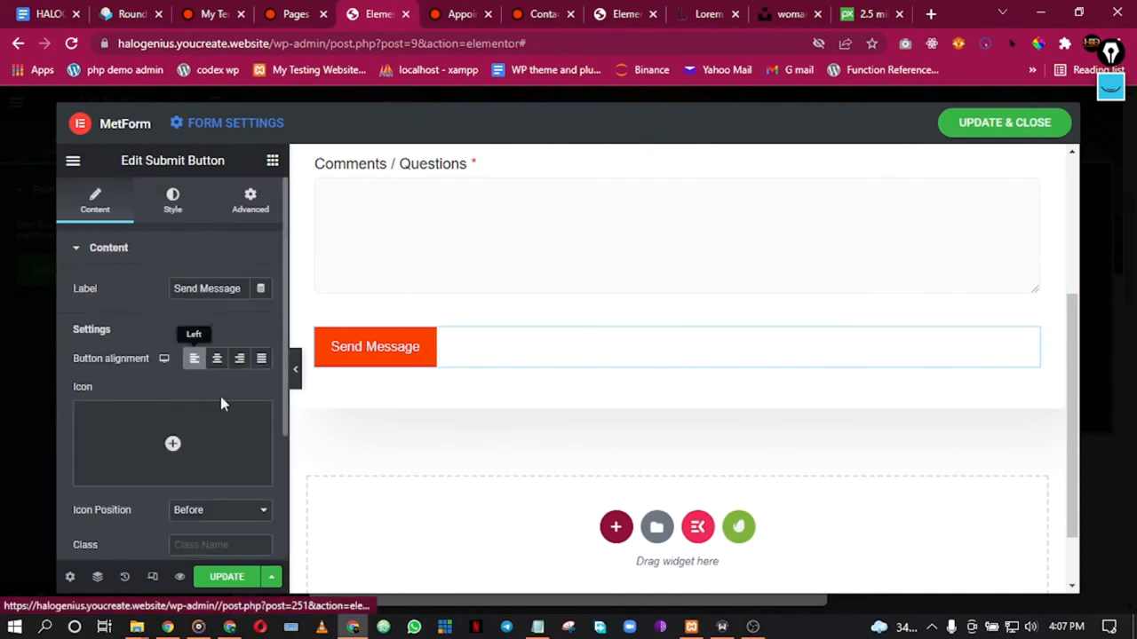
left_click(217, 358)
scroll(497, 350, "up", 3)
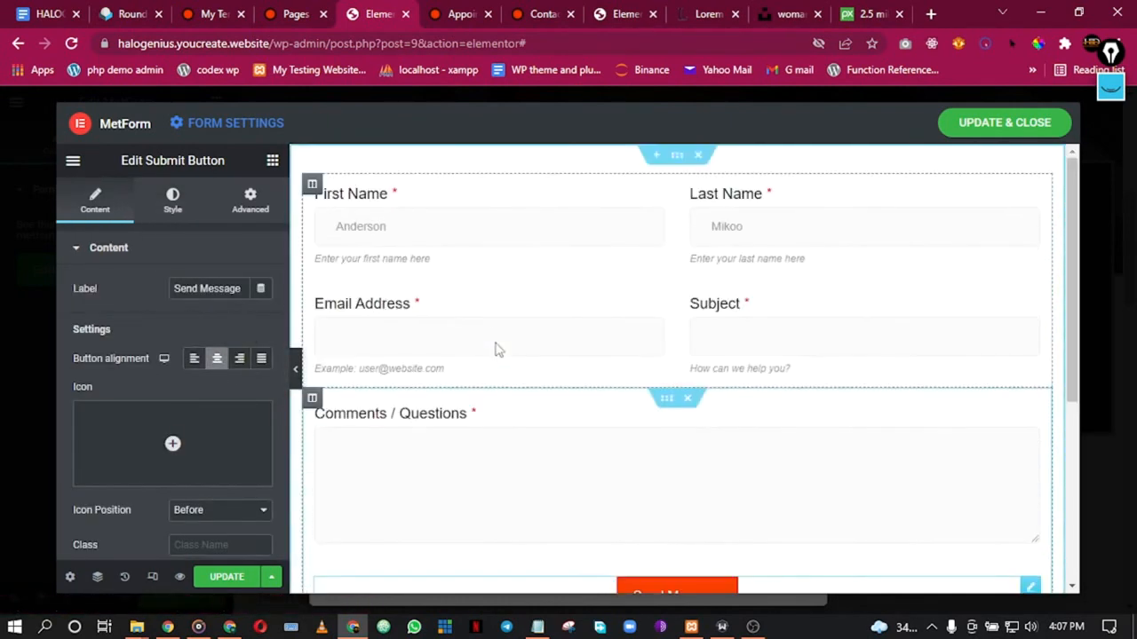
Step: Set the form section's box shadow to 0
right_click(678, 157)
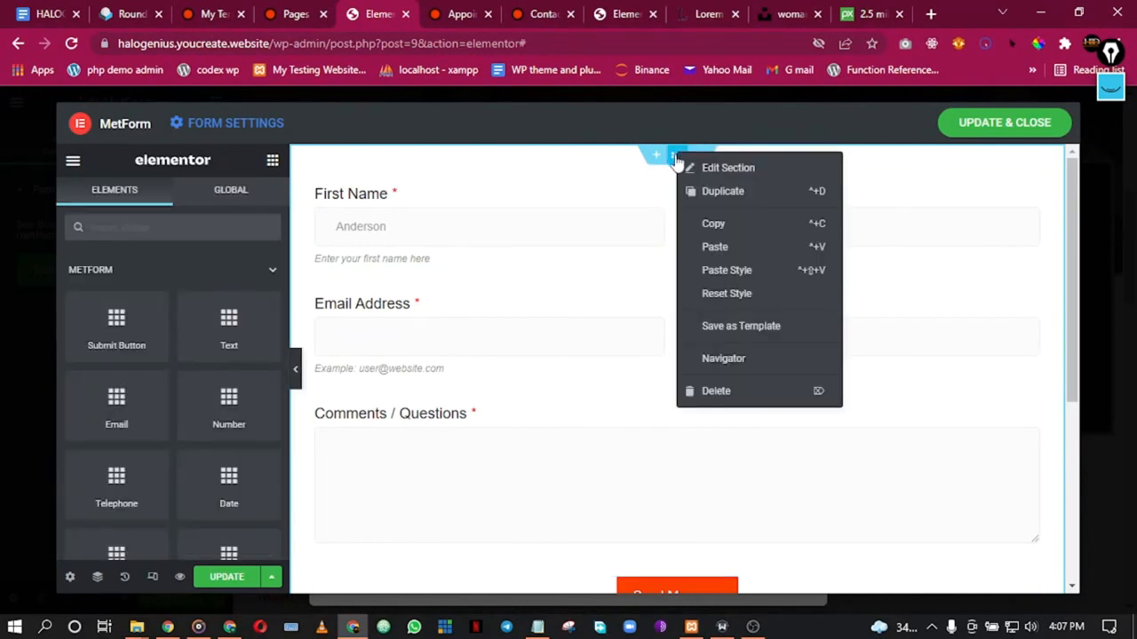
left_click(713, 168)
scroll(137, 362, "down", 2)
scroll(137, 360, "up", 2)
left_click(175, 201)
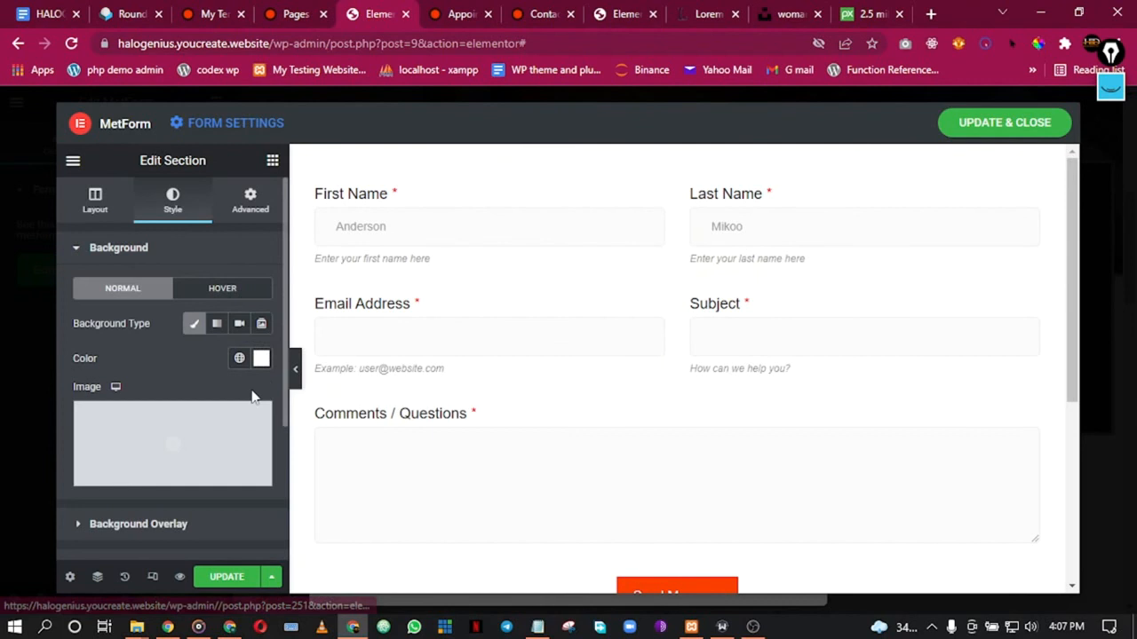
scroll(233, 410, "down", 4)
scroll(155, 375, "up", 2)
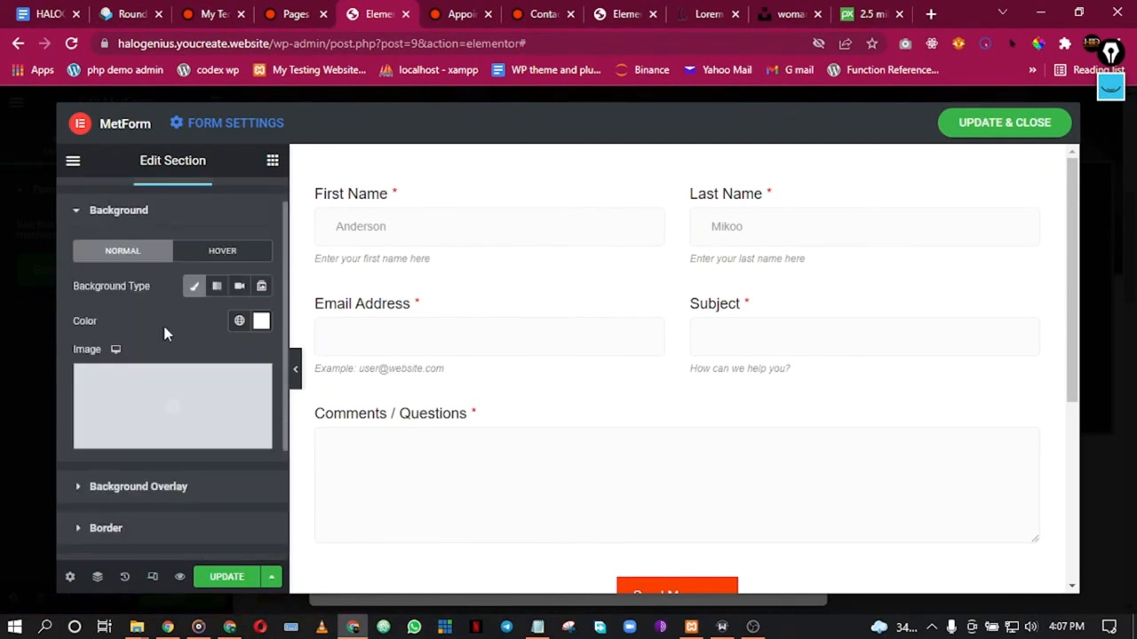
scroll(166, 333, "down", 2)
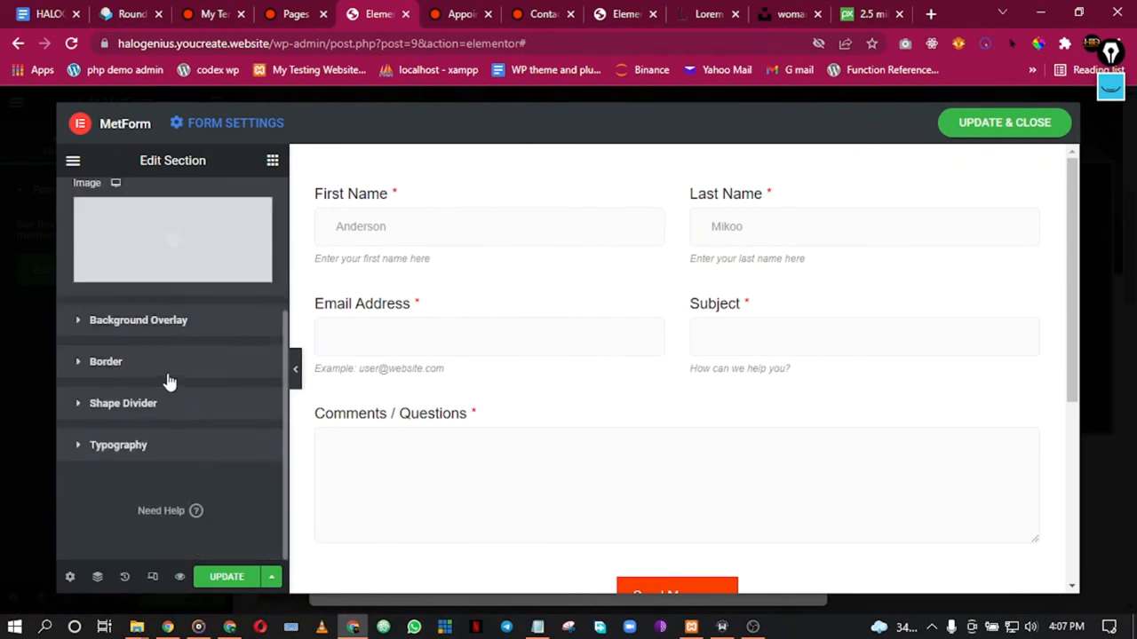
left_click(172, 327)
scroll(186, 373, "down", 1)
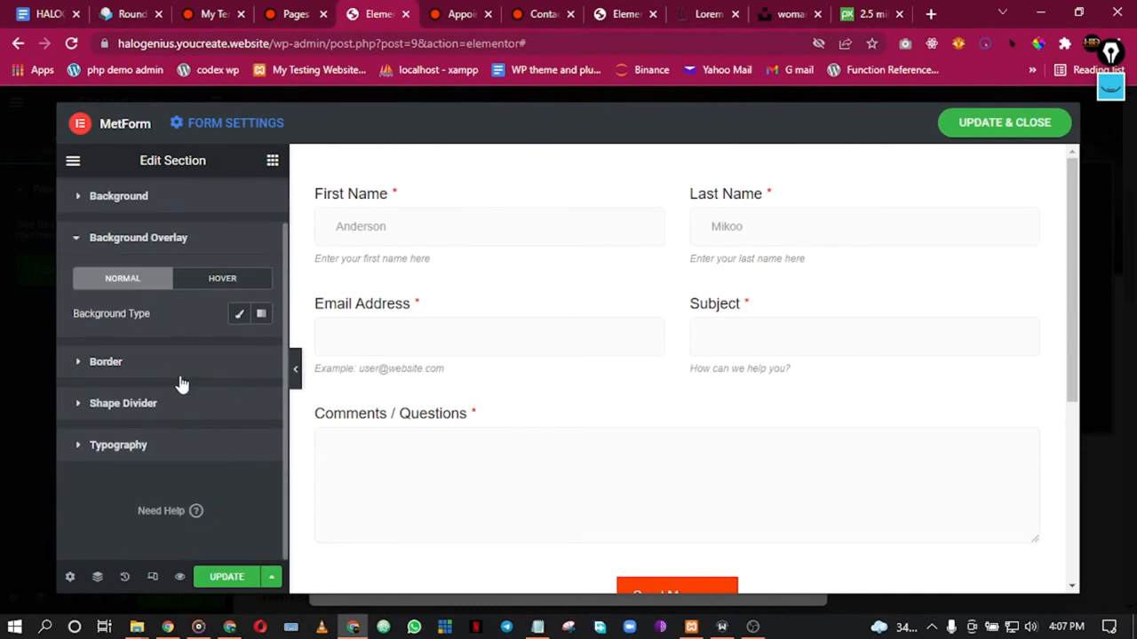
left_click(170, 368)
scroll(223, 409, "down", 3)
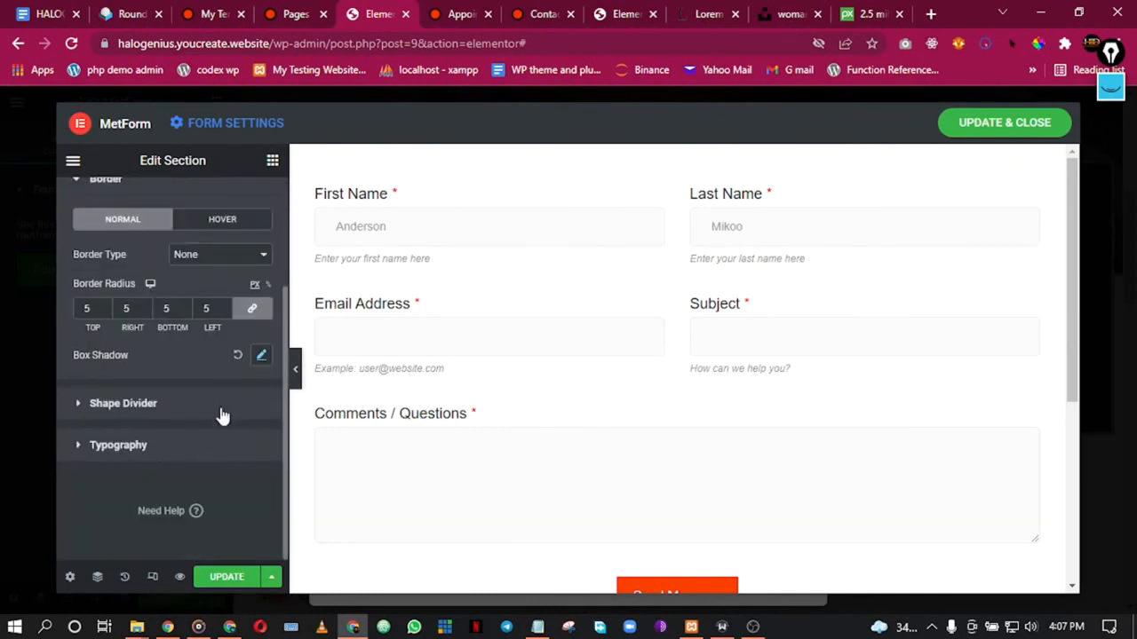
left_click(260, 356)
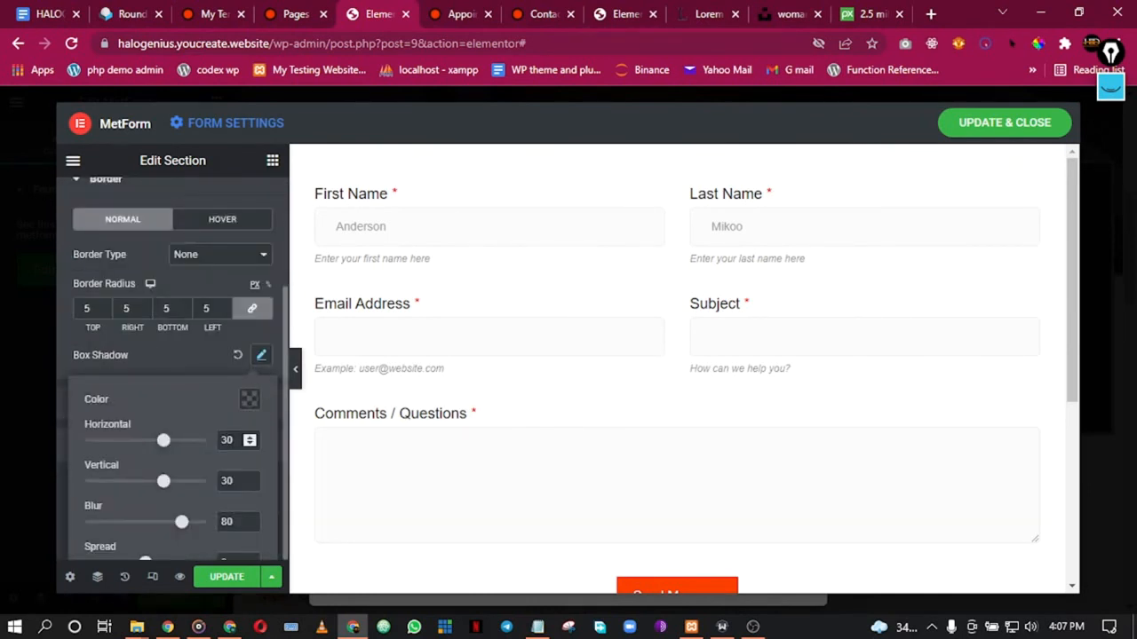
type("0")
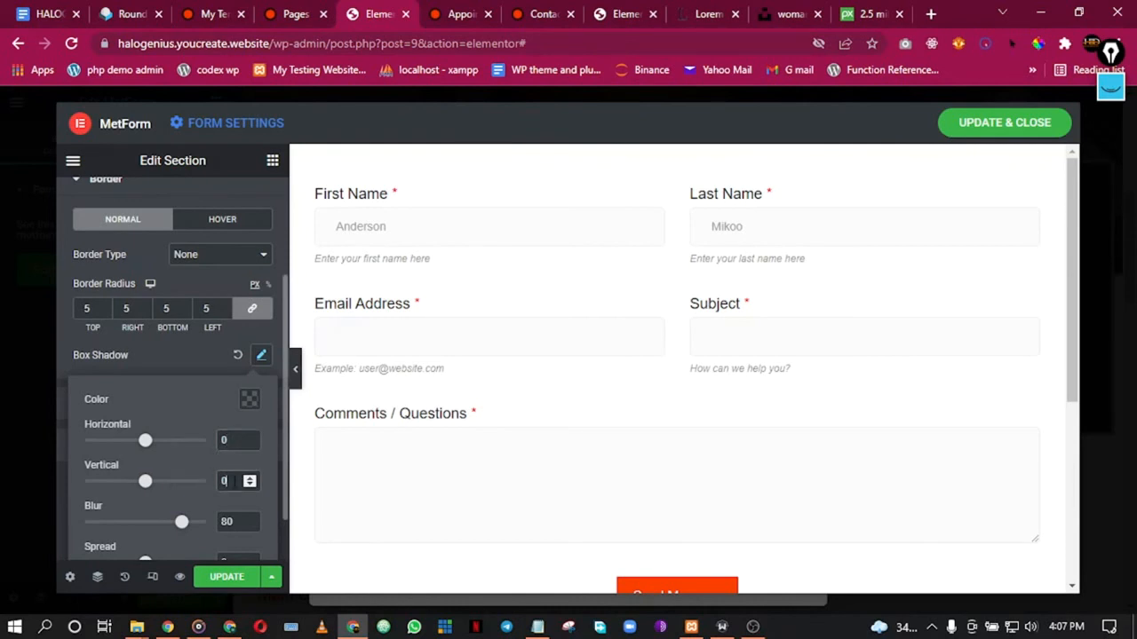
scroll(207, 521, "down", 1)
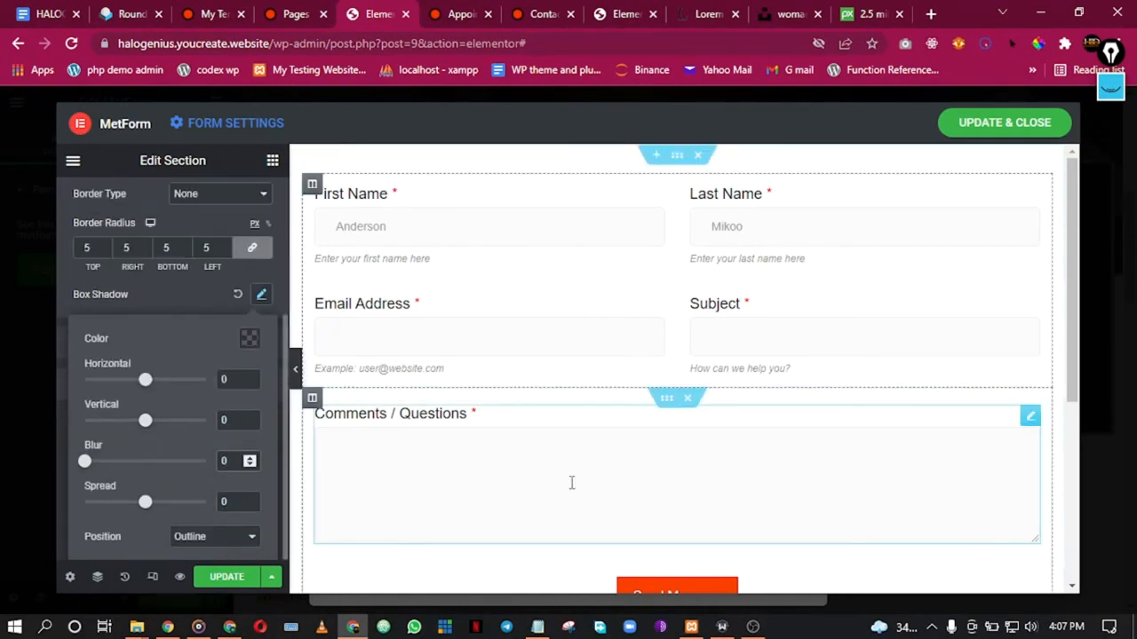
scroll(563, 489, "down", 3)
scroll(595, 429, "up", 3)
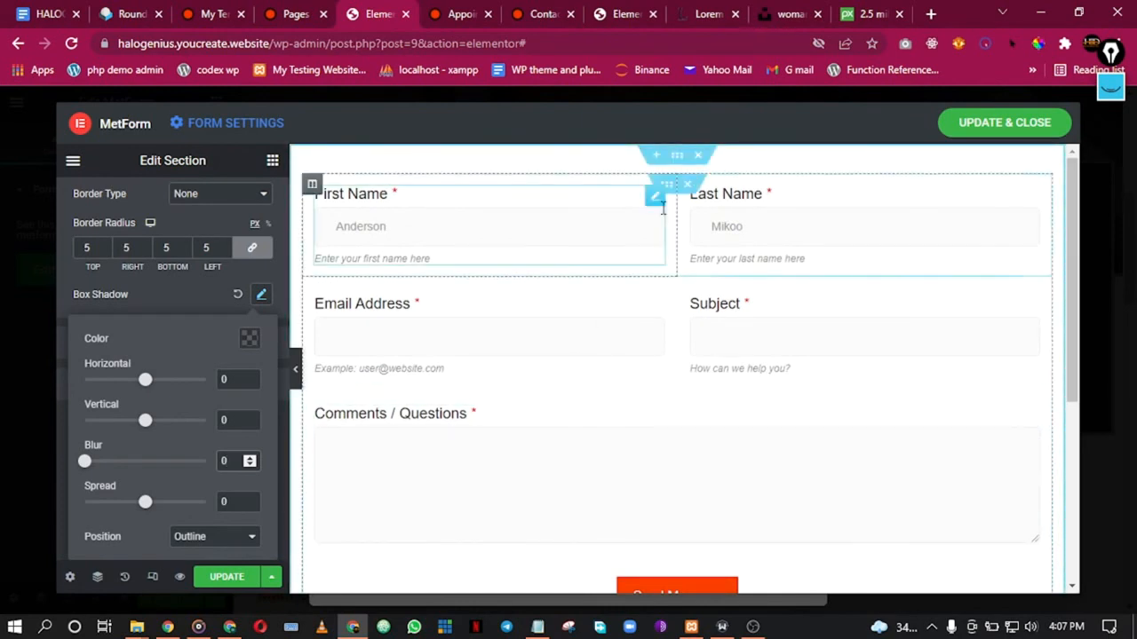
Step: Give the form section a dark grey-brown #6E6565 background colour
right_click(686, 168)
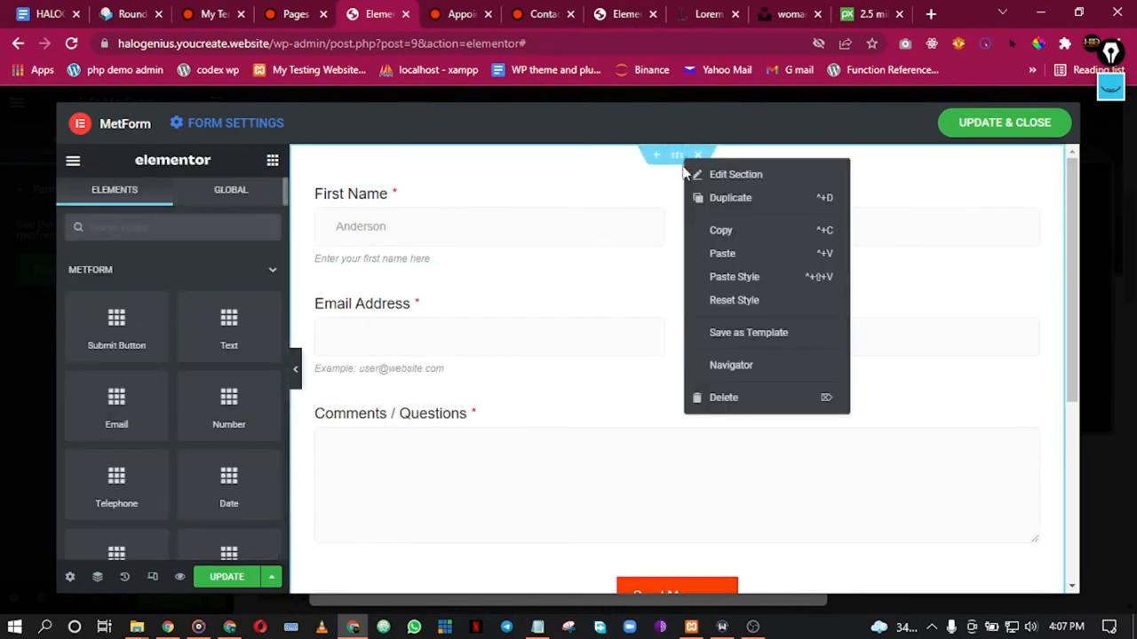
left_click(635, 183)
left_click(261, 358)
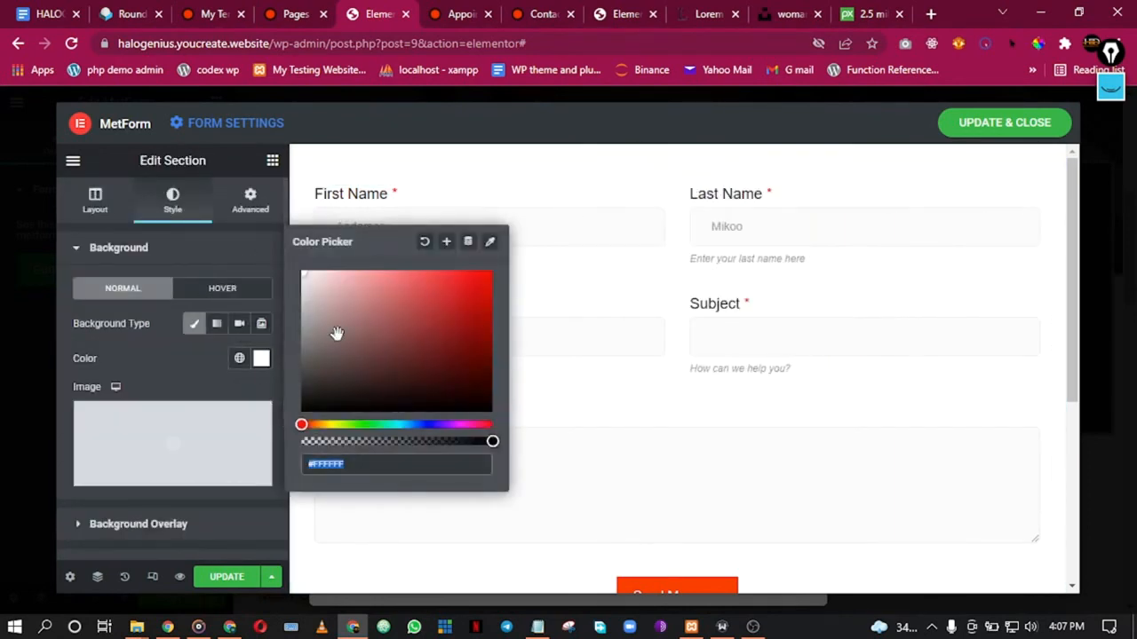
left_click(317, 353)
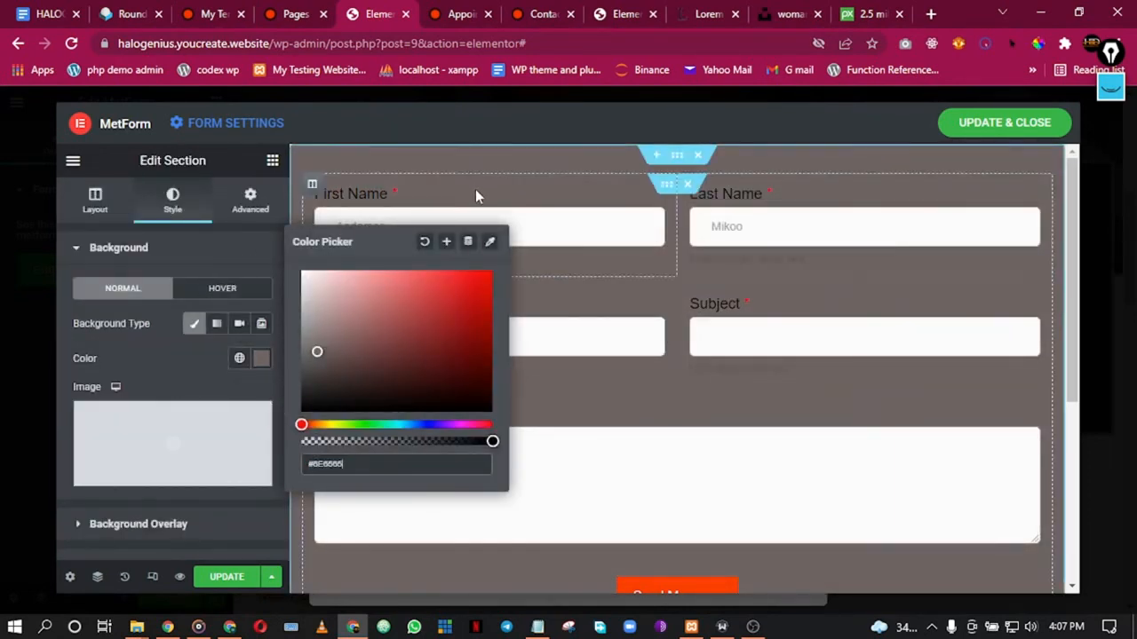
left_click(417, 202)
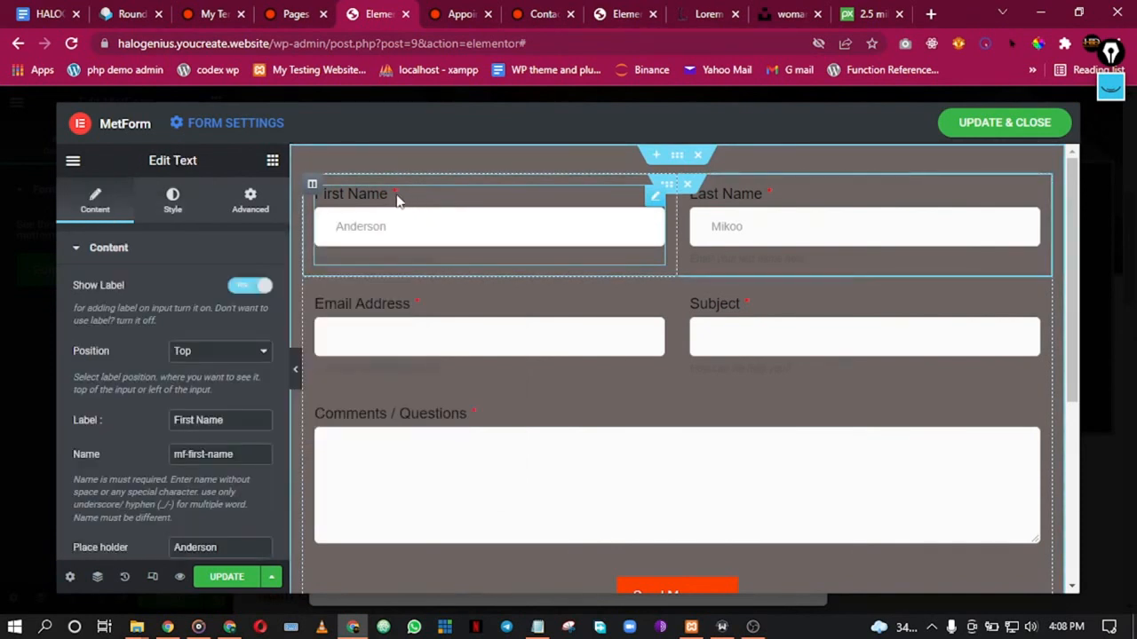
Step: Make the First Name label light grey and save it as global colour 'Label White'
left_click(174, 201)
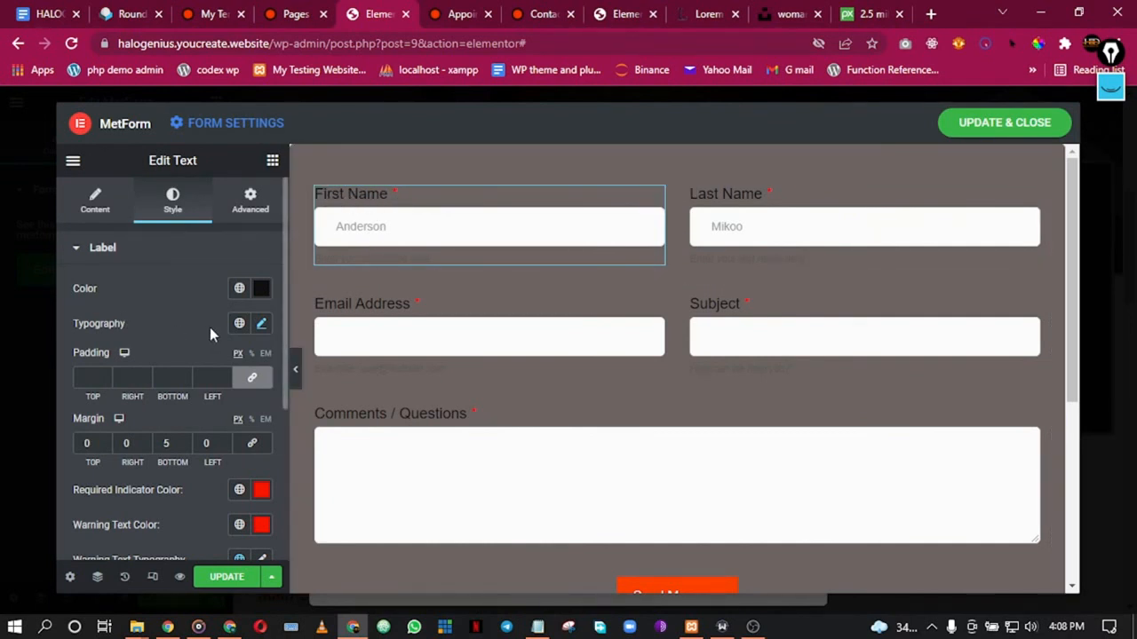
left_click(259, 291)
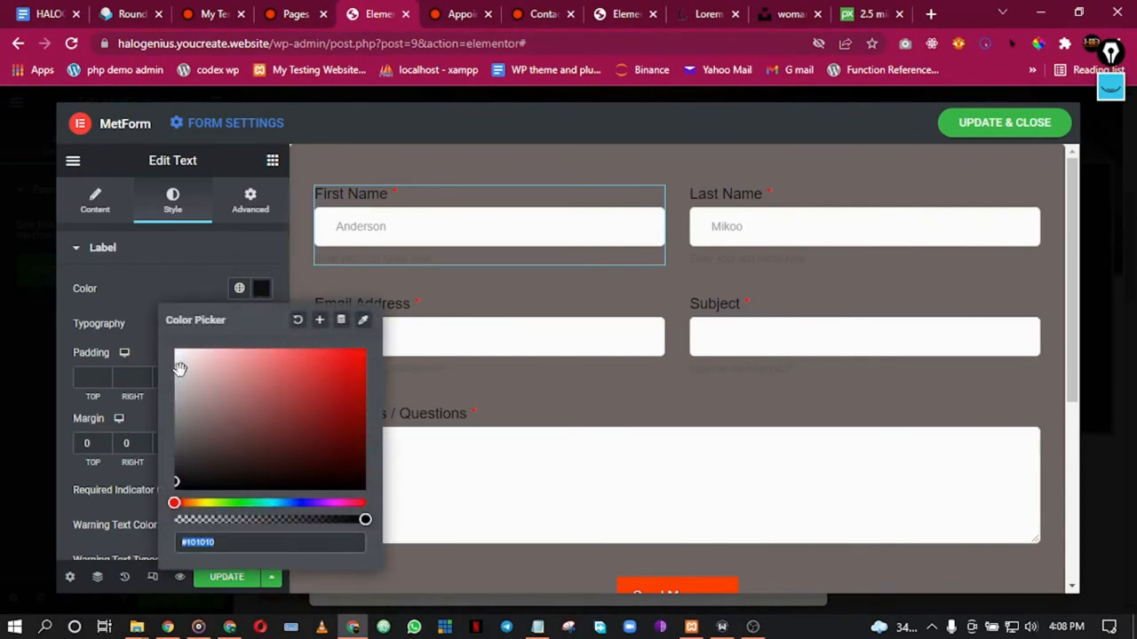
left_click(239, 288)
scroll(204, 427, "down", 2)
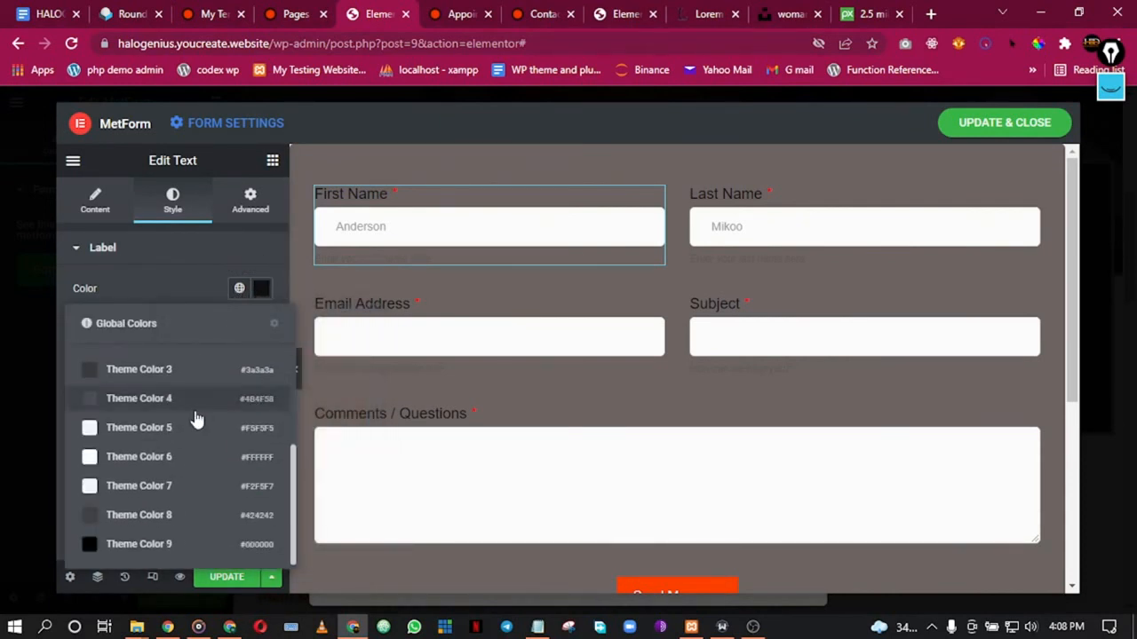
scroll(203, 449, "up", 3)
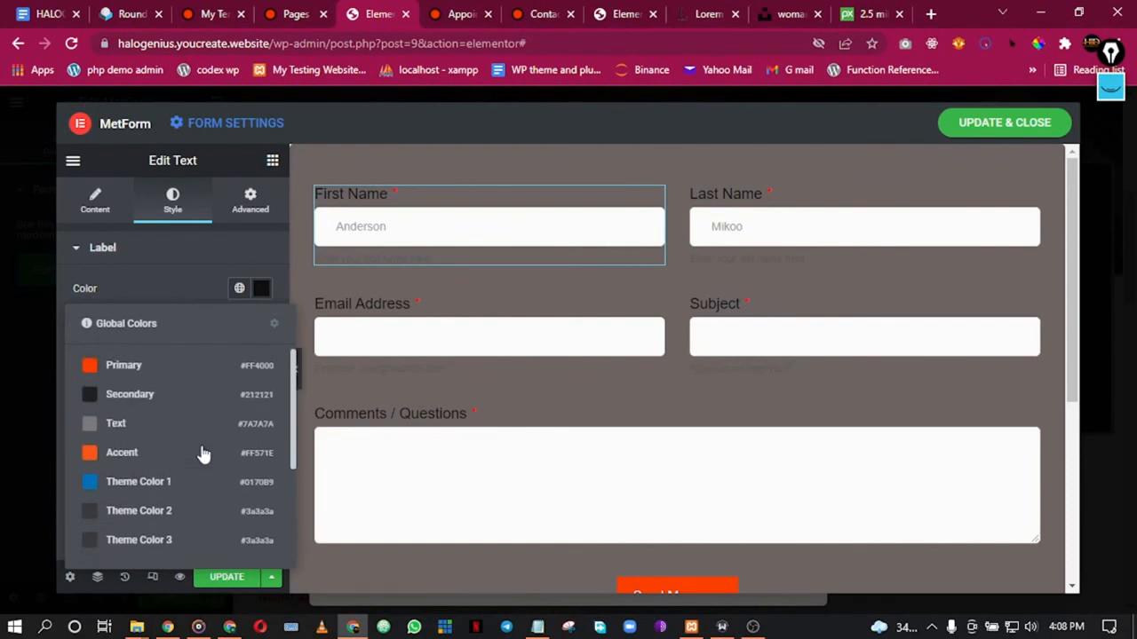
left_click(259, 288)
left_click_drag(208, 365, 175, 367)
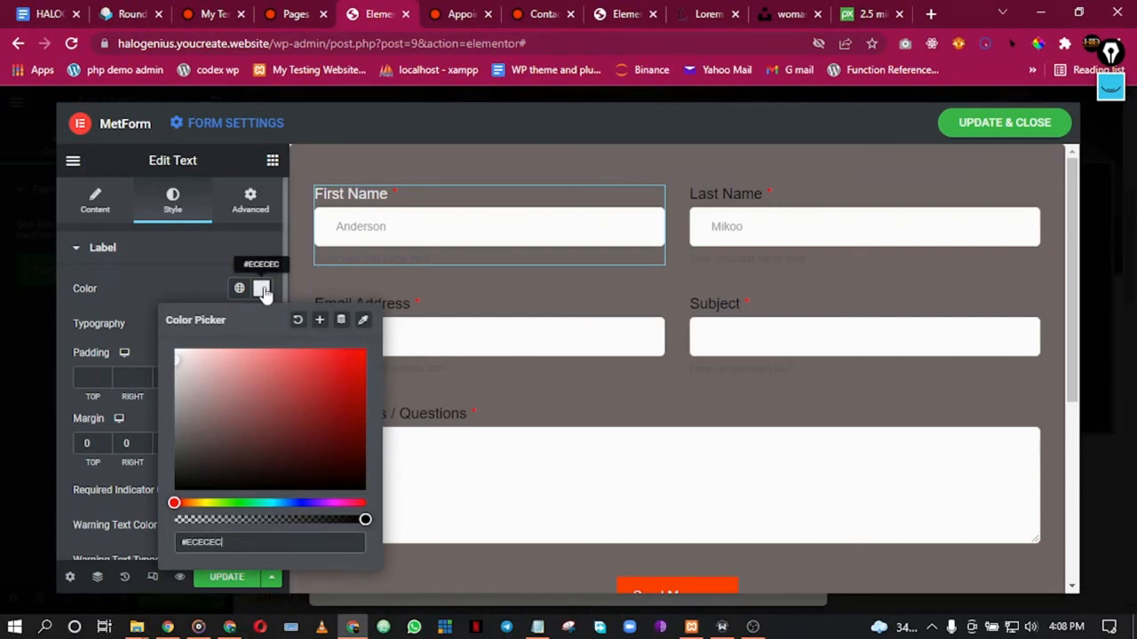
left_click(319, 321)
triple_click(537, 371)
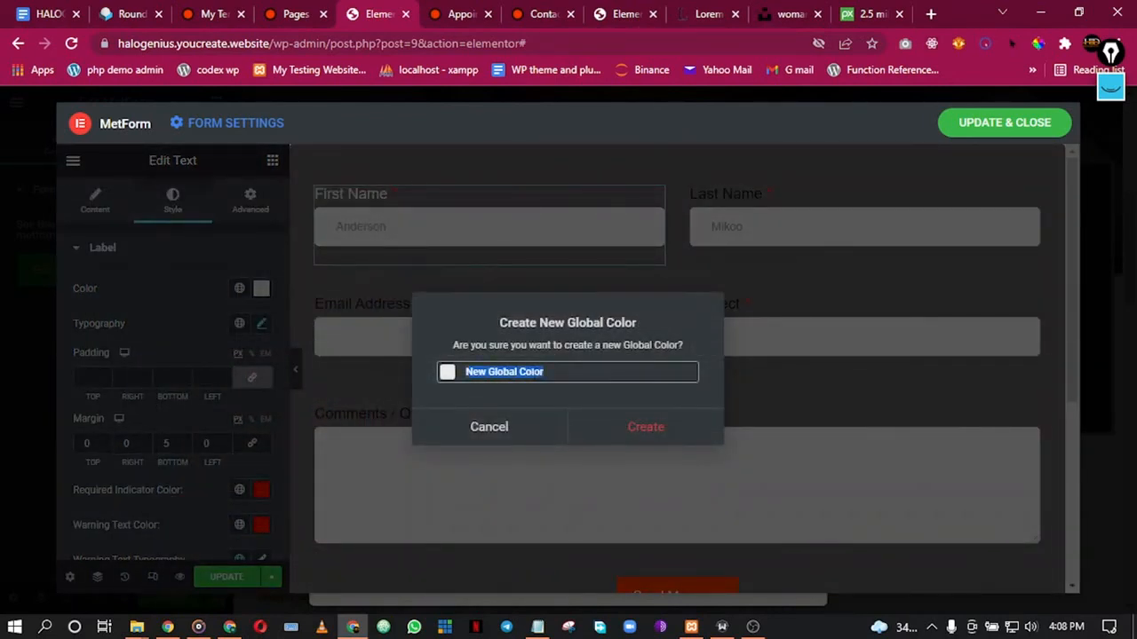
type("Label White")
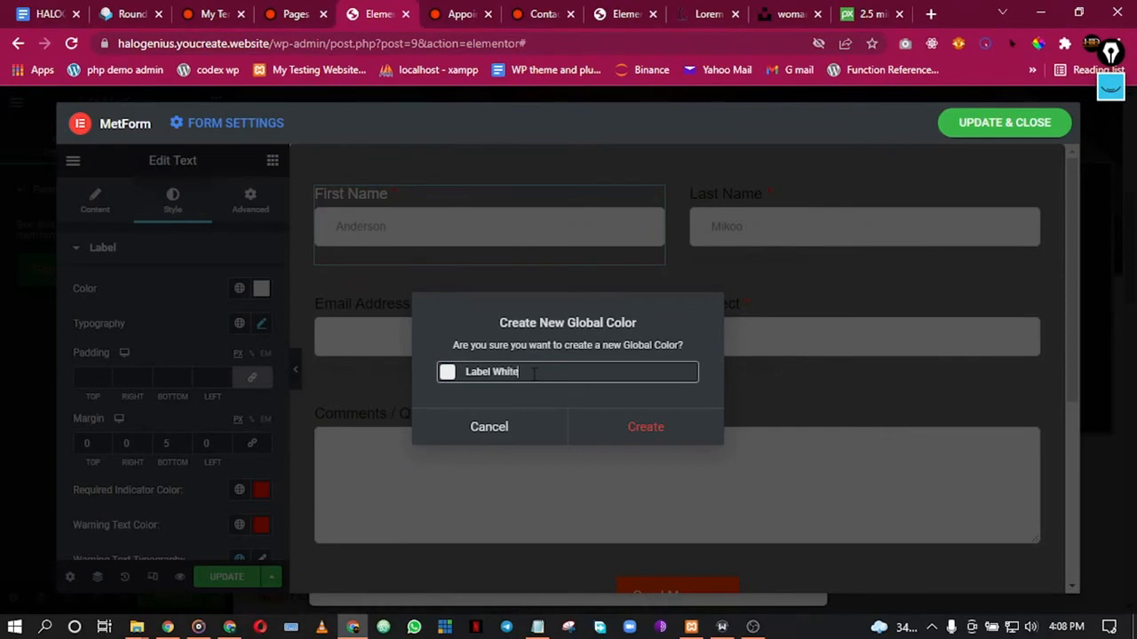
left_click(671, 431)
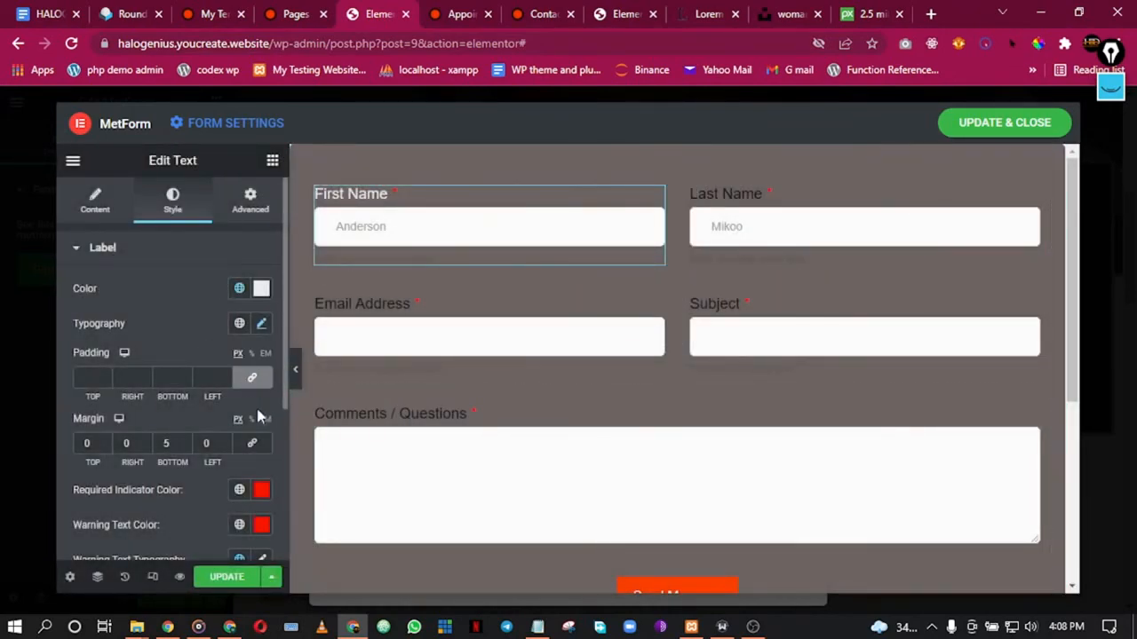
Step: Set the First Name placeholder text colour to grey #AAAAAA
scroll(255, 418, "down", 4)
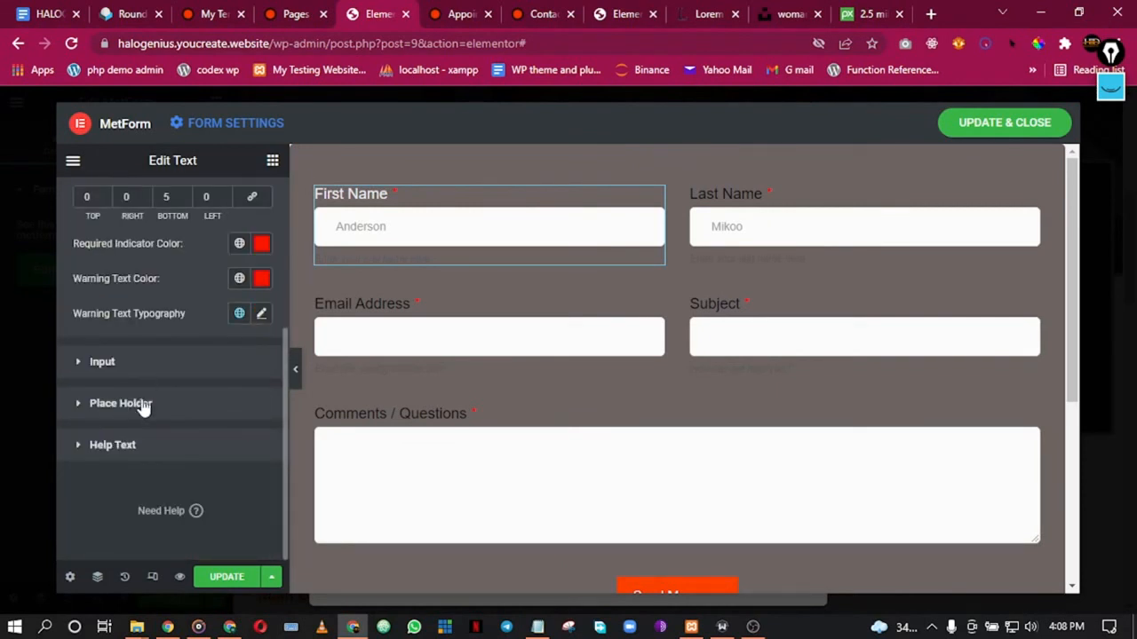
left_click(120, 403)
left_click(239, 408)
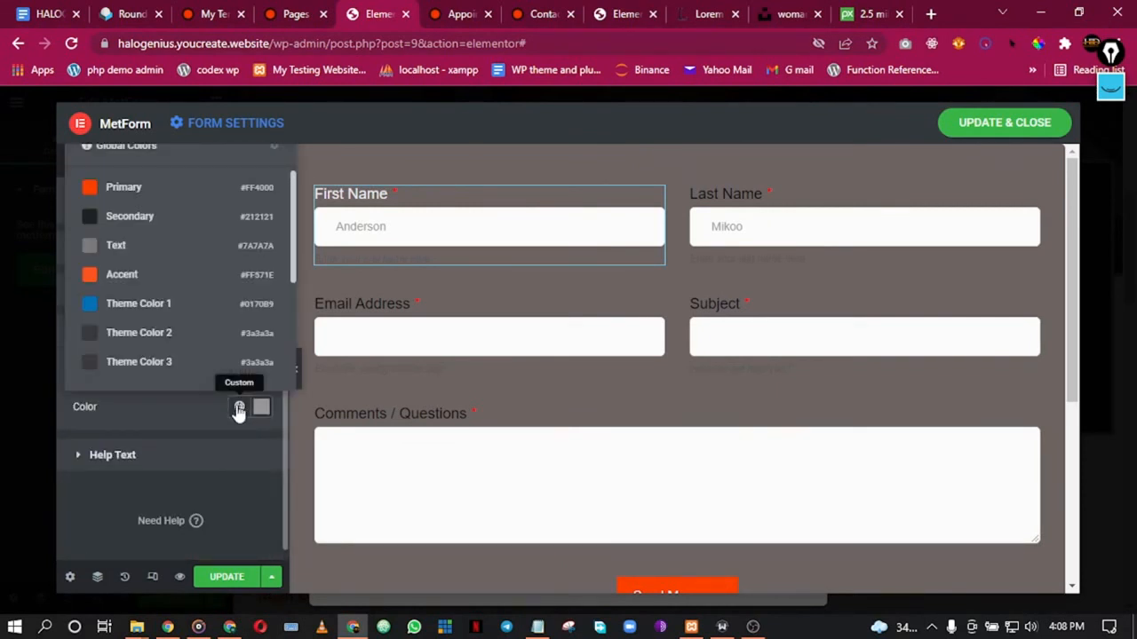
scroll(149, 238, "down", 3)
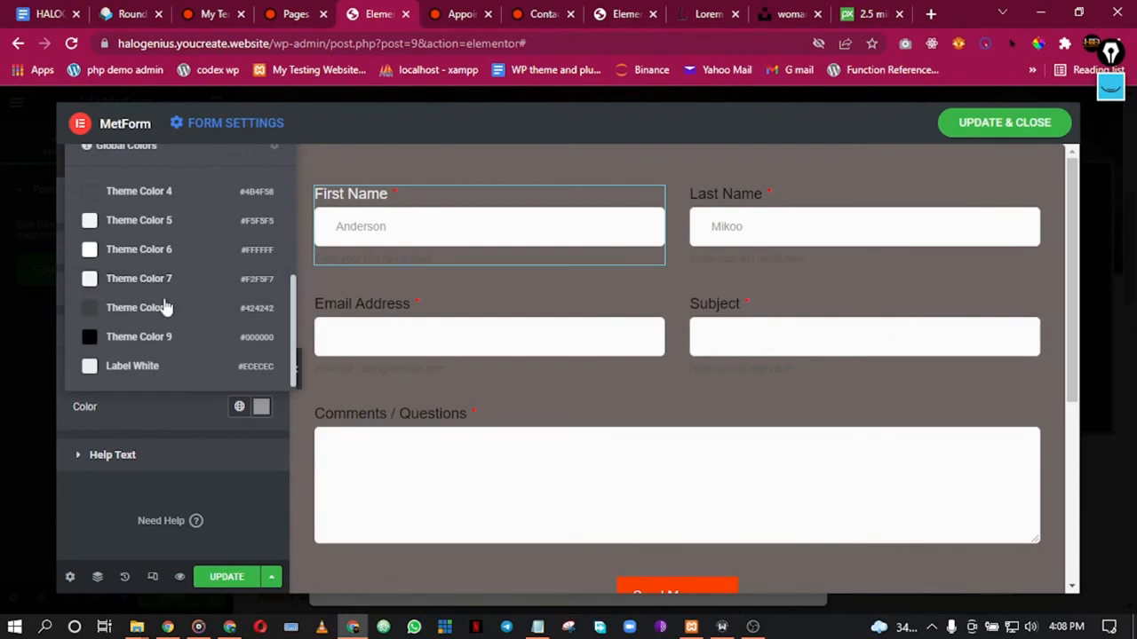
left_click(157, 371)
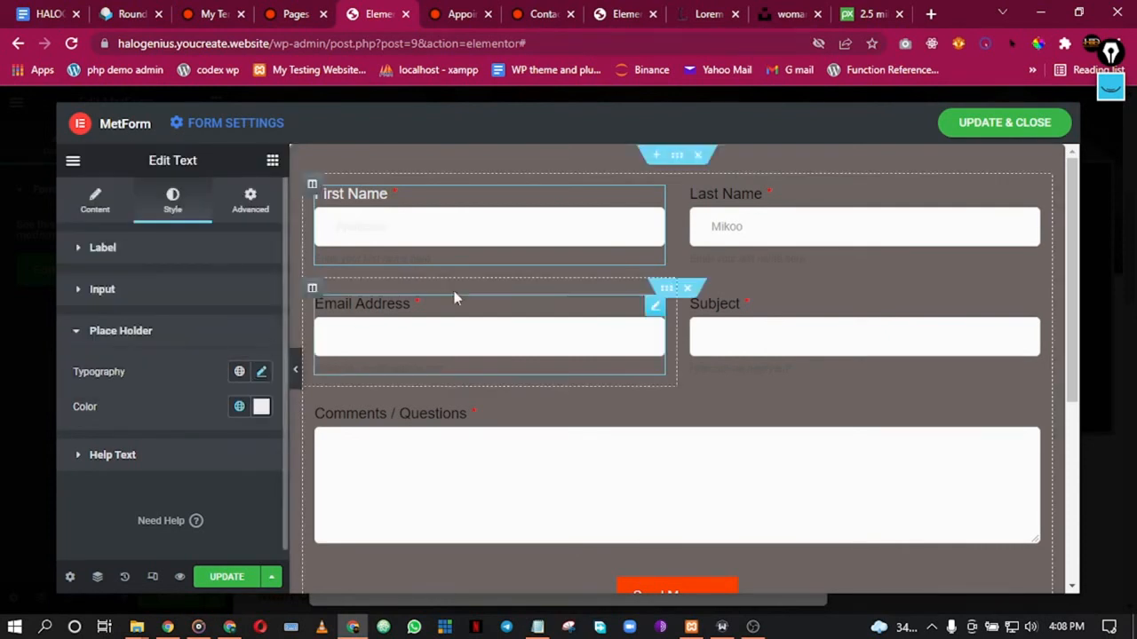
left_click(239, 408)
left_click(260, 407)
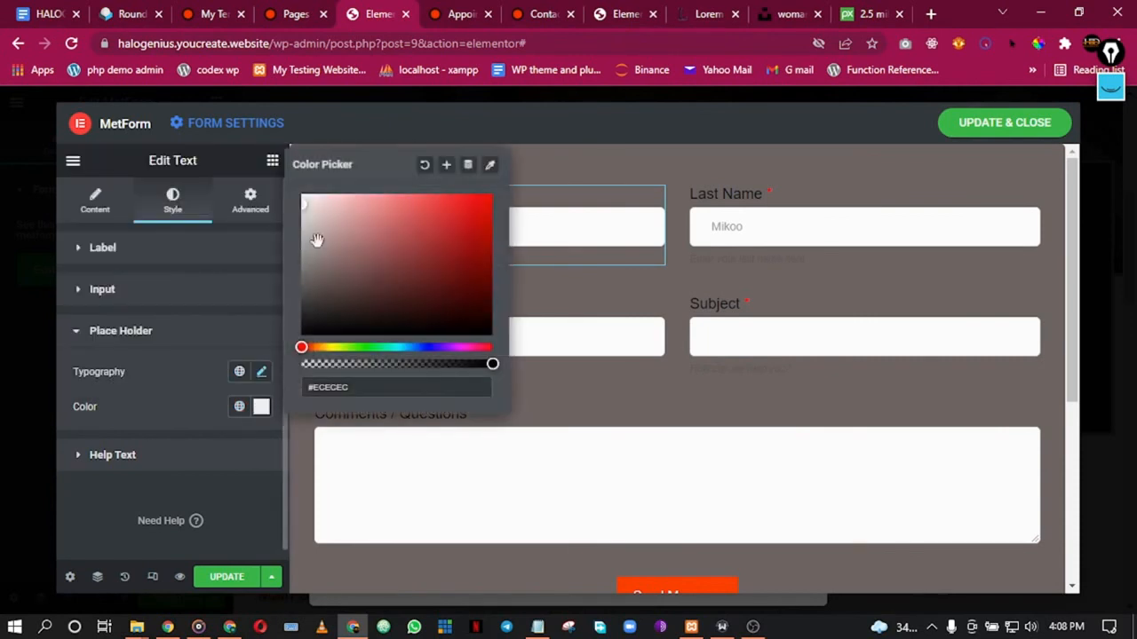
left_click(424, 167)
left_click(174, 381)
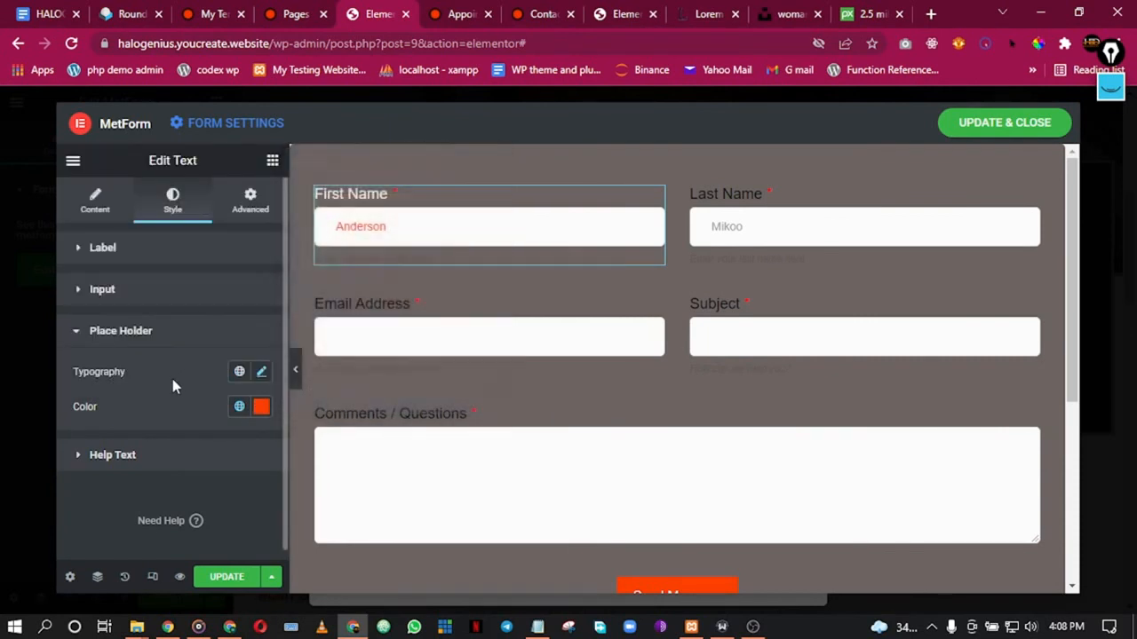
left_click(261, 407)
left_click_drag(316, 314, 299, 330)
left_click(228, 345)
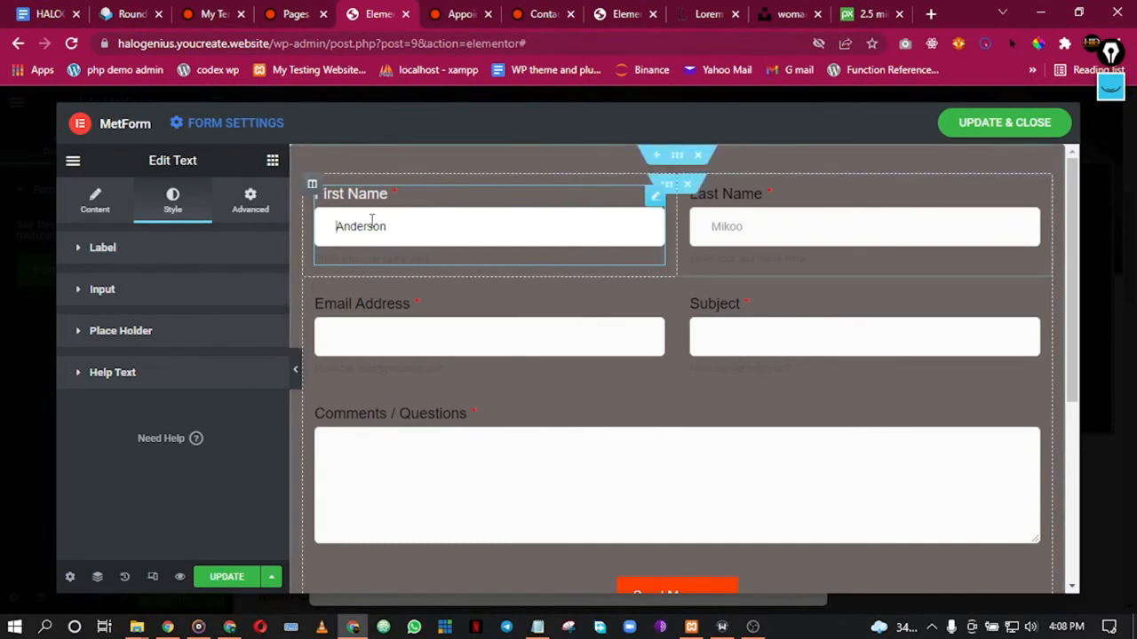
left_click(187, 339)
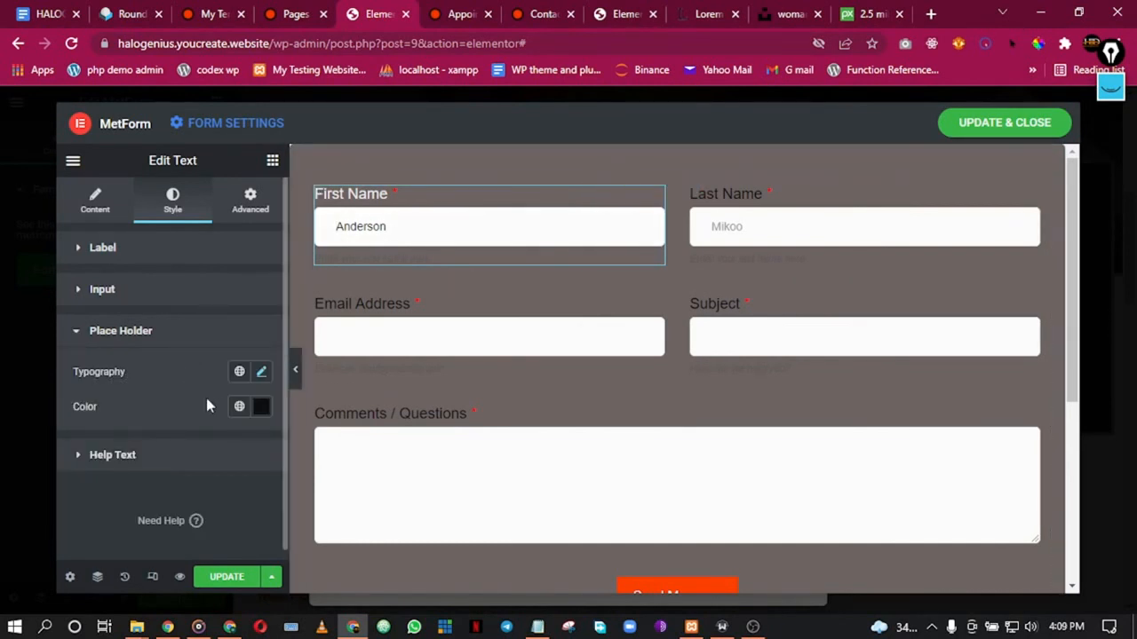
left_click(261, 409)
left_click_drag(325, 269, 302, 242)
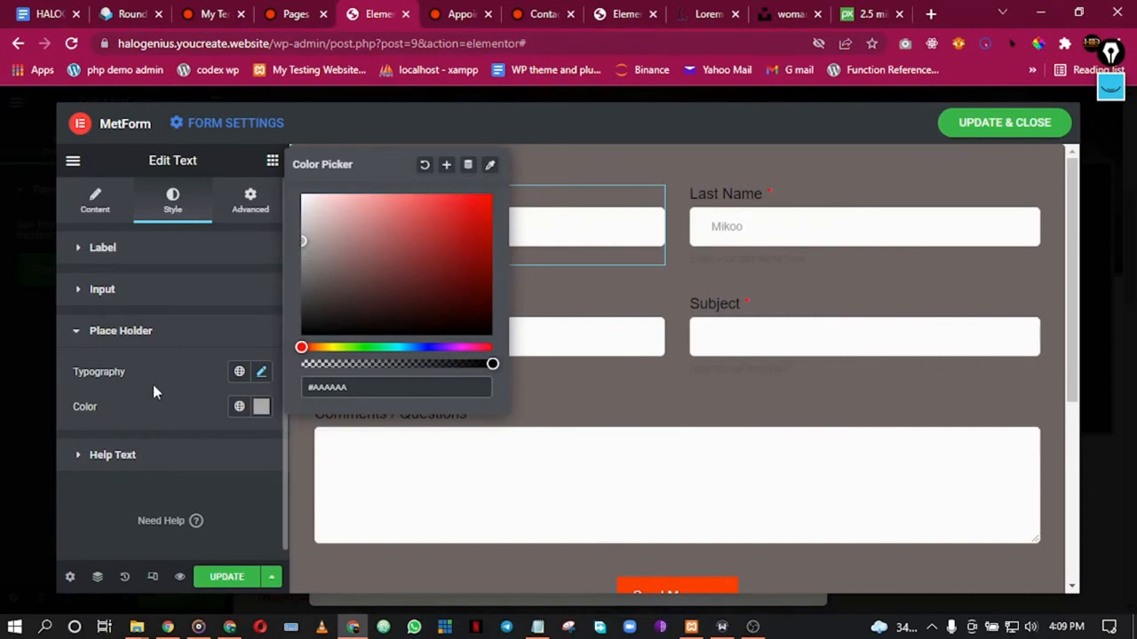
left_click(209, 361)
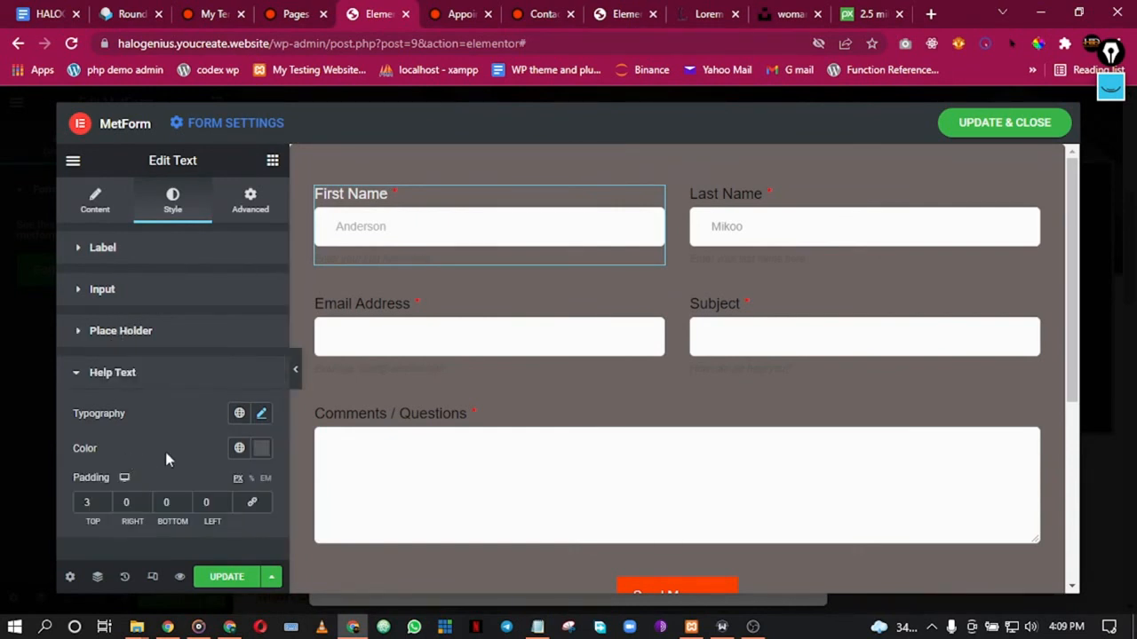
Step: Set the First Name help text colour to the Label White global
left_click(240, 449)
scroll(198, 394, "down", 3)
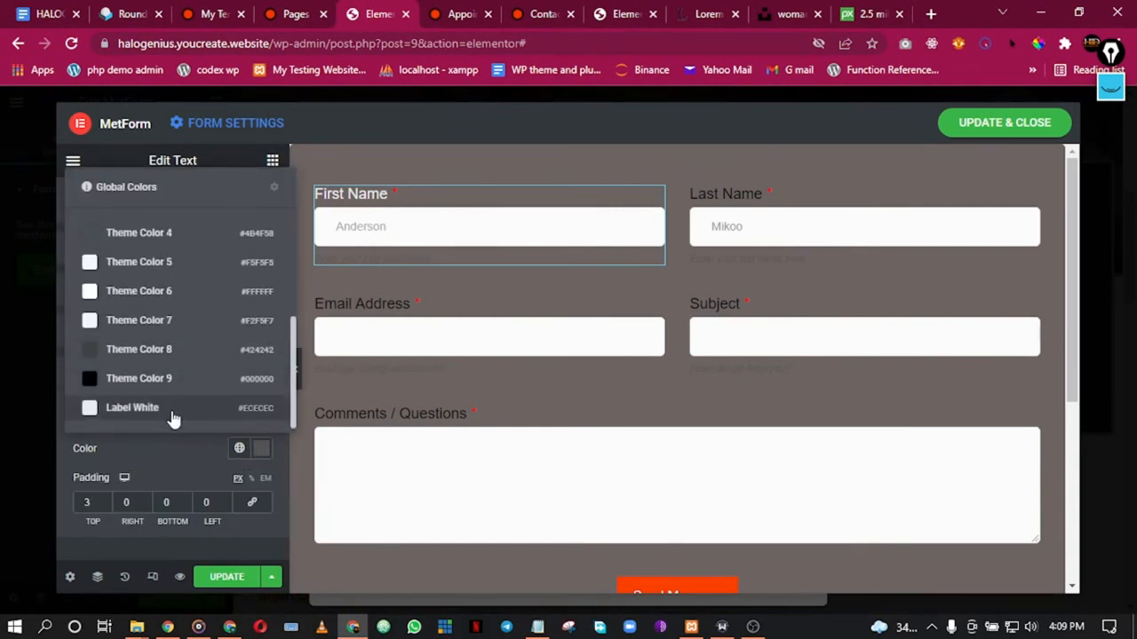
left_click(173, 411)
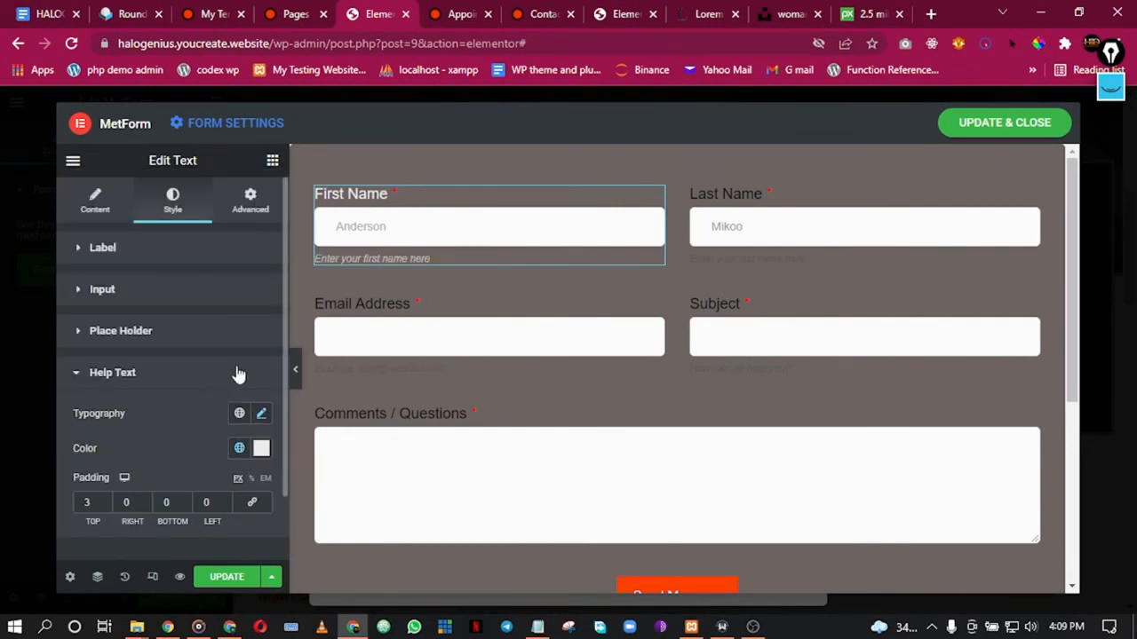
left_click(764, 202)
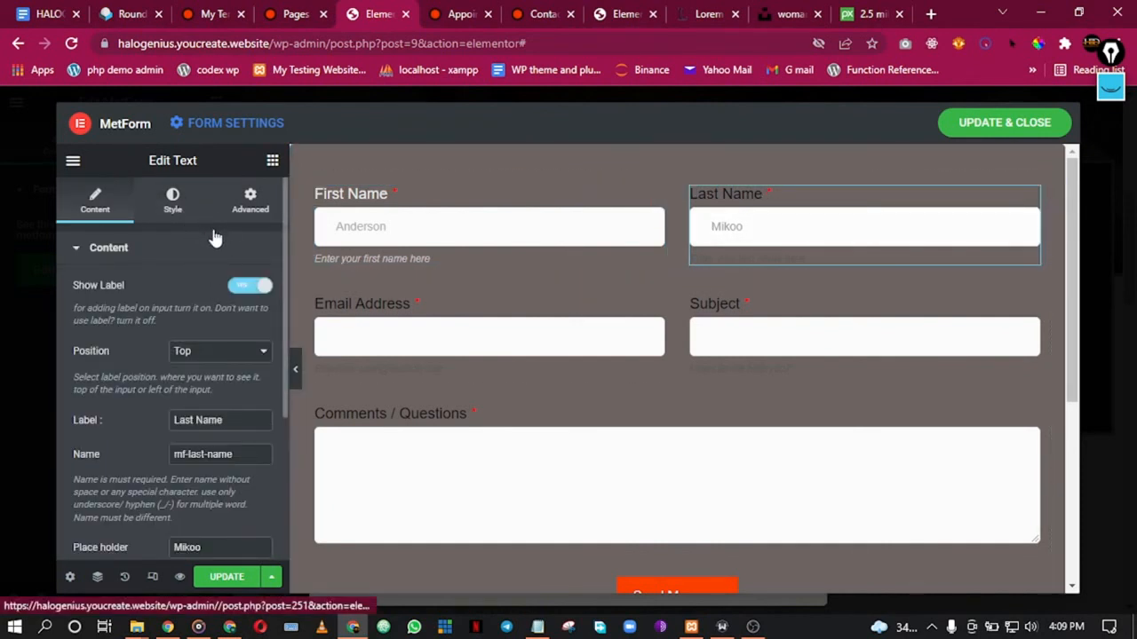
Step: Set the Last Name label and help text colours to the Label White global
left_click(173, 200)
left_click(239, 290)
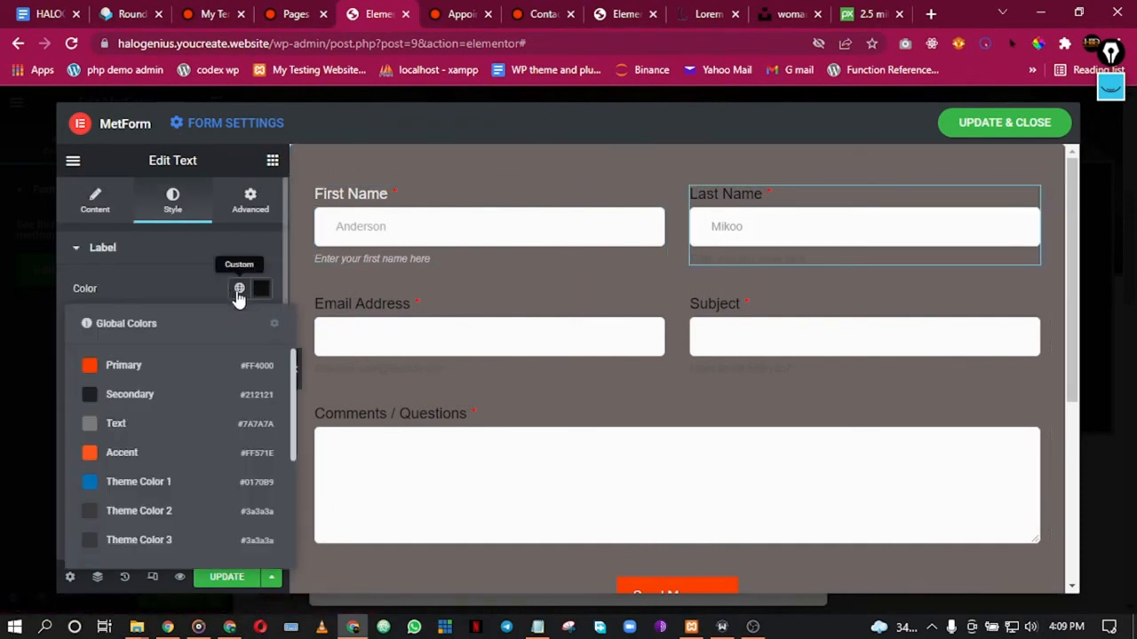
scroll(160, 489, "down", 3)
left_click(176, 546)
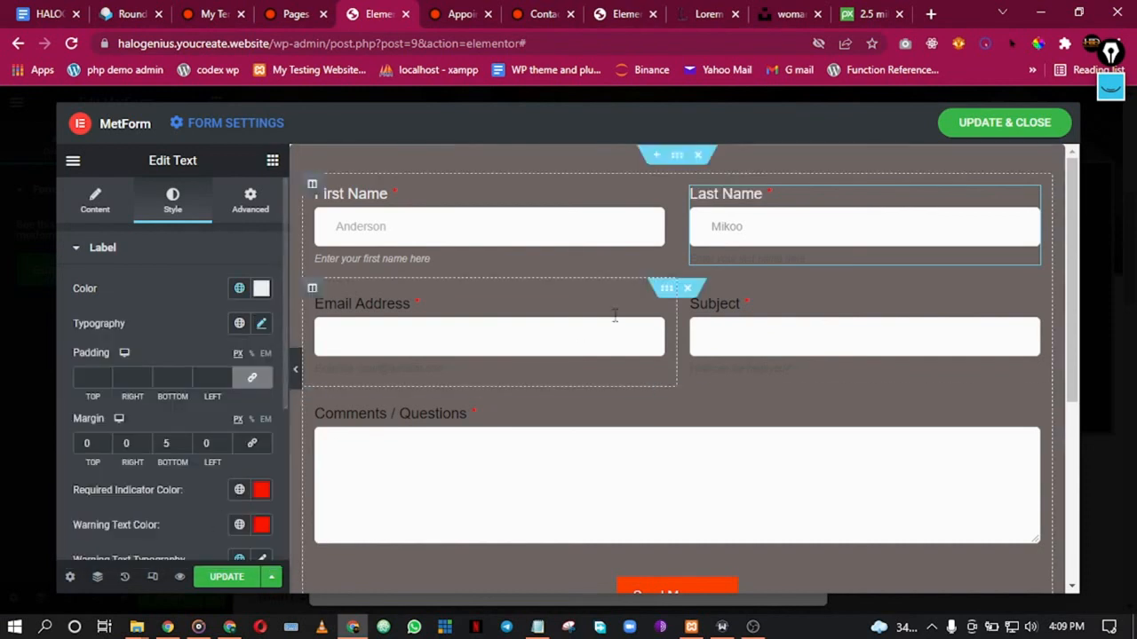
scroll(155, 405, "down", 3)
left_click(171, 450)
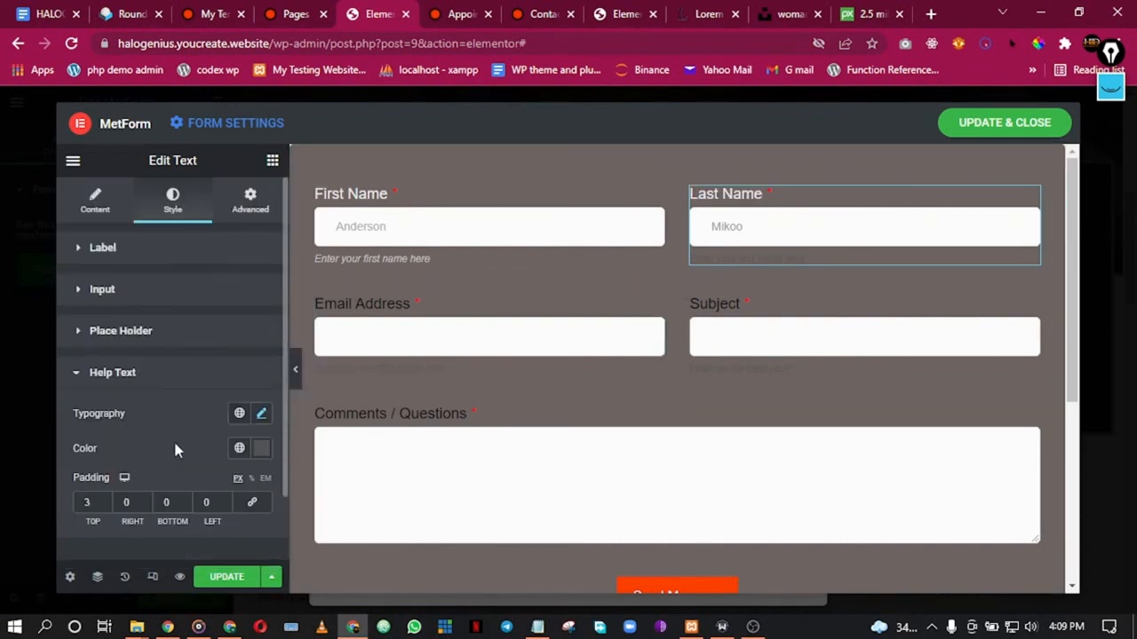
scroll(224, 444, "down", 1)
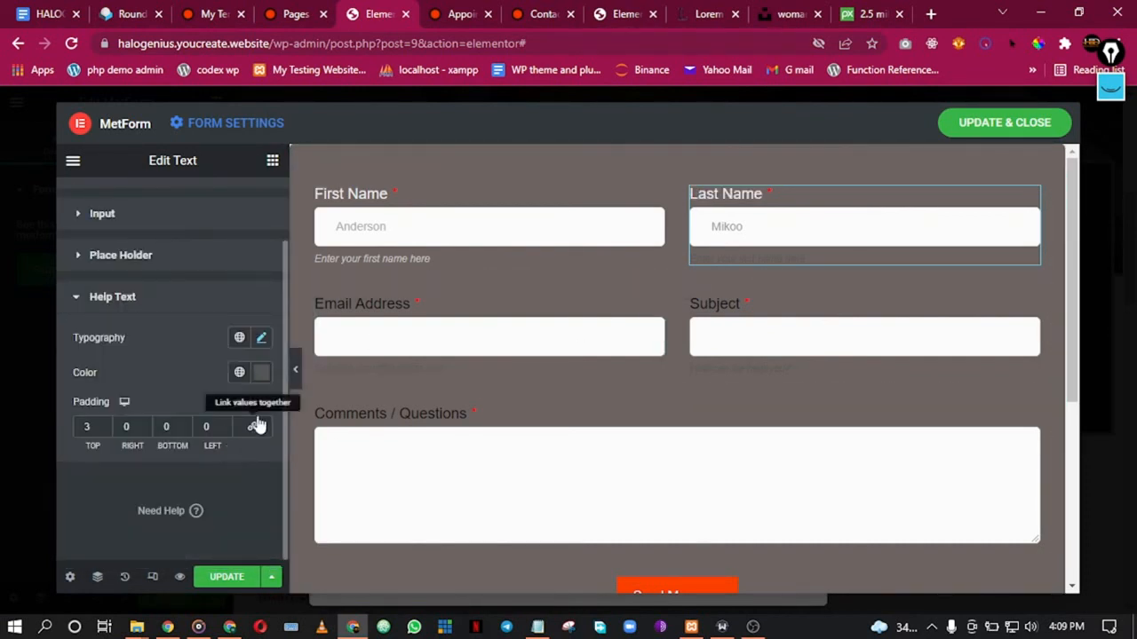
left_click(240, 372)
scroll(159, 305, "down", 4)
left_click(178, 330)
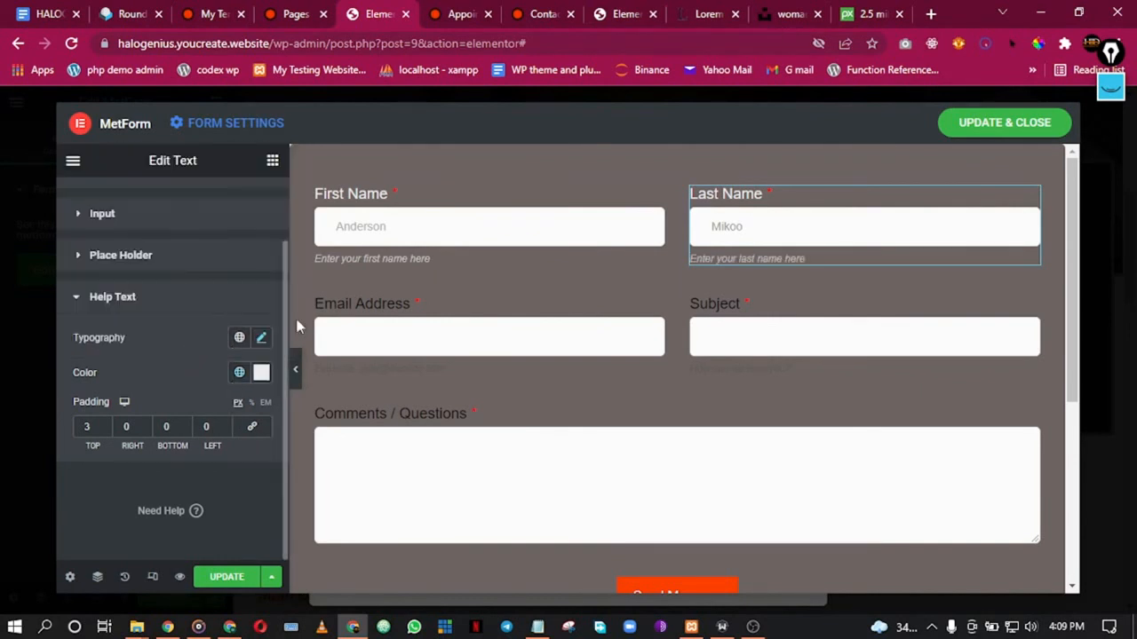
Step: Set the Email Address label and help text colours to Label White
left_click(382, 312)
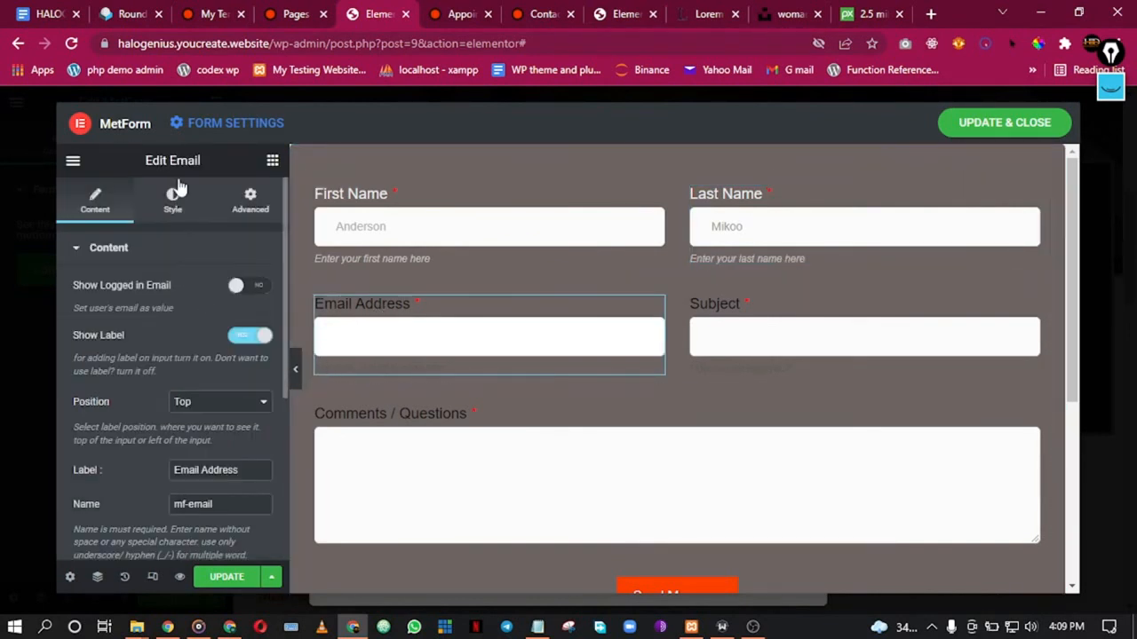
left_click(178, 216)
scroll(223, 309, "down", 2)
scroll(221, 279, "up", 4)
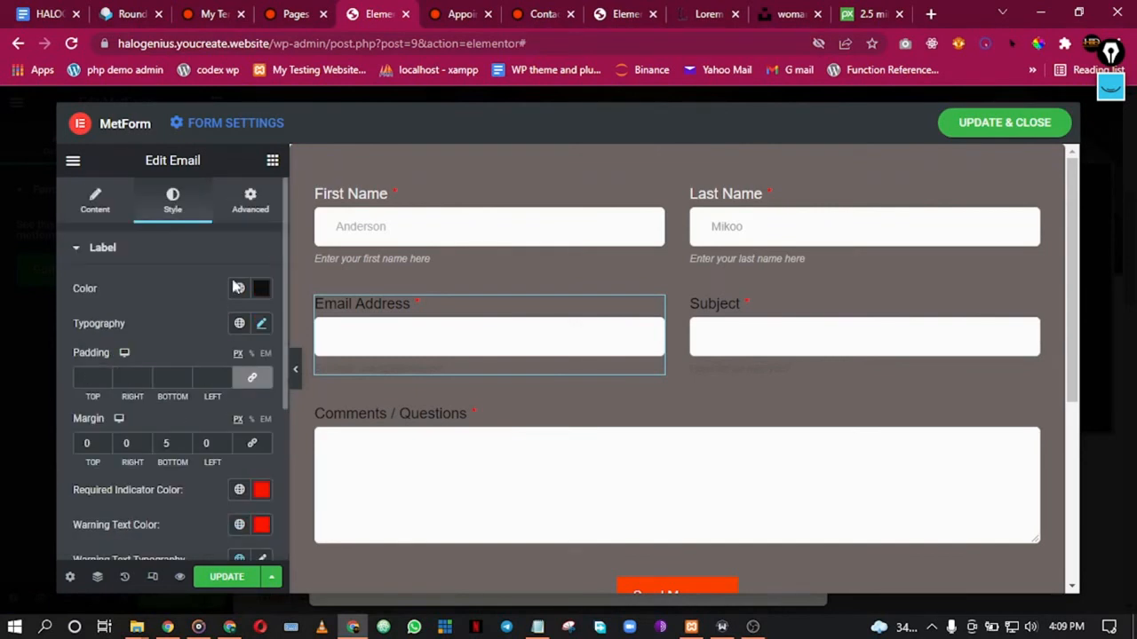
left_click(239, 290)
scroll(166, 461, "down", 5)
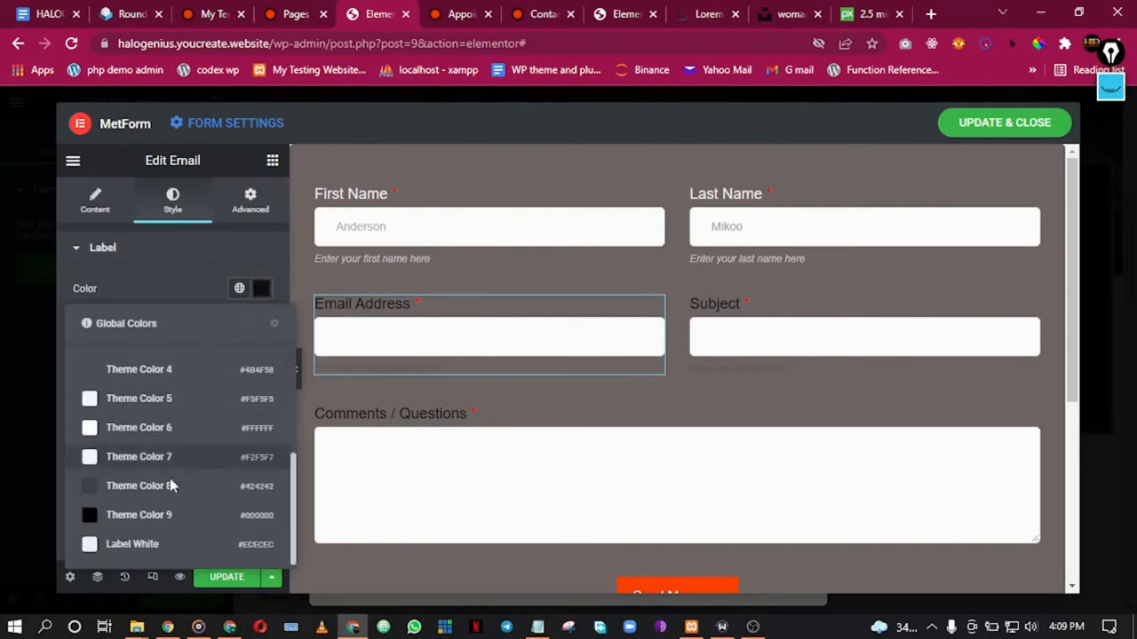
left_click(162, 545)
scroll(185, 382, "down", 3)
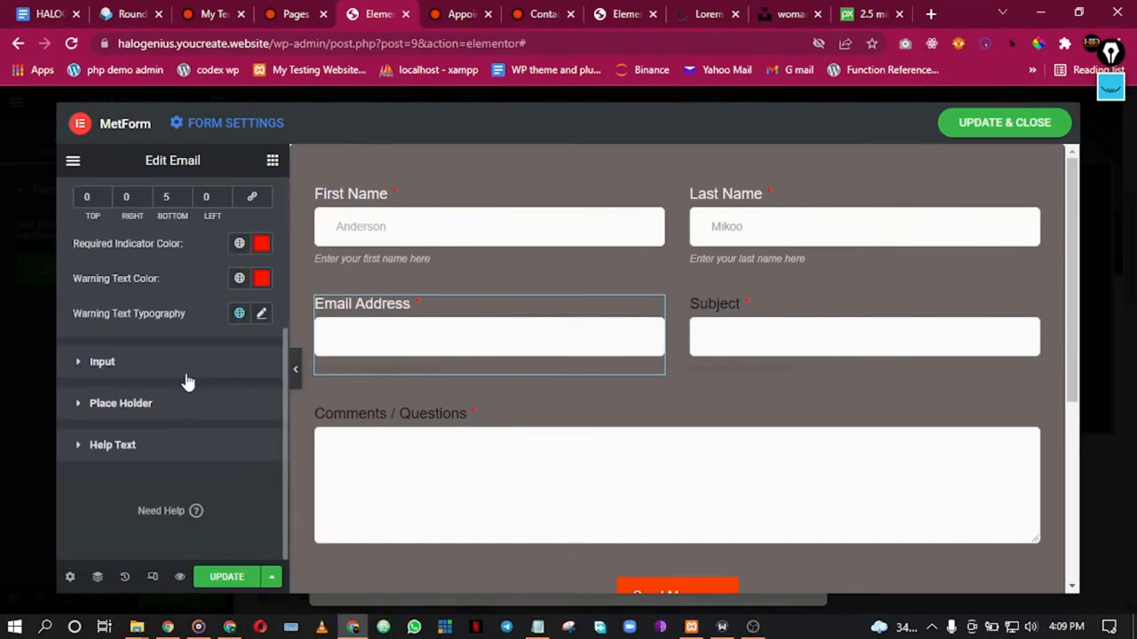
left_click(169, 445)
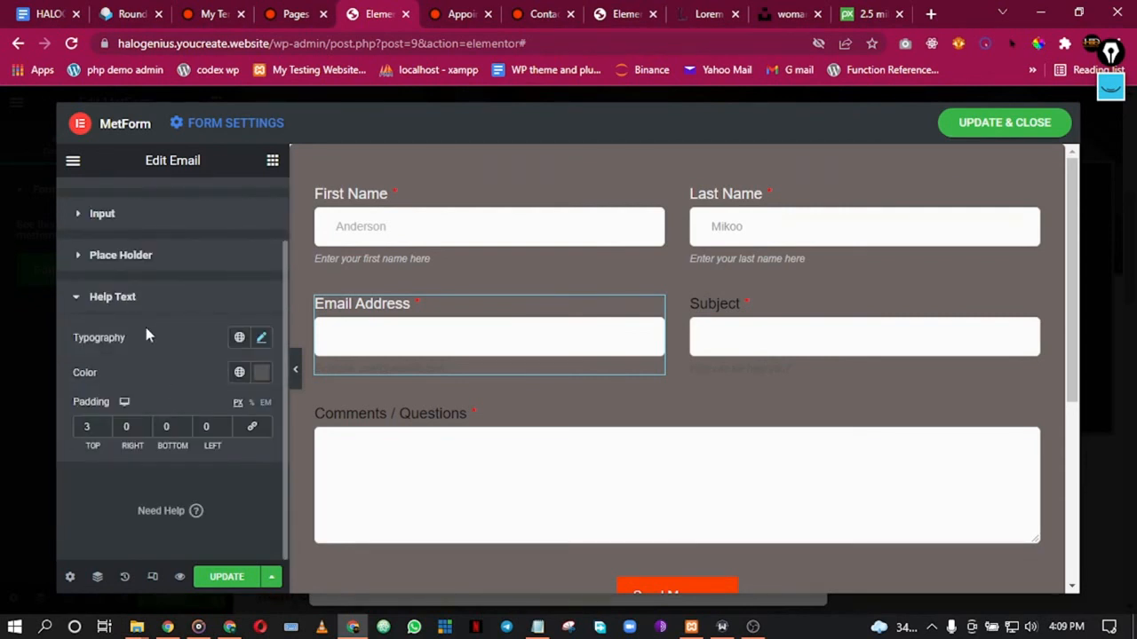
left_click(239, 372)
scroll(158, 332, "down", 5)
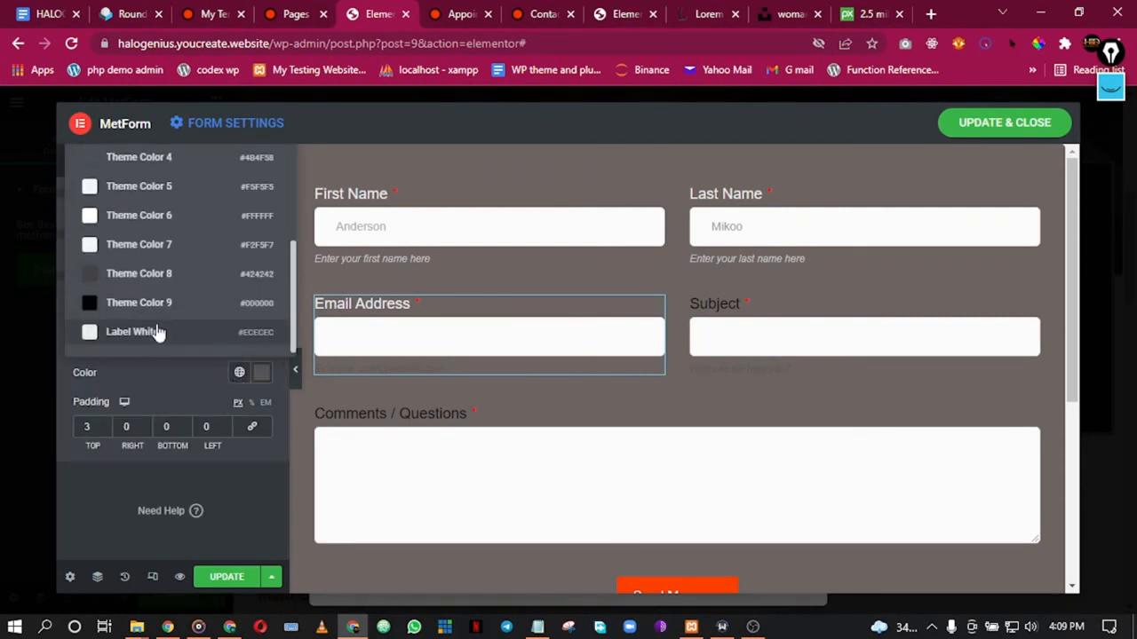
left_click(158, 332)
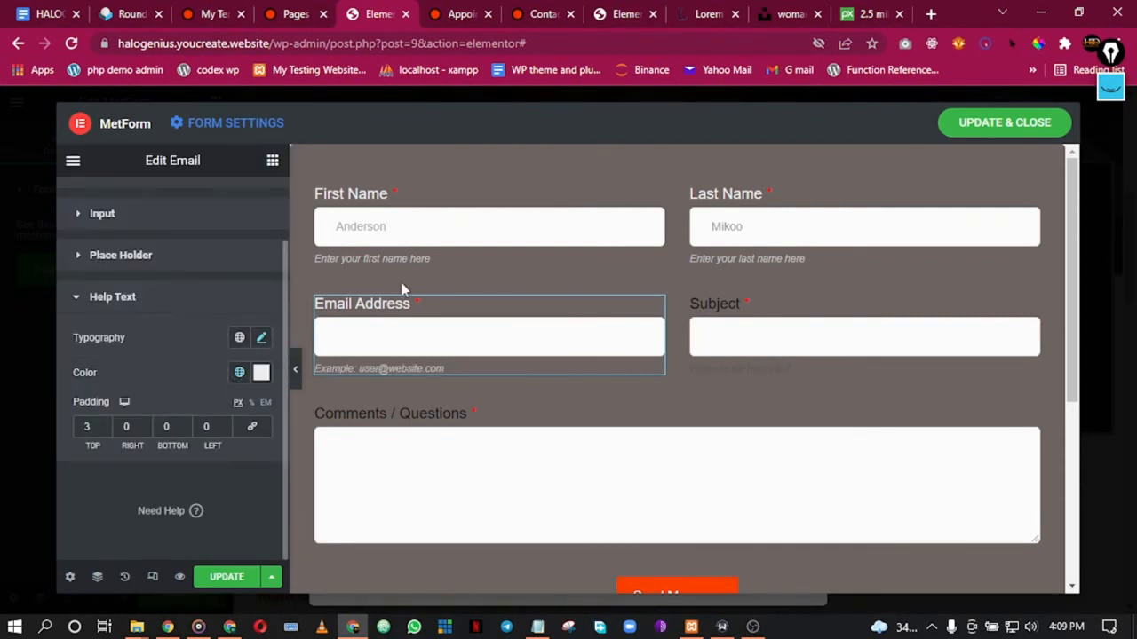
Step: Set the Subject label and help text colours to Label White
left_click(769, 322)
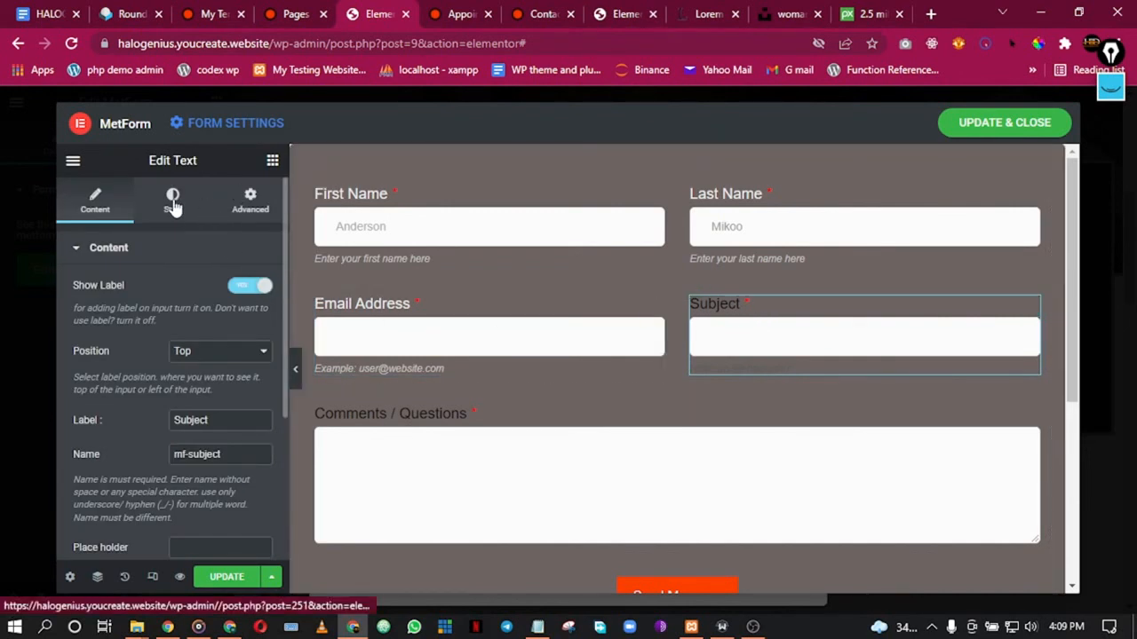
left_click(173, 201)
left_click(239, 287)
scroll(216, 406, "down", 4)
left_click(186, 546)
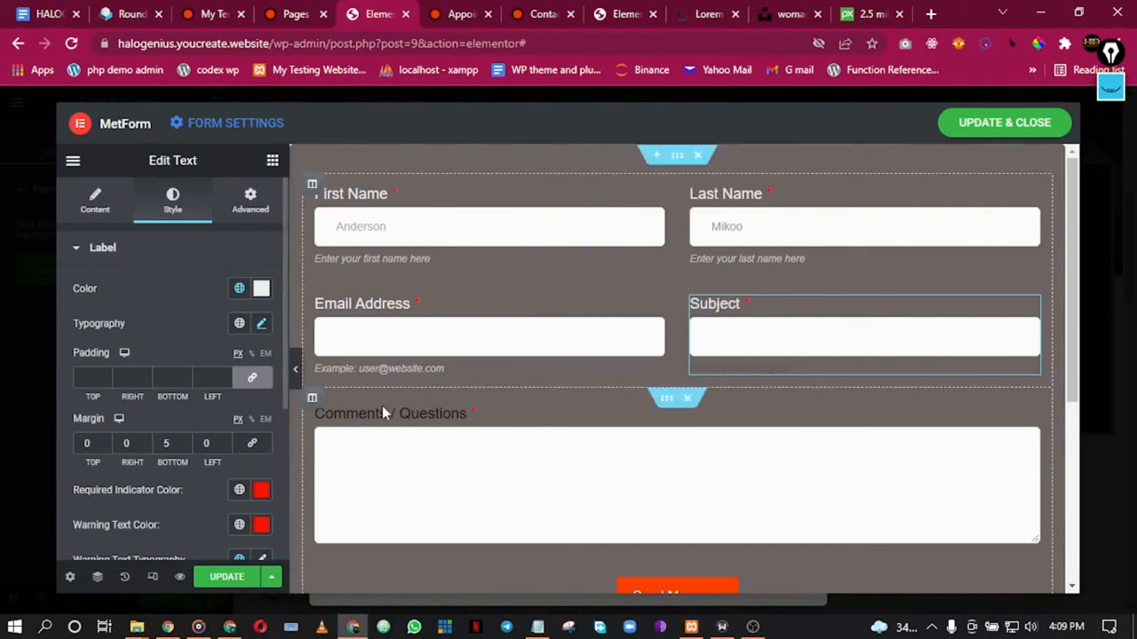
scroll(150, 469, "down", 3)
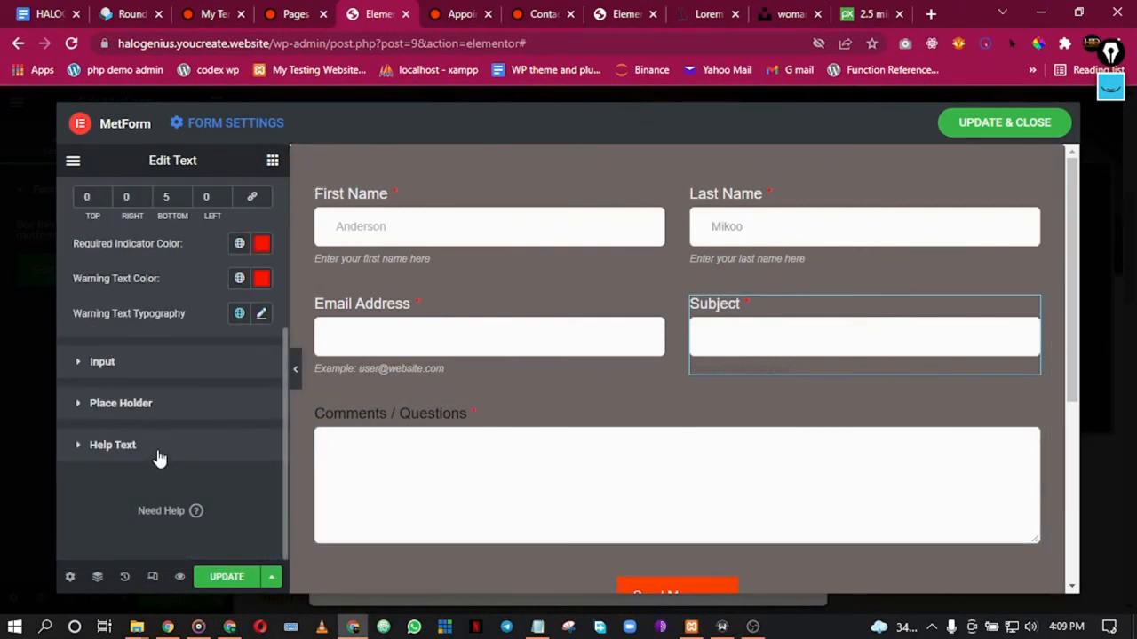
left_click(159, 455)
left_click(240, 373)
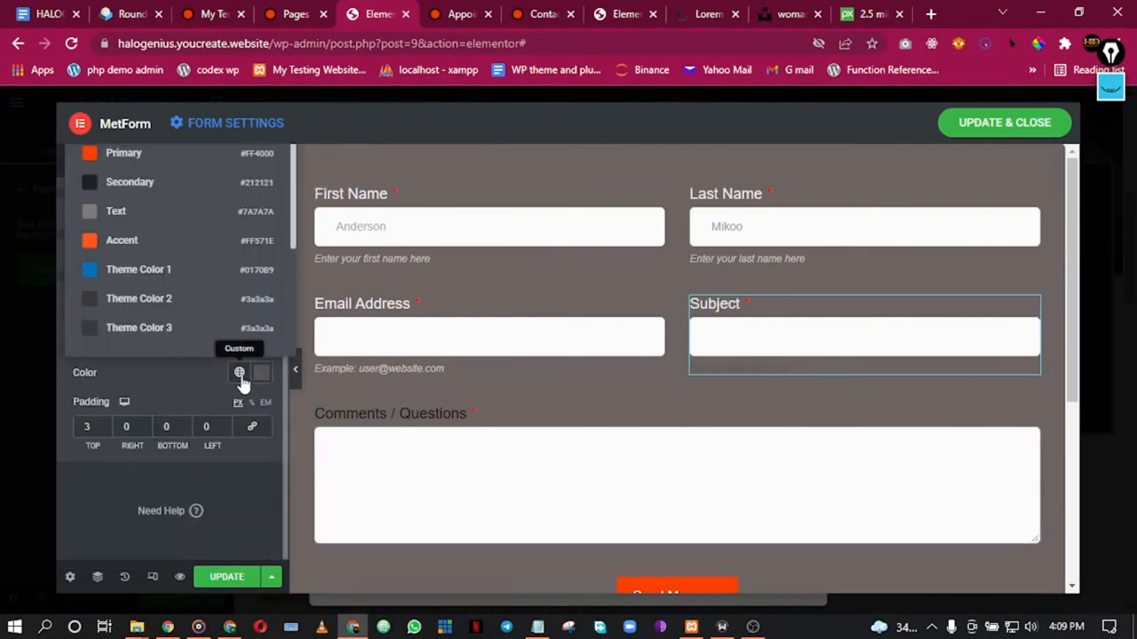
scroll(211, 329, "down", 1)
left_click(198, 341)
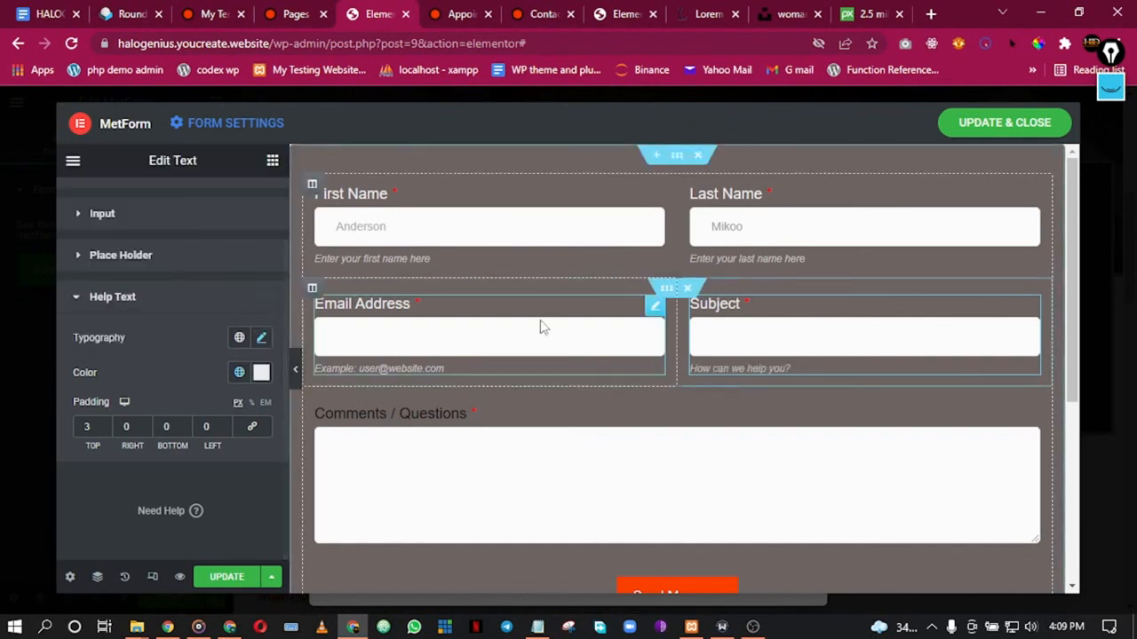
scroll(547, 315, "down", 2)
left_click(460, 256)
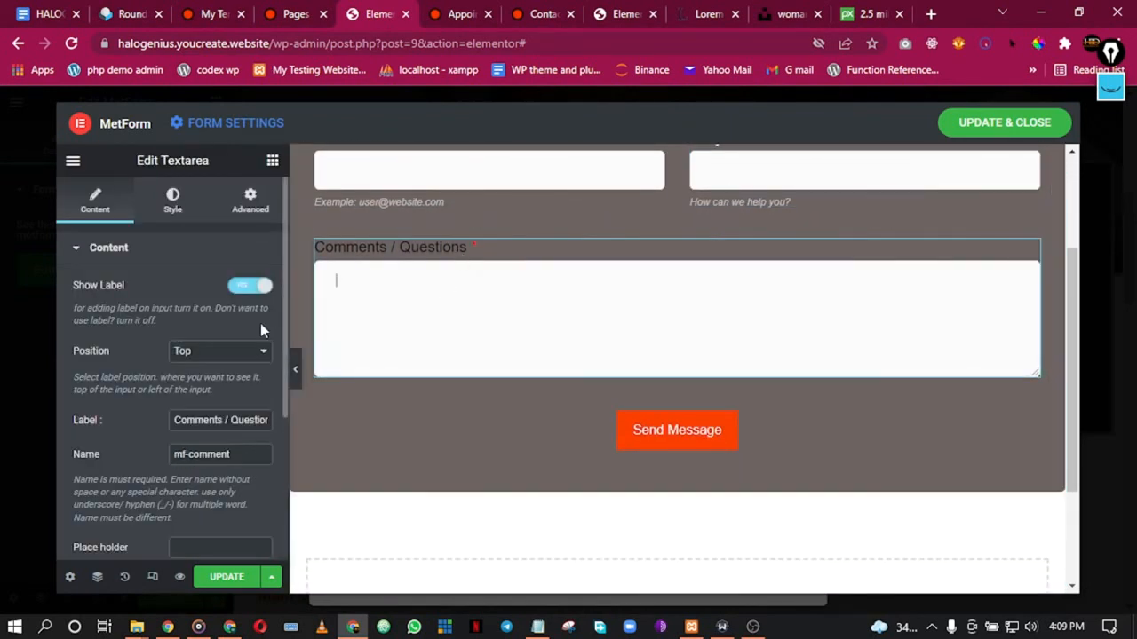
left_click(183, 199)
scroll(185, 283, "down", 3)
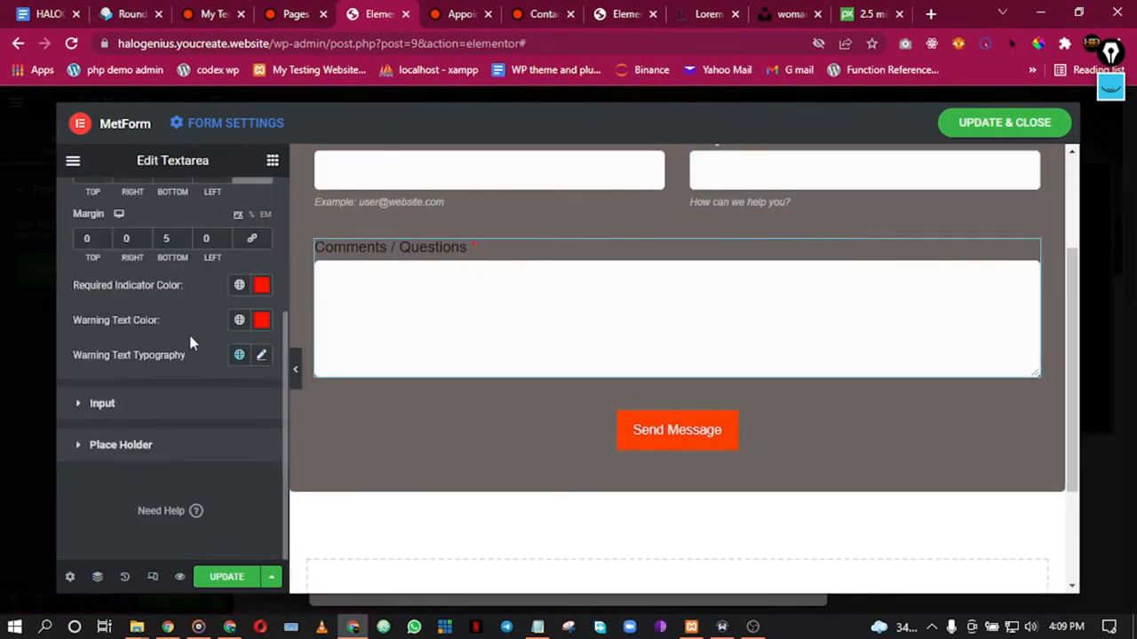
scroll(135, 406, "up", 3)
left_click(237, 325)
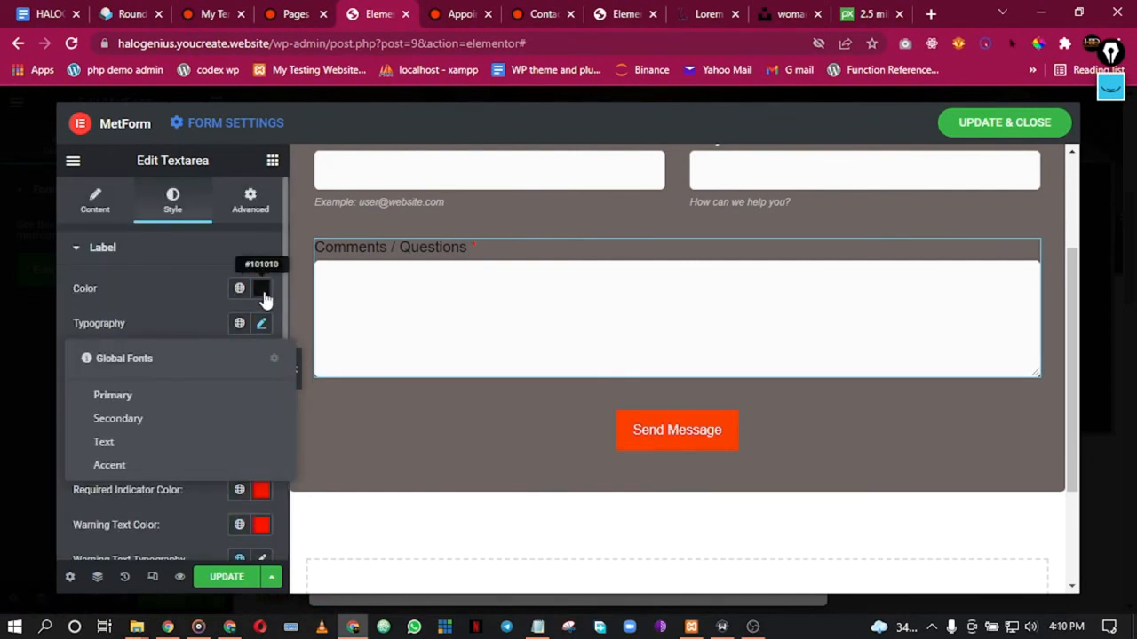
left_click(240, 291)
scroll(160, 474, "down", 4)
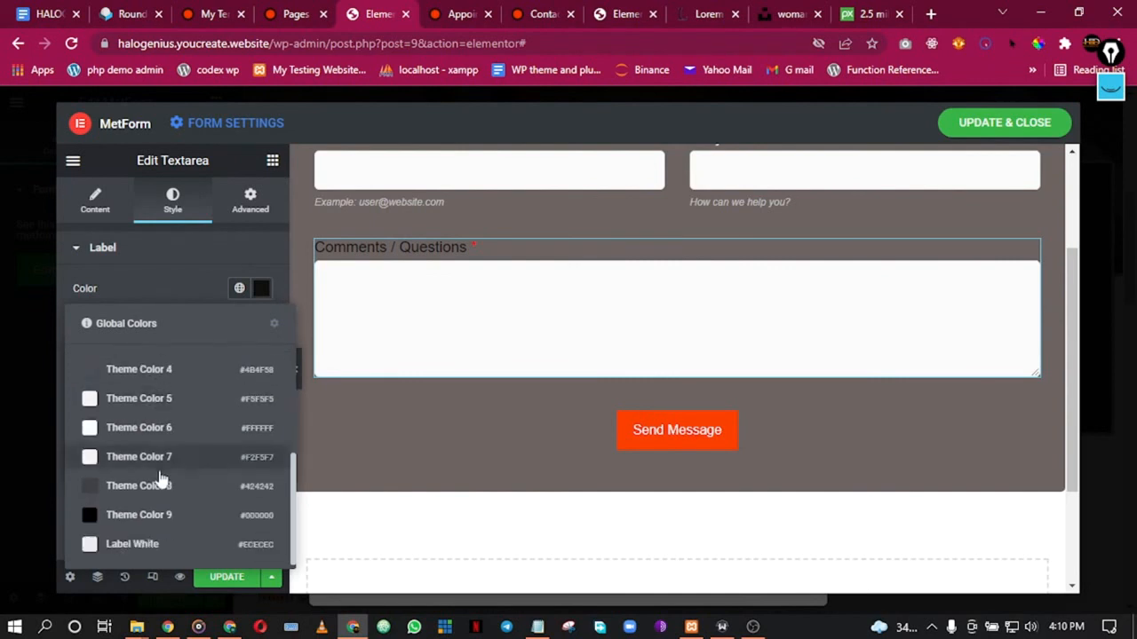
left_click(135, 544)
scroll(147, 462, "down", 5)
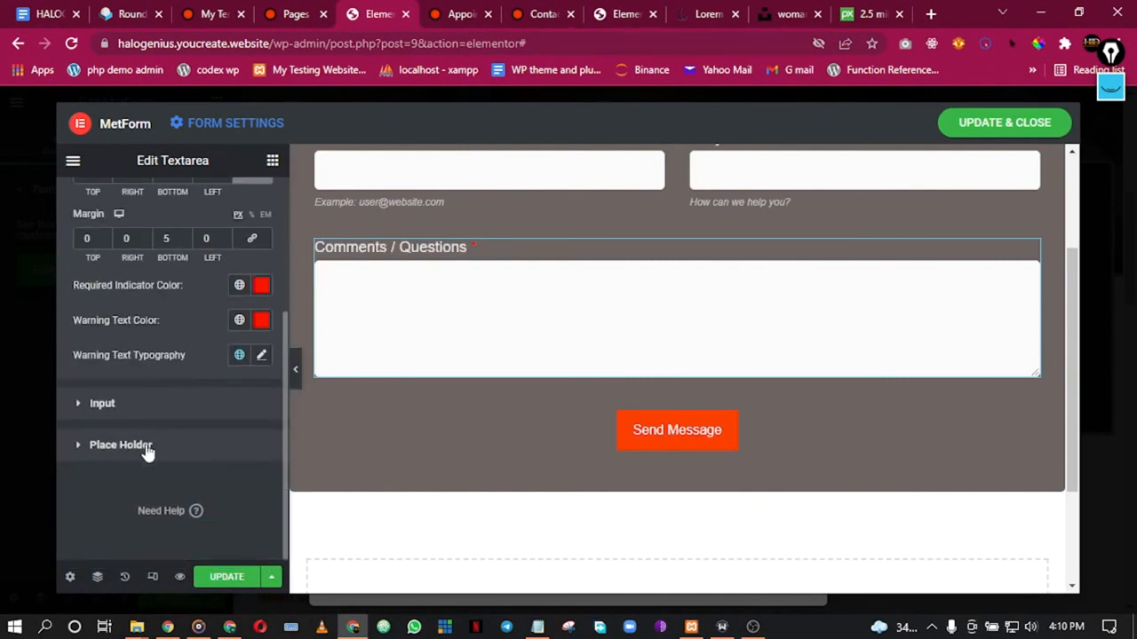
left_click(147, 449)
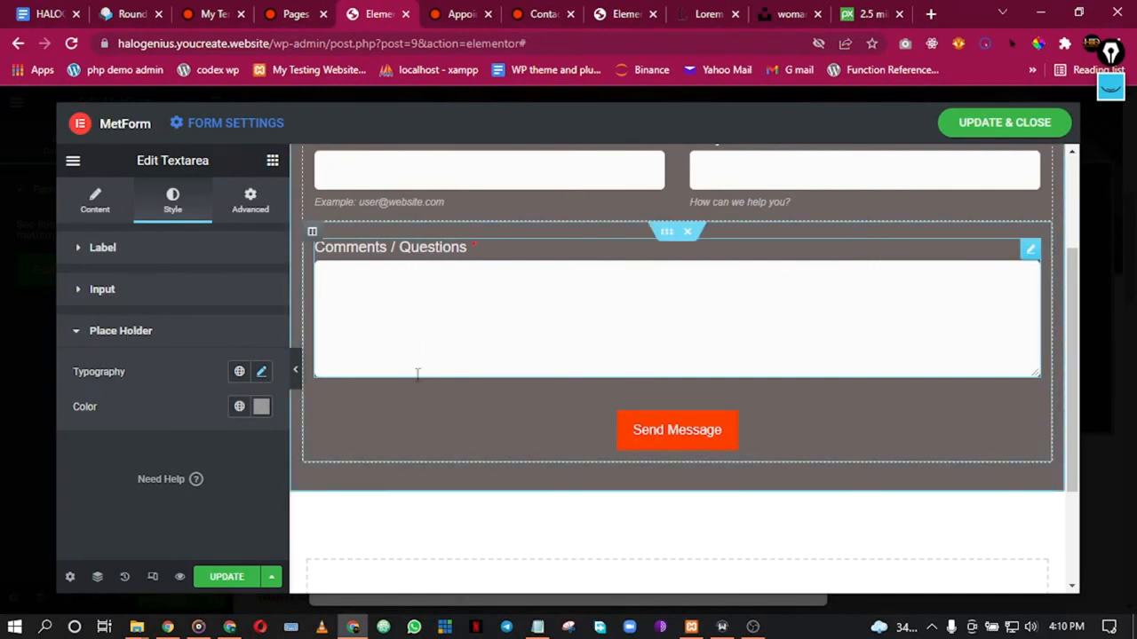
left_click(88, 337)
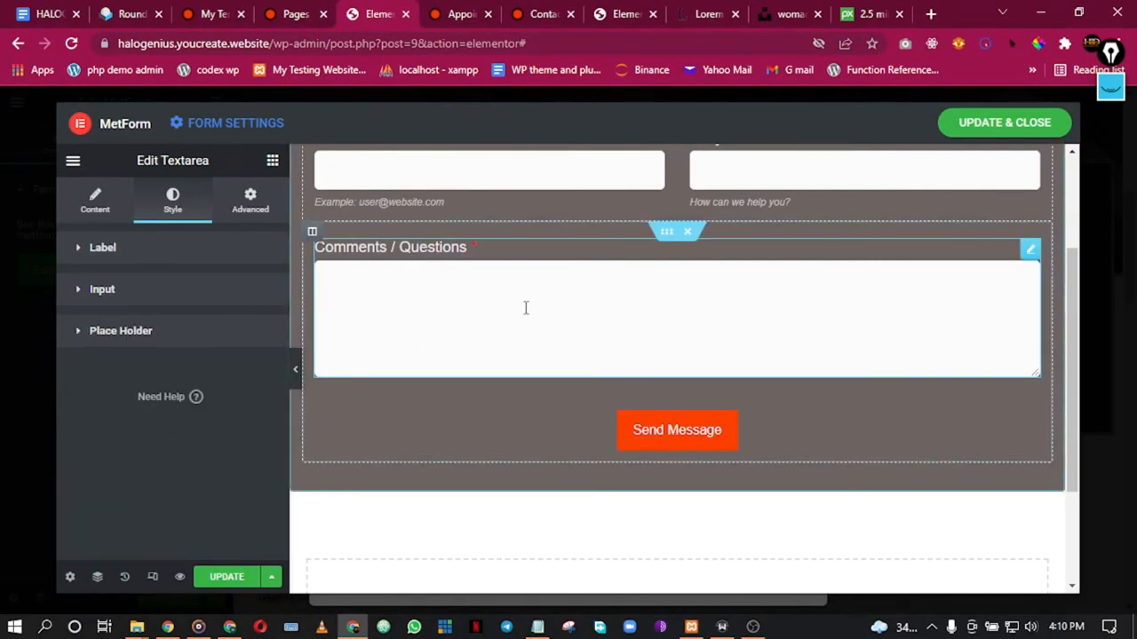
scroll(513, 359, "down", 2)
scroll(513, 358, "up", 4)
scroll(513, 358, "down", 2)
scroll(513, 355, "up", 2)
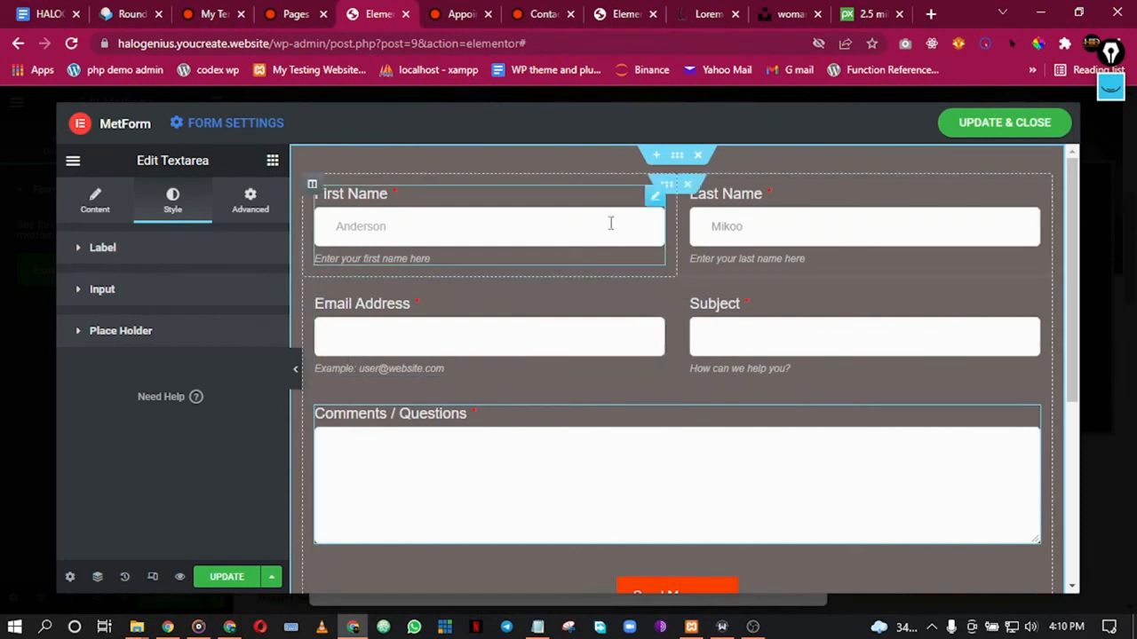
Step: Make the form section background fully transparent (alpha 0) and save with Update & Close
right_click(677, 160)
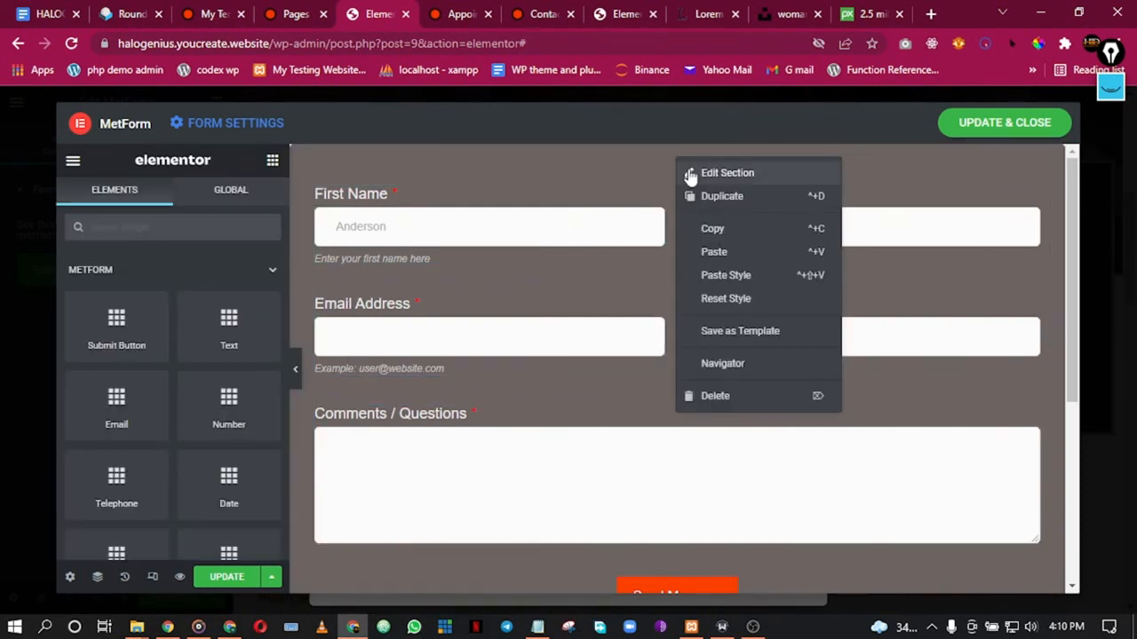
left_click(682, 173)
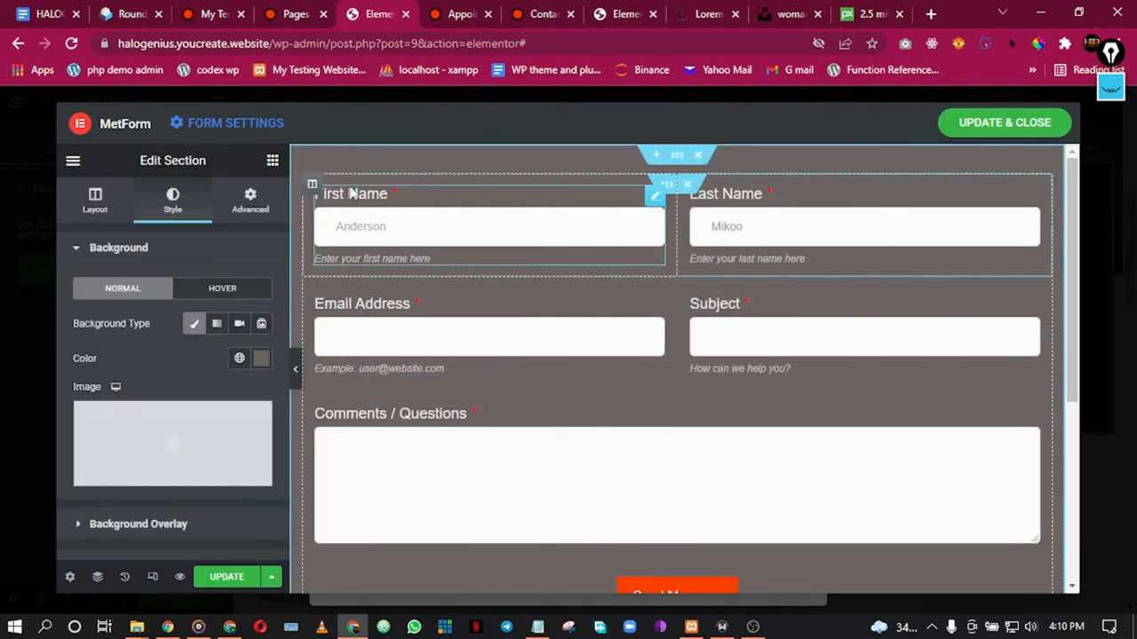
scroll(595, 349, "down", 2)
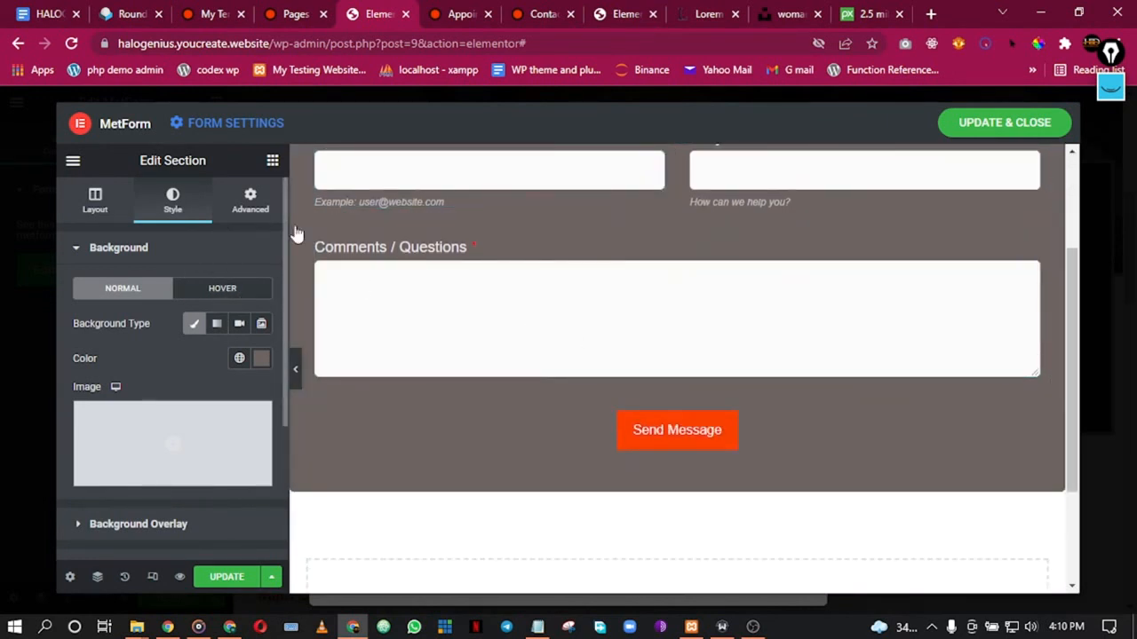
left_click(240, 360)
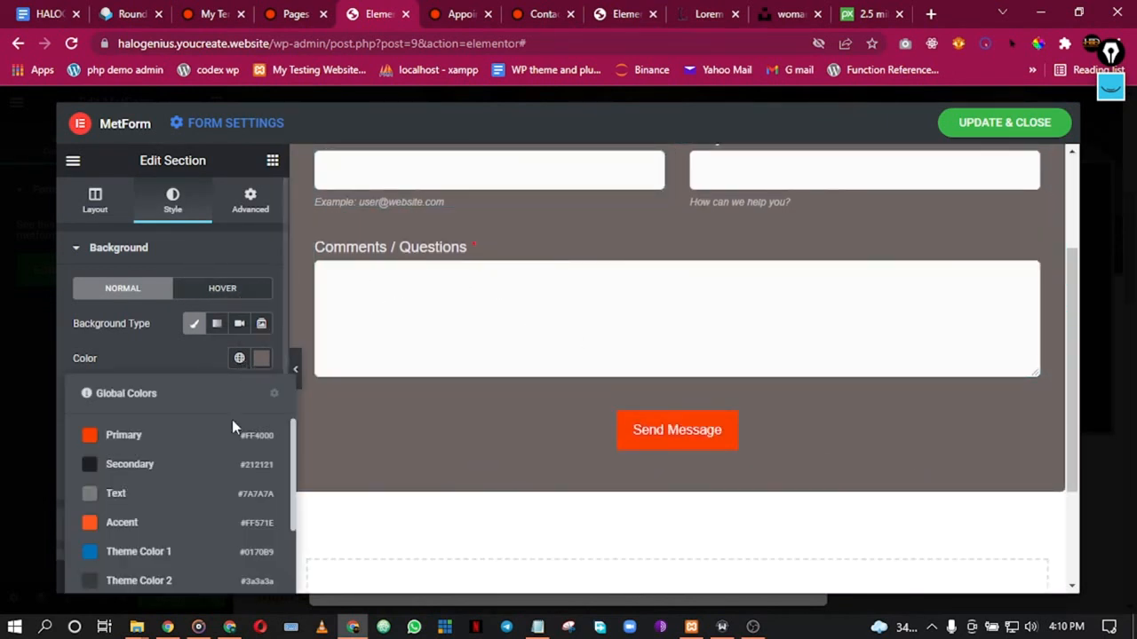
left_click(261, 360)
left_click_drag(460, 441, 246, 444)
left_click(76, 361)
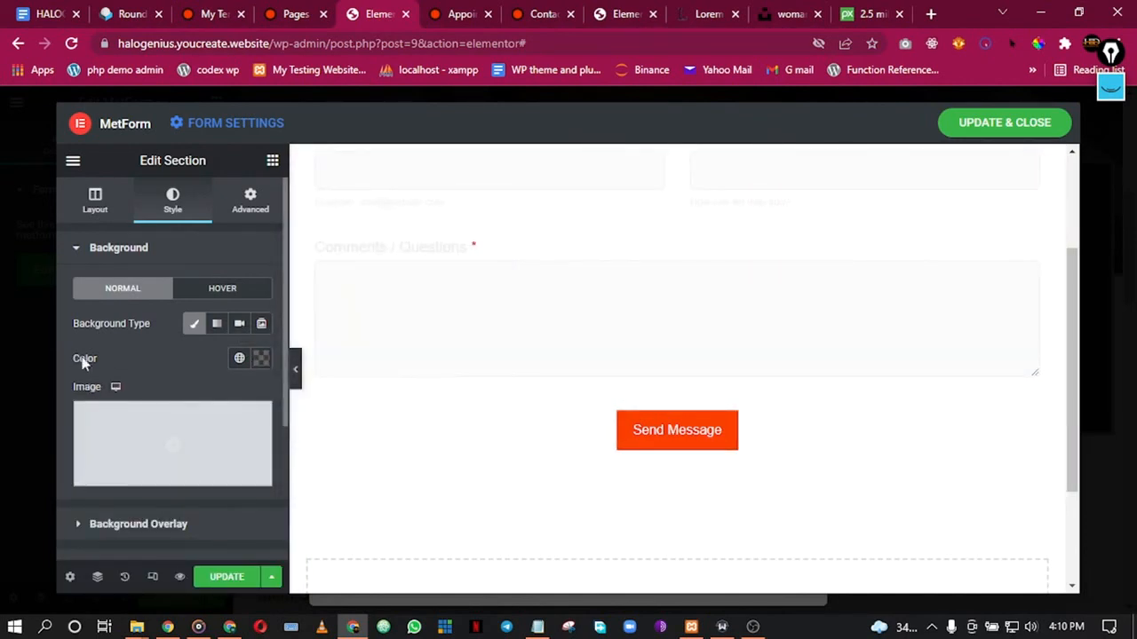
scroll(621, 310, "up", 2)
left_click(998, 131)
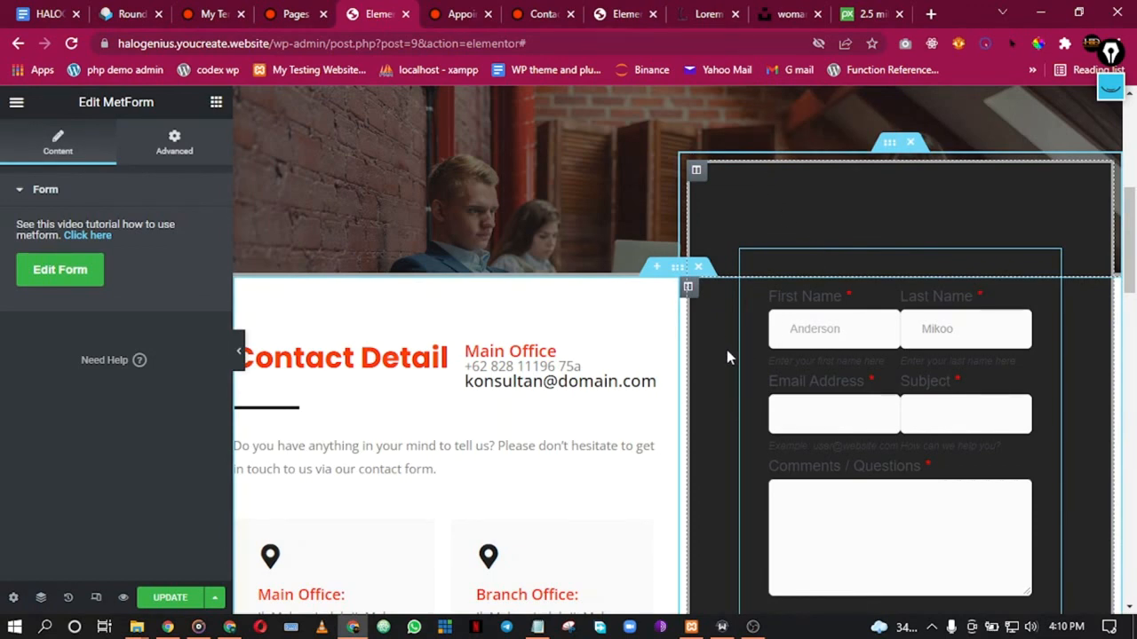
Step: Open the dark form column's Advanced spacing settings and preview the page layout
scroll(888, 222, "down", 2)
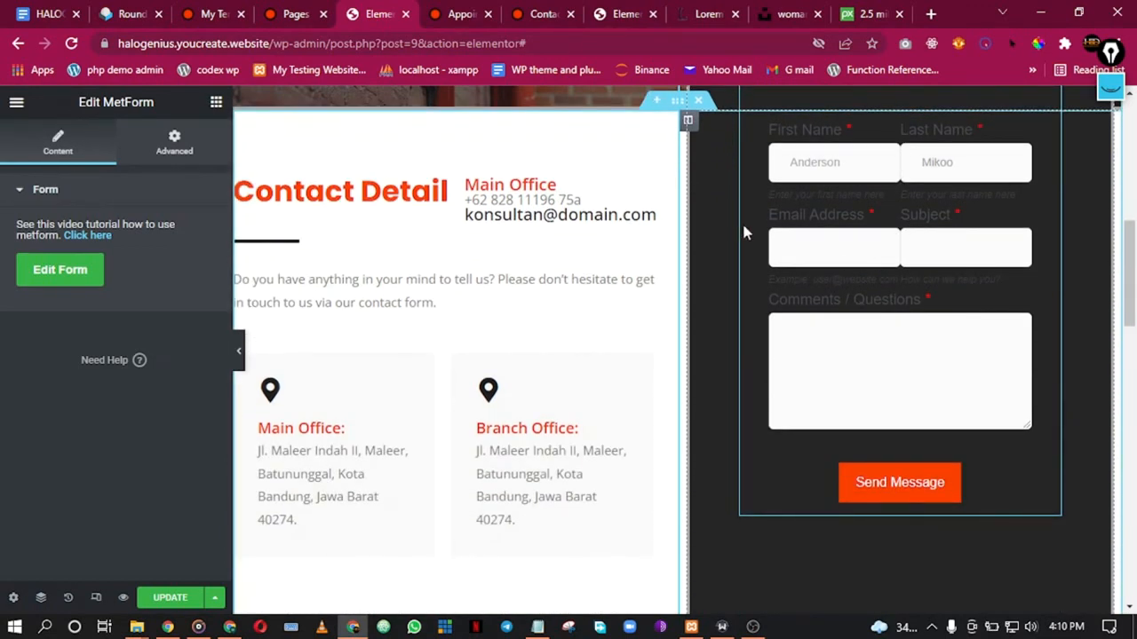
scroll(748, 195, "up", 2)
right_click(943, 194)
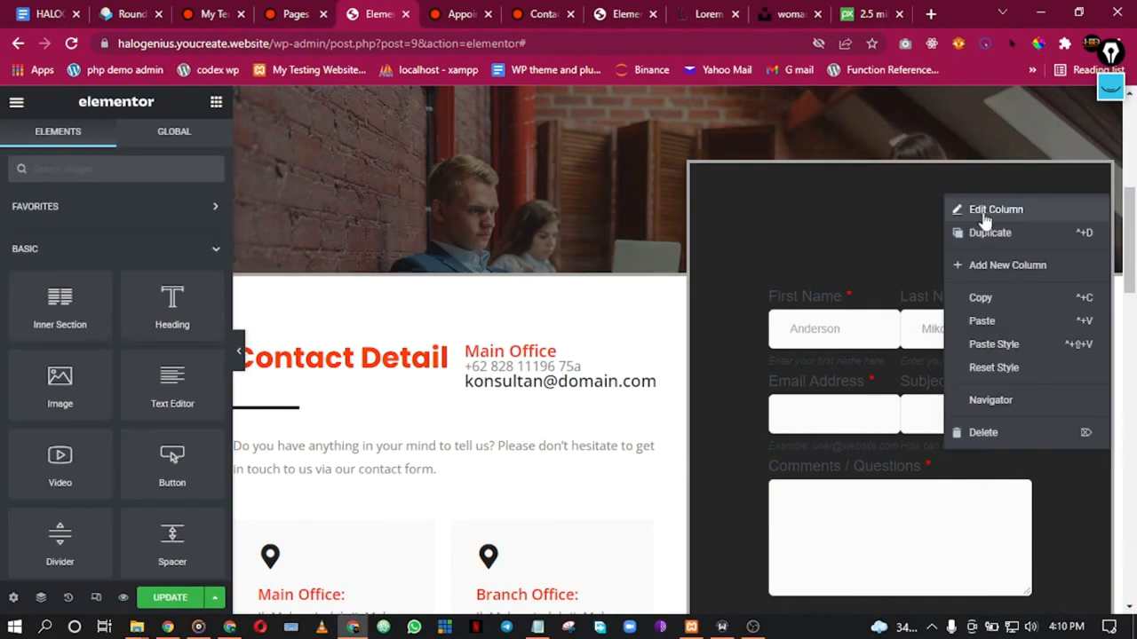
left_click(985, 213)
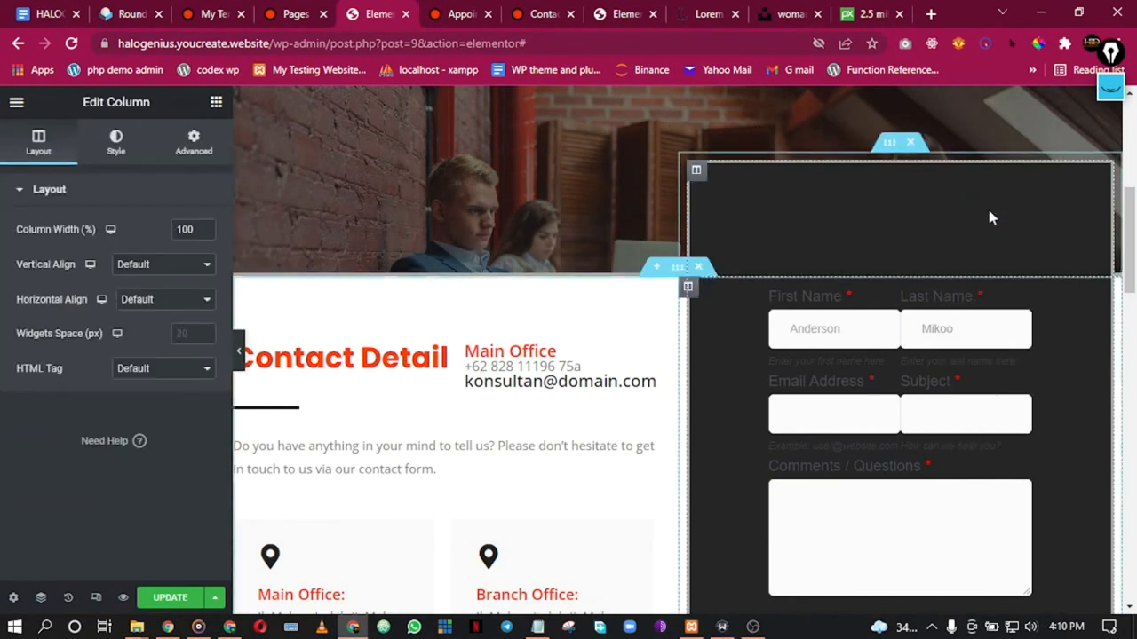
left_click(209, 146)
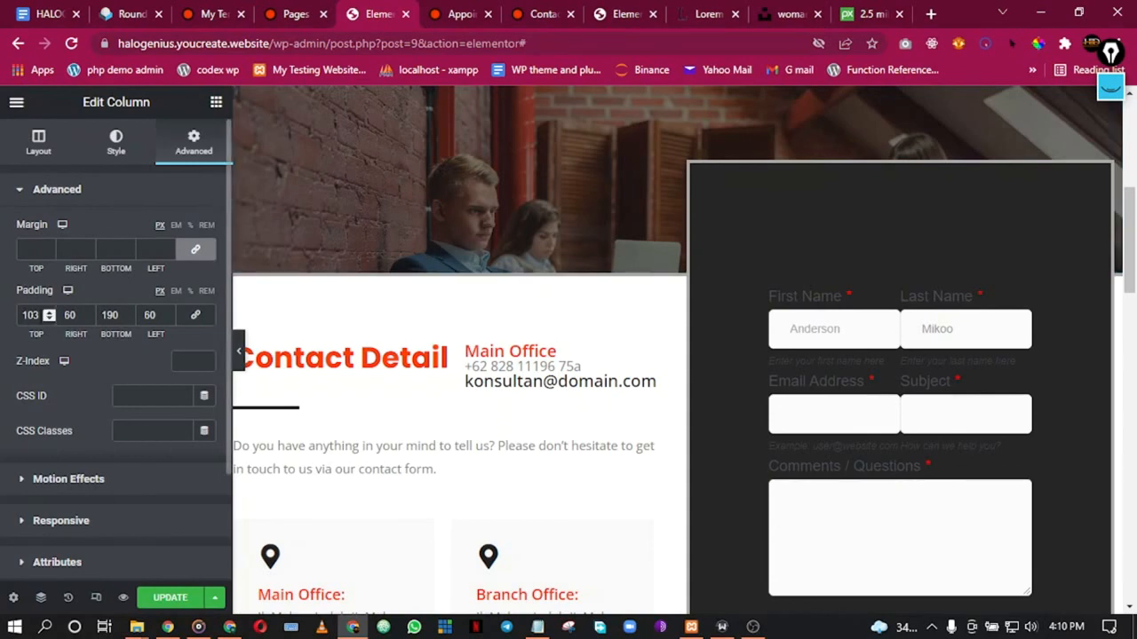
left_click(238, 350)
scroll(756, 329, "down", 4)
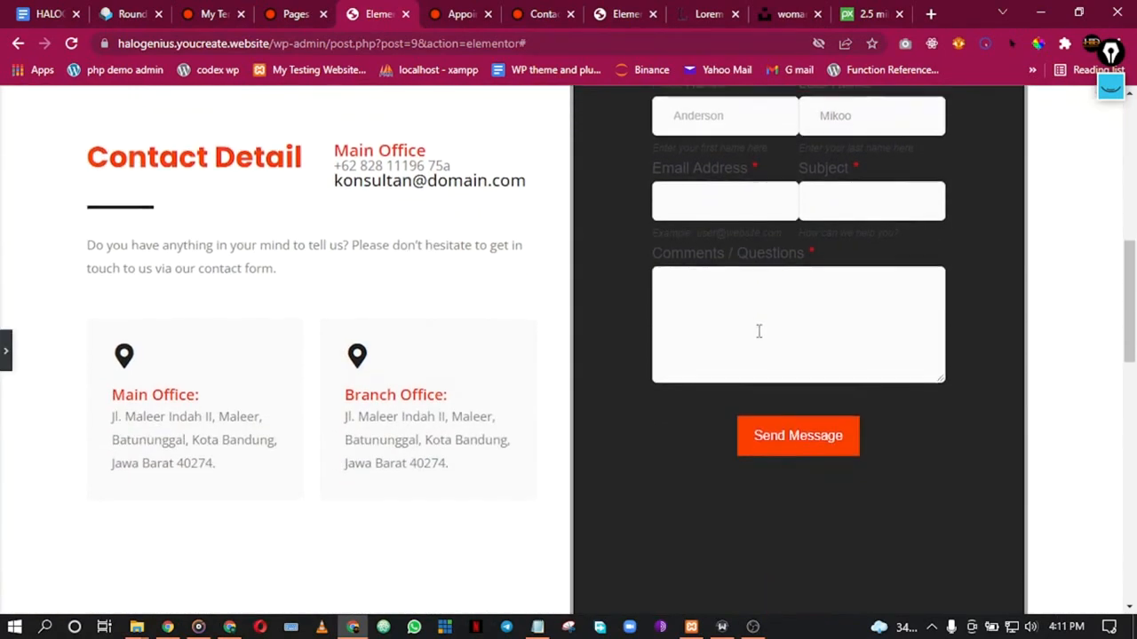
scroll(759, 338, "up", 4)
scroll(759, 338, "down", 4)
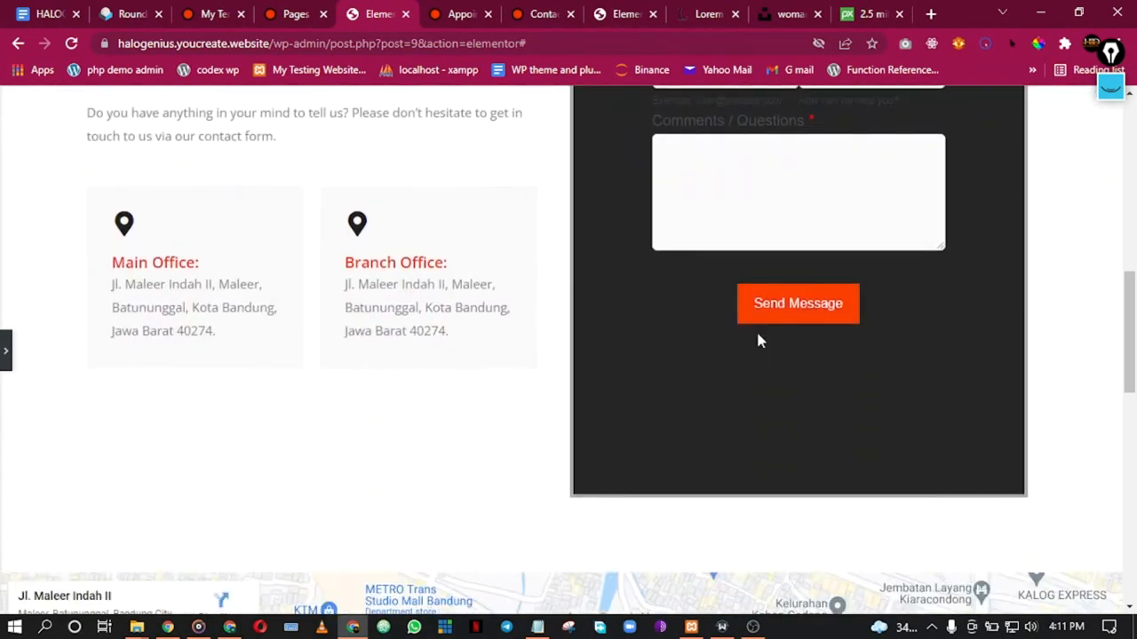
scroll(755, 337, "up", 5)
left_click(5, 349)
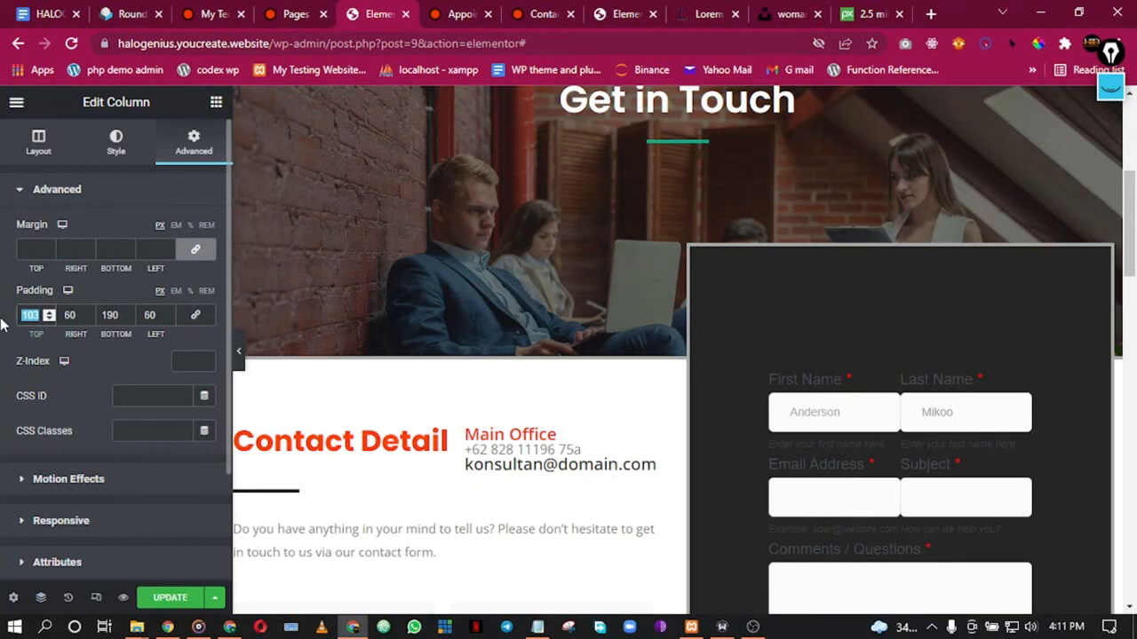
Step: Set the form column's top padding to 25 and bottom padding to 50
type("35")
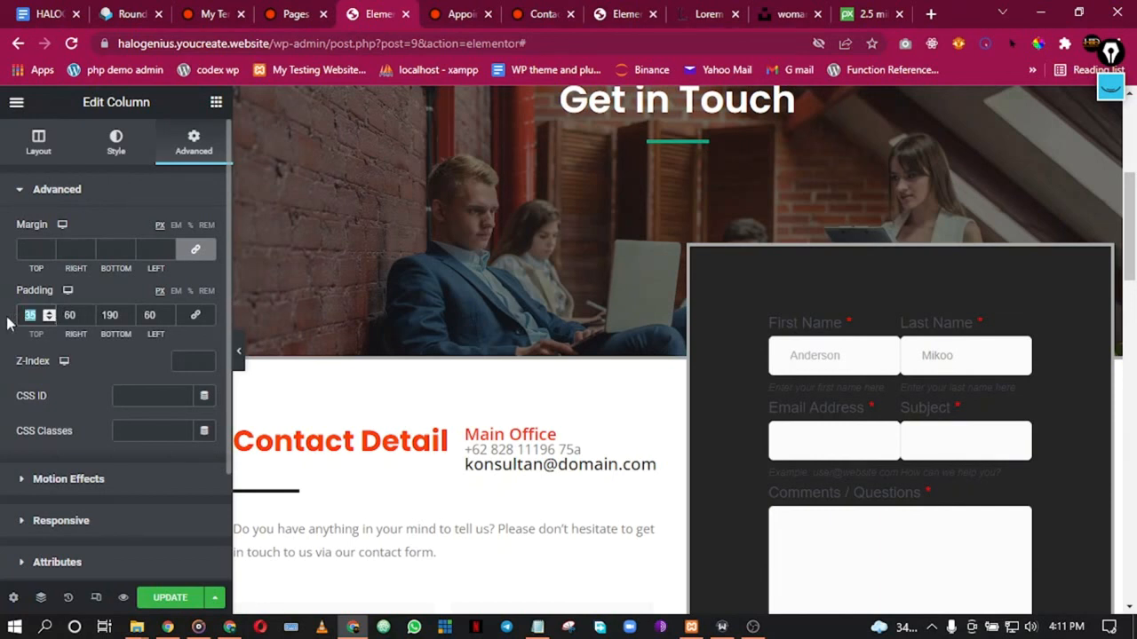
type("25")
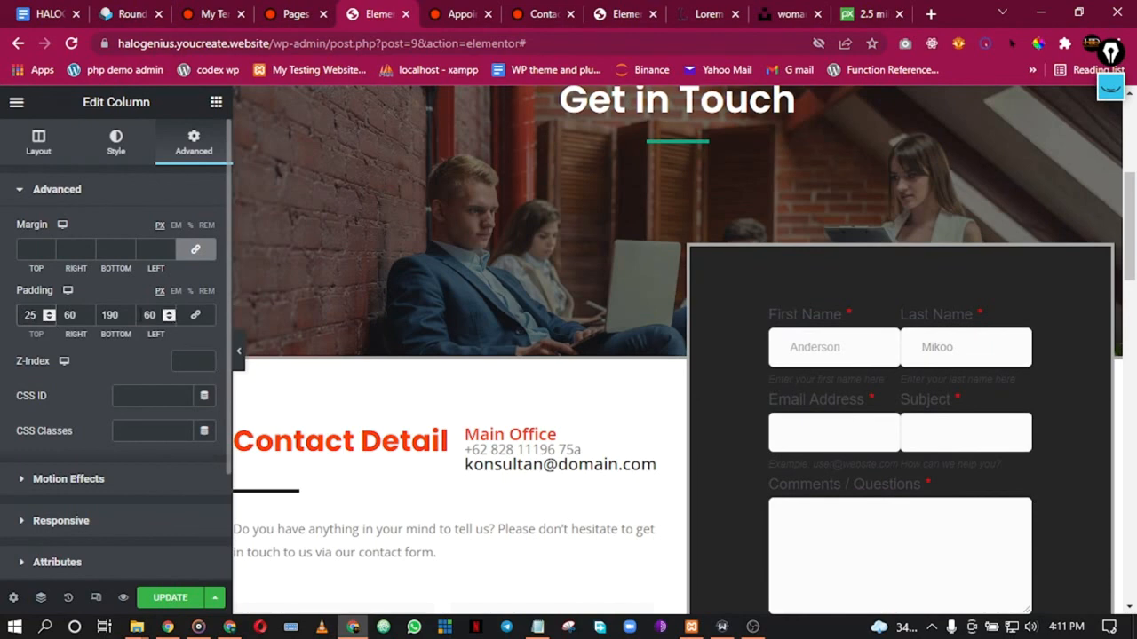
scroll(648, 293, "down", 5)
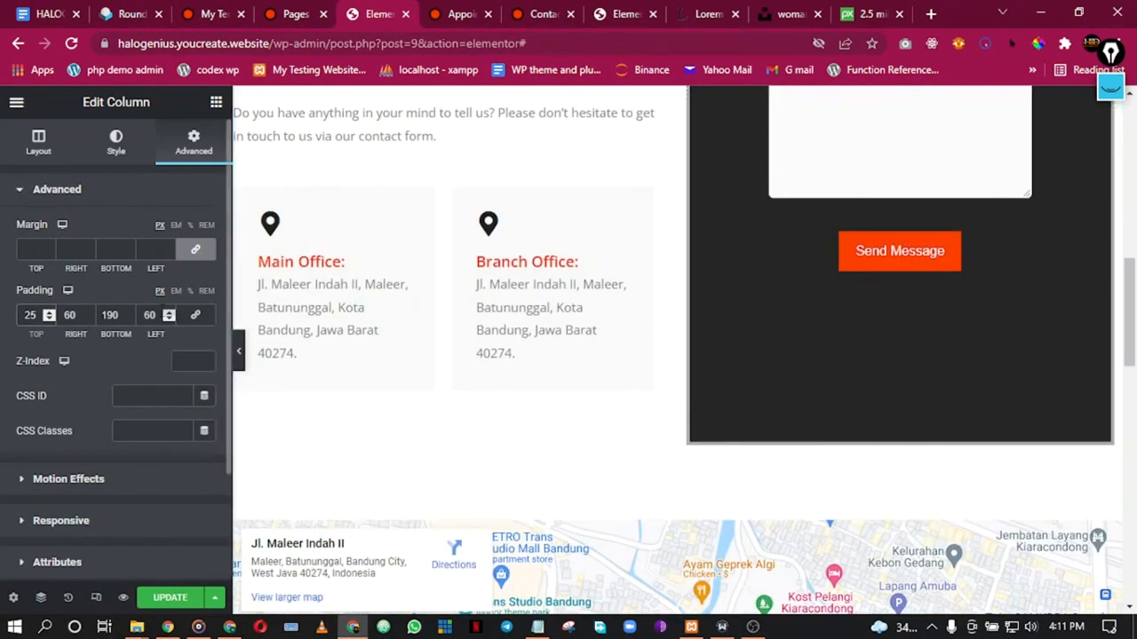
double_click(109, 315)
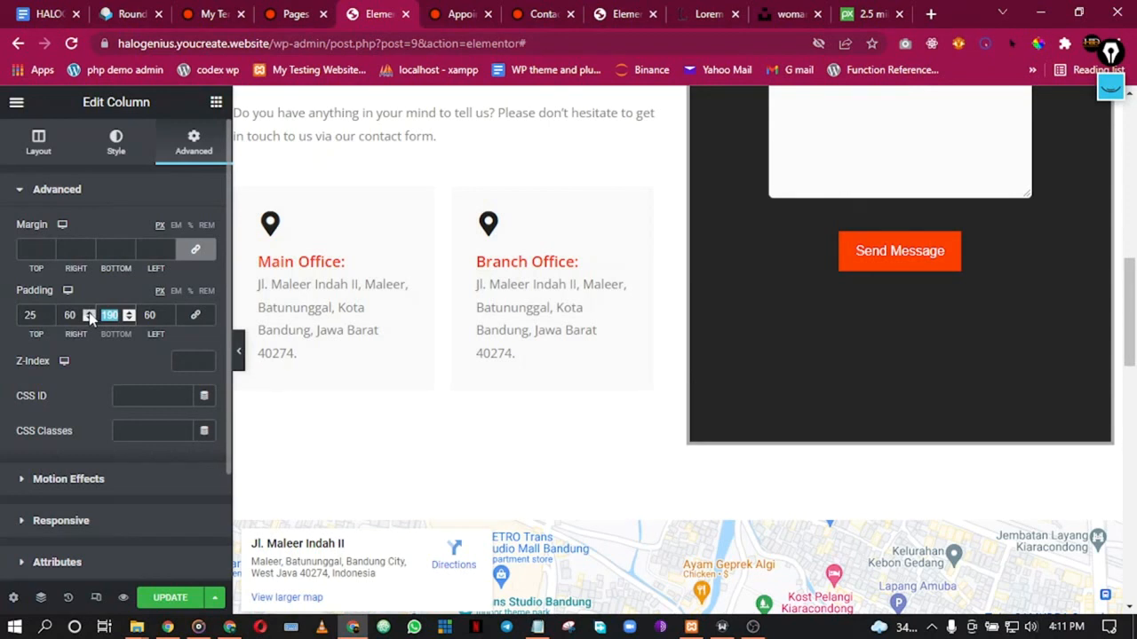
type("40")
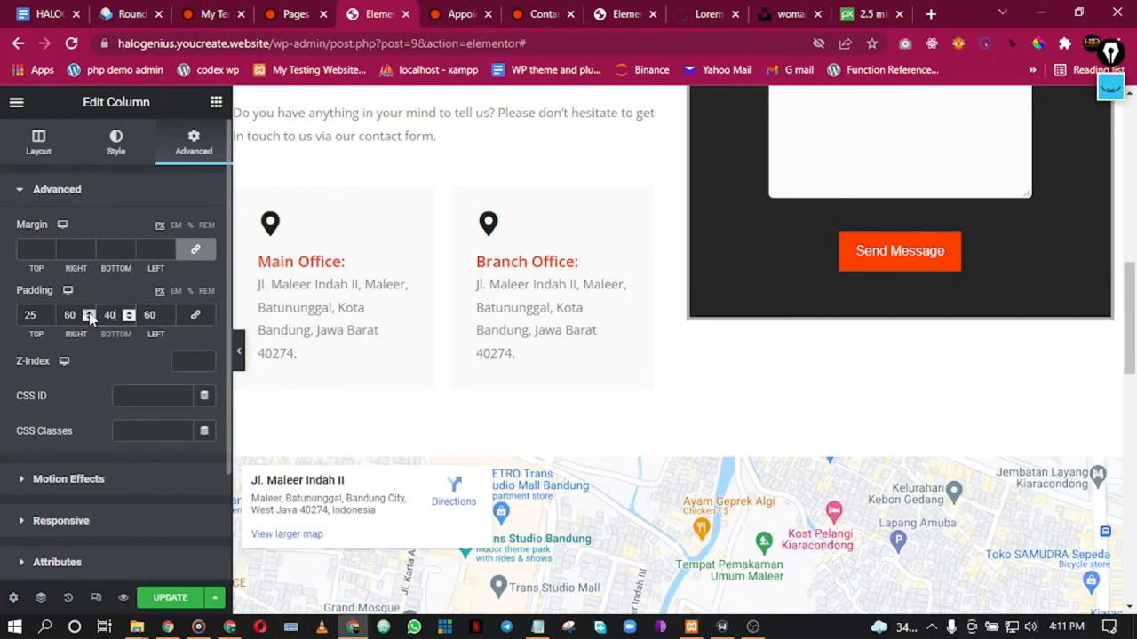
key("BackSpace")
key("BackSpace")
type("50")
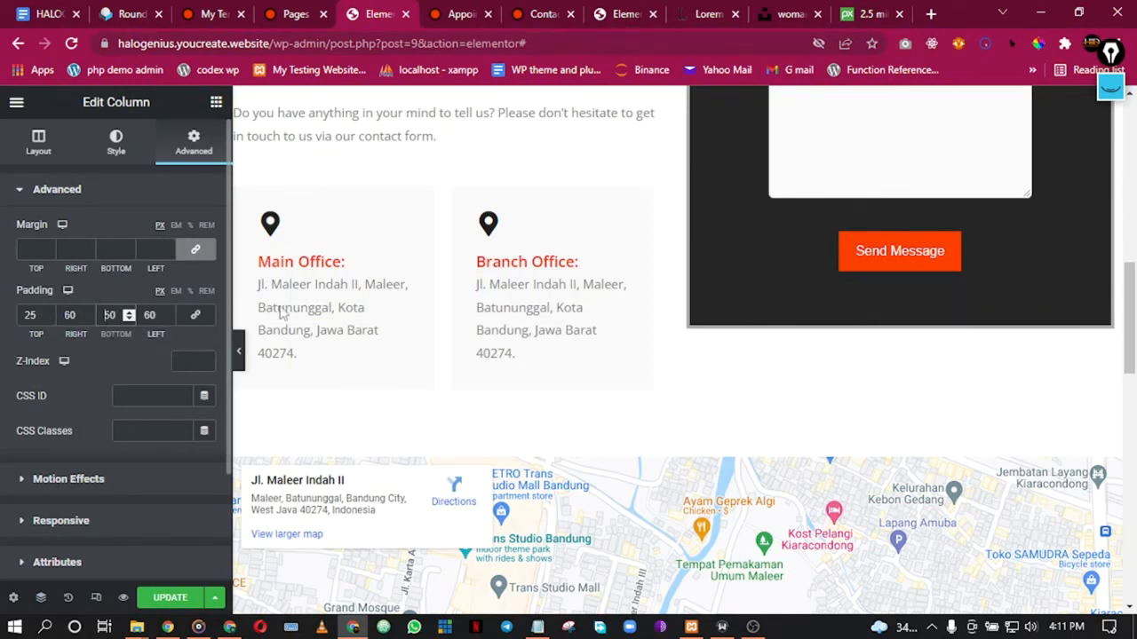
Step: Set the form column's right and left padding to 10 each
scroll(876, 266, "up", 5)
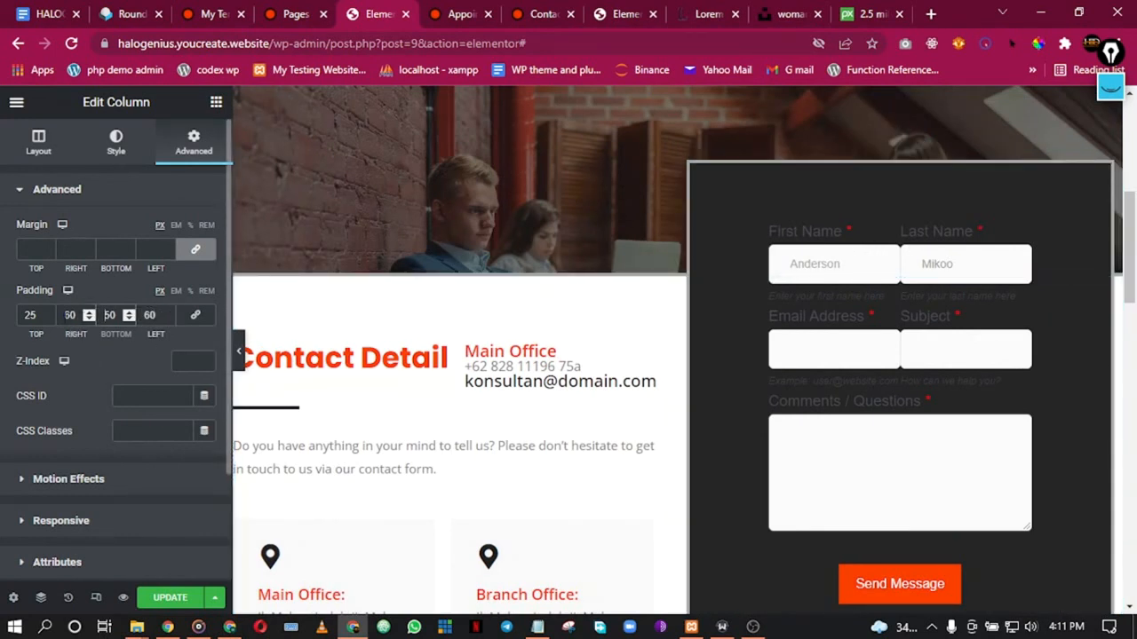
double_click(69, 315)
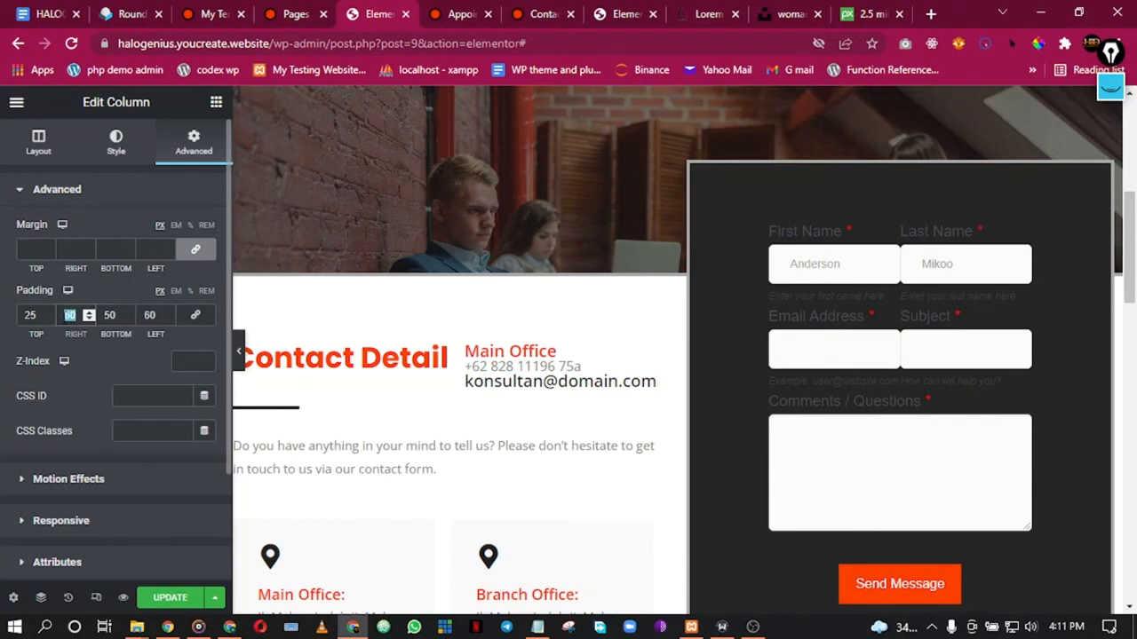
type("10")
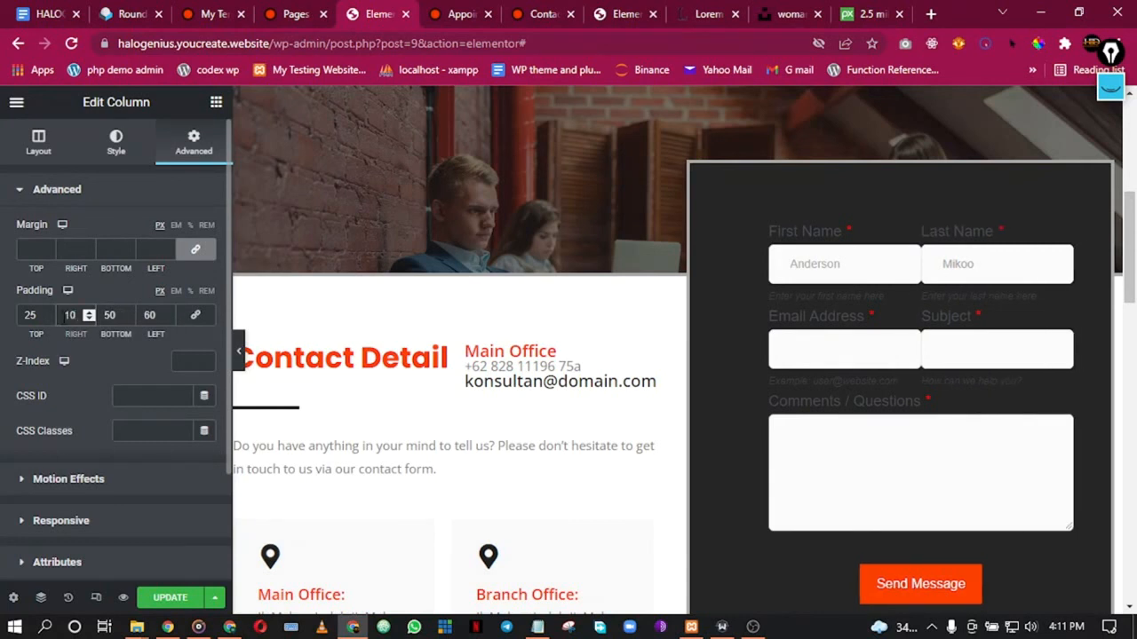
left_click(154, 315)
type("10")
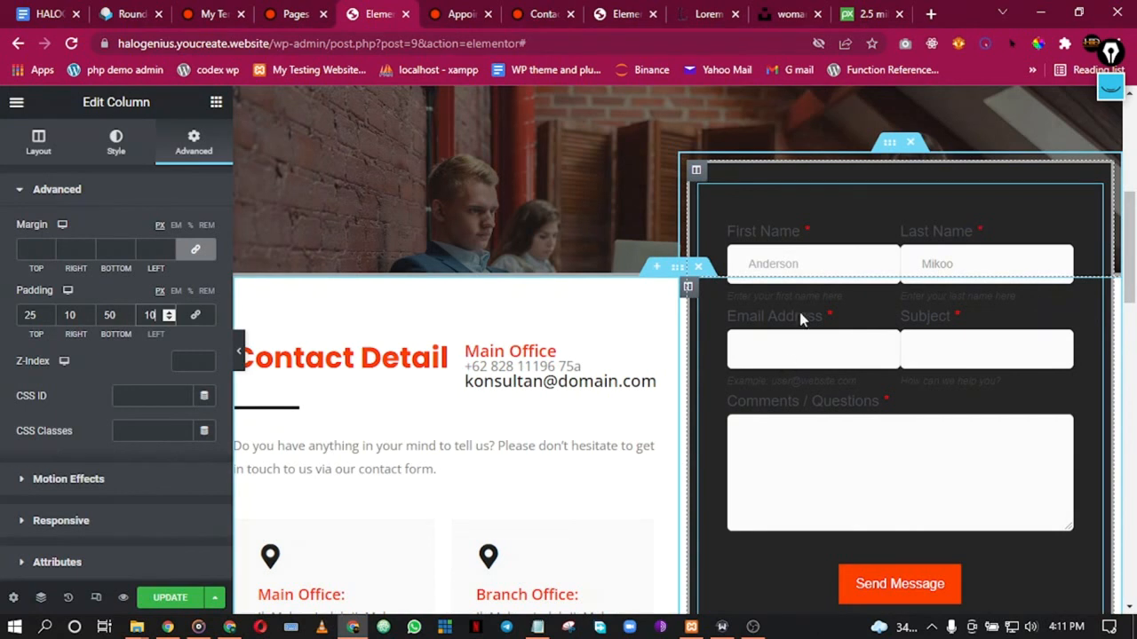
right_click(889, 169)
left_click(906, 184)
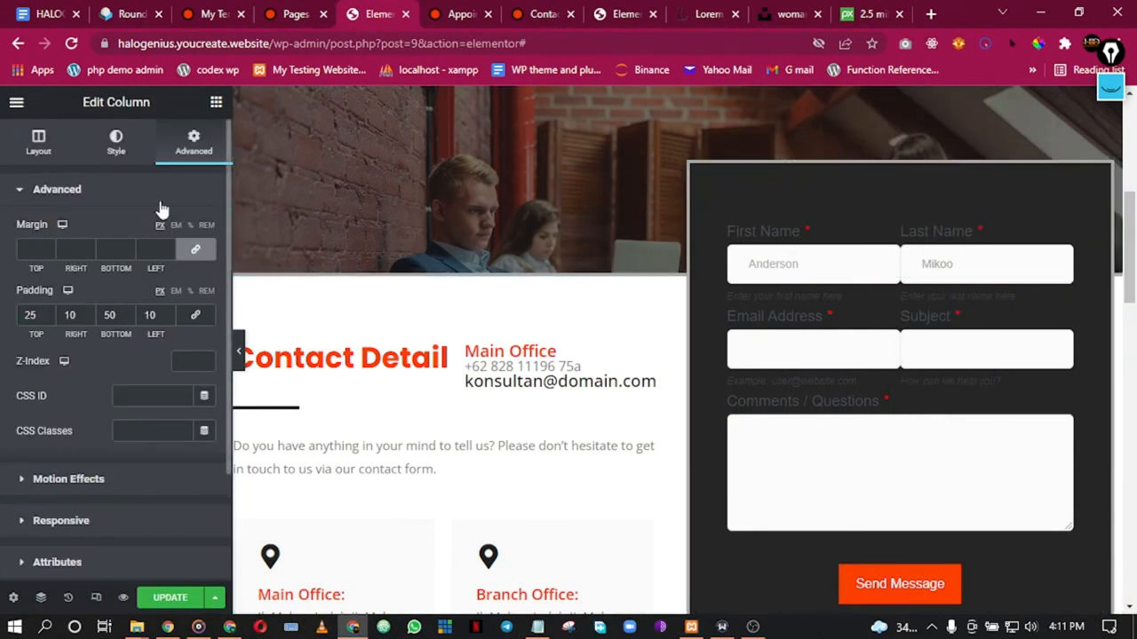
Step: Set the form column's background to the Secondary global colour
left_click(108, 155)
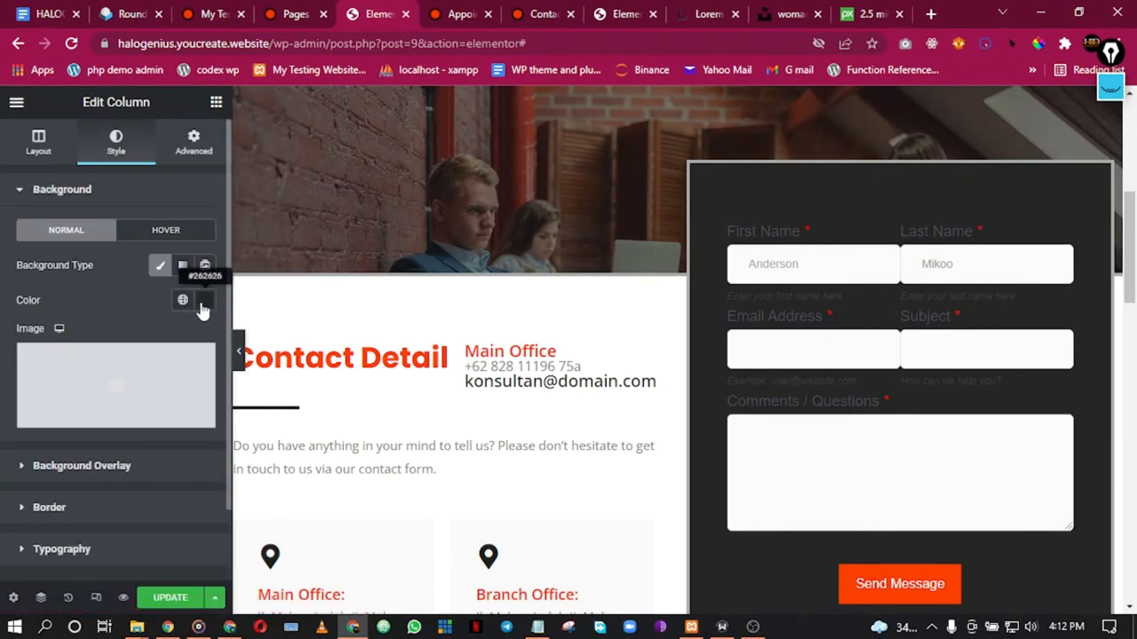
left_click(183, 300)
left_click(103, 411)
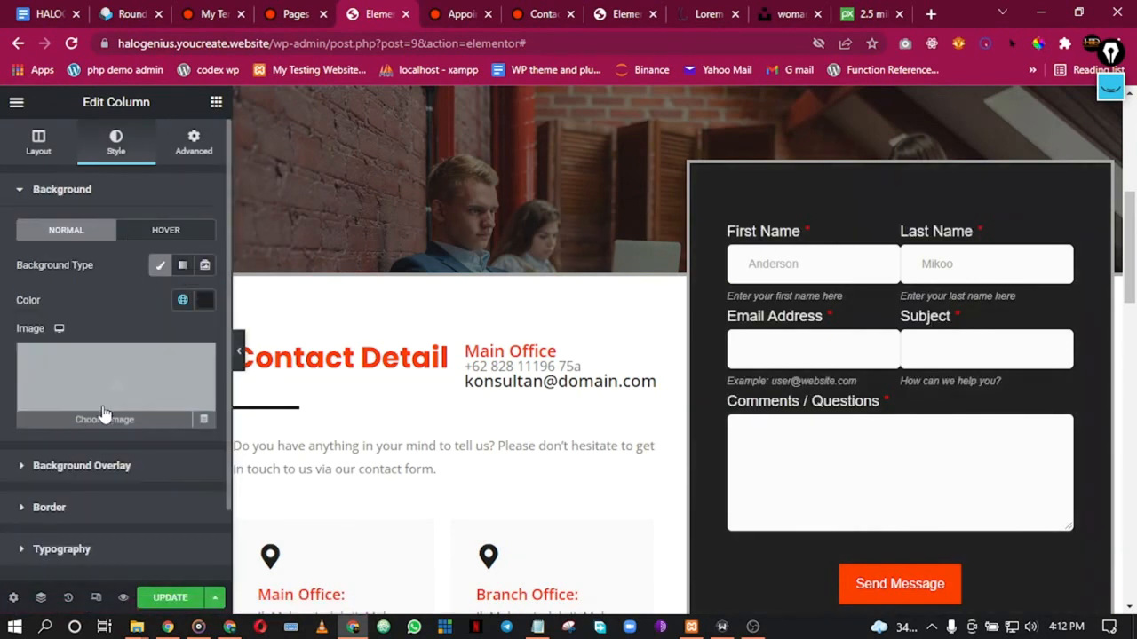
scroll(879, 292, "down", 2)
scroll(881, 295, "up", 1)
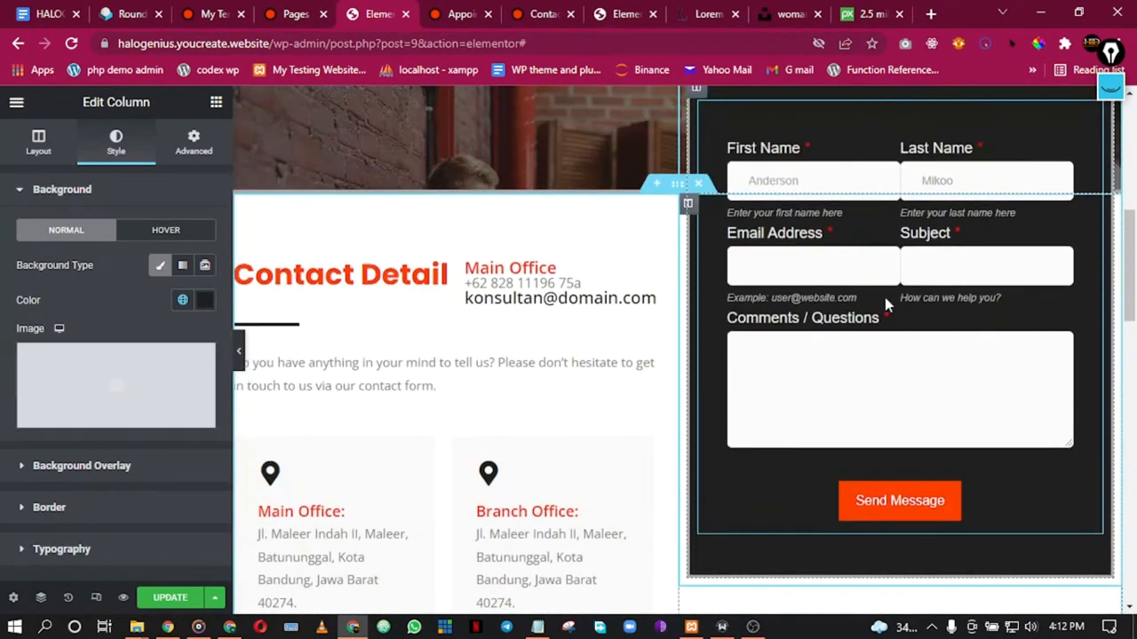
Step: Preview the page, then bring up the contact form's MetForm widget settings
left_click(240, 351)
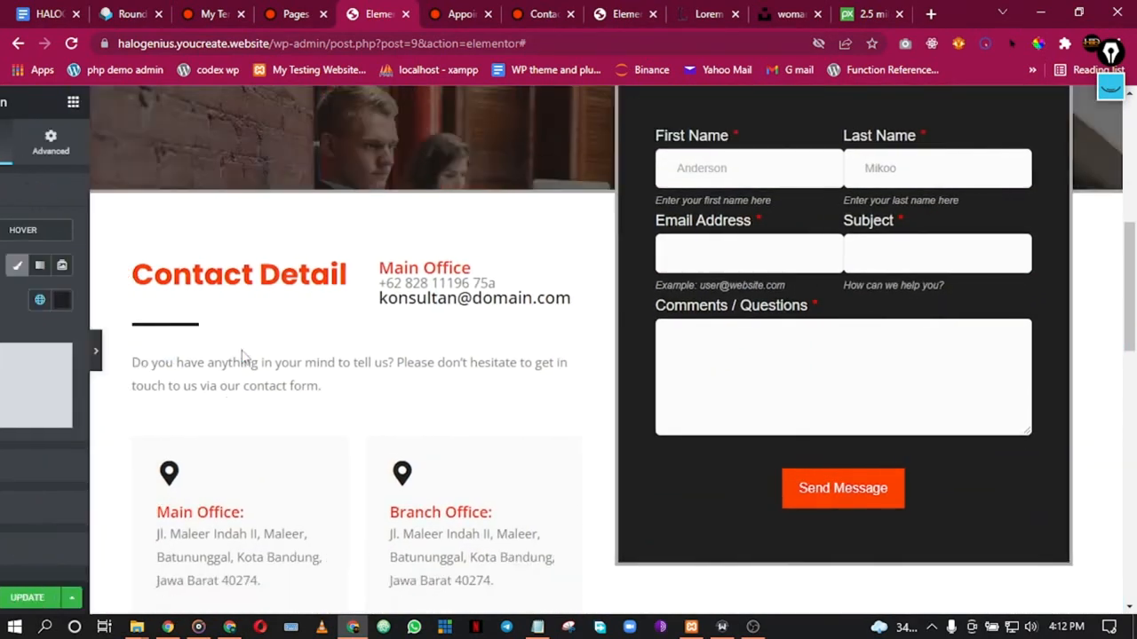
scroll(683, 195, "up", 2)
scroll(686, 195, "down", 1)
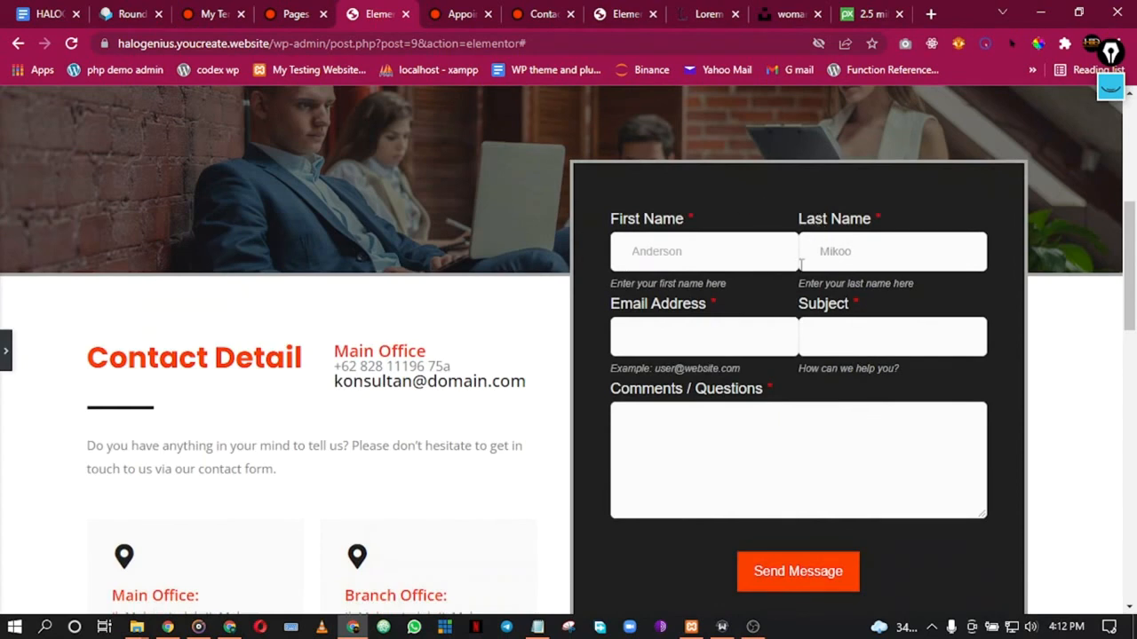
left_click(5, 350)
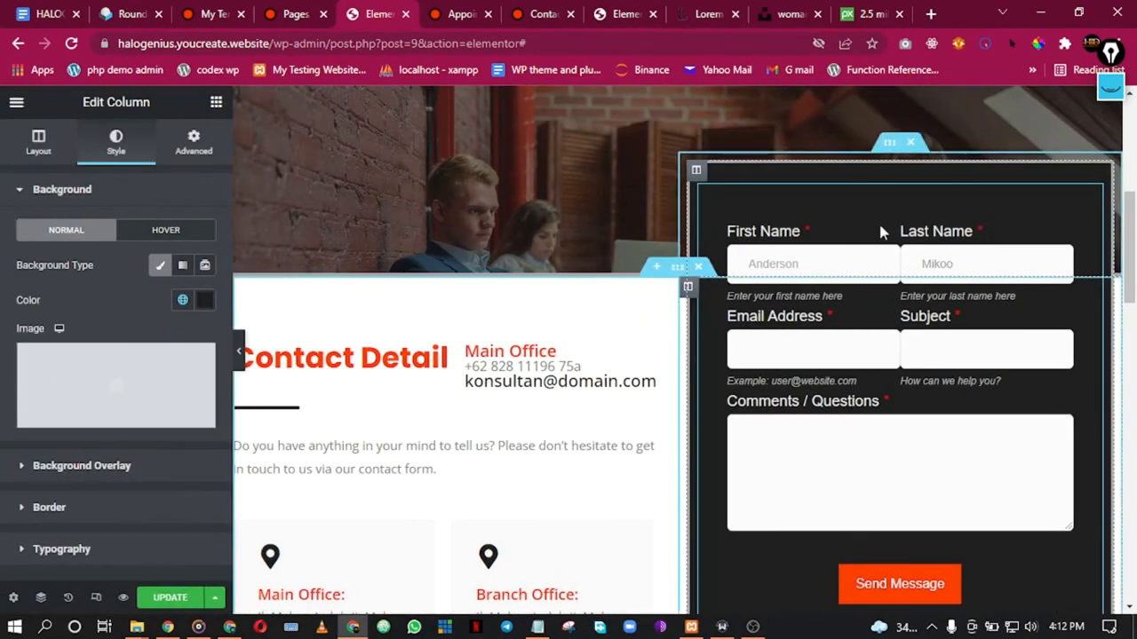
right_click(880, 230)
left_click(907, 234)
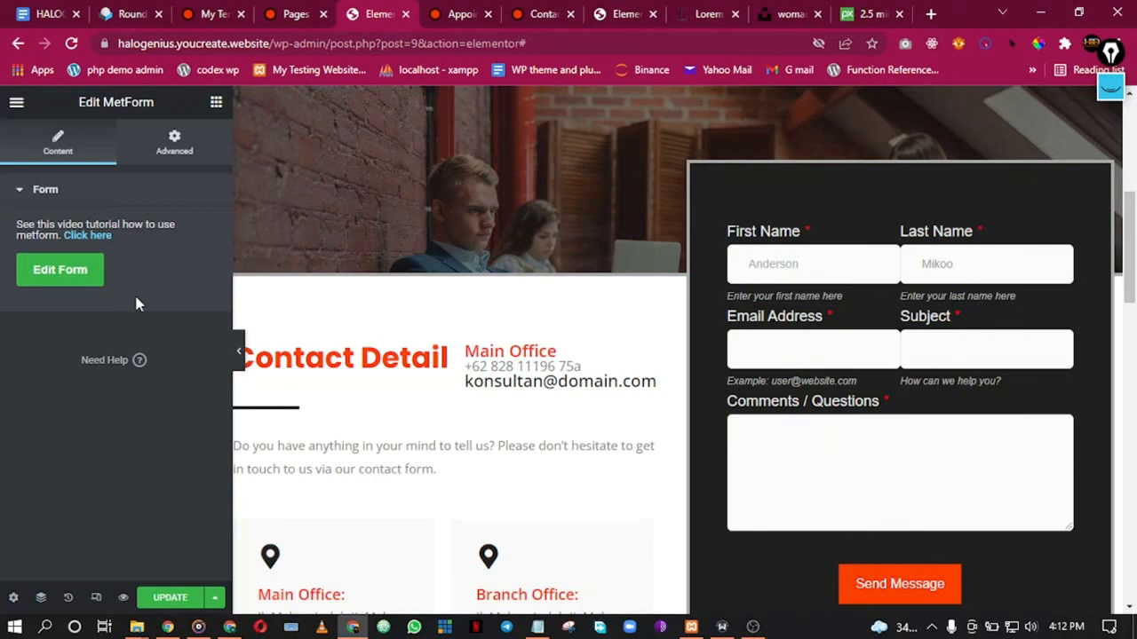
Step: Save the page and reload the Elementor editor
key("ctrl+s")
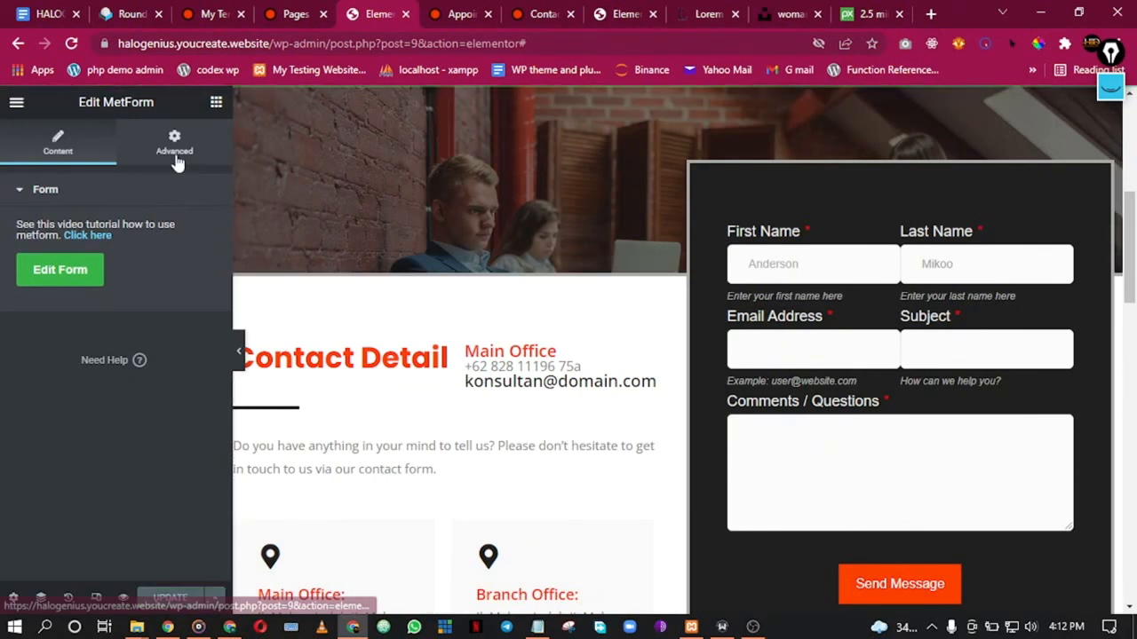
left_click(70, 44)
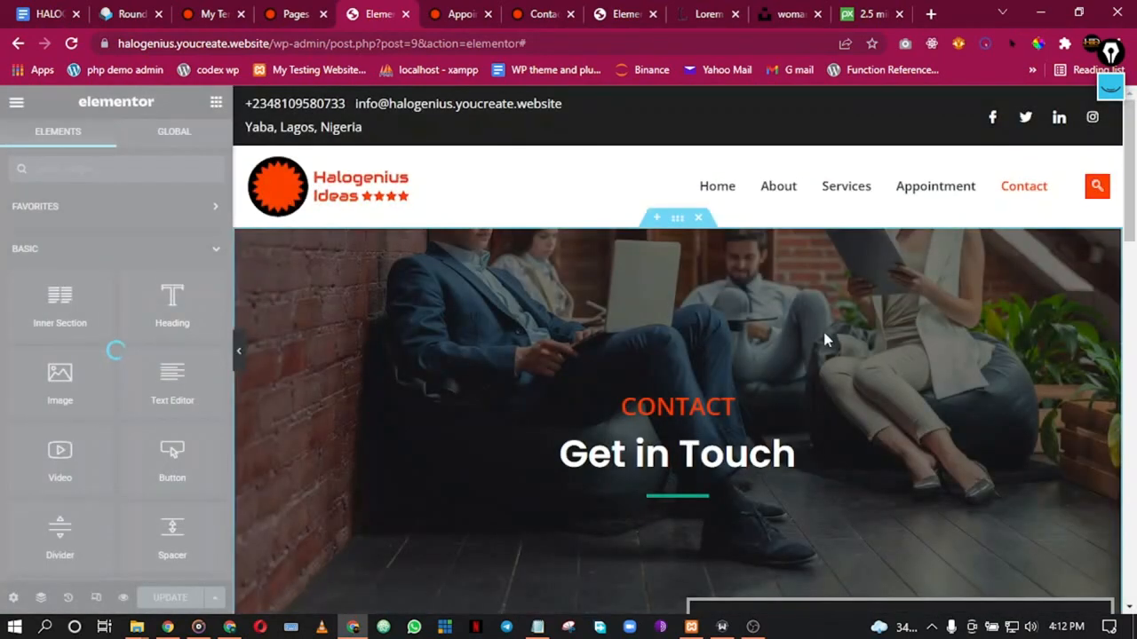
scroll(432, 353, "down", 6)
scroll(533, 365, "up", 6)
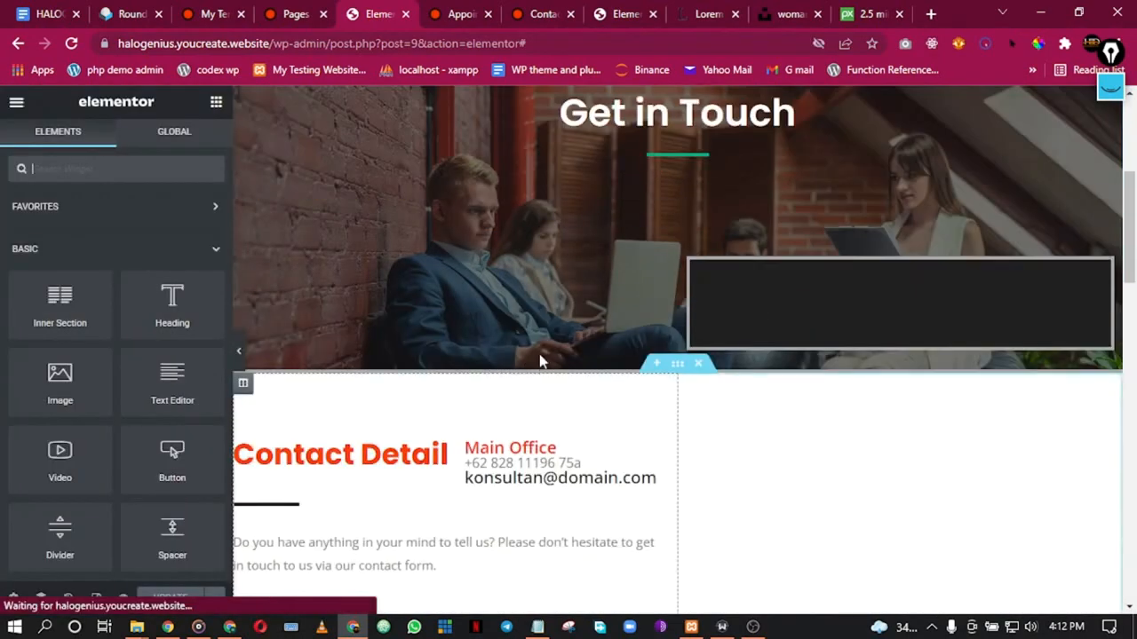
scroll(630, 362, "down", 5)
scroll(799, 377, "down", 3)
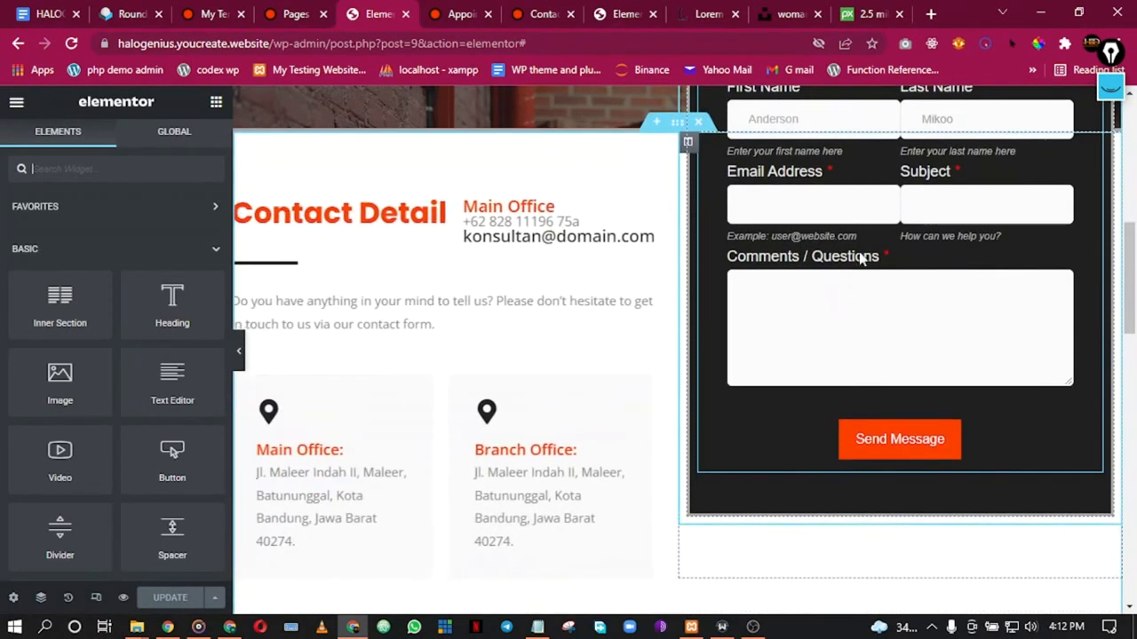
Step: Select the contact form widget and open its saved form in the MetForm editor
left_click(848, 258)
left_click(76, 274)
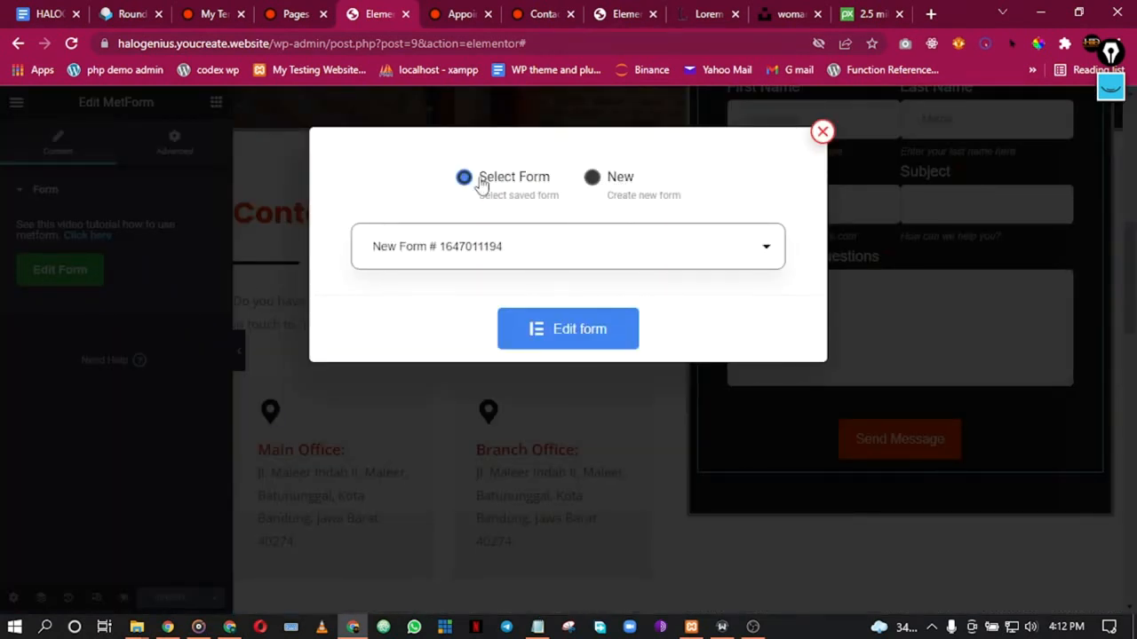
left_click(558, 331)
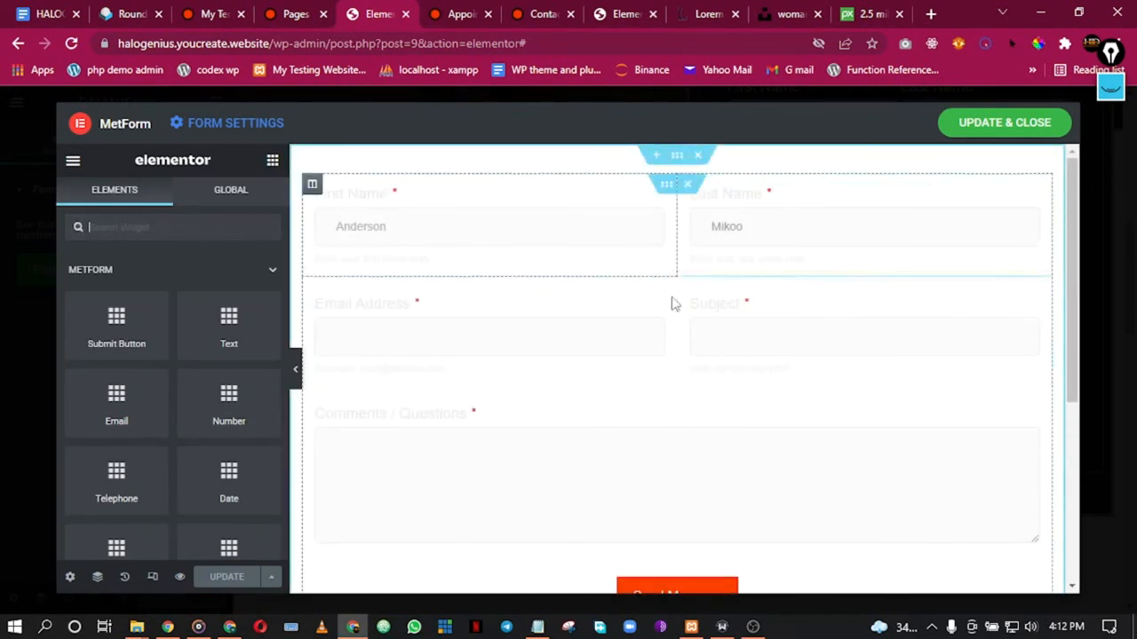
Step: Make the form section's grey #6E6565 background fully opaque
right_click(679, 161)
left_click(715, 175)
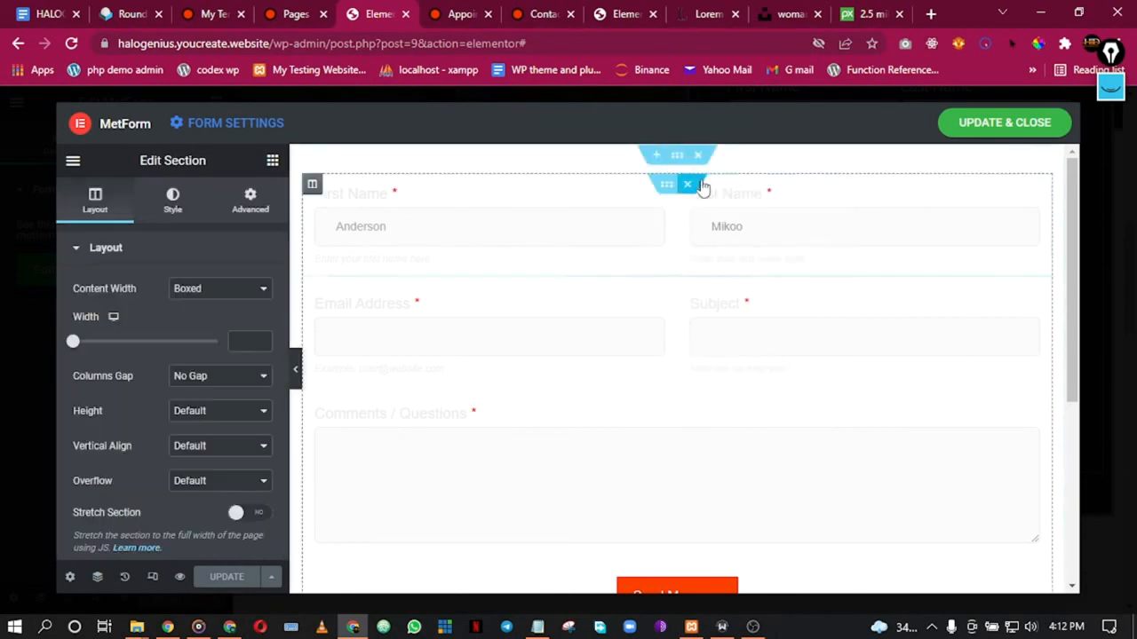
left_click(172, 200)
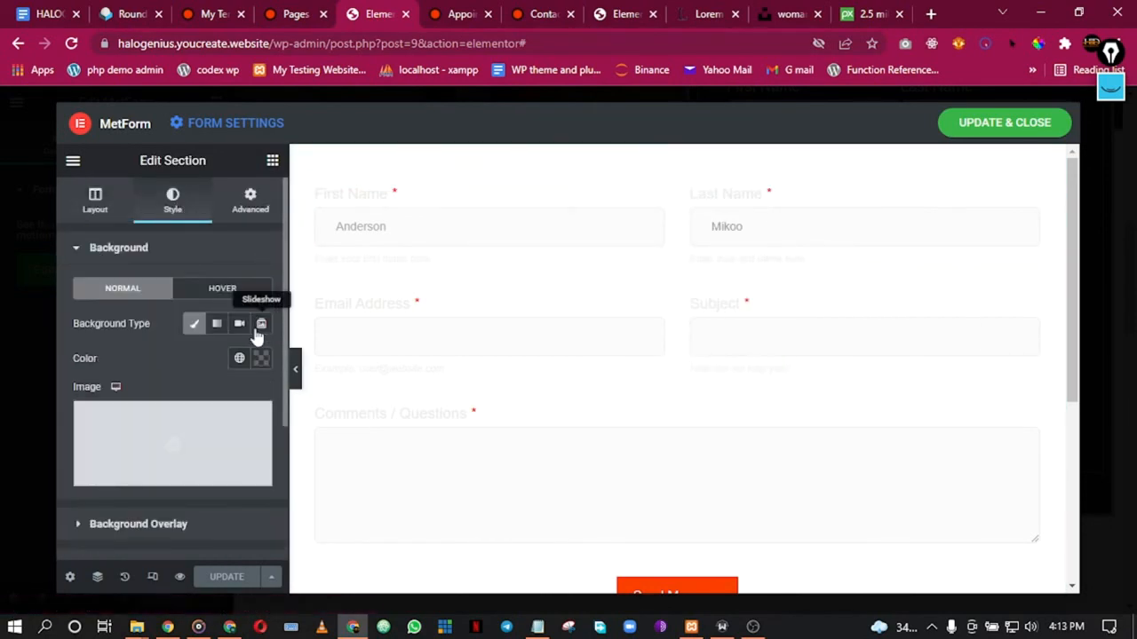
left_click(259, 359)
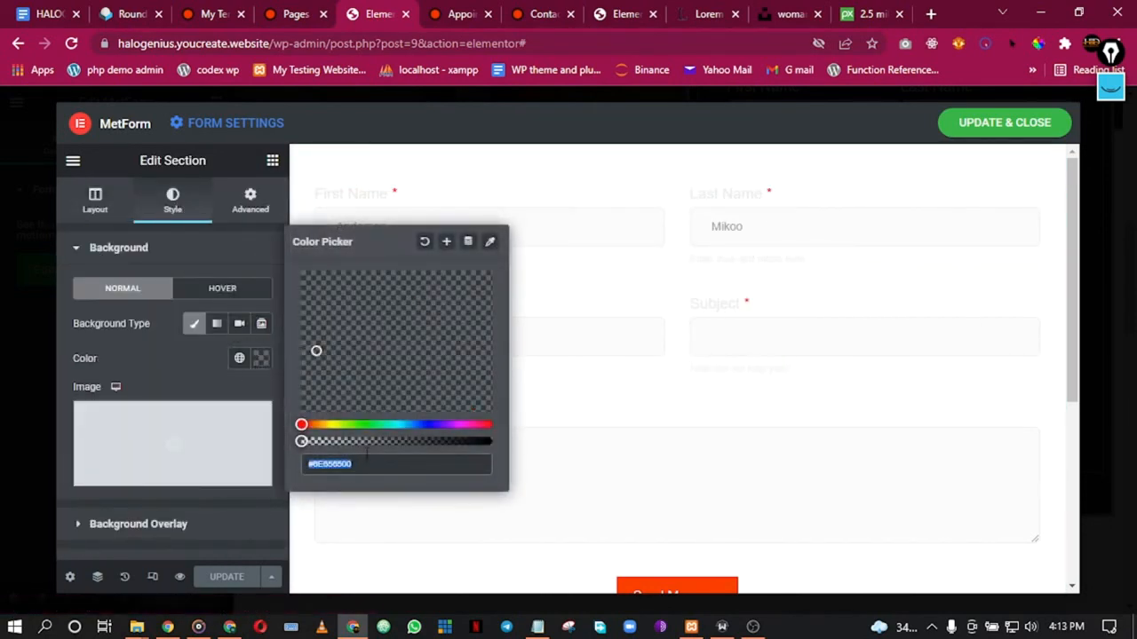
left_click_drag(430, 442, 497, 442)
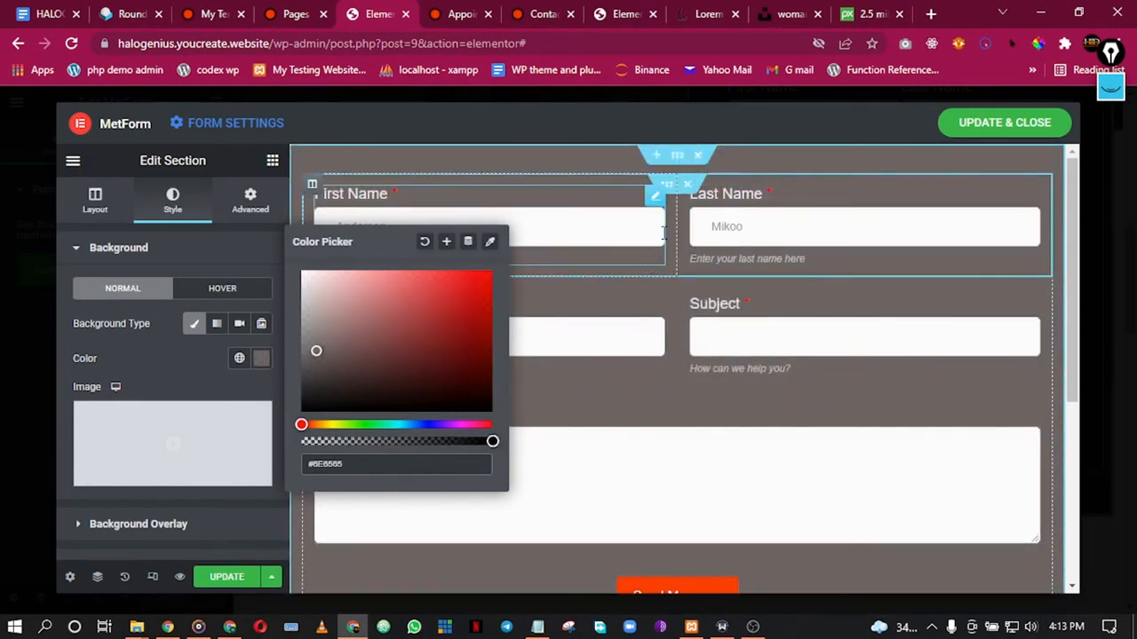
Step: Select the First Name field and bring up its column's options
left_click(578, 207)
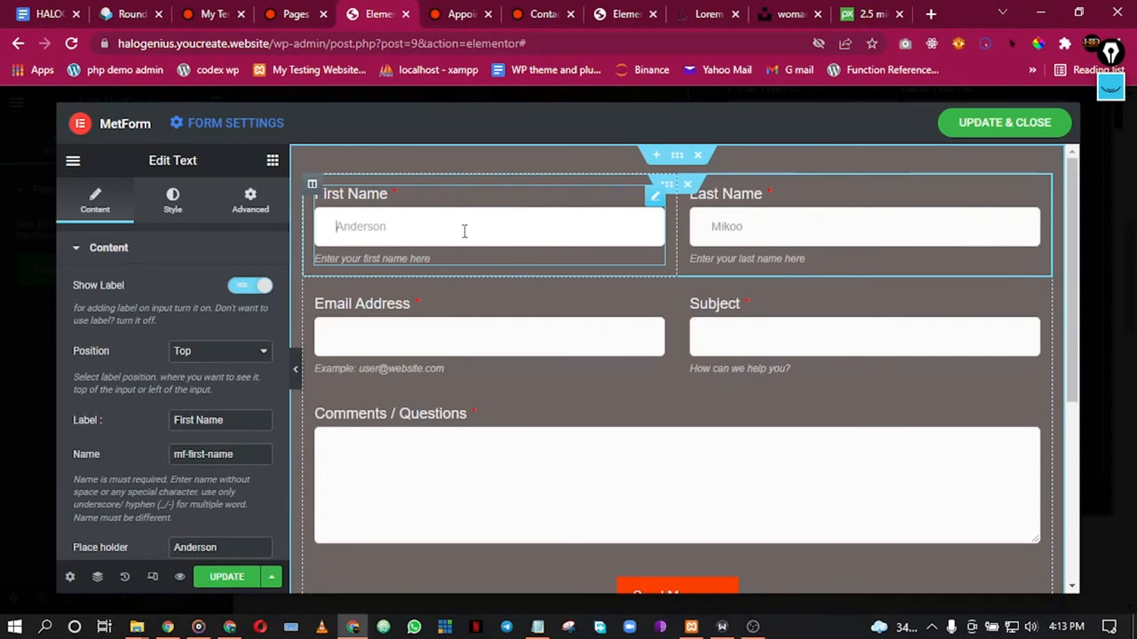
right_click(652, 199)
left_click(679, 213)
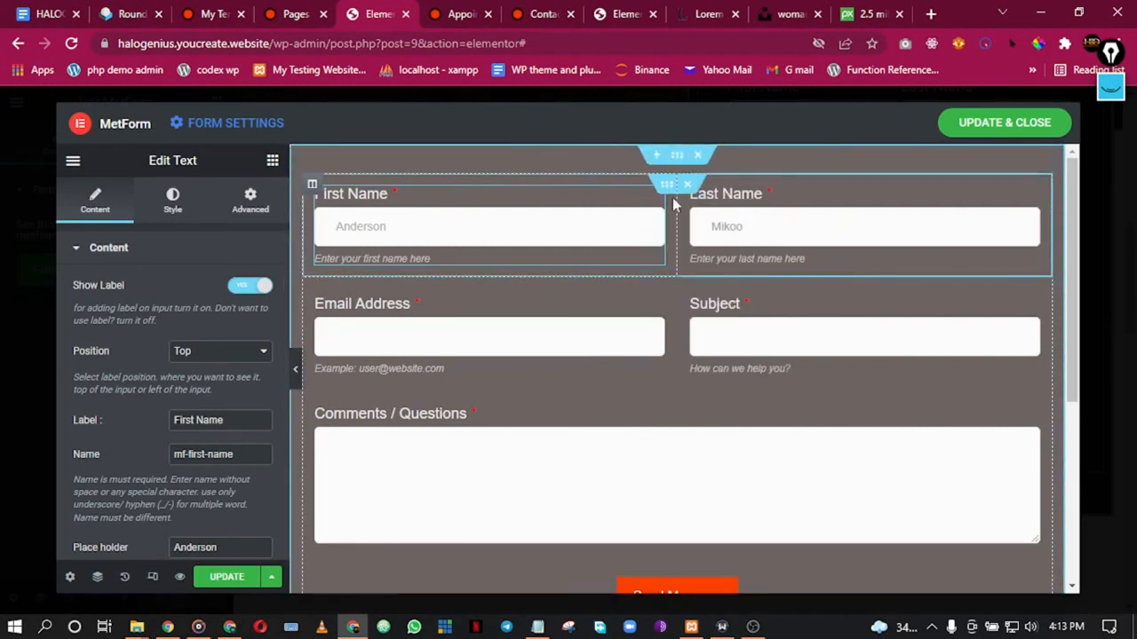
right_click(671, 213)
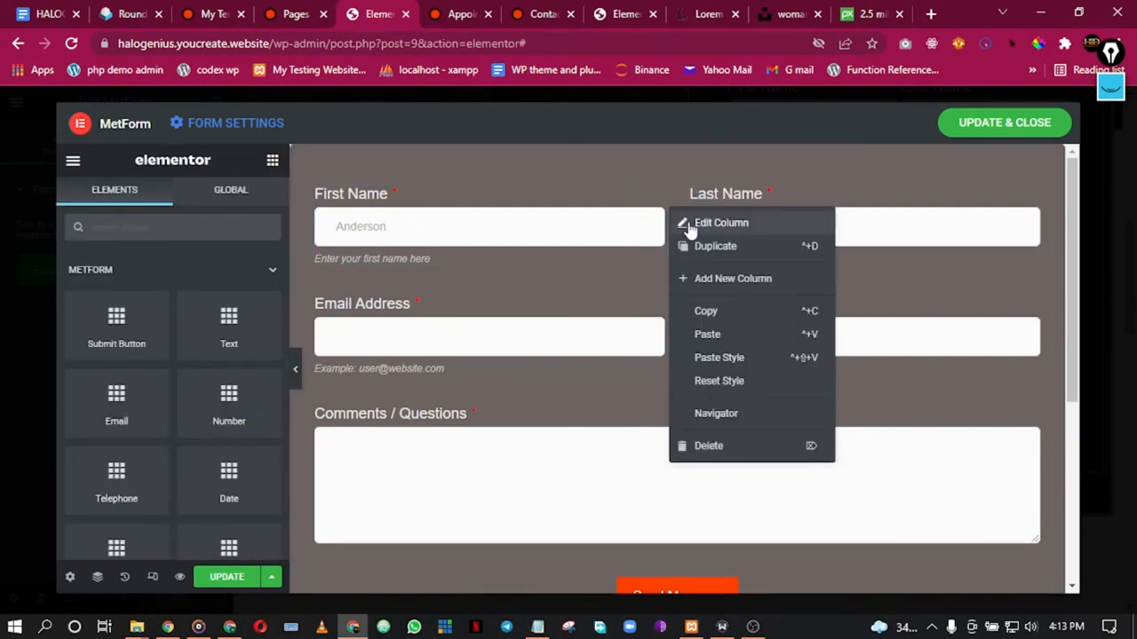
Step: Unlink the First Name column's padding and set its left padding to 10
left_click(688, 223)
left_click(250, 200)
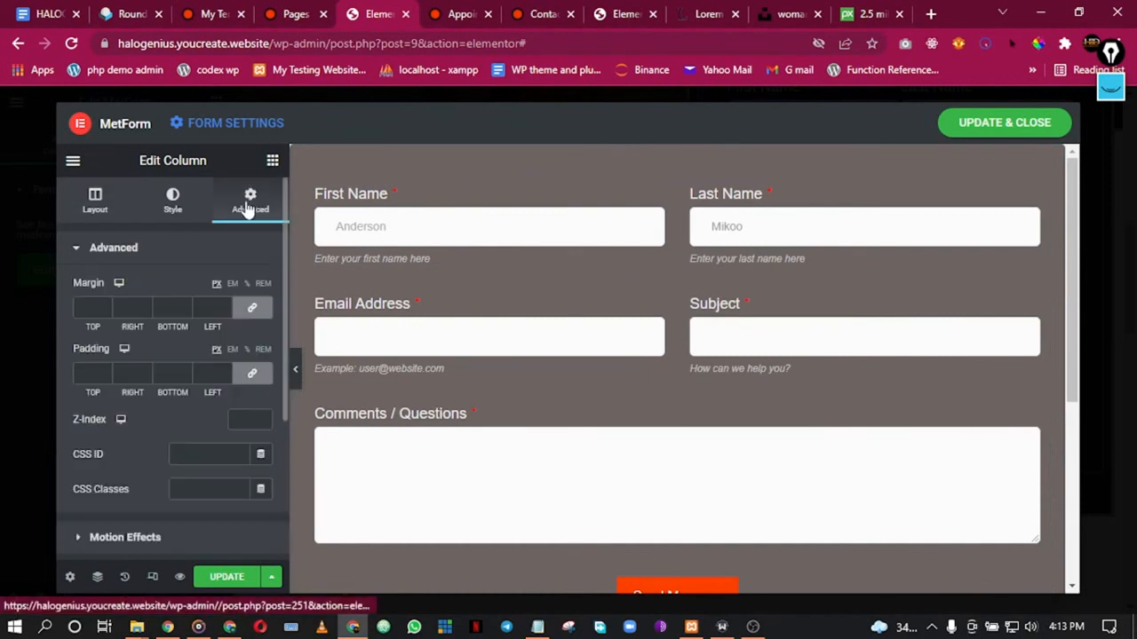
left_click(254, 376)
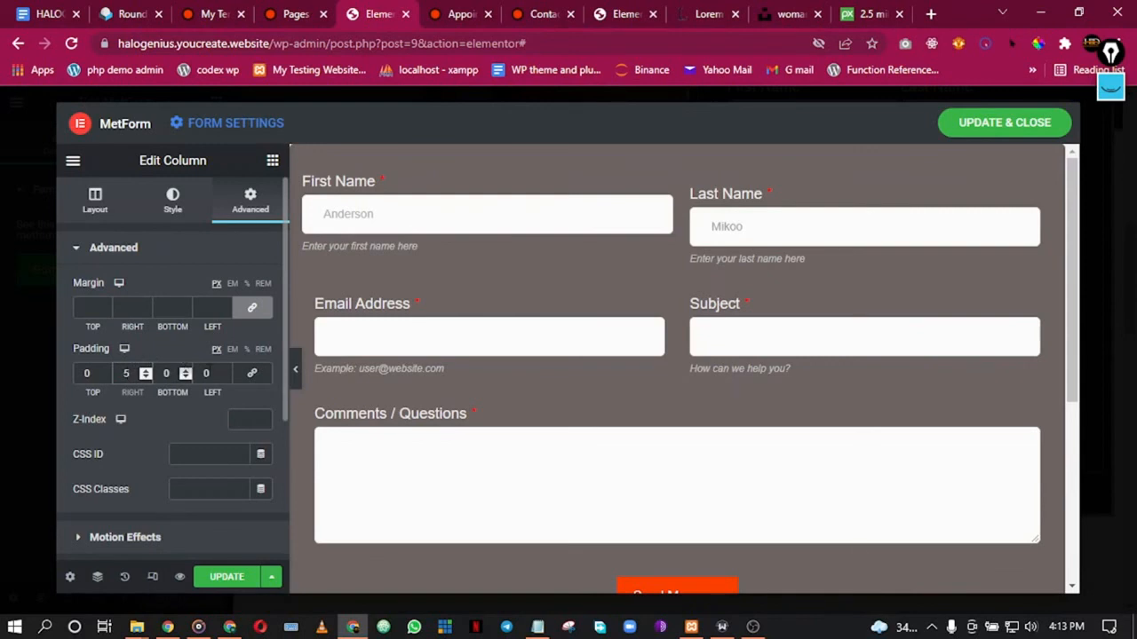
double_click(207, 374)
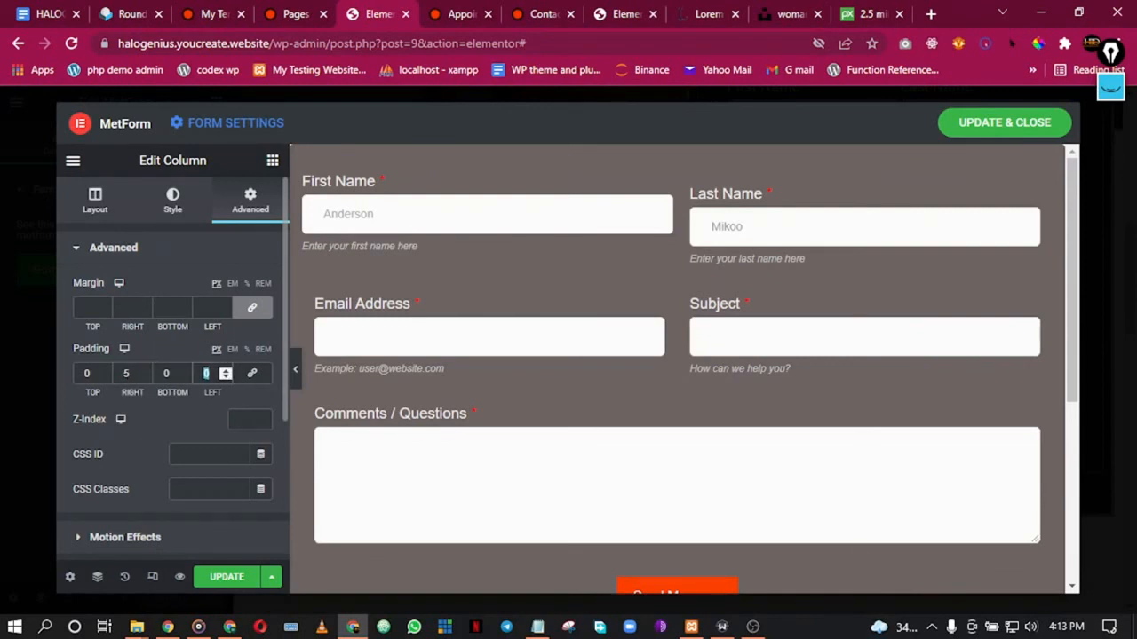
type("5")
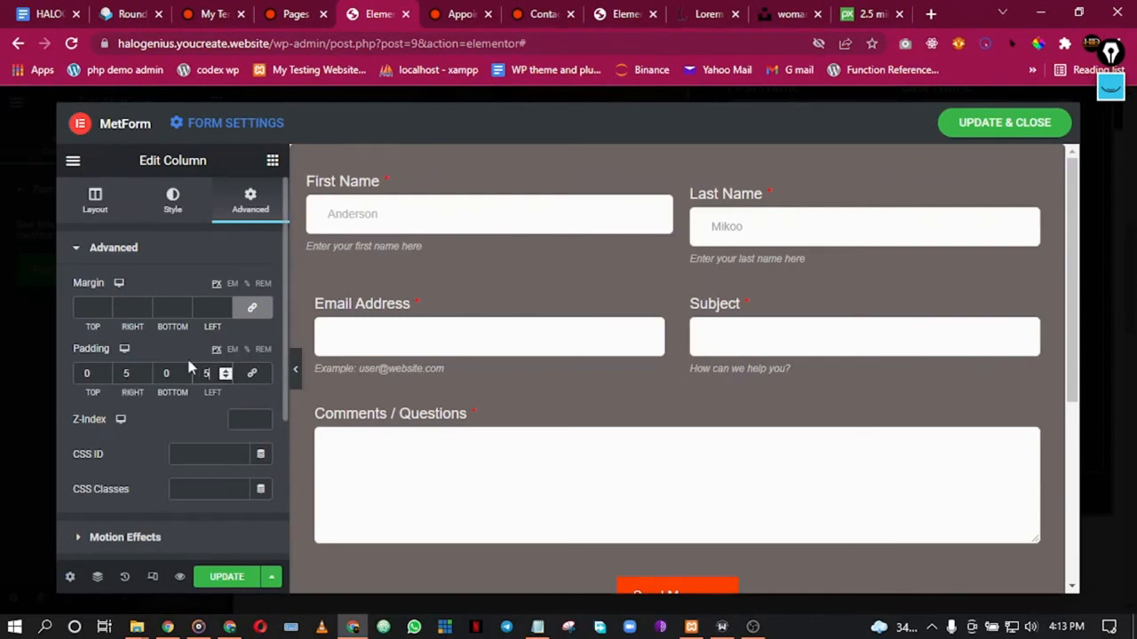
left_click(129, 373)
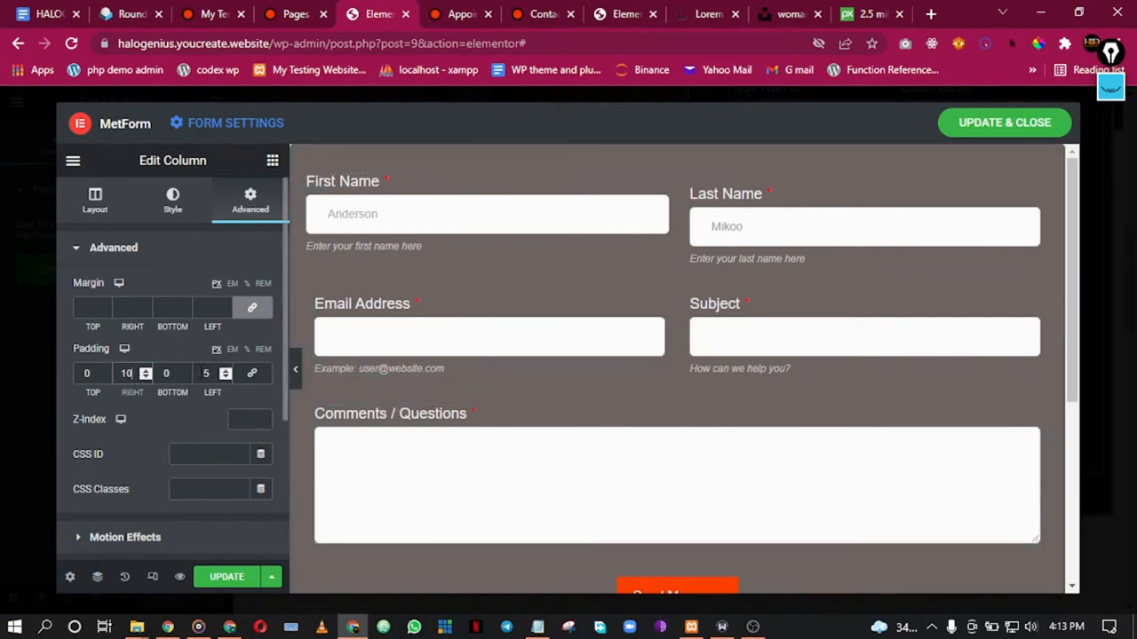
double_click(205, 373)
type("10")
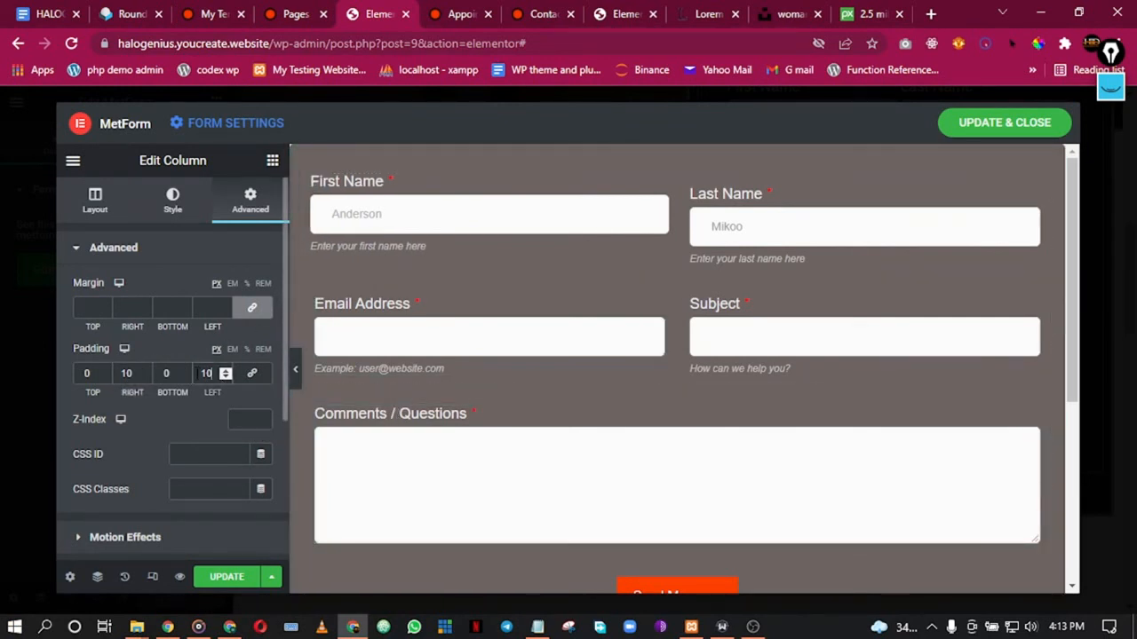
Step: Unlink the Last Name field's padding, set right and left to 1, then preview
left_click(830, 219)
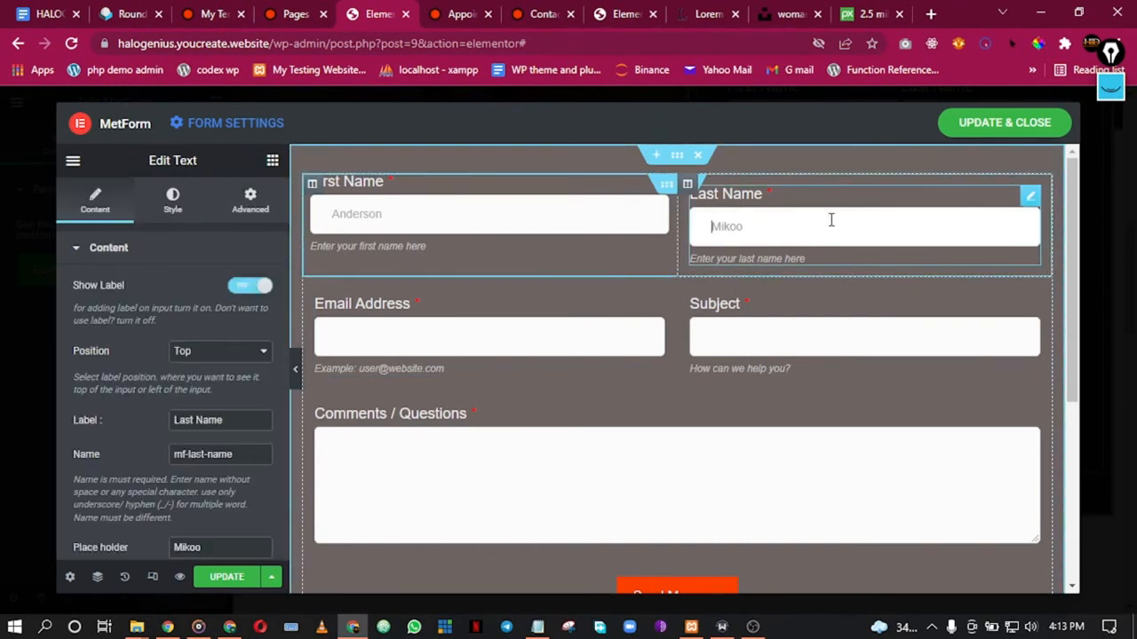
left_click(259, 201)
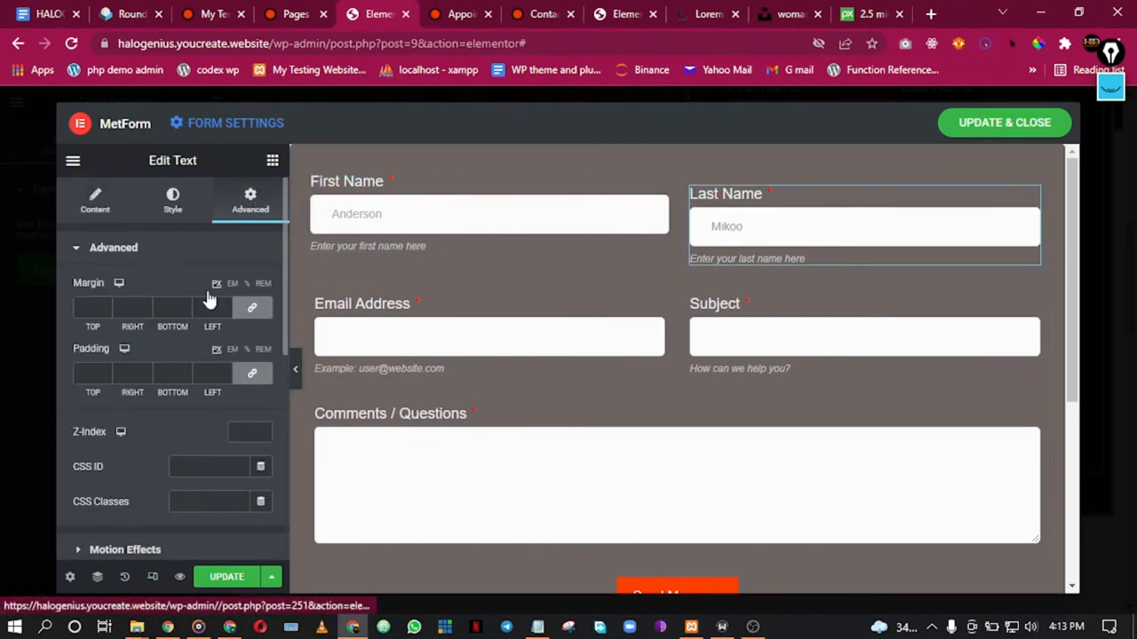
left_click(252, 373)
left_click(125, 373)
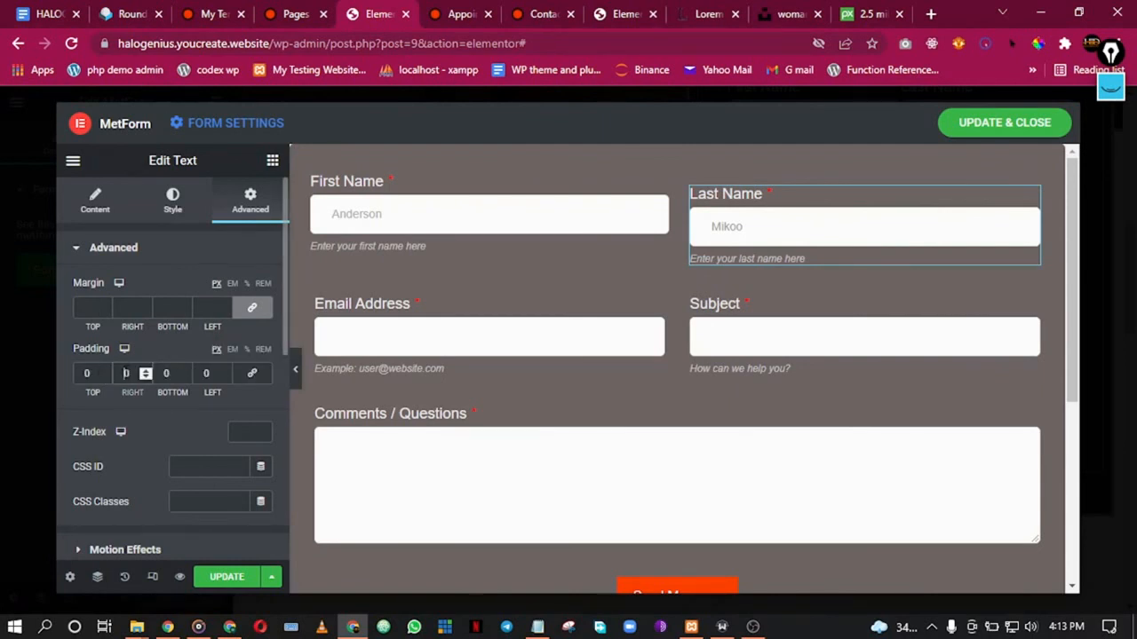
type("1")
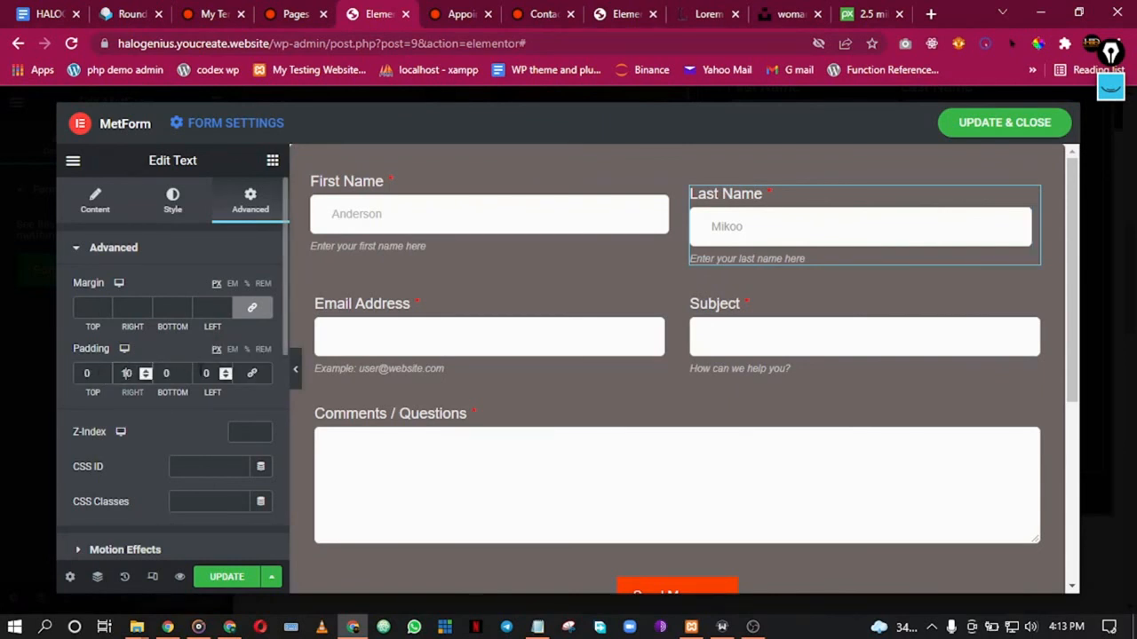
left_click(204, 373)
type("1")
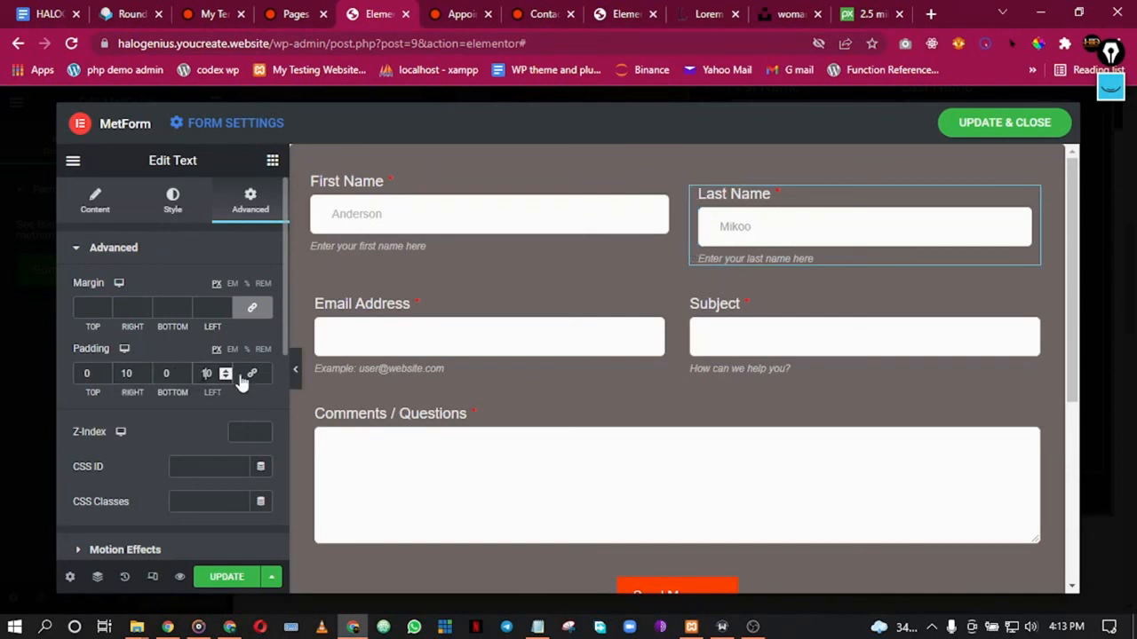
left_click(293, 369)
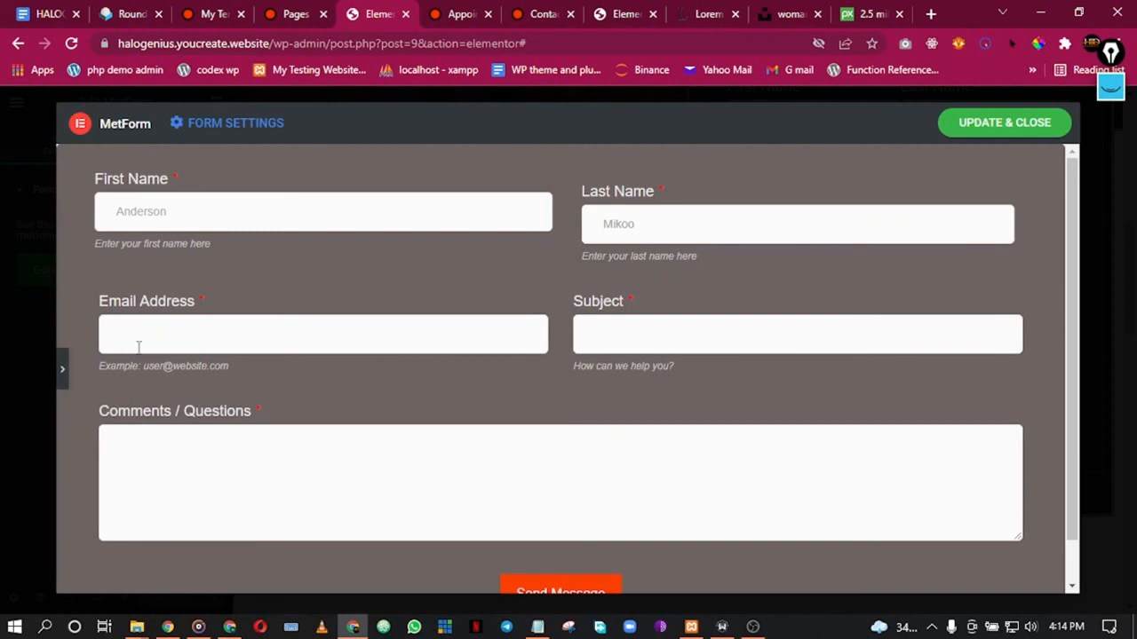
left_click(69, 384)
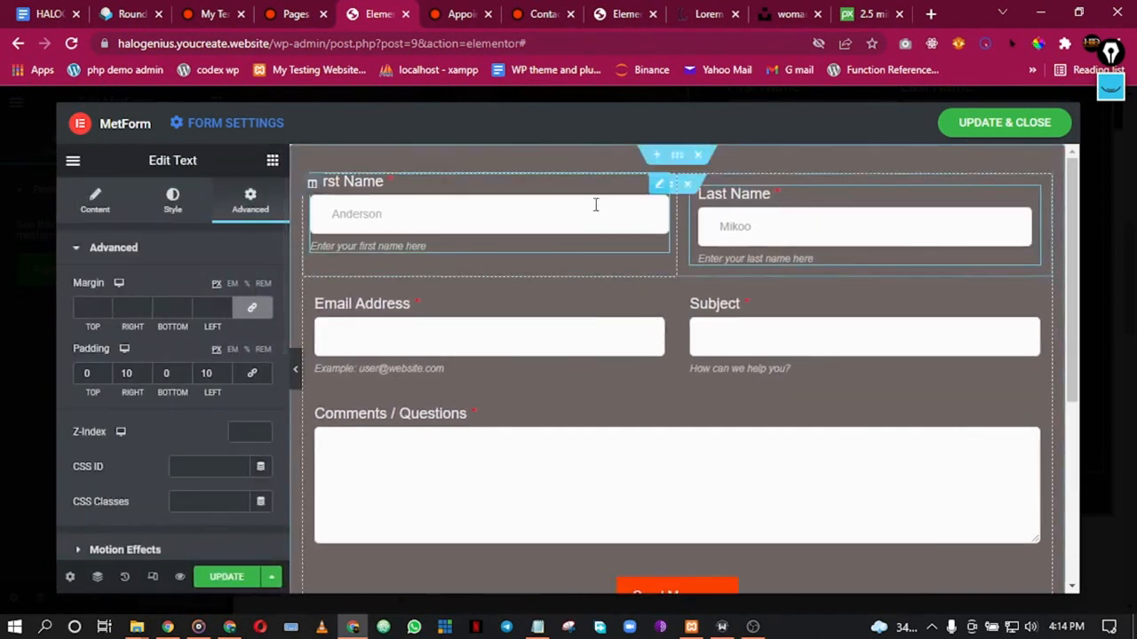
Step: Review the spacing settings of the First Name field and column and the Last Name column
left_click(596, 205)
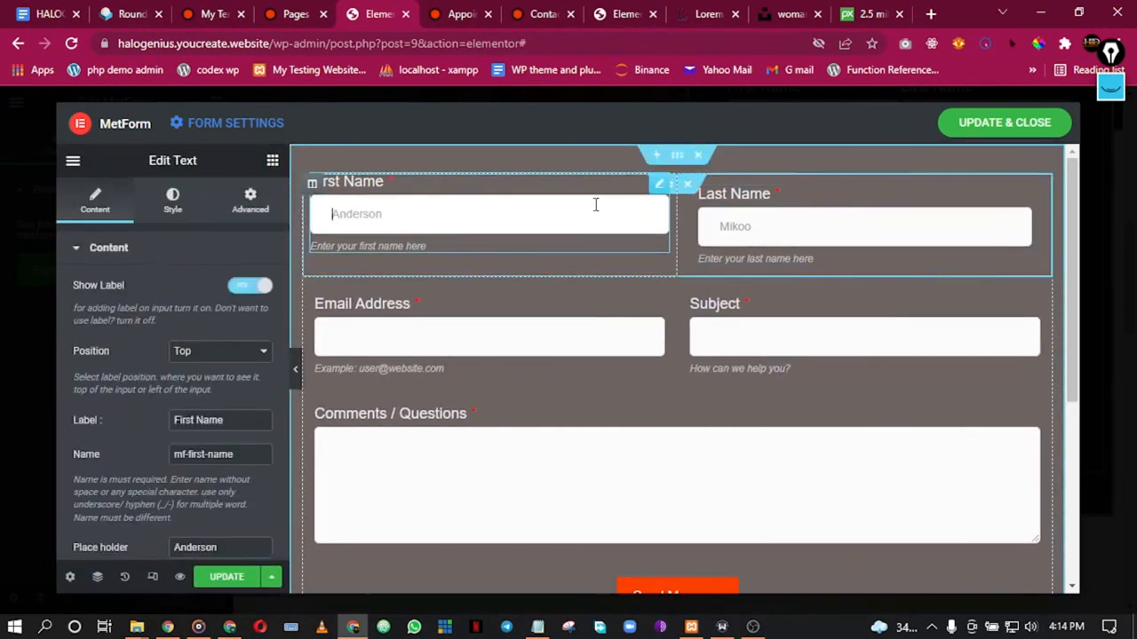
left_click(252, 200)
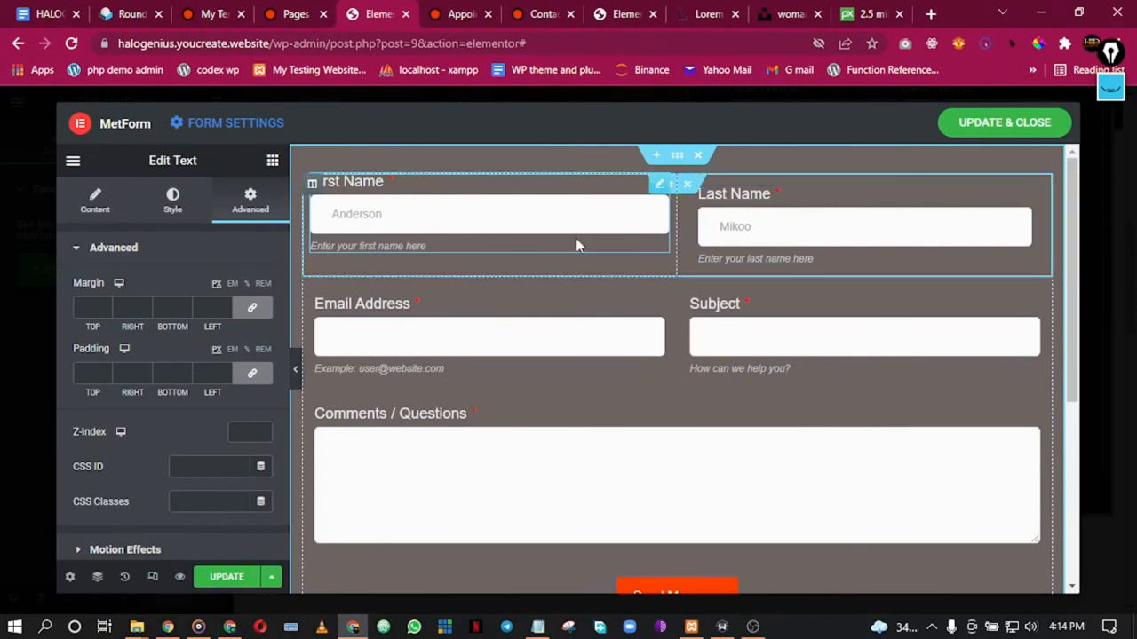
right_click(580, 266)
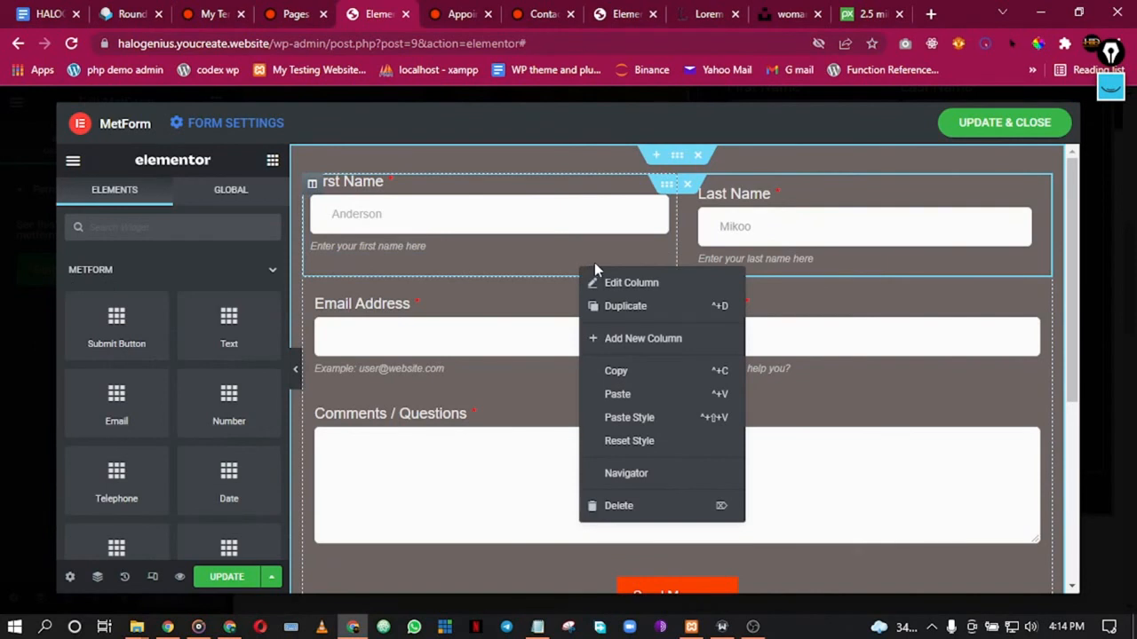
left_click(594, 280)
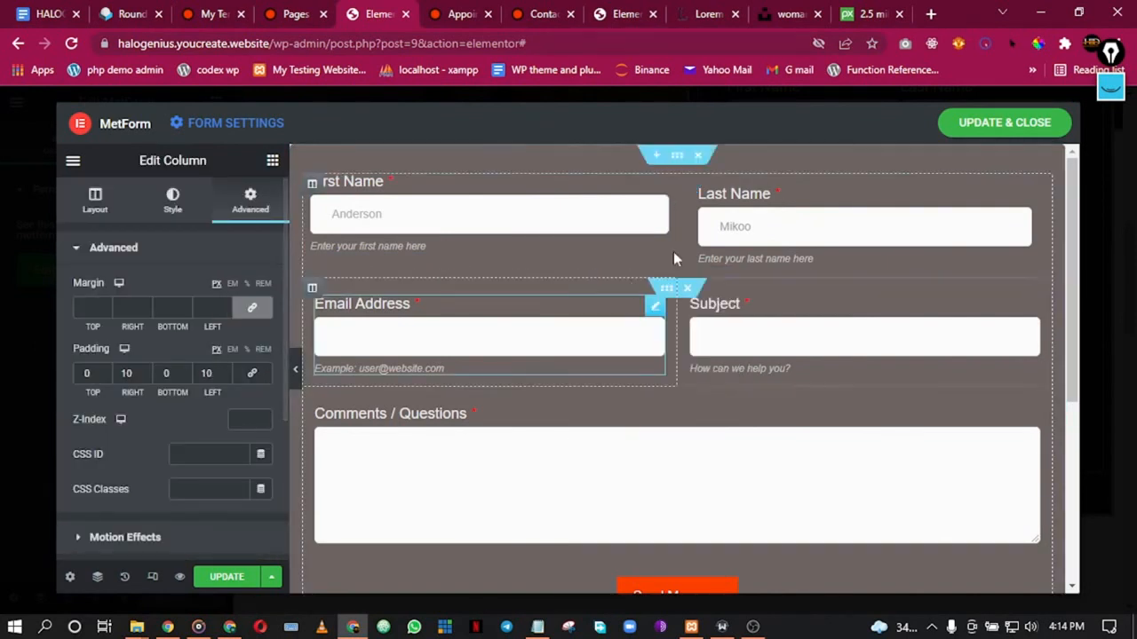
right_click(801, 186)
left_click(813, 199)
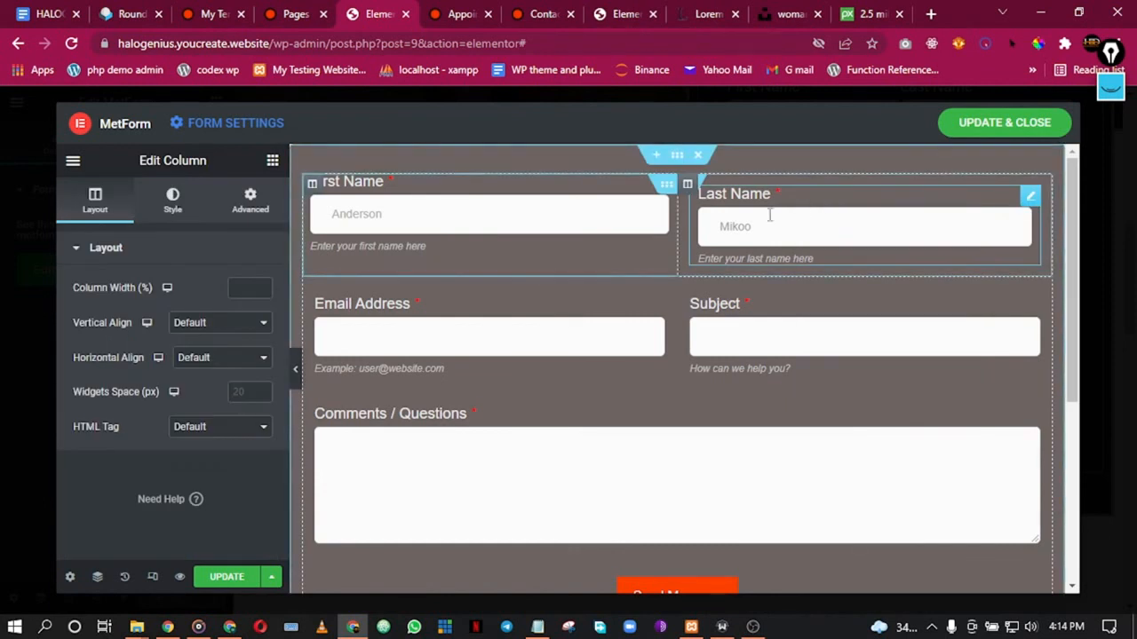
left_click(275, 207)
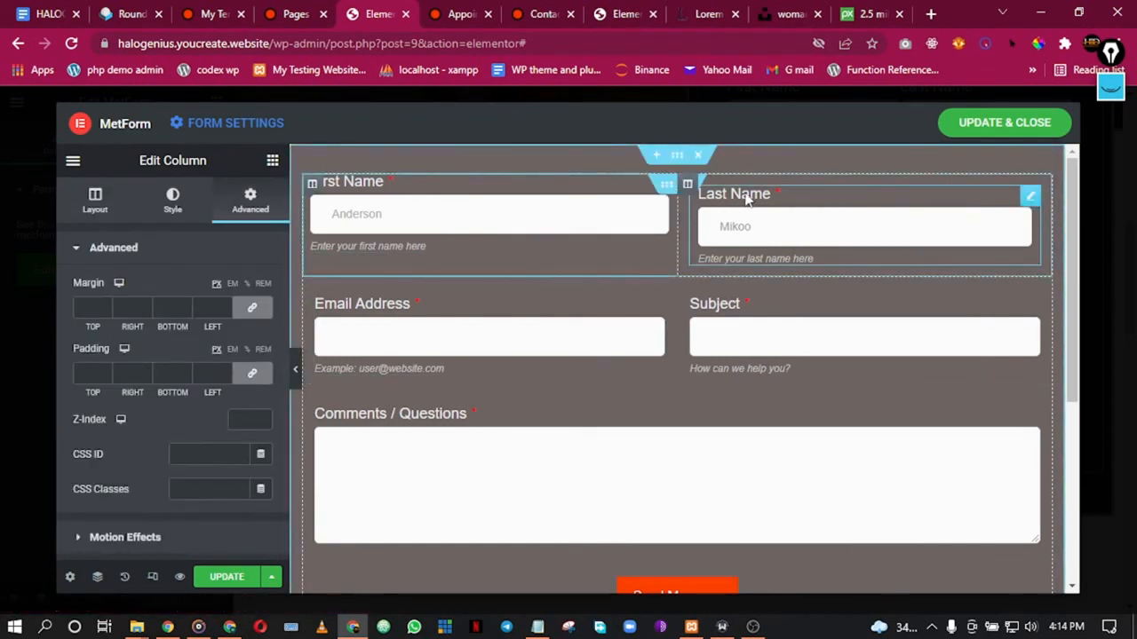
right_click(839, 186)
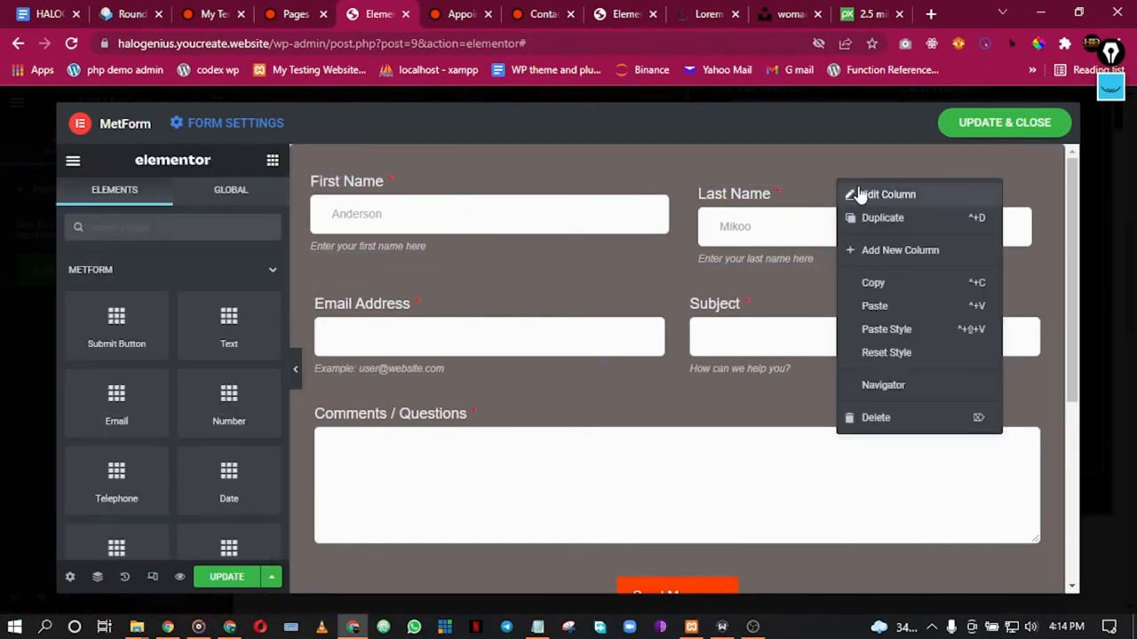
left_click(858, 192)
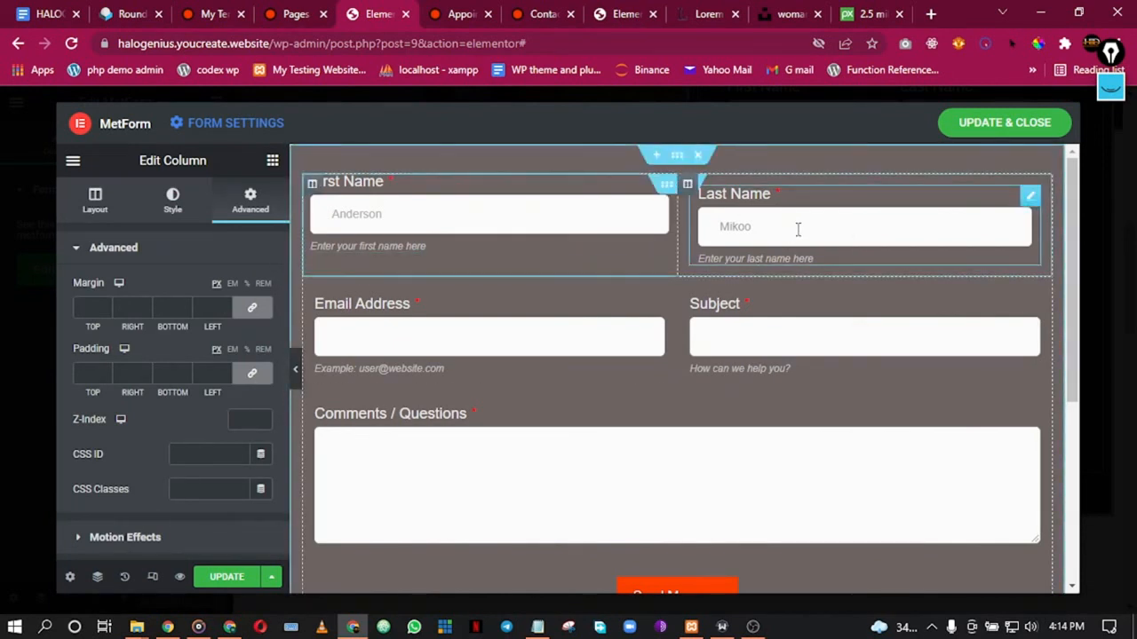
Step: Set the Last Name field's right and left padding to 0
right_click(933, 257)
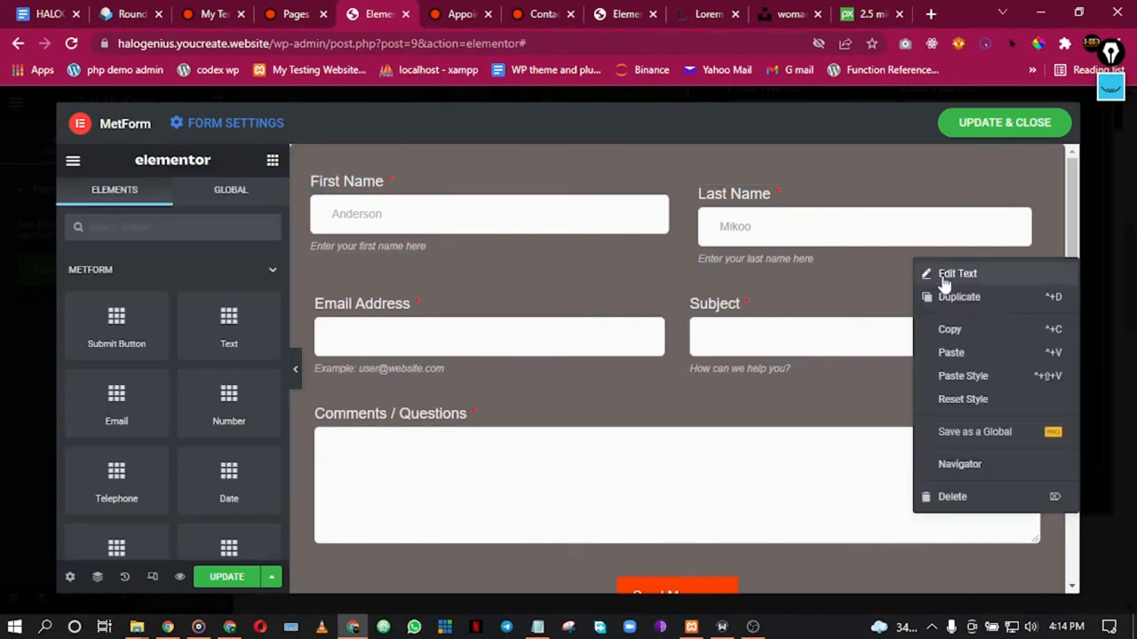
left_click(937, 273)
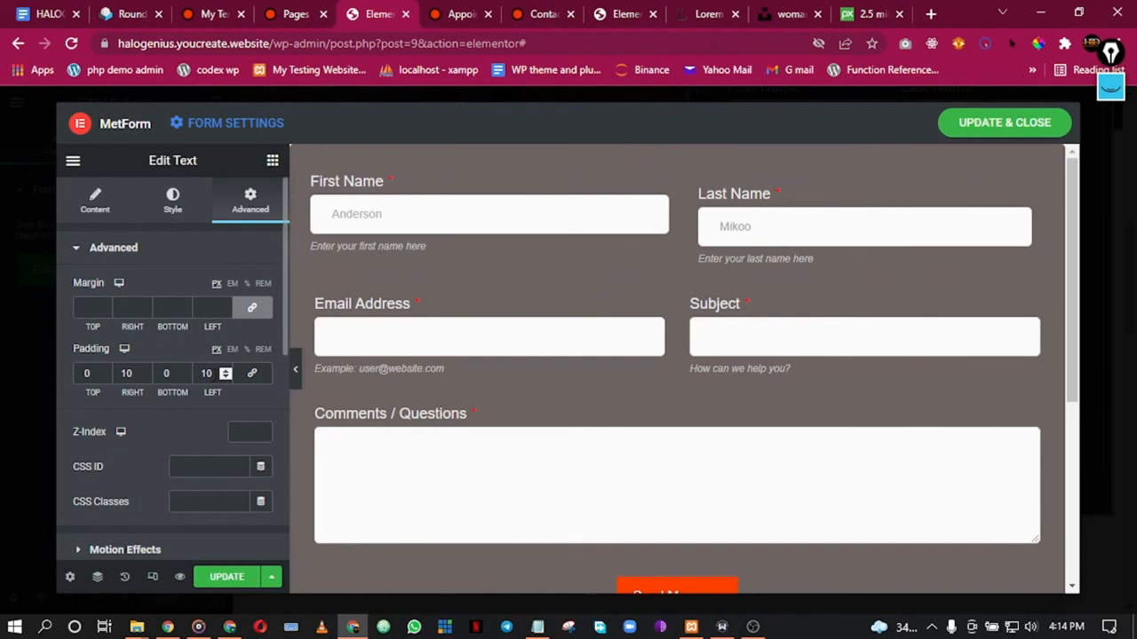
type("0")
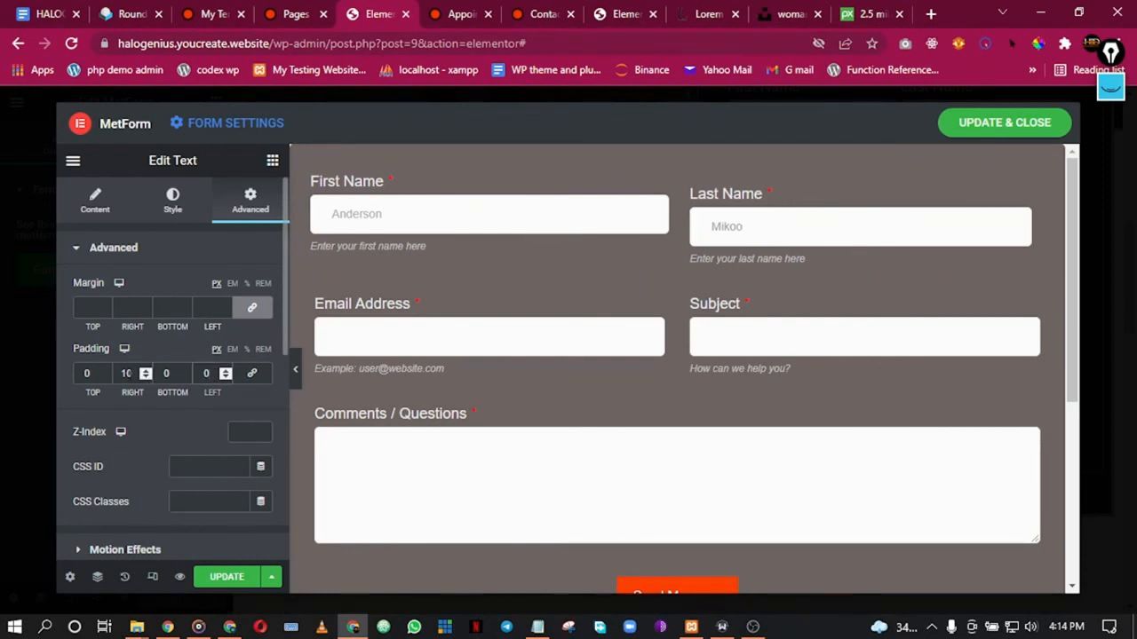
left_click_drag(133, 374, 114, 372)
type("0")
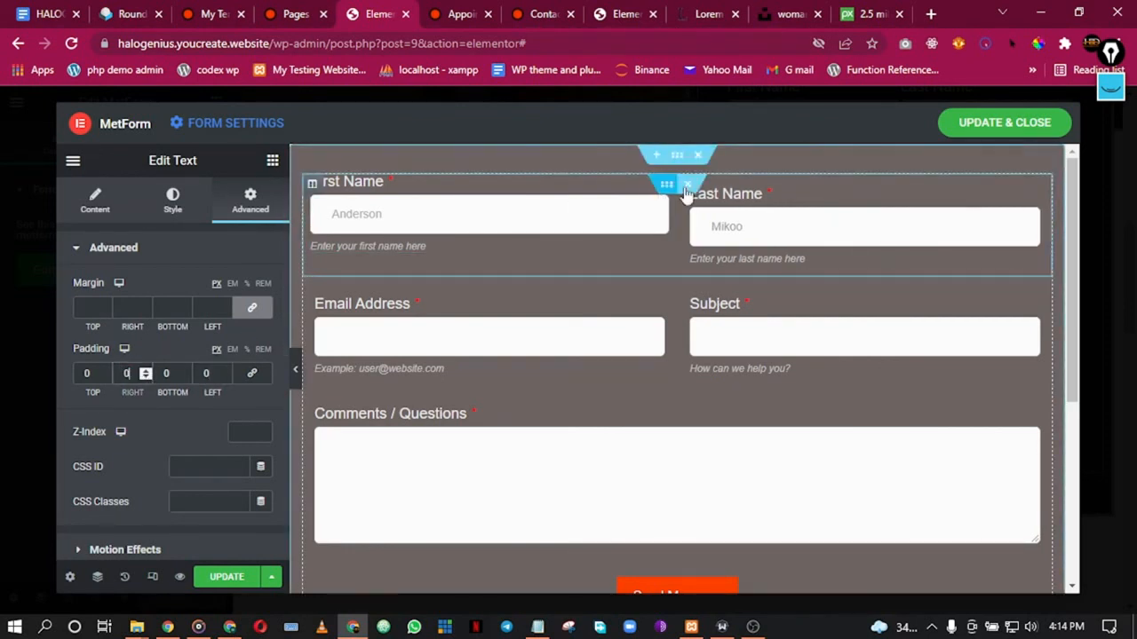
Step: Unlink the Last Name column's padding and set right and left to 10
right_click(1049, 214)
left_click(1017, 226)
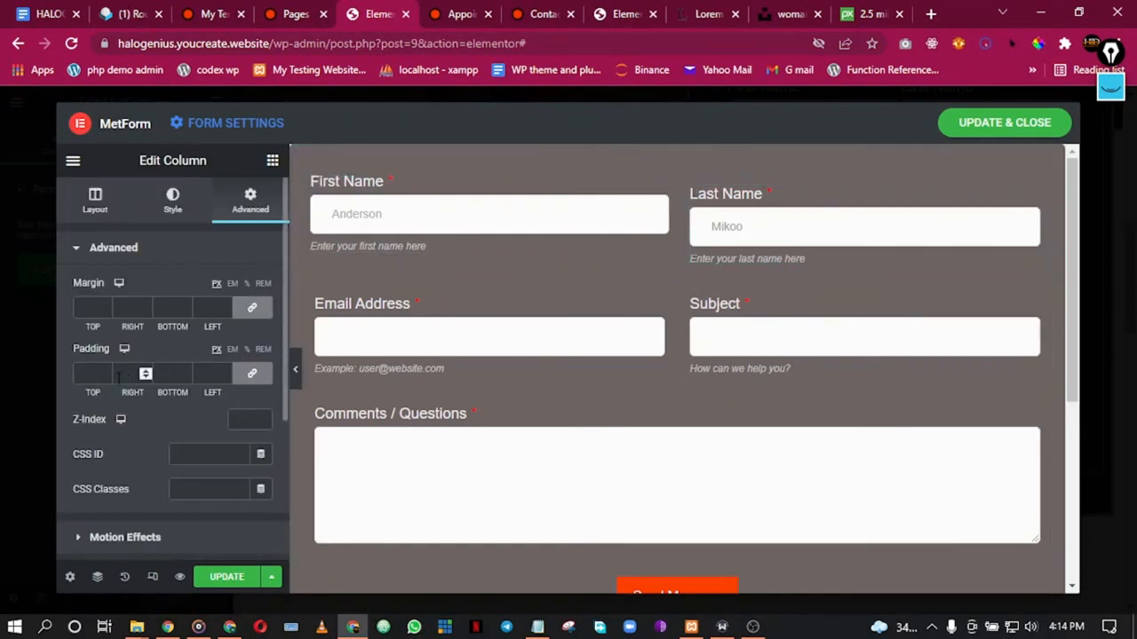
left_click(251, 373)
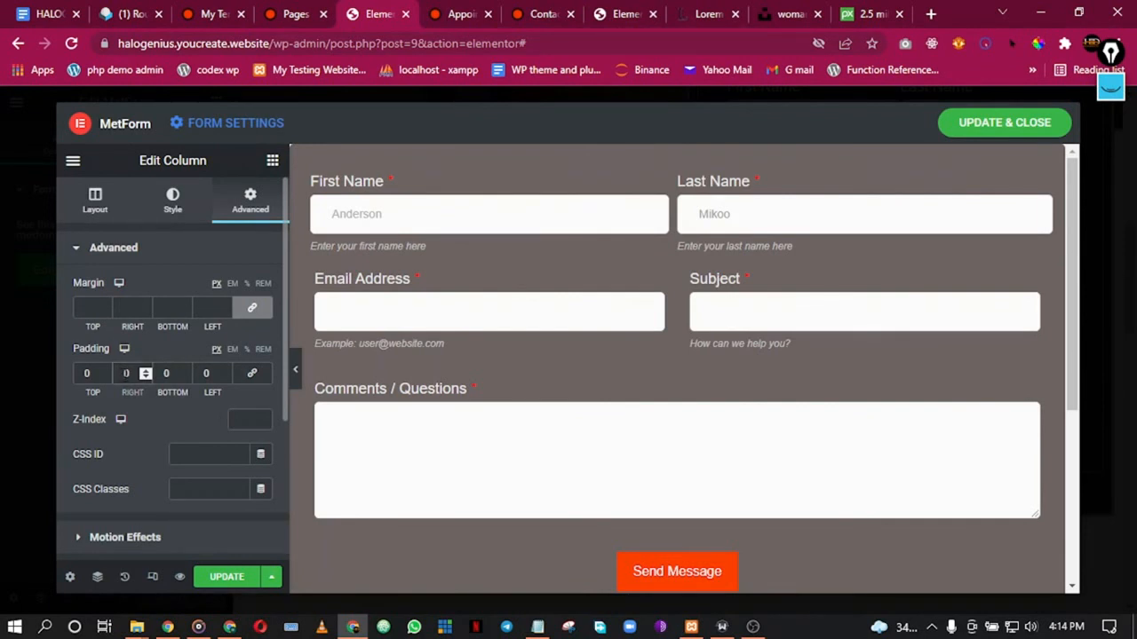
type("1")
left_click(203, 374)
type("1")
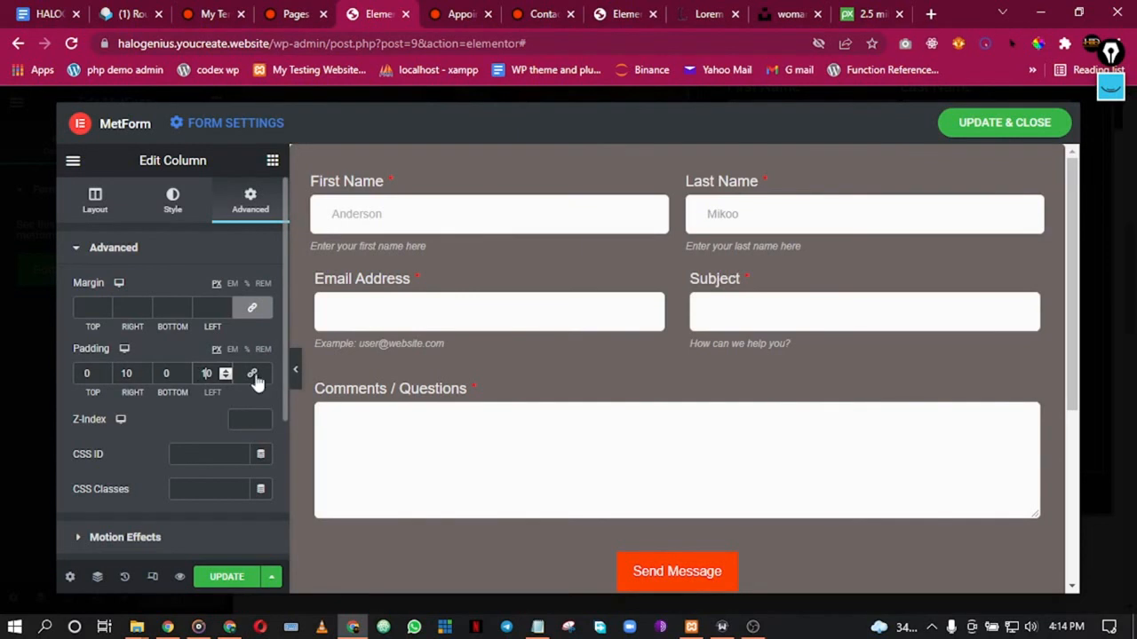
Step: Give the Email Address column 10 px right and left padding
right_click(673, 302)
left_click(686, 309)
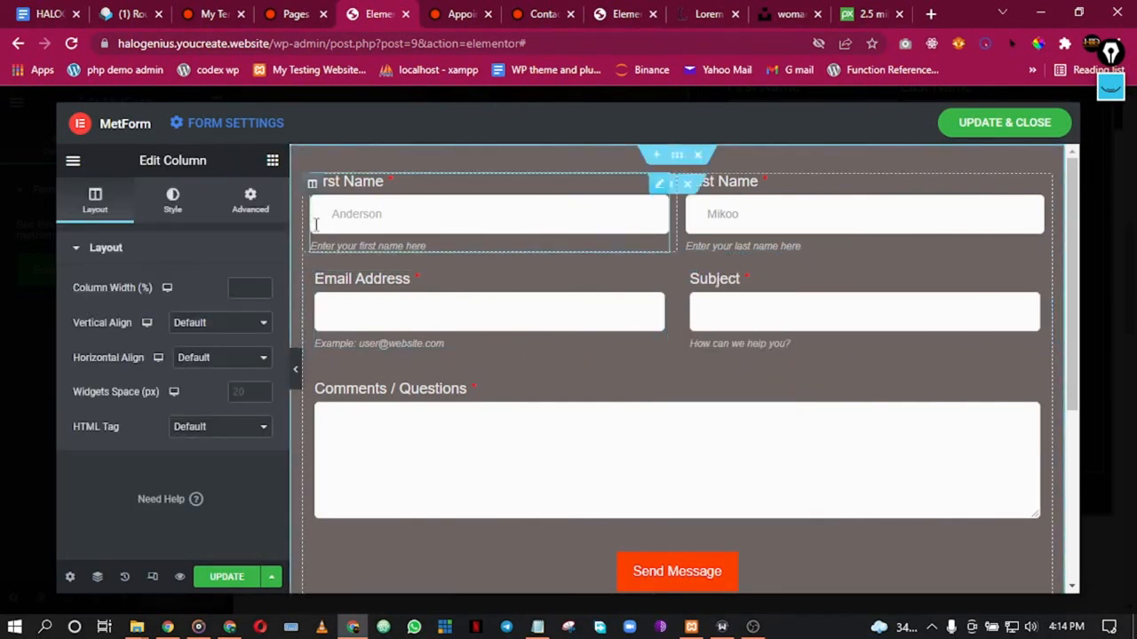
left_click(249, 200)
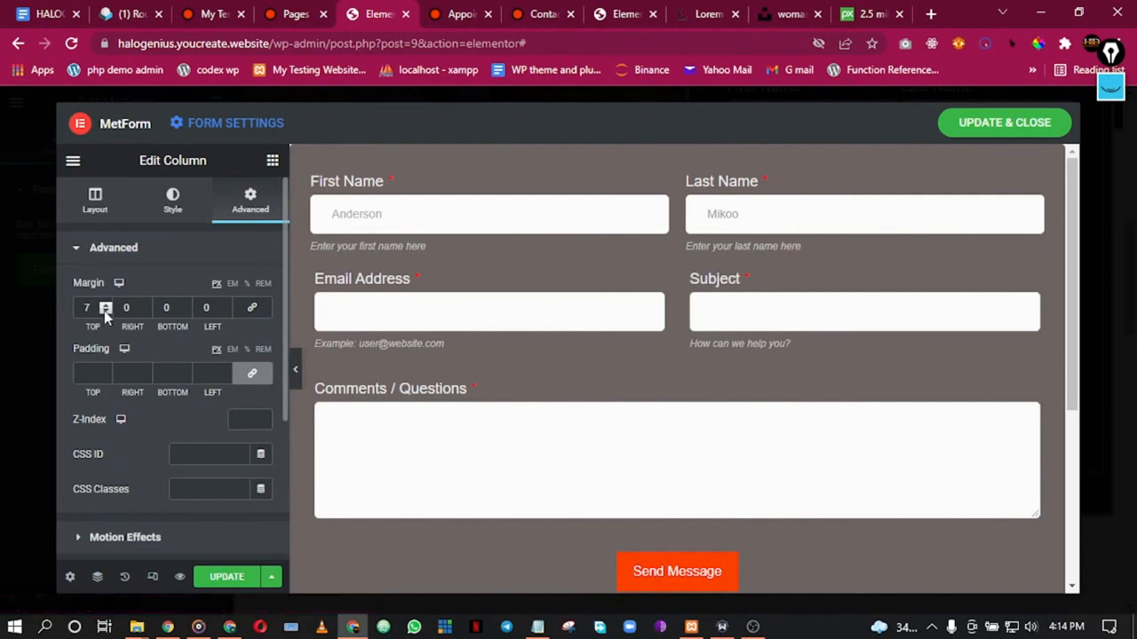
left_click(253, 374)
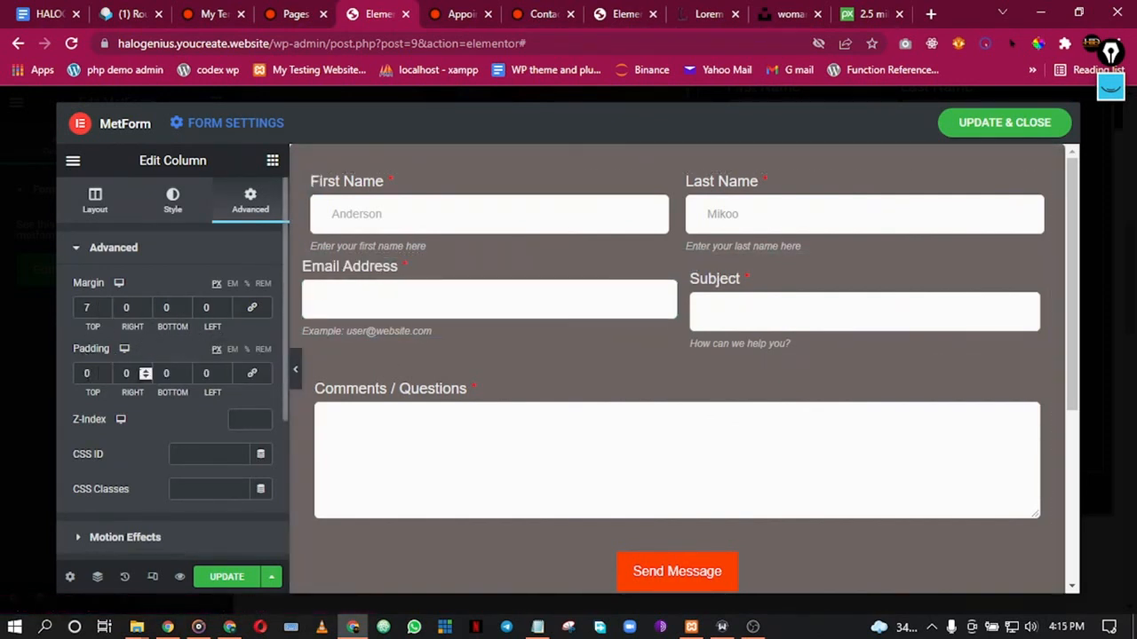
type("1")
left_click(204, 374)
type("1")
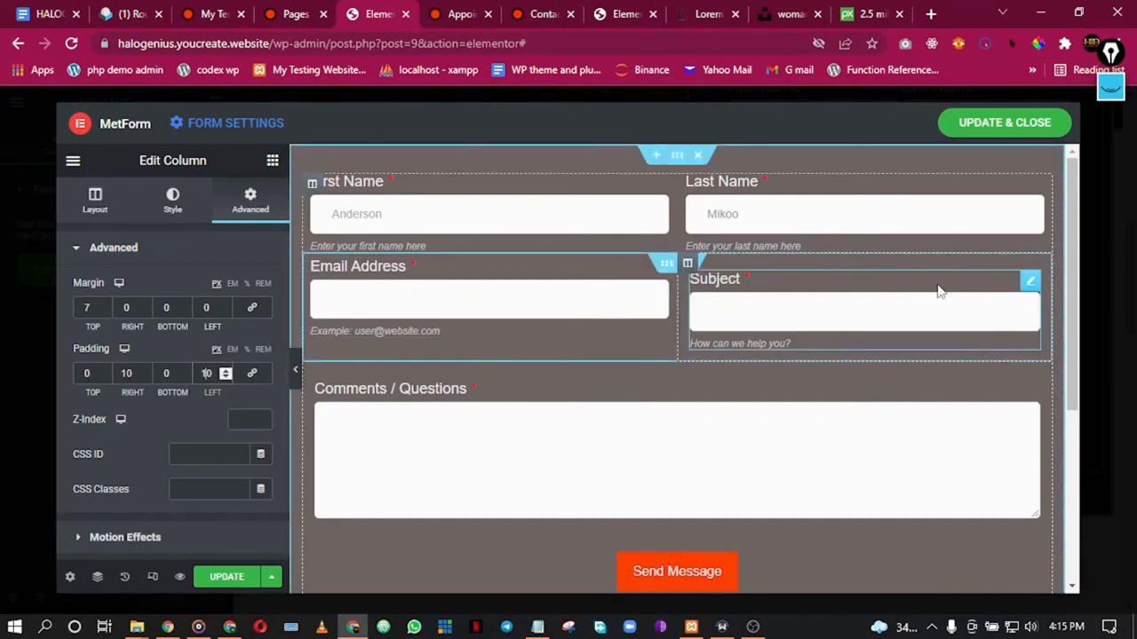
Step: Unlink the Subject column's padding and set right and left to 10
right_click(1042, 285)
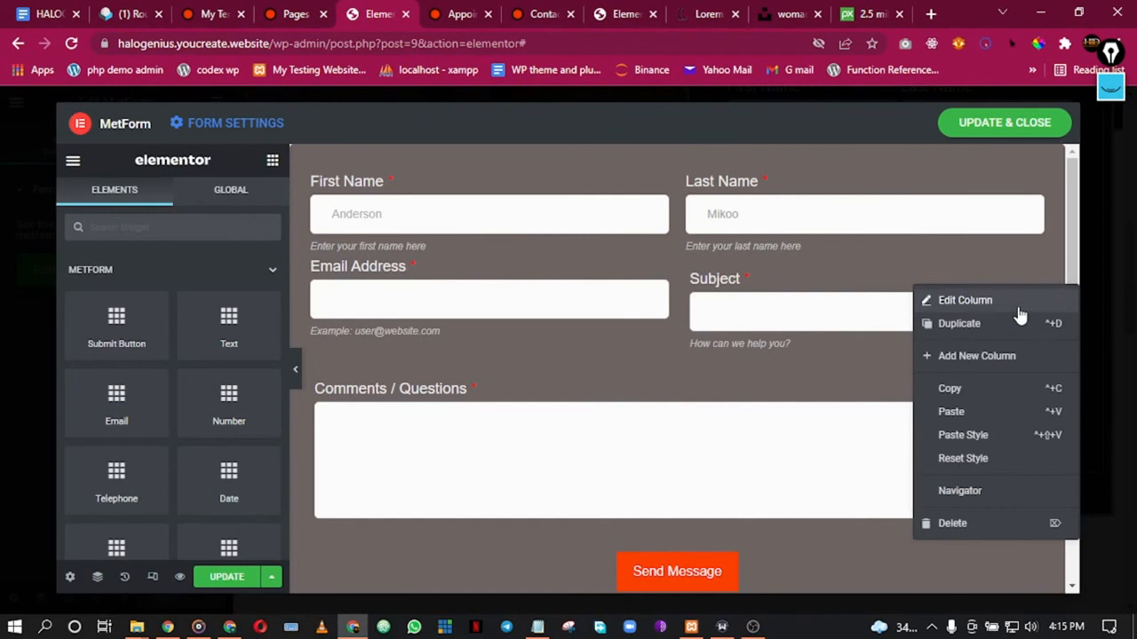
left_click(1019, 302)
left_click(246, 202)
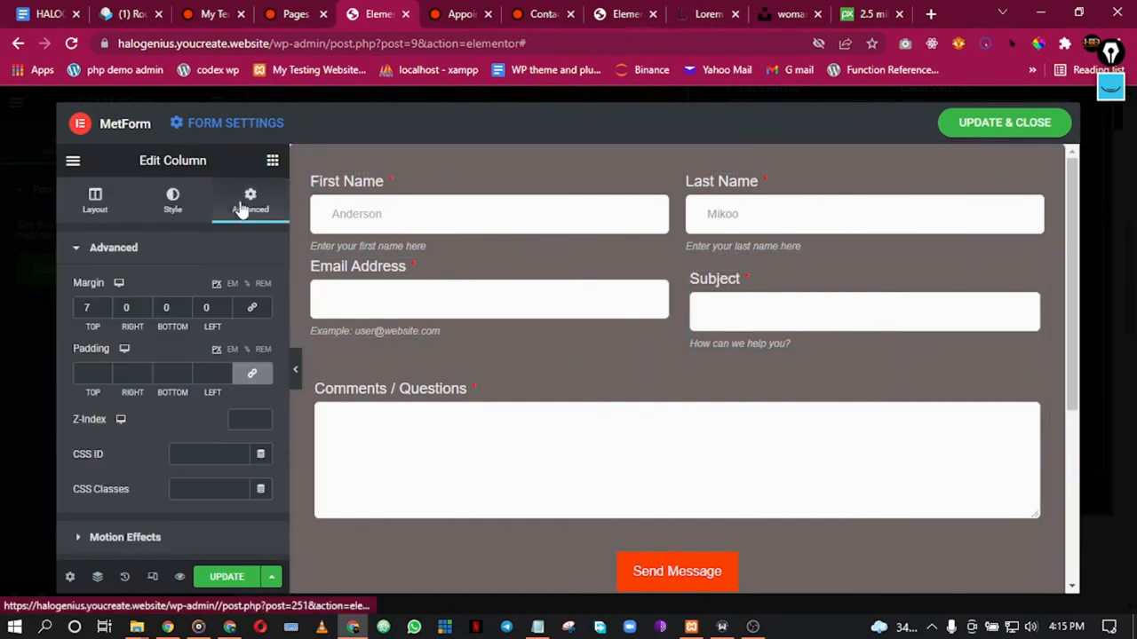
left_click(251, 377)
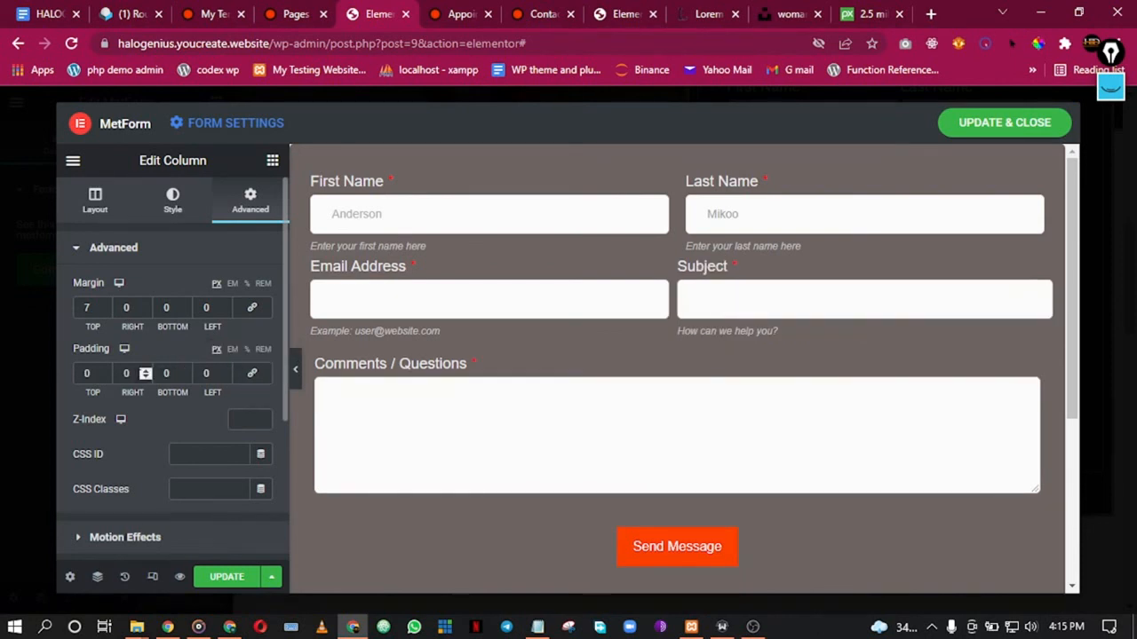
type("1")
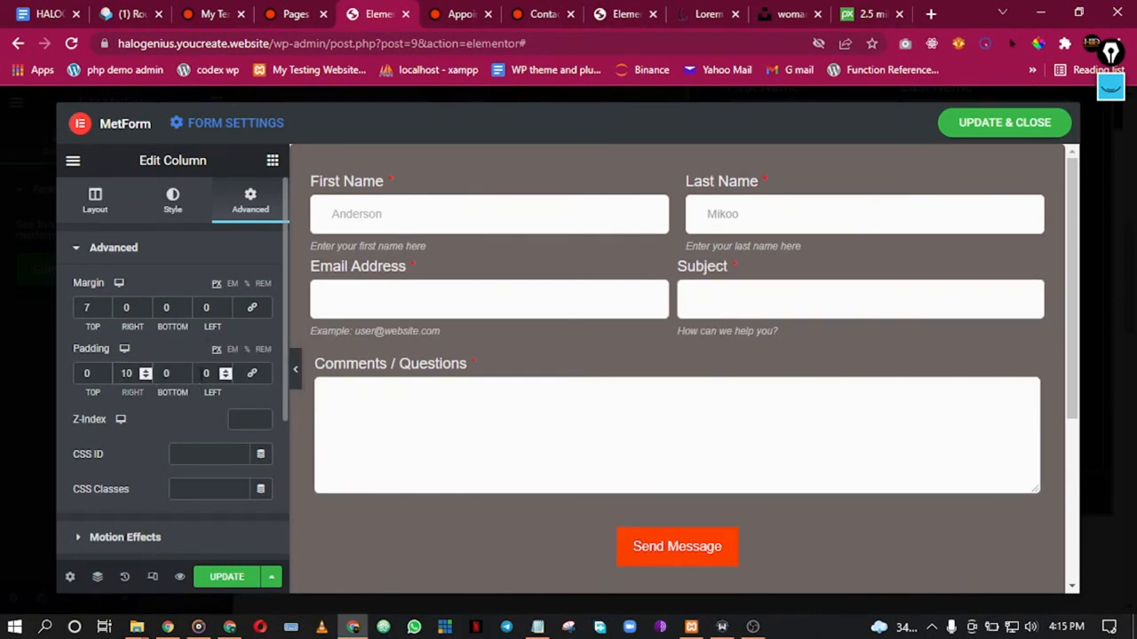
type("1")
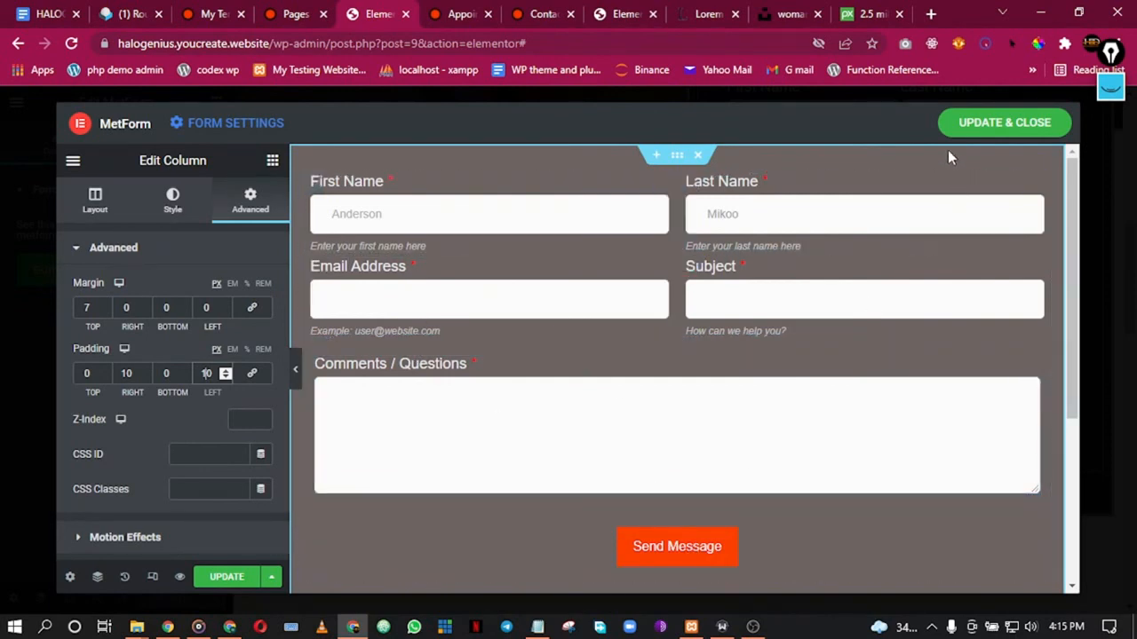
right_click(679, 158)
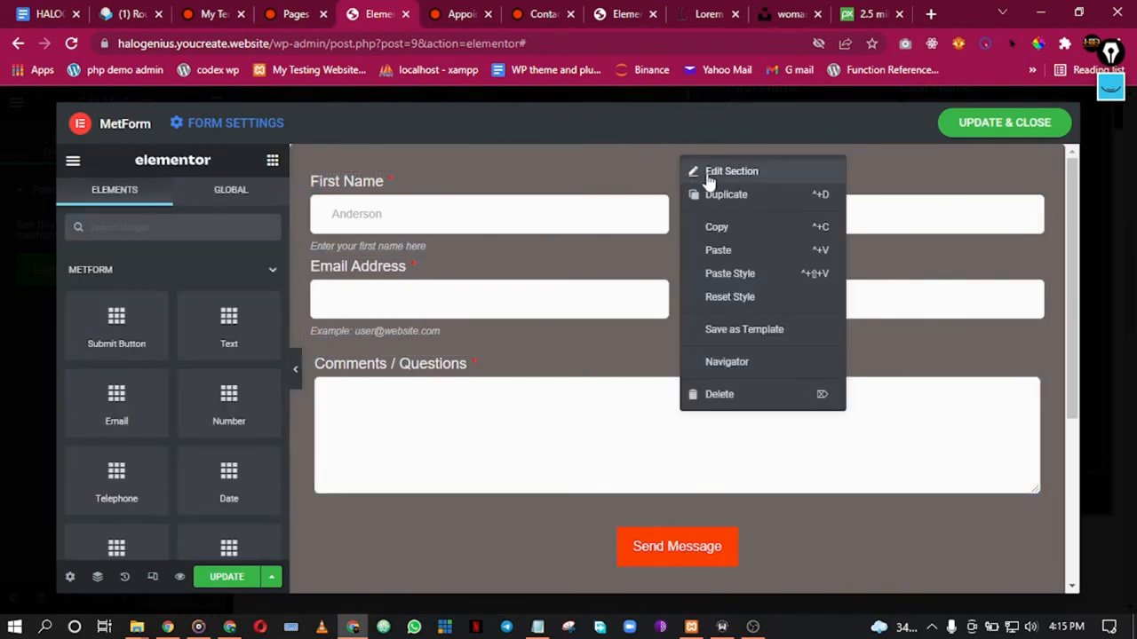
Step: Set the form section background alpha to 0, then update and close the form editor
left_click(709, 172)
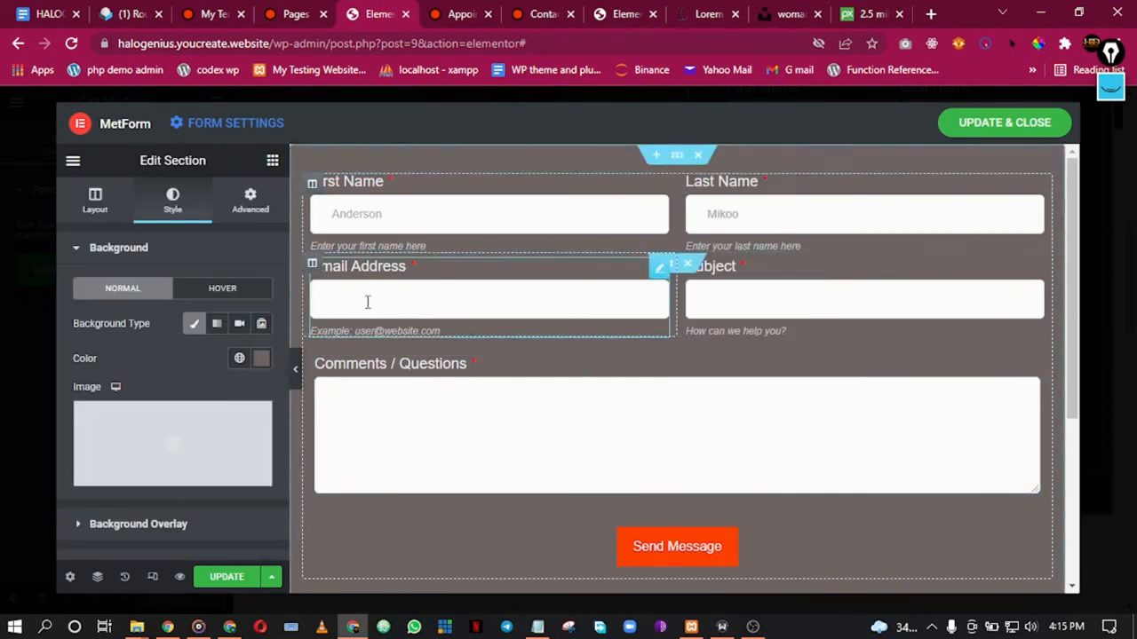
left_click(239, 358)
left_click(261, 358)
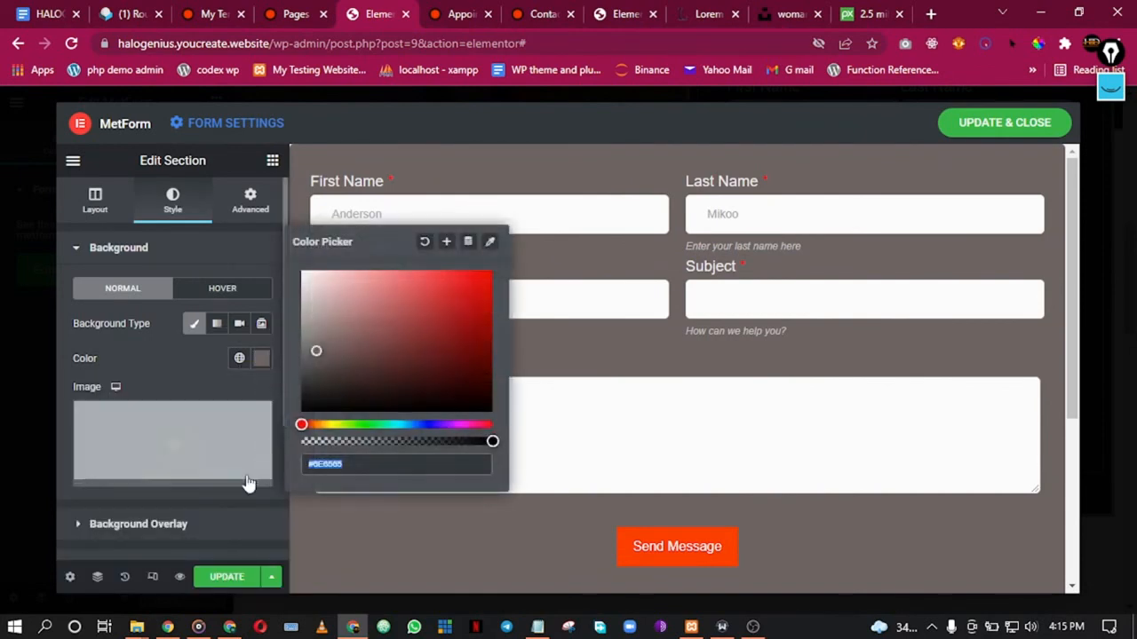
left_click_drag(392, 442, 275, 438)
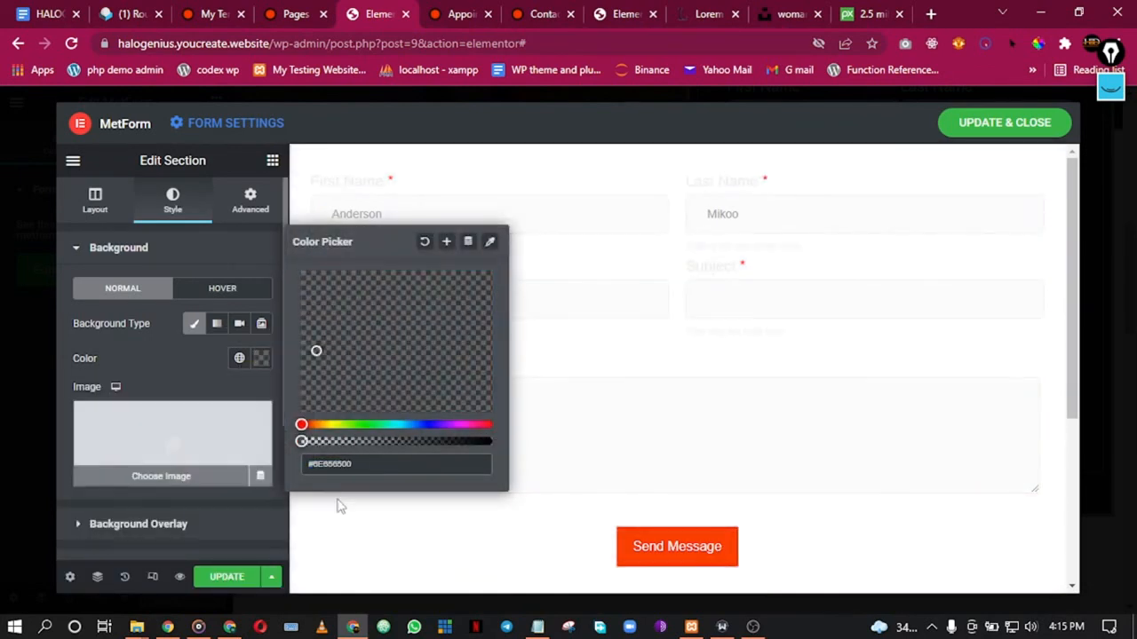
left_click(225, 579)
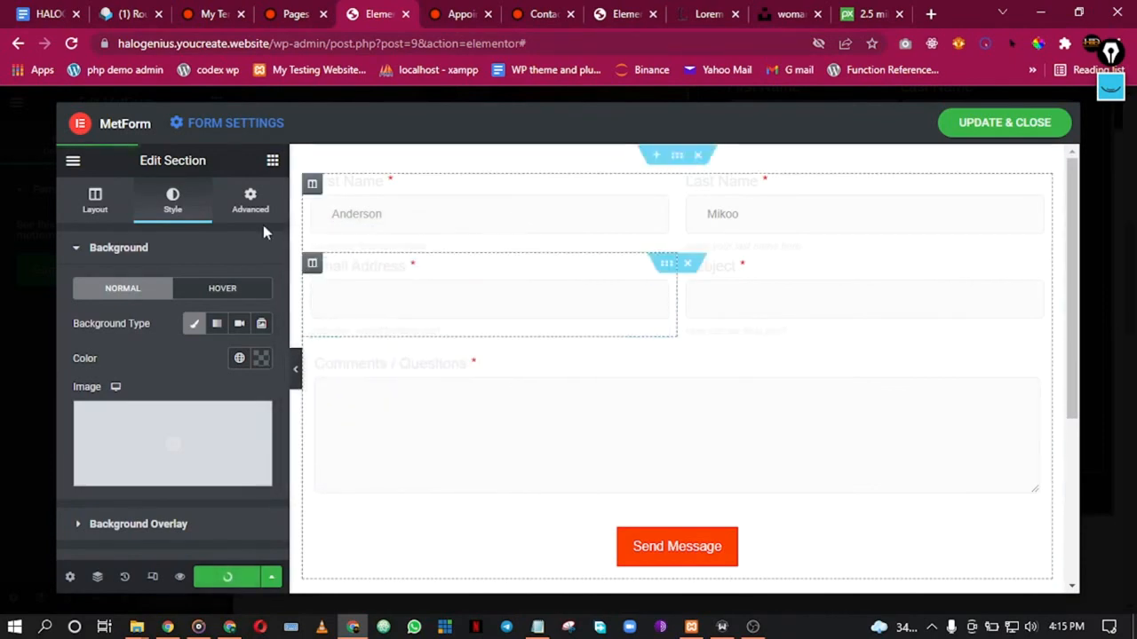
left_click(986, 127)
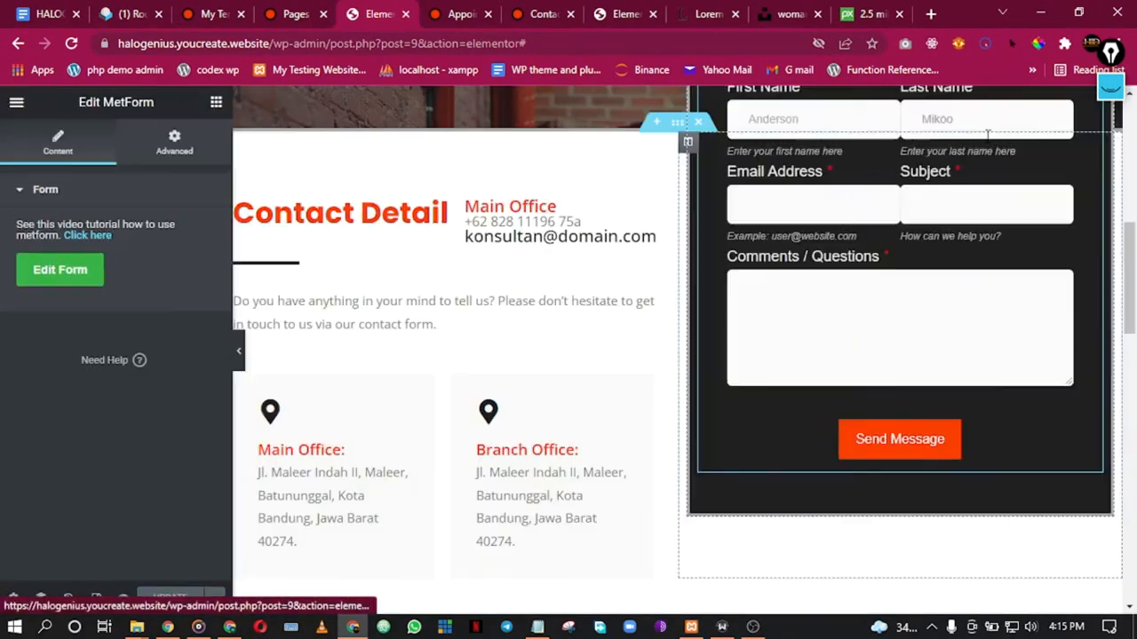
Step: Reopen the contact form's saved form from its MetForm widget settings
scroll(770, 219, "up", 3)
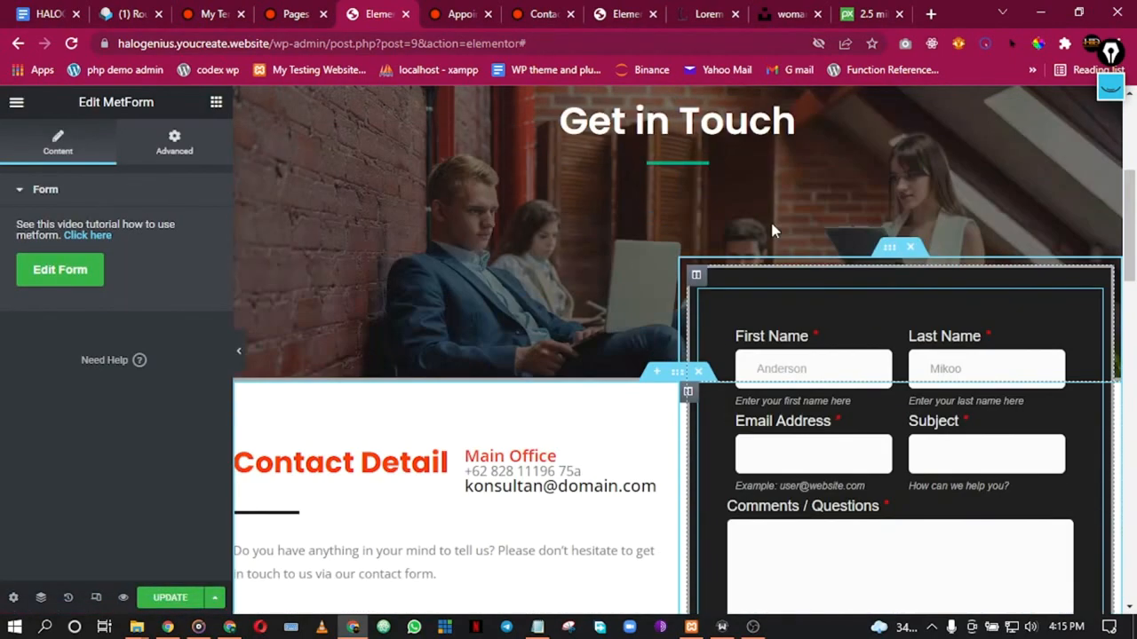
scroll(770, 220, "down", 1)
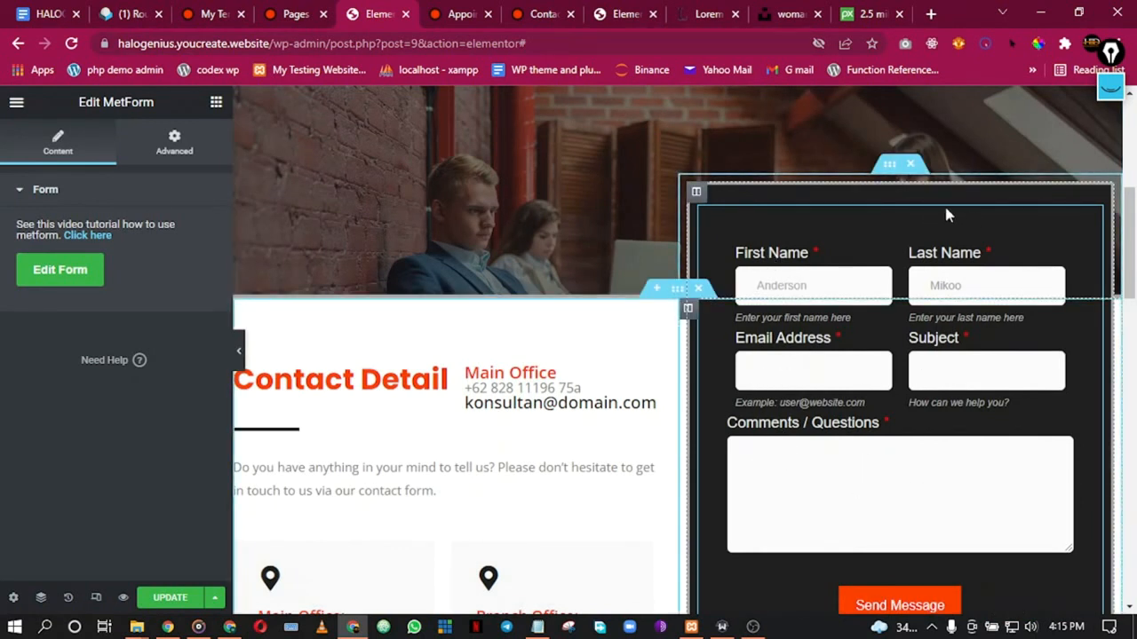
right_click(890, 213)
left_click(922, 235)
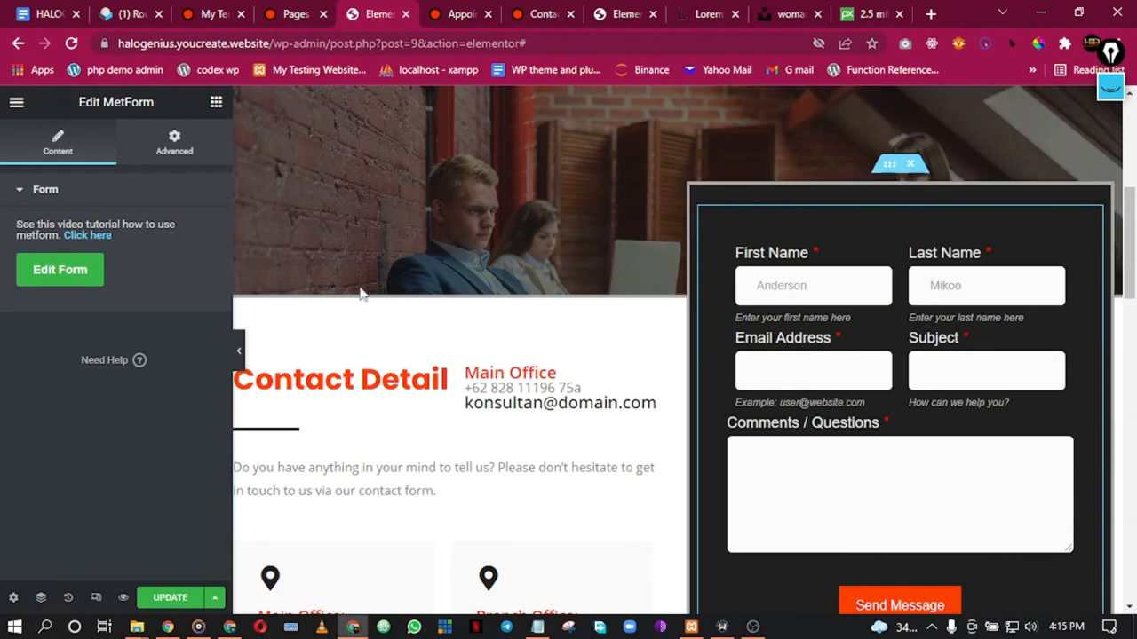
left_click(62, 271)
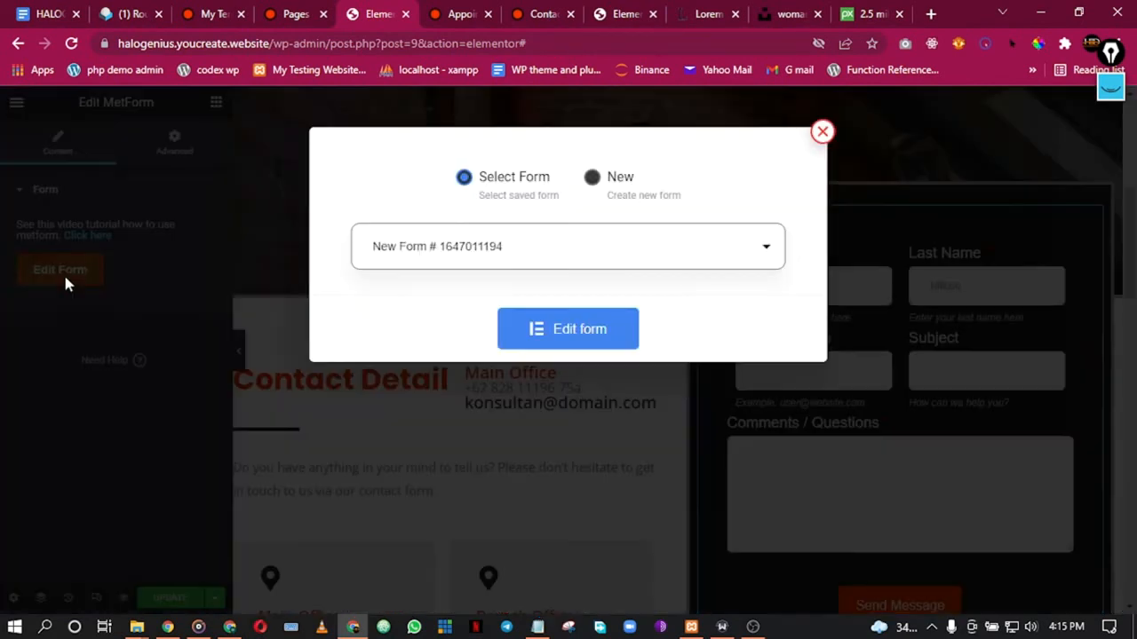
left_click(575, 337)
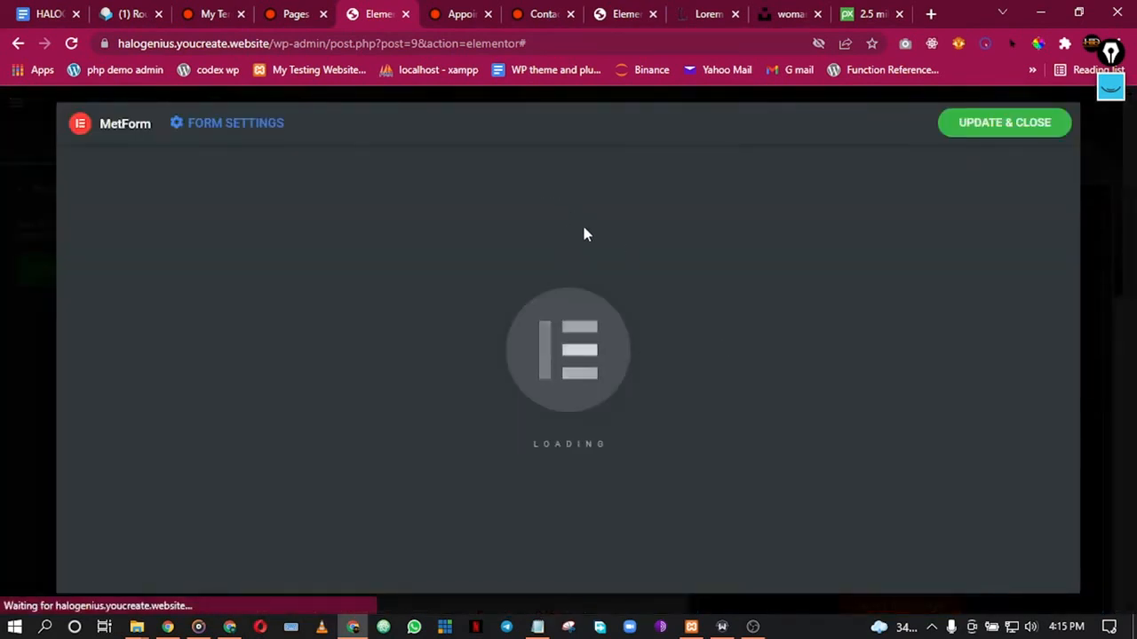
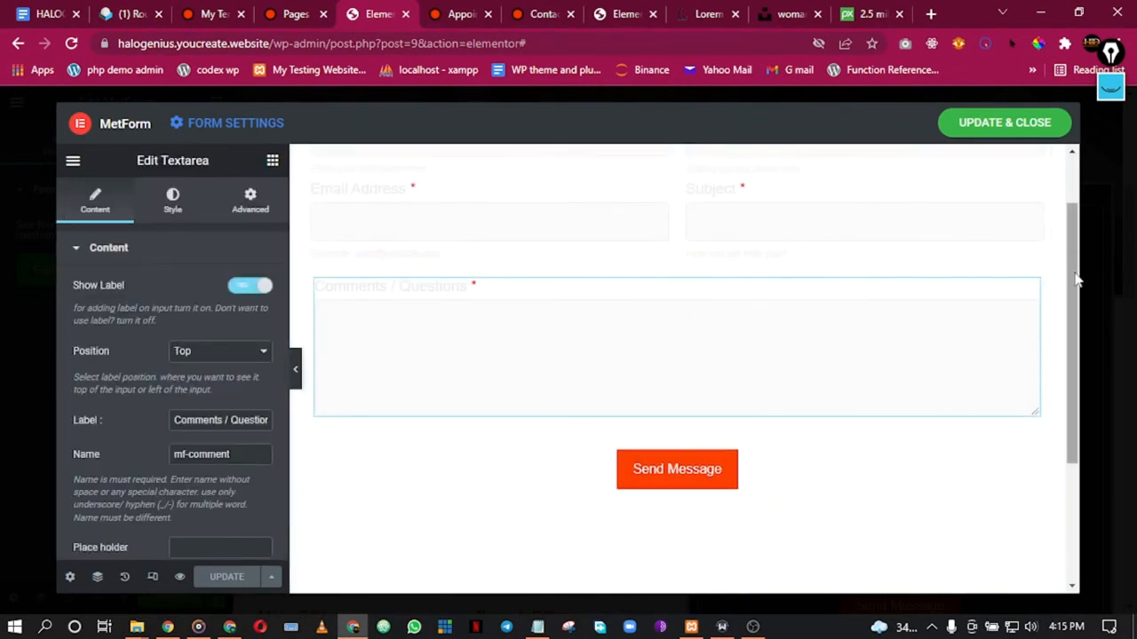
Step: Unlink the Comments / Questions column's padding, set right and left to 10, and update the form
right_click(1050, 293)
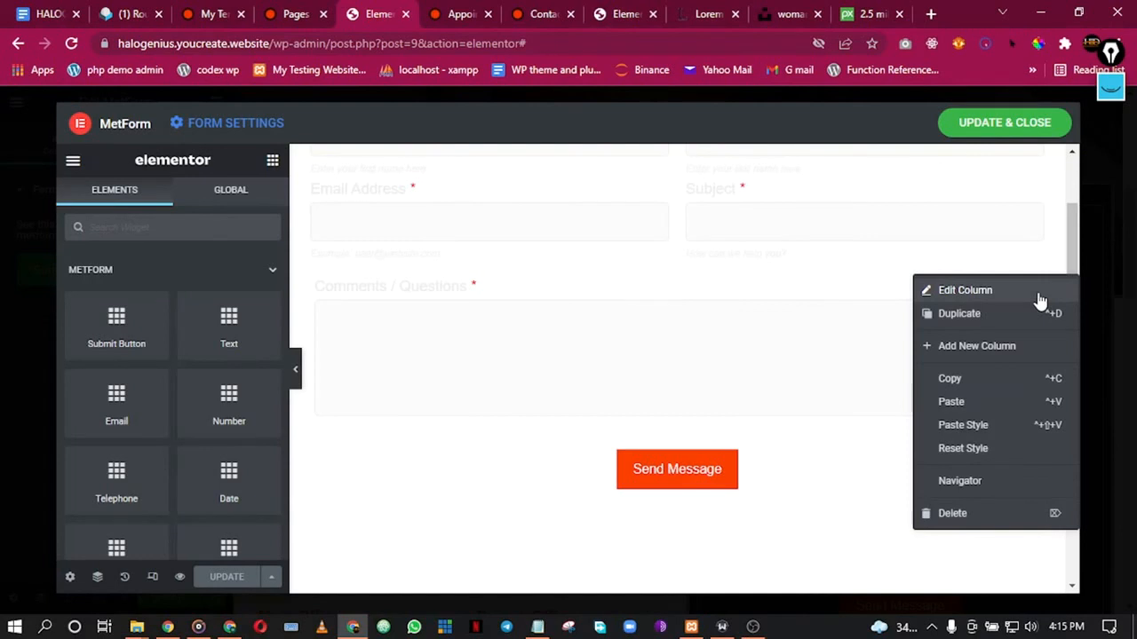
left_click(1040, 293)
left_click(272, 163)
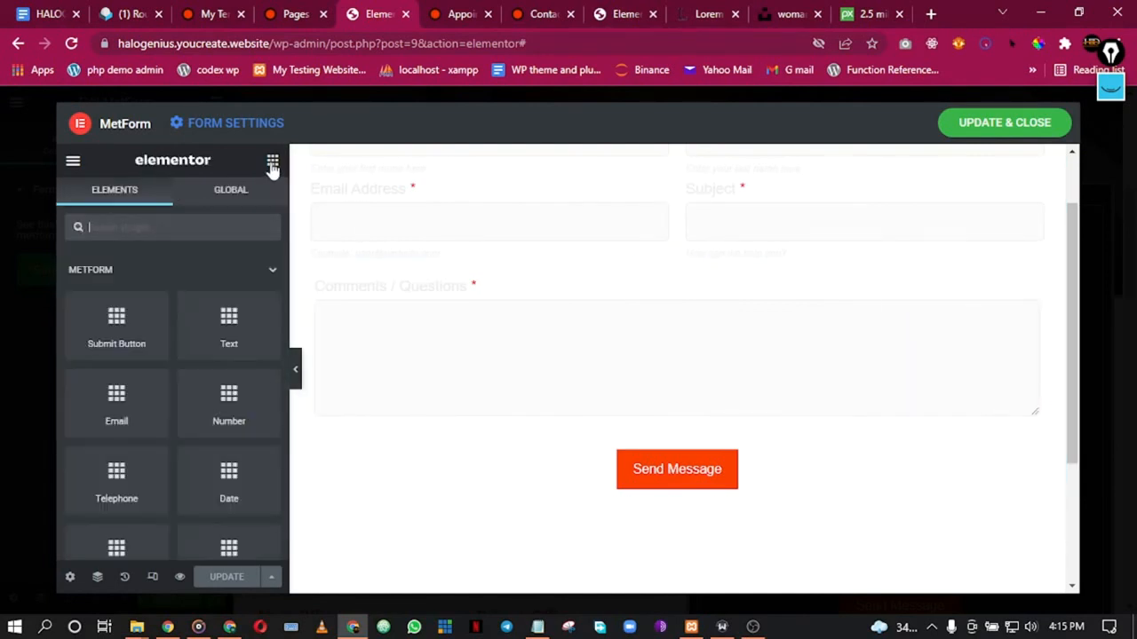
scroll(137, 323, "down", 1)
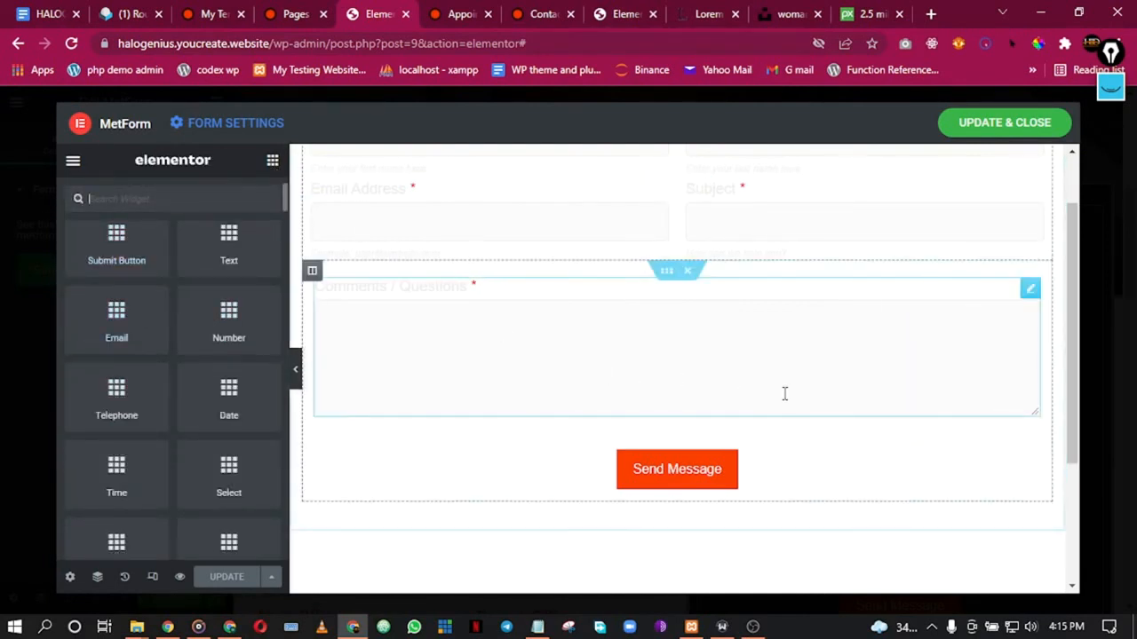
right_click(1050, 310)
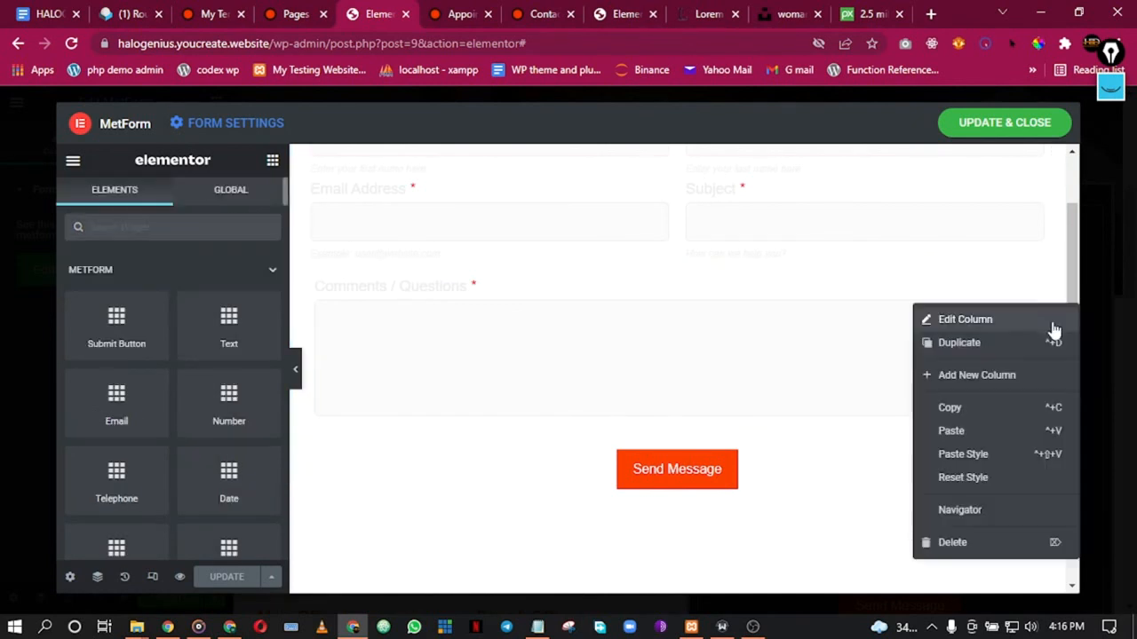
left_click(1021, 321)
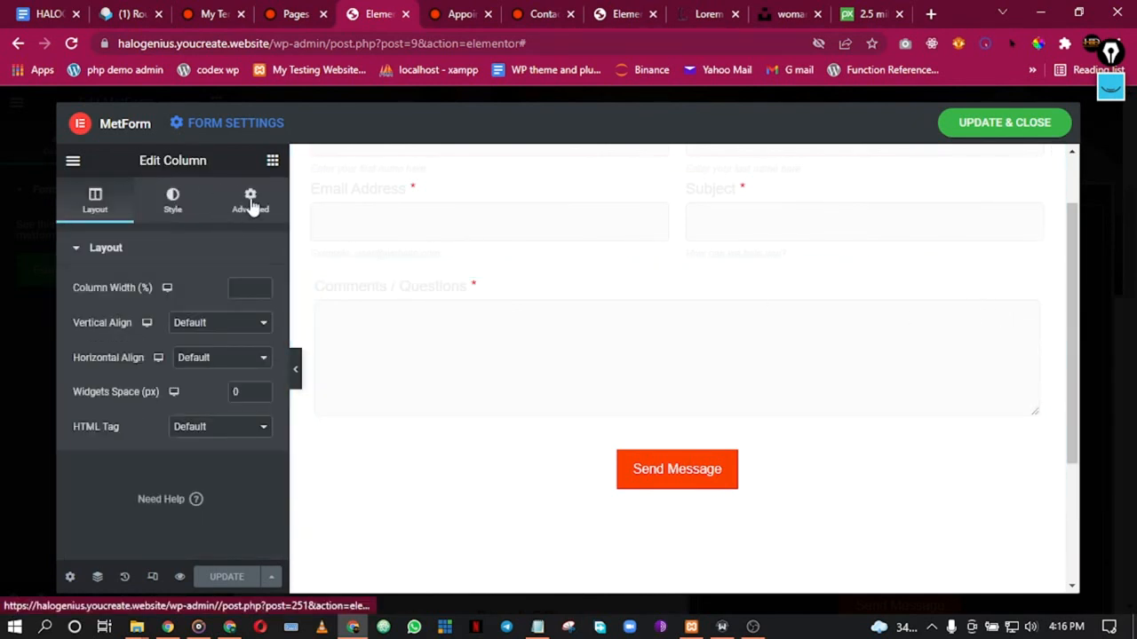
left_click(252, 212)
left_click(249, 373)
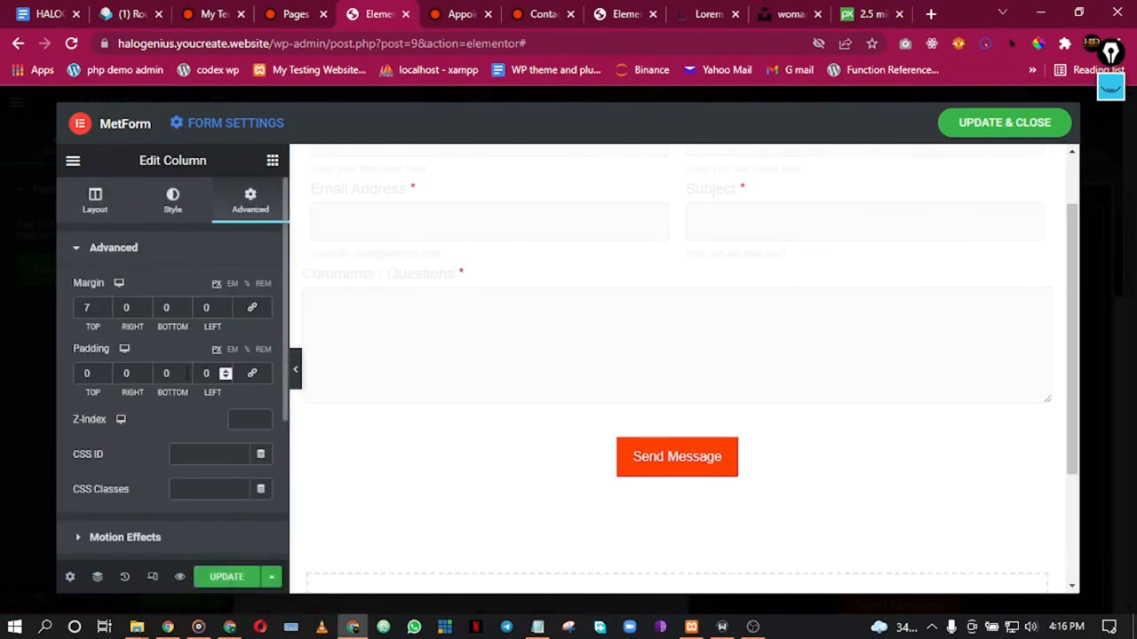
type("1")
left_click(205, 374)
type("1")
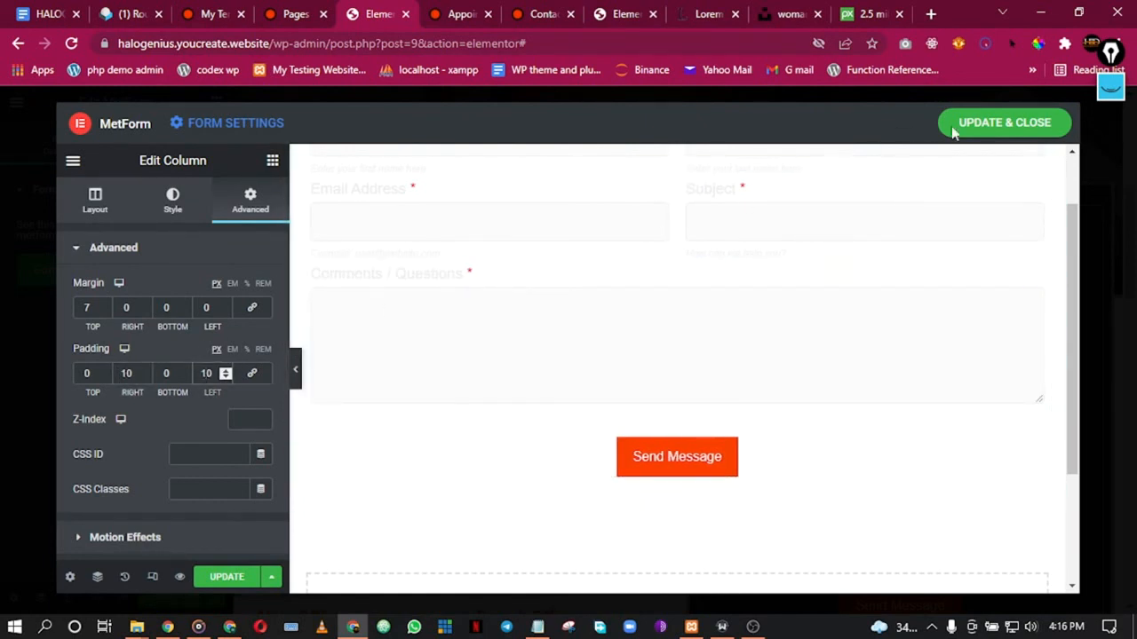
left_click(990, 124)
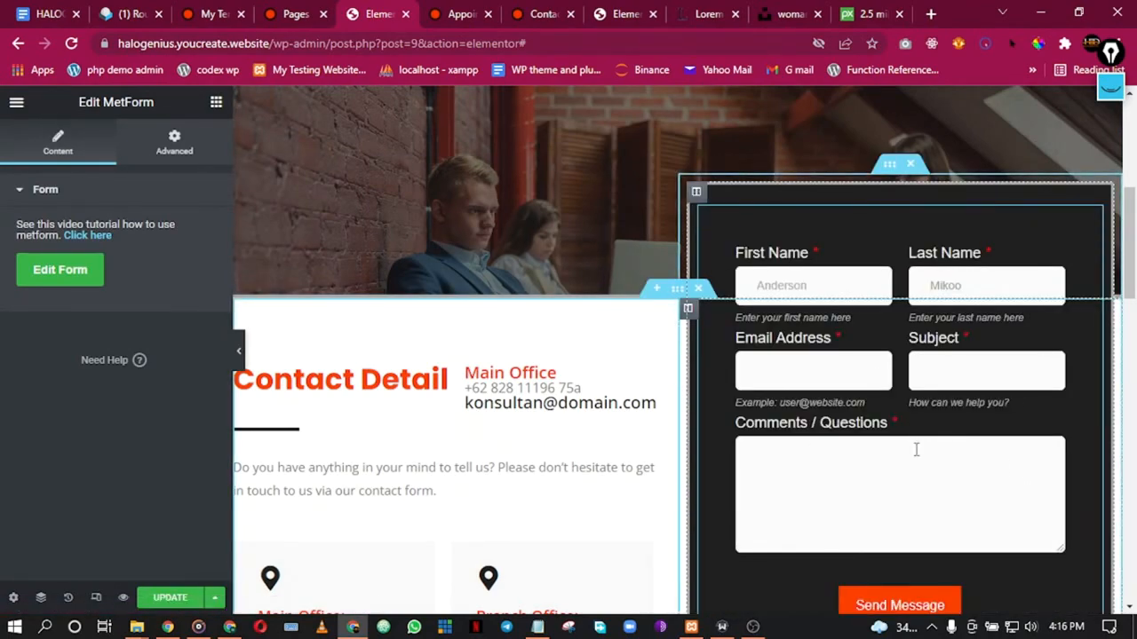
Step: Replace the Google Map's Bandung address with the location 'ileja,lagos' and update the page
scroll(923, 450, "down", 10)
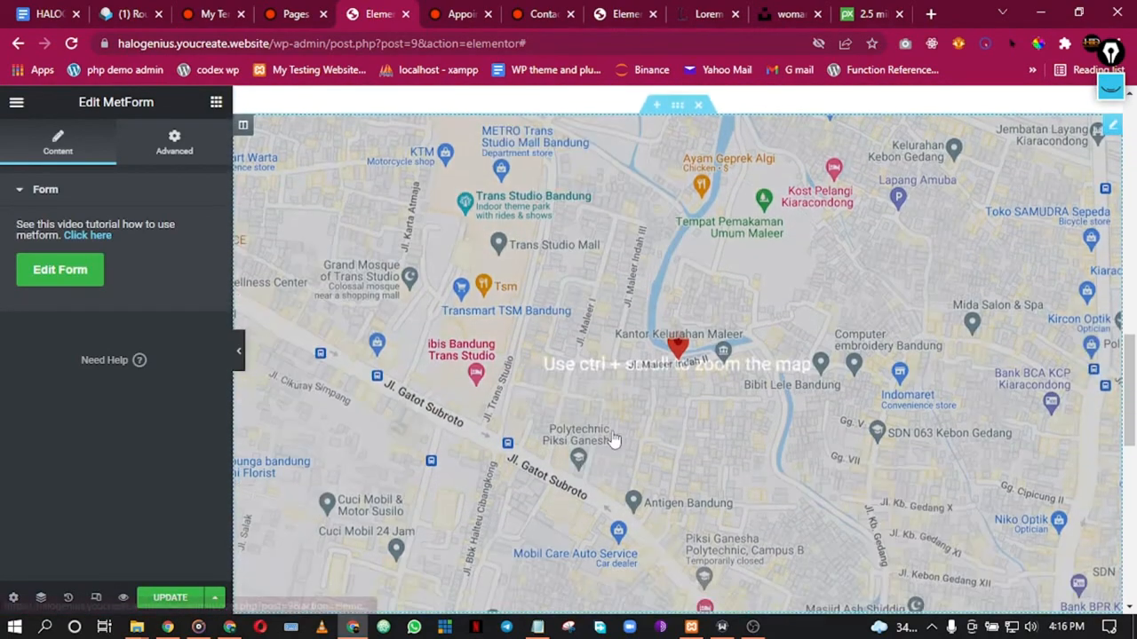
scroll(613, 440, "down", 2)
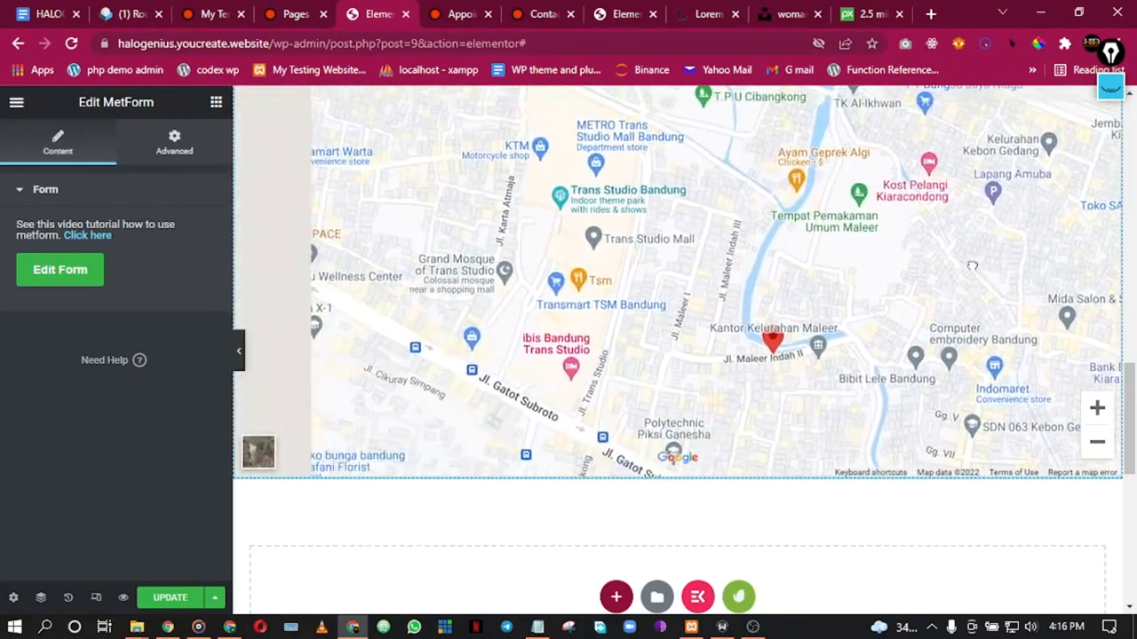
left_click_drag(973, 265, 939, 338)
left_click_drag(599, 246, 462, 294)
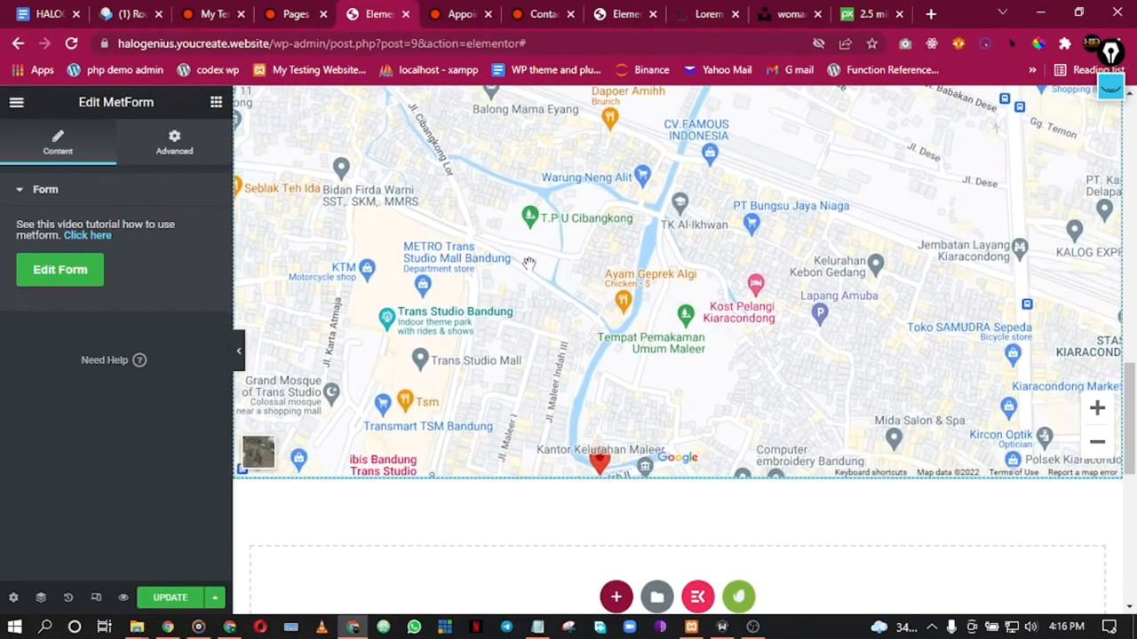
scroll(528, 263, "up", 3)
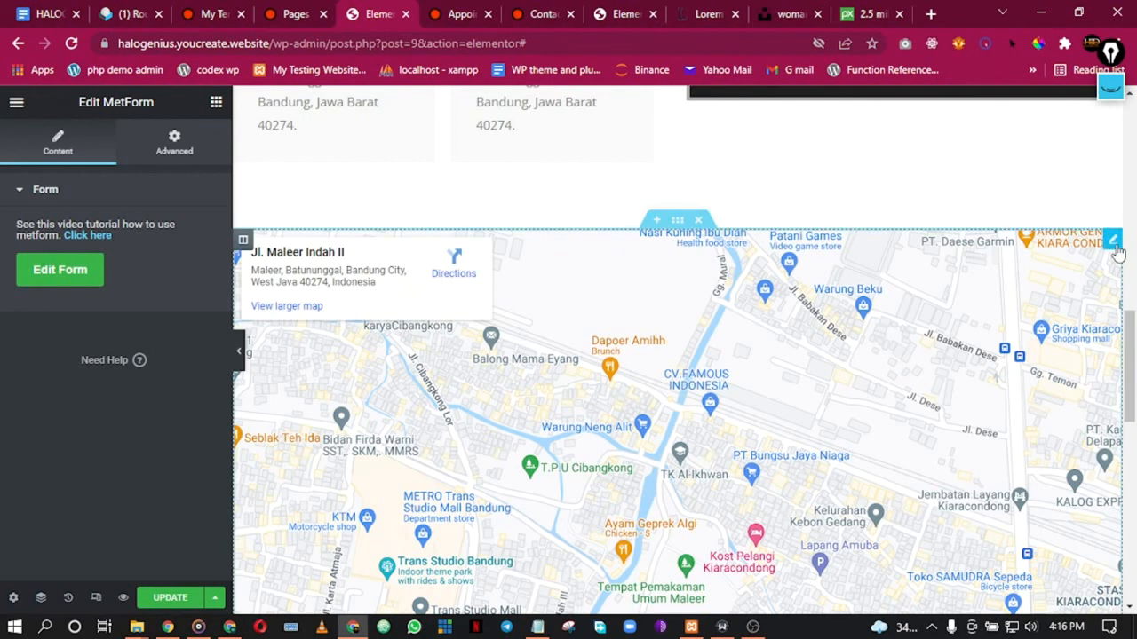
right_click(1118, 253)
left_click(1094, 270)
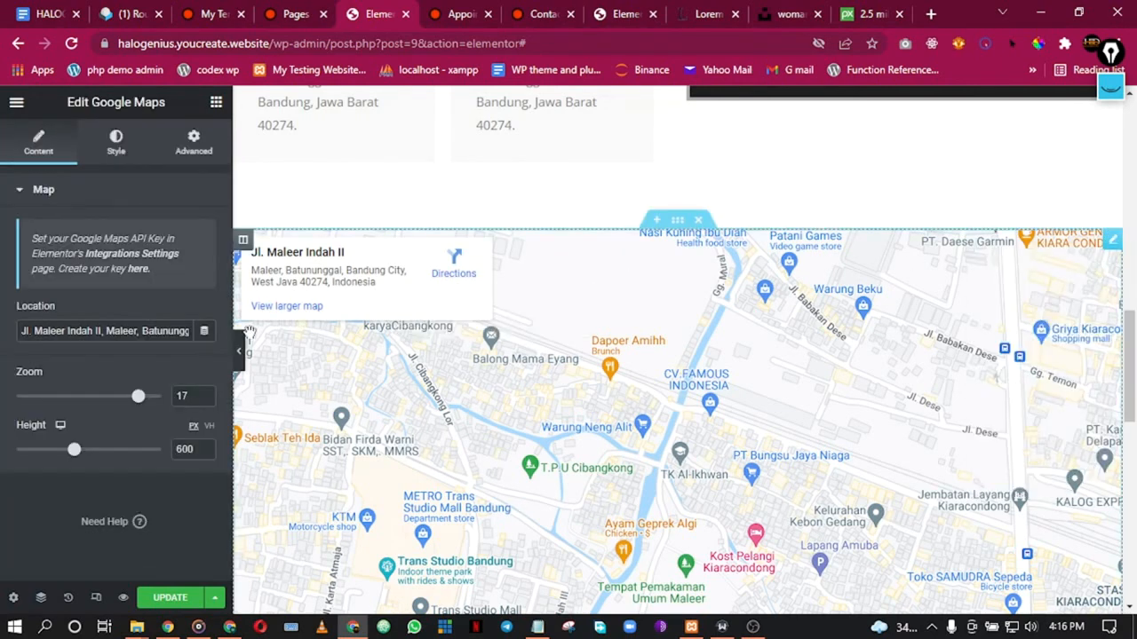
triple_click(153, 331)
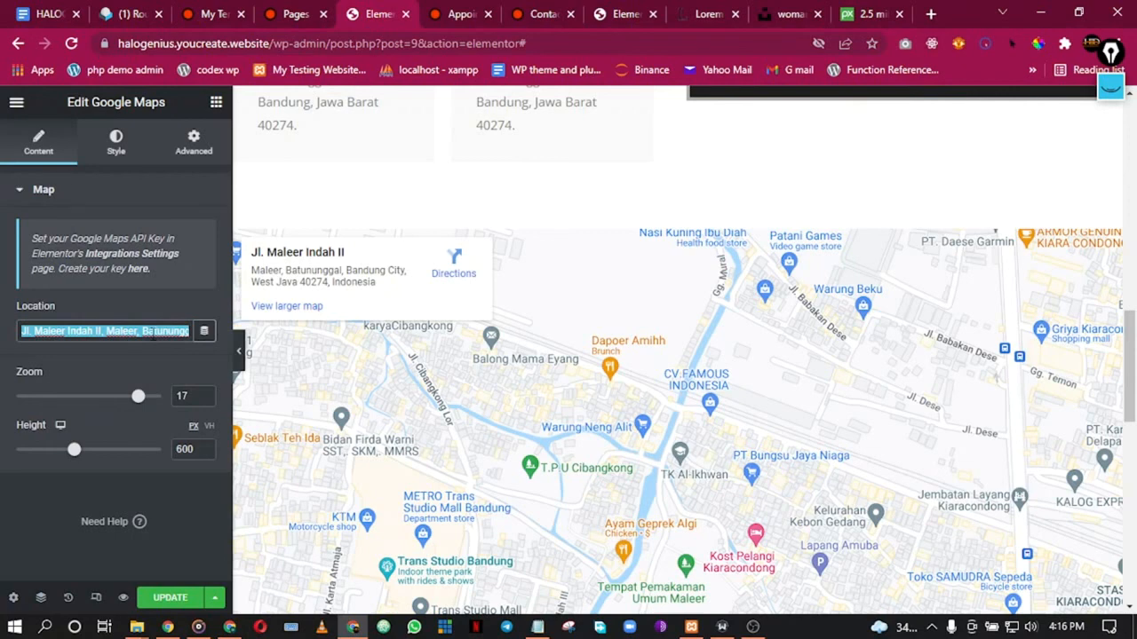
key("BackSpace")
type("ileja,")
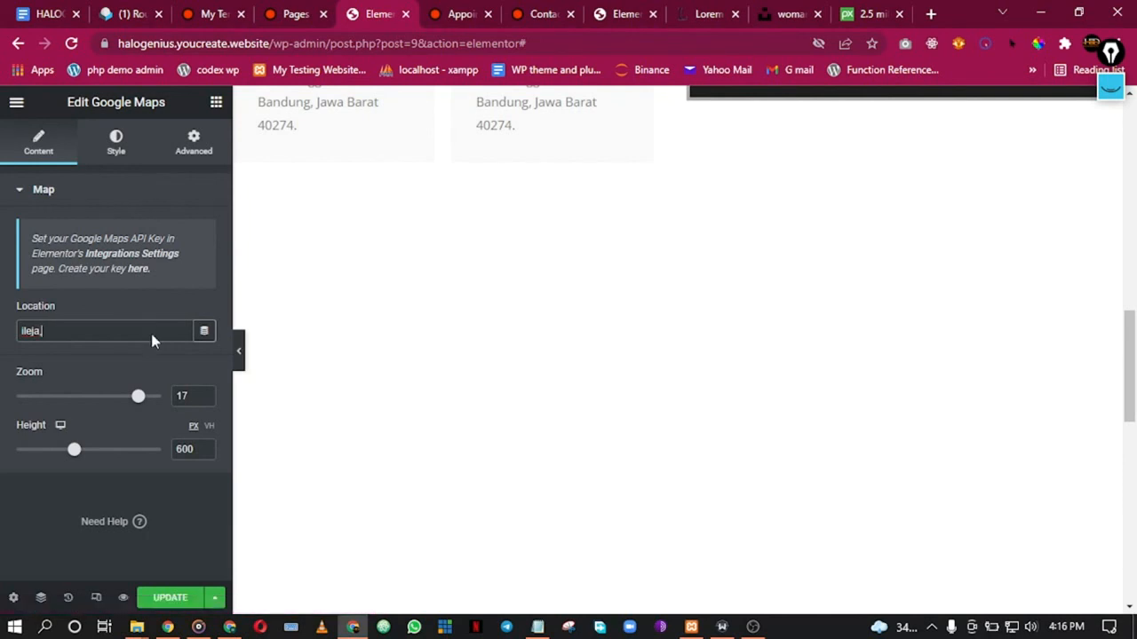
type("lagos")
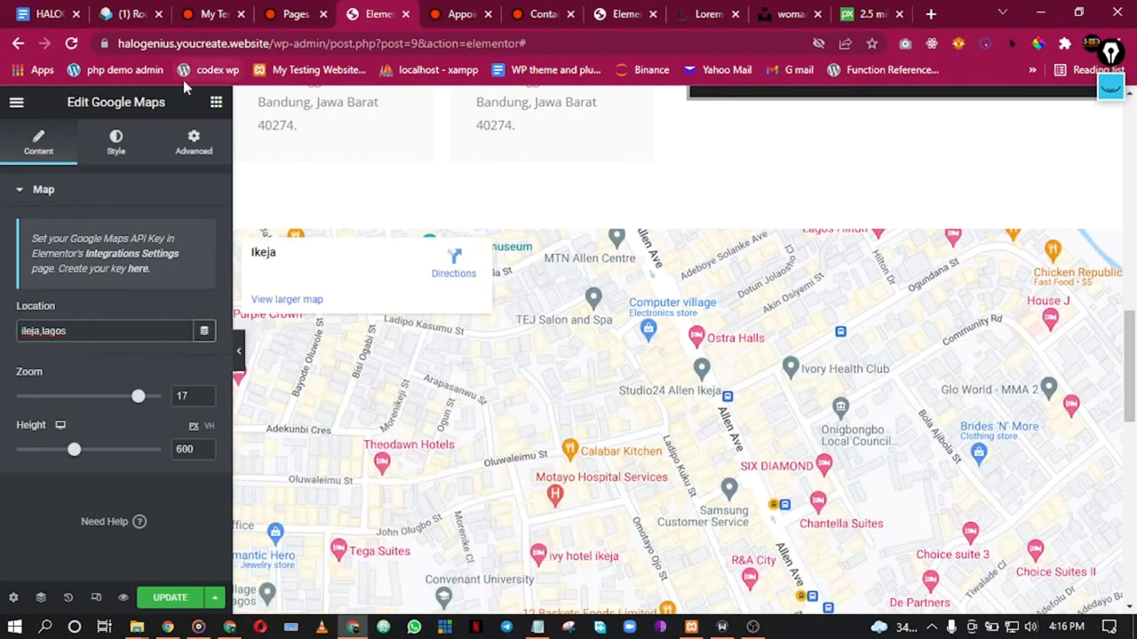
left_click(168, 597)
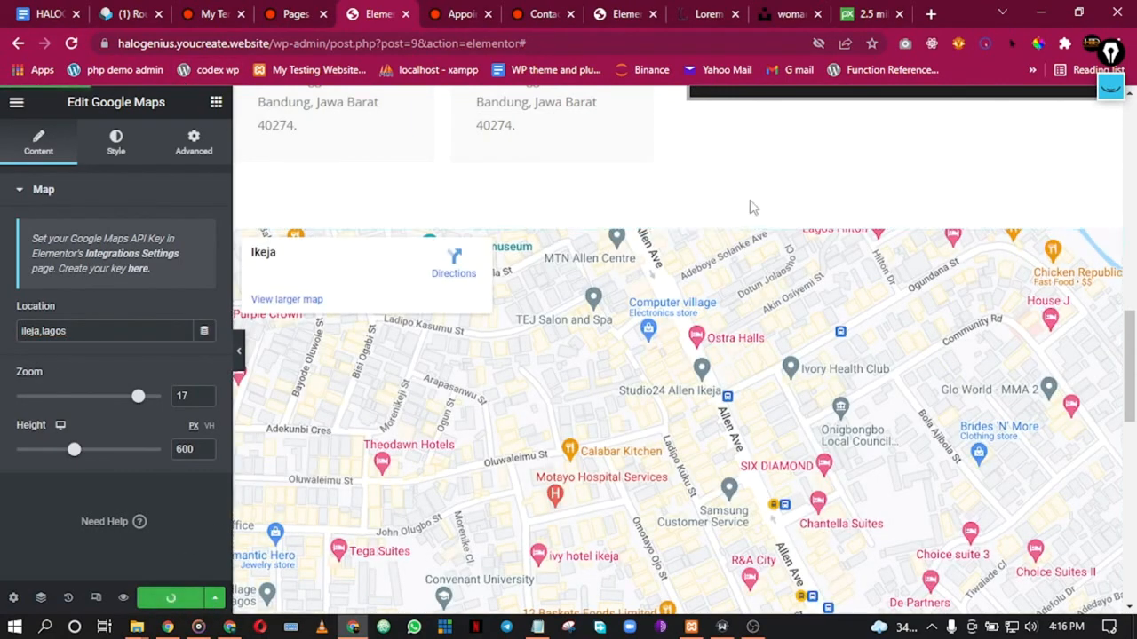
Step: Review the office email heading and intro paragraph on the contact page
scroll(751, 267, "up", 6)
scroll(751, 278, "down", 2)
scroll(657, 240, "down", 1)
scroll(572, 208, "up", 2)
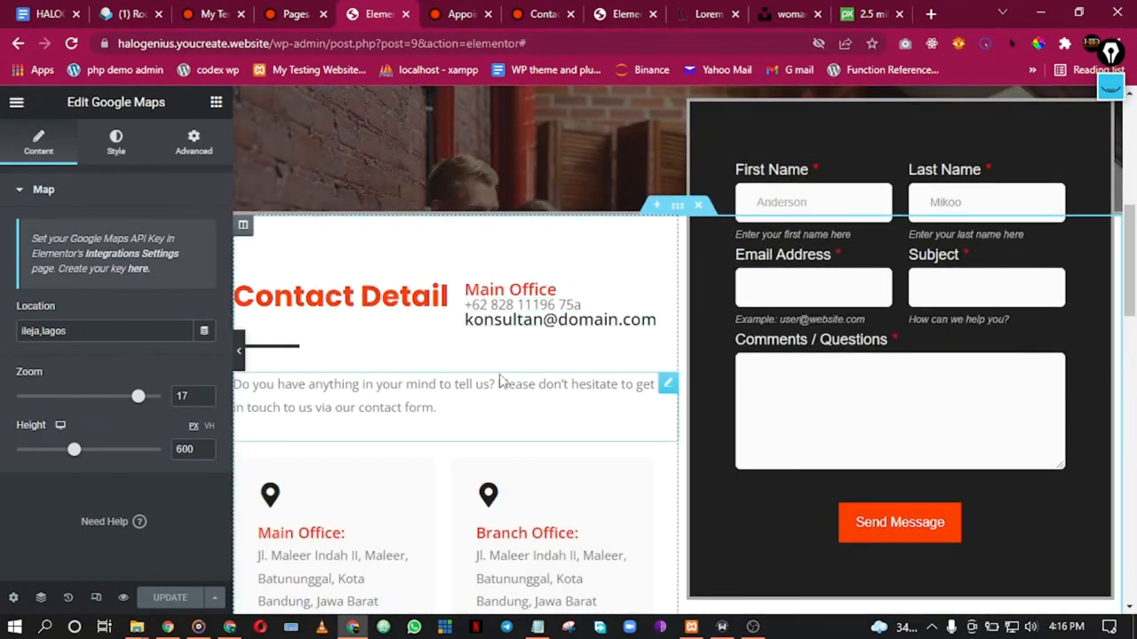
scroll(507, 355, "down", 2)
scroll(401, 391, "down", 1)
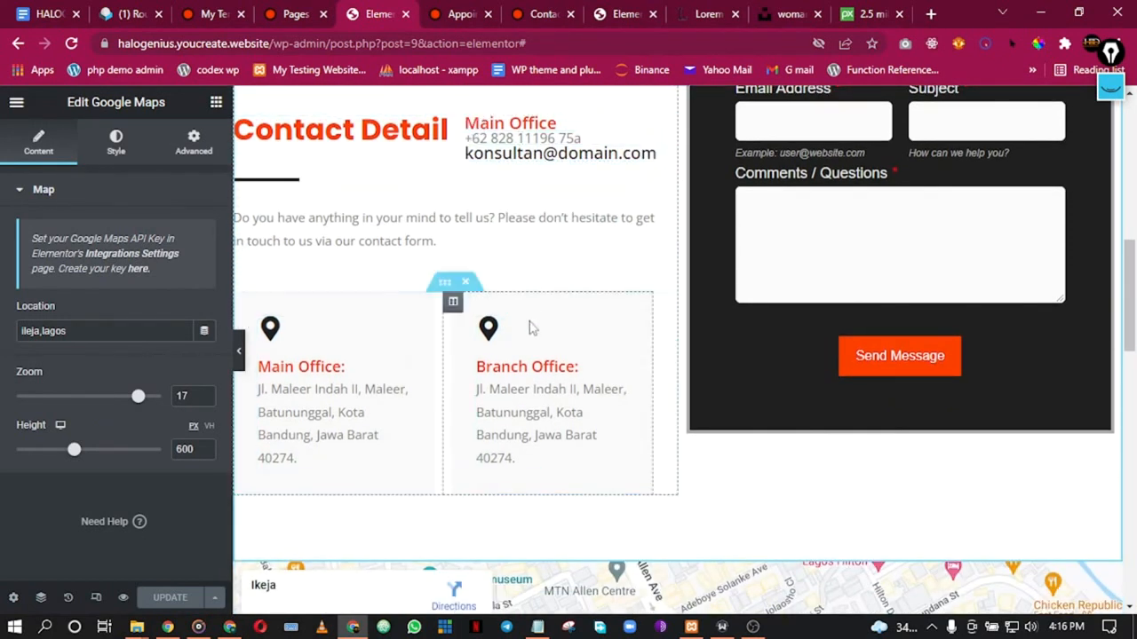
left_click(573, 153)
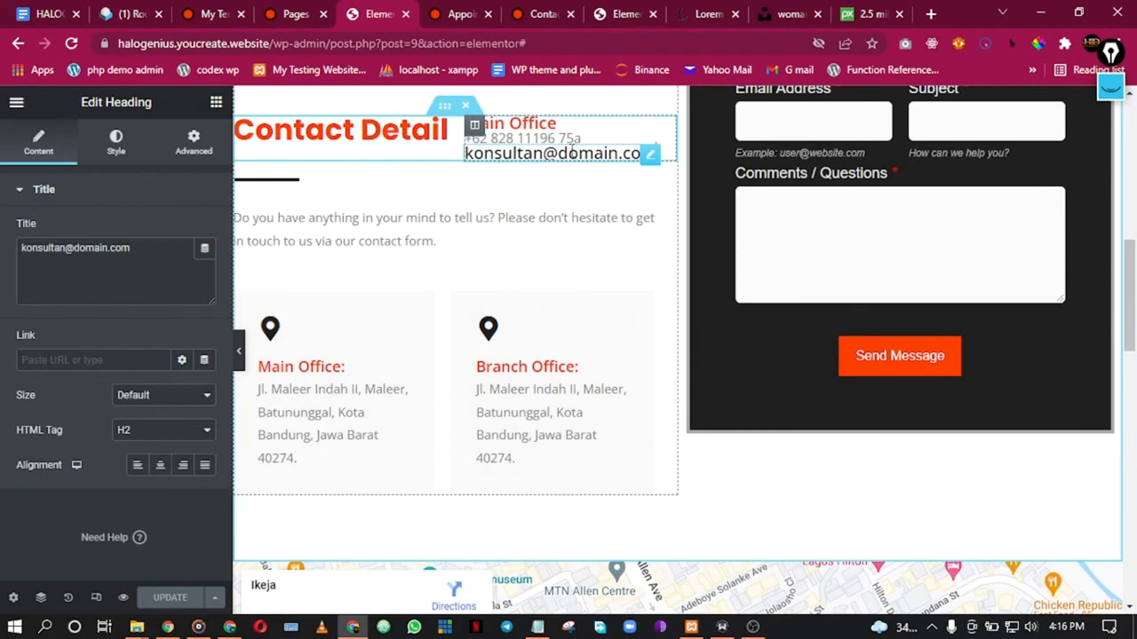
left_click(413, 232)
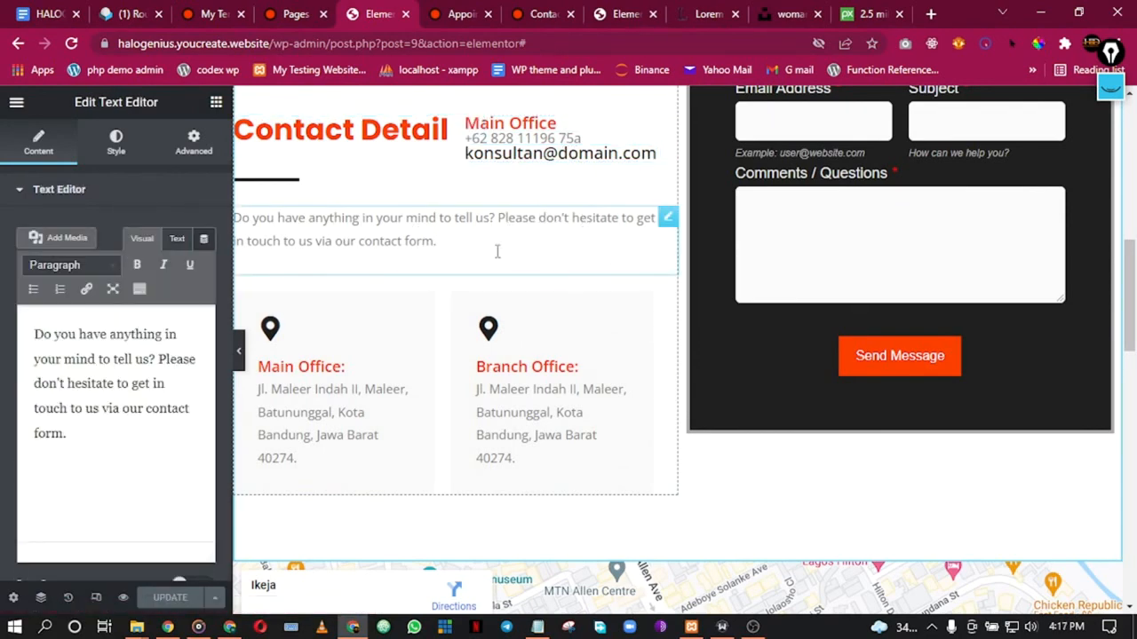
scroll(454, 190, "up", 7)
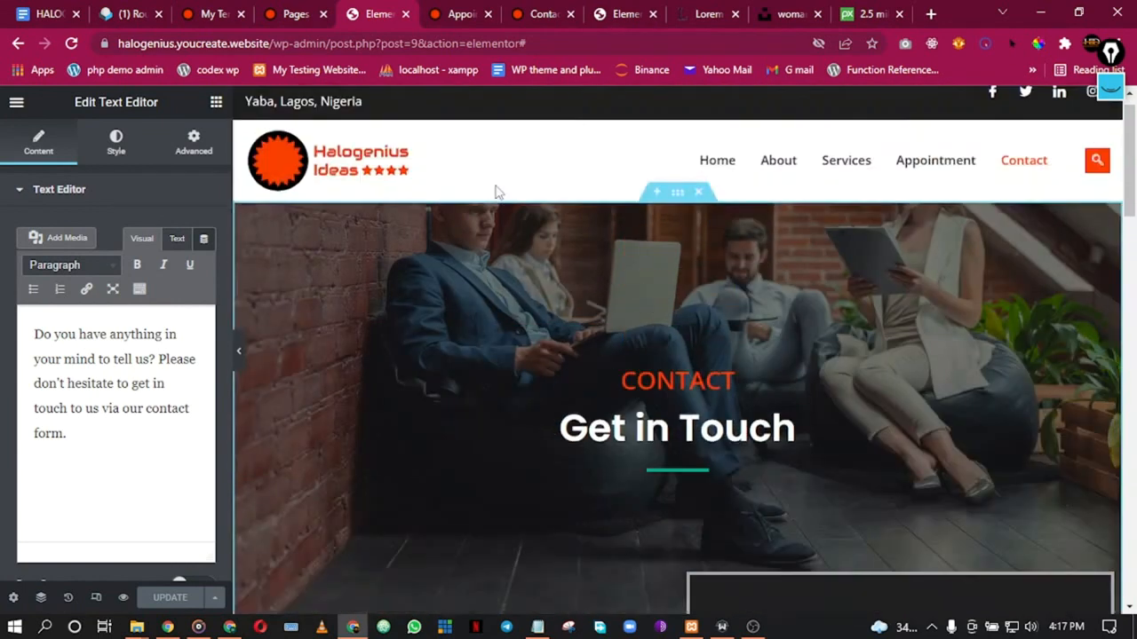
scroll(518, 205, "down", 2)
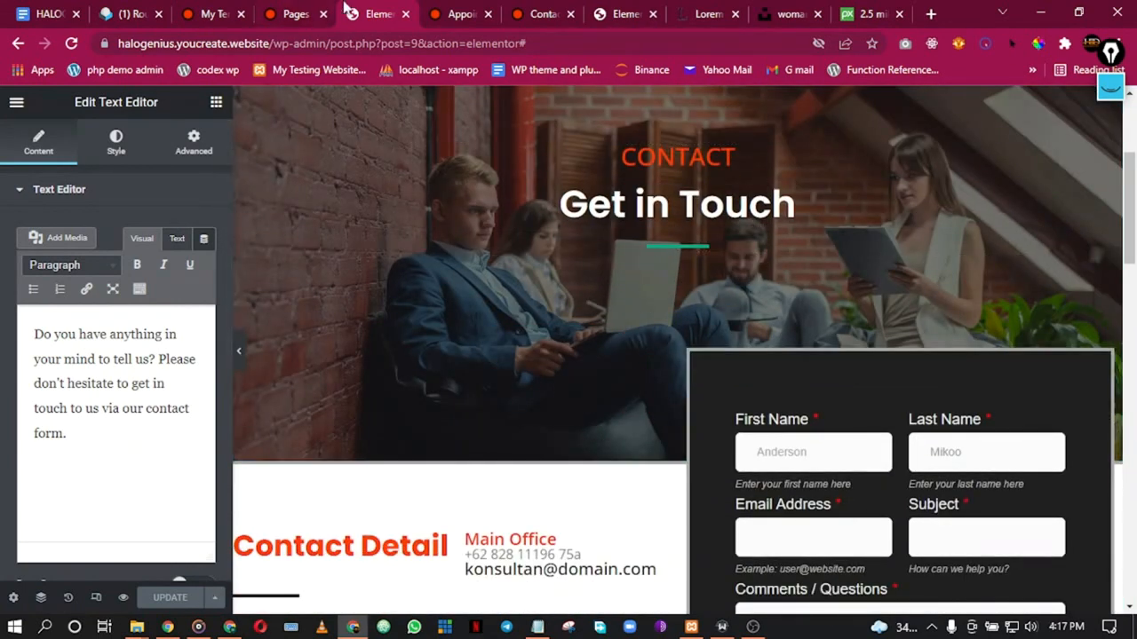
Step: Read the 'Have we MET?' welcome email in Roundcube, then return to the live Appointment page
left_click(133, 13)
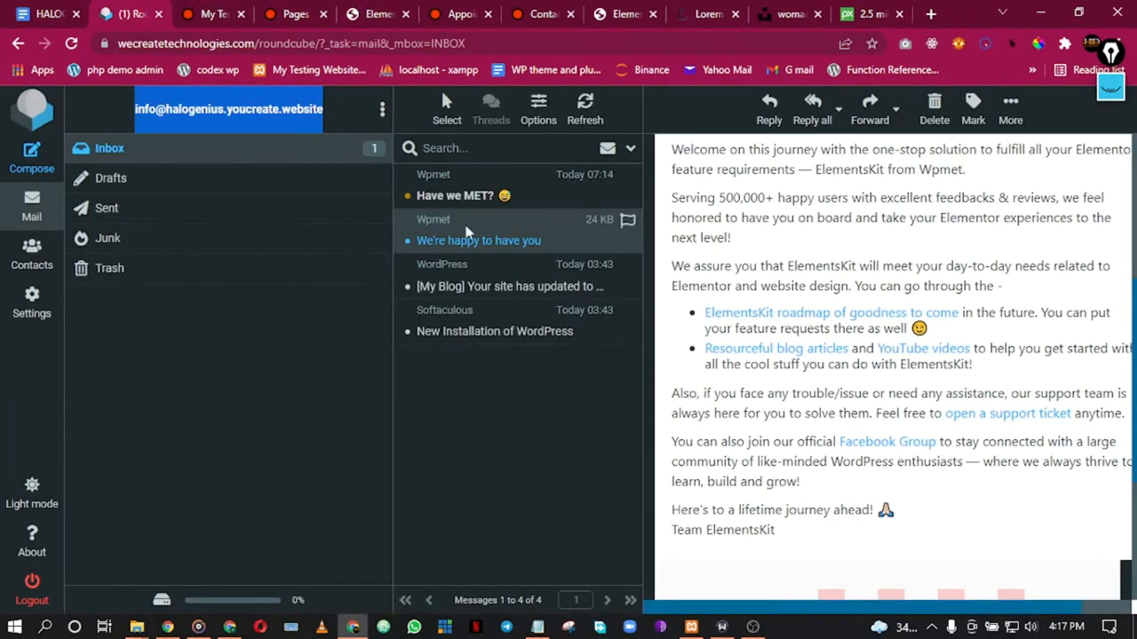
left_click(448, 196)
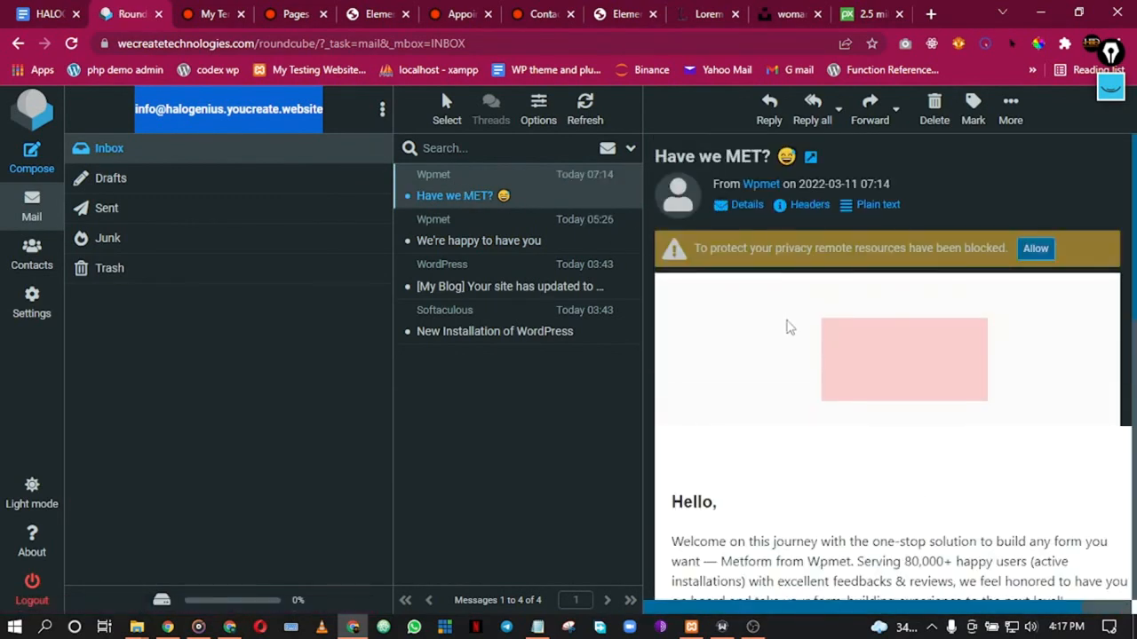
scroll(787, 328, "down", 4)
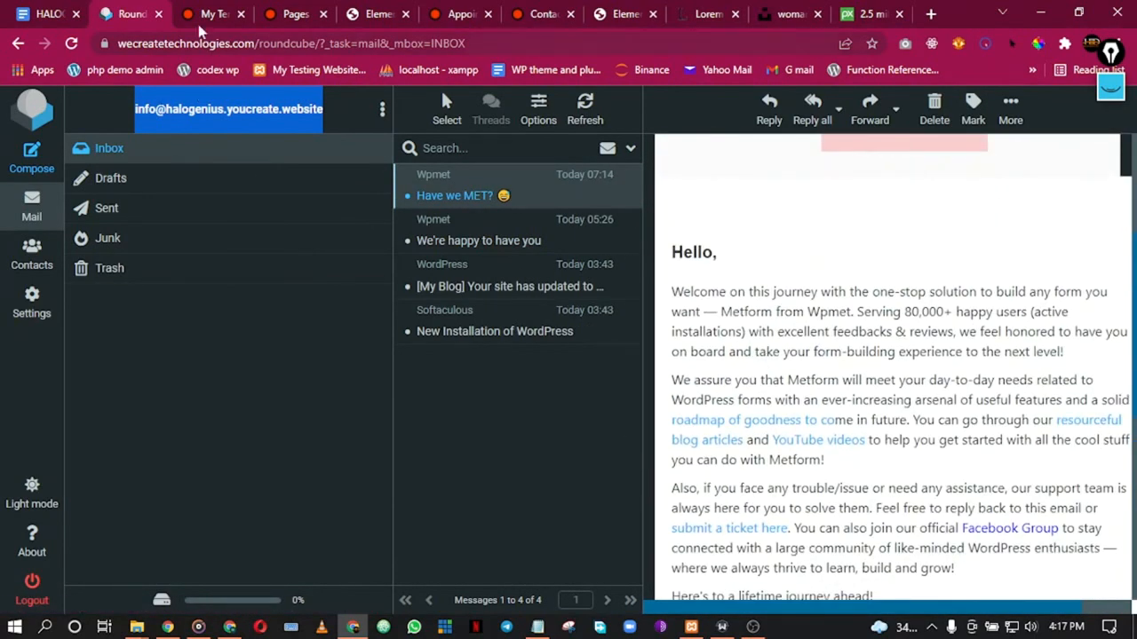
left_click(217, 14)
left_click(321, 9)
Step: Go to the live site's homepage and scroll through it
left_click(389, 9)
left_click(460, 10)
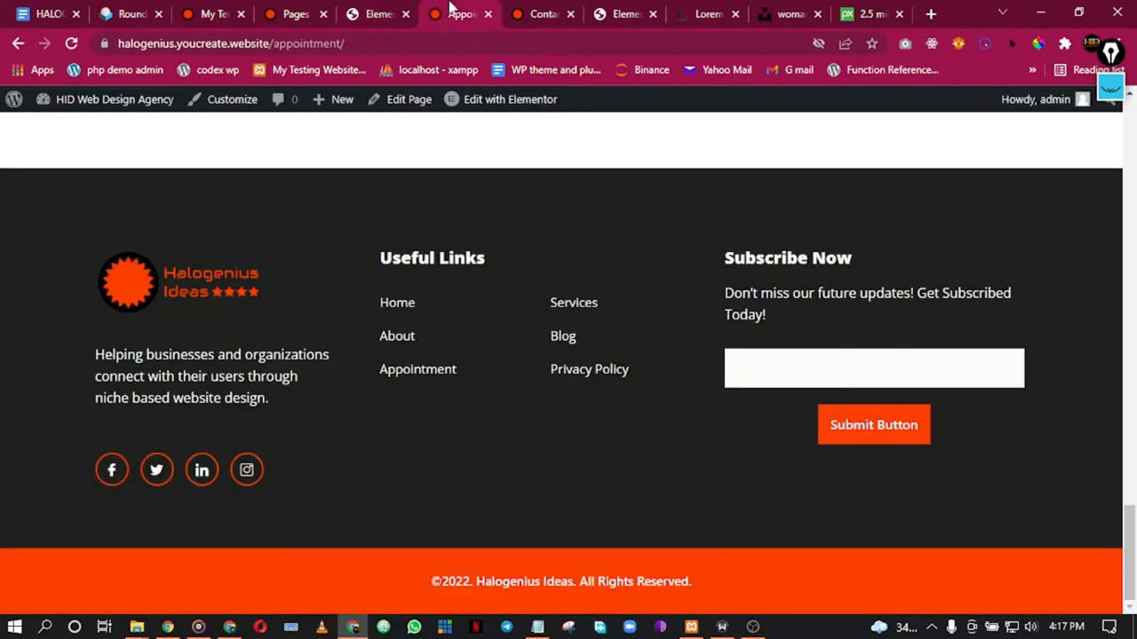
scroll(627, 303, "up", 20)
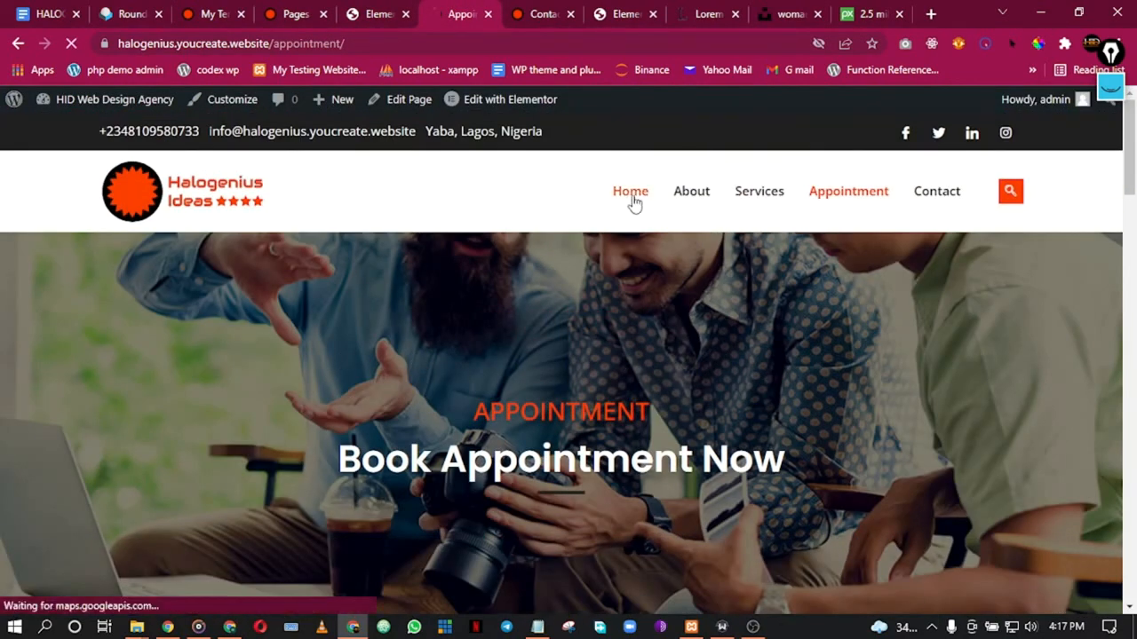
left_click(632, 194)
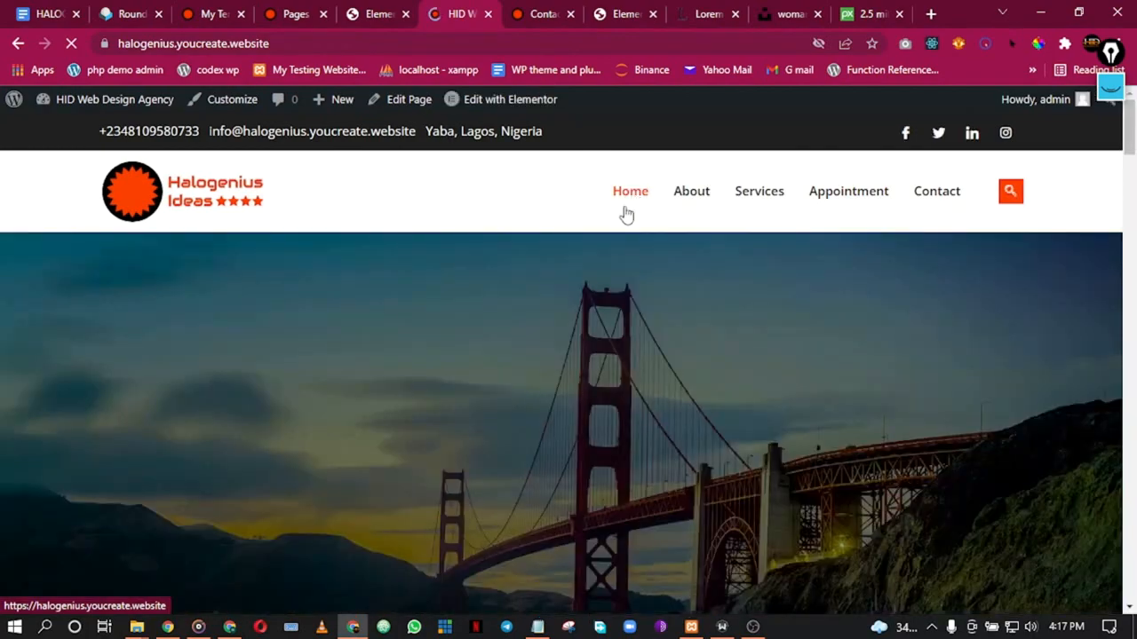
scroll(104, 434, "down", 15)
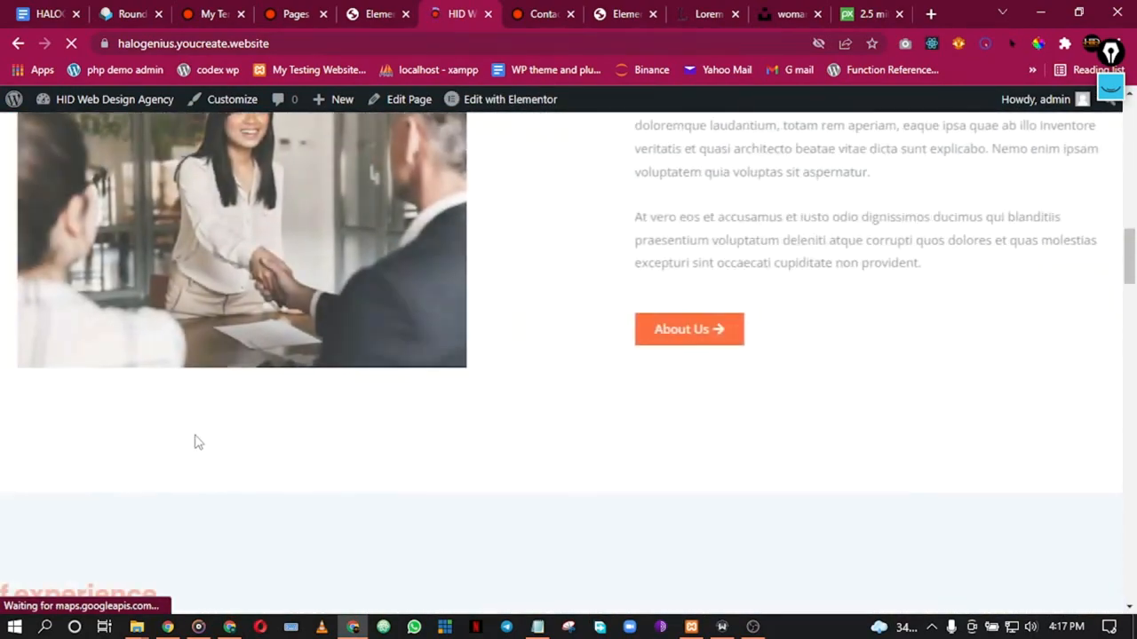
scroll(203, 435, "down", 15)
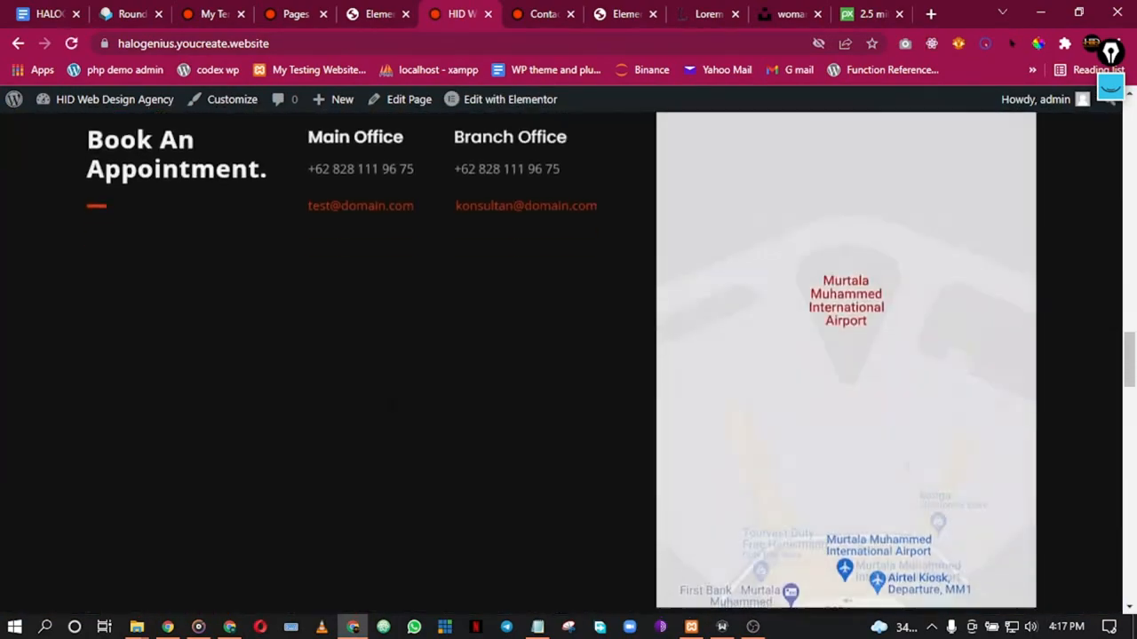
scroll(397, 412, "down", 15)
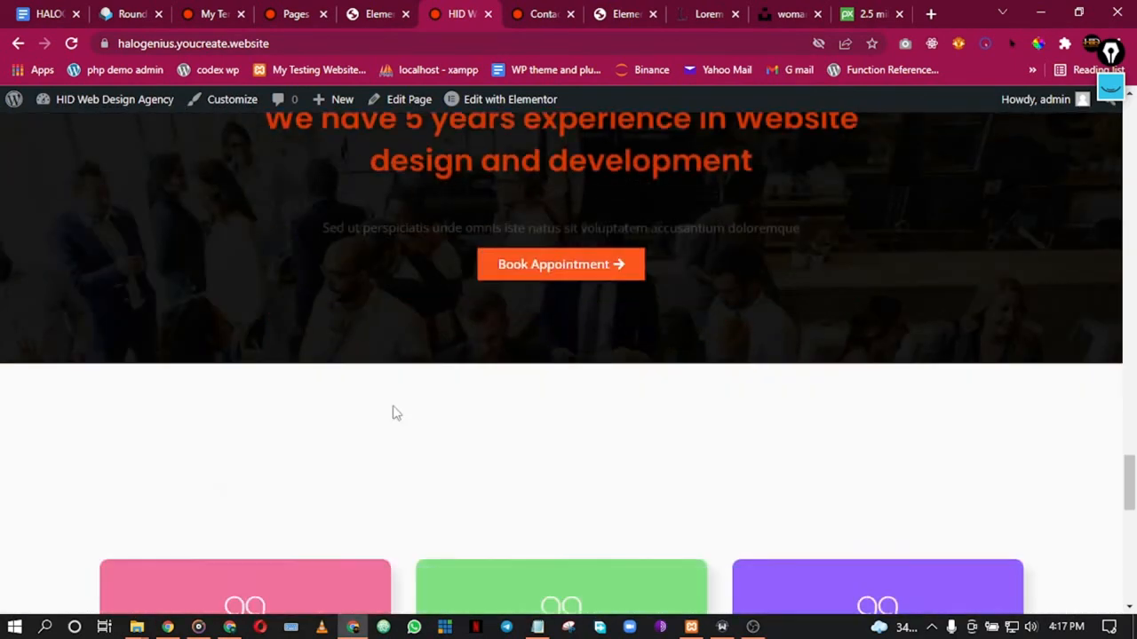
scroll(396, 414, "down", 5)
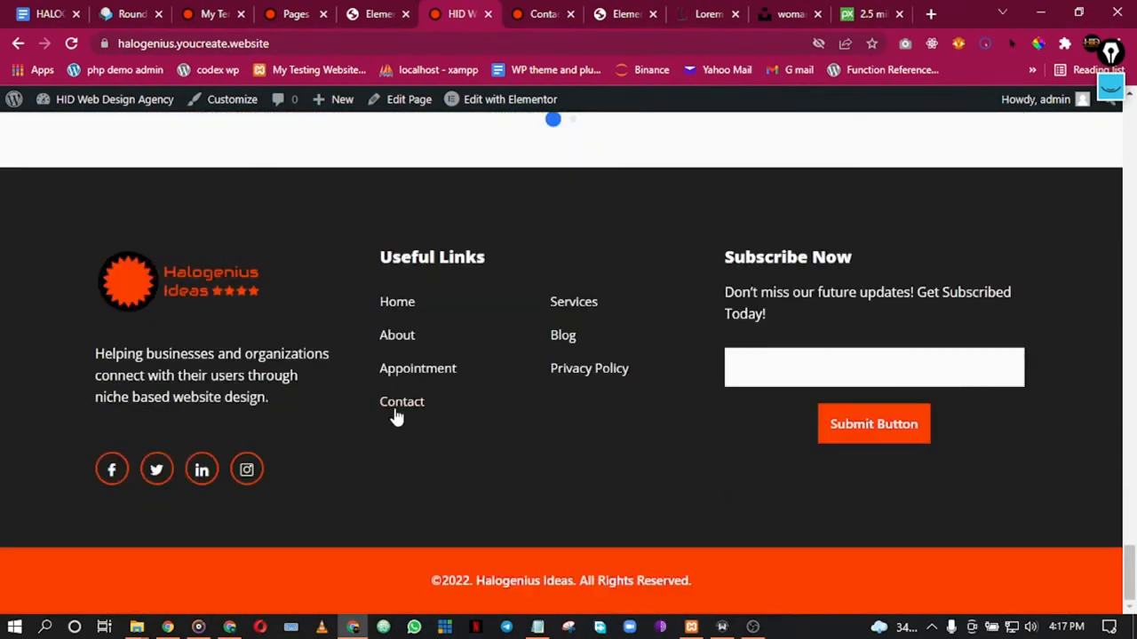
Step: Open the About page from the footer and scroll through it
left_click(400, 334)
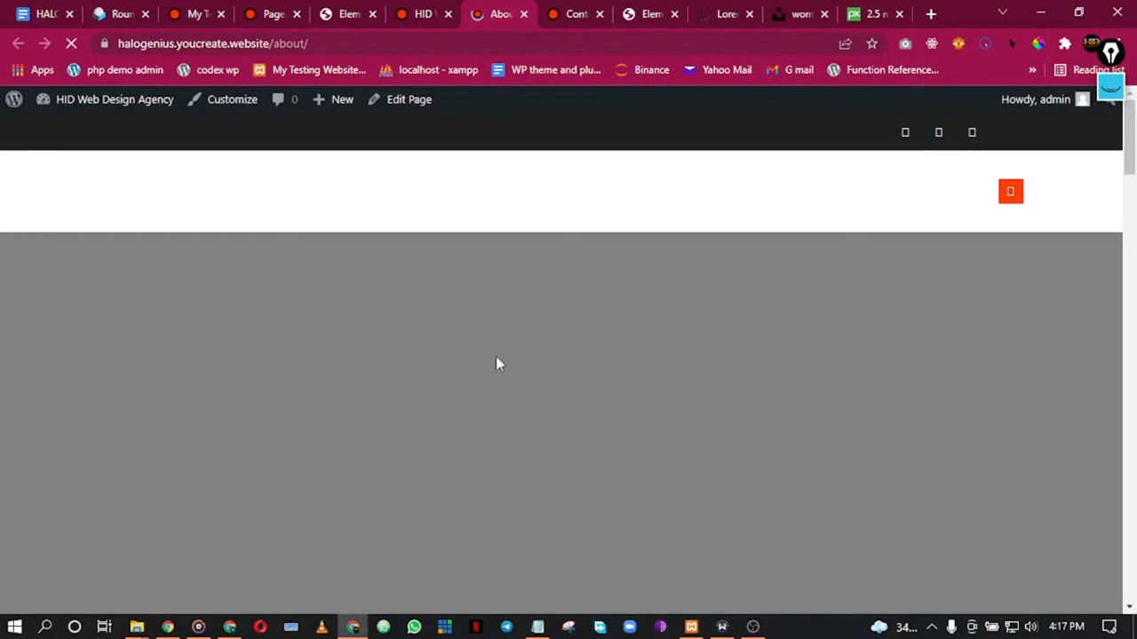
scroll(635, 323, "down", 15)
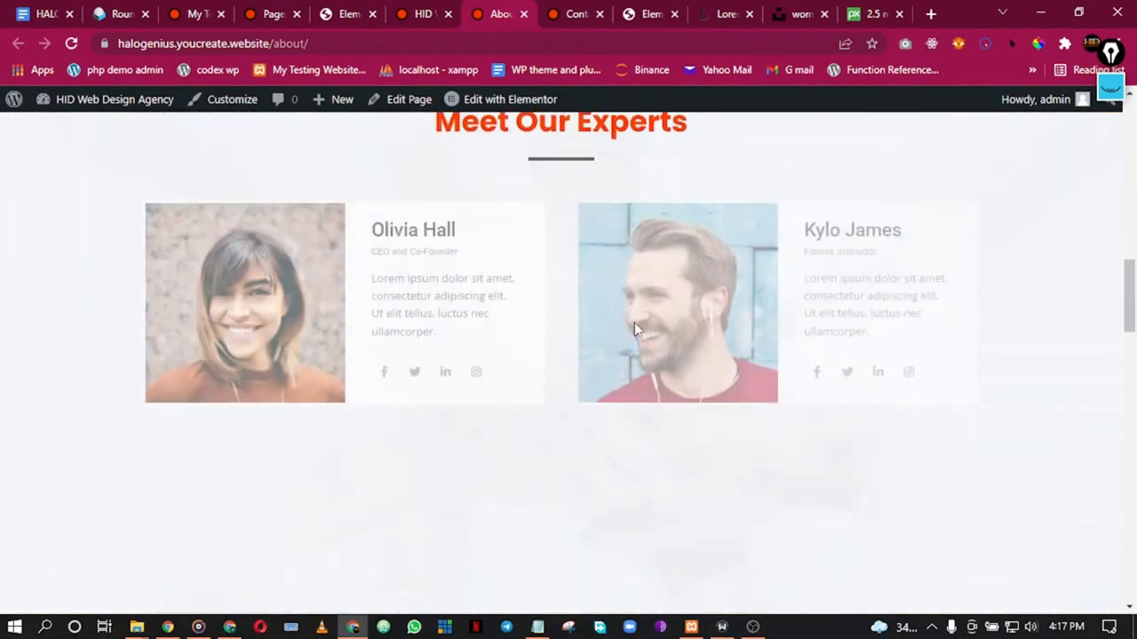
scroll(627, 338, "down", 12)
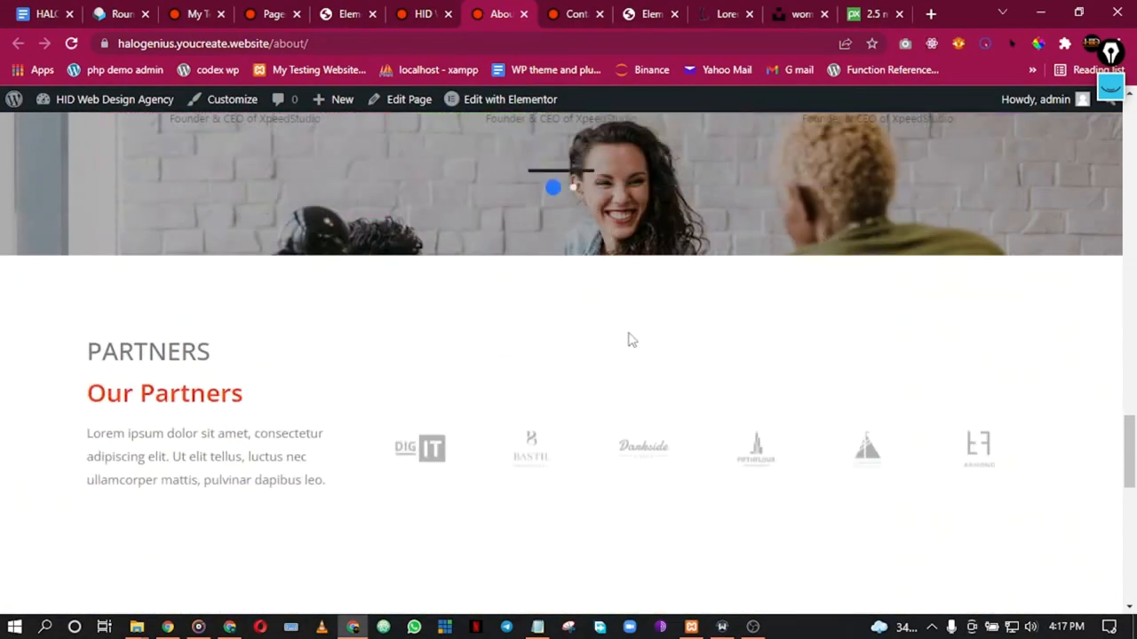
scroll(629, 335, "up", 20)
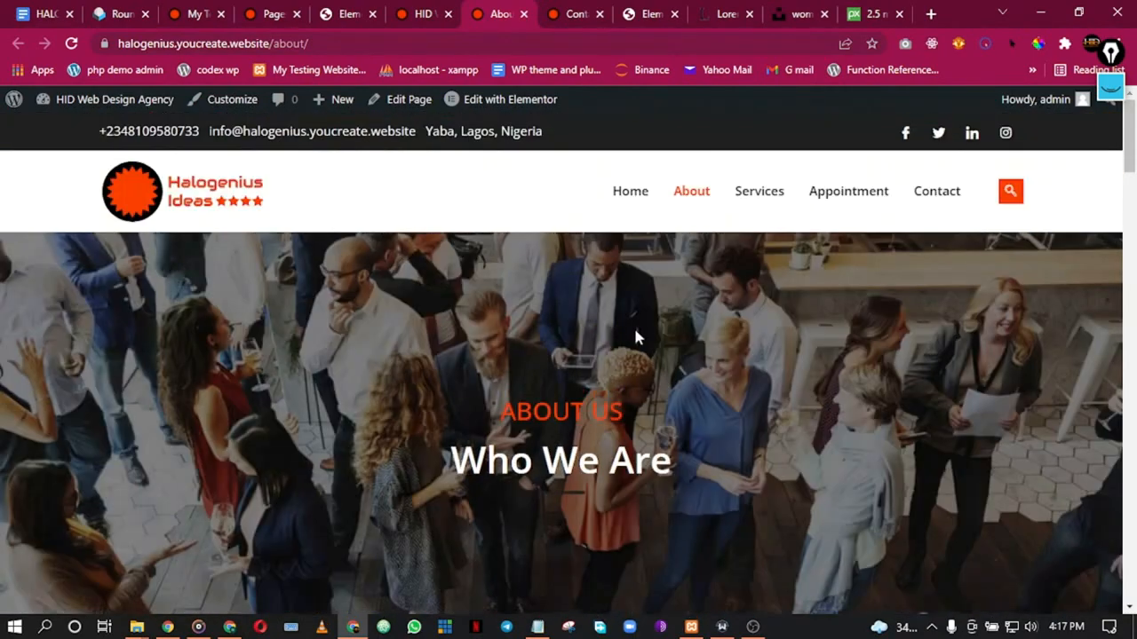
Step: Review the Services page by scrolling through it
left_click(750, 193)
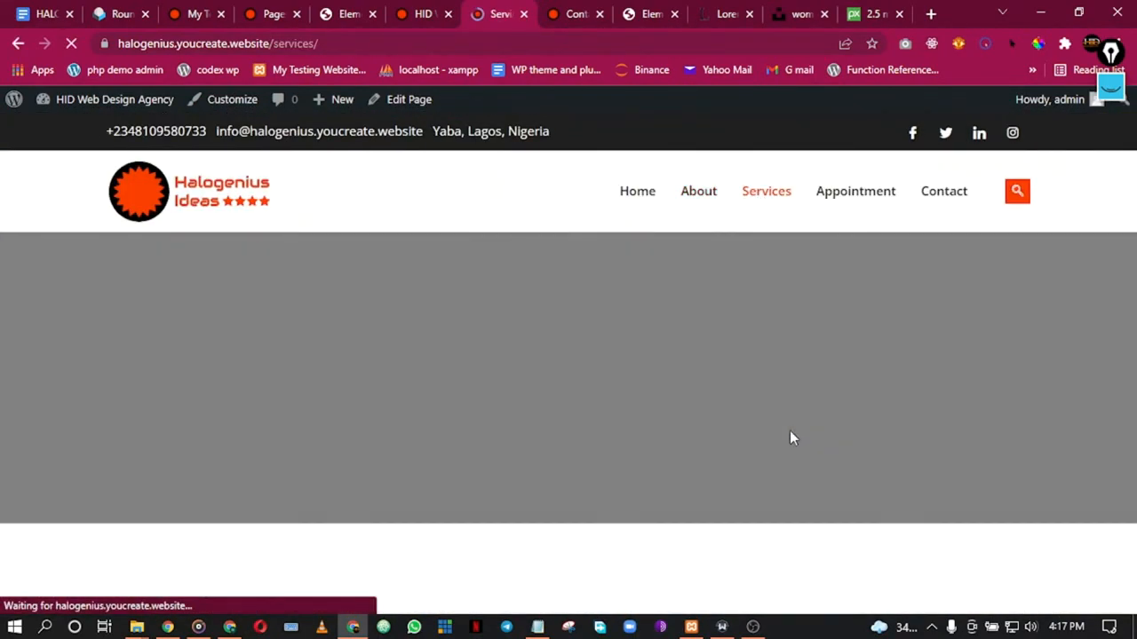
scroll(771, 288, "down", 10)
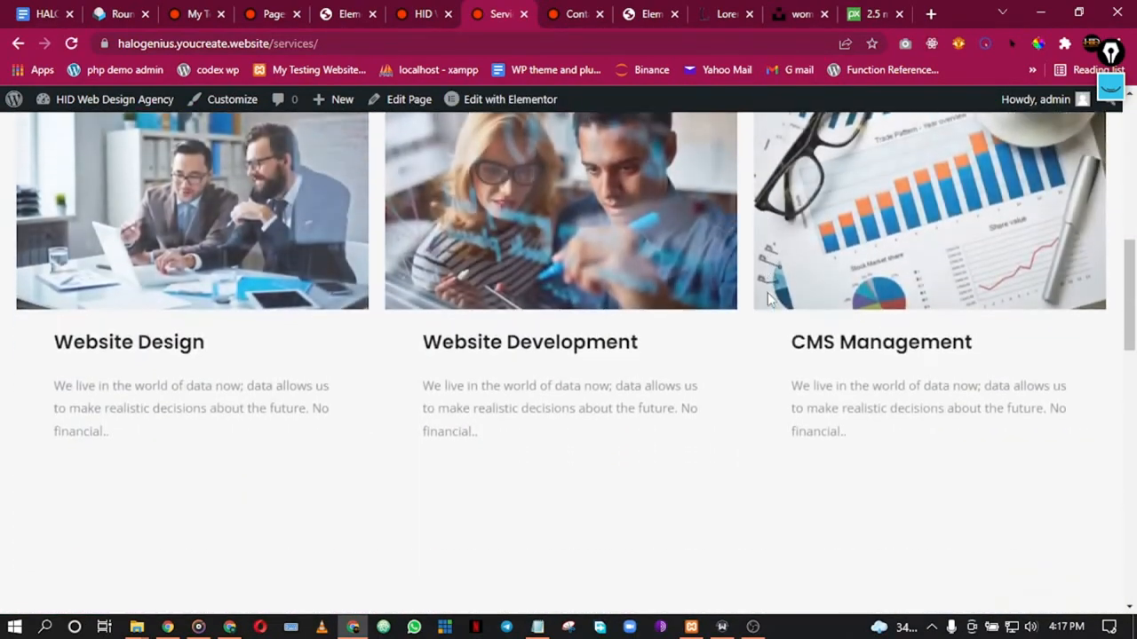
scroll(767, 293, "down", 10)
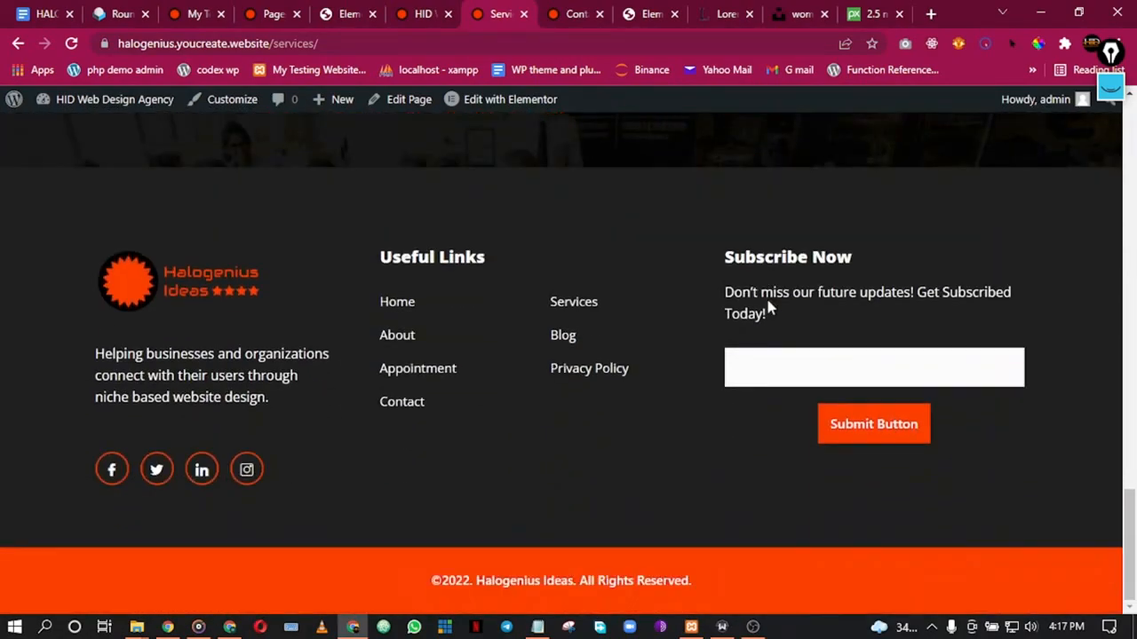
scroll(769, 297, "up", 8)
scroll(778, 305, "down", 8)
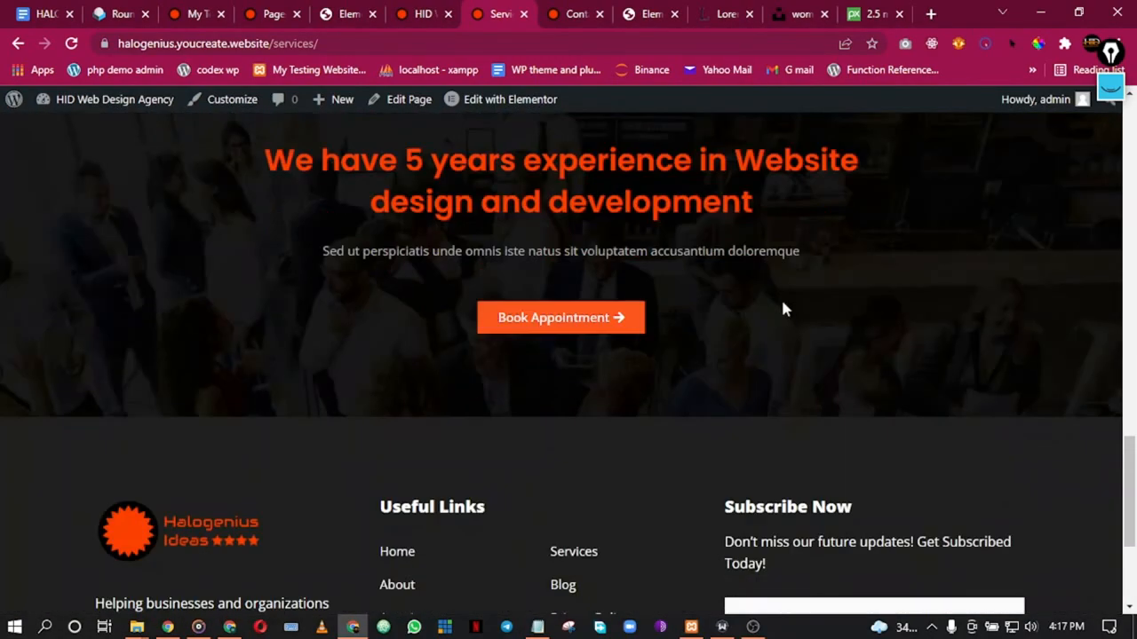
scroll(777, 306, "up", 15)
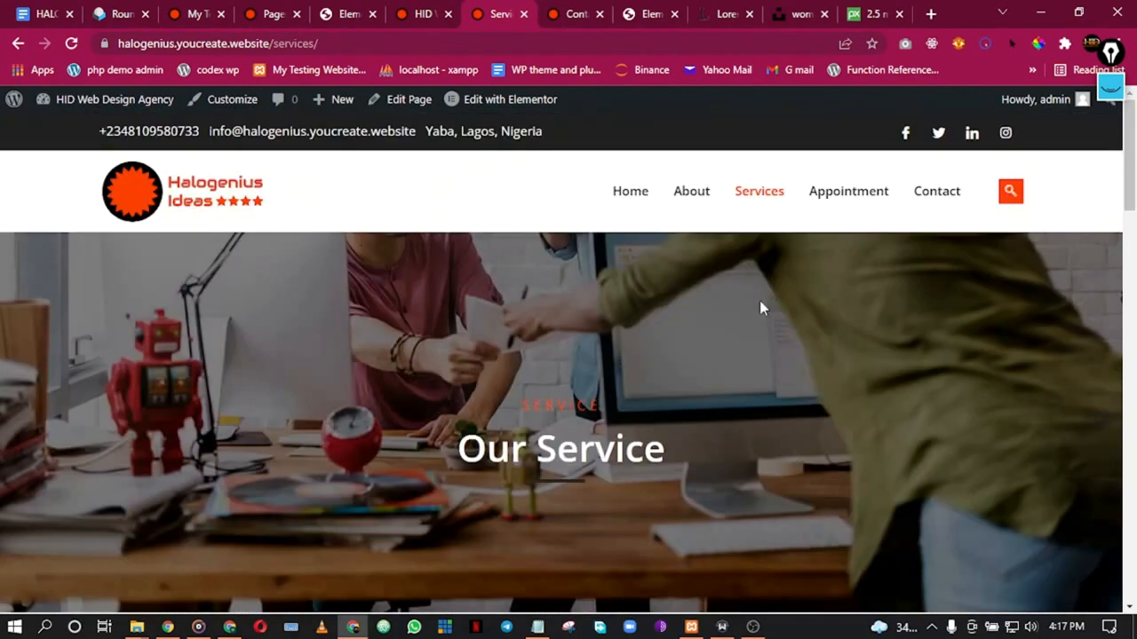
Step: Scroll through the Appointment page, then go to the Contact page
left_click(839, 198)
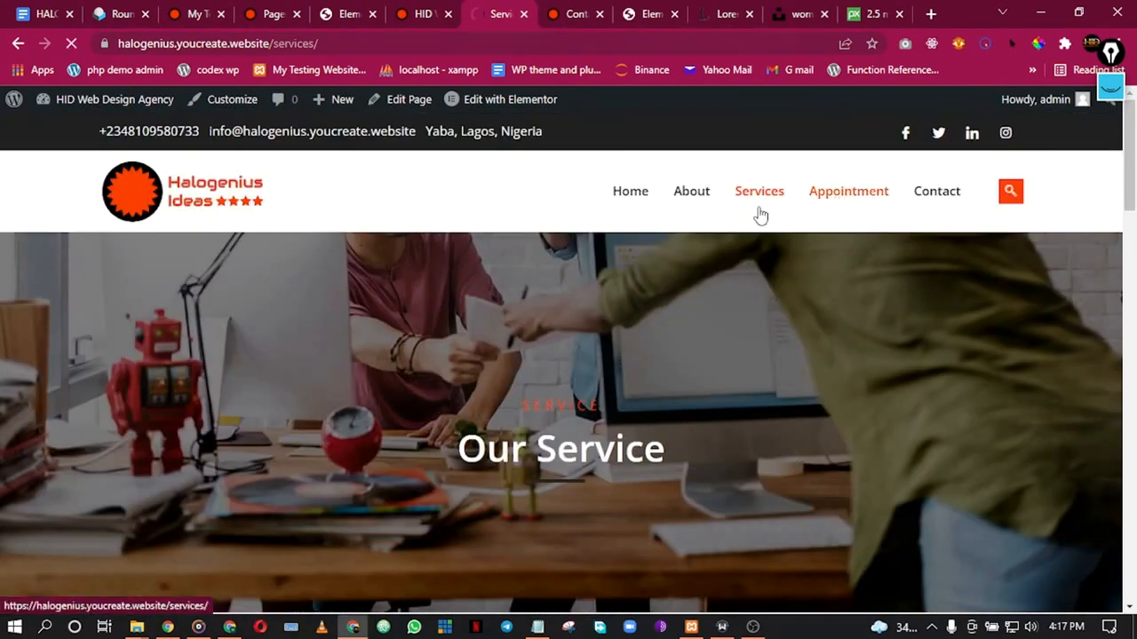
scroll(681, 311, "down", 8)
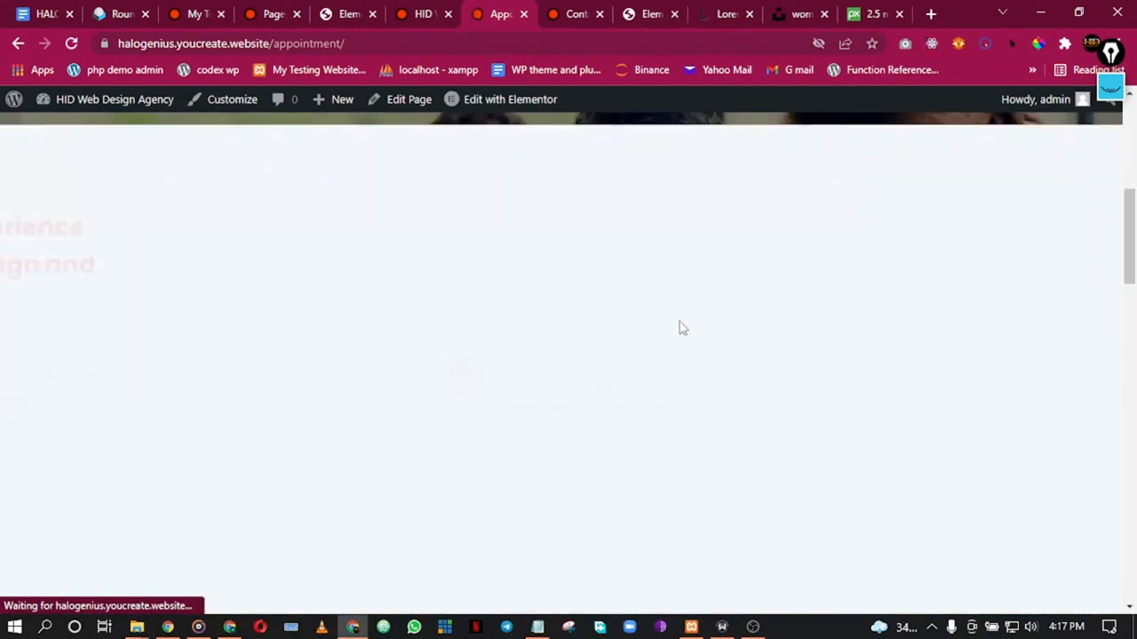
scroll(677, 327, "down", 10)
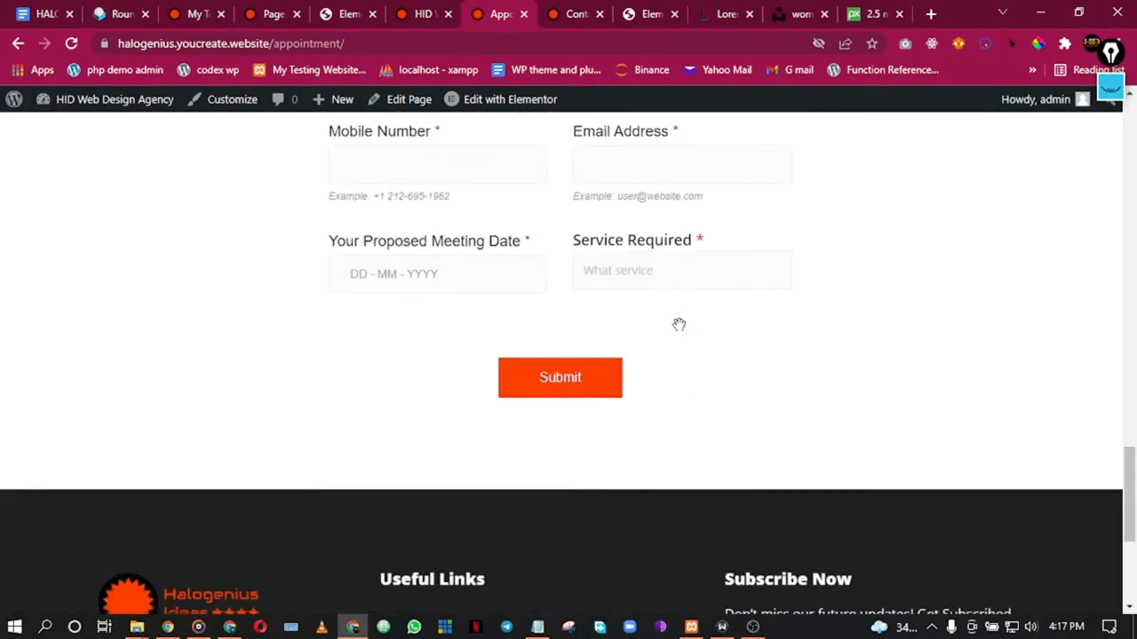
scroll(679, 325, "up", 1)
scroll(680, 322, "down", 3)
scroll(680, 322, "up", 10)
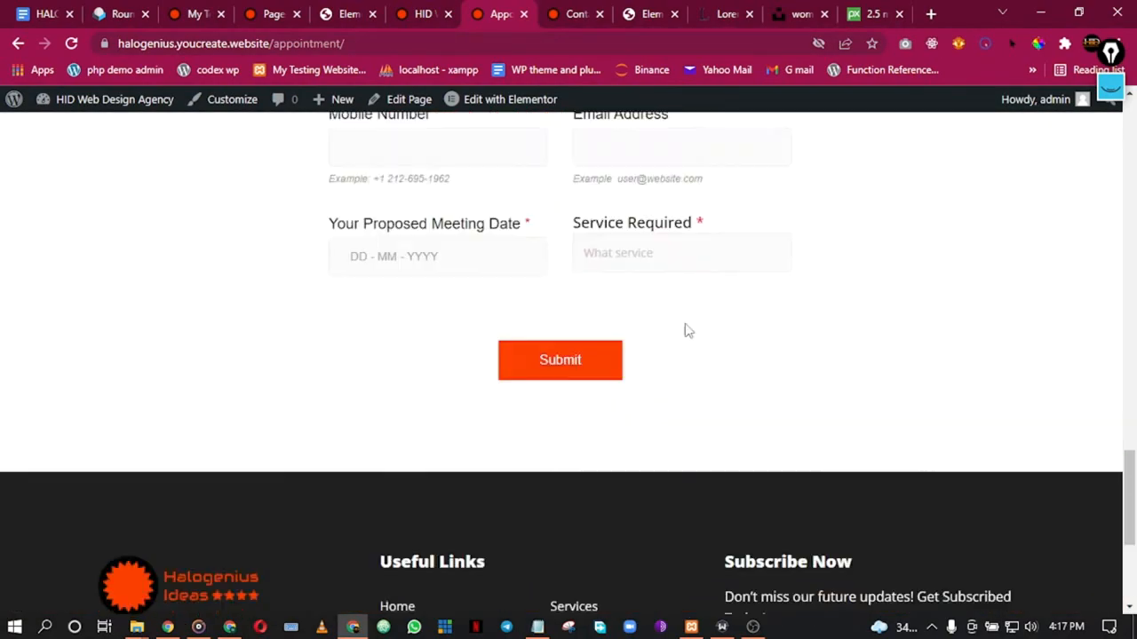
scroll(687, 324, "up", 10)
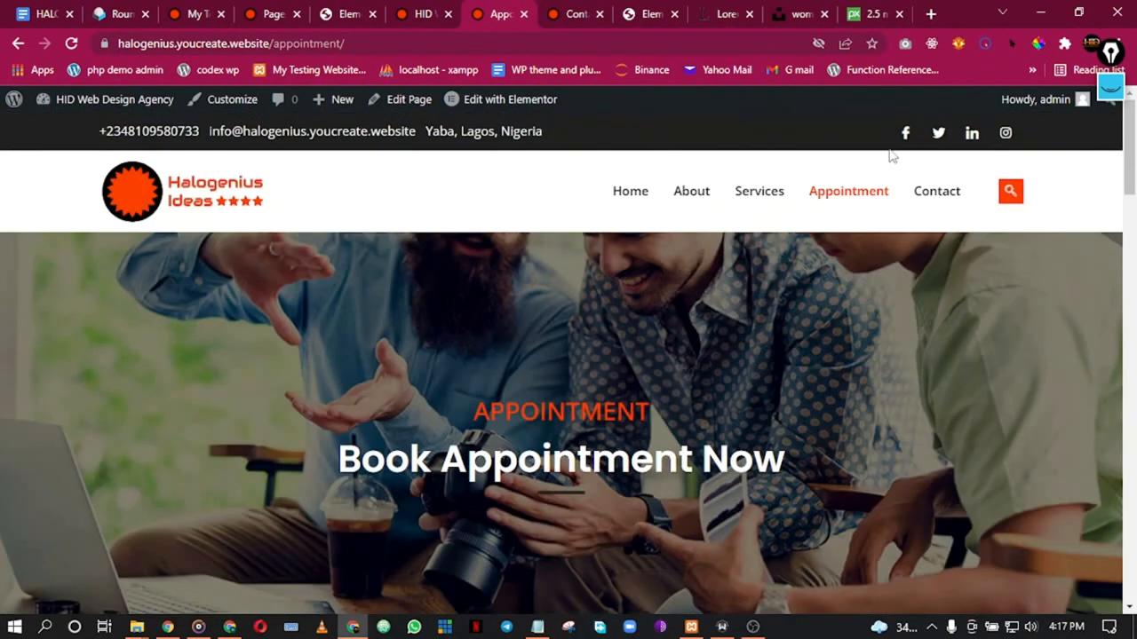
left_click(931, 195)
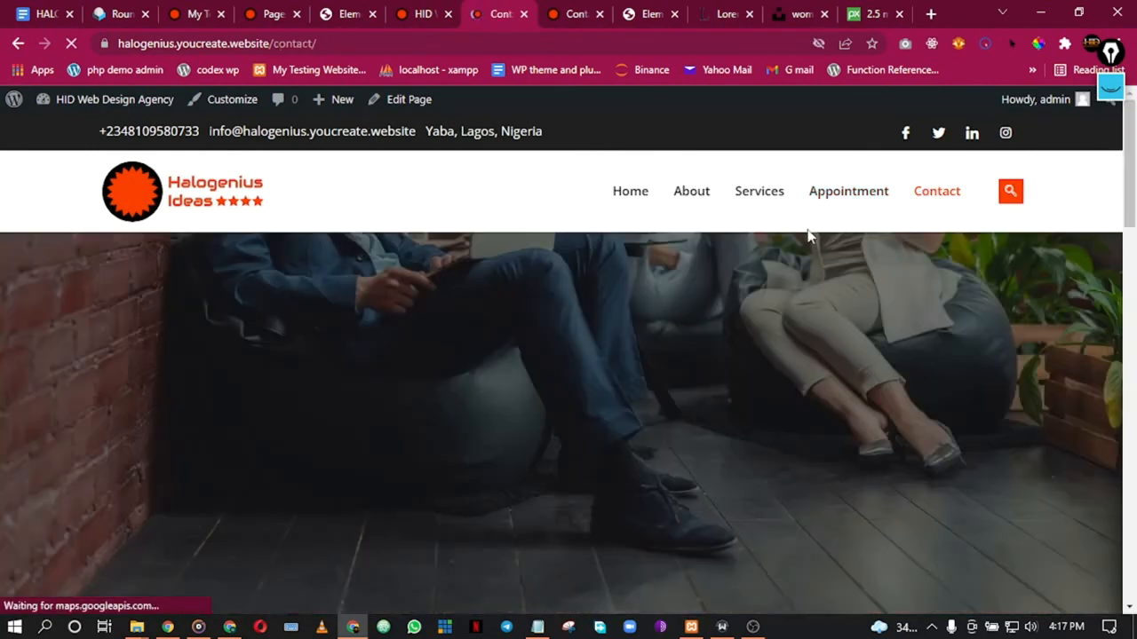
scroll(726, 353, "down", 5)
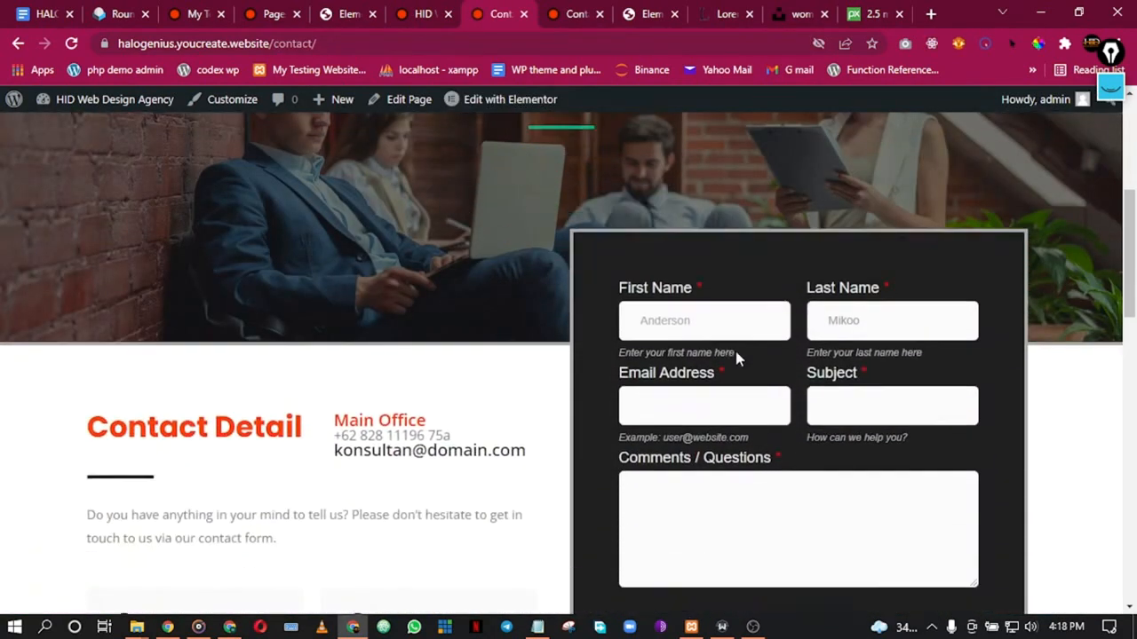
scroll(711, 311, "down", 6)
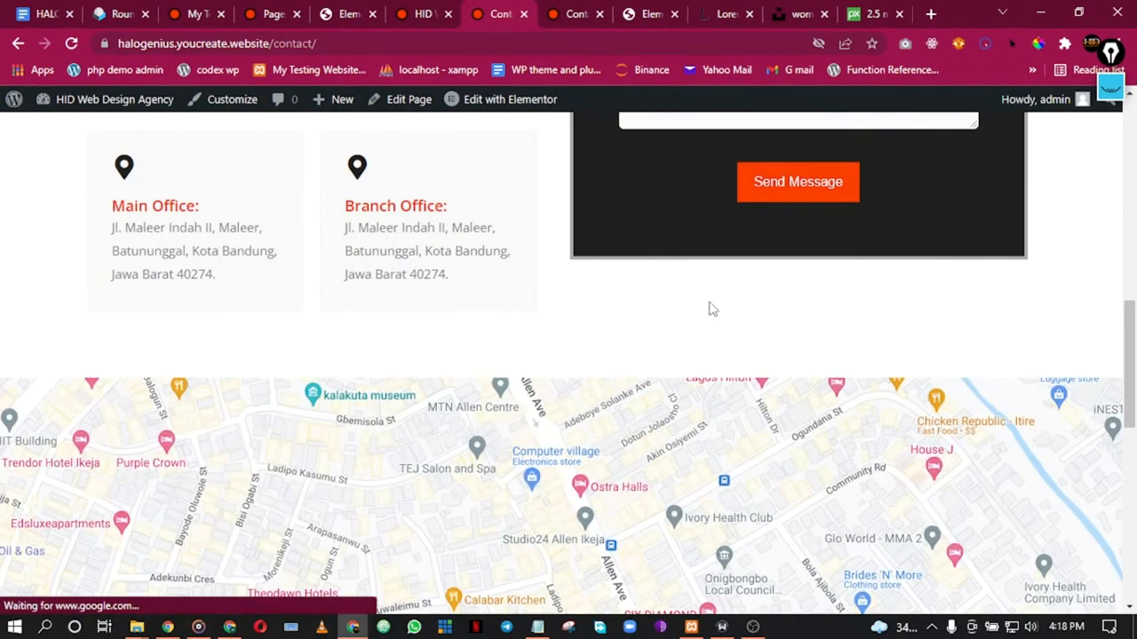
scroll(711, 306, "down", 2)
scroll(730, 304, "up", 8)
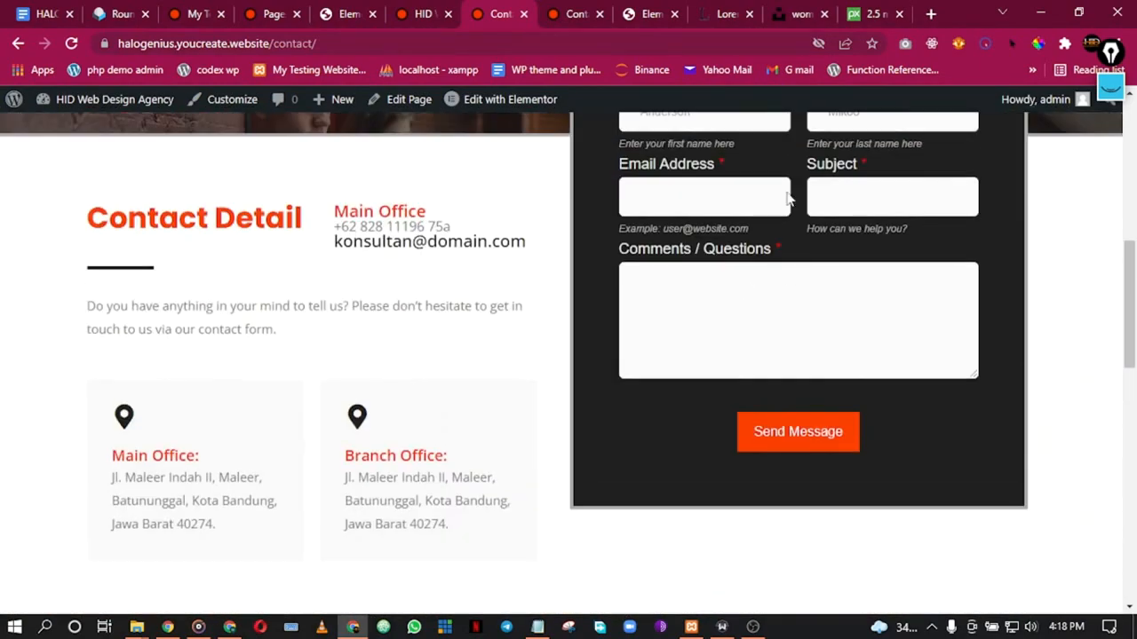
scroll(754, 281, "up", 1)
scroll(808, 425, "down", 1)
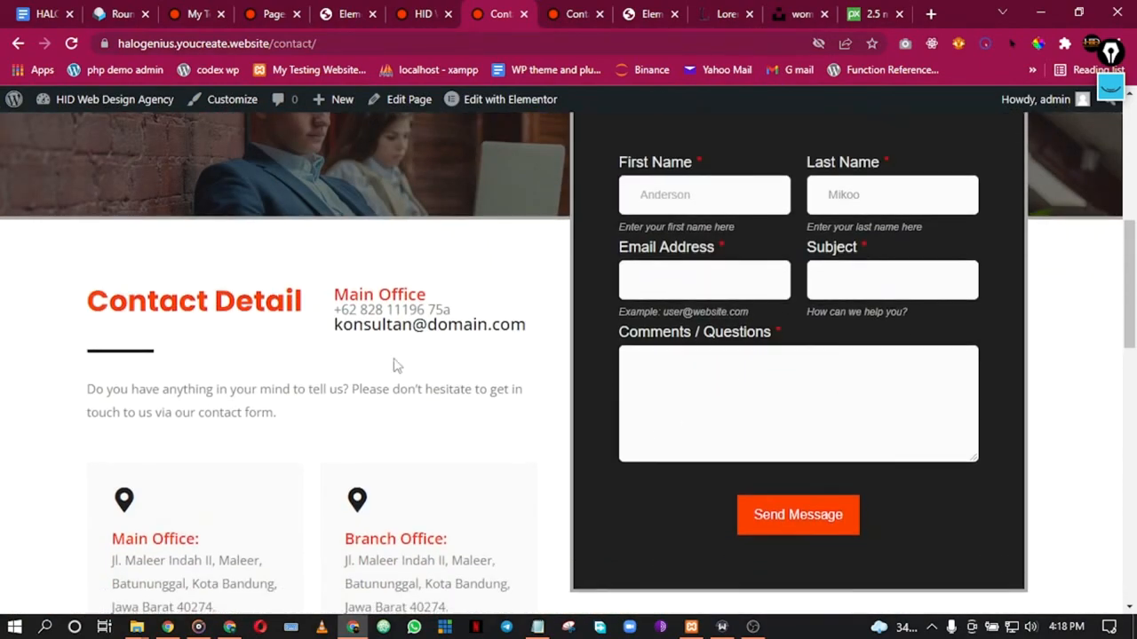
scroll(178, 395, "down", 7)
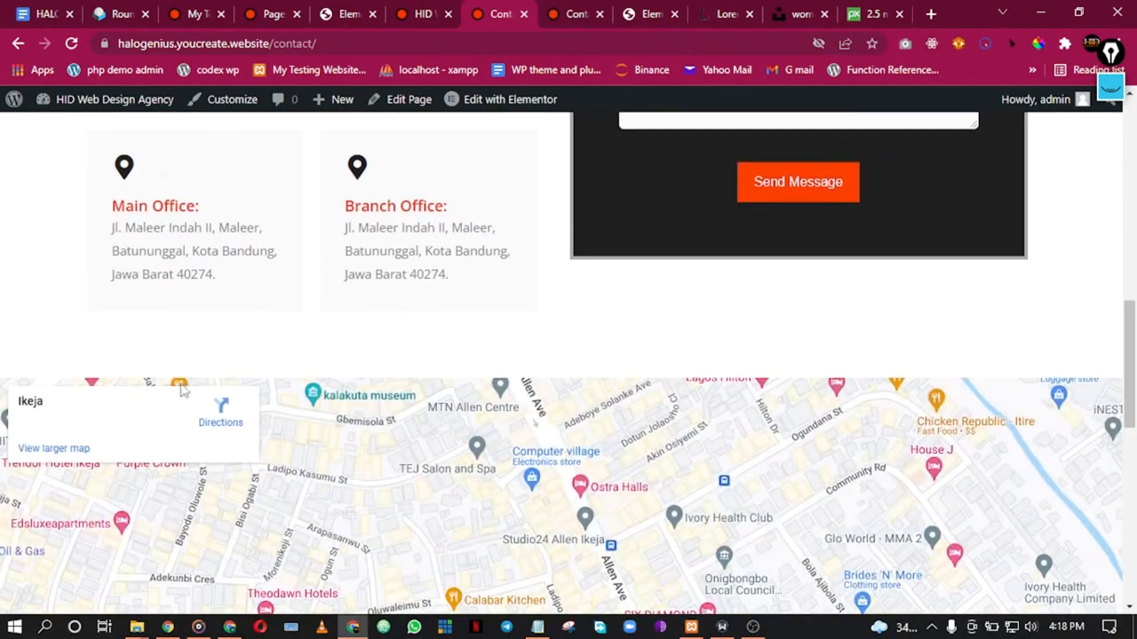
scroll(601, 282, "down", 4)
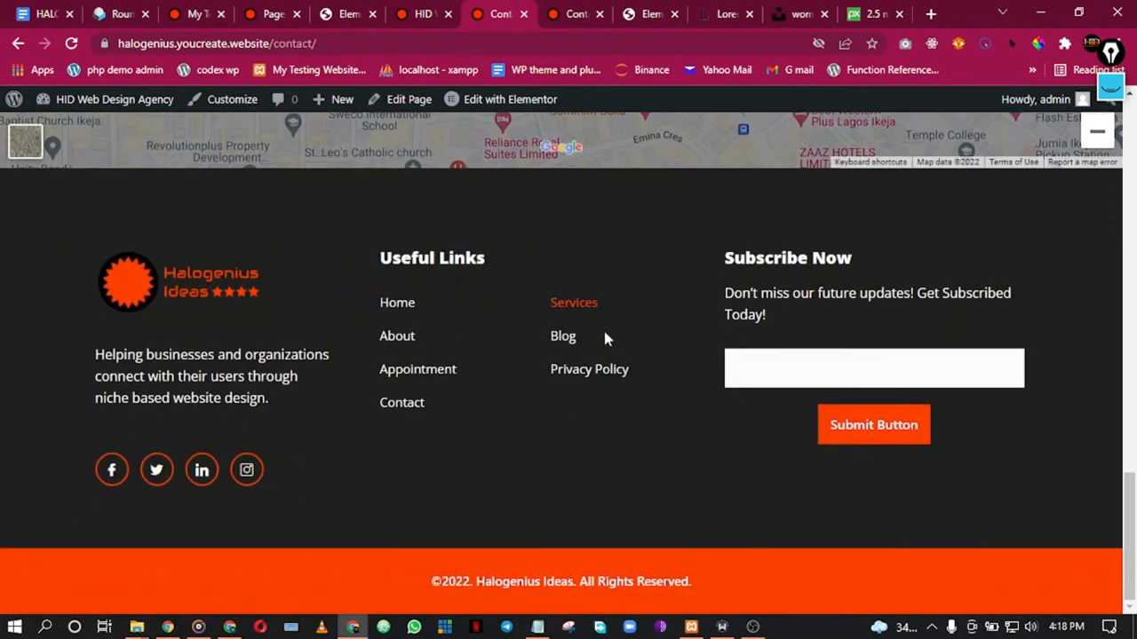
scroll(610, 309, "up", 3)
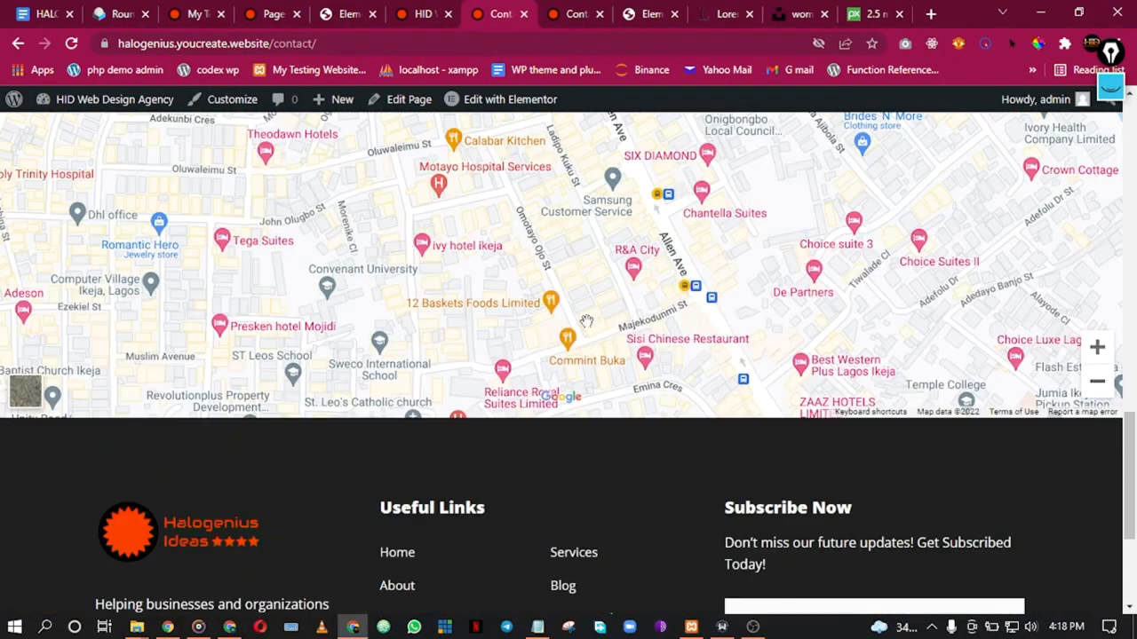
left_click(753, 627)
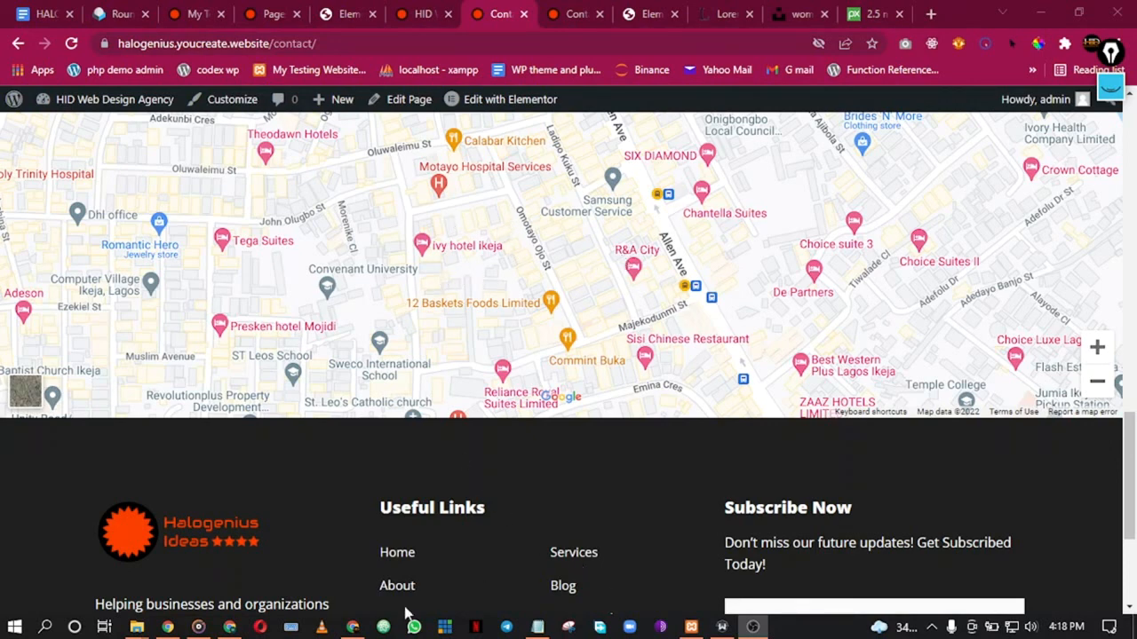
left_click(352, 627)
scroll(427, 455, "up", 1)
scroll(424, 455, "up", 15)
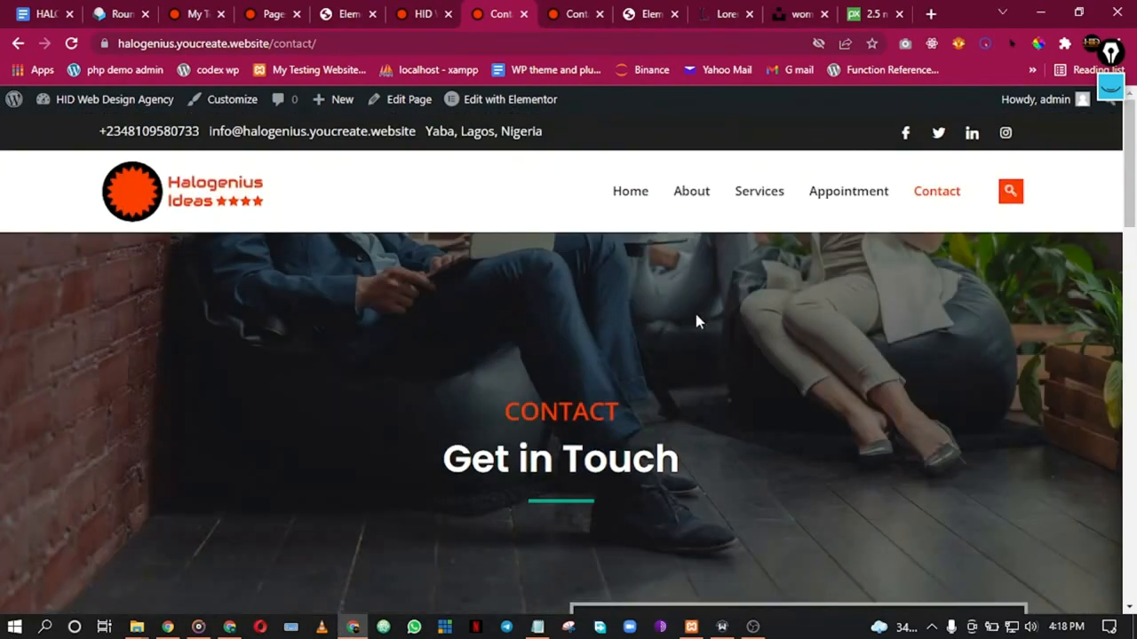
scroll(368, 351, "down", 4)
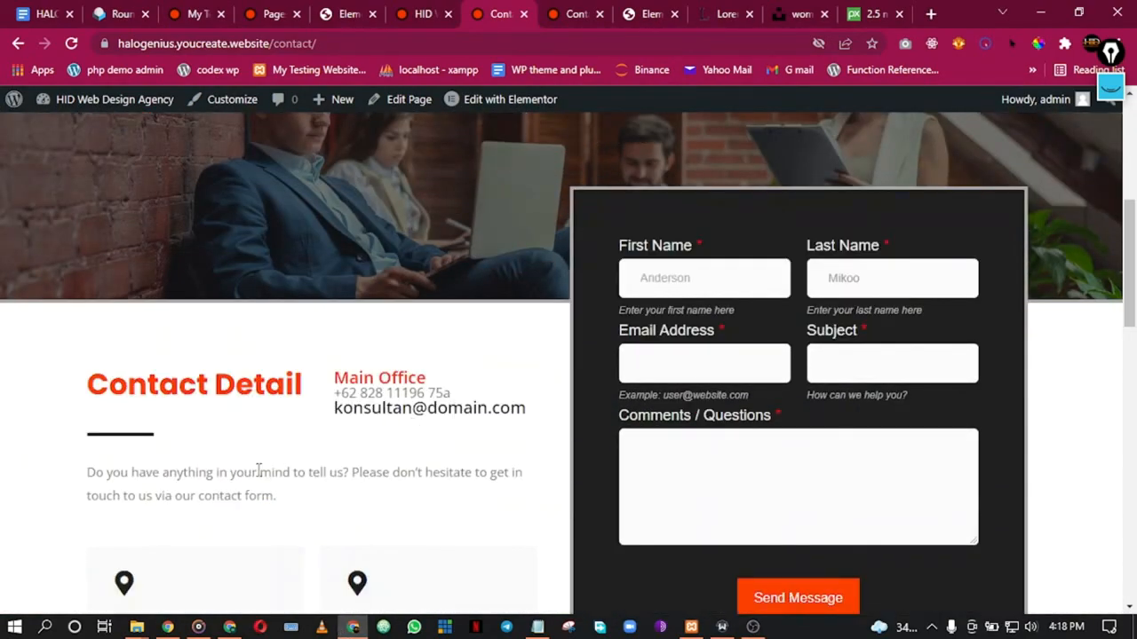
scroll(253, 479, "down", 1)
scroll(271, 390, "up", 5)
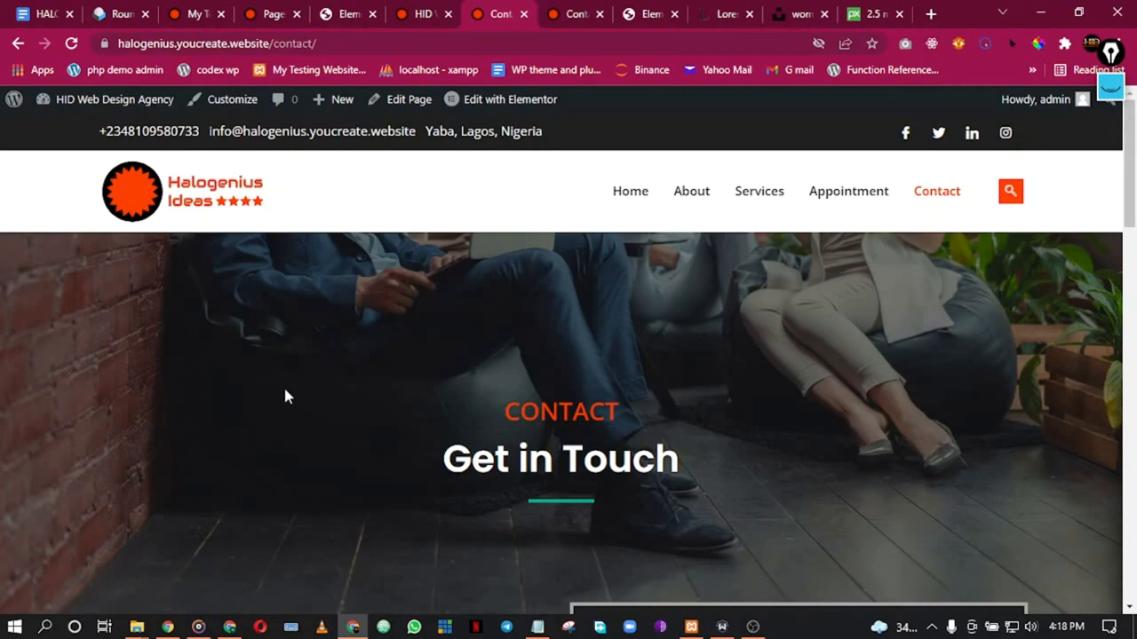
scroll(484, 356, "down", 15)
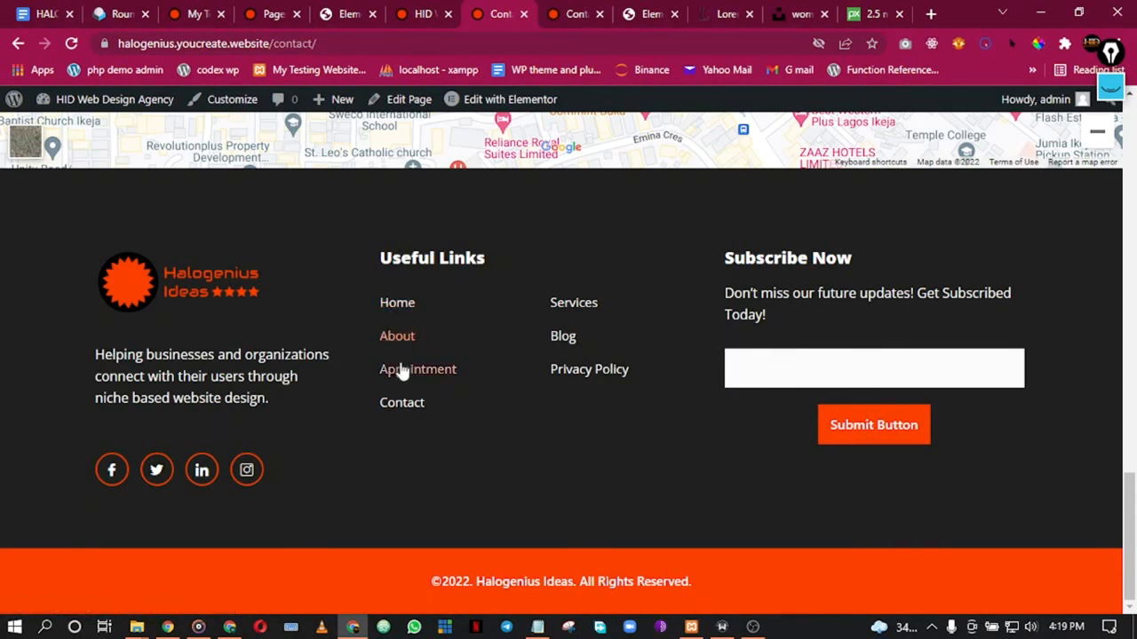
left_click(752, 627)
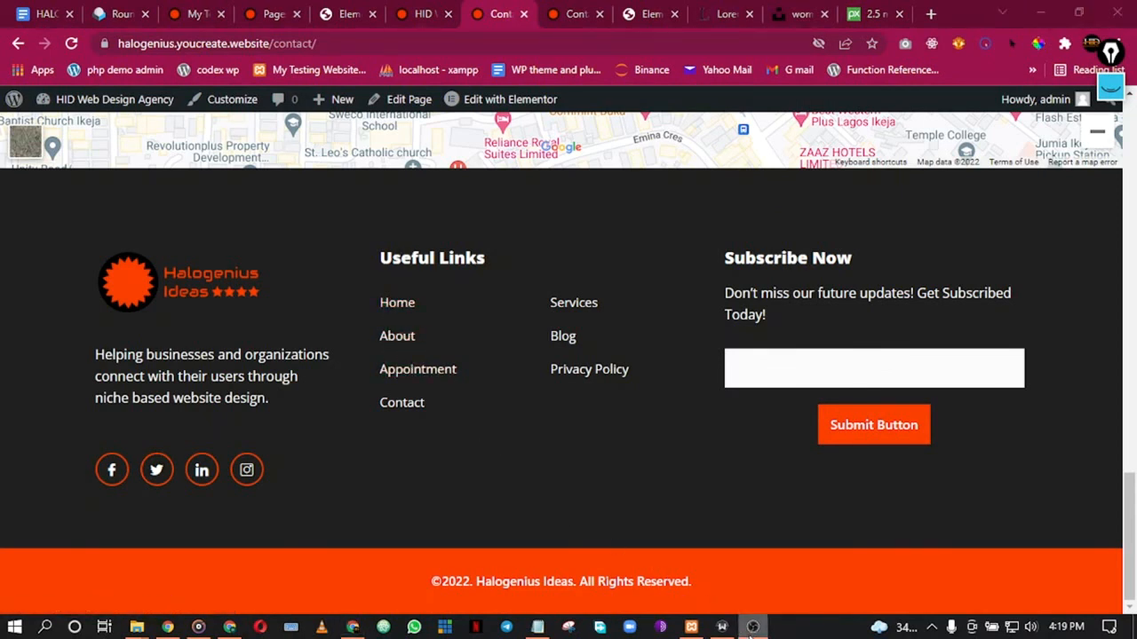